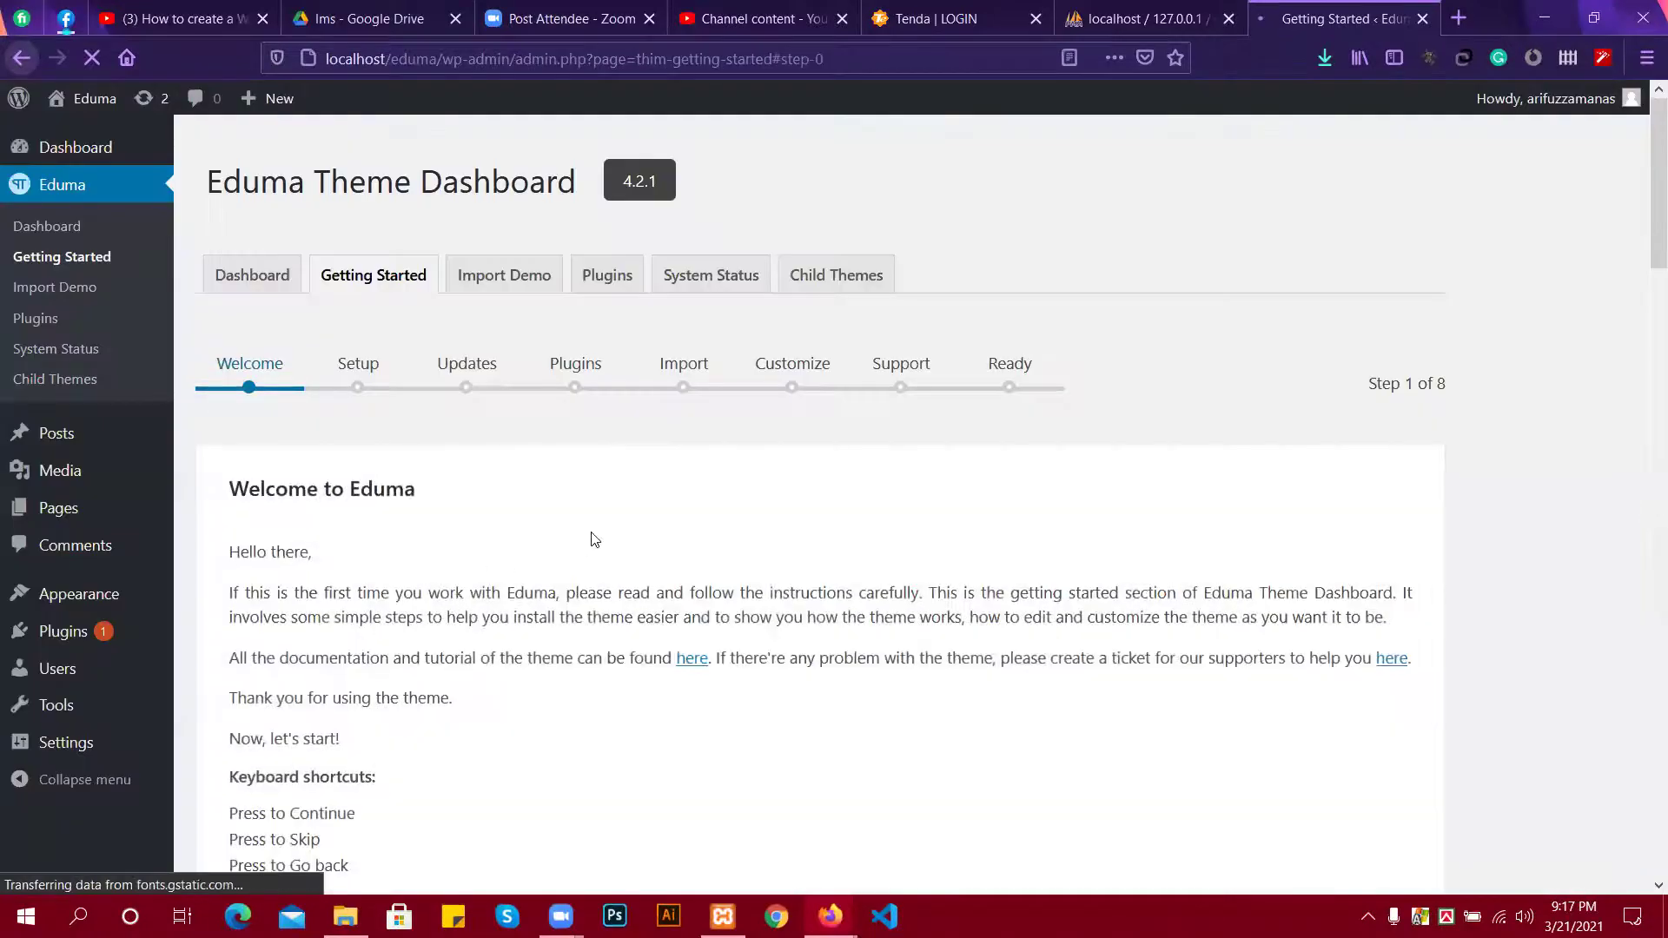
Review the Eduma Welcome page and advance the setup wizard to General Setup.
{"action": "scroll", "coordinate": [434, 534], "scroll_direction": "down", "scroll_amount": 2}
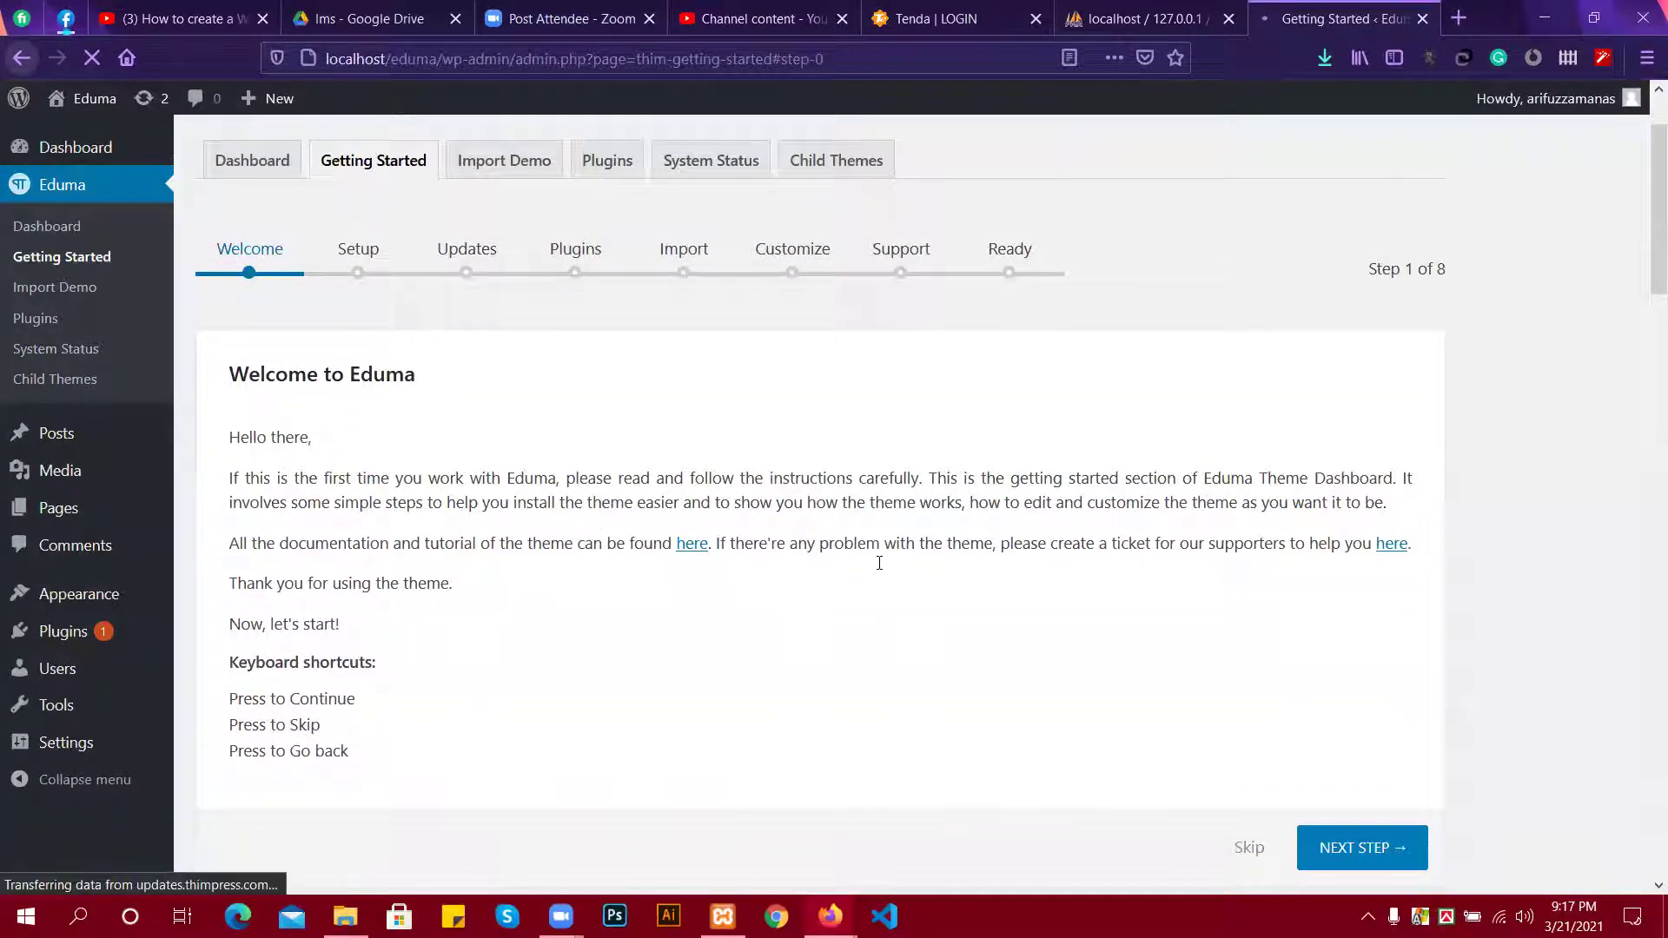
{"action": "scroll", "coordinate": [872, 563], "scroll_direction": "up", "scroll_amount": 2}
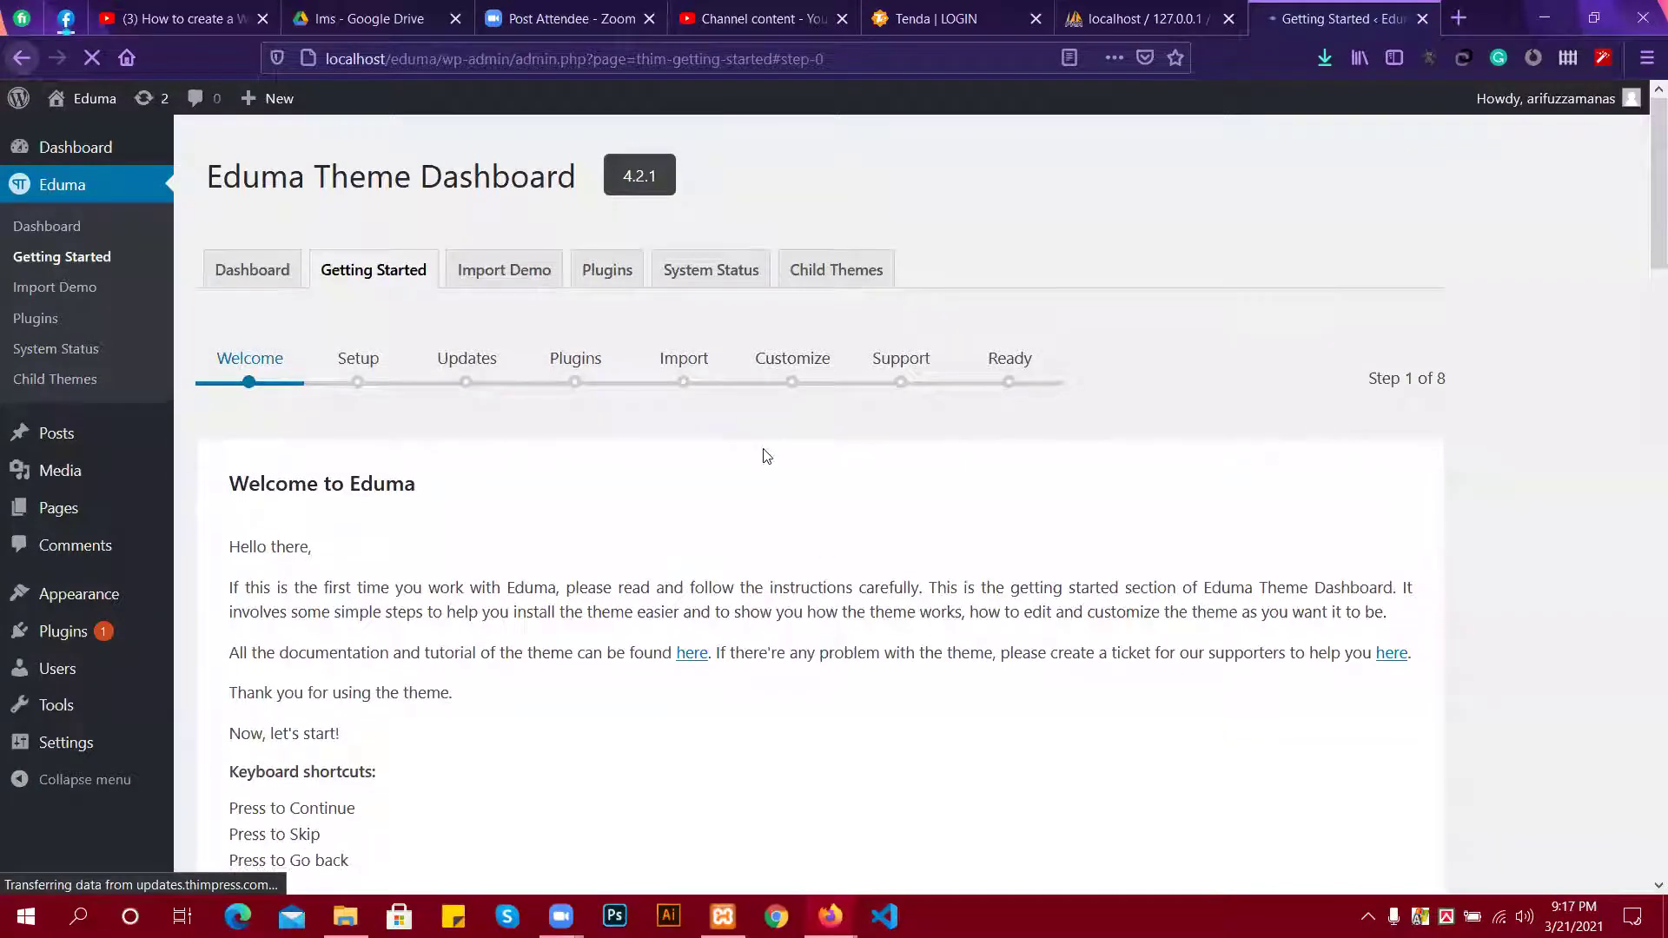
{"action": "scroll", "coordinate": [765, 454], "scroll_direction": "down", "scroll_amount": 6}
{"action": "left_click", "coordinate": [1364, 619]}
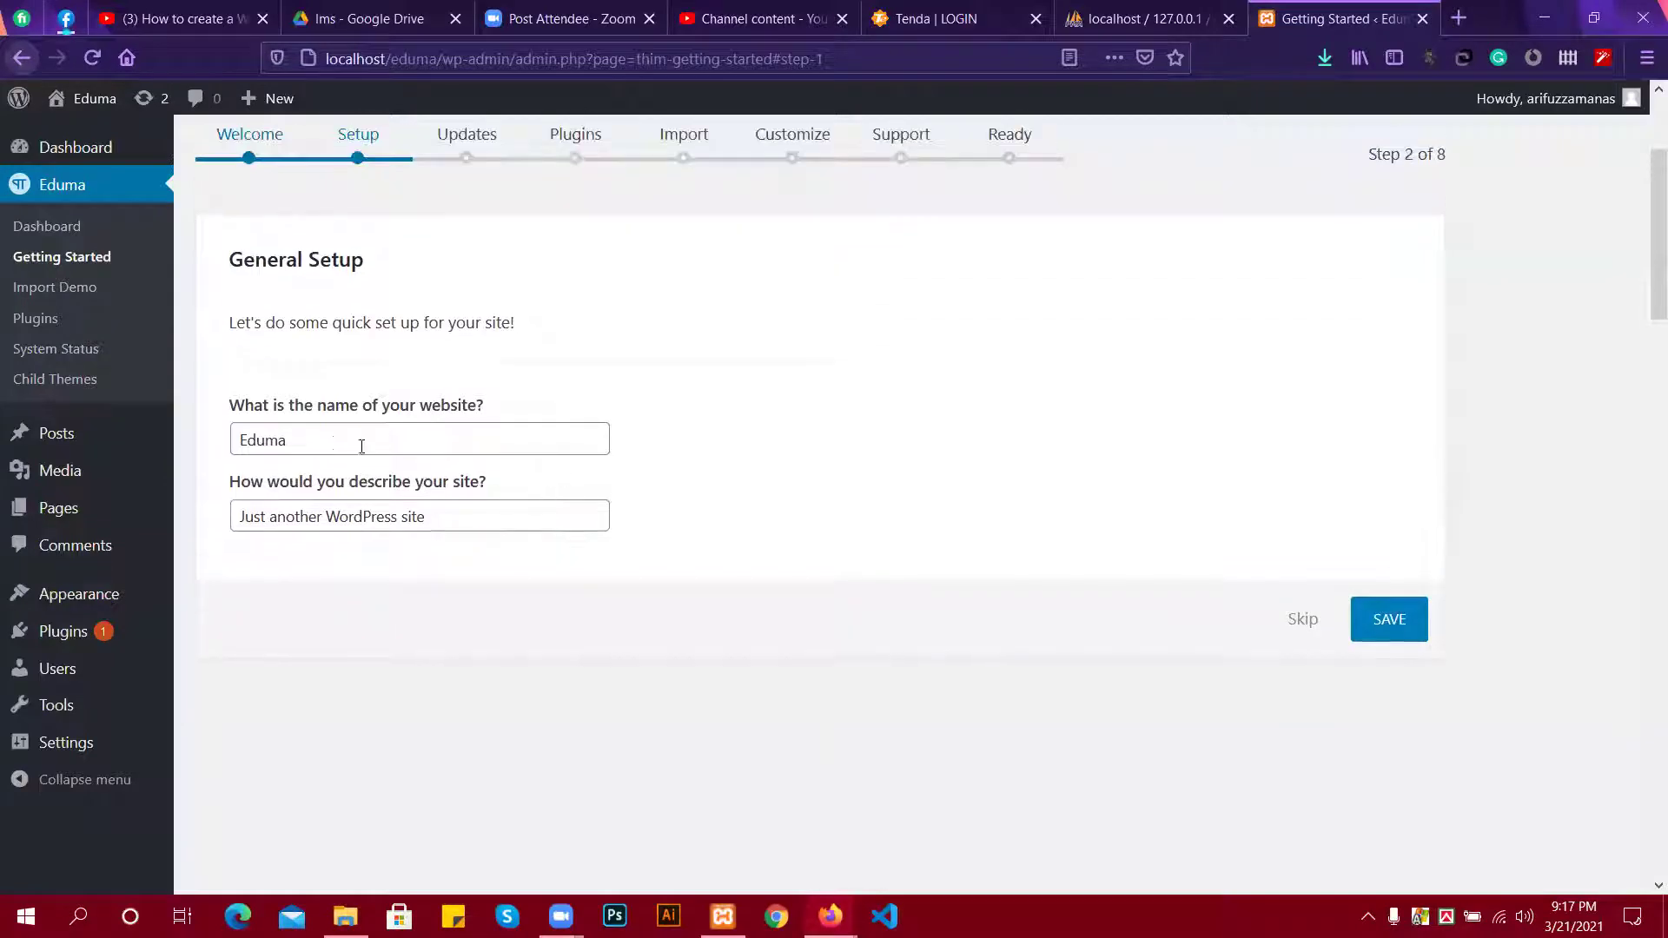
Clear the site description in General Setup, keep the website name Eduma, and save.
{"action": "left_click", "coordinate": [349, 441]}
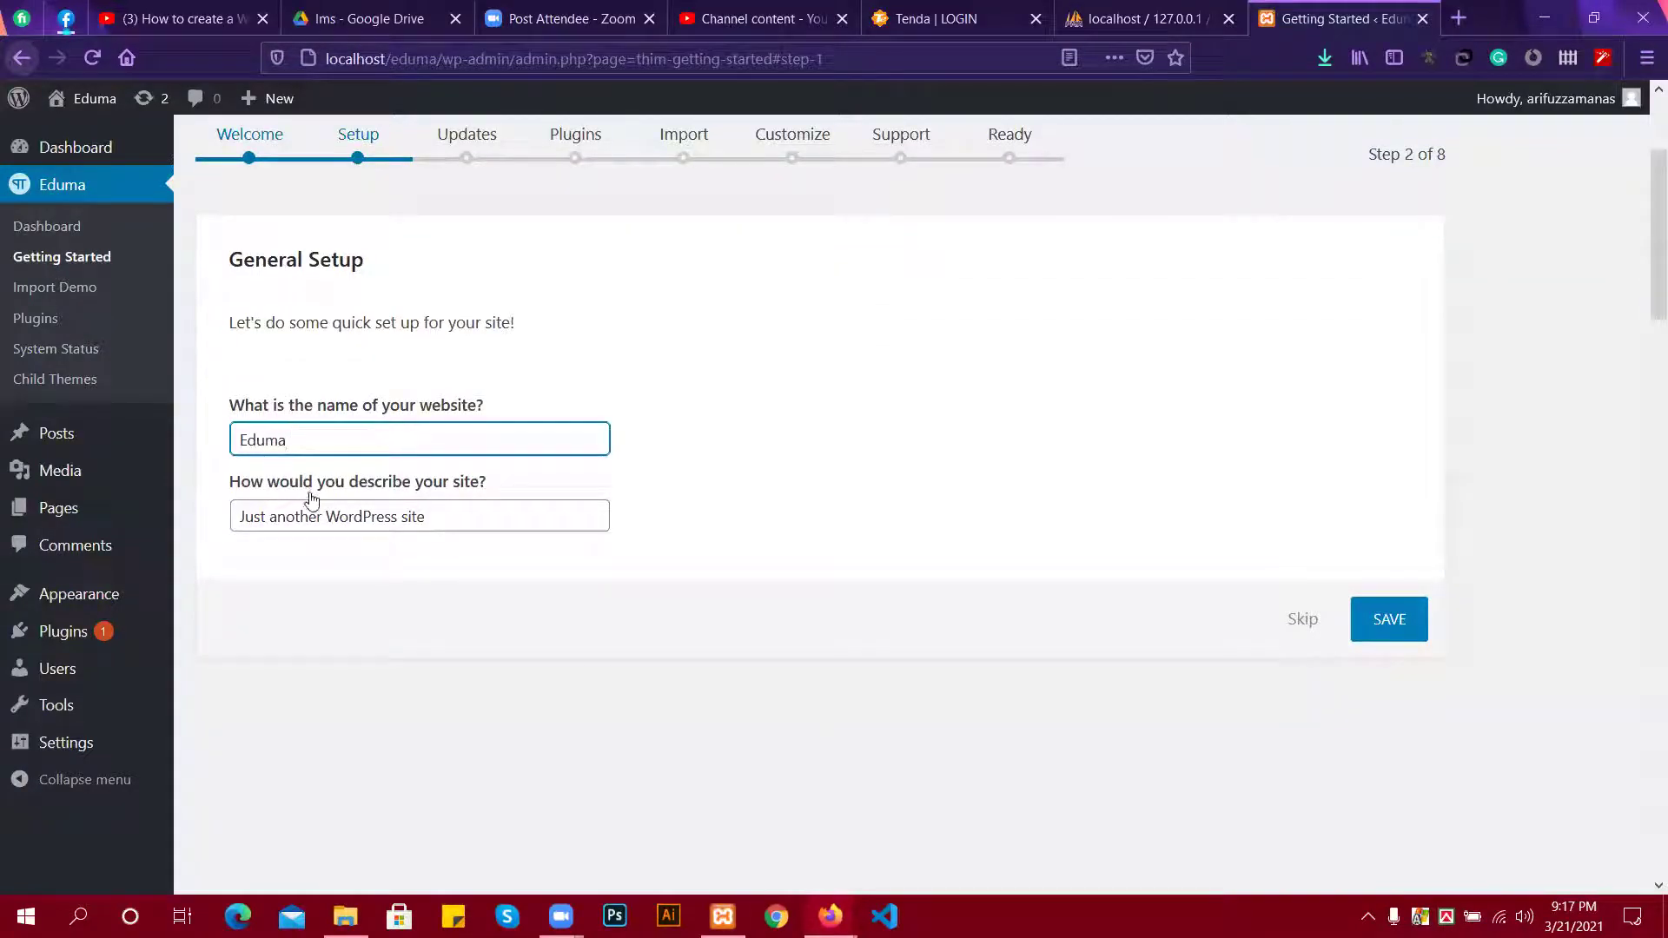
{"action": "left_click_drag", "start_coordinate": [438, 516], "coordinate": [232, 516]}
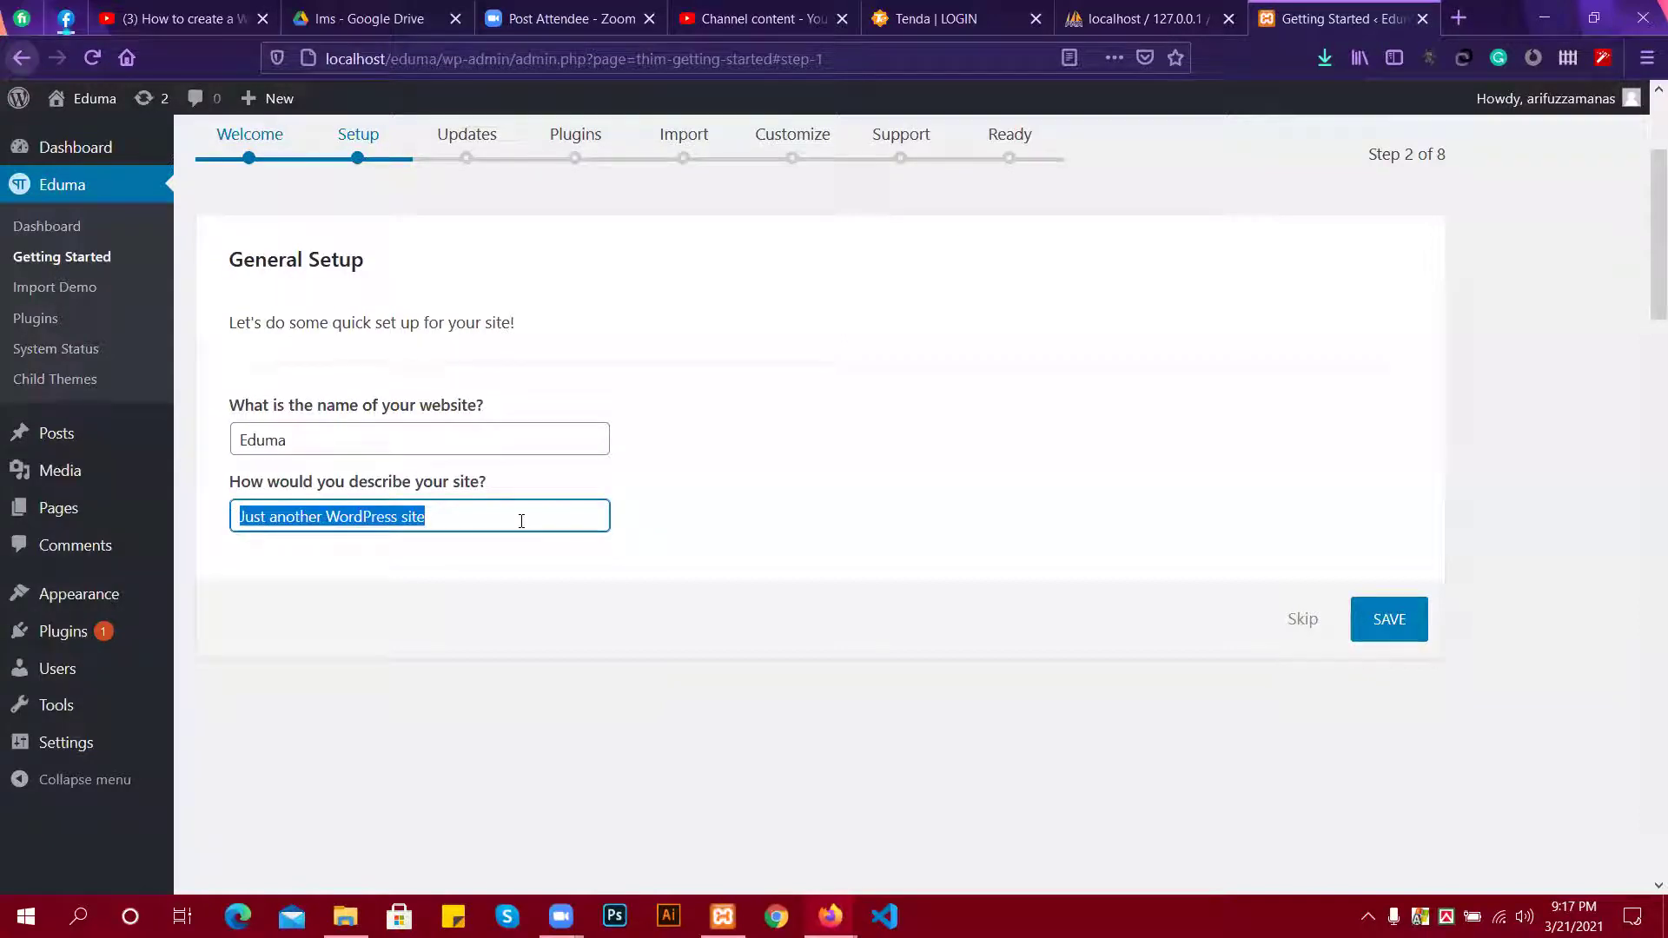
{"action": "key", "text": "BackSpace"}
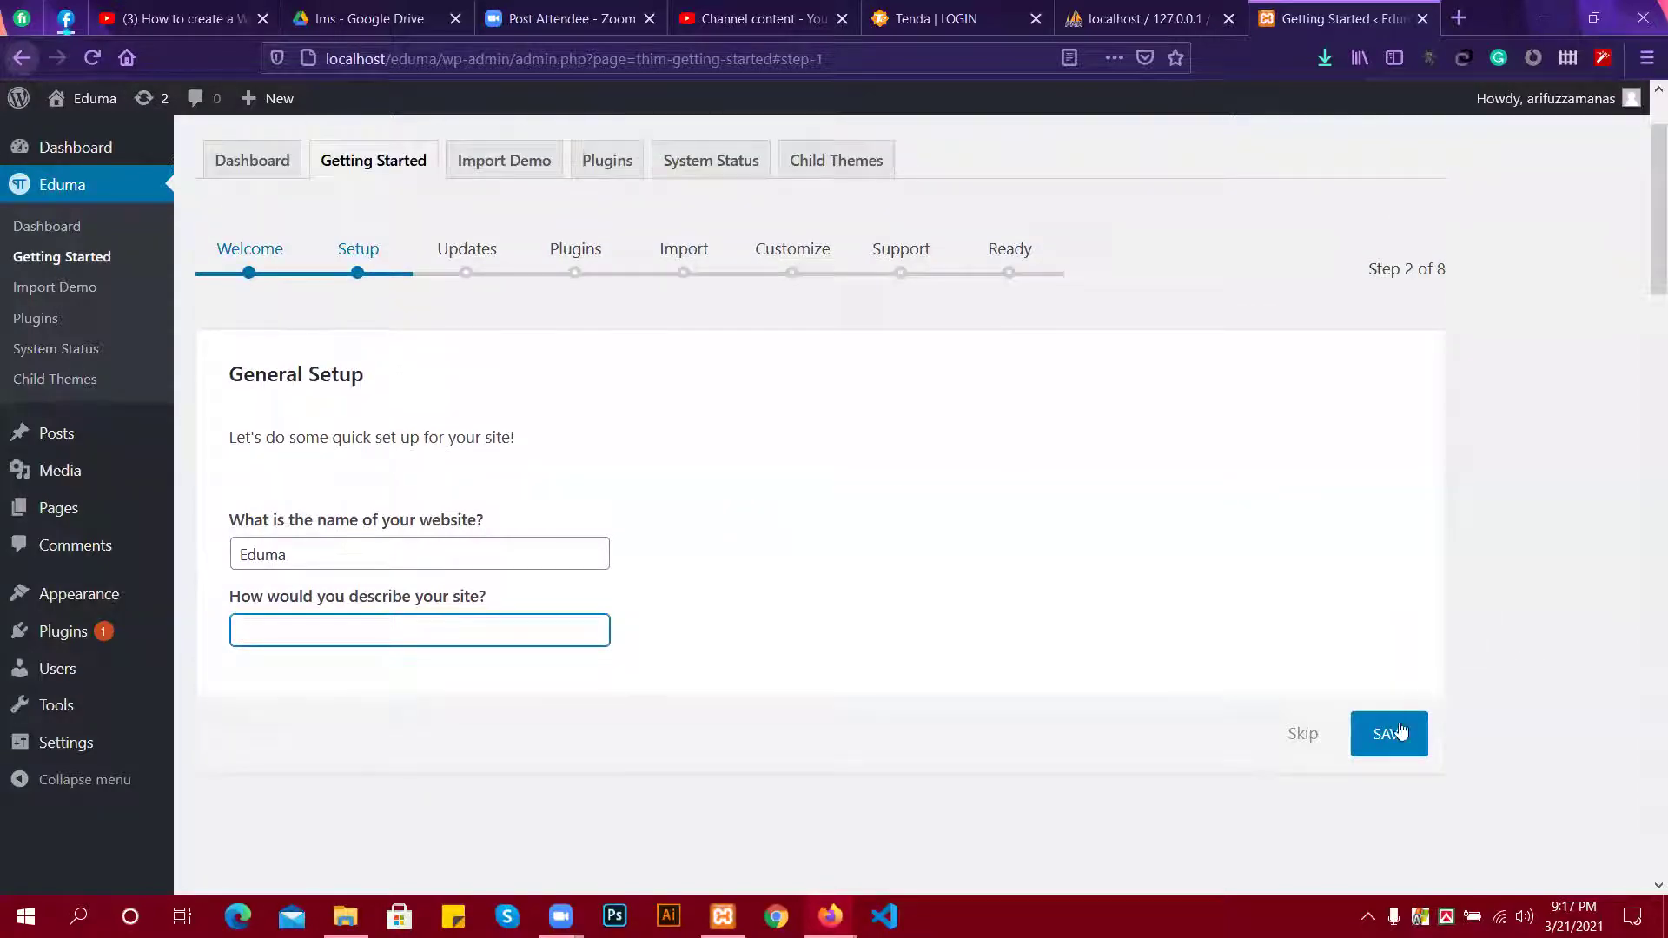
{"action": "left_click", "coordinate": [1390, 736]}
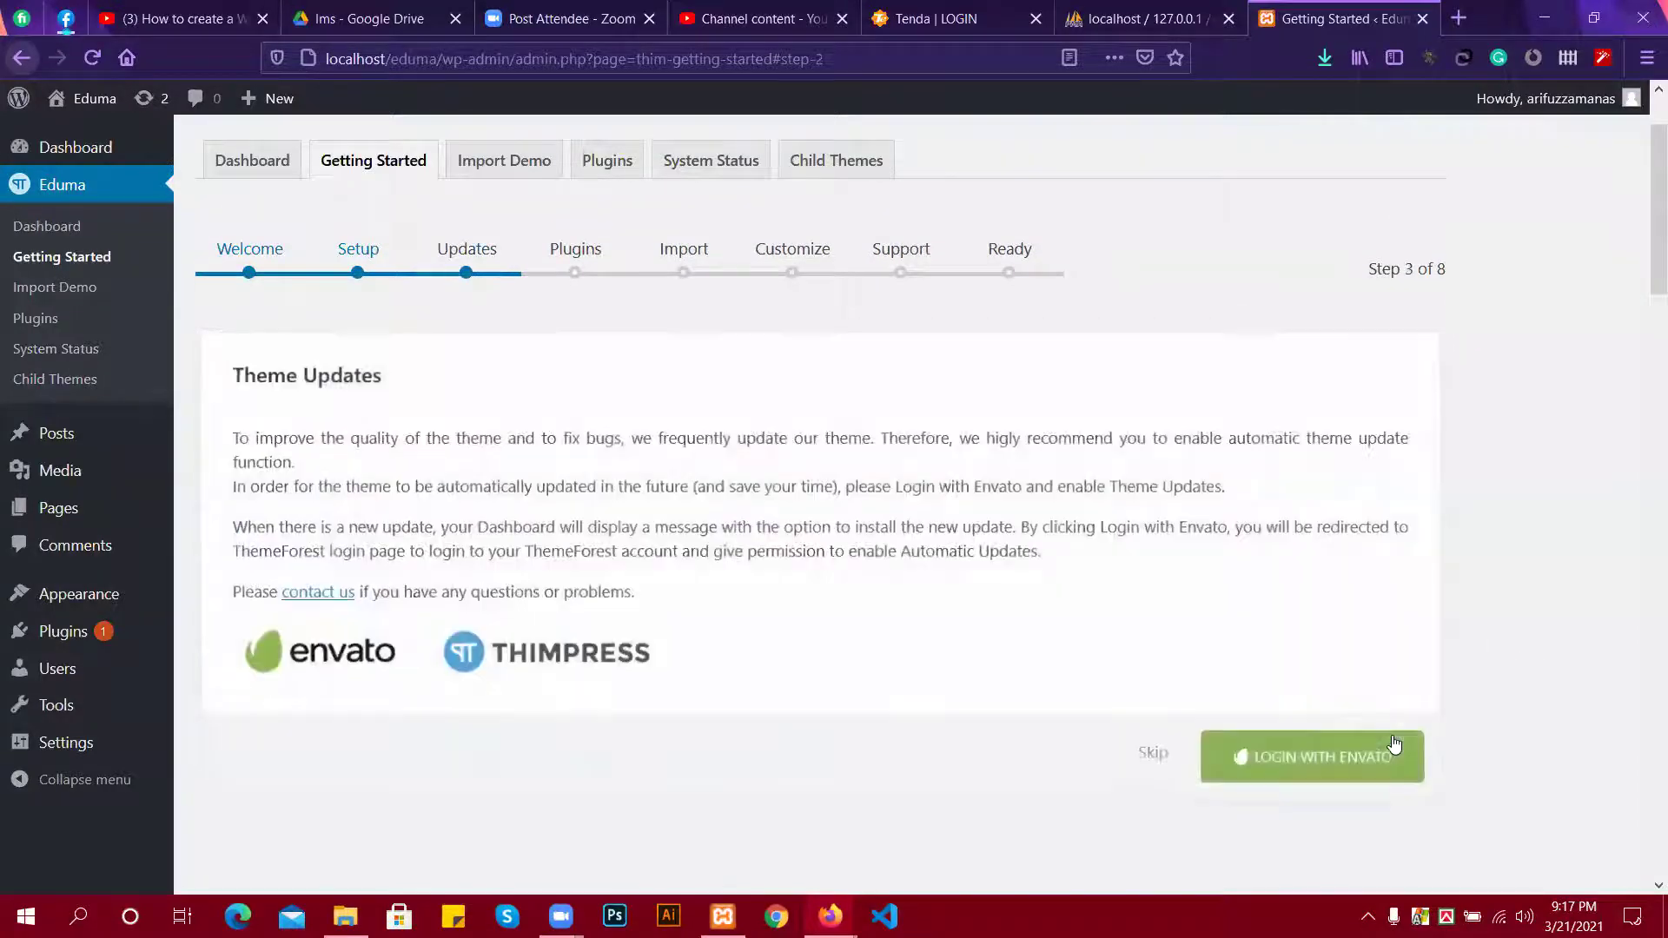
Skip the Envato login for theme updates and try to install and activate all the listed plugins.
{"action": "scroll", "coordinate": [960, 670], "scroll_direction": "down", "scroll_amount": 2}
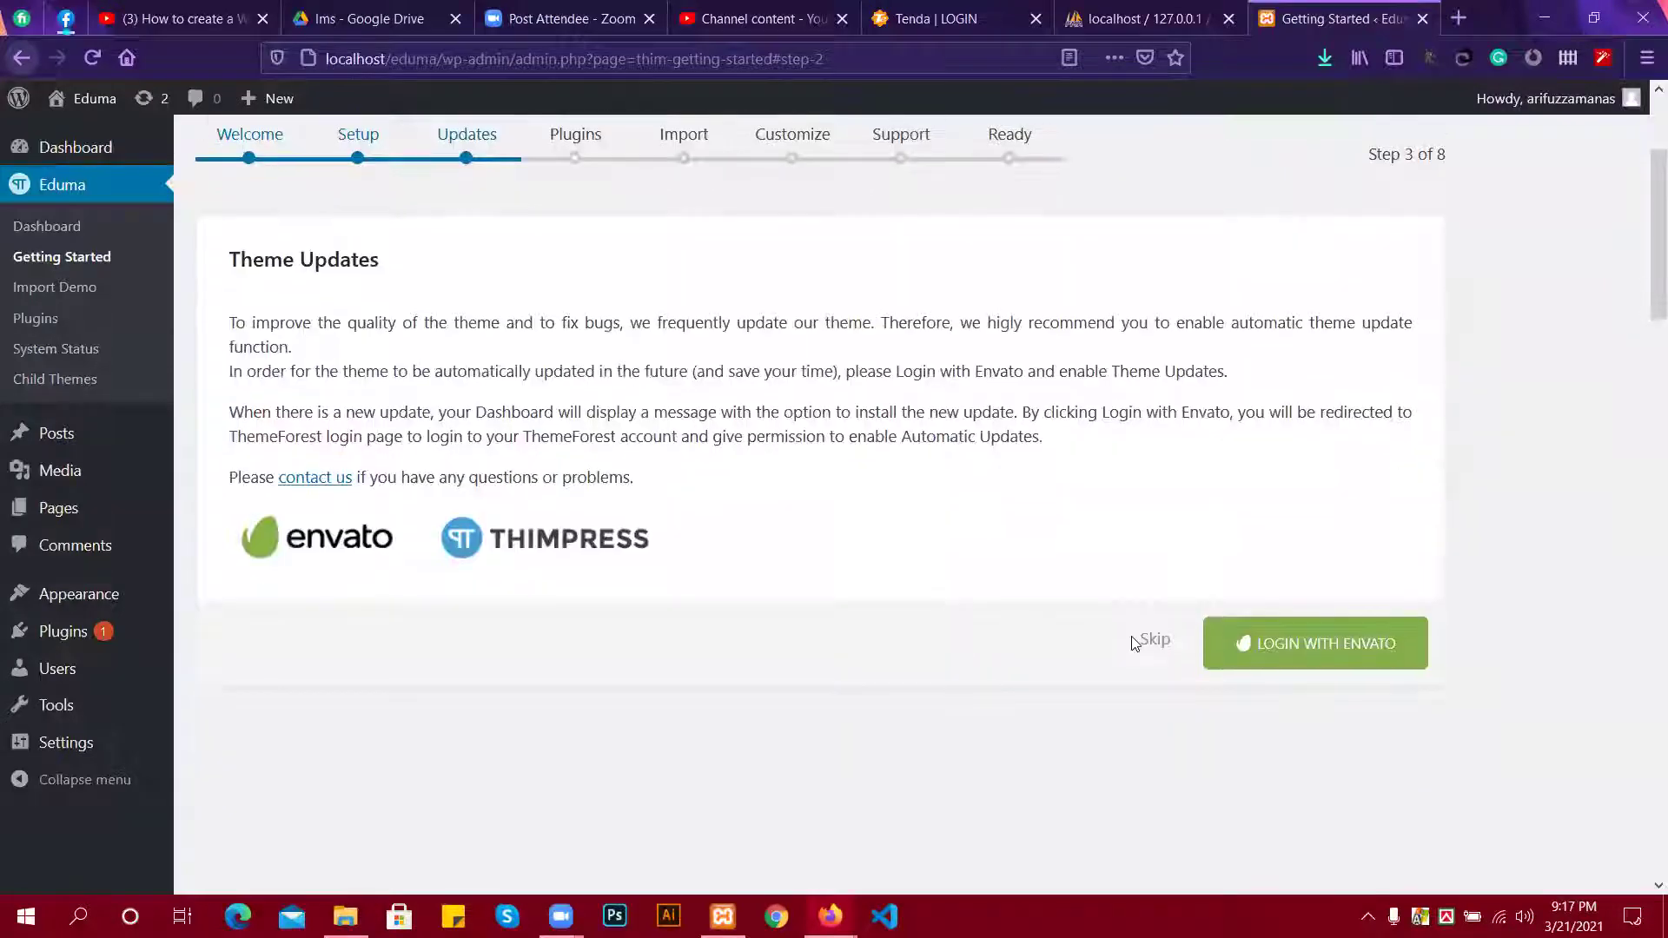
{"action": "left_click", "coordinate": [1155, 643]}
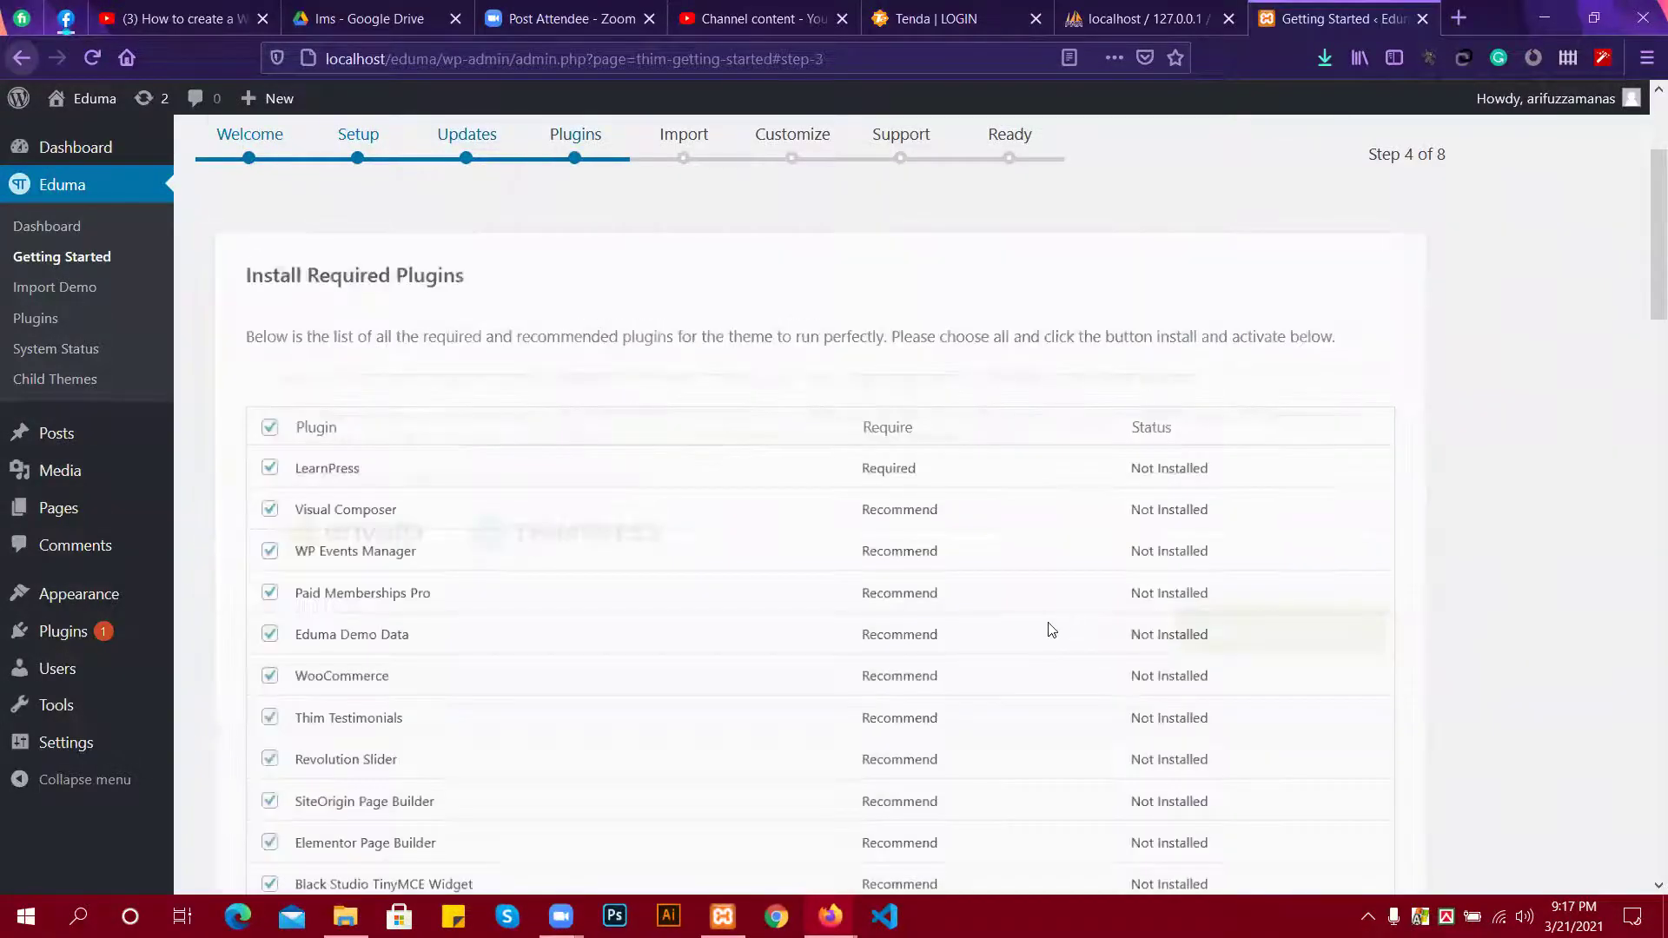
{"action": "scroll", "coordinate": [410, 463], "scroll_direction": "down", "scroll_amount": 3}
{"action": "scroll", "coordinate": [410, 463], "scroll_direction": "down", "scroll_amount": 6}
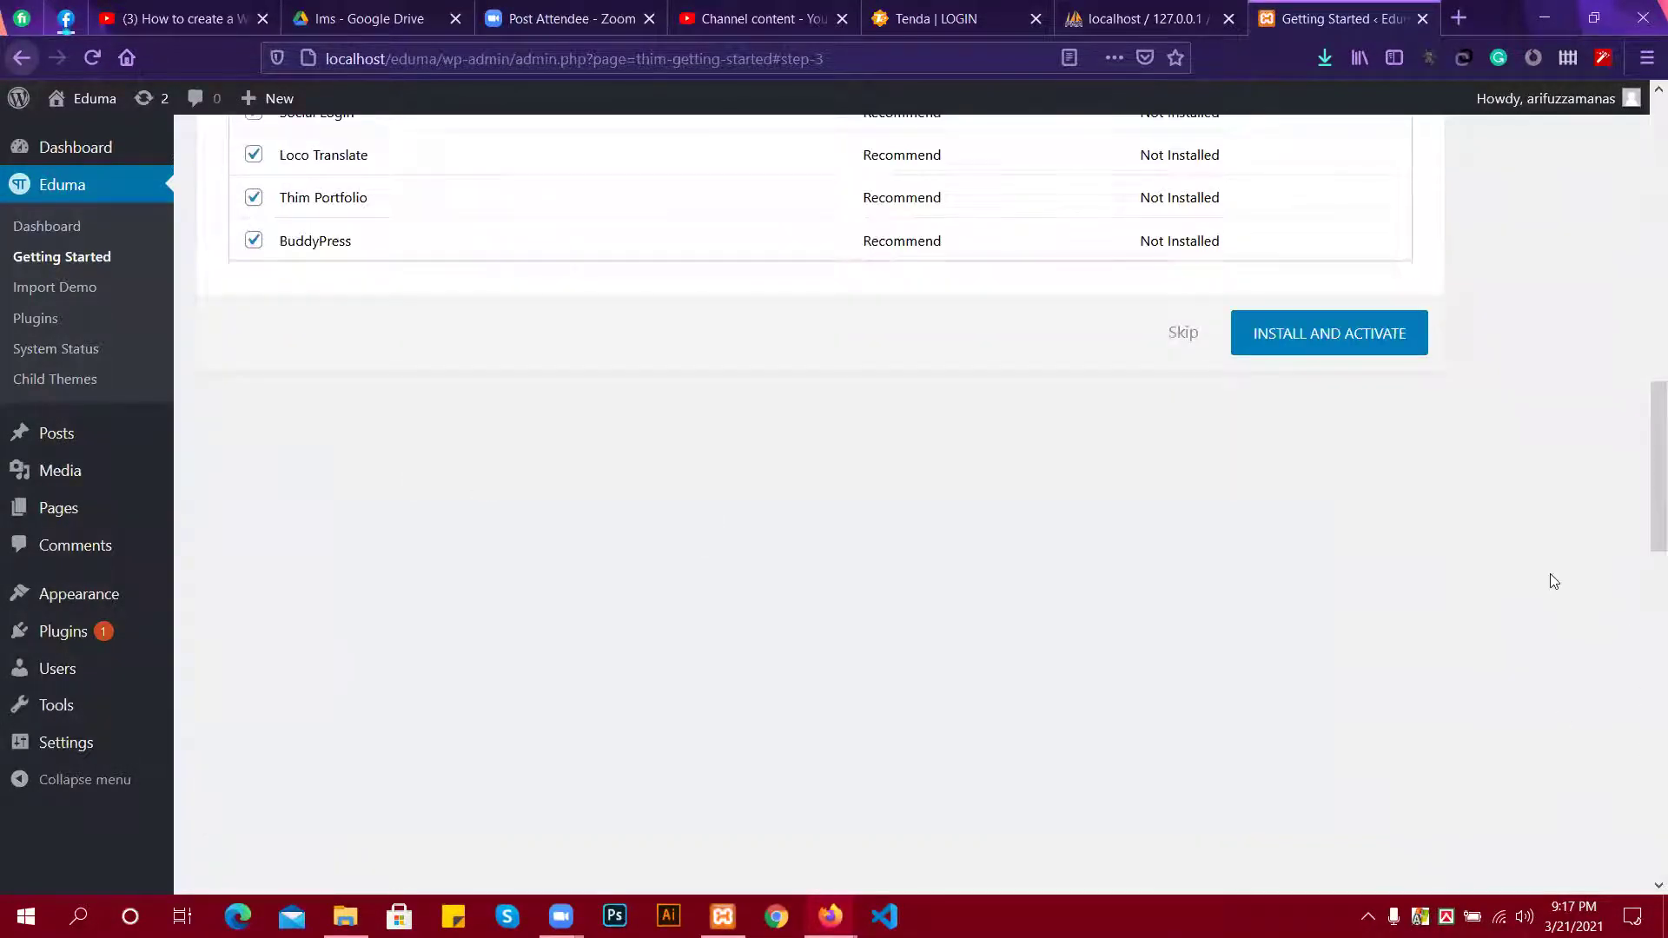
{"action": "scroll", "coordinate": [1321, 689], "scroll_direction": "up", "scroll_amount": 3}
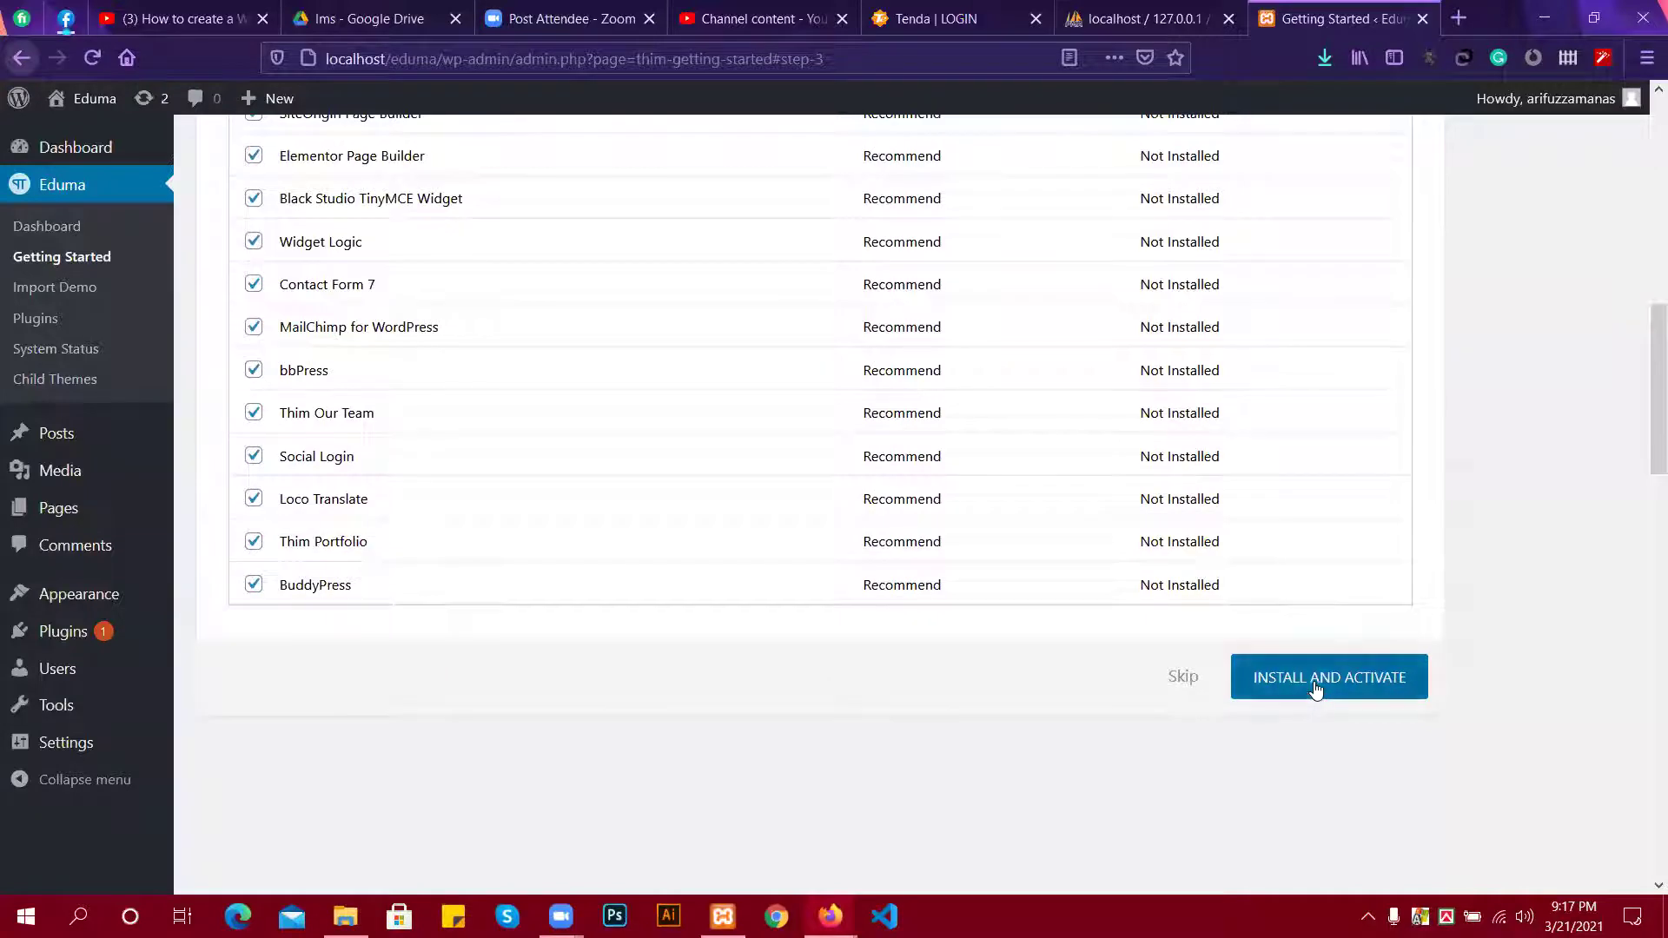
{"action": "left_click", "coordinate": [1316, 686]}
Start the Envato login from the Product registration prompt.
{"action": "scroll", "coordinate": [872, 382], "scroll_direction": "up", "scroll_amount": 1}
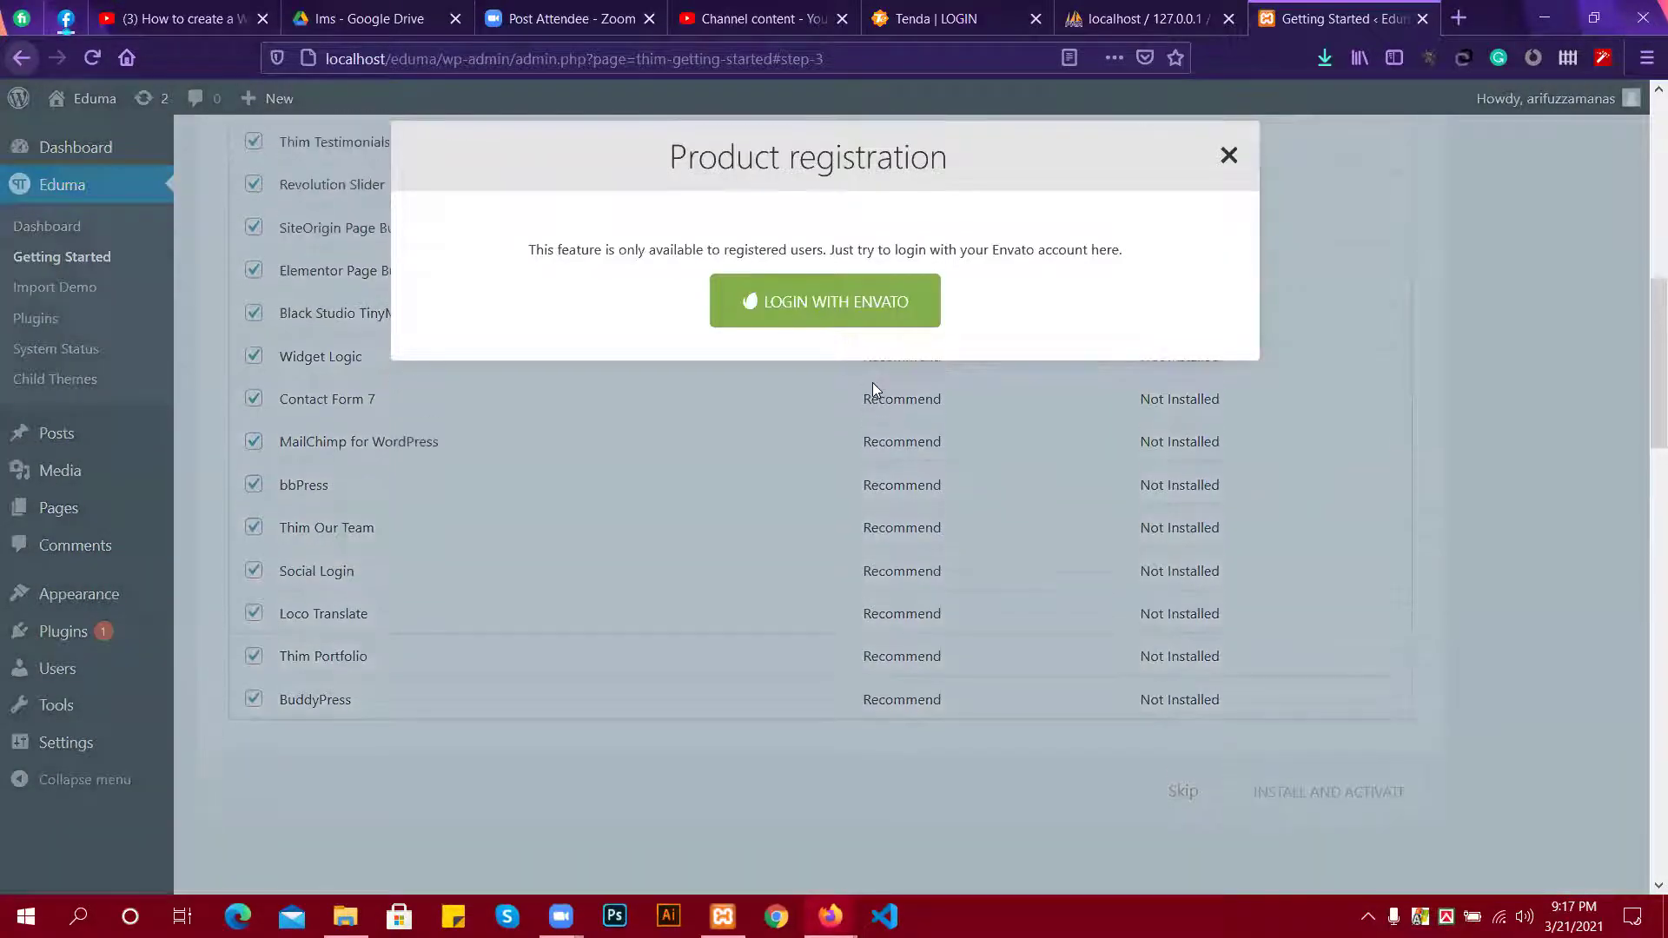
{"action": "scroll", "coordinate": [871, 383], "scroll_direction": "up", "scroll_amount": 10}
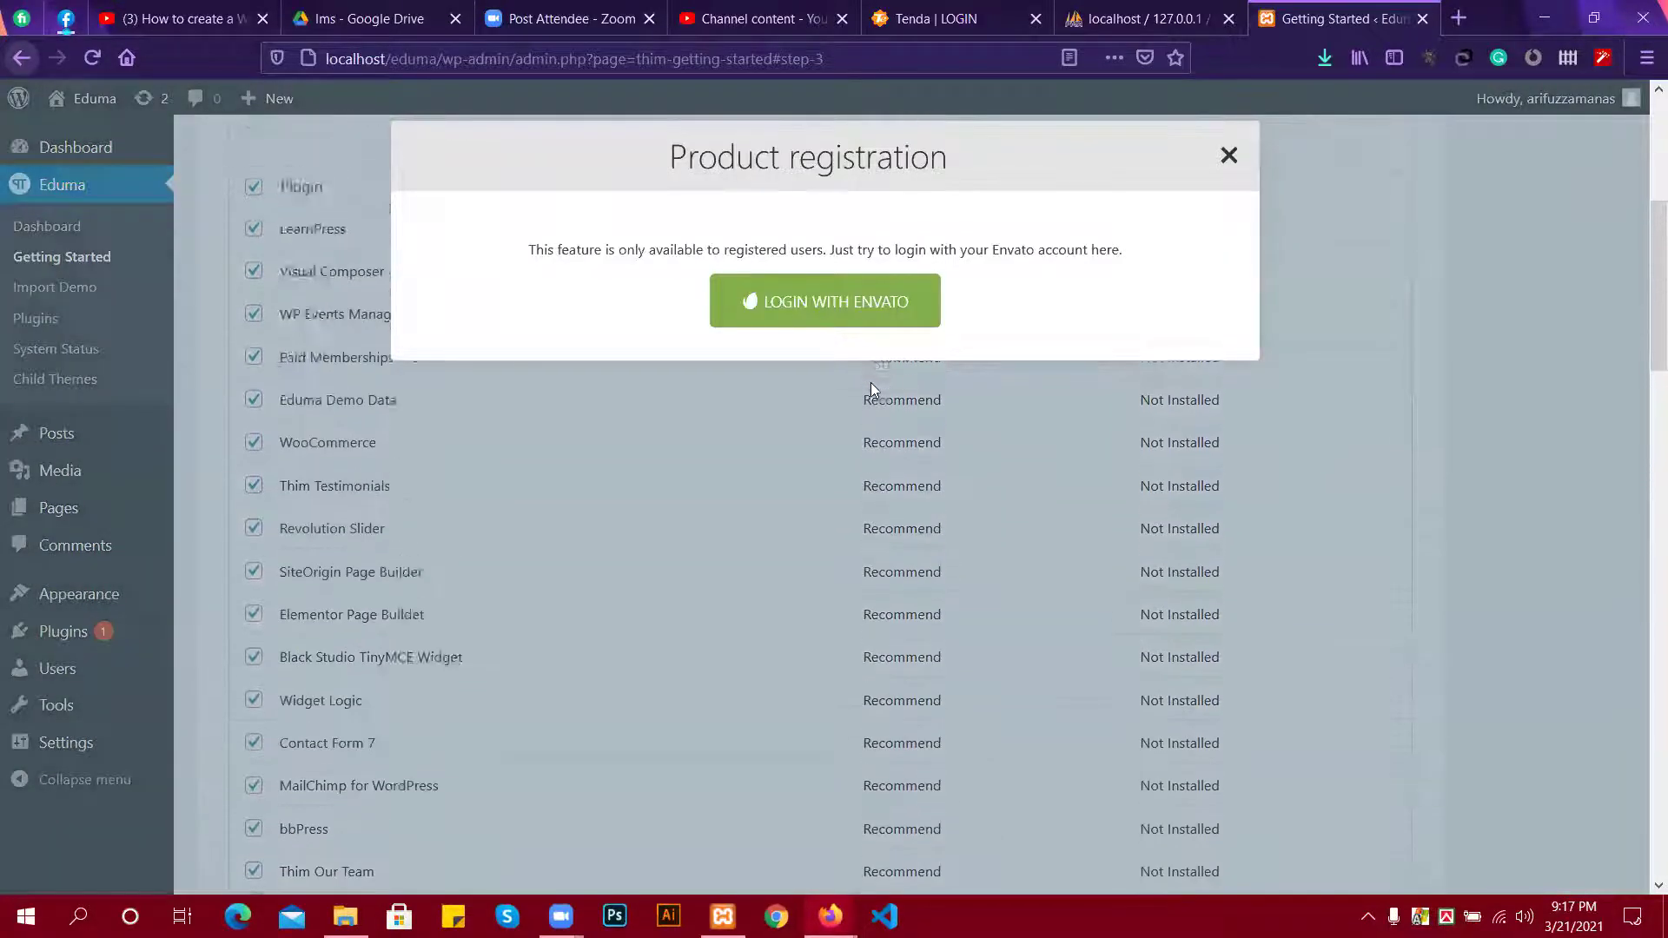
{"action": "left_click", "coordinate": [821, 311]}
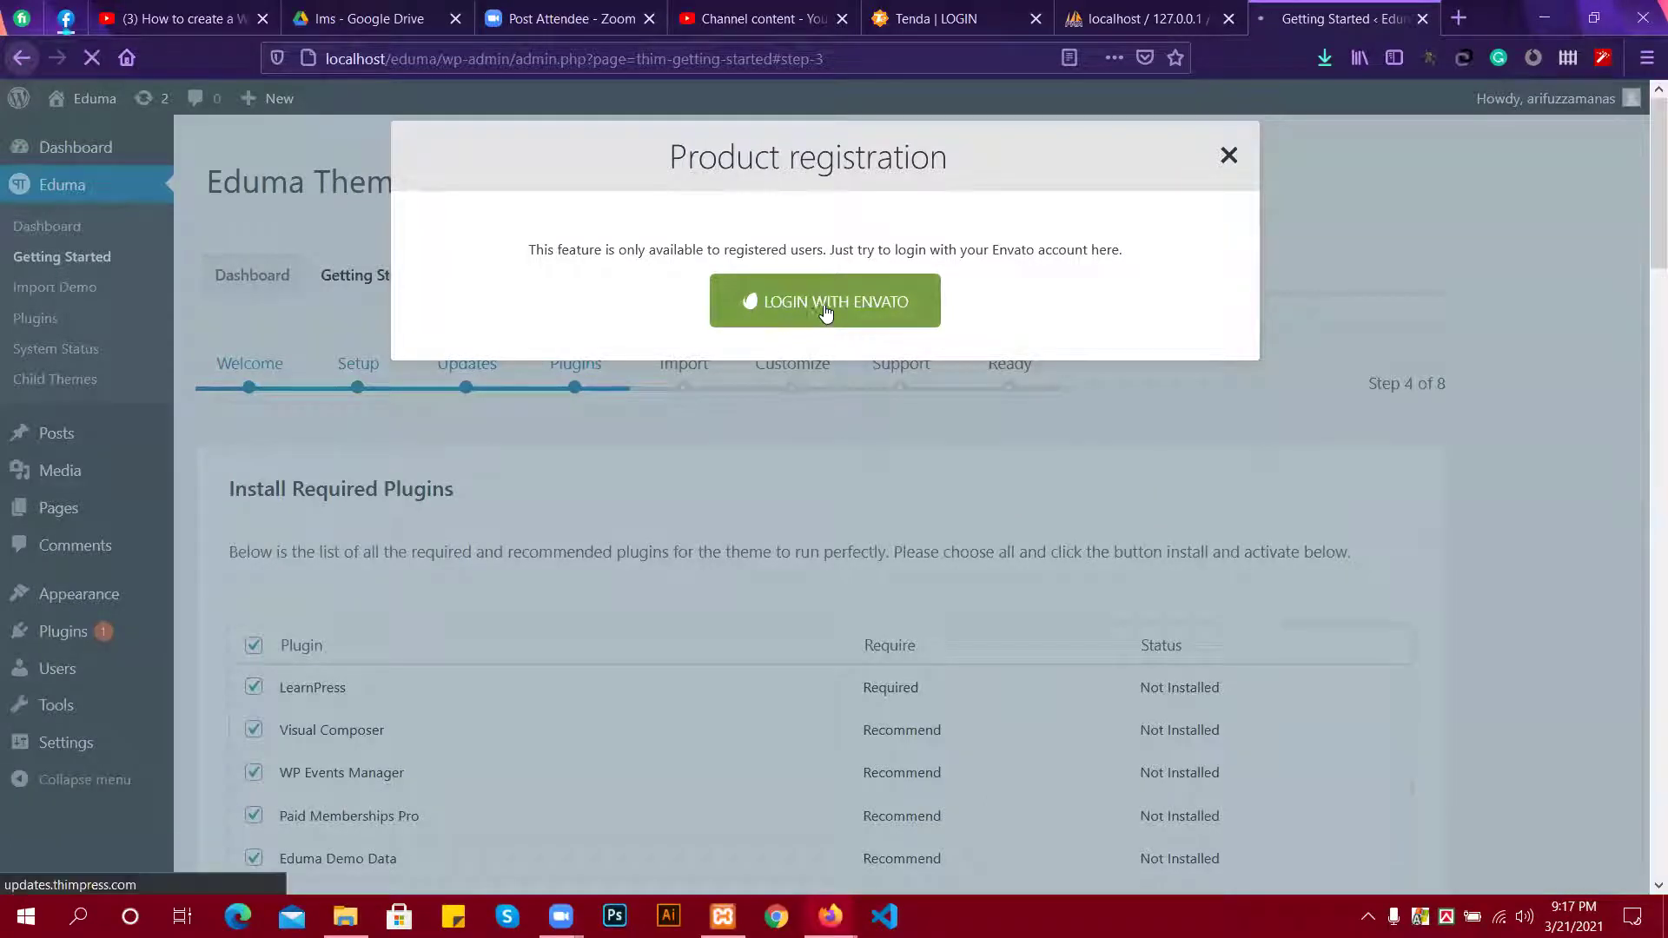
Switch to File Explorer and examine the theme files in the inner eduma folder under wp-content\themes.
{"action": "mouse_move", "coordinate": [345, 916]}
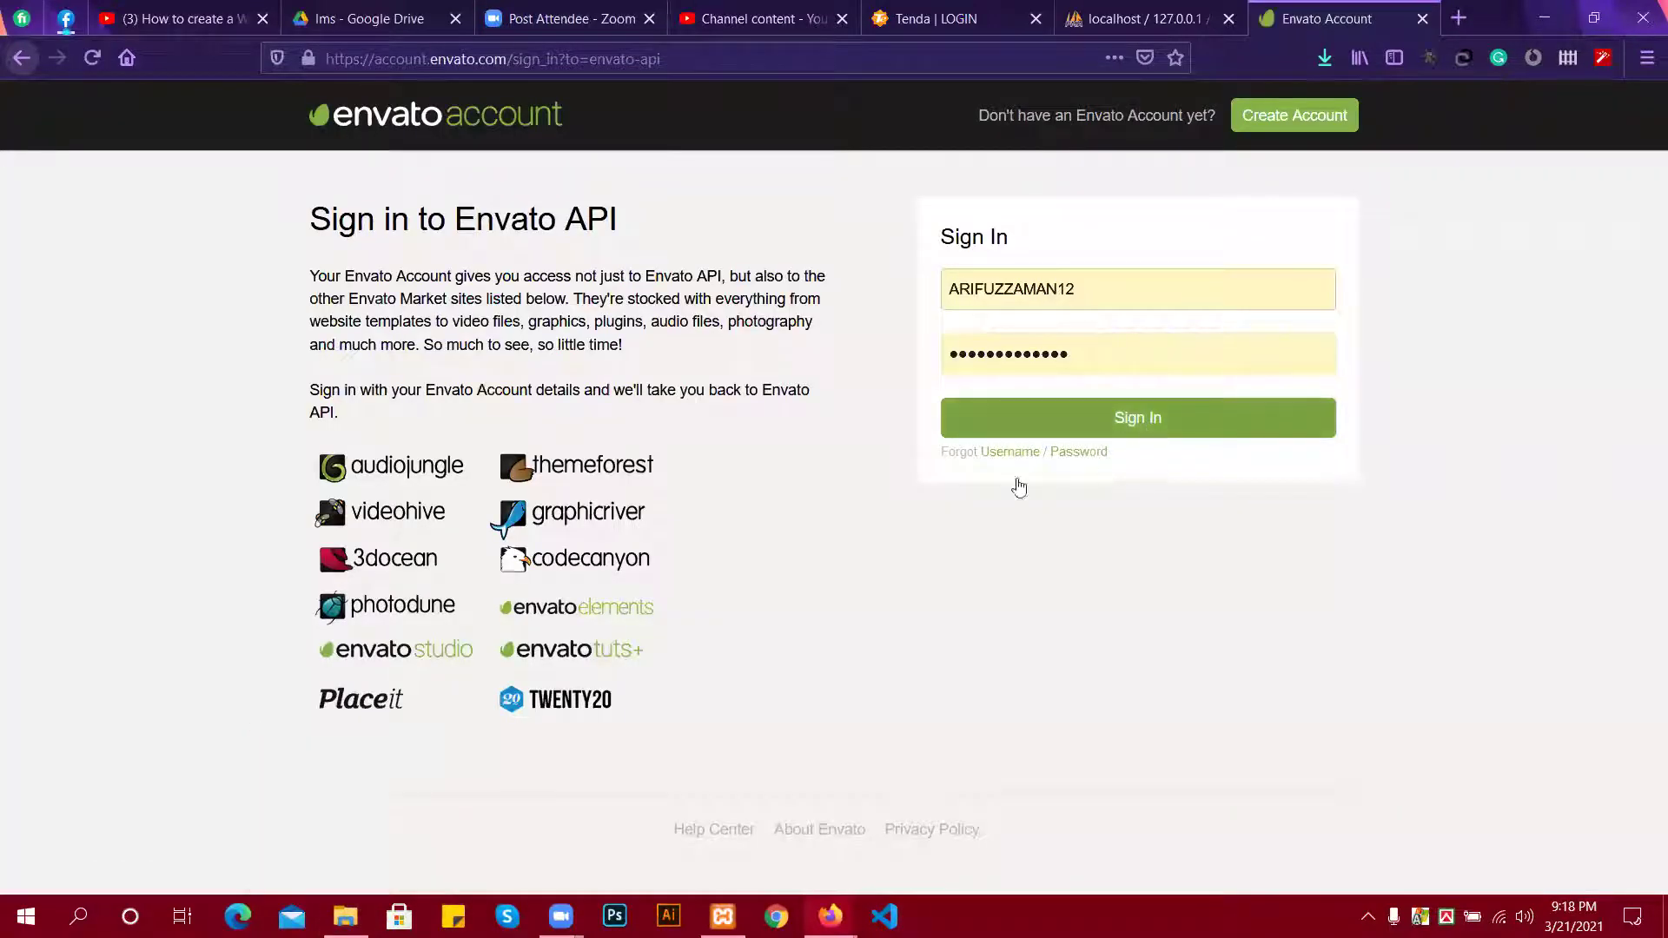
{"action": "left_click", "coordinate": [345, 916]}
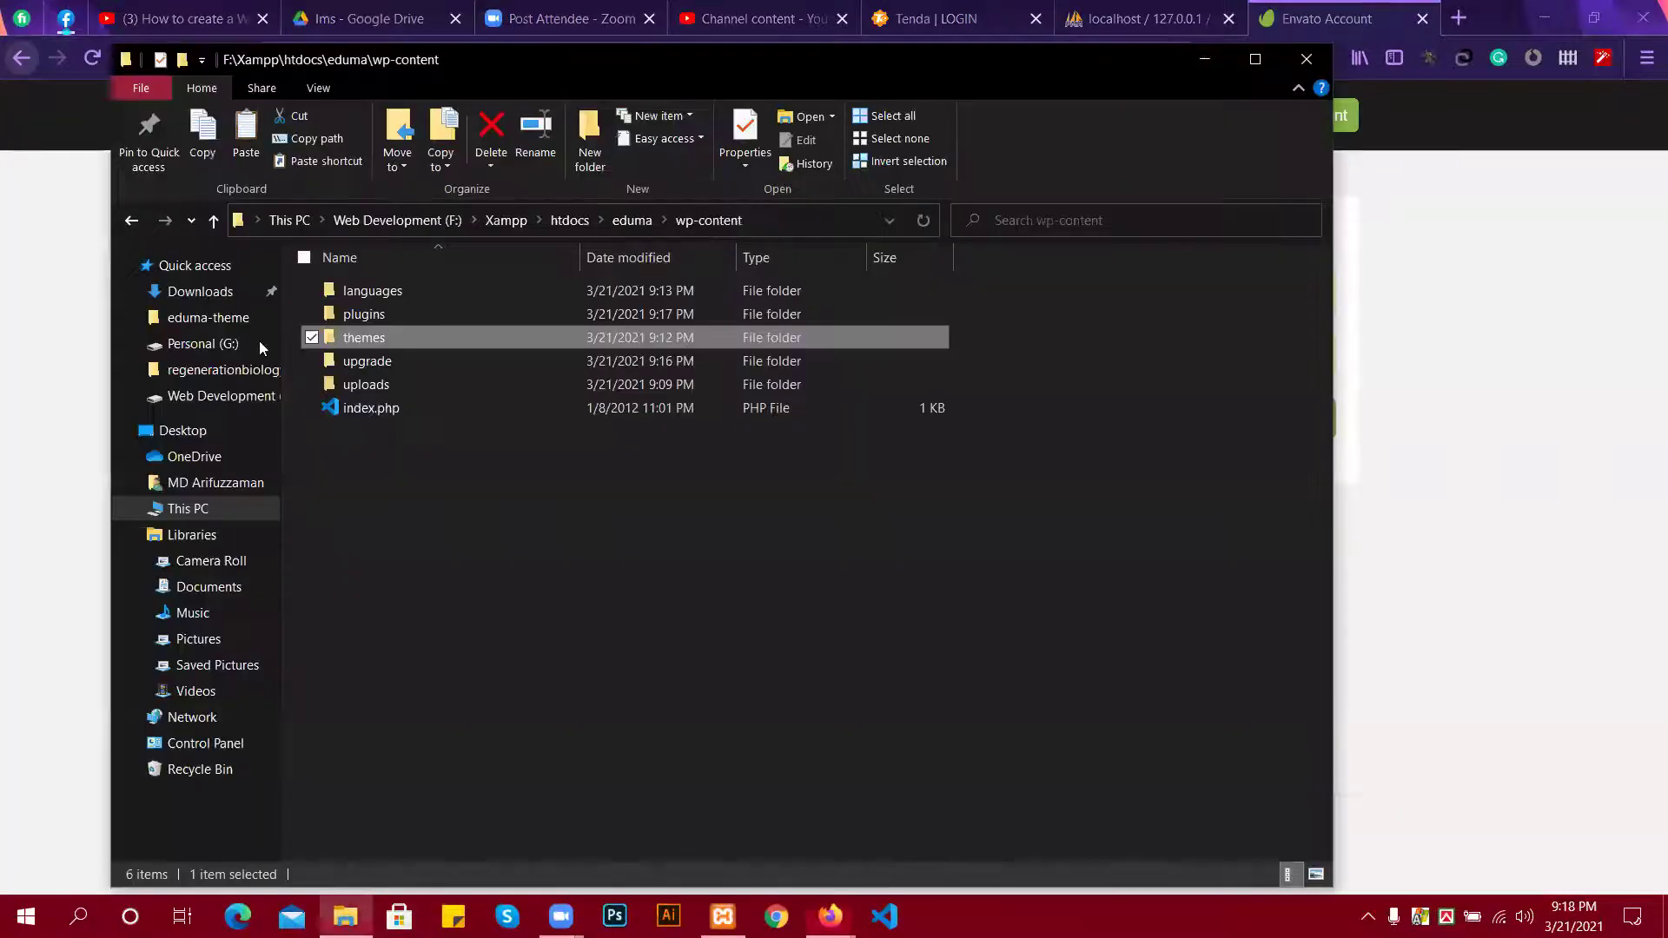
{"action": "double_click", "coordinate": [384, 337]}
{"action": "double_click", "coordinate": [385, 290]}
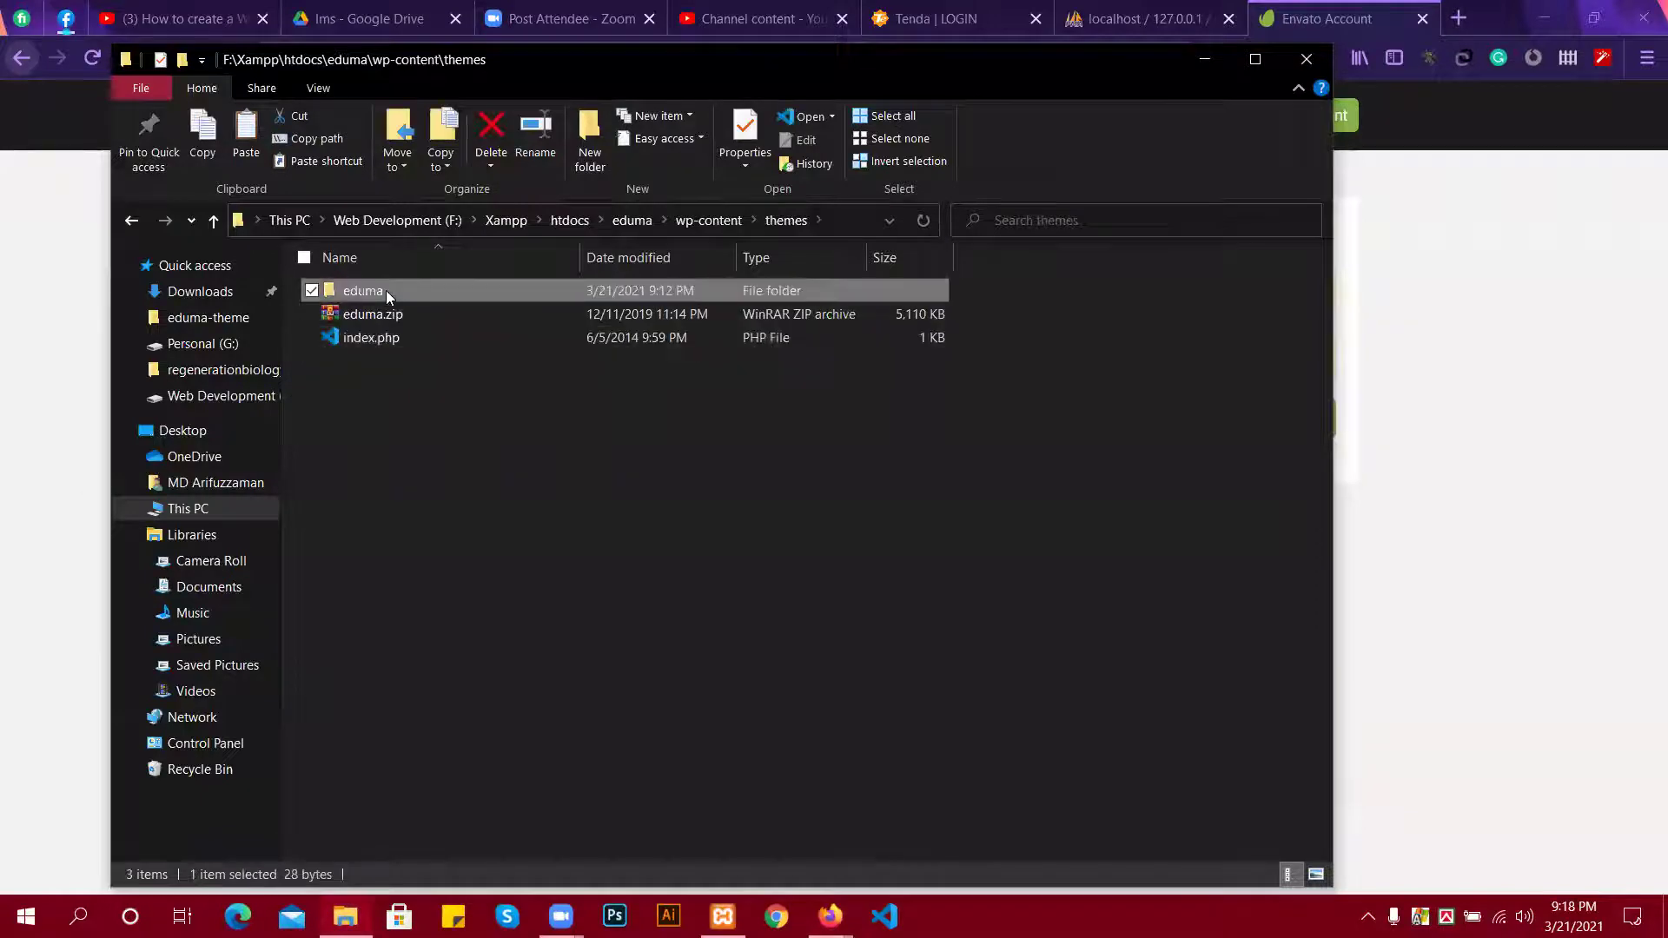
{"action": "double_click", "coordinate": [386, 290]}
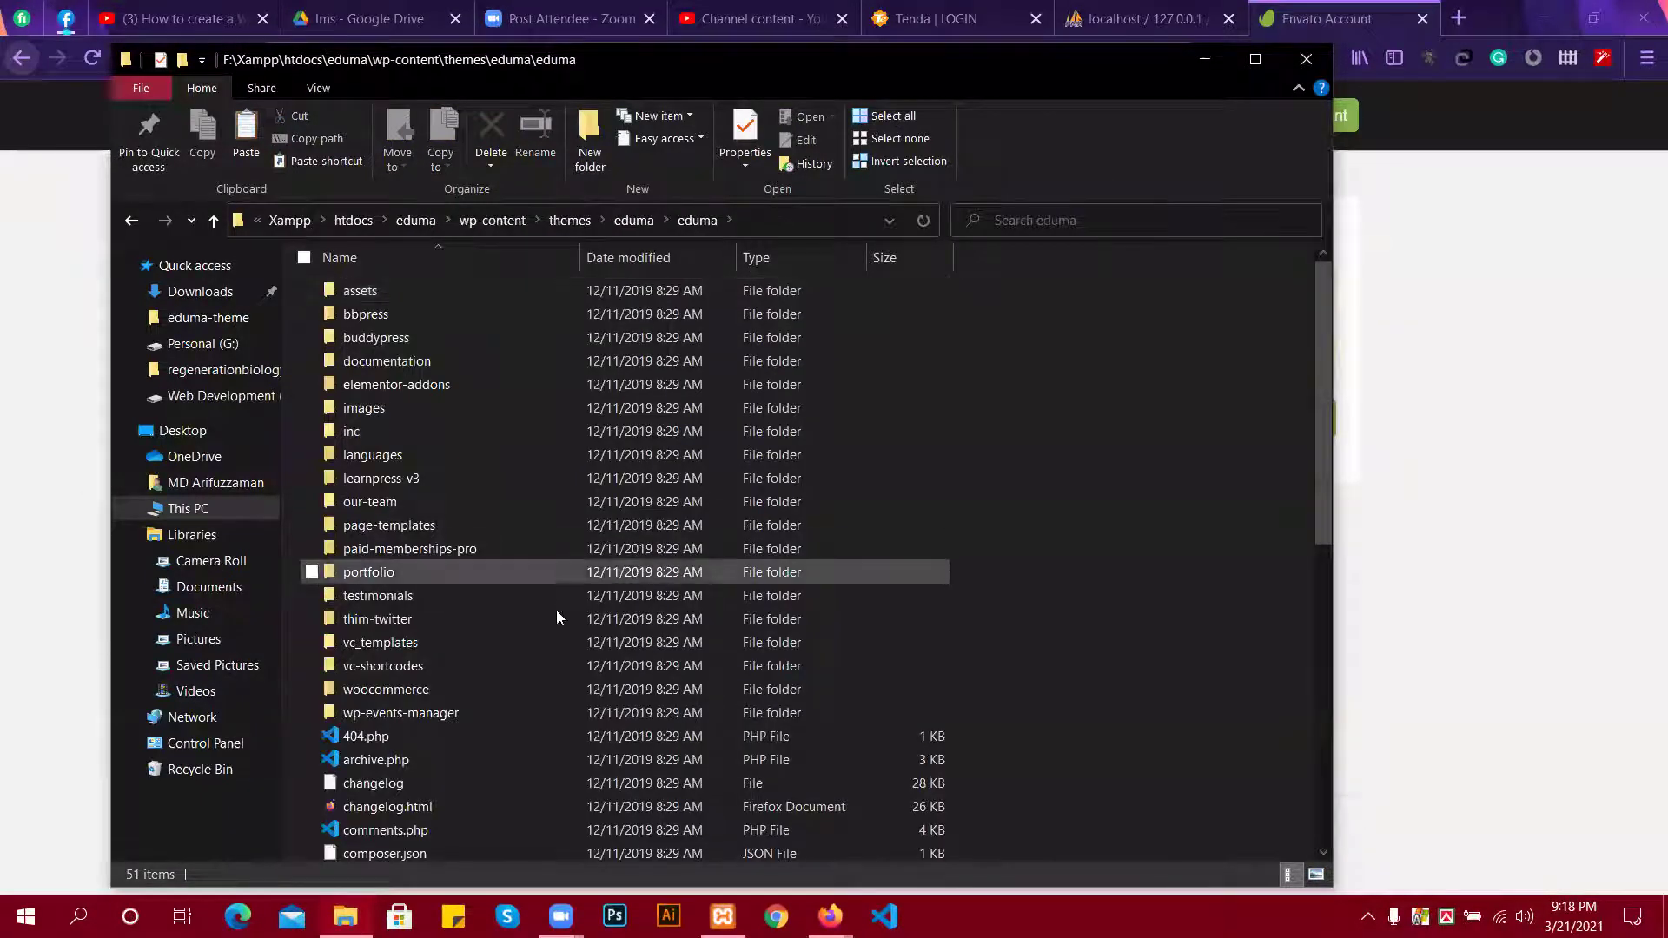
{"action": "scroll", "coordinate": [556, 610], "scroll_direction": "down", "scroll_amount": 2}
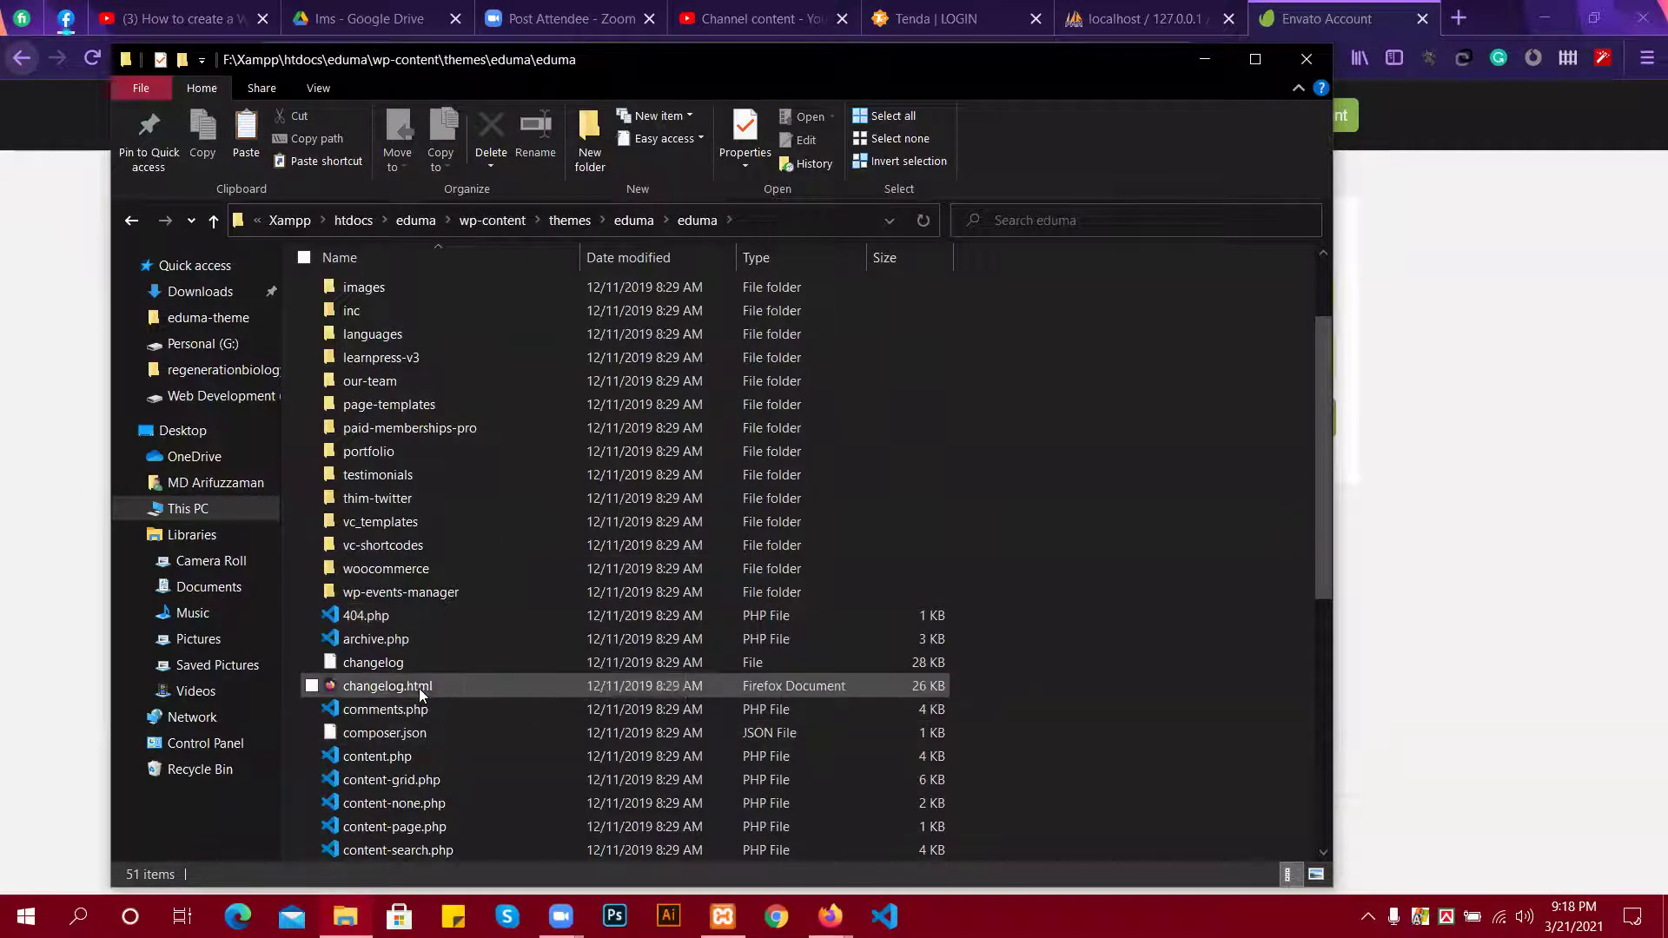
{"action": "scroll", "coordinate": [421, 686], "scroll_direction": "up", "scroll_amount": 2}
{"action": "scroll", "coordinate": [457, 622], "scroll_direction": "down", "scroll_amount": 9}
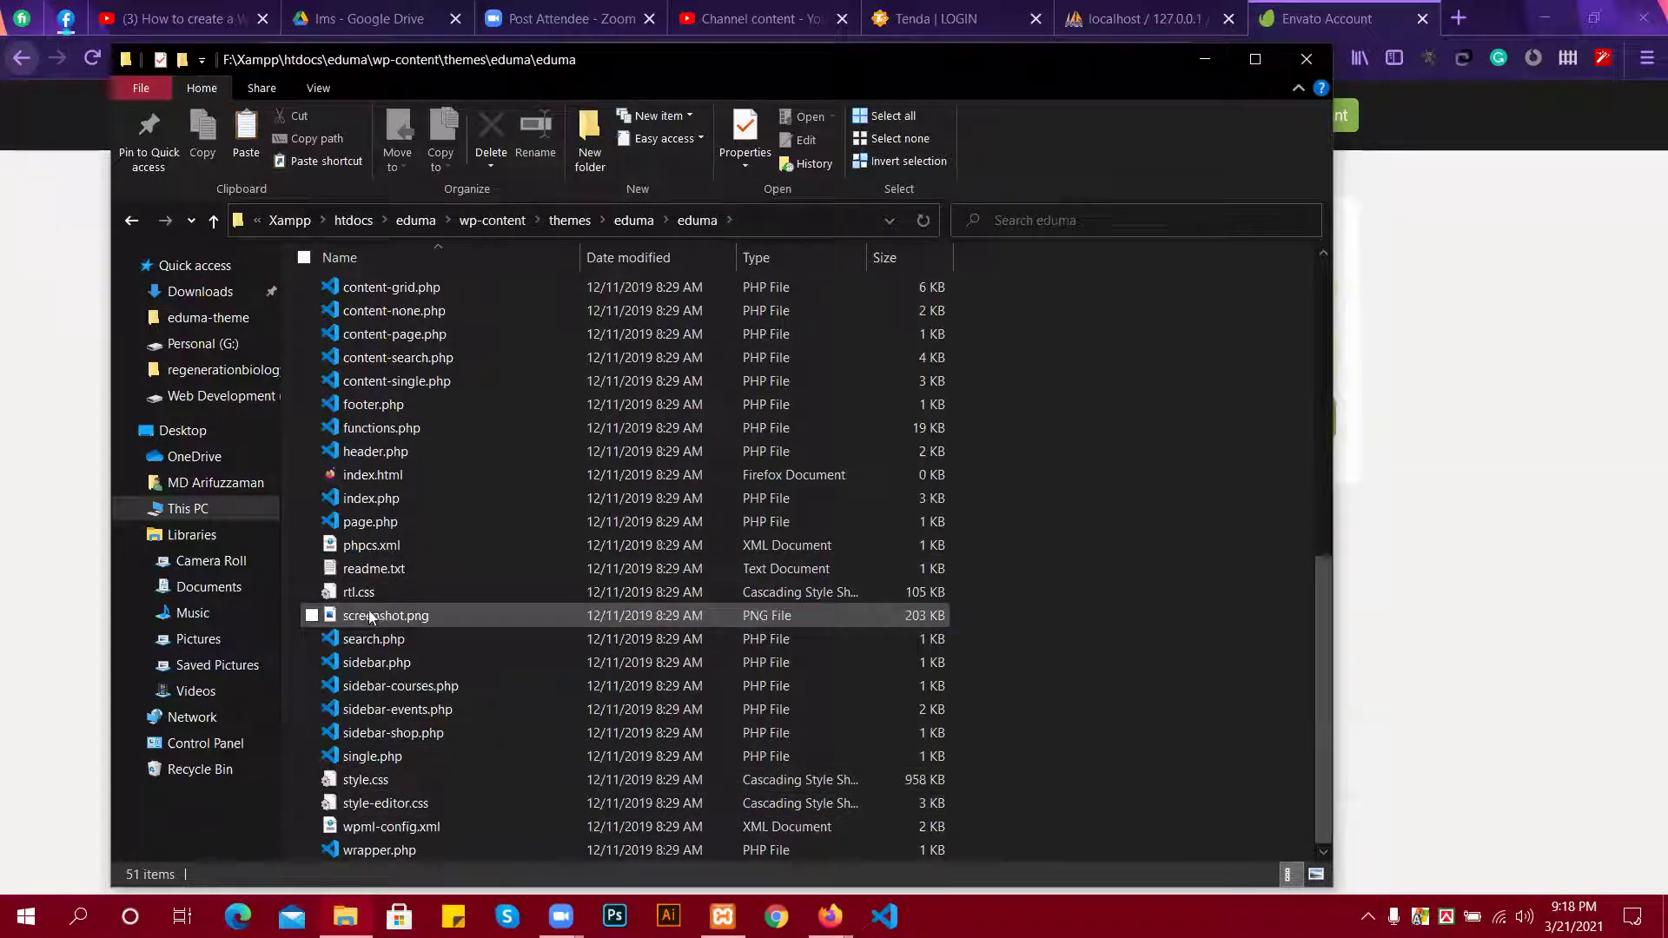
Go back up from the theme folder to the root of the Web Development (F:) drive.
{"action": "left_click", "coordinate": [214, 222]}
{"action": "left_click", "coordinate": [214, 222]}
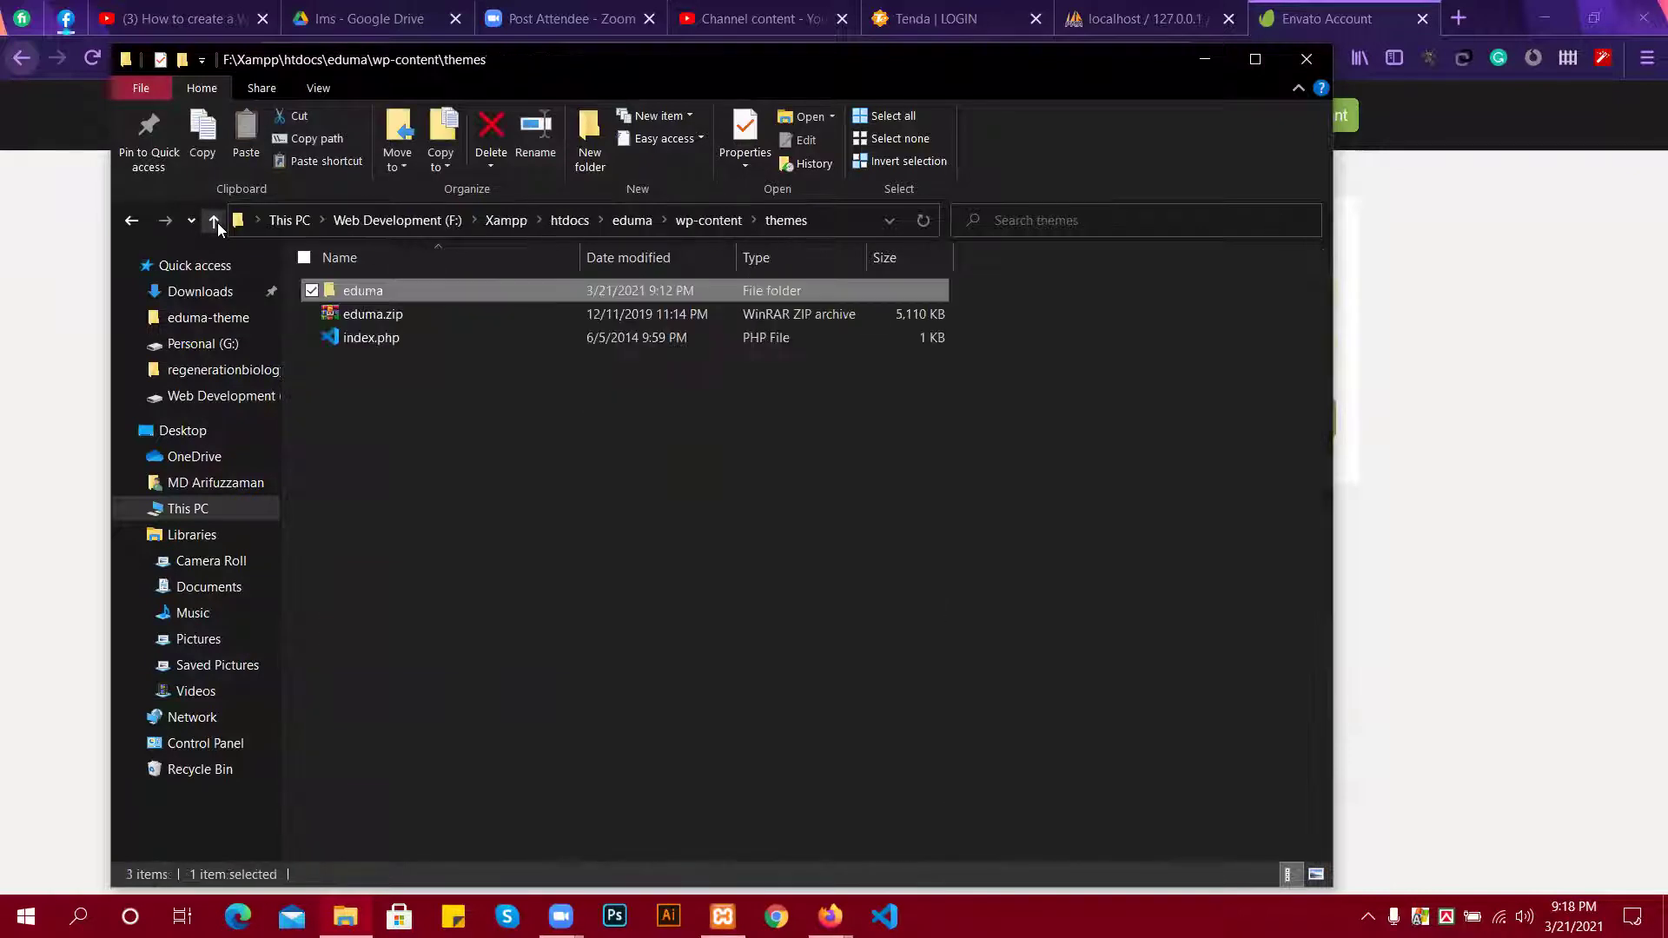
{"action": "left_click", "coordinate": [215, 220]}
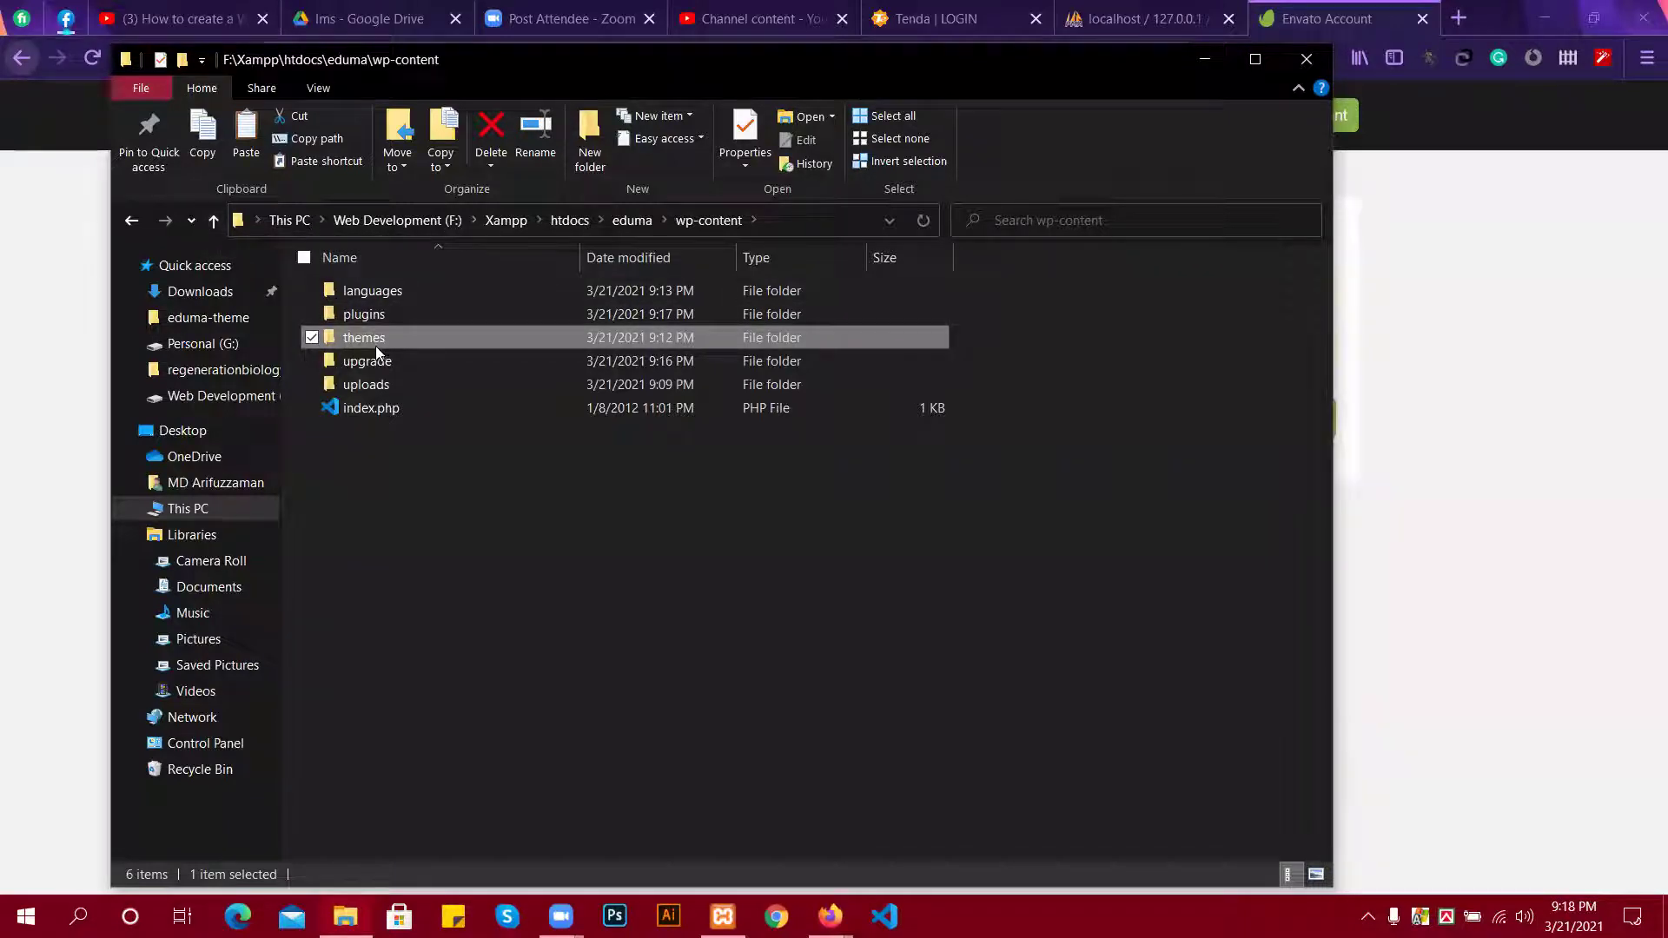
{"action": "left_click", "coordinate": [216, 221]}
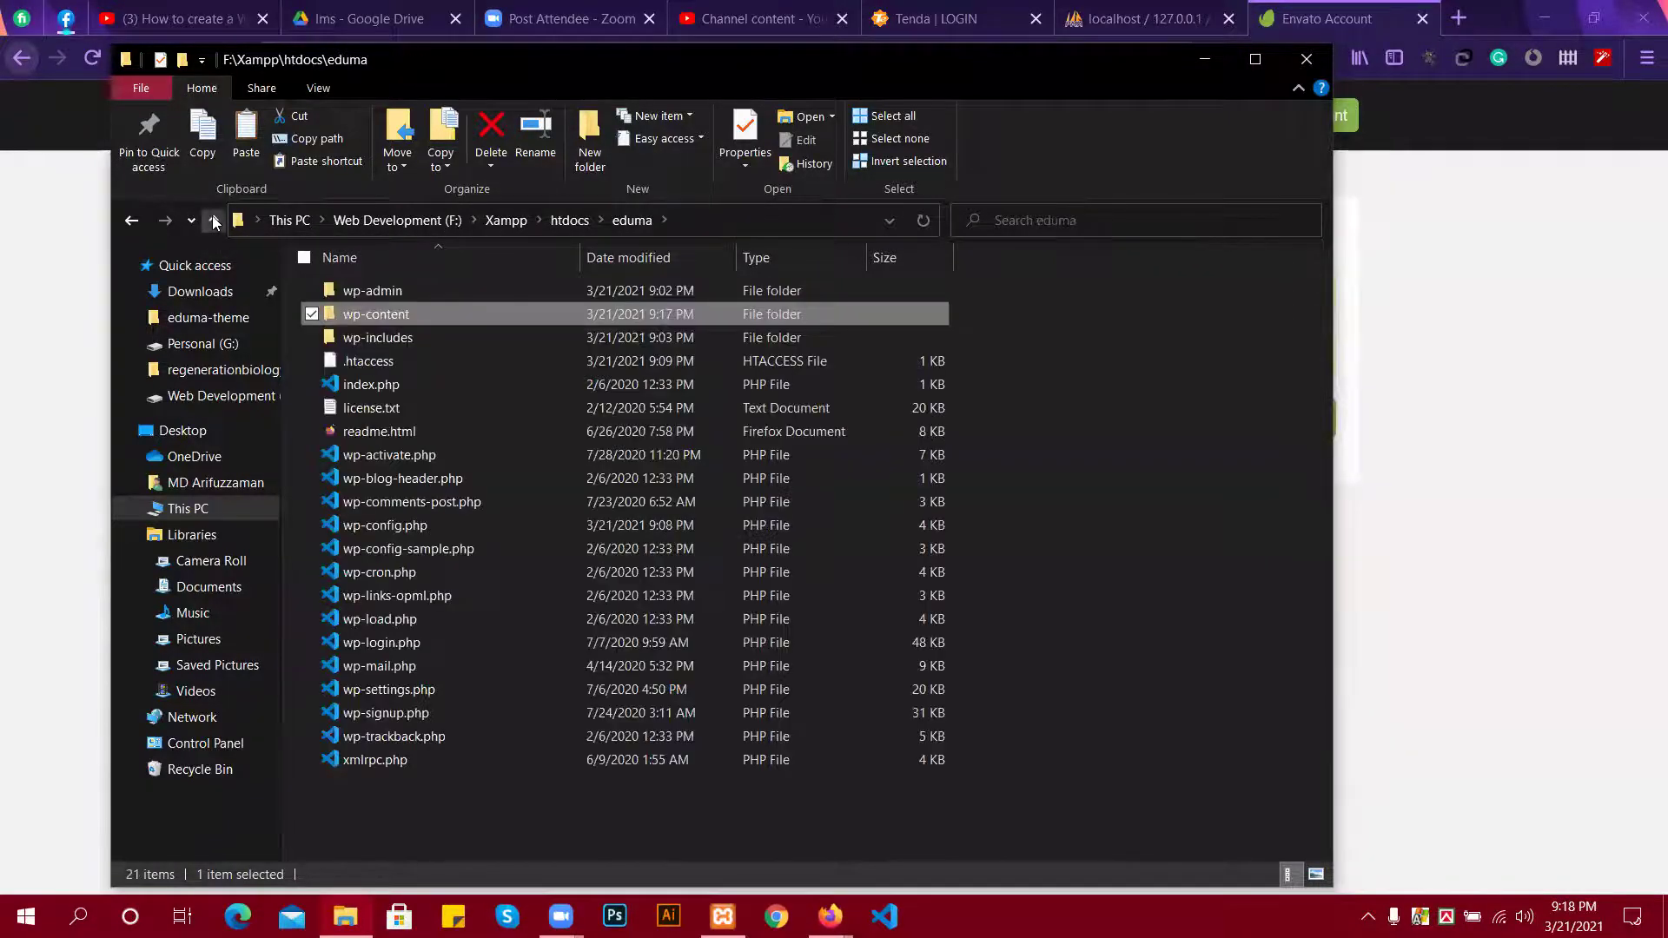
{"action": "left_click", "coordinate": [215, 221]}
{"action": "left_click", "coordinate": [214, 221]}
{"action": "left_click", "coordinate": [214, 221]}
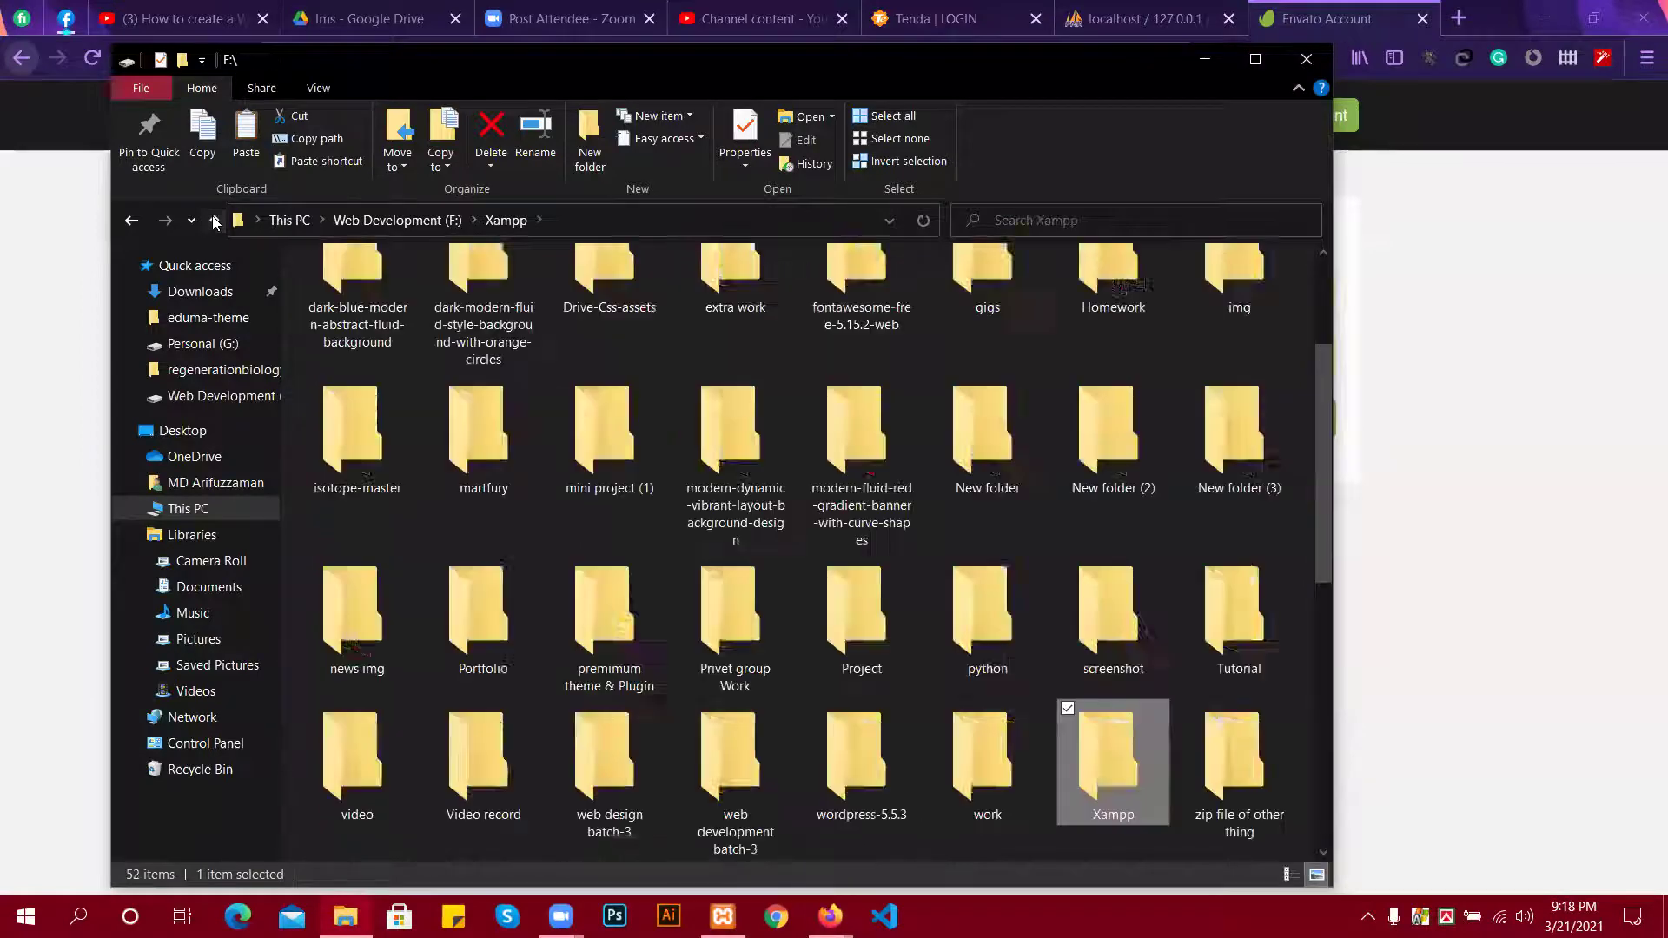
Open the Licensing folder in premimum theme & Plugin\gift-200\200+\eduma-theme\documentation and select GPL.txt.
{"action": "scroll", "coordinate": [540, 409], "scroll_direction": "up", "scroll_amount": 1}
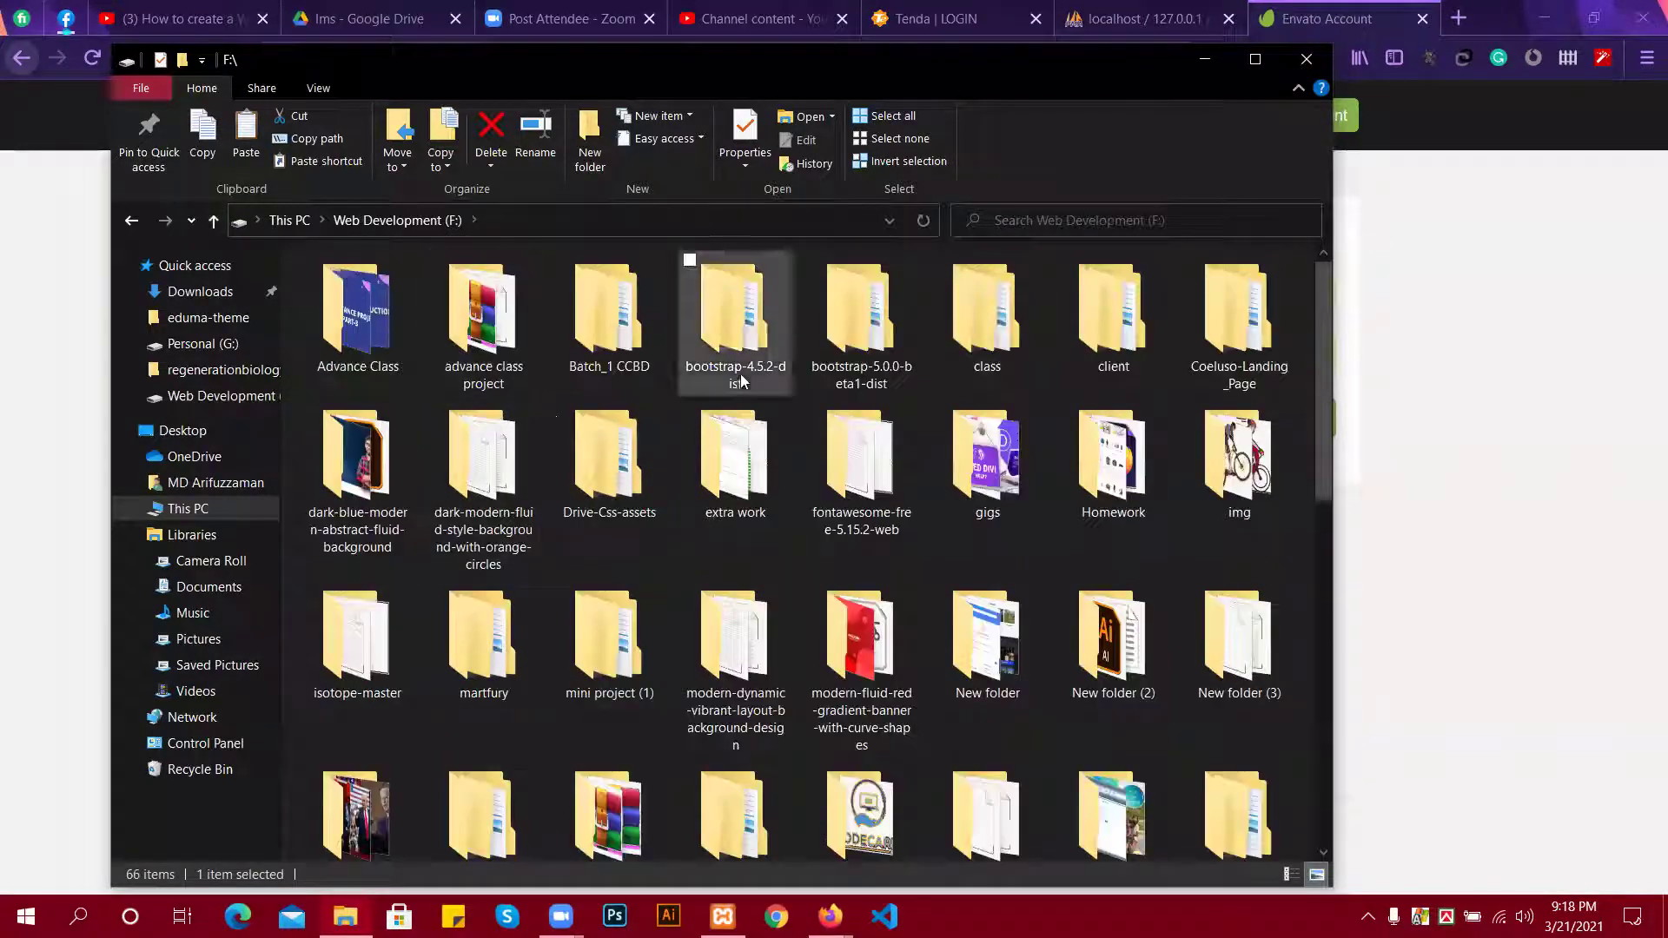
{"action": "scroll", "coordinate": [665, 570], "scroll_direction": "down", "scroll_amount": 5}
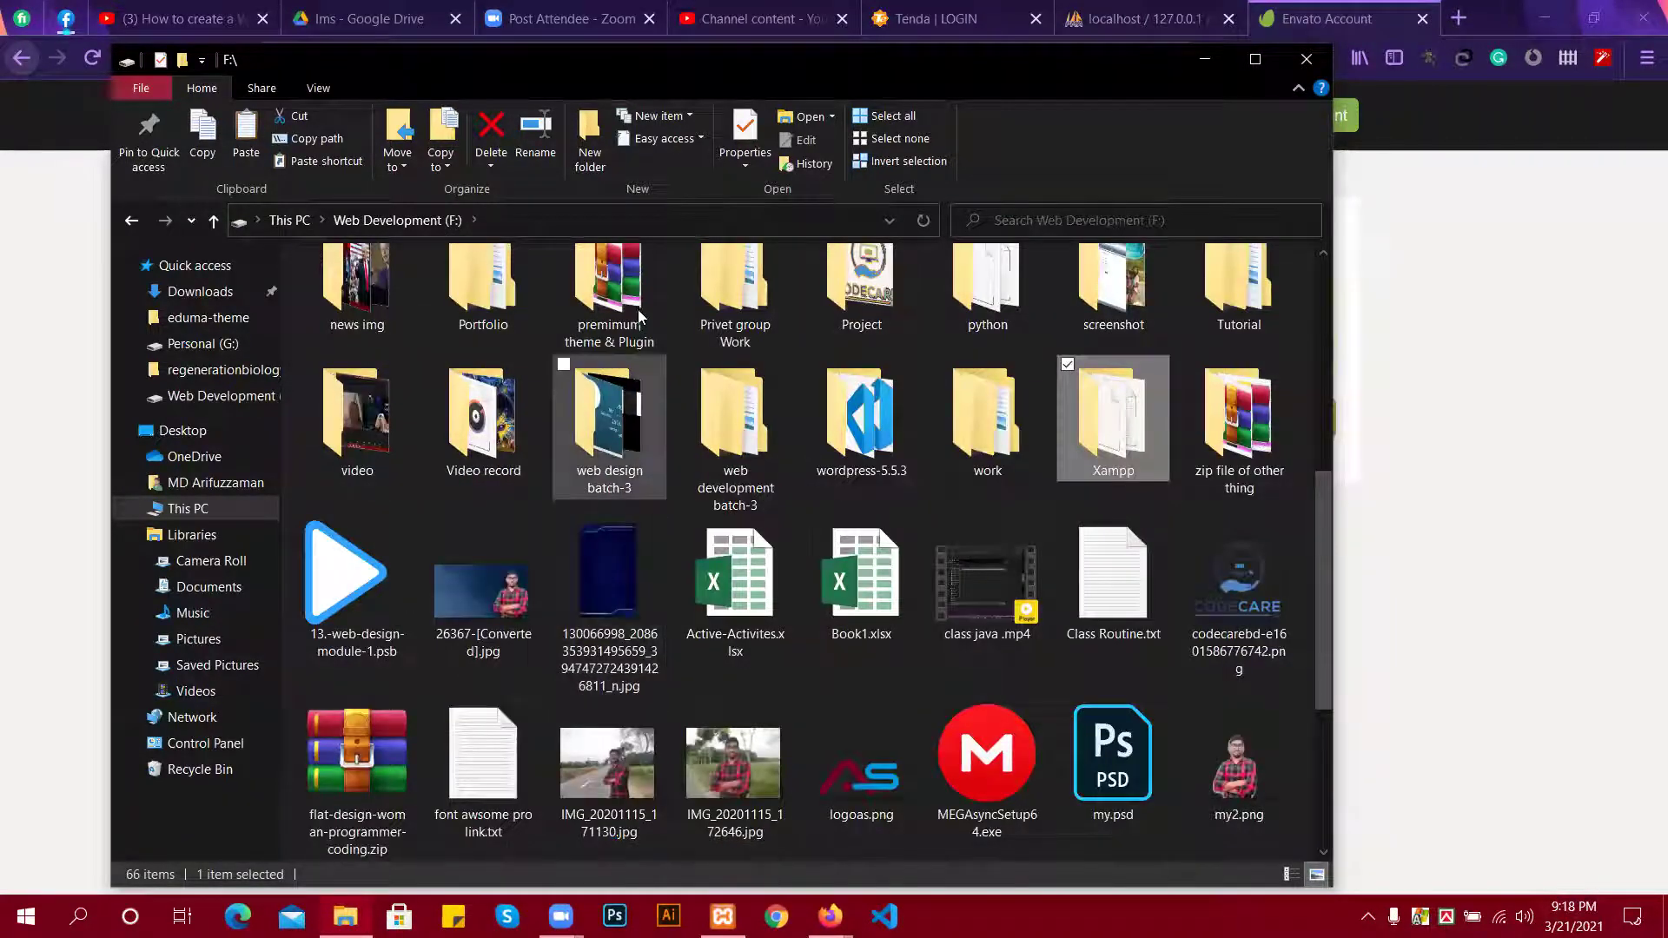
{"action": "double_click", "coordinate": [617, 338]}
{"action": "double_click", "coordinate": [407, 341]}
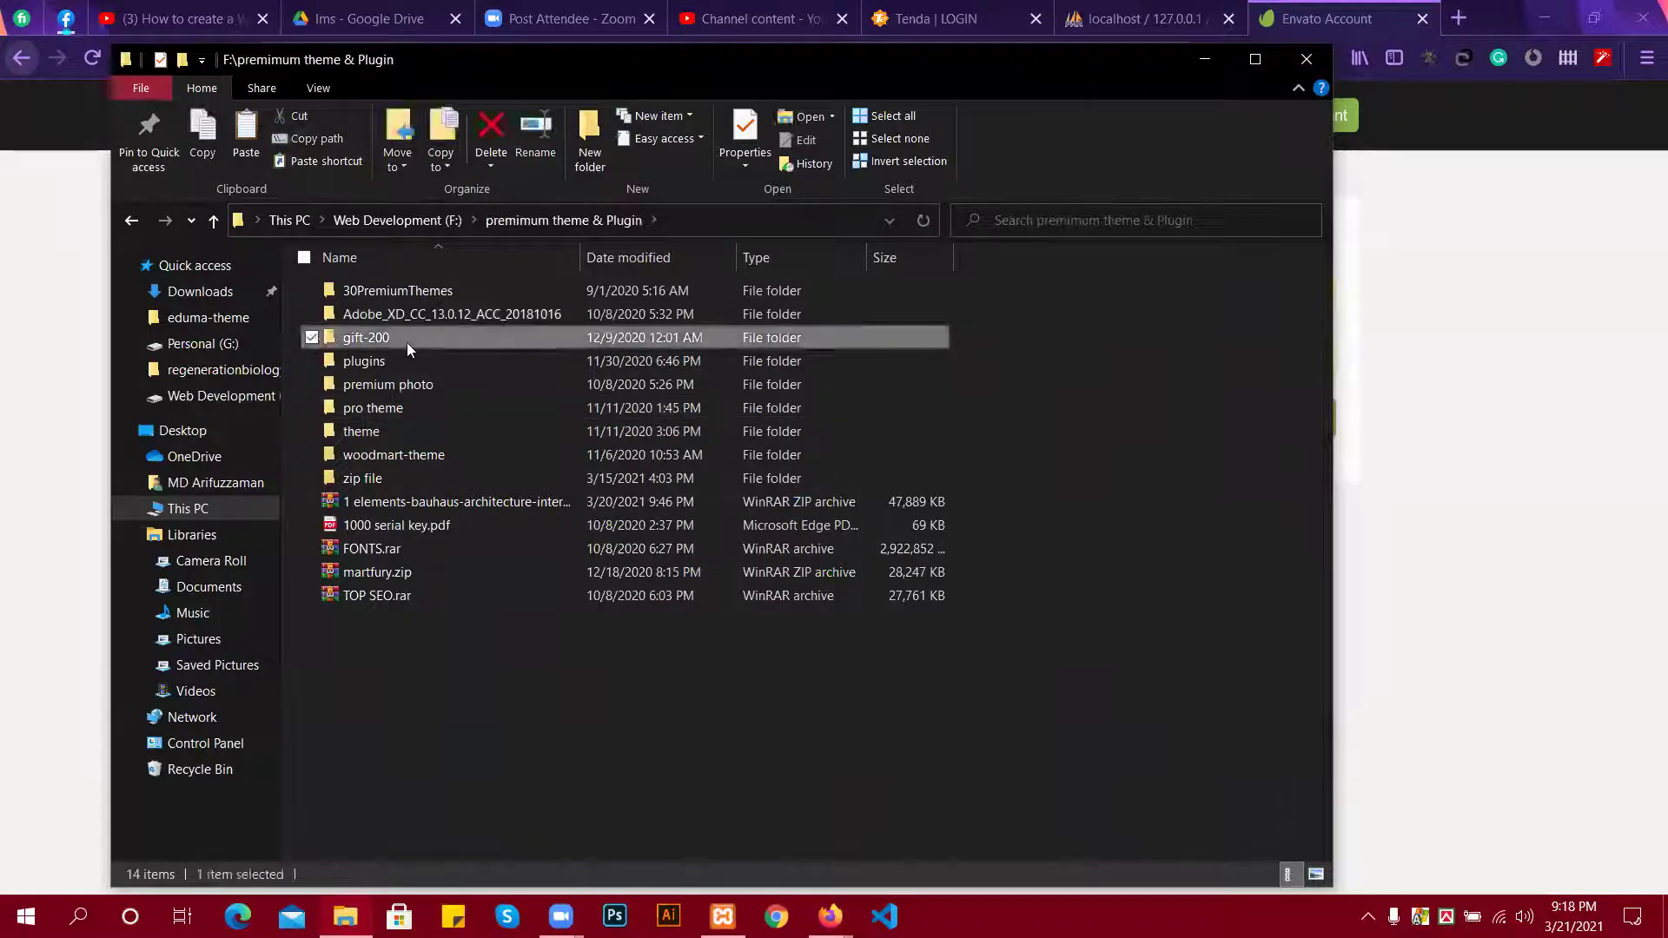
{"action": "double_click", "coordinate": [372, 295]}
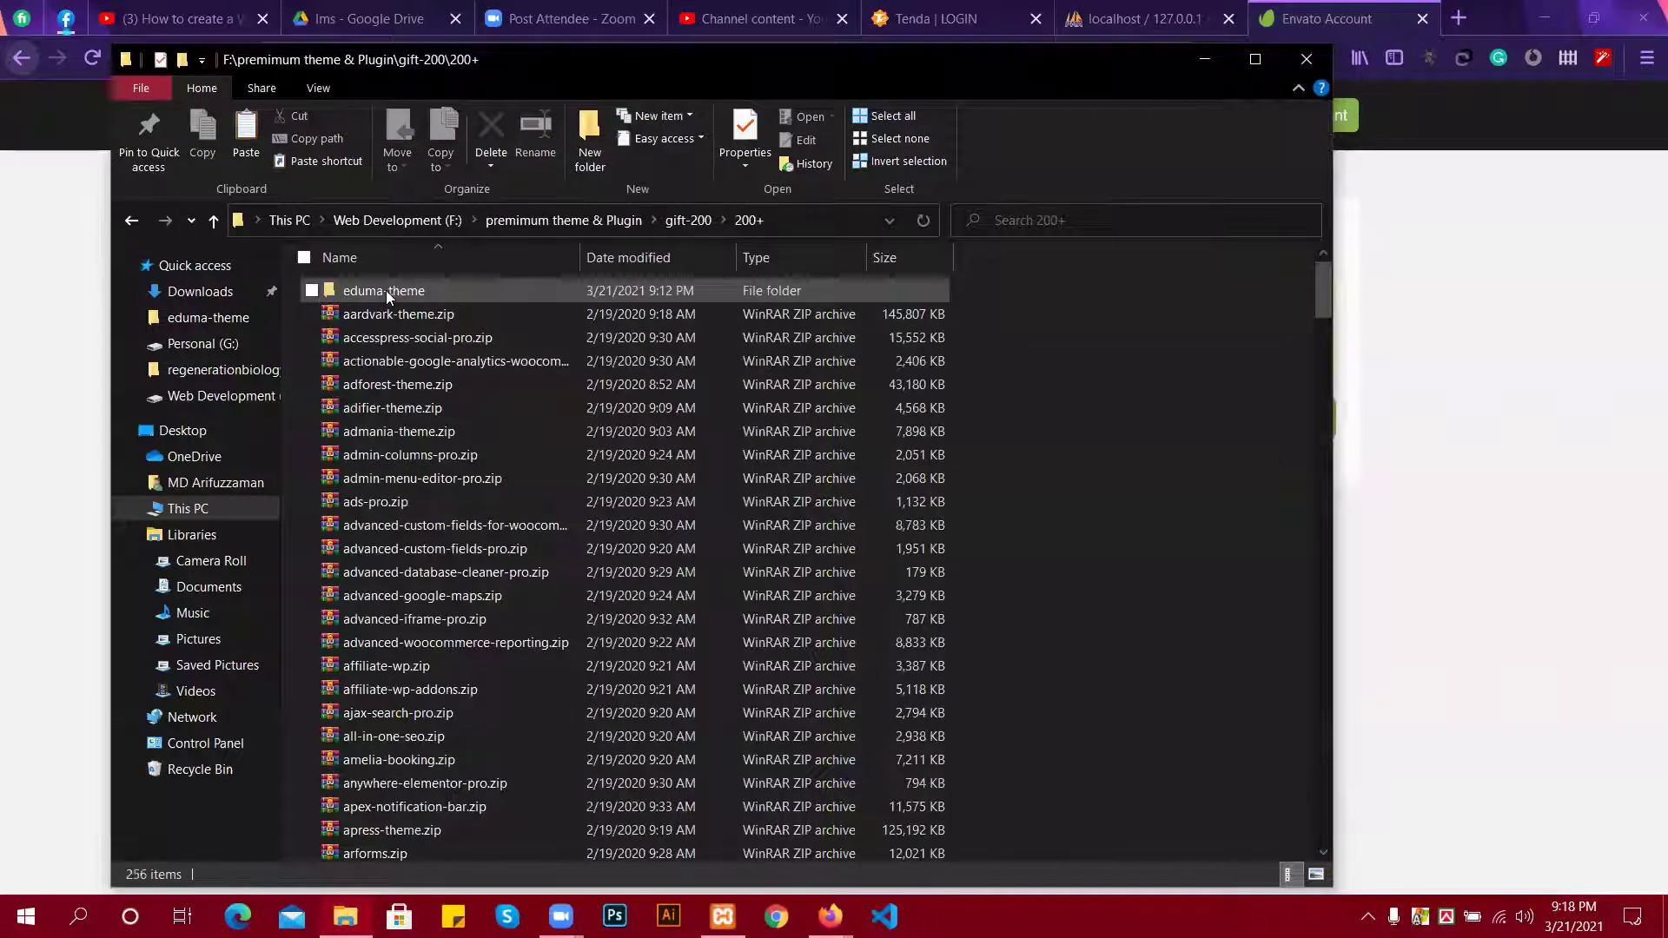
{"action": "double_click", "coordinate": [373, 292]}
{"action": "double_click", "coordinate": [385, 290]}
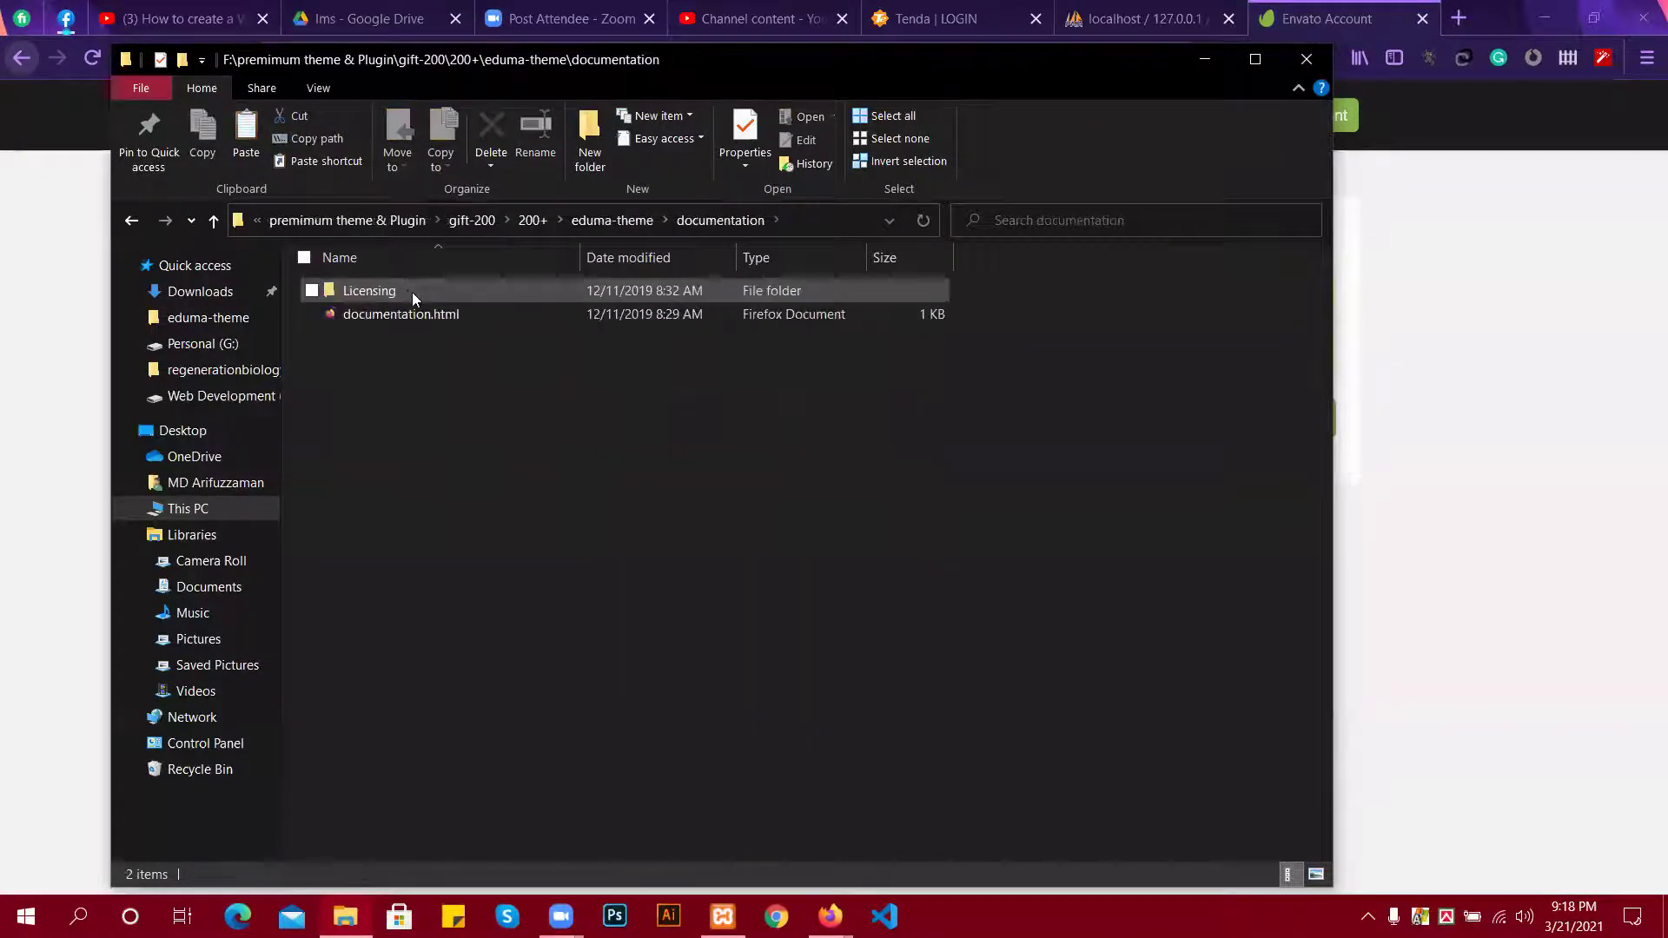
{"action": "double_click", "coordinate": [412, 291]}
{"action": "left_click", "coordinate": [384, 327]}
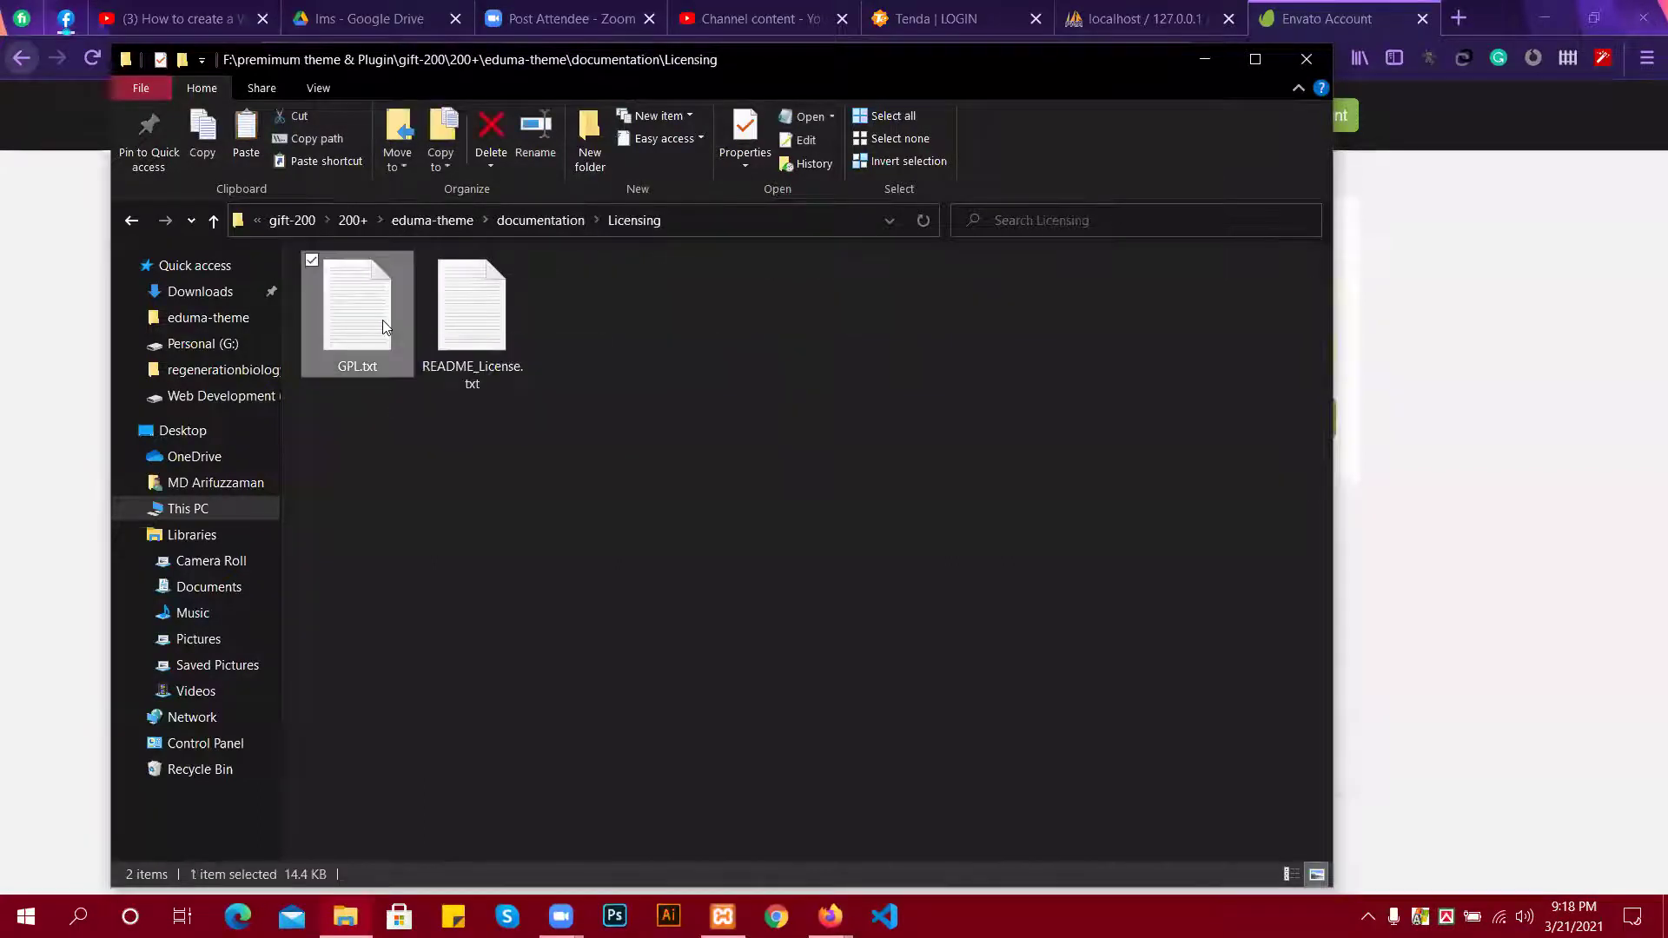
View documentation.html from the documentation folder in the browser, close its page, and return to File Explorer.
{"action": "left_click", "coordinate": [213, 221]}
{"action": "double_click", "coordinate": [394, 314]}
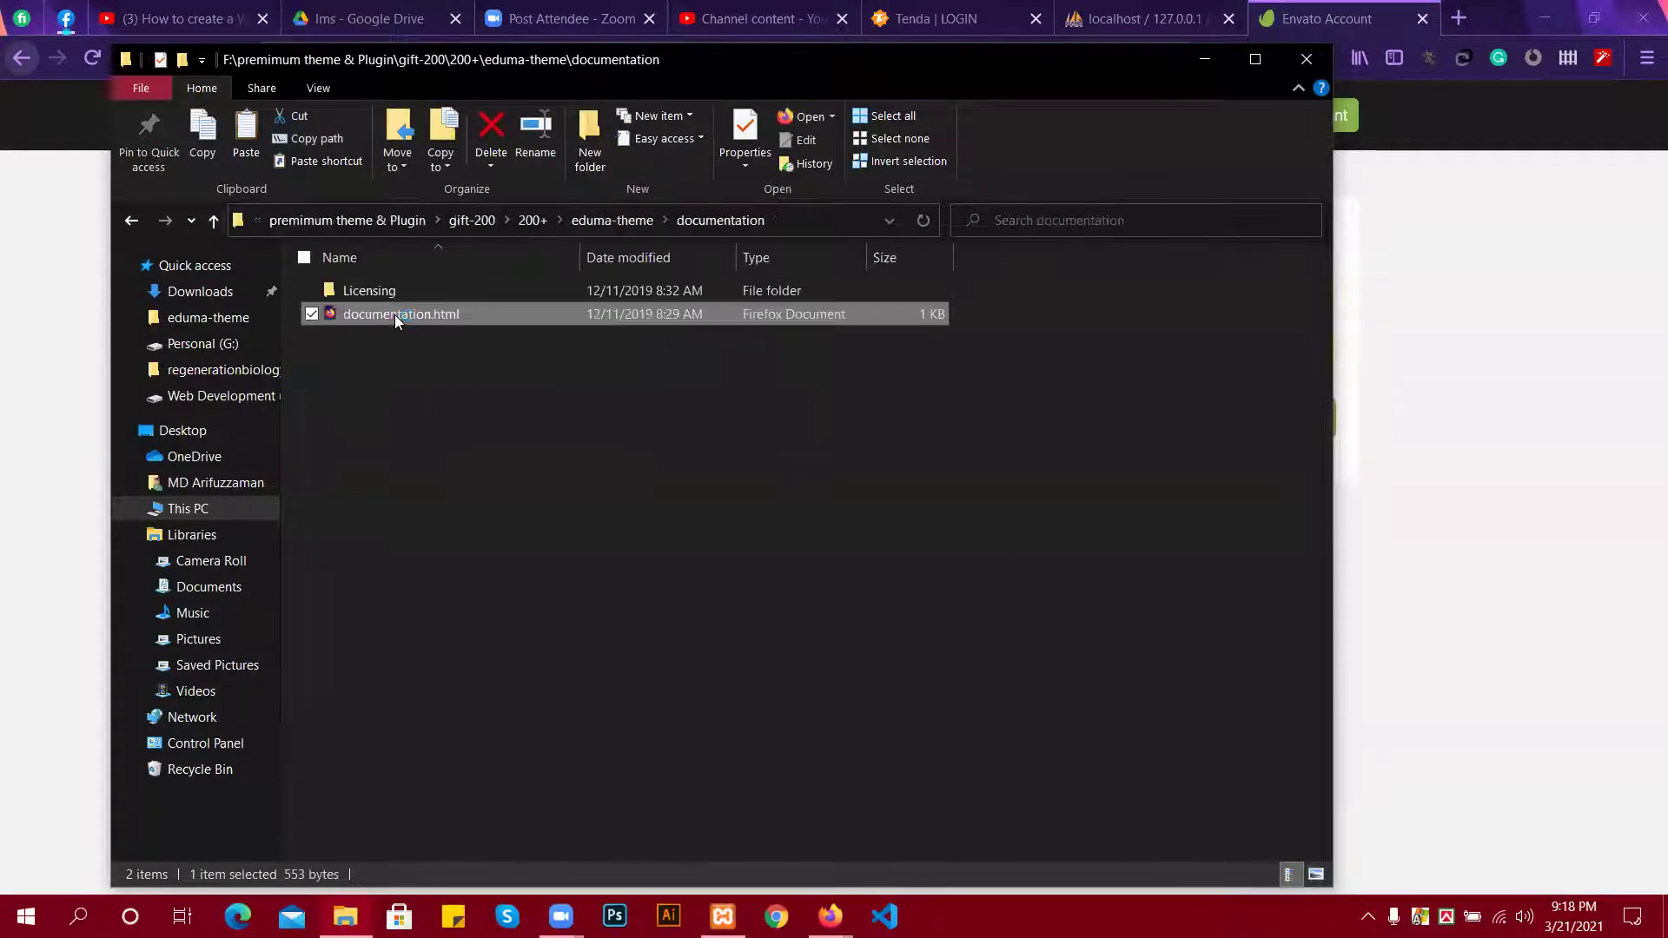
{"action": "left_click", "coordinate": [1422, 19]}
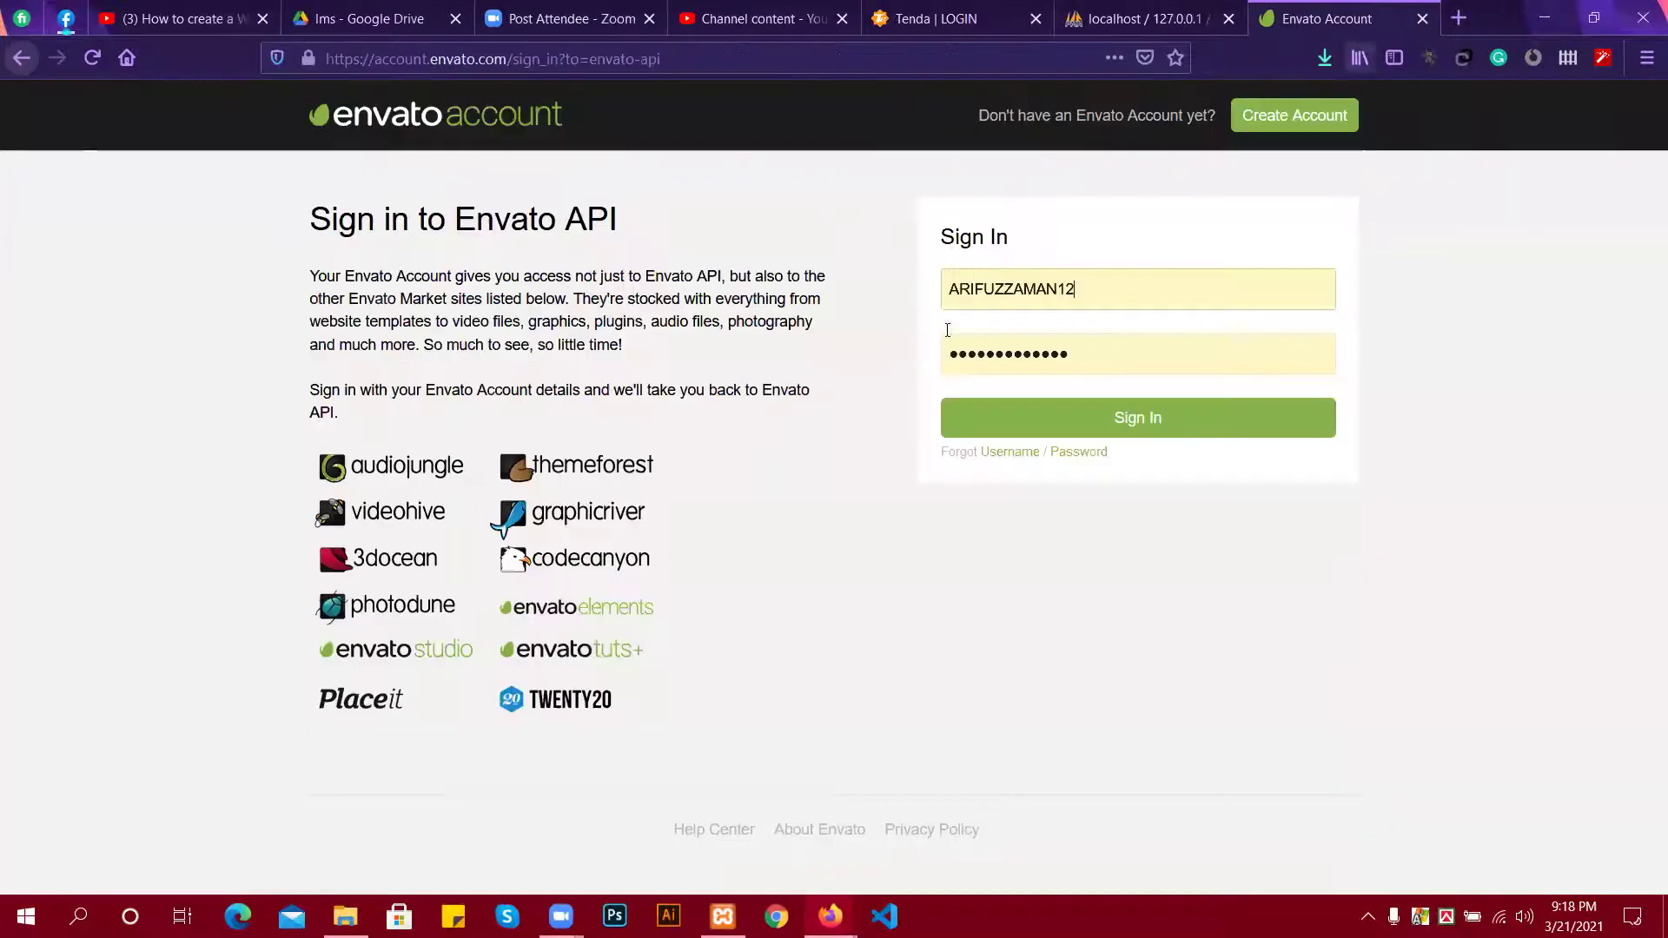
{"action": "left_click", "coordinate": [346, 917]}
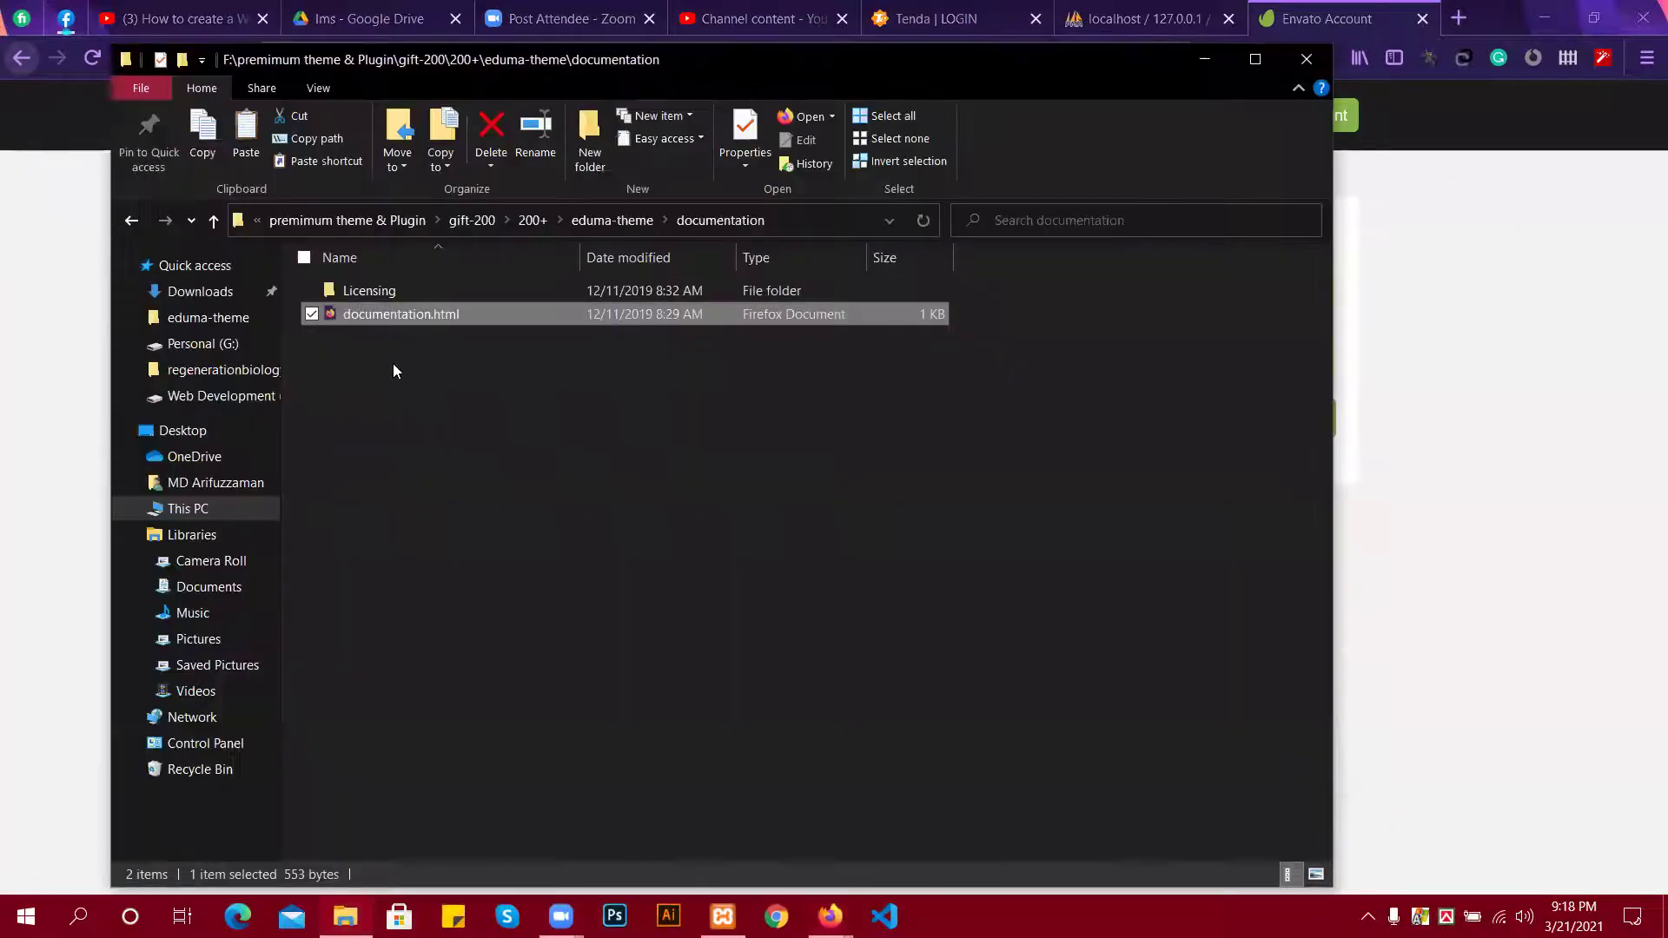
Open GPL.txt from the Licensing folder in Notepad and read through the license text.
{"action": "left_click", "coordinate": [379, 294]}
{"action": "double_click", "coordinate": [379, 294]}
{"action": "double_click", "coordinate": [372, 286]}
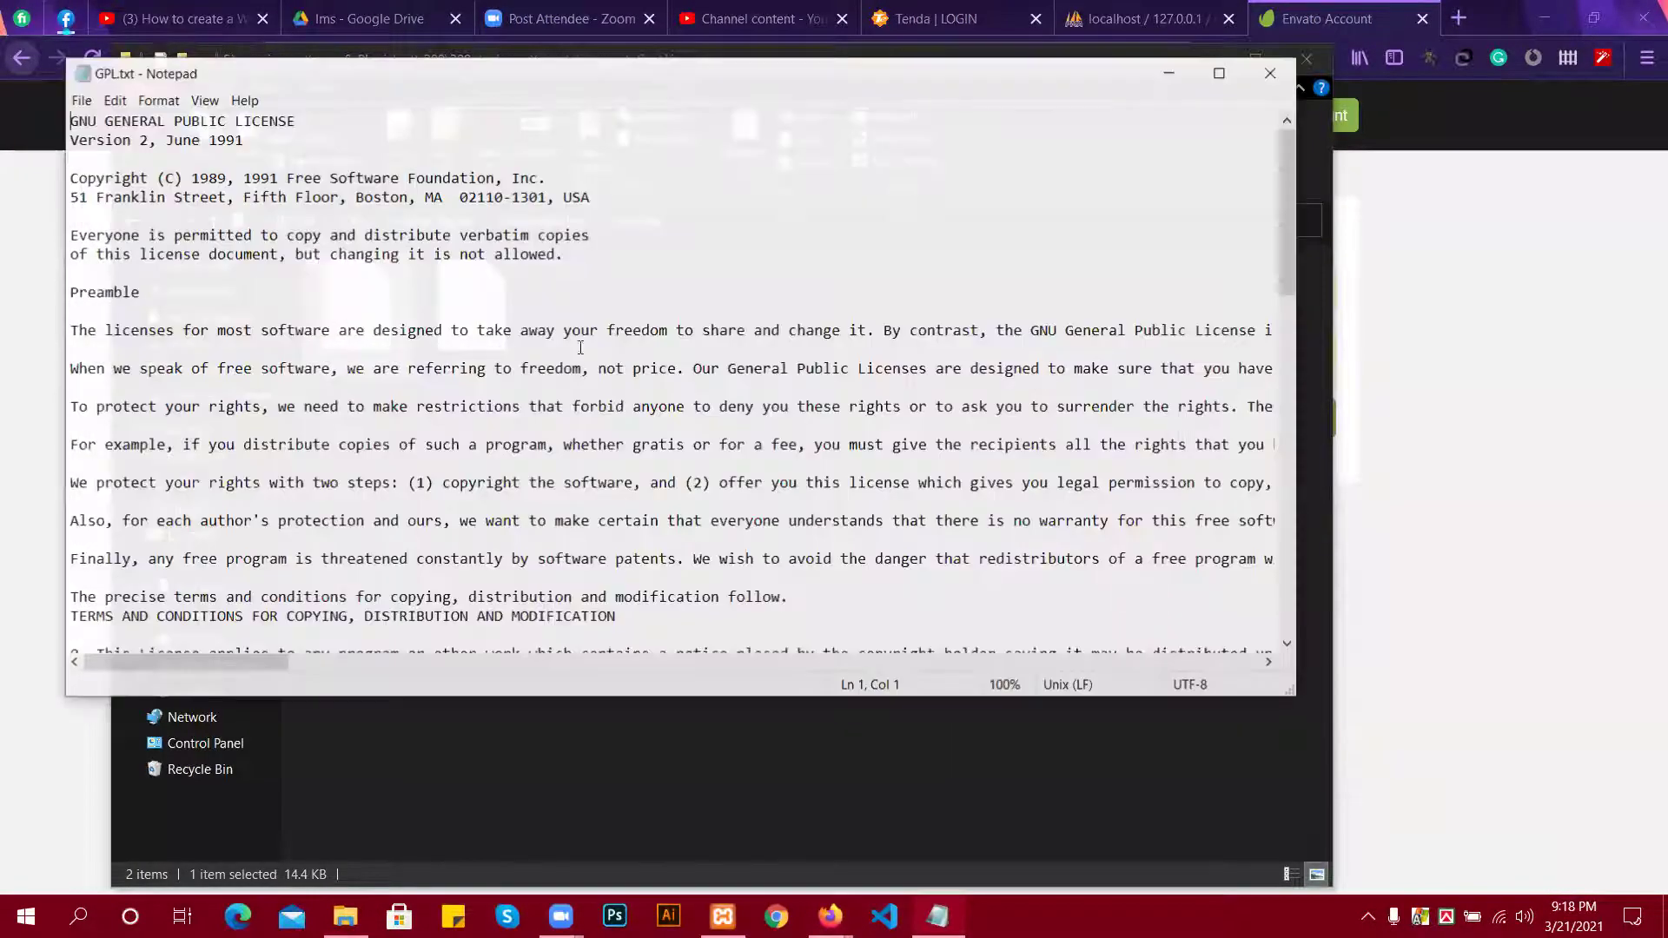
{"action": "scroll", "coordinate": [601, 406], "scroll_direction": "down", "scroll_amount": 3}
{"action": "scroll", "coordinate": [601, 406], "scroll_direction": "down", "scroll_amount": 18}
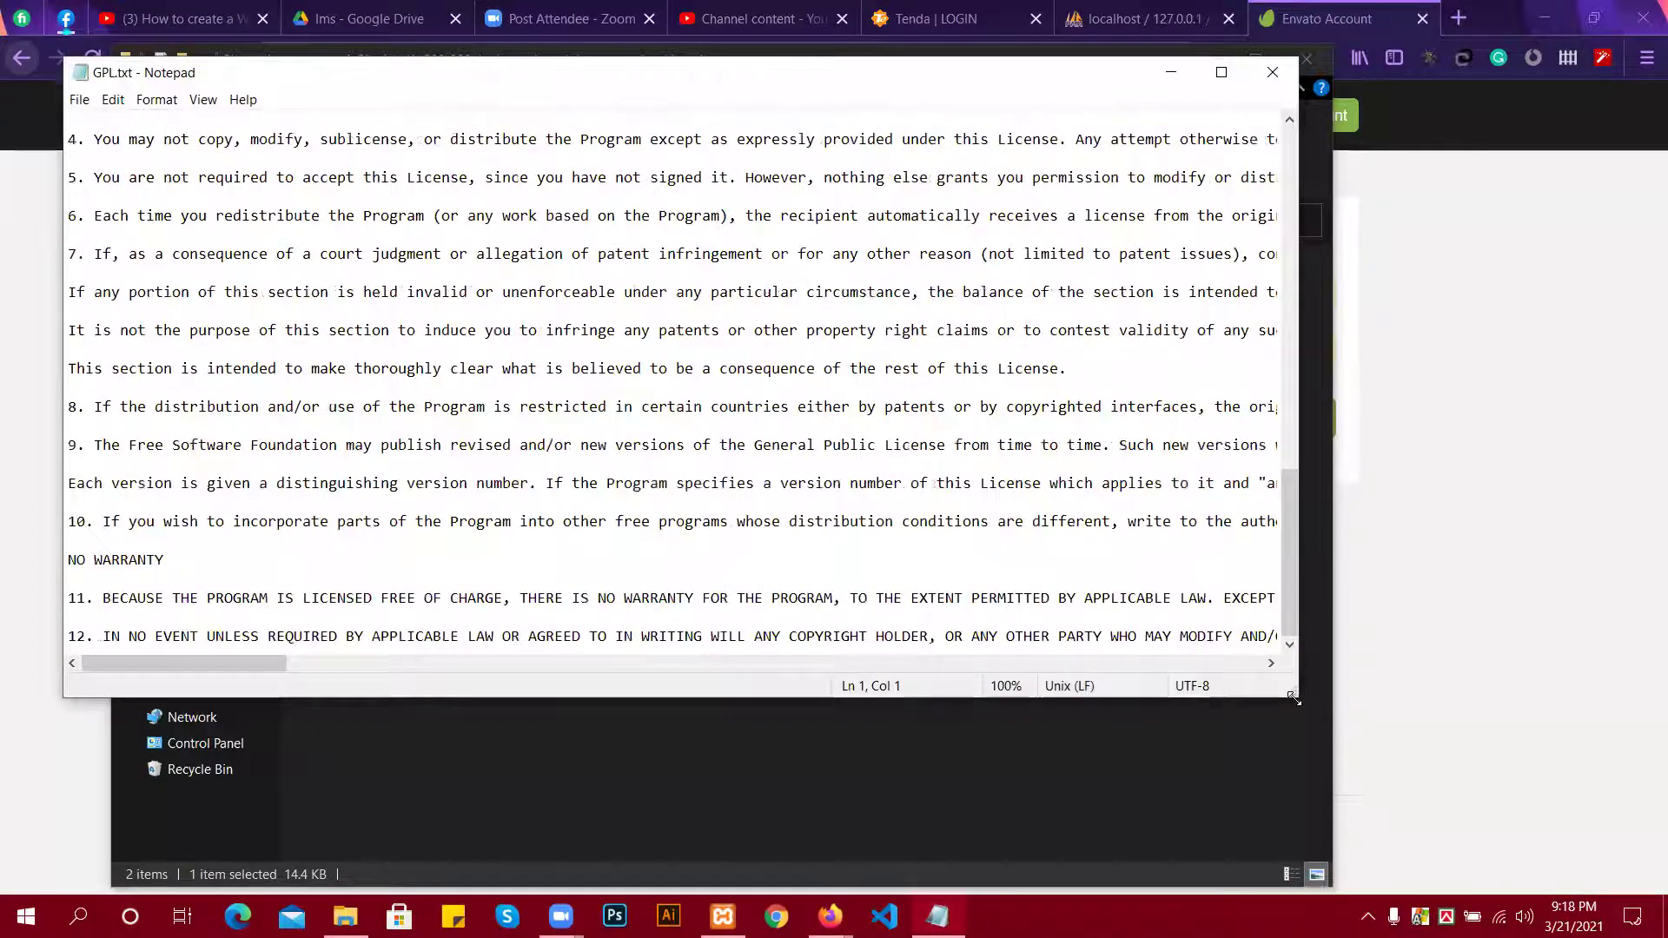
Enlarge the Notepad window showing GPL.txt and return to the beginning of the license text.
{"action": "left_click_drag", "start_coordinate": [1292, 698], "coordinate": [1636, 893]}
{"action": "scroll", "coordinate": [509, 335], "scroll_direction": "up", "scroll_amount": 20}
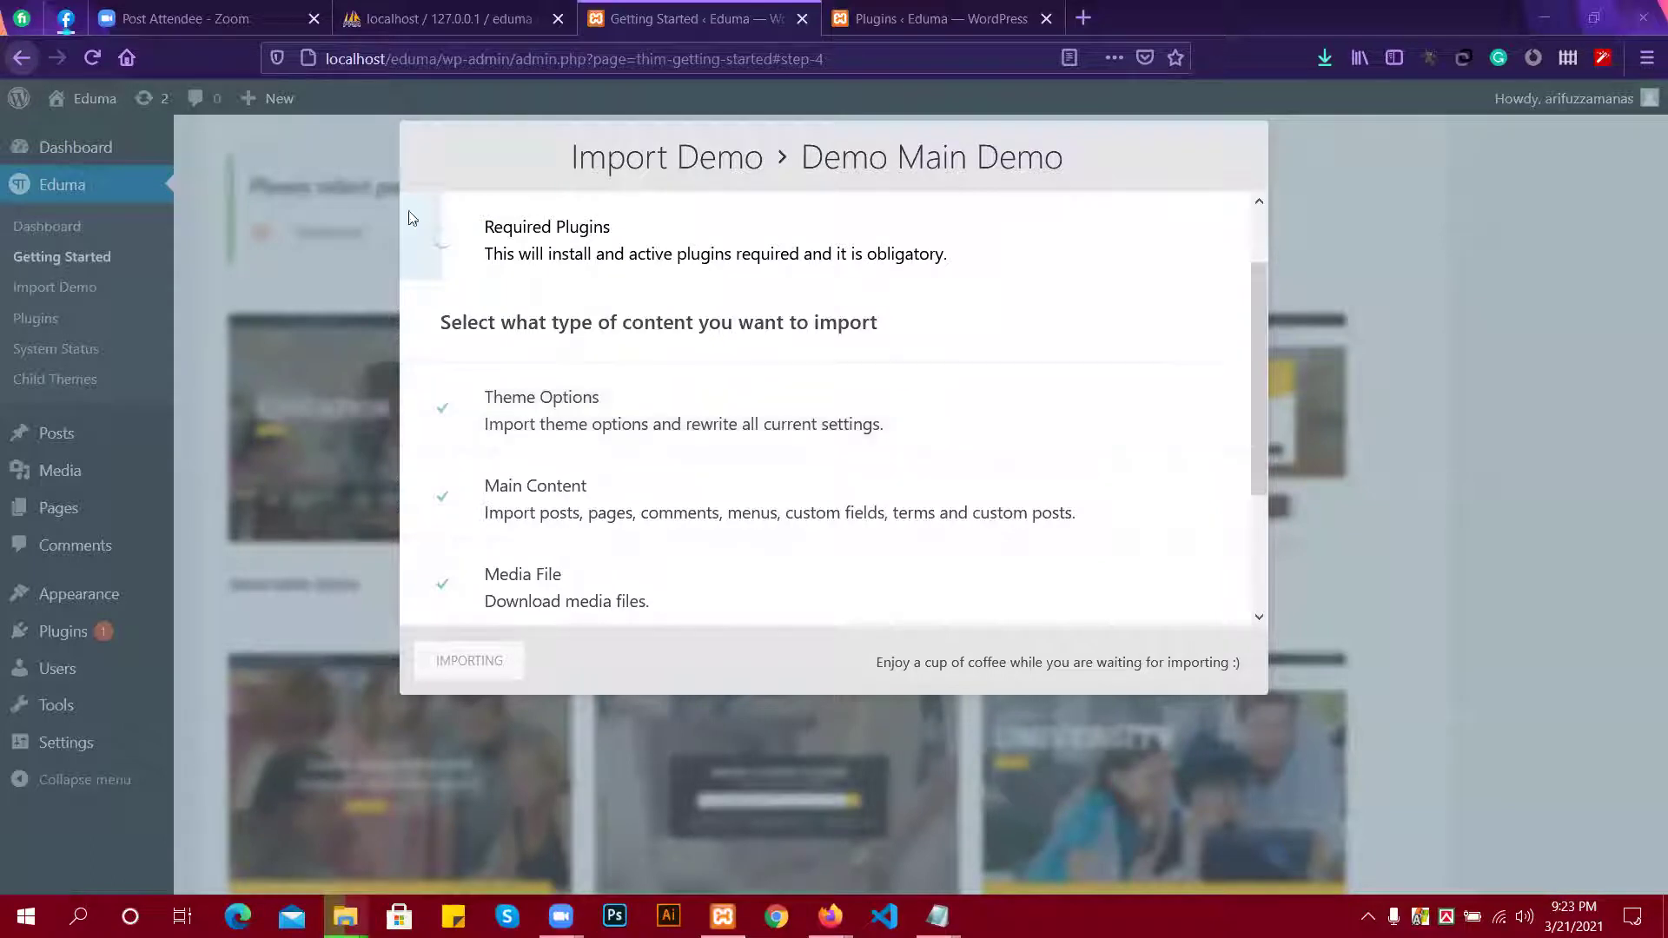
Switch to the WordPress installed plugins page and reload it to update the plugin list.
{"action": "left_click", "coordinate": [861, 9]}
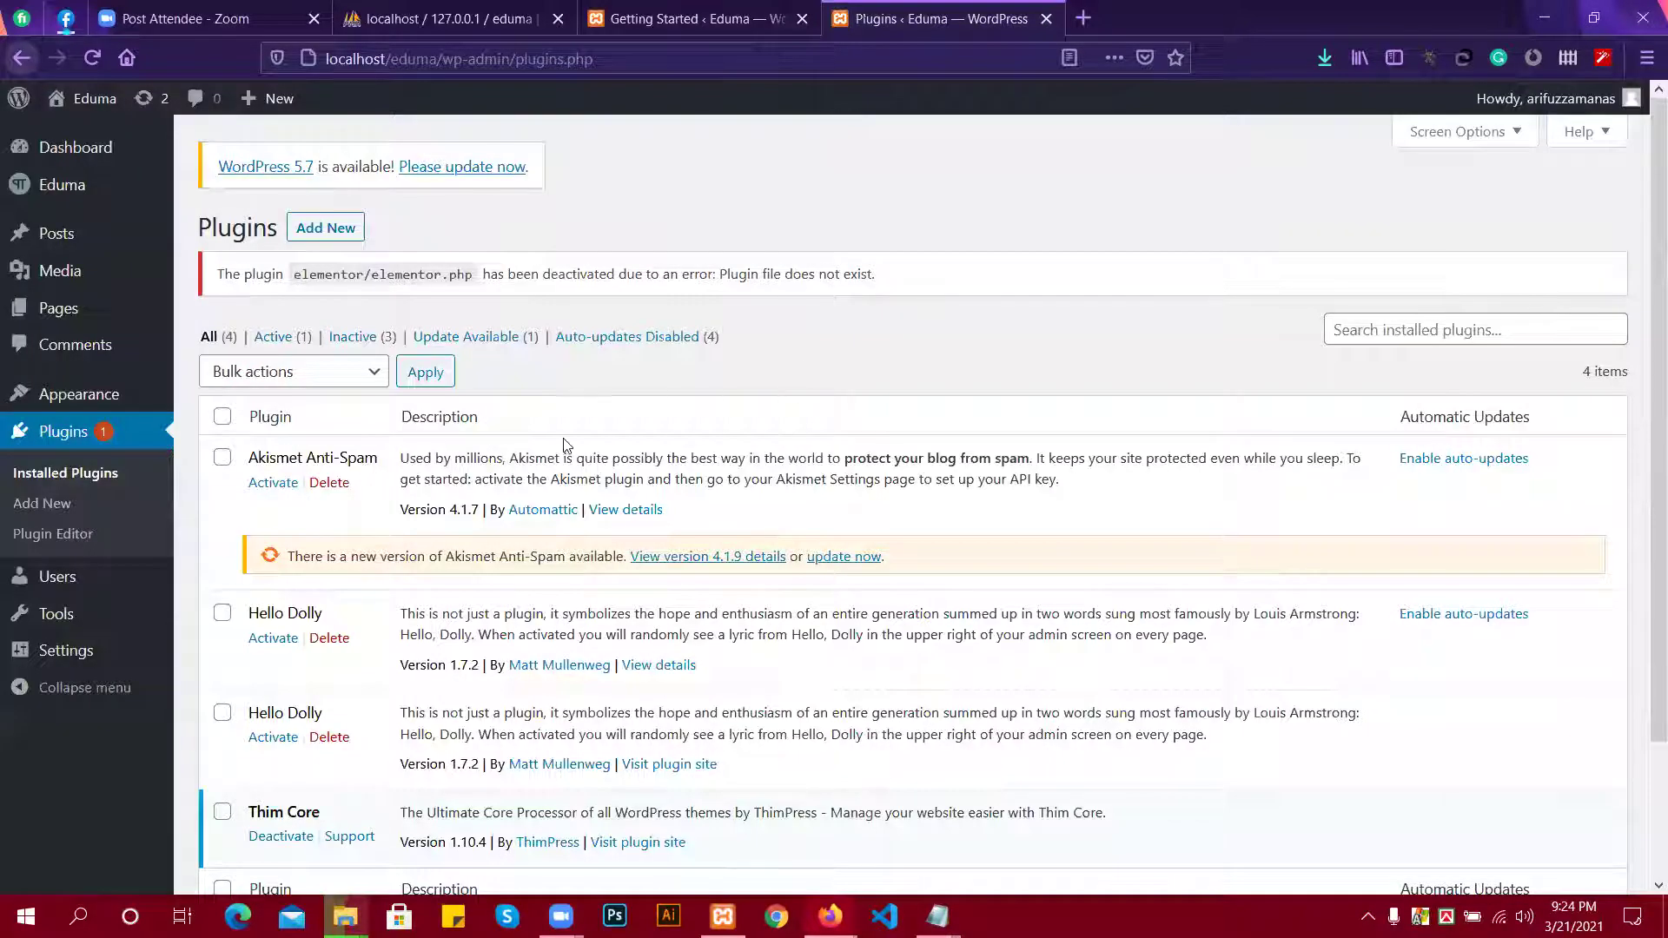
{"action": "scroll", "coordinate": [565, 445], "scroll_direction": "down", "scroll_amount": 2}
{"action": "scroll", "coordinate": [562, 444], "scroll_direction": "up", "scroll_amount": 2}
{"action": "left_click", "coordinate": [94, 57]}
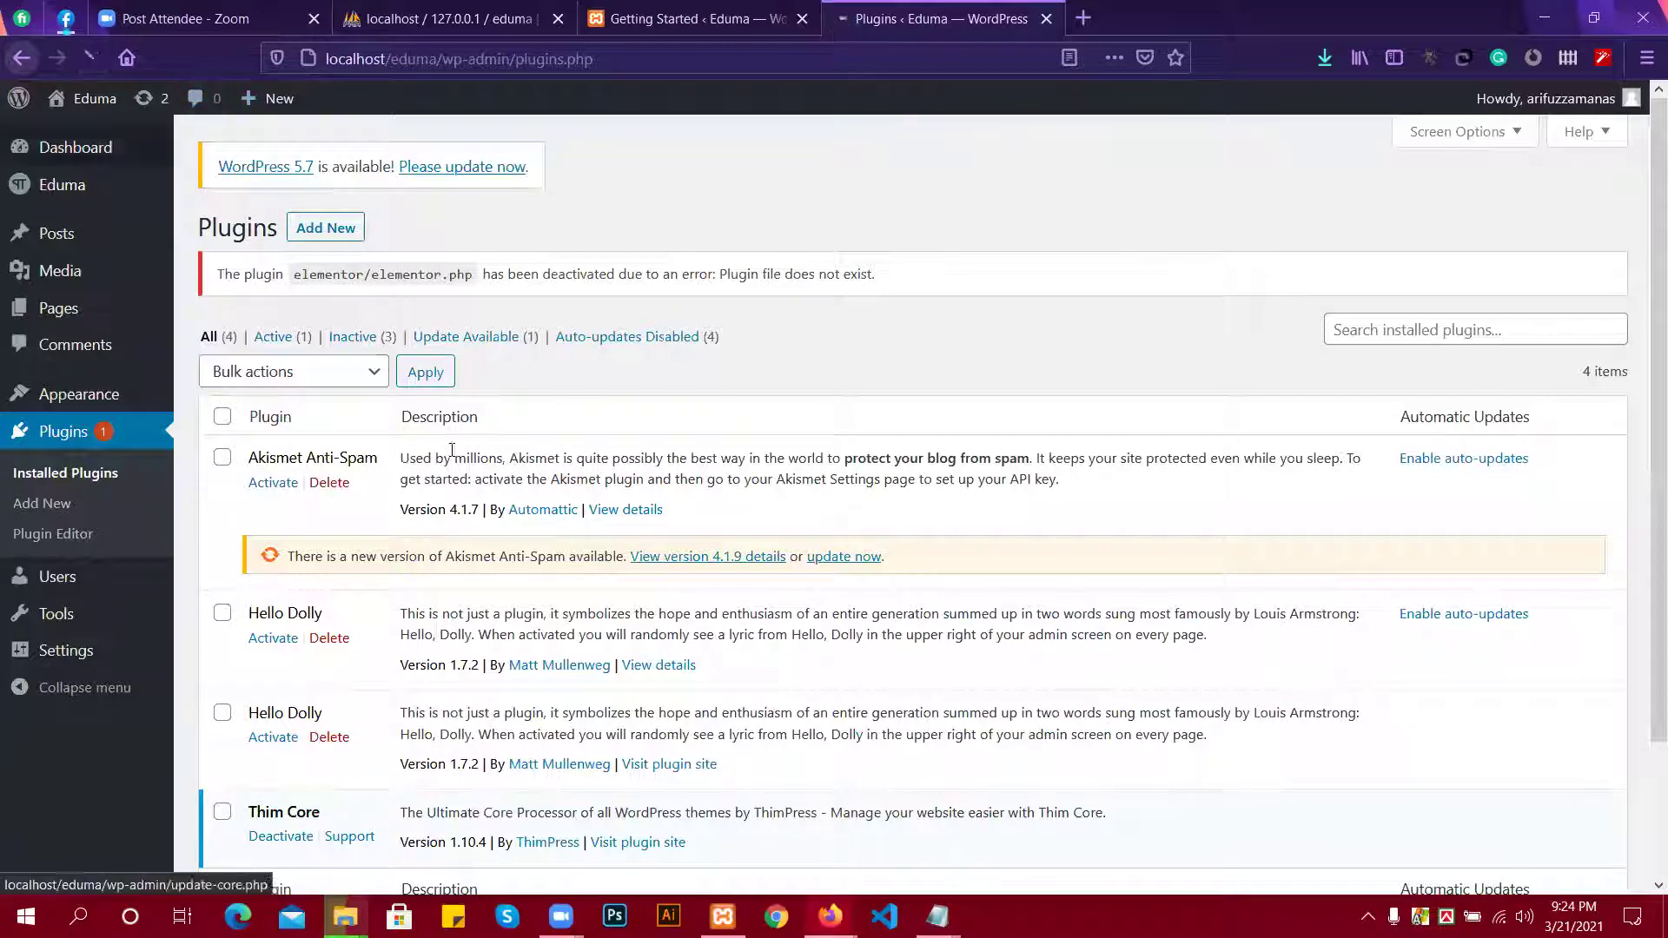
{"action": "scroll", "coordinate": [632, 599], "scroll_direction": "down", "scroll_amount": 2}
{"action": "scroll", "coordinate": [631, 599], "scroll_direction": "up", "scroll_amount": 1}
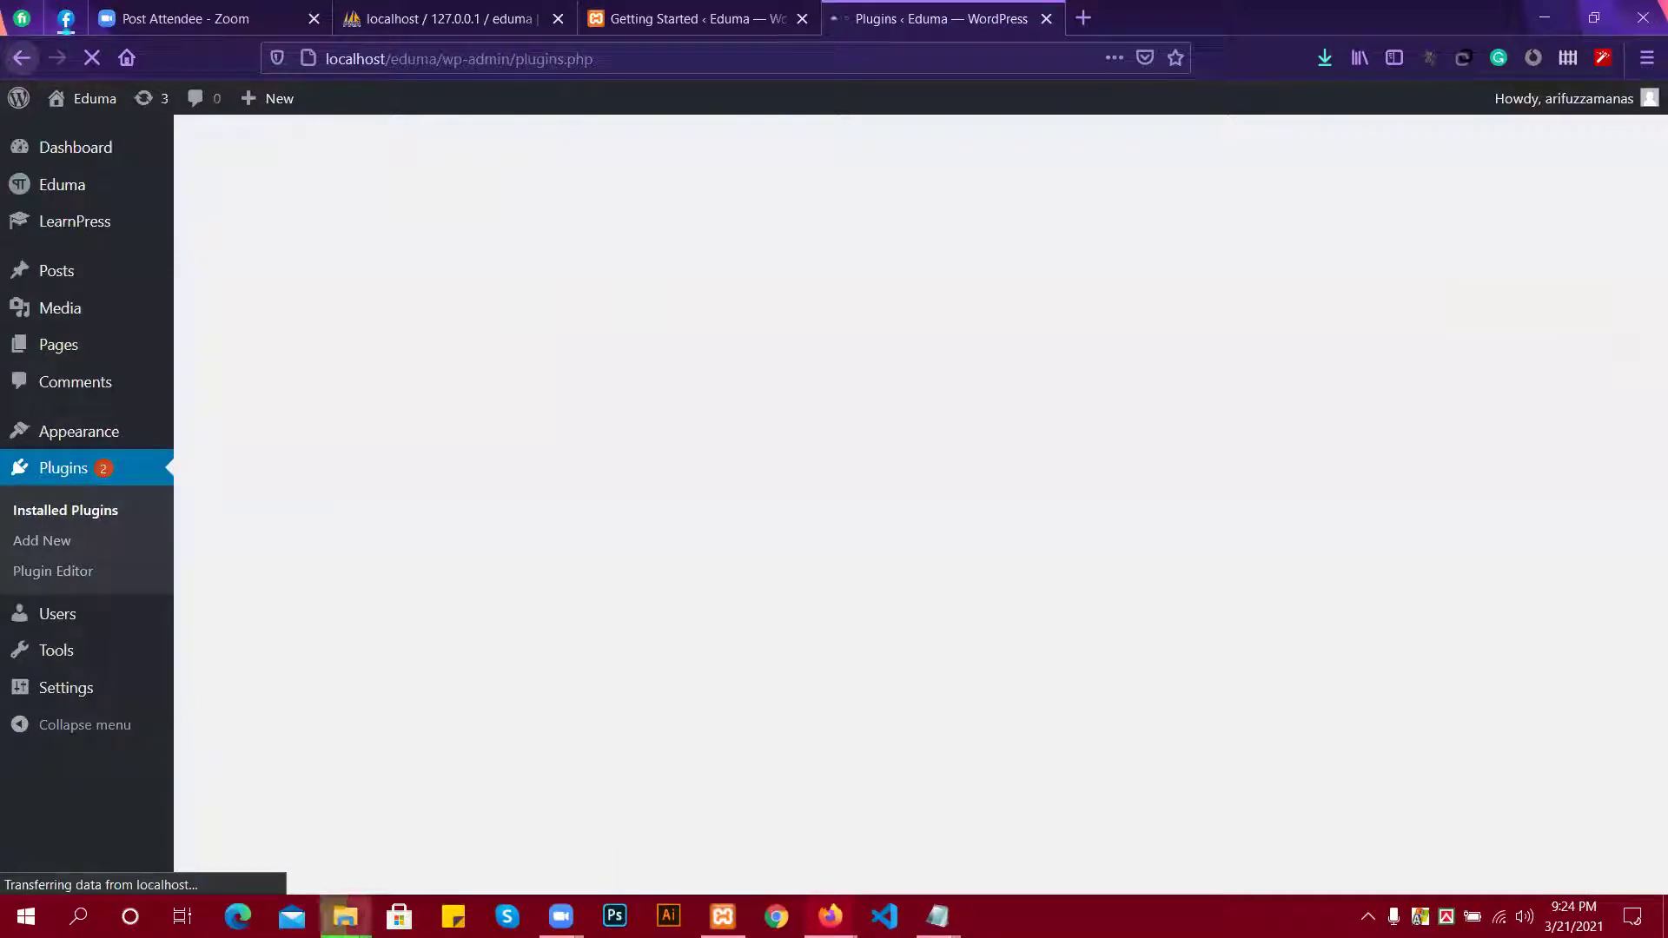
Check the progress of the plugins file copy, then review the whole list of installed plugins in WordPress.
{"action": "mouse_move", "coordinate": [345, 916]}
{"action": "left_click", "coordinate": [404, 817]}
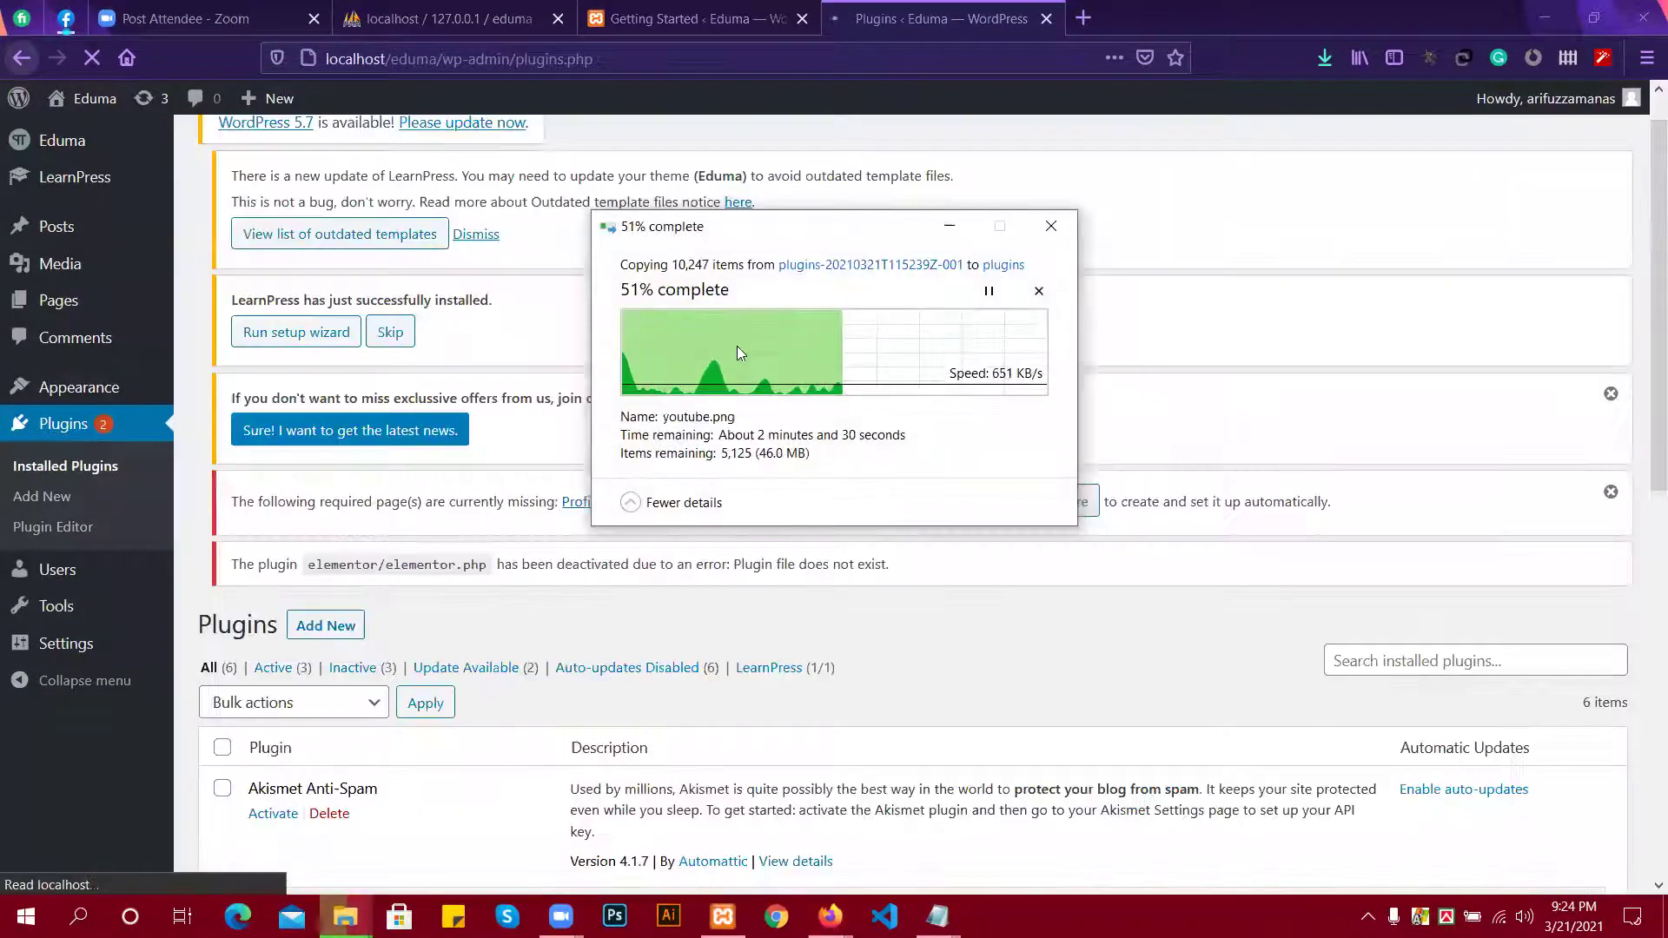
{"action": "scroll", "coordinate": [432, 606], "scroll_direction": "down", "scroll_amount": 3}
{"action": "scroll", "coordinate": [431, 605], "scroll_direction": "down", "scroll_amount": 1}
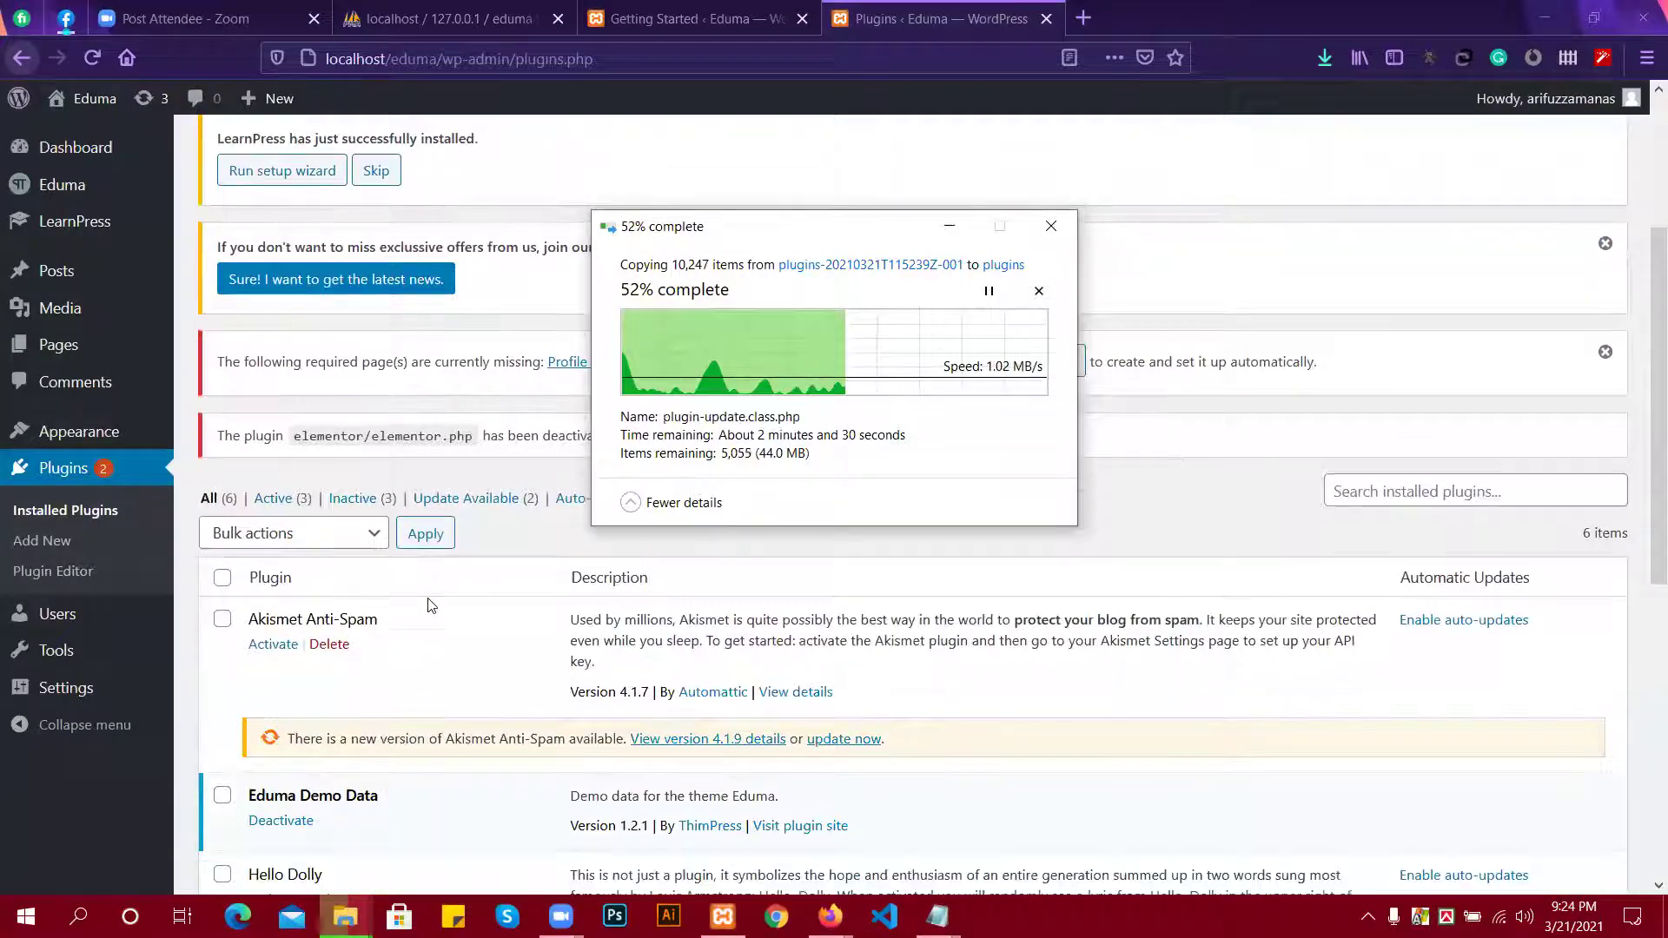
{"action": "scroll", "coordinate": [508, 416], "scroll_direction": "down", "scroll_amount": 3}
{"action": "left_click", "coordinate": [509, 434]}
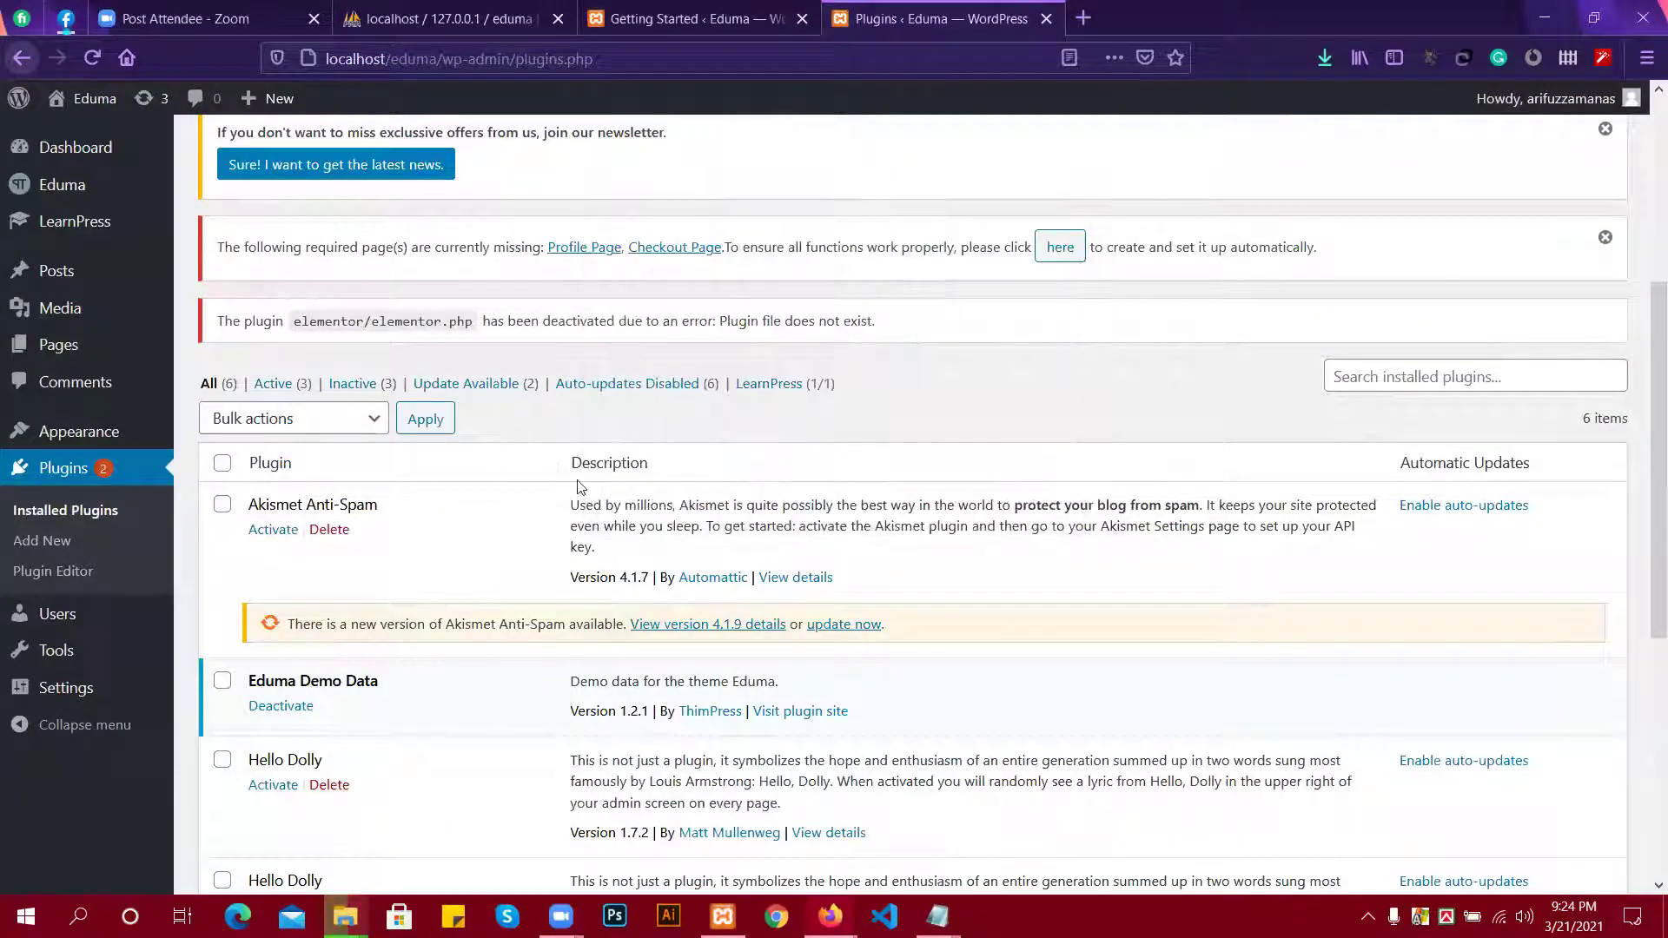
{"action": "scroll", "coordinate": [584, 504], "scroll_direction": "down", "scroll_amount": 9}
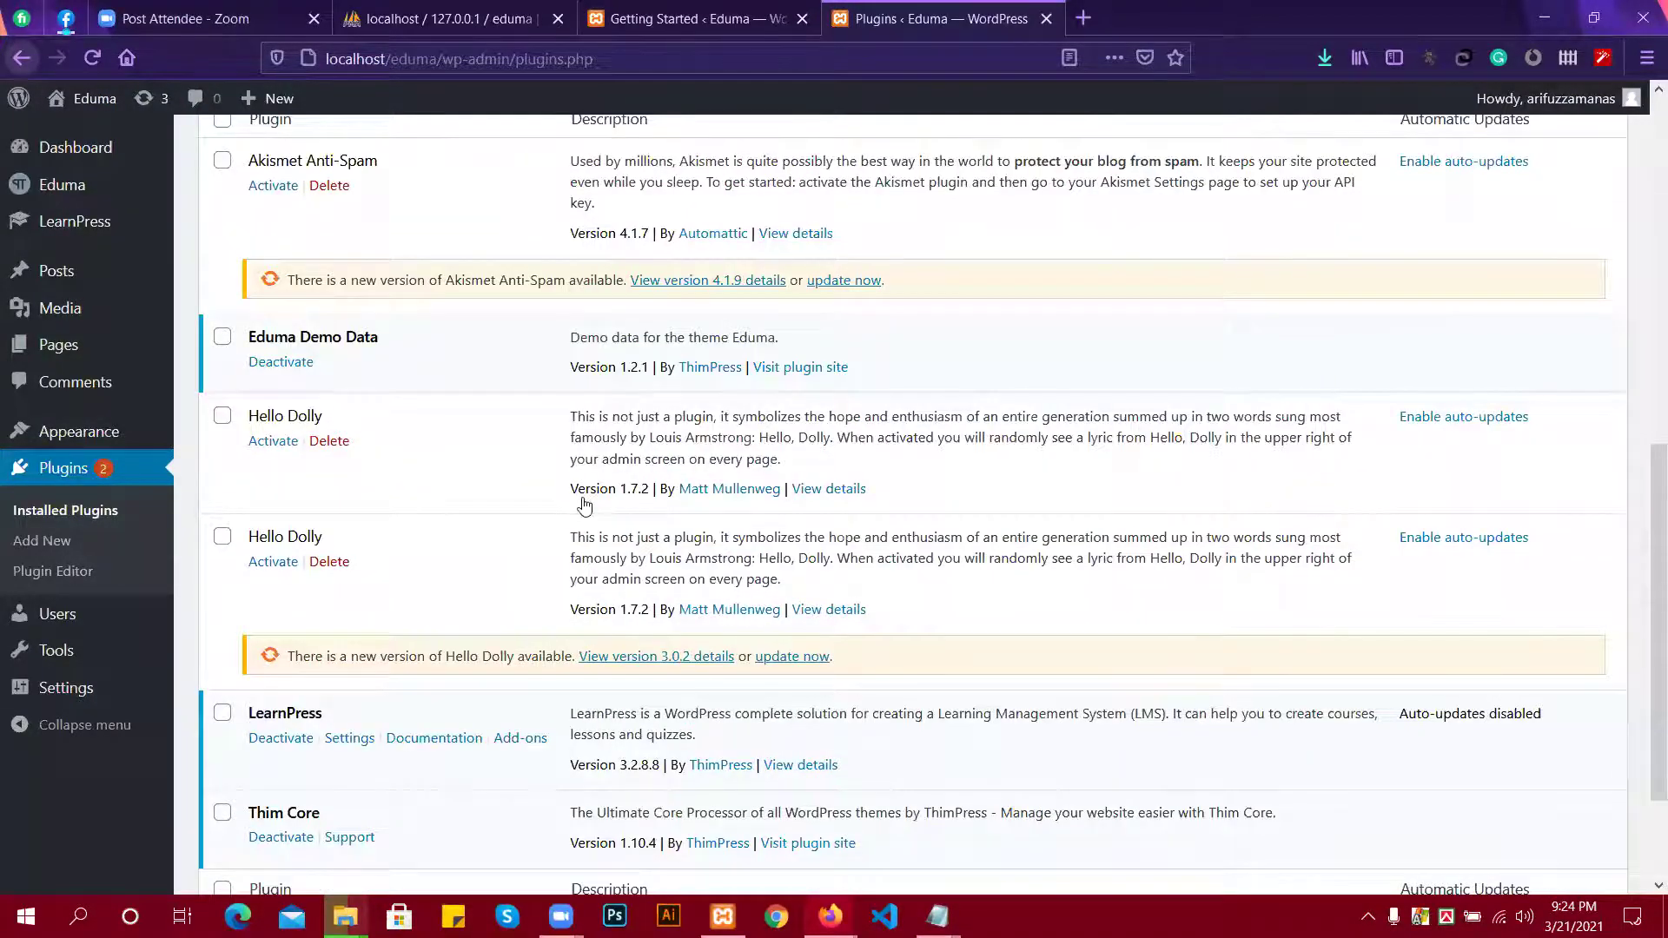
{"action": "scroll", "coordinate": [585, 504], "scroll_direction": "down", "scroll_amount": 4}
{"action": "scroll", "coordinate": [585, 504], "scroll_direction": "up", "scroll_amount": 20}
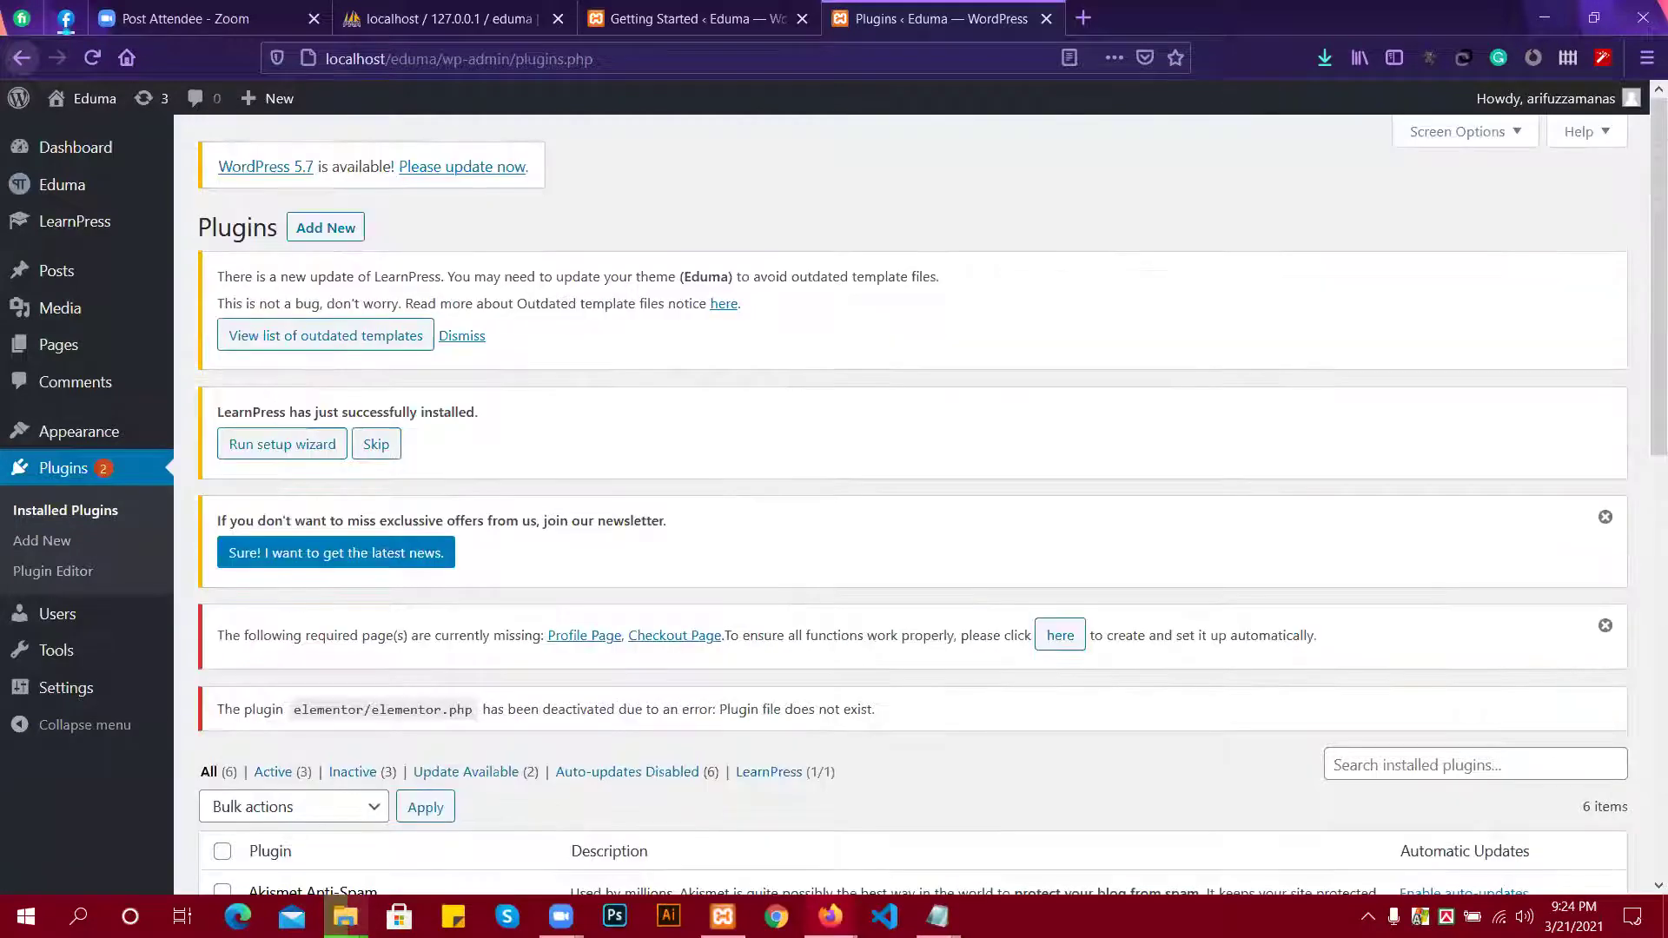
Check the copy progress again, then go up from the site's plugins folder to htdocs in File Explorer.
{"action": "mouse_move", "coordinate": [345, 917]}
{"action": "left_click", "coordinate": [461, 795]}
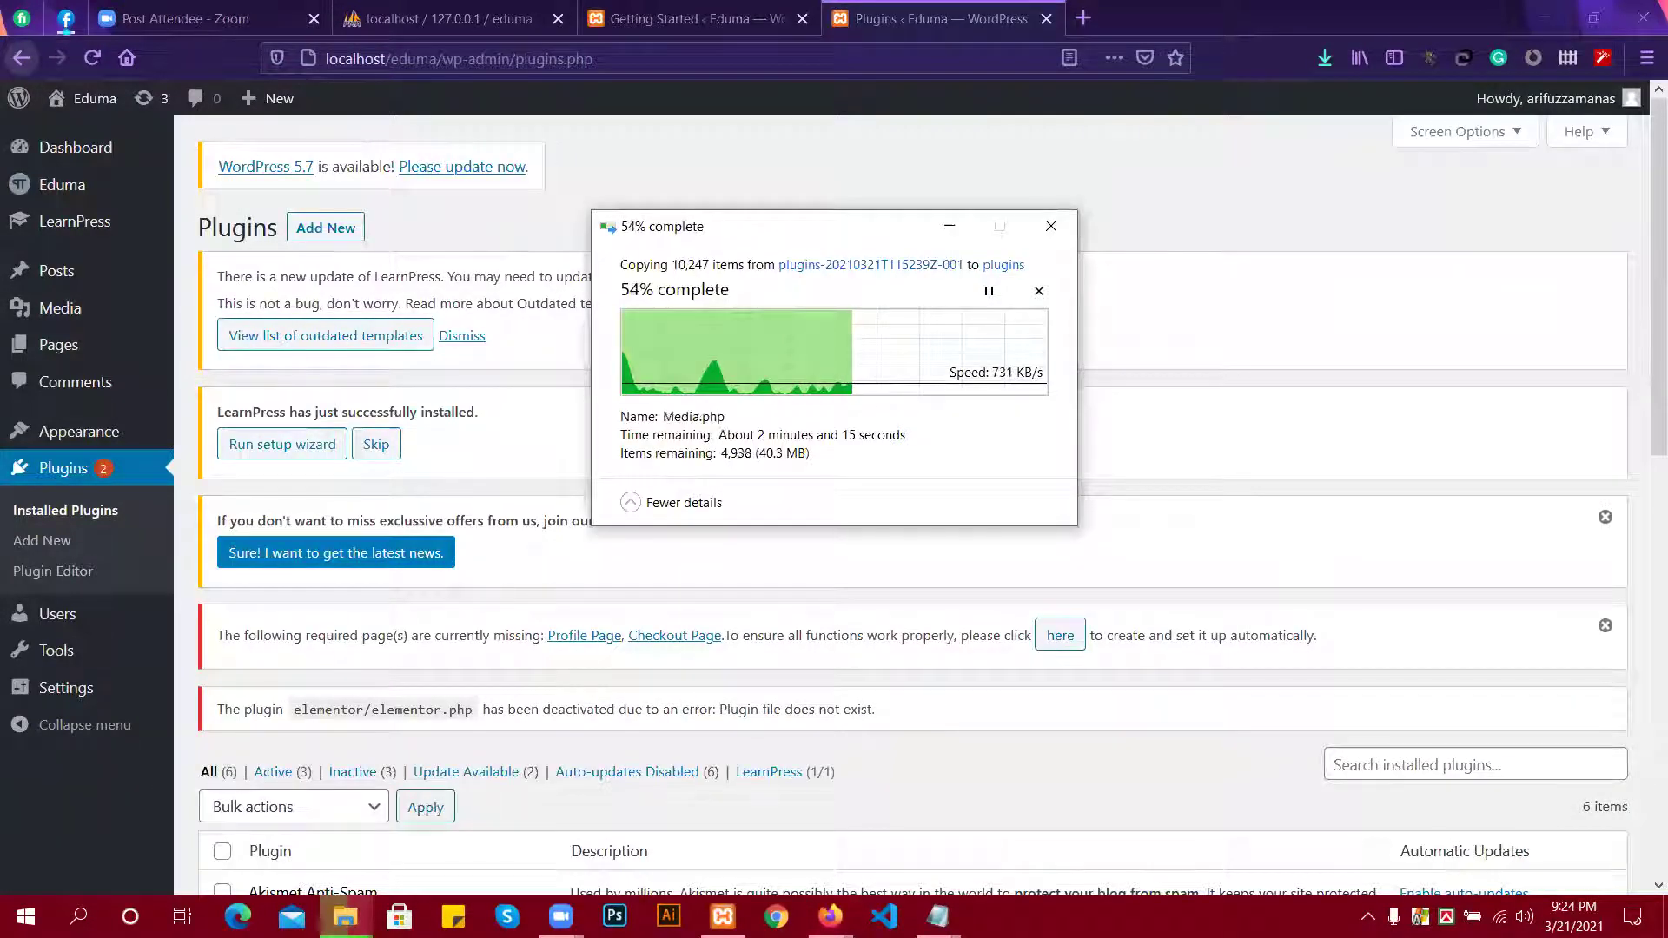
{"action": "left_click", "coordinate": [292, 843]}
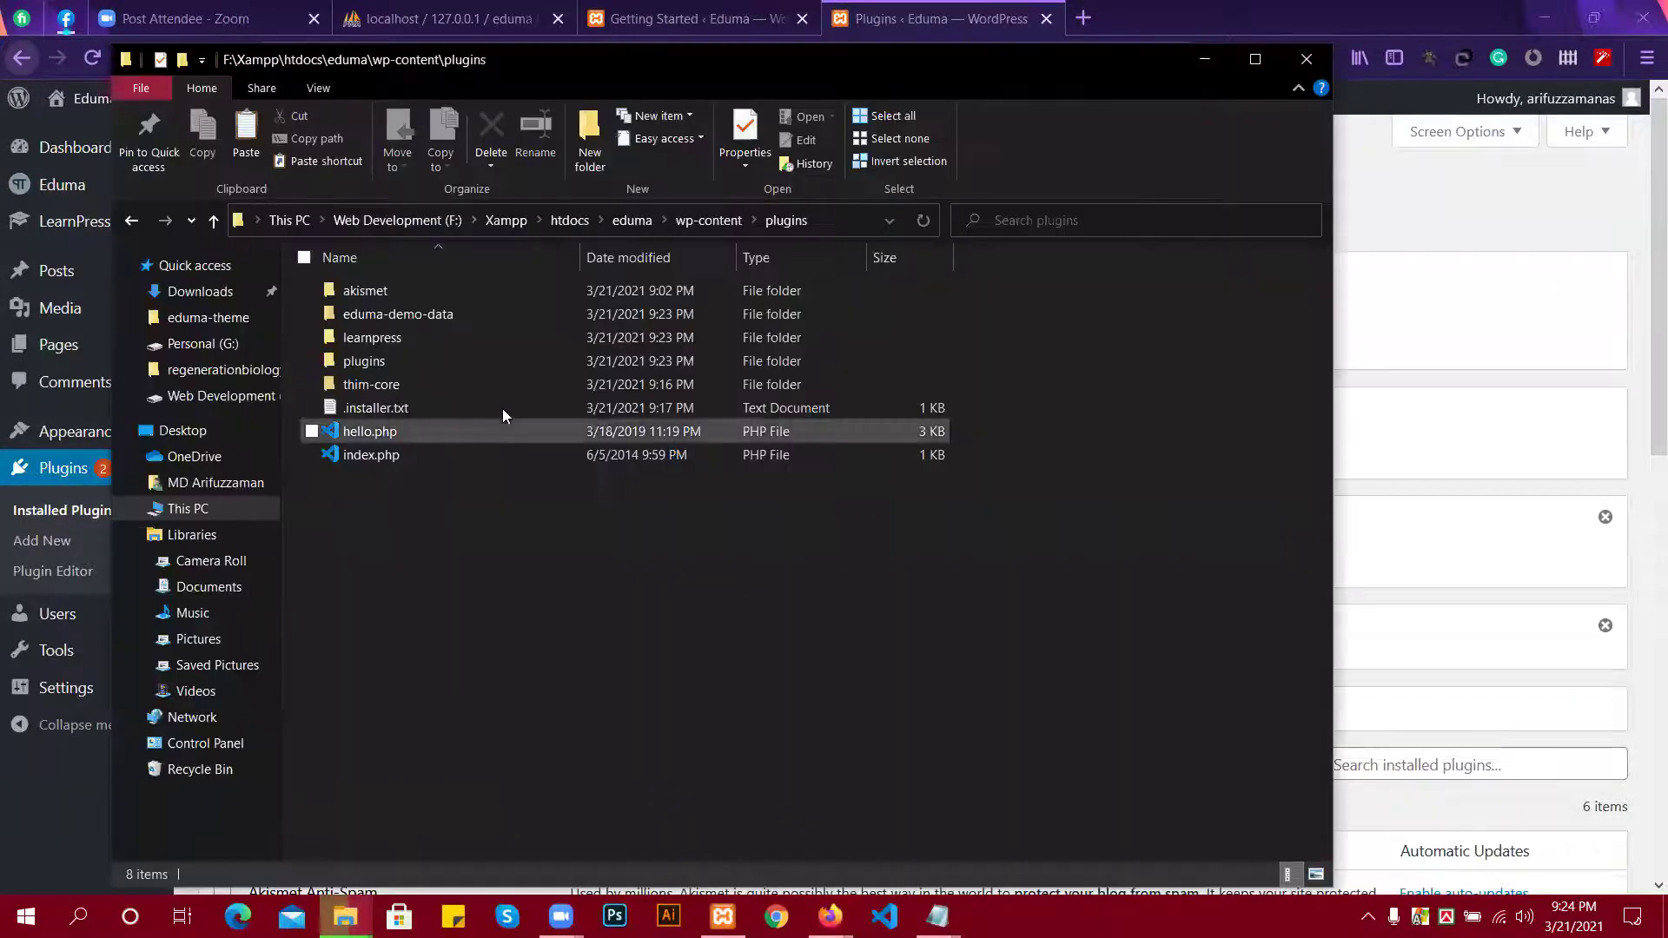
{"action": "left_click", "coordinate": [212, 221]}
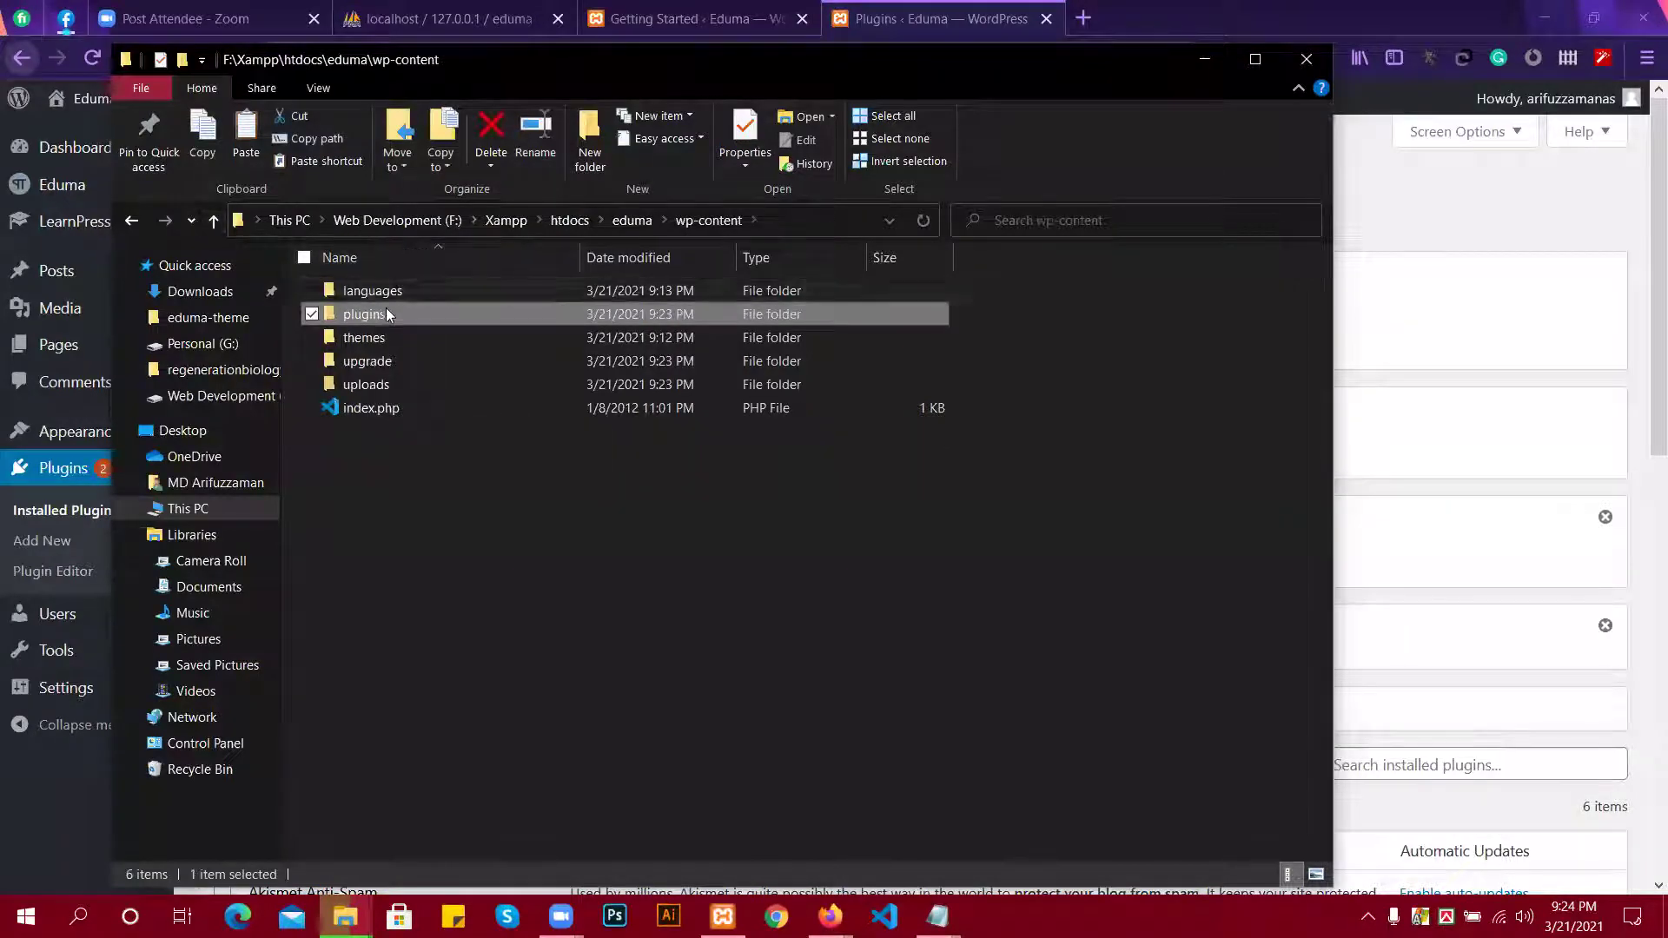
{"action": "left_click", "coordinate": [213, 221]}
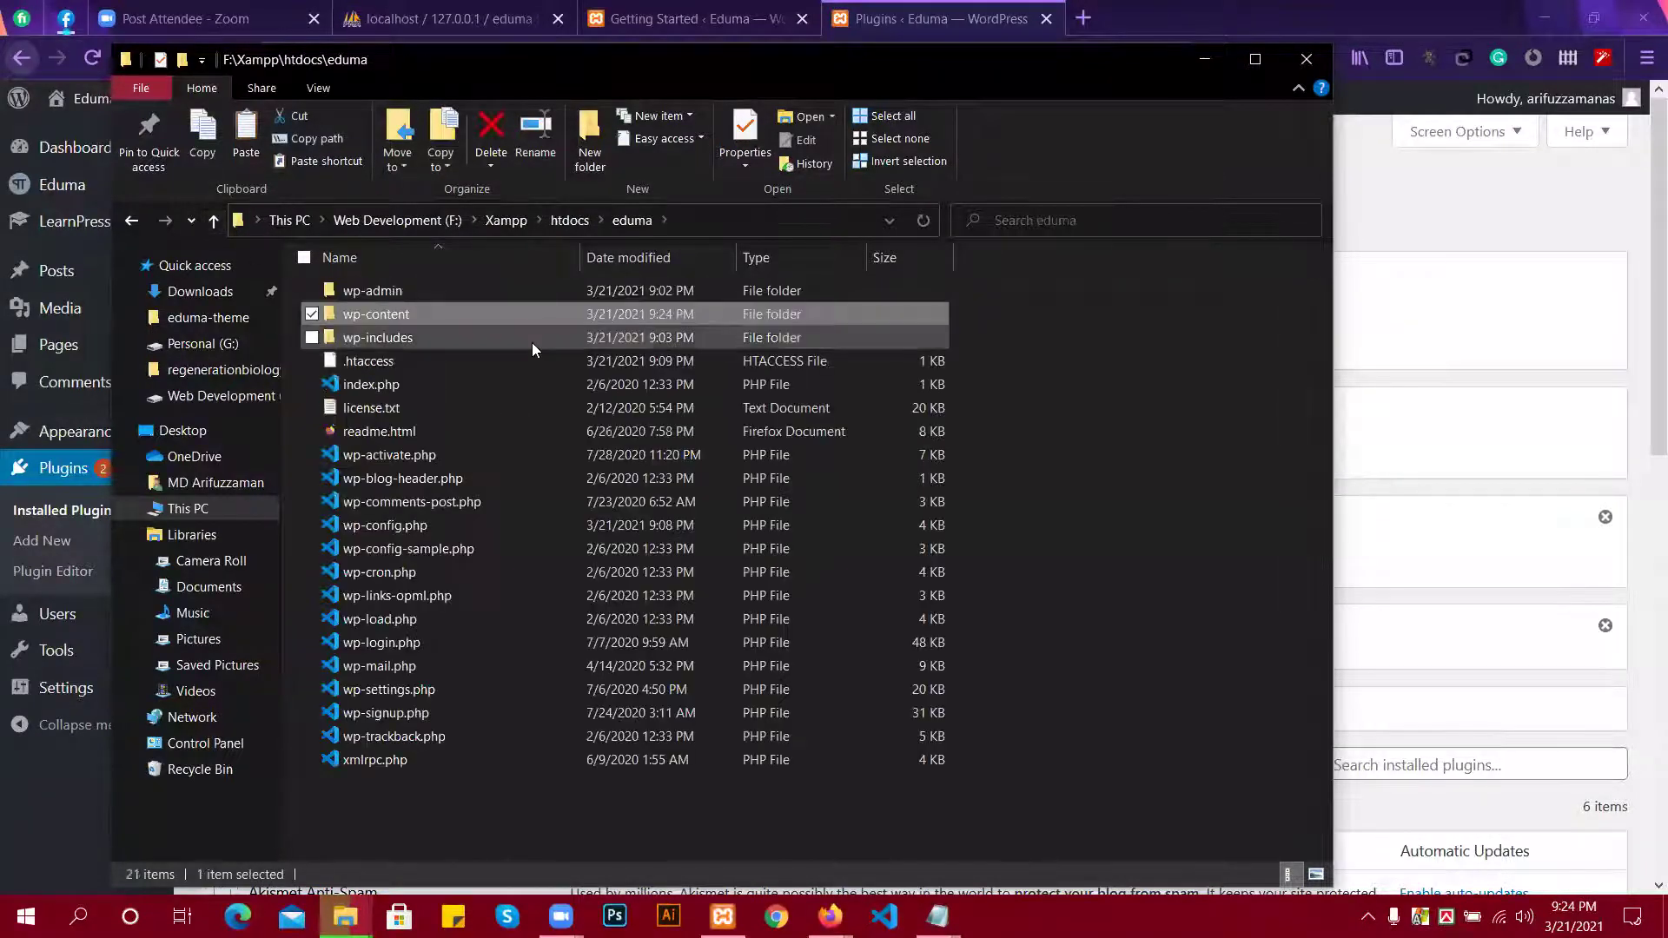
{"action": "left_click", "coordinate": [213, 221]}
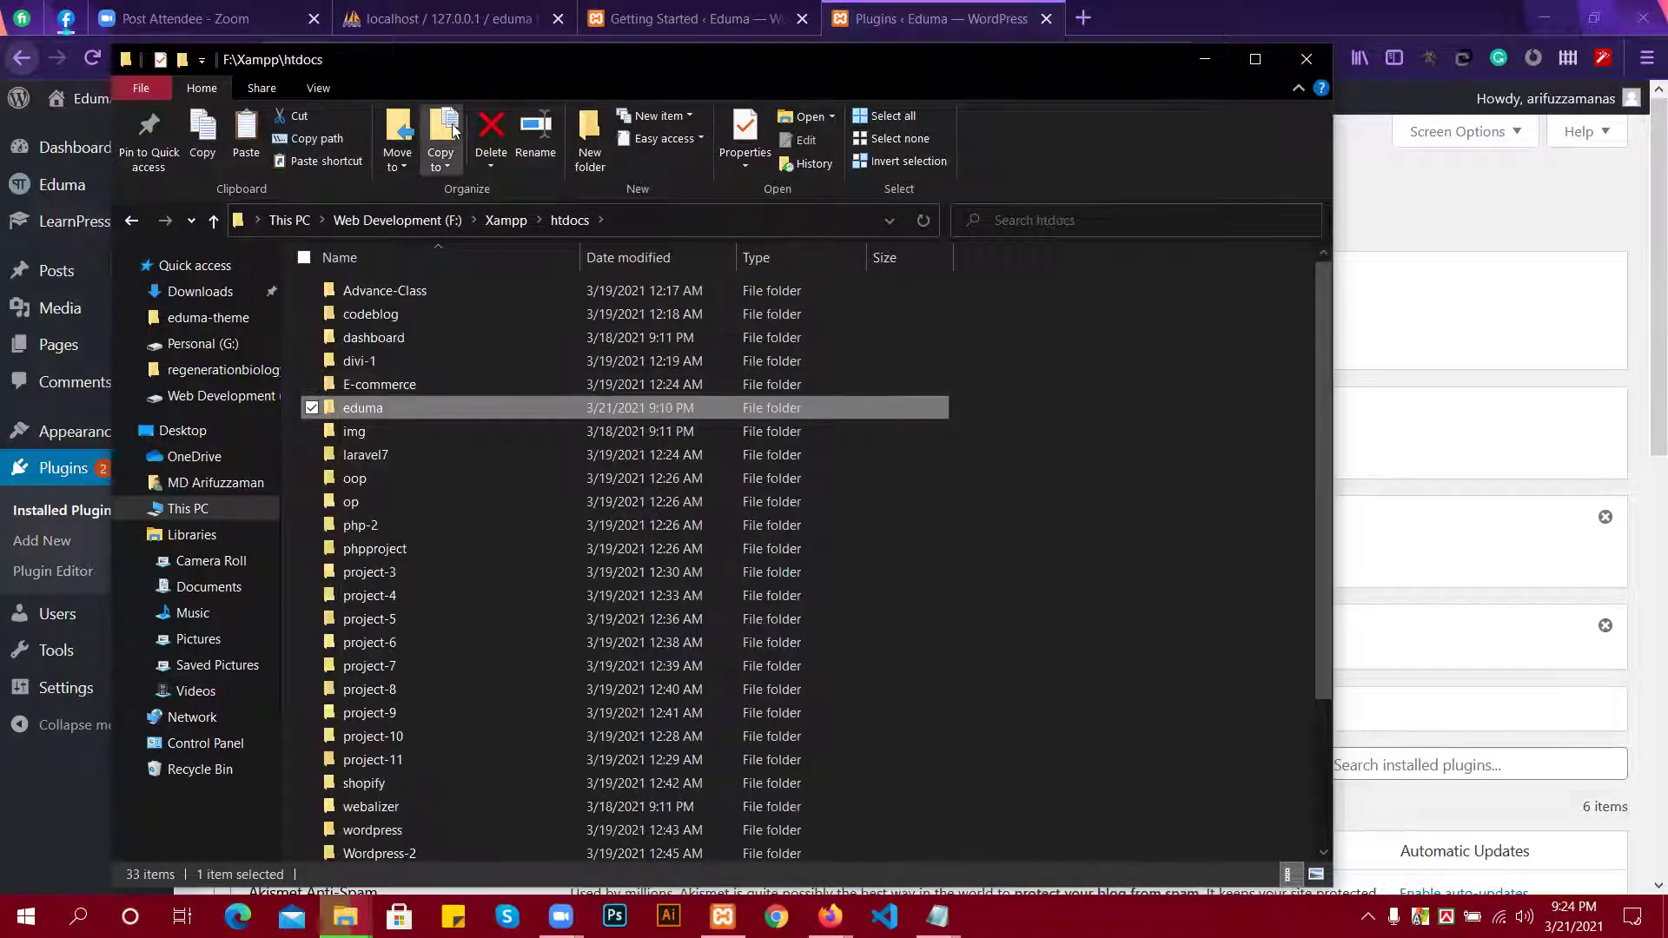
{"action": "left_click_drag", "start_coordinate": [474, 70], "coordinate": [670, 63]}
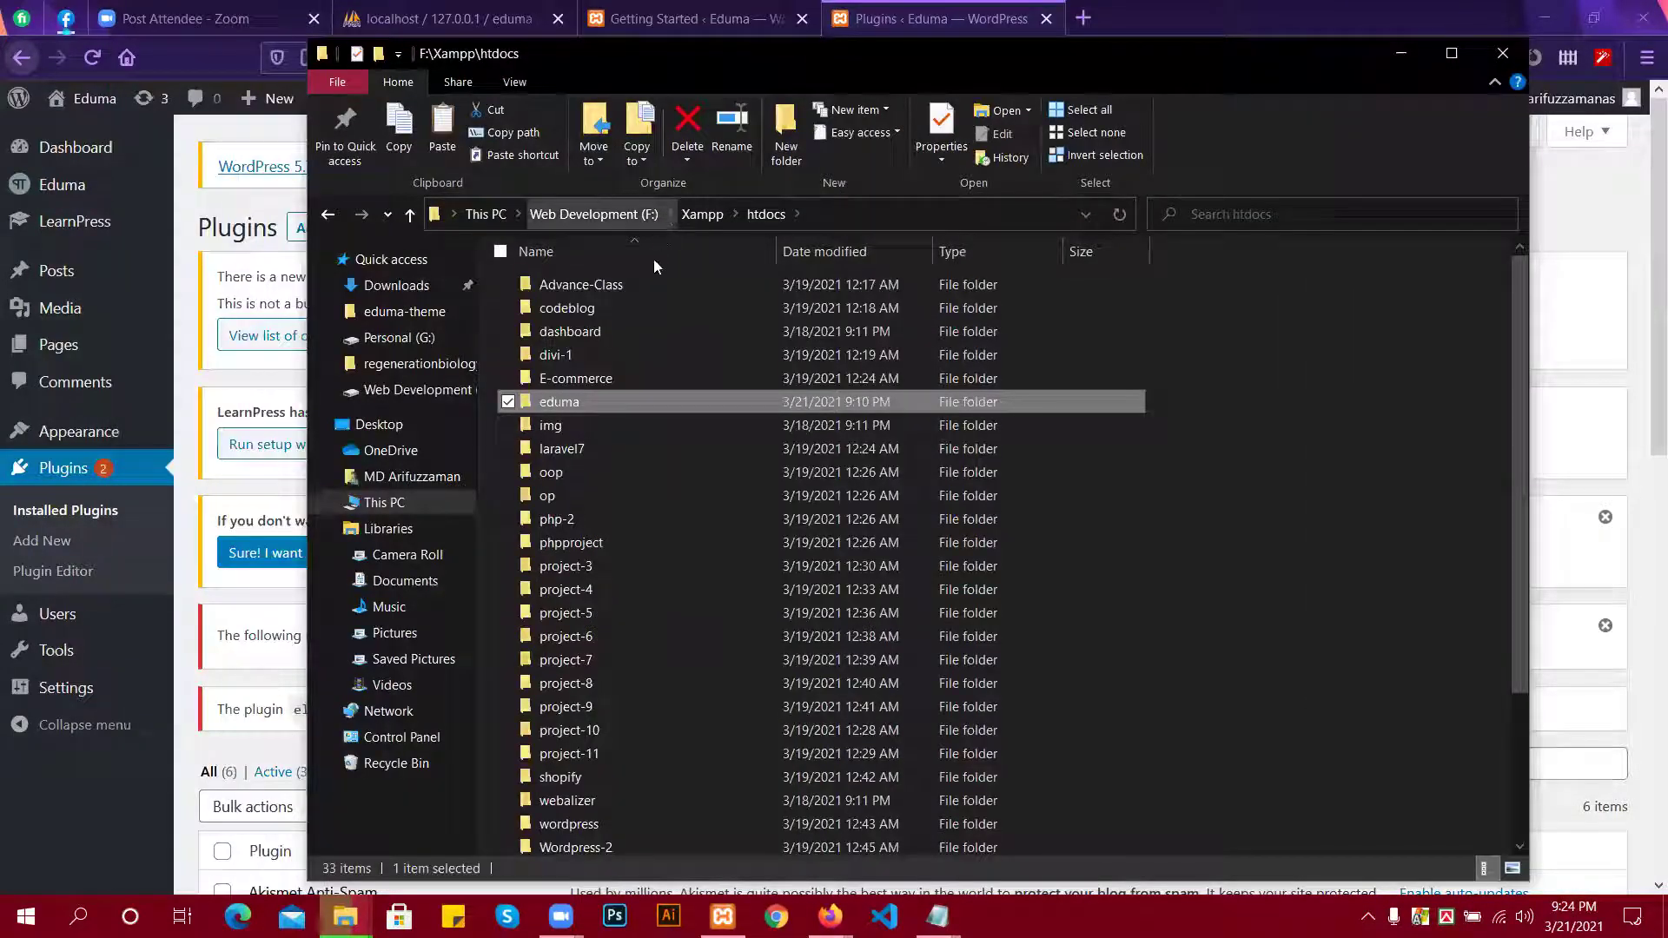
Open the eduma site folder in htdocs, look into wp-includes and return to the eduma folder.
{"action": "double_click", "coordinate": [578, 405]}
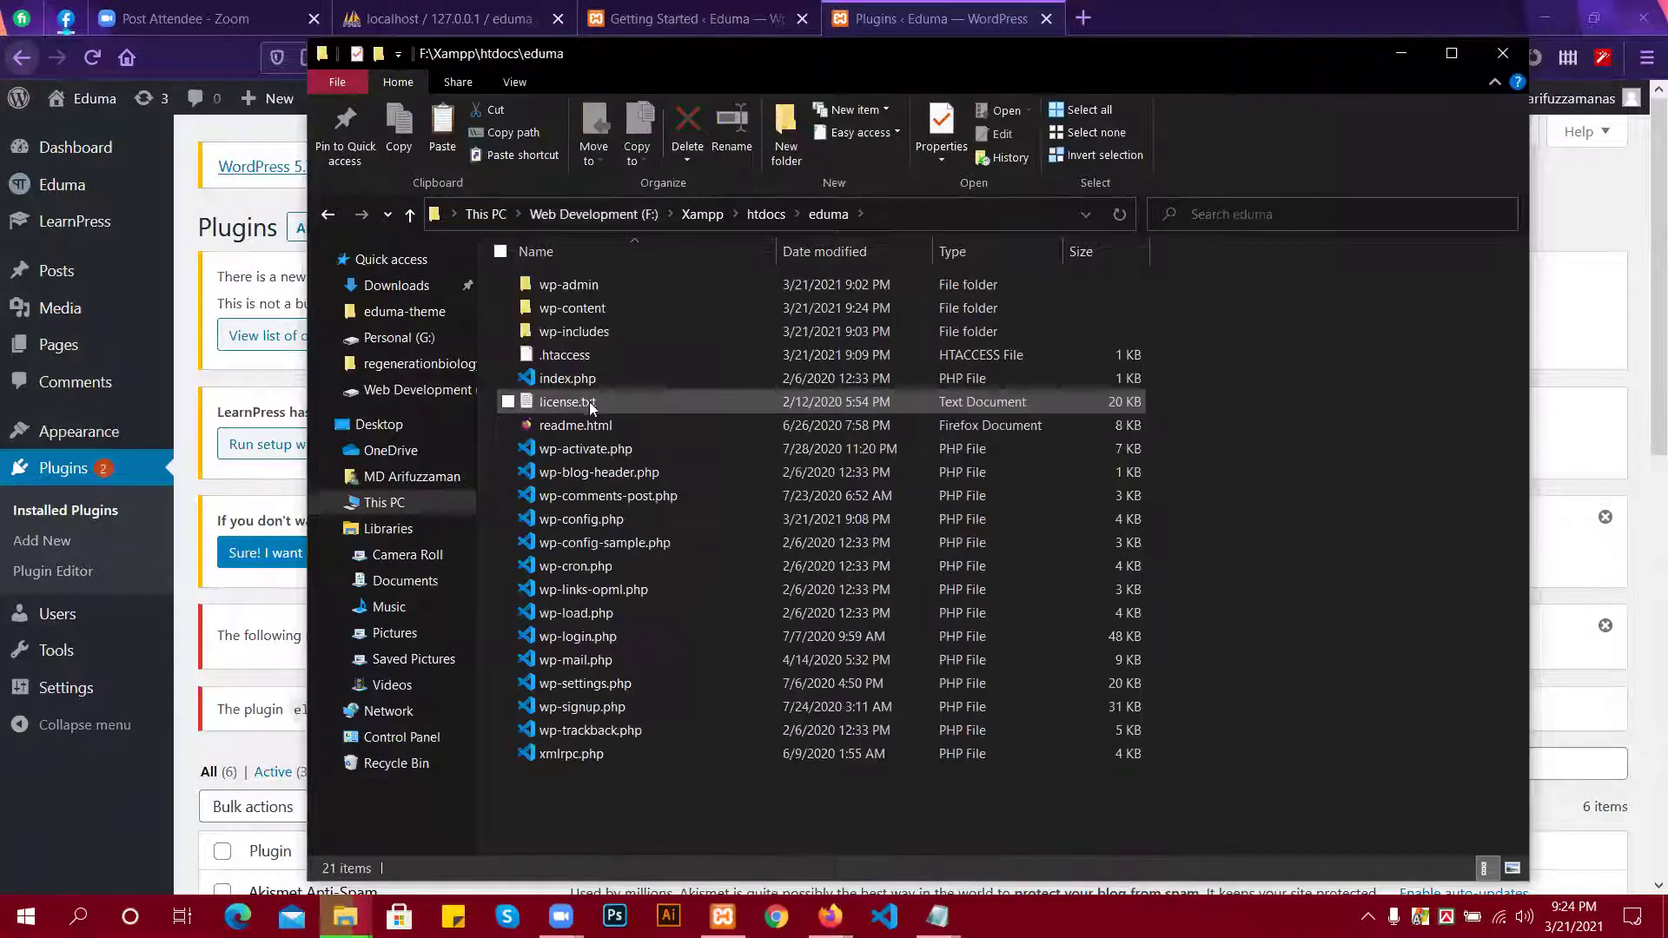
{"action": "double_click", "coordinate": [603, 332]}
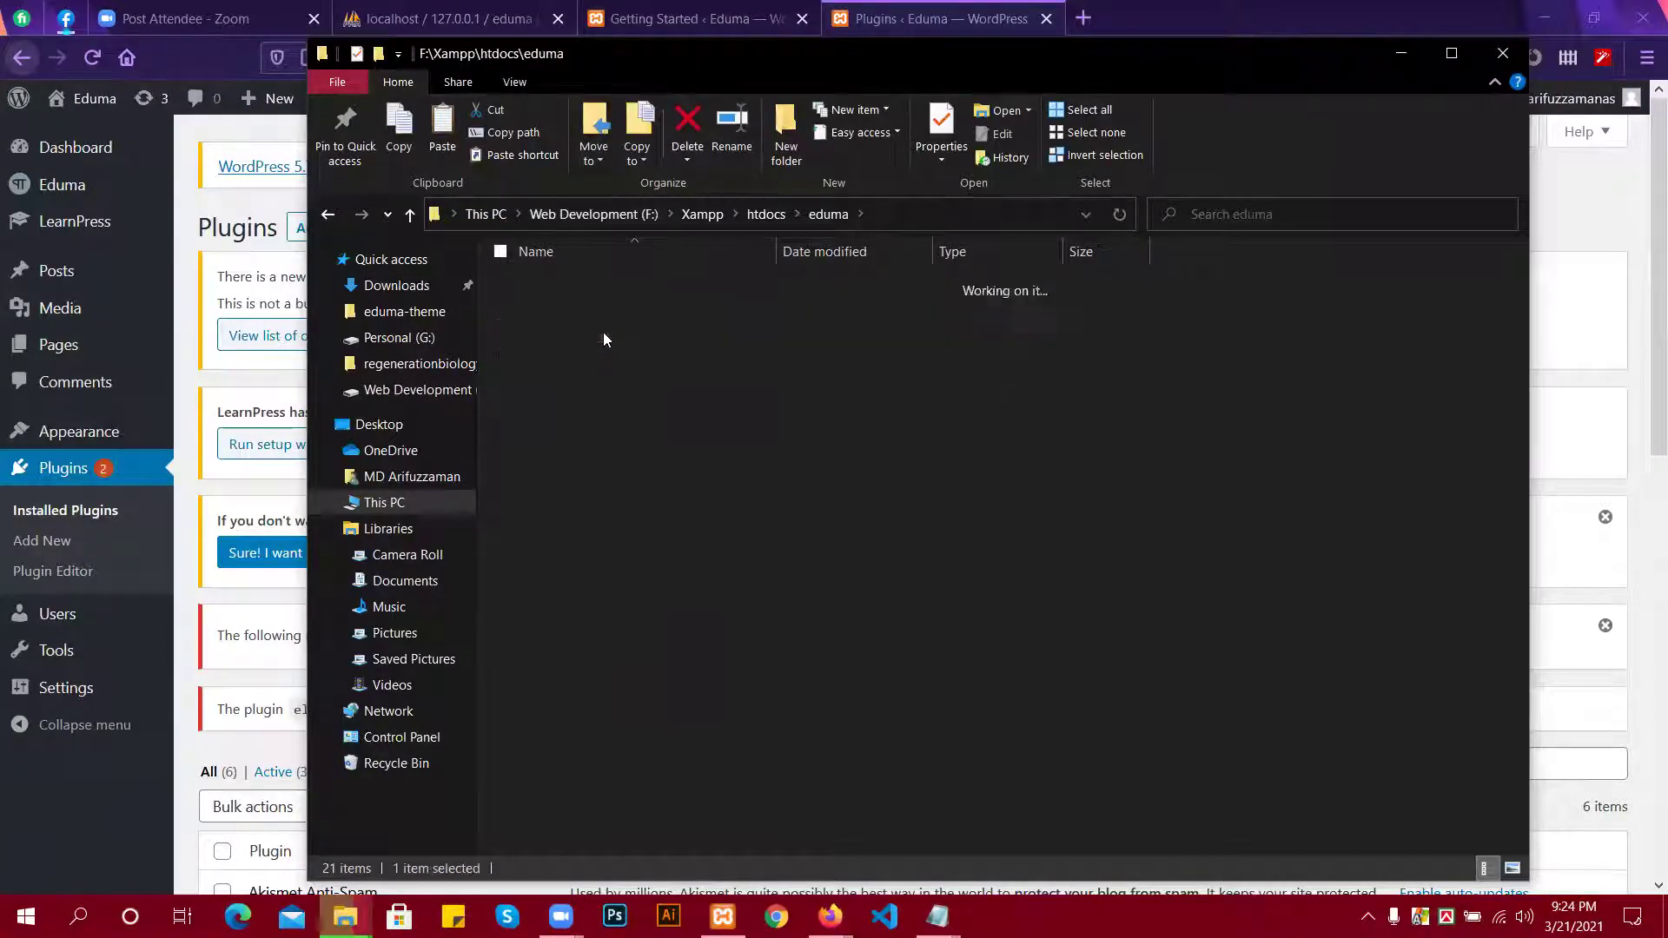
{"action": "left_click", "coordinate": [409, 214]}
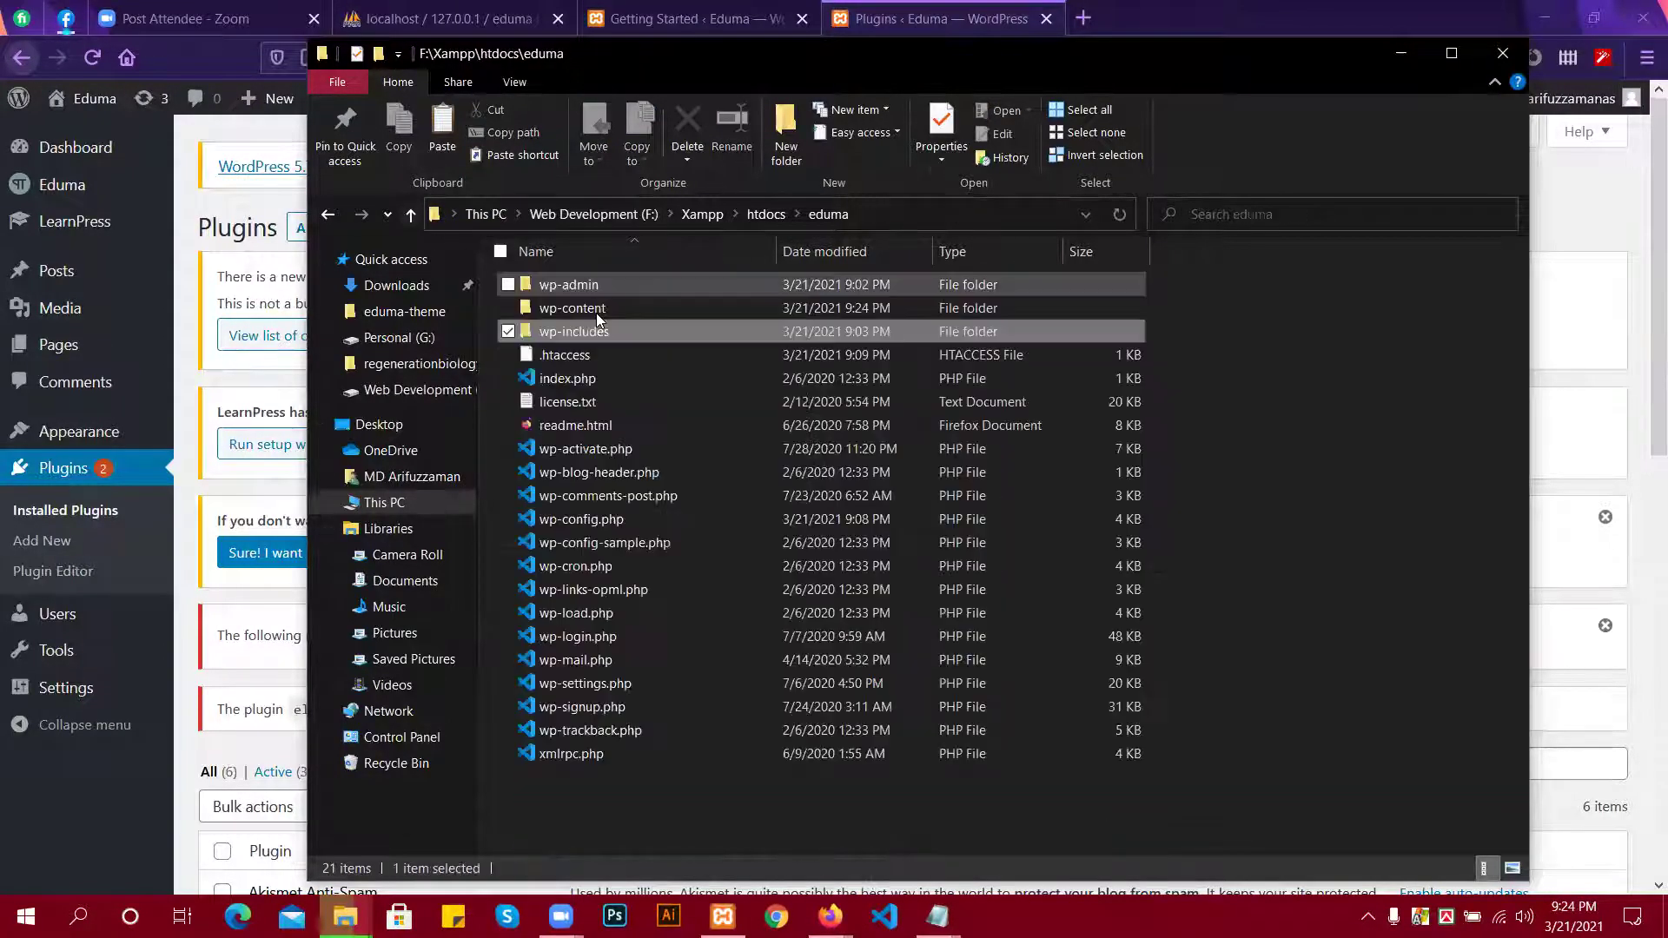
Delete eduma.zip from the themes folder inside wp-content.
{"action": "double_click", "coordinate": [596, 316]}
{"action": "double_click", "coordinate": [584, 330]}
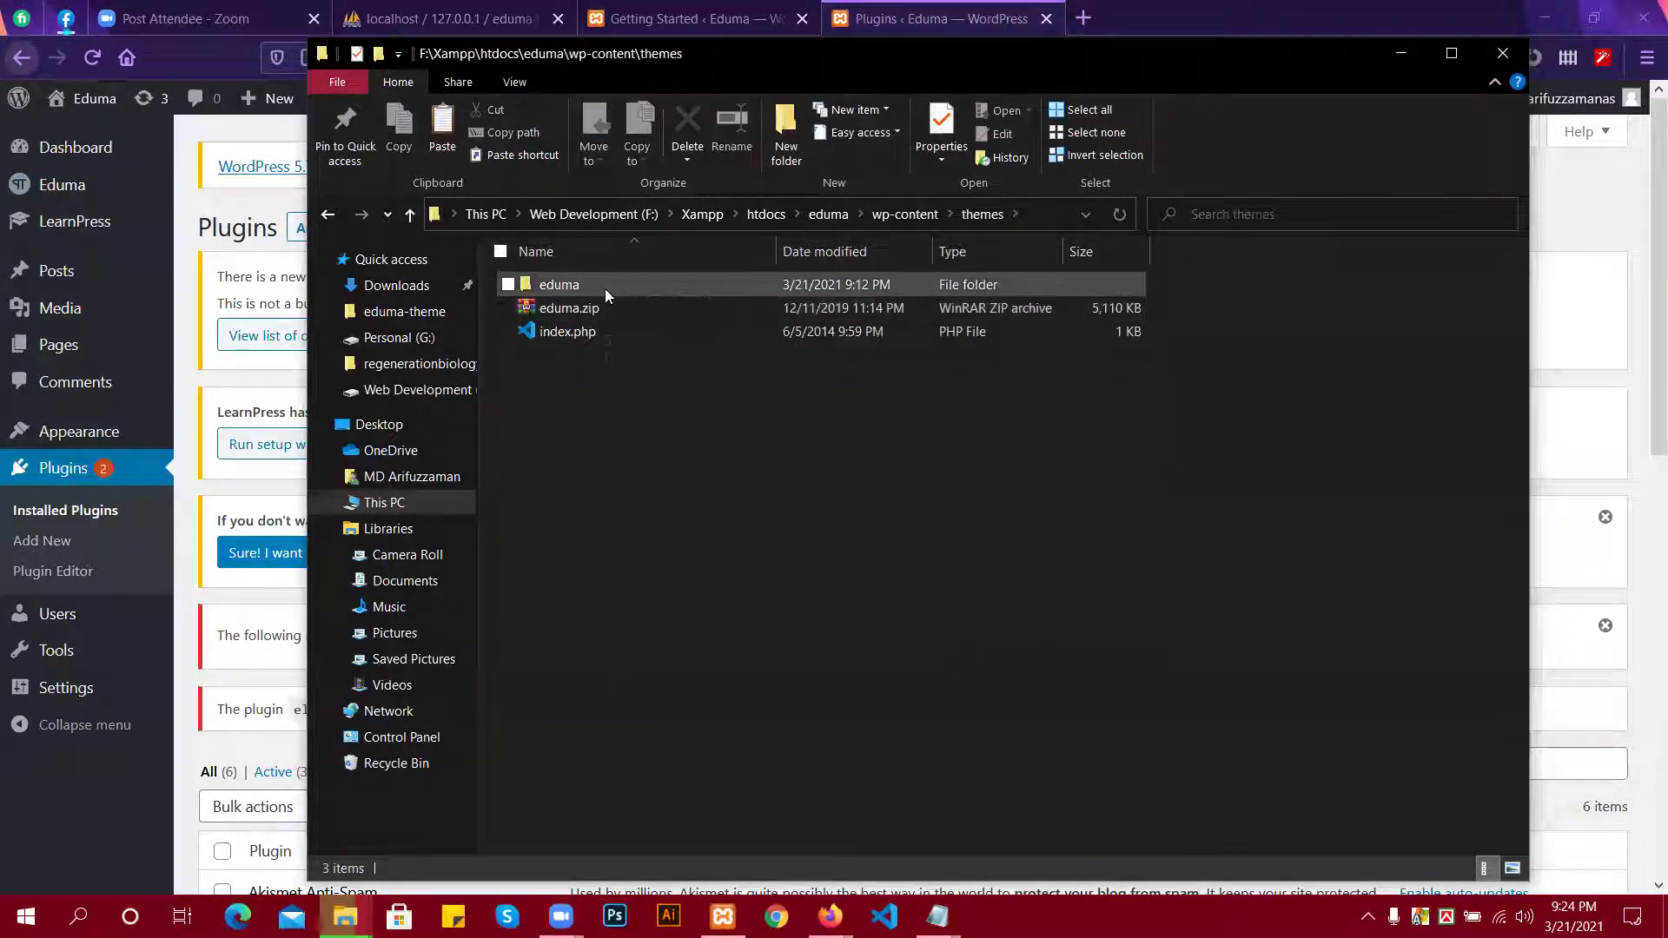
{"action": "left_click", "coordinate": [608, 308]}
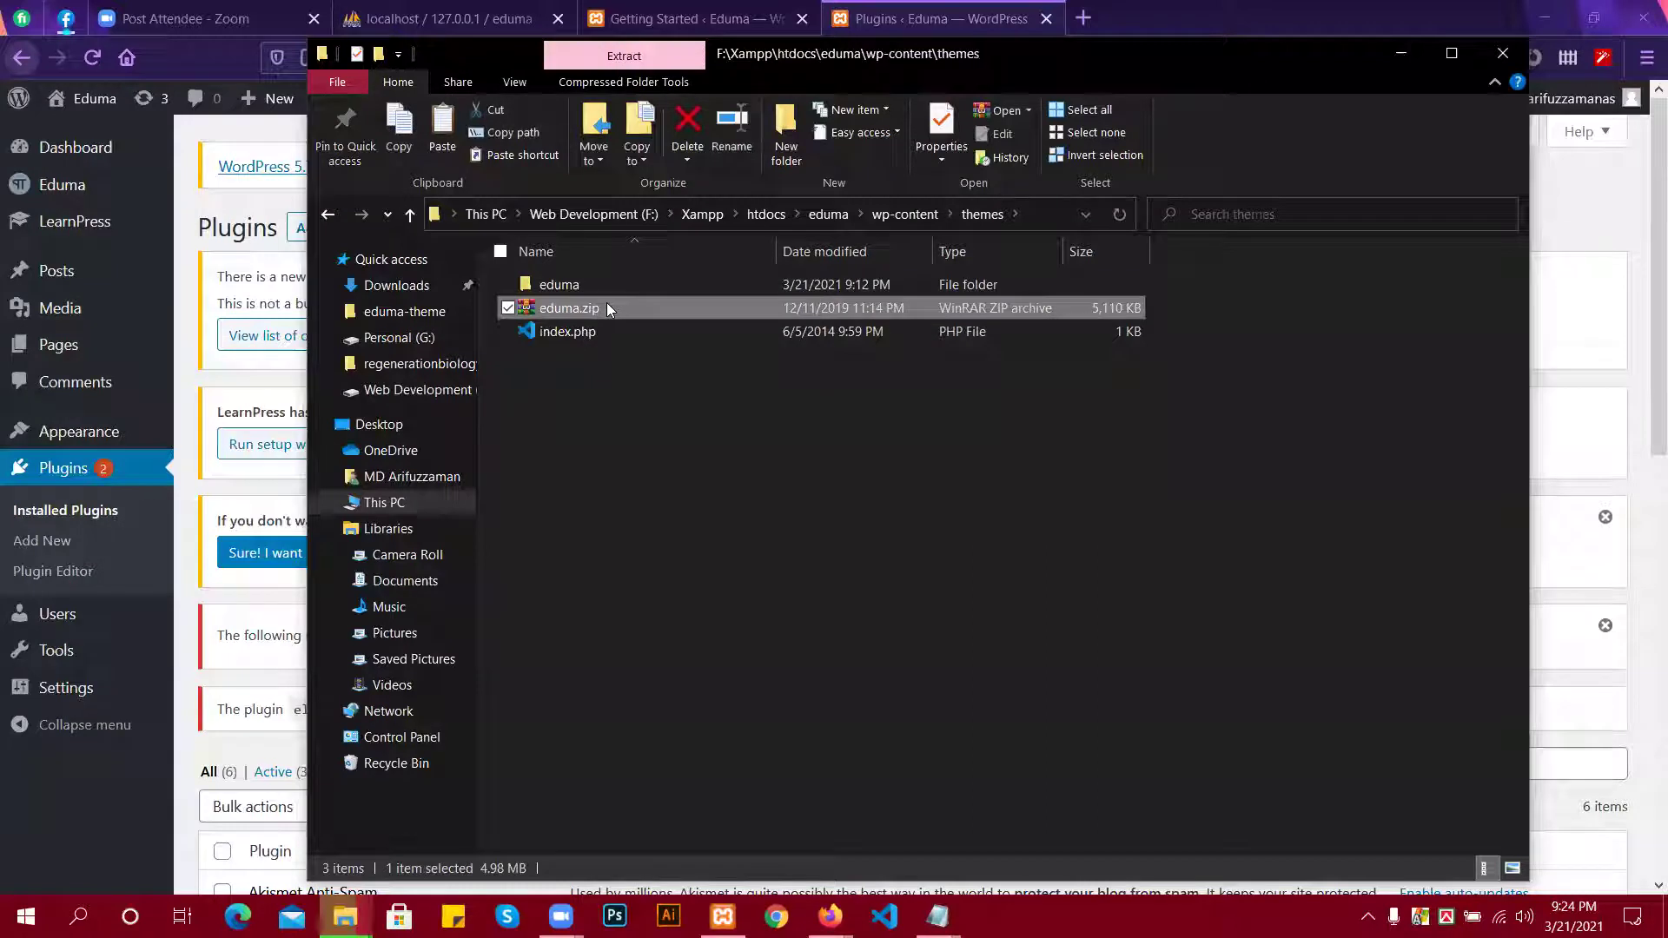
{"action": "key", "text": "Delete"}
Inspect the eduma theme folder and the eduma folder nested in it, and go back up to wp-content.
{"action": "left_click", "coordinate": [604, 287]}
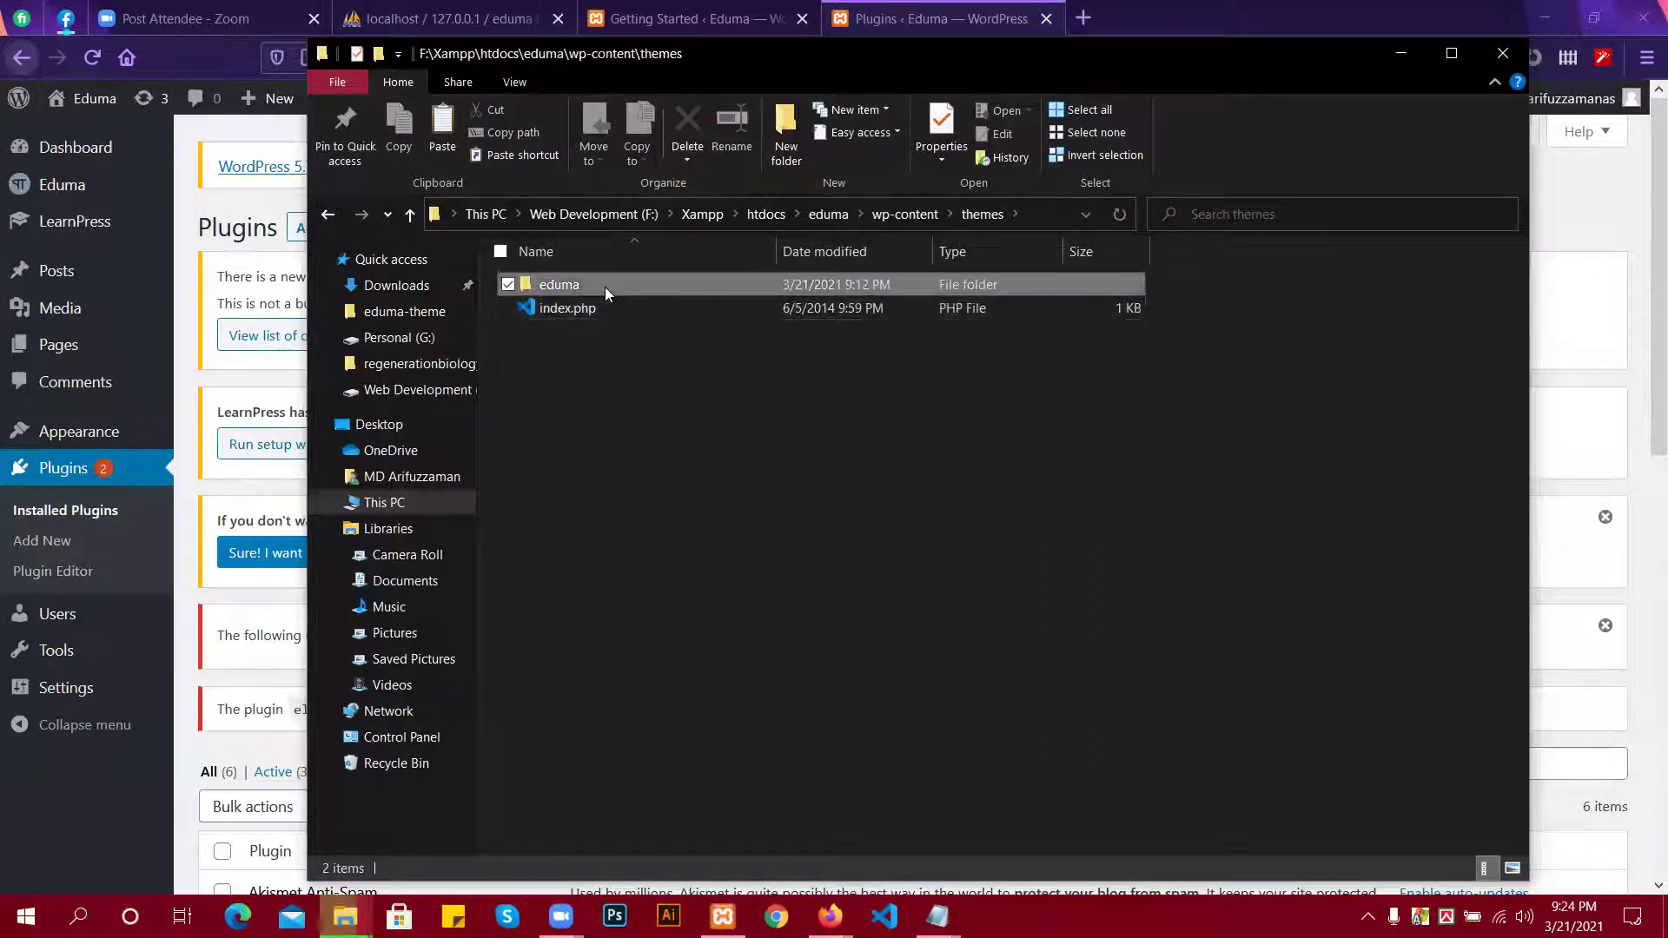
{"action": "double_click", "coordinate": [558, 283]}
{"action": "double_click", "coordinate": [560, 283]}
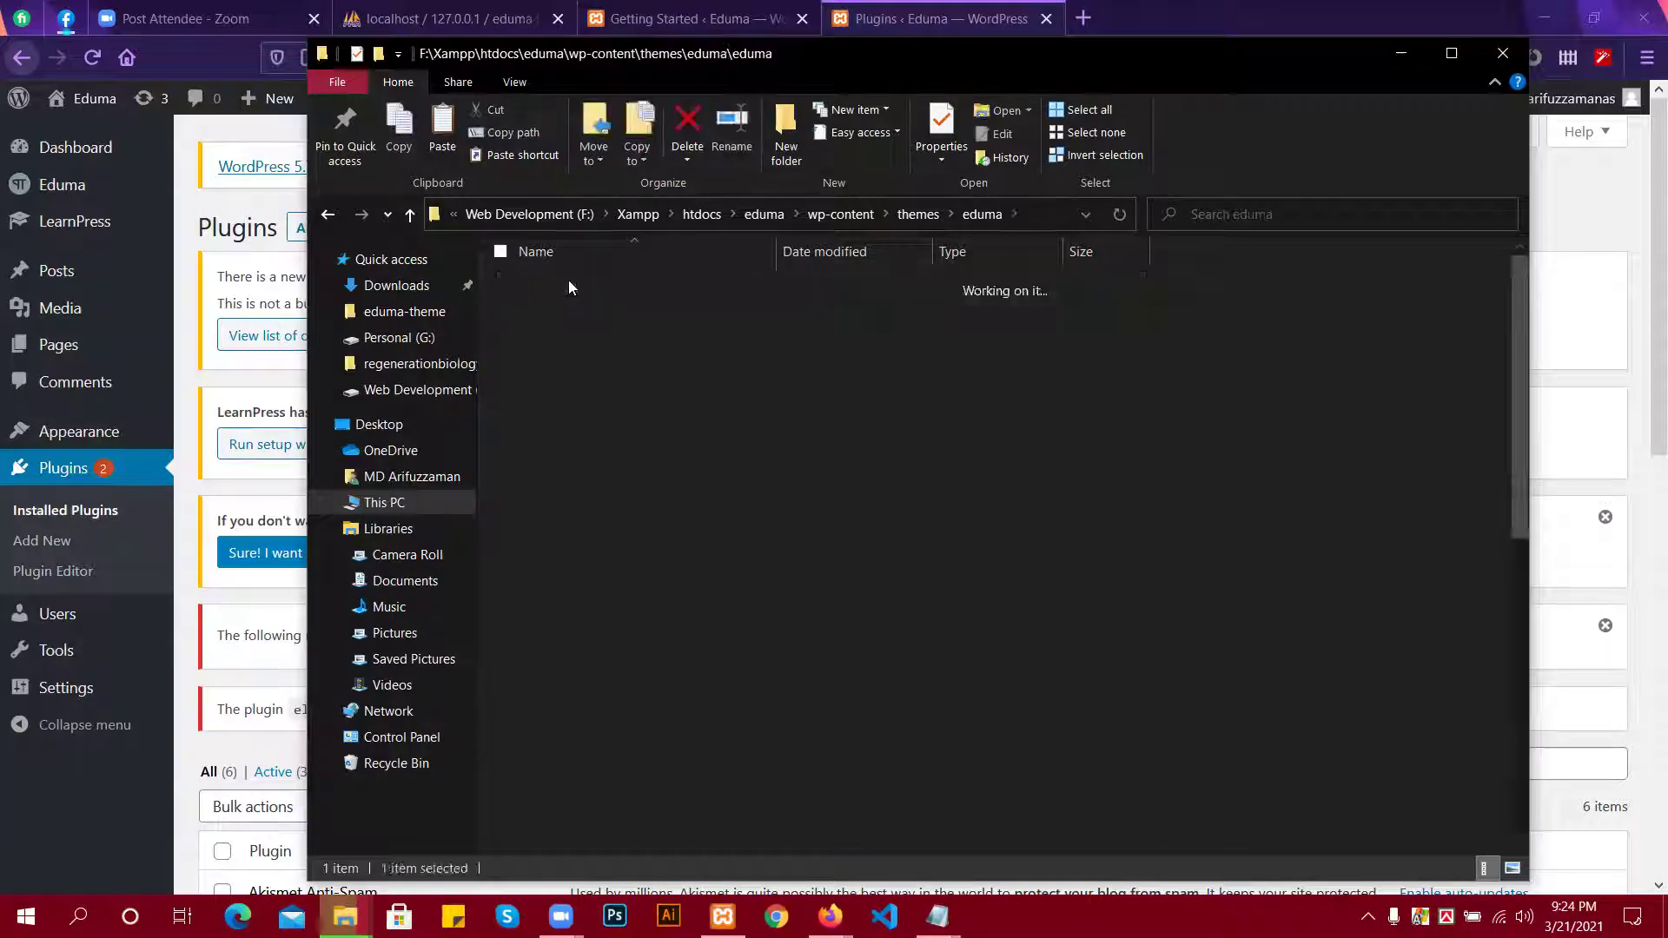
{"action": "left_click", "coordinate": [410, 216]}
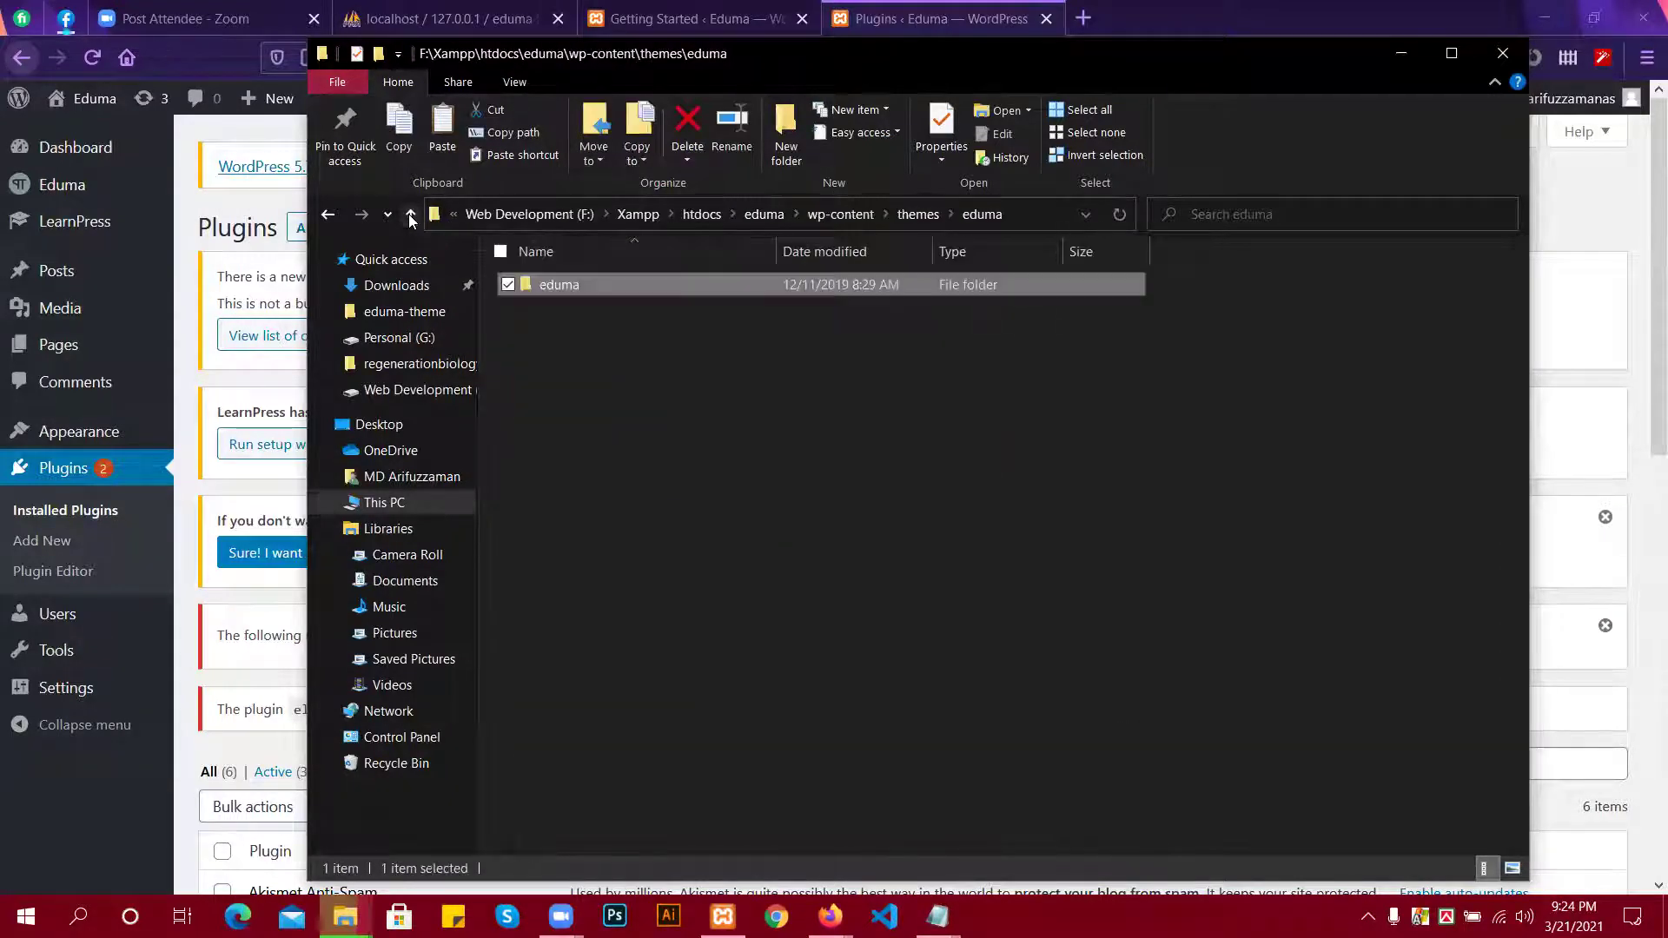
{"action": "left_click", "coordinate": [410, 217]}
{"action": "left_click", "coordinate": [413, 220]}
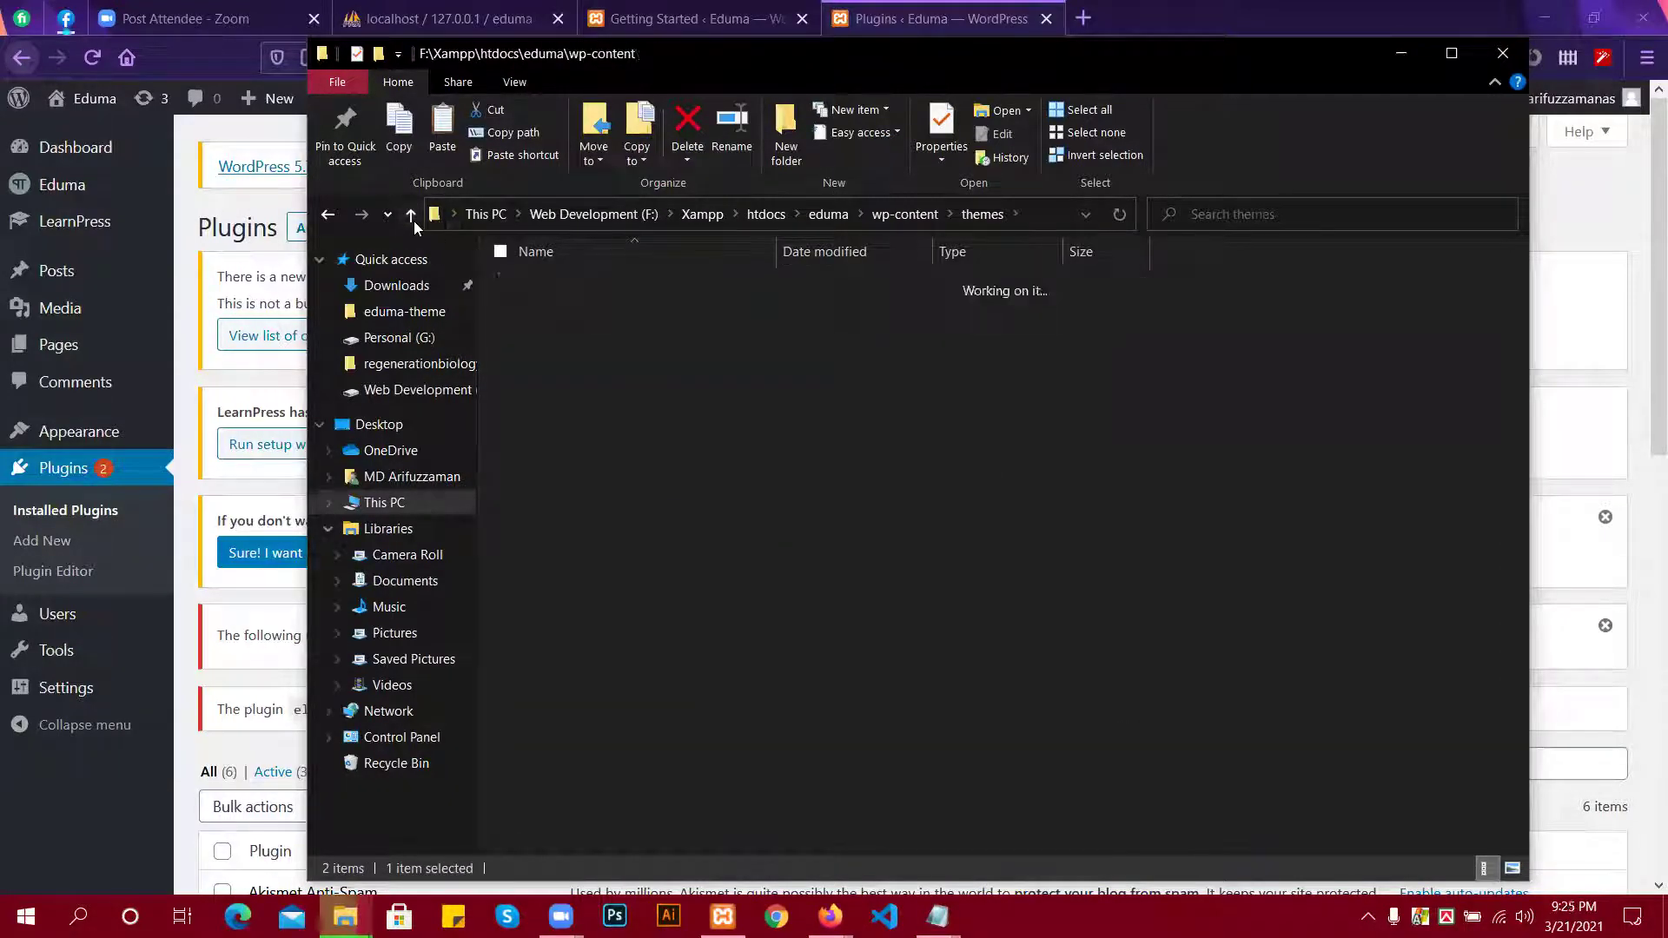
View the contents of the plugins folder in wp-content and check how far the file copy has progressed.
{"action": "double_click", "coordinate": [561, 305]}
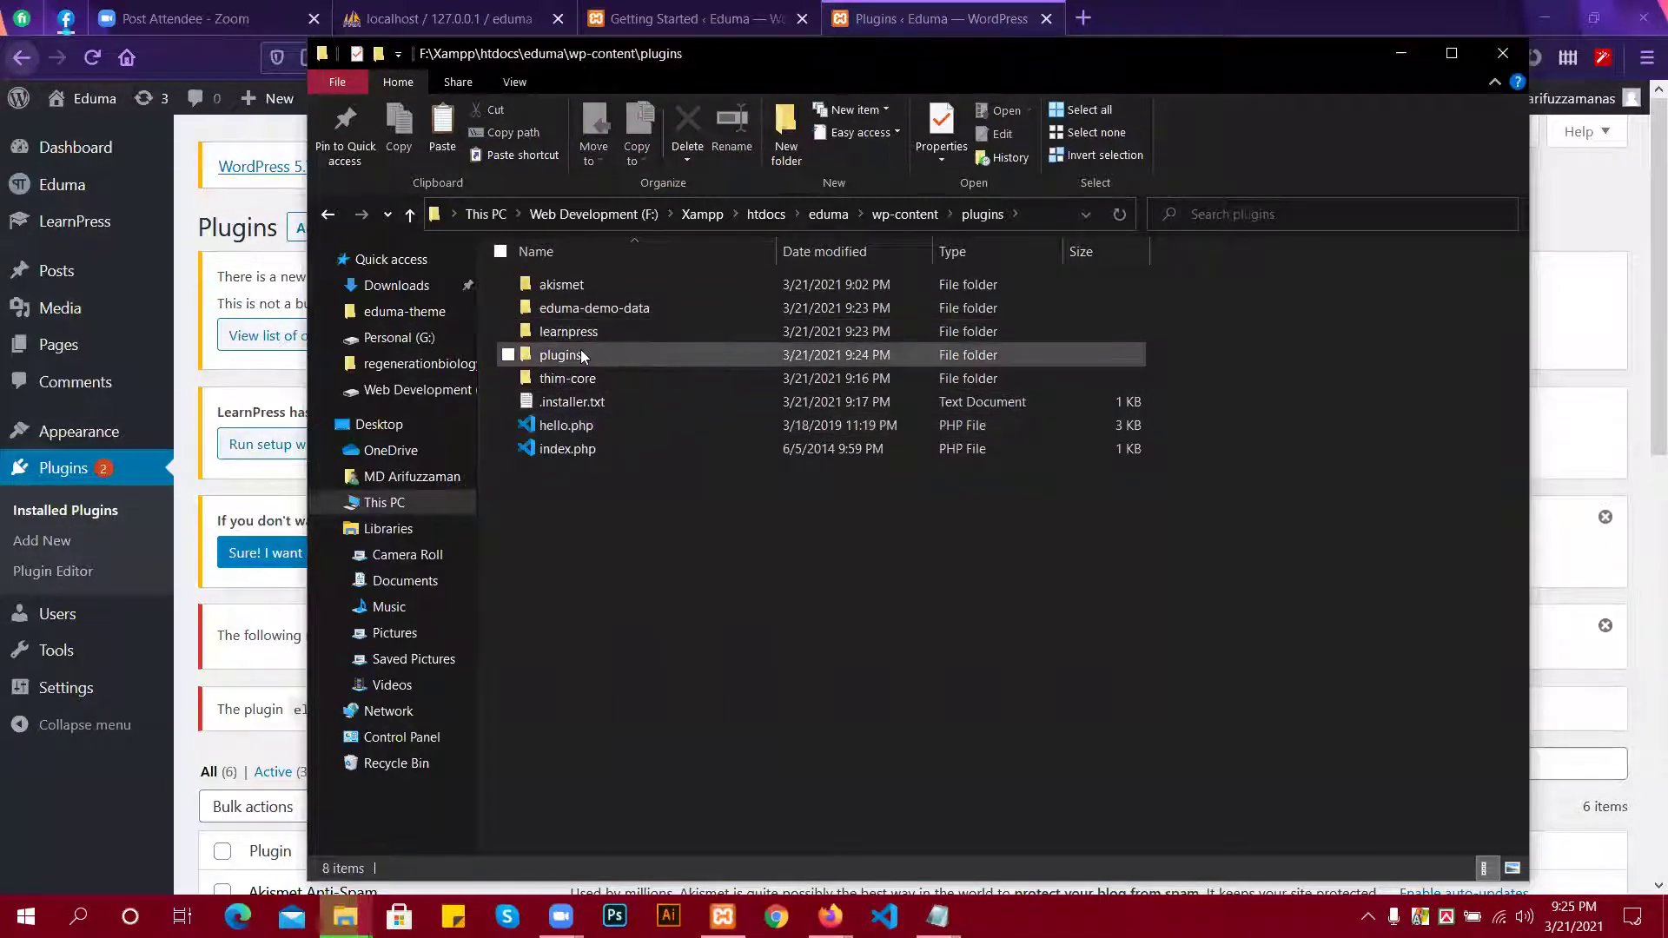
{"action": "left_click", "coordinate": [417, 217]}
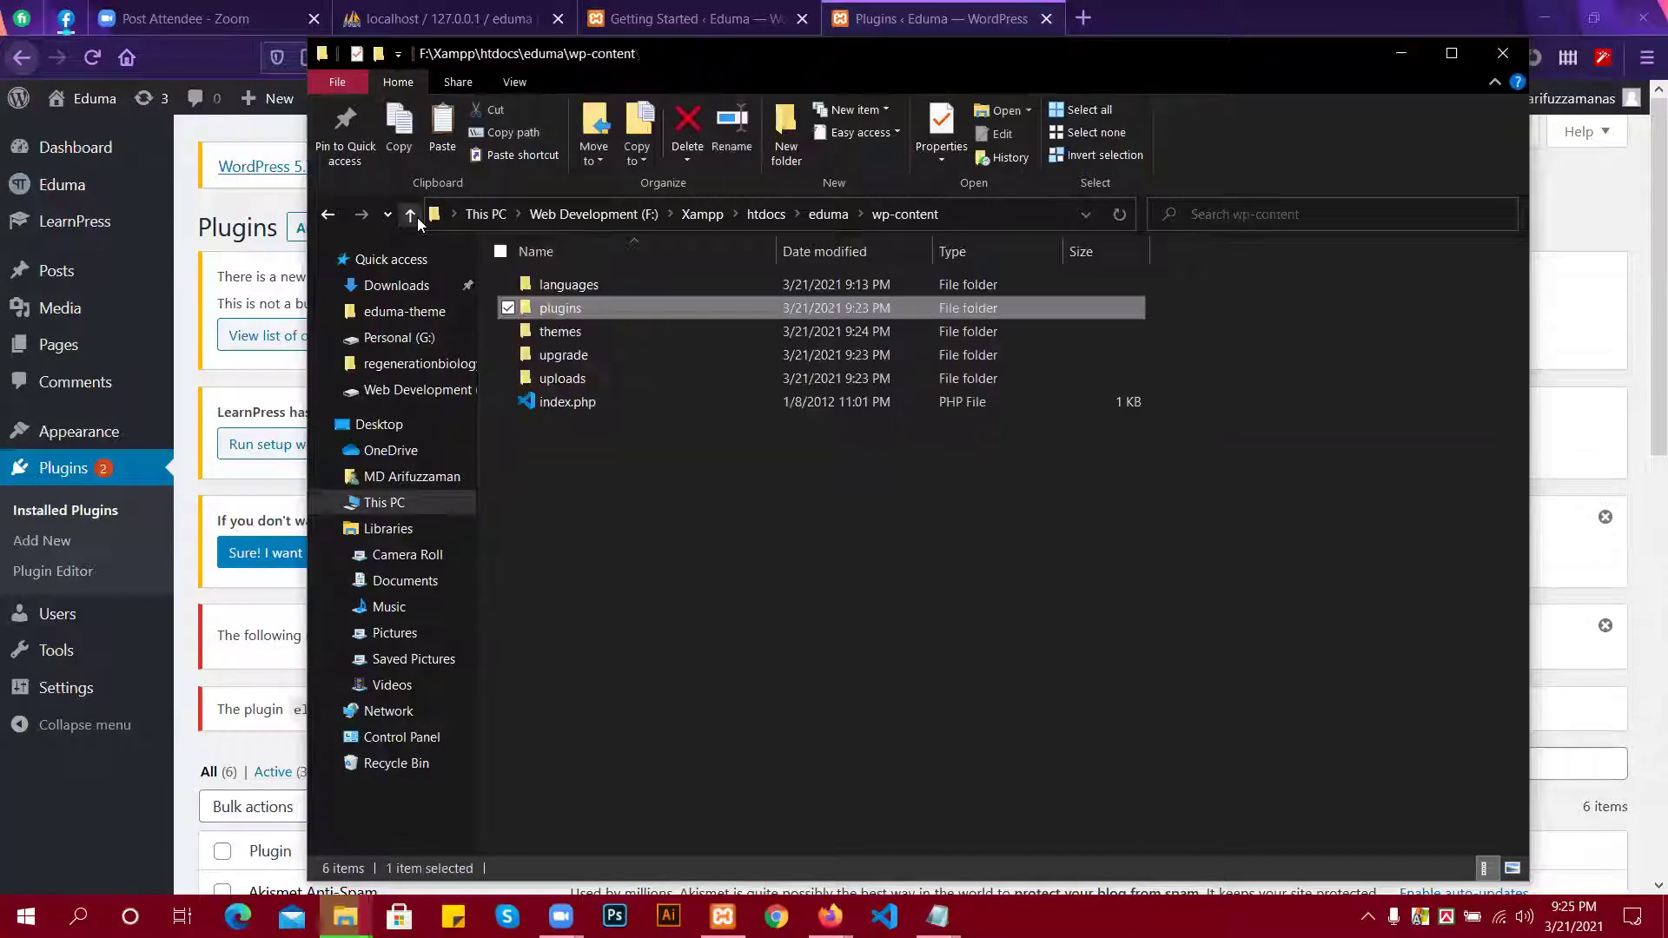
{"action": "double_click", "coordinate": [552, 307]}
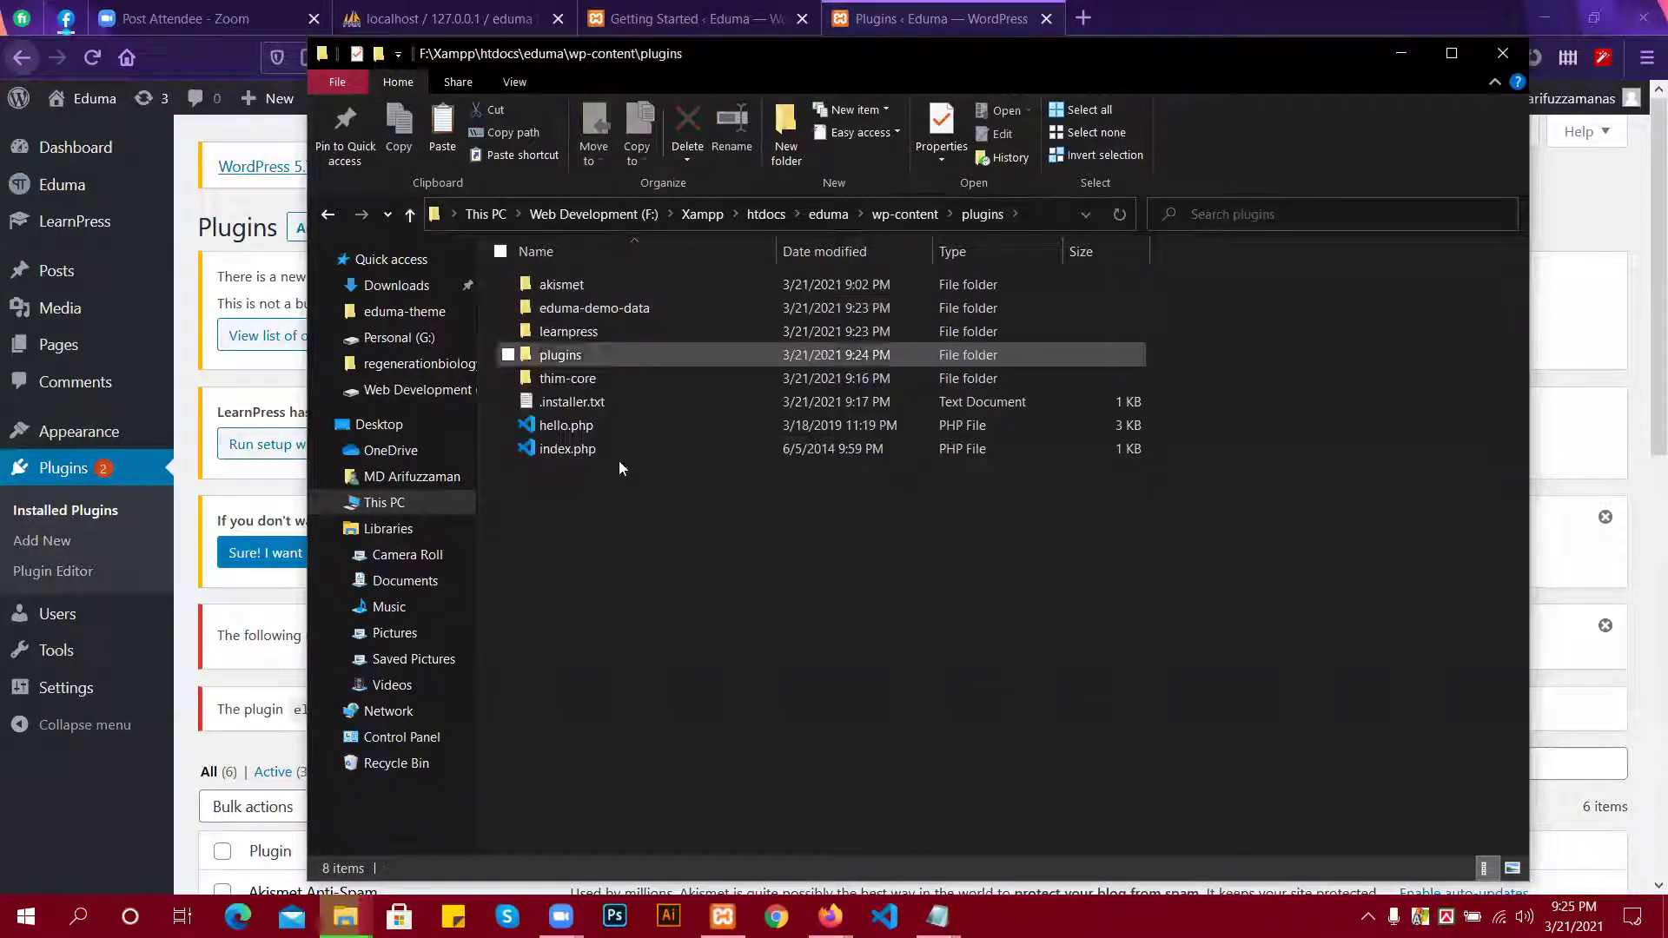
{"action": "mouse_move", "coordinate": [723, 916]}
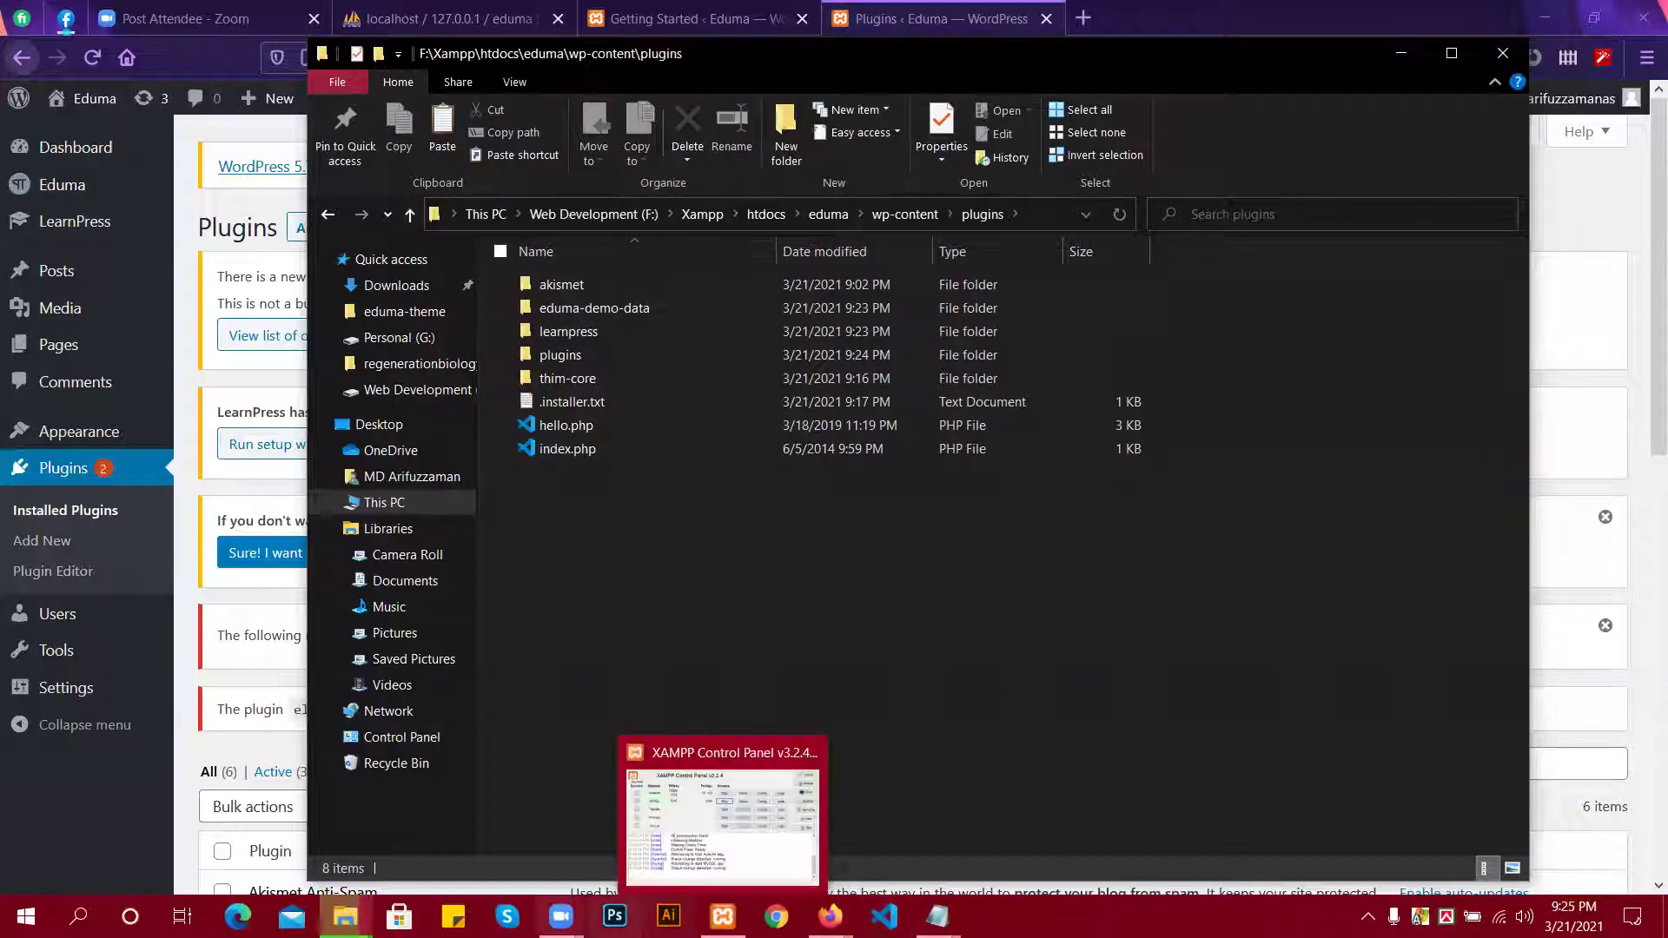
{"action": "mouse_move", "coordinate": [345, 916]}
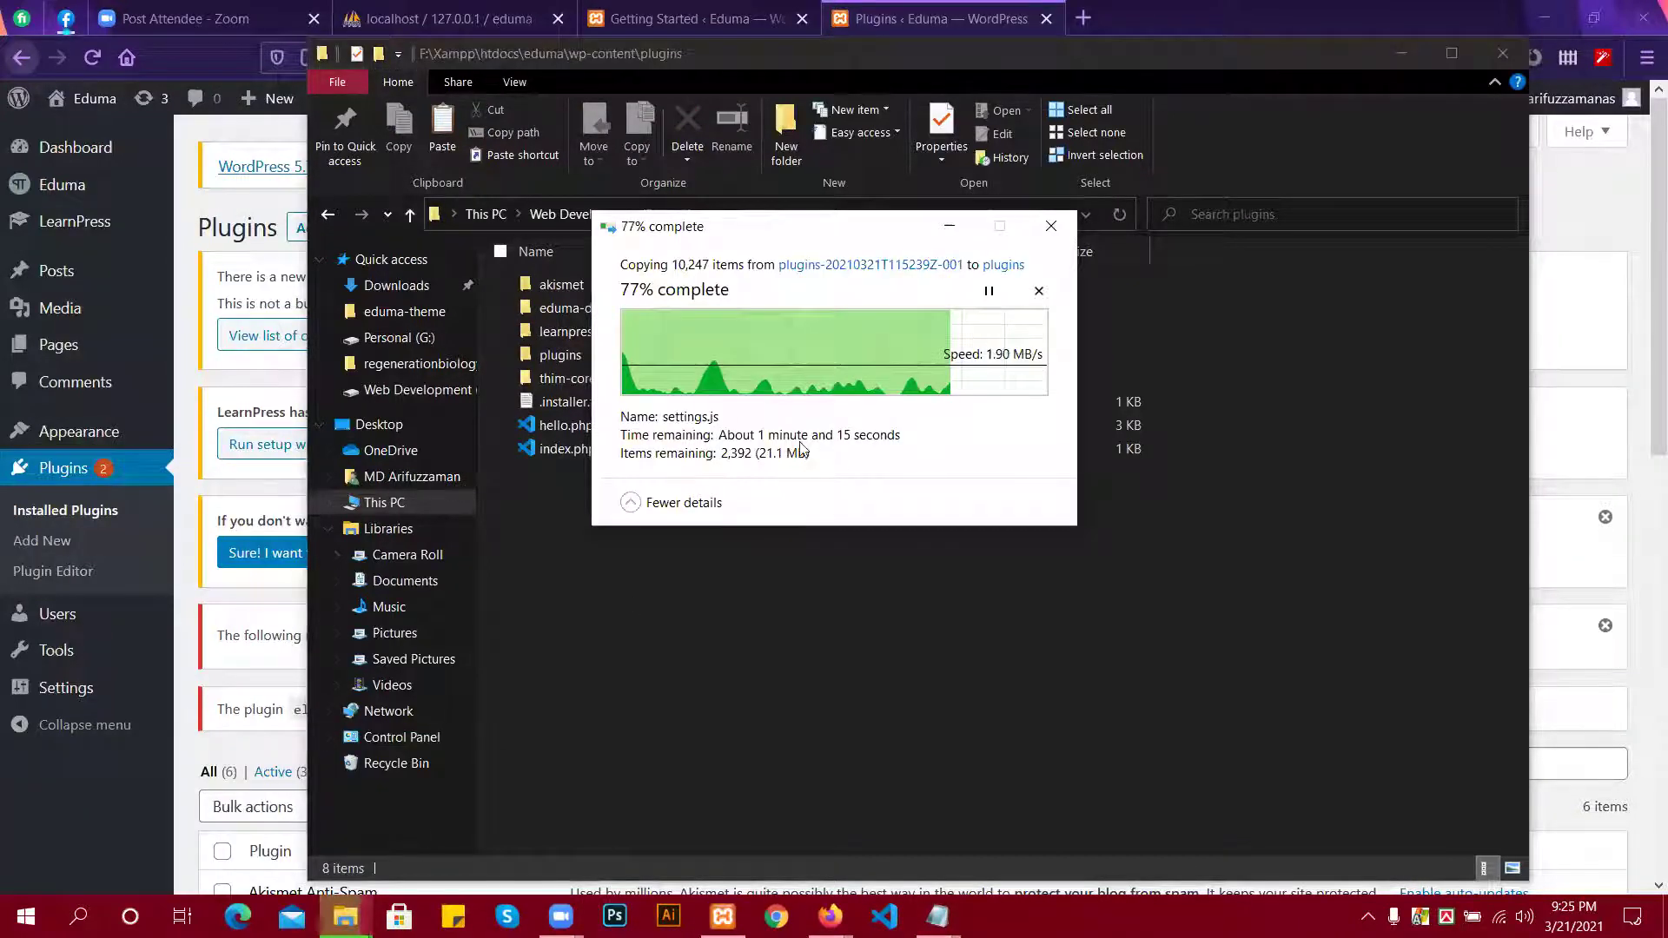
{"action": "left_click_drag", "start_coordinate": [779, 225], "coordinate": [971, 226]}
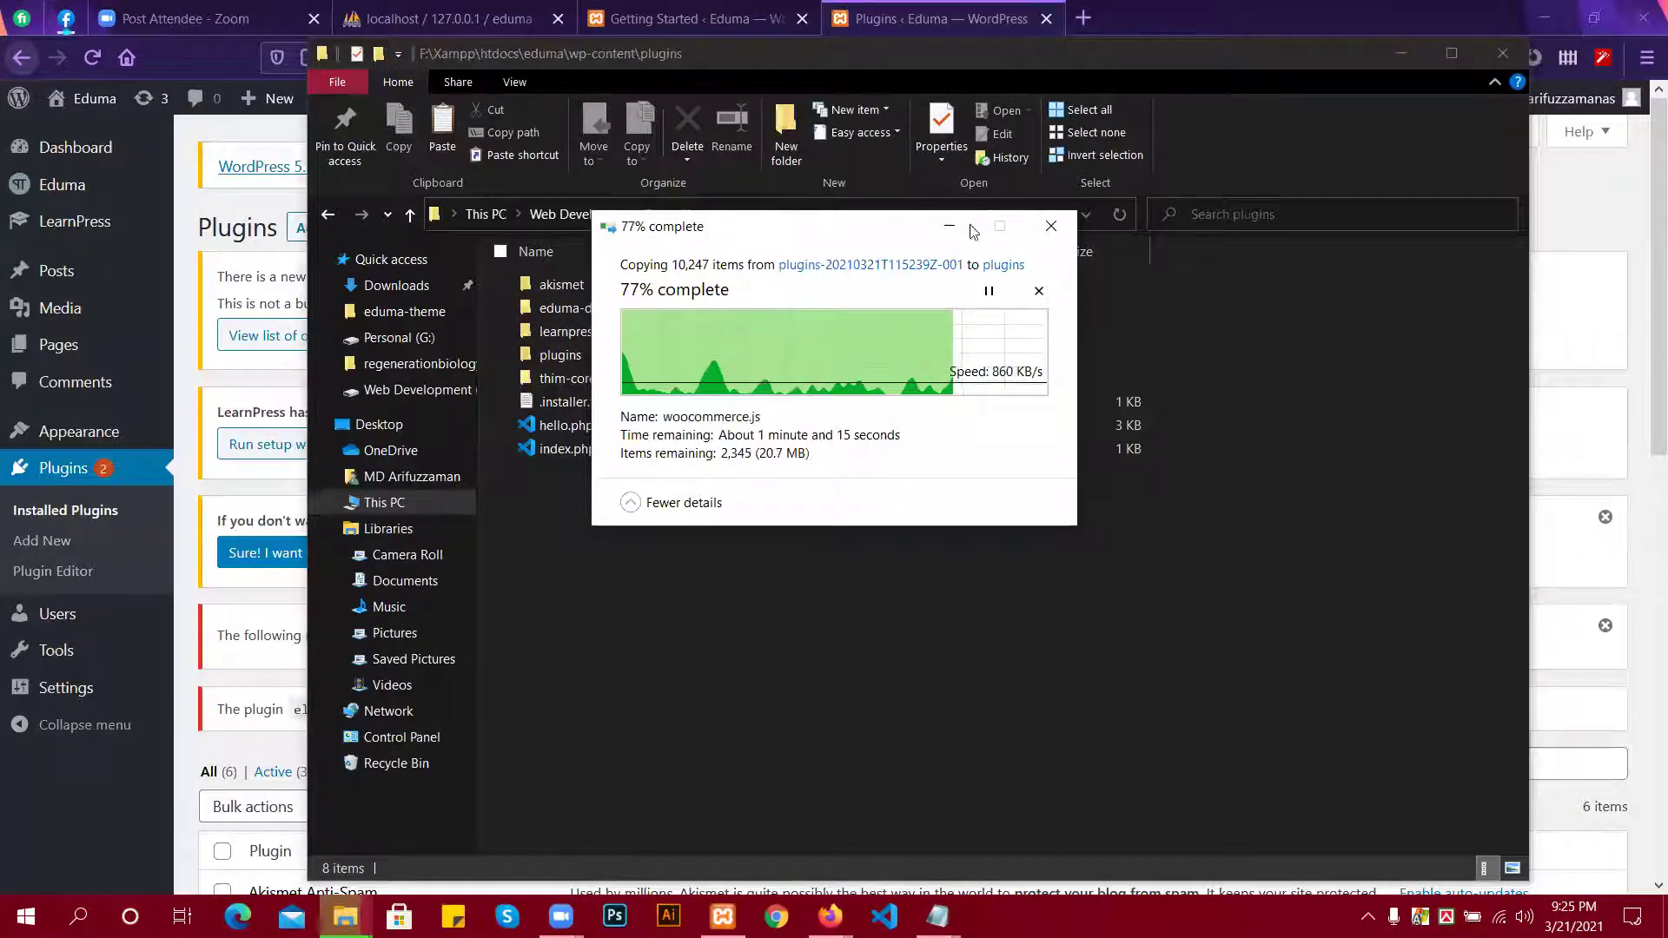
Refresh the plugins folder, examine the plugin folders copied into its nested plugins folder, and return to the WordPress plugins page.
{"action": "left_click", "coordinate": [710, 513]}
{"action": "right_click", "coordinate": [711, 513]}
{"action": "left_click", "coordinate": [778, 598]}
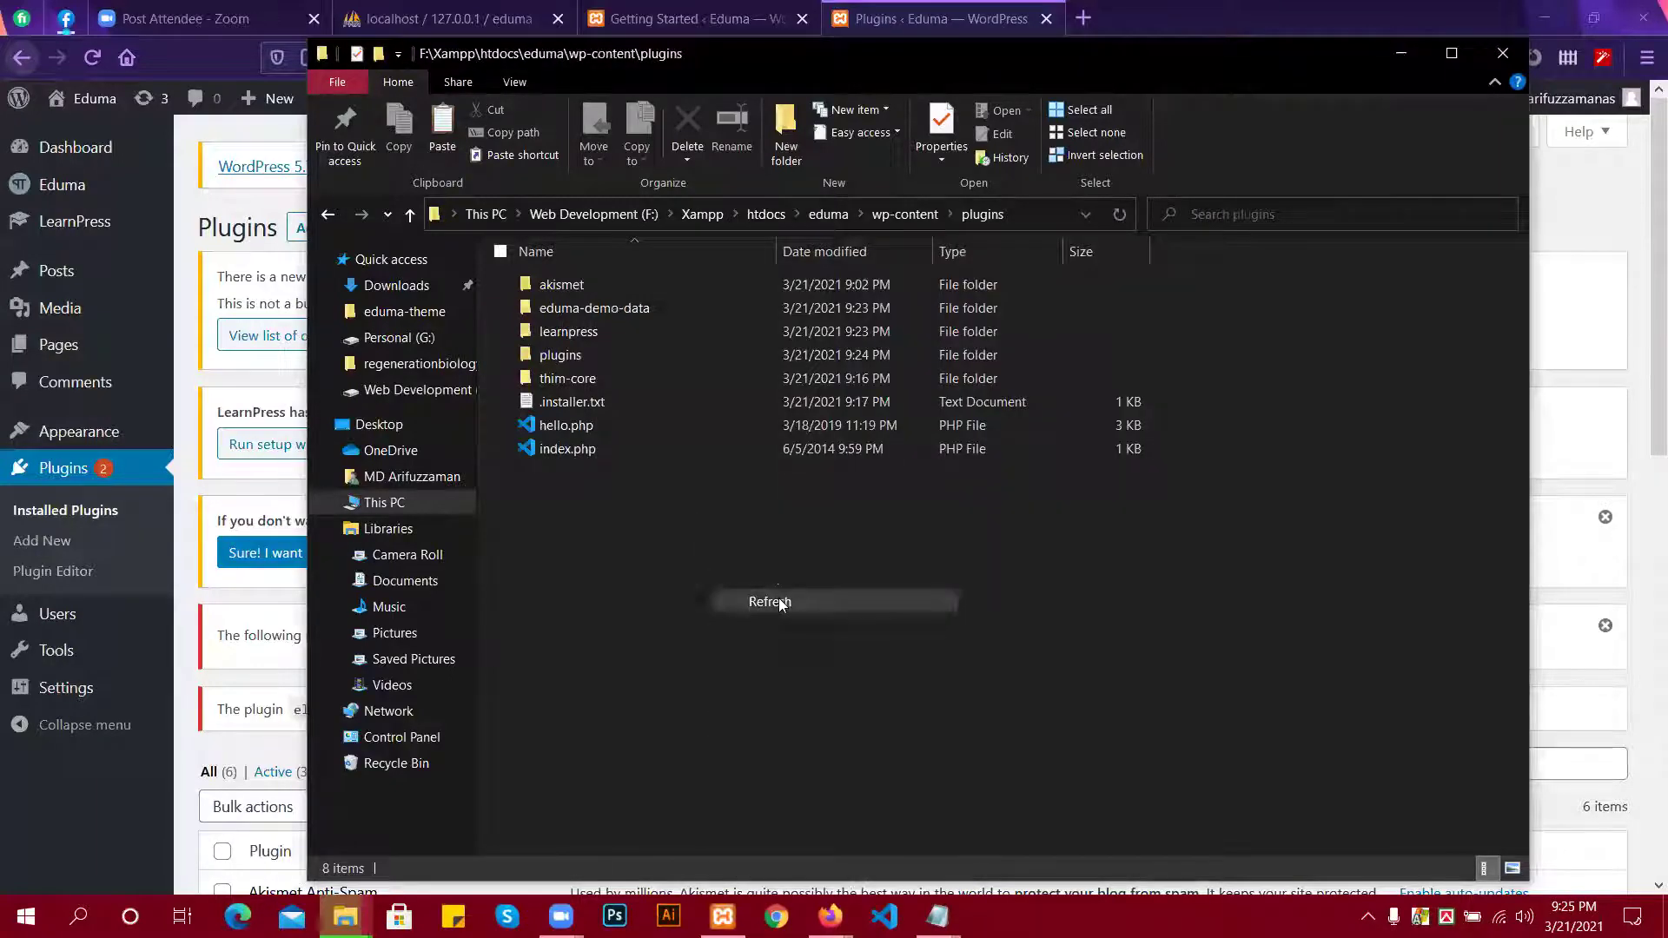
{"action": "double_click", "coordinate": [579, 351]}
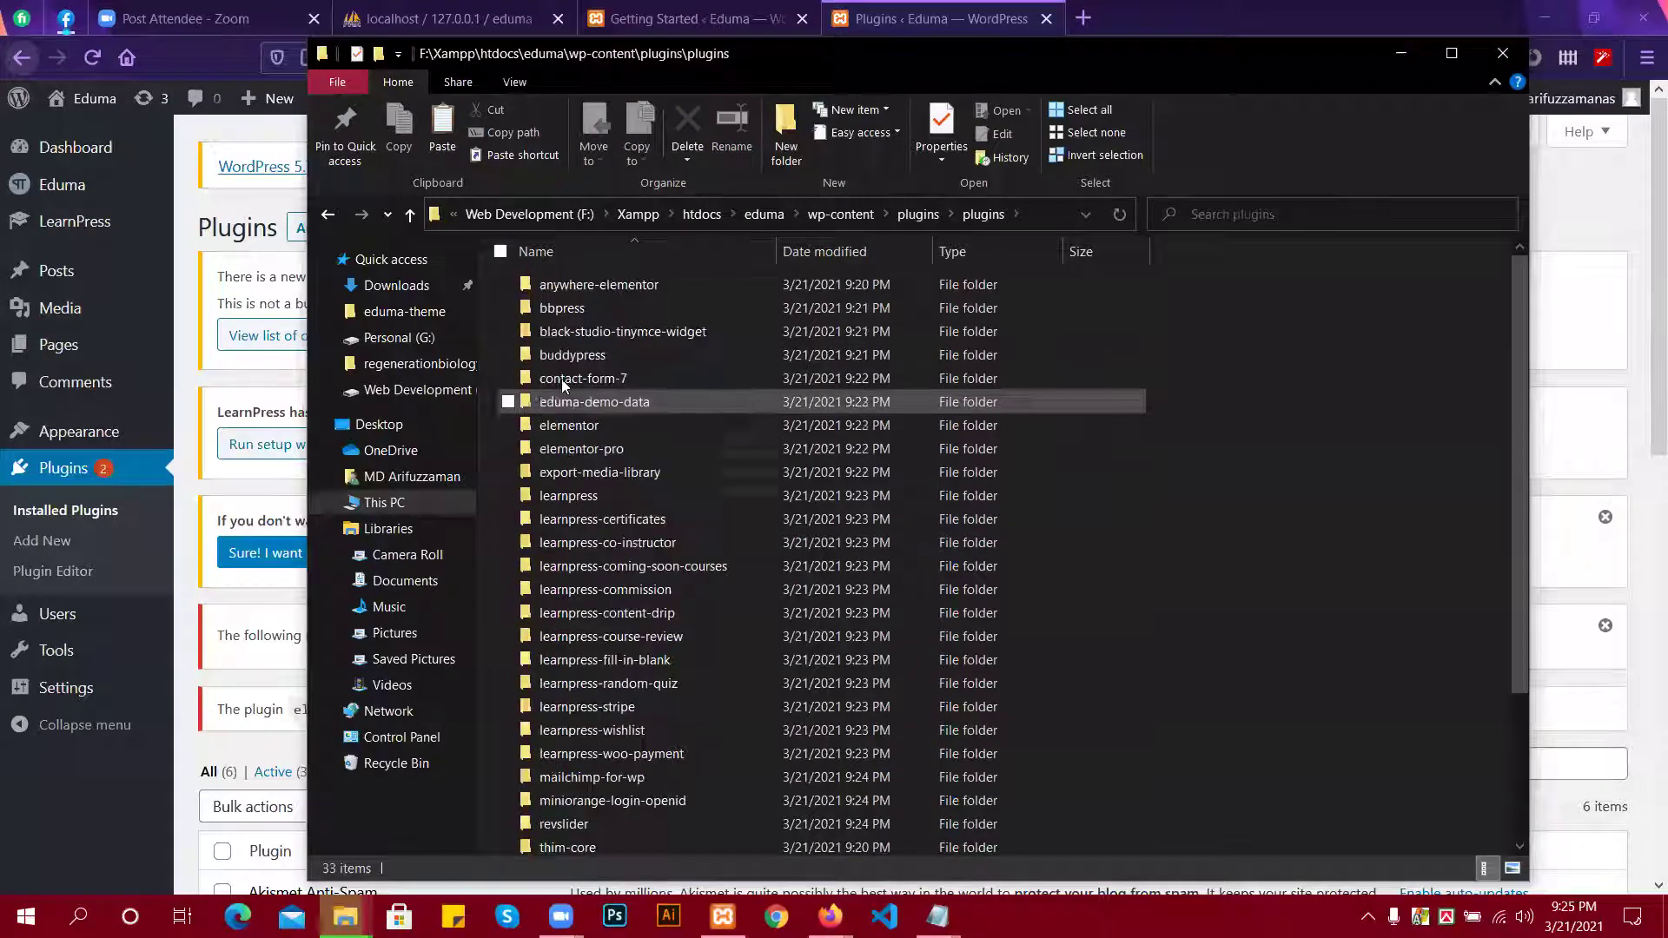
{"action": "left_click", "coordinate": [410, 215]}
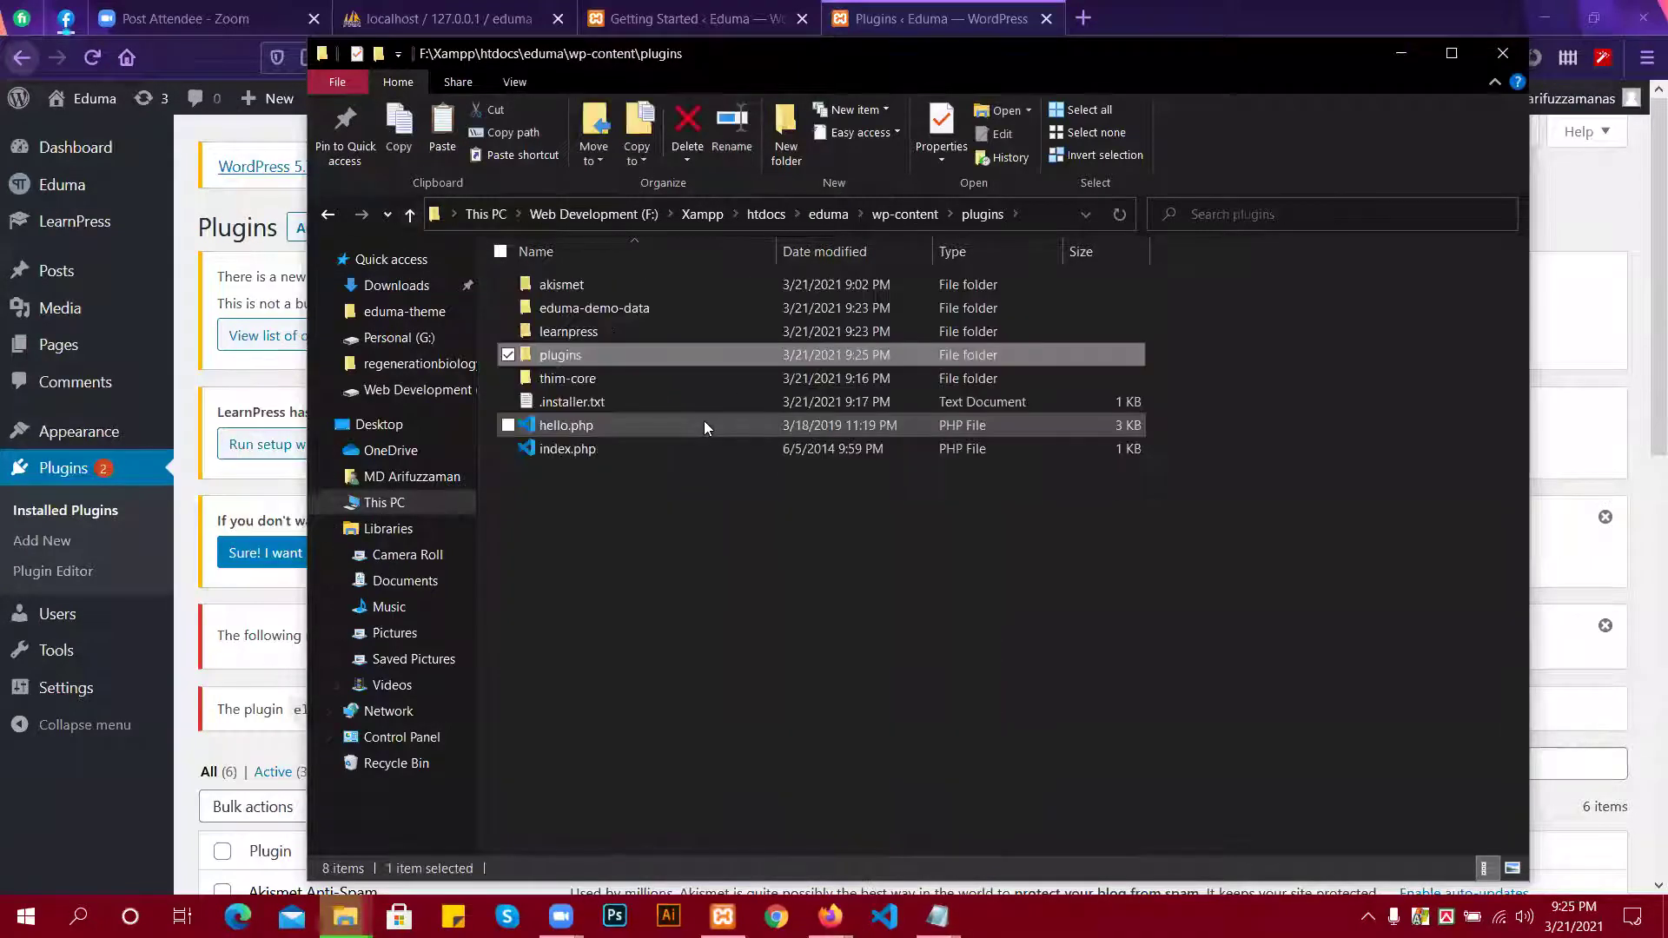
{"action": "double_click", "coordinate": [587, 351]}
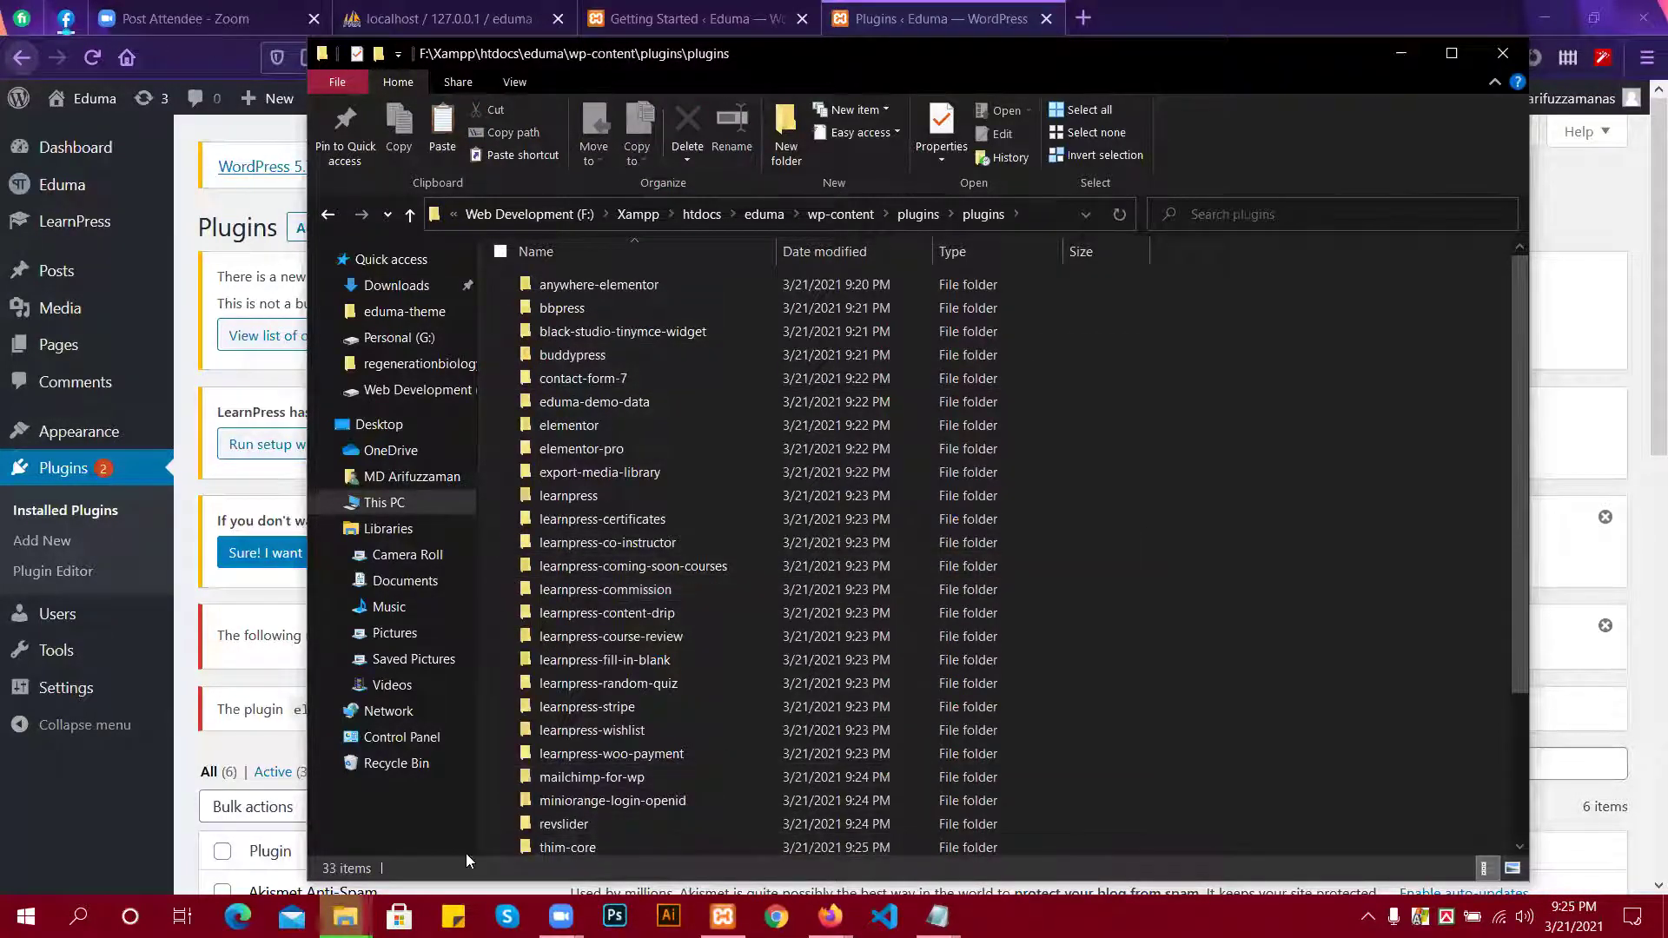
{"action": "left_click", "coordinate": [194, 582]}
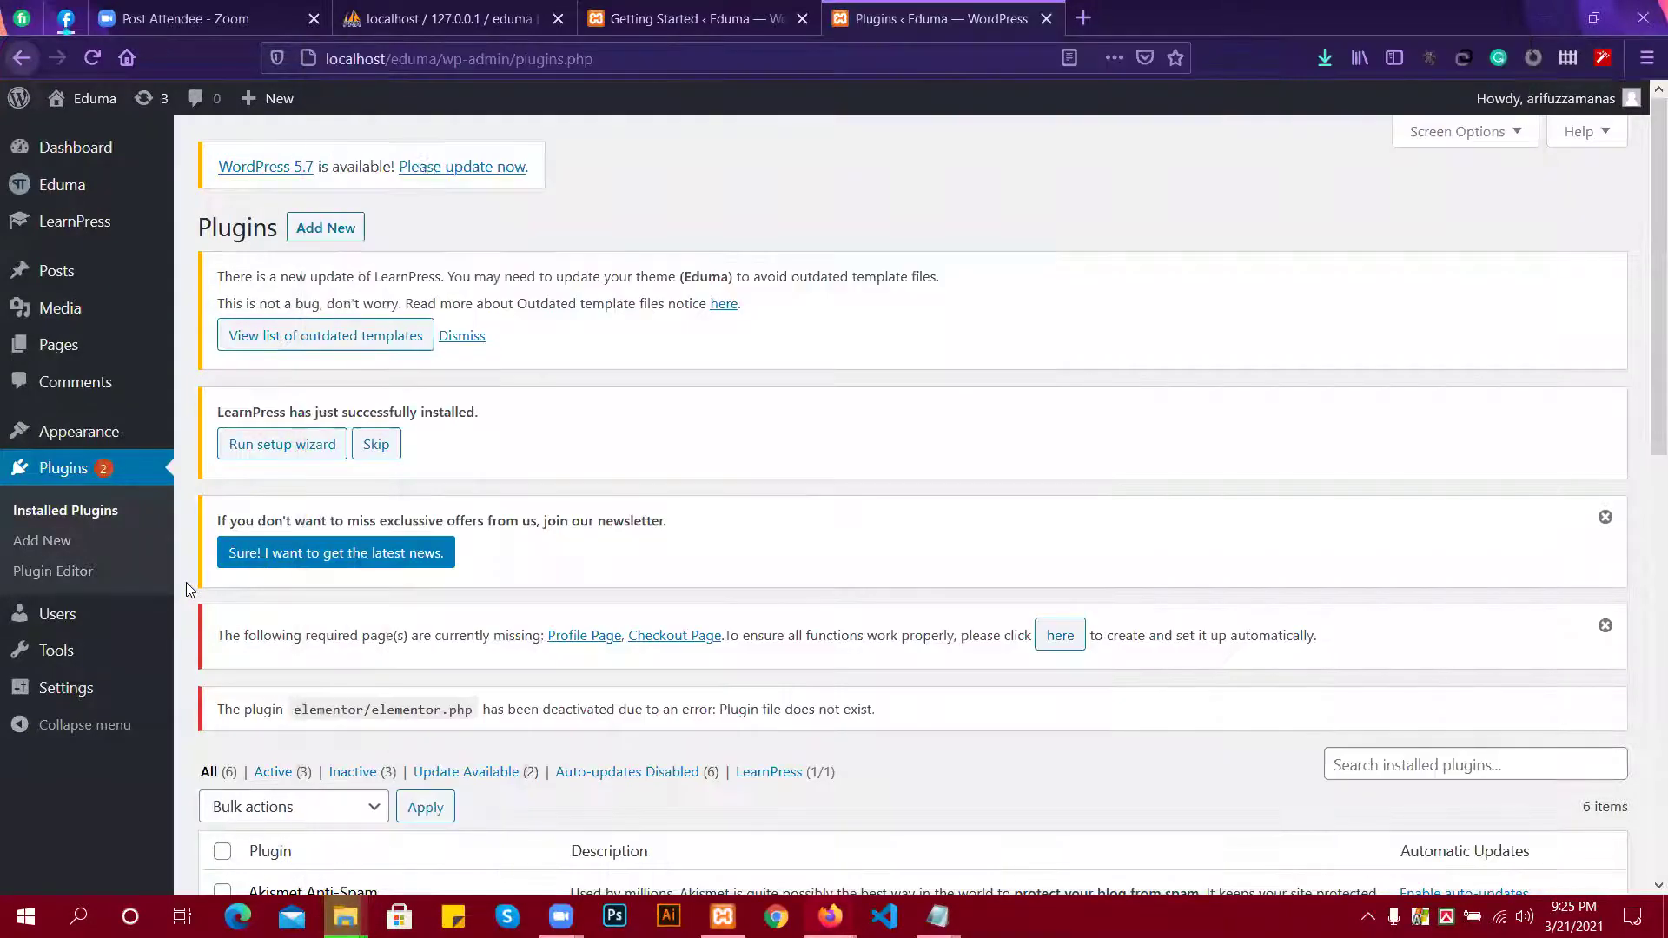
Reload the WordPress plugins page, review the installed plugins, and check how far the file copy has progressed.
{"action": "left_click", "coordinate": [93, 58]}
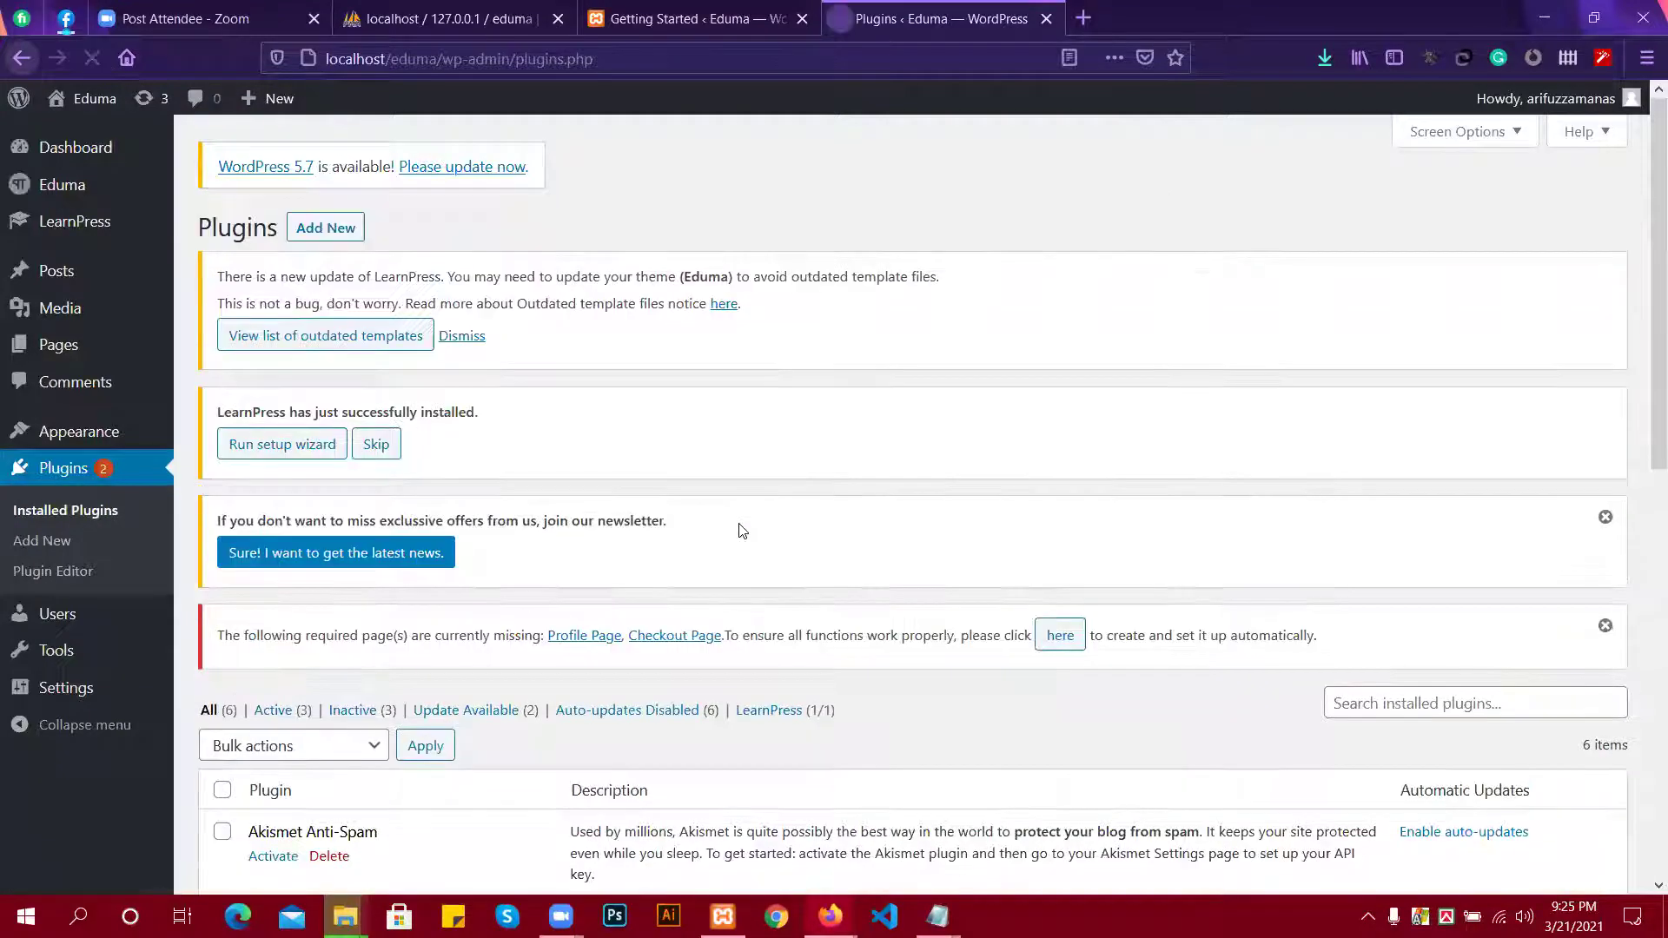
{"action": "scroll", "coordinate": [743, 529], "scroll_direction": "down", "scroll_amount": 5}
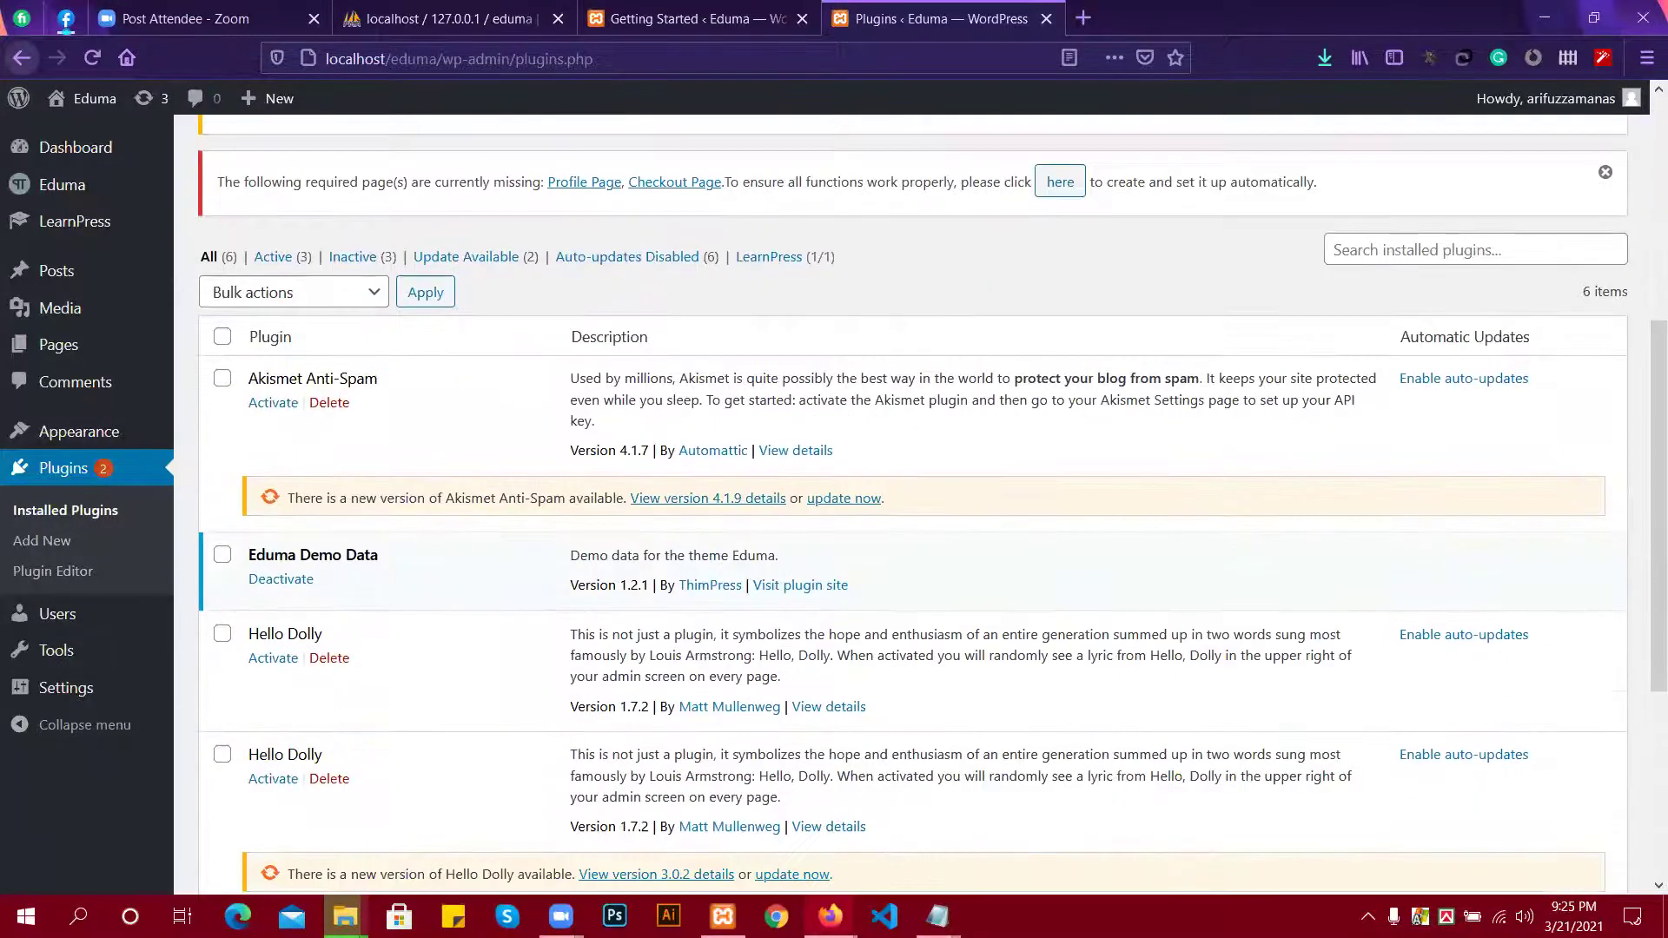
{"action": "left_click", "coordinate": [723, 916]}
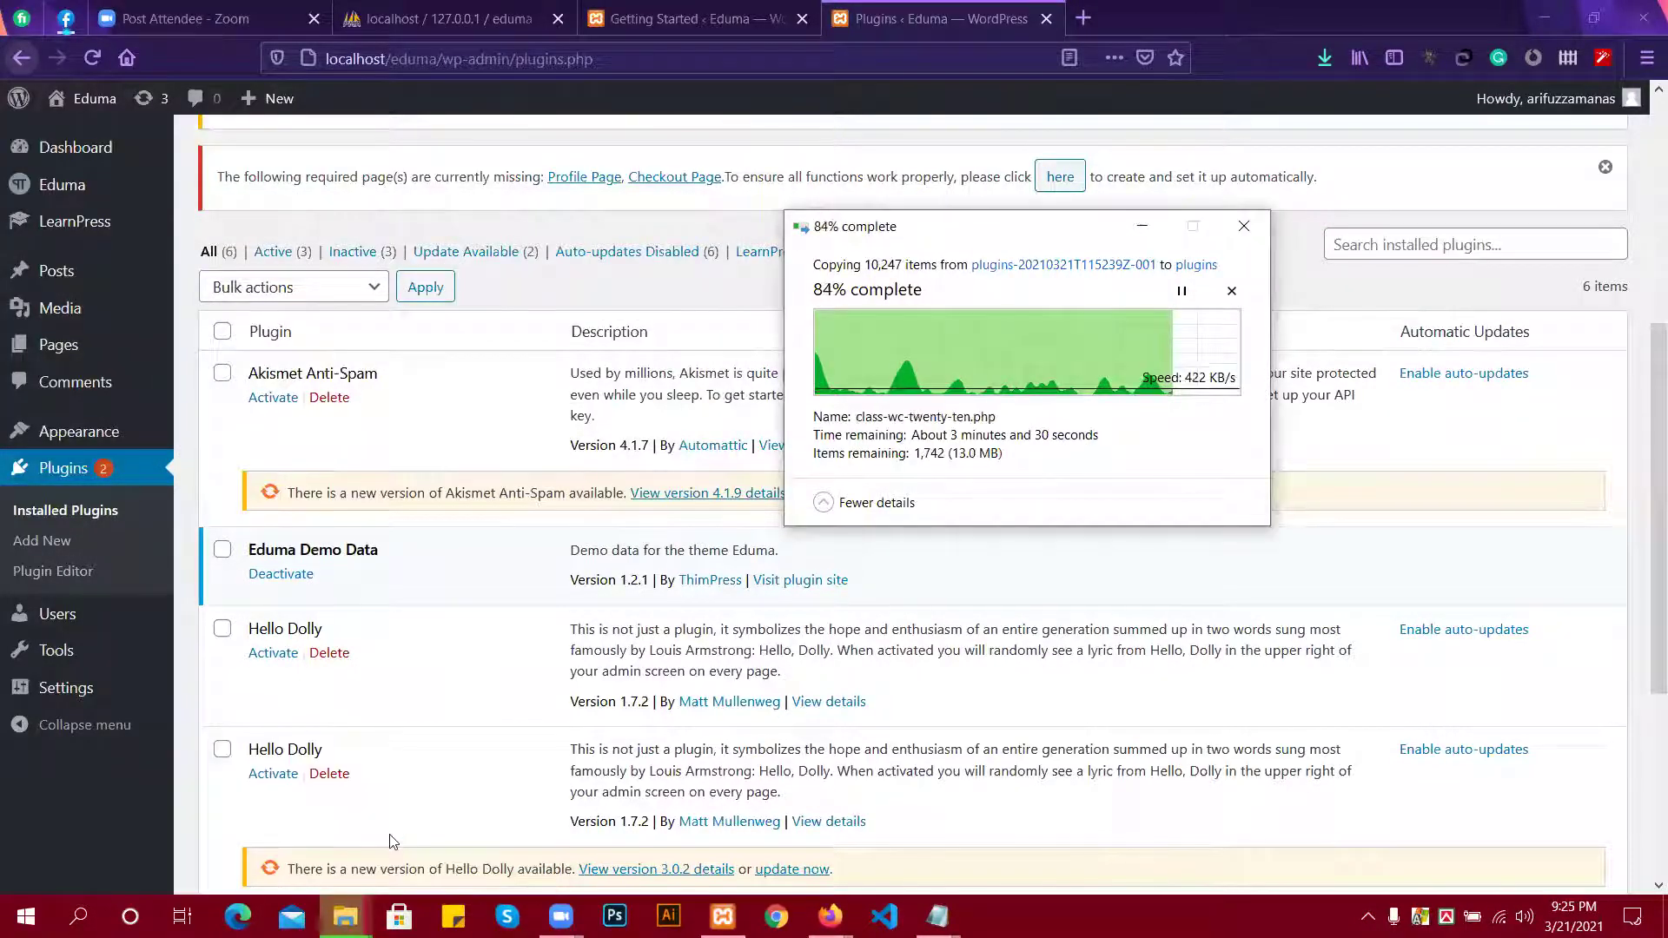
Look through the plugin folders copied into the nested plugins folder inside wp-content.
{"action": "left_click", "coordinate": [345, 916]}
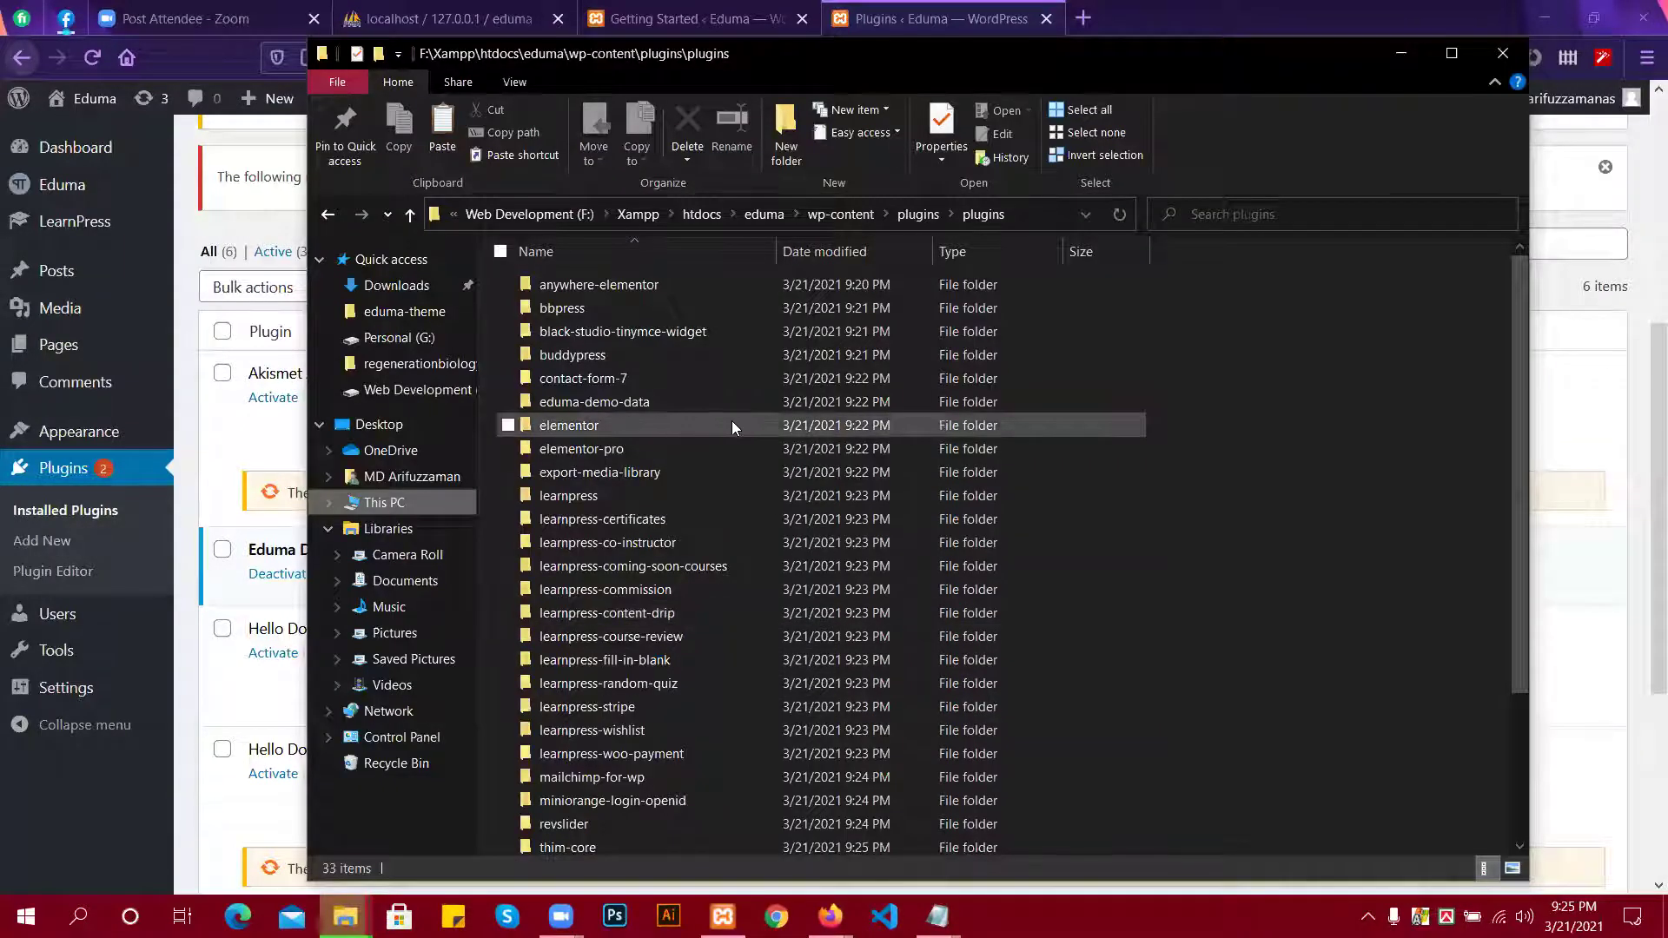
{"action": "scroll", "coordinate": [1120, 476], "scroll_direction": "down", "scroll_amount": 1}
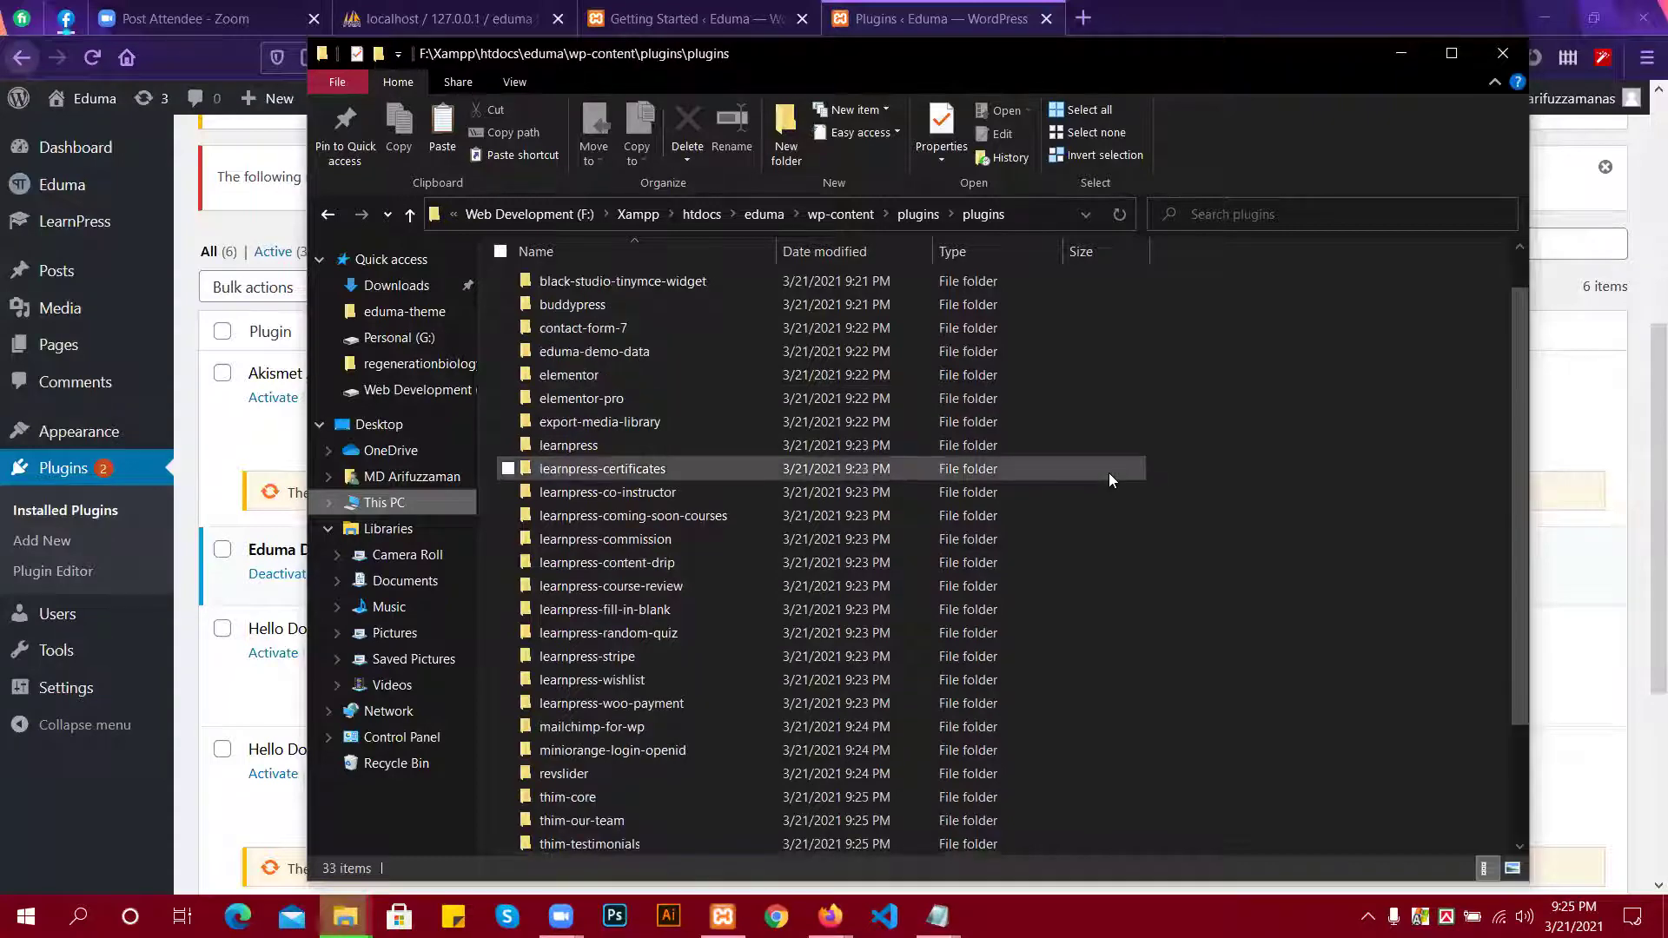
{"action": "scroll", "coordinate": [1109, 473], "scroll_direction": "down", "scroll_amount": 2}
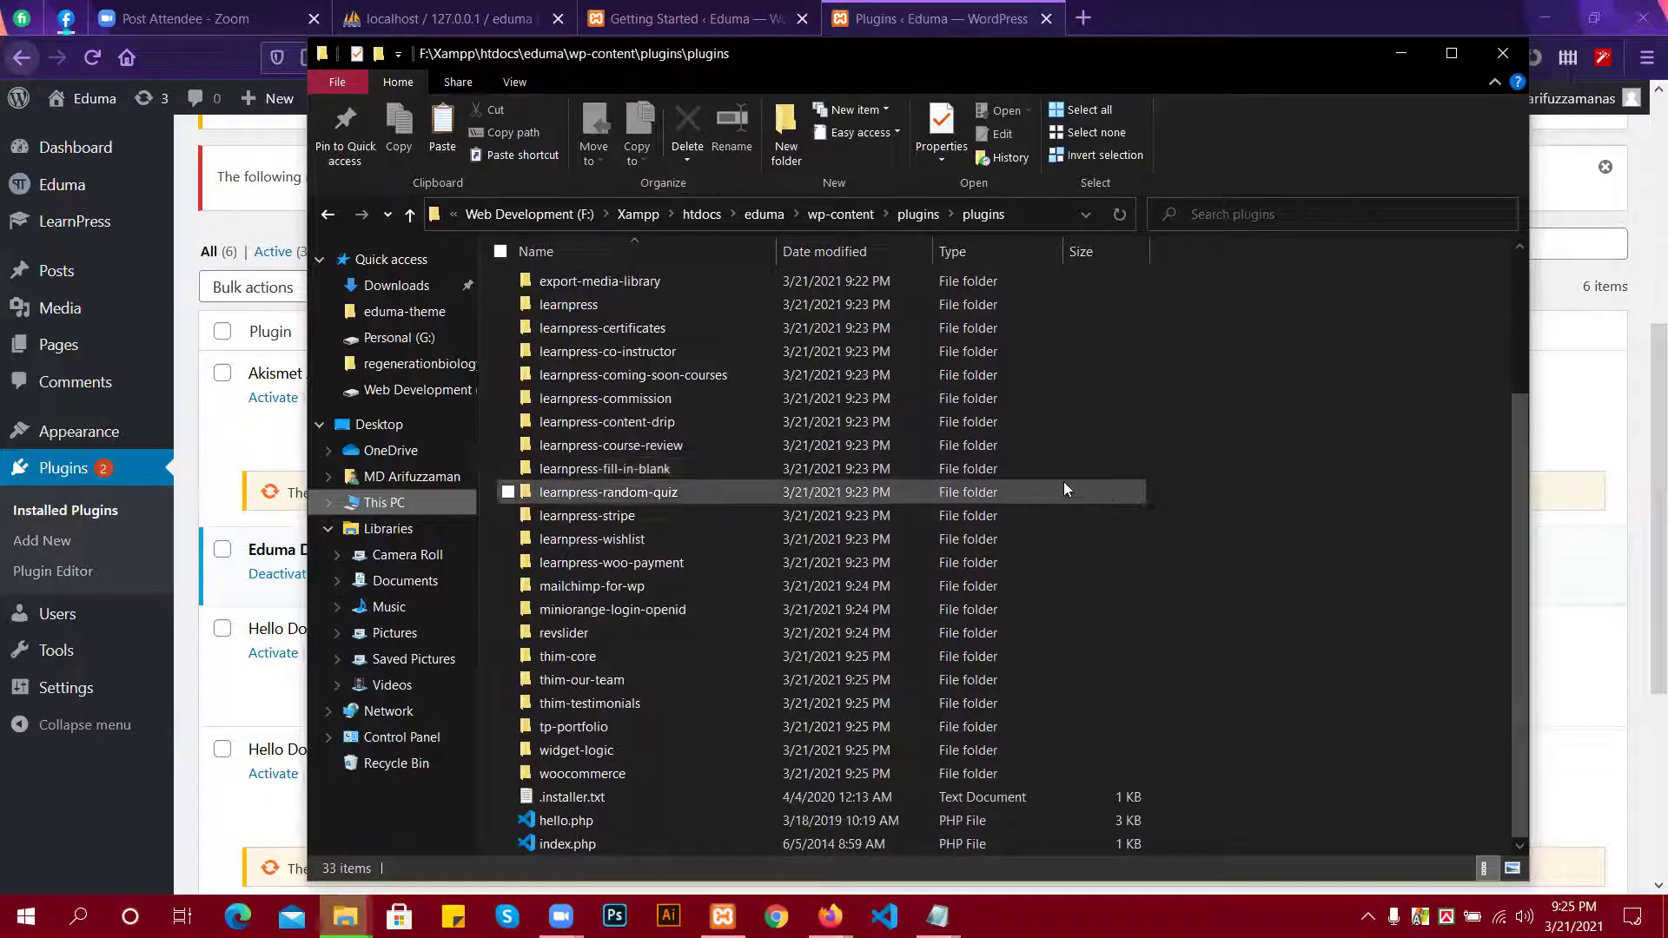
{"action": "scroll", "coordinate": [1060, 487], "scroll_direction": "up", "scroll_amount": 3}
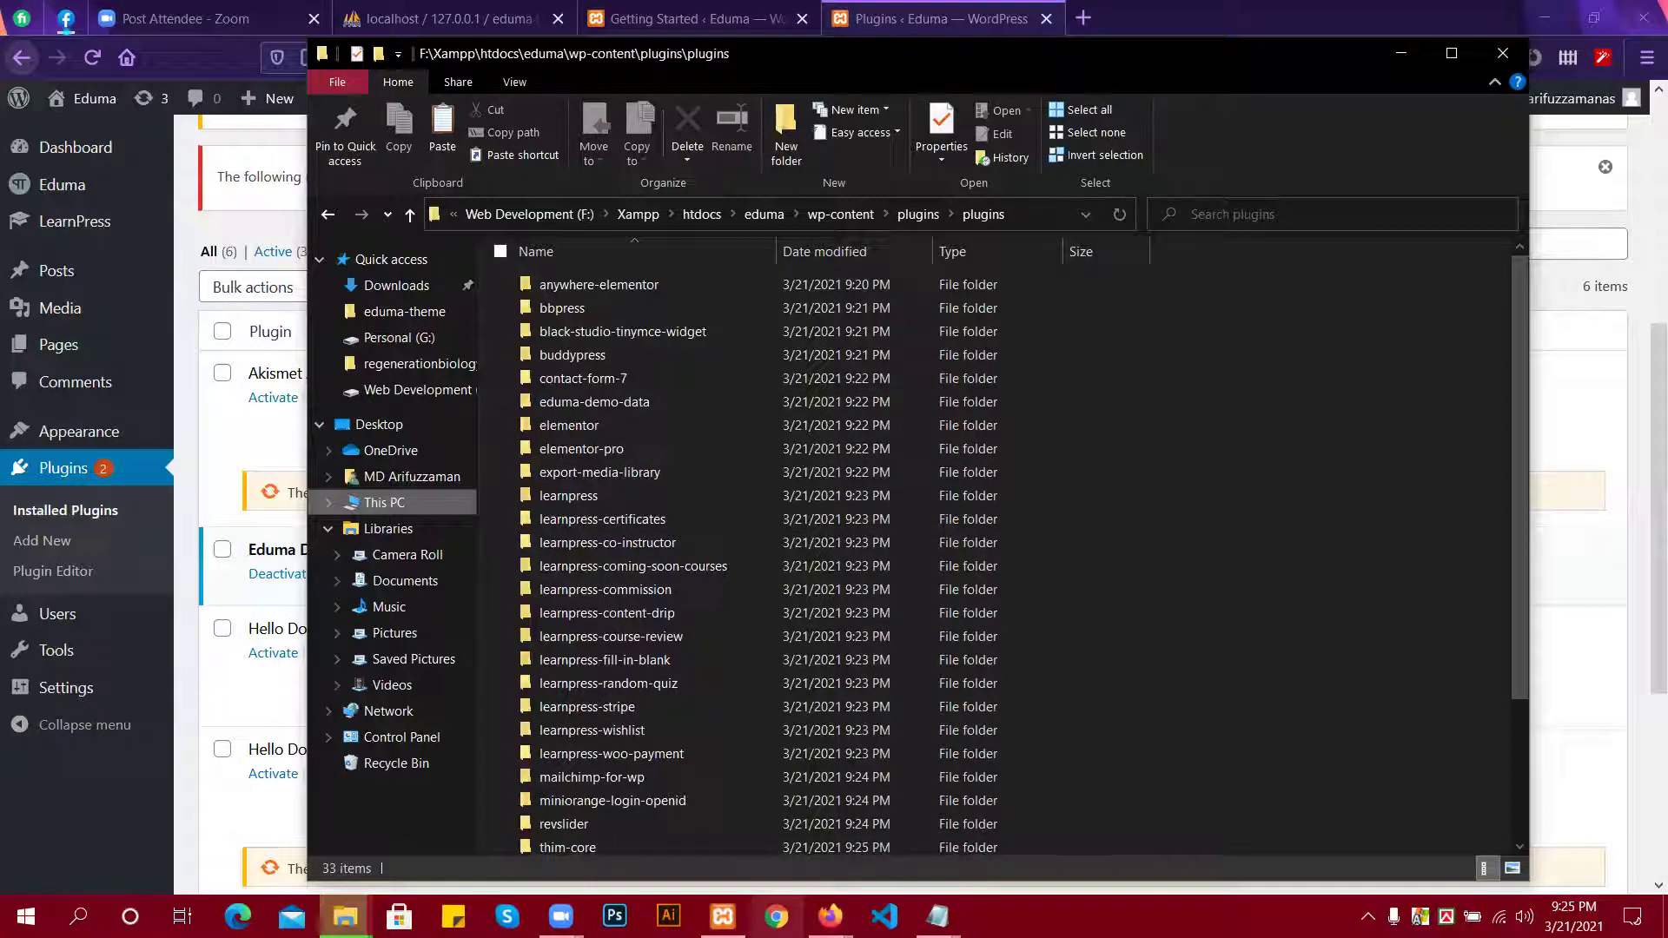
Return to the Eduma Getting Started page, briefly open the theme documentation, and close the Demo Main Demo import dialog.
{"action": "mouse_move", "coordinate": [830, 917]}
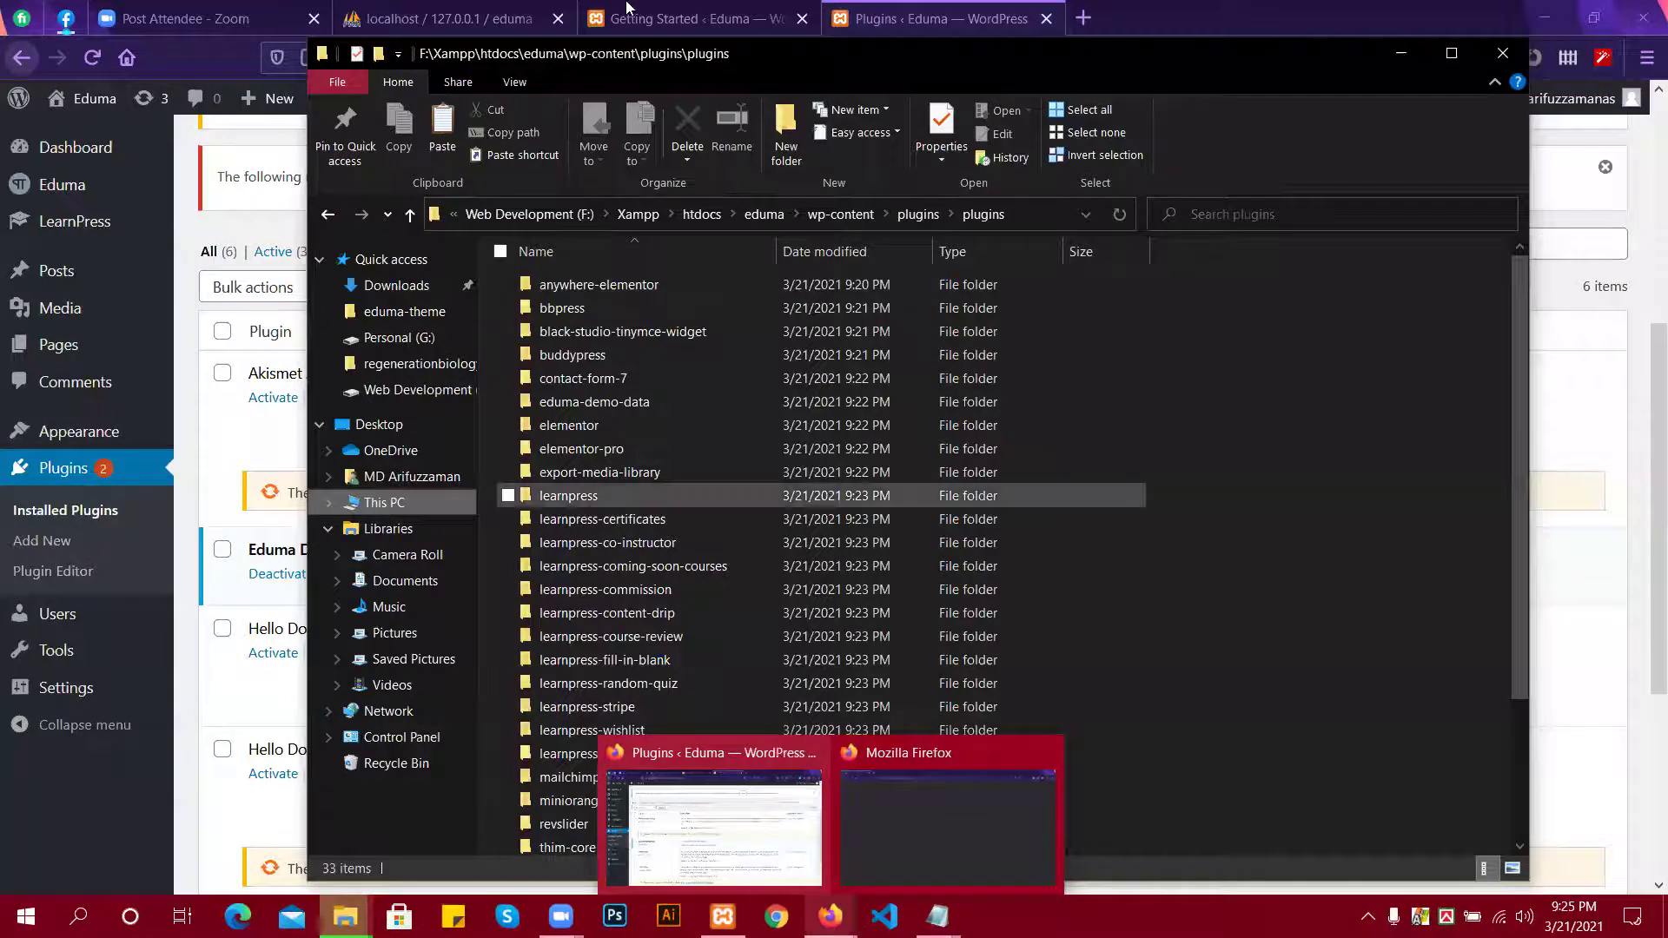
{"action": "left_click", "coordinate": [784, 815]}
{"action": "left_click", "coordinate": [695, 18]}
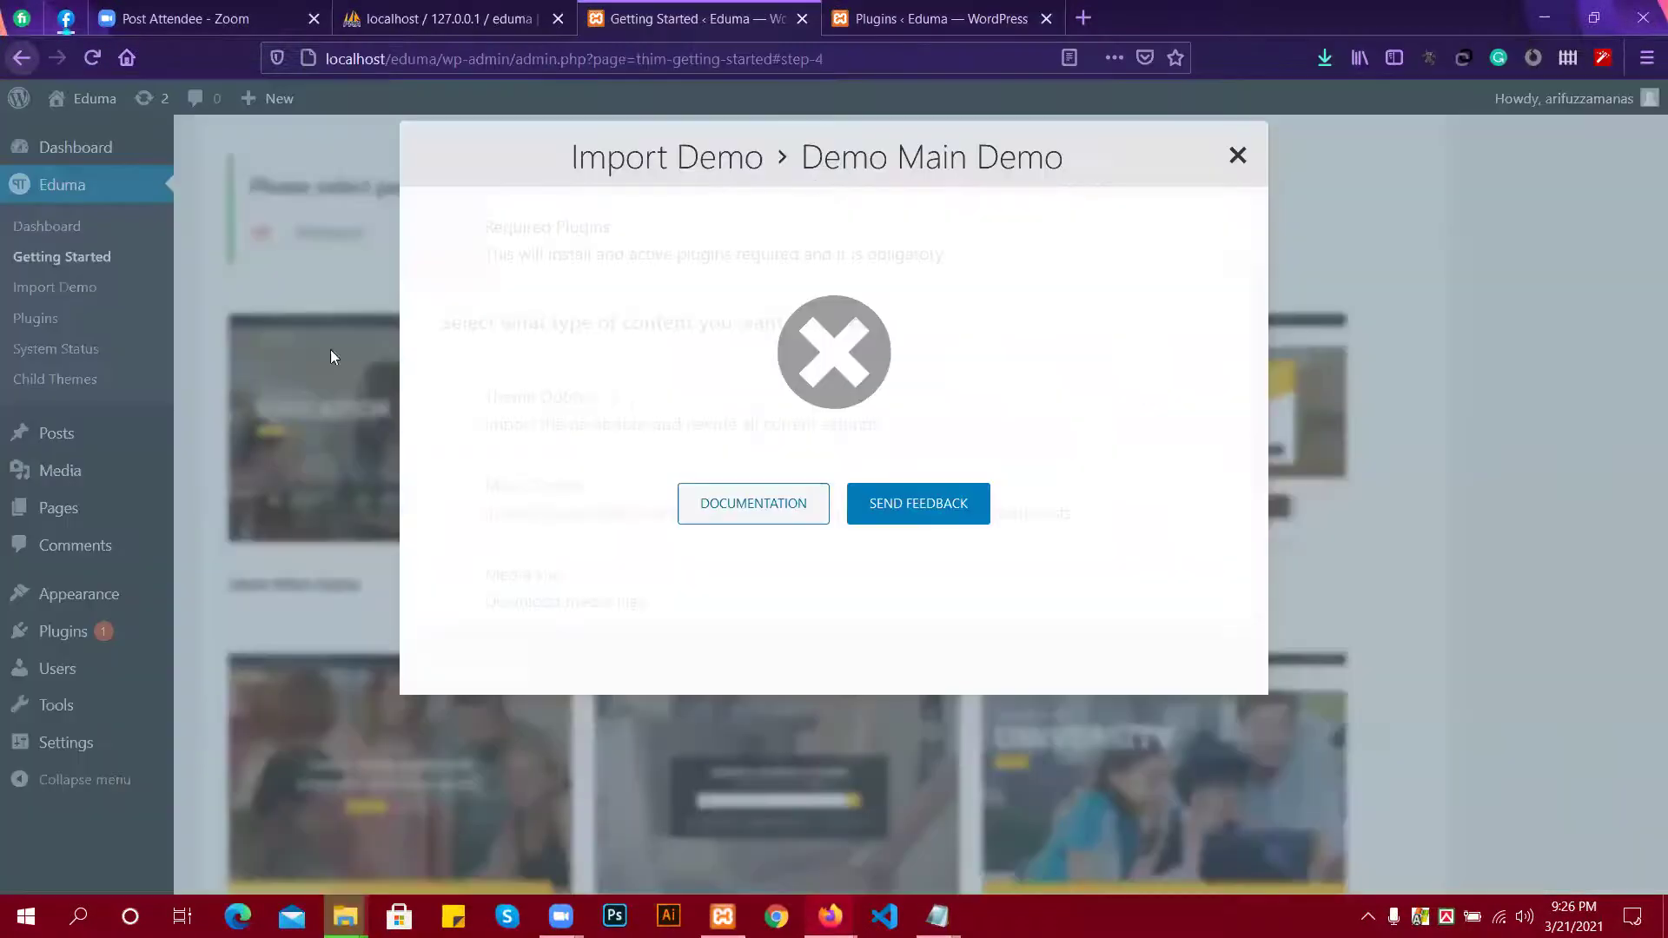
{"action": "left_click", "coordinate": [774, 508]}
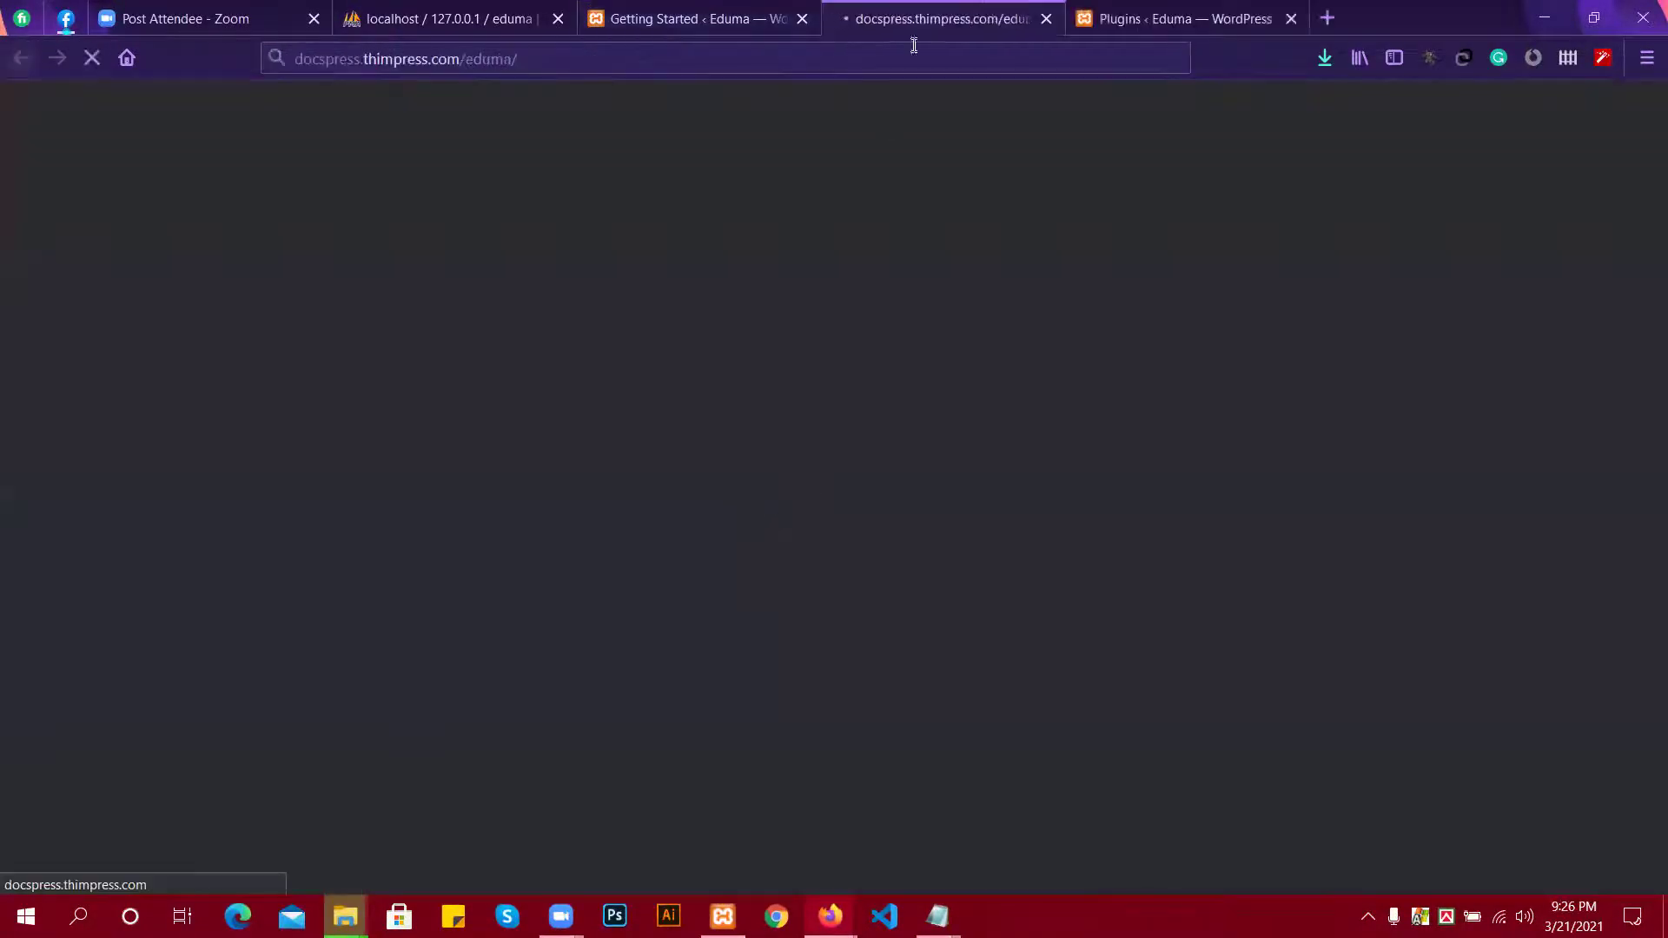
{"action": "left_click", "coordinate": [1046, 18]}
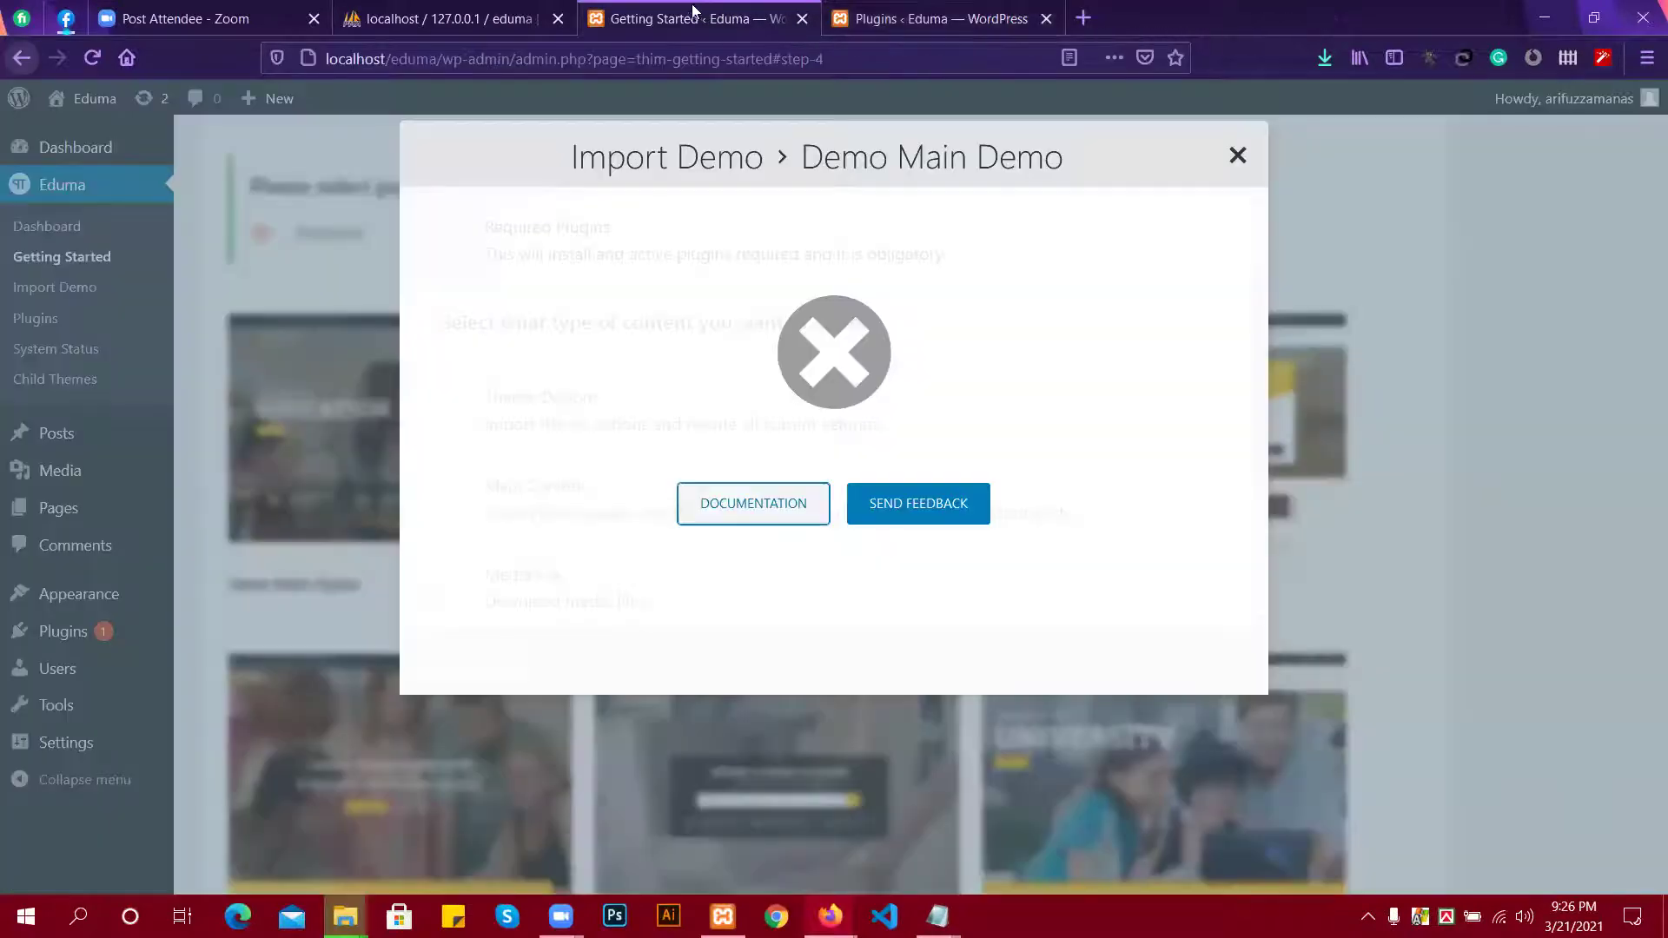
{"action": "left_click", "coordinate": [1237, 156]}
Advance the setup wizard past the demo import step and read the Customize Your Site instructions.
{"action": "scroll", "coordinate": [1254, 556], "scroll_direction": "down", "scroll_amount": 10}
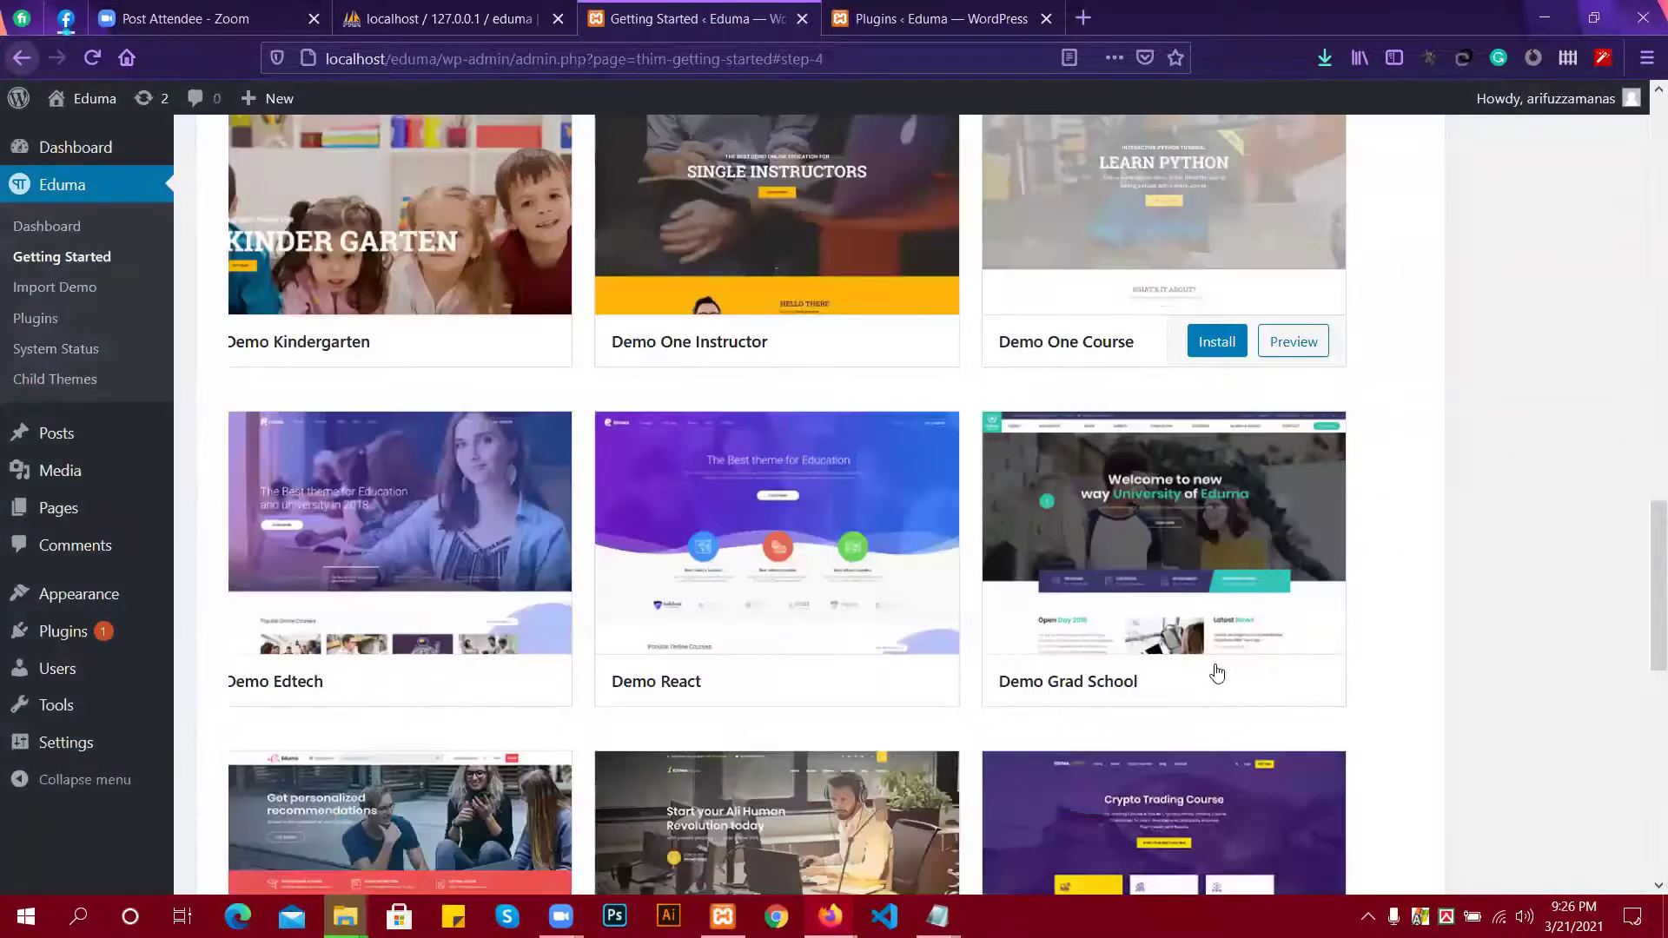
{"action": "scroll", "coordinate": [1216, 671], "scroll_direction": "down", "scroll_amount": 5}
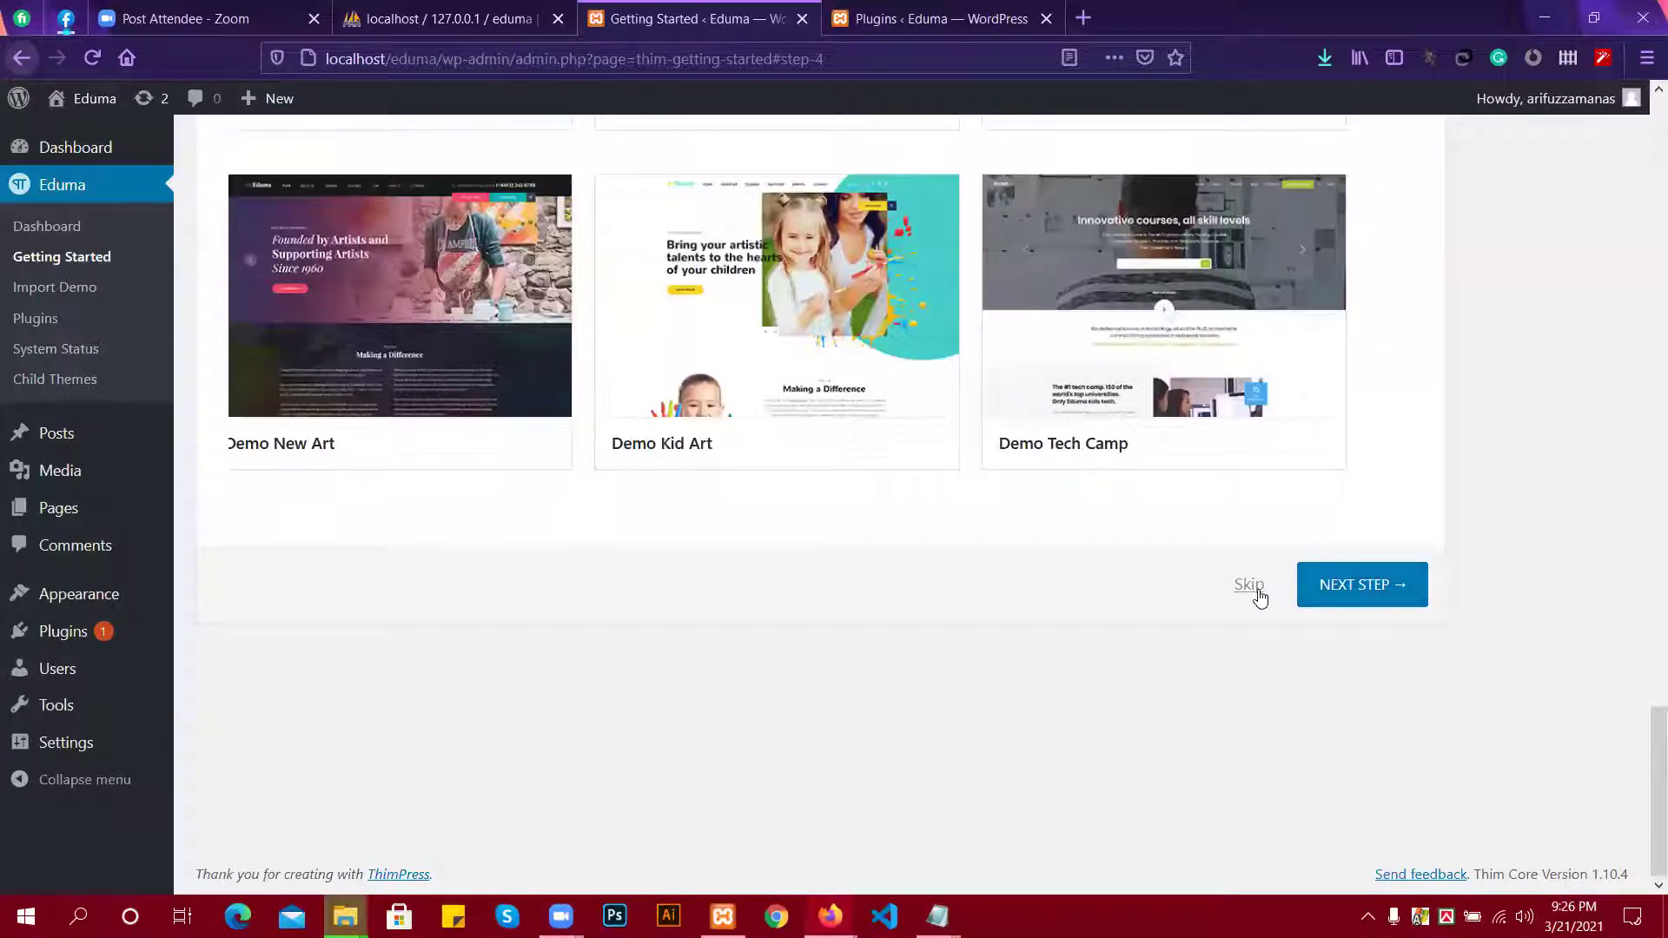
{"action": "left_click", "coordinate": [1338, 595]}
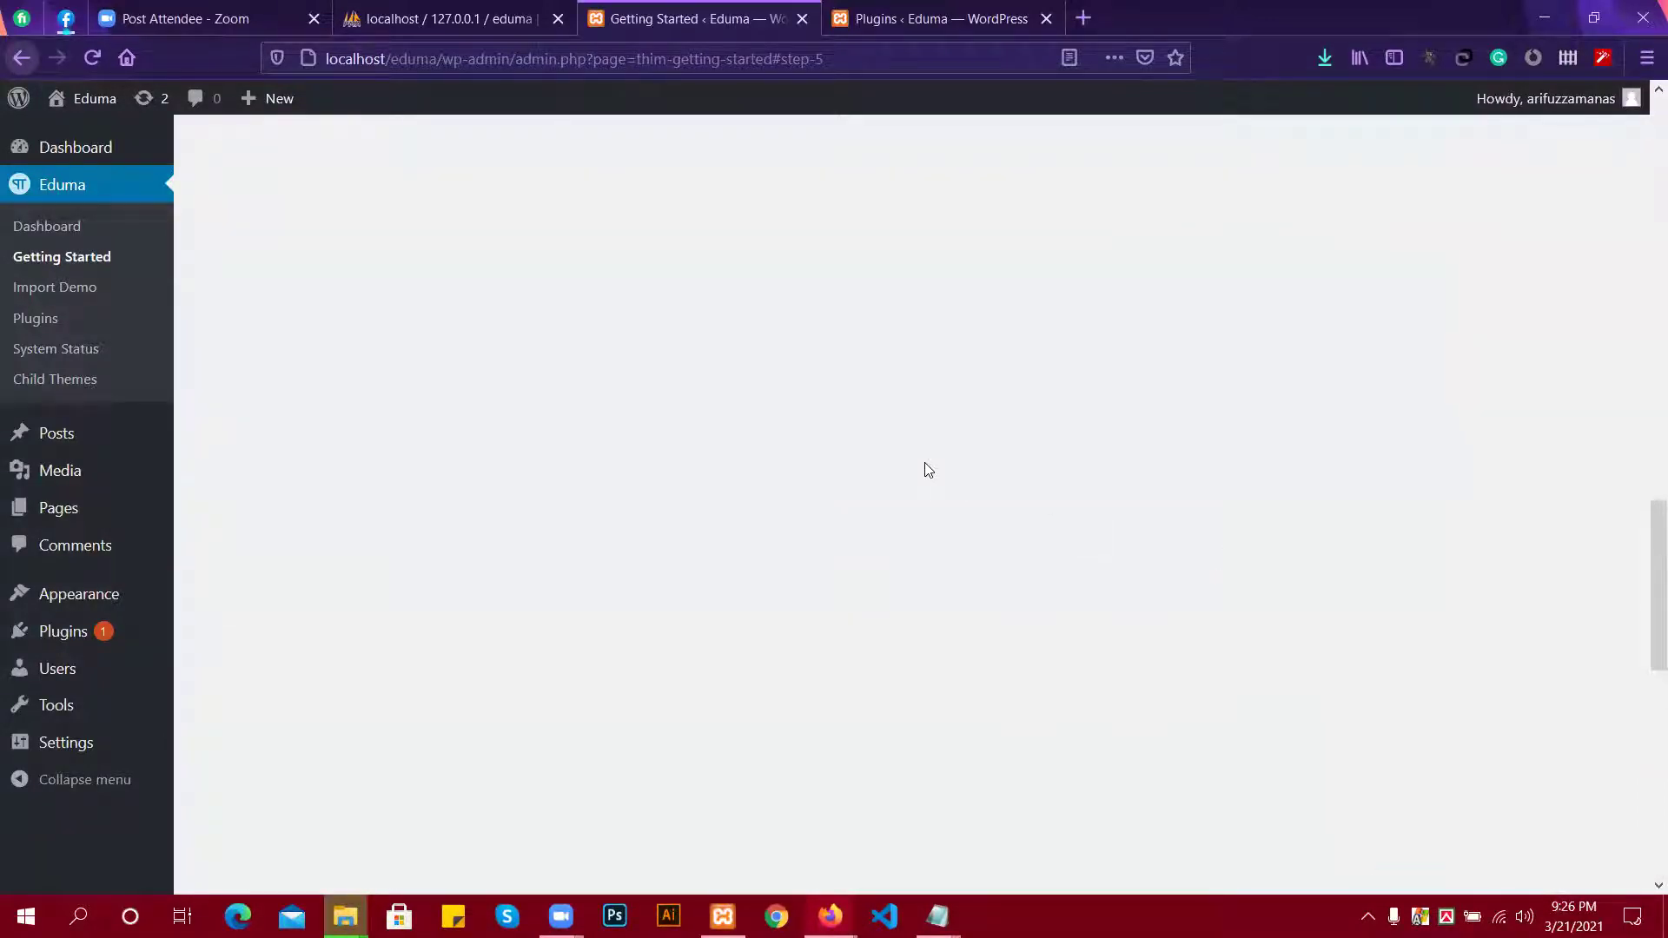
{"action": "scroll", "coordinate": [627, 343], "scroll_direction": "down", "scroll_amount": 3}
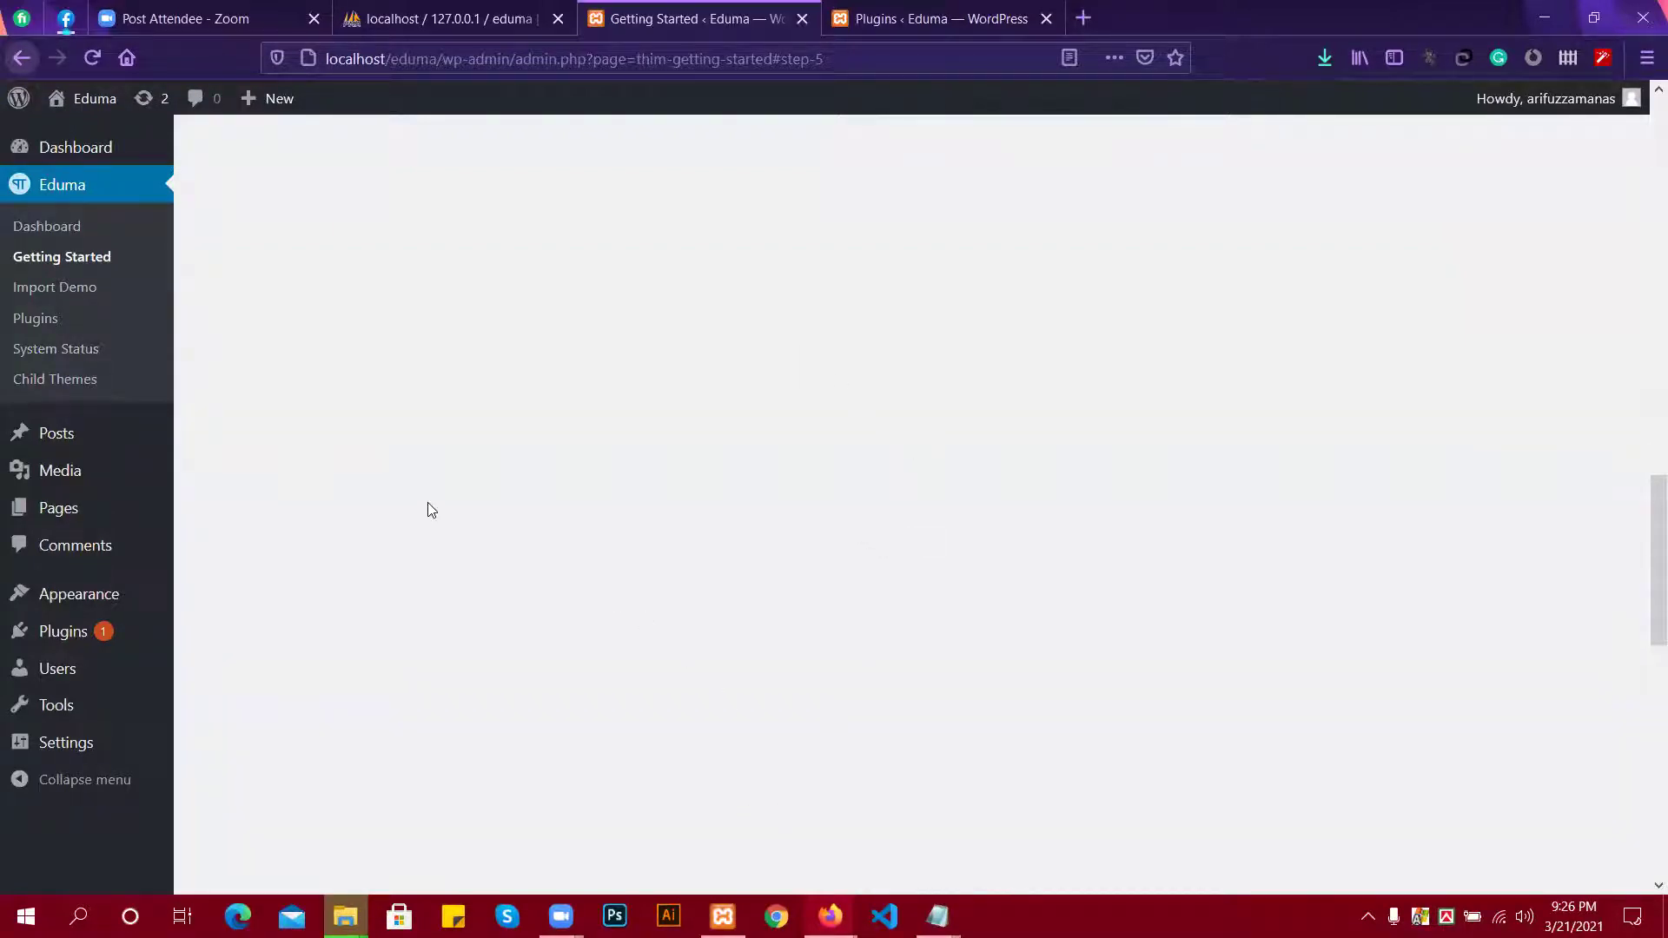
{"action": "scroll", "coordinate": [666, 432], "scroll_direction": "up", "scroll_amount": 15}
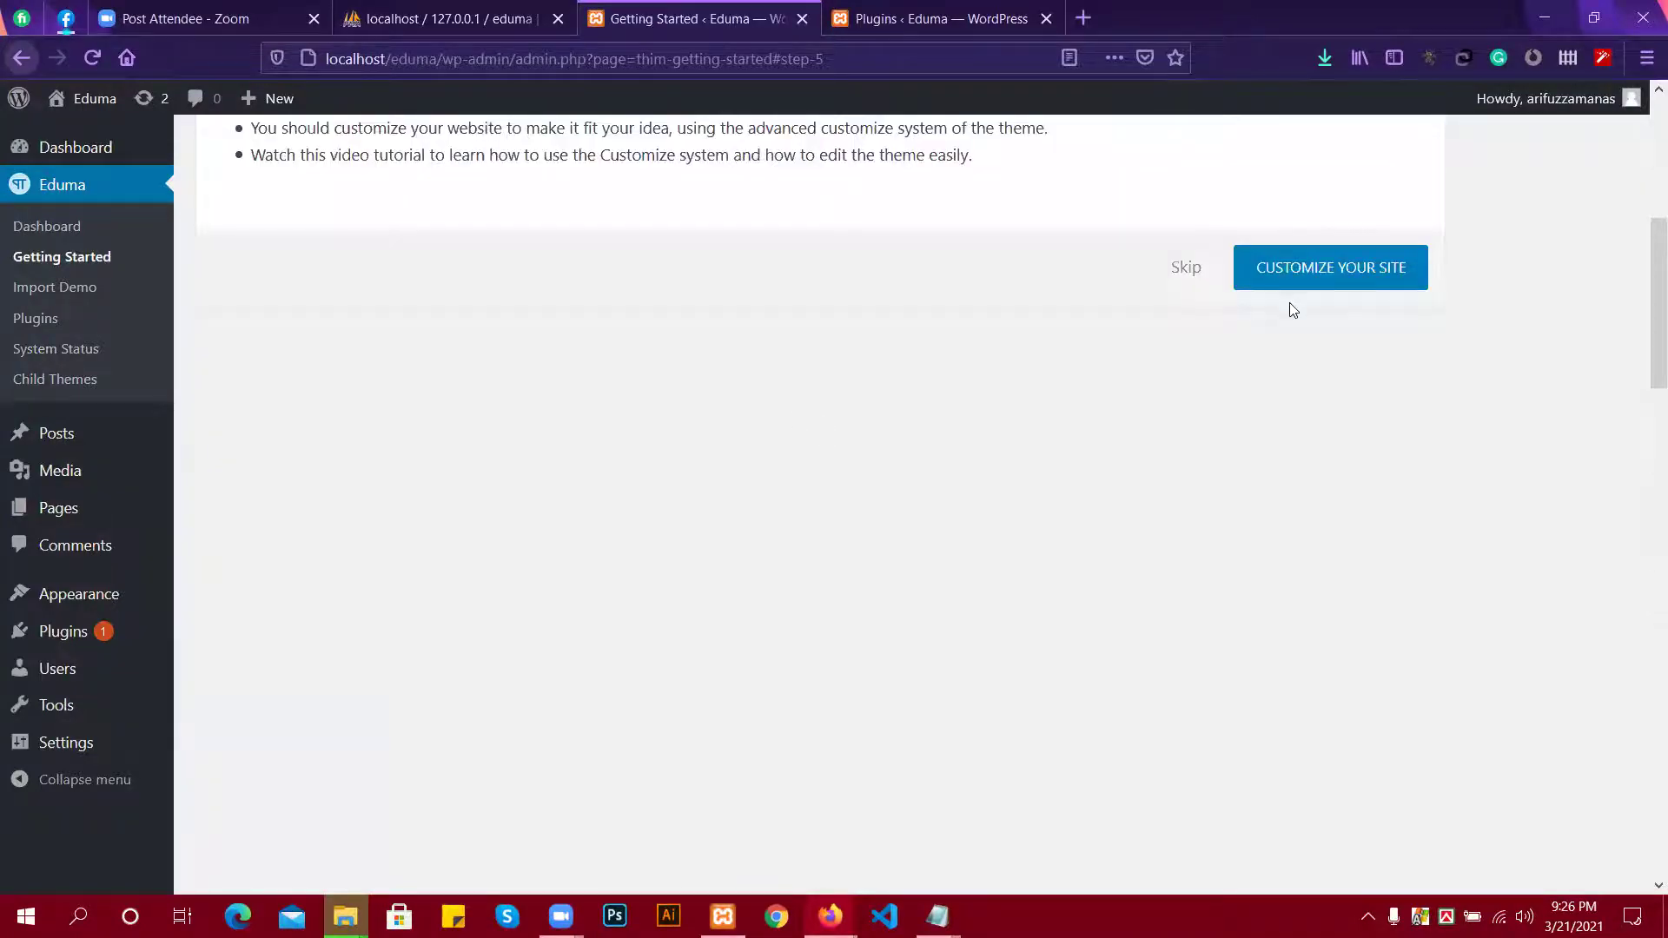
{"action": "scroll", "coordinate": [1289, 310], "scroll_direction": "up", "scroll_amount": 5}
{"action": "scroll", "coordinate": [1323, 588], "scroll_direction": "down", "scroll_amount": 3}
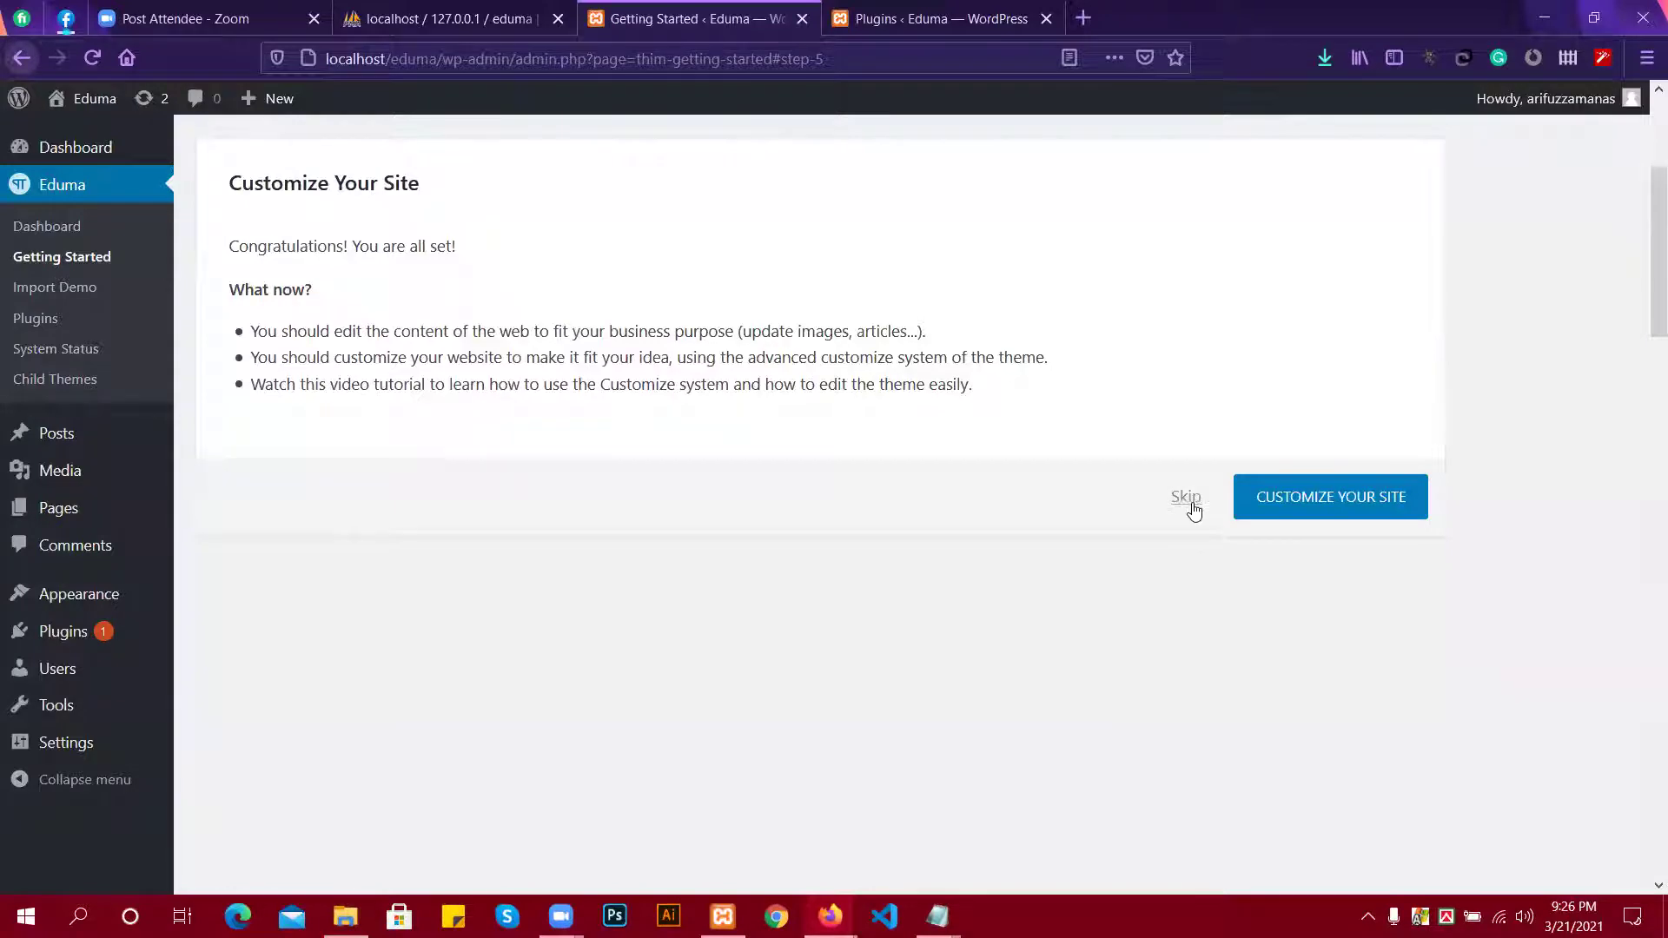
Finish the setup wizard by skipping site customization and agreeing to the support terms, and open the site.
{"action": "left_click", "coordinate": [1186, 498]}
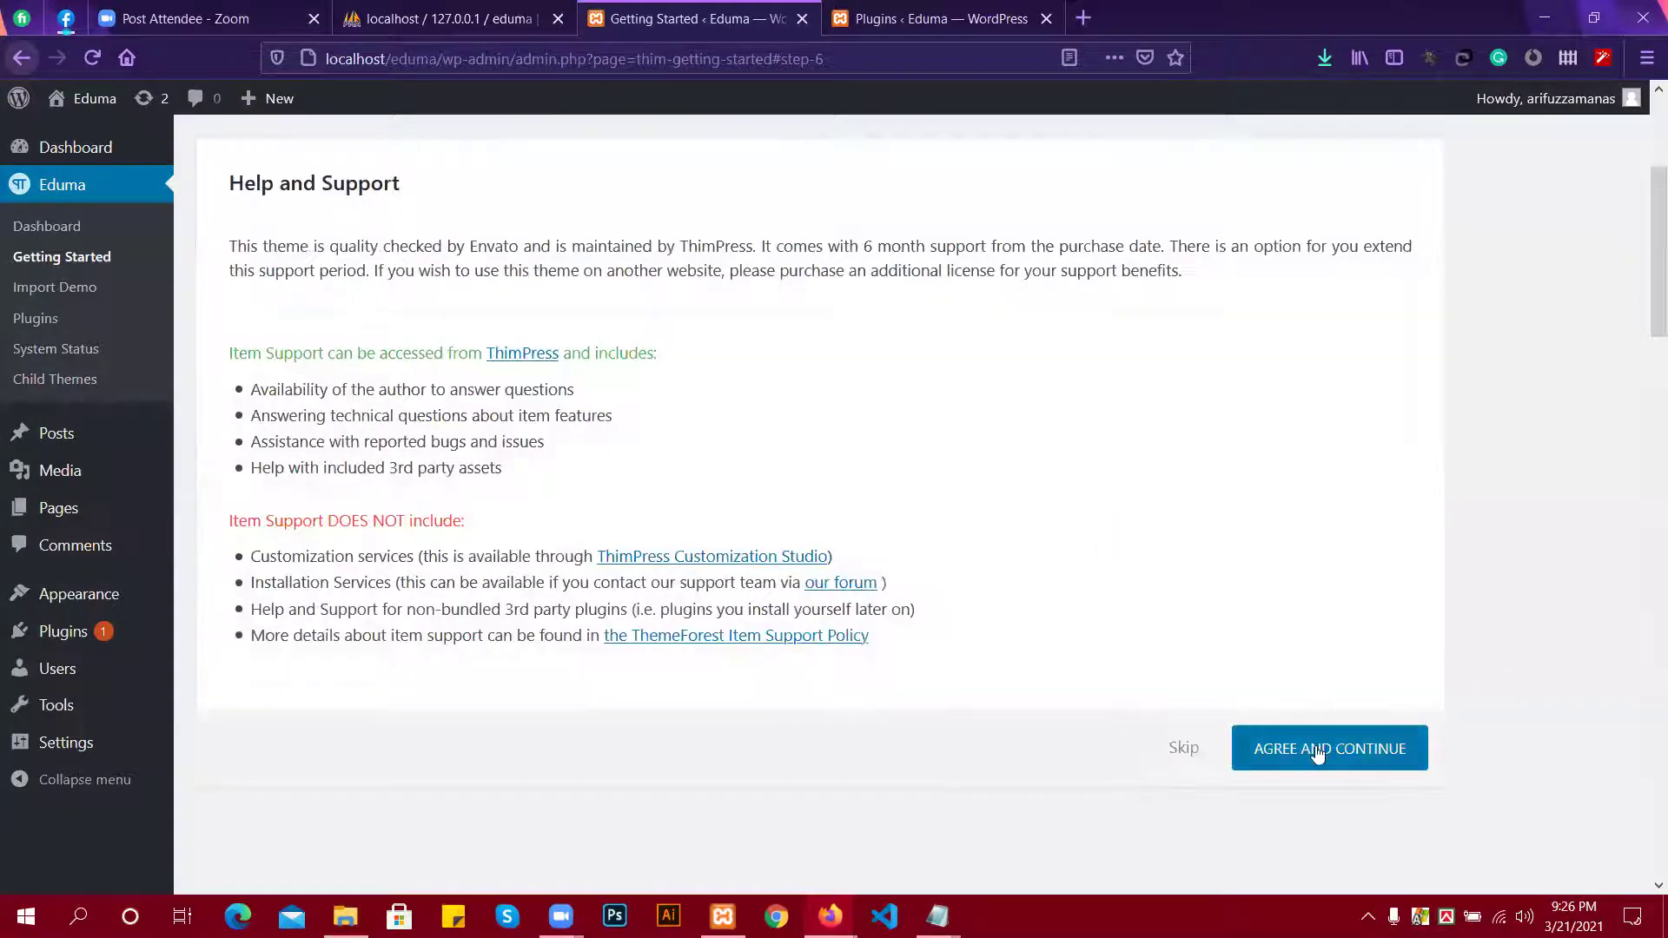
{"action": "left_click", "coordinate": [1317, 755]}
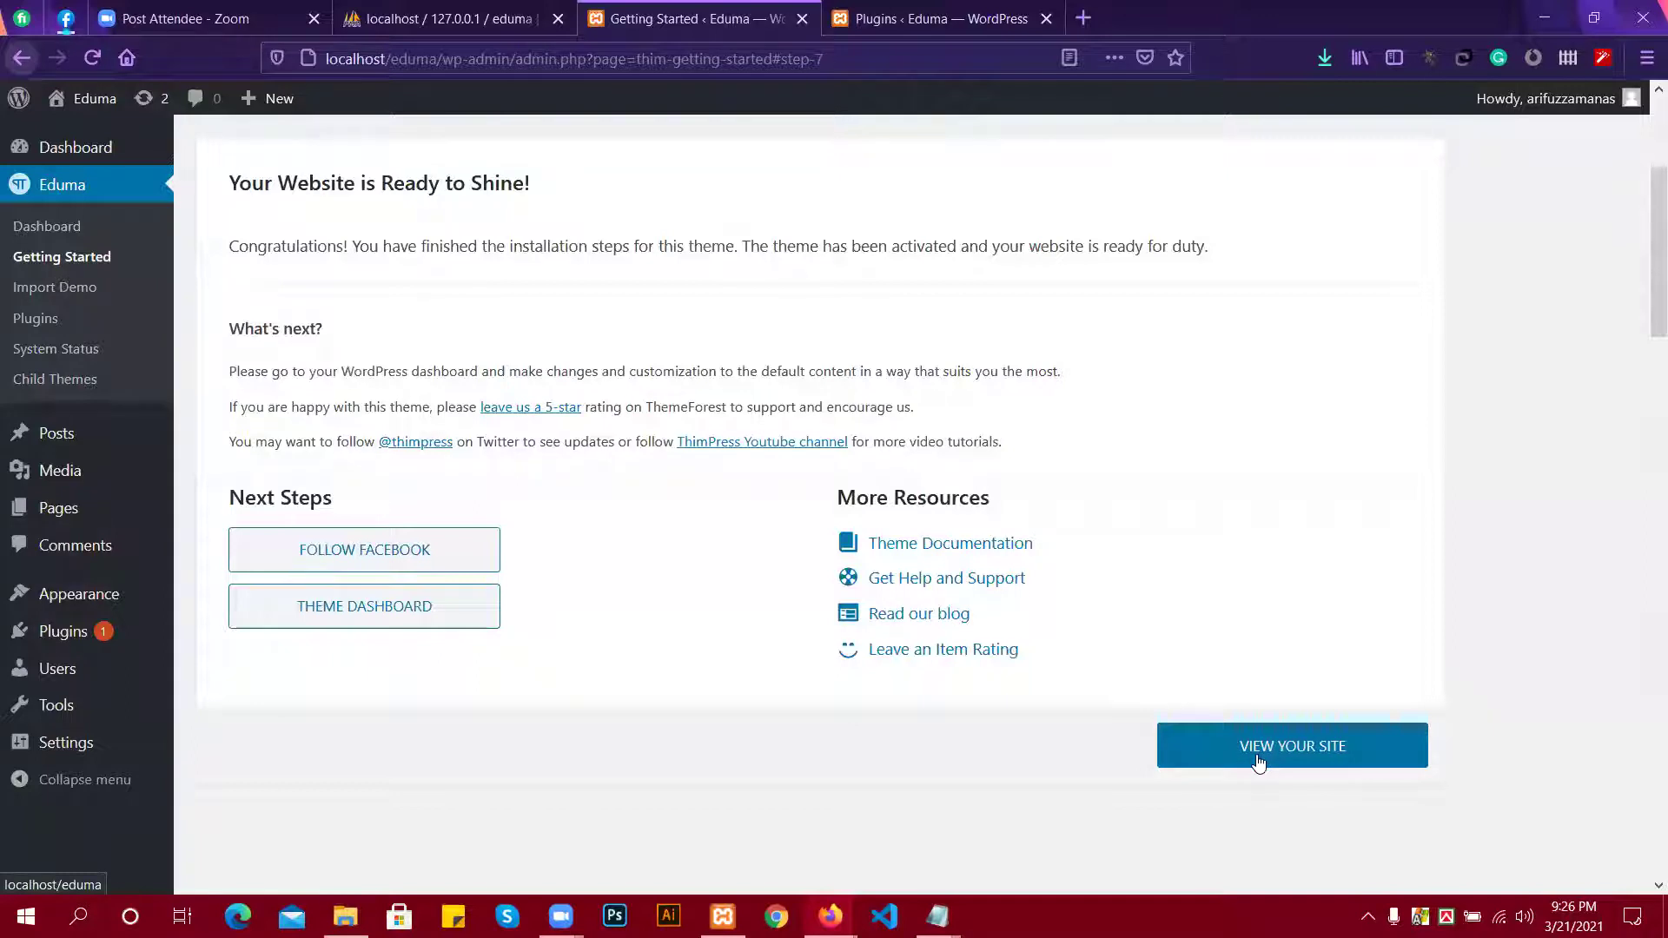
{"action": "left_click", "coordinate": [1258, 761]}
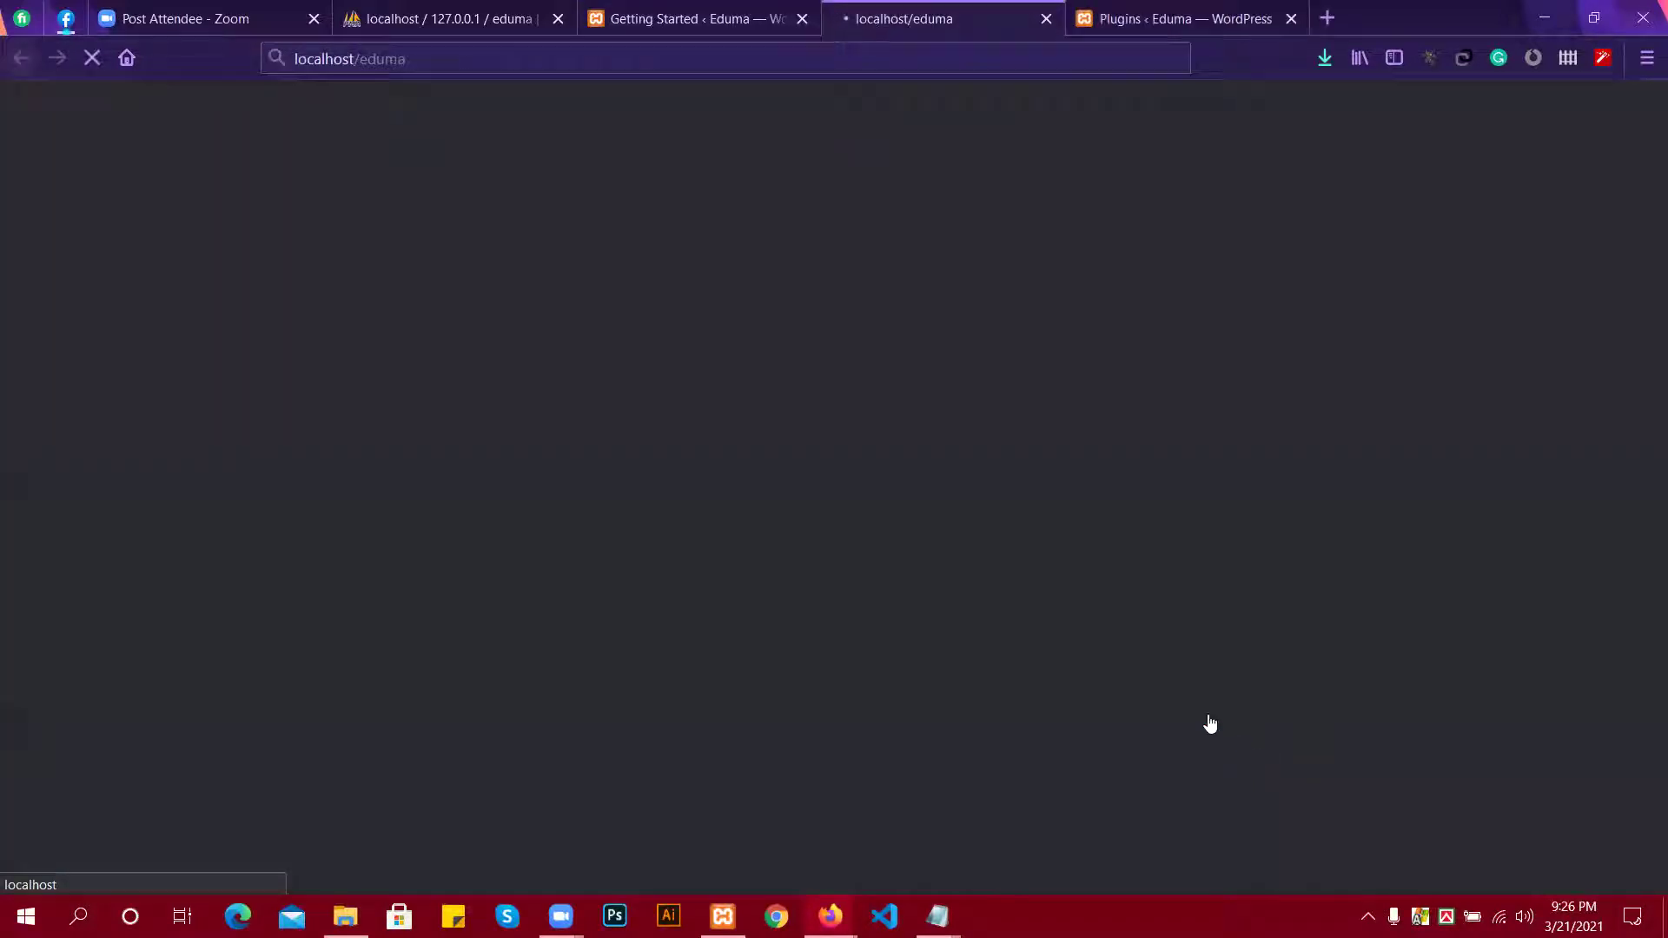
Go back to the WordPress admin dashboard and open the Eduma theme dashboard.
{"action": "left_click", "coordinate": [725, 12]}
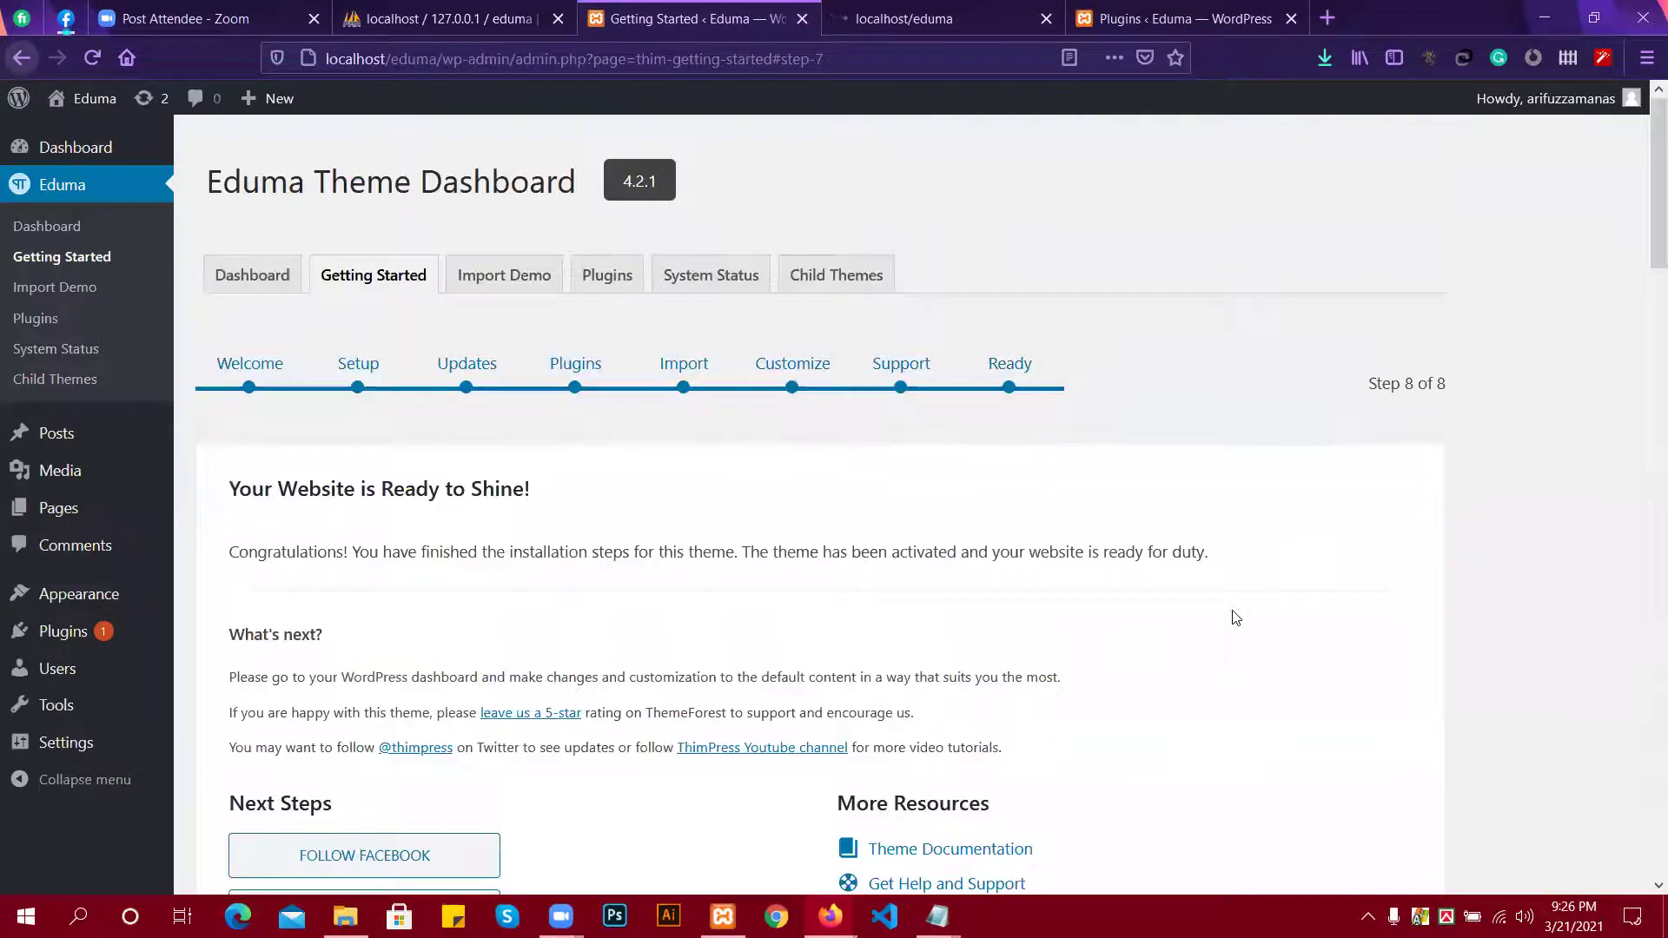
{"action": "left_click", "coordinate": [94, 156]}
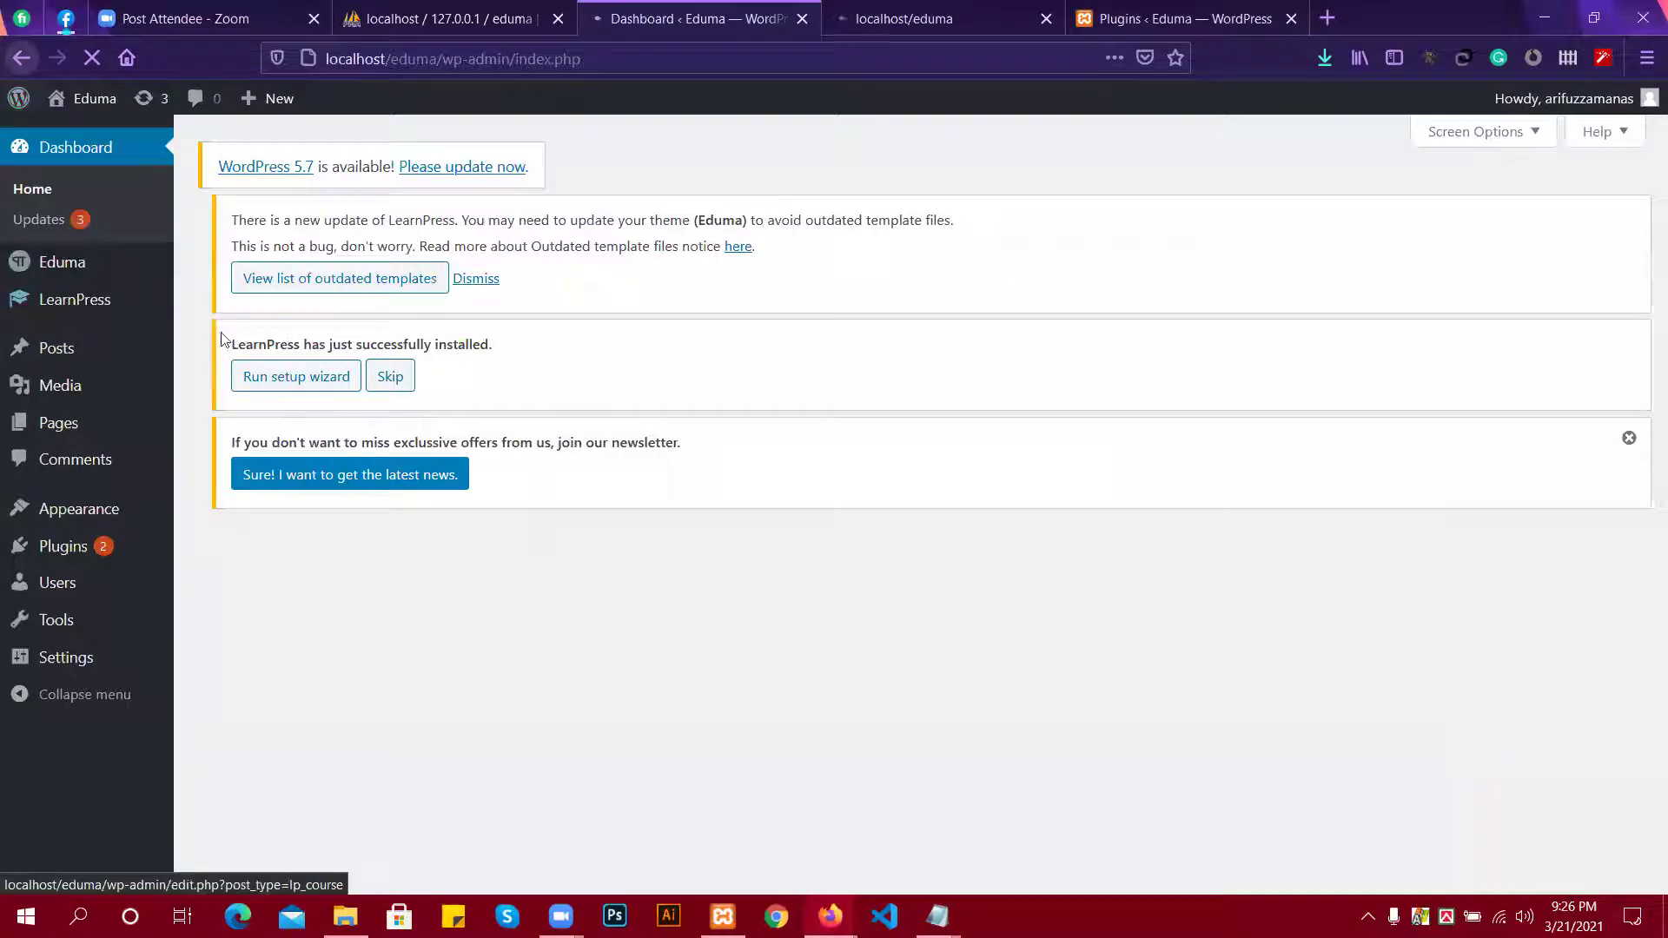
{"action": "mouse_move", "coordinate": [80, 262]}
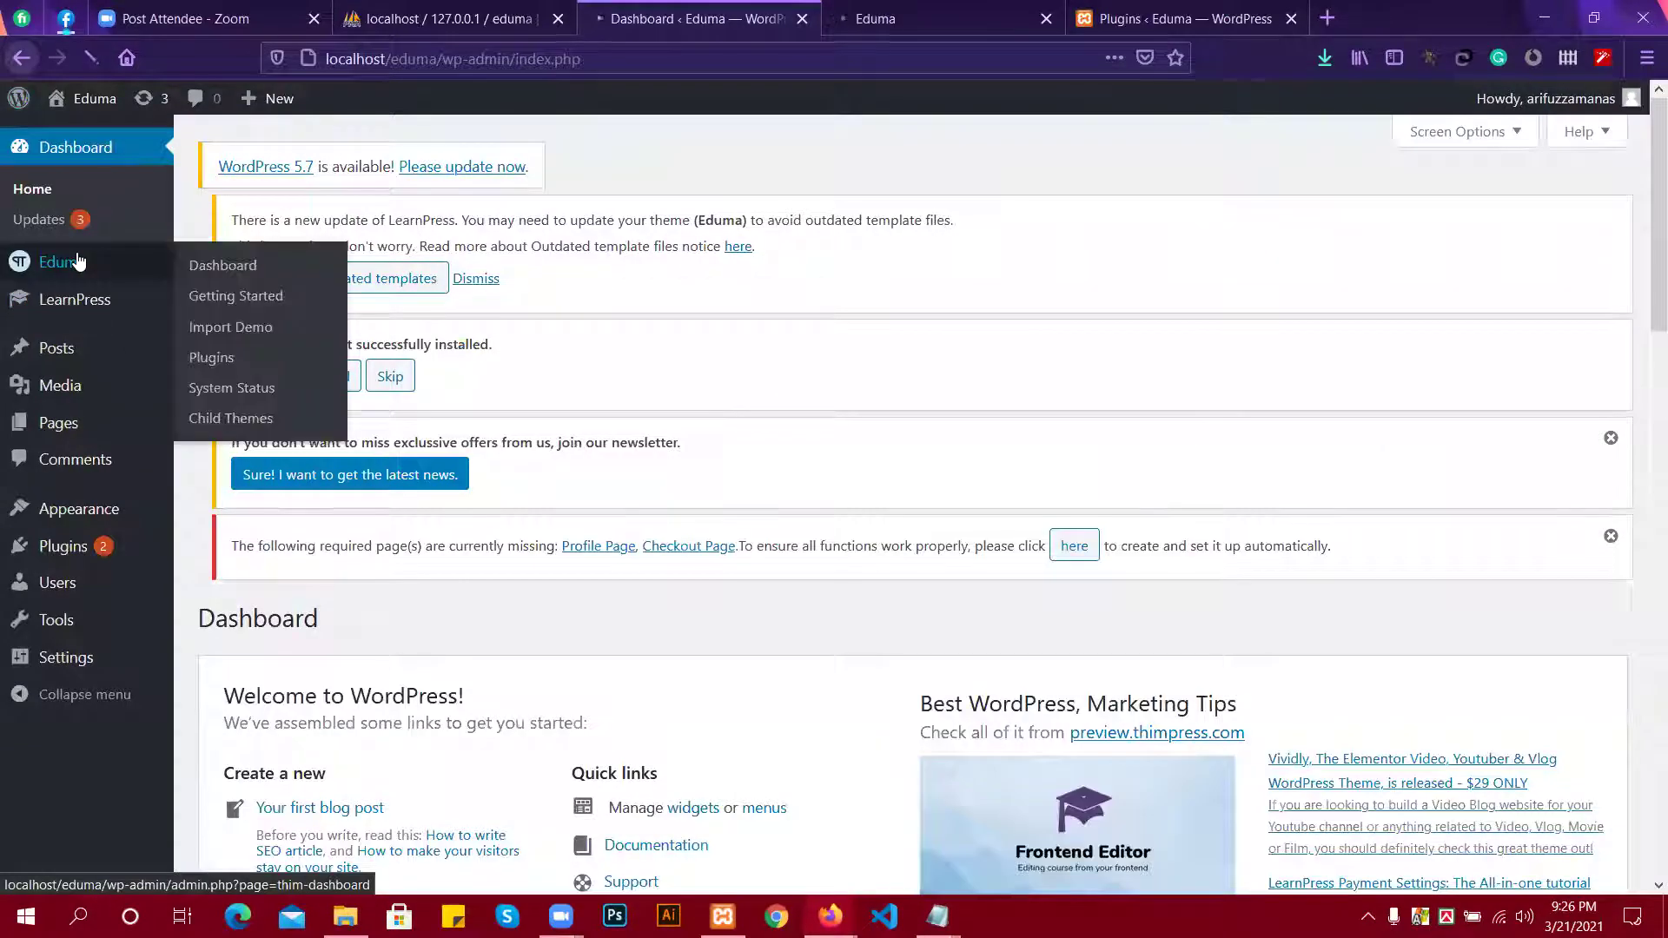
{"action": "left_click", "coordinate": [131, 268]}
Examine the site's front page and the update details on the Eduma theme dashboard.
{"action": "left_click", "coordinate": [921, 19]}
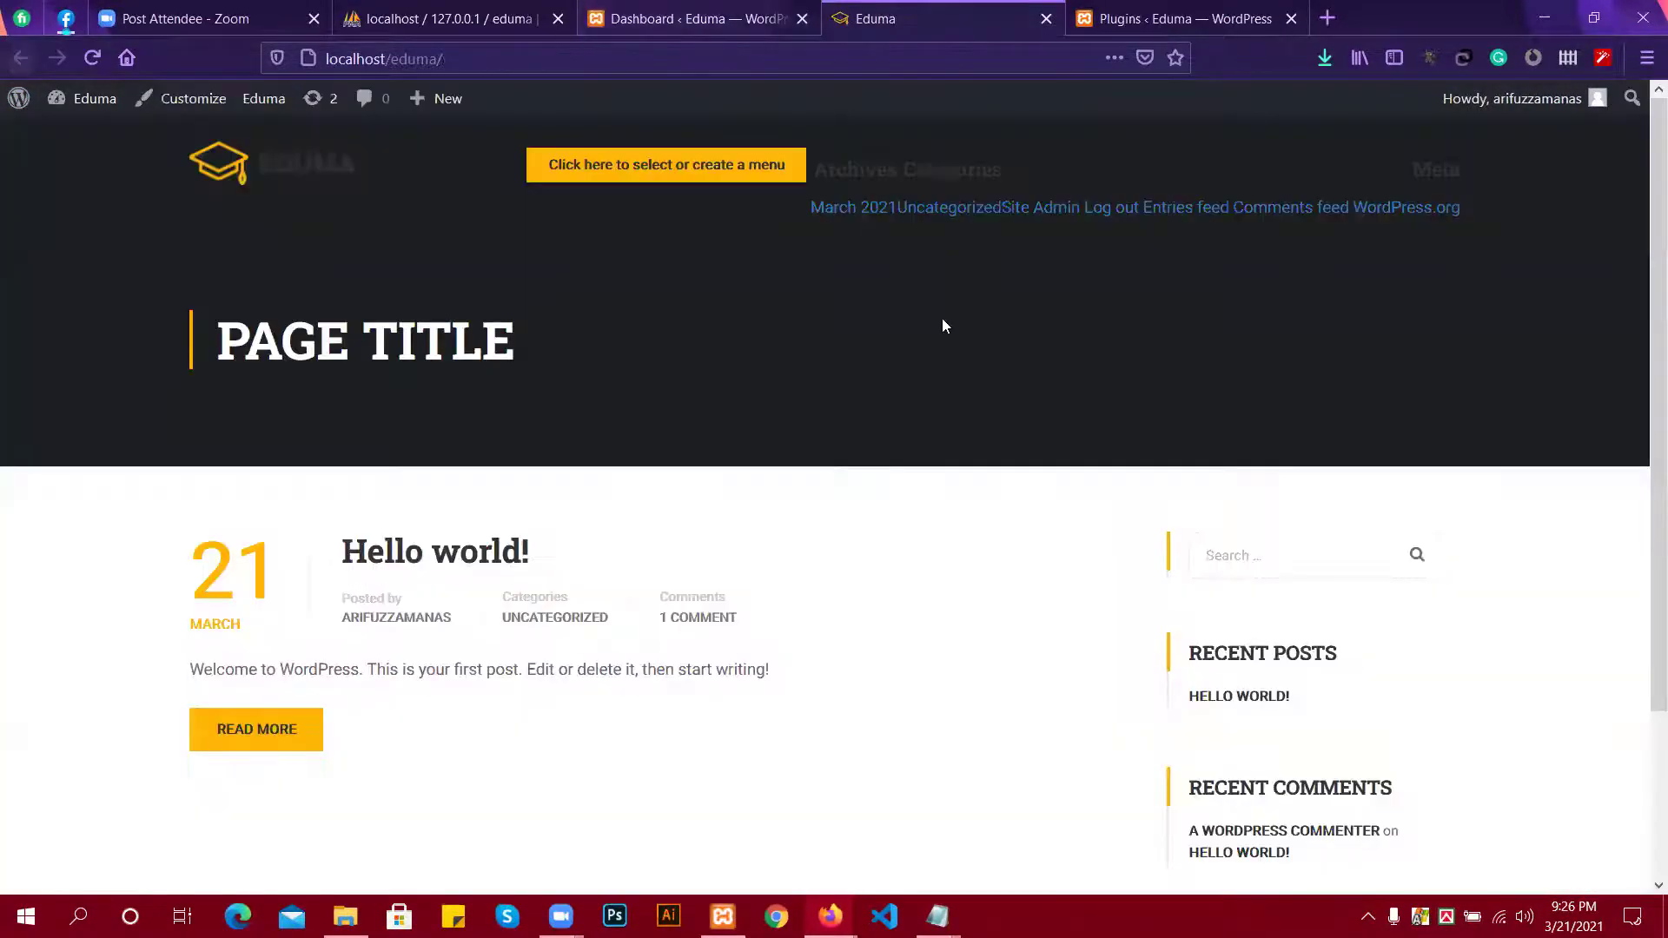
{"action": "scroll", "coordinate": [373, 470], "scroll_direction": "down", "scroll_amount": 2}
{"action": "scroll", "coordinate": [356, 424], "scroll_direction": "up", "scroll_amount": 2}
{"action": "left_click", "coordinate": [696, 4]}
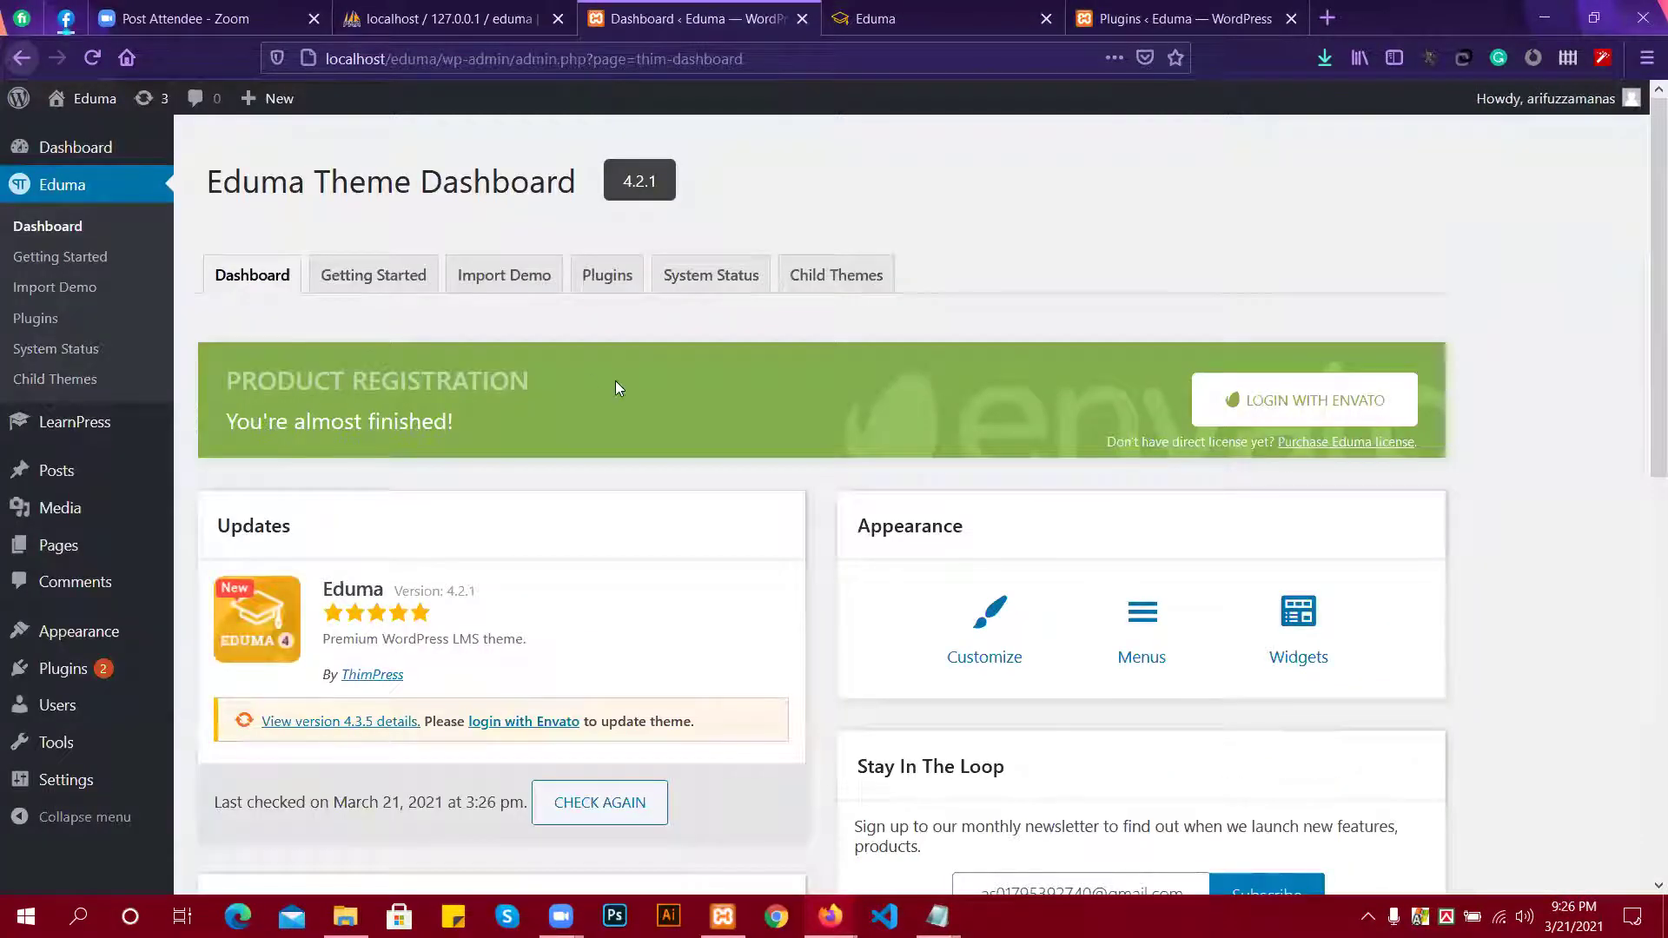
{"action": "scroll", "coordinate": [615, 387], "scroll_direction": "down", "scroll_amount": 4}
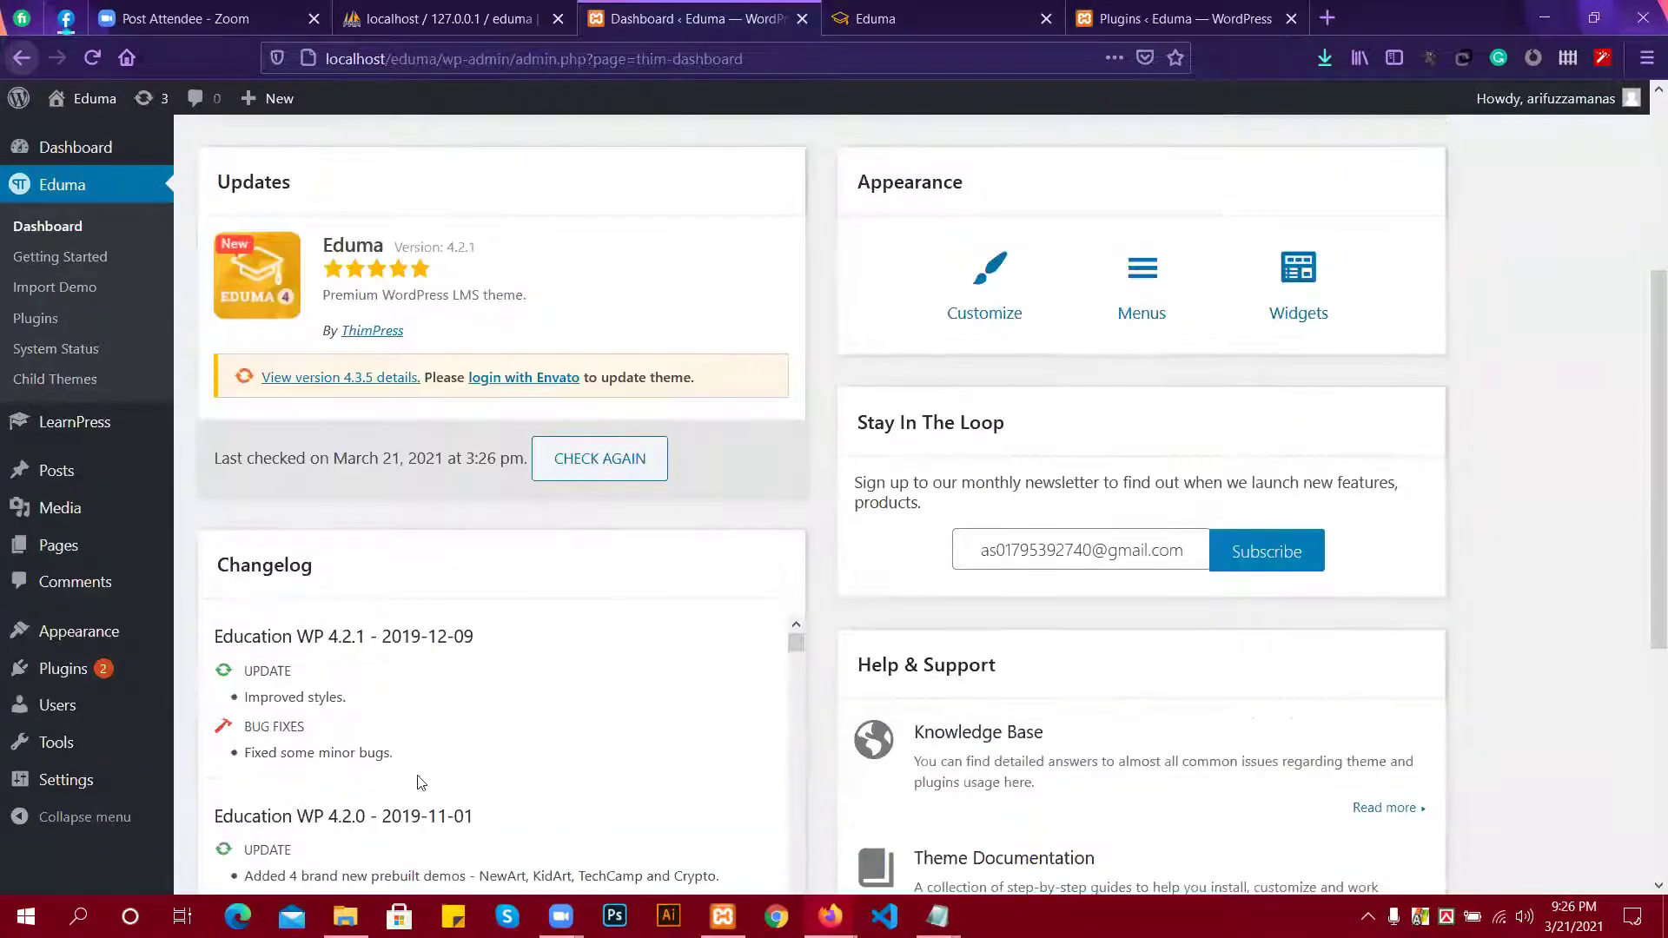
Move all items from the nested plugins folder up into the plugins folder of wp-content.
{"action": "left_click", "coordinate": [345, 917]}
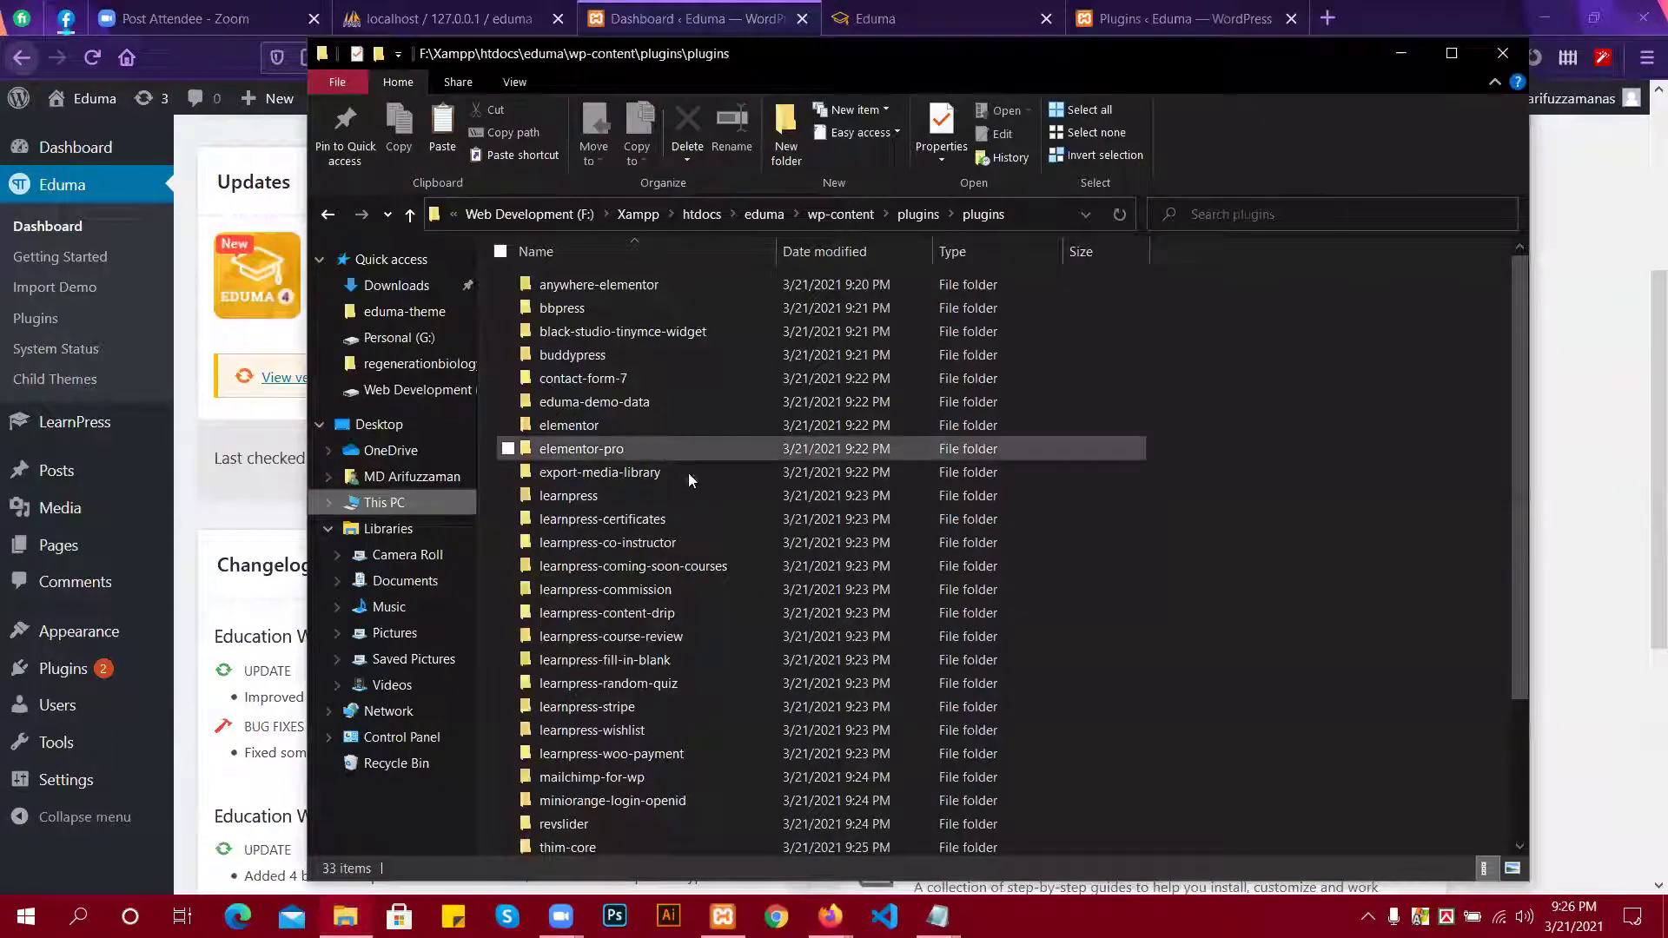
{"action": "key", "text": "ctrl+a"}
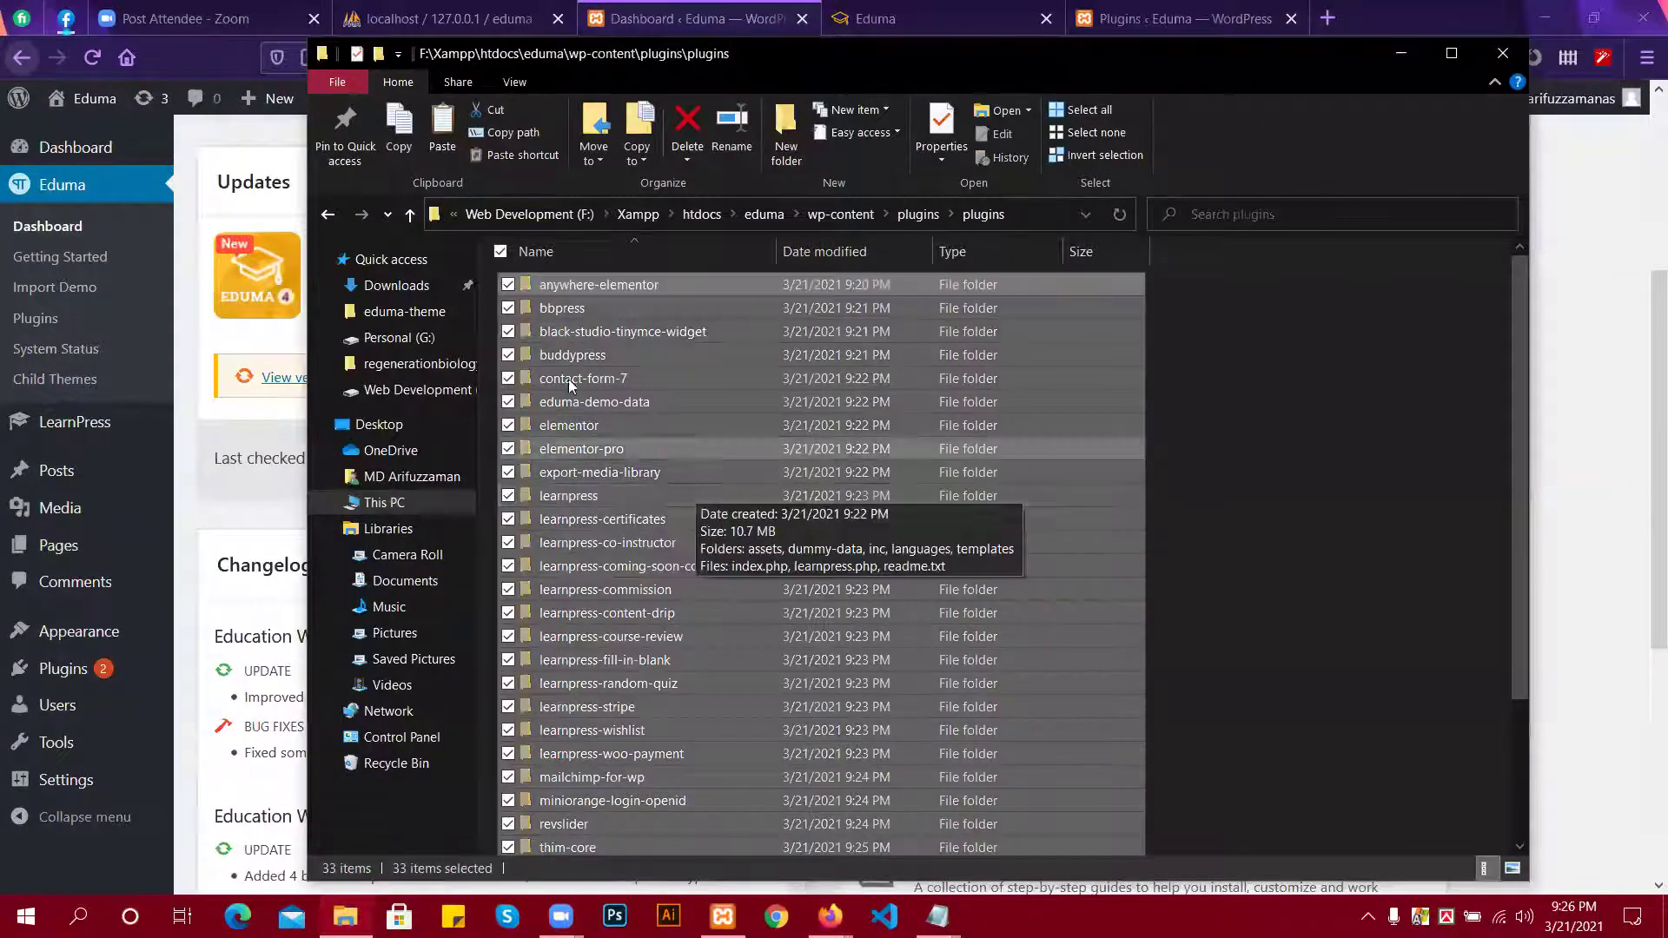
{"action": "key", "text": "alt+Up"}
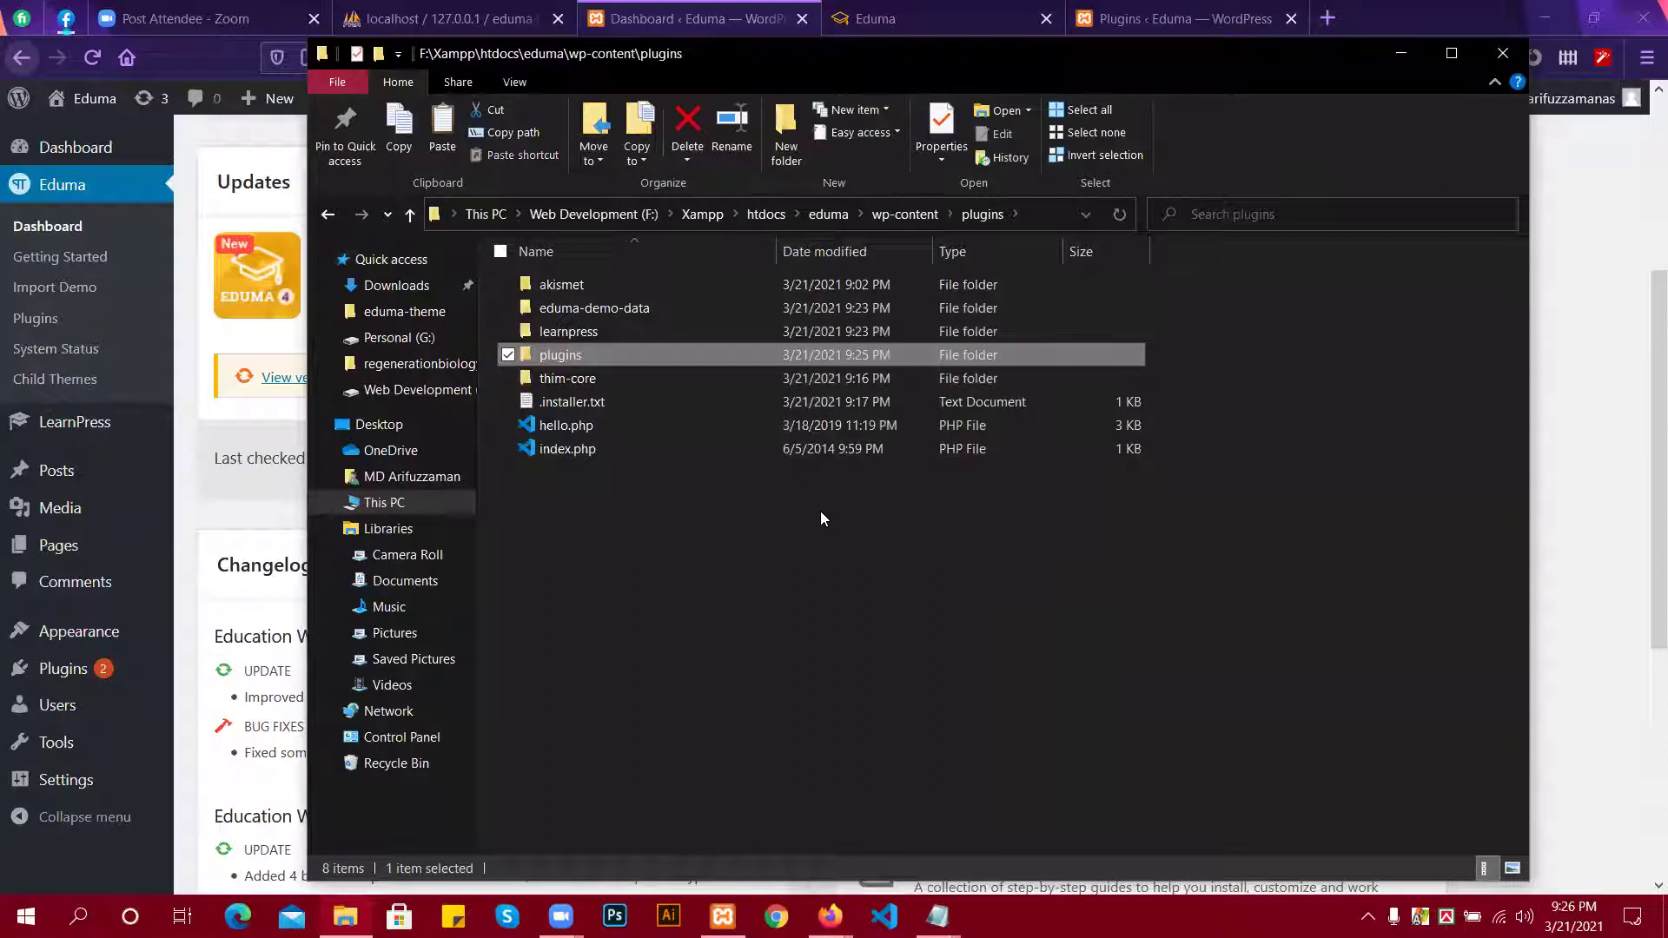
{"action": "key", "text": "ctrl+v"}
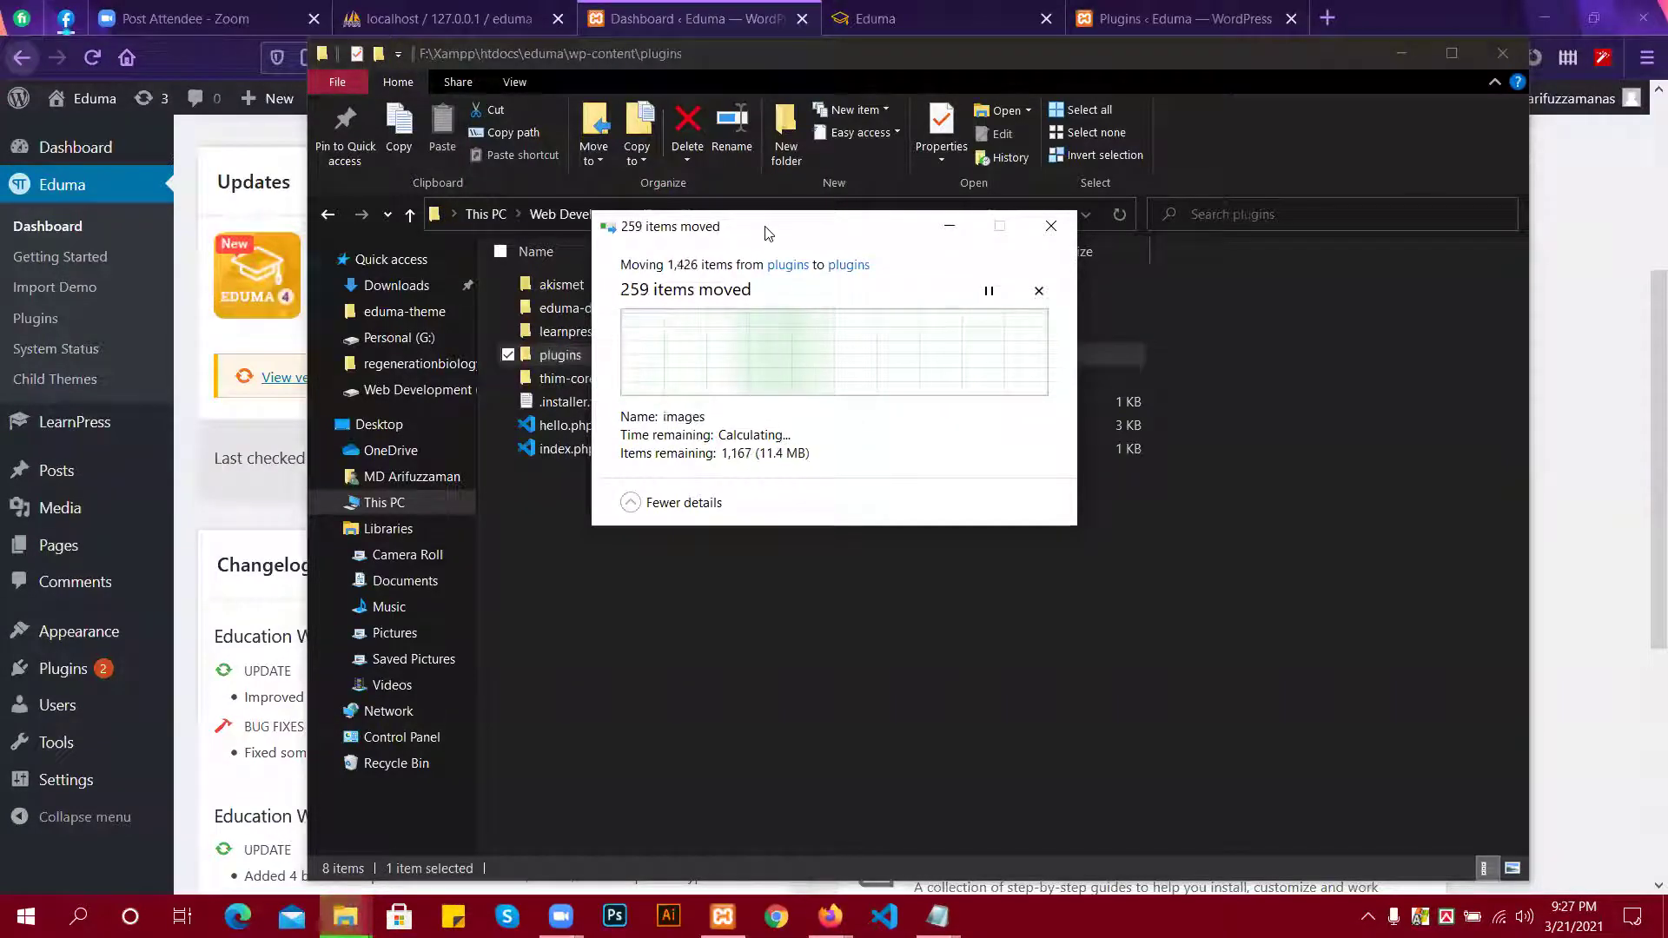
Return to the Eduma theme dashboard and look through its changelog and support sections.
{"action": "left_click", "coordinate": [232, 138]}
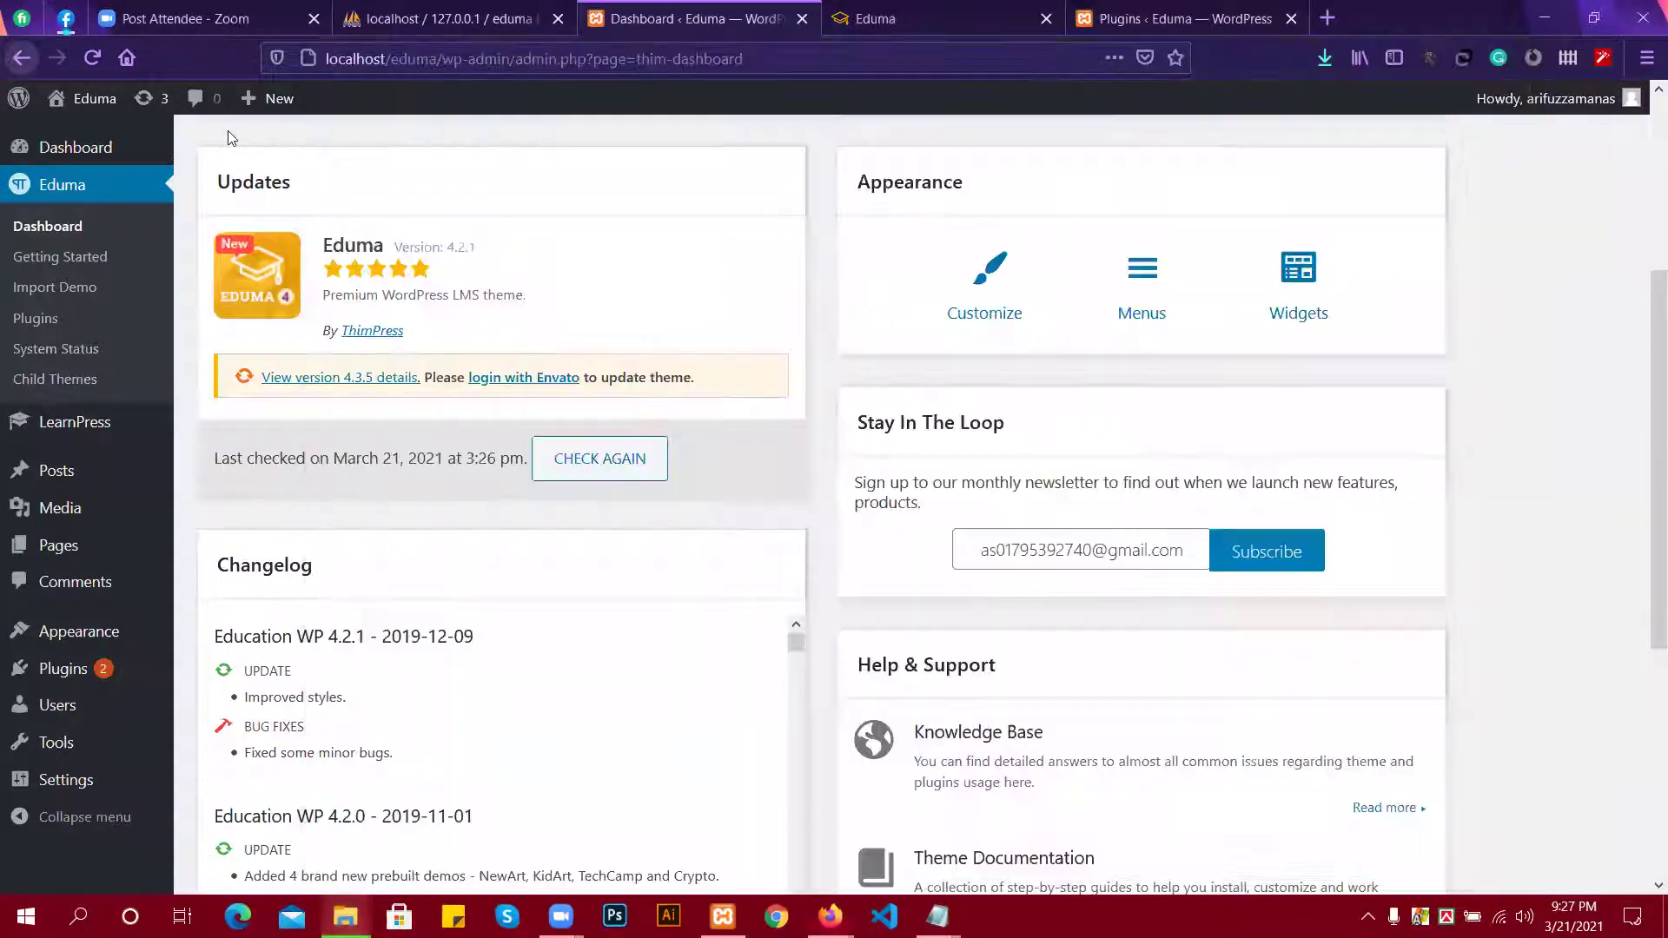
{"action": "scroll", "coordinate": [423, 733], "scroll_direction": "down", "scroll_amount": 5}
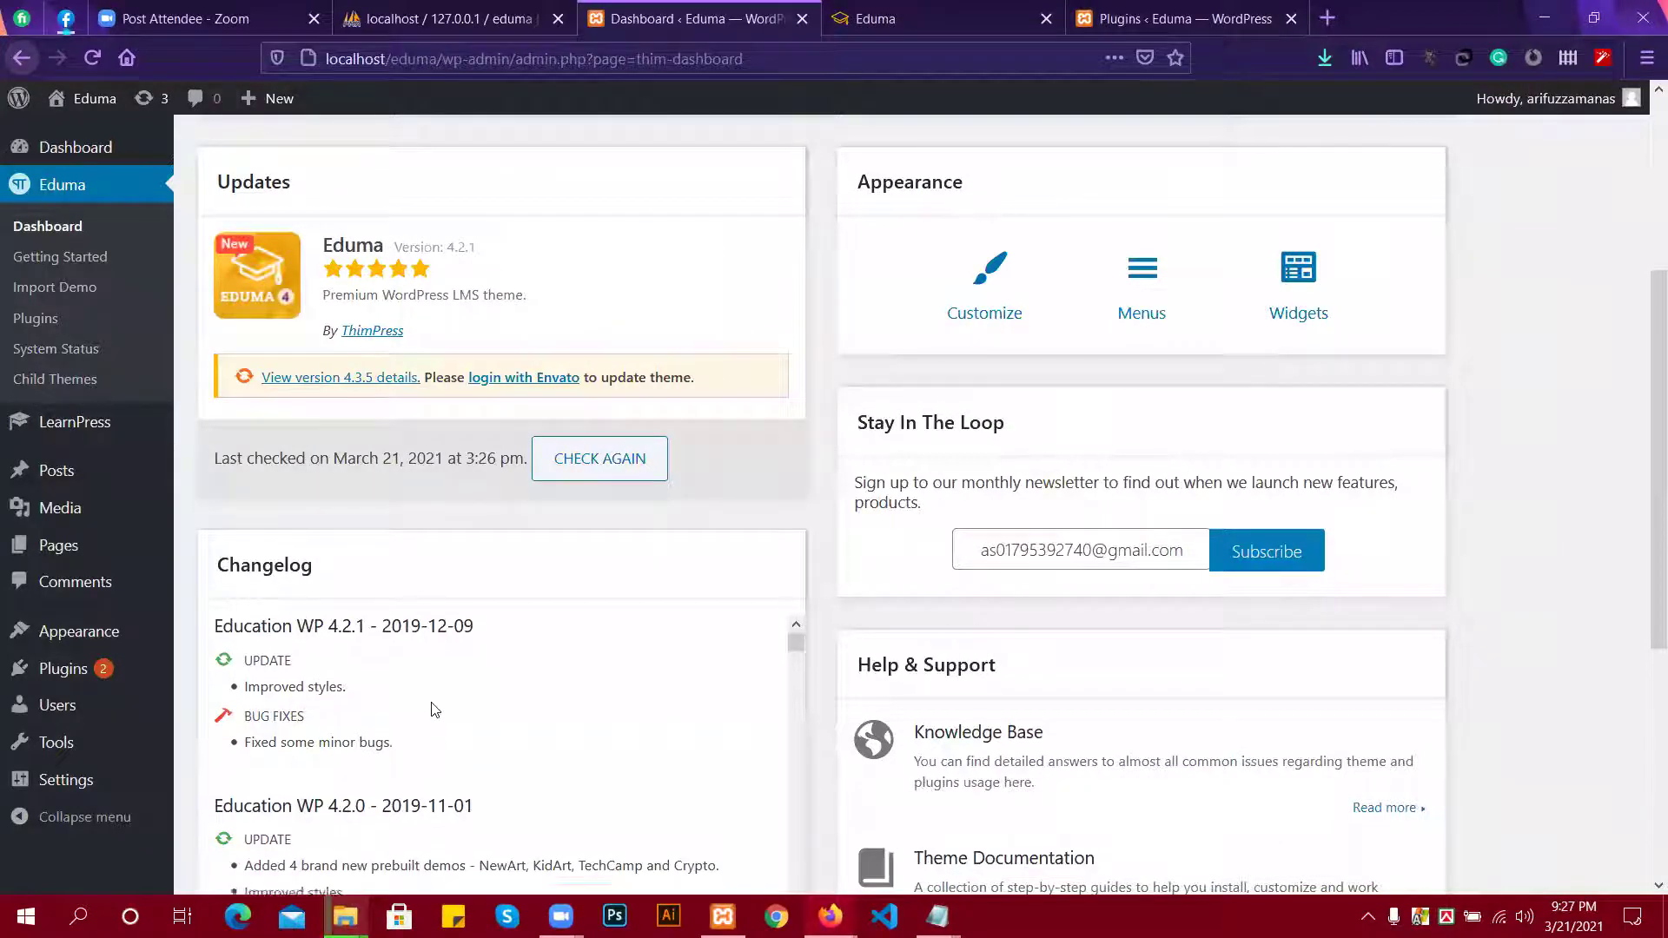
{"action": "scroll", "coordinate": [428, 354], "scroll_direction": "down", "scroll_amount": 4}
{"action": "scroll", "coordinate": [428, 355], "scroll_direction": "down", "scroll_amount": 2}
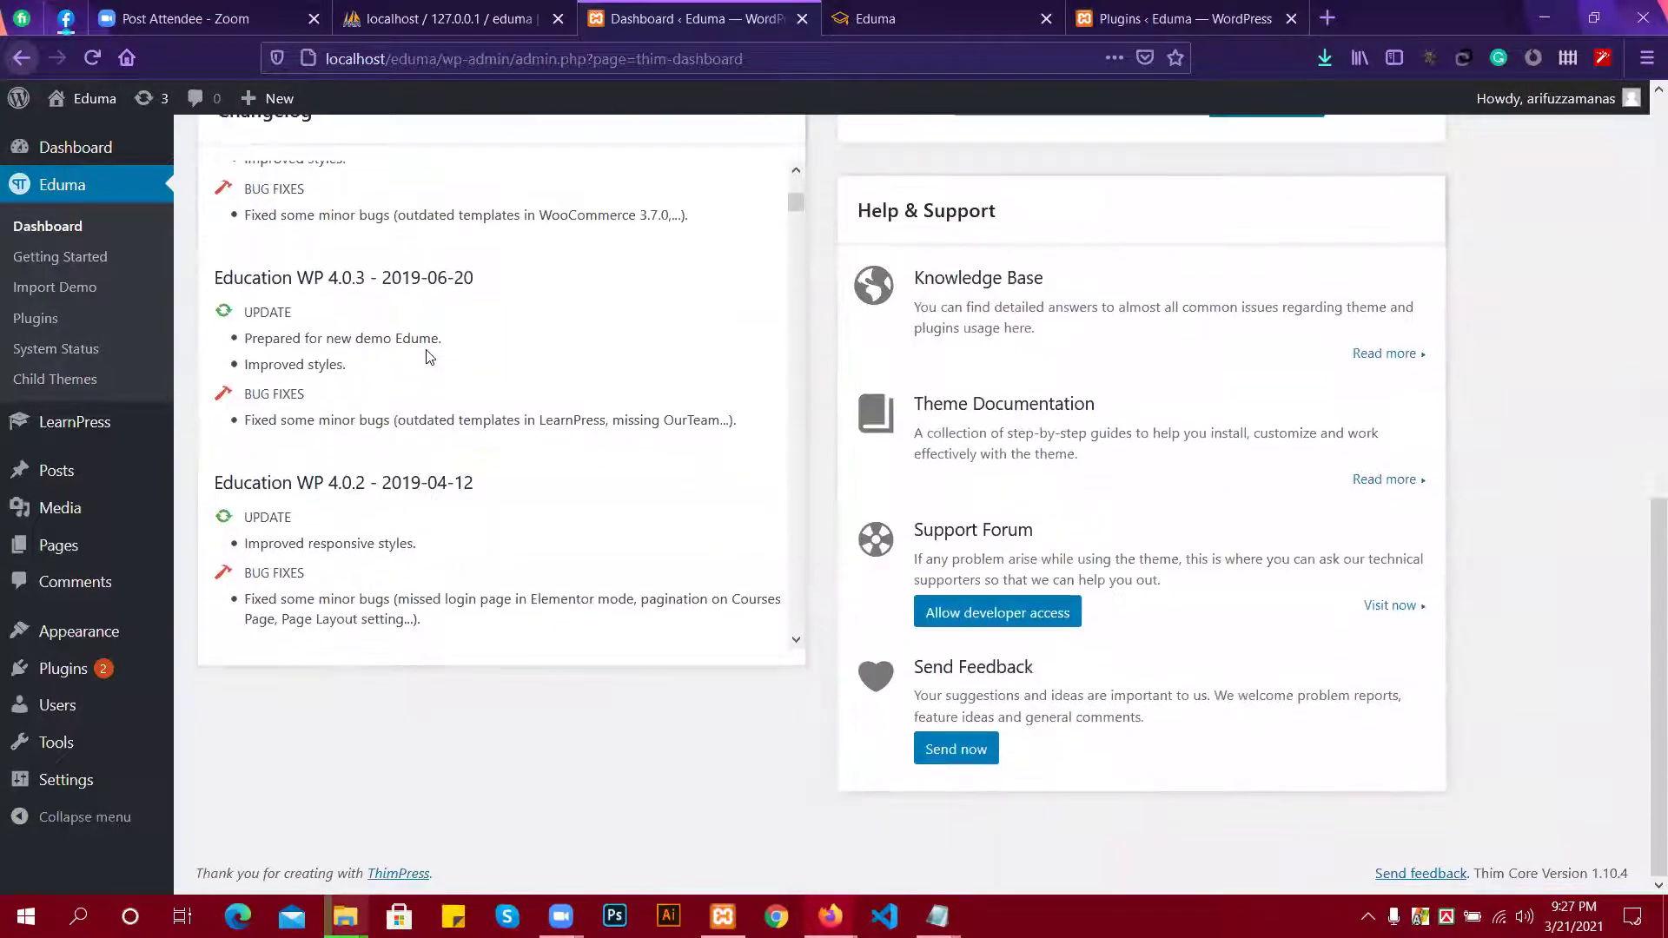
{"action": "scroll", "coordinate": [1535, 530], "scroll_direction": "up", "scroll_amount": 8}
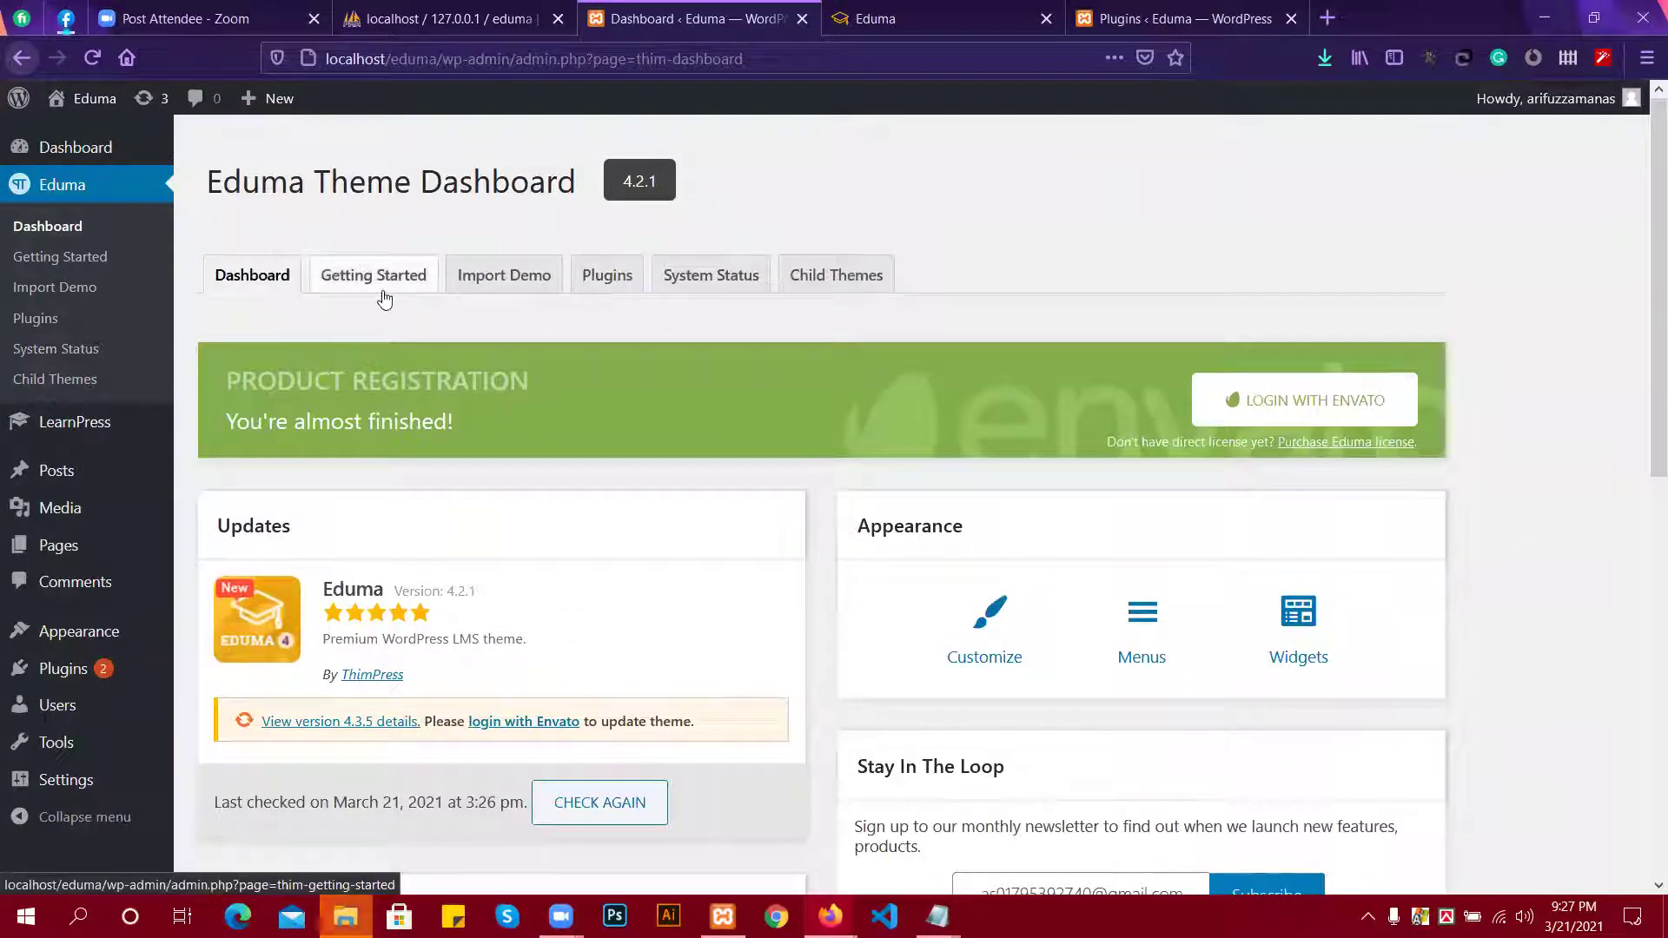
{"action": "mouse_move", "coordinate": [83, 426]}
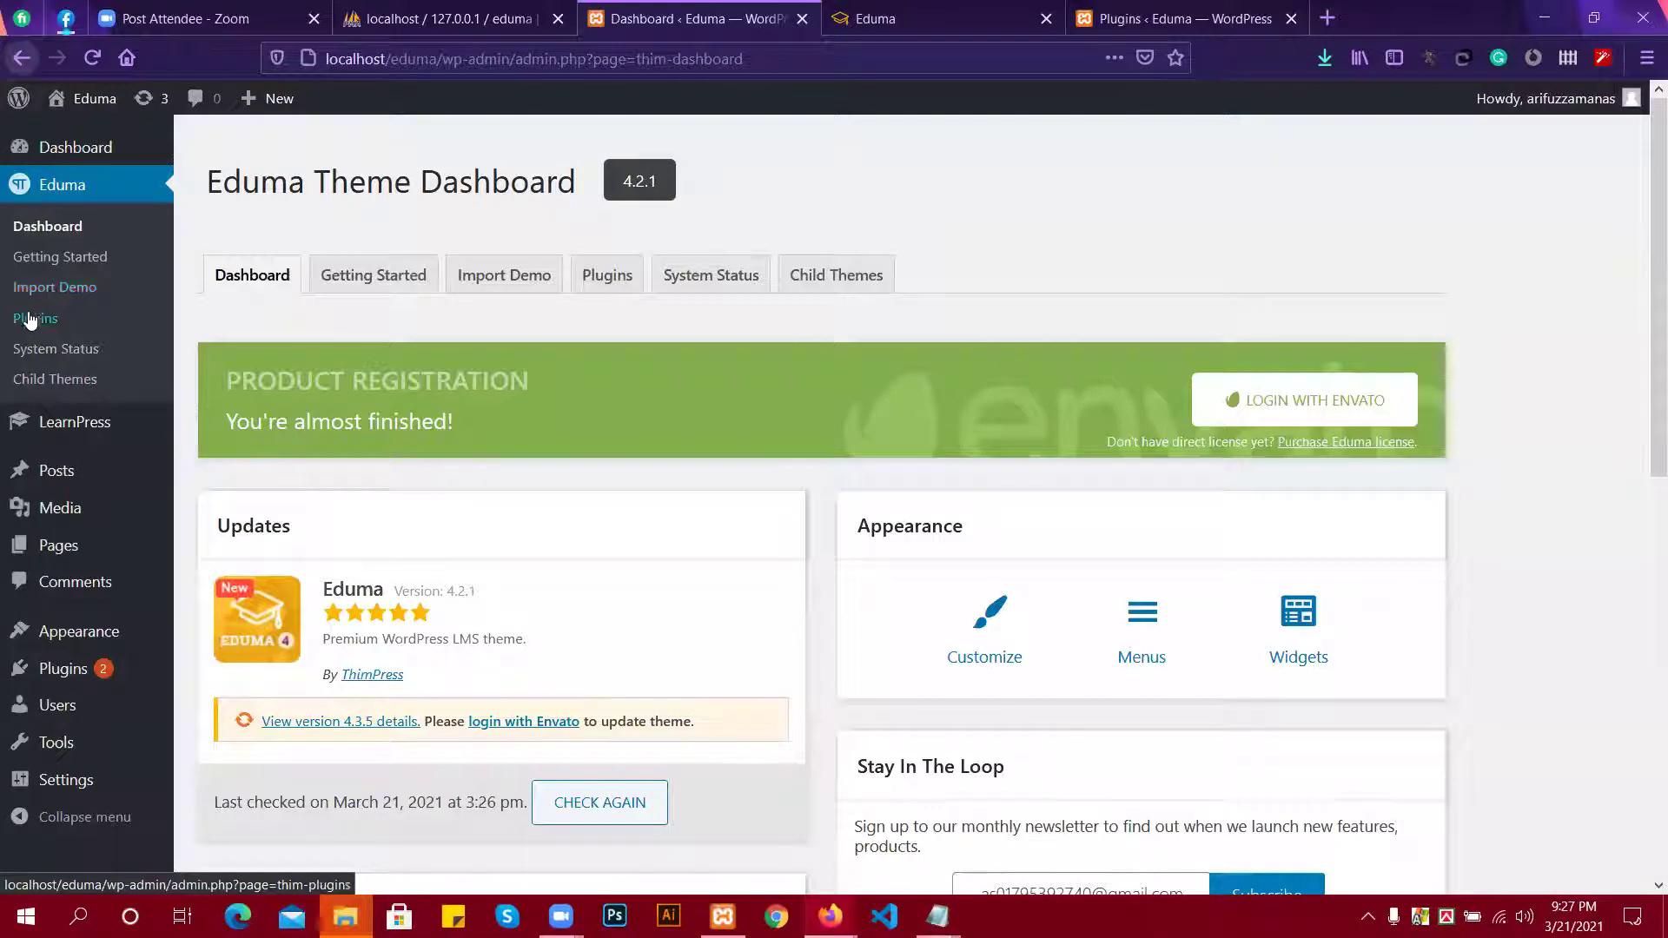
Close the browser tab showing the site's front page and return to the Eduma theme dashboard.
{"action": "left_click", "coordinate": [1197, 15]}
{"action": "left_click", "coordinate": [977, 14]}
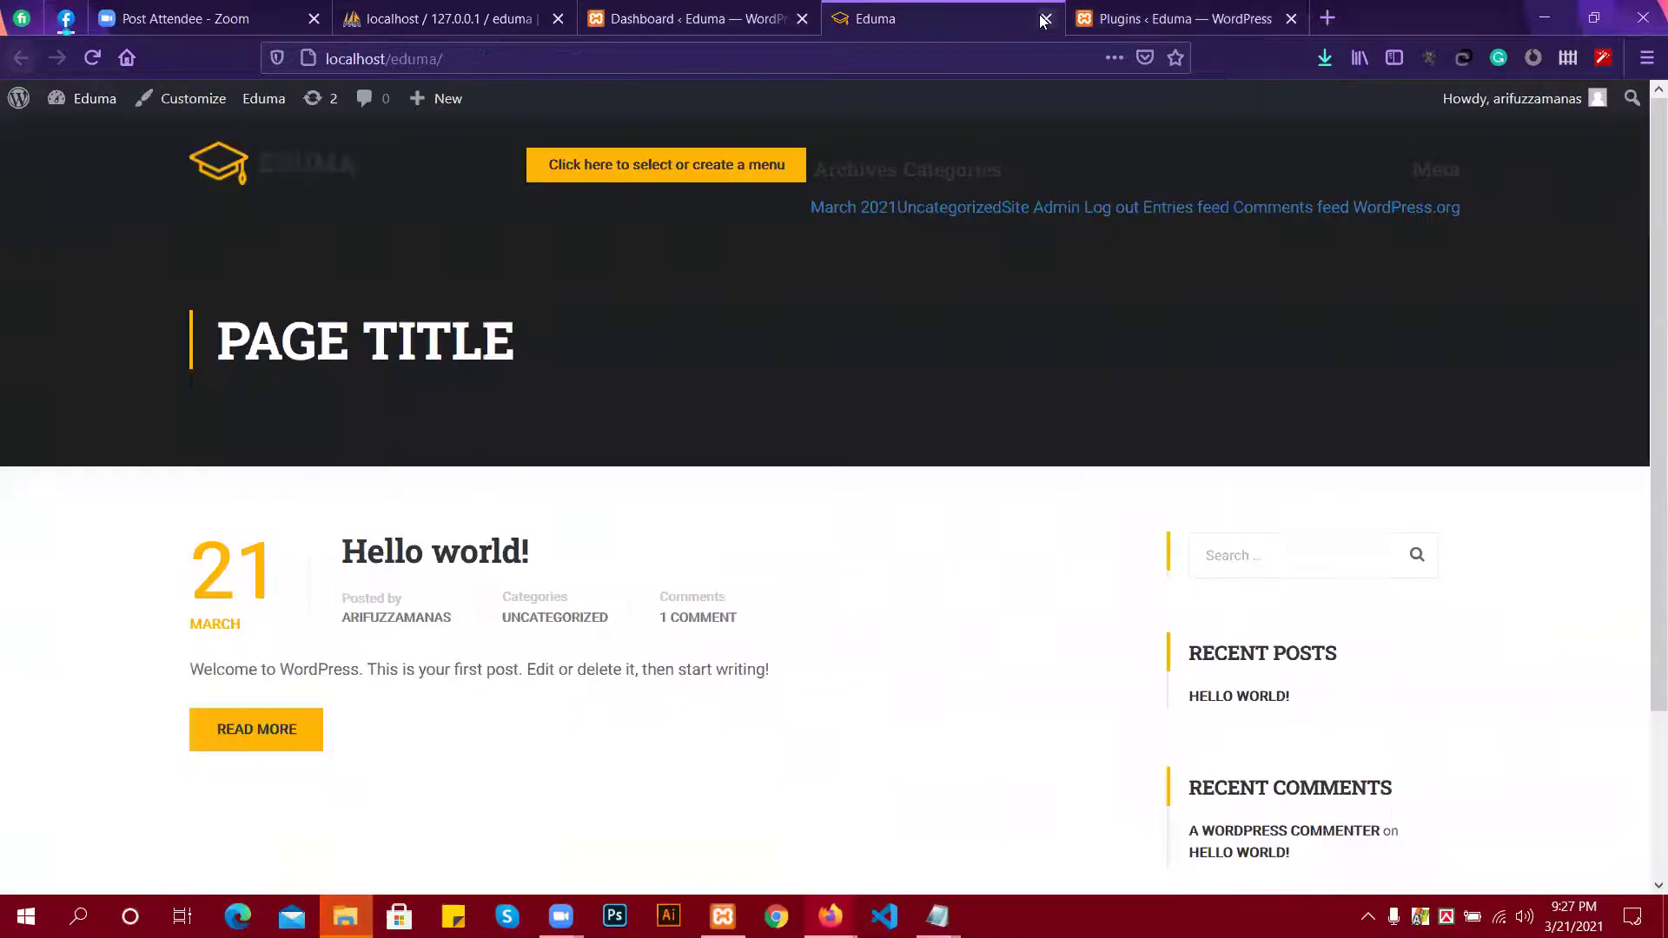
{"action": "left_click", "coordinate": [1046, 19]}
{"action": "left_click", "coordinate": [660, 14]}
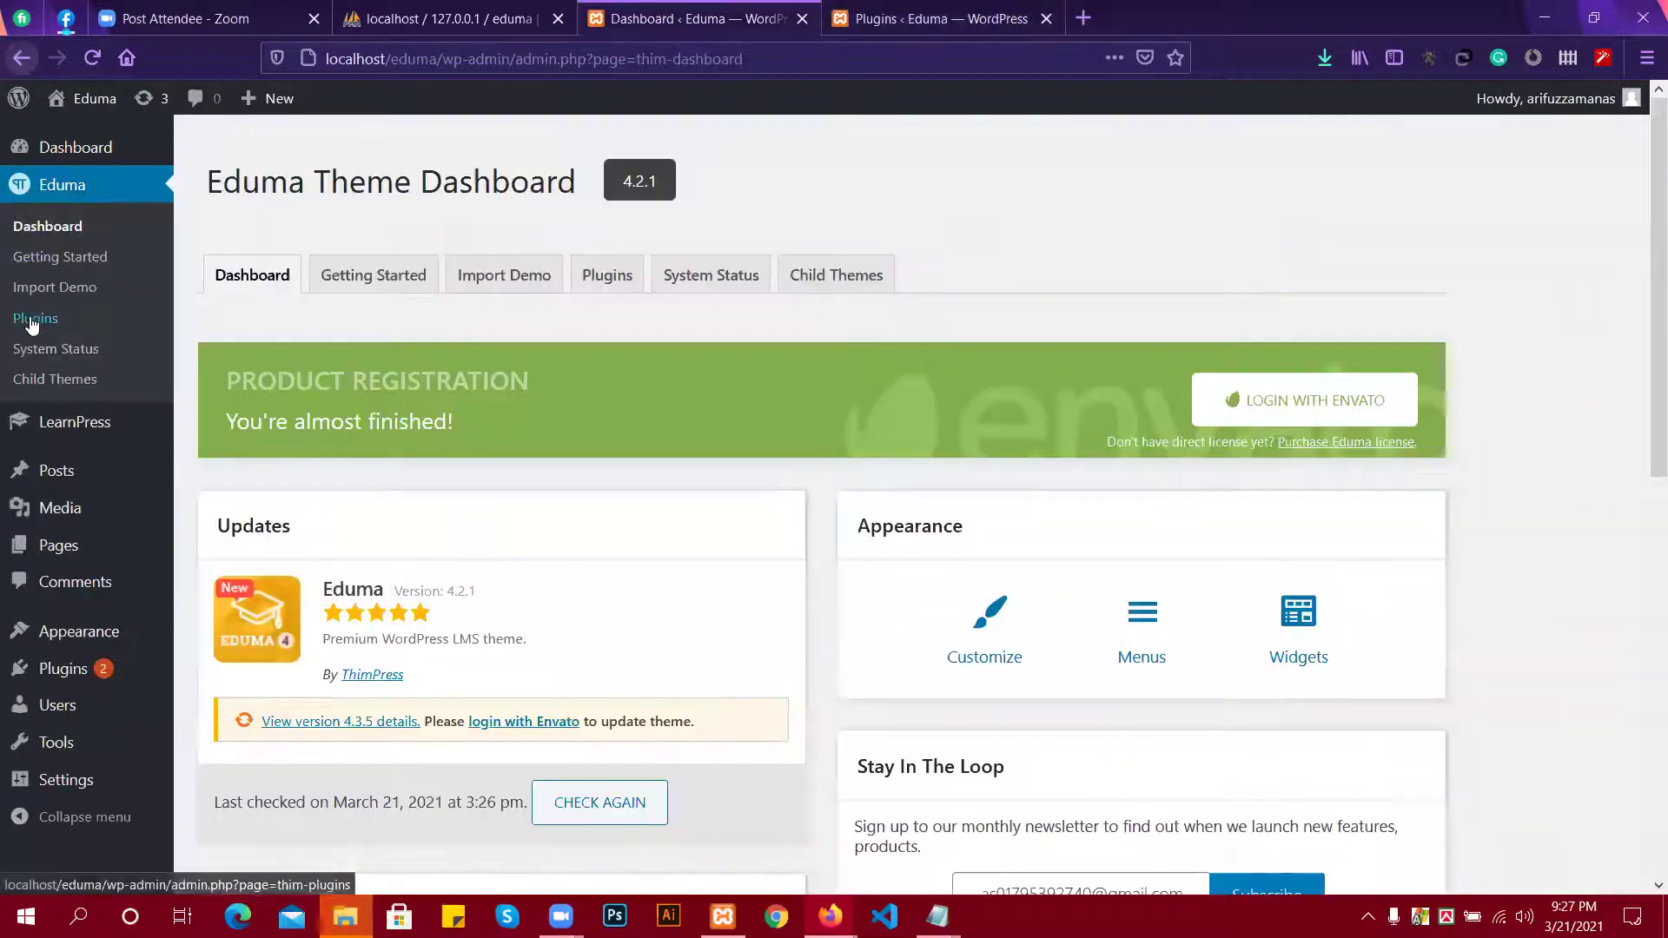
Open the Eduma theme's Plugins page in a new browser tab and switch to it.
{"action": "right_click", "coordinate": [32, 321]}
{"action": "left_click", "coordinate": [84, 332]}
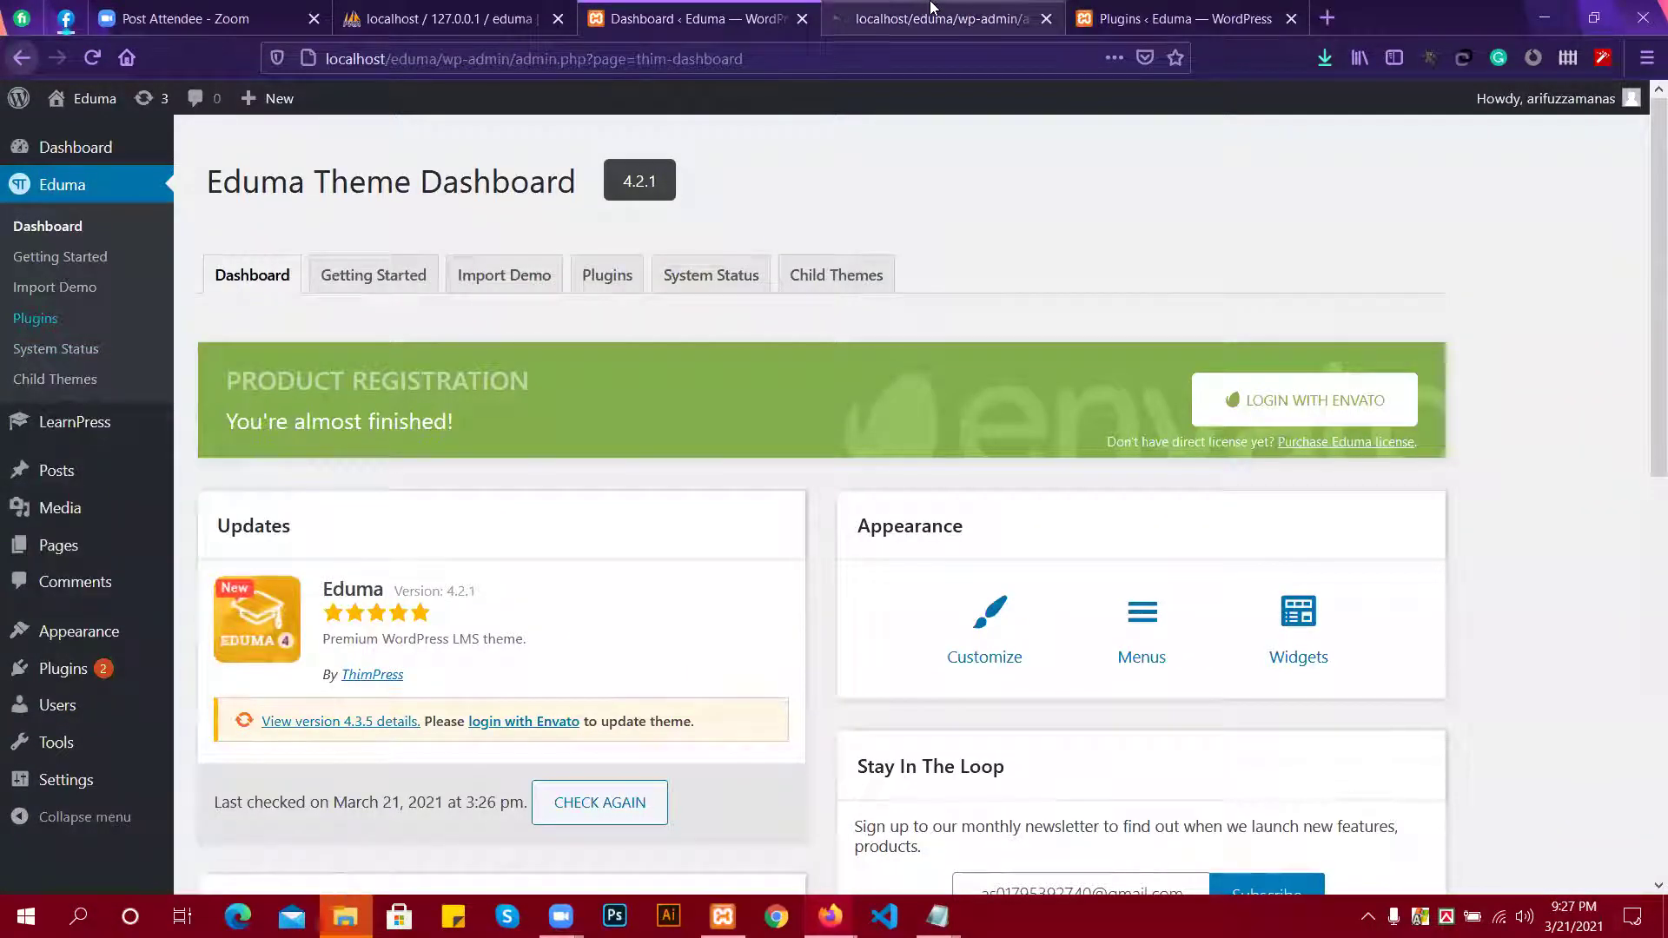
{"action": "left_click", "coordinate": [930, 7]}
{"action": "left_click", "coordinate": [695, 18]}
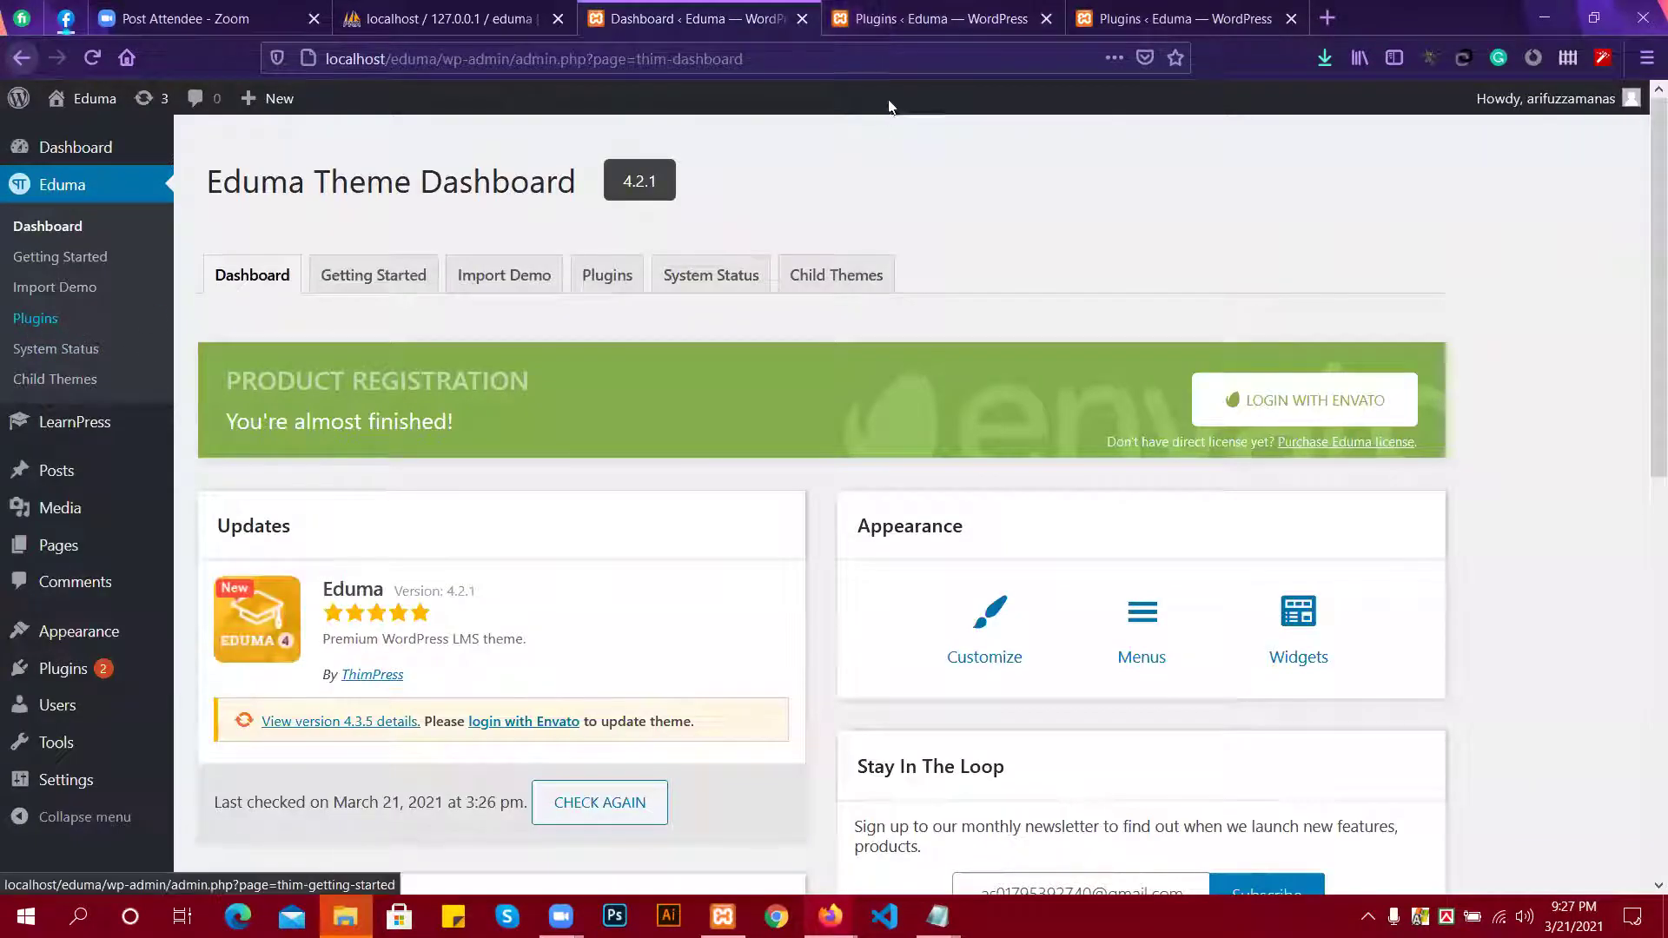
{"action": "left_click", "coordinate": [911, 21]}
Activate the LearnPress Wishlist and LearnPress Course Review plugins from the theme's plugin list.
{"action": "scroll", "coordinate": [589, 579], "scroll_direction": "down", "scroll_amount": 15}
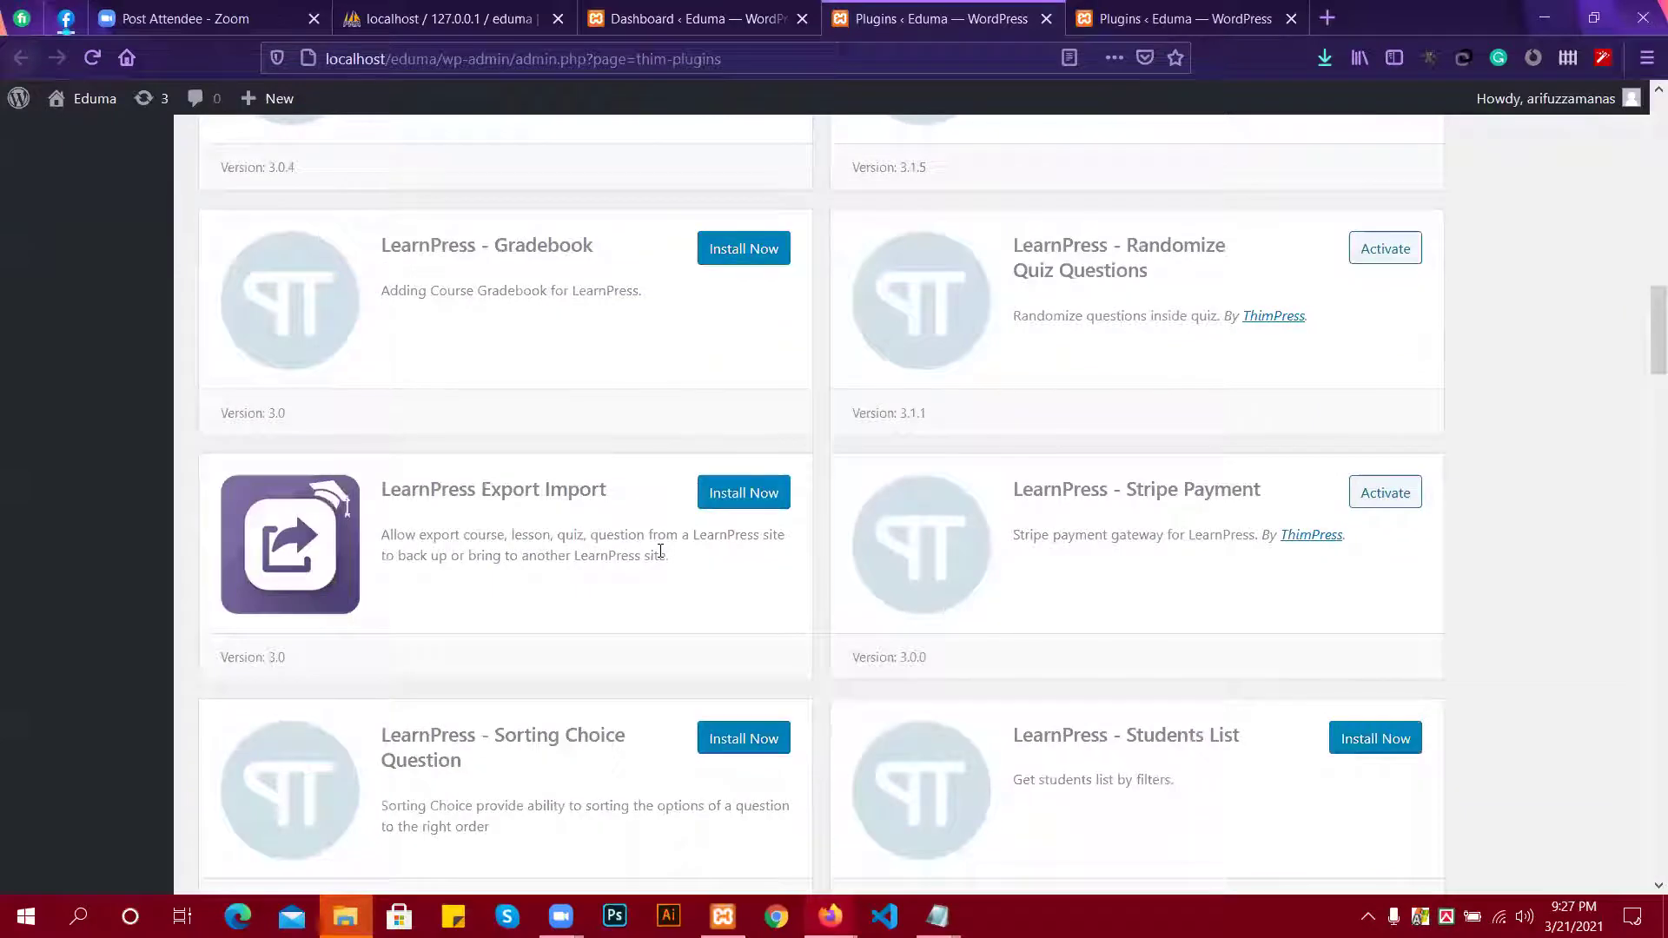
{"action": "scroll", "coordinate": [660, 556], "scroll_direction": "down", "scroll_amount": 5}
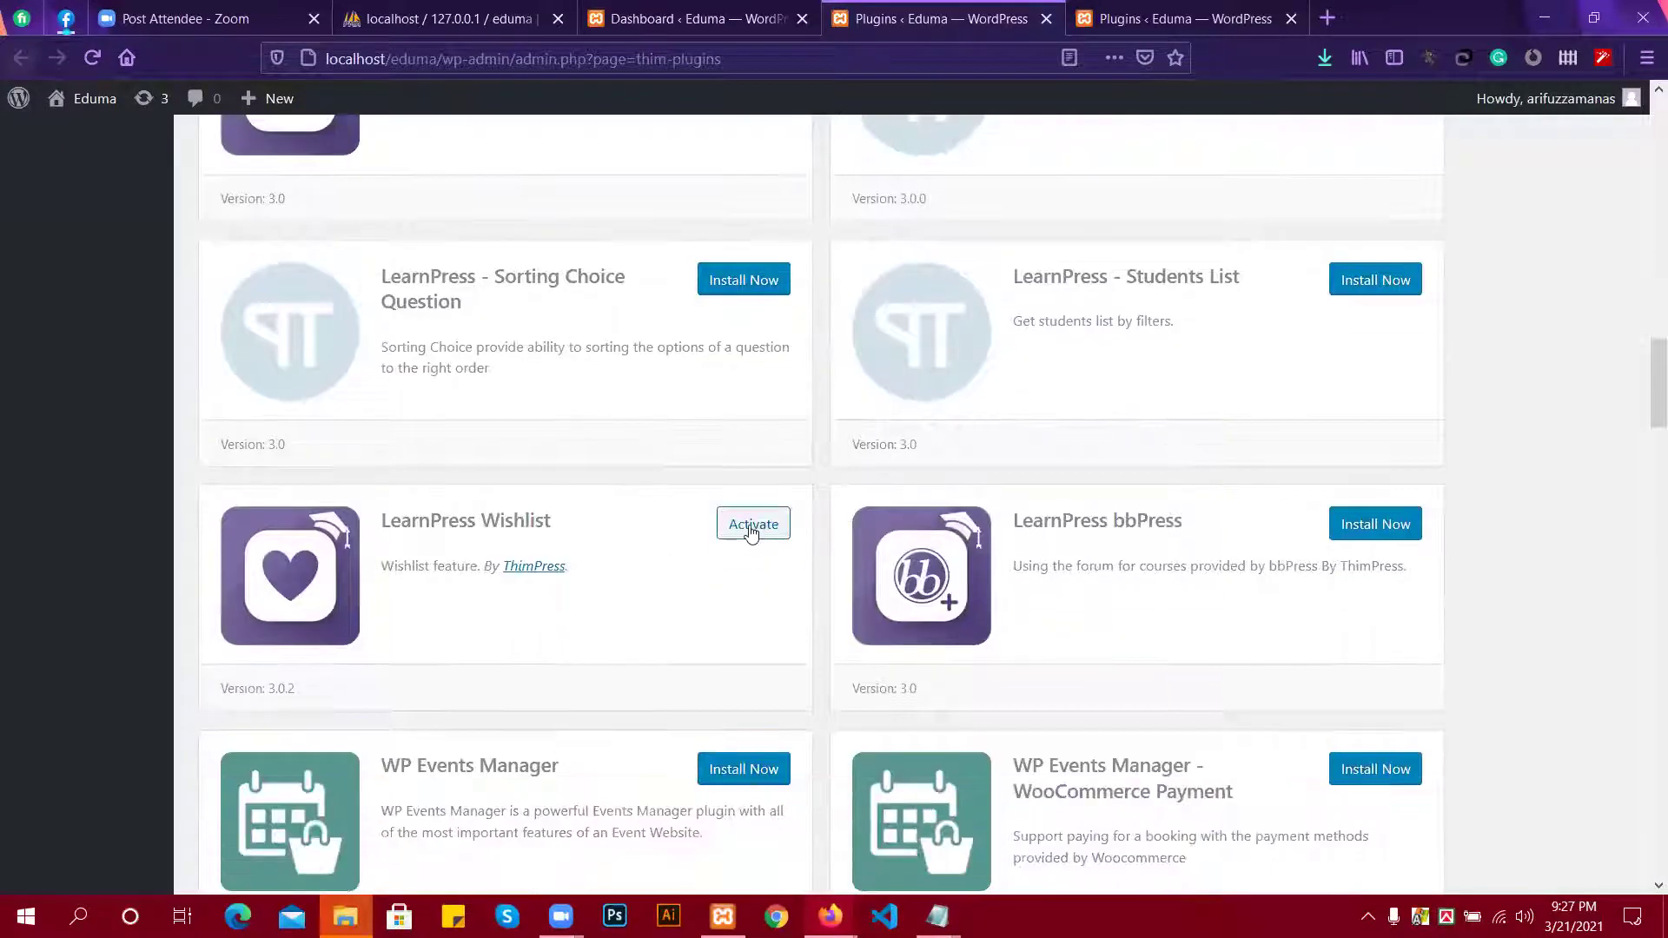
{"action": "left_click", "coordinate": [747, 530]}
{"action": "scroll", "coordinate": [1153, 472], "scroll_direction": "down", "scroll_amount": 7}
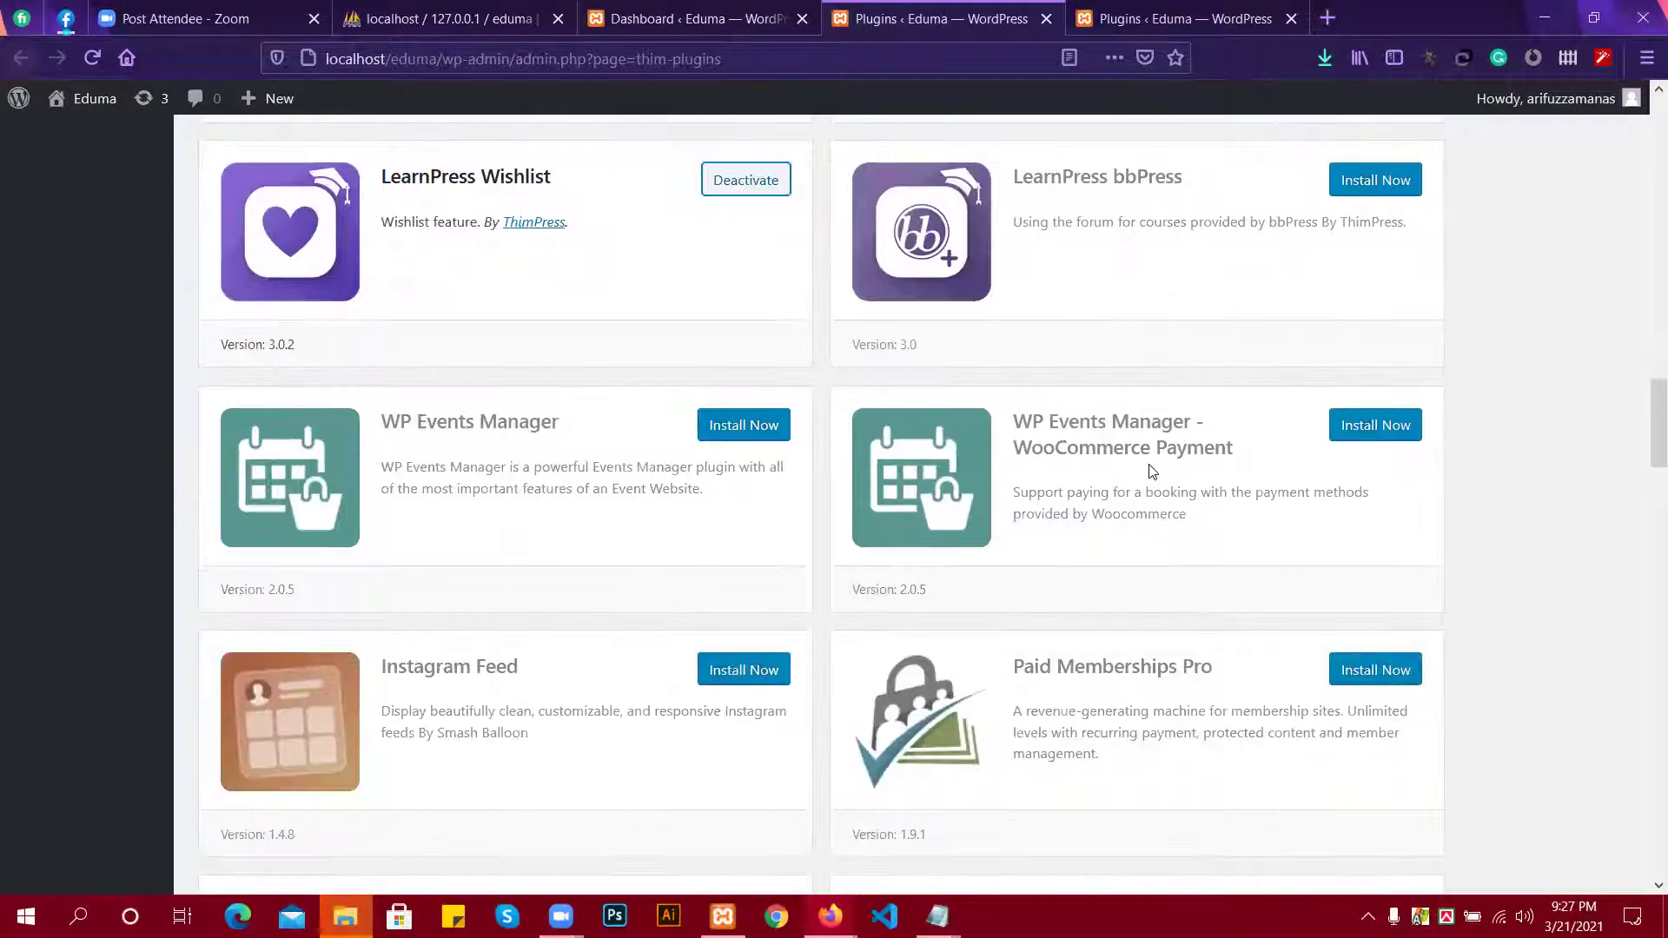
{"action": "scroll", "coordinate": [1153, 472], "scroll_direction": "down", "scroll_amount": 3}
{"action": "scroll", "coordinate": [976, 439], "scroll_direction": "up", "scroll_amount": 1}
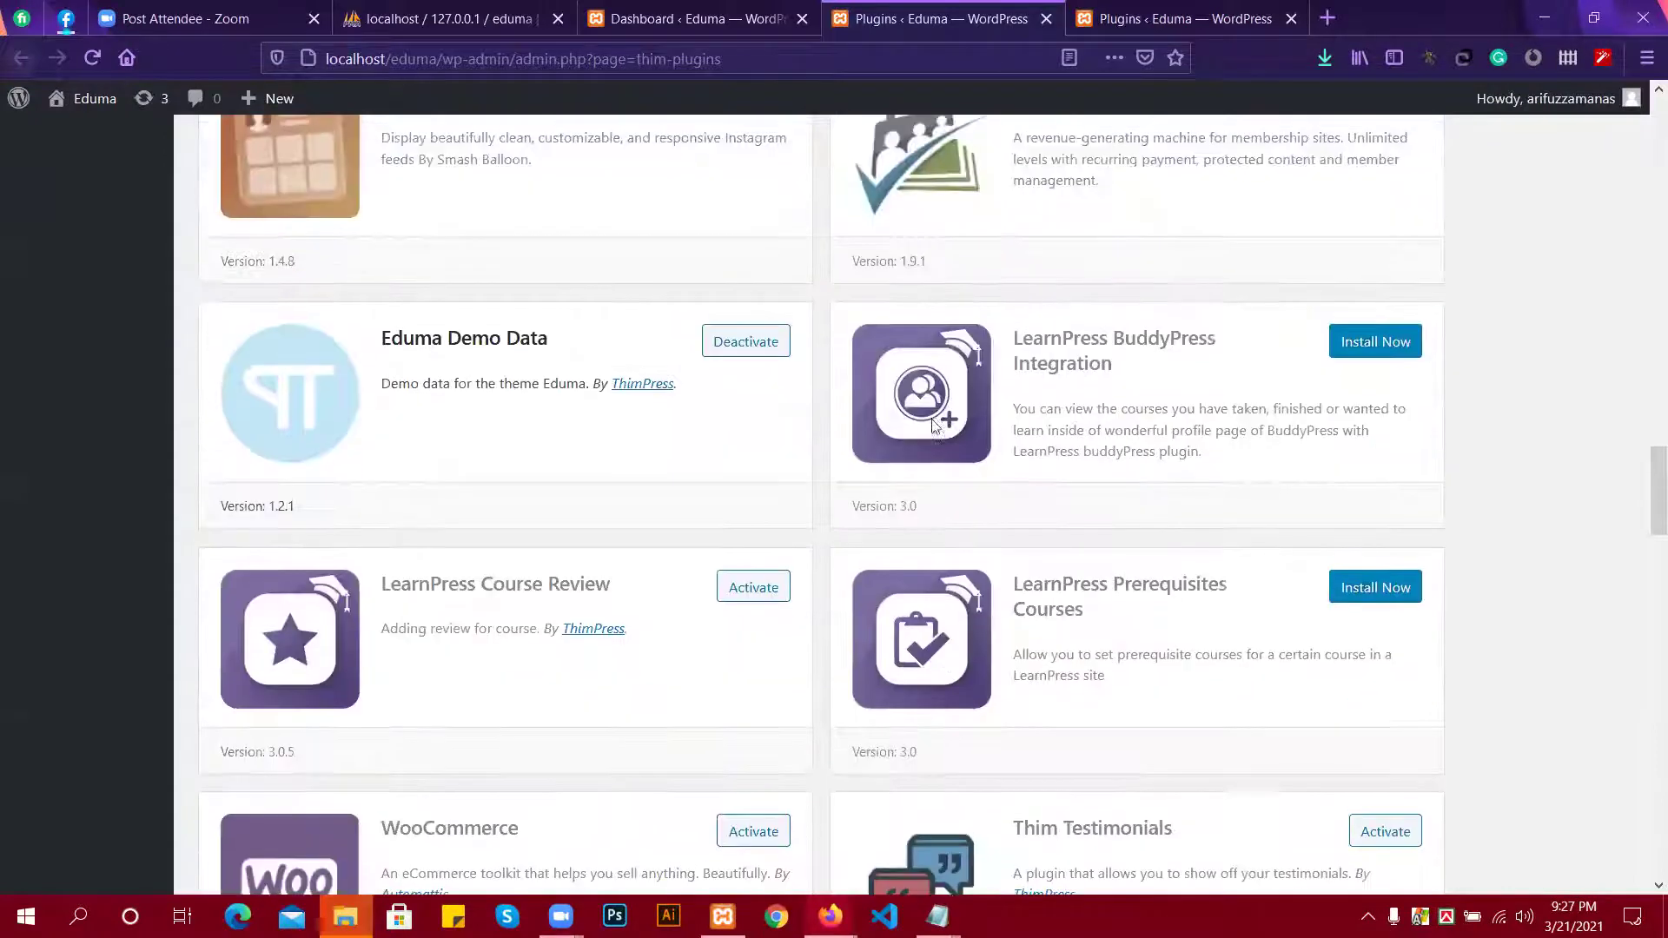
{"action": "scroll", "coordinate": [765, 484], "scroll_direction": "down", "scroll_amount": 1}
{"action": "left_click", "coordinate": [753, 478]}
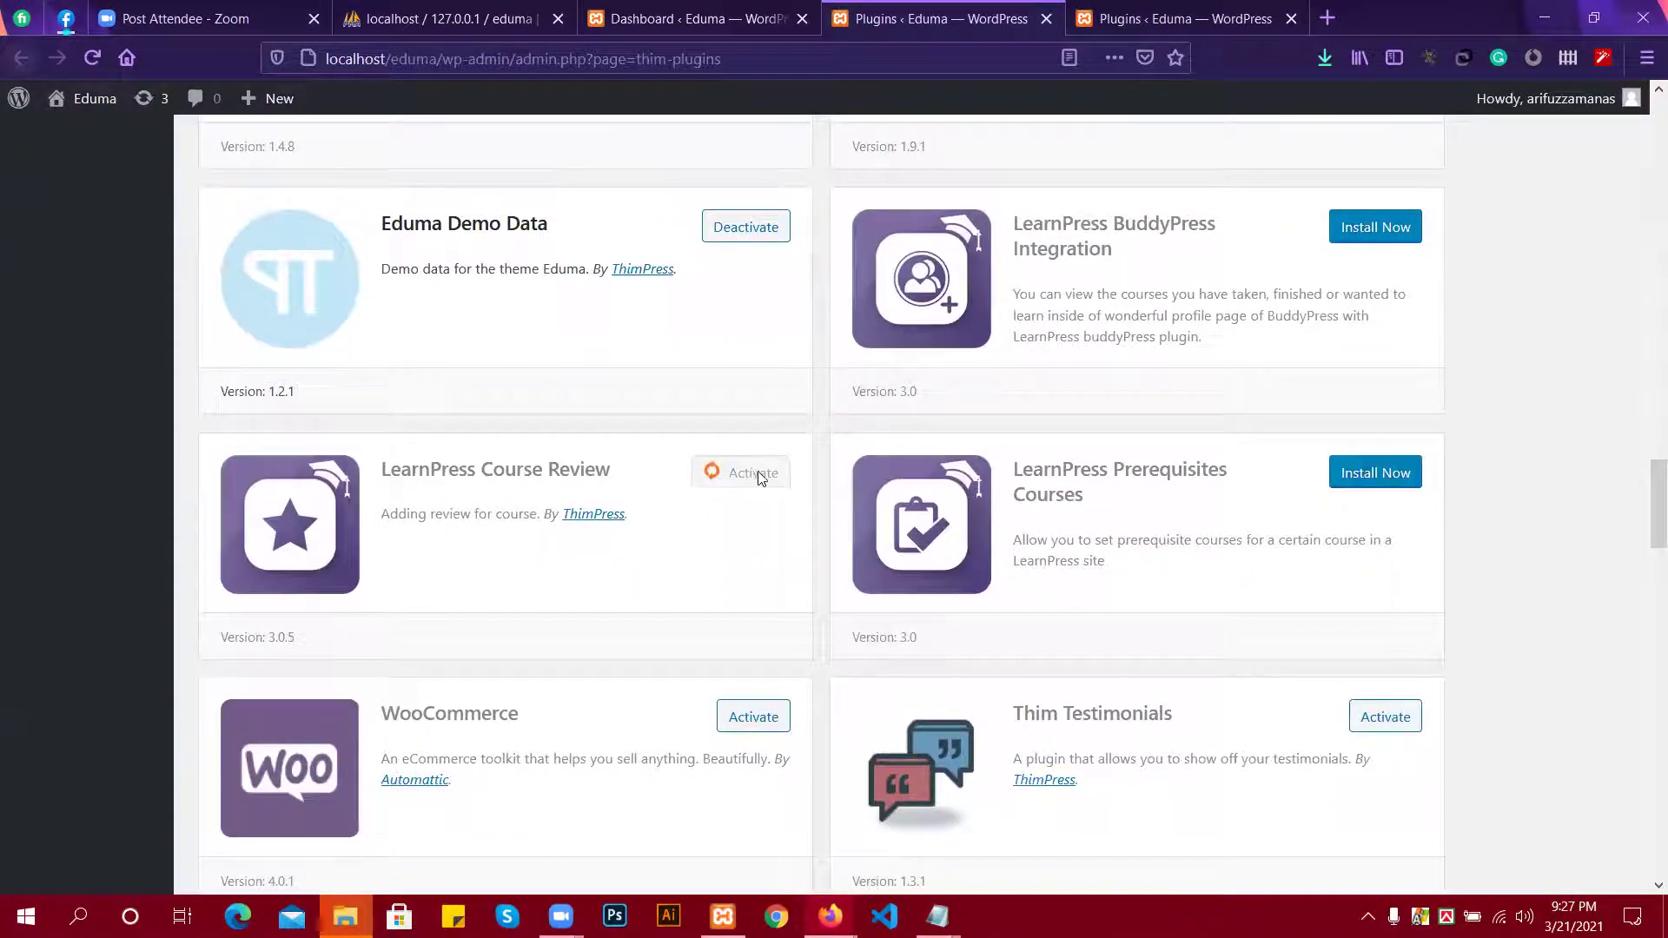
Activate the WooCommerce and Revolution Slider plugins.
{"action": "scroll", "coordinate": [764, 492], "scroll_direction": "down", "scroll_amount": 3}
{"action": "left_click", "coordinate": [760, 491]}
{"action": "scroll", "coordinate": [904, 661], "scroll_direction": "down", "scroll_amount": 1}
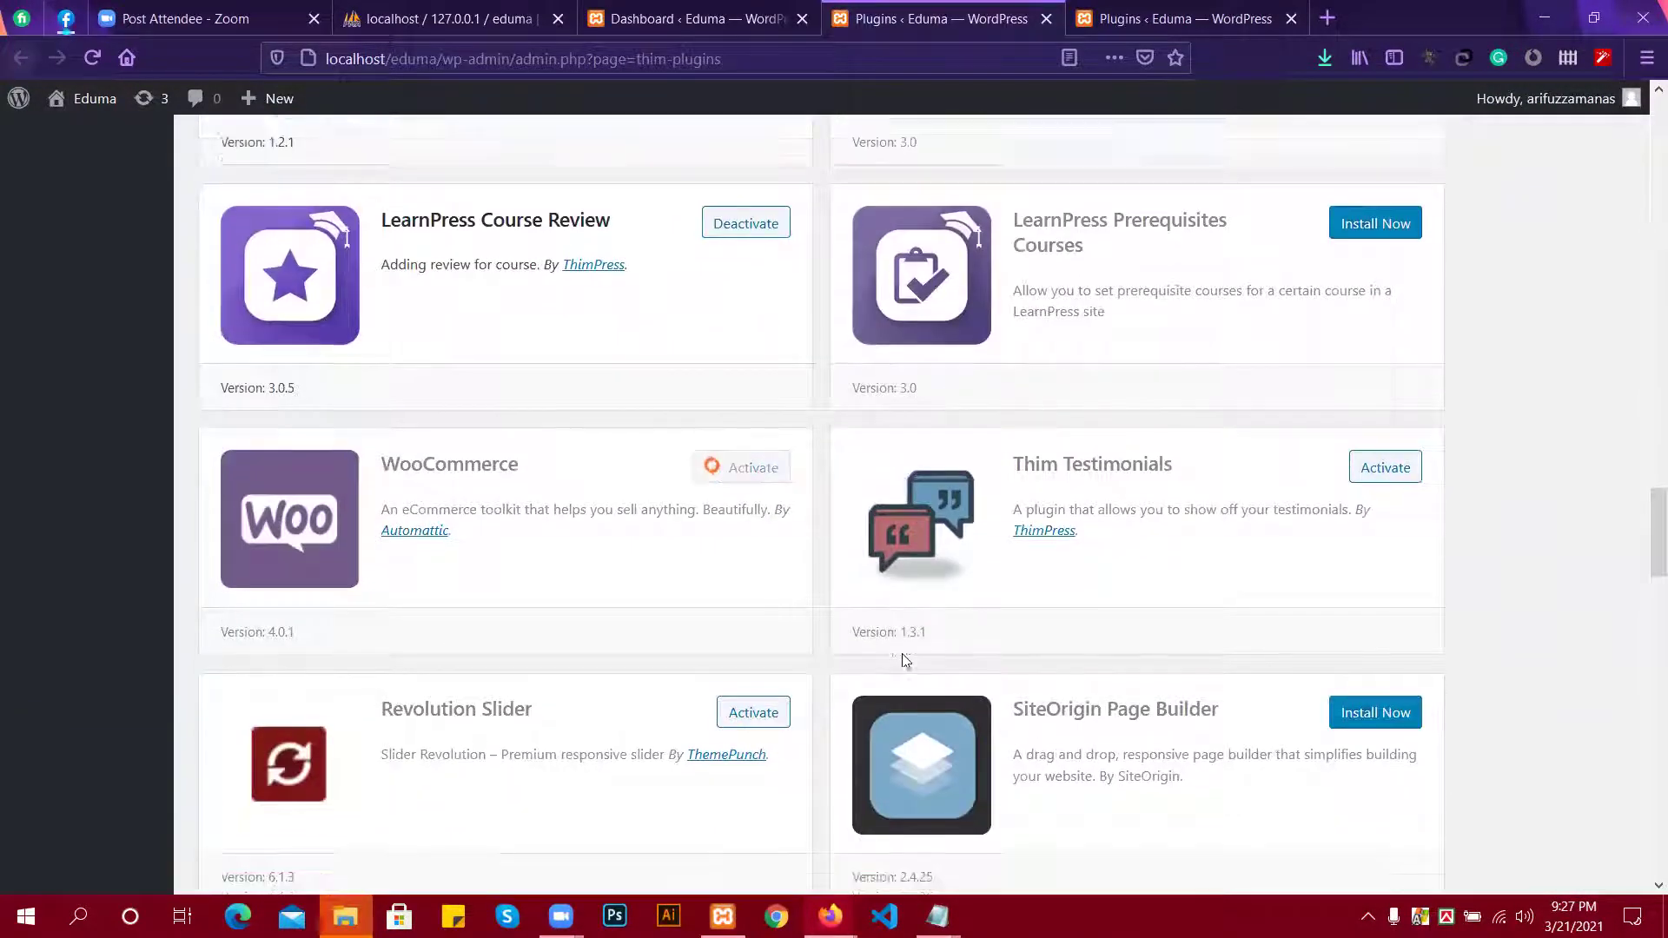
{"action": "scroll", "coordinate": [903, 661], "scroll_direction": "down", "scroll_amount": 2}
{"action": "left_click", "coordinate": [744, 502]}
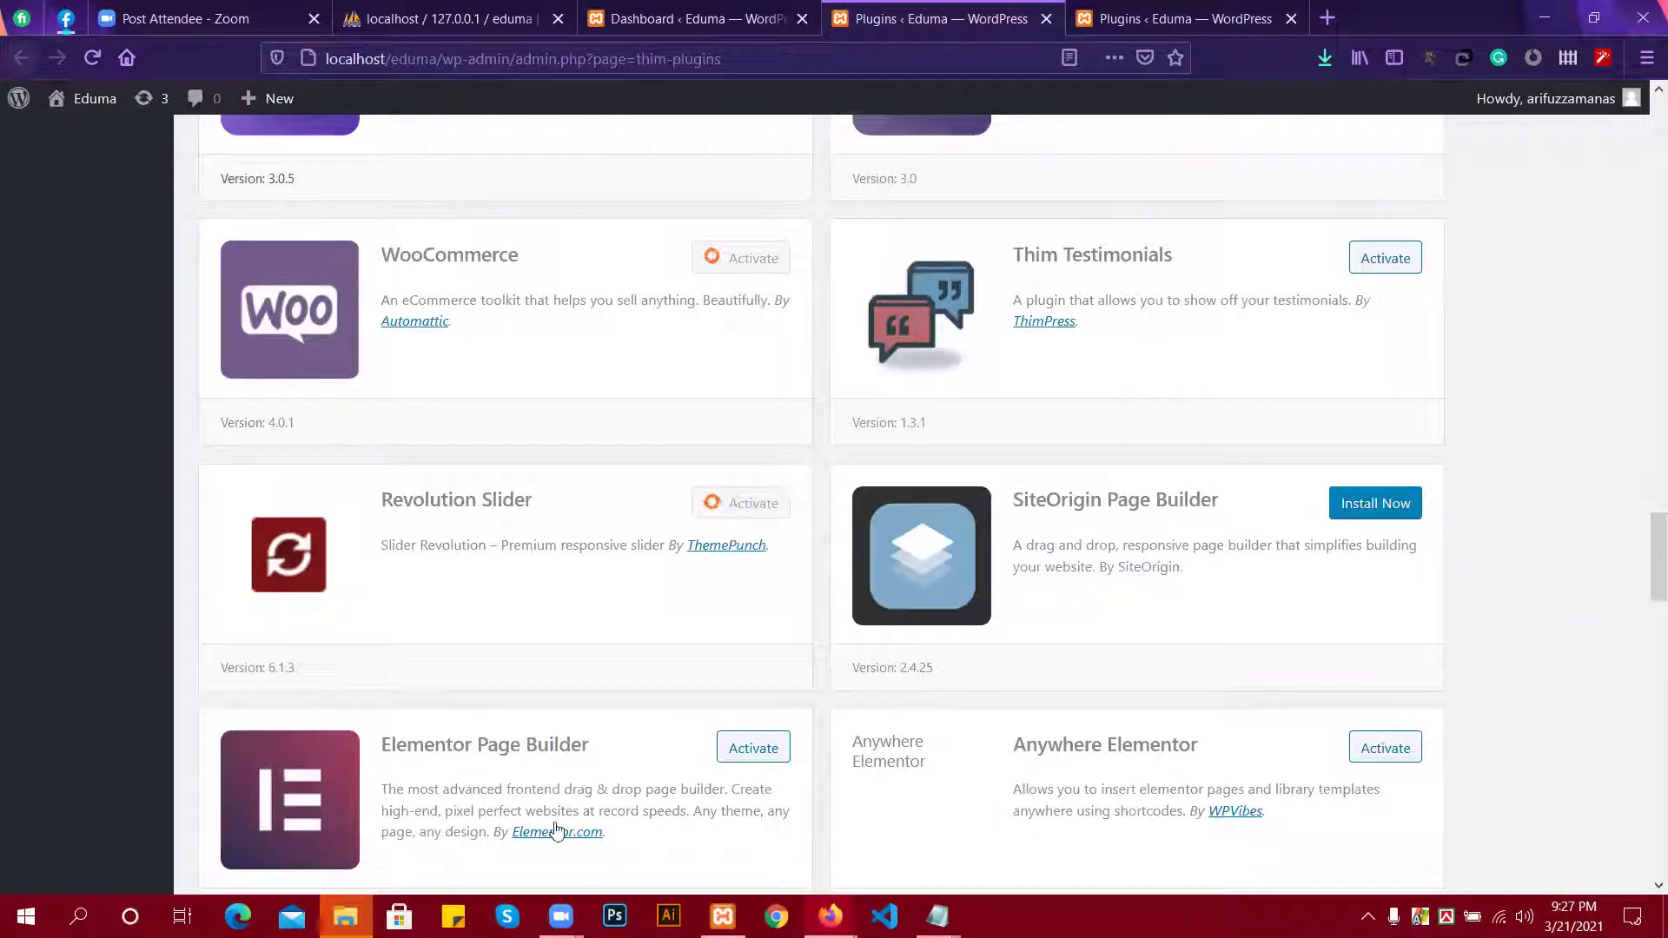
Replace the same-named files in the destination for the pending plugins folder move and minimize its progress window.
{"action": "mouse_move", "coordinate": [345, 917]}
{"action": "left_click", "coordinate": [396, 837]}
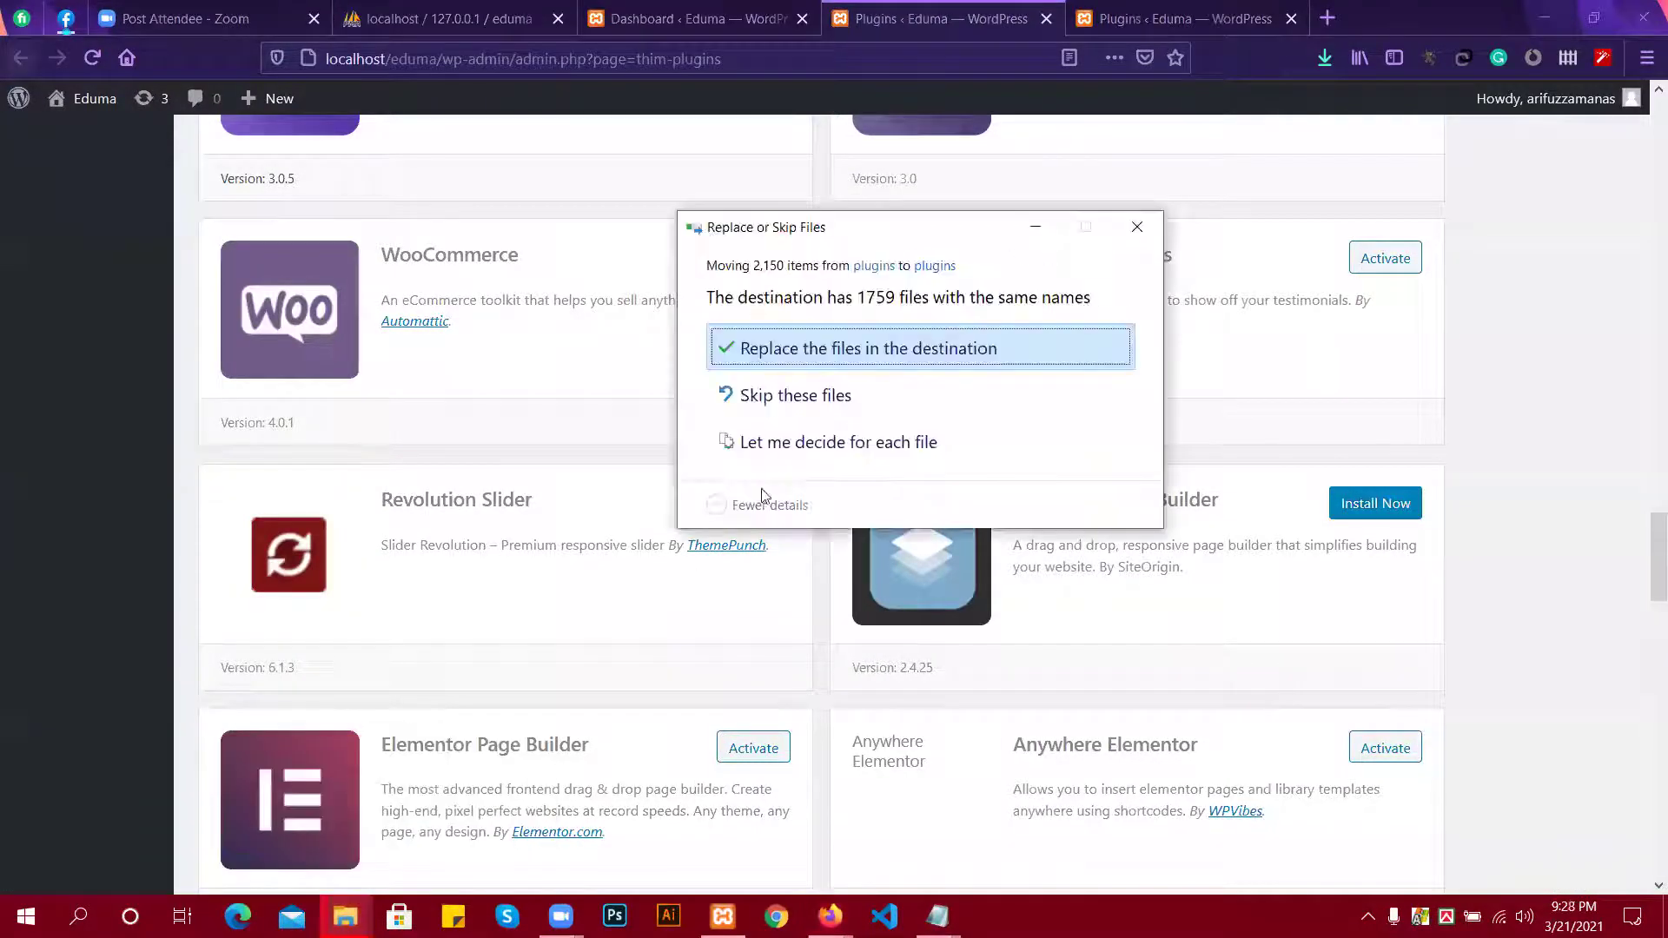
{"action": "left_click", "coordinate": [792, 352]}
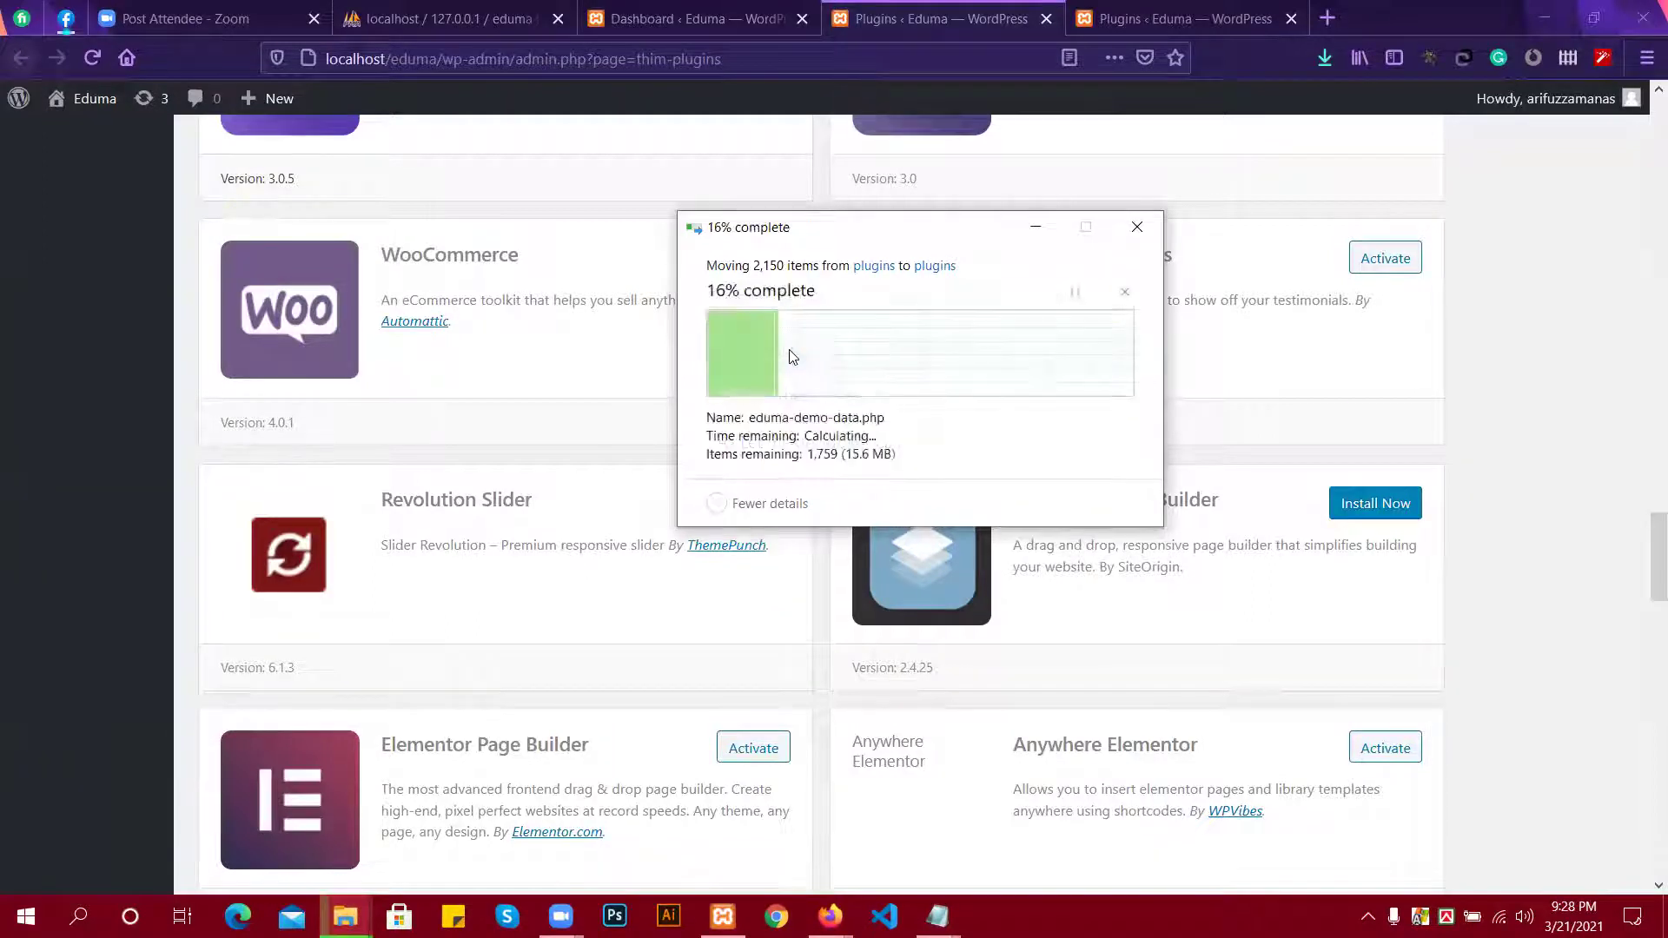
{"action": "left_click", "coordinate": [1049, 229]}
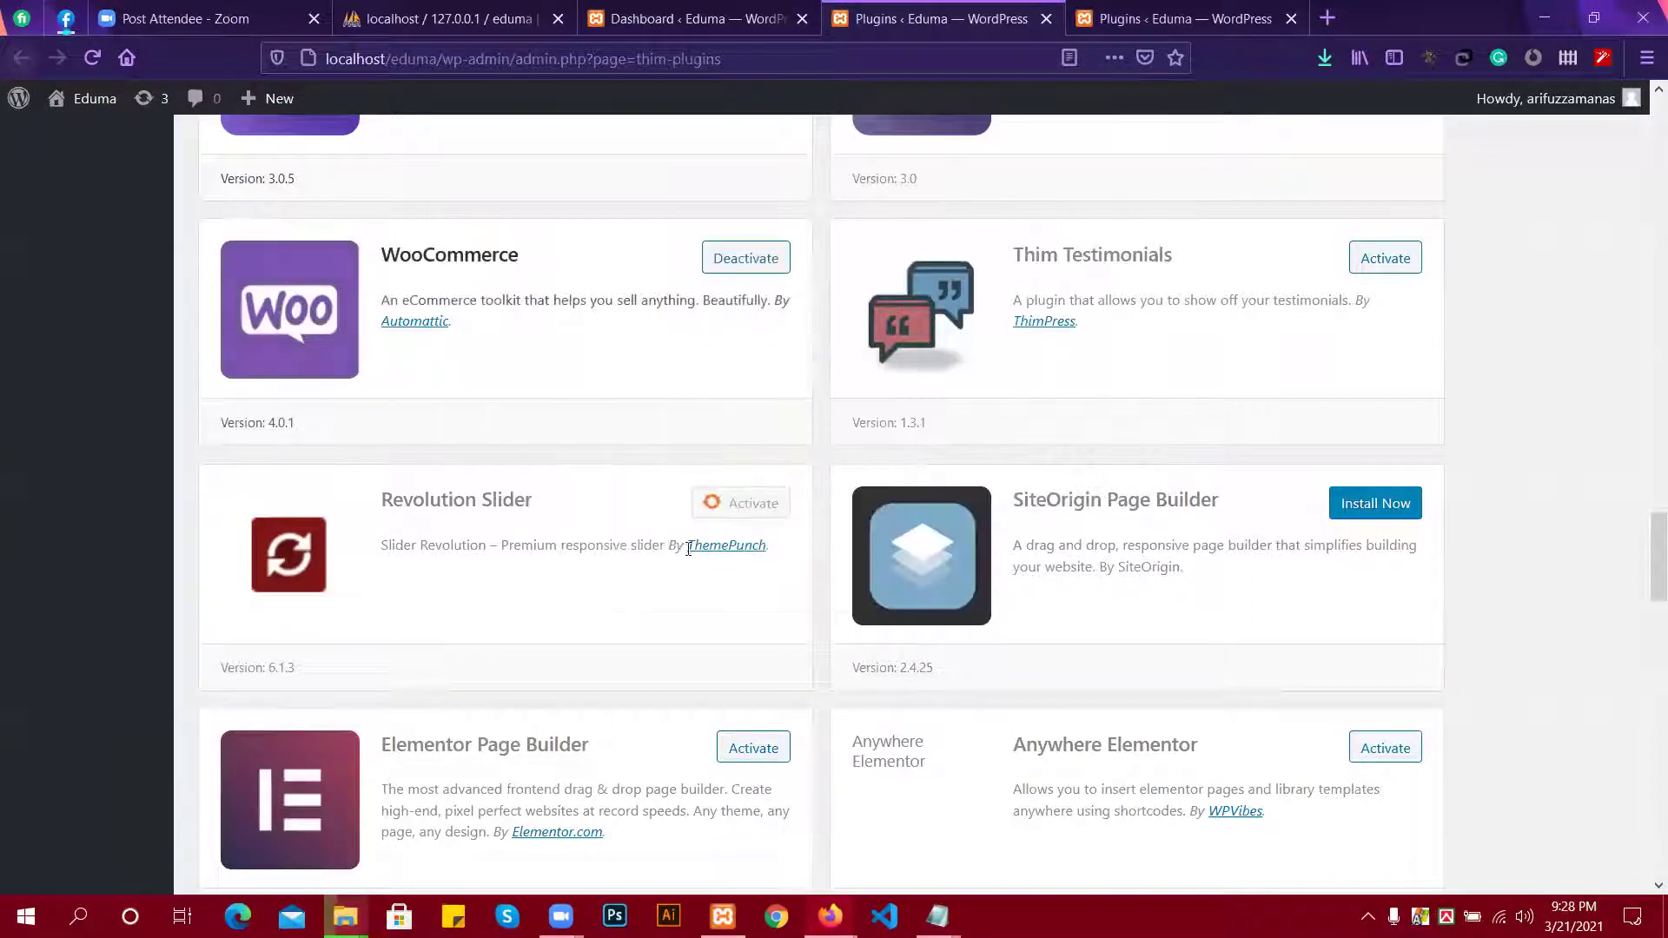
Activate the Elementor Page Builder plugin in the theme's plugin list.
{"action": "scroll", "coordinate": [782, 566], "scroll_direction": "down", "scroll_amount": 1}
{"action": "left_click", "coordinate": [754, 632]}
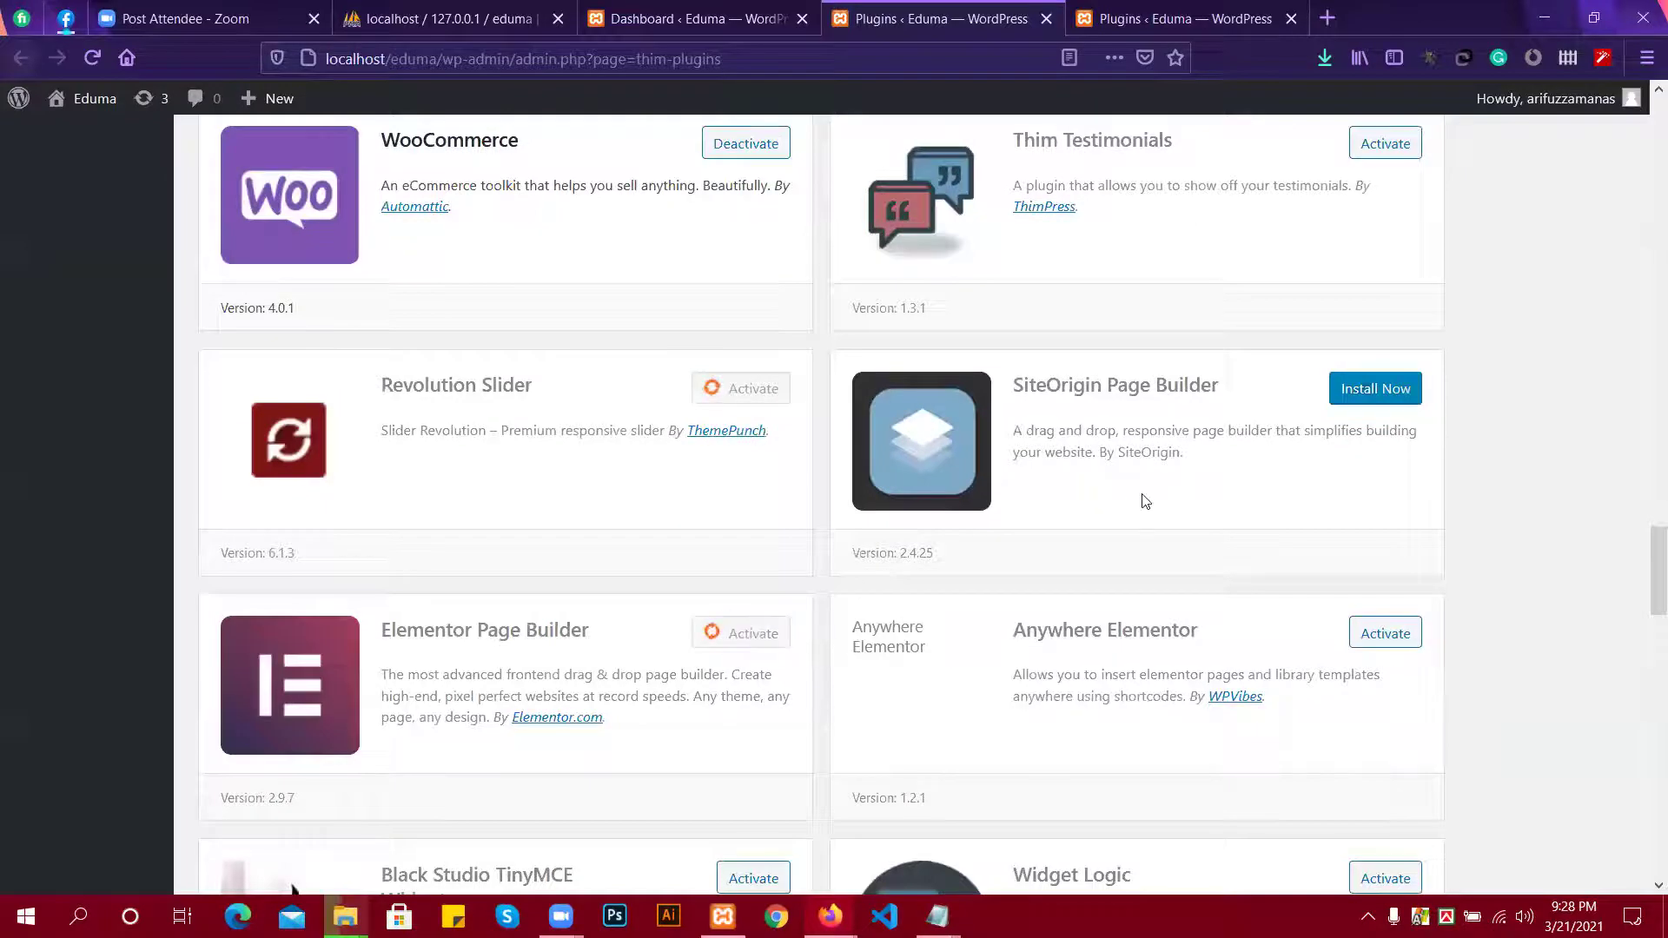
{"action": "scroll", "coordinate": [1144, 501], "scroll_direction": "down", "scroll_amount": 1}
Activate the LearnPress Fill in Blank Question and LearnPress - WooCommerce Payments add-ons.
{"action": "scroll", "coordinate": [678, 382], "scroll_direction": "up", "scroll_amount": 20}
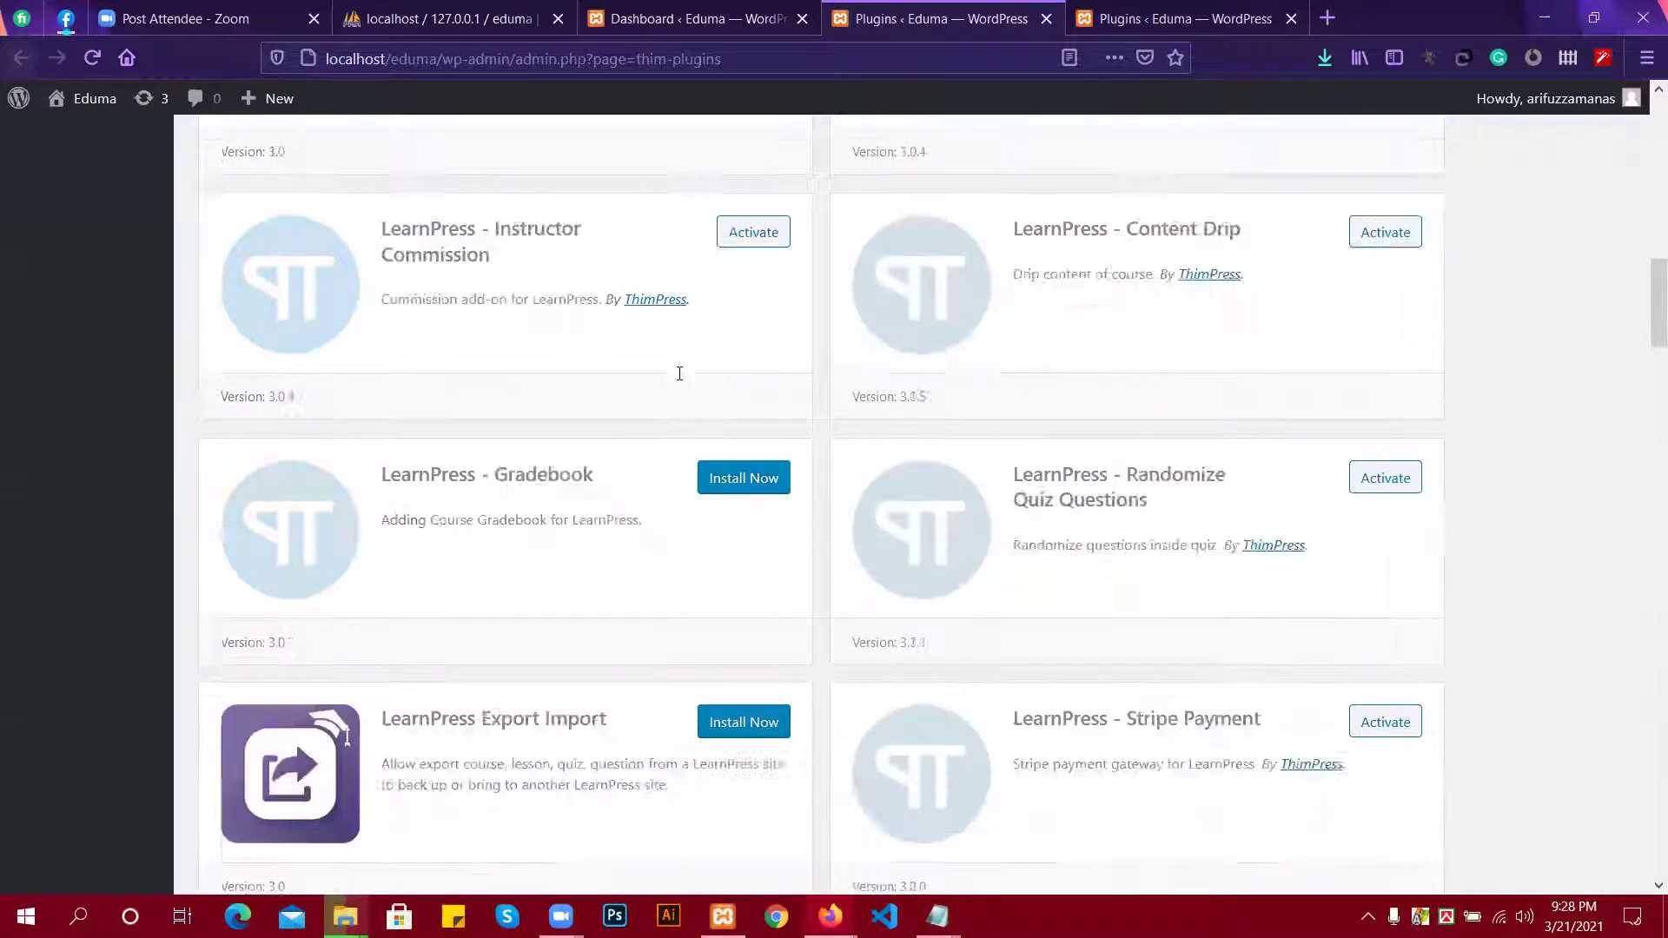
{"action": "scroll", "coordinate": [682, 378], "scroll_direction": "down", "scroll_amount": 3}
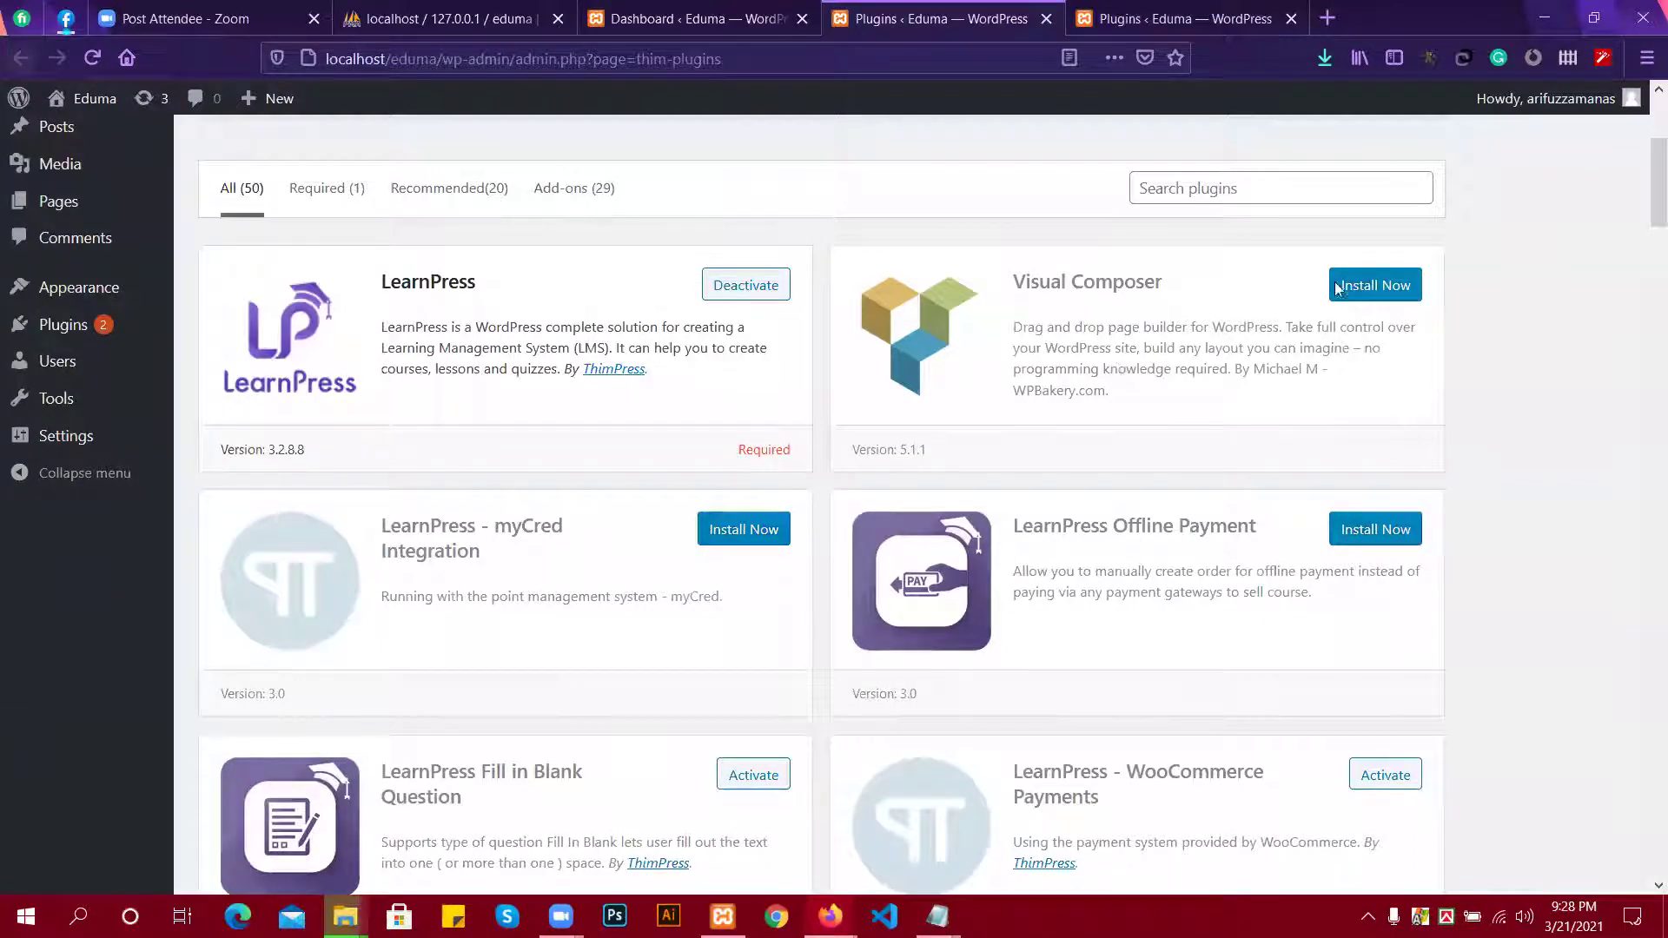
{"action": "scroll", "coordinate": [1181, 290], "scroll_direction": "down", "scroll_amount": 1}
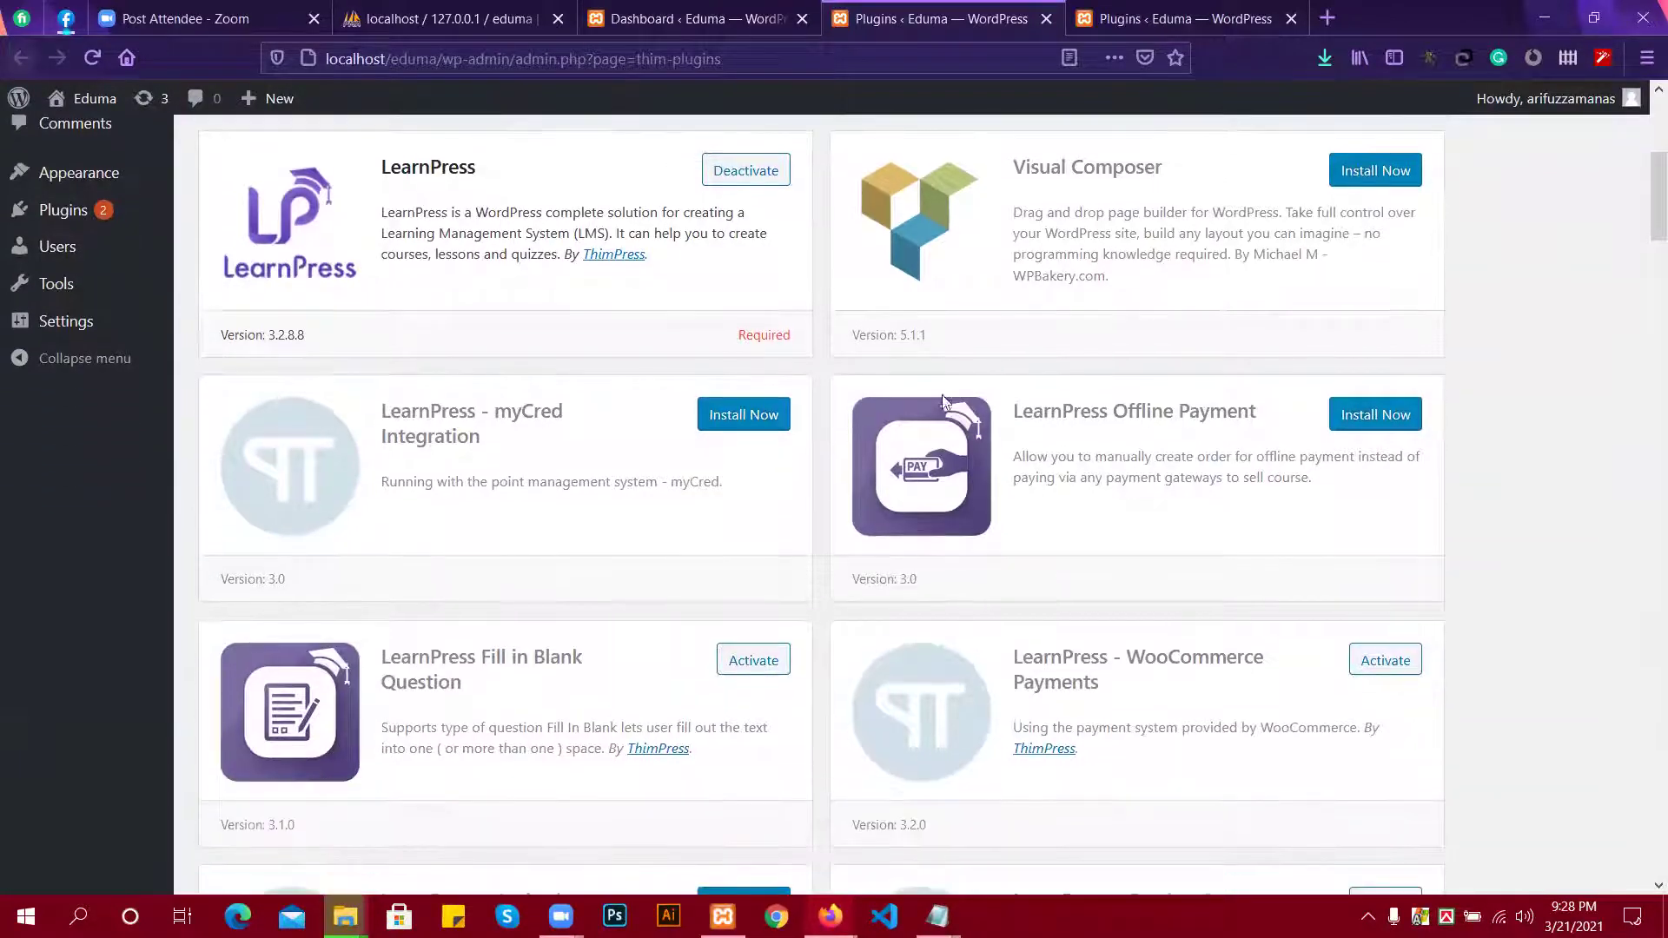
{"action": "scroll", "coordinate": [558, 463], "scroll_direction": "down", "scroll_amount": 1}
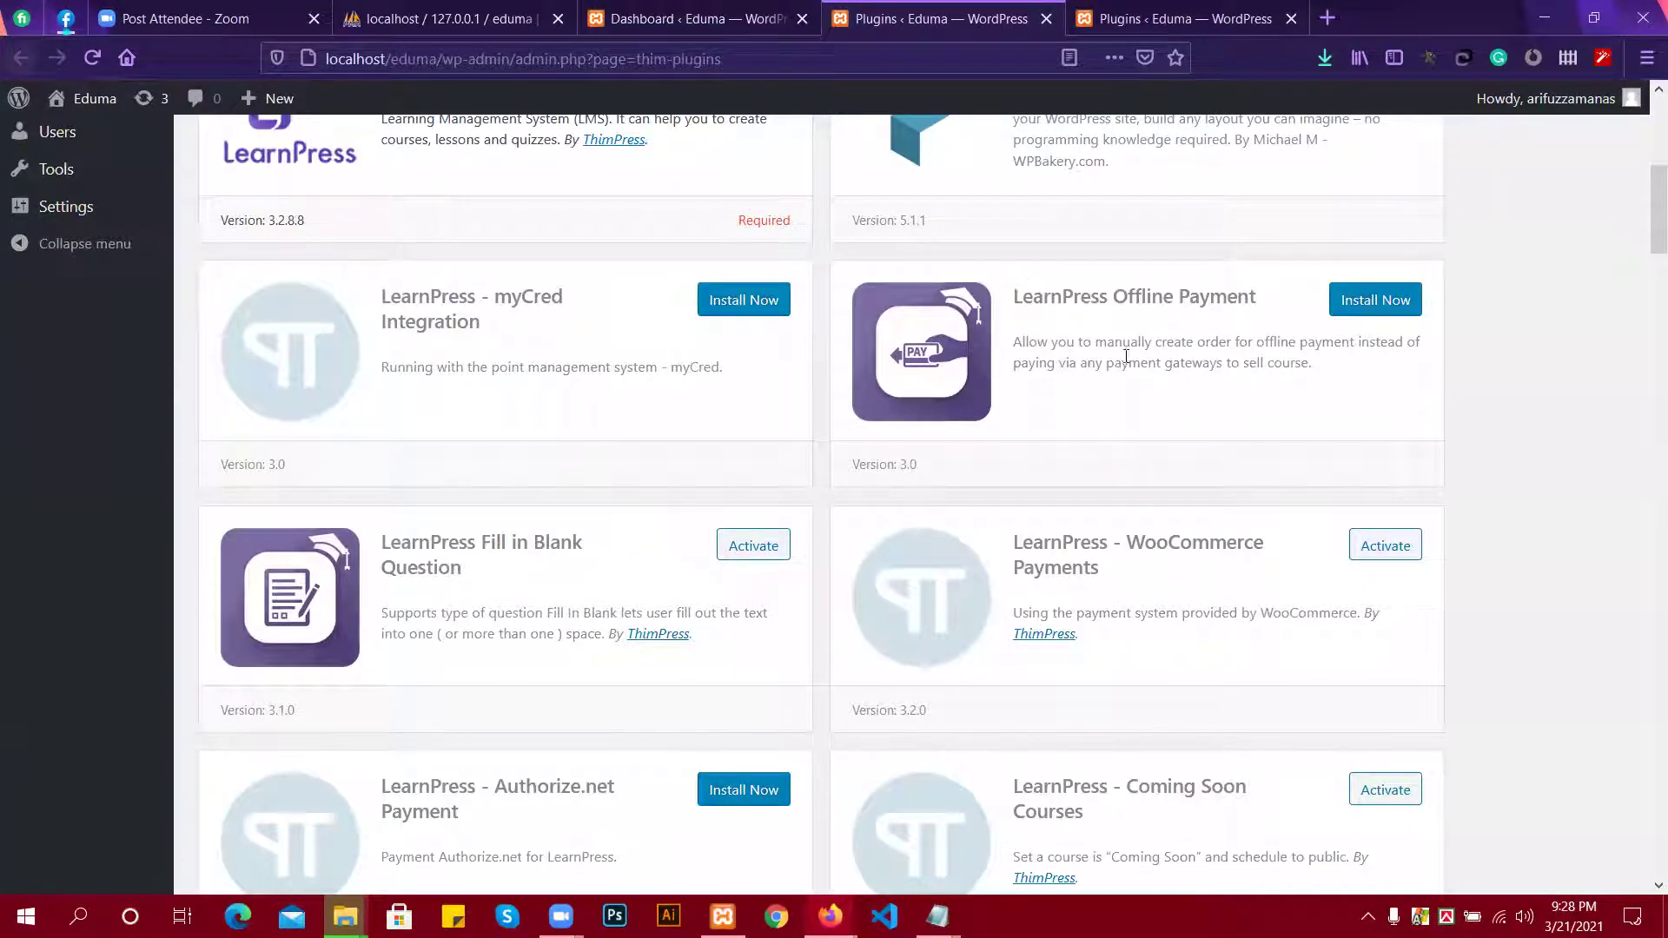
{"action": "scroll", "coordinate": [1021, 417], "scroll_direction": "down", "scroll_amount": 1}
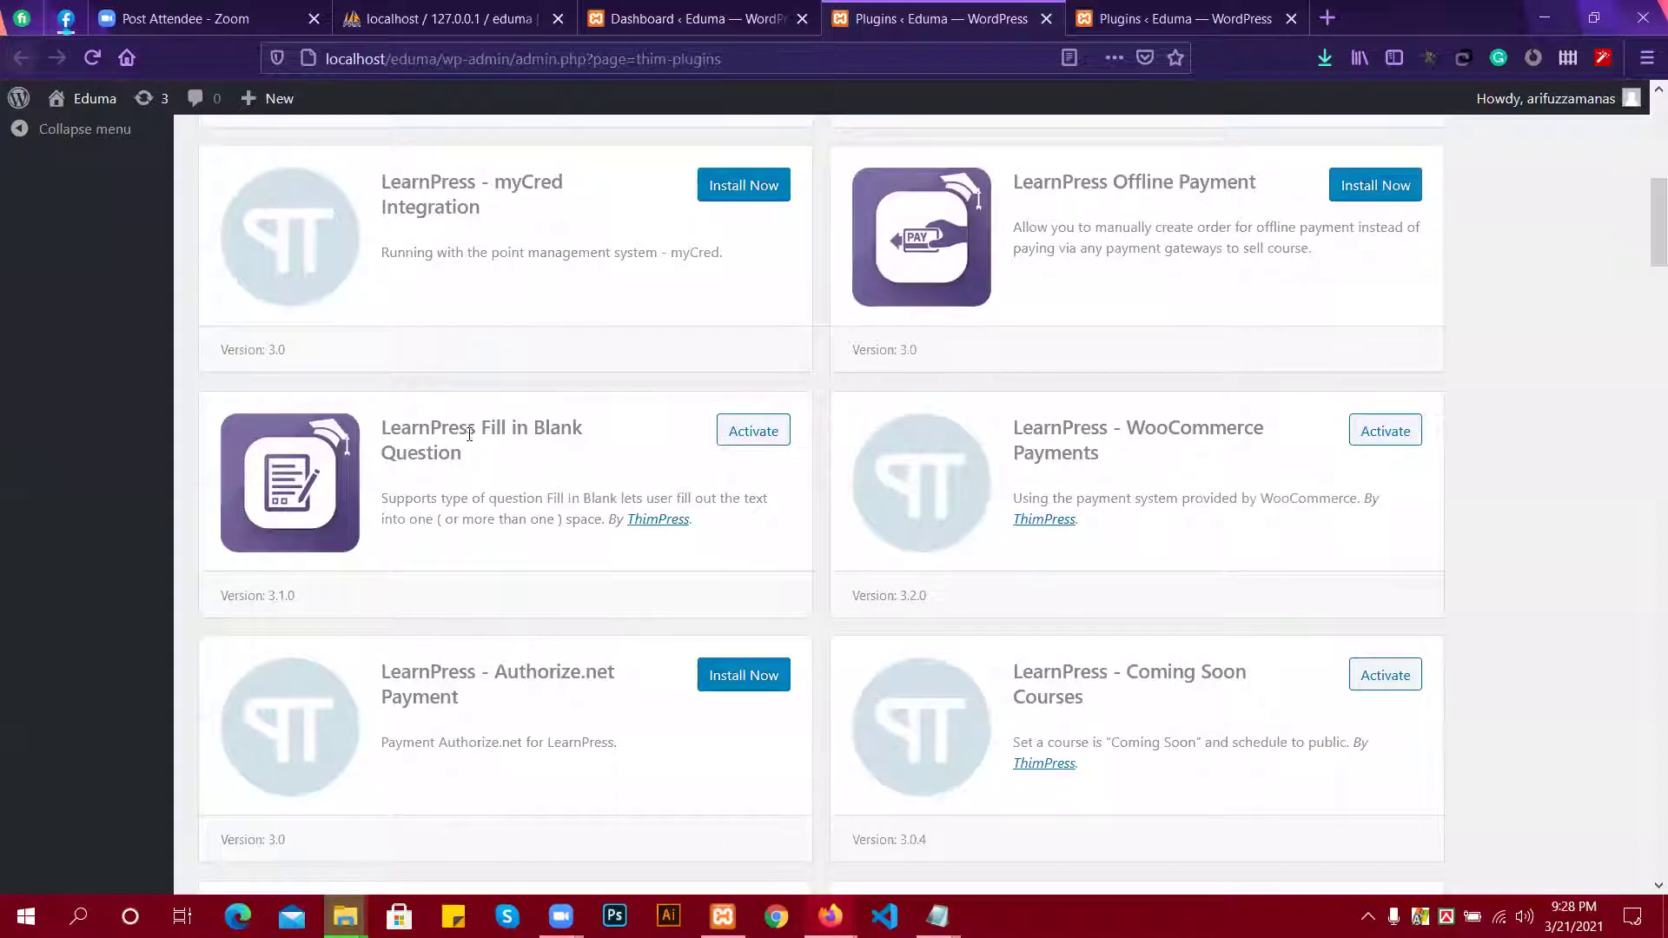
{"action": "left_click", "coordinate": [768, 429]}
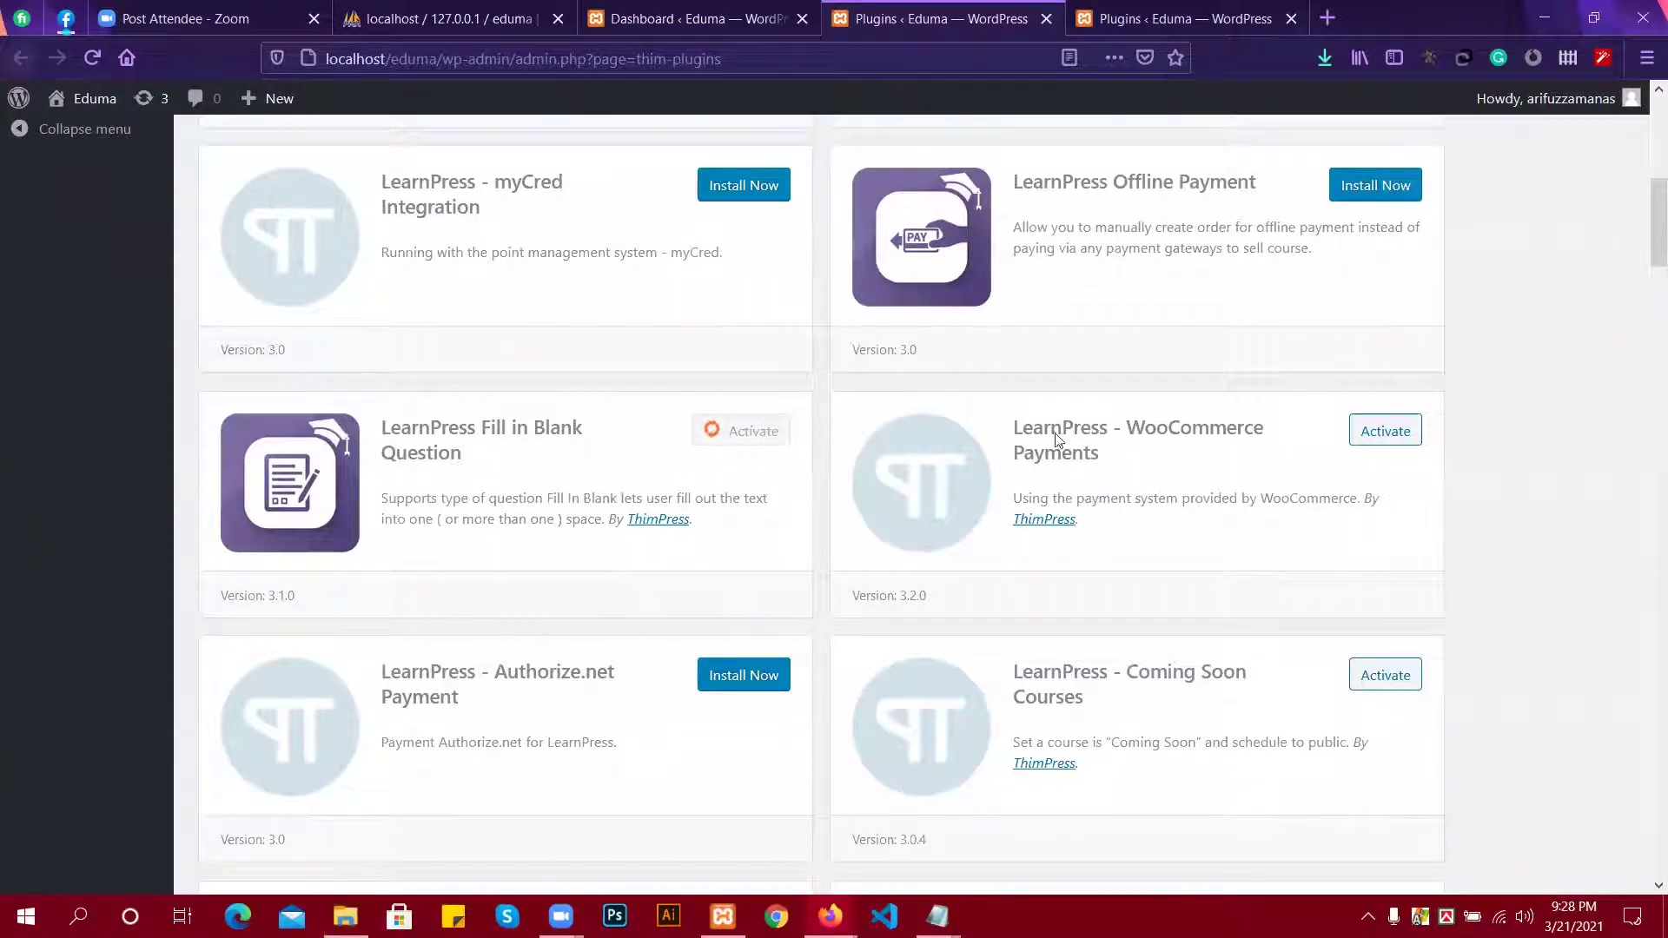
{"action": "left_click", "coordinate": [1381, 432]}
Activate the LearnPress - Coming Soon Courses and LearnPress - Instructor Commission add-ons.
{"action": "scroll", "coordinate": [1023, 435], "scroll_direction": "down", "scroll_amount": 1}
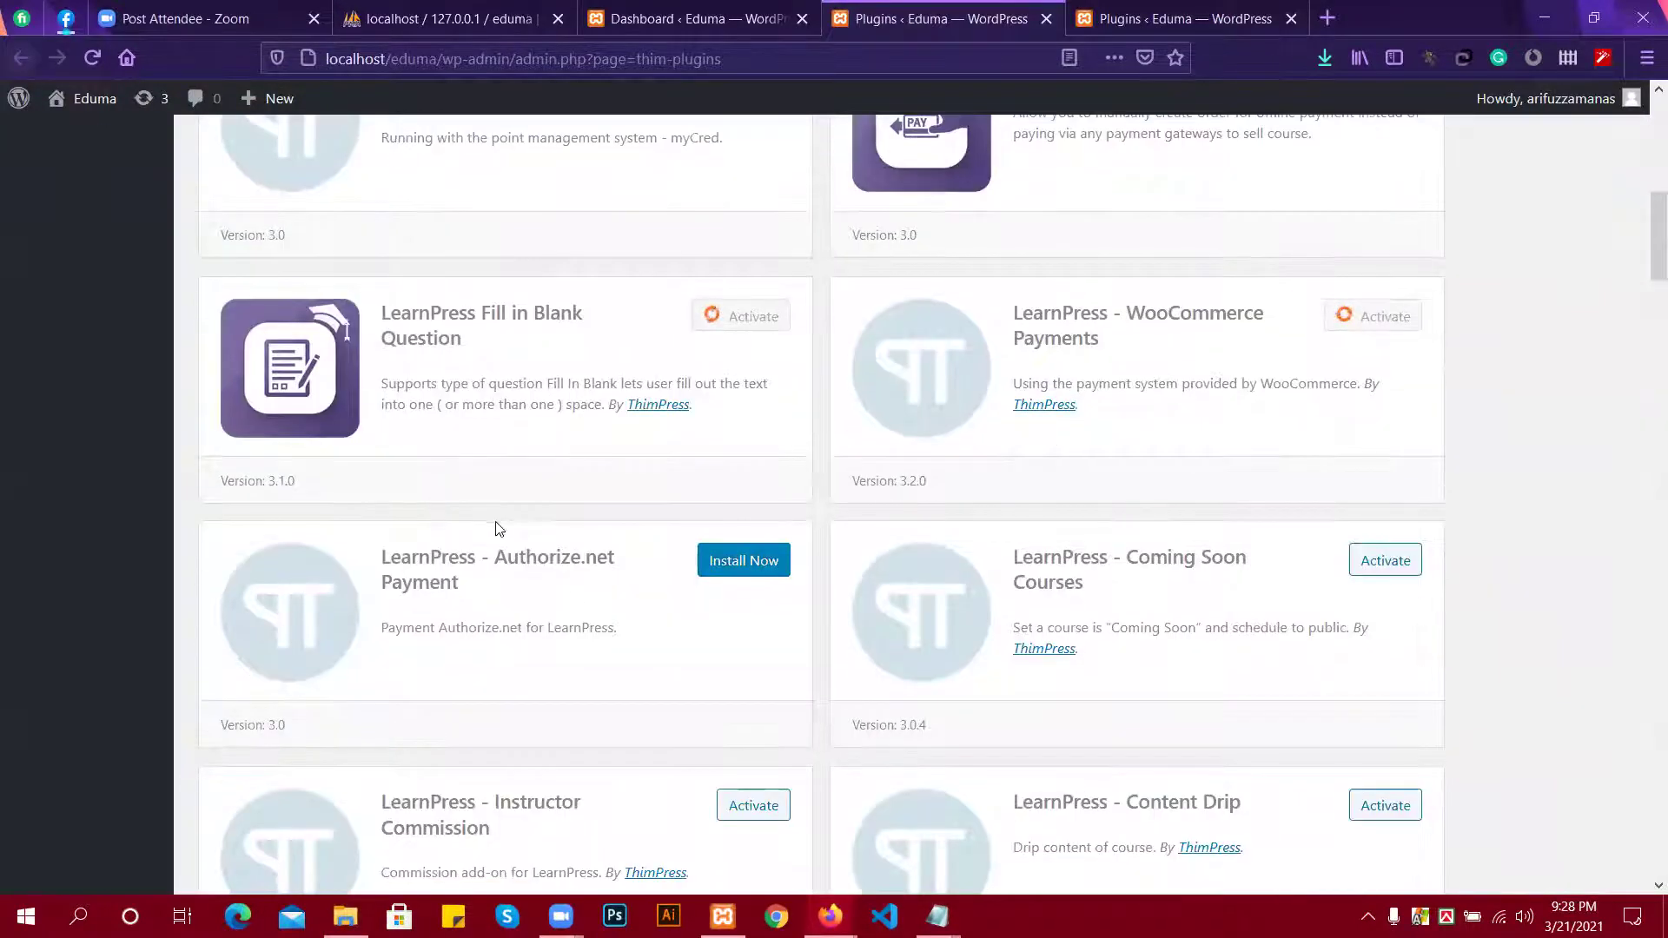
{"action": "scroll", "coordinate": [586, 597], "scroll_direction": "down", "scroll_amount": 1}
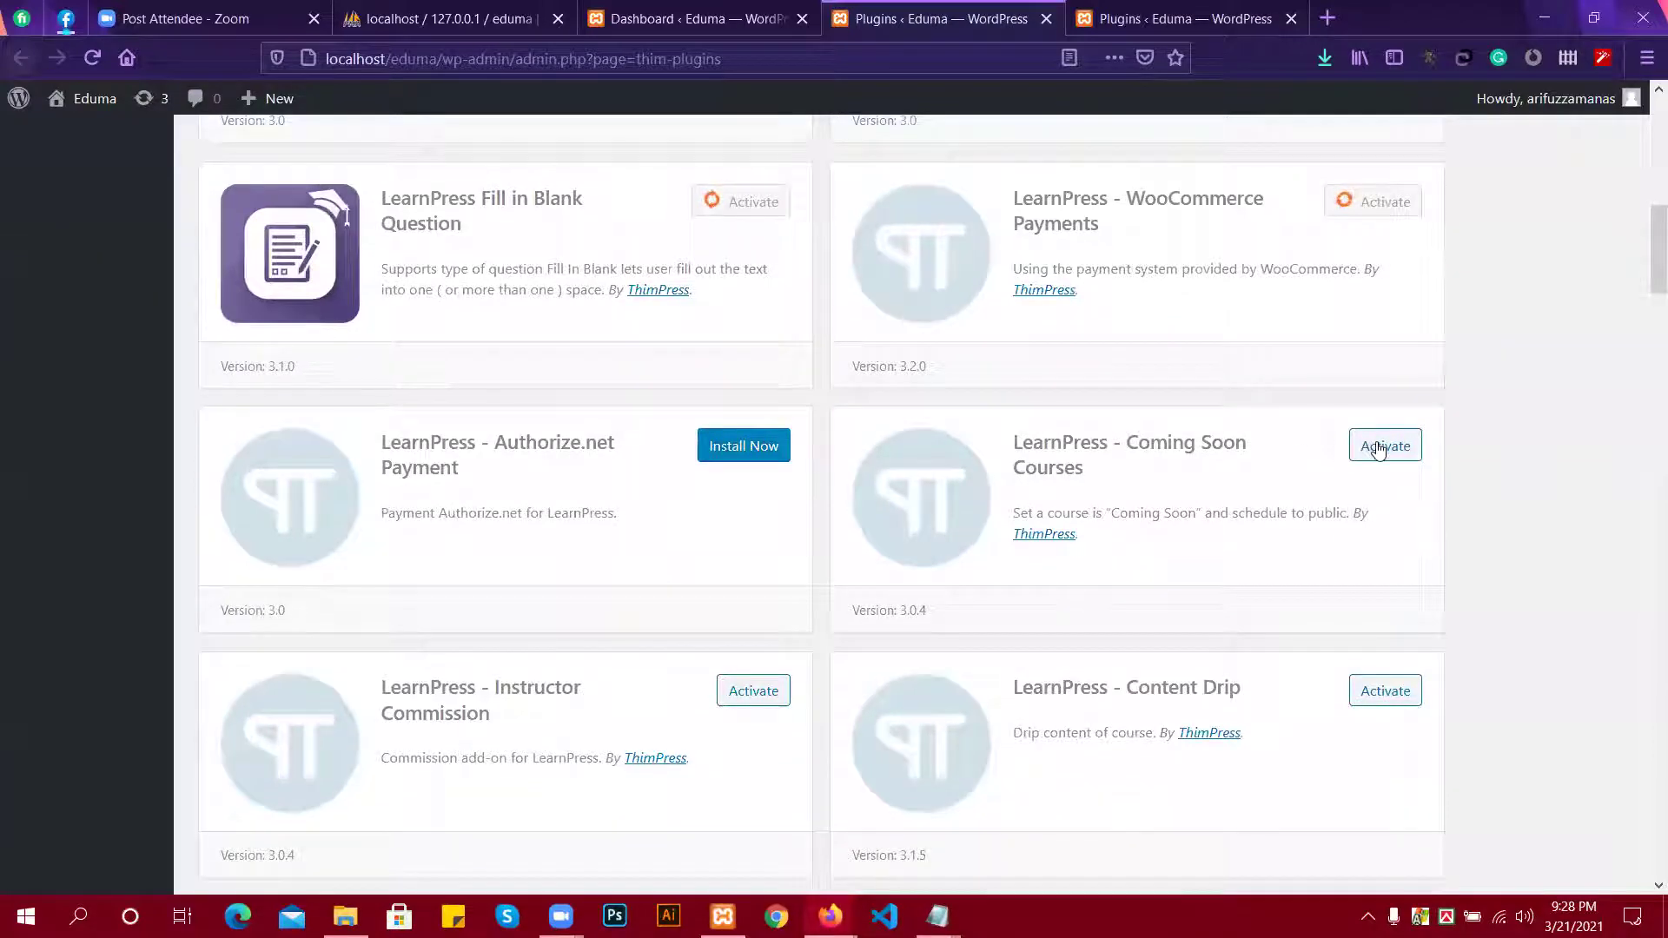
{"action": "left_click", "coordinate": [1377, 446]}
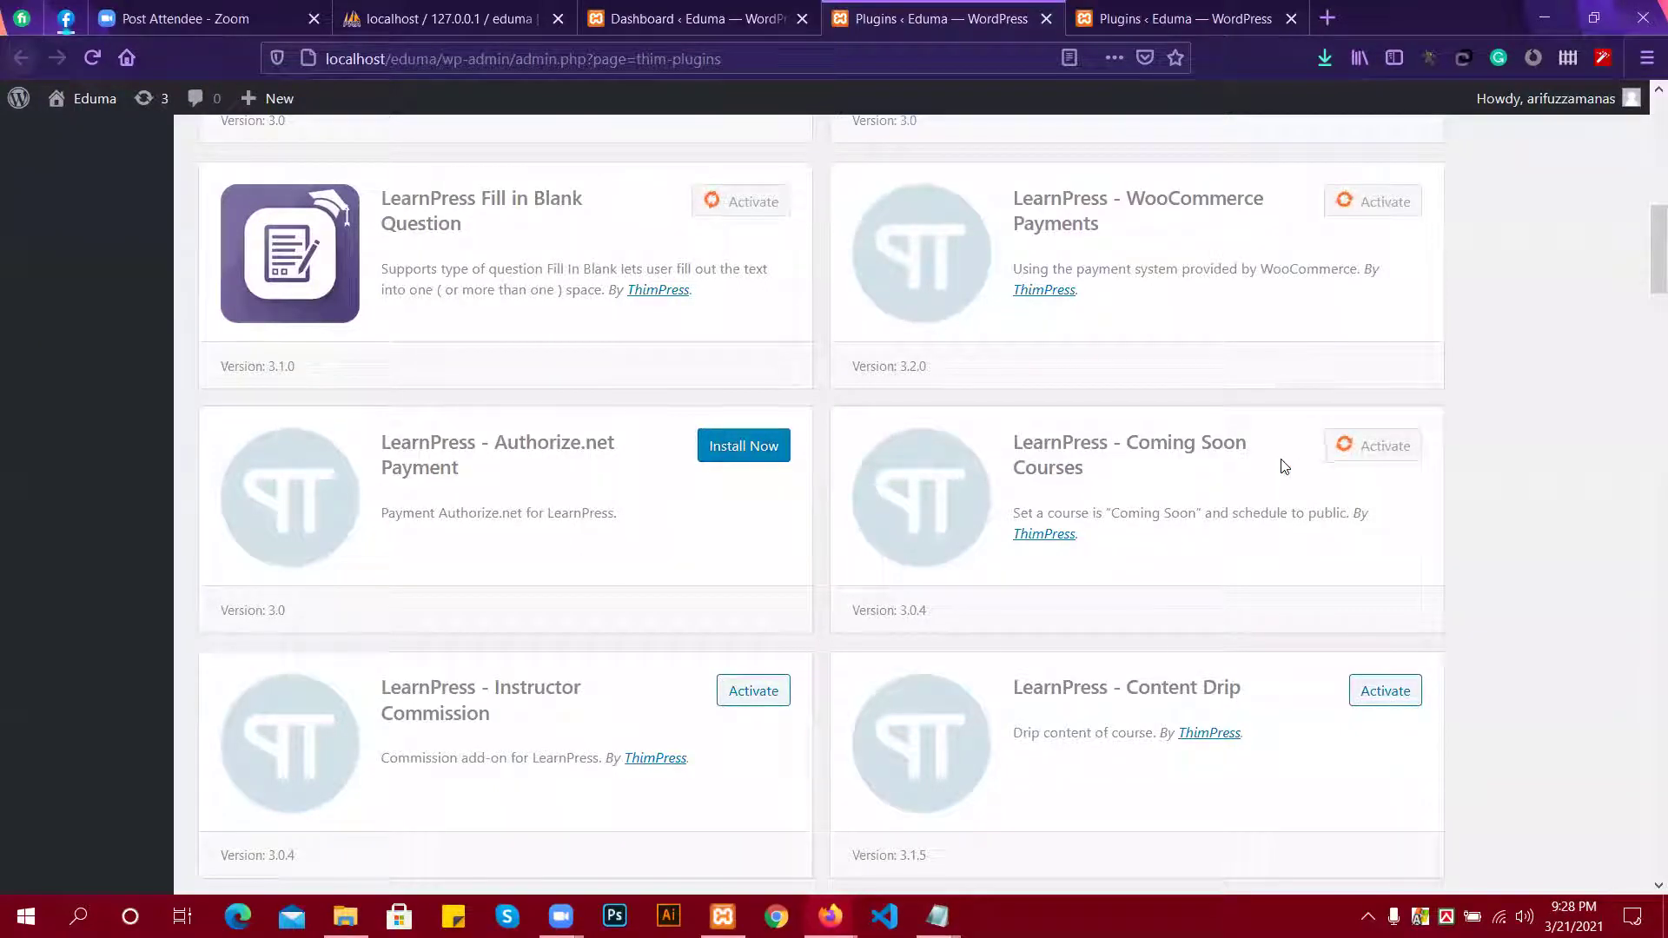
{"action": "scroll", "coordinate": [1008, 538], "scroll_direction": "down", "scroll_amount": 3}
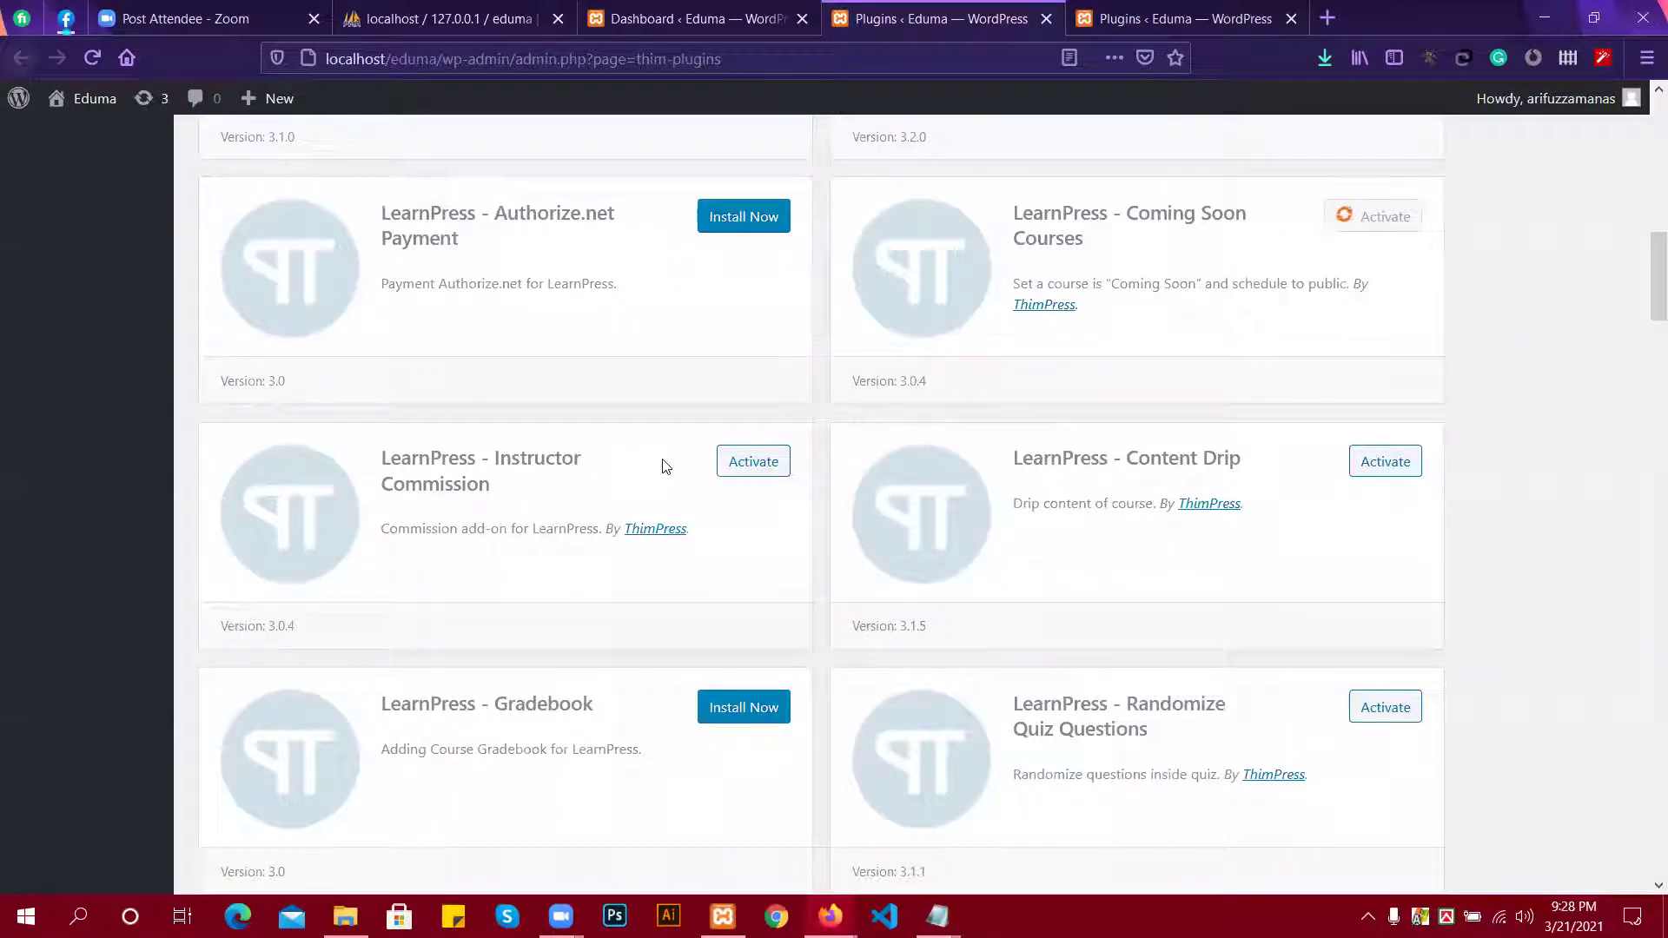
{"action": "left_click", "coordinate": [738, 469]}
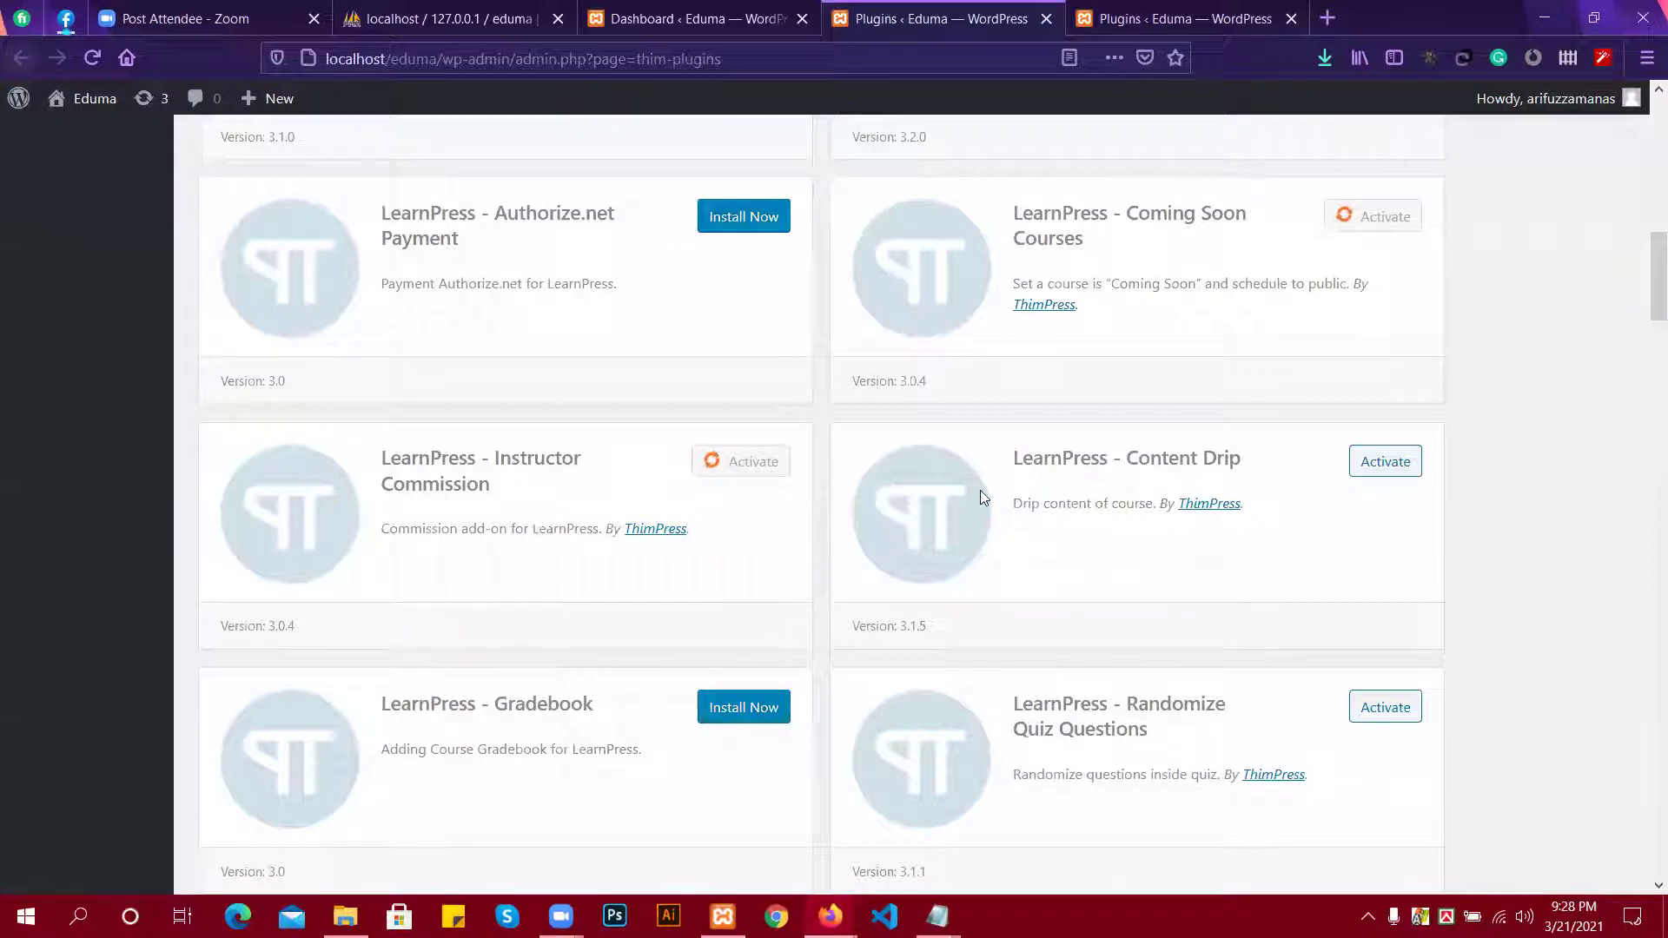
Activate the Content Drip, Randomize Quiz Questions and Stripe Payment add-ons for LearnPress.
{"action": "scroll", "coordinate": [980, 497], "scroll_direction": "down", "scroll_amount": 1}
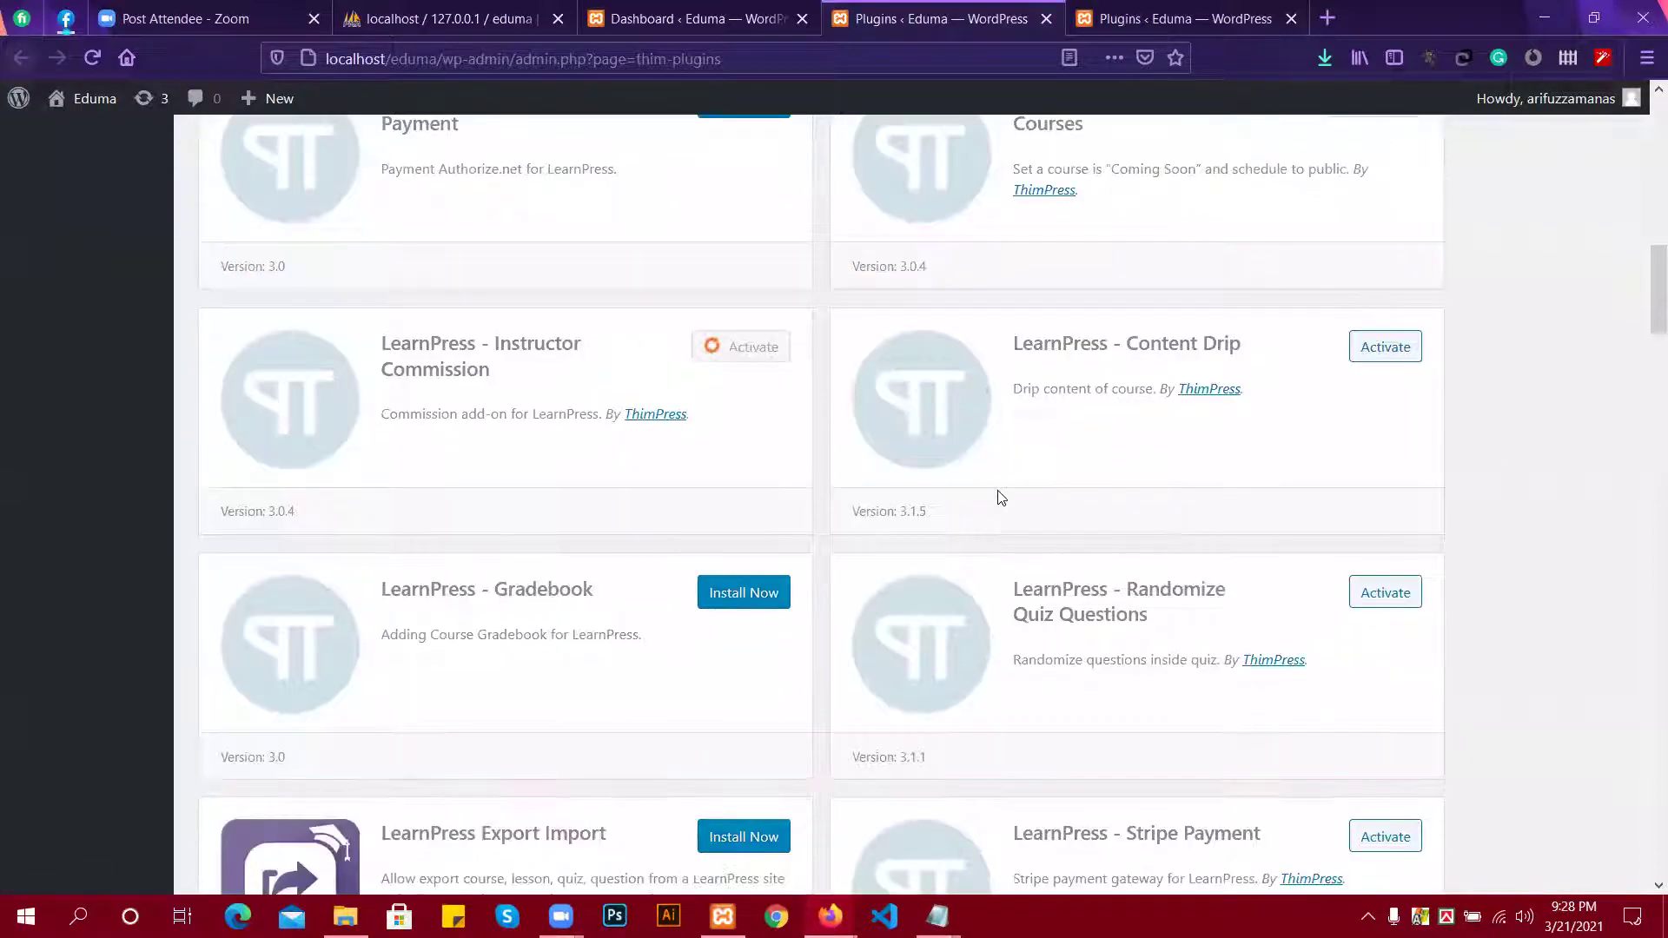
{"action": "left_click", "coordinate": [1371, 355]}
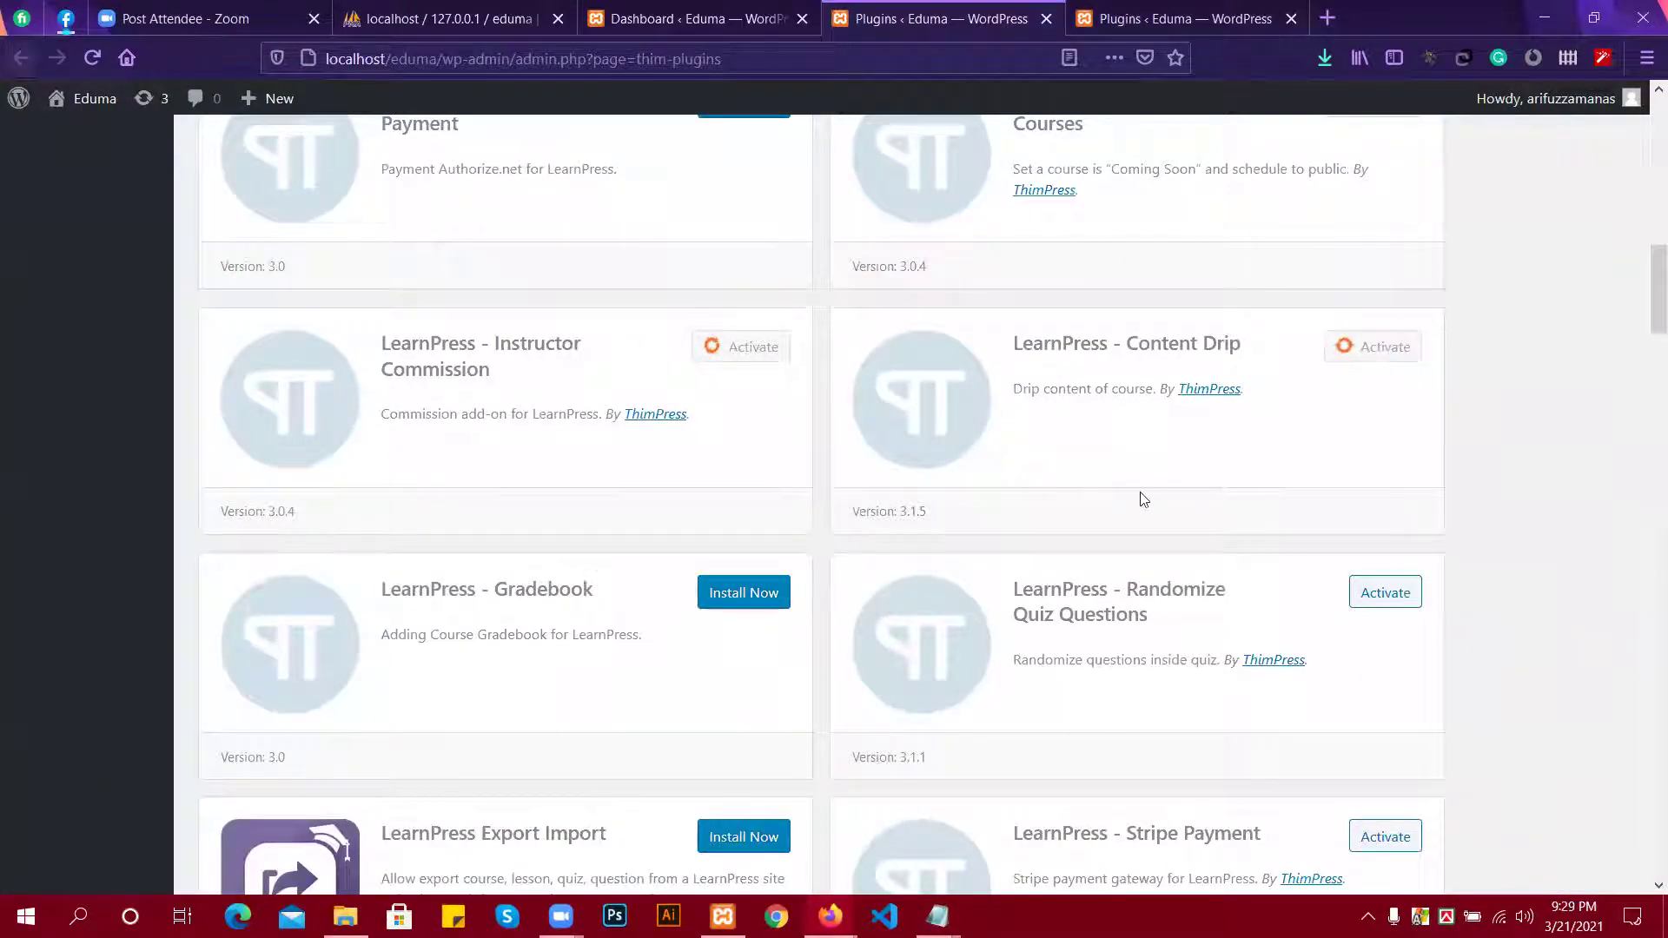
{"action": "scroll", "coordinate": [1143, 500], "scroll_direction": "down", "scroll_amount": 1}
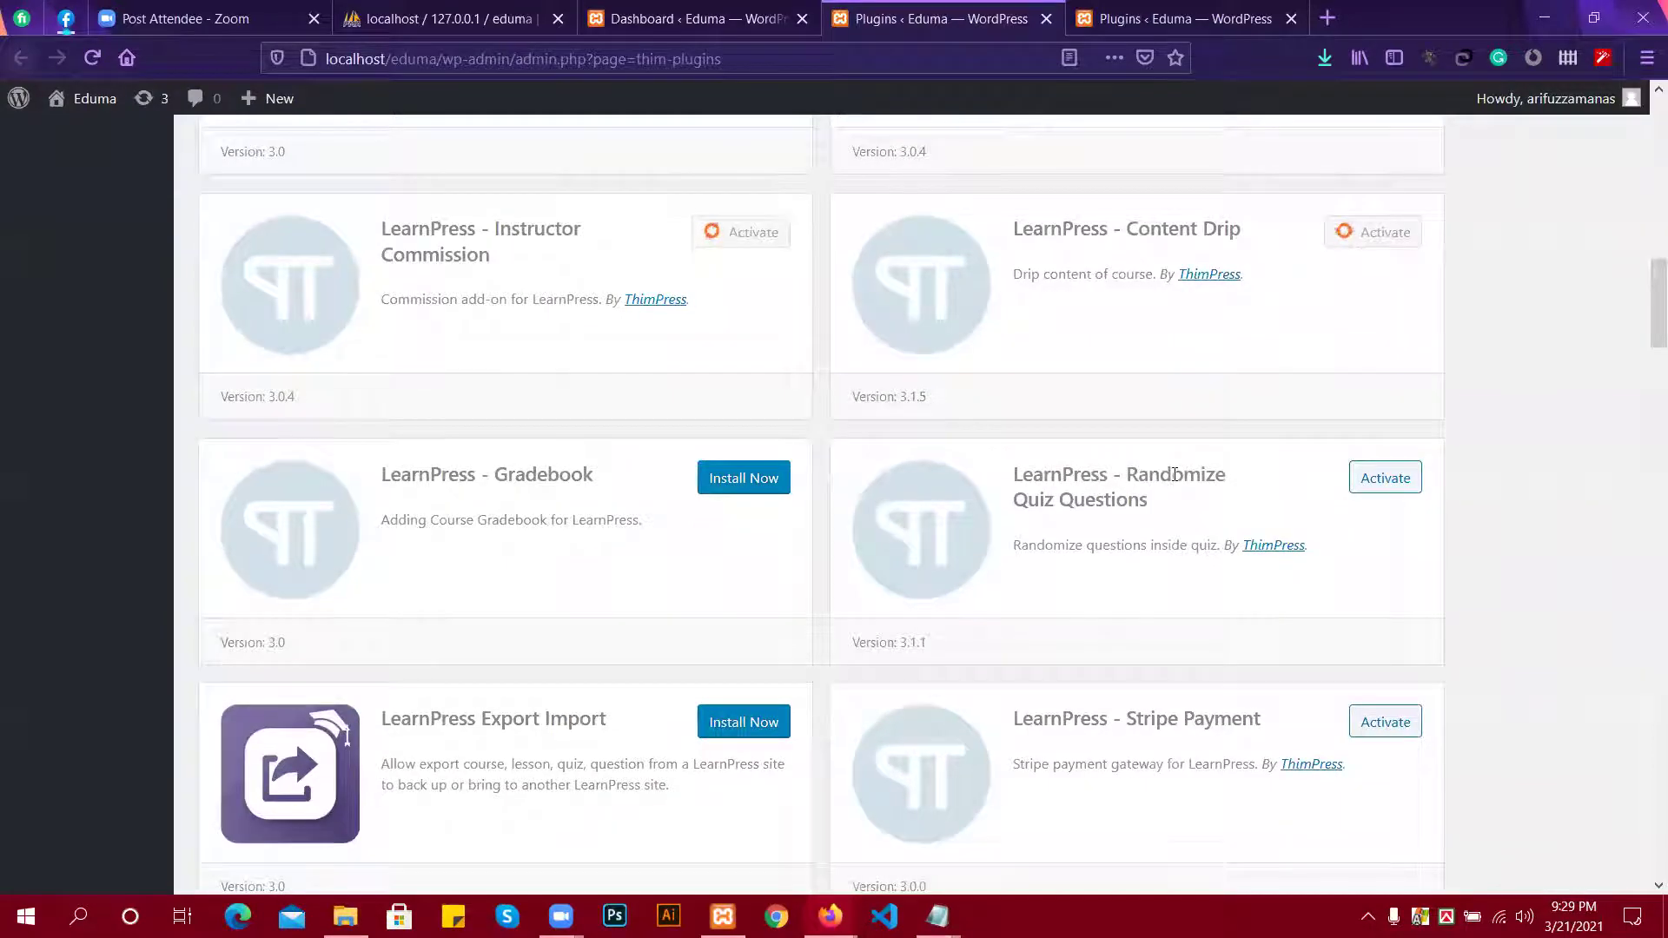
{"action": "left_click", "coordinate": [1387, 477]}
{"action": "scroll", "coordinate": [964, 477], "scroll_direction": "down", "scroll_amount": 2}
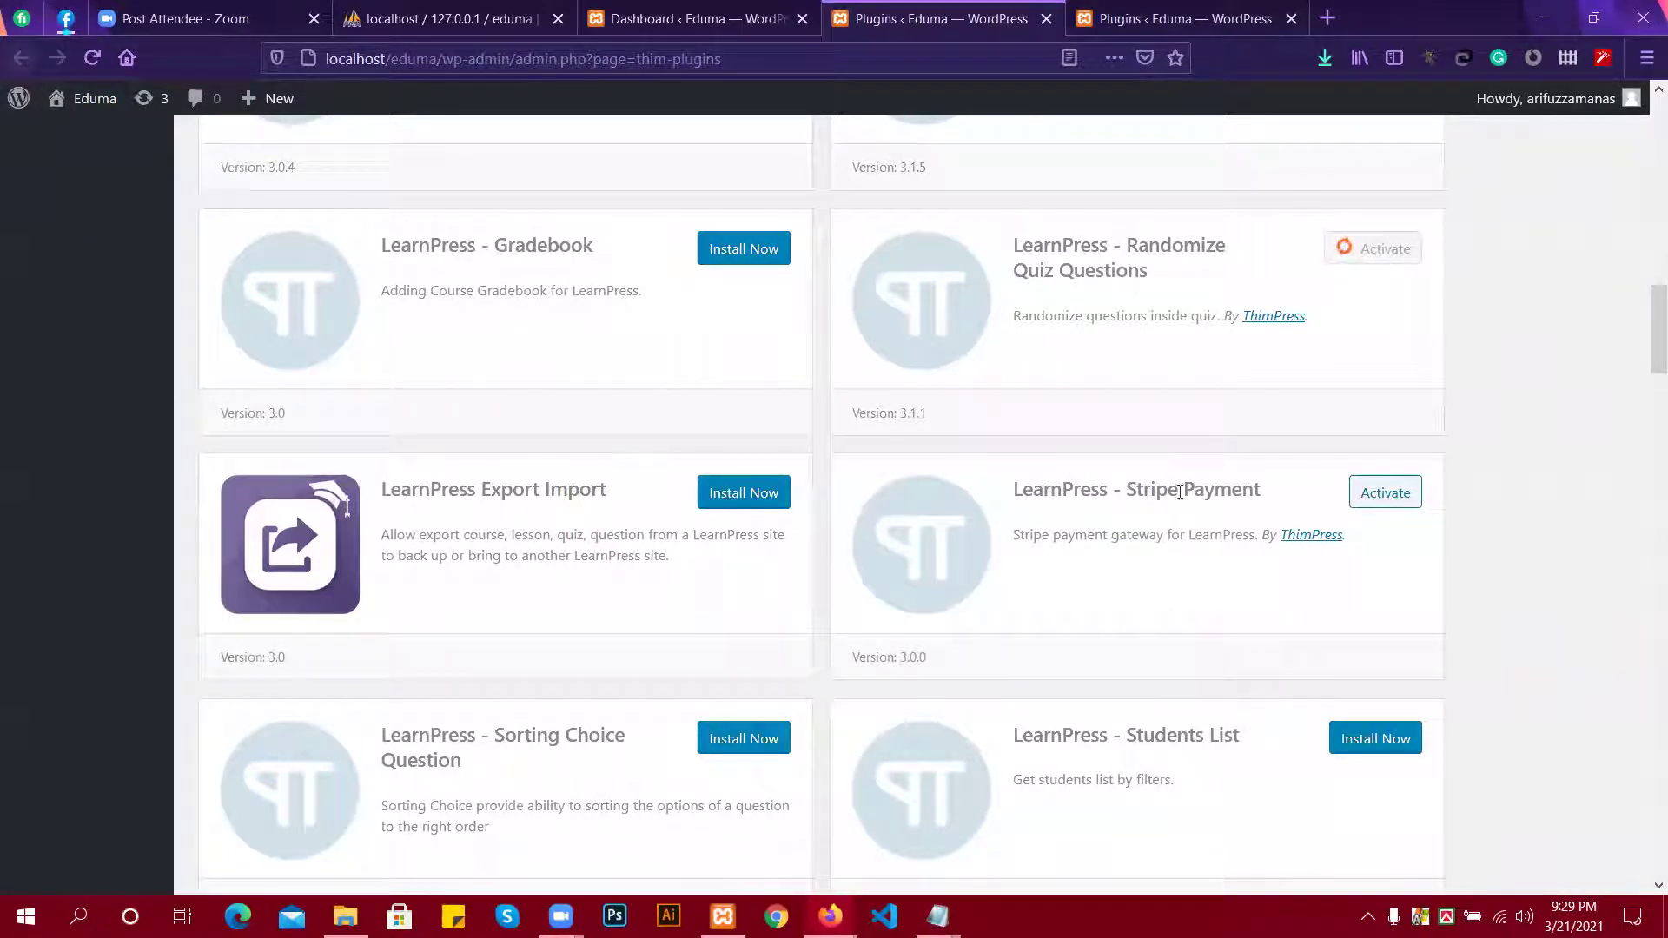
{"action": "left_click", "coordinate": [1384, 500]}
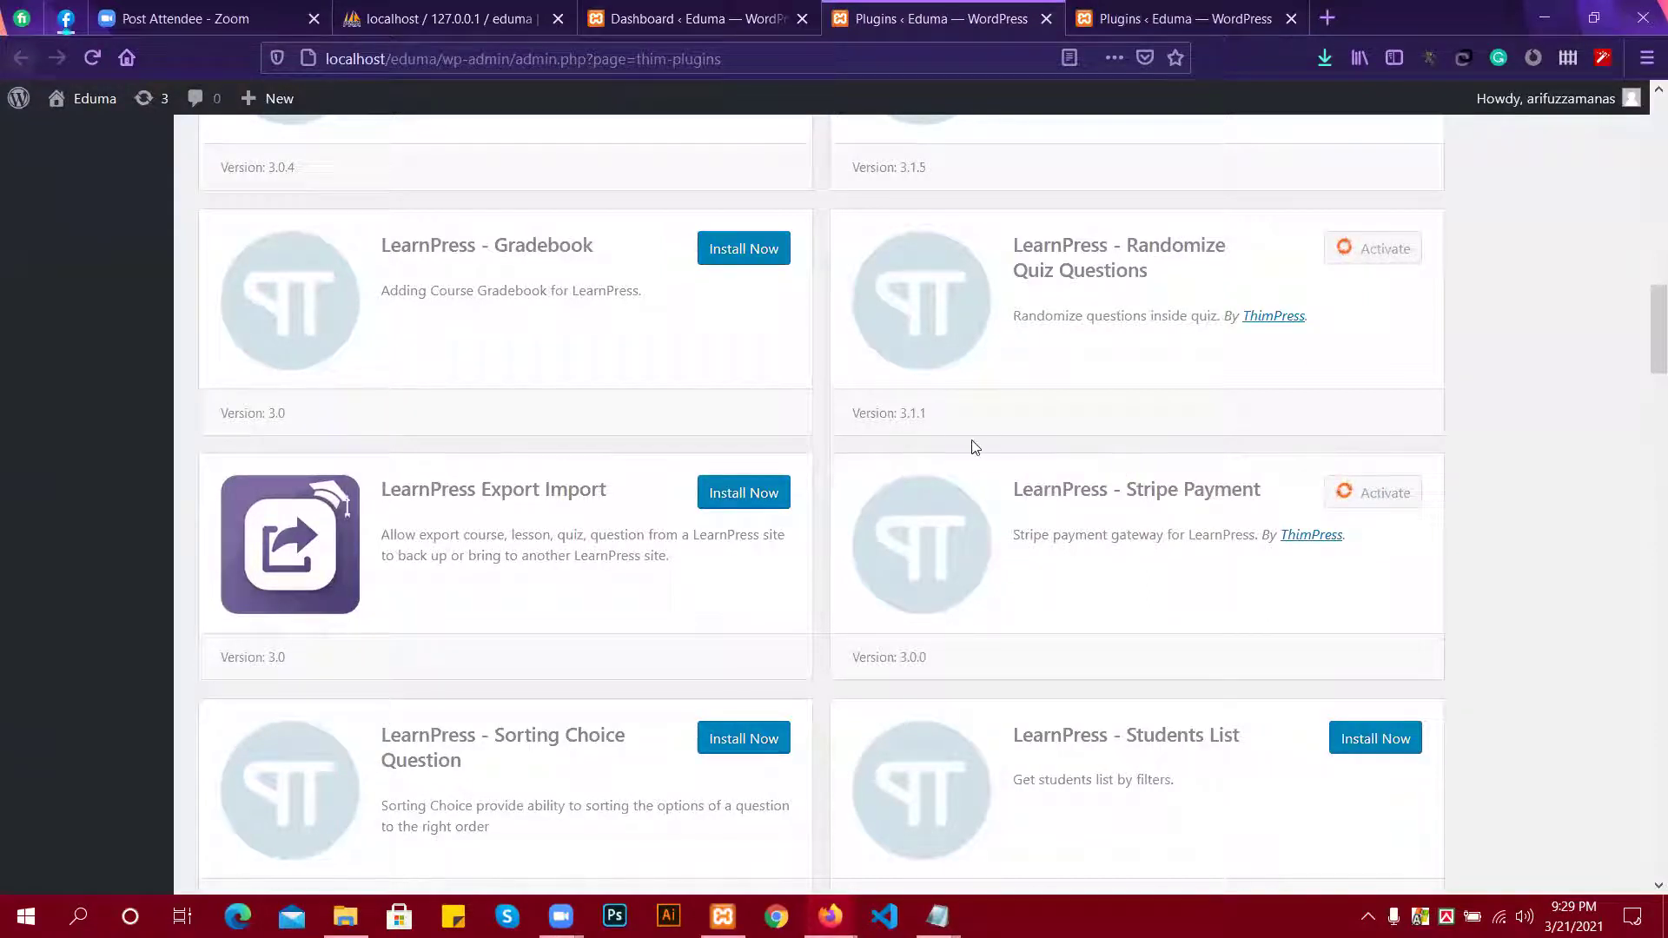
Look through the theme's plugin list from the LearnPress add-ons to Eduma Demo Data, checking which plugins are installed or active.
{"action": "scroll", "coordinate": [1007, 485], "scroll_direction": "down", "scroll_amount": 1}
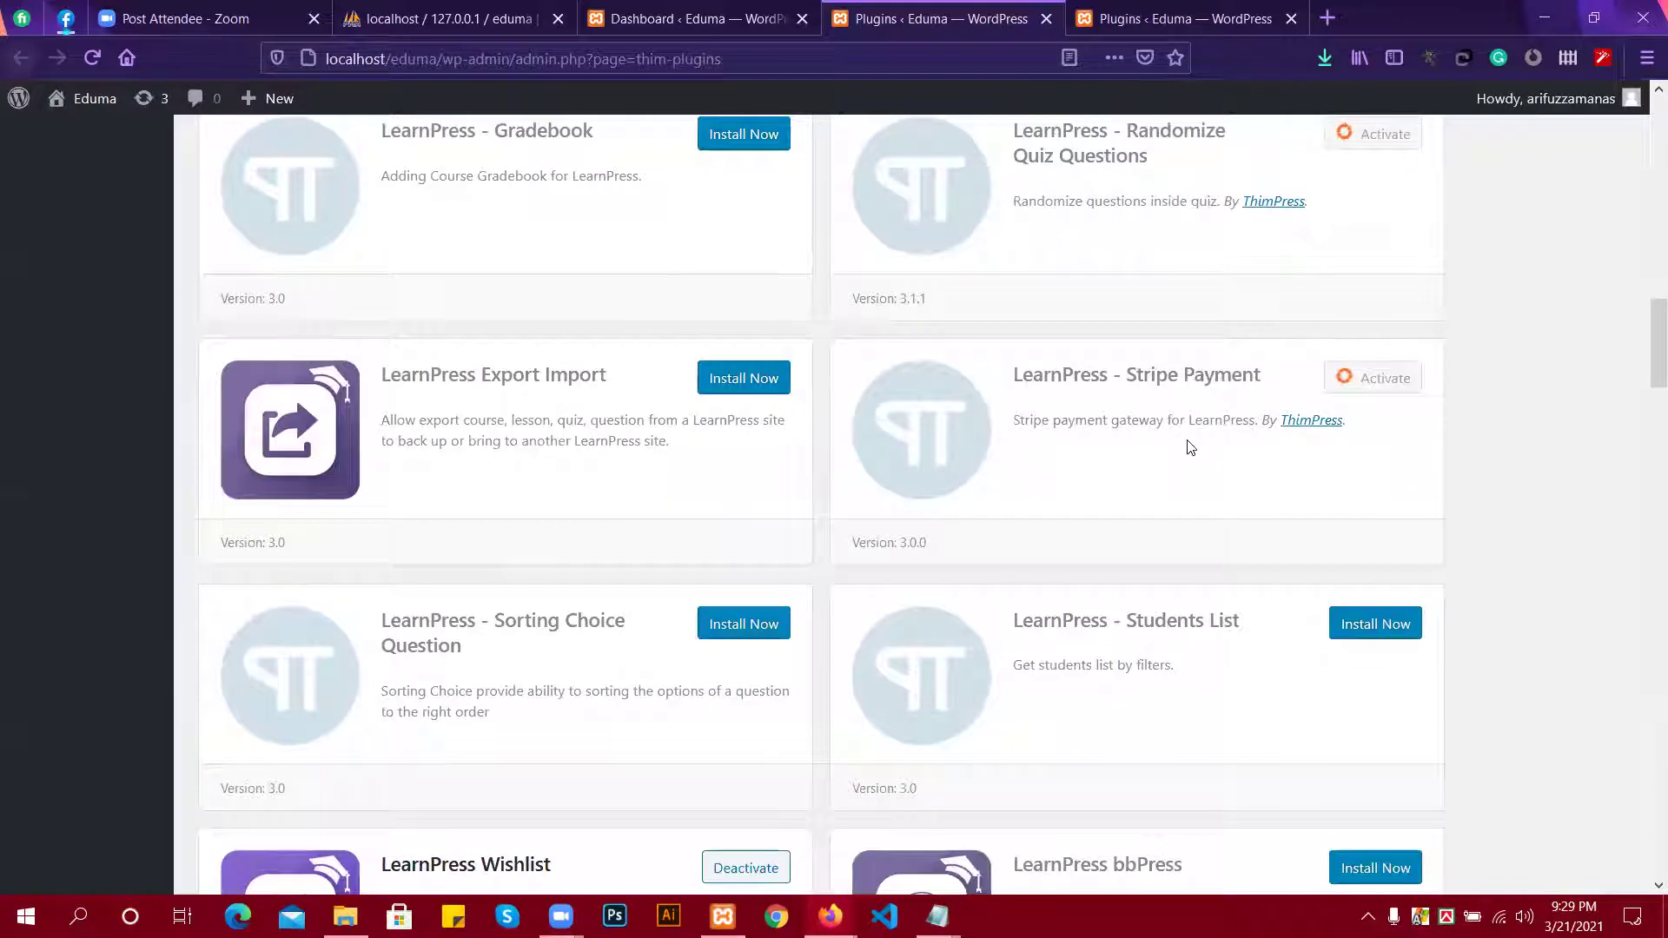
{"action": "scroll", "coordinate": [1190, 448], "scroll_direction": "down", "scroll_amount": 1}
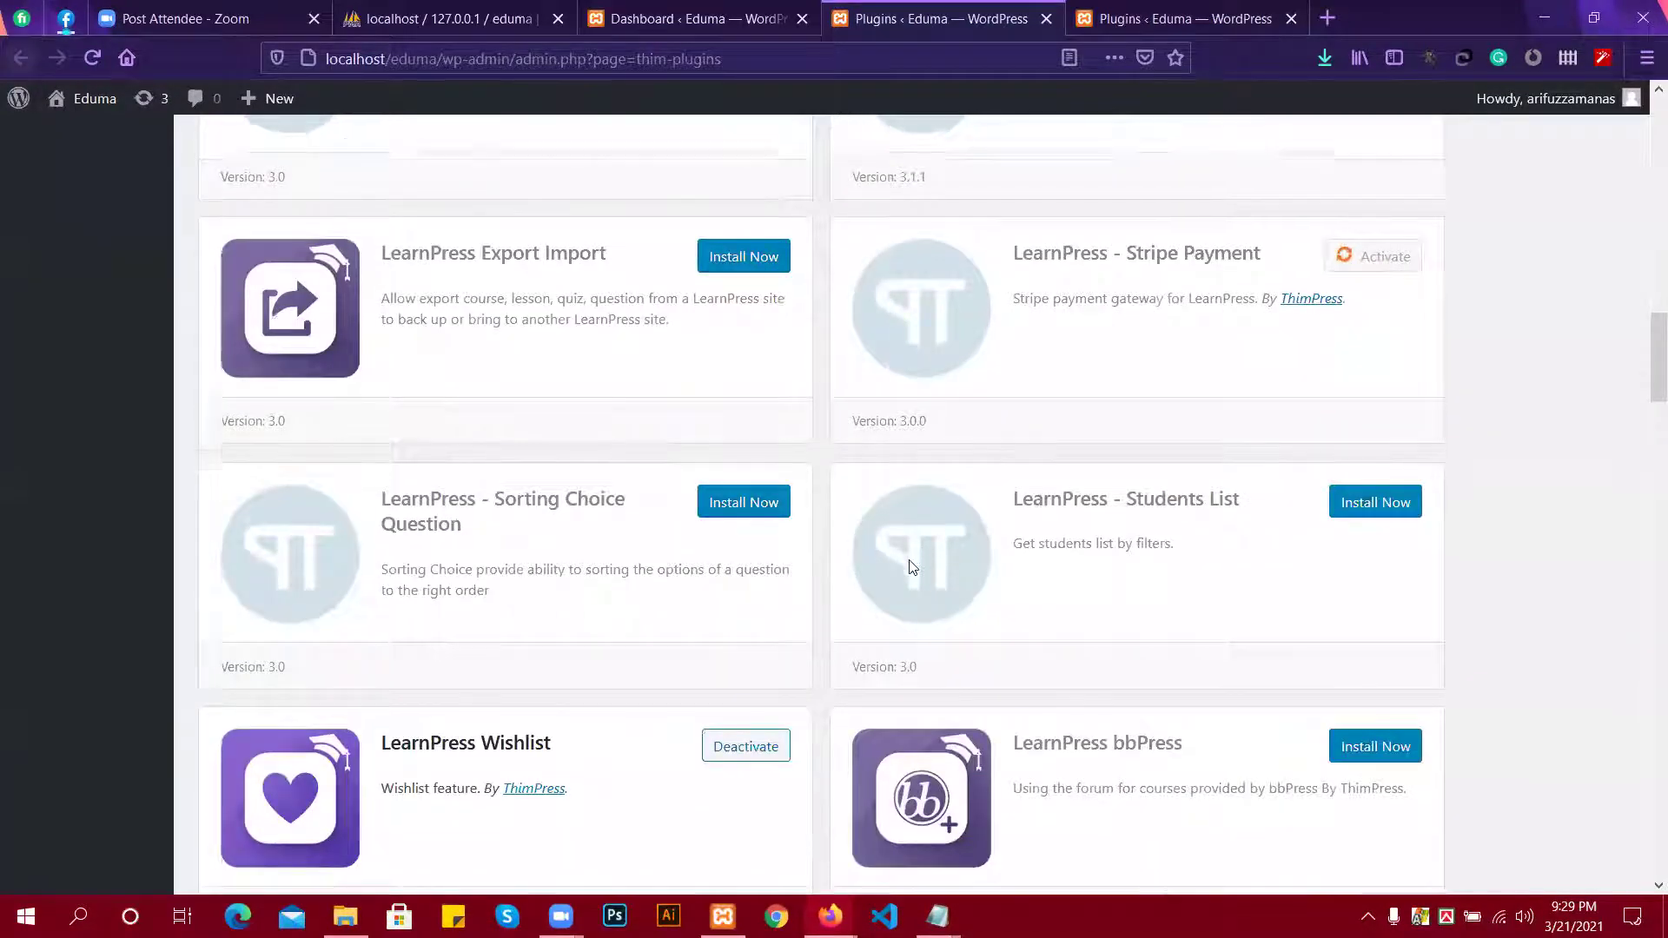
{"action": "scroll", "coordinate": [910, 560], "scroll_direction": "down", "scroll_amount": 1}
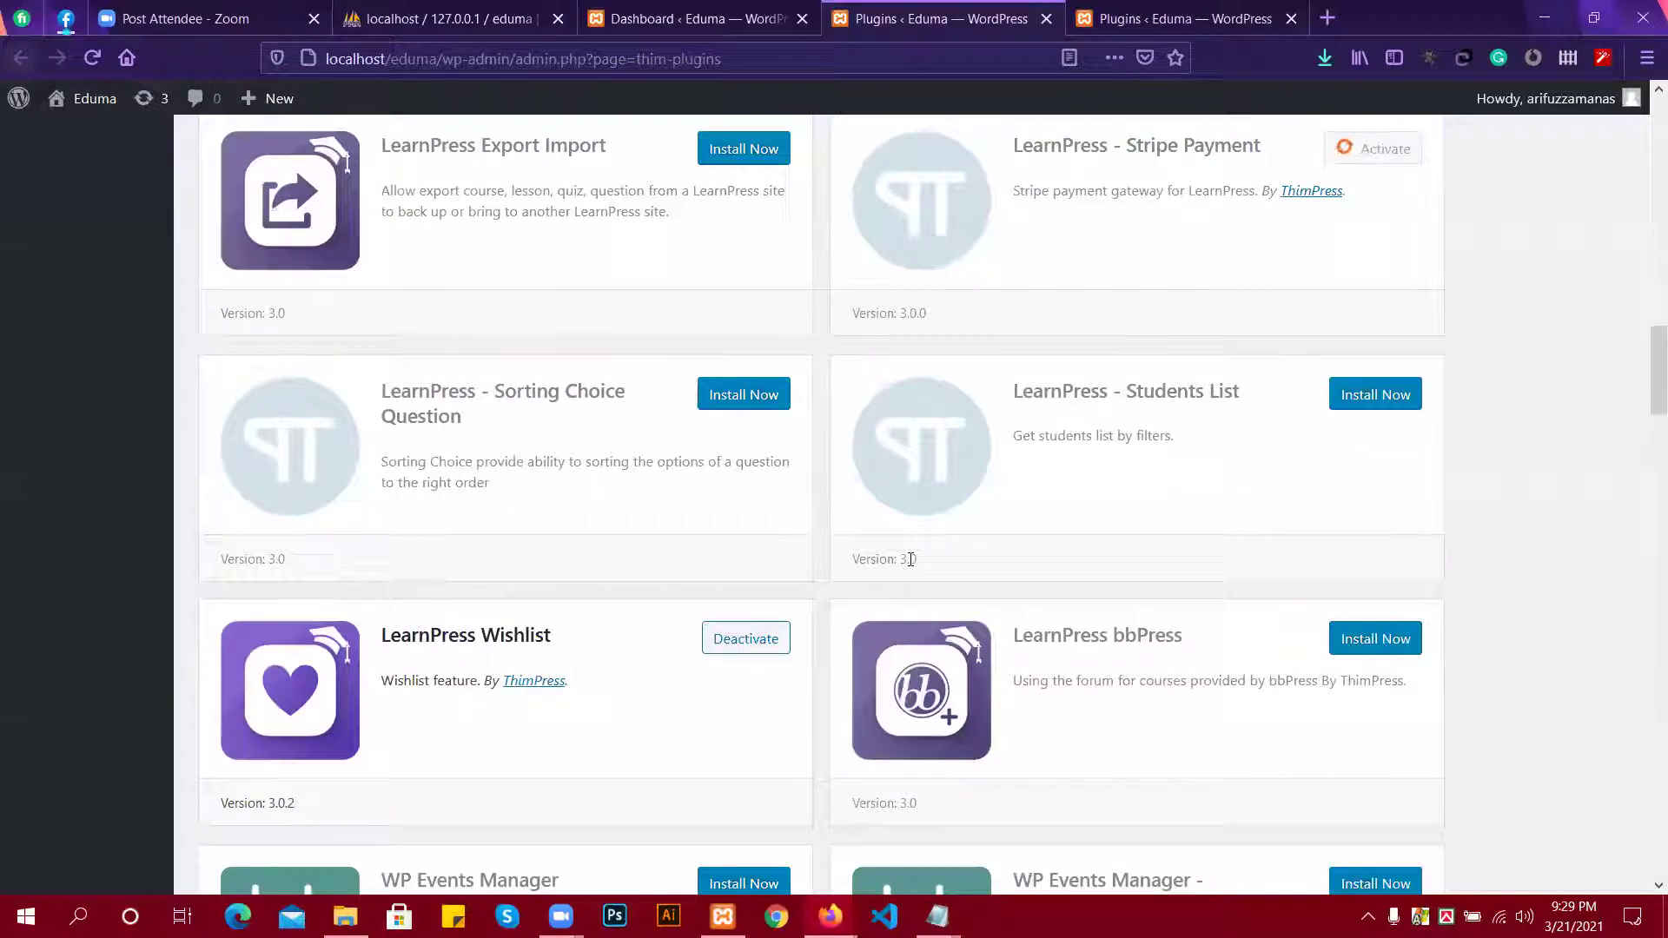
{"action": "scroll", "coordinate": [909, 560], "scroll_direction": "down", "scroll_amount": 2}
{"action": "scroll", "coordinate": [909, 559], "scroll_direction": "down", "scroll_amount": 1}
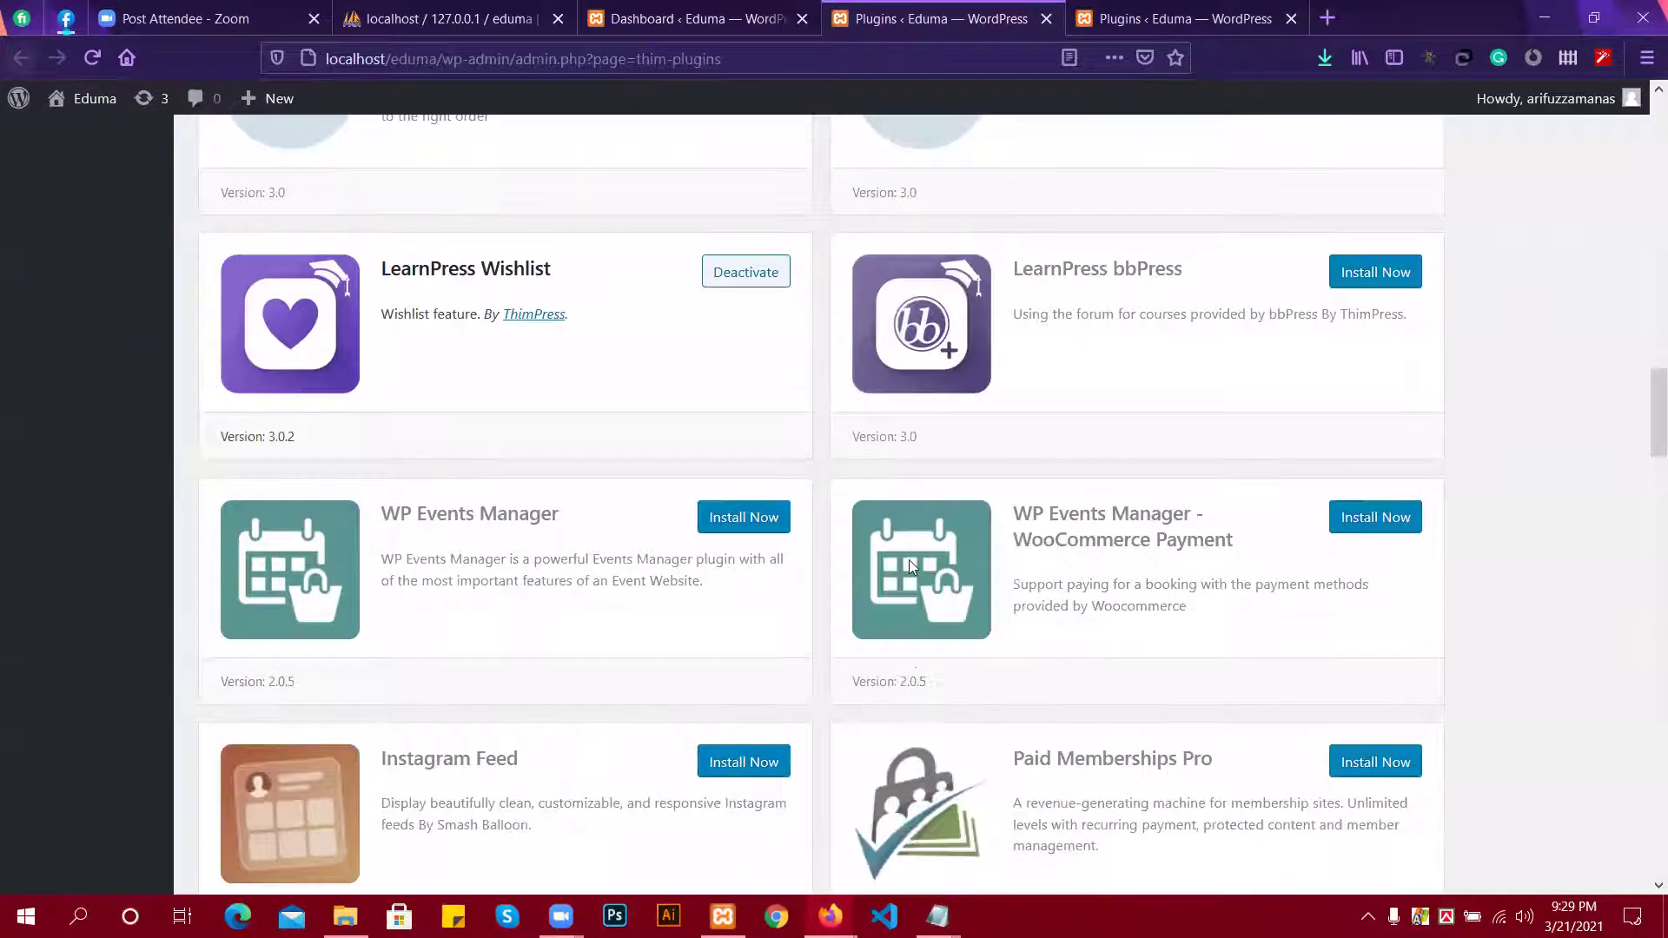
{"action": "scroll", "coordinate": [909, 561], "scroll_direction": "down", "scroll_amount": 5}
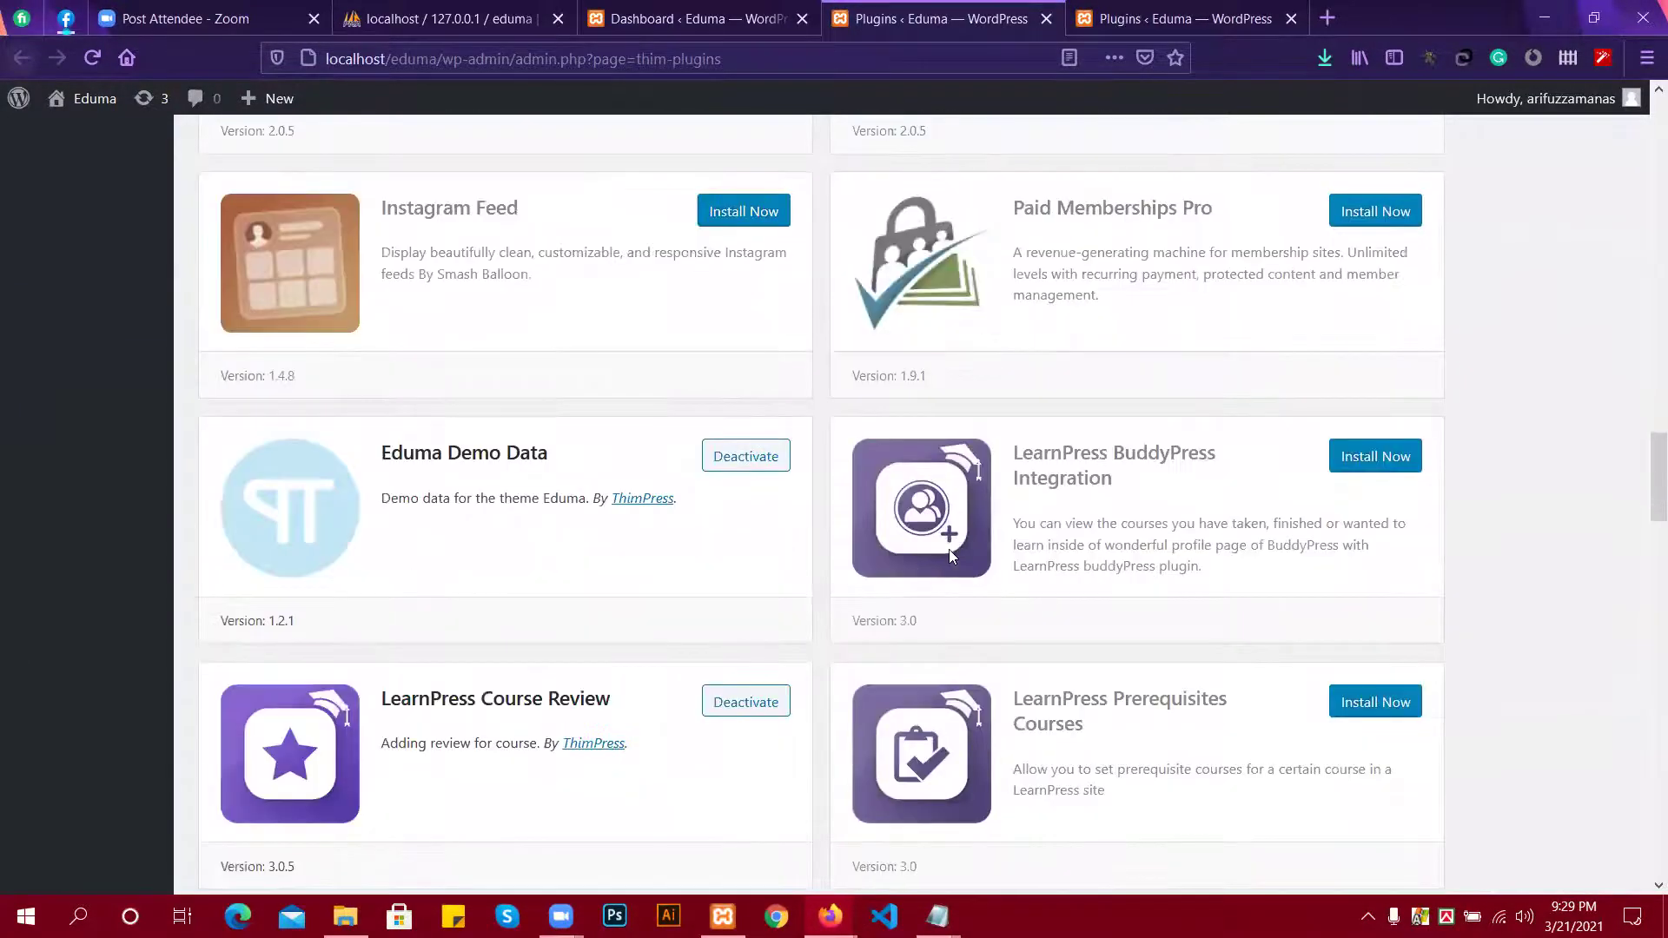
{"action": "scroll", "coordinate": [950, 549], "scroll_direction": "up", "scroll_amount": 1}
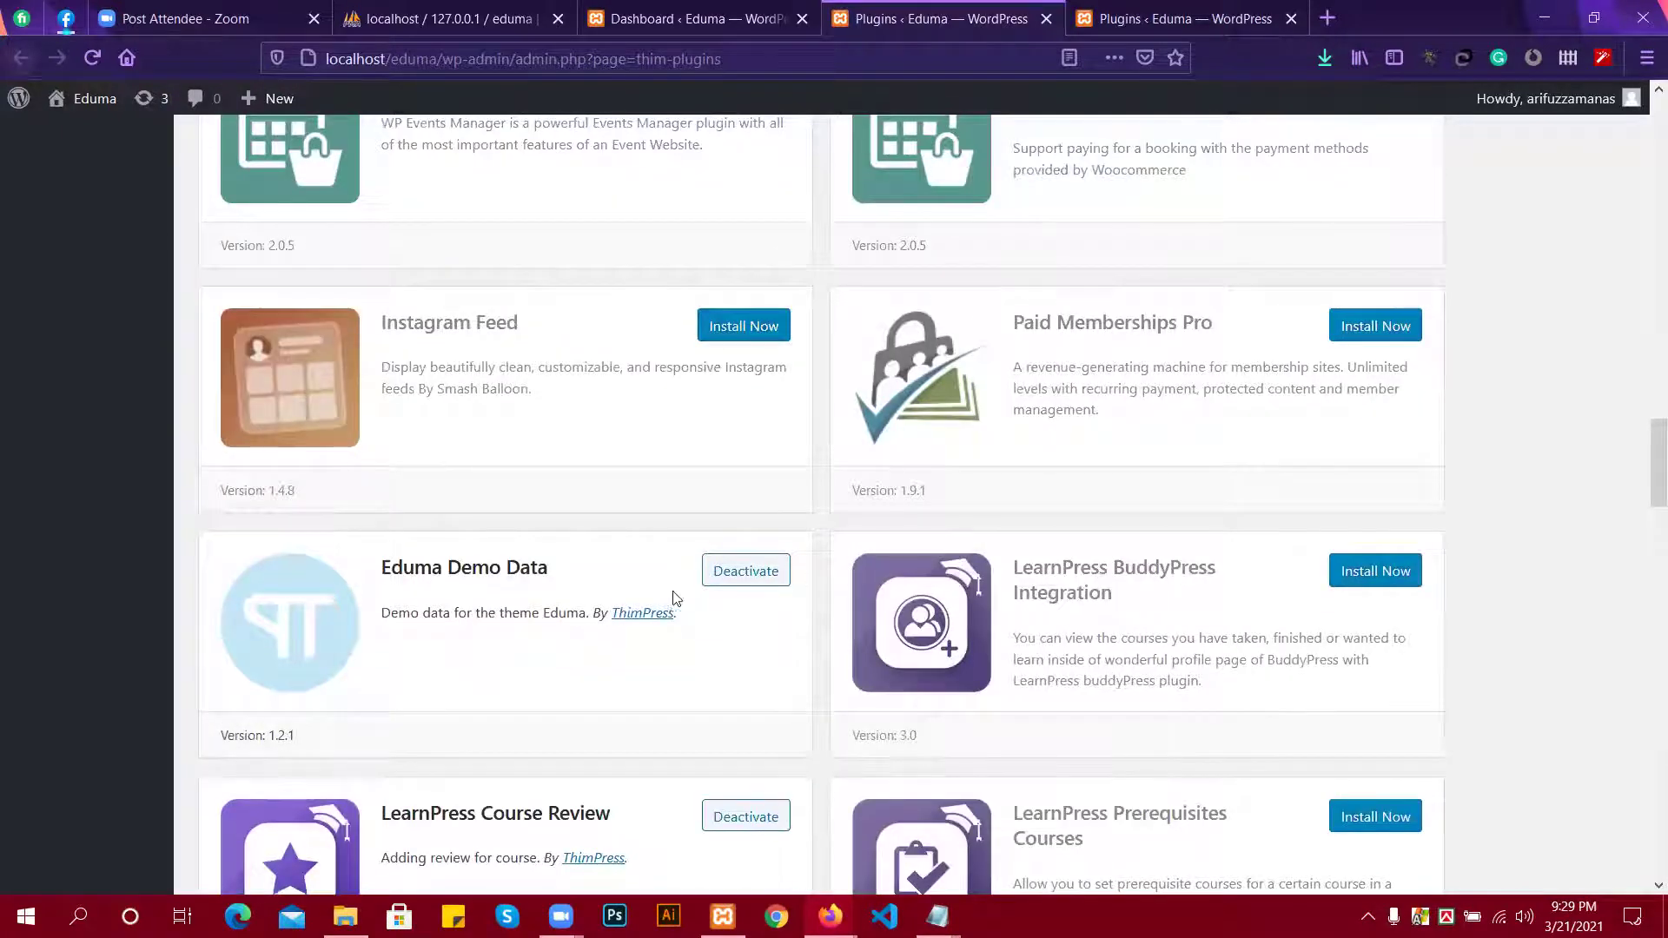
{"action": "scroll", "coordinate": [984, 556], "scroll_direction": "up", "scroll_amount": 2}
{"action": "scroll", "coordinate": [992, 555], "scroll_direction": "up", "scroll_amount": 1}
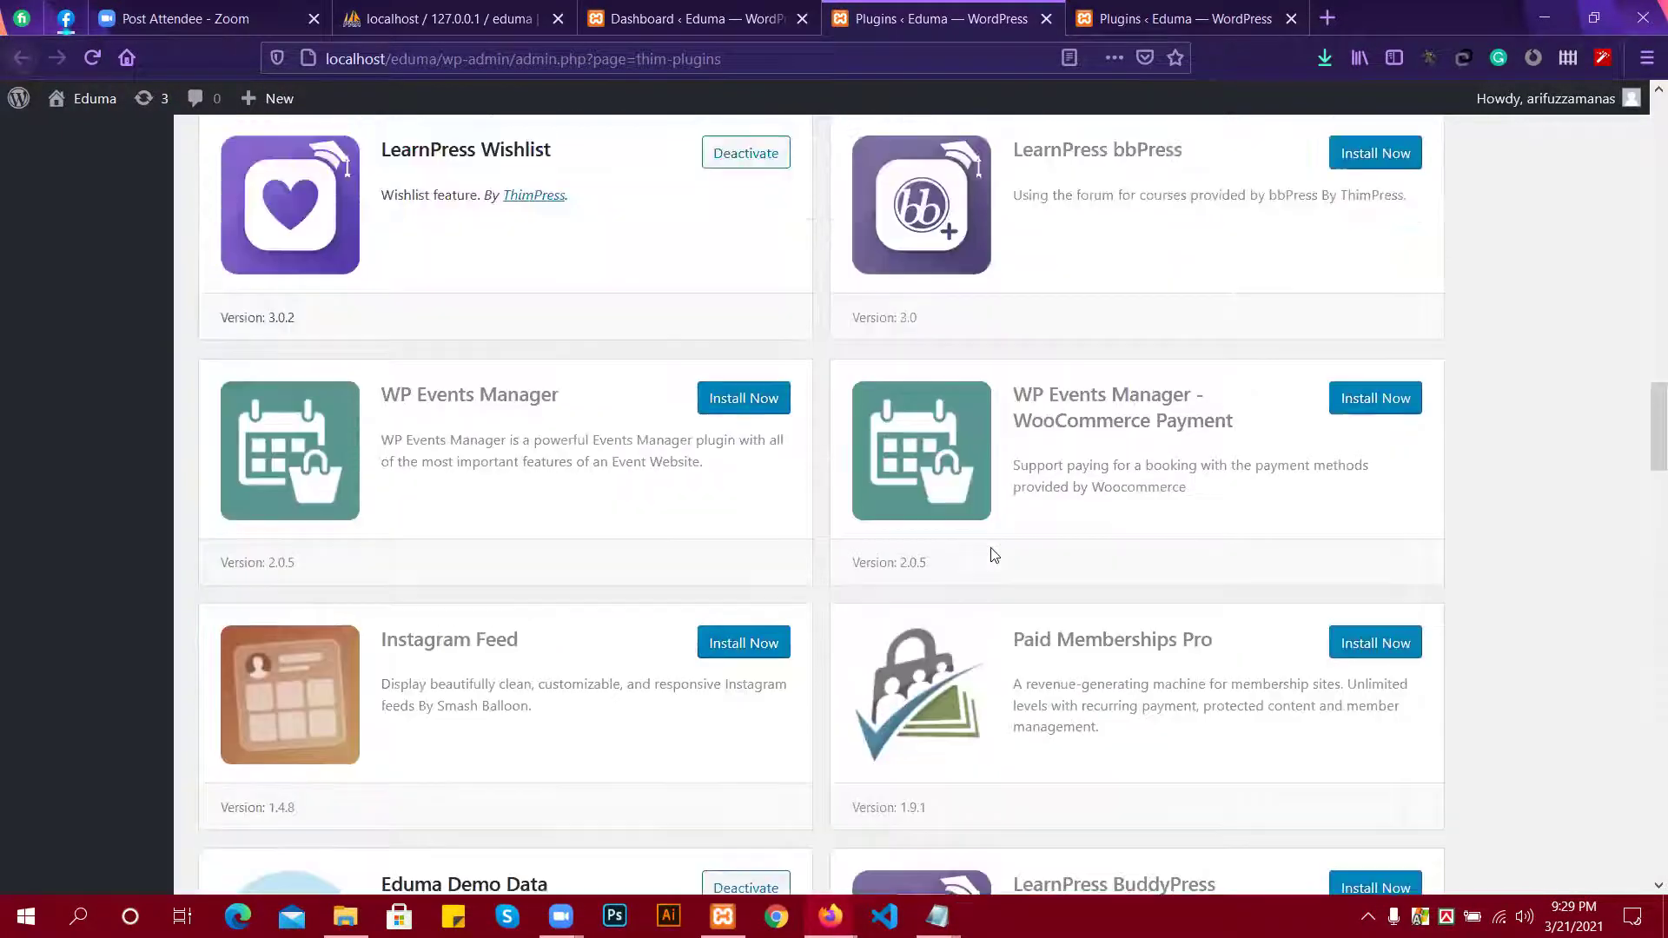
{"action": "scroll", "coordinate": [994, 555], "scroll_direction": "up", "scroll_amount": 1}
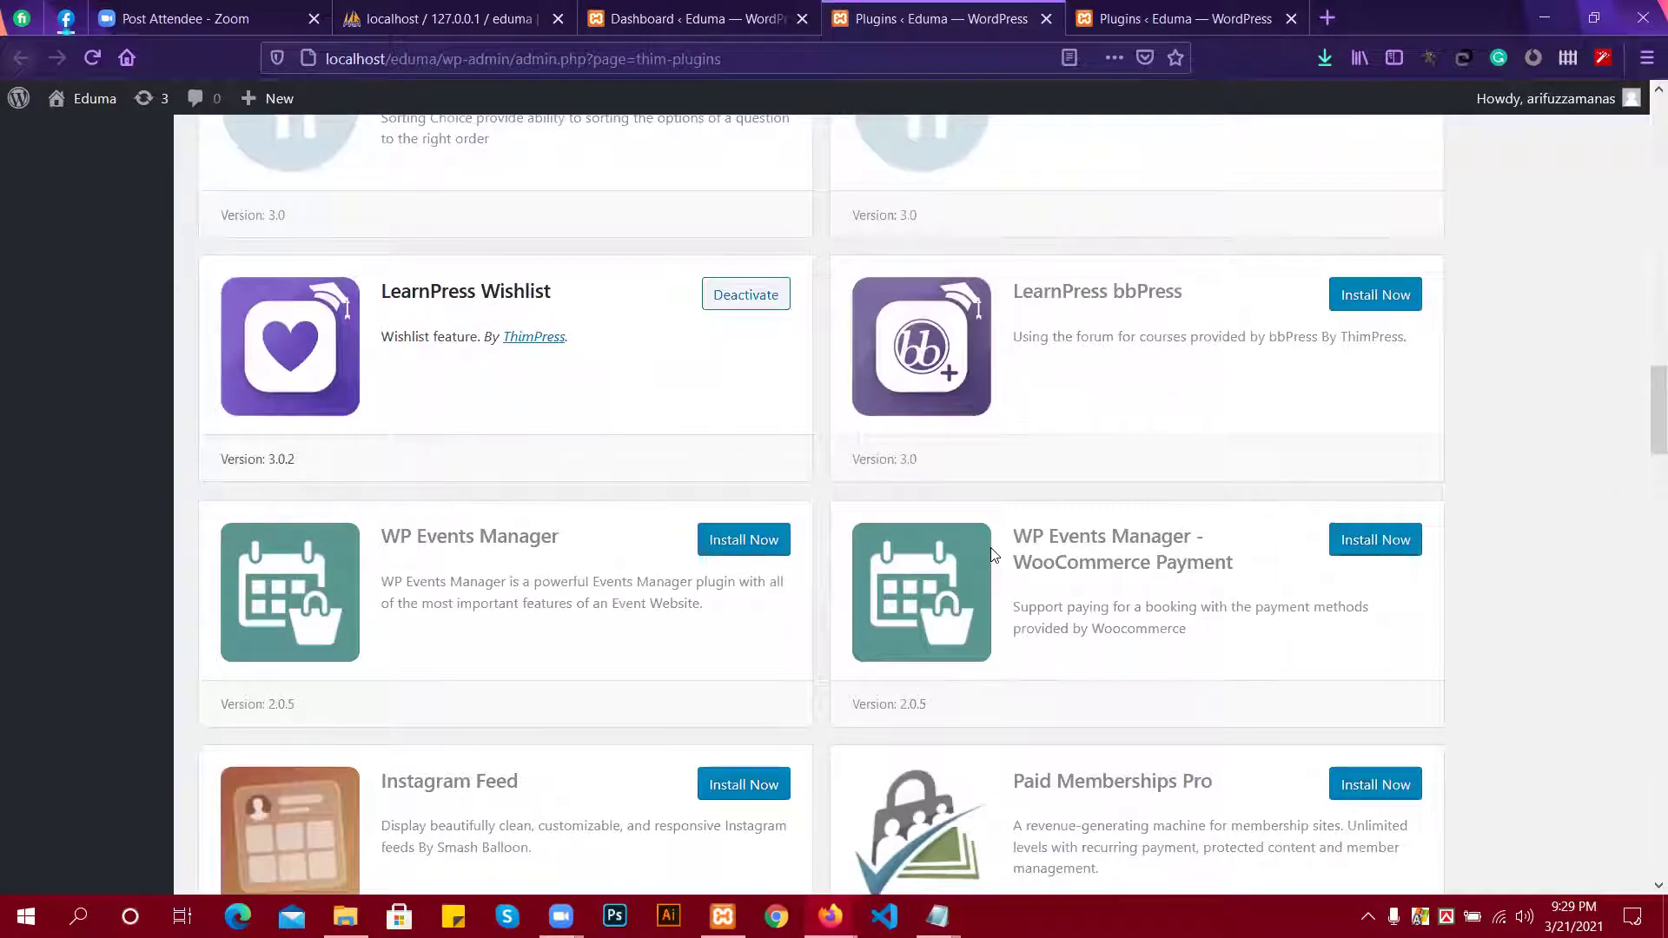
Activate the Thim Testimonials plugin in the theme's plugin list.
{"action": "scroll", "coordinate": [994, 555], "scroll_direction": "down", "scroll_amount": 4}
{"action": "scroll", "coordinate": [983, 544], "scroll_direction": "down", "scroll_amount": 6}
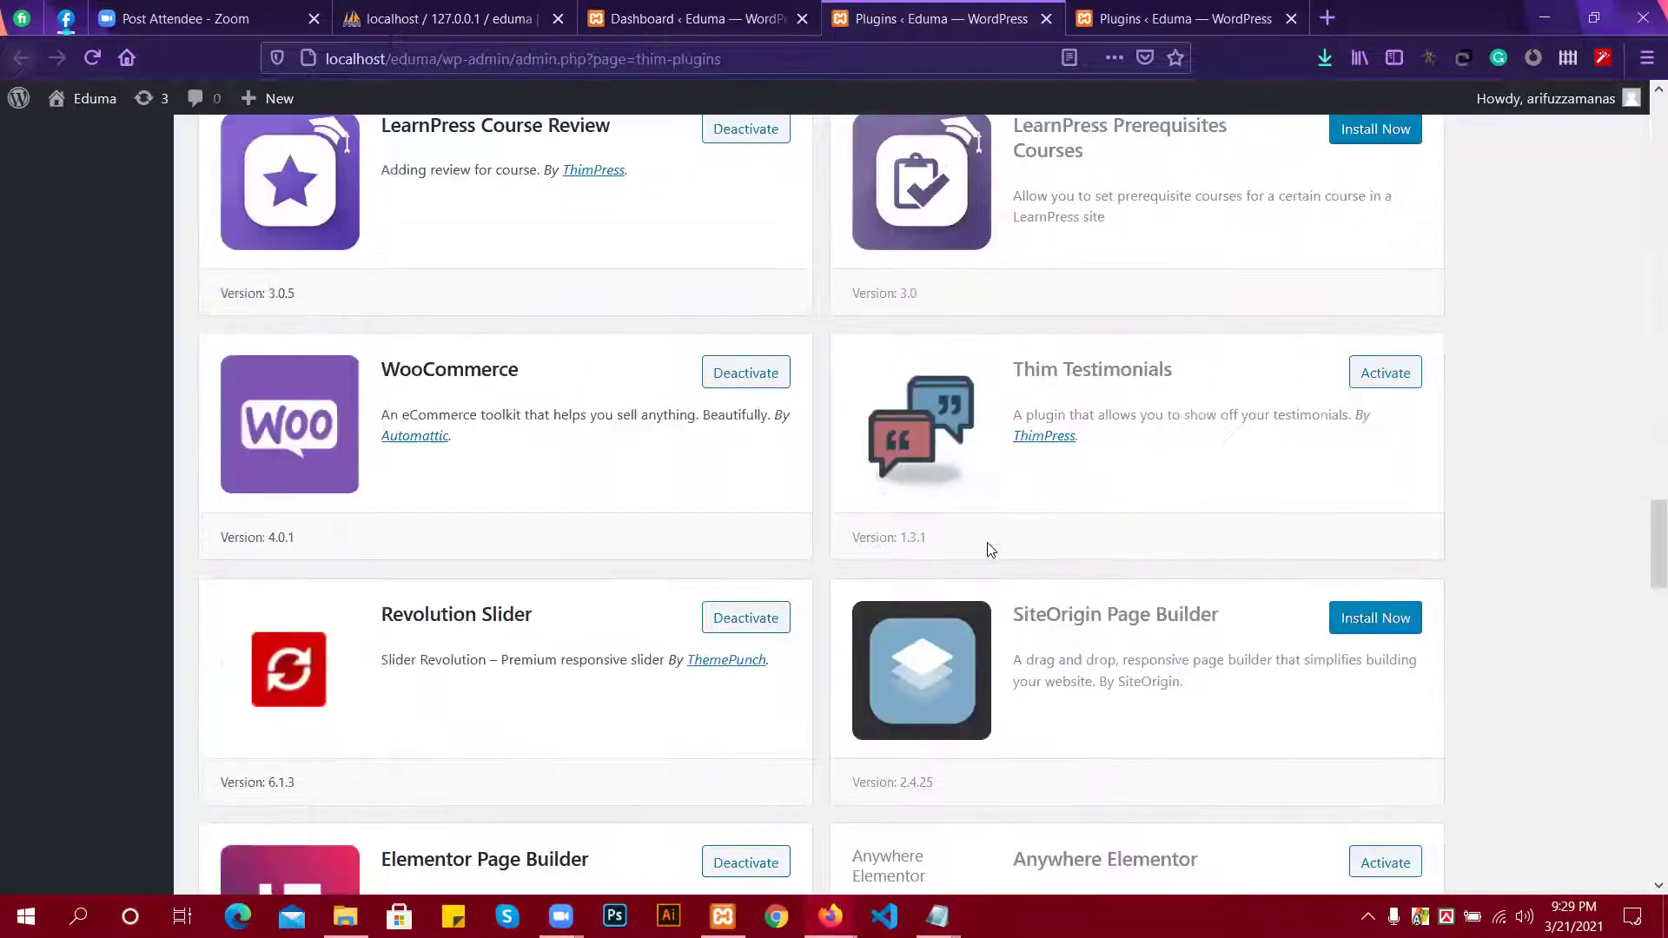
{"action": "left_click", "coordinate": [1403, 372]}
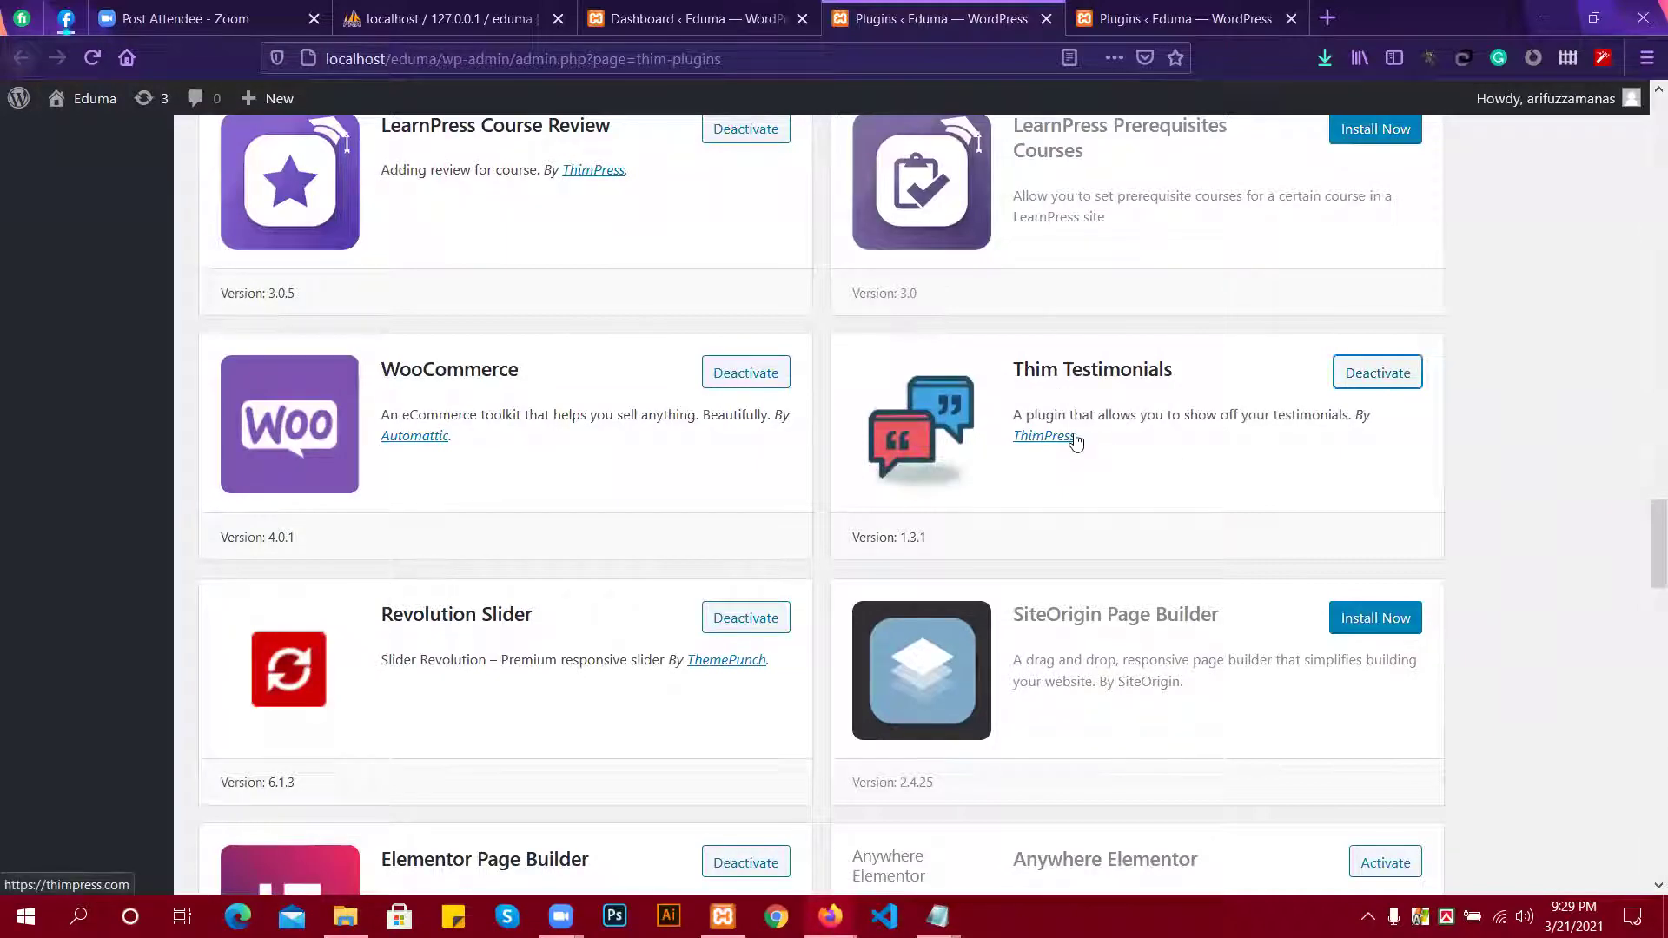
Activate the Anywhere Elementor plugin listed beside Elementor Page Builder.
{"action": "scroll", "coordinate": [1075, 440], "scroll_direction": "down", "scroll_amount": 1}
{"action": "scroll", "coordinate": [1124, 380], "scroll_direction": "up", "scroll_amount": 1}
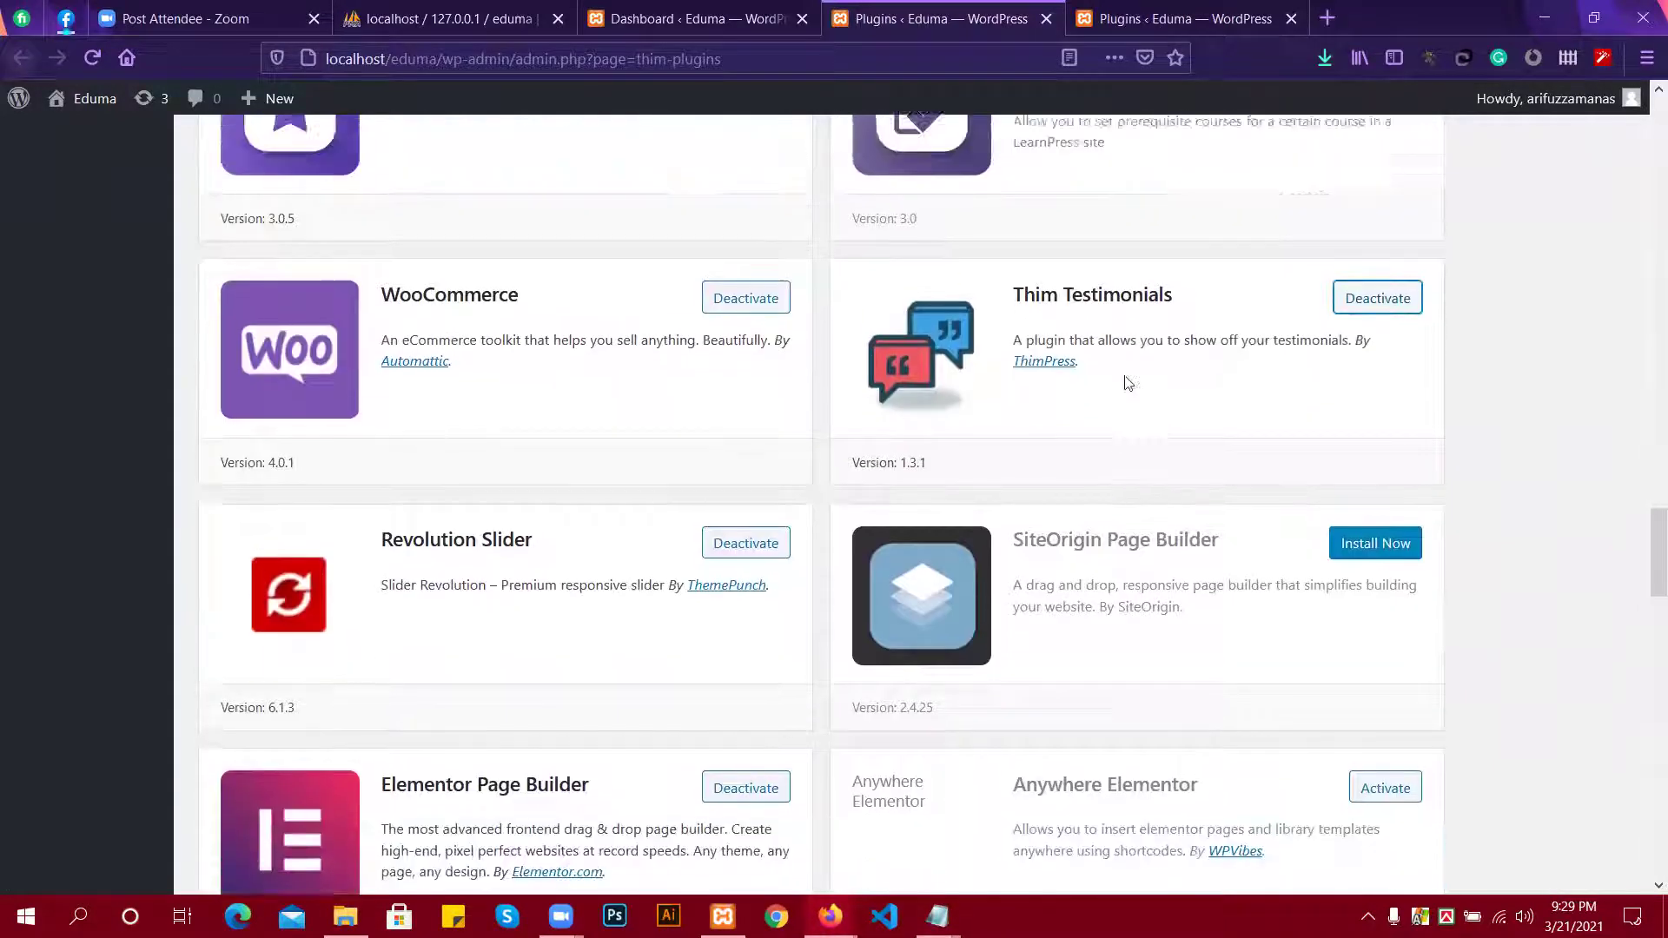
{"action": "scroll", "coordinate": [1141, 373], "scroll_direction": "down", "scroll_amount": 1}
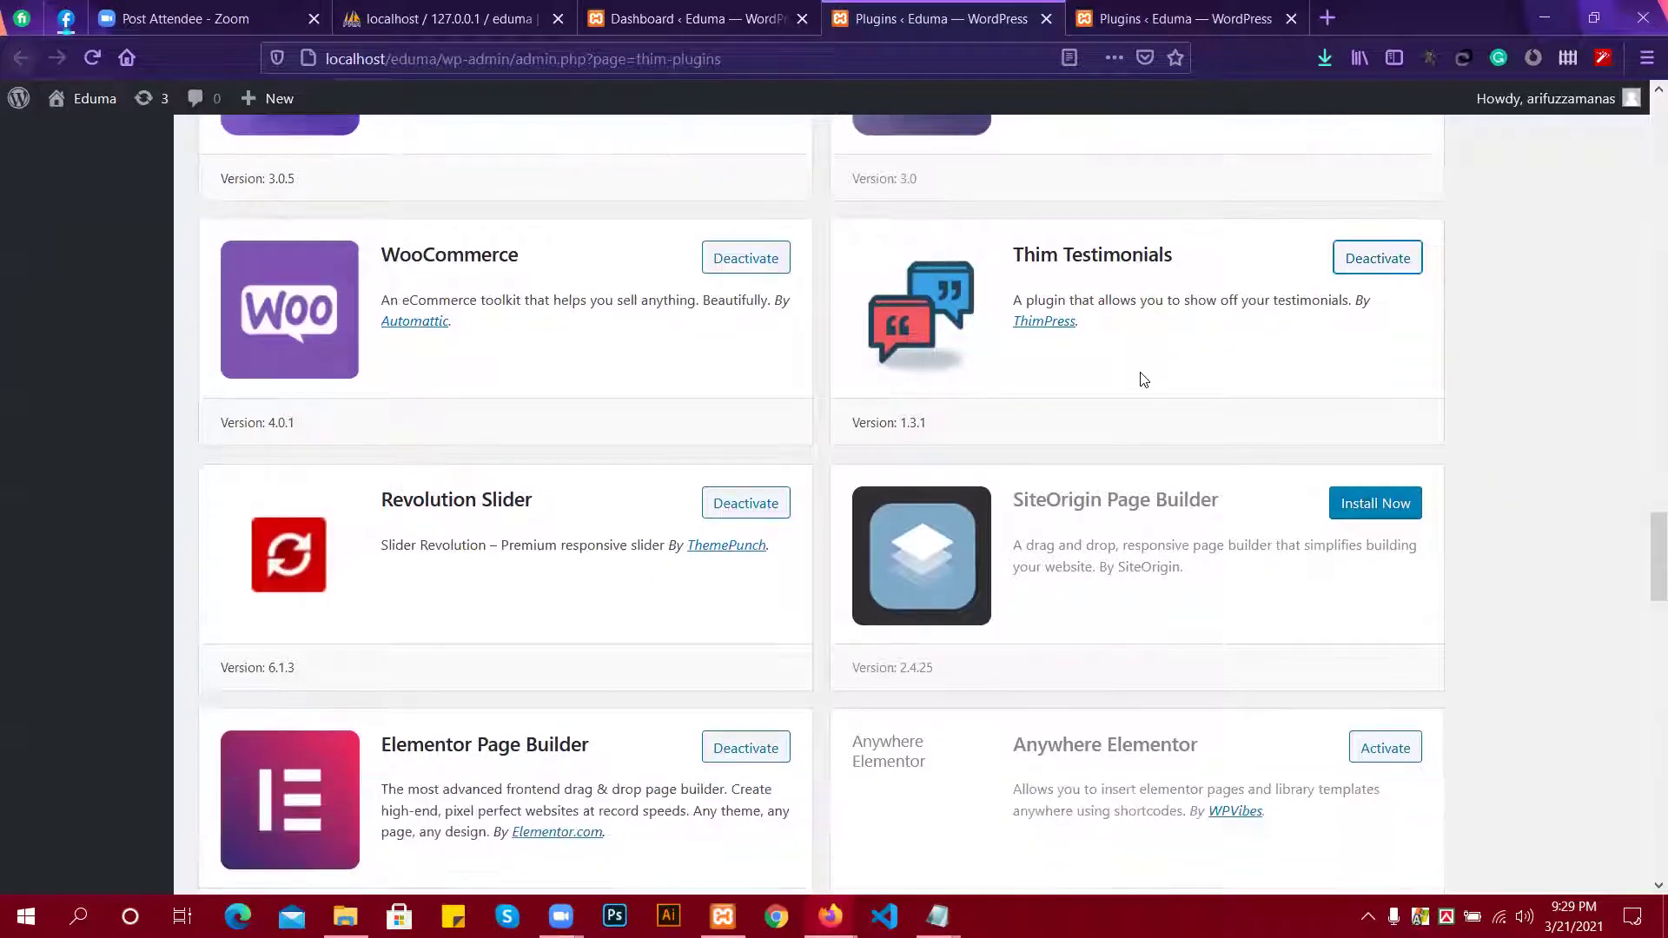
{"action": "scroll", "coordinate": [803, 530], "scroll_direction": "down", "scroll_amount": 1}
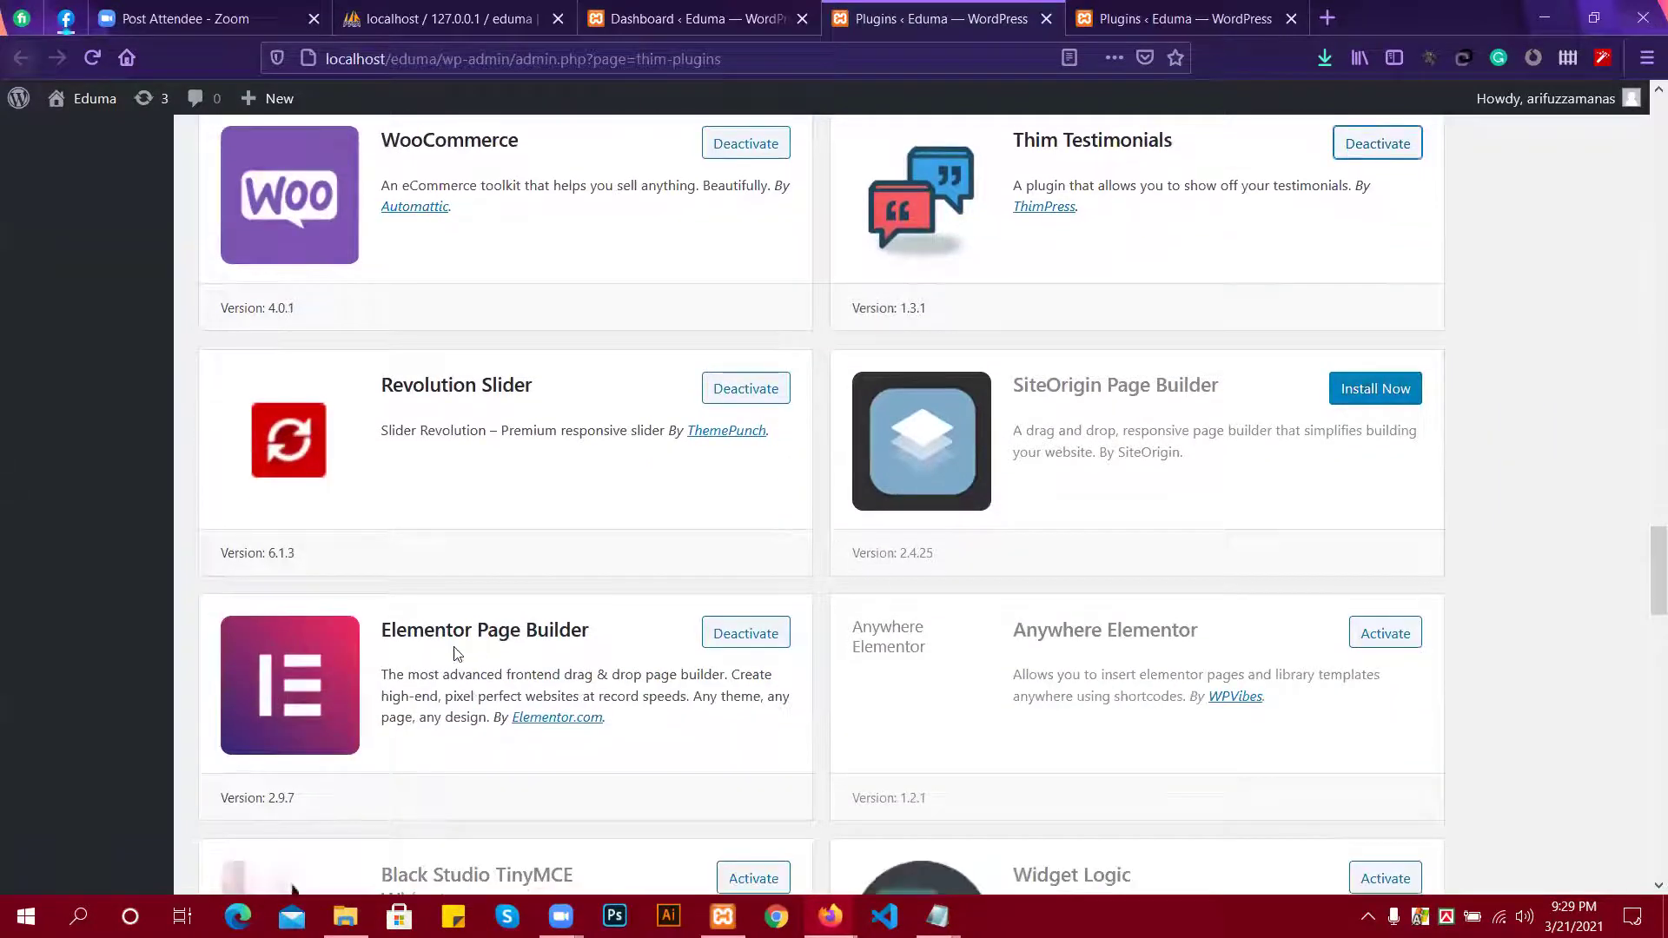
{"action": "scroll", "coordinate": [1301, 644], "scroll_direction": "down", "scroll_amount": 1}
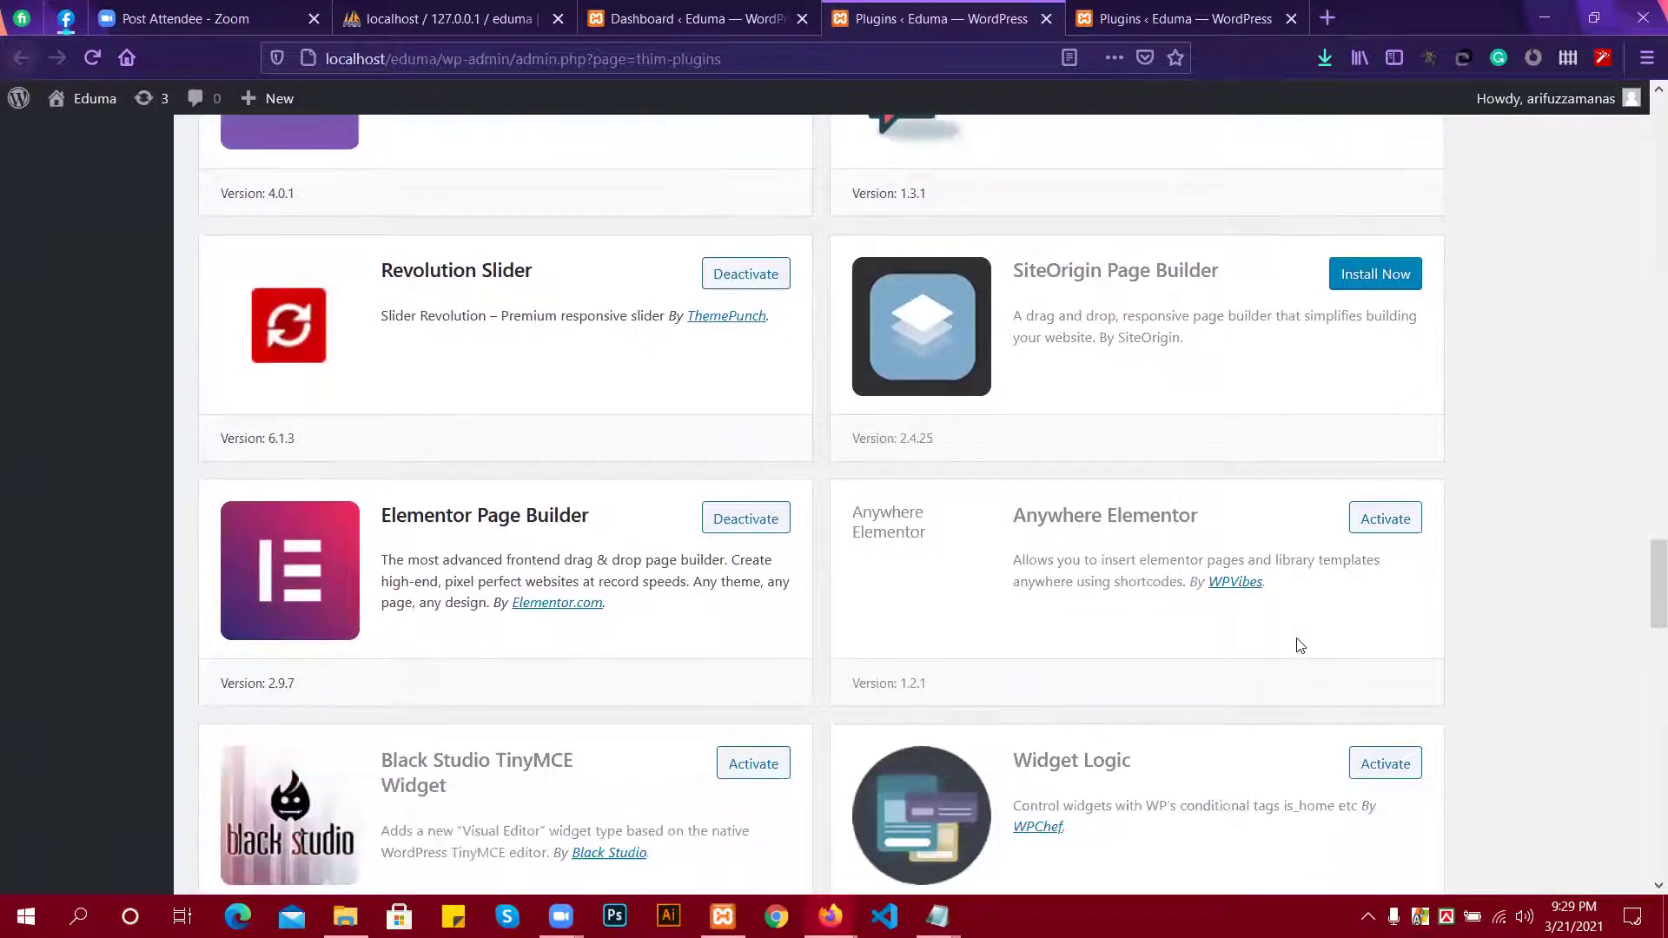
{"action": "scroll", "coordinate": [1300, 644], "scroll_direction": "down", "scroll_amount": 1}
{"action": "scroll", "coordinate": [1298, 644], "scroll_direction": "up", "scroll_amount": 1}
{"action": "left_click", "coordinate": [1387, 520]}
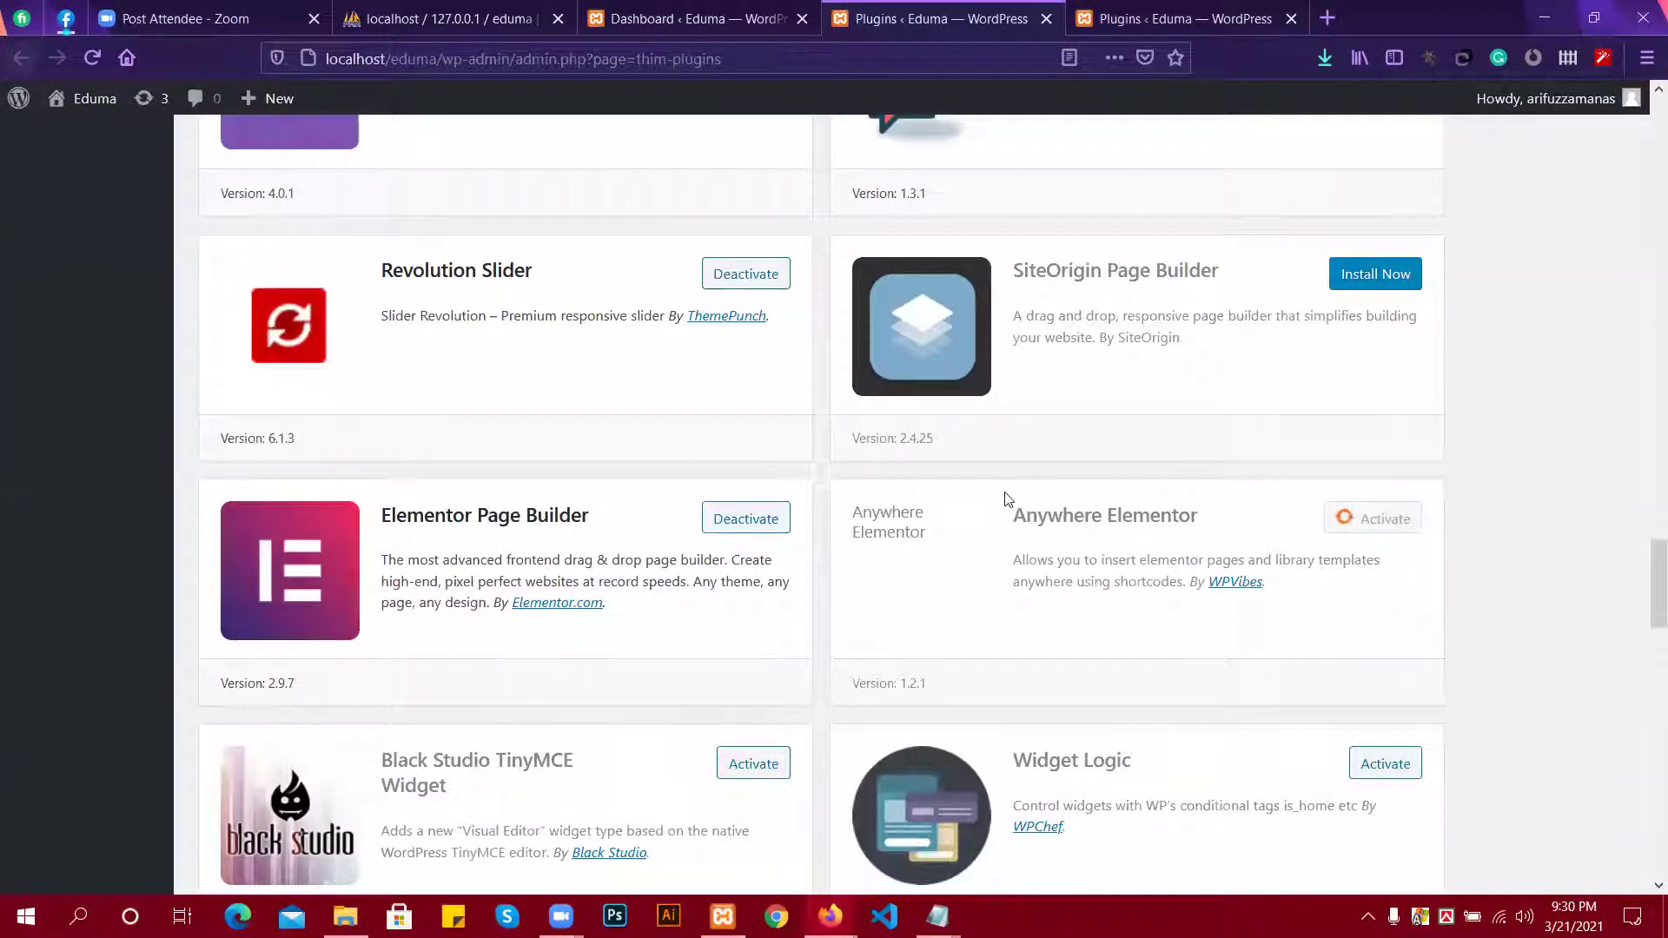
Activate the Contact Form 7, MailChimp for WordPress and Widget Logic plugins.
{"action": "scroll", "coordinate": [1007, 499], "scroll_direction": "up", "scroll_amount": 1}
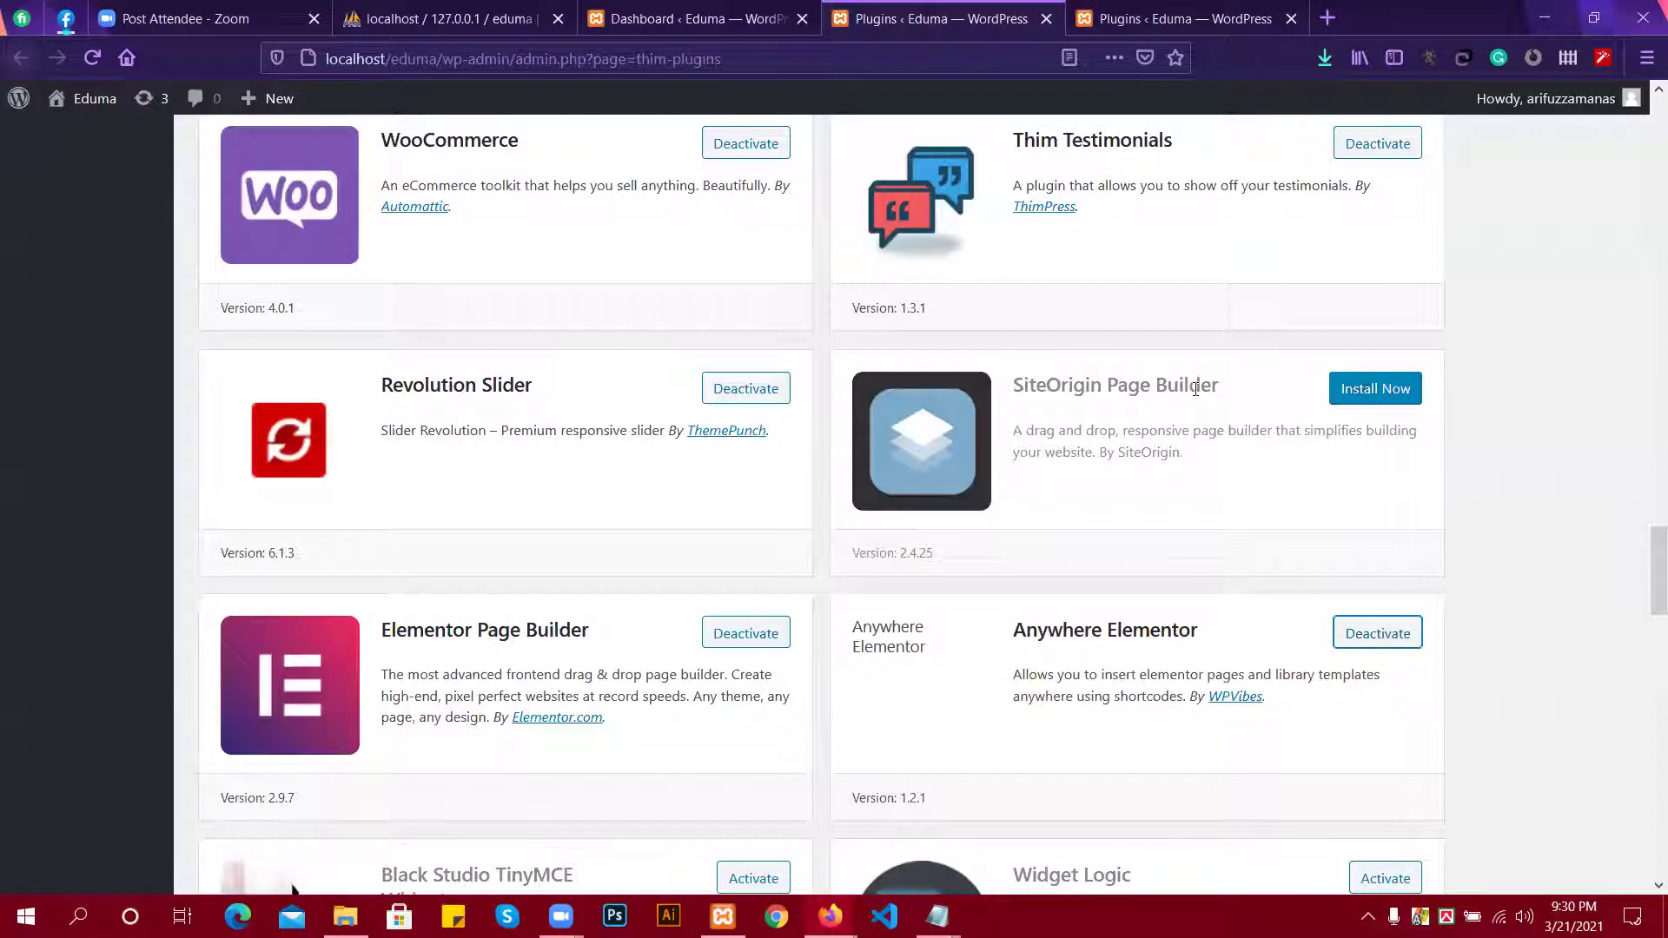
{"action": "scroll", "coordinate": [926, 487], "scroll_direction": "down", "scroll_amount": 2}
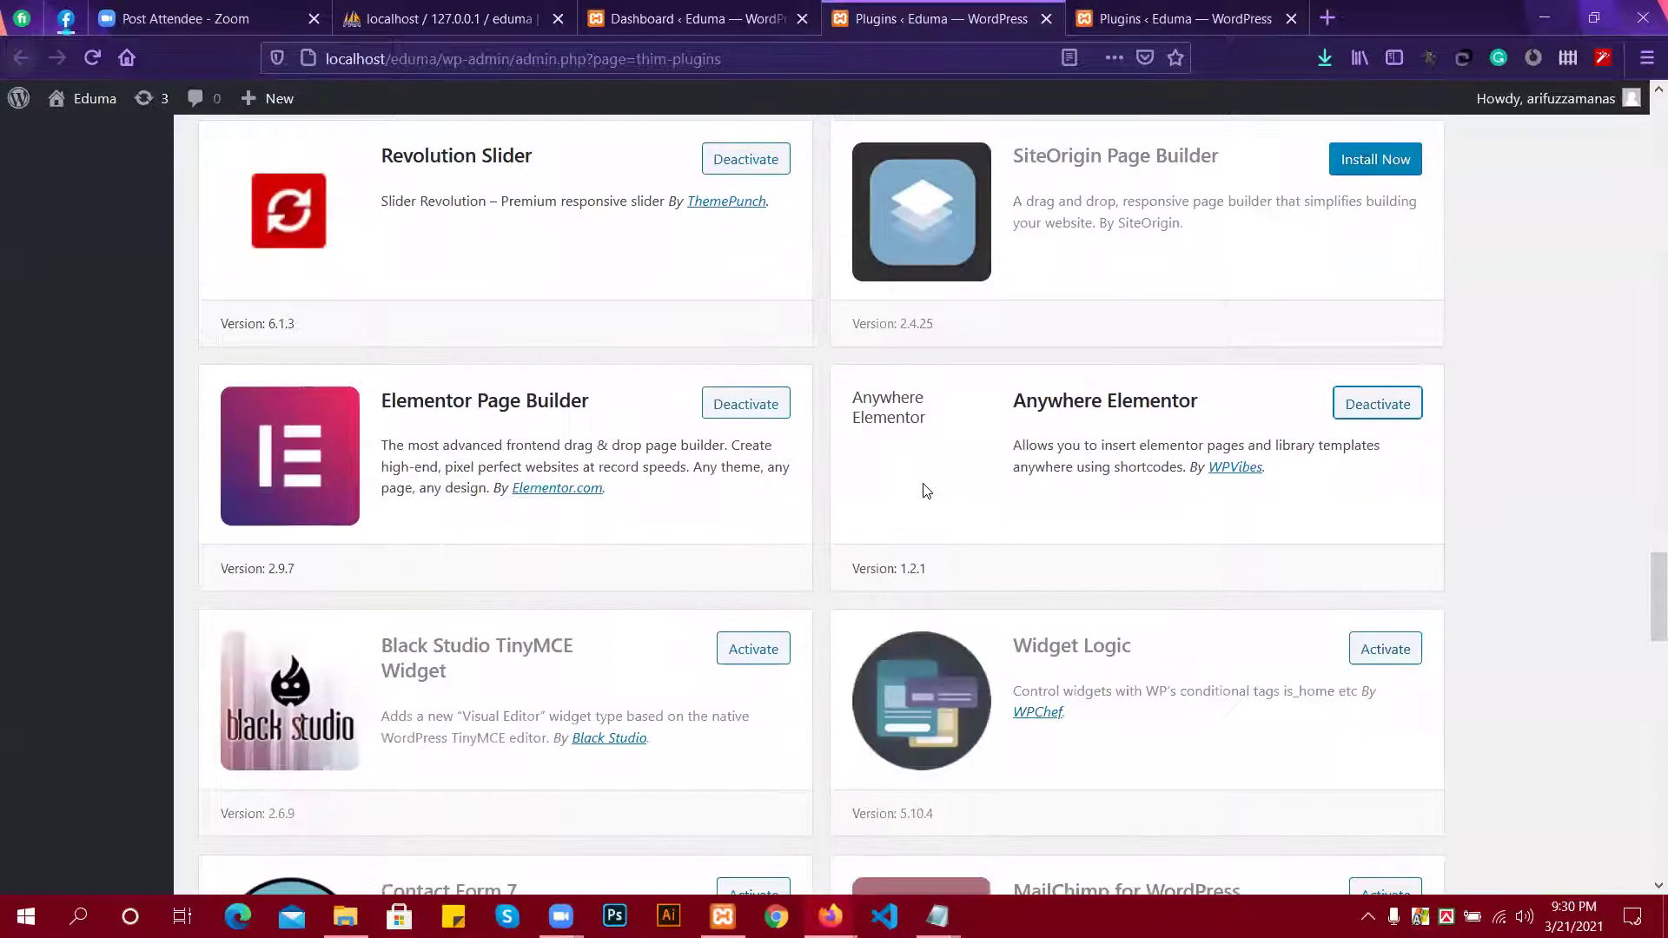
{"action": "scroll", "coordinate": [556, 382], "scroll_direction": "up", "scroll_amount": 2}
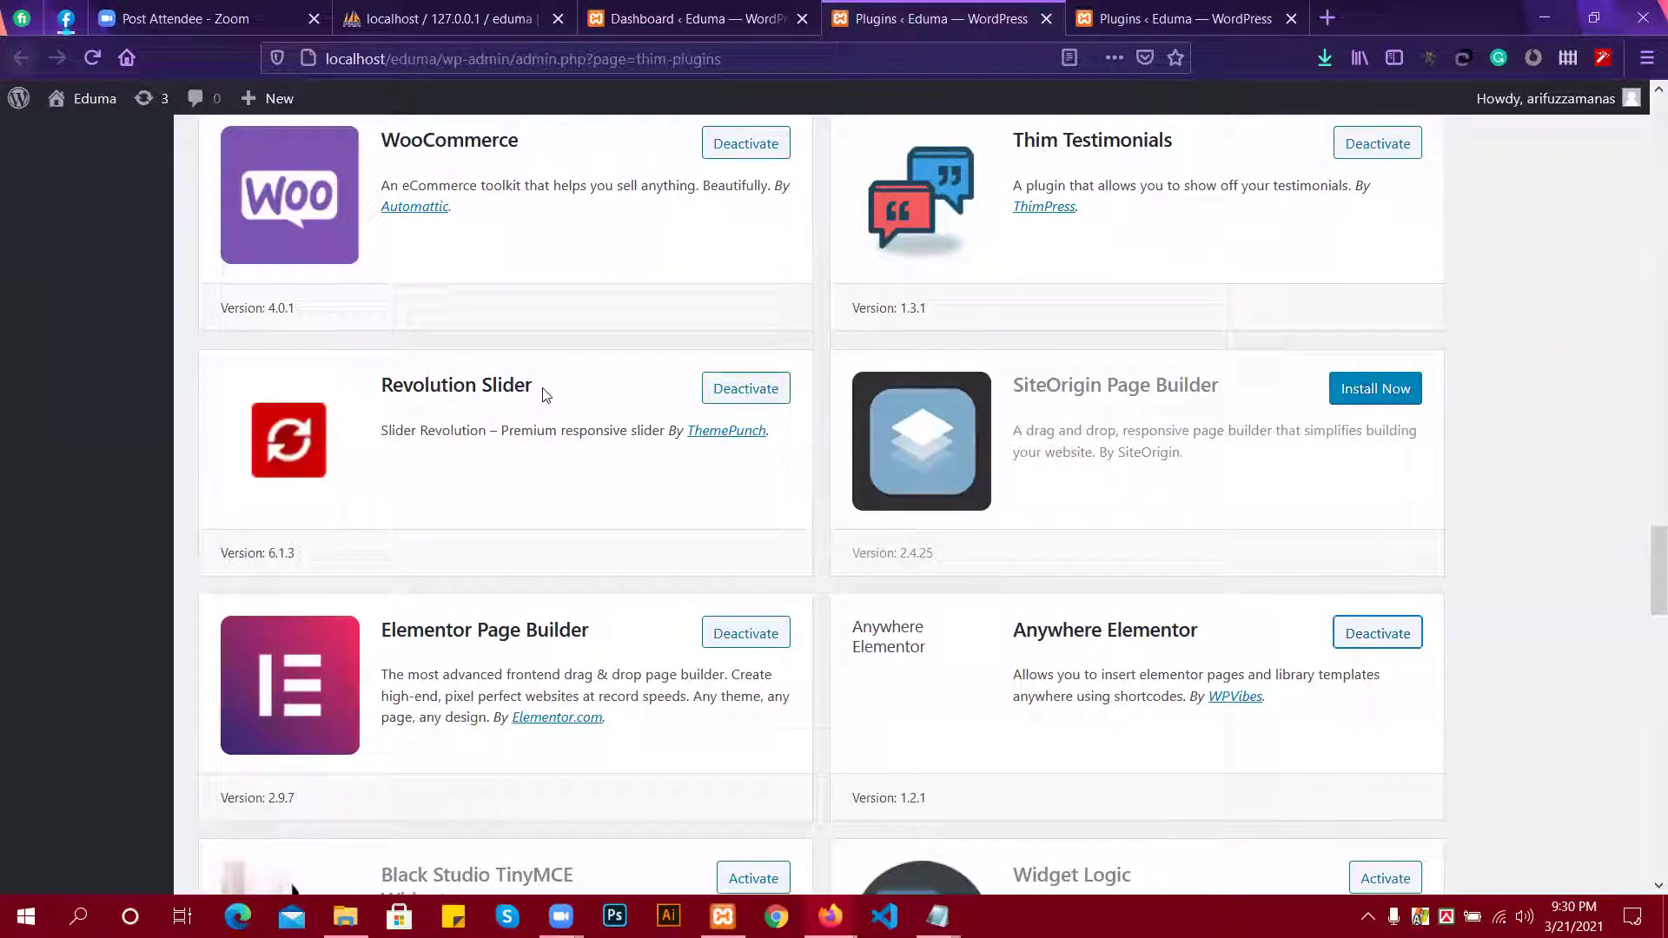
{"action": "scroll", "coordinate": [577, 447], "scroll_direction": "down", "scroll_amount": 4}
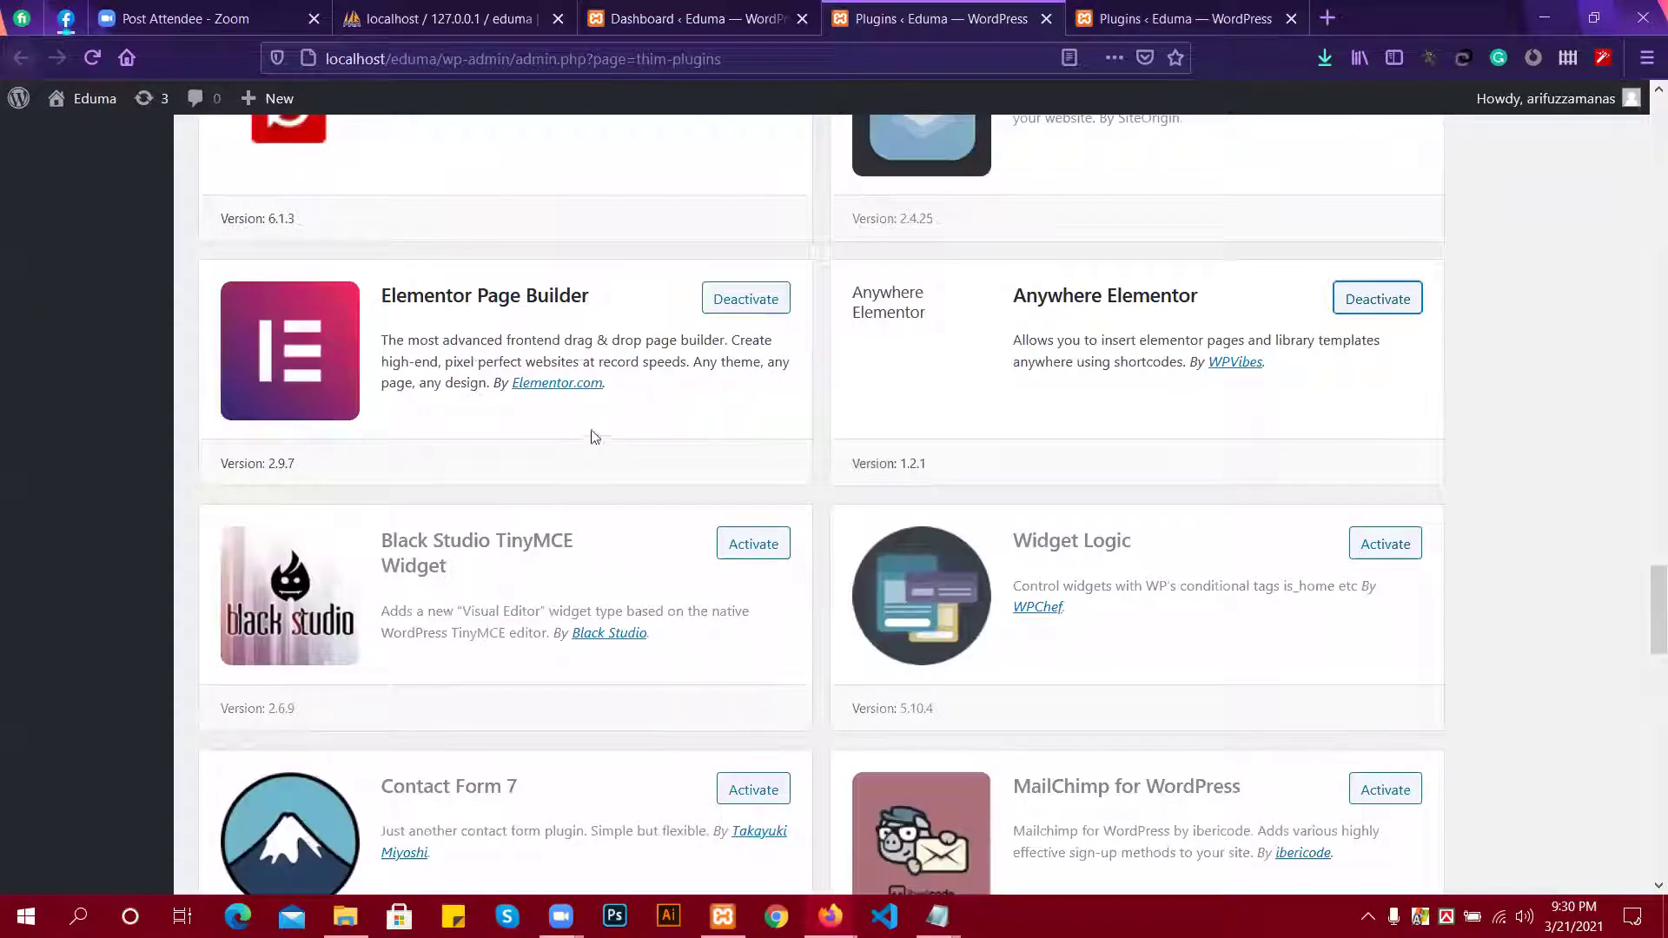
{"action": "scroll", "coordinate": [778, 408], "scroll_direction": "down", "scroll_amount": 3}
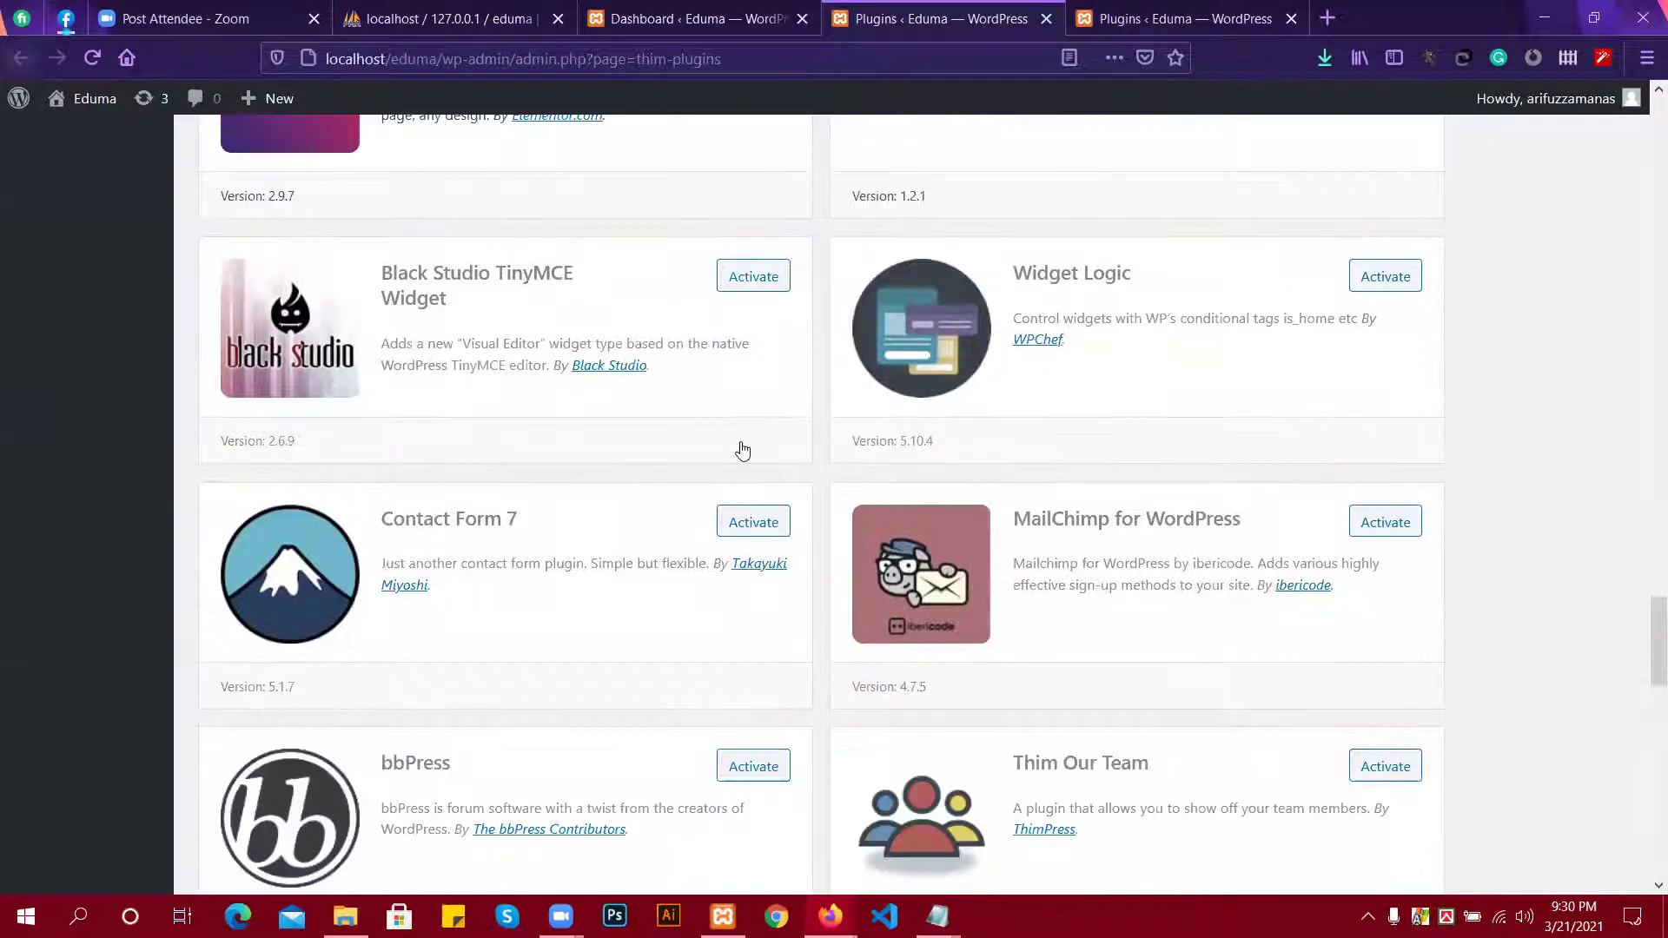
{"action": "scroll", "coordinate": [743, 450], "scroll_direction": "down", "scroll_amount": 1}
{"action": "left_click", "coordinate": [743, 443]}
{"action": "left_click", "coordinate": [1380, 436]}
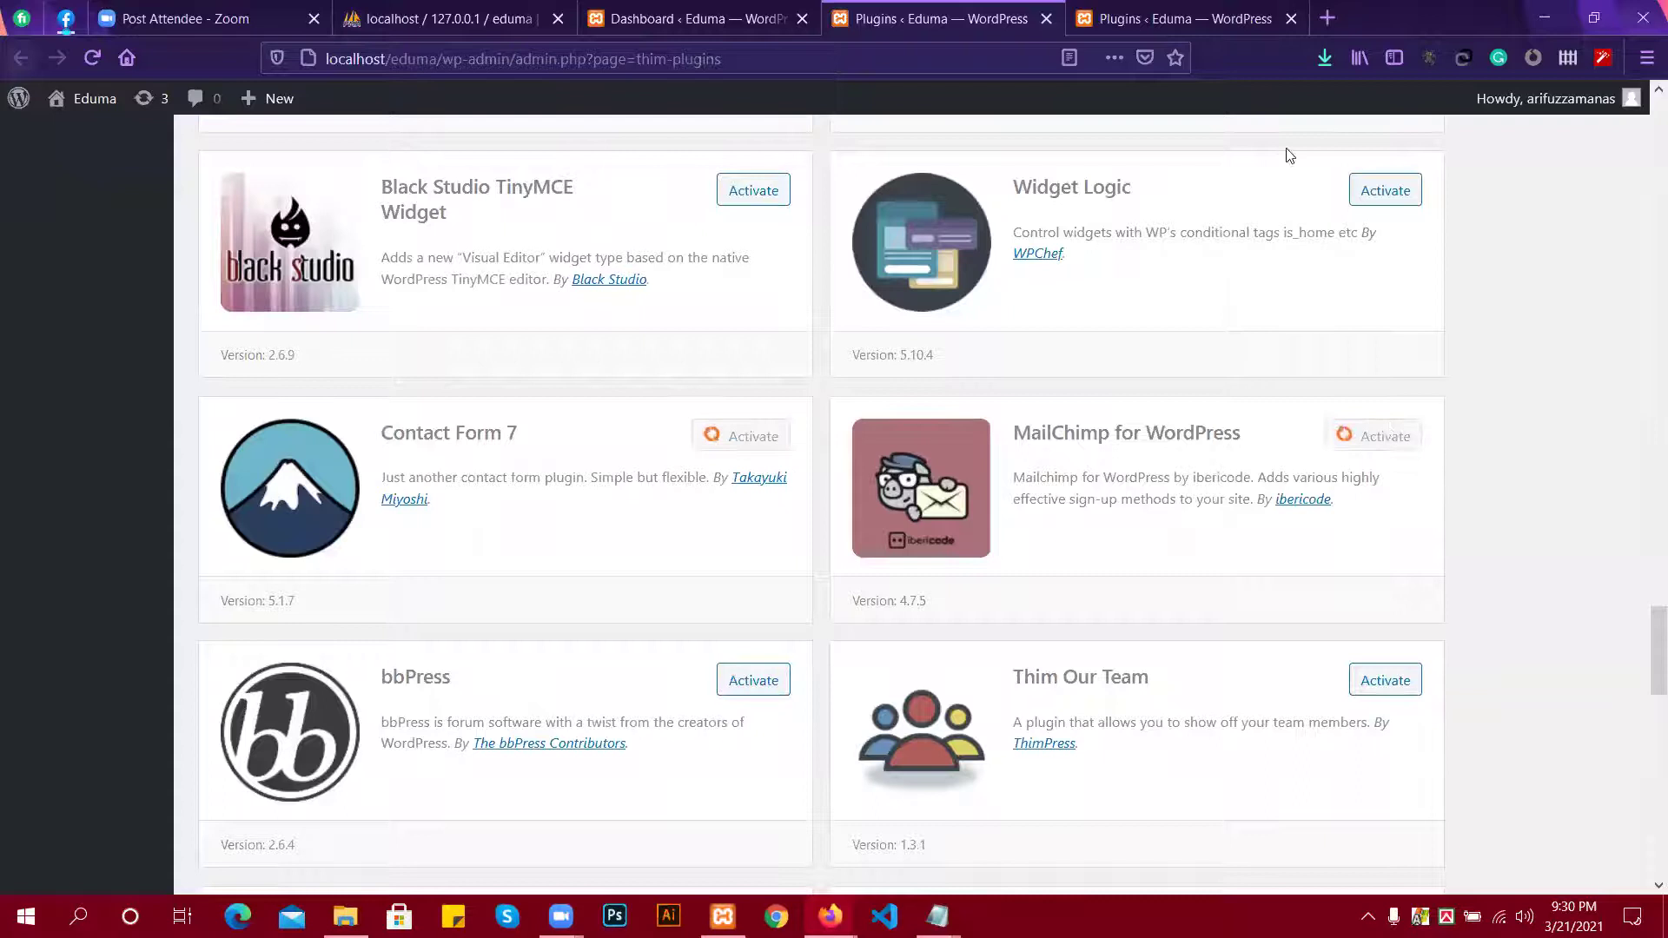
{"action": "left_click", "coordinate": [1394, 195]}
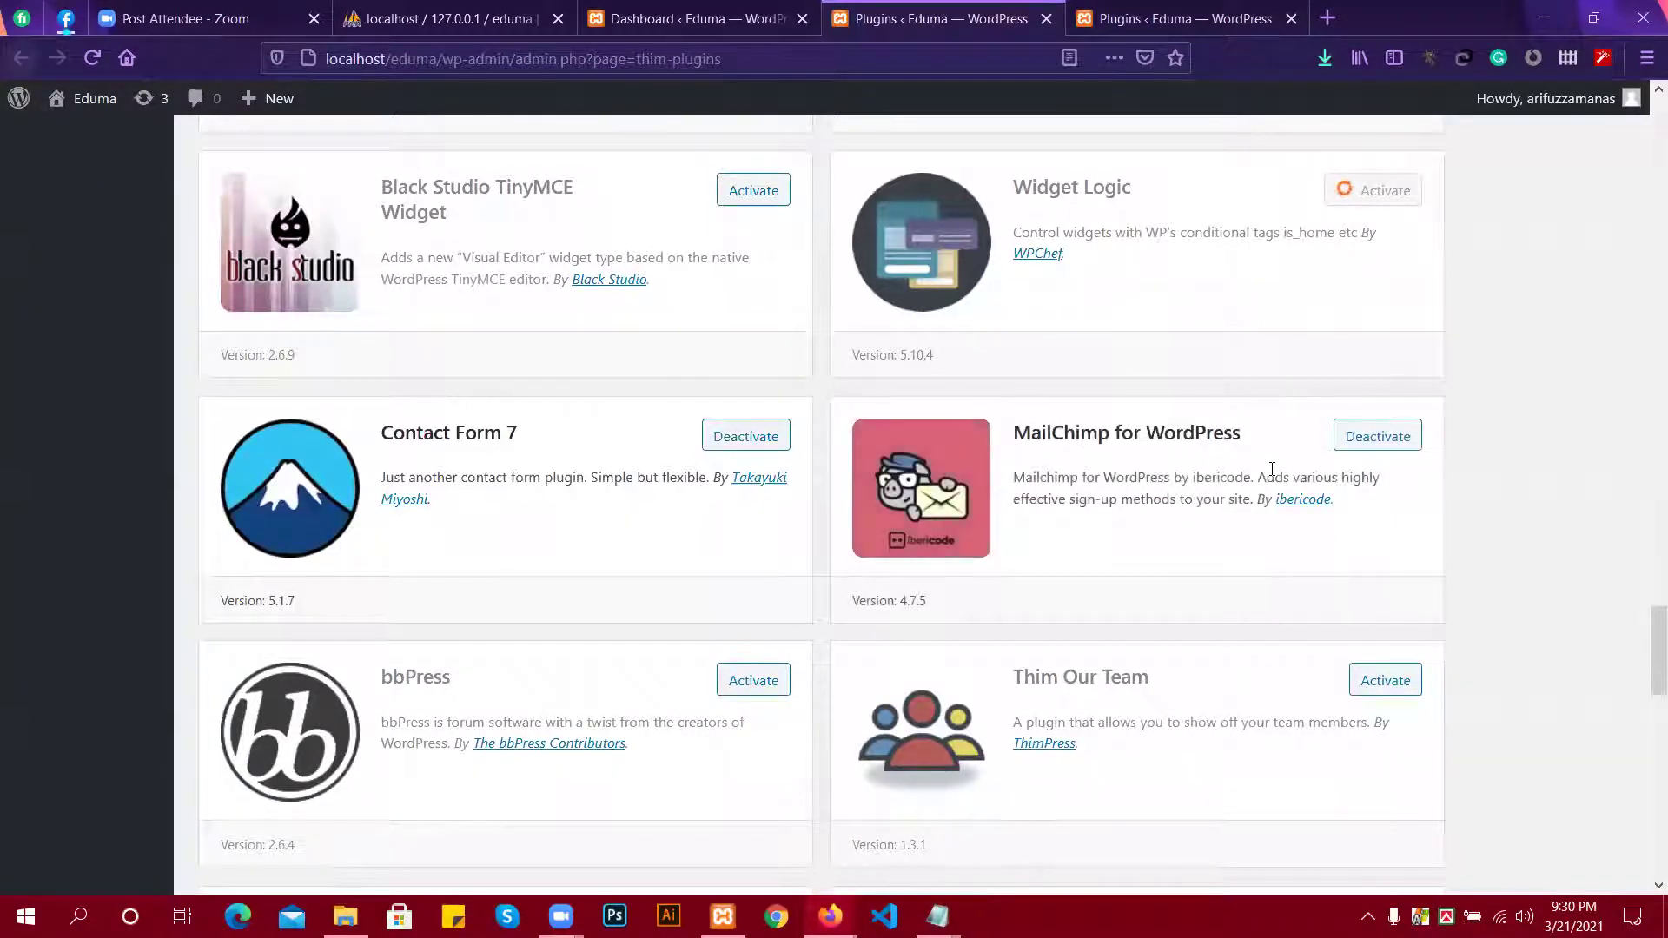
Activate the bbPress and Thim Our Team plugins in the theme's plugin list.
{"action": "scroll", "coordinate": [1054, 521], "scroll_direction": "down", "scroll_amount": 2}
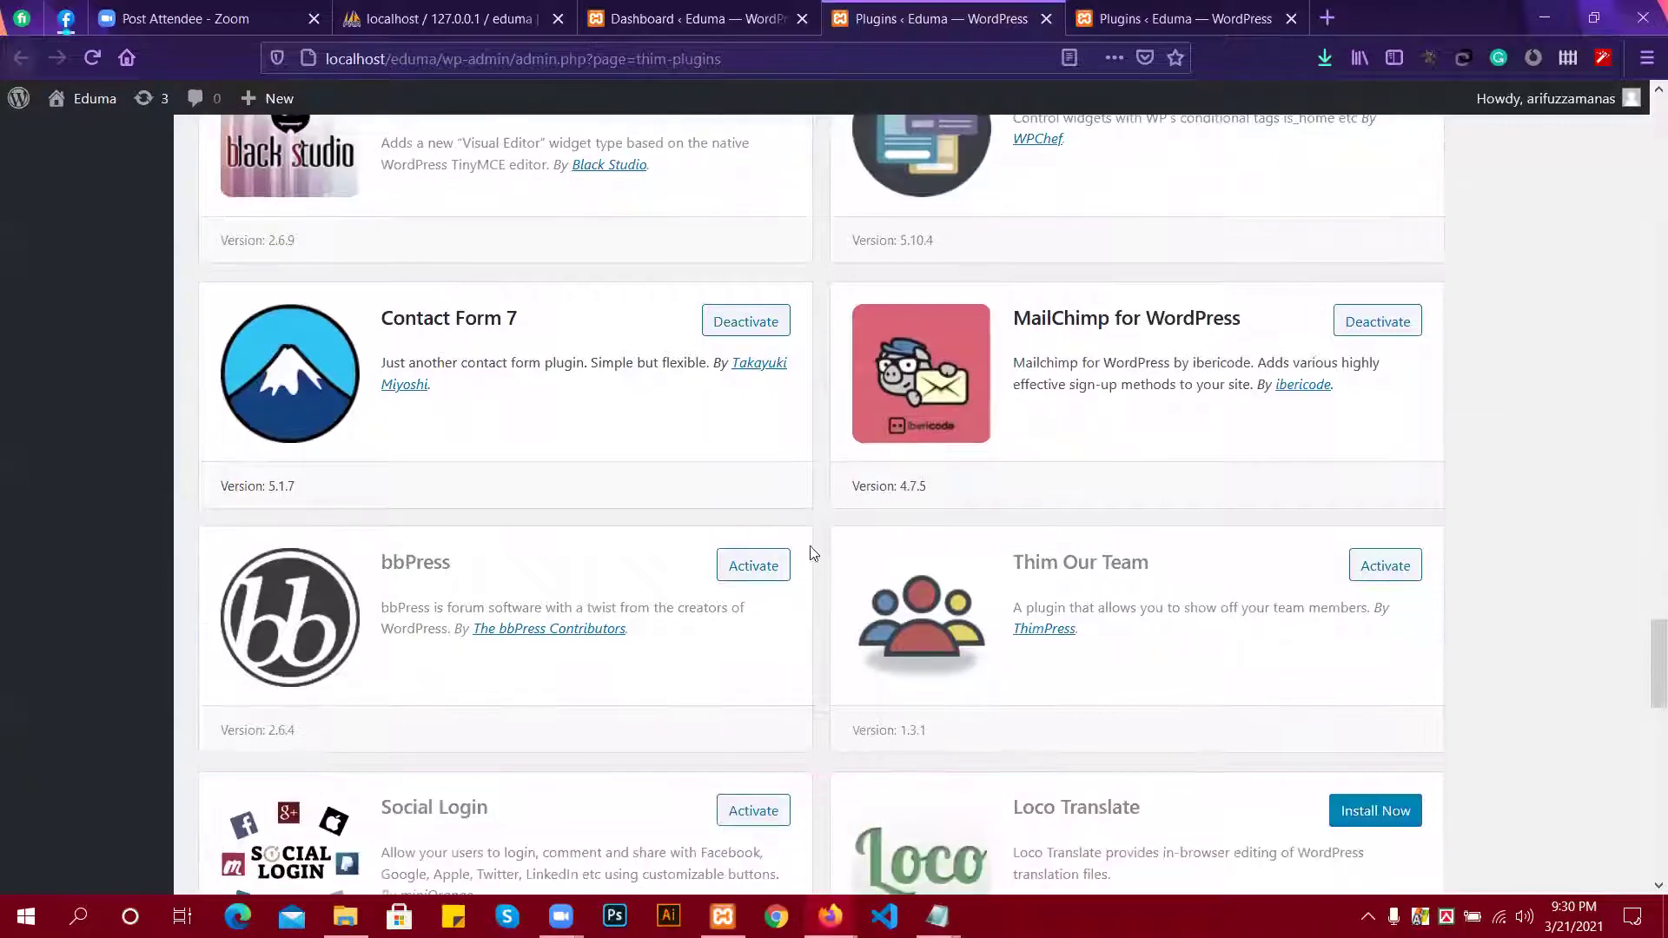
{"action": "left_click", "coordinate": [752, 566]}
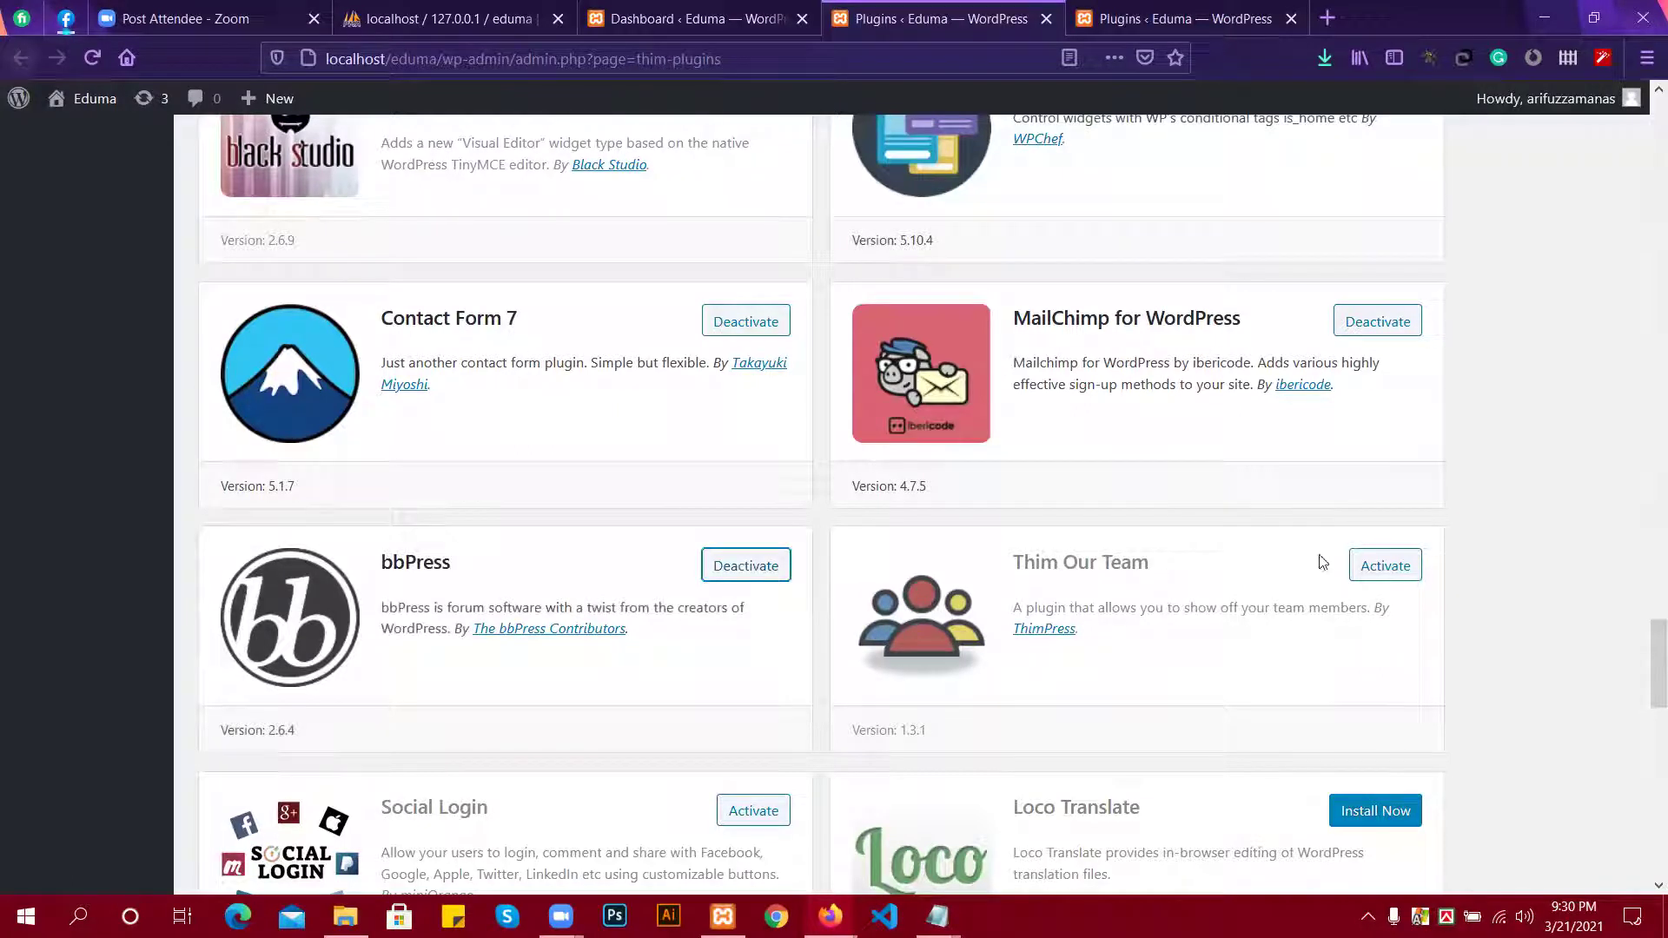
{"action": "left_click", "coordinate": [1405, 565]}
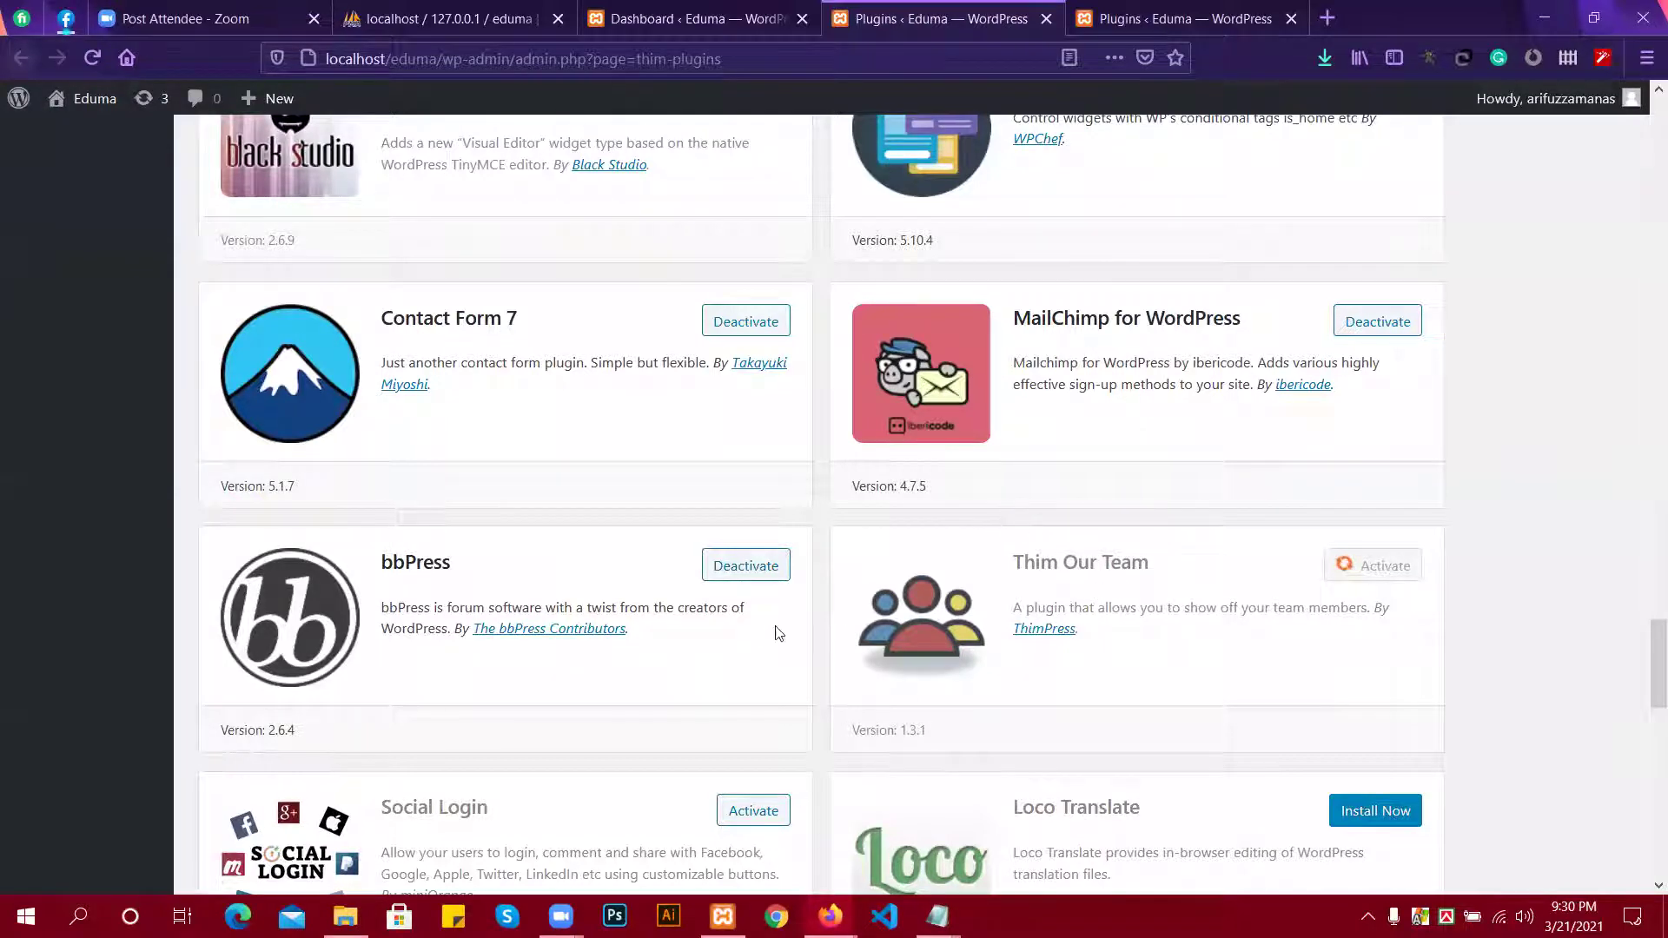
Activate the Social Login and Thim Portfolio plugins in the theme's plugin list.
{"action": "scroll", "coordinate": [775, 633], "scroll_direction": "down", "scroll_amount": 1}
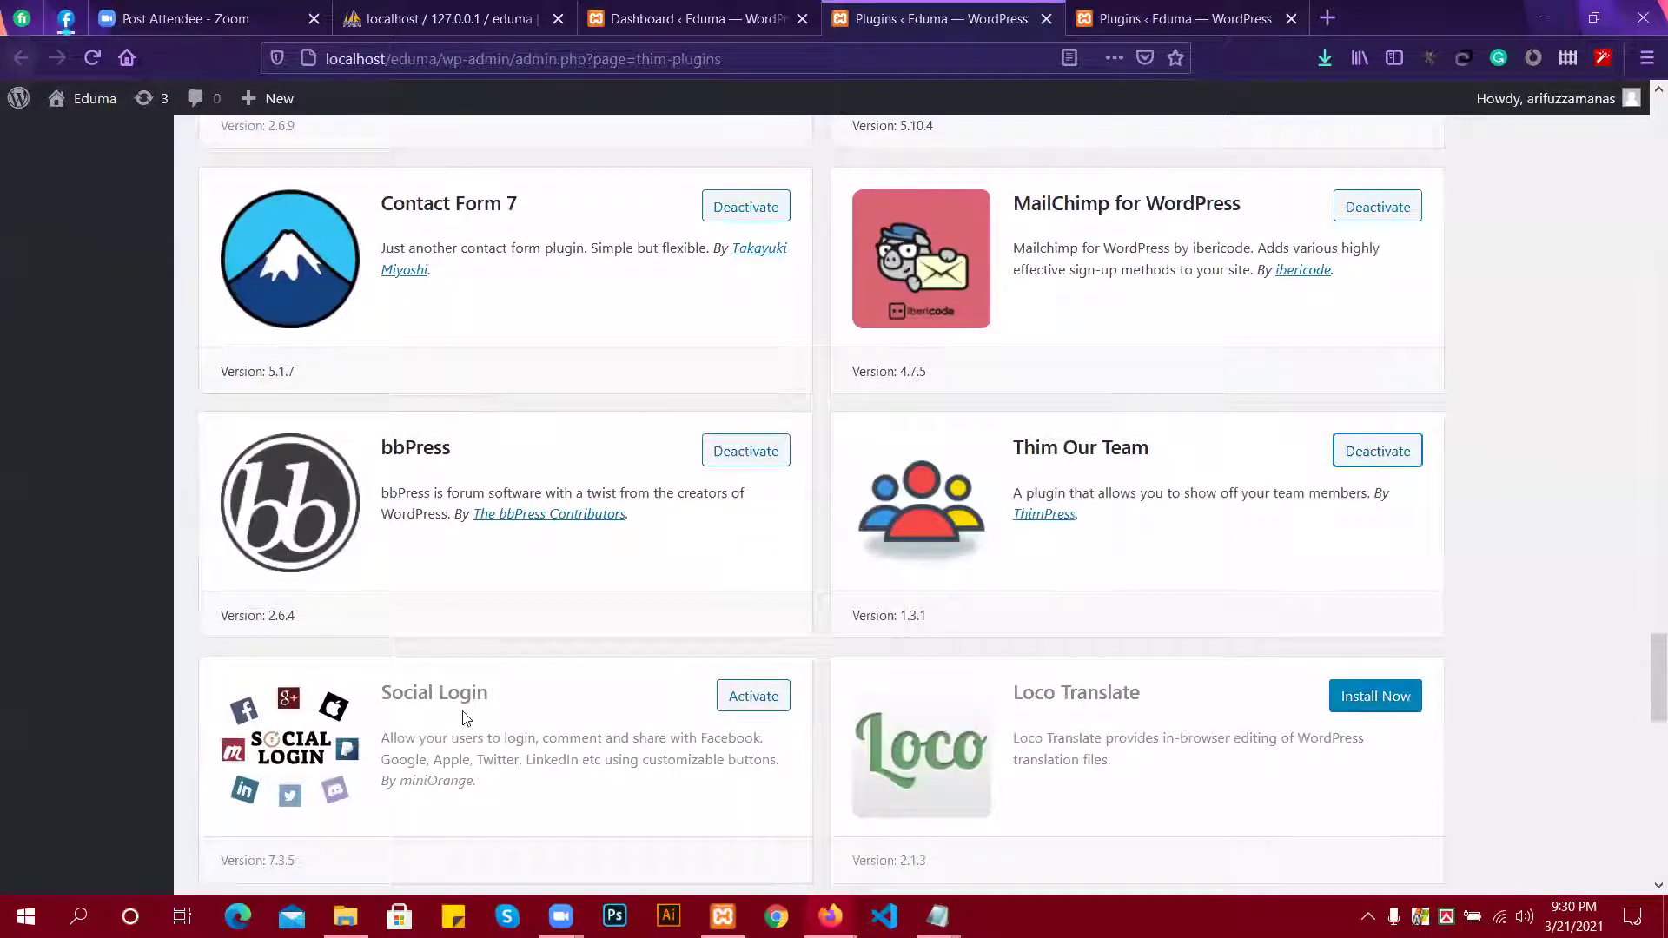
{"action": "scroll", "coordinate": [504, 660], "scroll_direction": "down", "scroll_amount": 1}
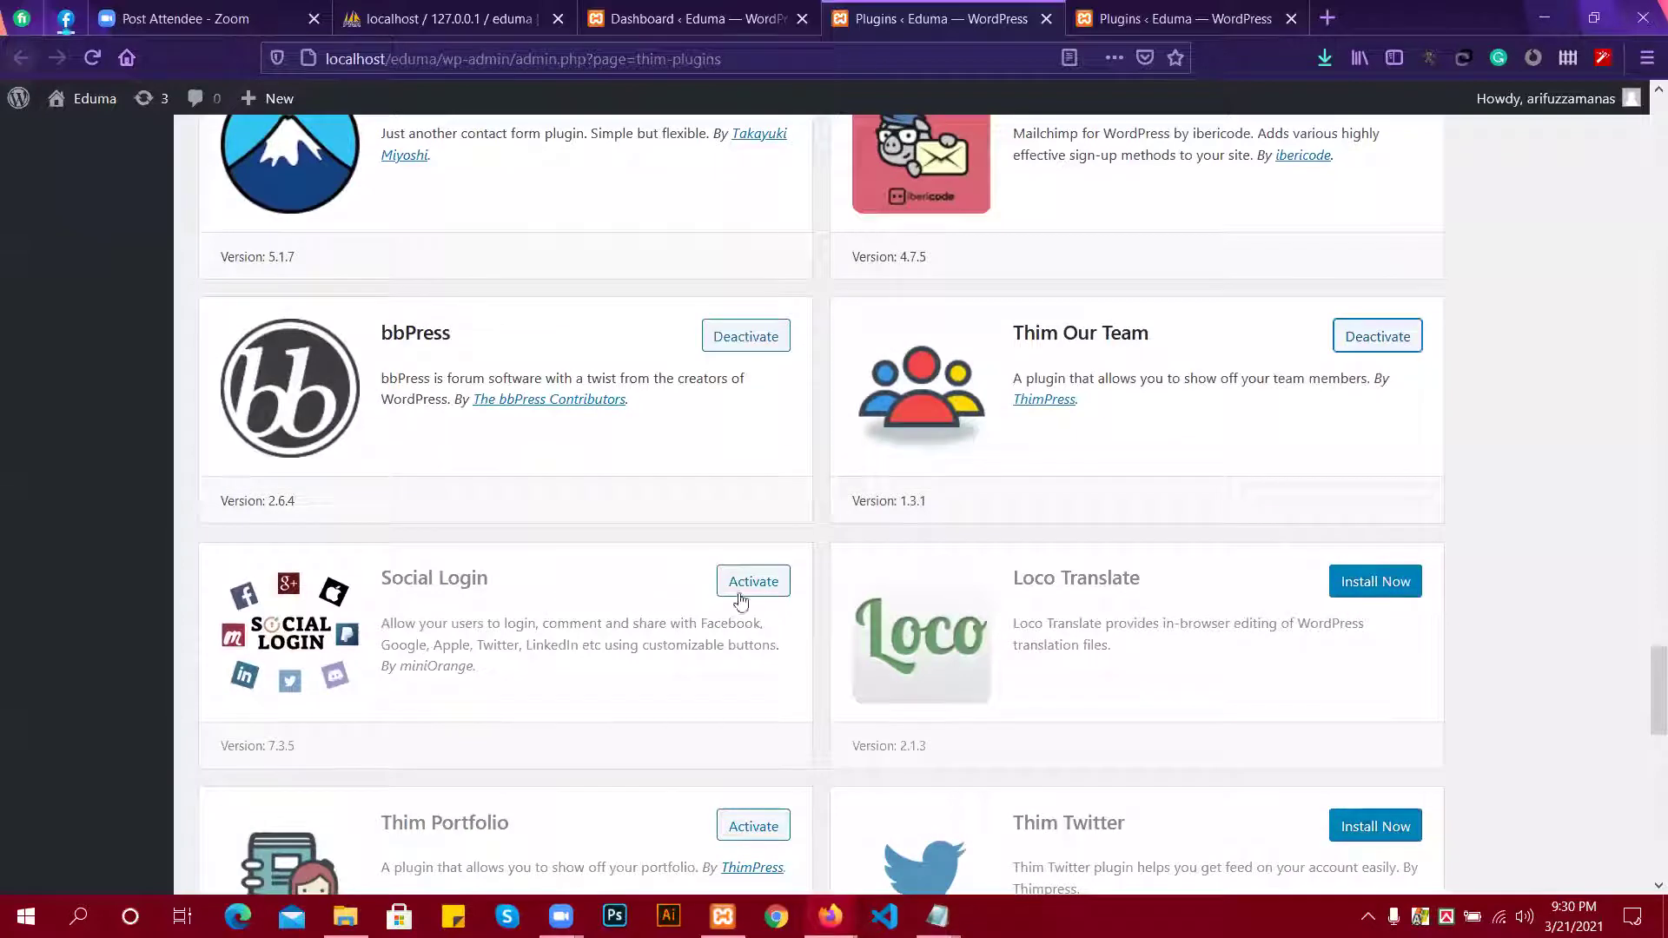
{"action": "left_click", "coordinate": [772, 597]}
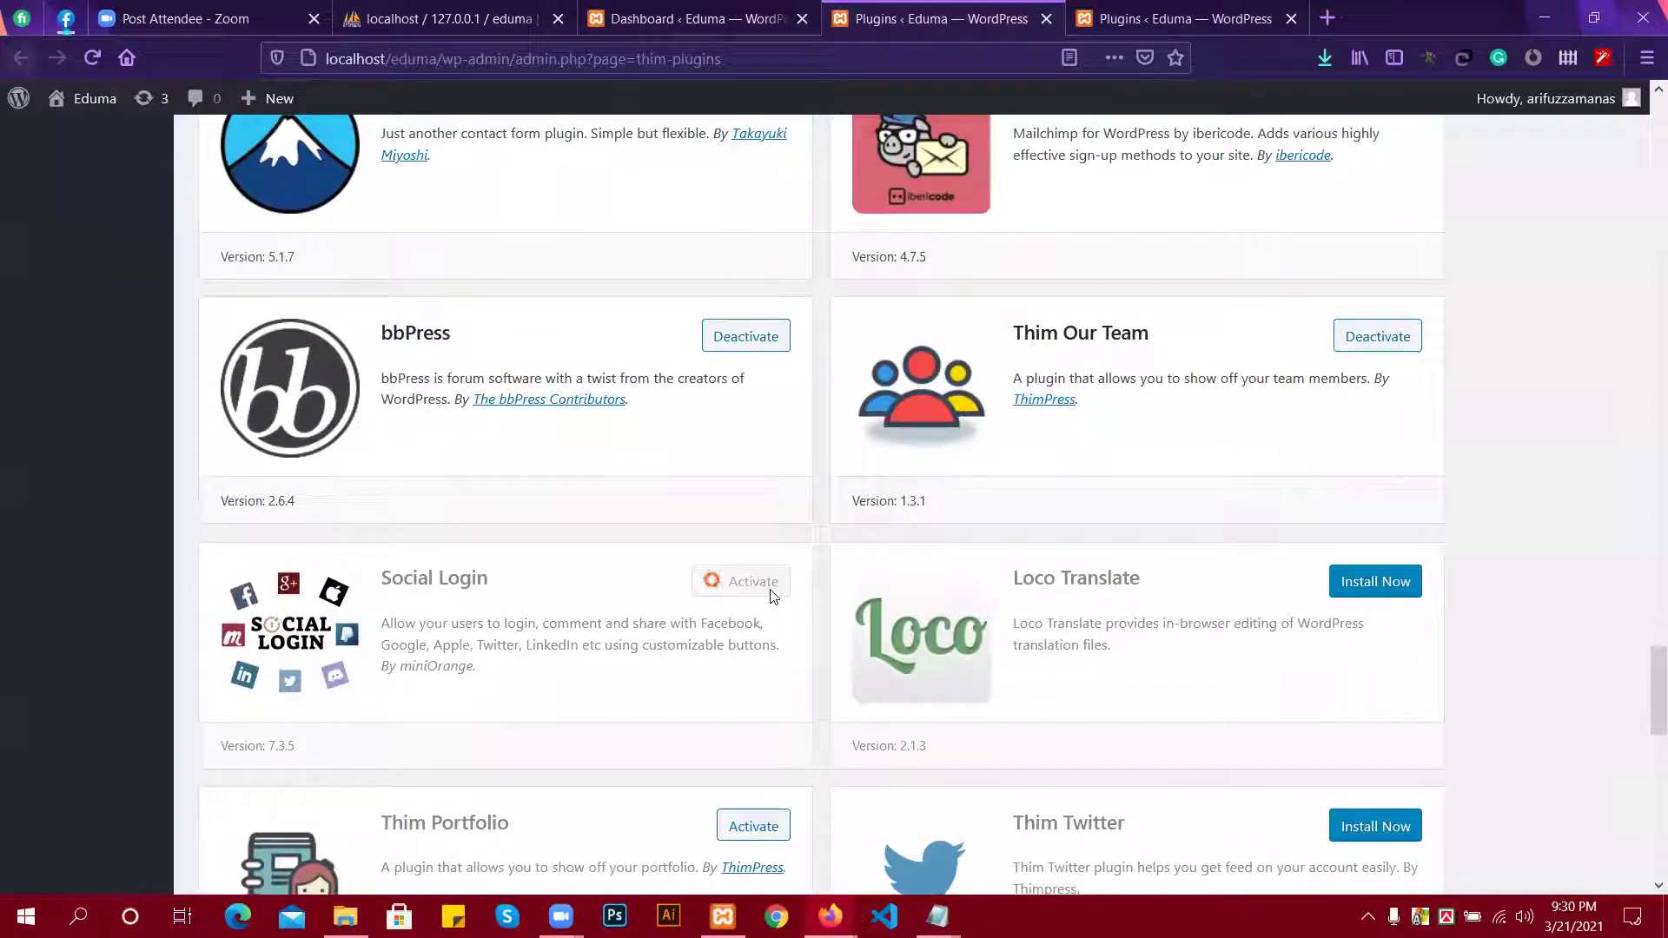
{"action": "scroll", "coordinate": [772, 597], "scroll_direction": "down", "scroll_amount": 2}
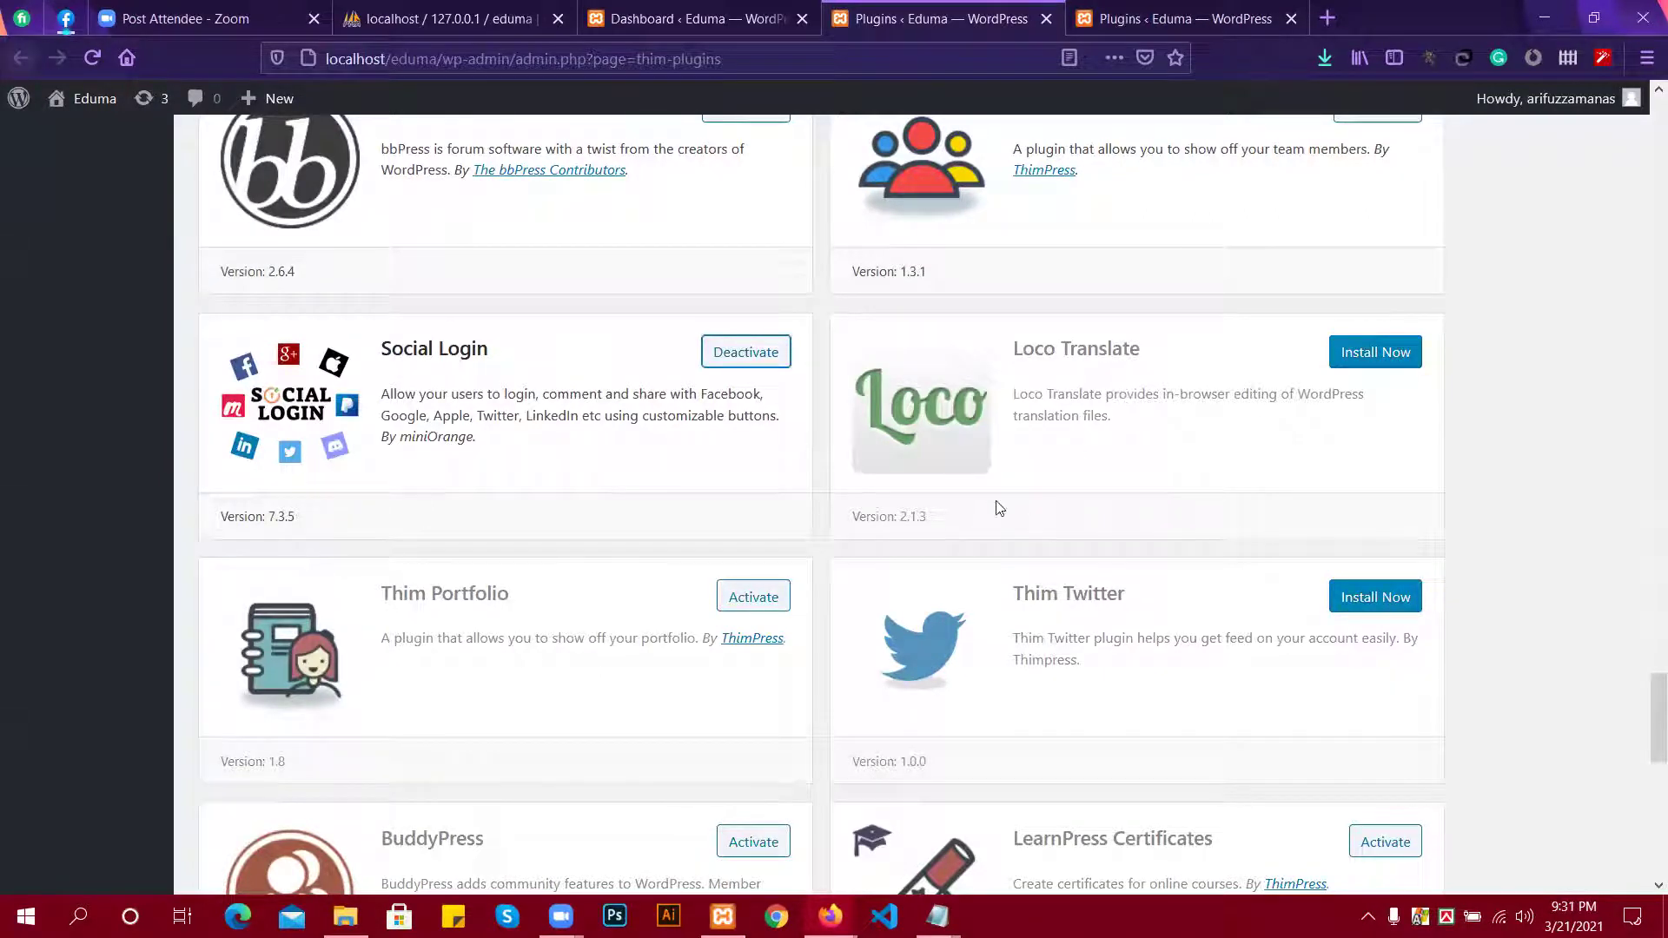
{"action": "scroll", "coordinate": [784, 516], "scroll_direction": "down", "scroll_amount": 1}
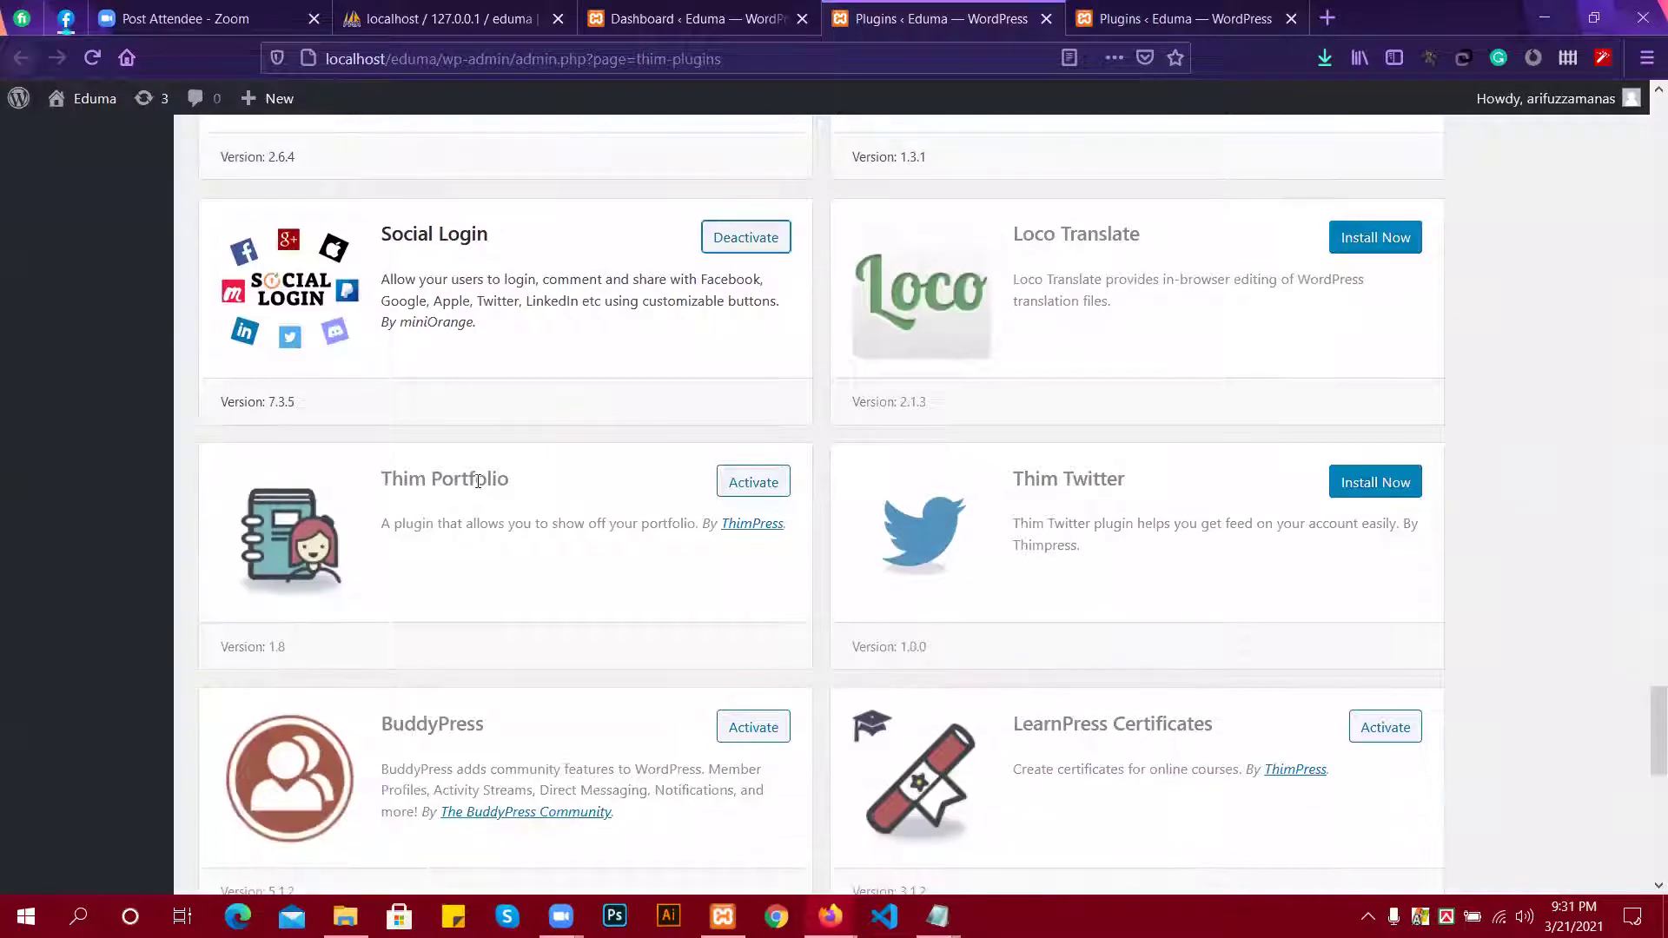
{"action": "left_click", "coordinate": [772, 494]}
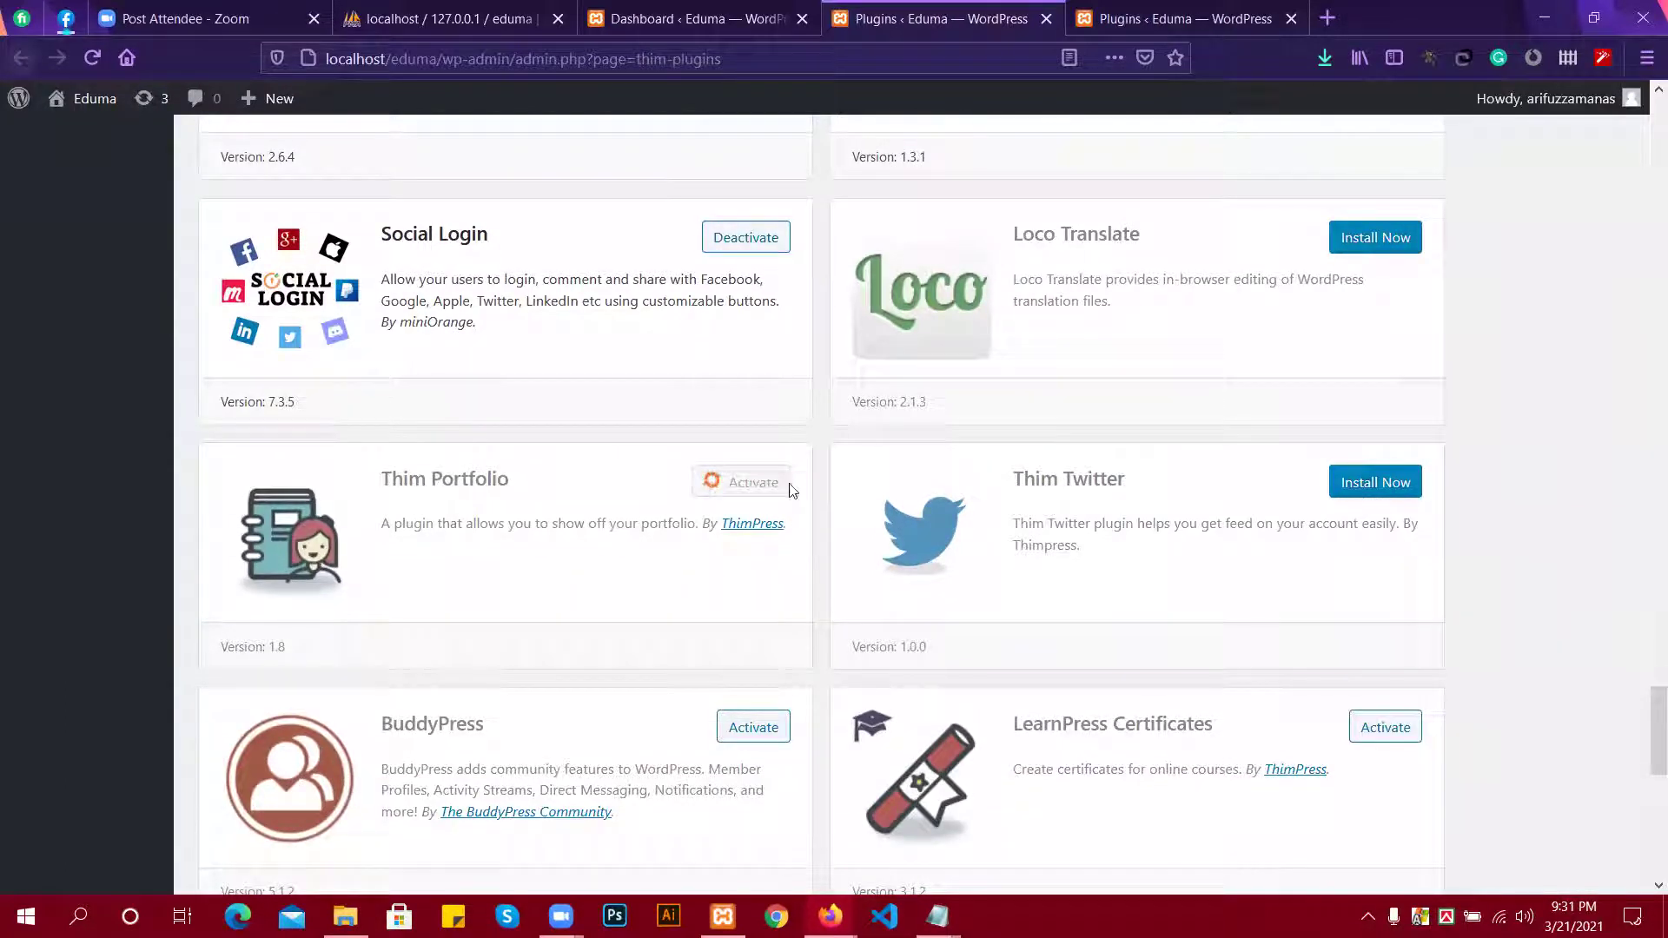
Activate the BuddyPress community plugin in the theme's plugin list.
{"action": "scroll", "coordinate": [783, 493], "scroll_direction": "down", "scroll_amount": 1}
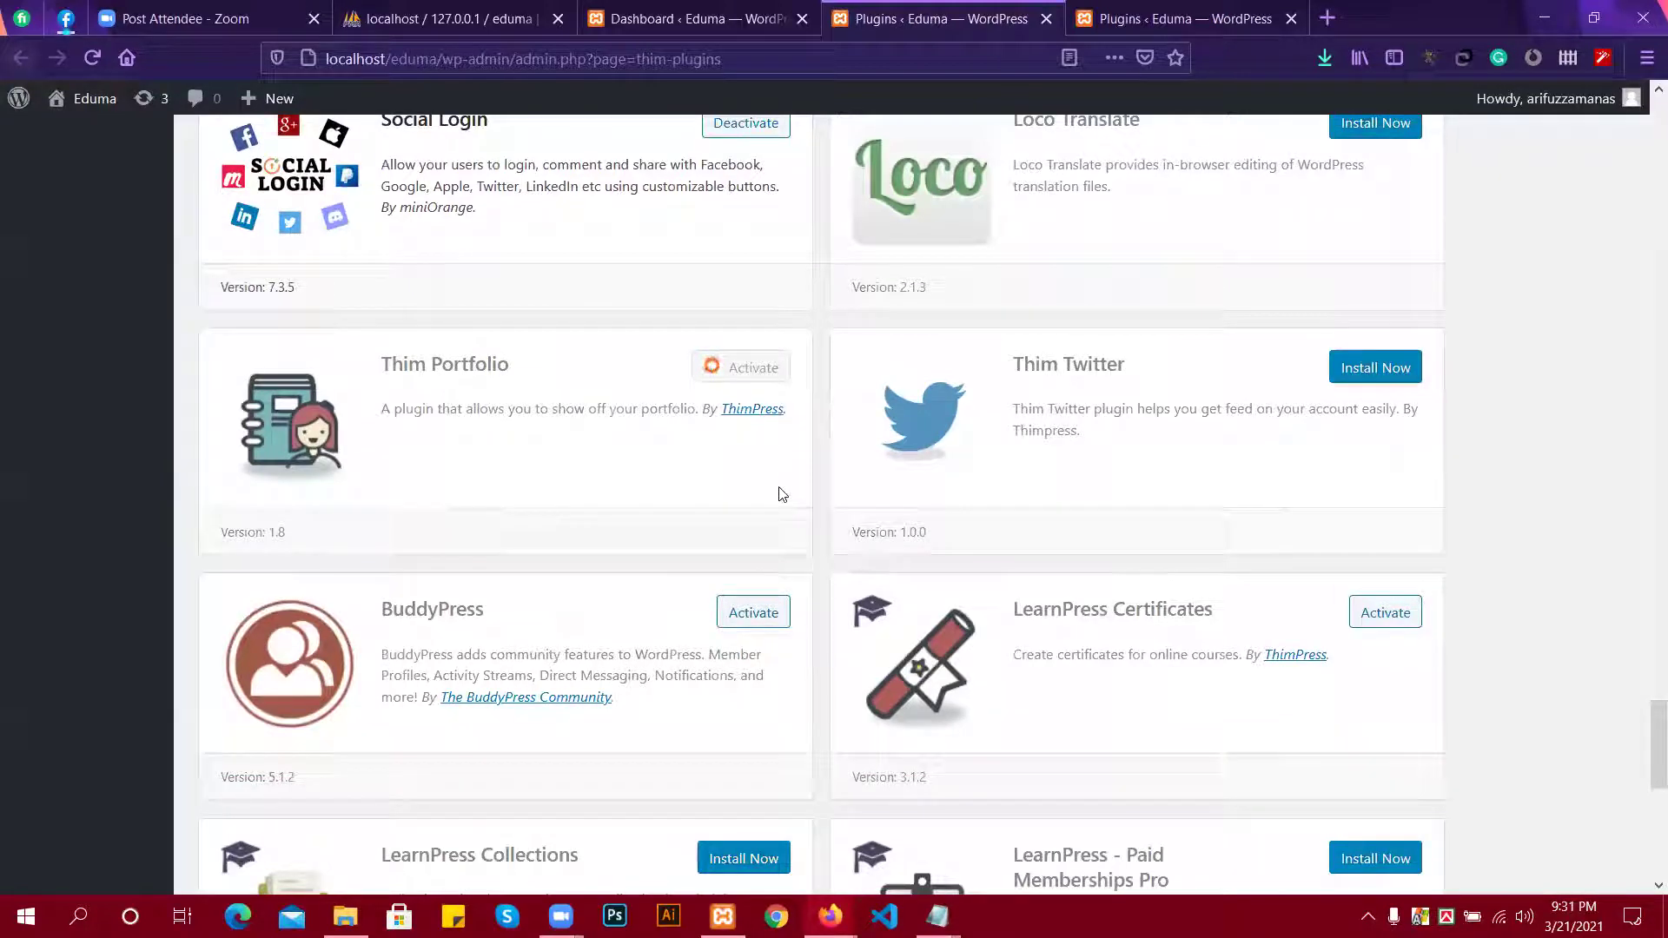
{"action": "scroll", "coordinate": [779, 493], "scroll_direction": "down", "scroll_amount": 1}
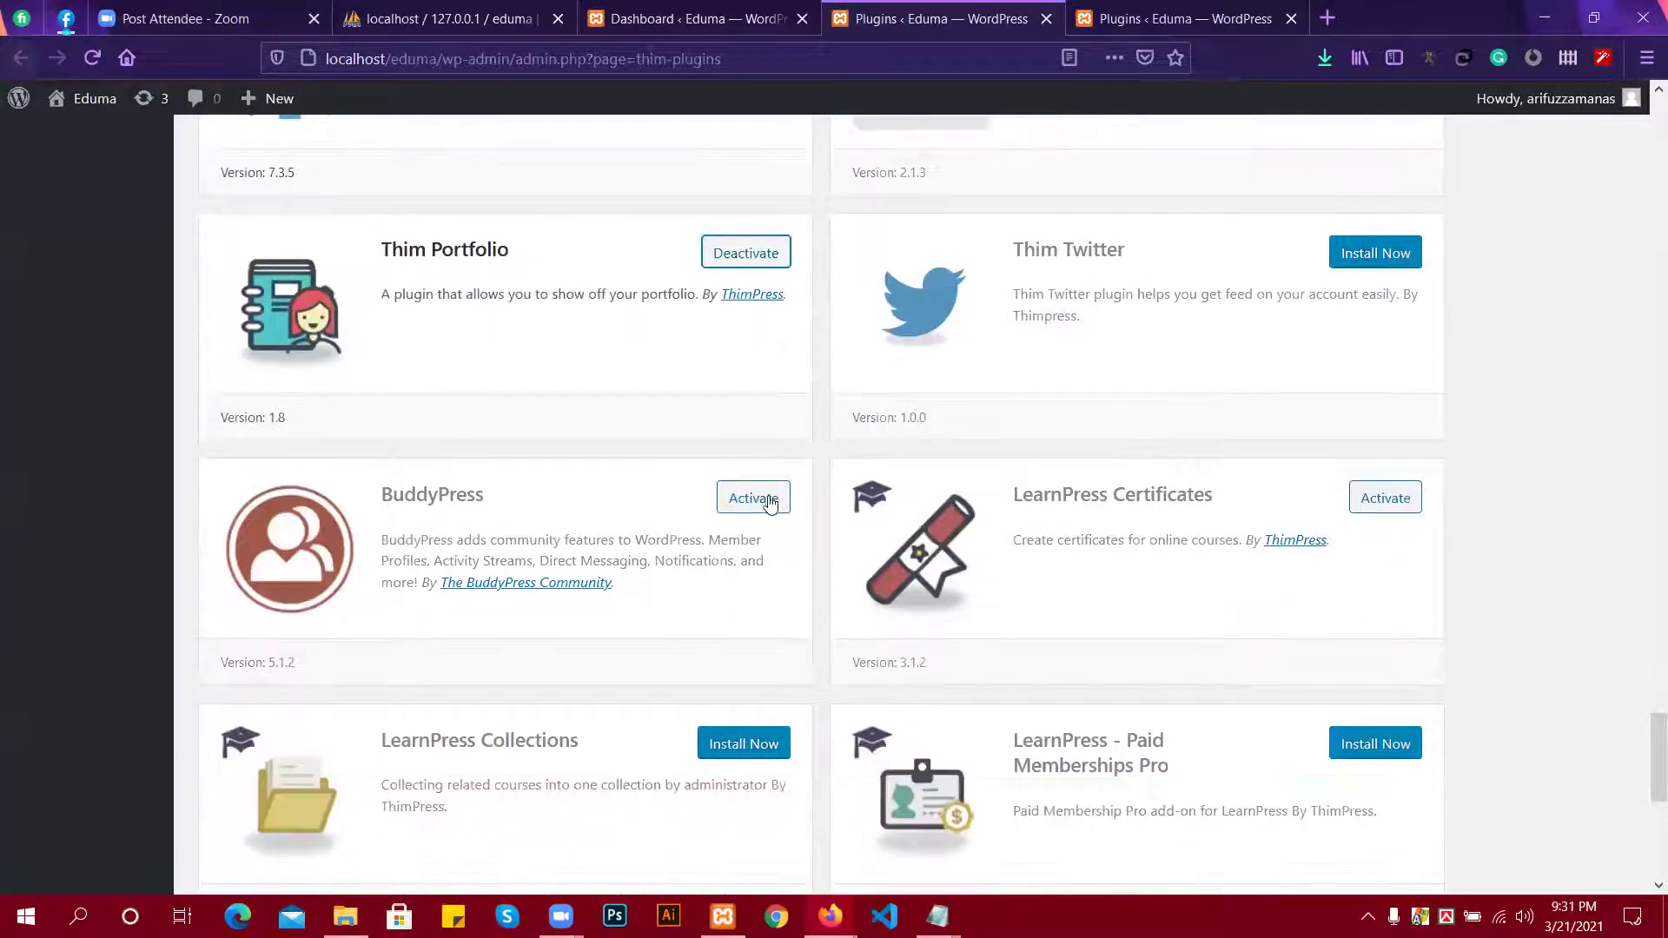
{"action": "left_click", "coordinate": [779, 497]}
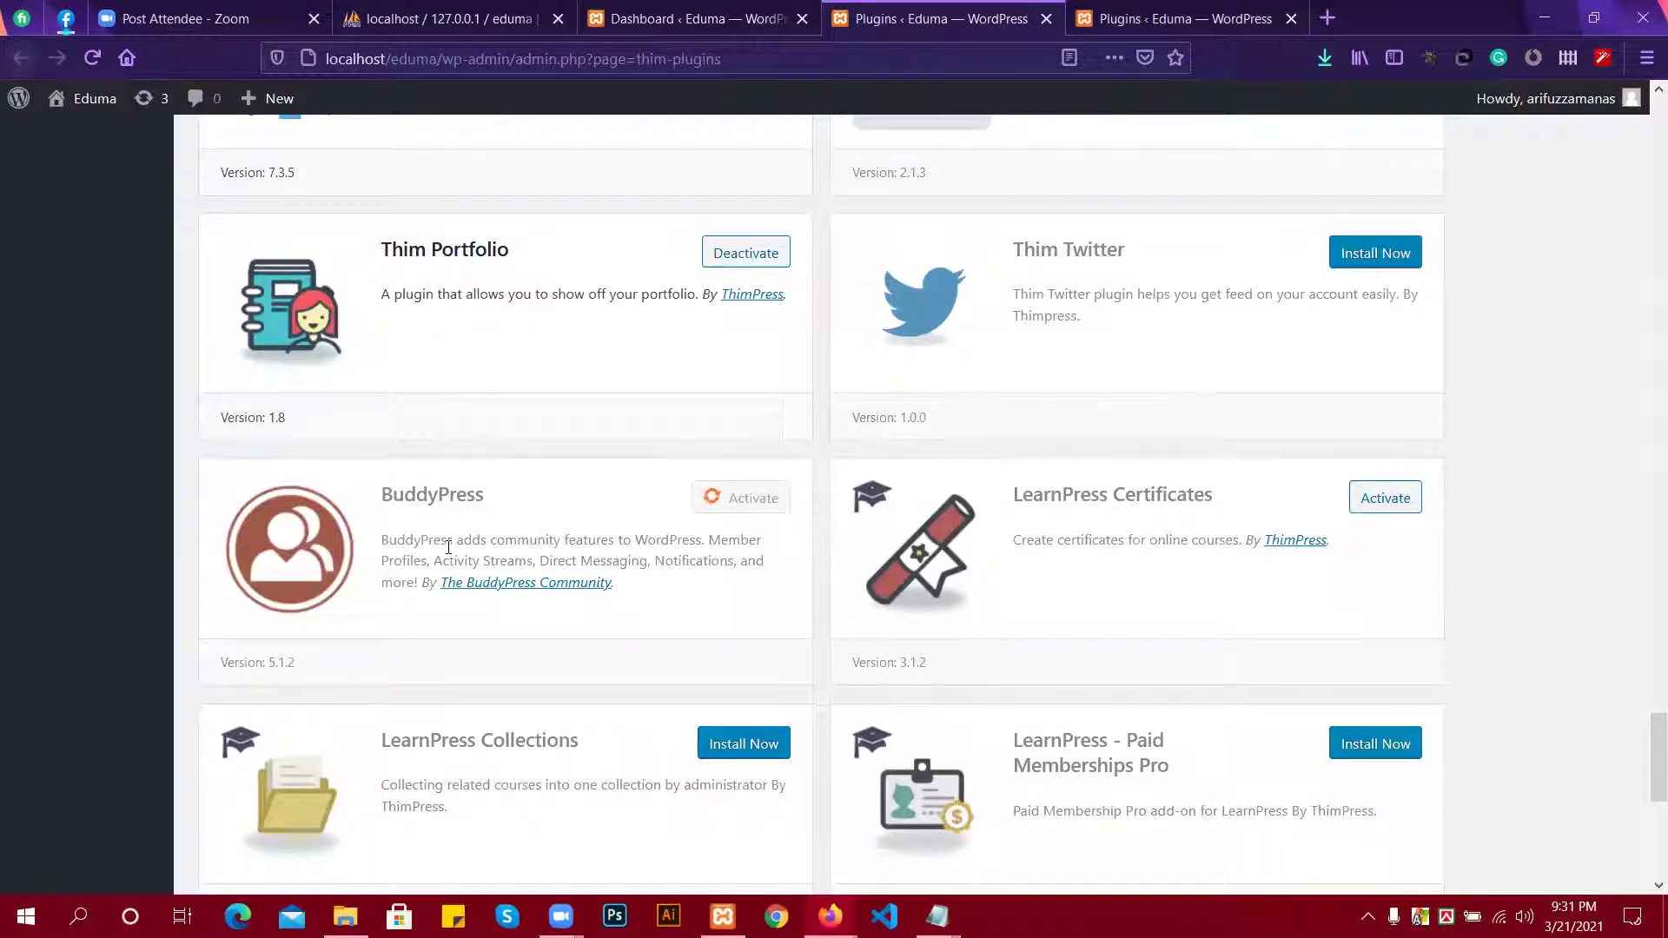
{"action": "left_click_drag", "start_coordinate": [456, 540], "coordinate": [735, 571]}
{"action": "left_click", "coordinate": [728, 587]}
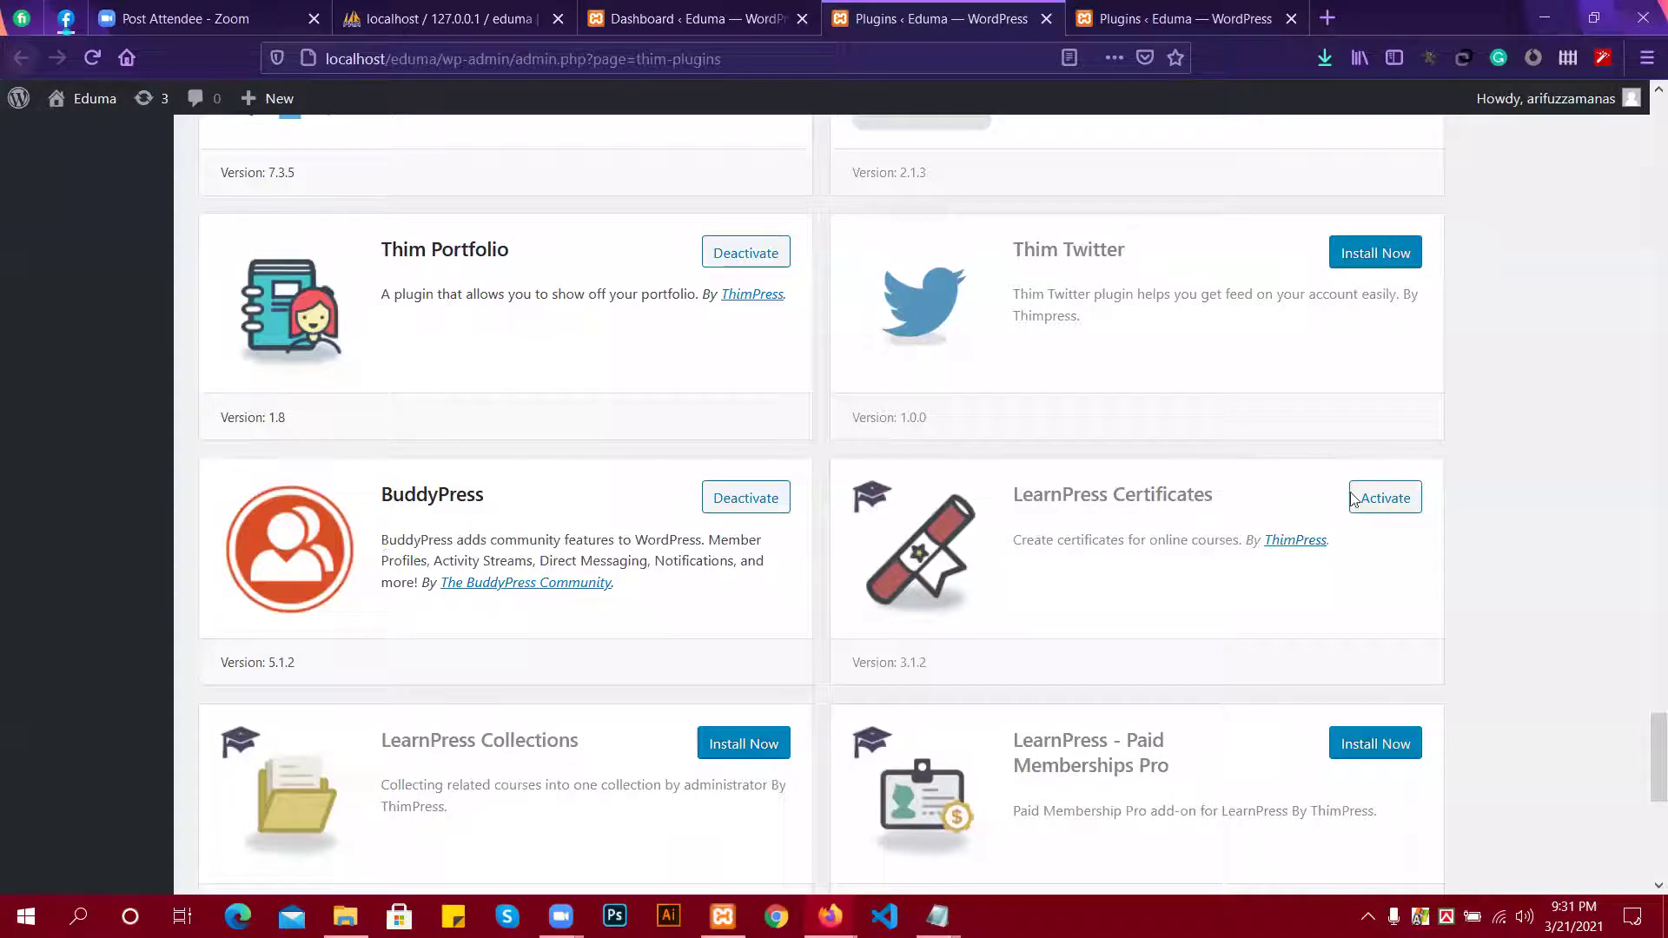
Activate the LearnPress Certificates and LearnPress Co-Instructors add-ons in the theme's plugin list.
{"action": "left_click", "coordinate": [1376, 508]}
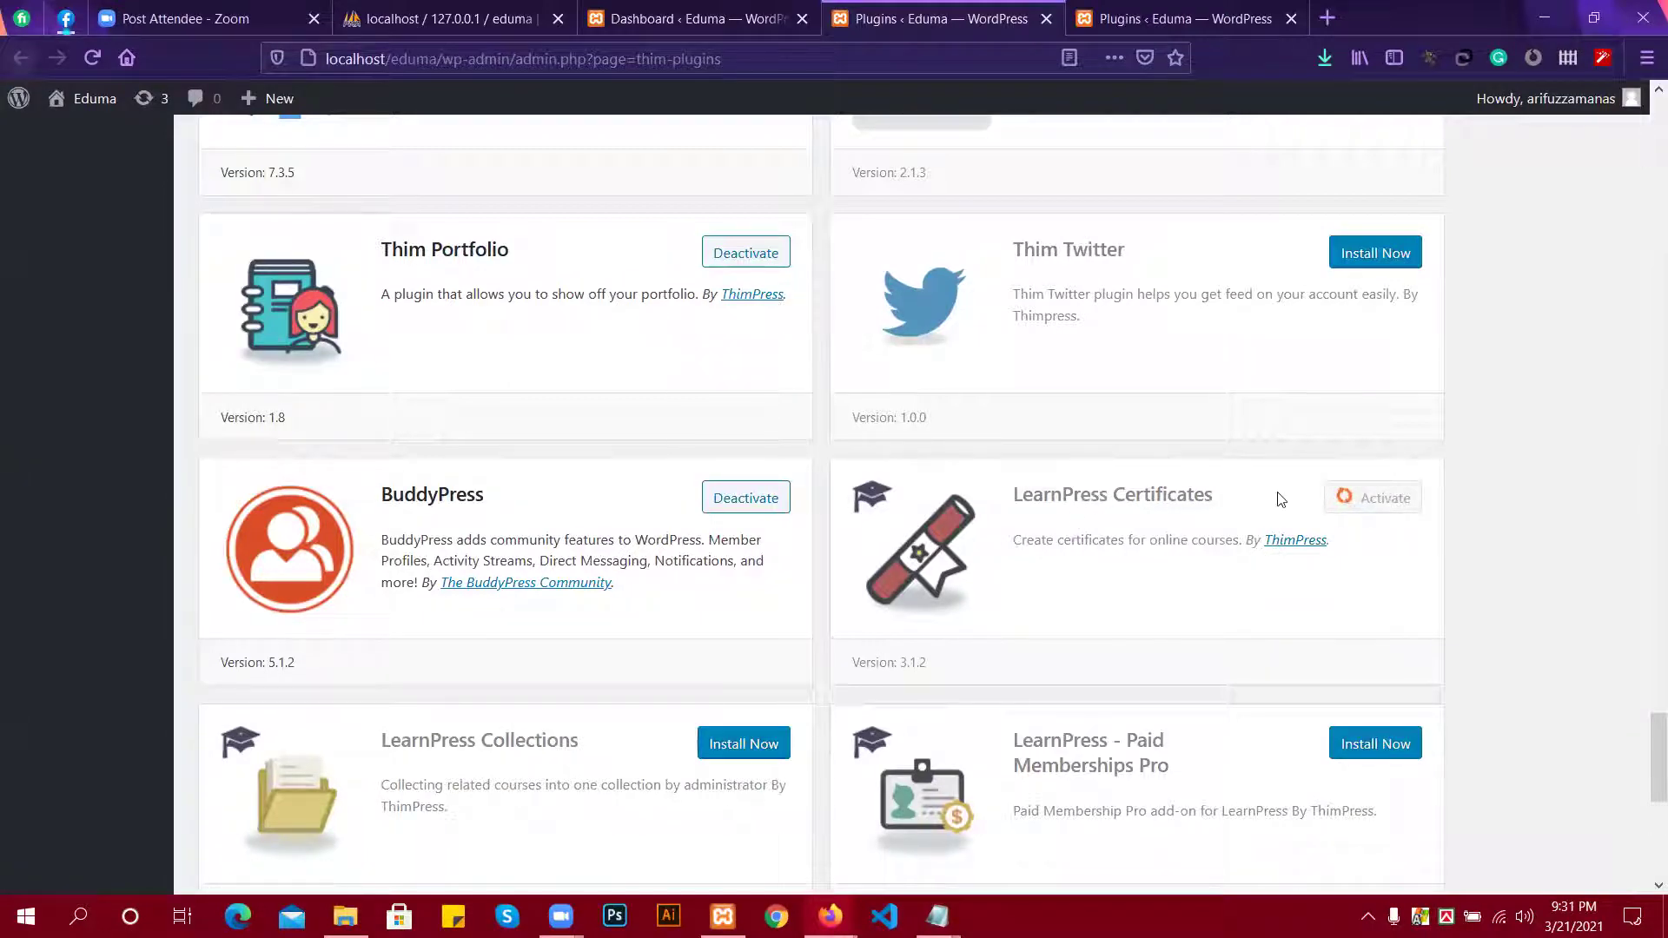
{"action": "scroll", "coordinate": [1286, 491], "scroll_direction": "down", "scroll_amount": 3}
{"action": "scroll", "coordinate": [973, 478], "scroll_direction": "down", "scroll_amount": 1}
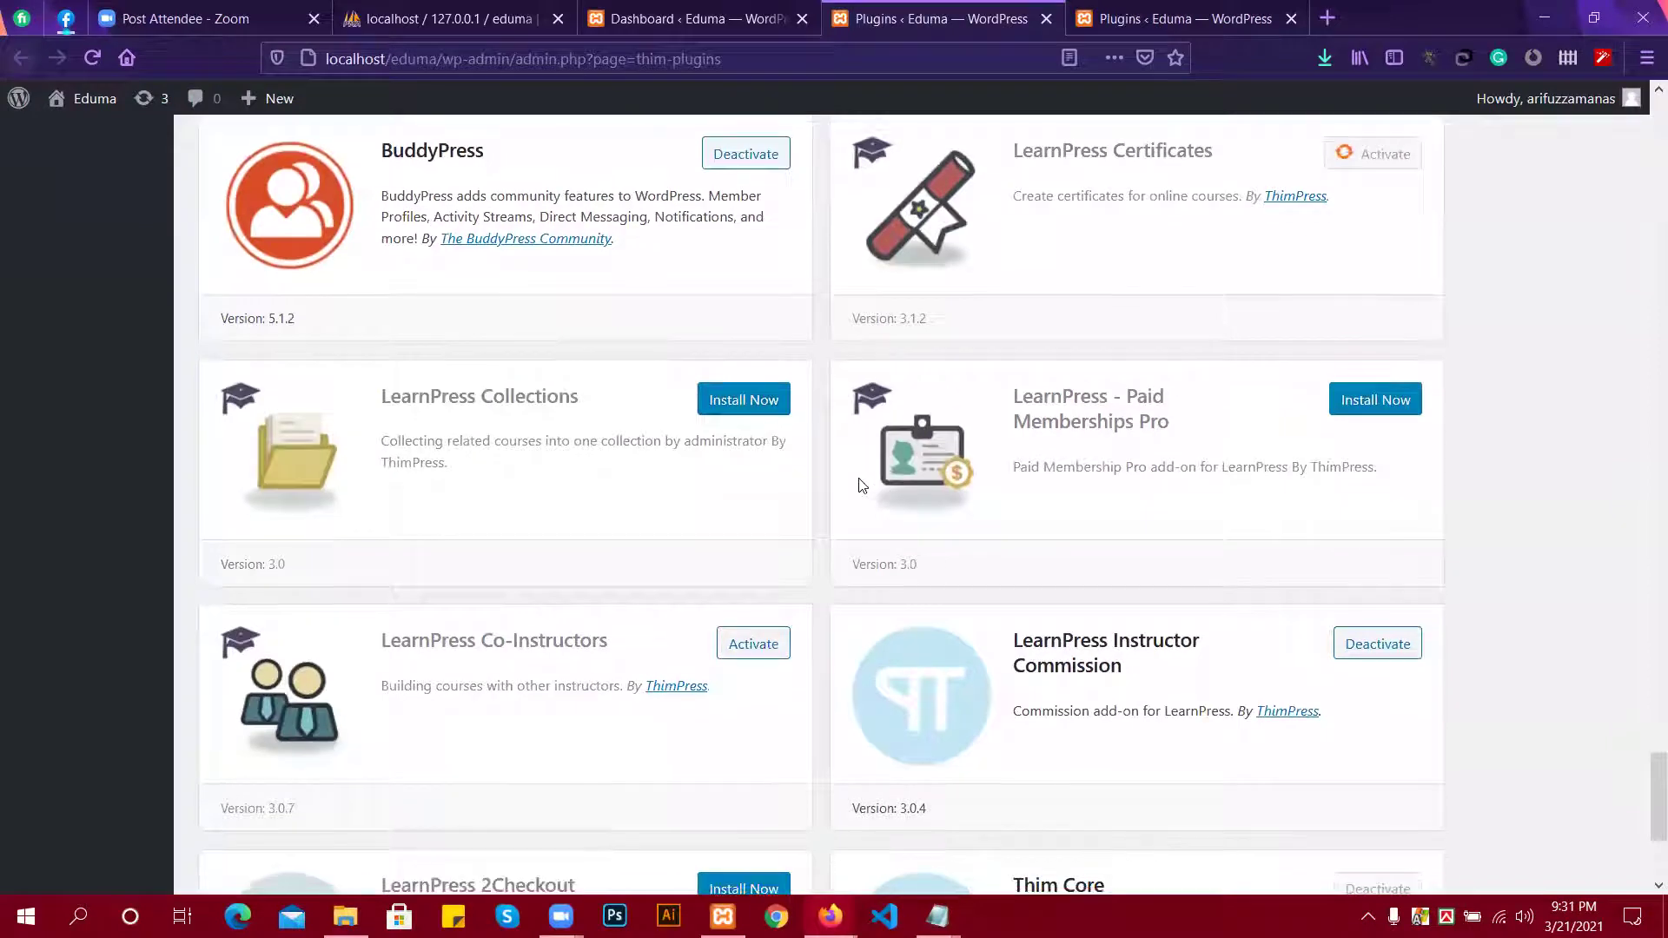
{"action": "scroll", "coordinate": [862, 484], "scroll_direction": "down", "scroll_amount": 1}
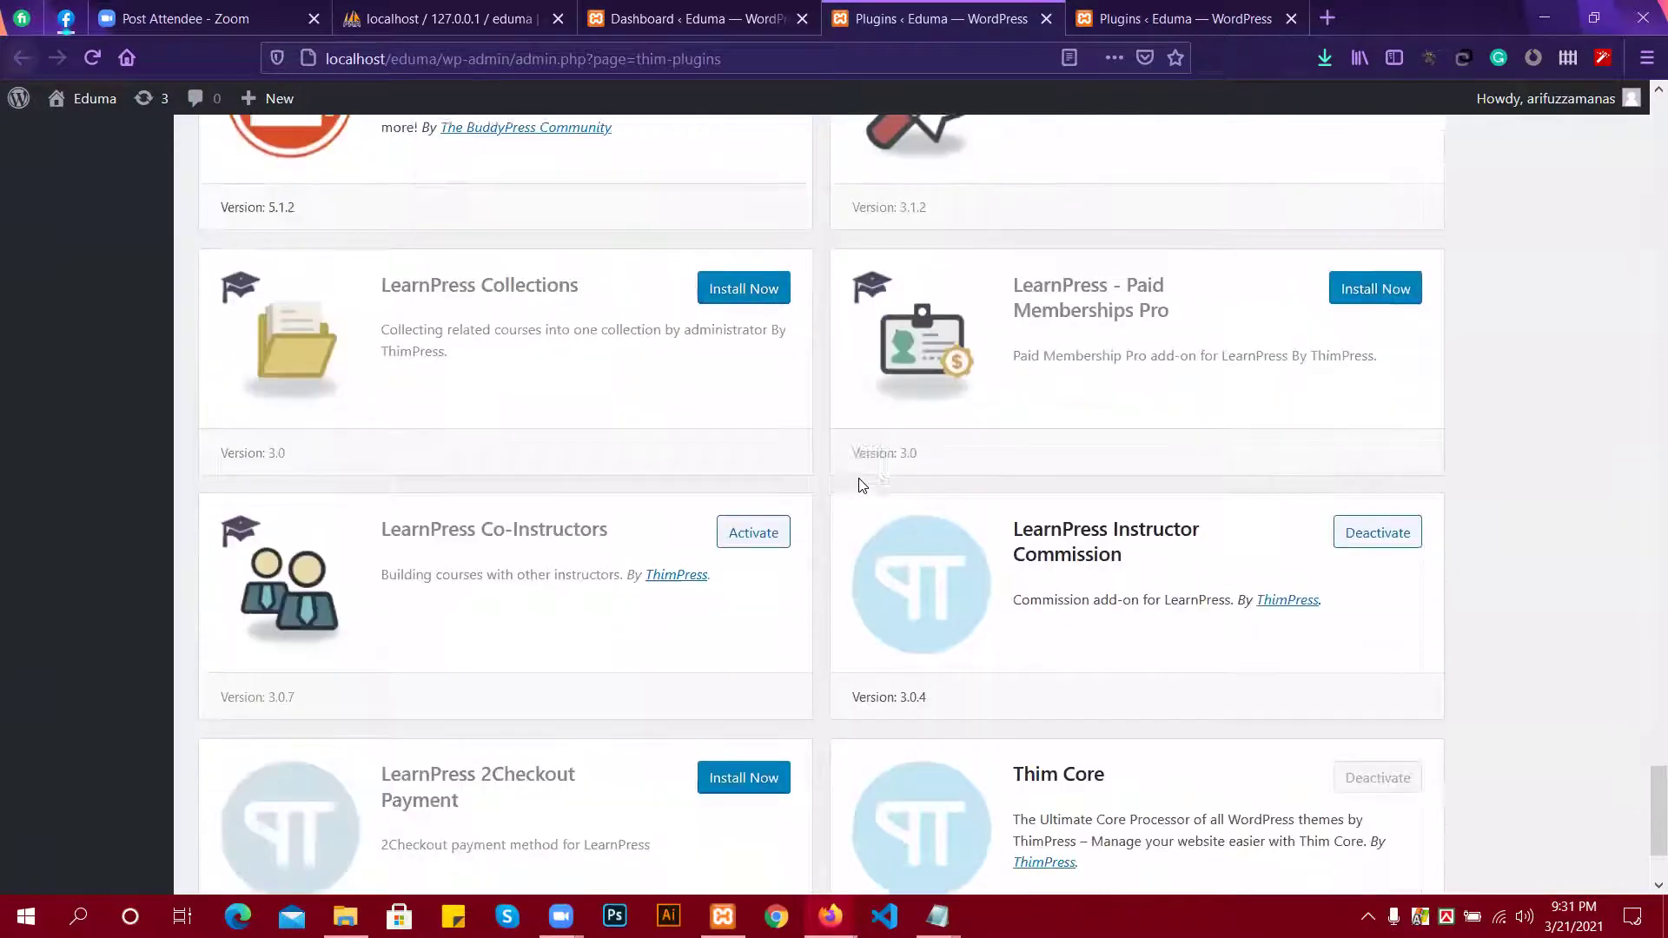
{"action": "left_click", "coordinate": [771, 539]}
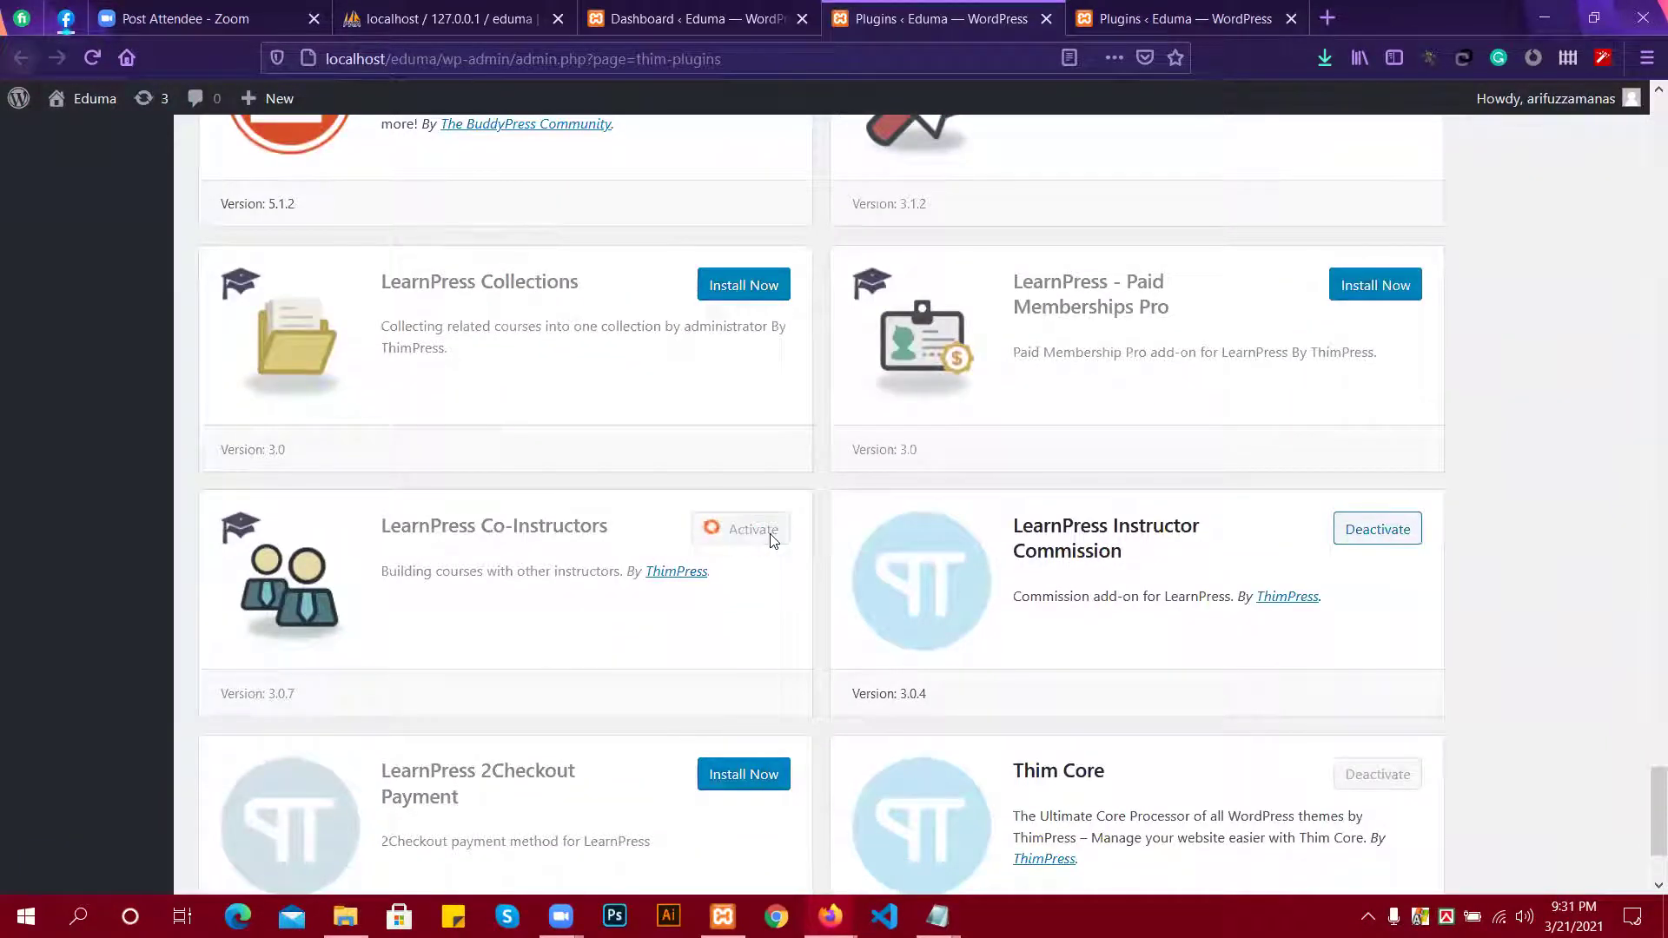
{"action": "scroll", "coordinate": [753, 549], "scroll_direction": "down", "scroll_amount": 2}
{"action": "scroll", "coordinate": [615, 381], "scroll_direction": "up", "scroll_amount": 3}
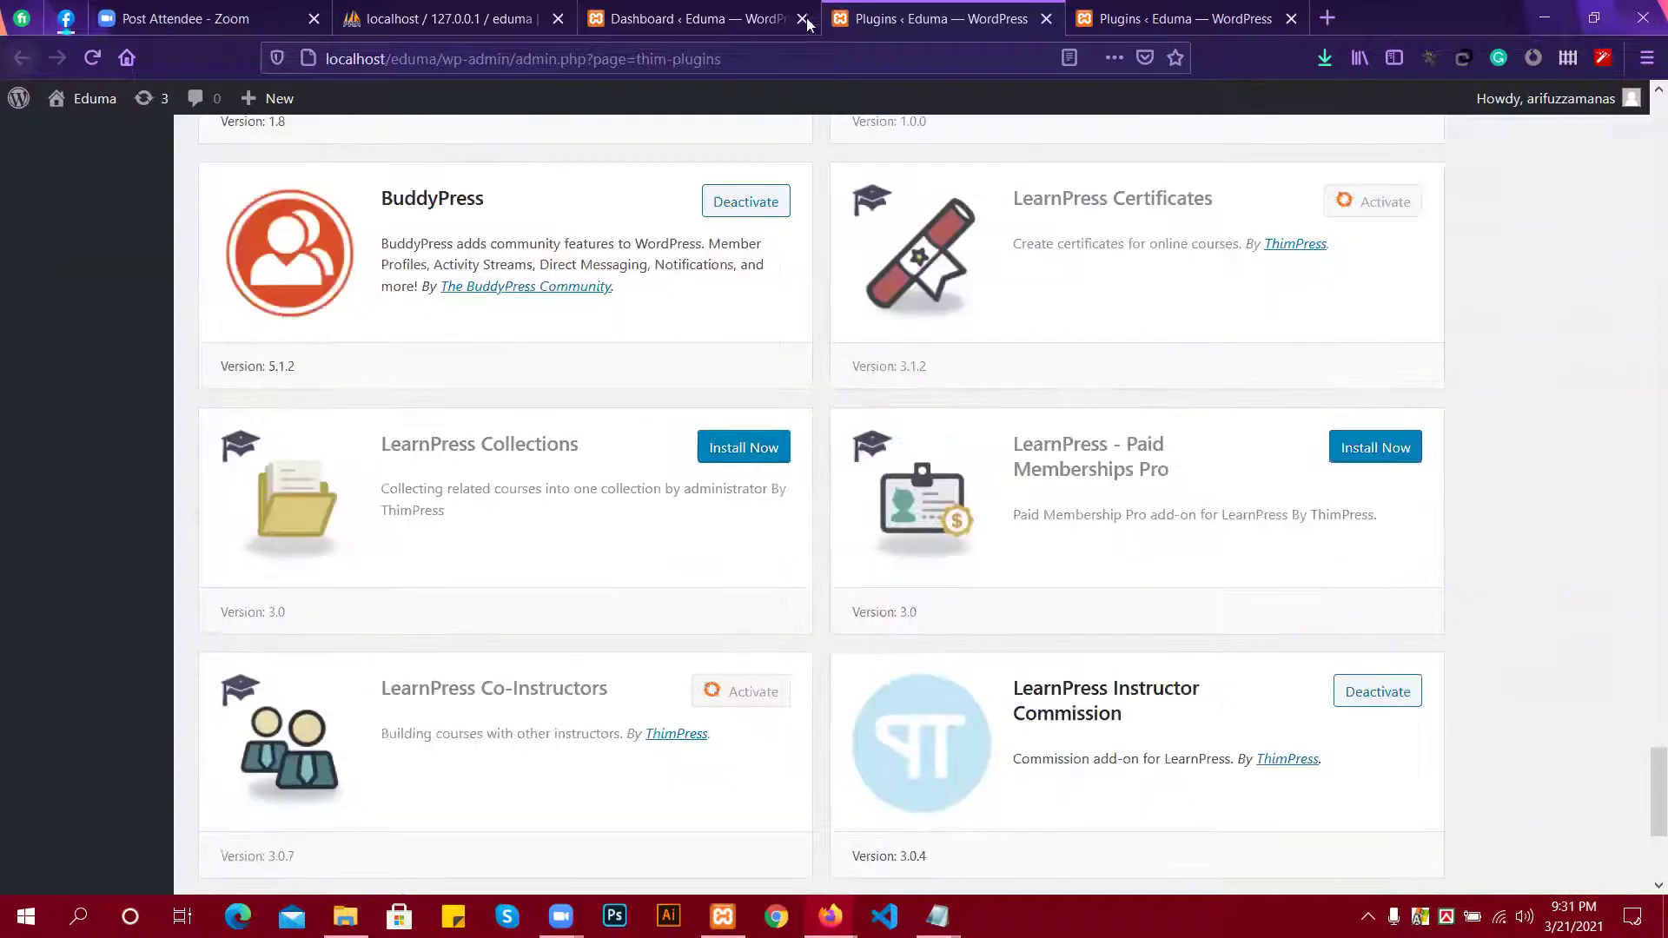
Reload the installed plugins page and check the LearnPress add-ons' activation in the theme's plugin list.
{"action": "left_click", "coordinate": [752, 5]}
{"action": "left_click", "coordinate": [1157, 5]}
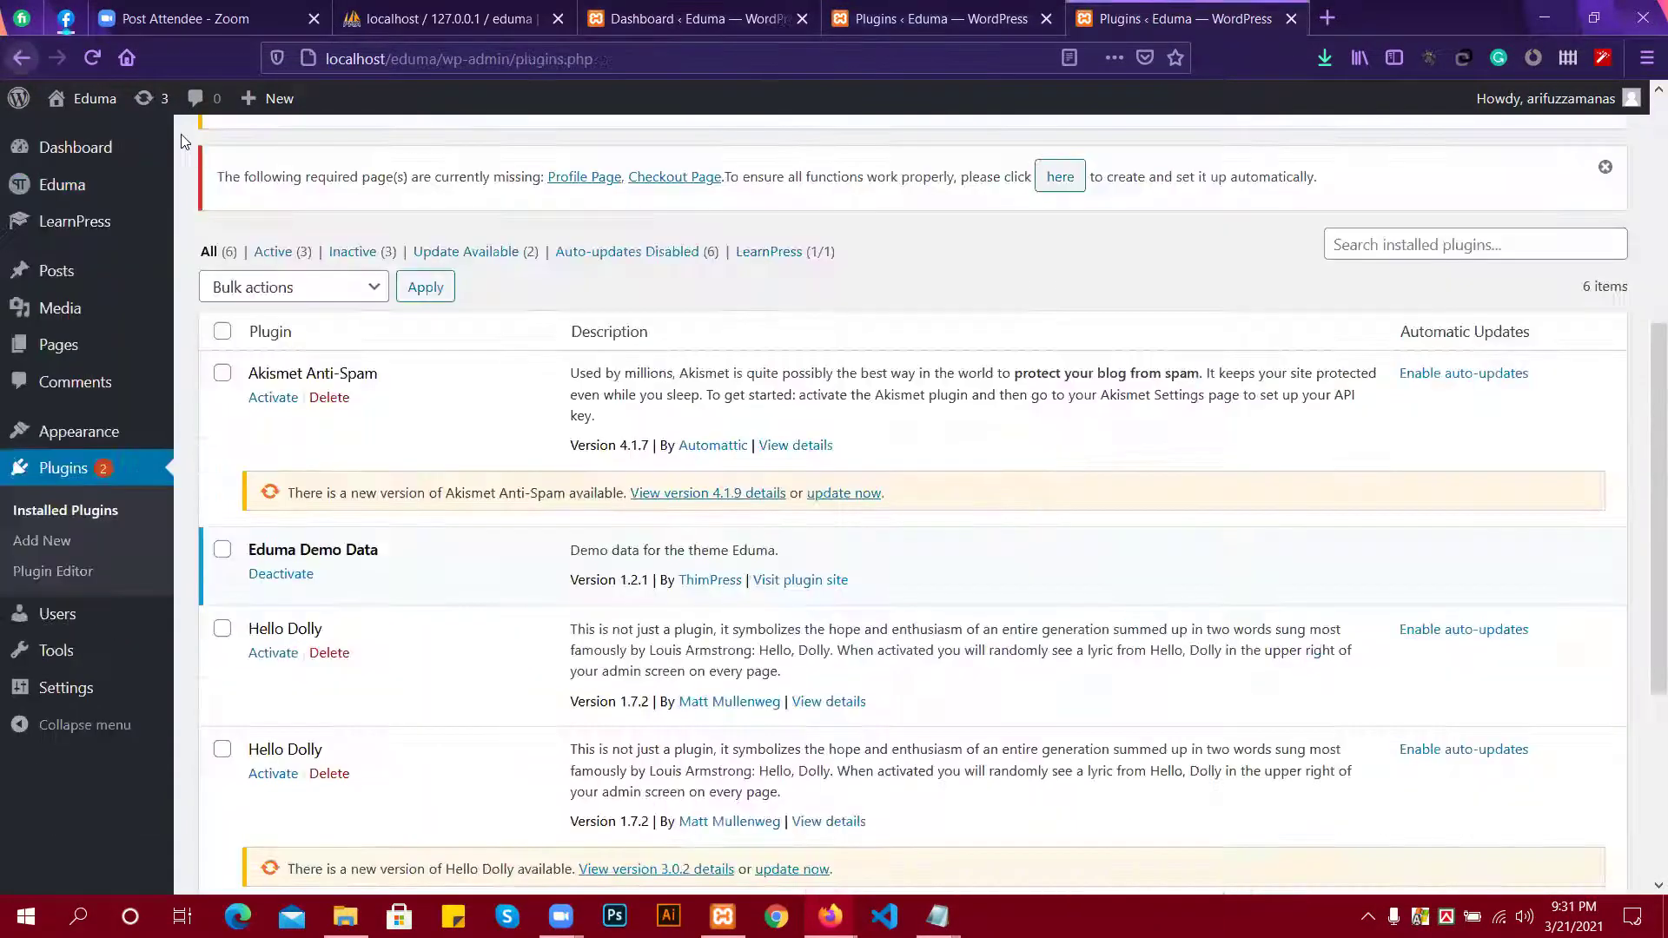
{"action": "left_click", "coordinate": [92, 59]}
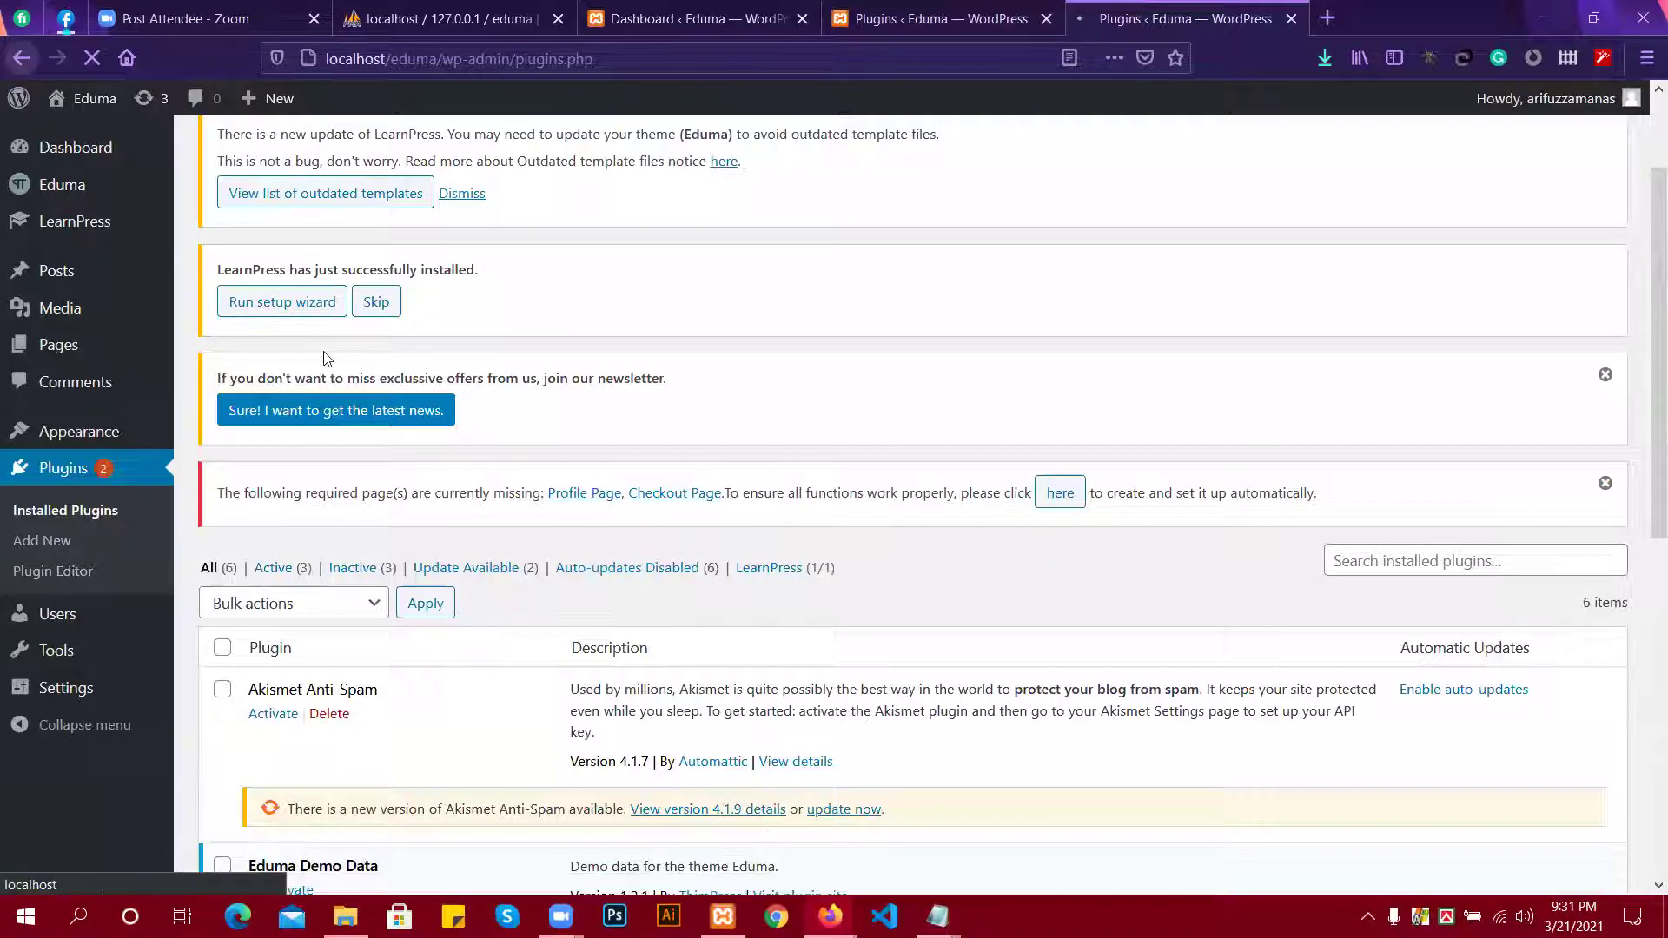
{"action": "left_click", "coordinate": [893, 7]}
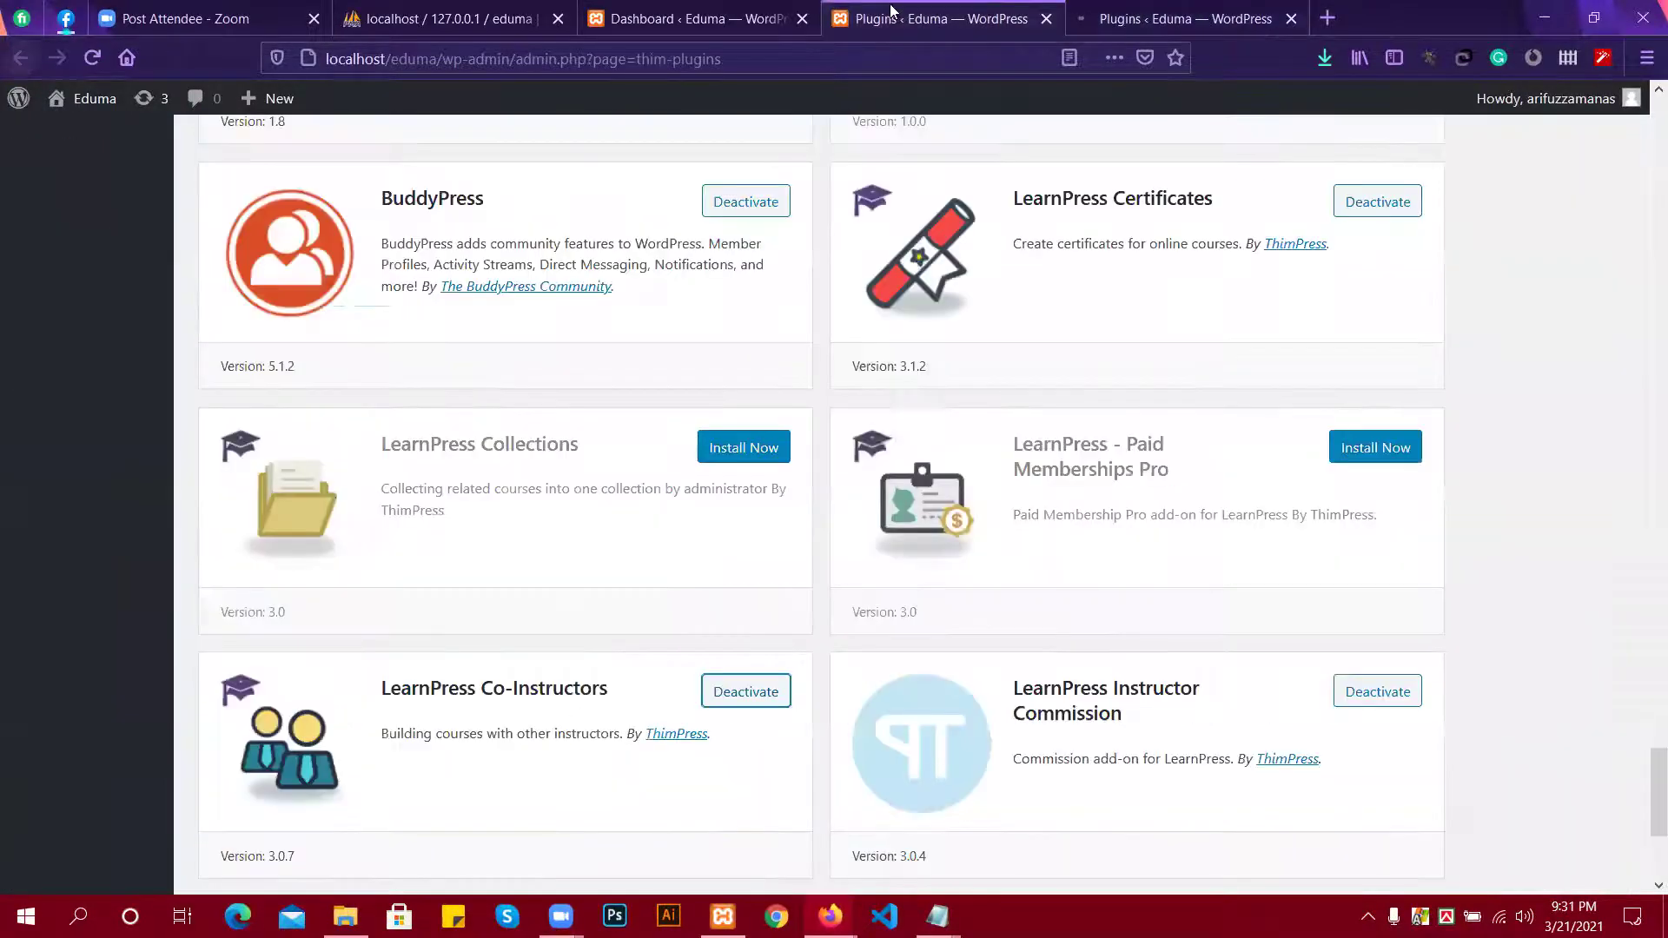
{"action": "scroll", "coordinate": [898, 481], "scroll_direction": "down", "scroll_amount": 3}
{"action": "scroll", "coordinate": [898, 482], "scroll_direction": "up", "scroll_amount": 4}
{"action": "left_click", "coordinate": [1128, 17]}
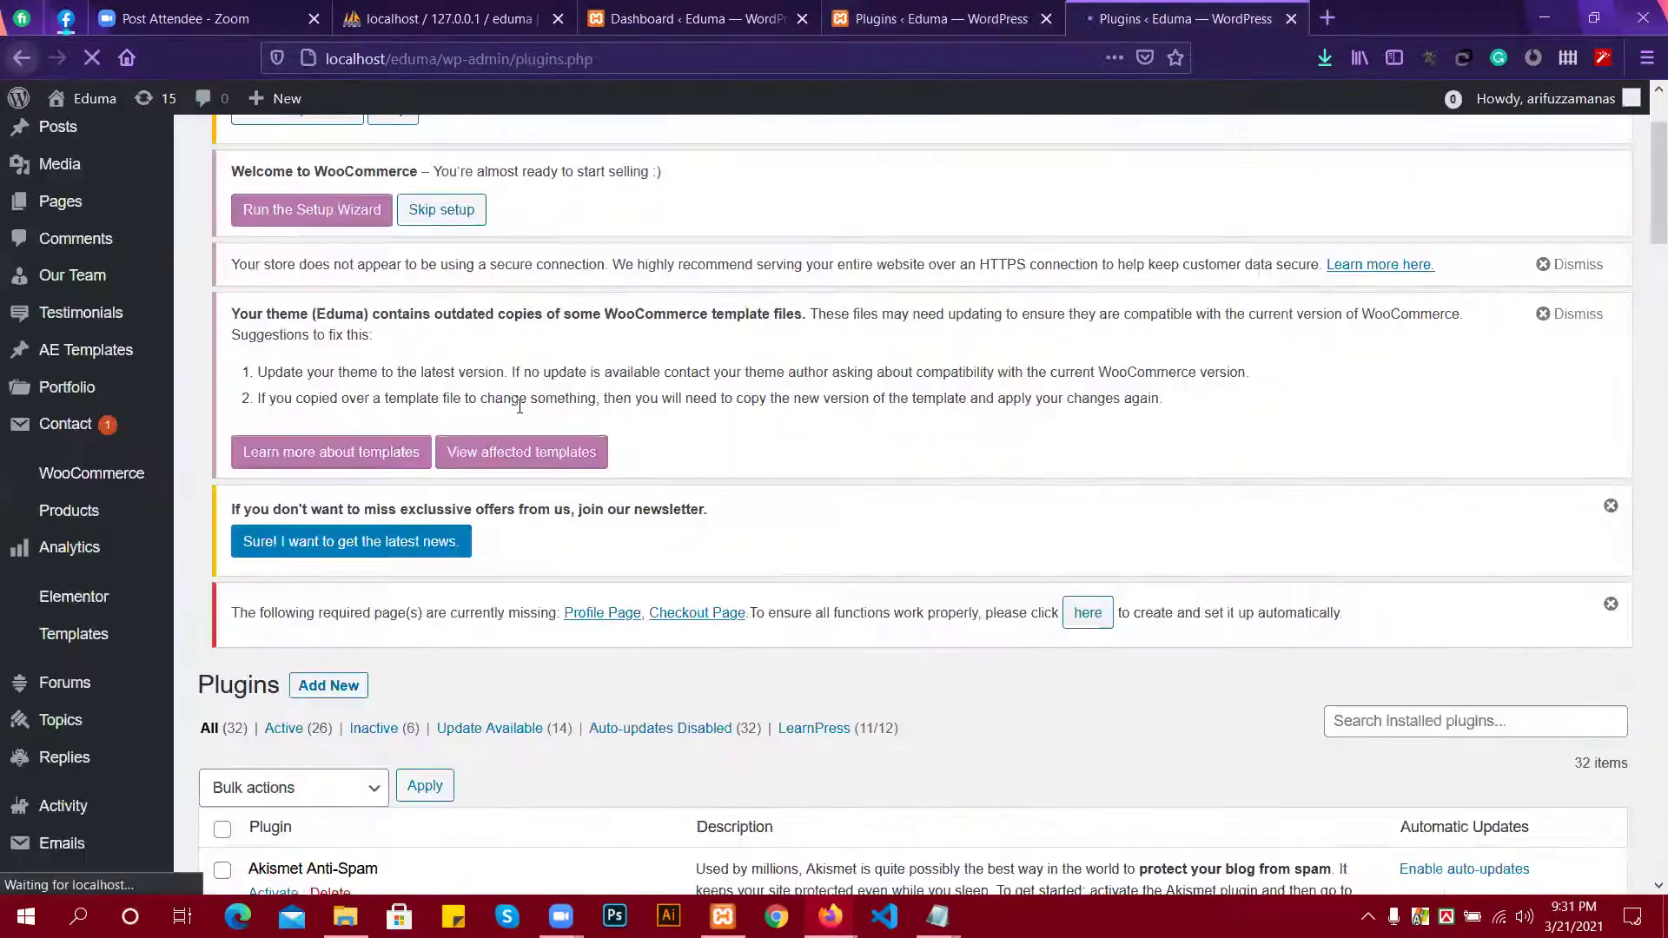
Dismiss the WooCommerce notices about the insecure connection and outdated templates, and filter the installed plugins to the inactive ones.
{"action": "scroll", "coordinate": [1521, 216], "scroll_direction": "down", "scroll_amount": 1}
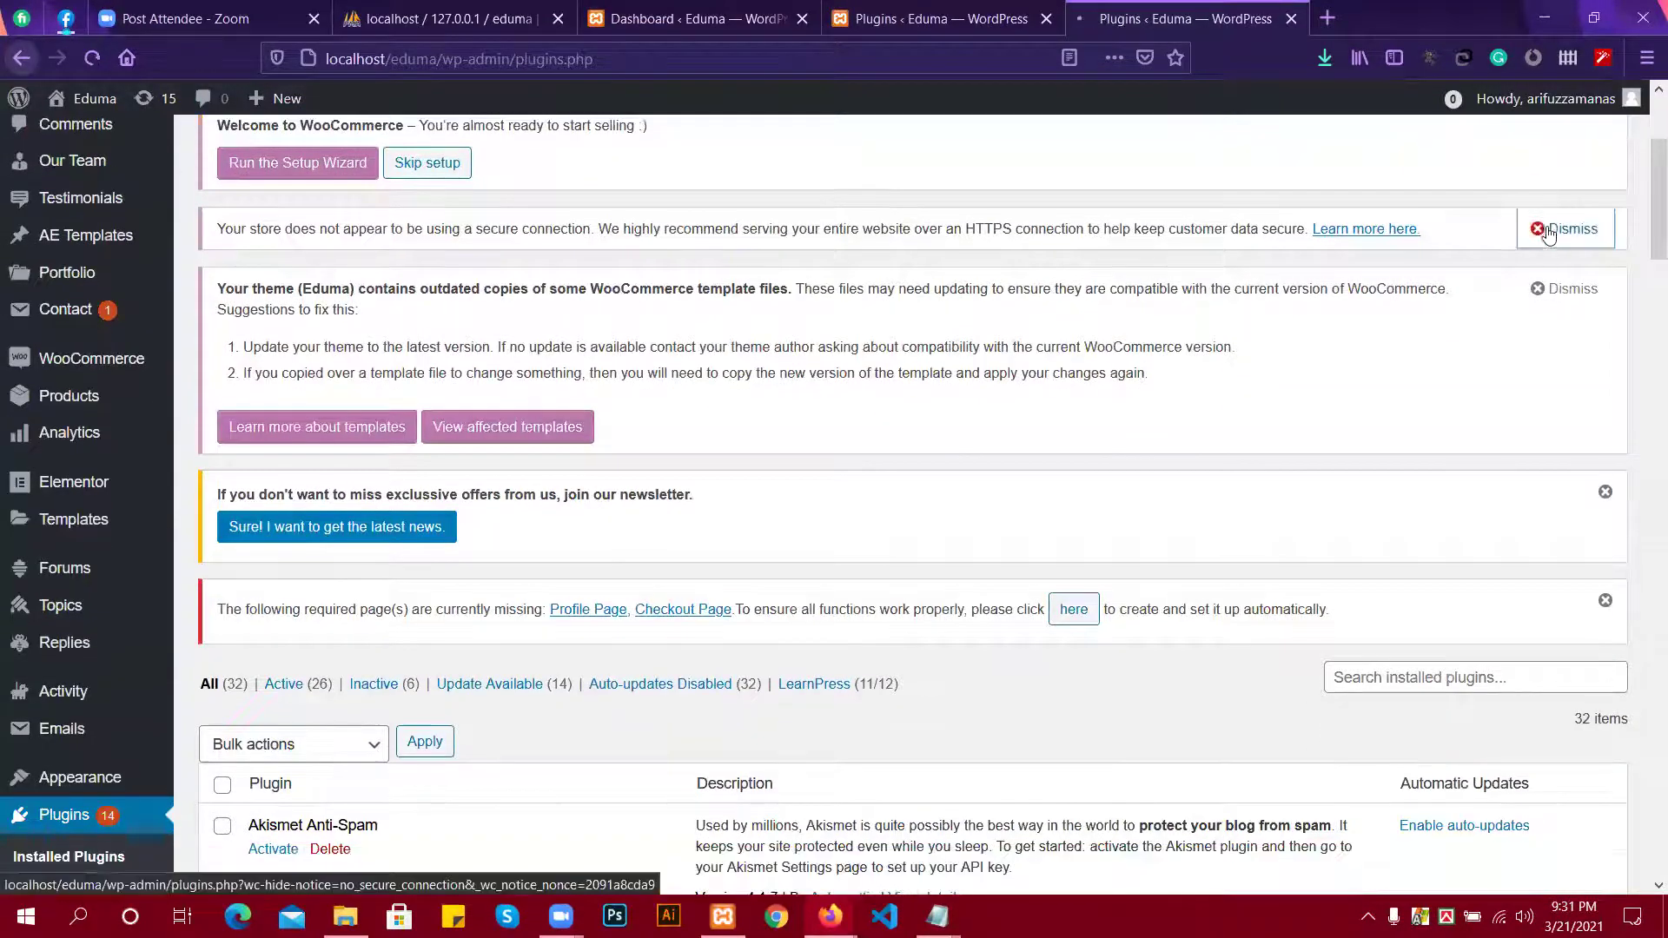
{"action": "left_click", "coordinate": [1564, 289]}
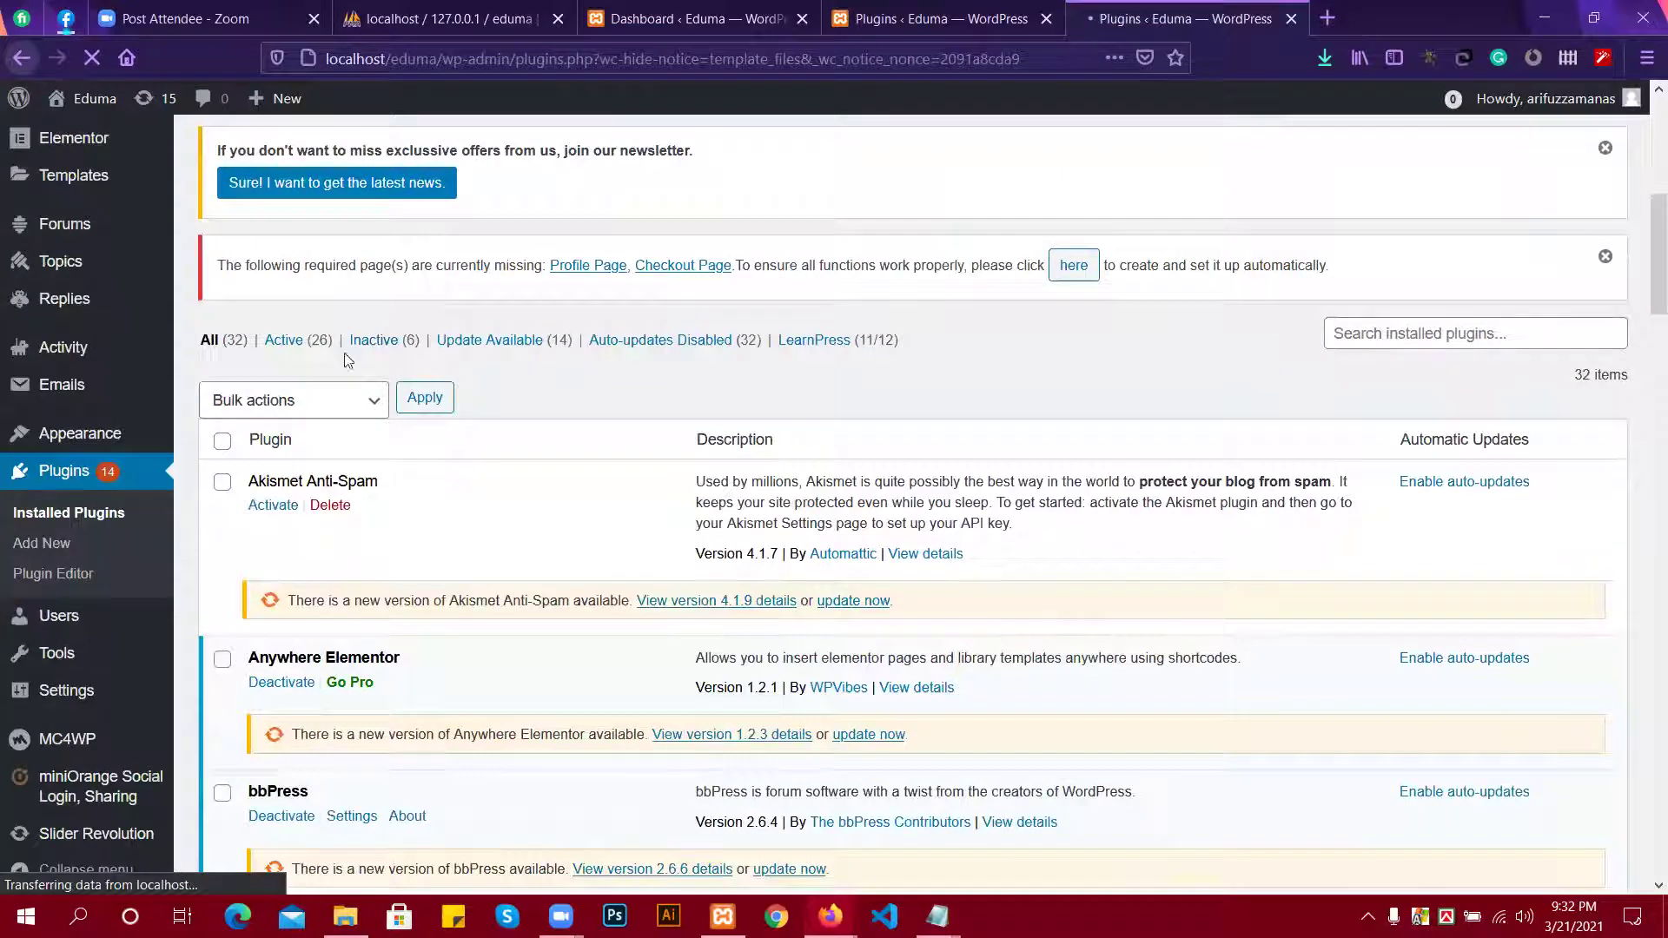
{"action": "scroll", "coordinate": [503, 436], "scroll_direction": "down", "scroll_amount": 4}
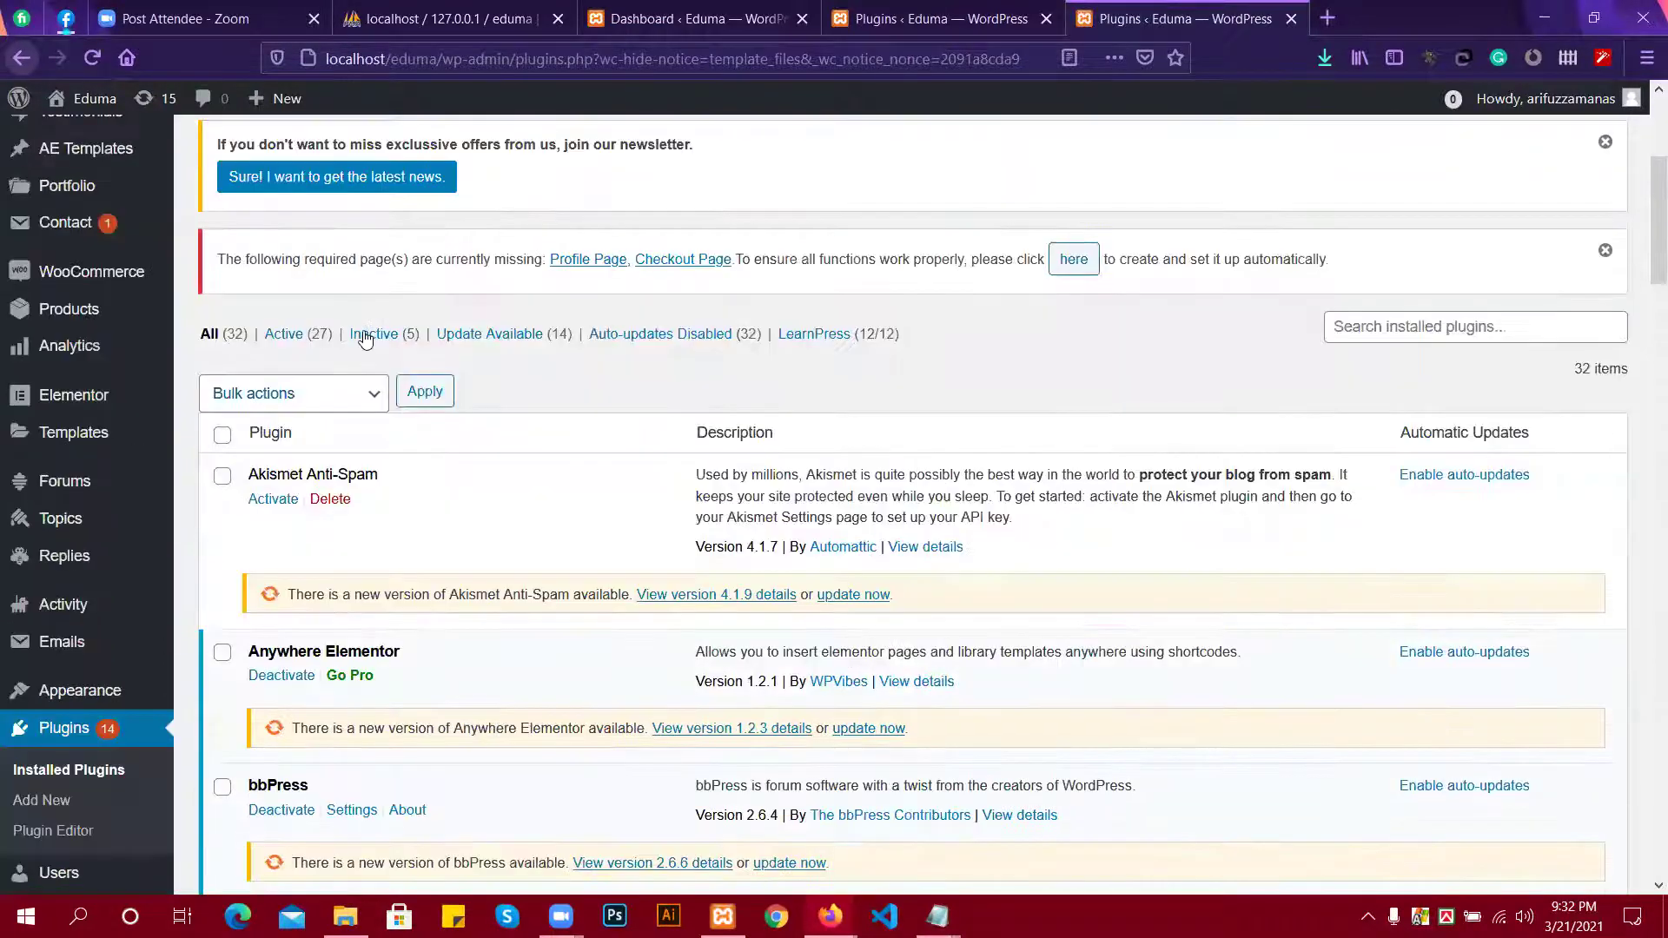
{"action": "left_click", "coordinate": [366, 337]}
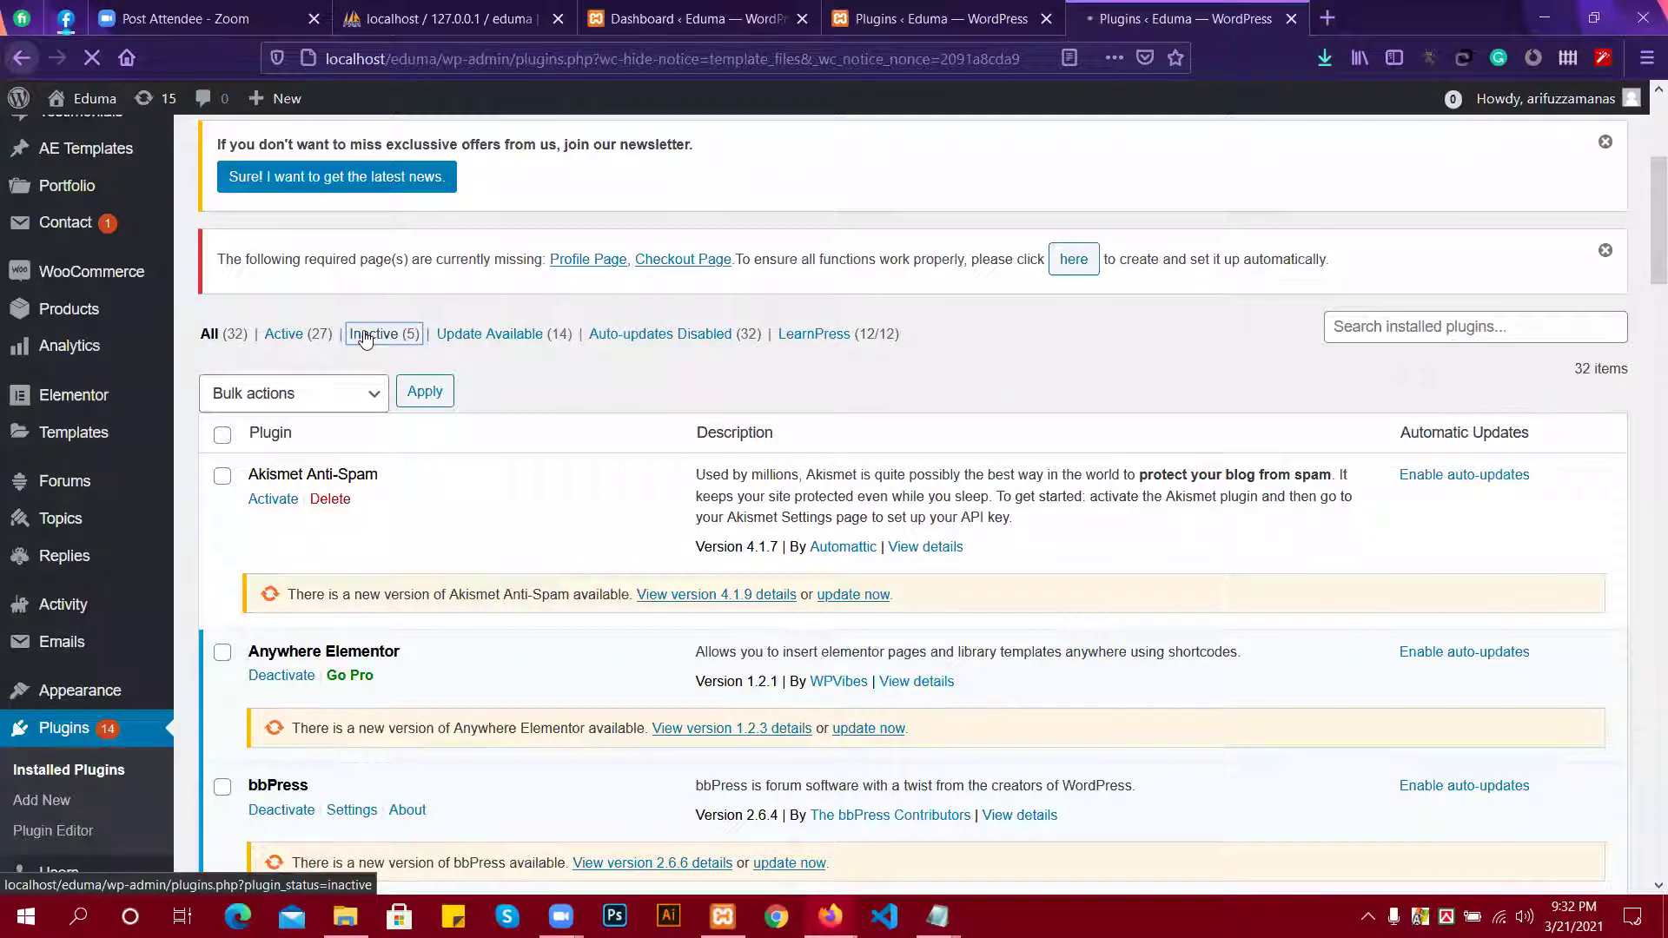
{"action": "scroll", "coordinate": [365, 337], "scroll_direction": "down", "scroll_amount": 8}
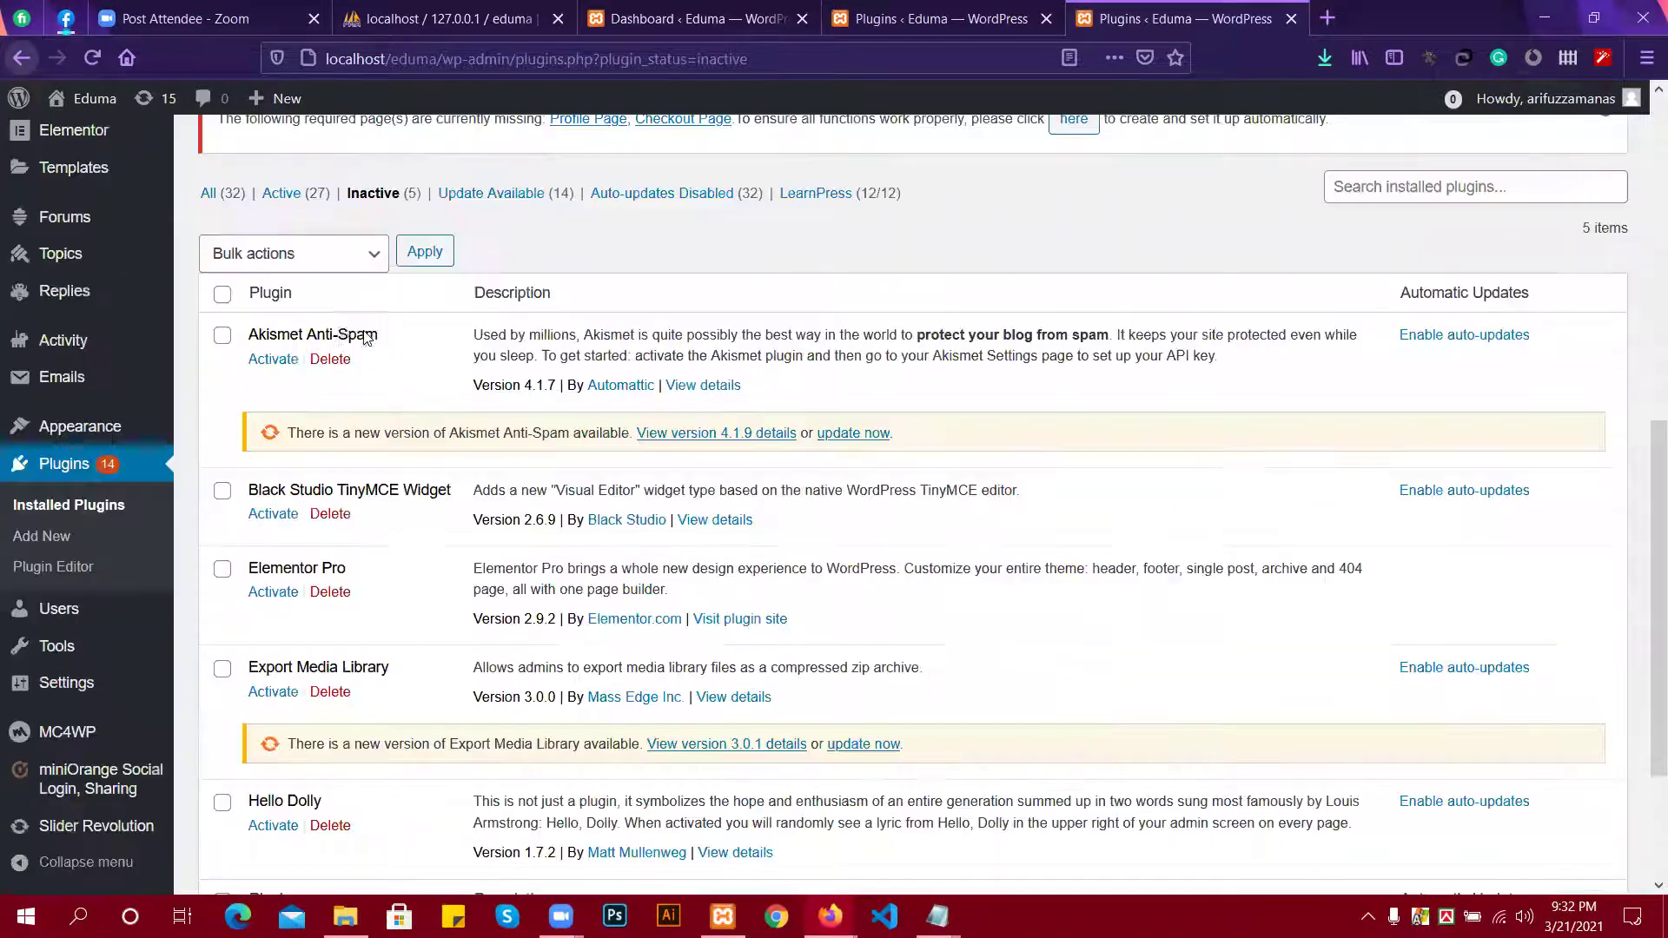
Try to apply a bulk action to all inactive plugins except Akismet Anti-Spam.
{"action": "left_click", "coordinate": [223, 296]}
{"action": "left_click", "coordinate": [223, 341]}
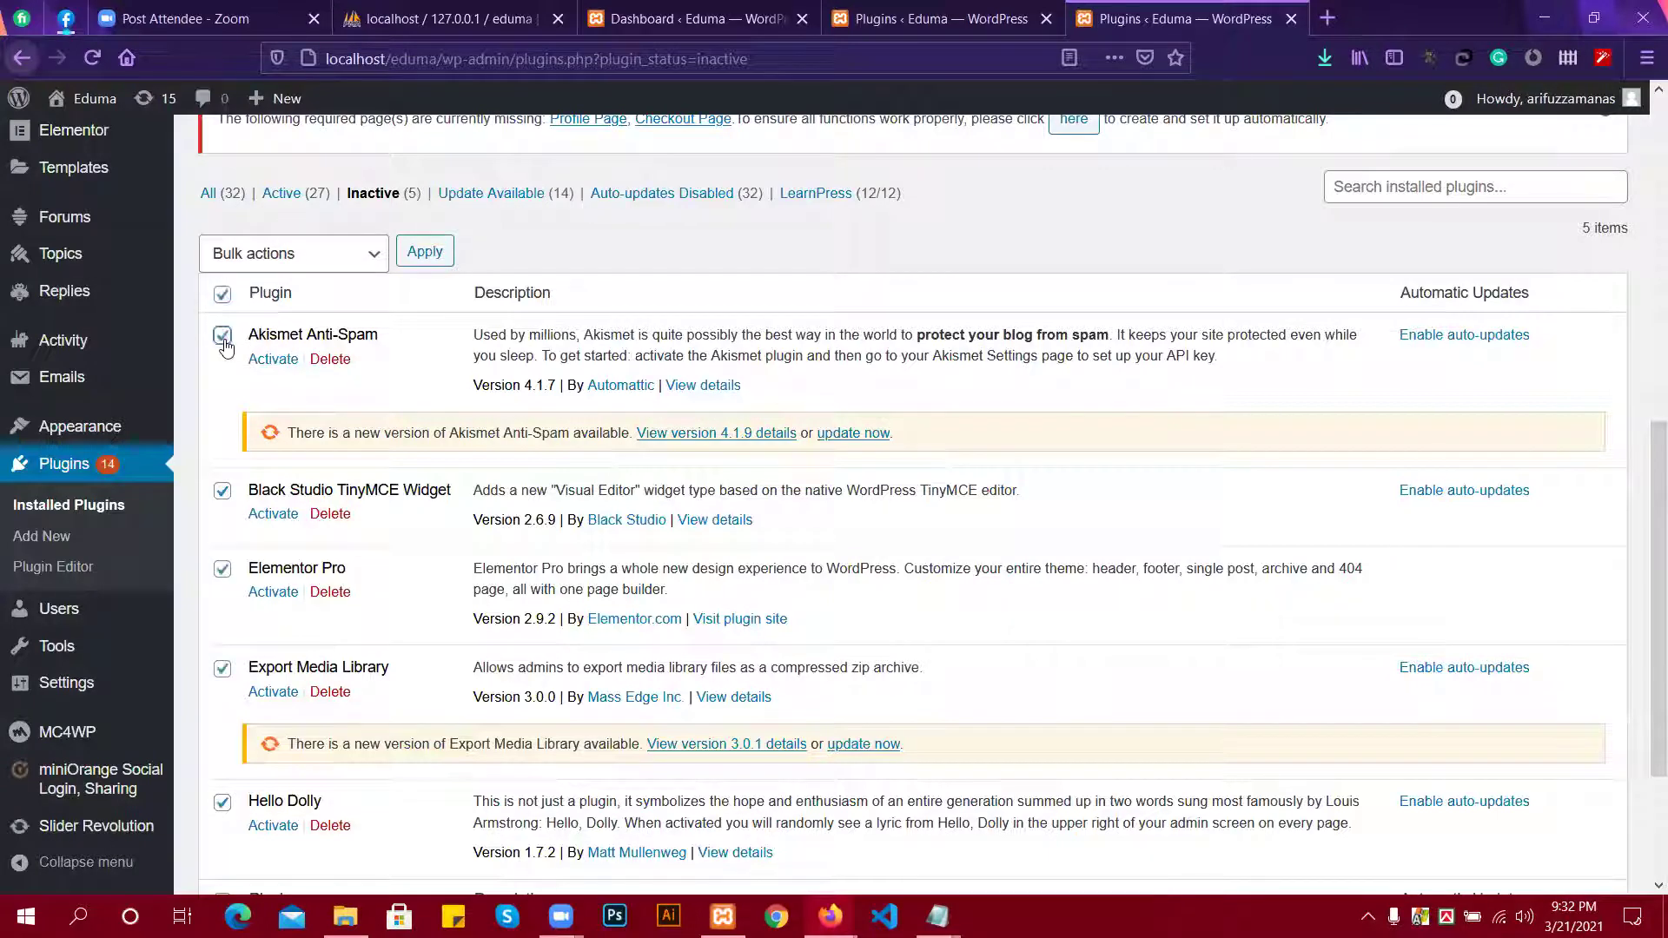
{"action": "scroll", "coordinate": [417, 388], "scroll_direction": "down", "scroll_amount": 3}
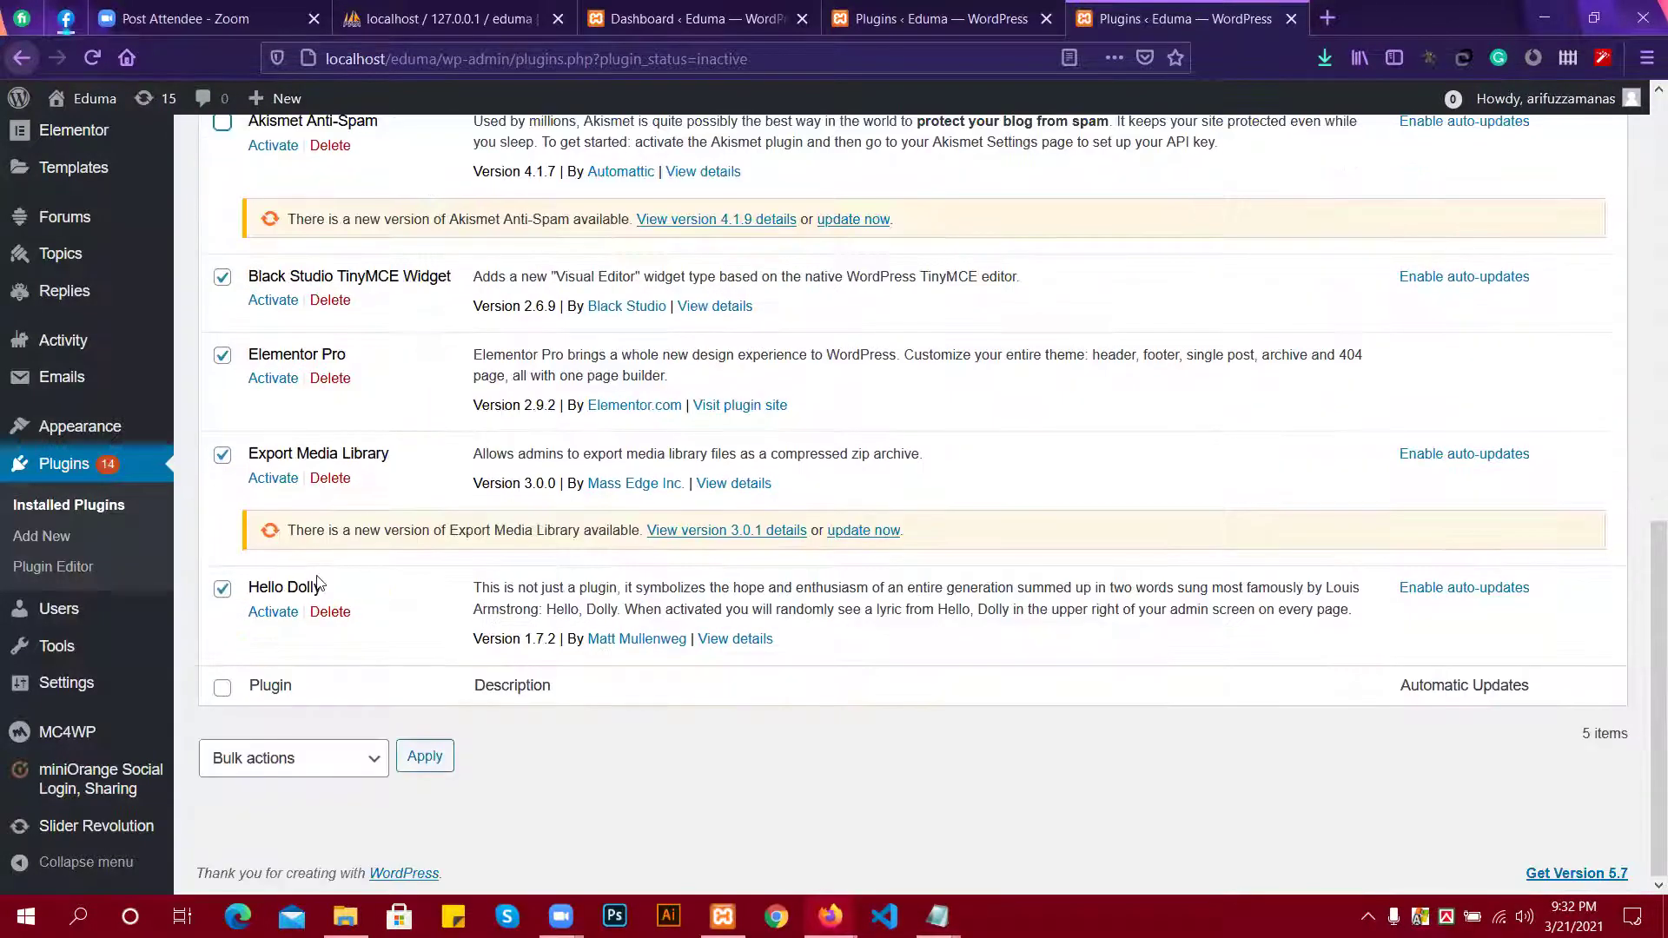
{"action": "left_click", "coordinate": [224, 592]}
{"action": "left_click", "coordinate": [224, 594]}
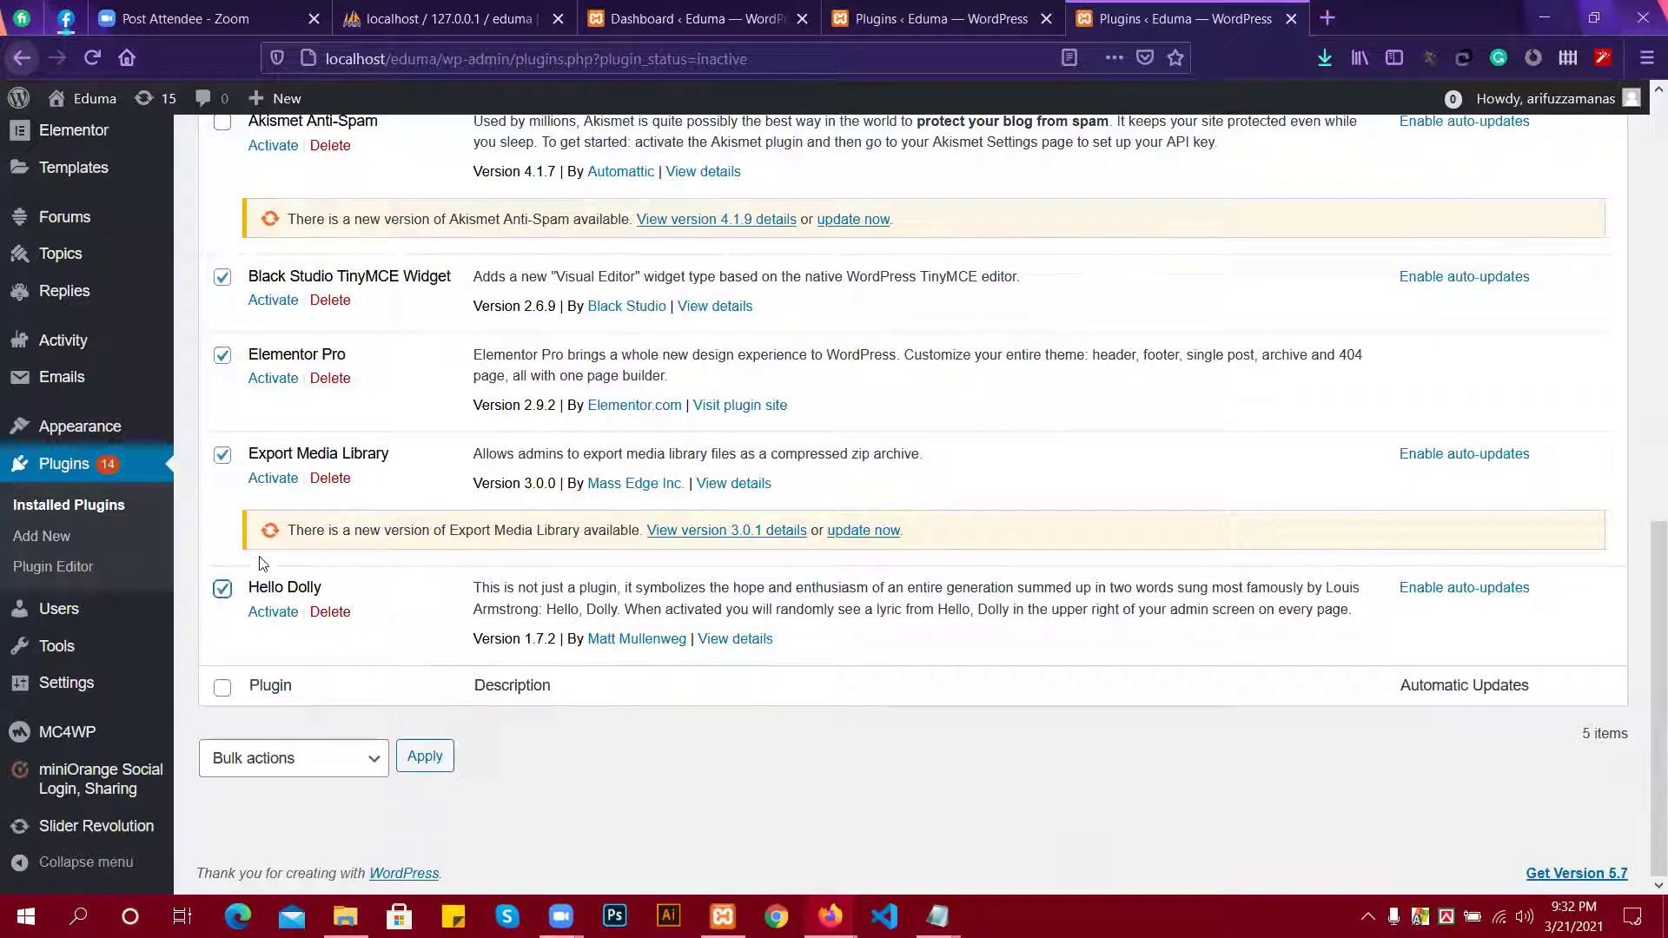
{"action": "scroll", "coordinate": [263, 564], "scroll_direction": "up", "scroll_amount": 8}
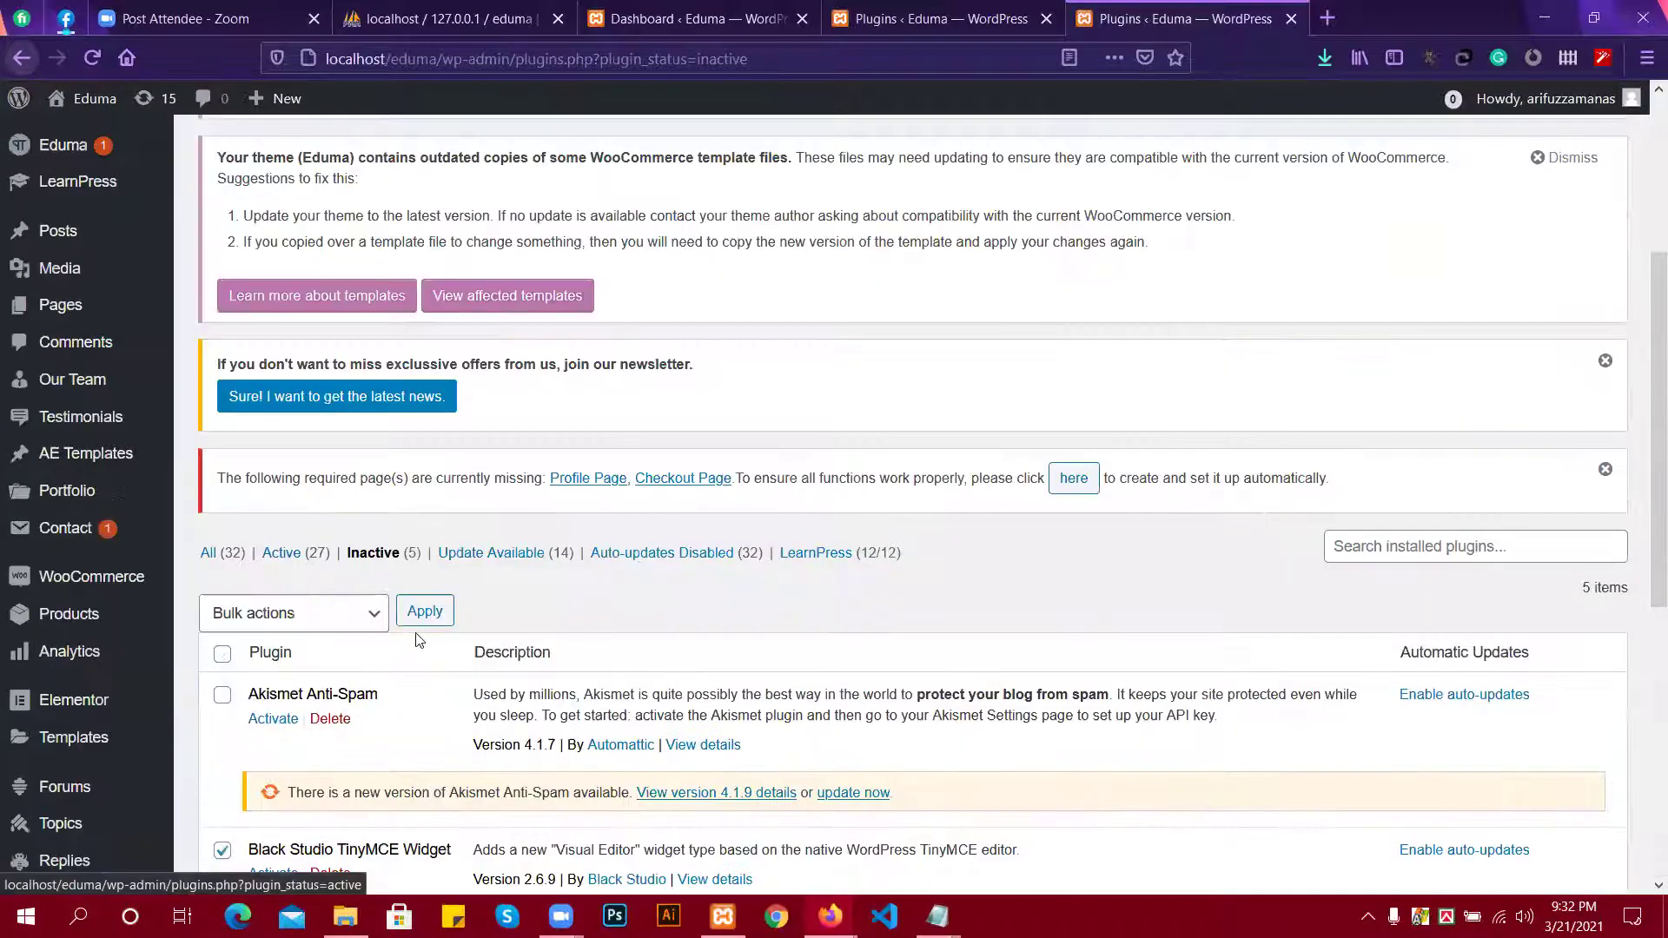
{"action": "scroll", "coordinate": [421, 501], "scroll_direction": "down", "scroll_amount": 1}
{"action": "left_click", "coordinate": [422, 498]}
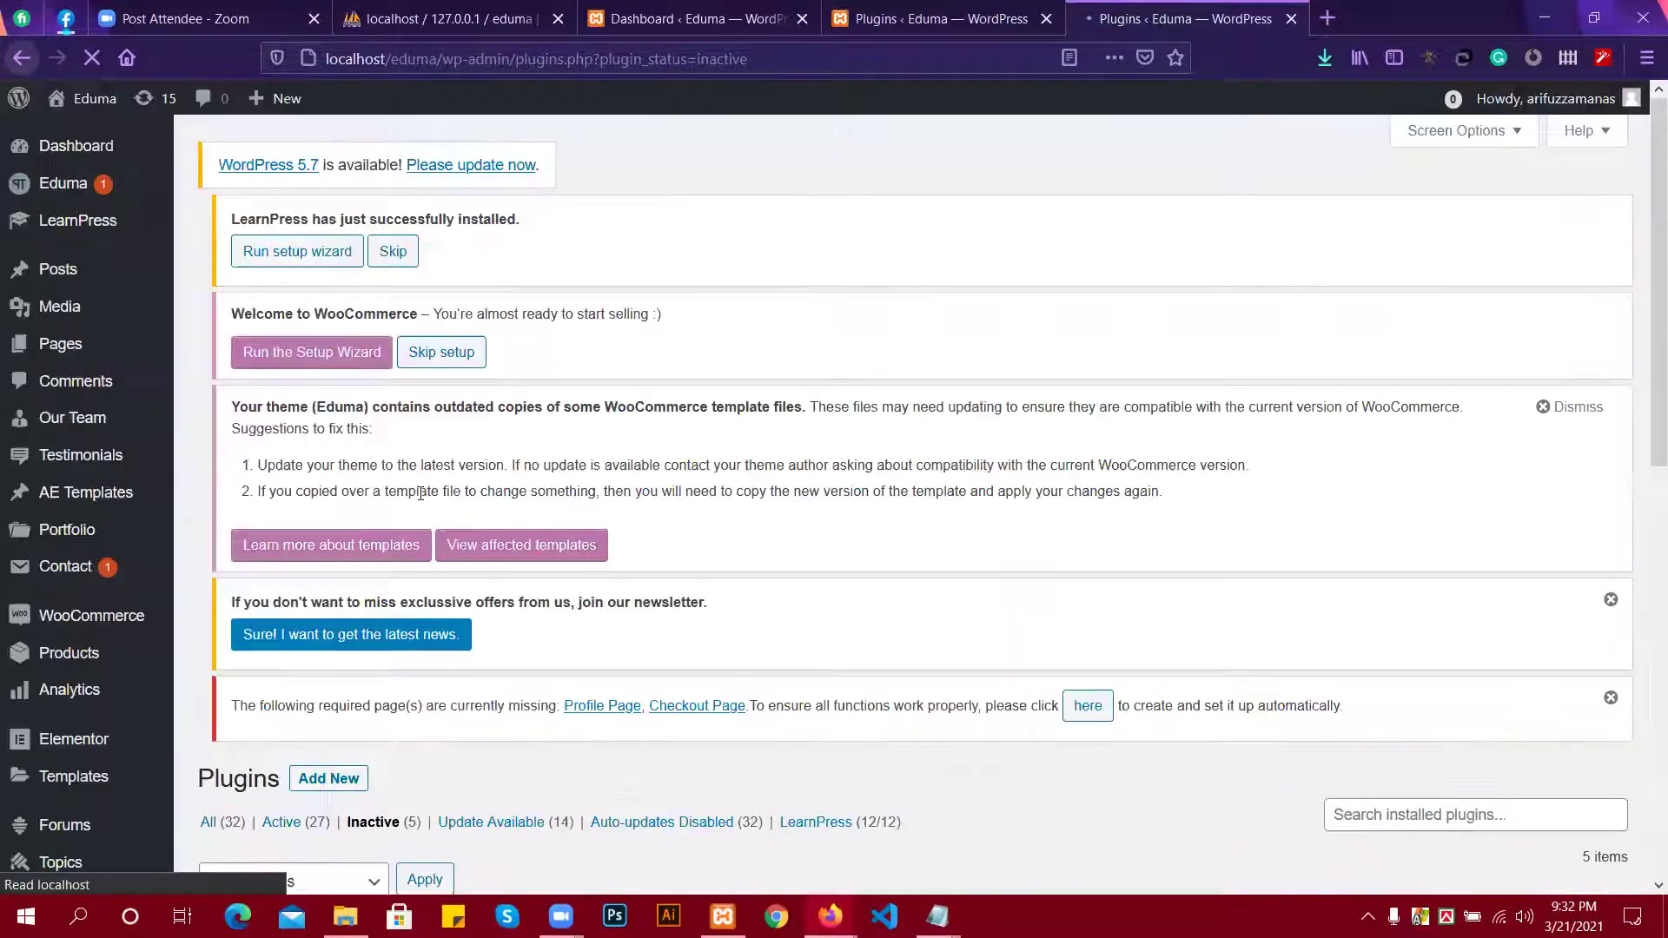
Select all inactive plugins, including Akismet Anti-Spam, Elementor Pro and Hello Dolly, and bulk-activate them.
{"action": "scroll", "coordinate": [420, 501], "scroll_direction": "down", "scroll_amount": 5}
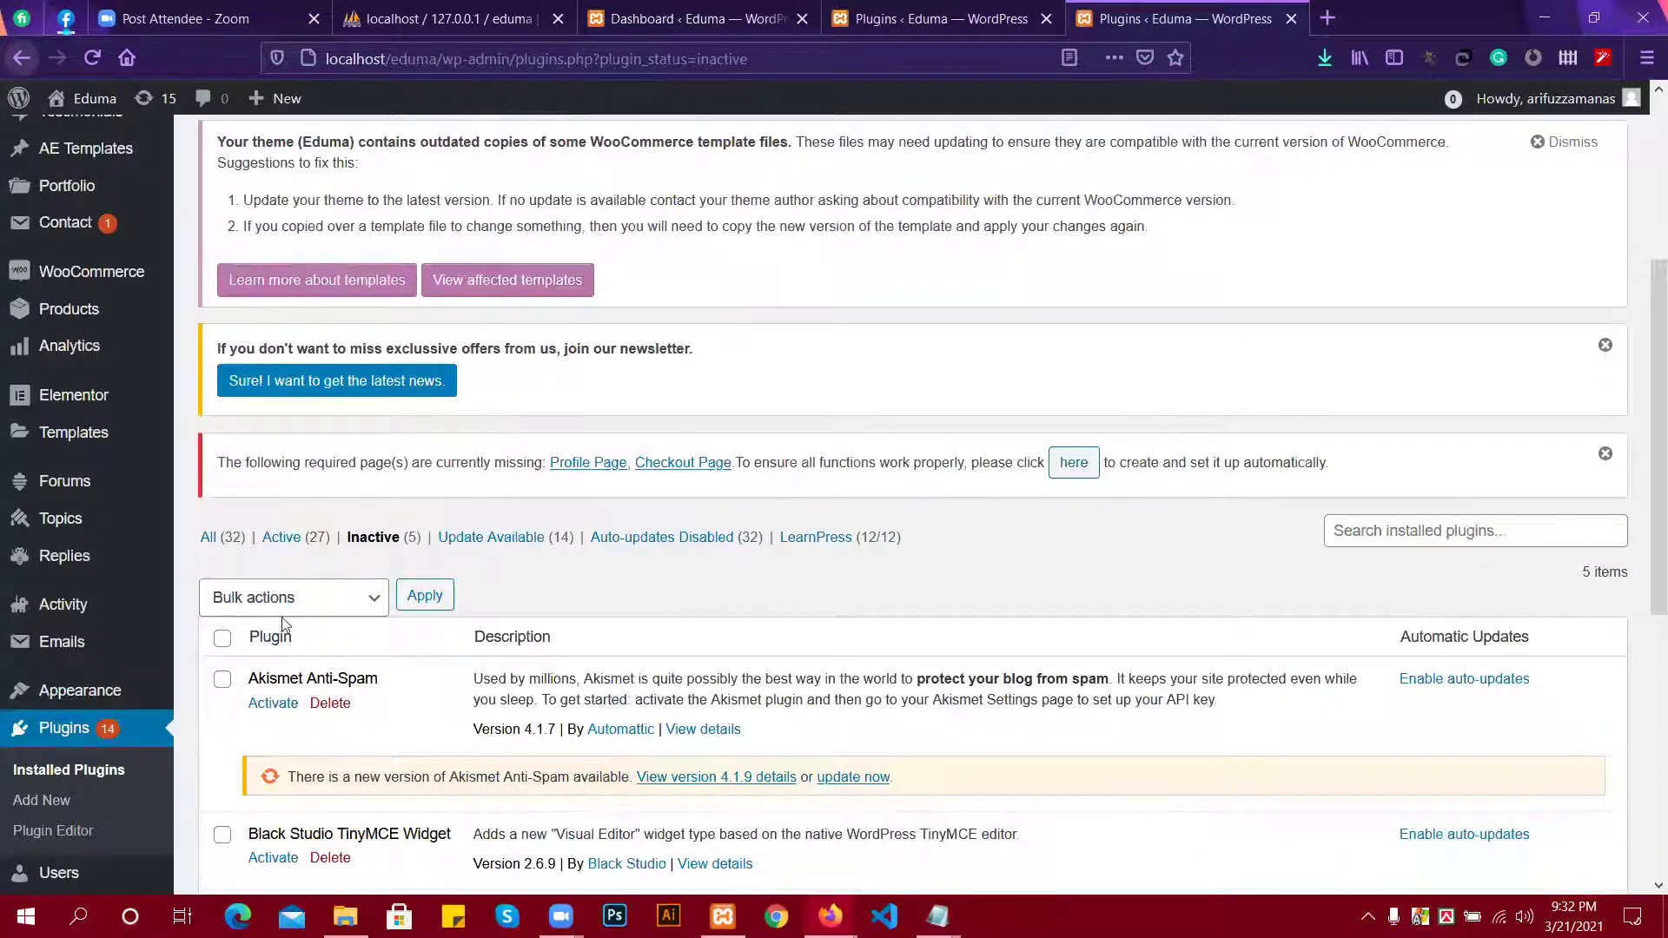
{"action": "scroll", "coordinate": [227, 612], "scroll_direction": "down", "scroll_amount": 5}
{"action": "left_click", "coordinate": [222, 180]}
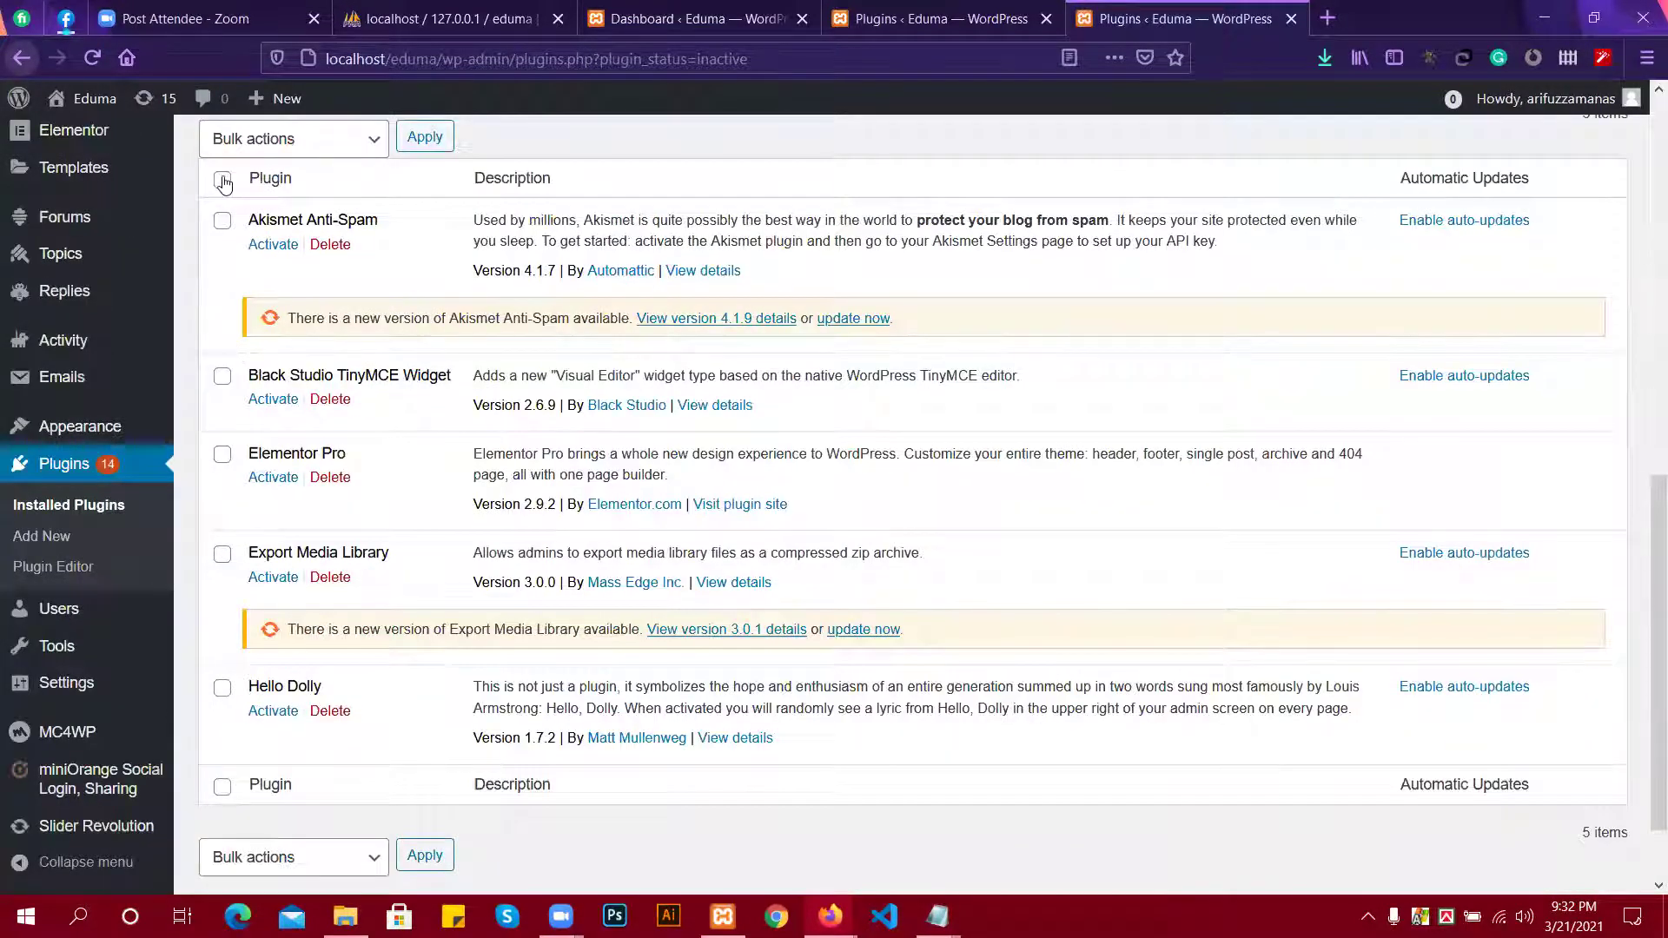
{"action": "left_click", "coordinate": [287, 141]}
{"action": "left_click", "coordinate": [271, 205]}
{"action": "scroll", "coordinate": [452, 259], "scroll_direction": "up", "scroll_amount": 3}
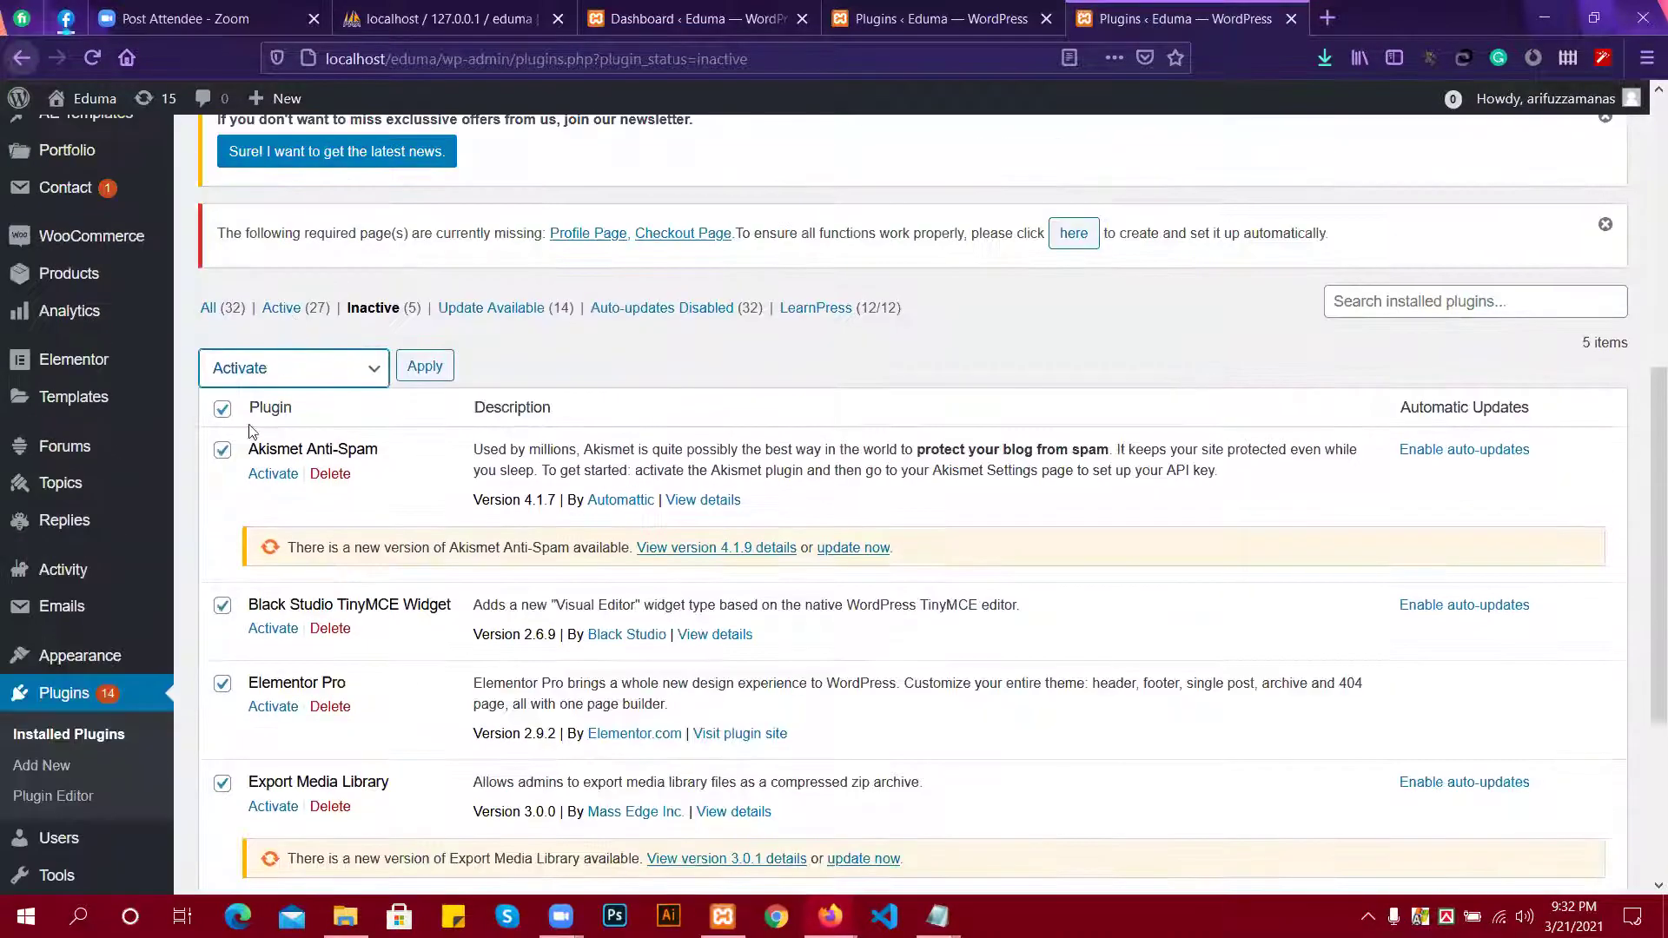
{"action": "left_click", "coordinate": [430, 368]}
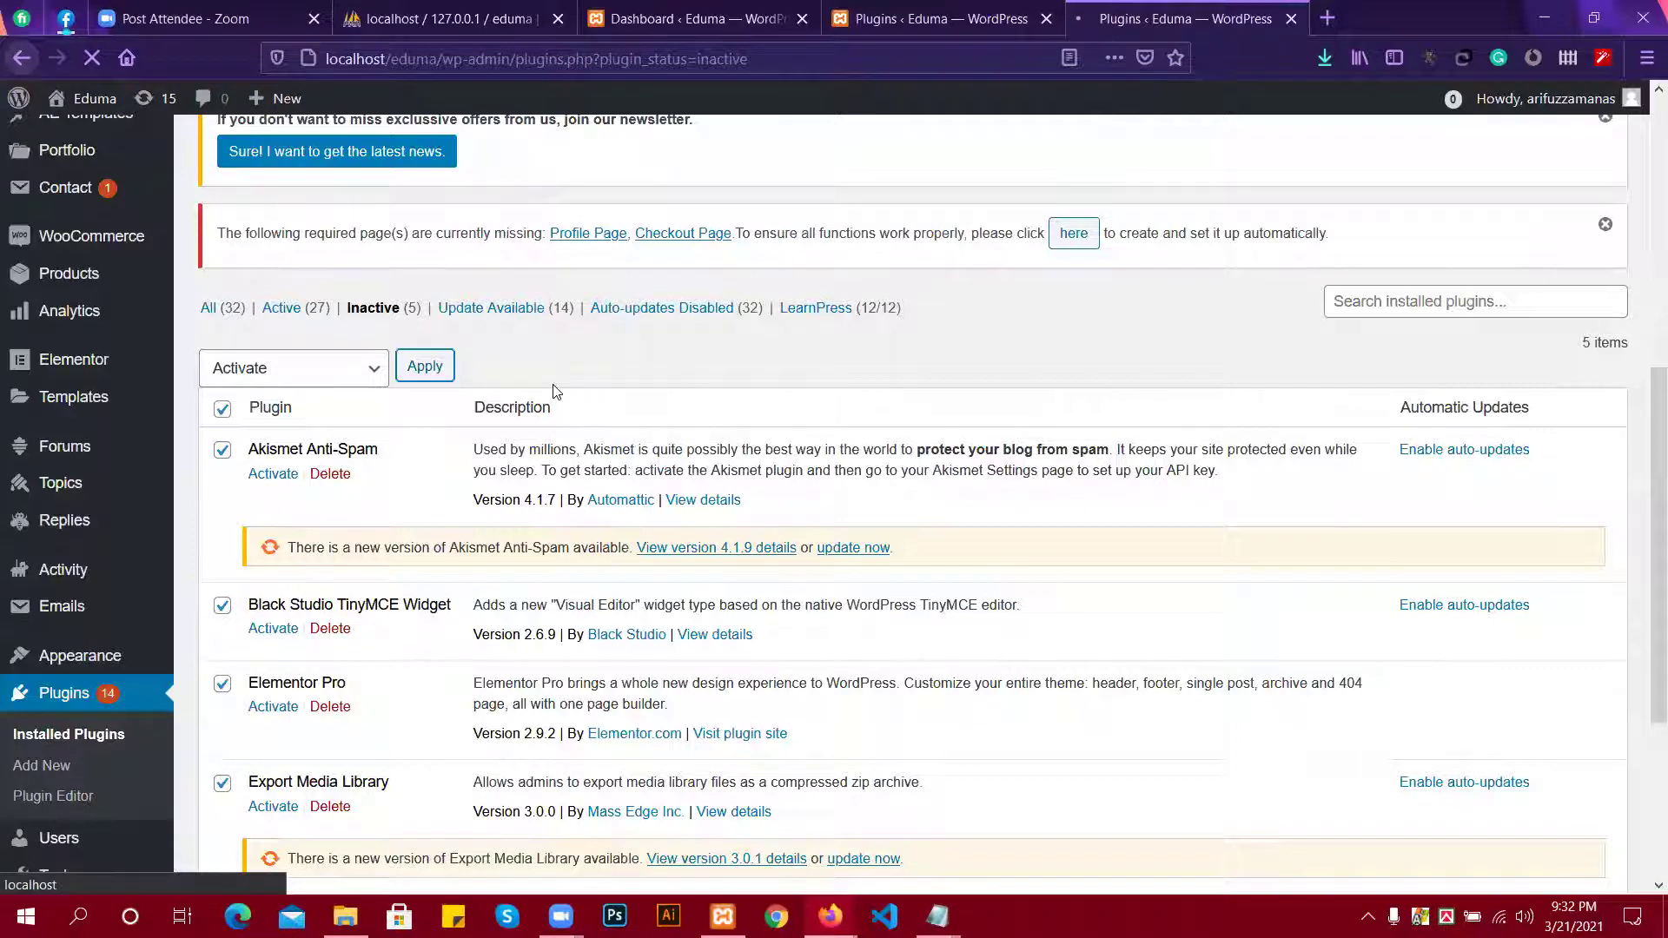
Check the remaining add-ons at the end of the theme's plugin list.
{"action": "key", "text": "ctrl+Page_Up"}
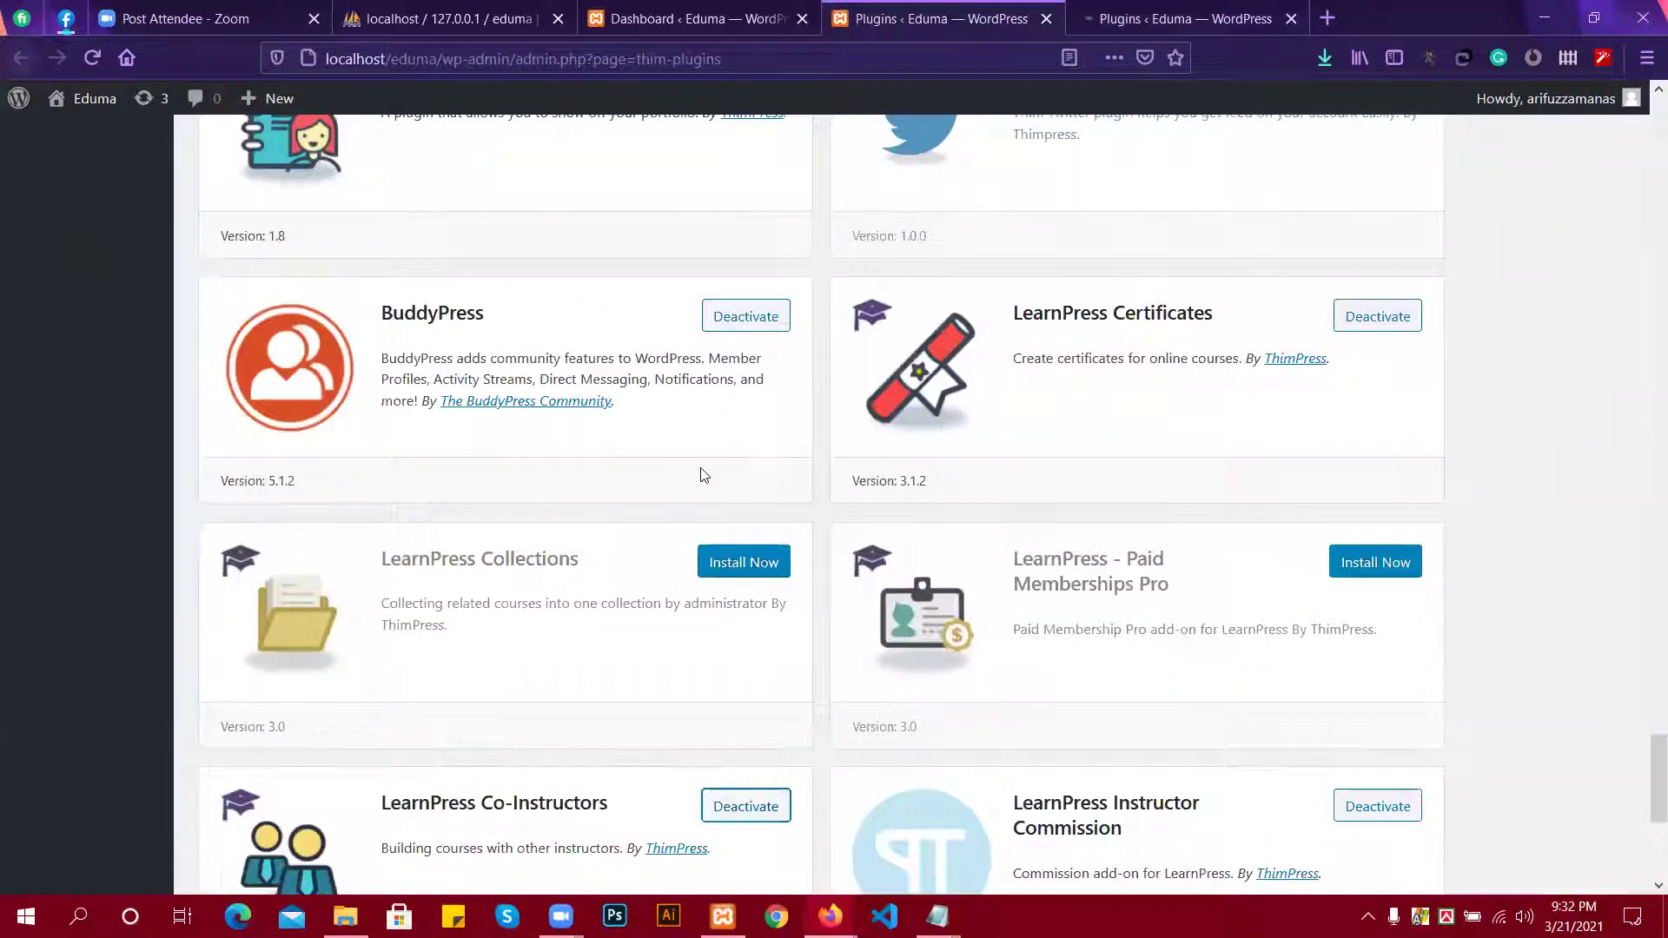
{"action": "scroll", "coordinate": [873, 521], "scroll_direction": "down", "scroll_amount": 2}
{"action": "scroll", "coordinate": [1390, 561], "scroll_direction": "down", "scroll_amount": 2}
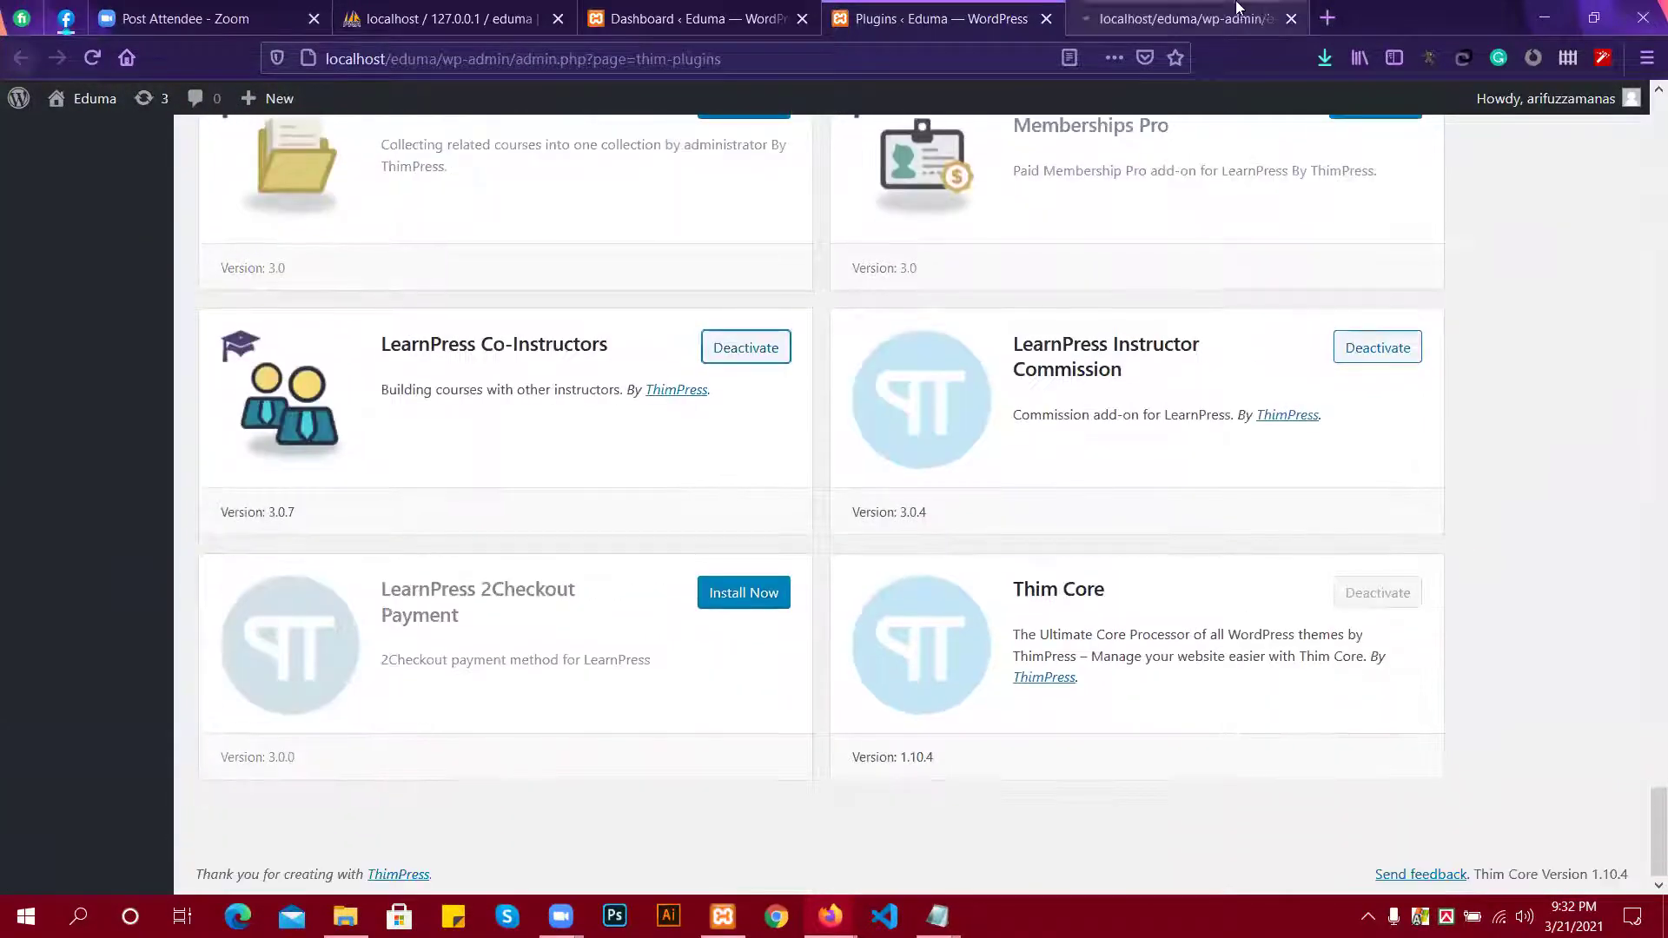
Return from the Akismet setup page to the installed plugins list and review which plugins are active.
{"action": "left_click", "coordinate": [1192, 9]}
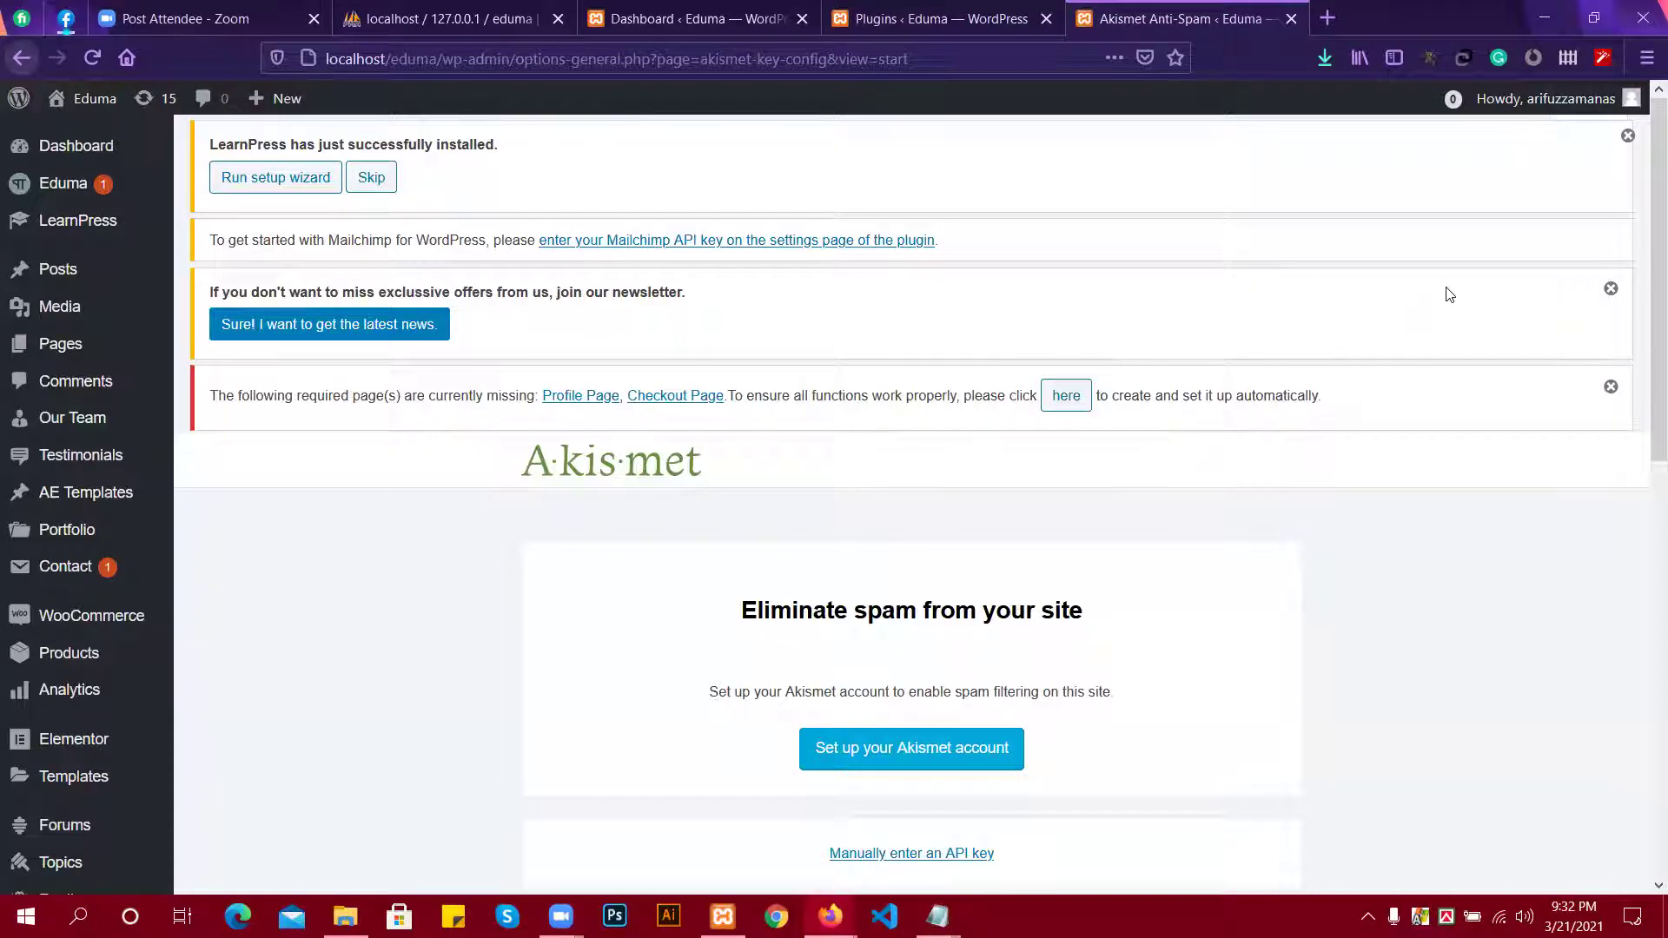
{"action": "scroll", "coordinate": [775, 510], "scroll_direction": "down", "scroll_amount": 5}
{"action": "scroll", "coordinate": [712, 593], "scroll_direction": "up", "scroll_amount": 4}
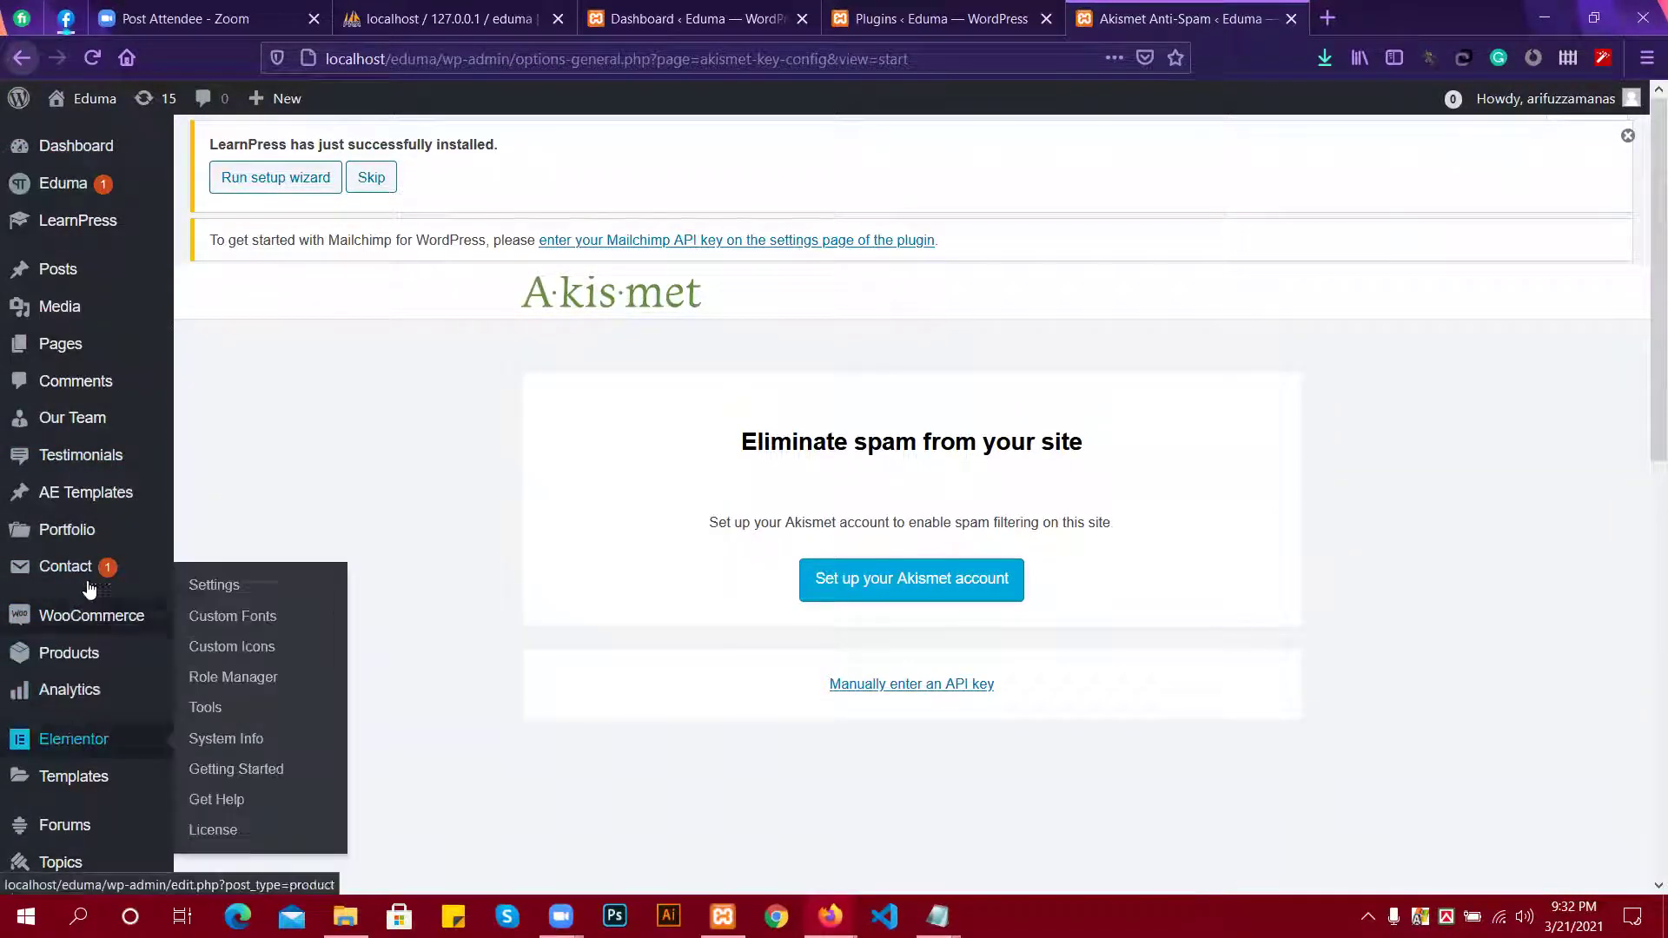
{"action": "left_click", "coordinate": [26, 57]}
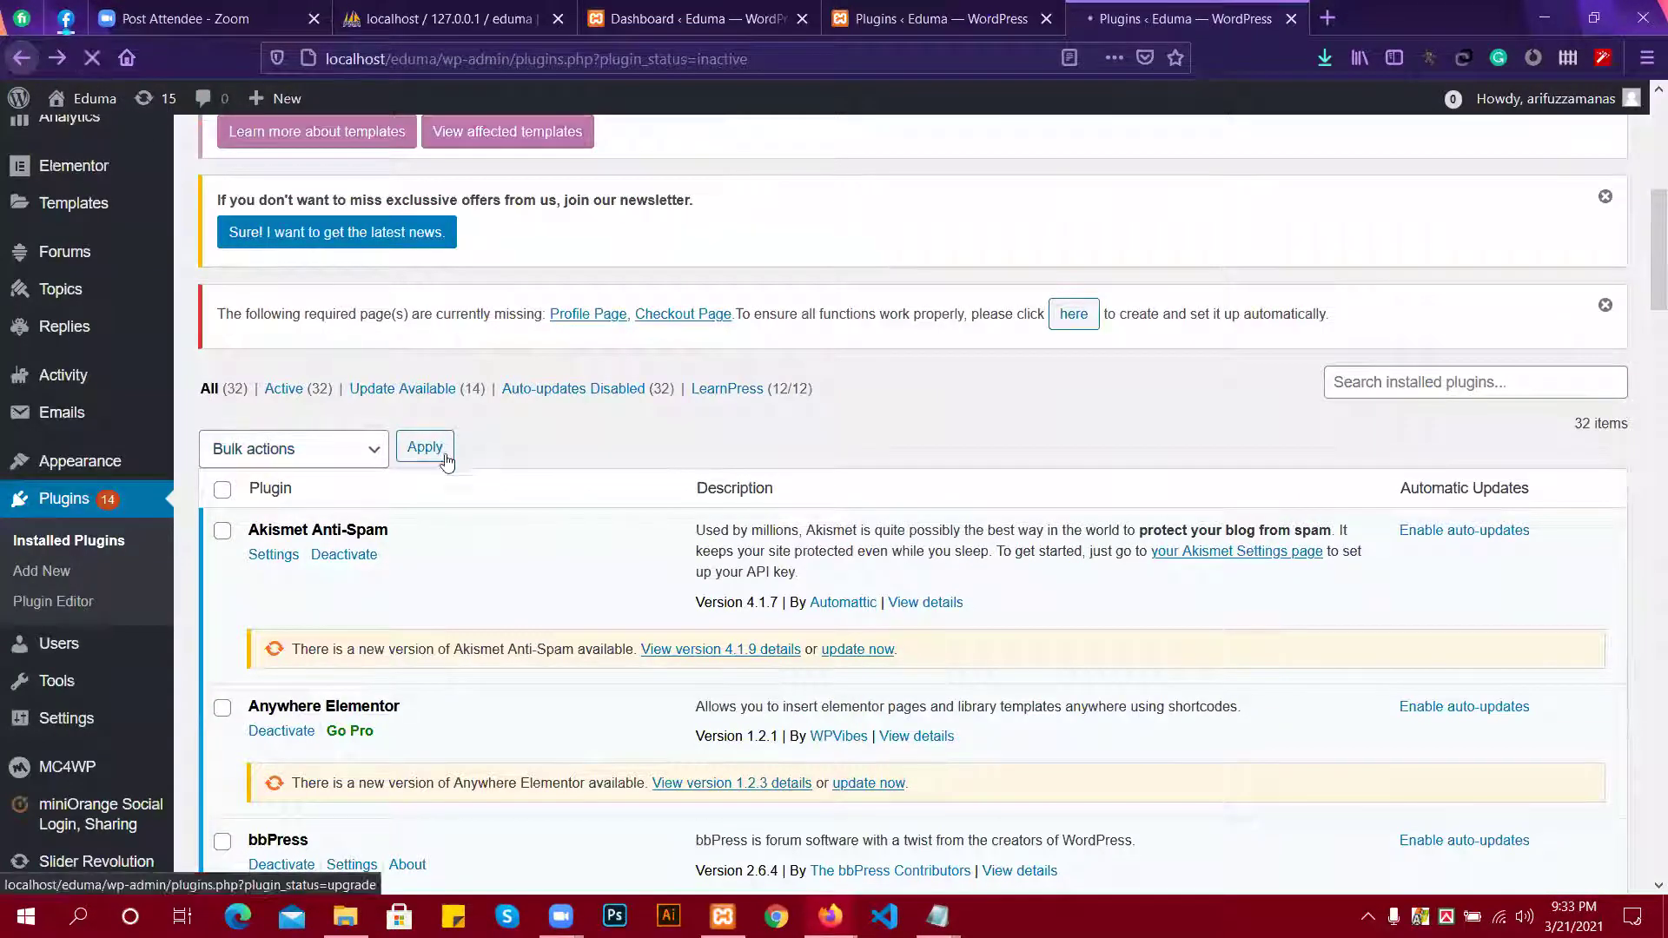
{"action": "scroll", "coordinate": [312, 391], "scroll_direction": "down", "scroll_amount": 3}
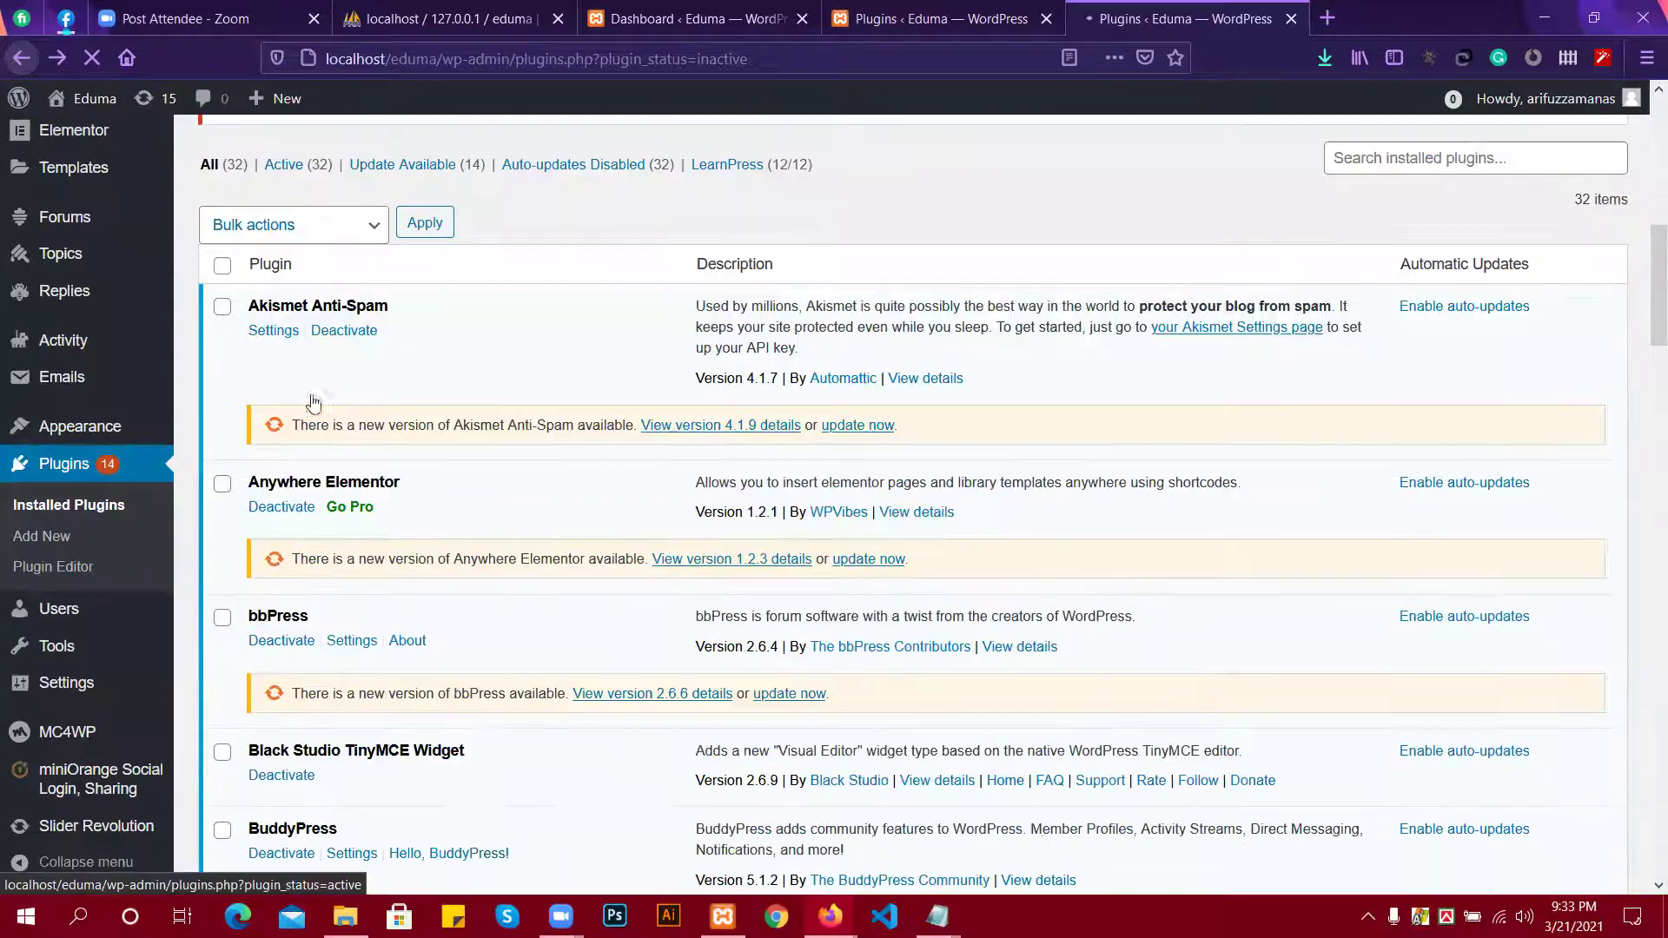
{"action": "scroll", "coordinate": [315, 401], "scroll_direction": "down", "scroll_amount": 6}
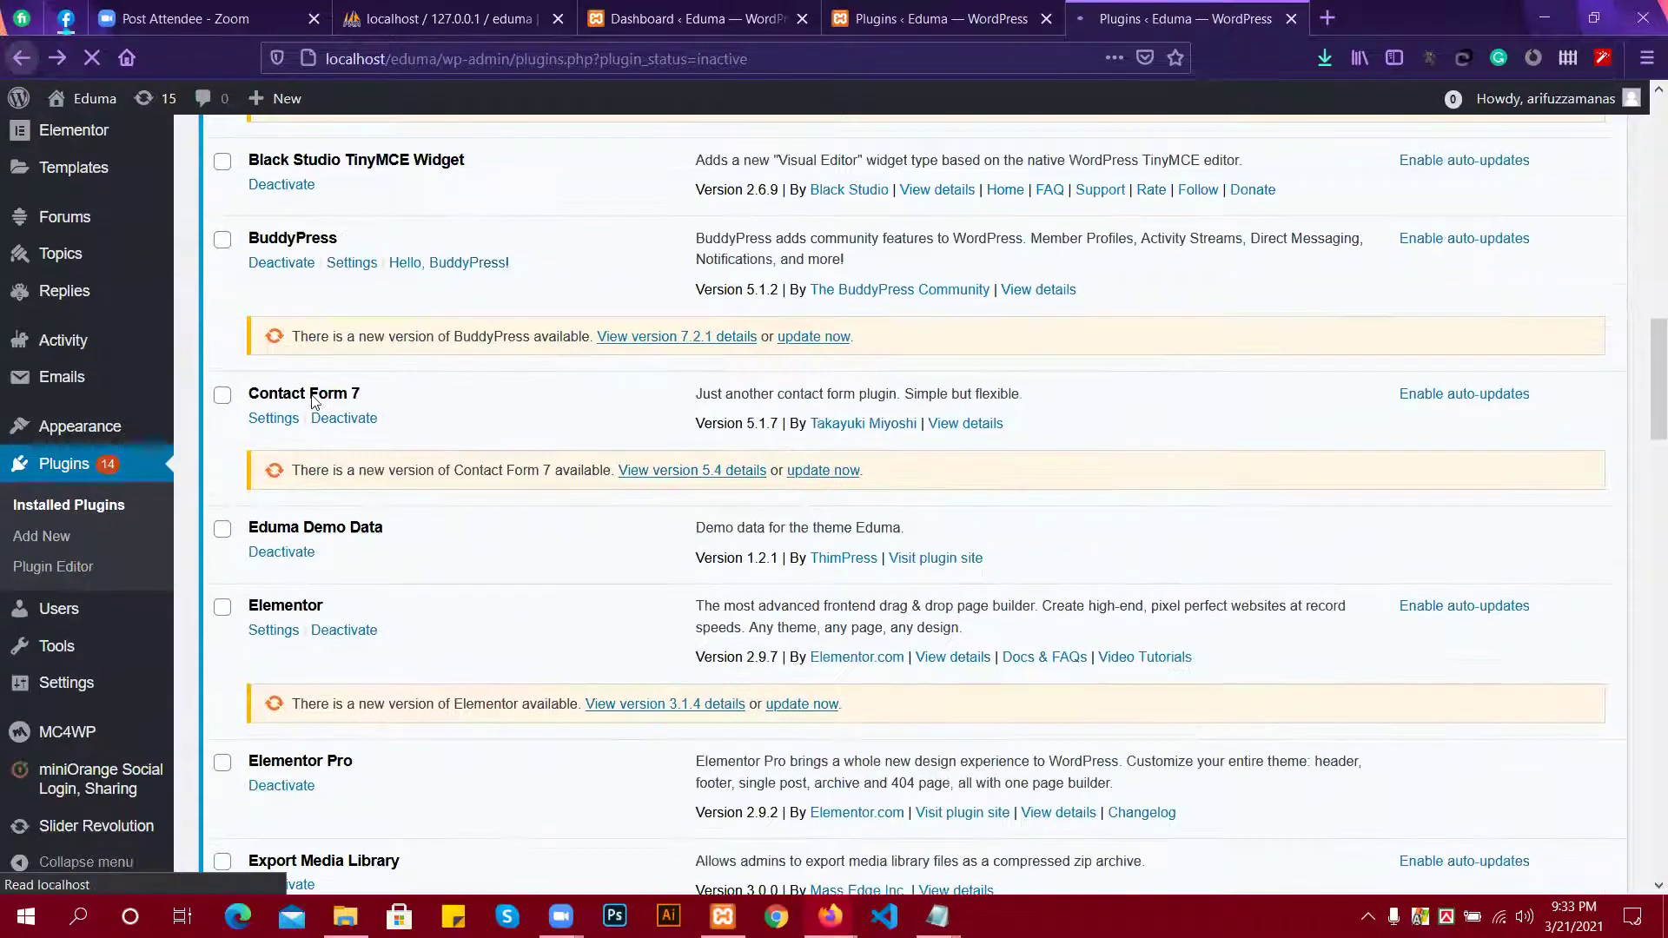
{"action": "scroll", "coordinate": [312, 395], "scroll_direction": "down", "scroll_amount": 9}
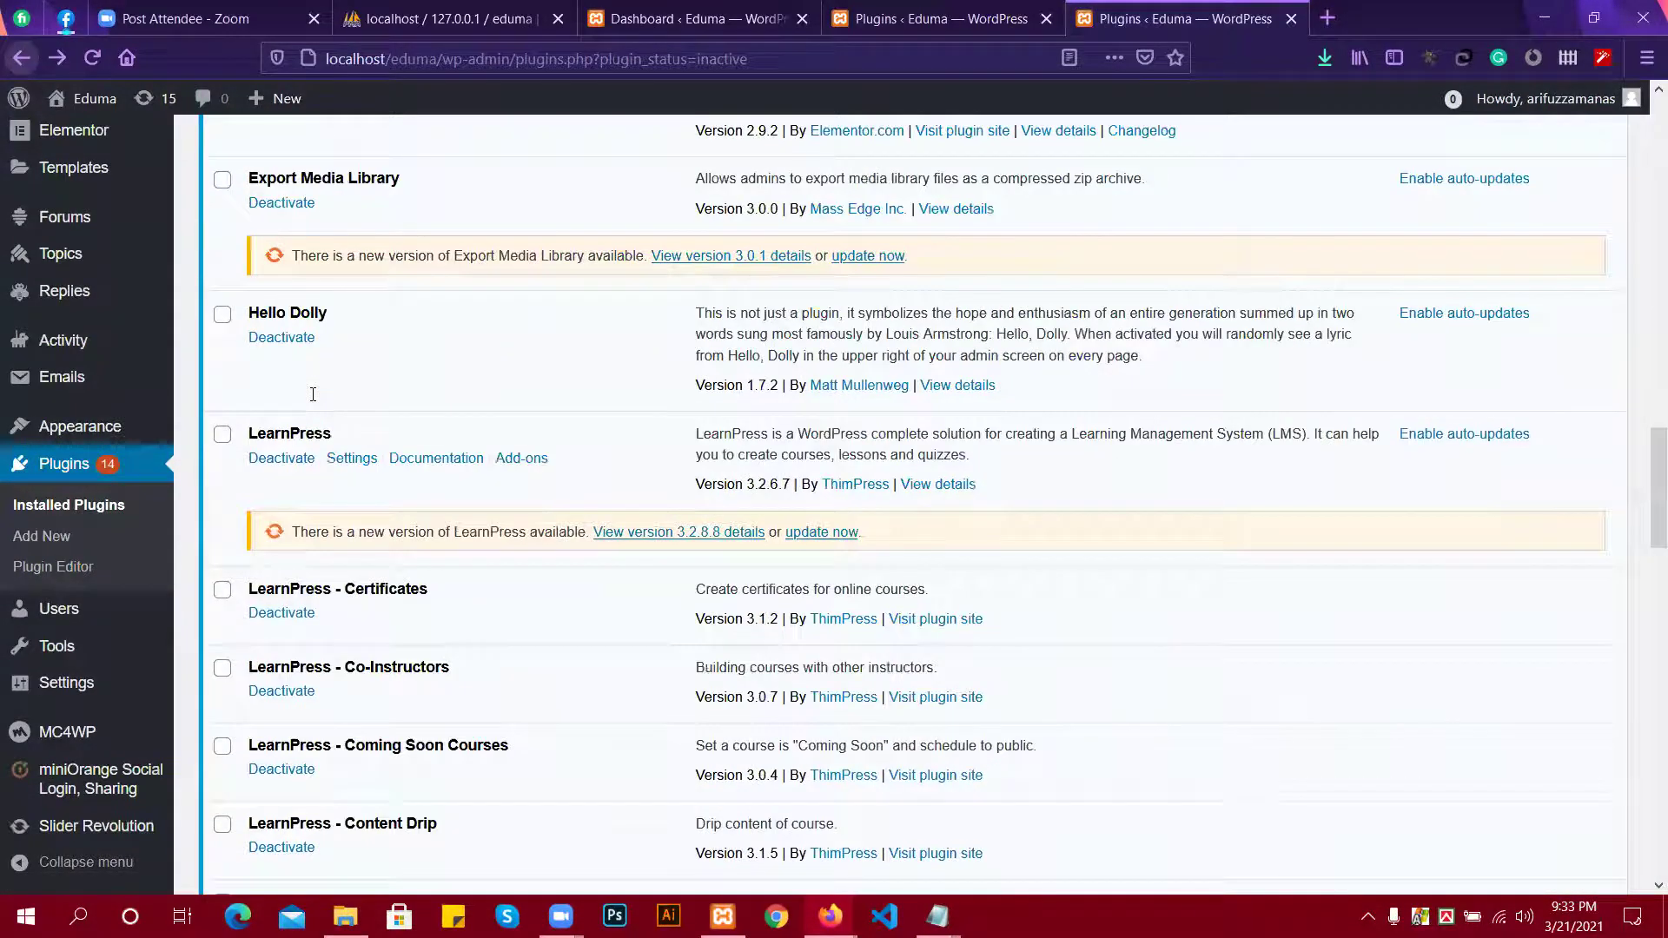
{"action": "scroll", "coordinate": [312, 392], "scroll_direction": "up", "scroll_amount": 8}
{"action": "scroll", "coordinate": [313, 394], "scroll_direction": "up", "scroll_amount": 20}
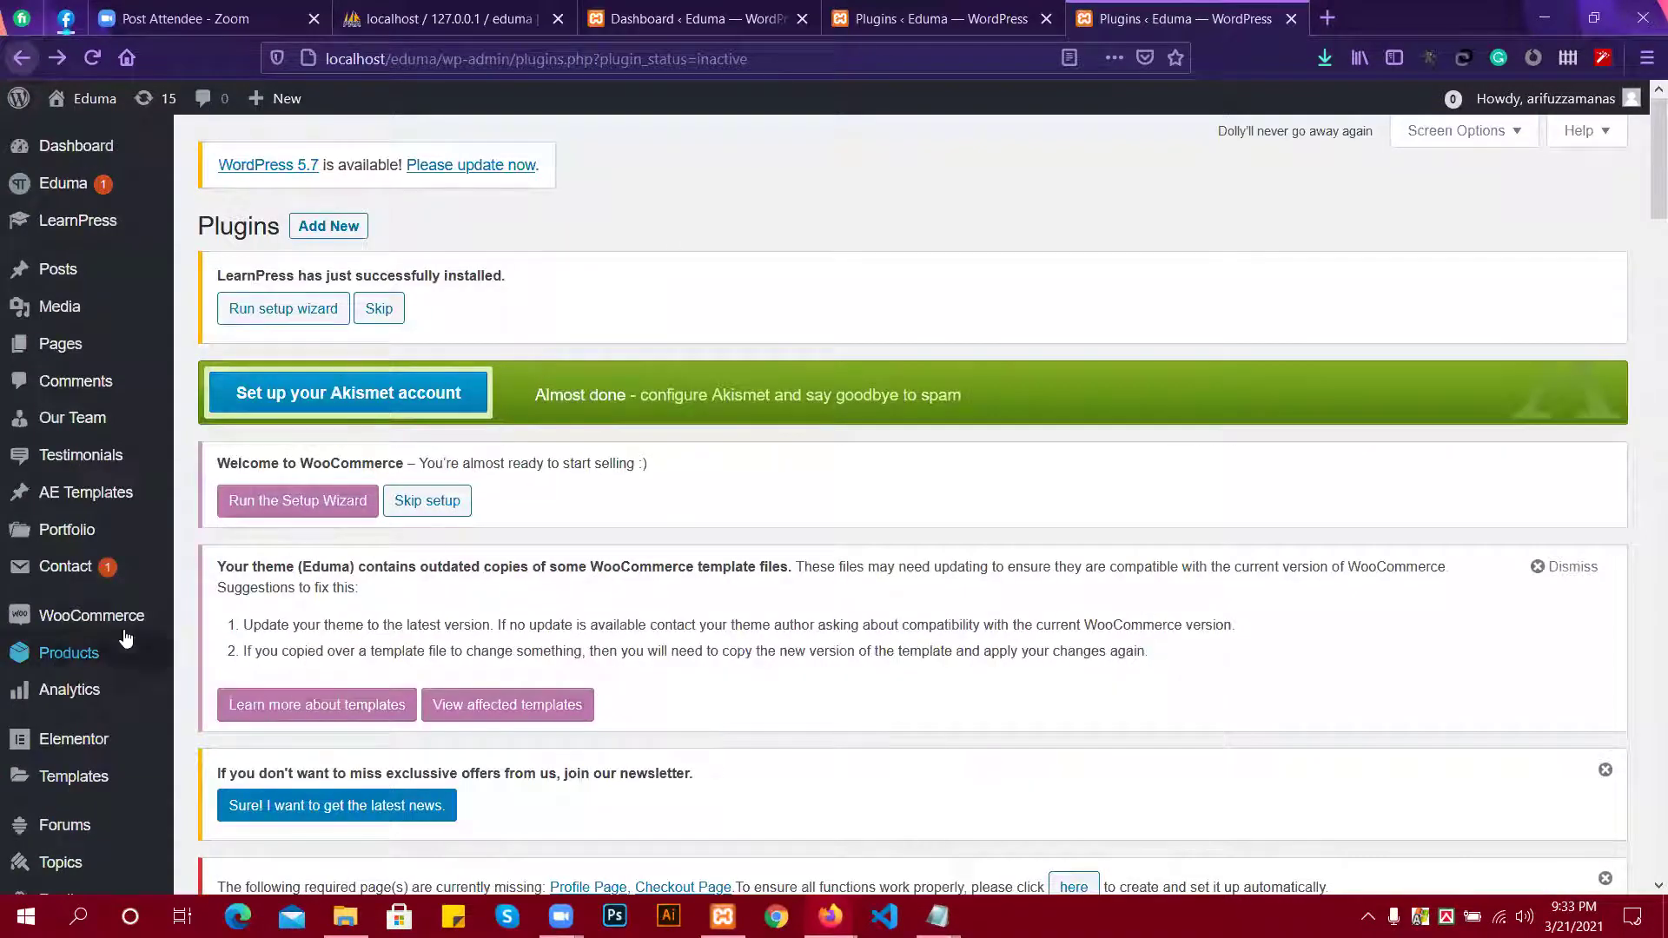
Open the WooCommerce dashboard.
{"action": "mouse_move", "coordinate": [139, 624]}
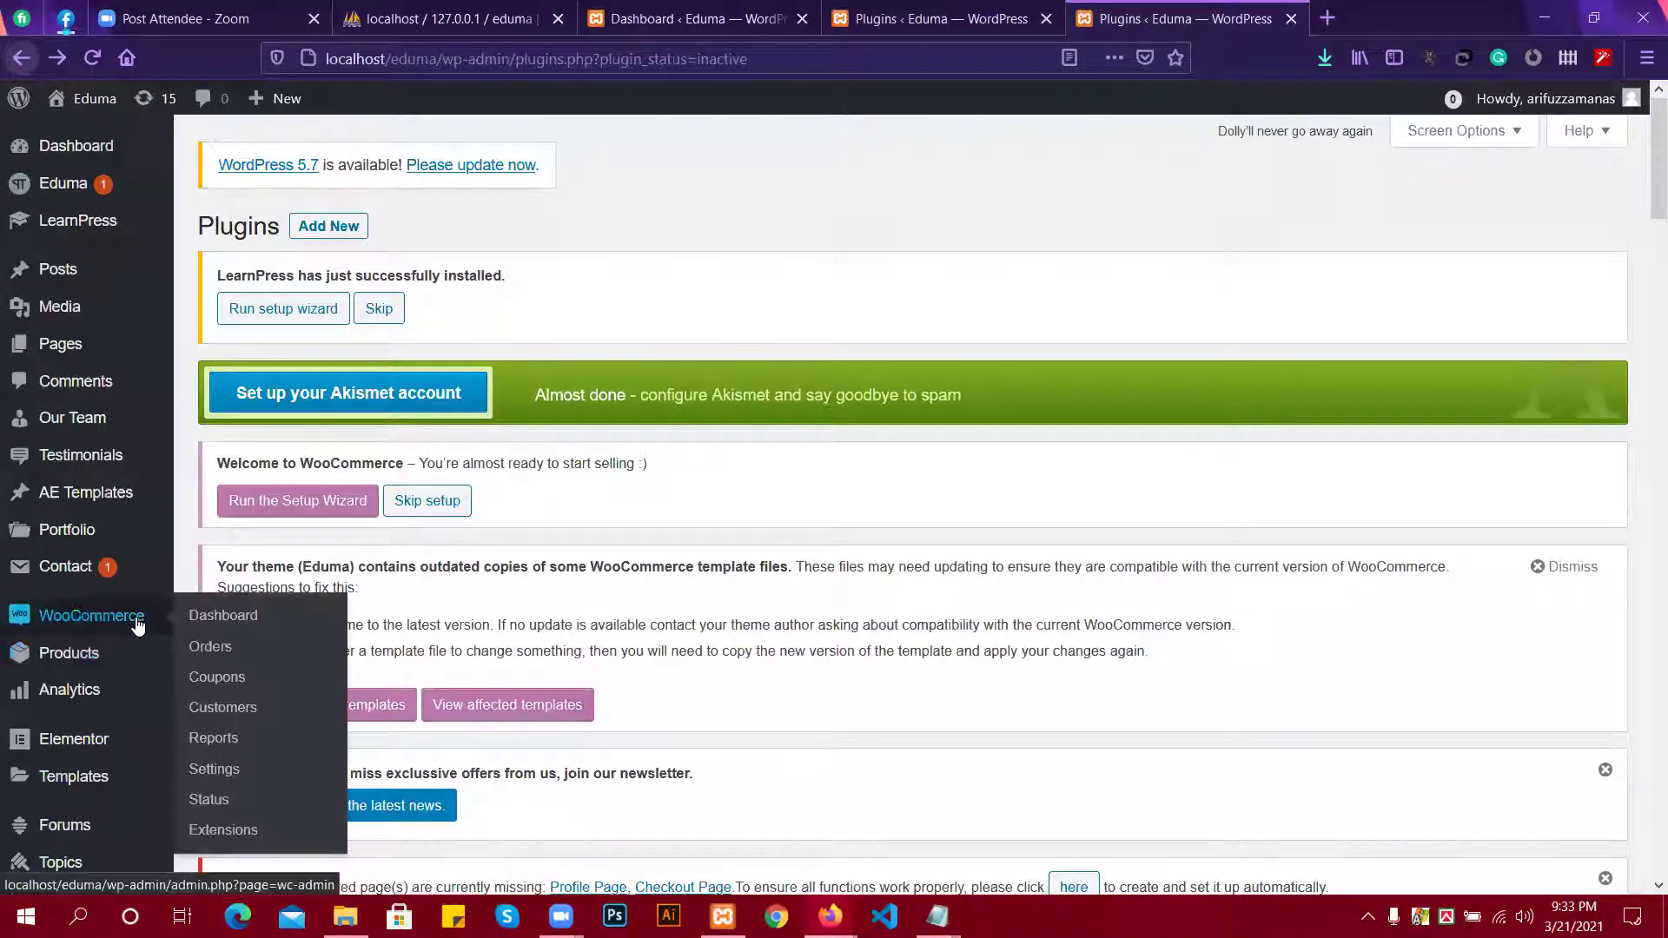
{"action": "scroll", "coordinate": [139, 624], "scroll_direction": "down", "scroll_amount": 1}
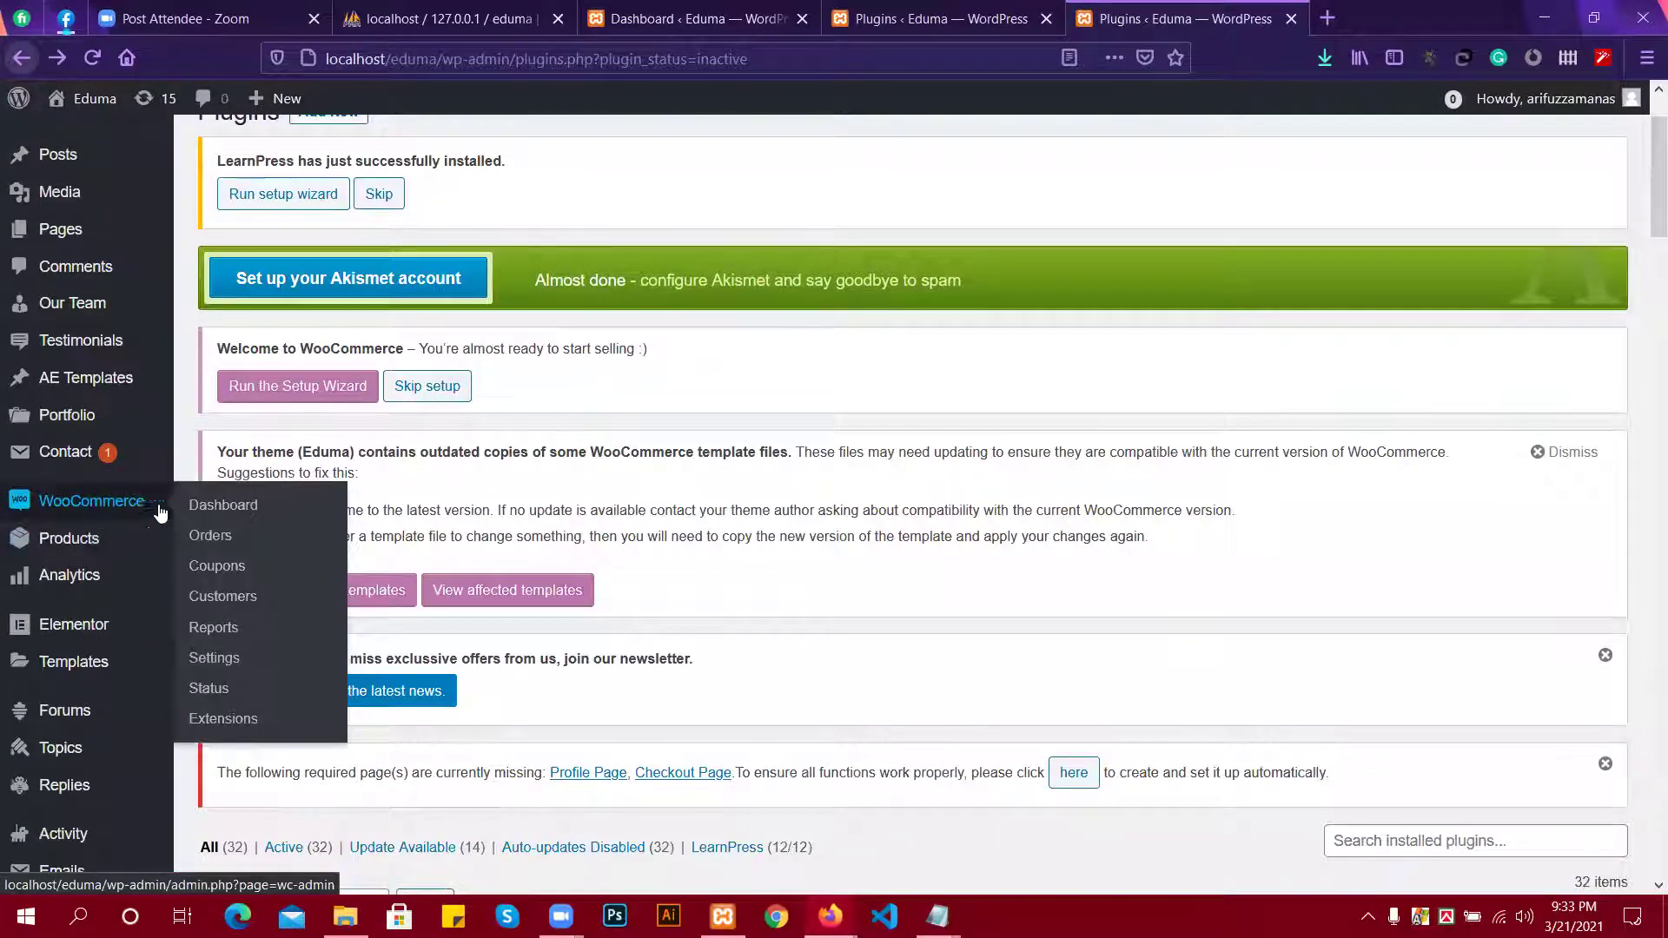
{"action": "left_click", "coordinate": [227, 513]}
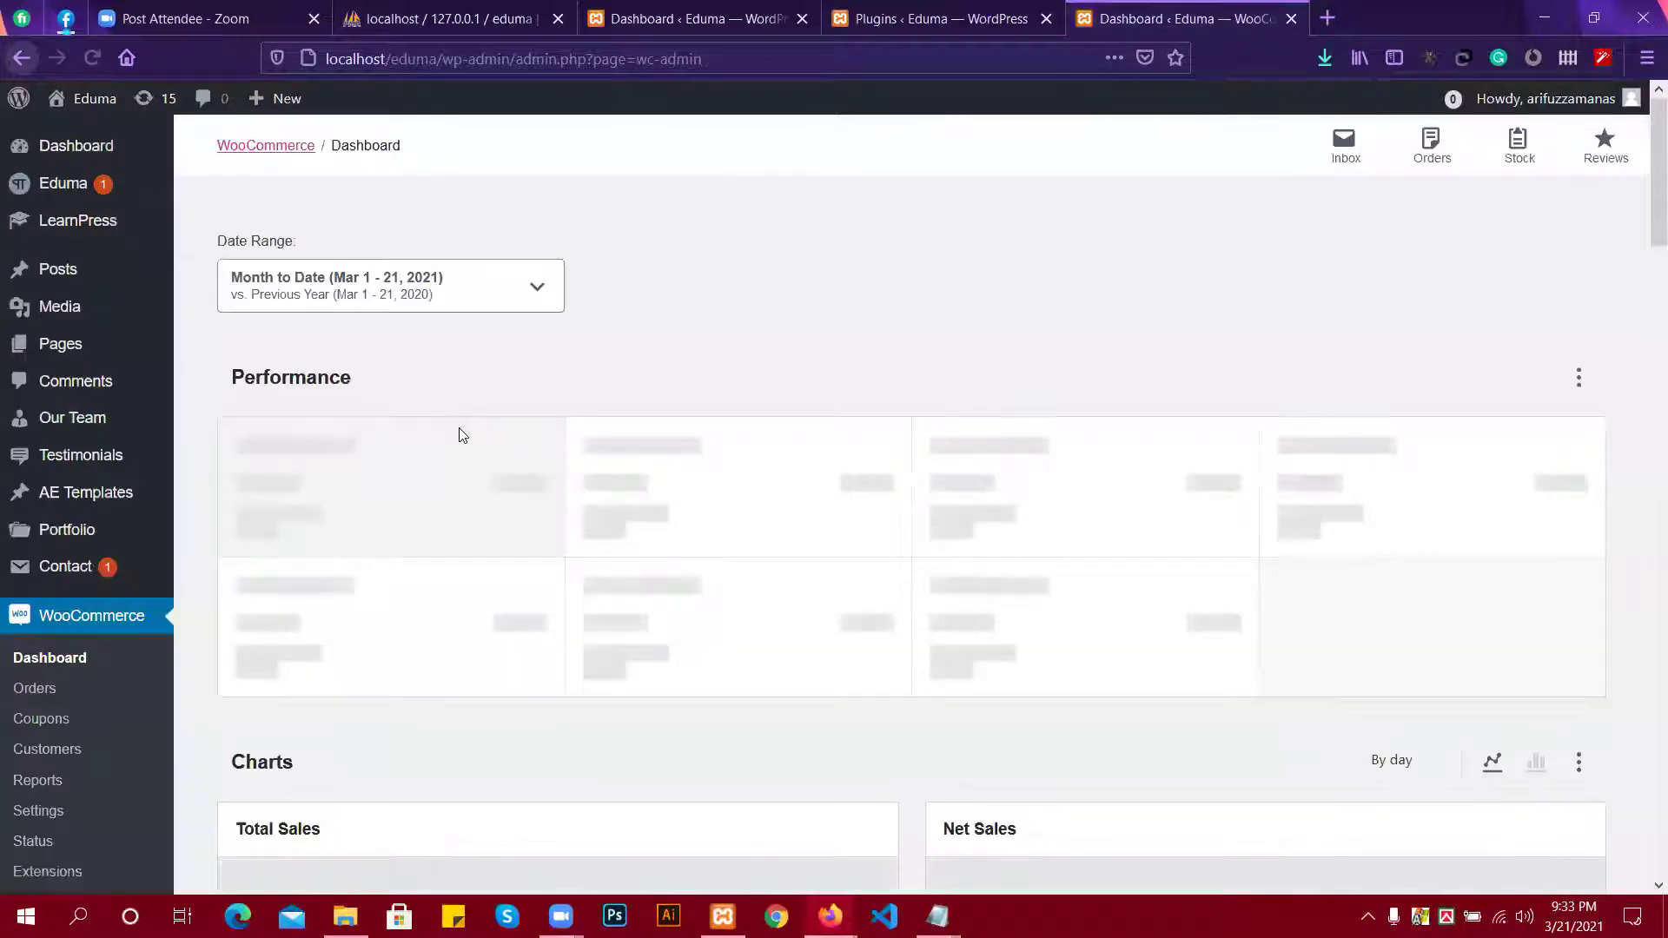
Look over the WooCommerce dashboard's Performance and Charts sections.
{"action": "scroll", "coordinate": [596, 417], "scroll_direction": "down", "scroll_amount": 3}
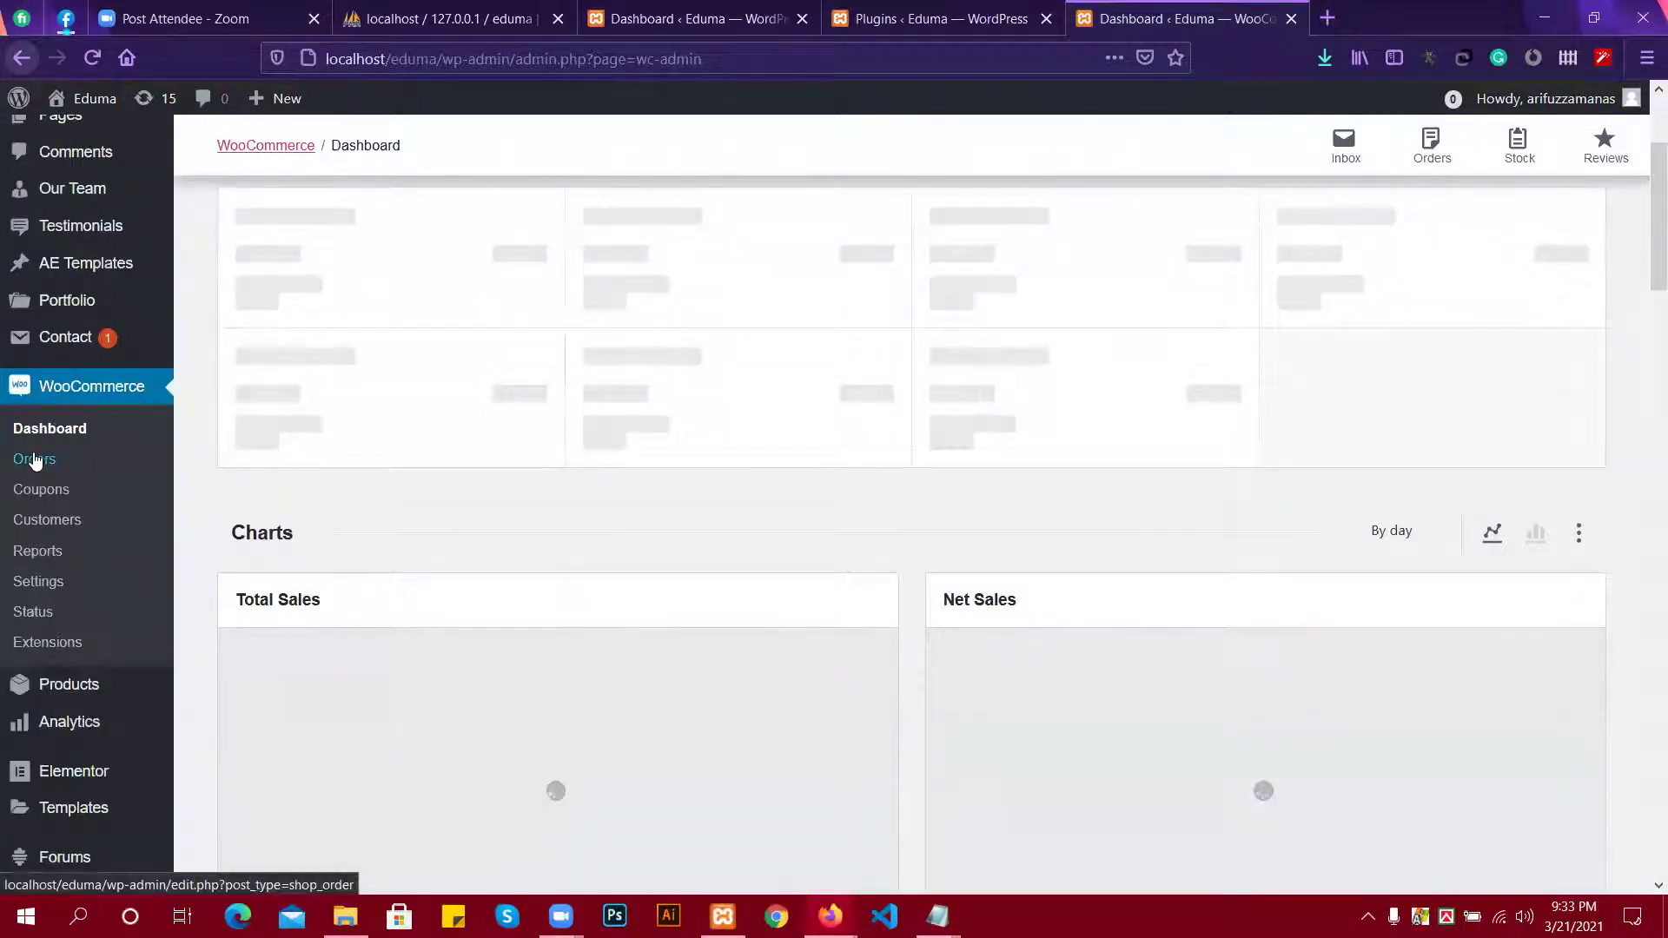
{"action": "mouse_move", "coordinate": [76, 695]}
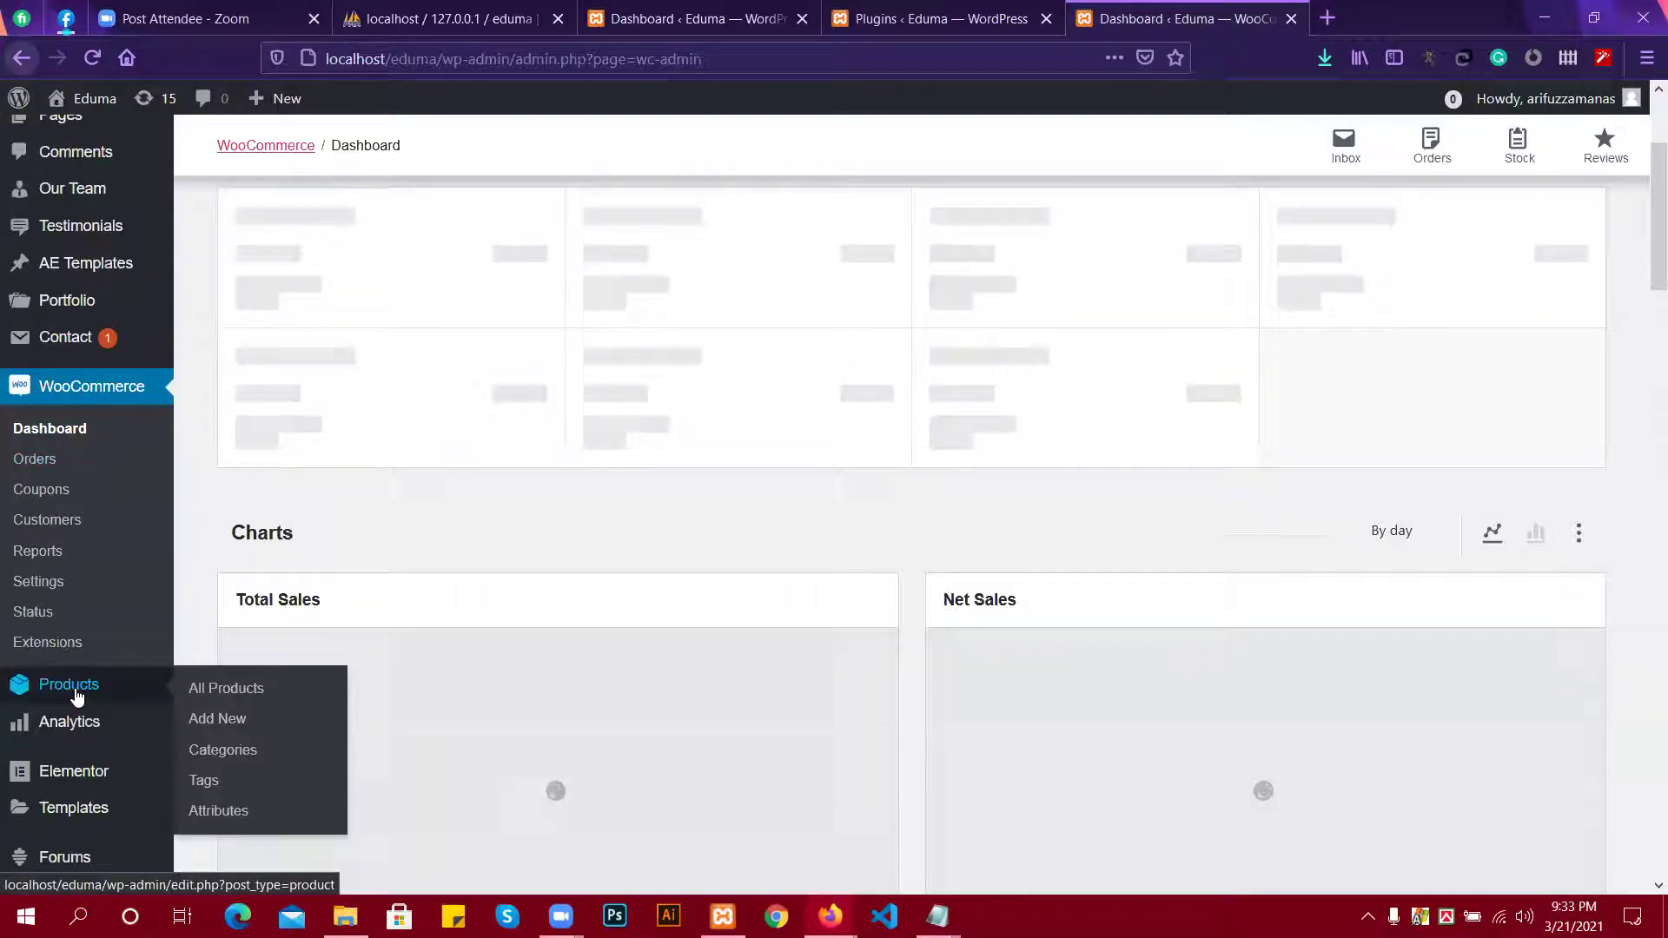
{"action": "scroll", "coordinate": [706, 478], "scroll_direction": "up", "scroll_amount": 3}
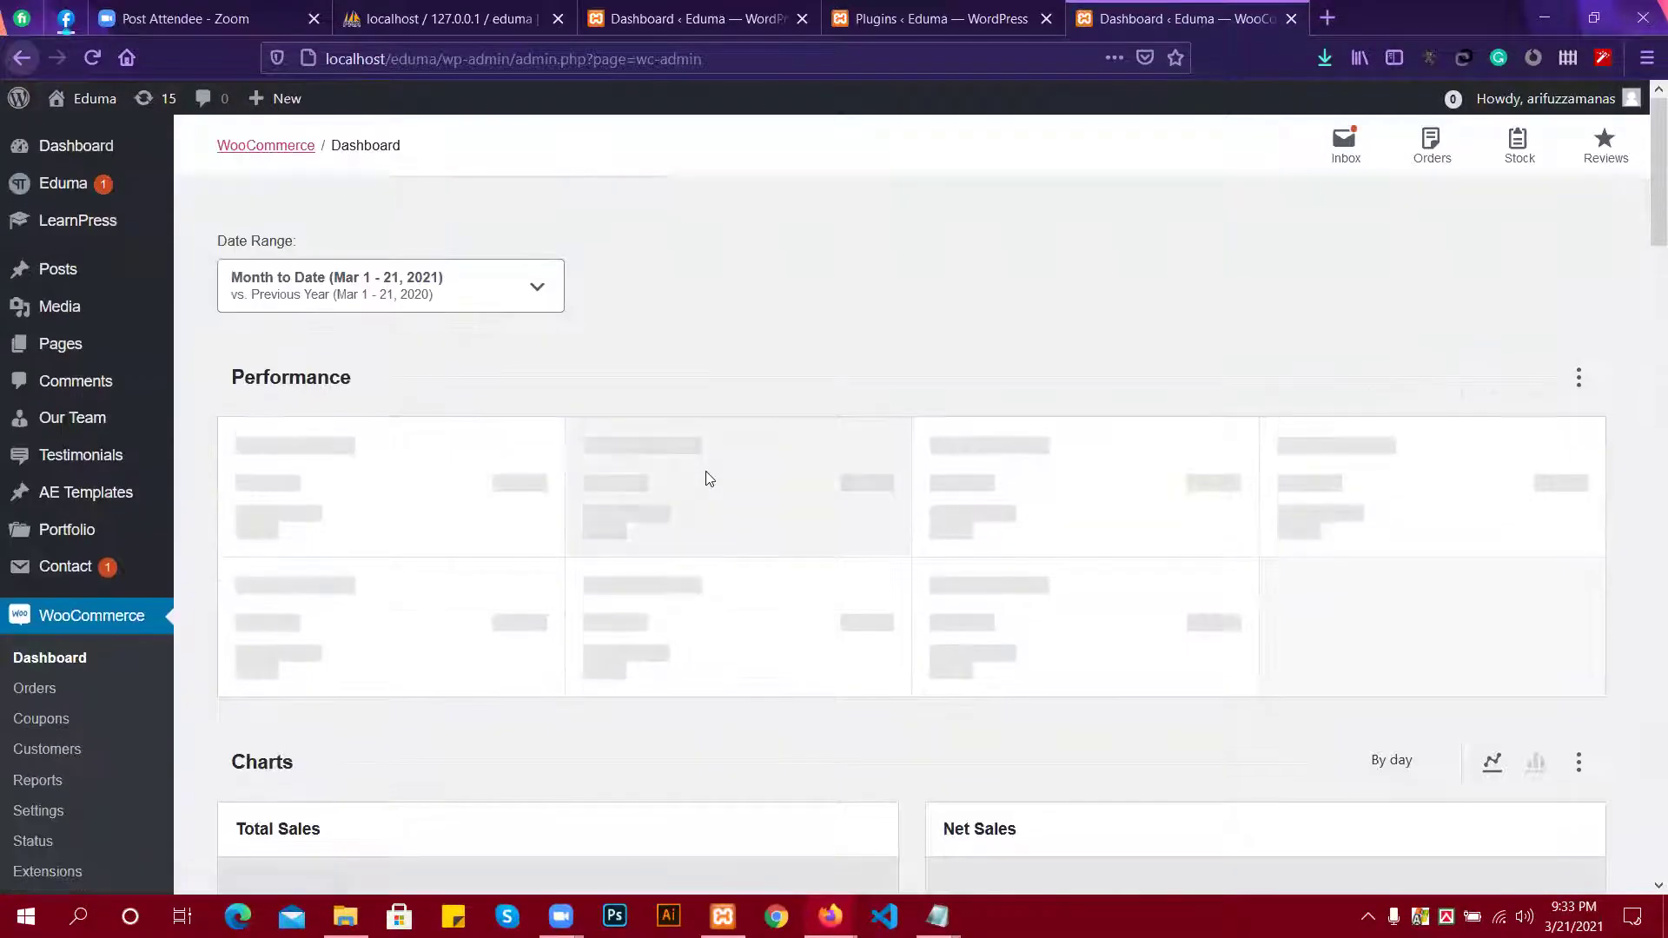
{"action": "scroll", "coordinate": [48, 712], "scroll_direction": "down", "scroll_amount": 2}
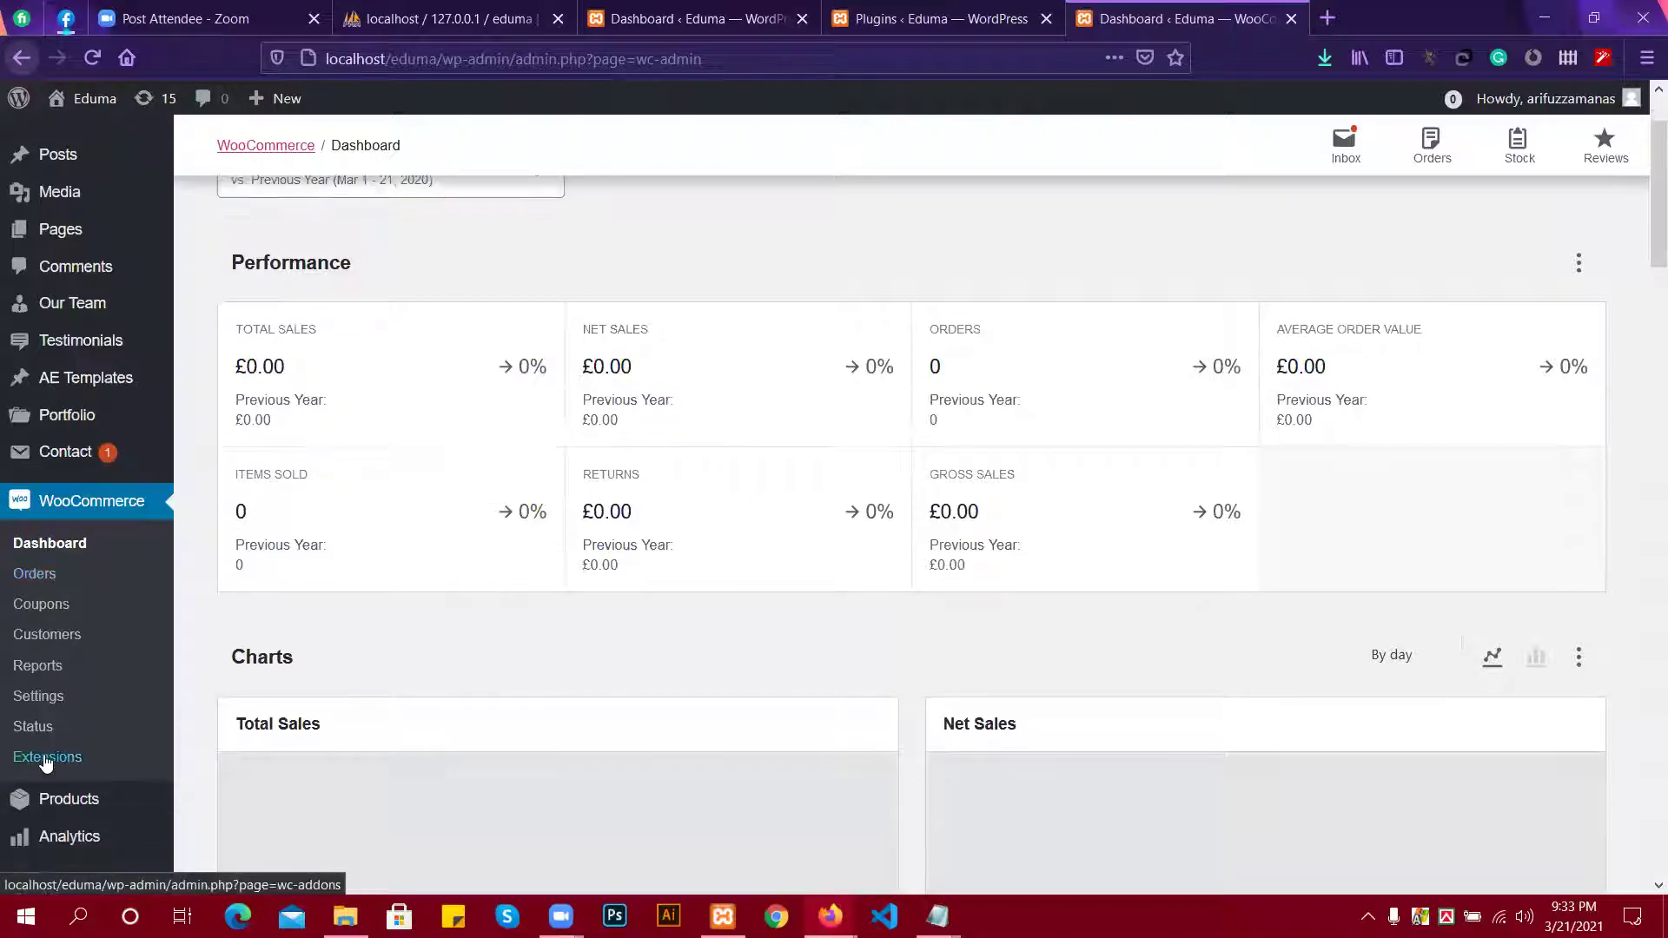
{"action": "scroll", "coordinate": [556, 434], "scroll_direction": "down", "scroll_amount": 3}
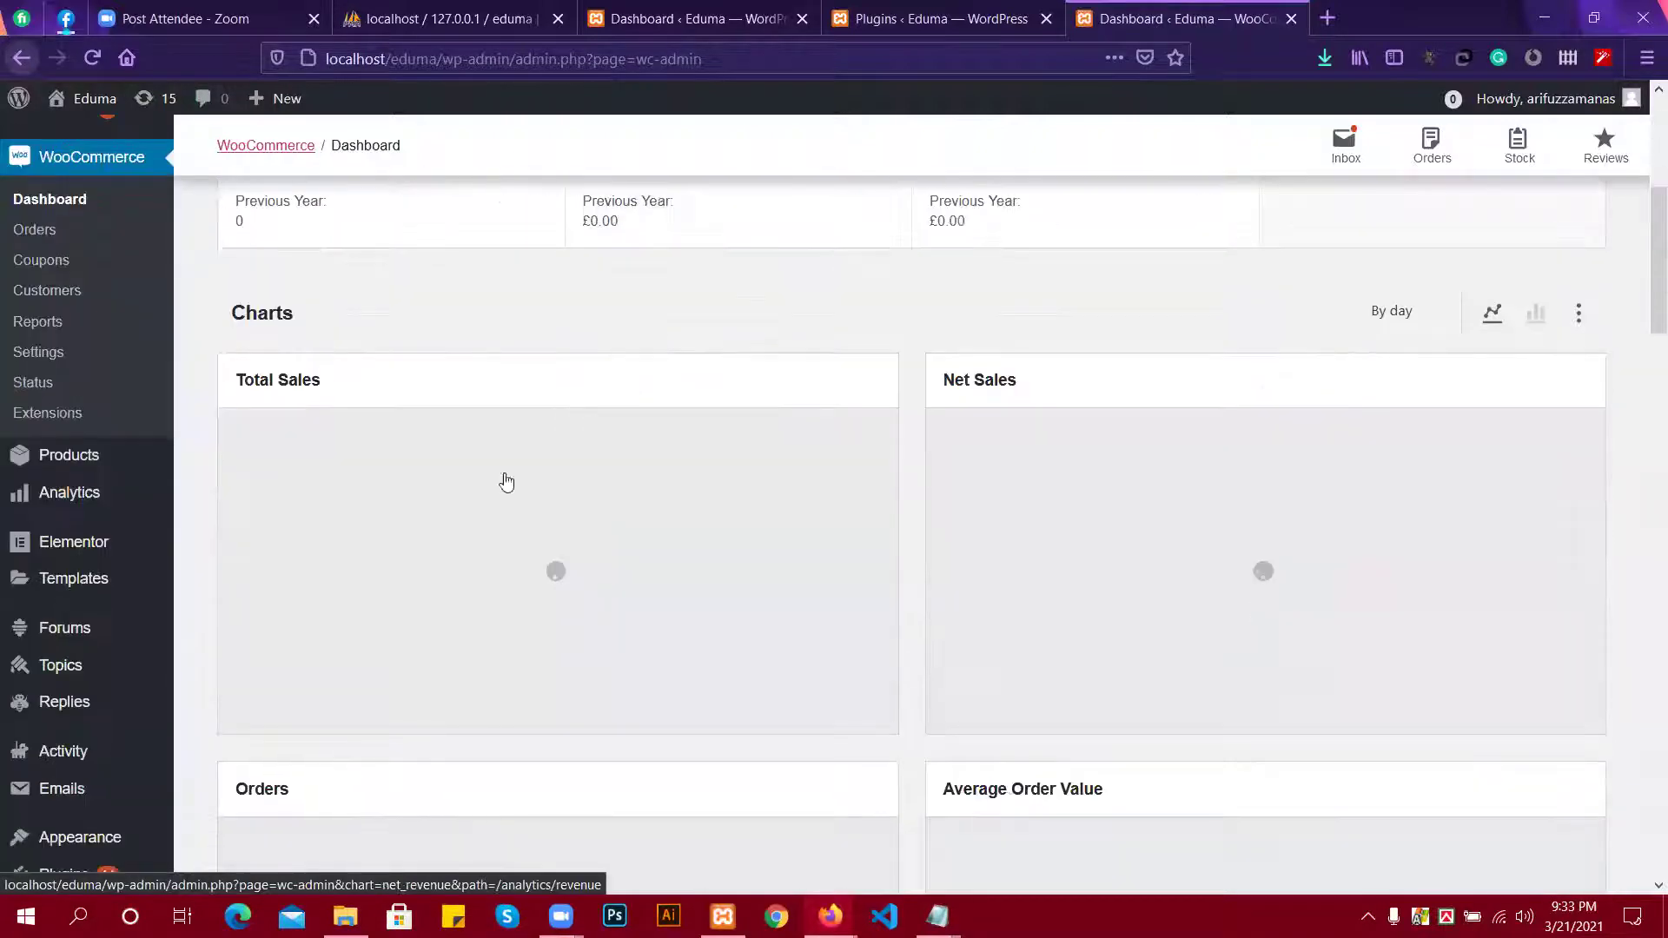
{"action": "scroll", "coordinate": [52, 547], "scroll_direction": "up", "scroll_amount": 2}
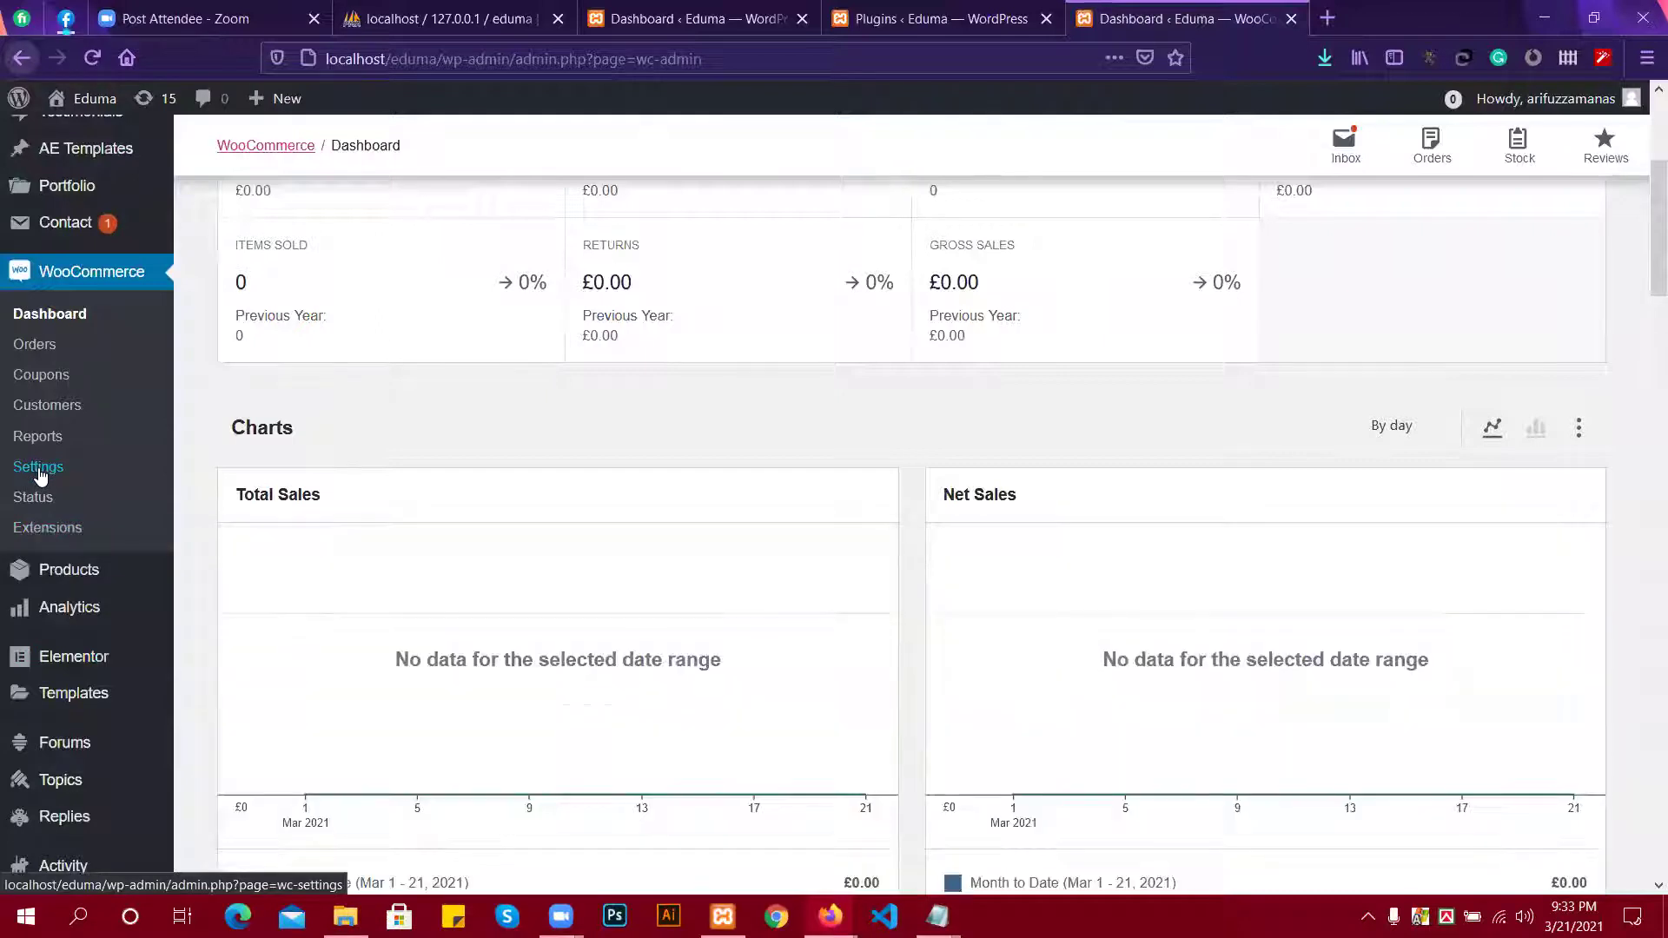
Open the WooCommerce general settings and review the store address and general options.
{"action": "left_click", "coordinate": [38, 470]}
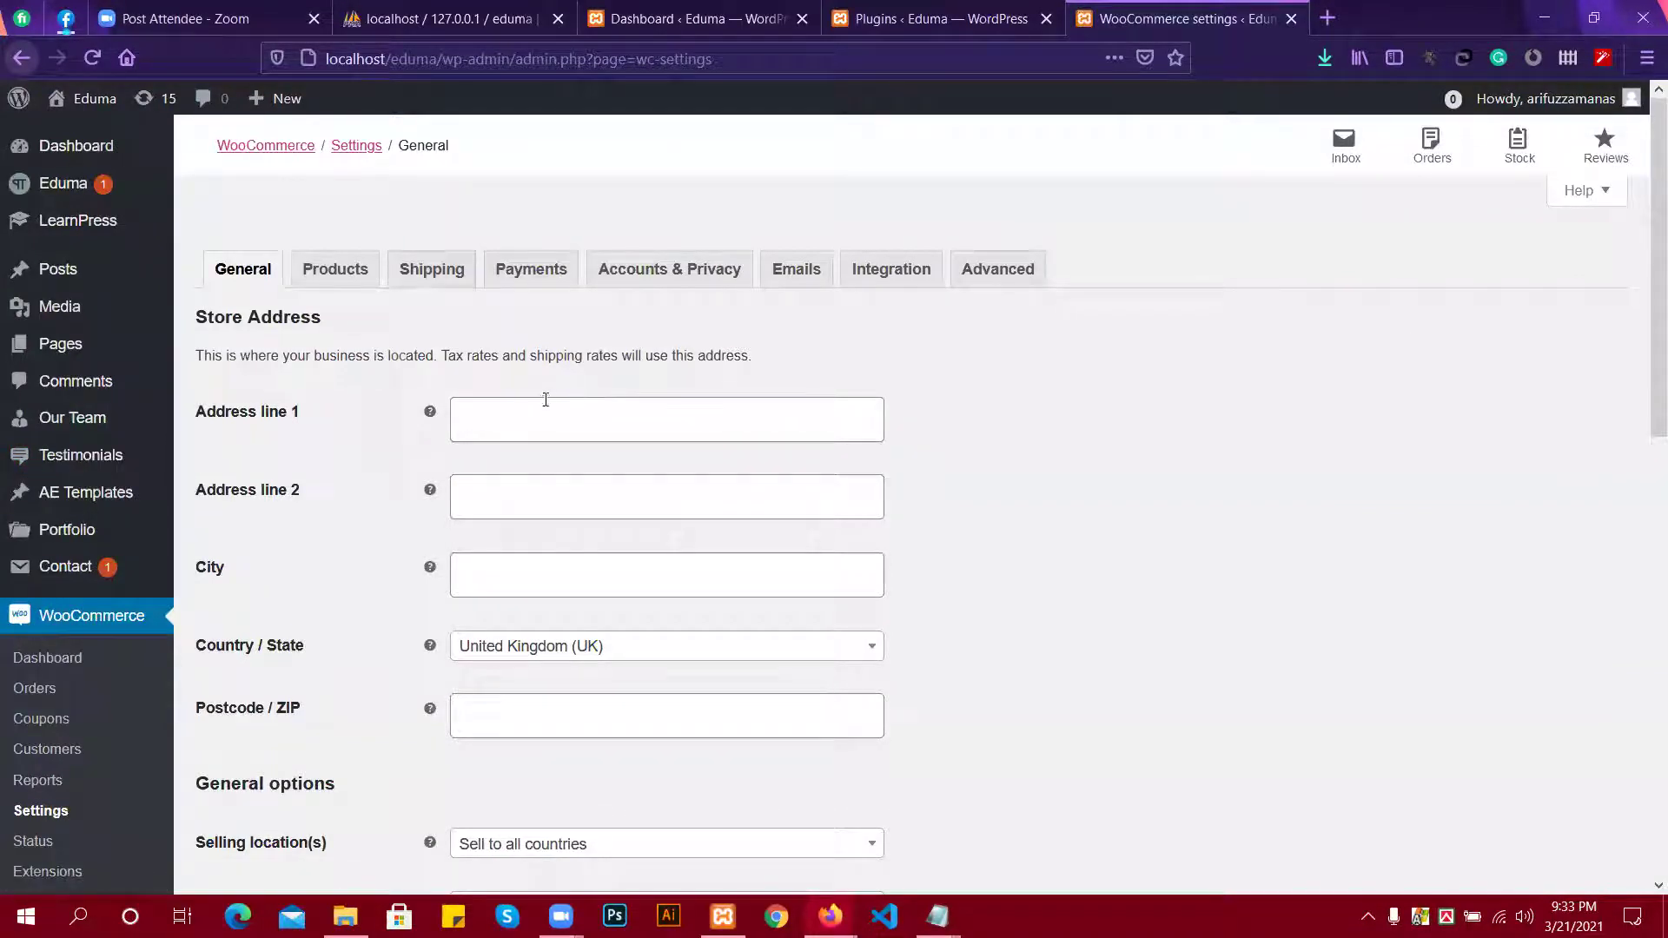
{"action": "scroll", "coordinate": [526, 401], "scroll_direction": "down", "scroll_amount": 4}
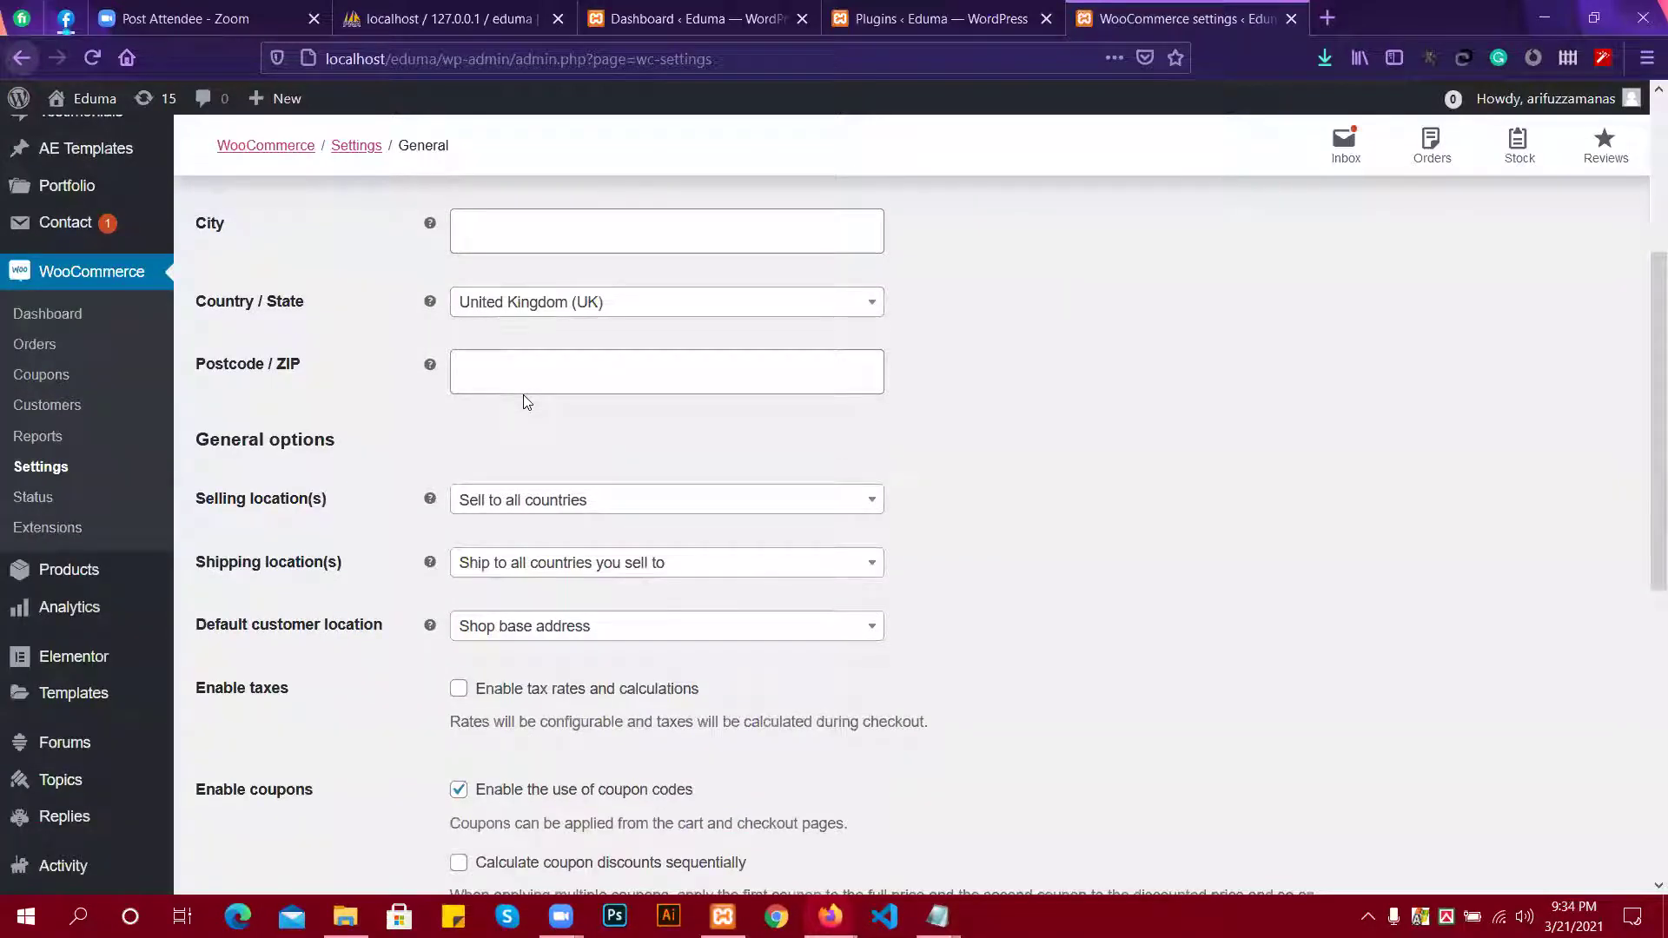
{"action": "scroll", "coordinate": [526, 401], "scroll_direction": "up", "scroll_amount": 4}
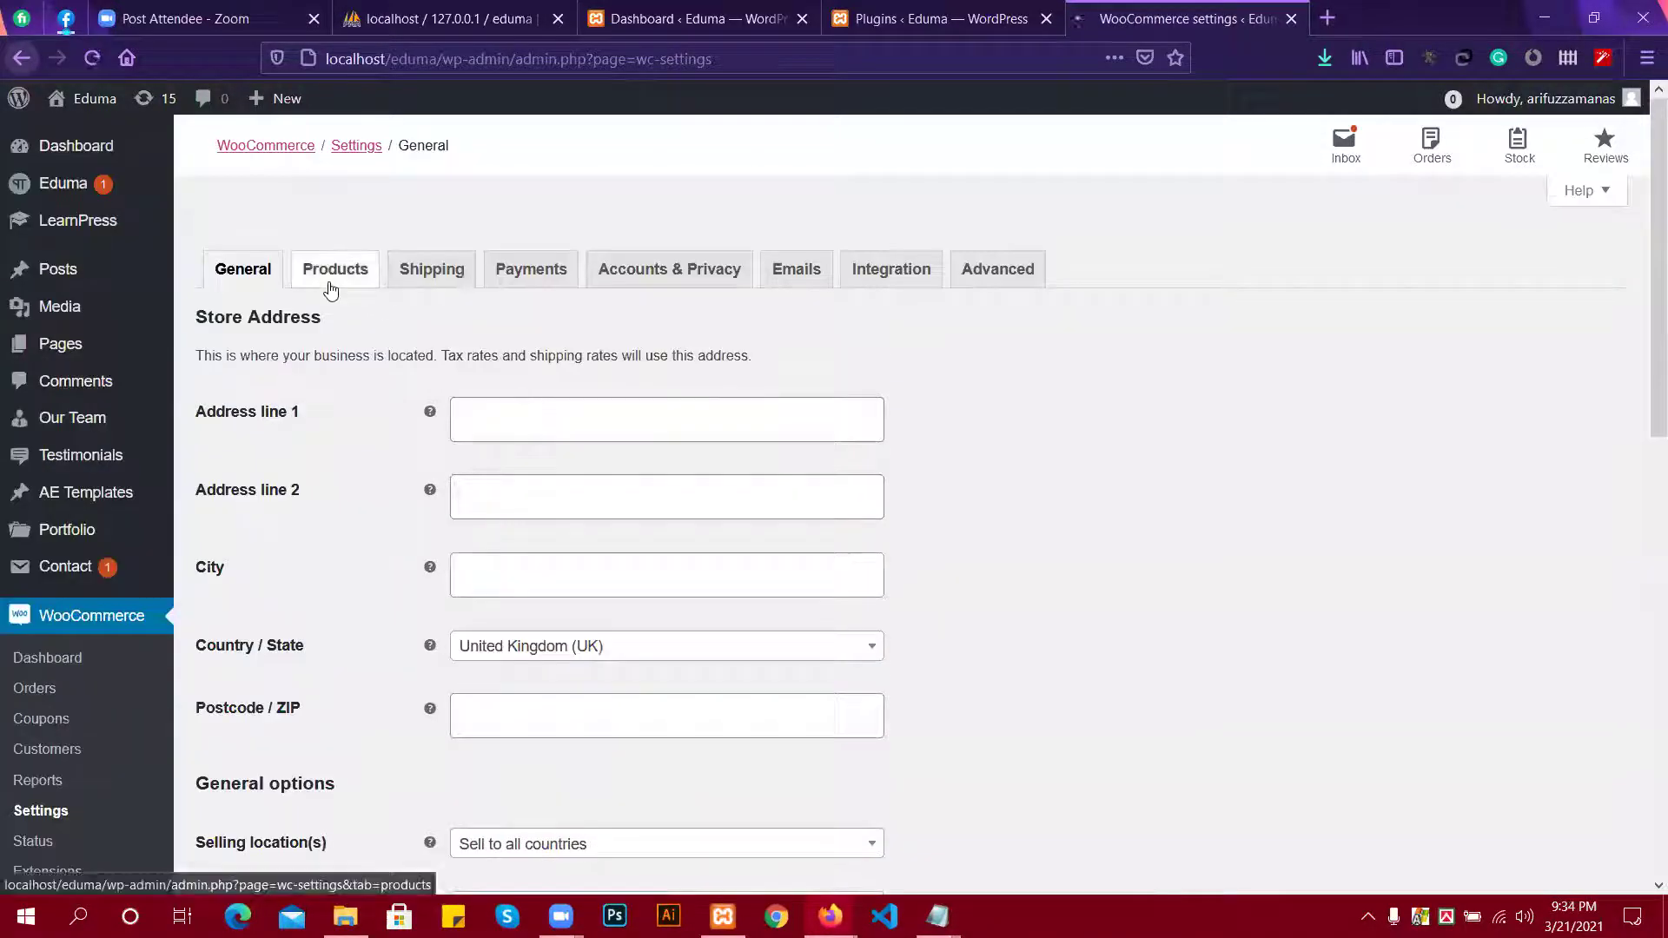
Enable the Direct bank transfer, Check payments and PayPal payment methods in the WooCommerce settings.
{"action": "left_click", "coordinate": [432, 271]}
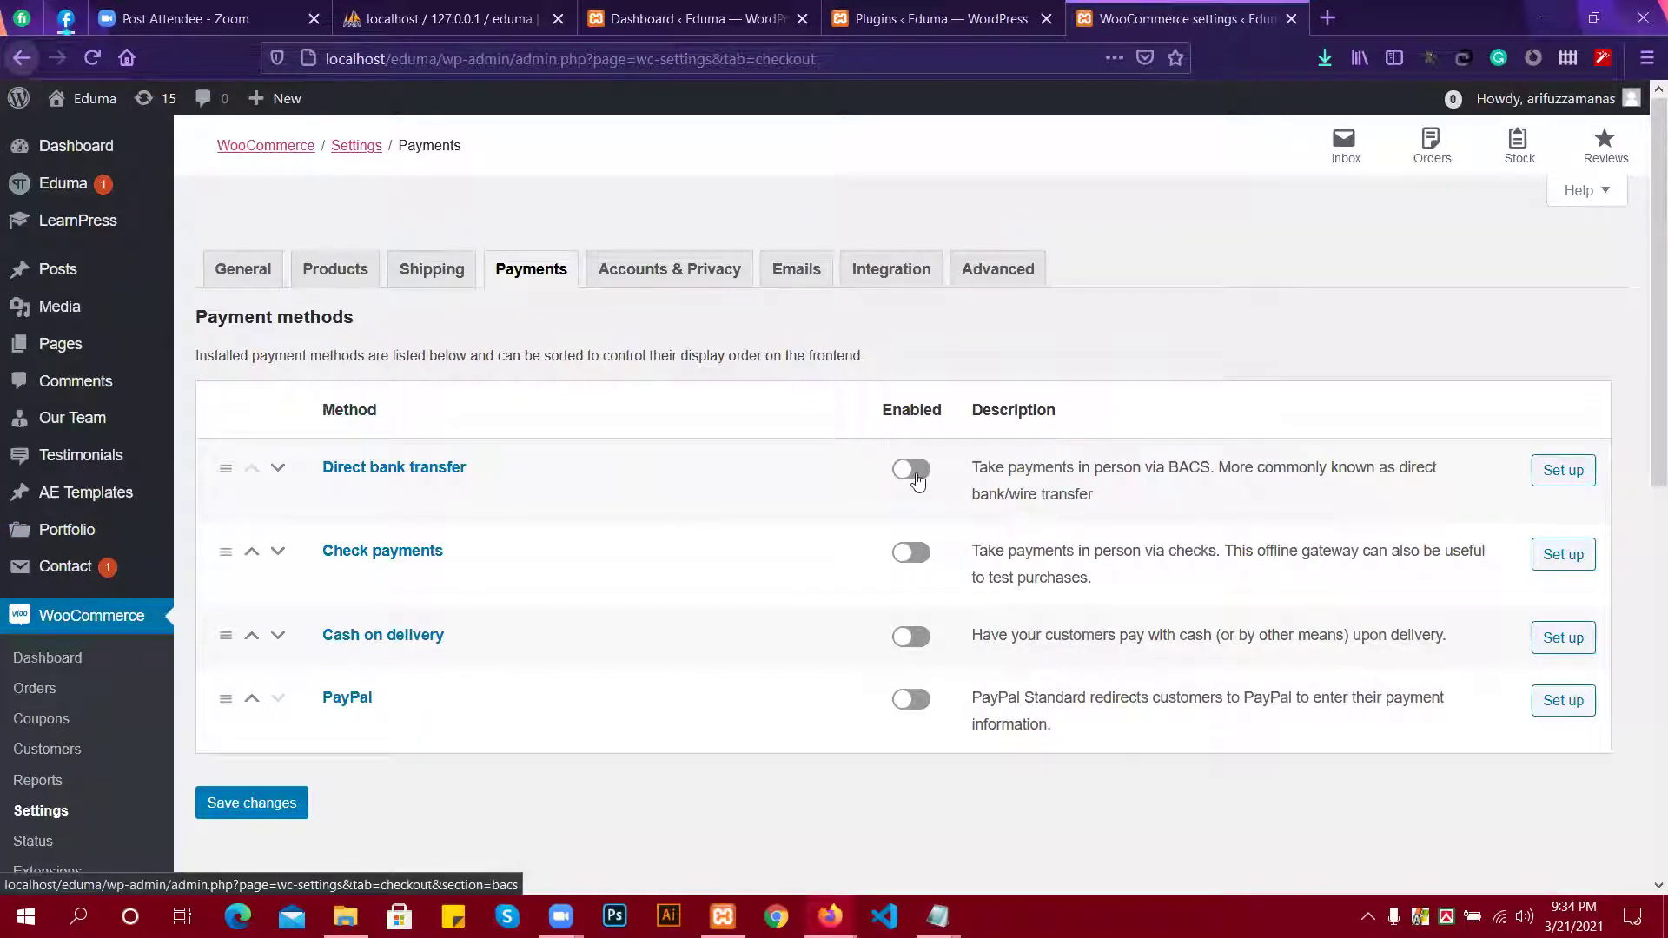
{"action": "left_click", "coordinate": [909, 553]}
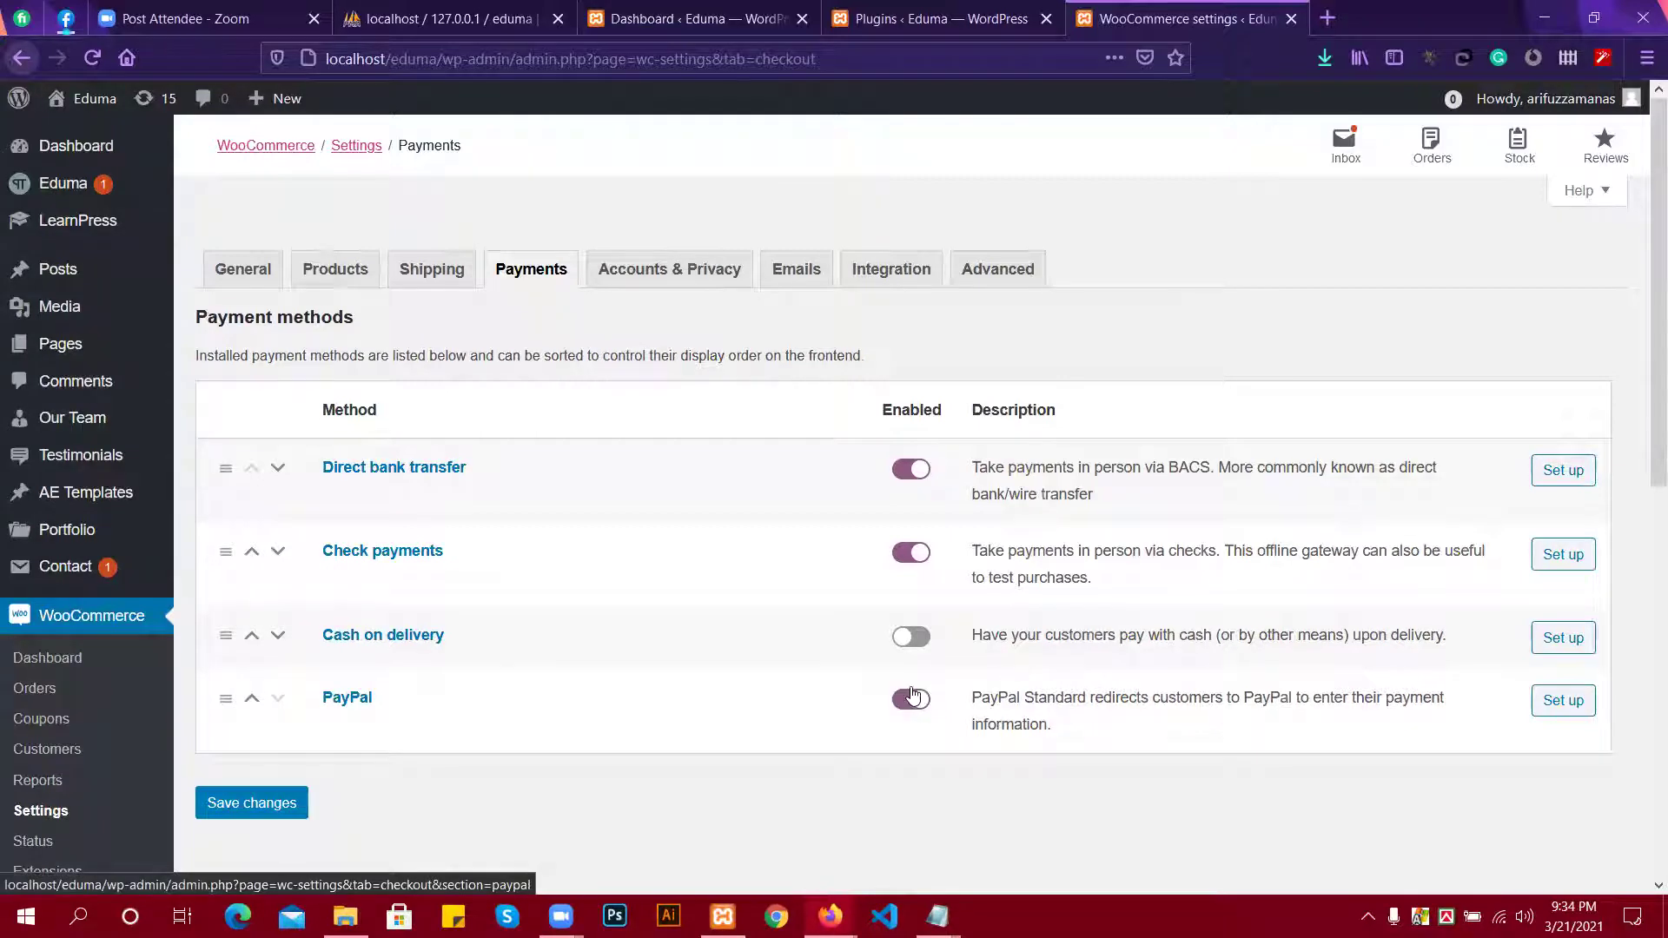
{"action": "scroll", "coordinate": [380, 547], "scroll_direction": "down", "scroll_amount": 3}
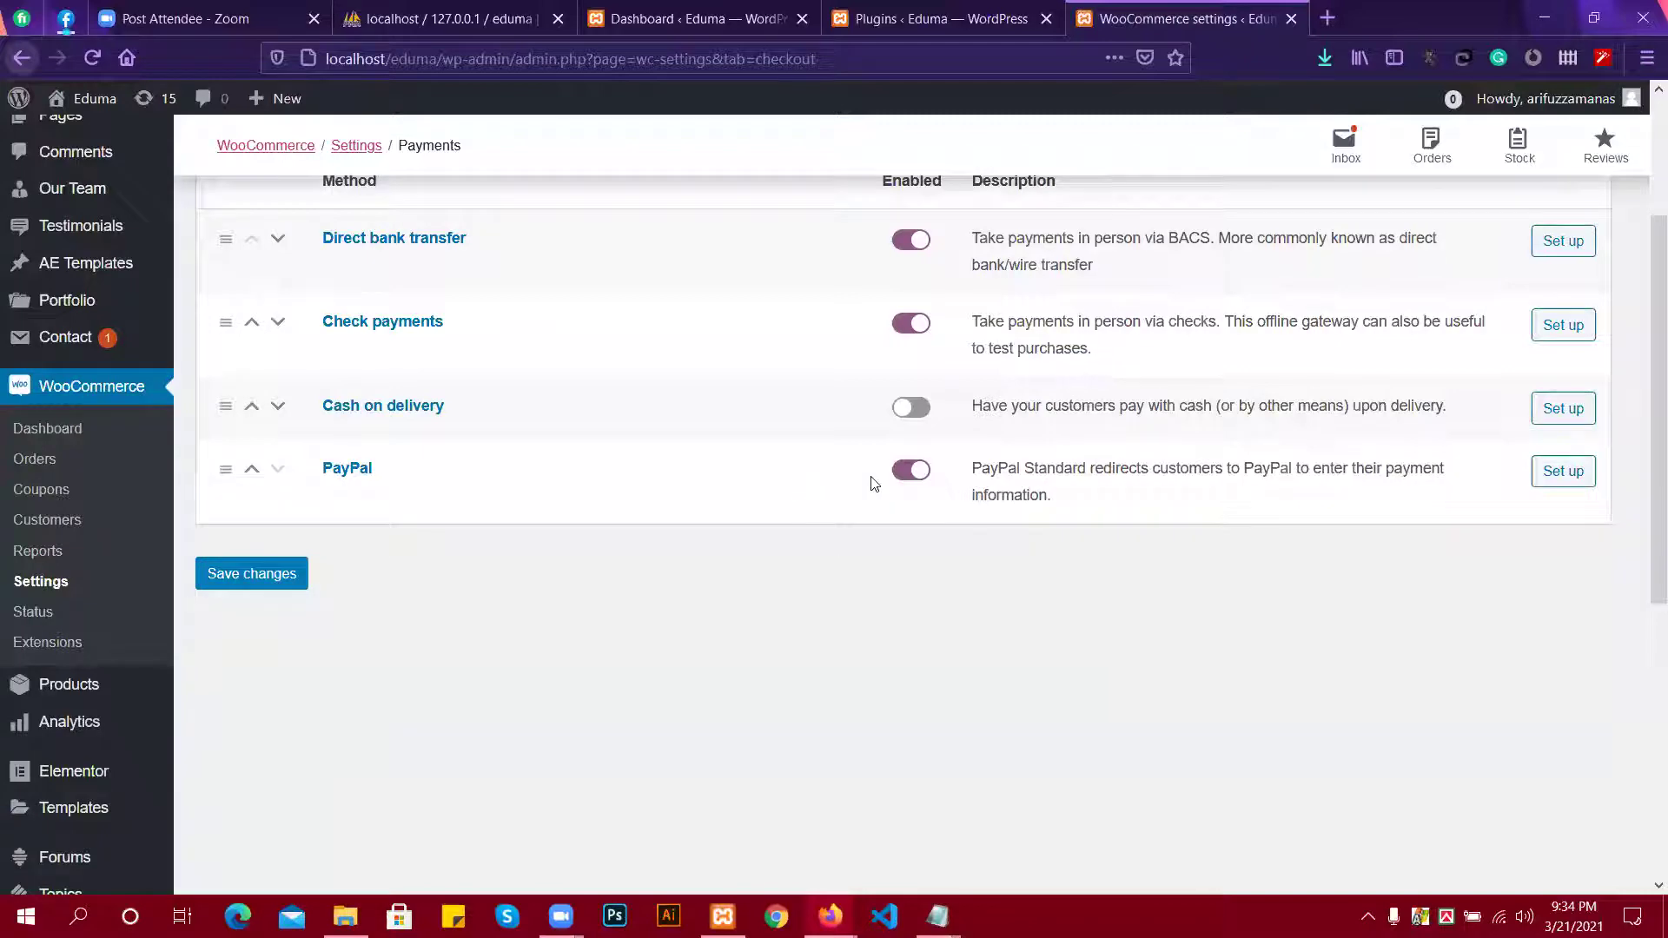
{"action": "scroll", "coordinate": [503, 443], "scroll_direction": "up", "scroll_amount": 3}
{"action": "scroll", "coordinate": [507, 440], "scroll_direction": "down", "scroll_amount": 3}
{"action": "scroll", "coordinate": [180, 584], "scroll_direction": "up", "scroll_amount": 3}
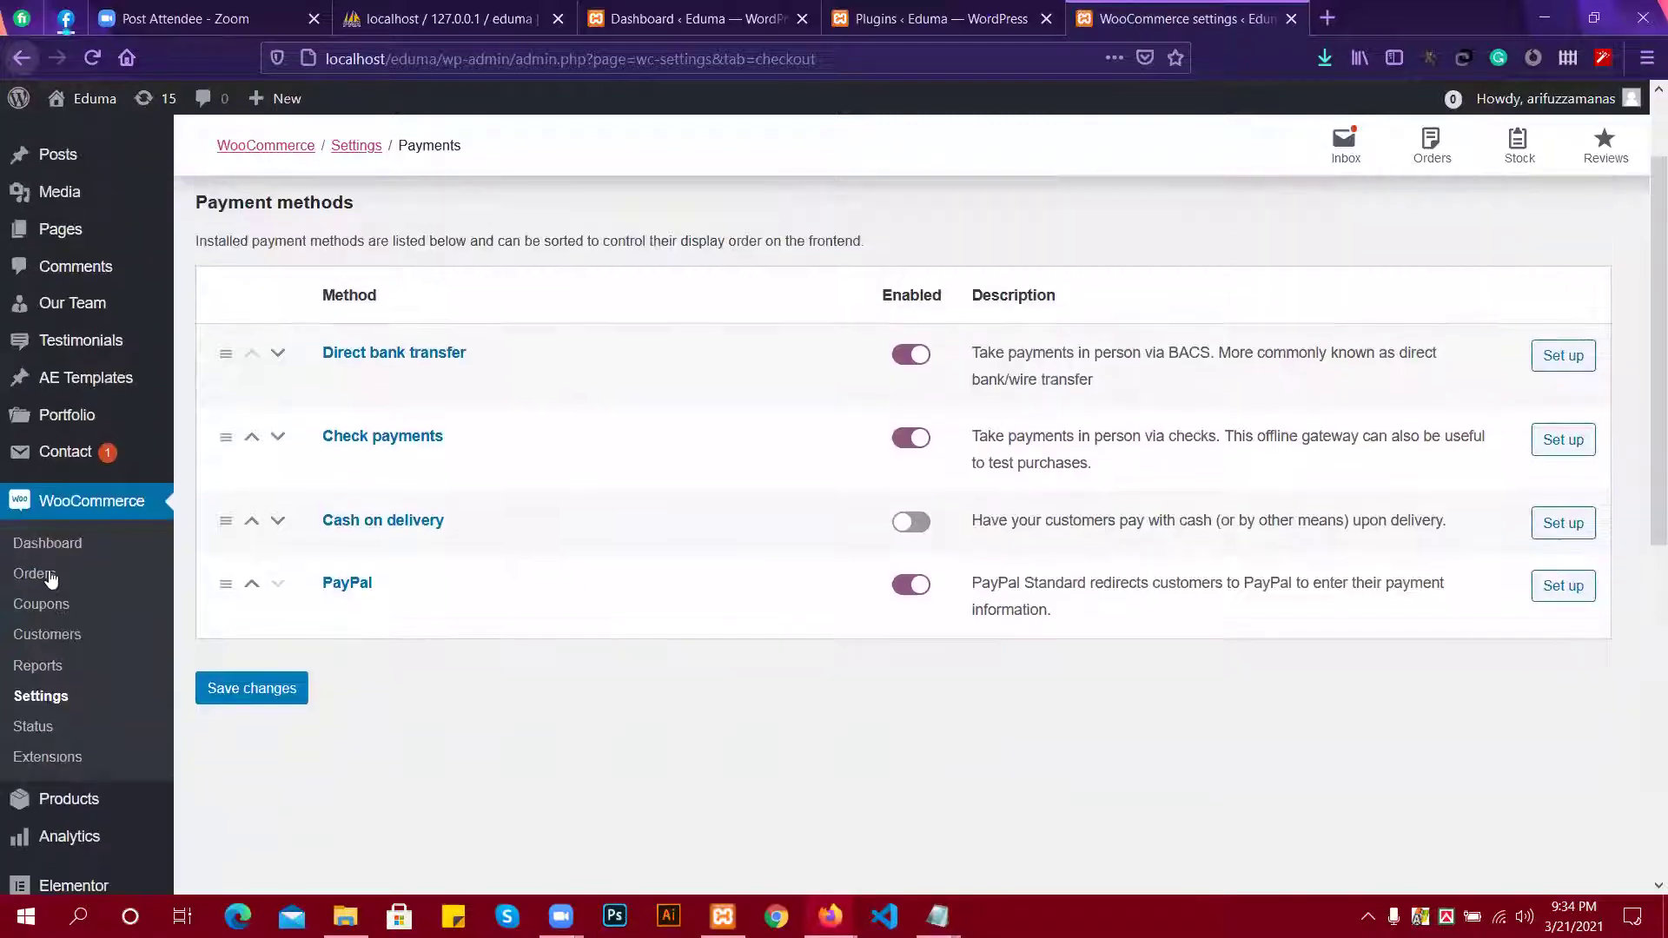
{"action": "mouse_move", "coordinate": [178, 566]}
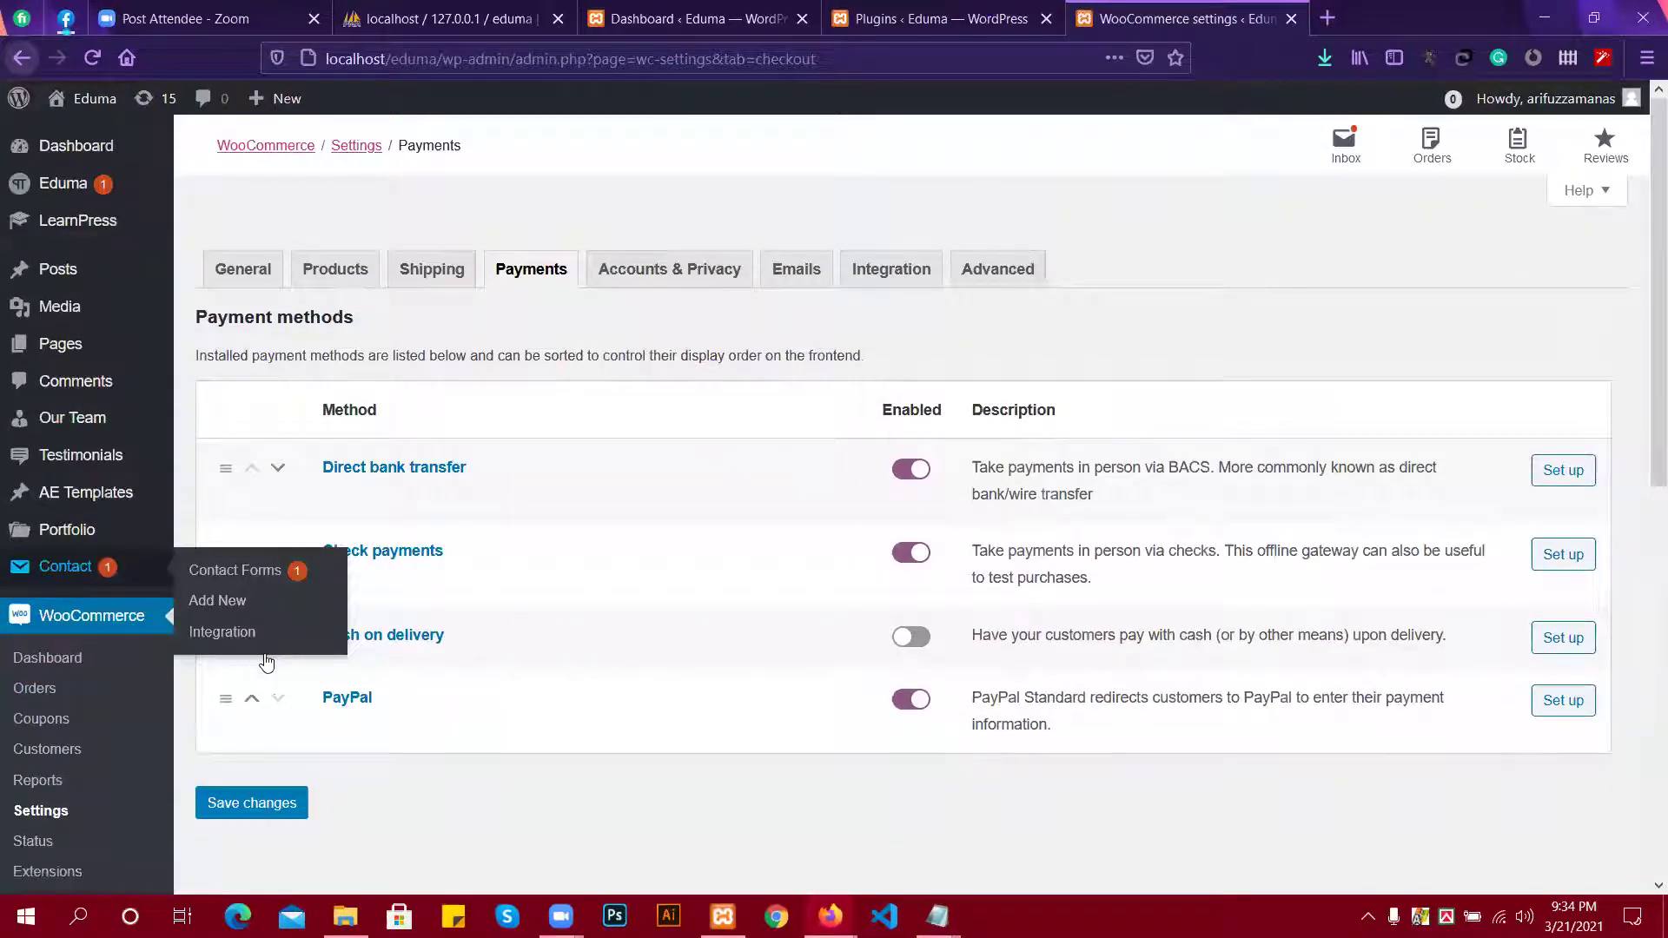
Open the WooCommerce Products settings and view the pages offered for the Shop page.
{"action": "left_click", "coordinate": [303, 273]}
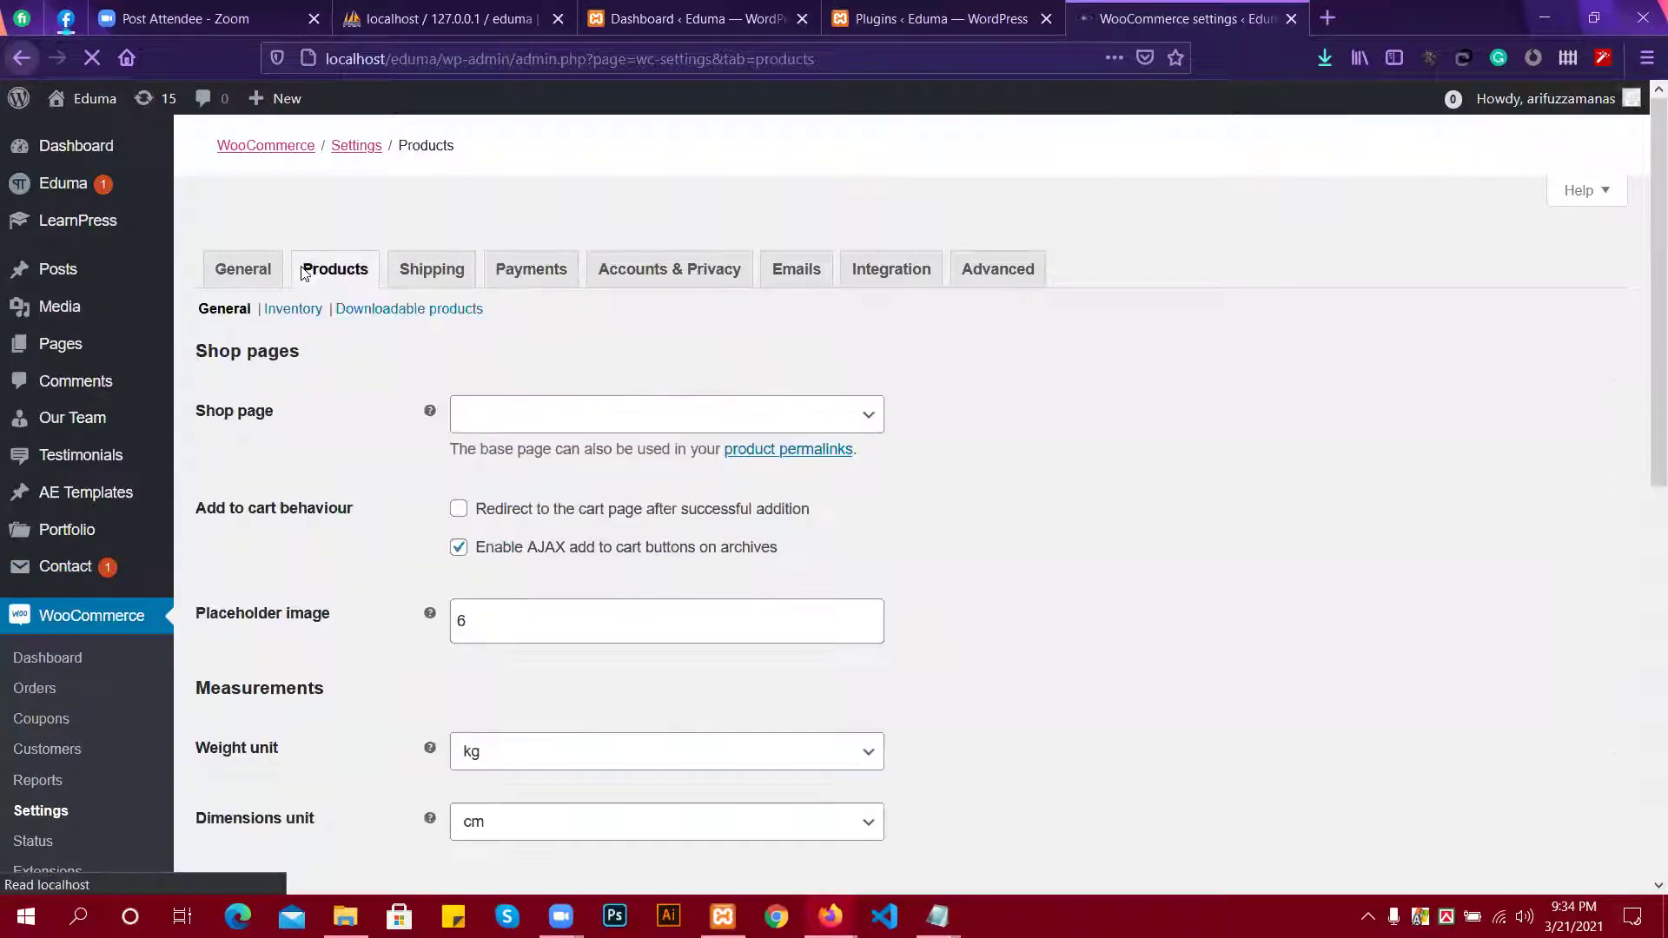
{"action": "left_click", "coordinate": [573, 415]}
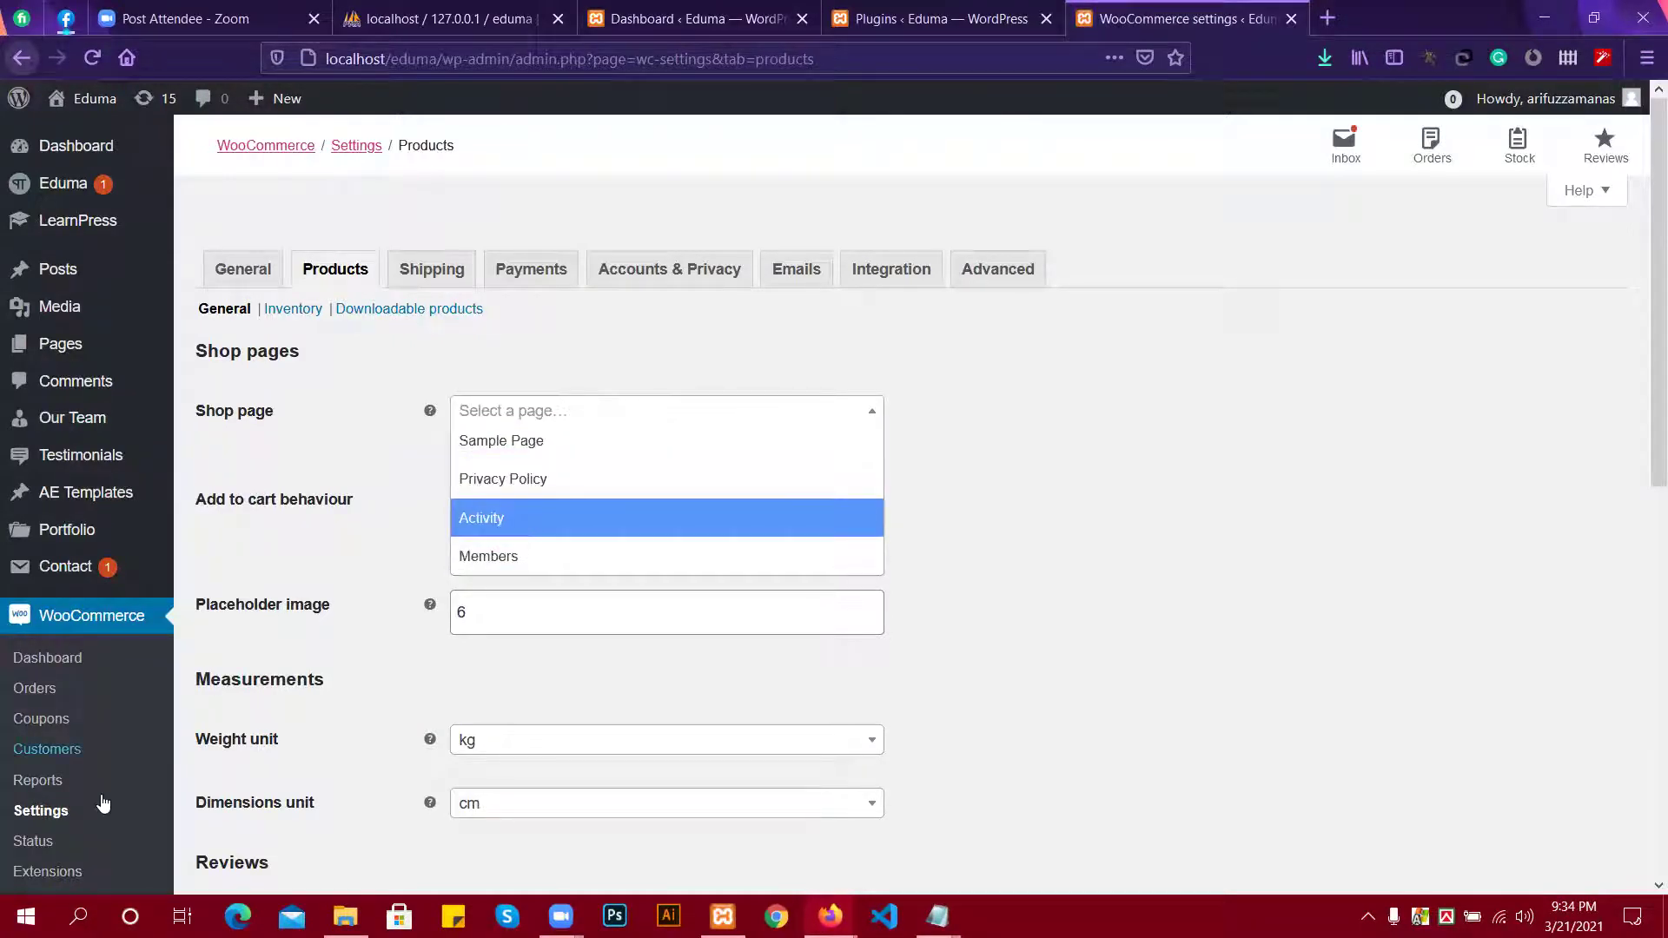
Open the WooCommerce system status report and read through it from the WordPress environment to the Action Scheduler.
{"action": "left_click", "coordinate": [46, 845]}
{"action": "left_click", "coordinate": [46, 845]}
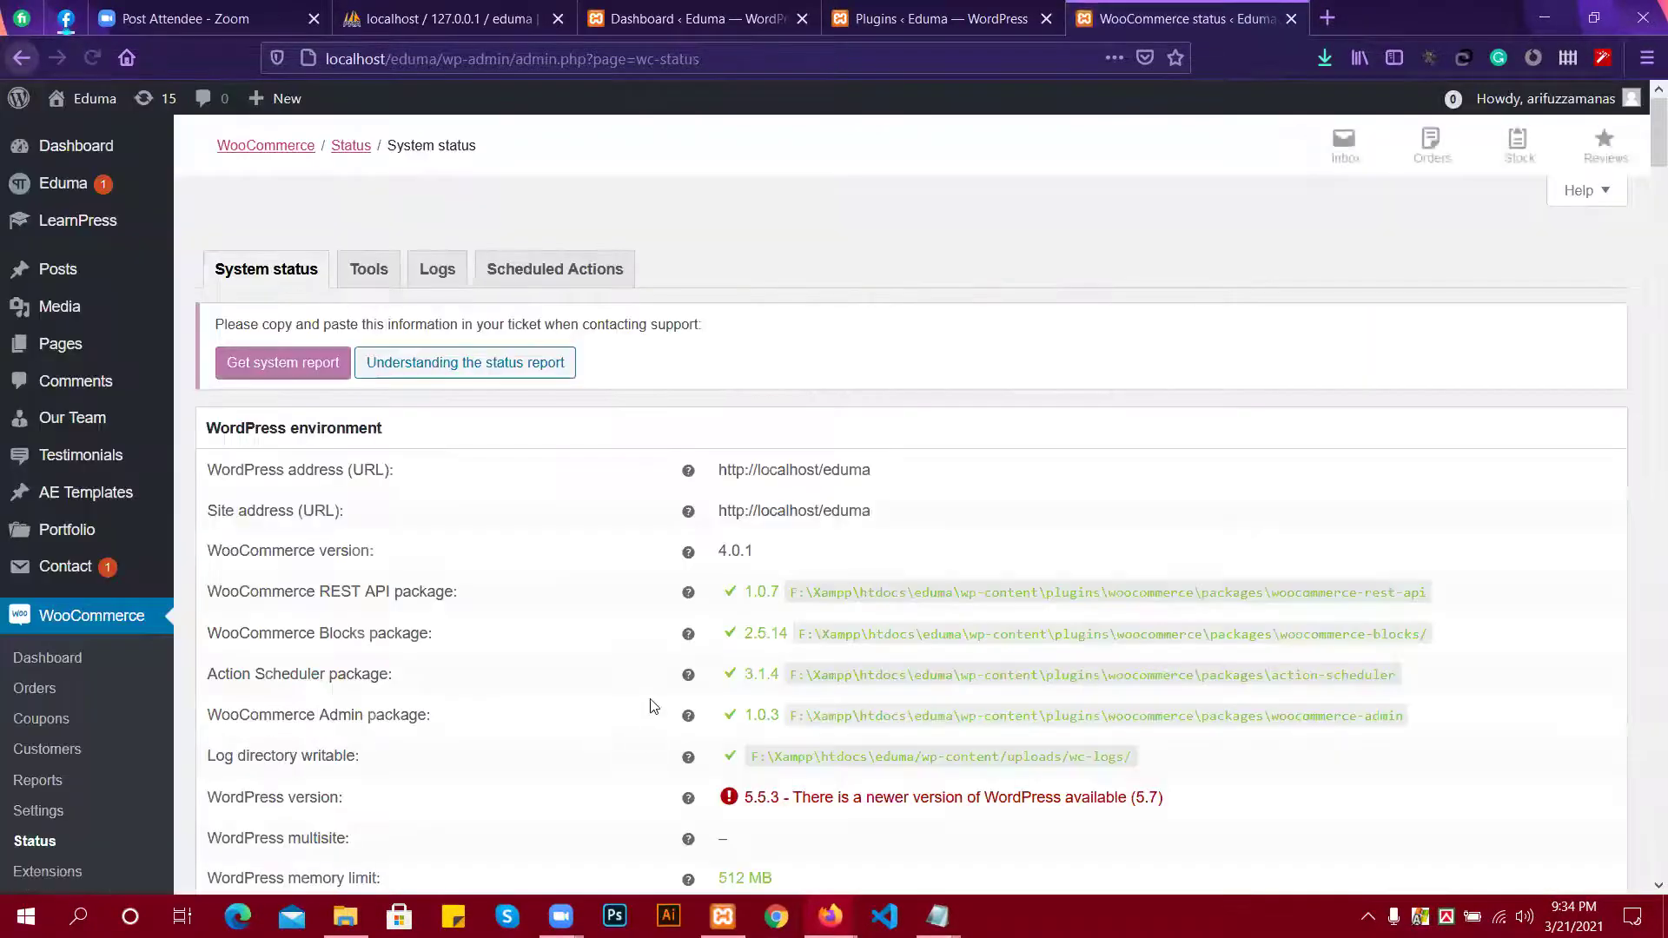
{"action": "scroll", "coordinate": [651, 699], "scroll_direction": "down", "scroll_amount": 5}
{"action": "scroll", "coordinate": [621, 710], "scroll_direction": "down", "scroll_amount": 3}
{"action": "scroll", "coordinate": [591, 724], "scroll_direction": "down", "scroll_amount": 15}
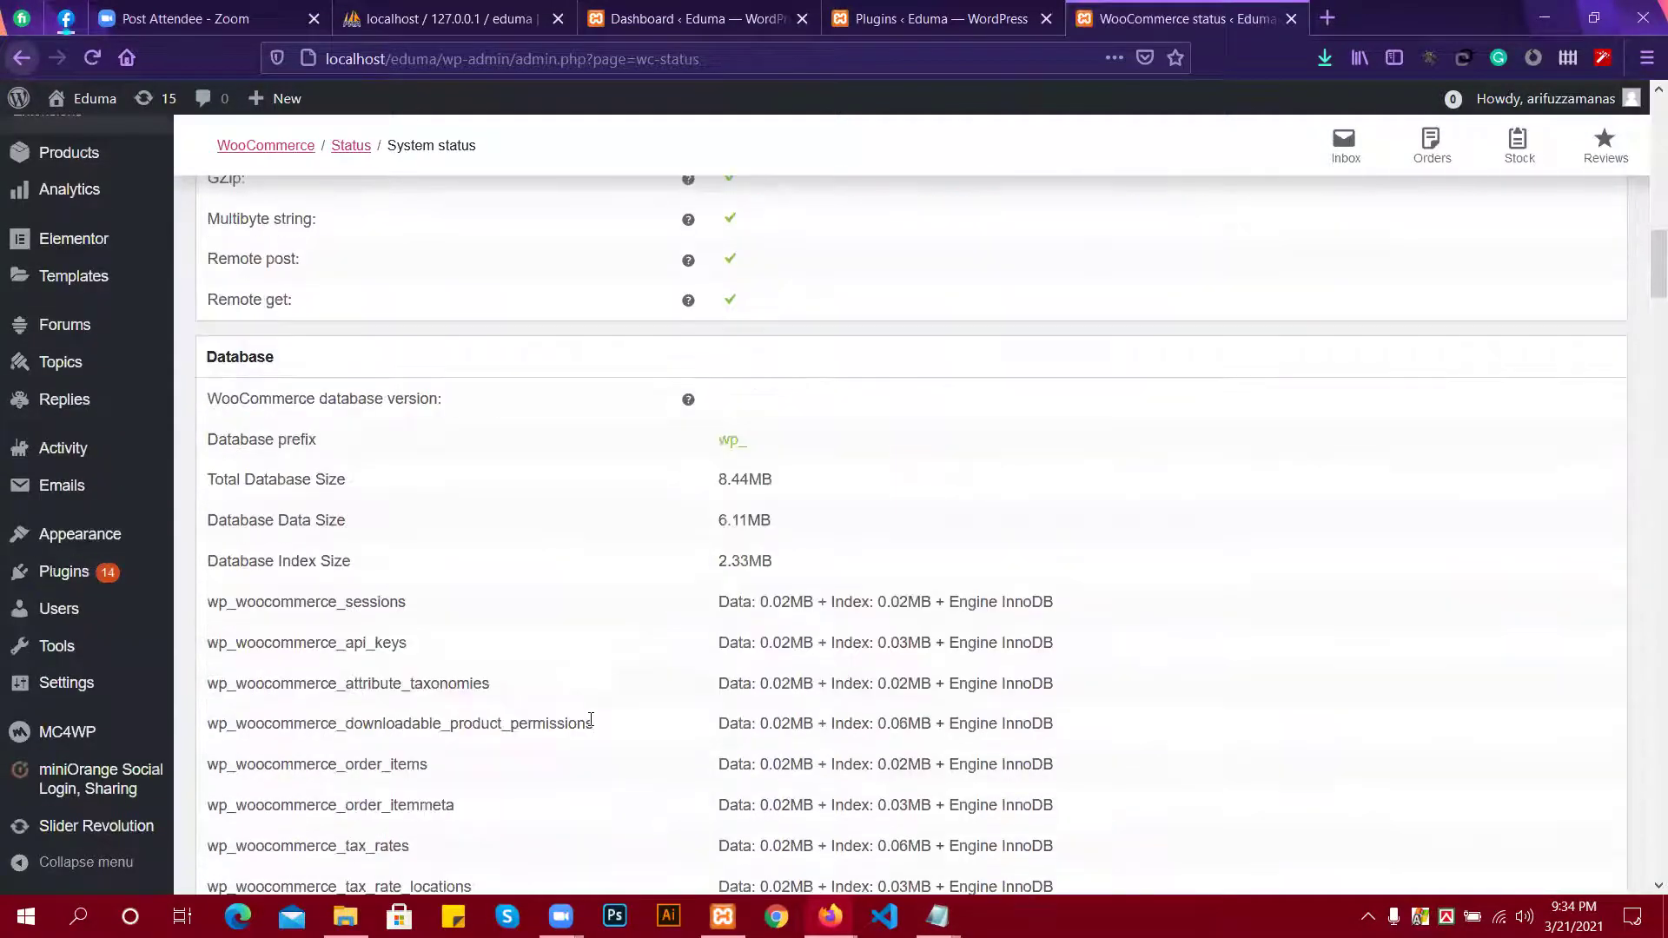
{"action": "scroll", "coordinate": [592, 724], "scroll_direction": "down", "scroll_amount": 1}
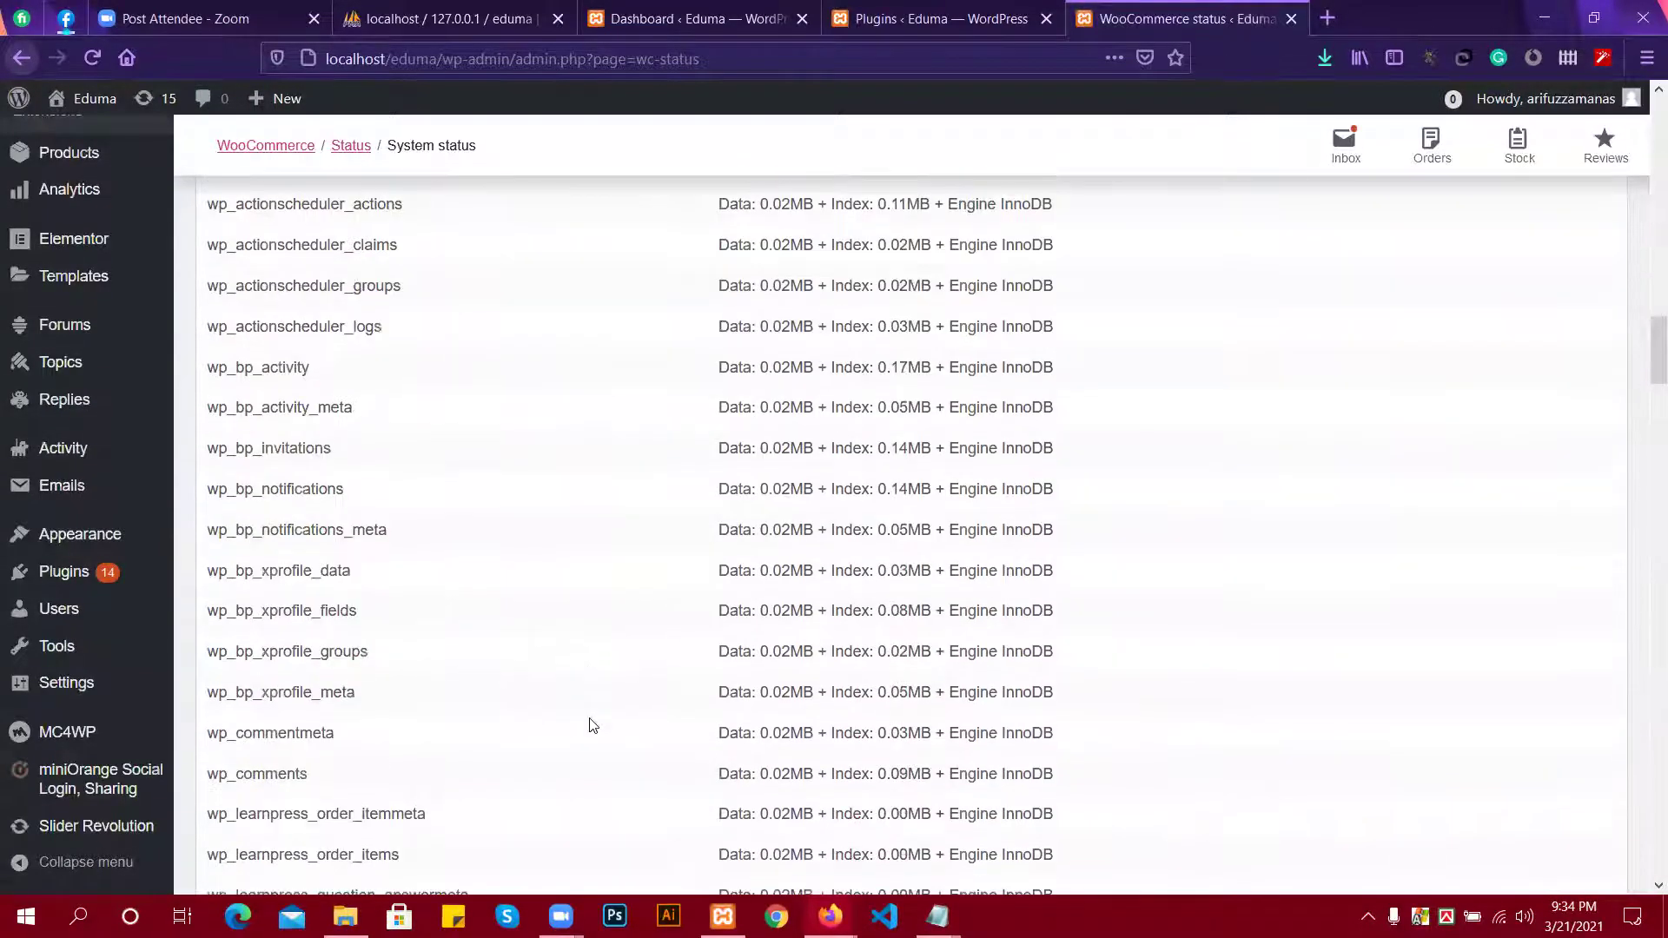
{"action": "scroll", "coordinate": [592, 725], "scroll_direction": "down", "scroll_amount": 15}
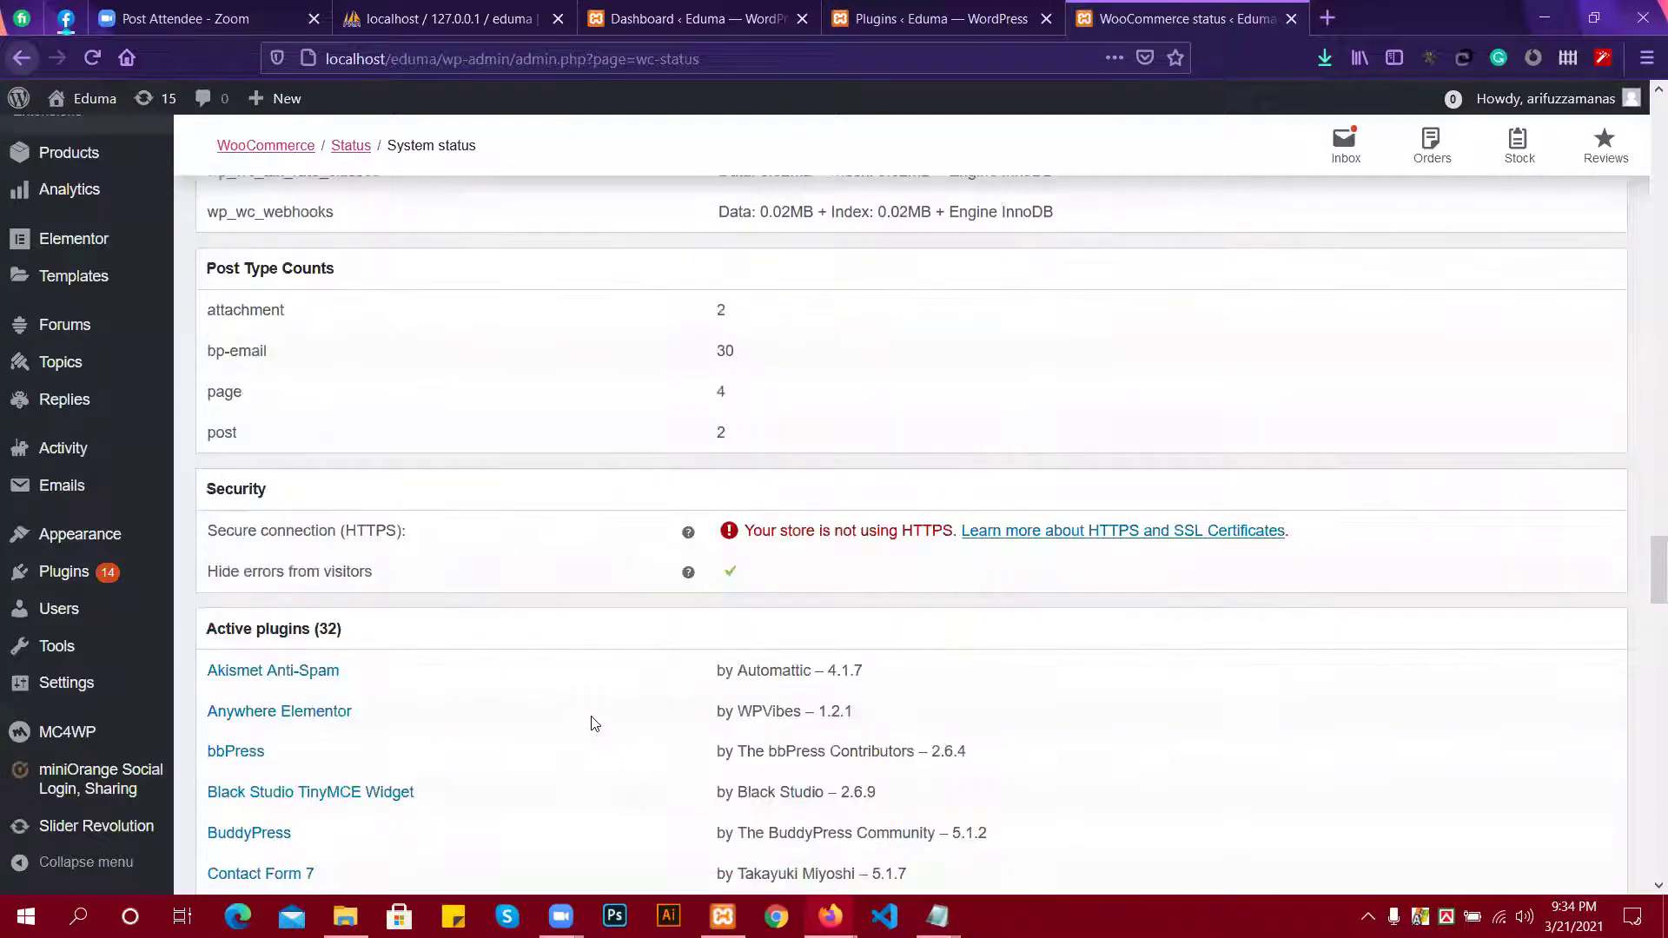
{"action": "scroll", "coordinate": [594, 724], "scroll_direction": "down", "scroll_amount": 2}
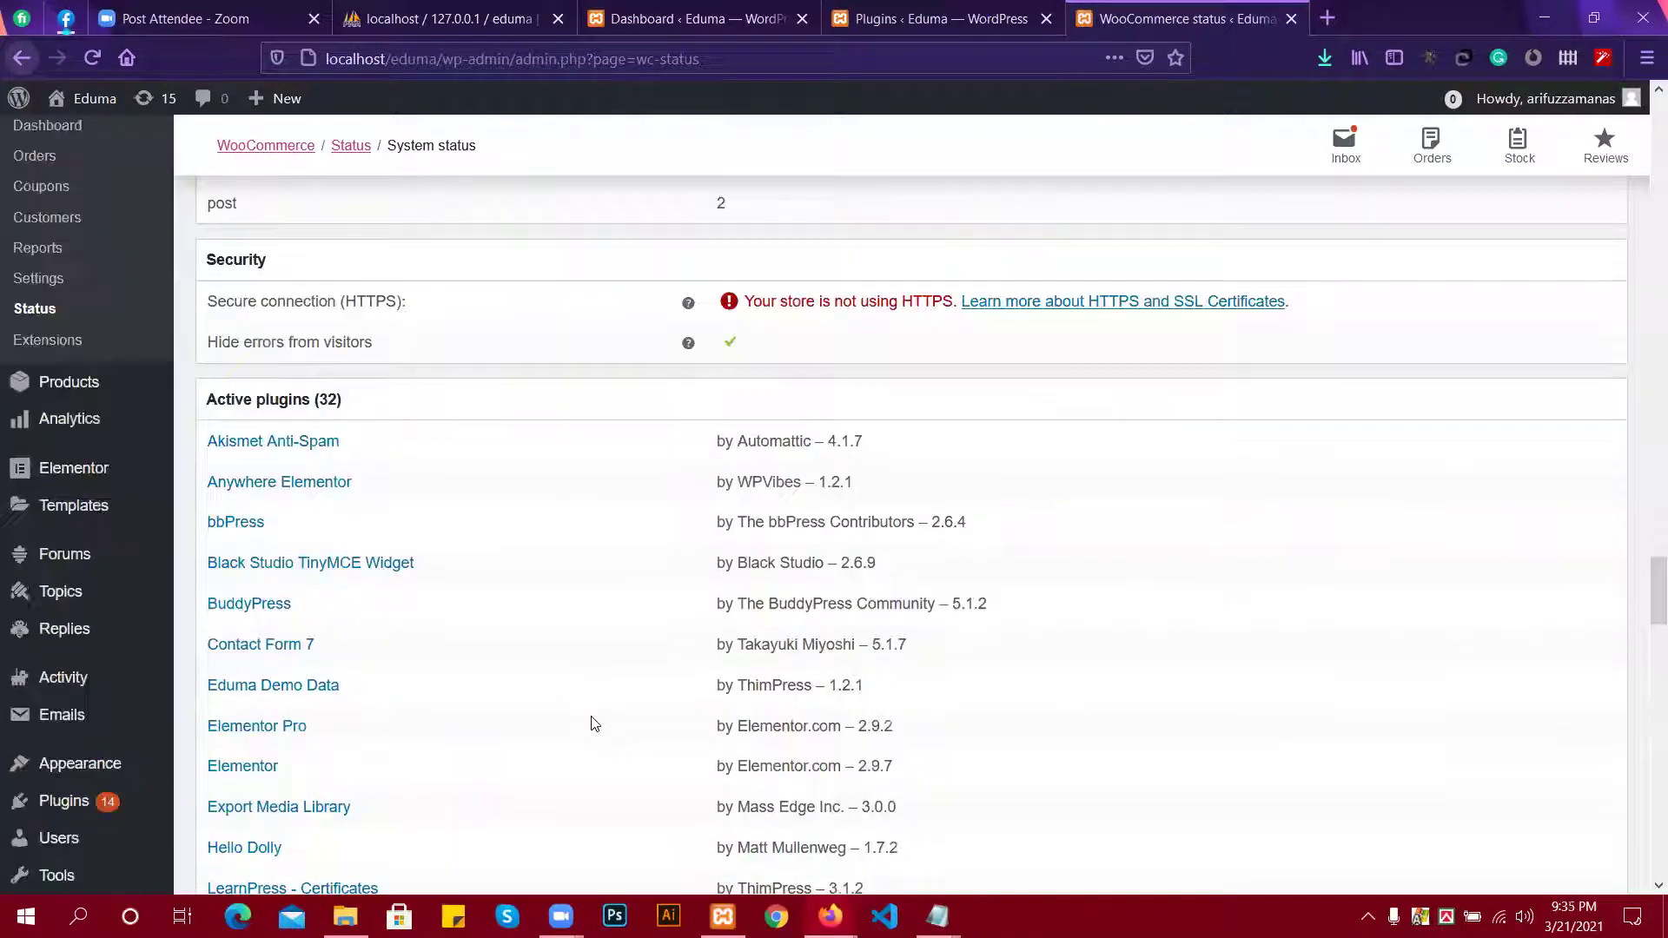
{"action": "scroll", "coordinate": [595, 724], "scroll_direction": "up", "scroll_amount": 1}
{"action": "scroll", "coordinate": [695, 695], "scroll_direction": "down", "scroll_amount": 12}
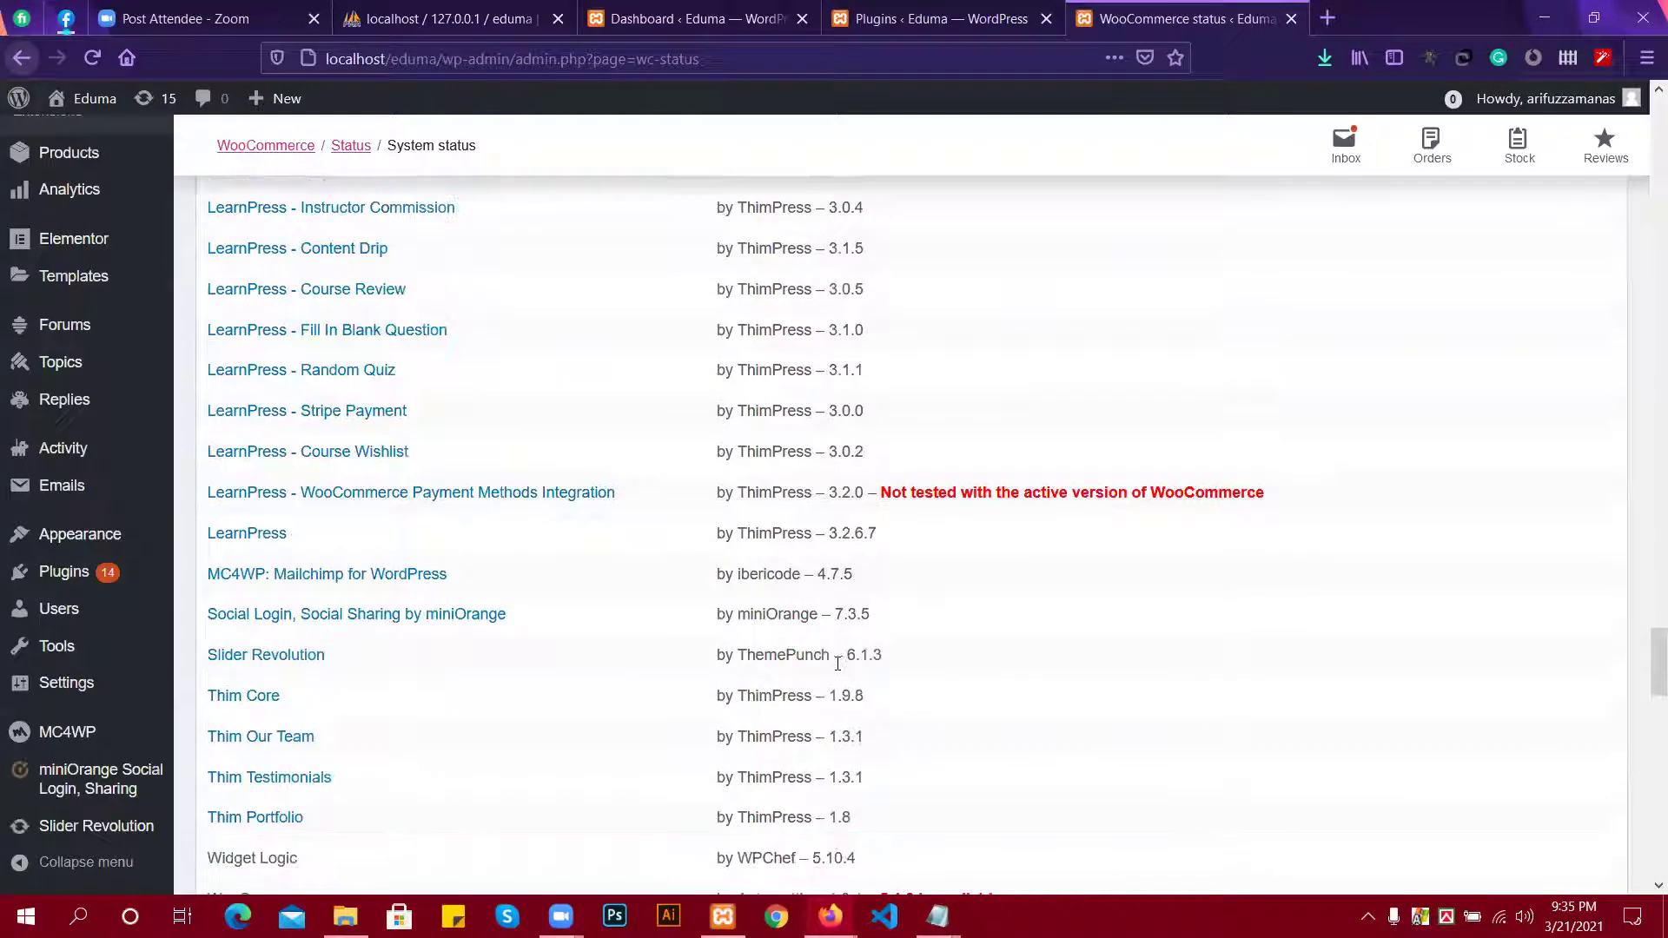
{"action": "scroll", "coordinate": [840, 669], "scroll_direction": "down", "scroll_amount": 15}
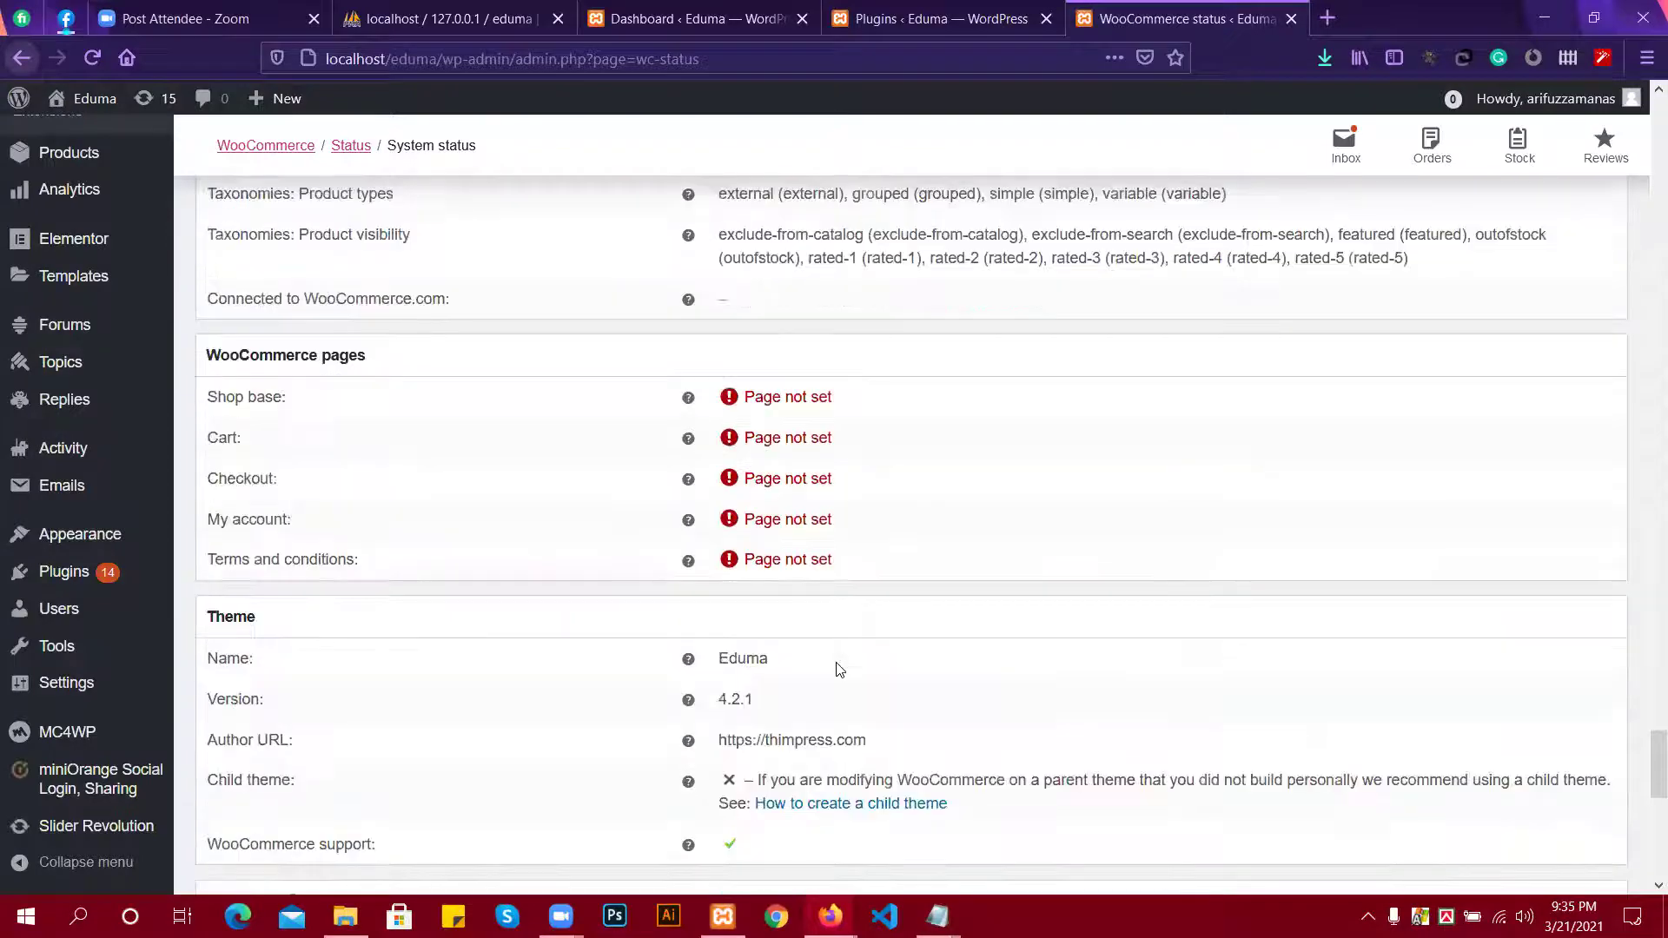
{"action": "scroll", "coordinate": [829, 658], "scroll_direction": "down", "scroll_amount": 6}
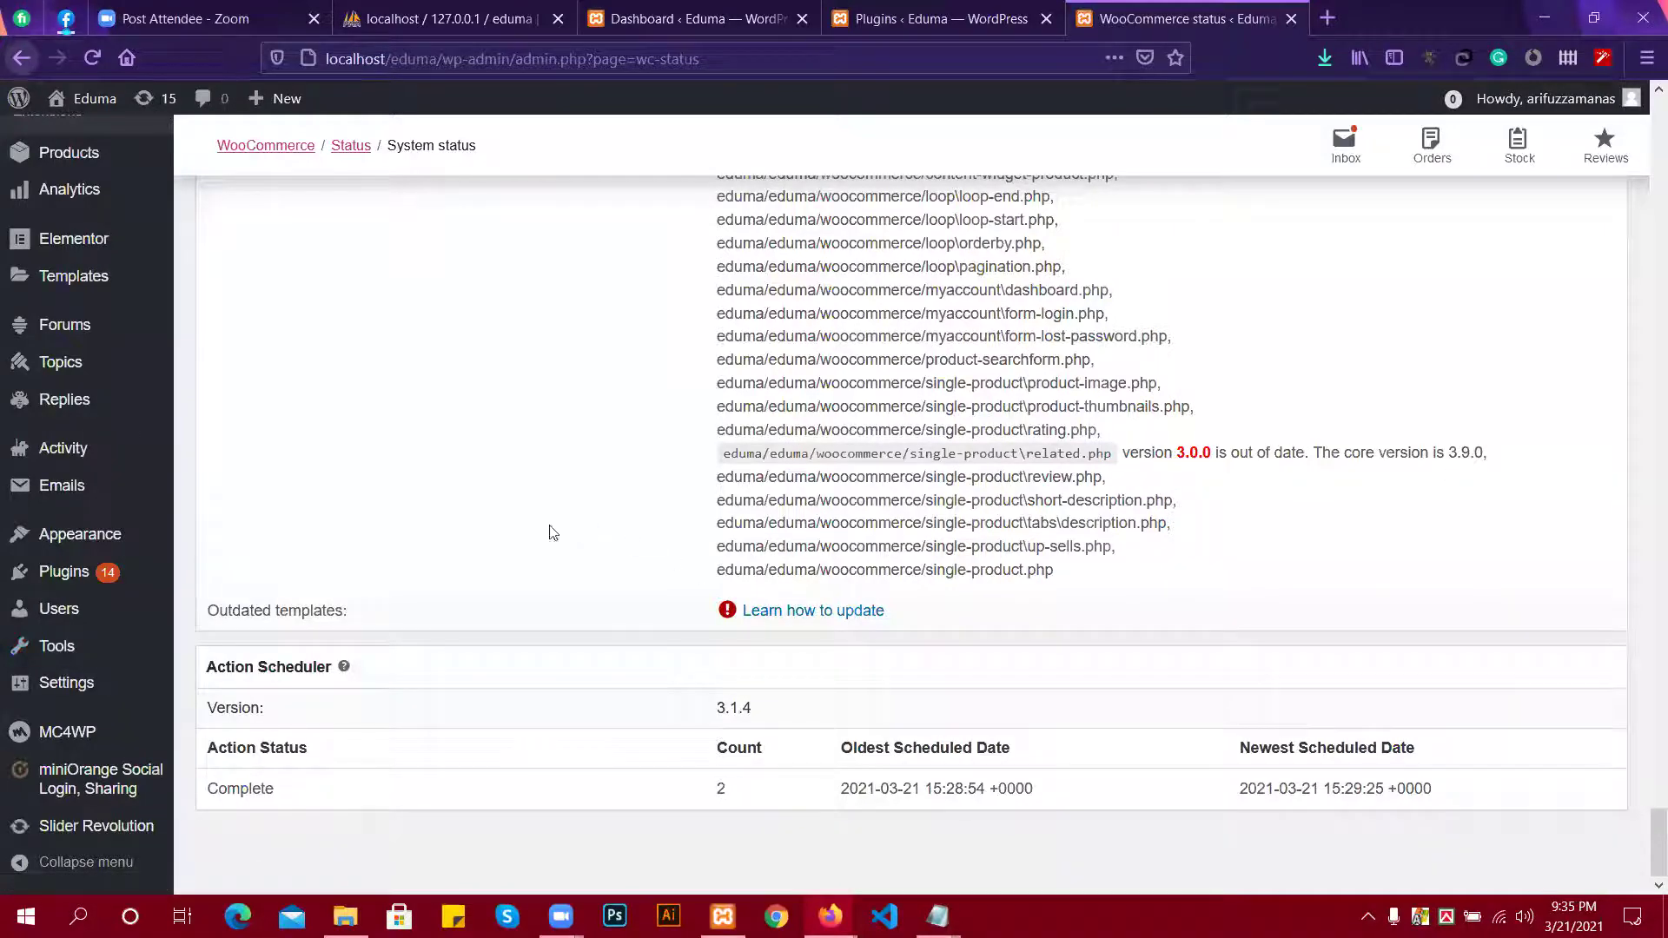
Re-examine the status report's theme, active plugins, database and server environment sections back up to its beginning.
{"action": "scroll", "coordinate": [110, 428], "scroll_direction": "up", "scroll_amount": 4}
{"action": "scroll", "coordinate": [895, 605], "scroll_direction": "up", "scroll_amount": 3}
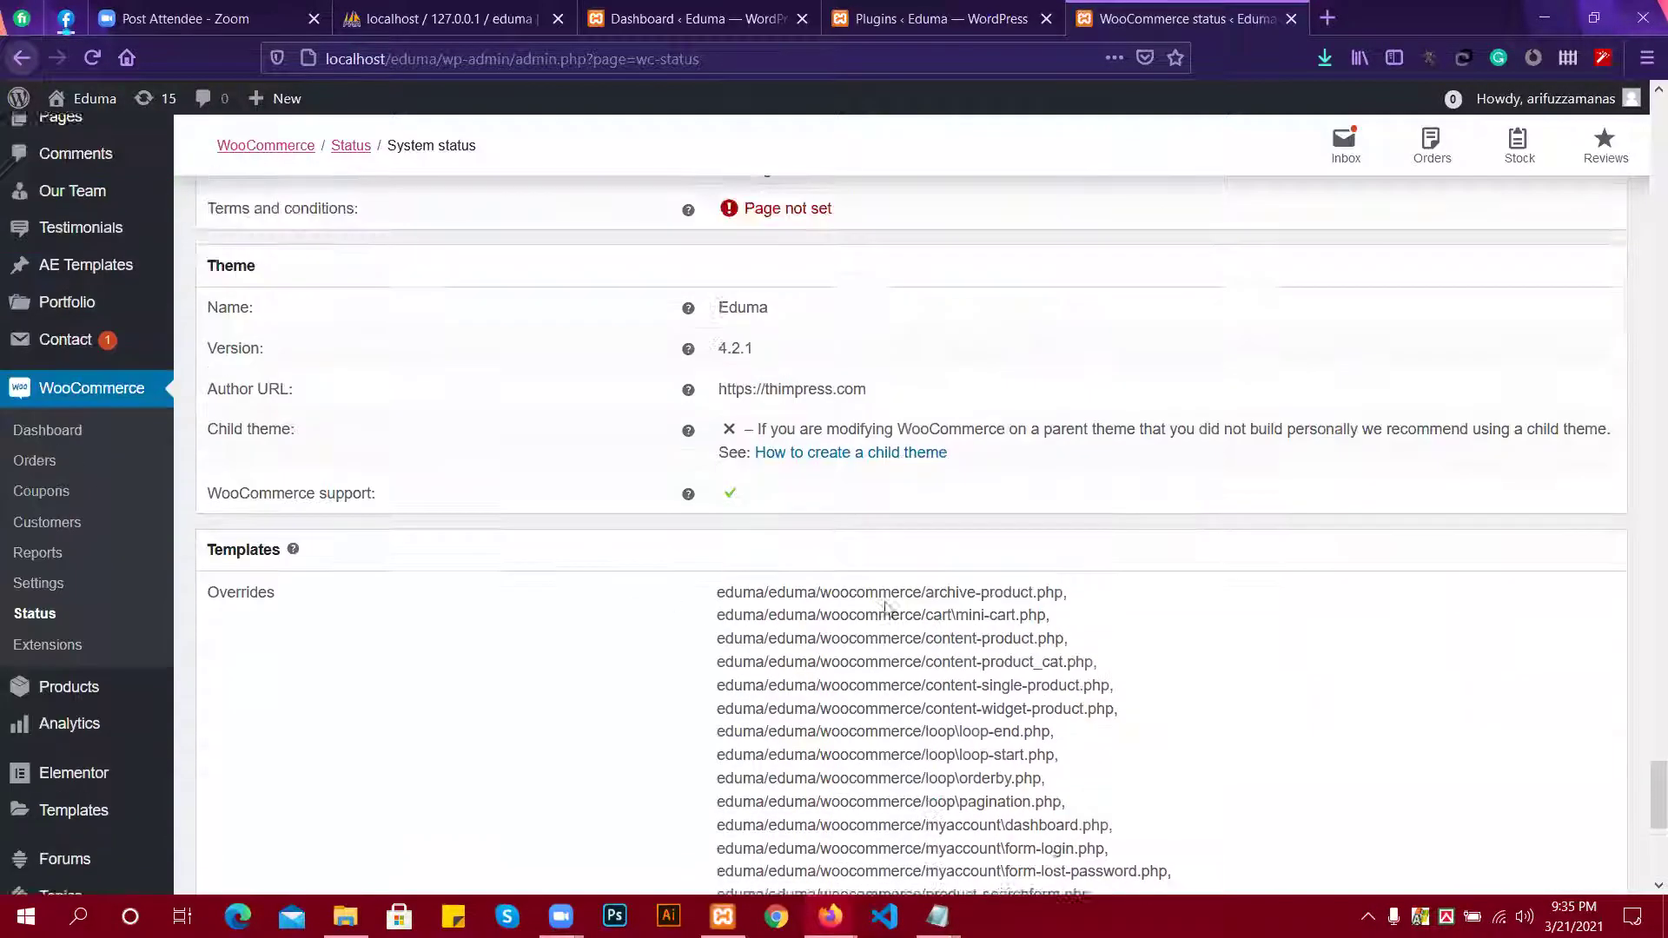
{"action": "scroll", "coordinate": [507, 484], "scroll_direction": "up", "scroll_amount": 10}
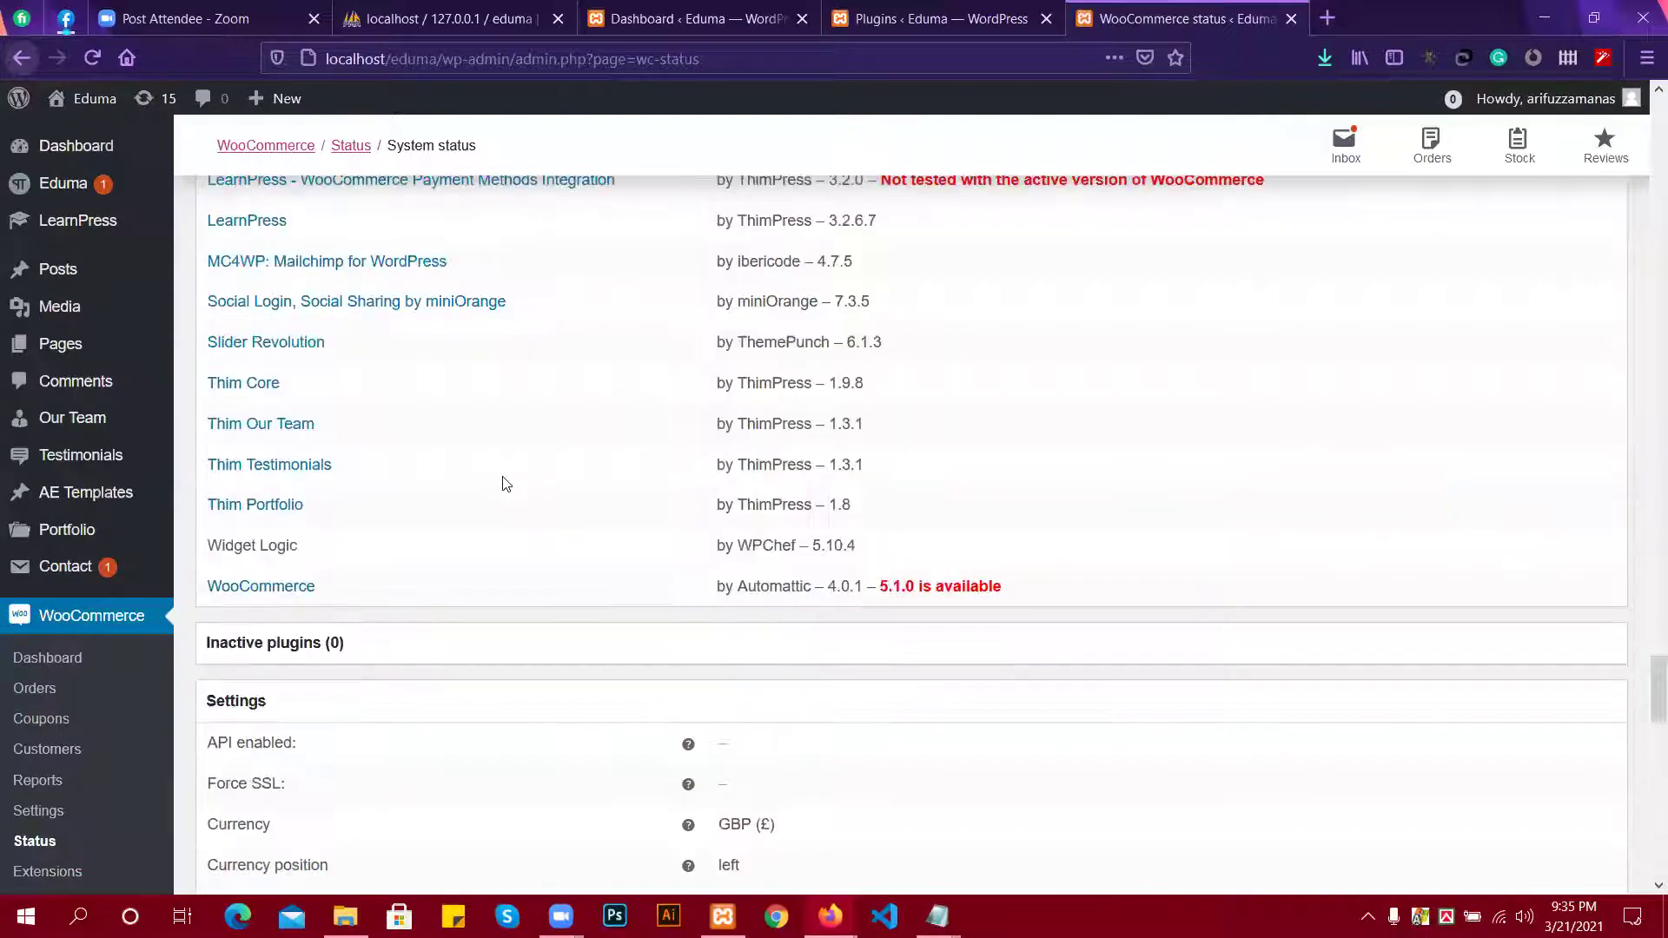
{"action": "scroll", "coordinate": [465, 484], "scroll_direction": "up", "scroll_amount": 8}
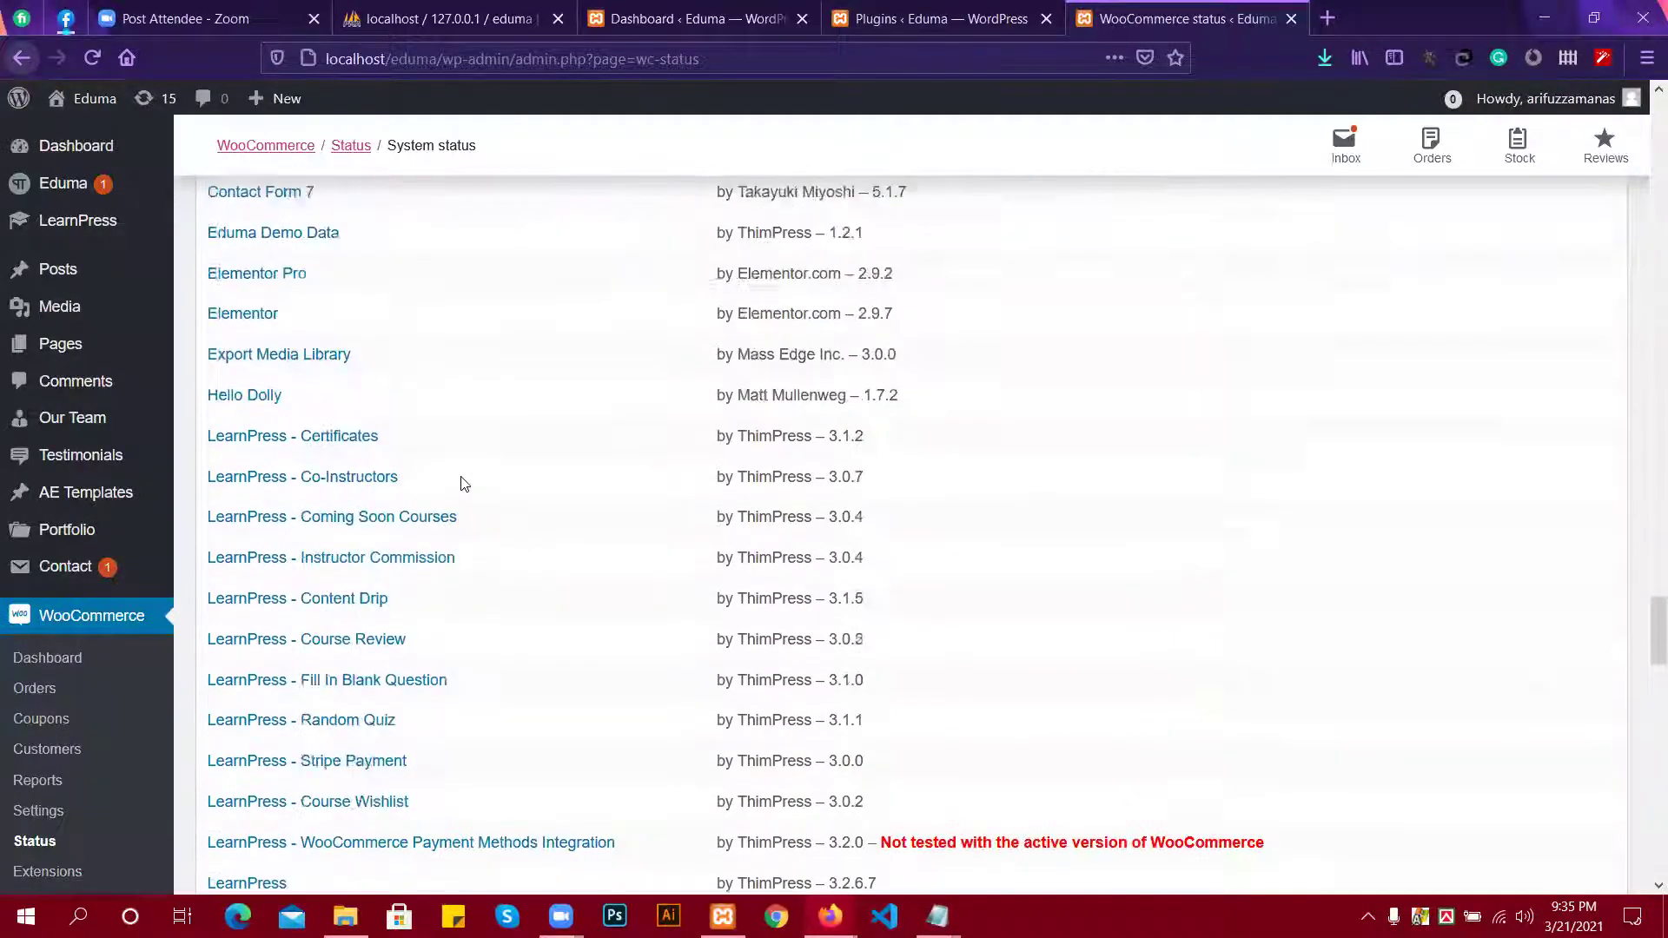
{"action": "scroll", "coordinate": [432, 479], "scroll_direction": "up", "scroll_amount": 9}
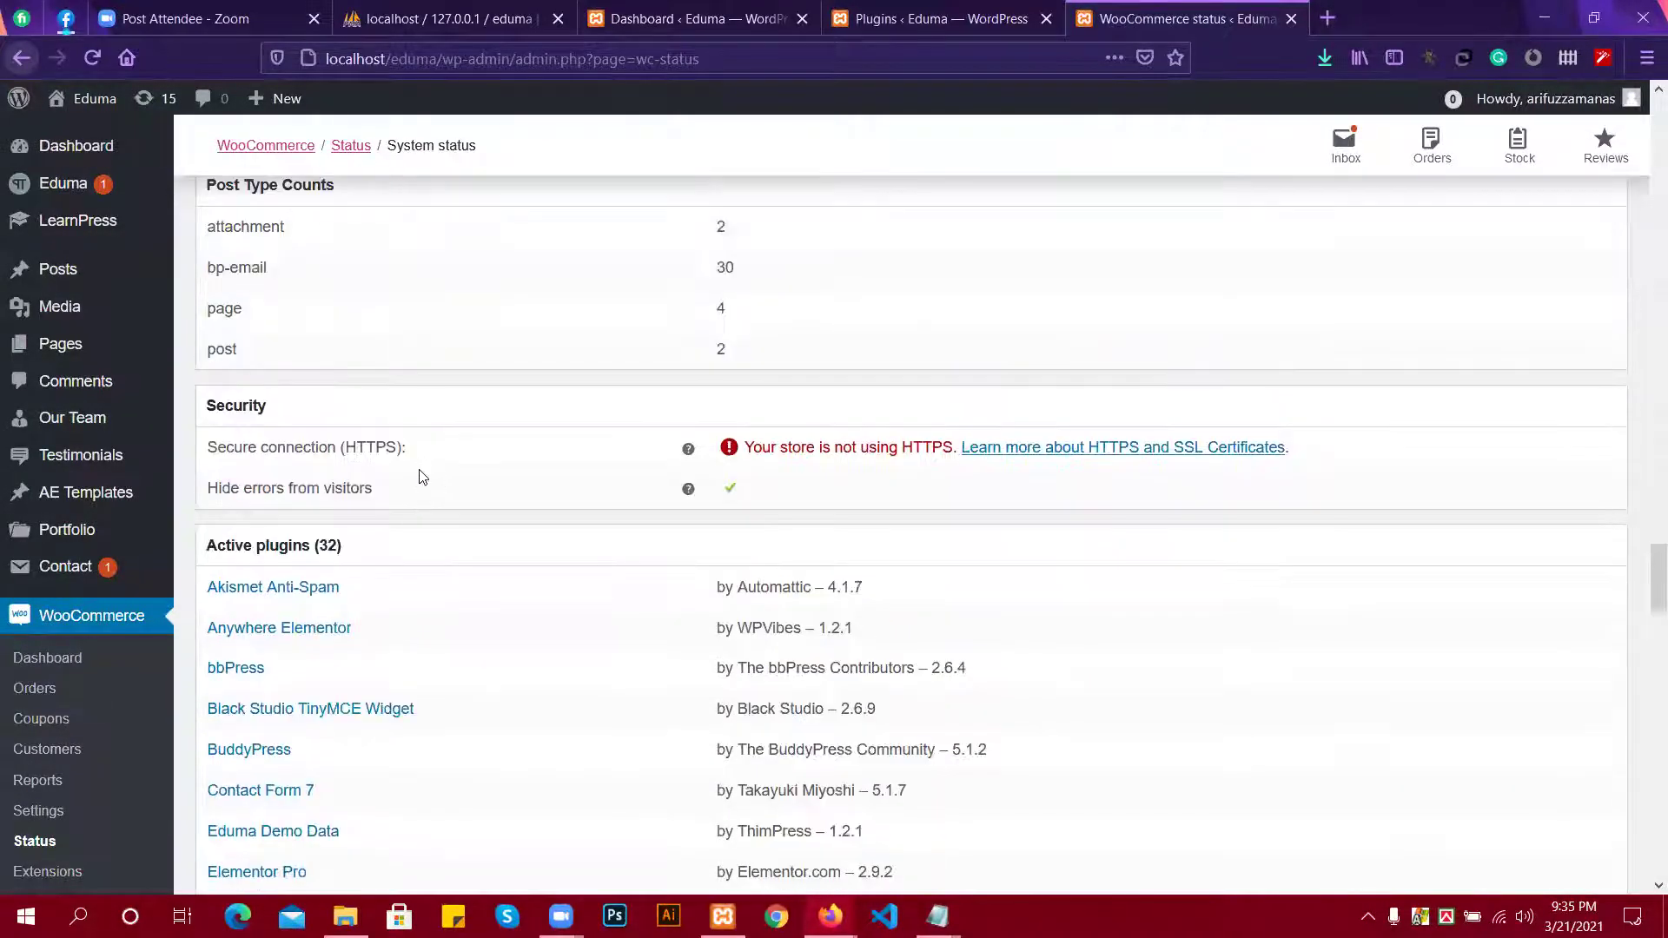
{"action": "scroll", "coordinate": [789, 511], "scroll_direction": "up", "scroll_amount": 15}
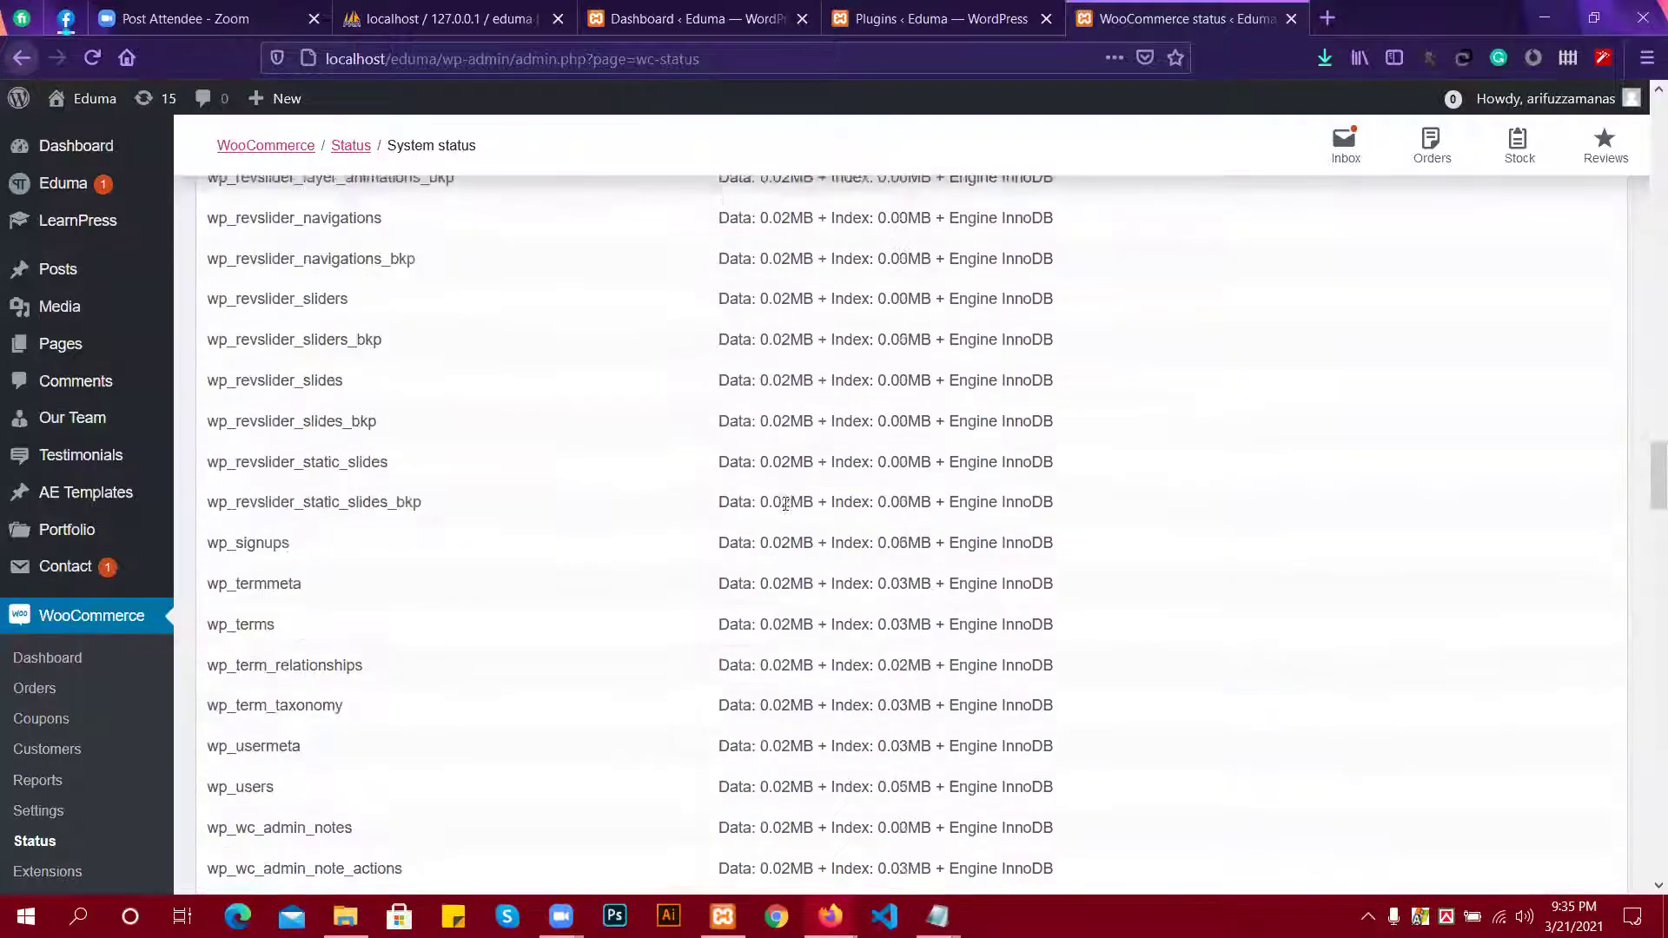
{"action": "scroll", "coordinate": [679, 498], "scroll_direction": "up", "scroll_amount": 15}
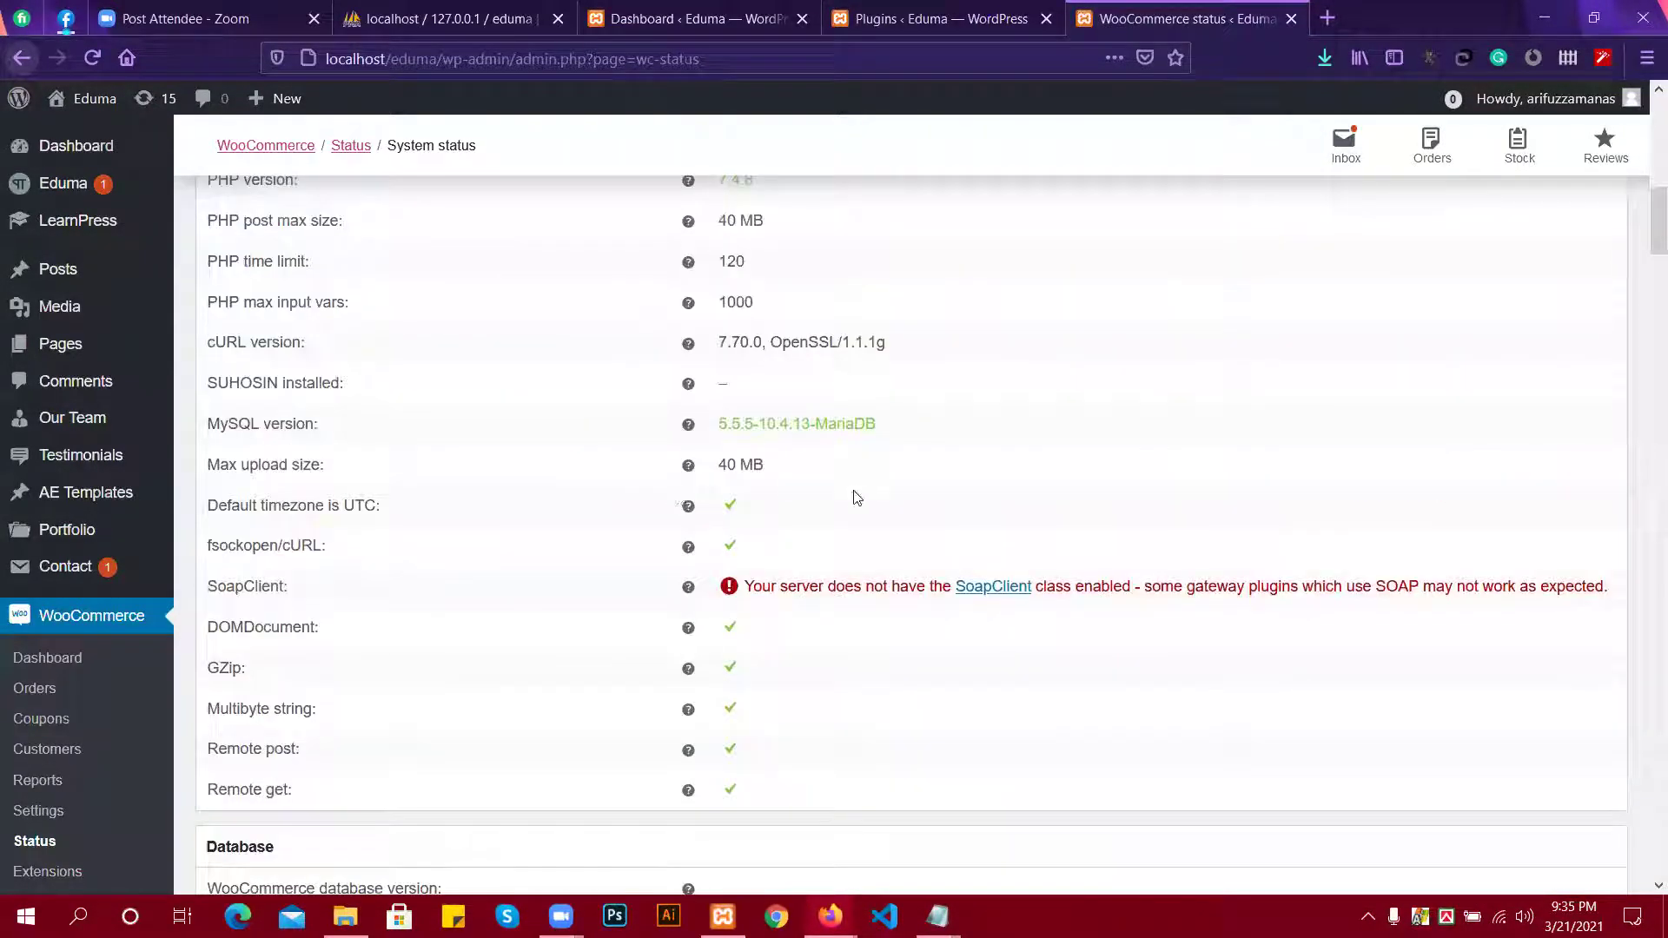
{"action": "scroll", "coordinate": [472, 525], "scroll_direction": "up", "scroll_amount": 14}
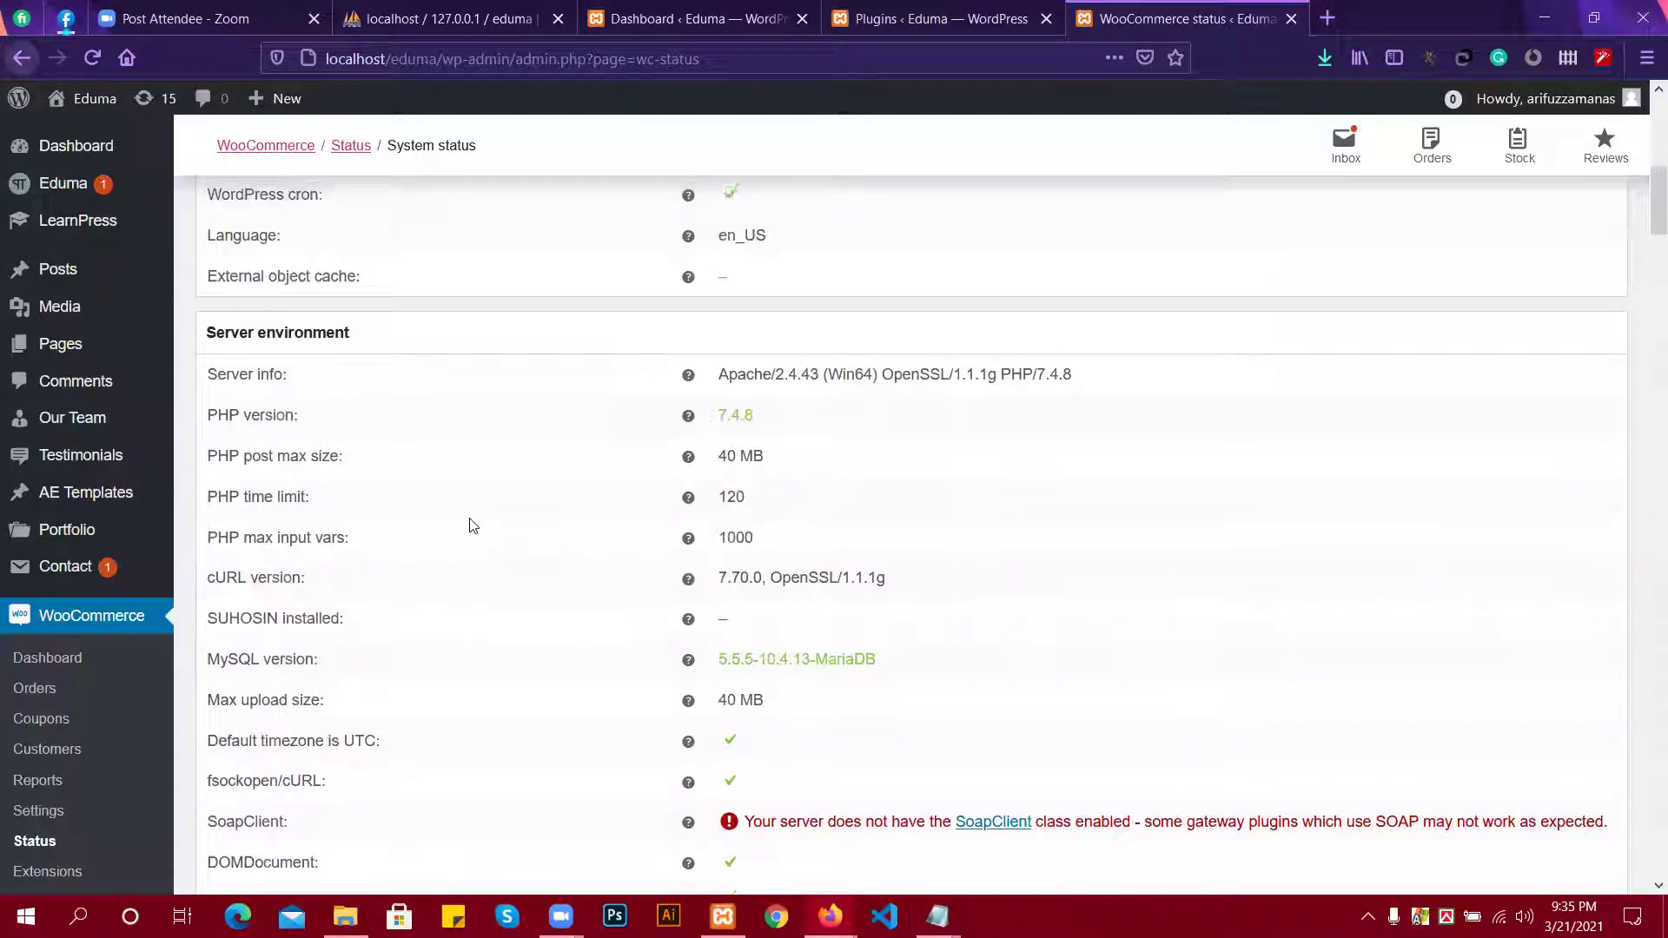
{"action": "scroll", "coordinate": [472, 525], "scroll_direction": "up", "scroll_amount": 3}
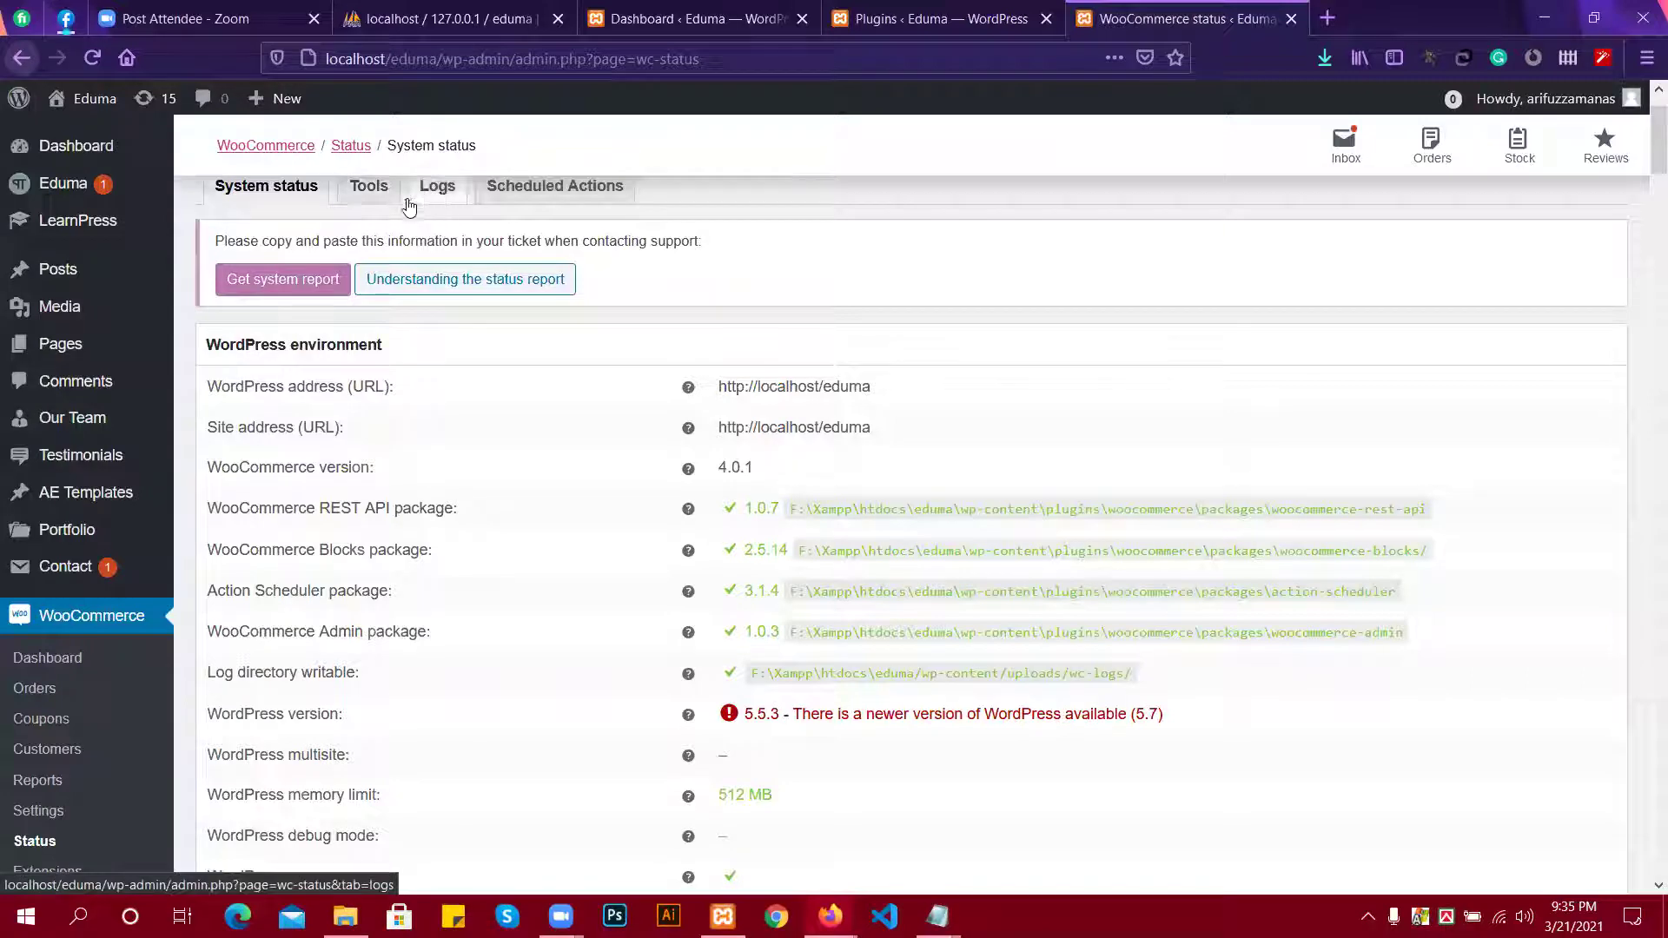
Create the missing default WooCommerce pages with the corresponding tool among the WooCommerce status tools.
{"action": "scroll", "coordinate": [374, 226], "scroll_direction": "up", "scroll_amount": 2}
{"action": "left_click", "coordinate": [366, 274]}
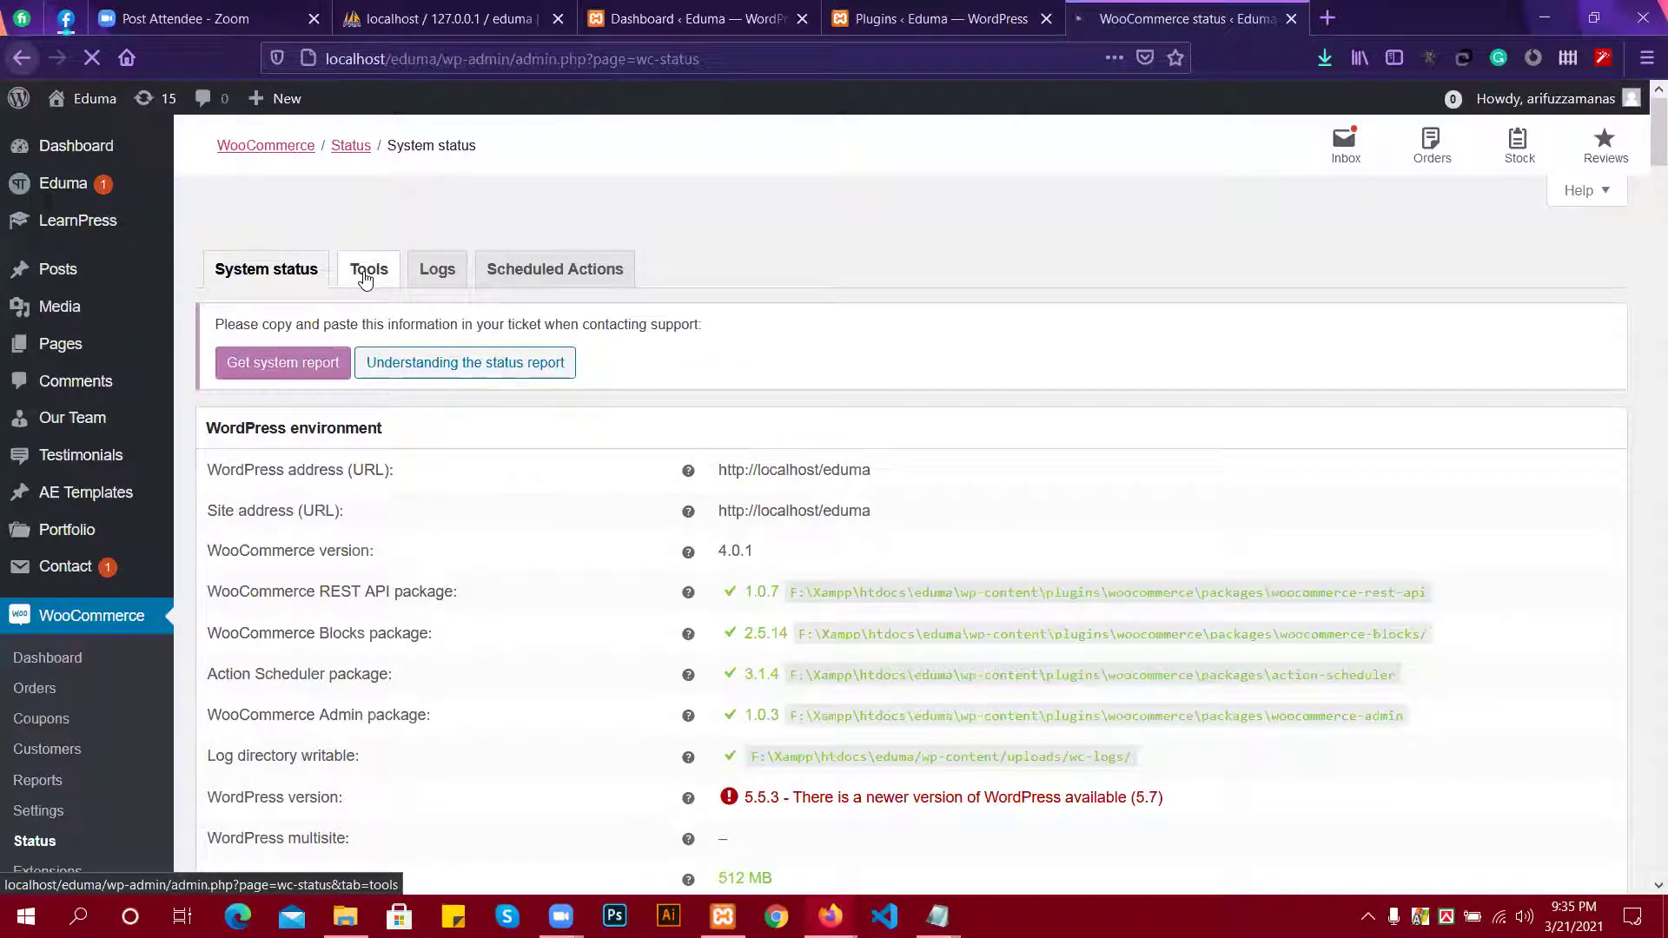
{"action": "scroll", "coordinate": [1175, 476], "scroll_direction": "down", "scroll_amount": 2}
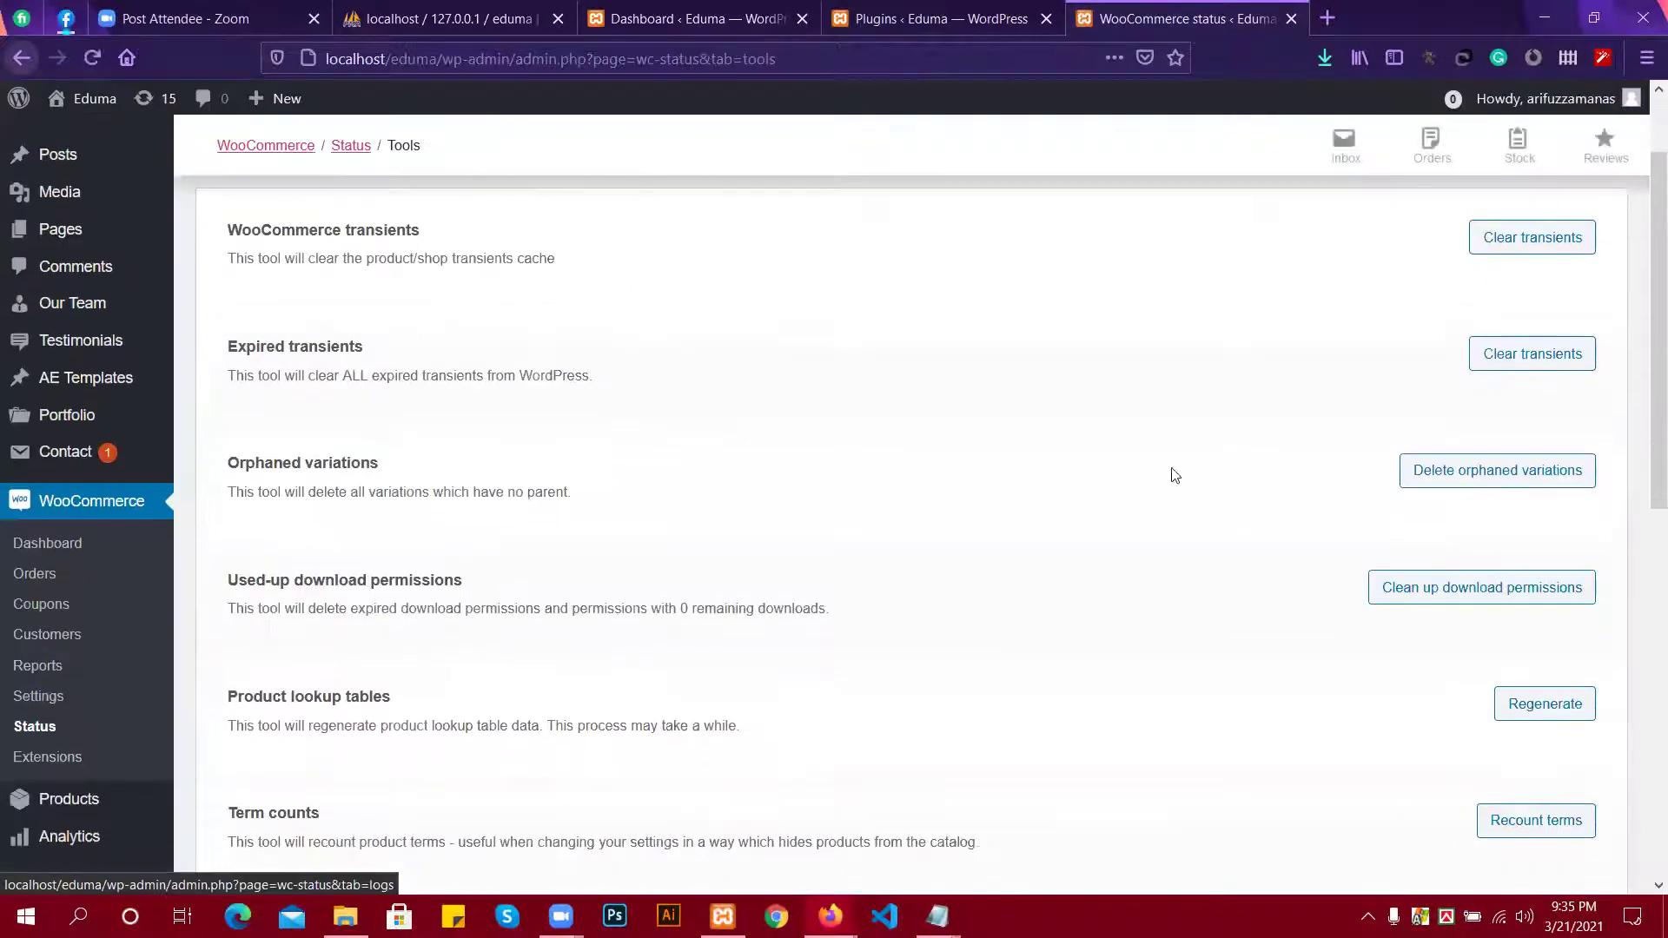
{"action": "scroll", "coordinate": [1174, 475], "scroll_direction": "down", "scroll_amount": 6}
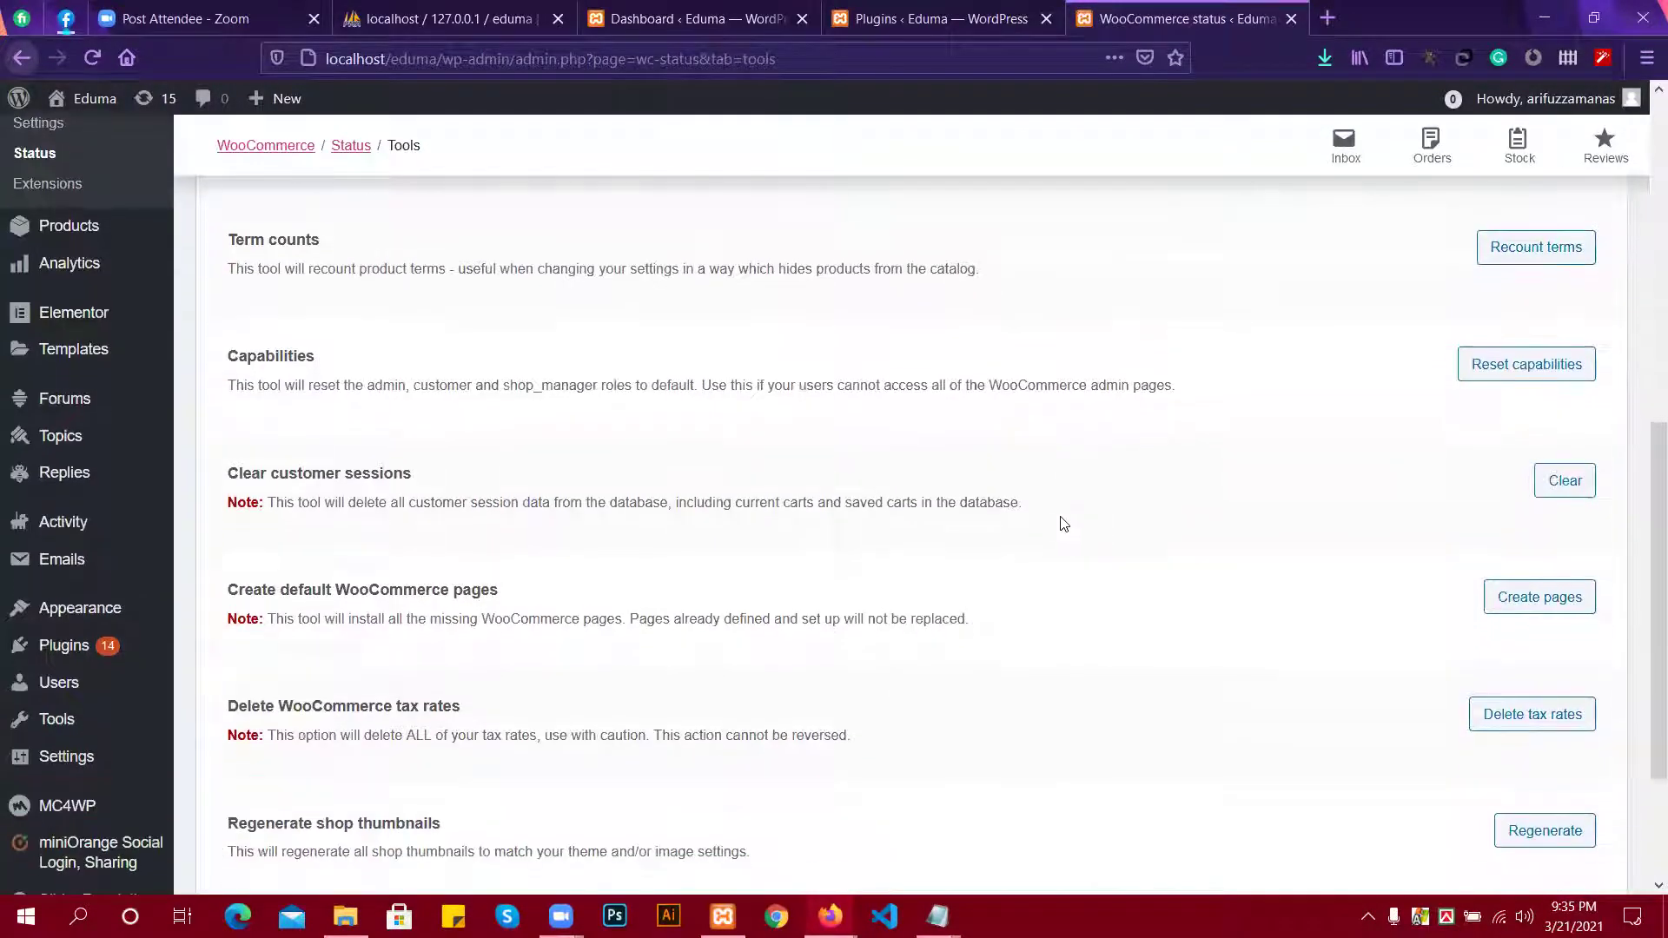
{"action": "scroll", "coordinate": [1044, 524], "scroll_direction": "down", "scroll_amount": 3}
{"action": "scroll", "coordinate": [752, 518], "scroll_direction": "up", "scroll_amount": 1}
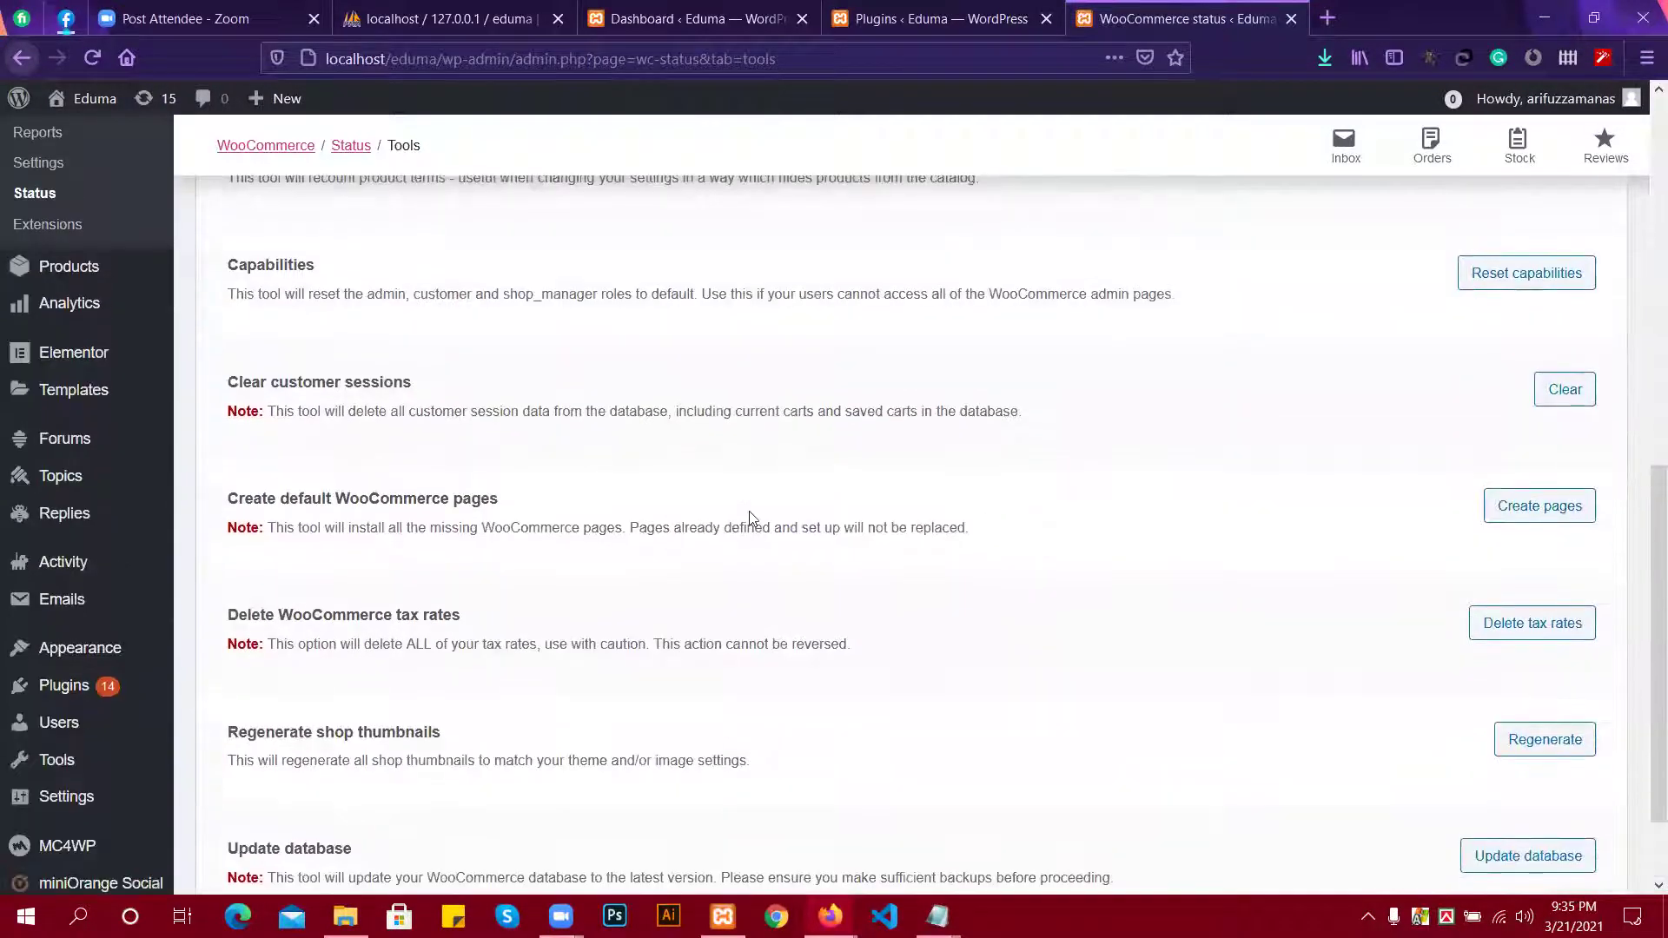
{"action": "left_click_drag", "start_coordinate": [229, 502], "coordinate": [500, 506]}
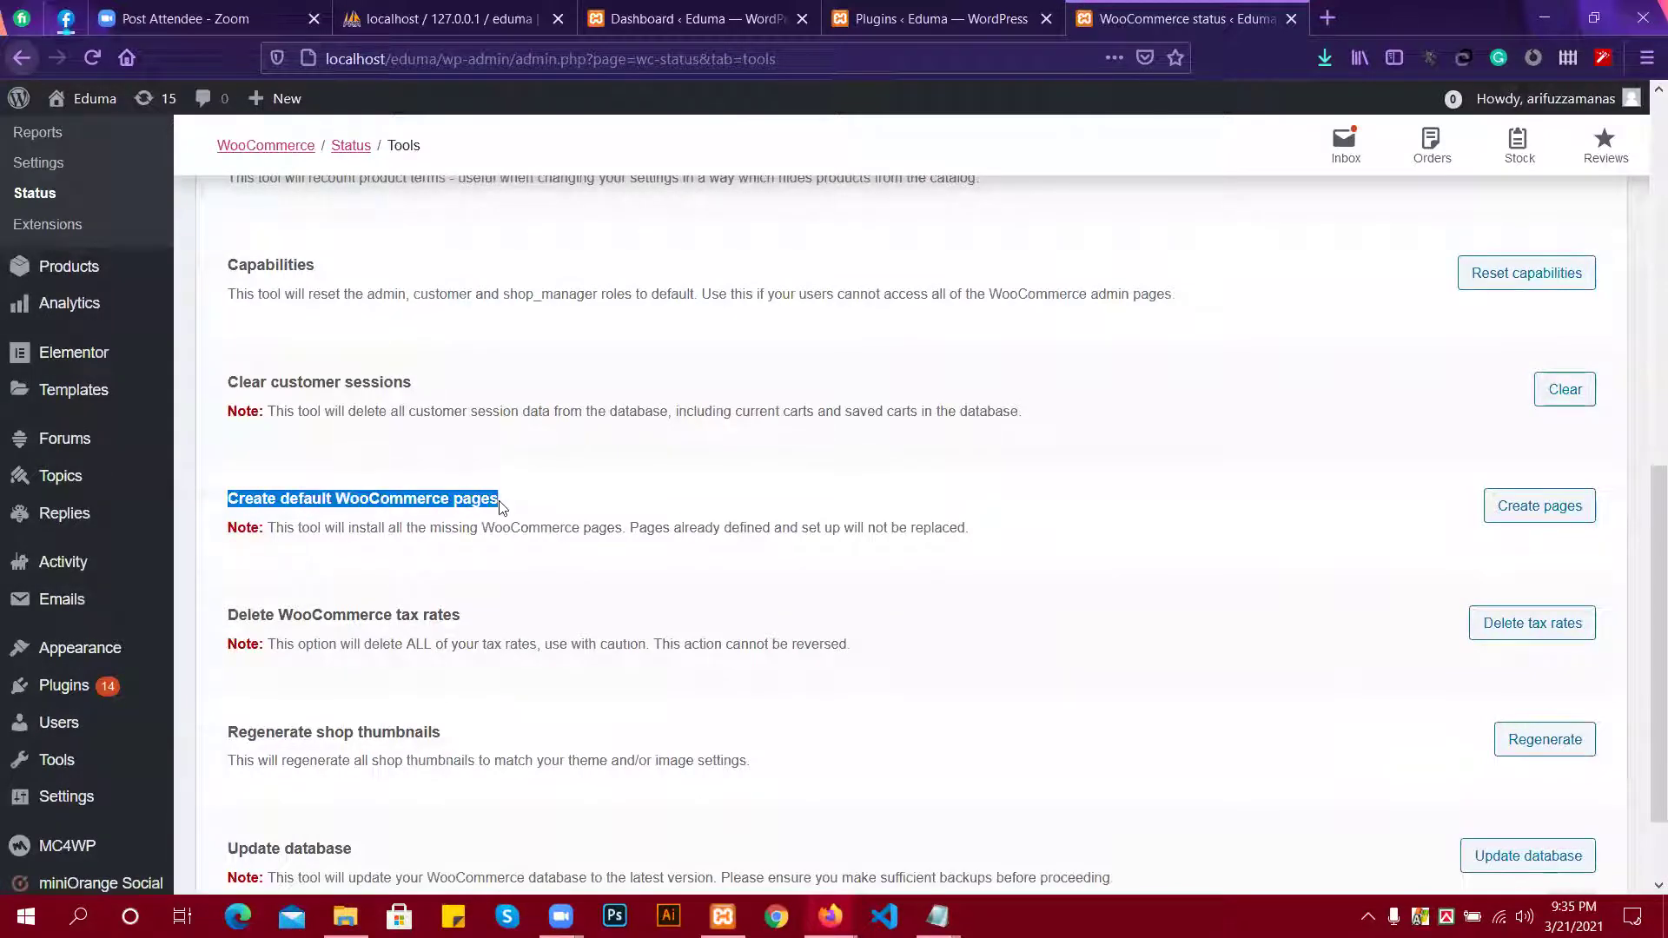
{"action": "scroll", "coordinate": [357, 514], "scroll_direction": "up", "scroll_amount": 6}
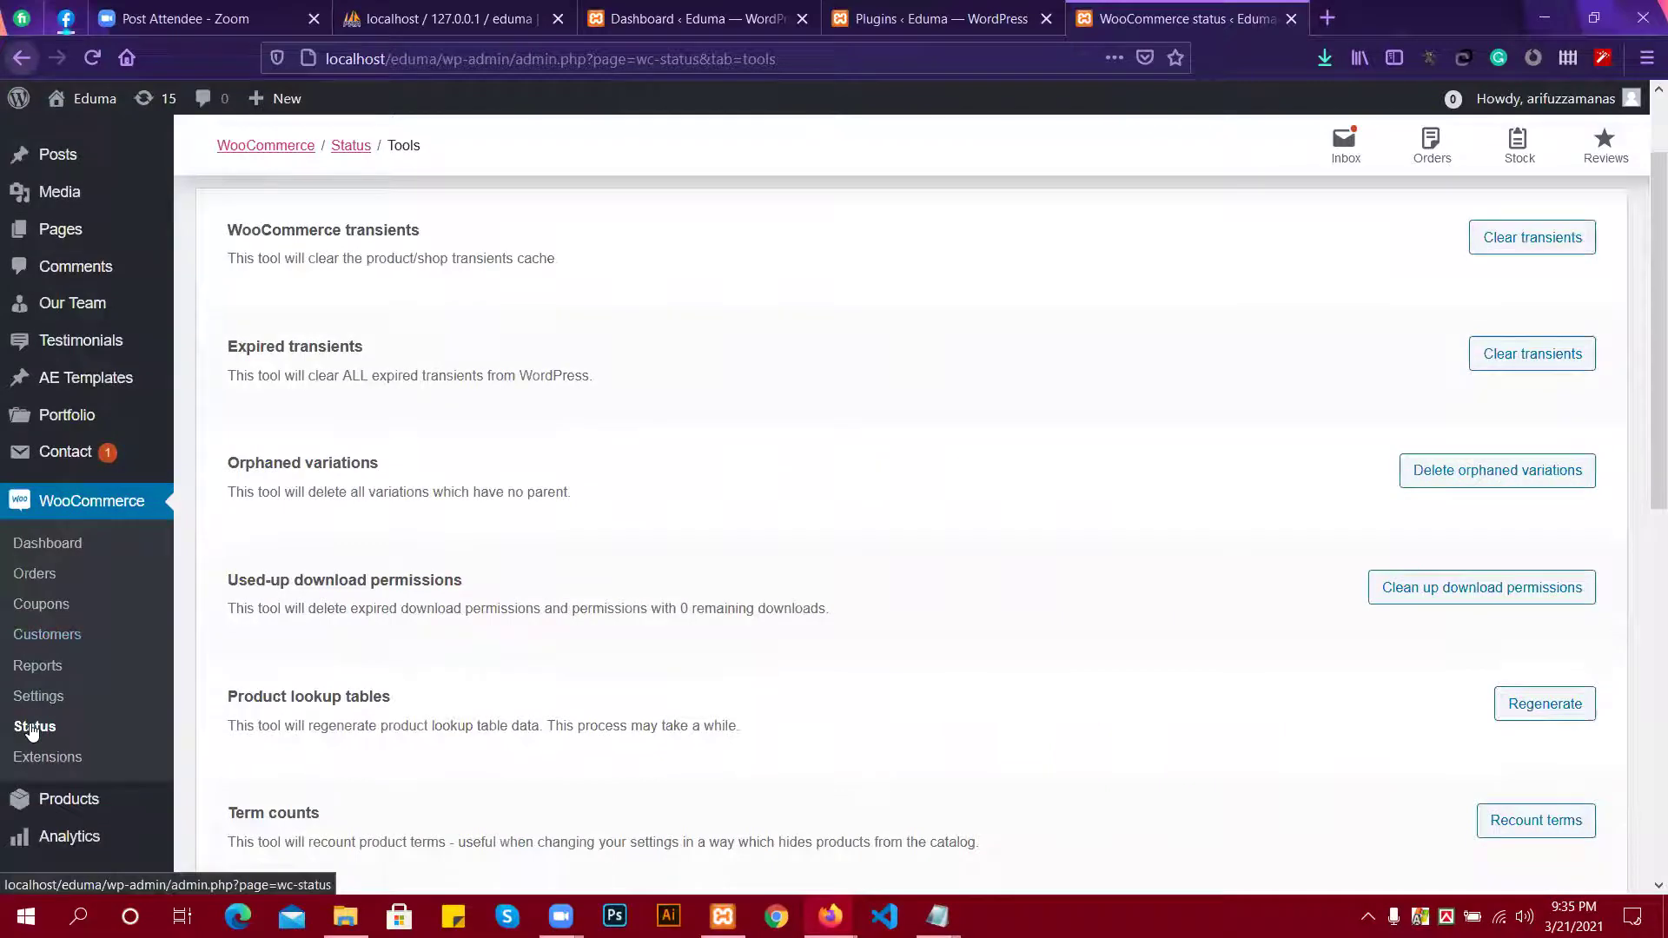
{"action": "scroll", "coordinate": [486, 657], "scroll_direction": "up", "scroll_amount": 1}
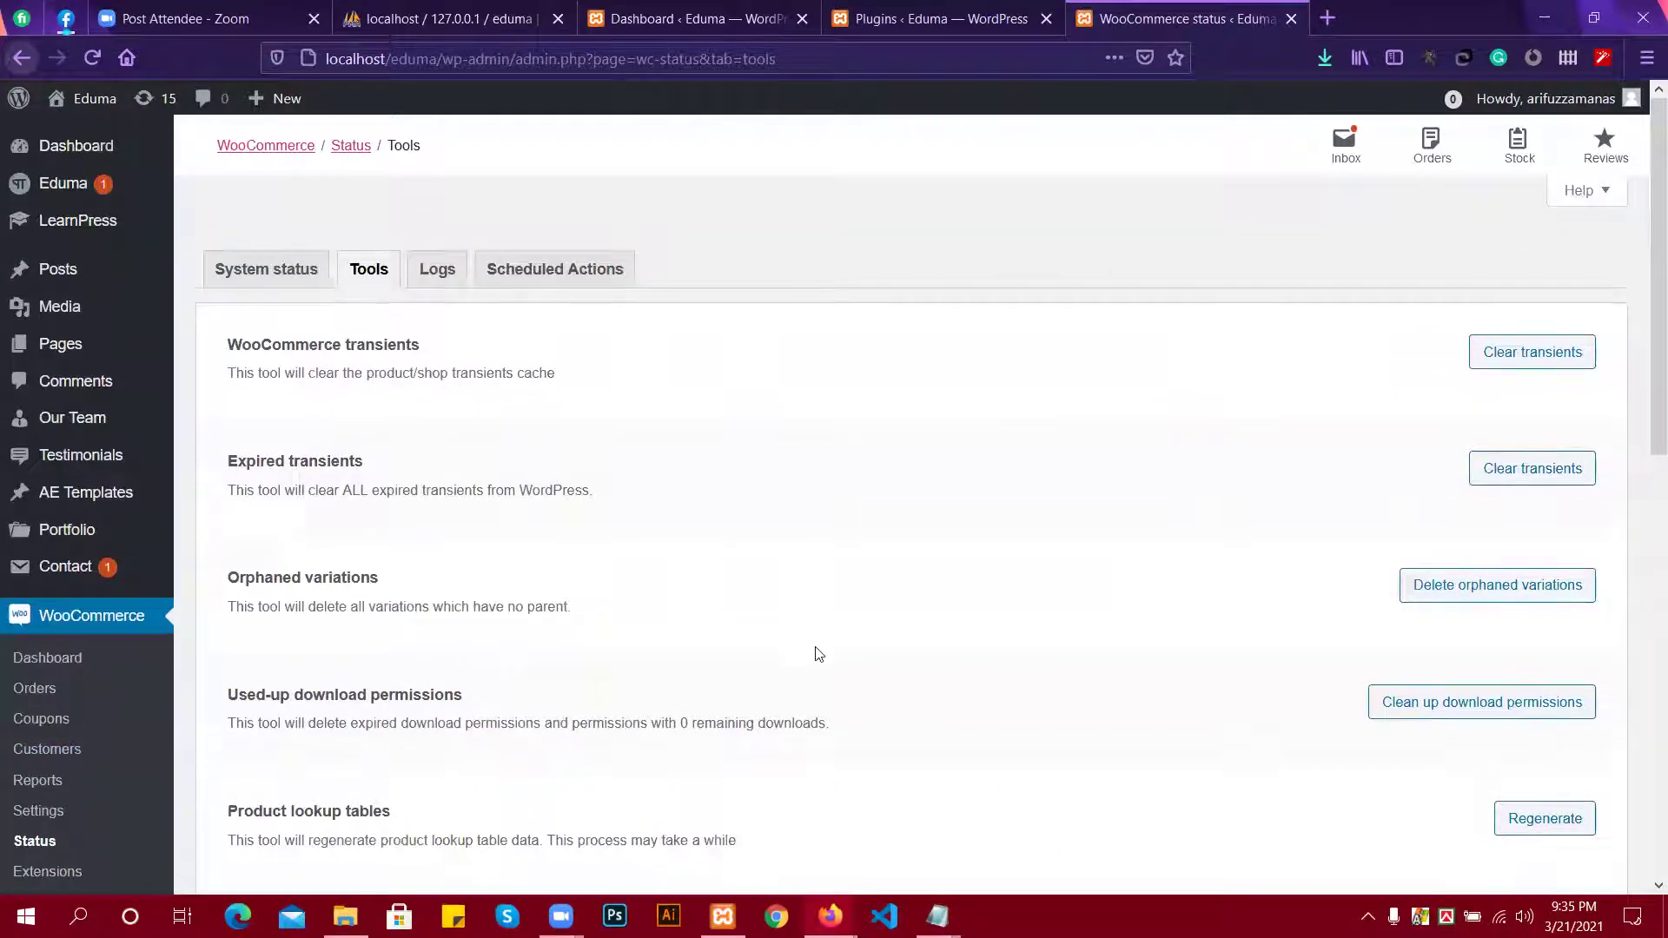
{"action": "scroll", "coordinate": [811, 653], "scroll_direction": "down", "scroll_amount": 5}
{"action": "scroll", "coordinate": [252, 632], "scroll_direction": "down", "scroll_amount": 1}
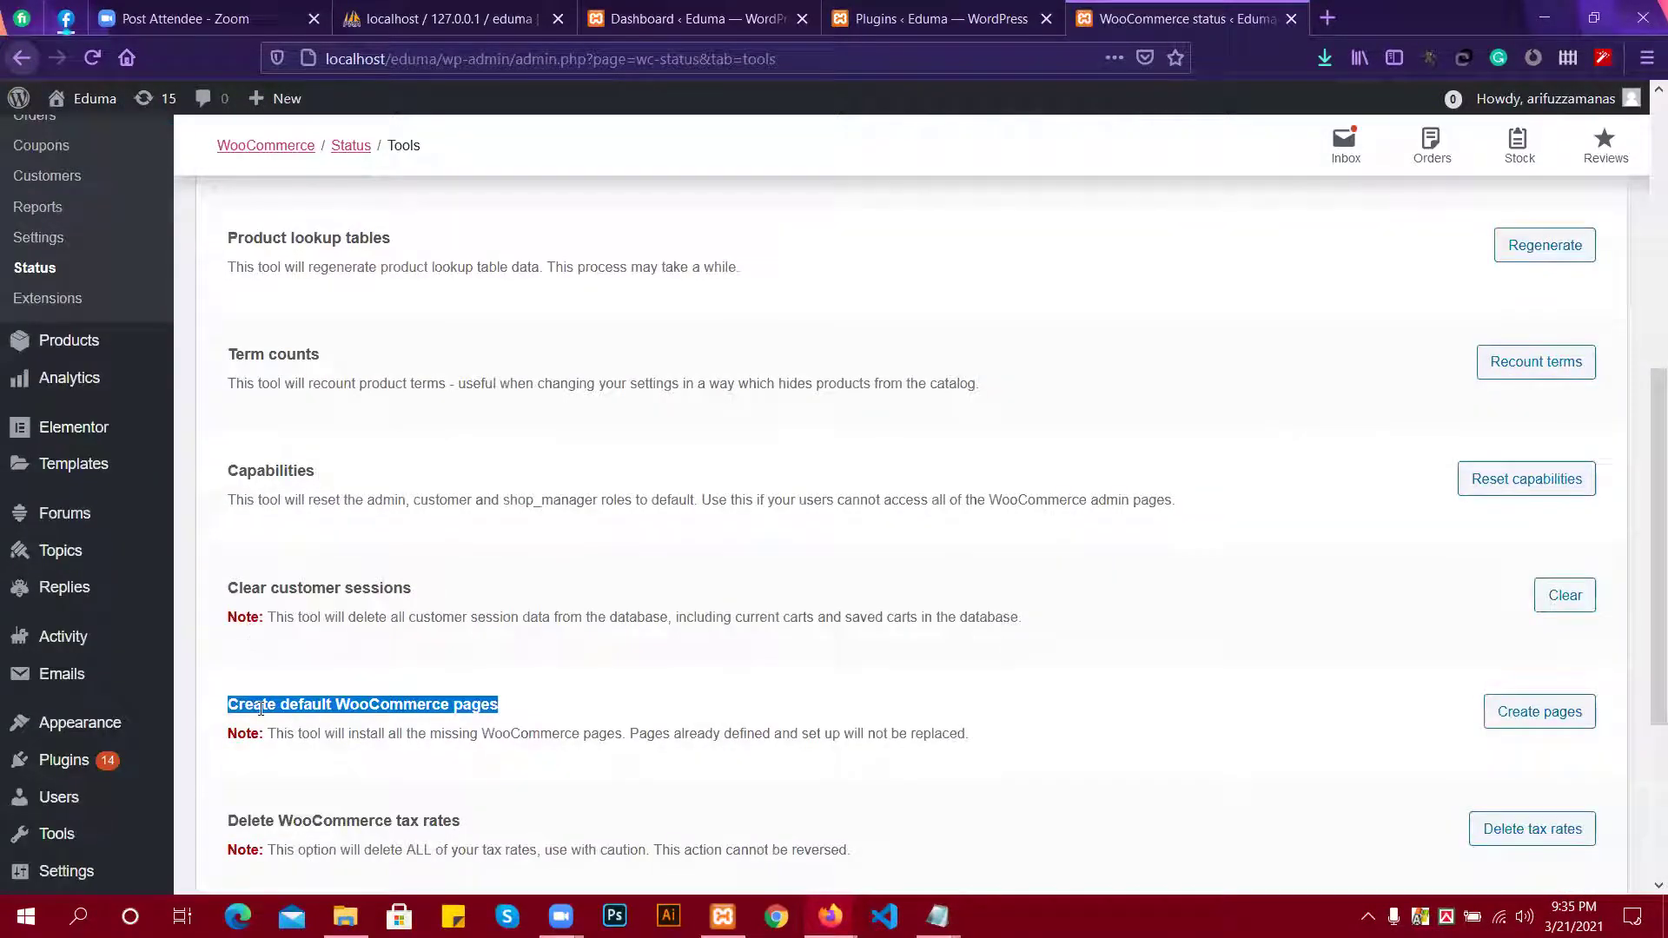
{"action": "scroll", "coordinate": [434, 702], "scroll_direction": "down", "scroll_amount": 1}
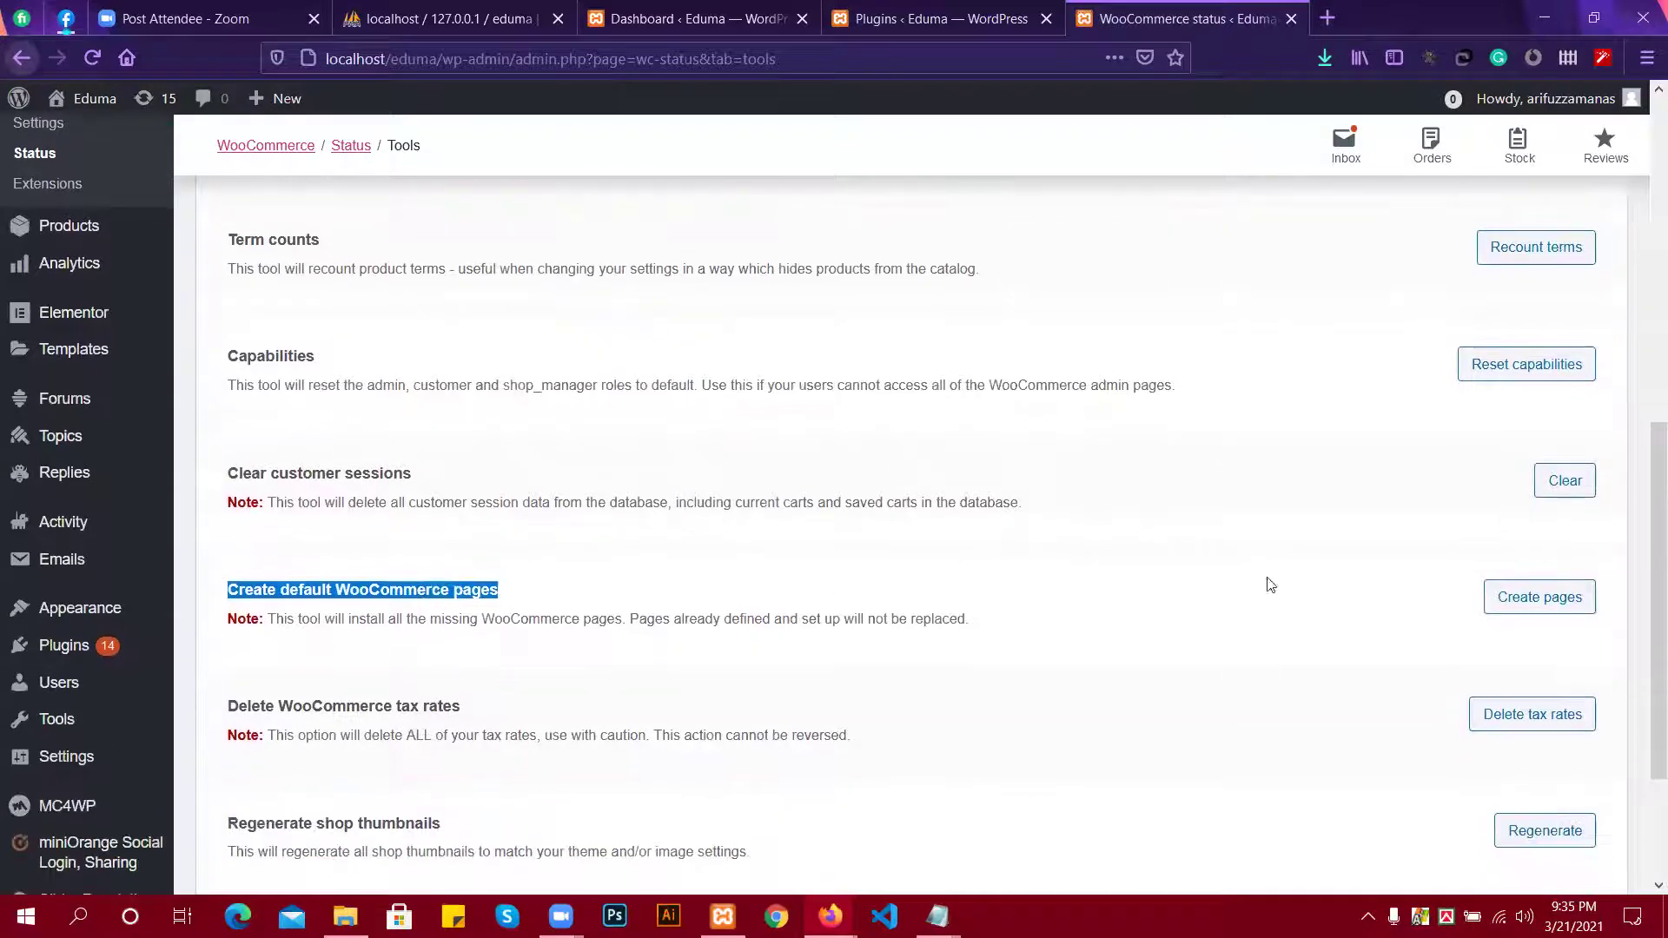
{"action": "left_click", "coordinate": [1539, 597]}
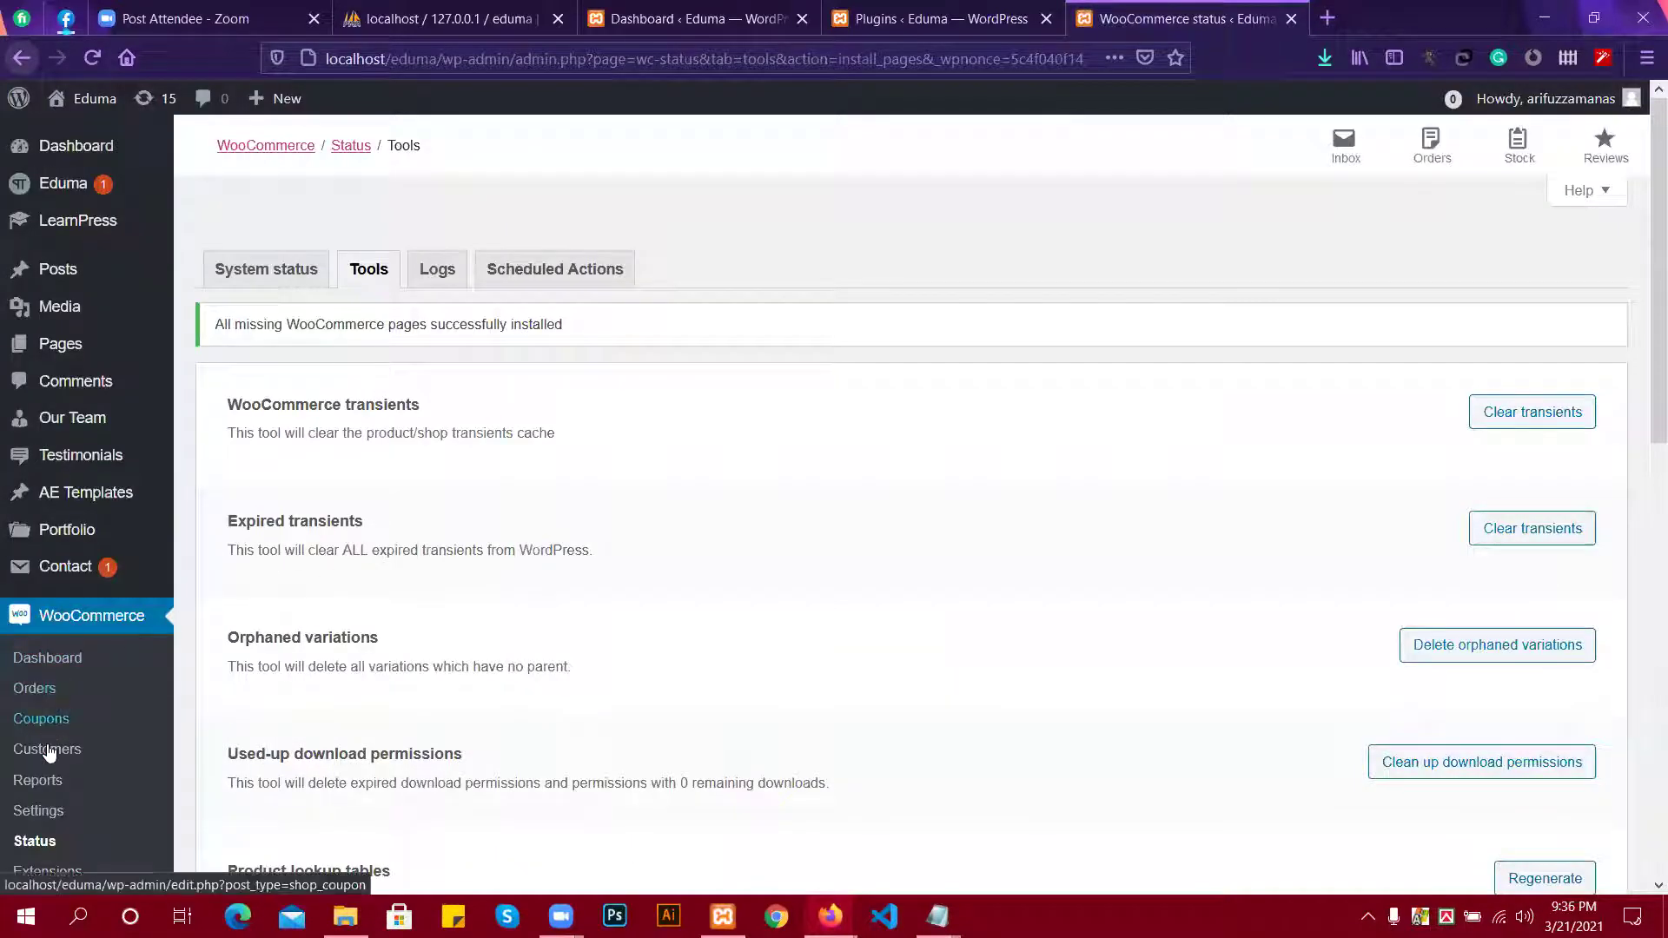
Open the WooCommerce Products settings and save them with Shop as the Shop page.
{"action": "left_click", "coordinate": [52, 813]}
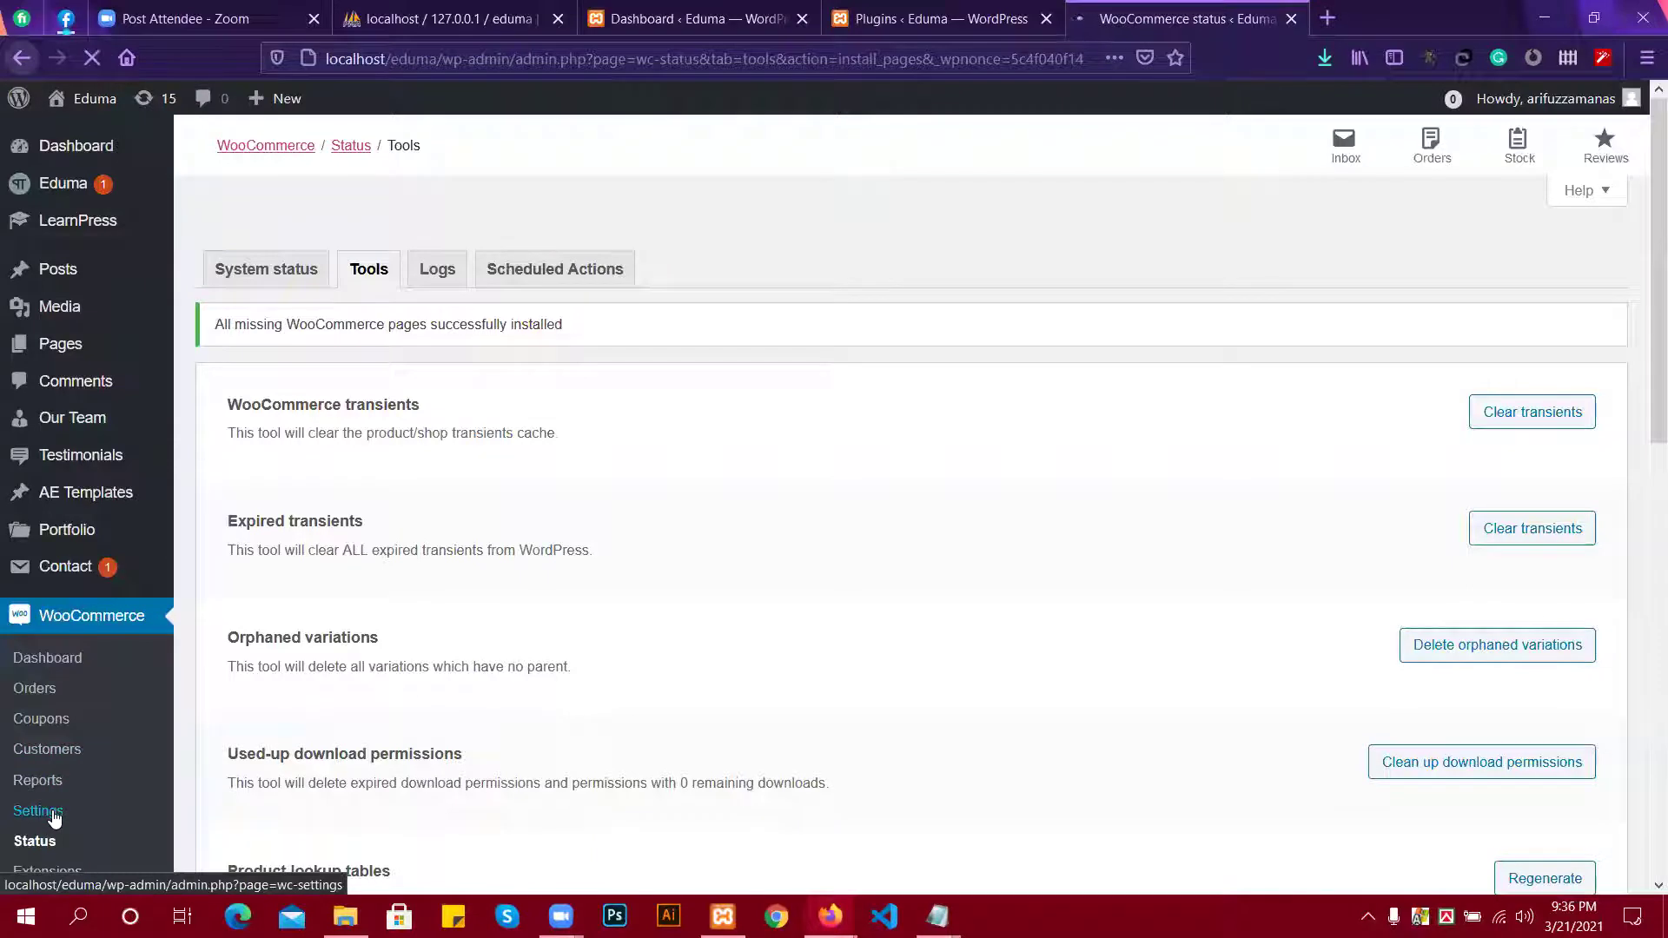
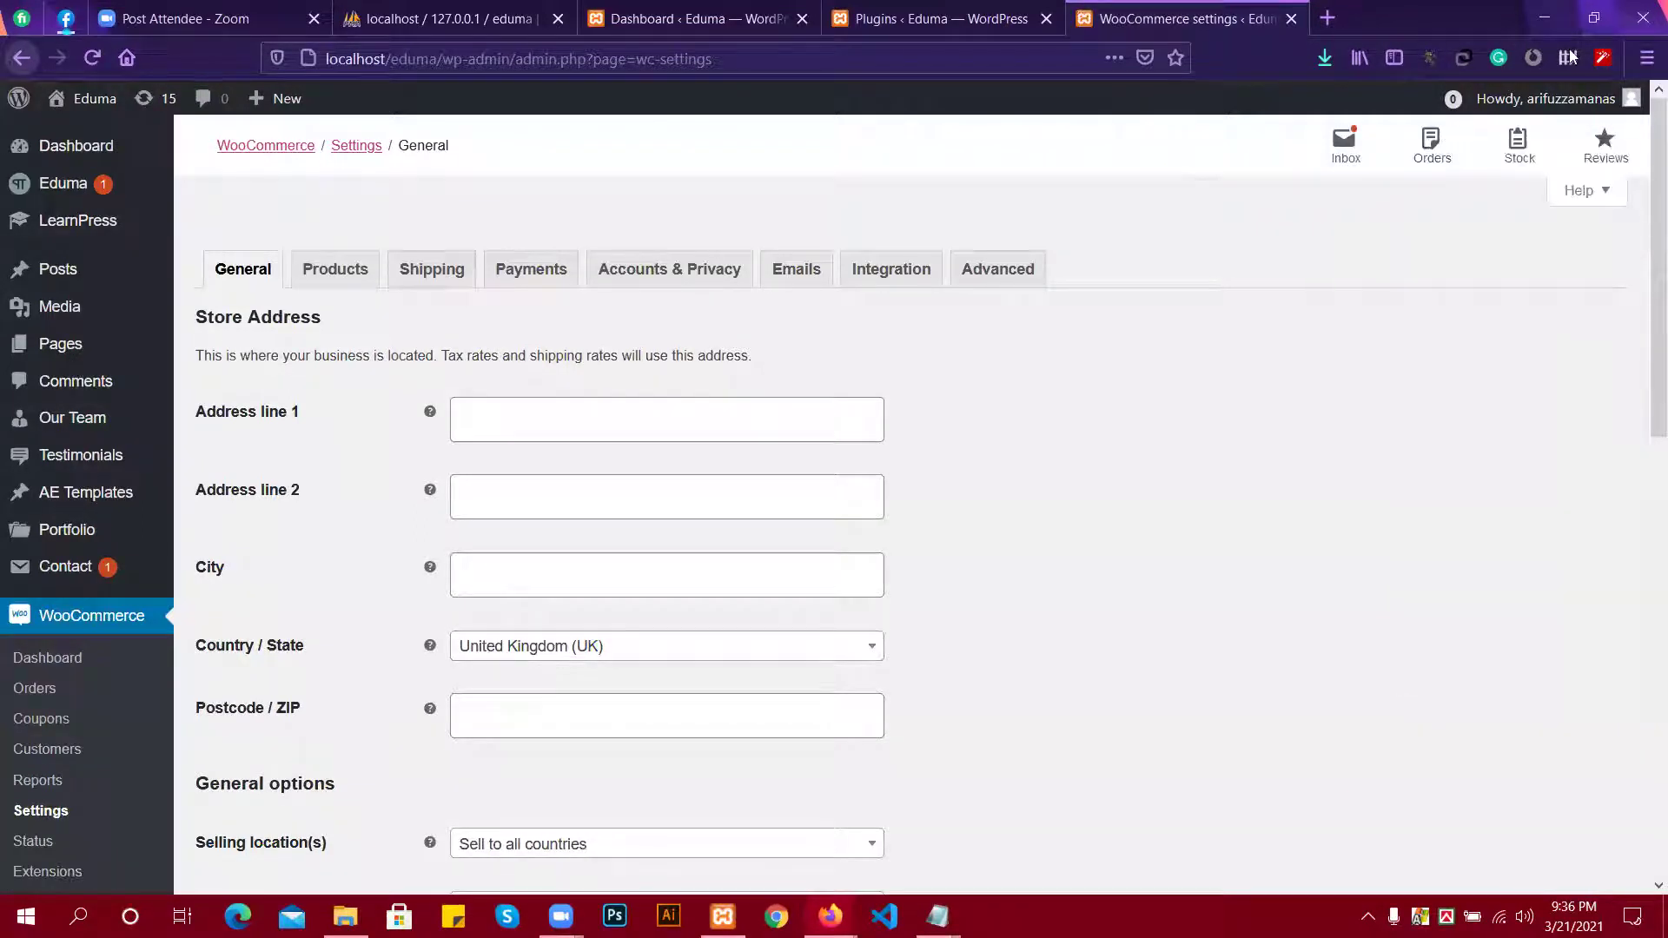
{"action": "left_click", "coordinate": [356, 278]}
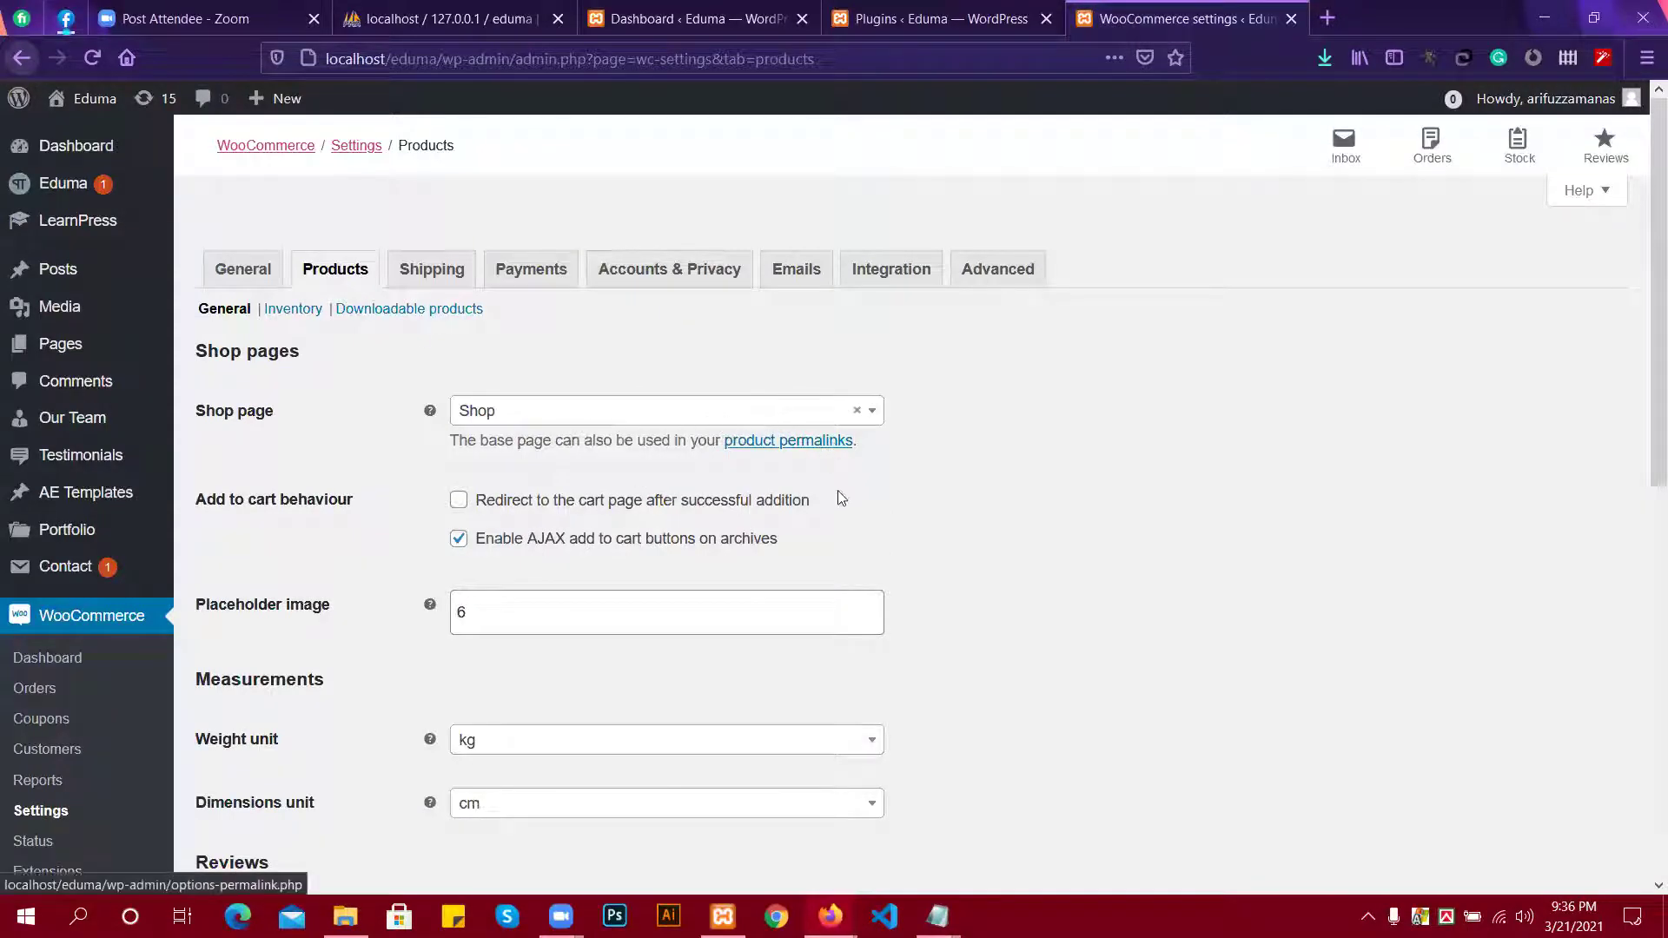
{"action": "scroll", "coordinate": [695, 539], "scroll_direction": "down", "scroll_amount": 3}
{"action": "scroll", "coordinate": [388, 577], "scroll_direction": "down", "scroll_amount": 2}
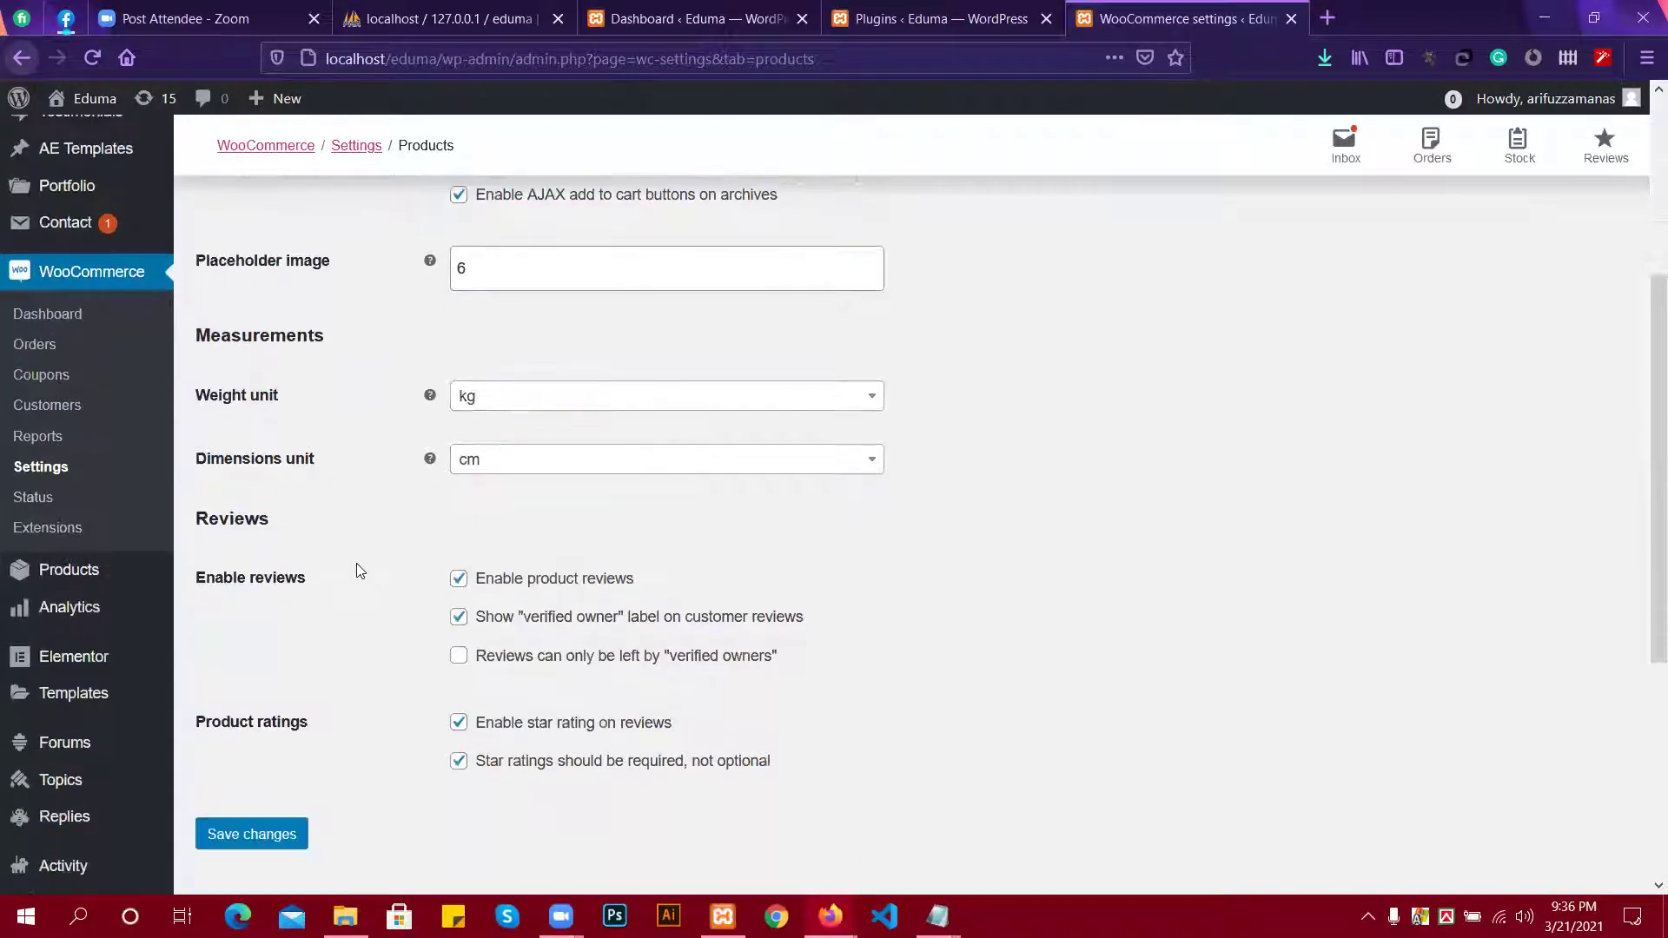
{"action": "scroll", "coordinate": [452, 556], "scroll_direction": "down", "scroll_amount": 2}
{"action": "left_click", "coordinate": [269, 739]}
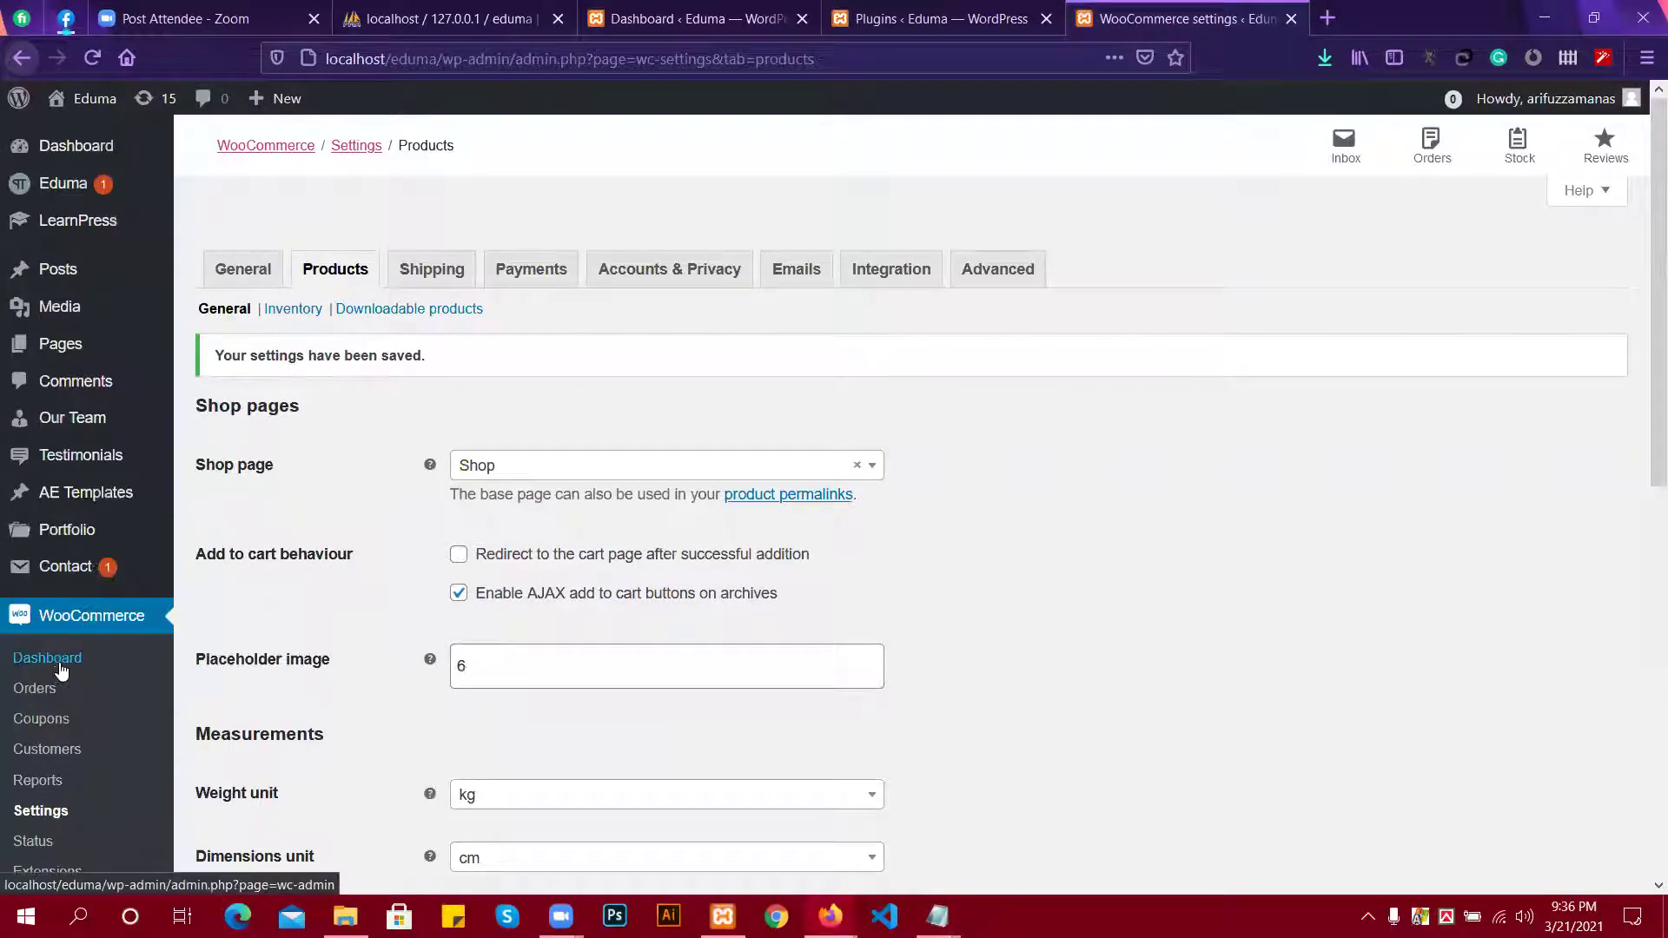
{"action": "scroll", "coordinate": [66, 659], "scroll_direction": "down", "scroll_amount": 2}
{"action": "scroll", "coordinate": [66, 659], "scroll_direction": "up", "scroll_amount": 2}
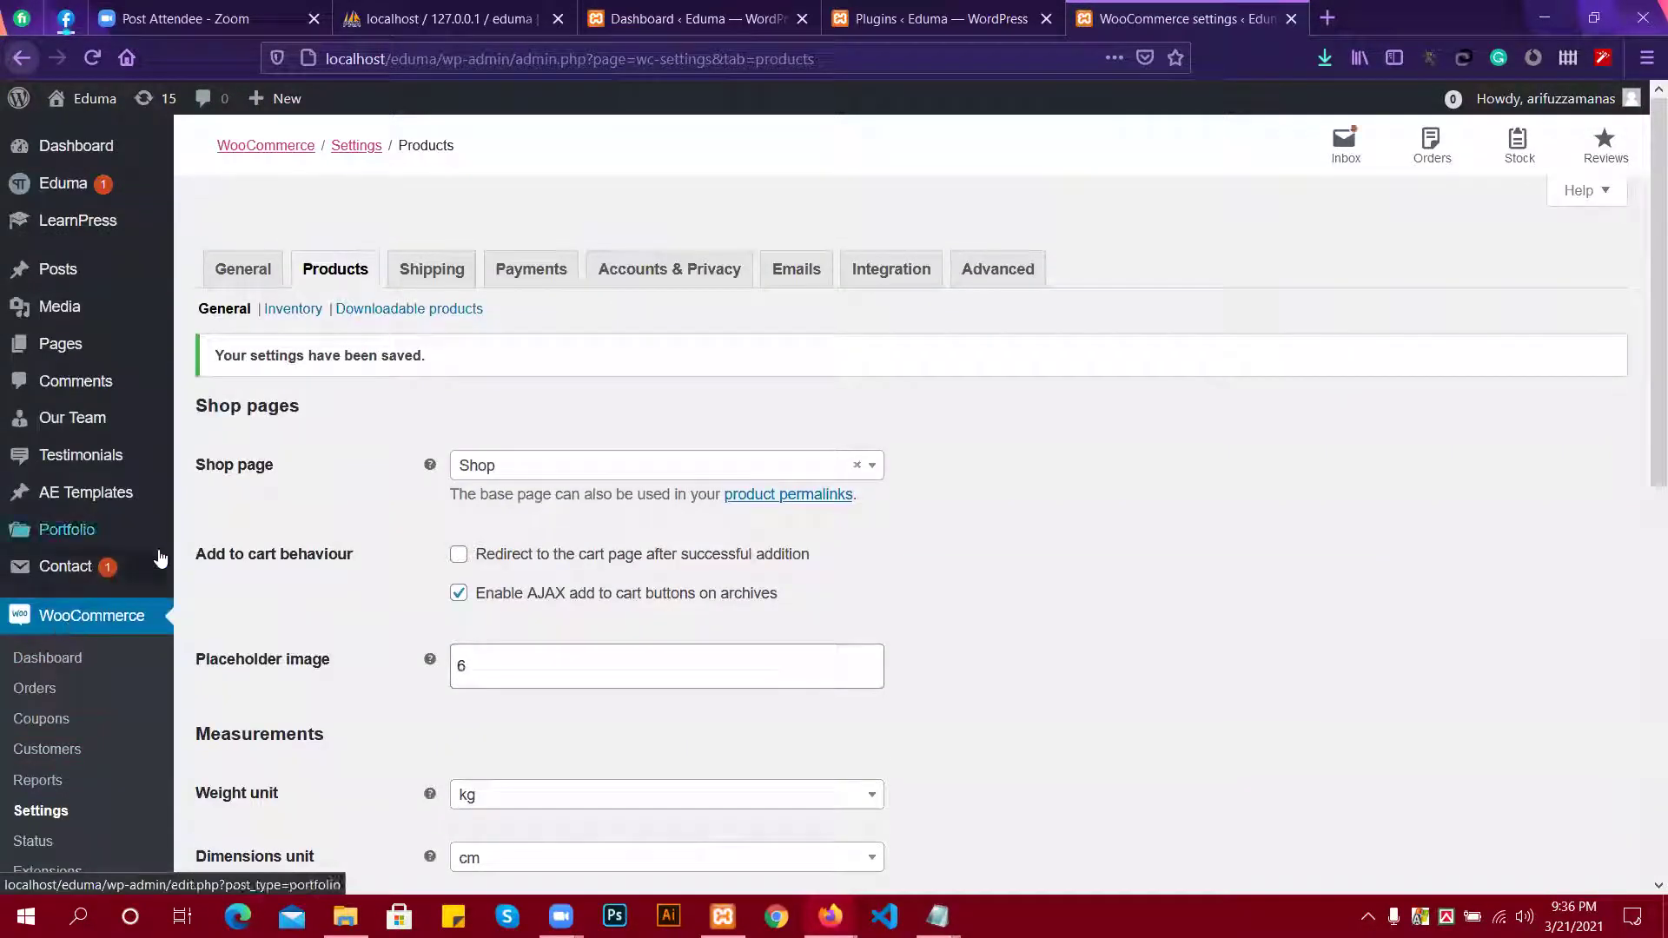
Open the LearnPress settings and examine the General options for logout redirect, currency and number formatting.
{"action": "mouse_move", "coordinate": [163, 573]}
{"action": "mouse_move", "coordinate": [82, 239]}
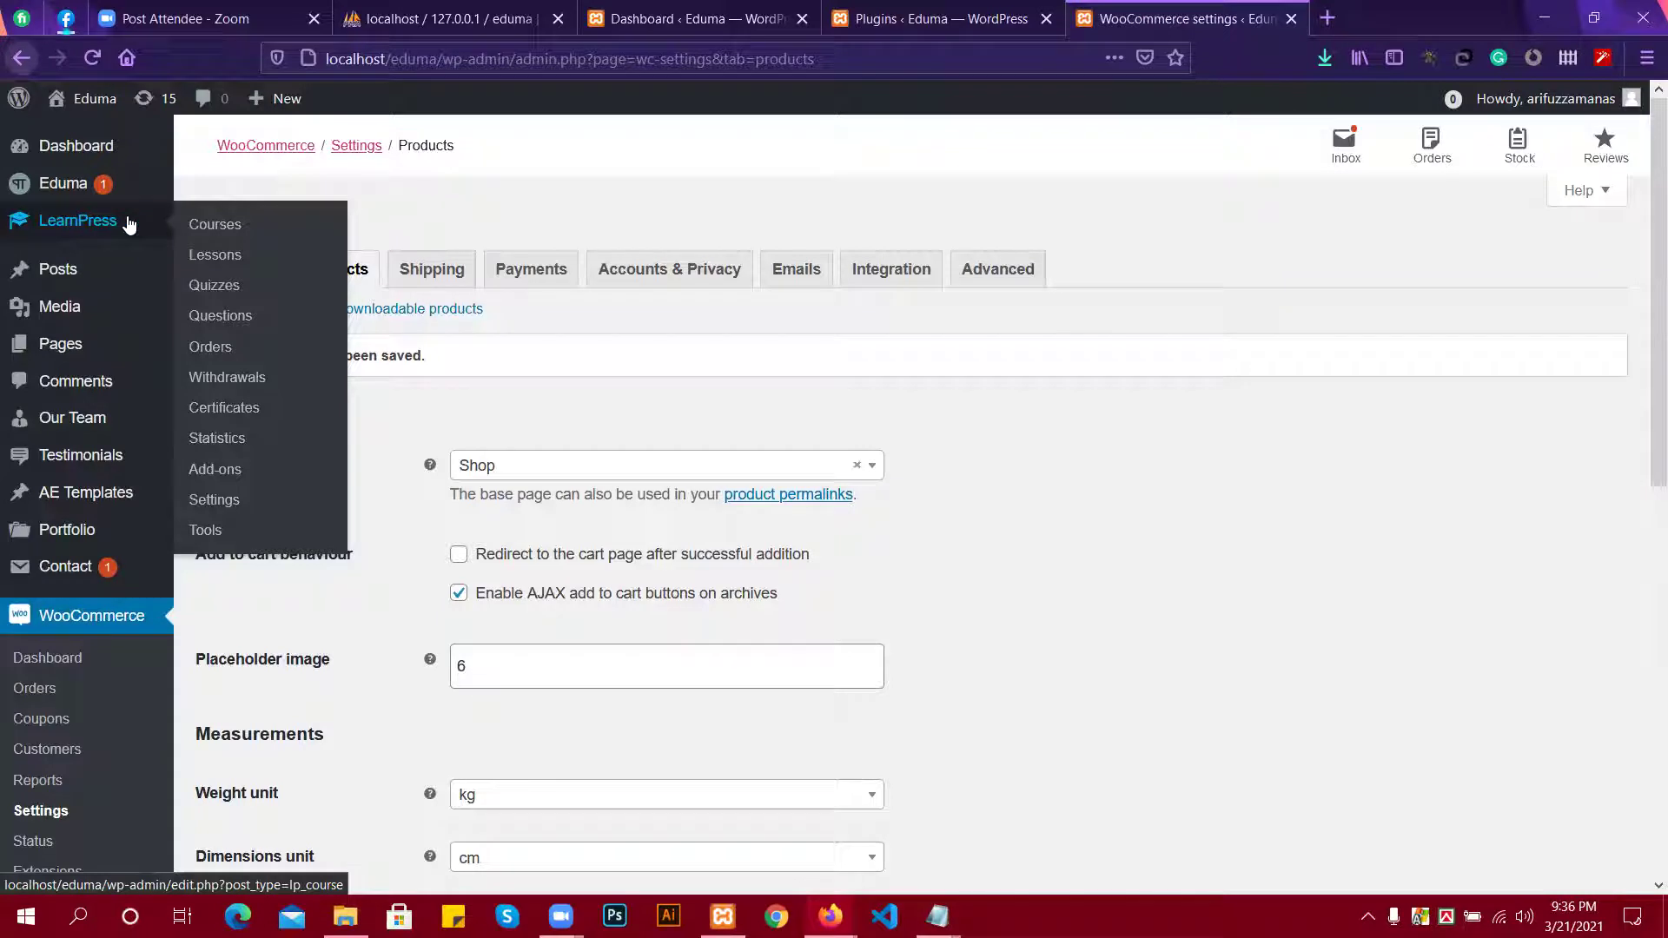
{"action": "left_click", "coordinate": [209, 508]}
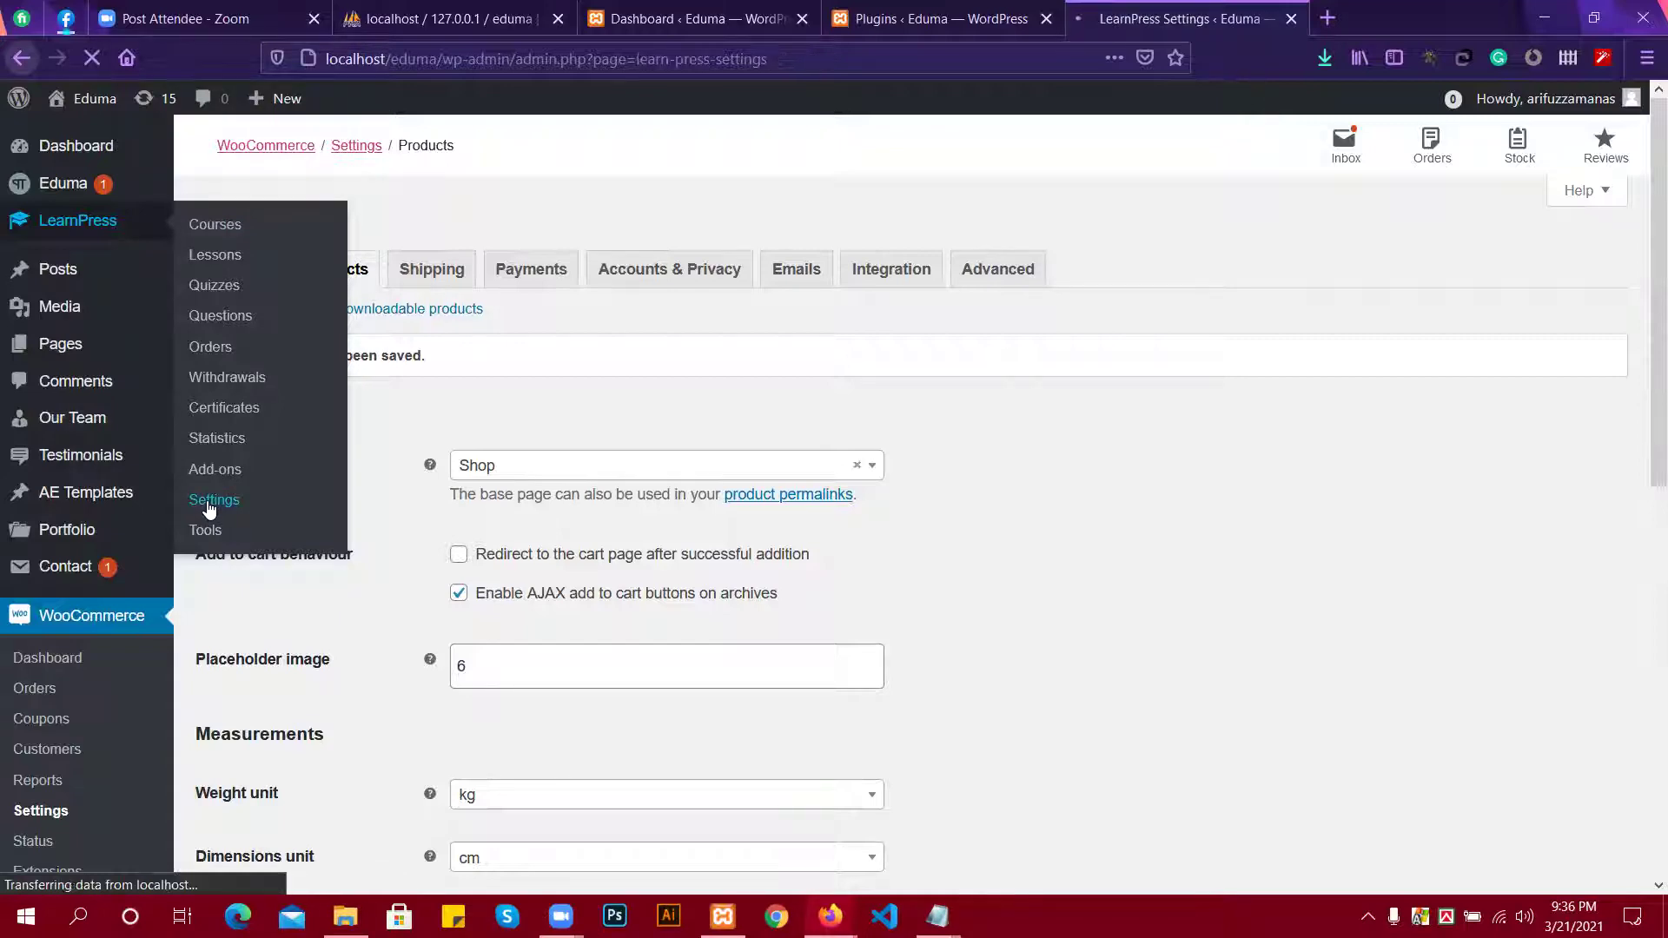
{"action": "scroll", "coordinate": [511, 378], "scroll_direction": "down", "scroll_amount": 5}
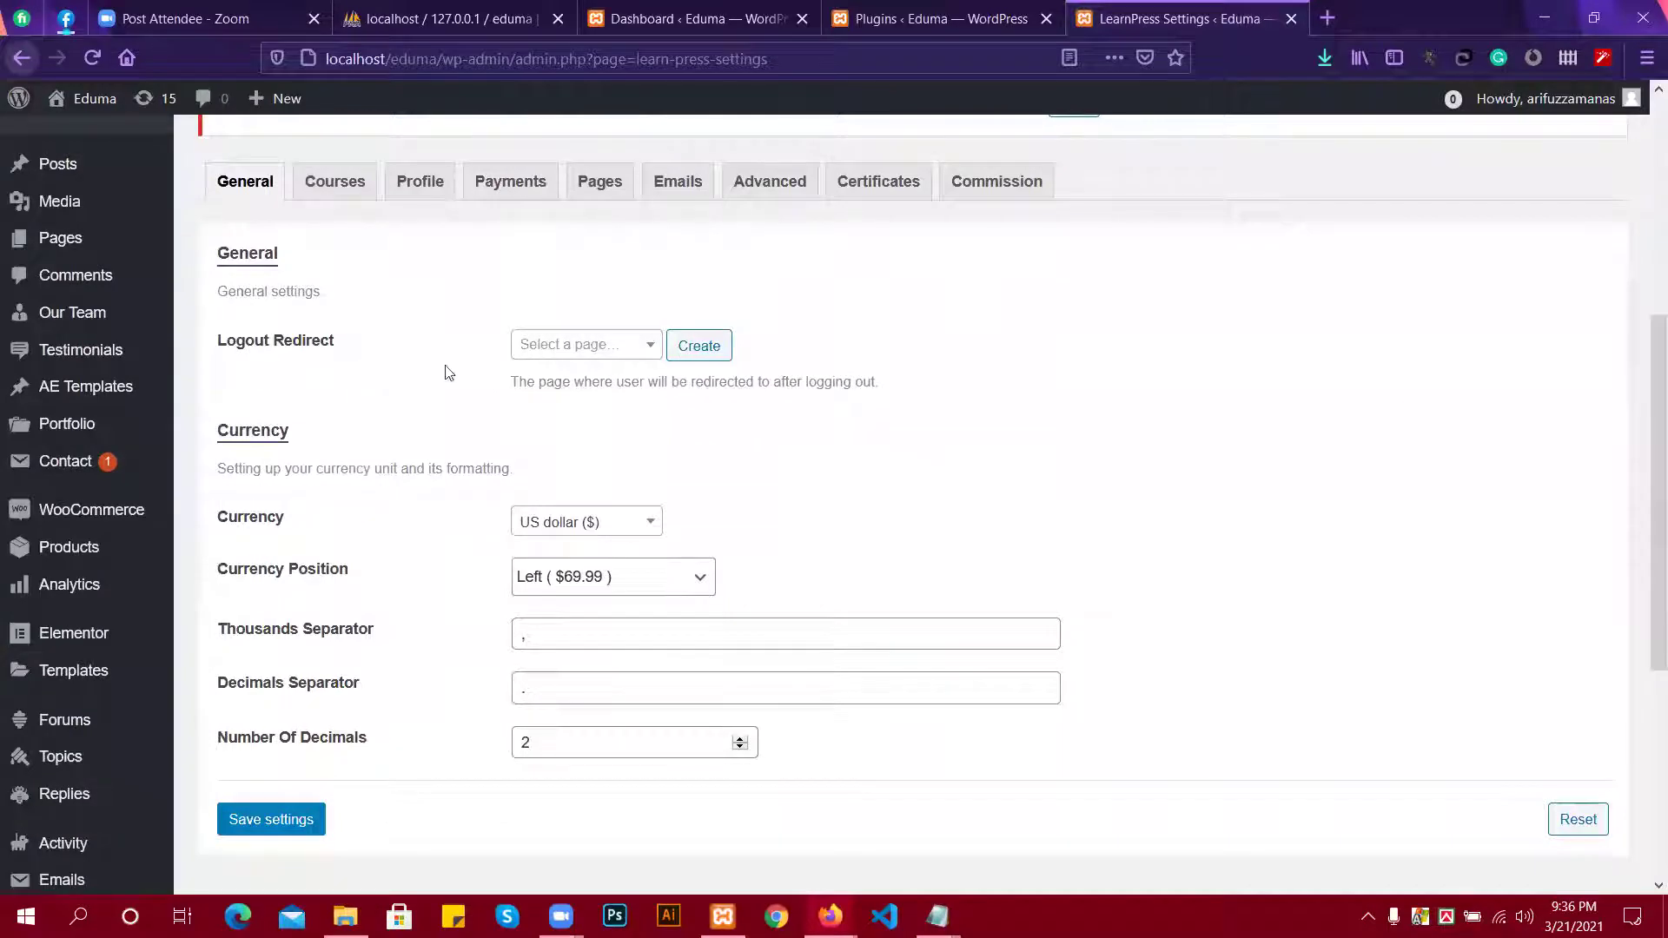
{"action": "scroll", "coordinate": [445, 430], "scroll_direction": "down", "scroll_amount": 1}
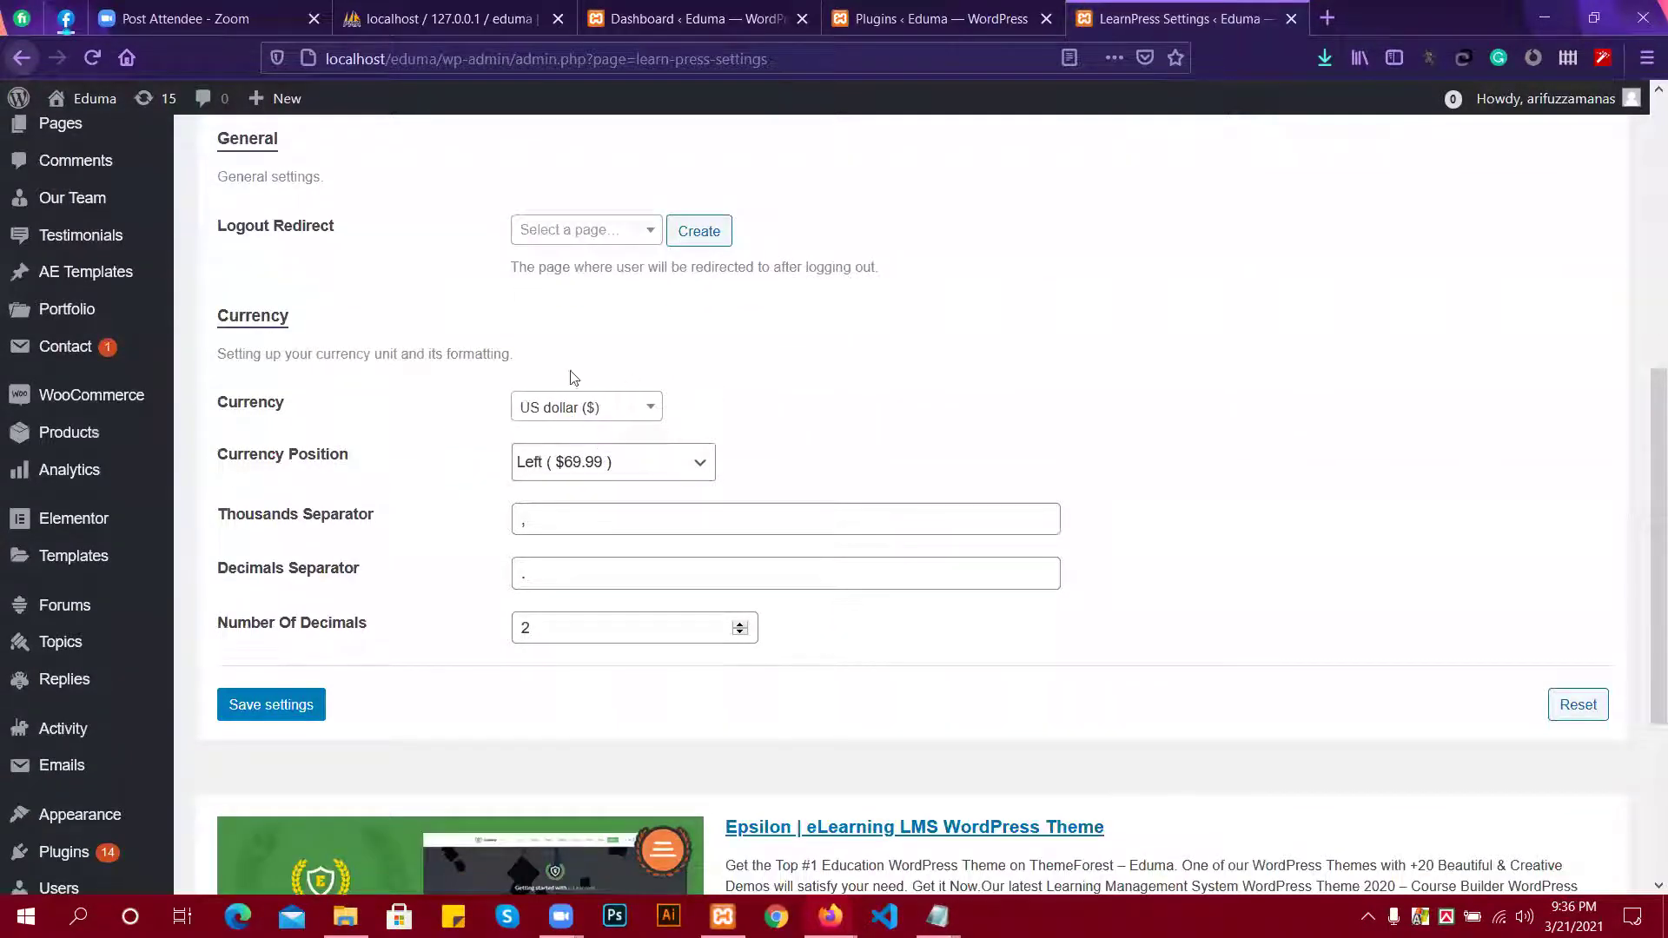
{"action": "scroll", "coordinate": [547, 381], "scroll_direction": "up", "scroll_amount": 2}
{"action": "scroll", "coordinate": [660, 564], "scroll_direction": "down", "scroll_amount": 4}
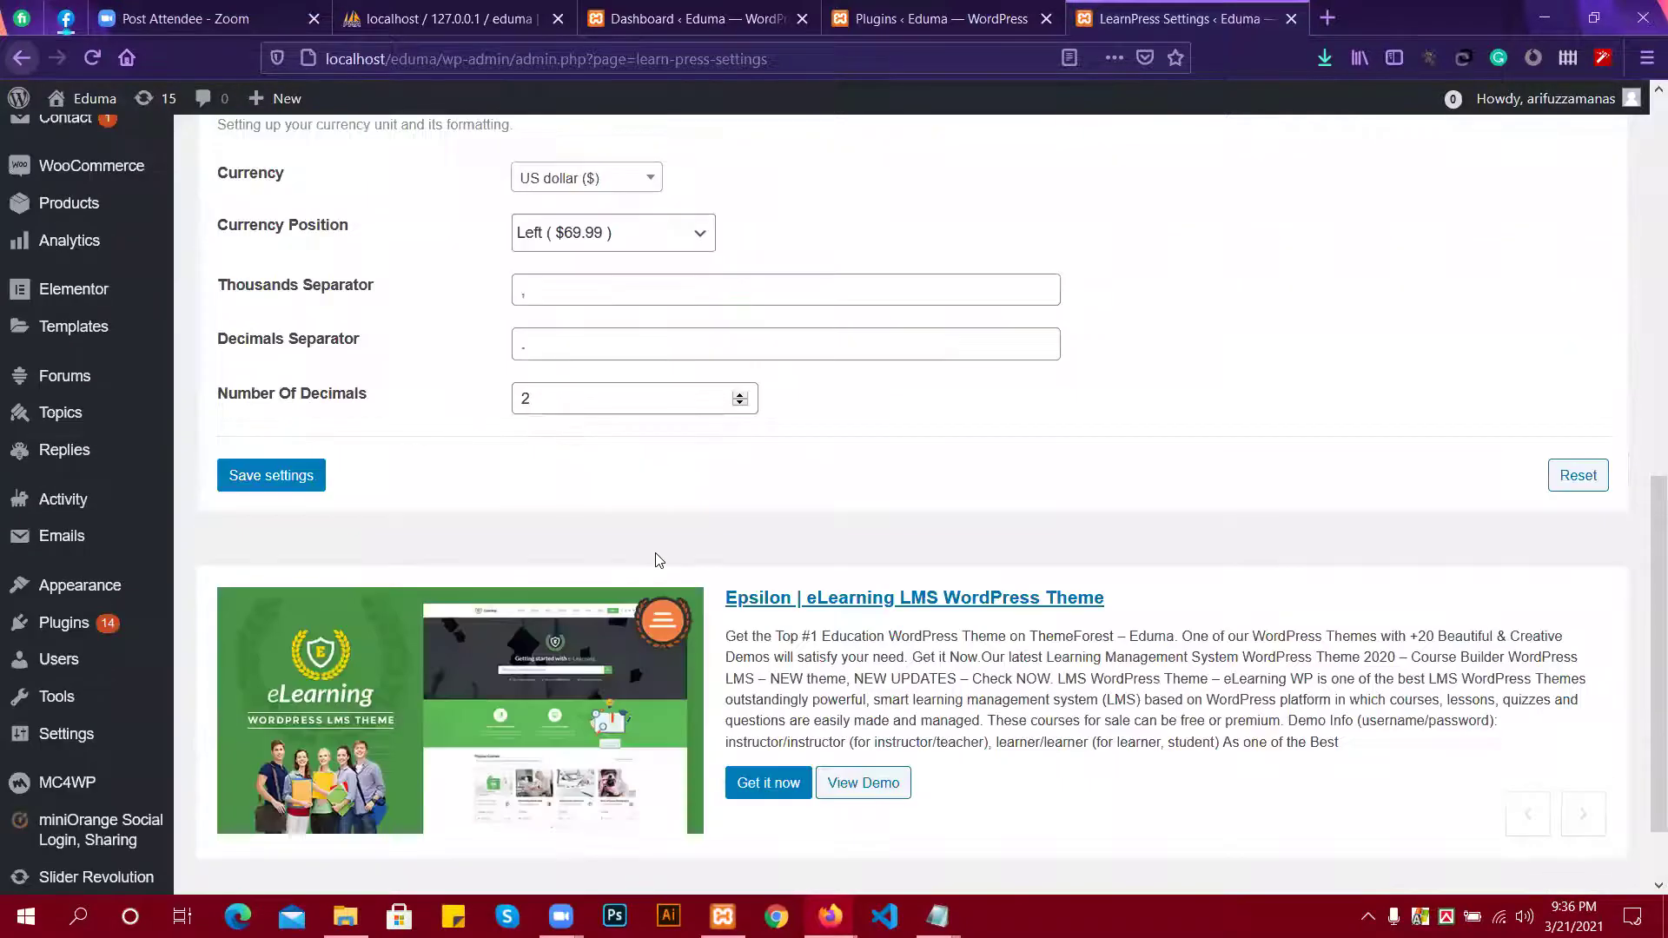
{"action": "scroll", "coordinate": [558, 532], "scroll_direction": "up", "scroll_amount": 3}
{"action": "scroll", "coordinate": [452, 478], "scroll_direction": "down", "scroll_amount": 1}
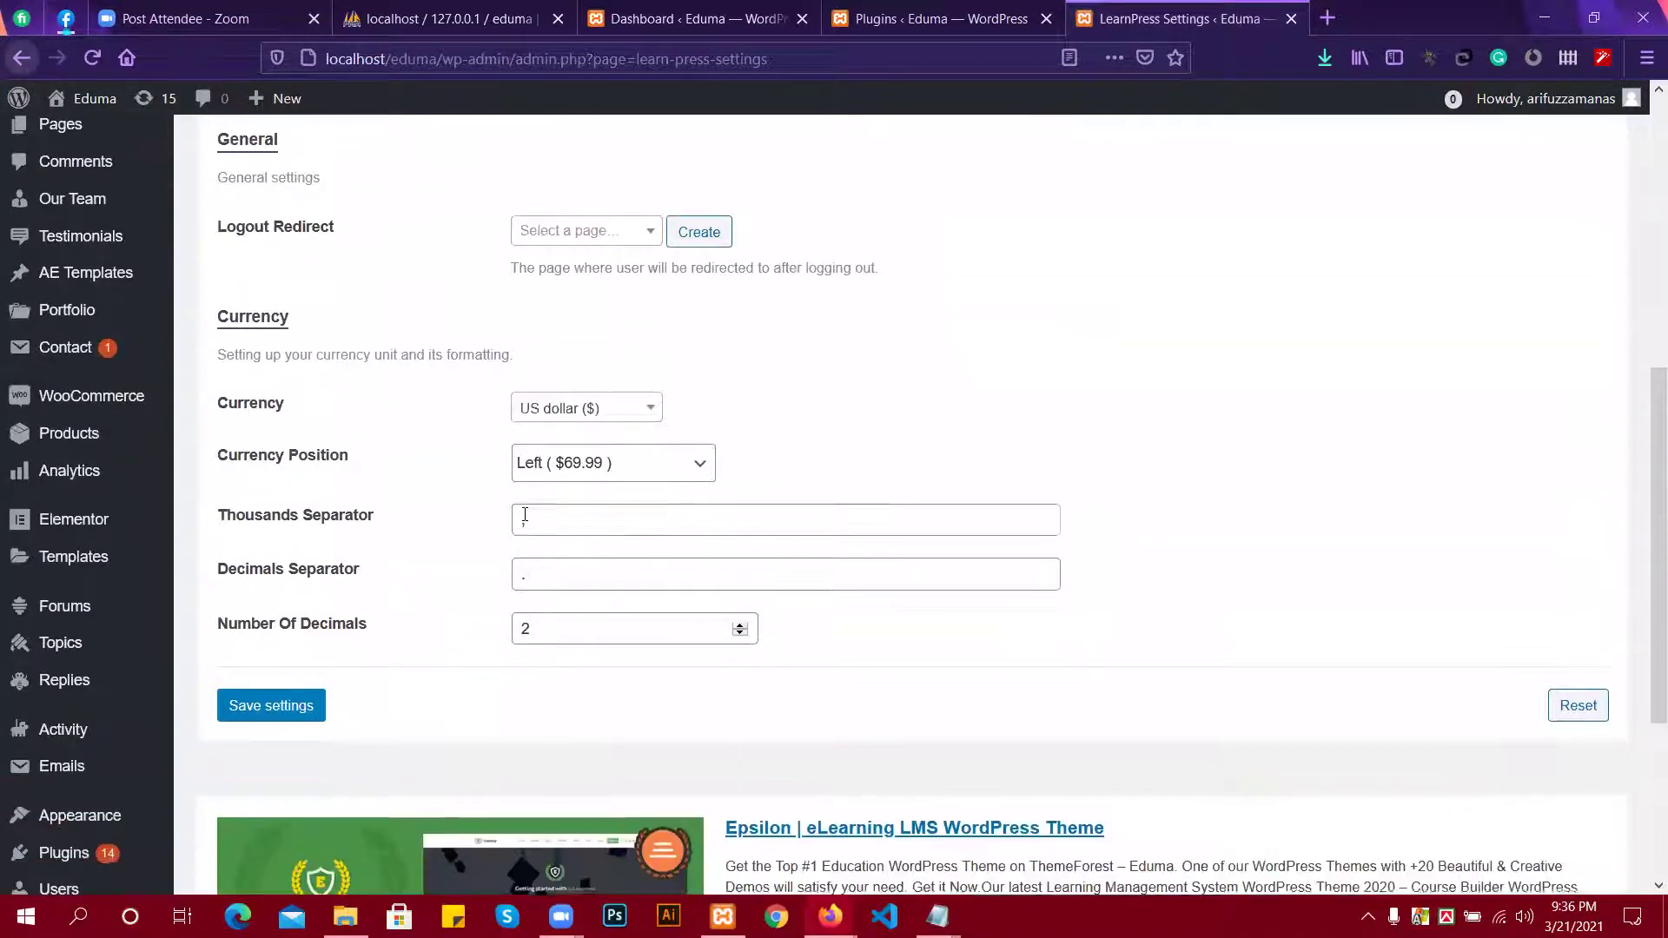
{"action": "scroll", "coordinate": [390, 452], "scroll_direction": "up", "scroll_amount": 3}
In the LearnPress Courses settings, choose Shop as the Courses Page.
{"action": "left_click", "coordinate": [340, 419]}
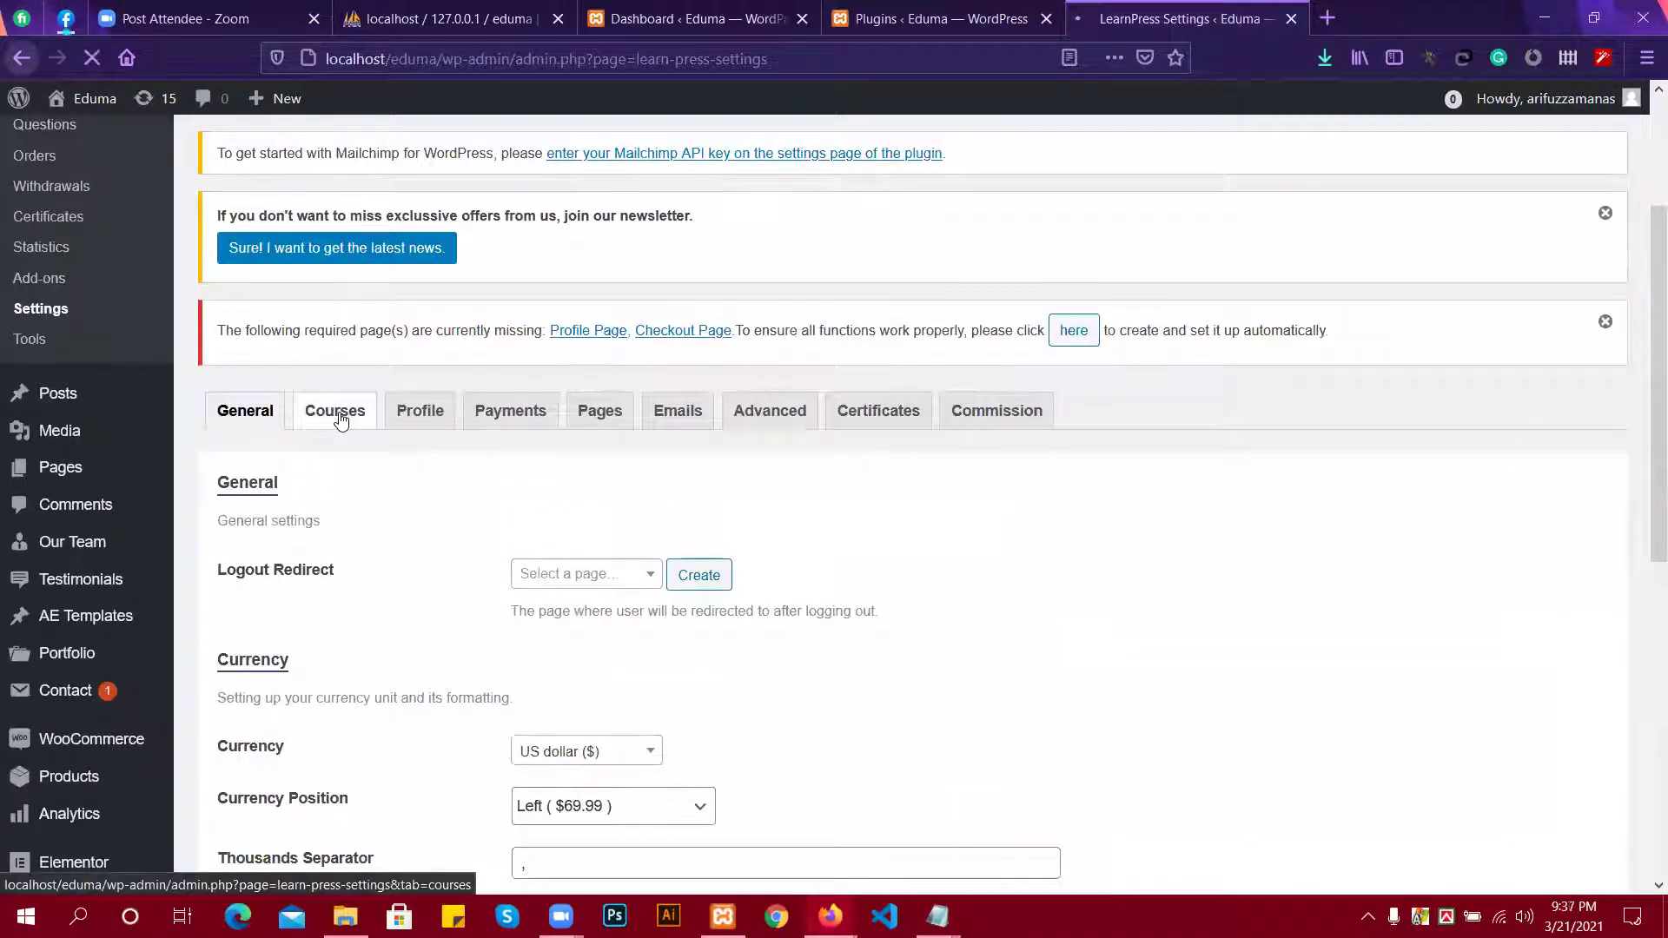
{"action": "scroll", "coordinate": [484, 445], "scroll_direction": "down", "scroll_amount": 2}
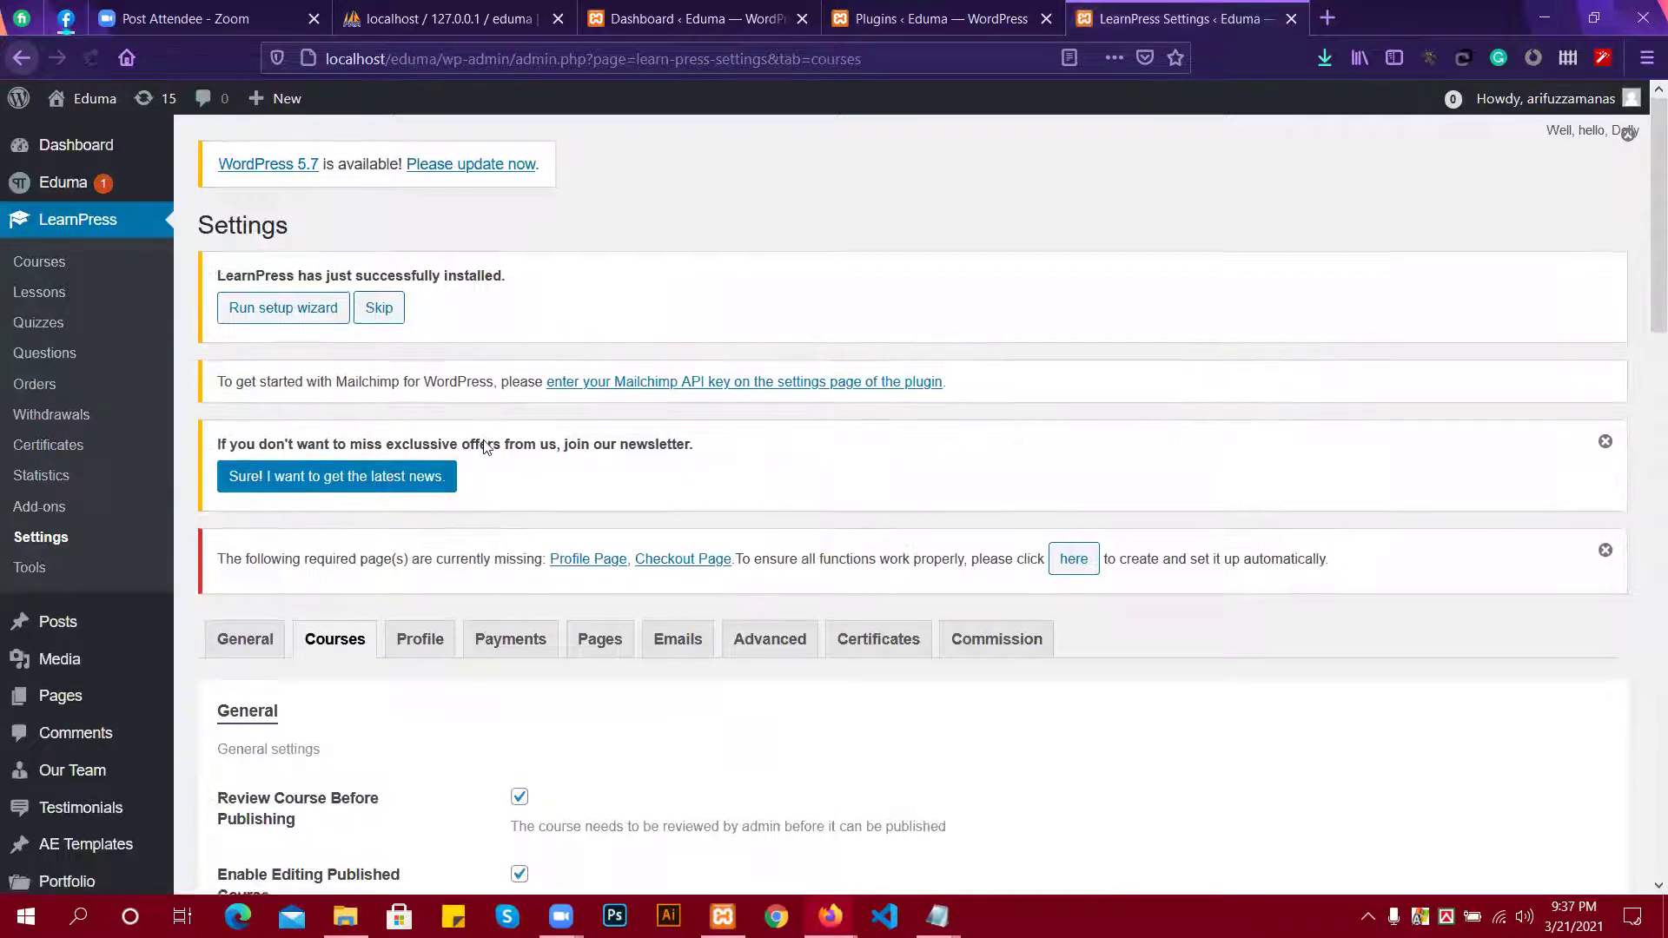
{"action": "scroll", "coordinate": [484, 446], "scroll_direction": "down", "scroll_amount": 2}
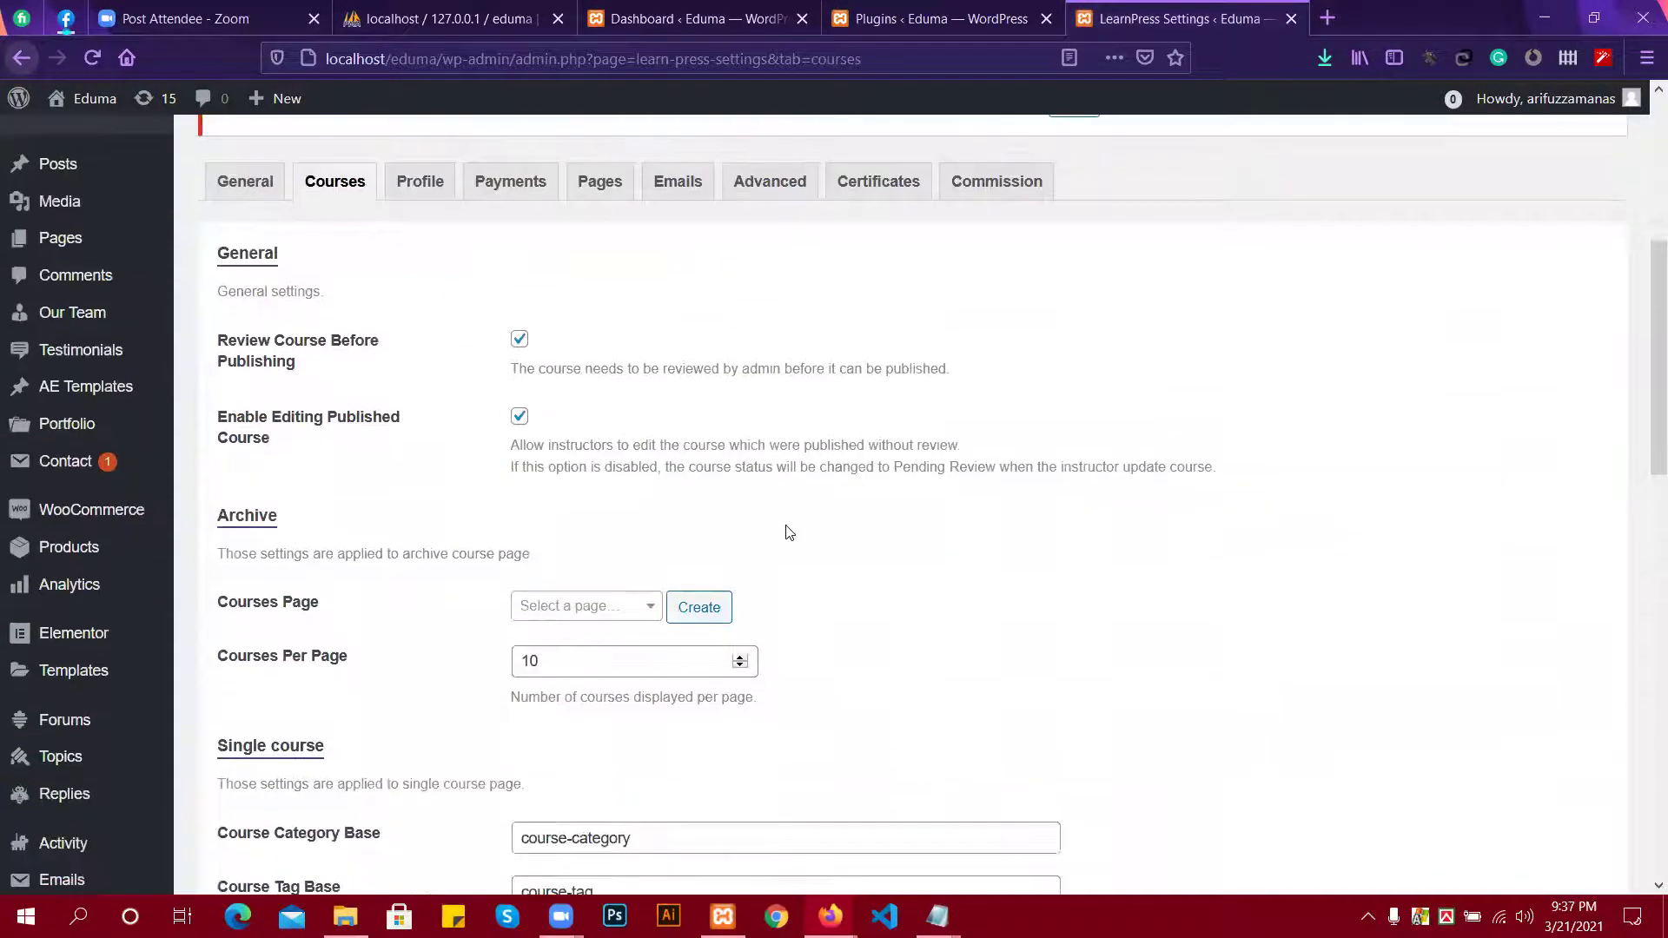
{"action": "scroll", "coordinate": [789, 531], "scroll_direction": "down", "scroll_amount": 1}
{"action": "left_click", "coordinate": [603, 491]}
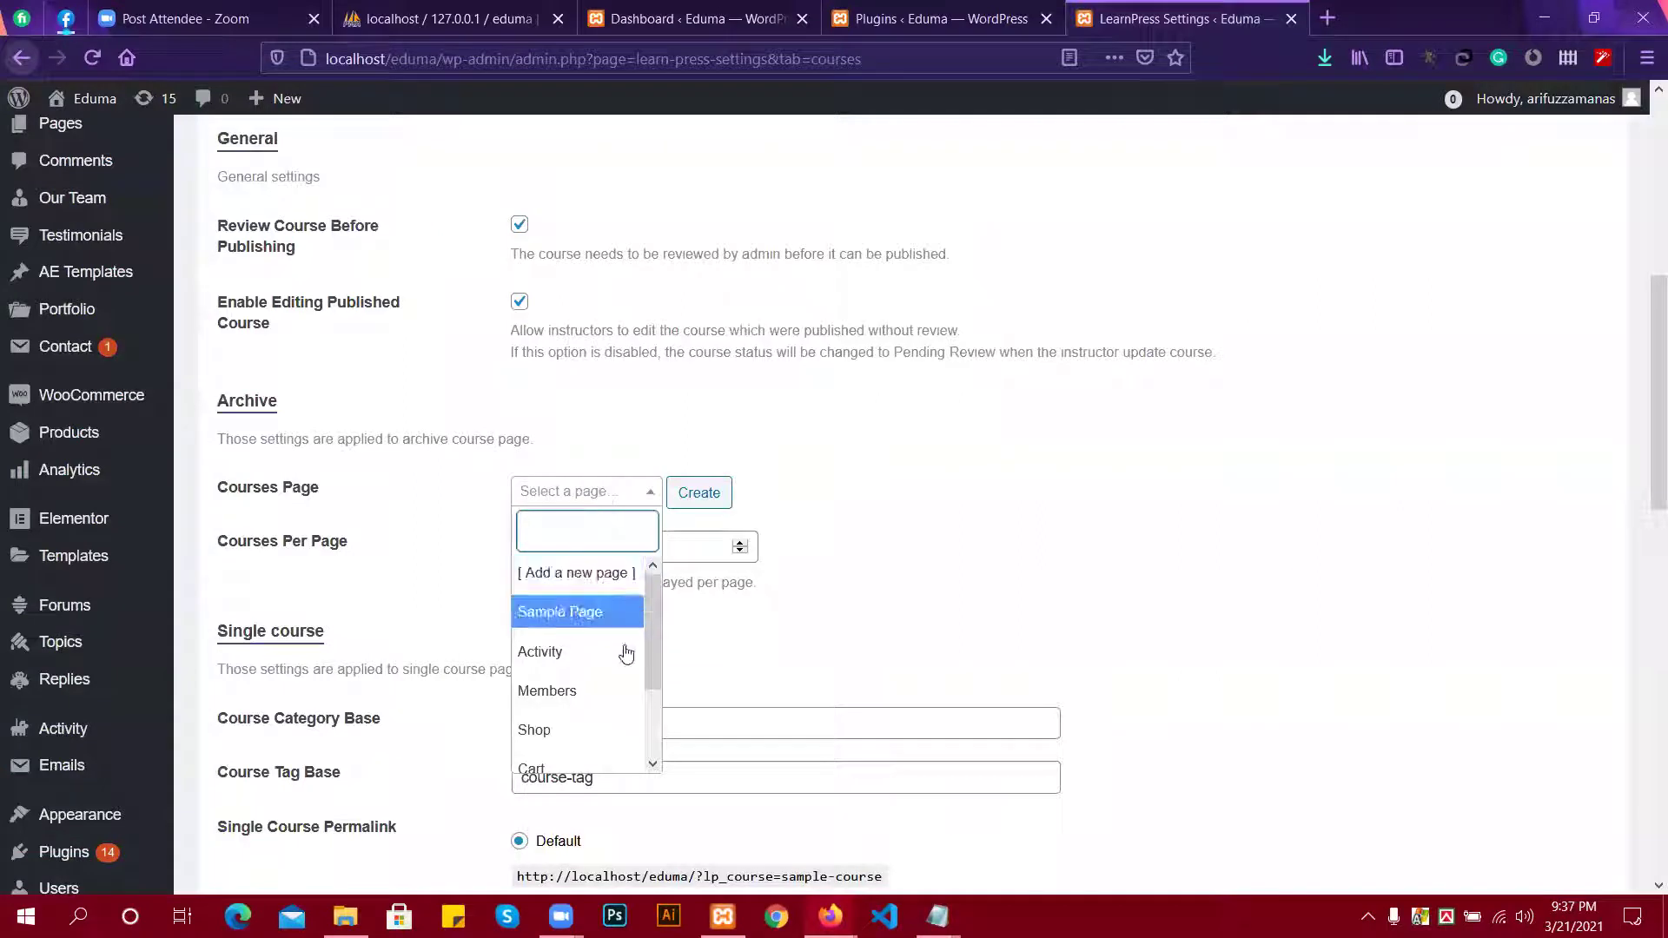
{"action": "scroll", "coordinate": [608, 668], "scroll_direction": "down", "scroll_amount": 2}
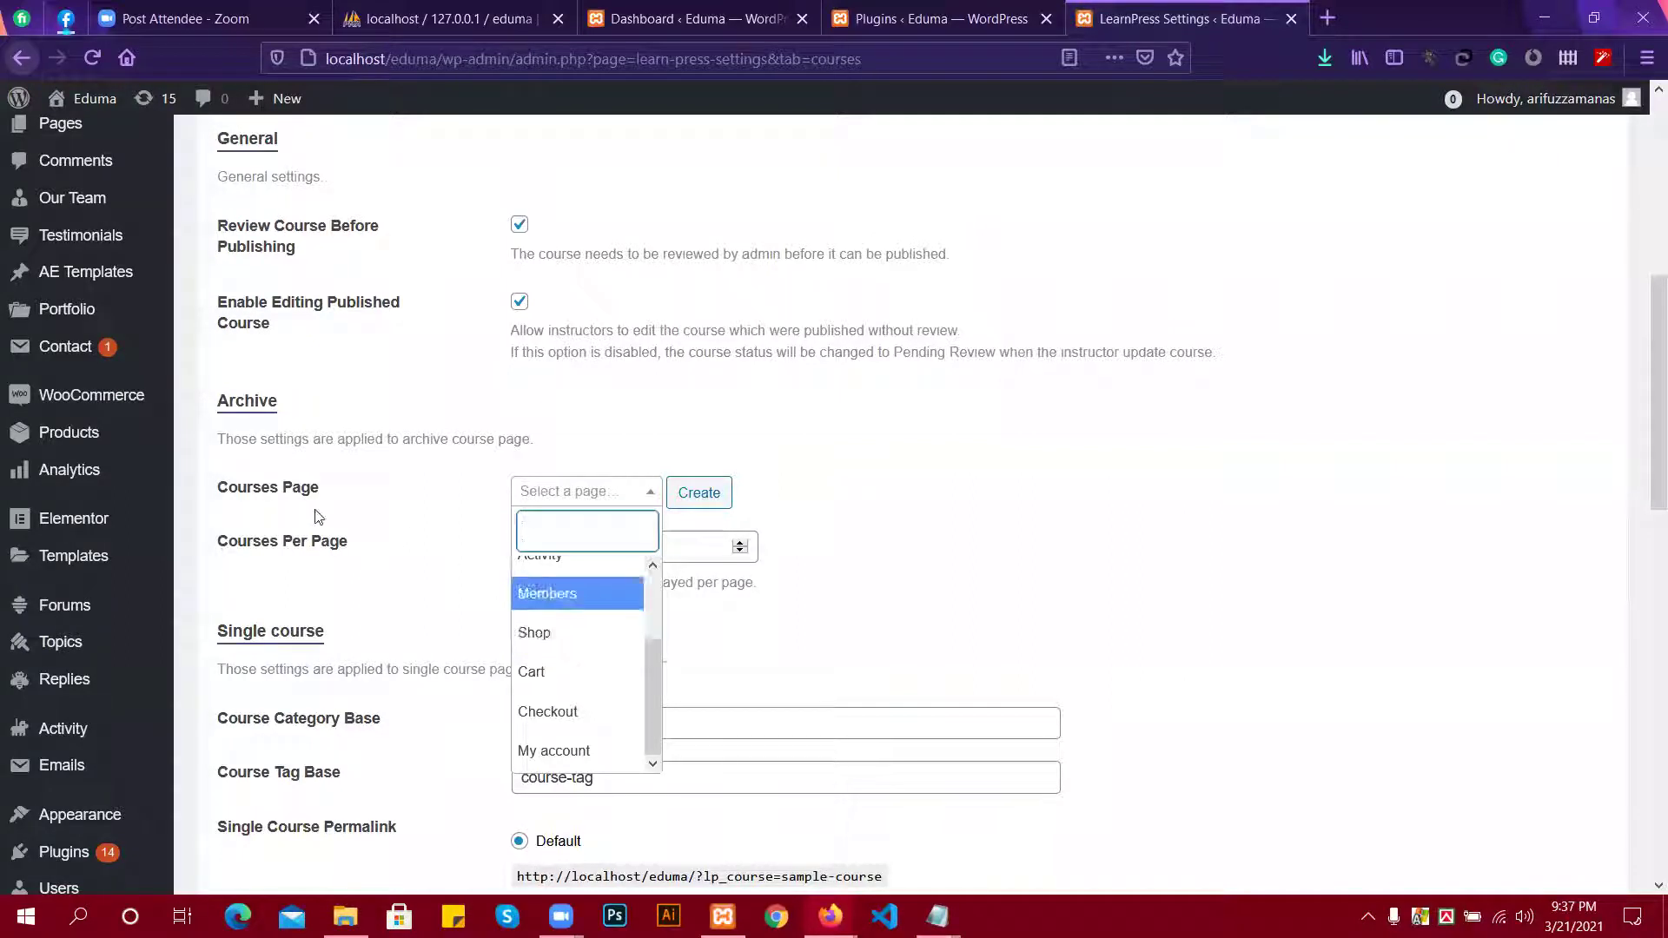
{"action": "left_click", "coordinate": [553, 641]}
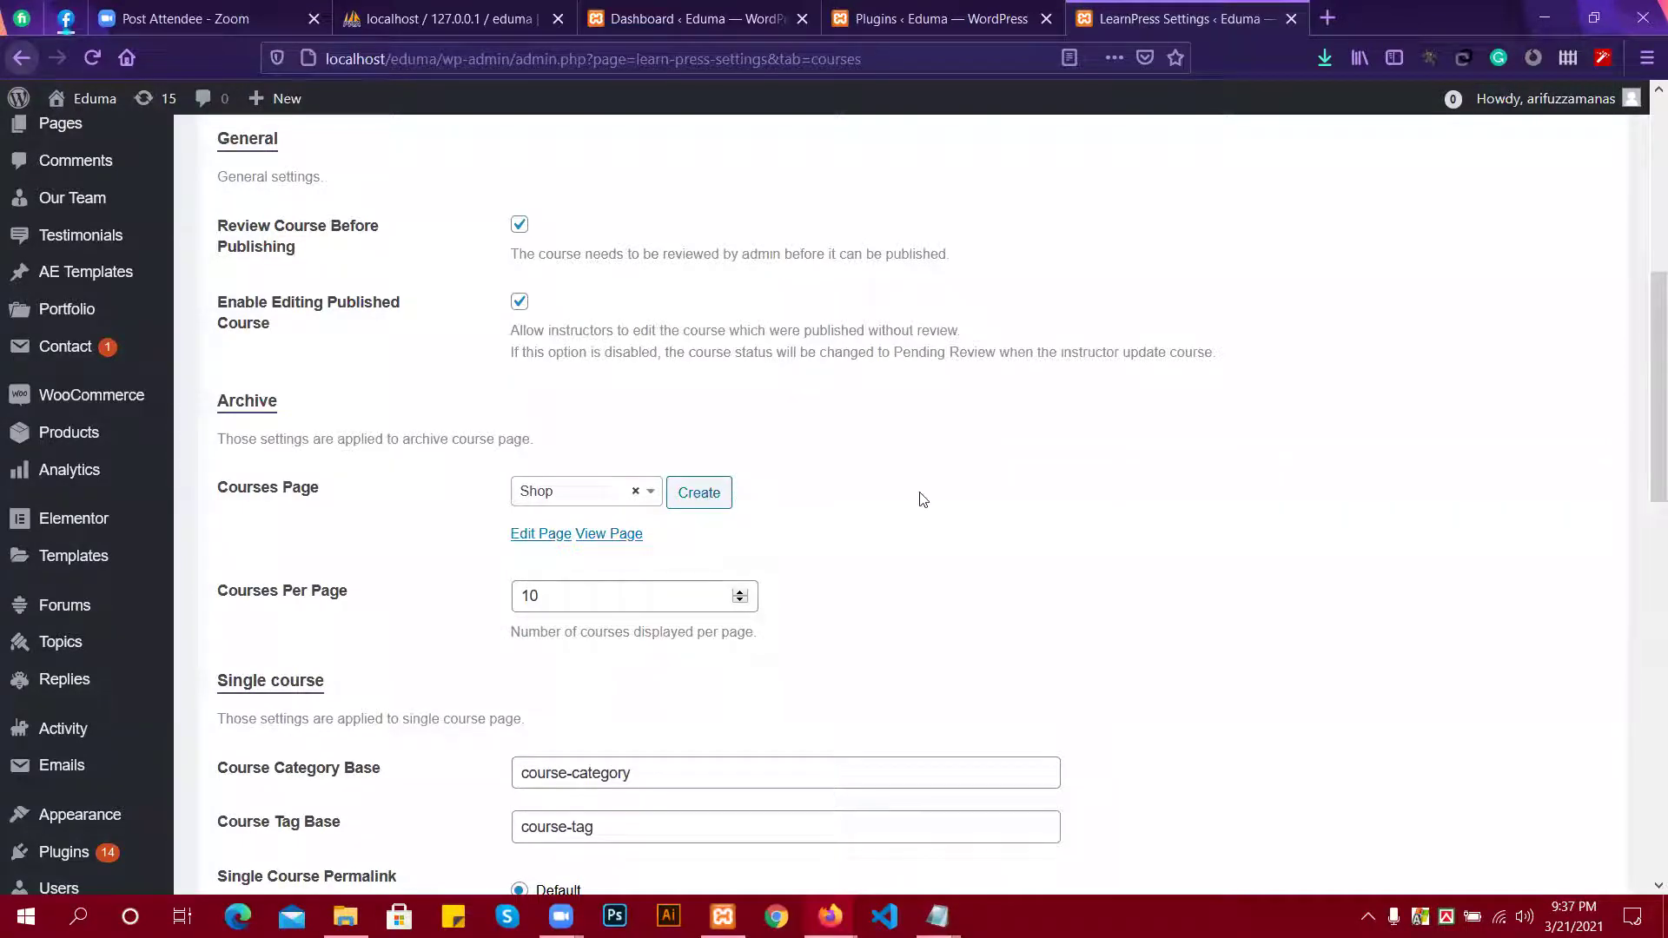
Read through the LearnPress course options, from publishing review and single course permalinks to the enrolled students number and course thumbnails.
{"action": "scroll", "coordinate": [921, 495], "scroll_direction": "down", "scroll_amount": 4}
{"action": "scroll", "coordinate": [554, 499], "scroll_direction": "up", "scroll_amount": 3}
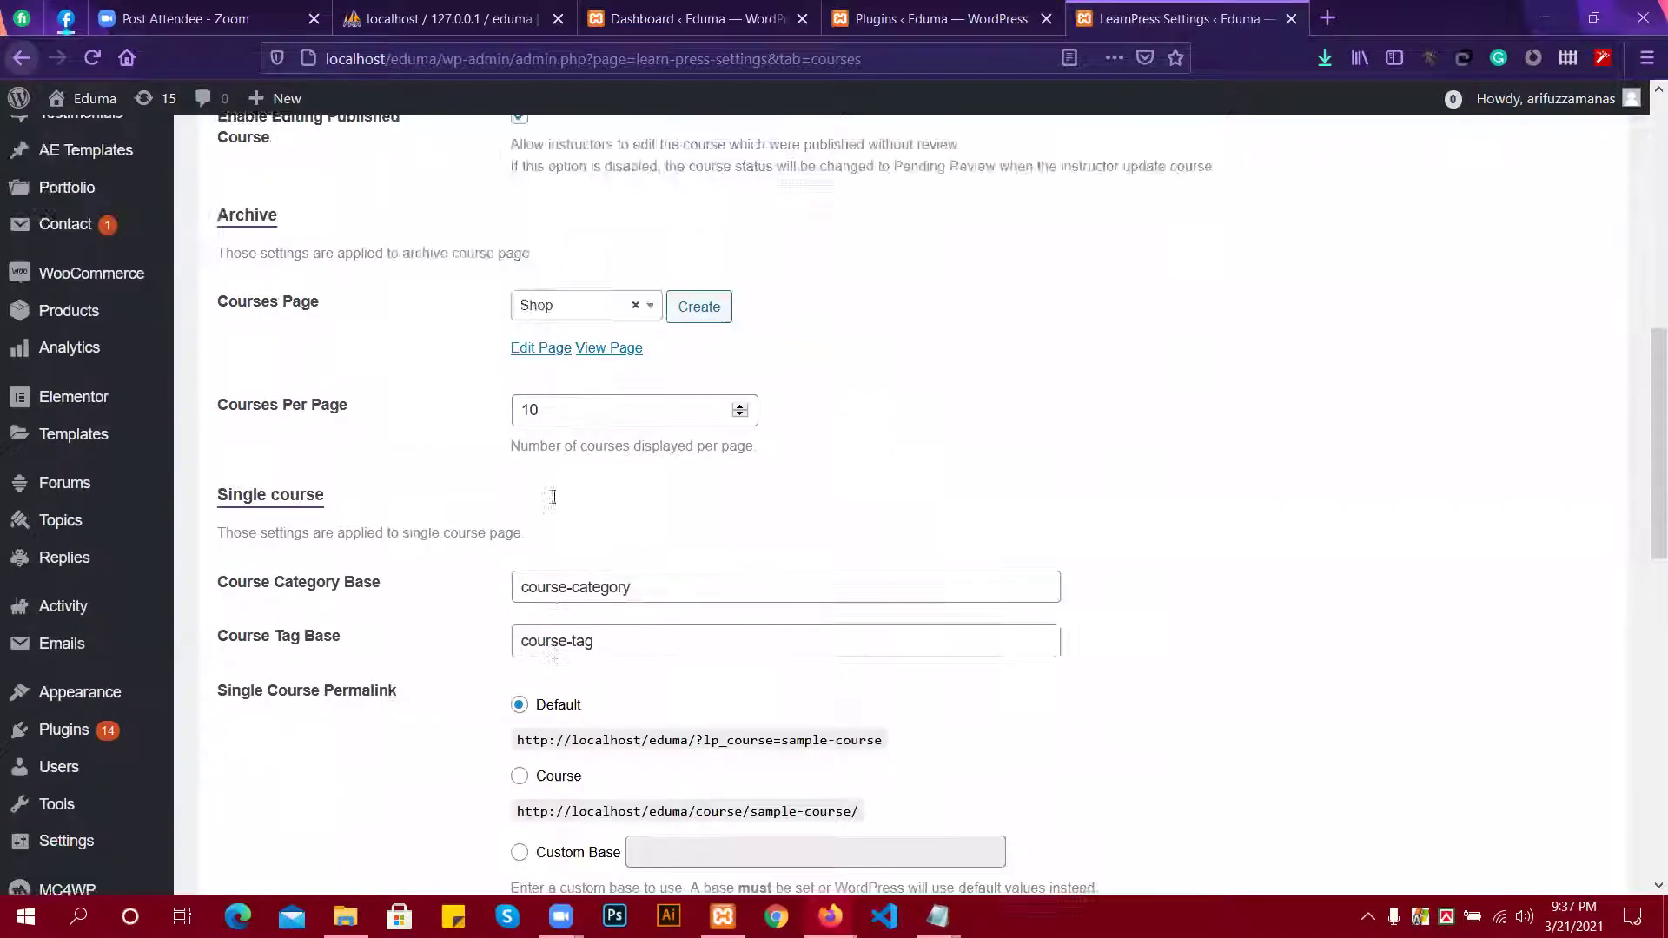
{"action": "scroll", "coordinate": [941, 508], "scroll_direction": "up", "scroll_amount": 3}
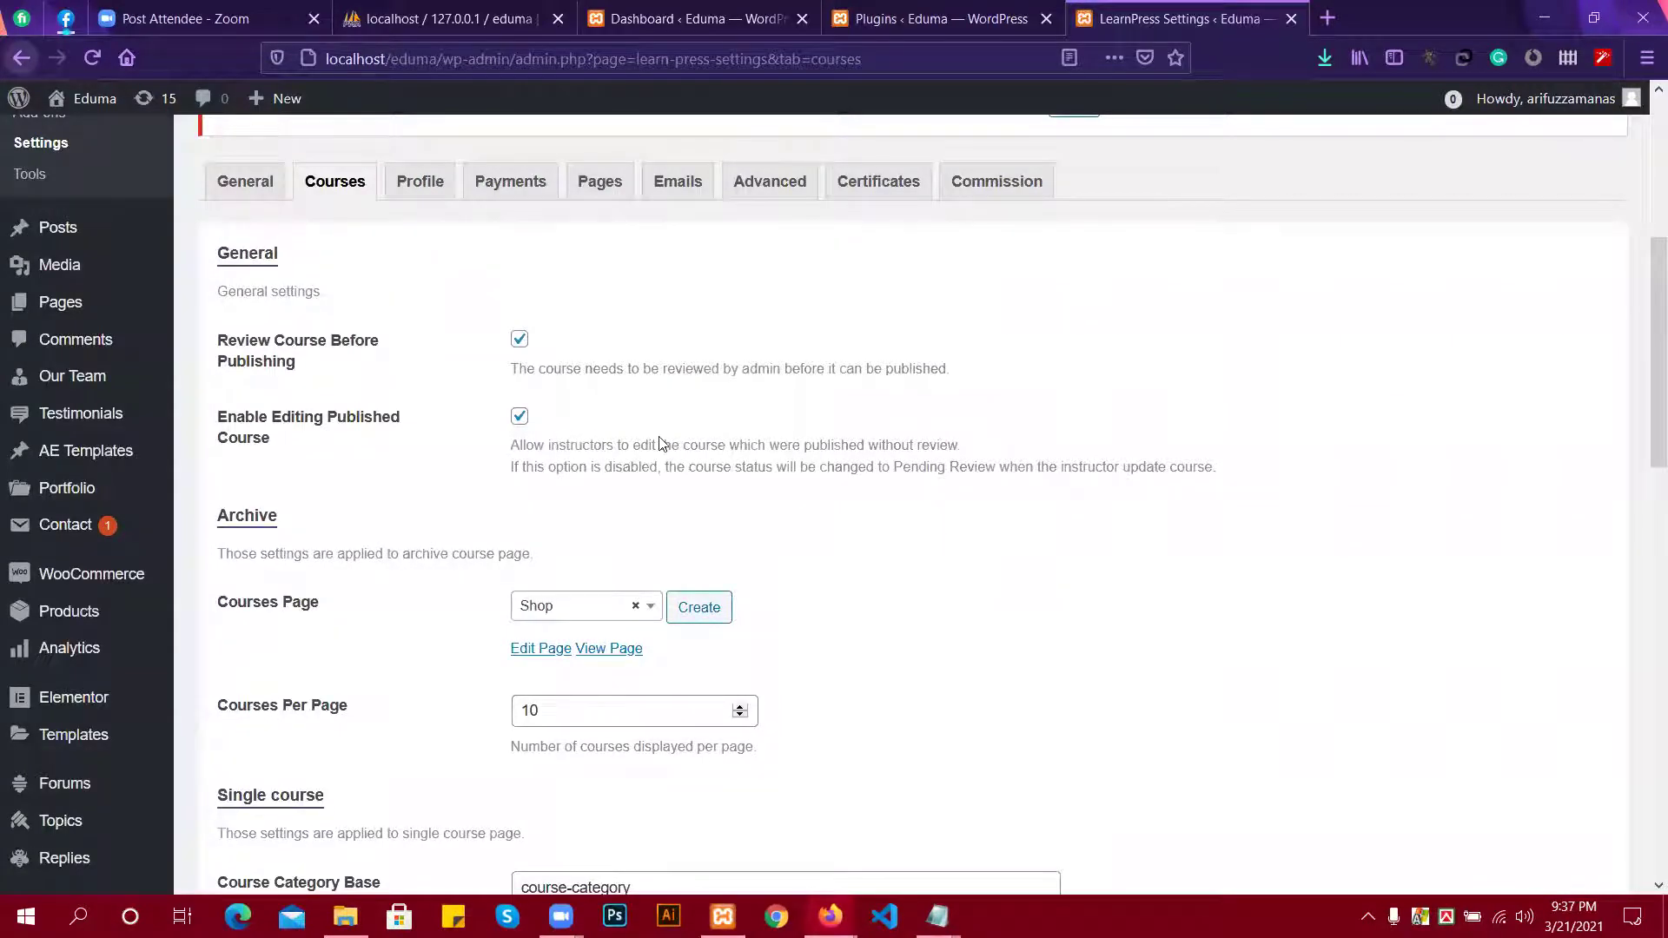
{"action": "scroll", "coordinate": [662, 443], "scroll_direction": "down", "scroll_amount": 7}
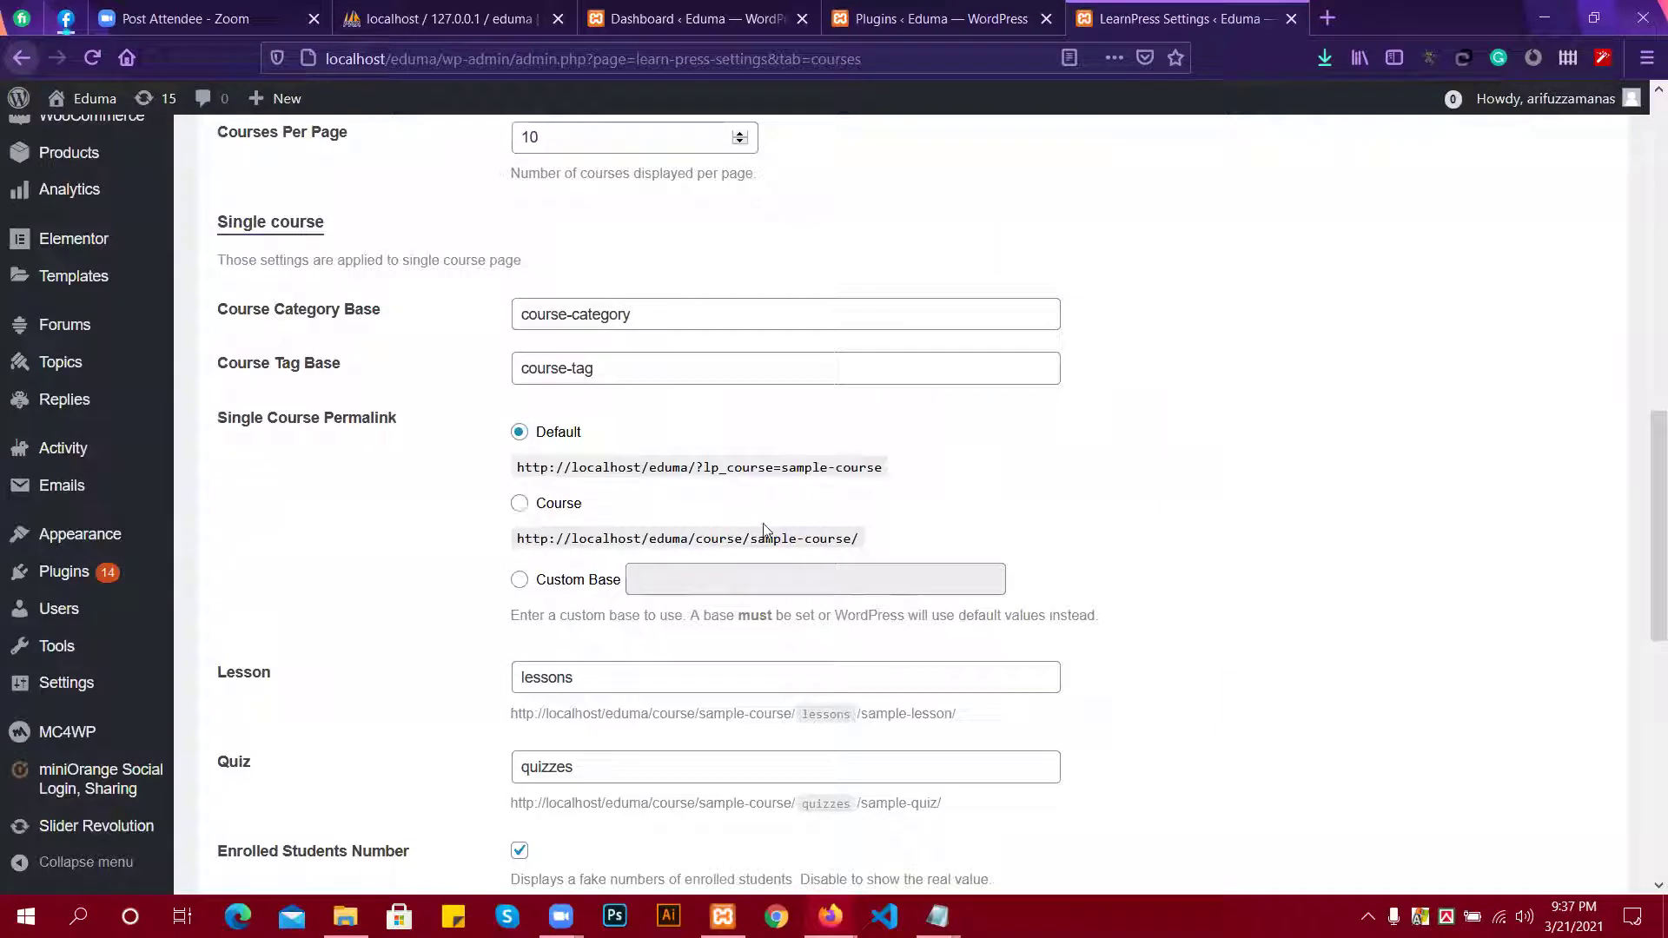
{"action": "scroll", "coordinate": [698, 483], "scroll_direction": "down", "scroll_amount": 1}
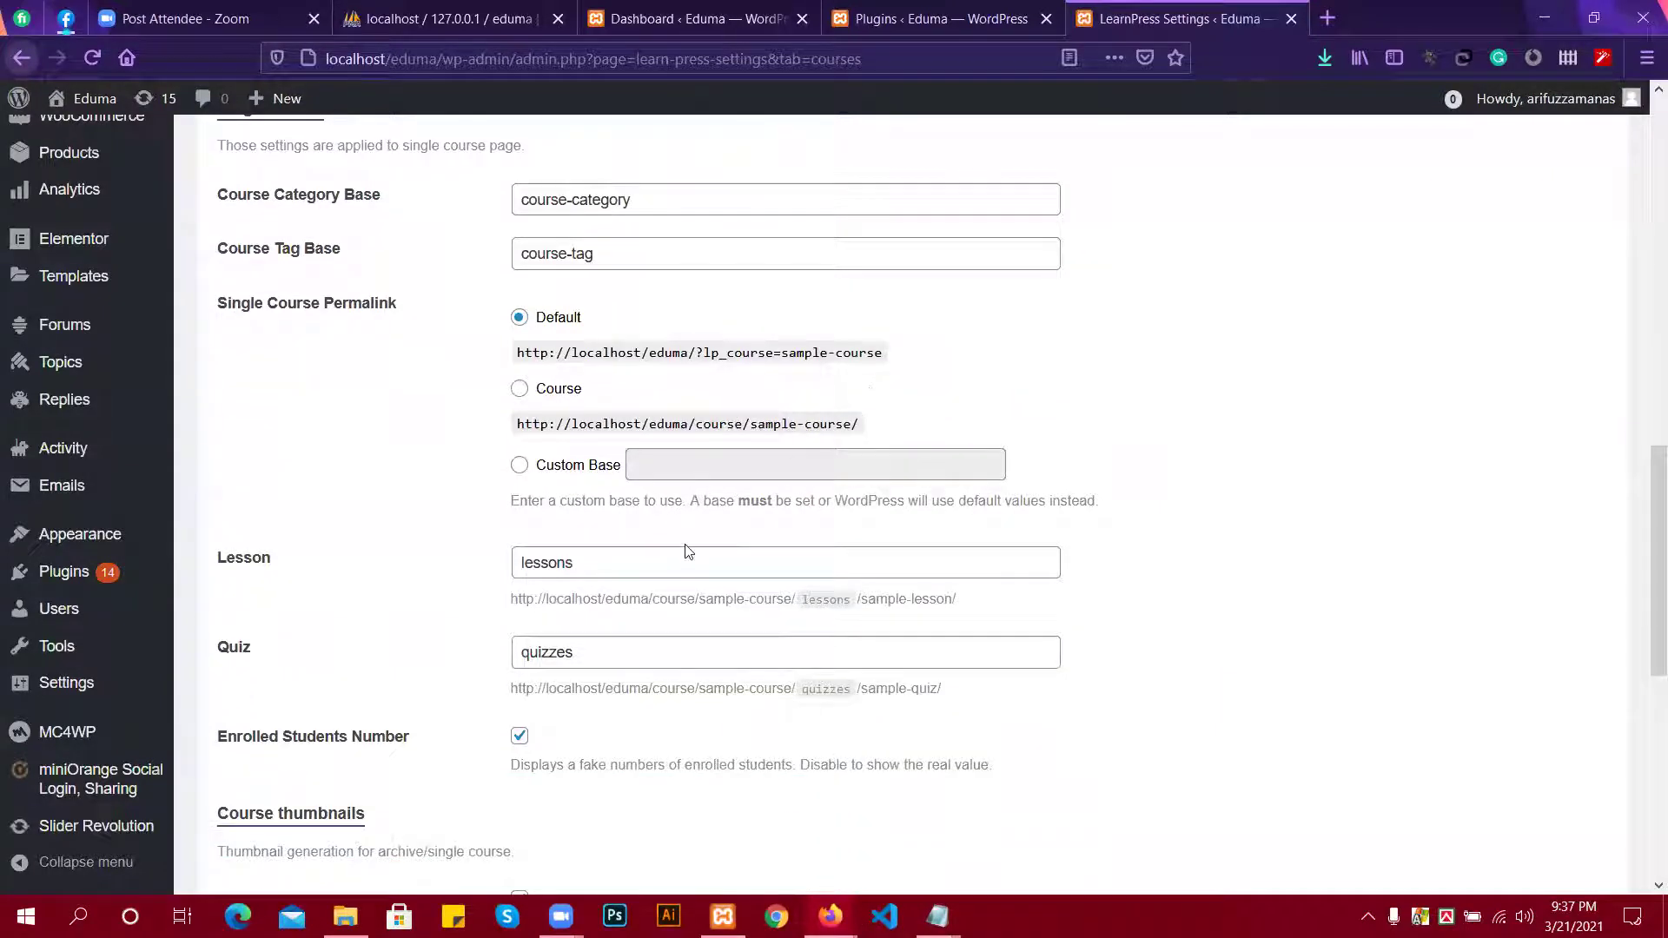
{"action": "scroll", "coordinate": [688, 551], "scroll_direction": "down", "scroll_amount": 2}
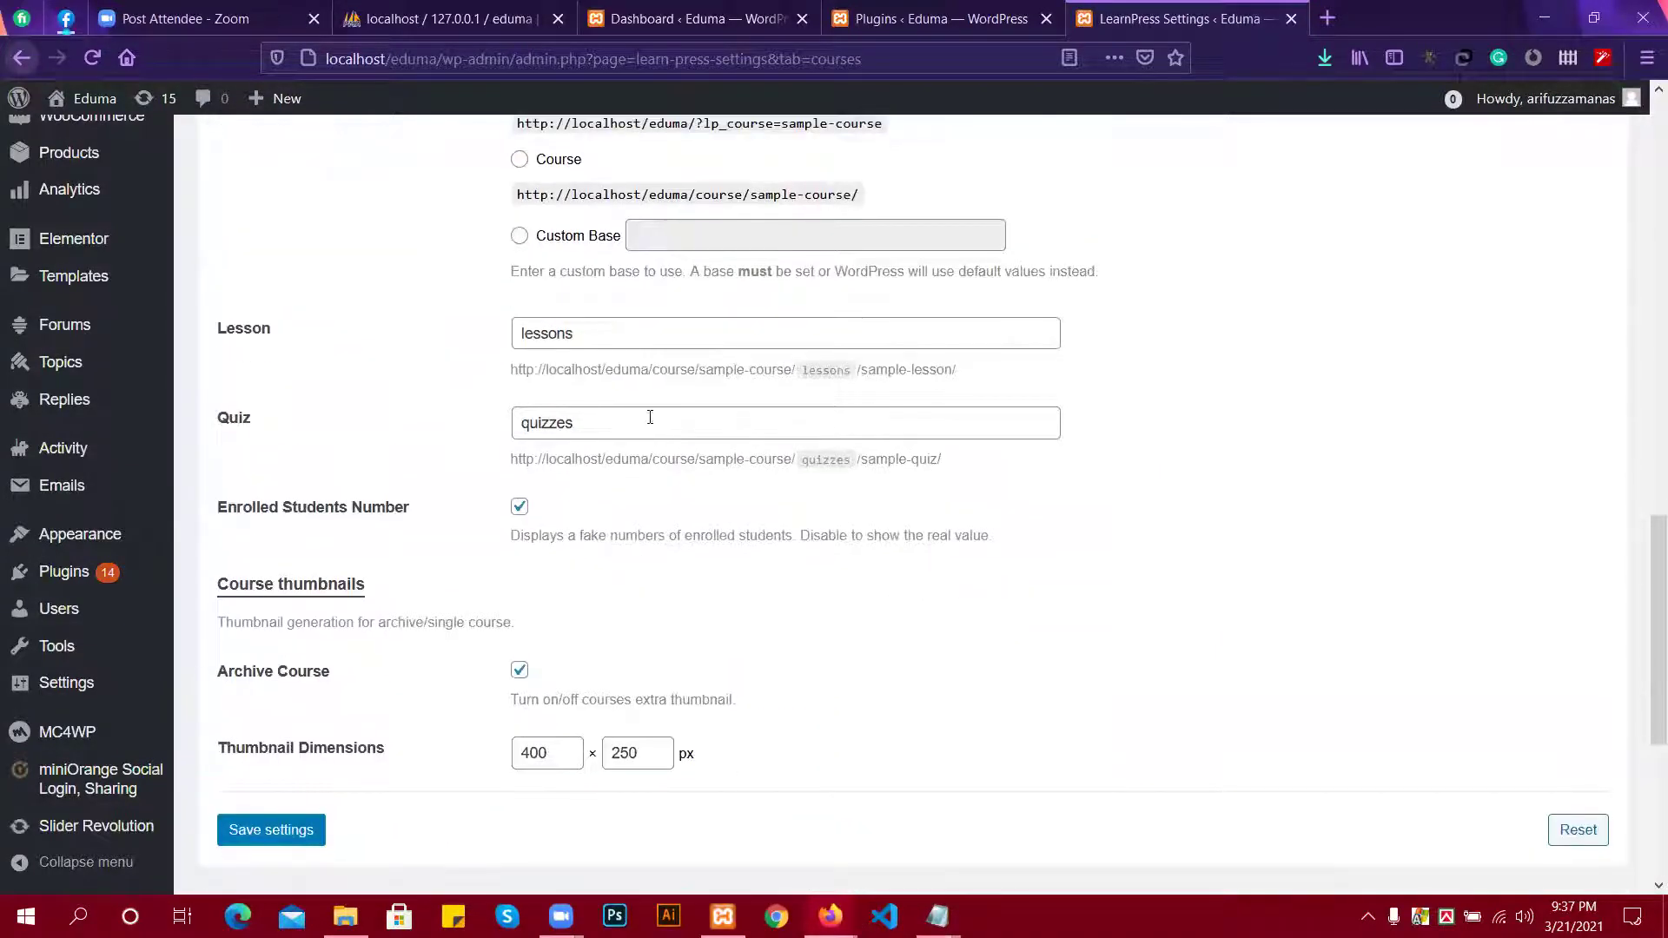
{"action": "scroll", "coordinate": [652, 485], "scroll_direction": "down", "scroll_amount": 1}
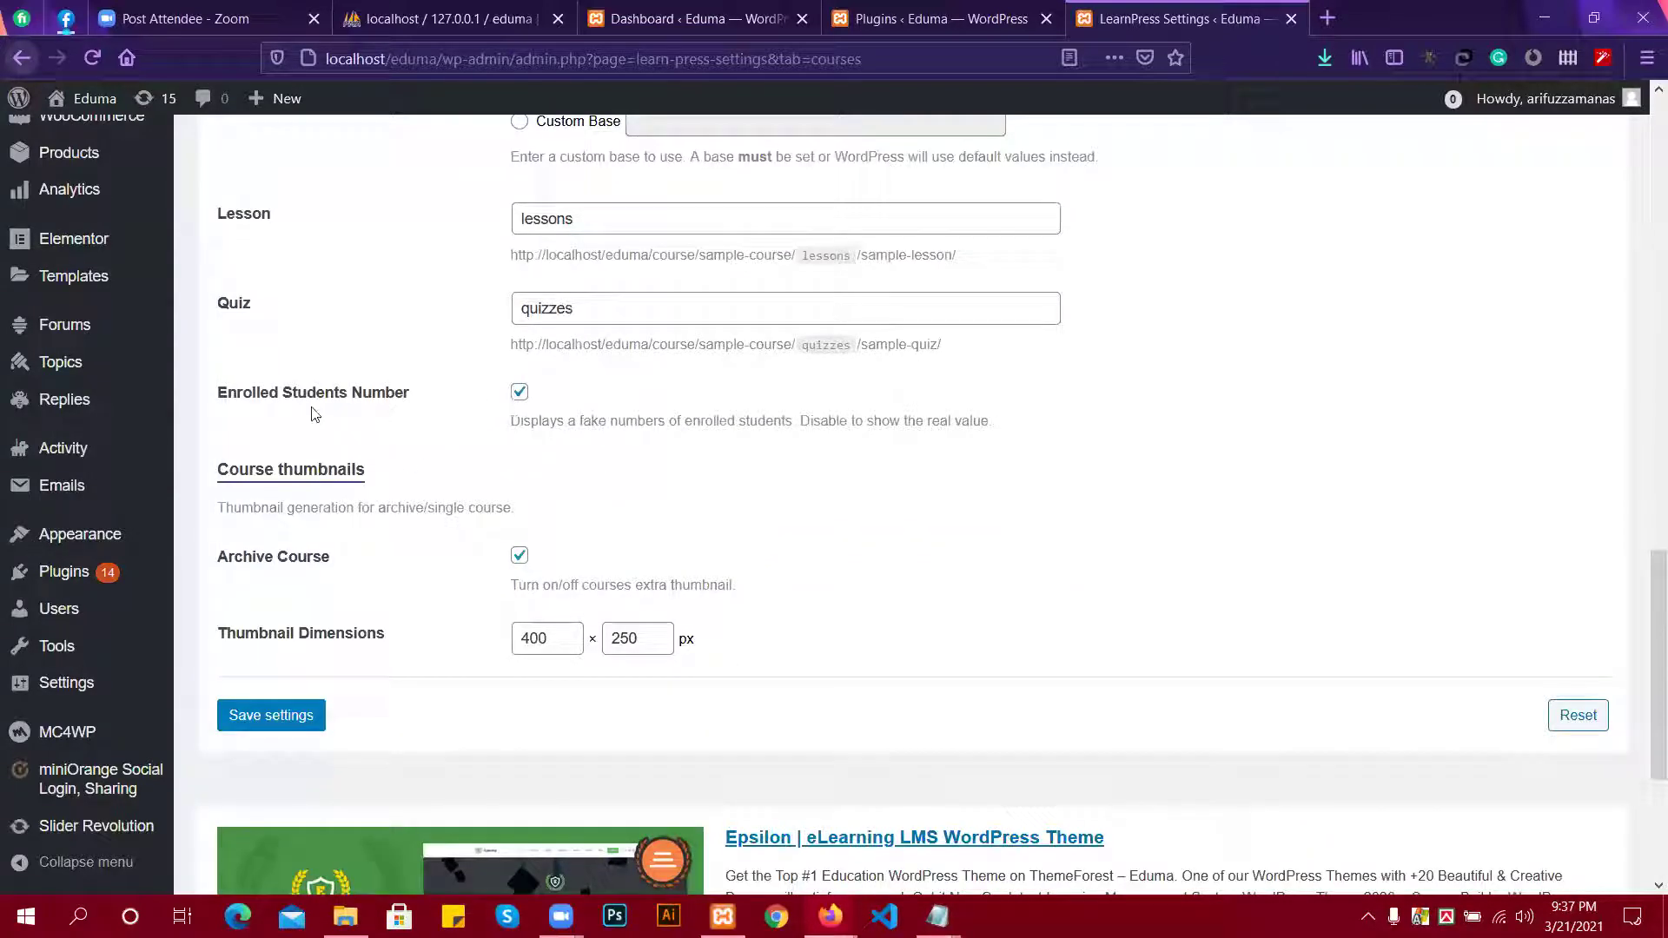
{"action": "scroll", "coordinate": [603, 437], "scroll_direction": "down", "scroll_amount": 1}
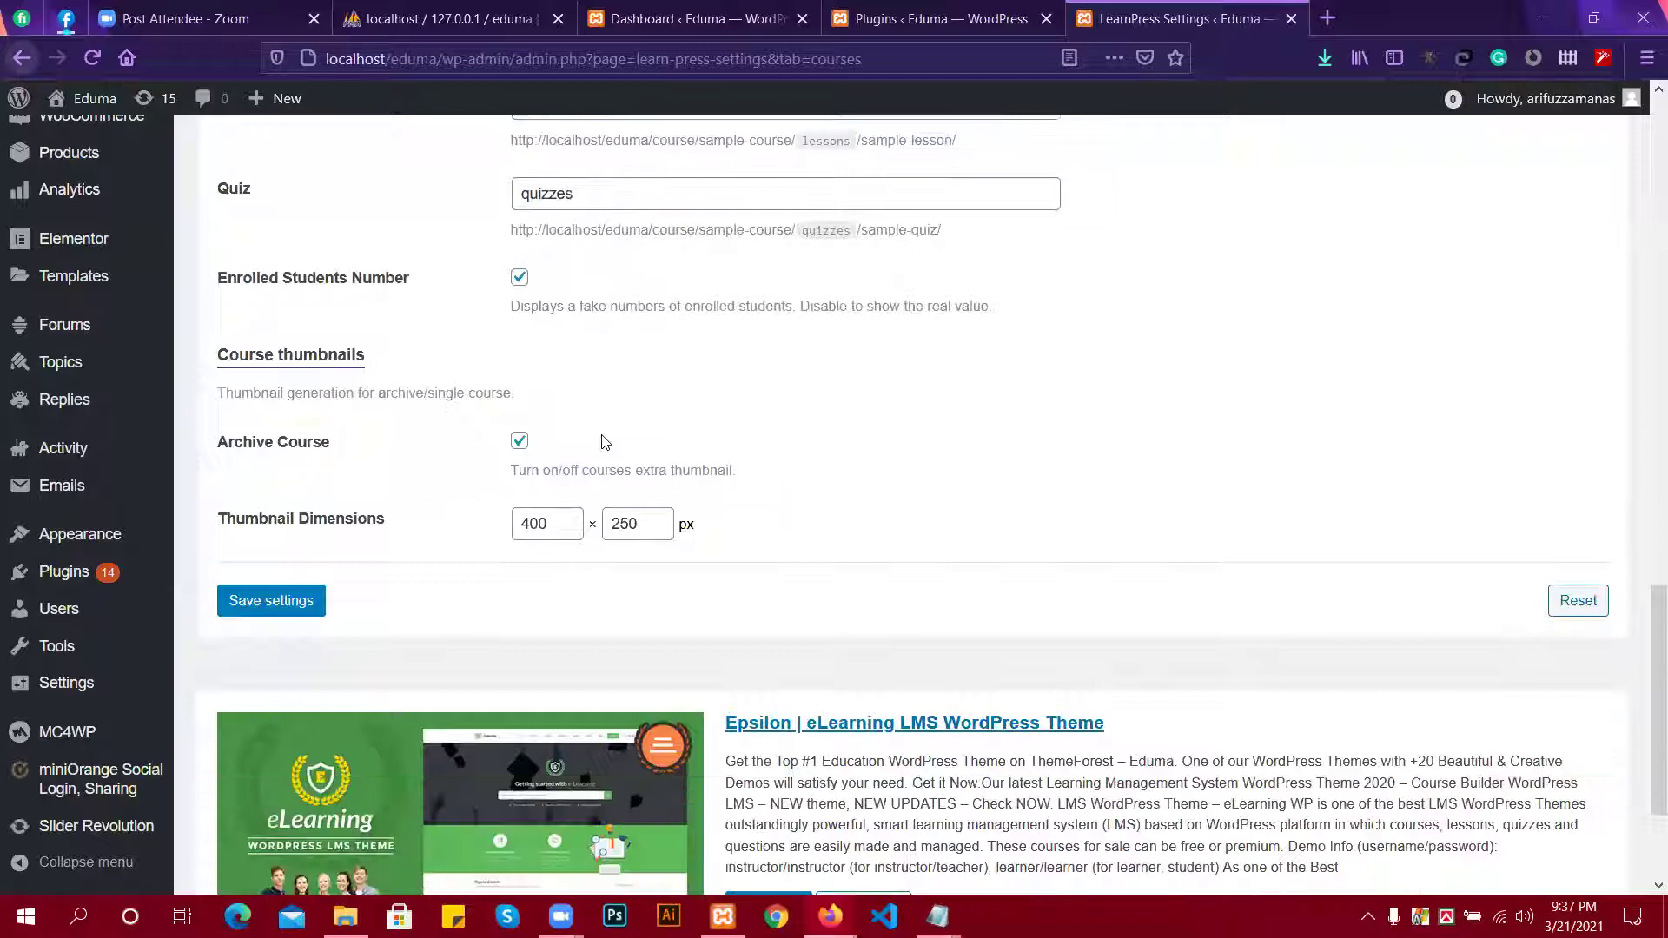
Save the LearnPress Courses settings and check the Courses Page and Courses Per Page values.
{"action": "left_click", "coordinate": [267, 615]}
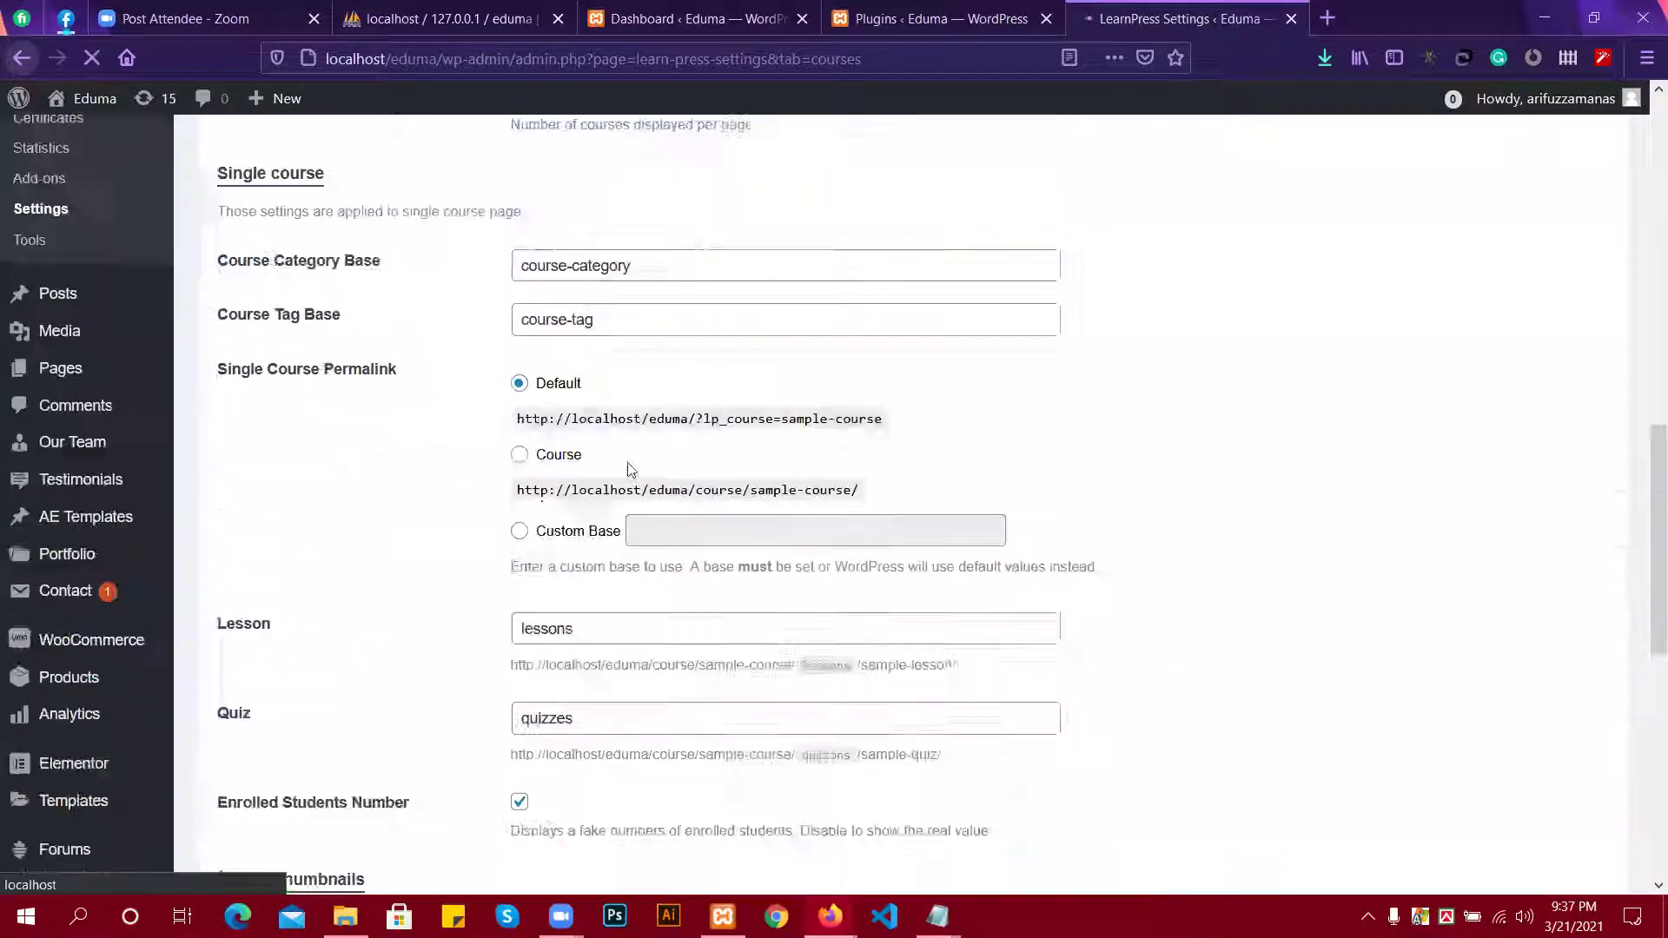
{"action": "scroll", "coordinate": [644, 451], "scroll_direction": "down", "scroll_amount": 1}
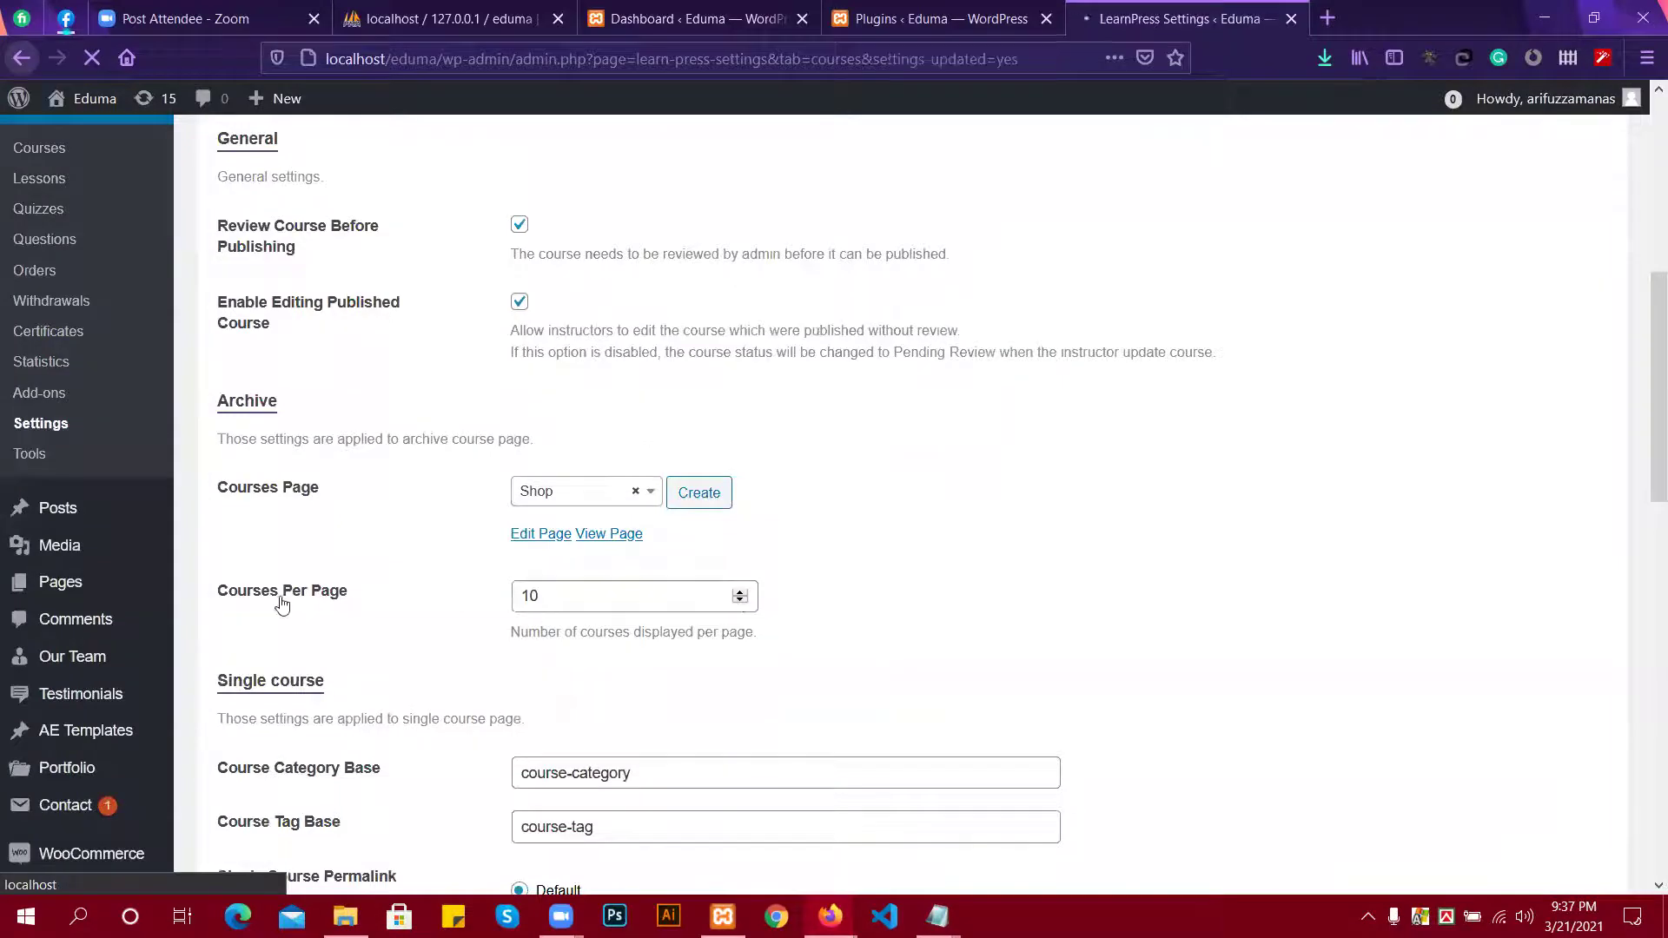
{"action": "scroll", "coordinate": [566, 556], "scroll_direction": "down", "scroll_amount": 4}
{"action": "scroll", "coordinate": [521, 530], "scroll_direction": "down", "scroll_amount": 3}
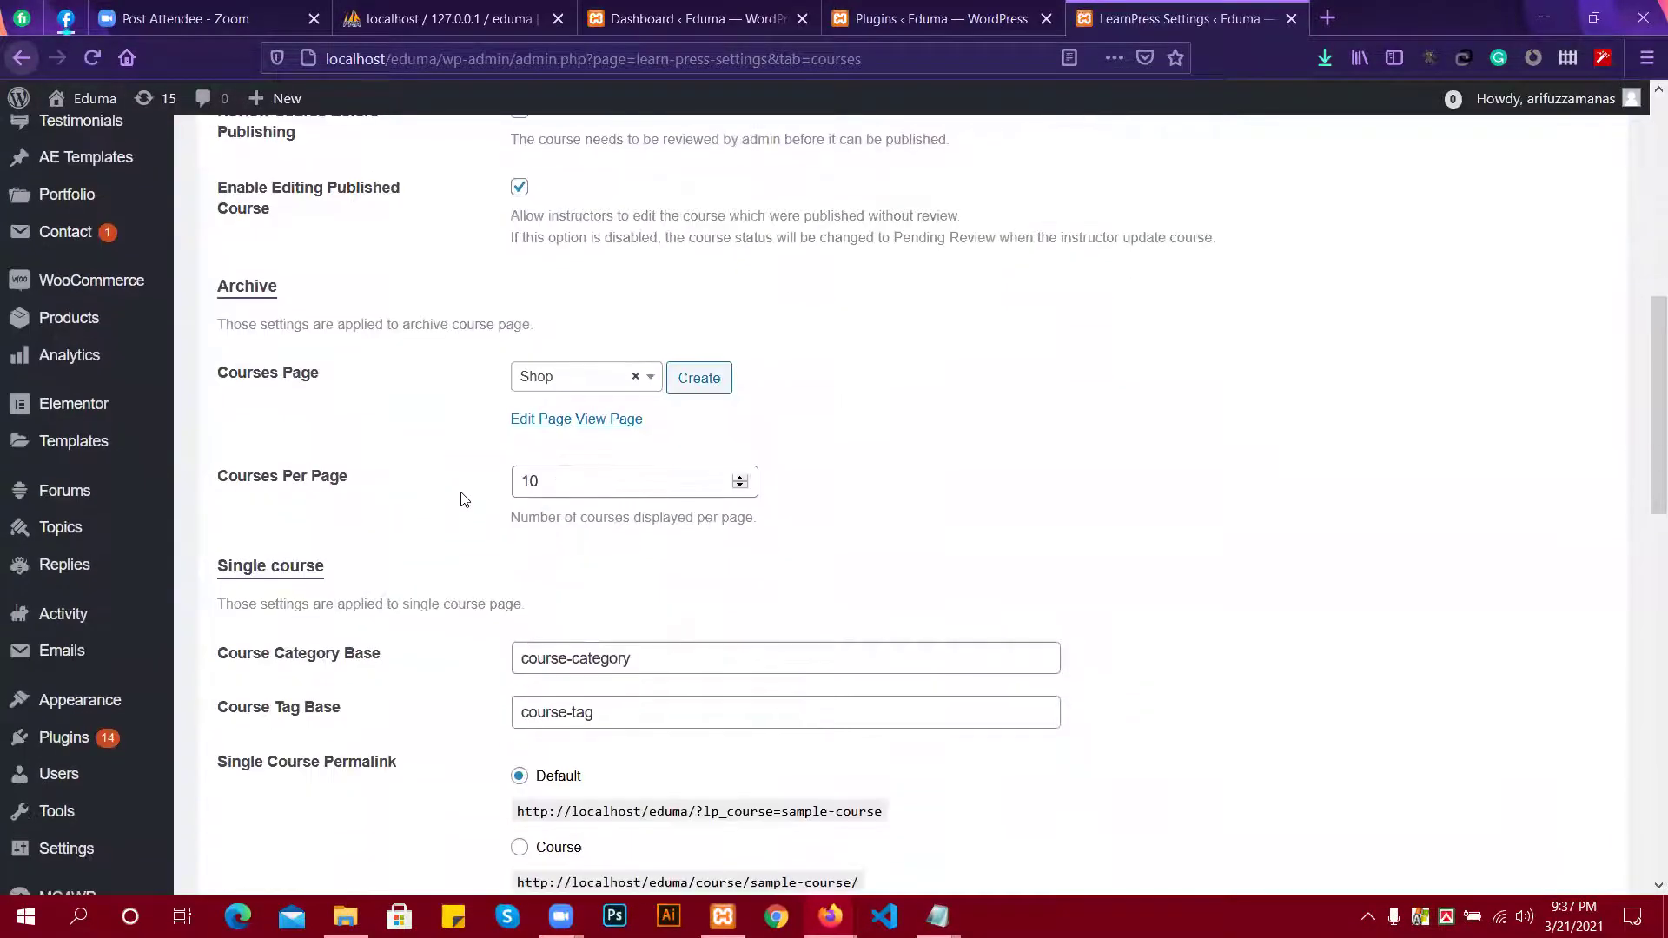
{"action": "left_click", "coordinate": [726, 475]}
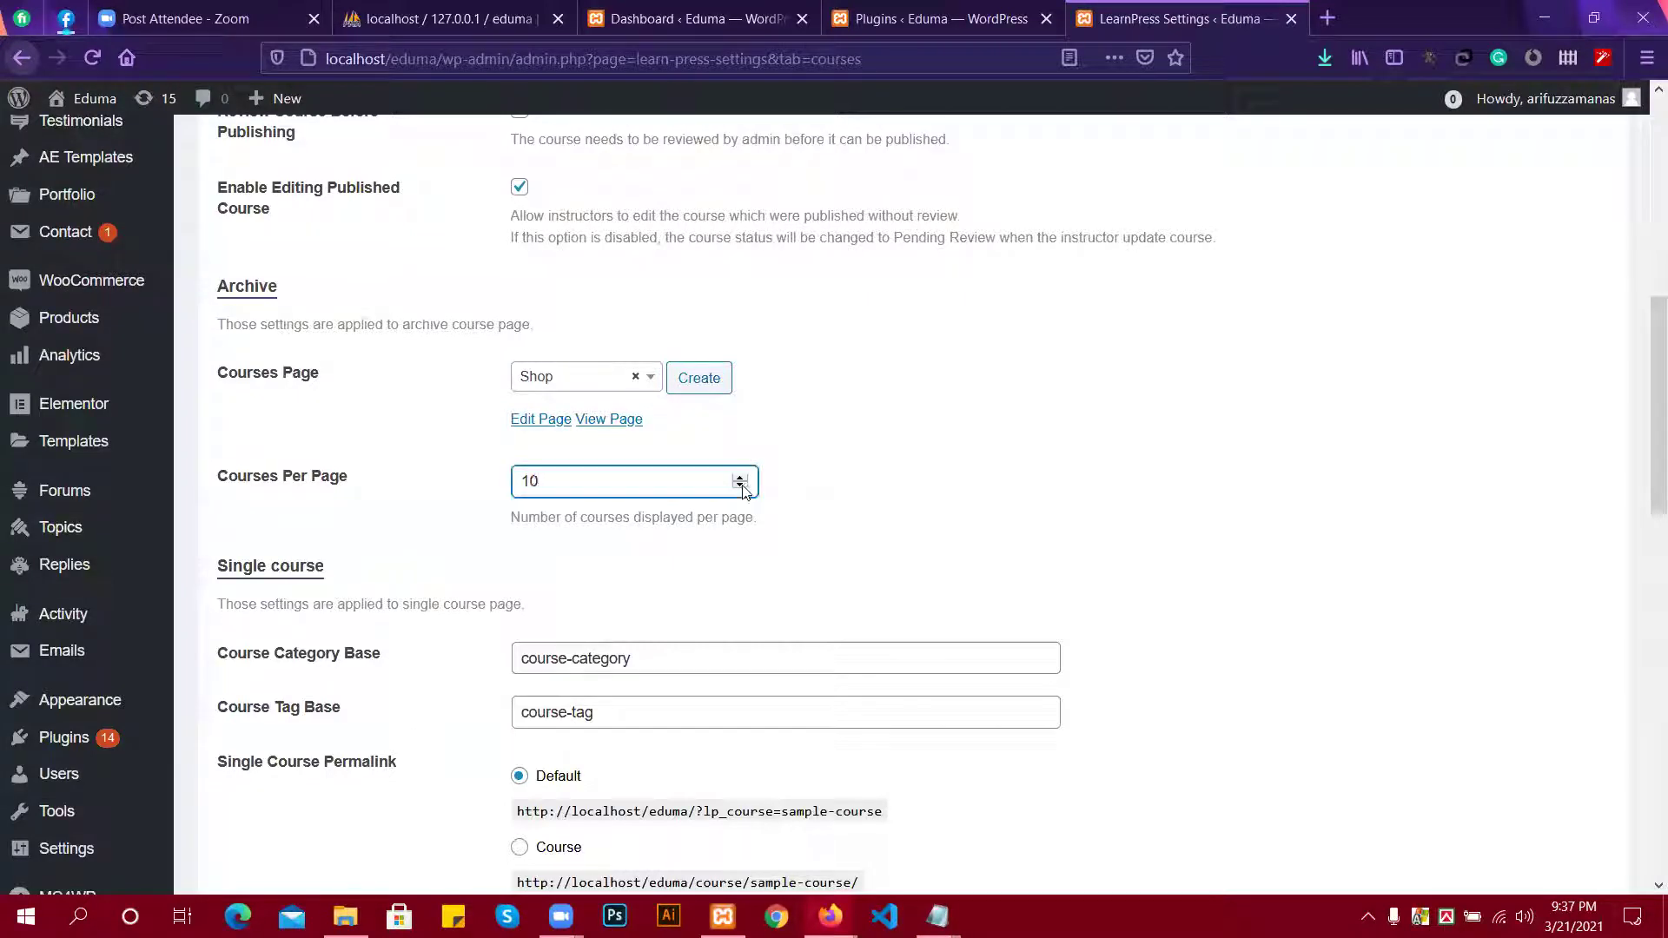
{"action": "scroll", "coordinate": [498, 486], "scroll_direction": "up", "scroll_amount": 5}
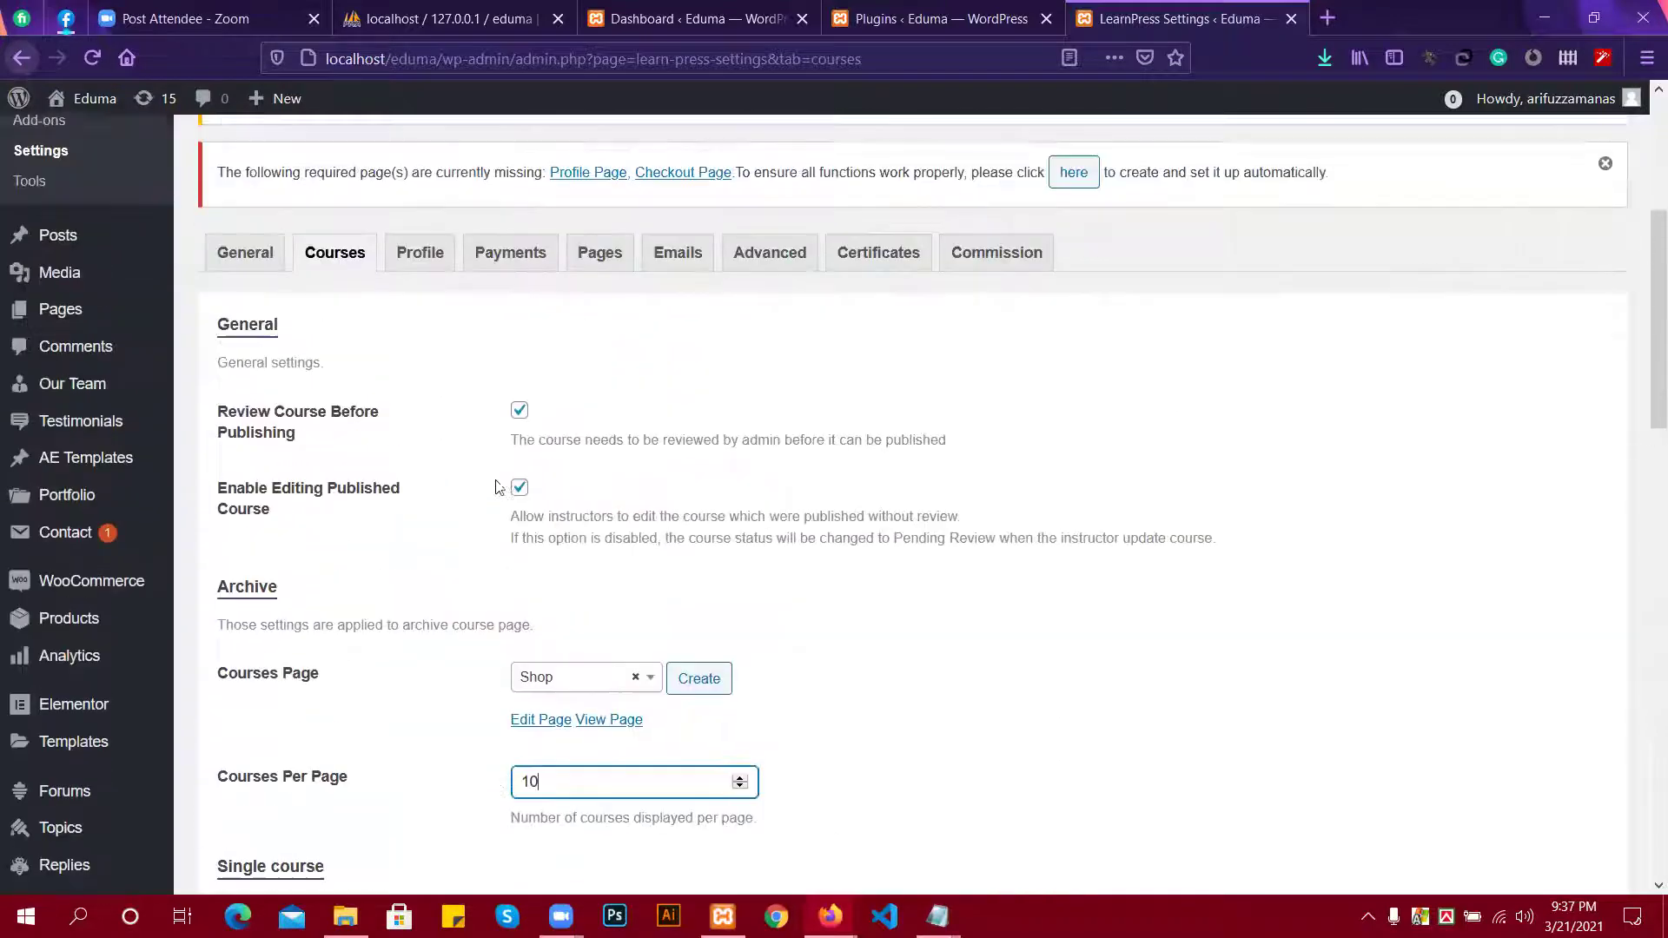
Open the LearnPress Profile settings and look through the pages offered for Profile Page and the other profile options.
{"action": "left_click", "coordinate": [420, 304]}
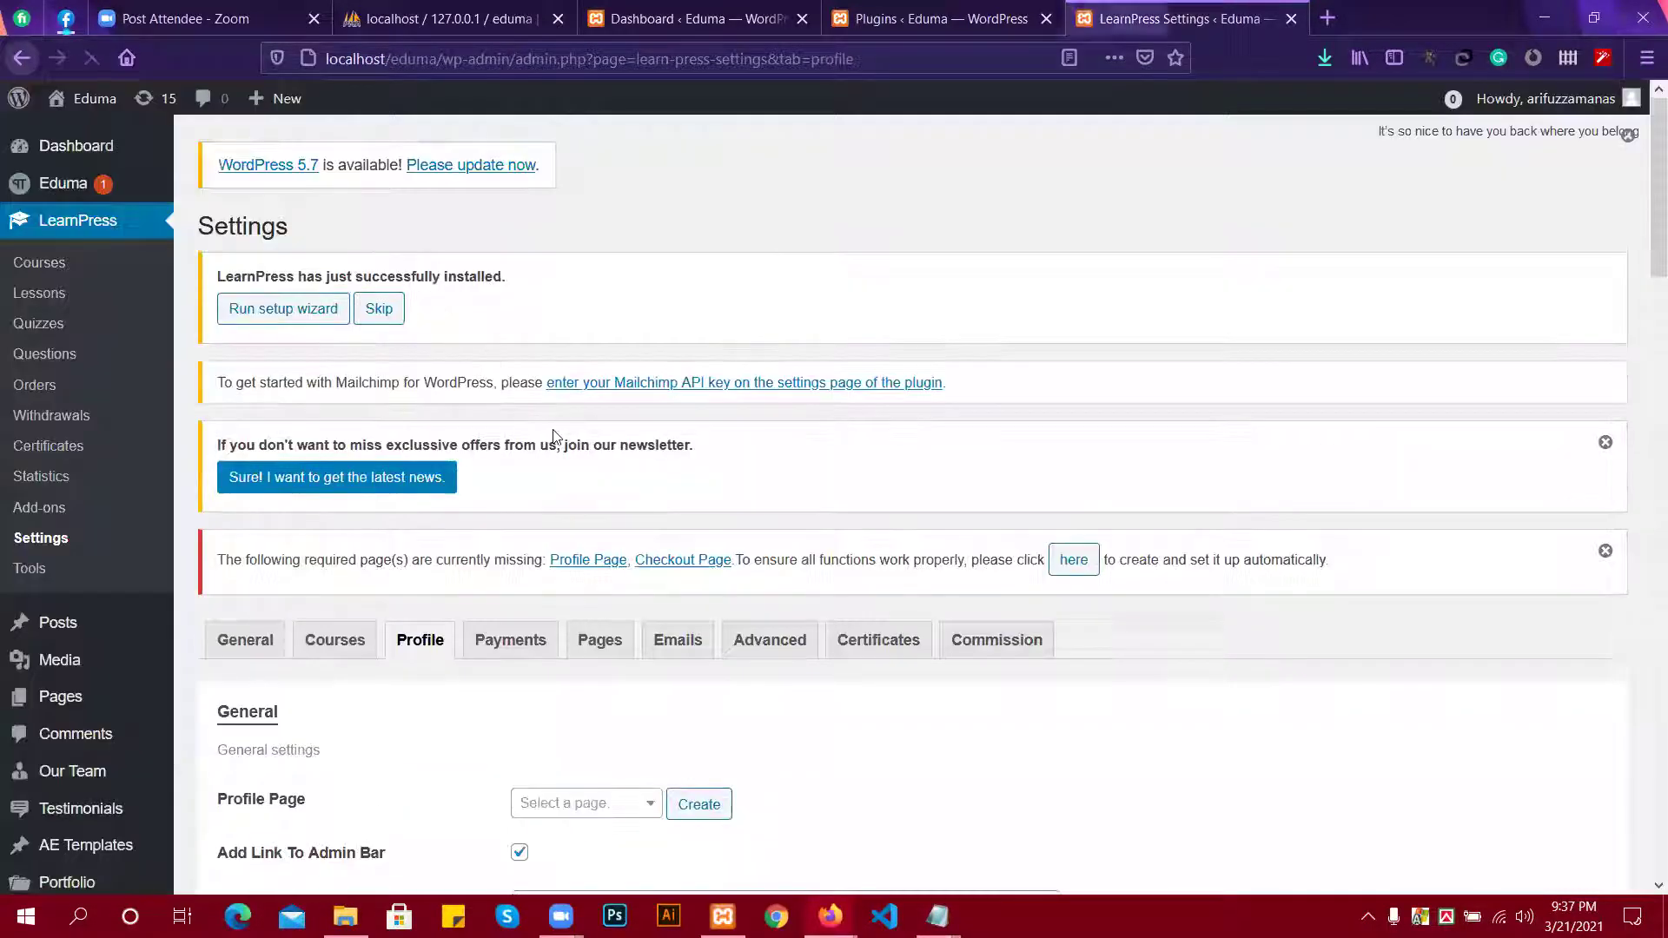
{"action": "scroll", "coordinate": [610, 436], "scroll_direction": "down", "scroll_amount": 4}
{"action": "left_click", "coordinate": [560, 460]}
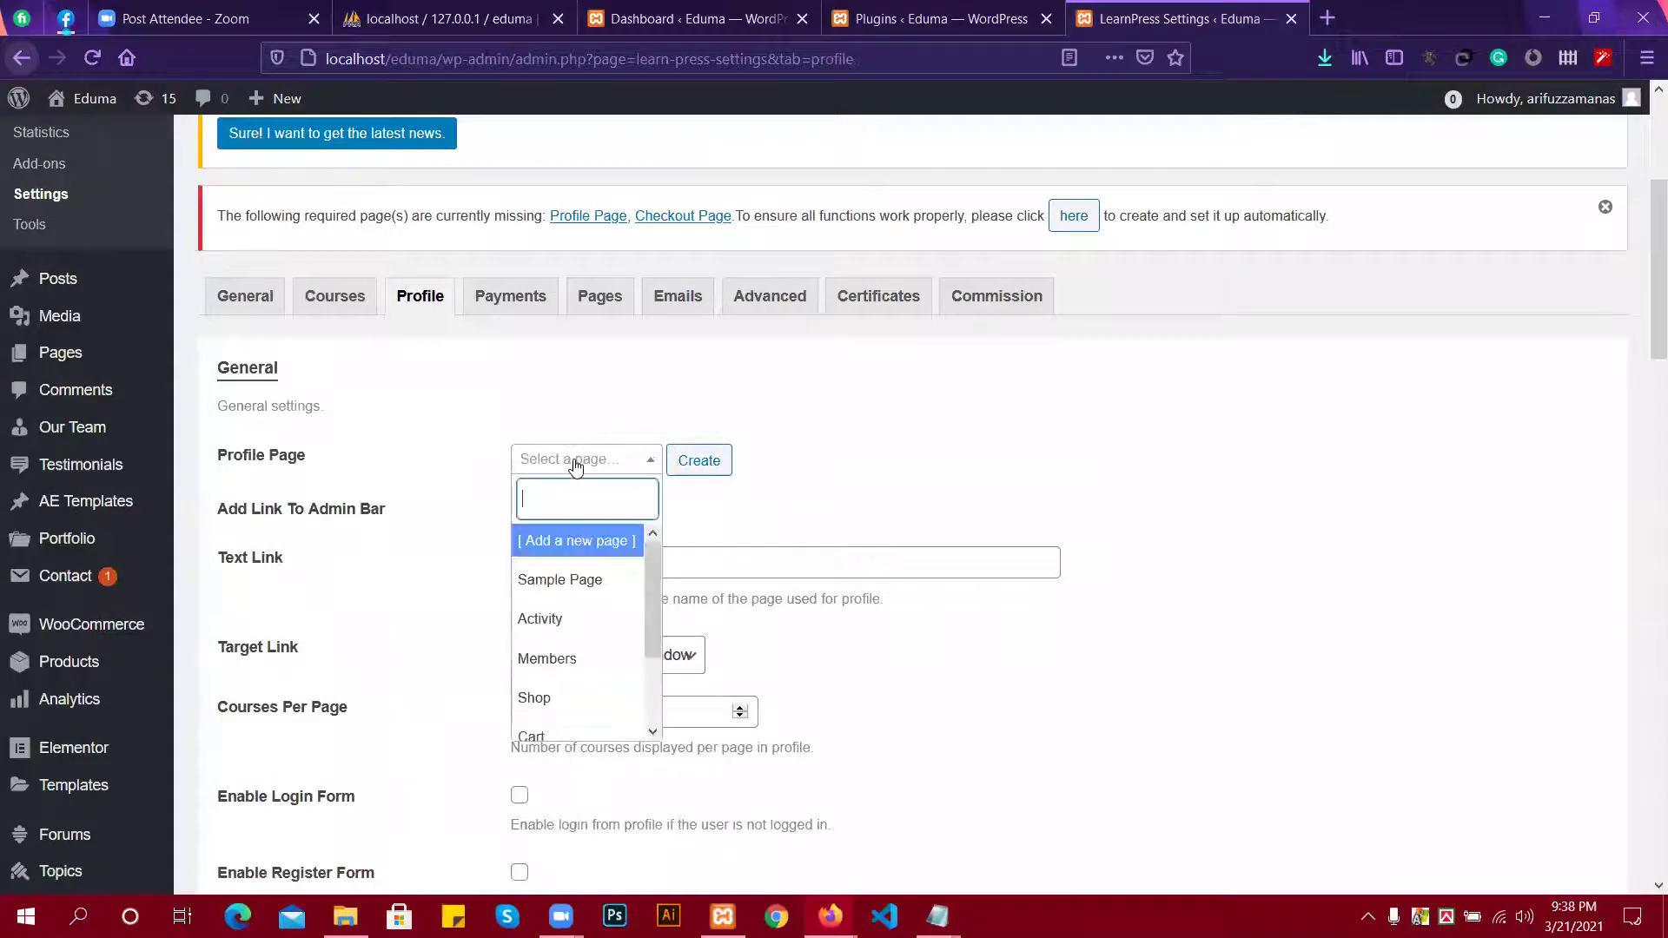
{"action": "left_click", "coordinate": [500, 394]}
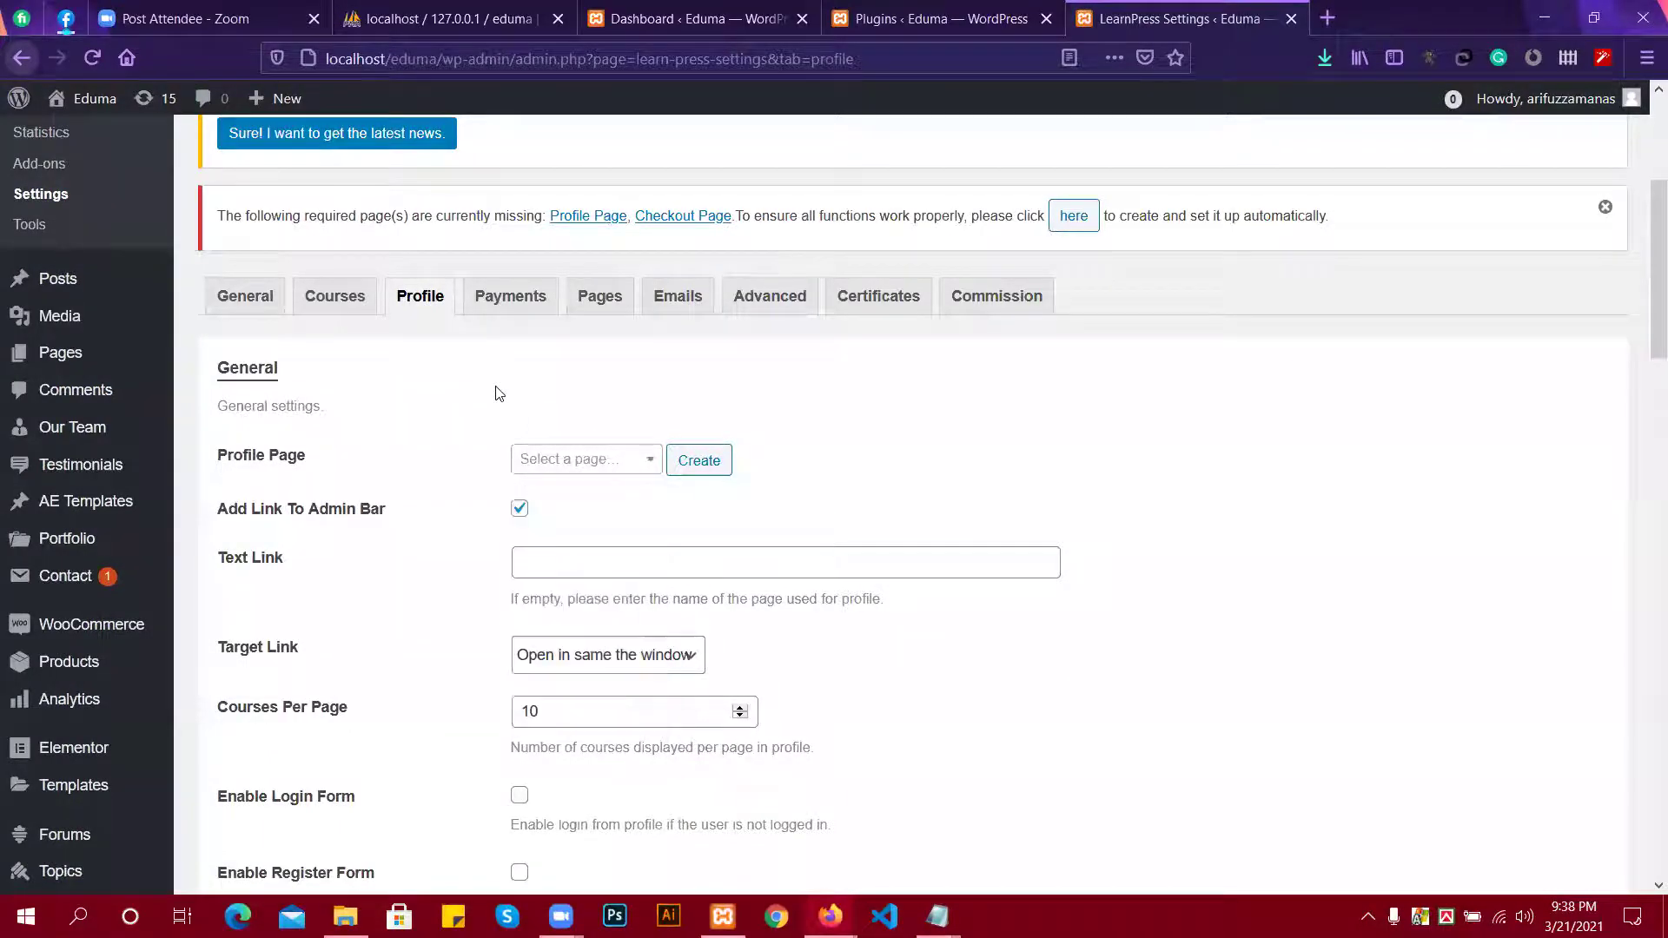
{"action": "scroll", "coordinate": [533, 376], "scroll_direction": "down", "scroll_amount": 2}
{"action": "scroll", "coordinate": [551, 383], "scroll_direction": "up", "scroll_amount": 3}
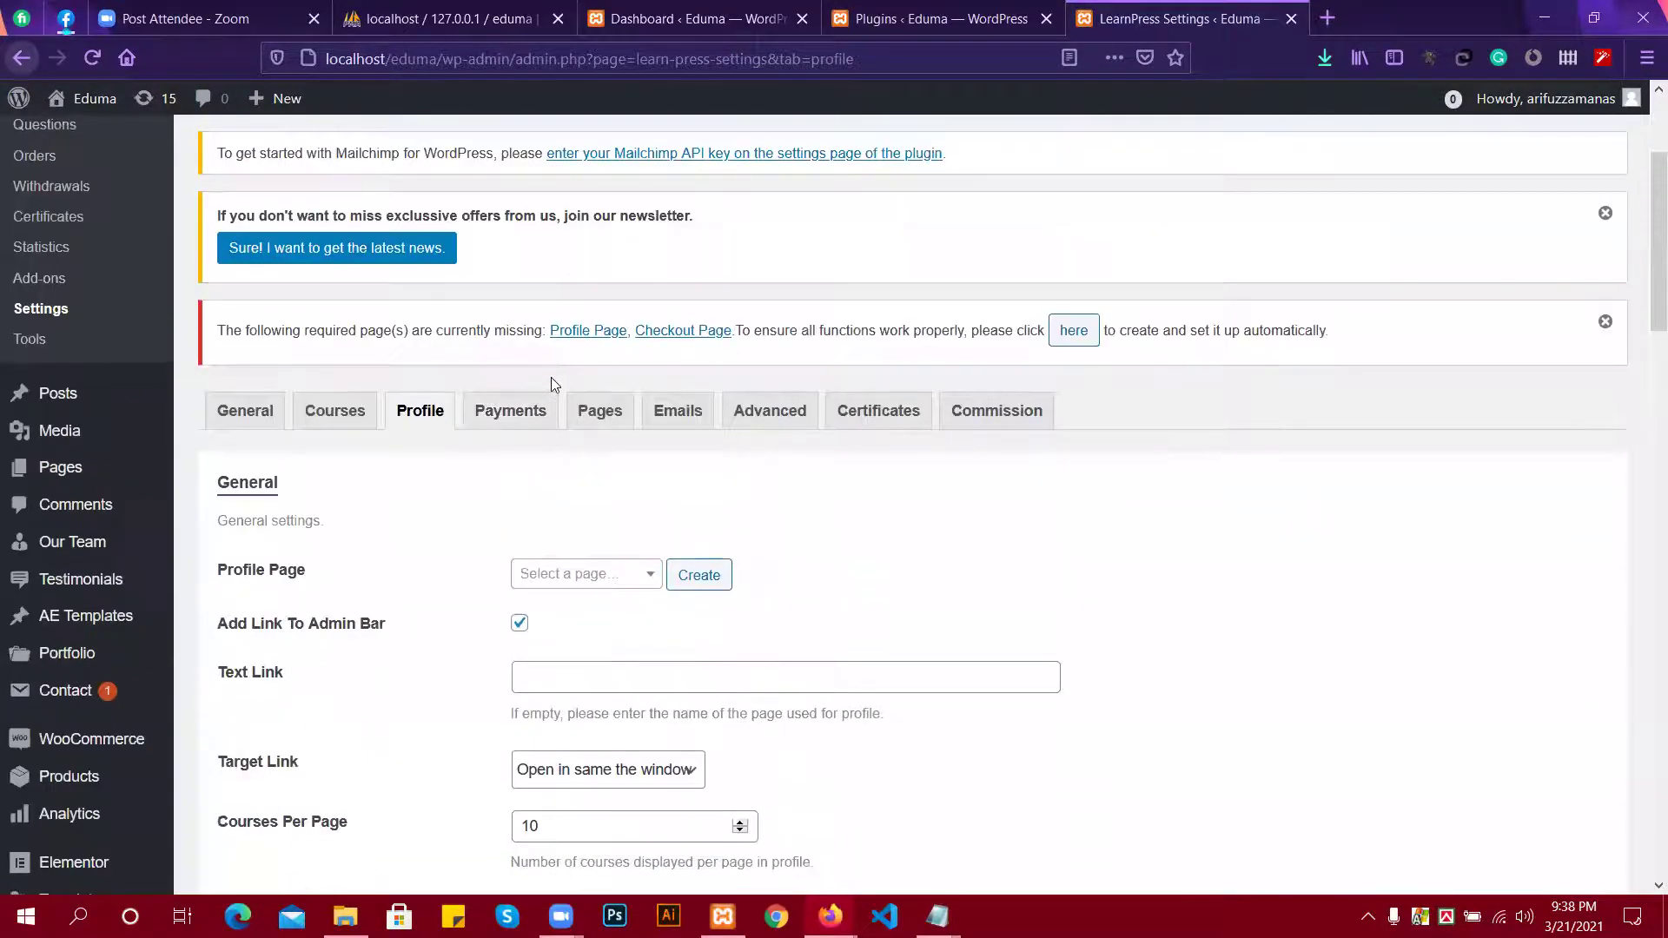
Examine the LearnPress Payments settings, covering the general checkout options and the Paypal and Stripe sections.
{"action": "left_click", "coordinate": [492, 412]}
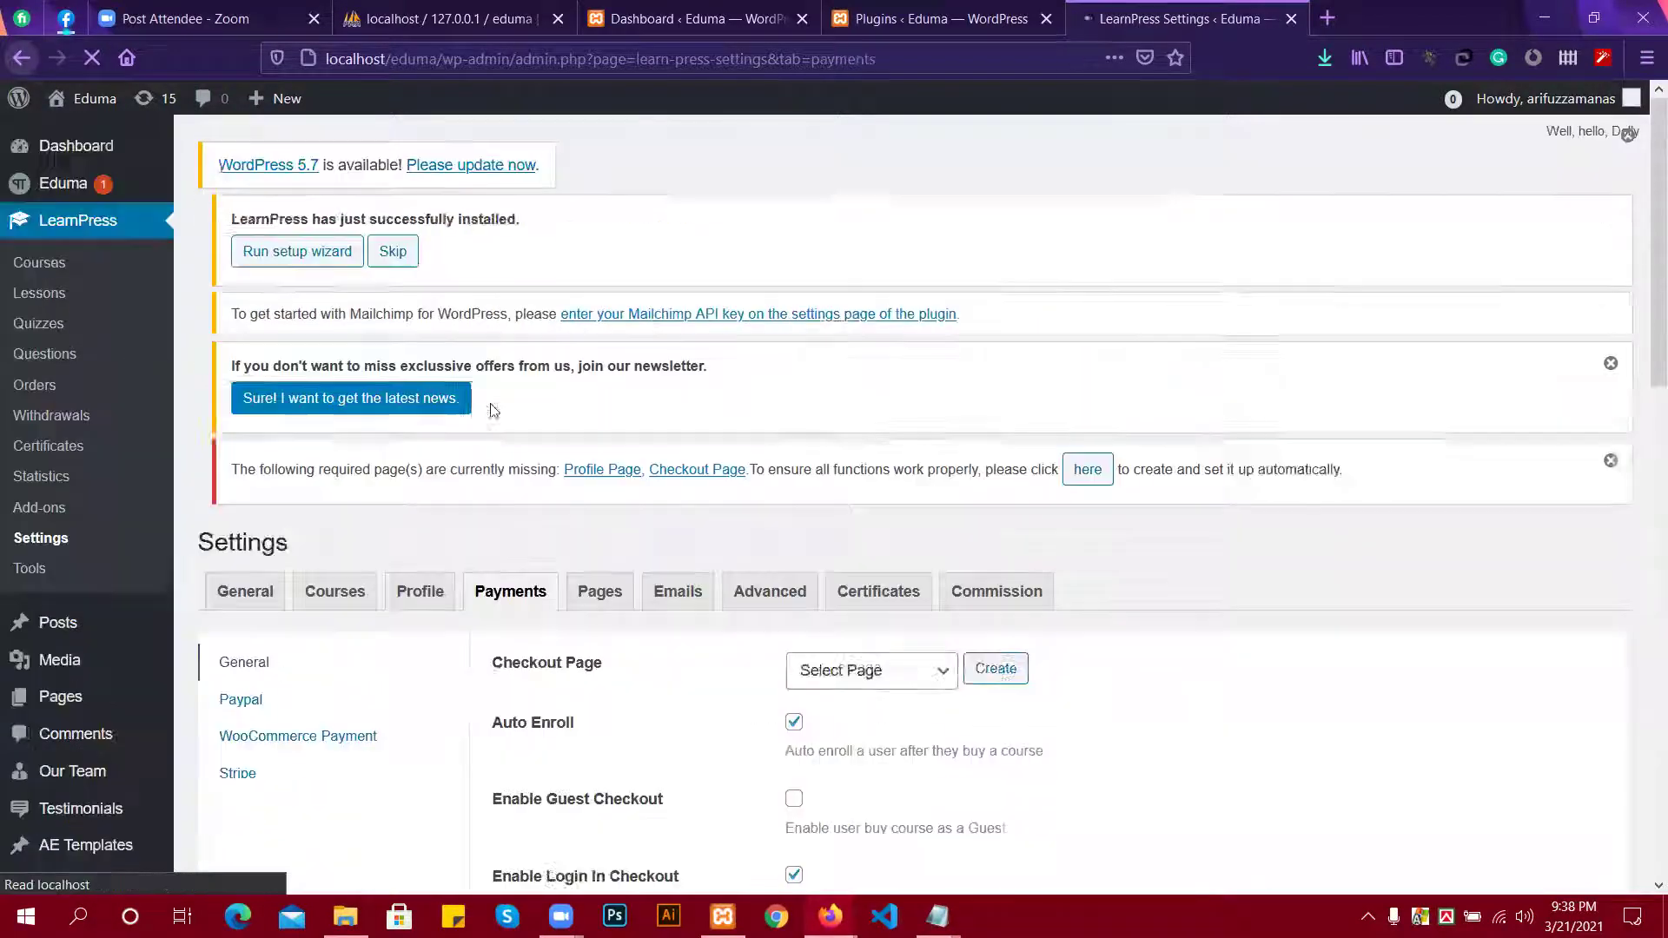
{"action": "scroll", "coordinate": [767, 484], "scroll_direction": "down", "scroll_amount": 3}
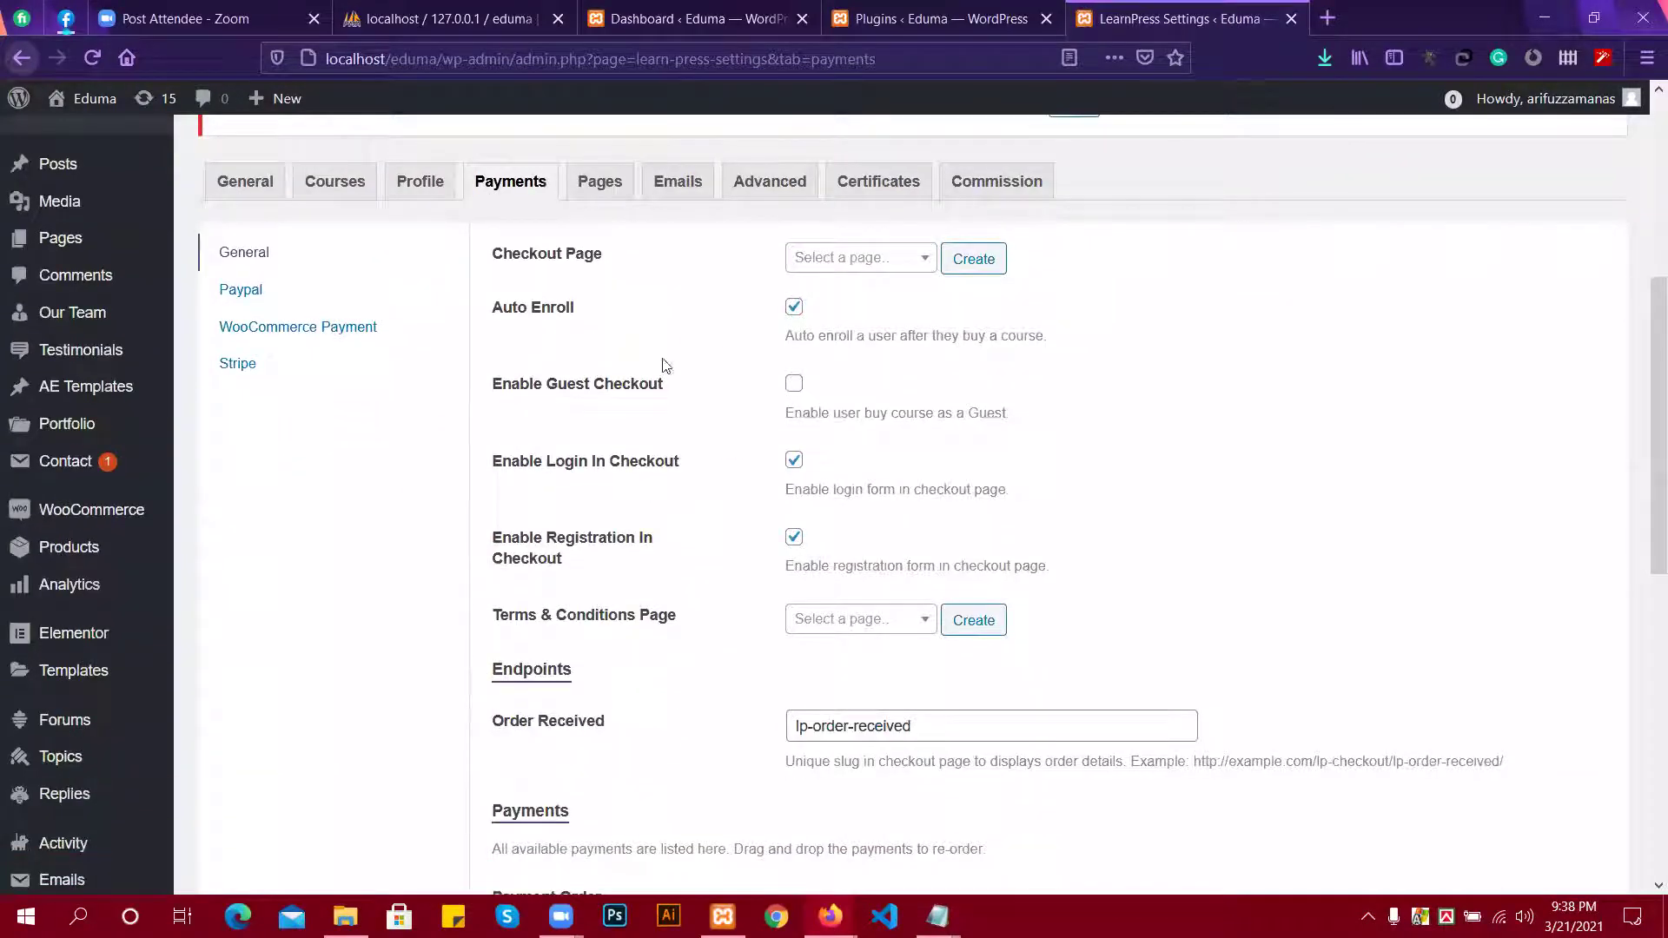
{"action": "left_click", "coordinate": [233, 292]}
{"action": "left_click", "coordinate": [246, 370]}
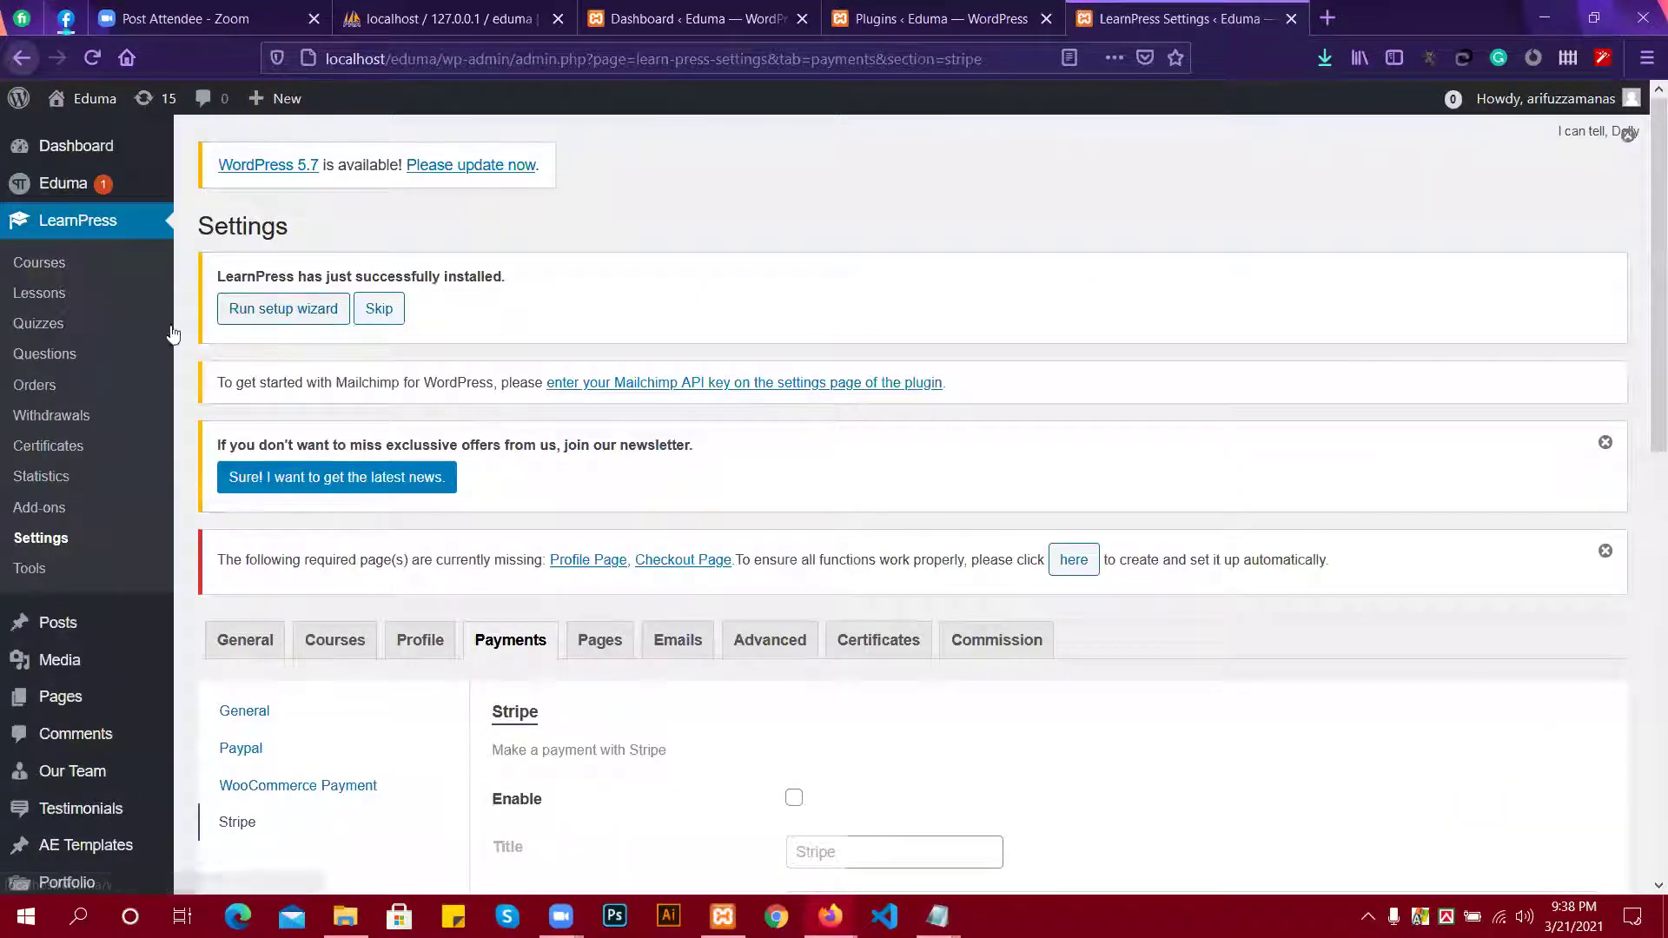
{"action": "scroll", "coordinate": [550, 350], "scroll_direction": "down", "scroll_amount": 2}
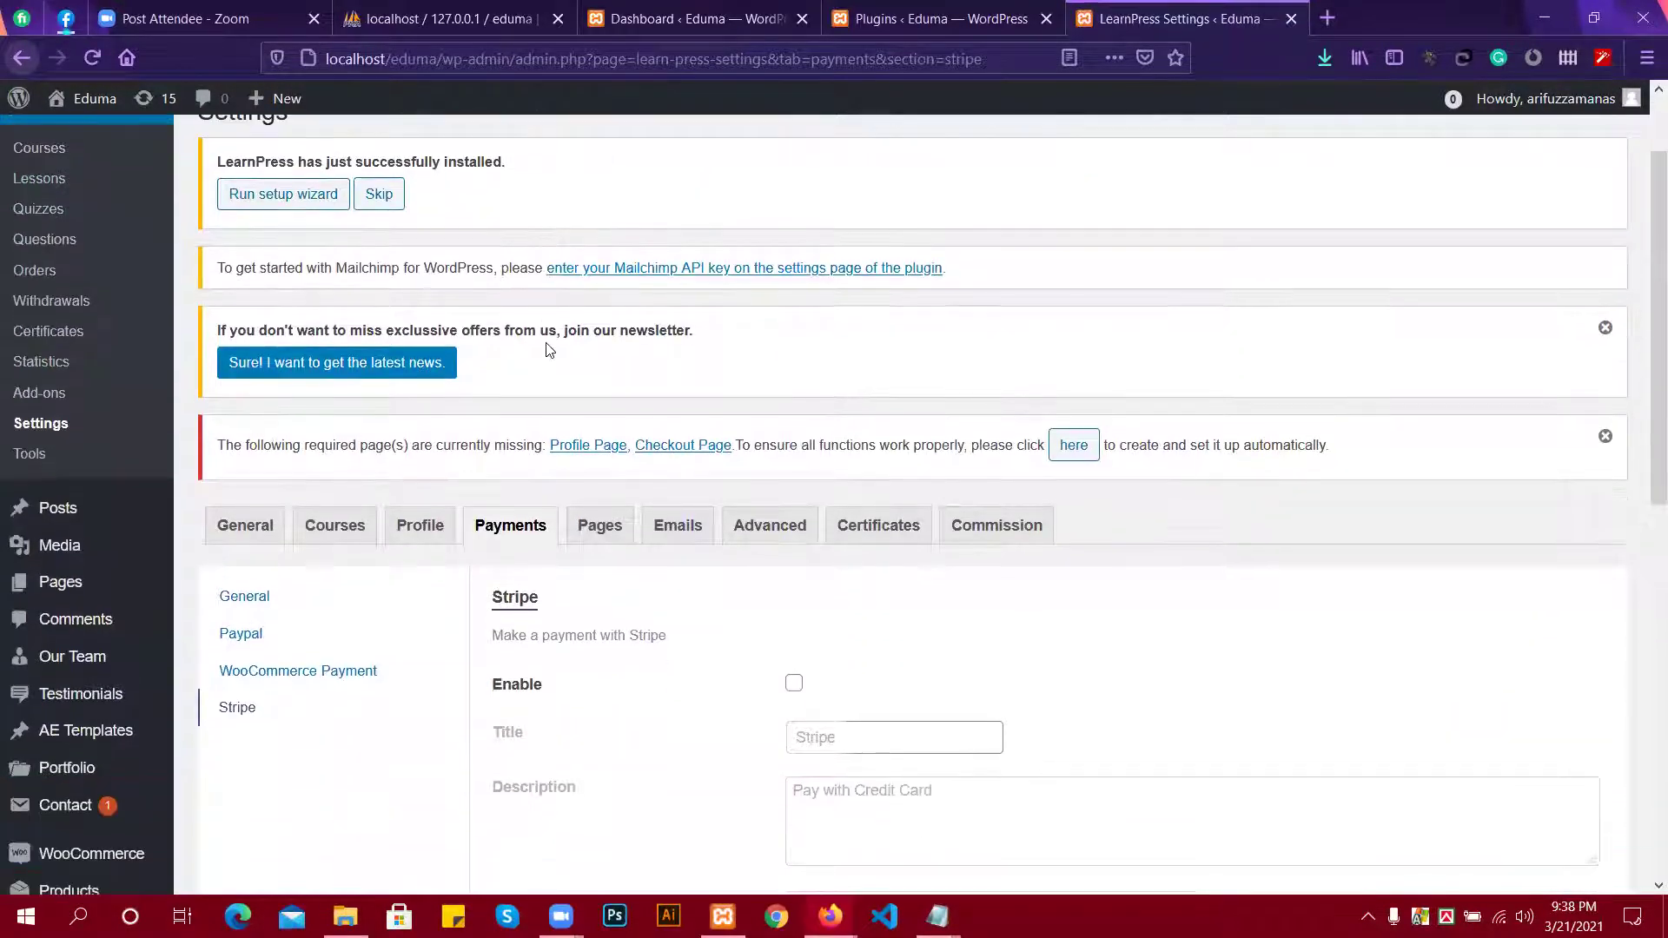
Enable WooCommerce Payment as the LearnPress payment method and save the settings.
{"action": "left_click", "coordinate": [343, 562]}
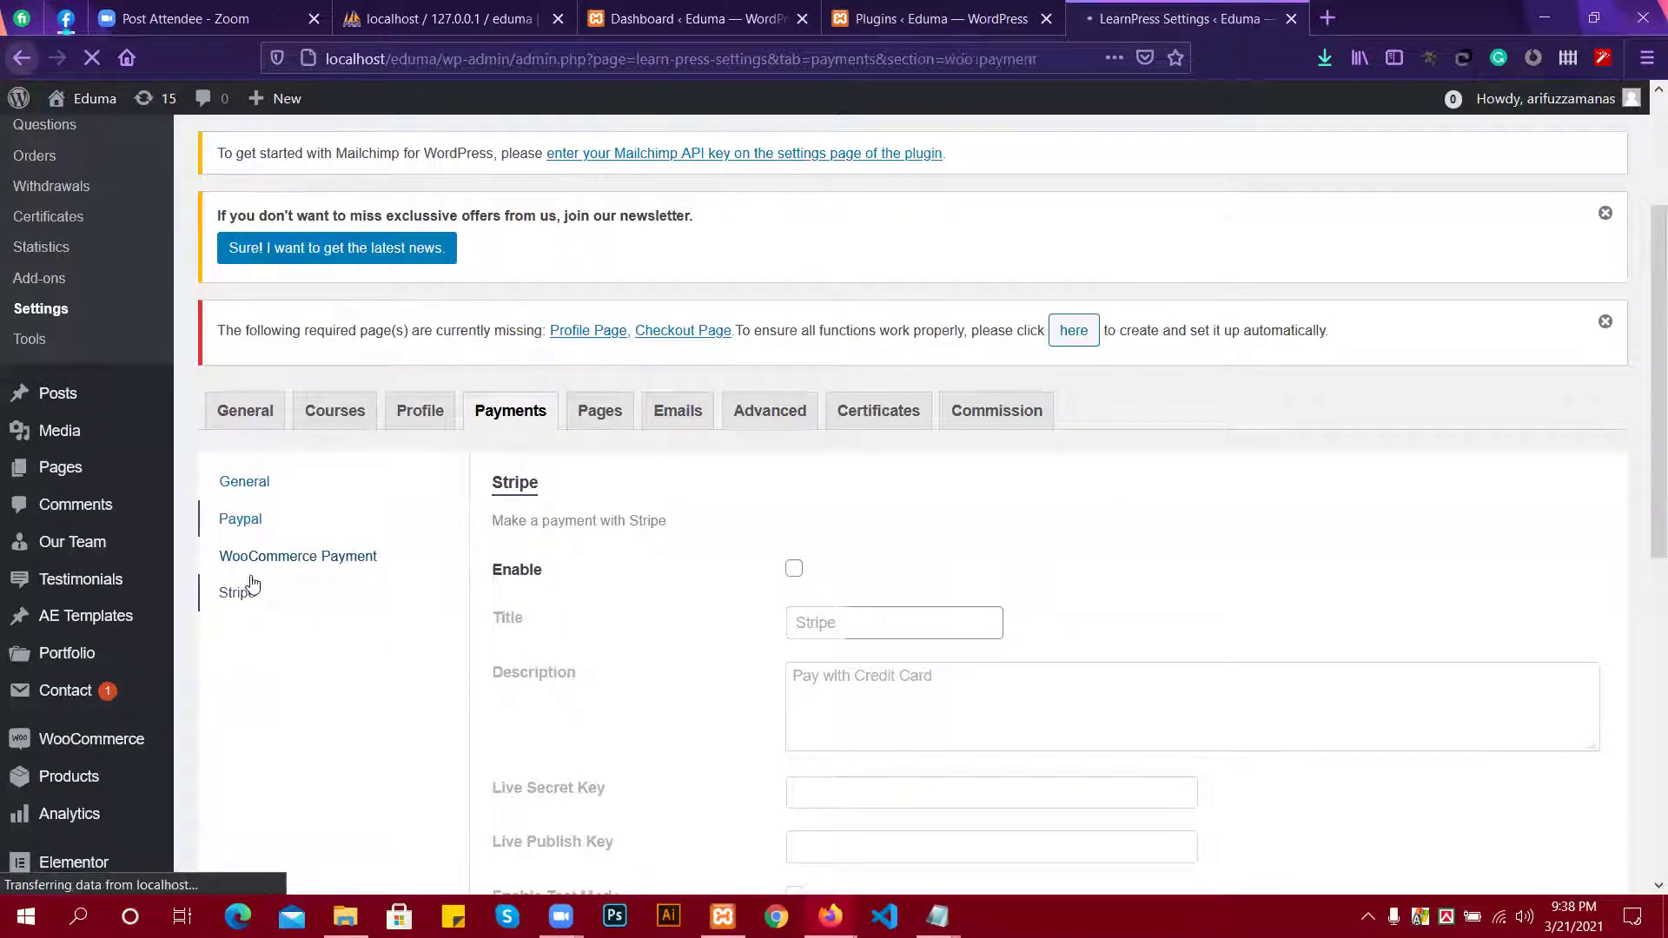
{"action": "scroll", "coordinate": [565, 534], "scroll_direction": "down", "scroll_amount": 4}
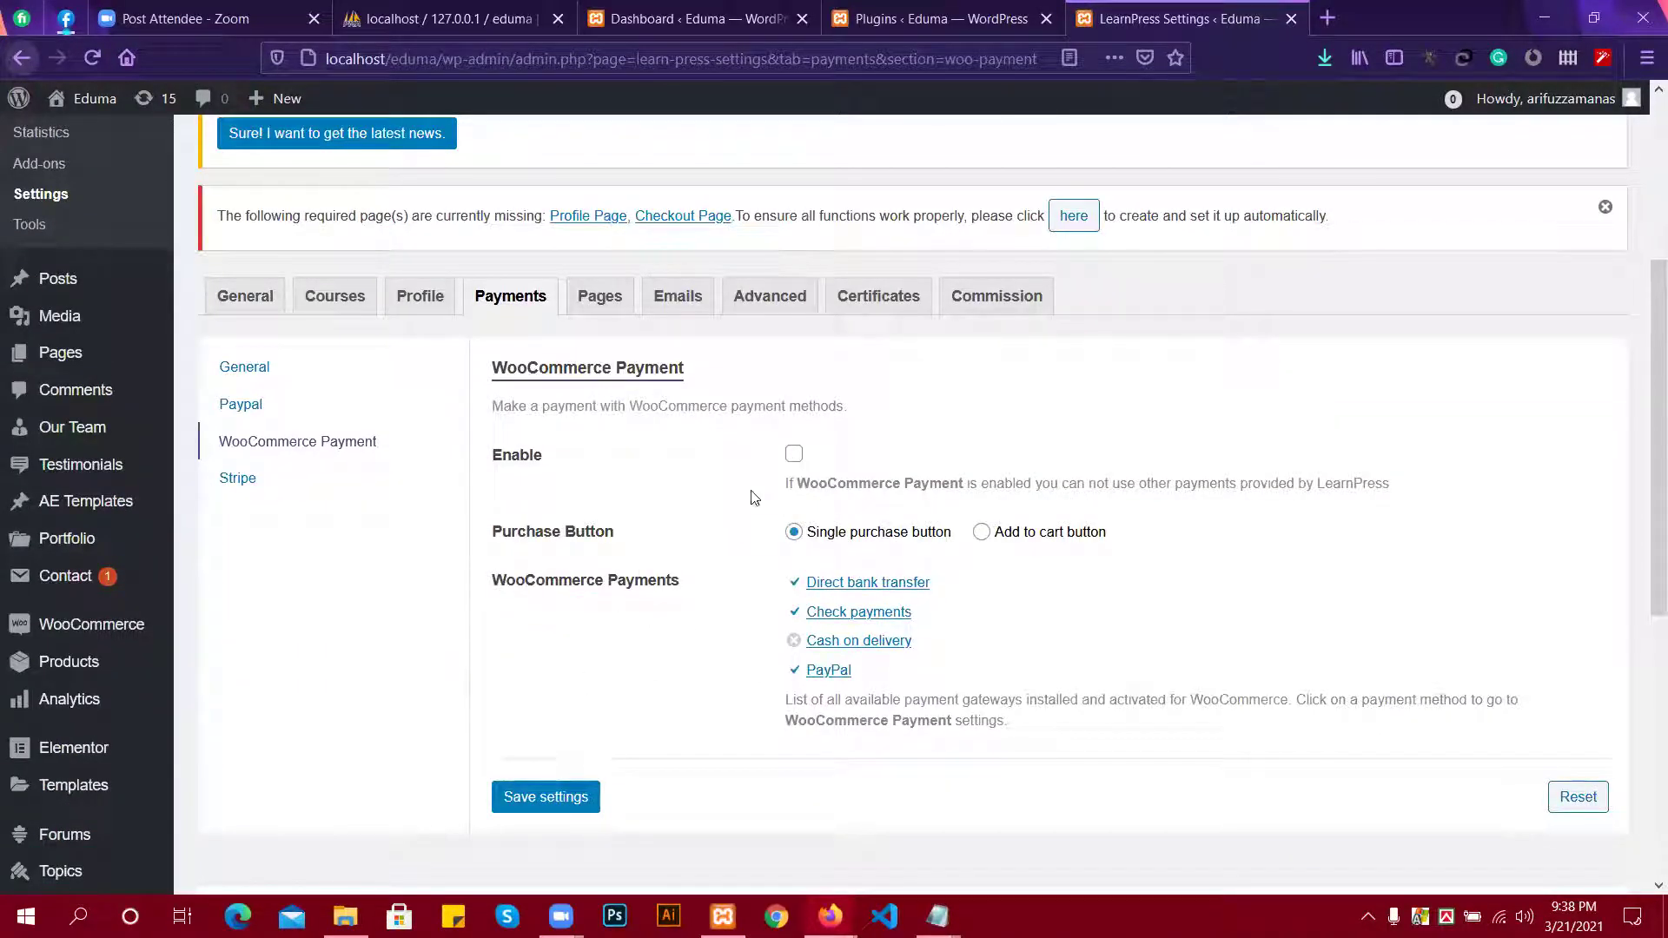
{"action": "left_click", "coordinate": [794, 453]}
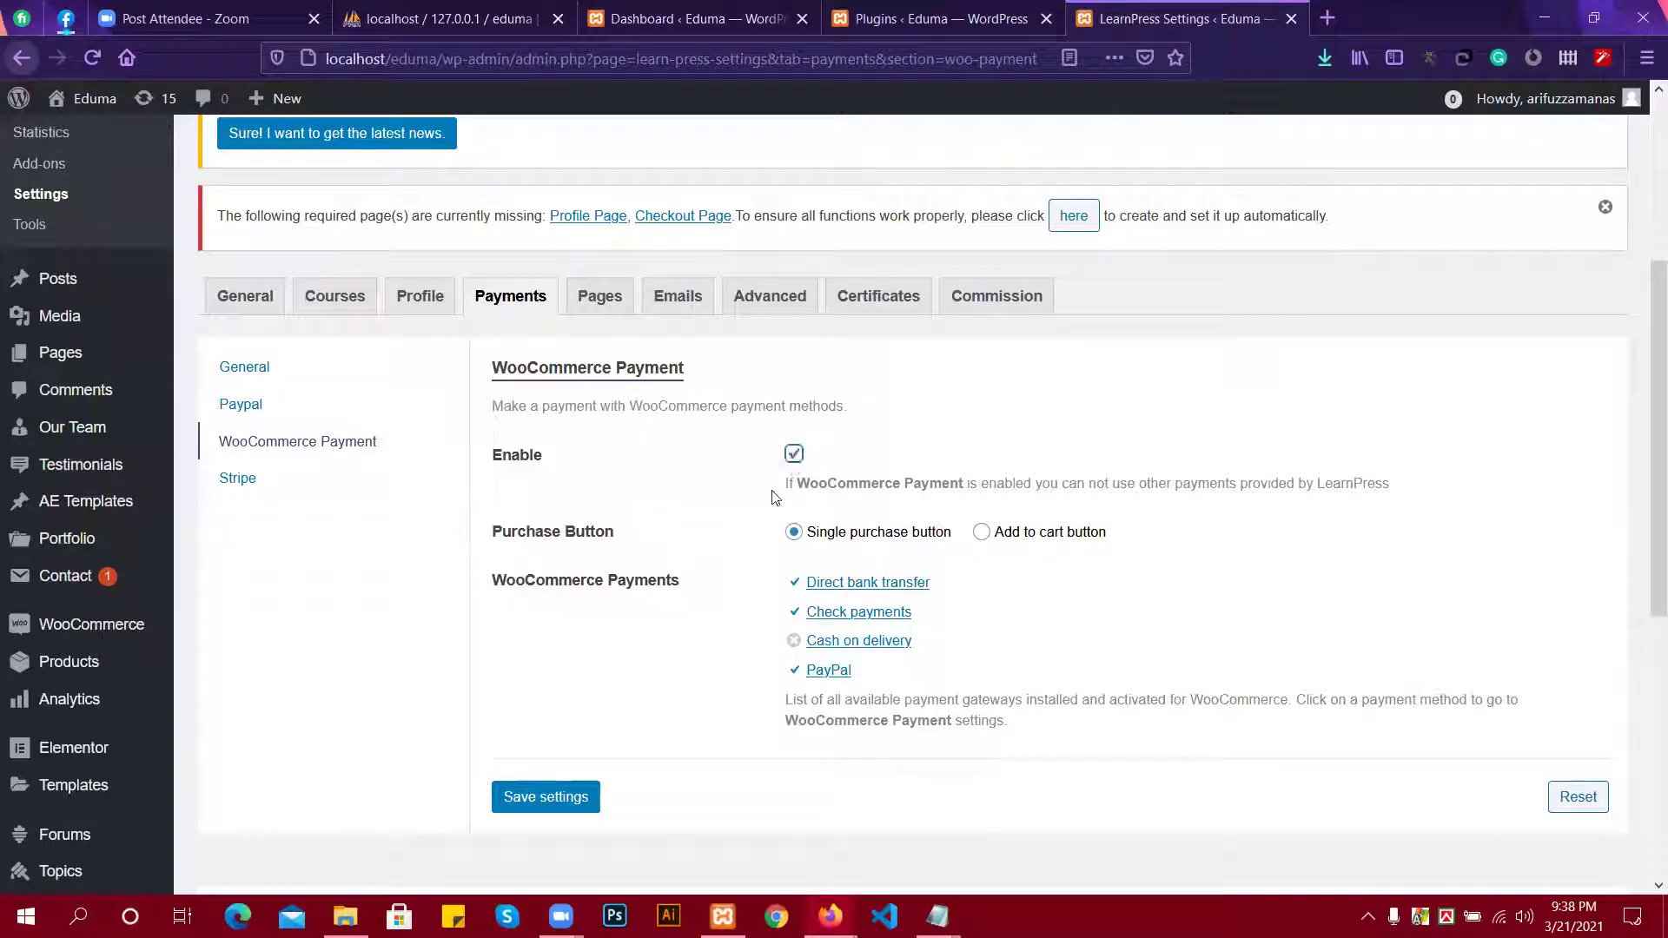
{"action": "left_click", "coordinate": [591, 793]}
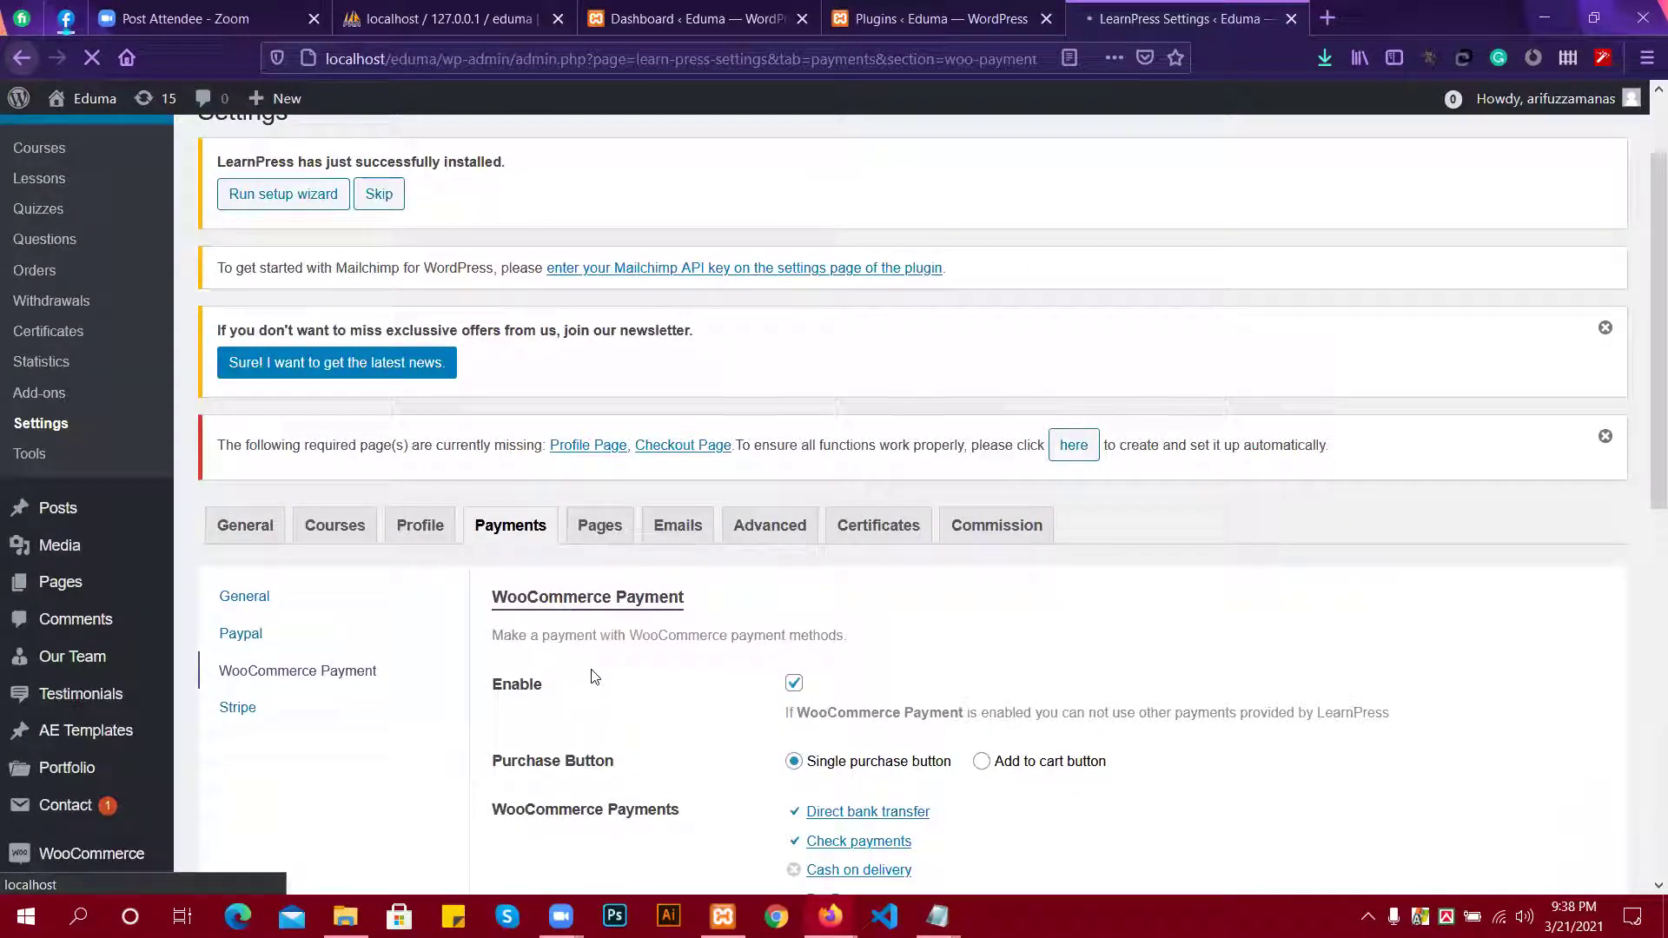
{"action": "scroll", "coordinate": [268, 516], "scroll_direction": "up", "scroll_amount": 2}
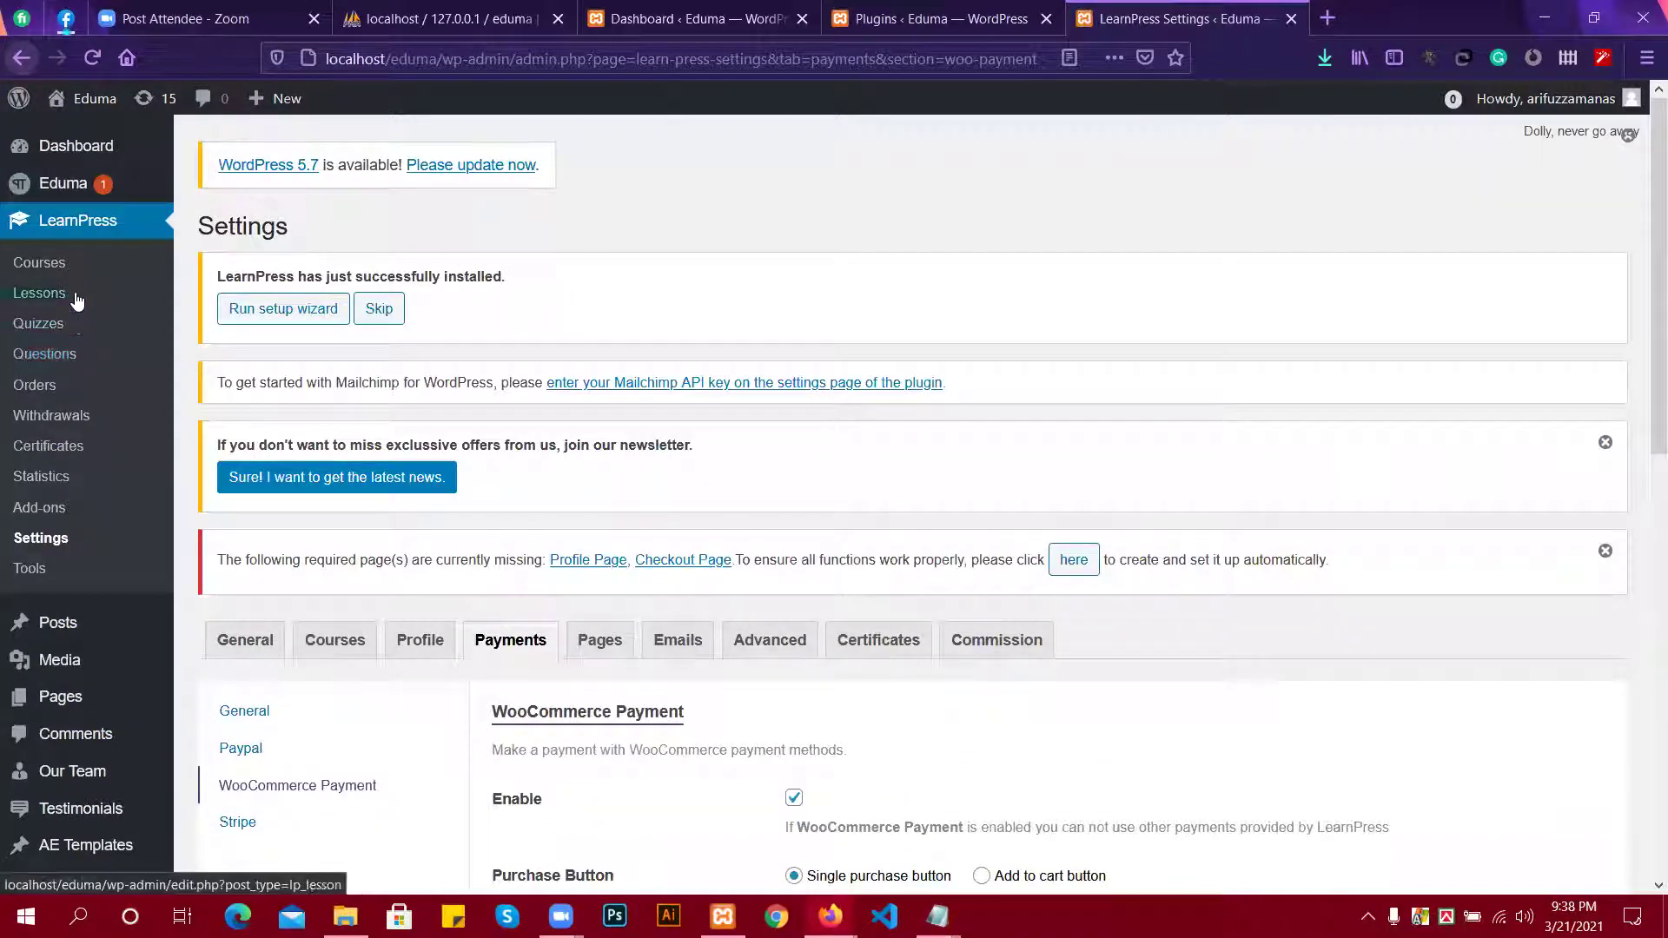
{"action": "scroll", "coordinate": [98, 521], "scroll_direction": "down", "scroll_amount": 2}
{"action": "mouse_move", "coordinate": [116, 522]}
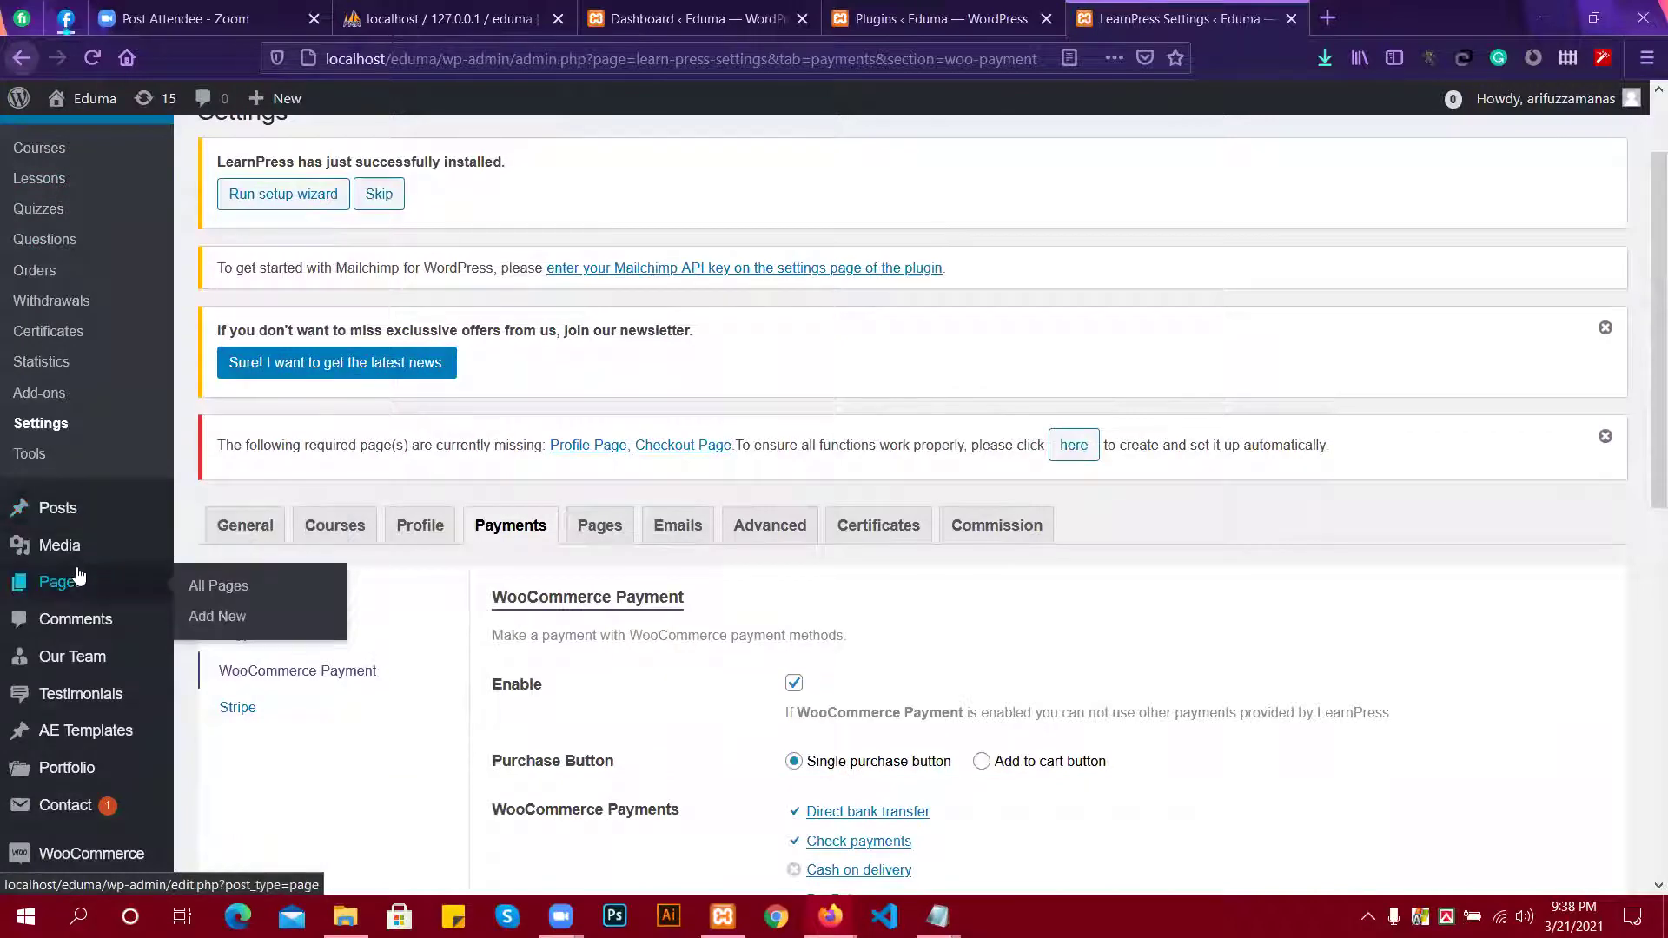
{"action": "scroll", "coordinate": [80, 574], "scroll_direction": "down", "scroll_amount": 2}
{"action": "mouse_move", "coordinate": [88, 554]}
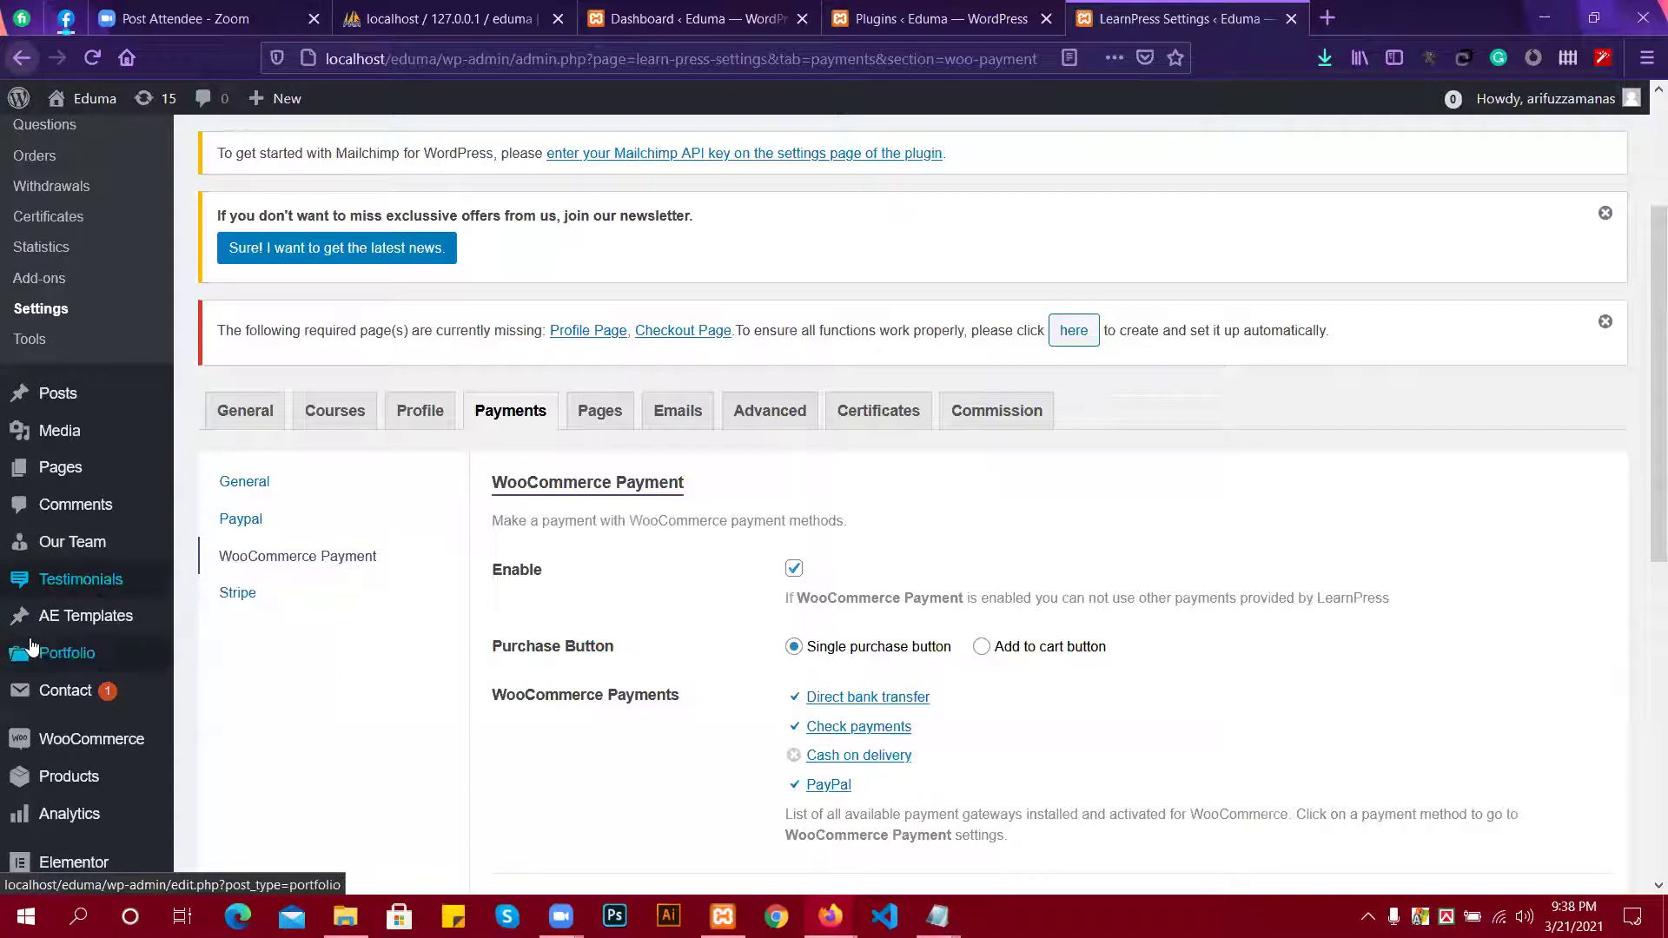
{"action": "mouse_move", "coordinate": [52, 652]}
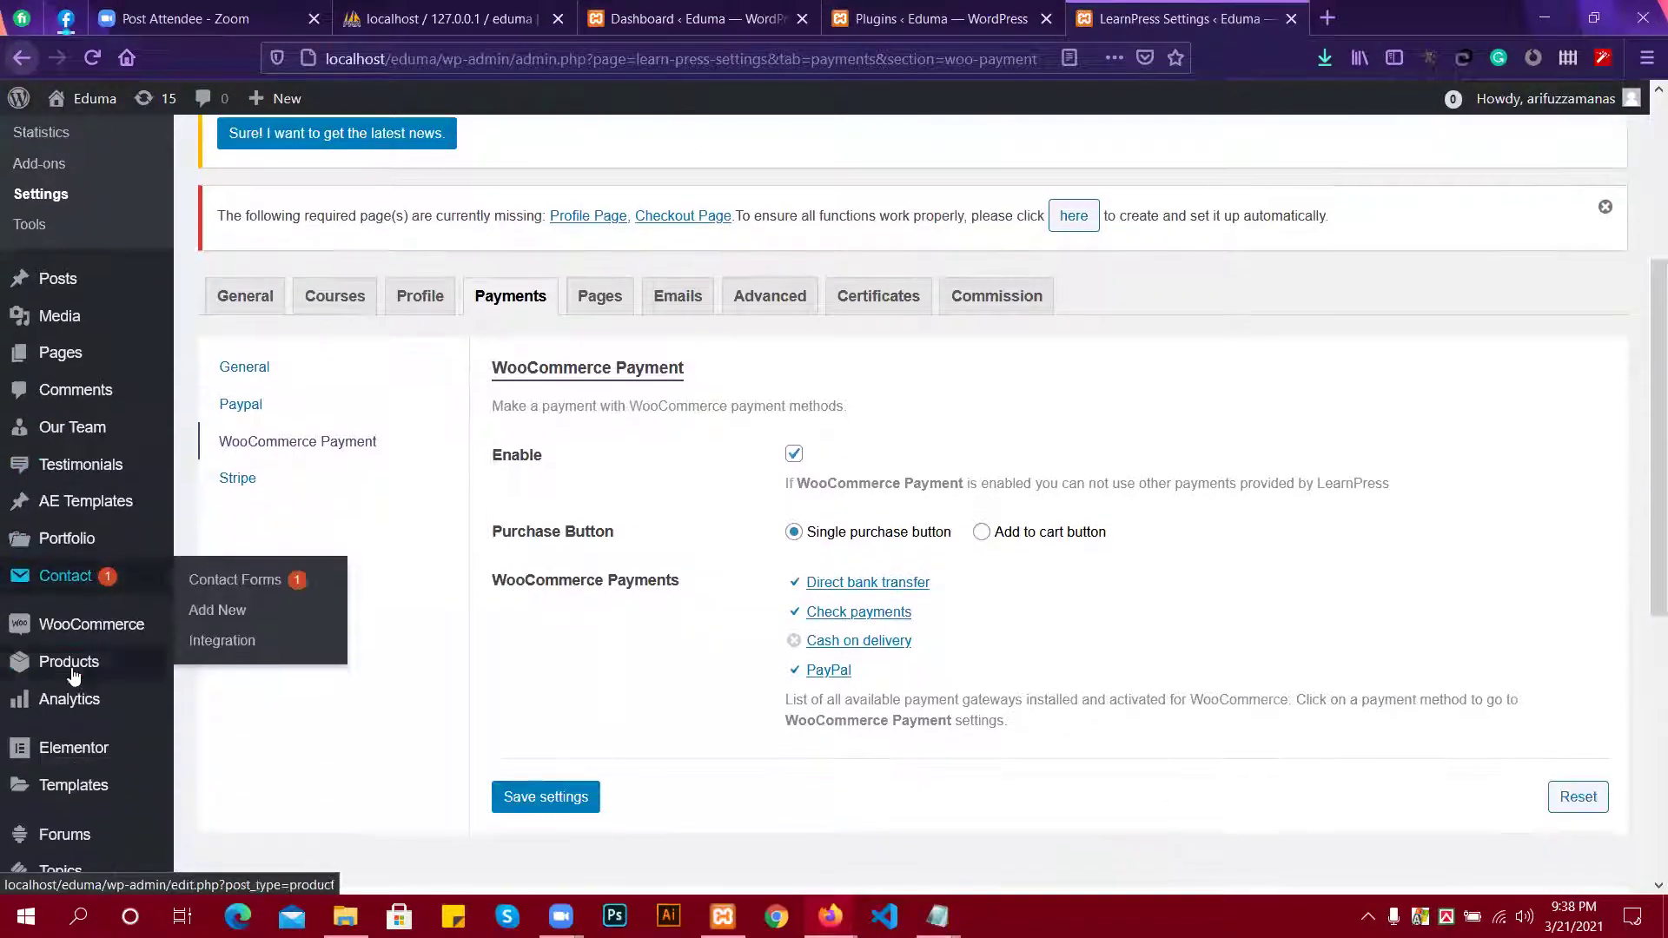
{"action": "scroll", "coordinate": [100, 687], "scroll_direction": "down", "scroll_amount": 2}
{"action": "mouse_move", "coordinate": [100, 662]}
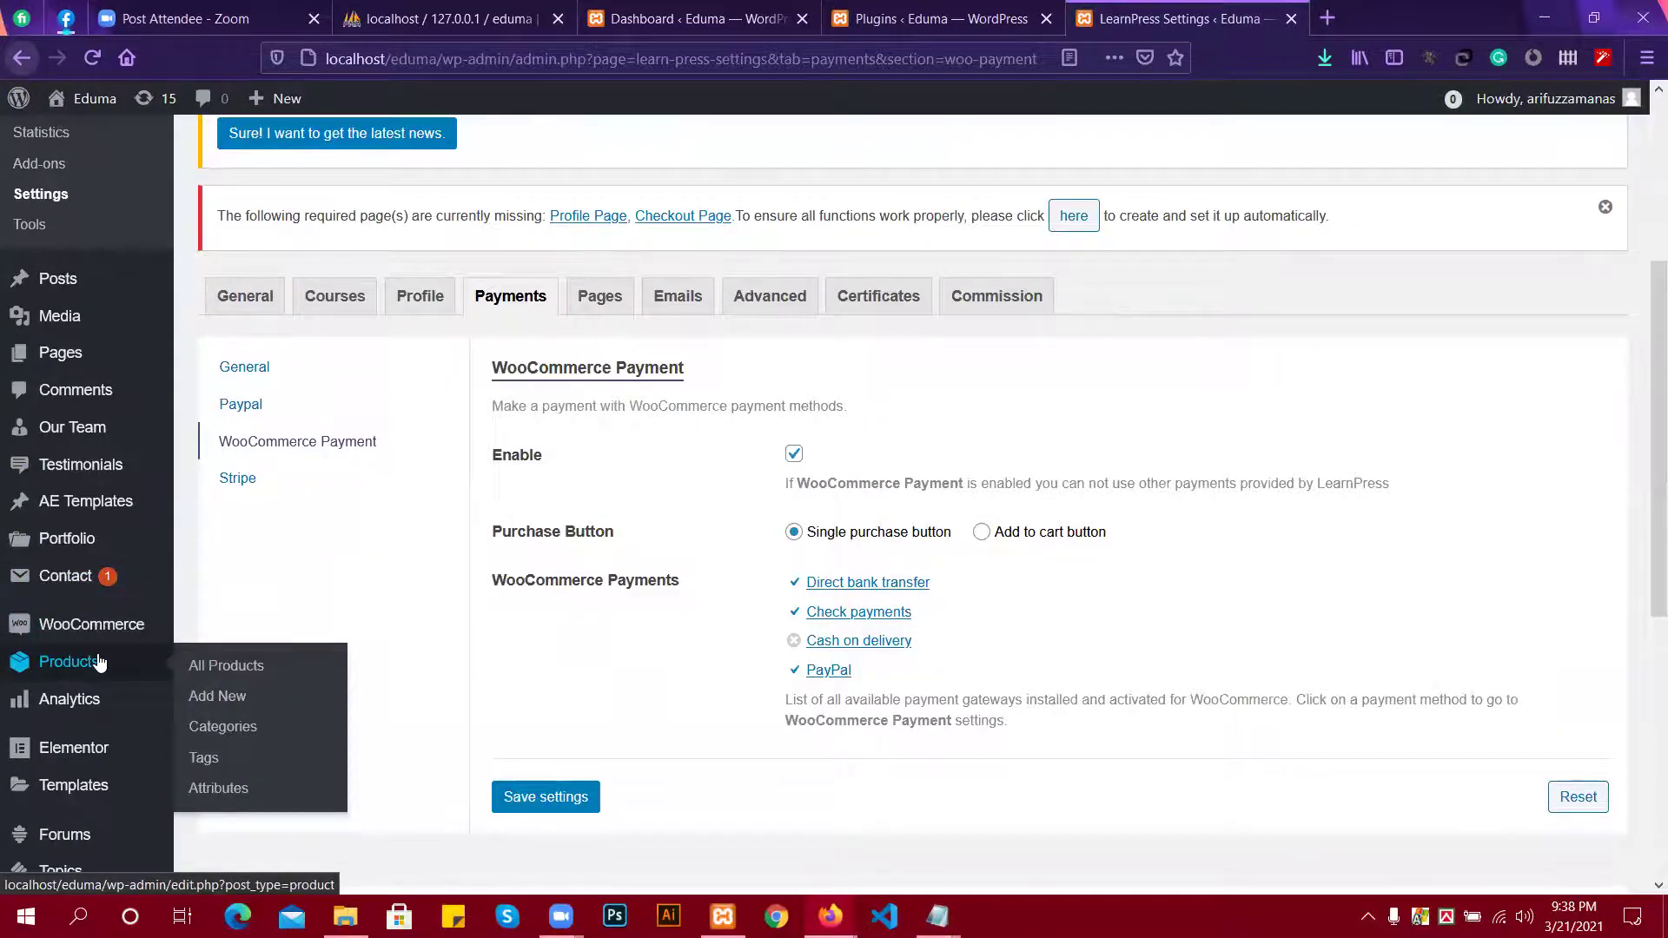
{"action": "scroll", "coordinate": [97, 654], "scroll_direction": "down", "scroll_amount": 4}
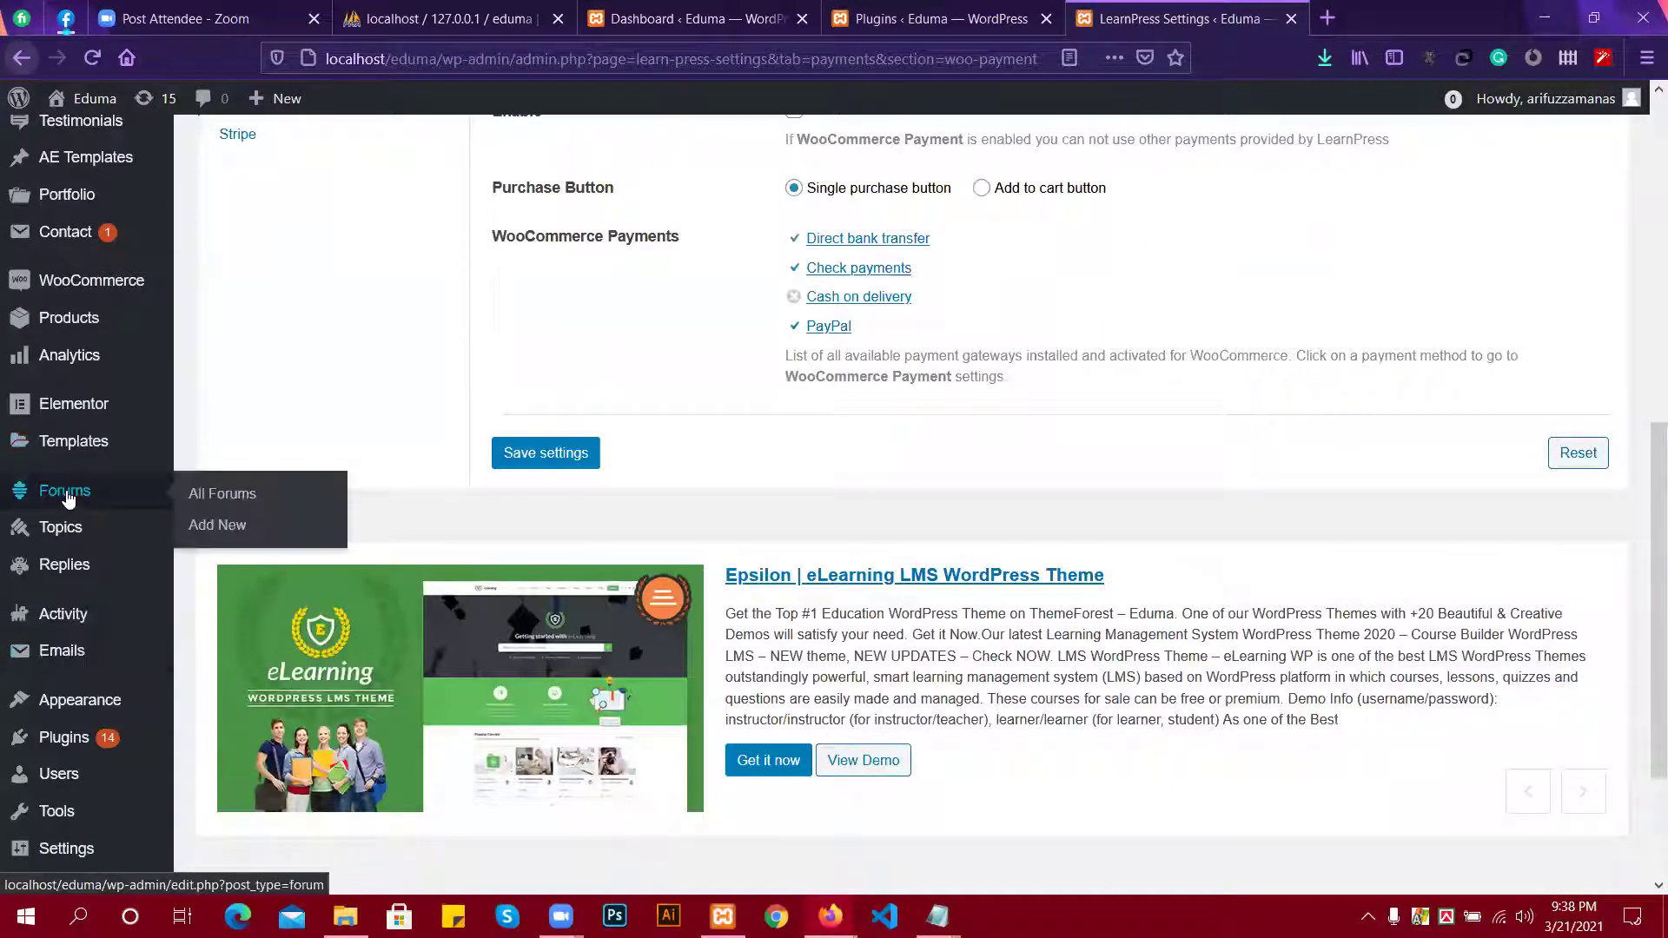
{"action": "scroll", "coordinate": [162, 506], "scroll_direction": "up", "scroll_amount": 8}
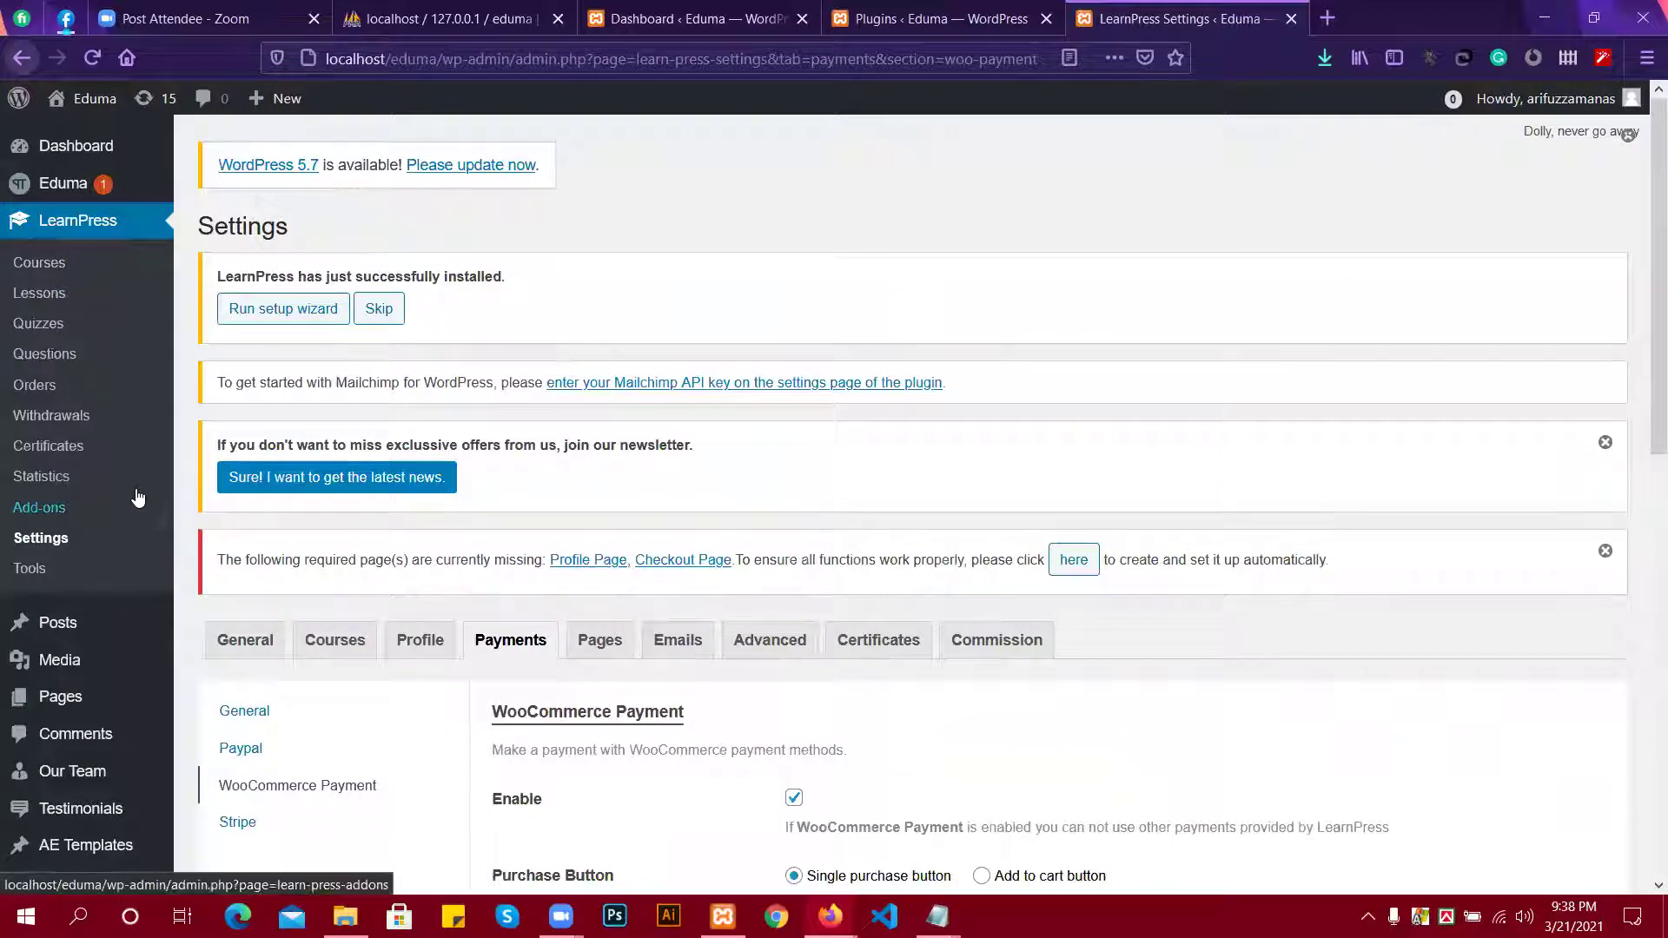
Open the LearnPress course list and dismiss the newsletter and missing required pages notices.
{"action": "left_click", "coordinate": [43, 271]}
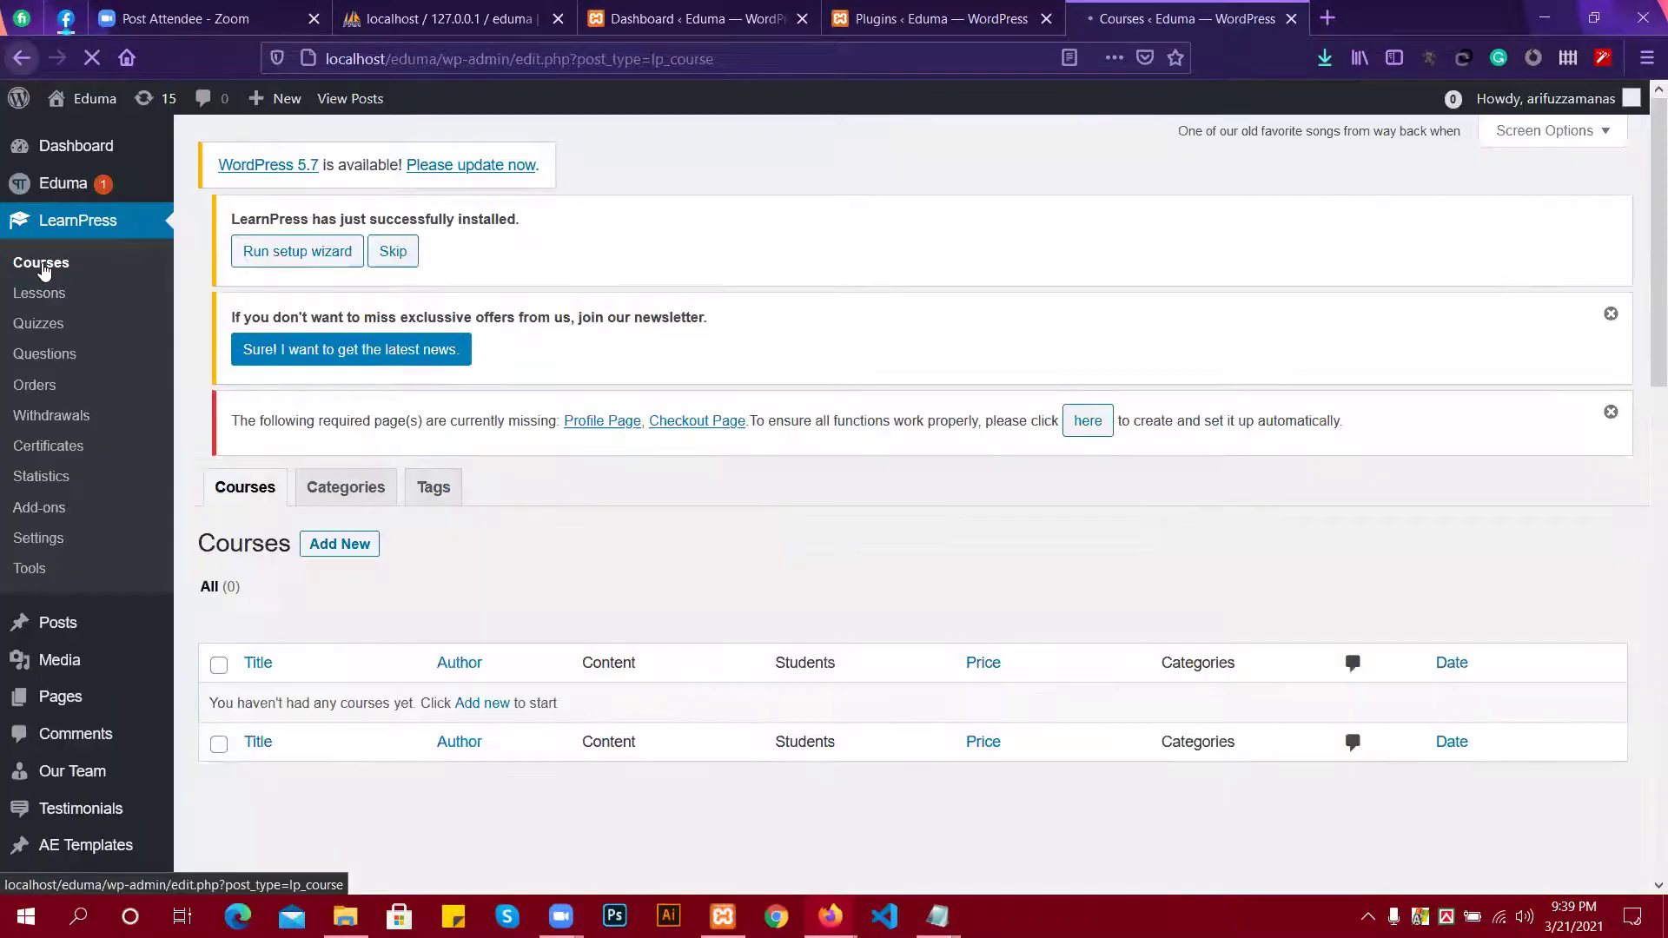
{"action": "scroll", "coordinate": [600, 380], "scroll_direction": "down", "scroll_amount": 2}
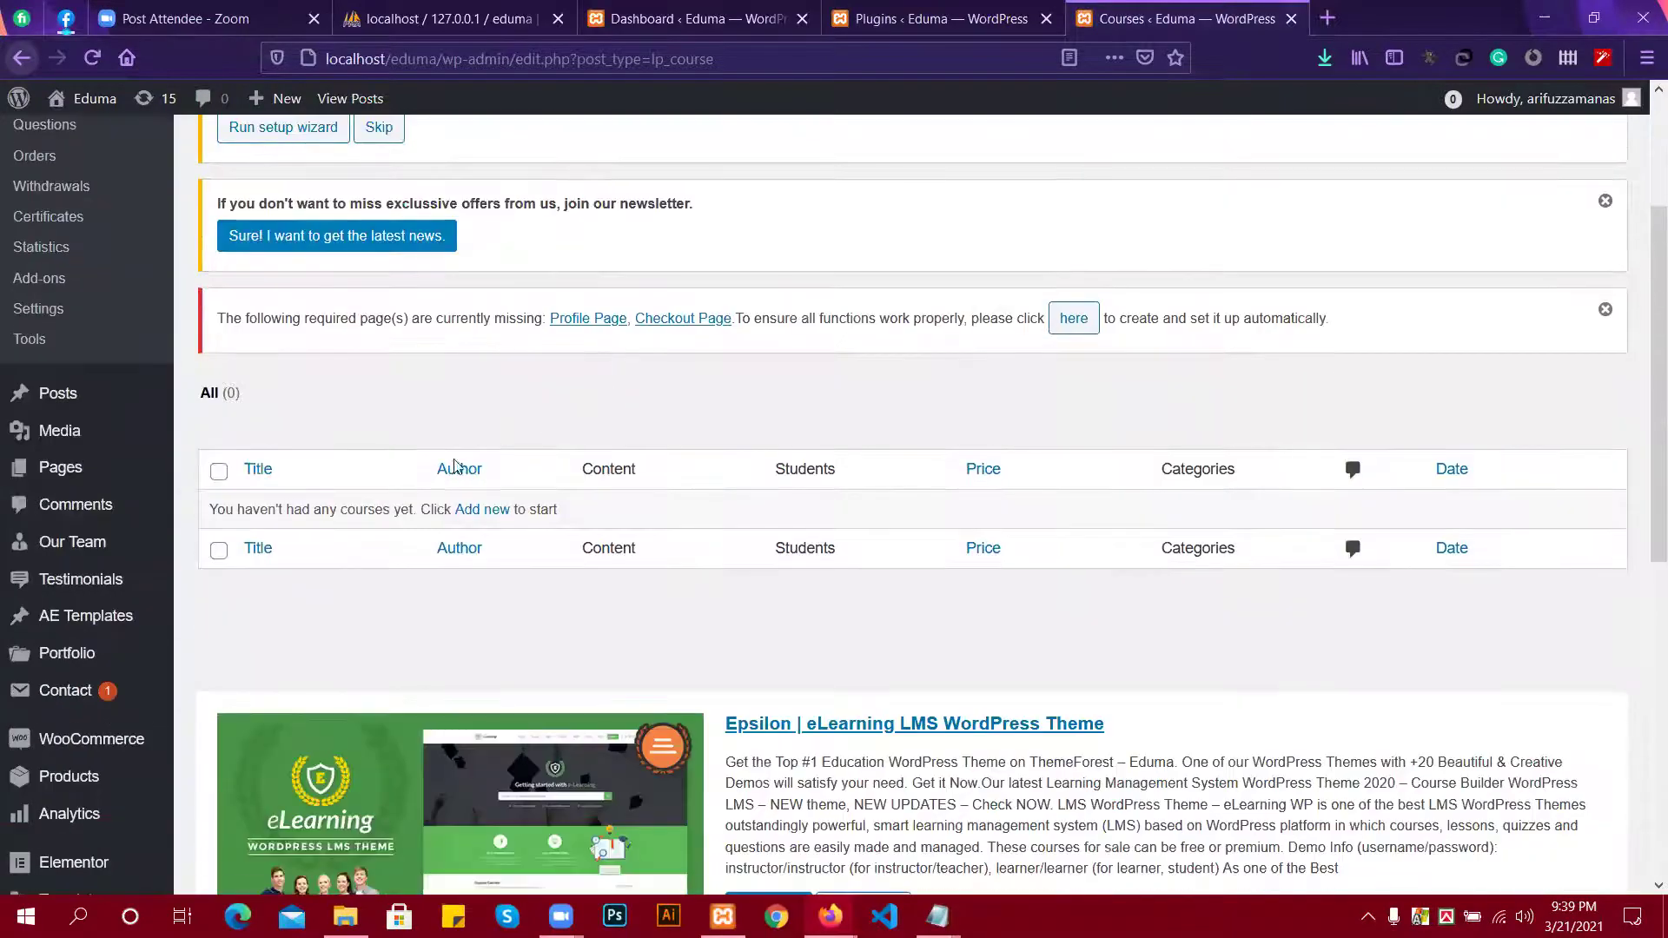
{"action": "scroll", "coordinate": [450, 475], "scroll_direction": "up", "scroll_amount": 1}
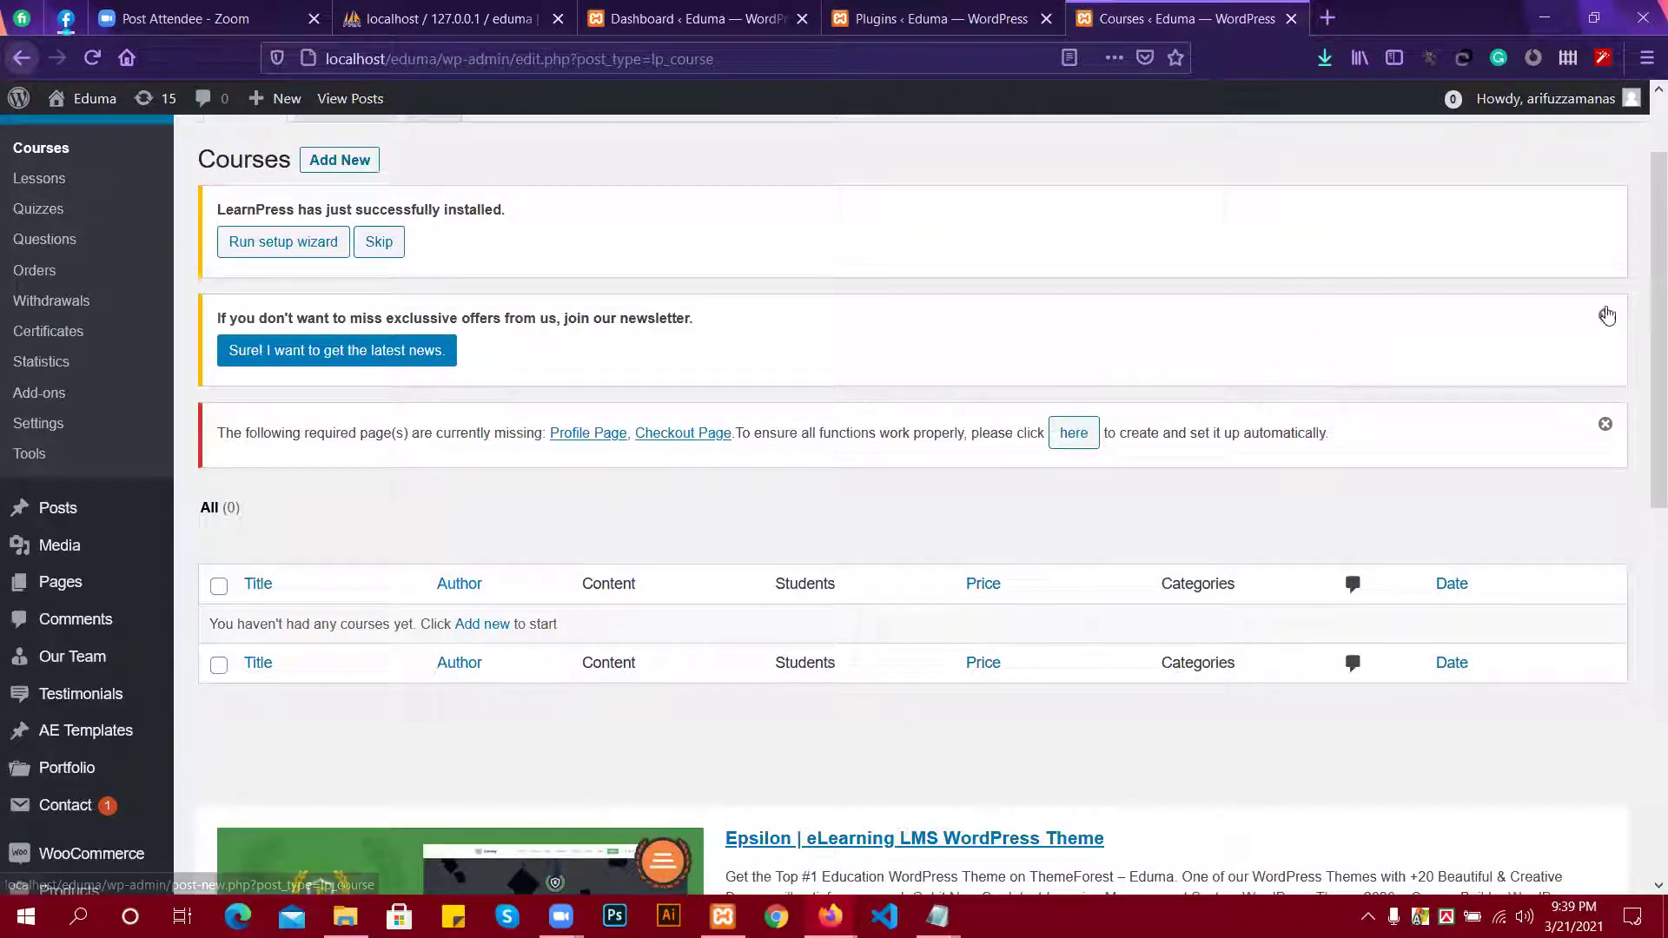
{"action": "left_click", "coordinate": [1603, 420]}
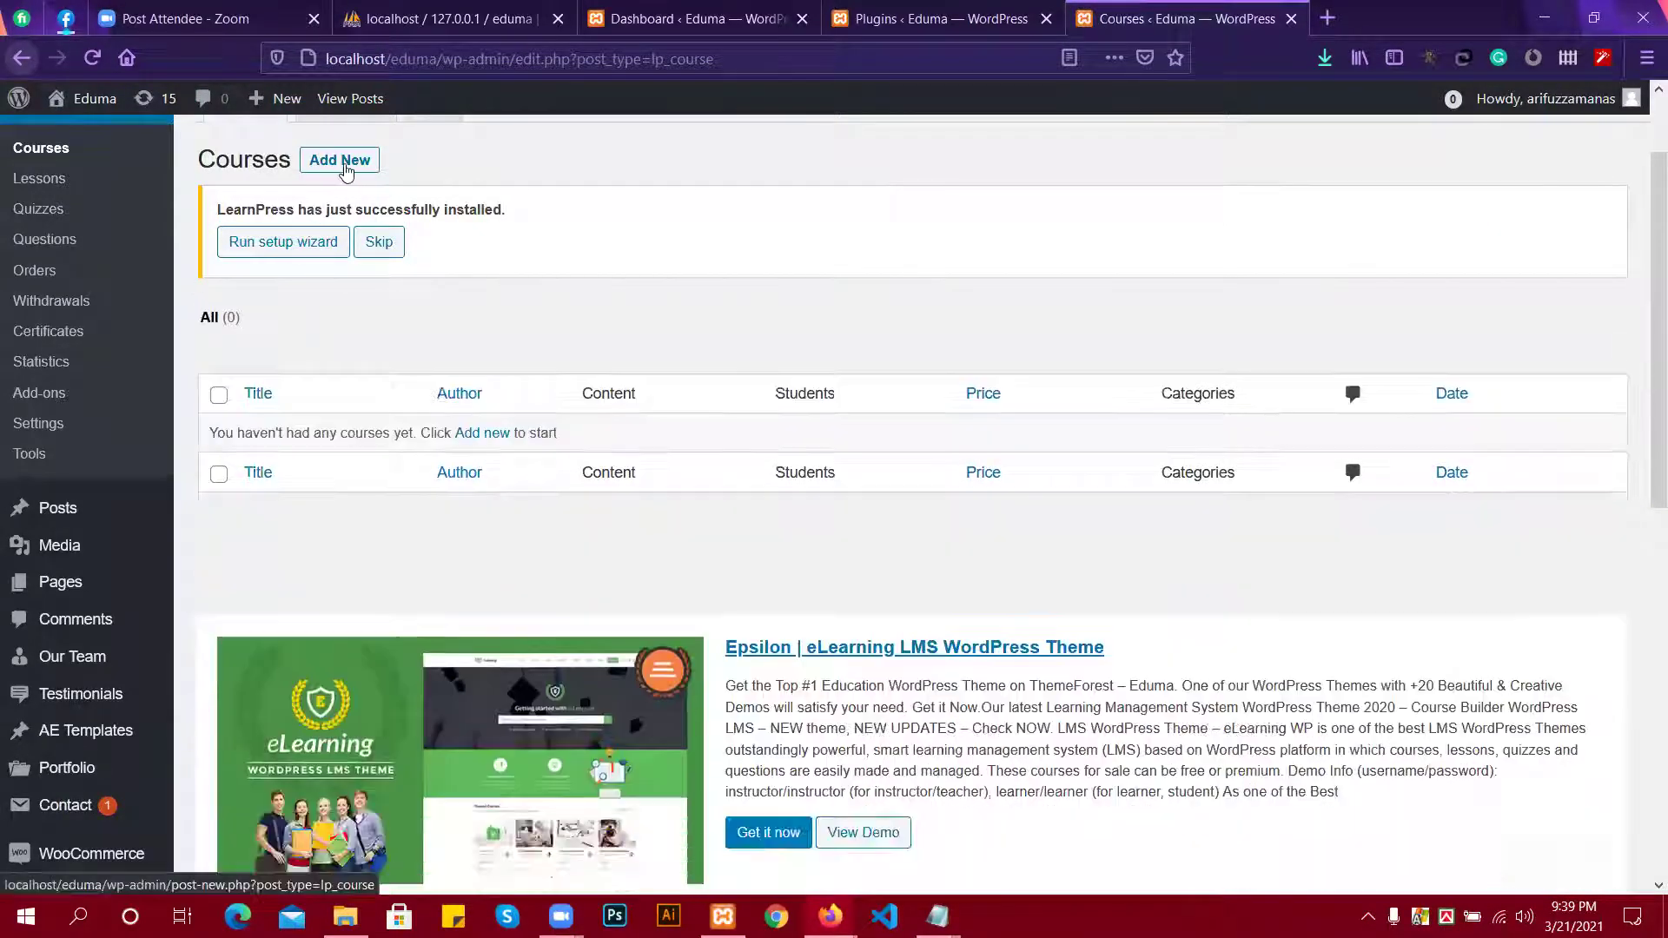
Start a new LearnPress course and title it Wordpress.
{"action": "left_click", "coordinate": [342, 165]}
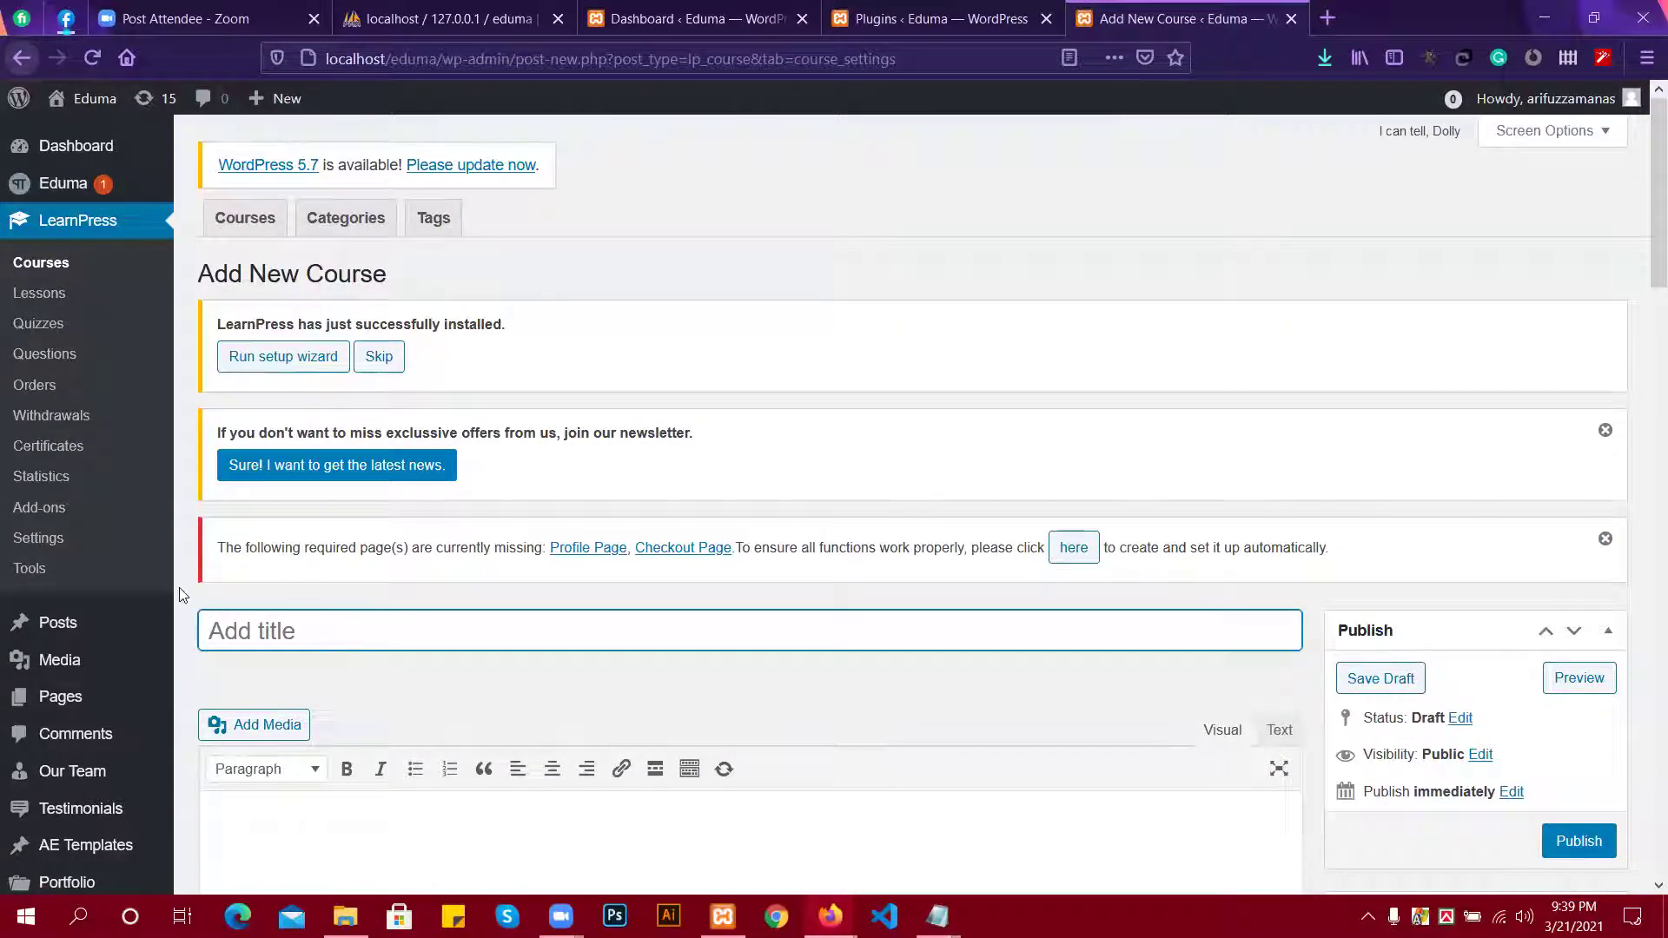
{"action": "type", "text": "Wordpre"}
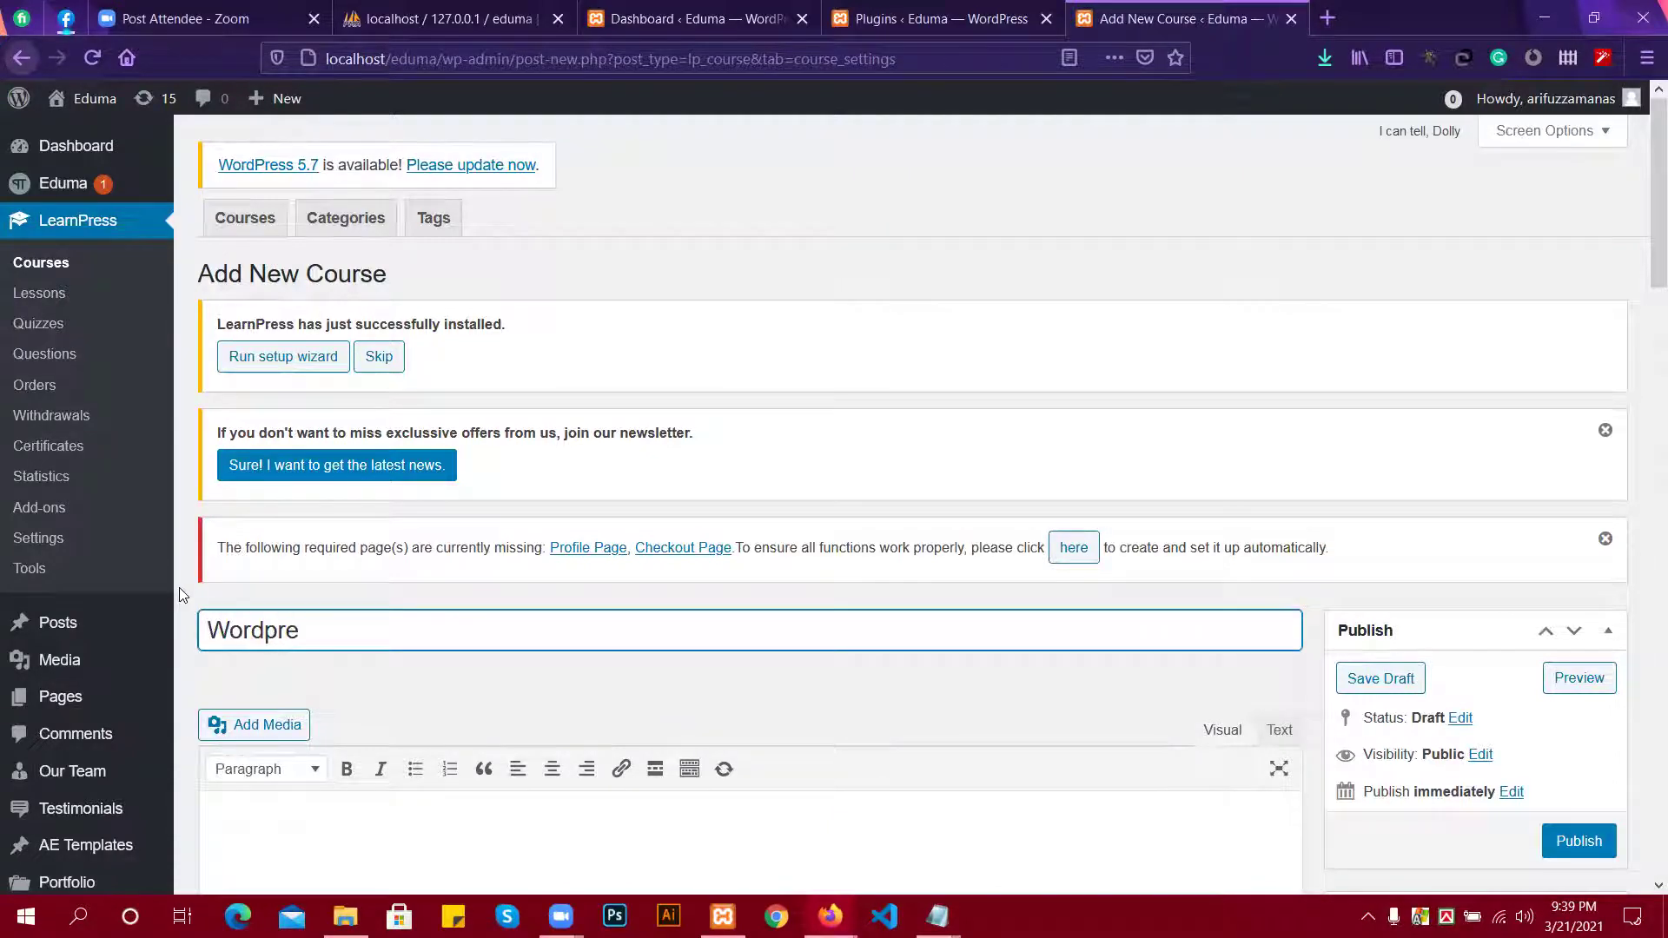
{"action": "type", "text": "ss"}
Enter Lorem 50 as the course description, stay on the course page, and trim the text to Lorem.
{"action": "scroll", "coordinate": [383, 501], "scroll_direction": "down", "scroll_amount": 4}
{"action": "left_click", "coordinate": [382, 500]}
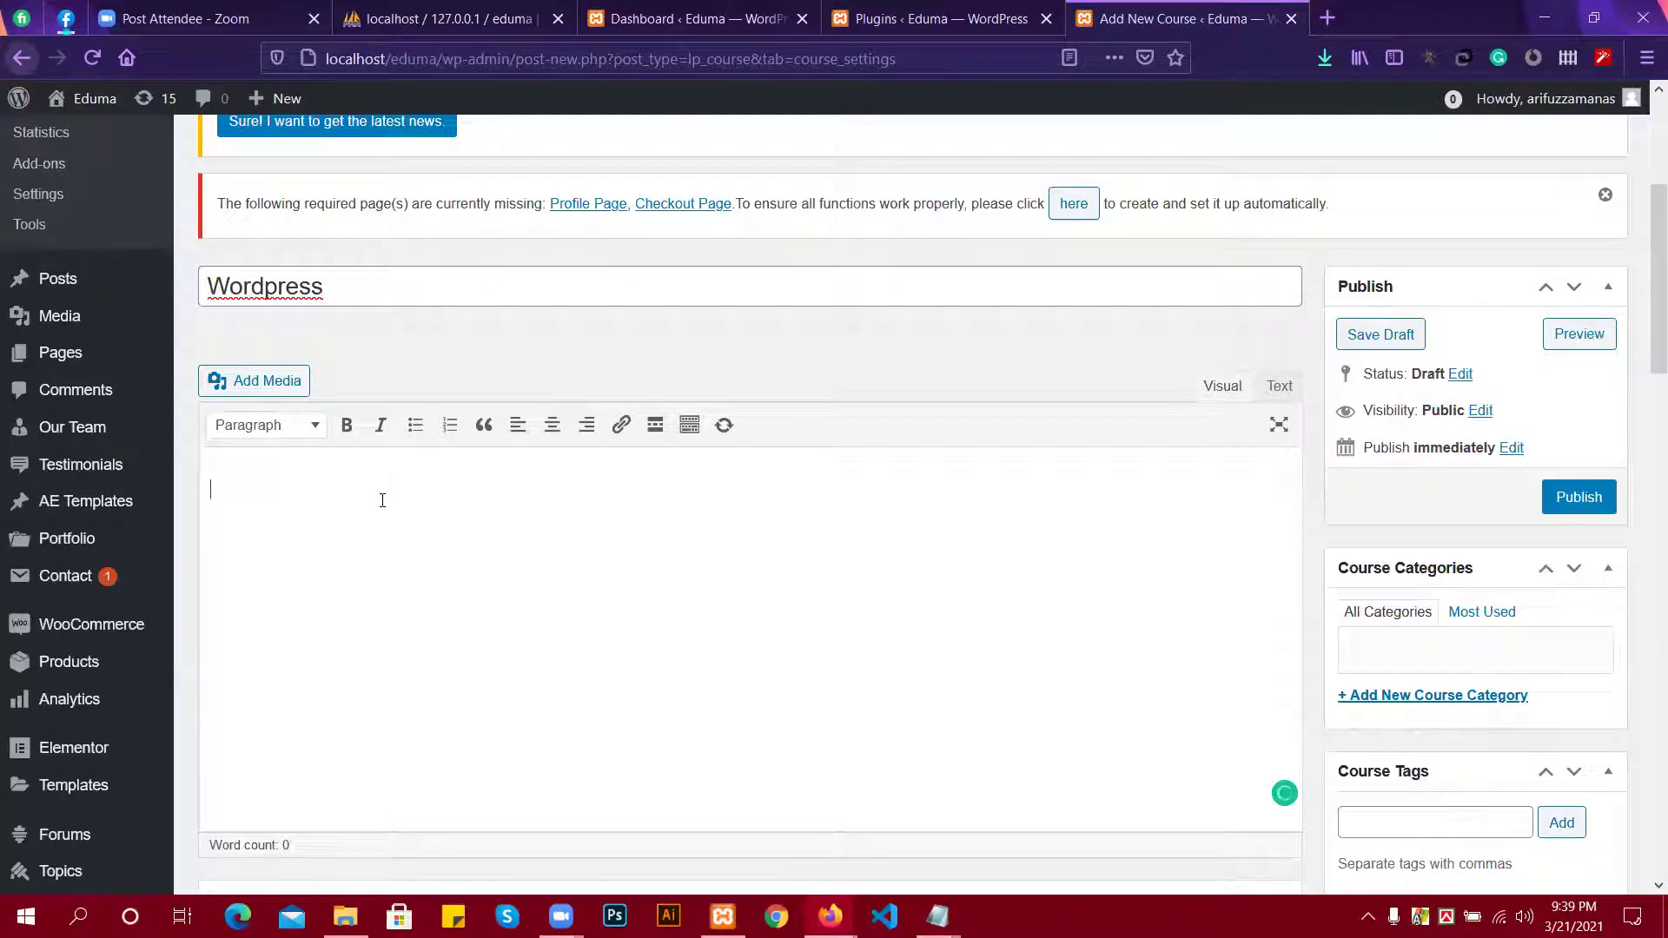
{"action": "type", "text": "Lorem 50"}
{"action": "key", "text": "alt+Left"}
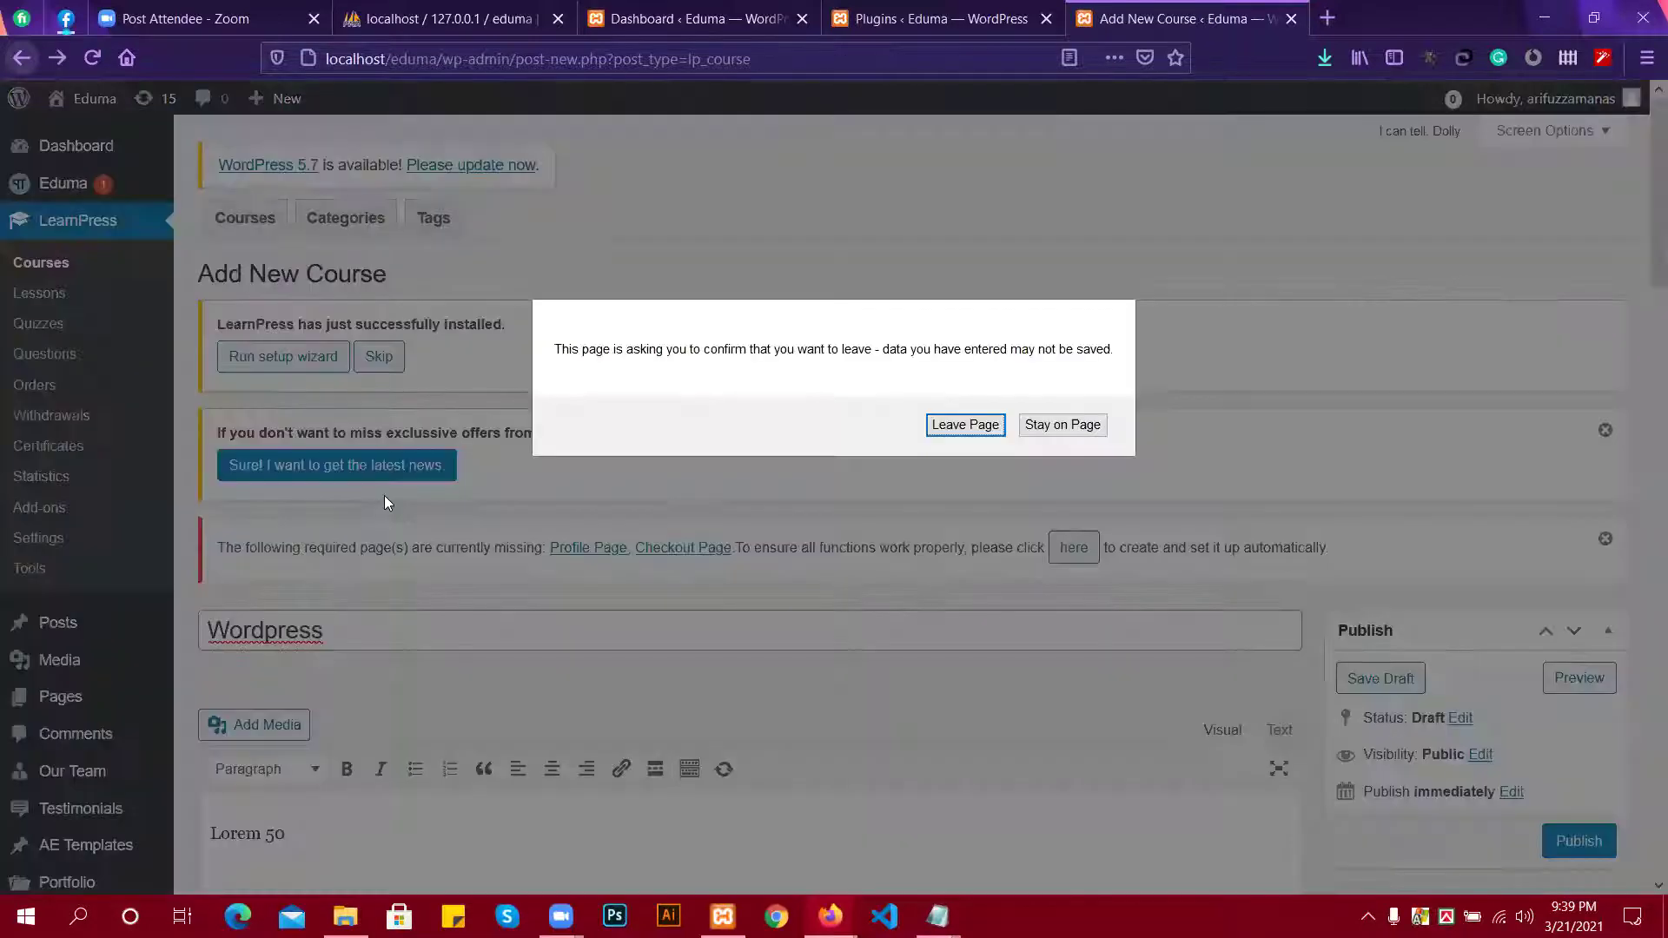
{"action": "left_click", "coordinate": [1036, 424]}
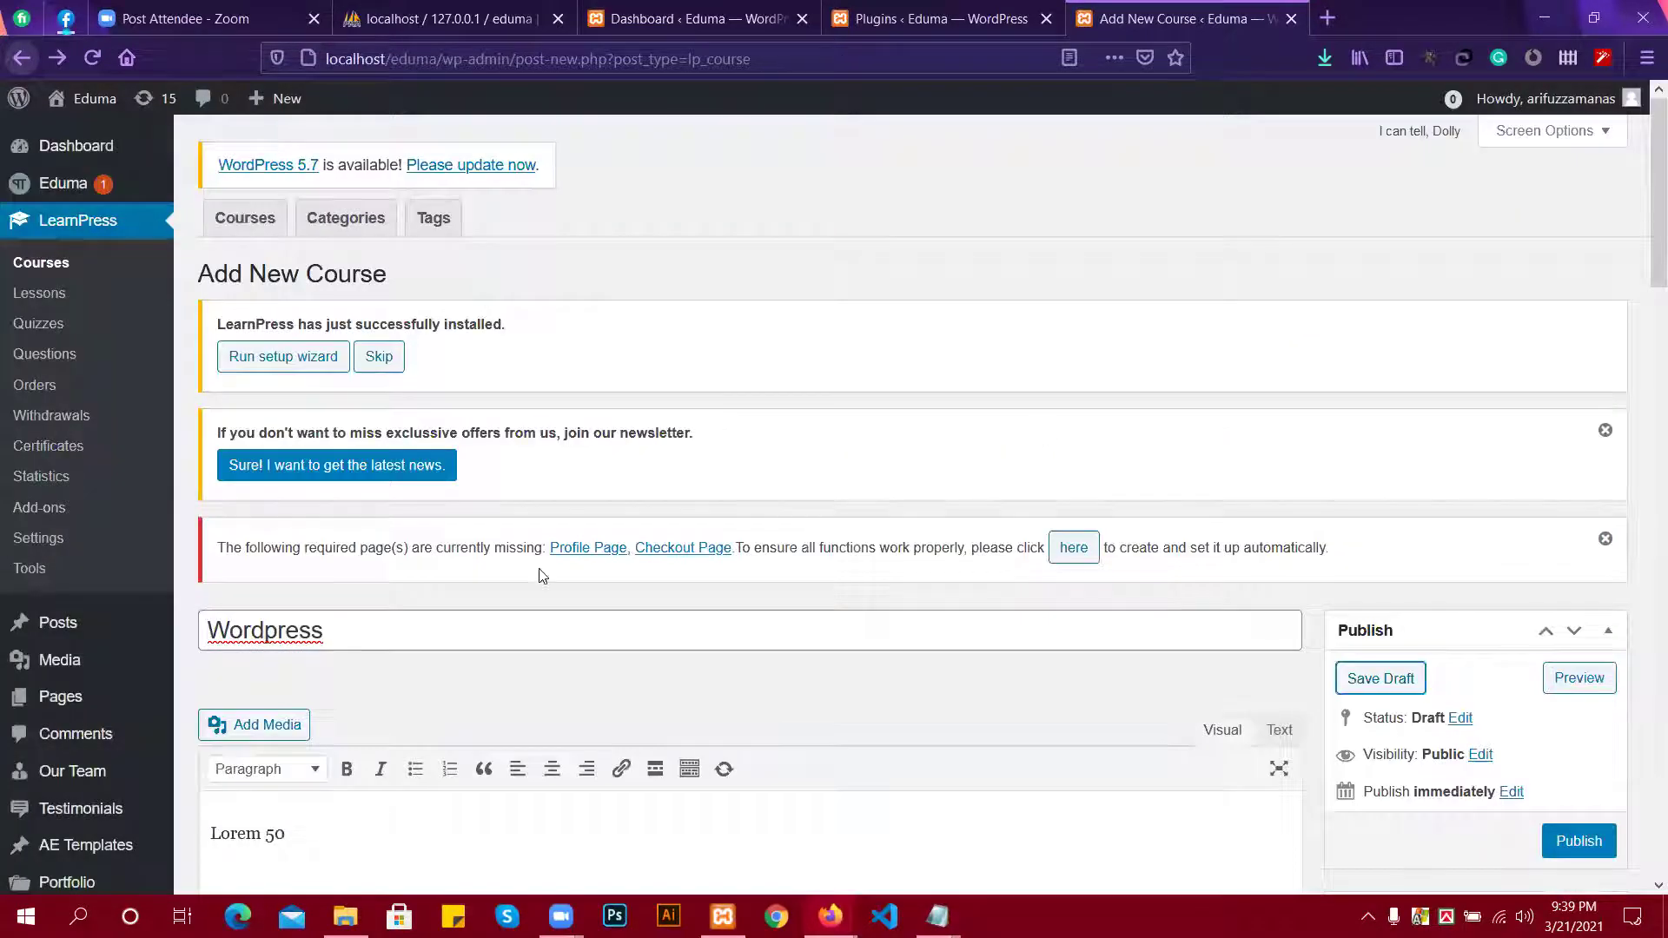
{"action": "scroll", "coordinate": [317, 477], "scroll_direction": "down", "scroll_amount": 5}
{"action": "key", "text": "BackSpace"}
{"action": "key", "text": "BackSpace"}
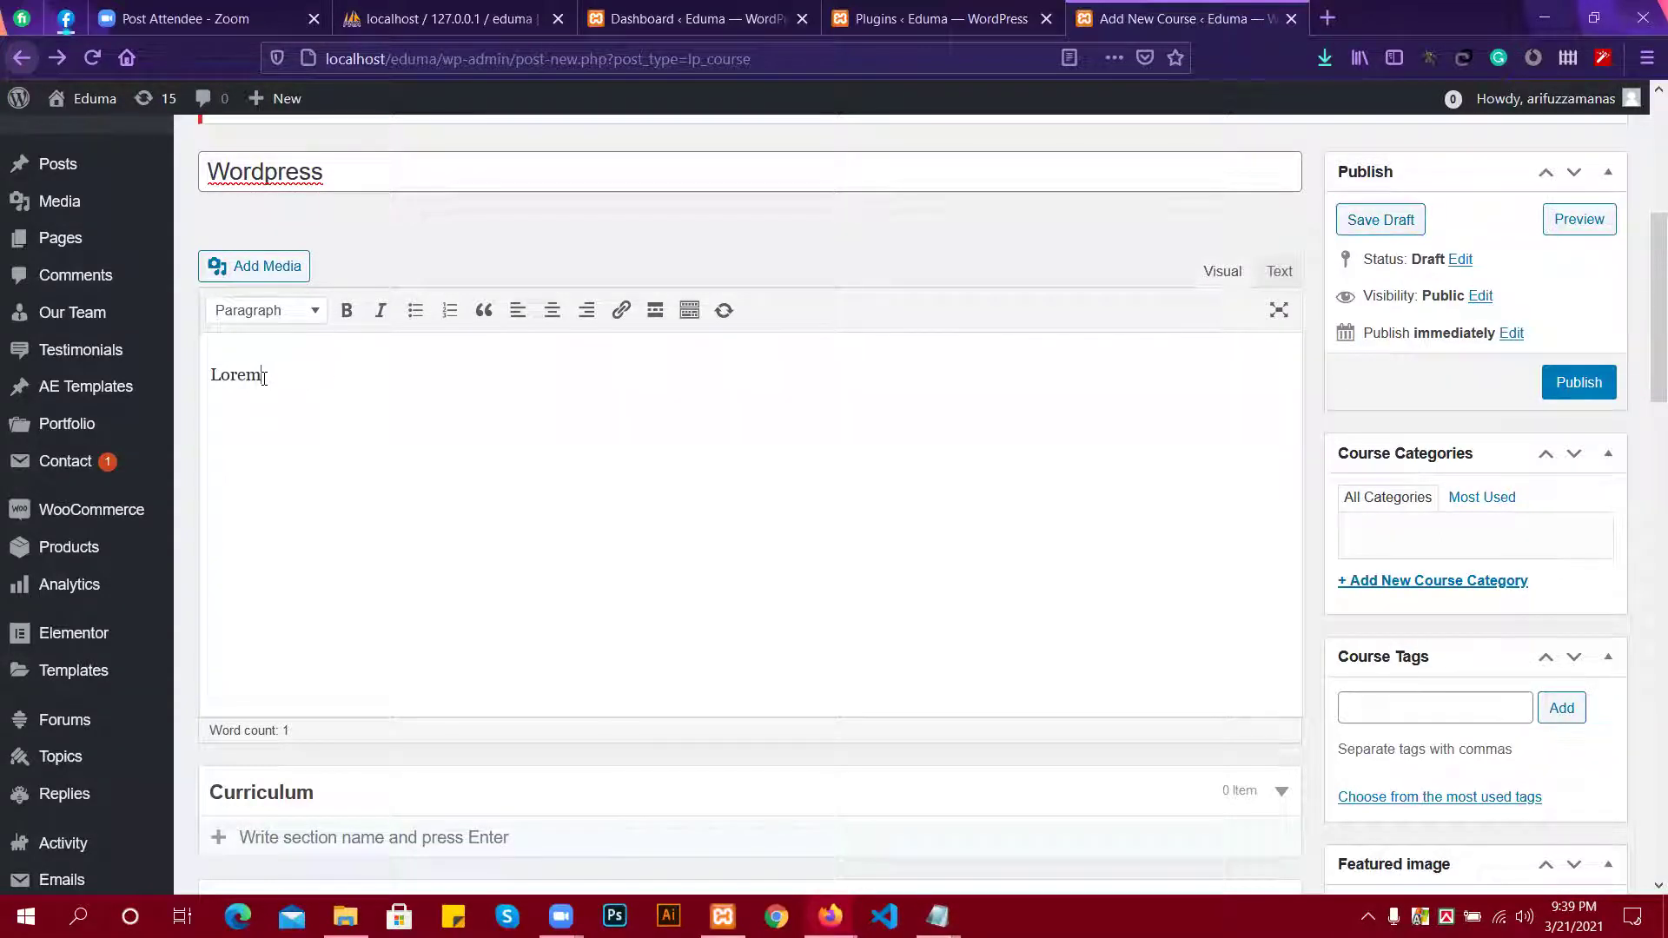
Search the web for lorem ipsum in a new browser tab and open the lipsum.com generator site.
{"action": "left_click", "coordinate": [1324, 18]}
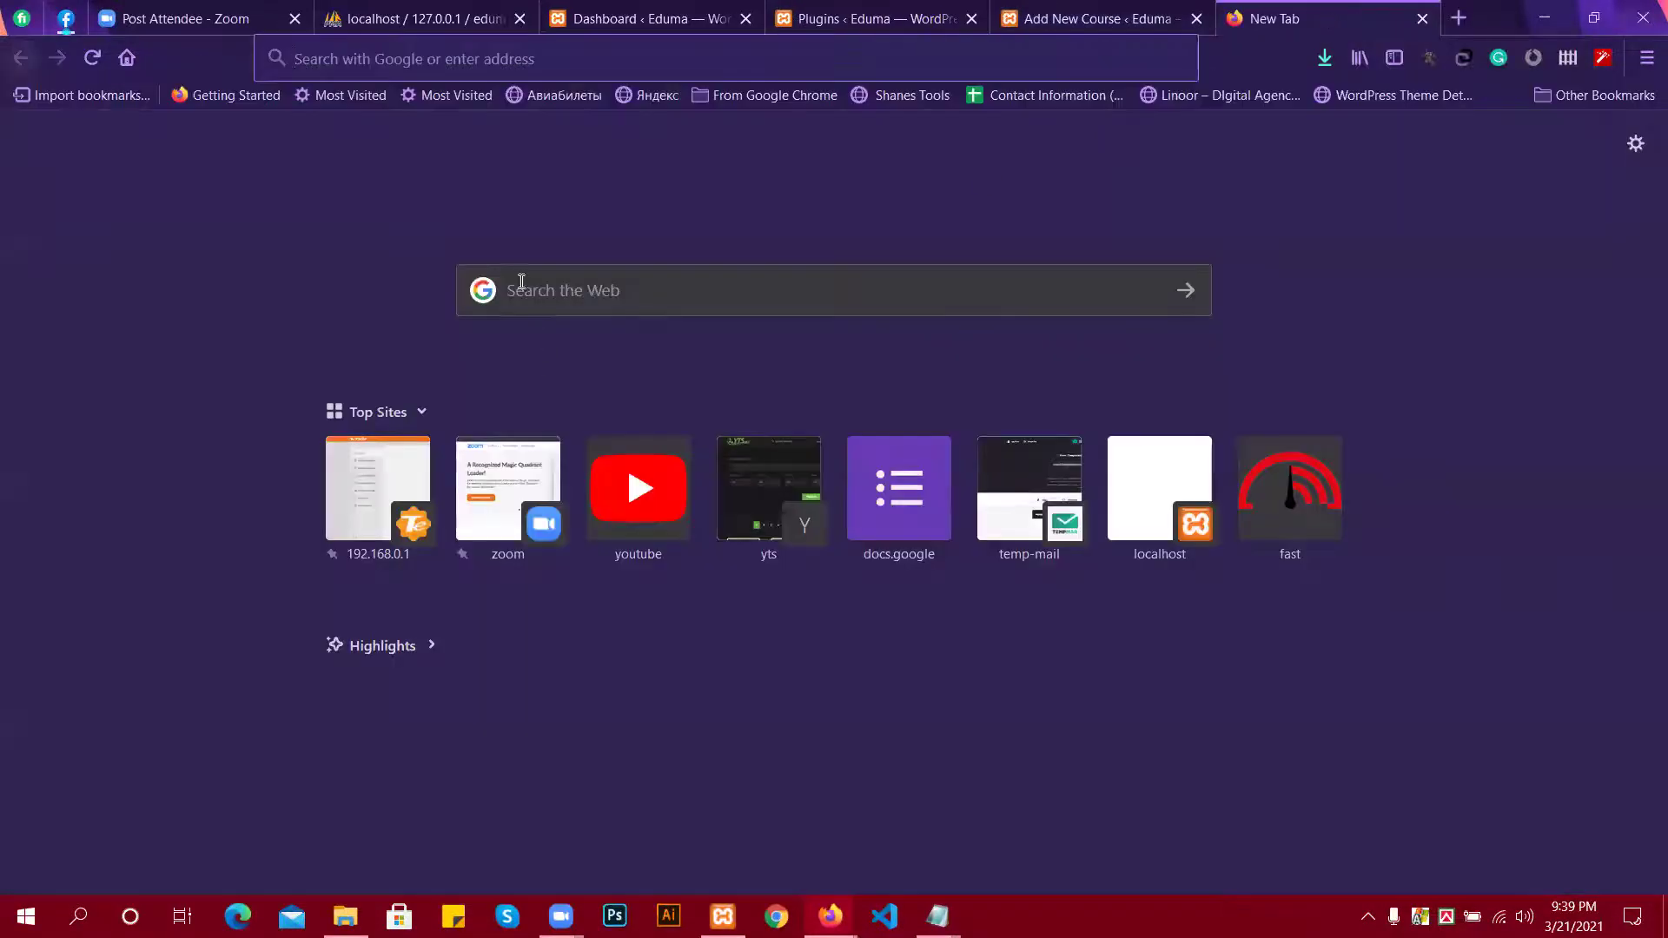
{"action": "left_click", "coordinate": [521, 280]}
{"action": "type", "text": "lore"}
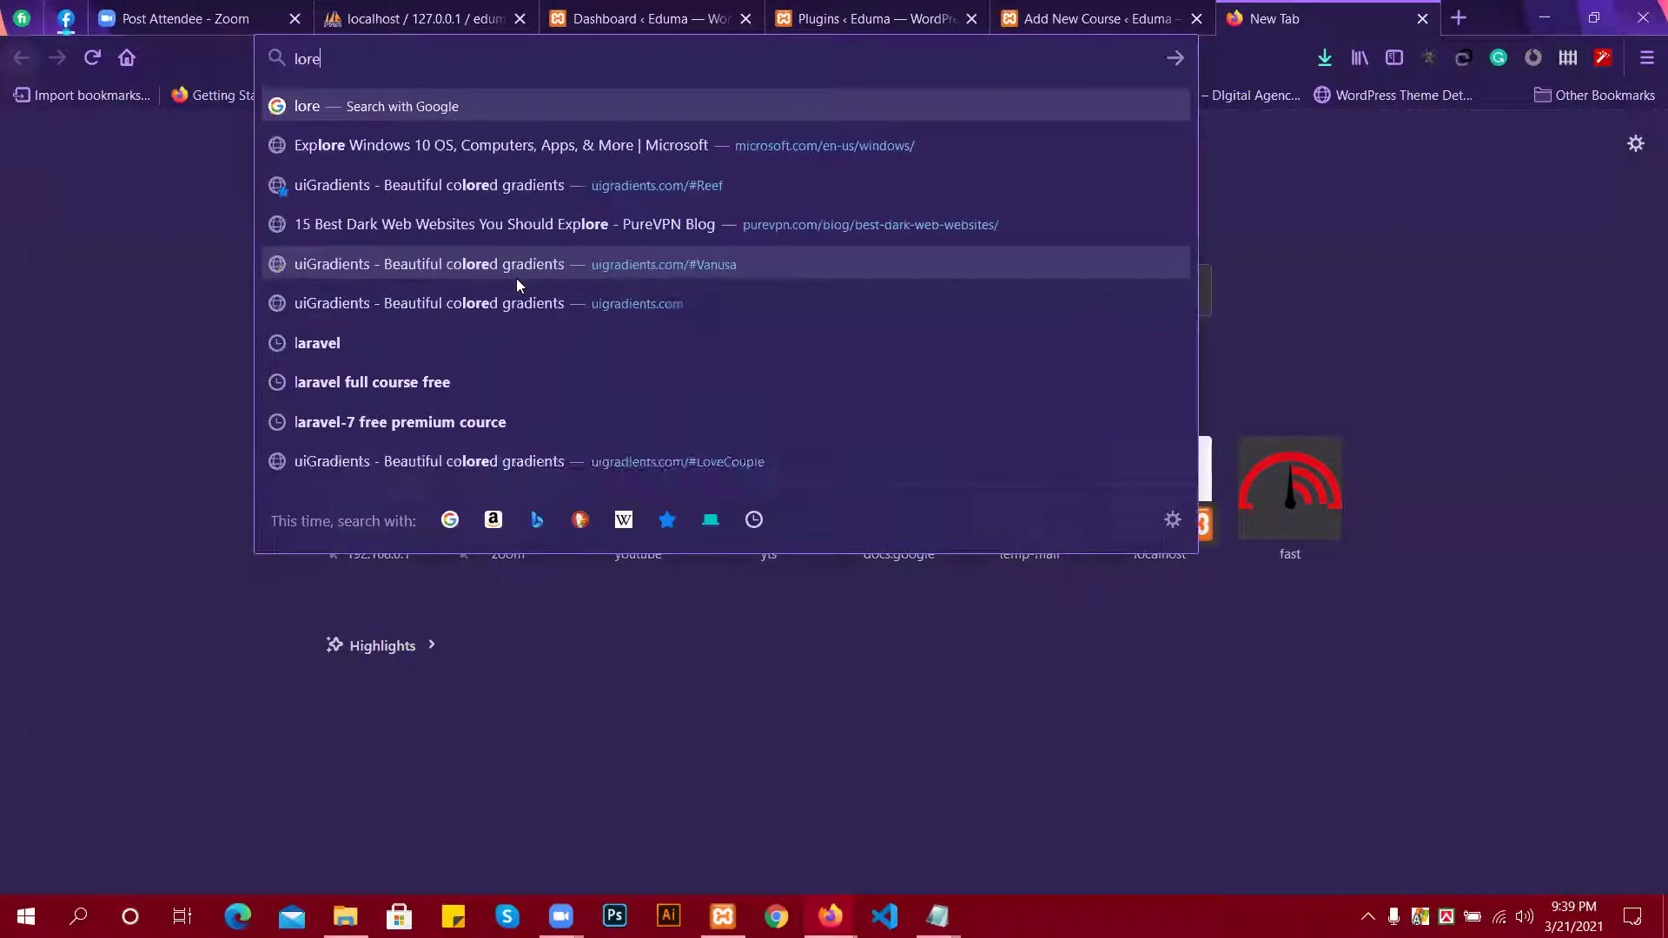
{"action": "type", "text": "m"}
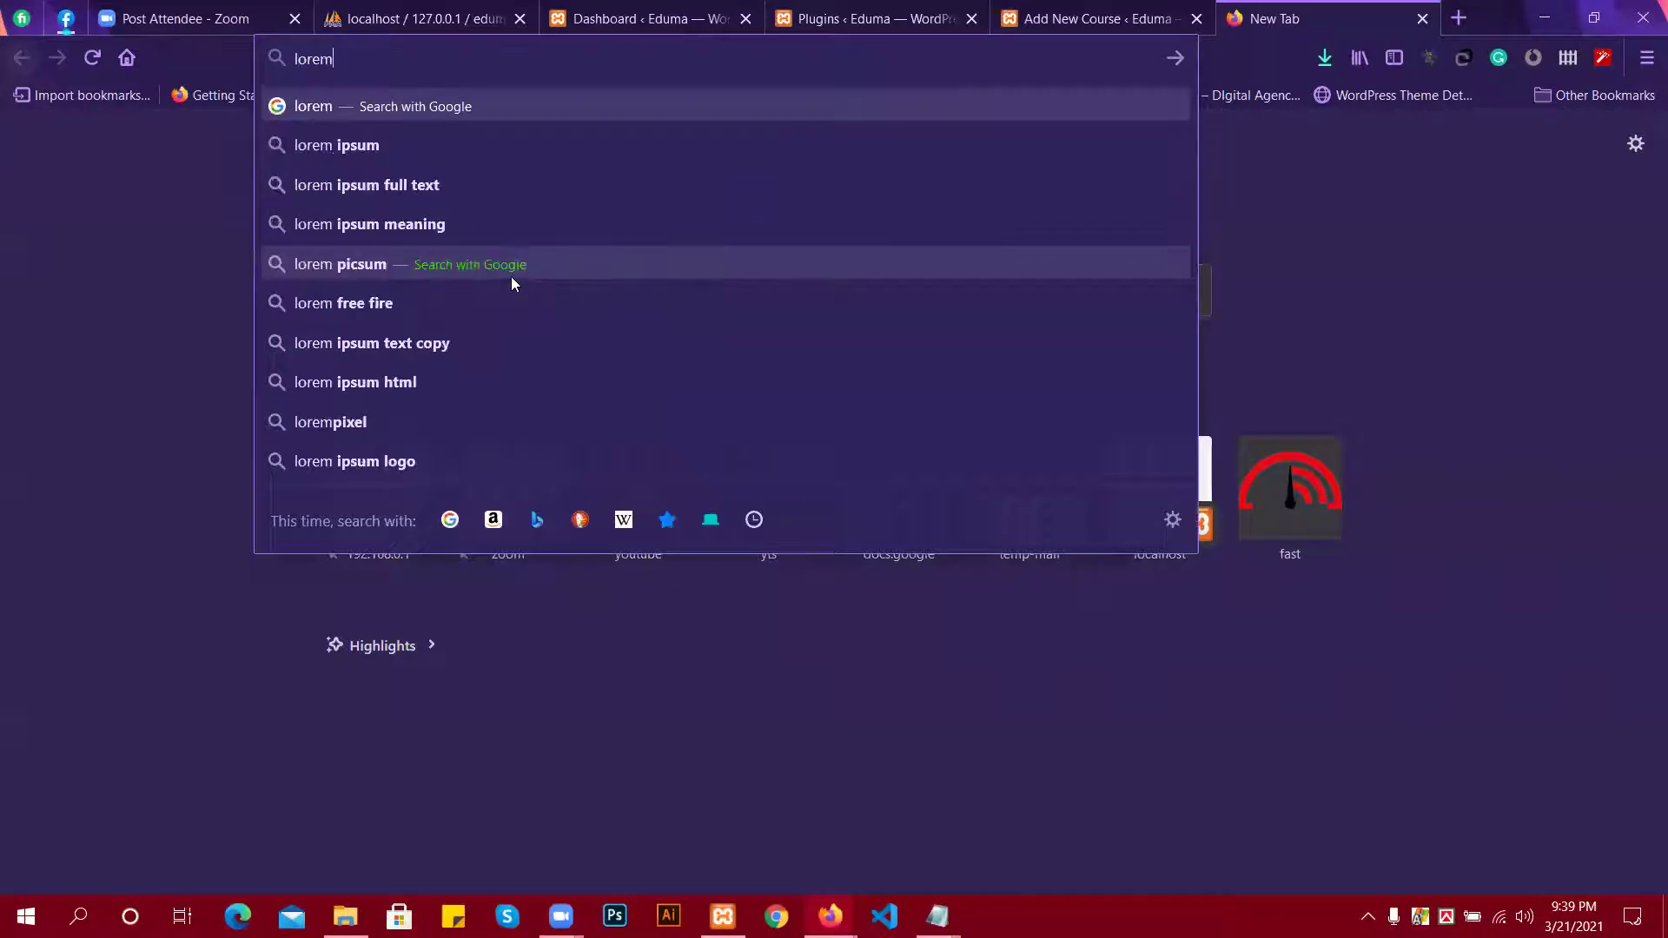
{"action": "left_click", "coordinate": [406, 153]}
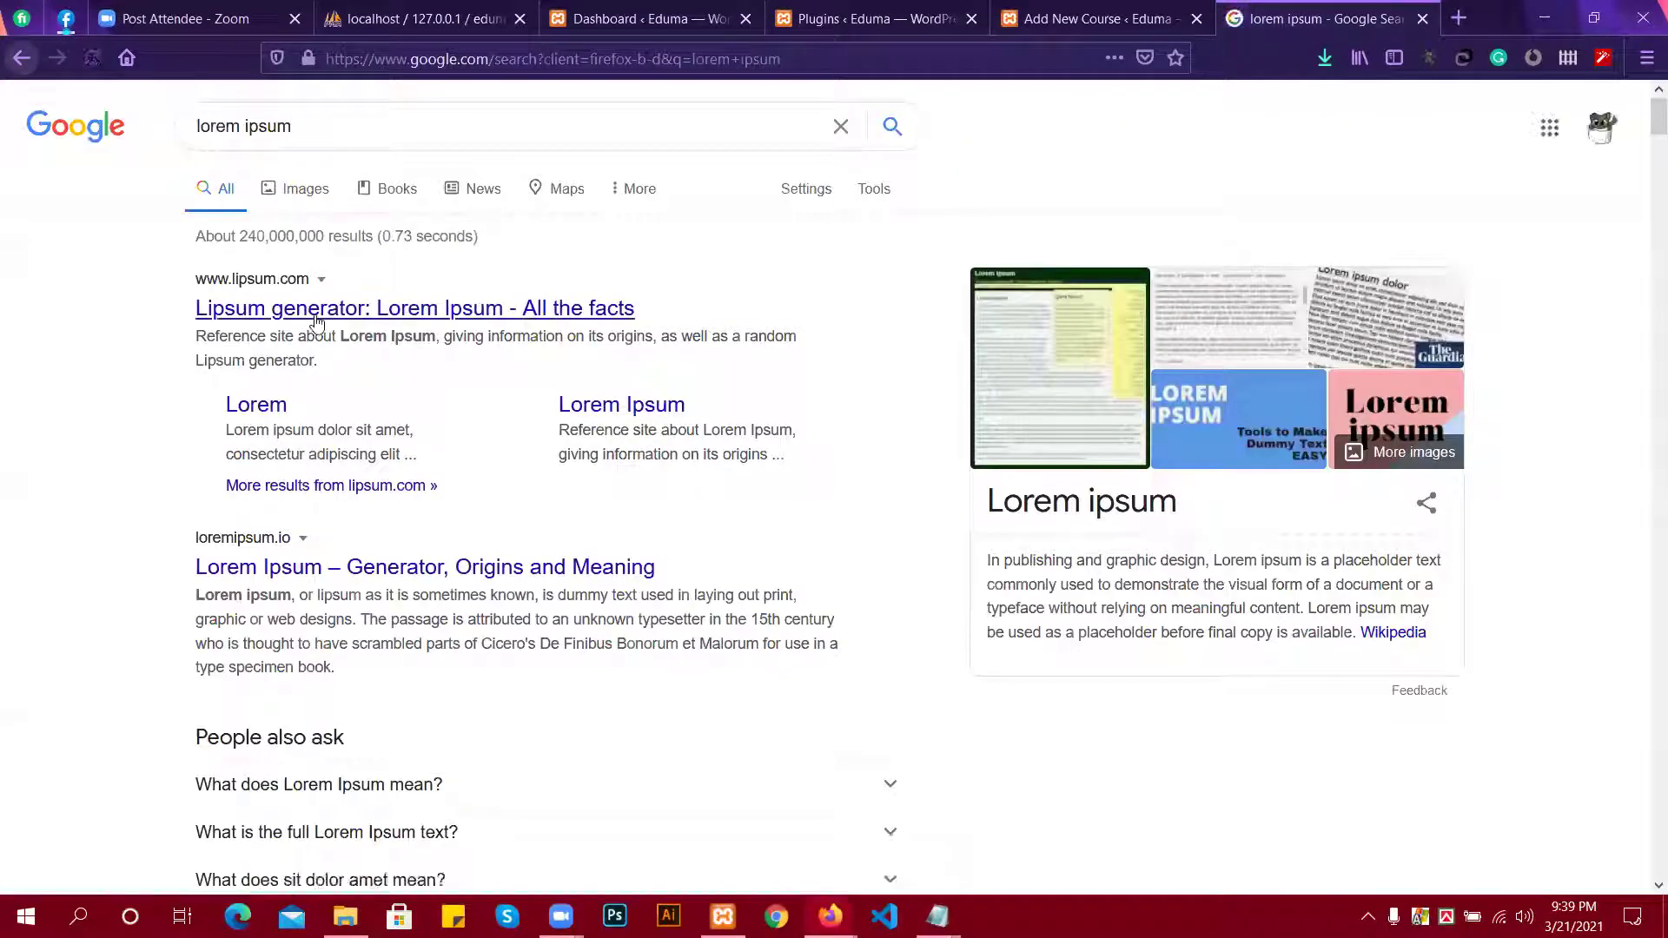
{"action": "left_click", "coordinate": [316, 310]}
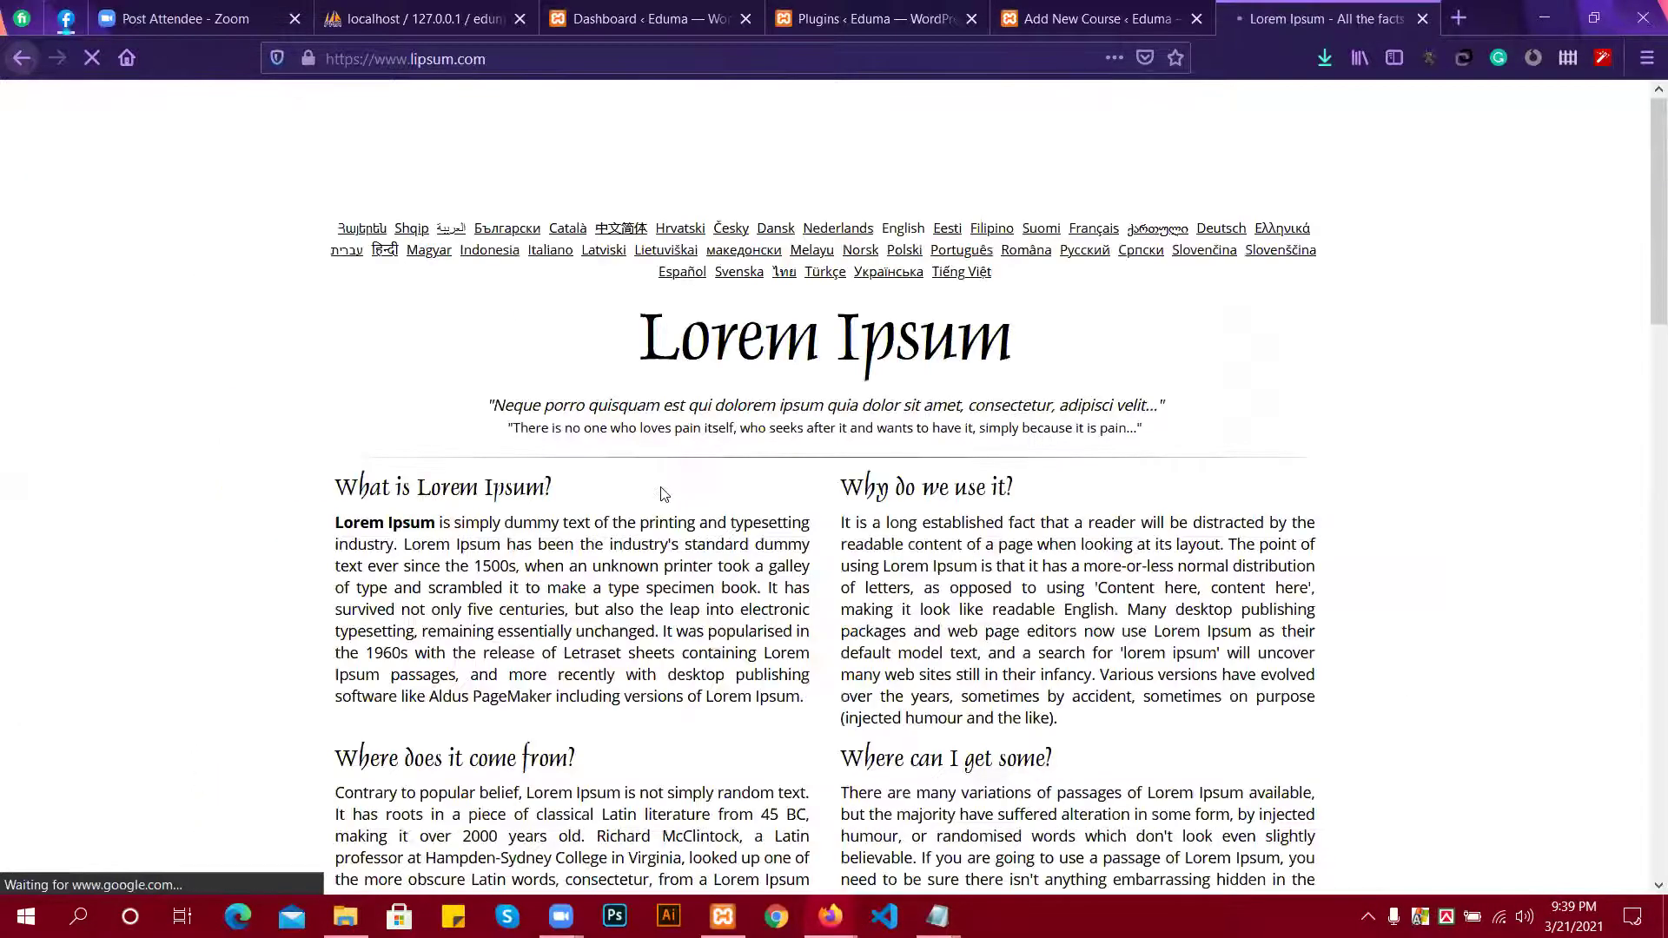
Copy both paragraphs under "Where does it come from?" on the Lorem Ipsum page.
{"action": "scroll", "coordinate": [341, 413], "scroll_direction": "down", "scroll_amount": 2}
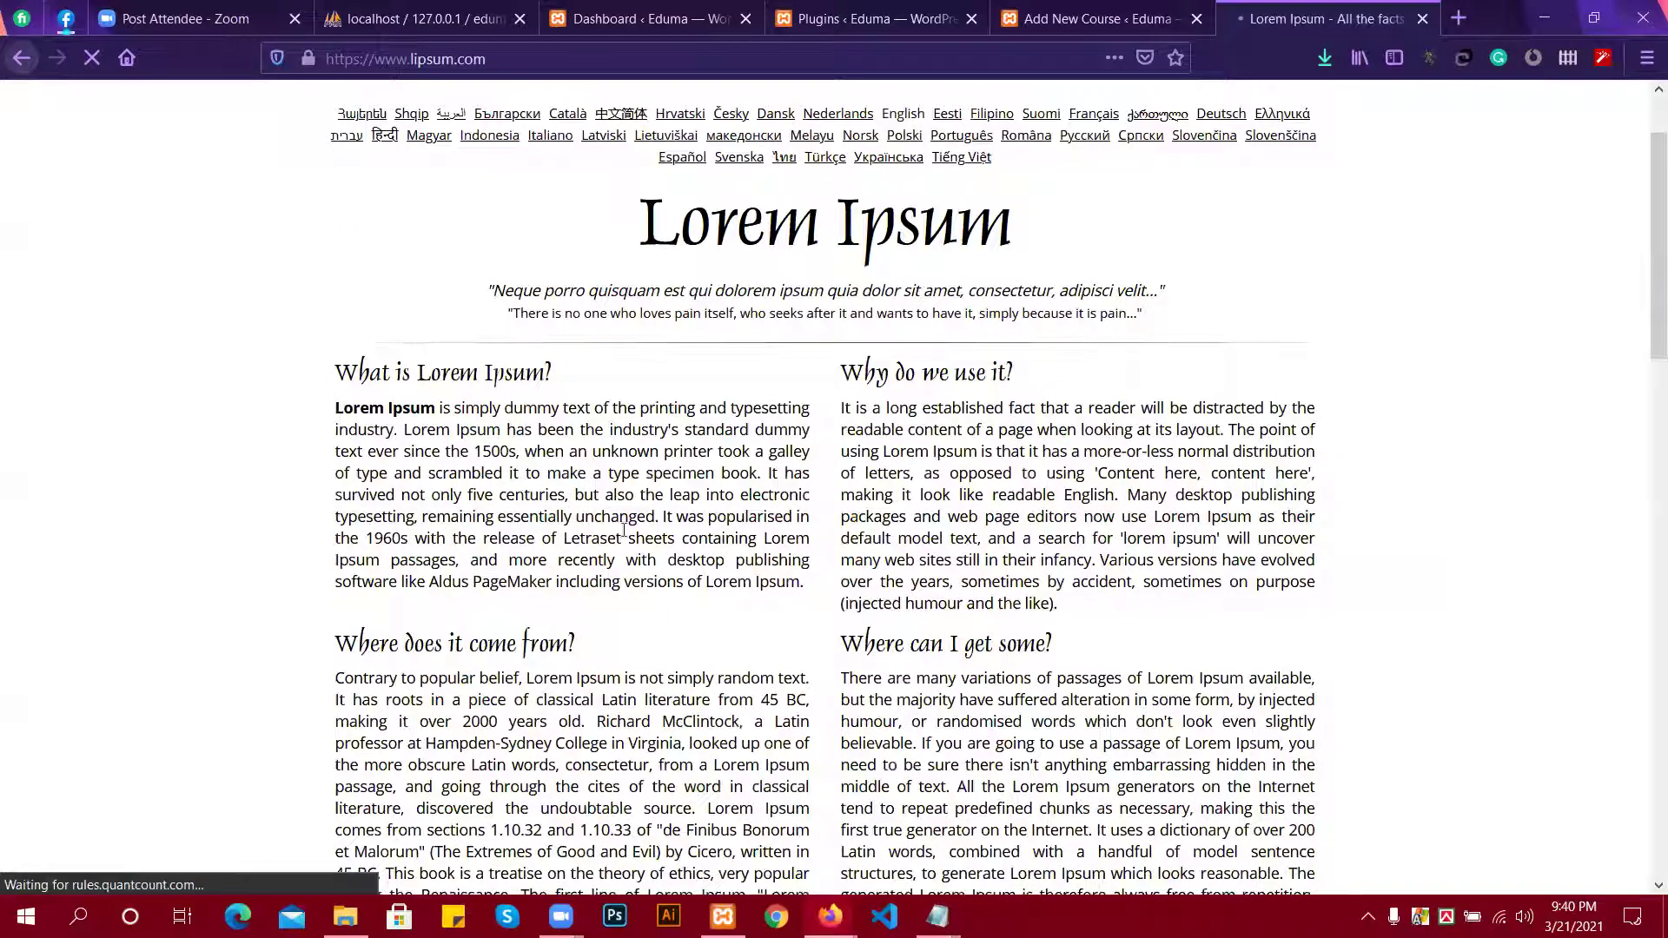
{"action": "left_click_drag", "start_coordinate": [626, 537], "coordinate": [1058, 603]}
{"action": "left_click", "coordinate": [367, 405]}
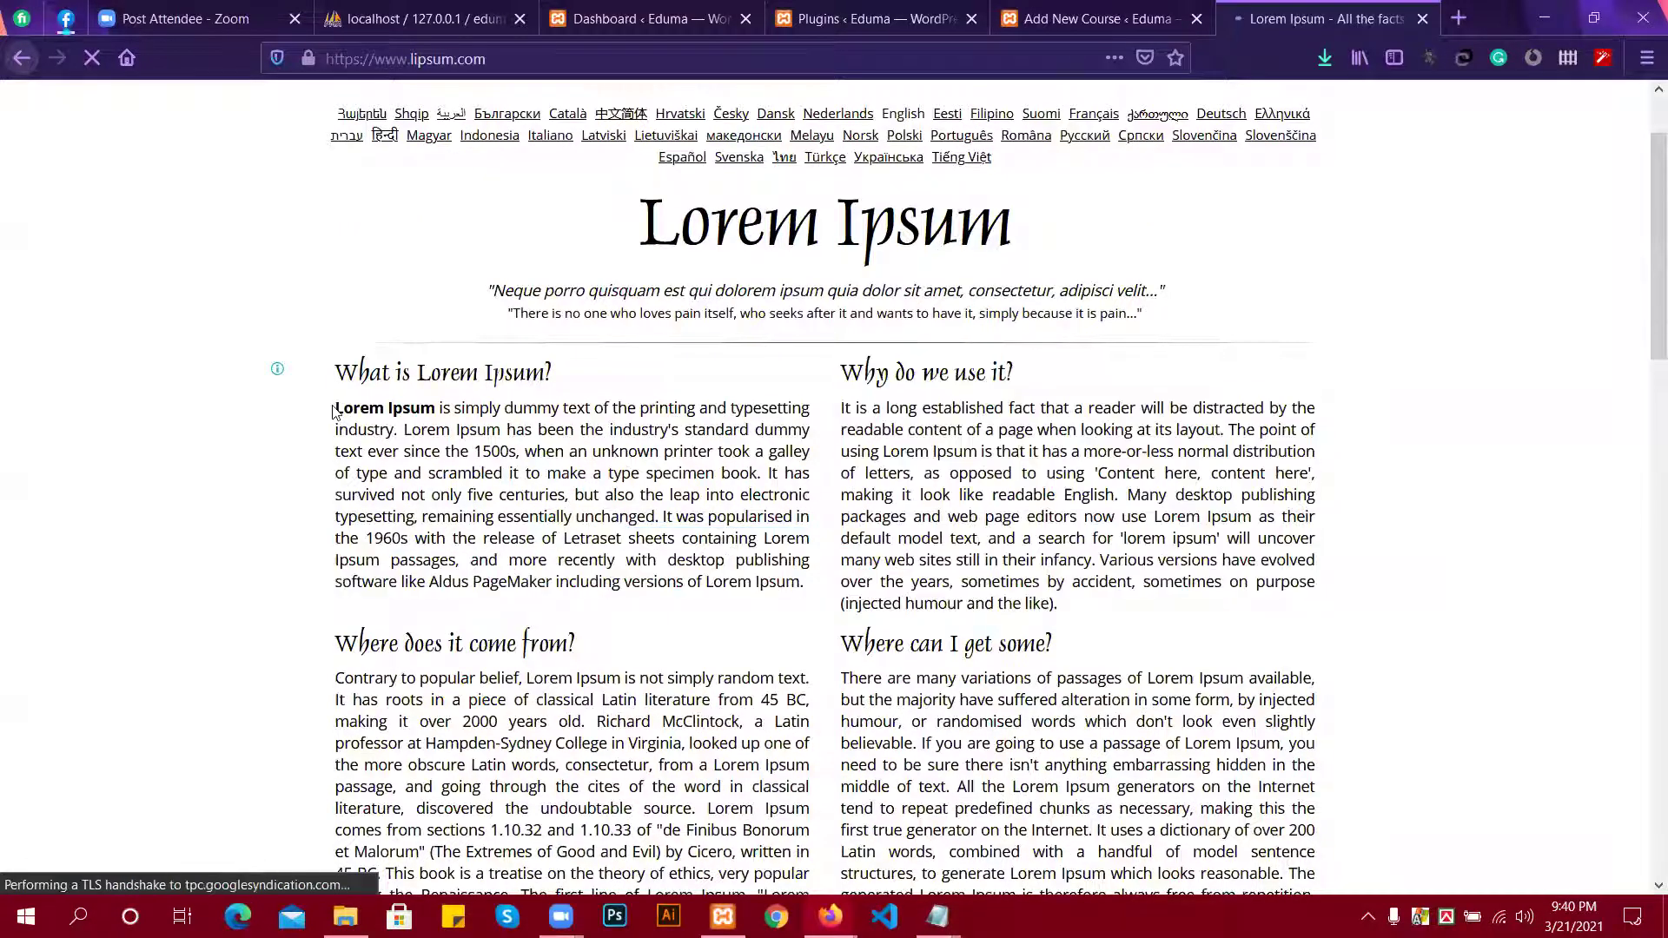
{"action": "left_click_drag", "start_coordinate": [348, 429], "coordinate": [520, 615]}
{"action": "scroll", "coordinate": [520, 616], "scroll_direction": "down", "scroll_amount": 5}
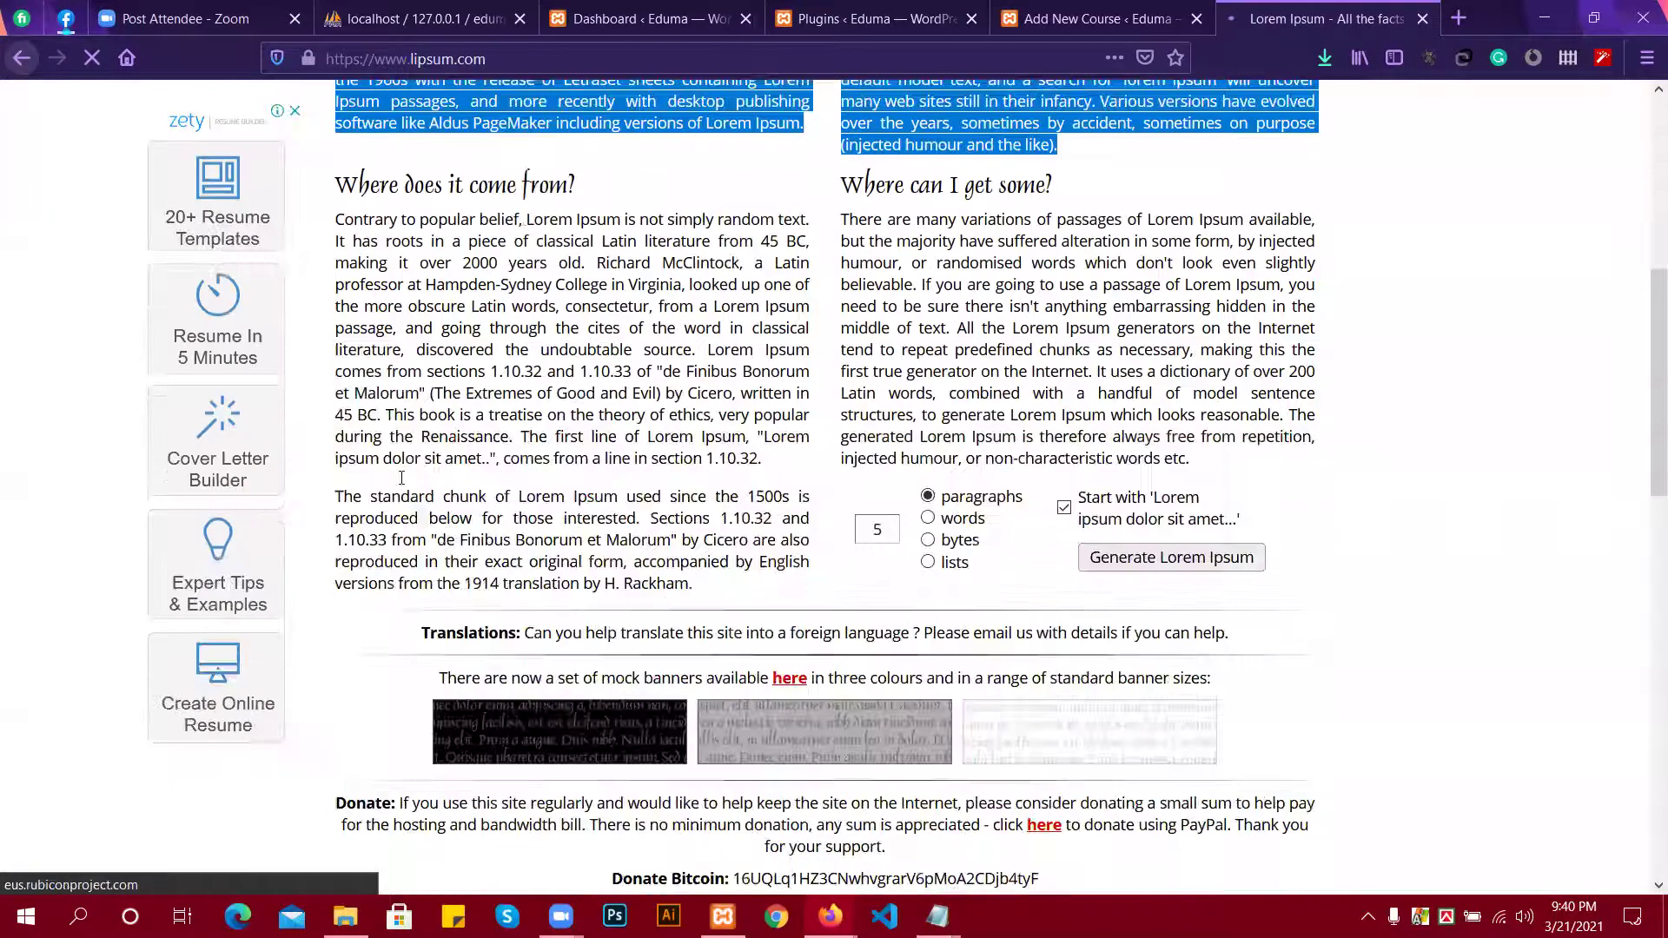
{"action": "left_click", "coordinate": [346, 217]}
{"action": "left_click", "coordinate": [767, 514], "text": "shift"}
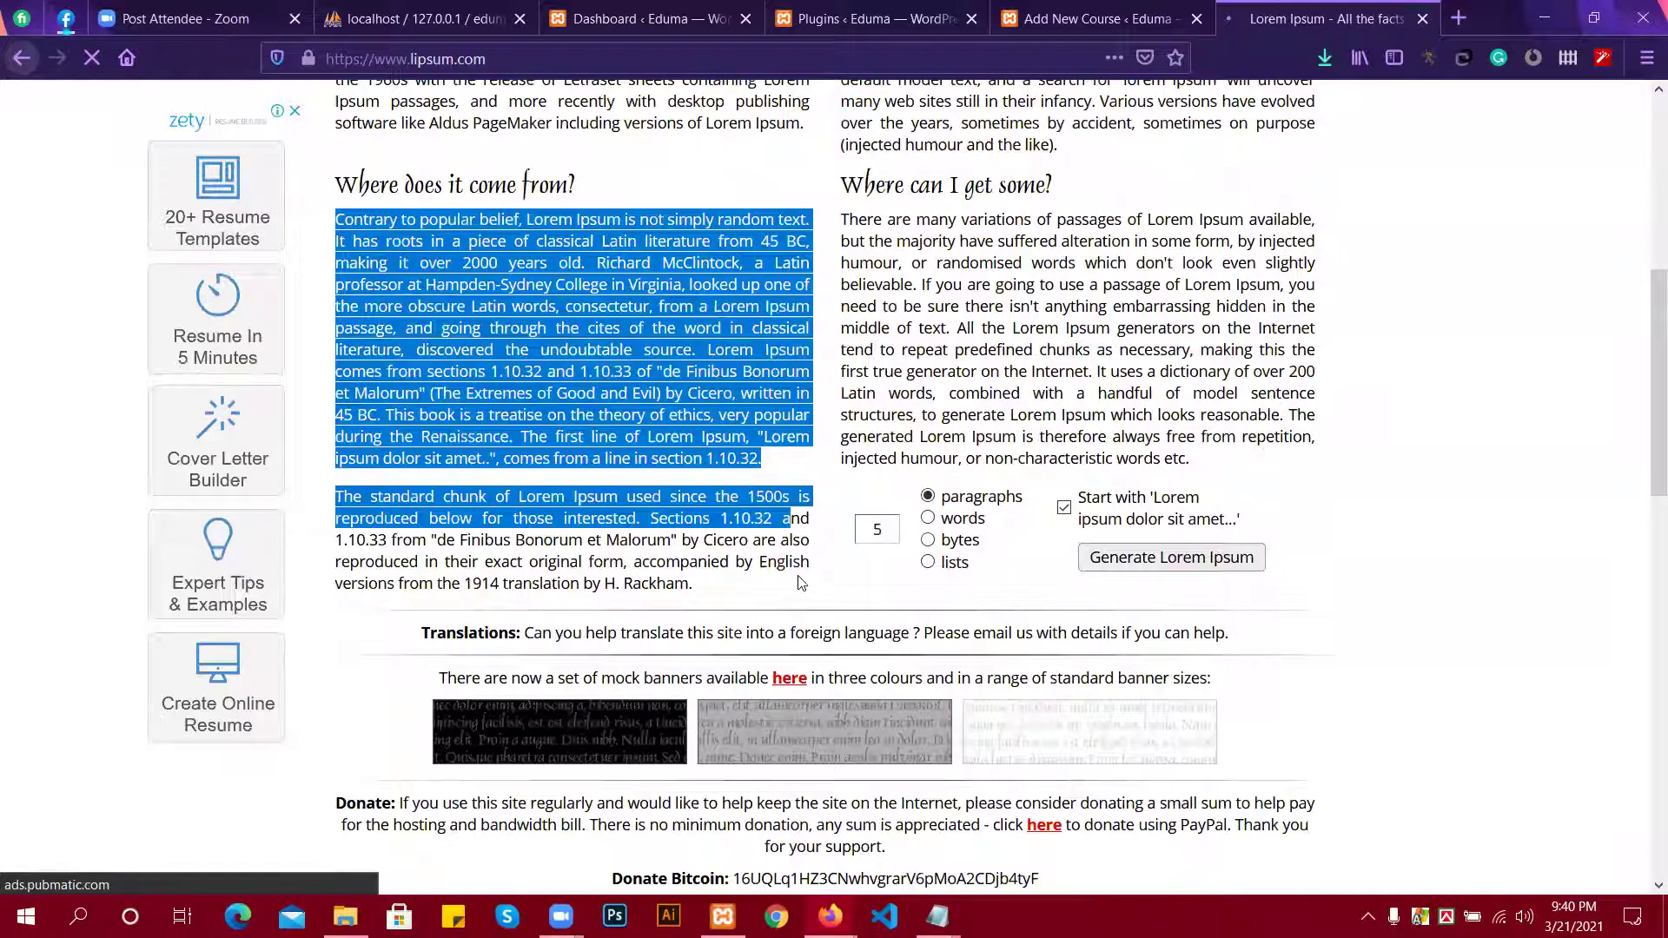
{"action": "left_click", "coordinate": [801, 584], "text": "shift"}
{"action": "key", "text": "ctrl+c"}
Return to the new course and replace the description text Lorem with the copied paragraphs.
{"action": "left_click", "coordinate": [1164, 17]}
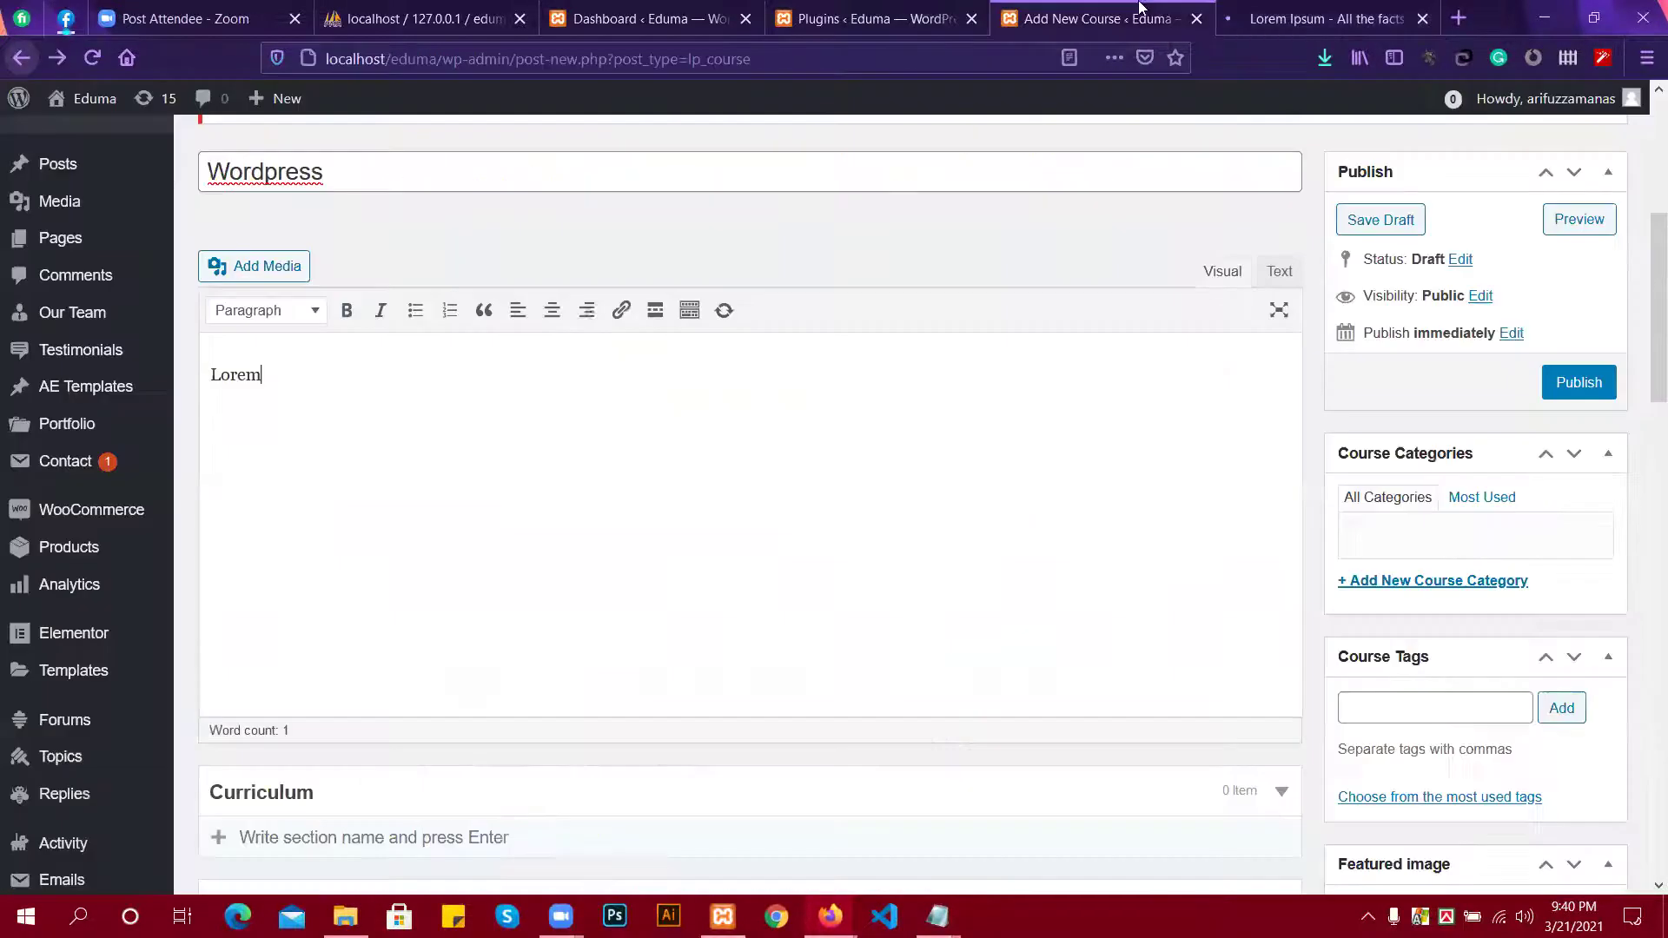
{"action": "left_click_drag", "start_coordinate": [214, 374], "coordinate": [339, 392]}
{"action": "key", "text": "ctrl+v"}
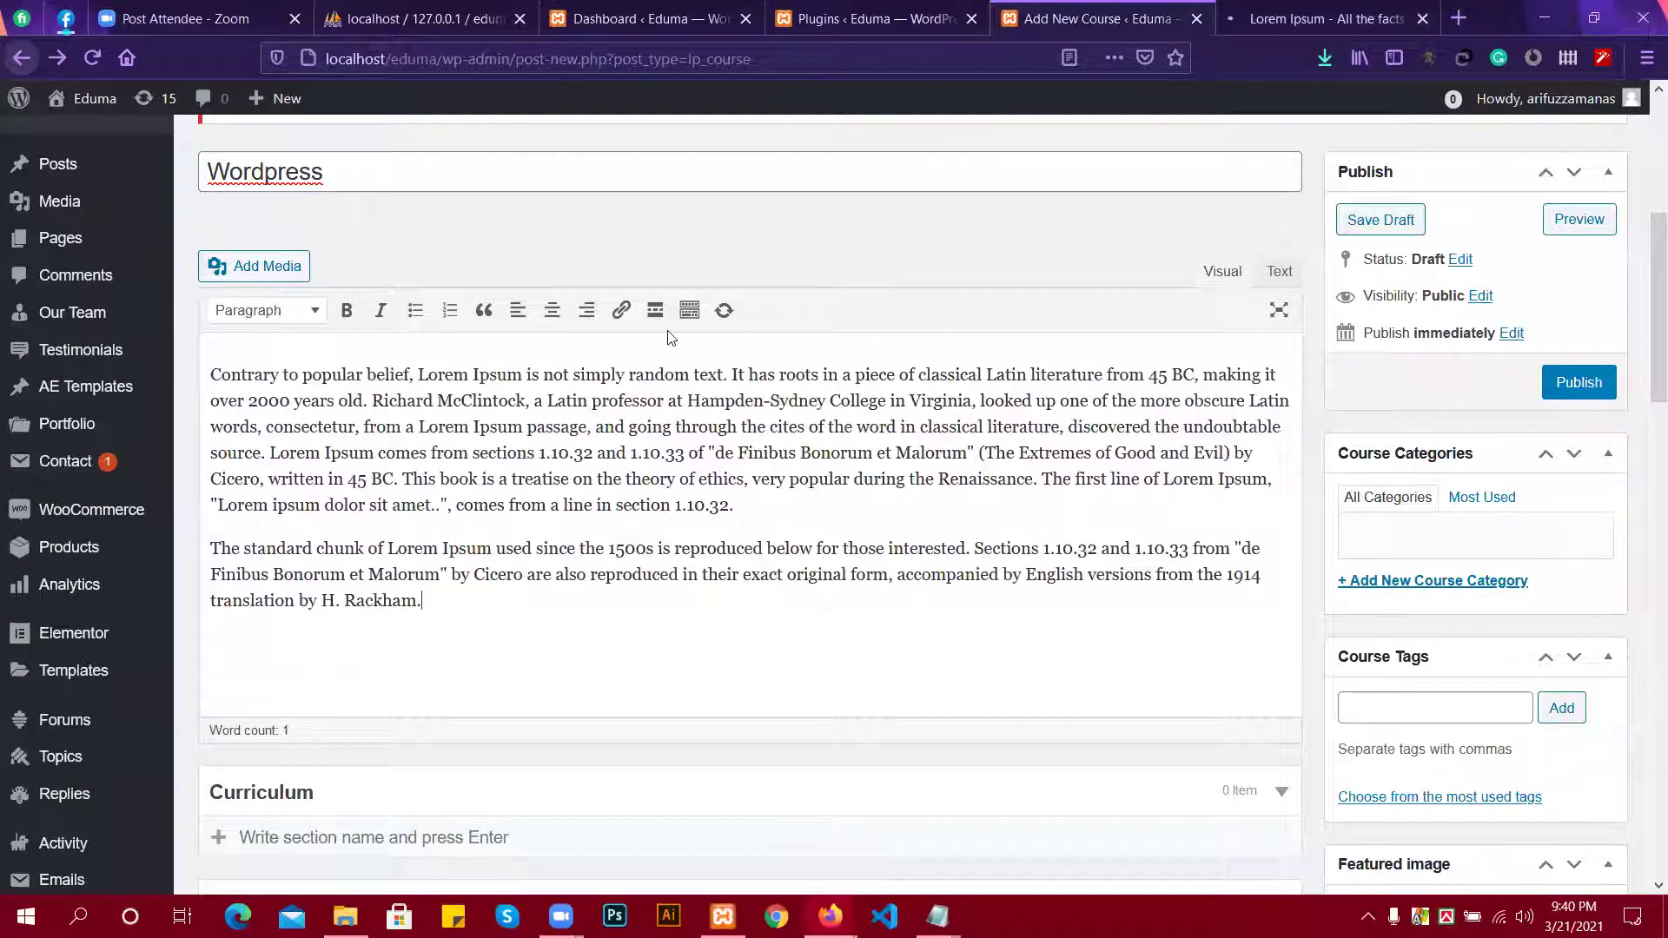
Add a section named Lesson 1 to the course curriculum.
{"action": "scroll", "coordinate": [514, 512], "scroll_direction": "down", "scroll_amount": 3}
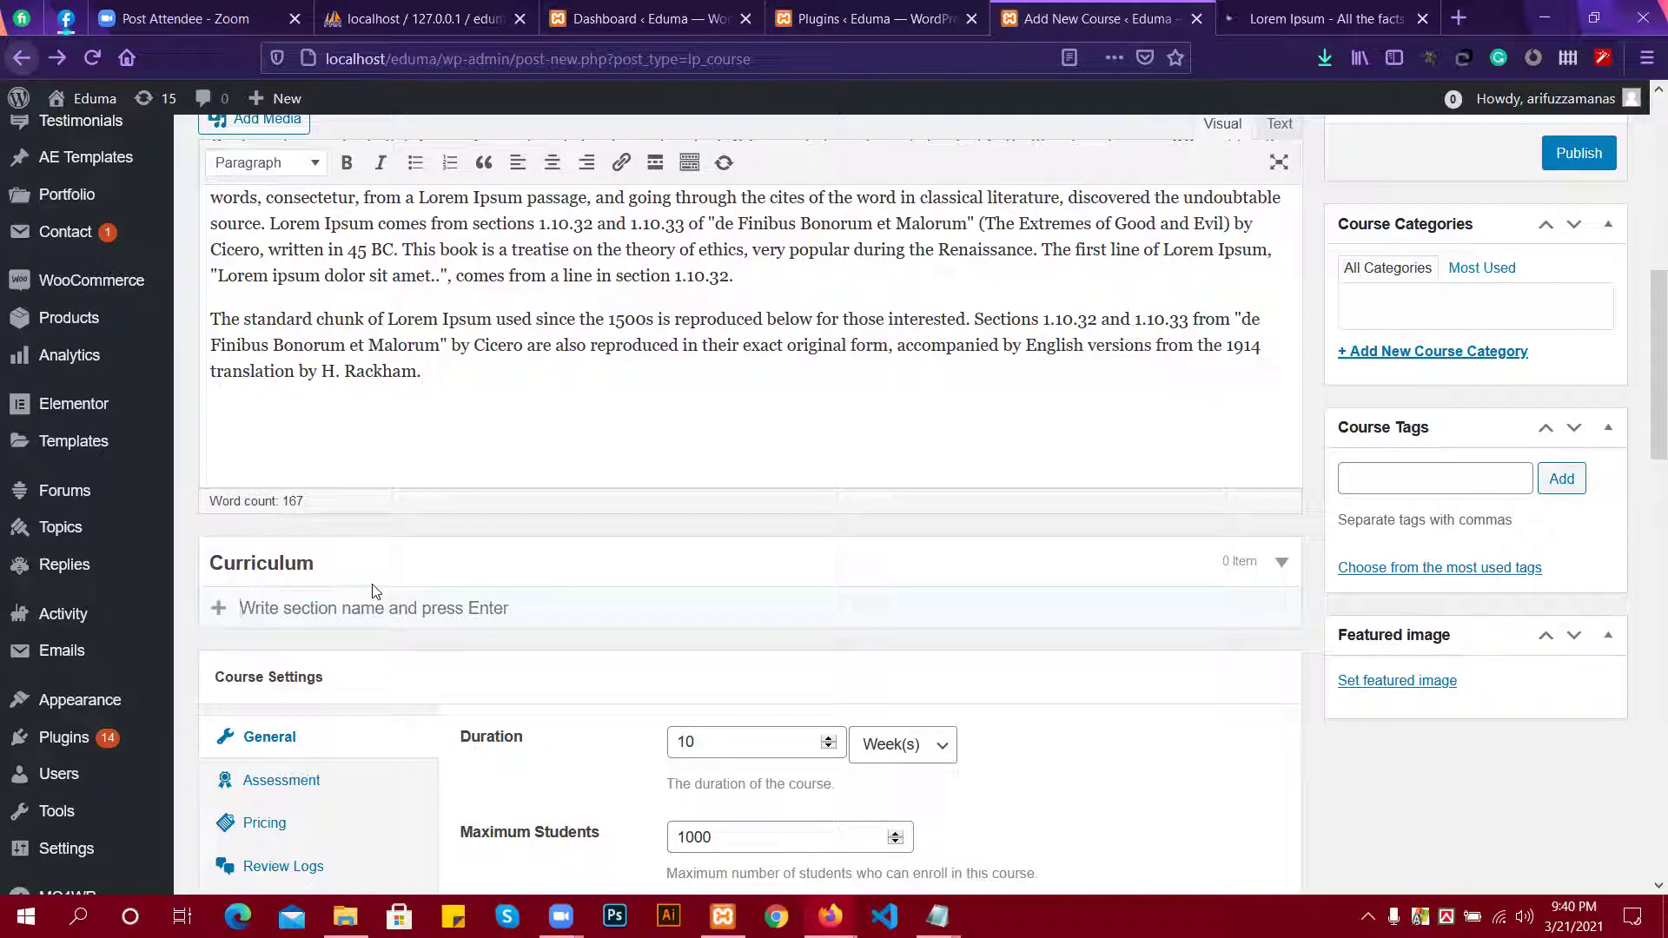
{"action": "scroll", "coordinate": [386, 573], "scroll_direction": "up", "scroll_amount": 1}
{"action": "scroll", "coordinate": [398, 552], "scroll_direction": "down", "scroll_amount": 1}
{"action": "type", "text": "L"}
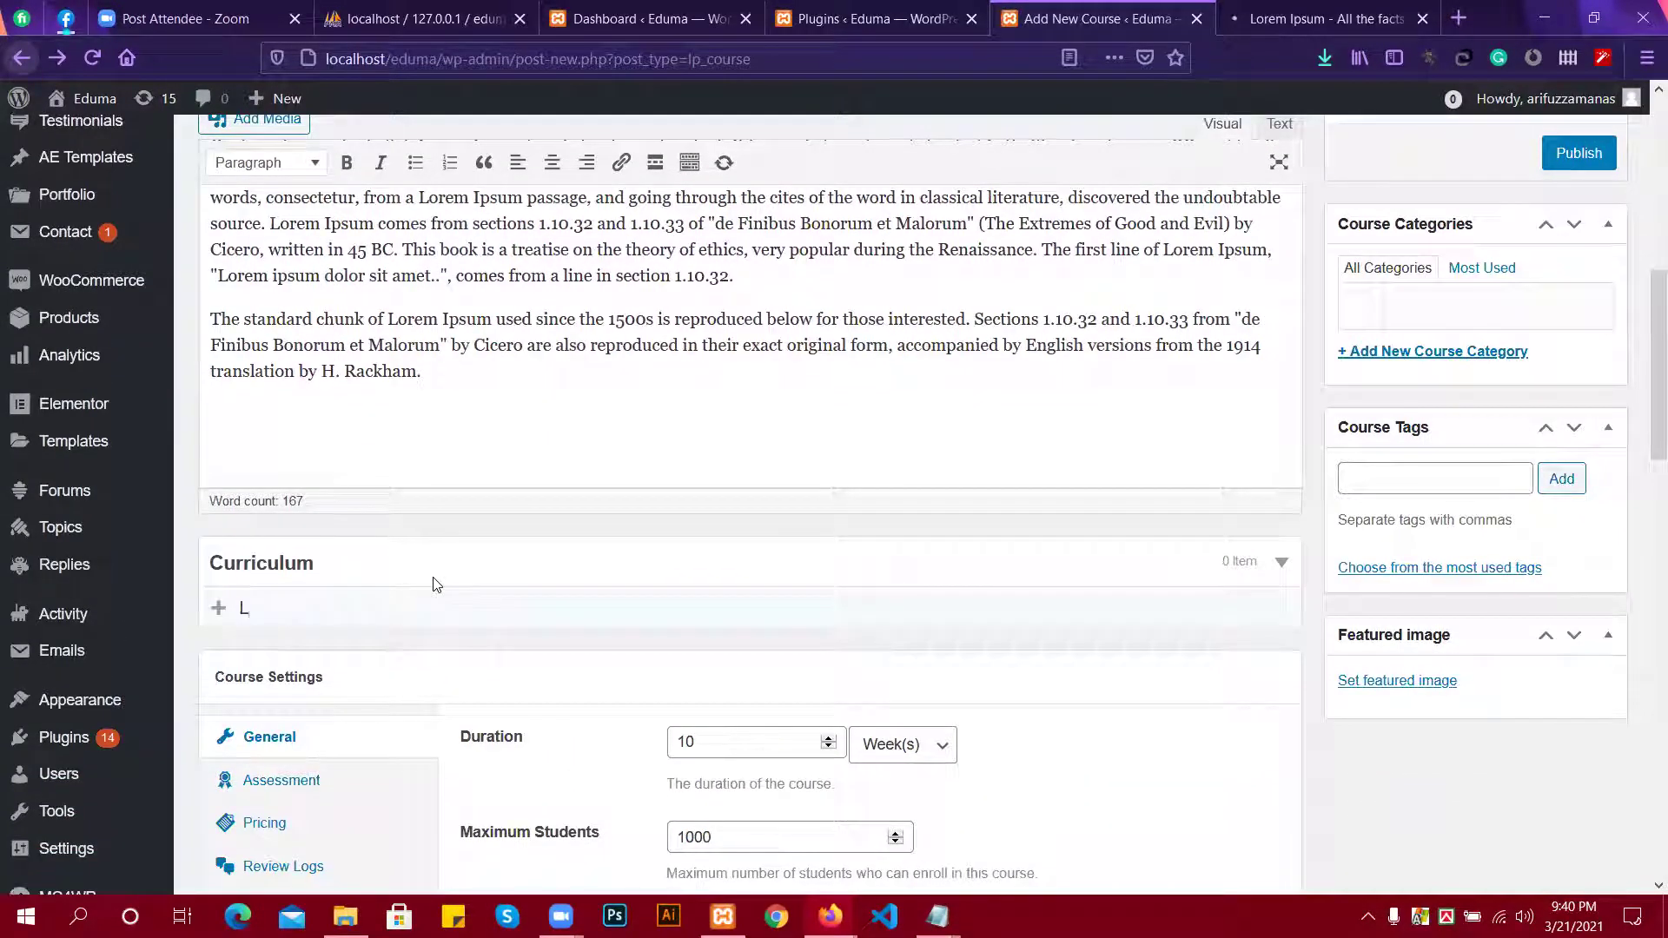
{"action": "type", "text": "esson 1"}
{"action": "key", "text": "Return"}
{"action": "scroll", "coordinate": [393, 614], "scroll_direction": "down", "scroll_amount": 1}
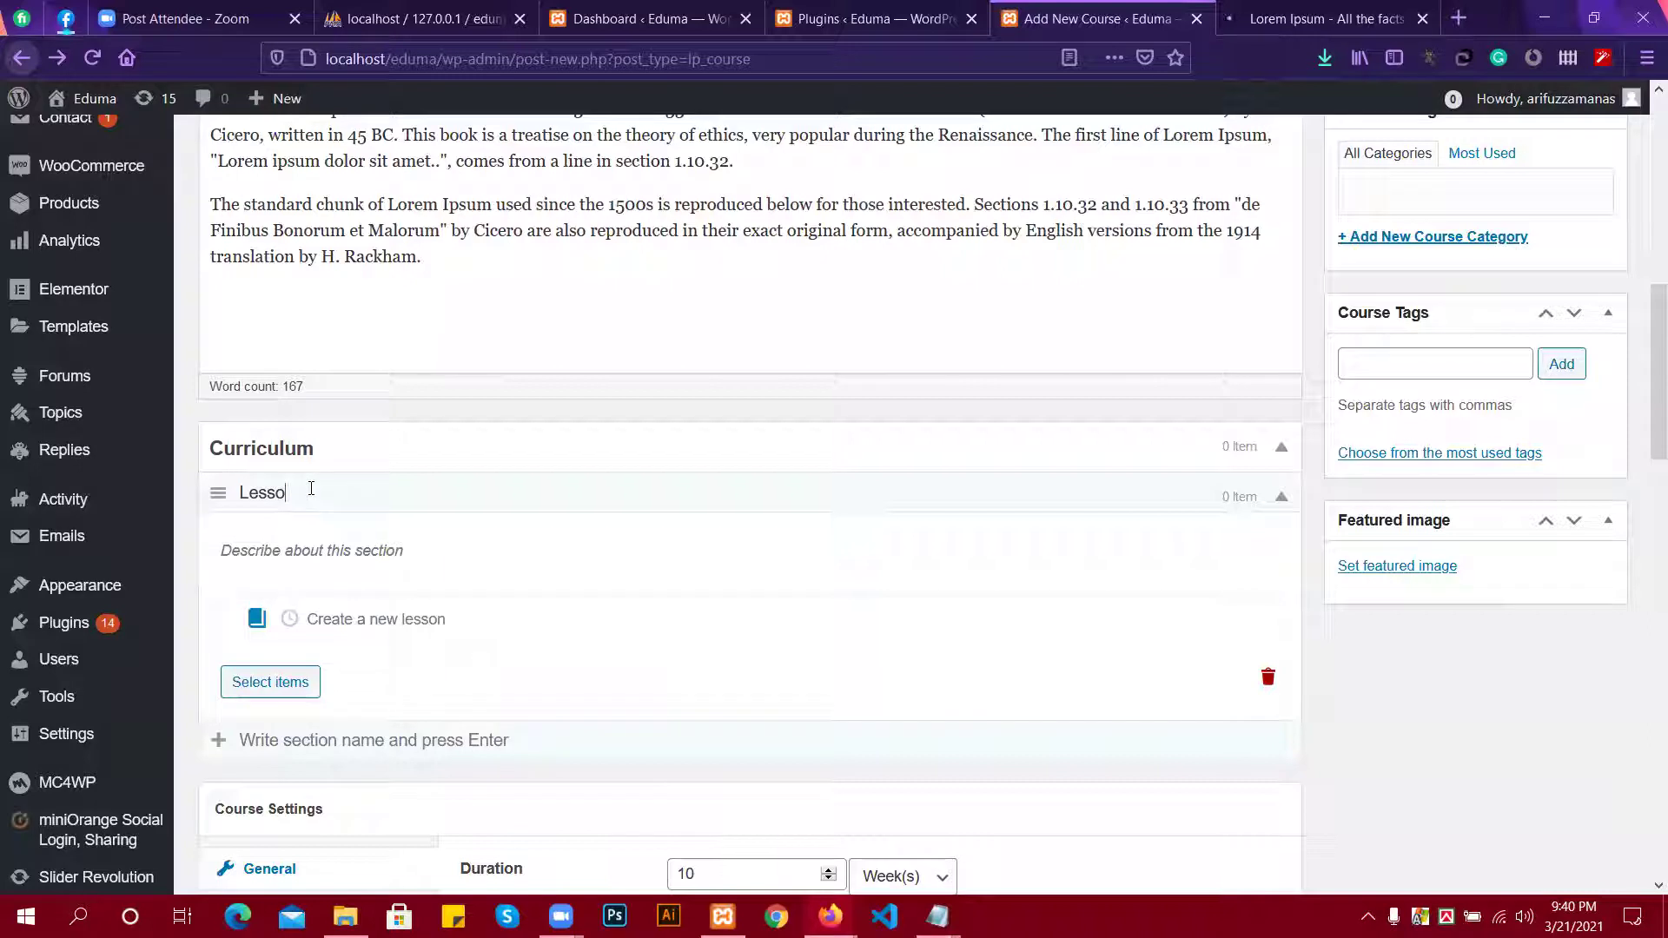
Rename the first curriculum section to Step 1.
{"action": "key", "text": "BackSpace"}
{"action": "key", "text": "BackSpace"}
{"action": "key", "text": "BackSpace"}
{"action": "key", "text": "BackSpace"}
{"action": "key", "text": "BackSpace"}
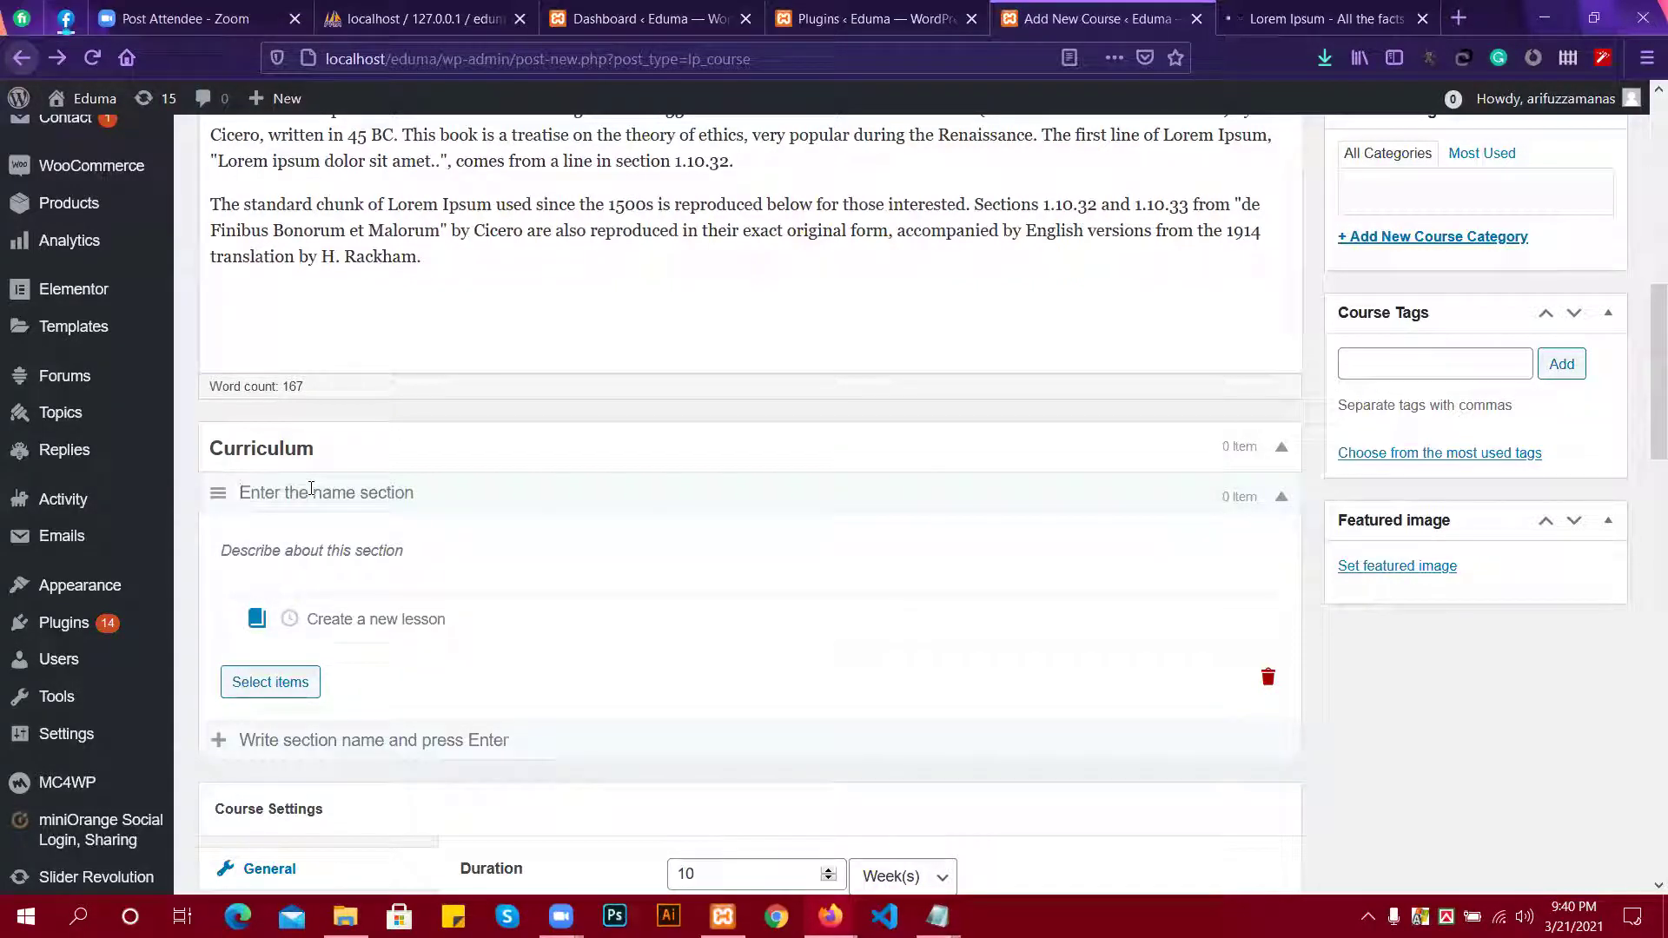
{"action": "type", "text": "St"}
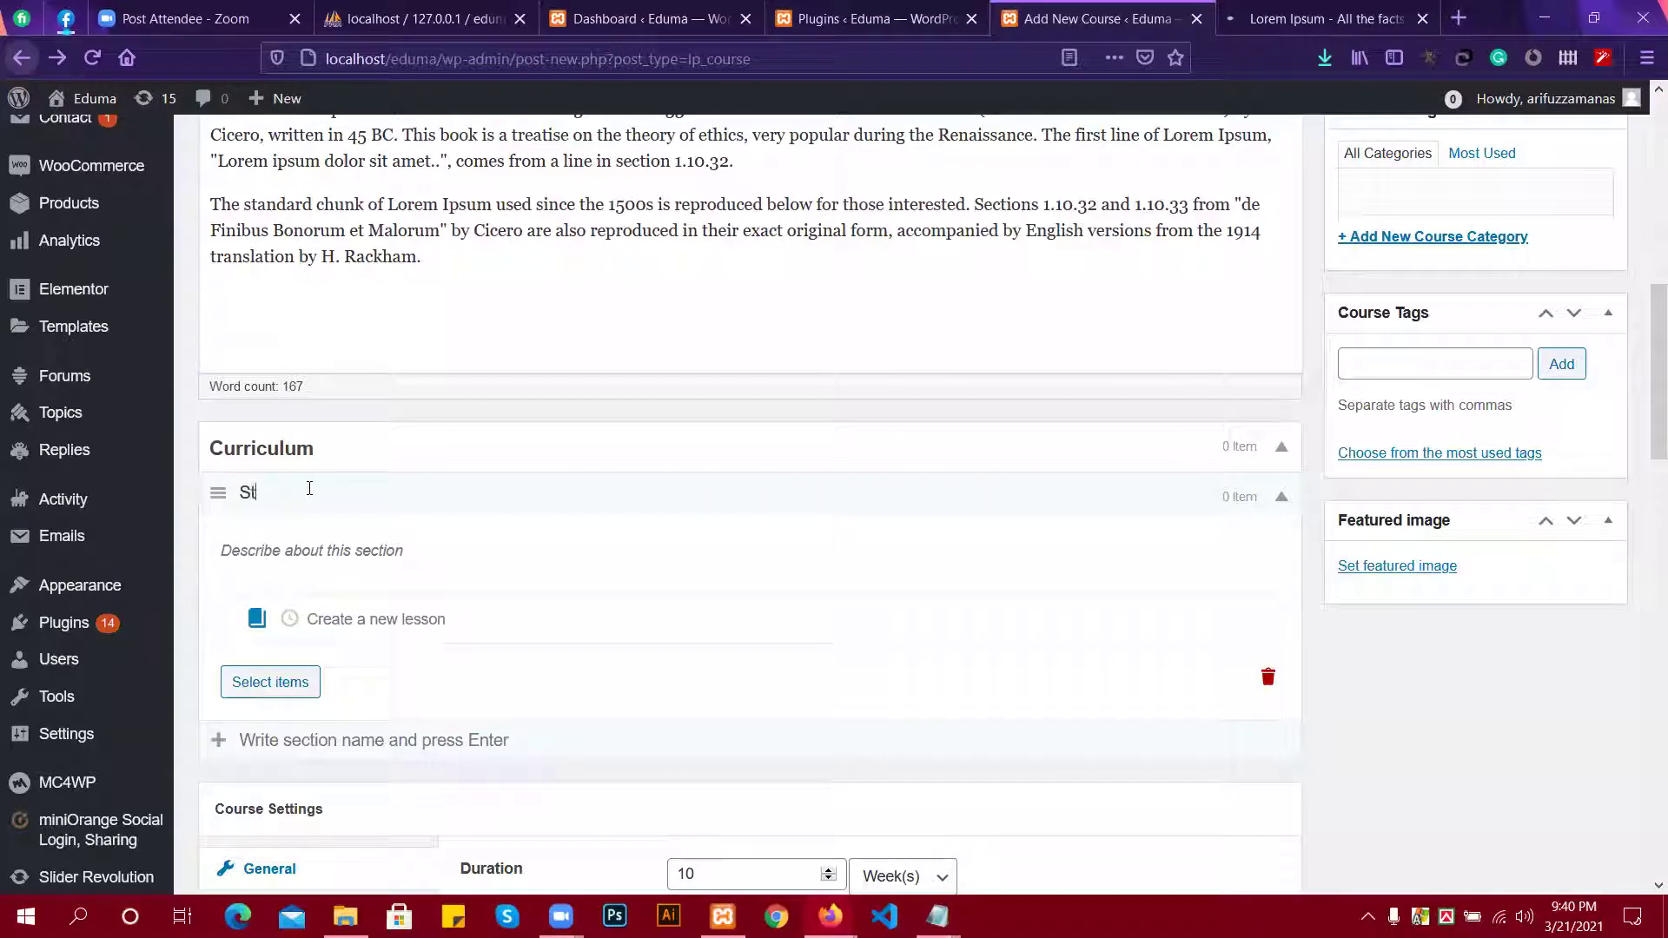
{"action": "type", "text": "eep"}
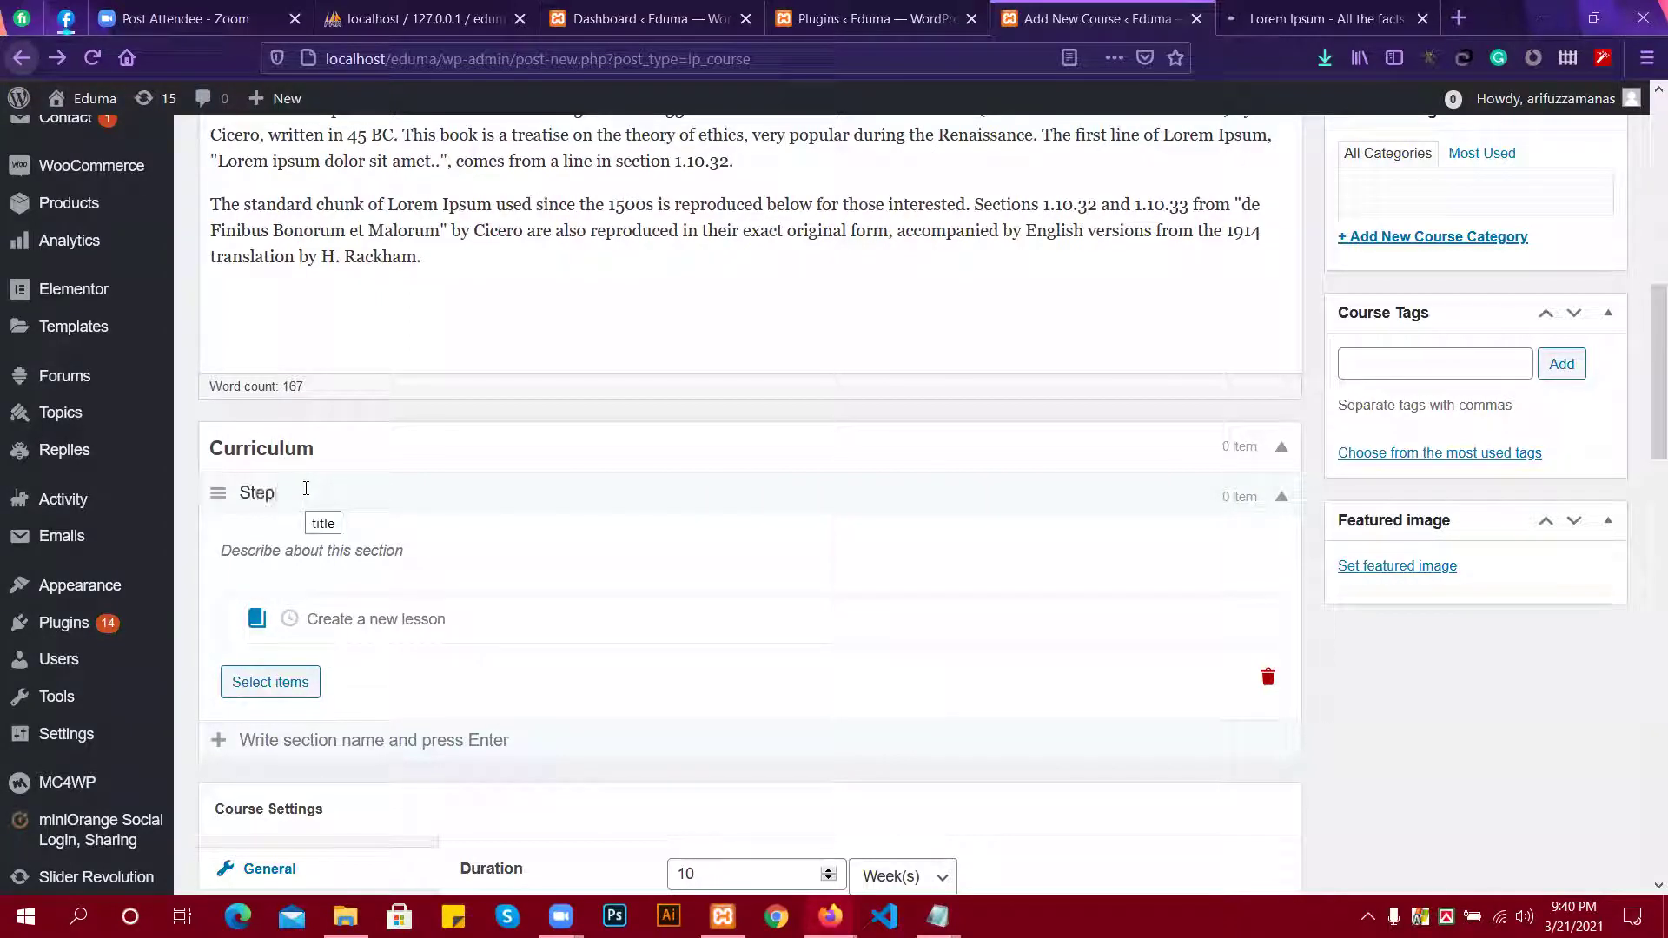
{"action": "type", "text": " 1"}
Create lesson 1 in the Step 1 section, dismissing the existing-item selection dialog without choosing anything.
{"action": "left_click", "coordinate": [408, 615]}
{"action": "type", "text": "lesson"}
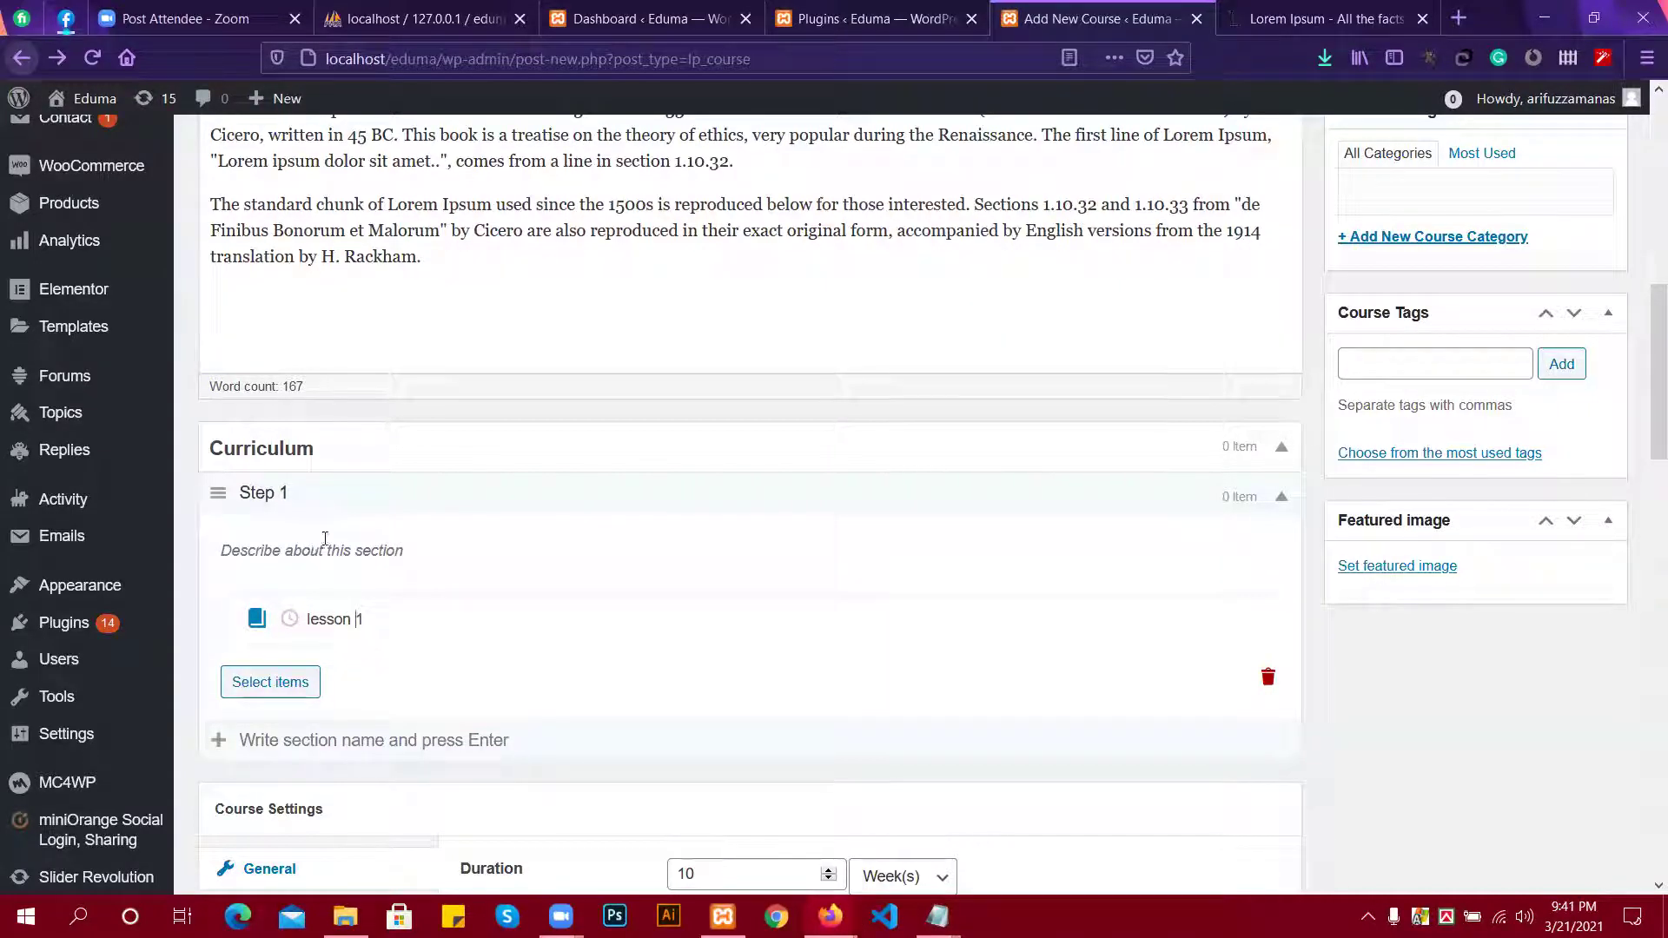
{"action": "left_click", "coordinate": [287, 686]}
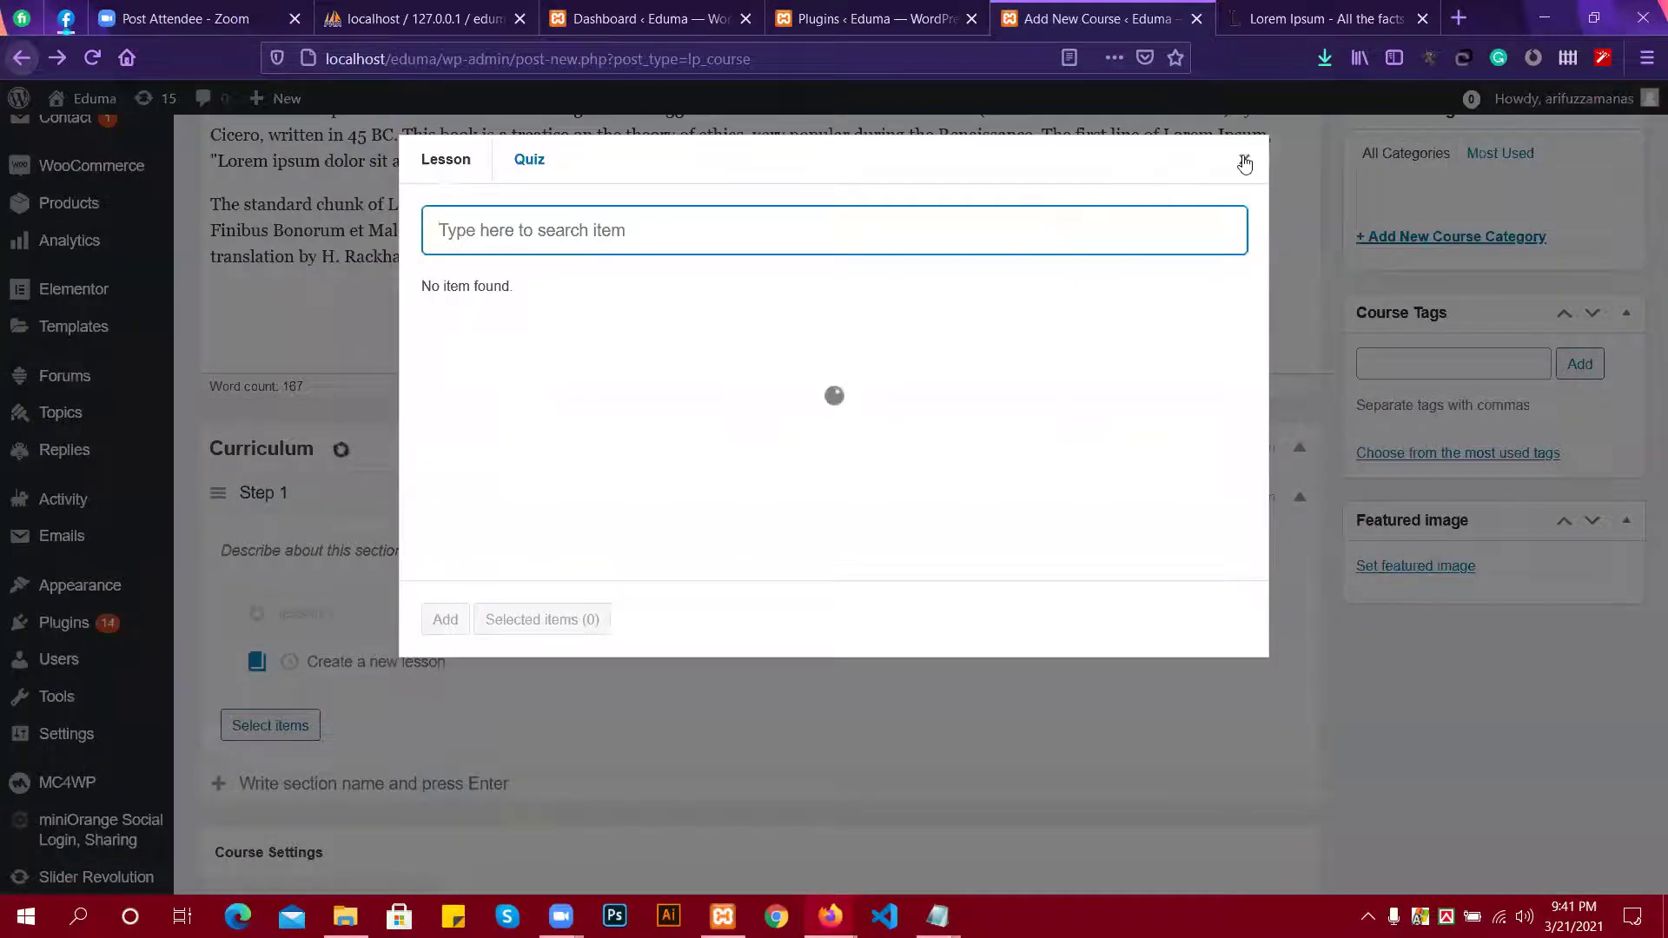
{"action": "left_click", "coordinate": [1244, 164]}
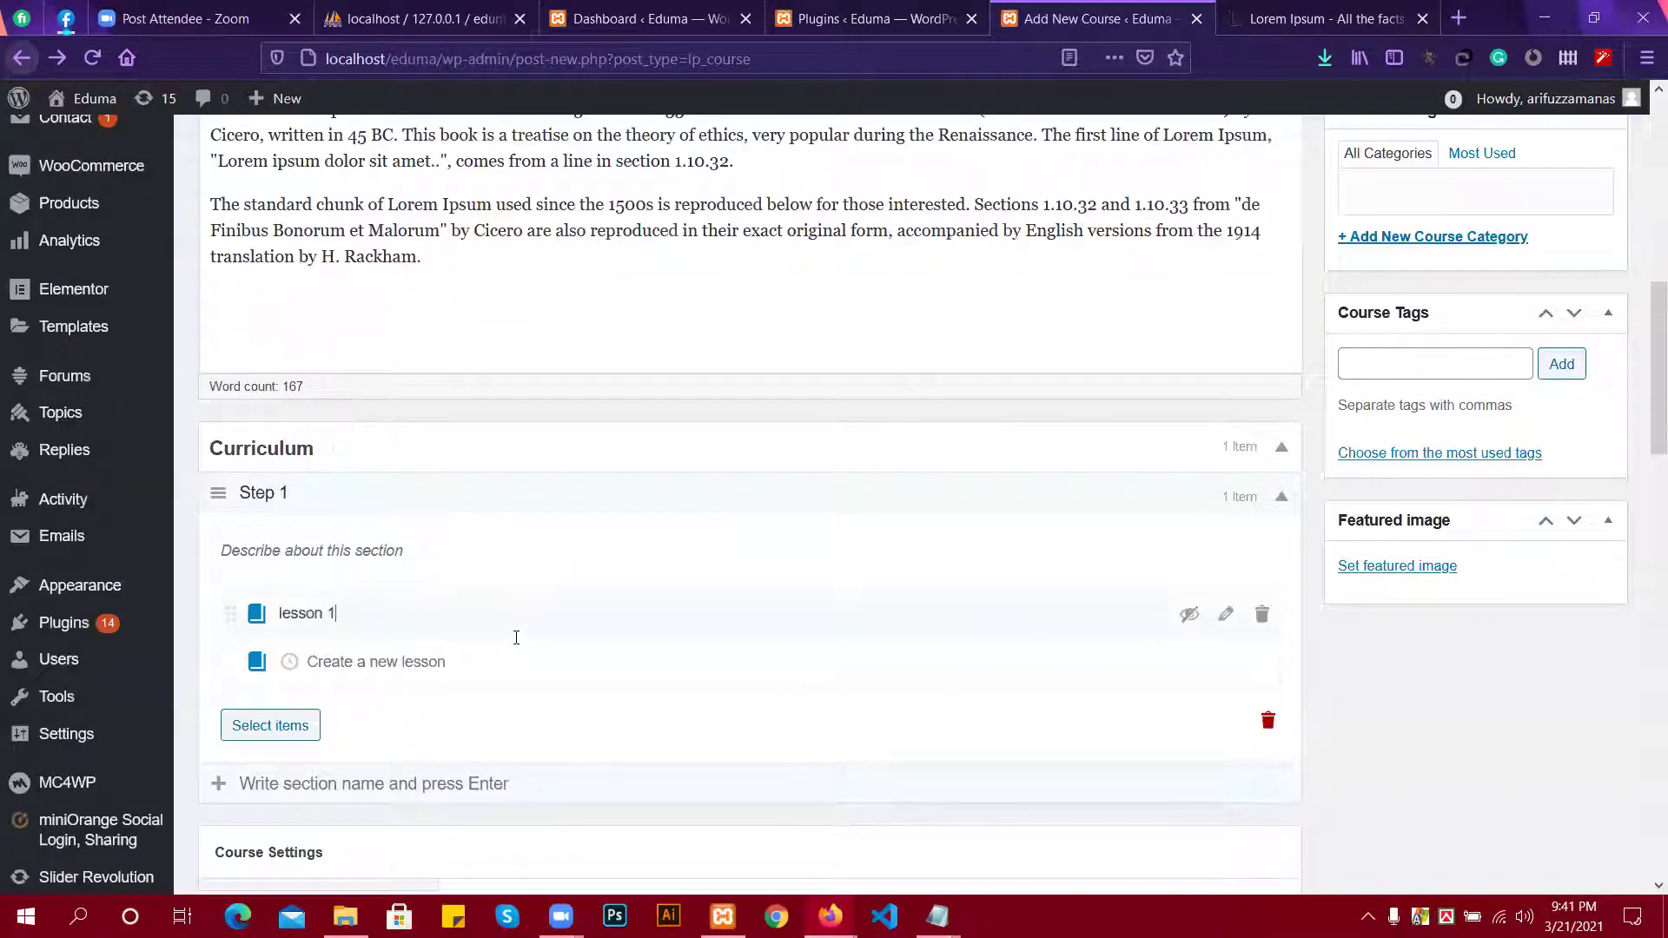
Add a second lesson named lesson2 to the Step 1 section.
{"action": "left_click", "coordinate": [322, 662]}
{"action": "type", "text": "less"}
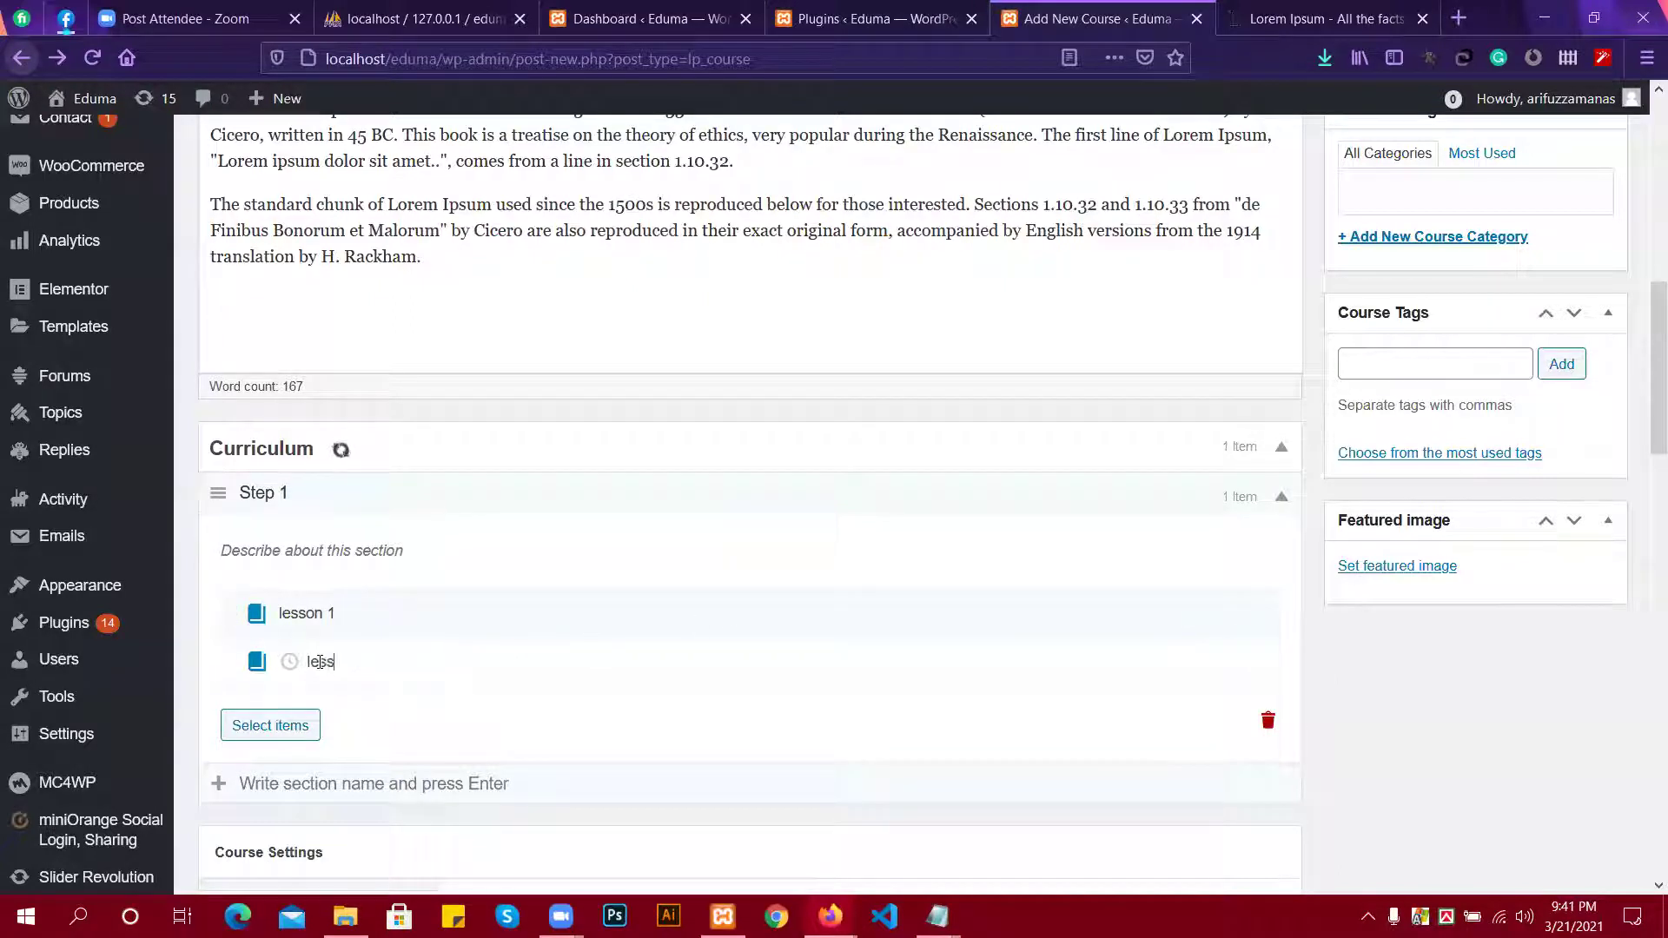
{"action": "type", "text": "on2"}
{"action": "key", "text": "Return"}
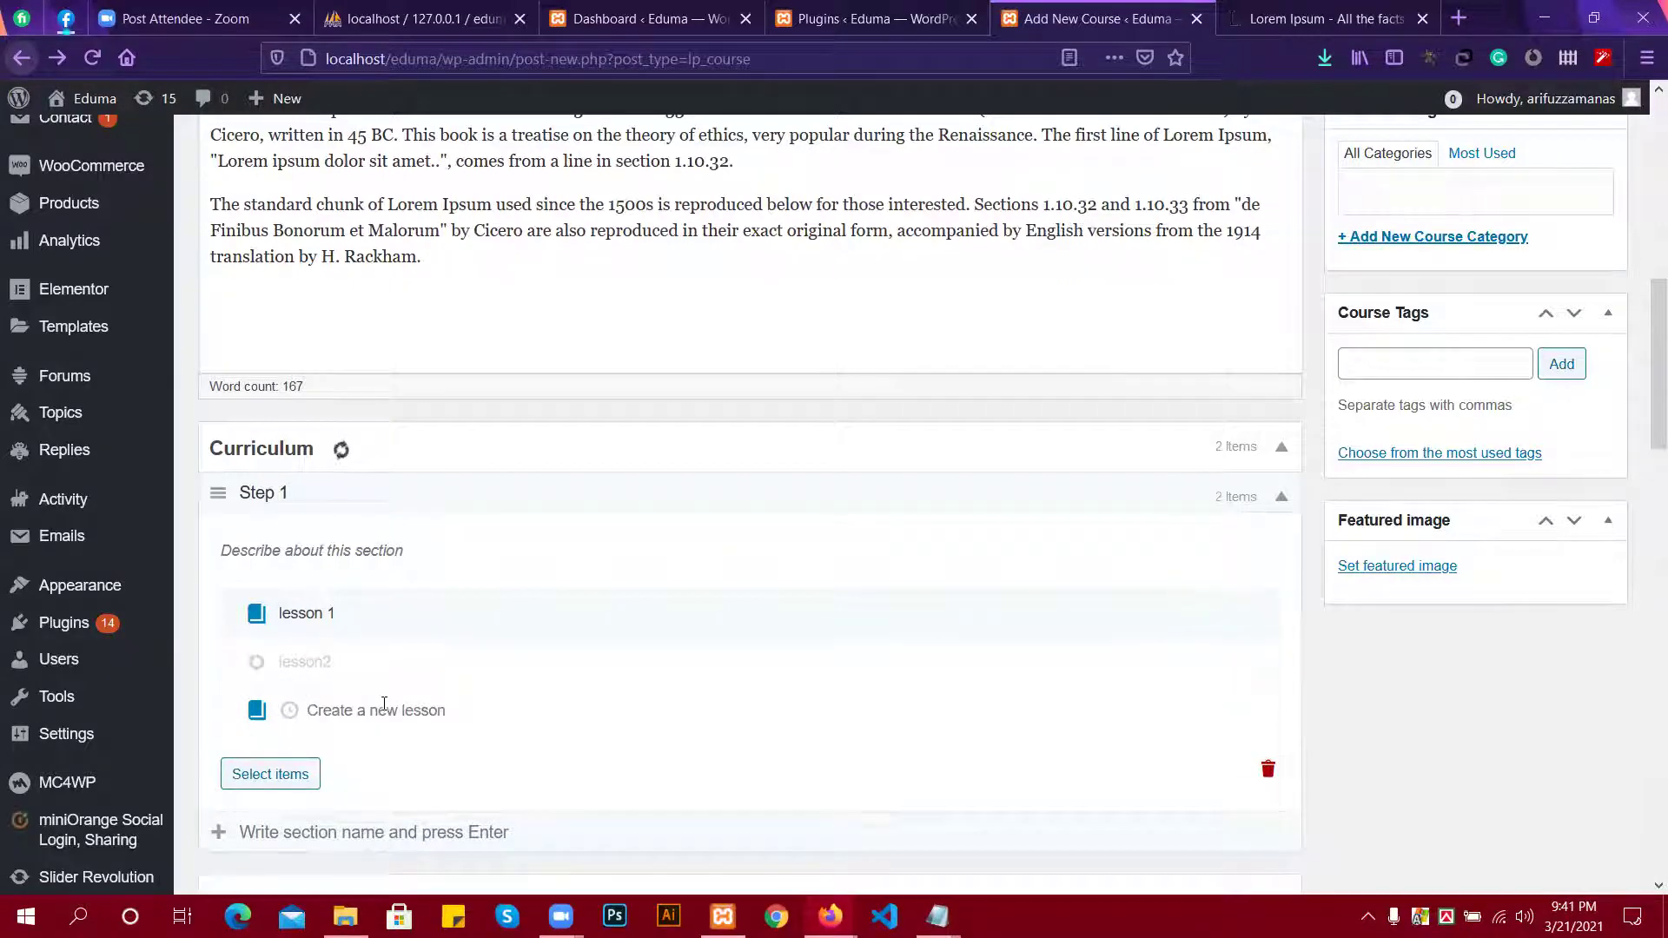
Add a second curriculum section named Step 2 below Step 1.
{"action": "scroll", "coordinate": [374, 700], "scroll_direction": "down", "scroll_amount": 2}
{"action": "scroll", "coordinate": [378, 578], "scroll_direction": "down", "scroll_amount": 2}
{"action": "left_click", "coordinate": [352, 439]}
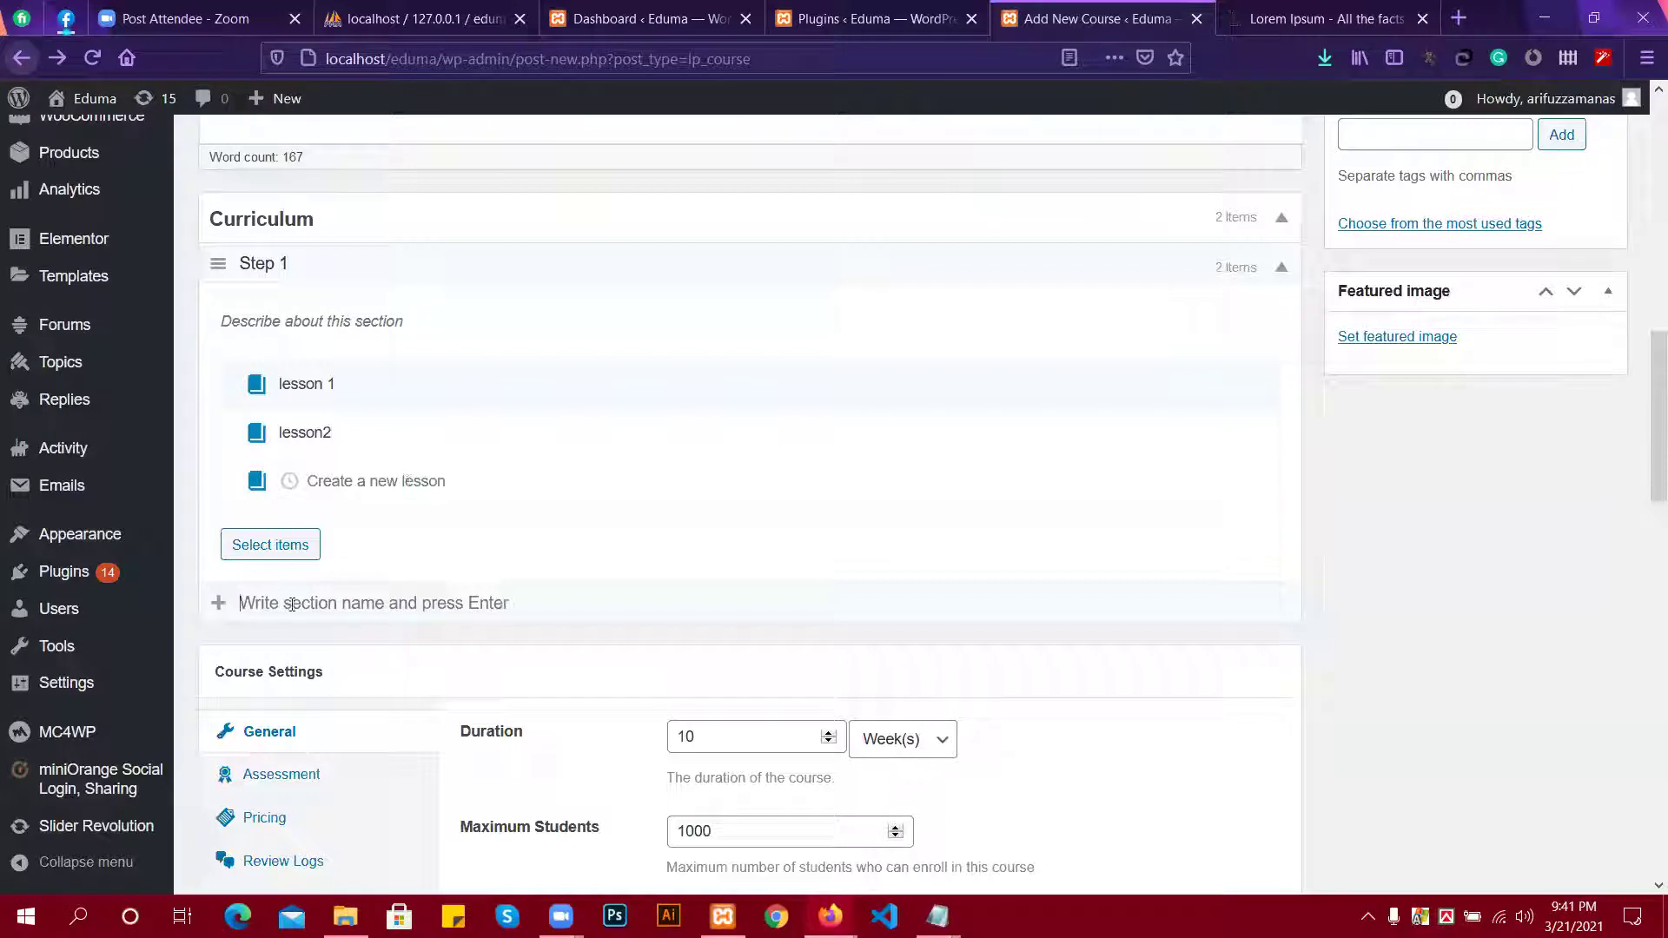
{"action": "type", "text": "S"}
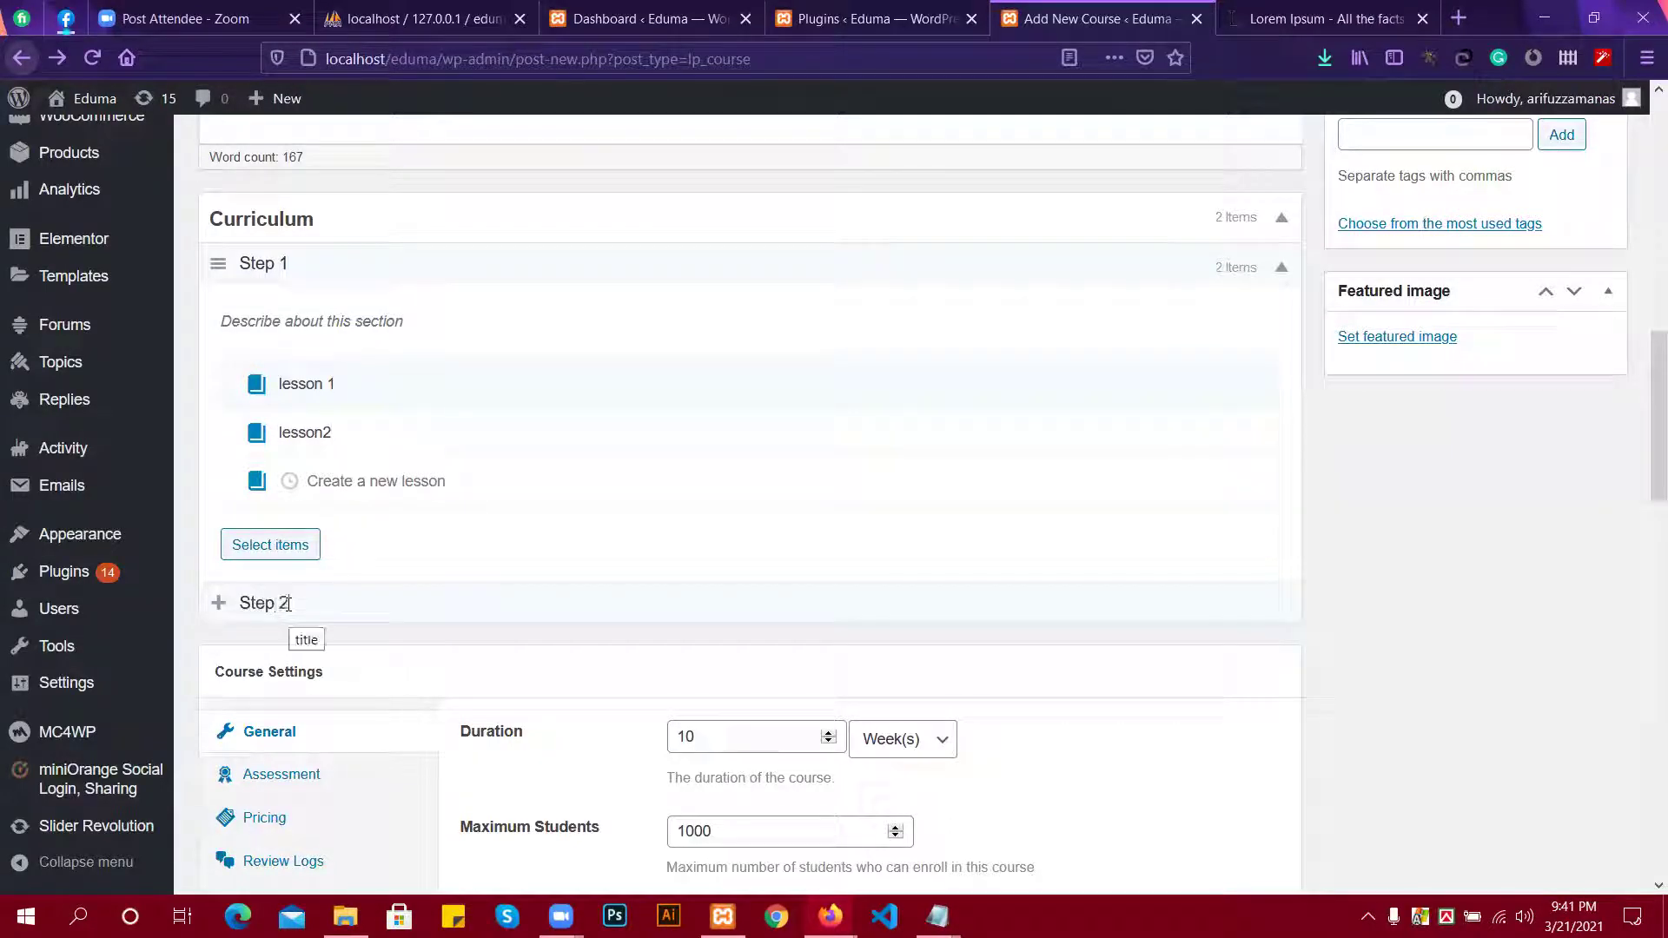
{"action": "type", "text": "tep 2"}
{"action": "key", "text": "Return"}
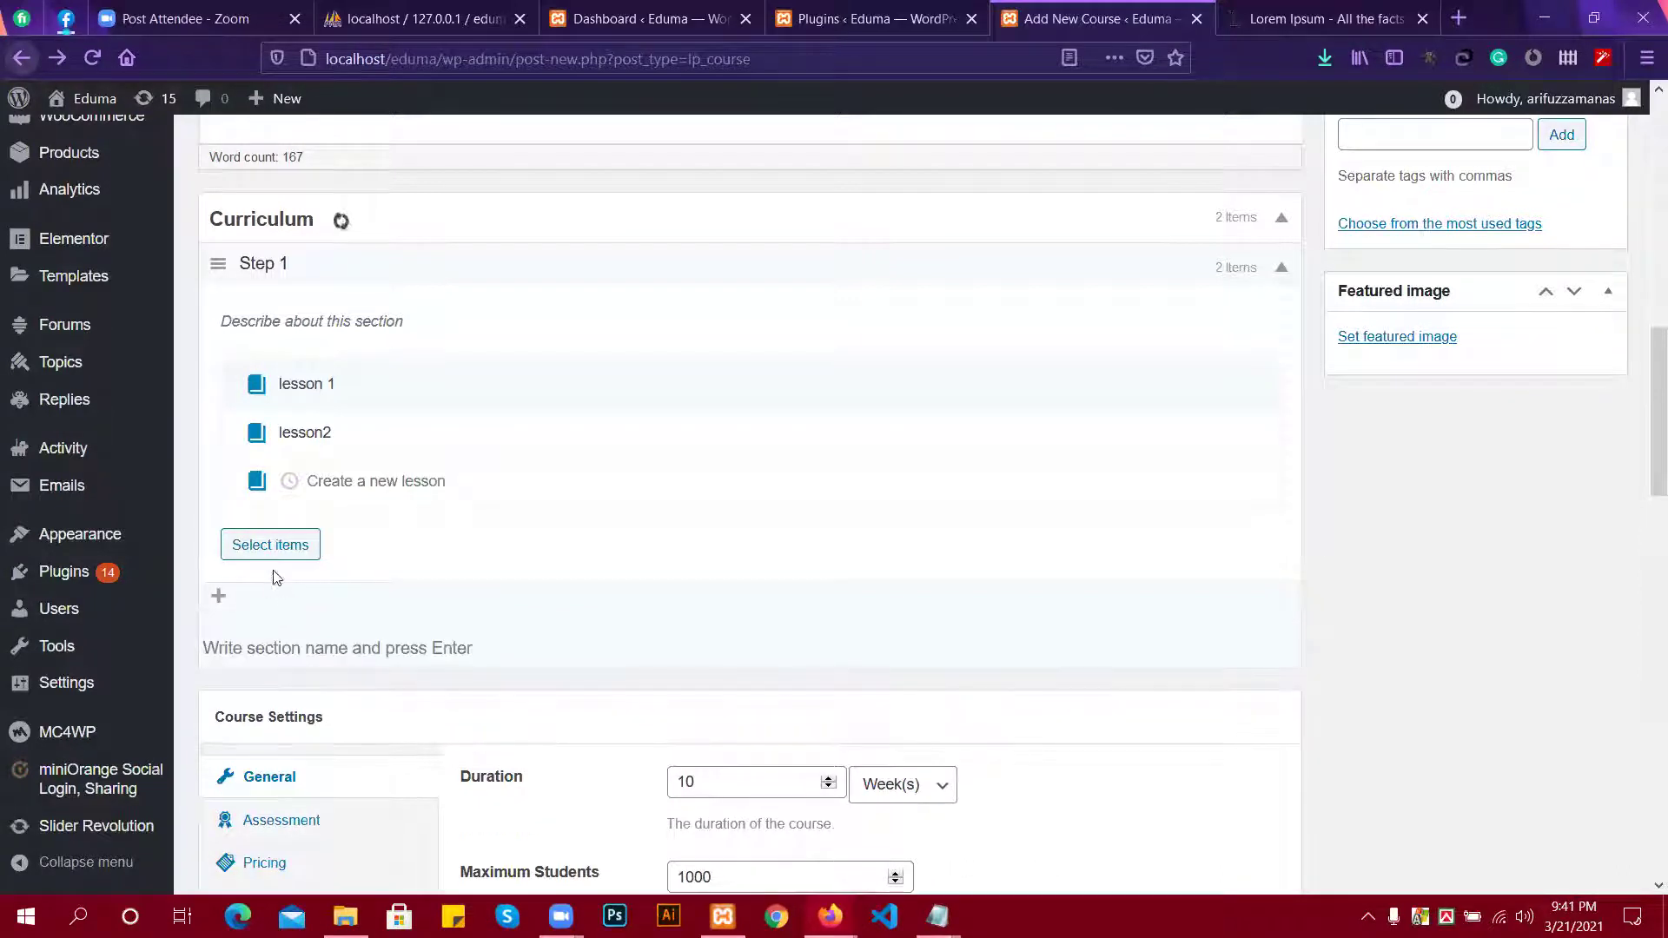
Add a lesson named lesson 3 to the Step 2 section.
{"action": "type", "text": "le"}
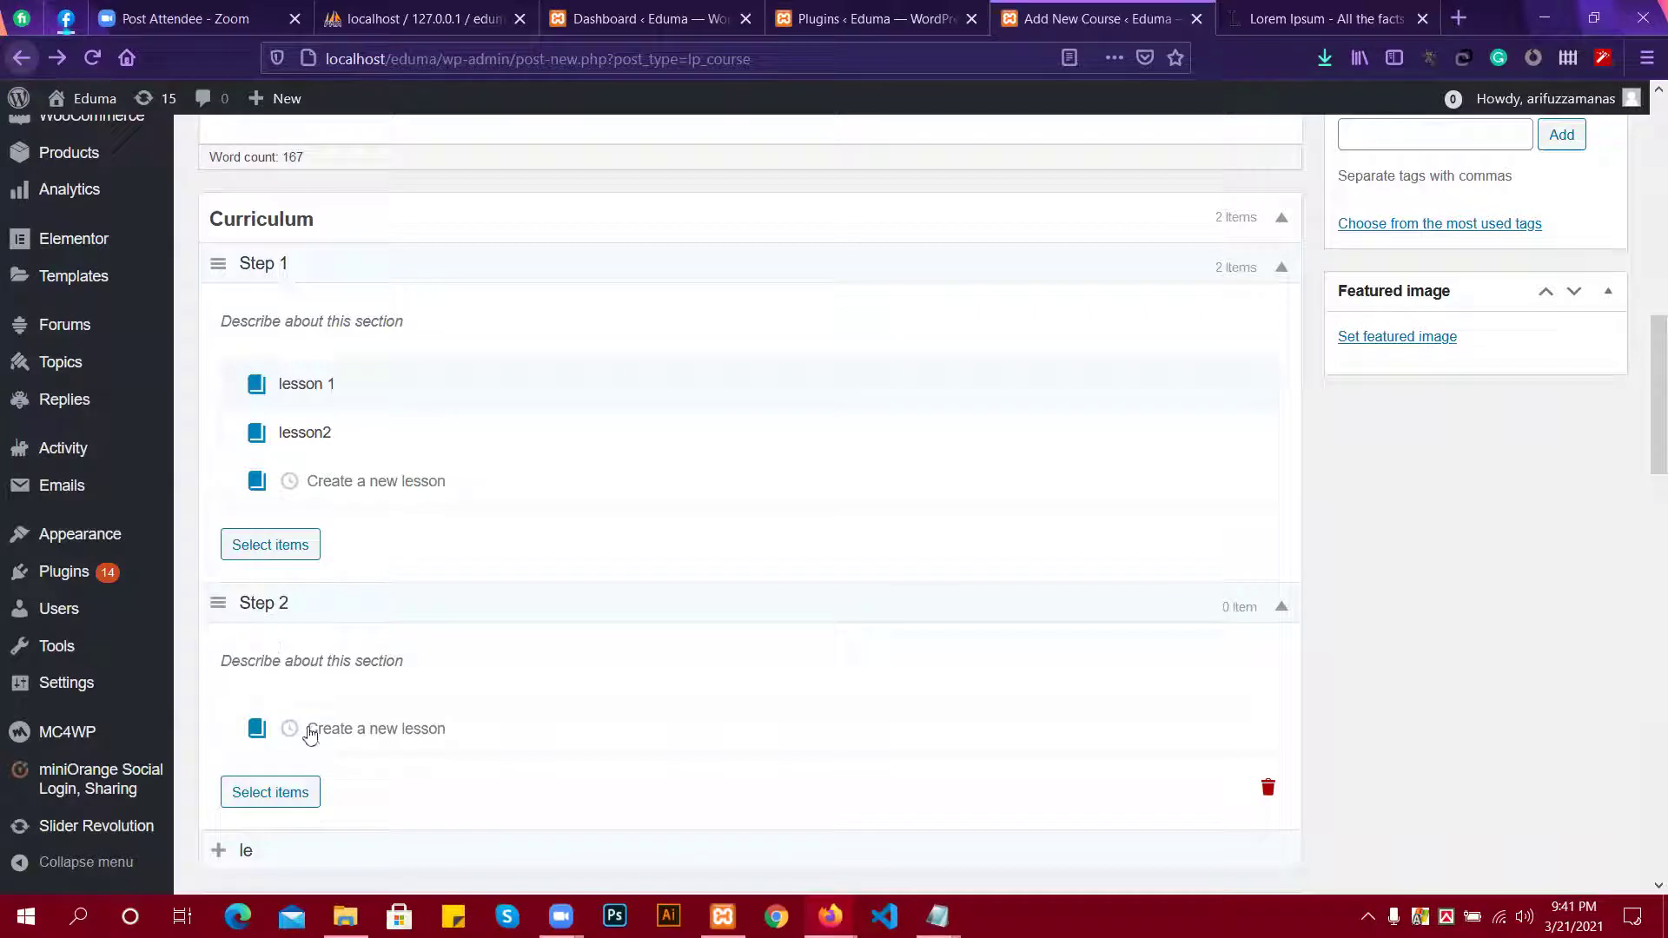
{"action": "type", "text": "l"}
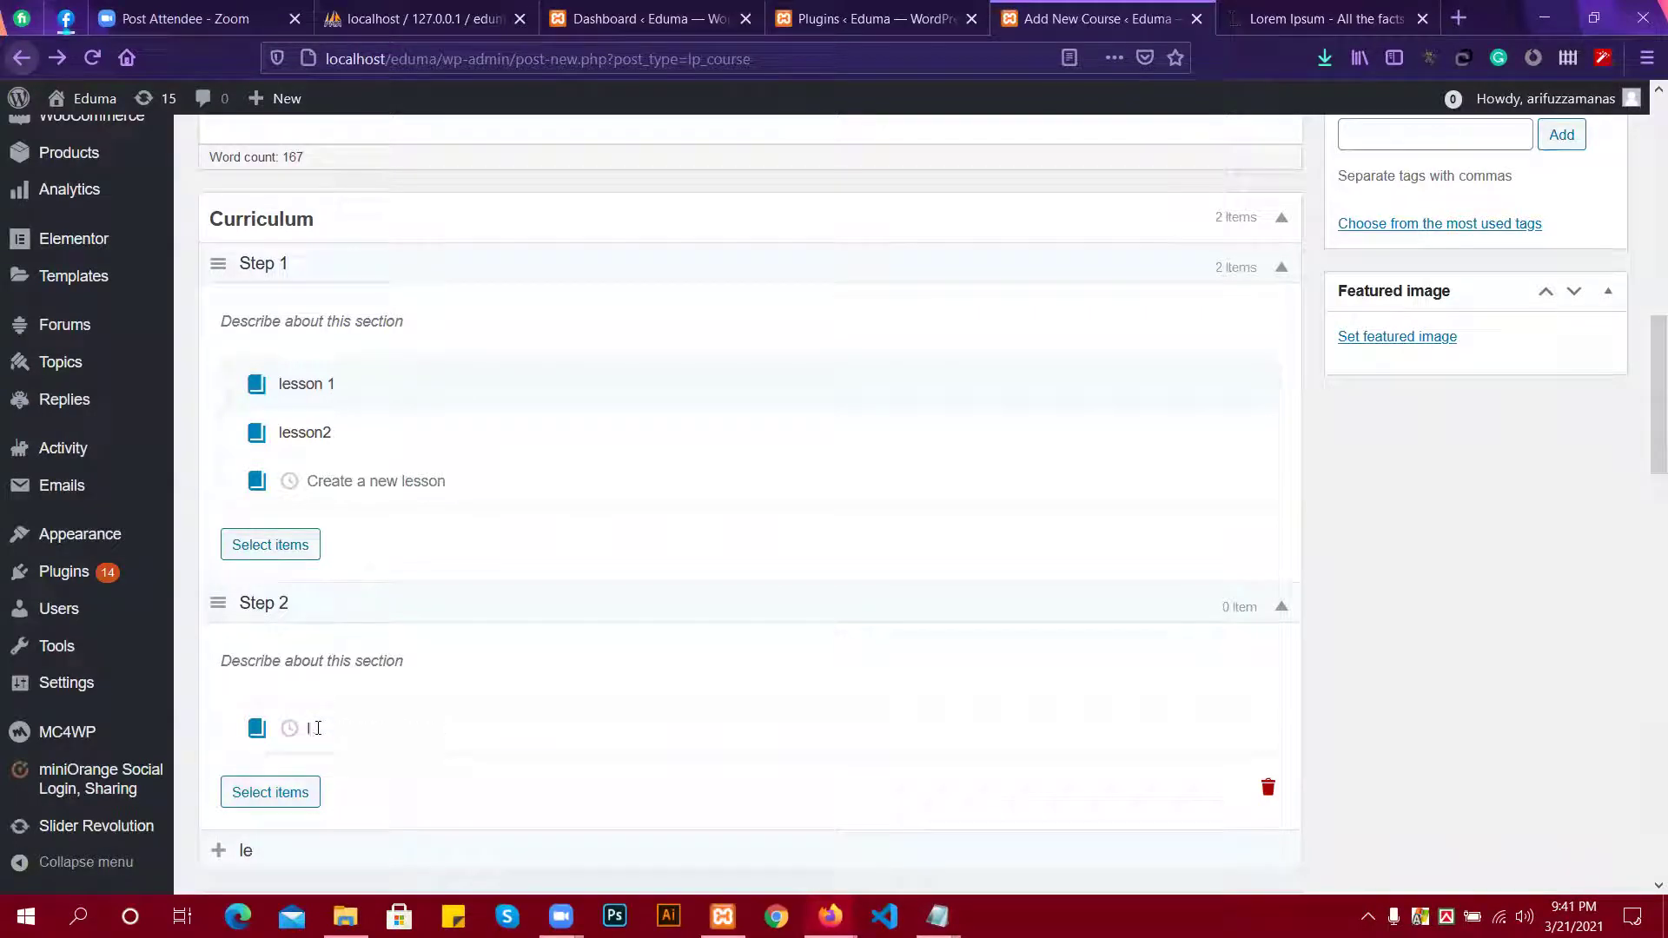
{"action": "type", "text": "esson 3"}
{"action": "scroll", "coordinate": [466, 622], "scroll_direction": "up", "scroll_amount": 1}
{"action": "scroll", "coordinate": [469, 610], "scroll_direction": "down", "scroll_amount": 3}
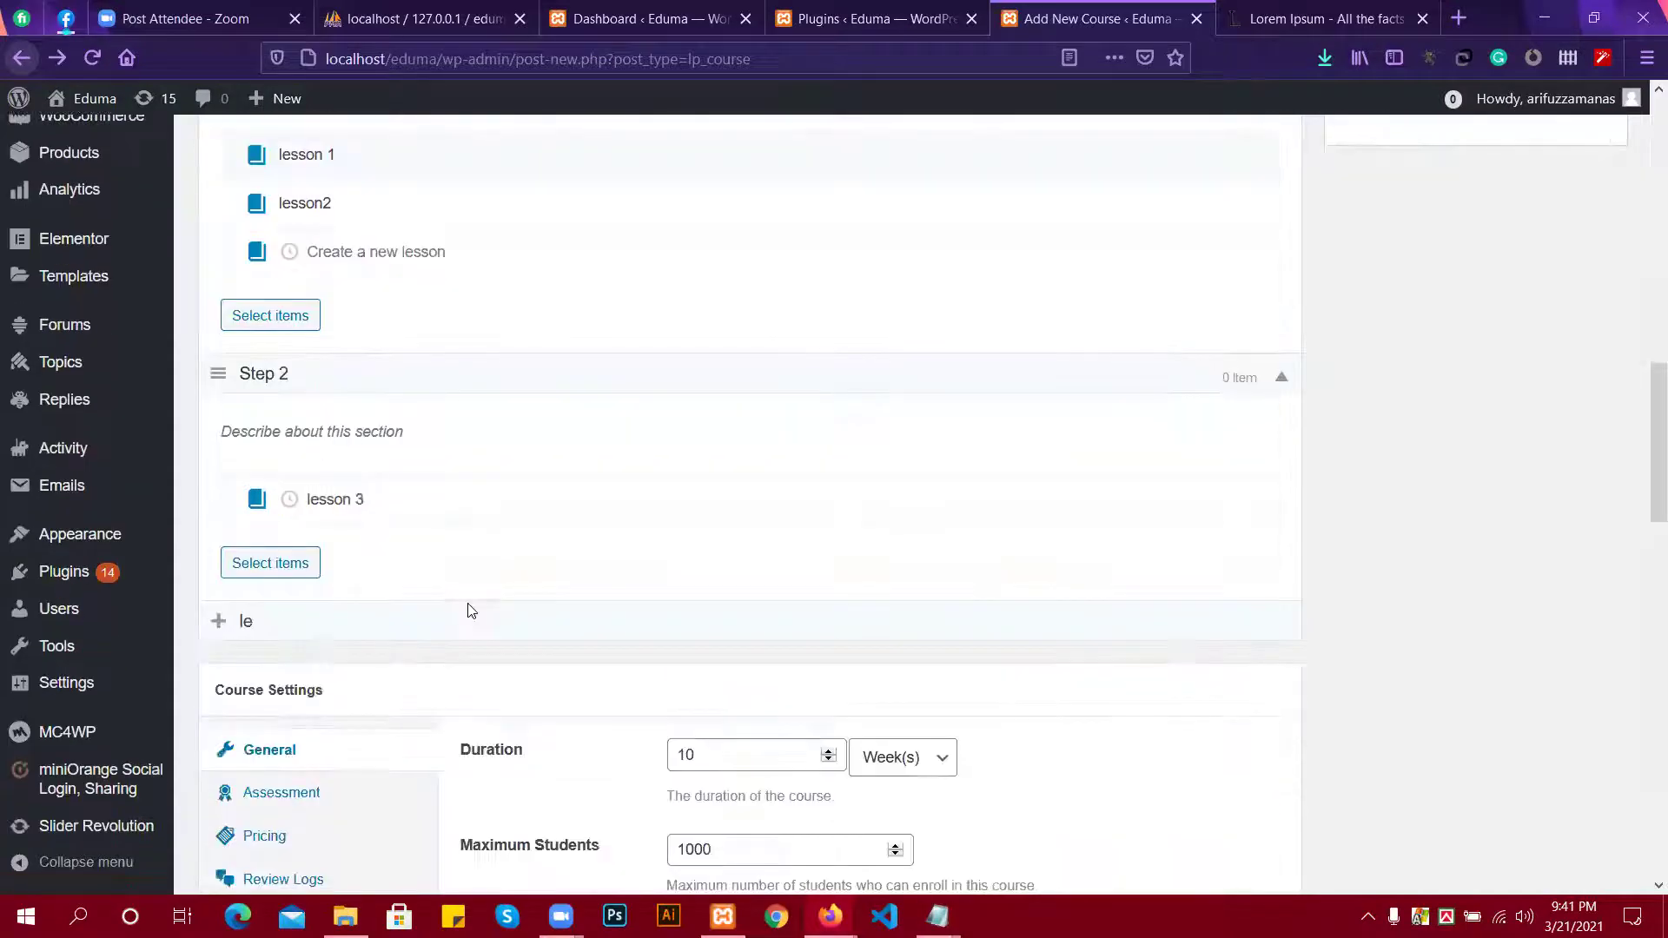
{"action": "key", "text": "Return"}
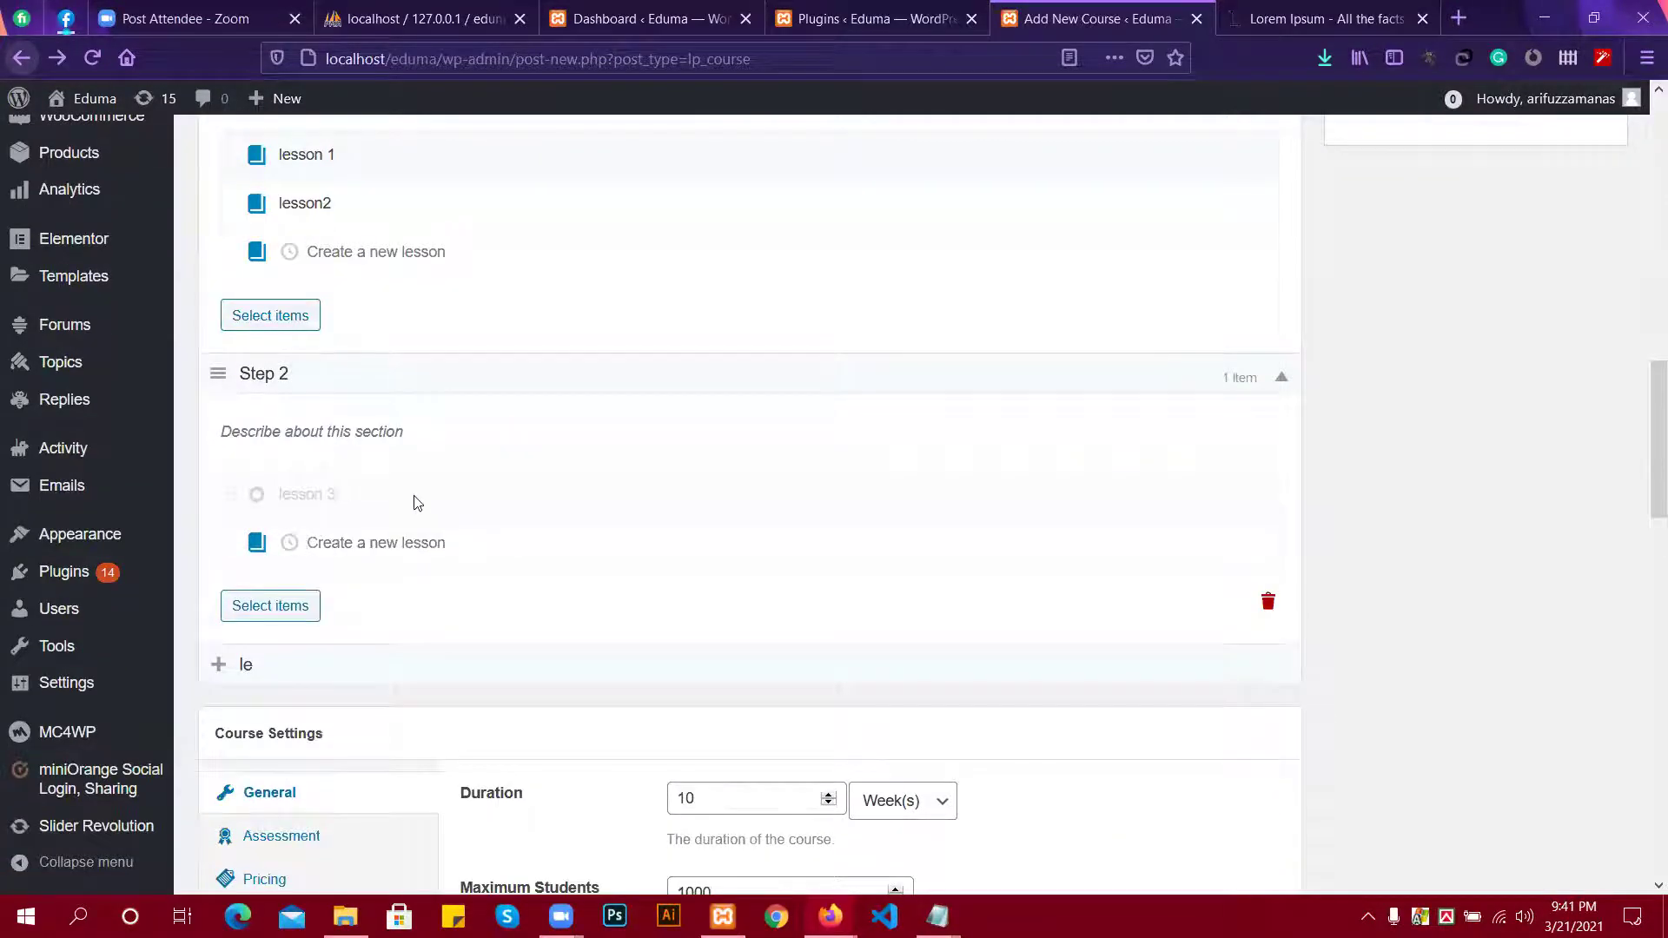
Open lesson 1 of the Step 1 section for editing in its own tab and close that tab.
{"action": "scroll", "coordinate": [417, 503], "scroll_direction": "down", "scroll_amount": 3}
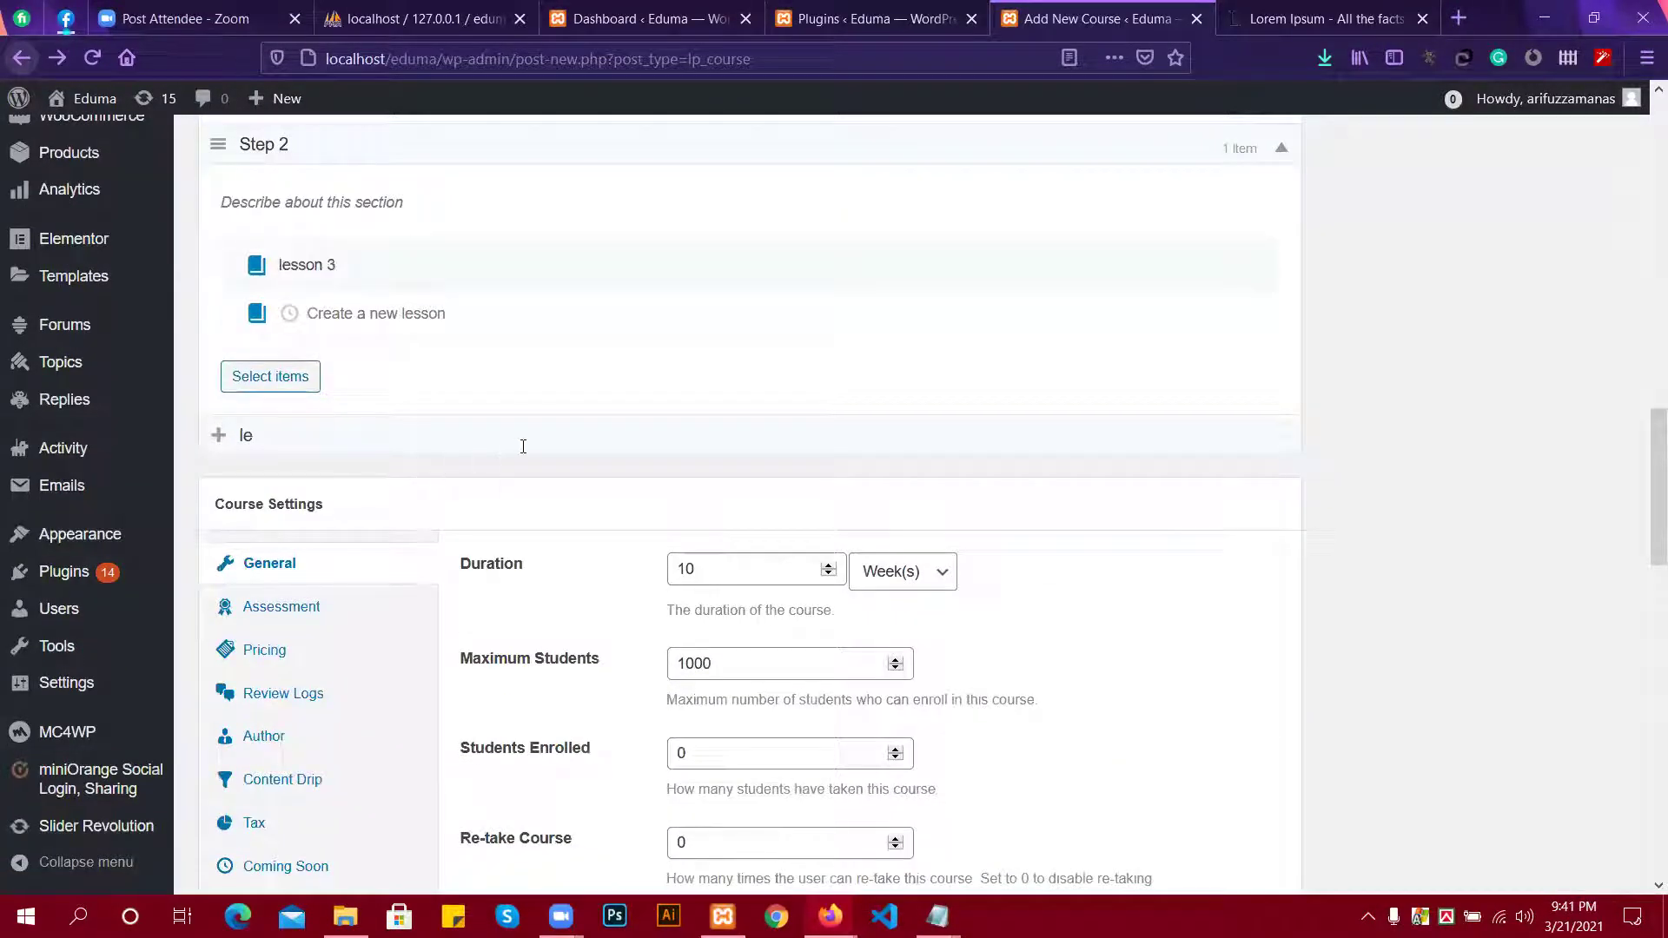
{"action": "scroll", "coordinate": [523, 447], "scroll_direction": "up", "scroll_amount": 2}
{"action": "scroll", "coordinate": [298, 265], "scroll_direction": "up", "scroll_amount": 3}
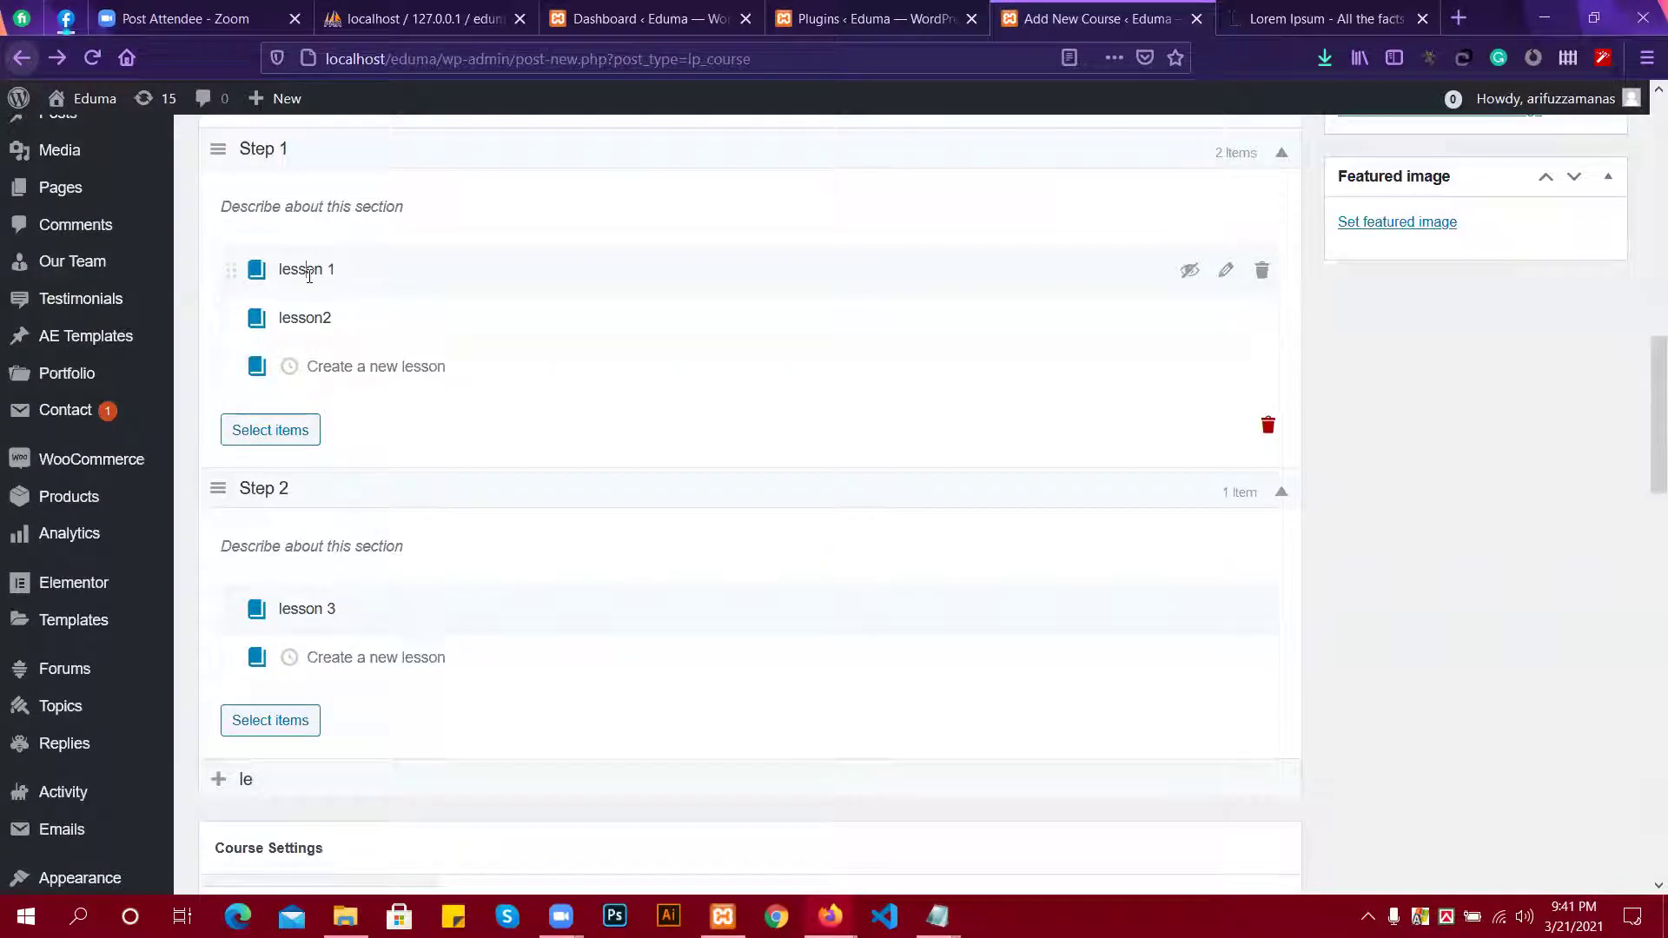
{"action": "left_click", "coordinate": [1217, 272]}
{"action": "left_click", "coordinate": [1228, 18]}
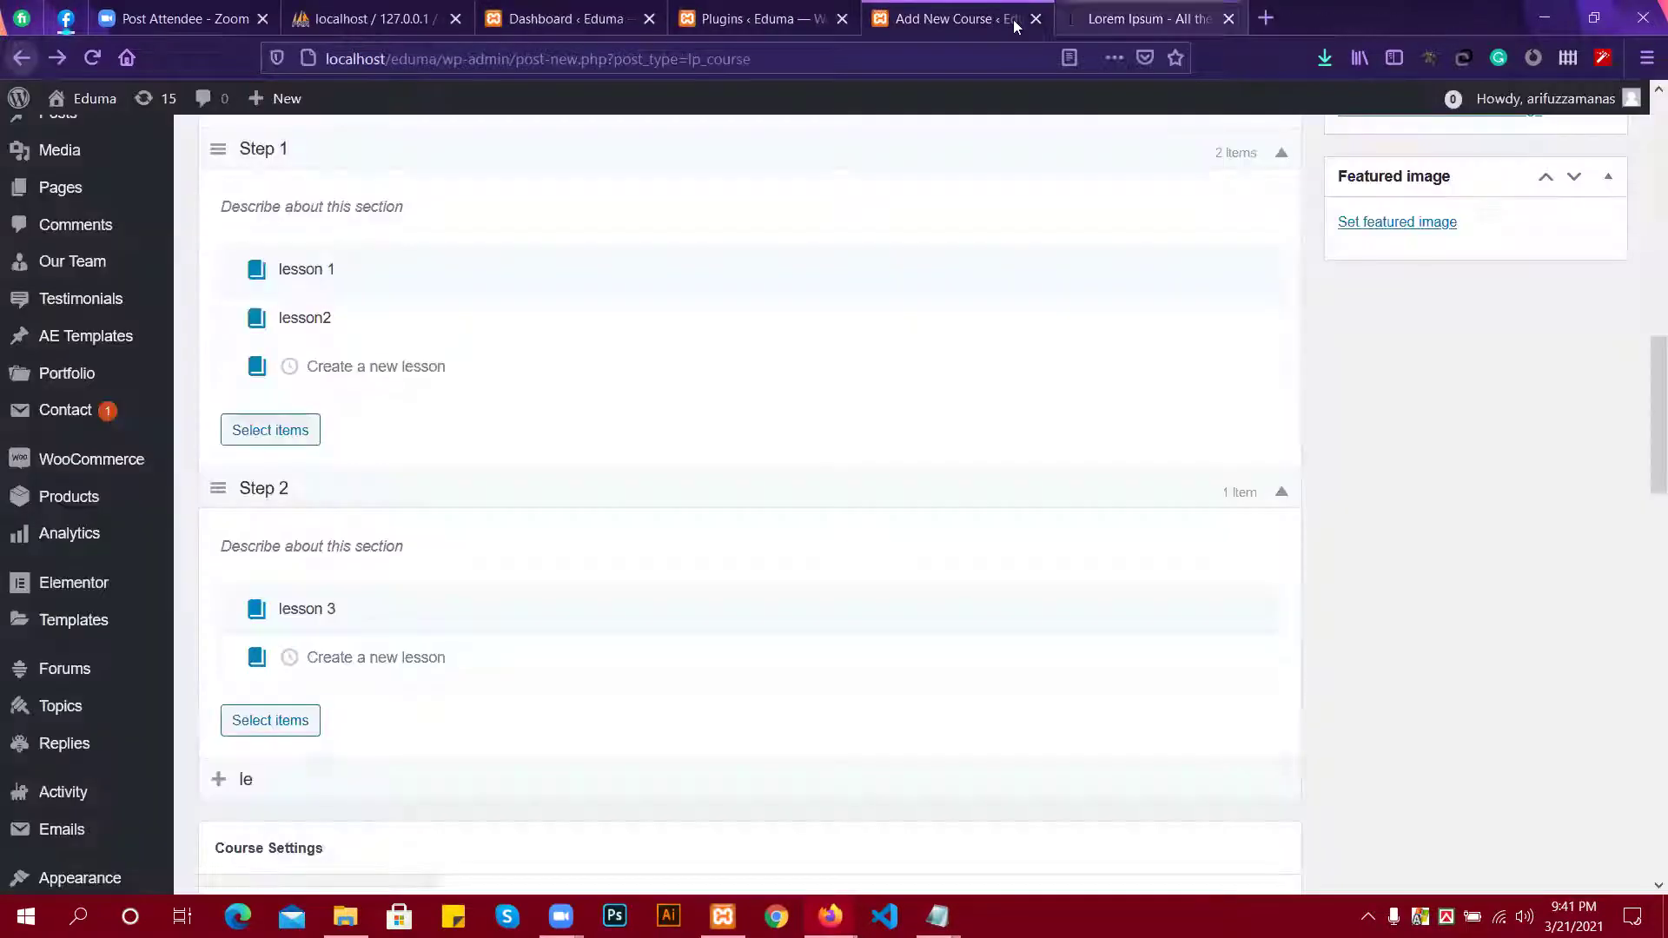
Review the curriculum sections and go to the general course settings below them.
{"action": "scroll", "coordinate": [304, 408], "scroll_direction": "up", "scroll_amount": 1}
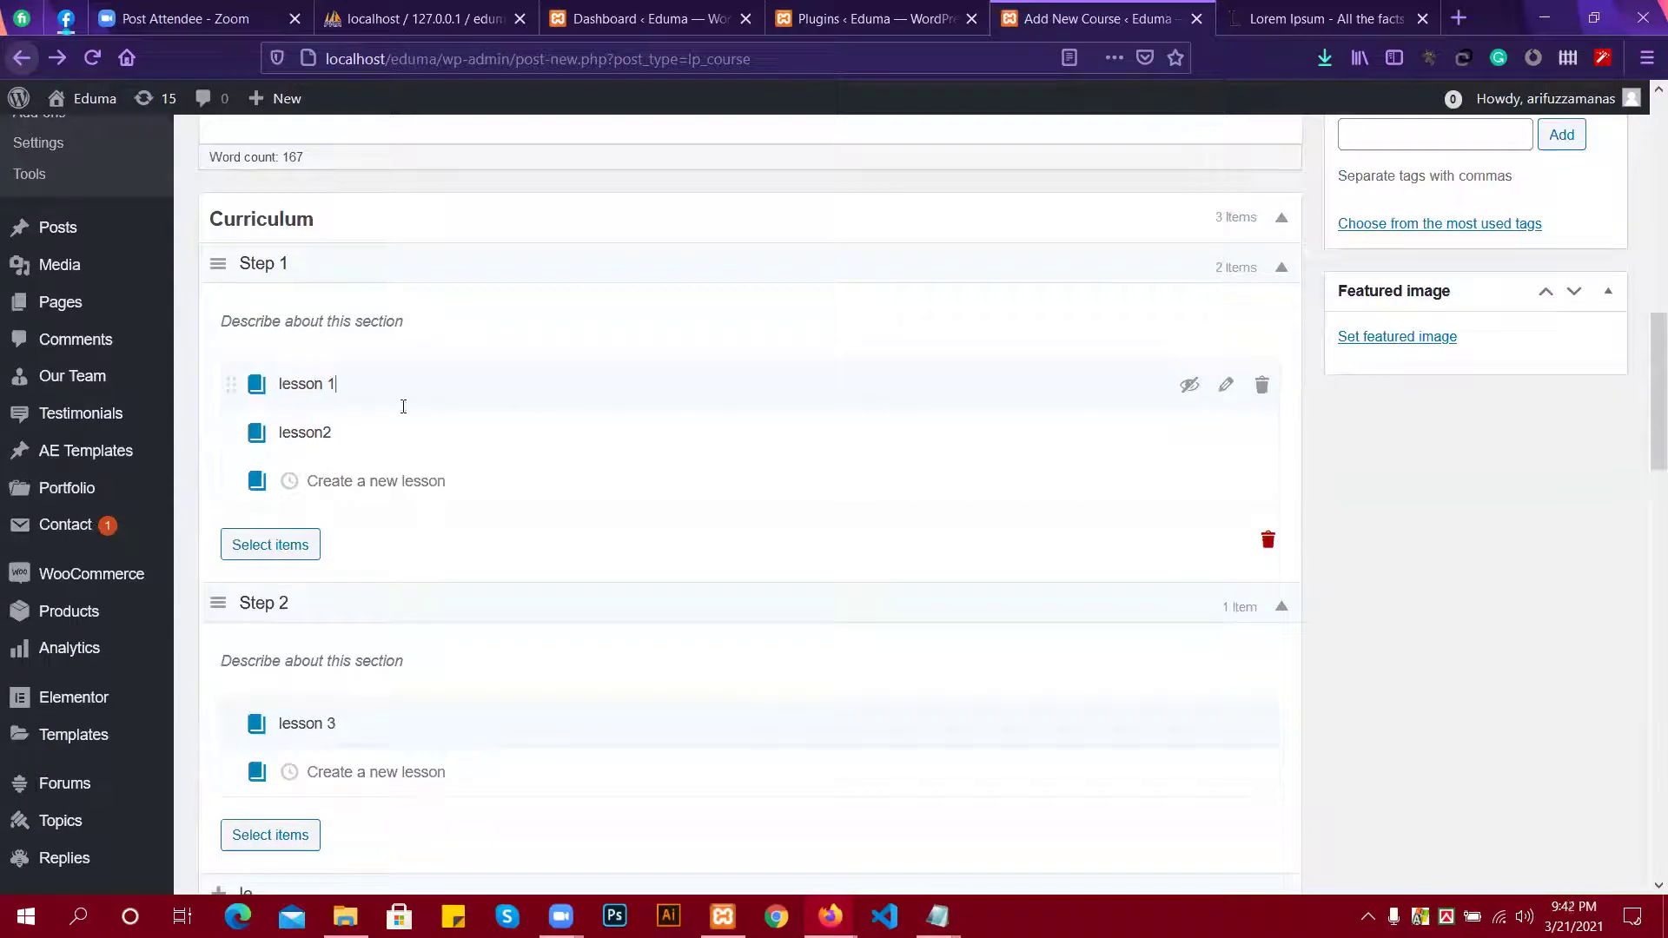
{"action": "scroll", "coordinate": [403, 408], "scroll_direction": "down", "scroll_amount": 3}
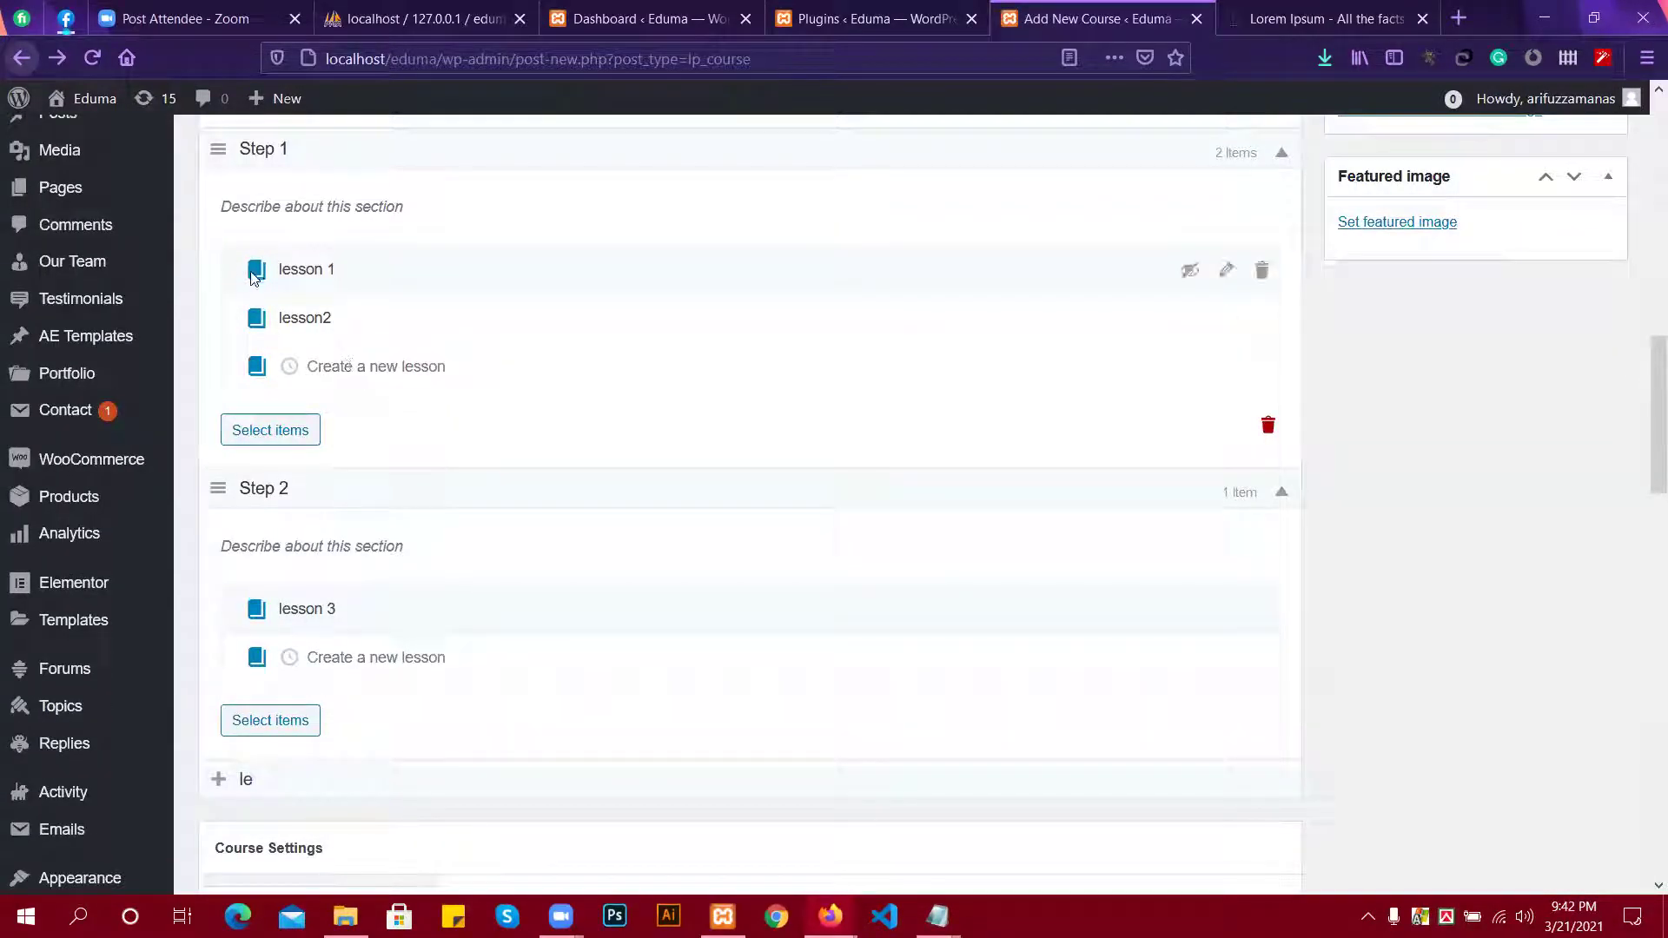
{"action": "scroll", "coordinate": [598, 404], "scroll_direction": "down", "scroll_amount": 10}
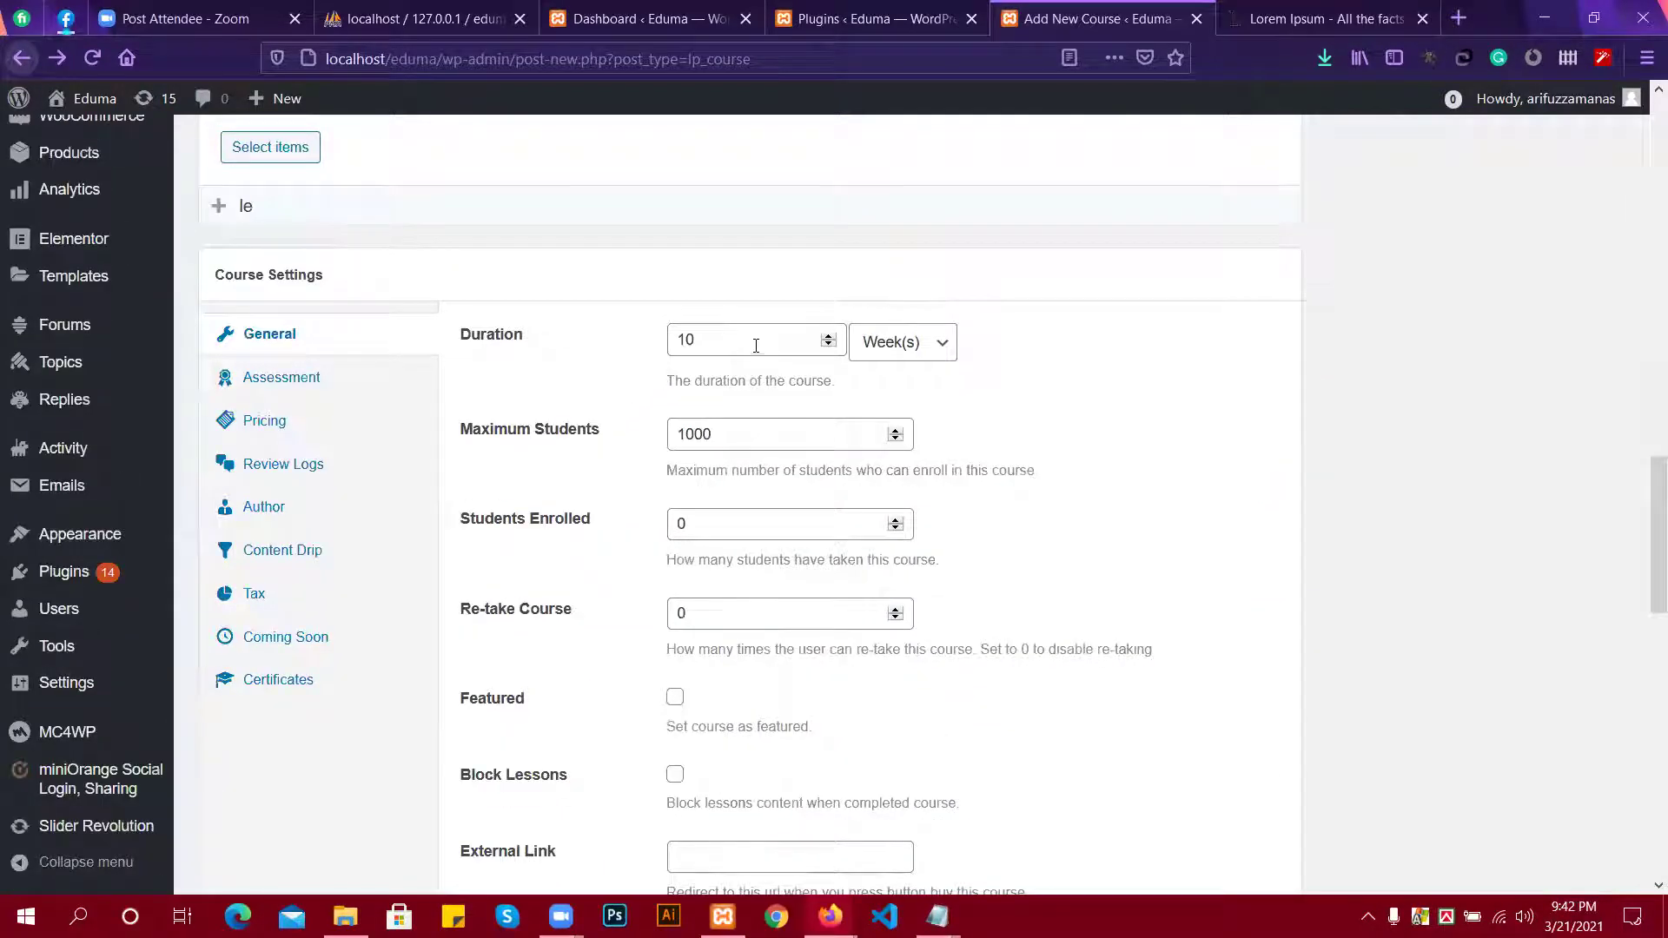
Set the course duration to 90 minutes in the general course settings.
{"action": "left_click", "coordinate": [754, 344]}
{"action": "key", "text": "BackSpace"}
{"action": "type", "text": "2"}
{"action": "key", "text": "BackSpace"}
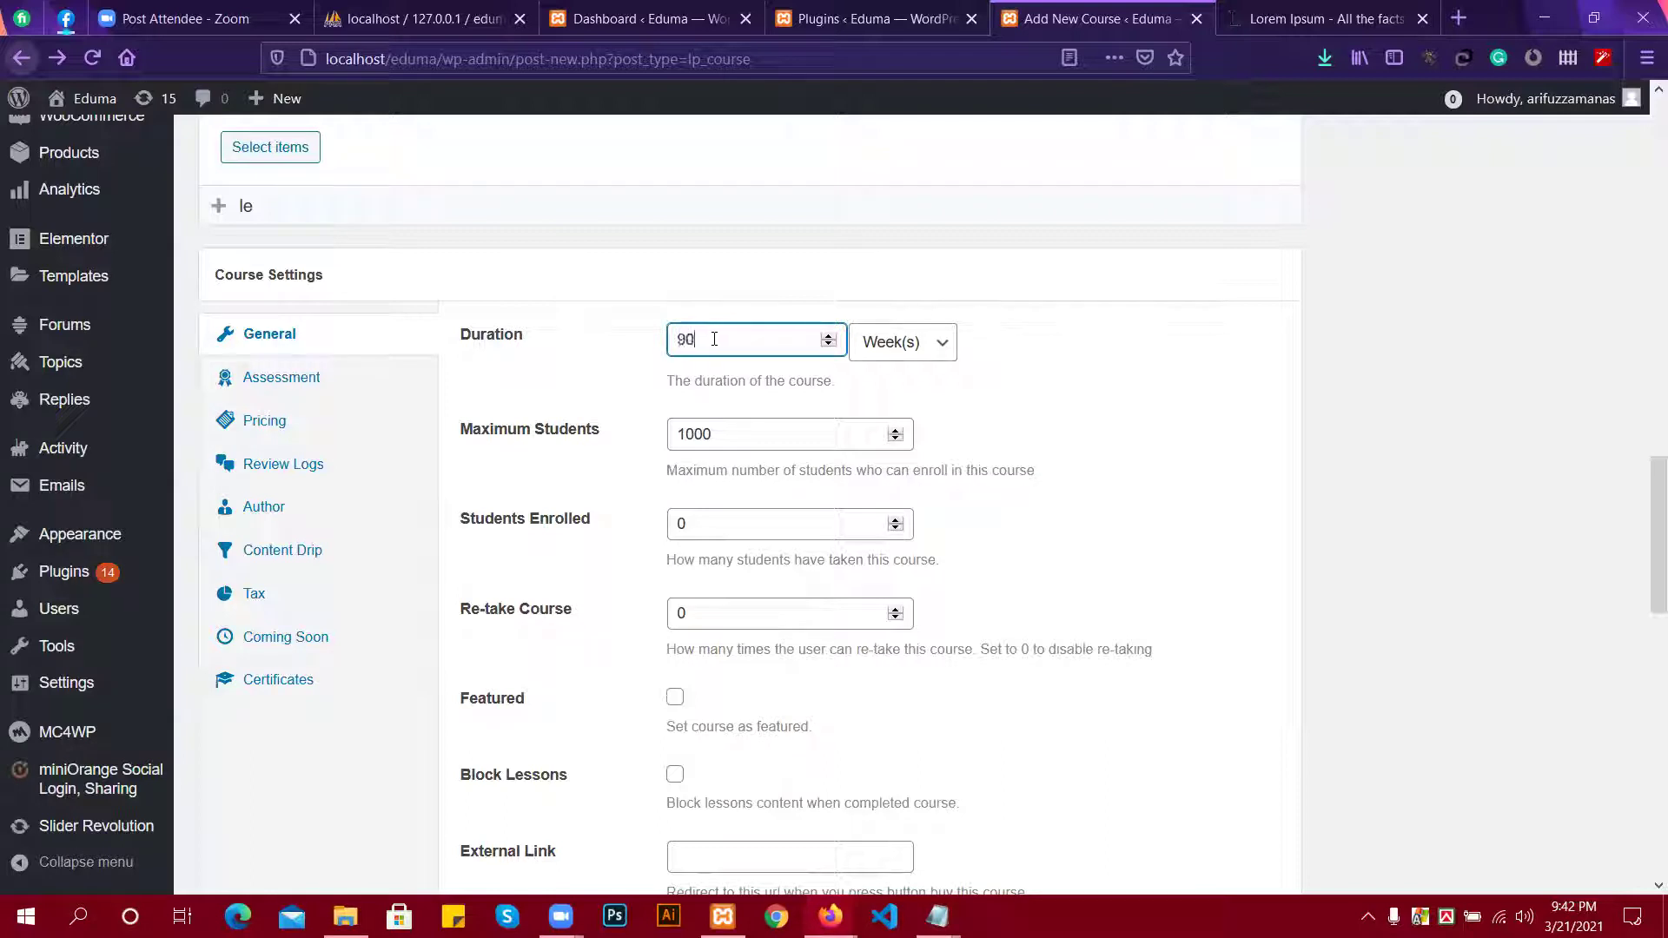
{"action": "left_click", "coordinate": [903, 341]}
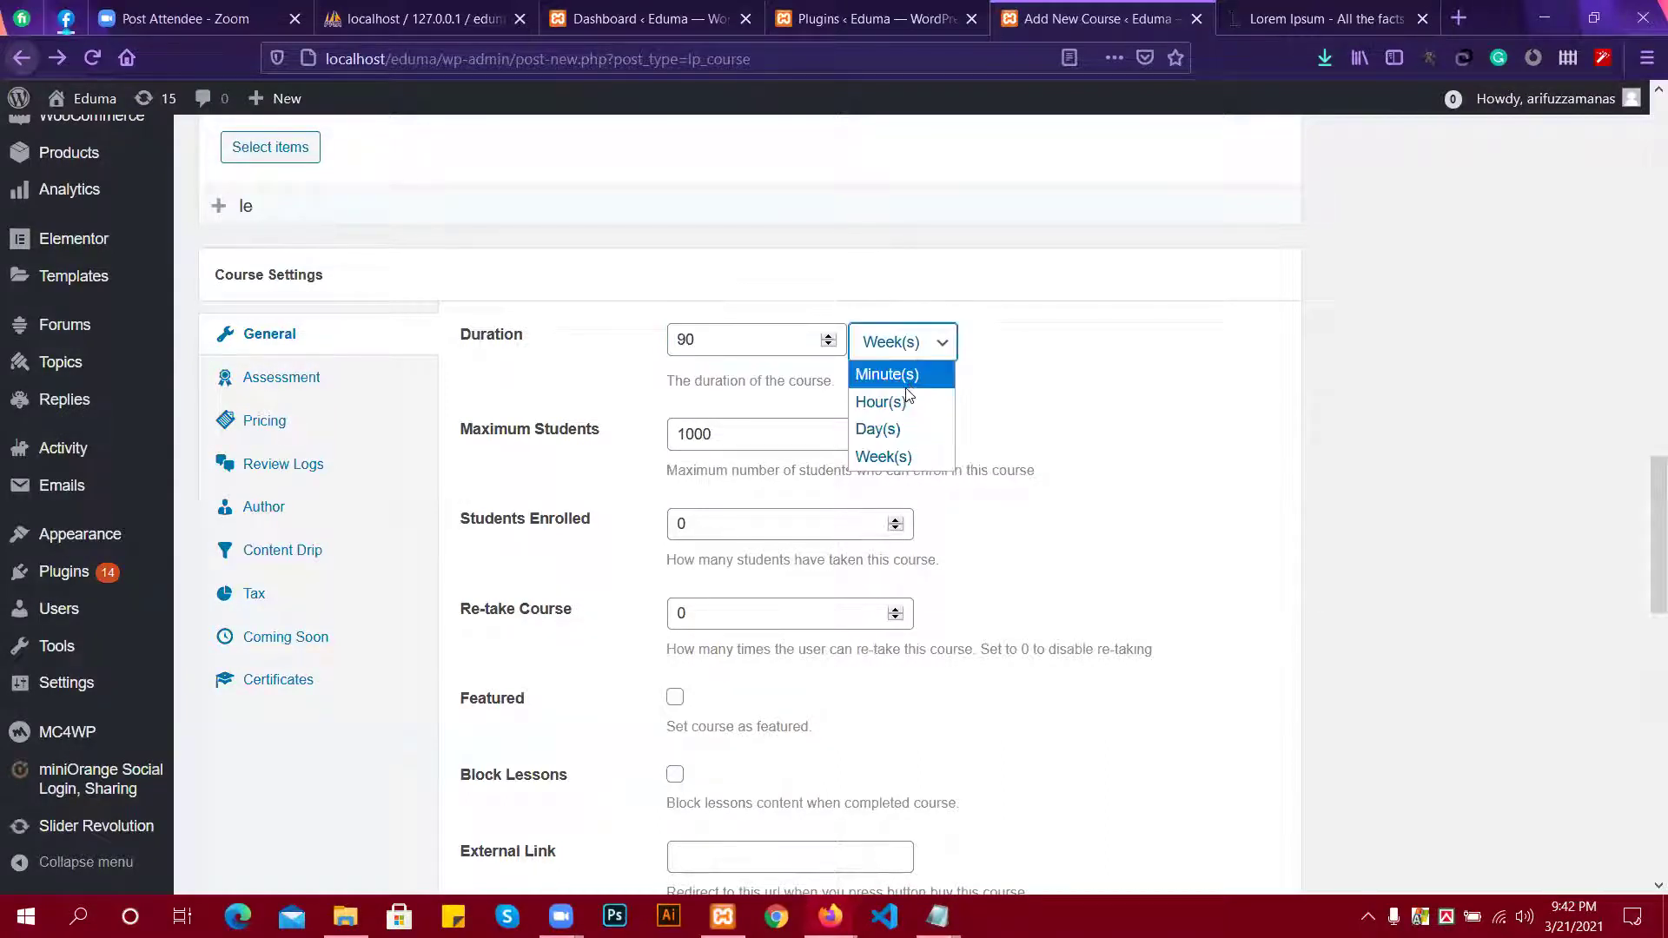
{"action": "left_click", "coordinate": [893, 372]}
{"action": "left_click", "coordinate": [1057, 353]}
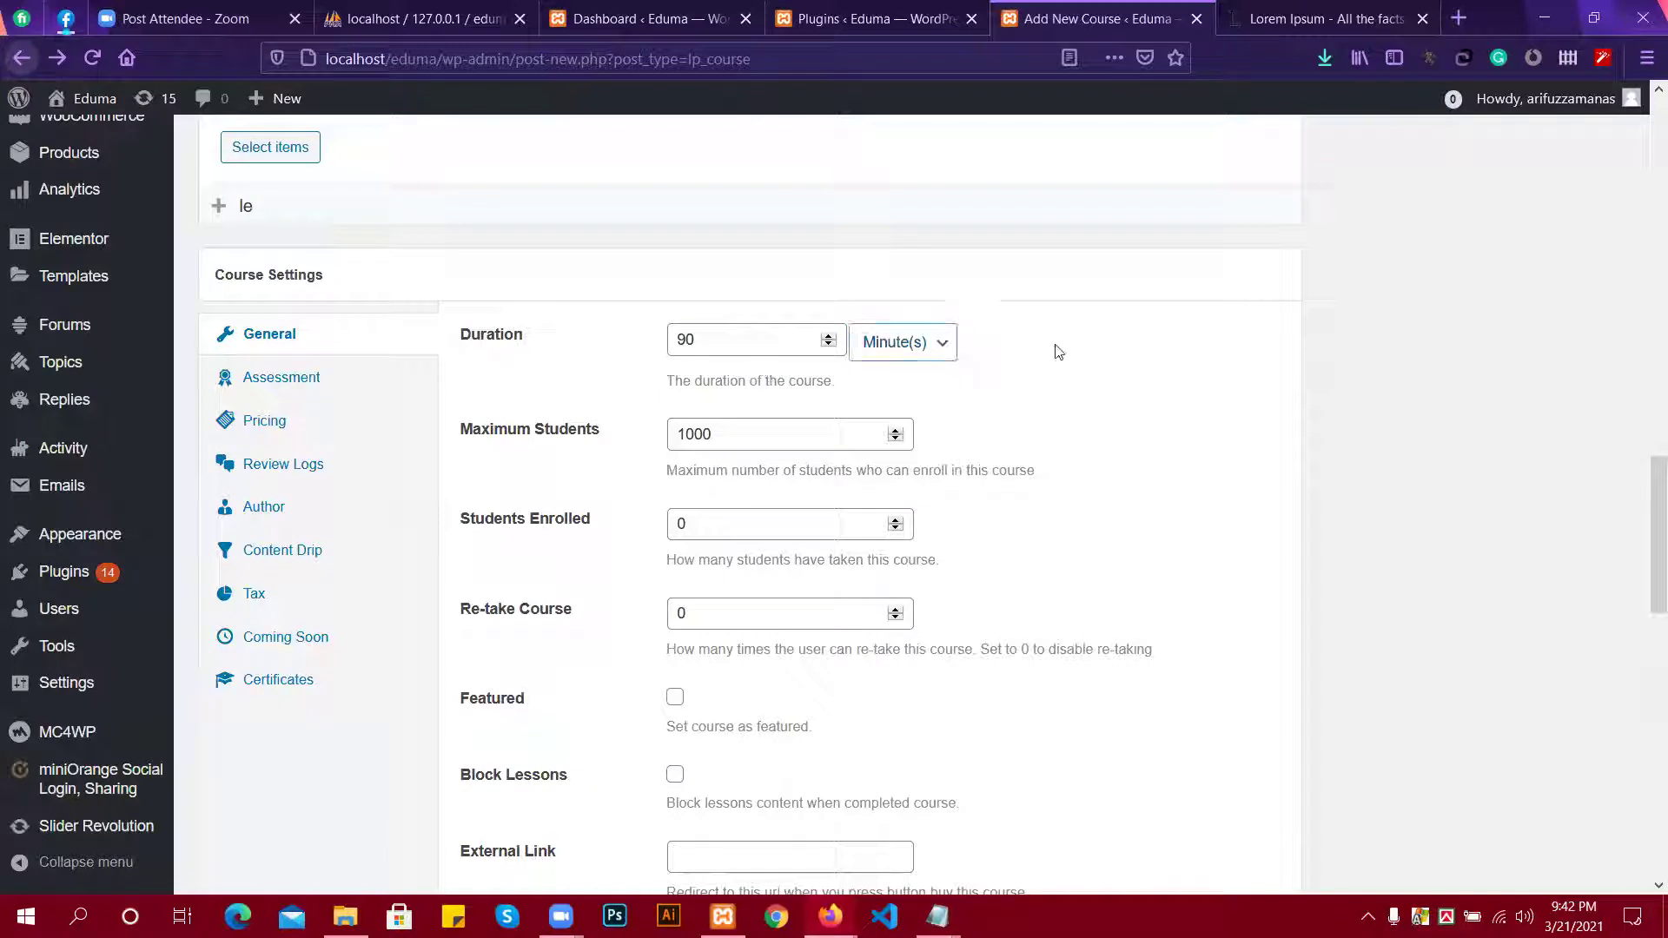
{"action": "left_click", "coordinate": [770, 330]}
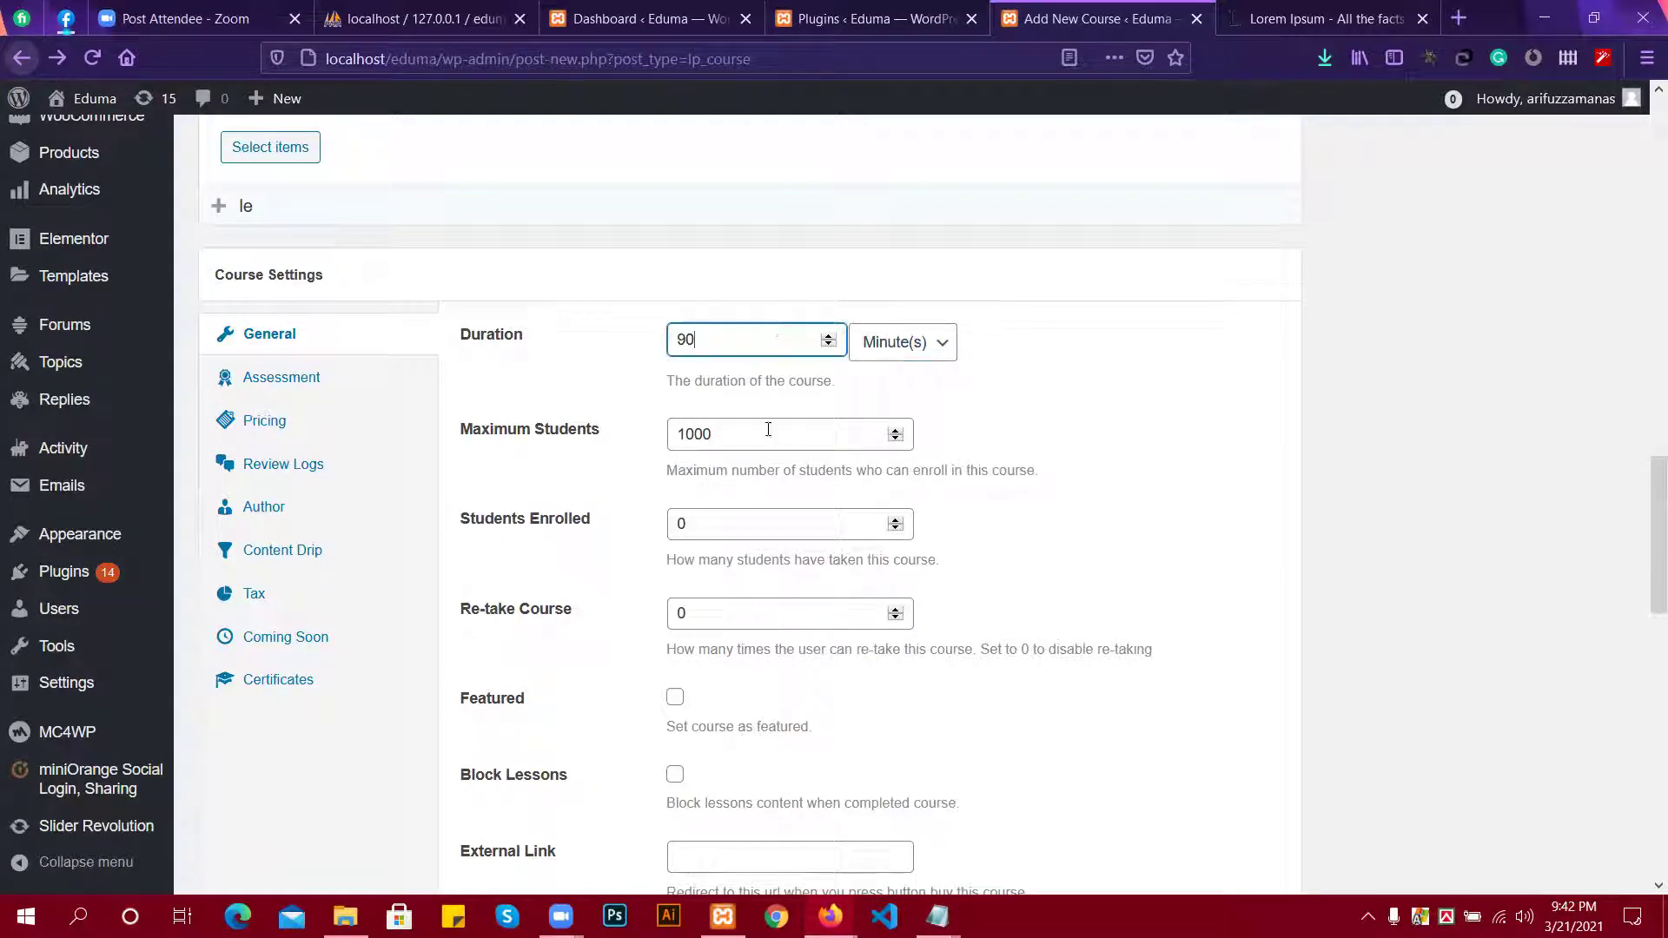
Set the course's maximum students to 10000 and its students enrolled to 99.
{"action": "left_click", "coordinate": [741, 433]}
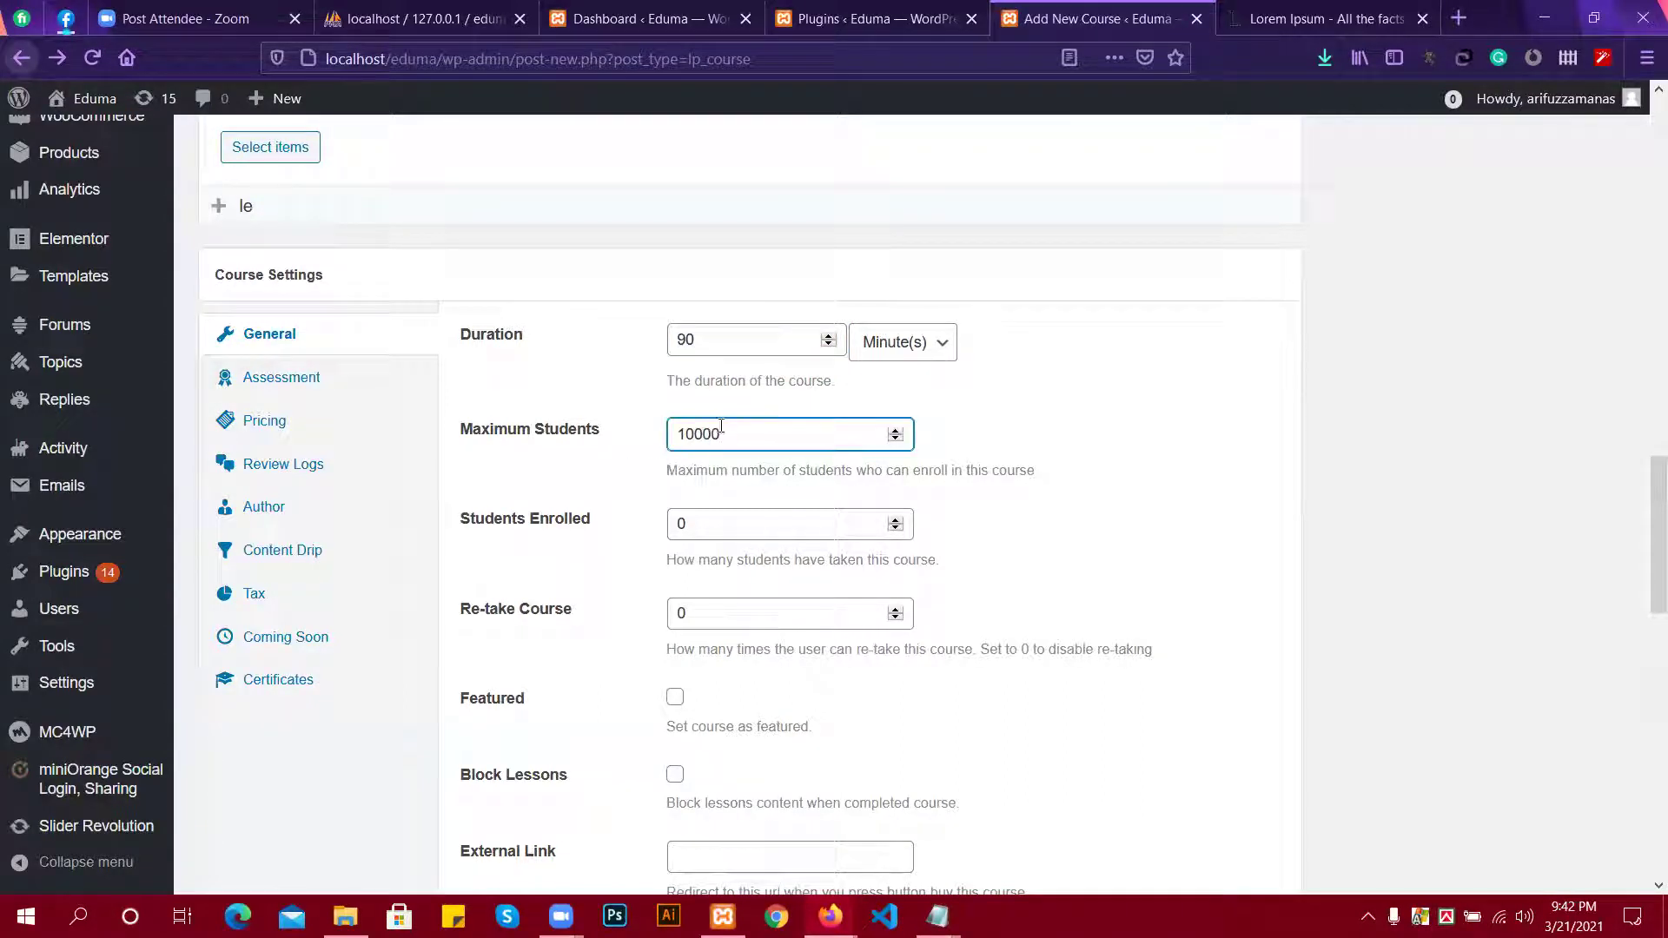
{"action": "left_click", "coordinate": [746, 519]}
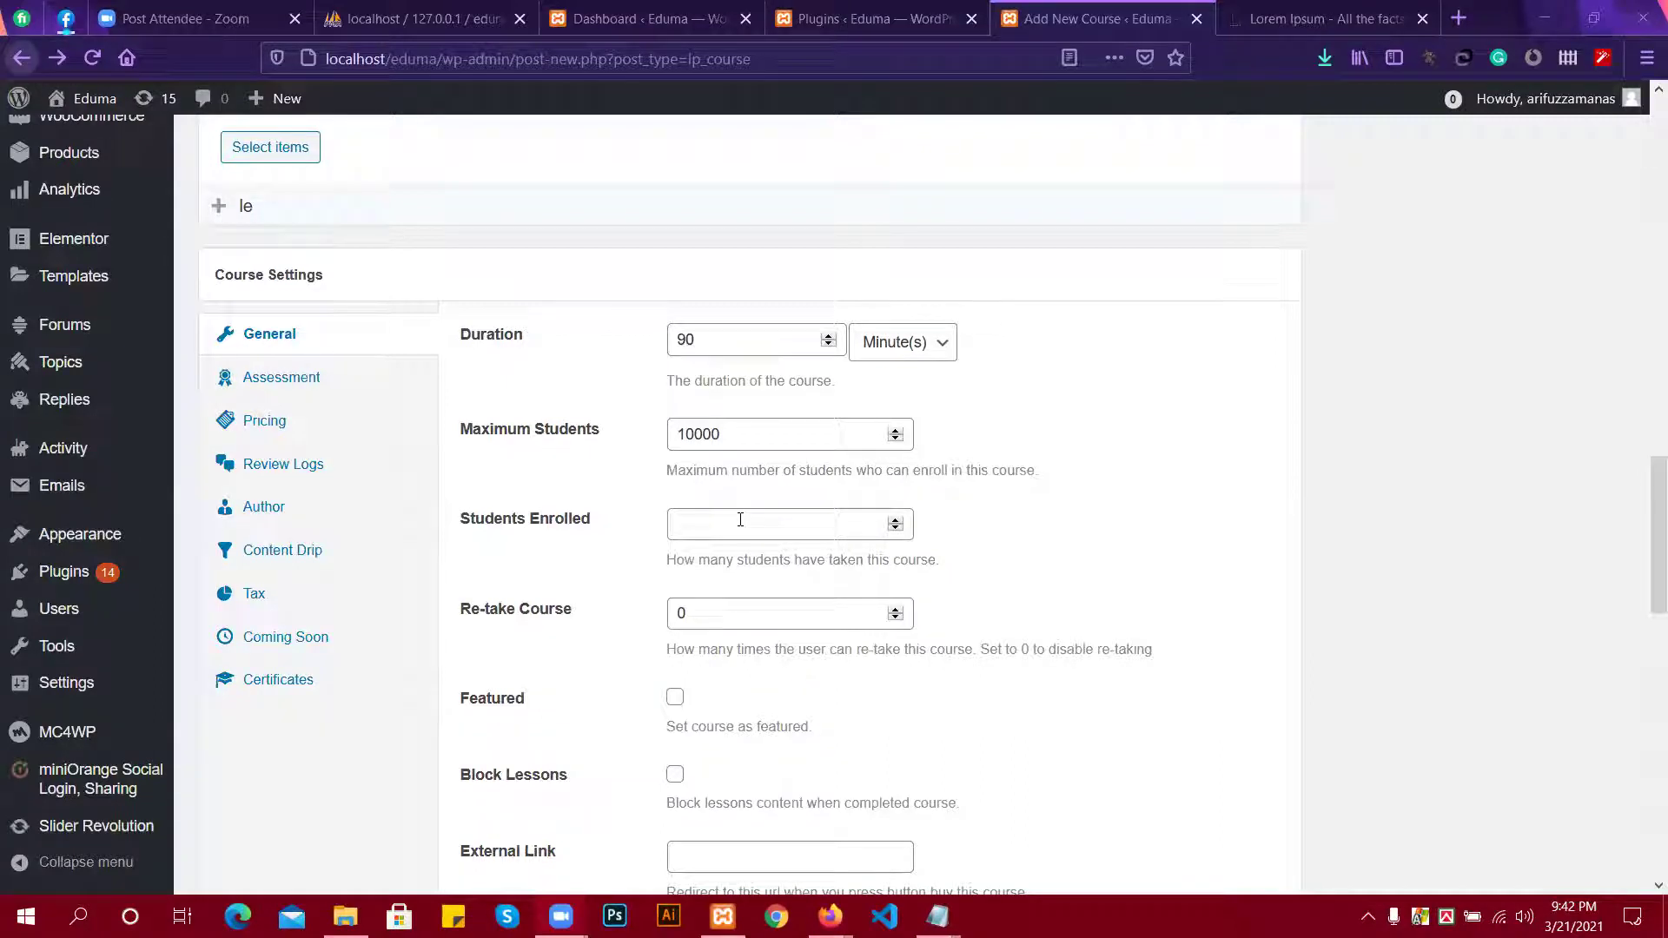
{"action": "left_click", "coordinate": [740, 519]}
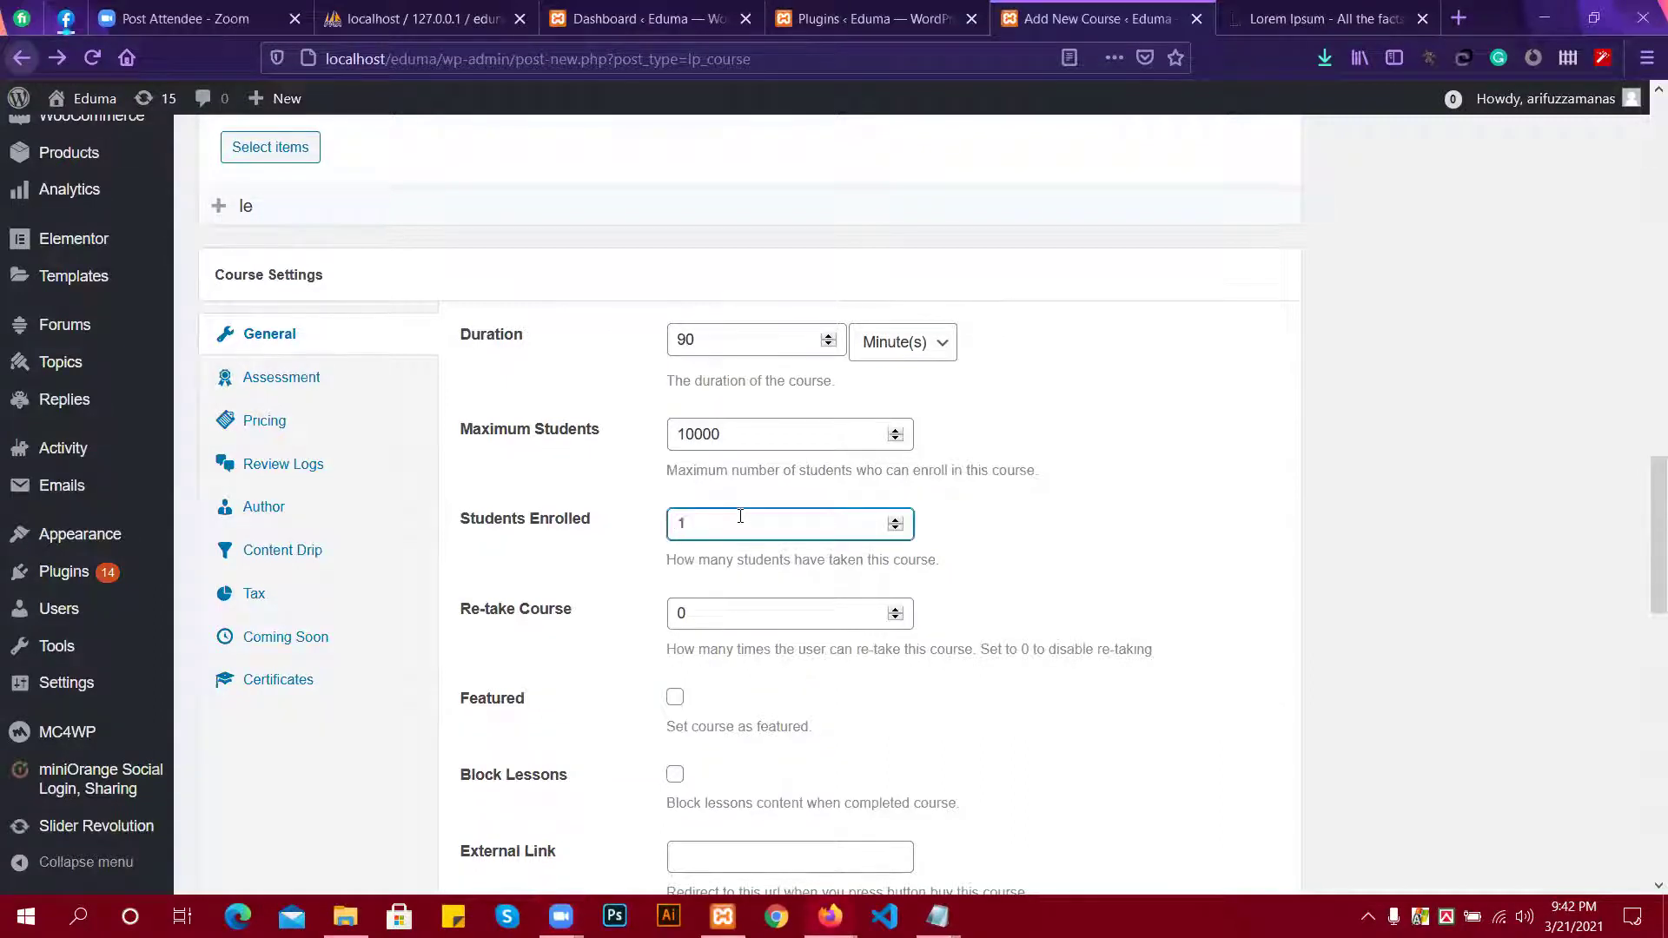
Keep the course re-take value at 0 and mark the course as featured.
{"action": "scroll", "coordinate": [740, 511], "scroll_direction": "down", "scroll_amount": 3}
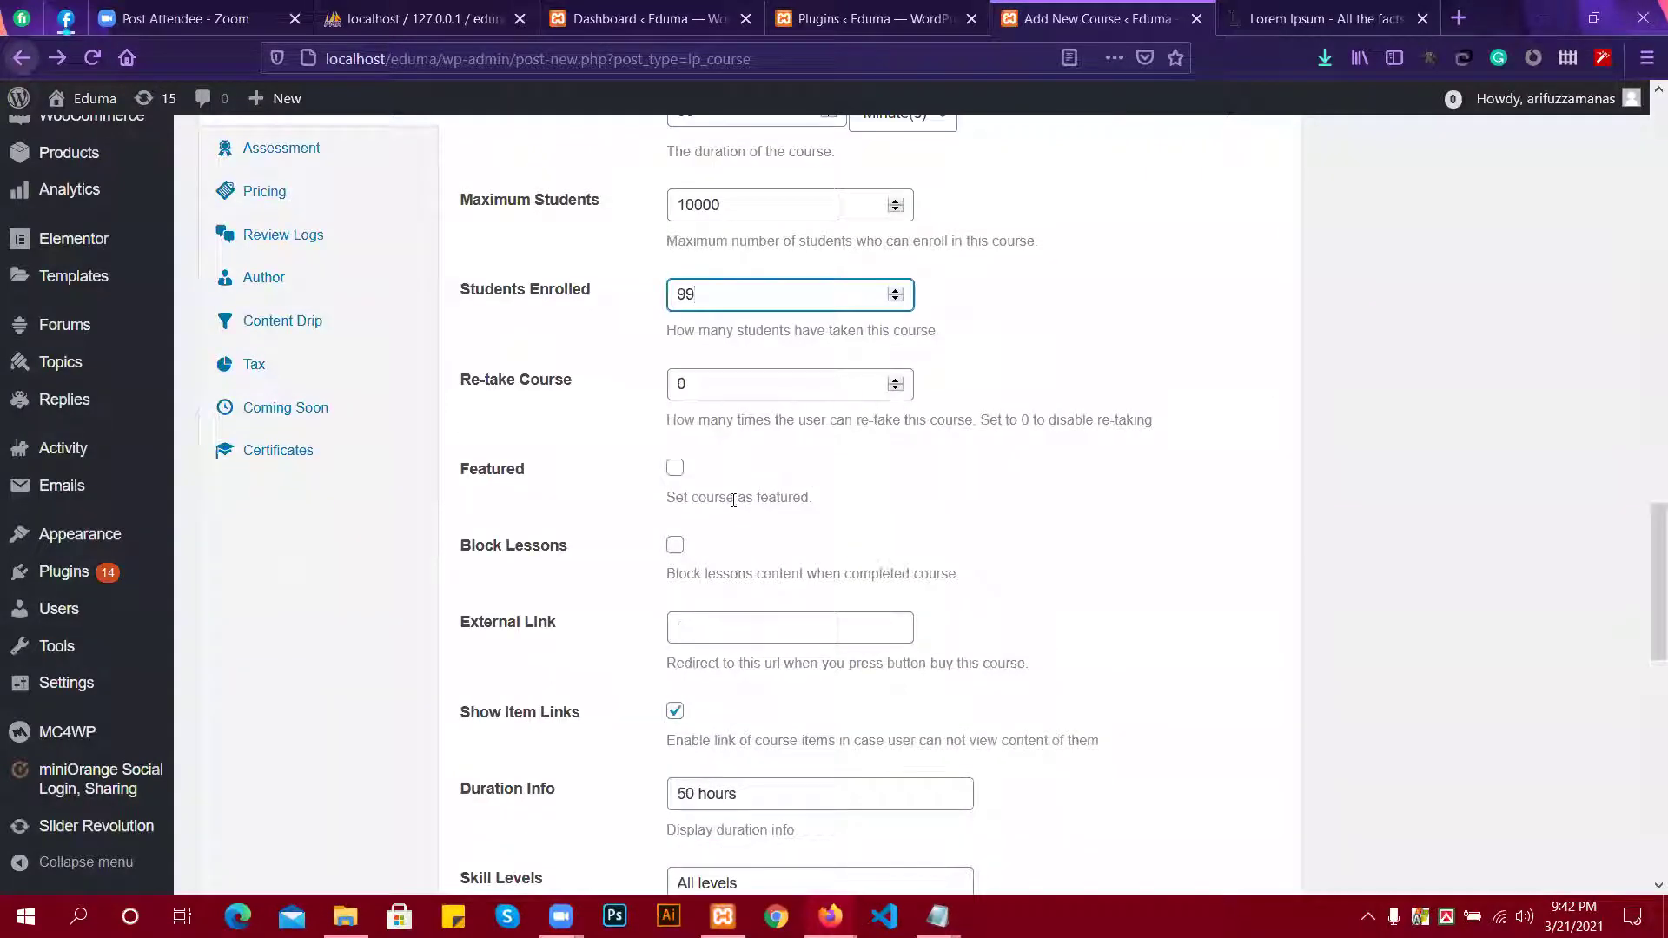
{"action": "left_click", "coordinate": [726, 386]}
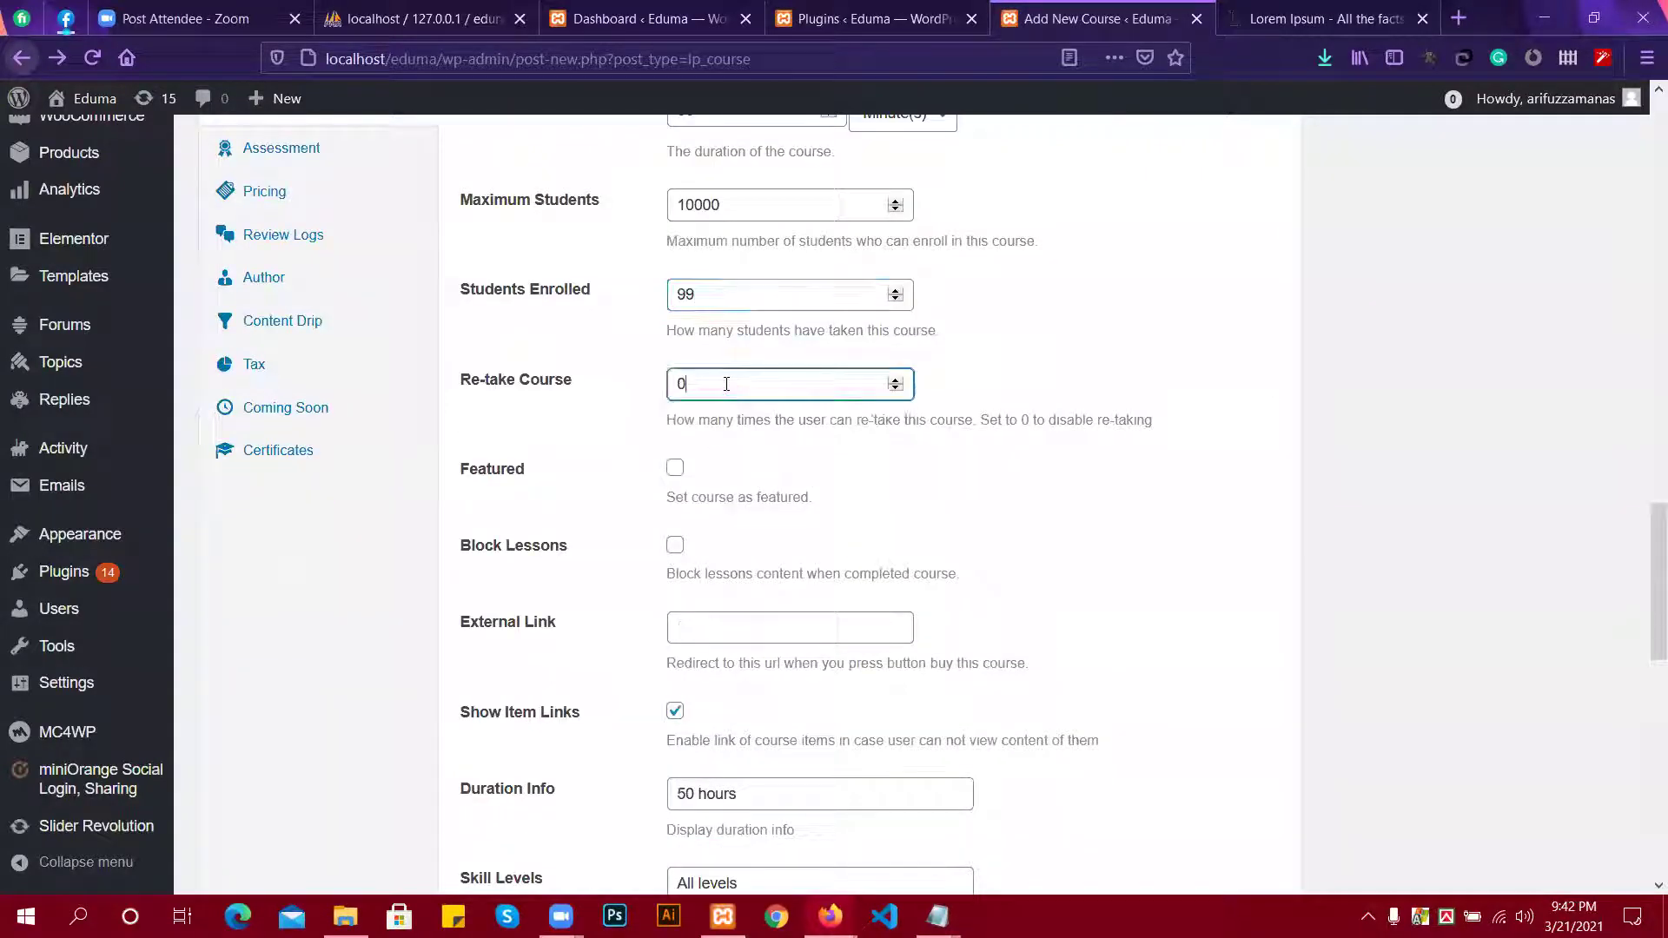
{"action": "scroll", "coordinate": [724, 387], "scroll_direction": "down", "scroll_amount": 1}
{"action": "left_click", "coordinate": [676, 469]}
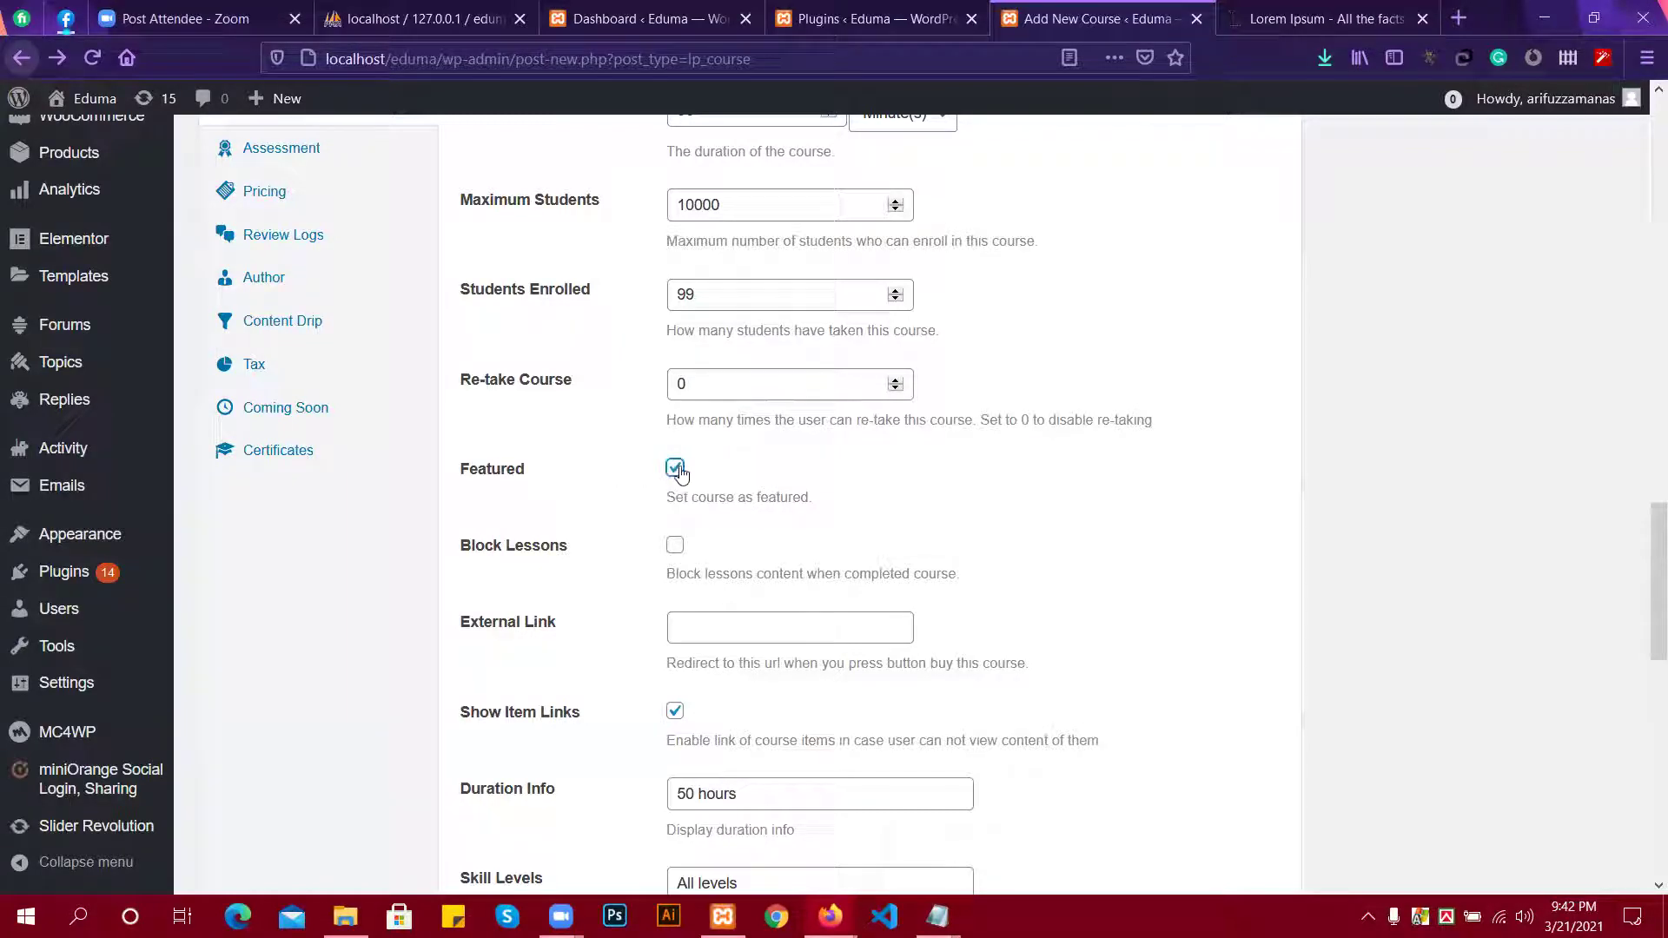
Review the remaining general course settings, including item links, duration info, skill levels, languages and media intro, and return to the start of the settings.
{"action": "scroll", "coordinate": [685, 486], "scroll_direction": "down", "scroll_amount": 3}
{"action": "scroll", "coordinate": [681, 473], "scroll_direction": "down", "scroll_amount": 2}
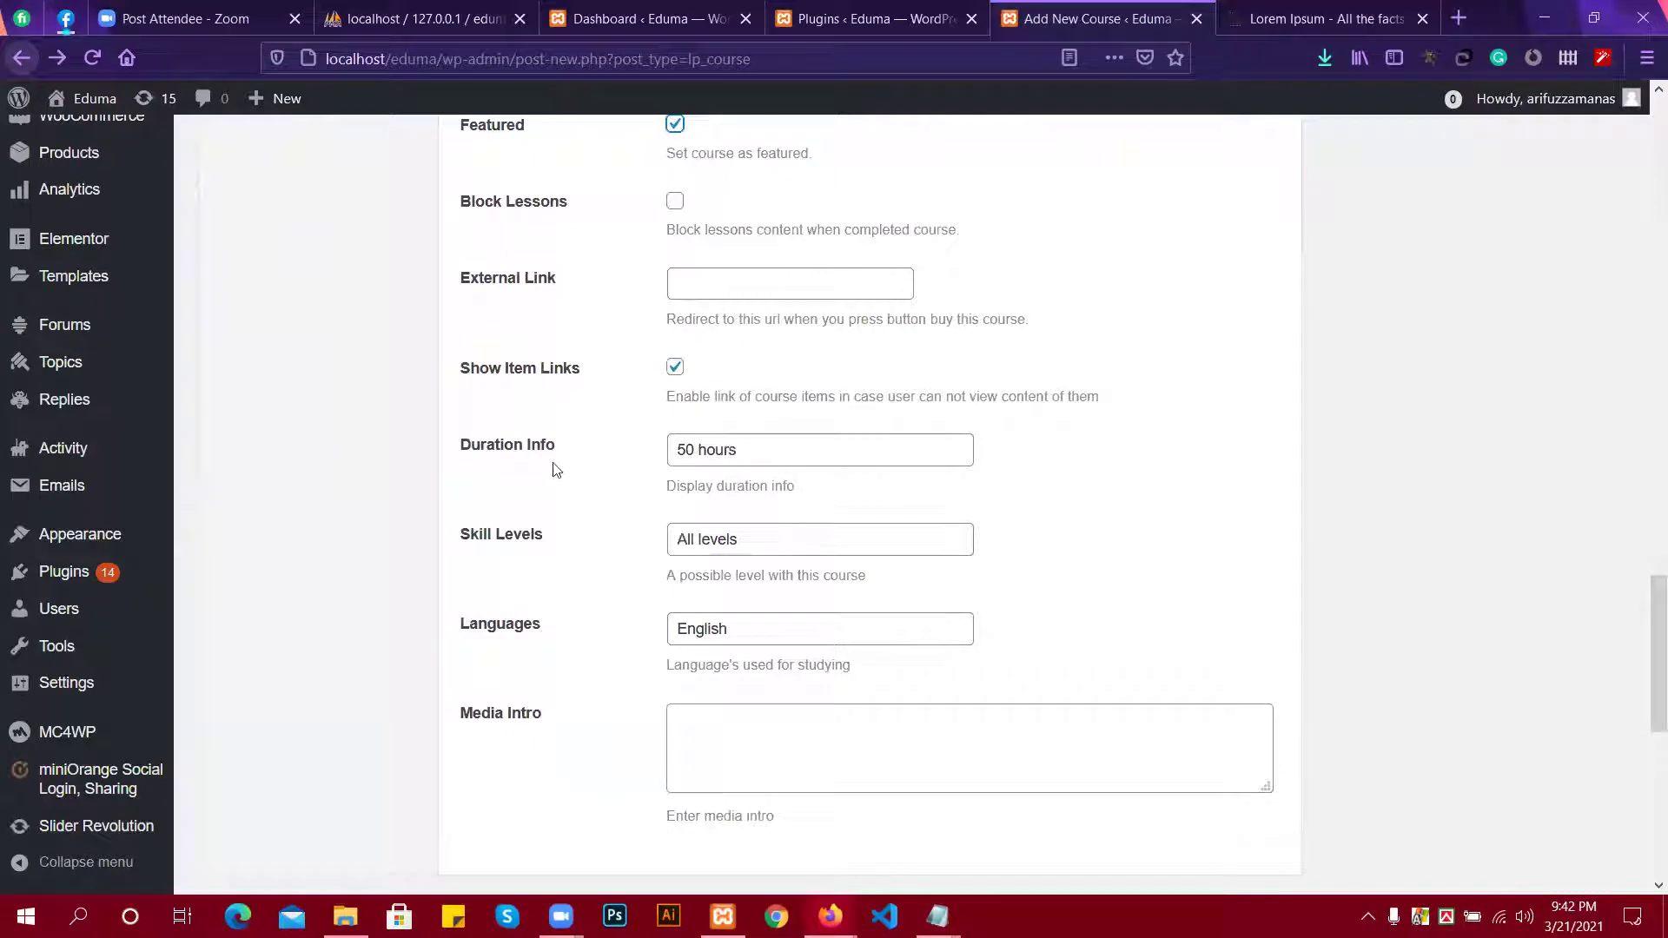
{"action": "scroll", "coordinate": [705, 454], "scroll_direction": "down", "scroll_amount": 1}
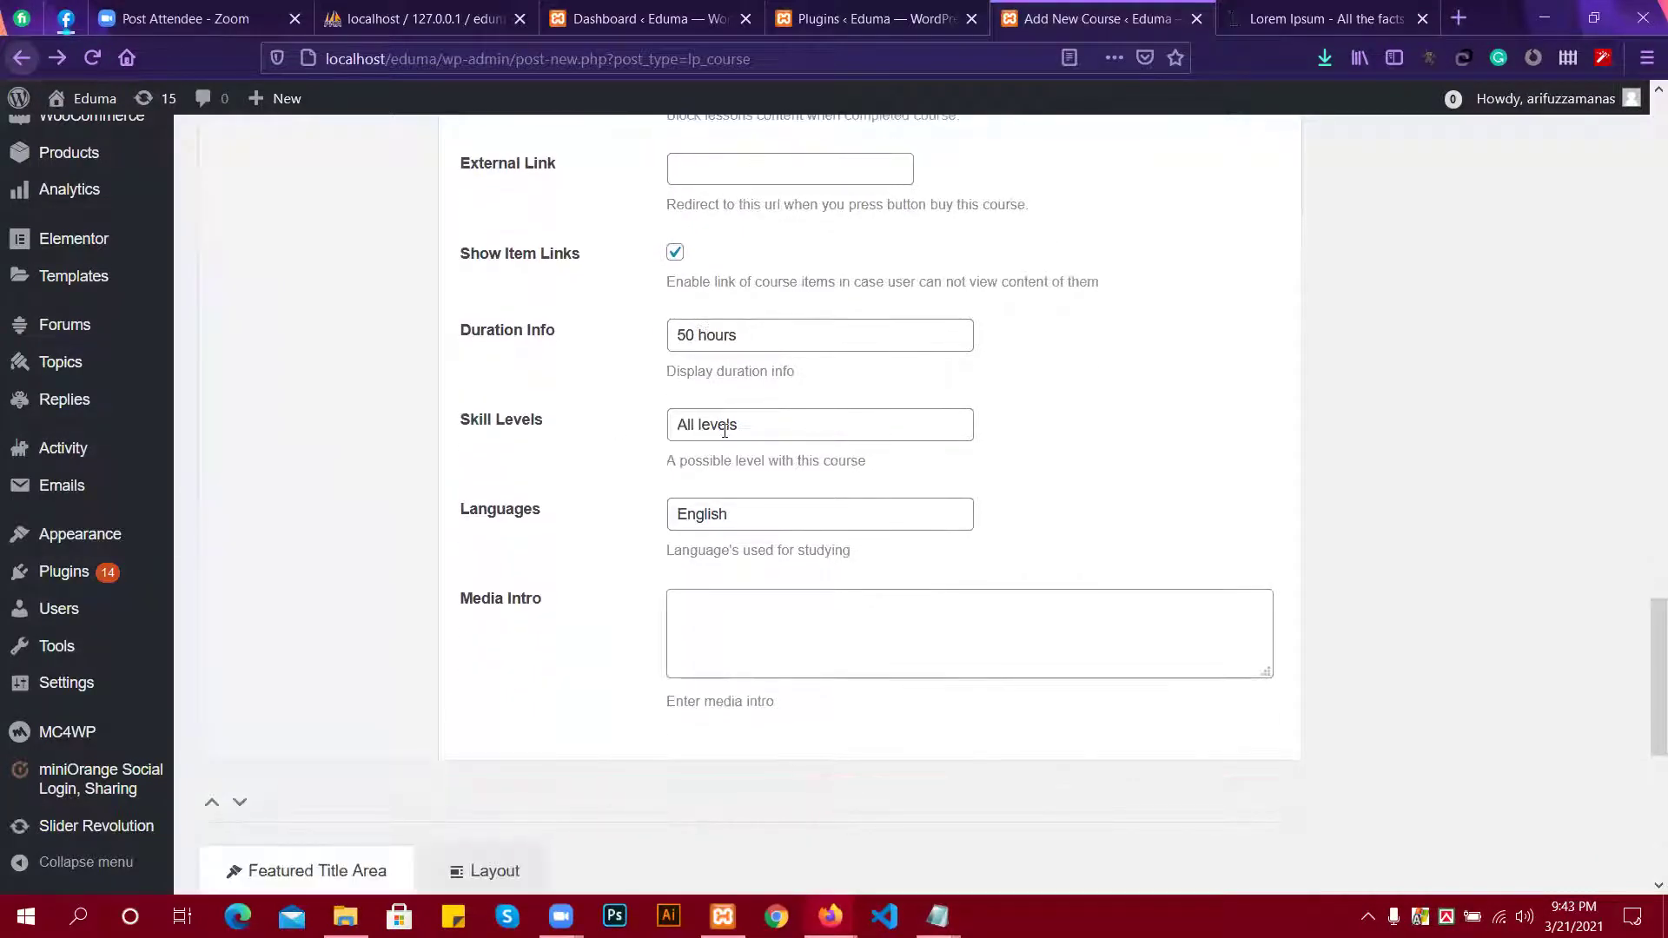
{"action": "scroll", "coordinate": [760, 507], "scroll_direction": "down", "scroll_amount": 1}
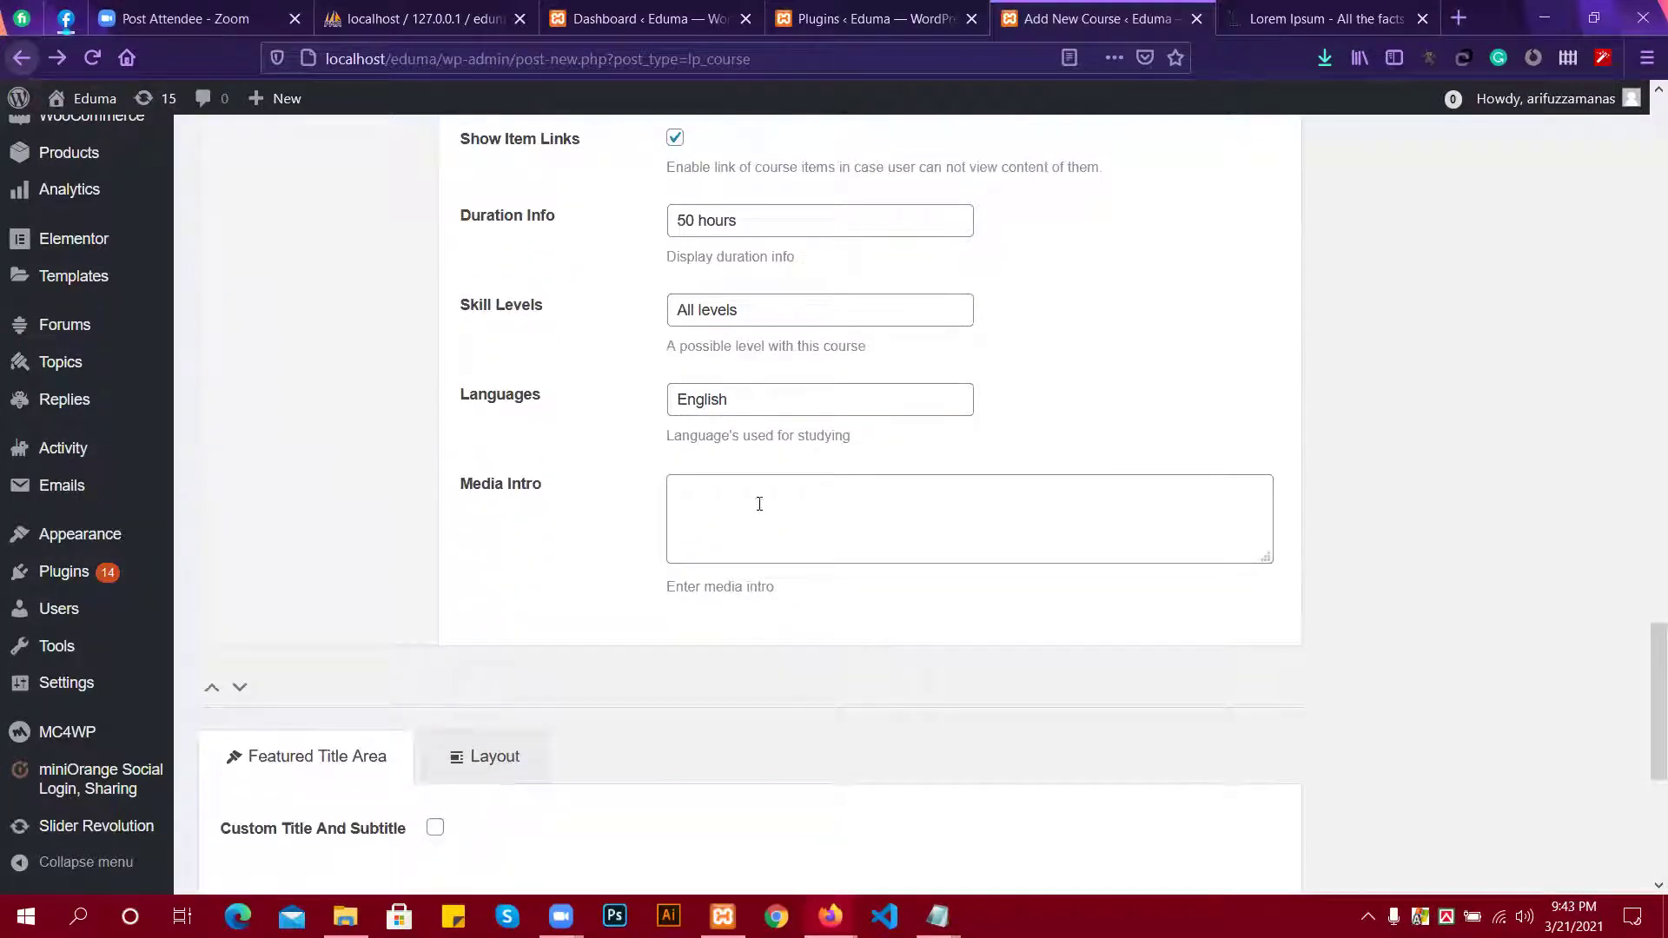
{"action": "scroll", "coordinate": [764, 395], "scroll_direction": "up", "scroll_amount": 1}
{"action": "left_click", "coordinate": [775, 502]}
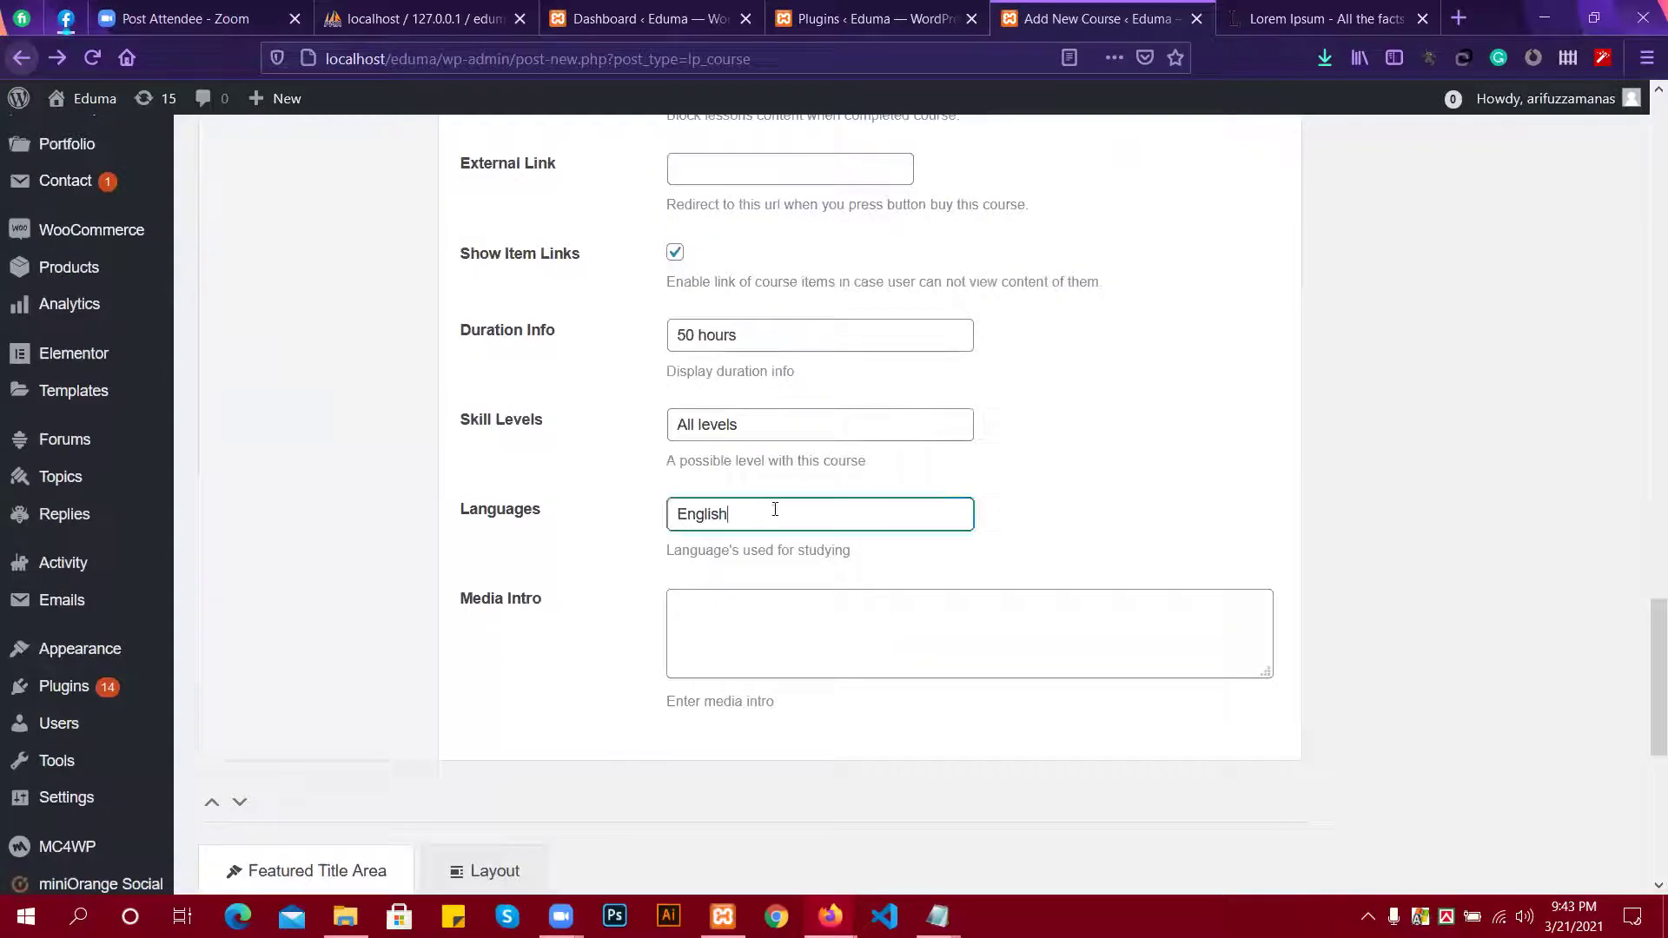
{"action": "scroll", "coordinate": [775, 513], "scroll_direction": "up", "scroll_amount": 2}
{"action": "scroll", "coordinate": [597, 430], "scroll_direction": "up", "scroll_amount": 4}
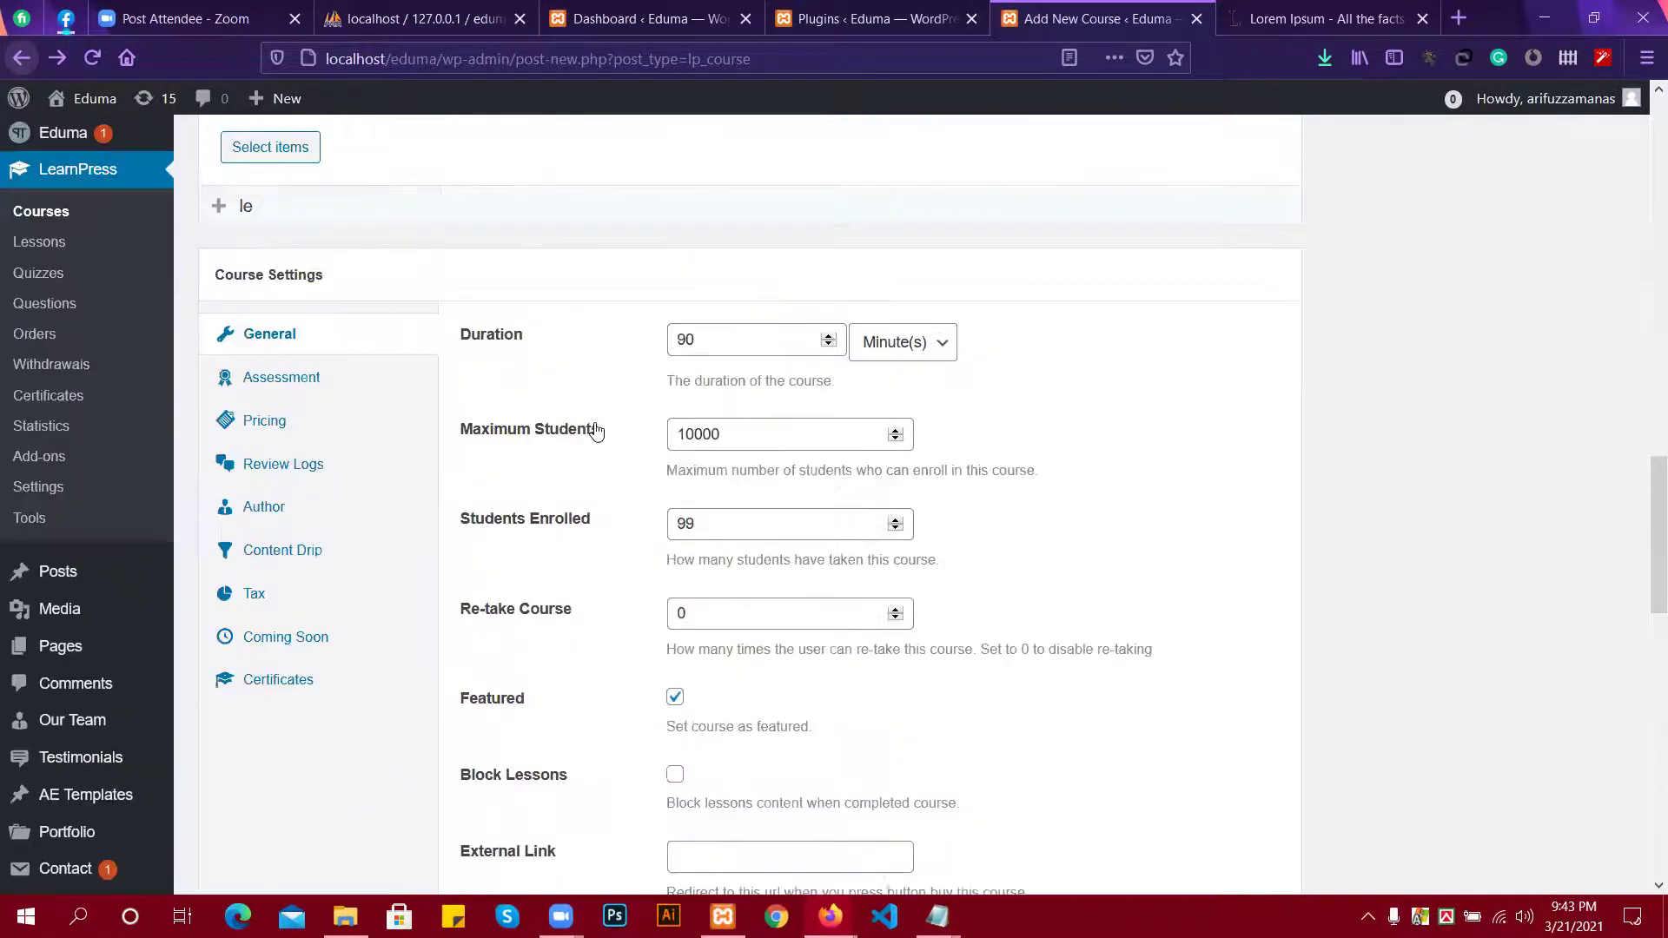
Set the course's regular price to 150 USD in the course settings.
{"action": "left_click", "coordinate": [298, 377]}
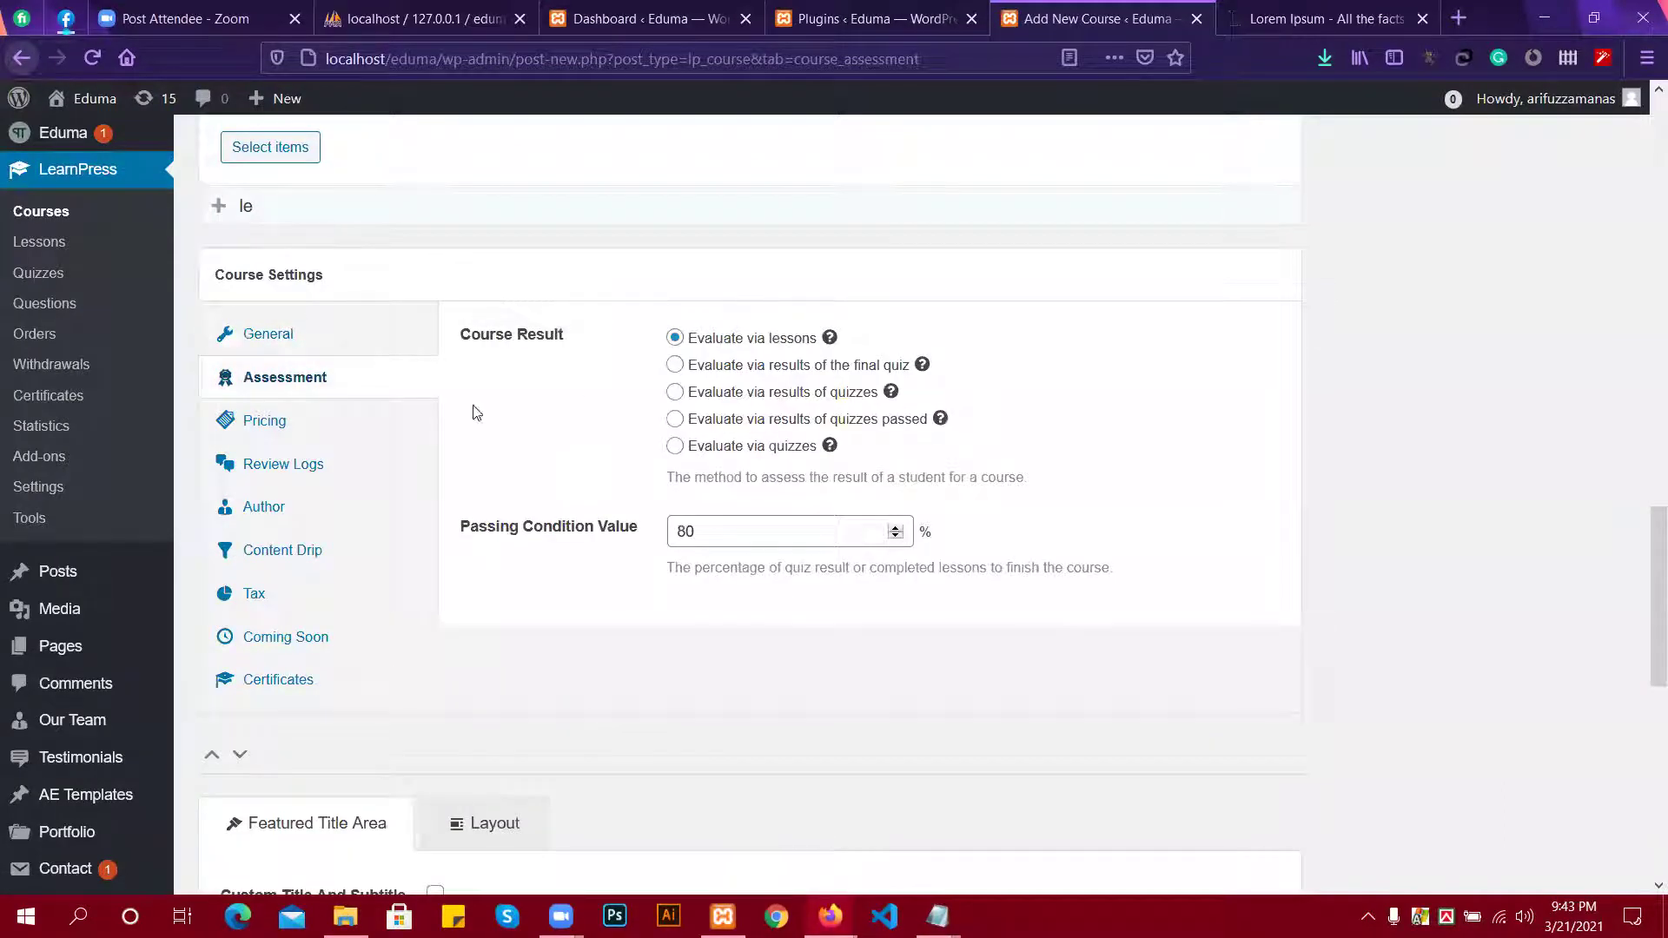
{"action": "left_click", "coordinate": [296, 420]}
{"action": "left_click", "coordinate": [758, 353]}
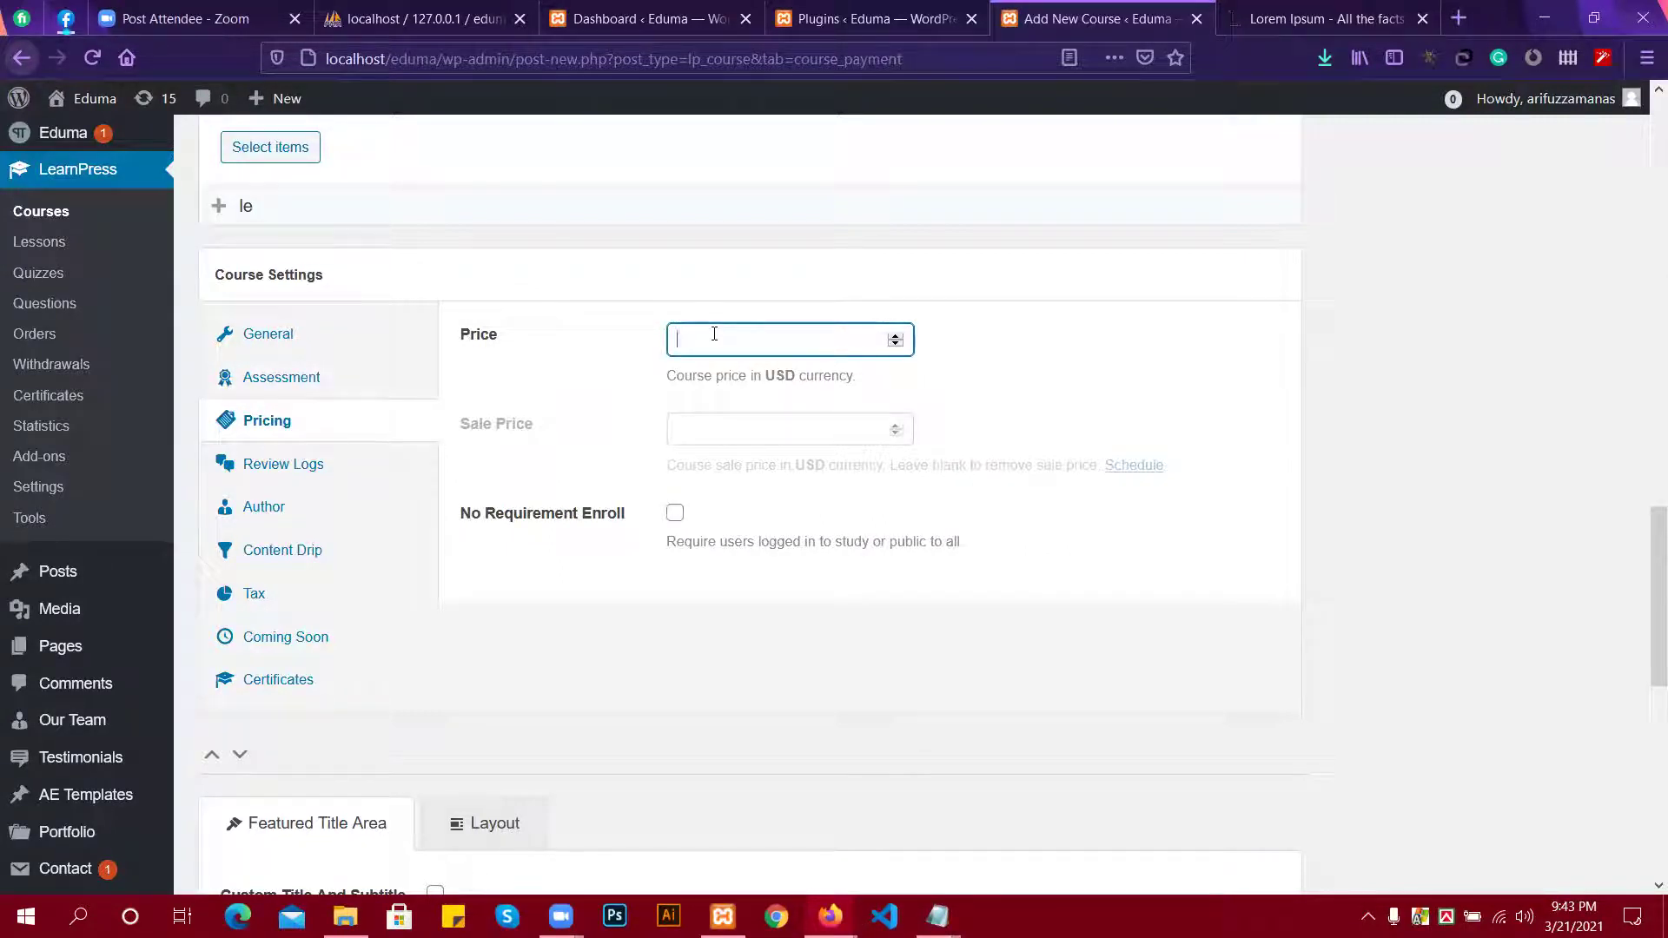
{"action": "type", "text": "150"}
{"action": "left_click", "coordinate": [734, 424]}
{"action": "type", "text": "120"}
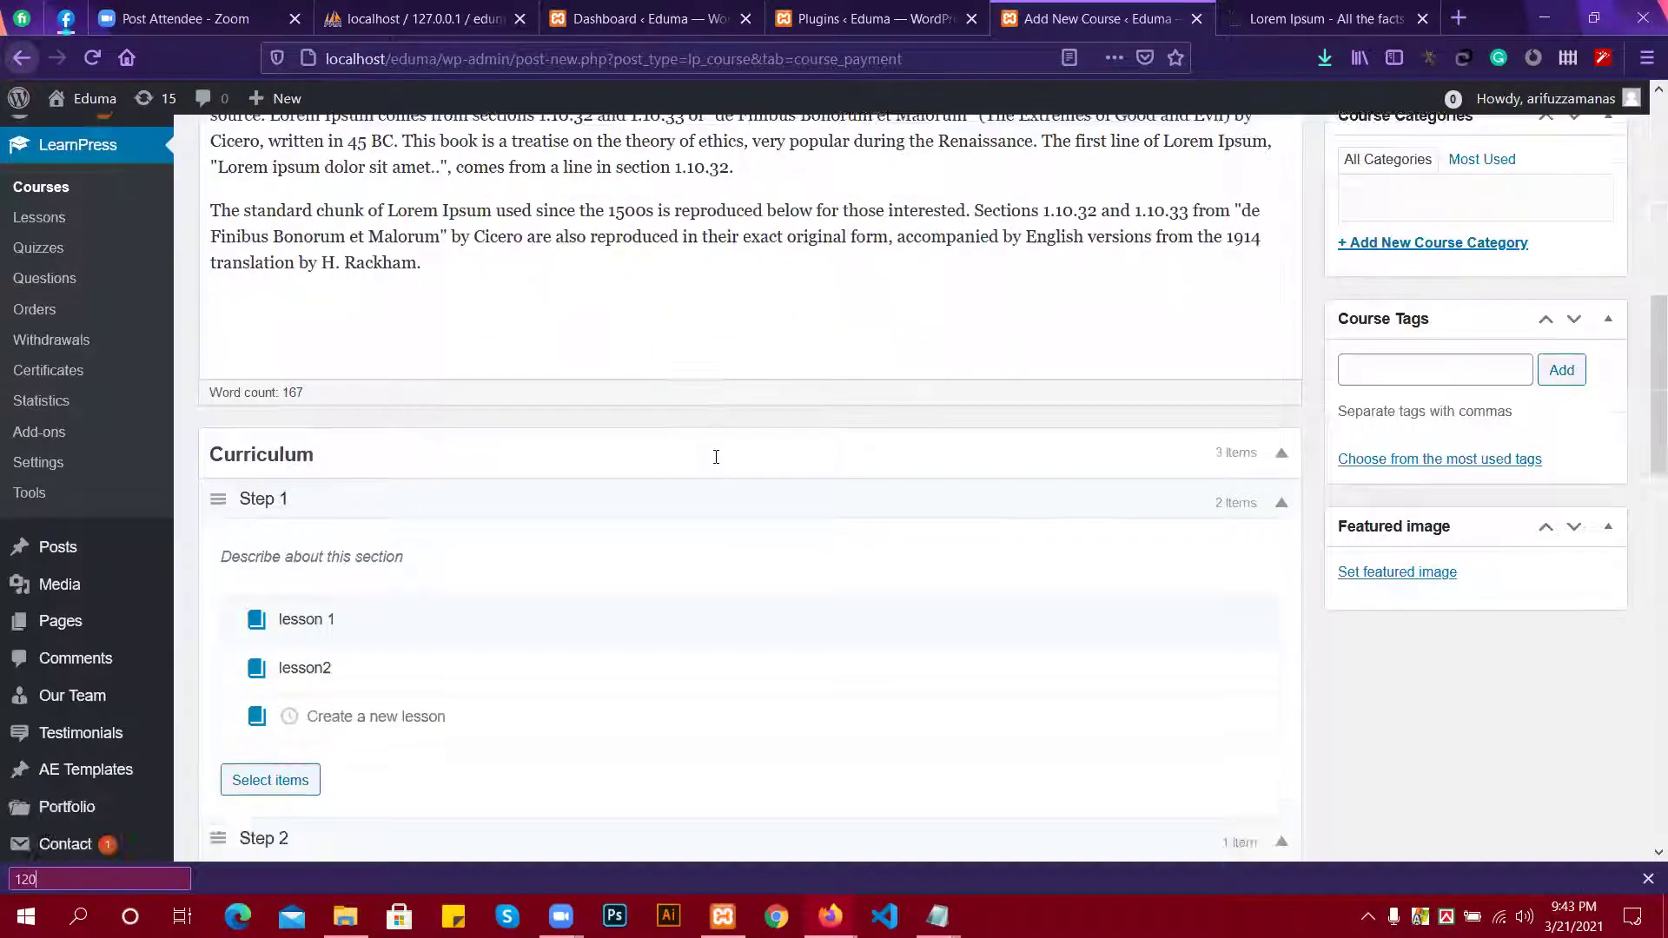
{"action": "scroll", "coordinate": [716, 457], "scroll_direction": "down", "scroll_amount": 10}
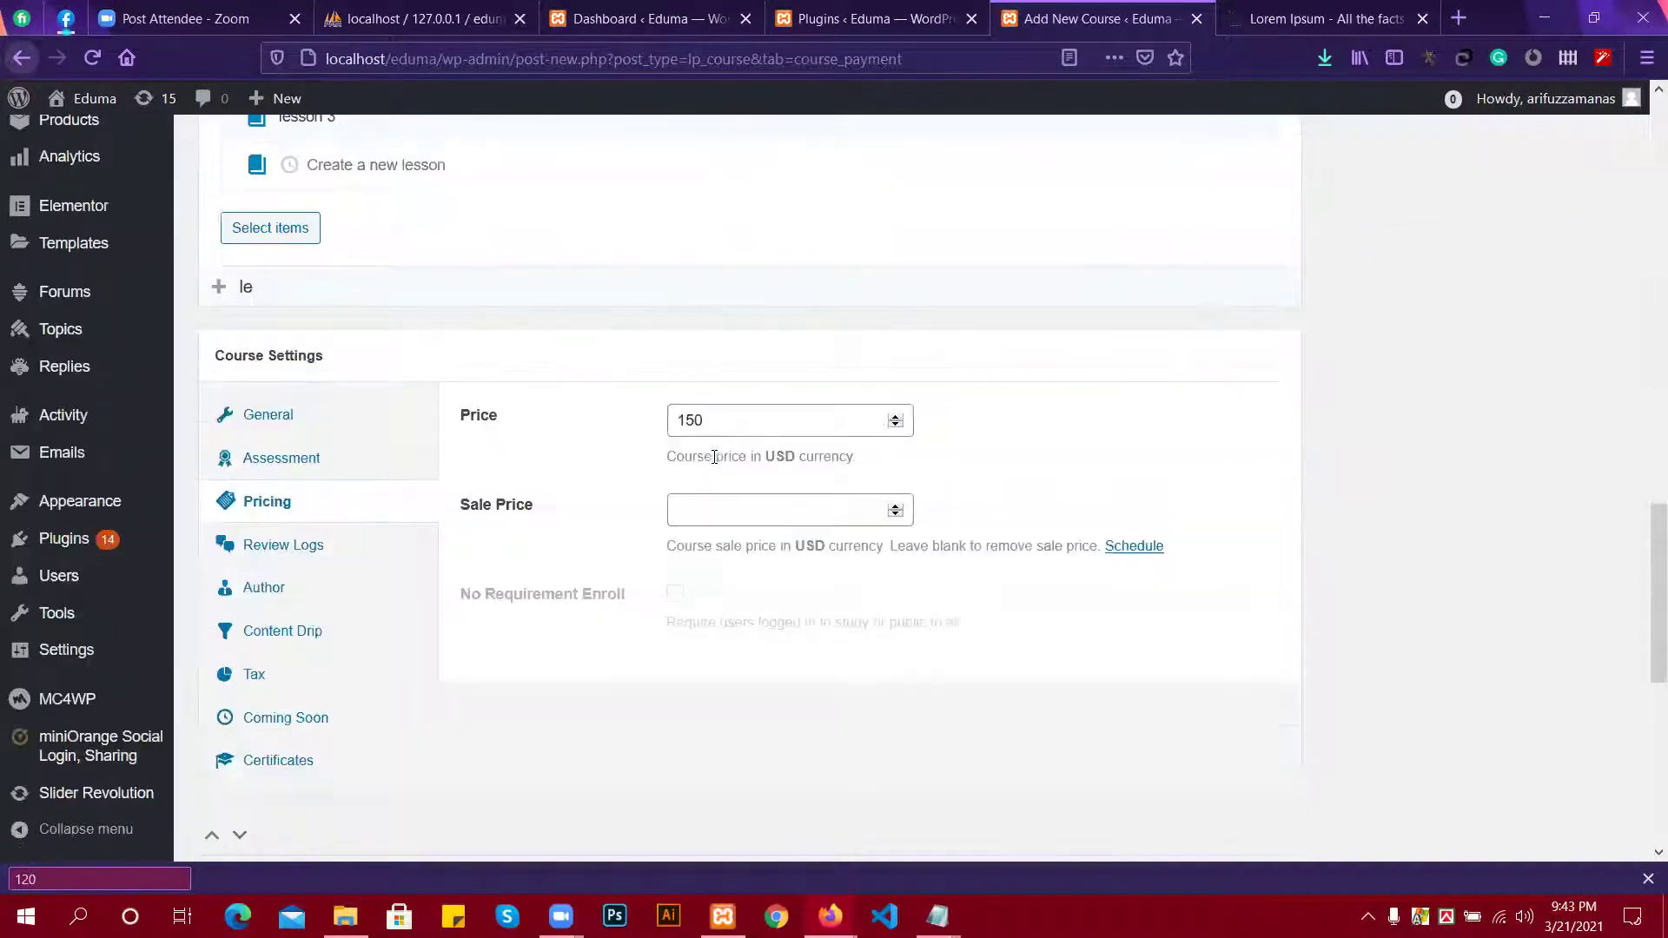
{"action": "left_click", "coordinate": [784, 511]}
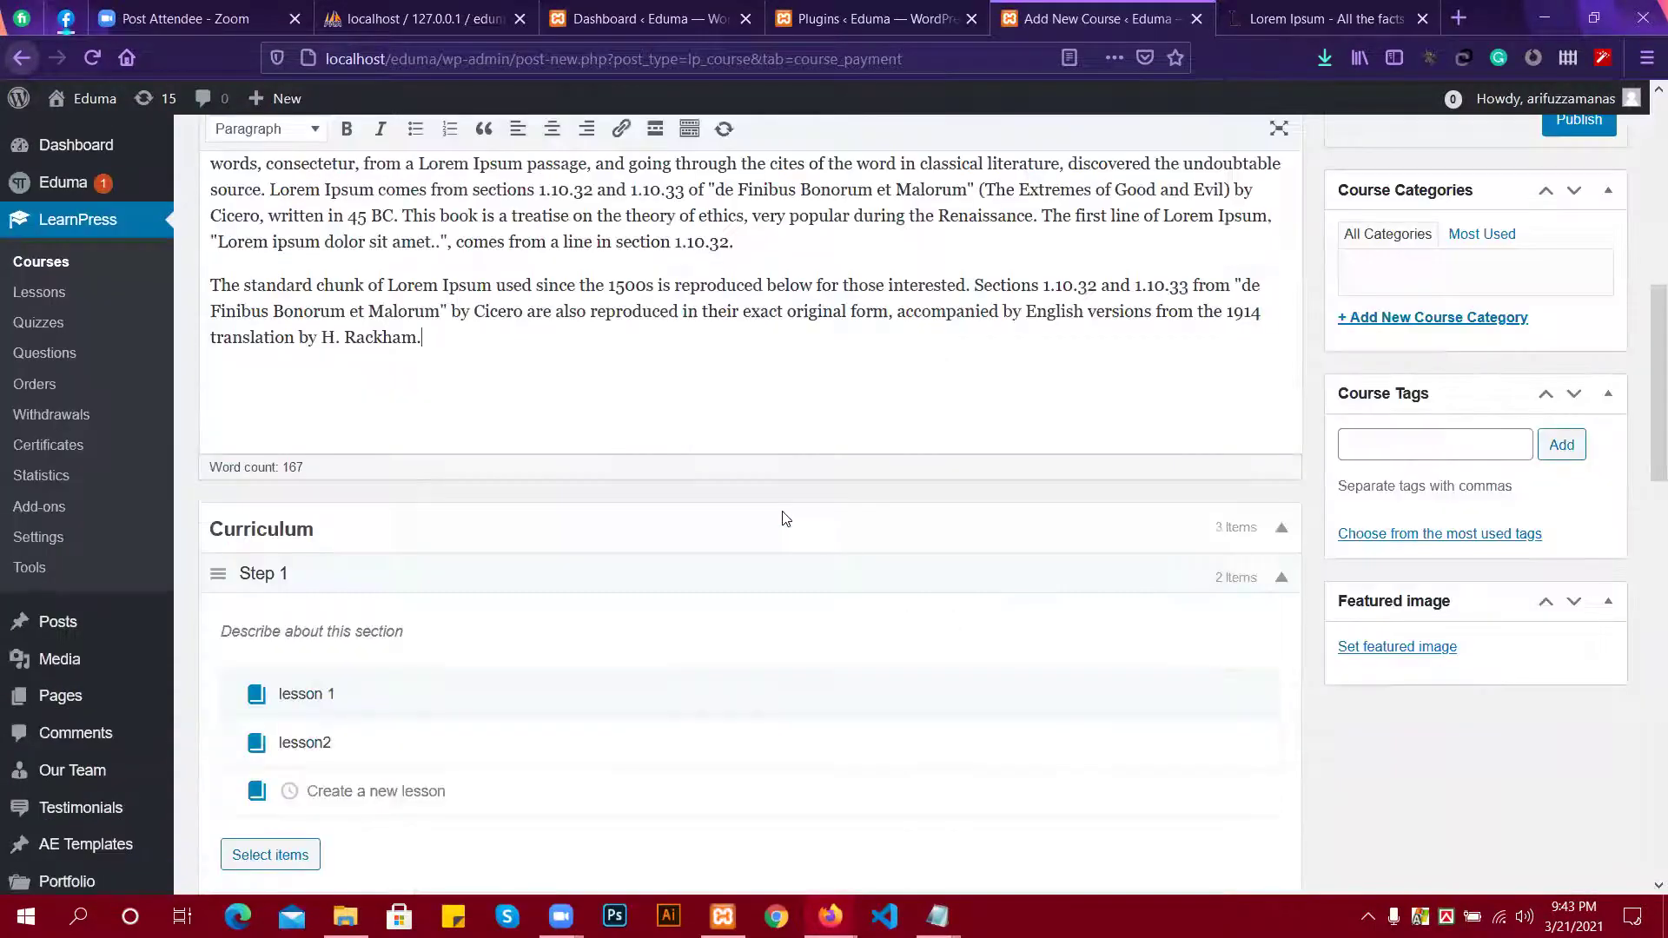
{"action": "type", "text": "12"}
{"action": "scroll", "coordinate": [791, 516], "scroll_direction": "down", "scroll_amount": 9}
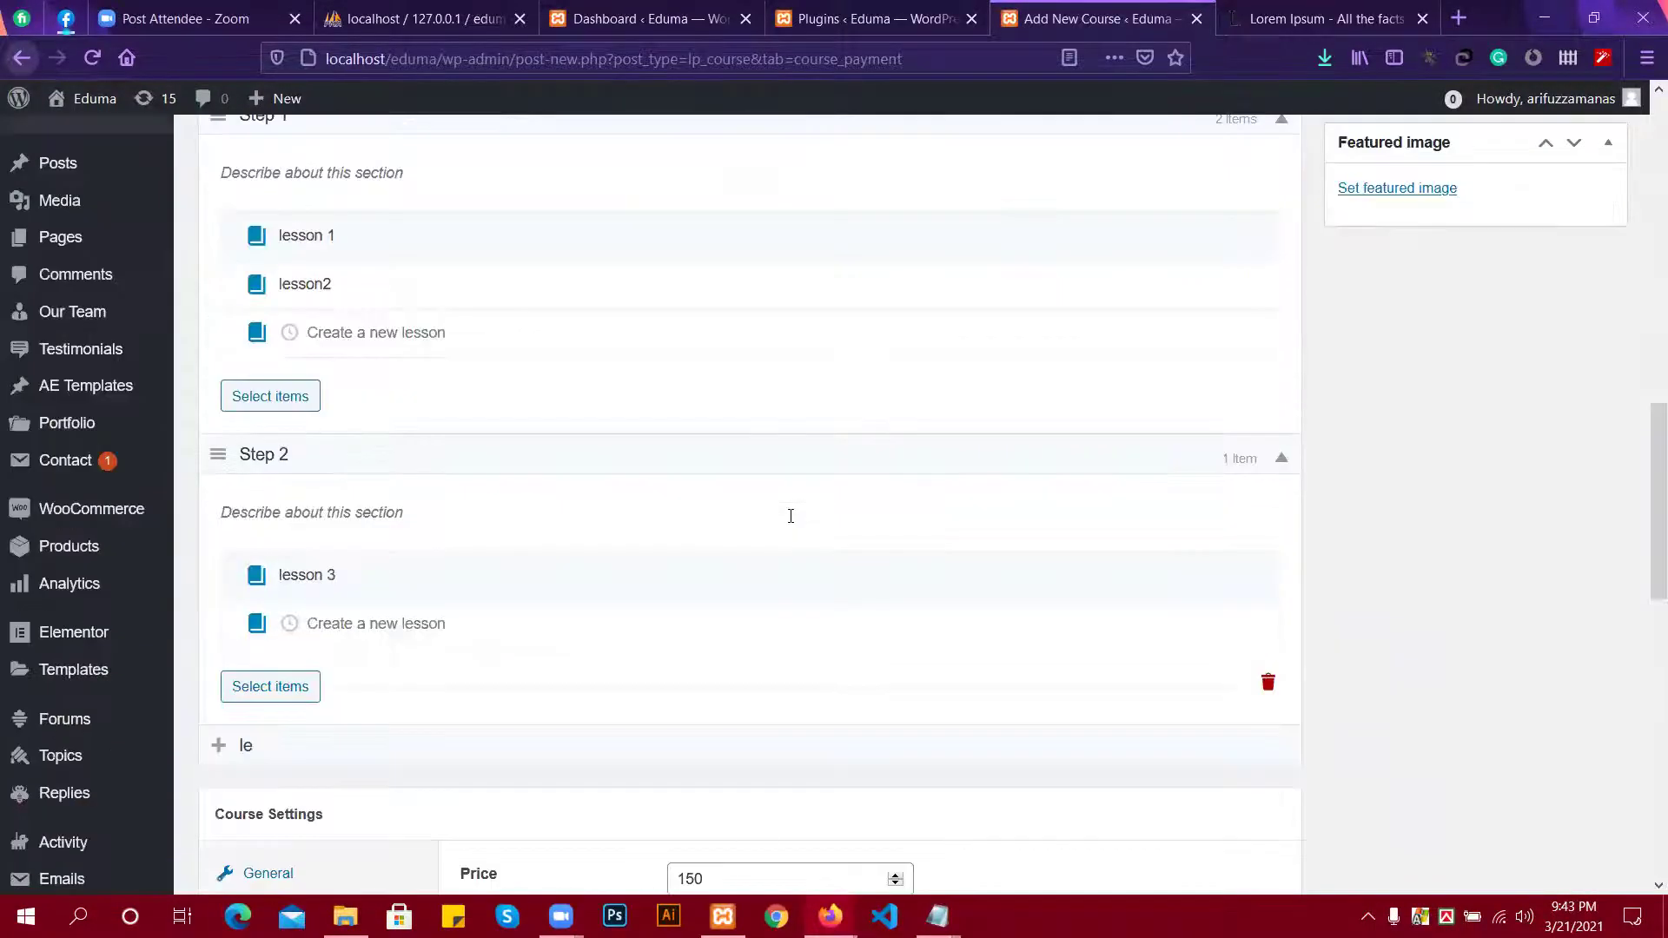
Set the course's sale price to 120 USD.
{"action": "left_click", "coordinate": [719, 626]}
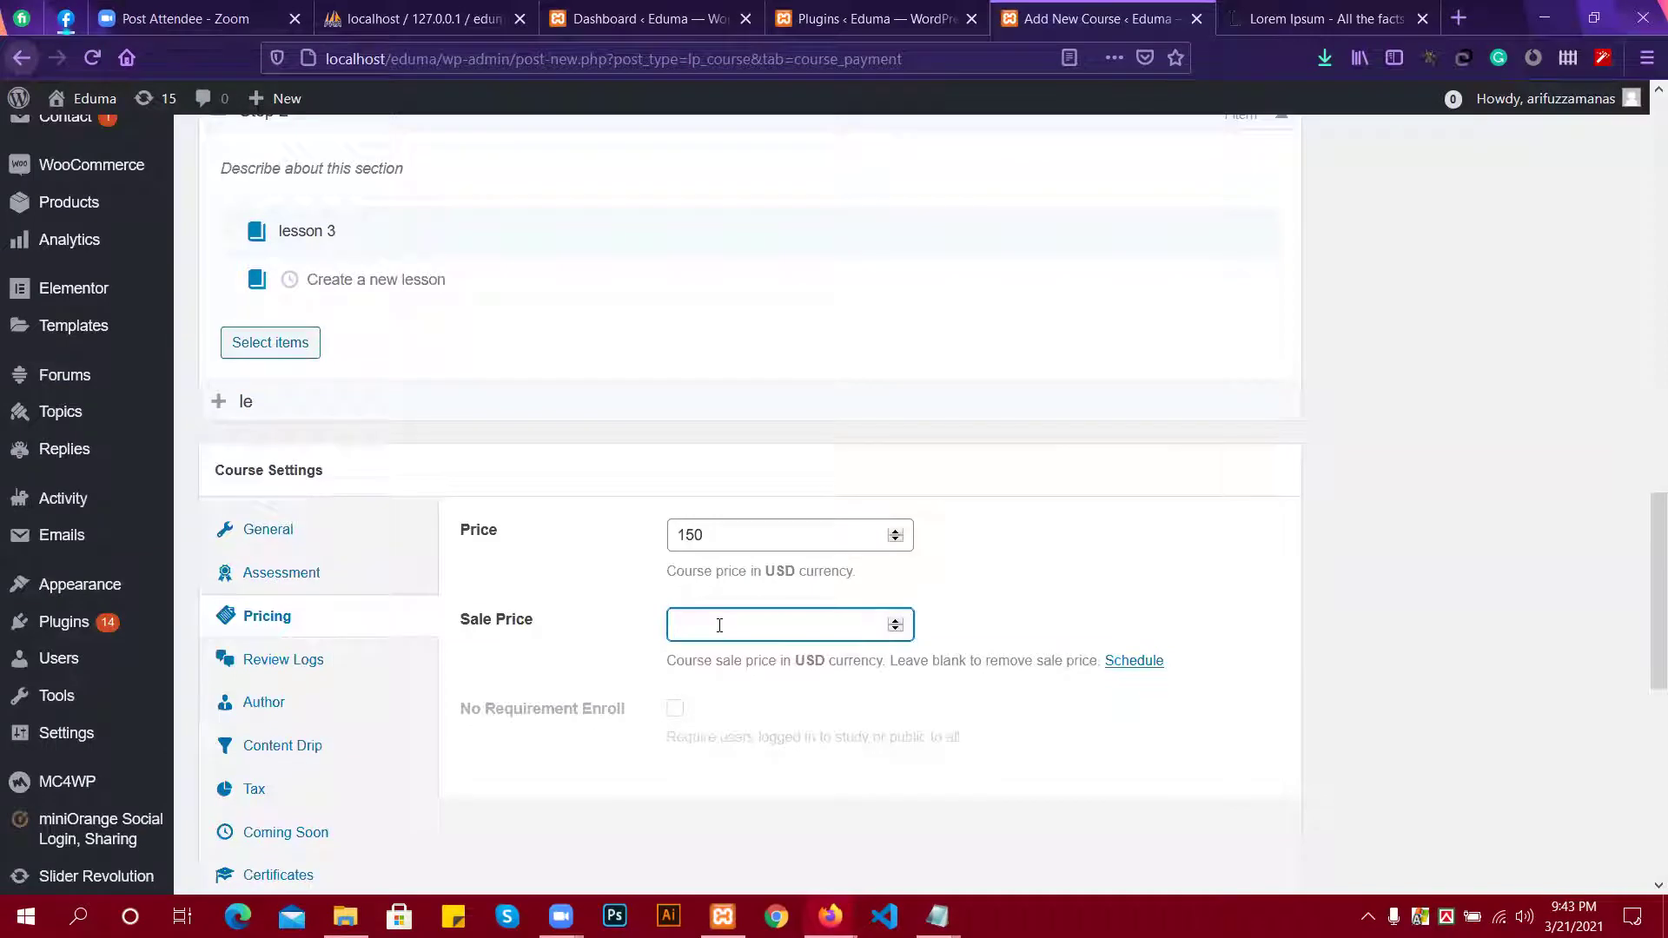
{"action": "type", "text": "120"}
{"action": "scroll", "coordinate": [799, 601], "scroll_direction": "down", "scroll_amount": 2}
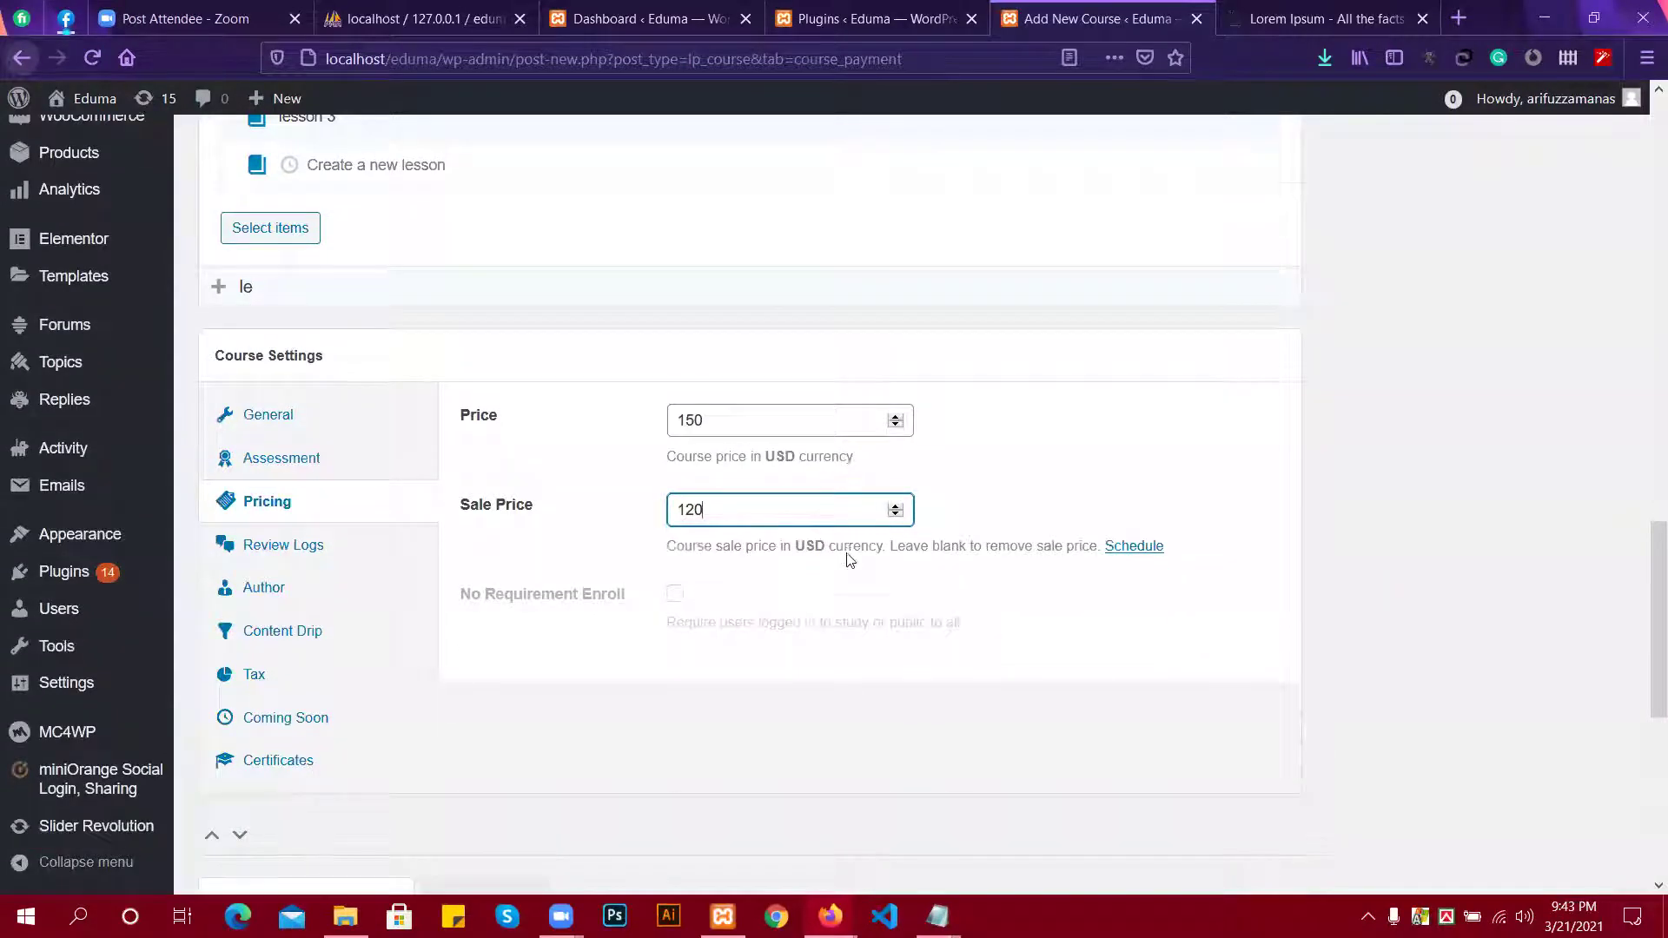
{"action": "scroll", "coordinate": [850, 560], "scroll_direction": "down", "scroll_amount": 3}
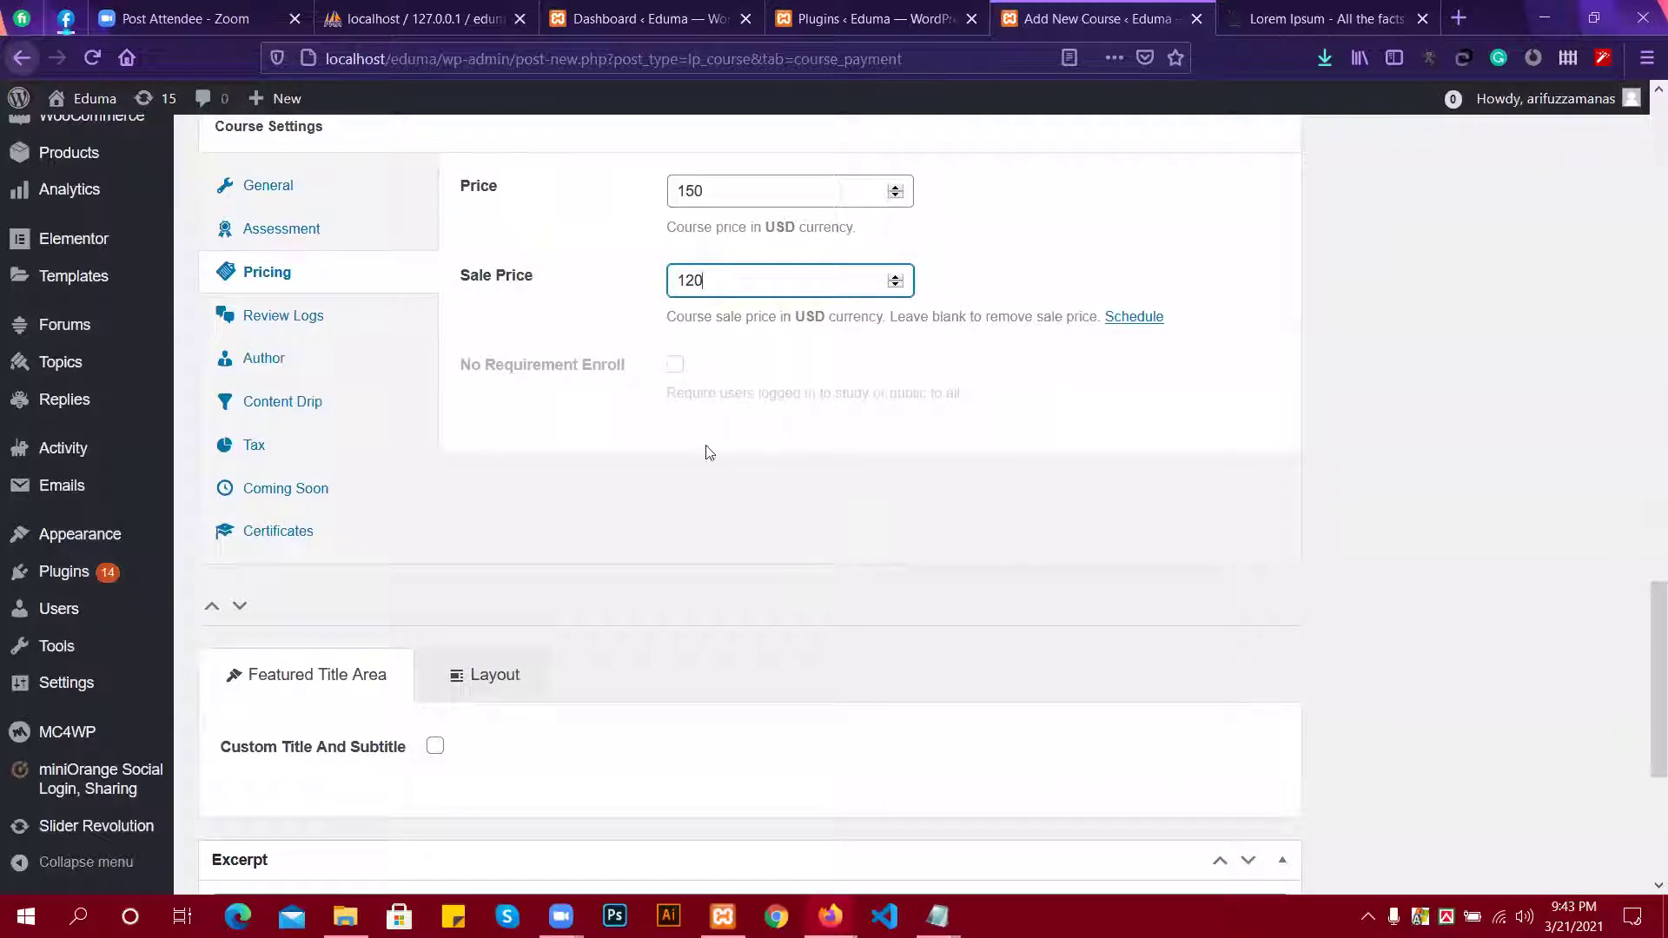
{"action": "left_click", "coordinate": [1012, 376]}
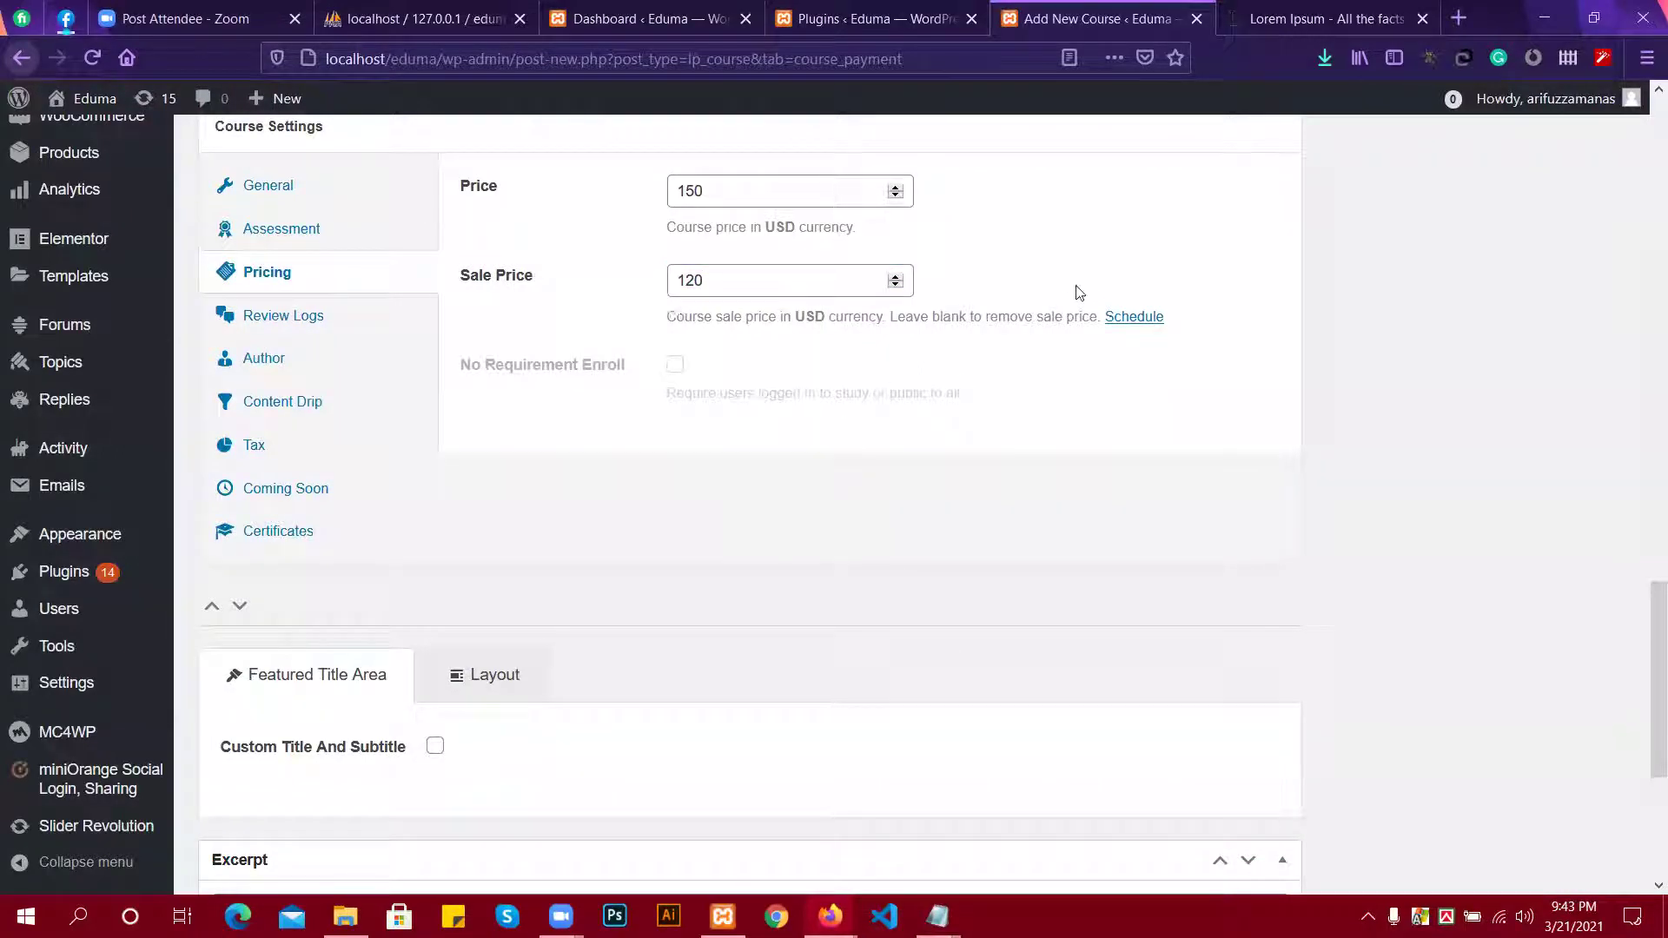
Check the course's review logs, select the site user as author, and check the available co-instructors.
{"action": "left_click", "coordinate": [310, 328]}
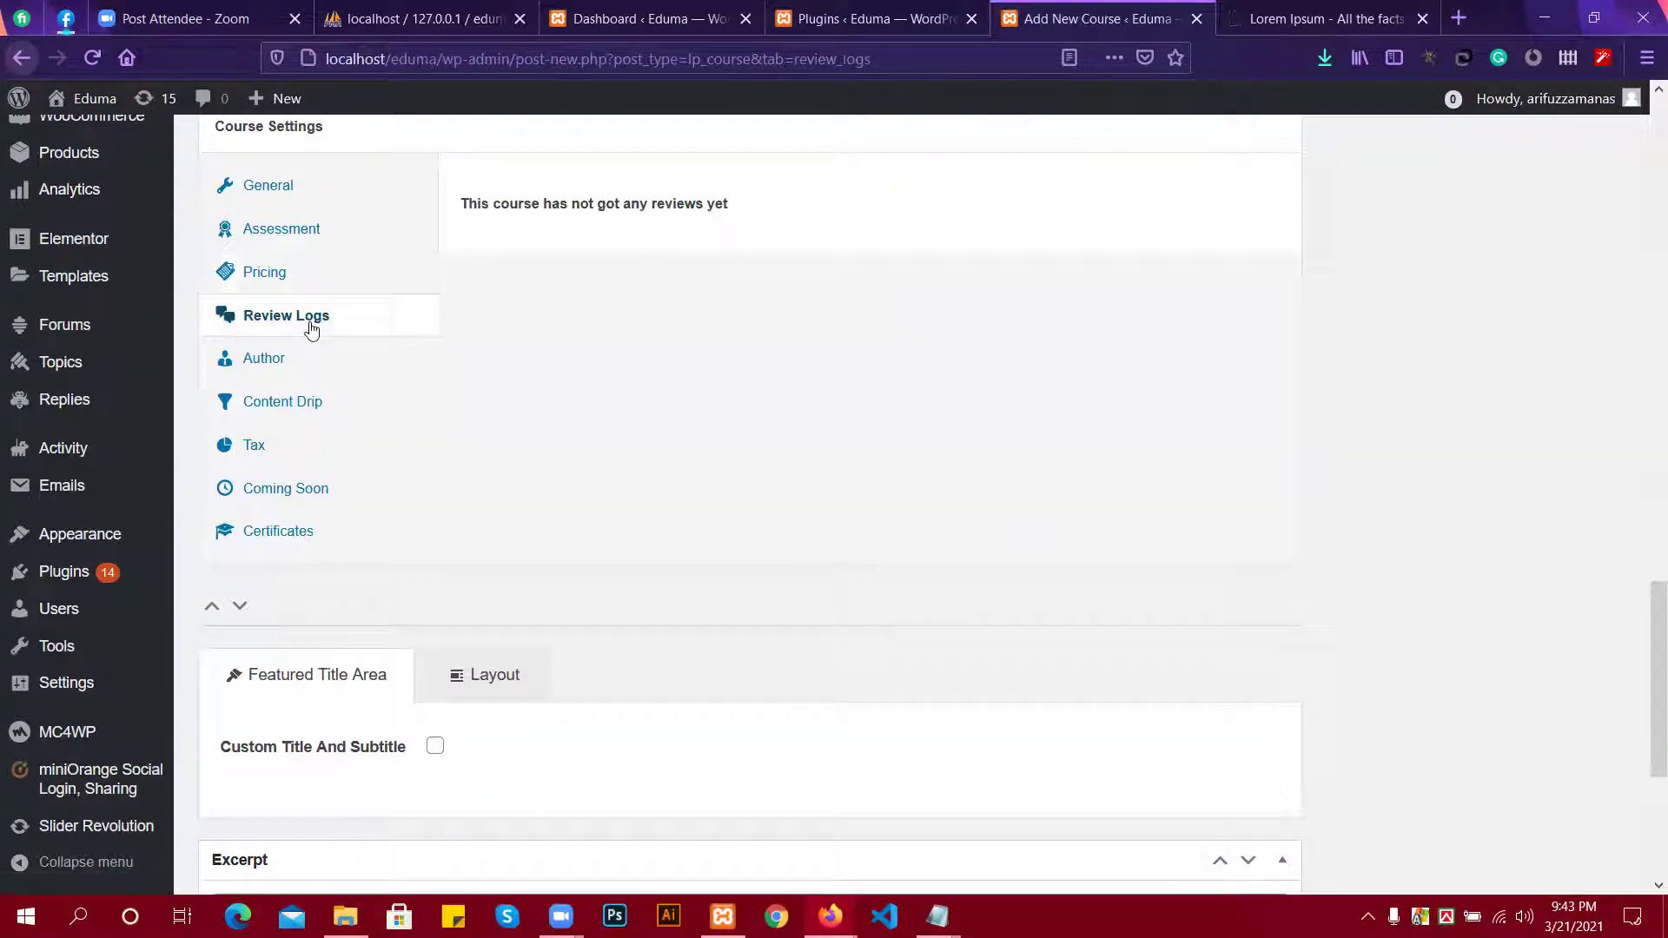
{"action": "left_click", "coordinate": [352, 365]}
{"action": "left_click", "coordinate": [777, 209]}
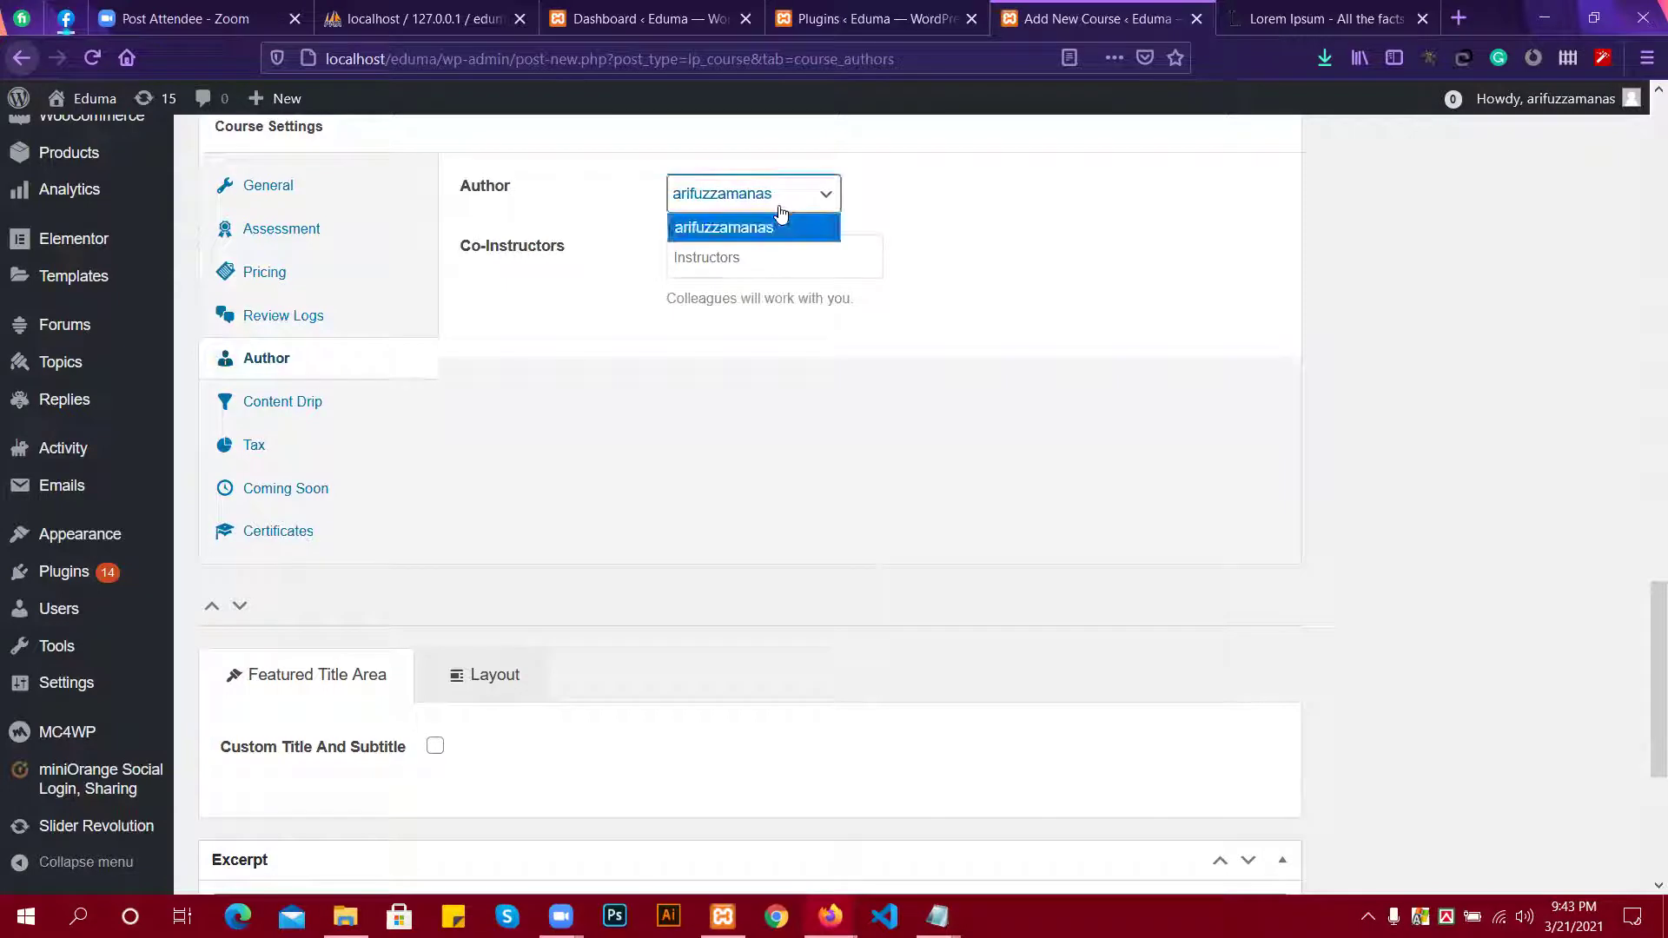
{"action": "left_click", "coordinate": [779, 220]}
{"action": "left_click", "coordinate": [754, 255]}
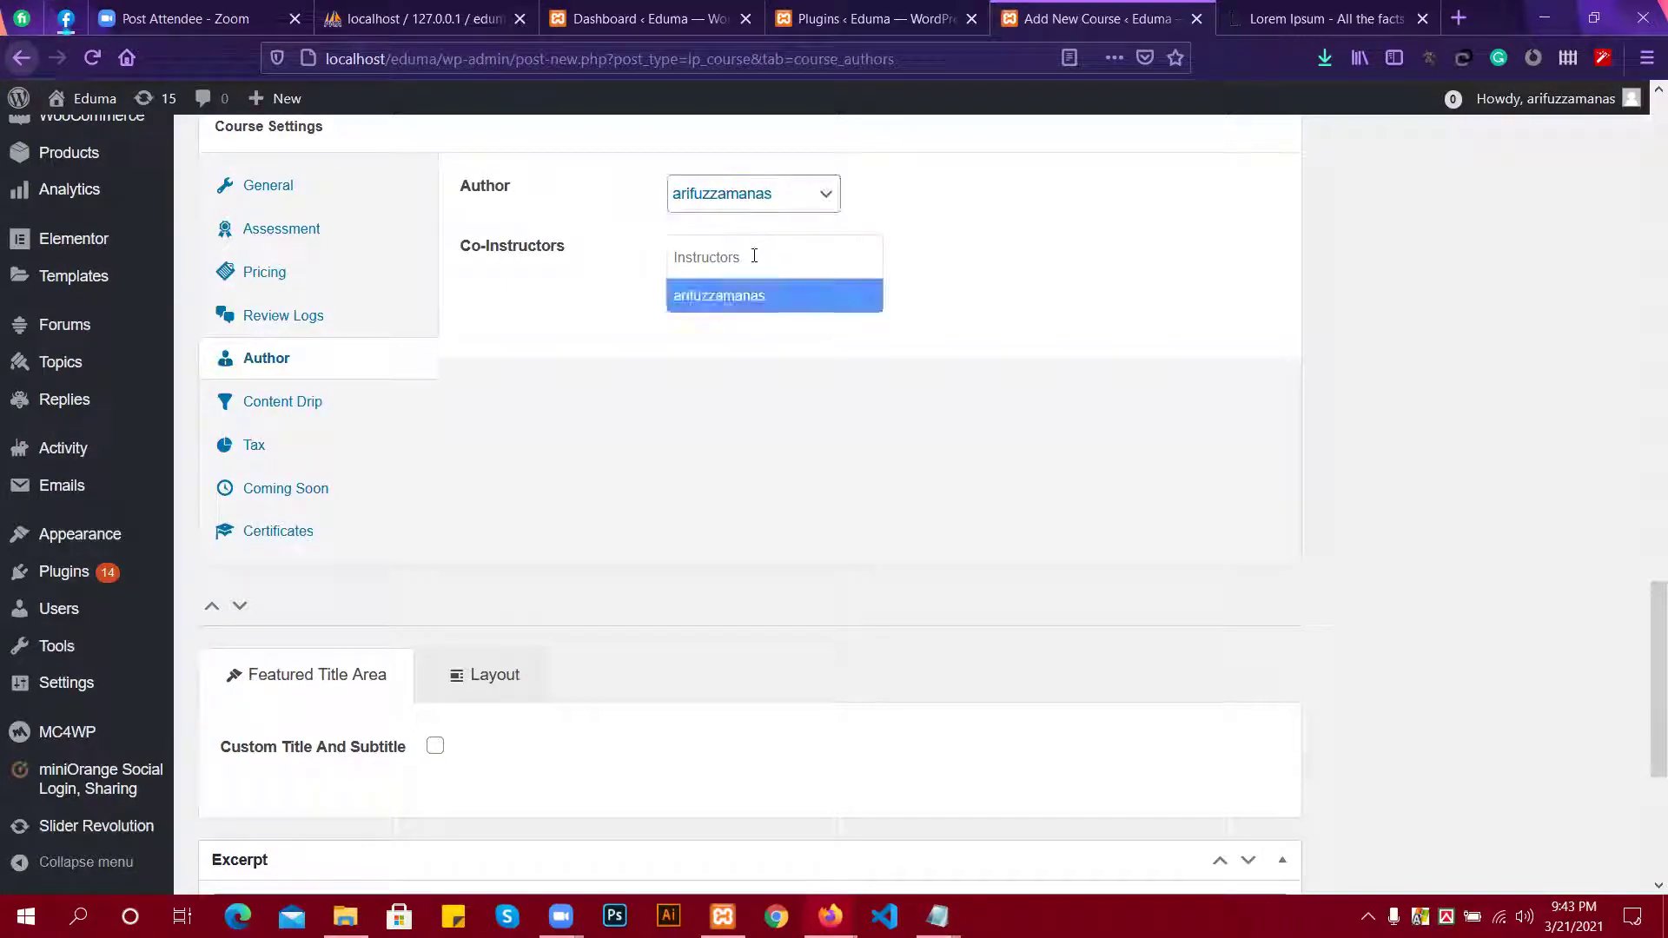
{"action": "left_click", "coordinate": [584, 269]}
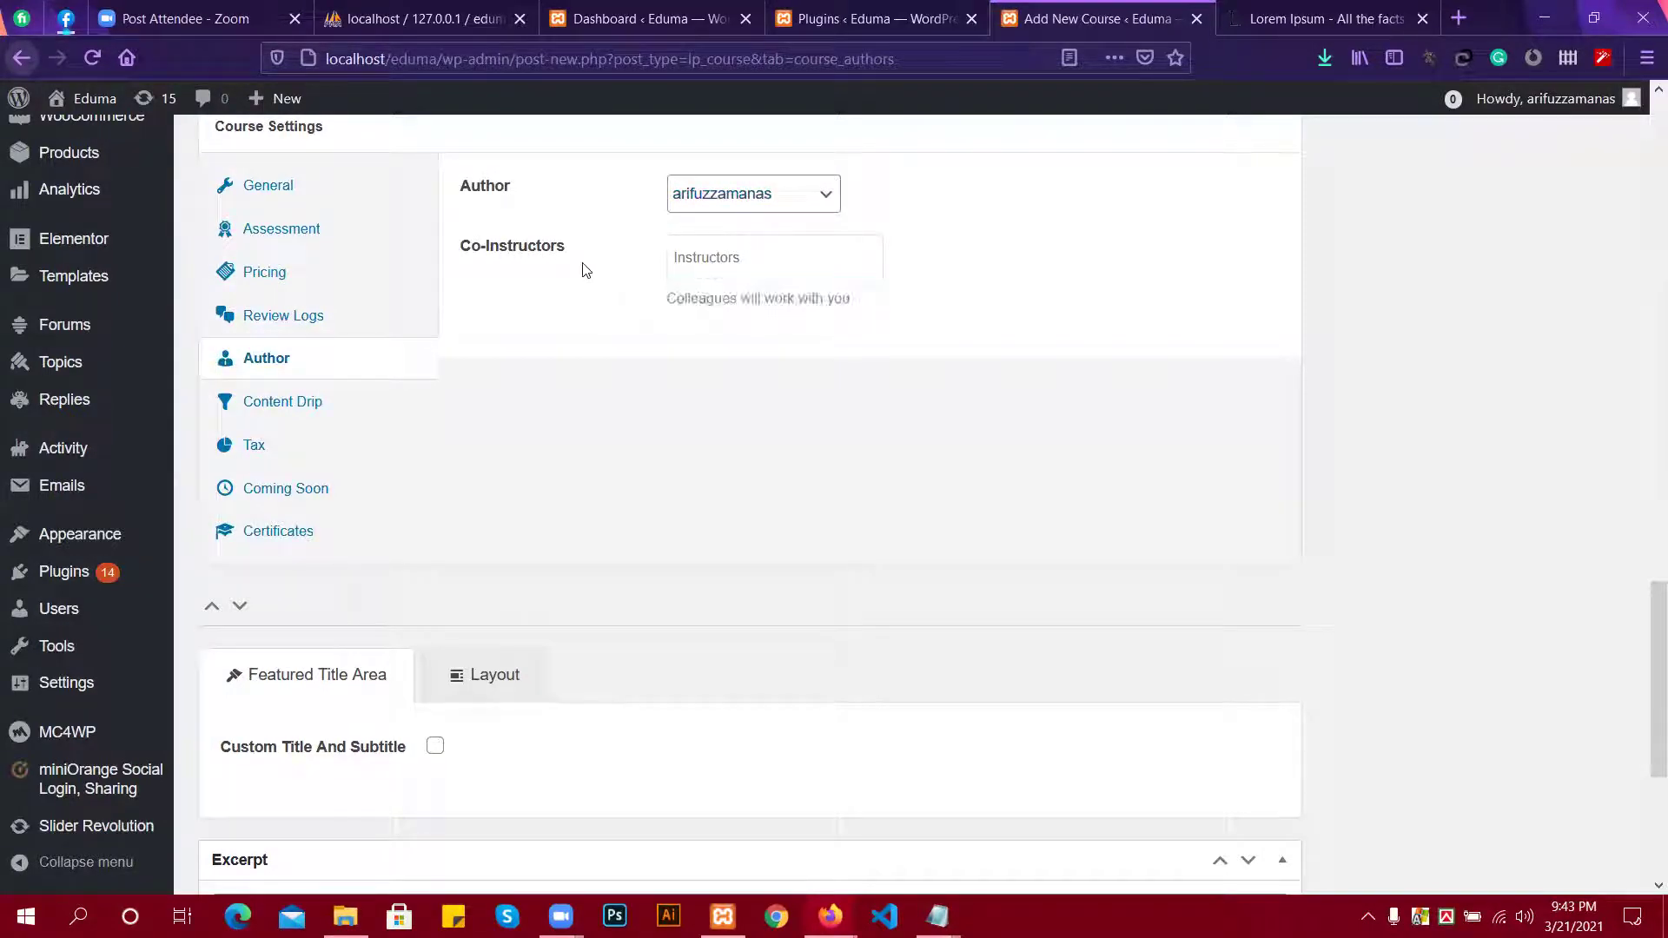
Check the content drip options and set the course's Enable Taxes option to Global.
{"action": "left_click", "coordinate": [310, 410]}
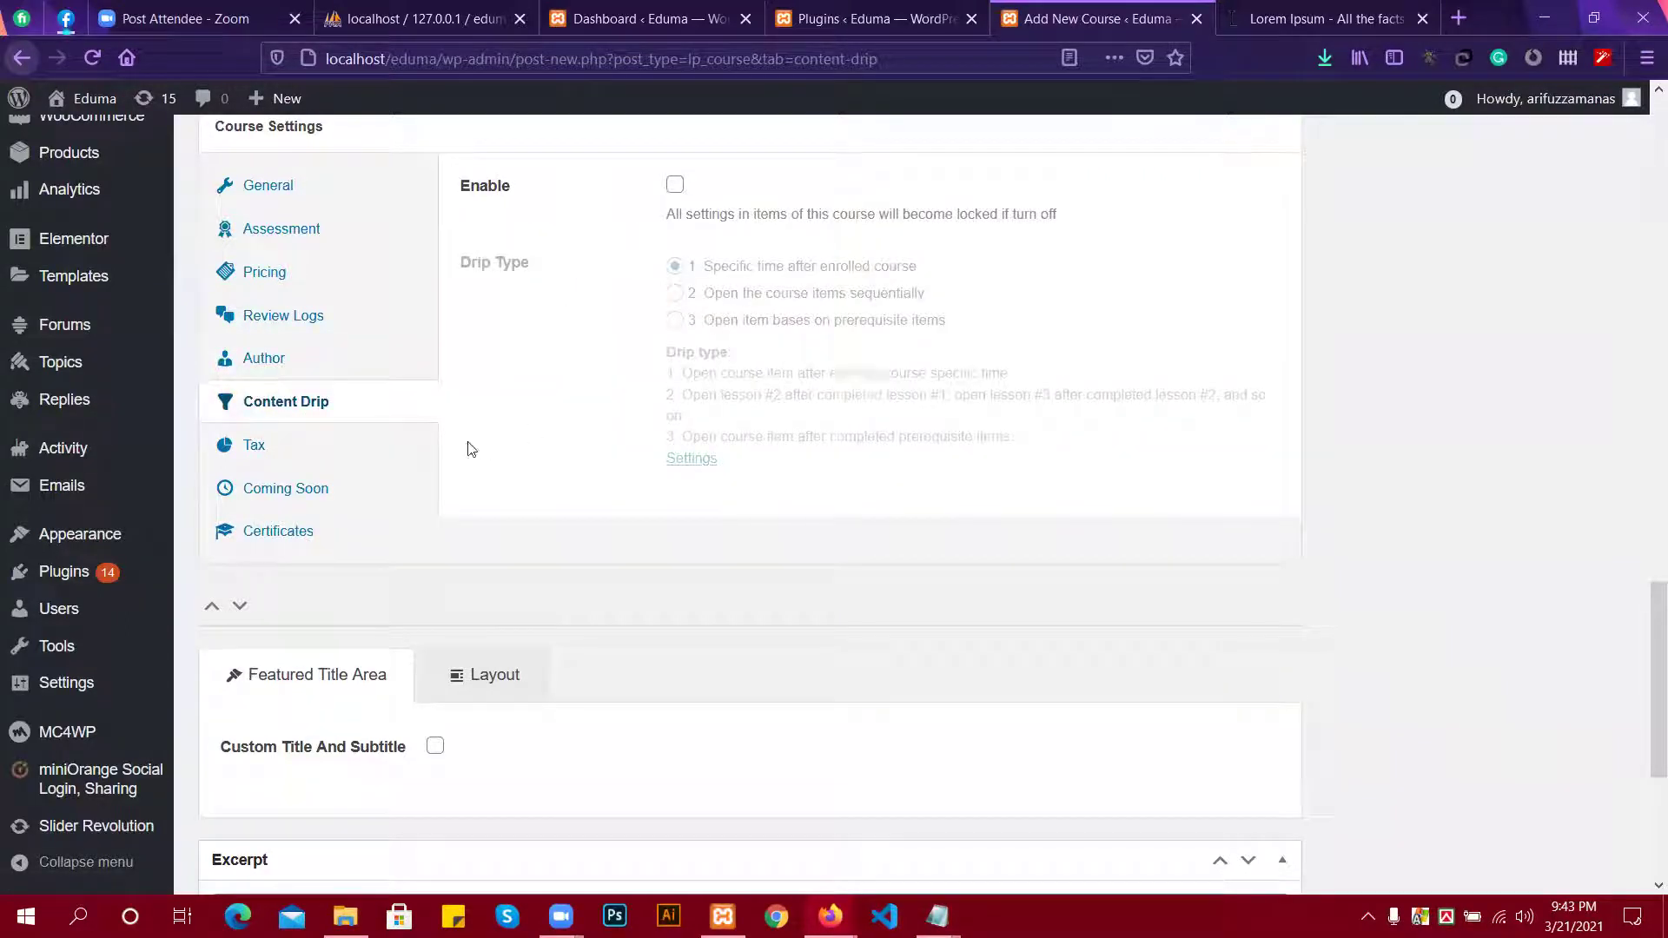
{"action": "left_click", "coordinate": [251, 445]}
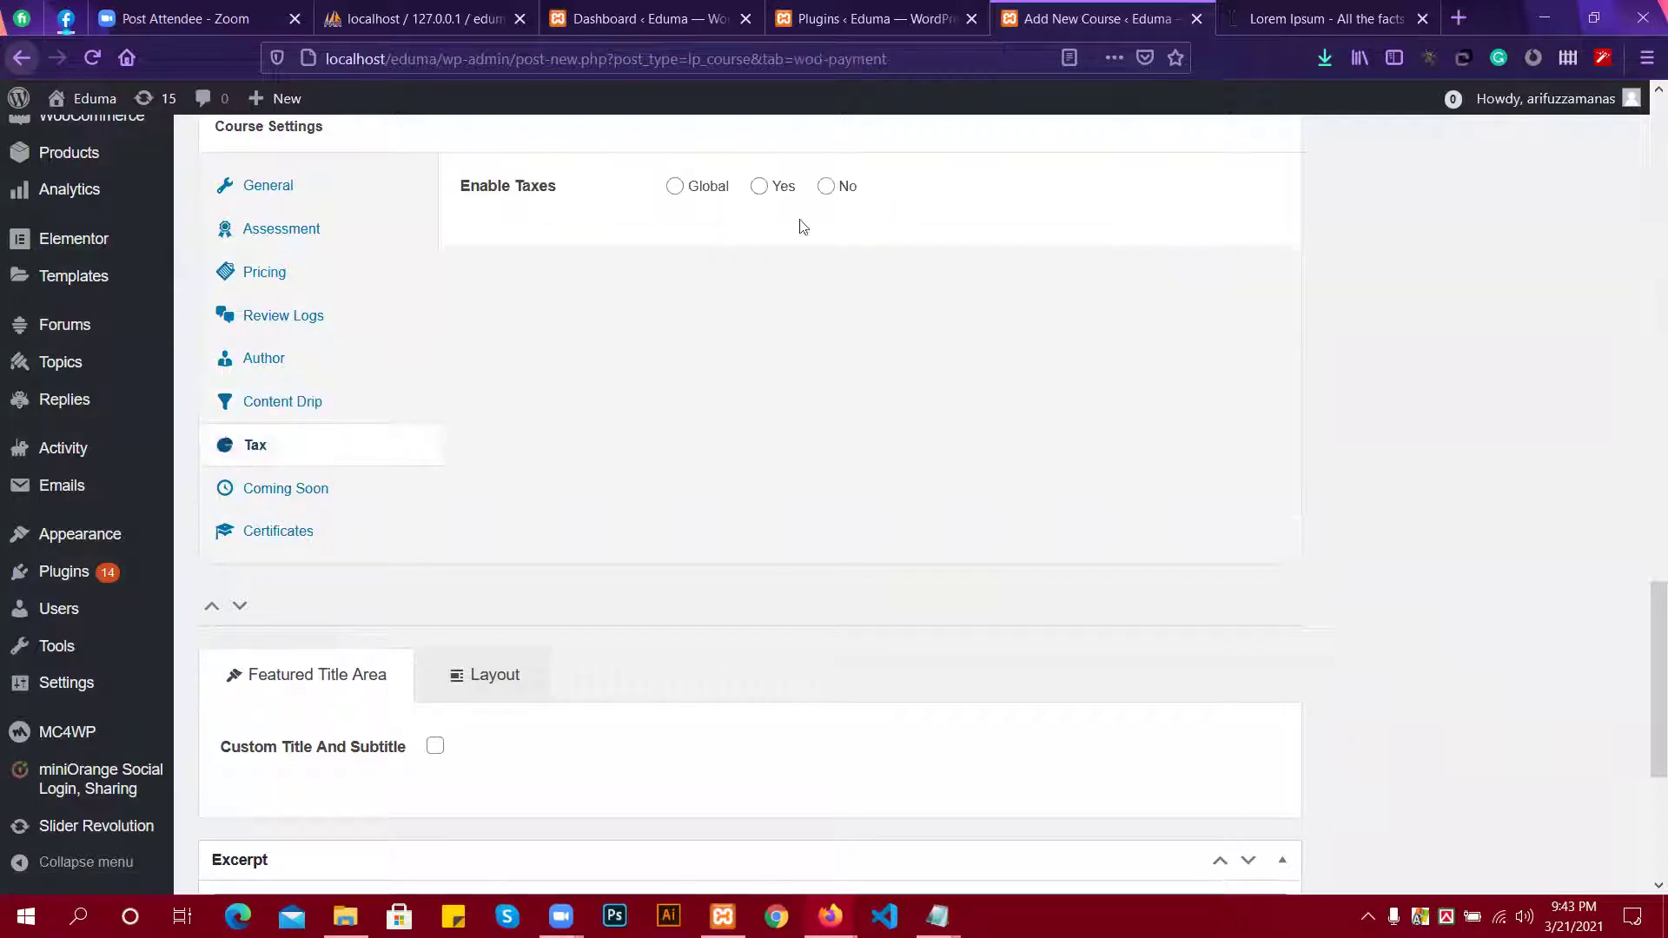
{"action": "left_click", "coordinate": [674, 187]}
Examine the course's coming soon and certificate settings, and look back over its curriculum.
{"action": "left_click", "coordinate": [304, 488]}
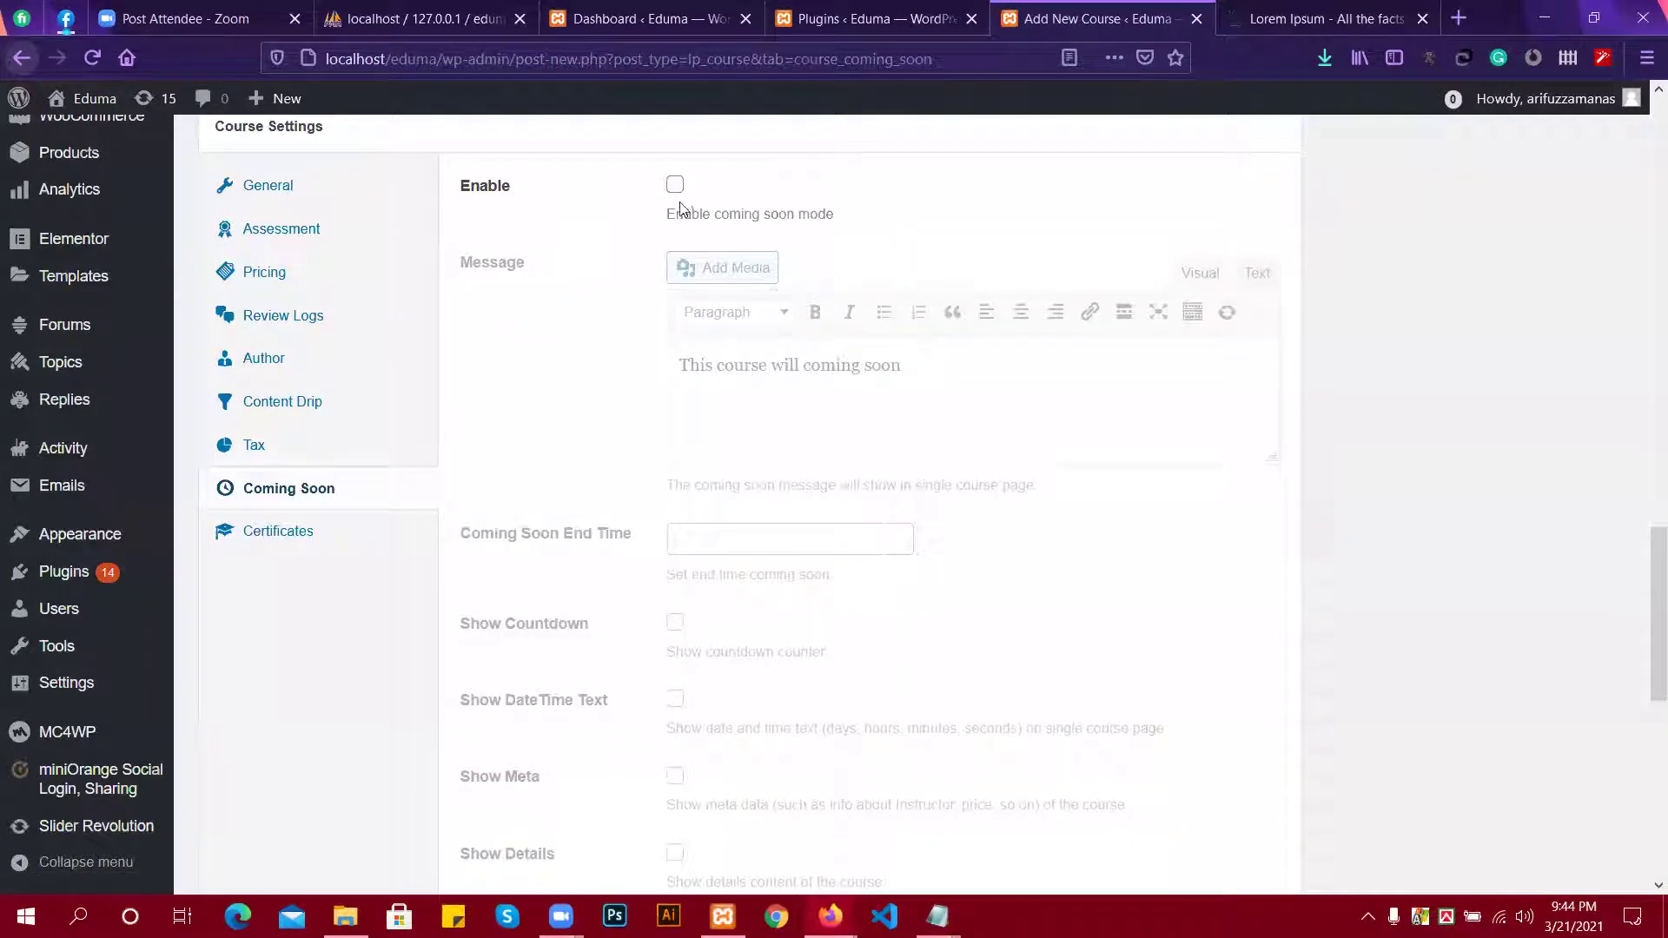
{"action": "scroll", "coordinate": [856, 404], "scroll_direction": "up", "scroll_amount": 2}
{"action": "scroll", "coordinate": [855, 404], "scroll_direction": "down", "scroll_amount": 3}
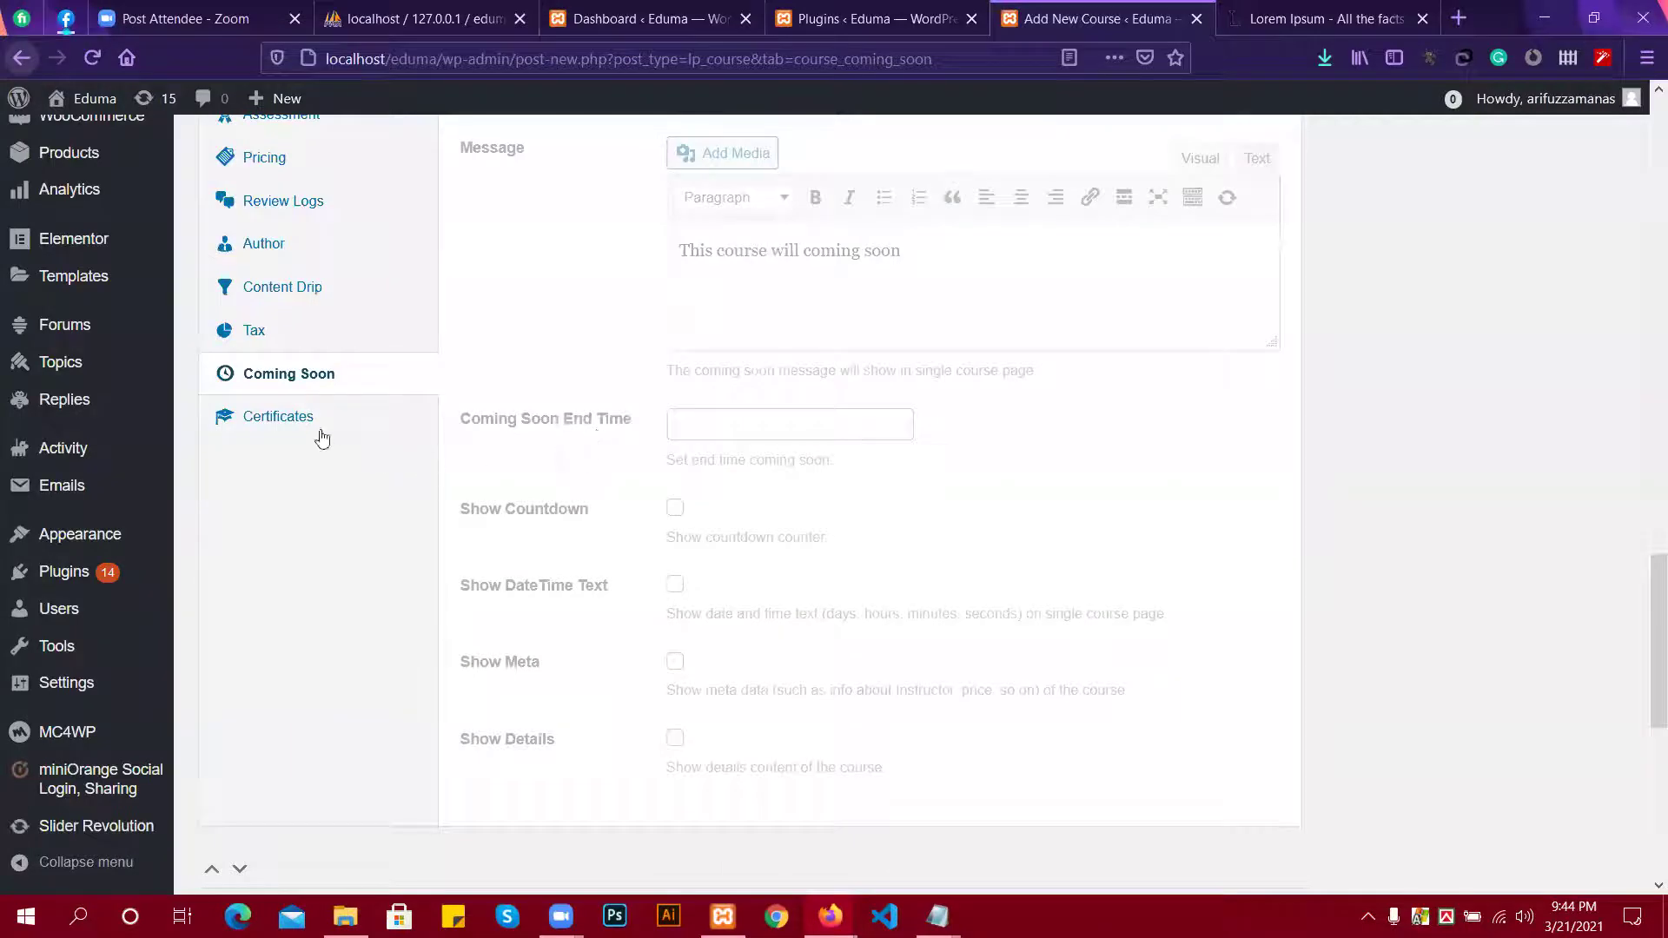
{"action": "left_click", "coordinate": [320, 433]}
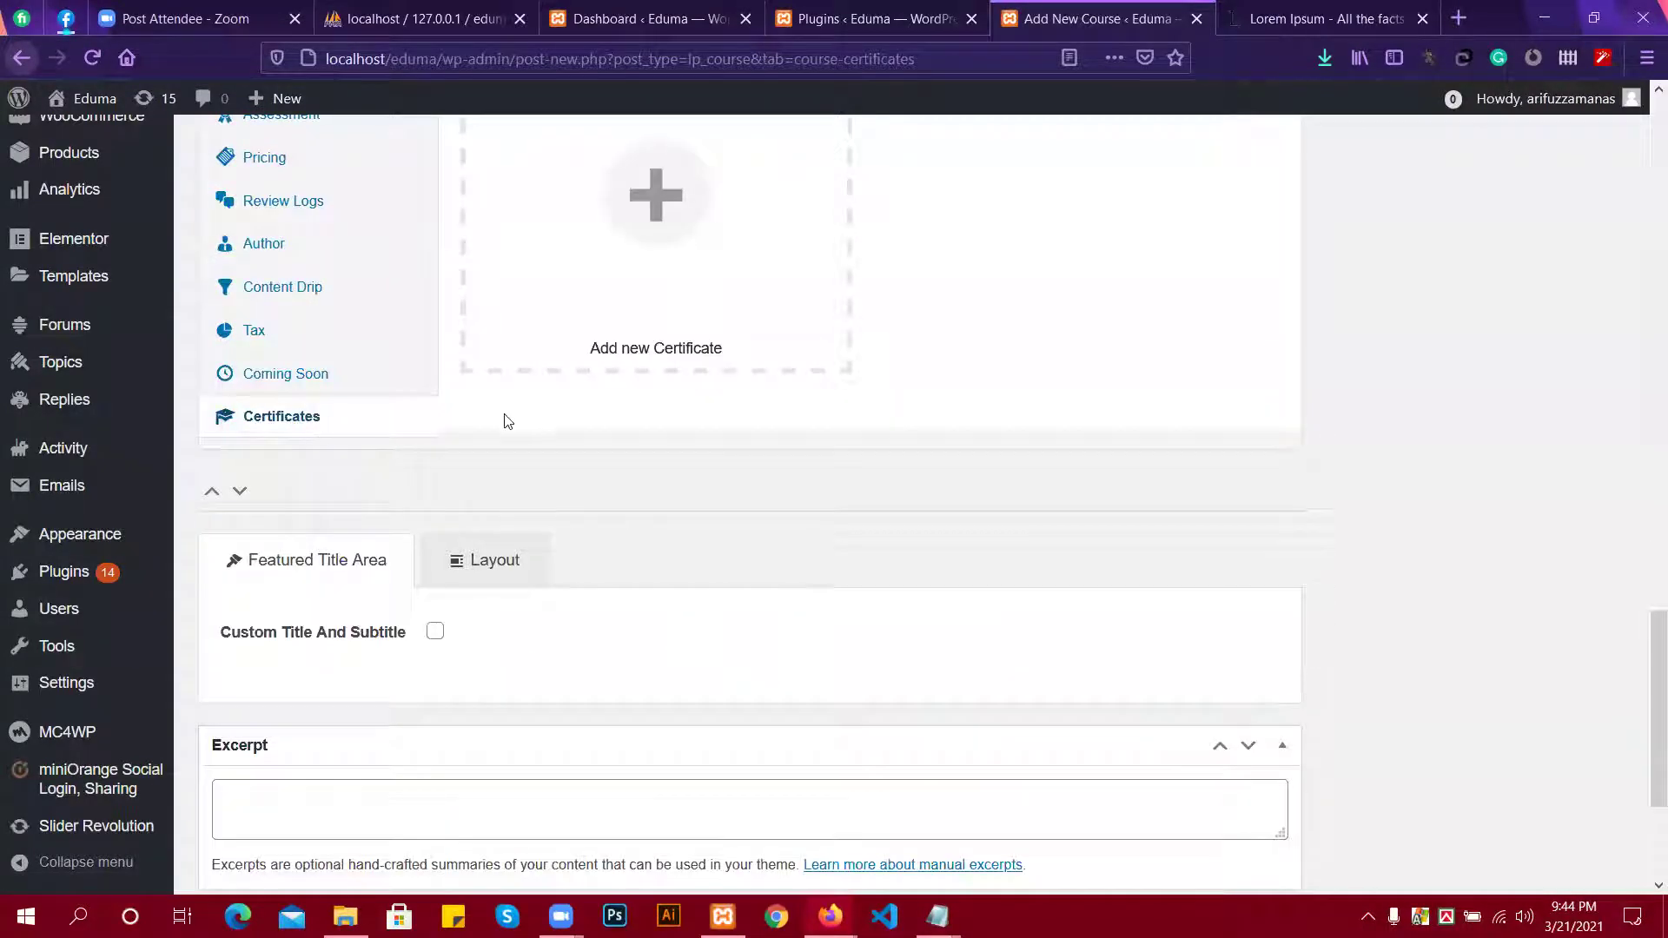
{"action": "scroll", "coordinate": [513, 422], "scroll_direction": "up", "scroll_amount": 4}
{"action": "scroll", "coordinate": [454, 389], "scroll_direction": "up", "scroll_amount": 2}
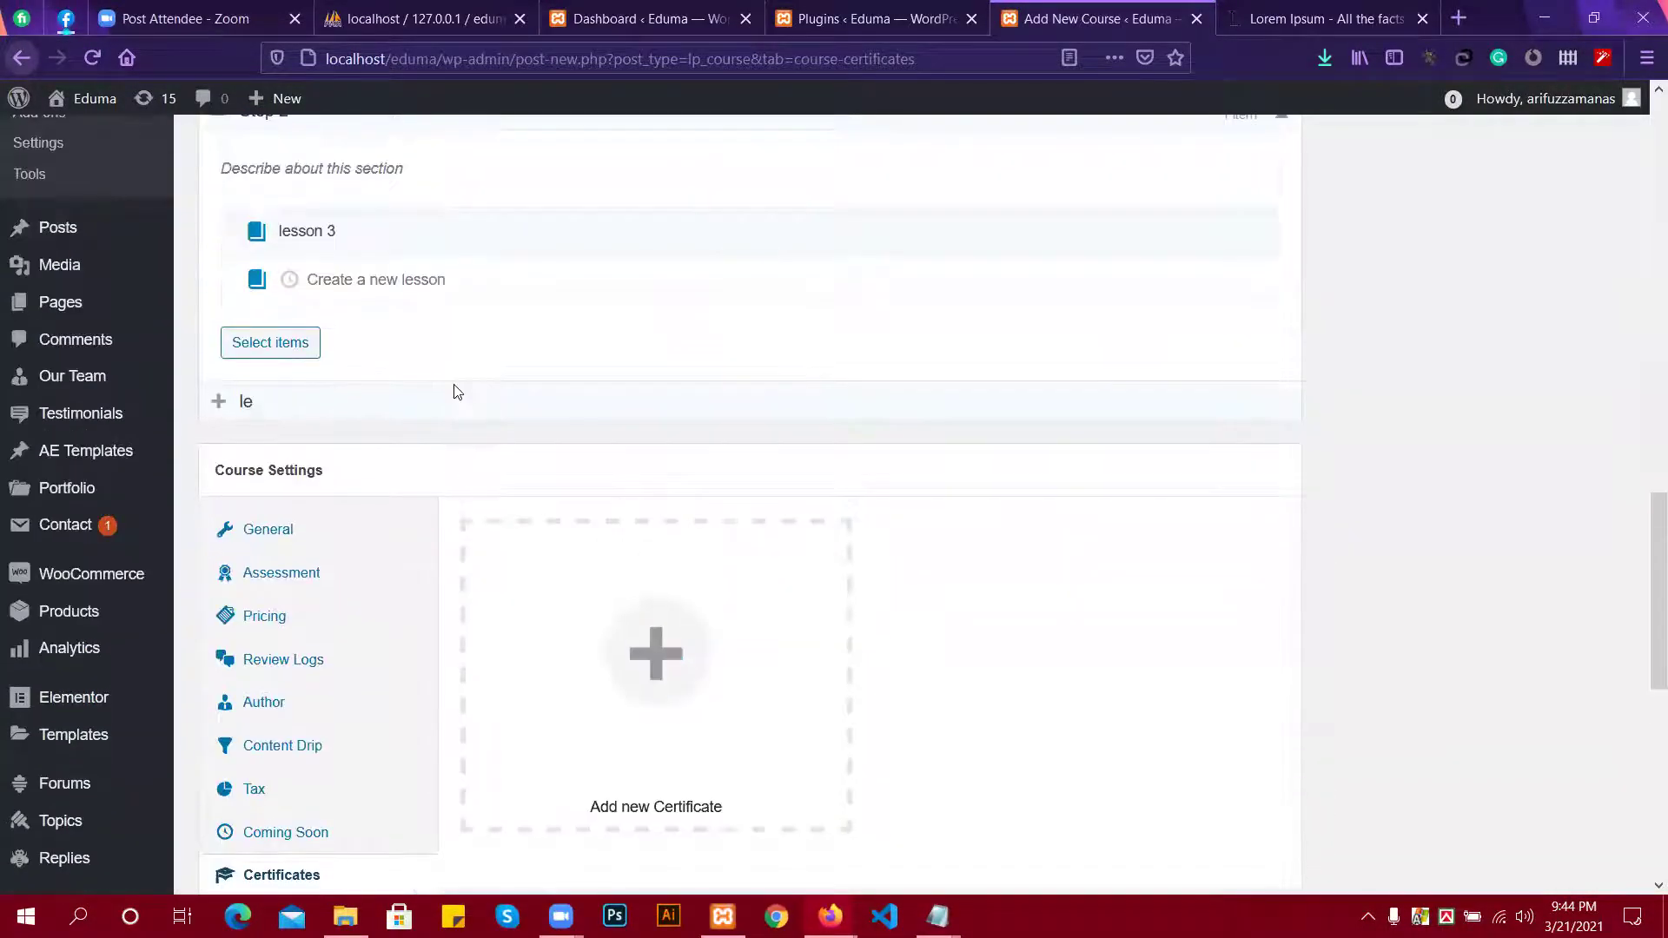
{"action": "scroll", "coordinate": [443, 384], "scroll_direction": "up", "scroll_amount": 3}
{"action": "scroll", "coordinate": [434, 382], "scroll_direction": "up", "scroll_amount": 2}
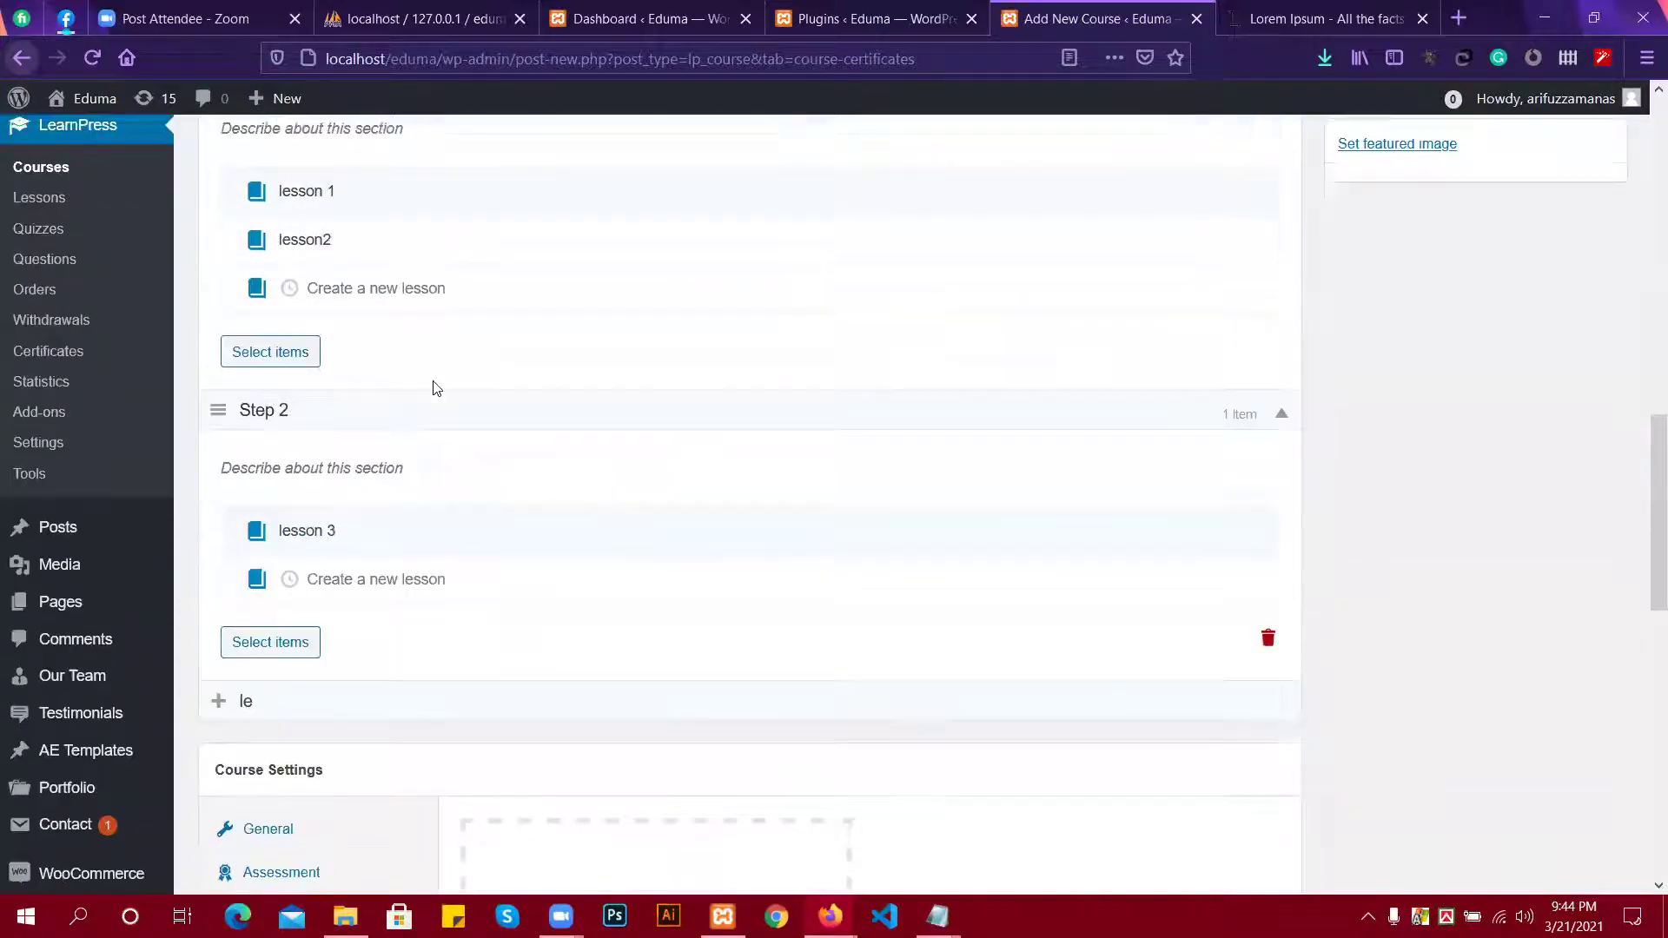
Keep the unsaved course page open, open the LearnPress Lessons list in a separate browser tab, and close the Plugins page.
{"action": "left_click", "coordinate": [39, 244]}
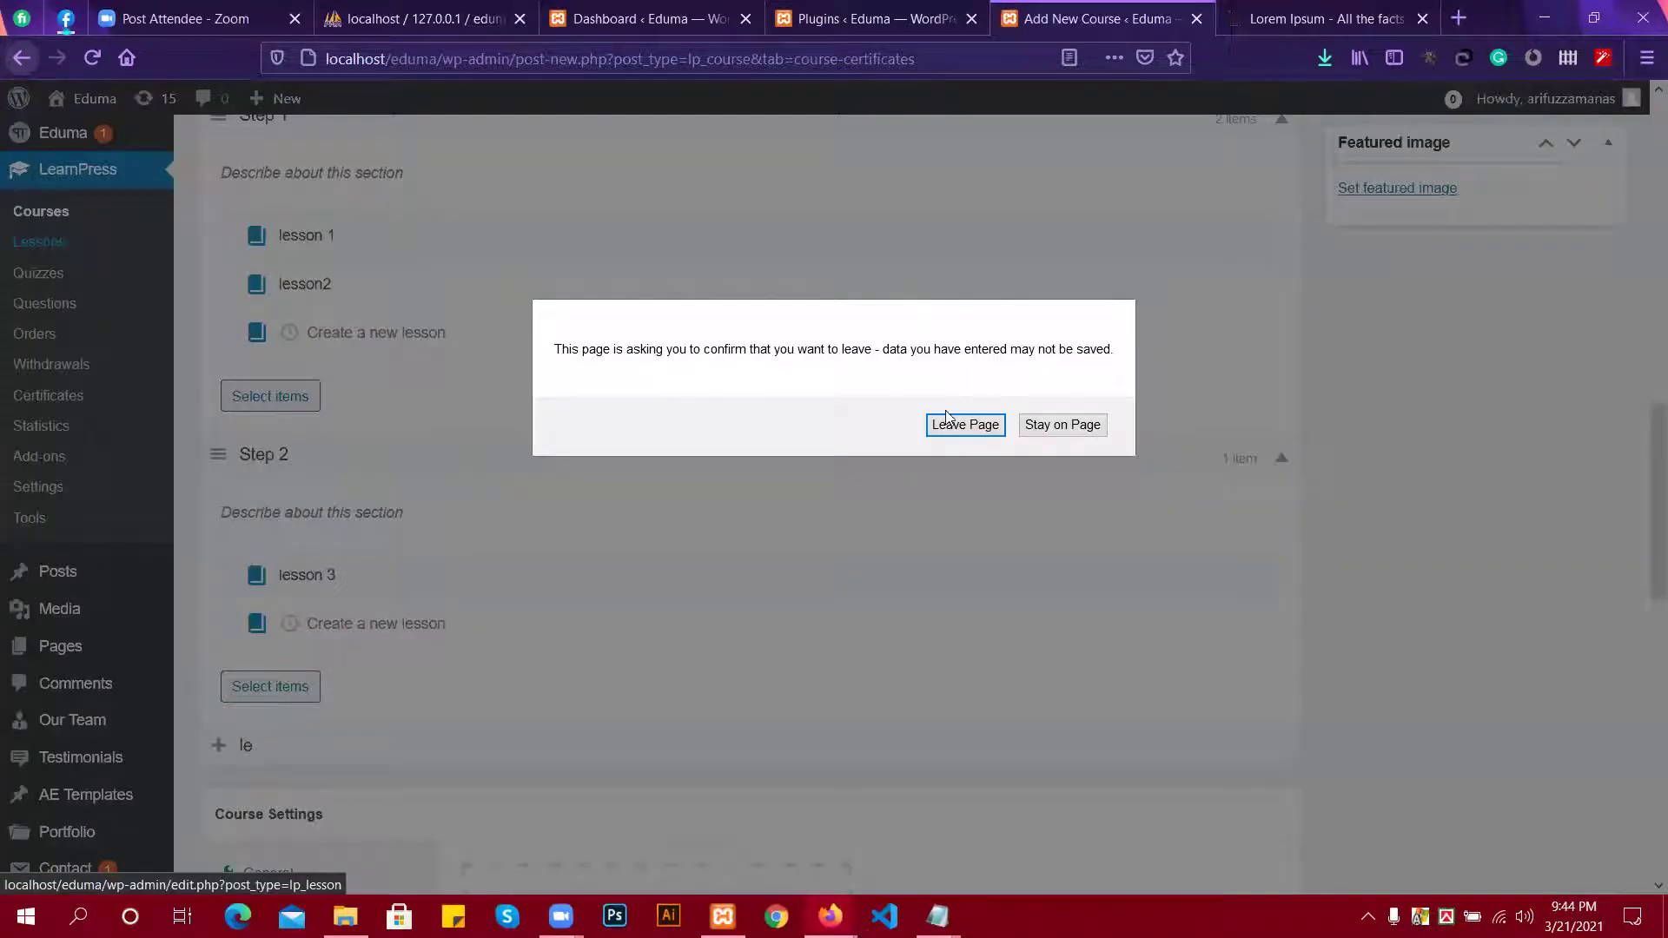
{"action": "left_click", "coordinate": [1062, 424]}
{"action": "right_click", "coordinate": [49, 244]}
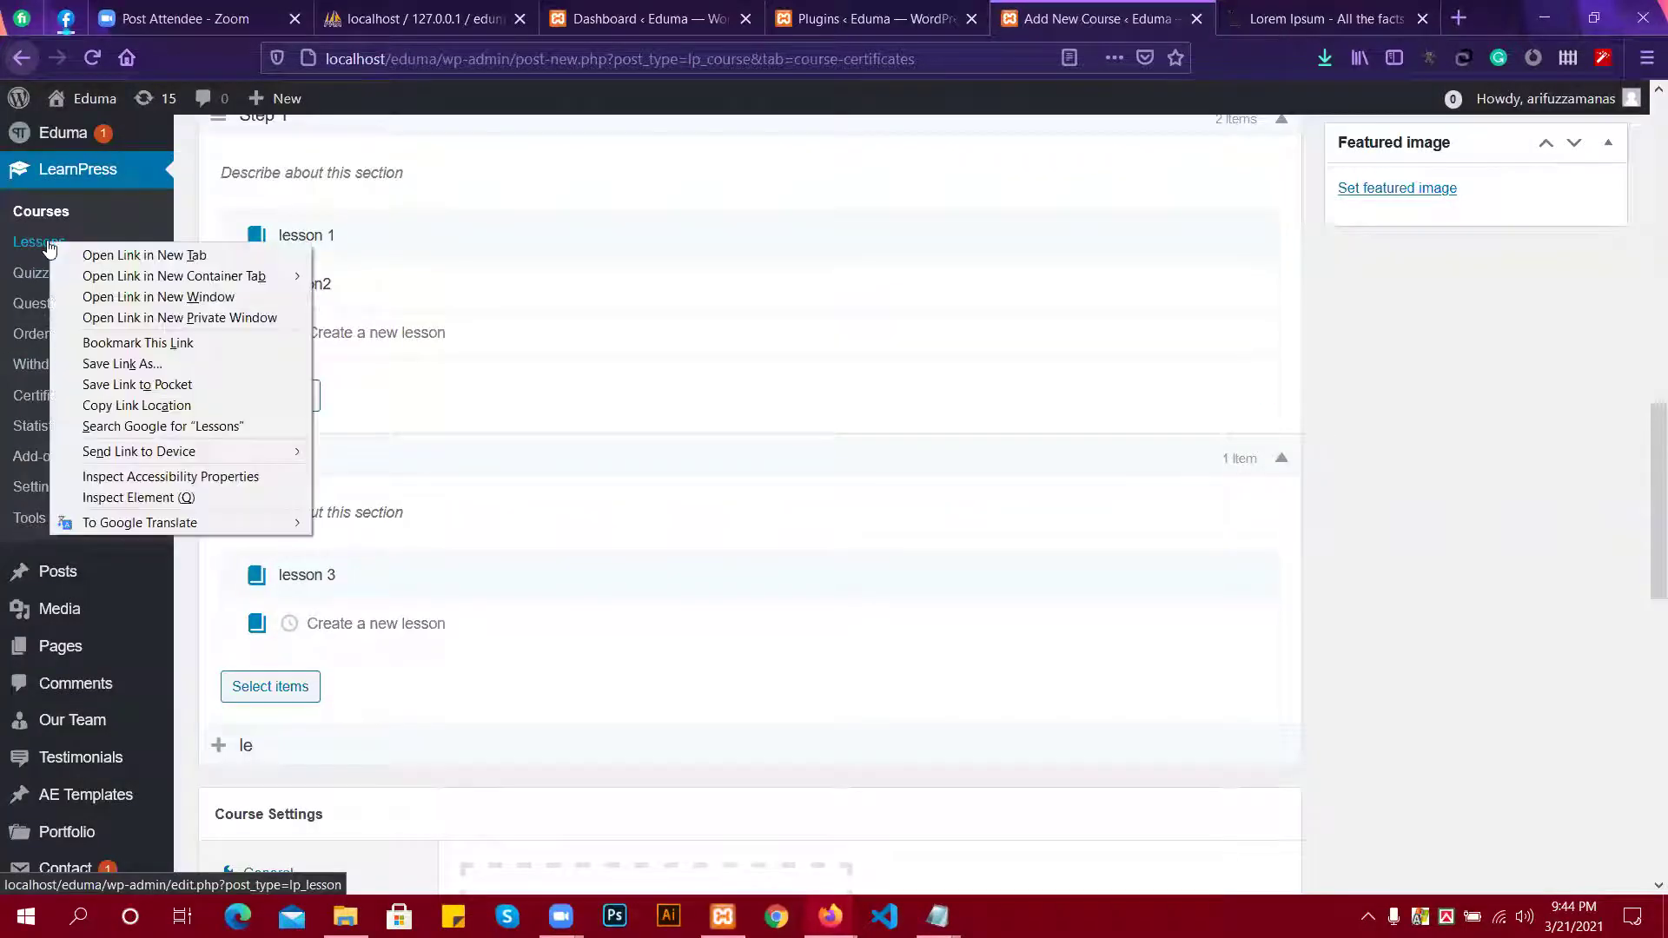
{"action": "left_click", "coordinate": [144, 258]}
{"action": "left_click", "coordinate": [1139, 14]}
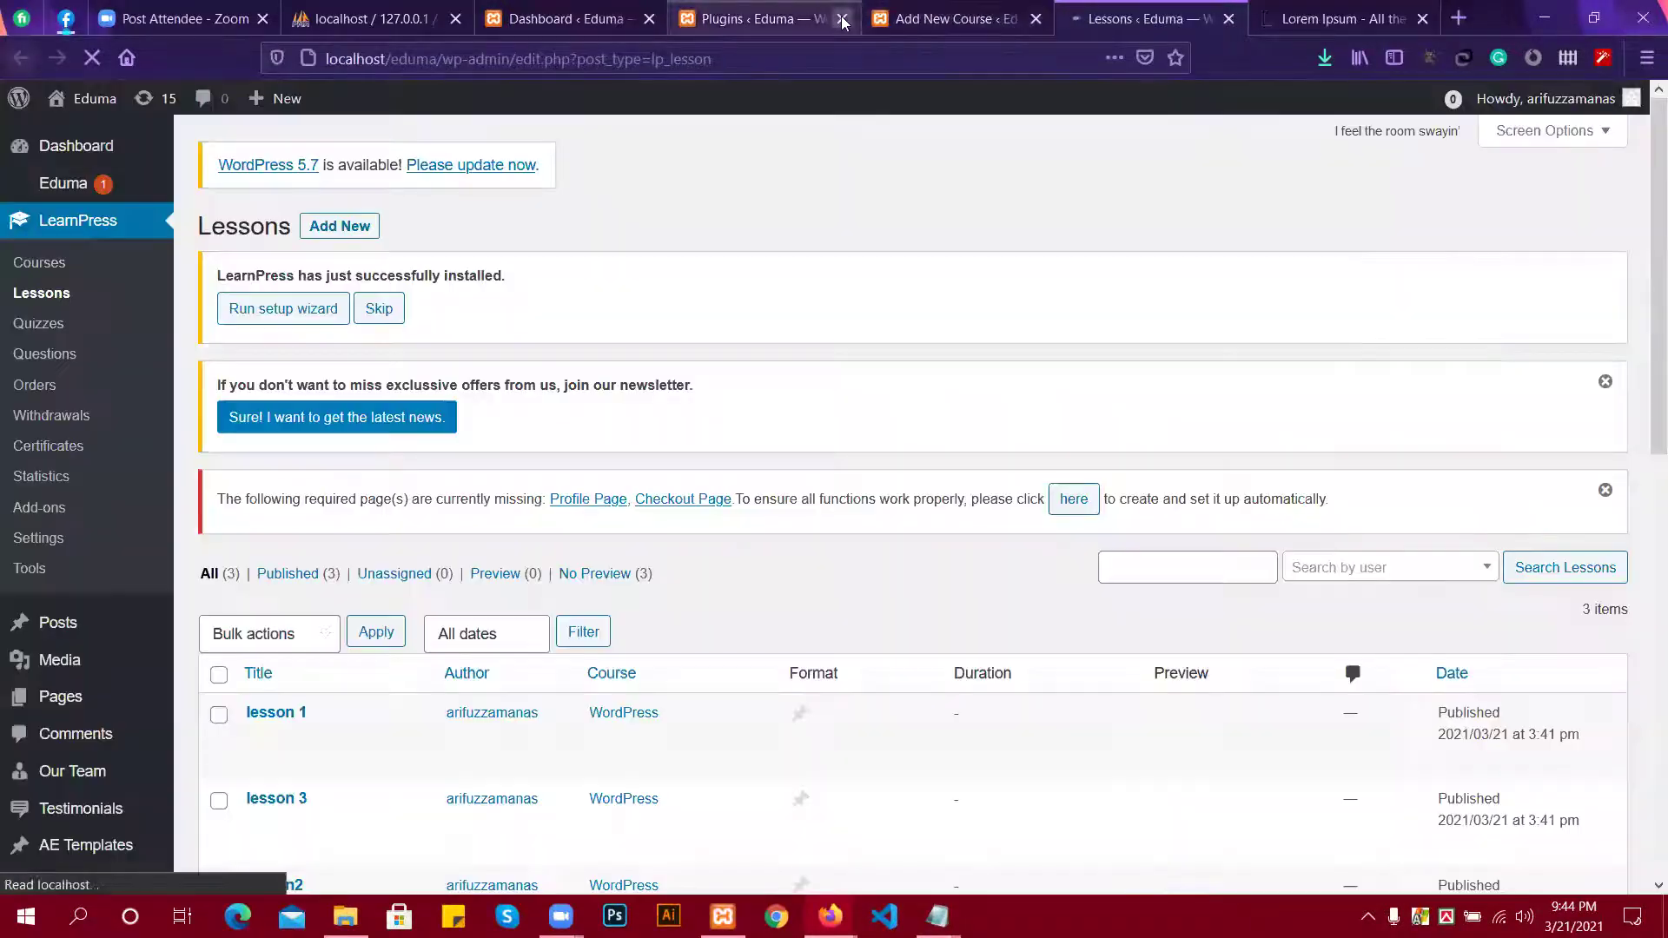
{"action": "left_click", "coordinate": [842, 18]}
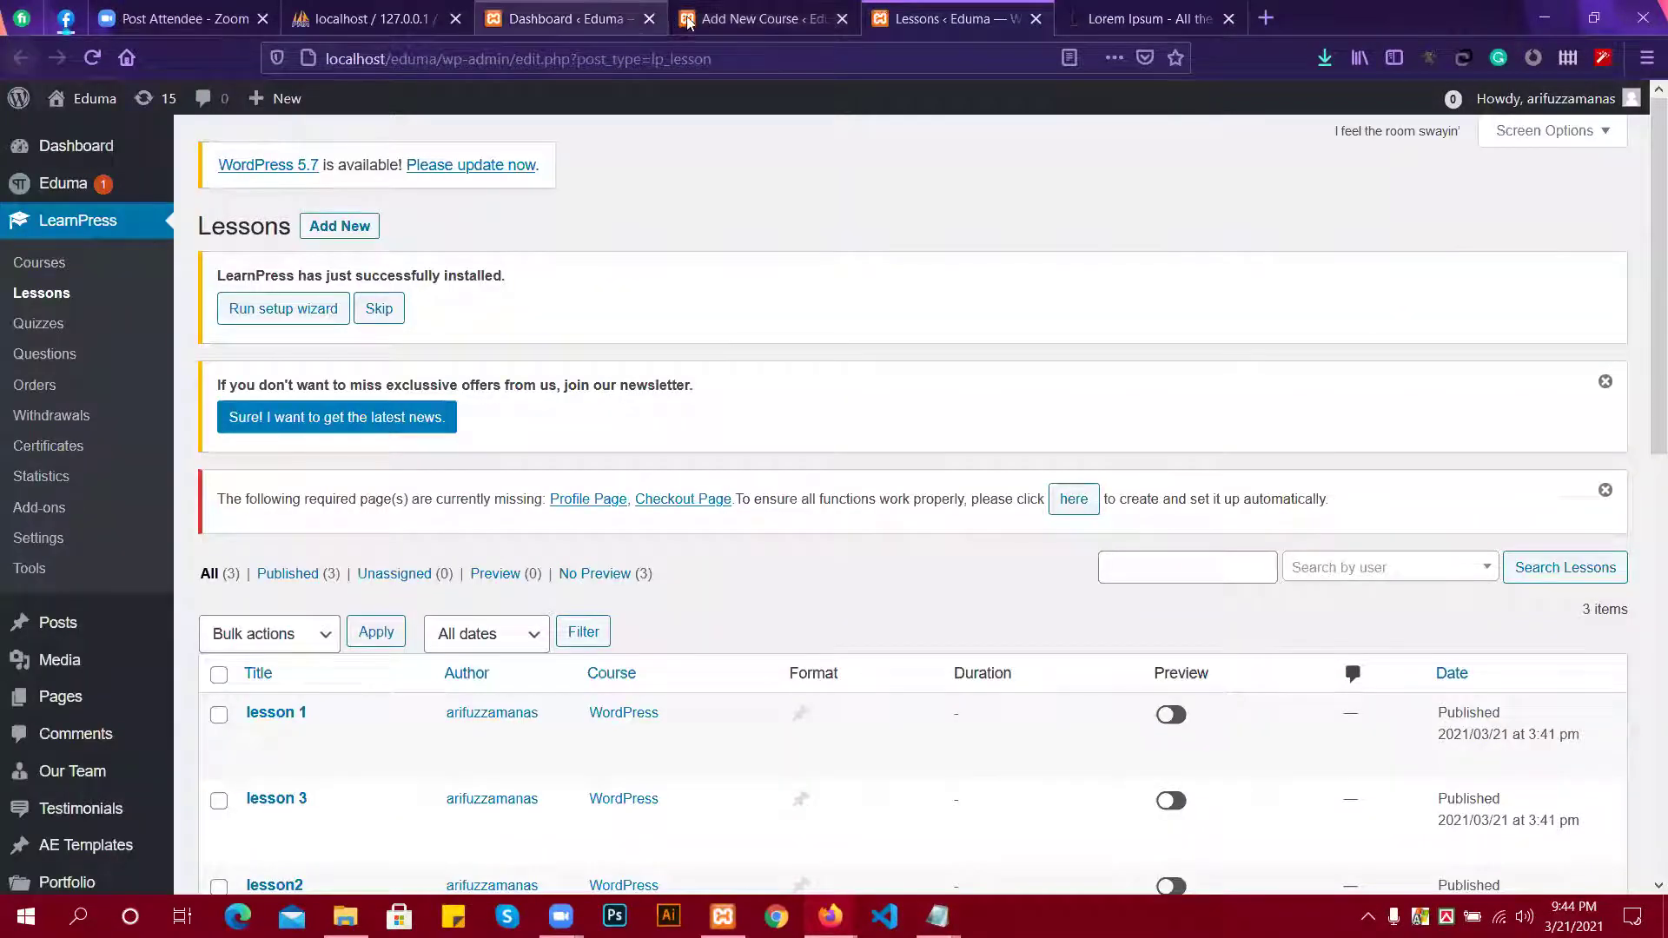
Turn on preview for lesson 1, lesson 3 and lesson2 in the lessons list.
{"action": "scroll", "coordinate": [487, 412], "scroll_direction": "down", "scroll_amount": 1}
{"action": "scroll", "coordinate": [487, 412], "scroll_direction": "down", "scroll_amount": 3}
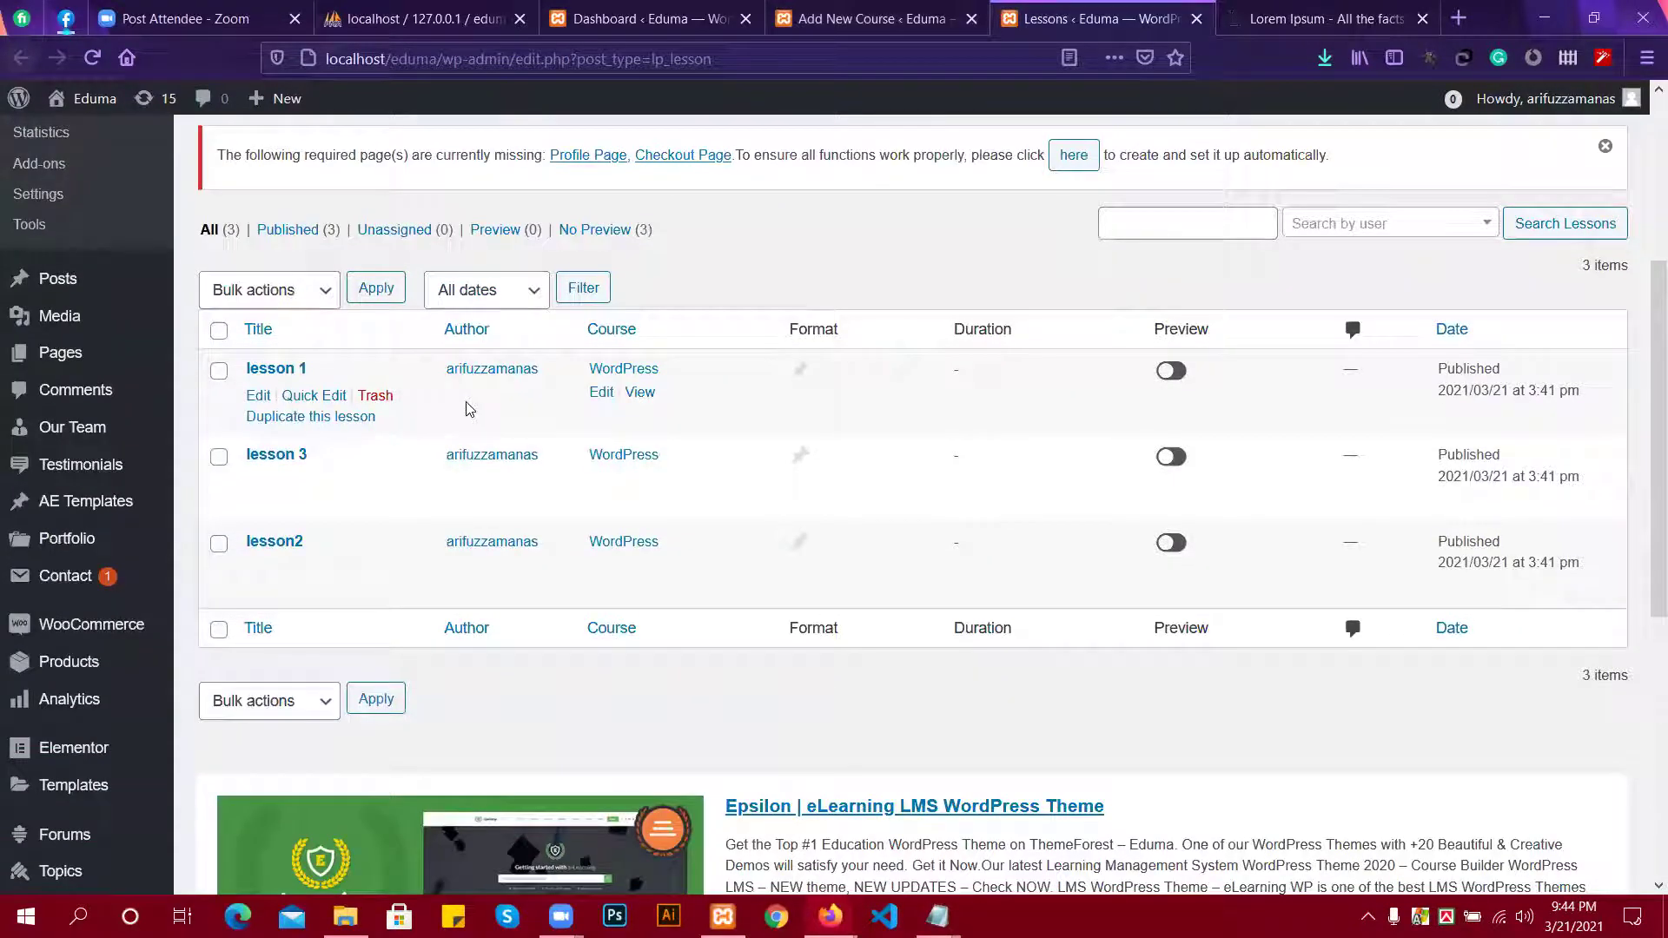
{"action": "scroll", "coordinate": [855, 406], "scroll_direction": "down", "scroll_amount": 2}
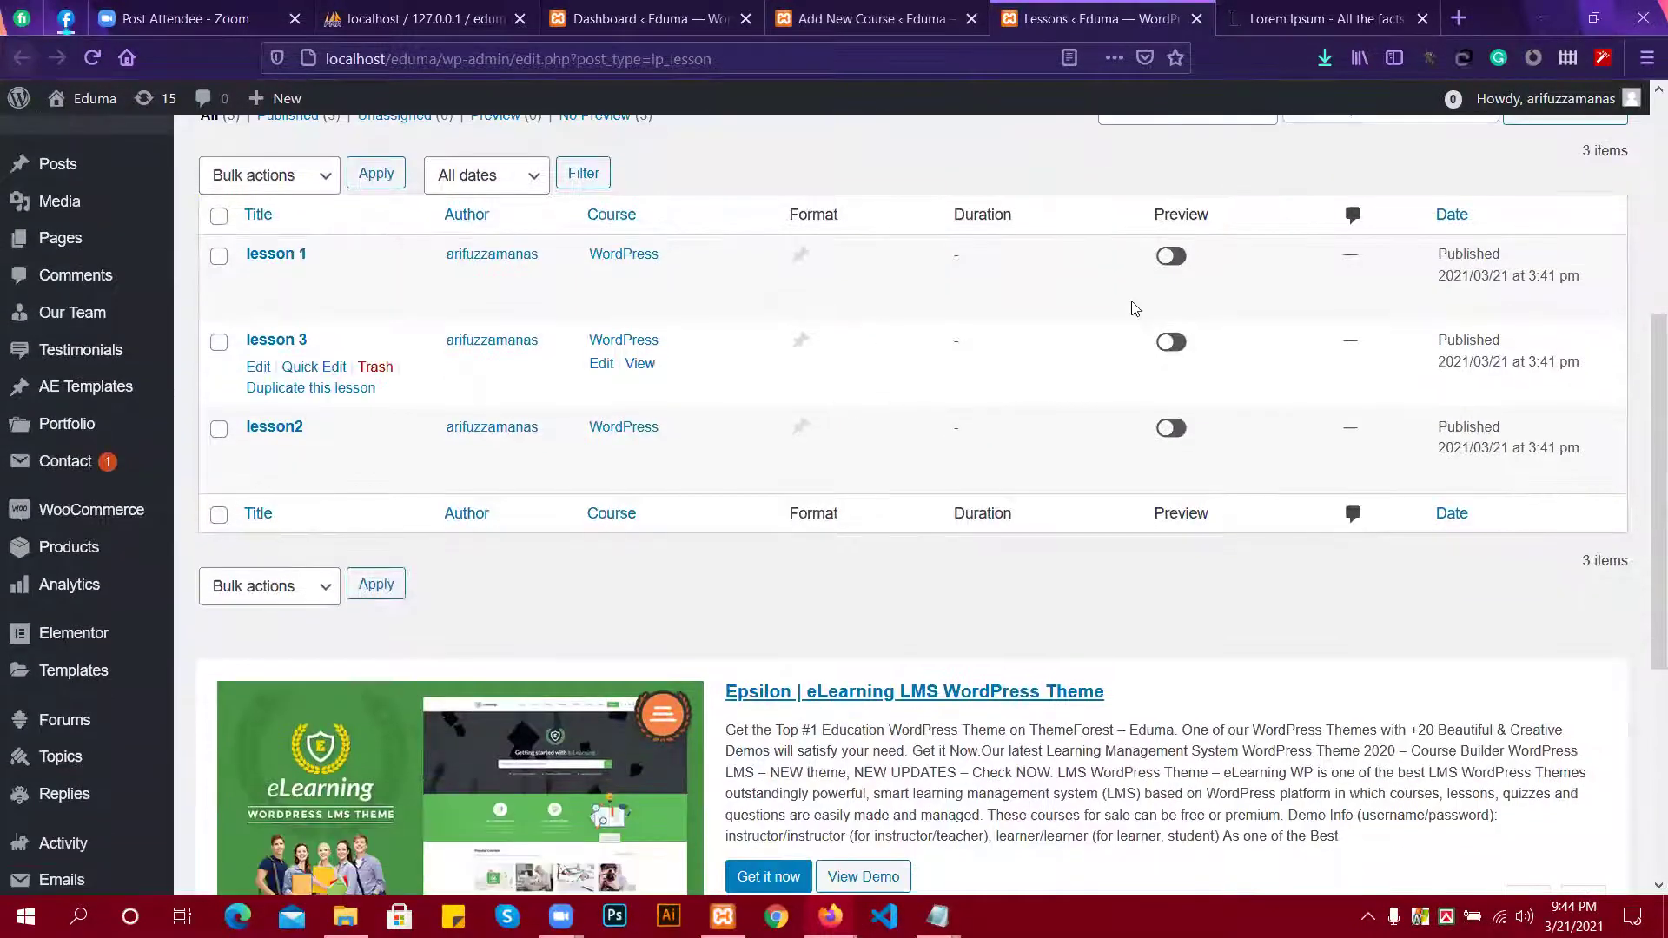
{"action": "left_click", "coordinate": [1170, 256]}
{"action": "left_click", "coordinate": [1173, 343]}
{"action": "left_click", "coordinate": [1168, 432]}
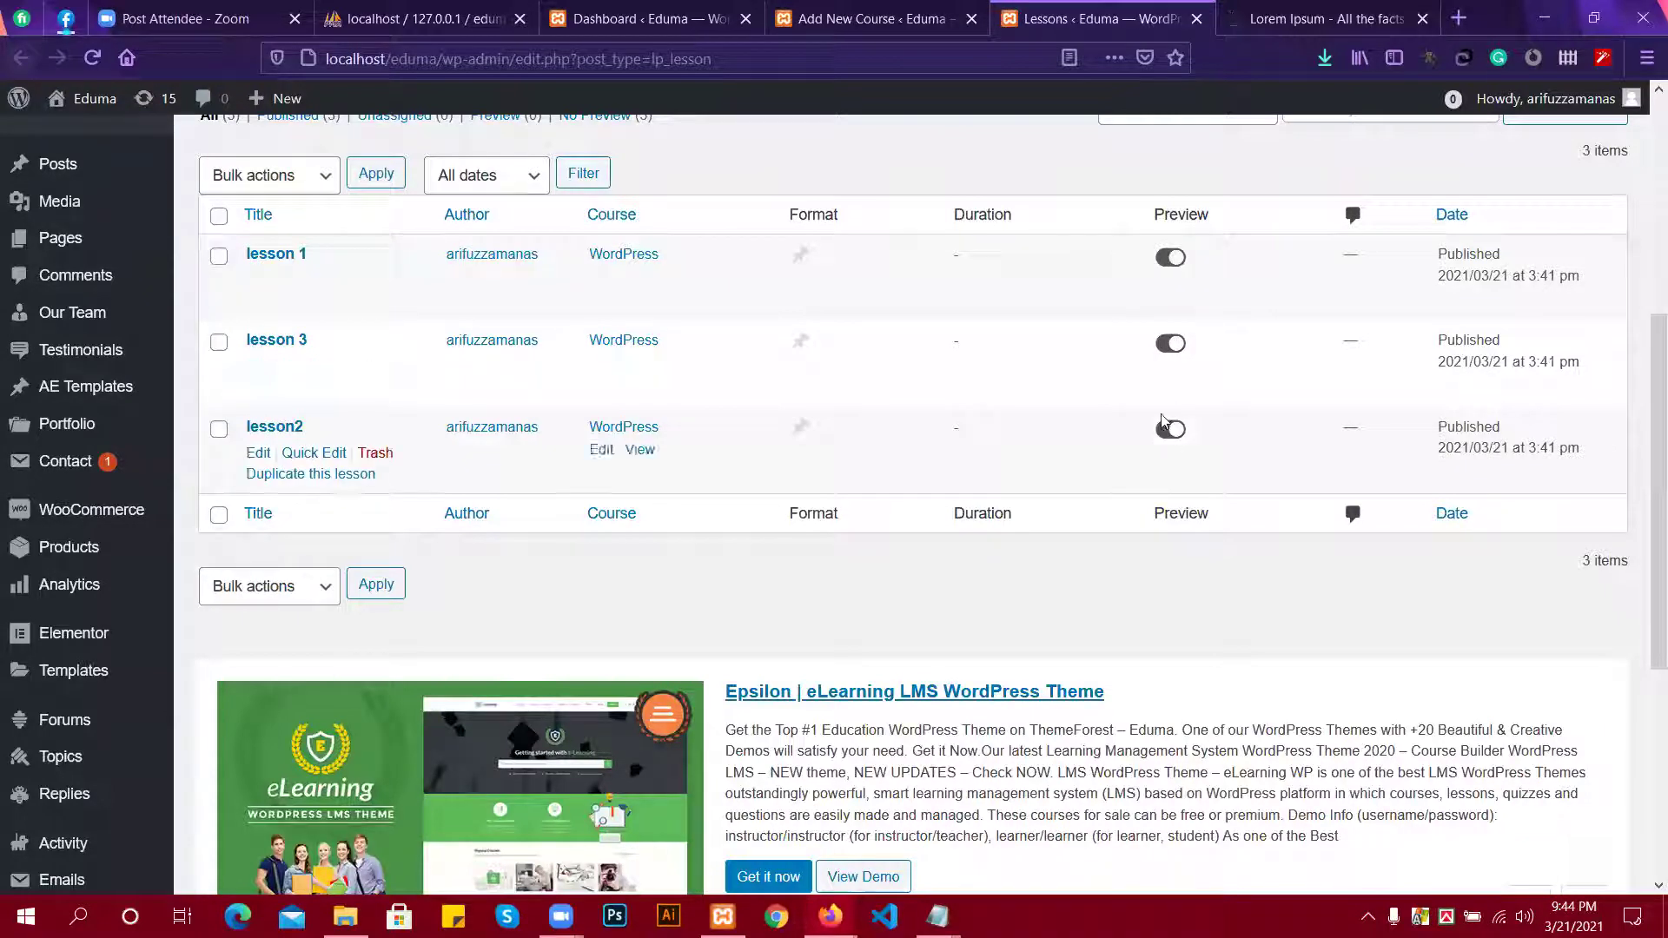
Turn off preview for lesson2 and lesson 3.
{"action": "scroll", "coordinate": [443, 417], "scroll_direction": "up", "scroll_amount": 2}
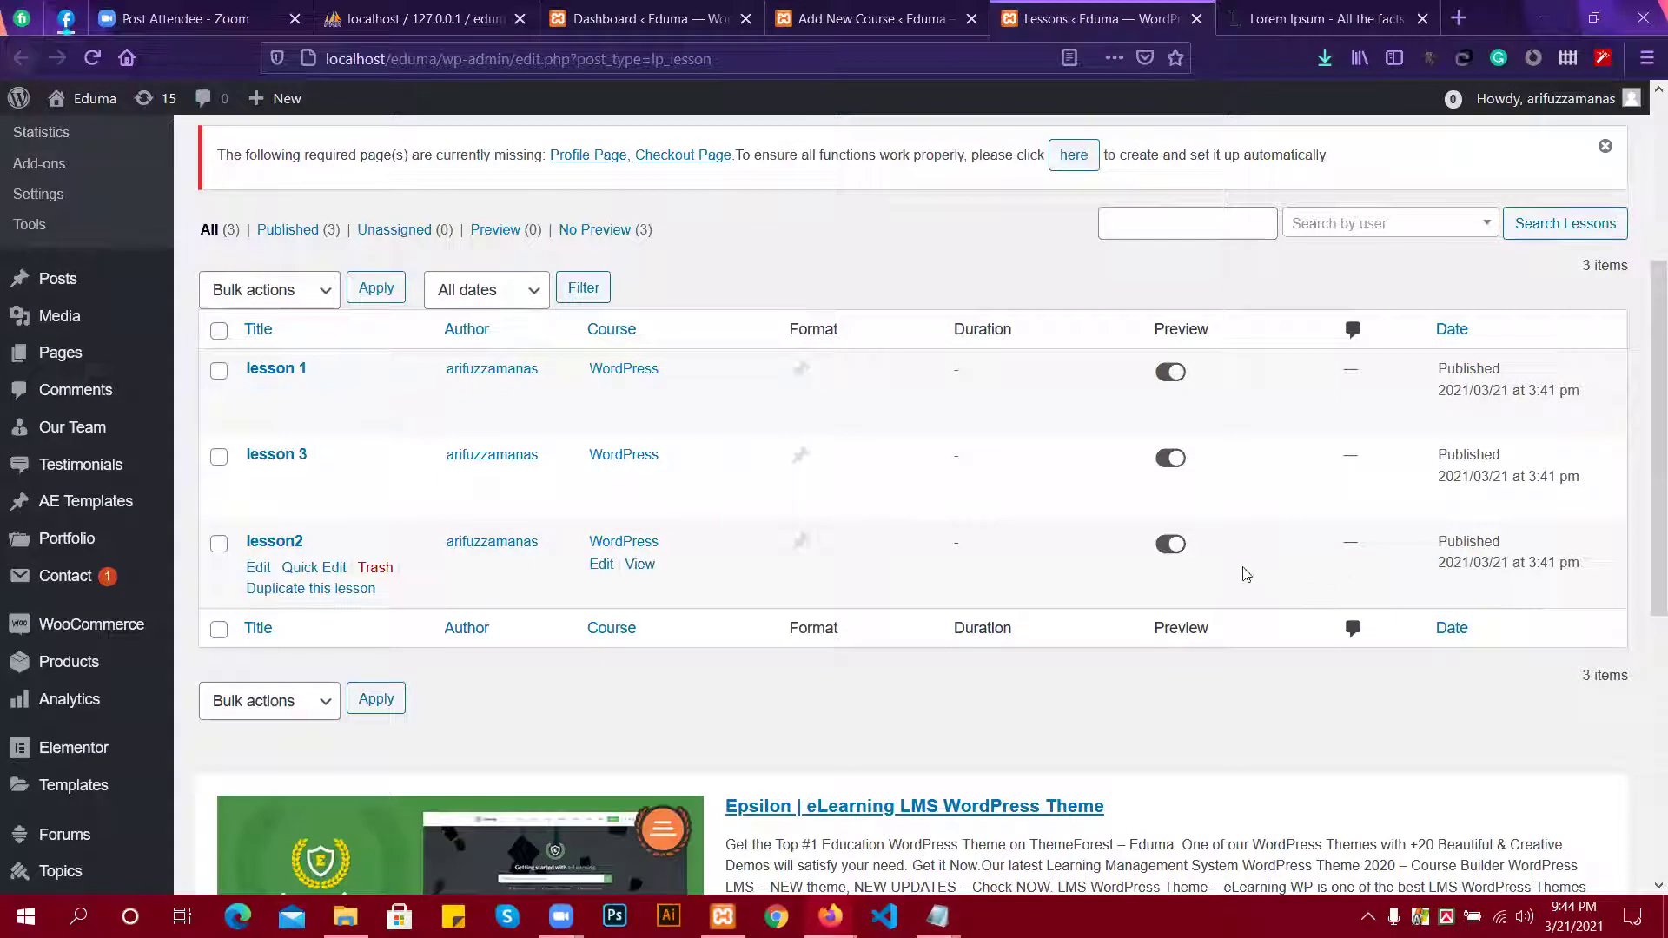
{"action": "left_click", "coordinate": [1169, 544]}
{"action": "left_click", "coordinate": [1171, 457]}
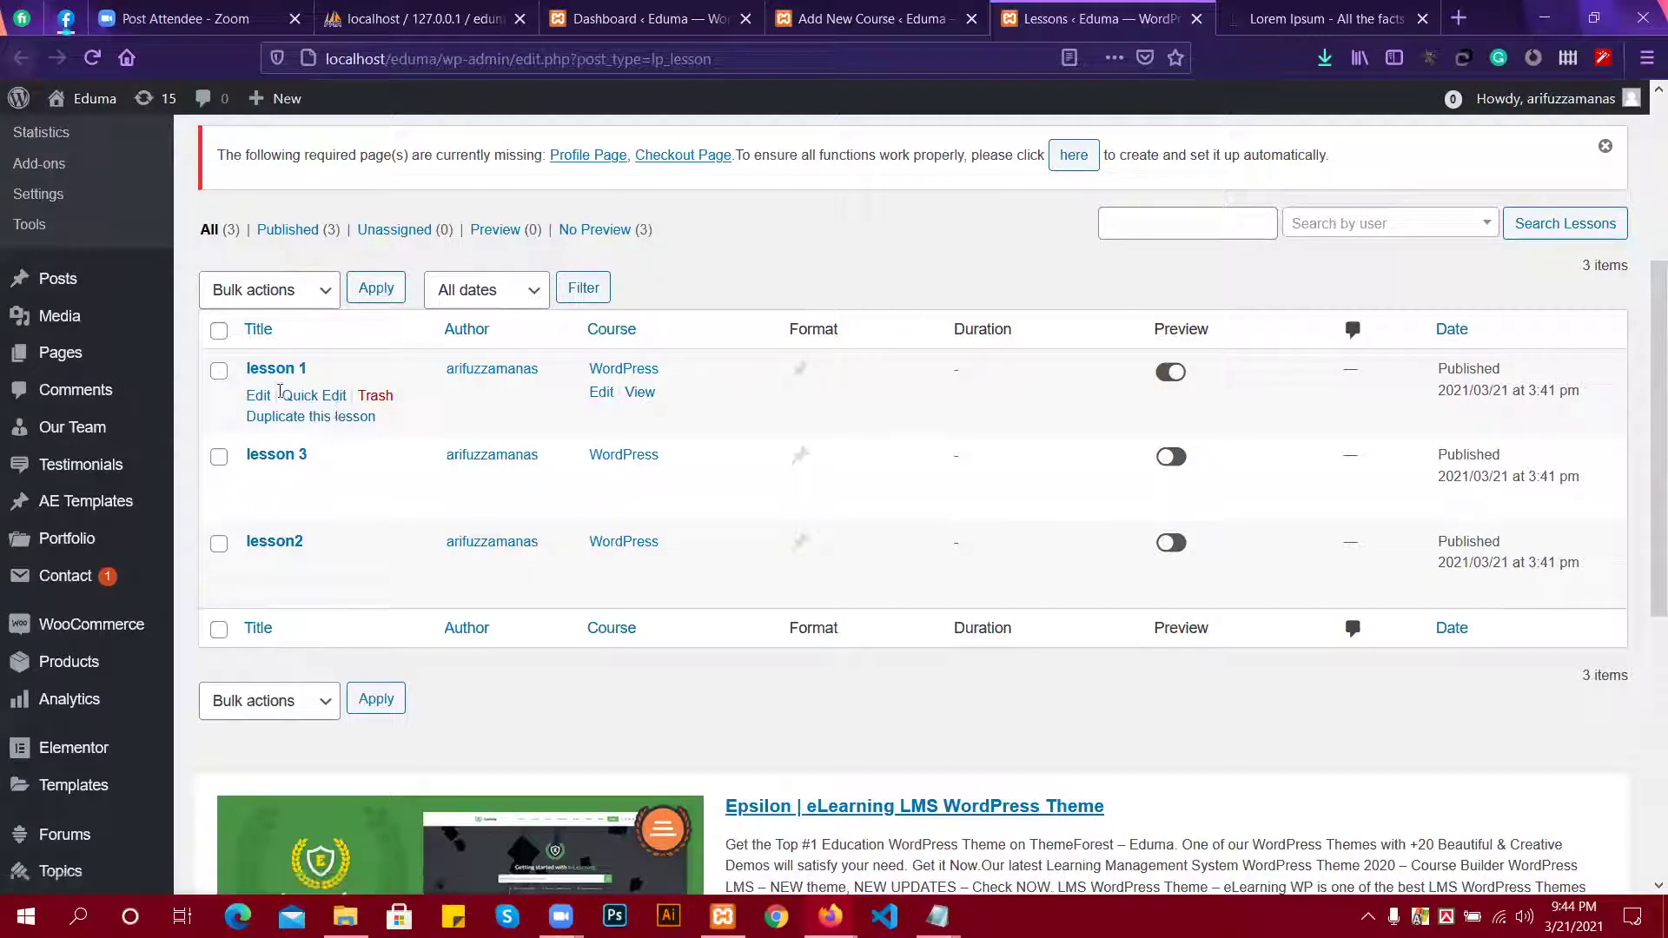
Open lesson 1 for editing and bring its content editor into view.
{"action": "scroll", "coordinate": [470, 442], "scroll_direction": "down", "scroll_amount": 2}
{"action": "scroll", "coordinate": [470, 442], "scroll_direction": "up", "scroll_amount": 2}
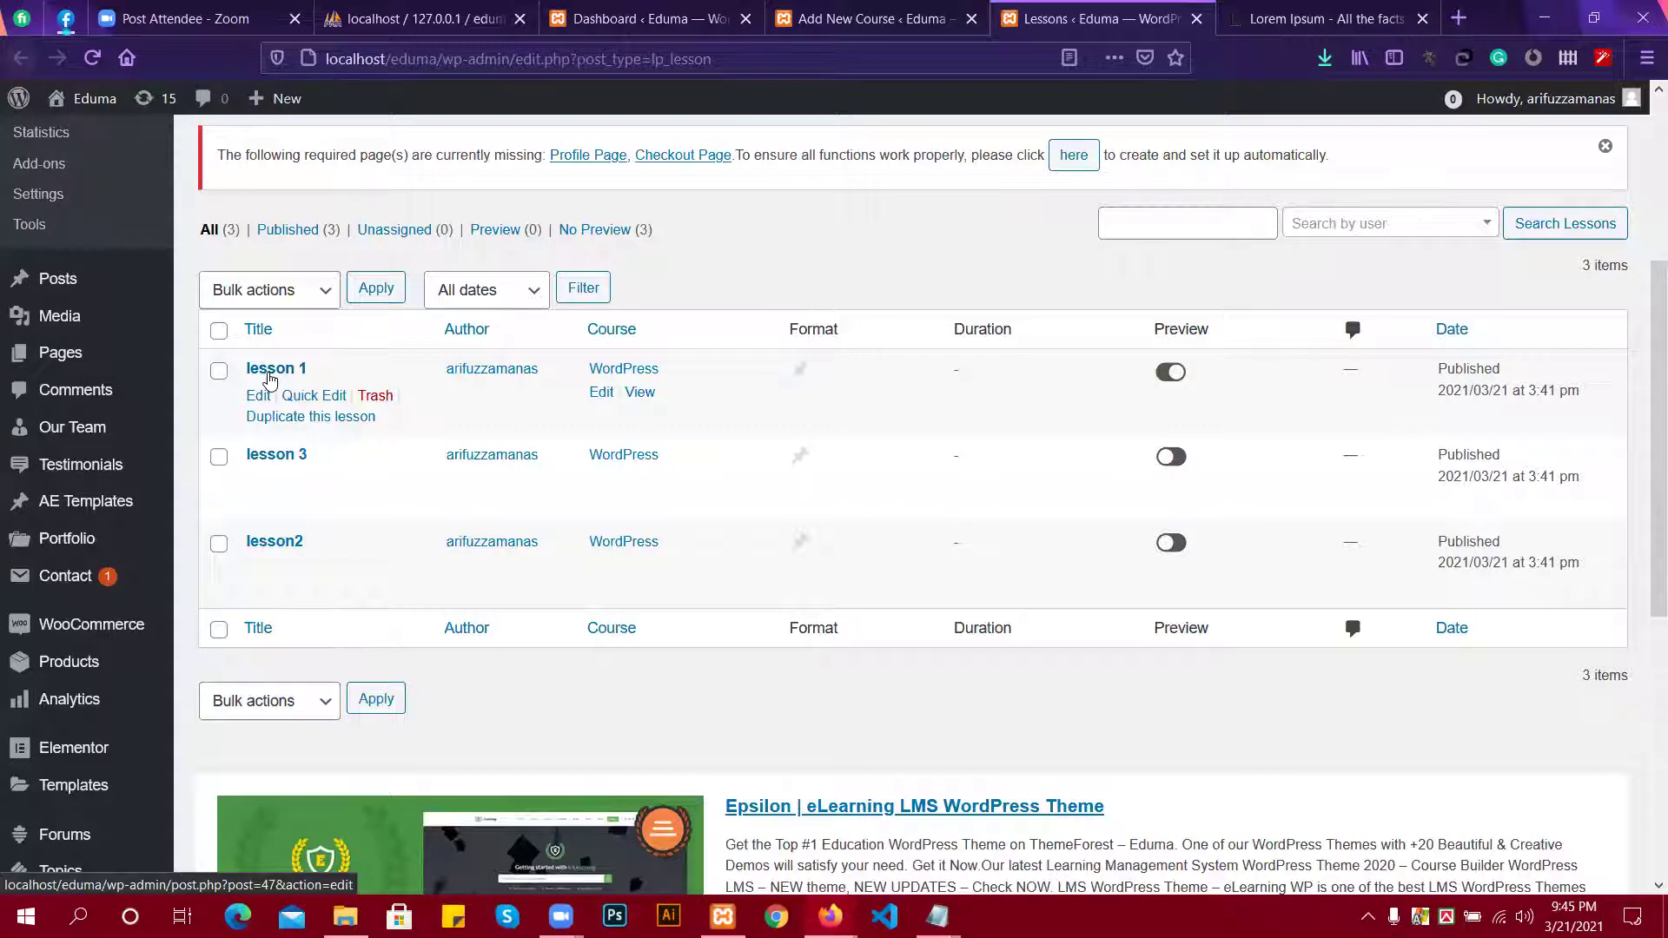
{"action": "scroll", "coordinate": [67, 417], "scroll_direction": "up", "scroll_amount": 3}
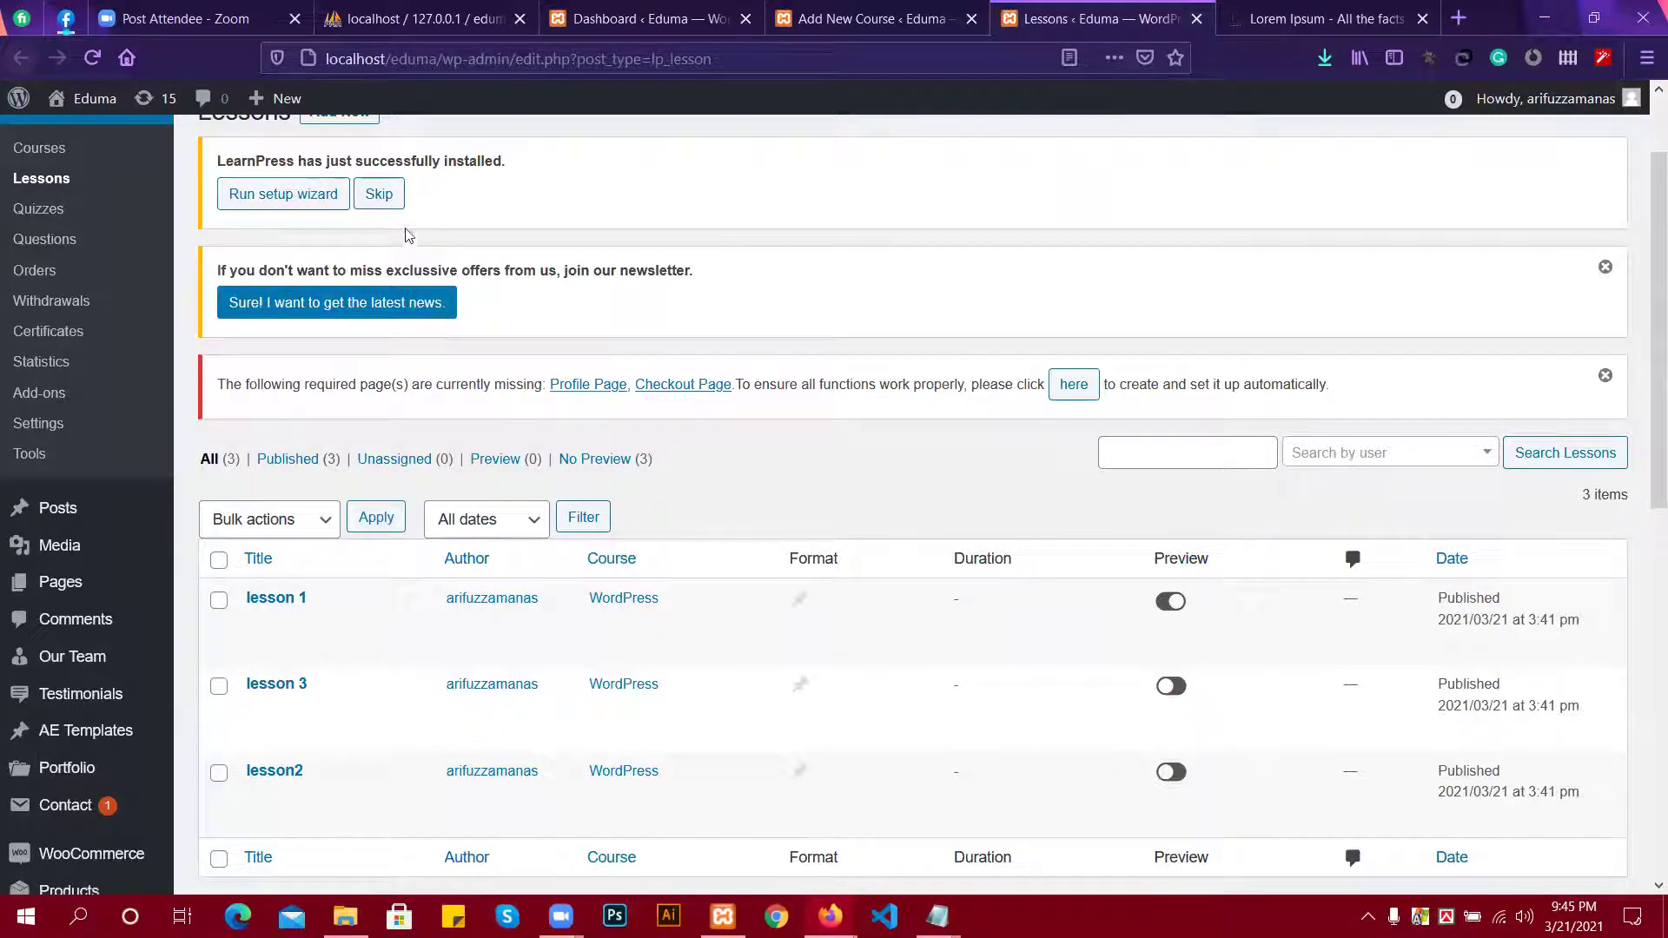
{"action": "scroll", "coordinate": [479, 500], "scroll_direction": "down", "scroll_amount": 2}
{"action": "scroll", "coordinate": [269, 400], "scroll_direction": "down", "scroll_amount": 3}
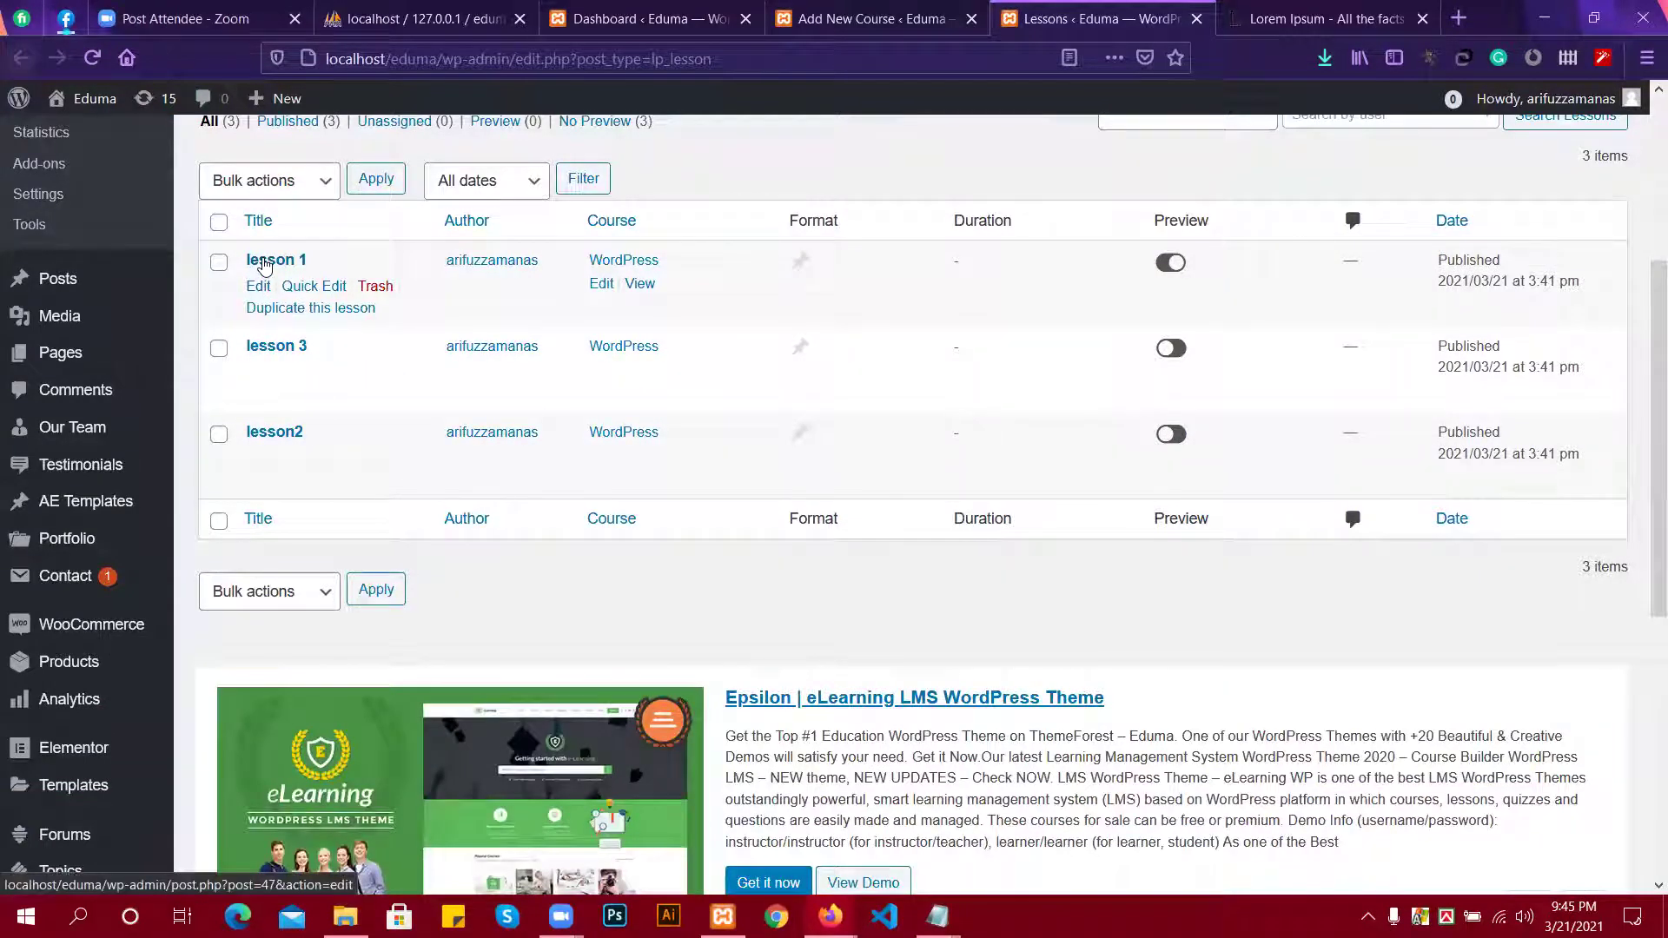
{"action": "left_click", "coordinate": [265, 266]}
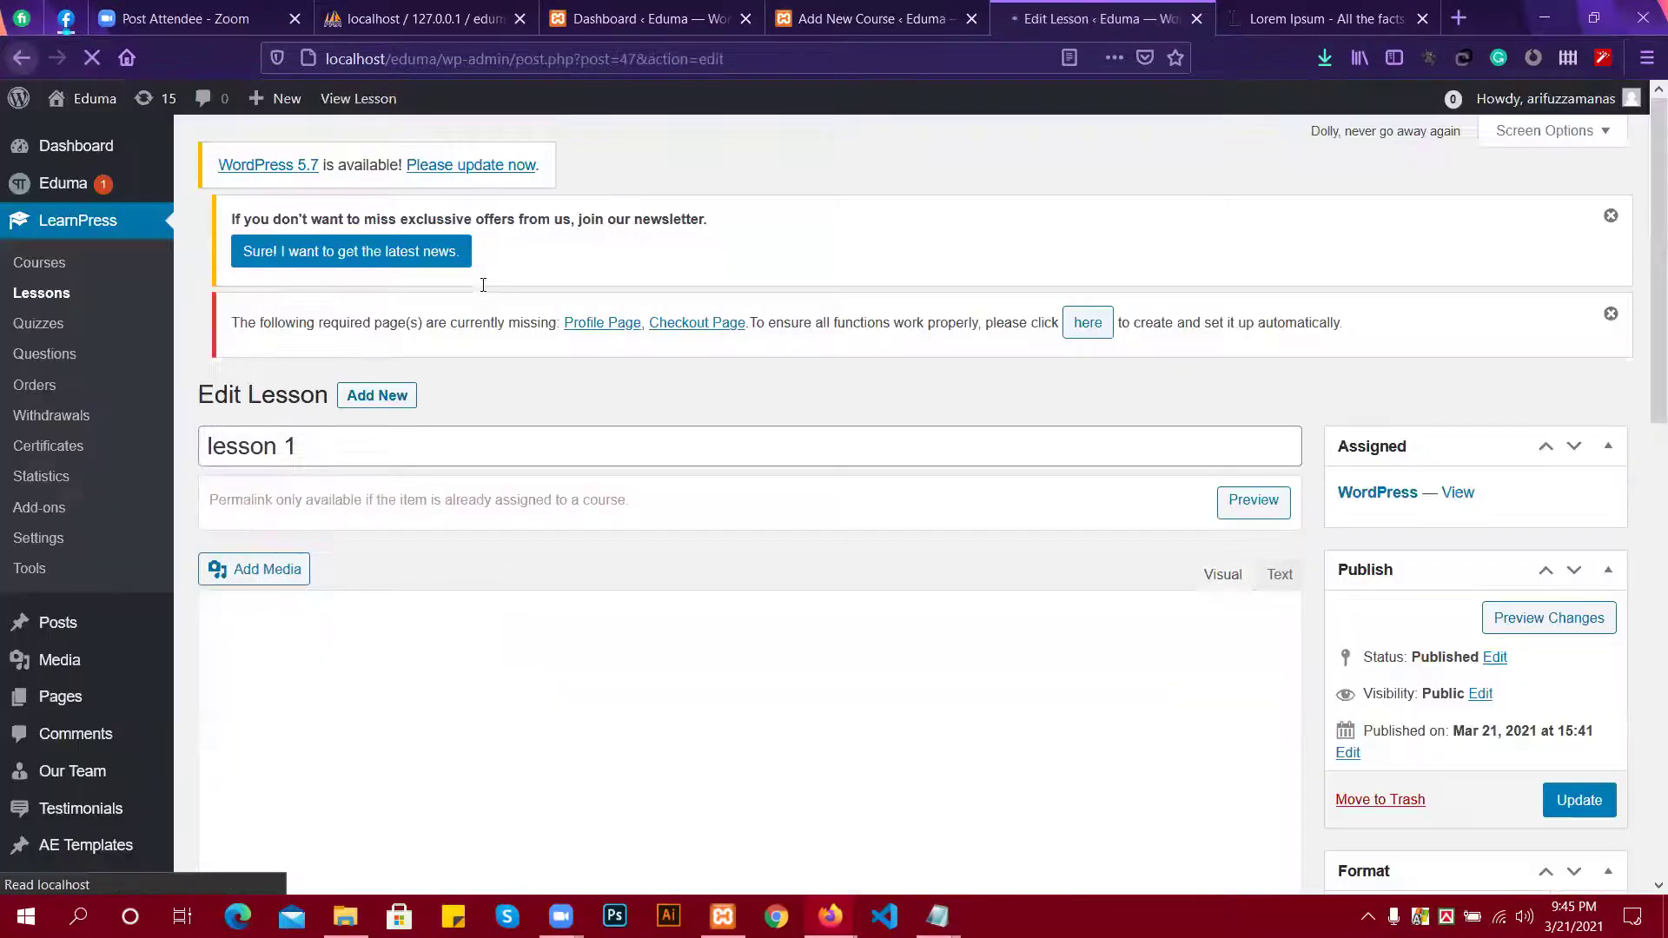
{"action": "scroll", "coordinate": [570, 339], "scroll_direction": "down", "scroll_amount": 4}
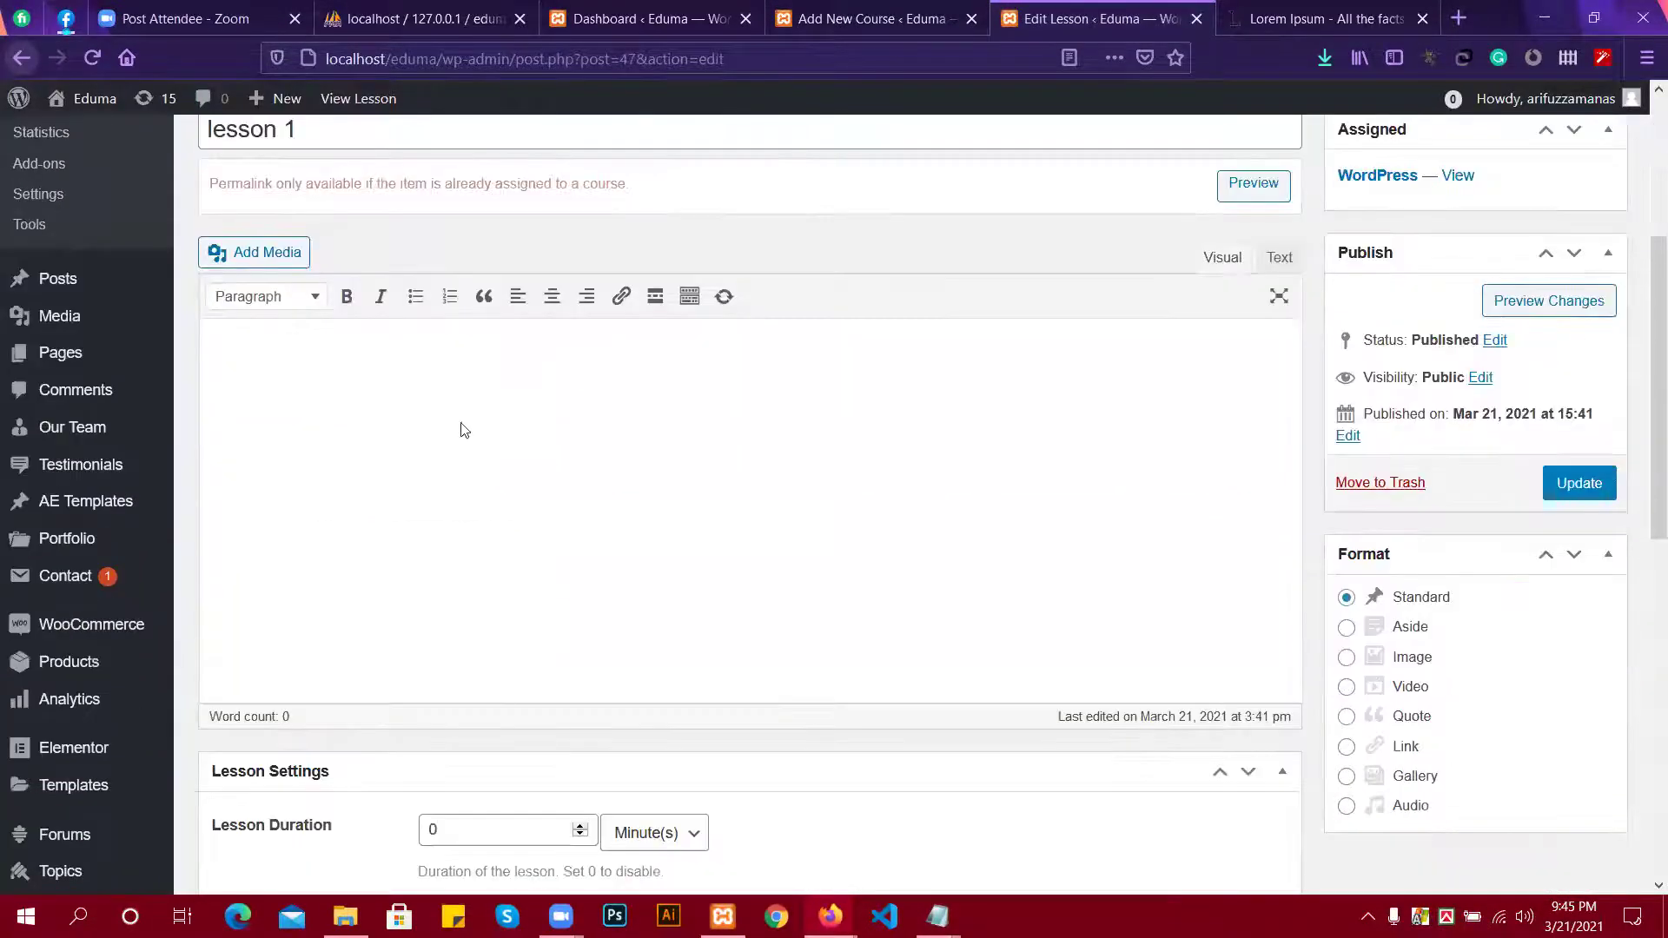
Copy the "Where can I get some?" paragraph from the Lorem Ipsum page and paste it into lesson 1's content.
{"action": "left_click", "coordinate": [347, 425]}
{"action": "left_click", "coordinate": [1244, 18]}
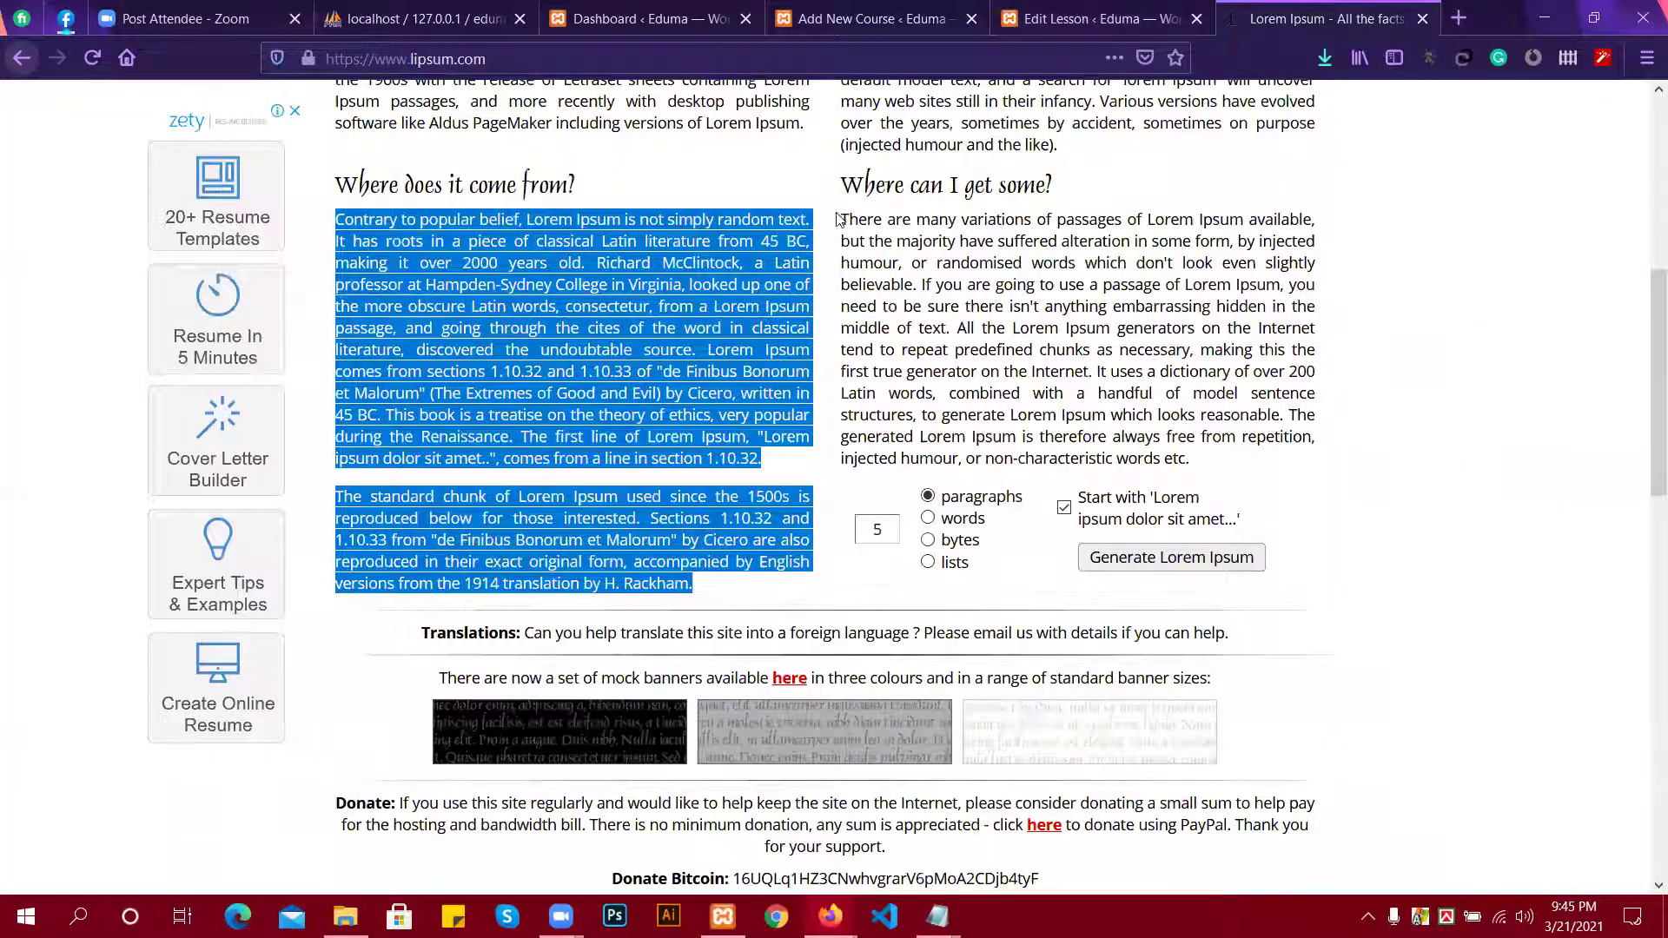
{"action": "left_click_drag", "start_coordinate": [844, 219], "coordinate": [1155, 372]}
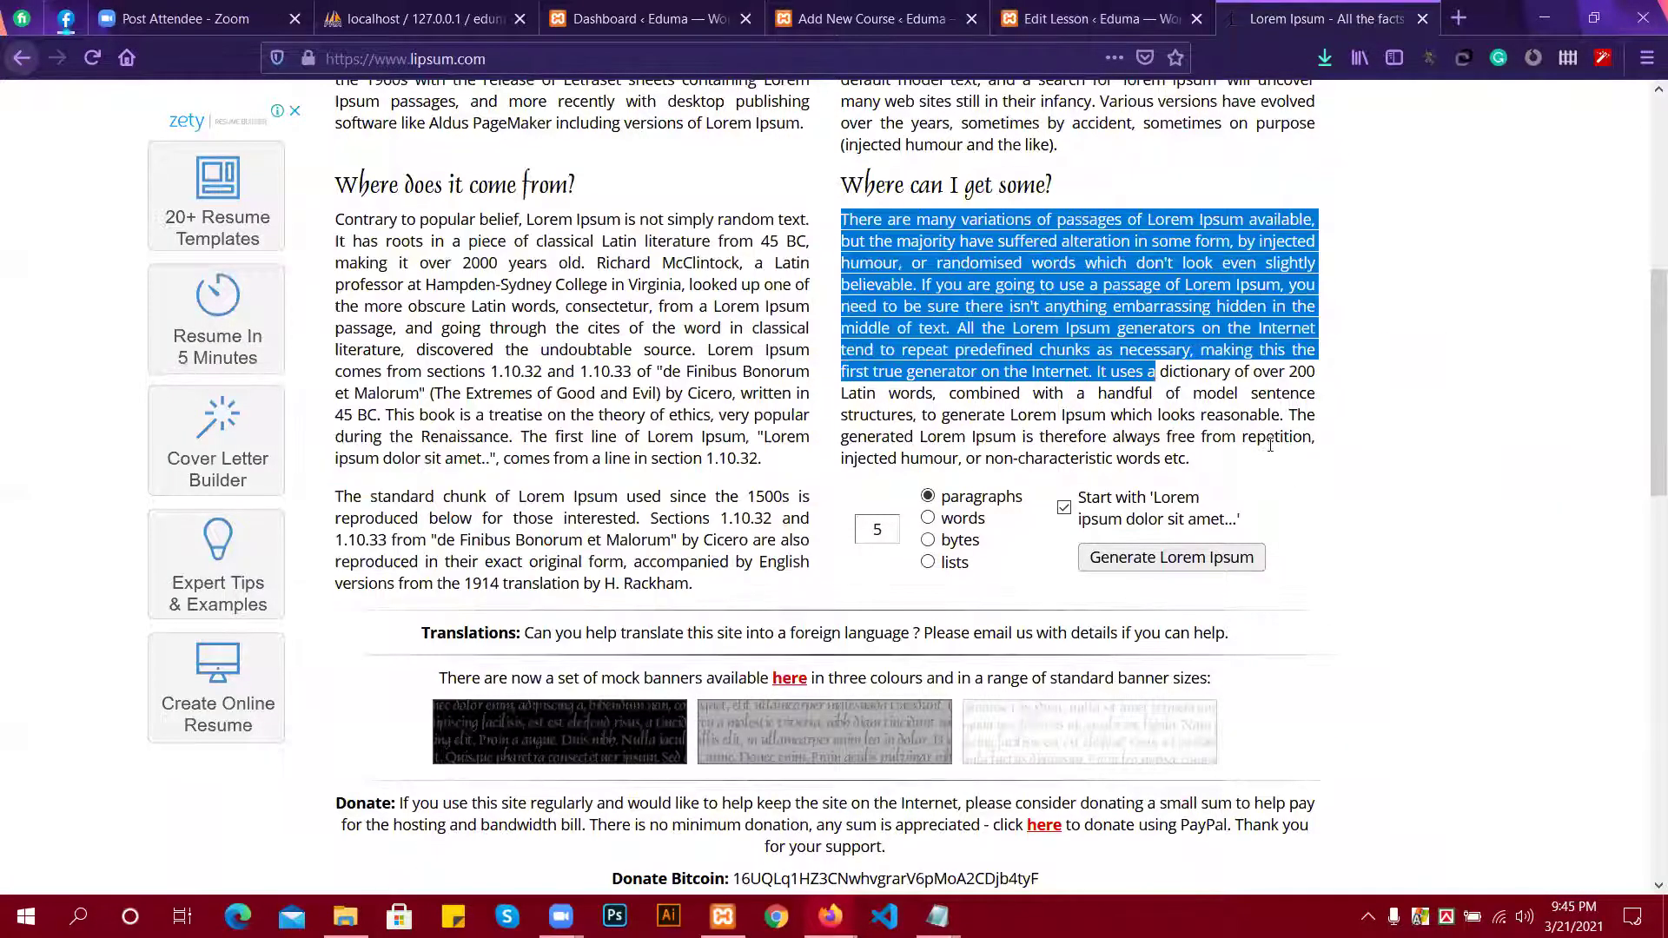
{"action": "left_click_drag", "start_coordinate": [1270, 444], "coordinate": [1270, 444]}
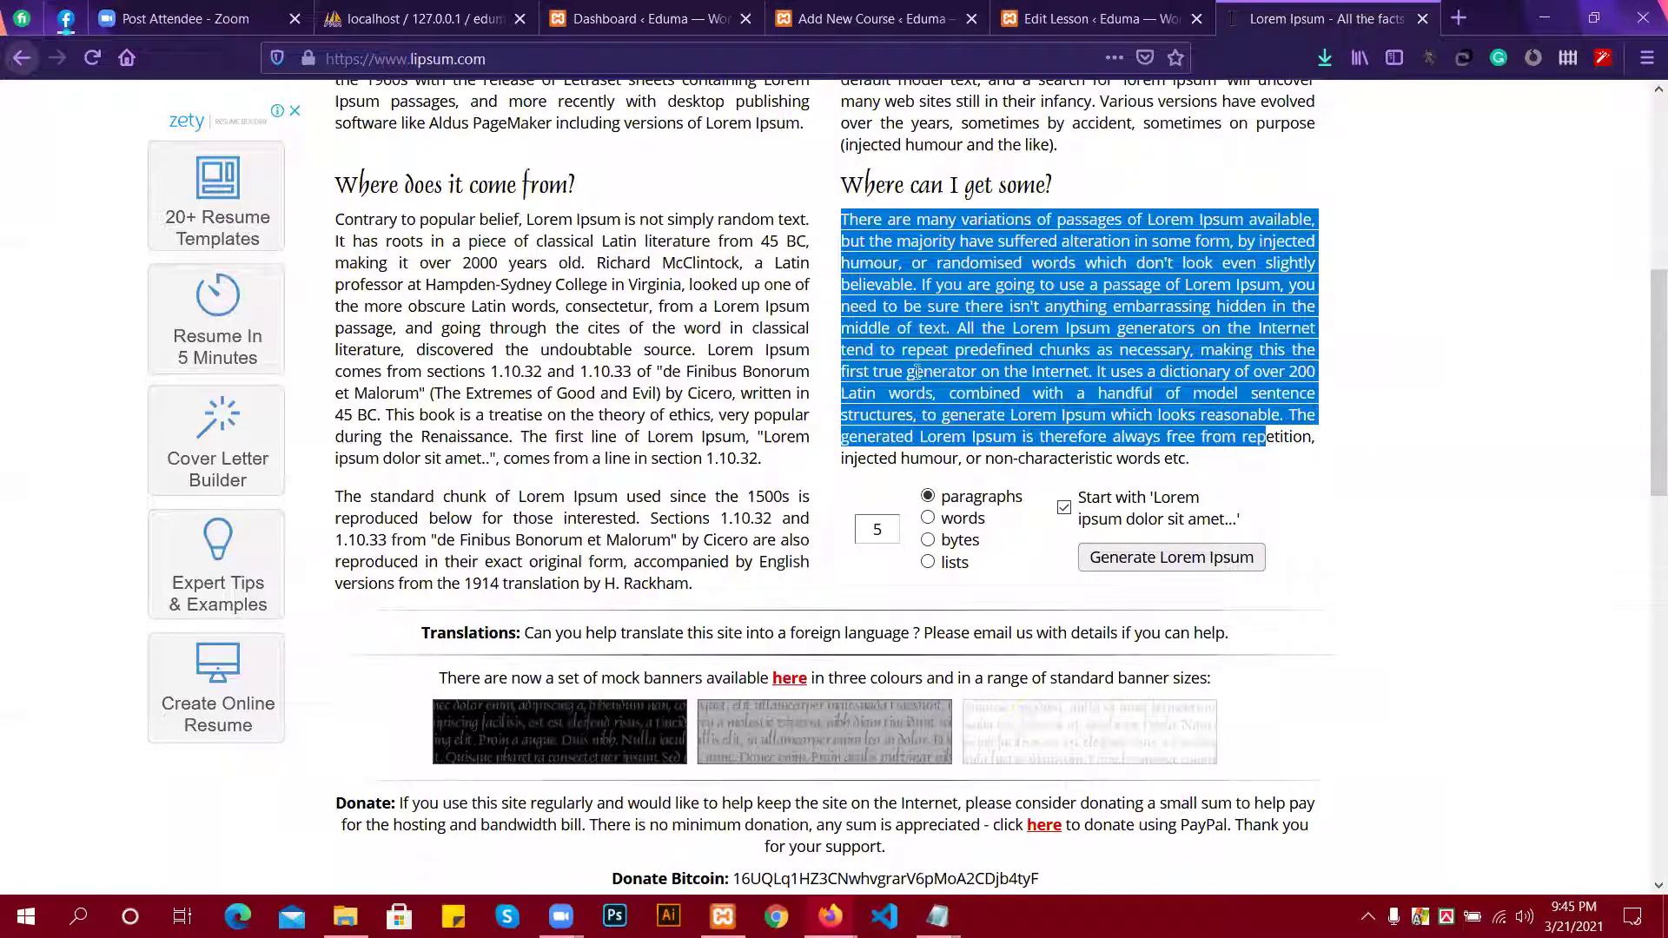
{"action": "triple_click", "coordinate": [853, 224]}
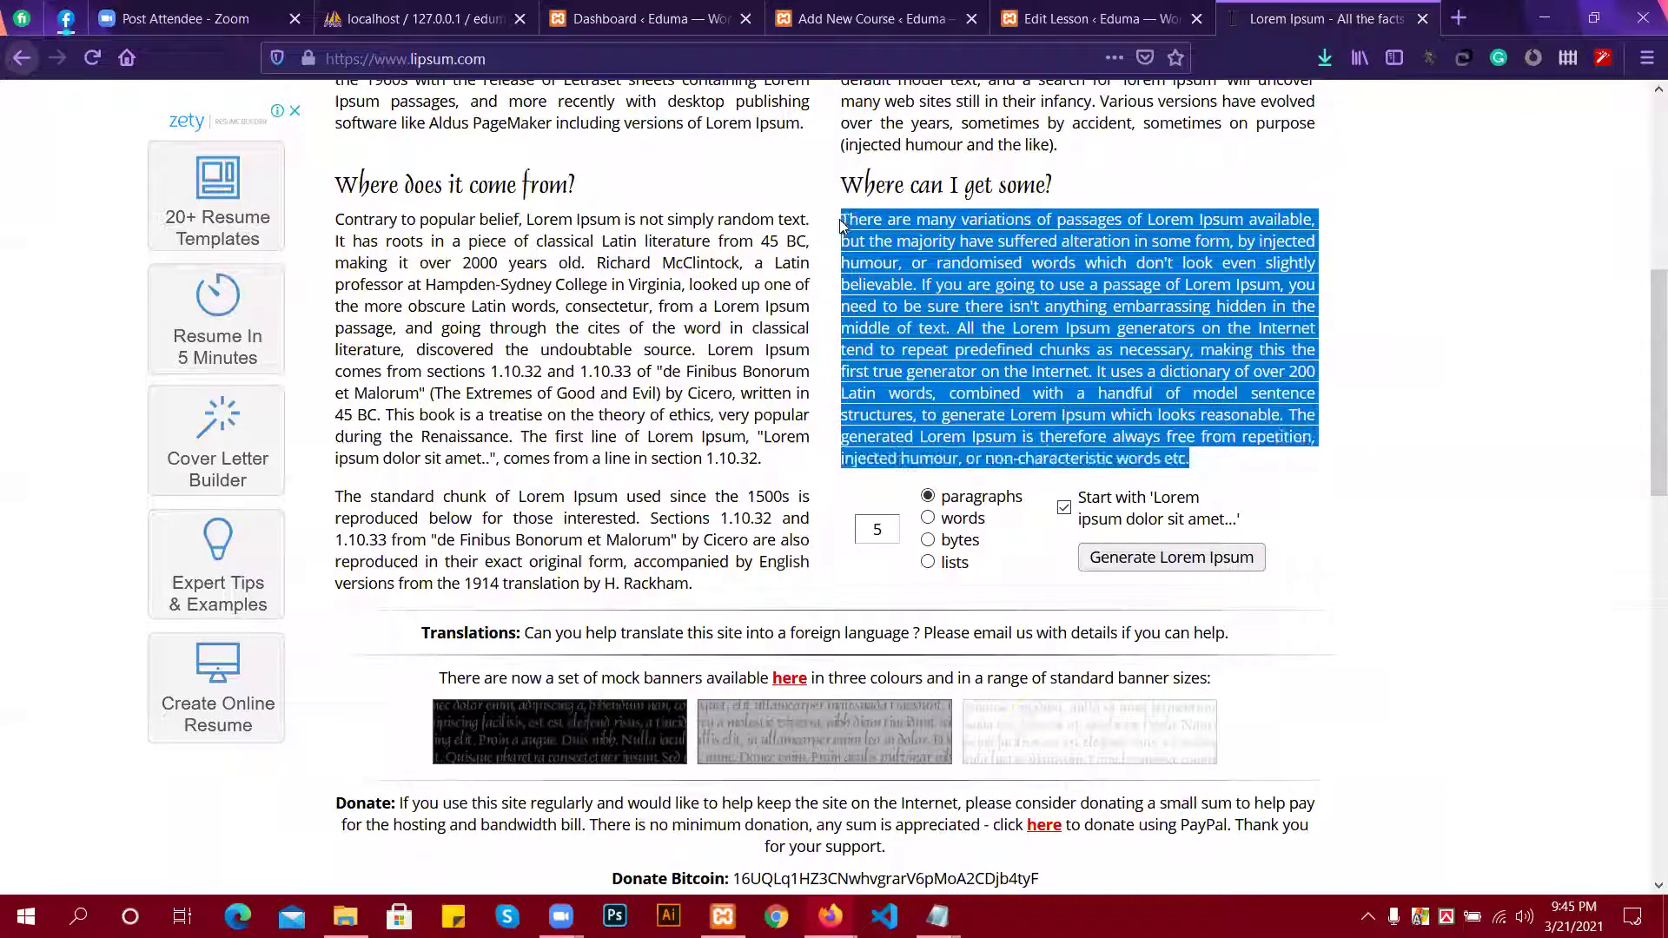
{"action": "triple_click", "coordinate": [842, 223]}
{"action": "triple_click", "coordinate": [845, 219]}
{"action": "key", "text": "ctrl+c"}
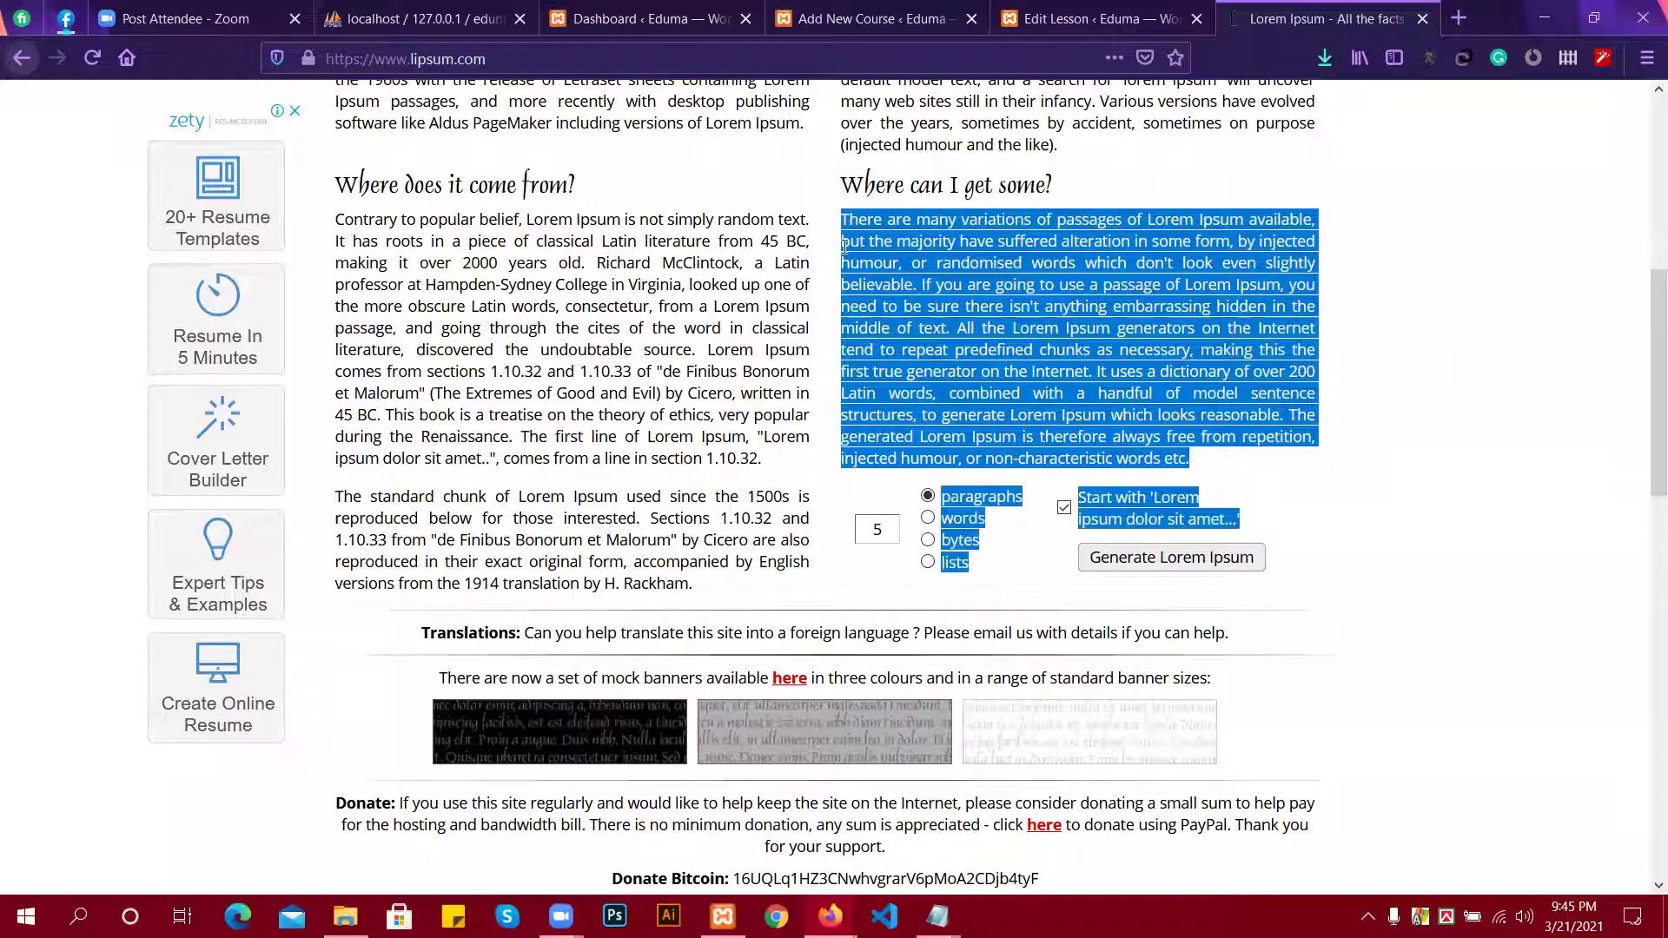
{"action": "left_click", "coordinate": [1153, 11]}
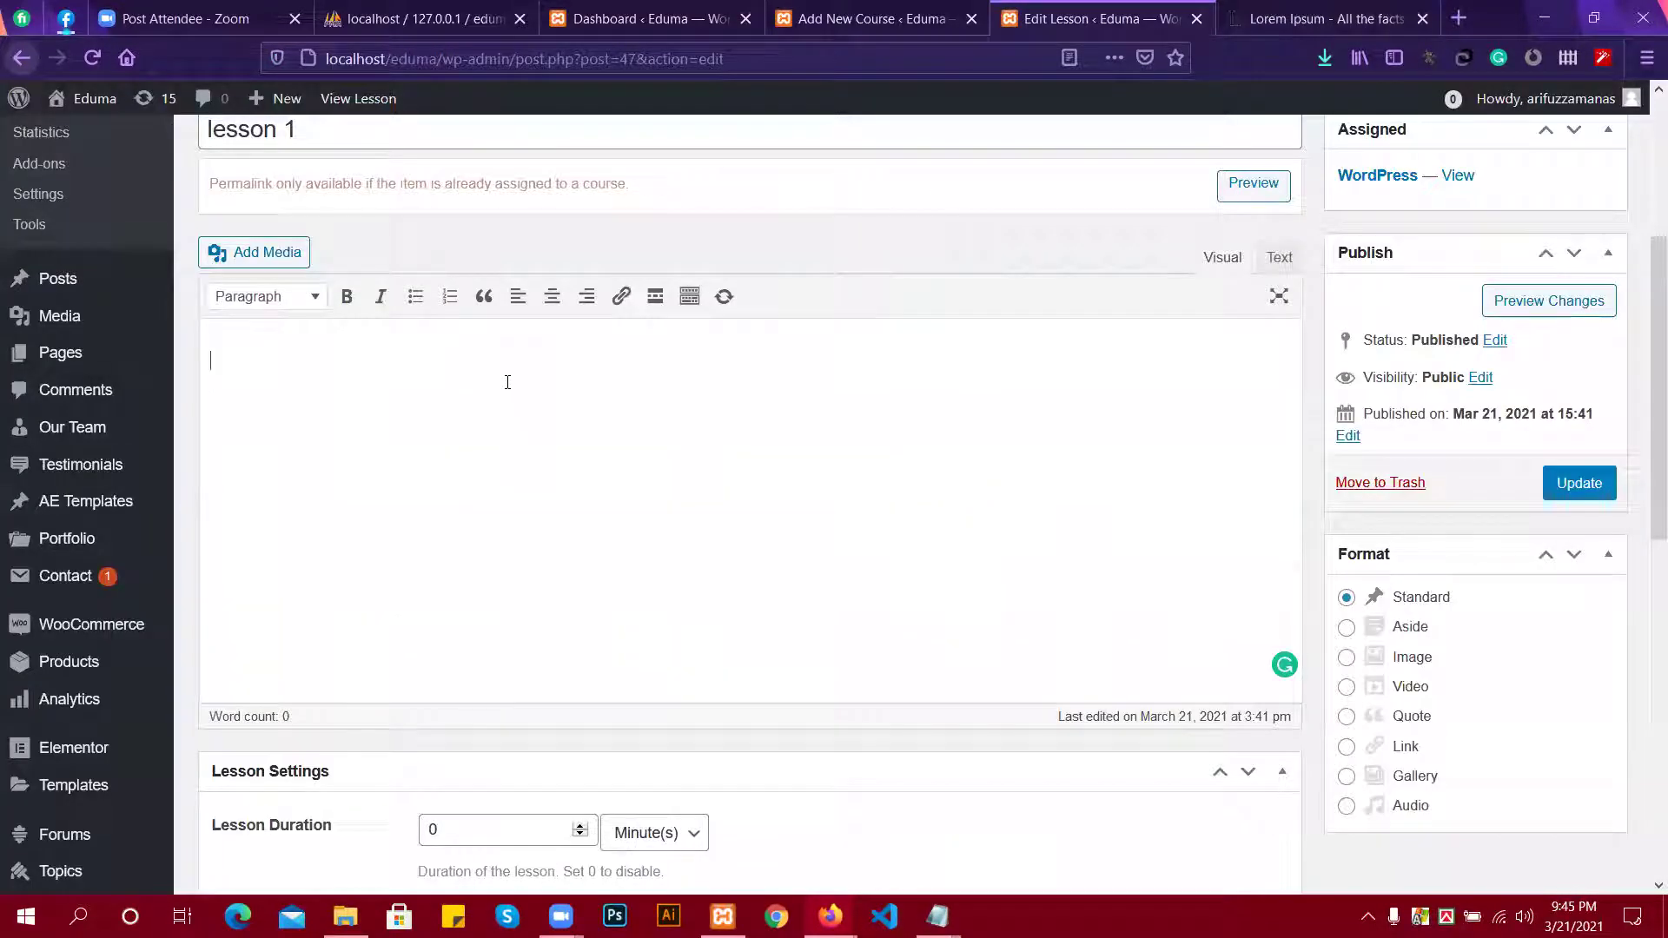
{"action": "key", "text": "ctrl+v"}
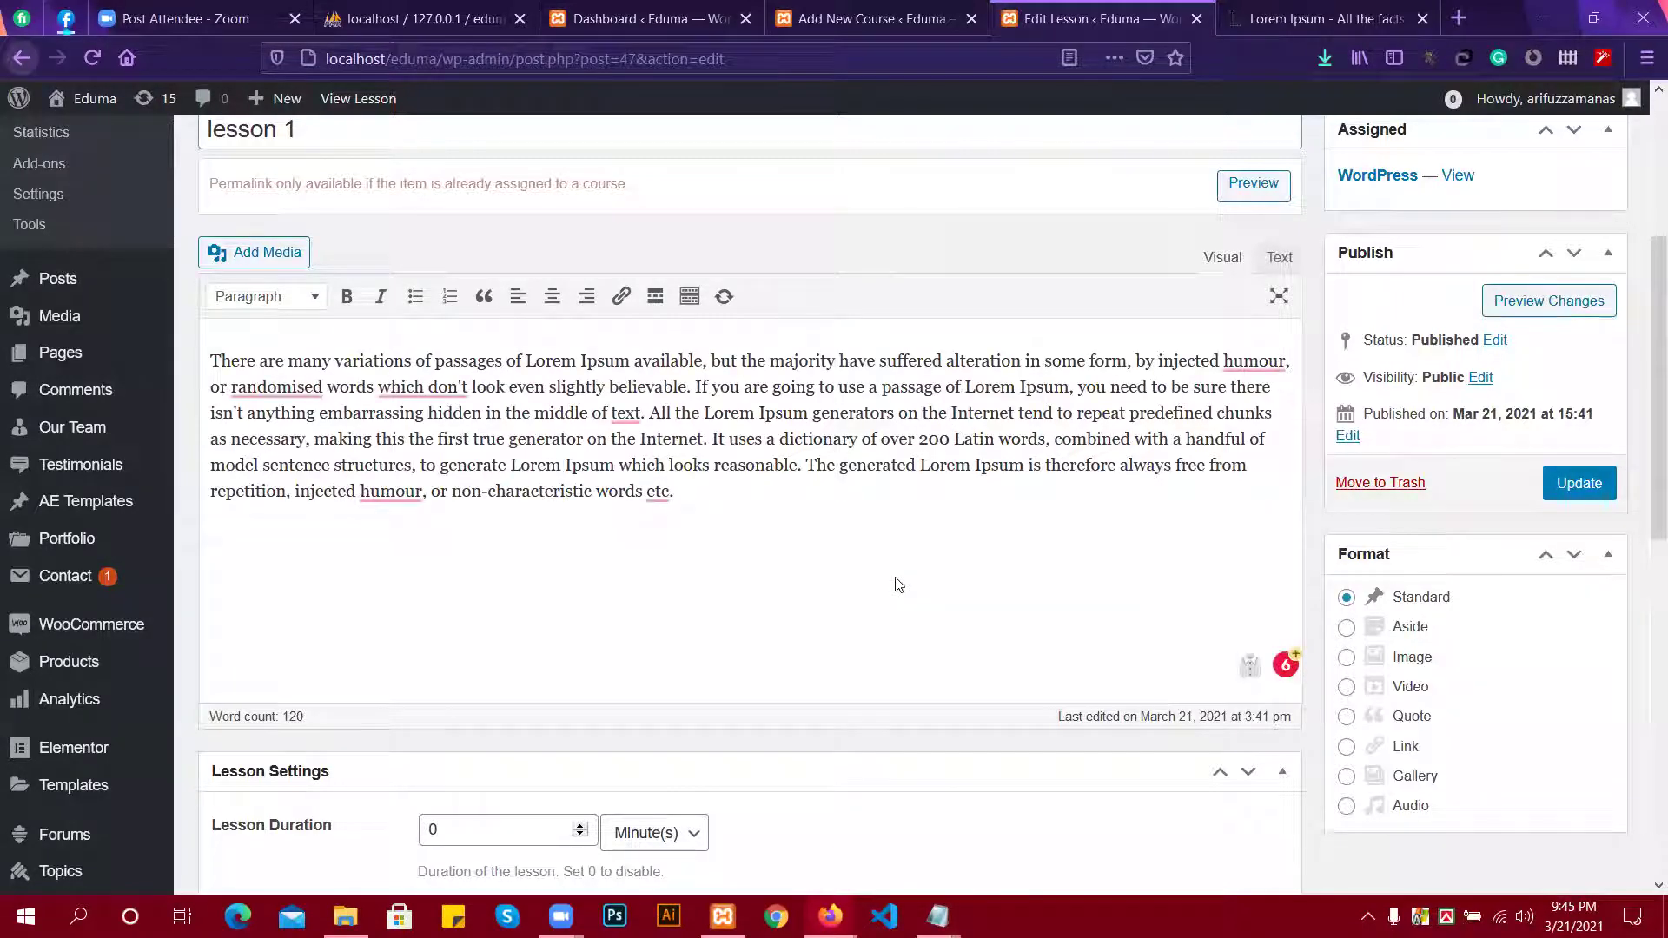
Set lesson 1's duration to 30 minutes and update the lesson.
{"action": "scroll", "coordinate": [898, 584], "scroll_direction": "down", "scroll_amount": 2}
{"action": "left_click", "coordinate": [456, 717]}
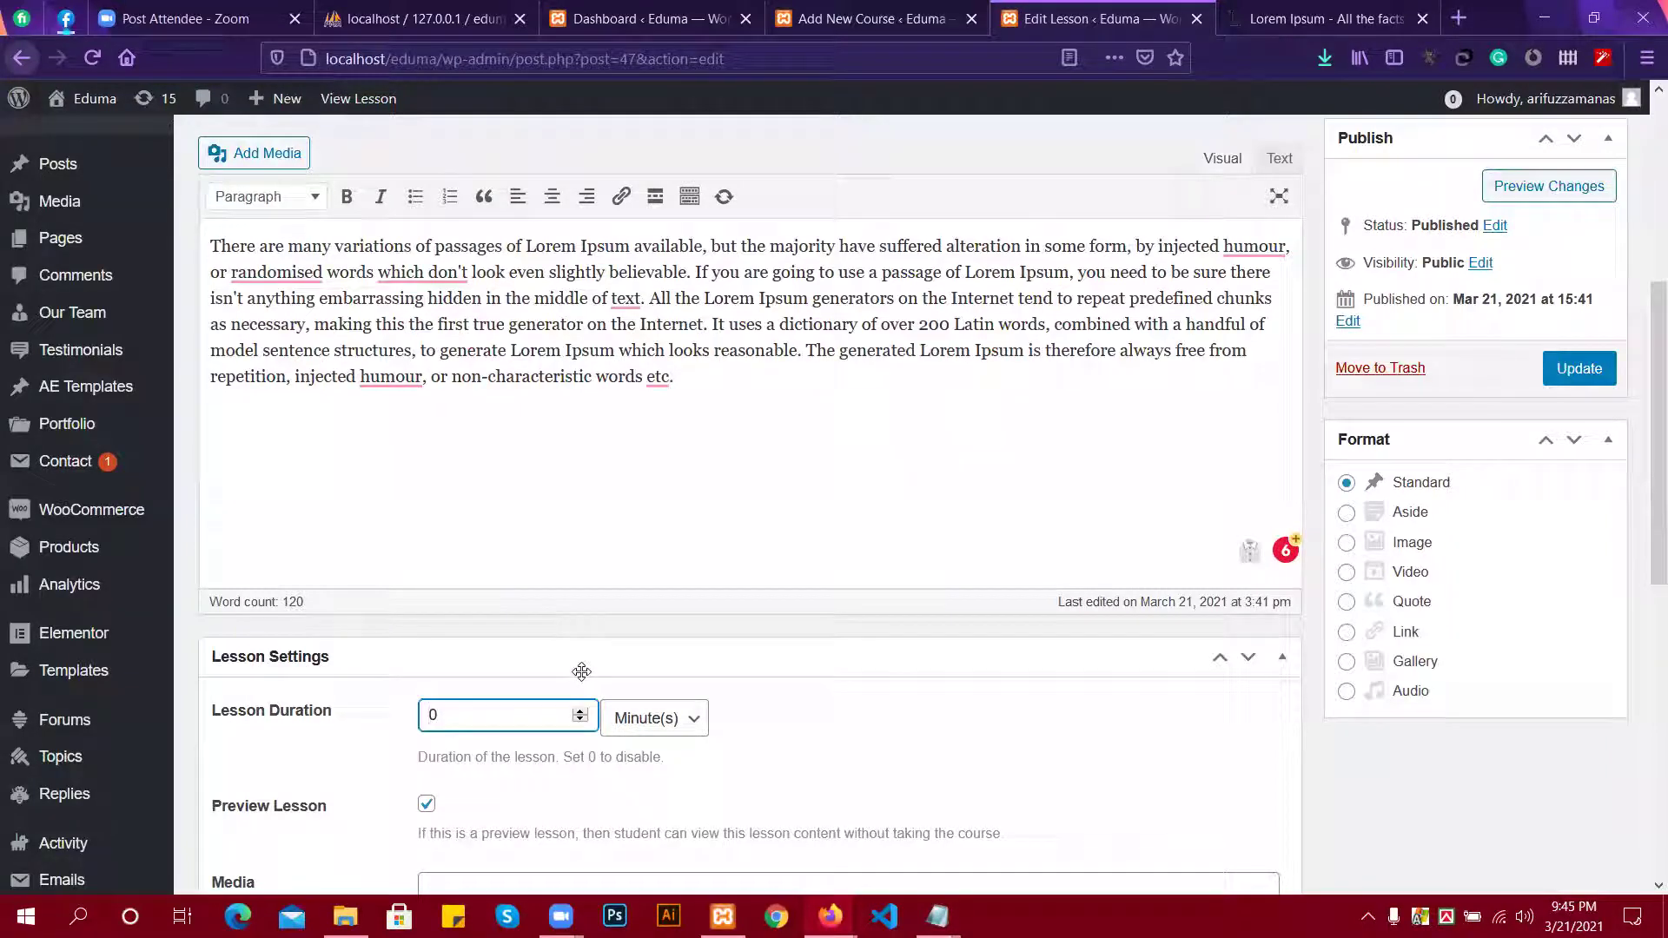
{"action": "type", "text": "3"}
{"action": "scroll", "coordinate": [701, 641], "scroll_direction": "down", "scroll_amount": 2}
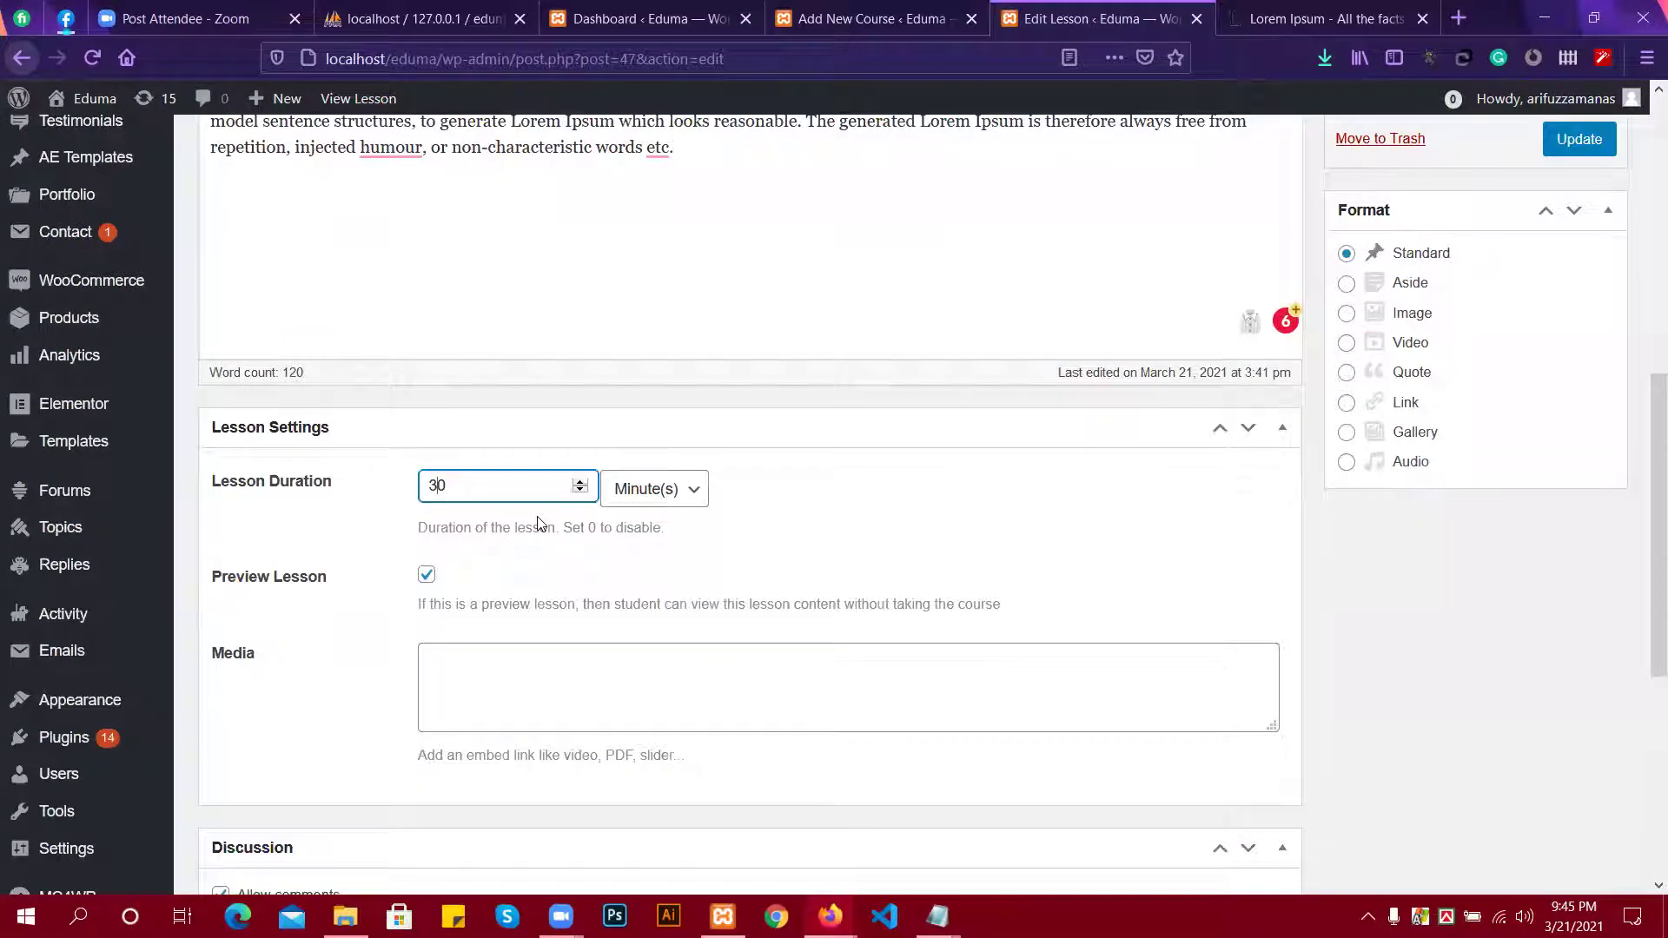
{"action": "scroll", "coordinate": [525, 530], "scroll_direction": "down", "scroll_amount": 2}
{"action": "scroll", "coordinate": [526, 530], "scroll_direction": "up", "scroll_amount": 5}
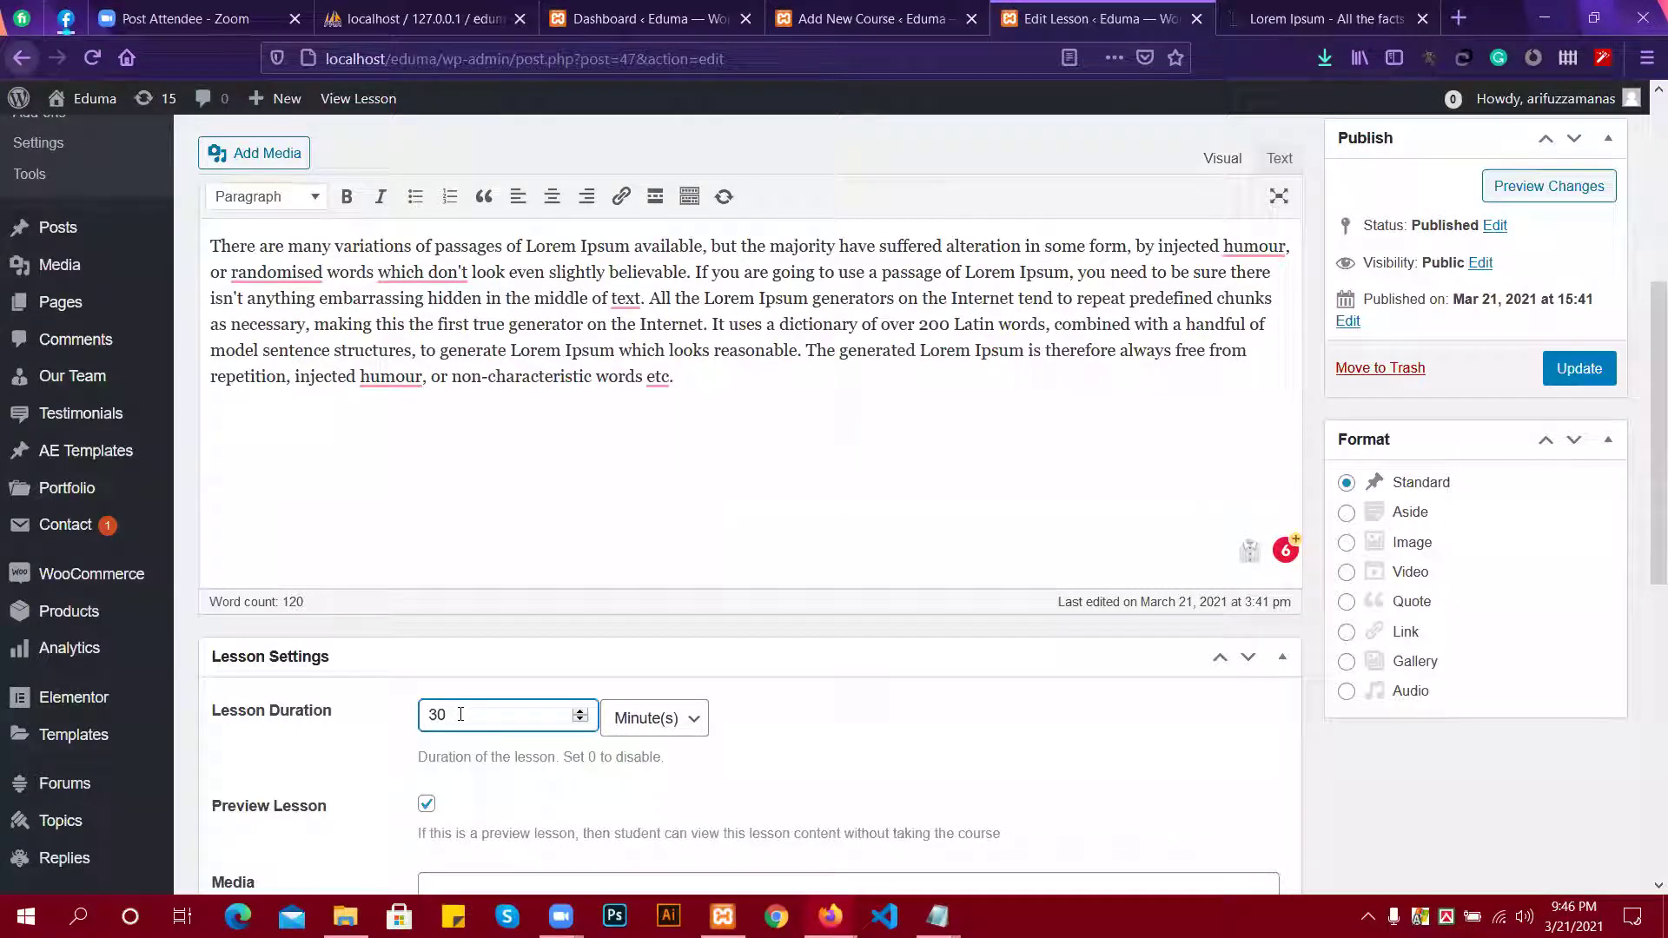
{"action": "left_click", "coordinate": [763, 714]}
{"action": "scroll", "coordinate": [1444, 473], "scroll_direction": "up", "scroll_amount": 2}
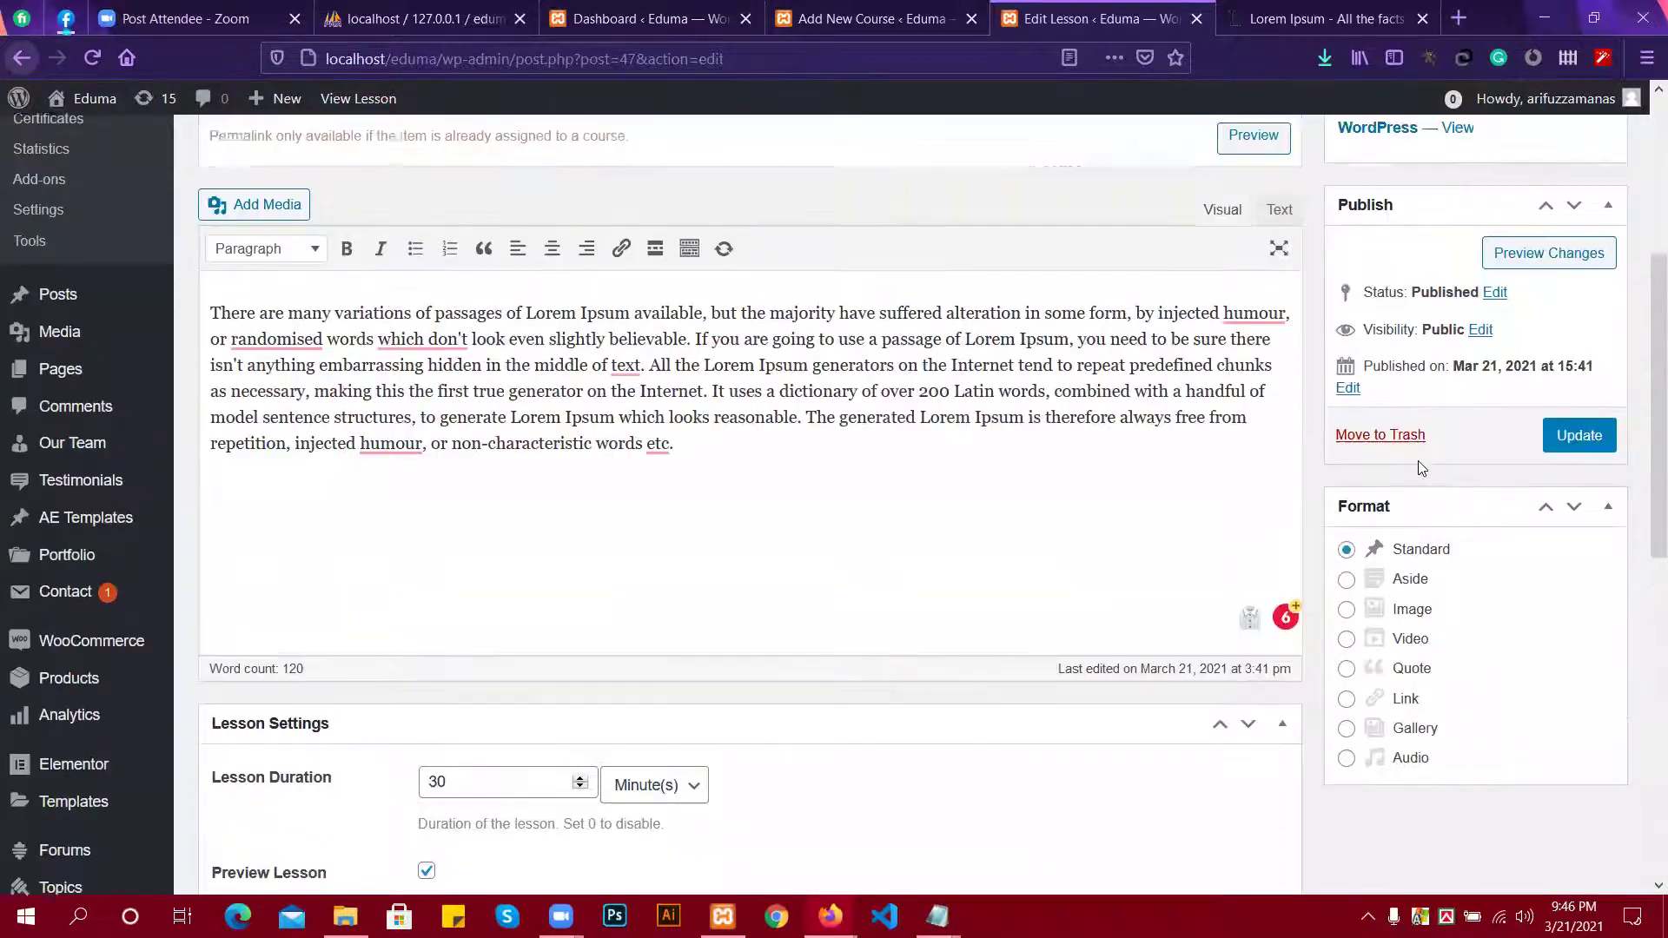
{"action": "left_click", "coordinate": [1592, 485]}
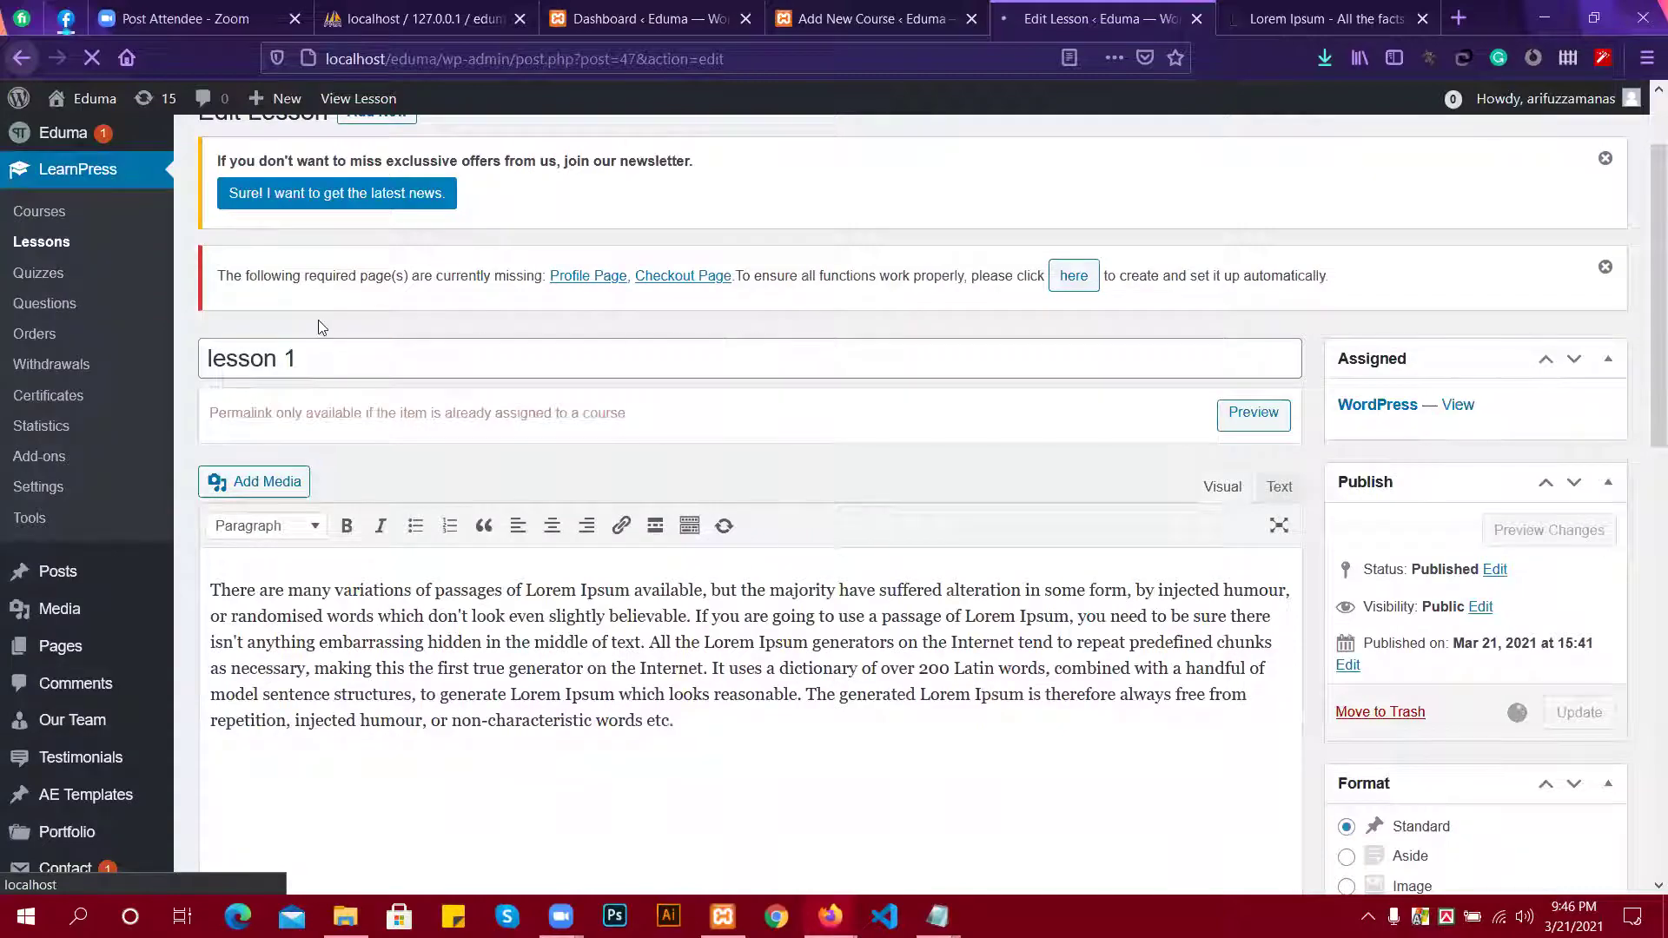
{"action": "scroll", "coordinate": [366, 301], "scroll_direction": "down", "scroll_amount": 5}
{"action": "scroll", "coordinate": [369, 310], "scroll_direction": "down", "scroll_amount": 7}
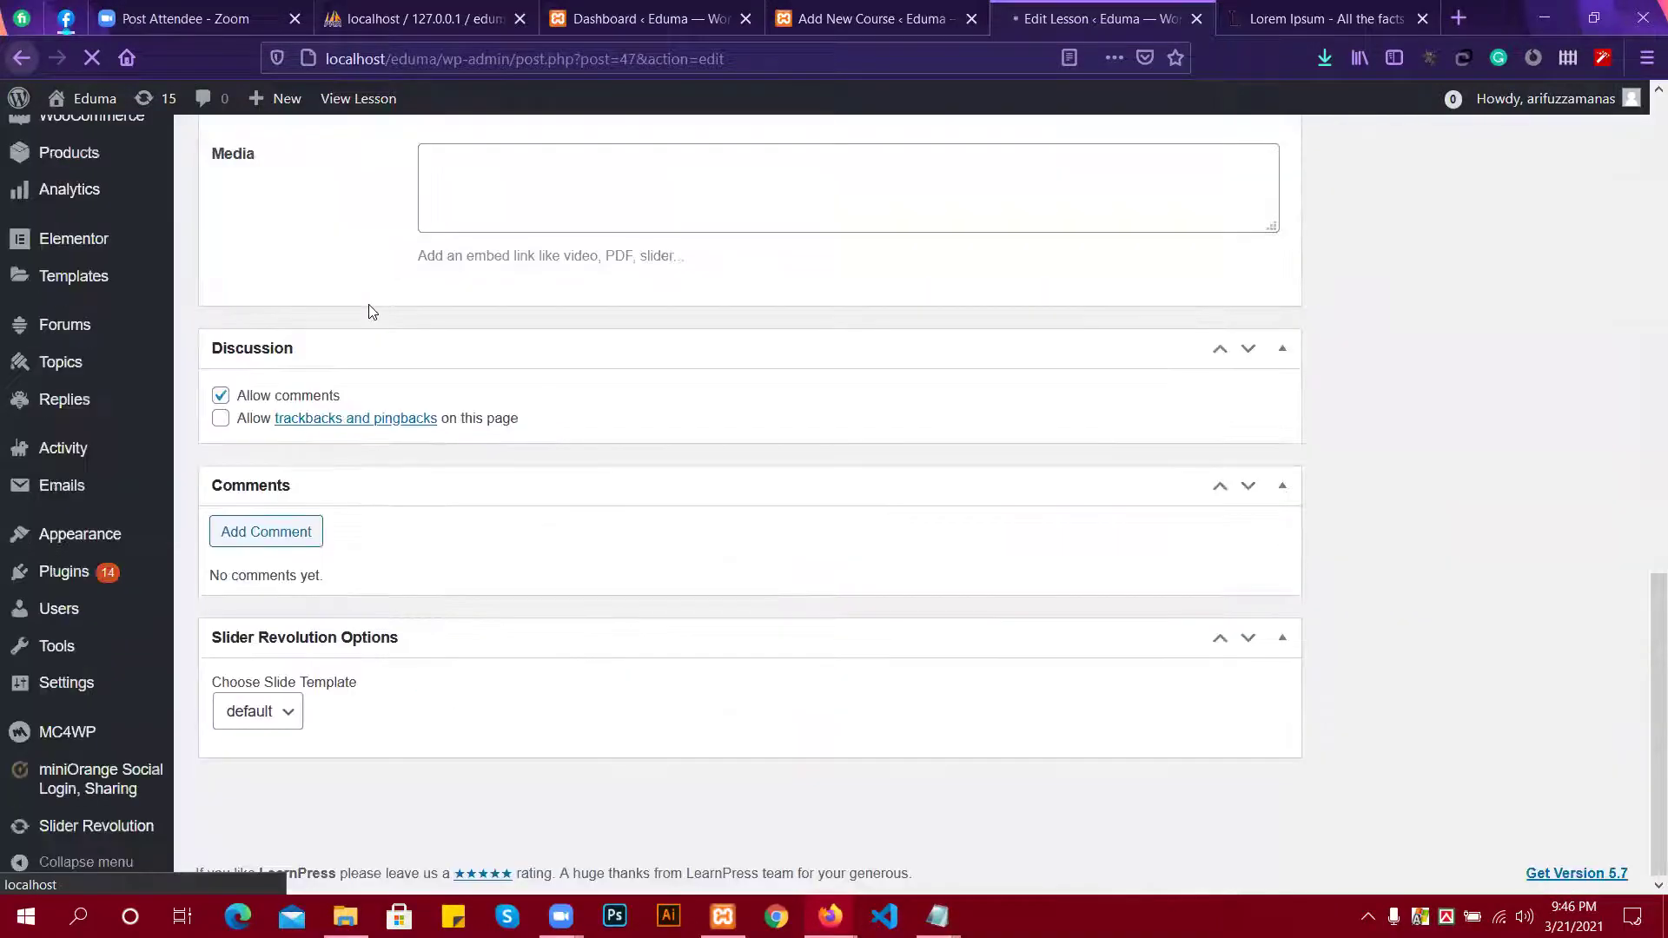
{"action": "scroll", "coordinate": [551, 346], "scroll_direction": "up", "scroll_amount": 5}
{"action": "scroll", "coordinate": [556, 350], "scroll_direction": "up", "scroll_amount": 5}
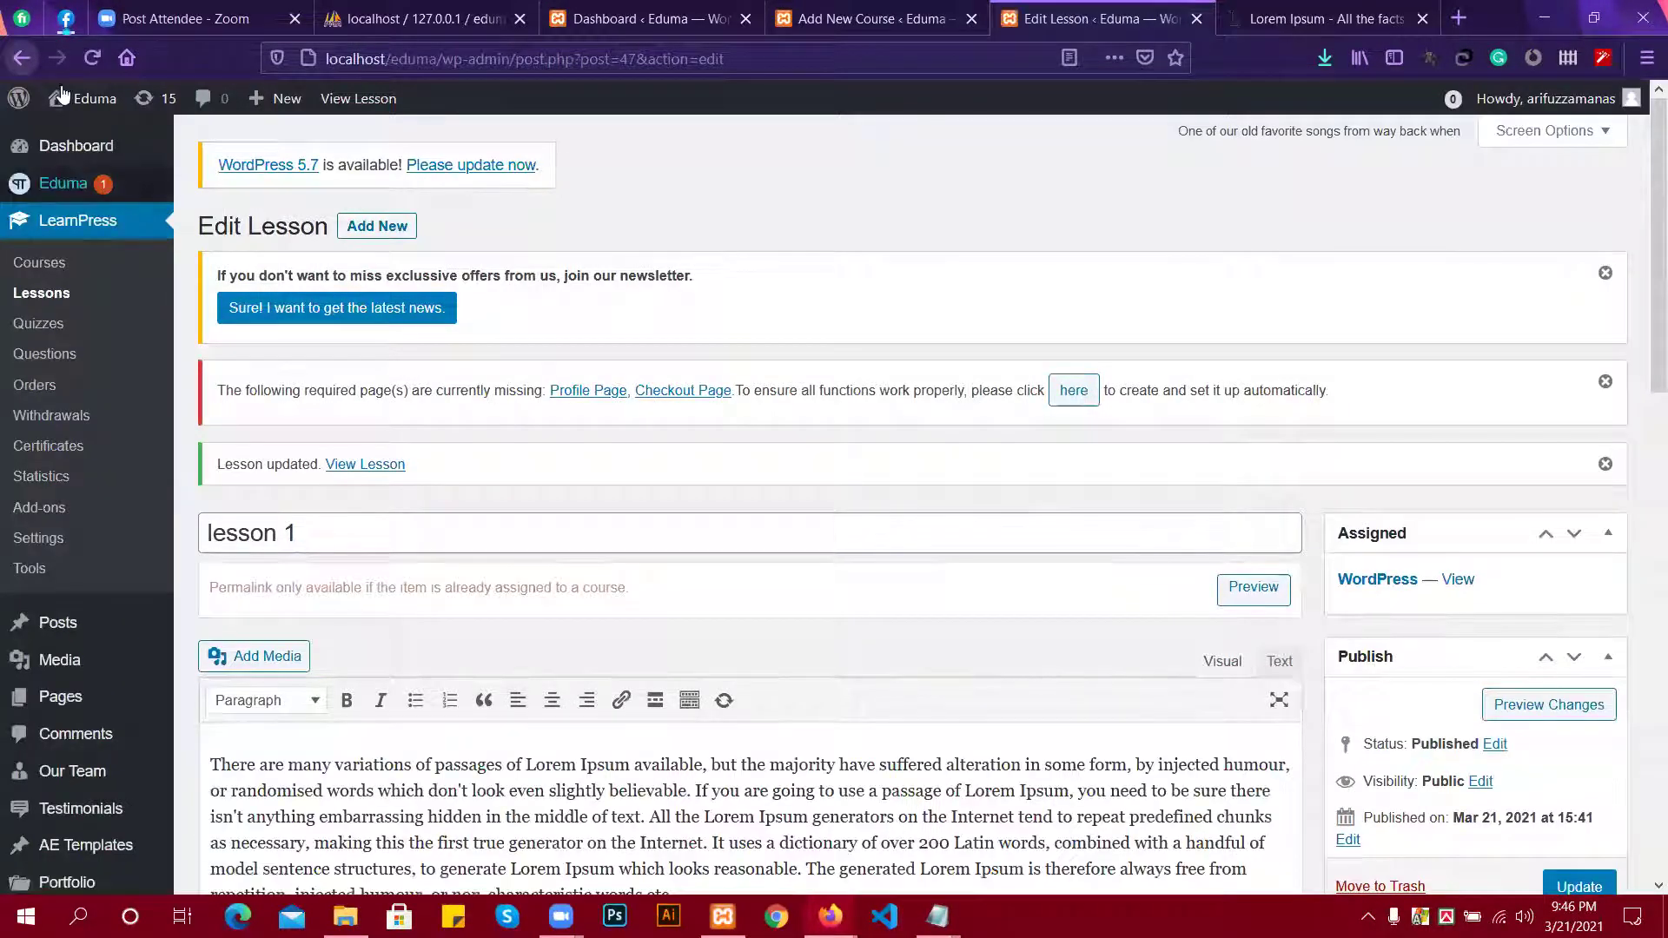
Return to the Lessons list and close the phpMyAdmin database and Zoom pages.
{"action": "left_click", "coordinate": [19, 61]}
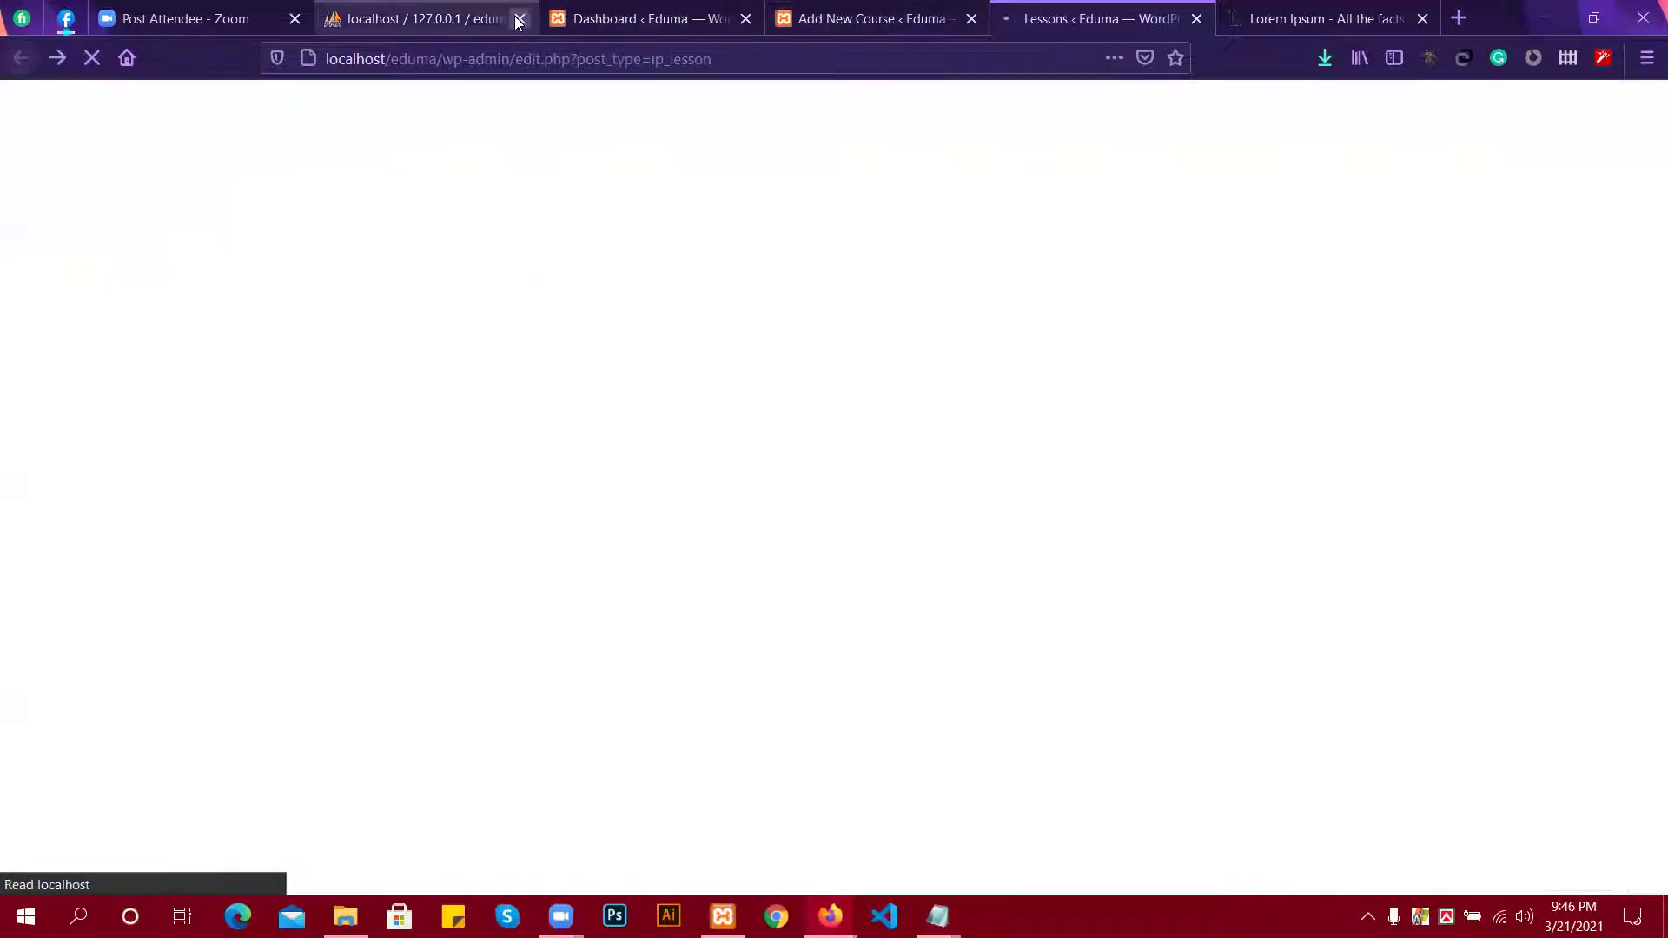
{"action": "left_click", "coordinate": [519, 18]}
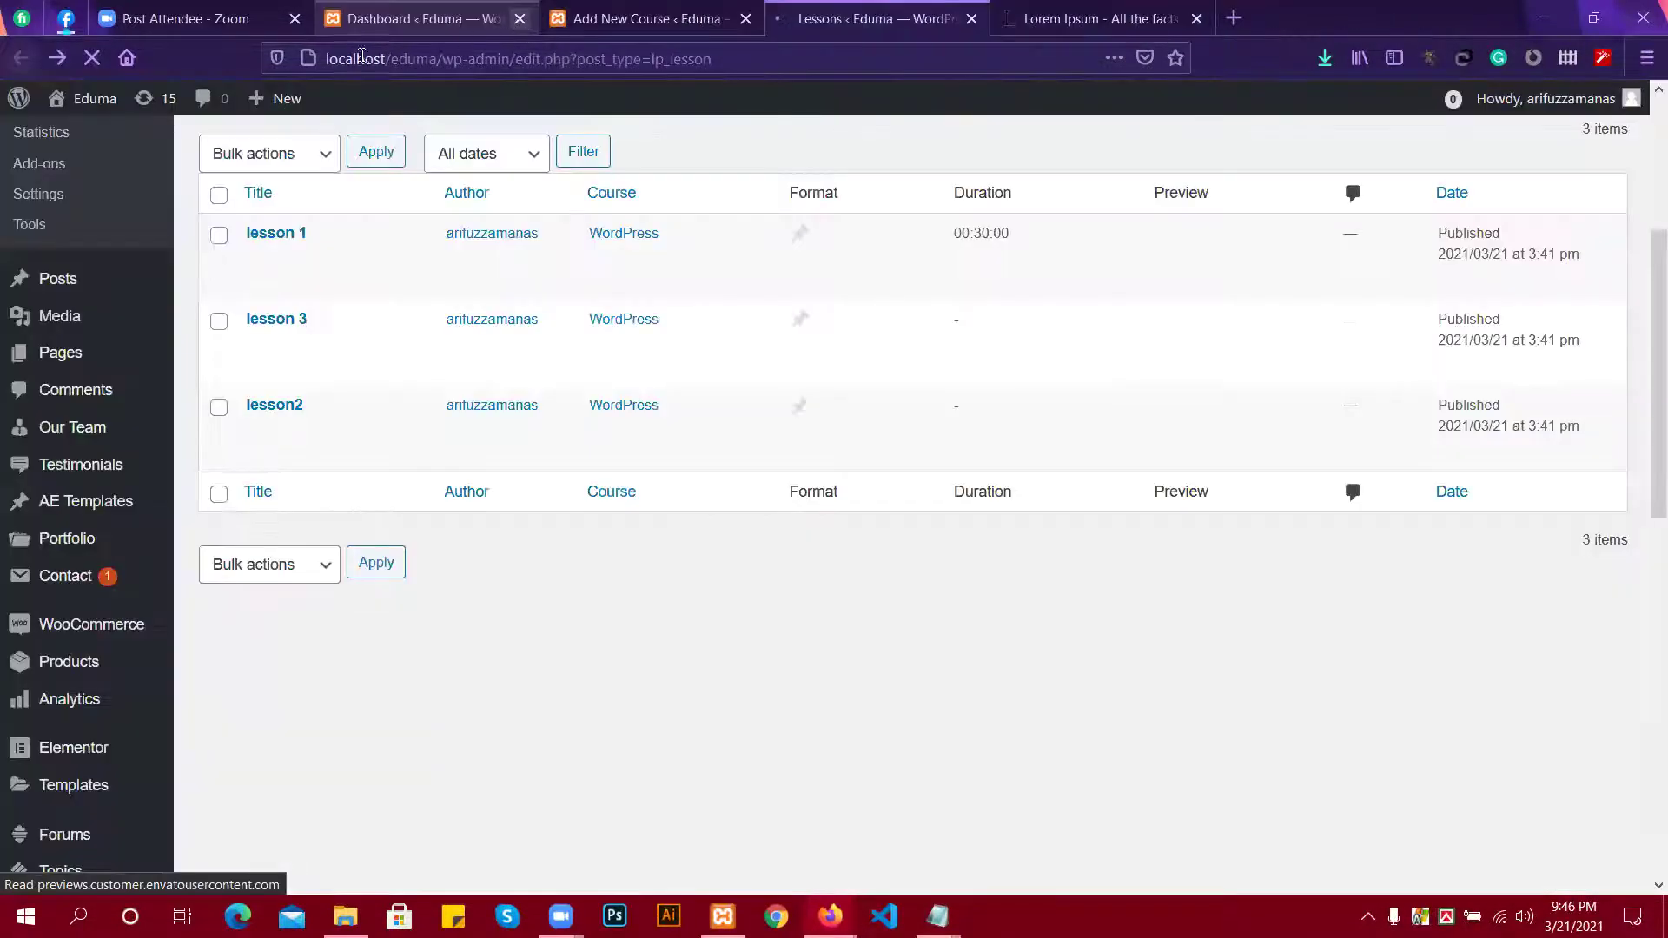
{"action": "left_click", "coordinate": [294, 19]}
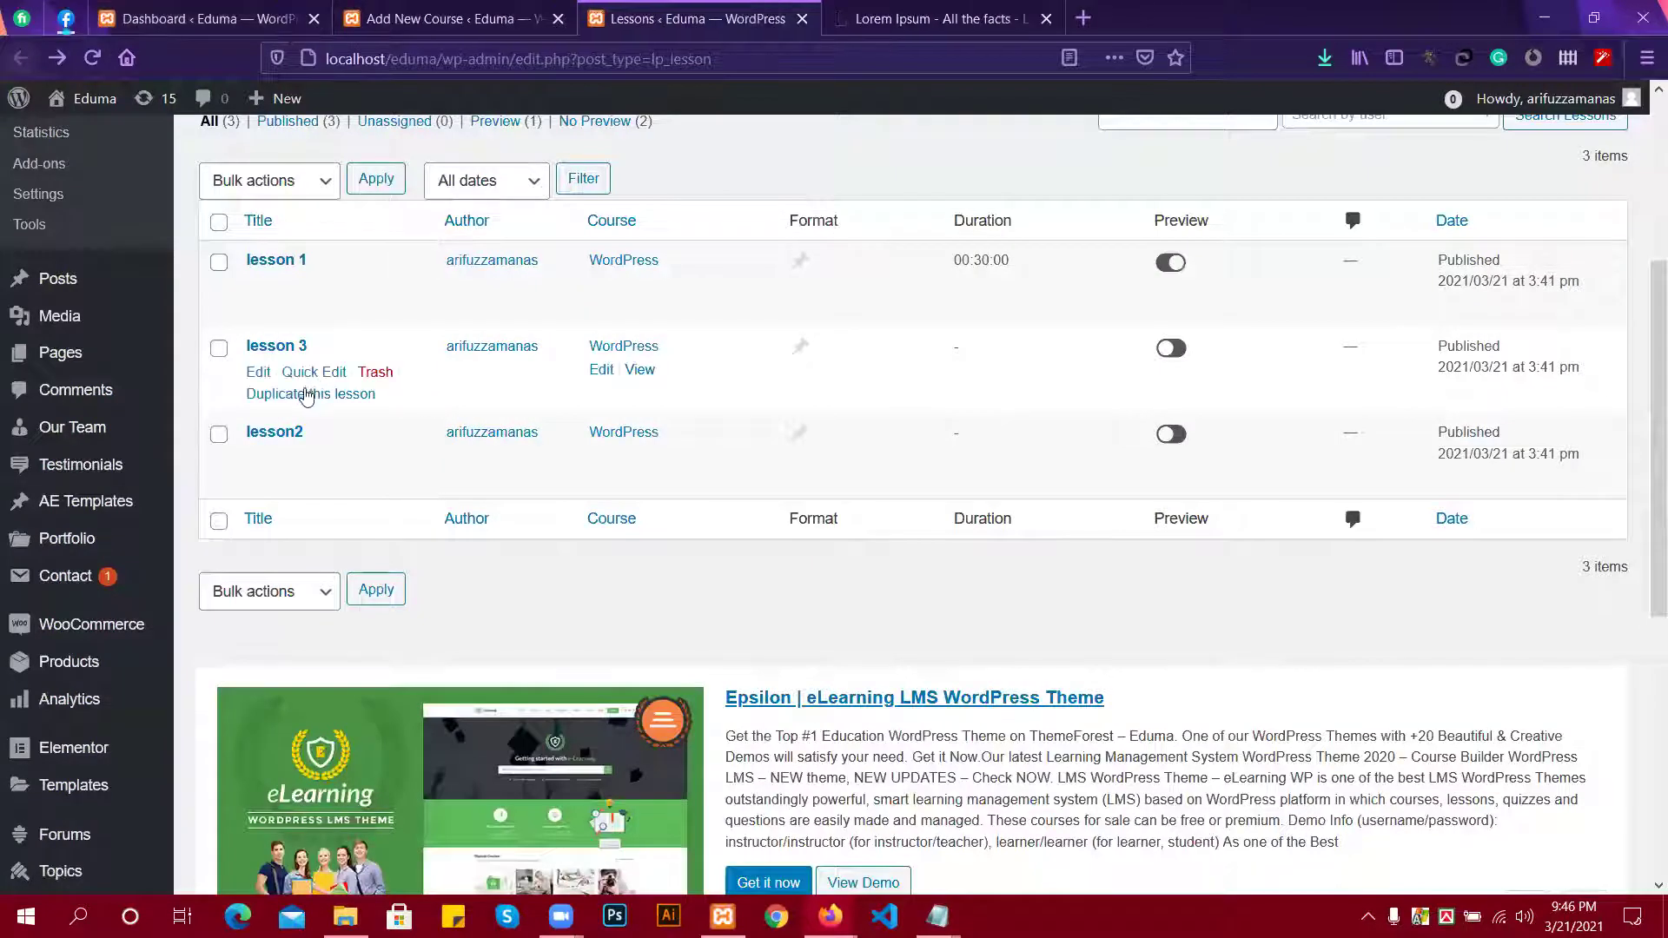
Open lesson2 and lesson 3 for editing in separate browser tabs and bring up the lesson2 editor.
{"action": "right_click", "coordinate": [283, 441]}
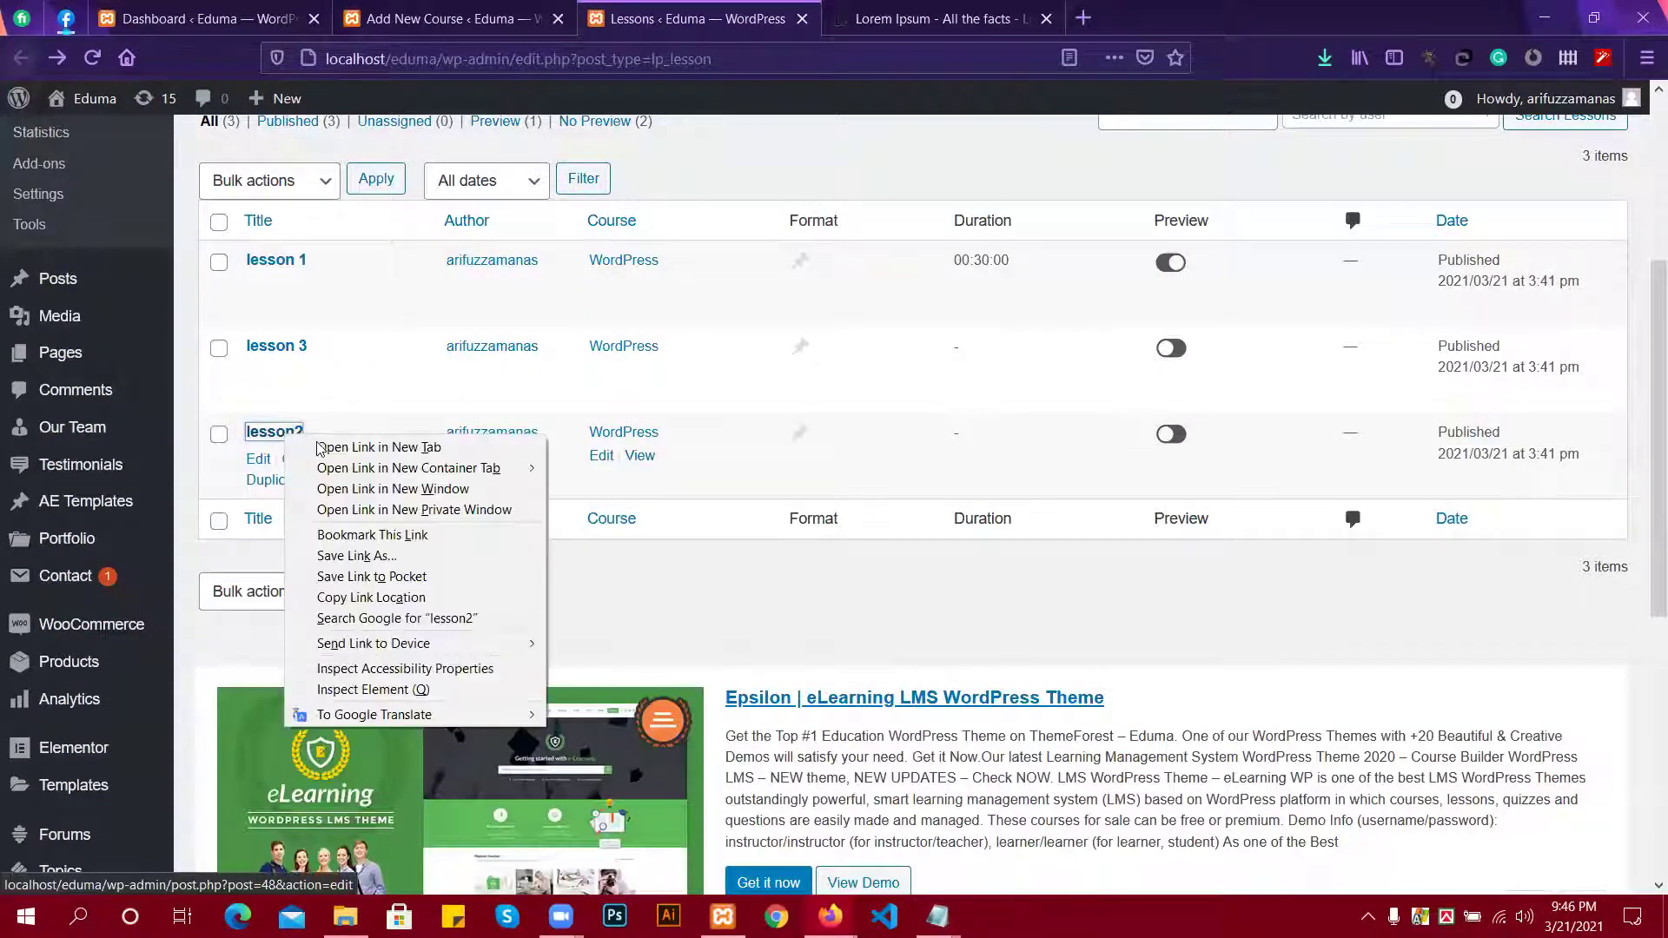
{"action": "key", "text": "t"}
{"action": "right_click", "coordinate": [252, 352]}
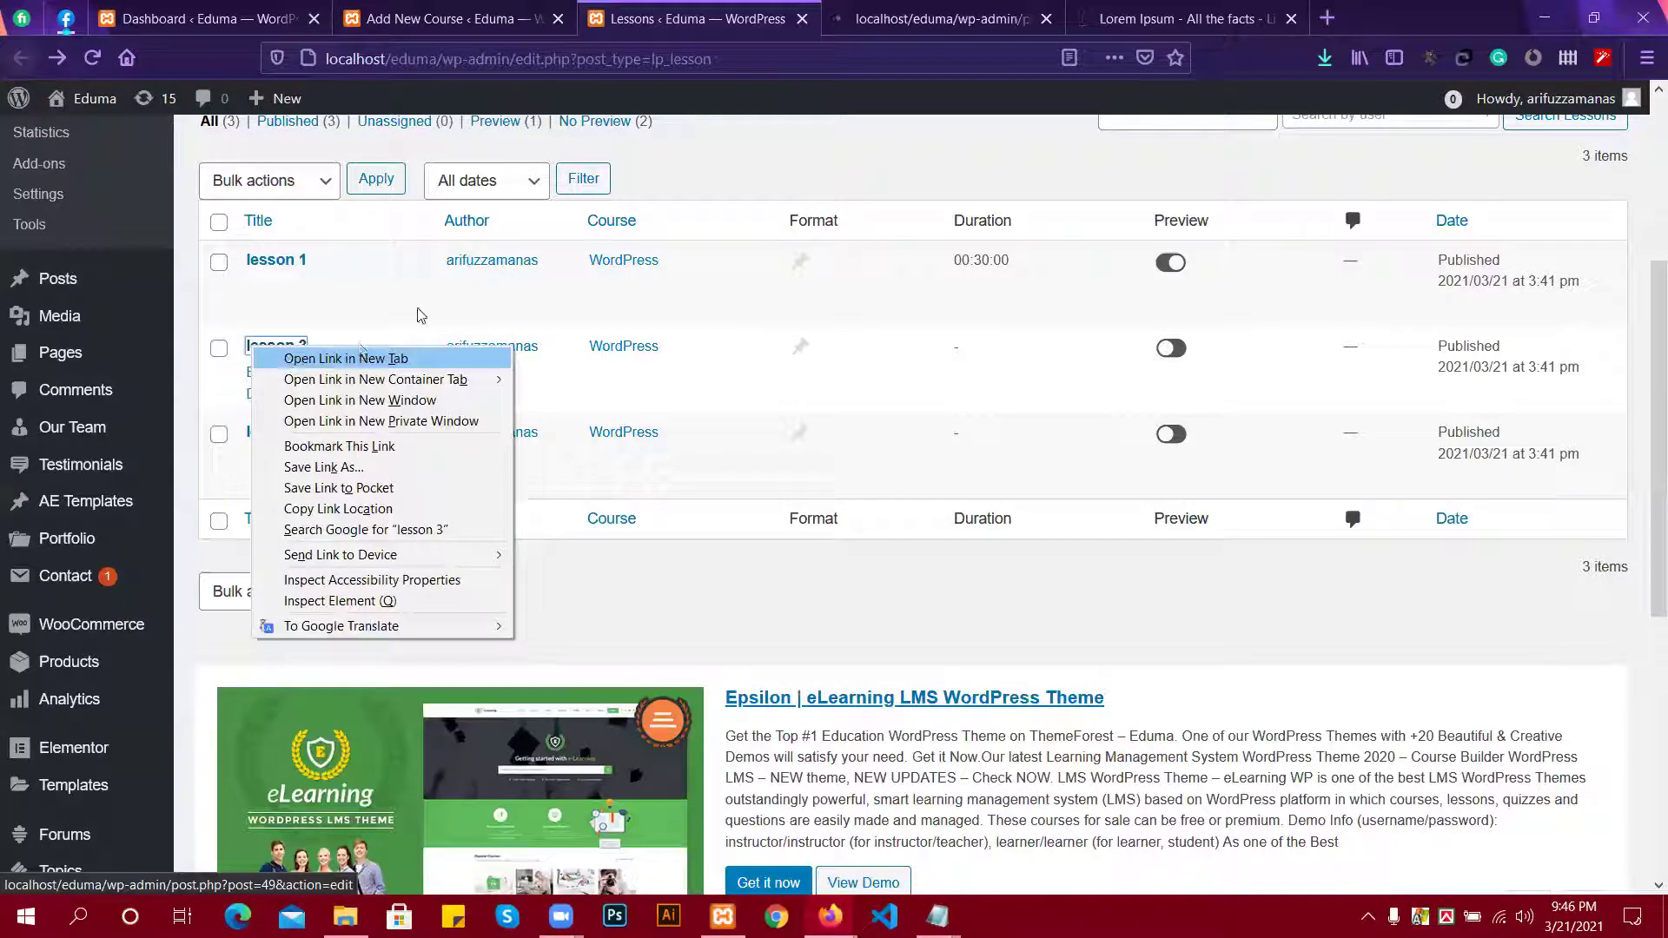
{"action": "key", "text": "t"}
{"action": "key", "text": "ctrl+Tab"}
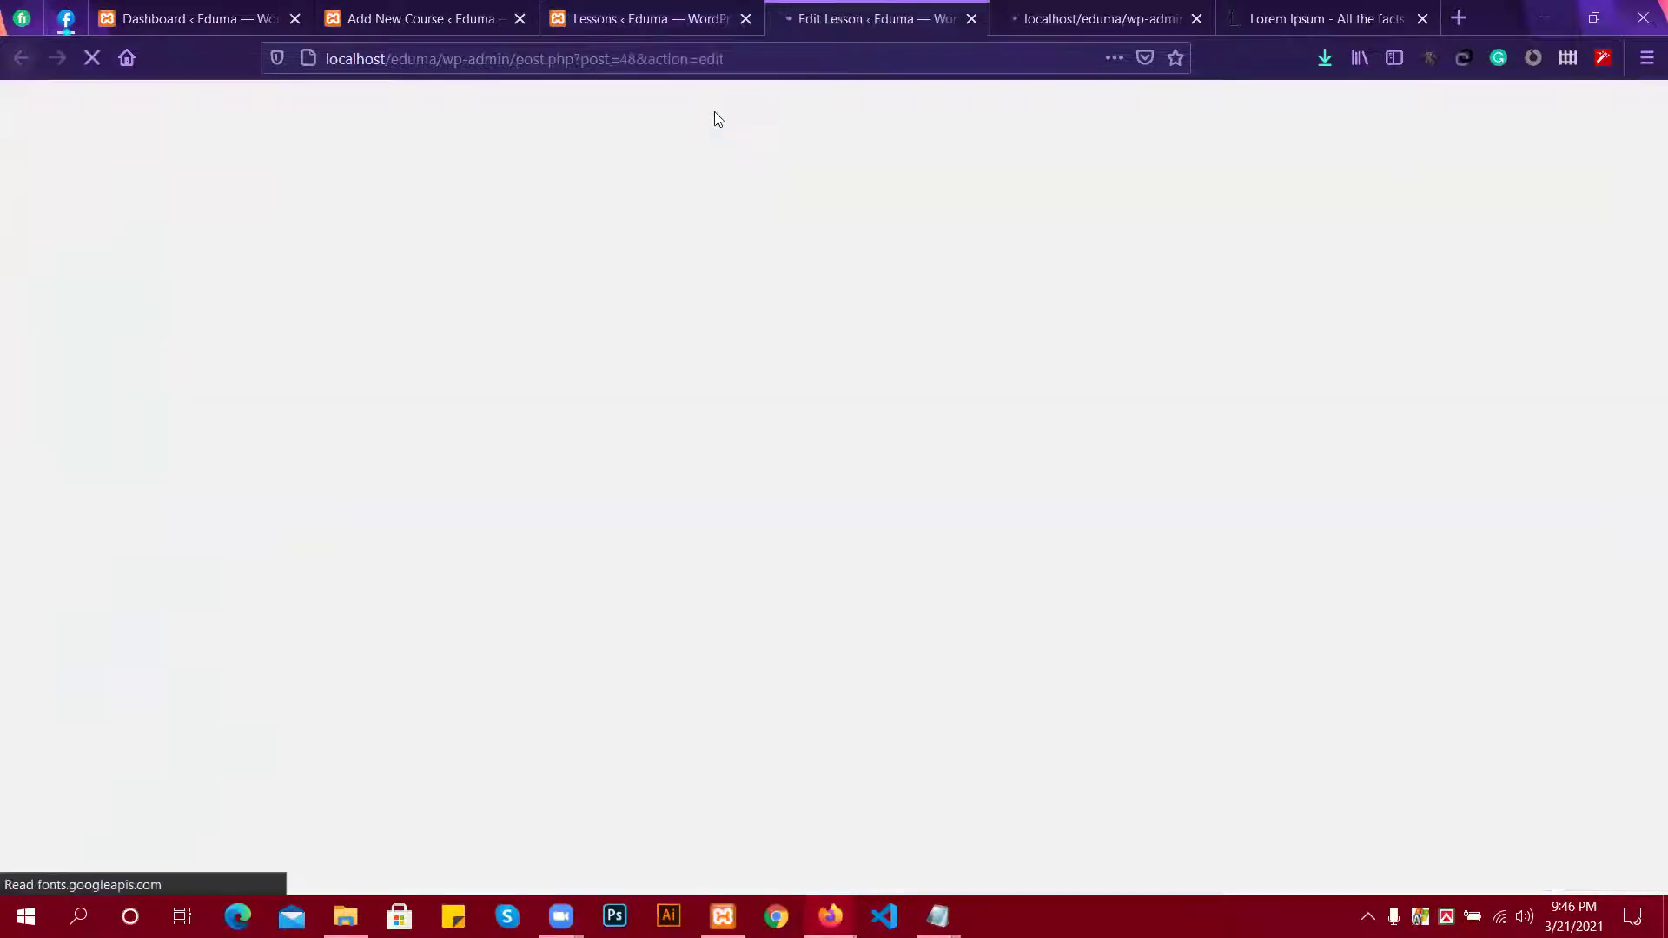
Retitle lesson2 as "lesson 2" and paste the copied Lorem Ipsum paragraph into its content.
{"action": "left_click", "coordinate": [283, 473]}
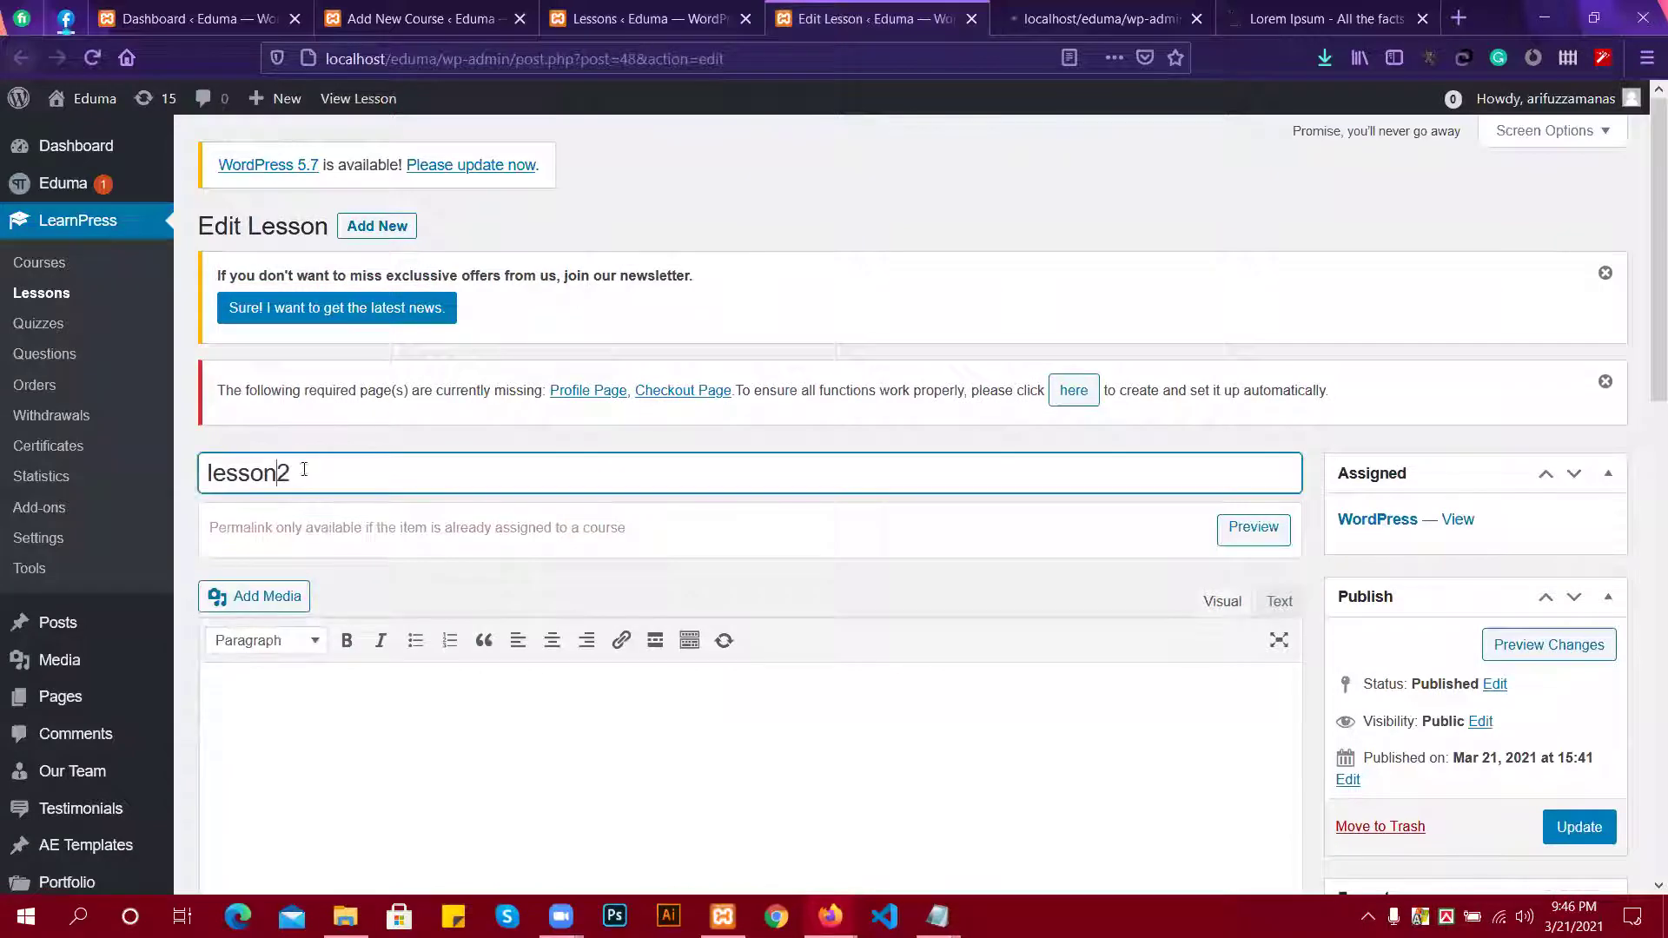
{"action": "scroll", "coordinate": [487, 521], "scroll_direction": "down", "scroll_amount": 4}
{"action": "left_click", "coordinate": [463, 538]}
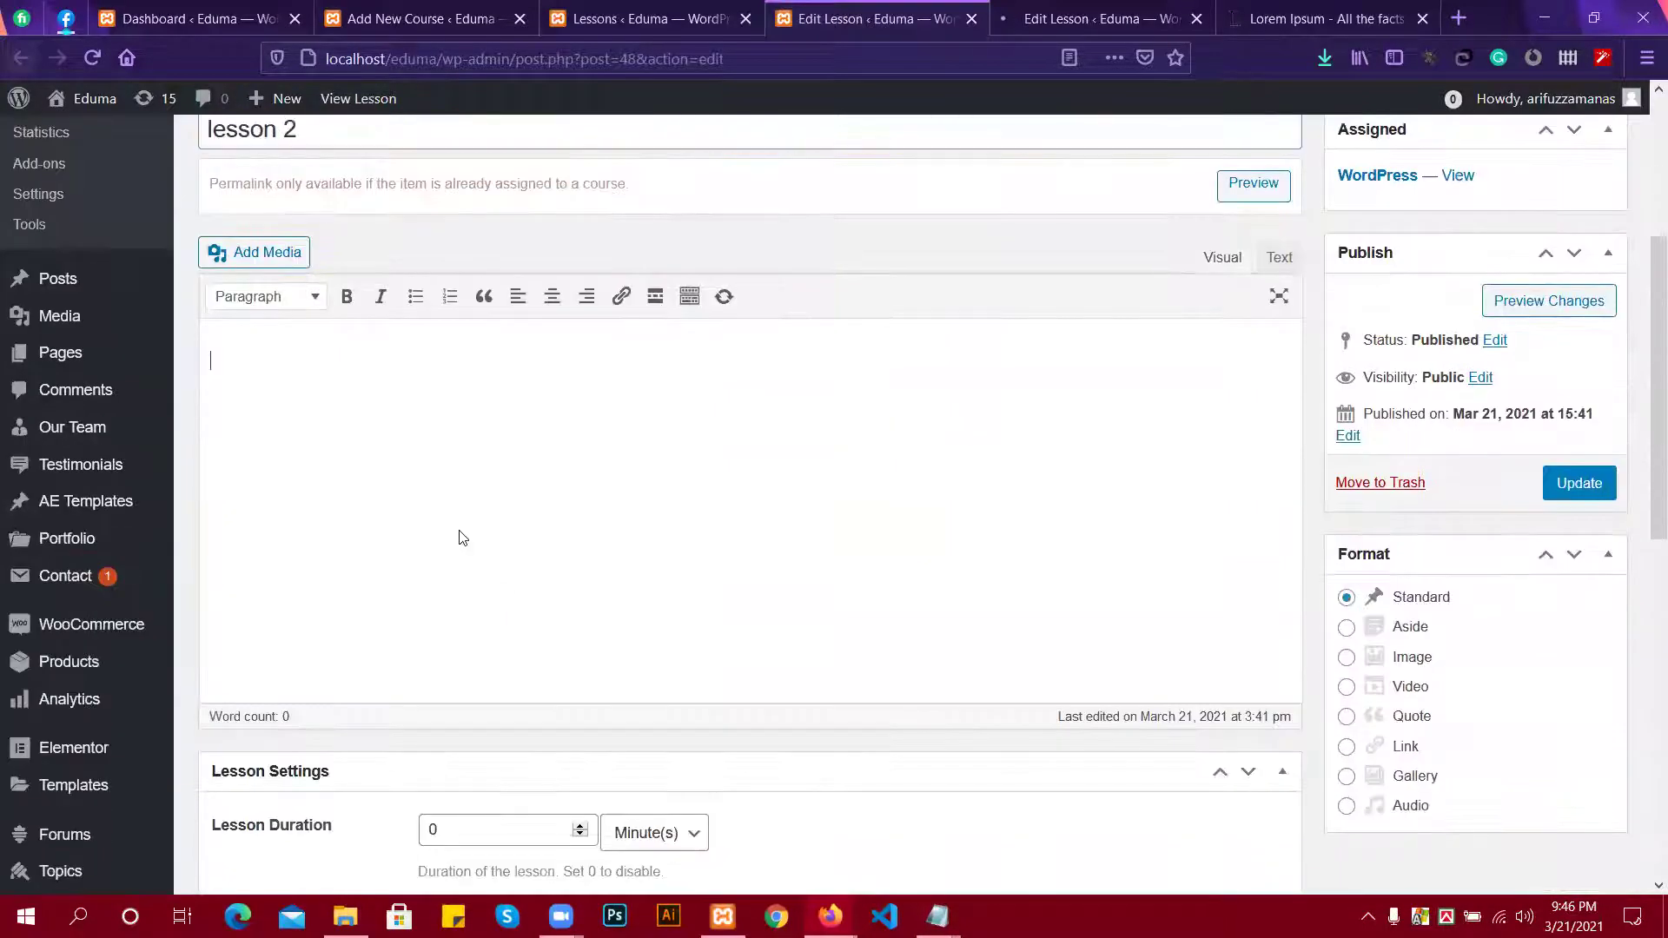
{"action": "key", "text": "ctrl+v"}
Set lesson 2's duration to 29 minutes and update the lesson.
{"action": "scroll", "coordinate": [519, 579], "scroll_direction": "down", "scroll_amount": 4}
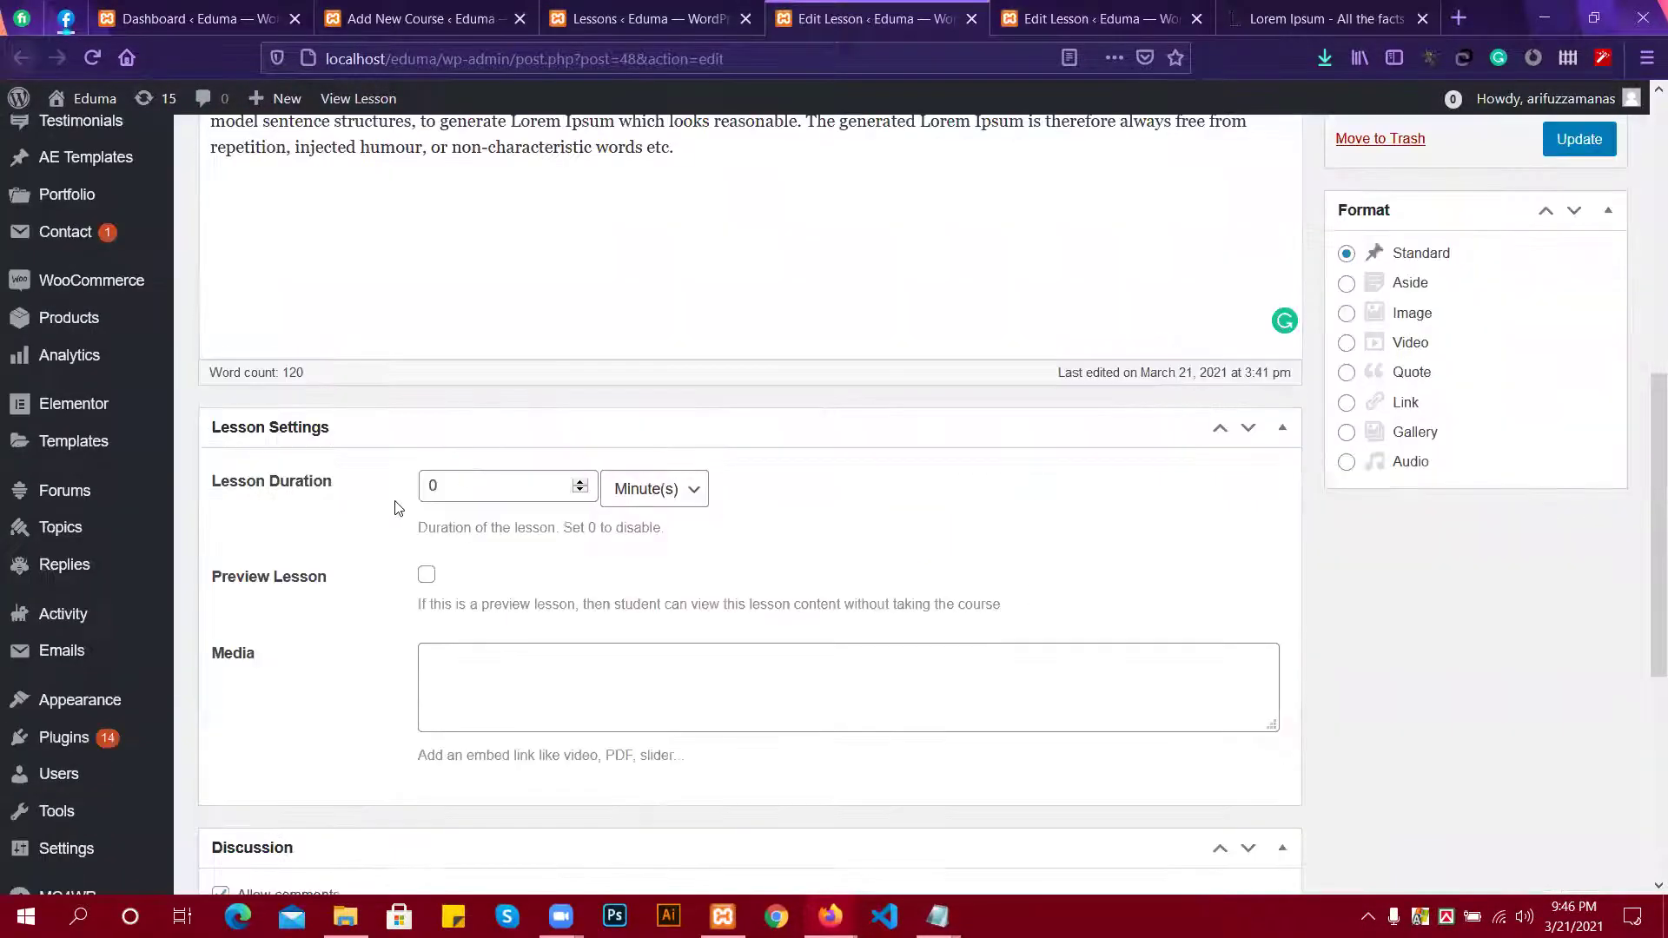
{"action": "left_click", "coordinate": [540, 487]}
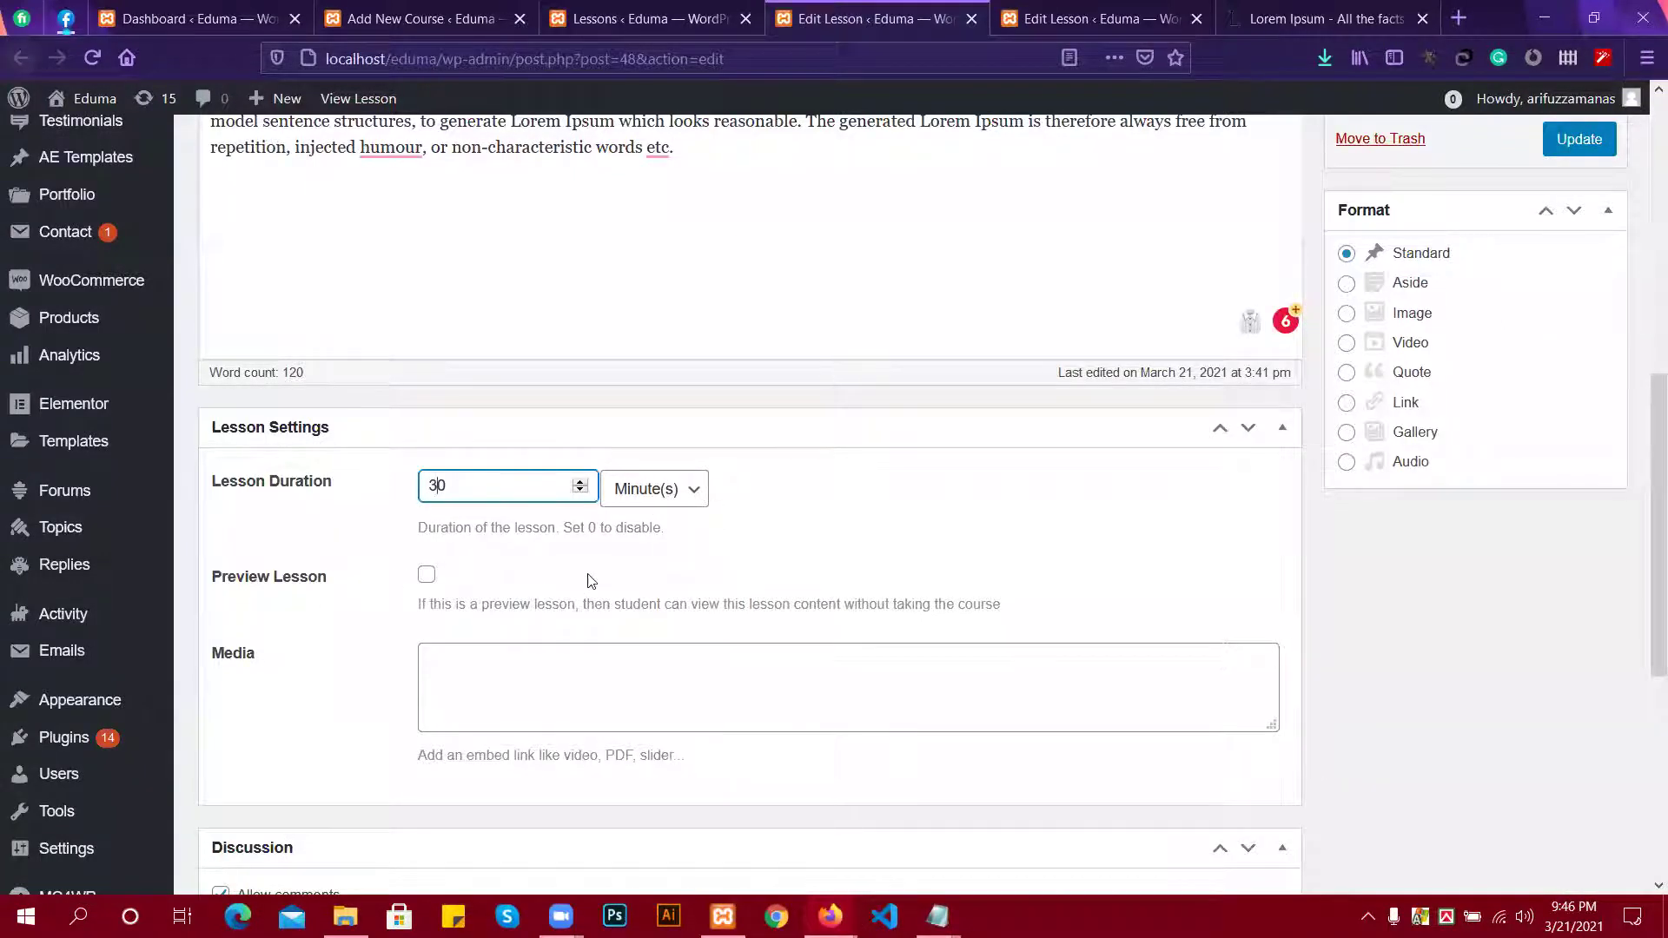
{"action": "scroll", "coordinate": [591, 575], "scroll_direction": "down", "scroll_amount": 1}
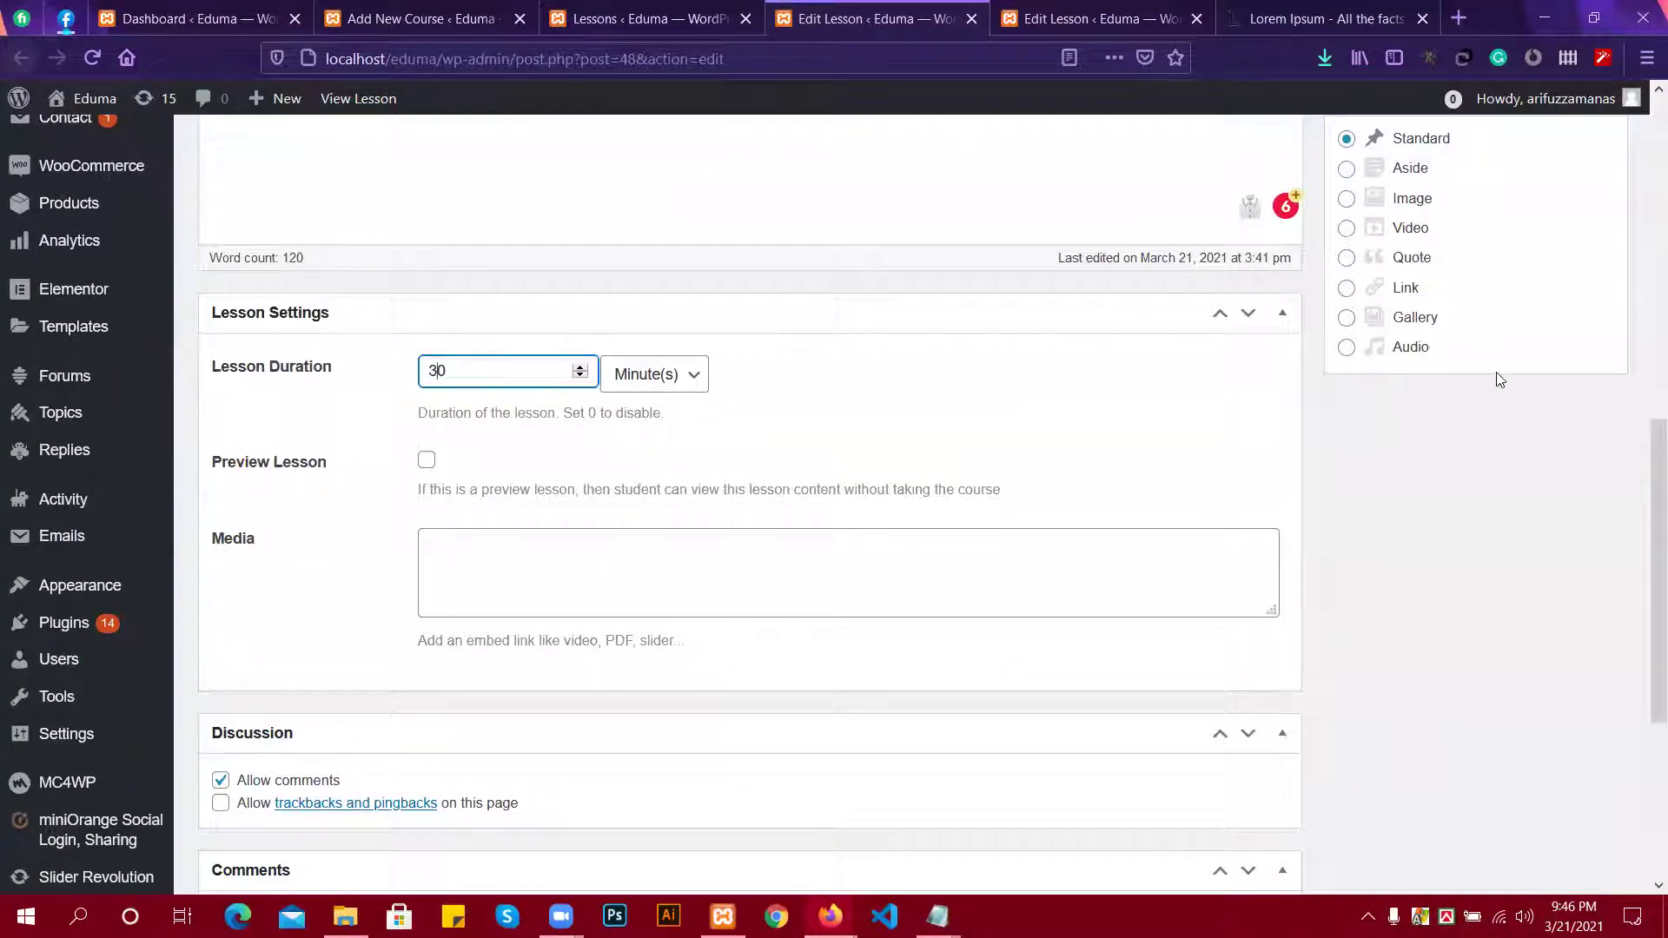
{"action": "scroll", "coordinate": [1039, 461], "scroll_direction": "up", "scroll_amount": 3}
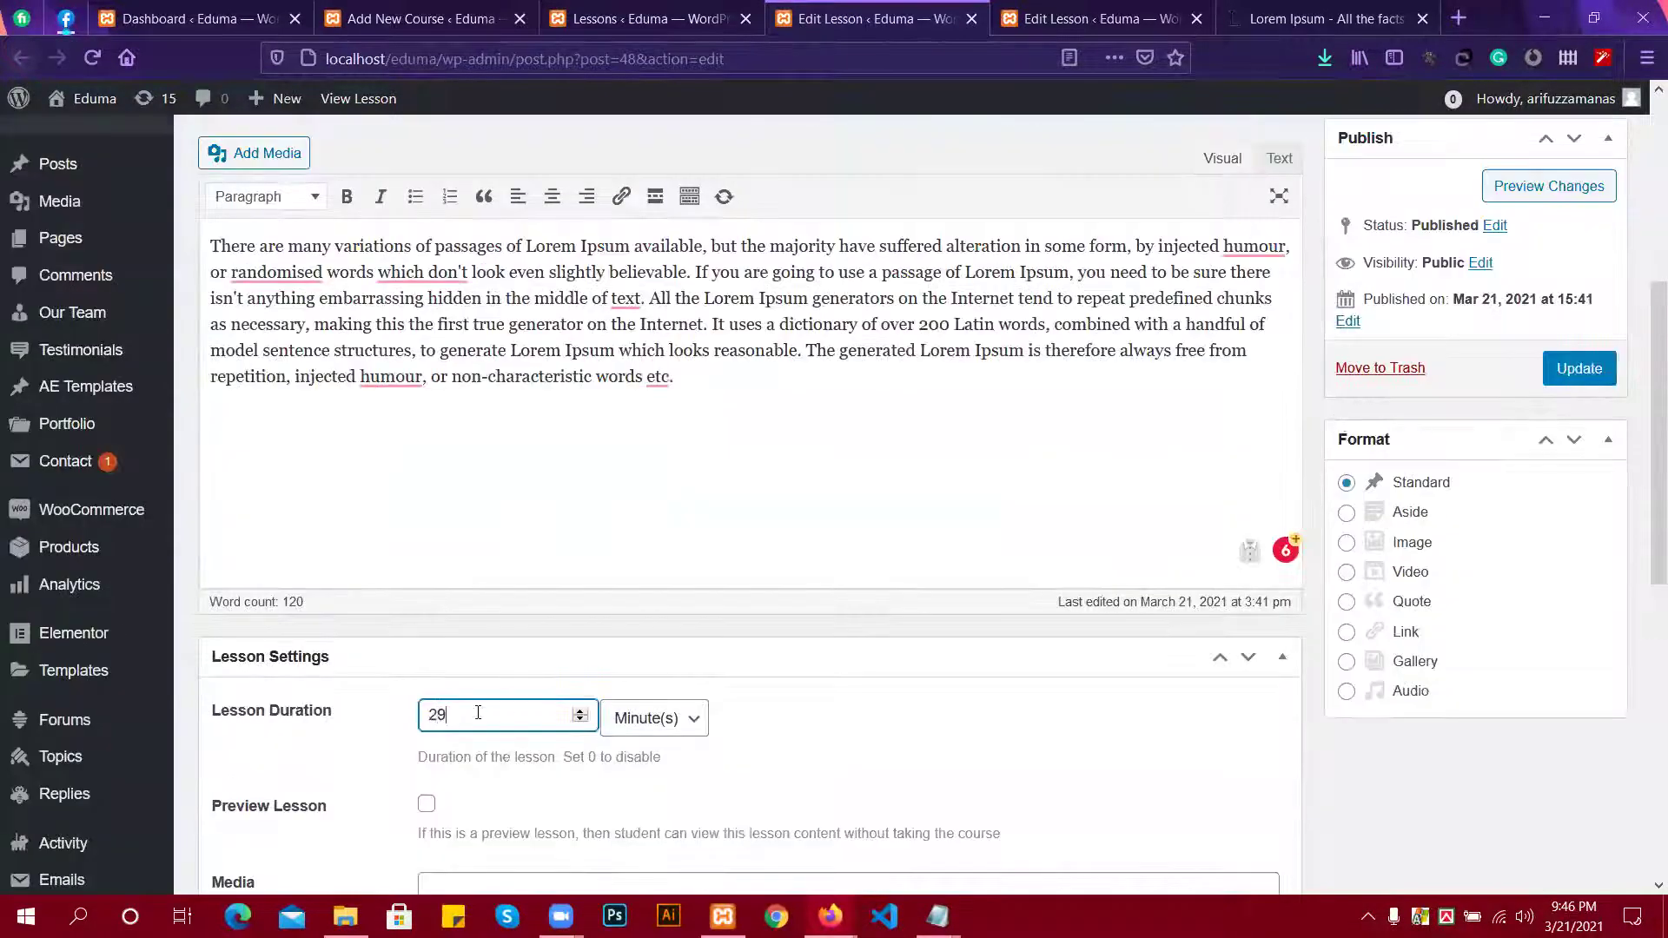
{"action": "left_click", "coordinate": [1577, 370]}
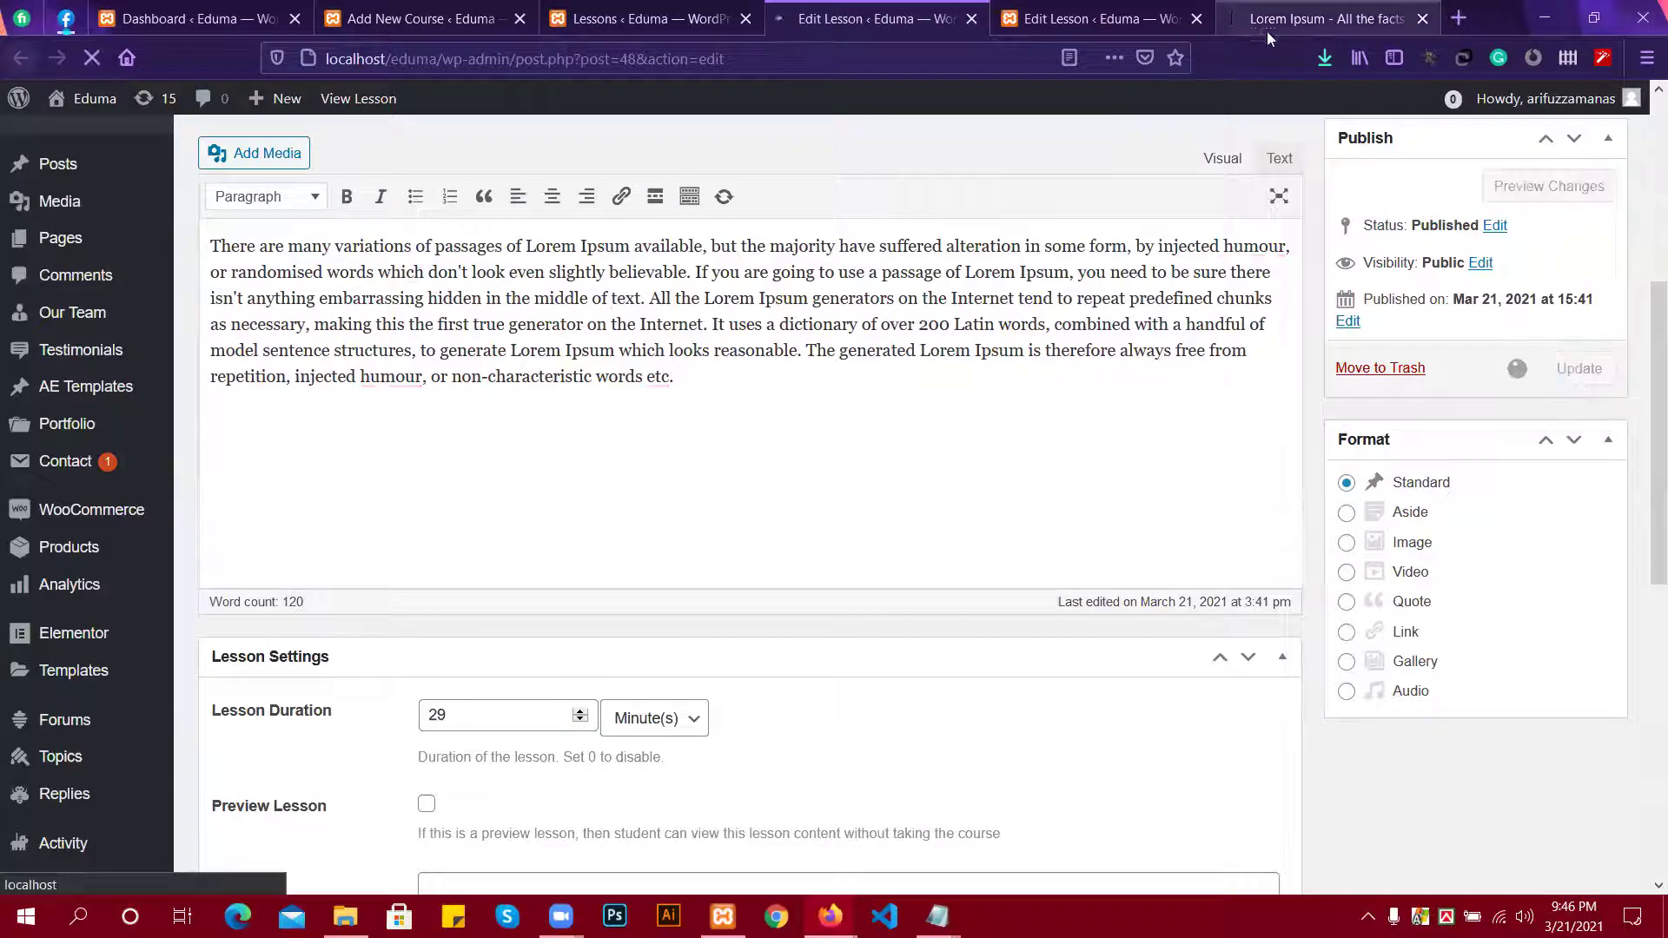
Bring up the lesson 3 editor and paste the copied Lorem Ipsum paragraph into its content.
{"action": "left_click", "coordinate": [1046, 24]}
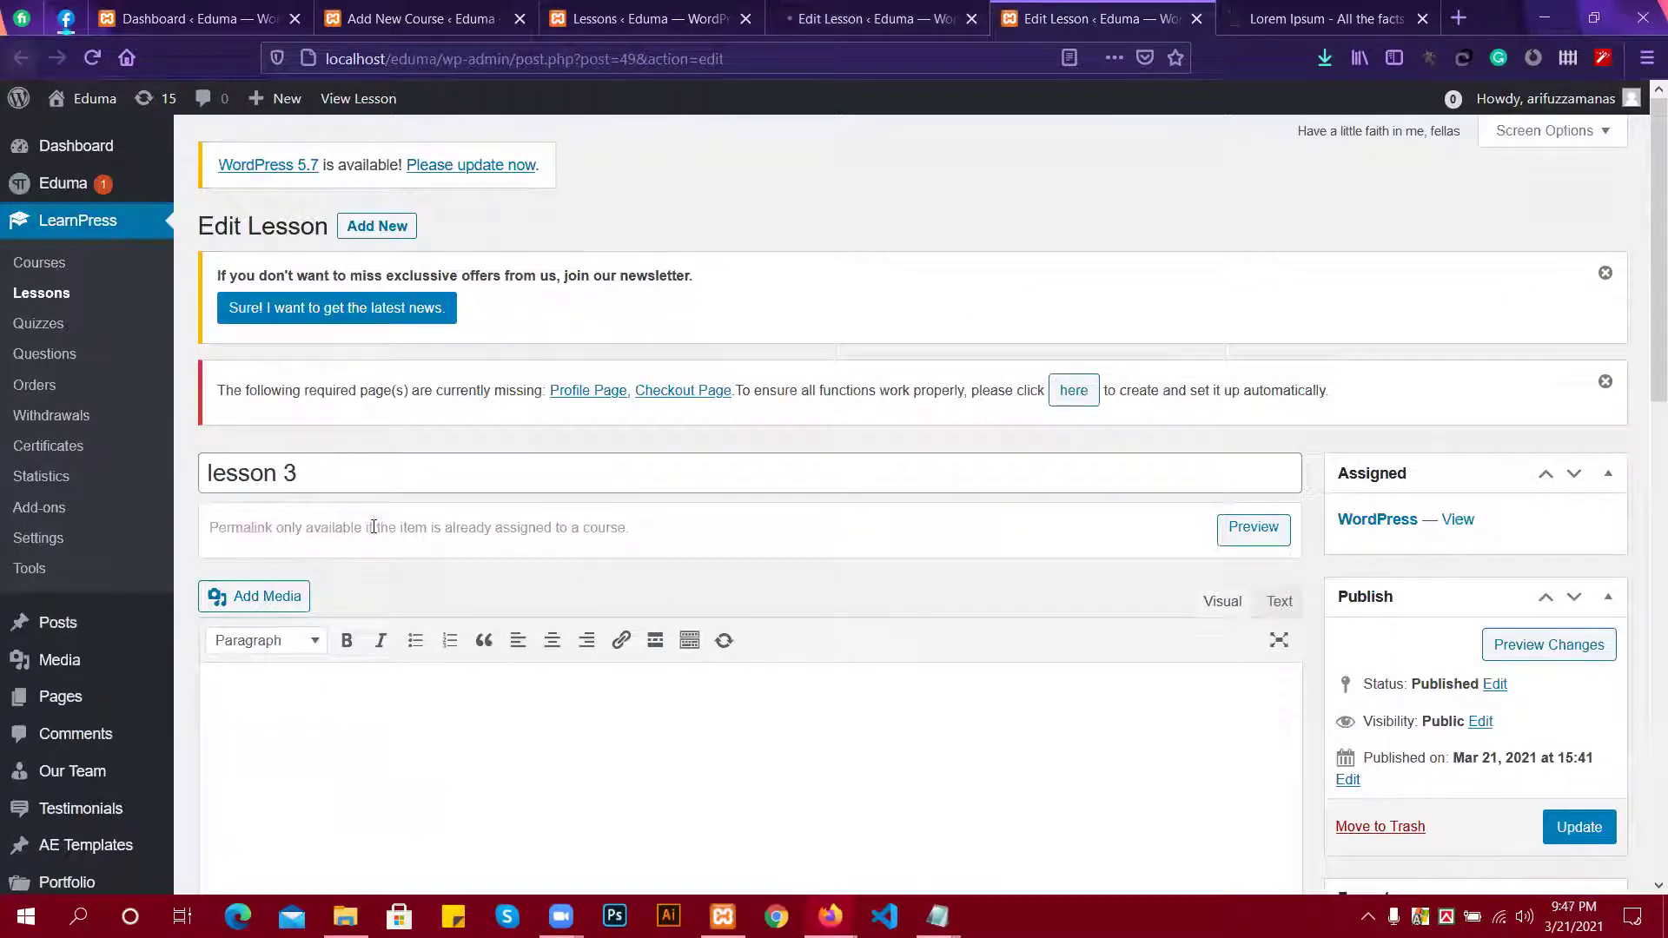
{"action": "scroll", "coordinate": [483, 526], "scroll_direction": "down", "scroll_amount": 2}
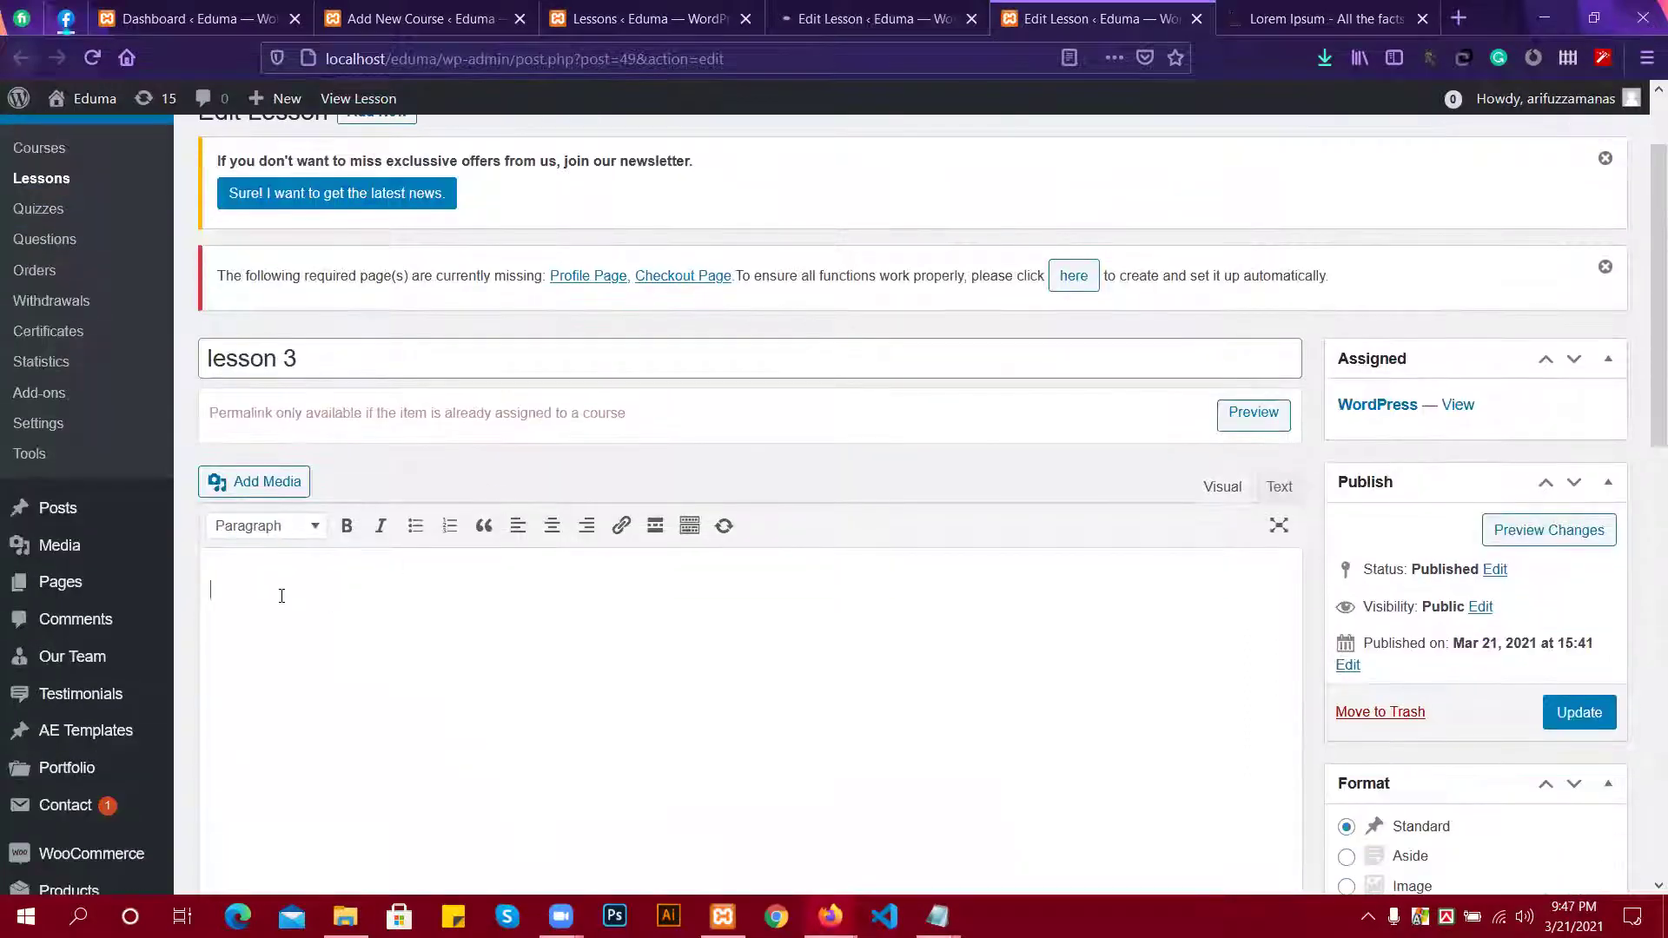
{"action": "type", "text": "There are many variations of passages of Lorem Ipsum available, but the majority have suffered alteration in some form, by injected humour, or randomised words which don't look even slightly believable. If you are going to use a passage of Lorem Ipsum, you need to be sure there isn't anything embarrassing hidden in the middle of text. All the Lorem Ipsum generators on the Internet tend to repeat predefined chunks as necessary, making this the first true generator on the Internet. It uses a dictionary of over 200 Latin words, combined with a handful of model sentence structures, to generate Lorem Ipsum which looks reasonable. The generated Lorem Ipsum is therefore always free from repetition, injected humour, or non-characteristic words etc."}
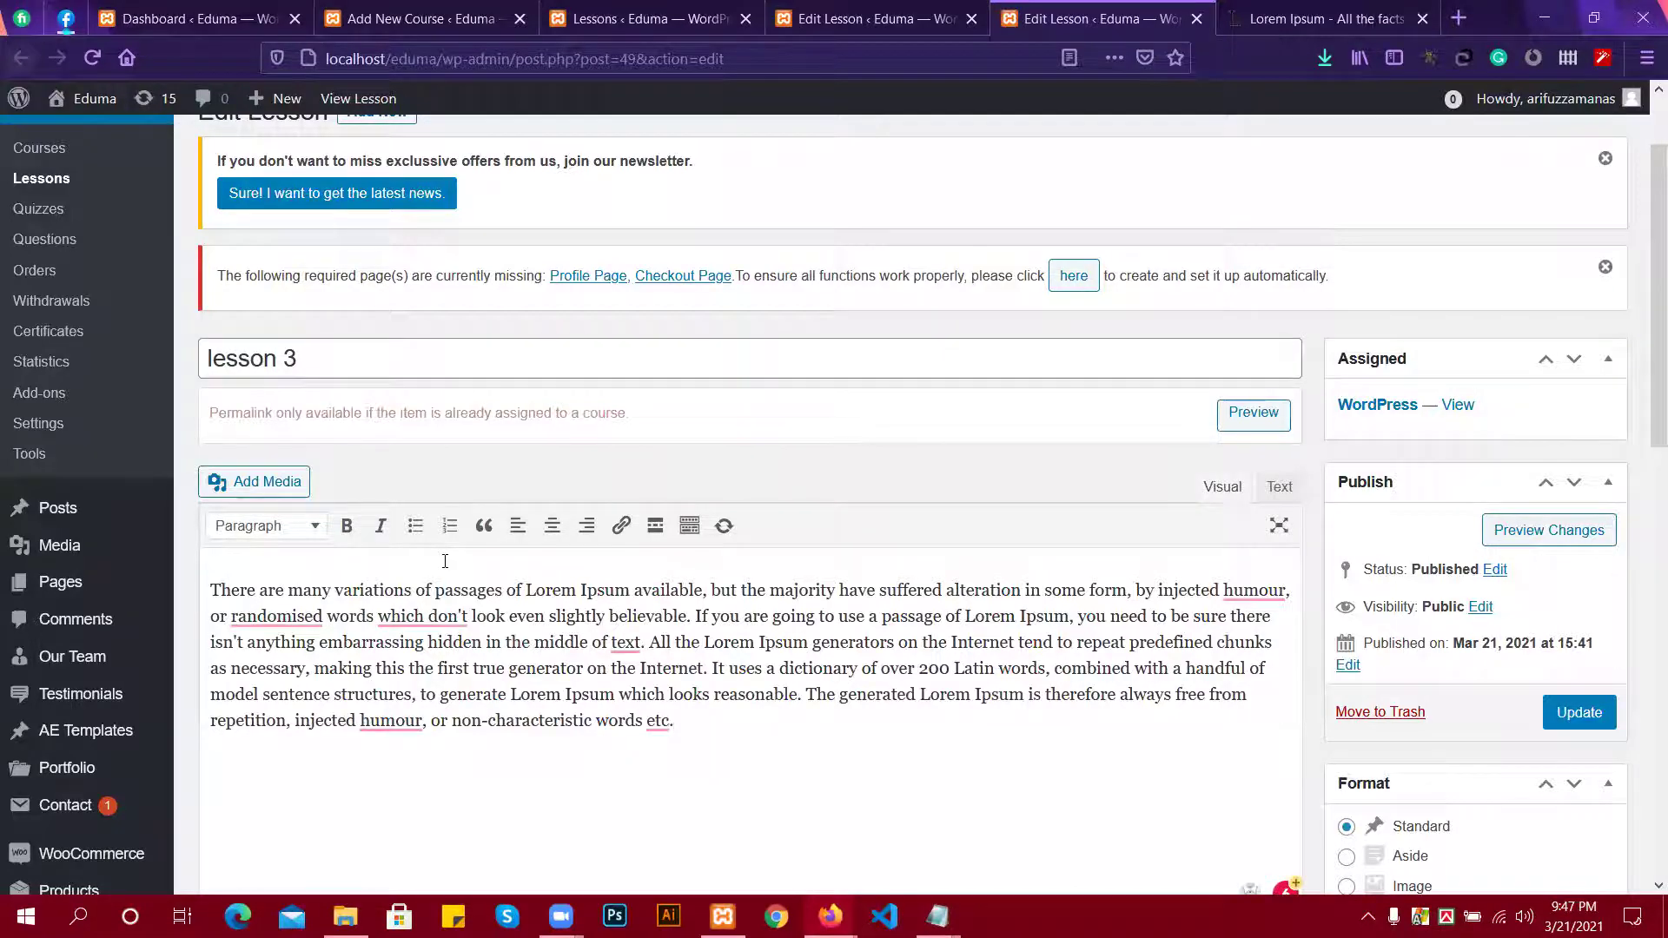
Set lesson 3's duration to 30 minutes and update the lesson.
{"action": "scroll", "coordinate": [445, 561], "scroll_direction": "down", "scroll_amount": 3}
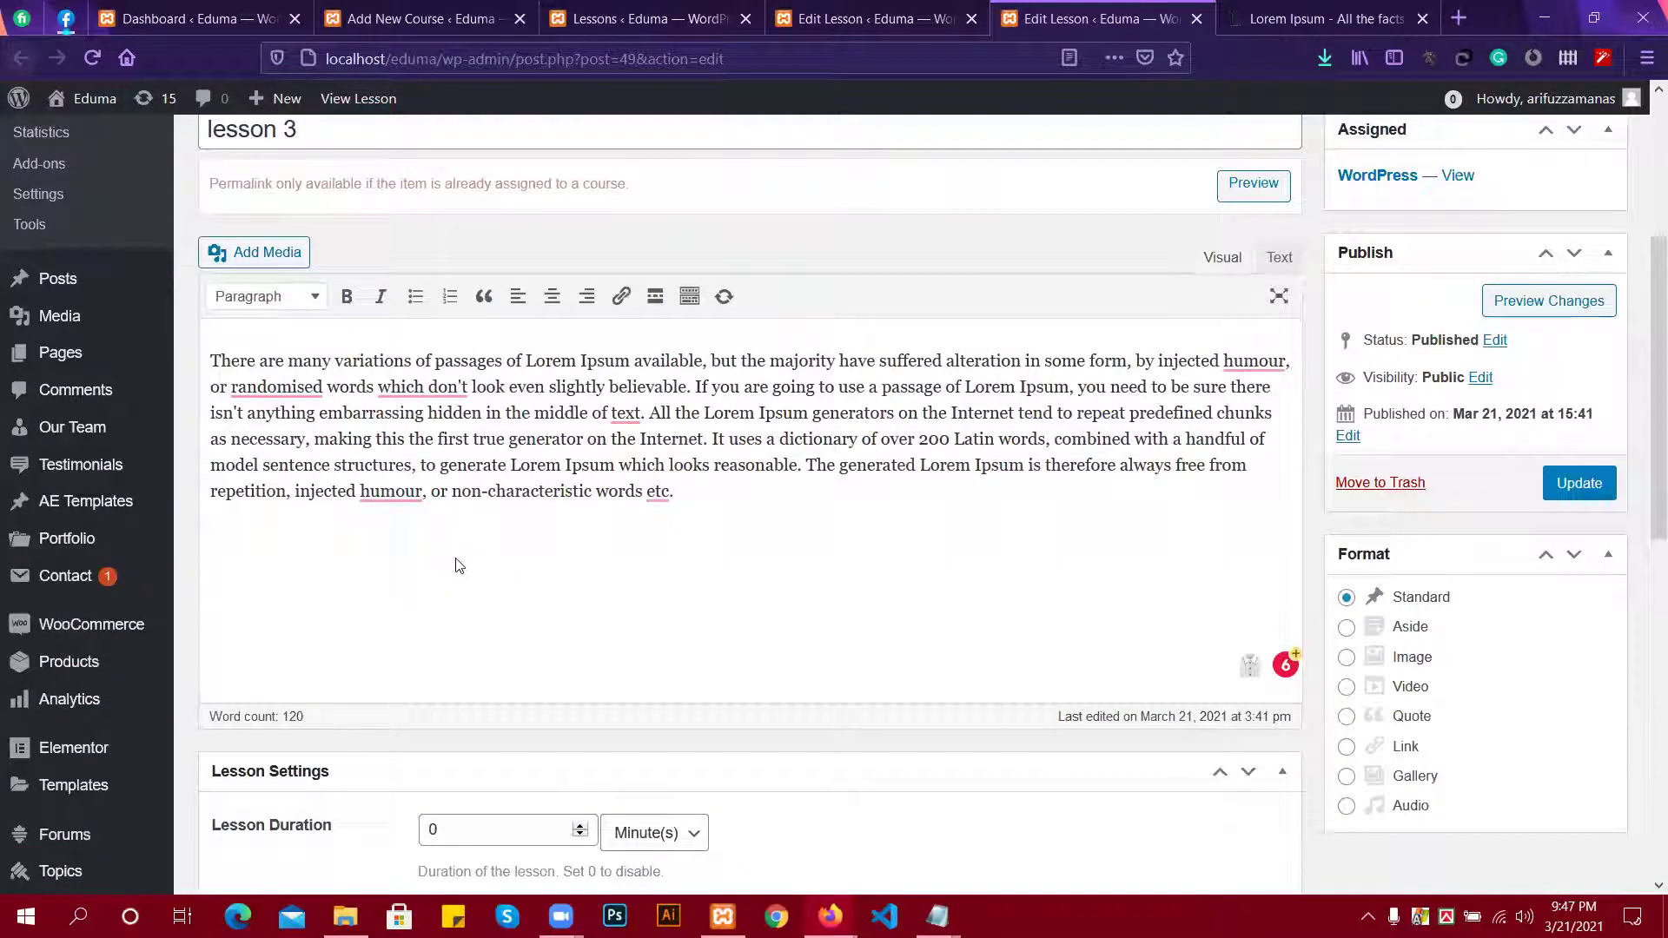
{"action": "scroll", "coordinate": [452, 580], "scroll_direction": "down", "scroll_amount": 4}
{"action": "left_click", "coordinate": [487, 489]}
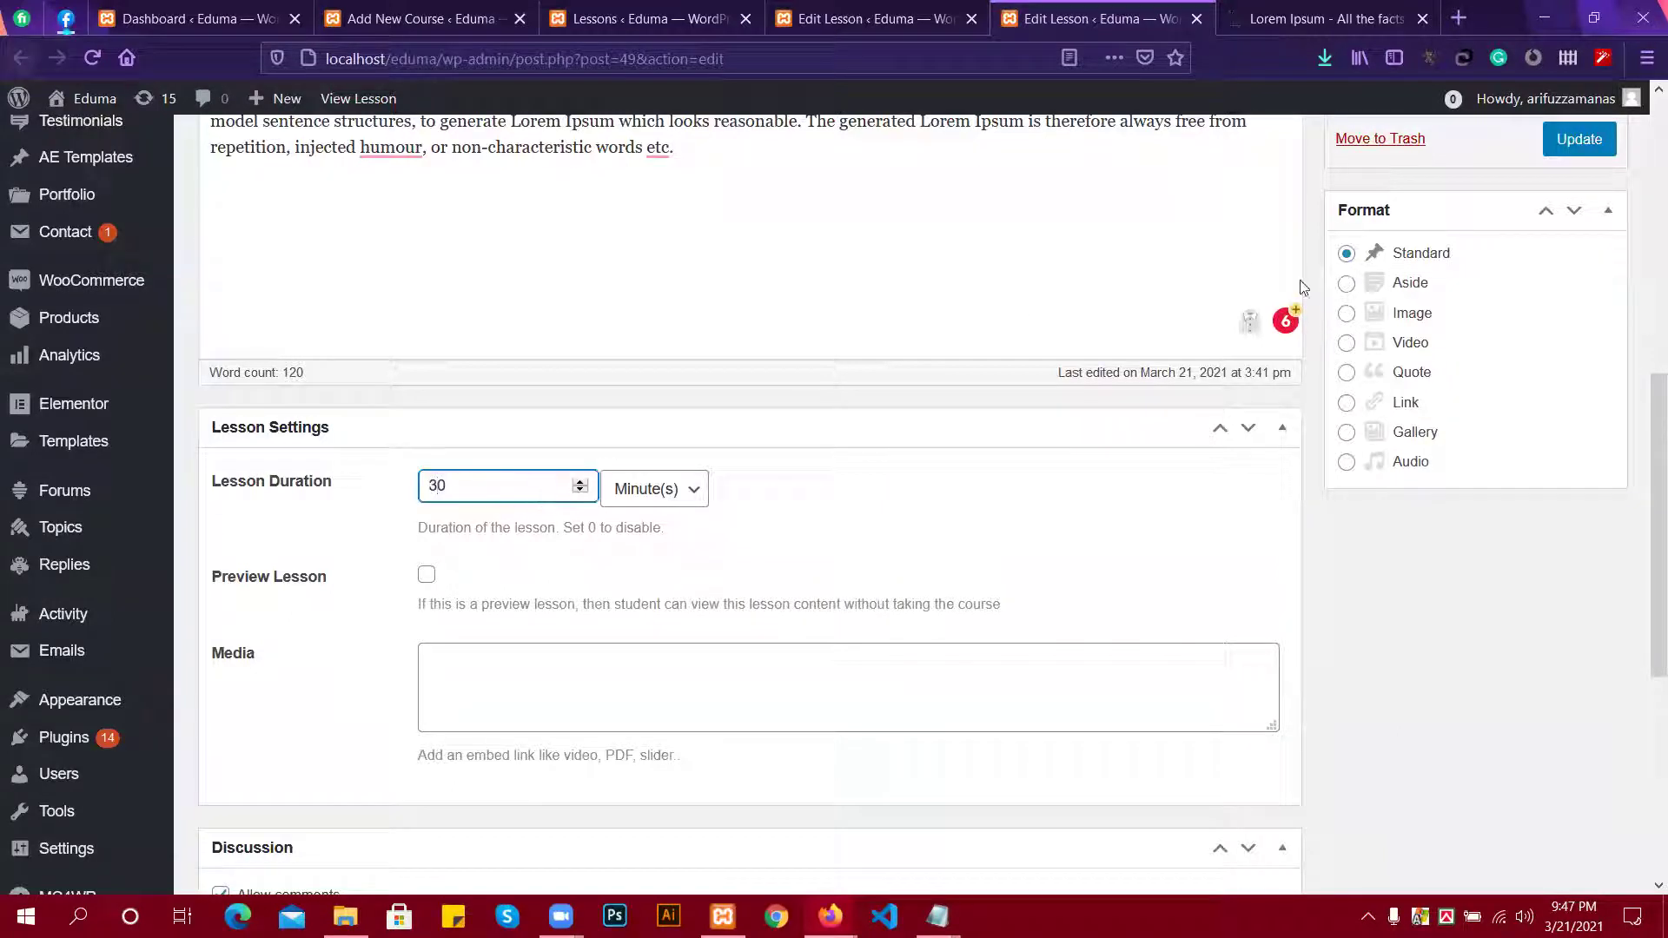
{"action": "left_click", "coordinate": [1577, 148]}
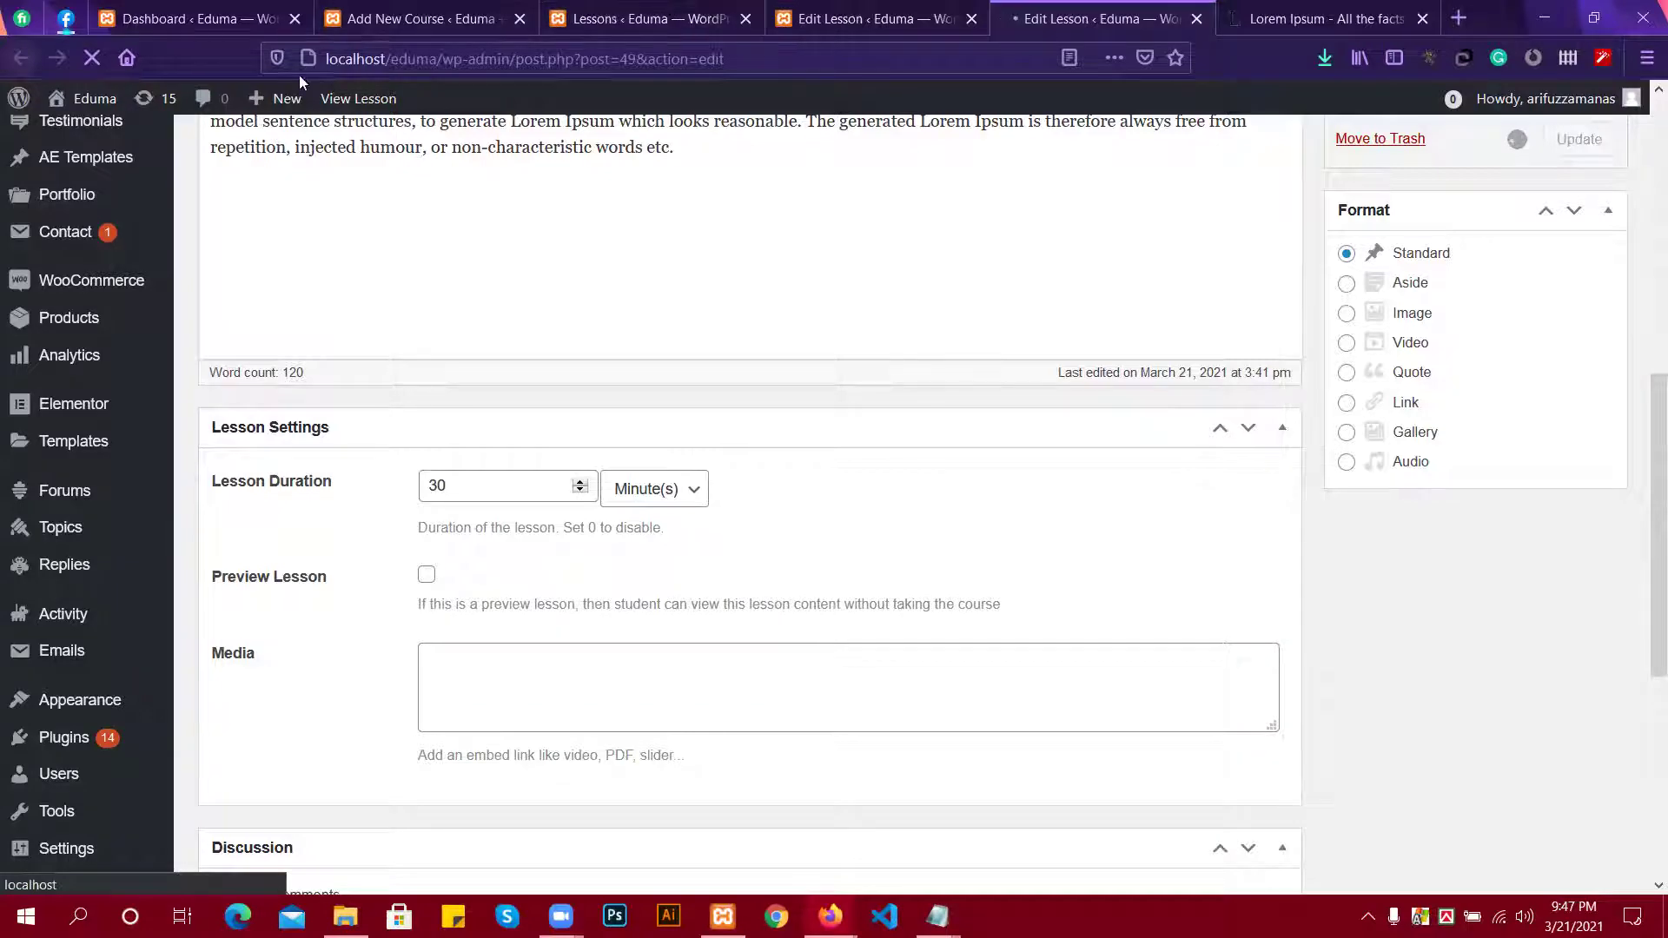
Look over the unsaved course's curriculum and the saved lesson 2 page.
{"action": "left_click", "coordinate": [538, 31]}
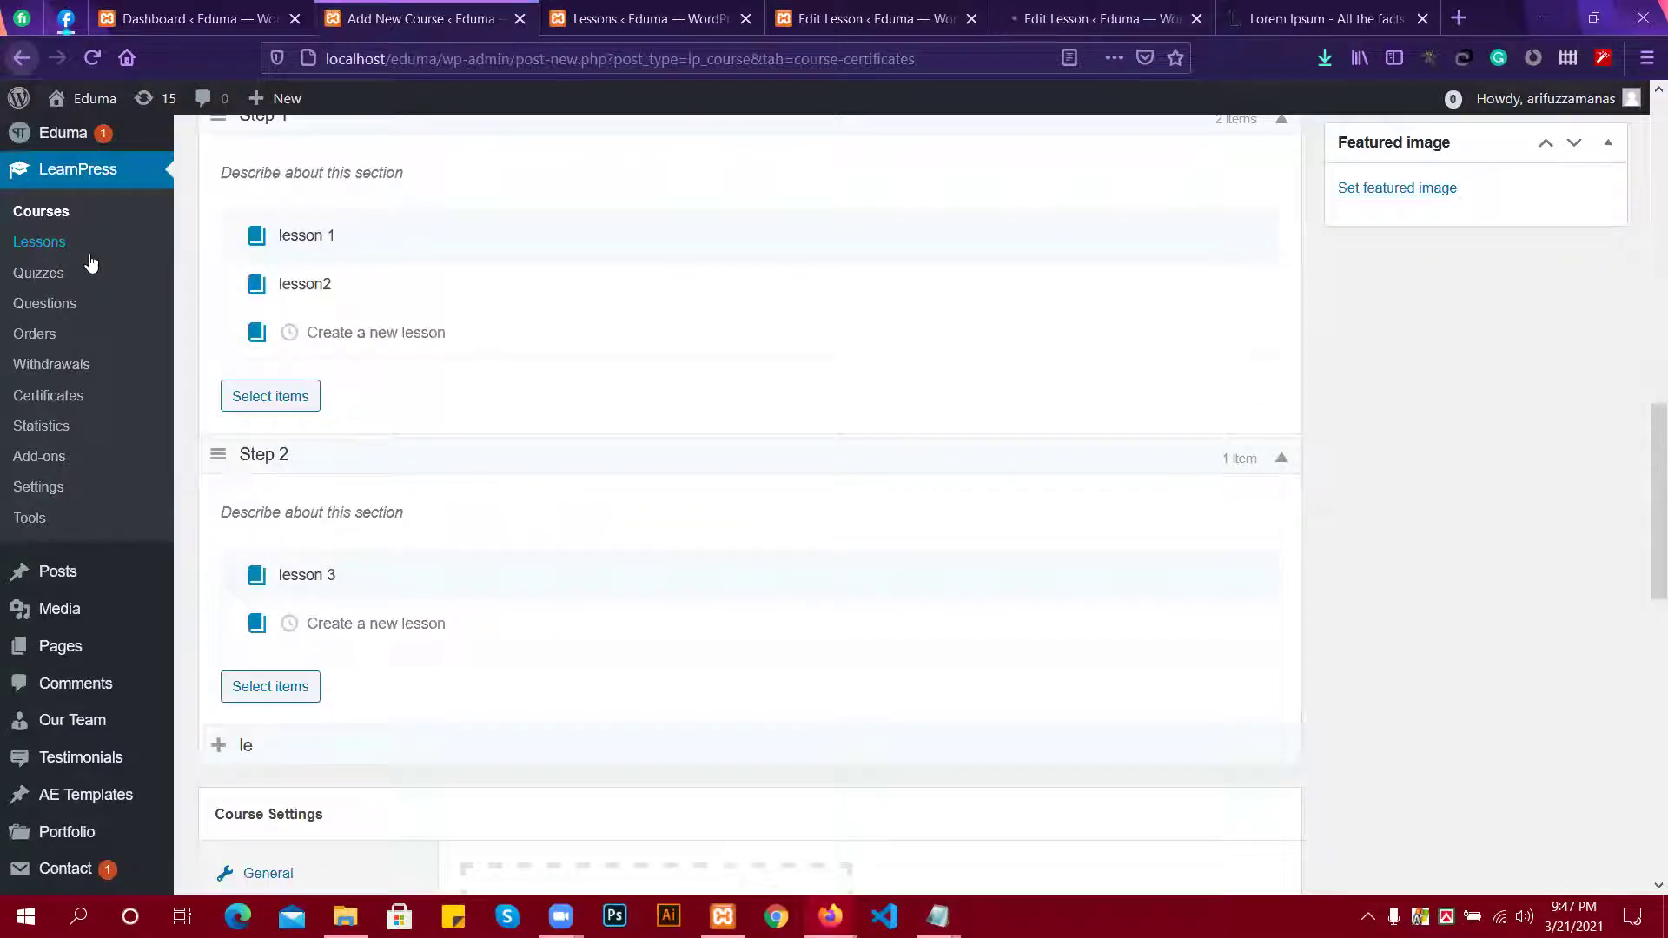
{"action": "left_click", "coordinate": [814, 13]}
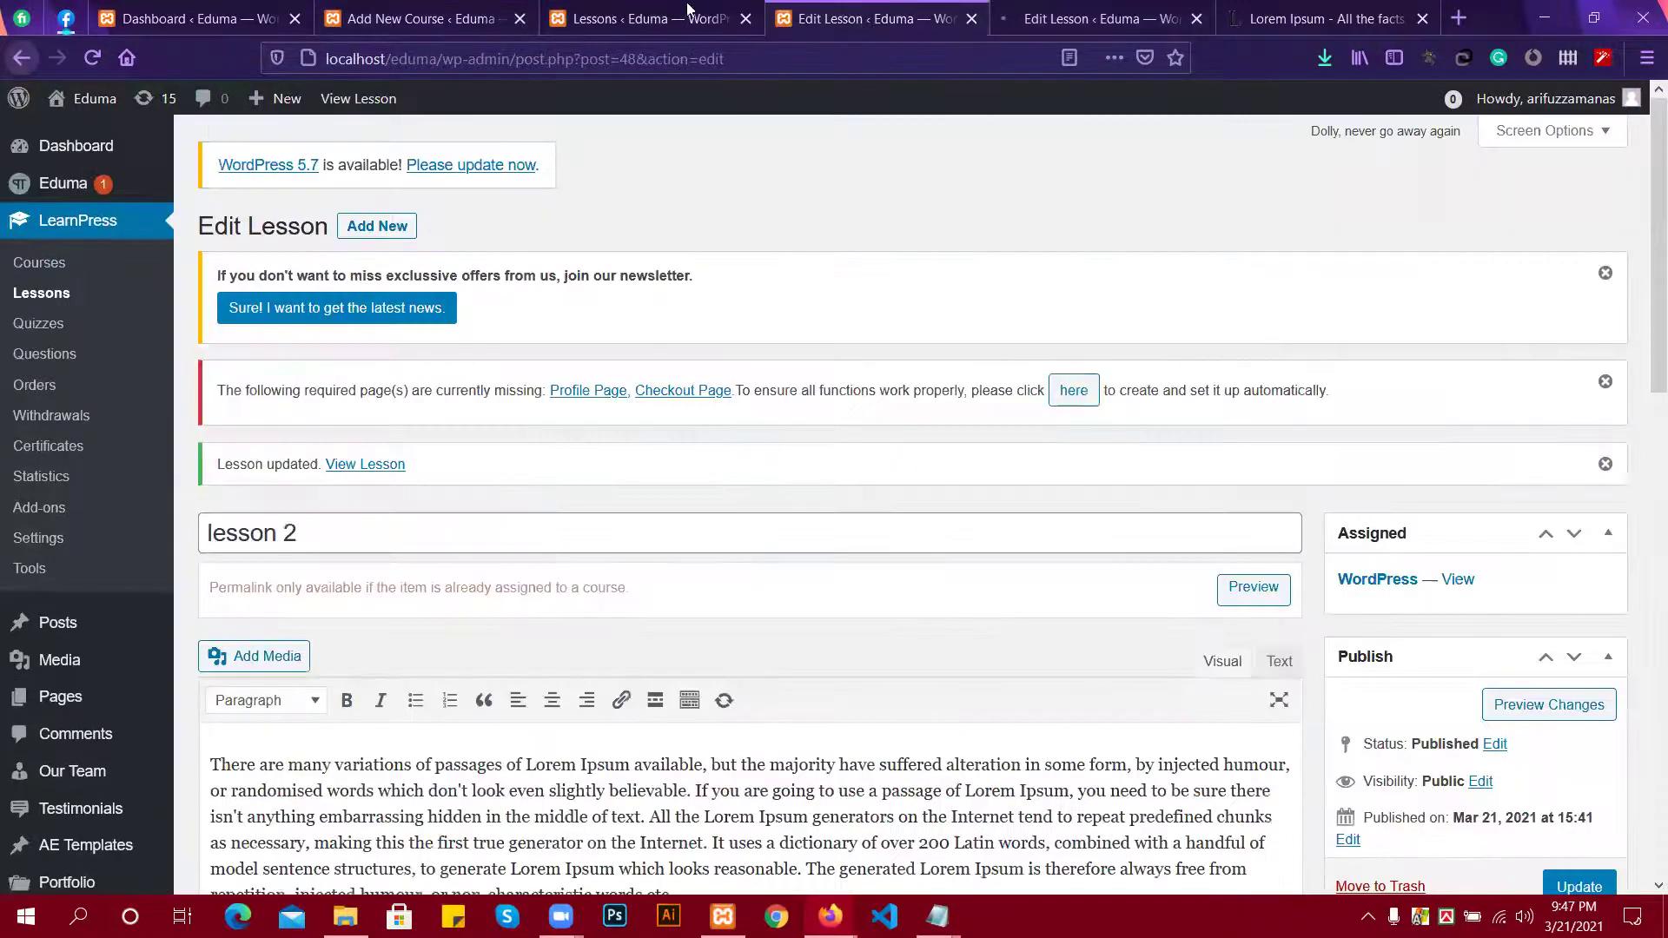
Reload the lessons list and check the durations of the three lessons.
{"action": "left_click", "coordinate": [686, 9]}
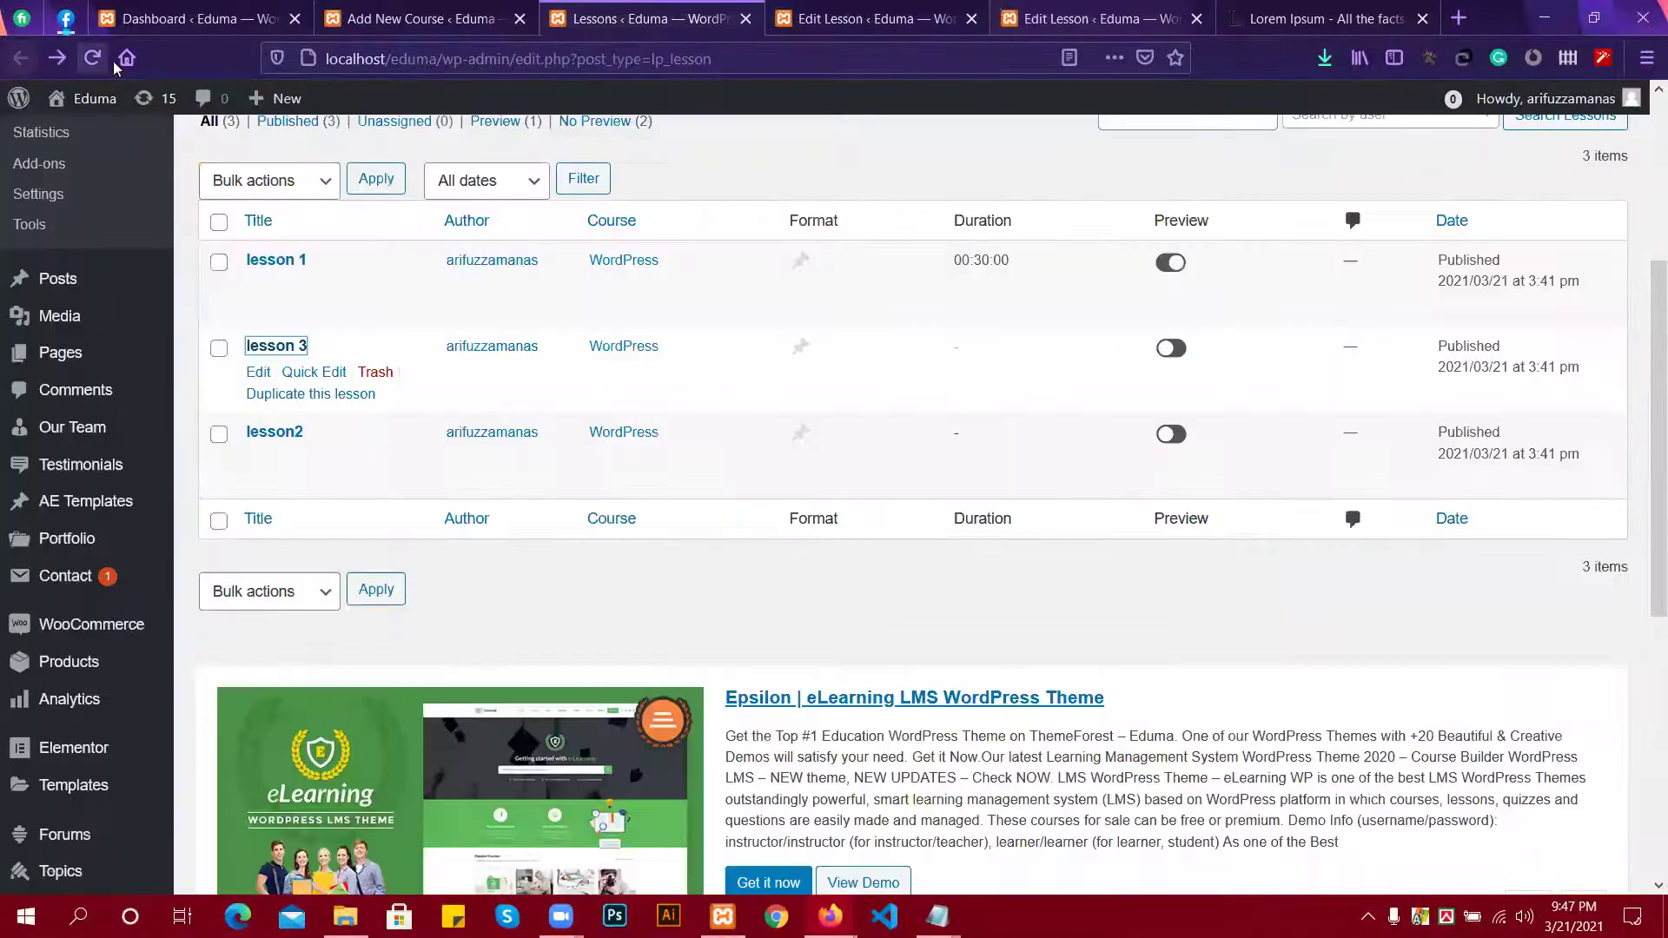
{"action": "left_click", "coordinate": [1080, 19]}
{"action": "left_click", "coordinate": [673, 8]}
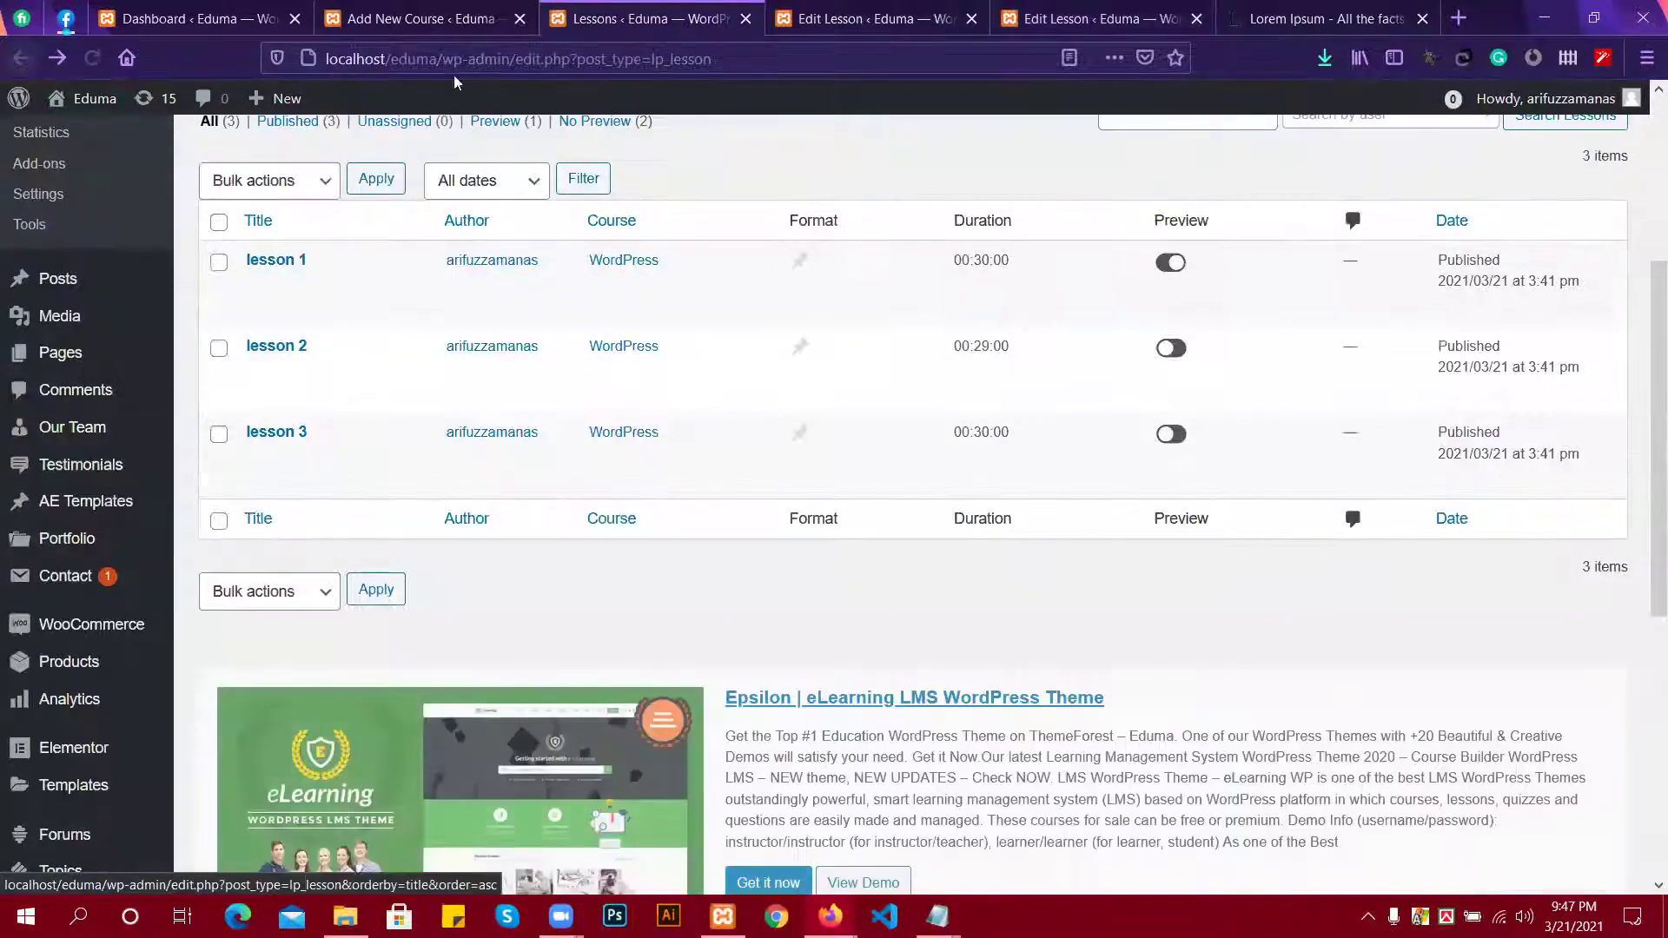
{"action": "left_click", "coordinate": [406, 9]}
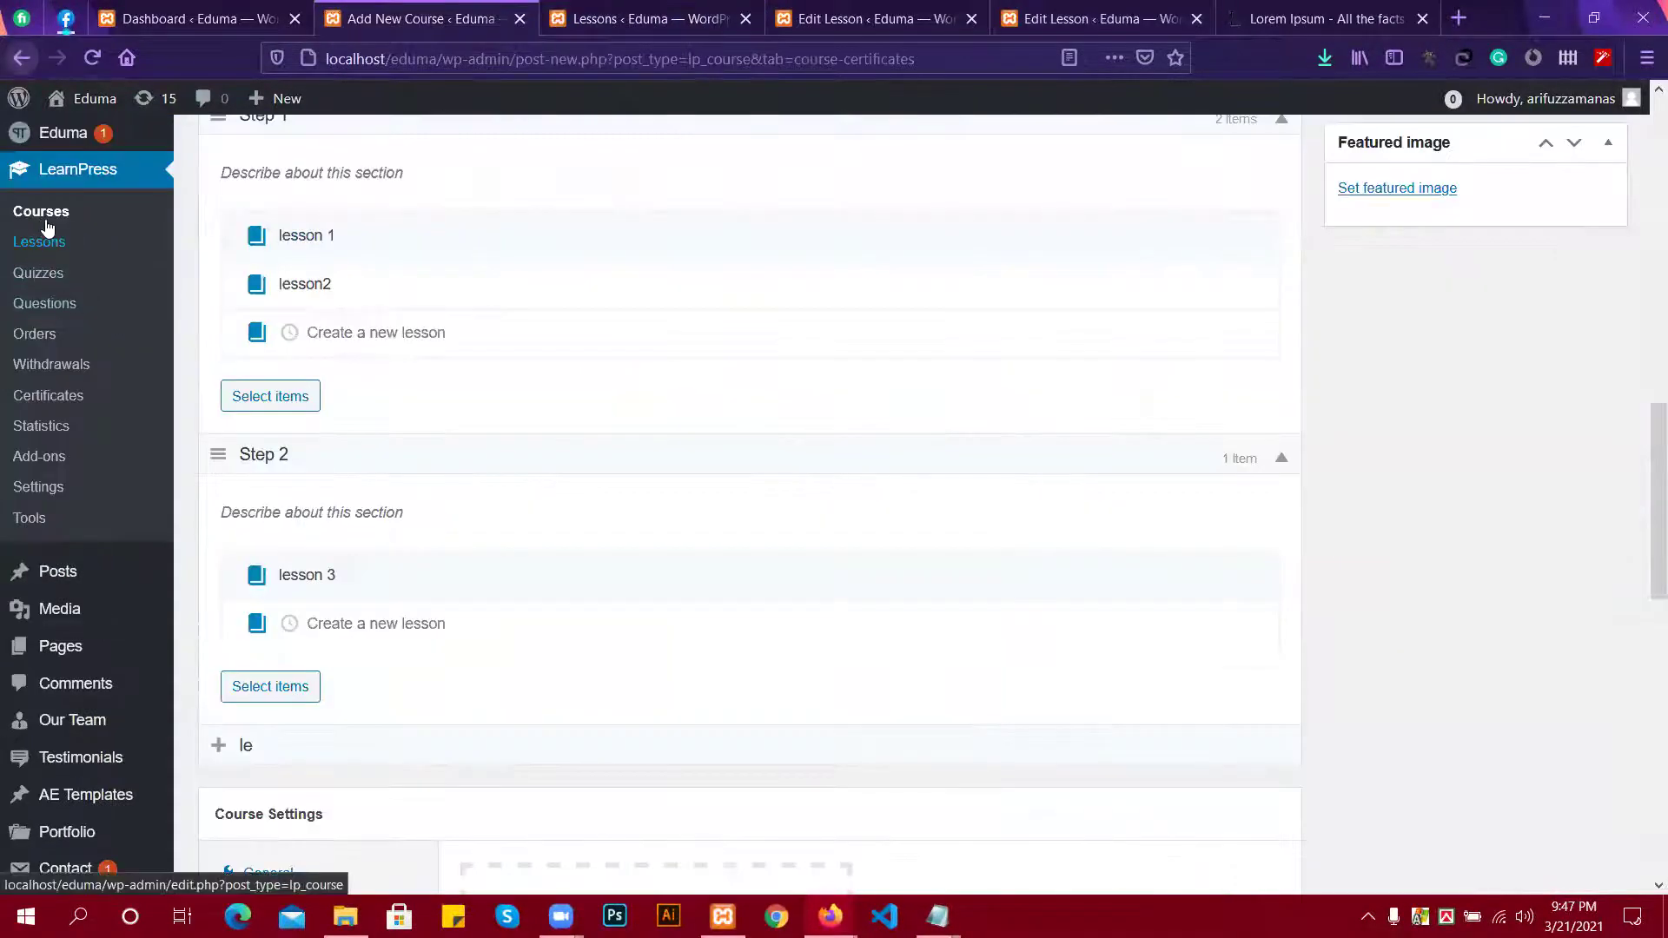
{"action": "mouse_move", "coordinate": [72, 159]}
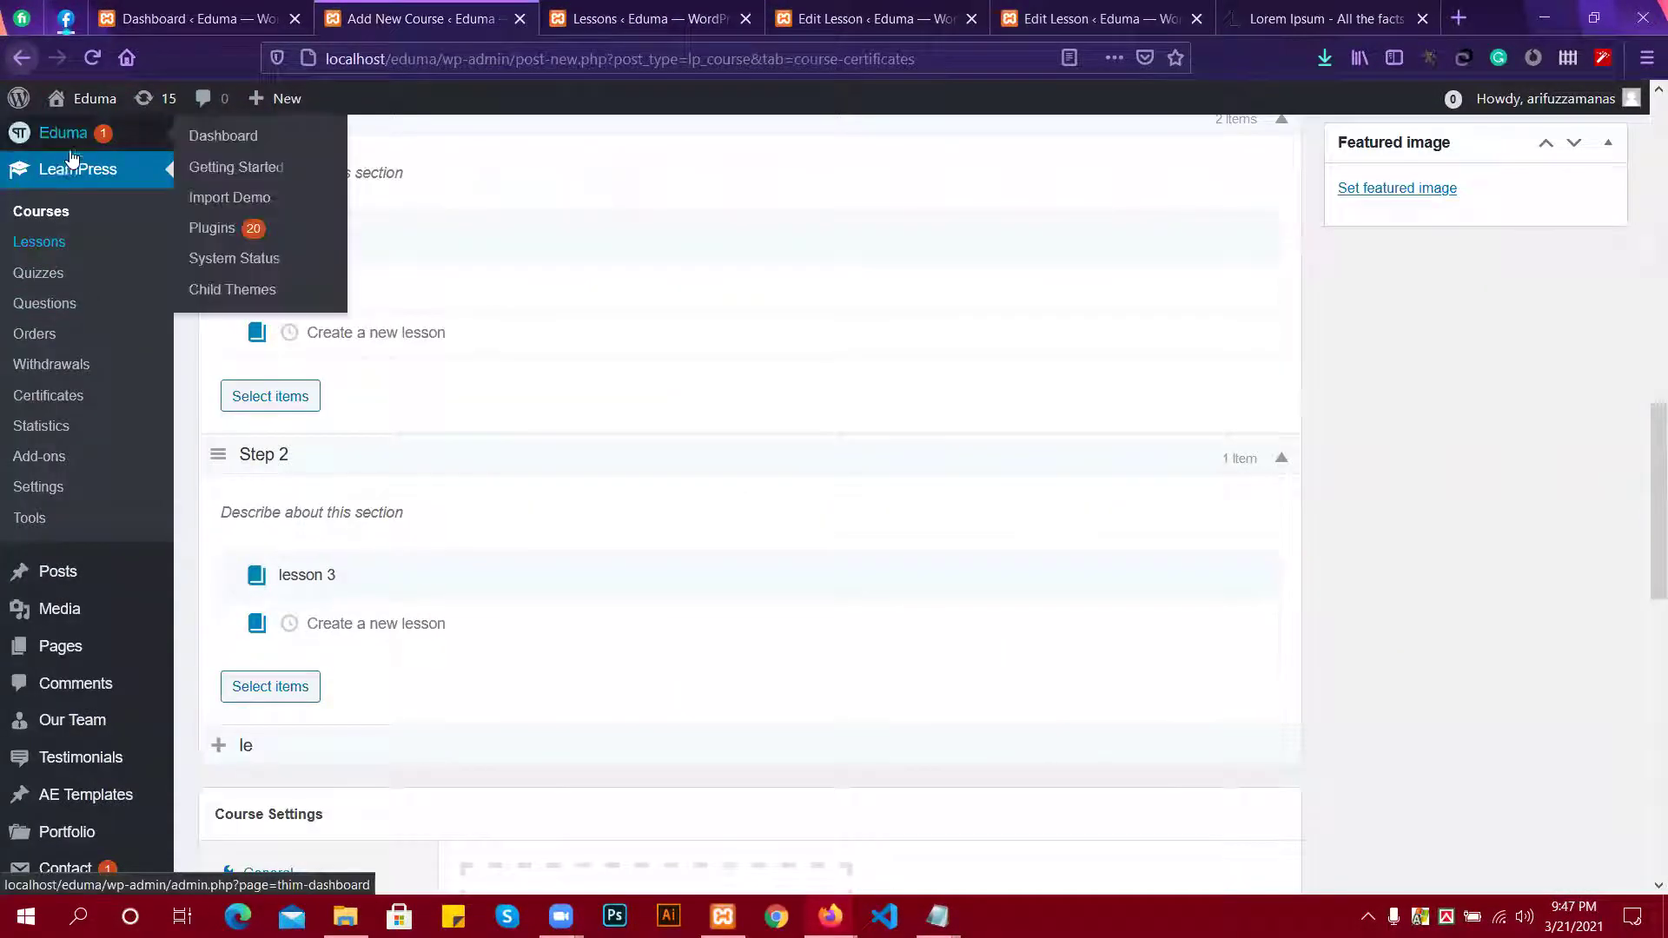
{"action": "left_click", "coordinate": [40, 275]}
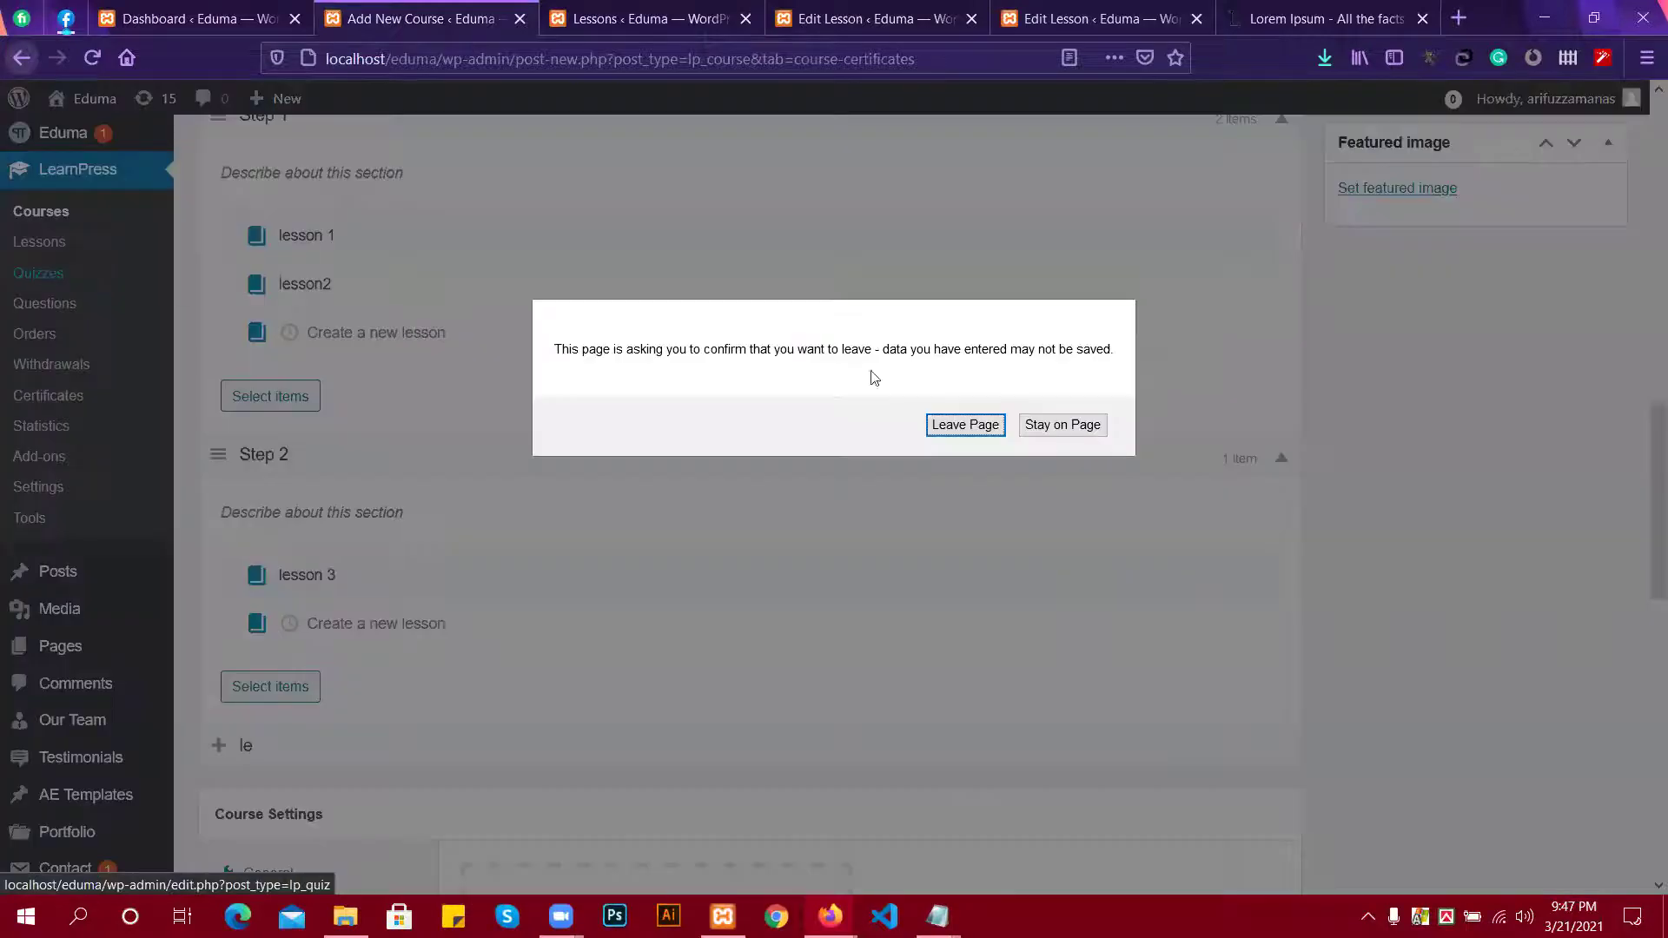
{"action": "left_click", "coordinate": [1062, 424]}
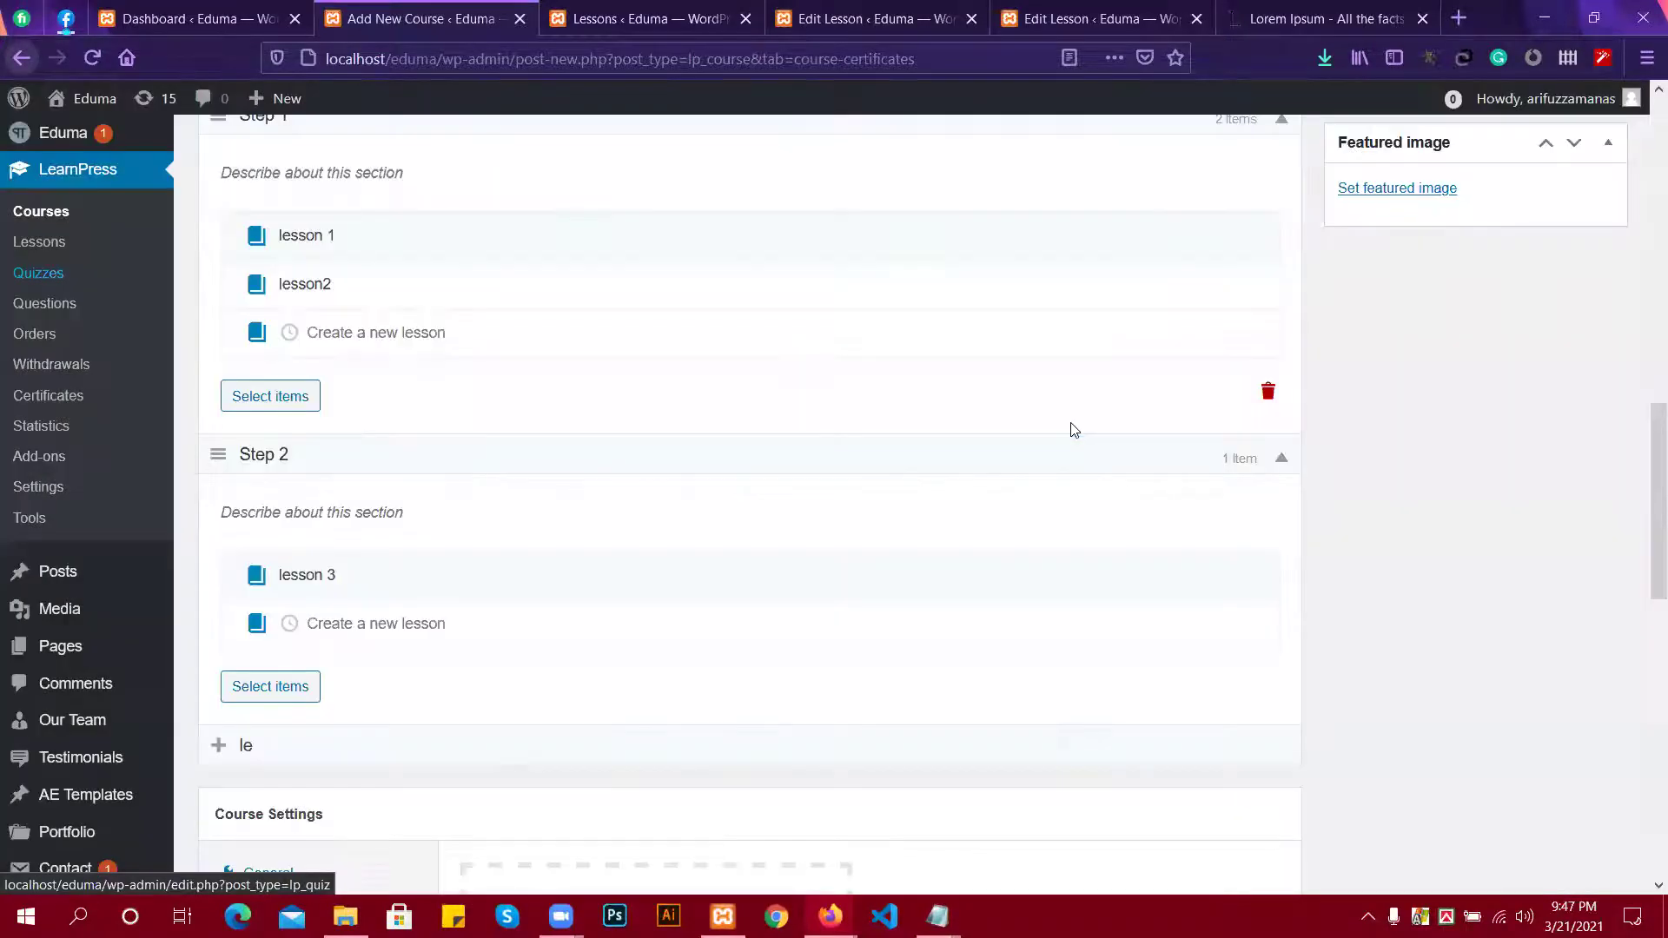
Set lesson 2's duration to 30 minutes and update the lesson.
{"action": "left_click", "coordinate": [681, 7]}
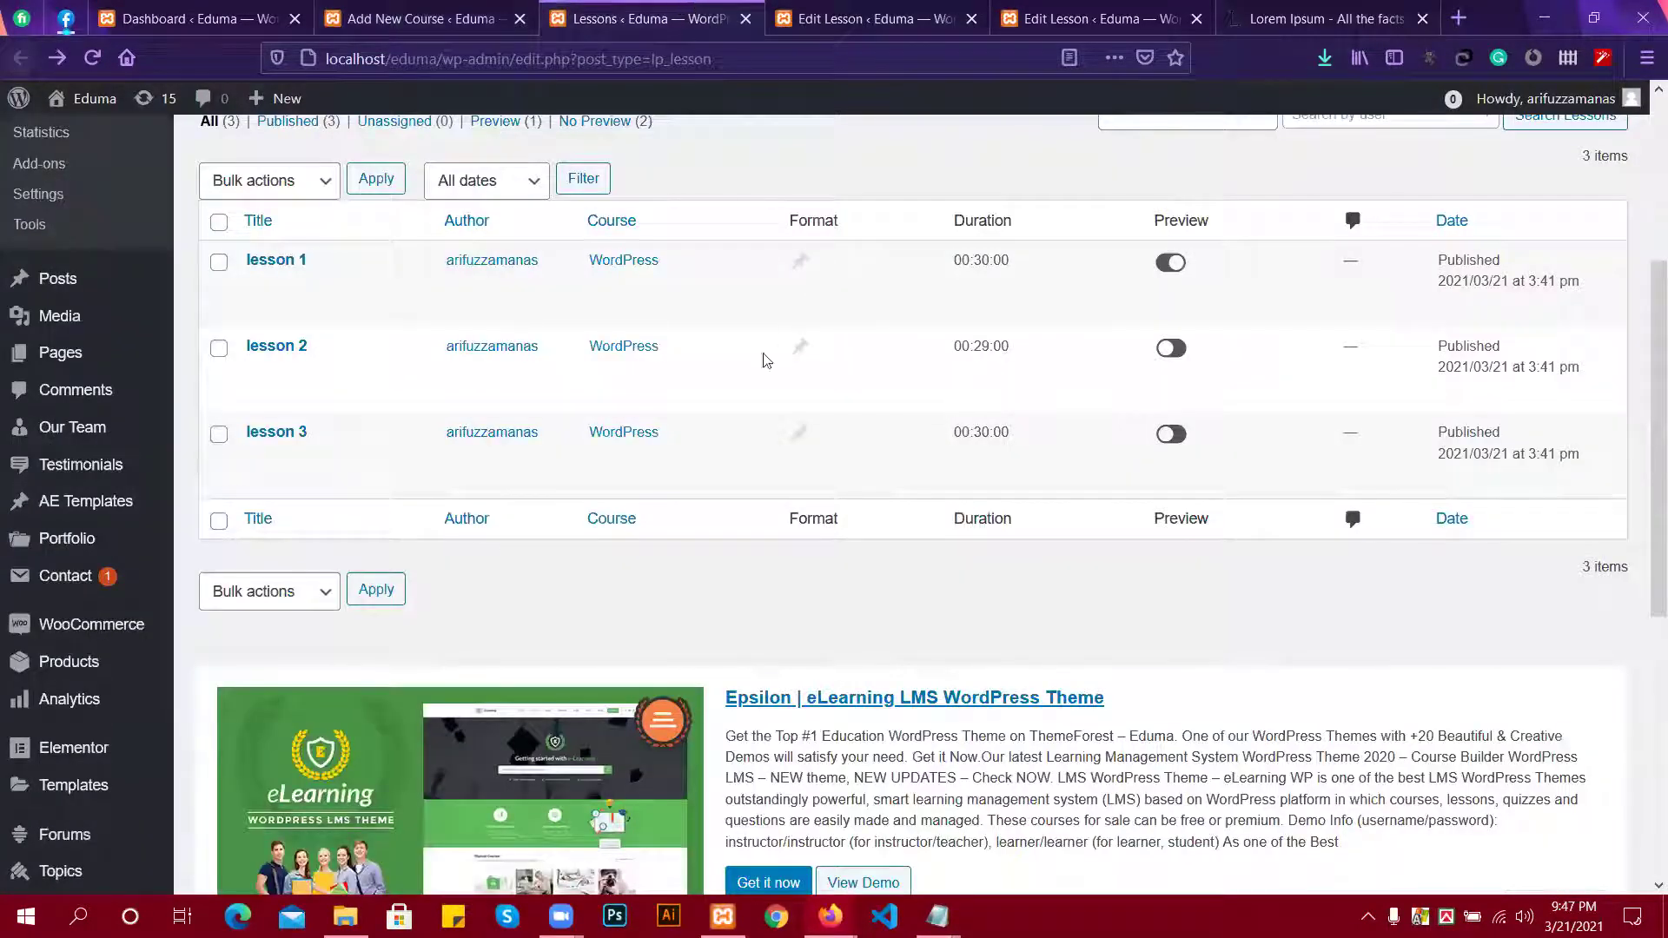
{"action": "mouse_move", "coordinate": [599, 394]}
{"action": "left_click", "coordinate": [869, 18]}
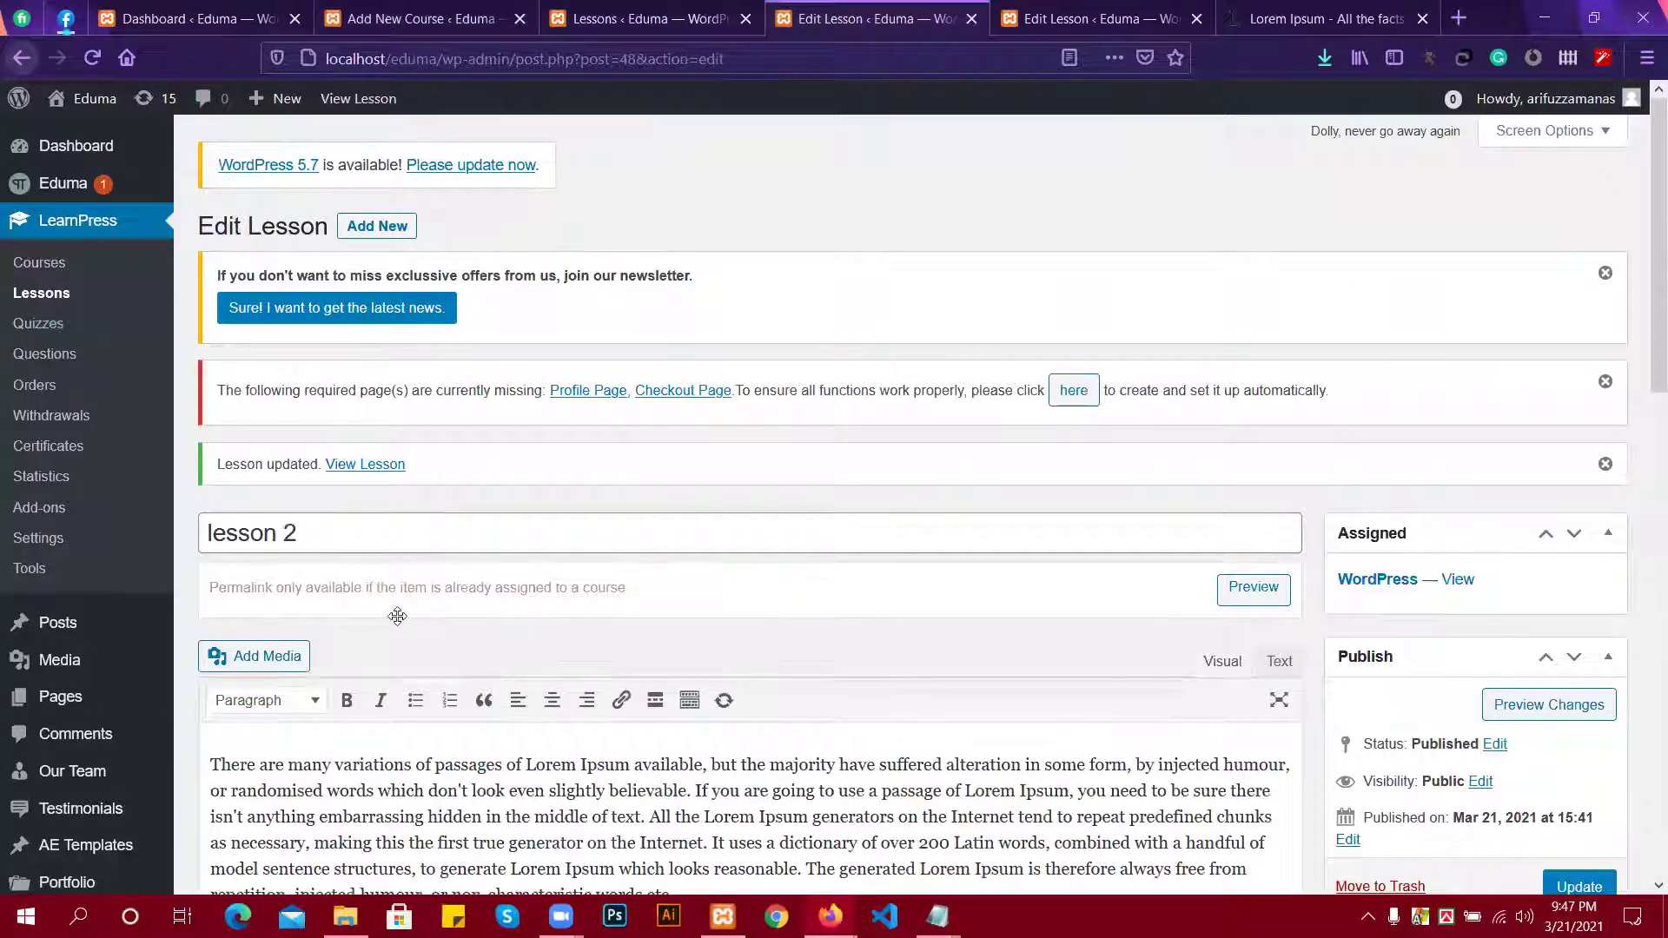
{"action": "scroll", "coordinate": [476, 664], "scroll_direction": "down", "scroll_amount": 5}
{"action": "left_click", "coordinate": [474, 667]}
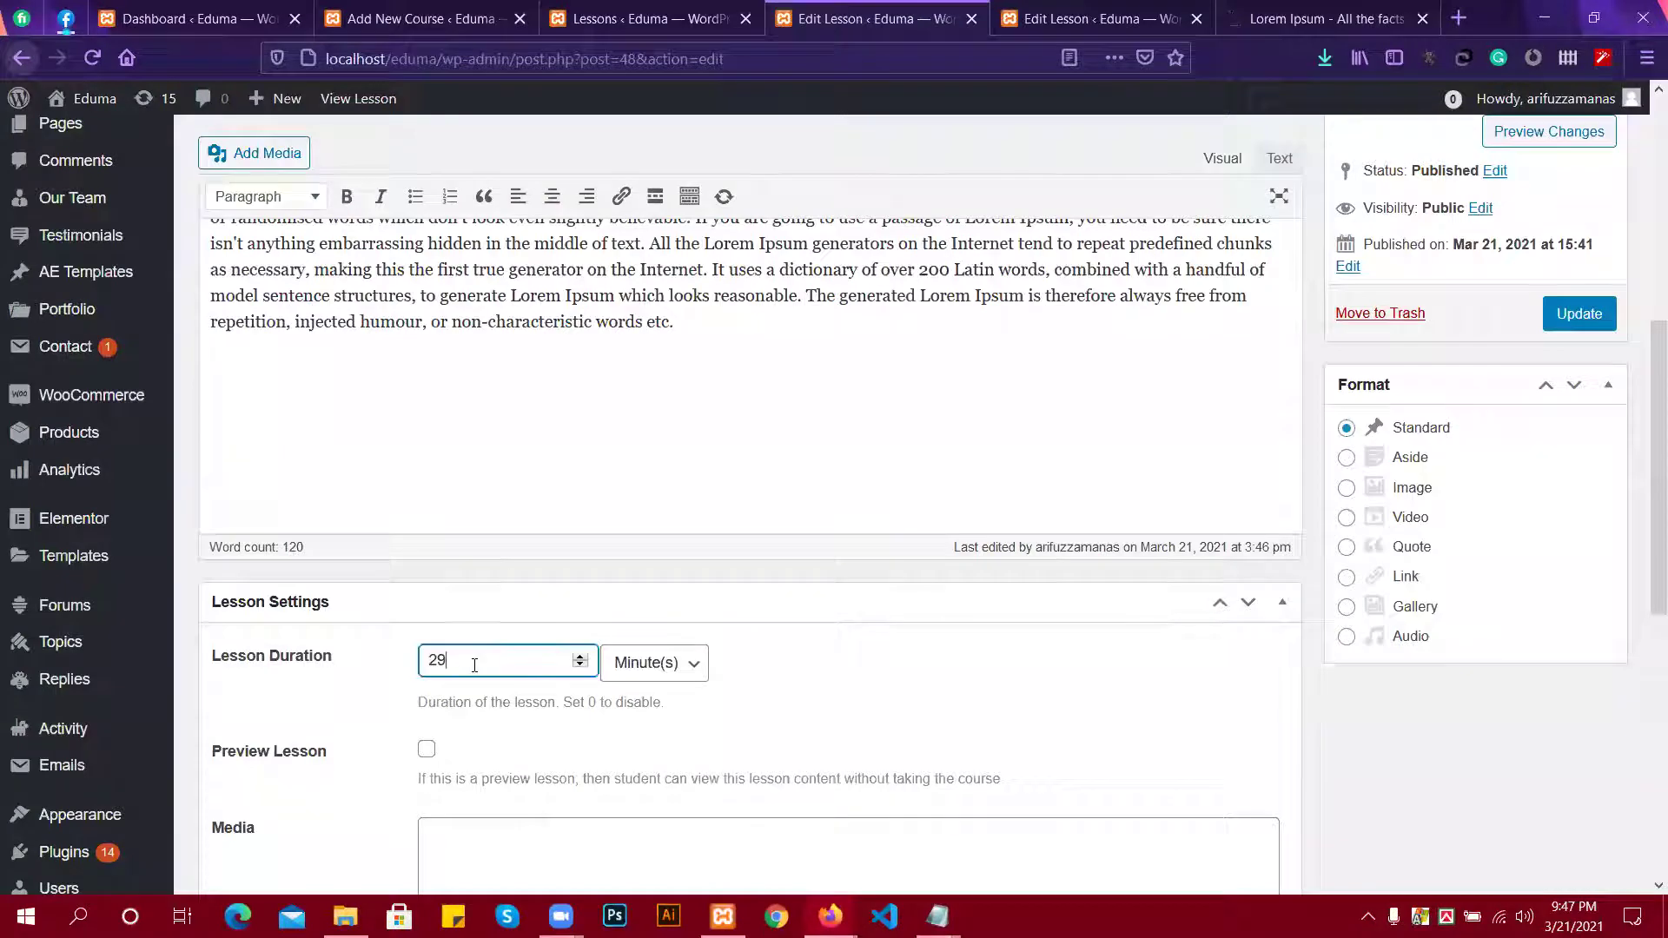
{"action": "left_click", "coordinate": [1086, 18]}
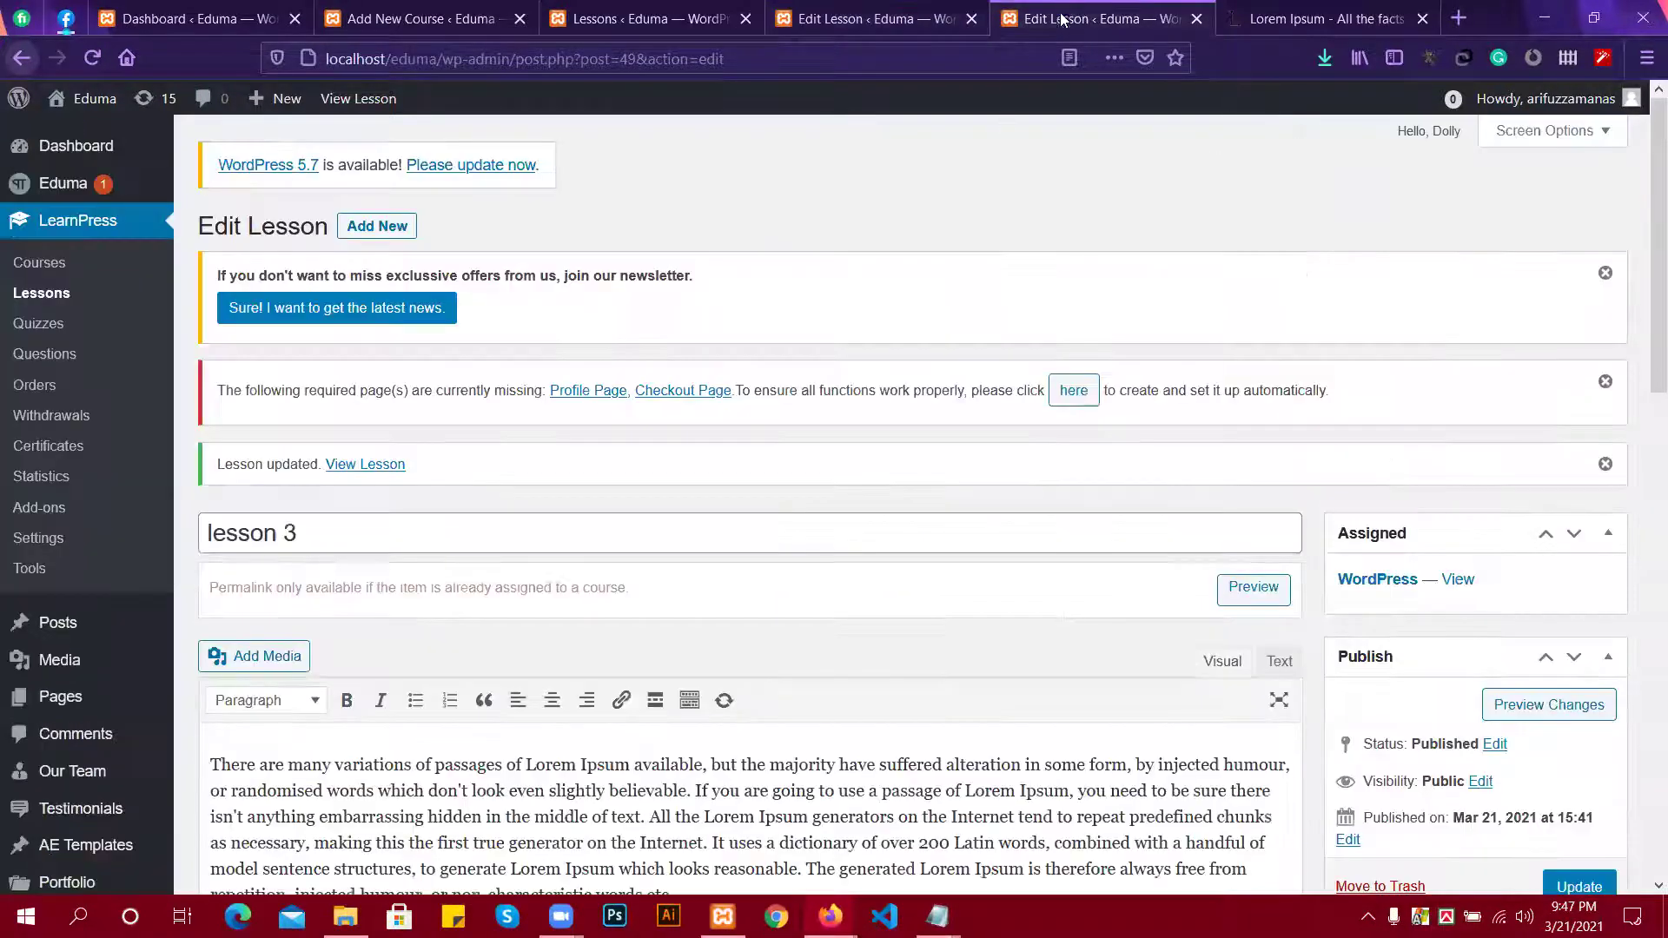
{"action": "left_click", "coordinate": [921, 19]}
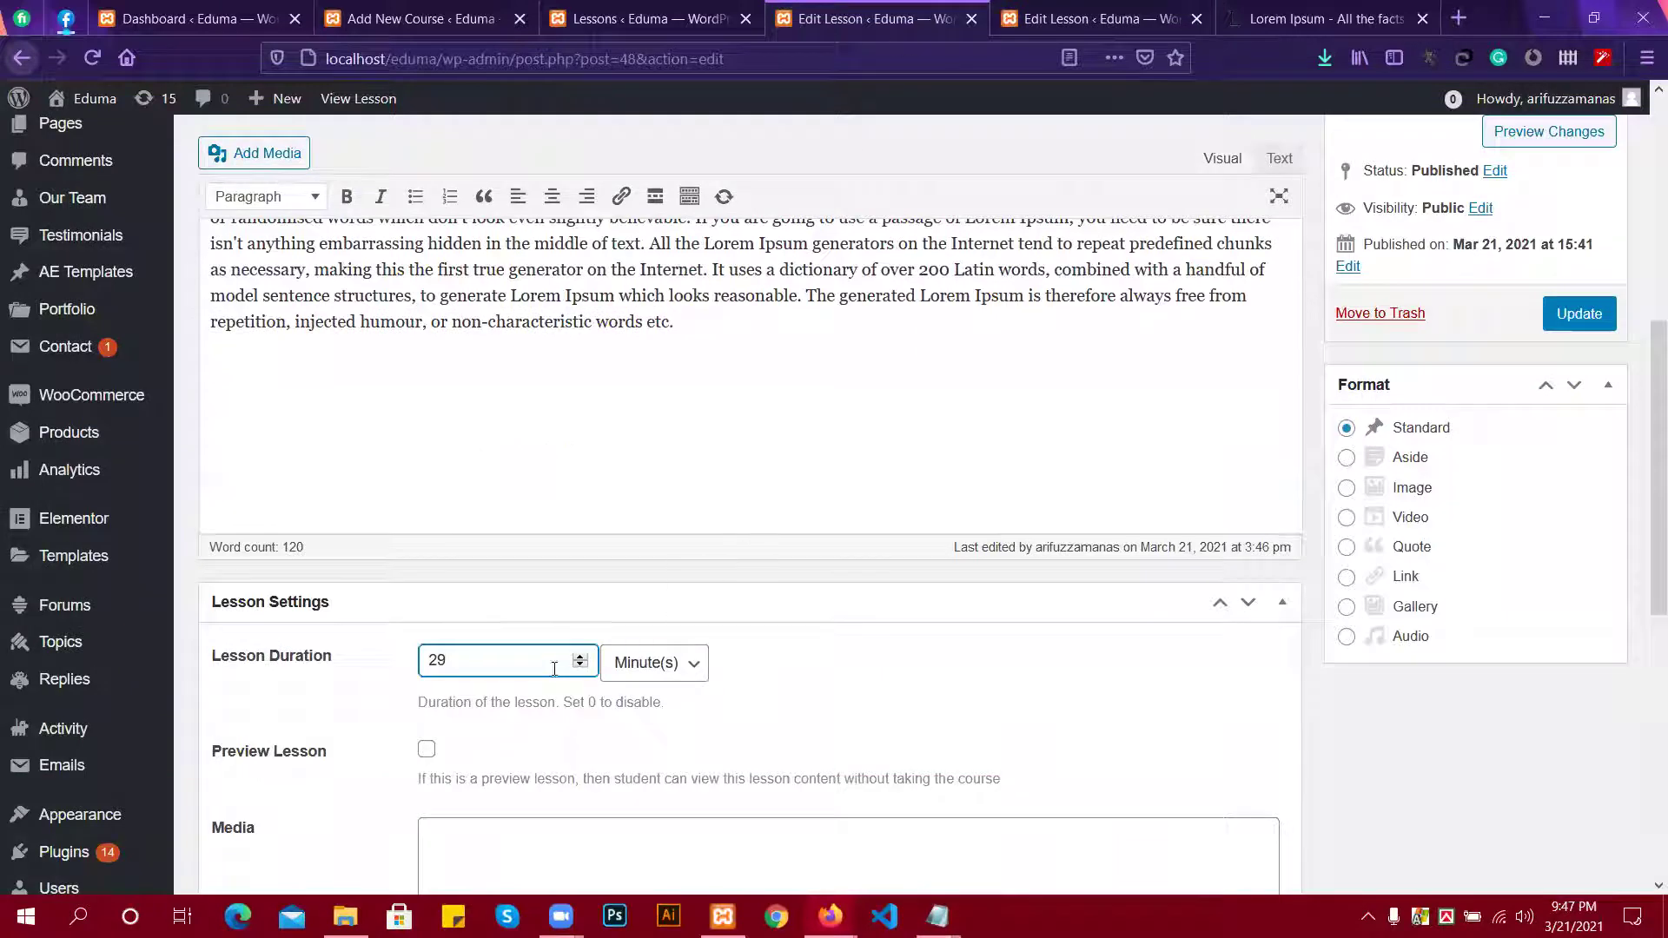
{"action": "type", "text": "0"}
{"action": "scroll", "coordinate": [603, 583], "scroll_direction": "down", "scroll_amount": 4}
{"action": "scroll", "coordinate": [1240, 291], "scroll_direction": "up", "scroll_amount": 6}
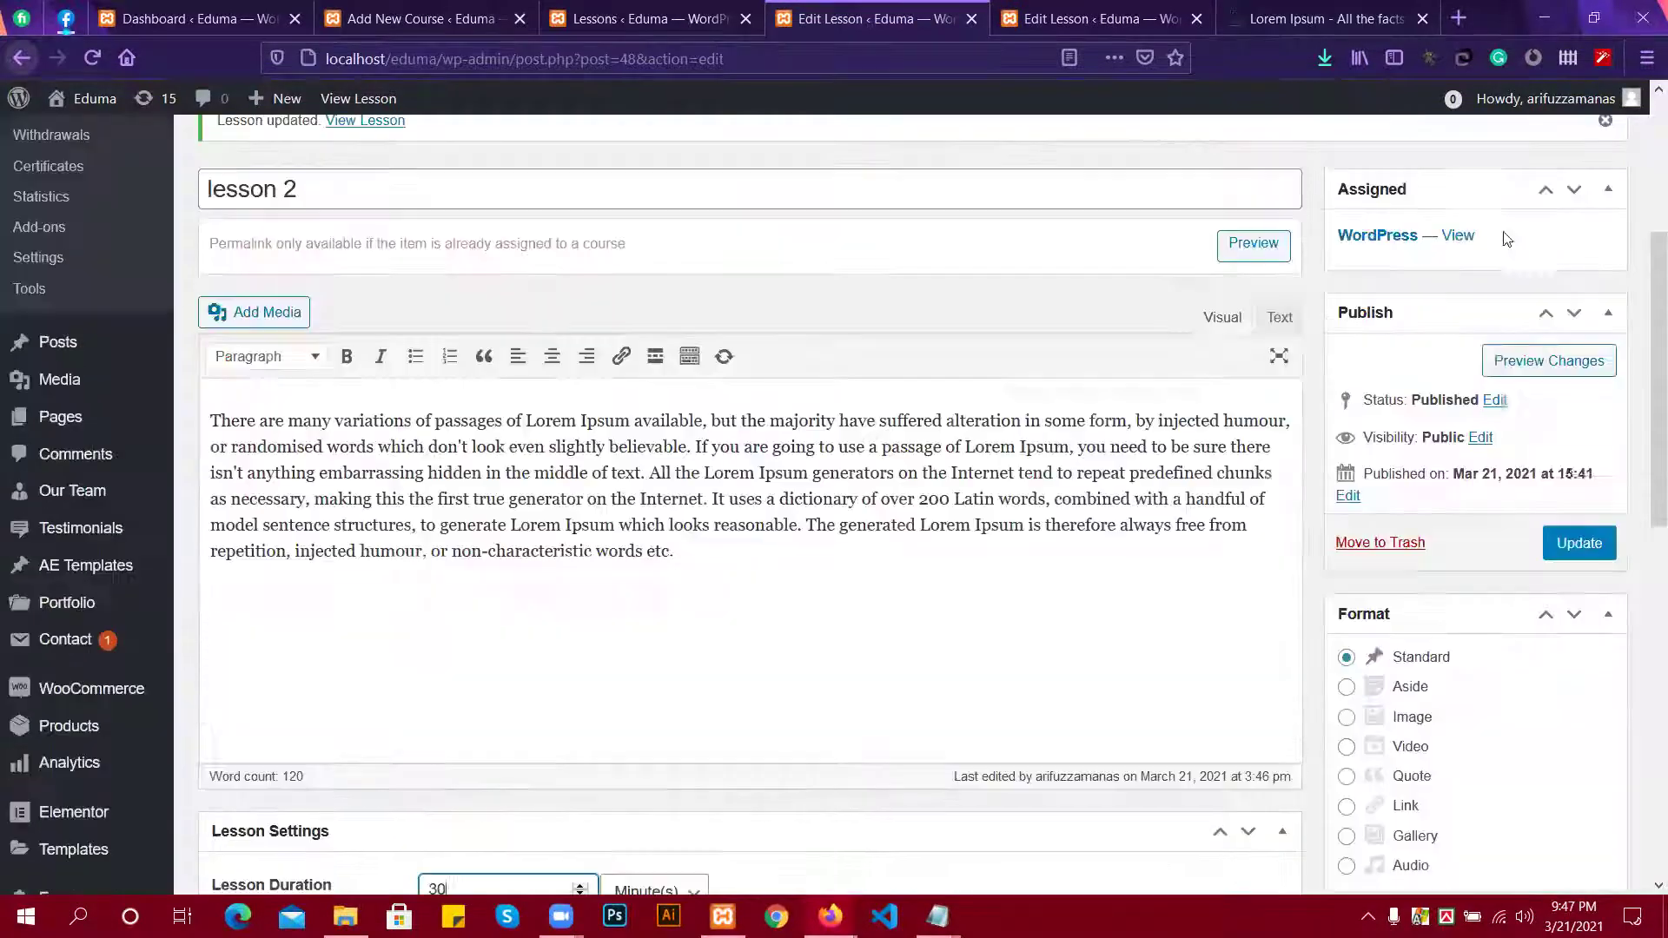
{"action": "left_click", "coordinate": [1559, 556]}
Leave the unsaved course for the LearnPress quizzes list and start a new quiz.
{"action": "left_click", "coordinate": [648, 19]}
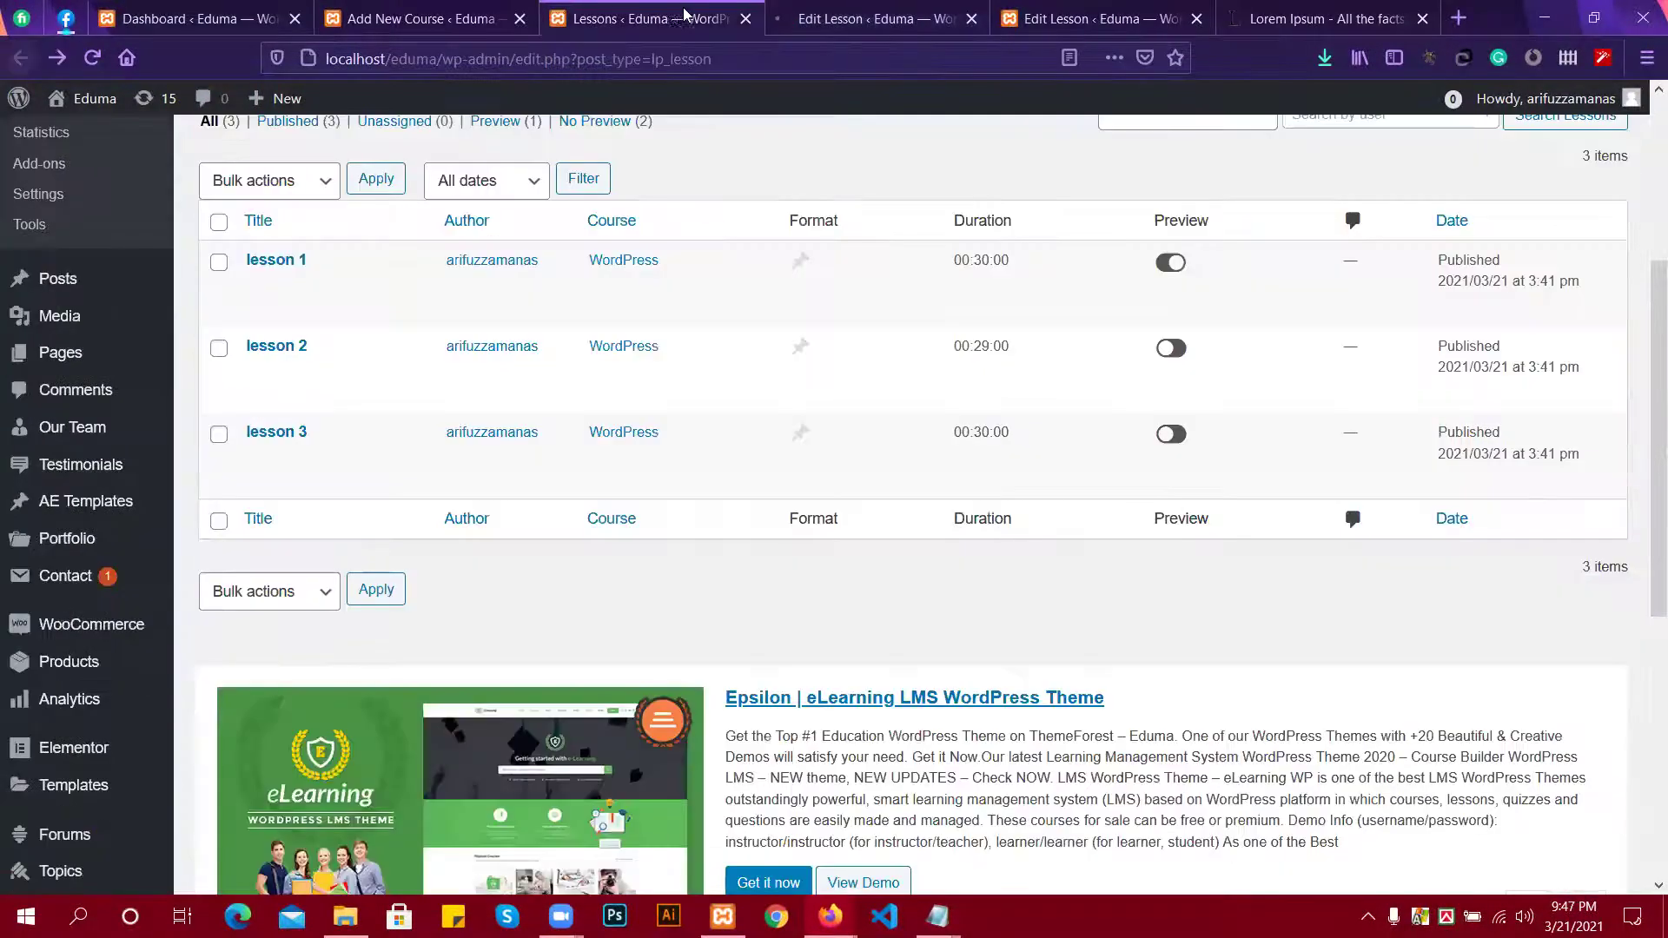
{"action": "left_click", "coordinate": [495, 18]}
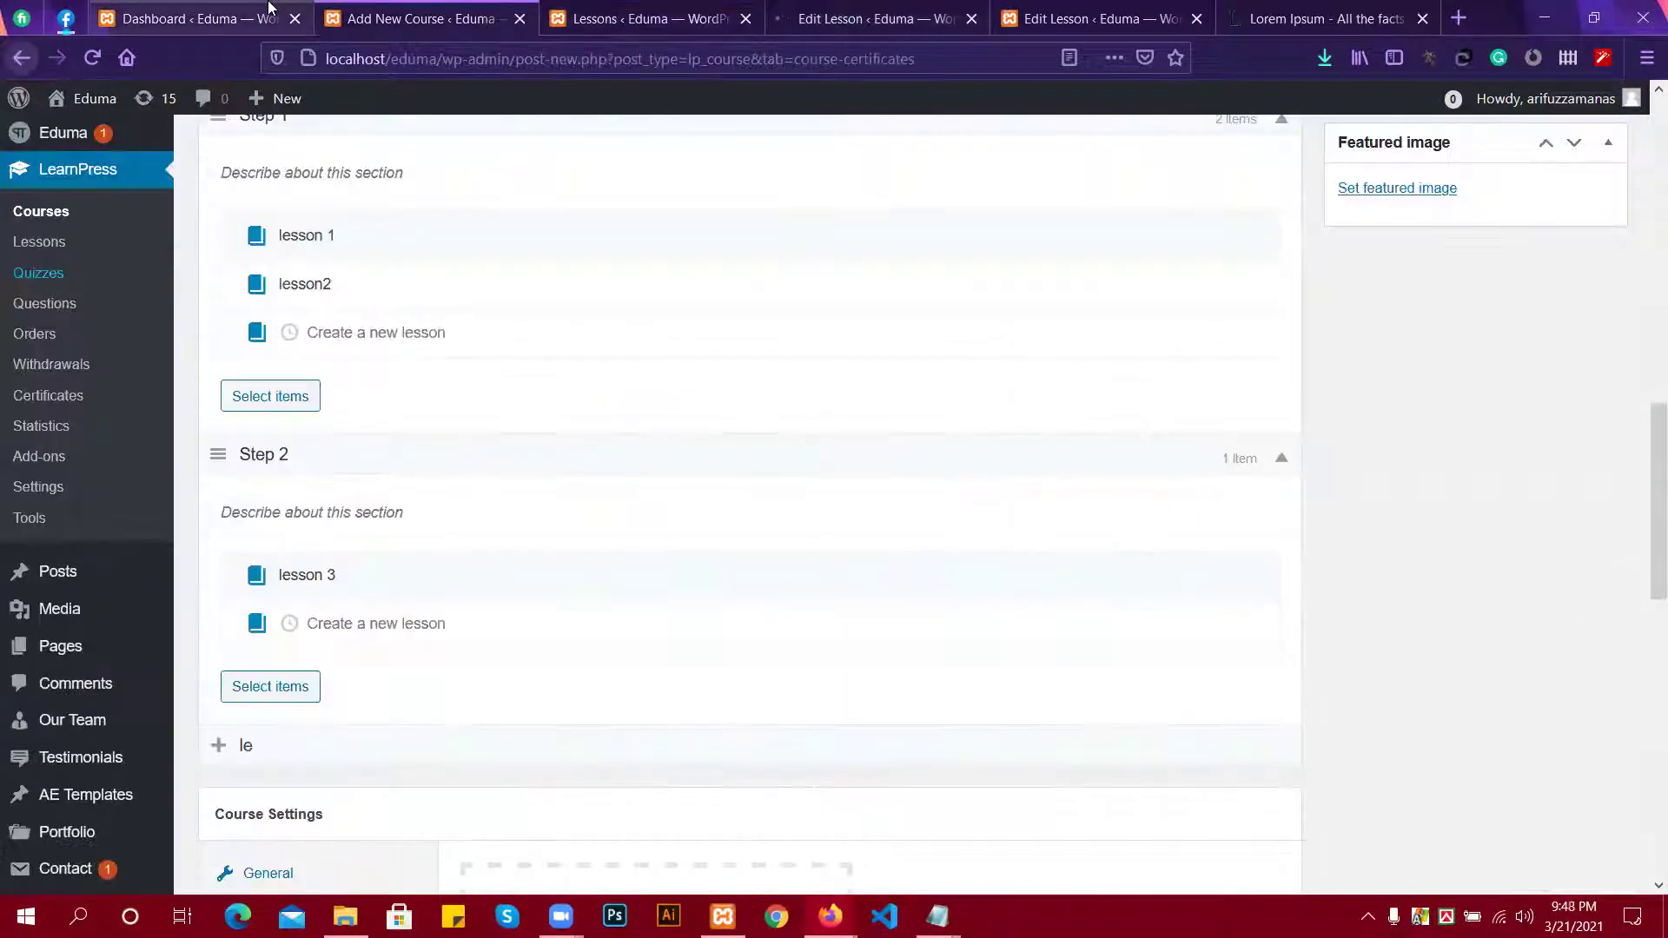
{"action": "left_click", "coordinate": [41, 273]}
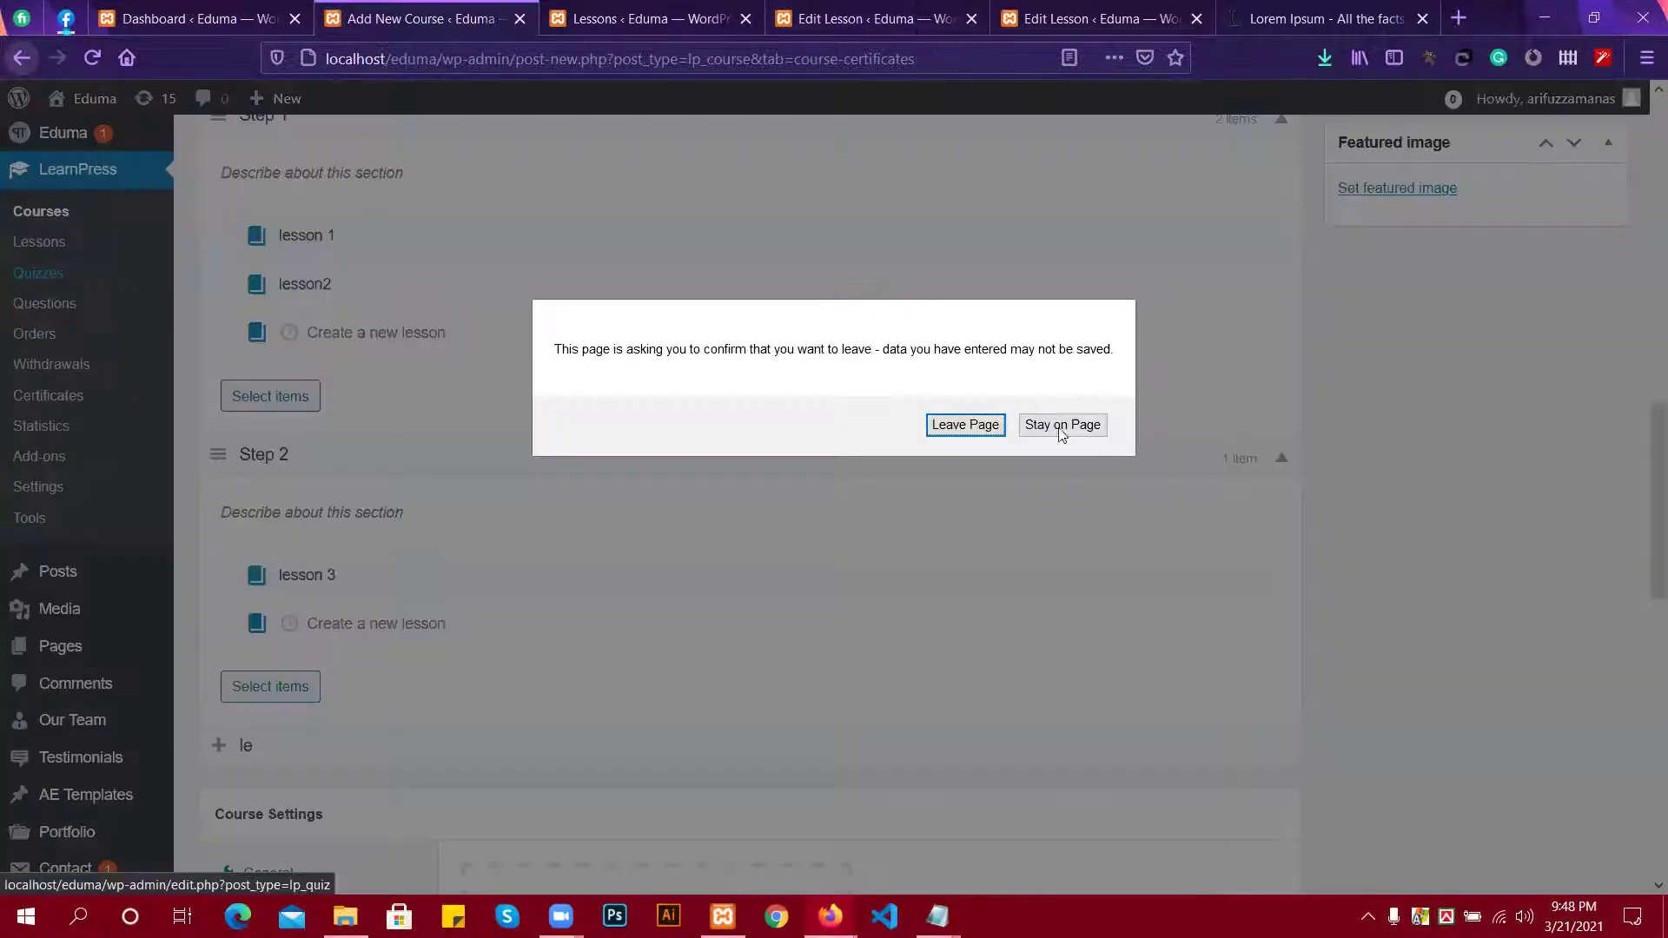
{"action": "left_click", "coordinate": [979, 429]}
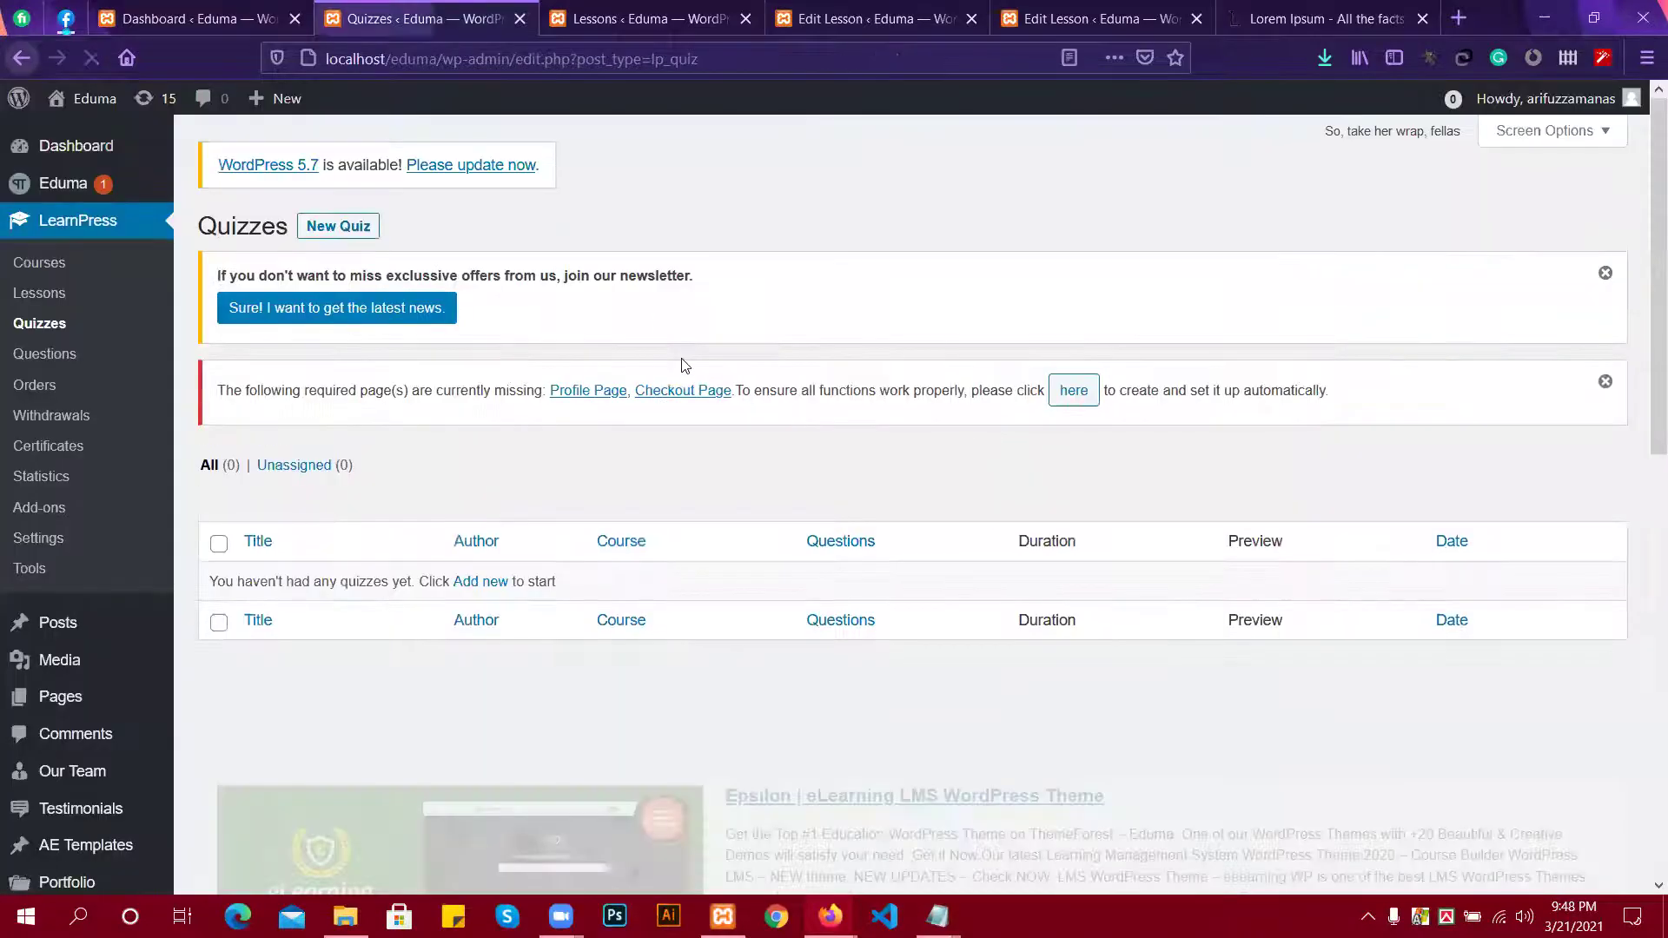
{"action": "left_click", "coordinate": [323, 242]}
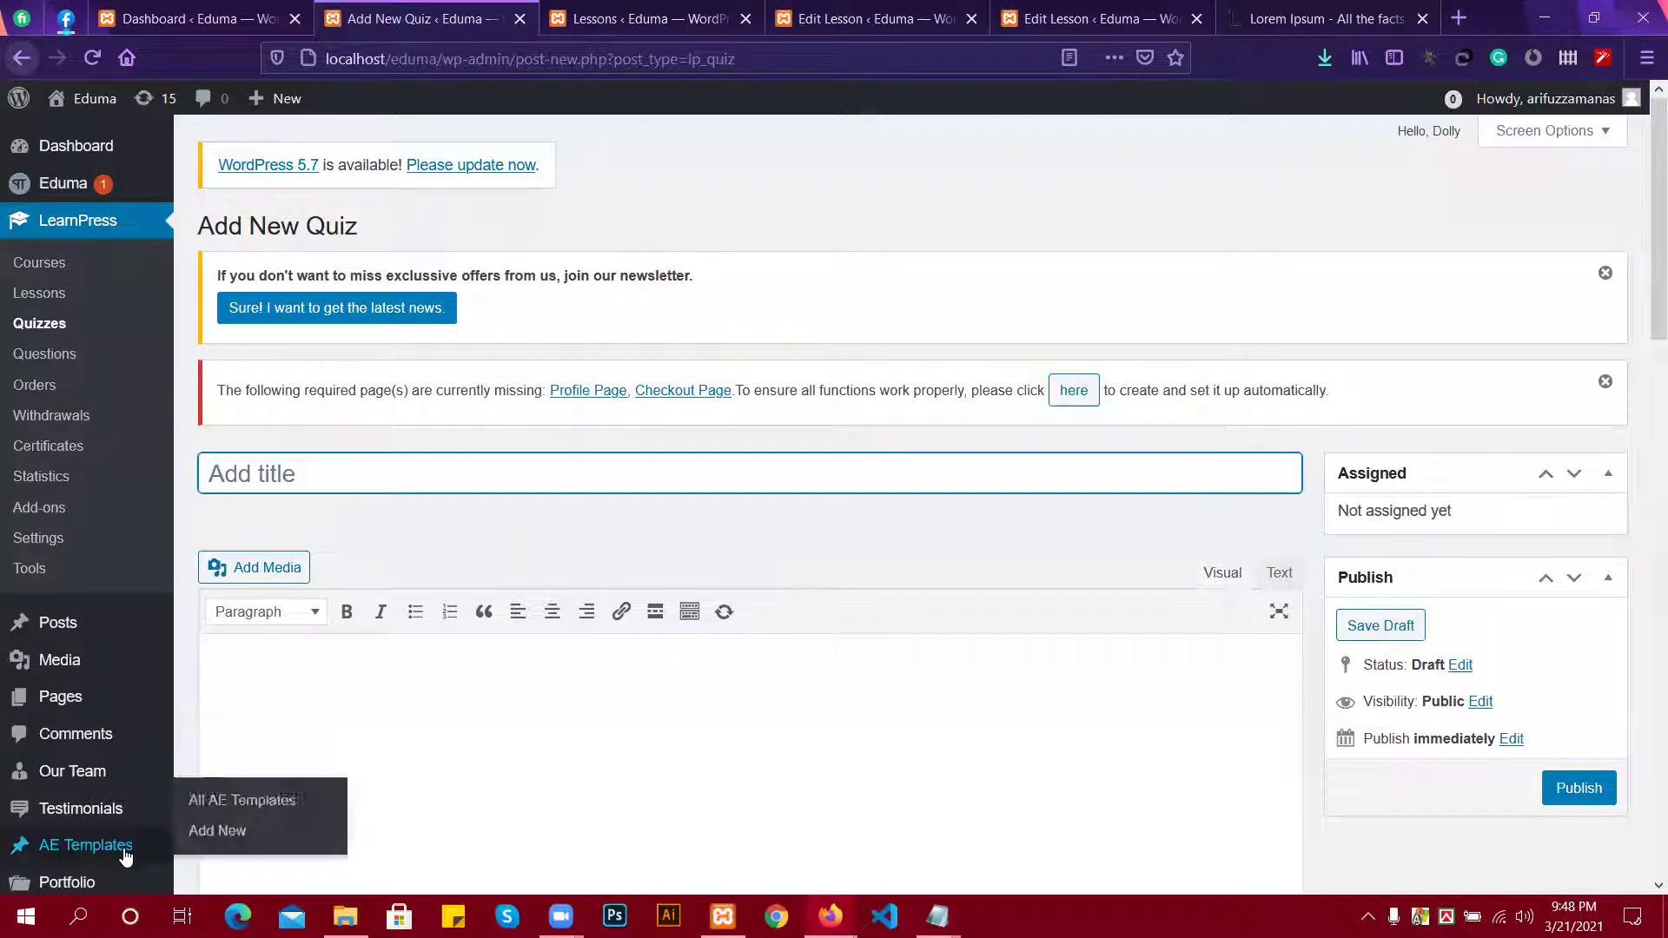
Title the new quiz "Quizzes".
{"action": "key", "text": "alt+Tab"}
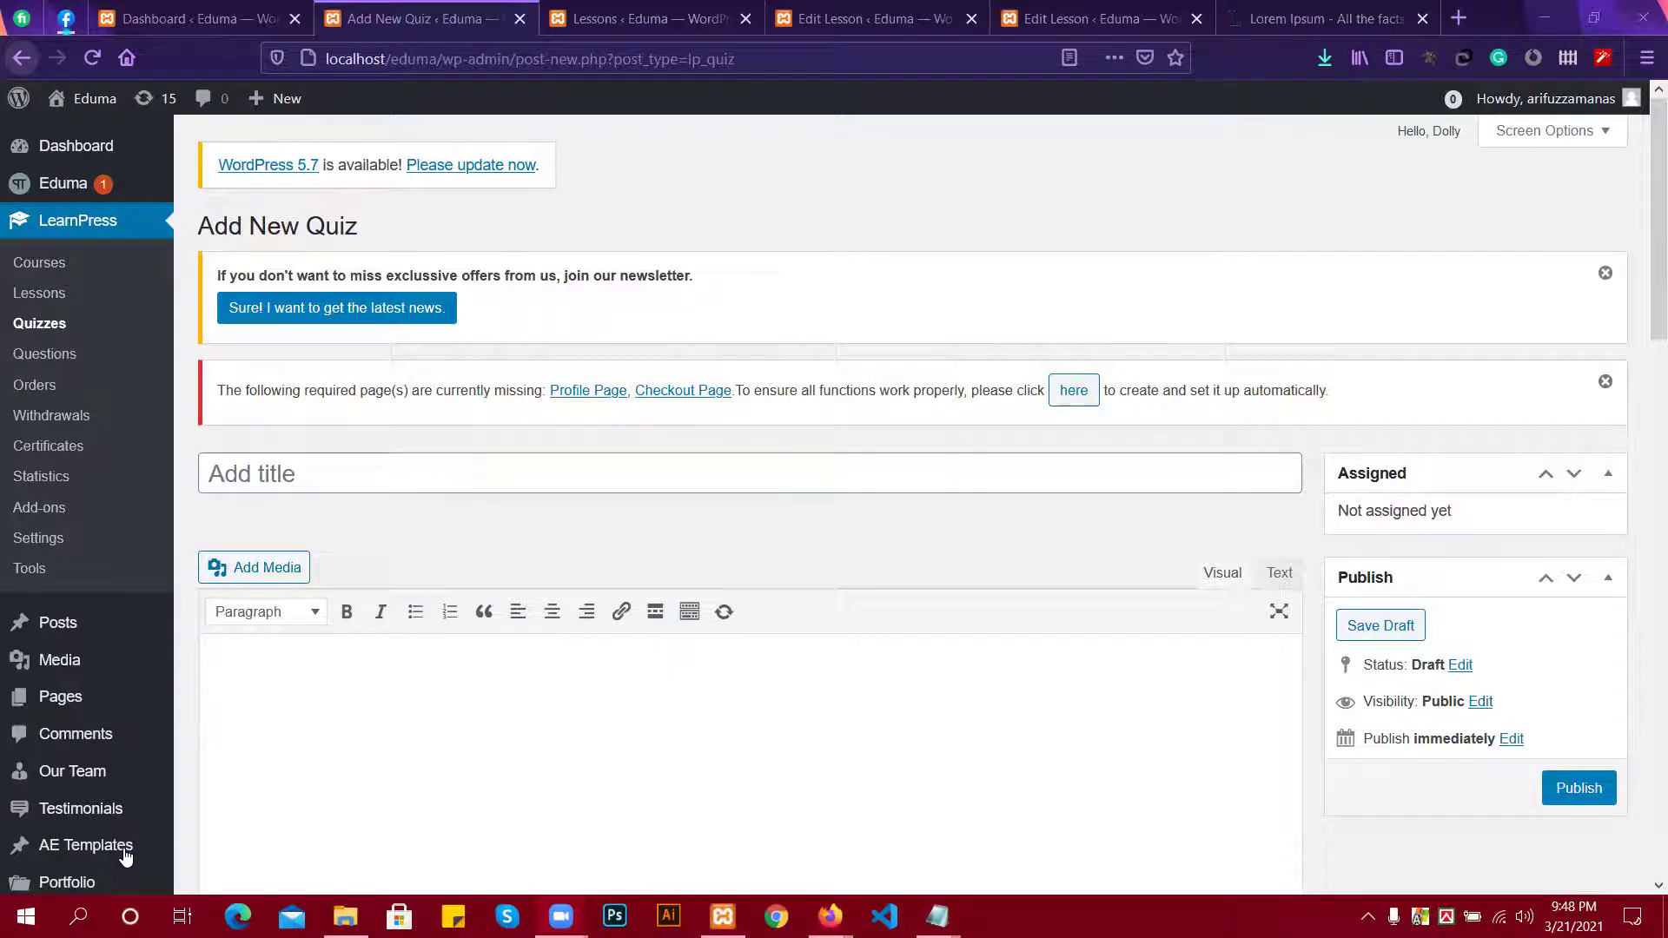
{"action": "left_click", "coordinate": [304, 475]}
{"action": "scroll", "coordinate": [467, 512], "scroll_direction": "down", "scroll_amount": 2}
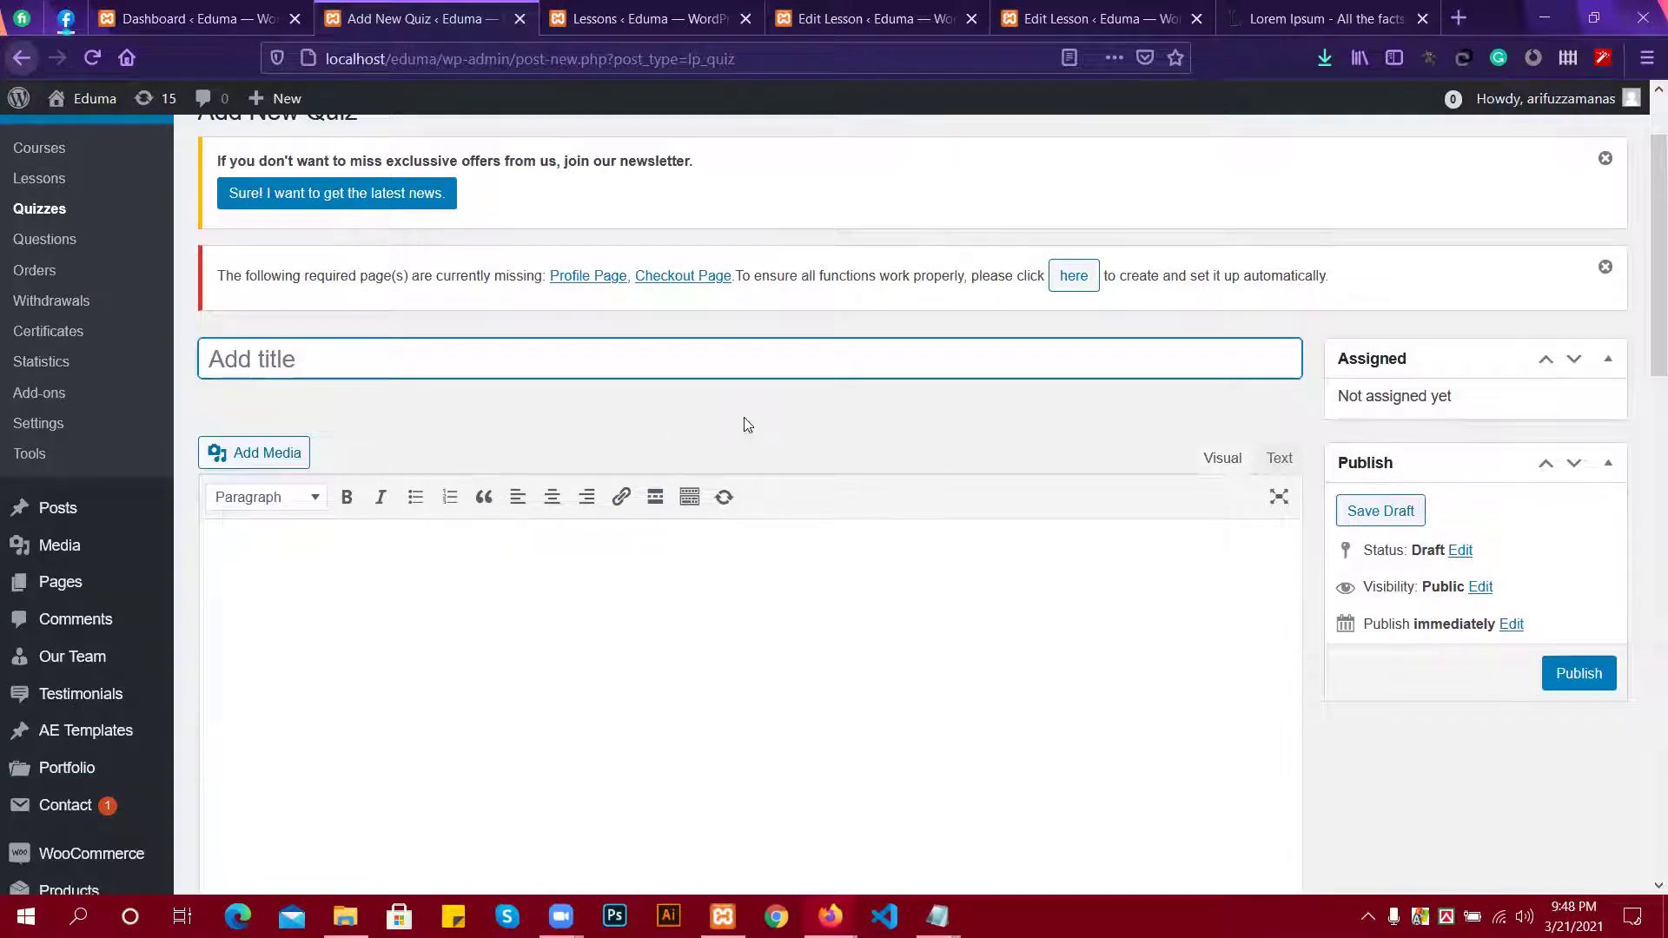
{"action": "scroll", "coordinate": [955, 453], "scroll_direction": "down", "scroll_amount": 5}
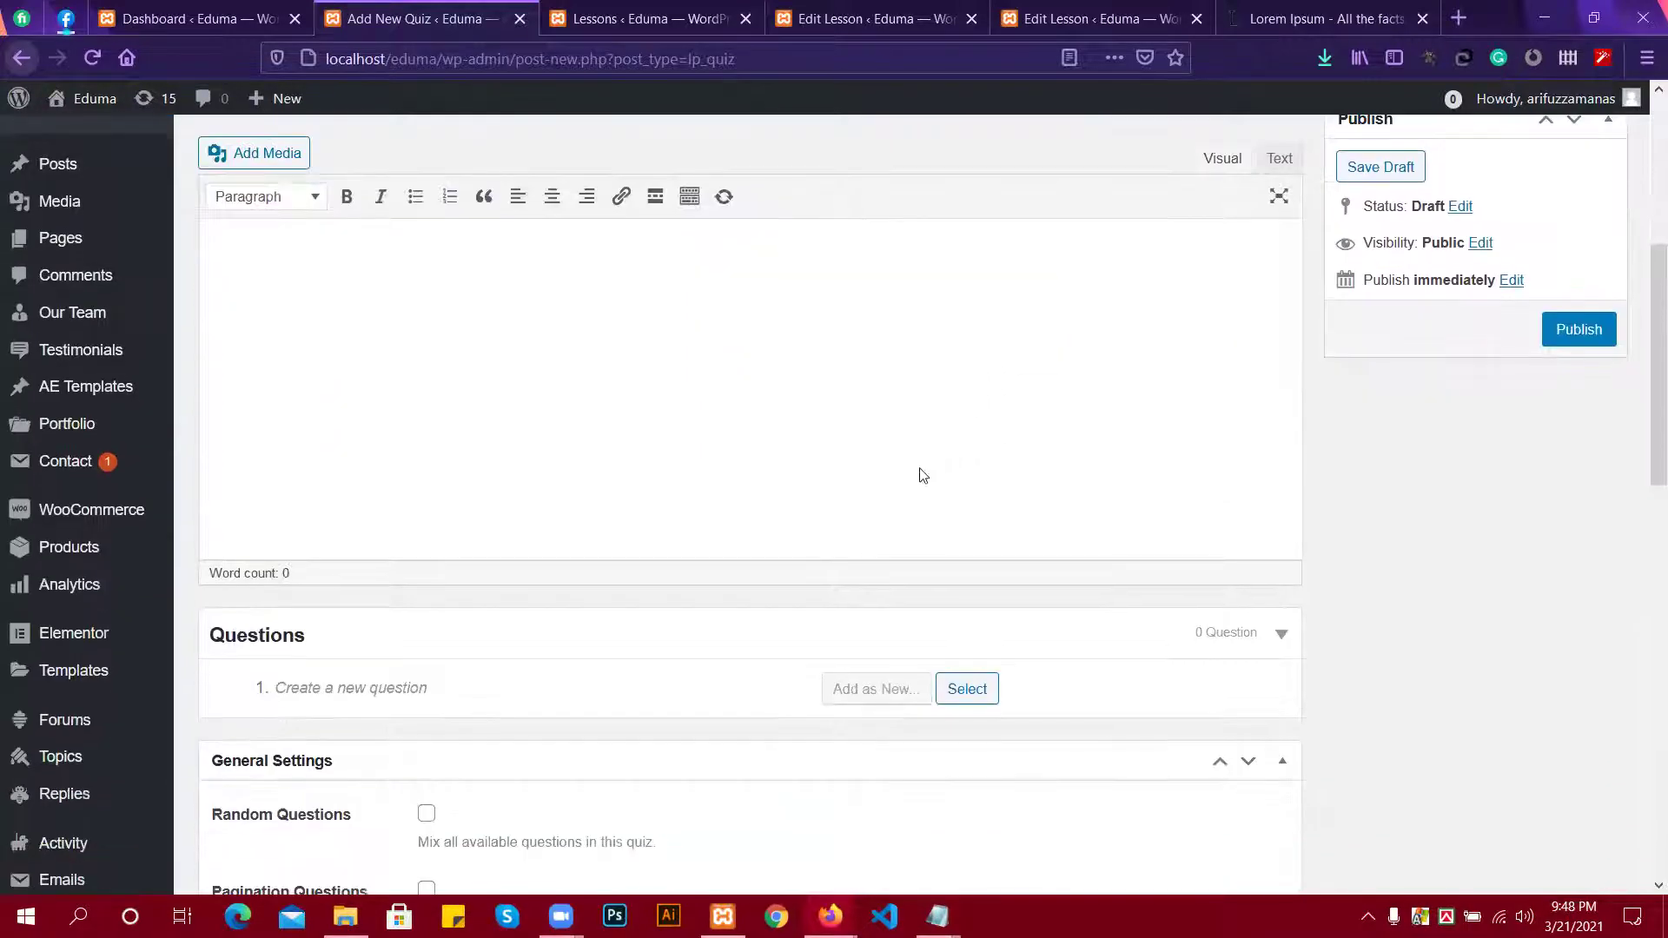
{"action": "scroll", "coordinate": [869, 476], "scroll_direction": "down", "scroll_amount": 4}
{"action": "scroll", "coordinate": [342, 308], "scroll_direction": "up", "scroll_amount": 5}
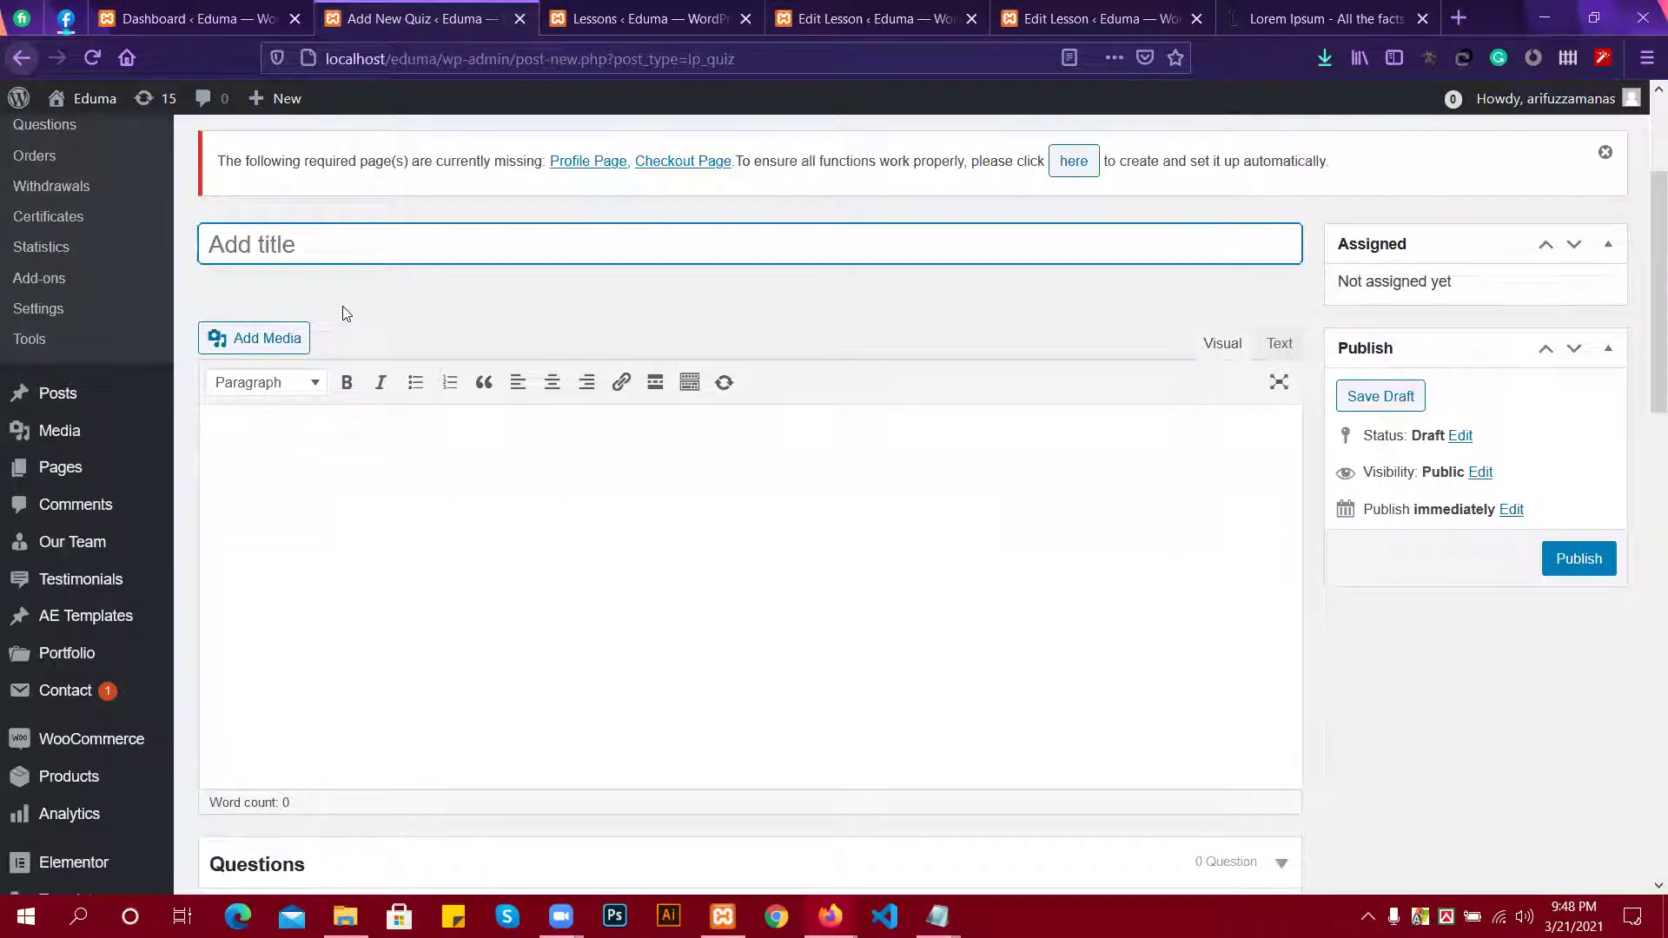
{"action": "scroll", "coordinate": [342, 306], "scroll_direction": "up", "scroll_amount": 3}
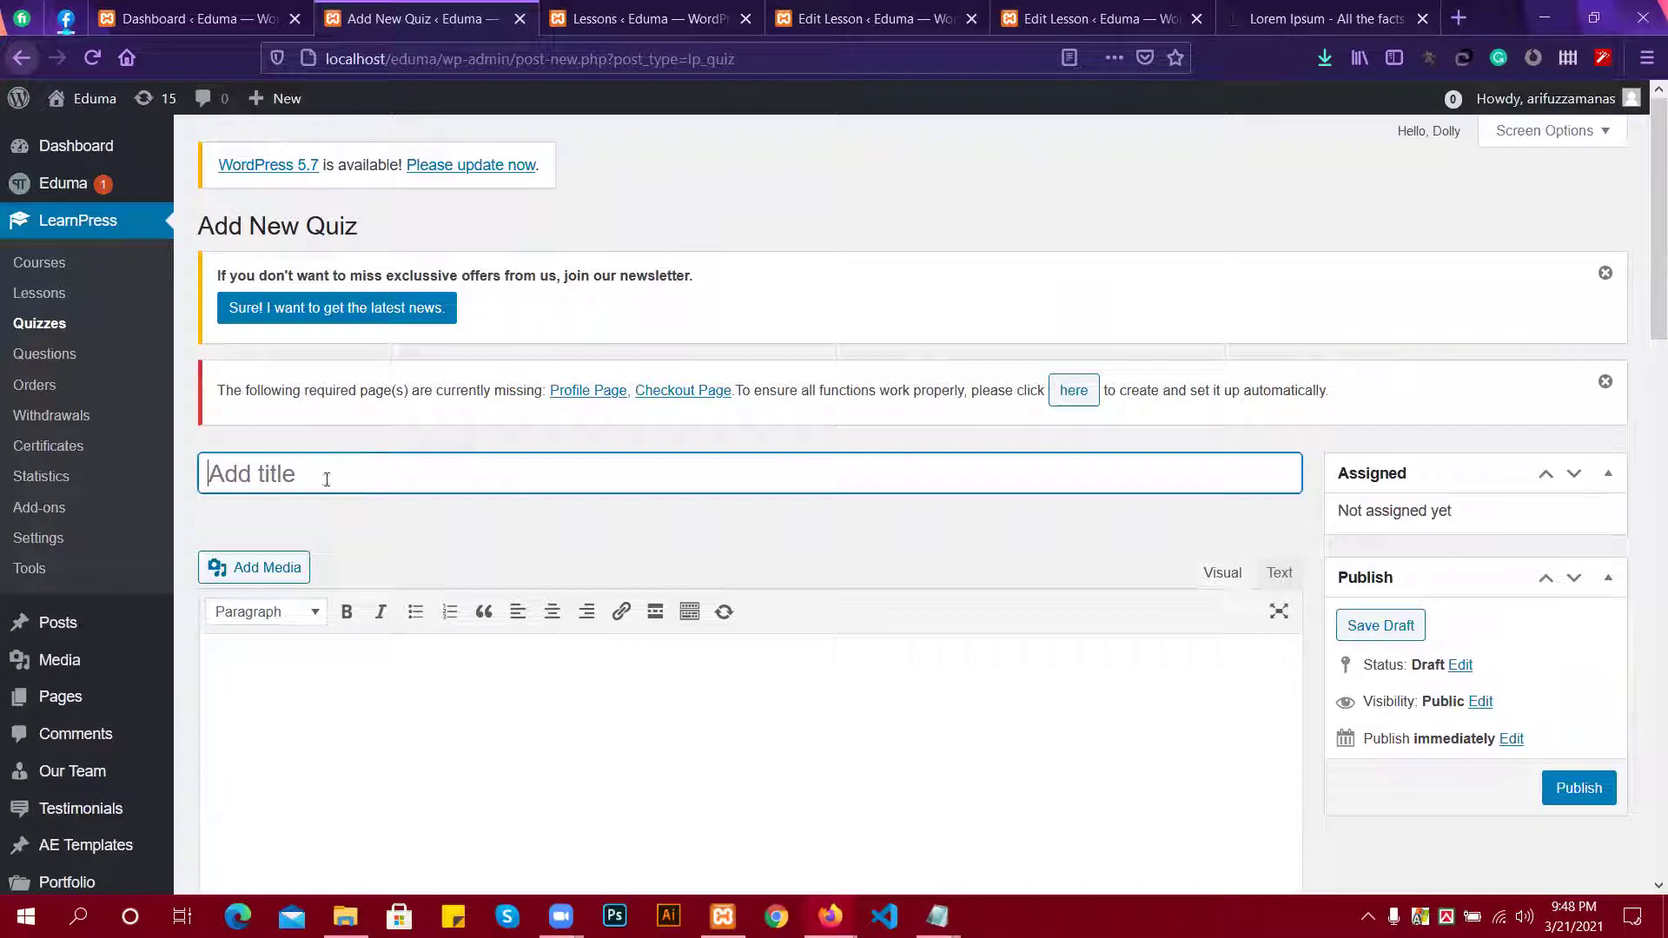
{"action": "type", "text": "Q"}
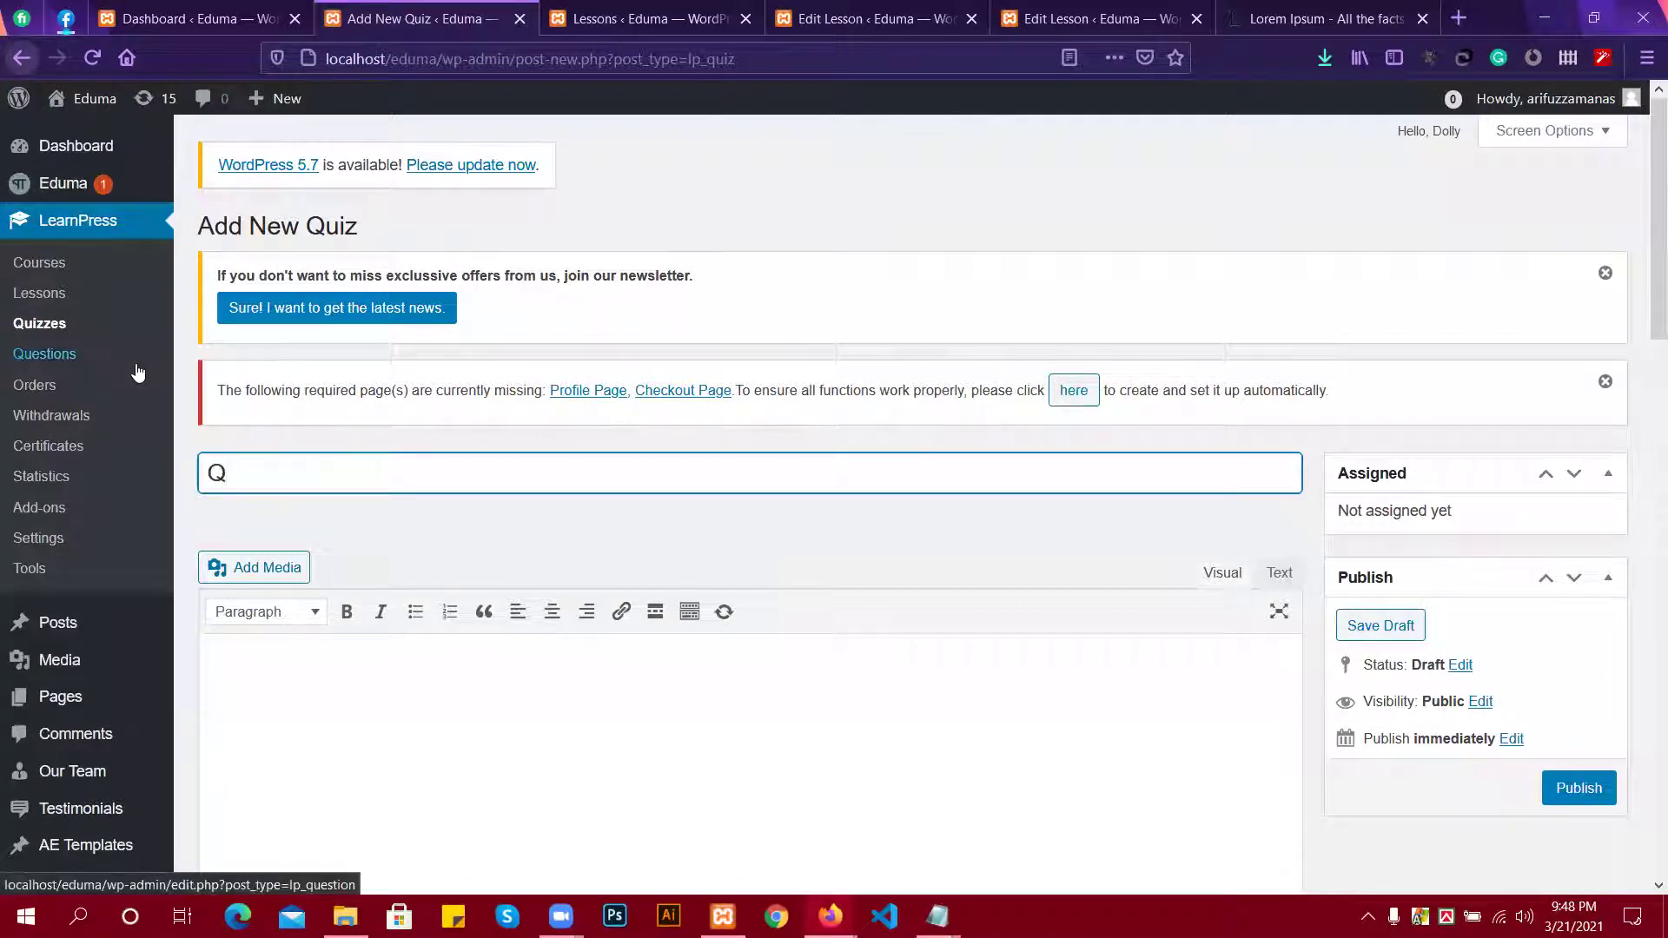
{"action": "type", "text": "uizzes"}
Add "What is wordpress?" to the quiz as a new Multi Choice question.
{"action": "scroll", "coordinate": [183, 420], "scroll_direction": "down", "scroll_amount": 4}
{"action": "left_click", "coordinate": [314, 425]}
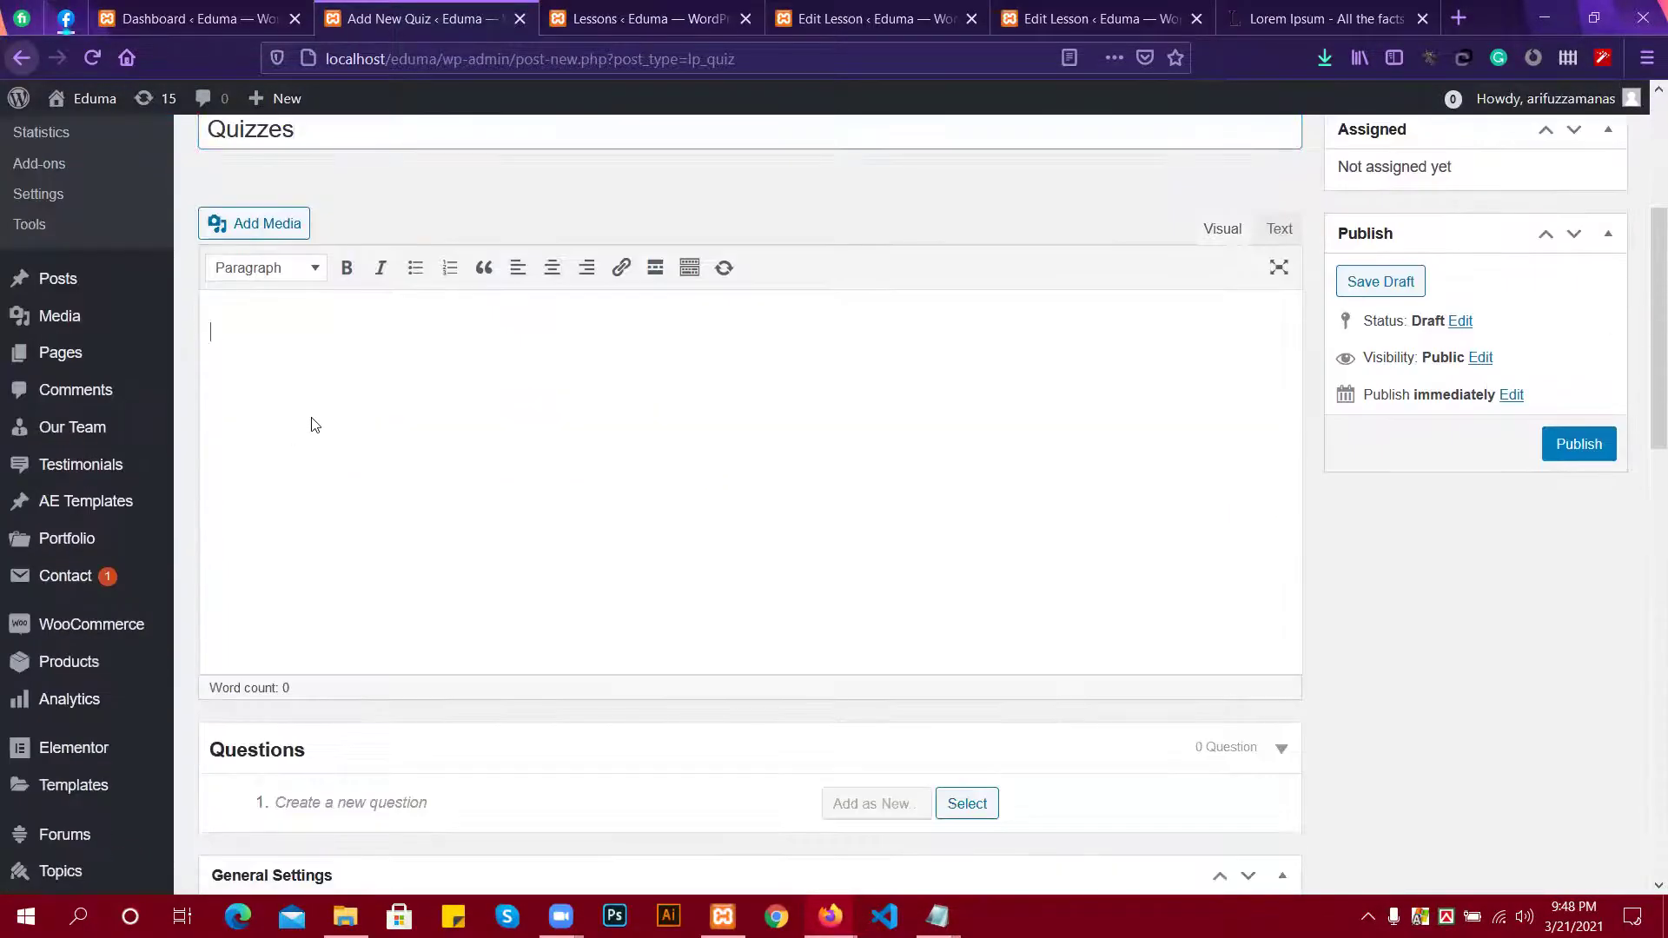
{"action": "scroll", "coordinate": [315, 425], "scroll_direction": "down", "scroll_amount": 1}
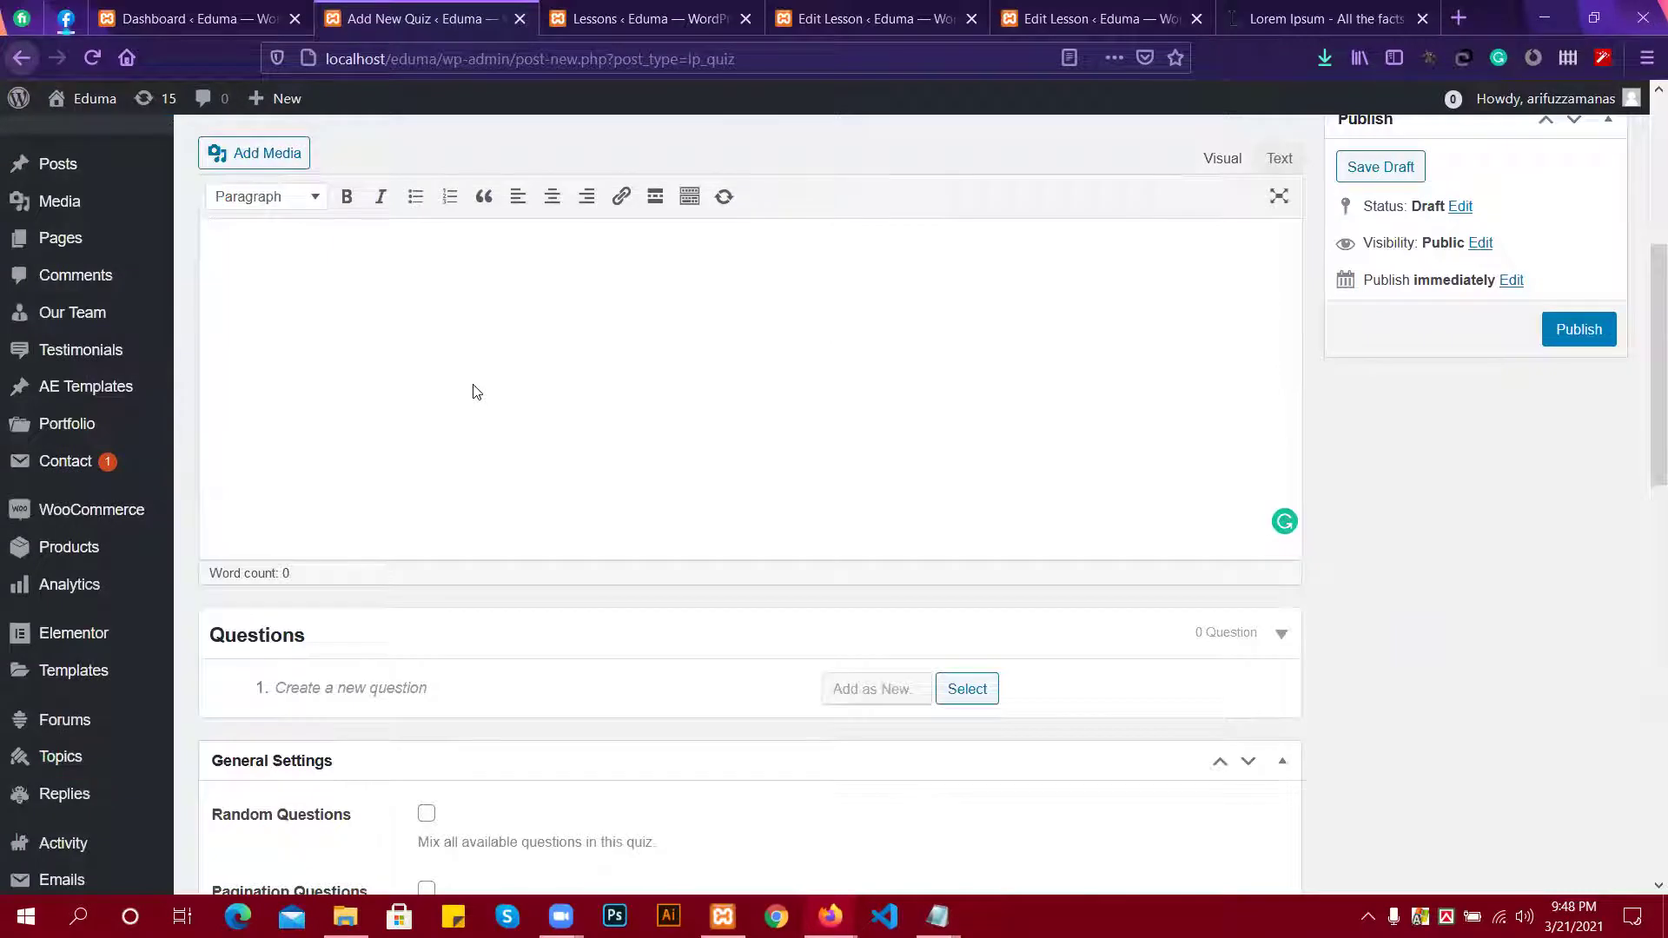
{"action": "scroll", "coordinate": [473, 392], "scroll_direction": "down", "scroll_amount": 1}
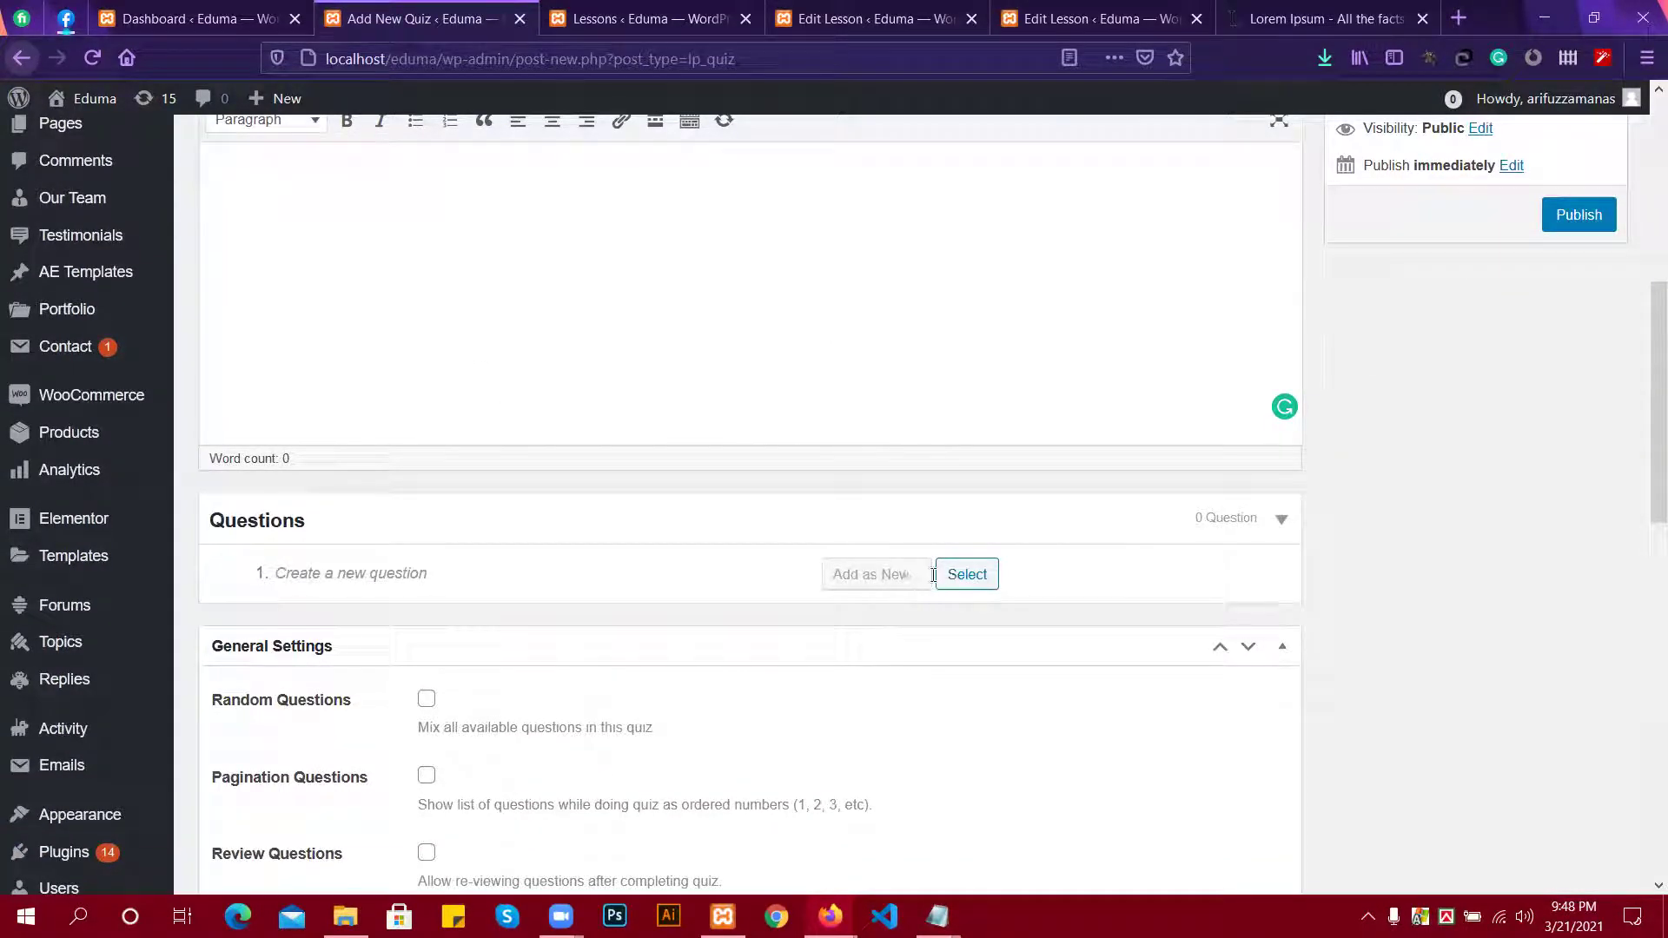
{"action": "left_click", "coordinate": [374, 573]}
{"action": "type", "text": "D"}
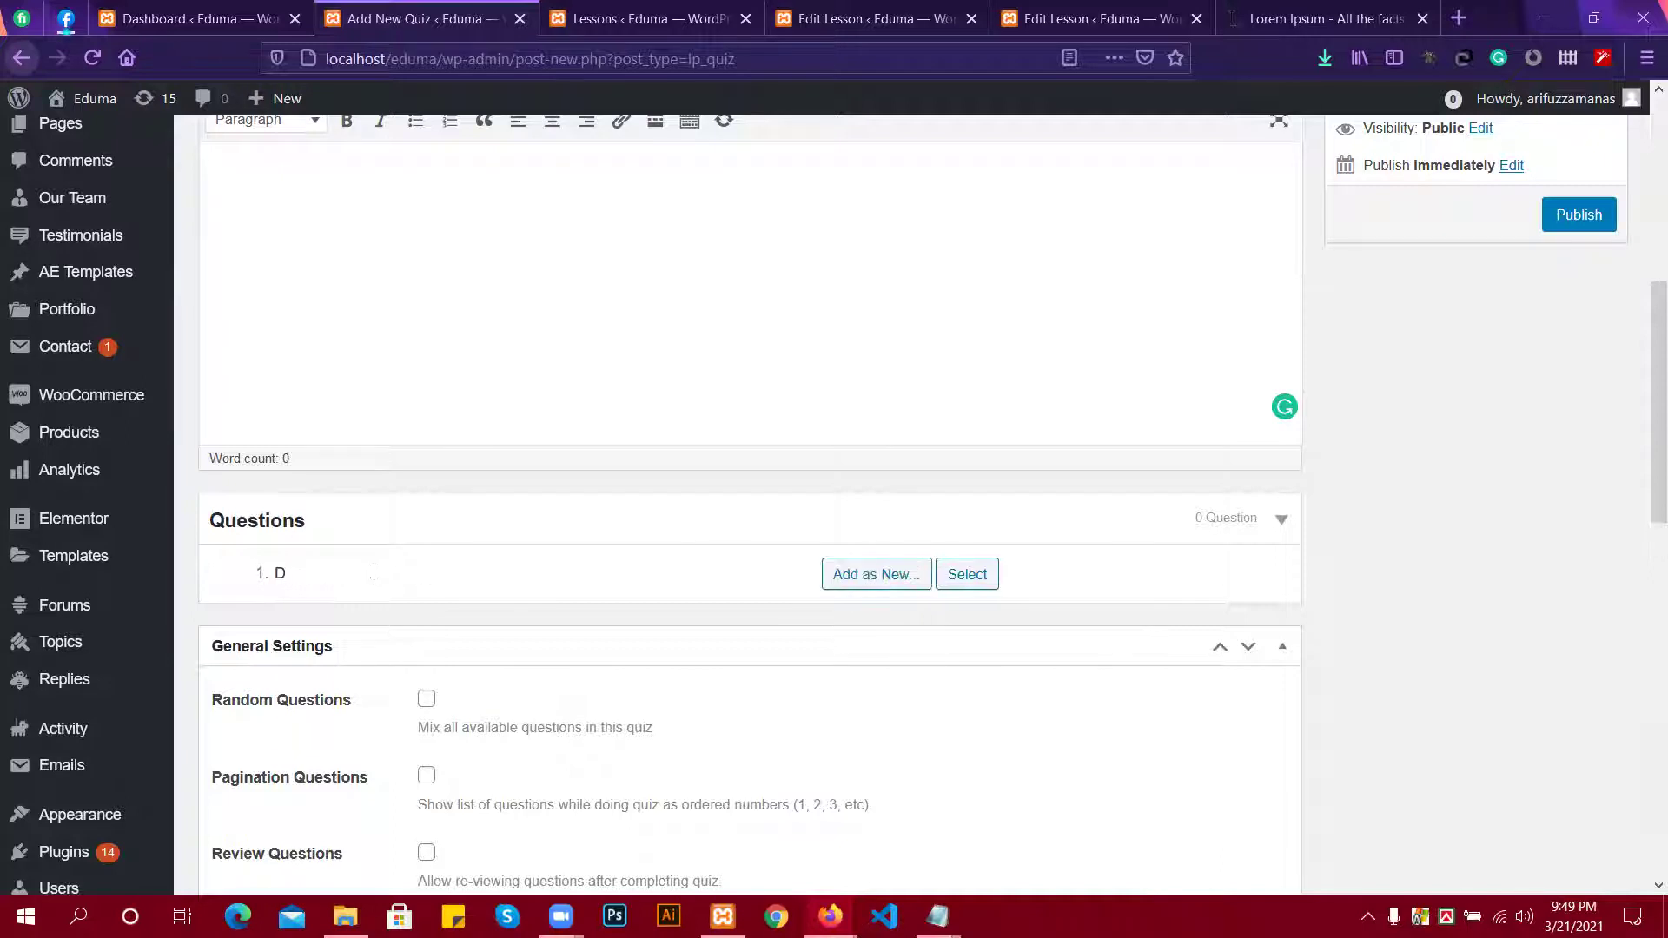
{"action": "key", "text": "BackSpace"}
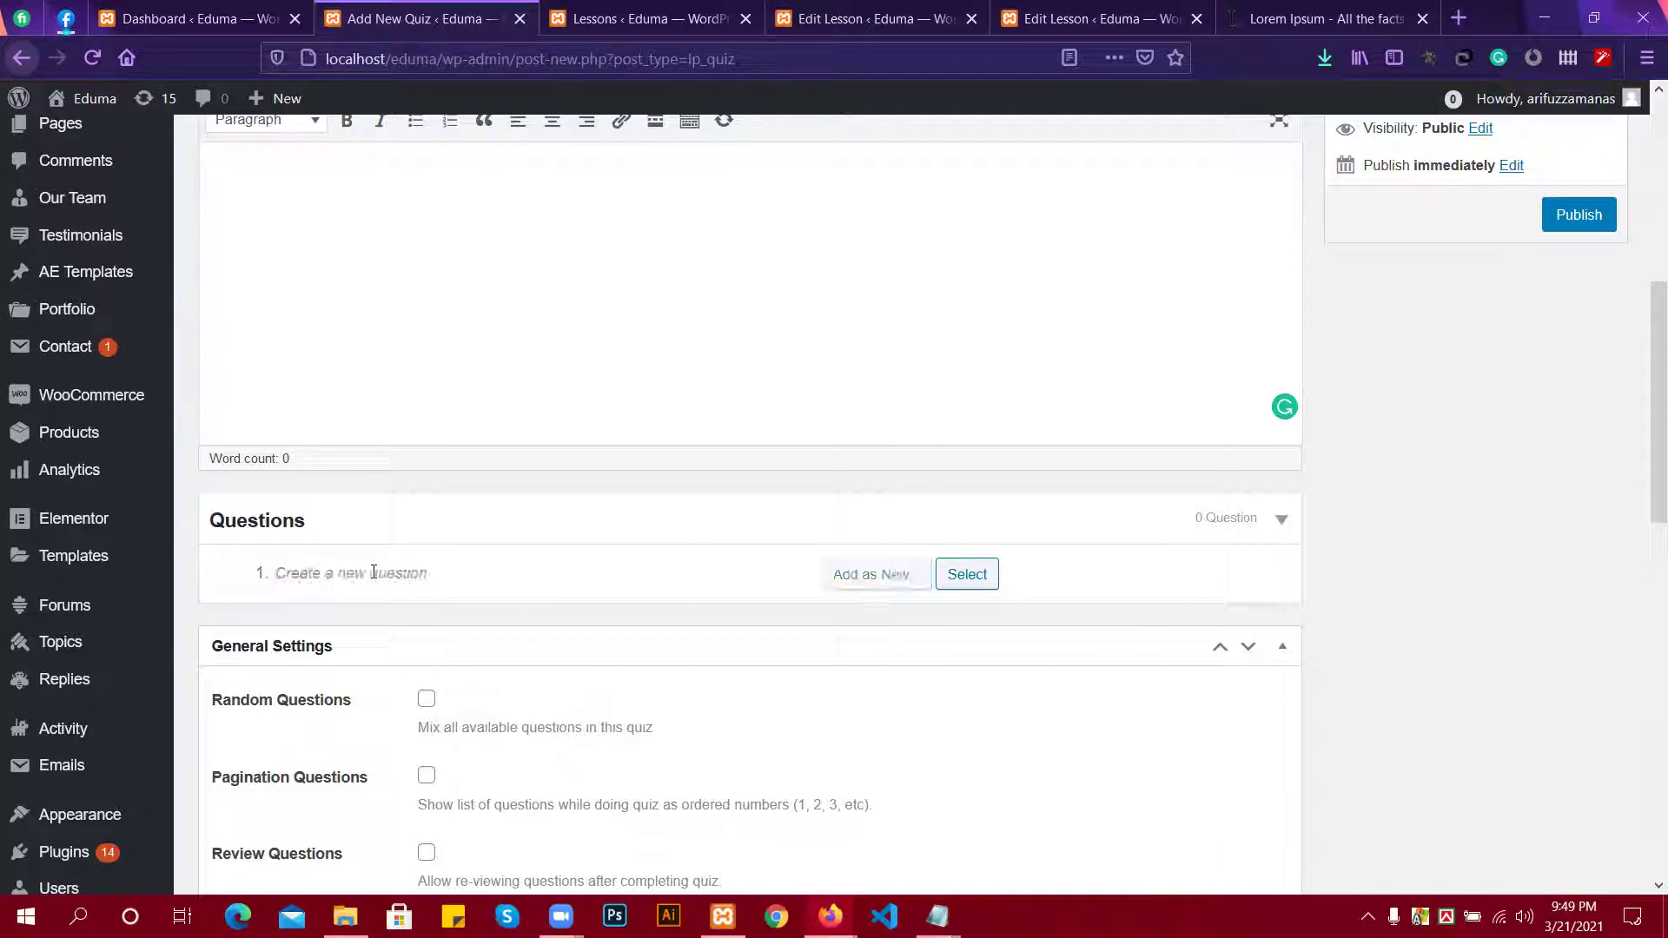
{"action": "type", "text": "W"}
{"action": "key", "text": "BackSpace"}
{"action": "type", "text": "Wha"}
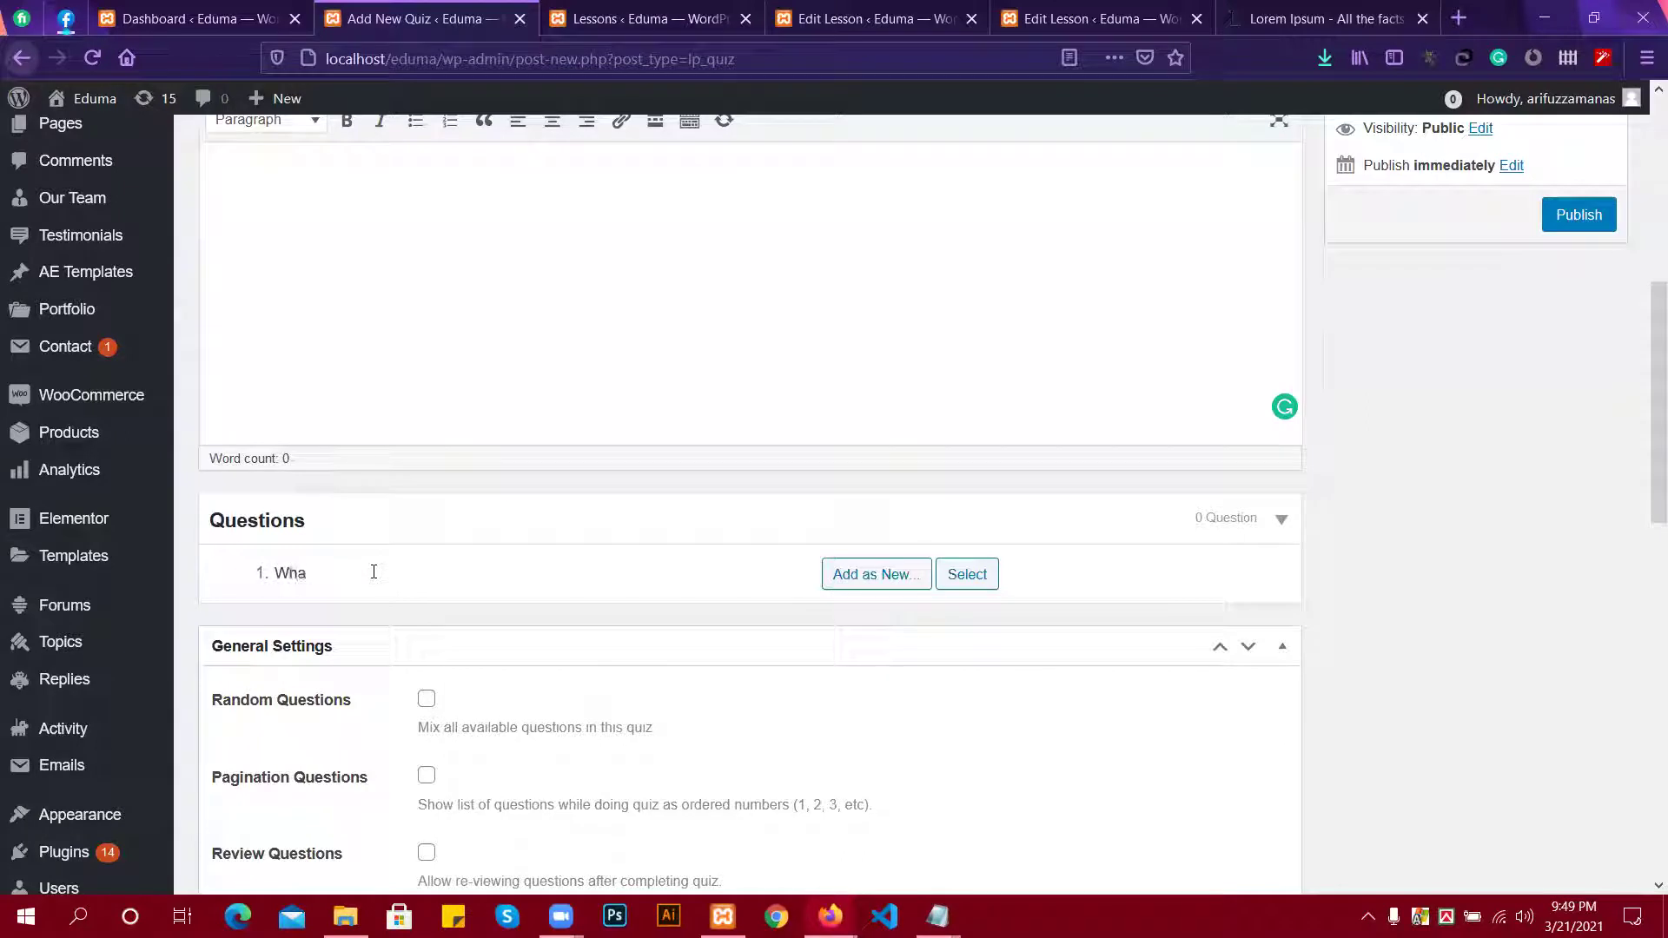
{"action": "type", "text": "t is word"}
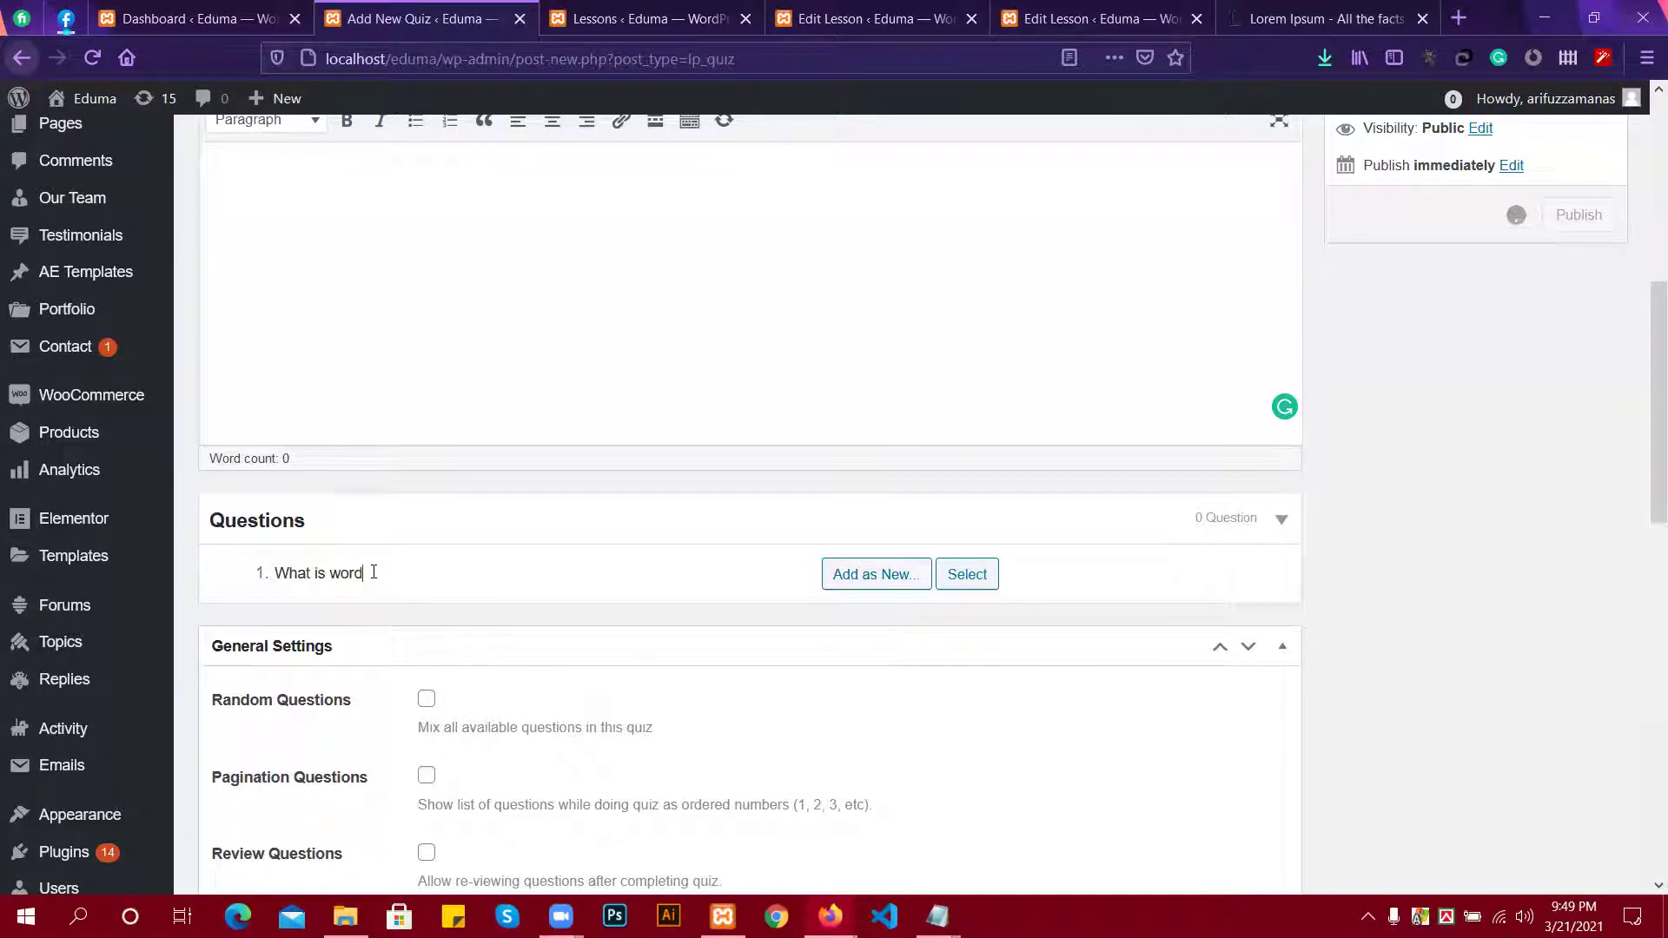
{"action": "type", "text": "press"}
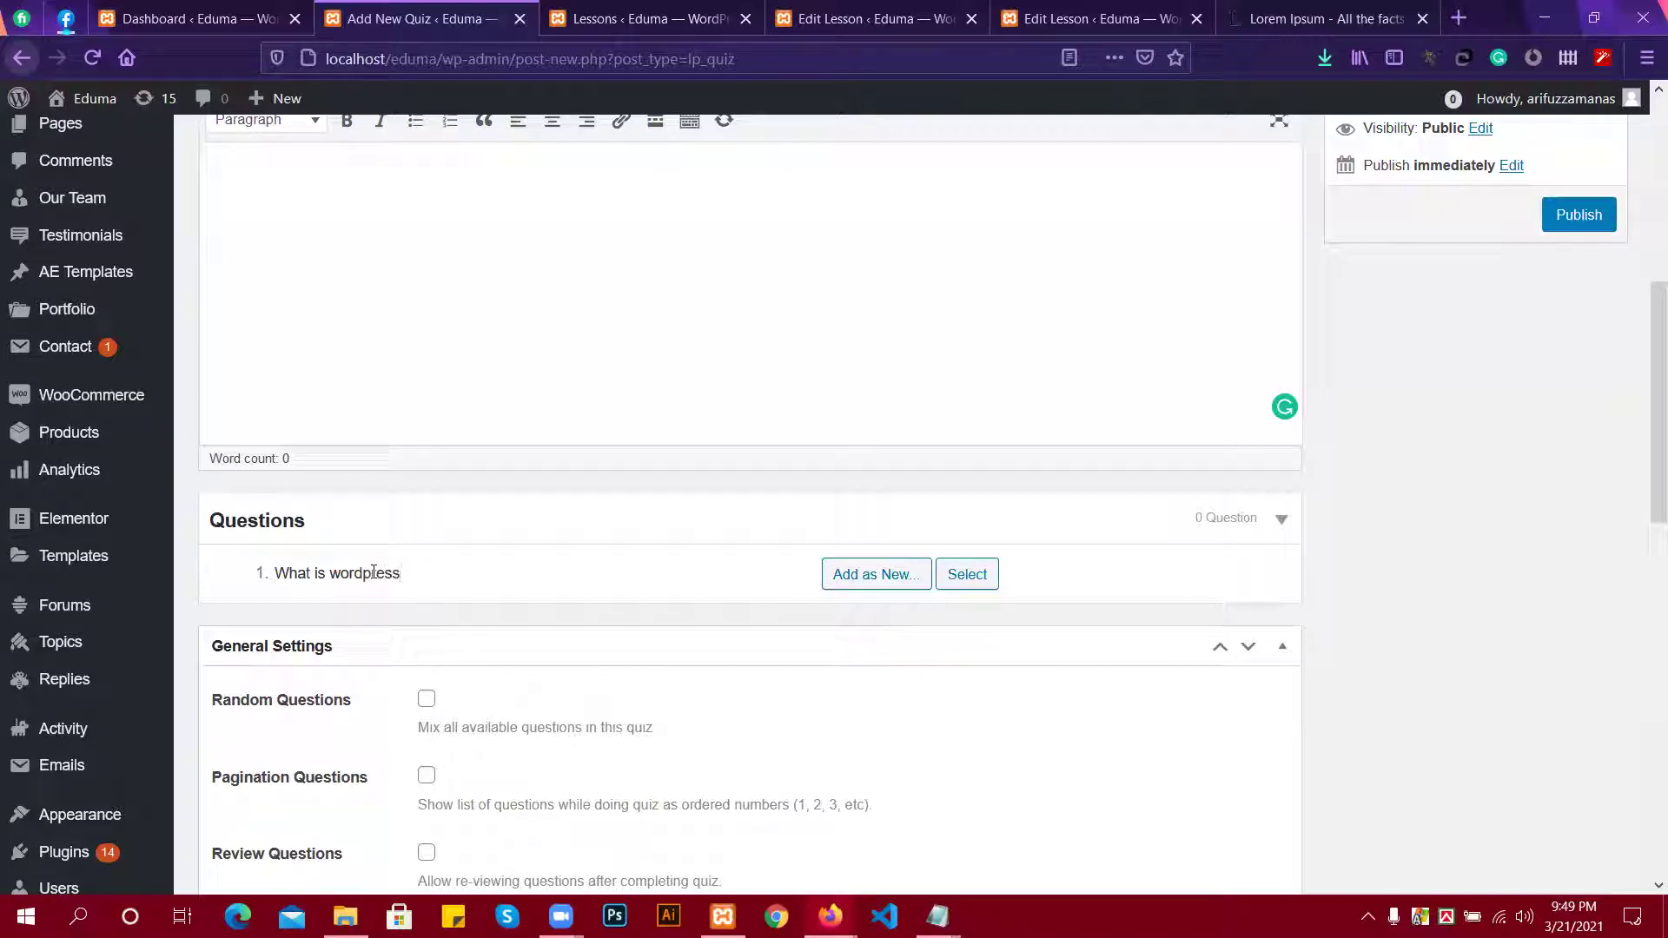
{"action": "type", "text": "?"}
{"action": "mouse_move", "coordinate": [876, 582]}
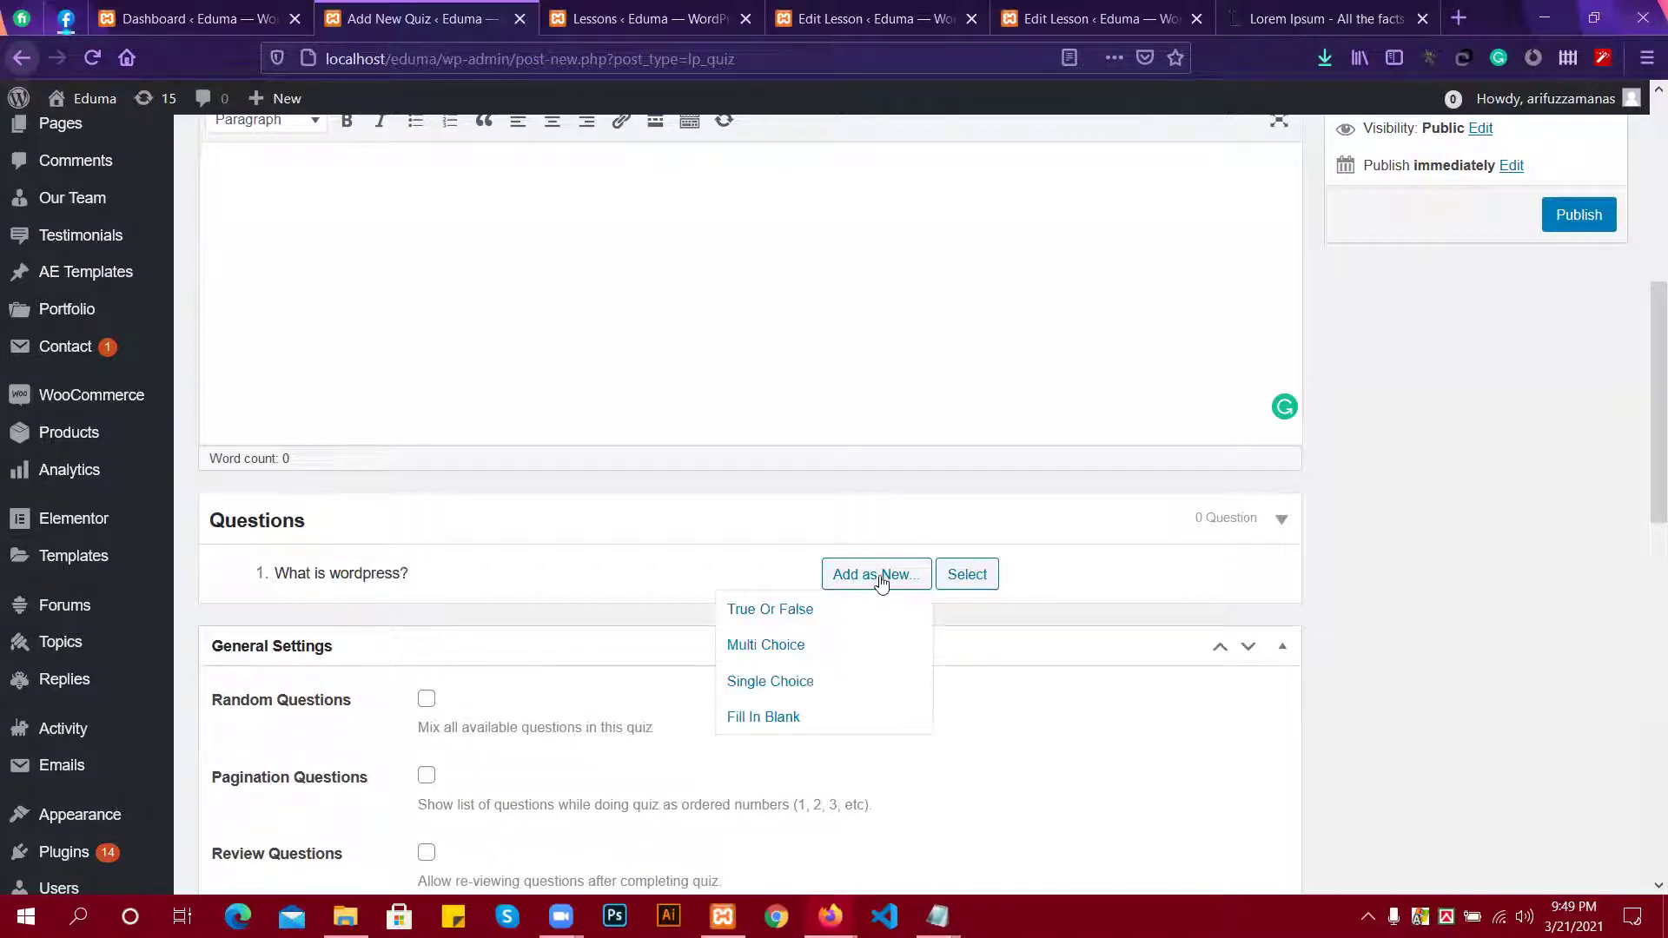
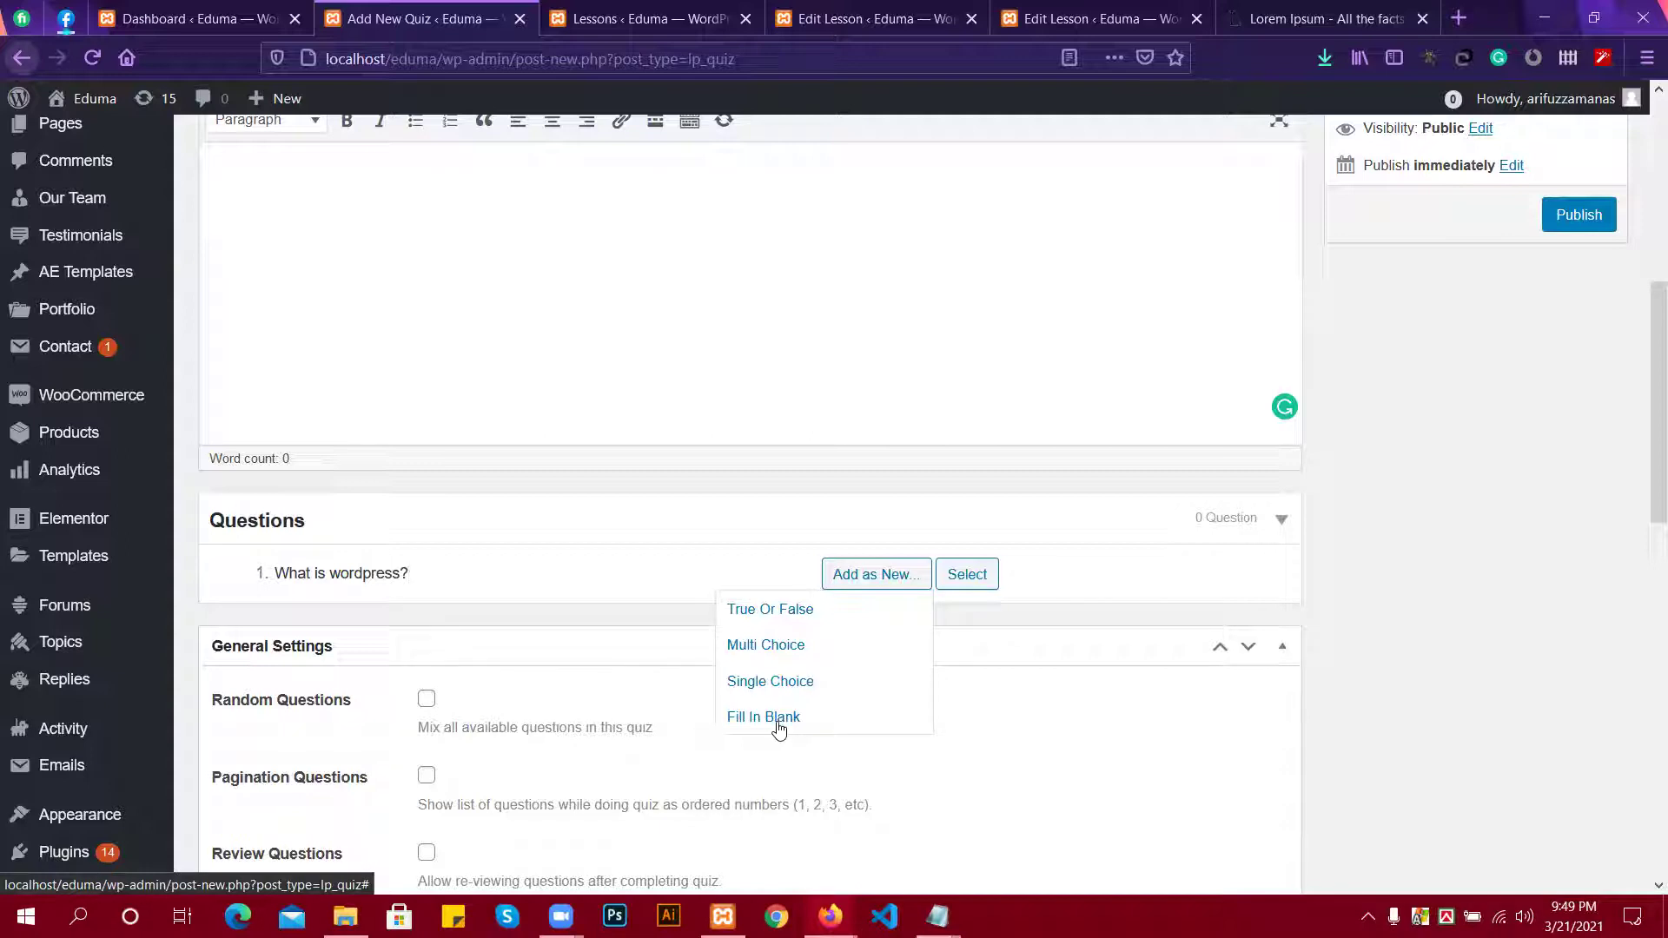
{"action": "left_click", "coordinate": [789, 647]}
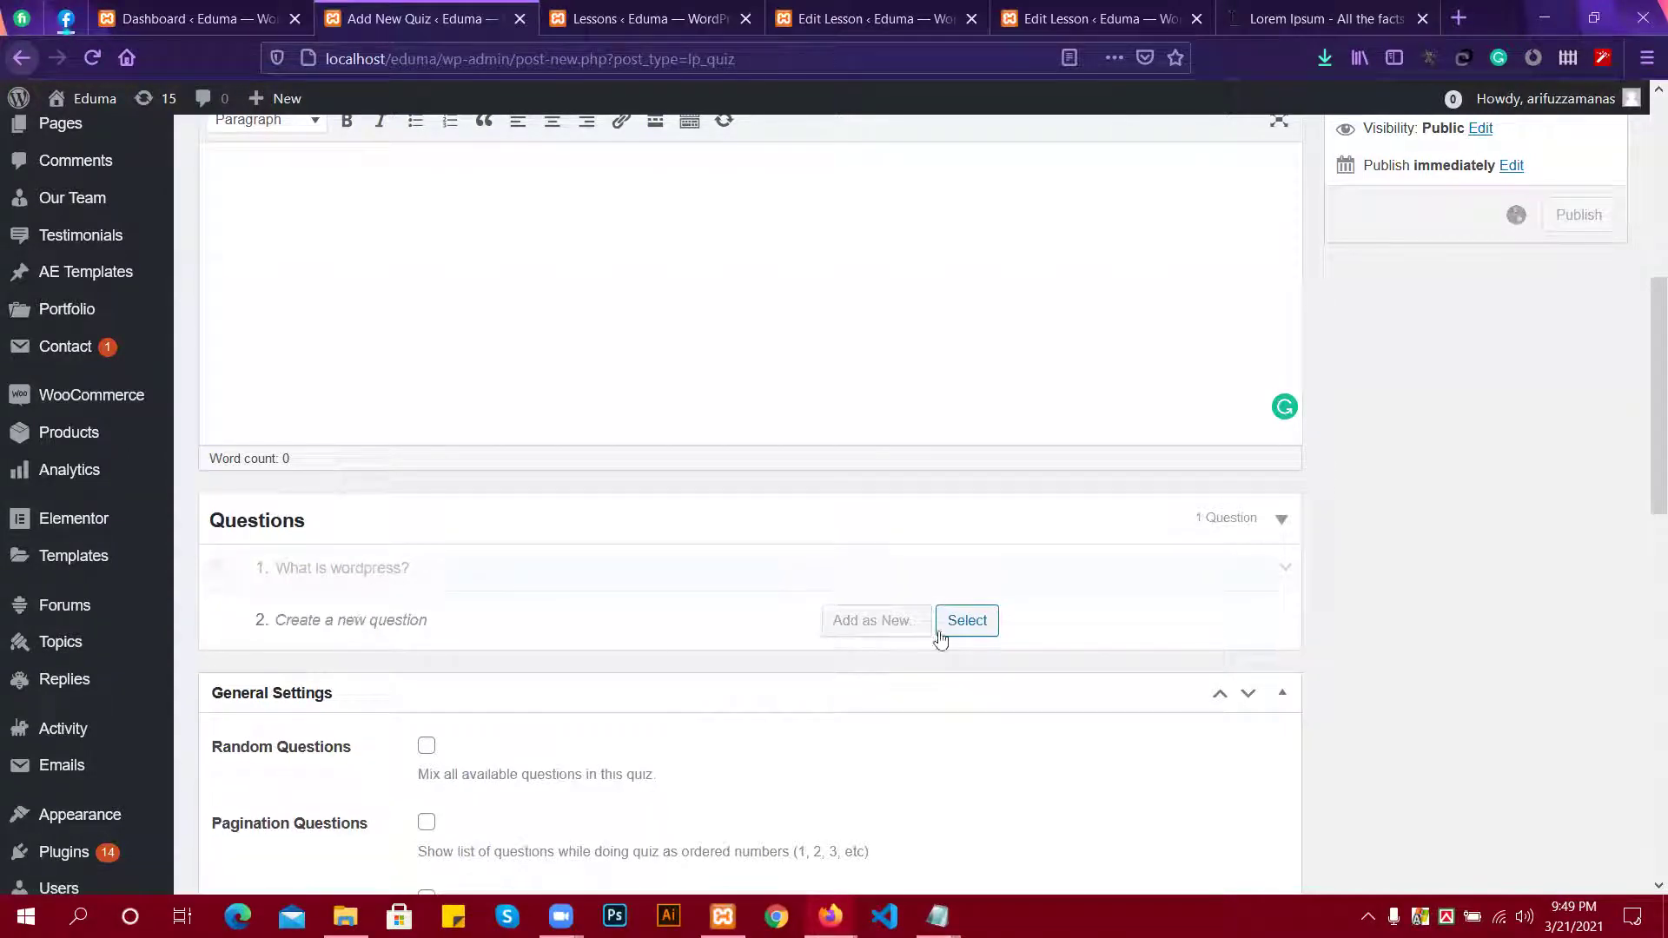
{"action": "scroll", "coordinate": [495, 707], "scroll_direction": "down", "scroll_amount": 2}
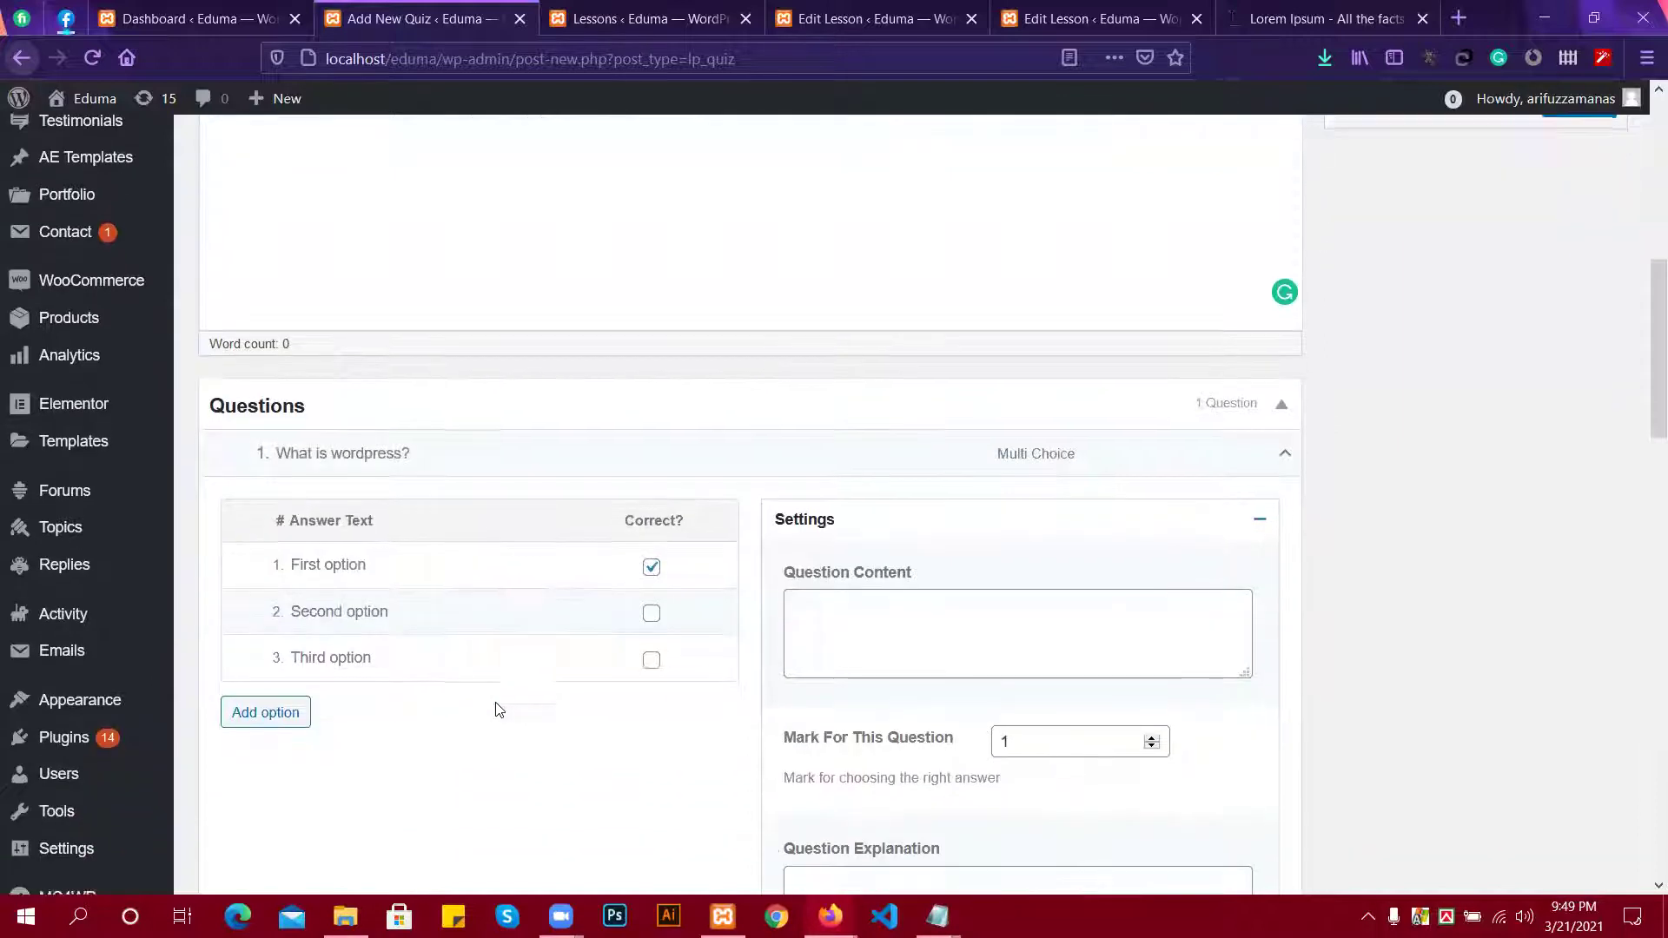
Replace the first answer option of the "What is wordpress?" question with "Cms".
{"action": "left_click", "coordinate": [371, 562]}
{"action": "key", "text": "BackSpace"}
{"action": "key", "text": "BackSpace"}
{"action": "key", "text": "BackSpace"}
{"action": "key", "text": "BackSpace"}
{"action": "key", "text": "BackSpace"}
{"action": "key", "text": "BackSpace"}
{"action": "key", "text": "BackSpace"}
{"action": "key", "text": "BackSpace"}
{"action": "key", "text": "BackSpace"}
{"action": "key", "text": "BackSpace"}
{"action": "key", "text": "BackSpace"}
{"action": "key", "text": "BackSpace"}
{"action": "type", "text": "Cms"}
Replace the second answer option of the question with "html".
{"action": "left_click", "coordinate": [405, 615]}
{"action": "key", "text": "BackSpace"}
{"action": "key", "text": "BackSpace"}
{"action": "key", "text": "BackSpace"}
{"action": "key", "text": "BackSpace"}
{"action": "key", "text": "BackSpace"}
{"action": "key", "text": "BackSpace"}
{"action": "key", "text": "BackSpace"}
{"action": "key", "text": "BackSpace"}
{"action": "key", "text": "BackSpace"}
{"action": "key", "text": "BackSpace"}
{"action": "key", "text": "BackSpace"}
{"action": "key", "text": "BackSpace"}
{"action": "key", "text": "BackSpace"}
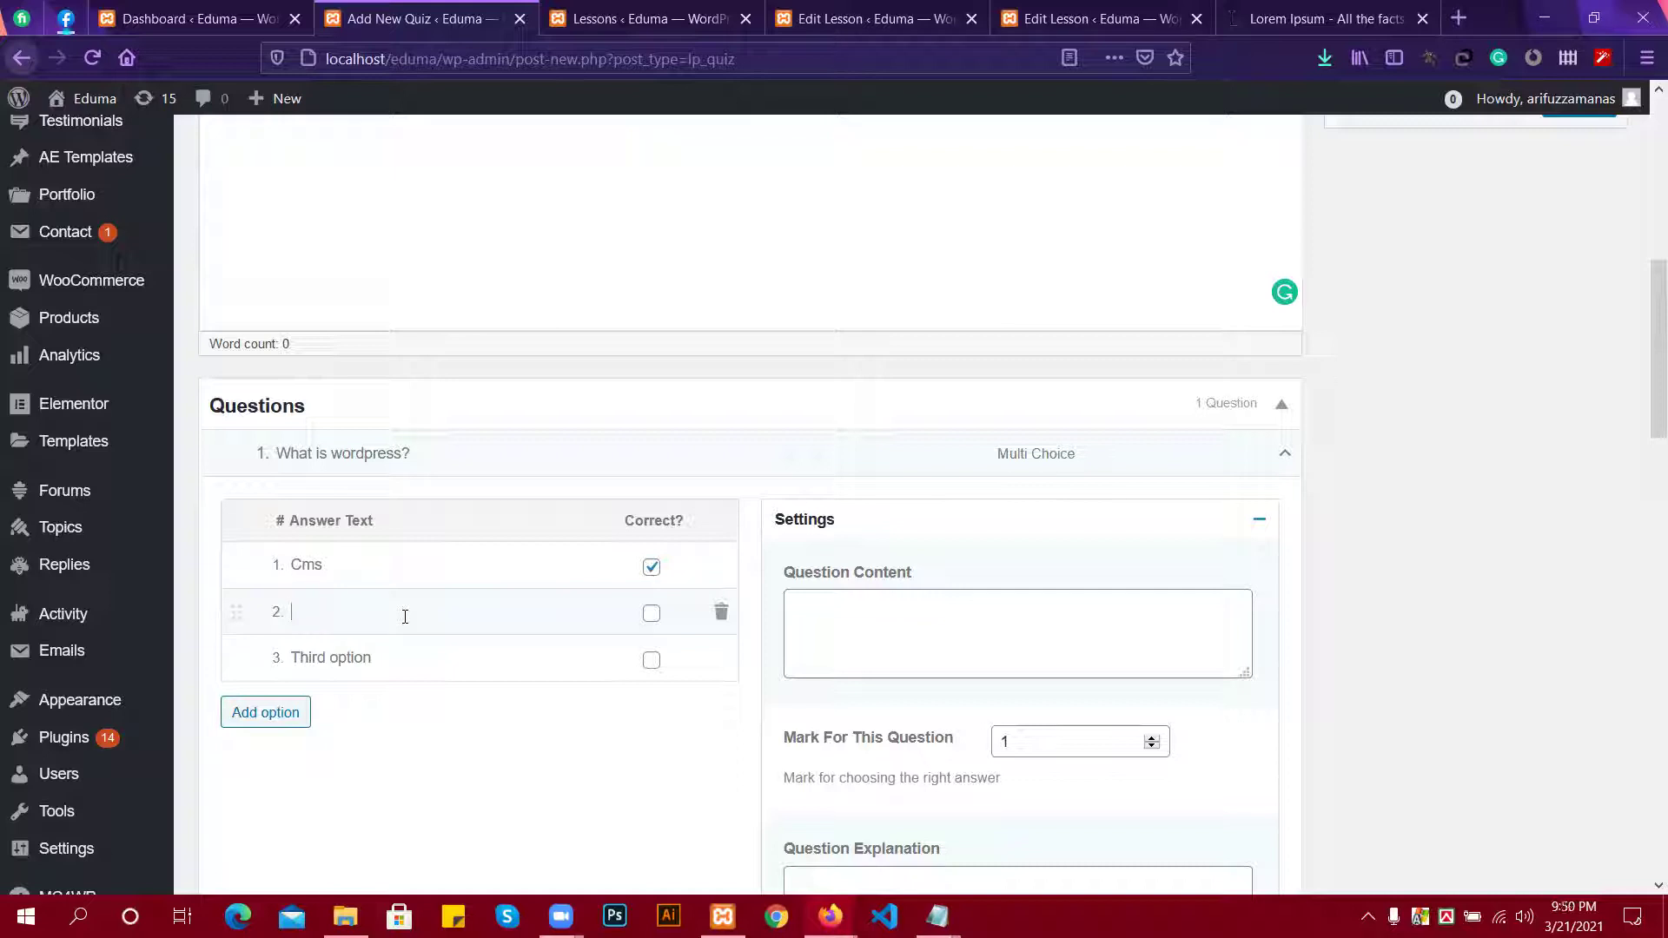
{"action": "type", "text": "htm"}
Clear the third answer option's text and delete that option from the question.
{"action": "left_click", "coordinate": [391, 650]}
{"action": "key", "text": "BackSpace"}
{"action": "key", "text": "BackSpace"}
{"action": "key", "text": "BackSpace"}
{"action": "key", "text": "BackSpace"}
{"action": "key", "text": "BackSpace"}
{"action": "key", "text": "BackSpace"}
{"action": "key", "text": "BackSpace"}
{"action": "key", "text": "BackSpace"}
{"action": "key", "text": "BackSpace"}
{"action": "key", "text": "BackSpace"}
{"action": "key", "text": "BackSpace"}
{"action": "key", "text": "BackSpace"}
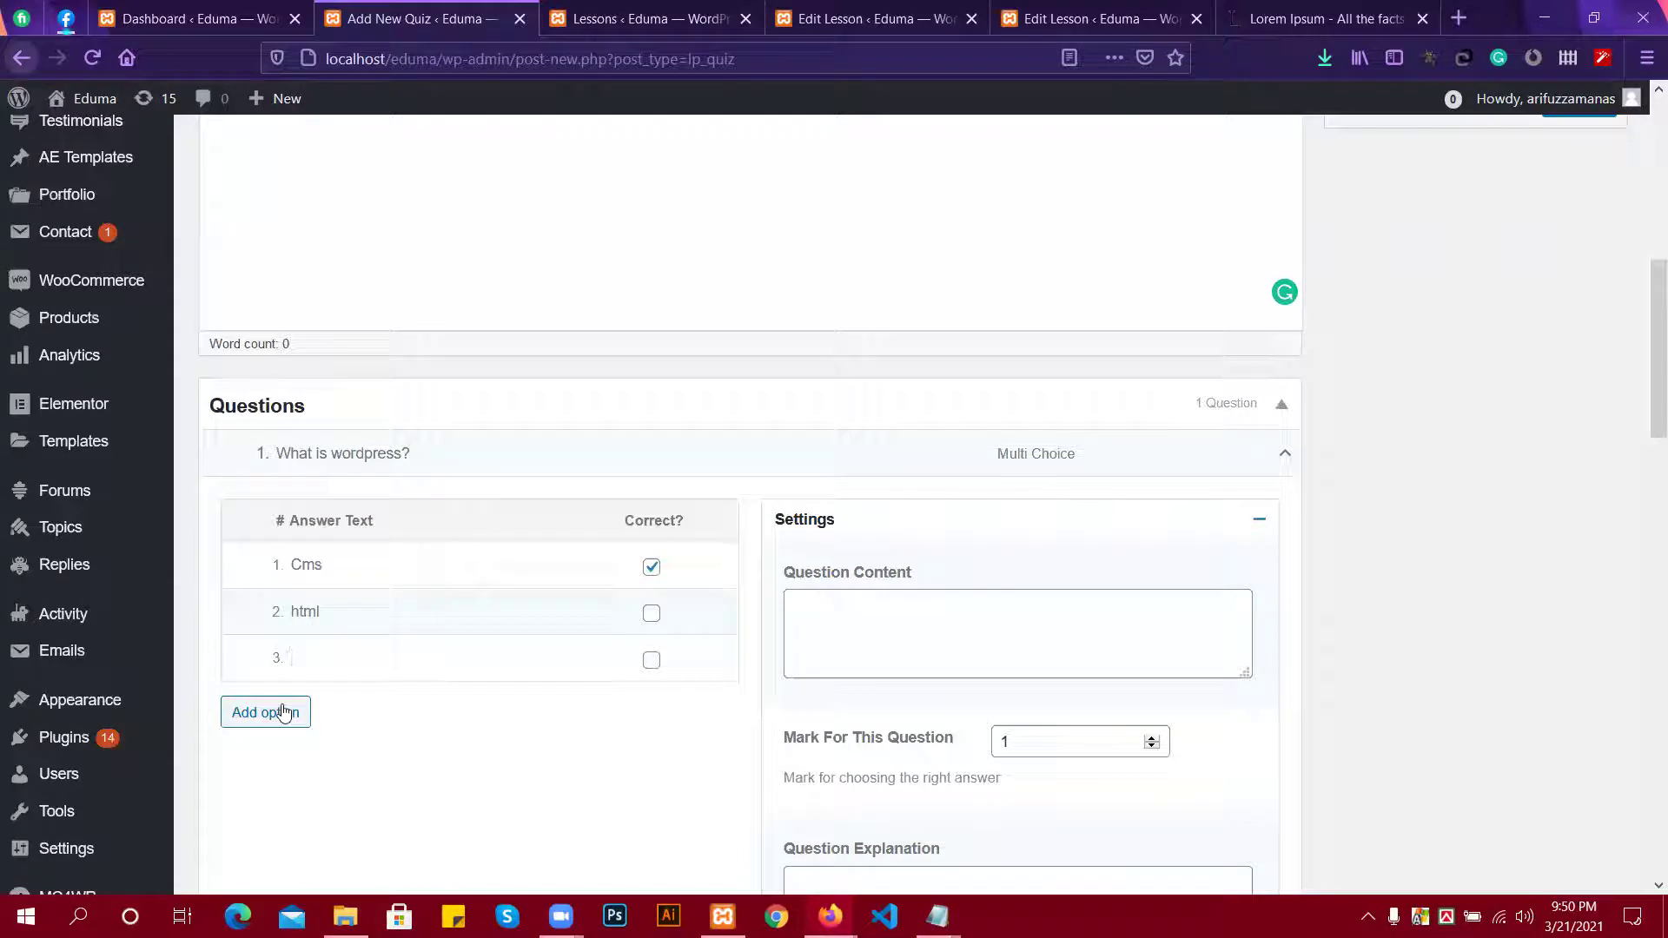
{"action": "left_click", "coordinate": [718, 659]}
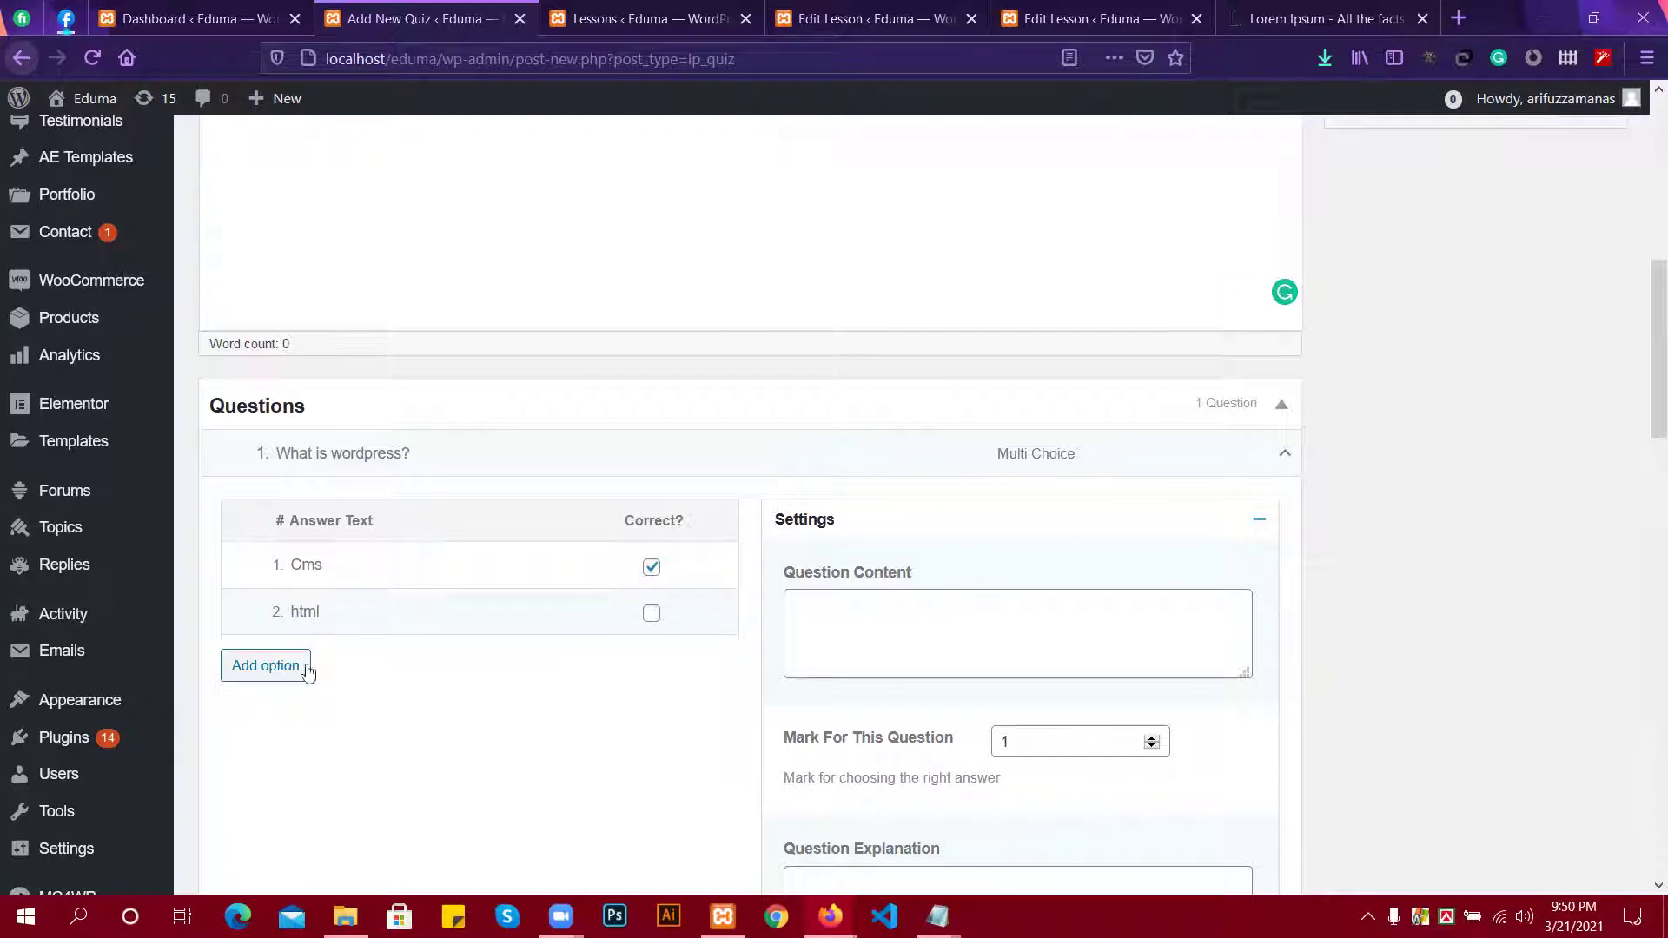
Look over the question's content, mark, explanation and hint fields, down to the quiz's general settings.
{"action": "scroll", "coordinate": [487, 630], "scroll_direction": "down", "scroll_amount": 2}
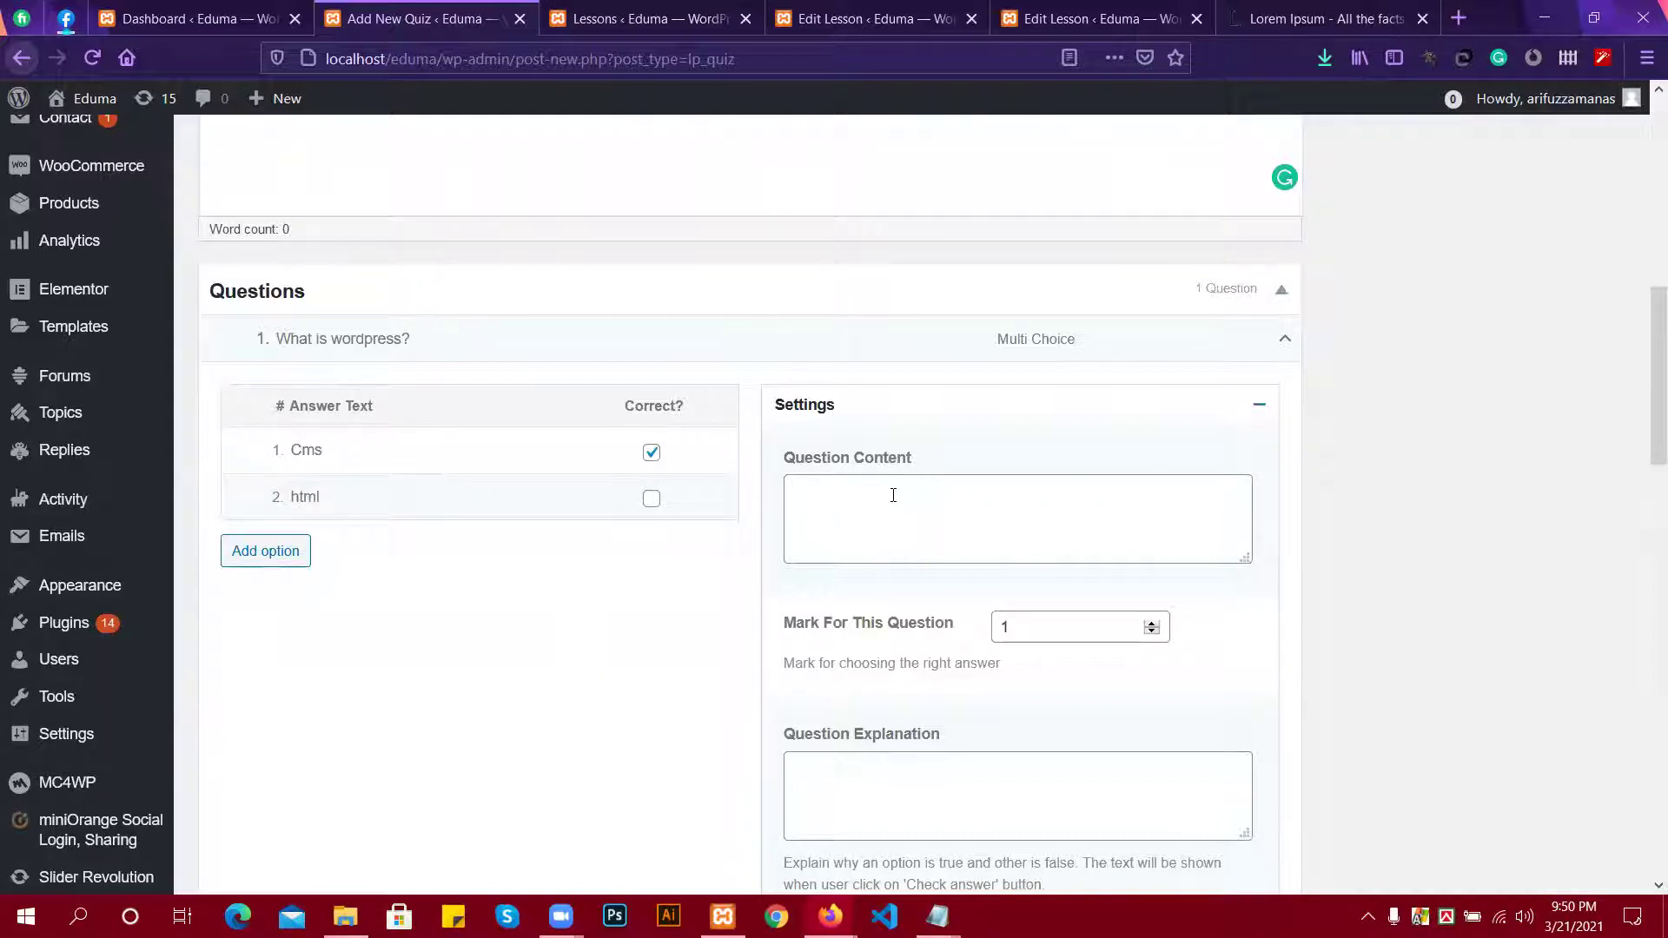
{"action": "scroll", "coordinate": [893, 495], "scroll_direction": "down", "scroll_amount": 4}
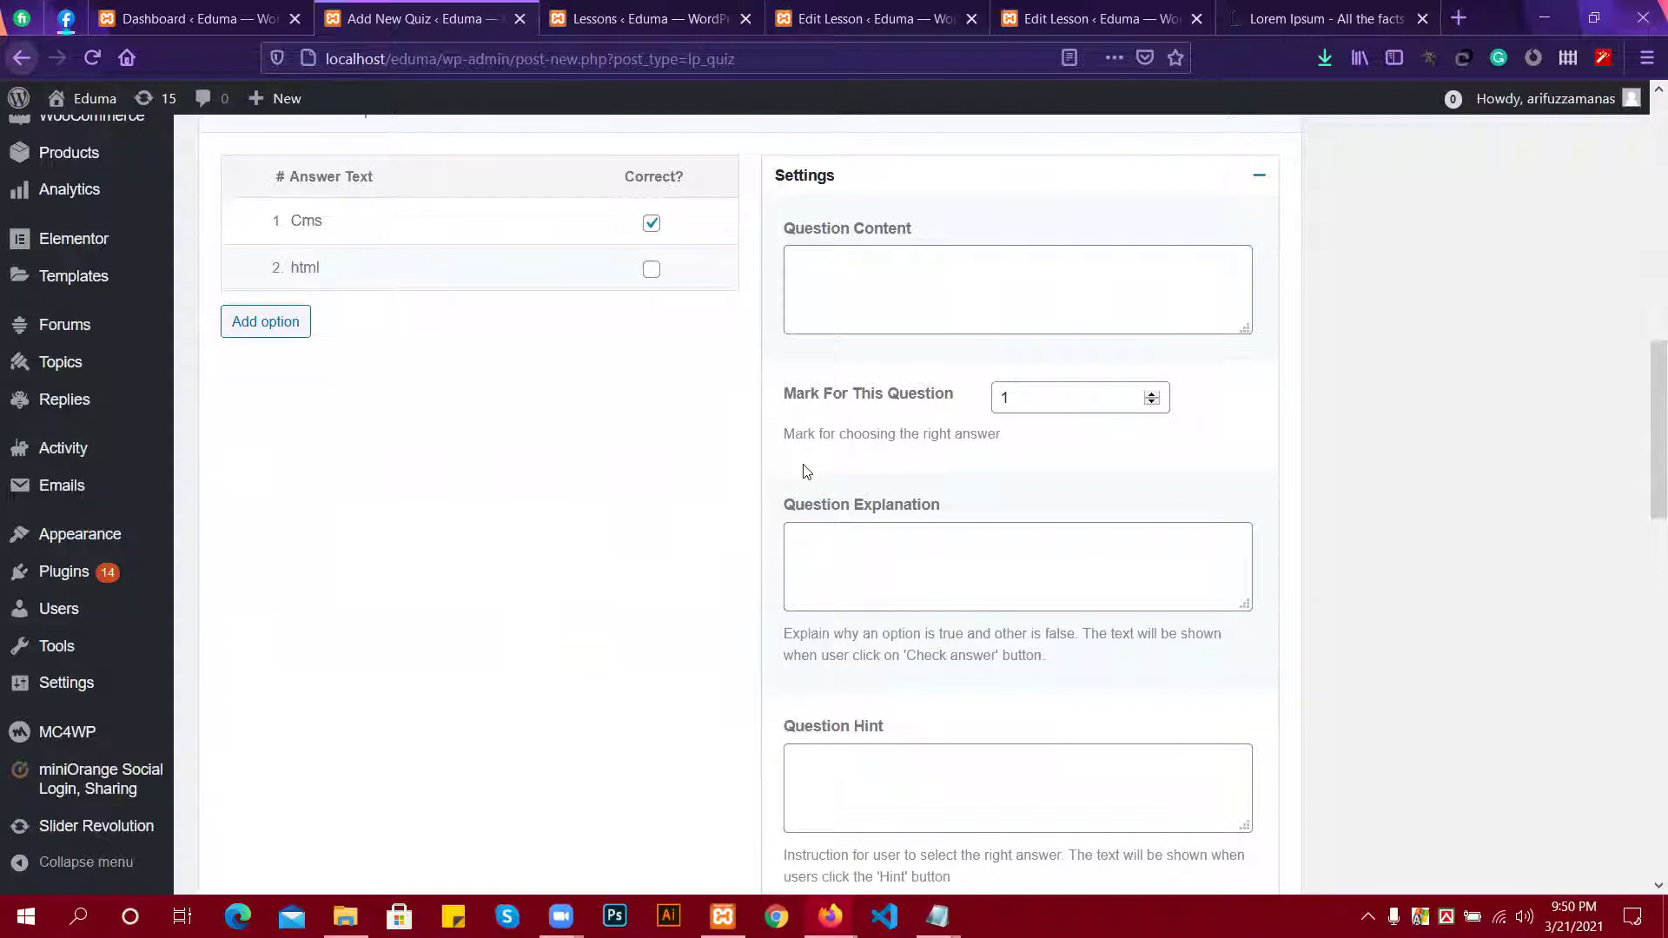
{"action": "scroll", "coordinate": [806, 471], "scroll_direction": "down", "scroll_amount": 2}
{"action": "scroll", "coordinate": [877, 471], "scroll_direction": "down", "scroll_amount": 4}
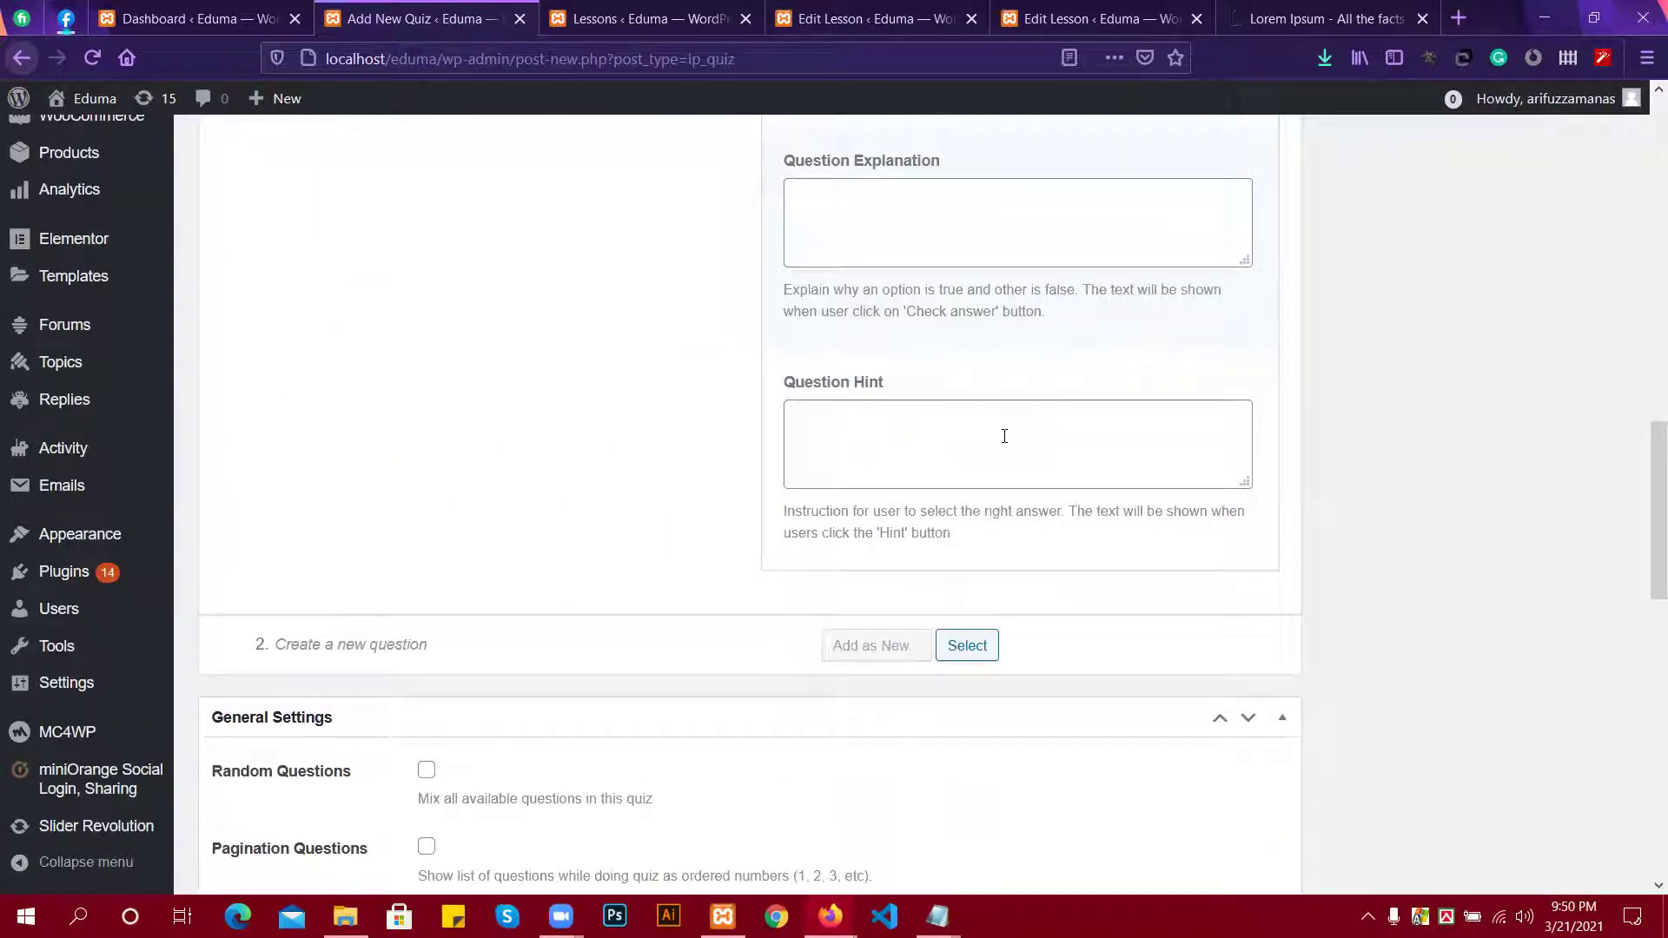
{"action": "scroll", "coordinate": [1017, 427], "scroll_direction": "up", "scroll_amount": 2}
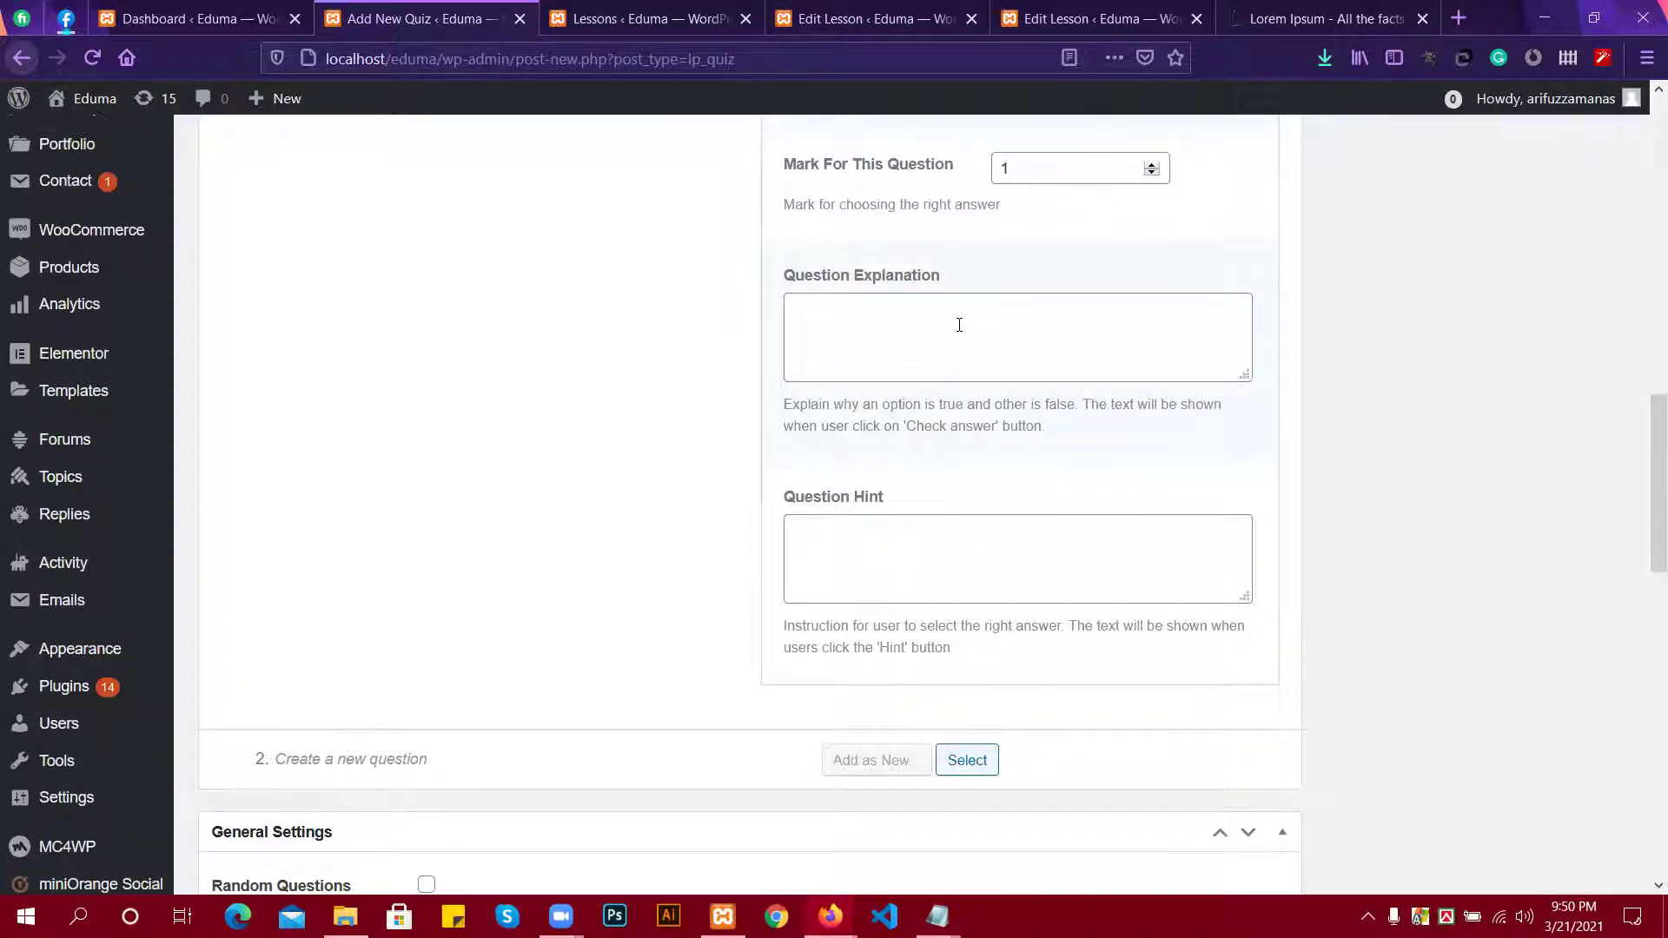
{"action": "scroll", "coordinate": [959, 325], "scroll_direction": "up", "scroll_amount": 8}
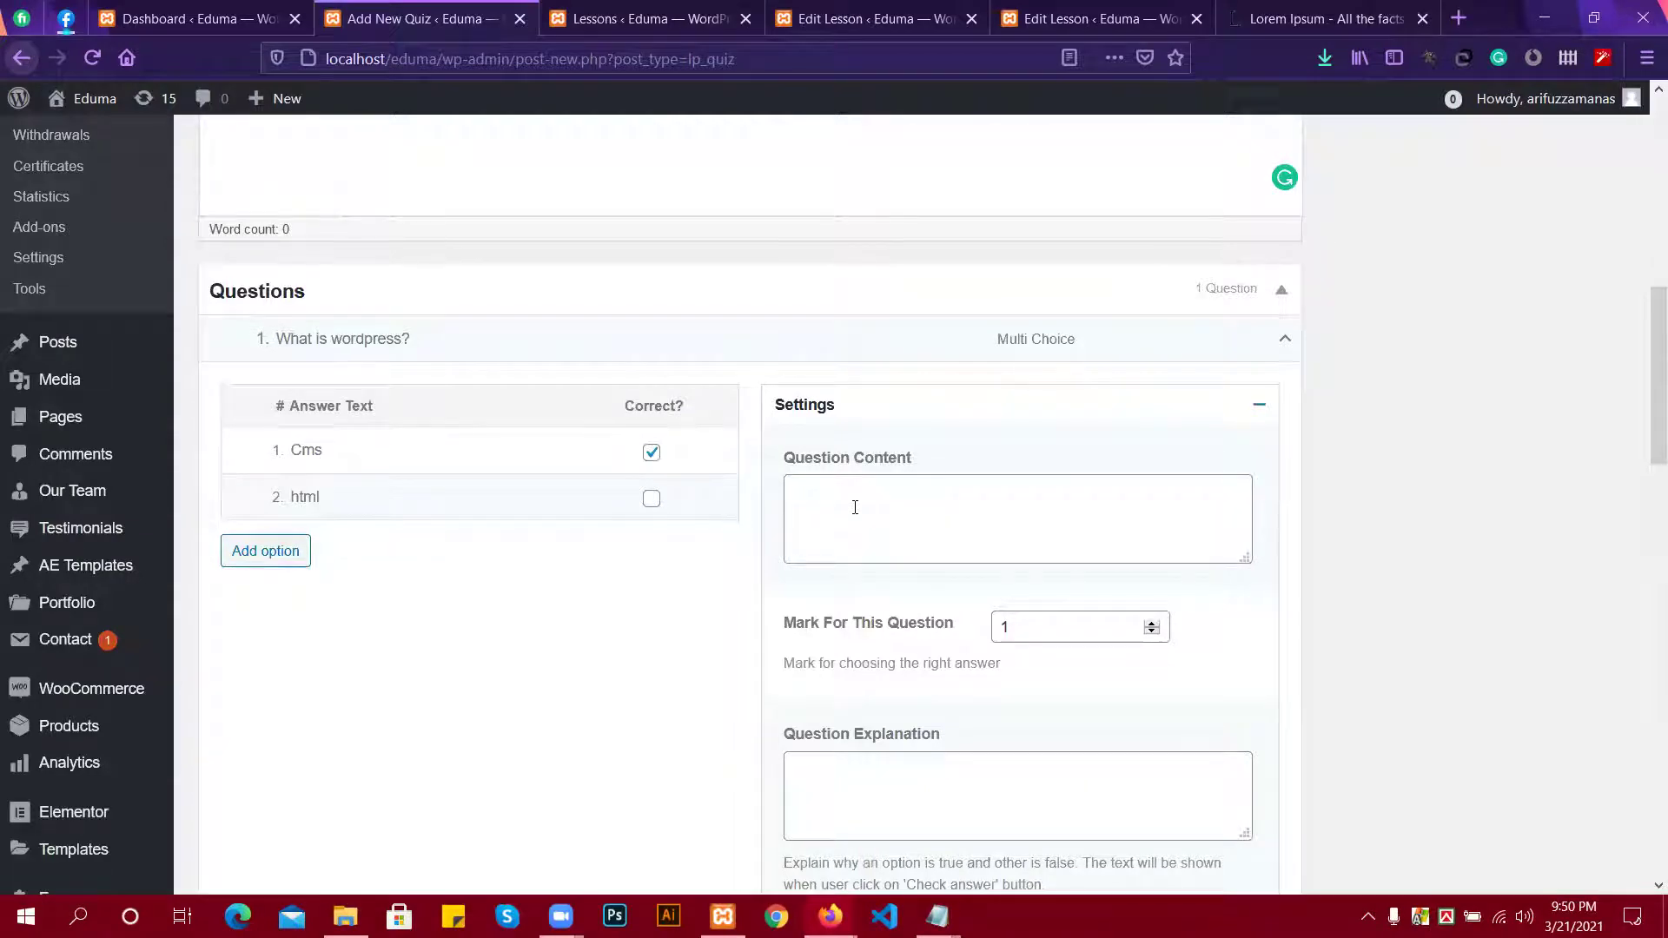
{"action": "scroll", "coordinate": [855, 507], "scroll_direction": "down", "scroll_amount": 6}
{"action": "scroll", "coordinate": [852, 506], "scroll_direction": "down", "scroll_amount": 6}
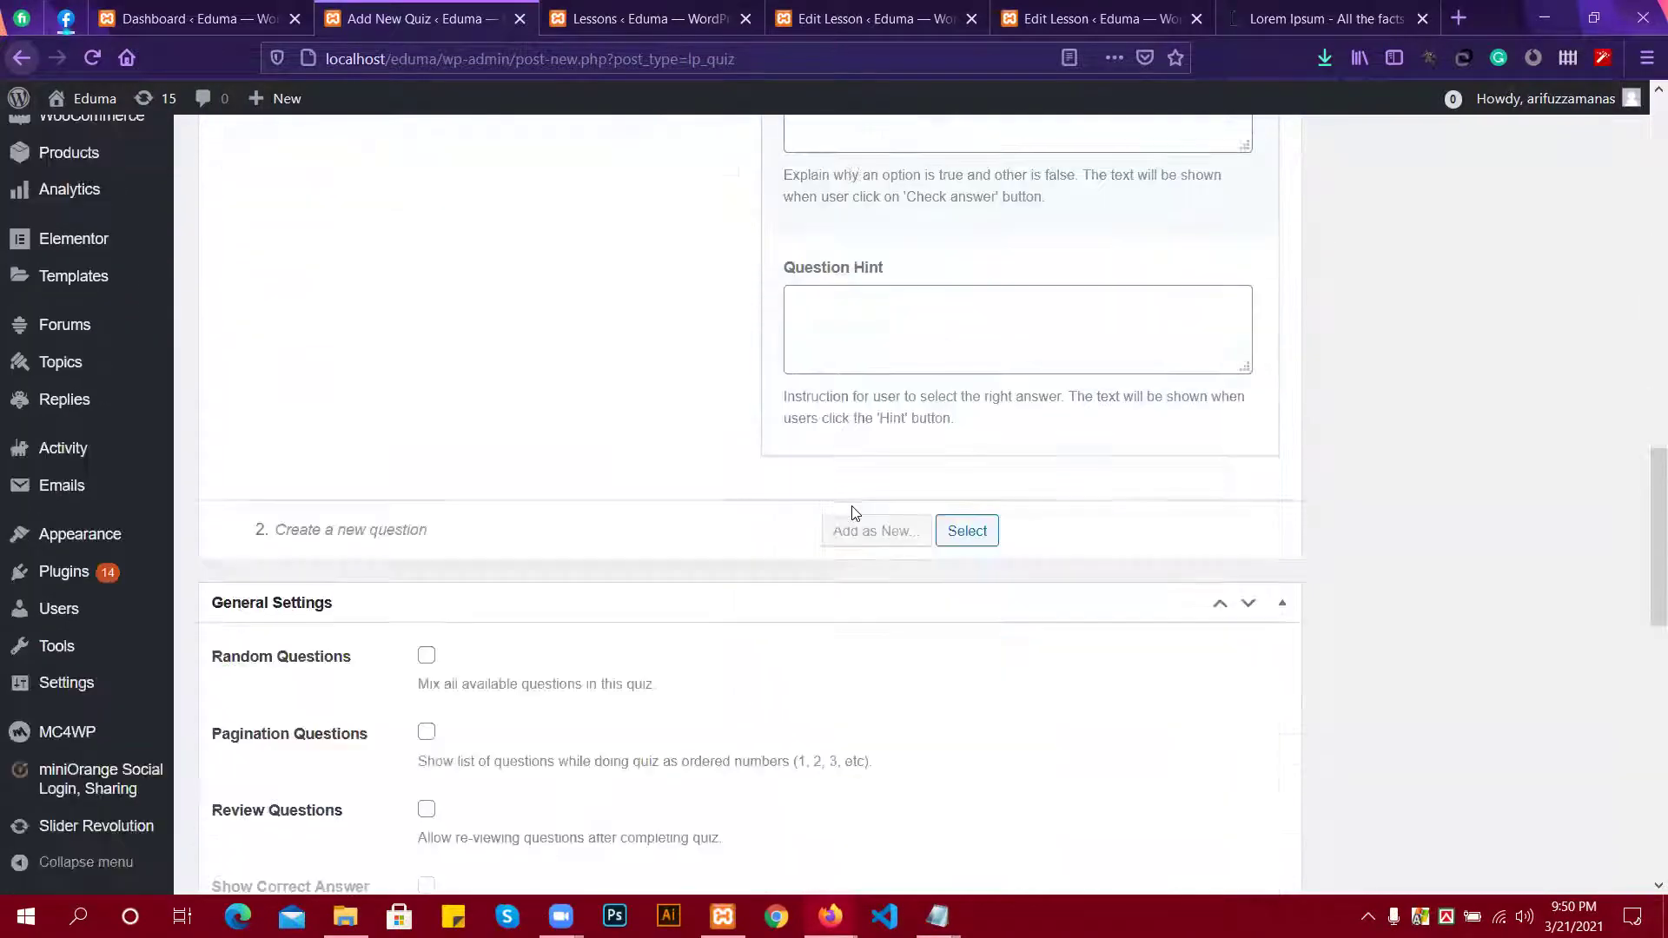
{"action": "scroll", "coordinate": [851, 510], "scroll_direction": "down", "scroll_amount": 4}
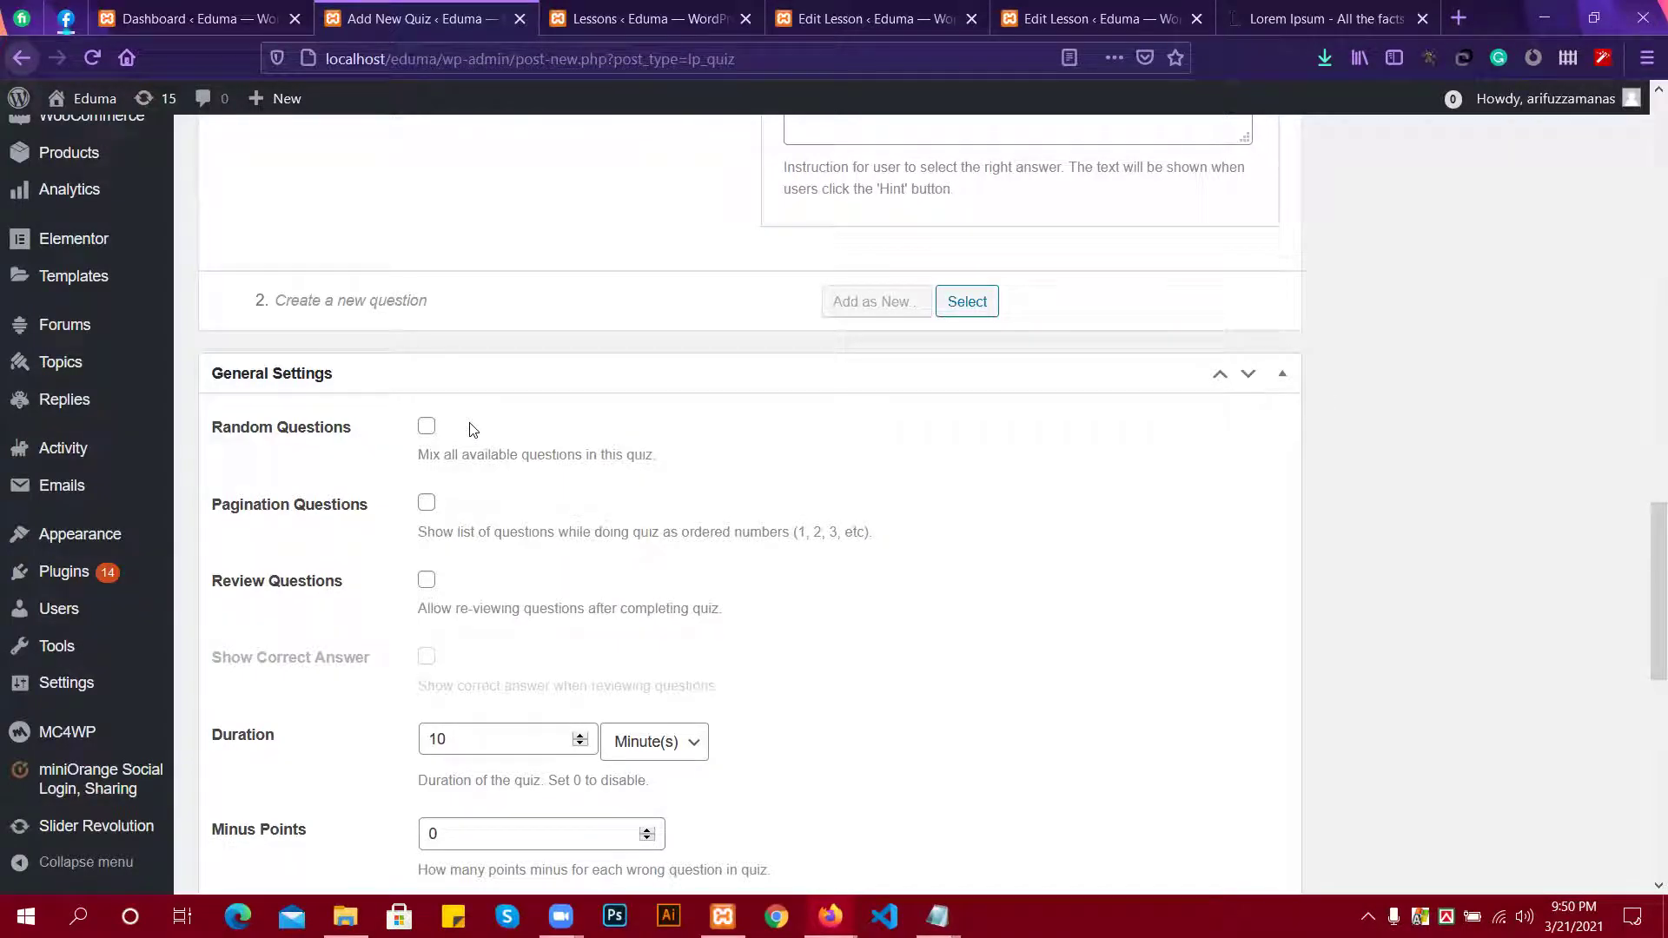
Review the quiz's general settings for duration, minus points, passing grade, re-take, check answer and hint.
{"action": "left_click", "coordinate": [511, 743]}
{"action": "scroll", "coordinate": [510, 744], "scroll_direction": "down", "scroll_amount": 1}
{"action": "scroll", "coordinate": [511, 743], "scroll_direction": "up", "scroll_amount": 1}
{"action": "scroll", "coordinate": [756, 560], "scroll_direction": "down", "scroll_amount": 2}
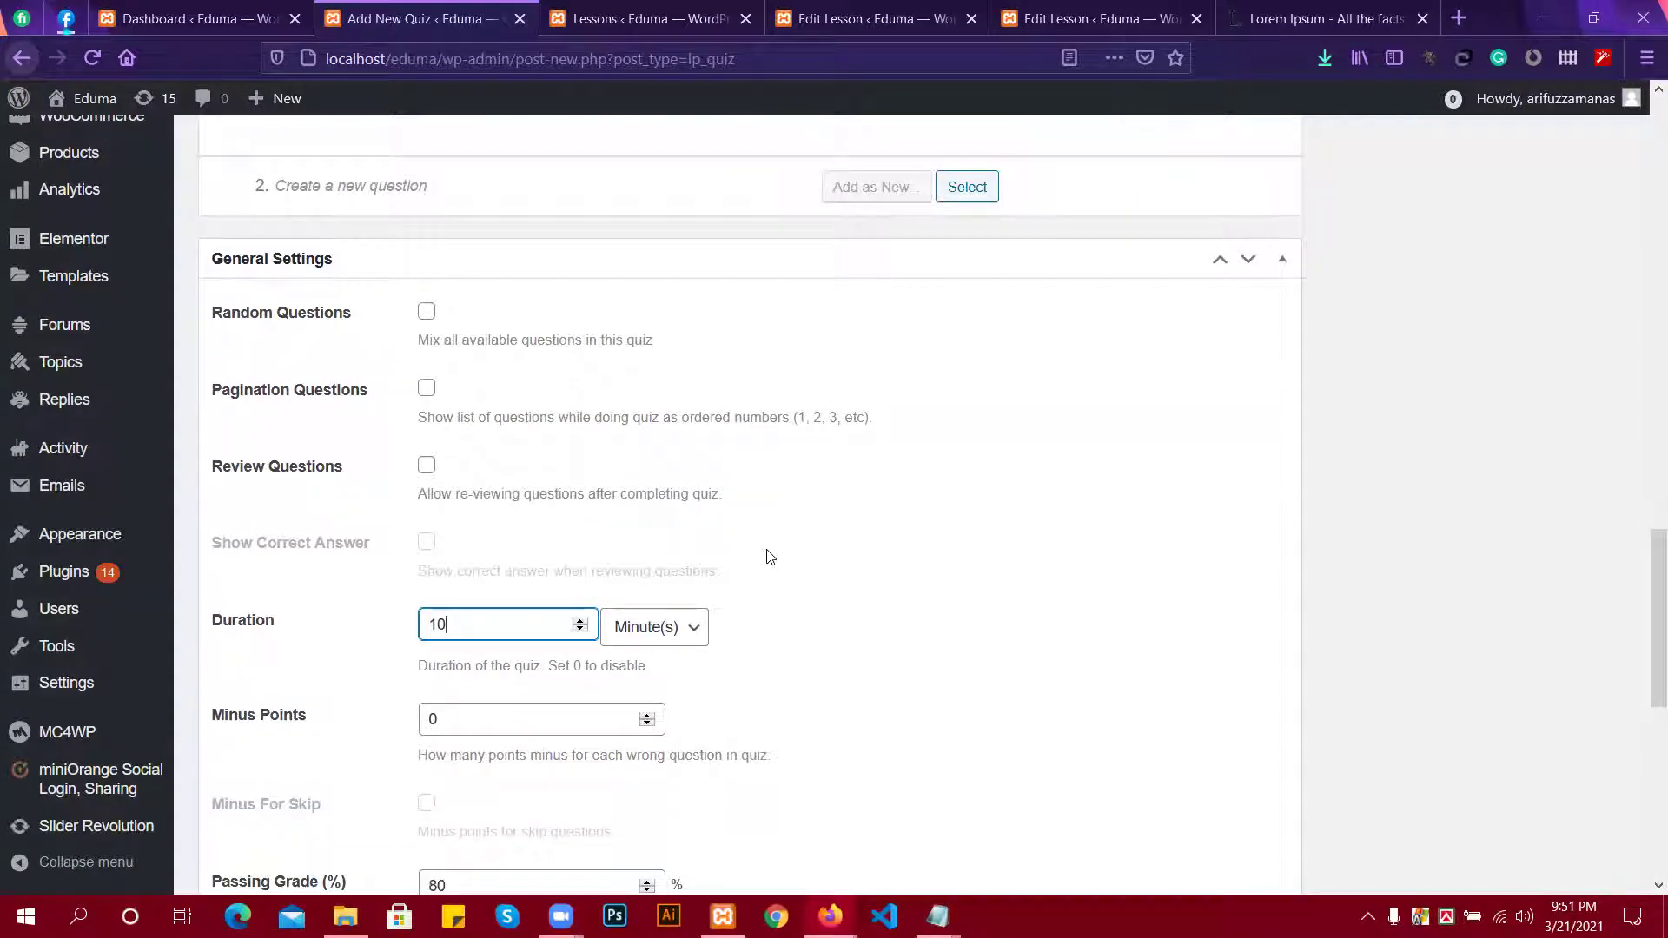
{"action": "scroll", "coordinate": [769, 556], "scroll_direction": "down", "scroll_amount": 2}
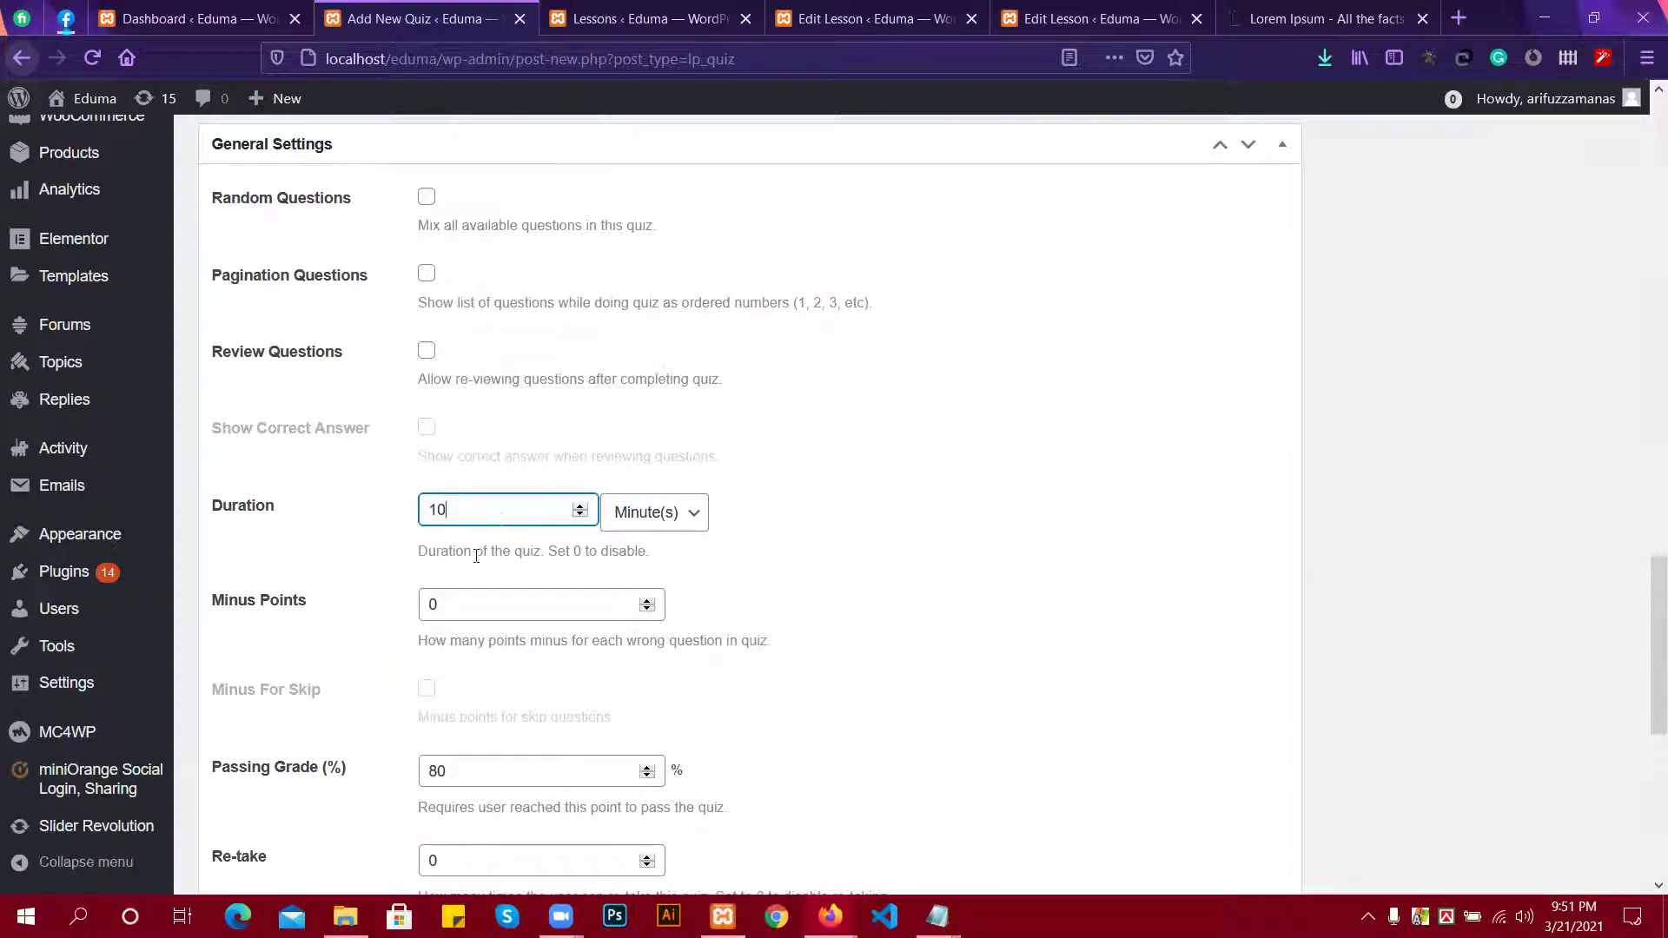
{"action": "left_click", "coordinate": [446, 605]}
{"action": "double_click", "coordinate": [446, 605]}
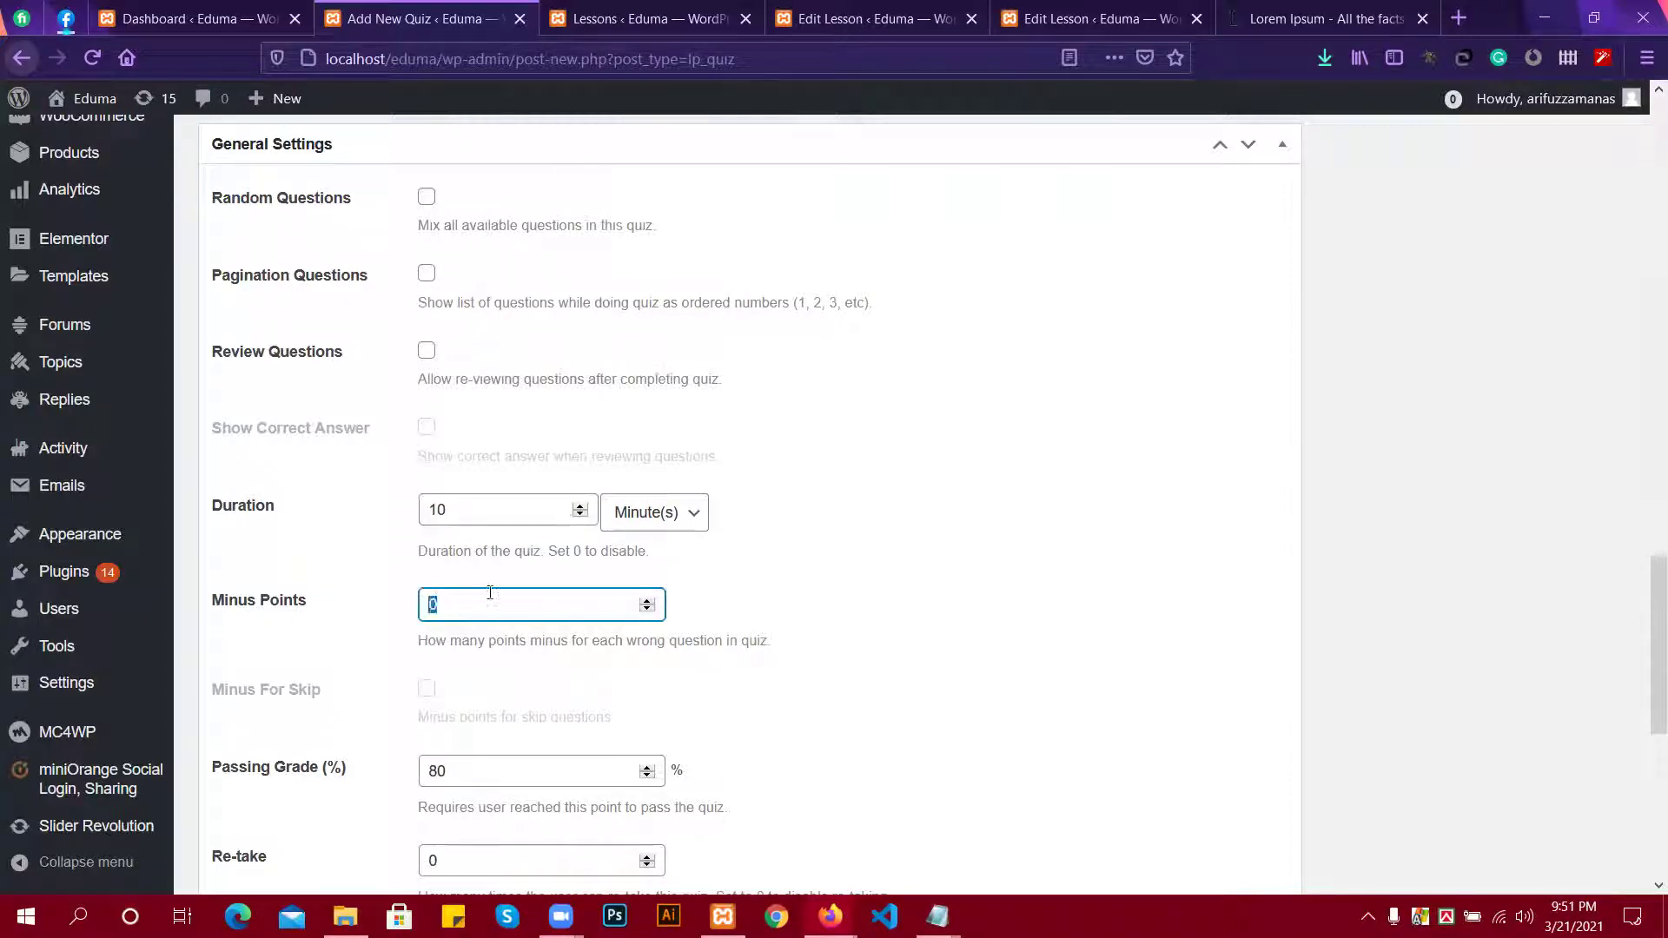
{"action": "left_click", "coordinate": [800, 590]}
{"action": "scroll", "coordinate": [961, 559], "scroll_direction": "down", "scroll_amount": 3}
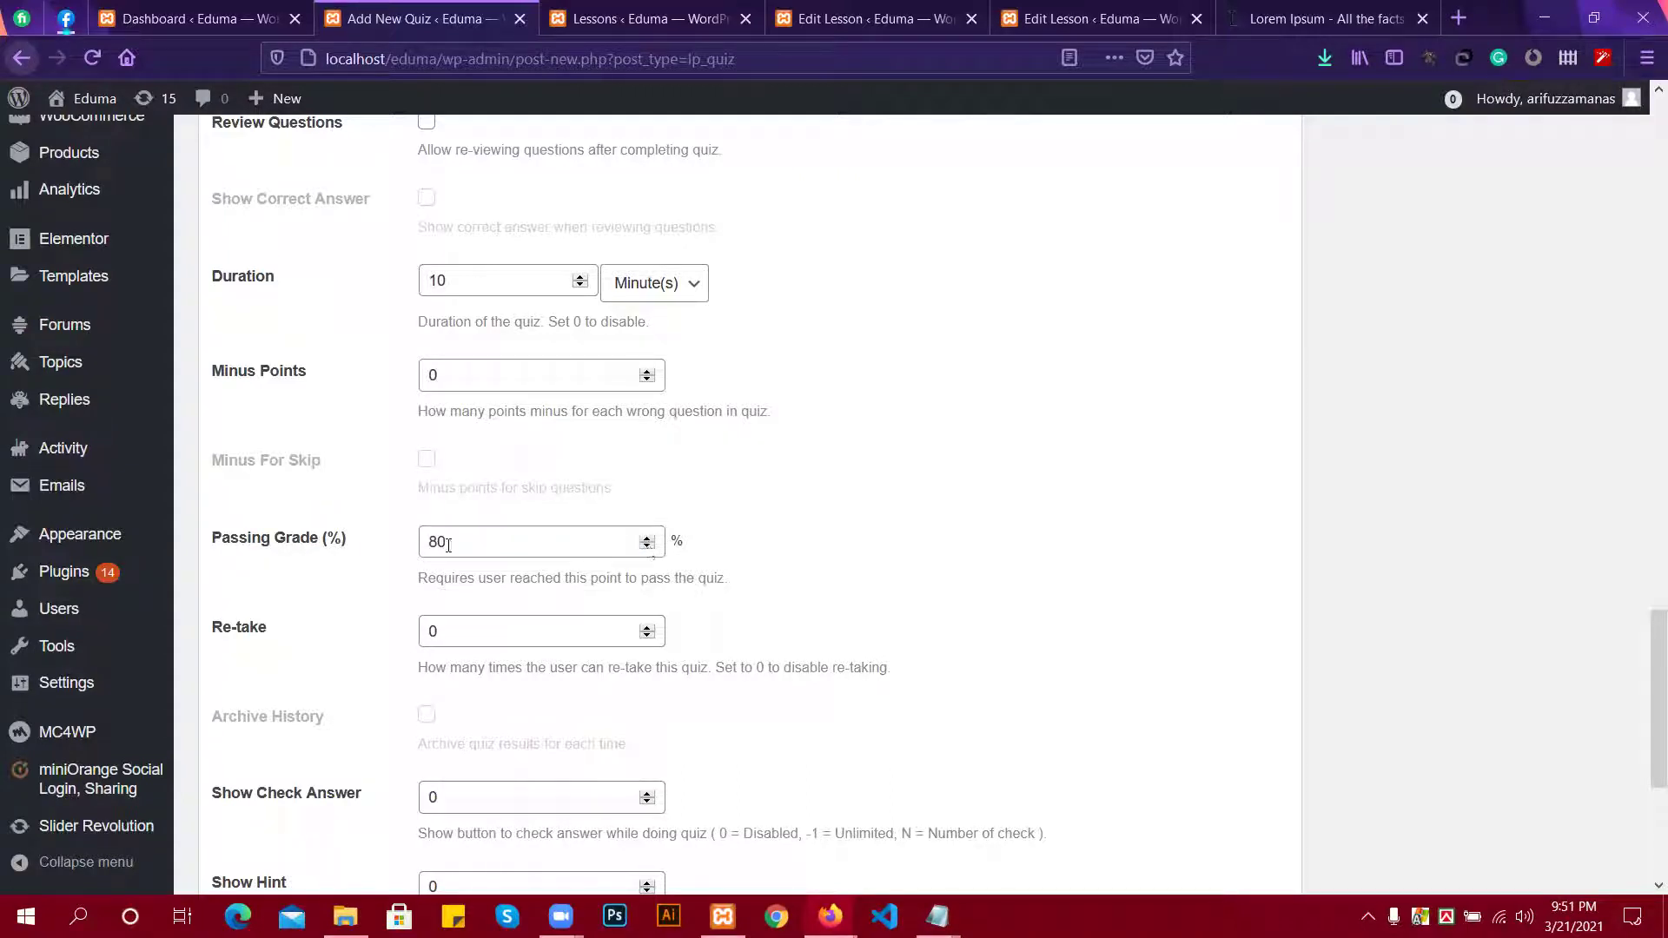
{"action": "left_click", "coordinate": [500, 544]}
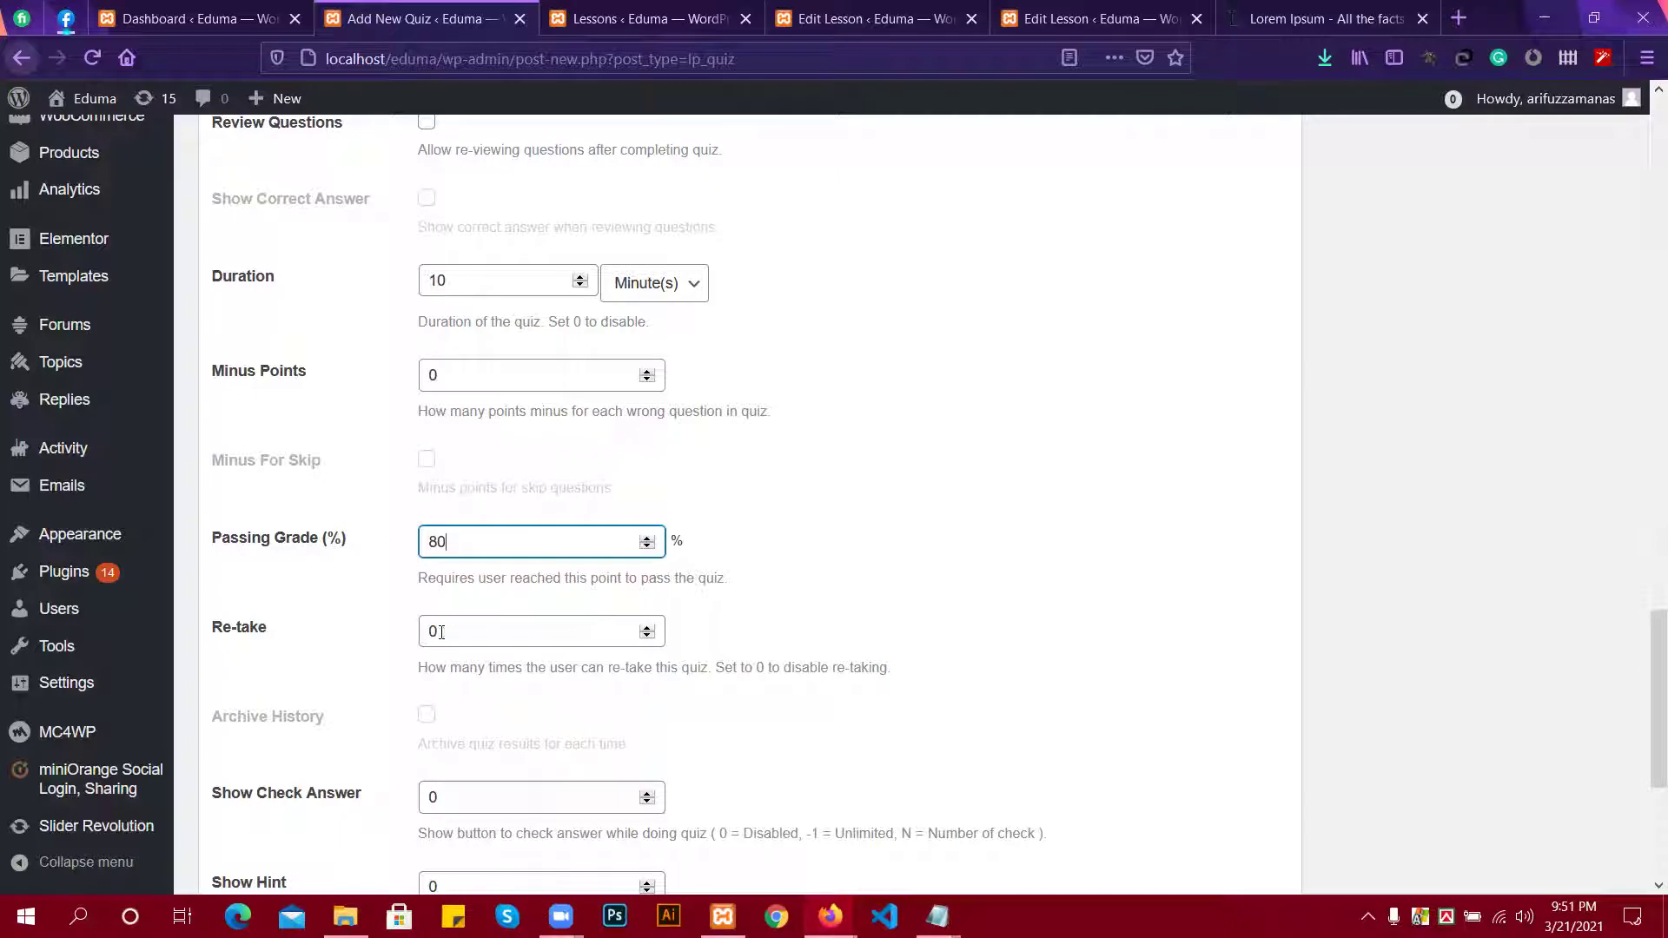
{"action": "scroll", "coordinate": [452, 633], "scroll_direction": "down", "scroll_amount": 2}
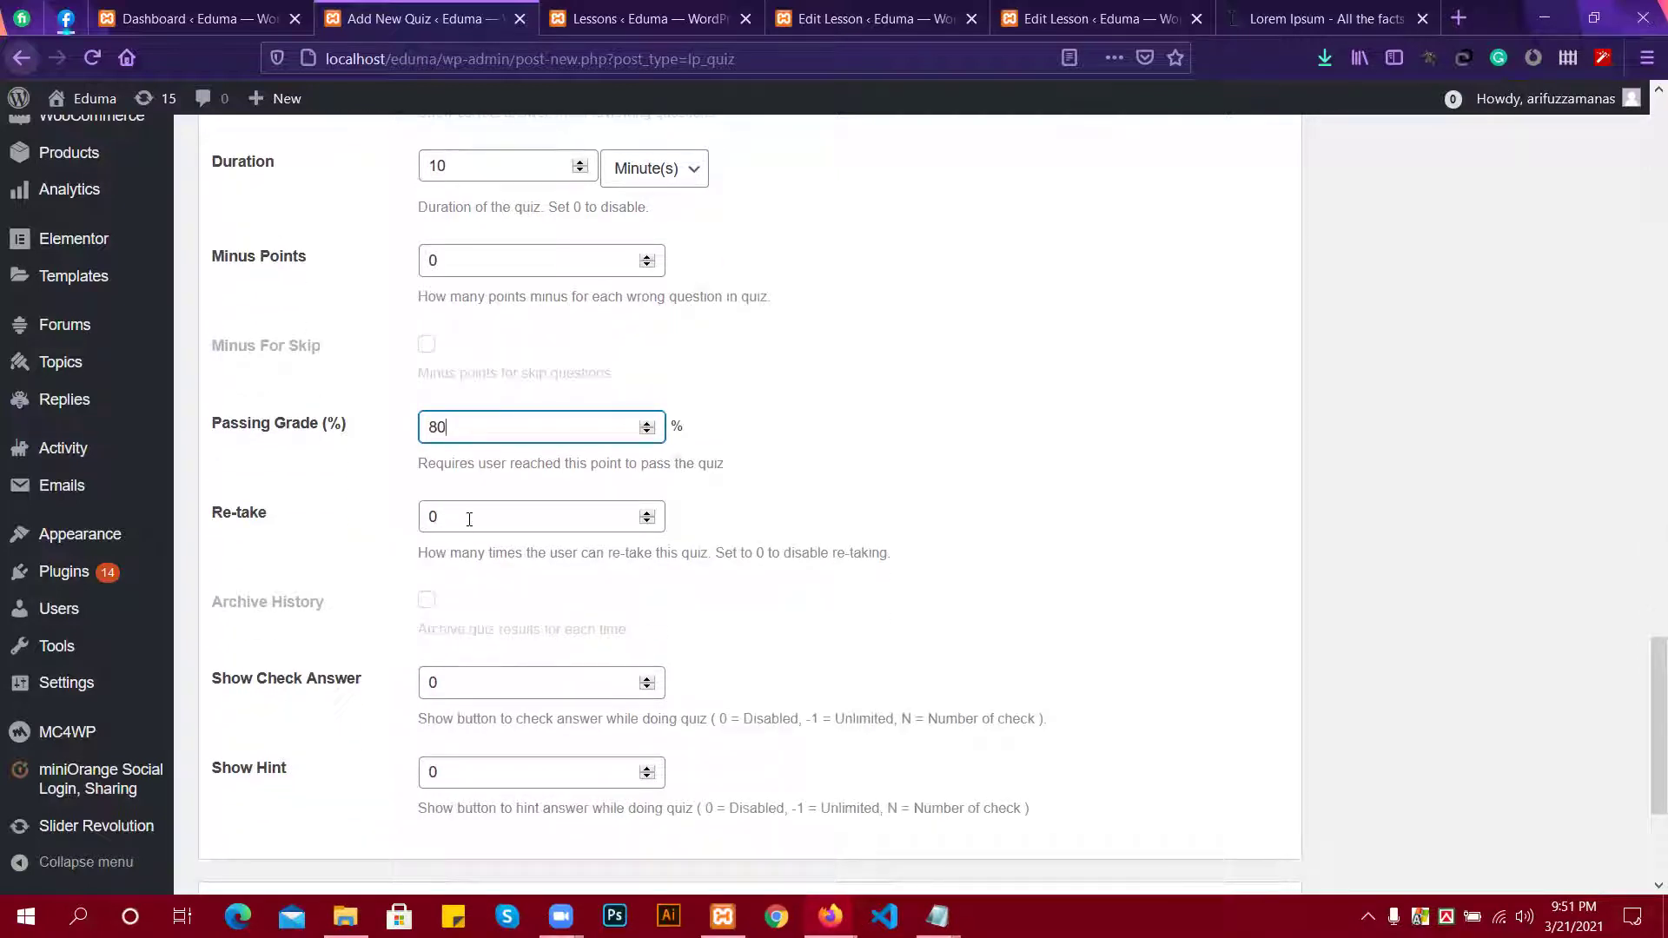
{"action": "scroll", "coordinate": [469, 518], "scroll_direction": "down", "scroll_amount": 2}
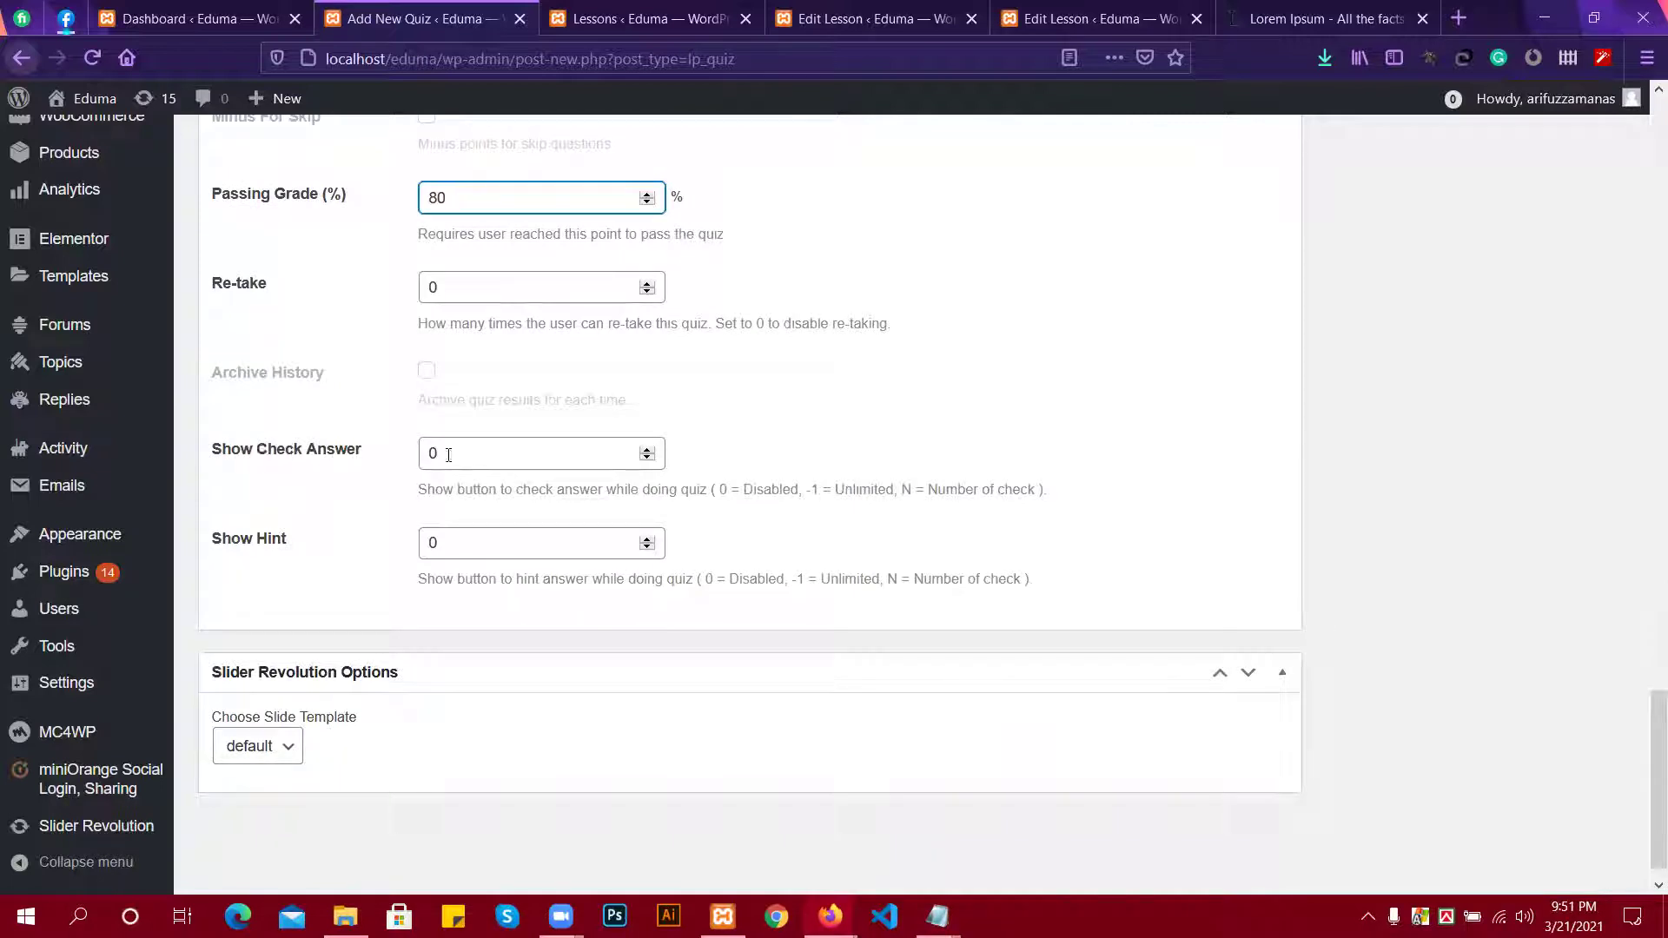
Try raising and lowering the Show Check Answer count in the quiz's general settings.
{"action": "left_click", "coordinate": [648, 452]}
{"action": "left_click", "coordinate": [648, 451]}
{"action": "left_click", "coordinate": [647, 458]}
{"action": "left_click", "coordinate": [648, 451]}
{"action": "left_click", "coordinate": [648, 457]}
{"action": "left_click", "coordinate": [648, 458]}
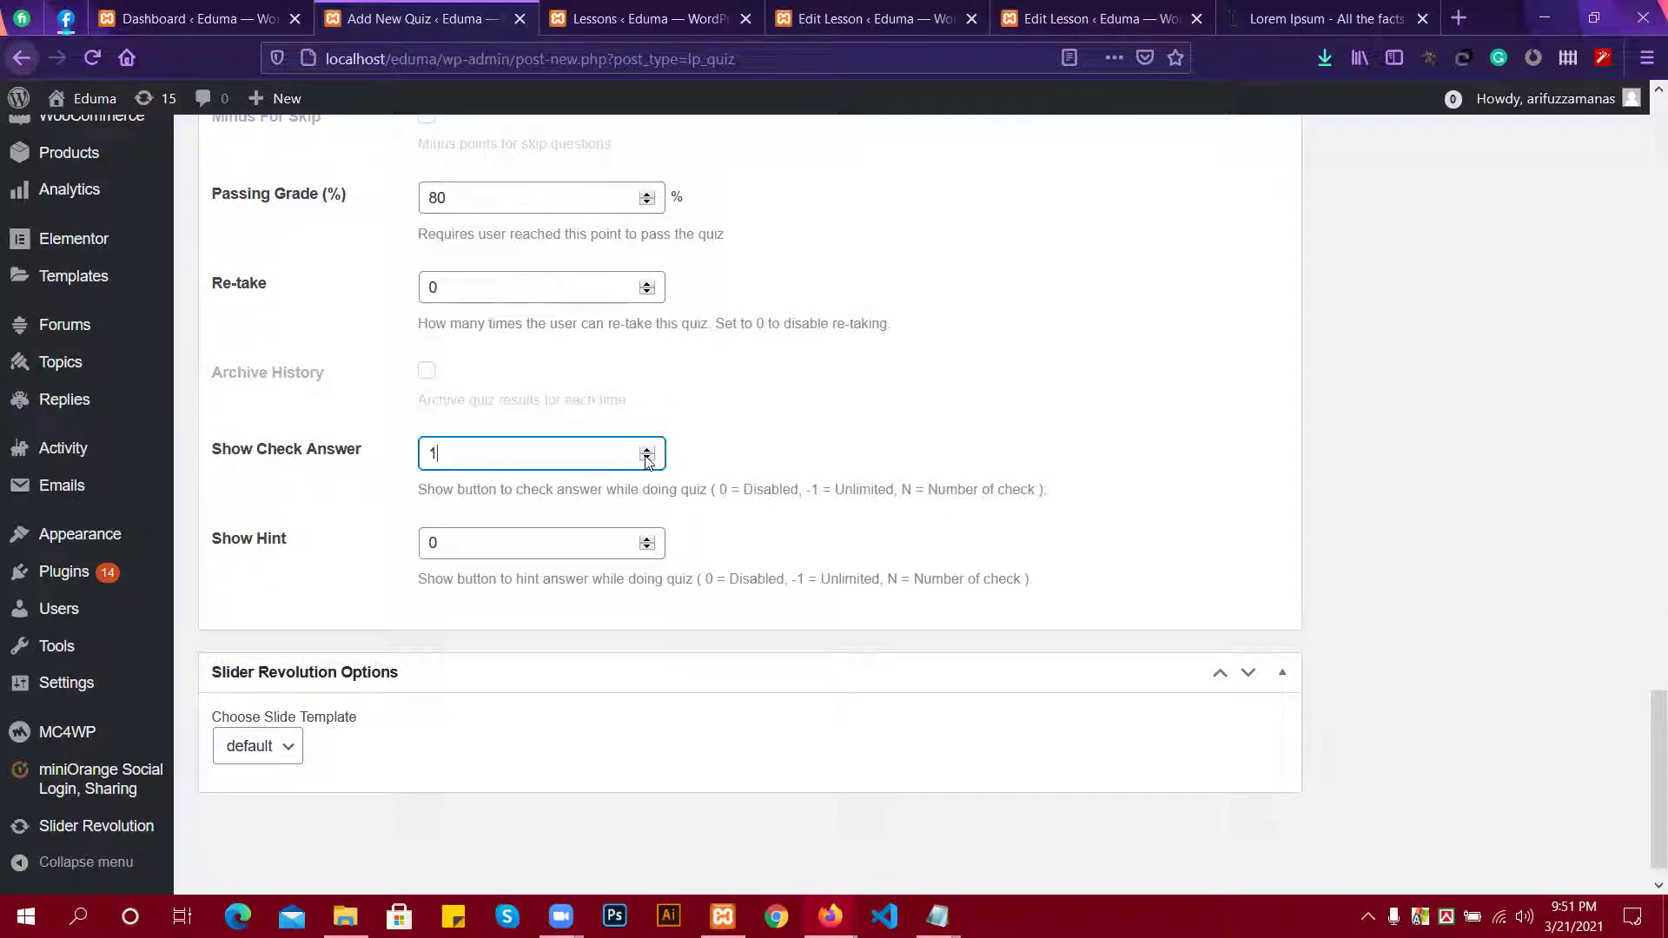
{"action": "left_click", "coordinate": [647, 459]}
Look back over the existing question and the row for creating a second question.
{"action": "scroll", "coordinate": [455, 546], "scroll_direction": "up", "scroll_amount": 10}
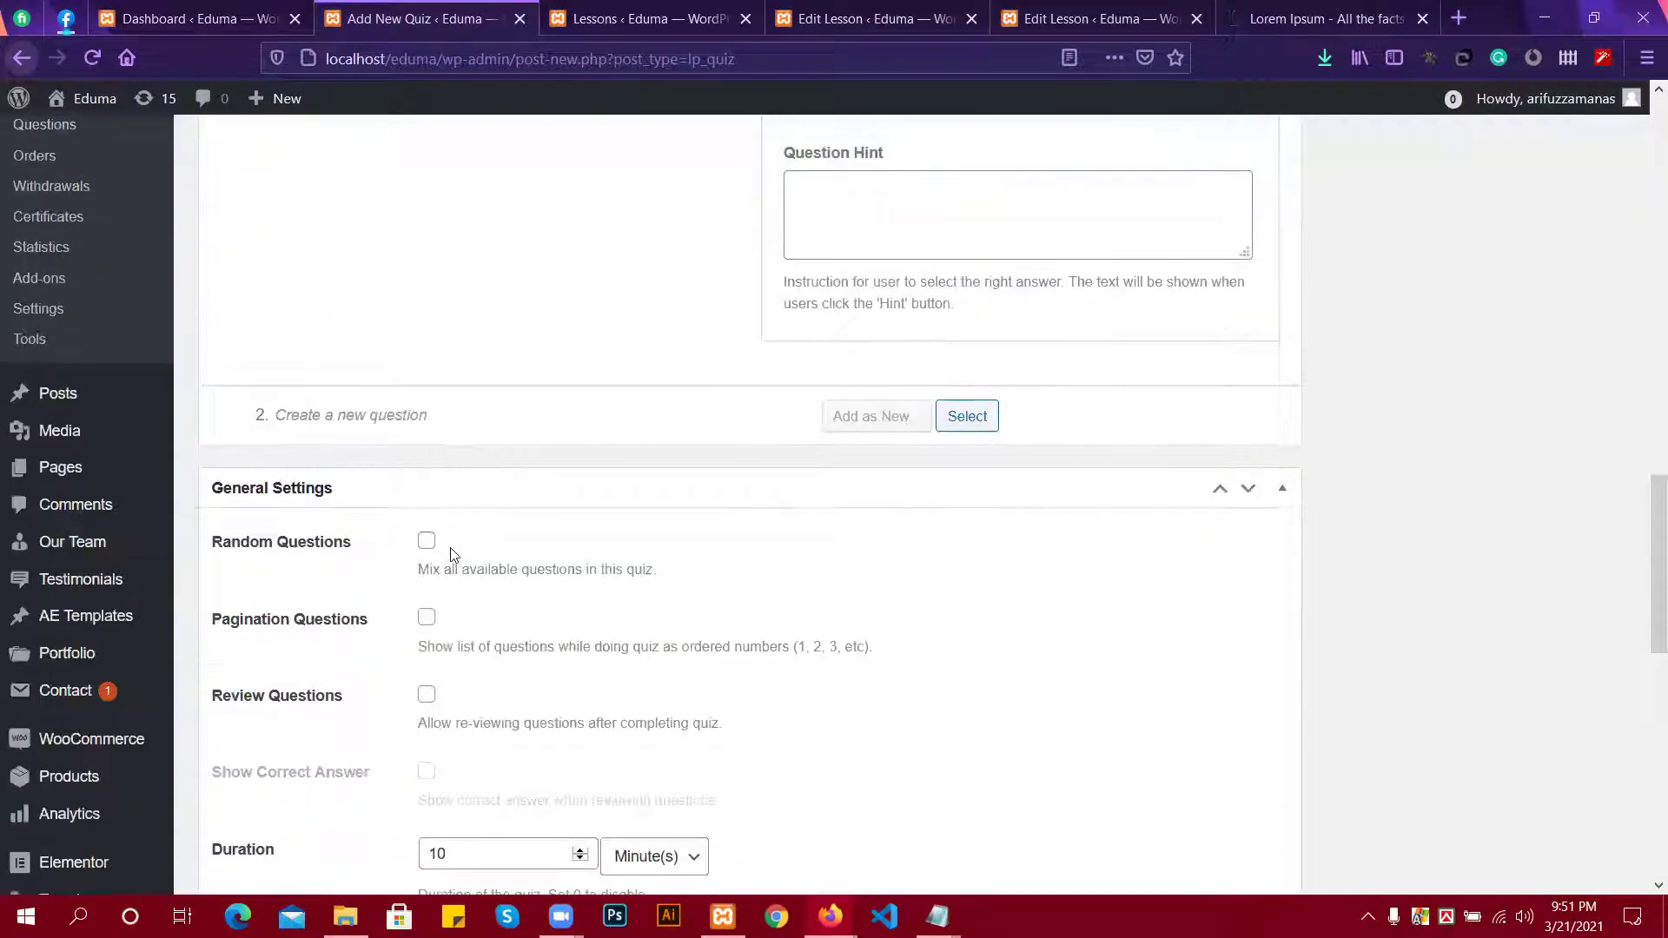
{"action": "left_click", "coordinate": [285, 416]}
{"action": "scroll", "coordinate": [449, 422], "scroll_direction": "down", "scroll_amount": 1}
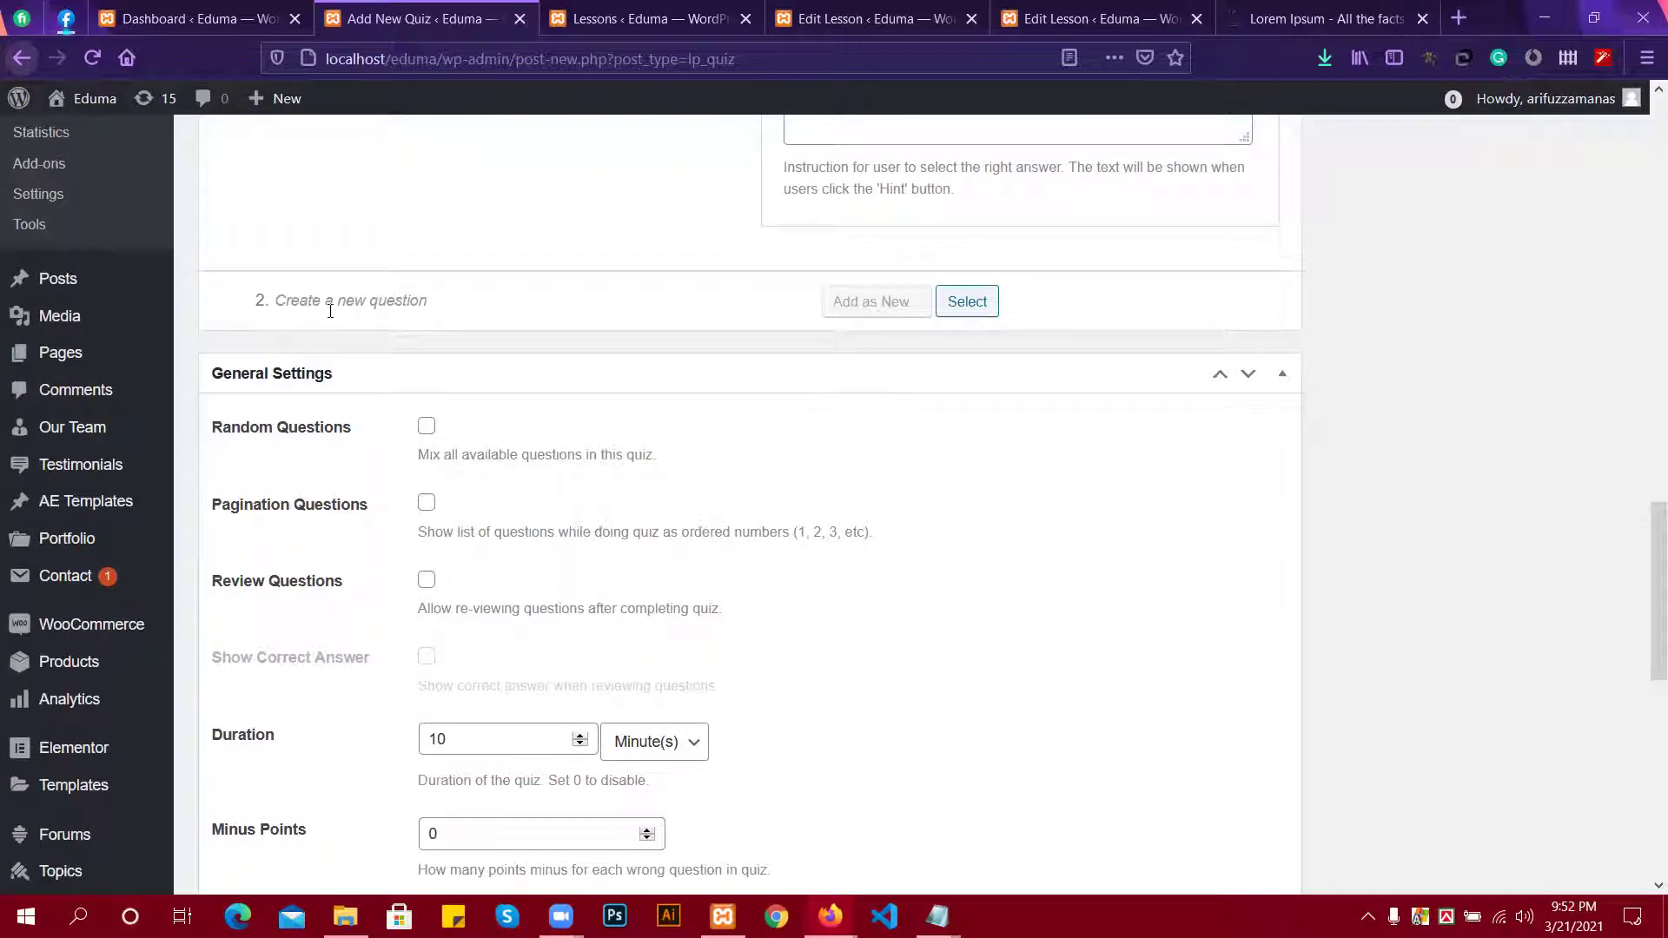
{"action": "scroll", "coordinate": [396, 285], "scroll_direction": "up", "scroll_amount": 10}
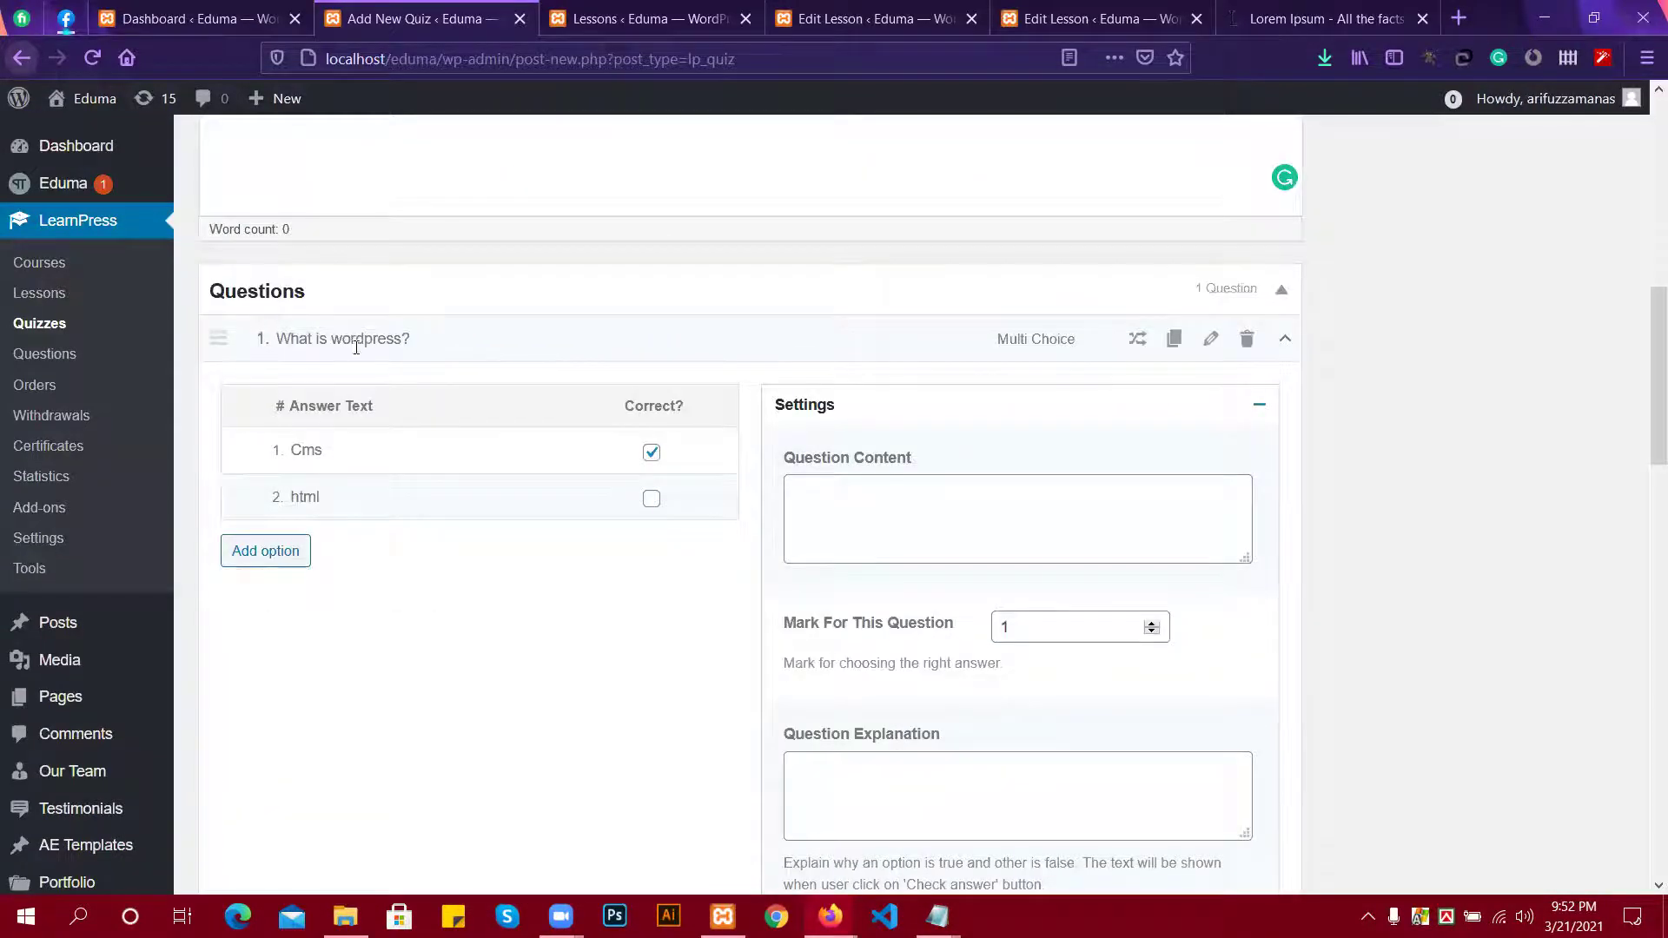
{"action": "scroll", "coordinate": [357, 353], "scroll_direction": "down", "scroll_amount": 9}
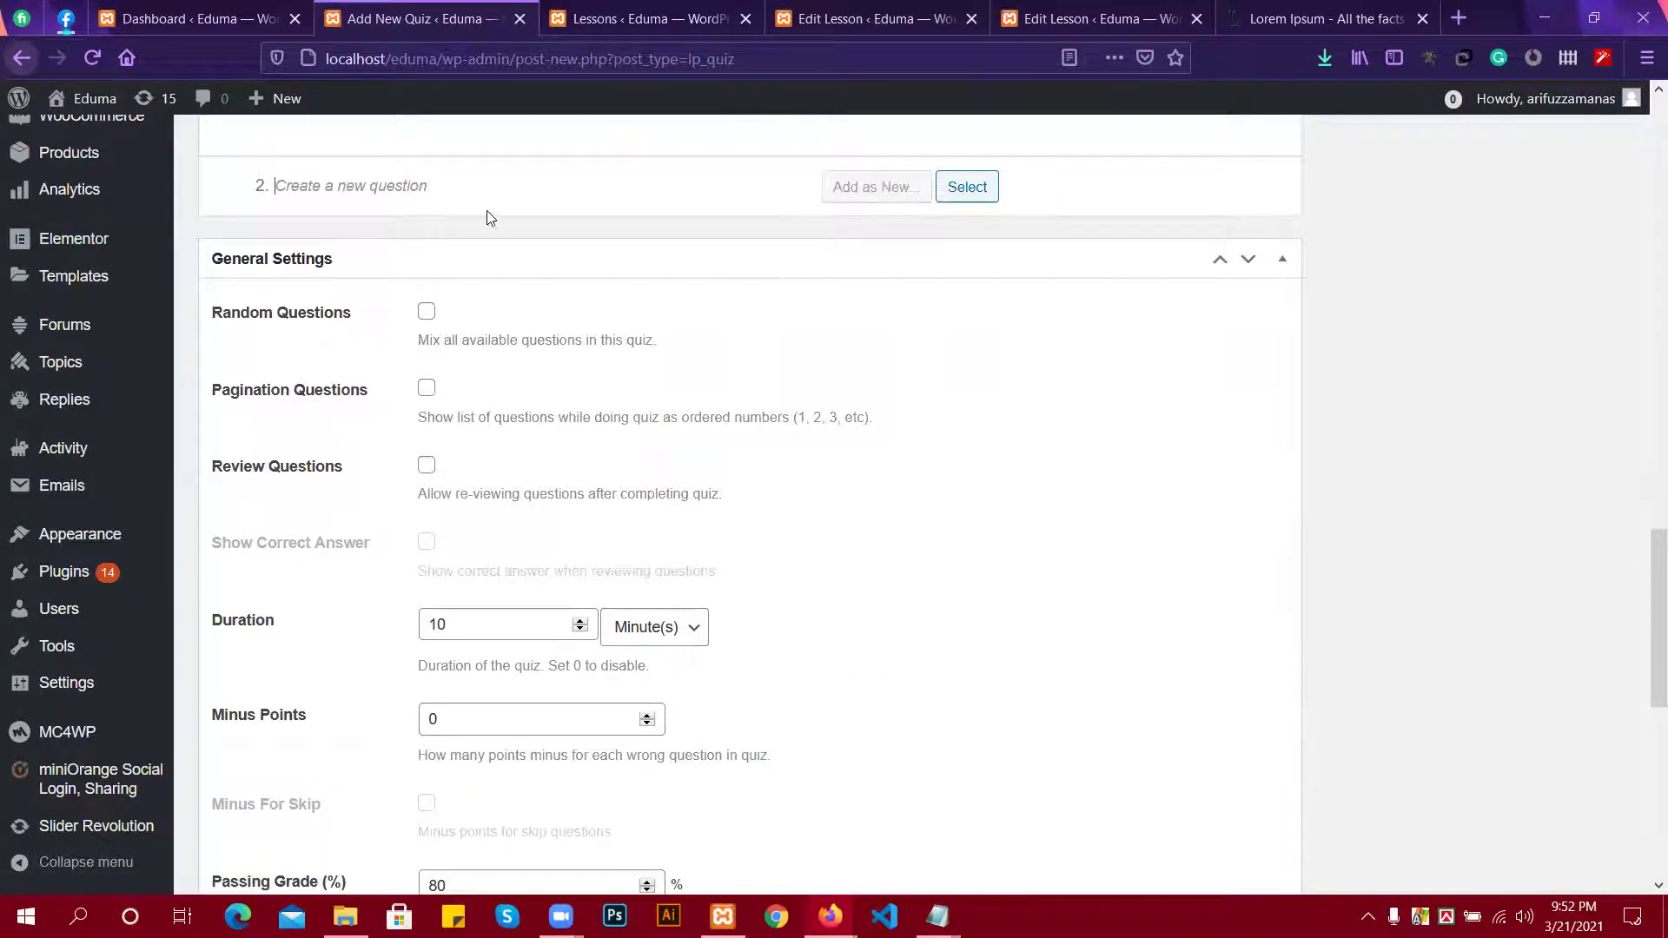
{"action": "scroll", "coordinate": [493, 219], "scroll_direction": "up", "scroll_amount": 1}
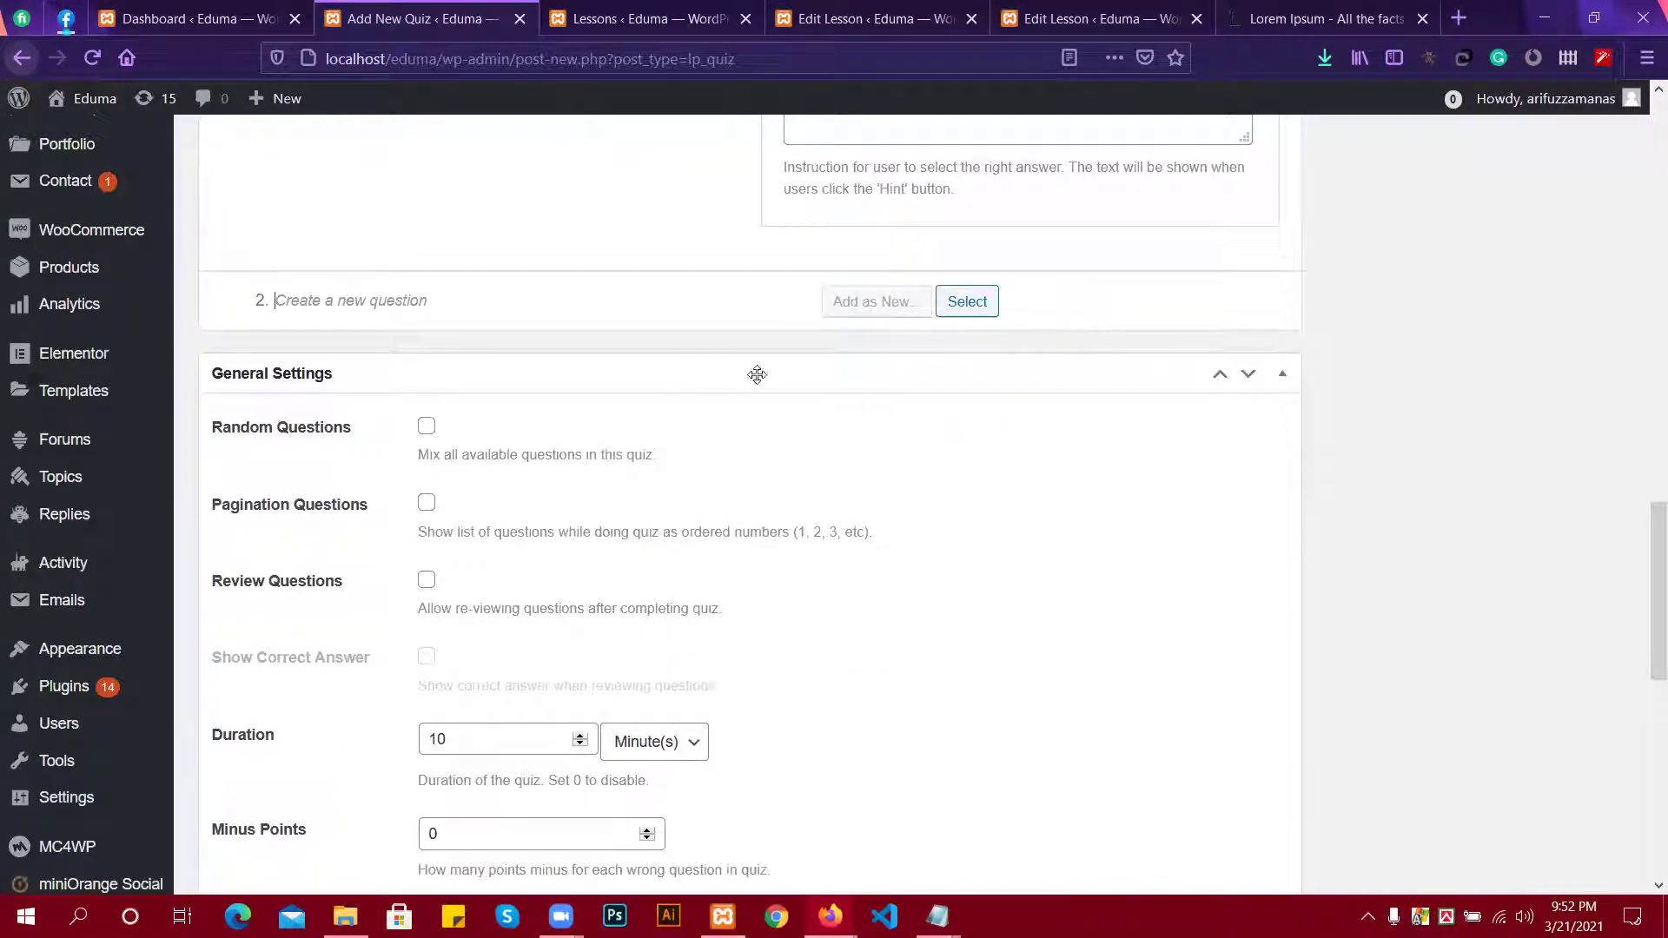
Enable Random Questions, tick Show Correct Answer with Review Questions on, and turn Review Questions back off.
{"action": "scroll", "coordinate": [761, 379], "scroll_direction": "down", "scroll_amount": 1}
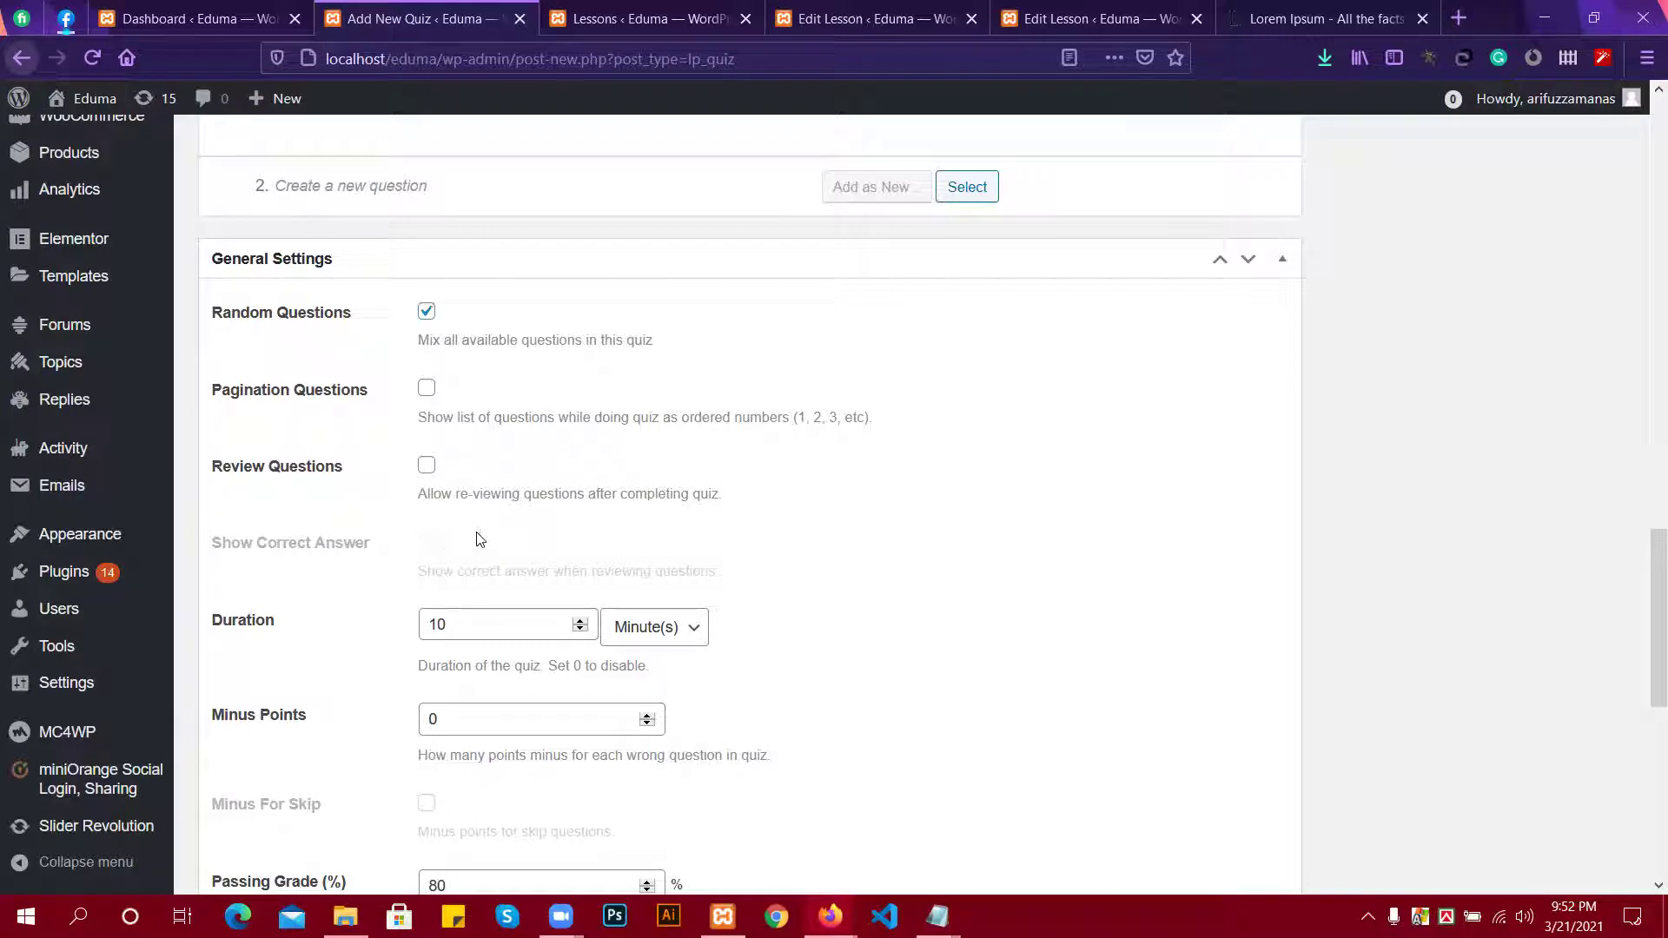
{"action": "left_click", "coordinate": [427, 466]}
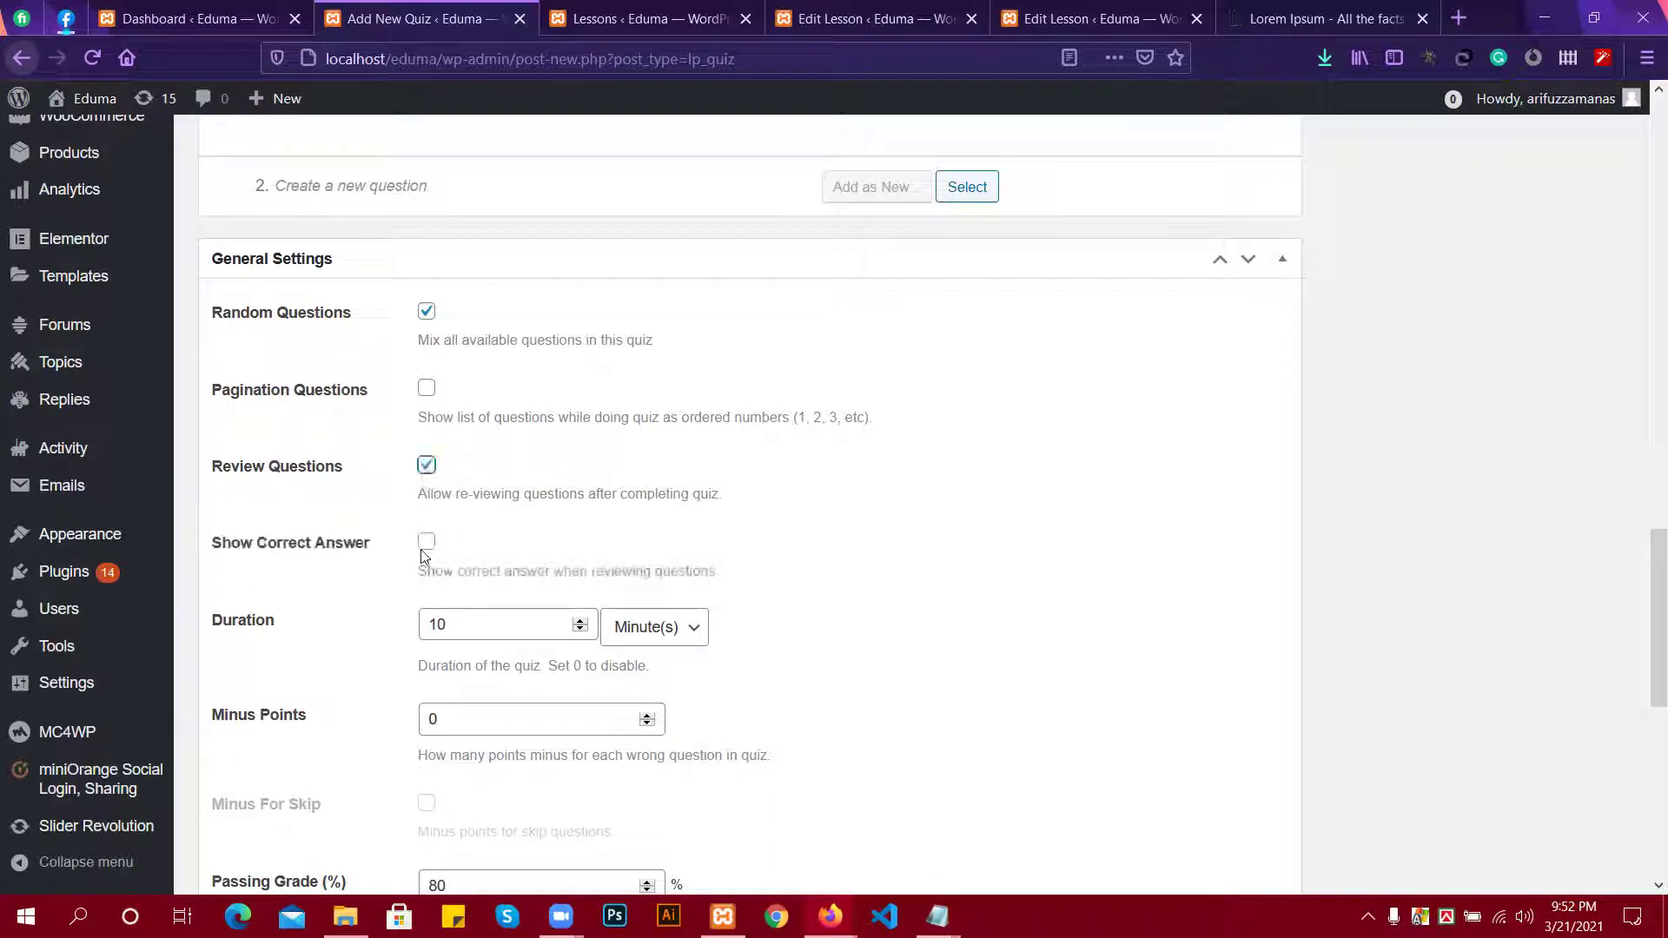
{"action": "left_click", "coordinate": [427, 542]}
{"action": "left_click", "coordinate": [427, 466]}
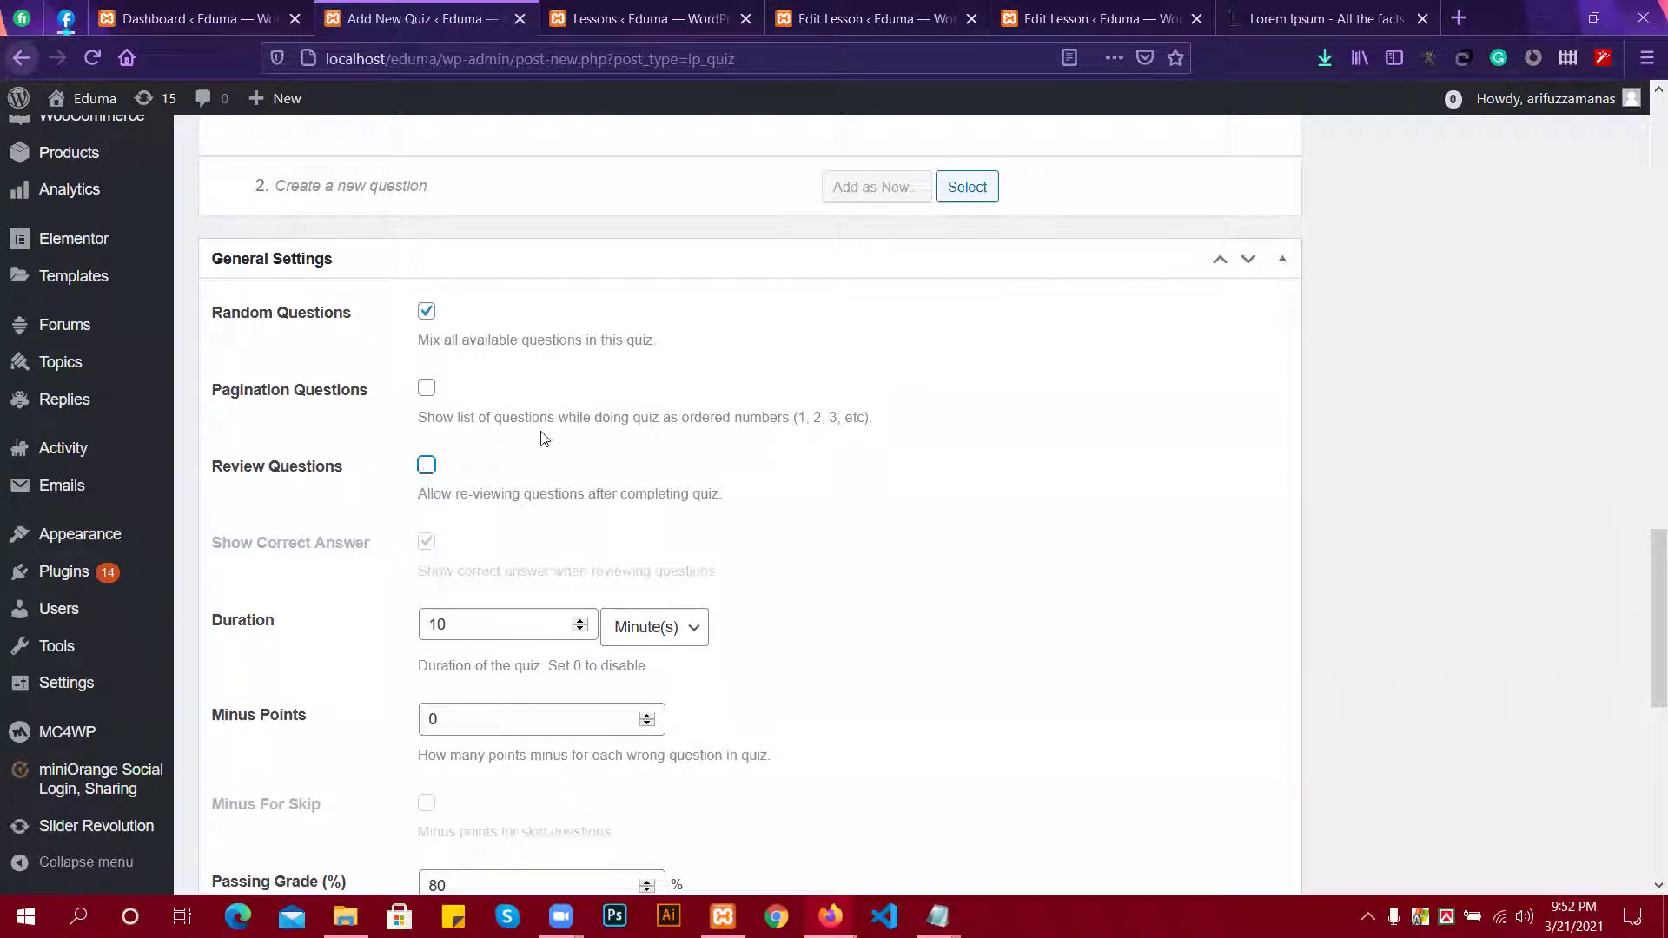
Publish the "Quizzes" quiz.
{"action": "scroll", "coordinate": [786, 262], "scroll_direction": "up", "scroll_amount": 5}
{"action": "scroll", "coordinate": [789, 269], "scroll_direction": "up", "scroll_amount": 15}
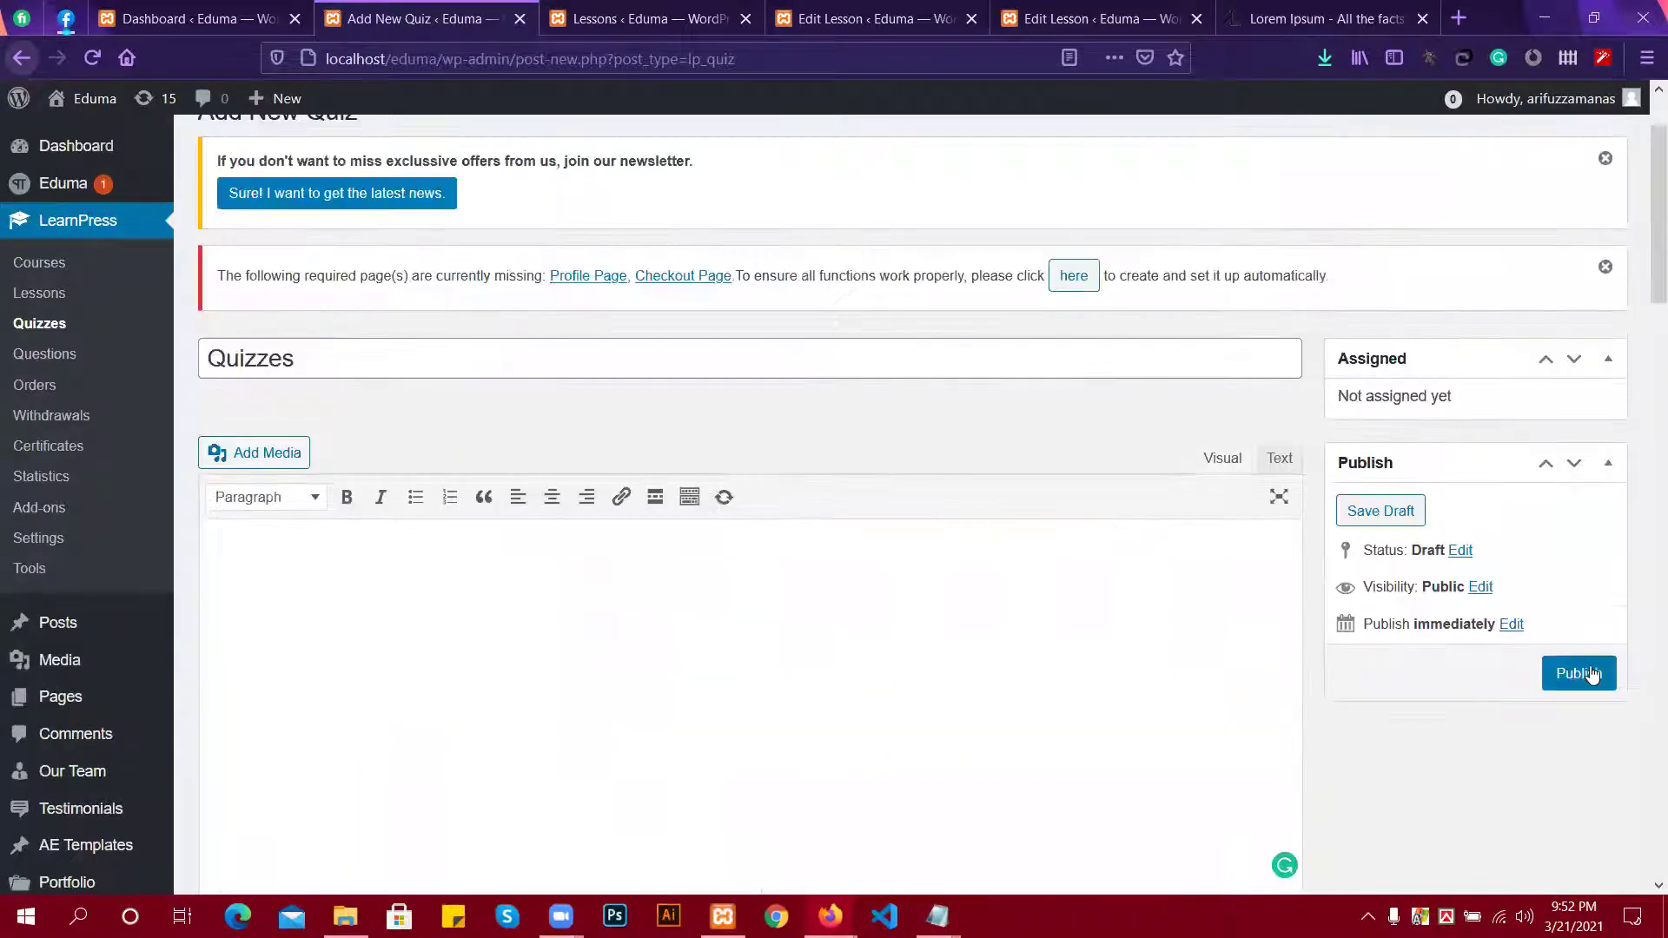
{"action": "left_click", "coordinate": [1591, 675]}
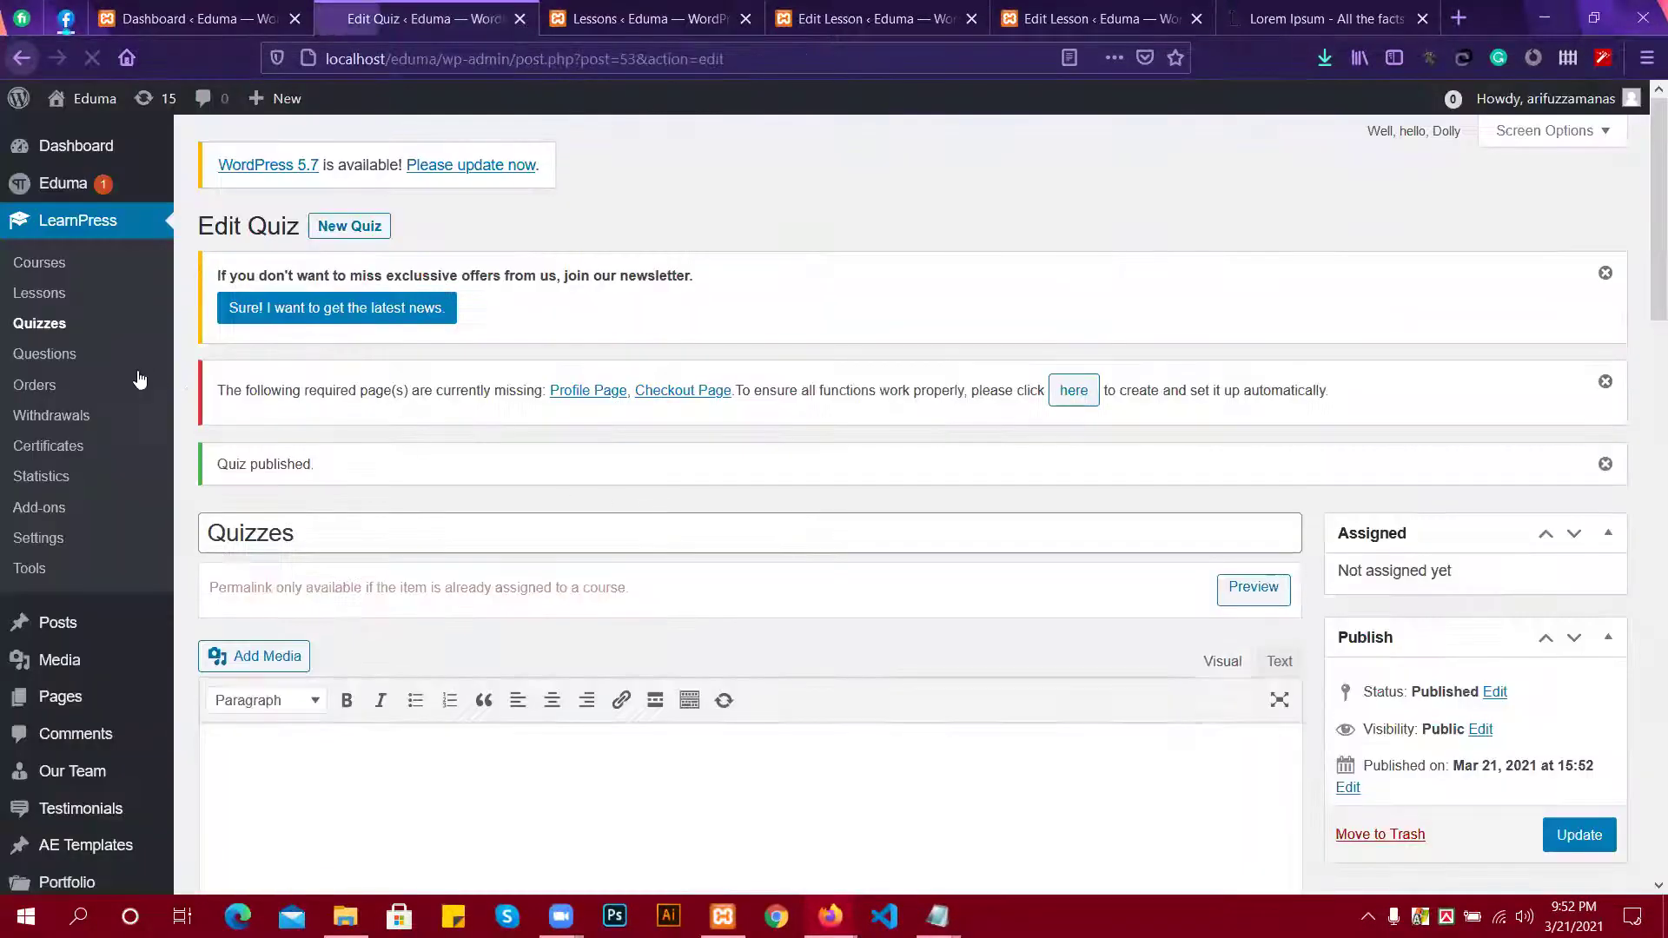
Open the LearnPress Question Bank and look over the listed question and its quiz assignment.
{"action": "left_click", "coordinate": [54, 358]}
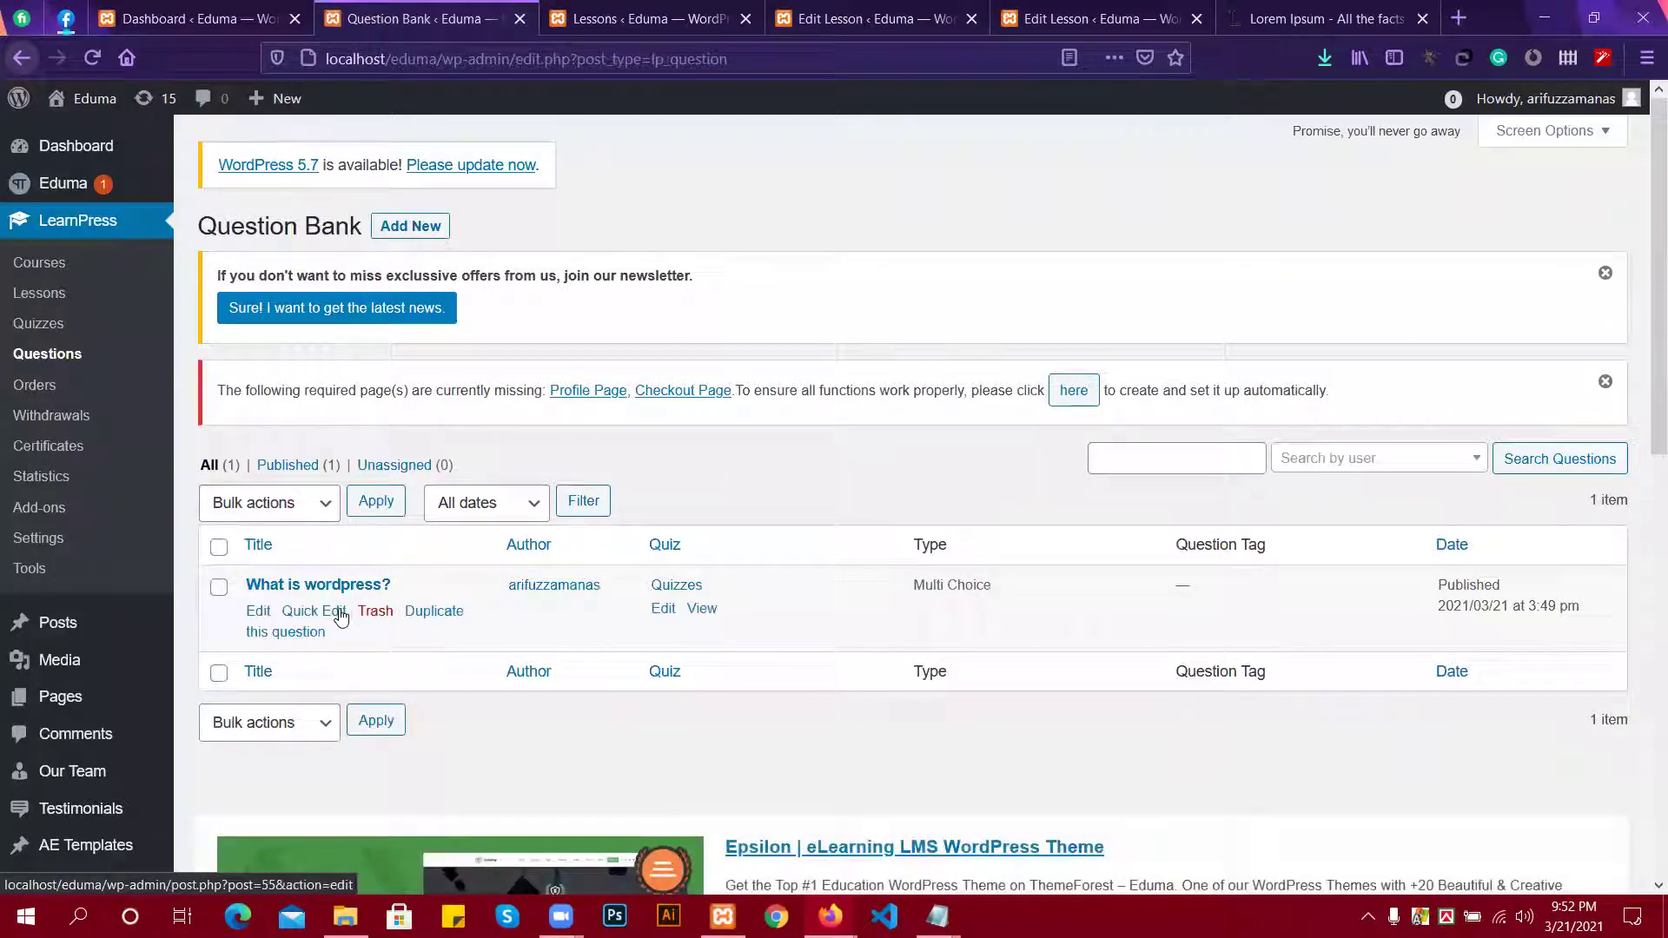
{"action": "scroll", "coordinate": [470, 612], "scroll_direction": "down", "scroll_amount": 2}
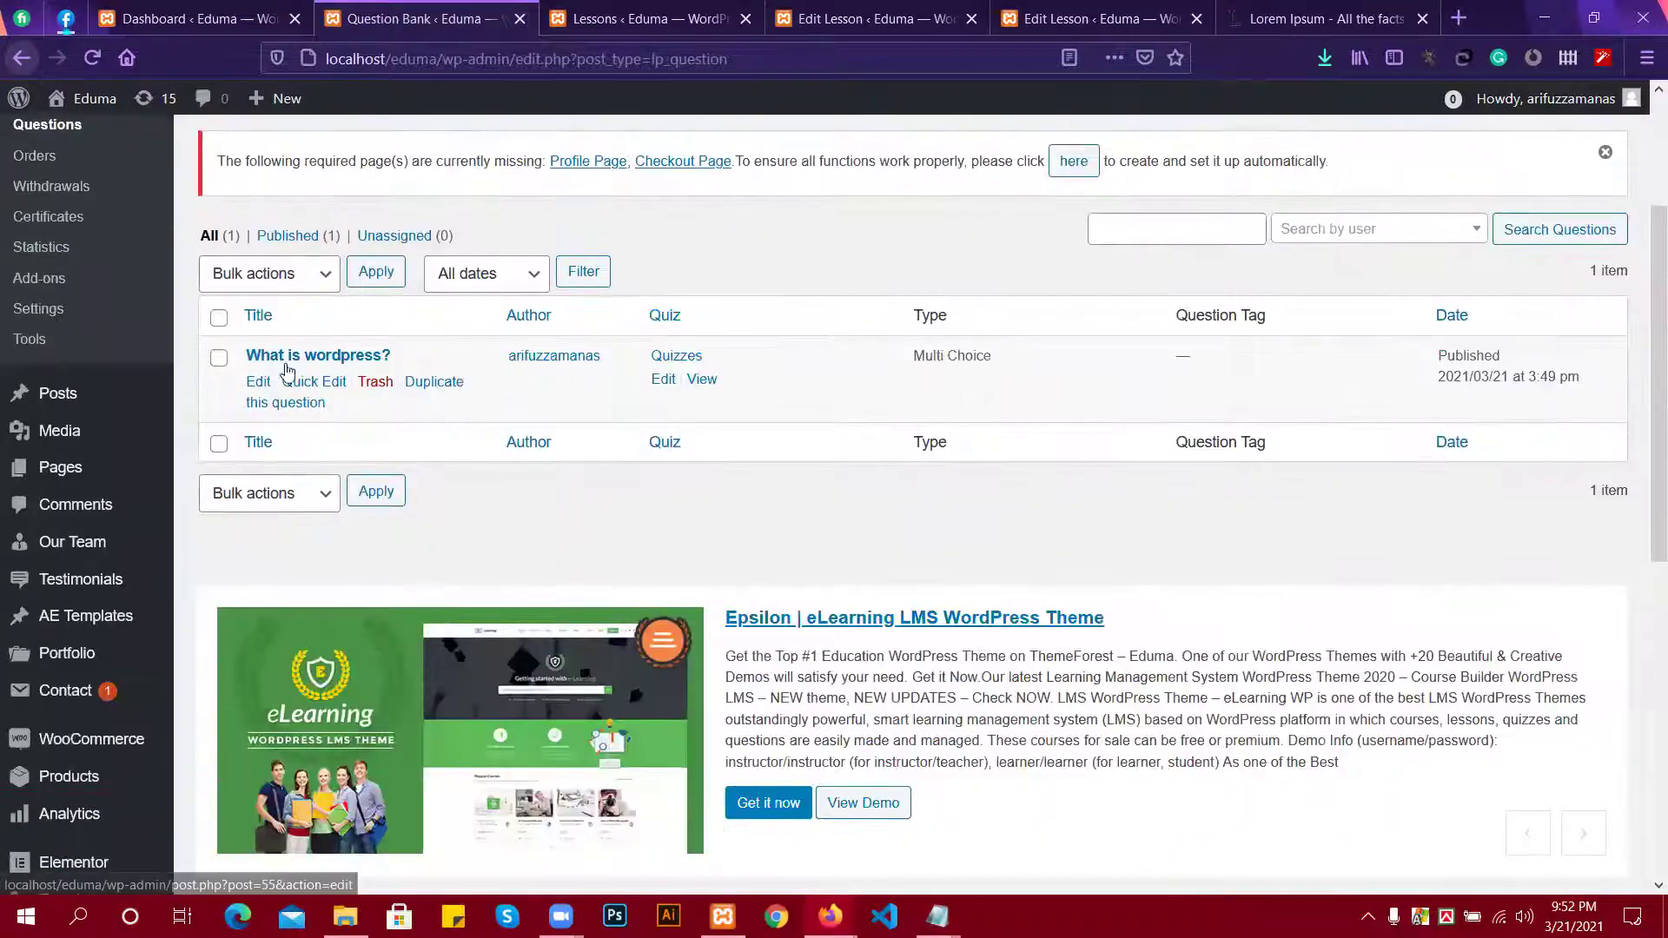
{"action": "scroll", "coordinate": [45, 376], "scroll_direction": "up", "scroll_amount": 2}
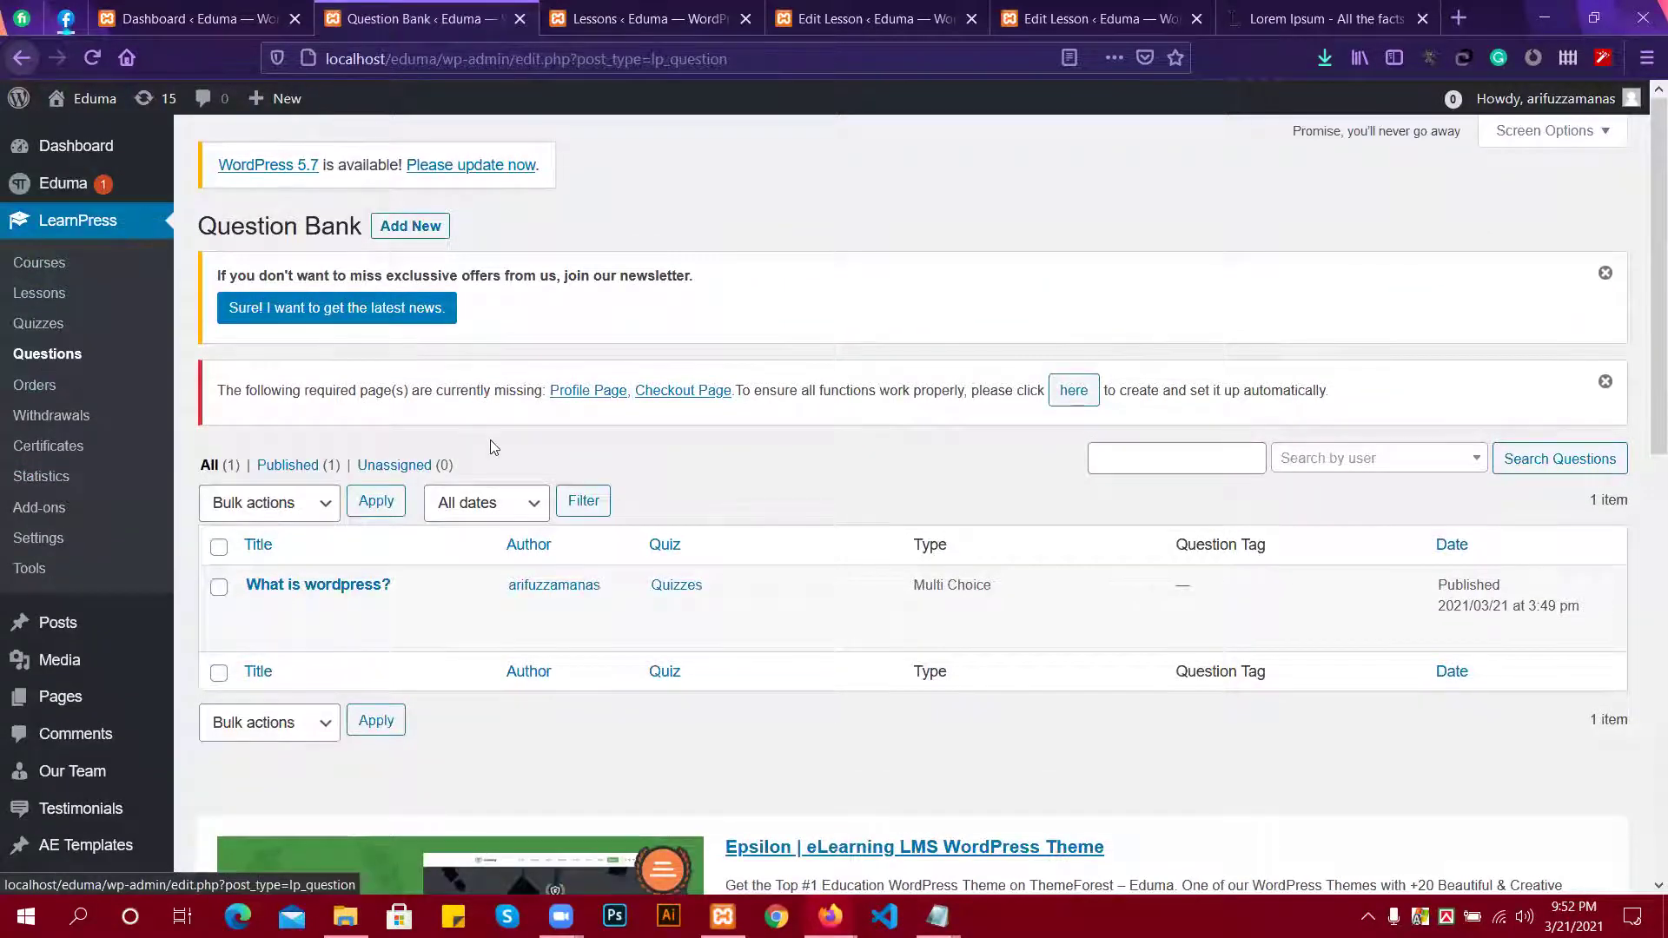
{"action": "scroll", "coordinate": [614, 368], "scroll_direction": "down", "scroll_amount": 2}
{"action": "scroll", "coordinate": [521, 374], "scroll_direction": "down", "scroll_amount": 1}
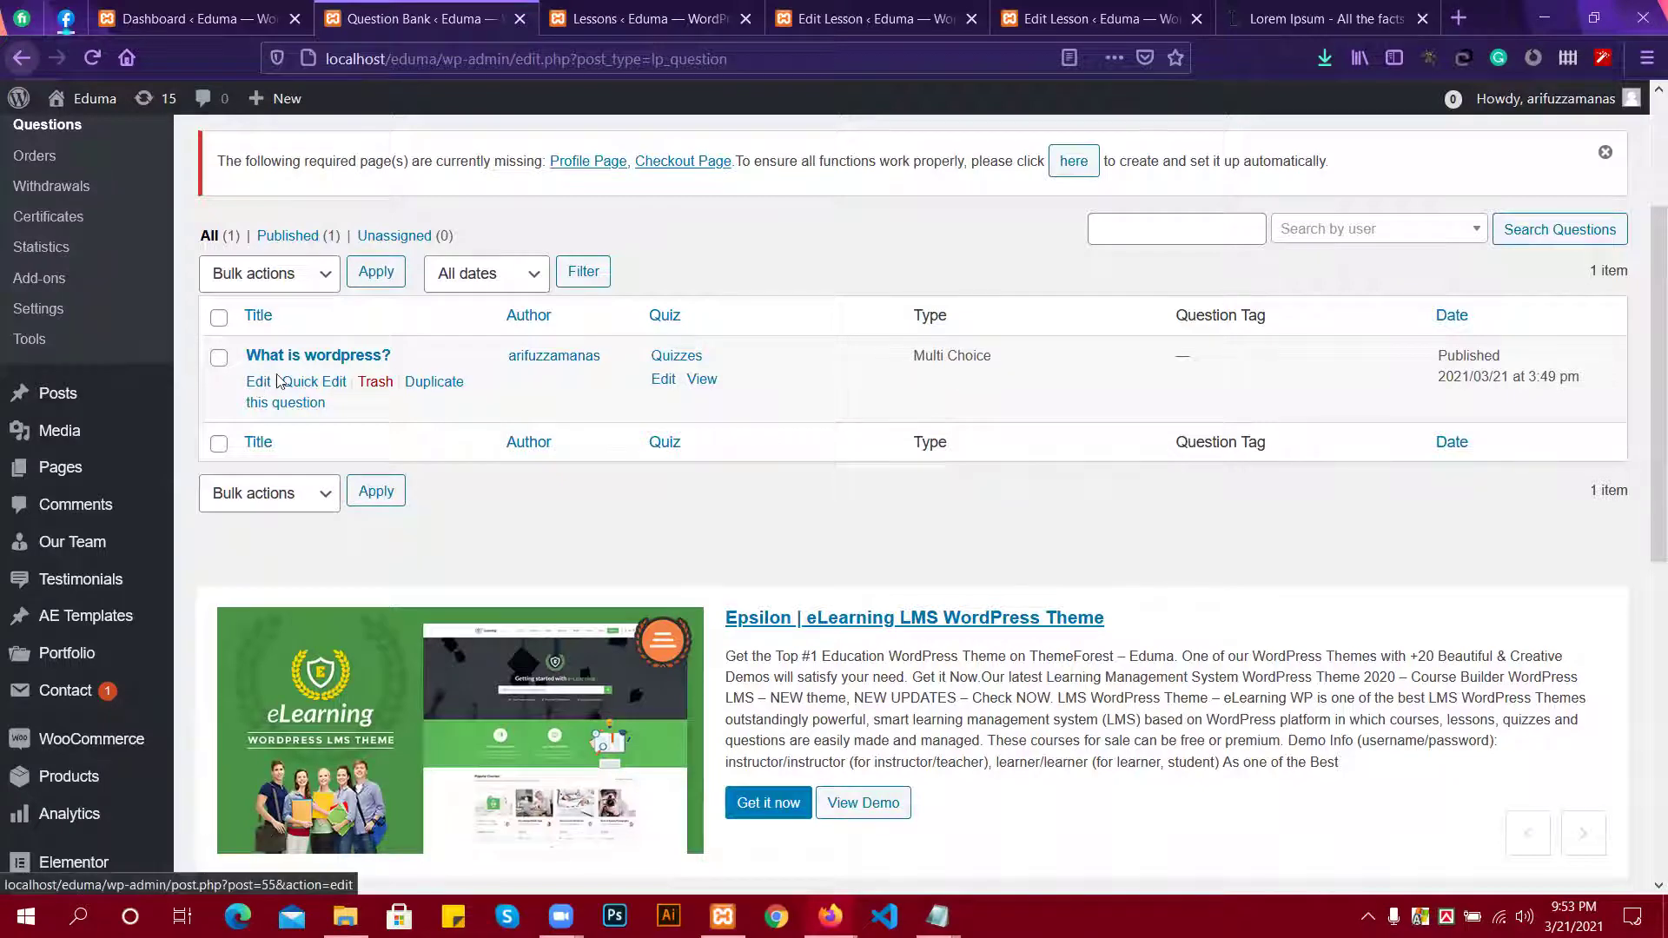
{"action": "scroll", "coordinate": [239, 372], "scroll_direction": "up", "scroll_amount": 2}
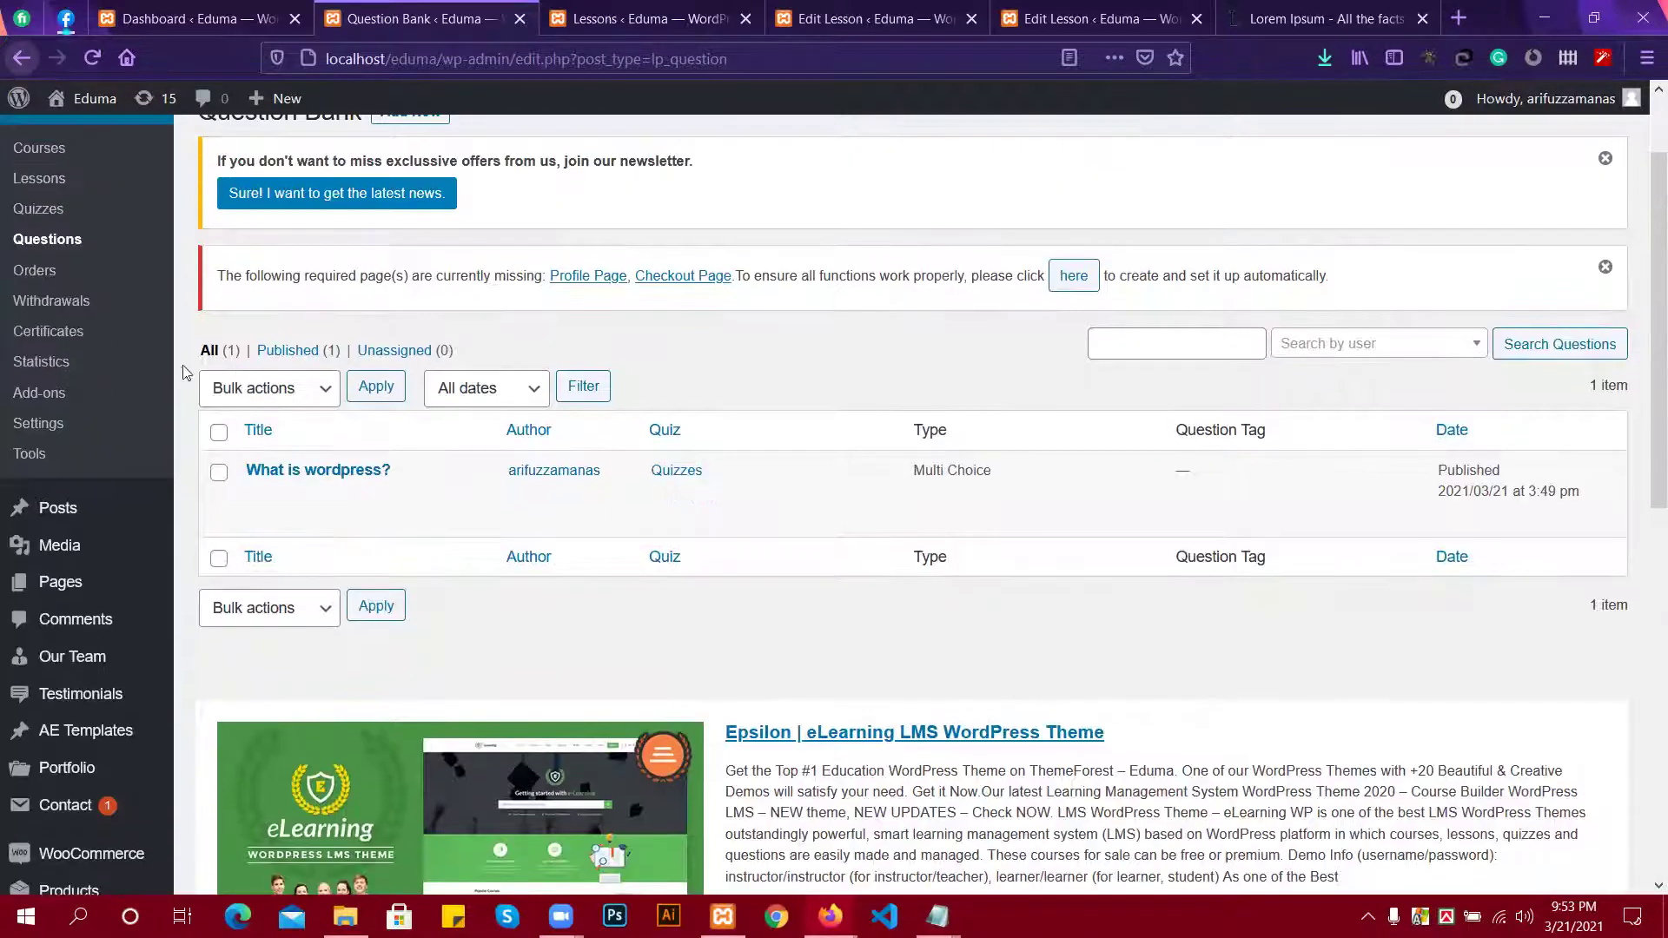
View the LearnPress orders list and the withdrawals list.
{"action": "left_click", "coordinate": [44, 277]}
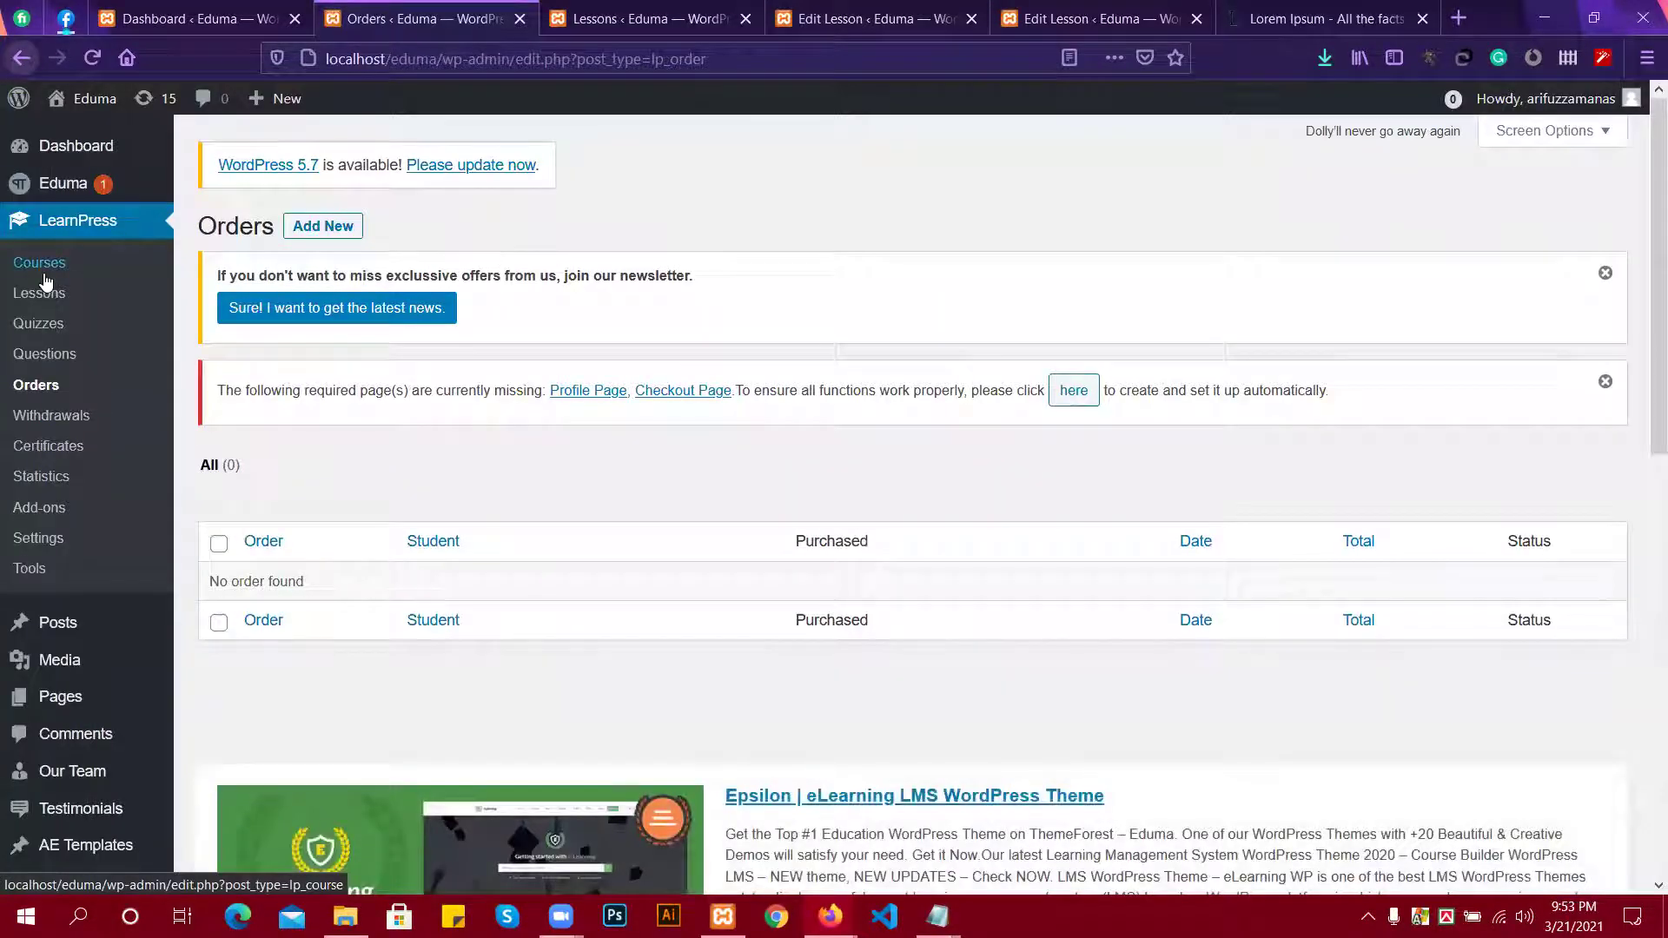
{"action": "left_click", "coordinate": [70, 422]}
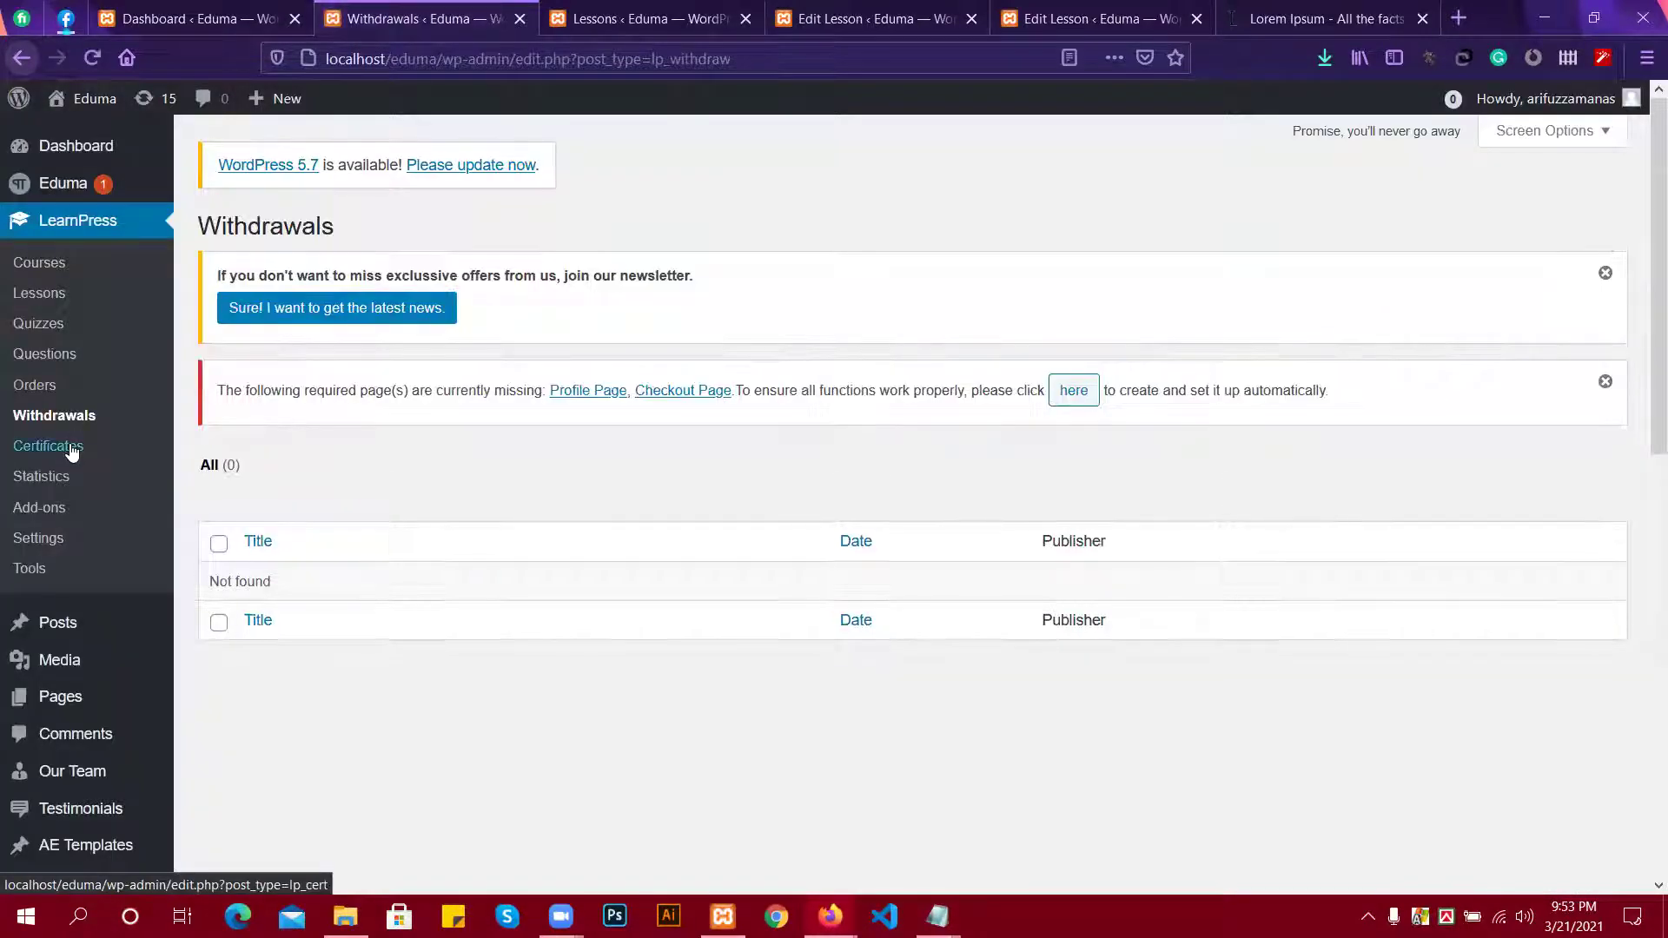
Open the list of site pages, look through the existing pages, and start a new page.
{"action": "left_click", "coordinate": [96, 181]}
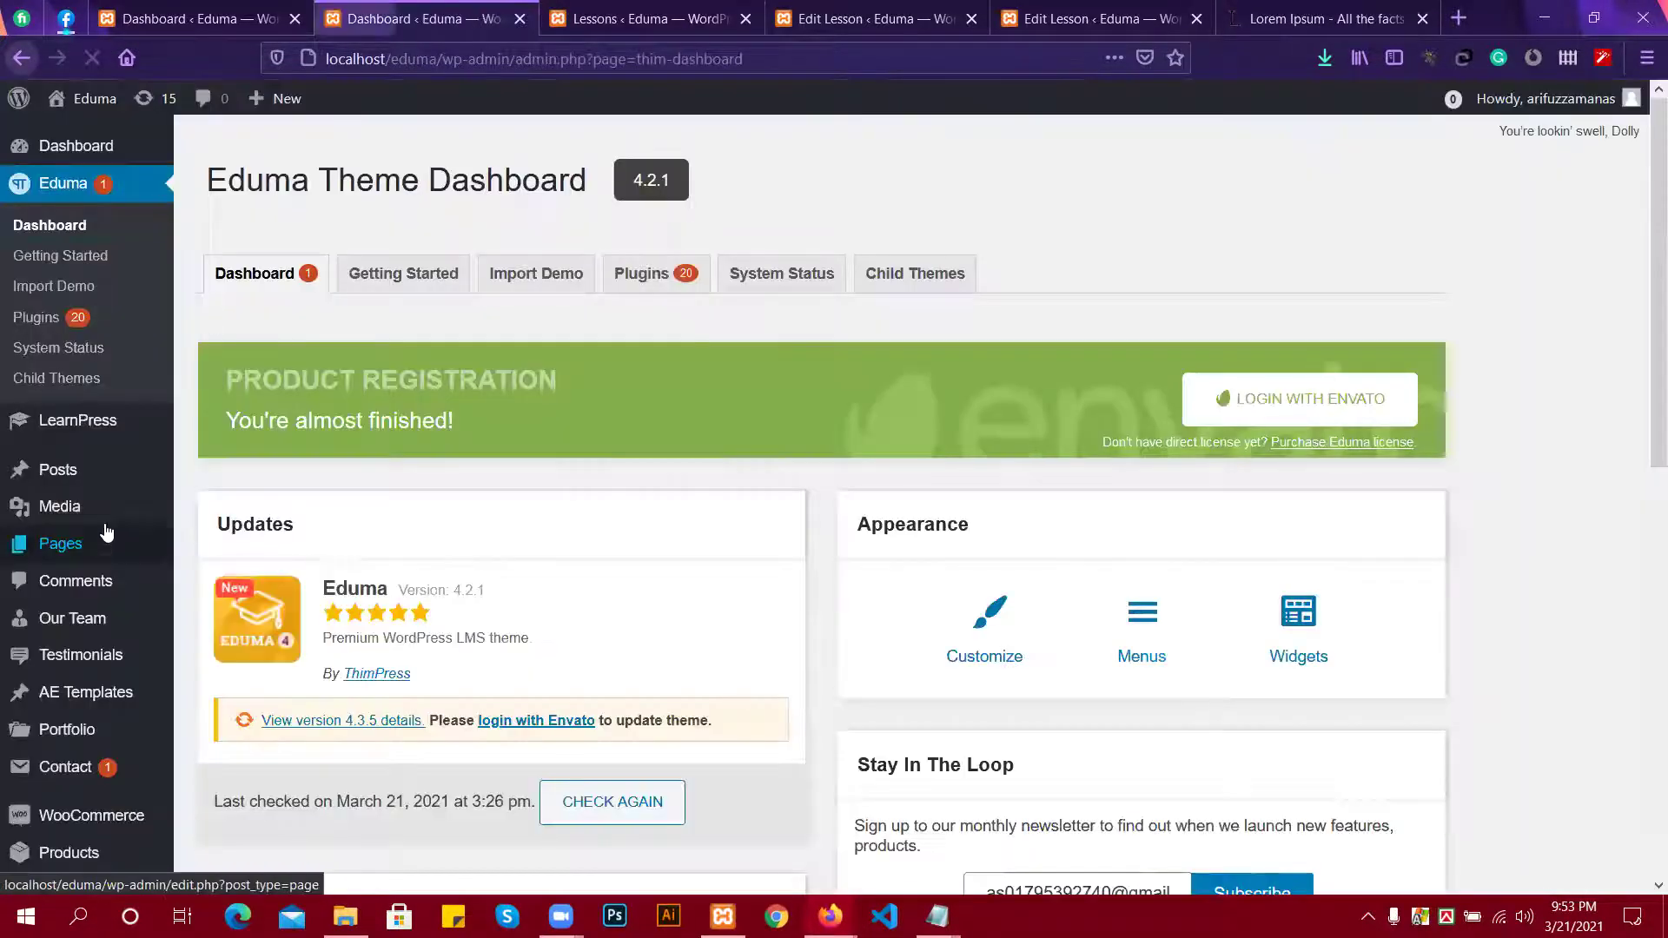
{"action": "mouse_move", "coordinate": [101, 503]}
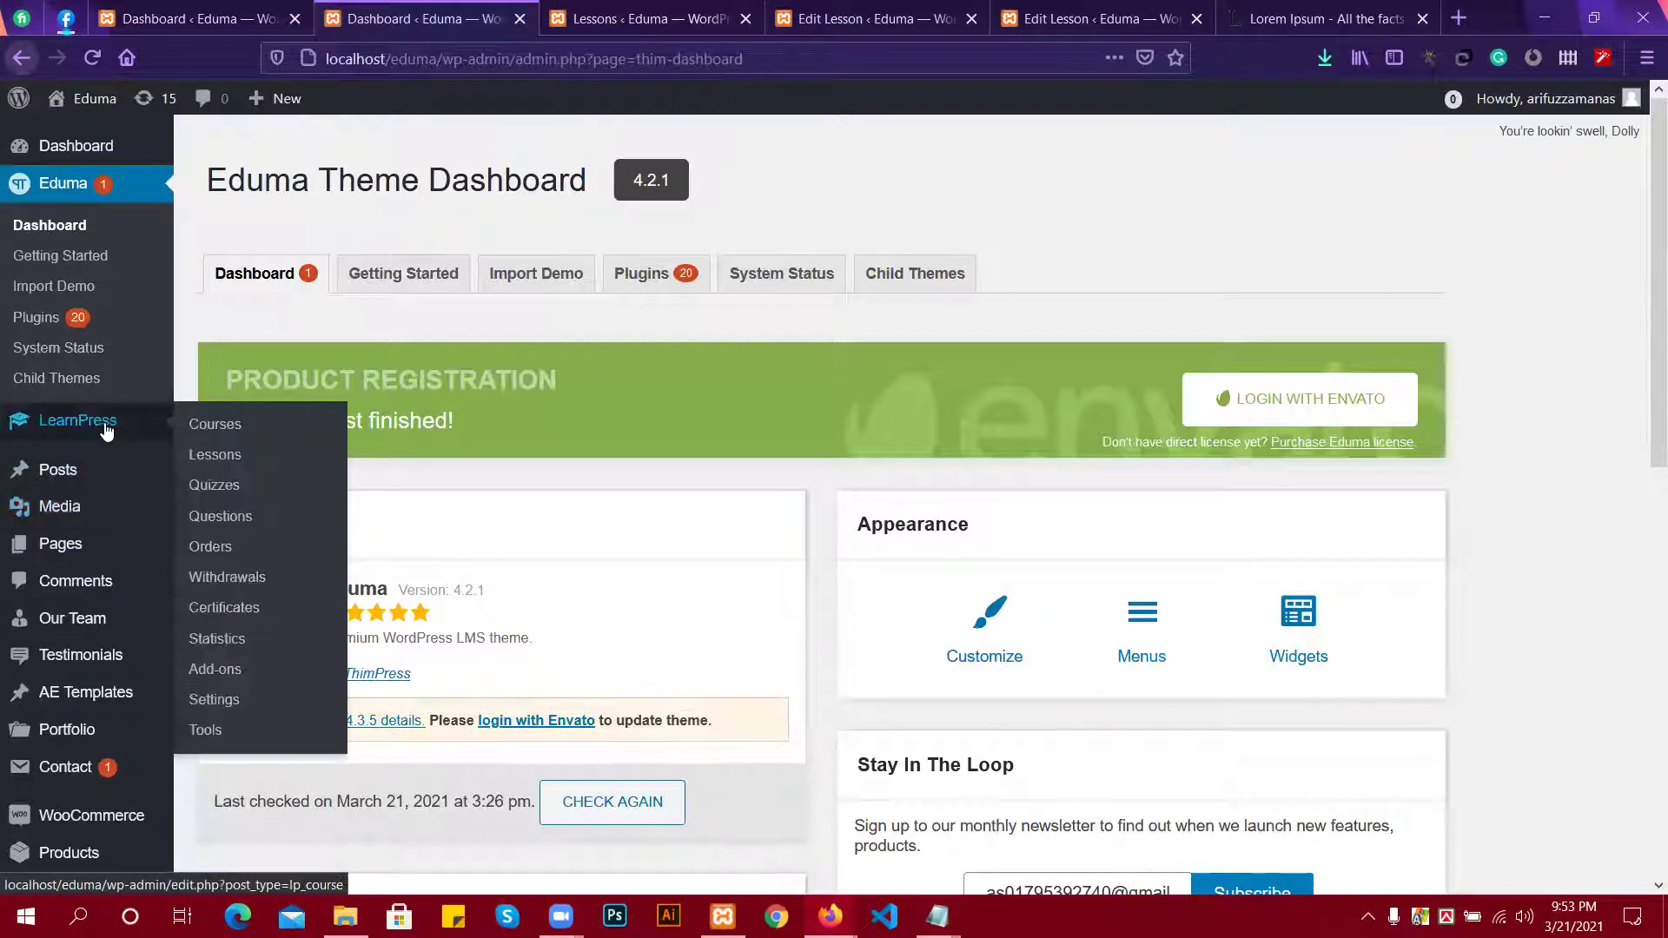
{"action": "left_click", "coordinate": [83, 546]}
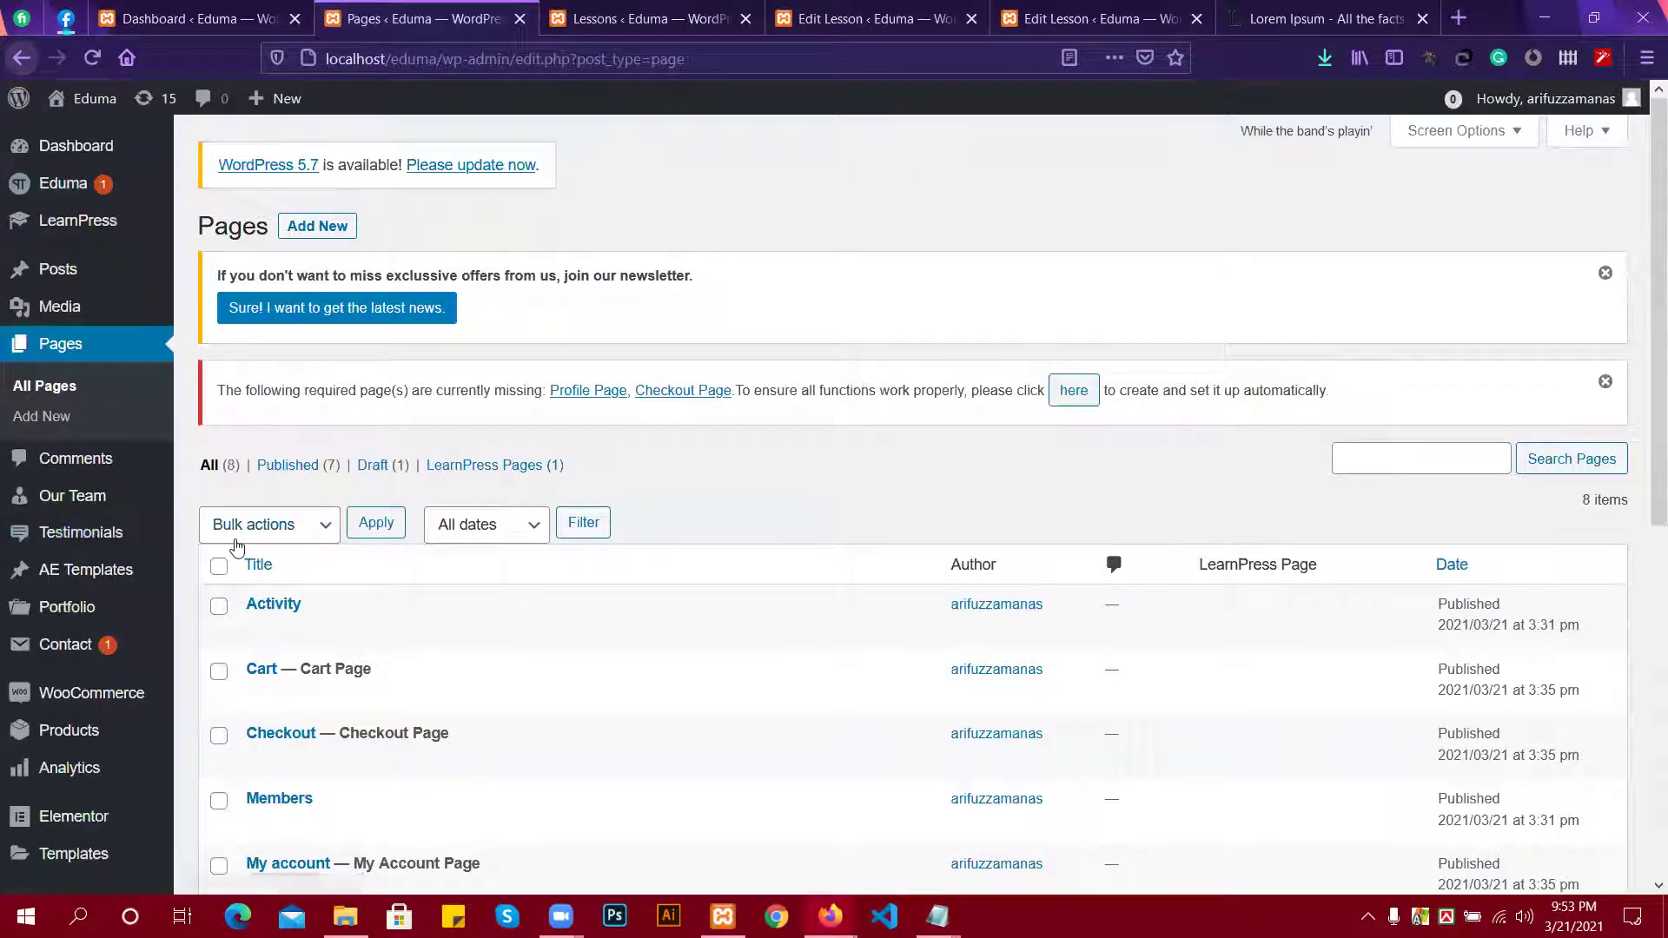
{"action": "scroll", "coordinate": [417, 484], "scroll_direction": "down", "scroll_amount": 3}
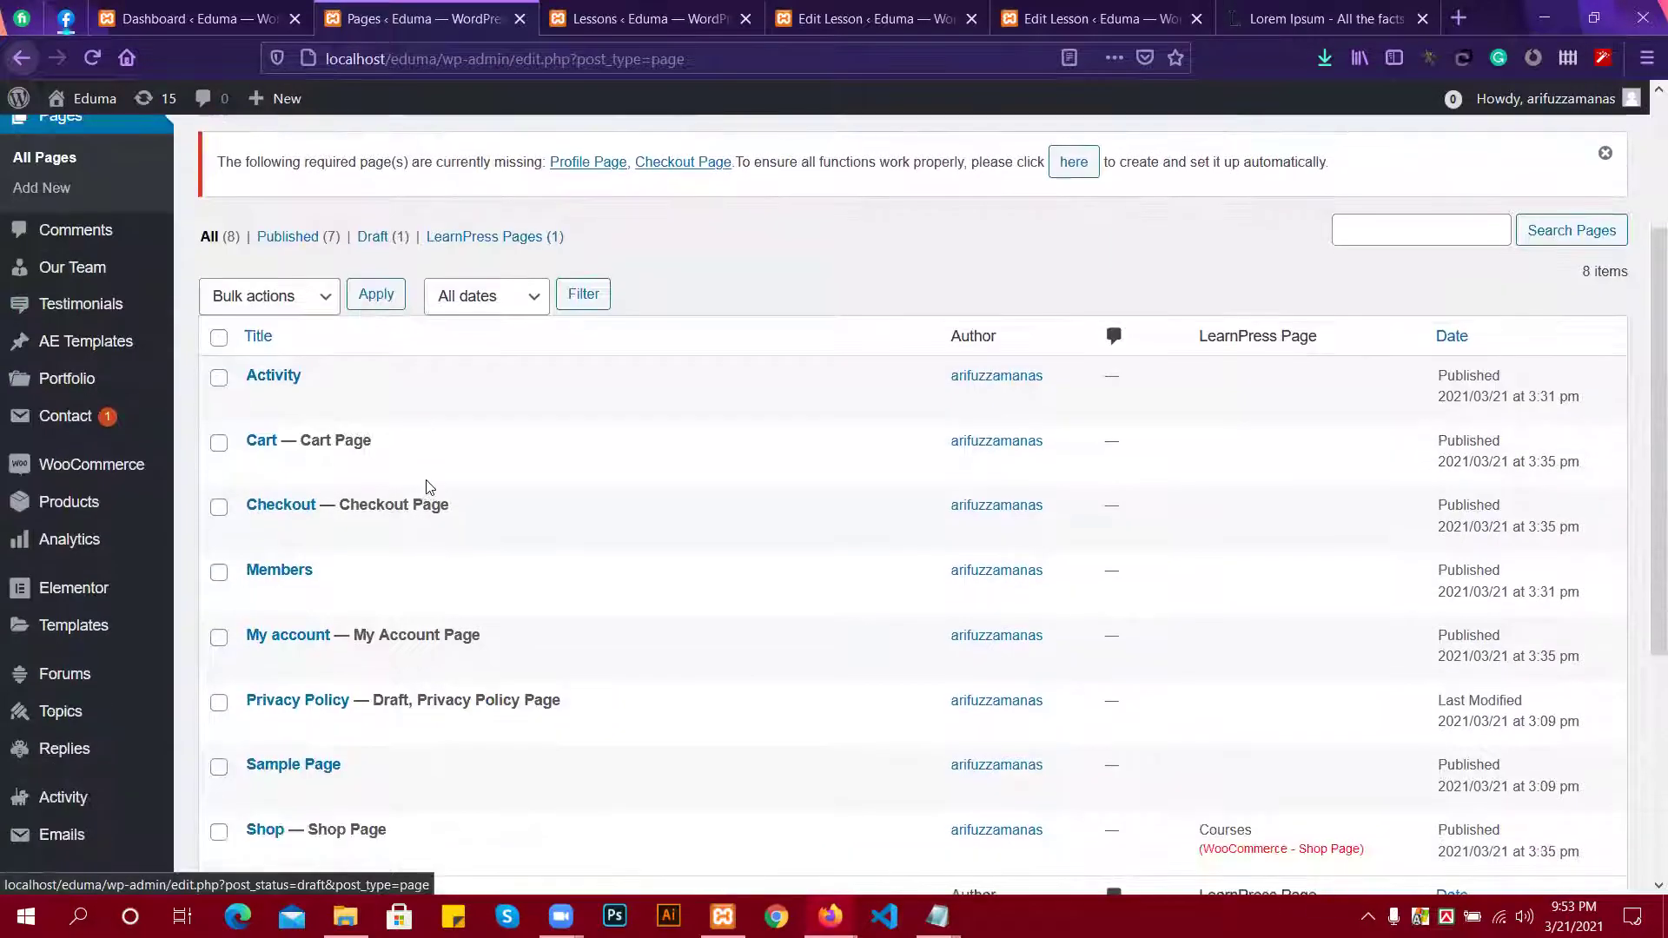
{"action": "scroll", "coordinate": [451, 547], "scroll_direction": "down", "scroll_amount": 3}
{"action": "scroll", "coordinate": [451, 533], "scroll_direction": "up", "scroll_amount": 6}
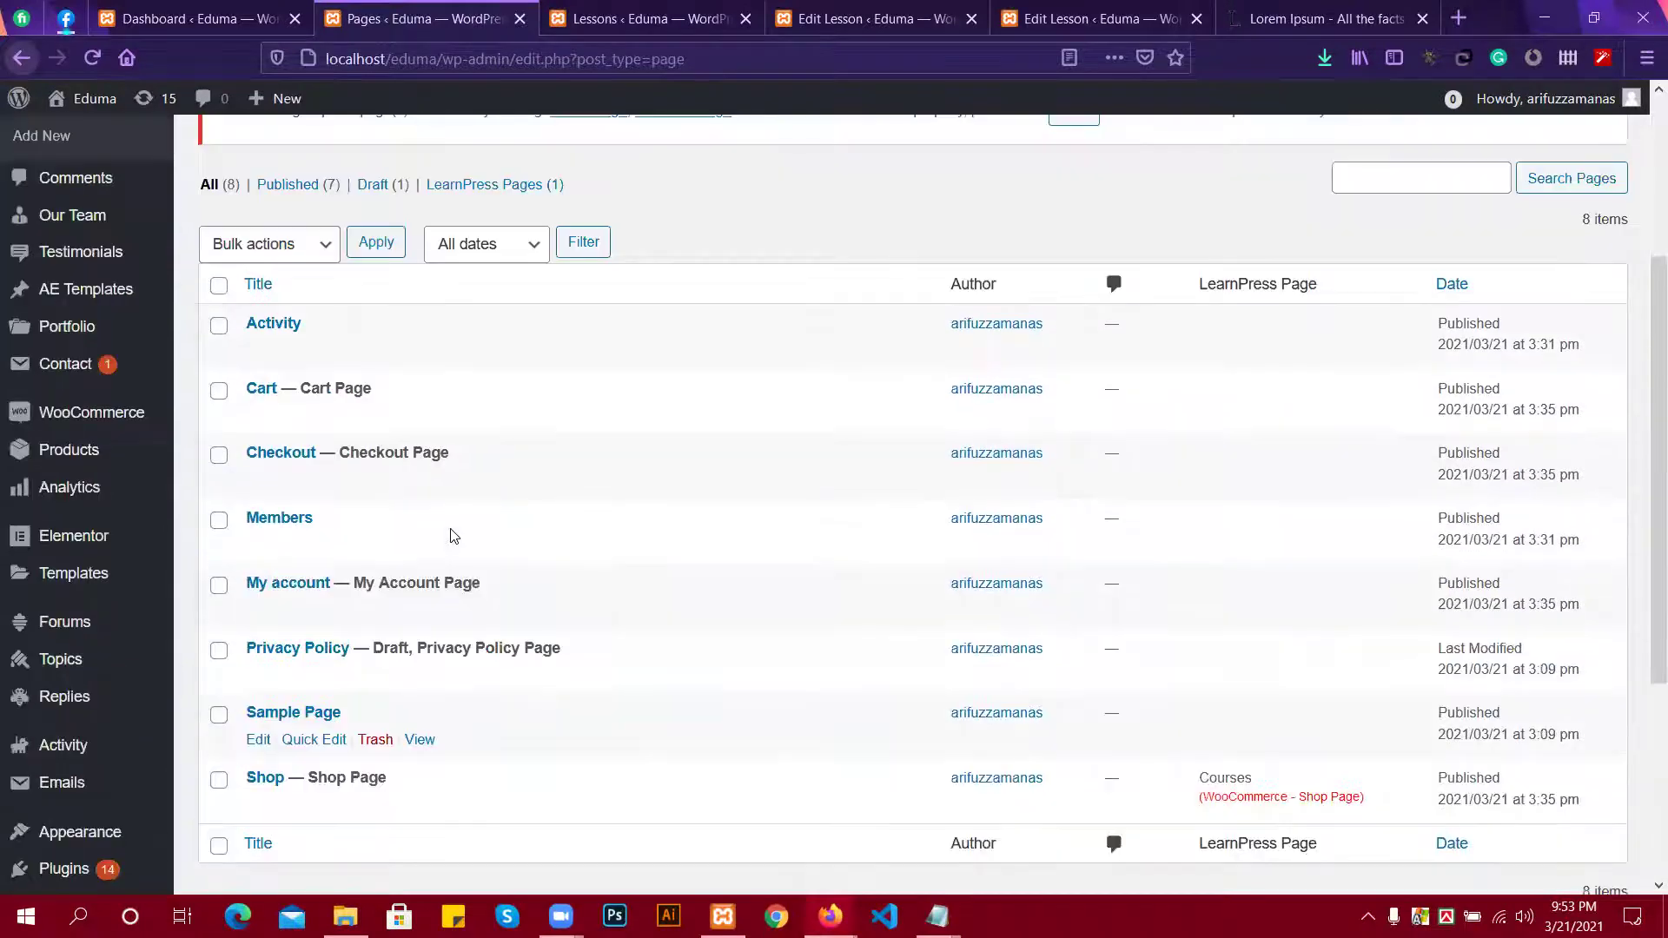
{"action": "left_click", "coordinate": [322, 235]}
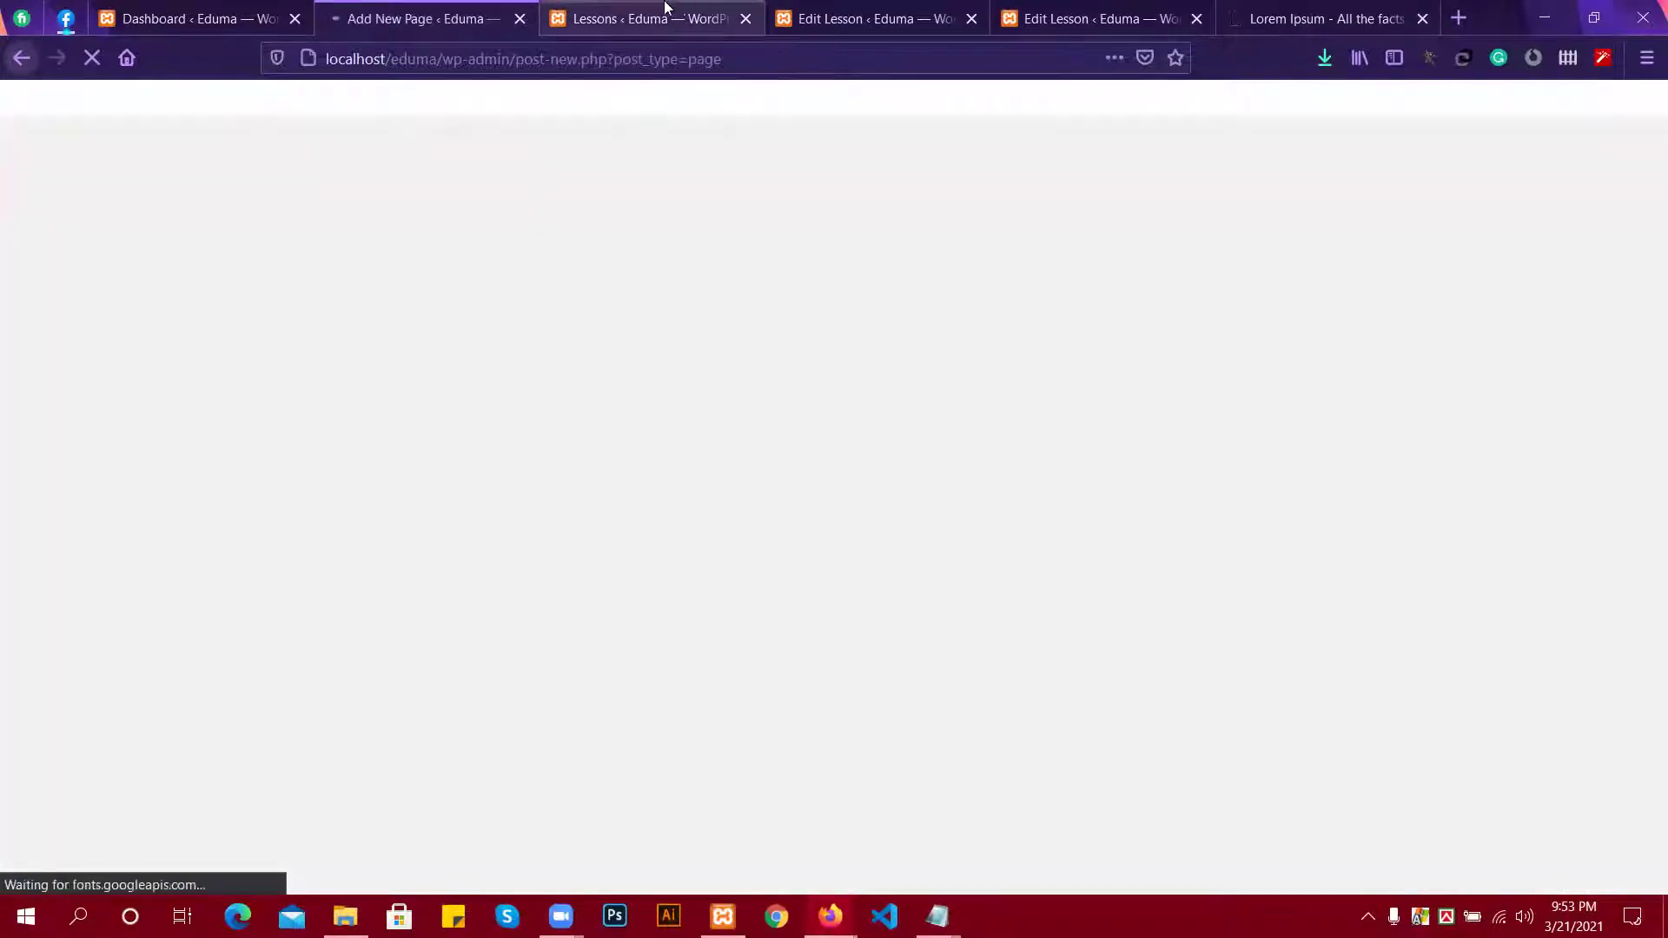
Choose Elementor as the Eduma page builder and start importing Demo Main Demo with the preselected content types.
{"action": "left_click", "coordinate": [191, 18]}
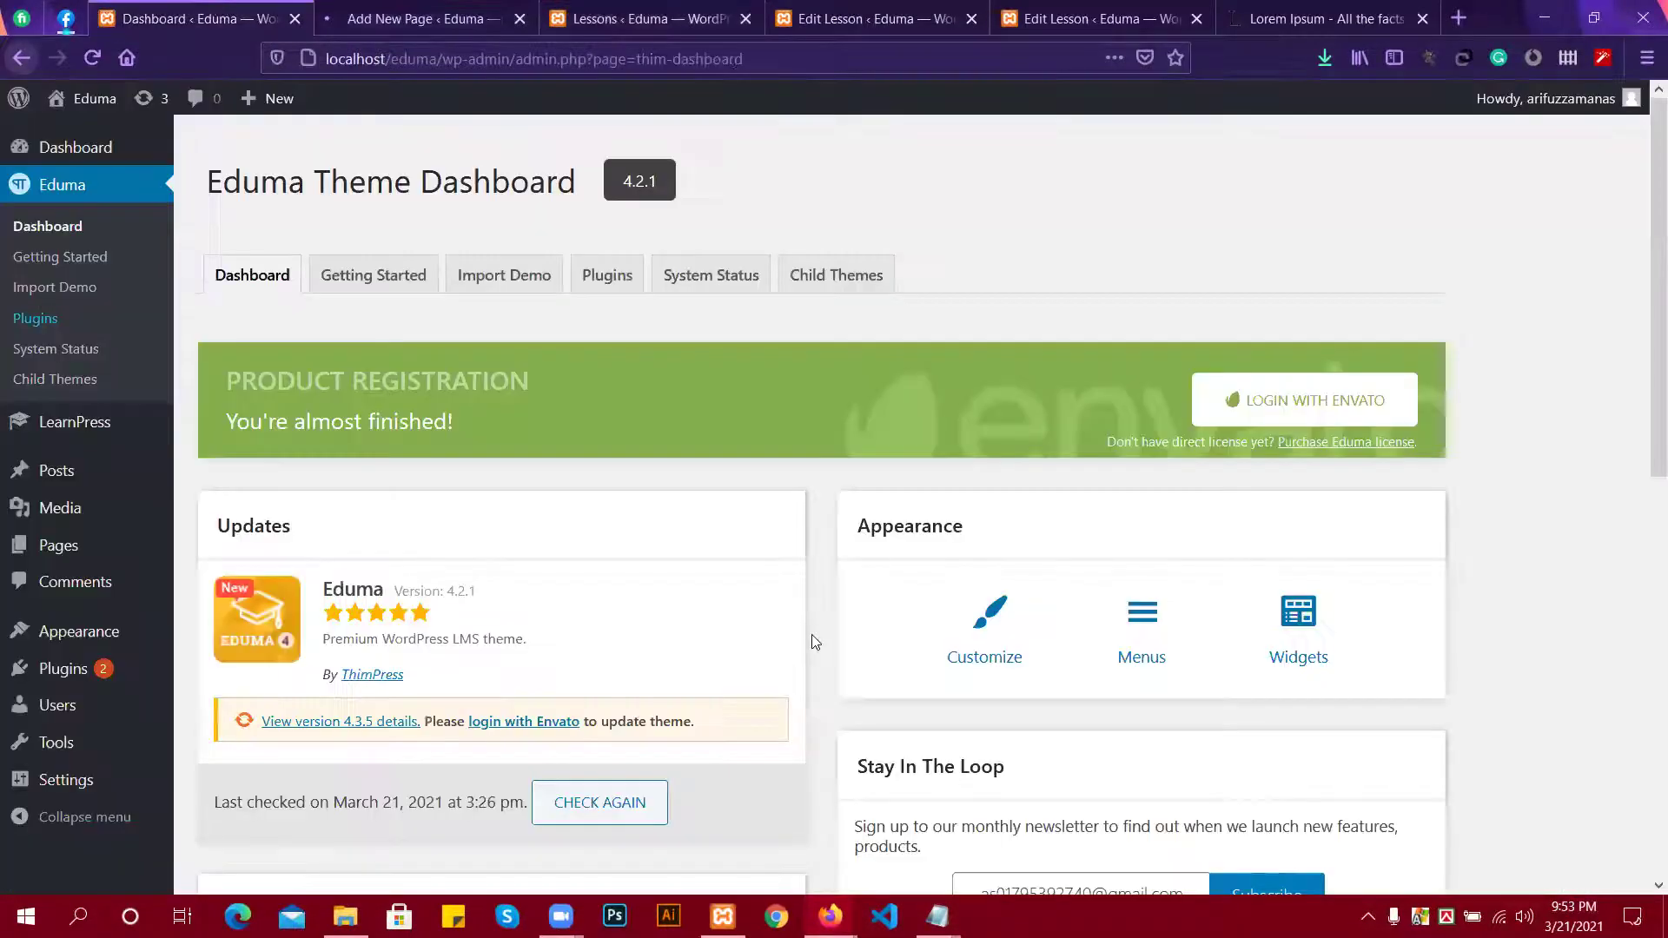
{"action": "left_click", "coordinate": [73, 297]}
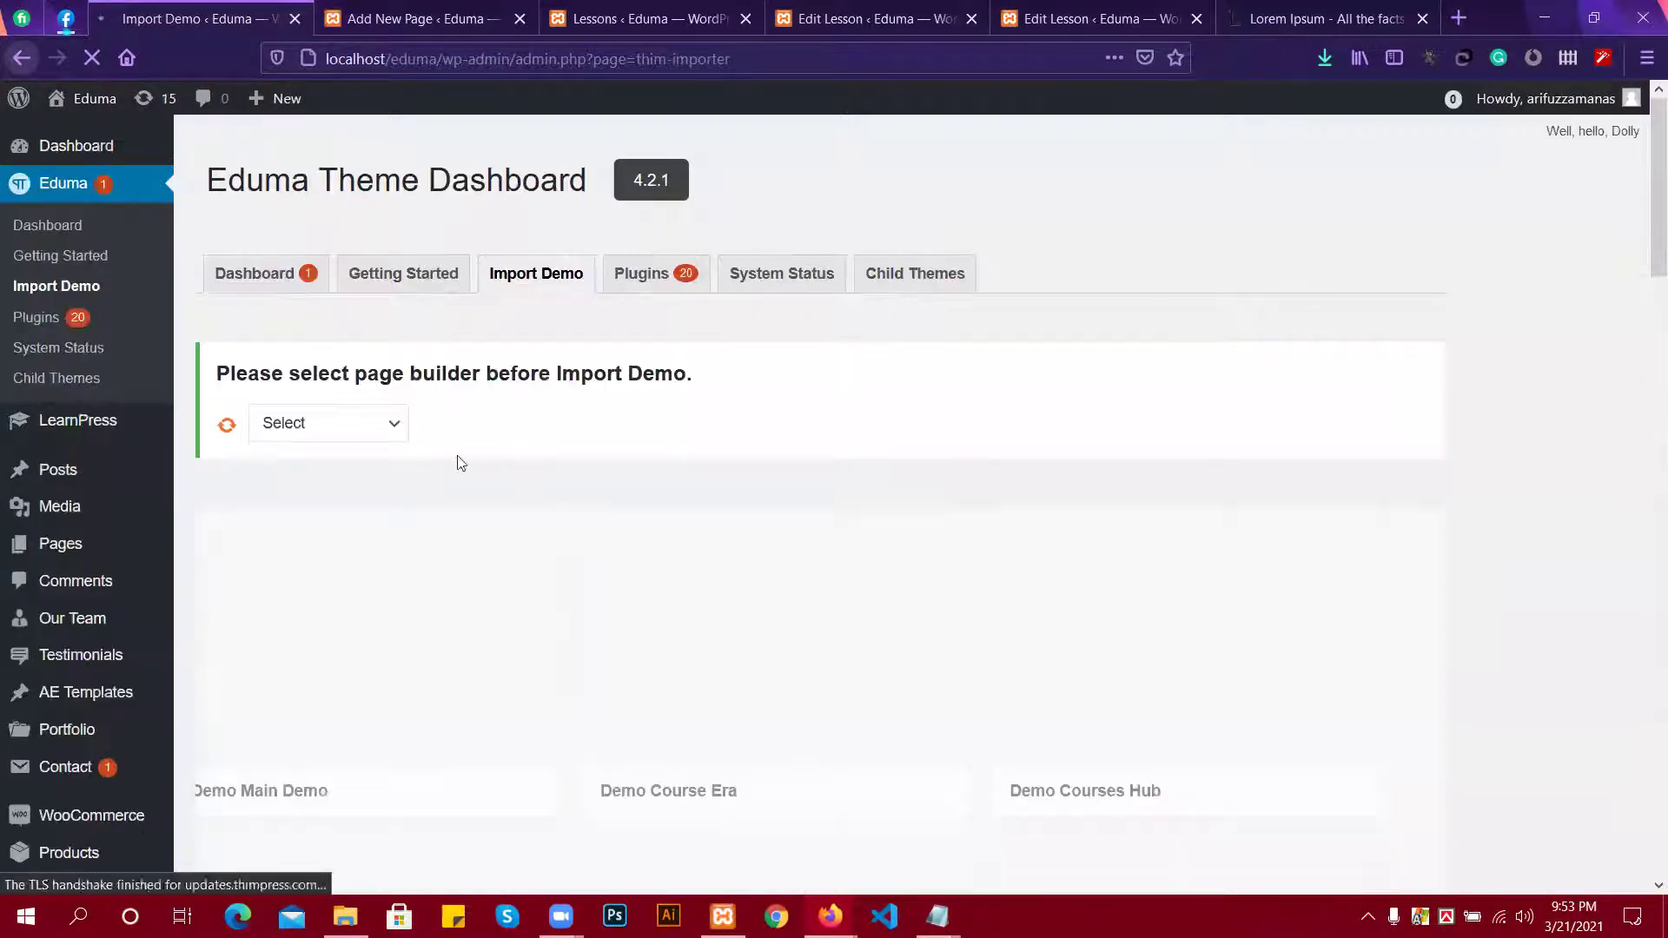
{"action": "left_click", "coordinate": [348, 423]}
{"action": "left_click", "coordinate": [316, 539]}
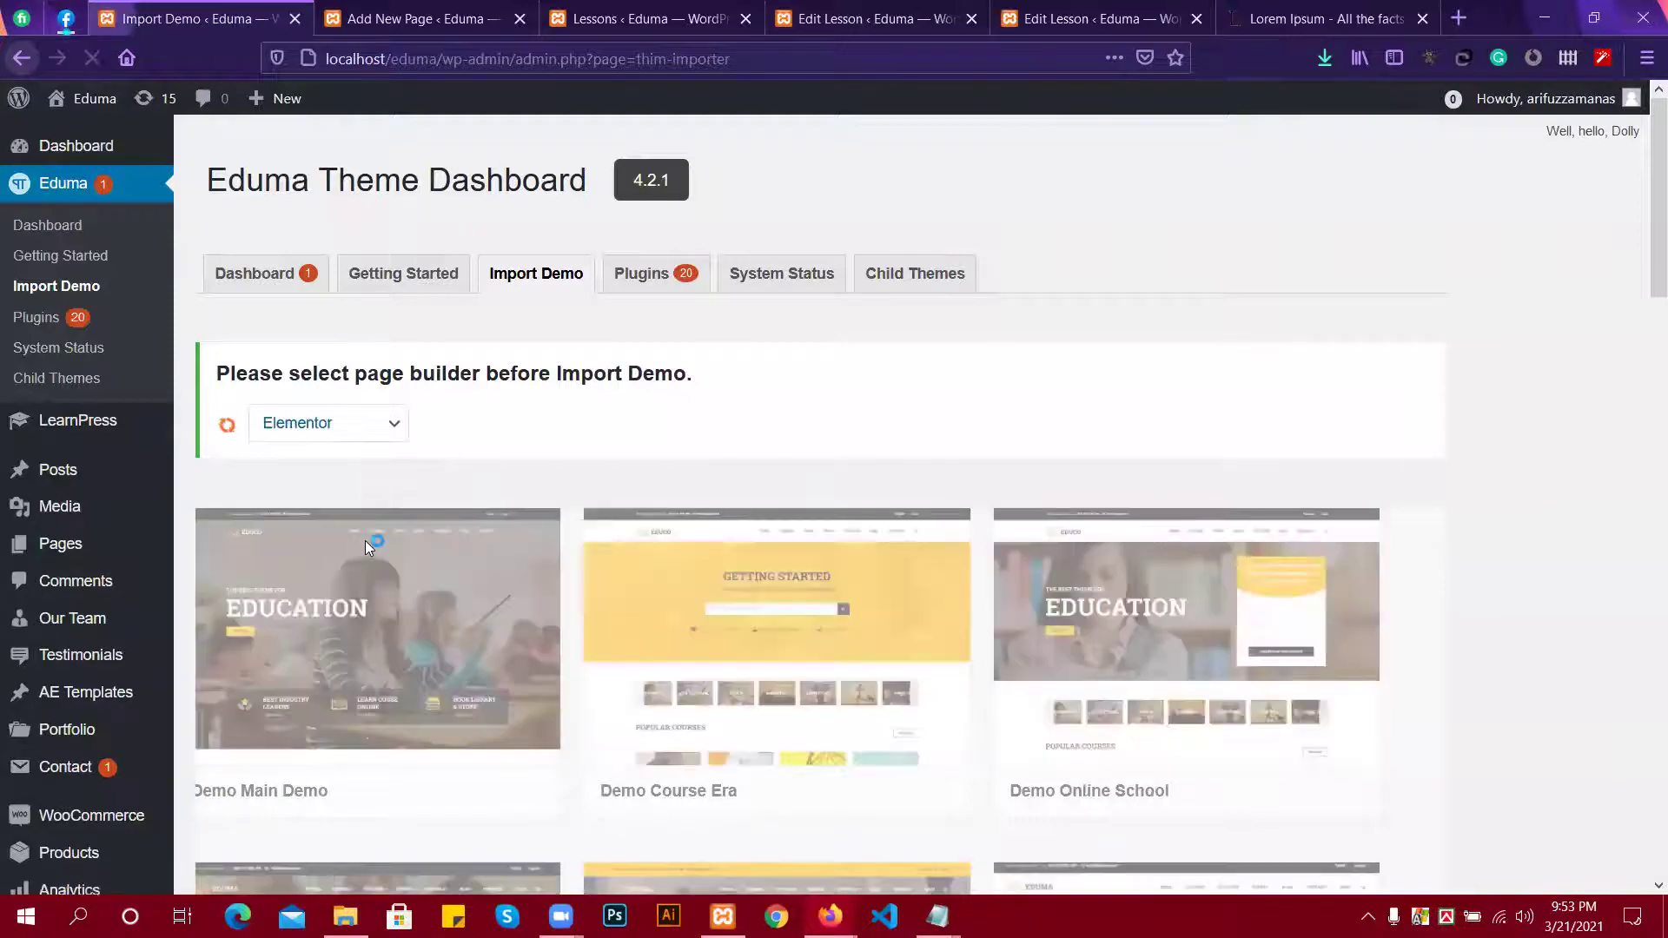
{"action": "scroll", "coordinate": [365, 538], "scroll_direction": "down", "scroll_amount": 3}
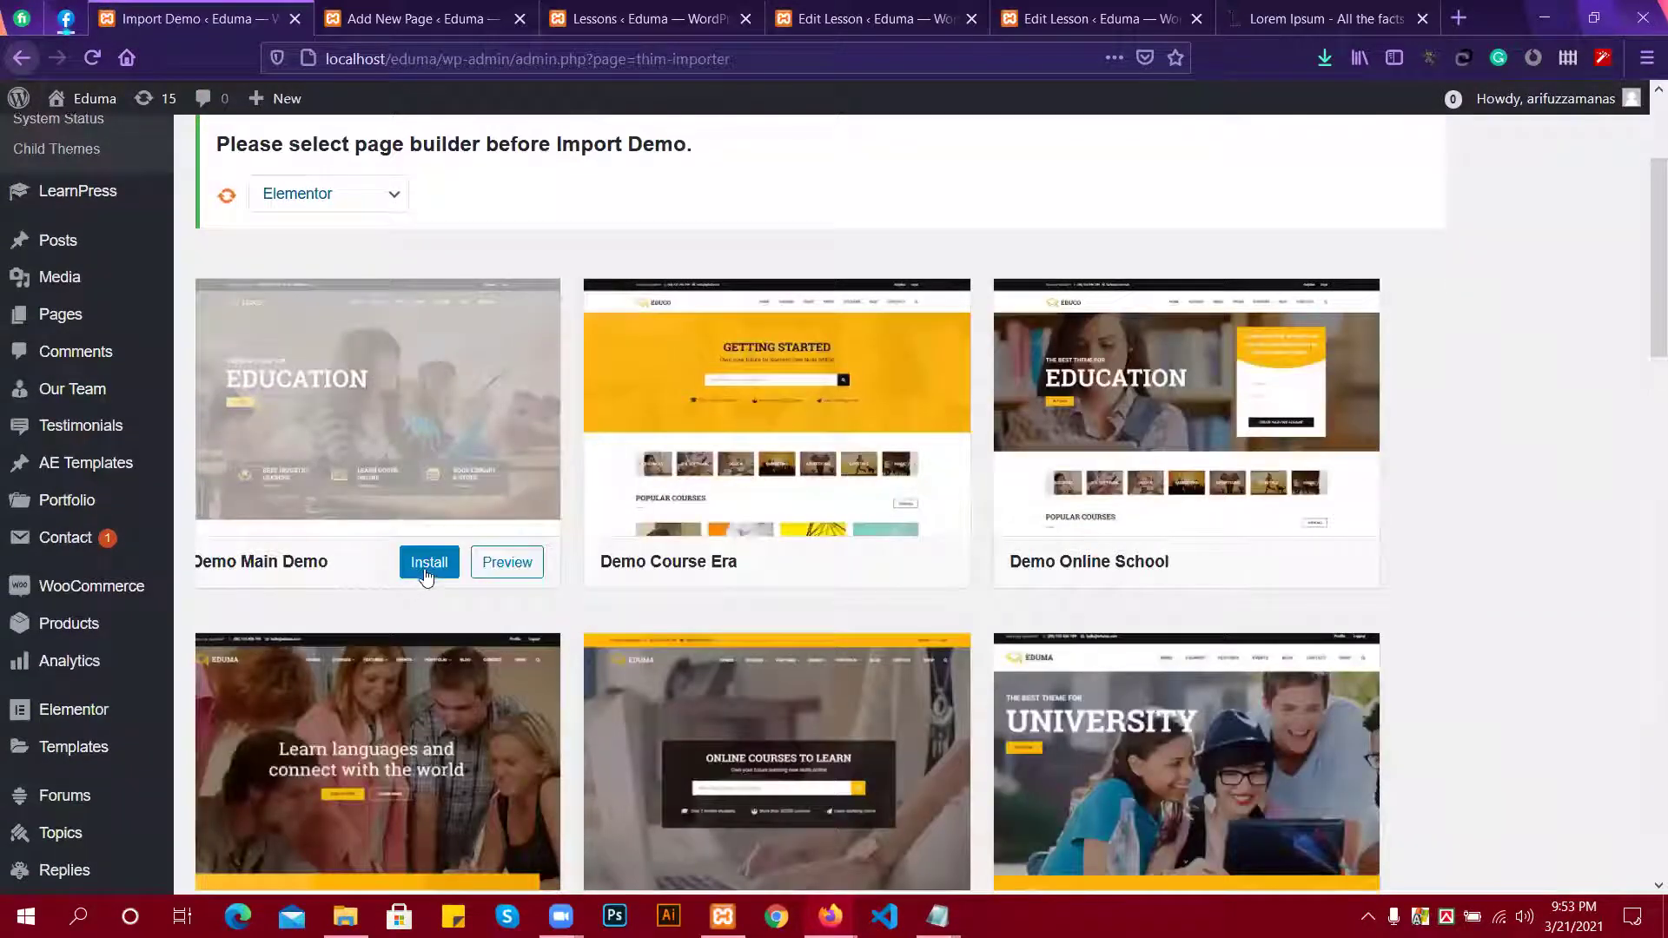
{"action": "left_click", "coordinate": [424, 567]}
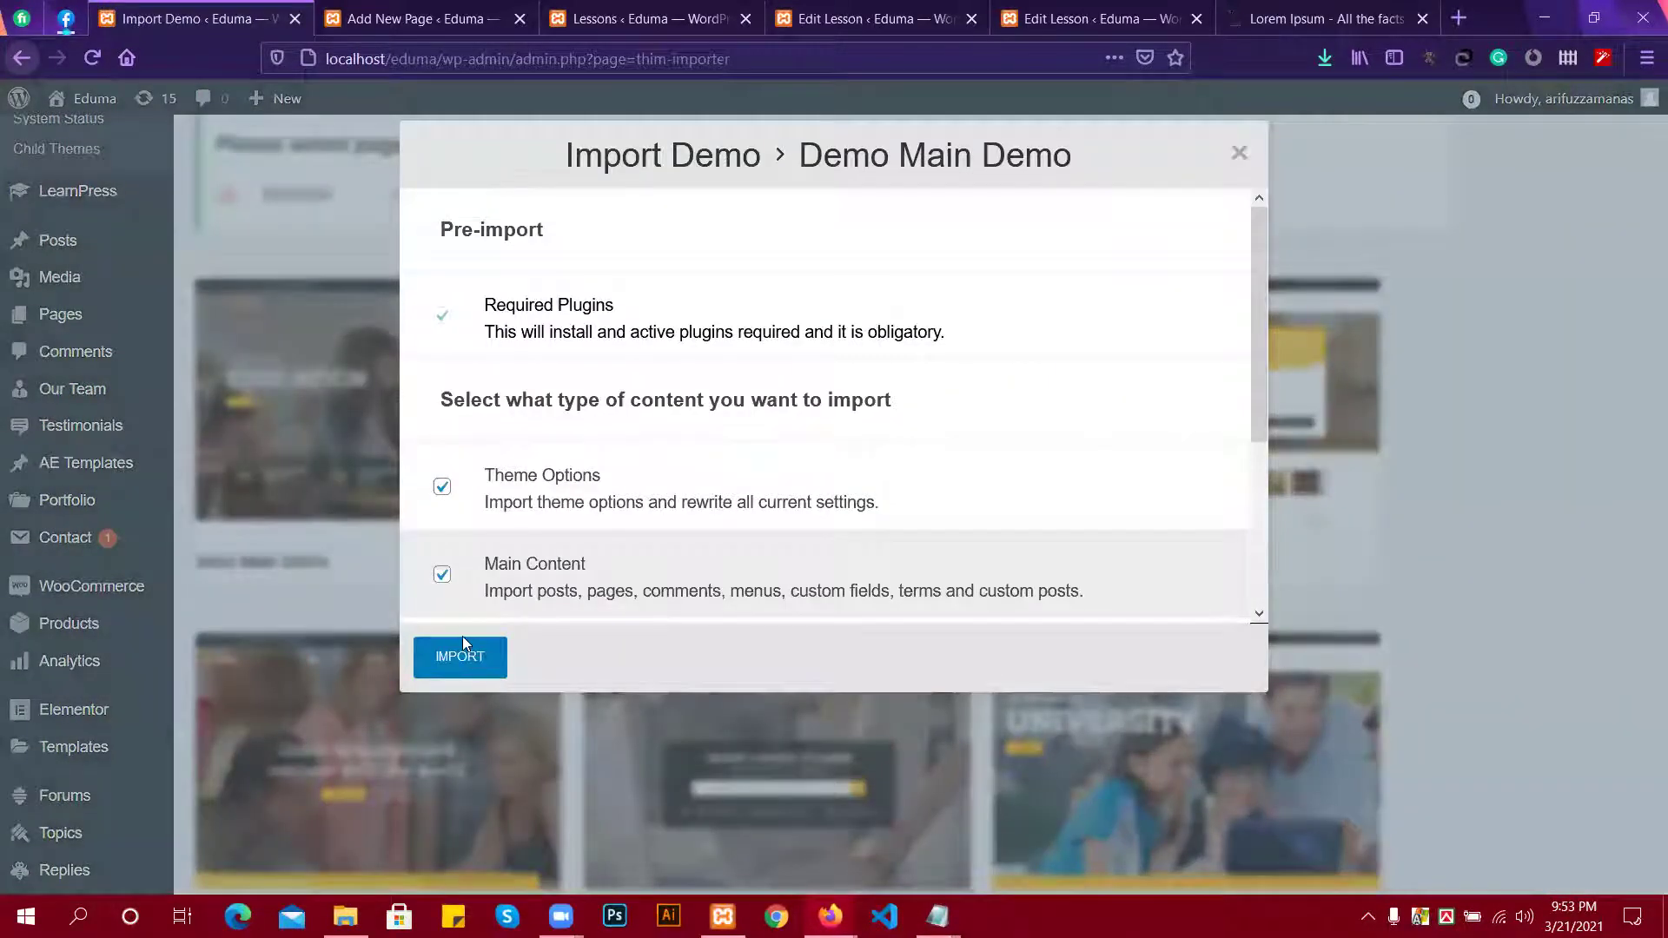
{"action": "left_click", "coordinate": [462, 641]}
Go through the block editor welcome guide on the new page and title the page "Home".
{"action": "left_click", "coordinate": [415, 18]}
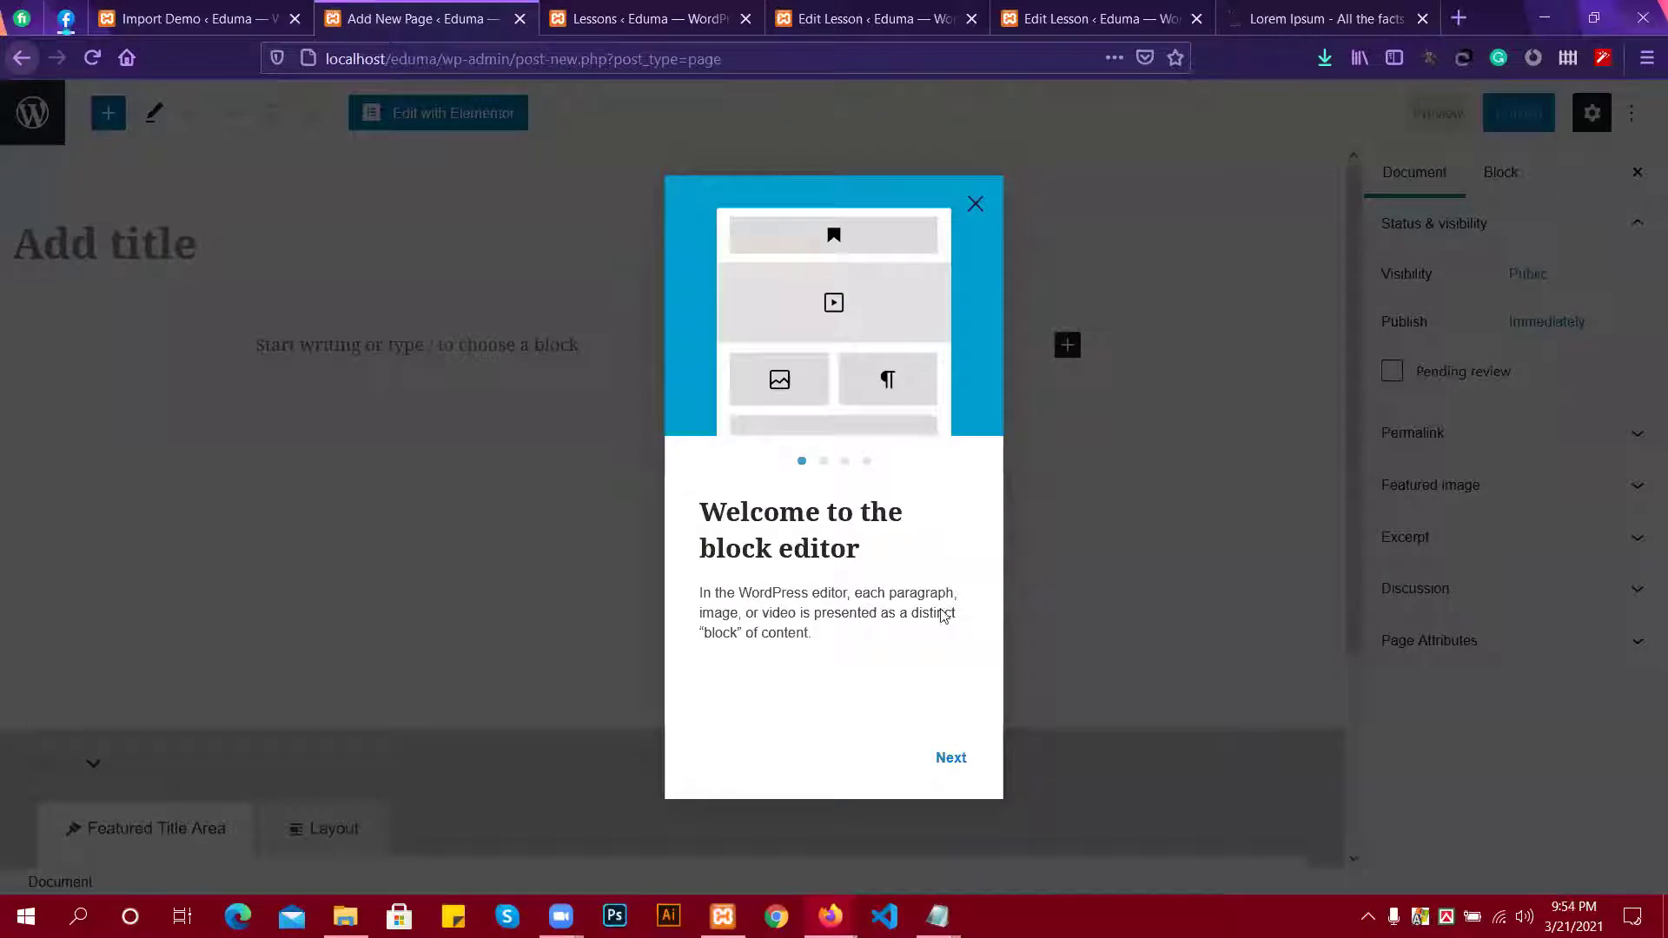
{"action": "left_click", "coordinate": [951, 759]}
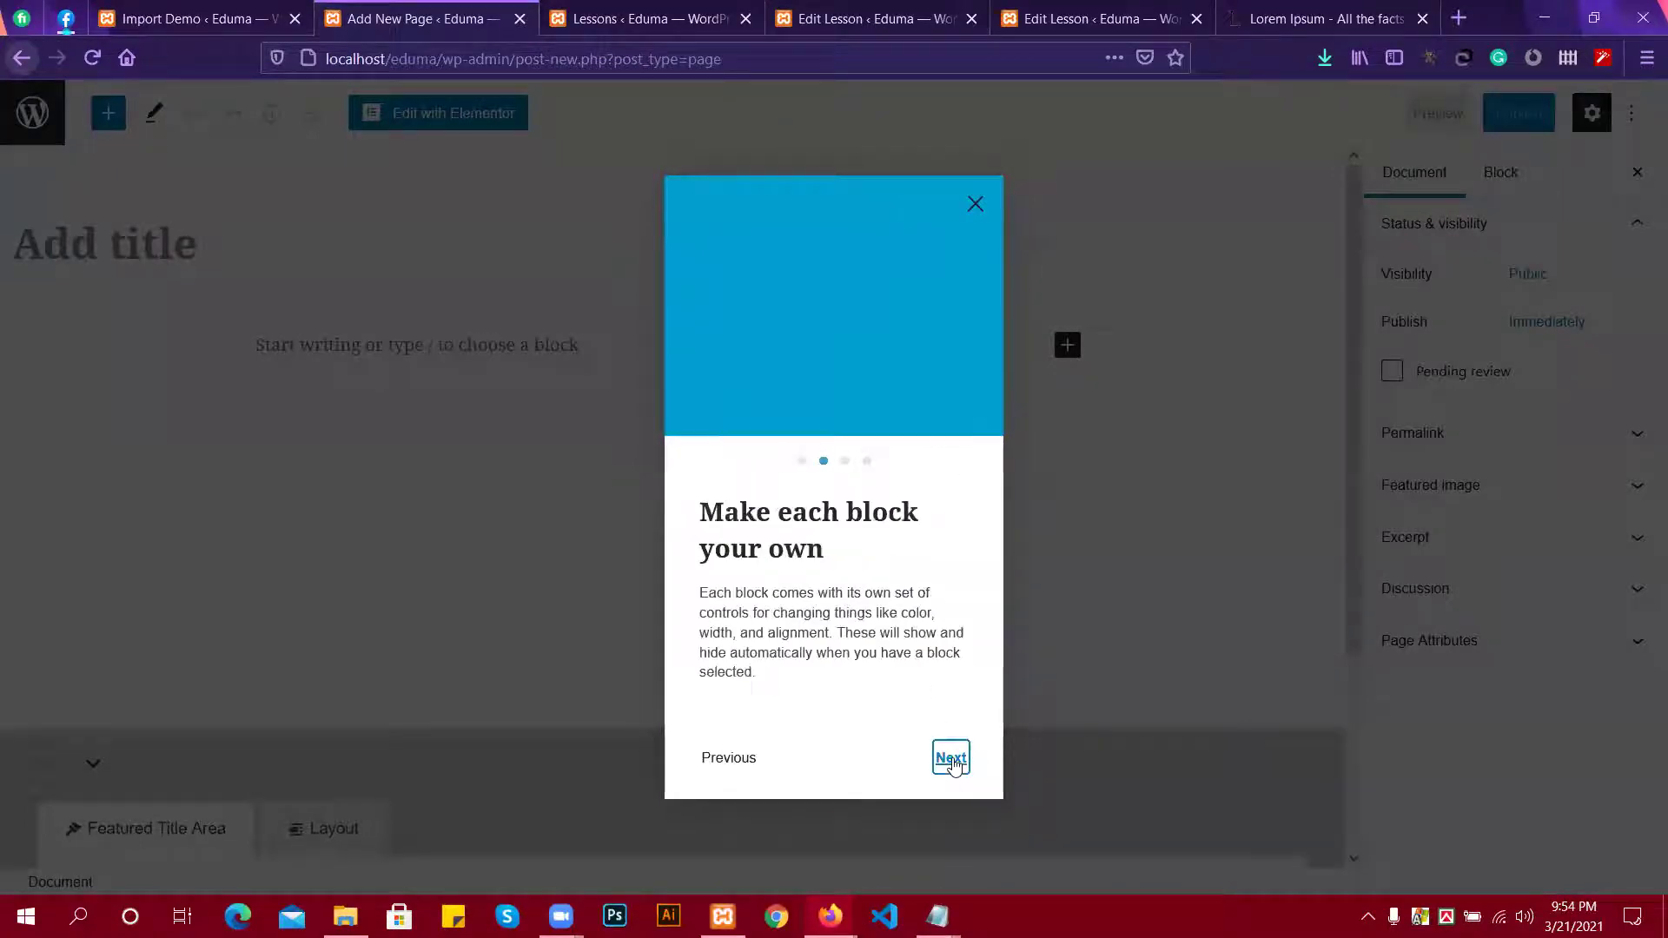
{"action": "left_click", "coordinate": [951, 759]}
{"action": "left_click", "coordinate": [951, 759]}
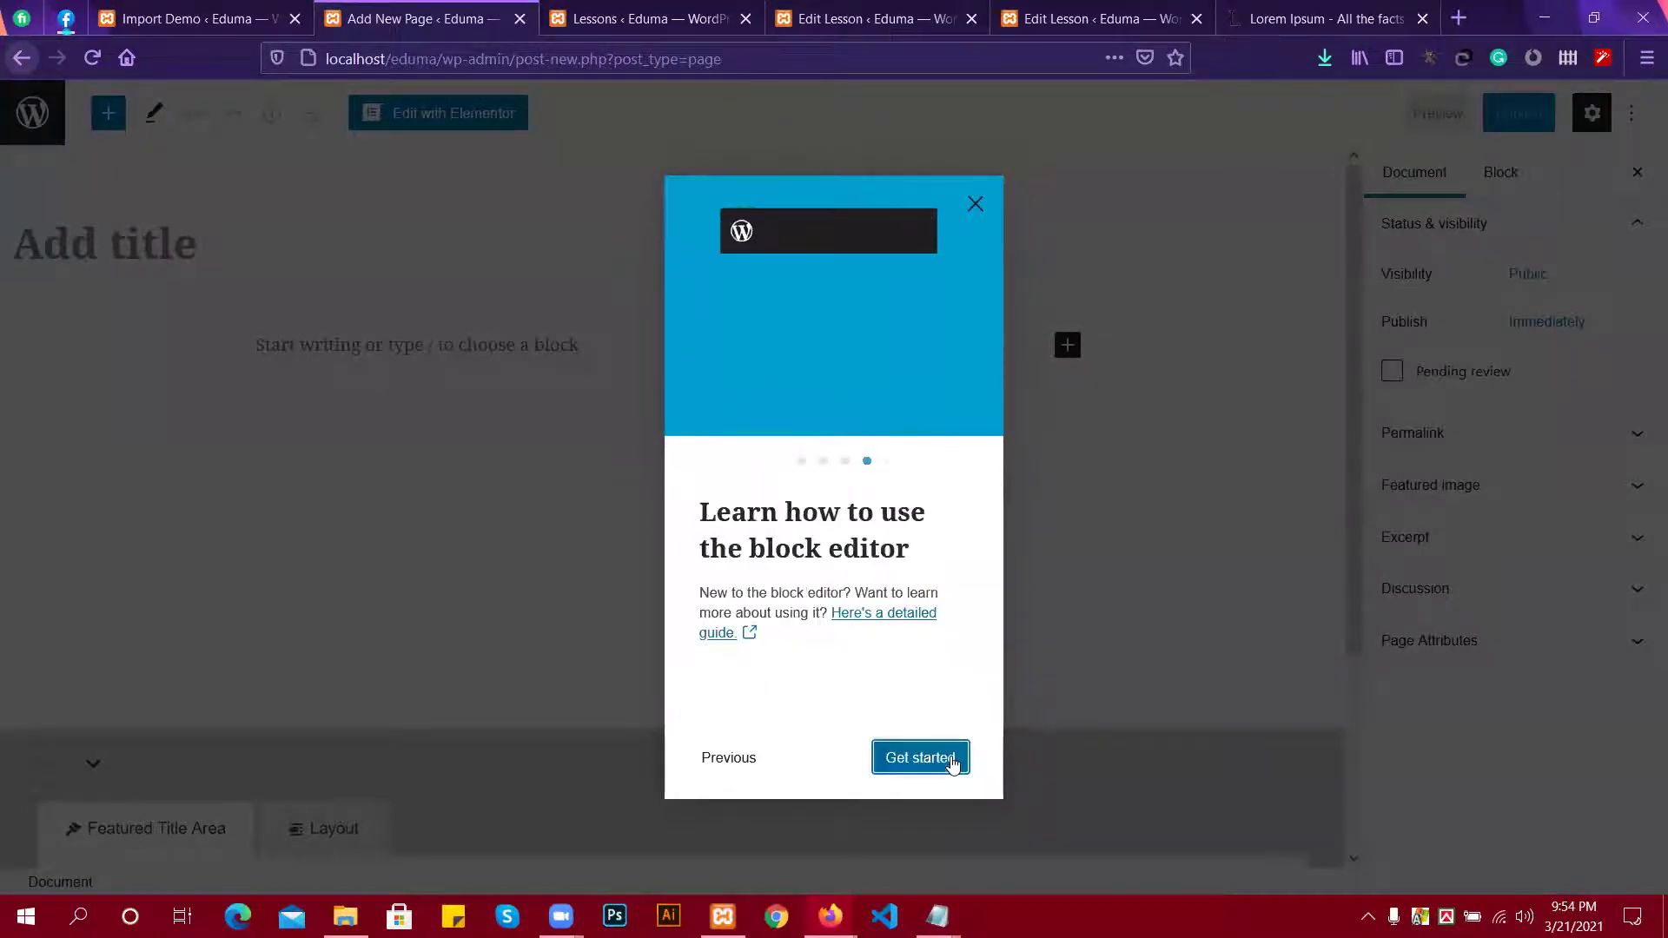
{"action": "left_click", "coordinate": [951, 759]}
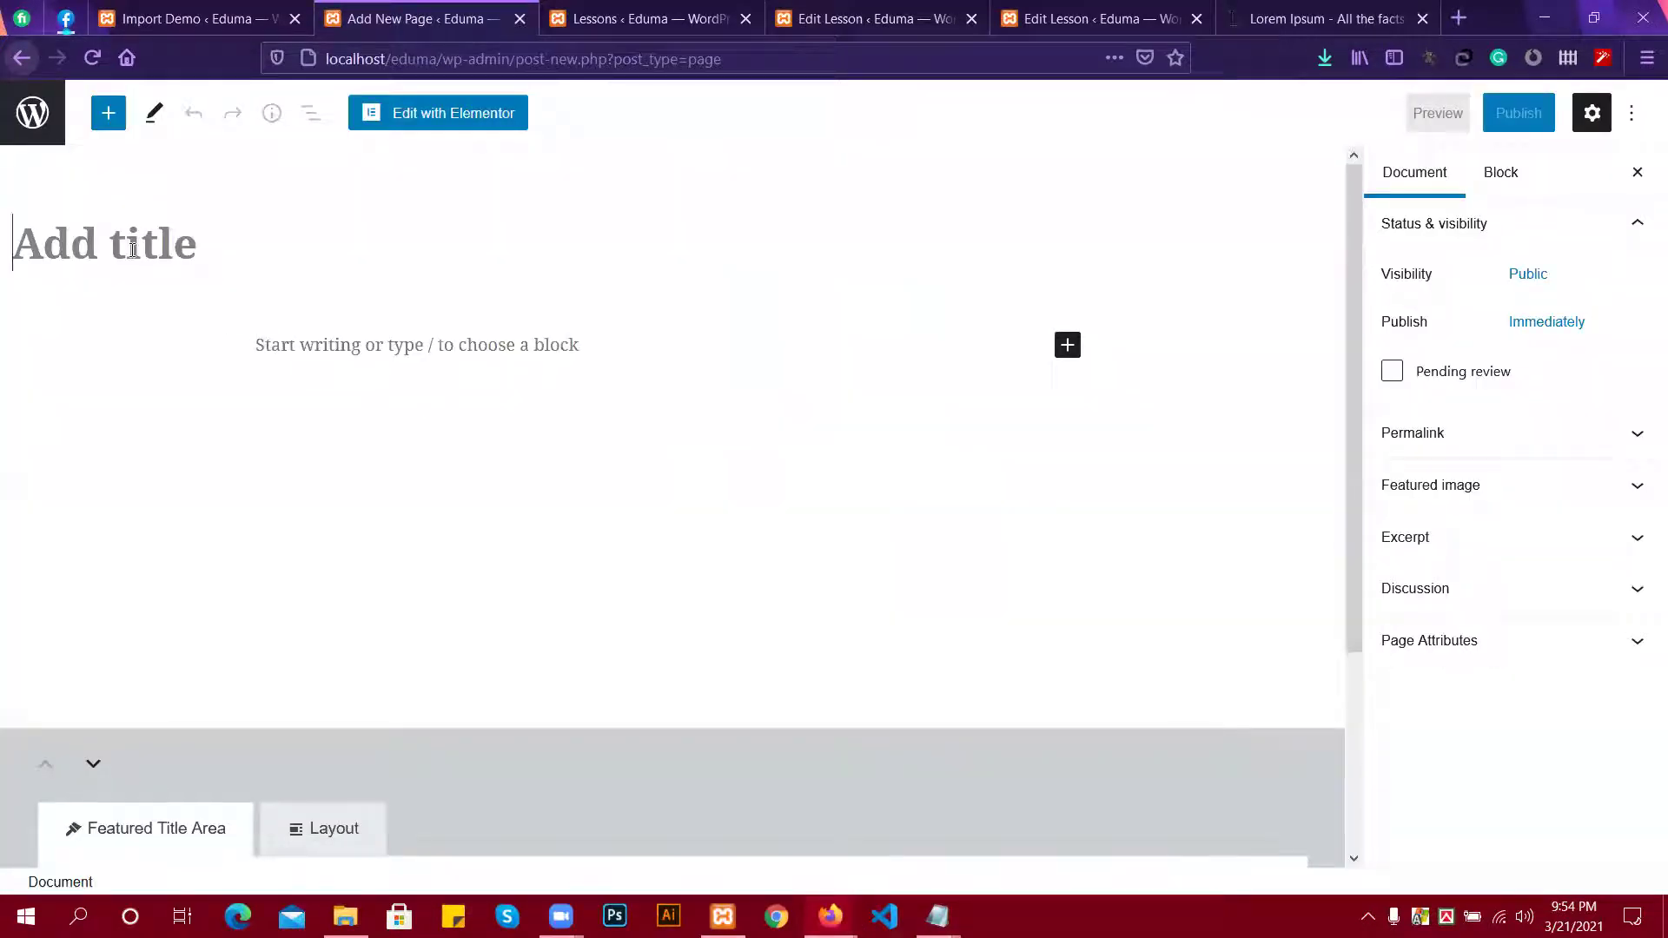
{"action": "type", "text": "Home"}
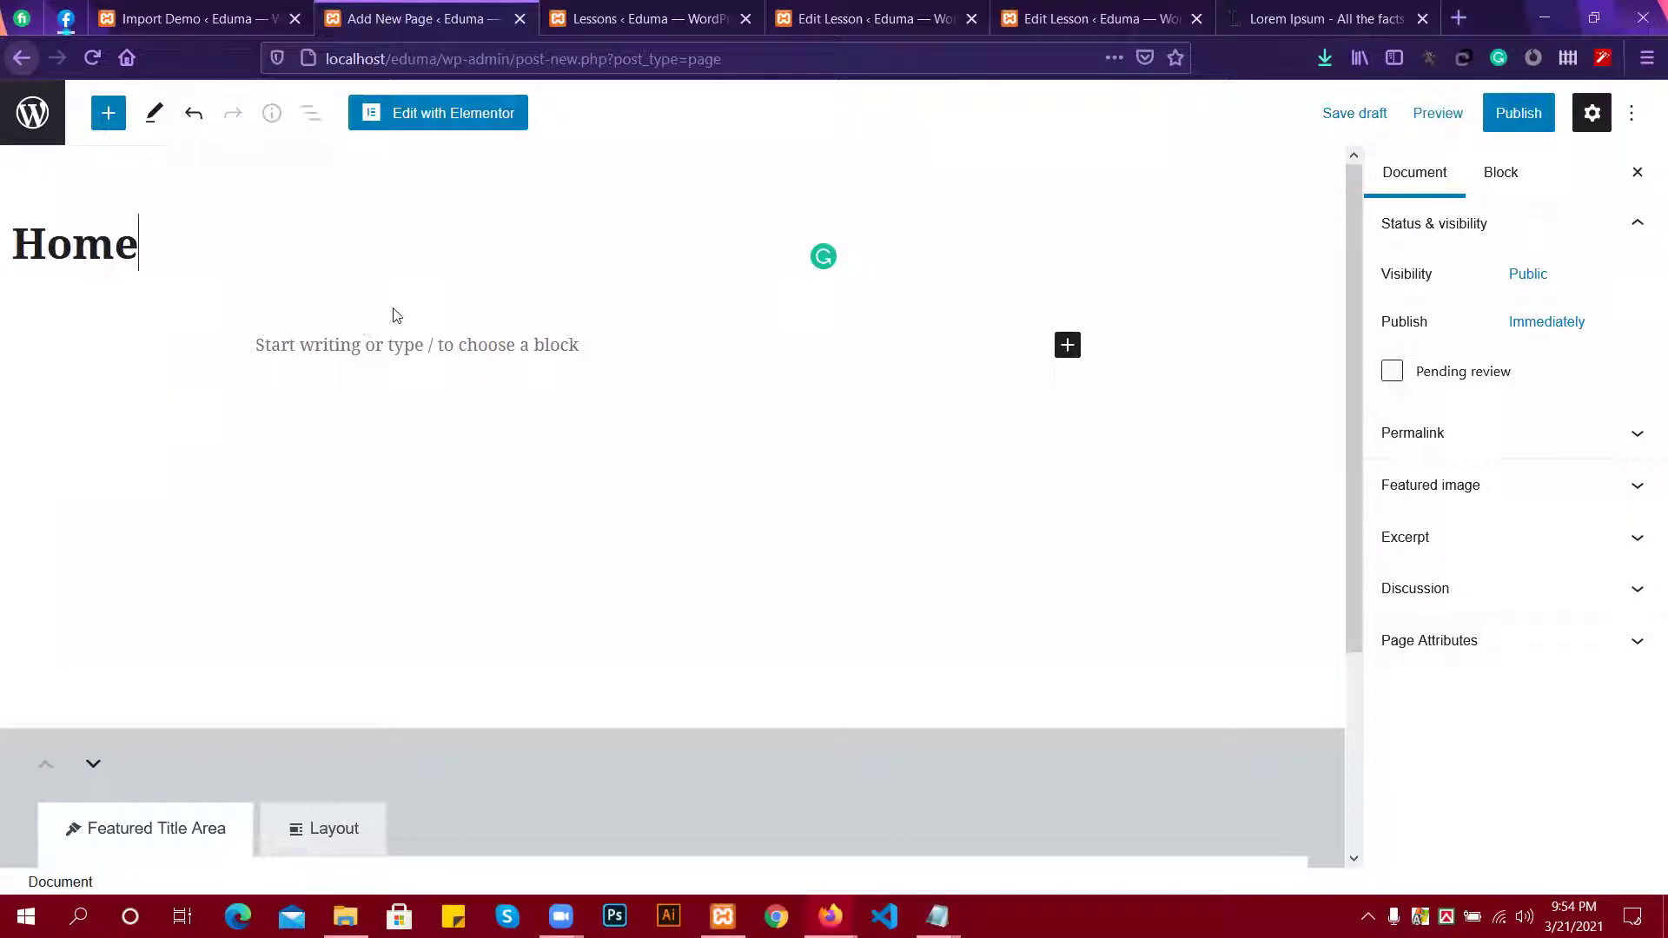
Examine the Home page's permalink, featured image, excerpt and page attributes settings.
{"action": "left_click", "coordinate": [1516, 500]}
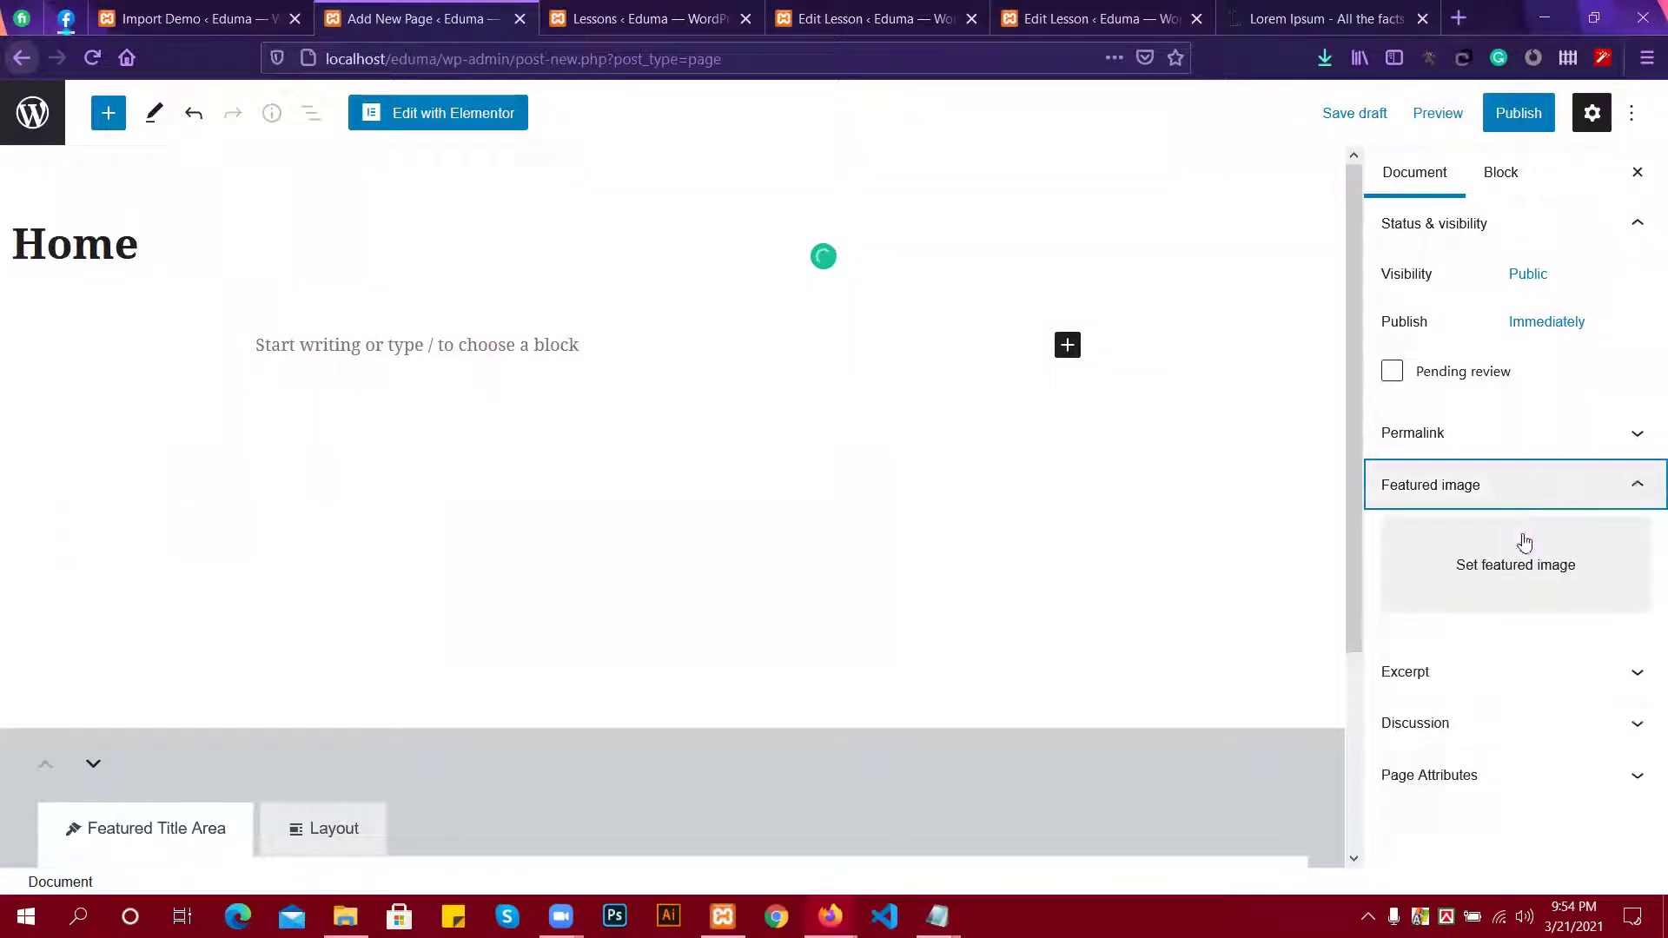
{"action": "left_click", "coordinate": [1463, 673]}
{"action": "left_click", "coordinate": [1458, 450]}
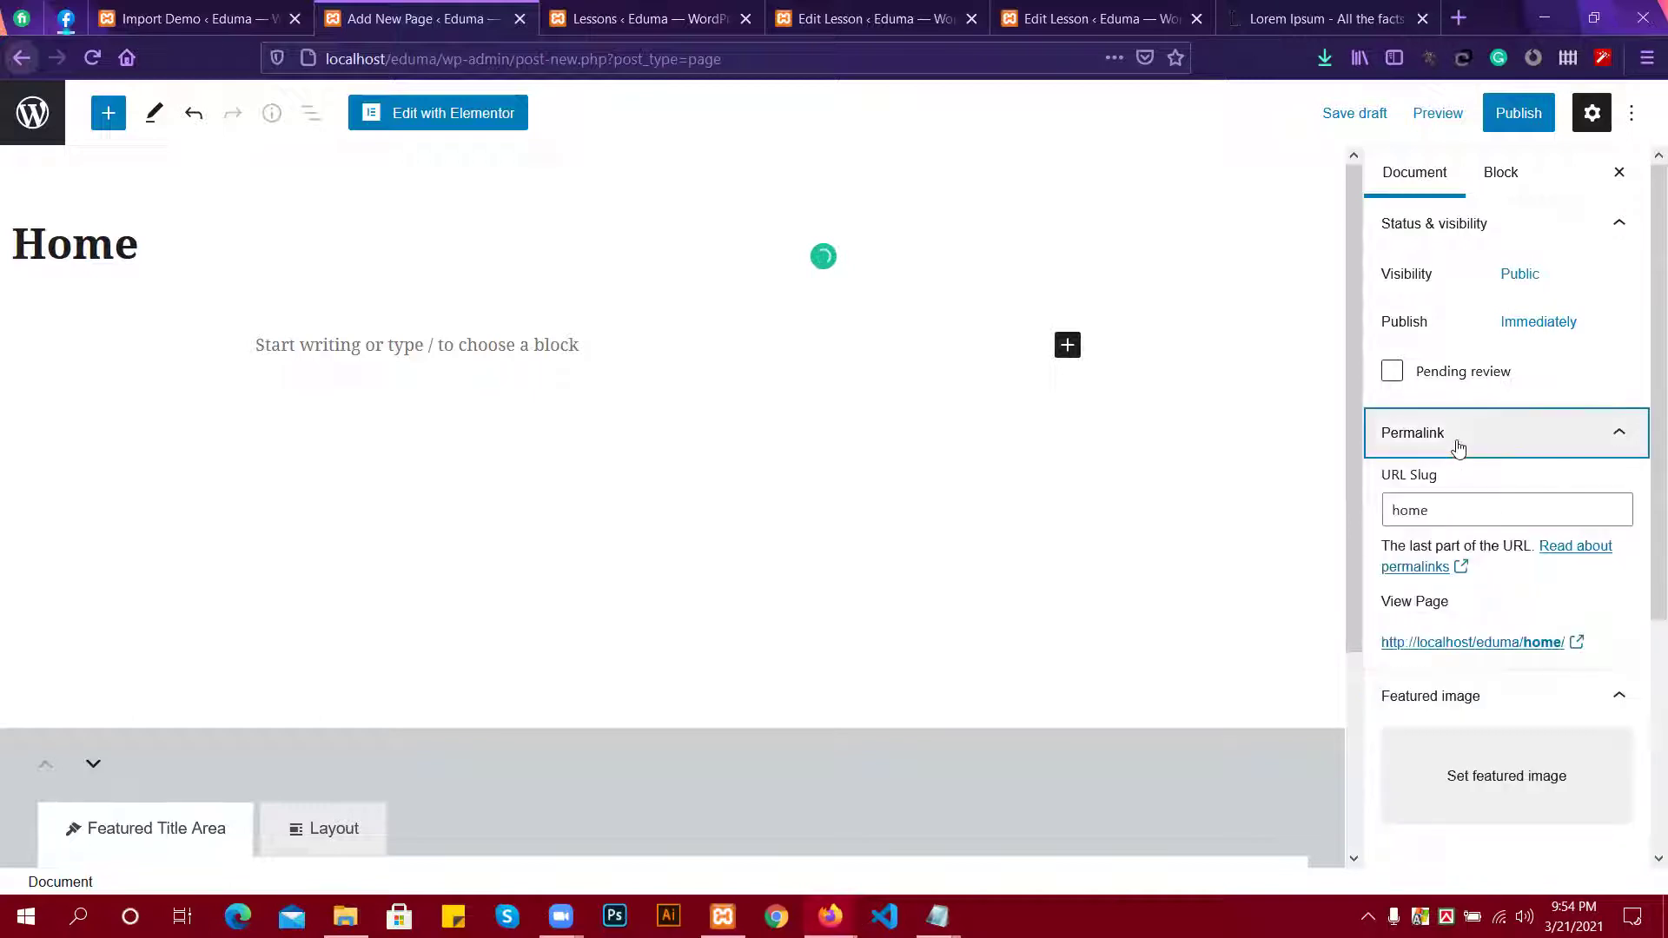
{"action": "left_click", "coordinate": [1458, 450]}
{"action": "left_click", "coordinate": [1457, 453]}
{"action": "left_click", "coordinate": [1457, 453]}
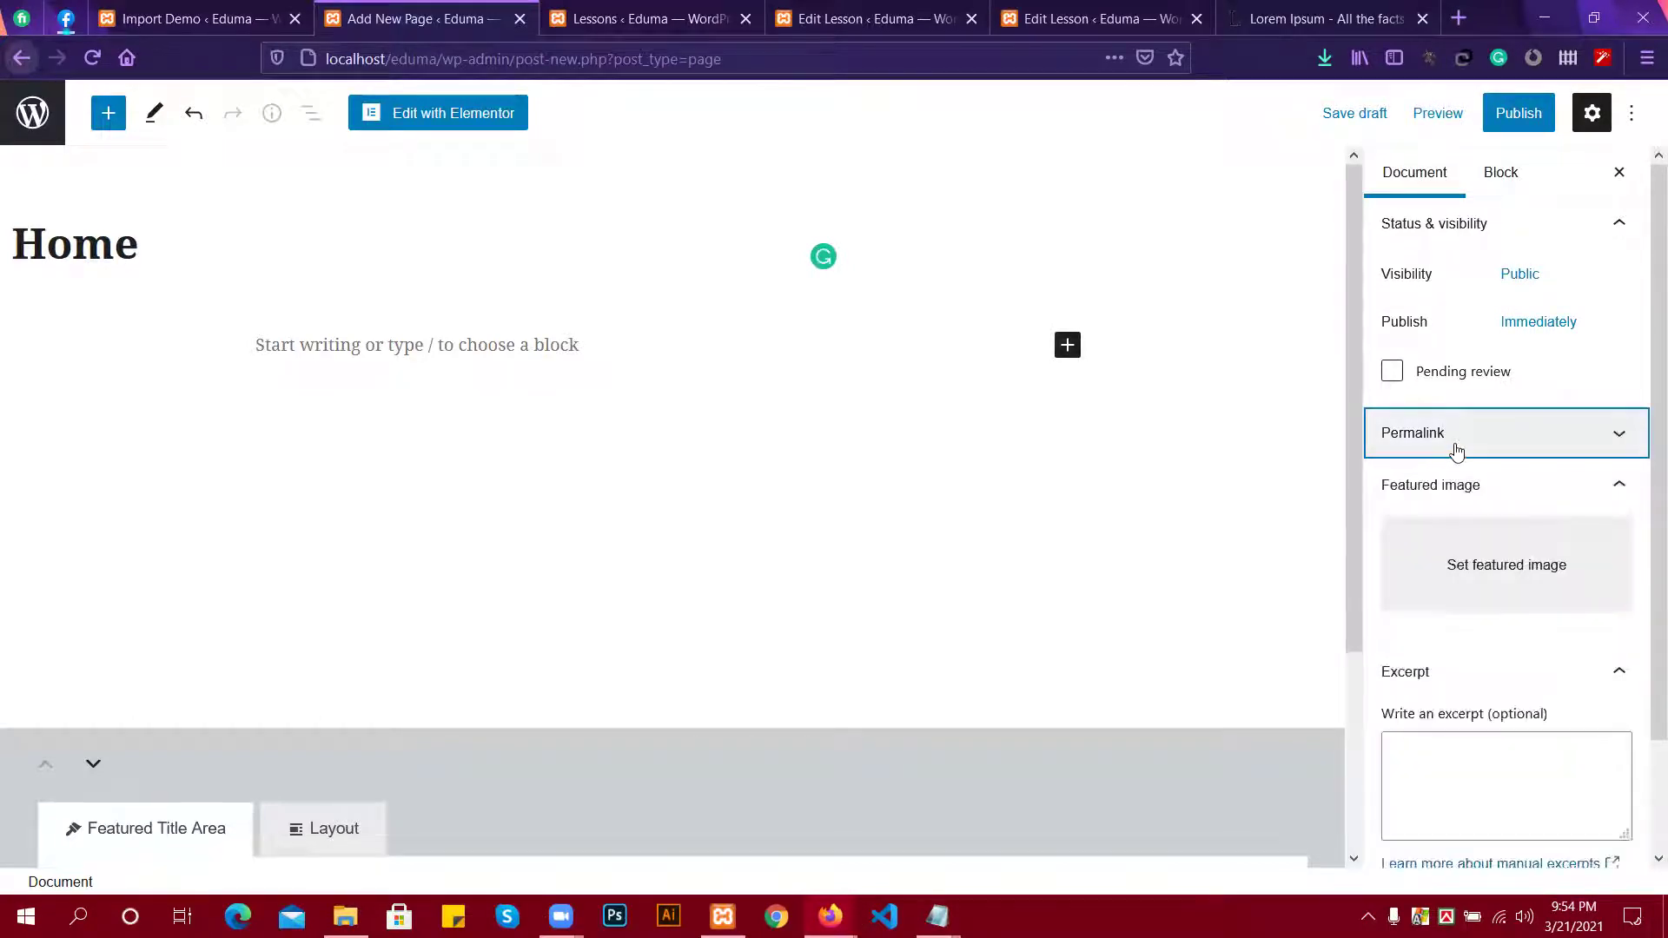
{"action": "left_click", "coordinate": [1463, 483]}
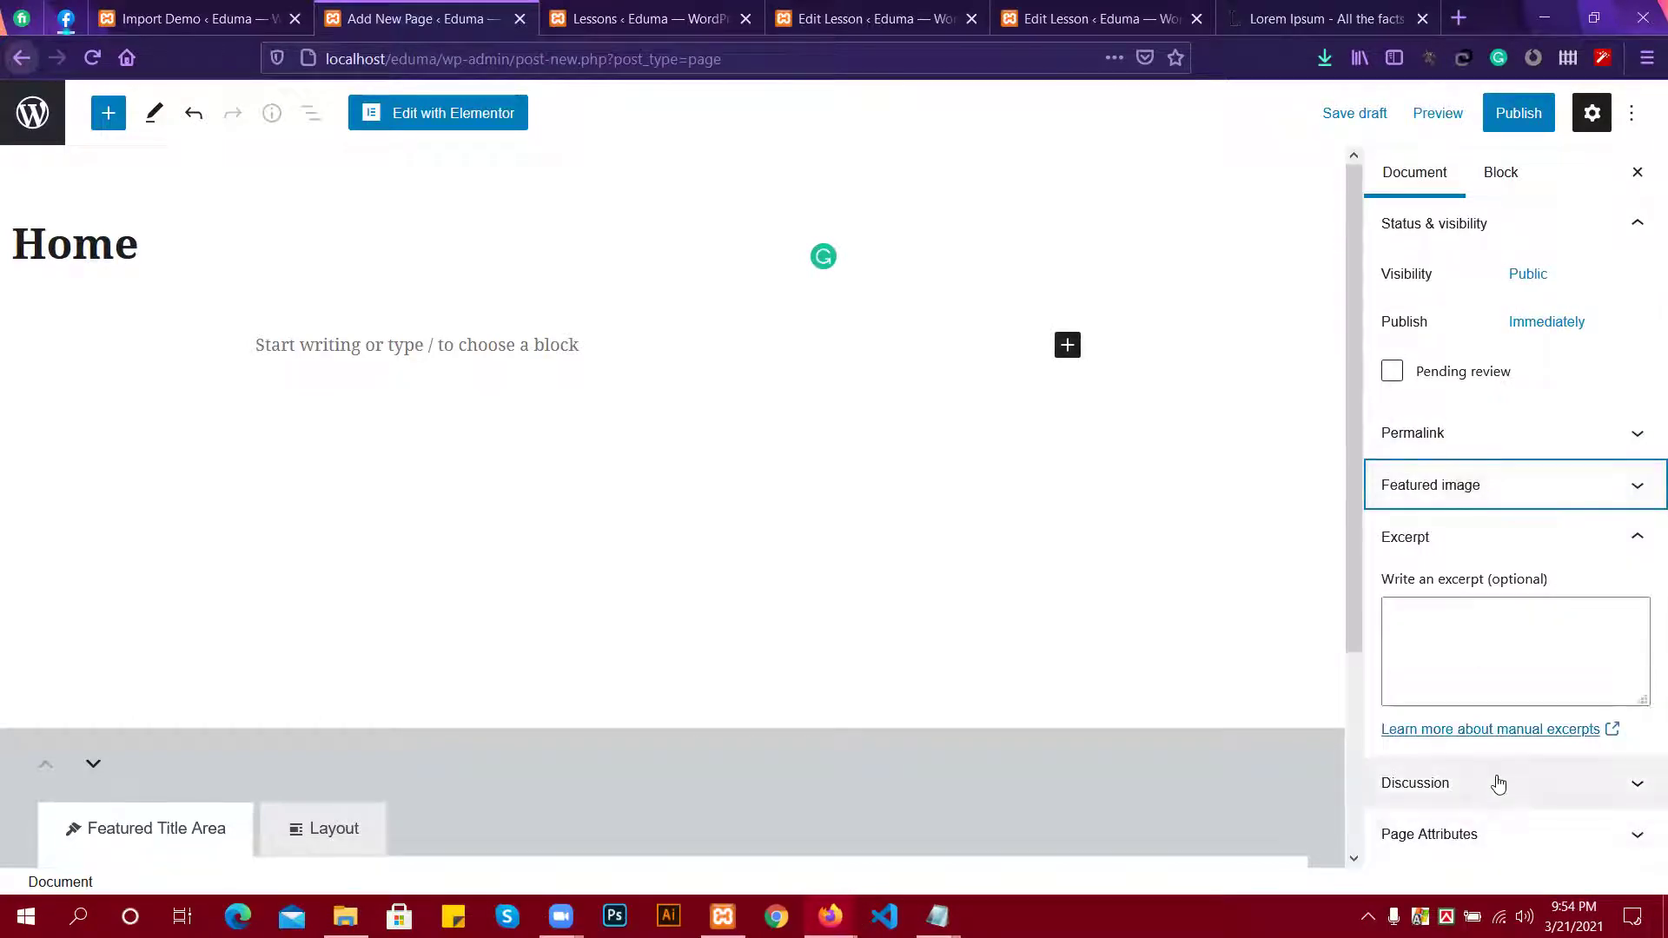
{"action": "left_click", "coordinate": [1493, 834]}
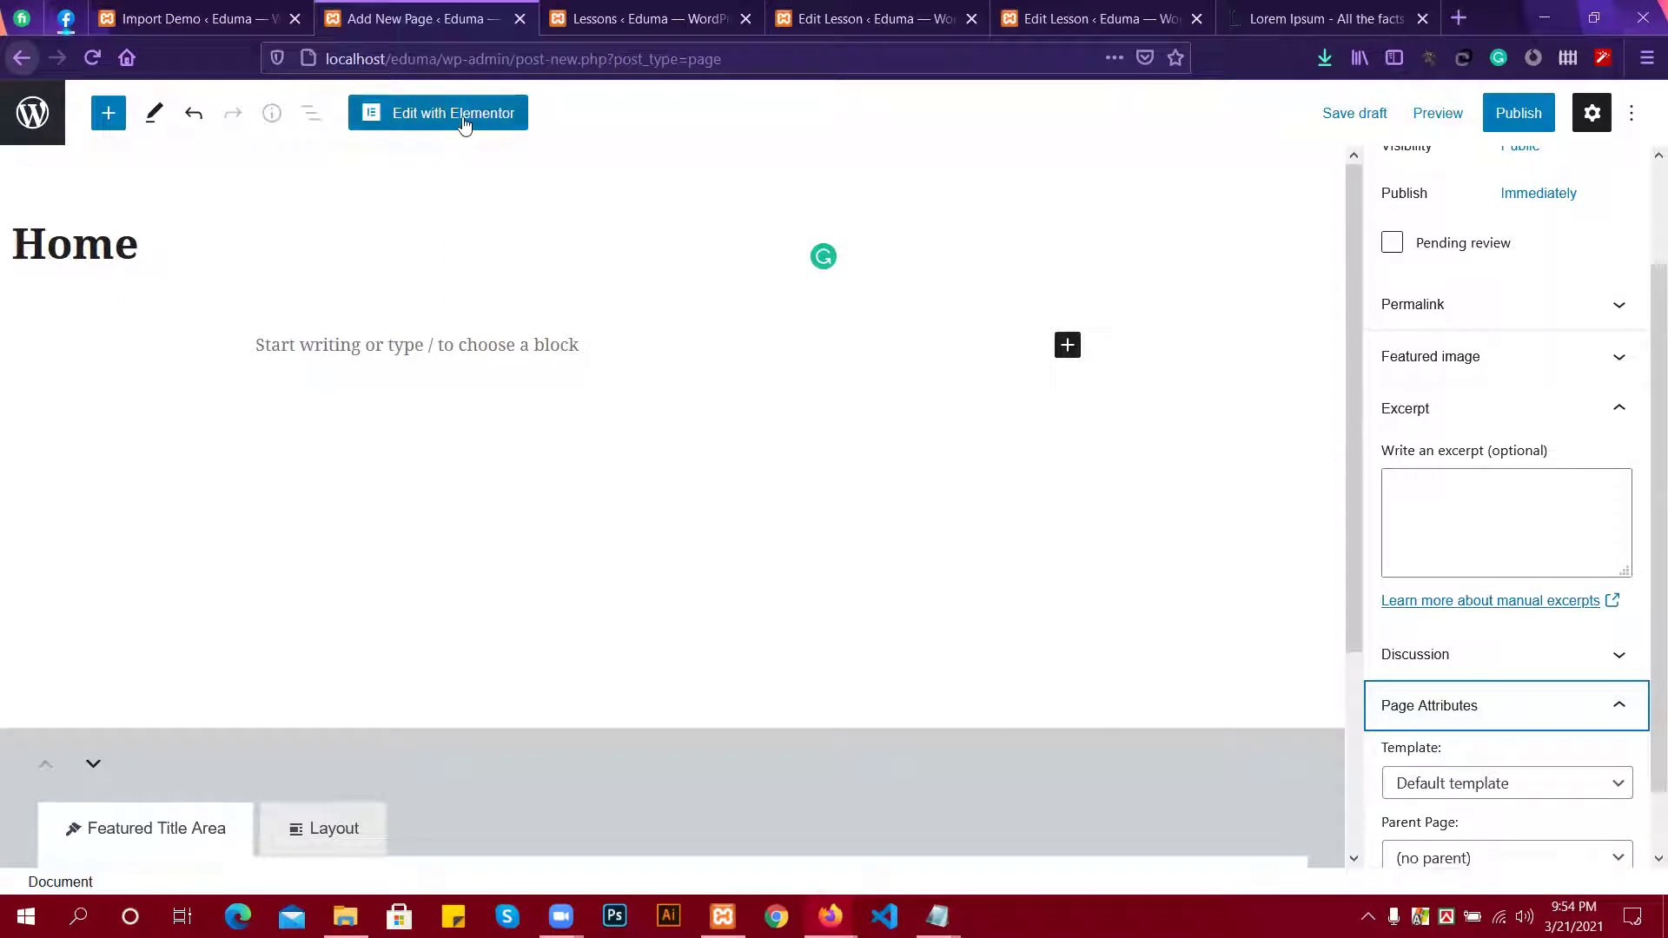
Open the Home page in the Elementor editor, check the demo import's progress, and reload the editor.
{"action": "left_click", "coordinate": [414, 120]}
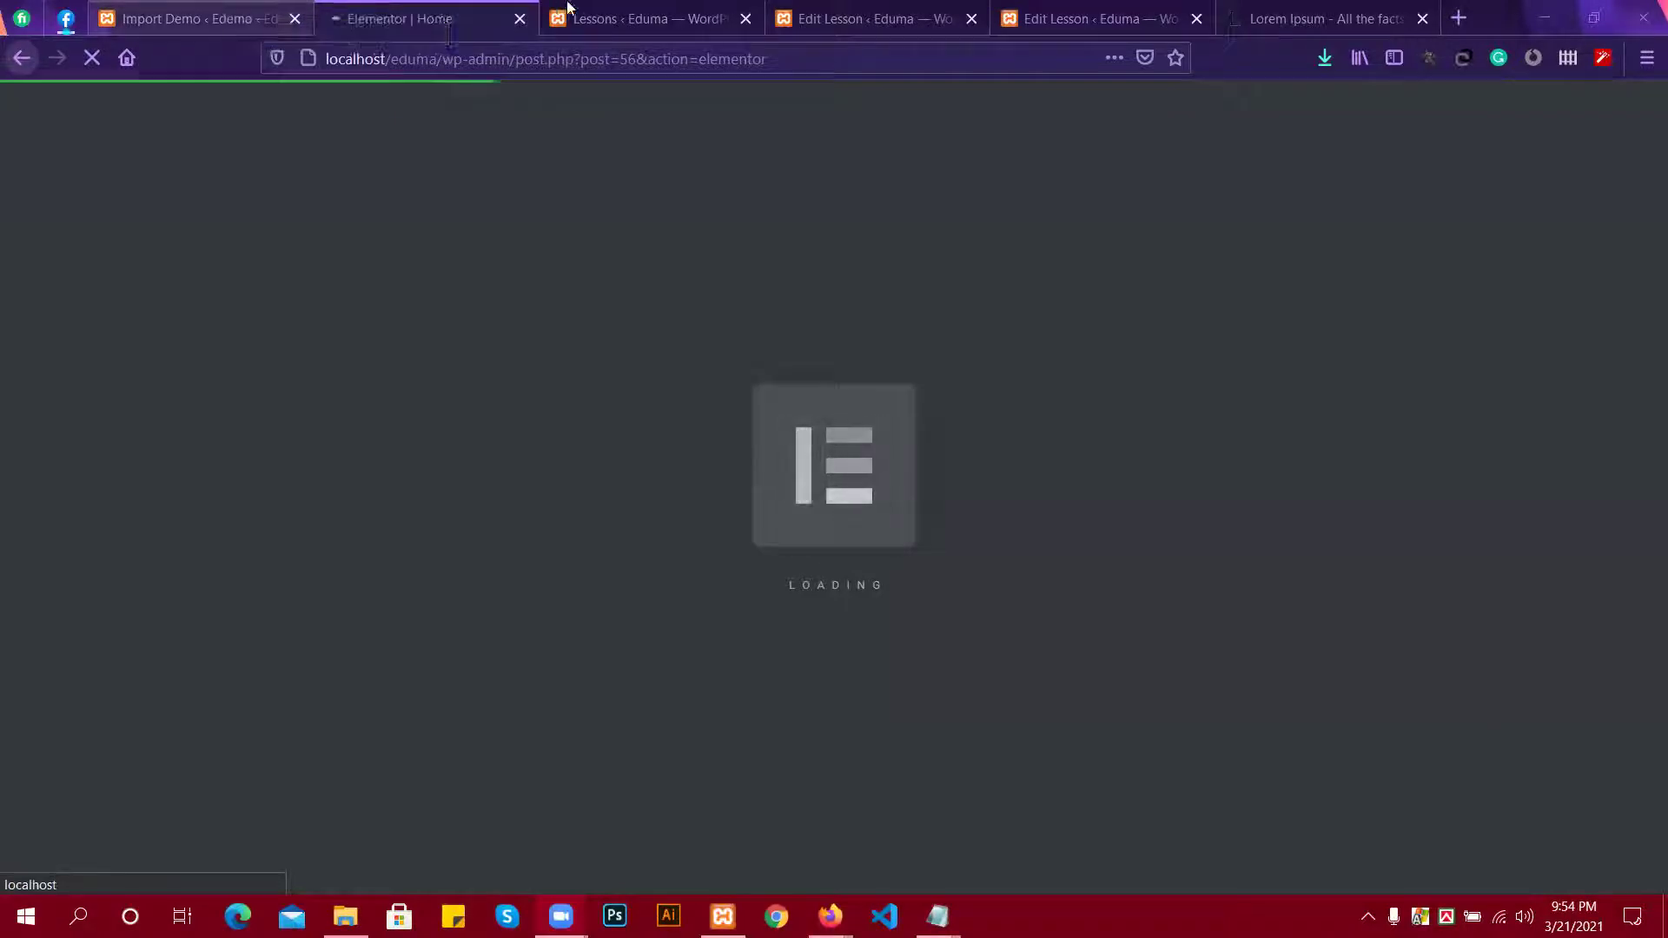
{"action": "left_click", "coordinate": [235, 9]}
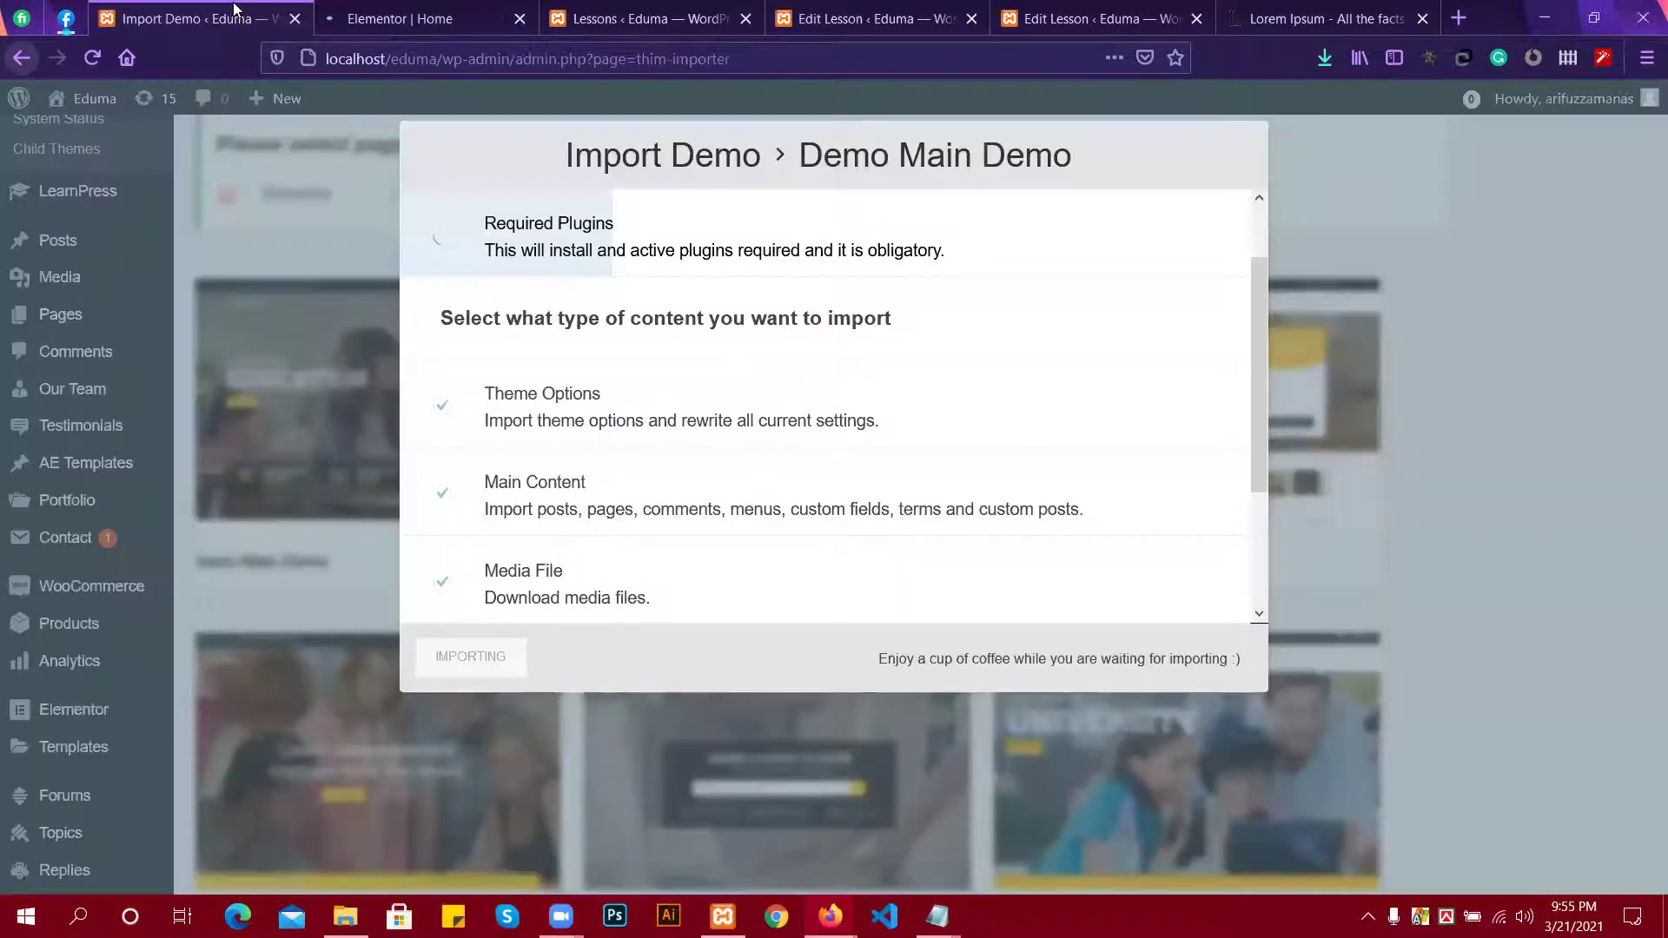
{"action": "left_click", "coordinate": [417, 7]}
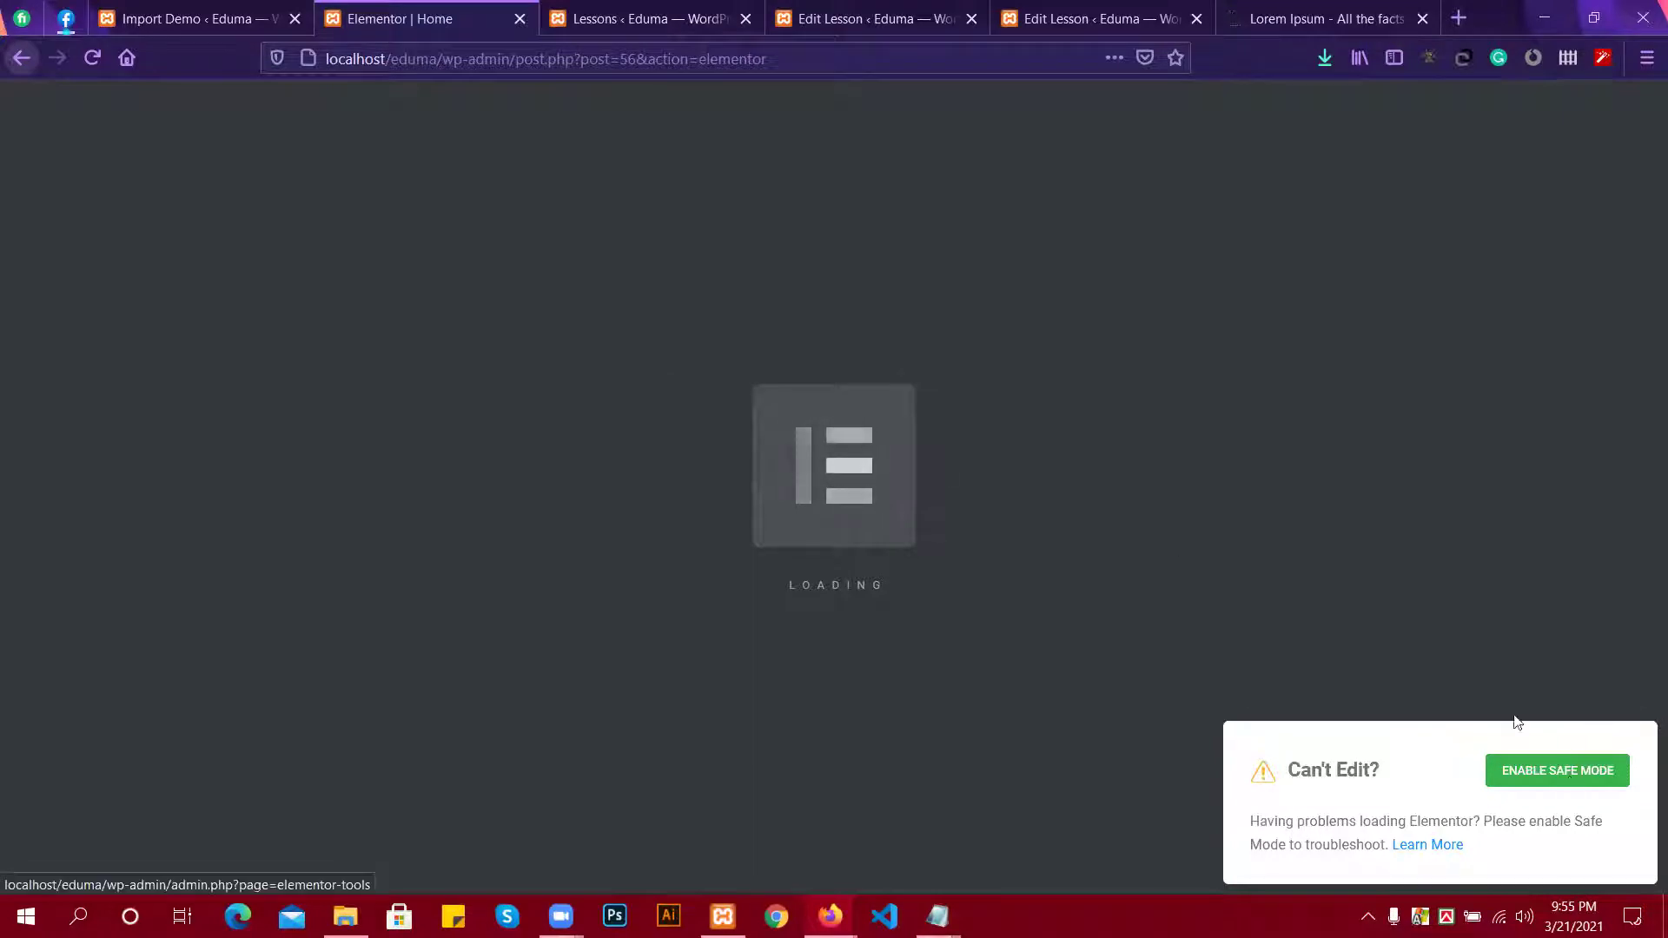
{"action": "left_click", "coordinate": [104, 64]}
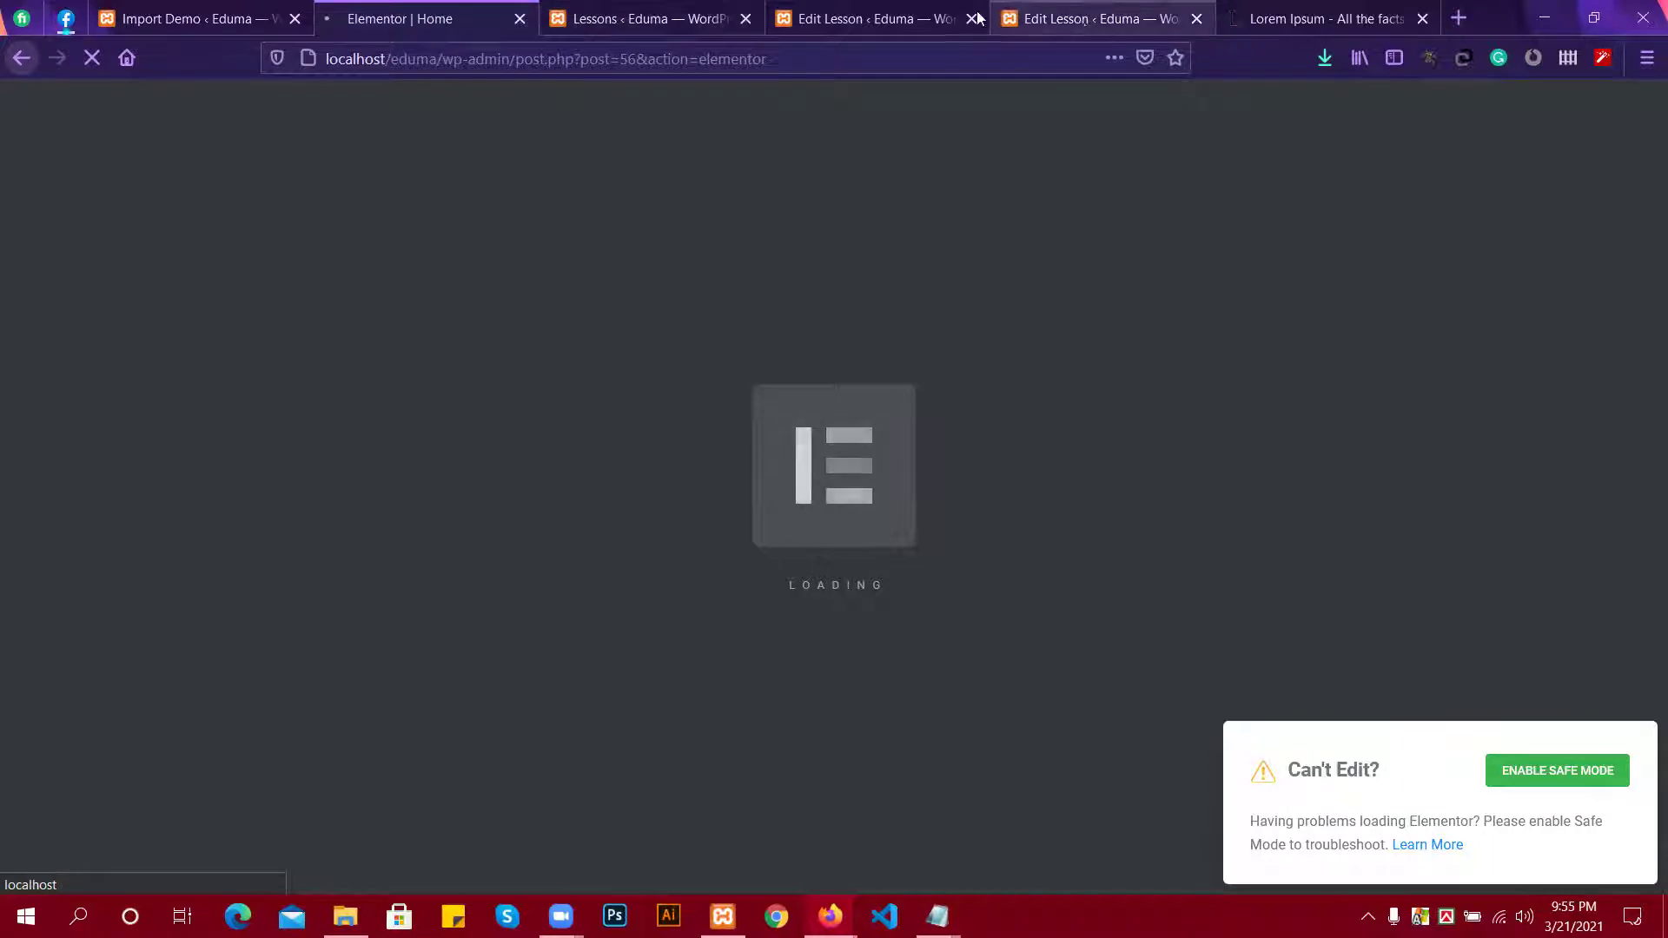
Open the installed plugins list from the Lessons browser tab and locate the Elementor plugin, checking on the Elementor editor meanwhile.
{"action": "left_click", "coordinate": [648, 19]}
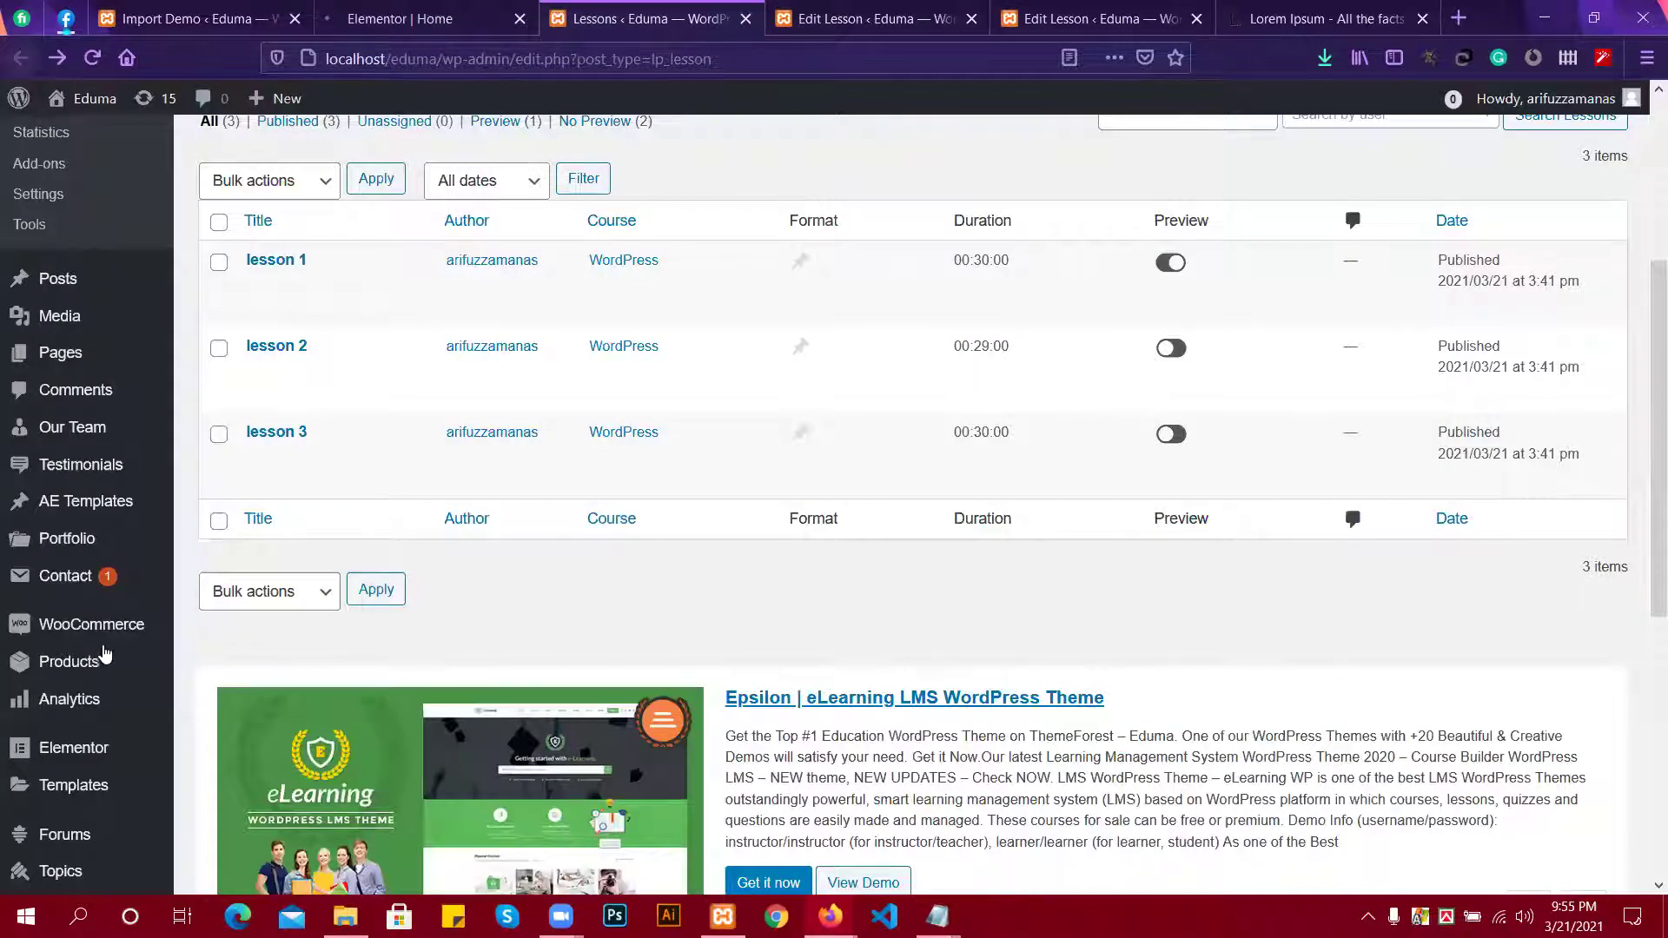
{"action": "scroll", "coordinate": [61, 692], "scroll_direction": "down", "scroll_amount": 1}
{"action": "mouse_move", "coordinate": [79, 682]}
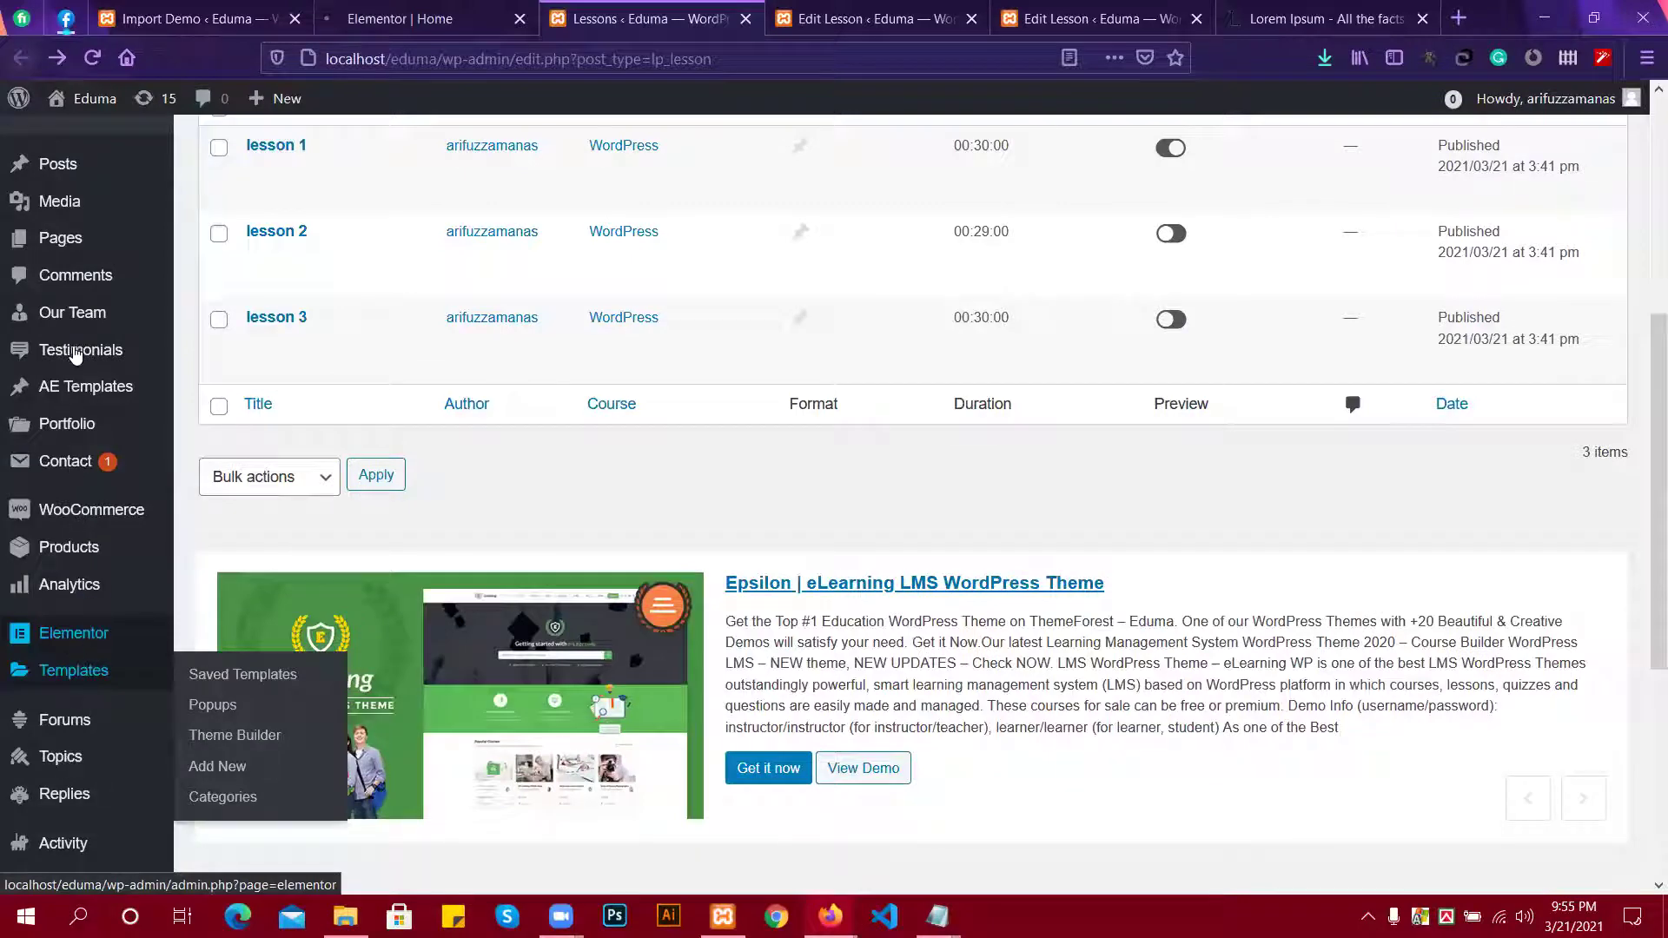
{"action": "scroll", "coordinate": [75, 356], "scroll_direction": "up", "scroll_amount": 1}
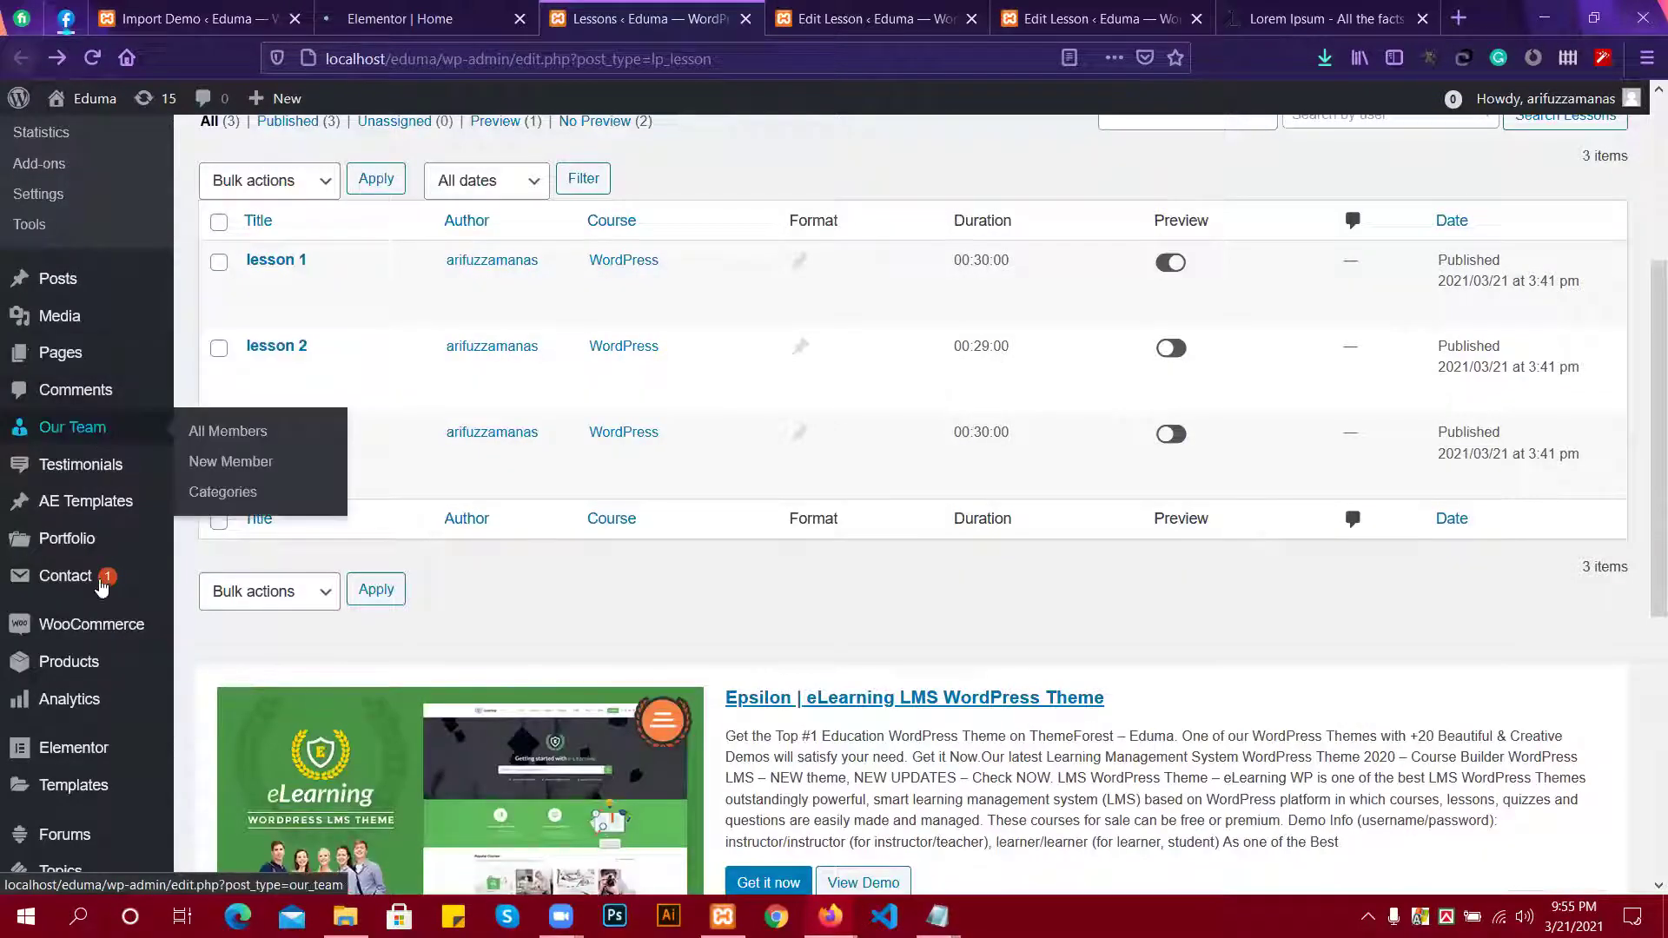
{"action": "scroll", "coordinate": [97, 705], "scroll_direction": "down", "scroll_amount": 2}
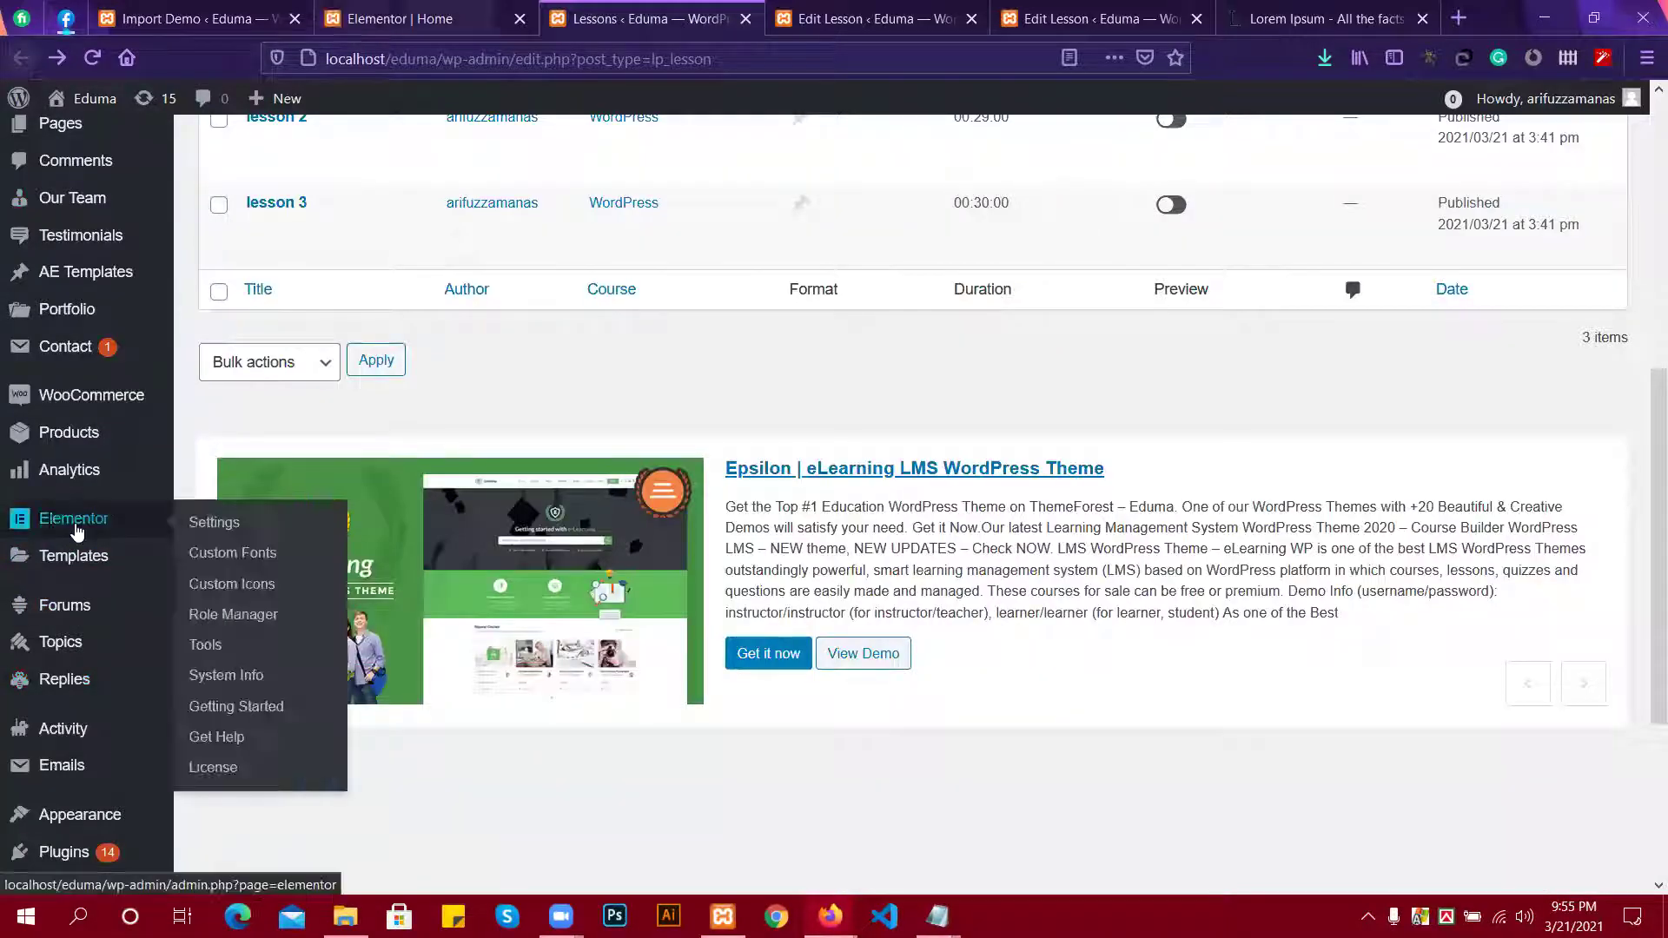
{"action": "scroll", "coordinate": [75, 532], "scroll_direction": "down", "scroll_amount": 3}
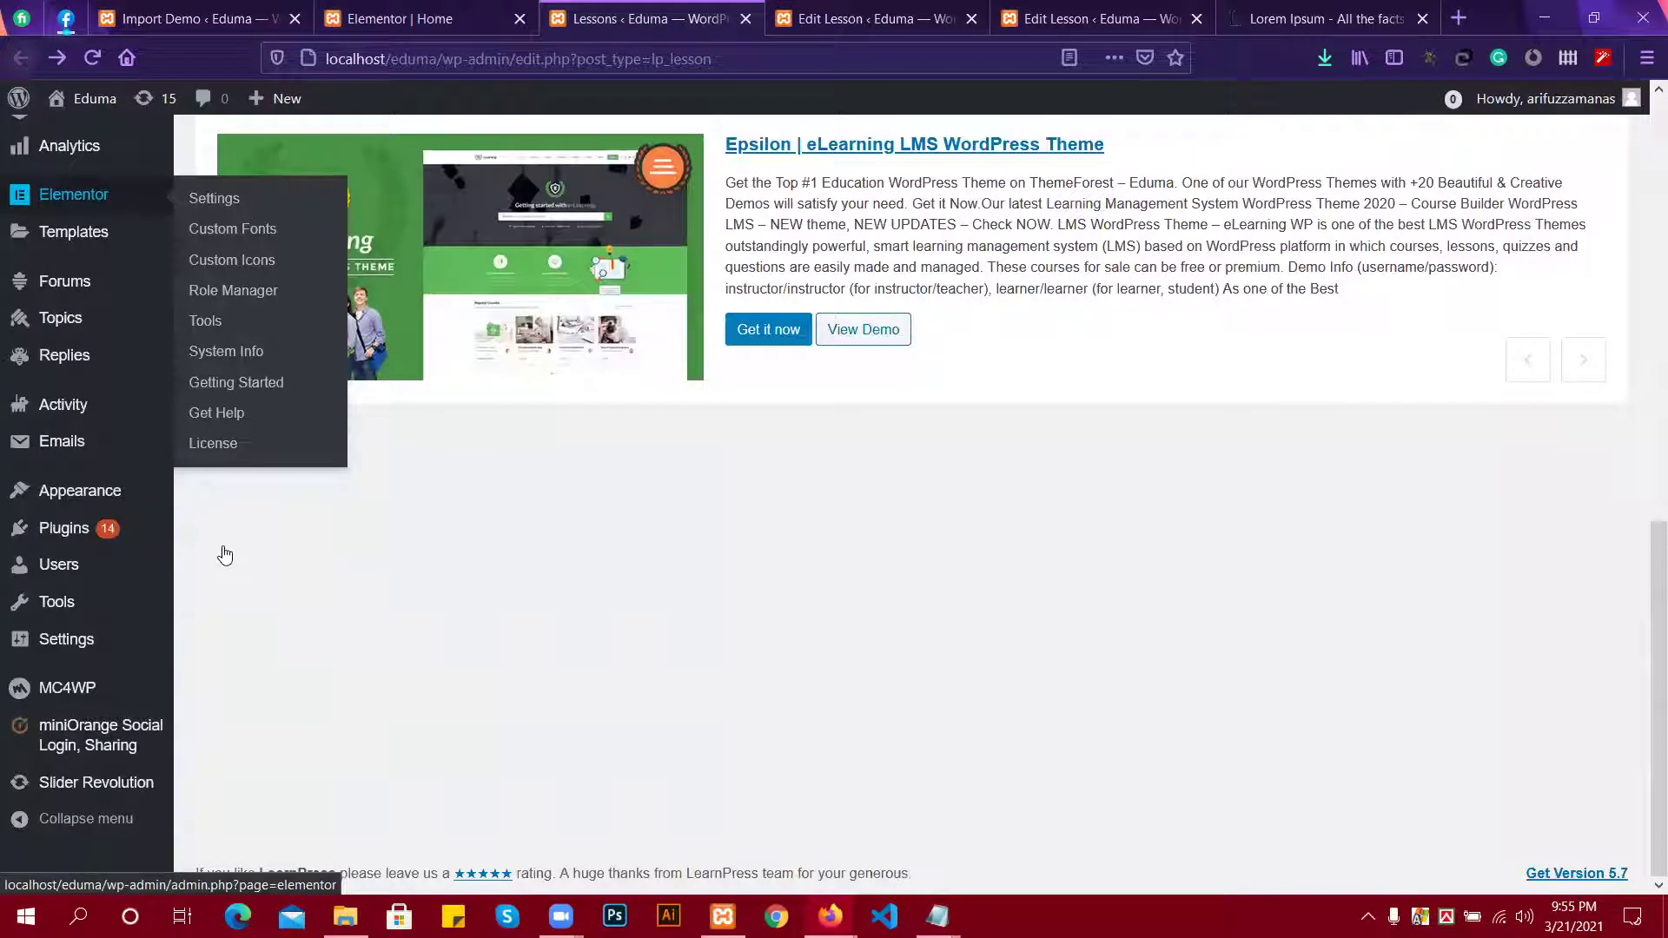
{"action": "mouse_move", "coordinate": [230, 545]}
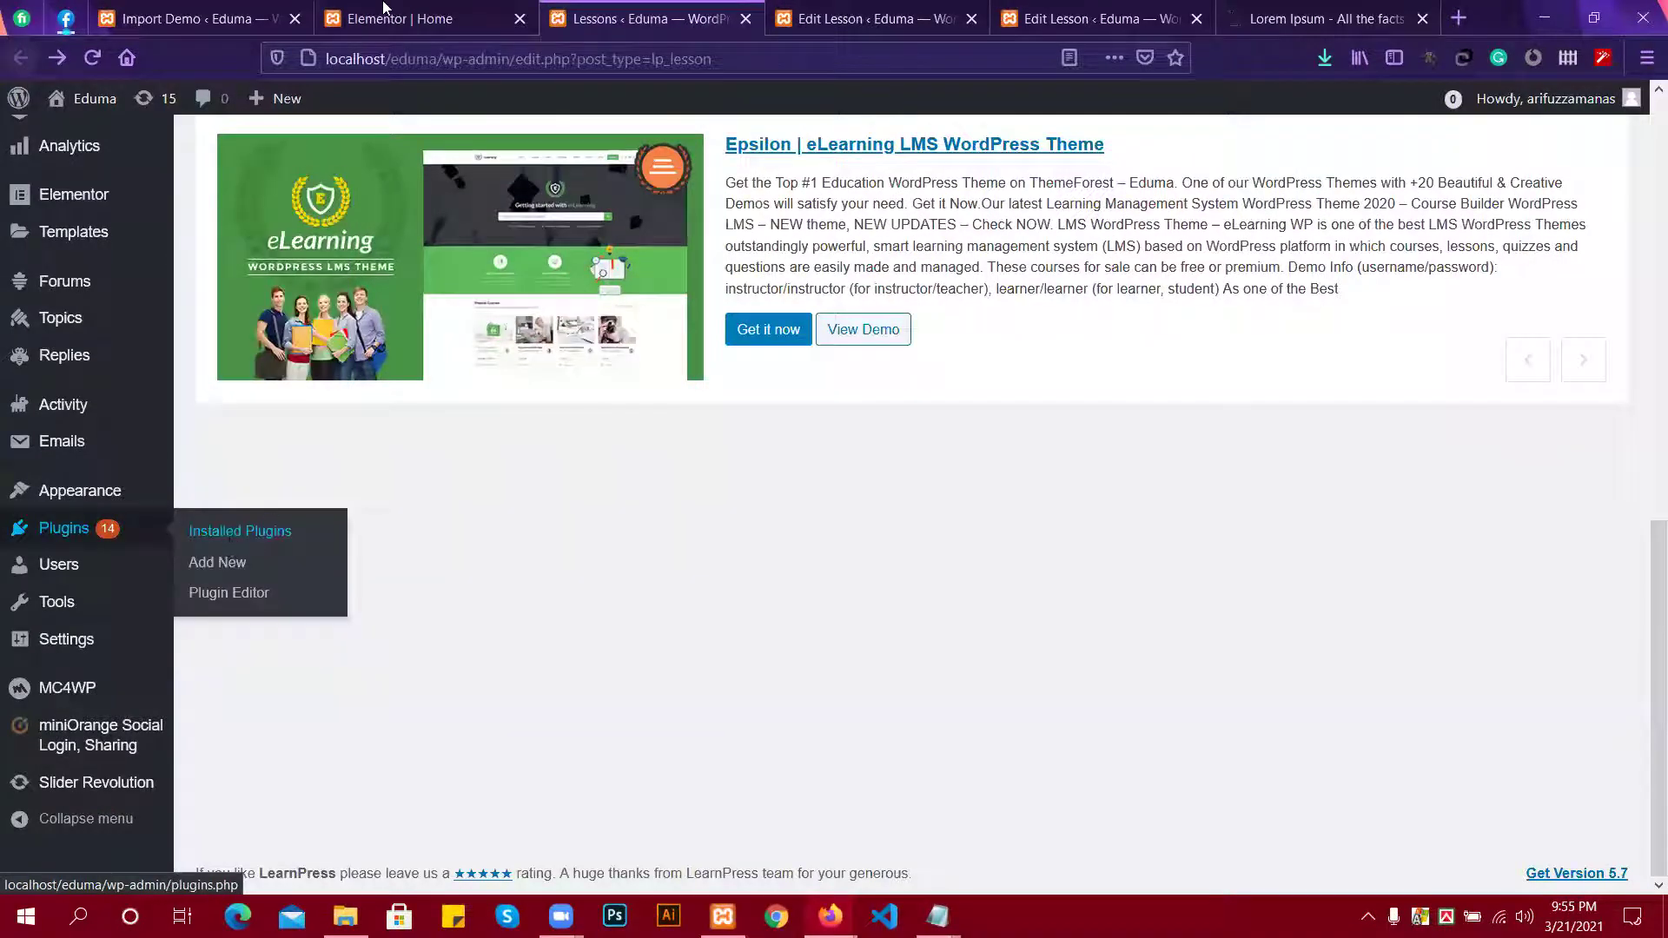
{"action": "left_click", "coordinate": [384, 9]}
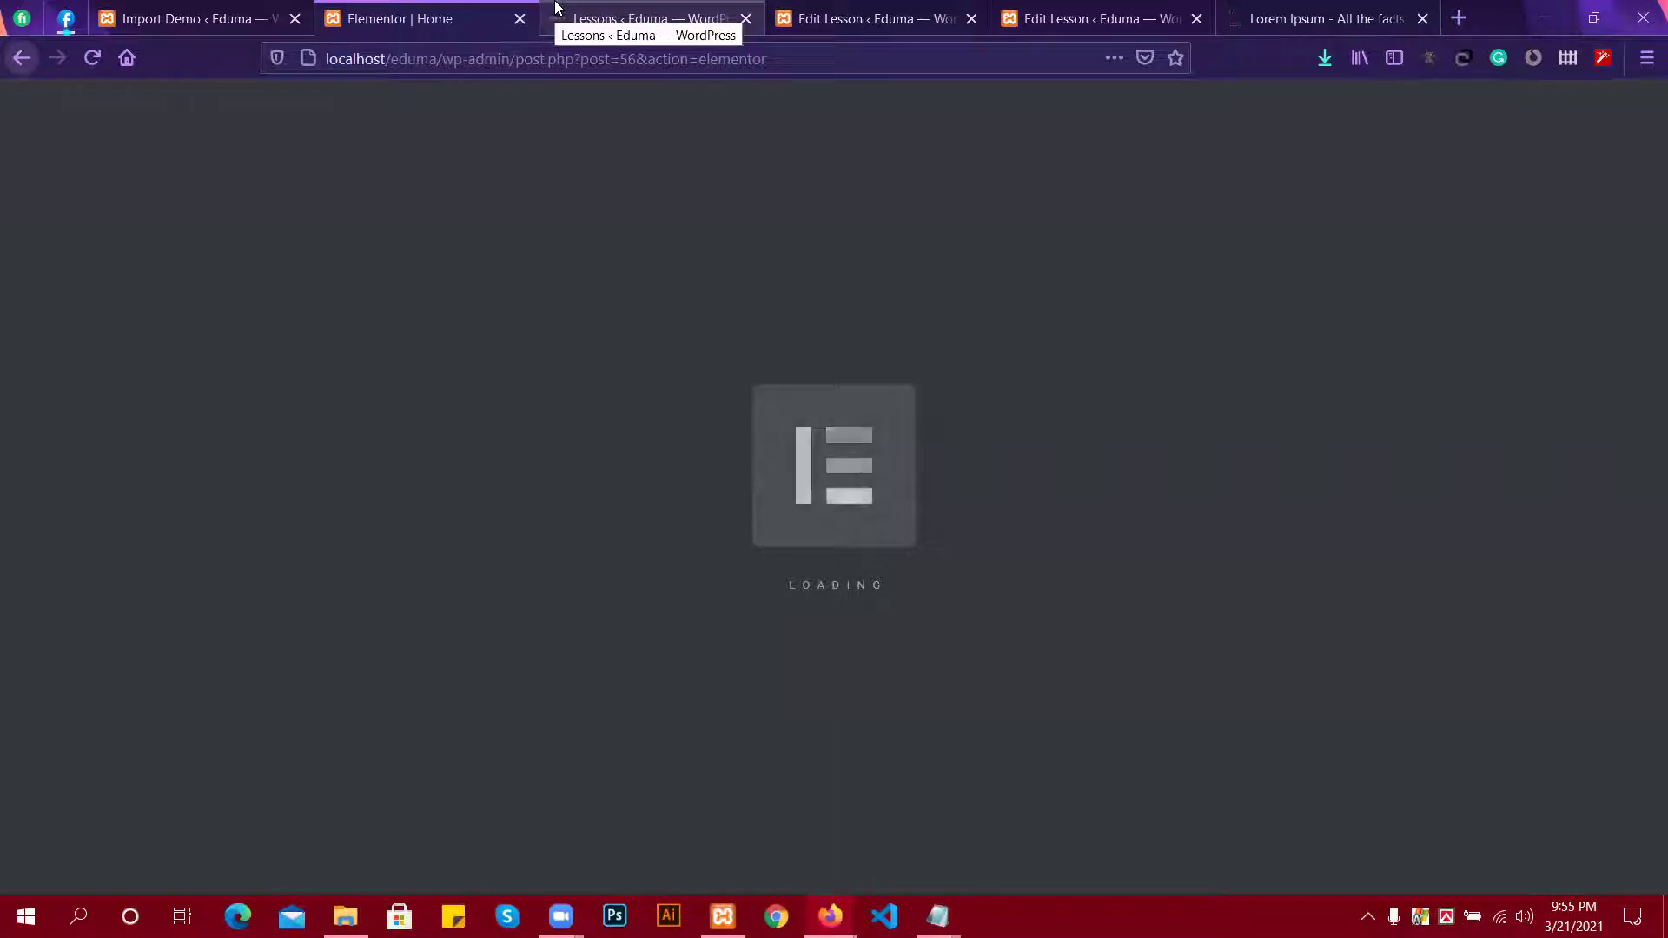
{"action": "left_click", "coordinate": [617, 8]}
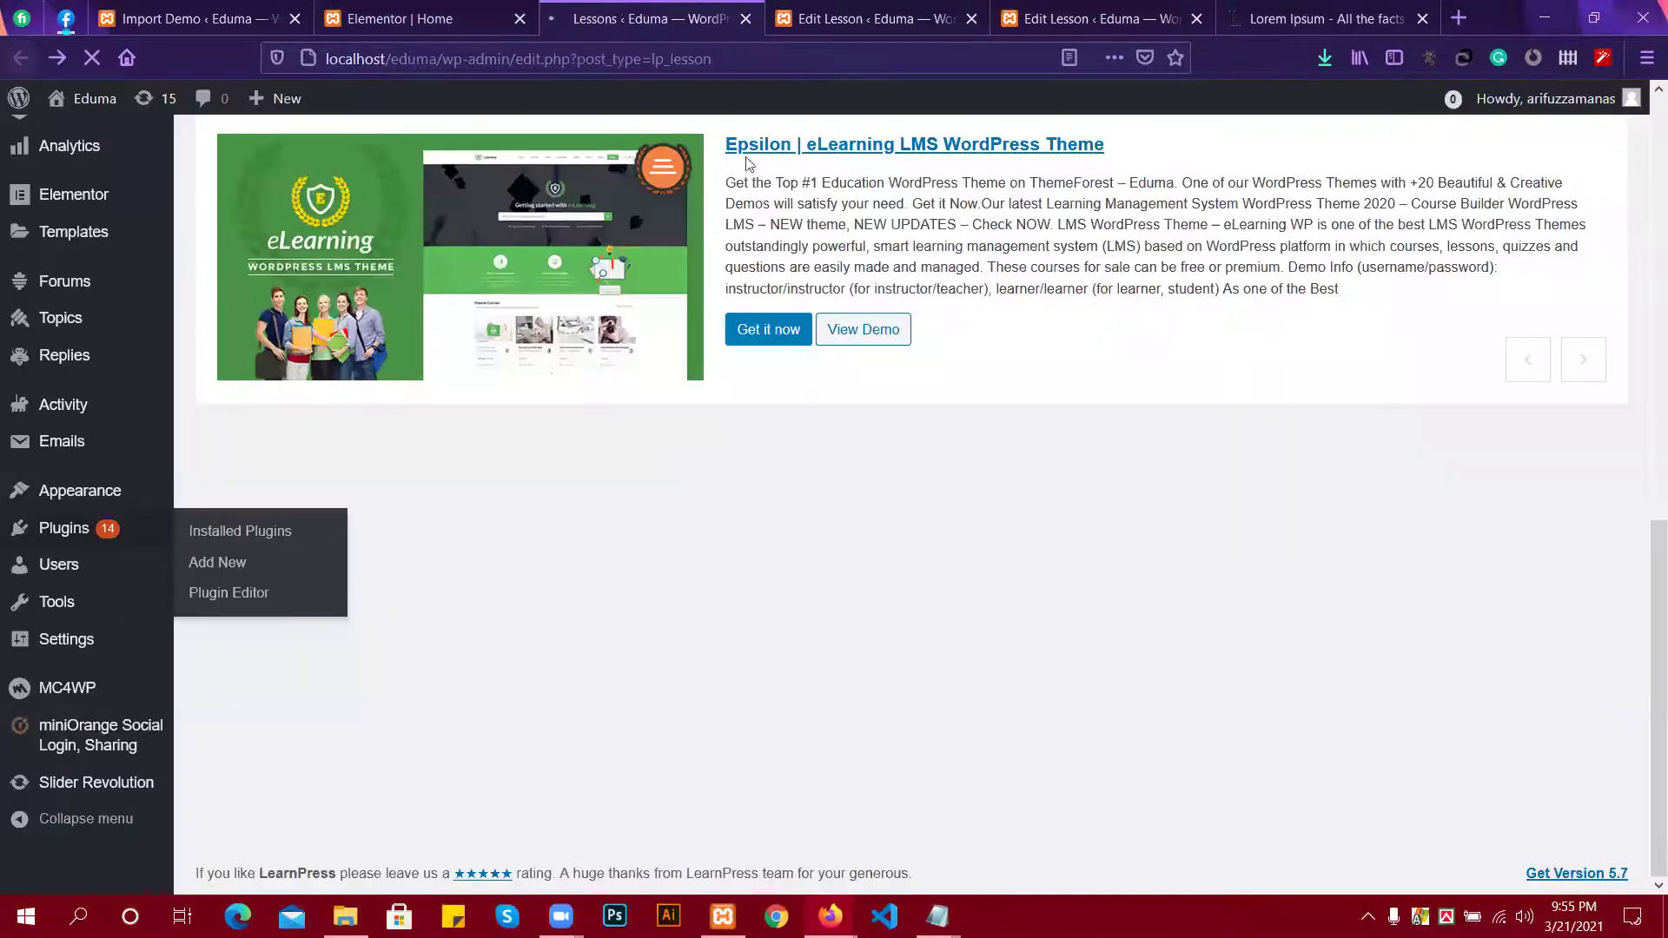
{"action": "left_click", "coordinate": [234, 534]}
{"action": "scroll", "coordinate": [556, 482], "scroll_direction": "down", "scroll_amount": 6}
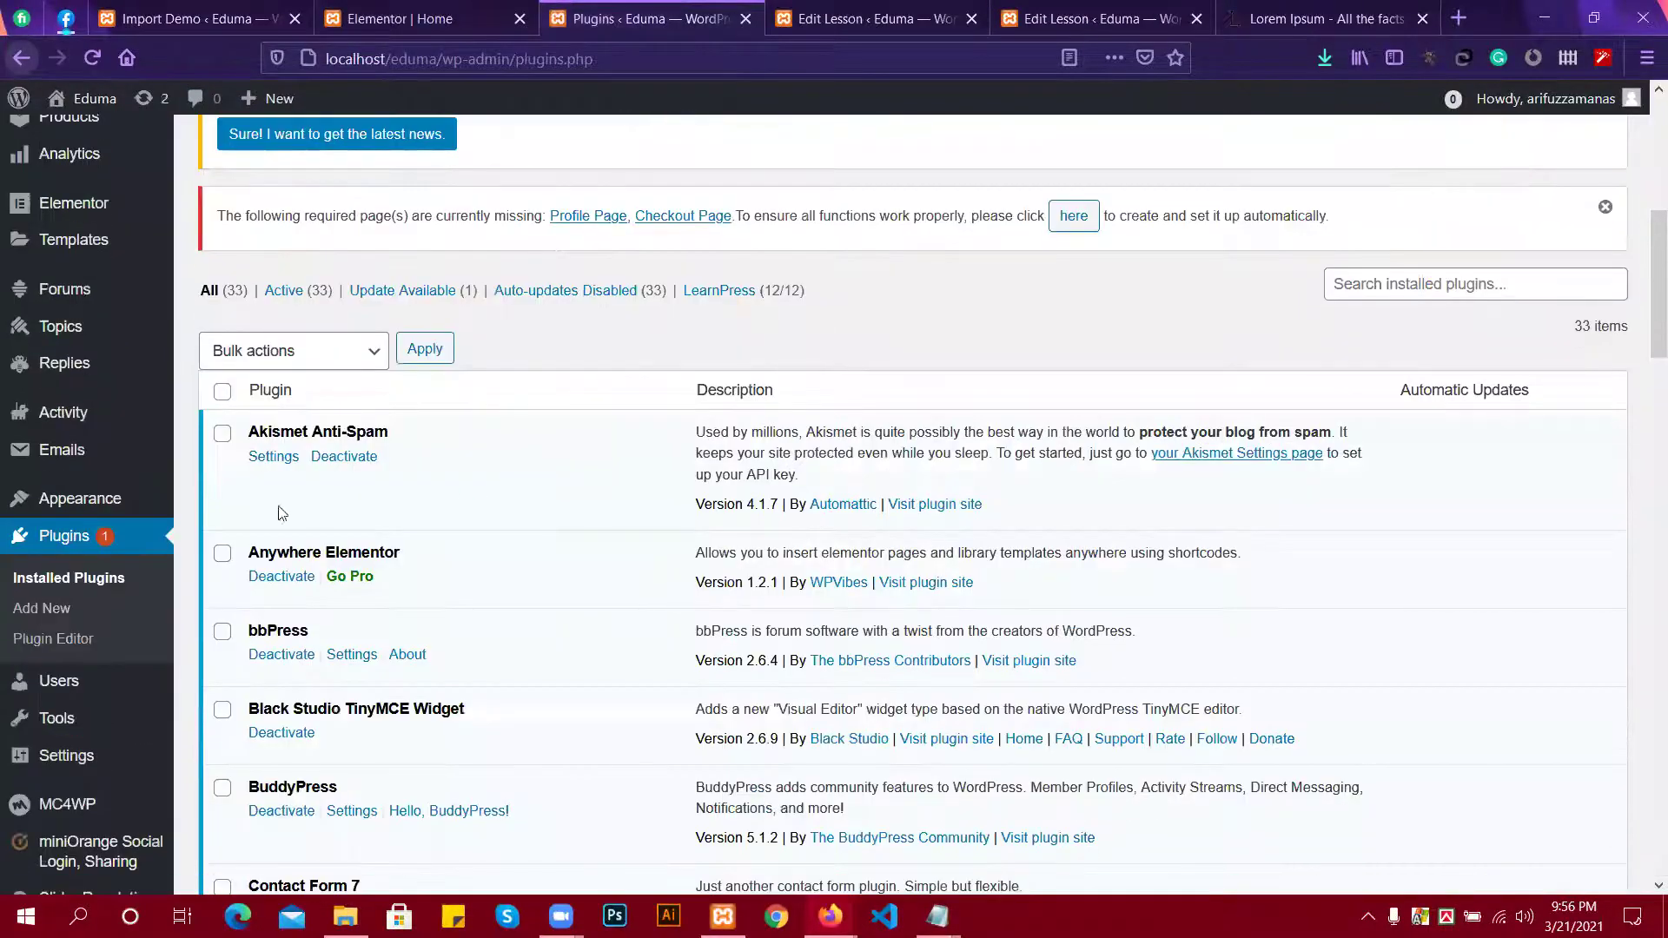
{"action": "scroll", "coordinate": [238, 529], "scroll_direction": "down", "scroll_amount": 4}
{"action": "scroll", "coordinate": [321, 514], "scroll_direction": "down", "scroll_amount": 3}
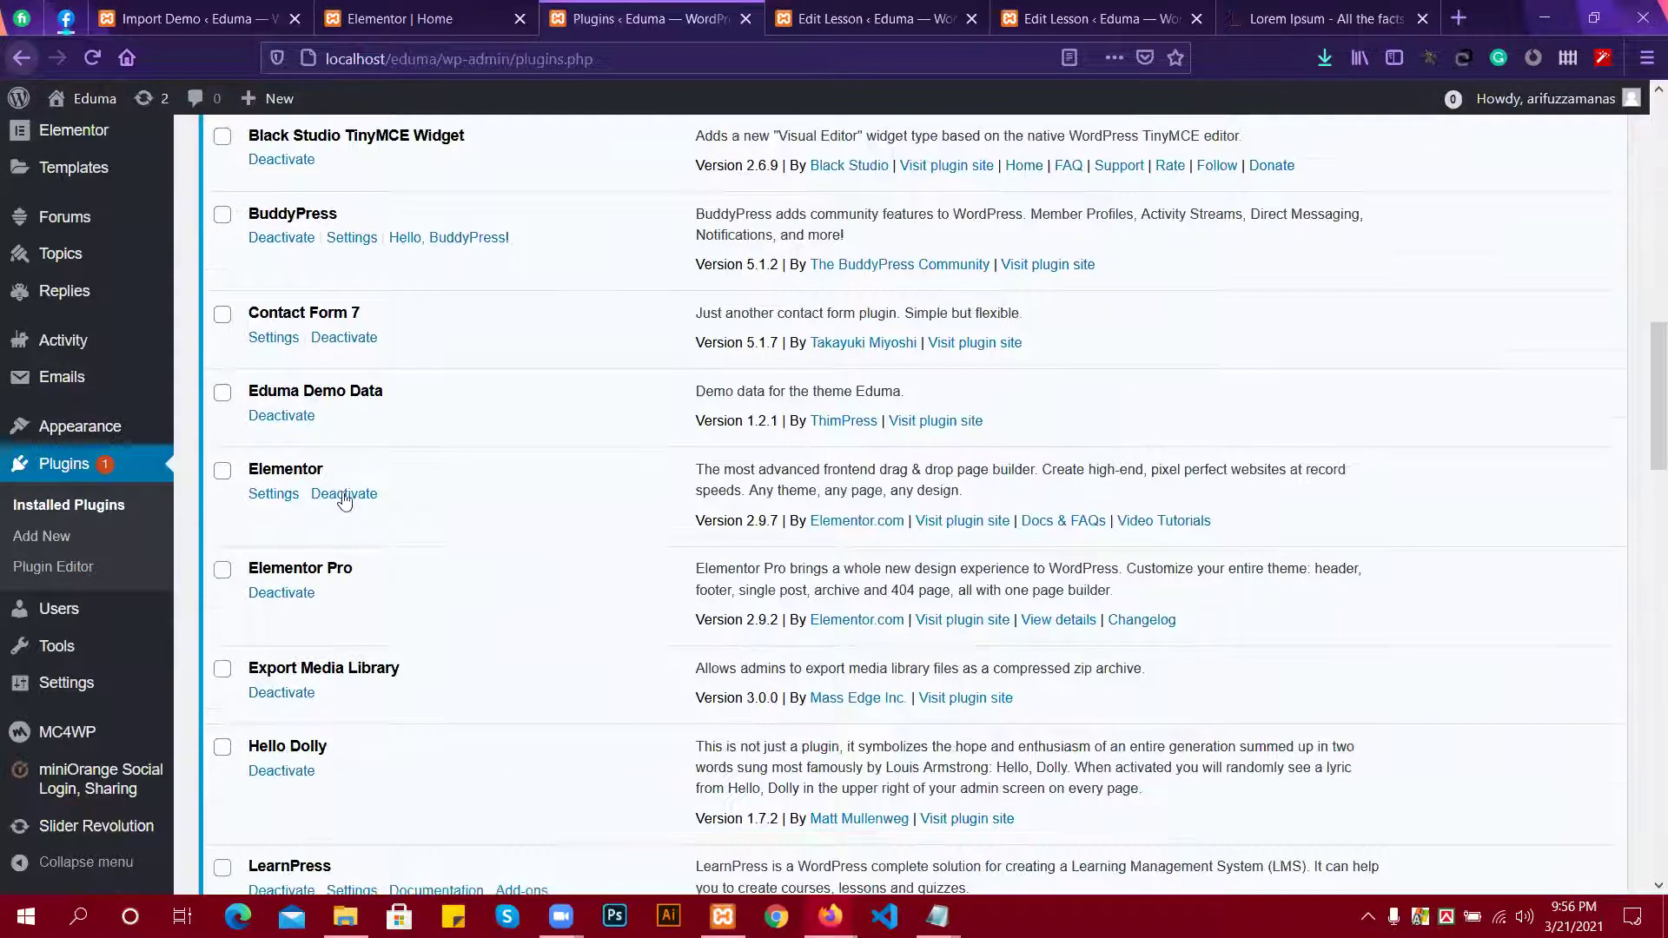
Deactivate the Elementor plugin without giving feedback, check the Home page's Elementor editor meanwhile, and deactivate Elementor Pro as well.
{"action": "left_click", "coordinate": [348, 493]}
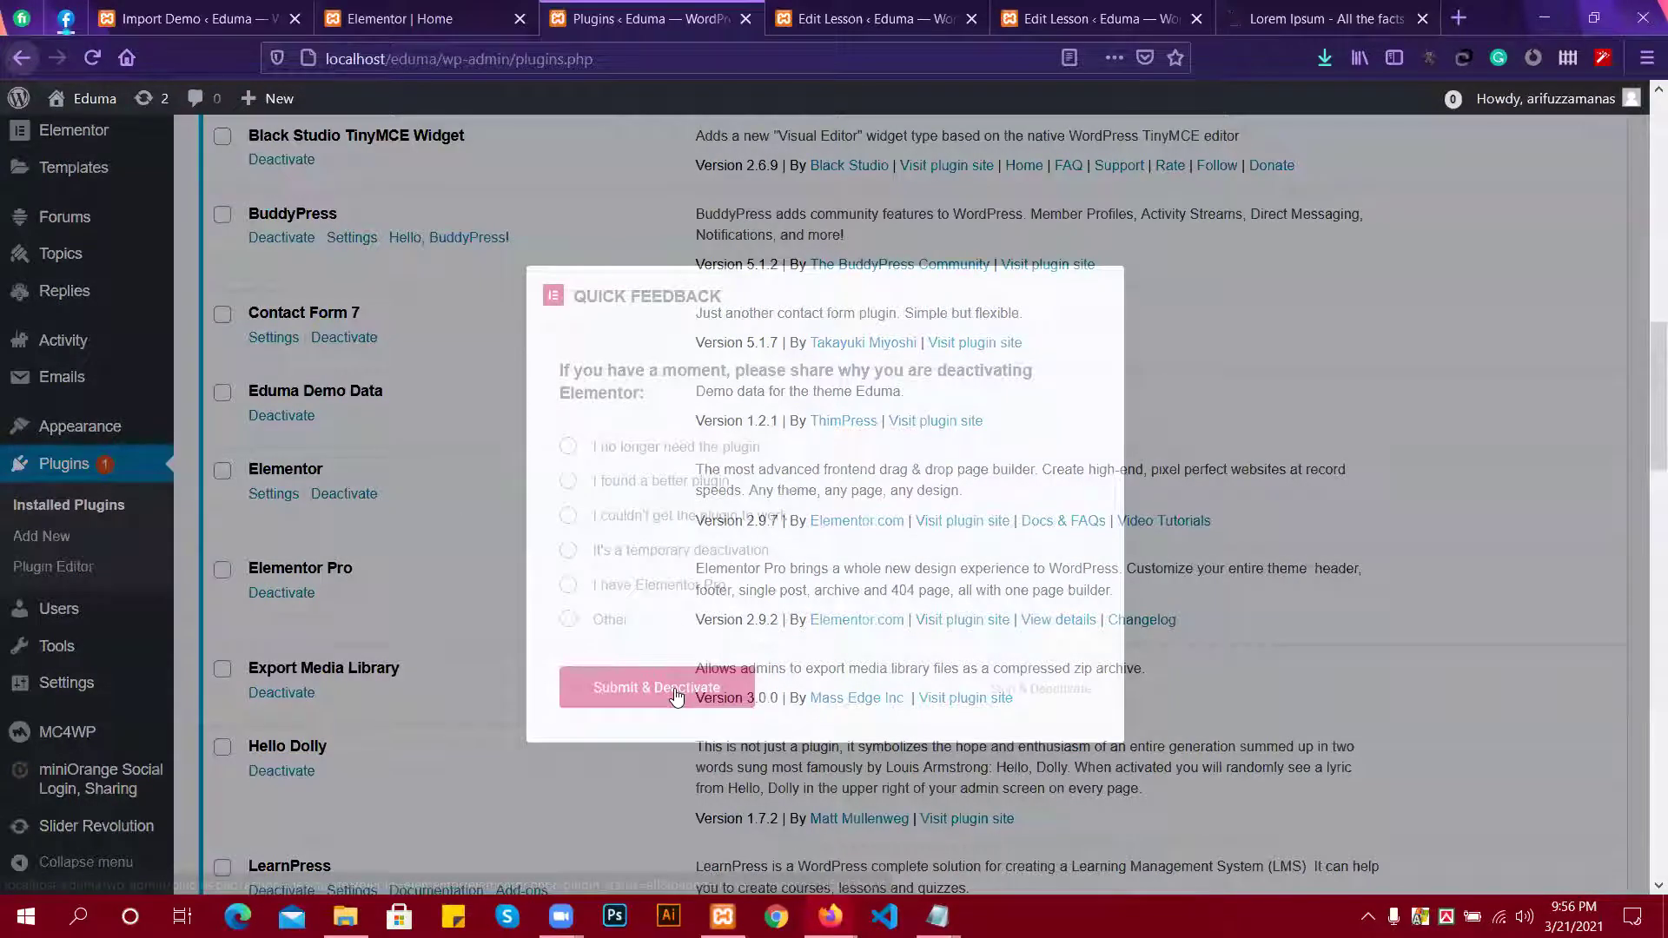
{"action": "left_click", "coordinate": [1061, 688]}
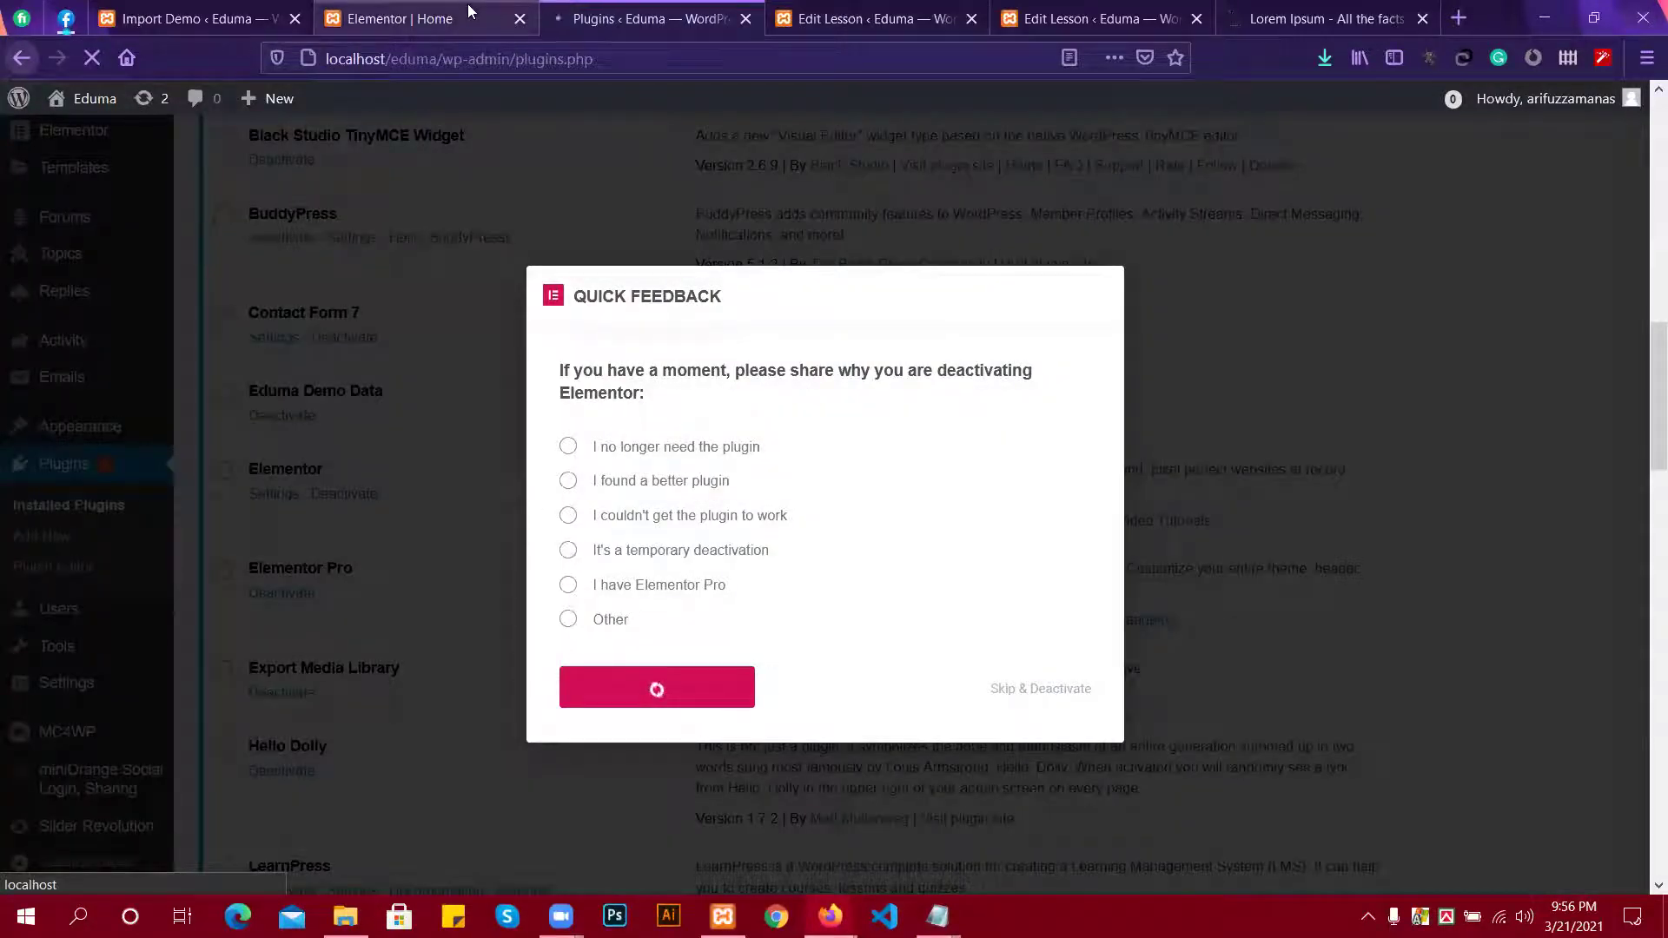
{"action": "left_click", "coordinate": [826, 7]}
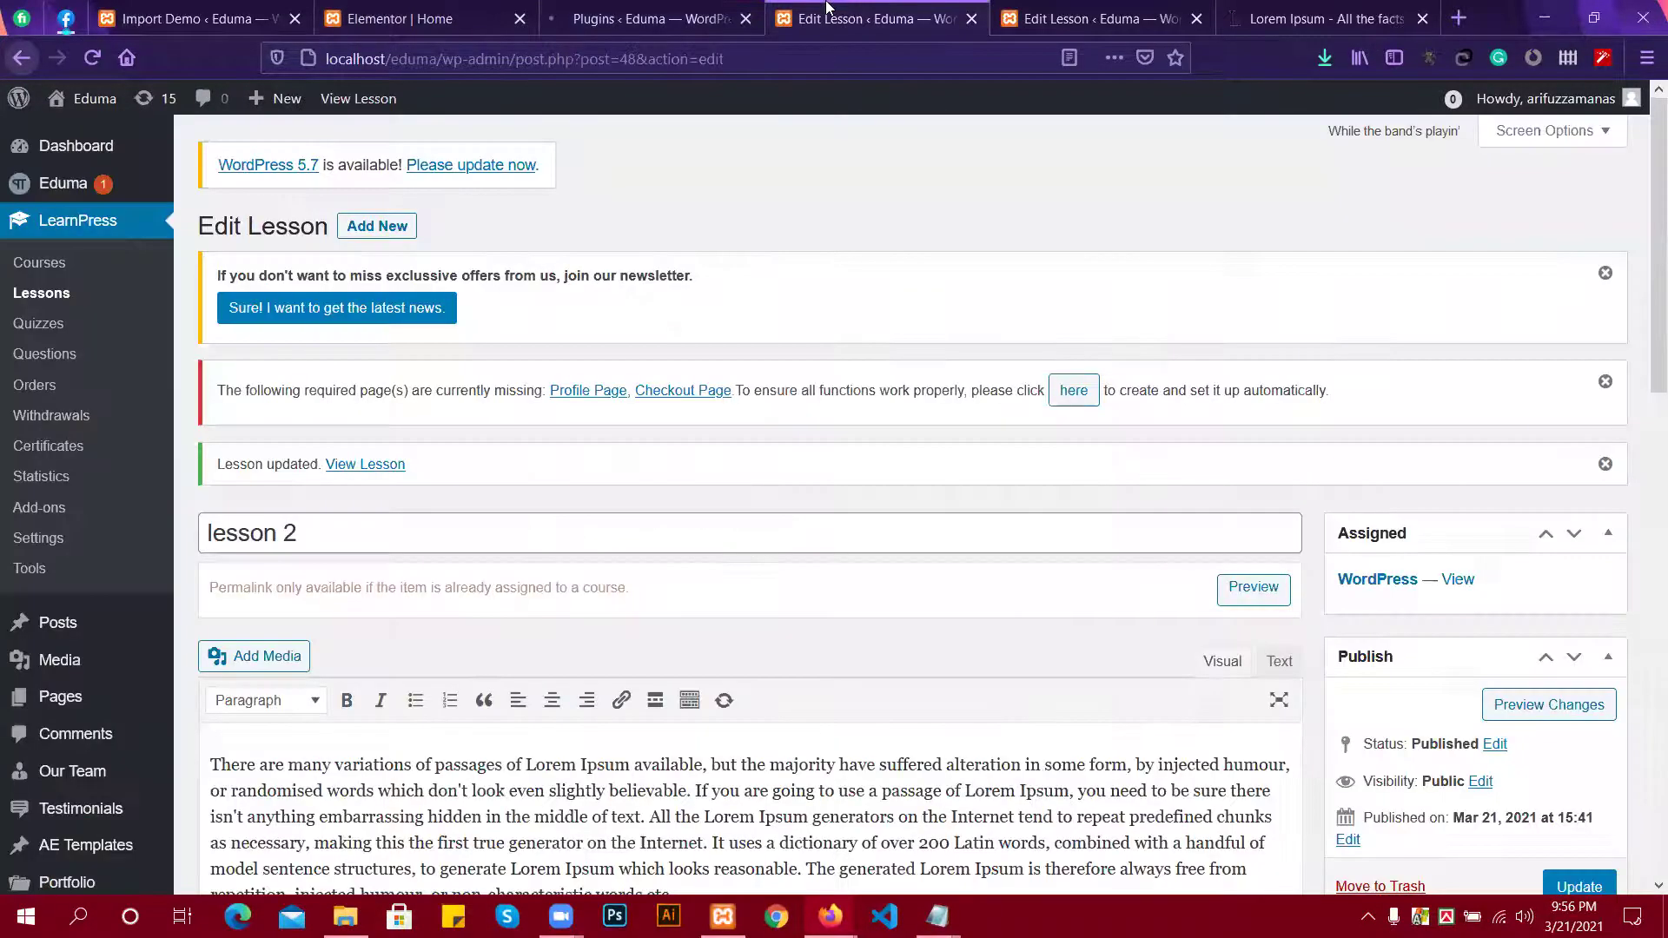
{"action": "left_click", "coordinate": [486, 12]}
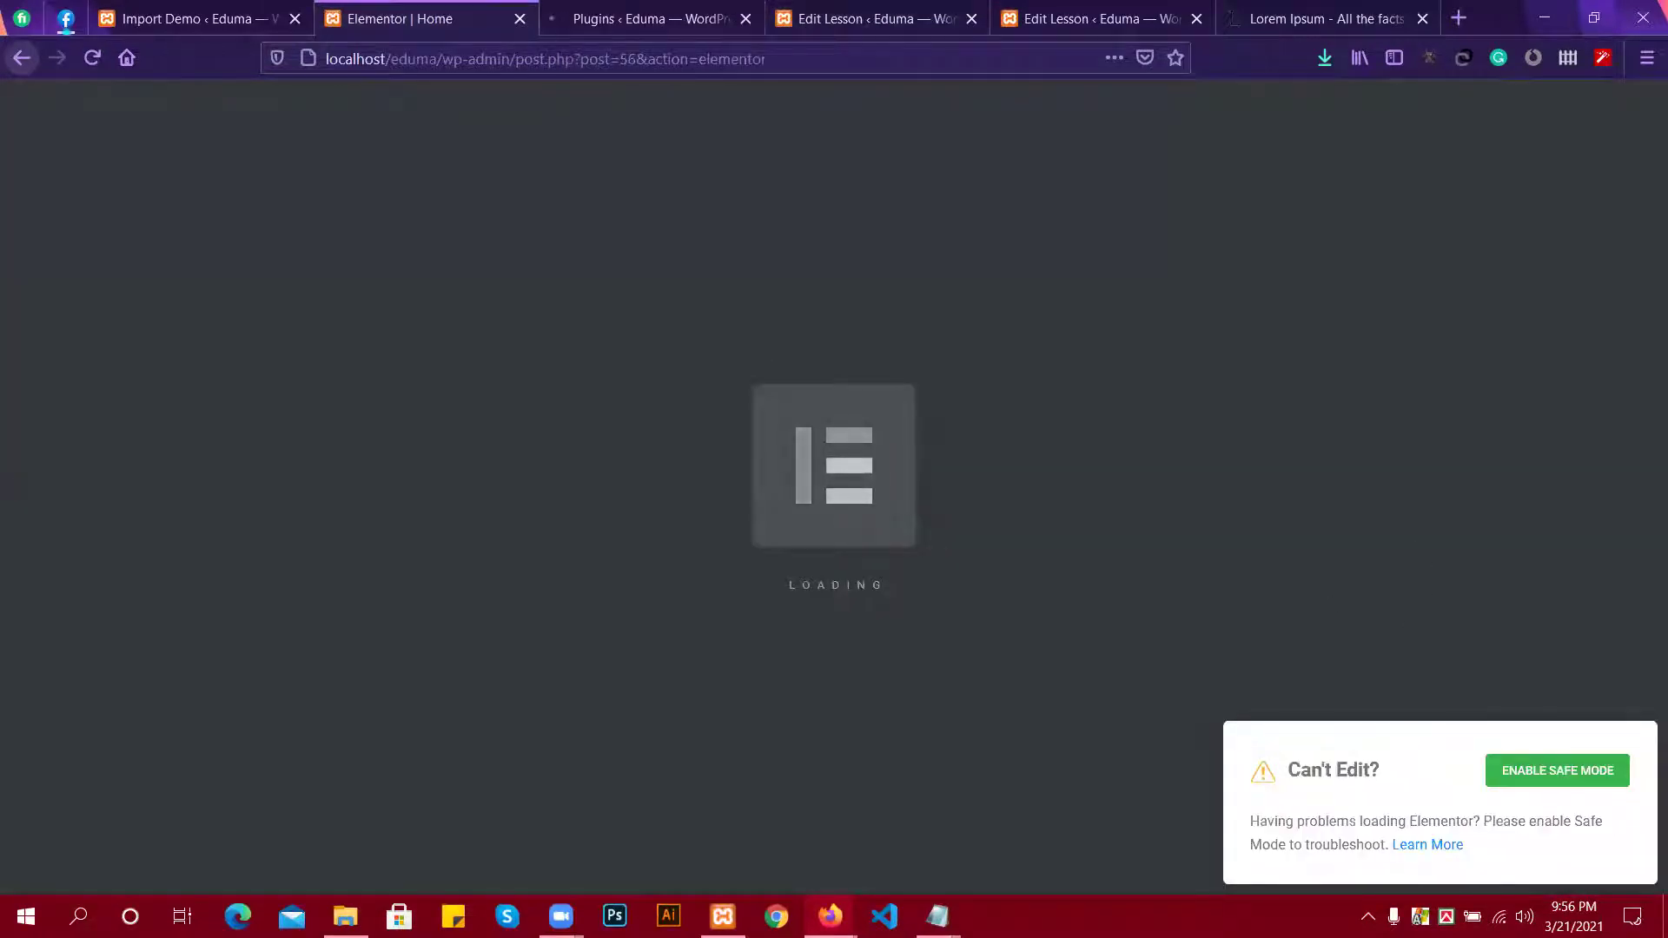
{"action": "left_click", "coordinate": [643, 18]}
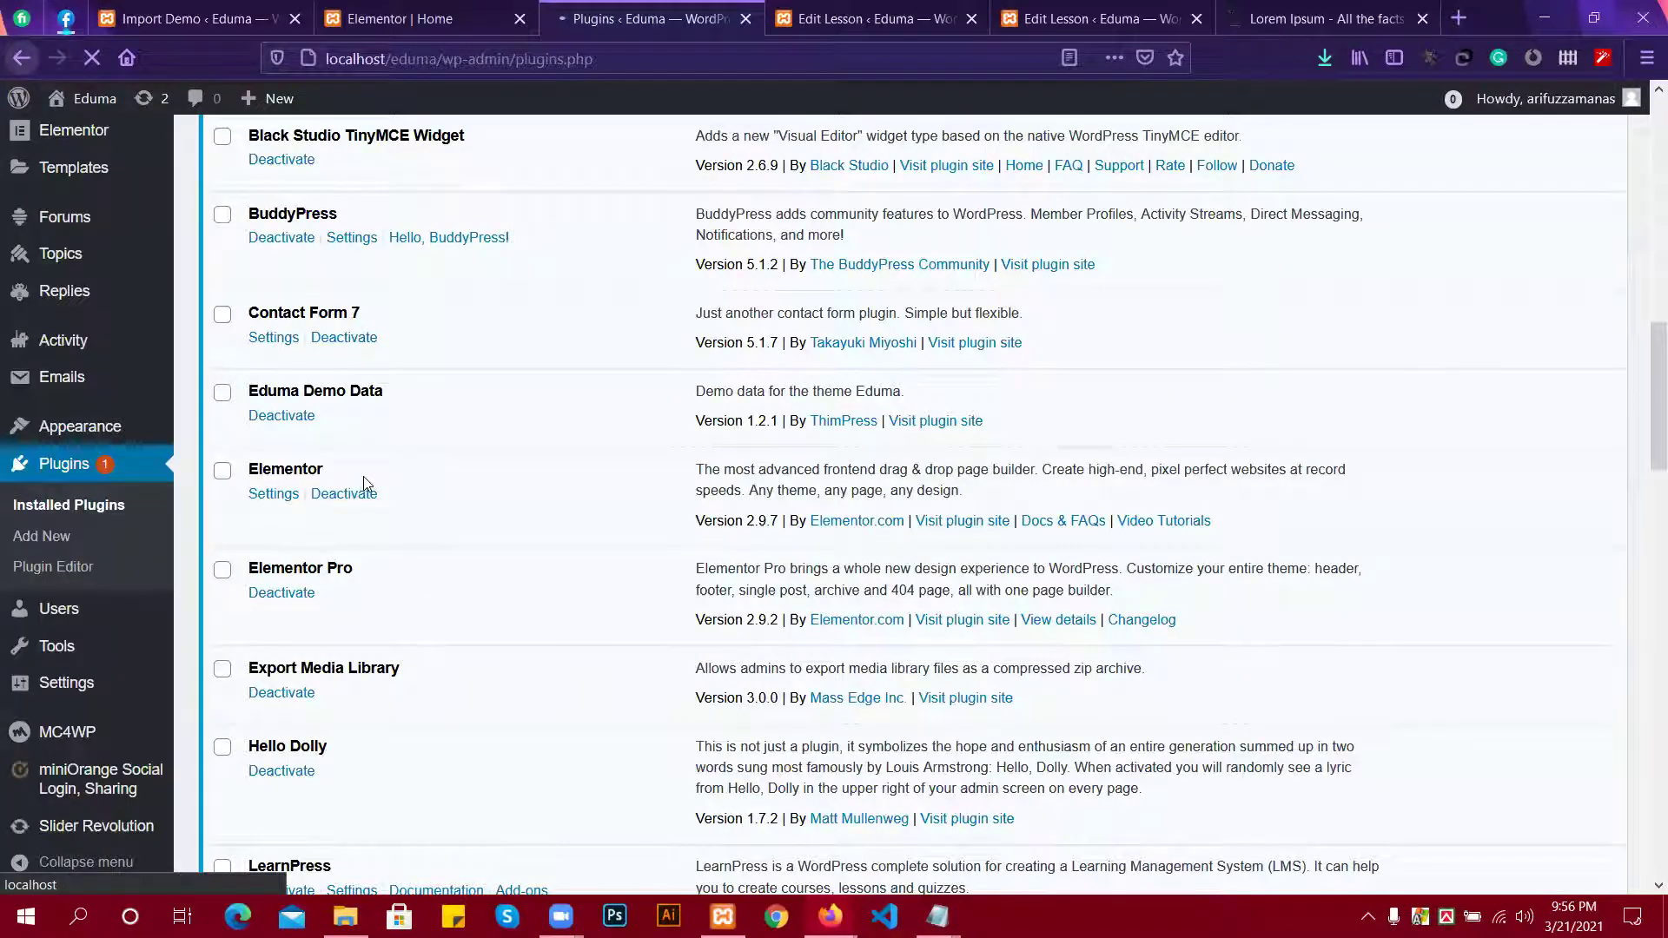
{"action": "scroll", "coordinate": [365, 481], "scroll_direction": "down", "scroll_amount": 1}
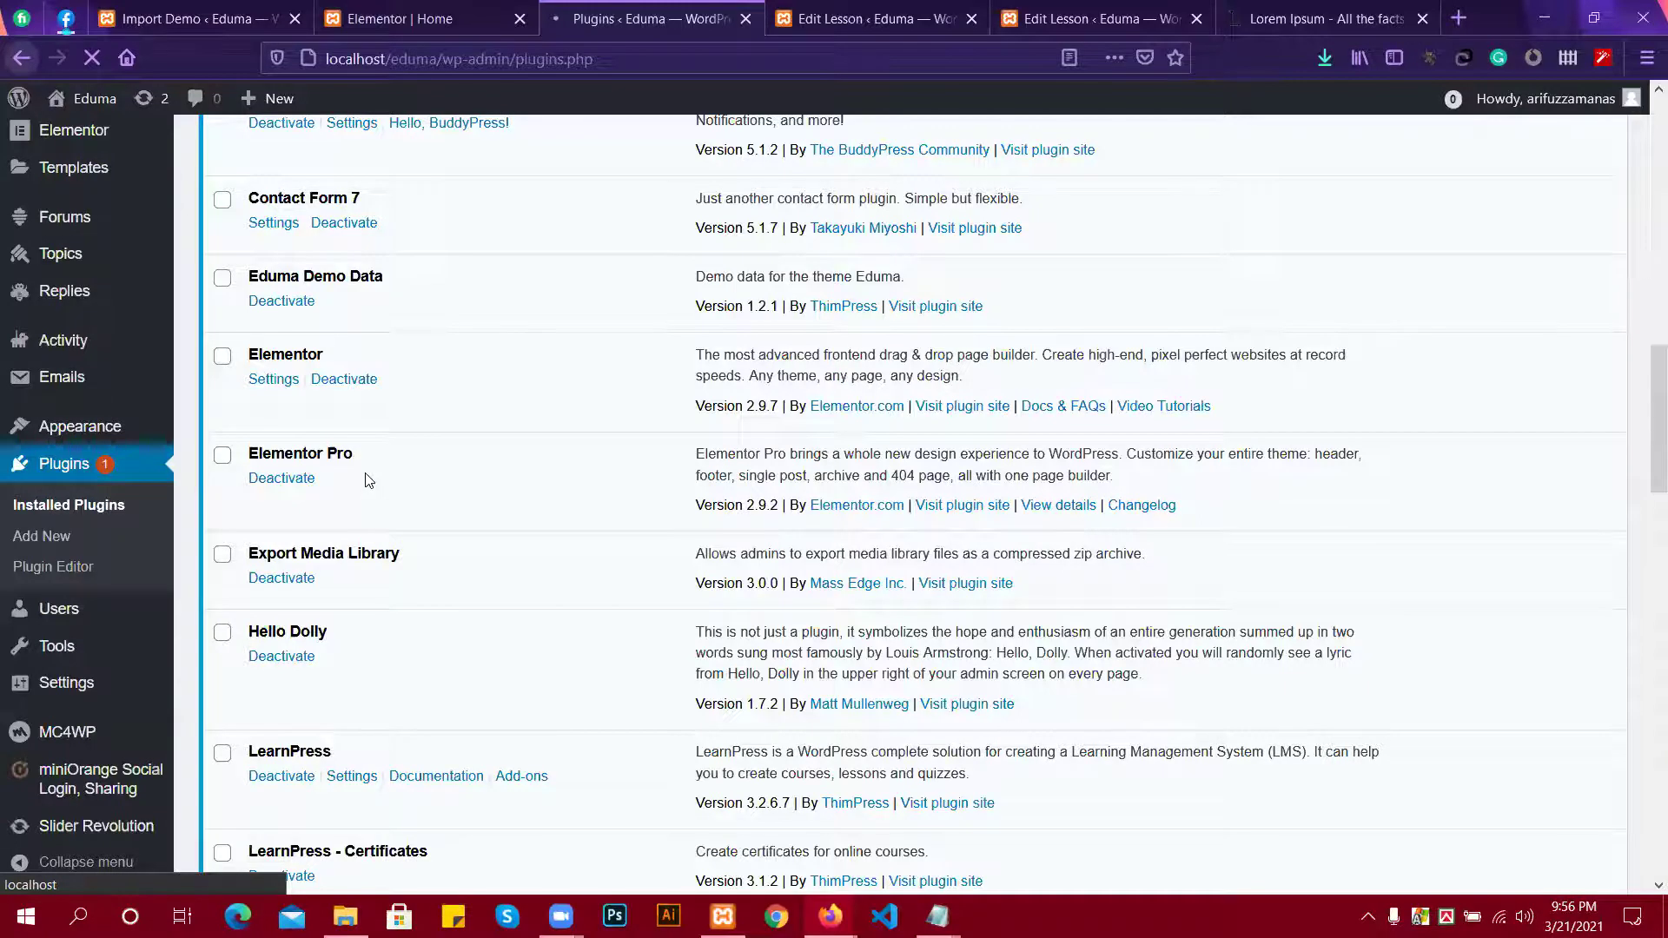
{"action": "left_click", "coordinate": [301, 484]}
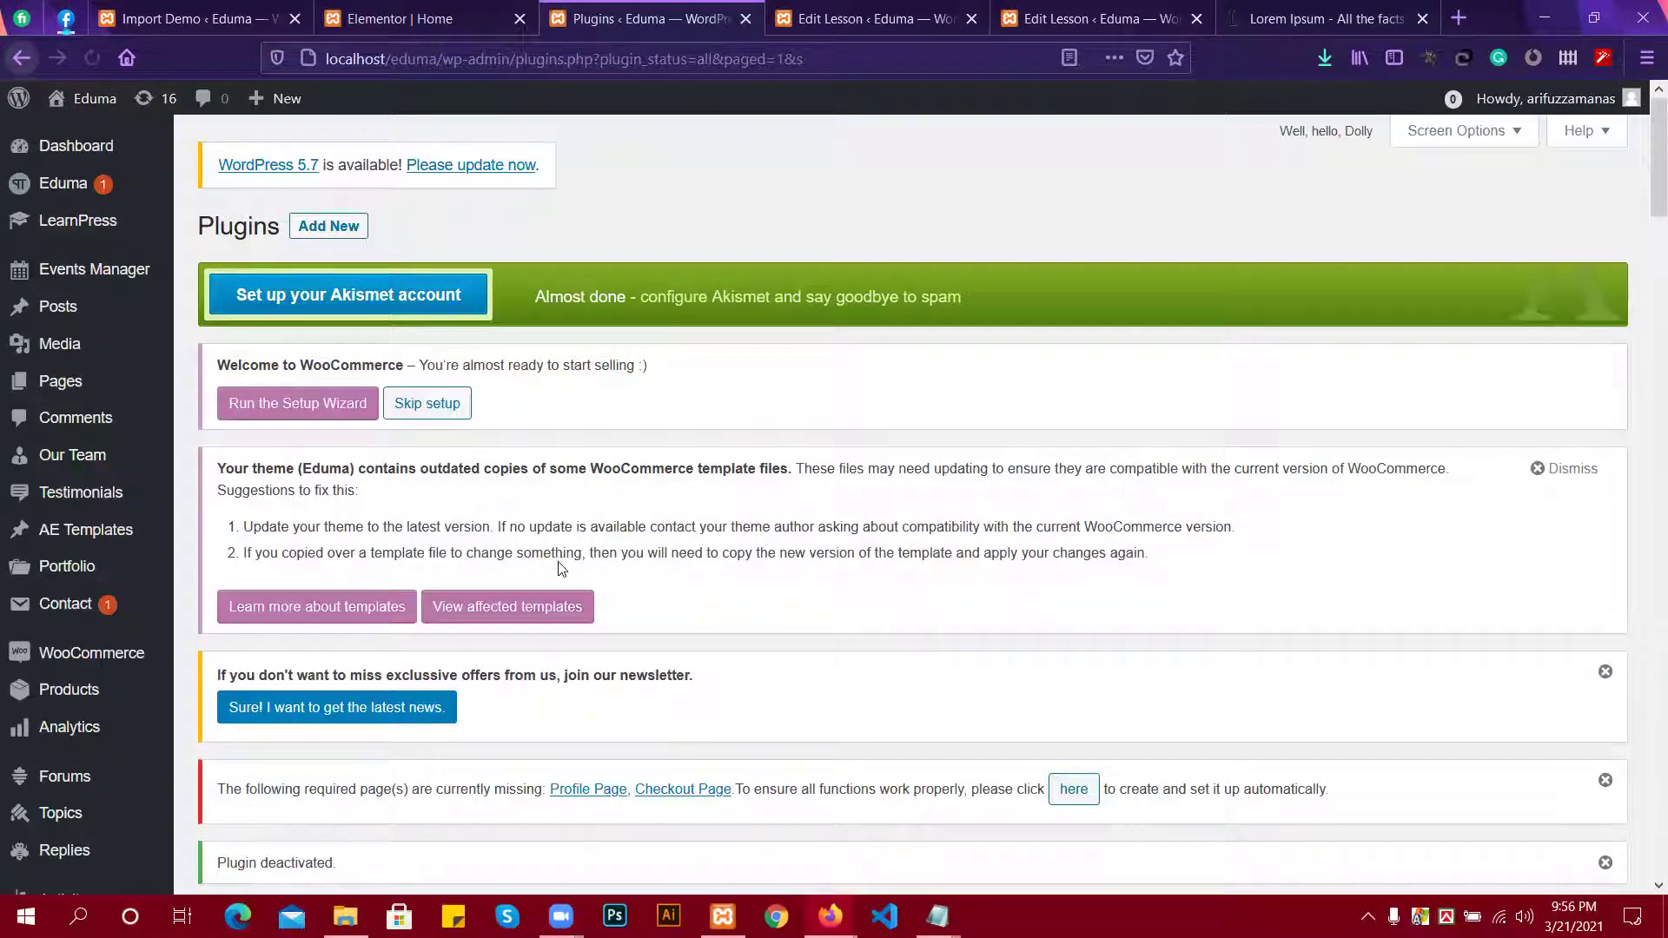
Delete the deactivated Elementor and Elementor Pro plugins from the installed plugins list, confirming both deletions.
{"action": "scroll", "coordinate": [521, 578], "scroll_direction": "down", "scroll_amount": 10}
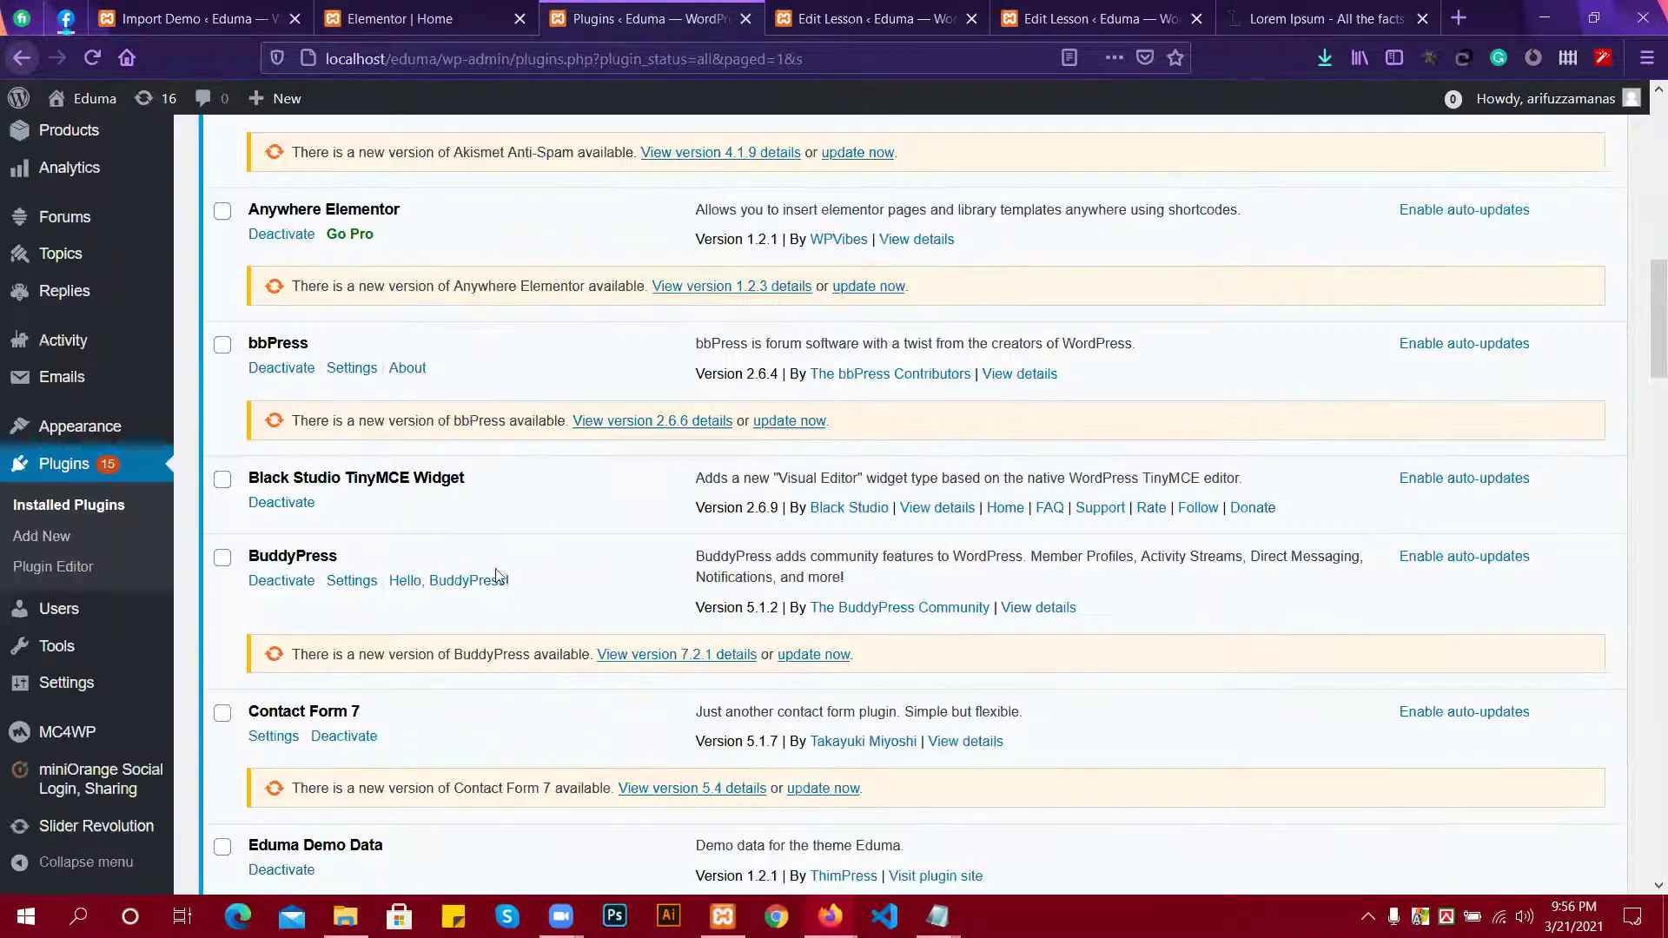
{"action": "scroll", "coordinate": [336, 608], "scroll_direction": "down", "scroll_amount": 4}
{"action": "left_click", "coordinate": [330, 604]}
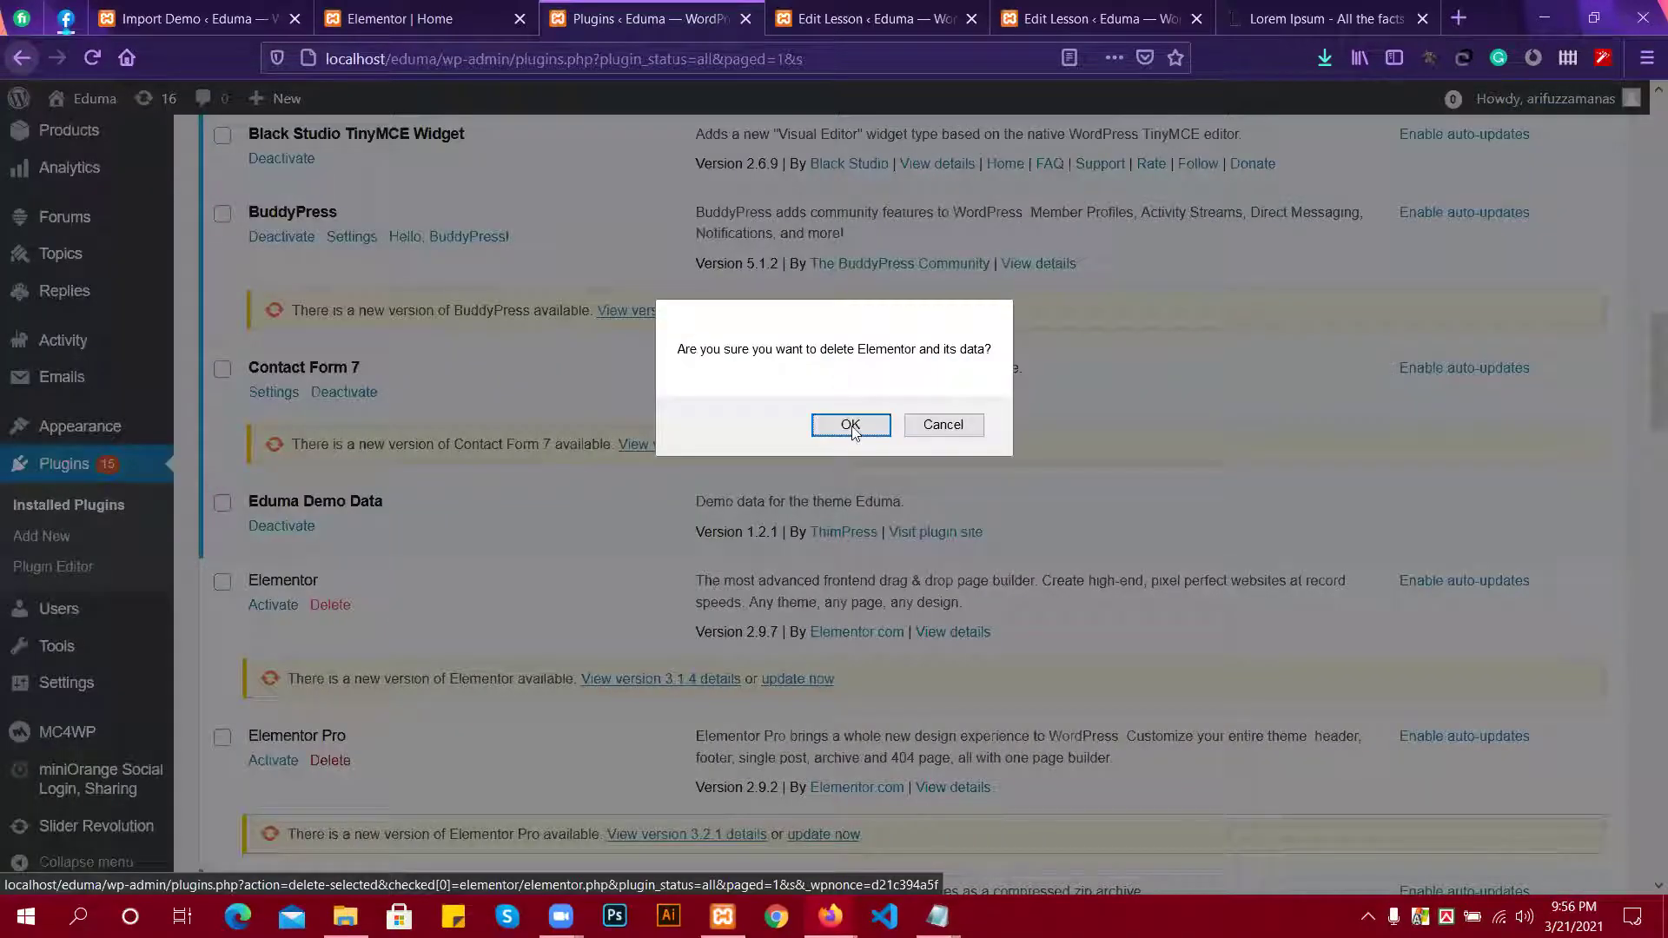
{"action": "key", "text": "Return"}
{"action": "scroll", "coordinate": [353, 633], "scroll_direction": "down", "scroll_amount": 2}
{"action": "left_click", "coordinate": [330, 645]}
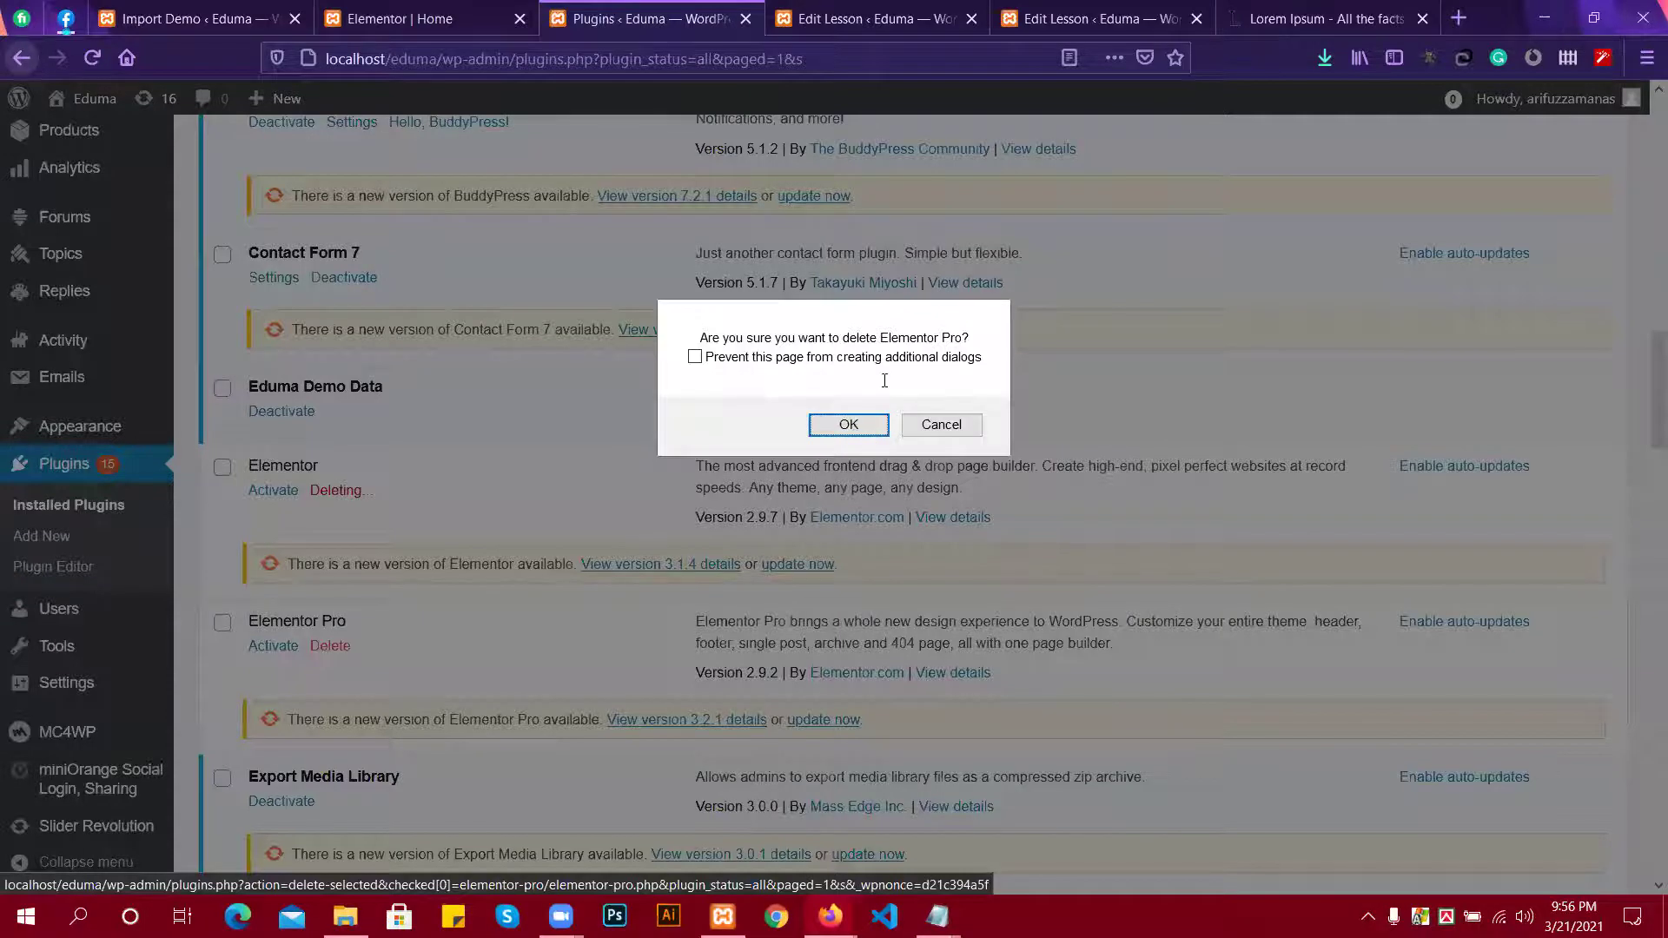
{"action": "key", "text": "Return"}
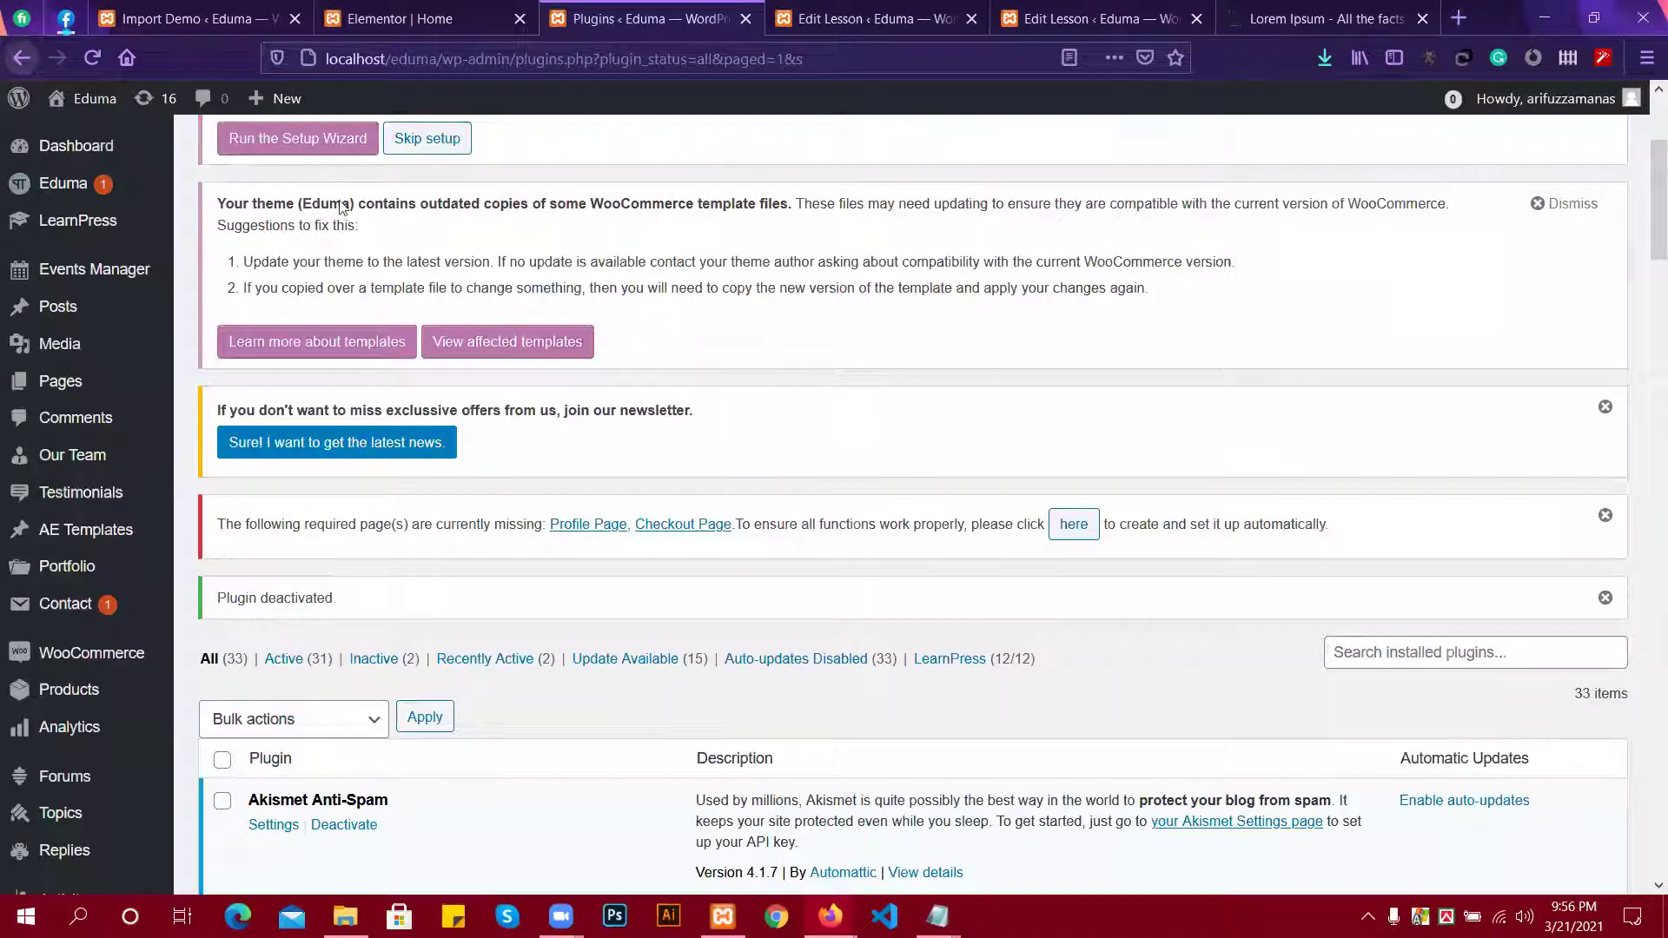
Open the page for adding new plugins, switch to File Explorer, and go up to the Web Development (F:) drive.
{"action": "scroll", "coordinate": [336, 228], "scroll_direction": "up", "scroll_amount": 3}
{"action": "left_click", "coordinate": [336, 228]}
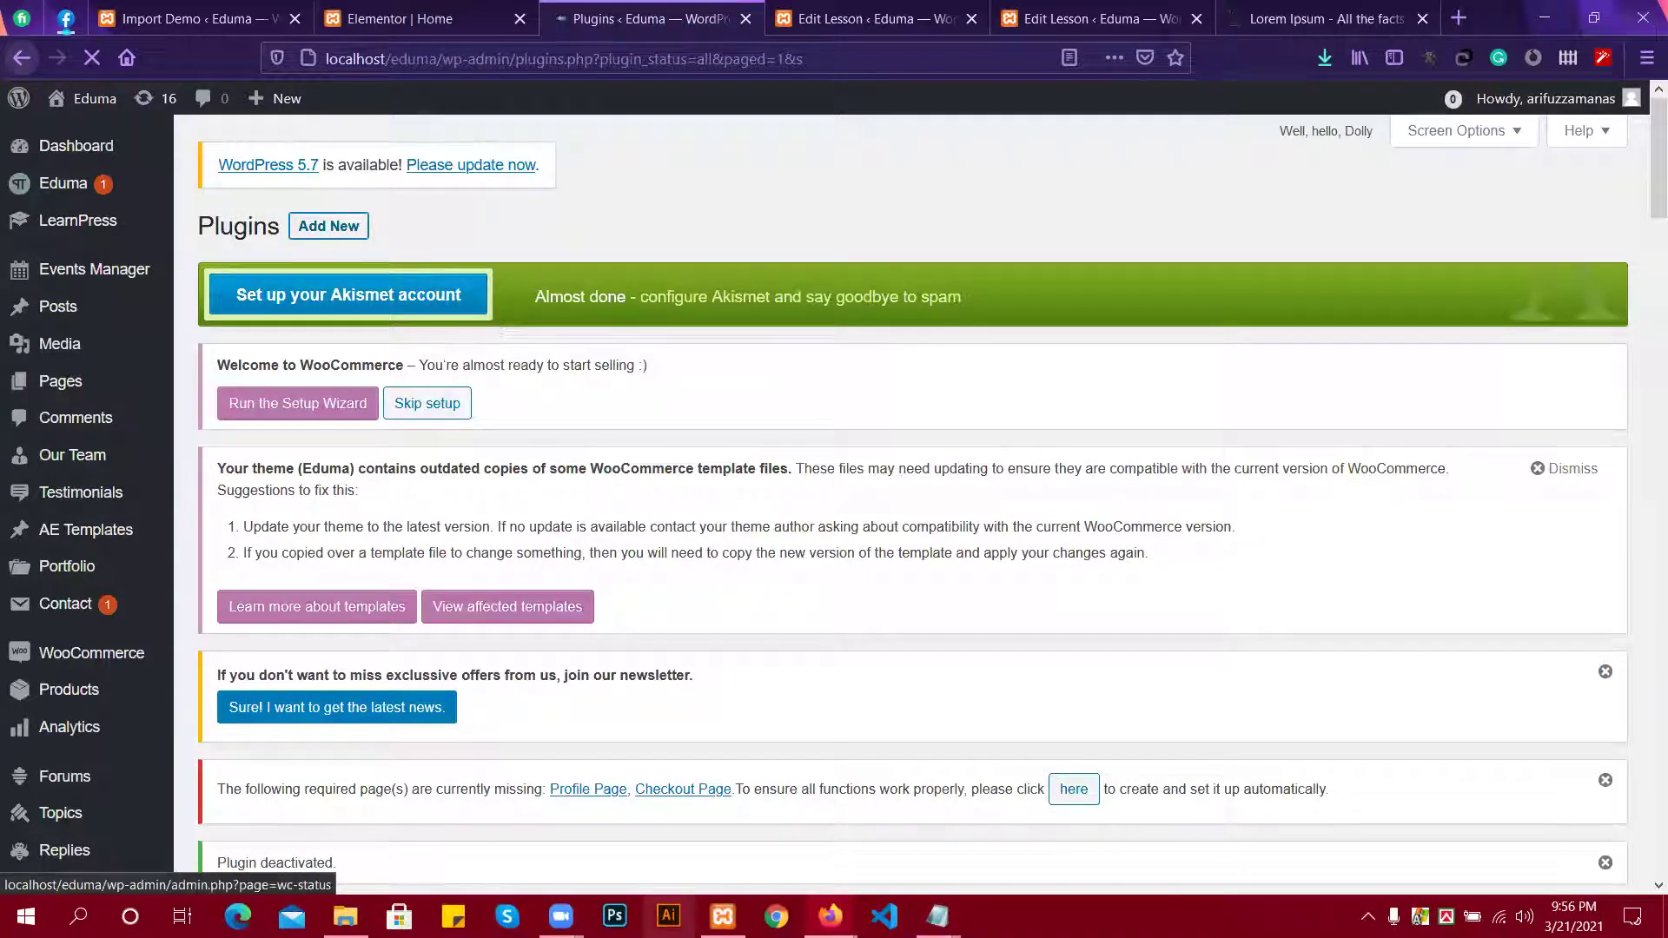
{"action": "key", "text": "alt+Tab"}
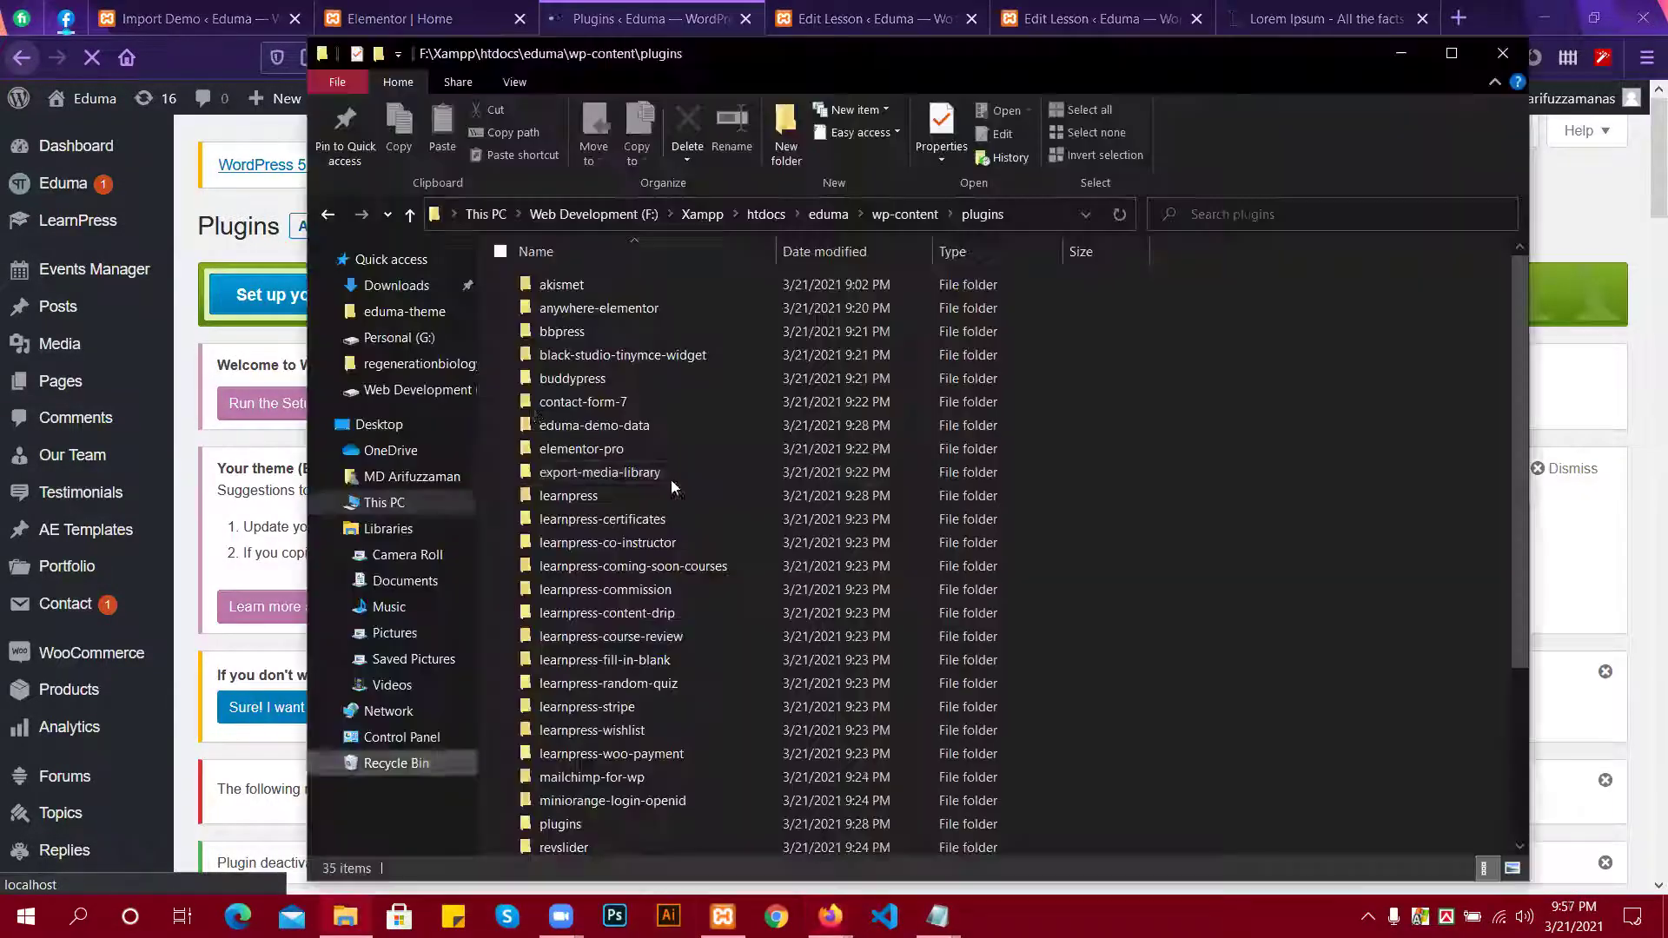
{"action": "left_click", "coordinate": [410, 217]}
{"action": "left_click", "coordinate": [410, 217]}
{"action": "left_click", "coordinate": [410, 218]}
{"action": "left_click", "coordinate": [410, 217]}
{"action": "key", "text": "alt+Up"}
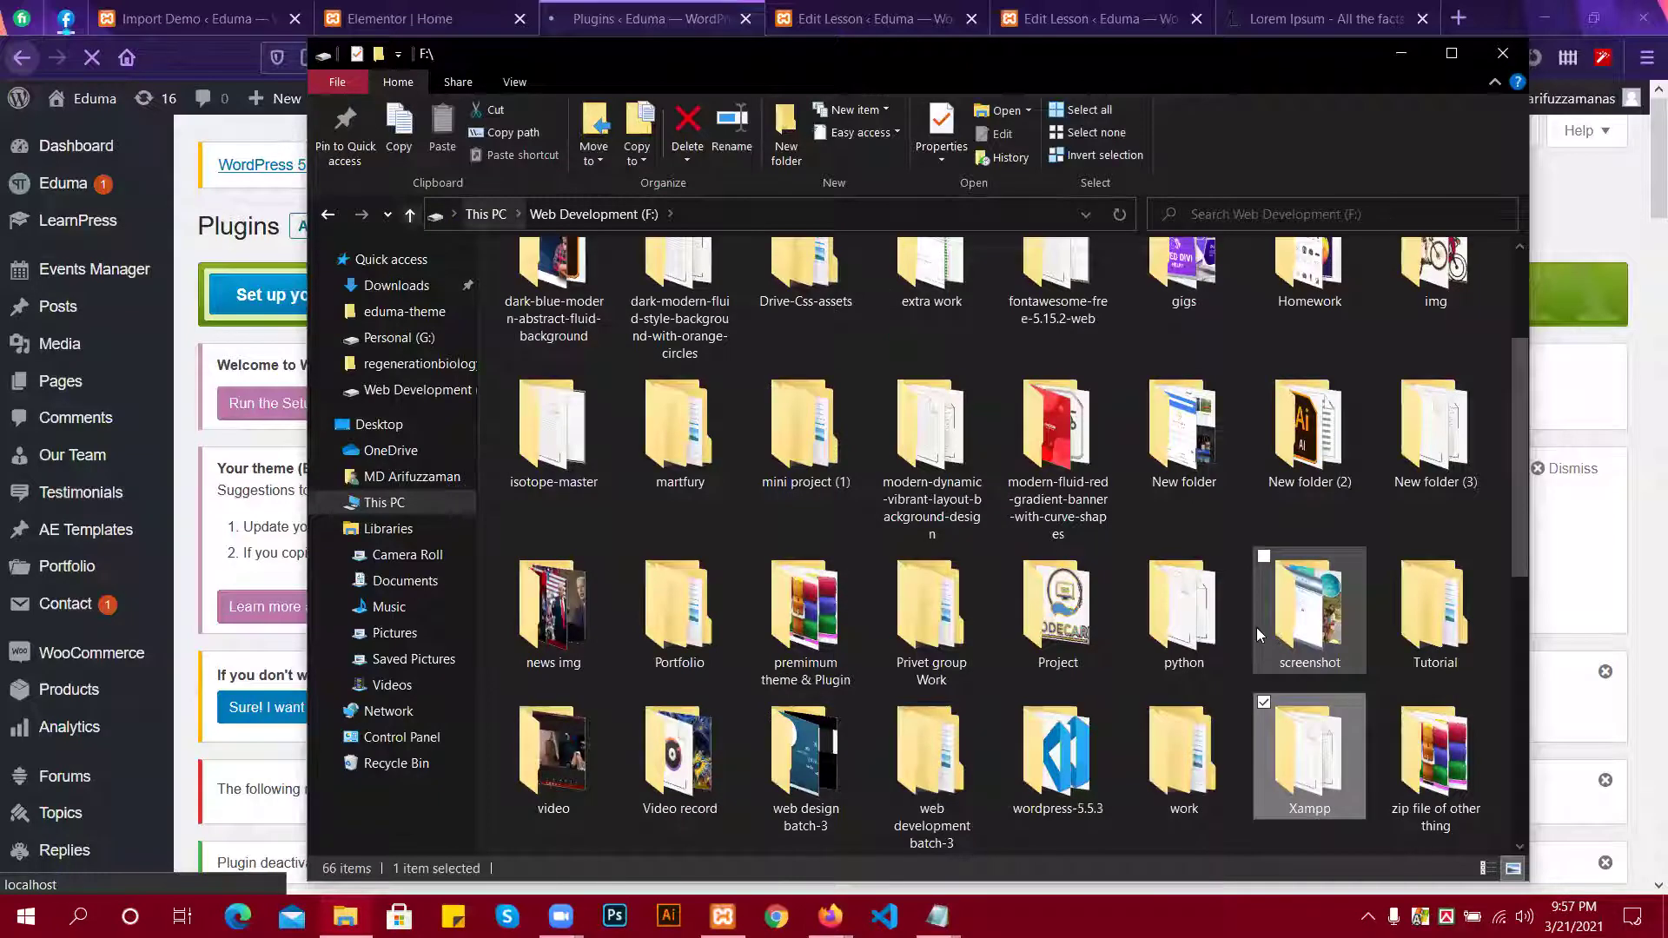
In the plugins folder inside "premimum theme & Plugin", select and copy the elementor-plugin-package-first.2.10.3 and elementor-pro folders.
{"action": "scroll", "coordinate": [938, 543], "scroll_direction": "down", "scroll_amount": 3}
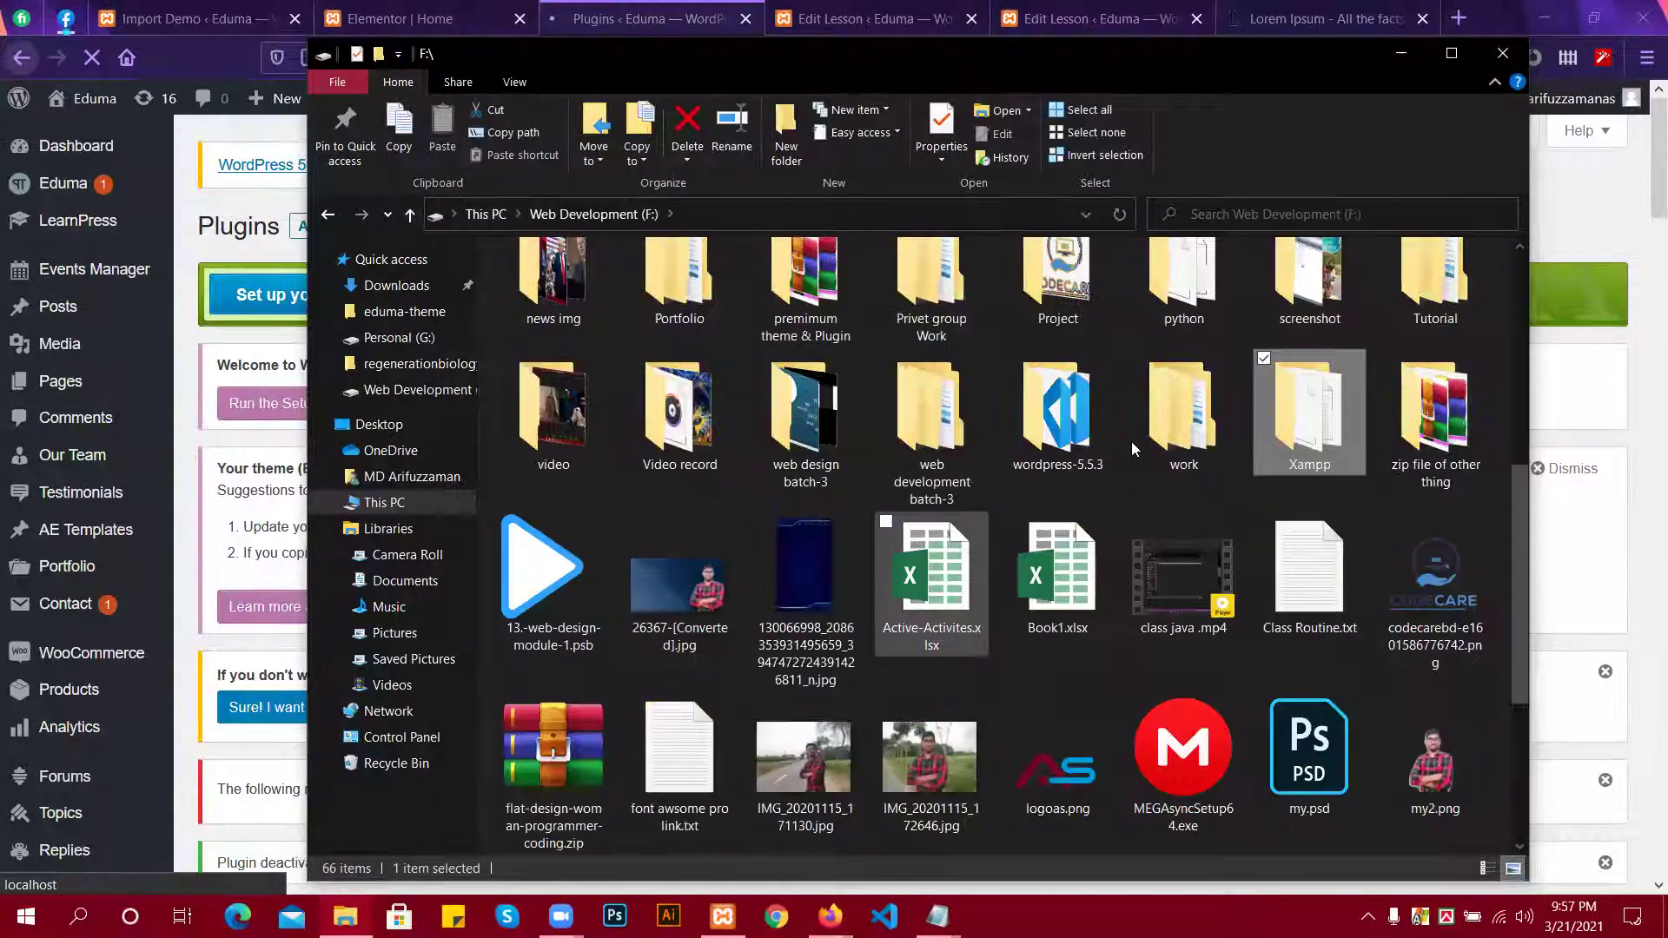
{"action": "scroll", "coordinate": [1037, 483], "scroll_direction": "up", "scroll_amount": 3}
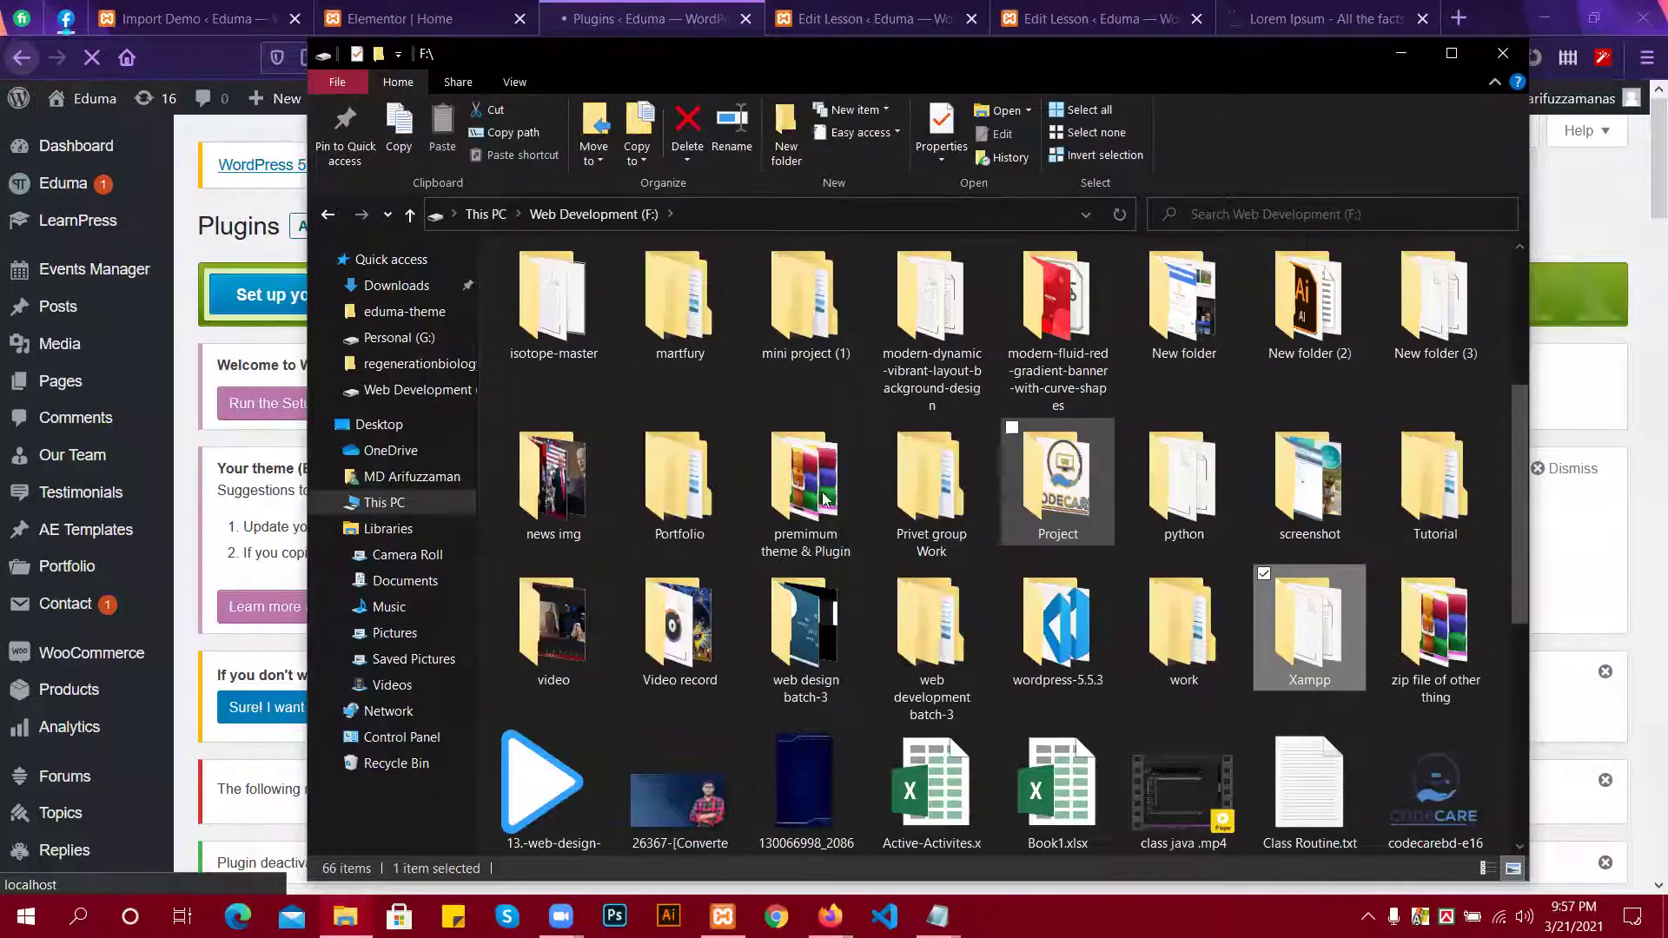
{"action": "double_click", "coordinate": [812, 549]}
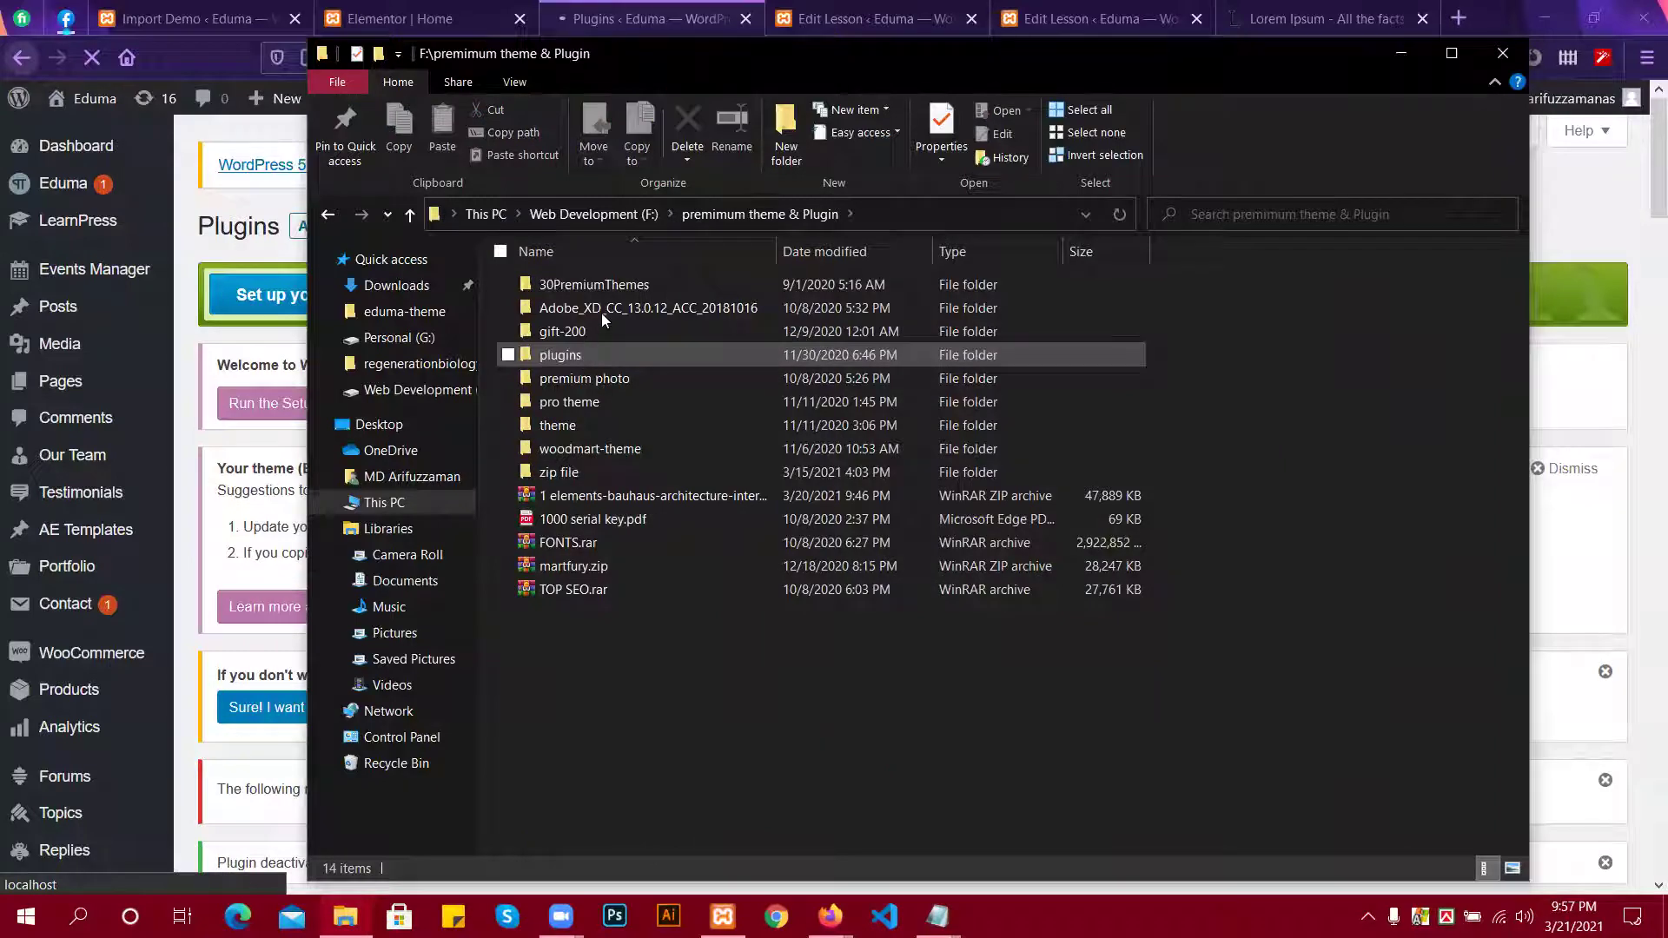
{"action": "key", "text": "Return"}
{"action": "left_click", "coordinate": [603, 311]}
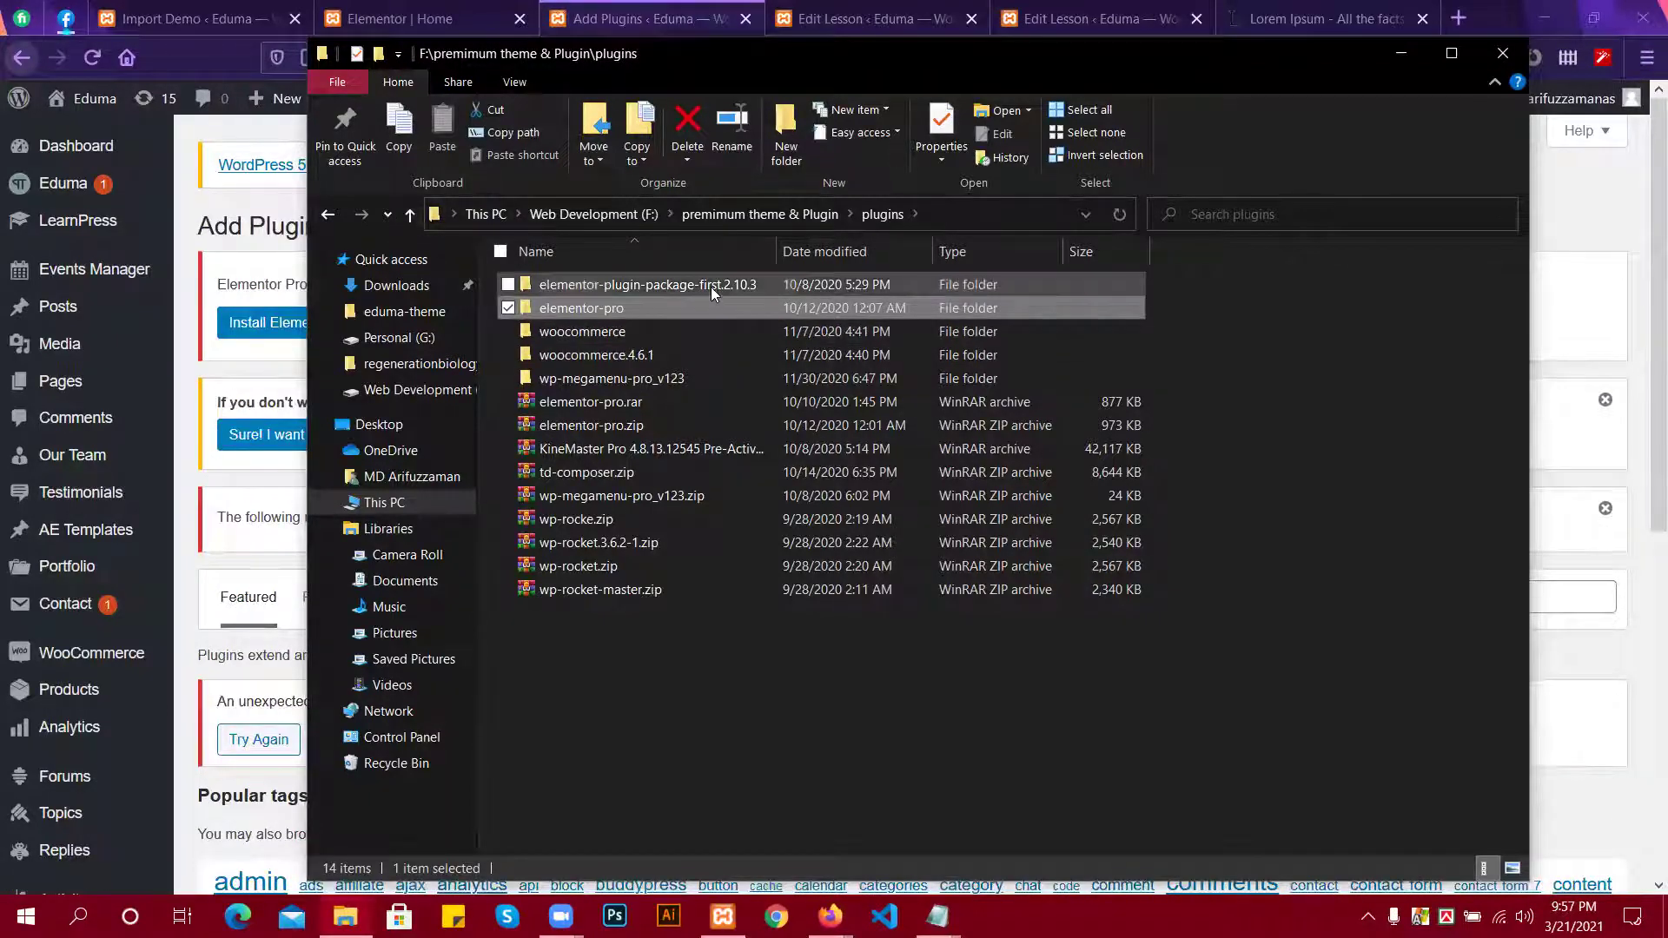
{"action": "left_click", "coordinate": [508, 284]}
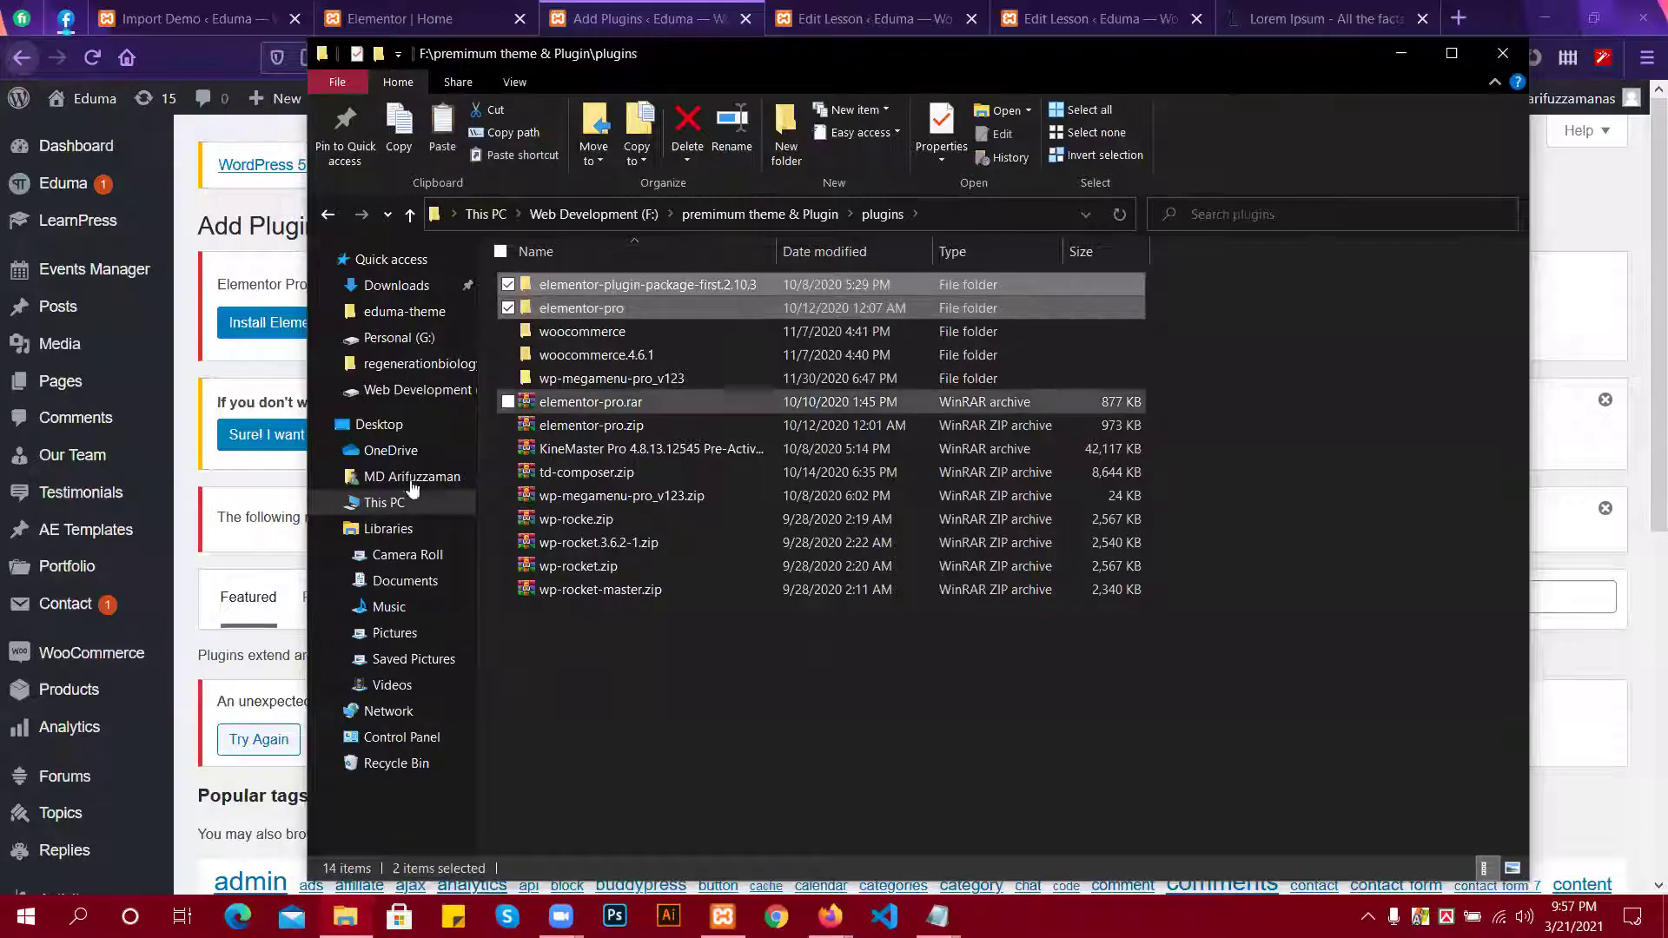
Paste the copied Elementor folders into F:\Xampp\htdocs\eduma\wp-content\plugins.
{"action": "left_click", "coordinate": [328, 215]}
{"action": "left_click", "coordinate": [328, 216]}
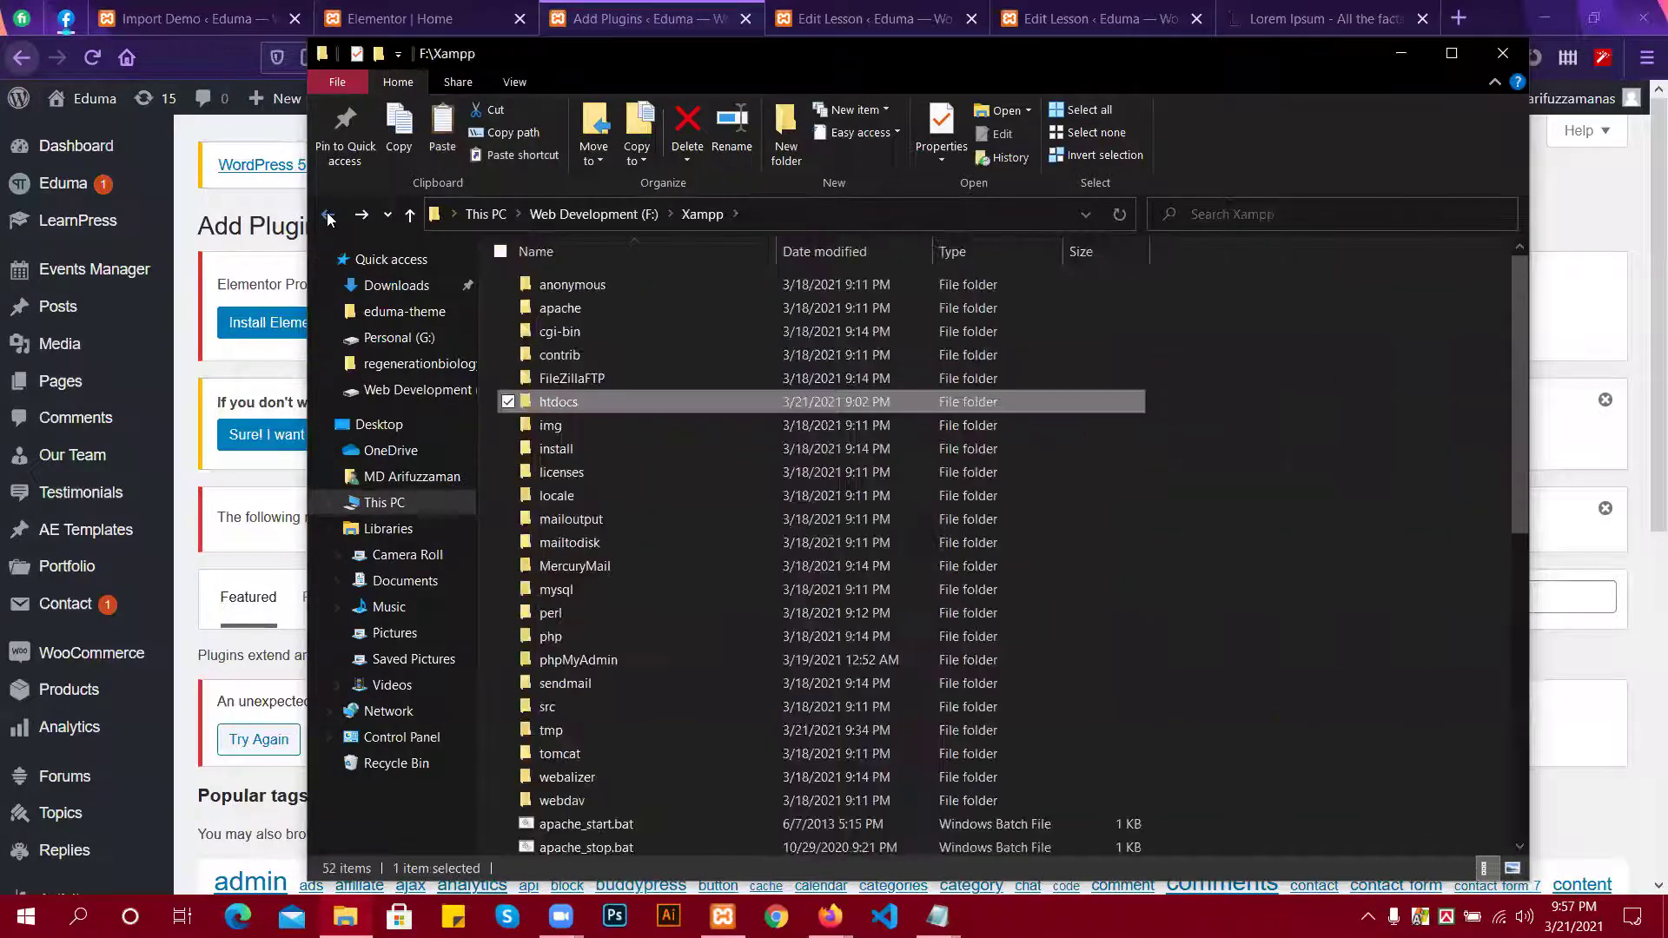
{"action": "double_click", "coordinate": [653, 392]}
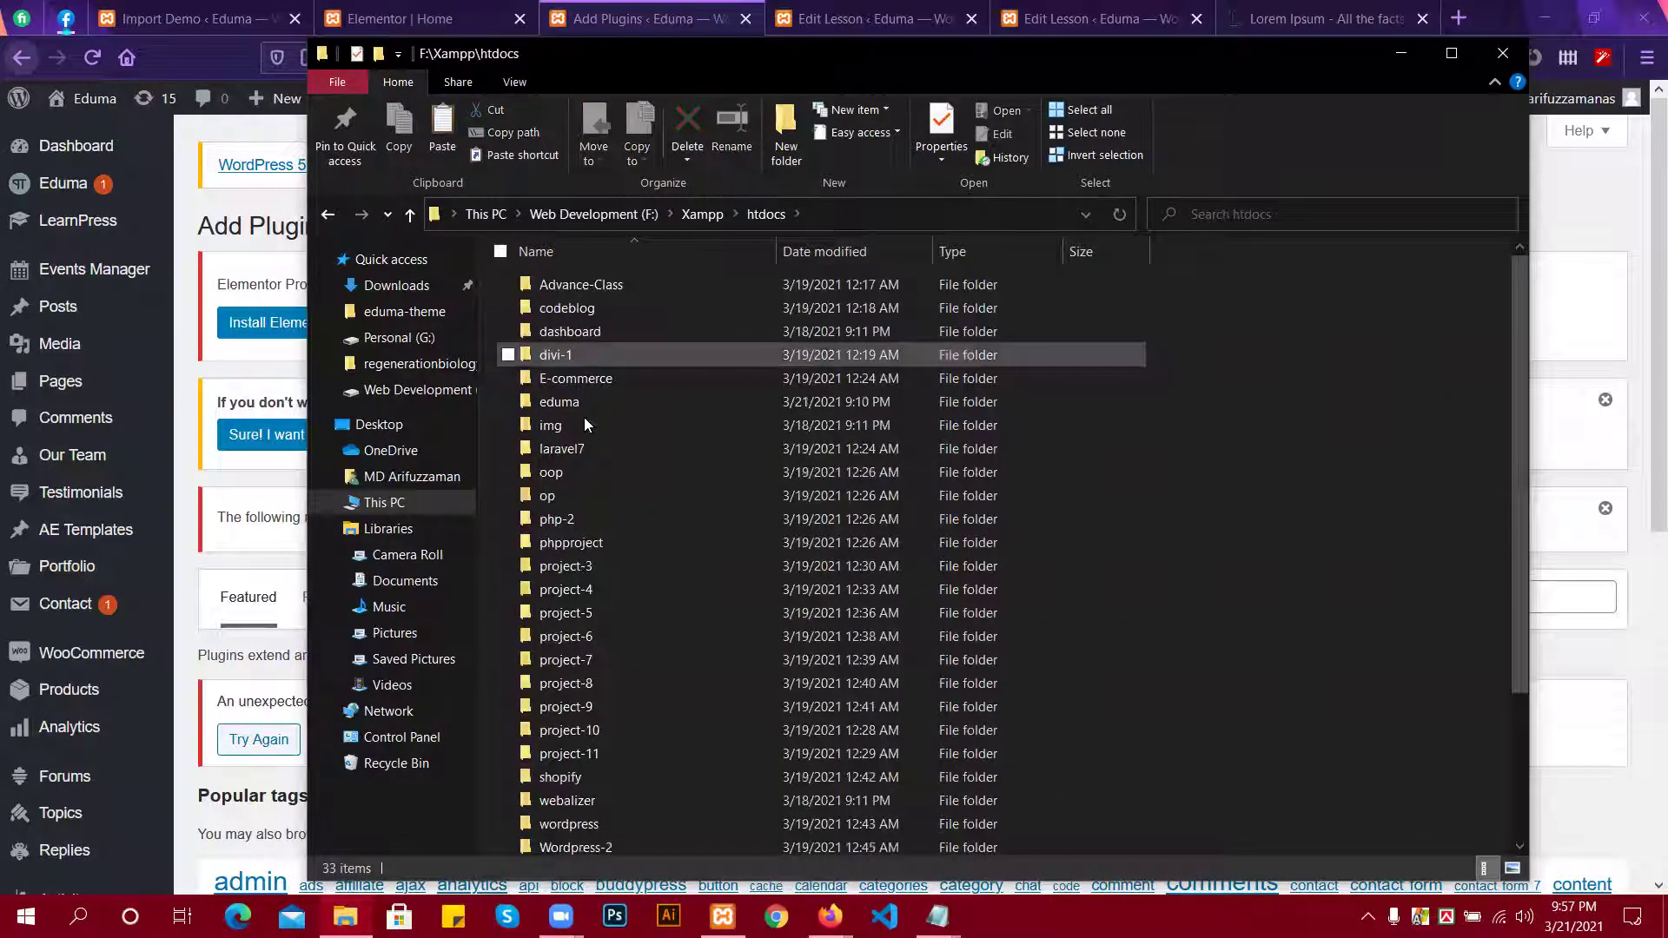
{"action": "double_click", "coordinate": [579, 398]}
{"action": "double_click", "coordinate": [574, 332]}
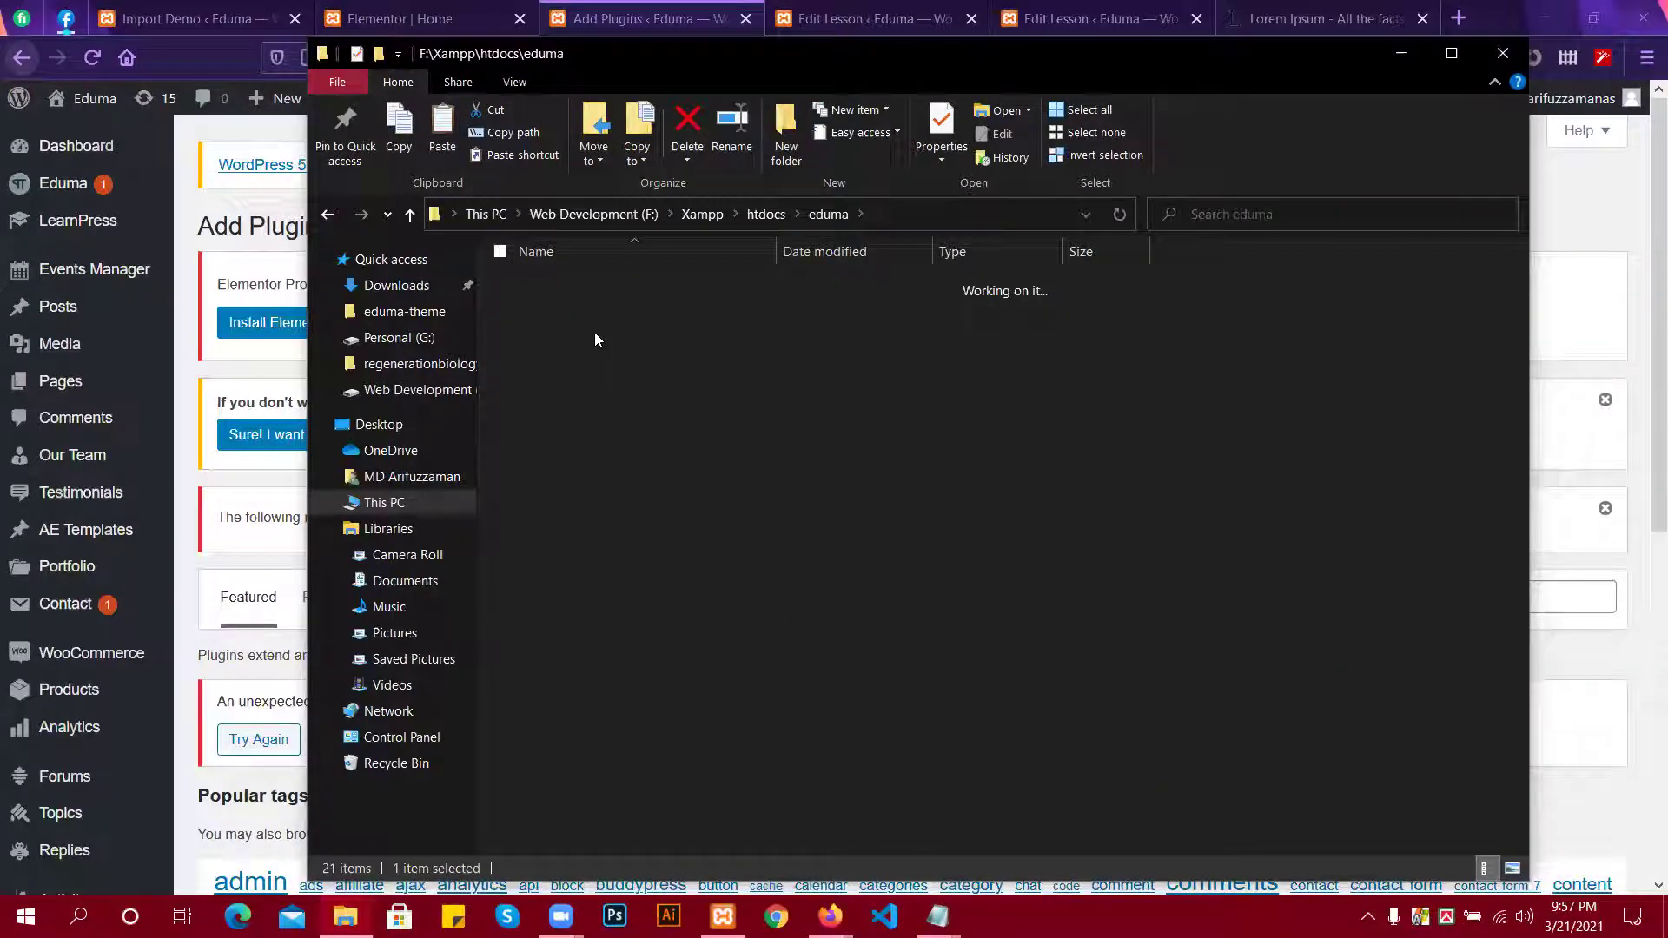
{"action": "double_click", "coordinate": [599, 338]}
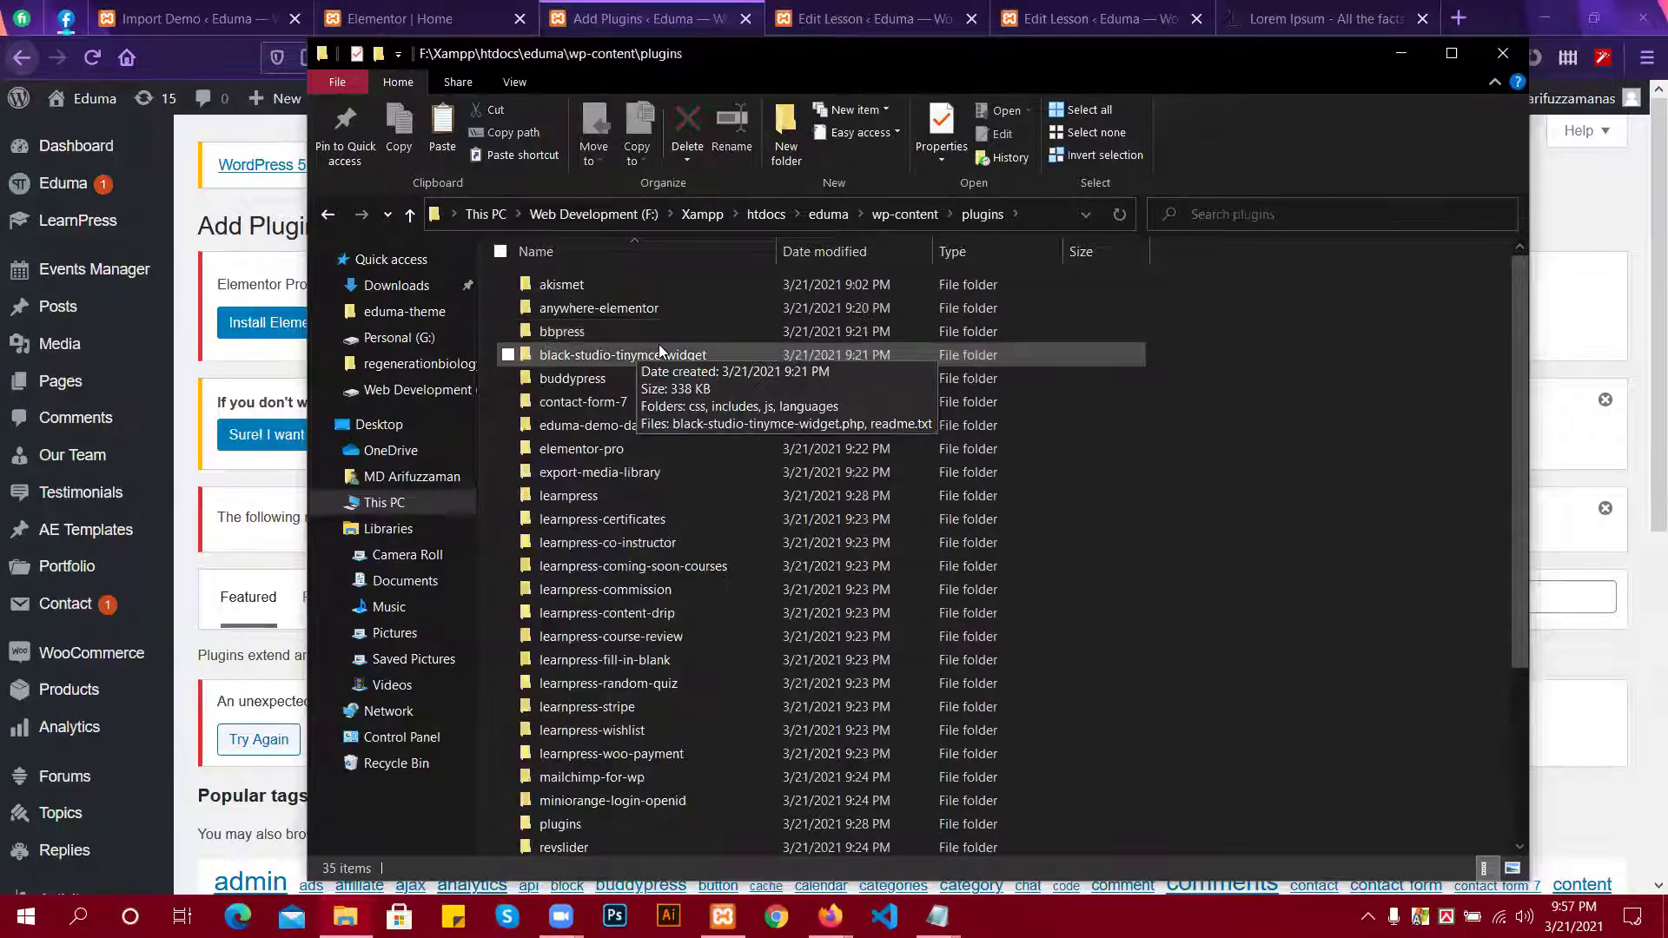
{"action": "key", "text": "ctrl+v"}
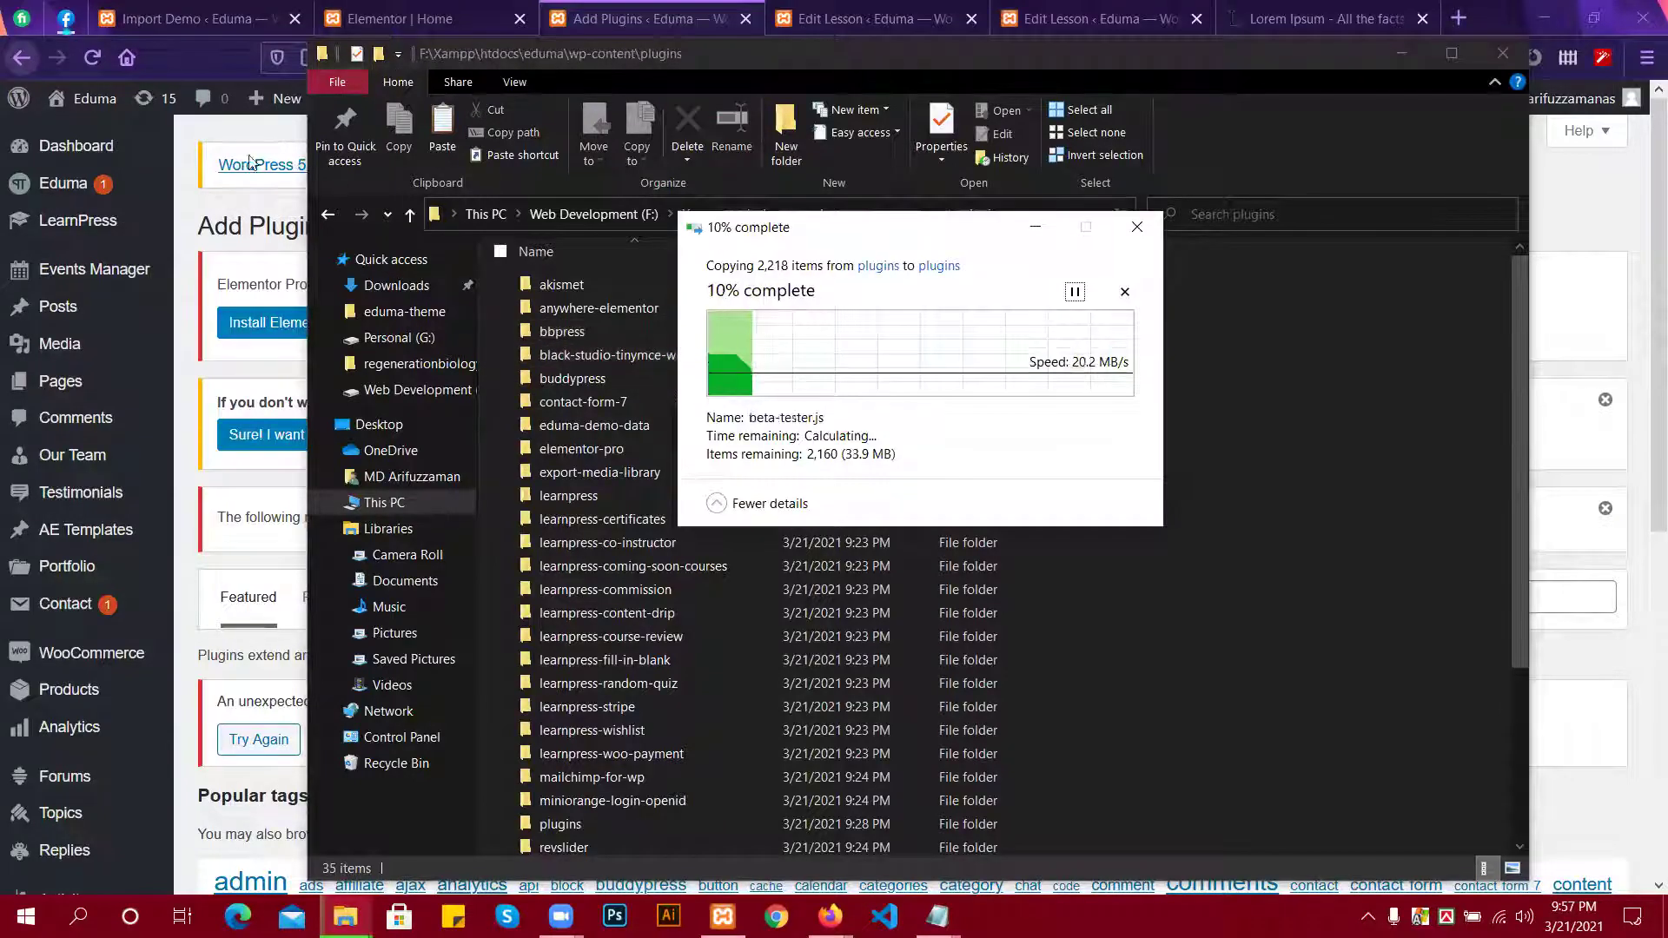
Return to the browser, reload the add-plugins page, go back to the installed plugins list, and check the file copy's progress.
{"action": "left_click", "coordinate": [191, 193]}
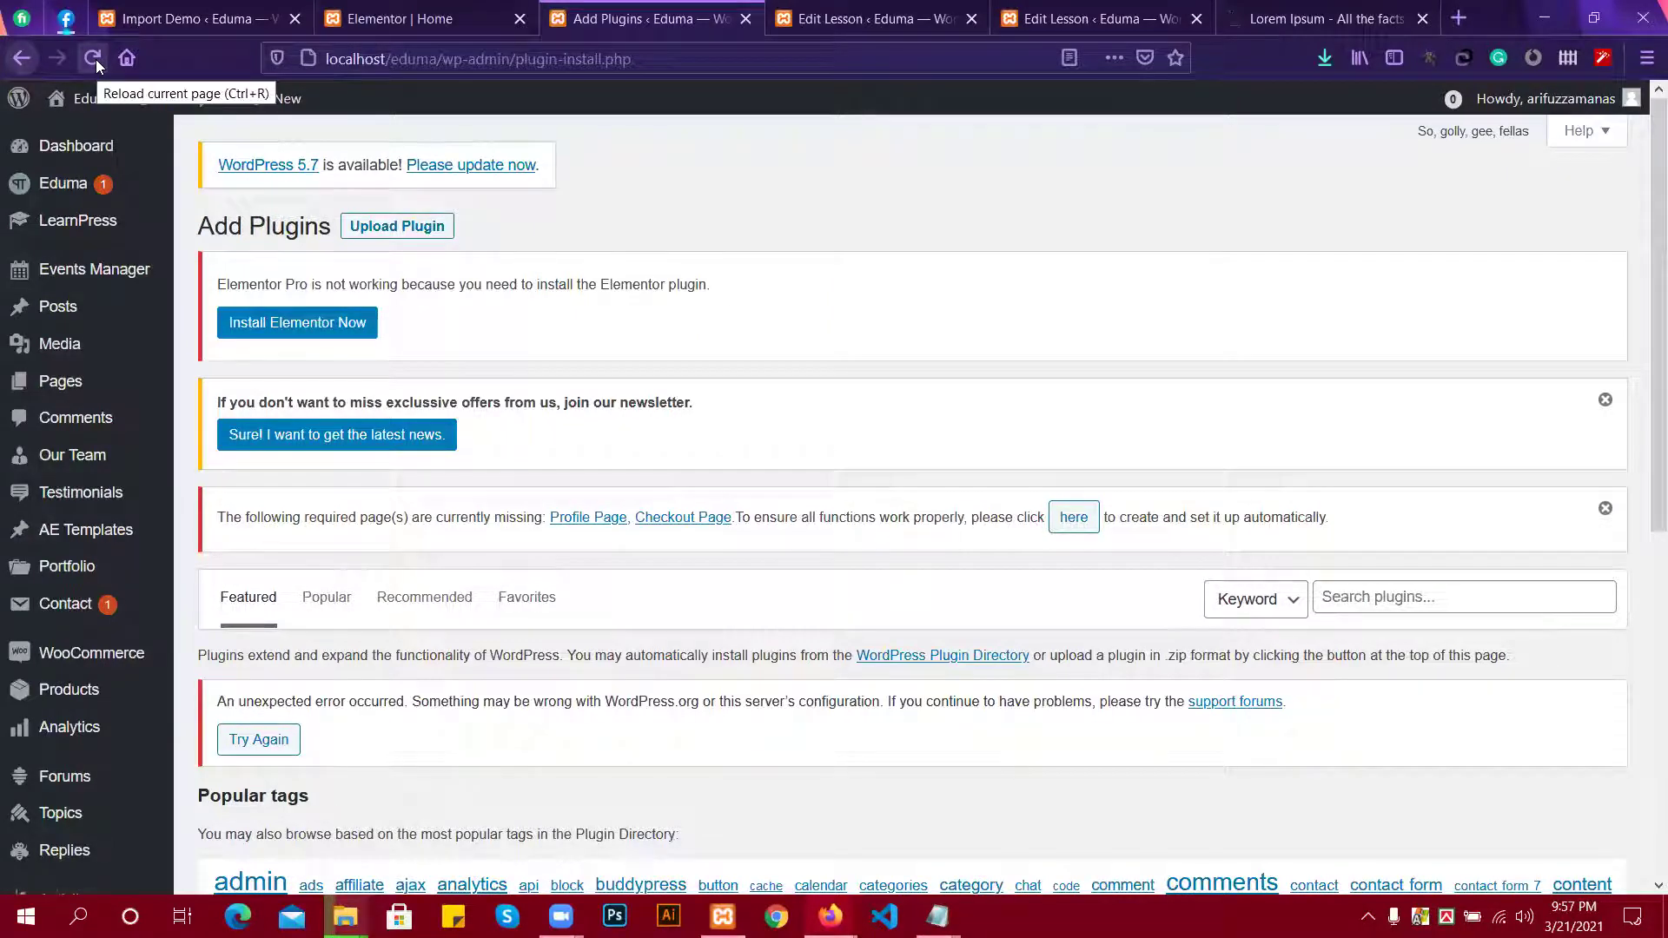
{"action": "scroll", "coordinate": [535, 465], "scroll_direction": "down", "scroll_amount": 4}
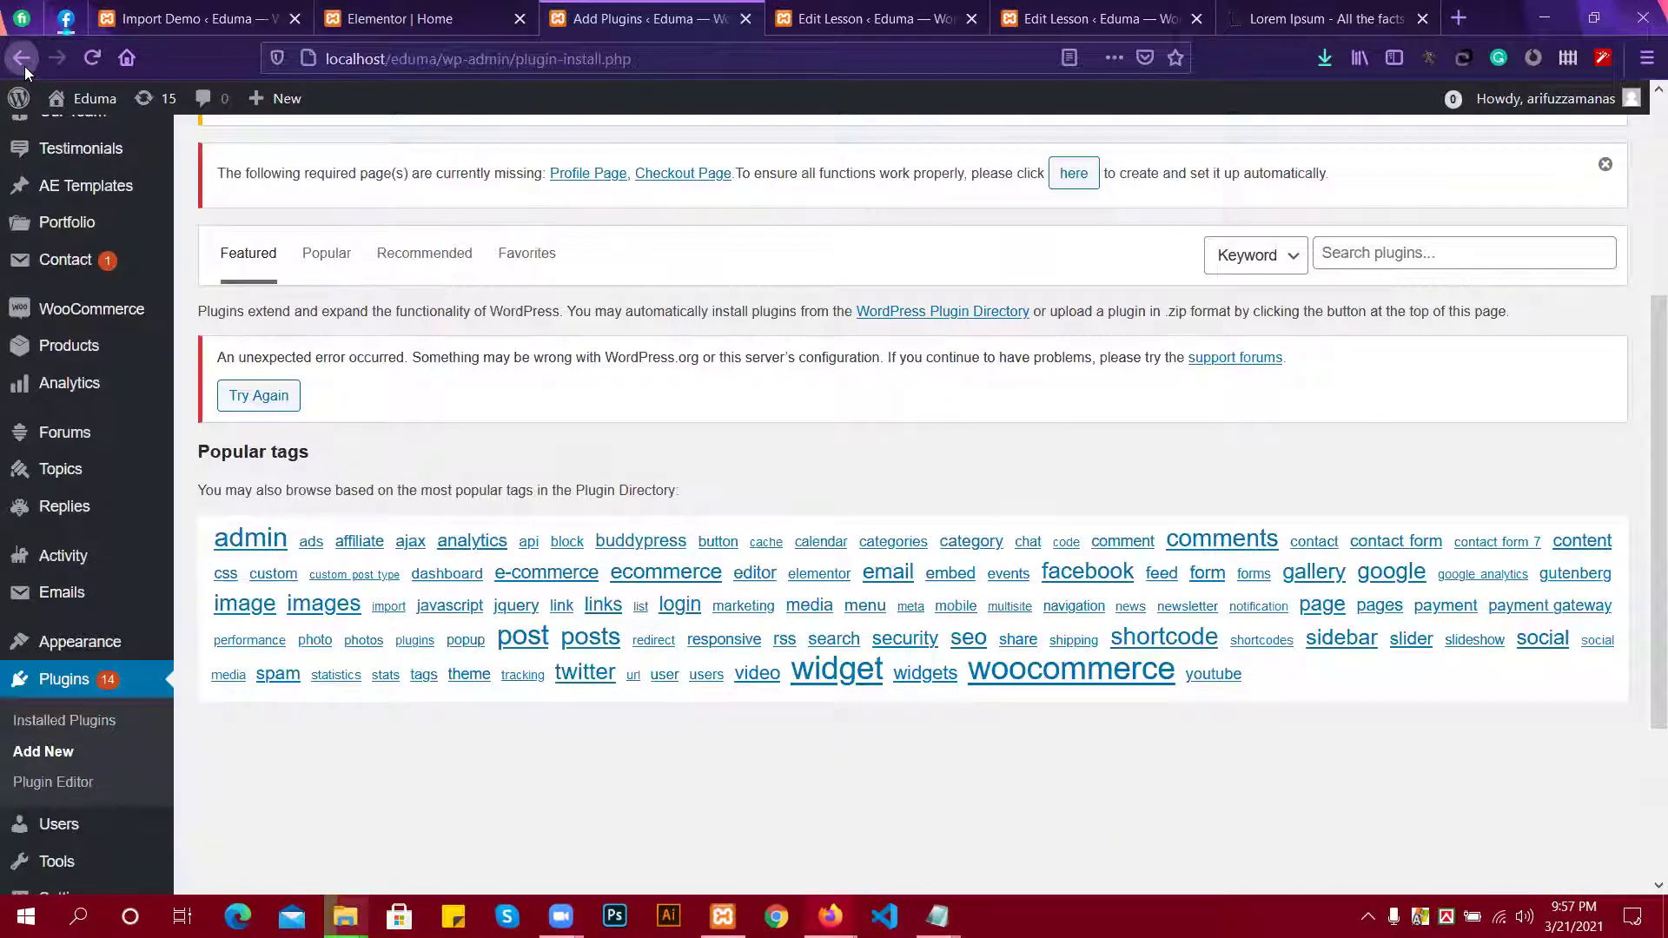
{"action": "key", "text": "ctrl+r"}
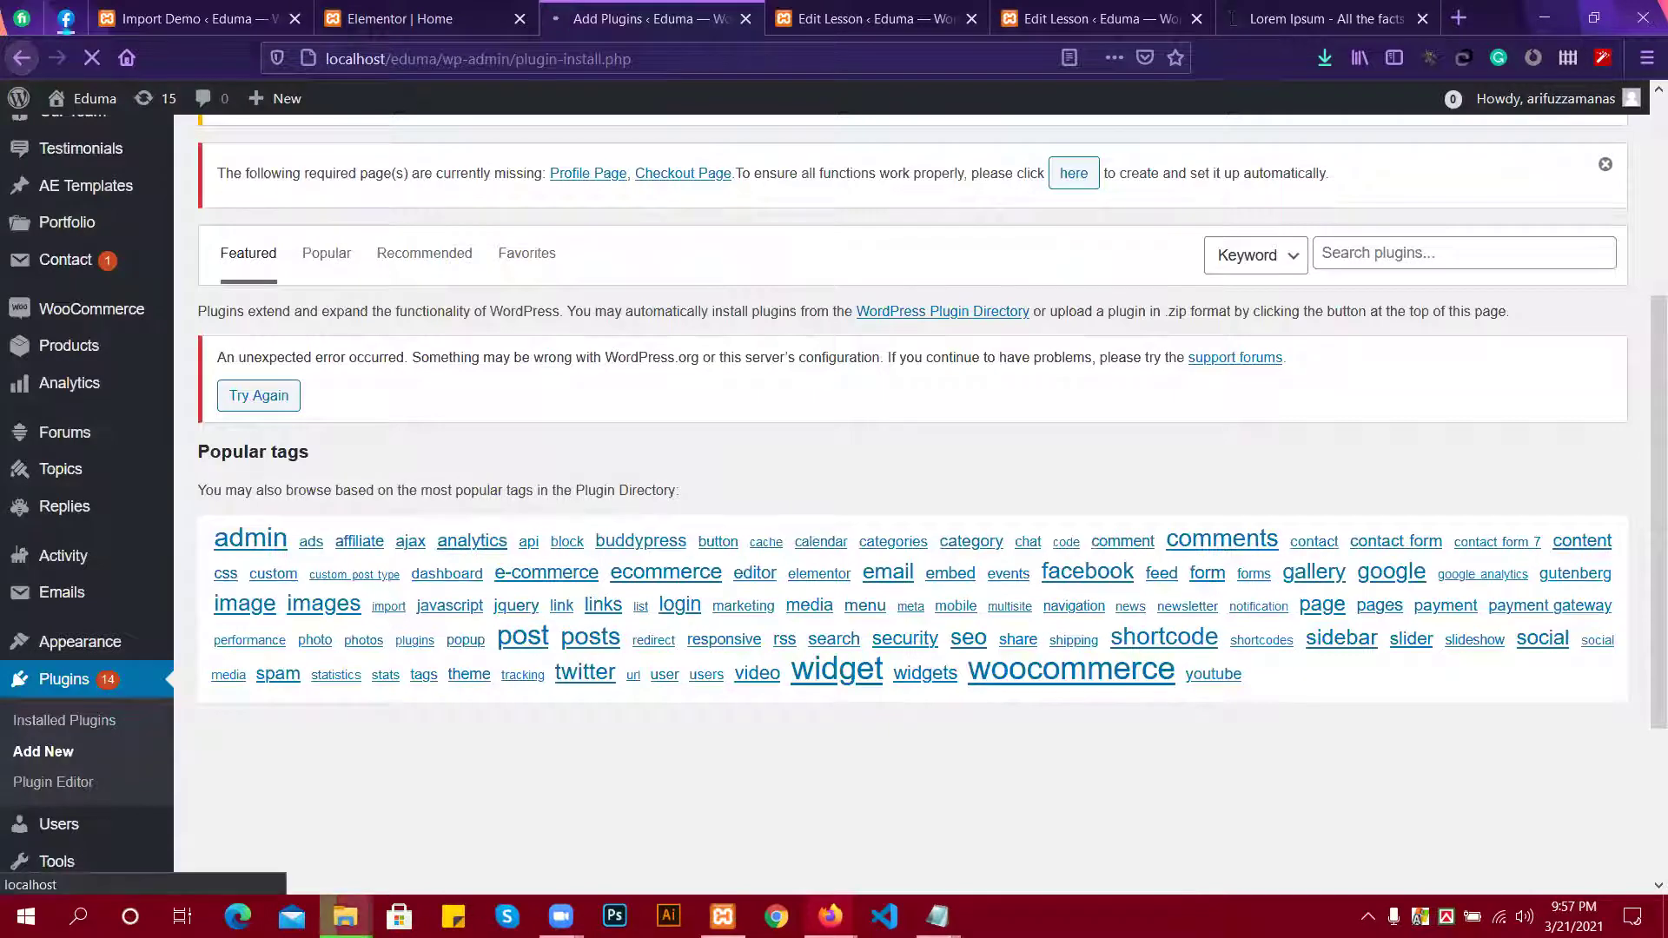
{"action": "mouse_move", "coordinate": [345, 917]}
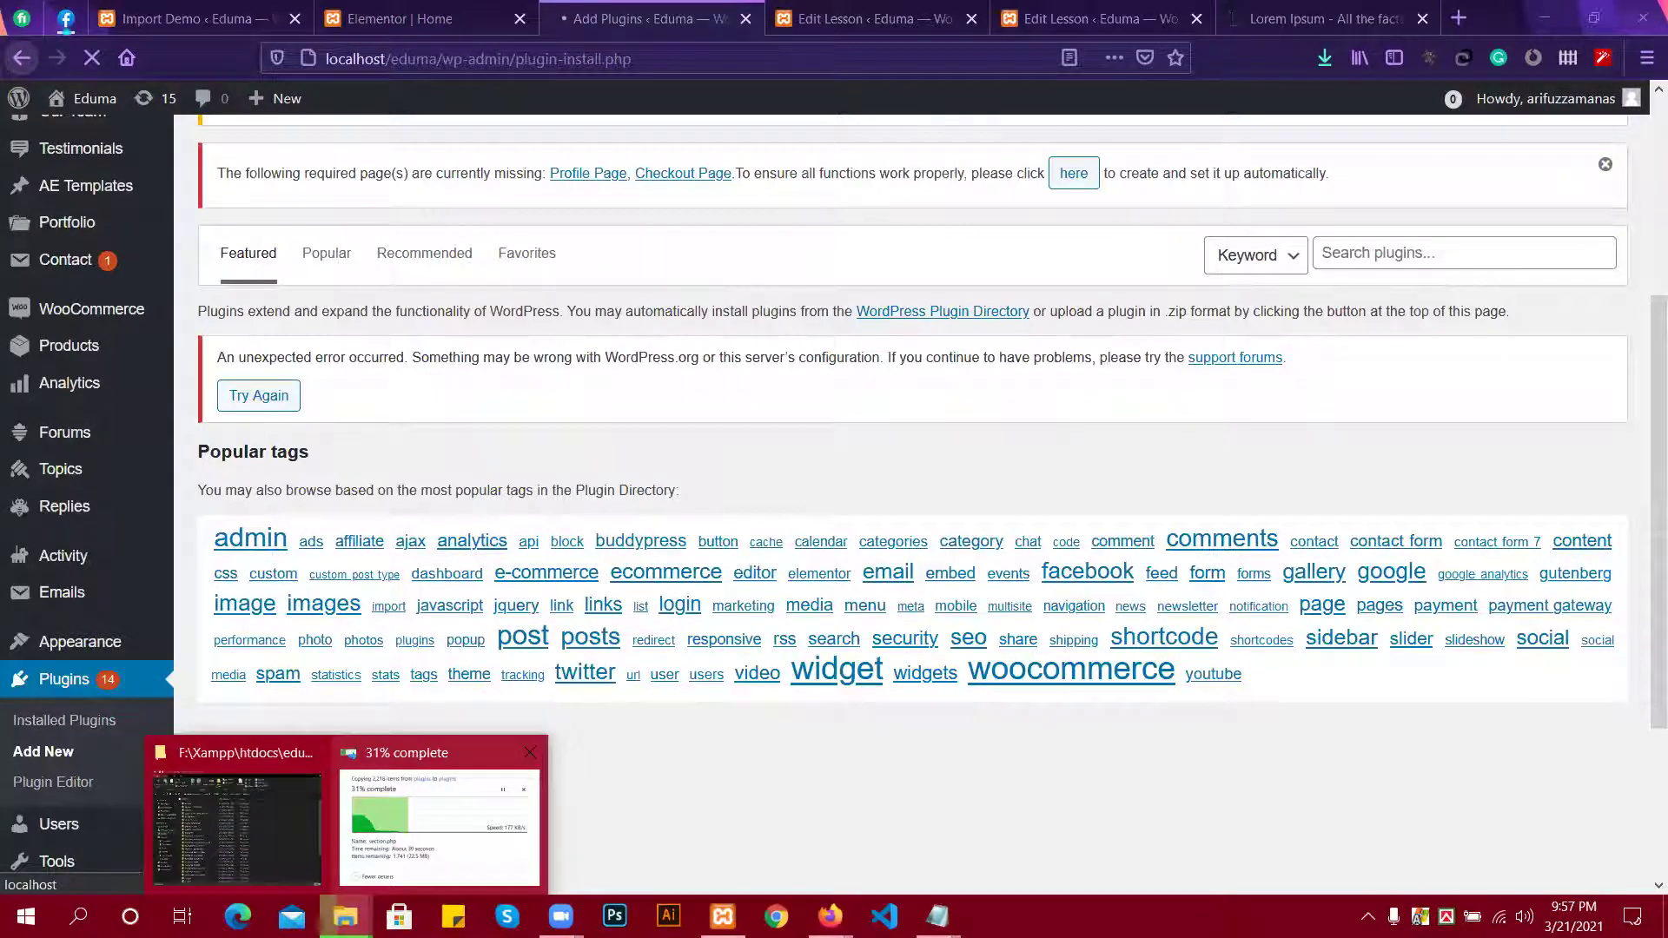
{"action": "left_click", "coordinate": [439, 825]}
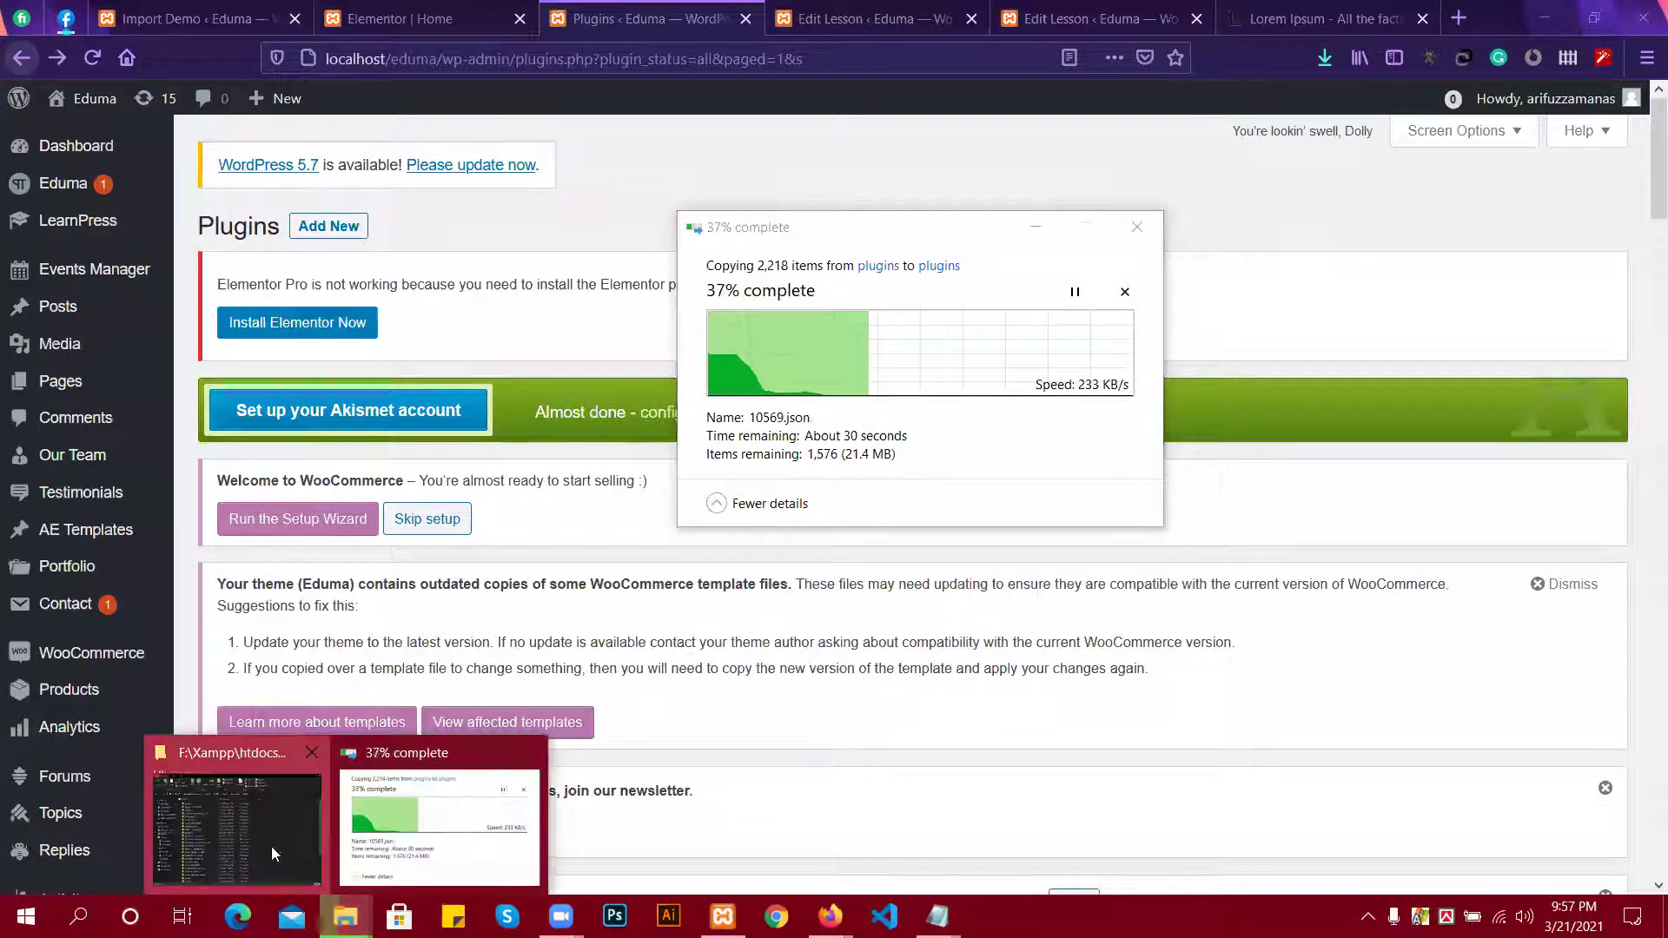
Switch to File Explorer and look through the htdocs, eduma plugins and nested plugins folders on the Web Development (F:) drive.
{"action": "left_click", "coordinate": [268, 846]}
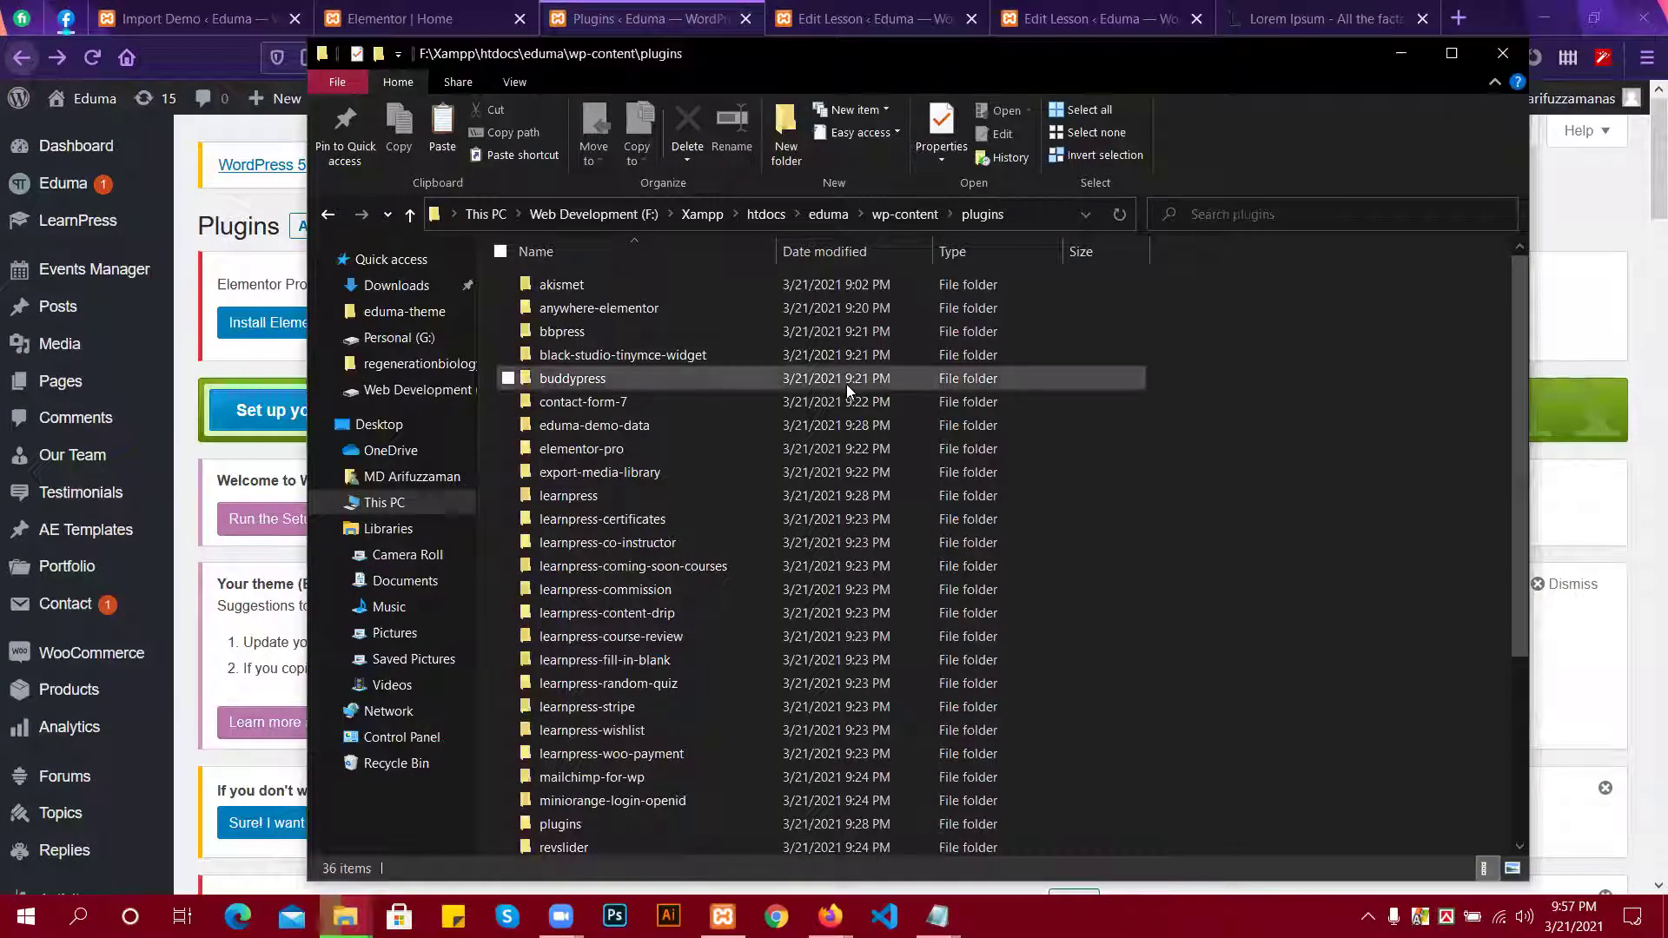
{"action": "left_click", "coordinate": [330, 219]}
{"action": "left_click", "coordinate": [328, 217]}
{"action": "left_click", "coordinate": [329, 217]}
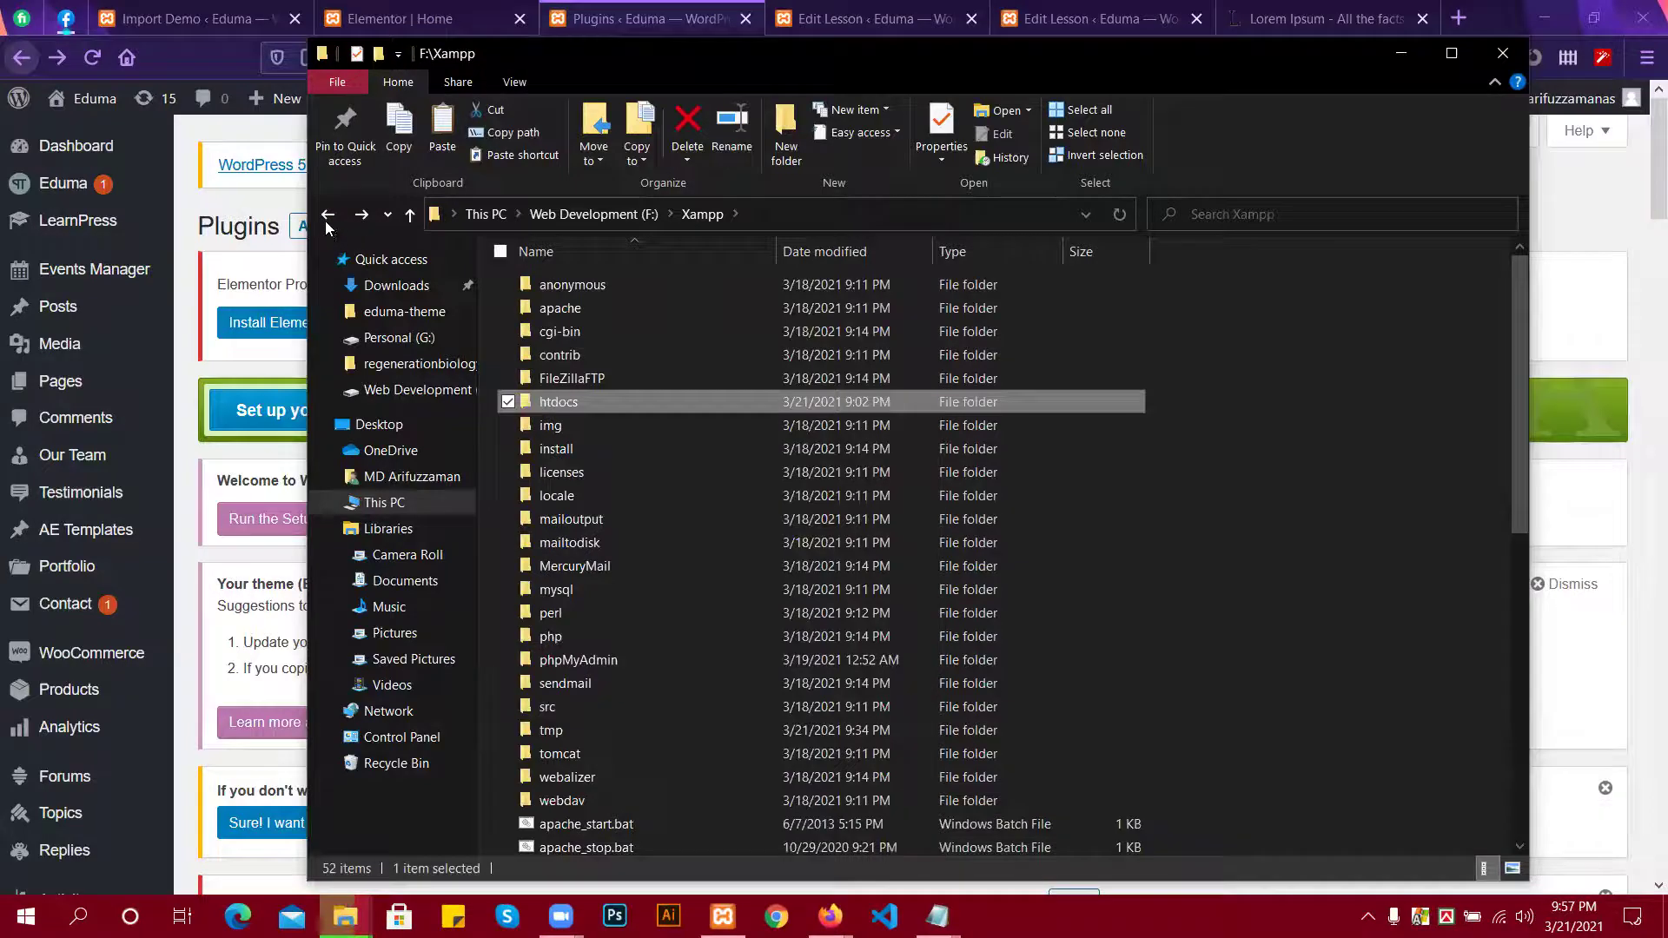
{"action": "left_click", "coordinate": [328, 221]}
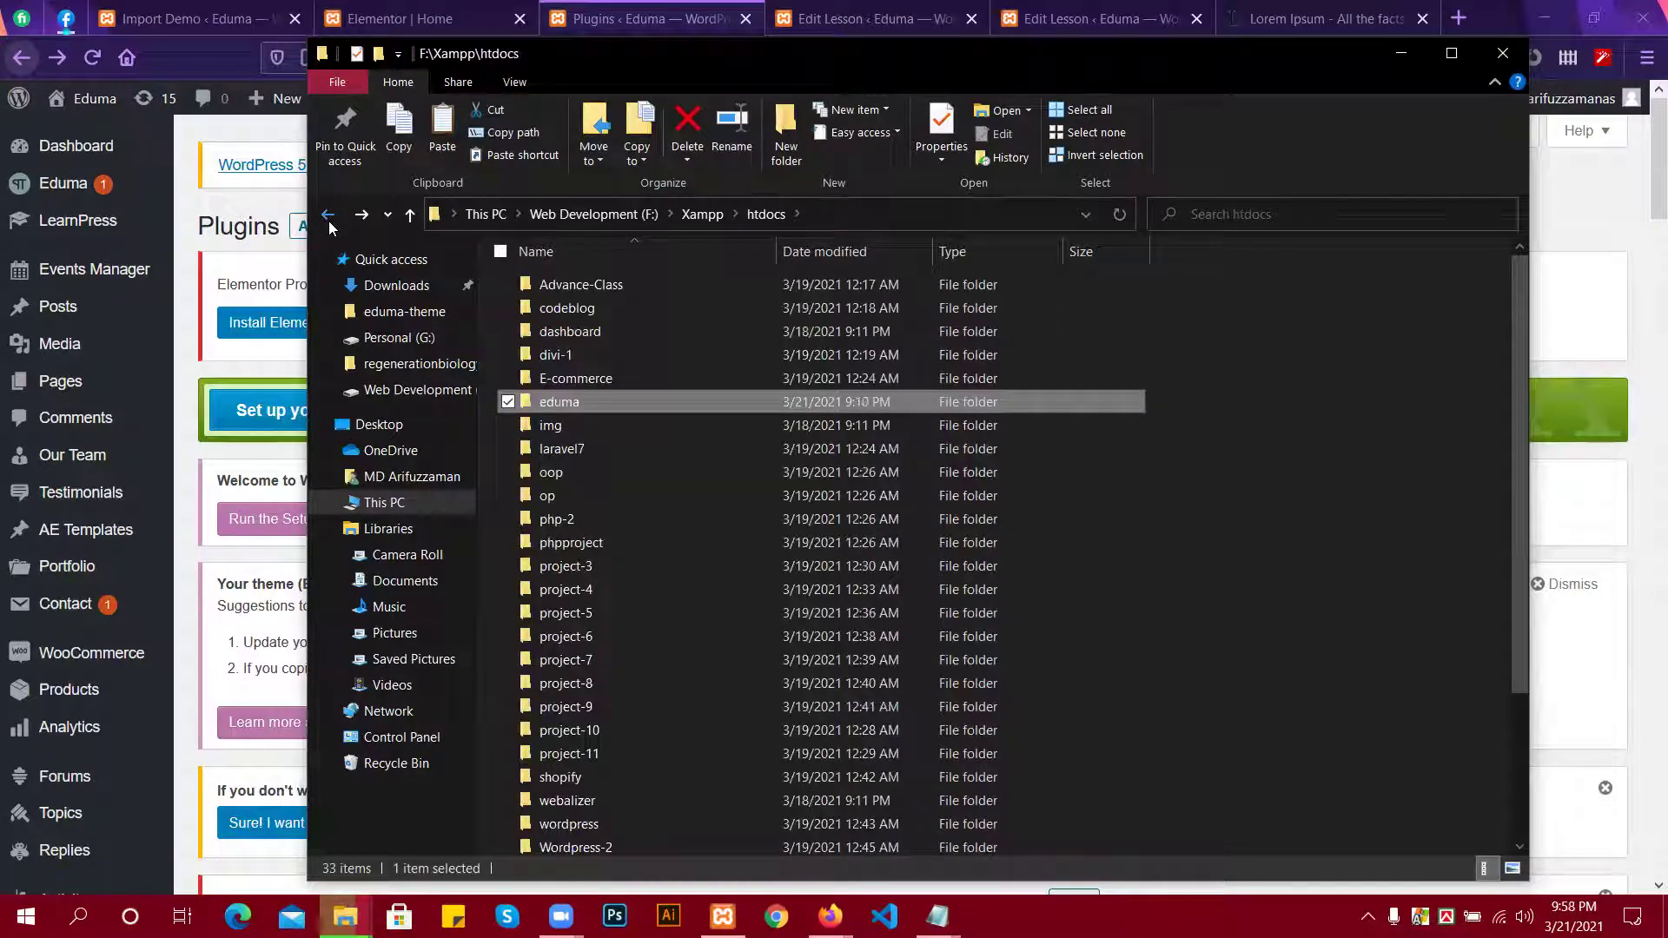
{"action": "left_click", "coordinate": [329, 222]}
{"action": "left_click", "coordinate": [329, 217]}
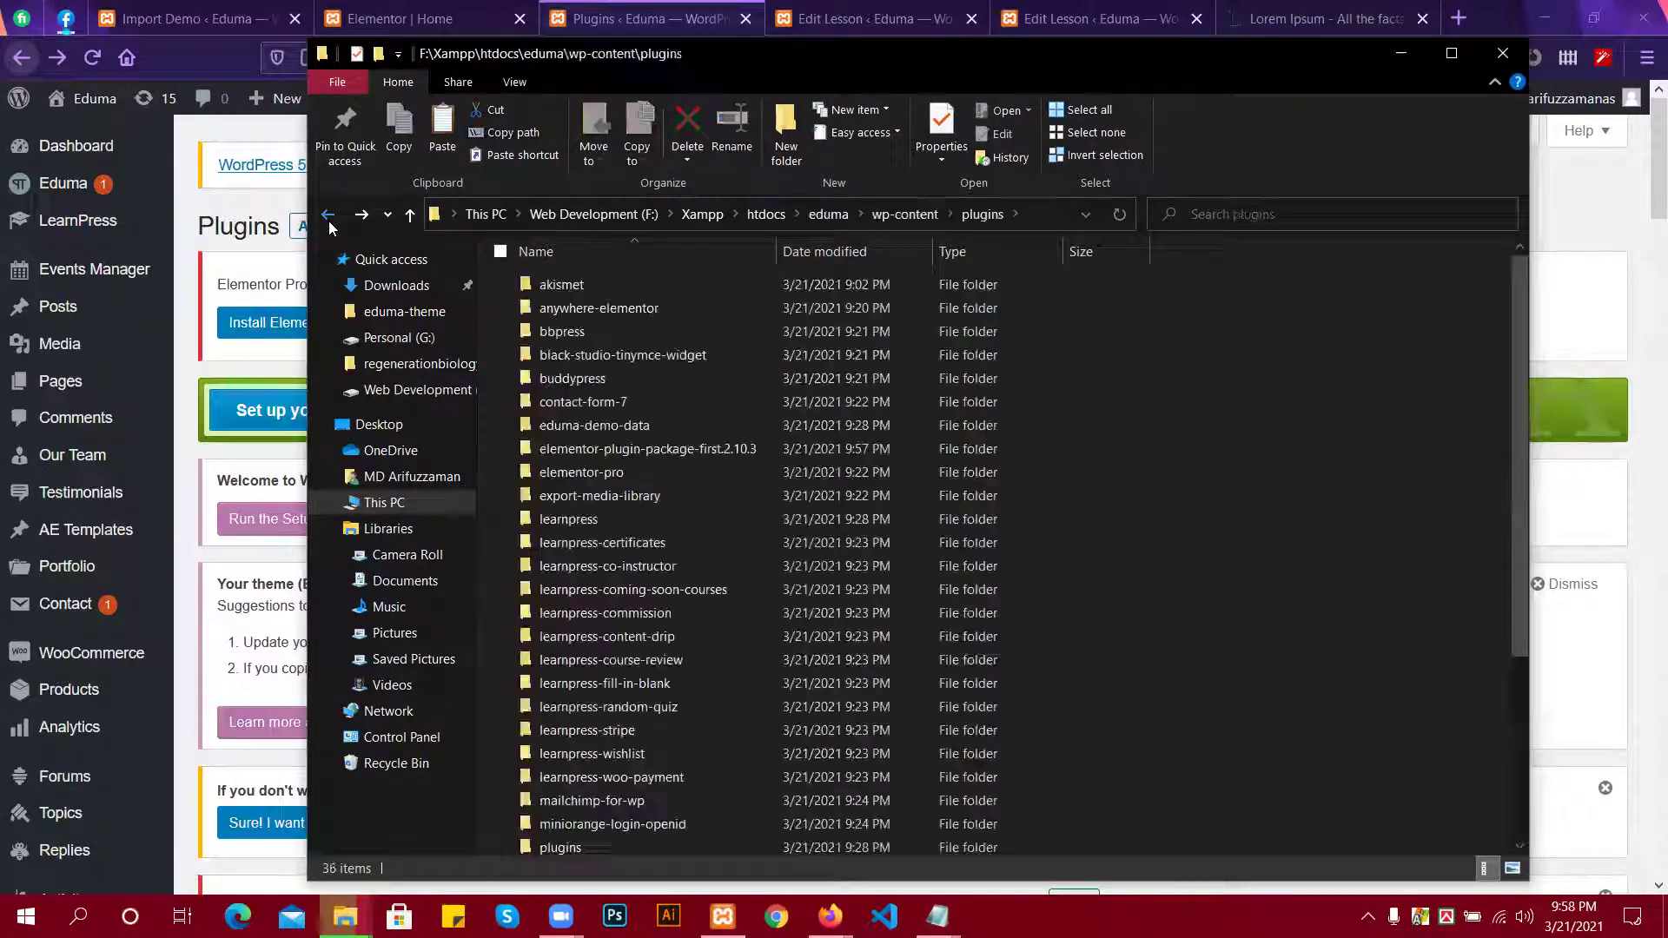
{"action": "key", "text": "p"}
{"action": "key", "text": "Return"}
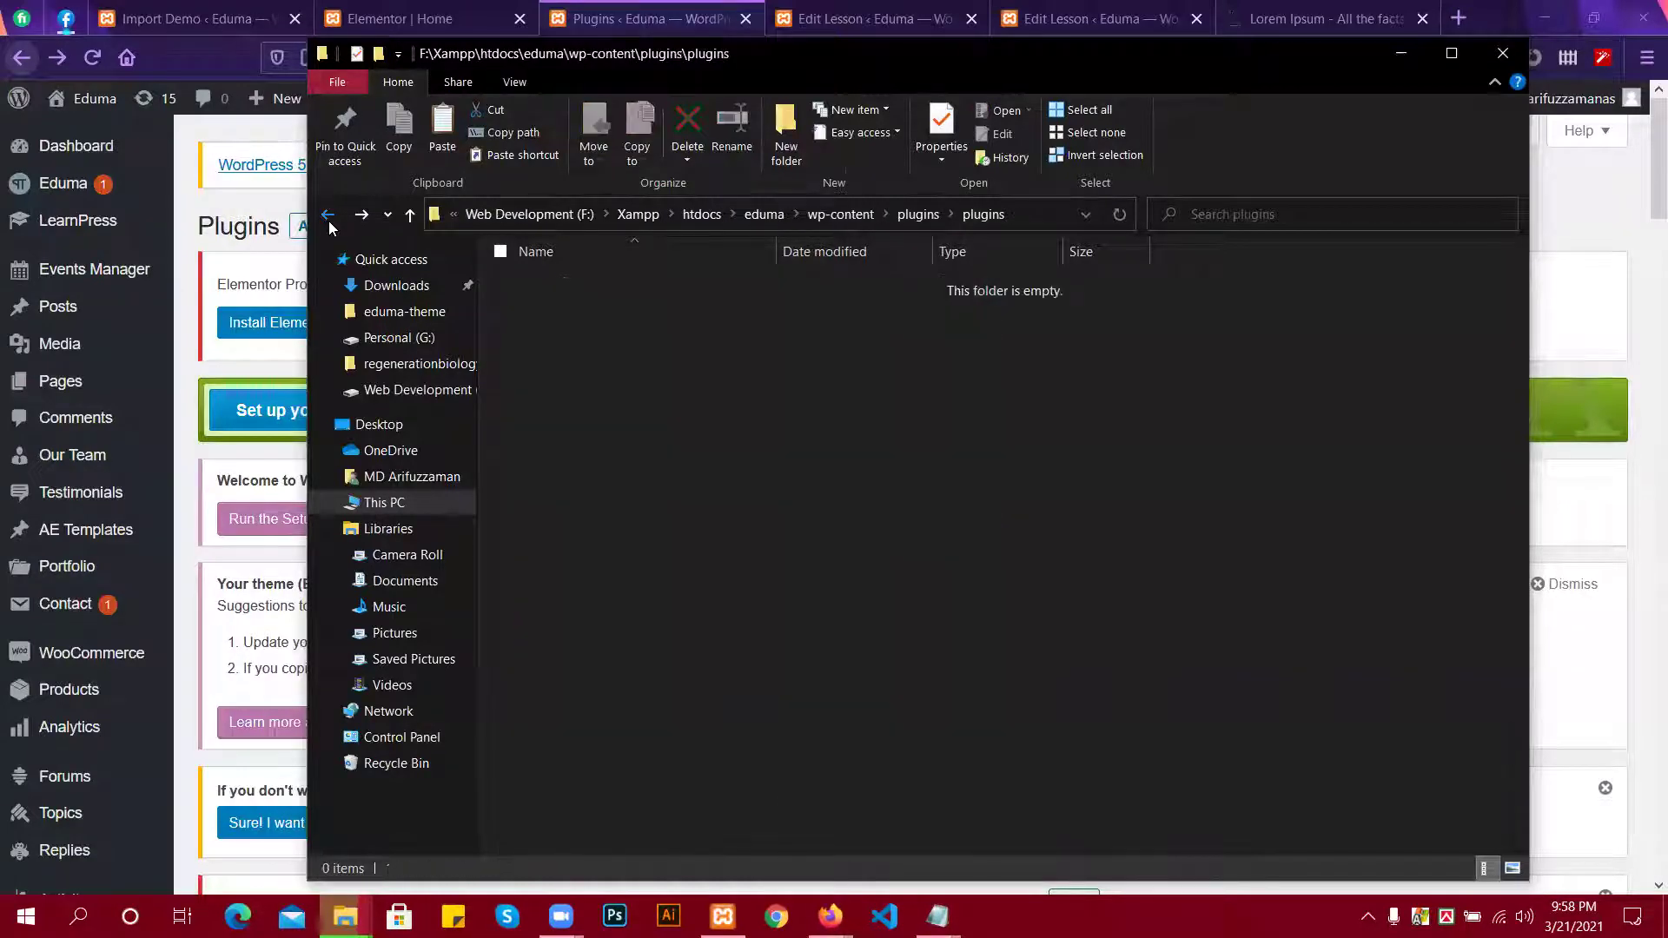
{"action": "left_click", "coordinate": [329, 214]}
Open the plugins folder inside "premimum theme & Plugin" on the Web Development (F:) drive.
{"action": "left_click", "coordinate": [384, 502]}
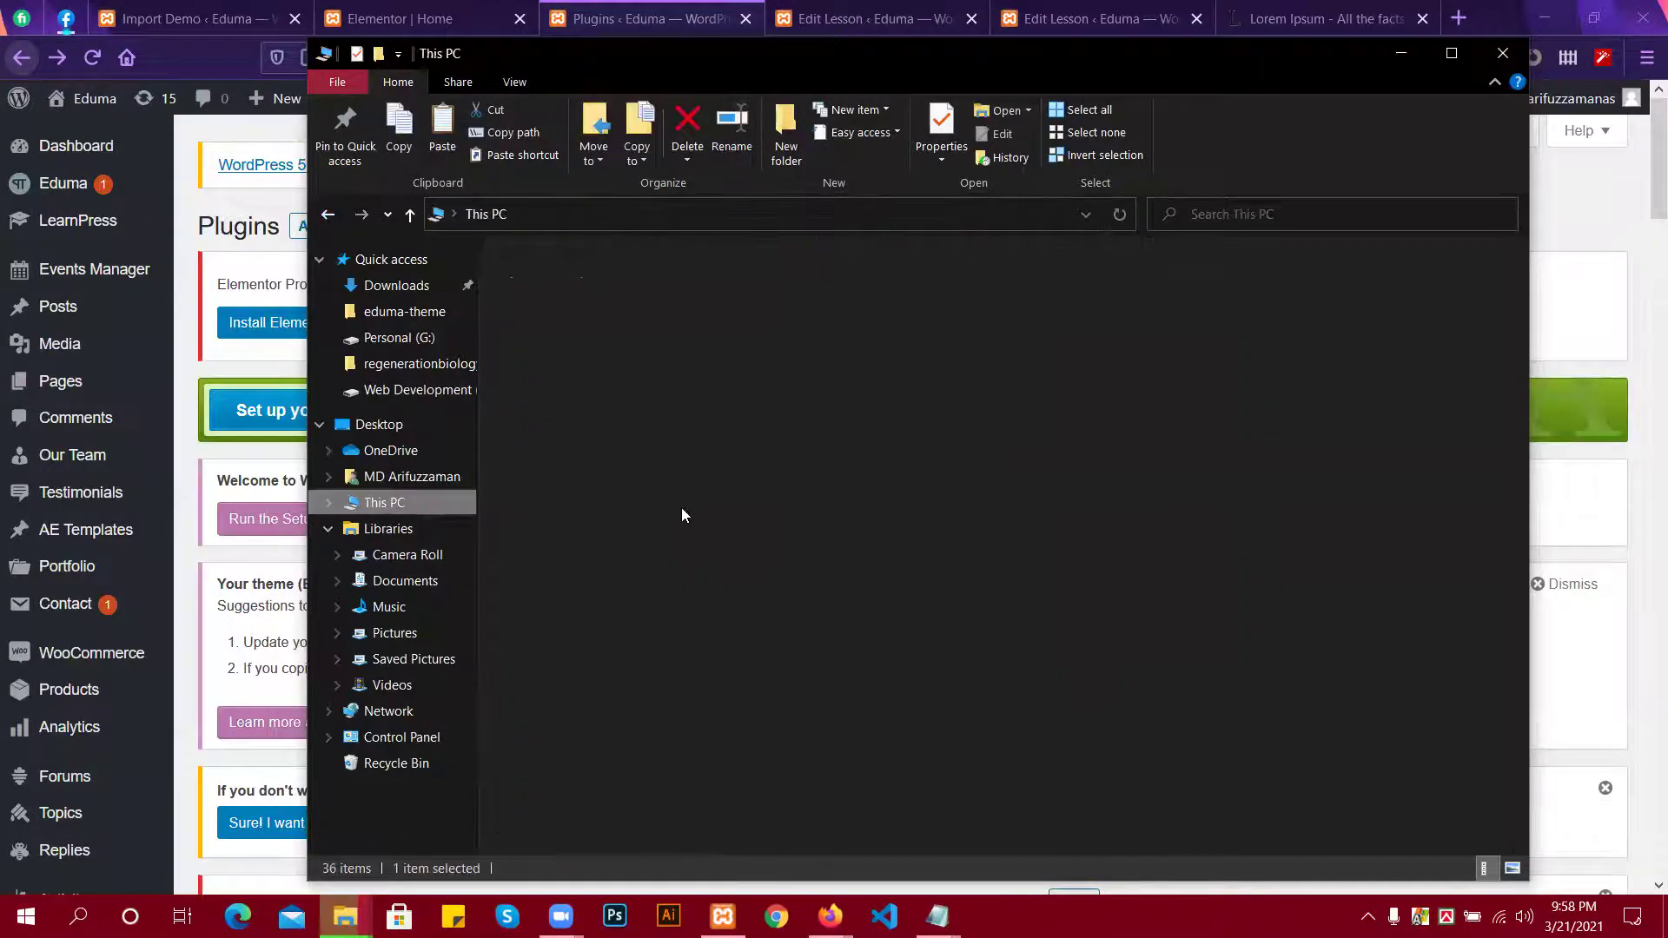
{"action": "left_click", "coordinate": [706, 554]}
{"action": "double_click", "coordinate": [717, 577]}
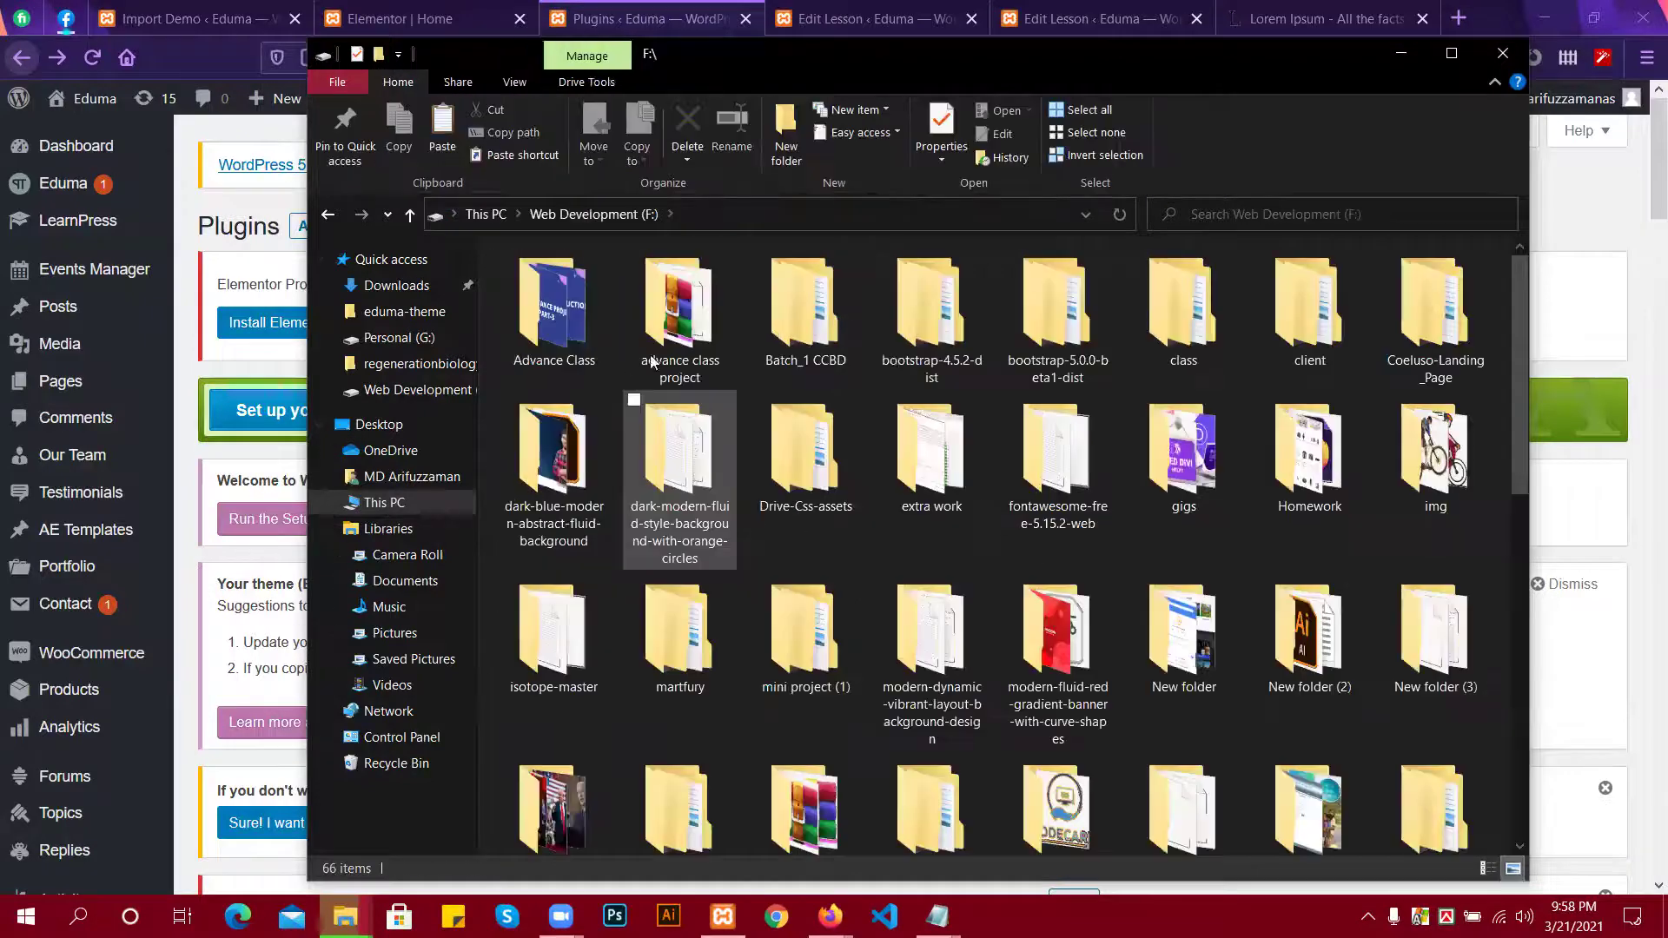
{"action": "scroll", "coordinate": [806, 534], "scroll_direction": "down", "scroll_amount": 10}
{"action": "double_click", "coordinate": [811, 313]}
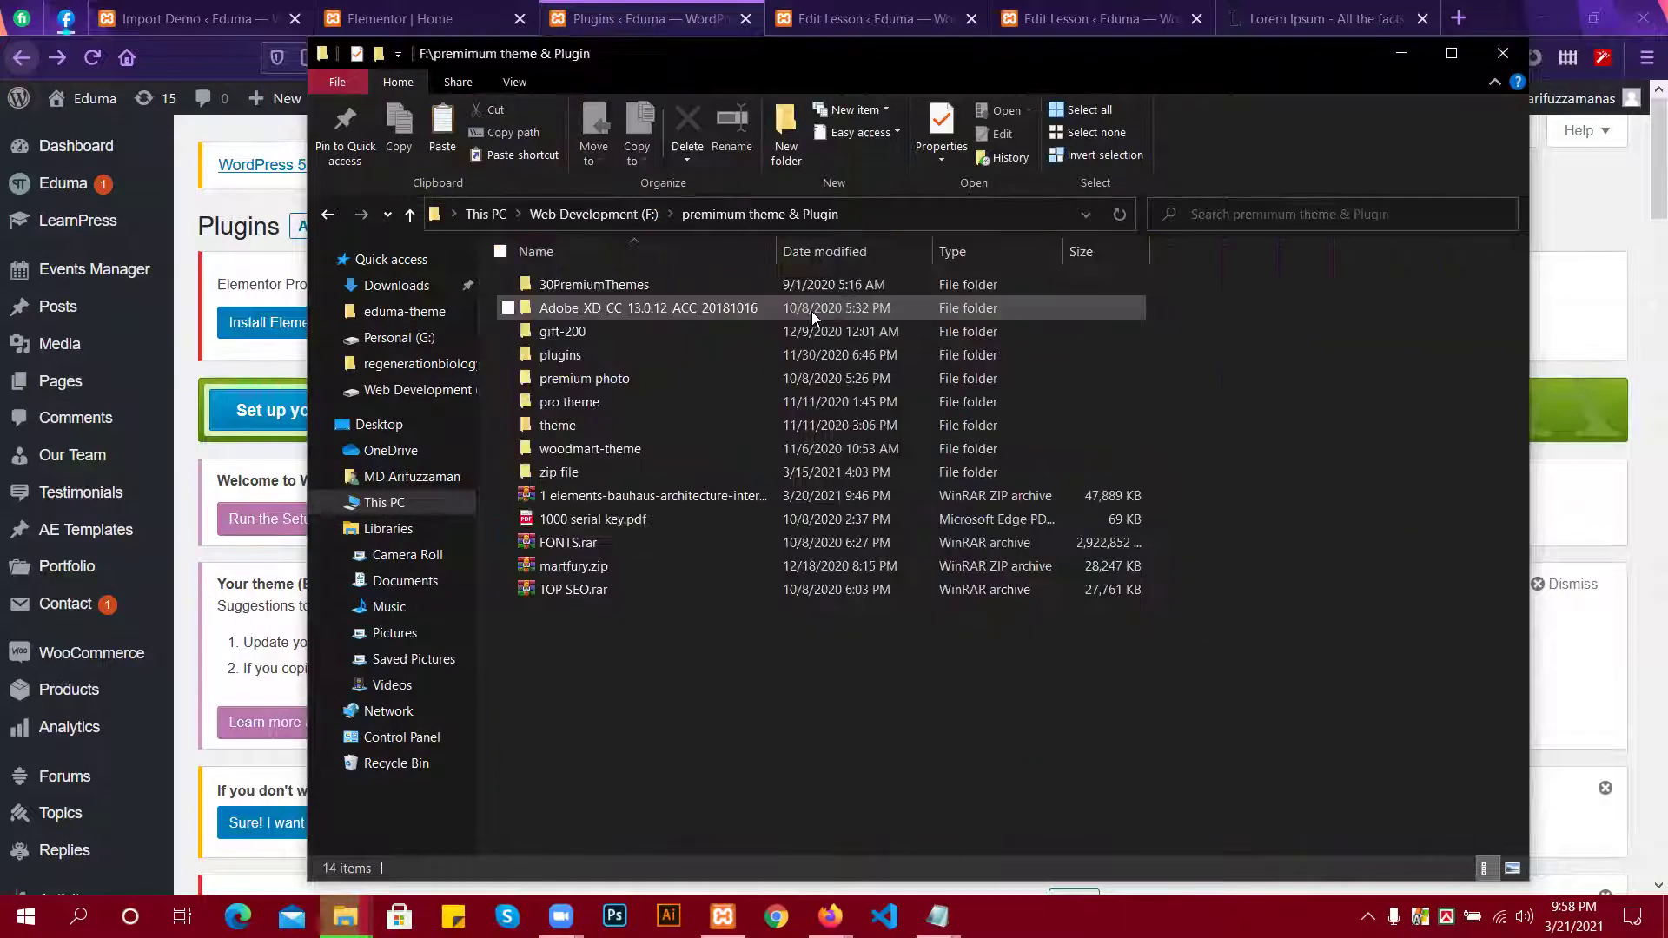
{"action": "double_click", "coordinate": [591, 352]}
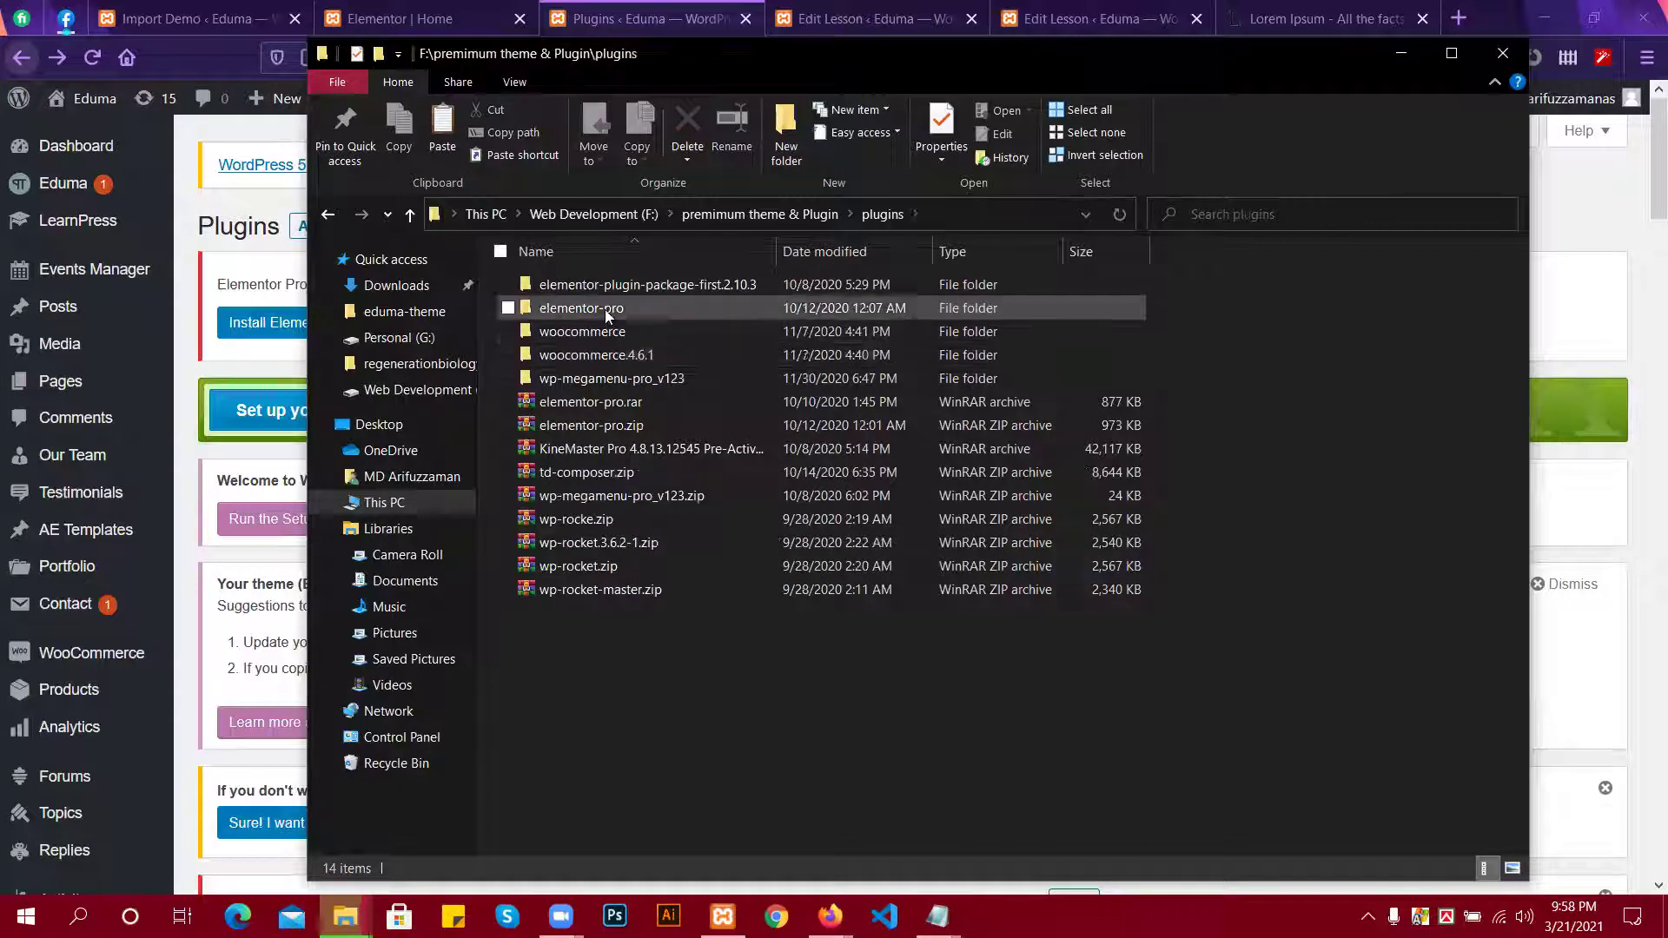
Inspect the nested elementor-pro folder's contents, go back up to "premimum theme & Plugin", and return to the browser.
{"action": "left_click", "coordinate": [606, 312]}
{"action": "double_click", "coordinate": [605, 311]}
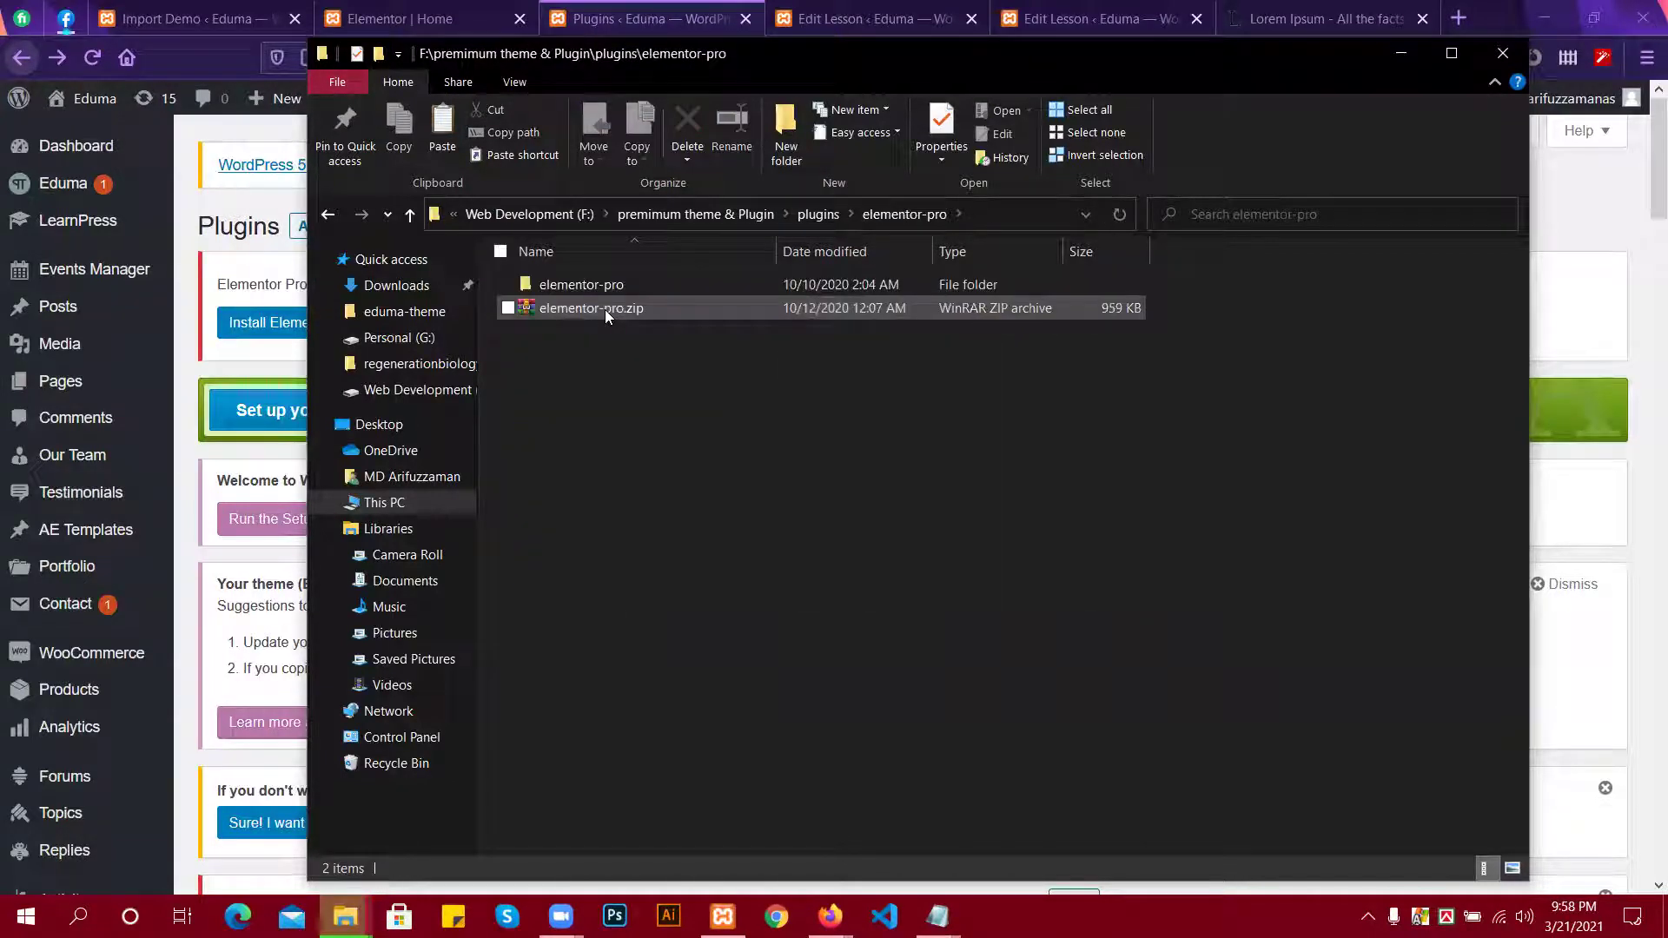
{"action": "double_click", "coordinate": [635, 285]}
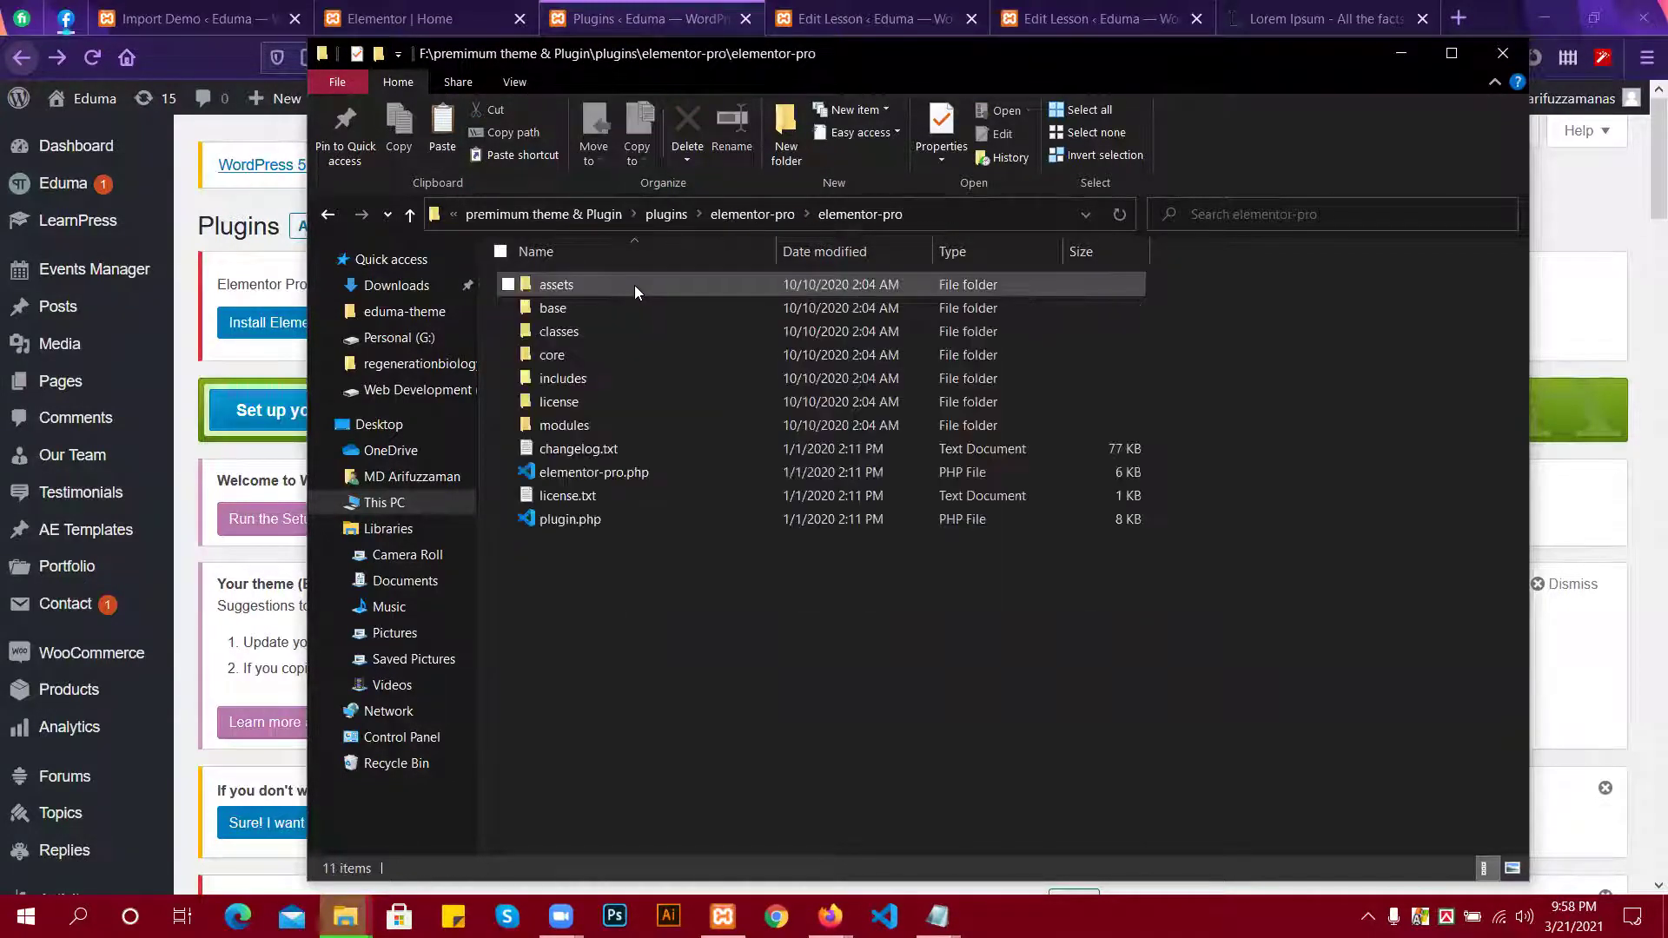
{"action": "left_click", "coordinate": [410, 219]}
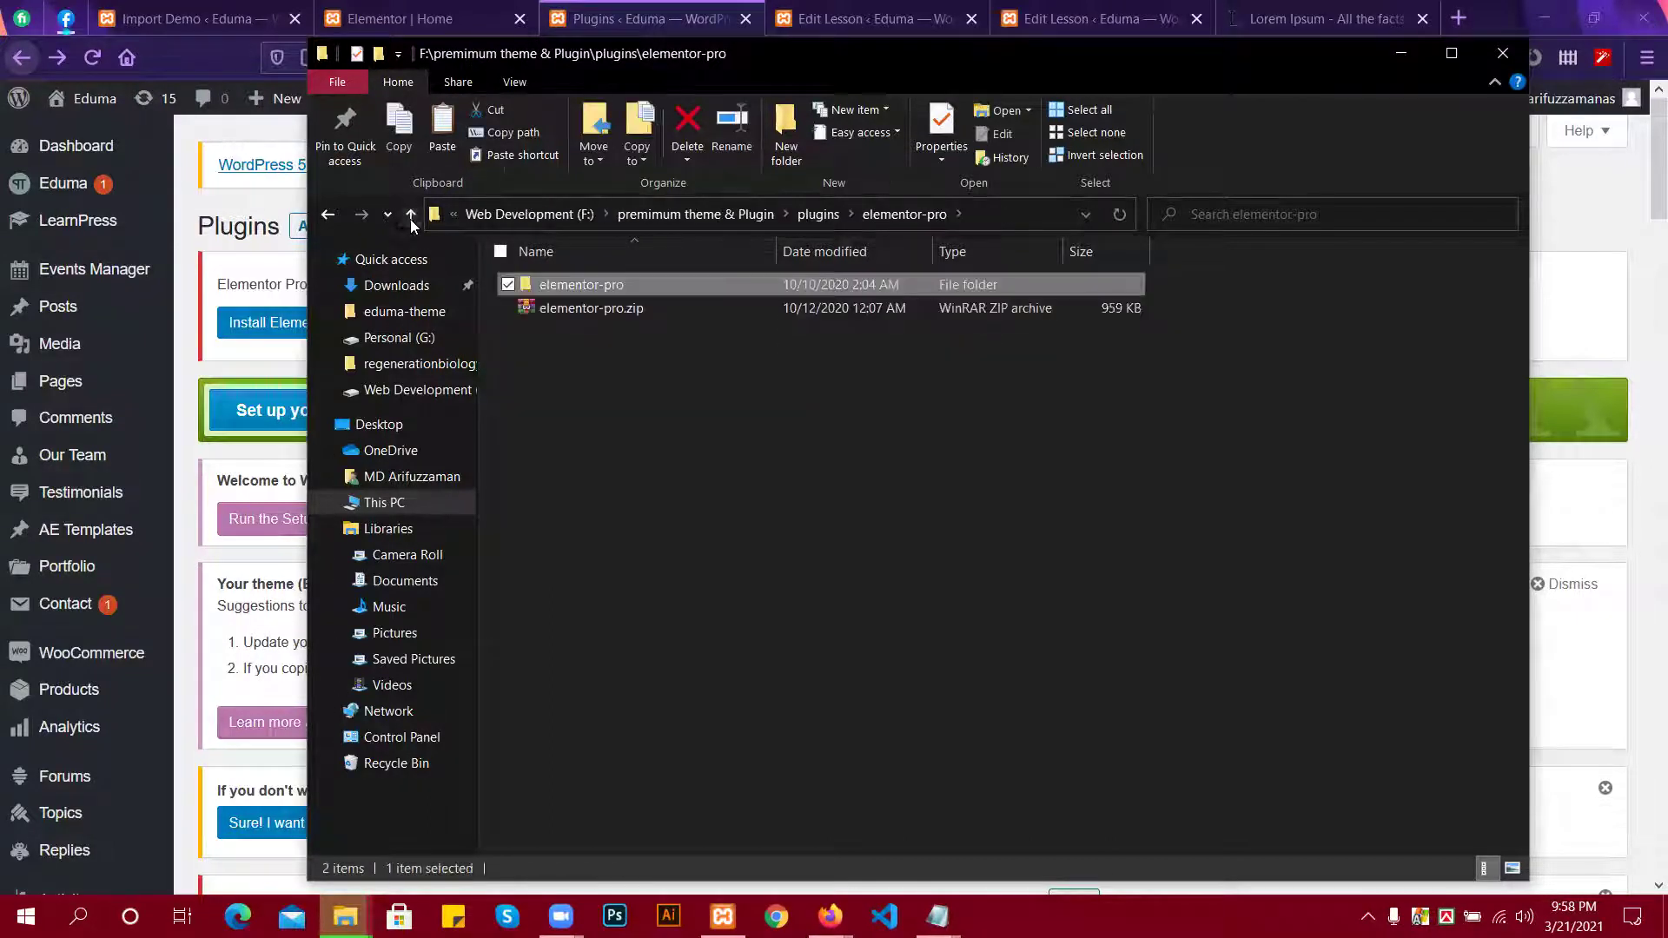
{"action": "left_click", "coordinate": [410, 219]}
{"action": "left_click", "coordinate": [1390, 53]}
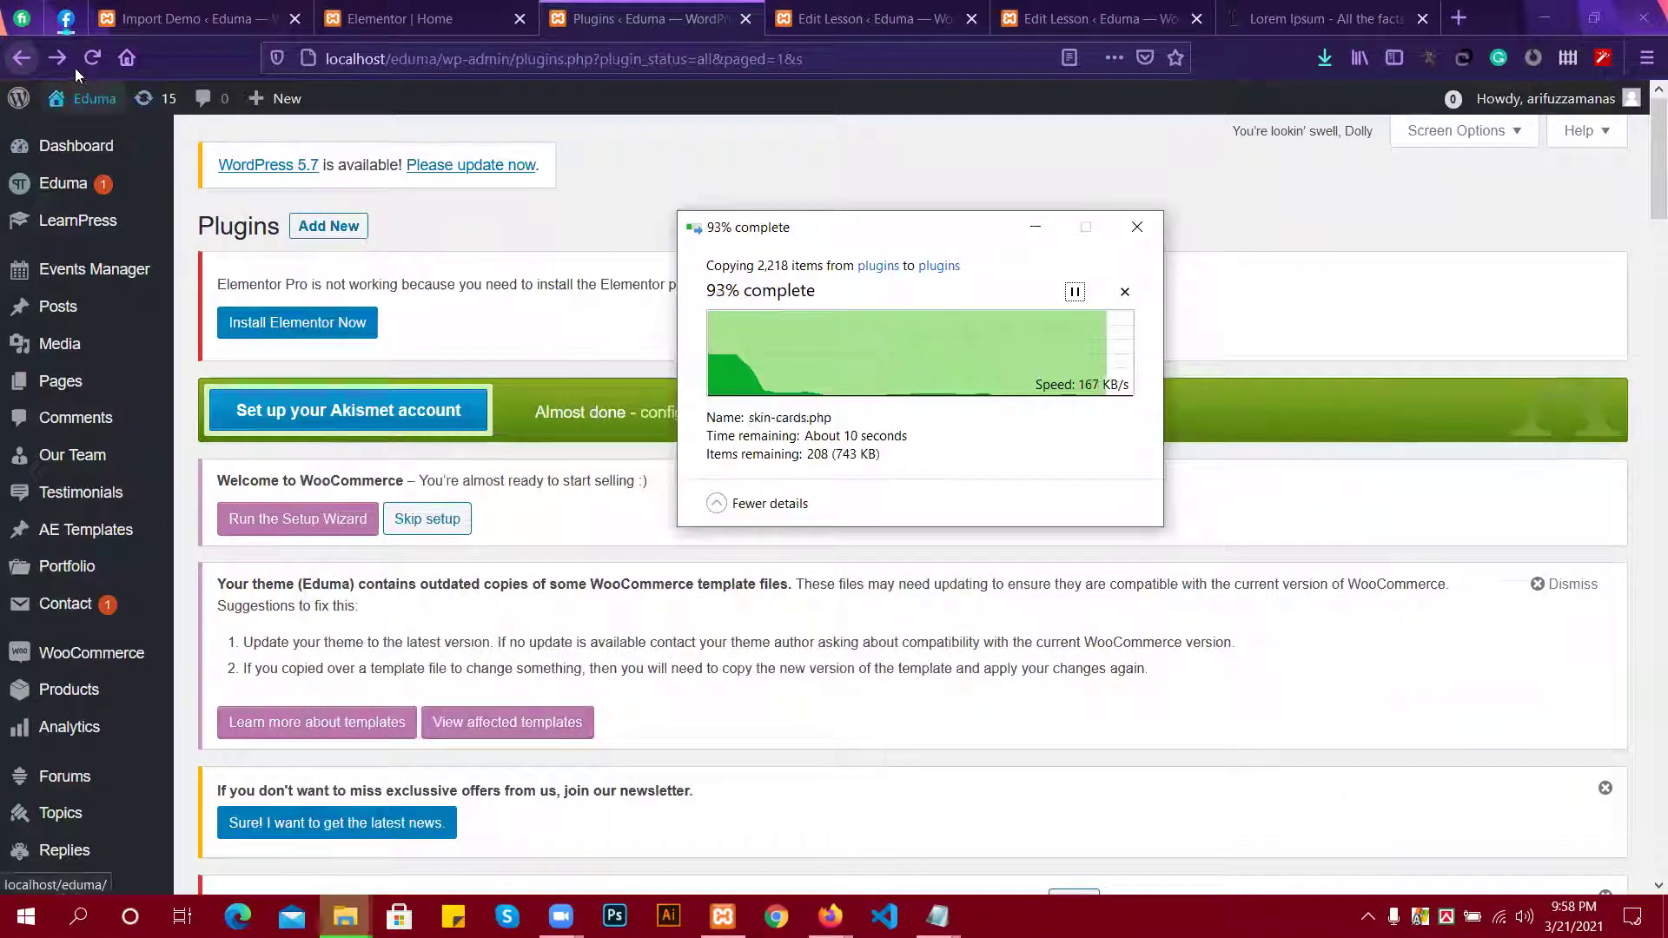
Reload the installed plugins page and look through the list for the Elementor plugin entries.
{"action": "left_click", "coordinate": [92, 61]}
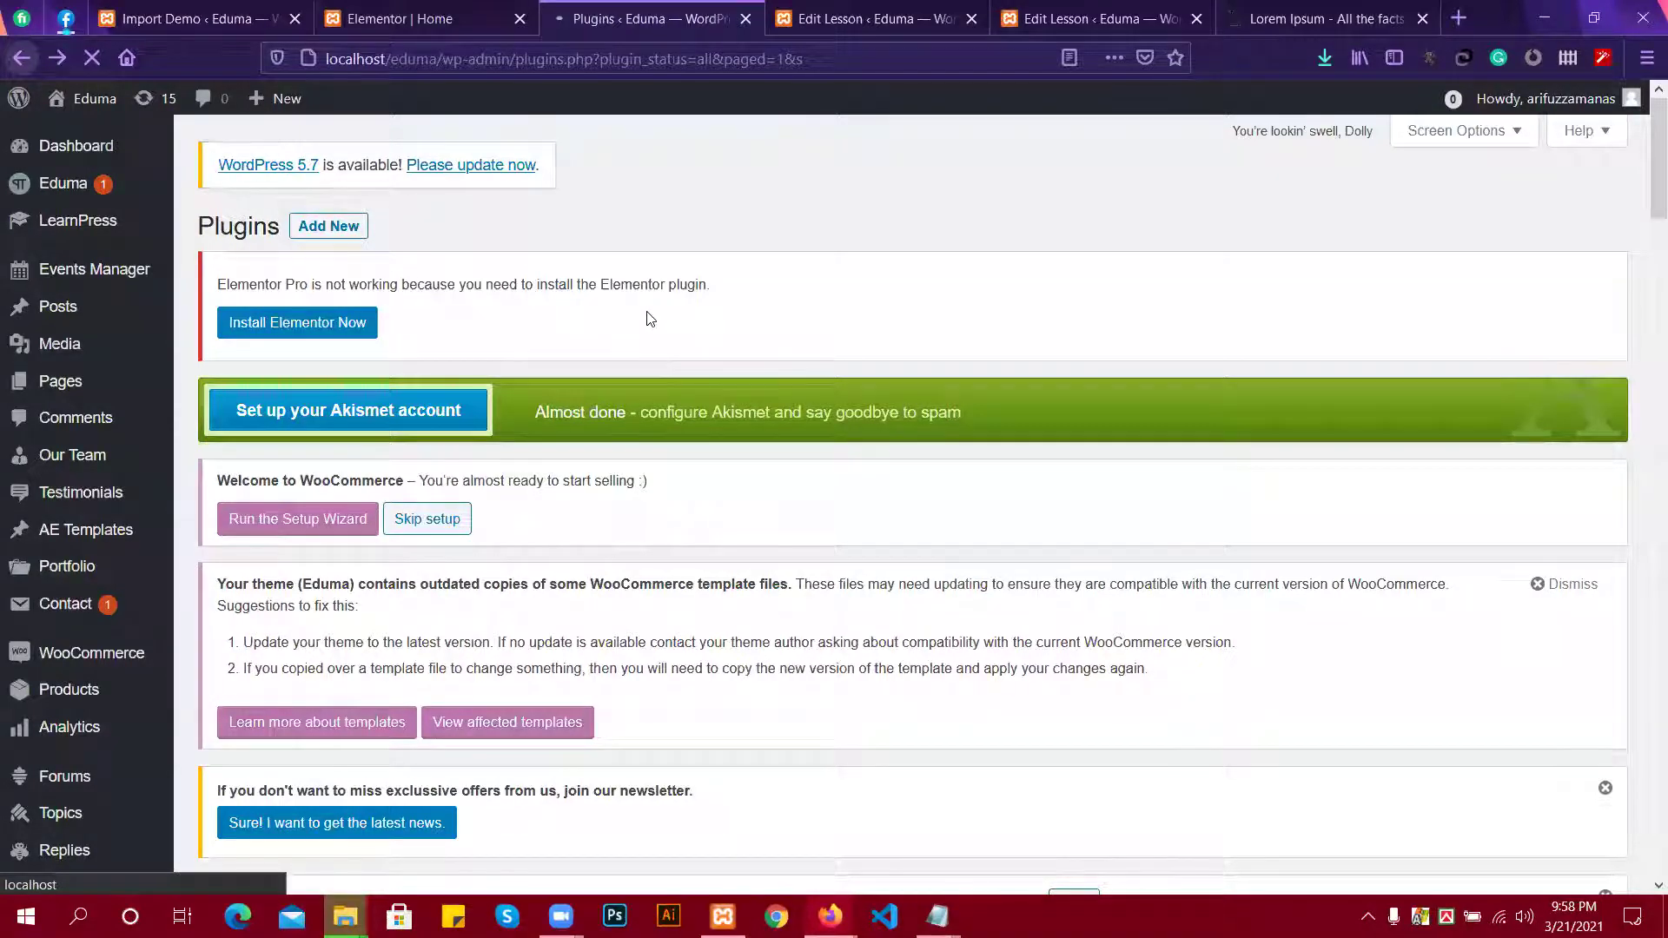
{"action": "scroll", "coordinate": [650, 318], "scroll_direction": "down", "scroll_amount": 8}
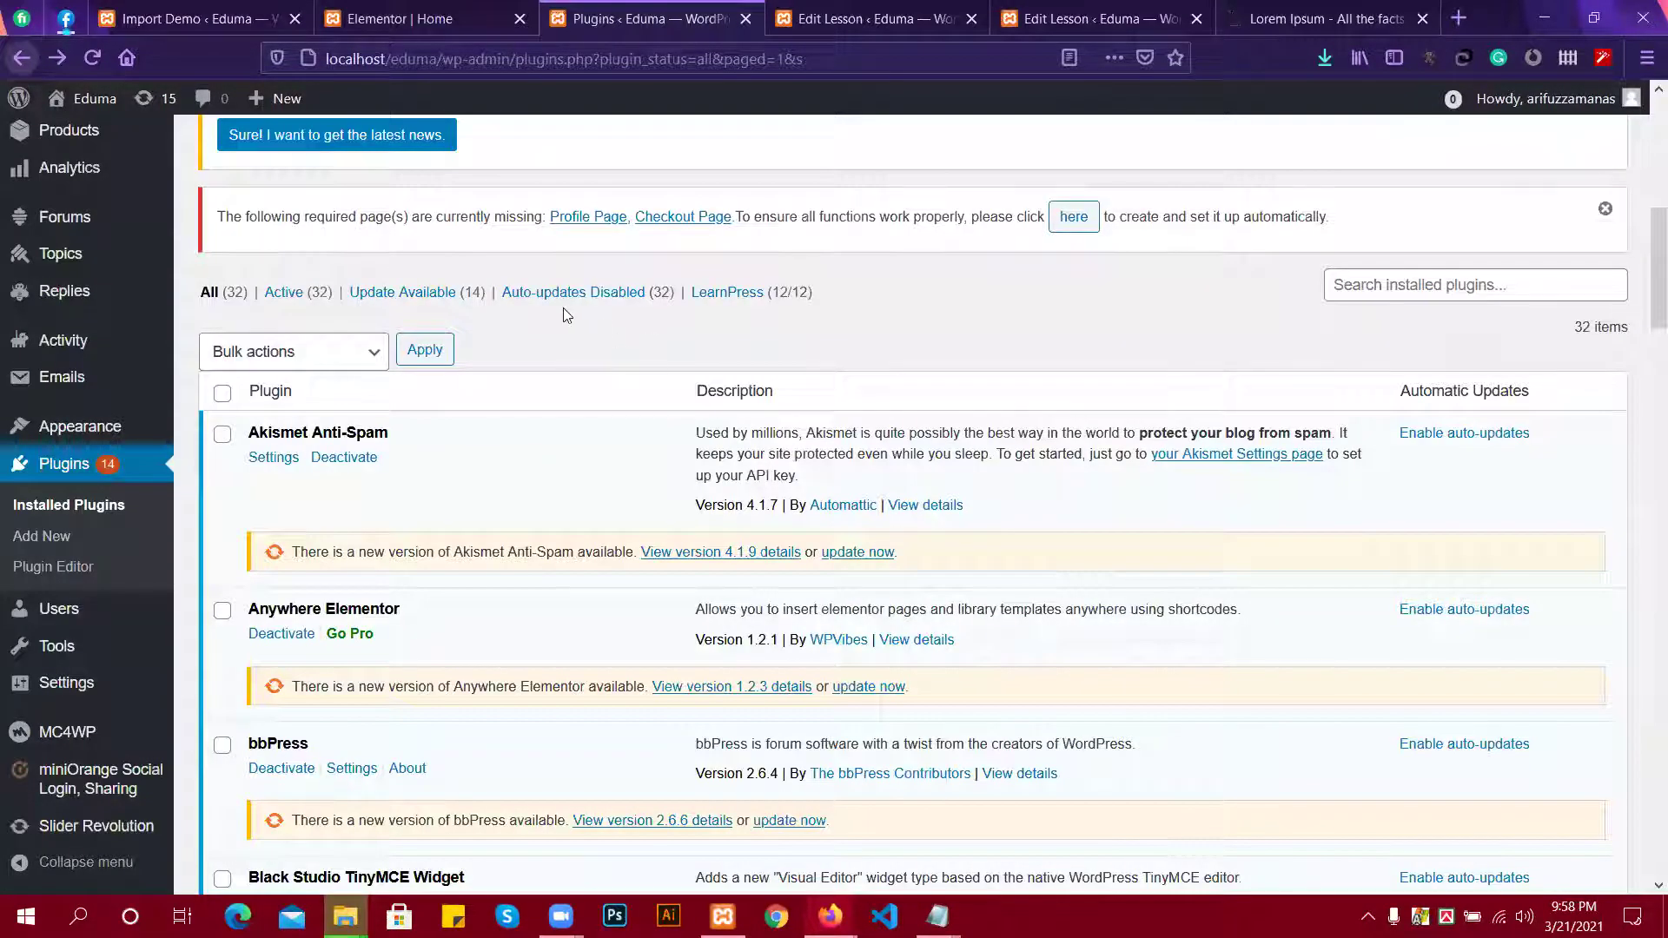
{"action": "scroll", "coordinate": [539, 321], "scroll_direction": "down", "scroll_amount": 9}
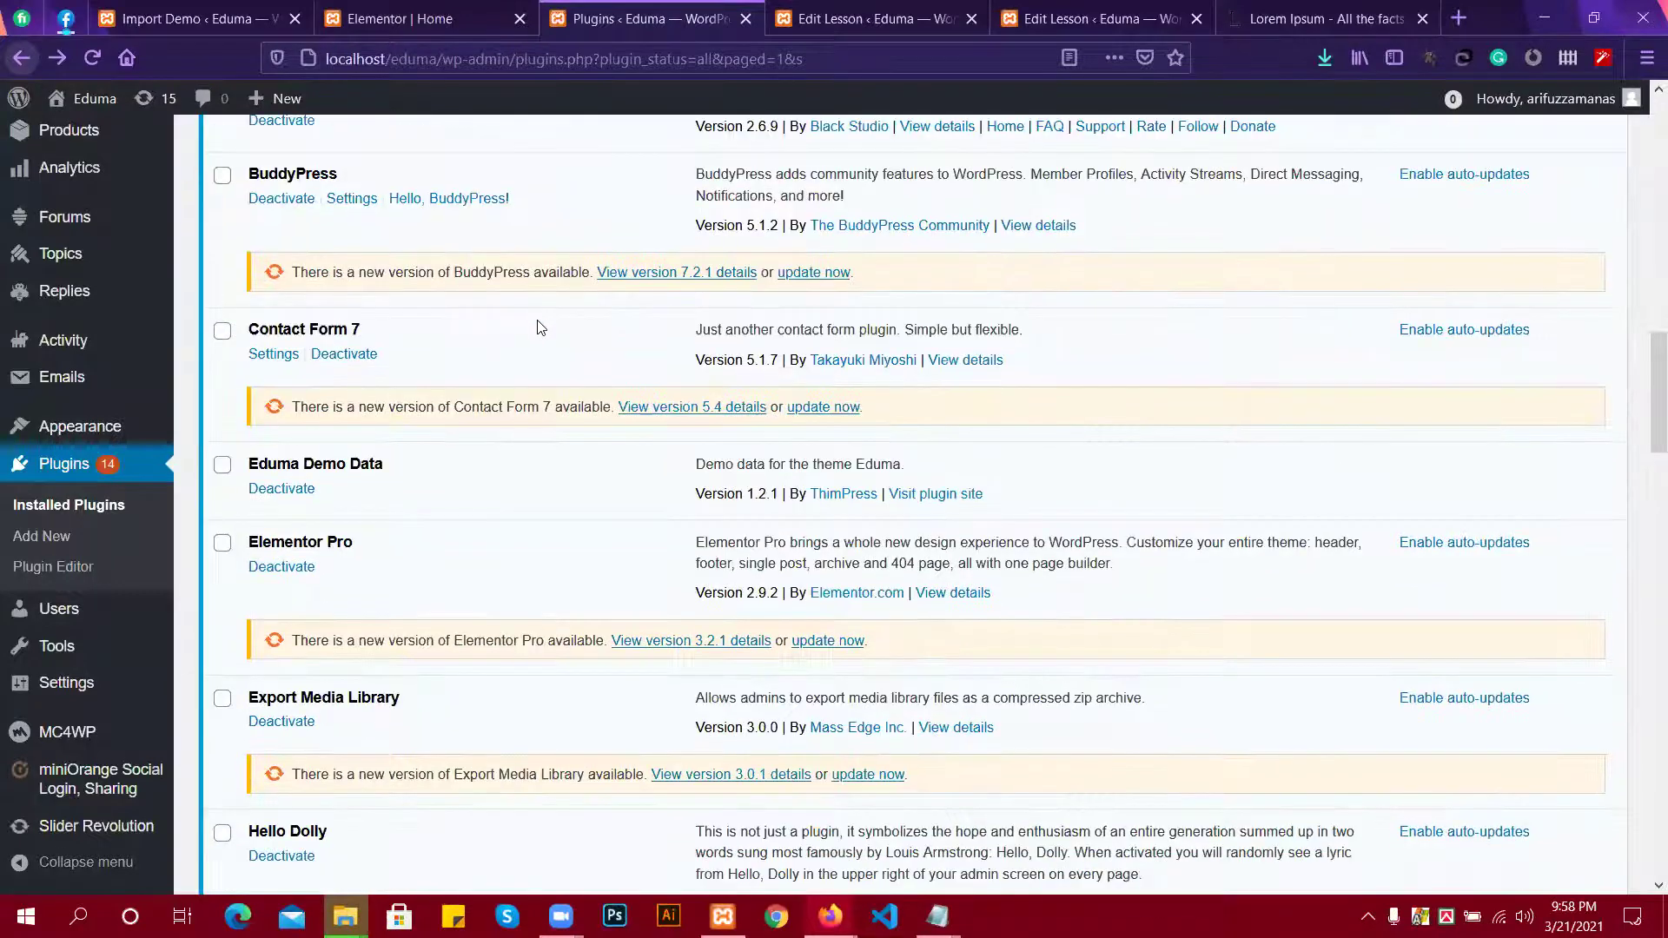
{"action": "left_click", "coordinate": [92, 56]}
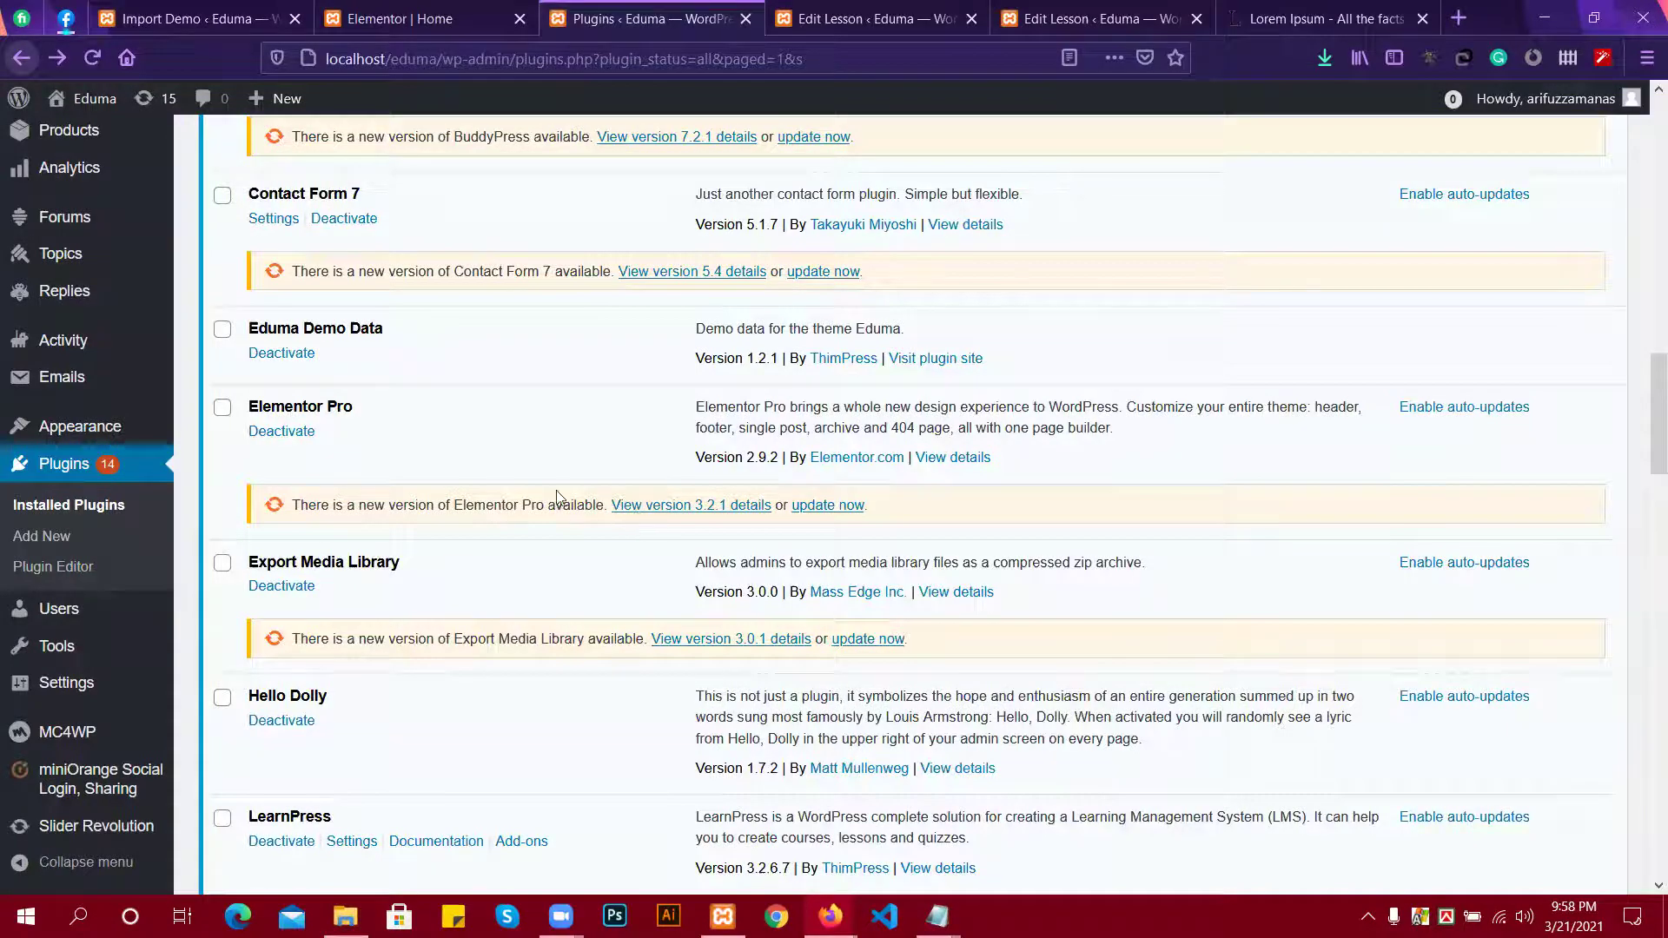
{"action": "scroll", "coordinate": [410, 471], "scroll_direction": "up", "scroll_amount": 1}
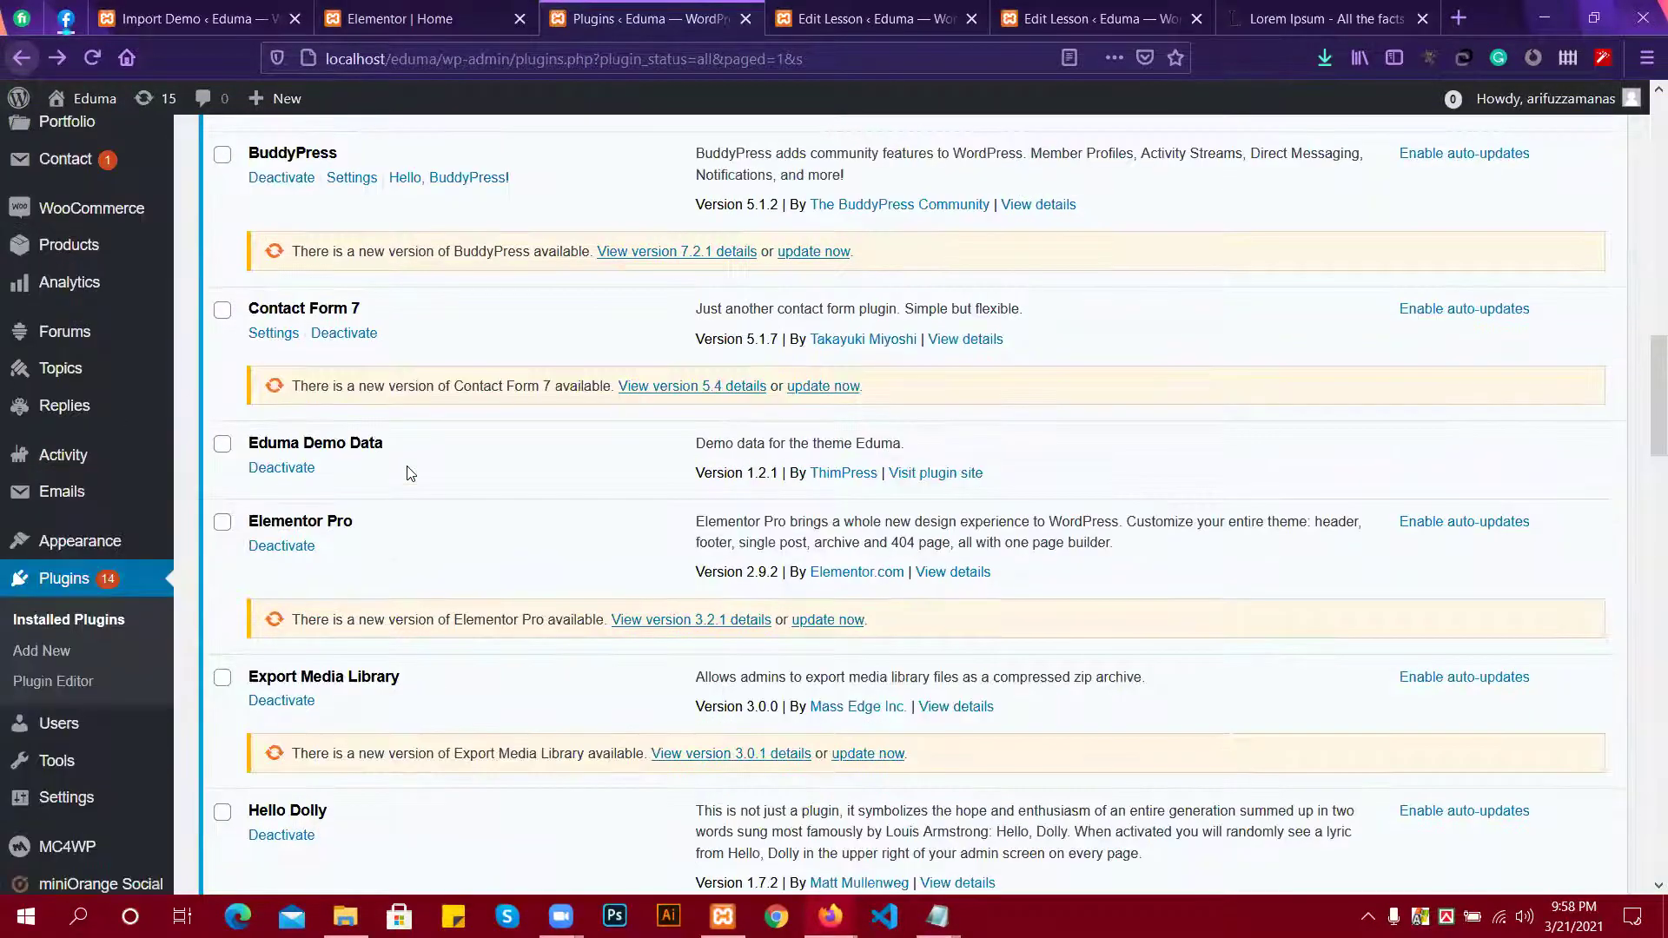
{"action": "scroll", "coordinate": [410, 477], "scroll_direction": "up", "scroll_amount": 5}
{"action": "scroll", "coordinate": [343, 452], "scroll_direction": "up", "scroll_amount": 4}
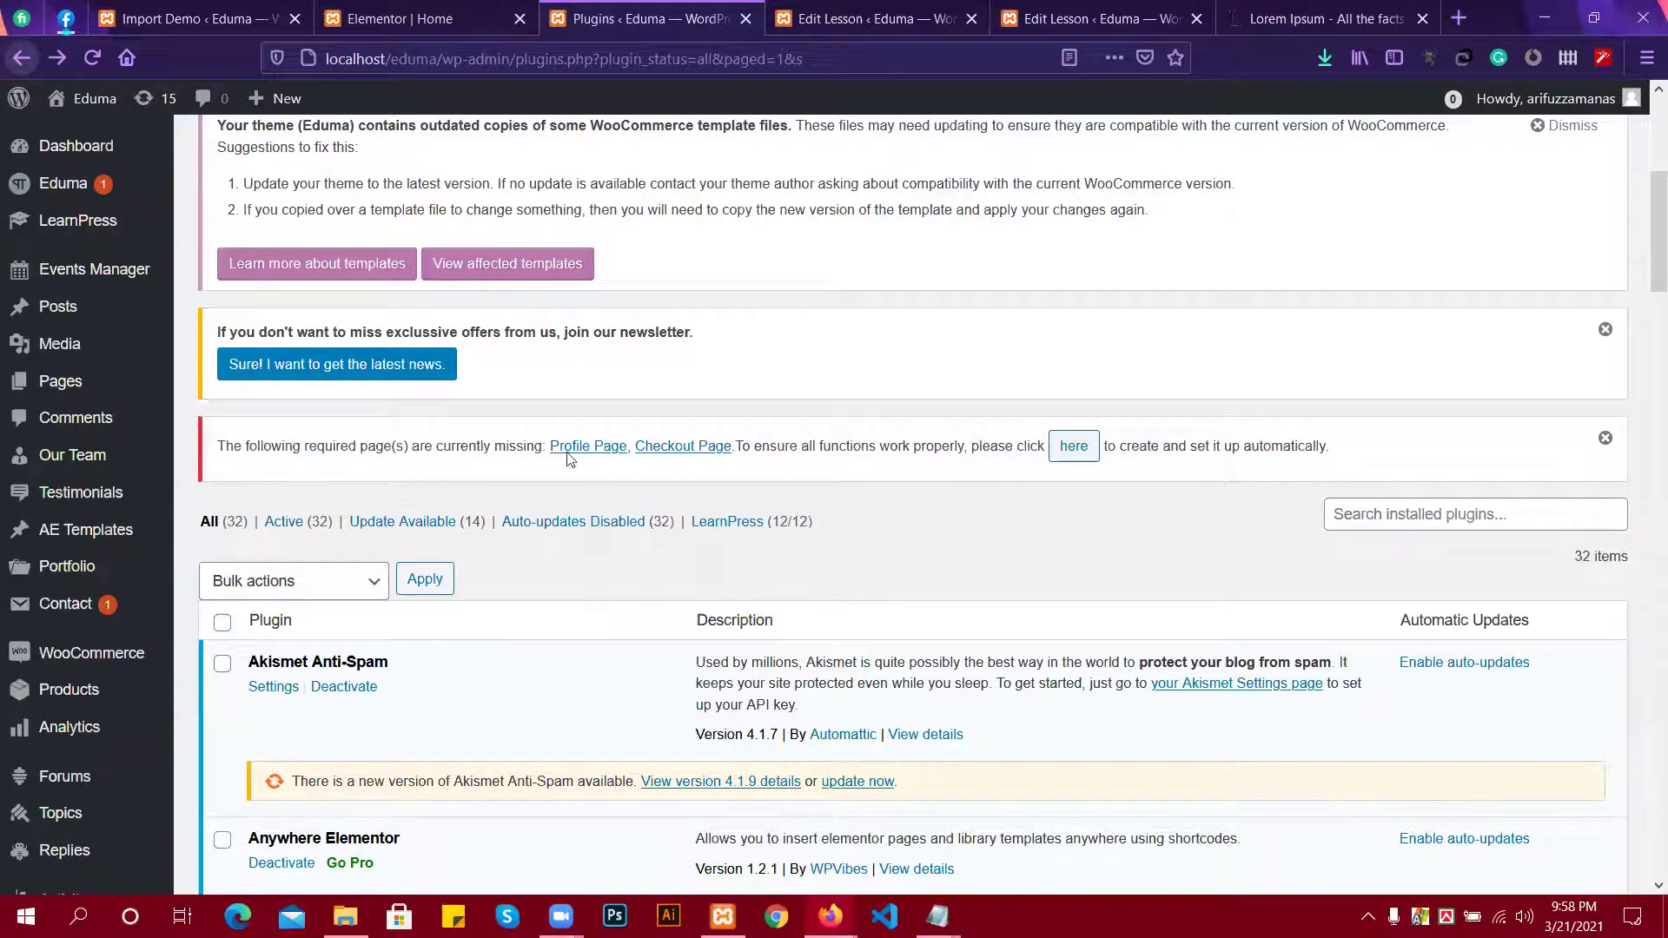
{"action": "scroll", "coordinate": [590, 460], "scroll_direction": "down", "scroll_amount": 4}
{"action": "scroll", "coordinate": [592, 461], "scroll_direction": "down", "scroll_amount": 5}
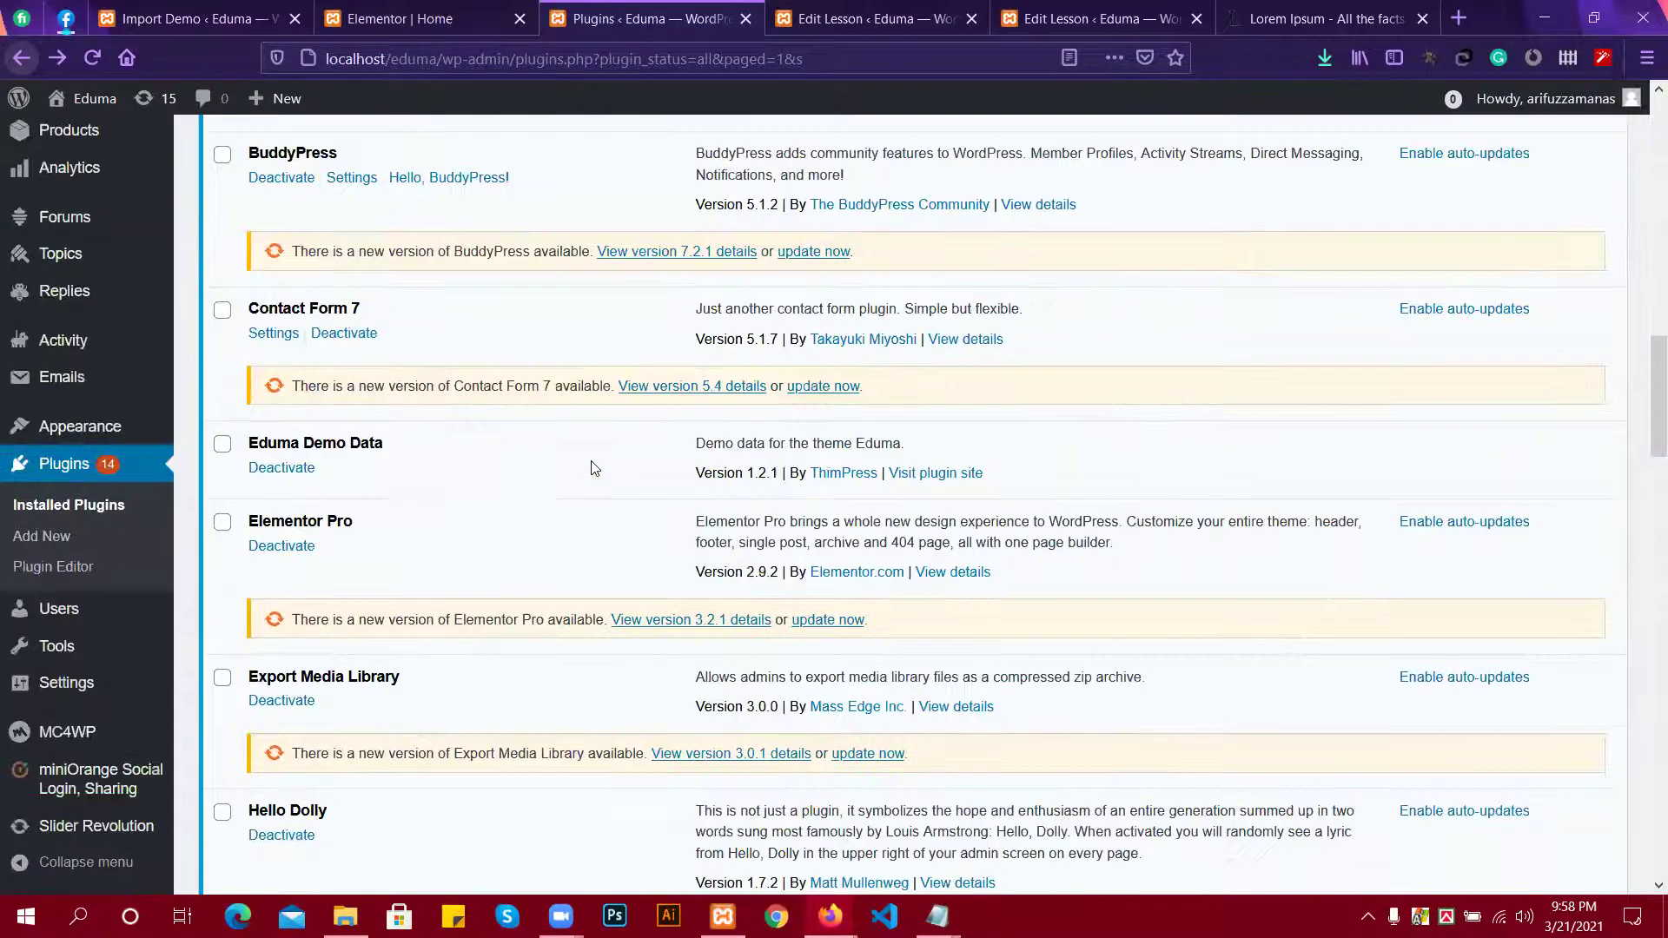
{"action": "scroll", "coordinate": [461, 506], "scroll_direction": "down", "scroll_amount": 1}
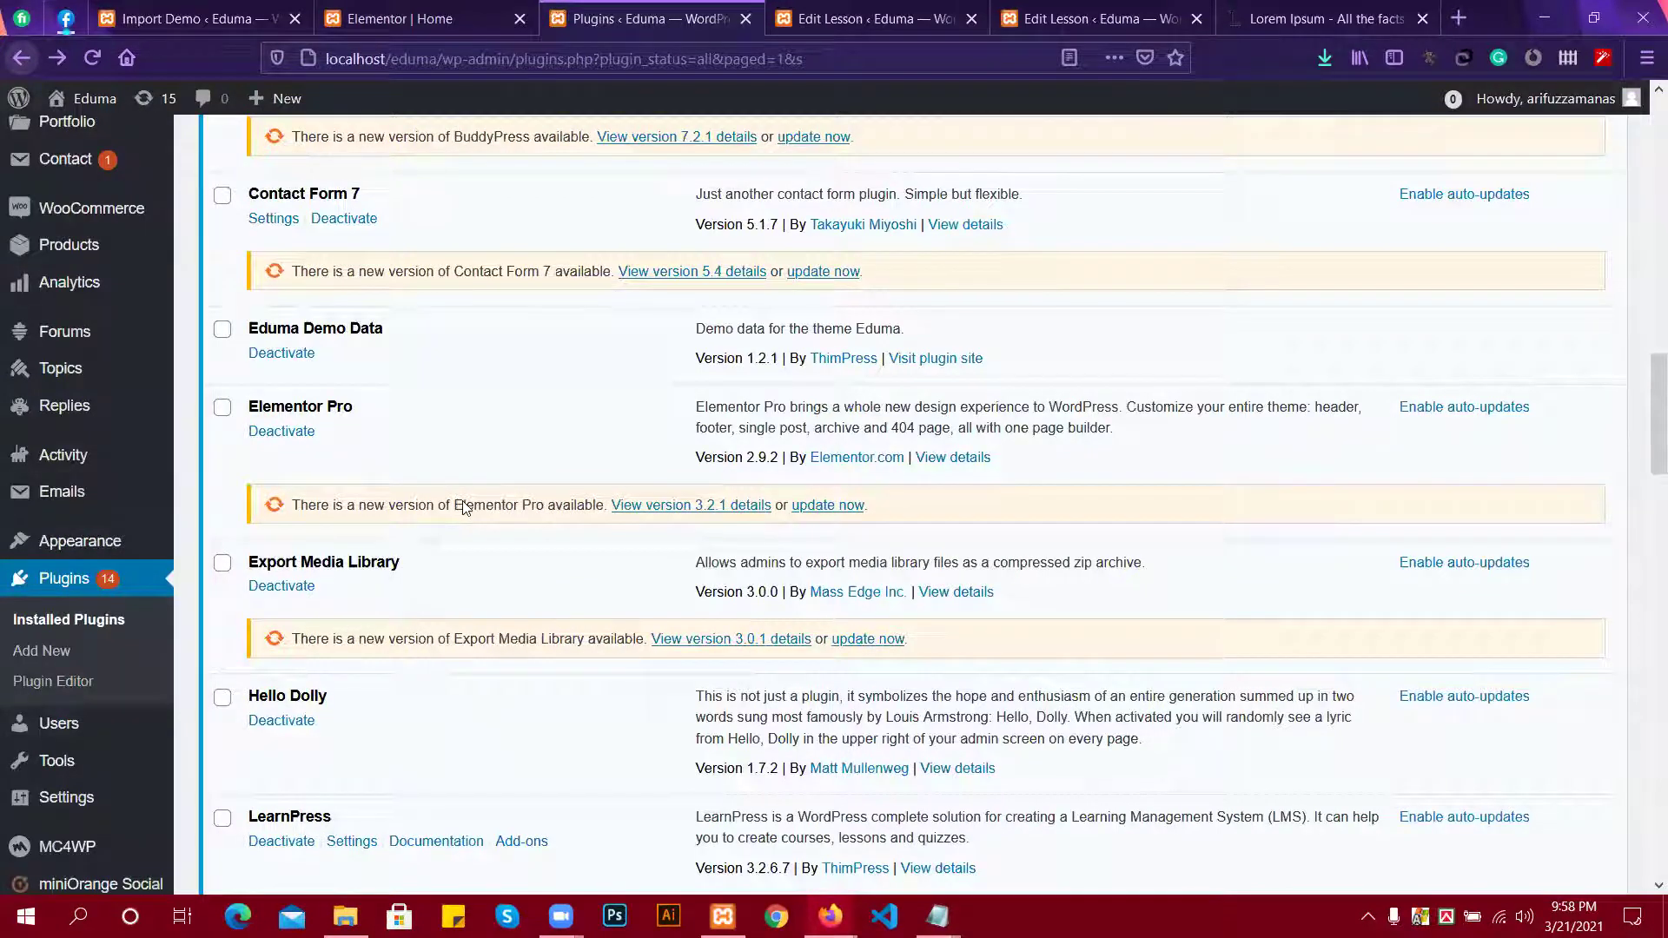
{"action": "scroll", "coordinate": [478, 671], "scroll_direction": "up", "scroll_amount": 1}
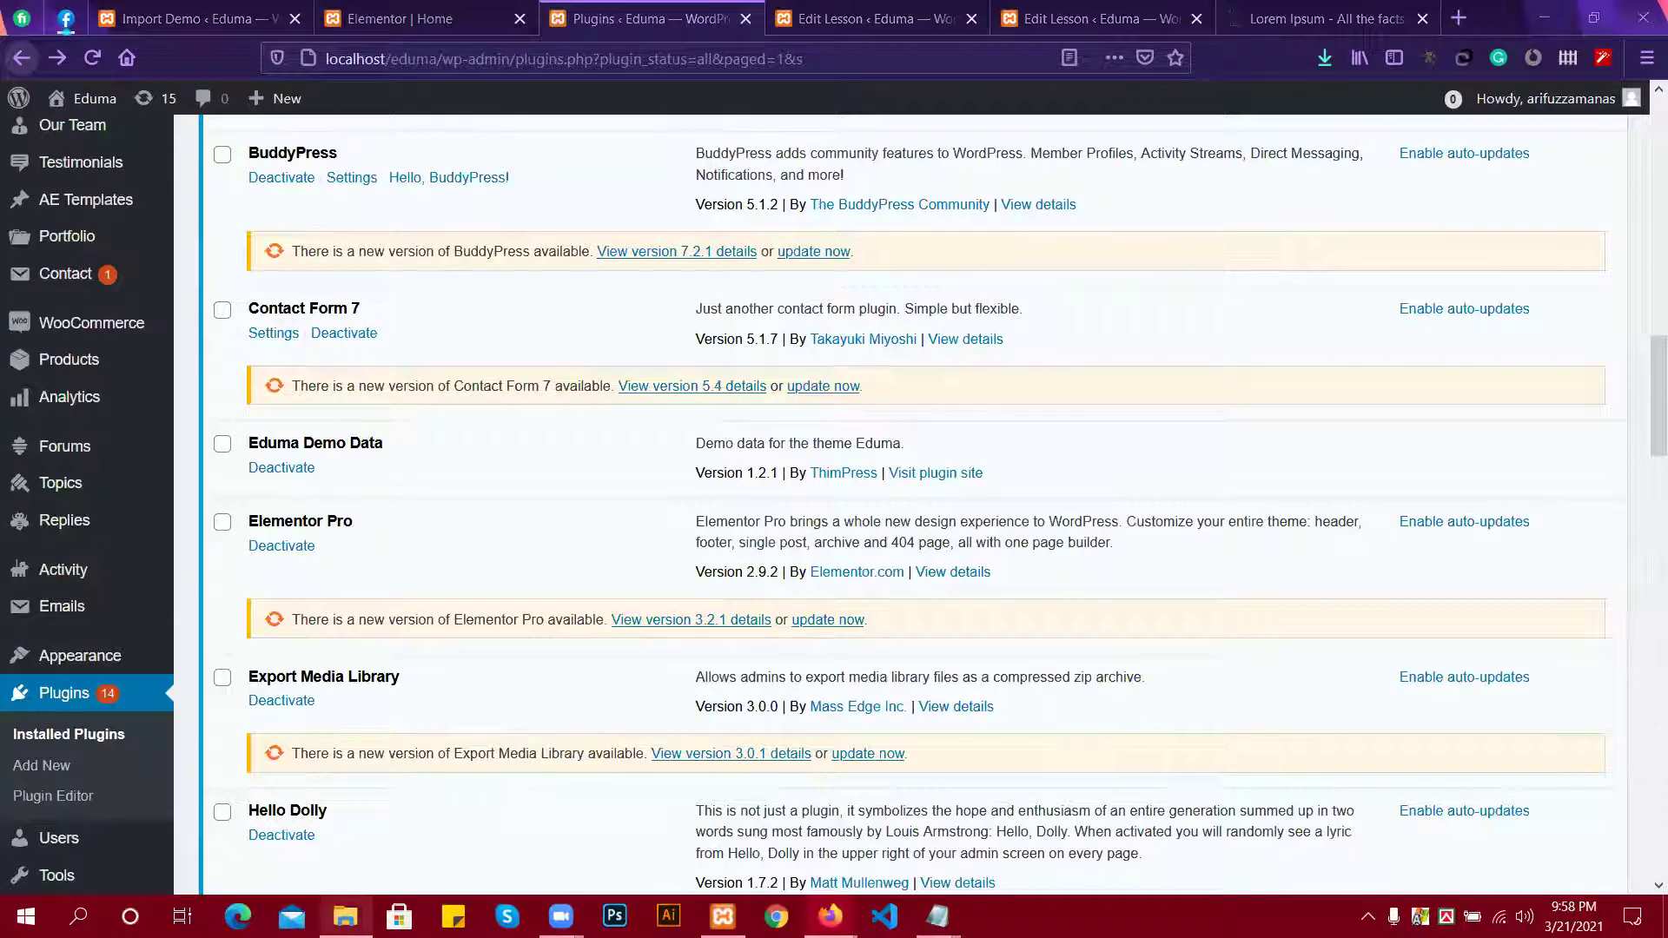
In File Explorer, open elementor-plugin-package-first.2.10.3 within the source plugins folder, check the elementor folder inside it, and copy that folder.
{"action": "left_click", "coordinate": [330, 913]}
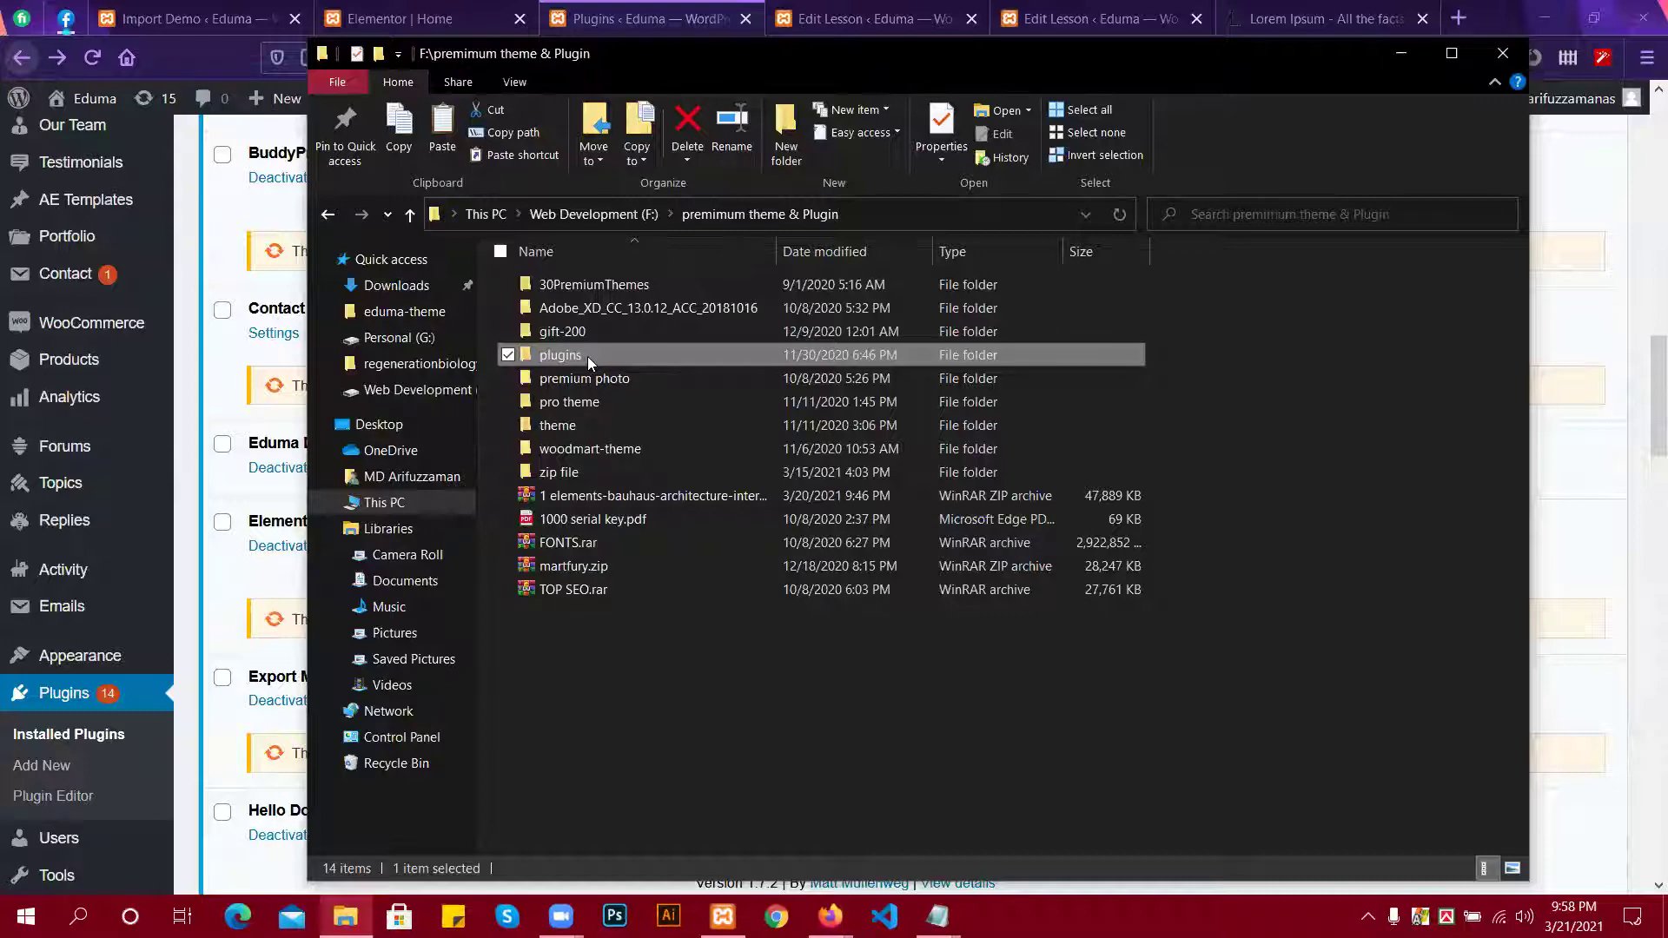
{"action": "double_click", "coordinate": [587, 356]}
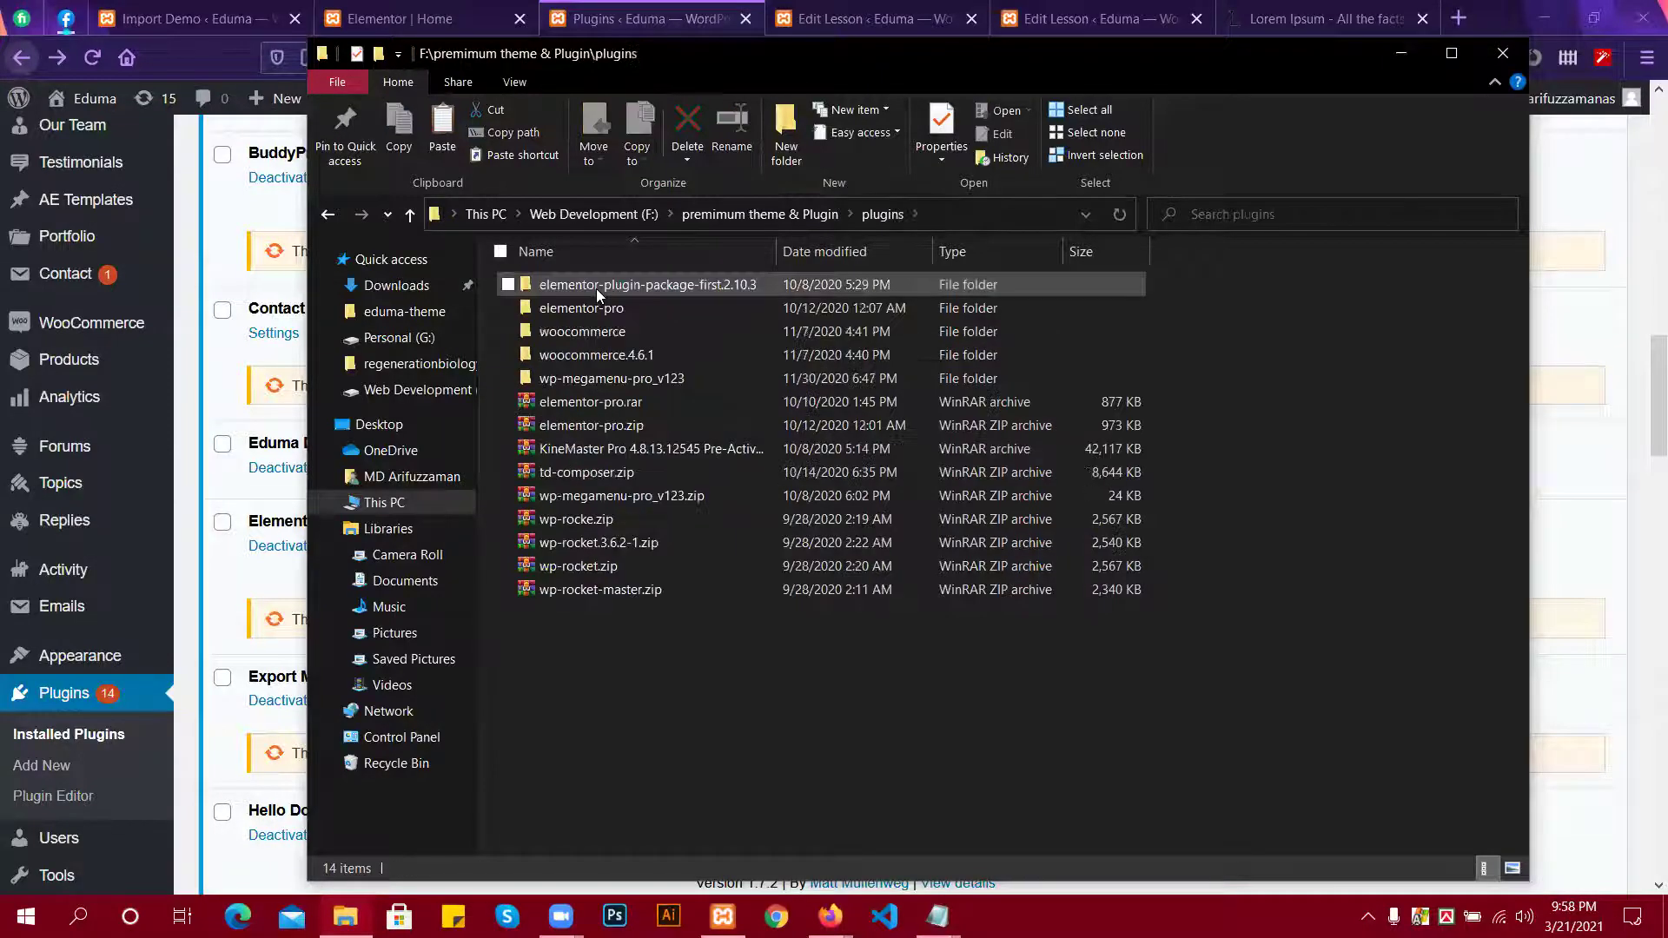
{"action": "double_click", "coordinate": [596, 288]}
{"action": "left_click", "coordinate": [596, 289]}
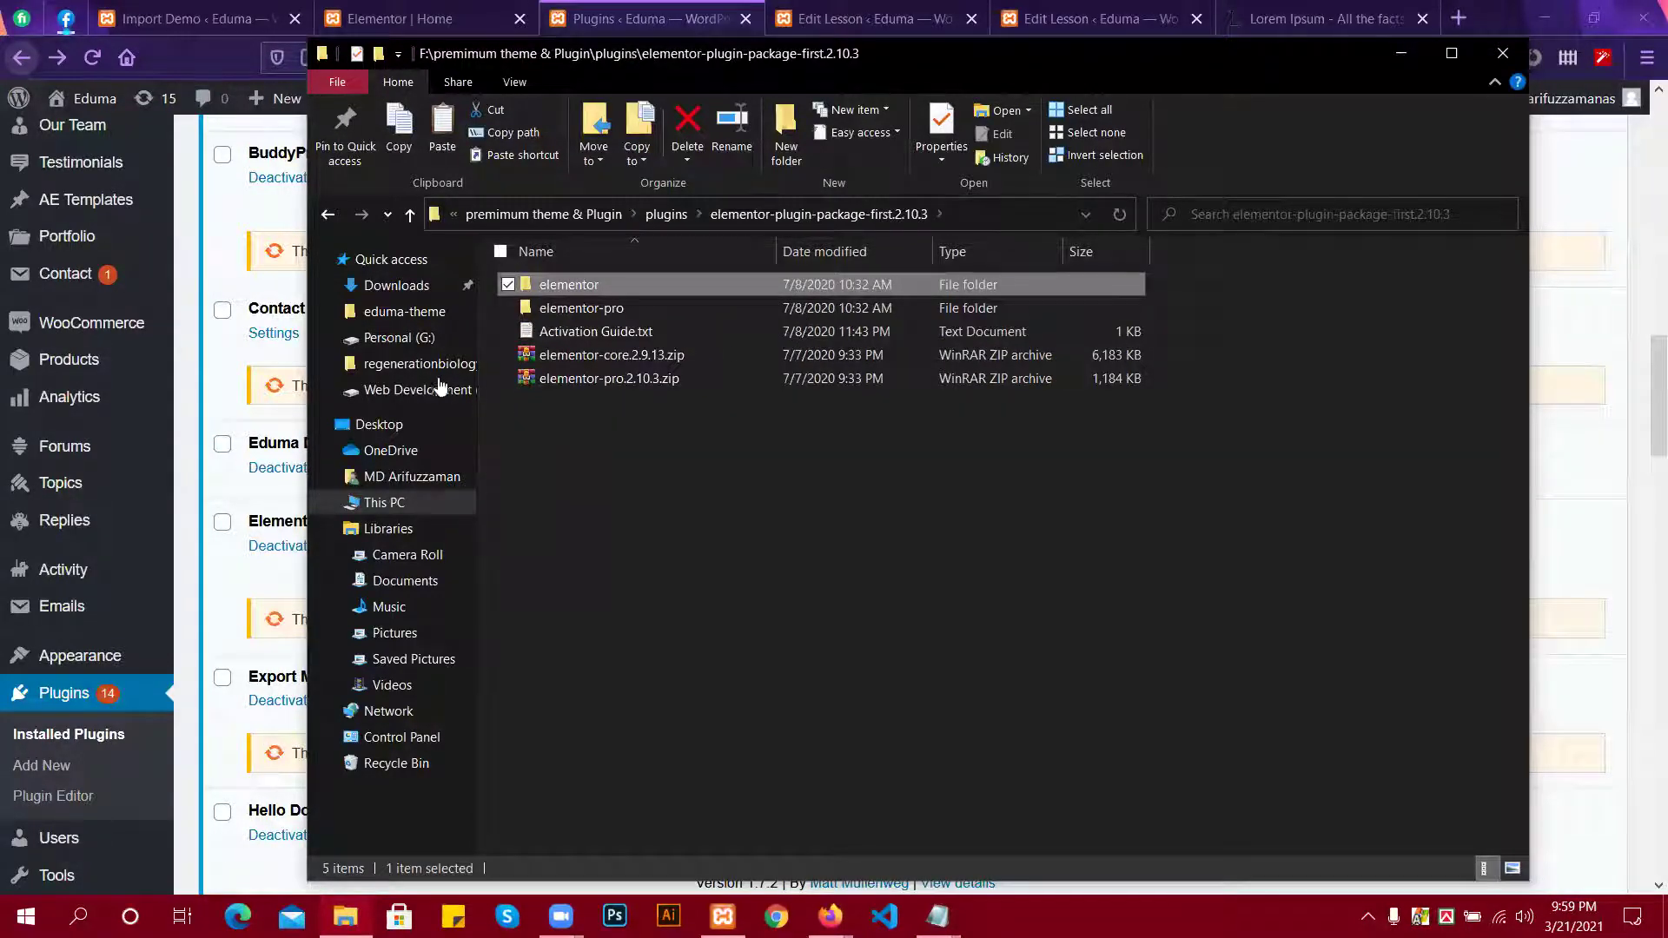
{"action": "double_click", "coordinate": [577, 285]}
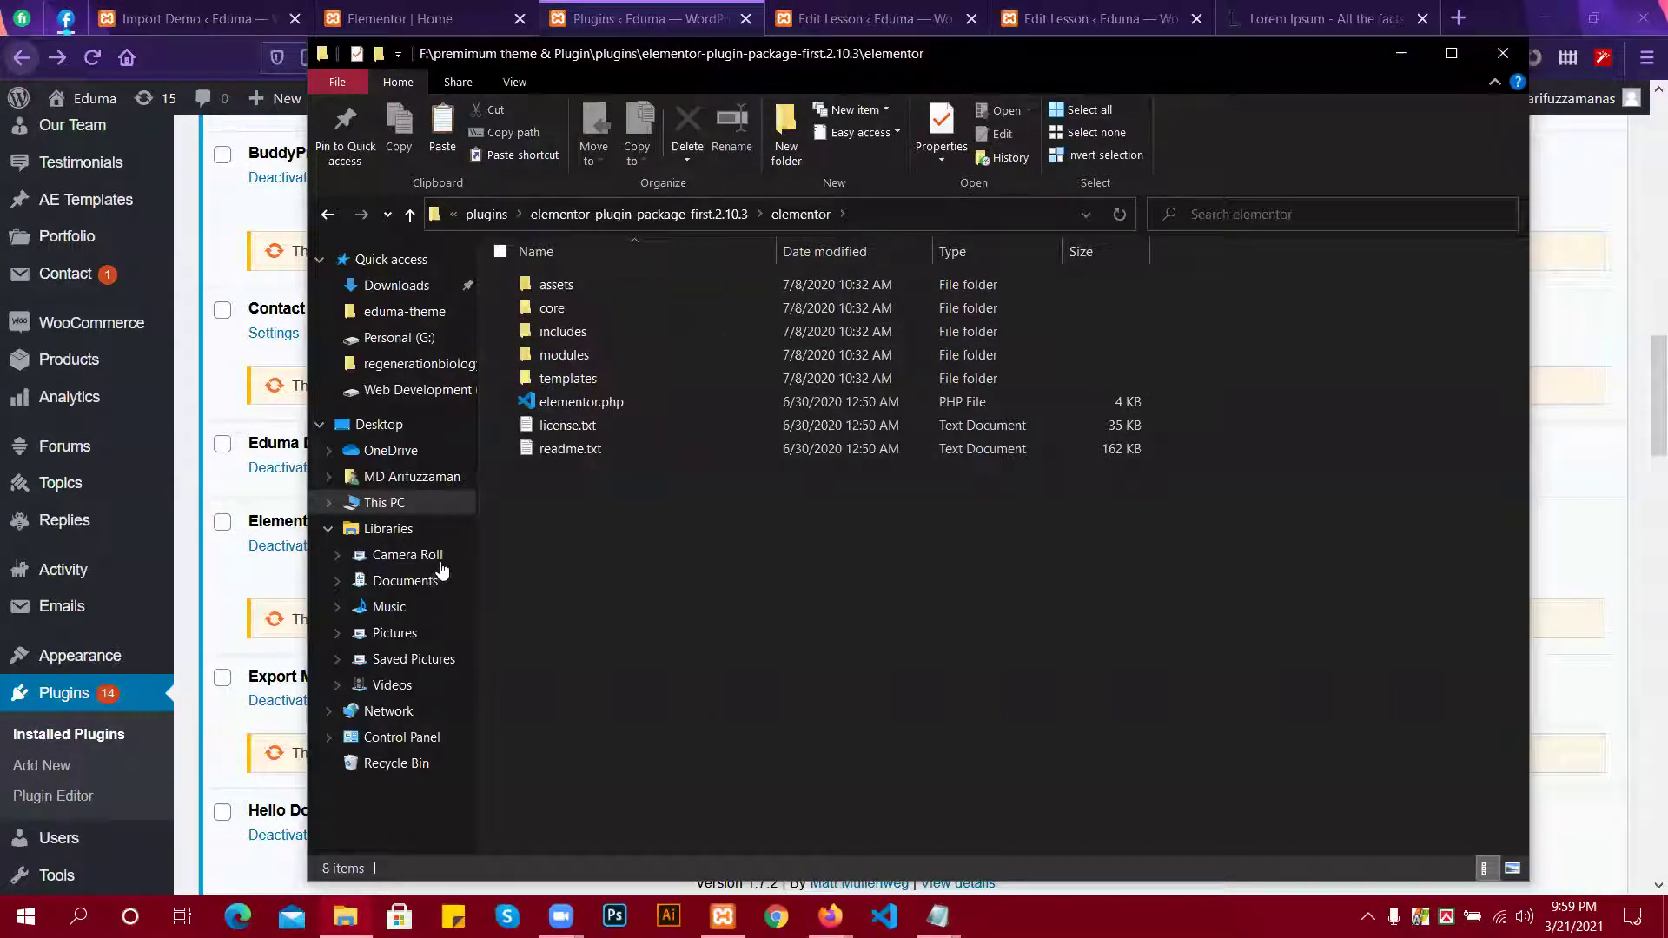
{"action": "key", "text": "BackSpace"}
Paste the copied elementor folder into F:\Xampp\htdocs\eduma\wp-content\plugins.
{"action": "left_click", "coordinate": [434, 502]}
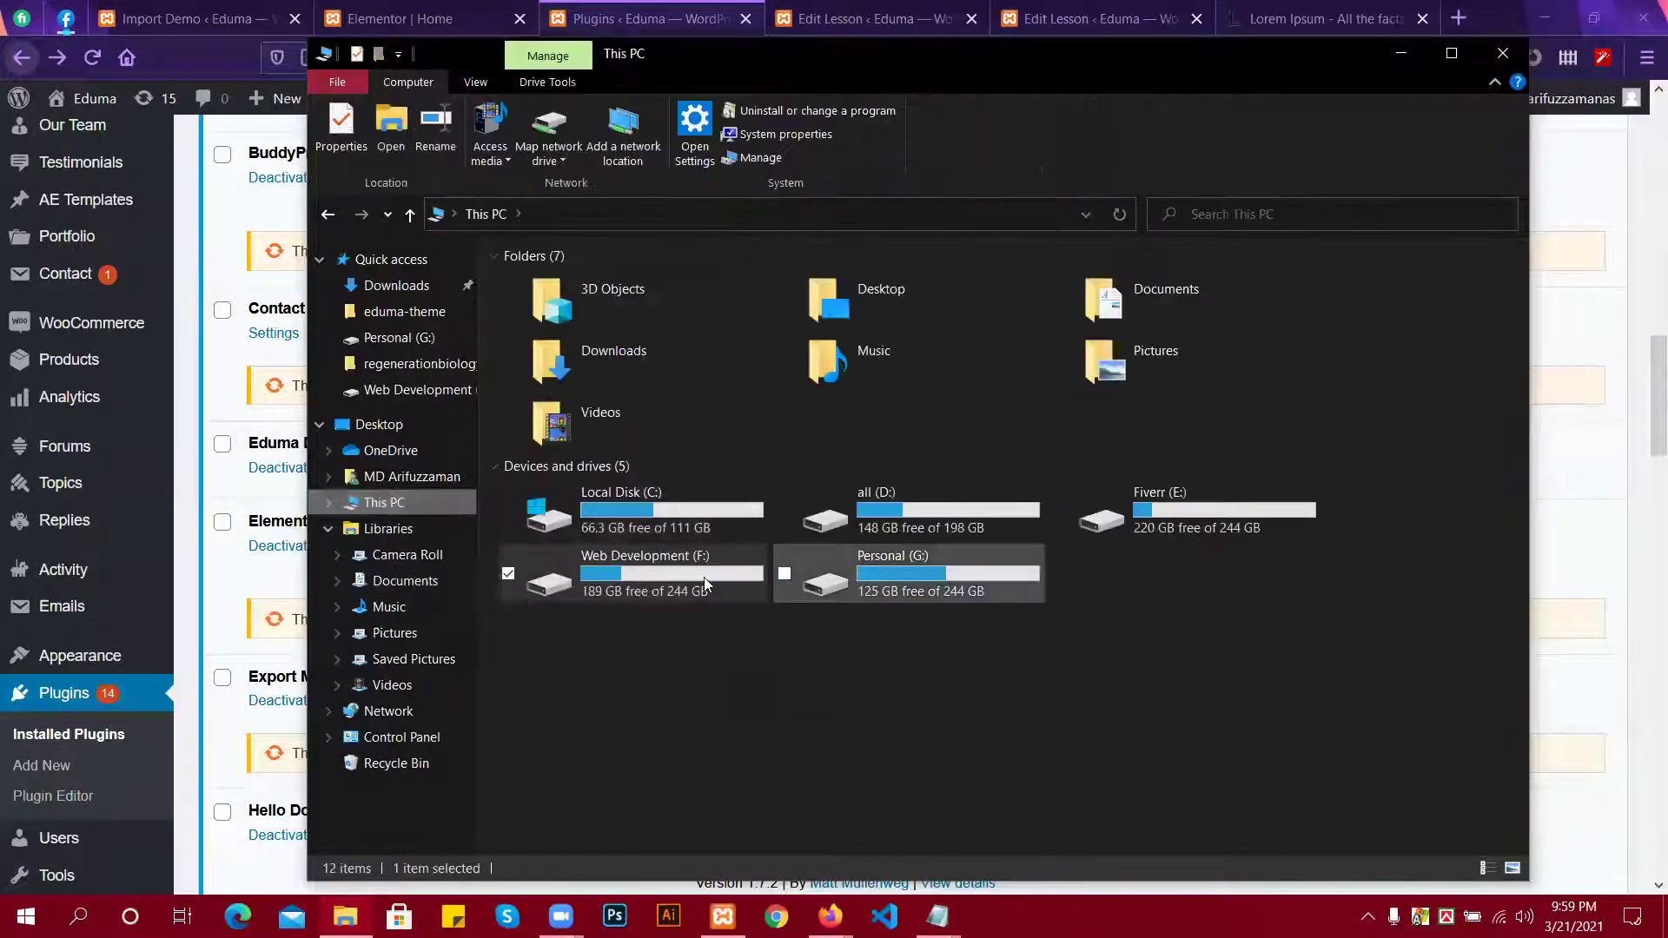
{"action": "double_click", "coordinate": [702, 575]}
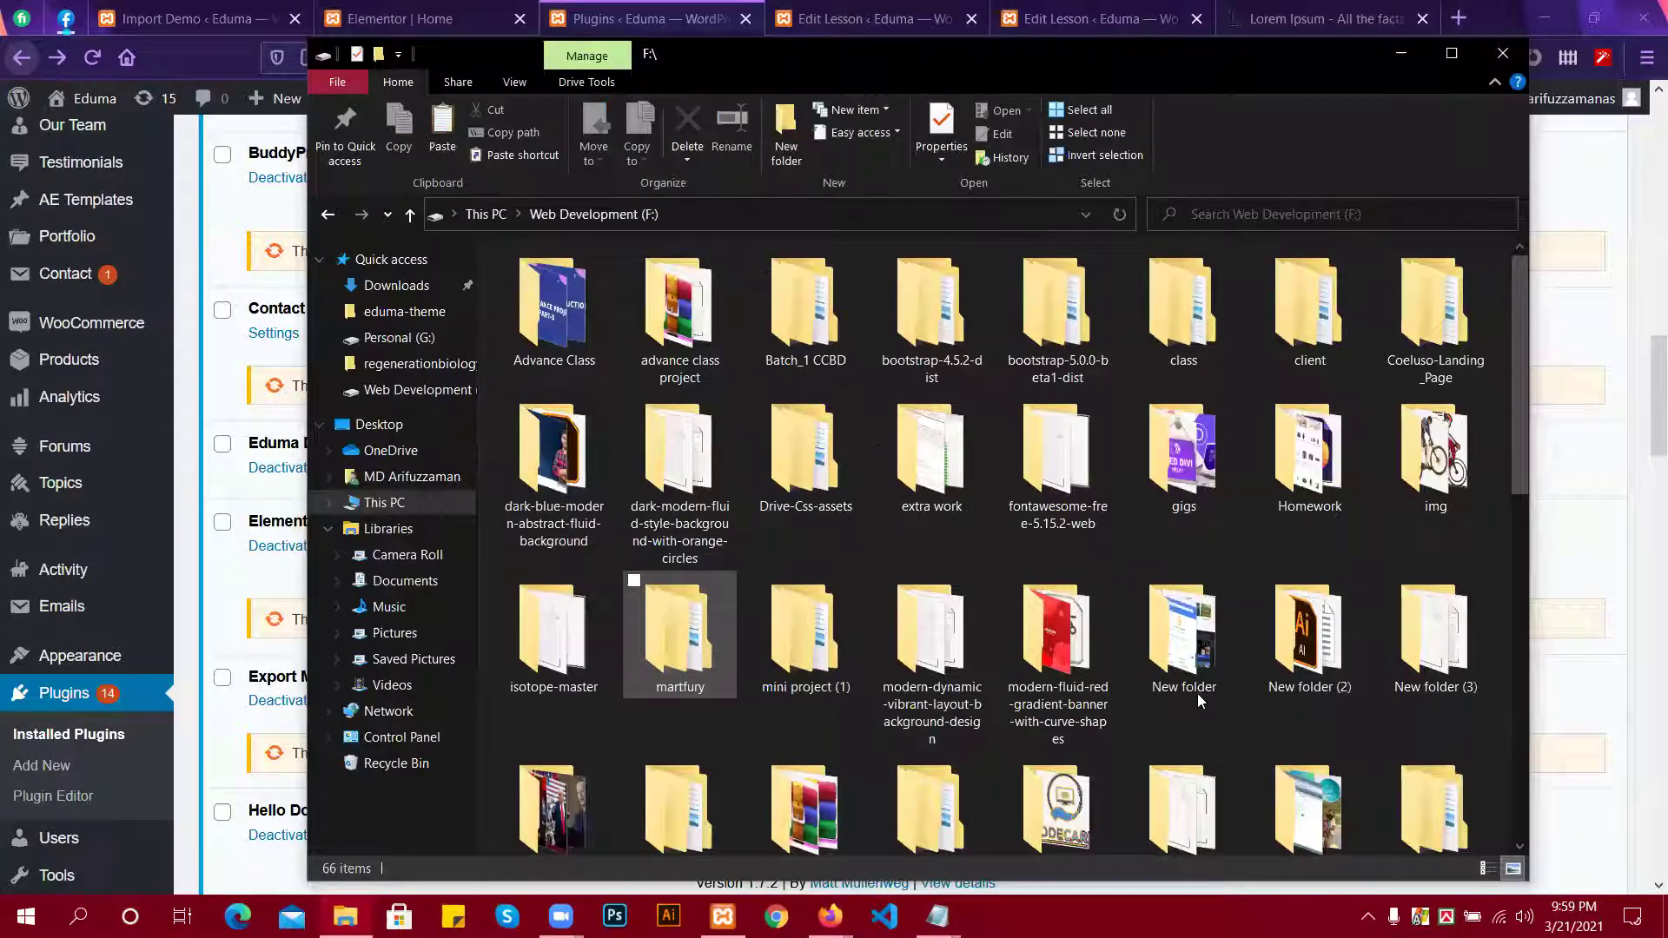
{"action": "scroll", "coordinate": [1332, 662], "scroll_direction": "down", "scroll_amount": 3}
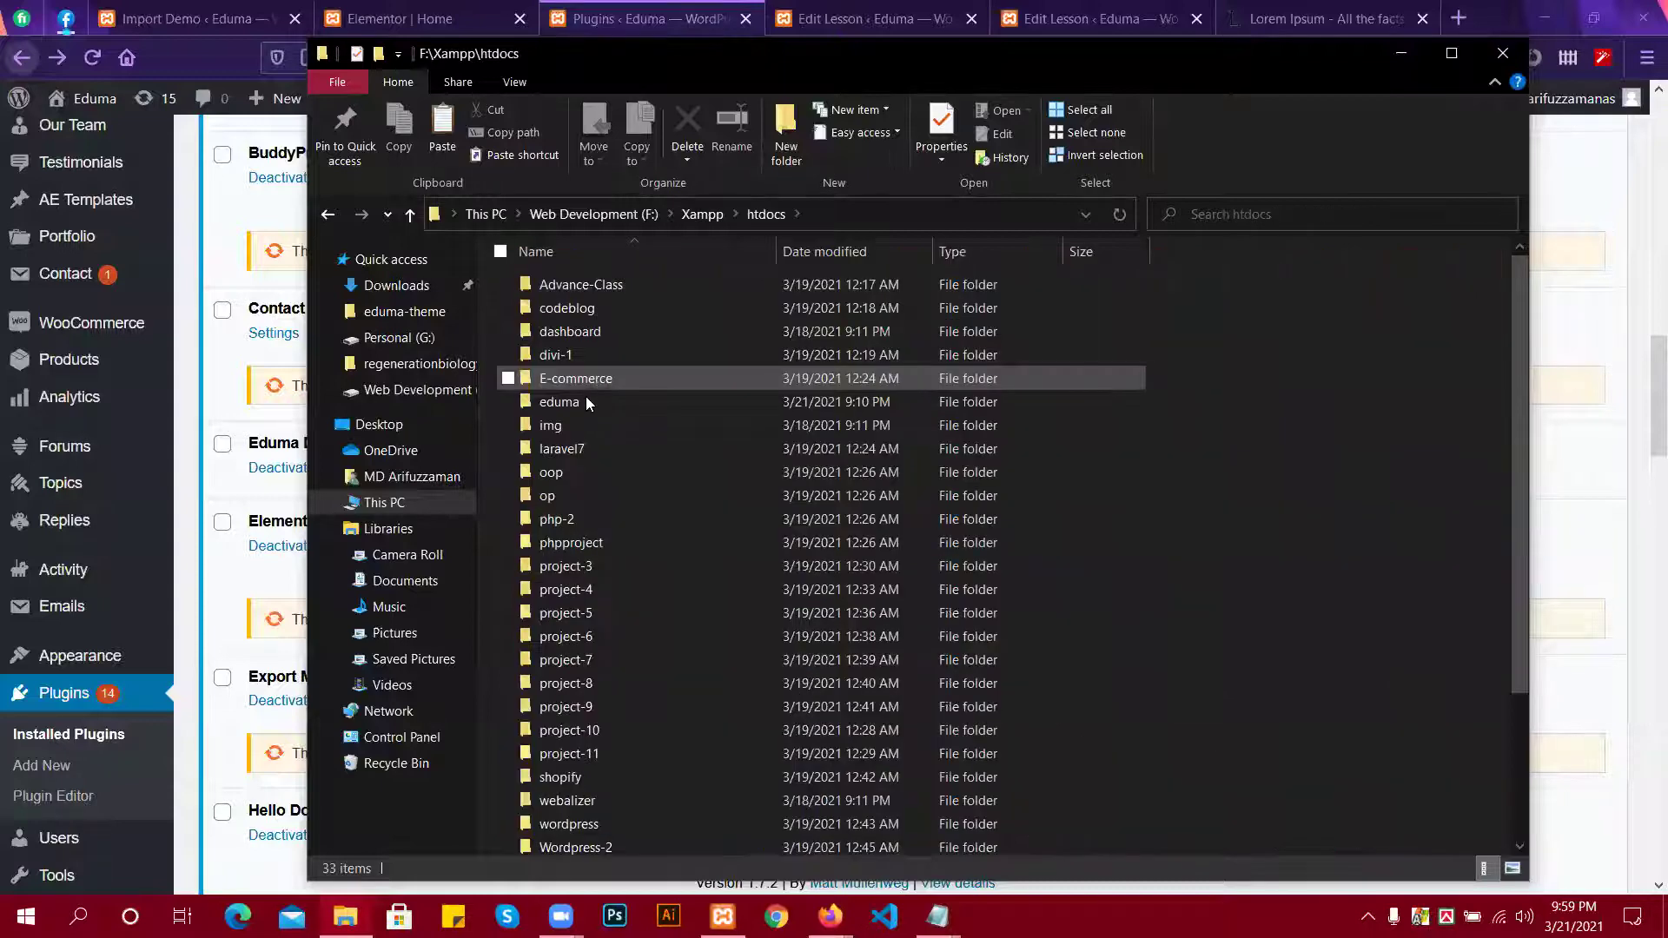
{"action": "left_click", "coordinate": [586, 401]}
{"action": "double_click", "coordinate": [586, 401]}
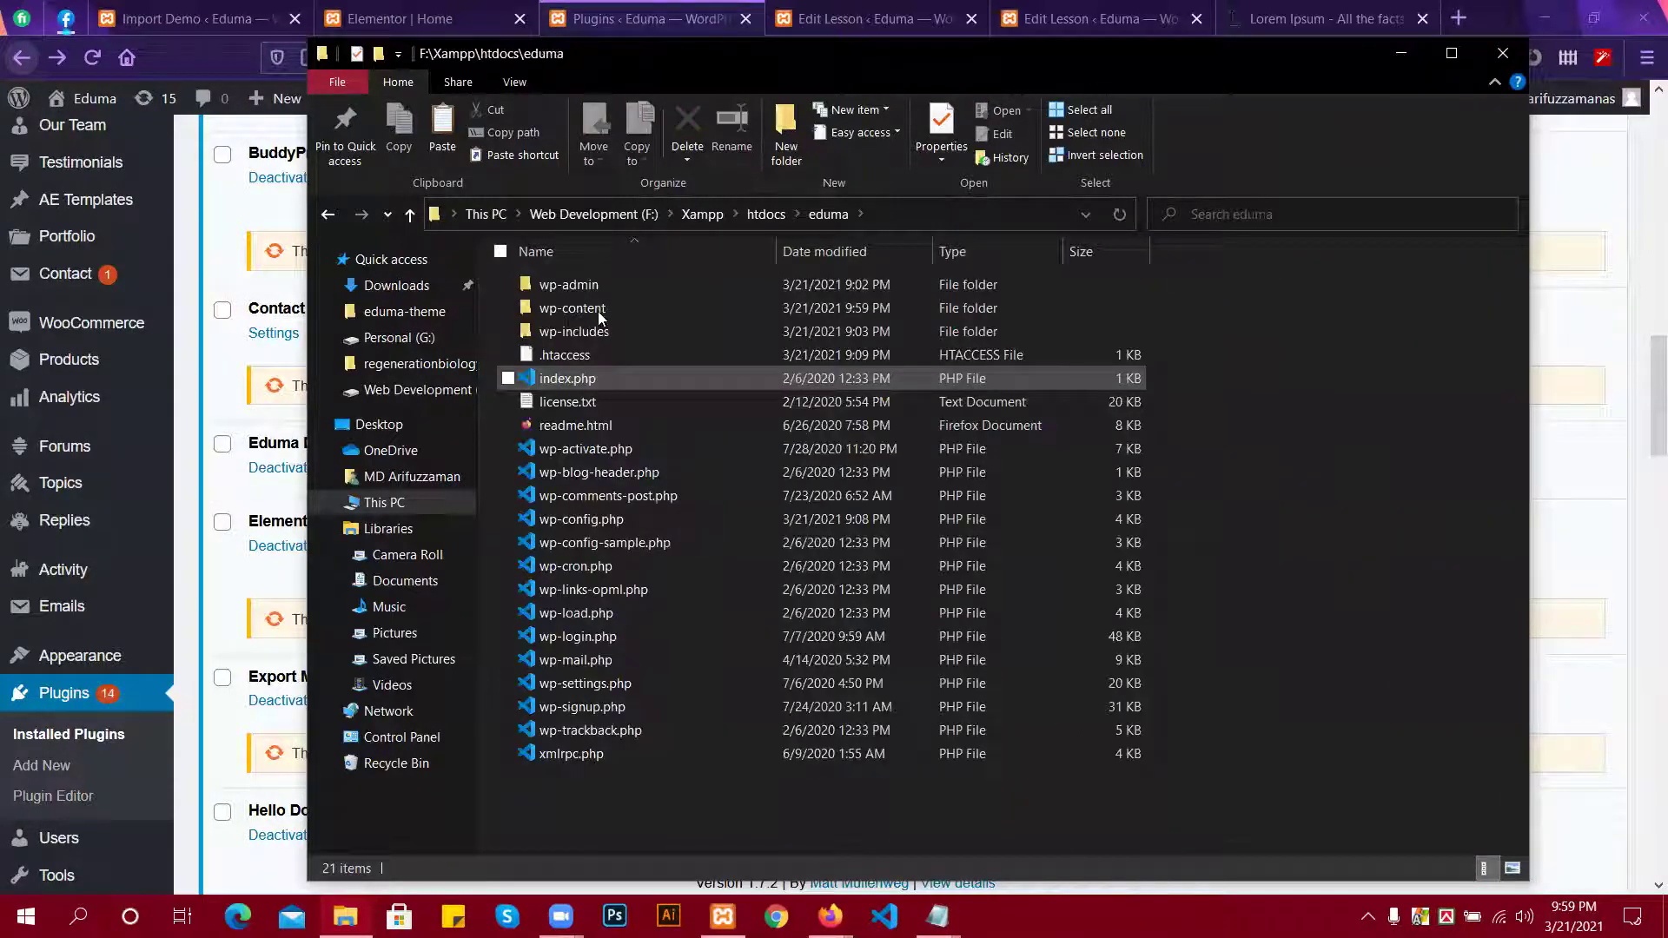
{"action": "left_click", "coordinate": [606, 314]}
{"action": "key", "text": "Return"}
{"action": "double_click", "coordinate": [573, 333]}
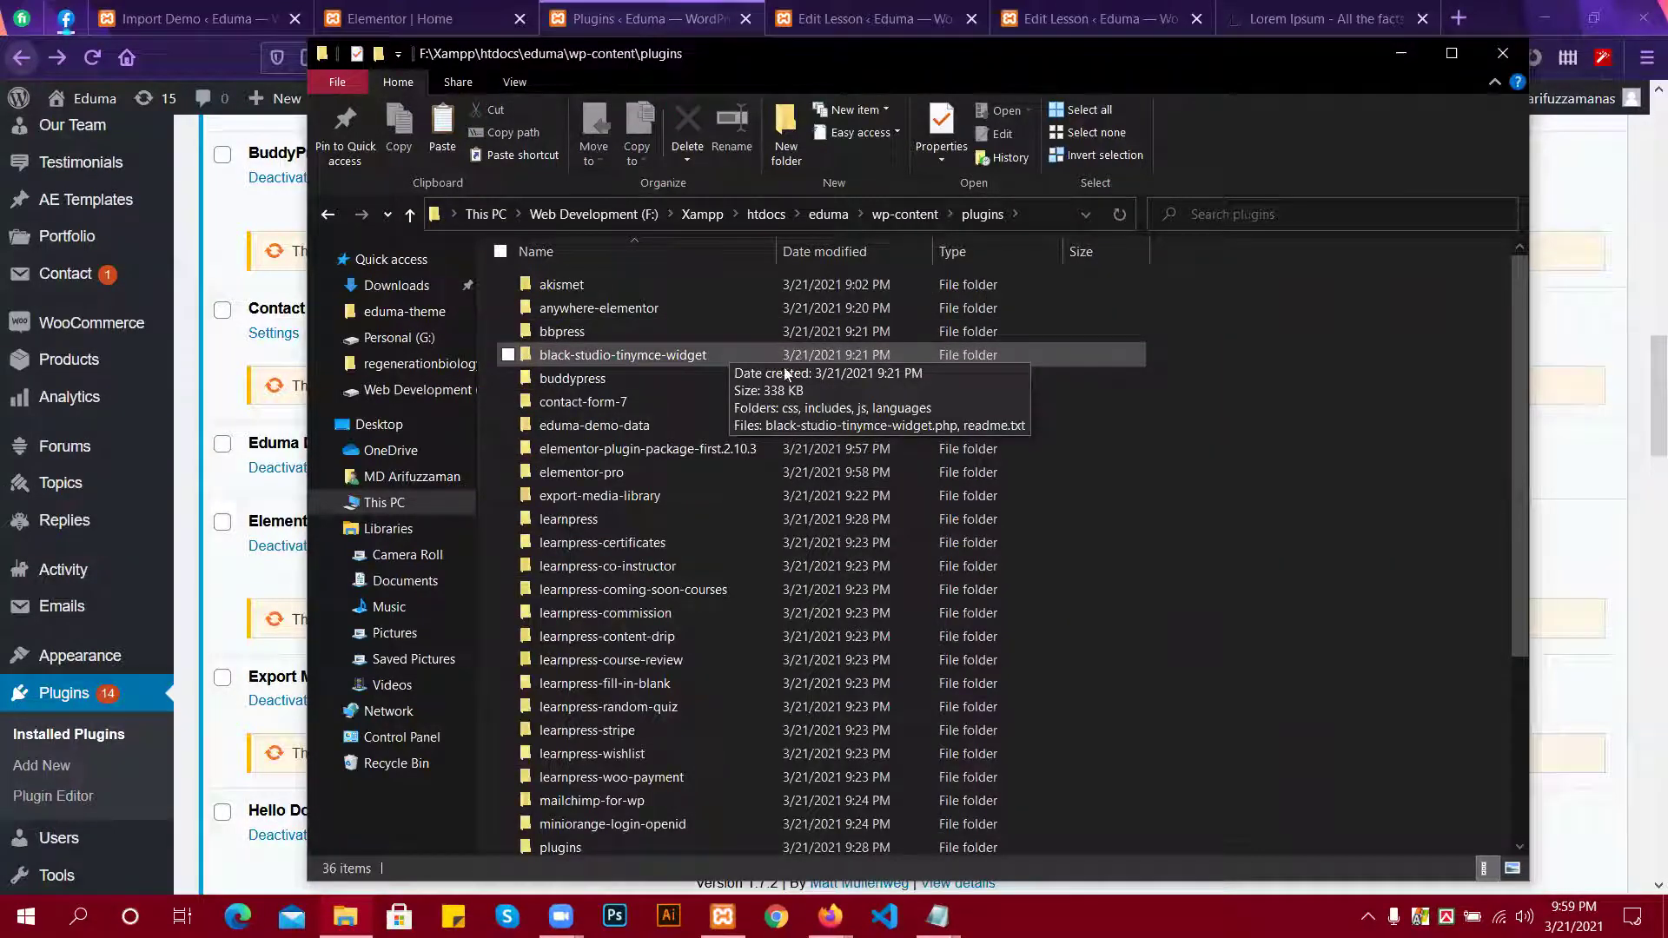
{"action": "key", "text": "ctrl+v"}
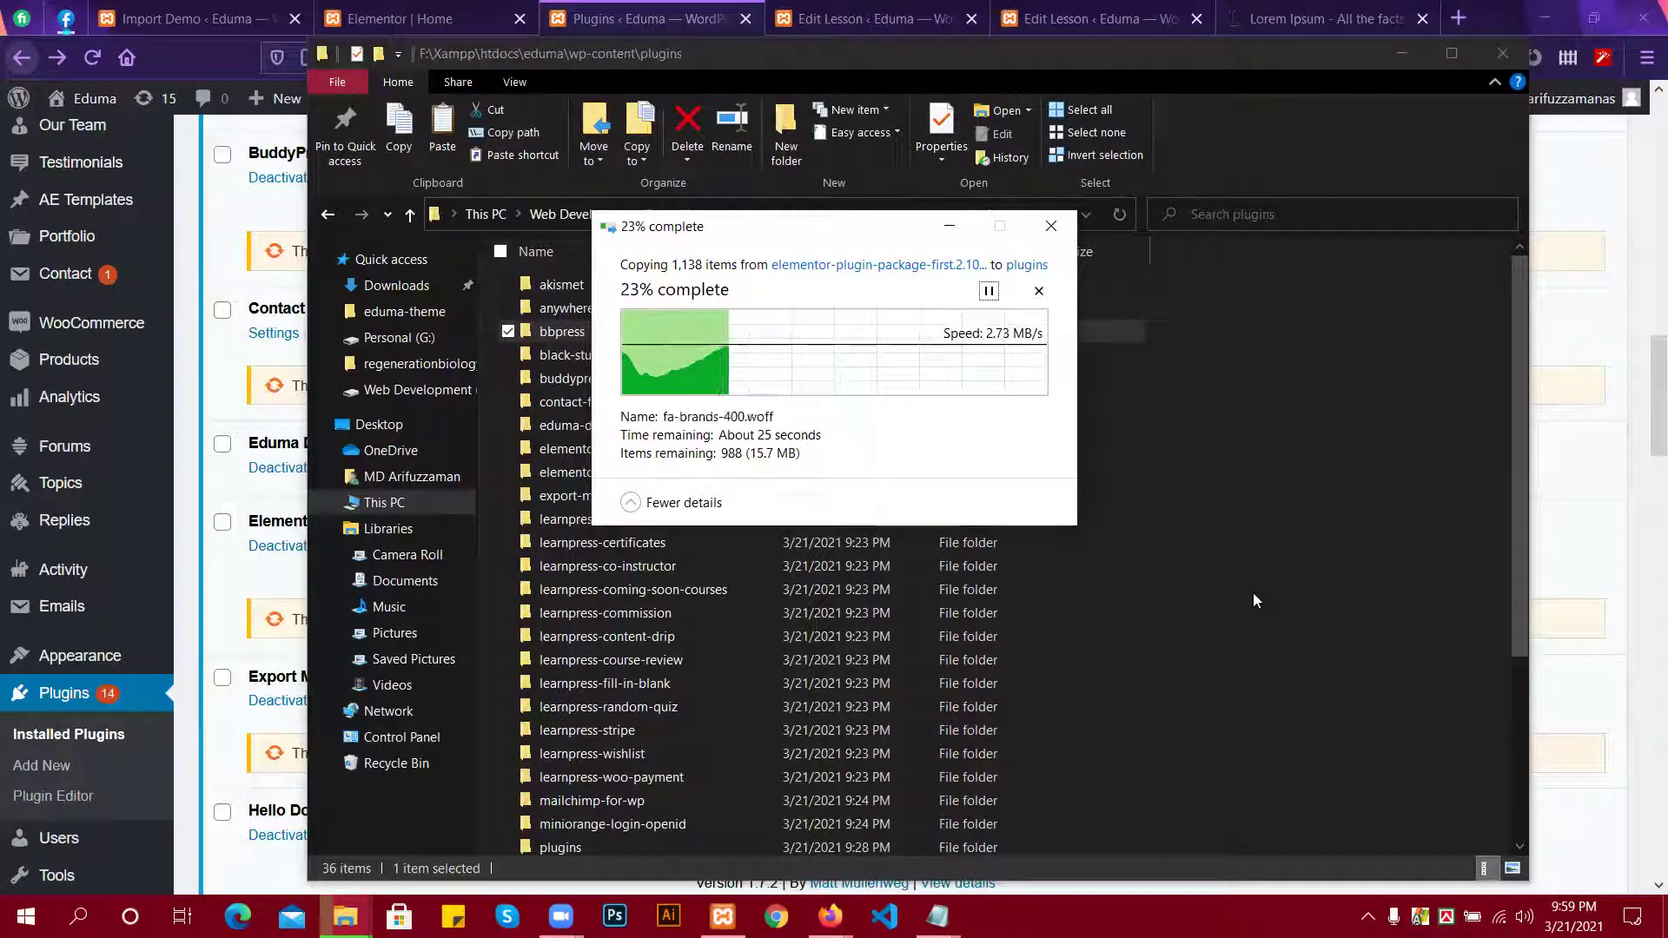
Return to the browser, reload the installed plugins list, and activate the Elementor plugin.
{"action": "left_click", "coordinate": [220, 230]}
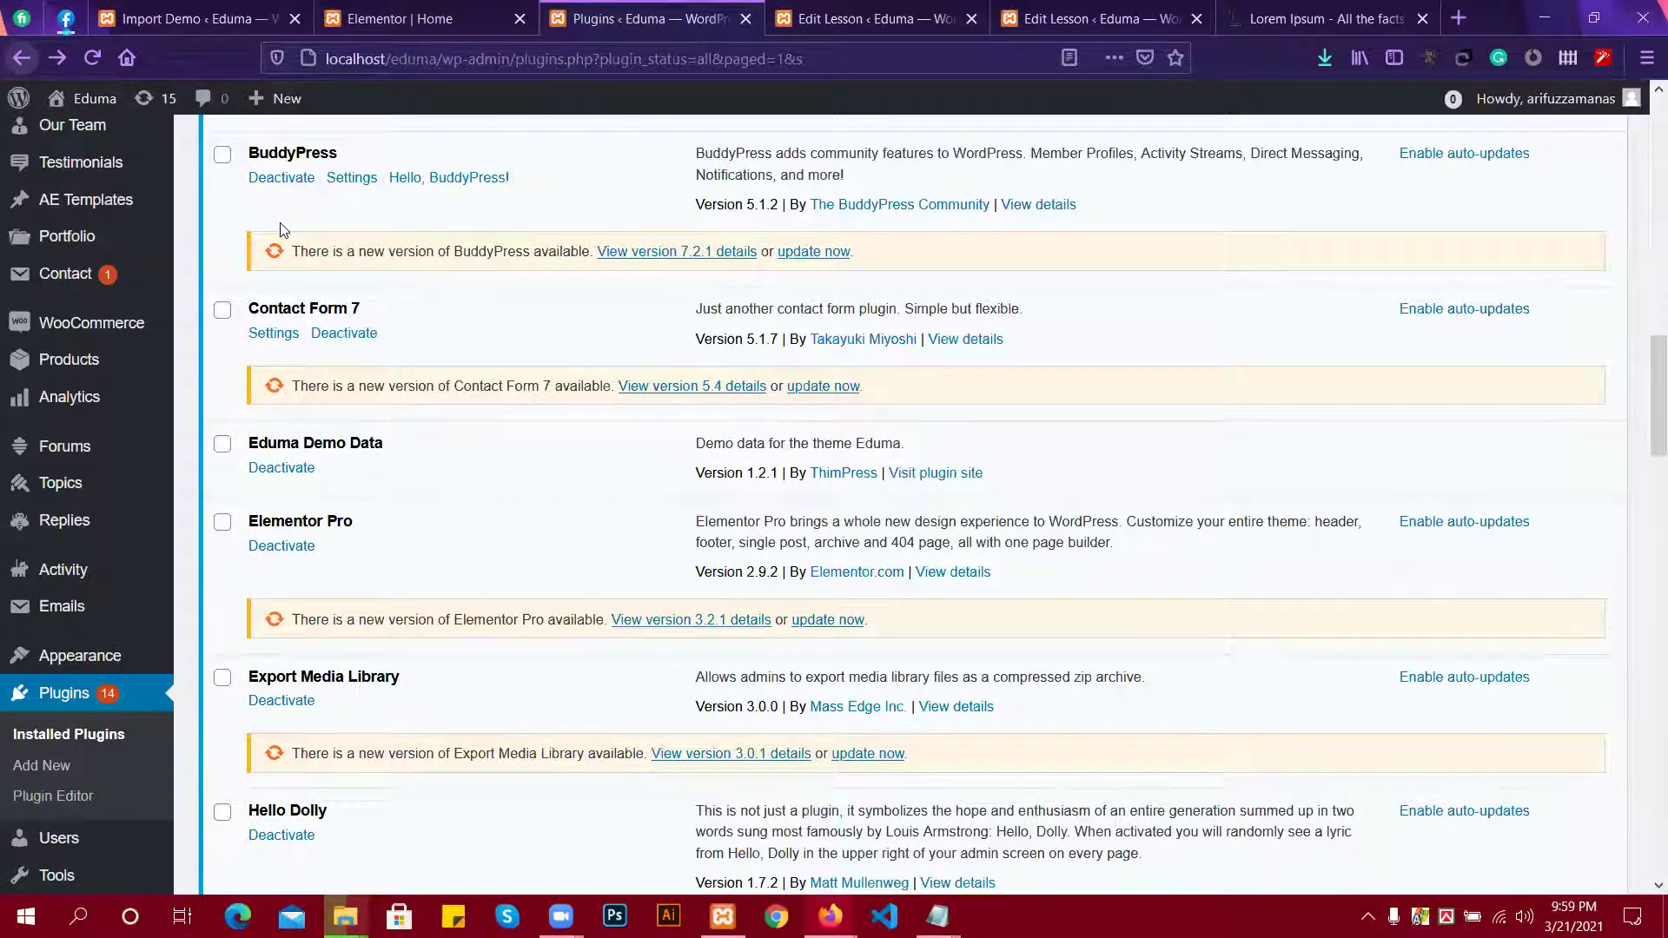
{"action": "left_click", "coordinate": [90, 59]}
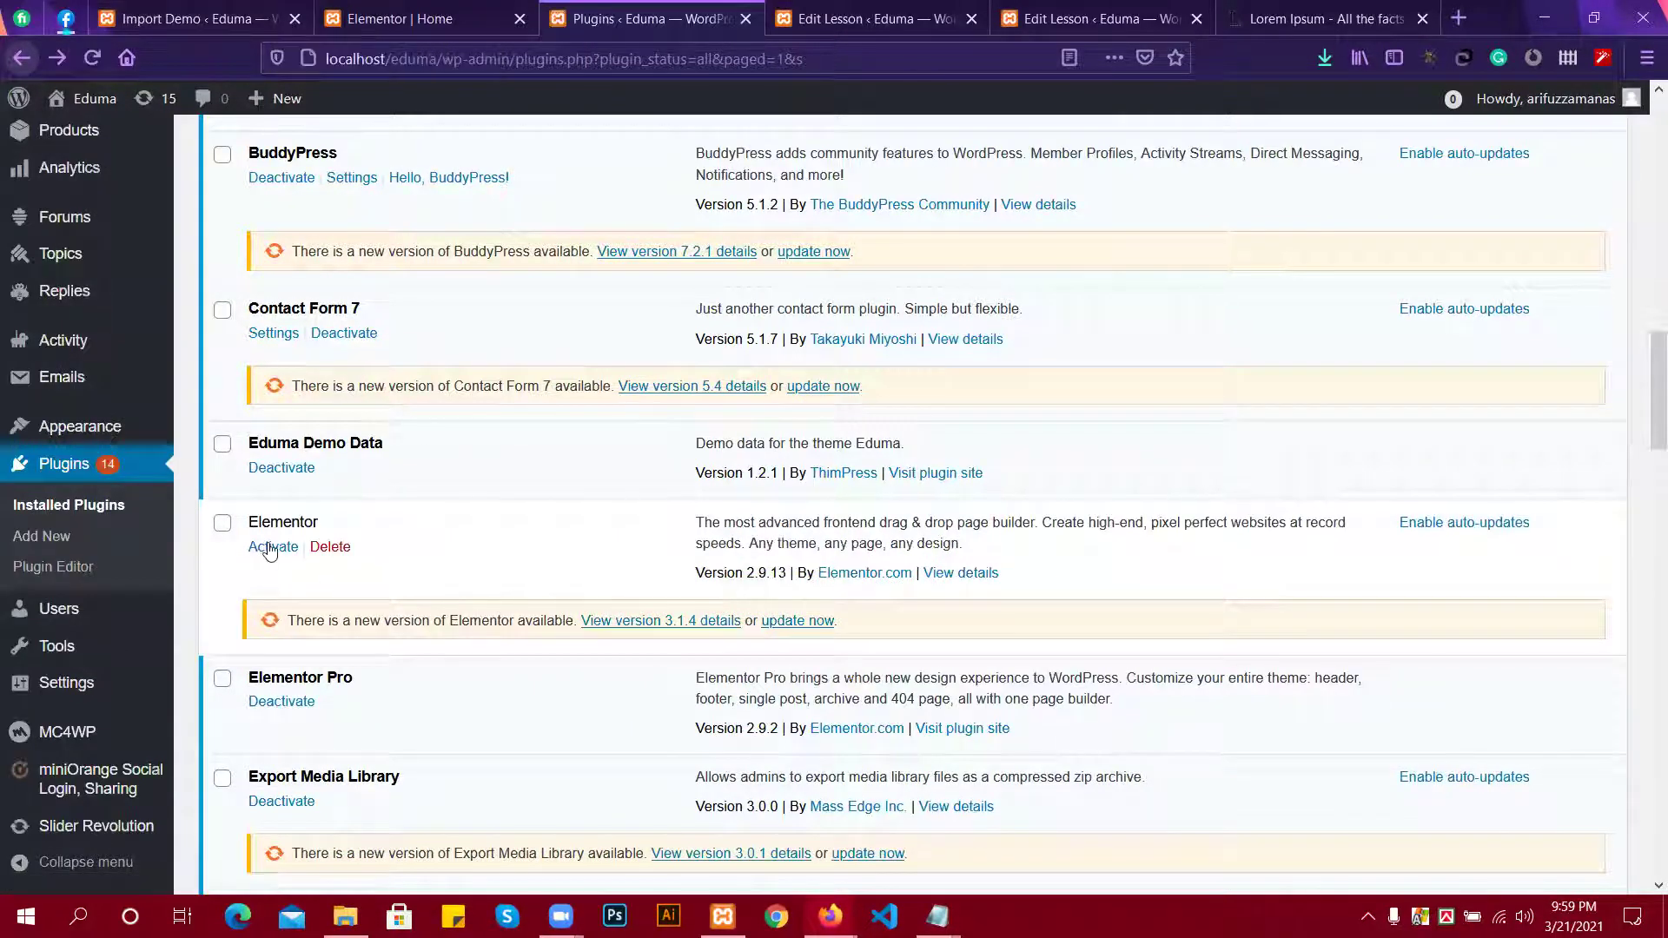
{"action": "left_click", "coordinate": [270, 547]}
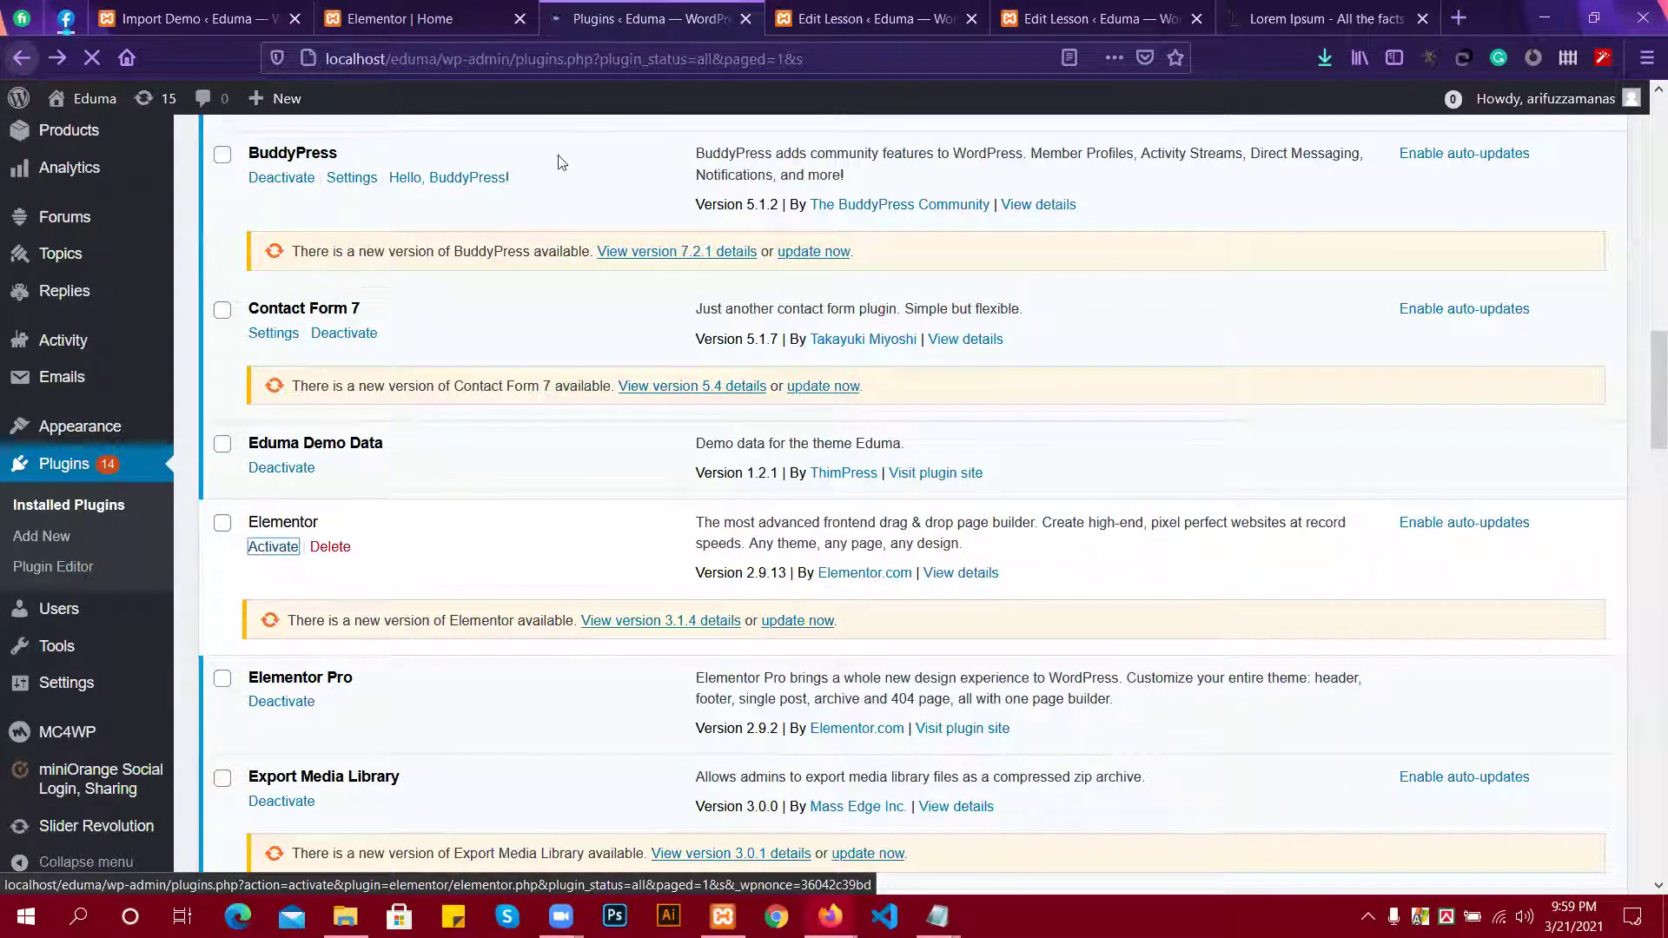
Go to the Import Demo page, close the stray ThemeForest tab, and dismiss the failed Demo Main Demo import dialog.
{"action": "left_click", "coordinate": [406, 19]}
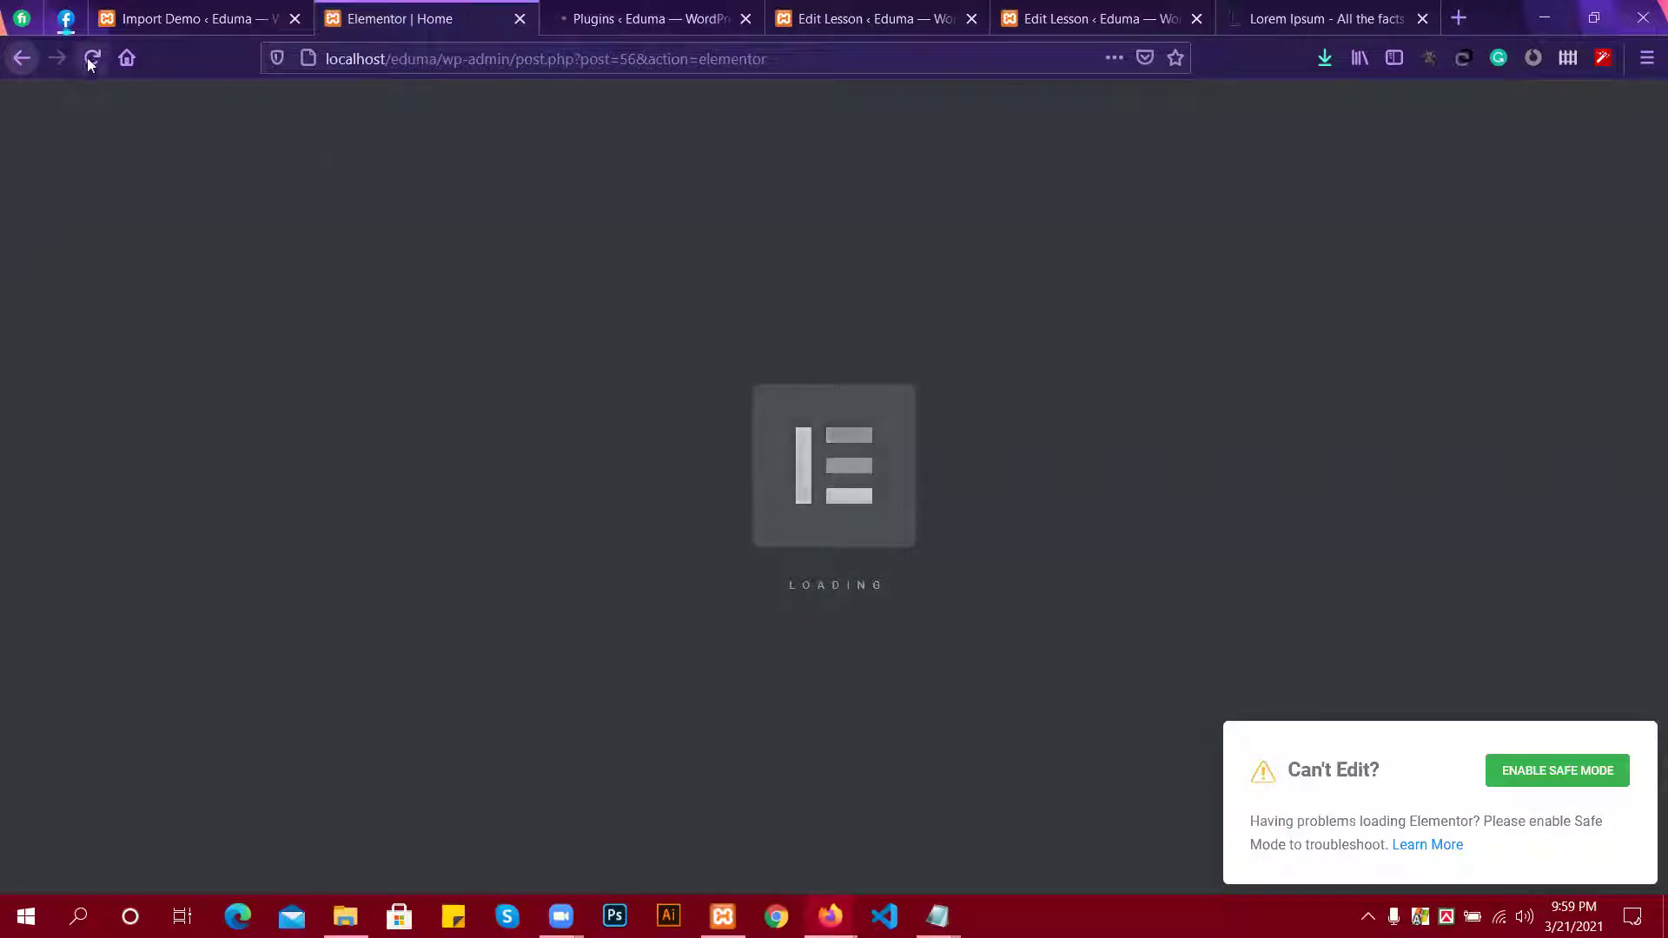
{"action": "left_click", "coordinate": [691, 16]}
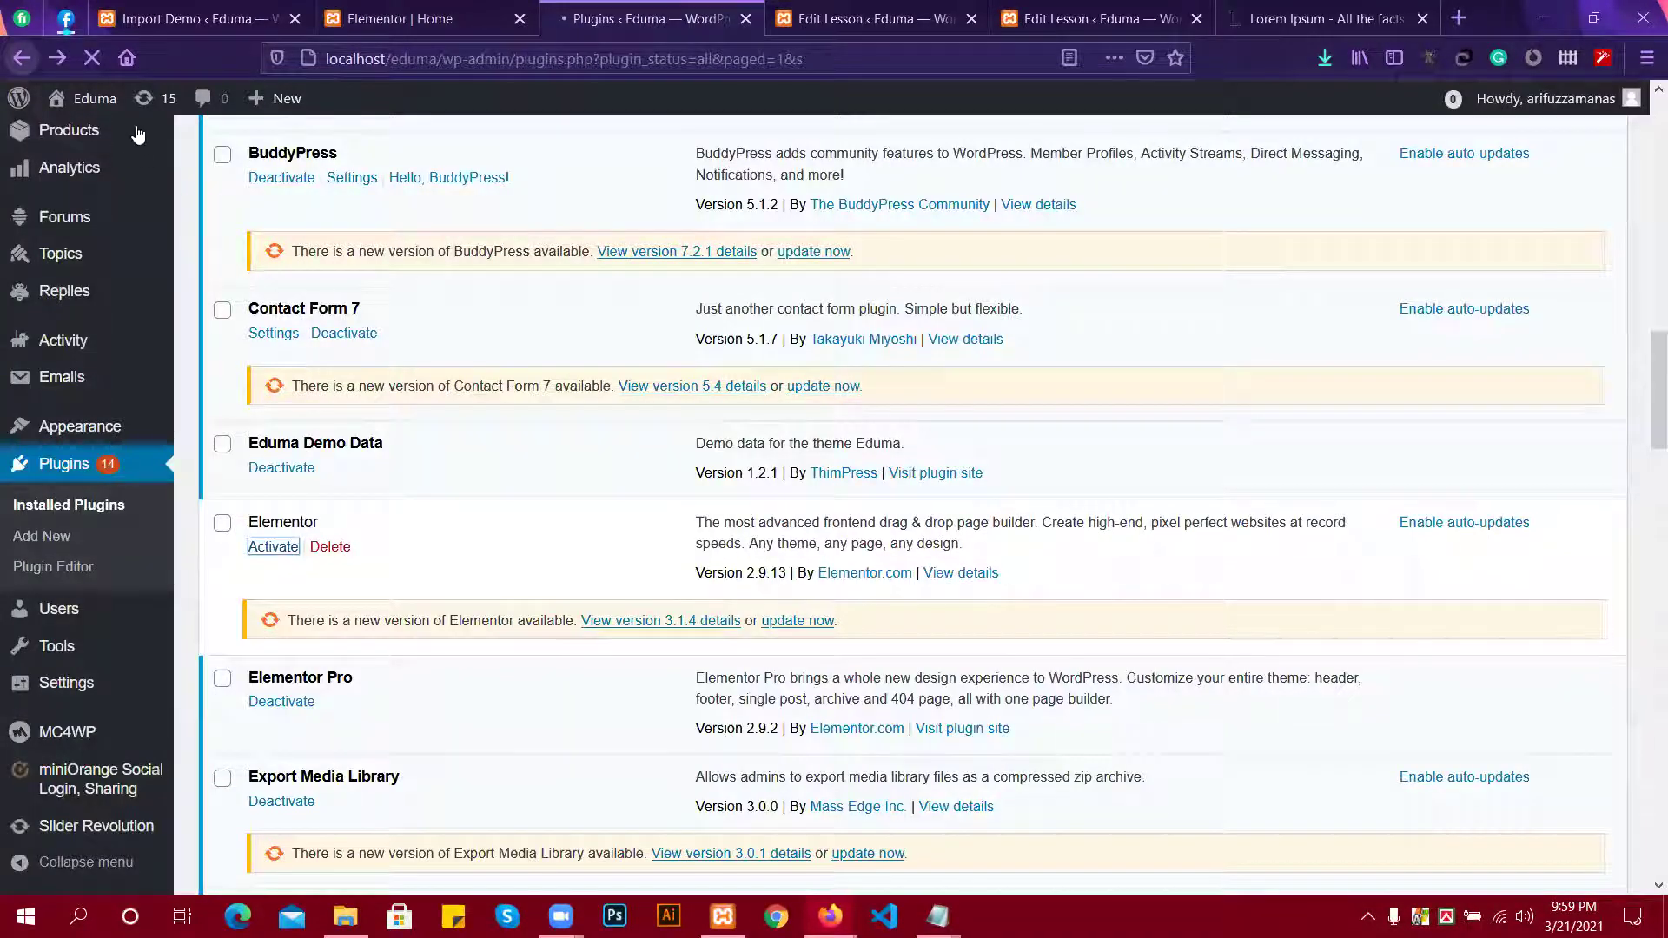
{"action": "left_click", "coordinate": [247, 9]}
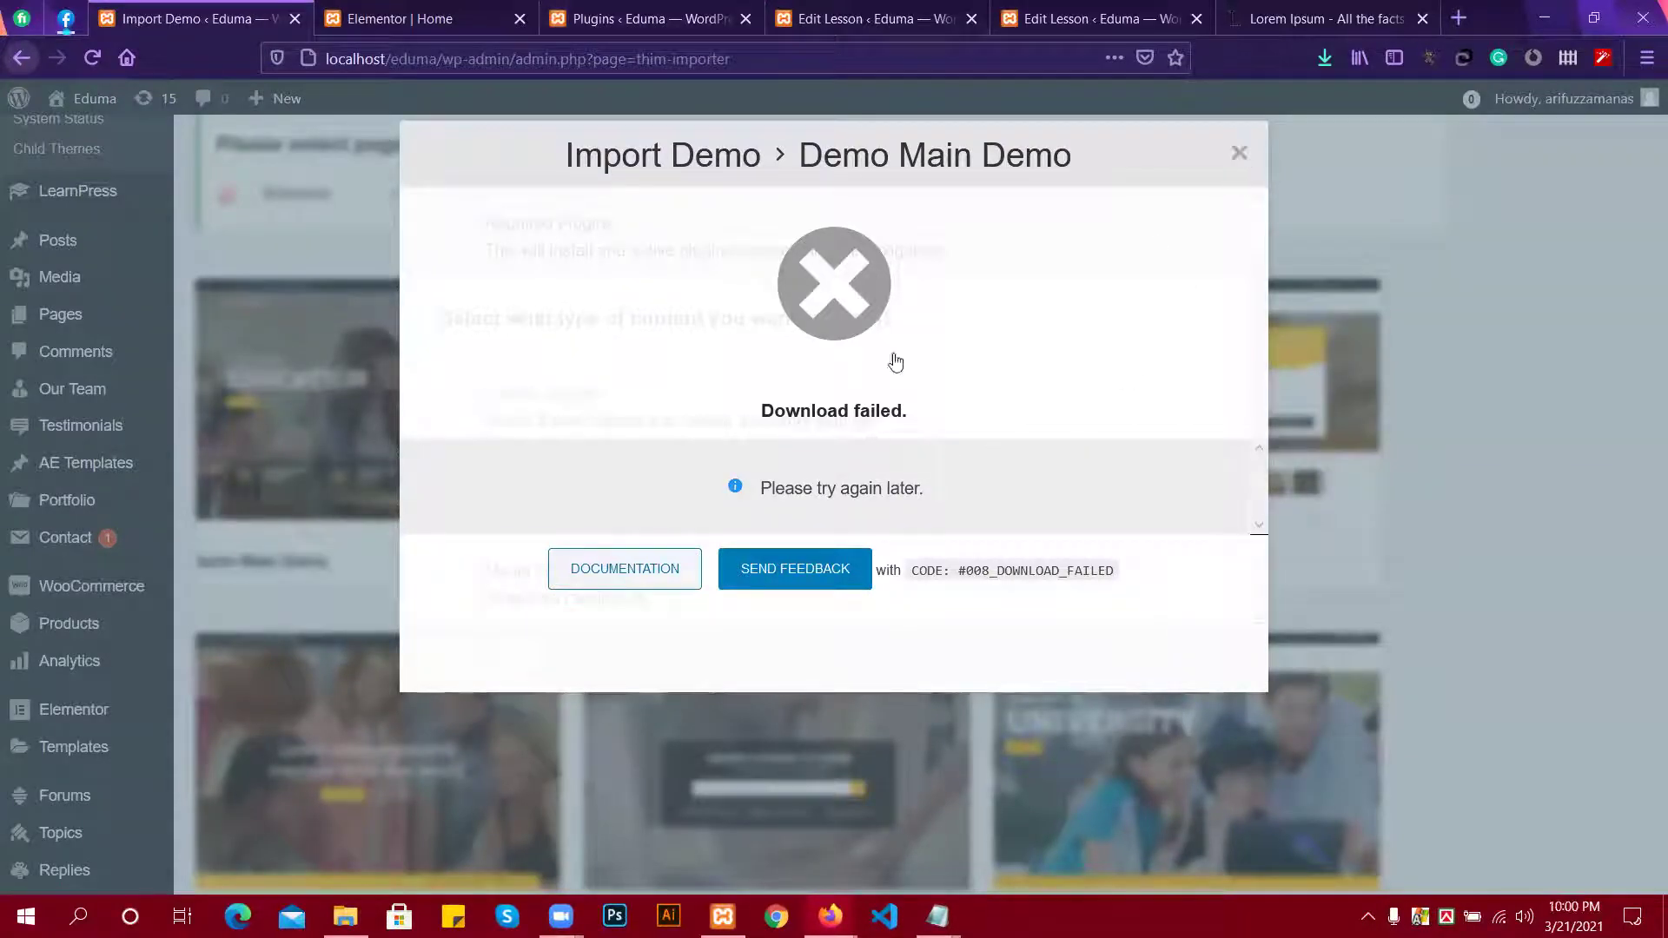
{"action": "left_click", "coordinate": [841, 294]}
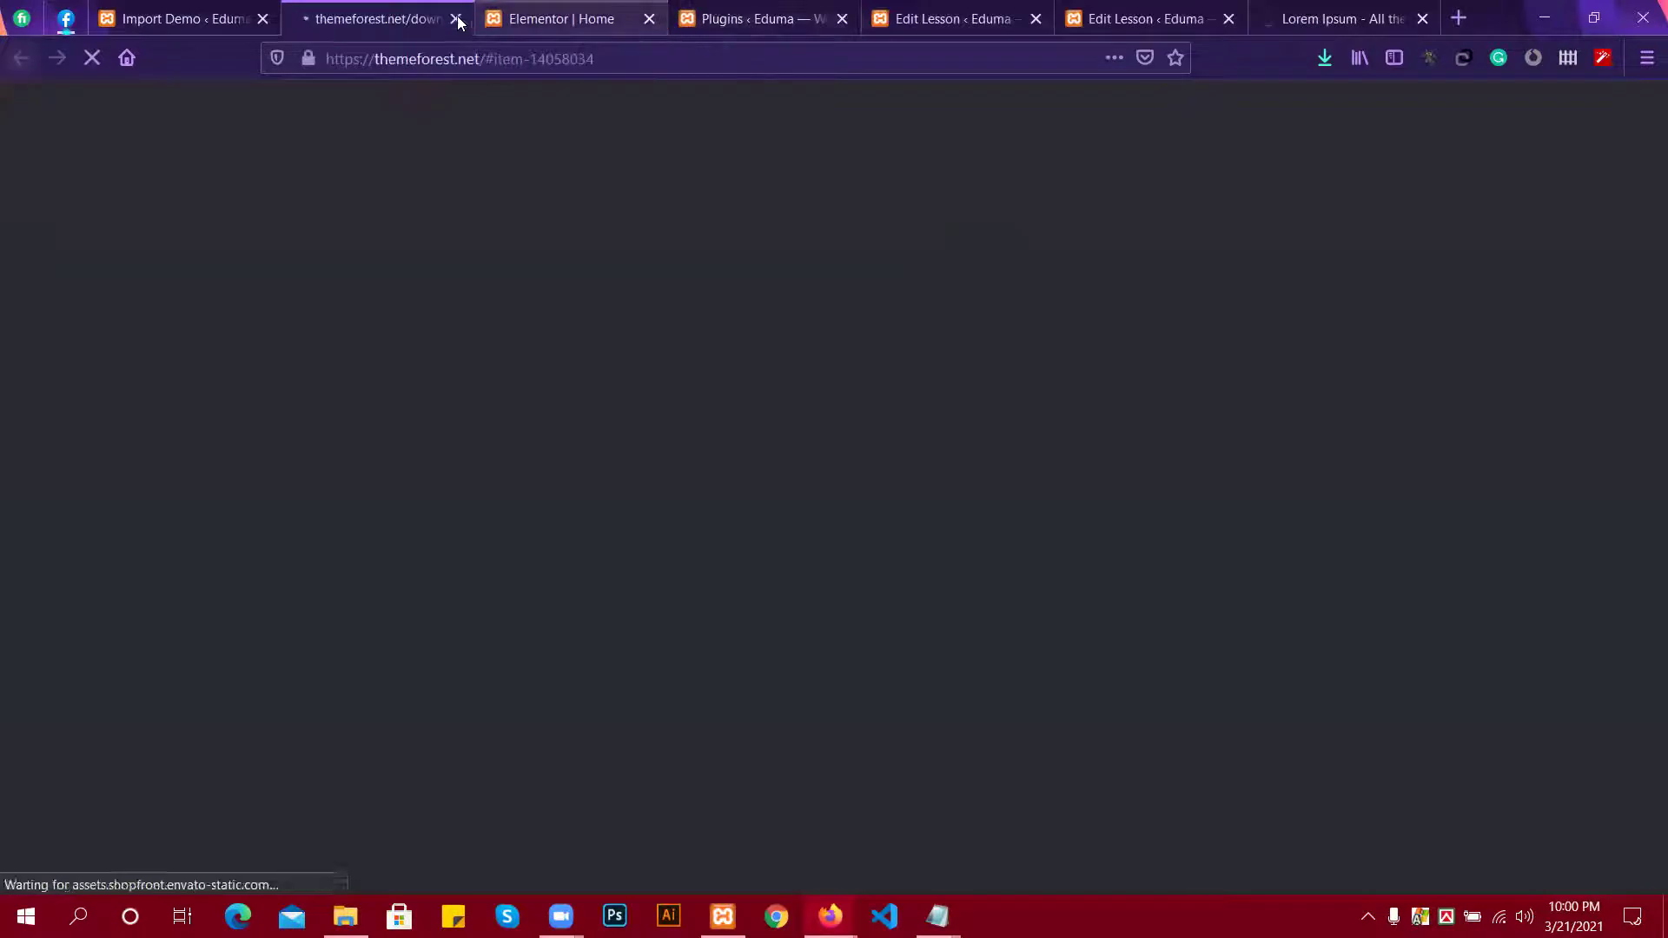
{"action": "left_click", "coordinate": [455, 18]}
{"action": "left_click", "coordinate": [1234, 154]}
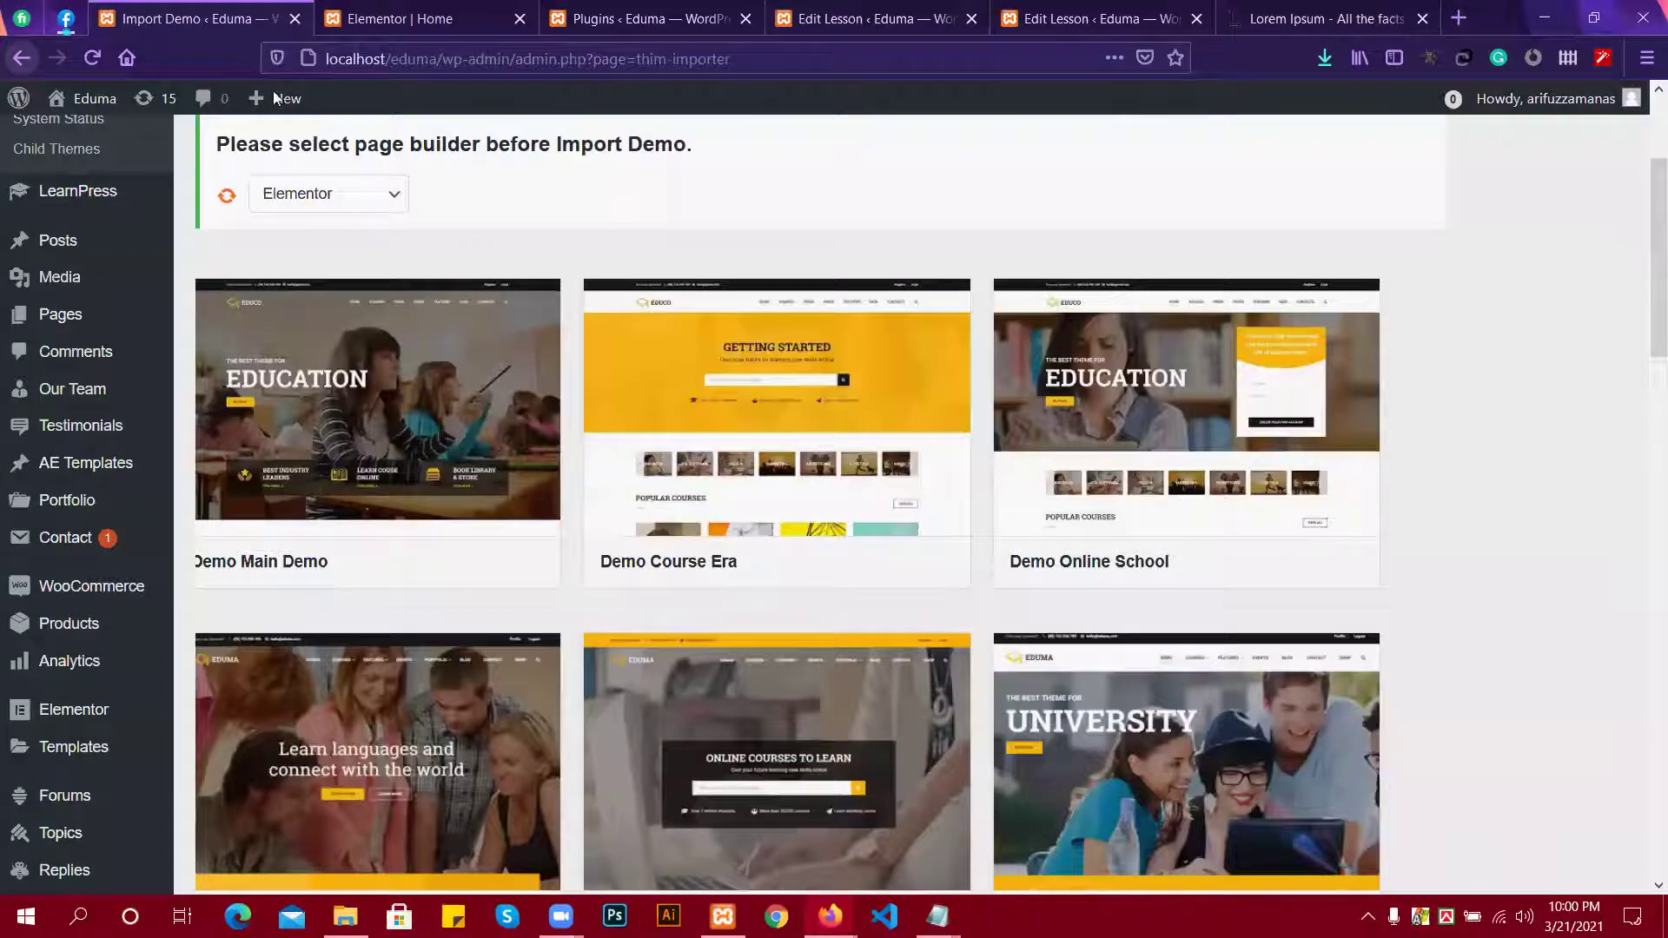
Check the activation state of the Elementor entry in the installed plugins list.
{"action": "left_click", "coordinate": [699, 18]}
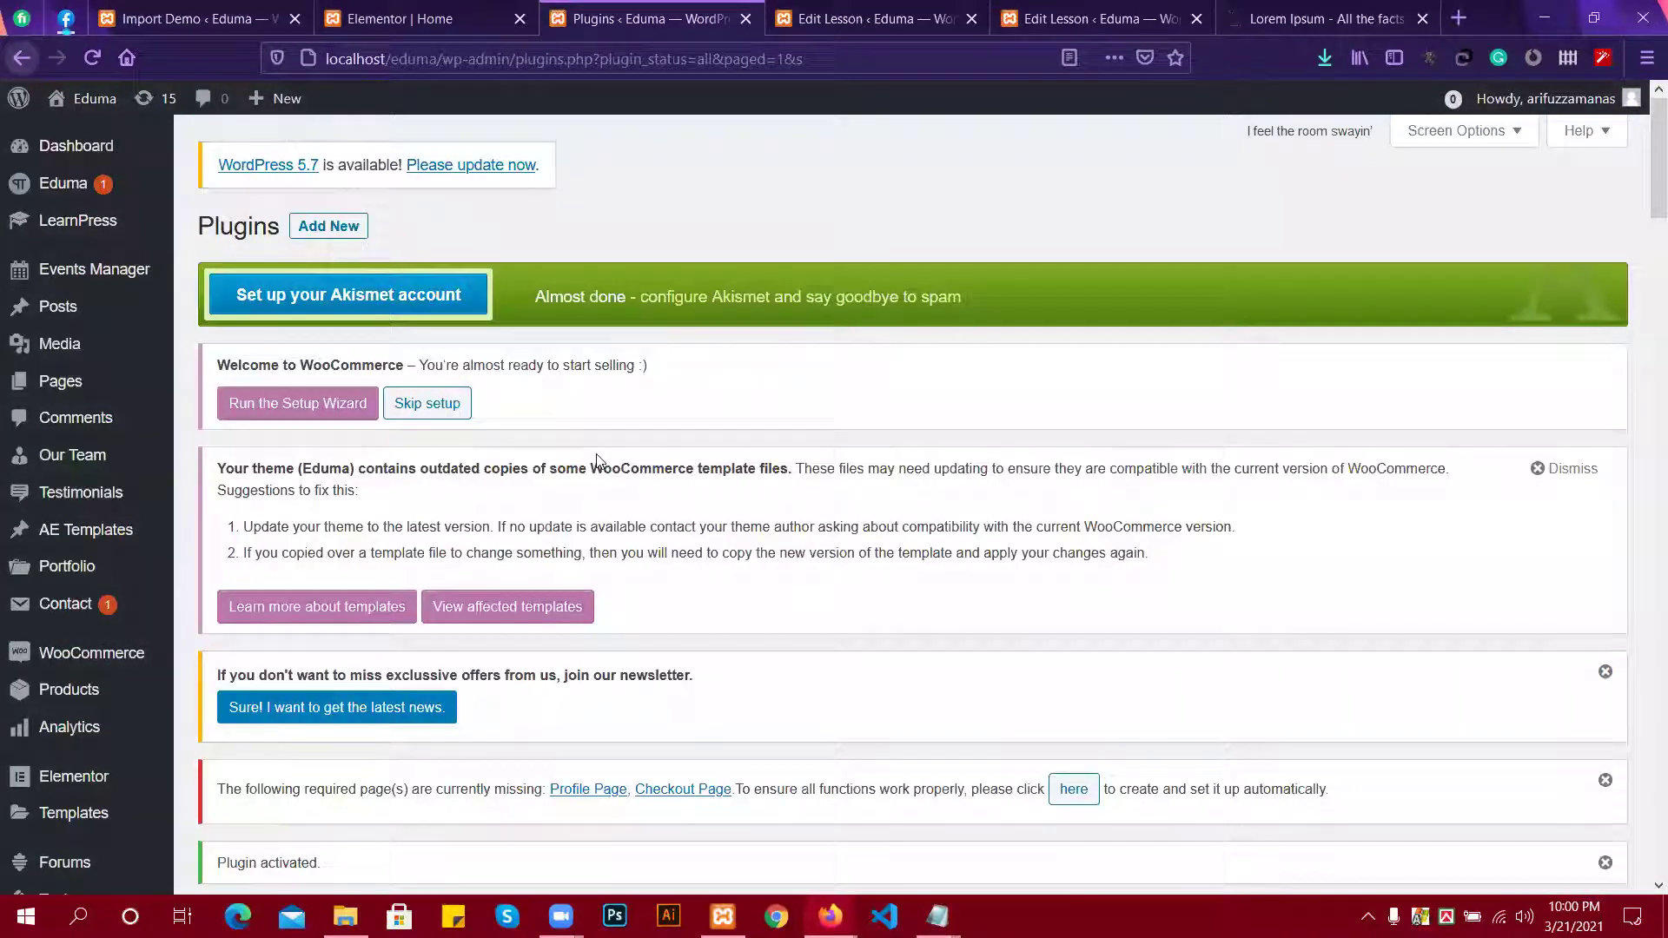
{"action": "scroll", "coordinate": [596, 460], "scroll_direction": "down", "scroll_amount": 7}
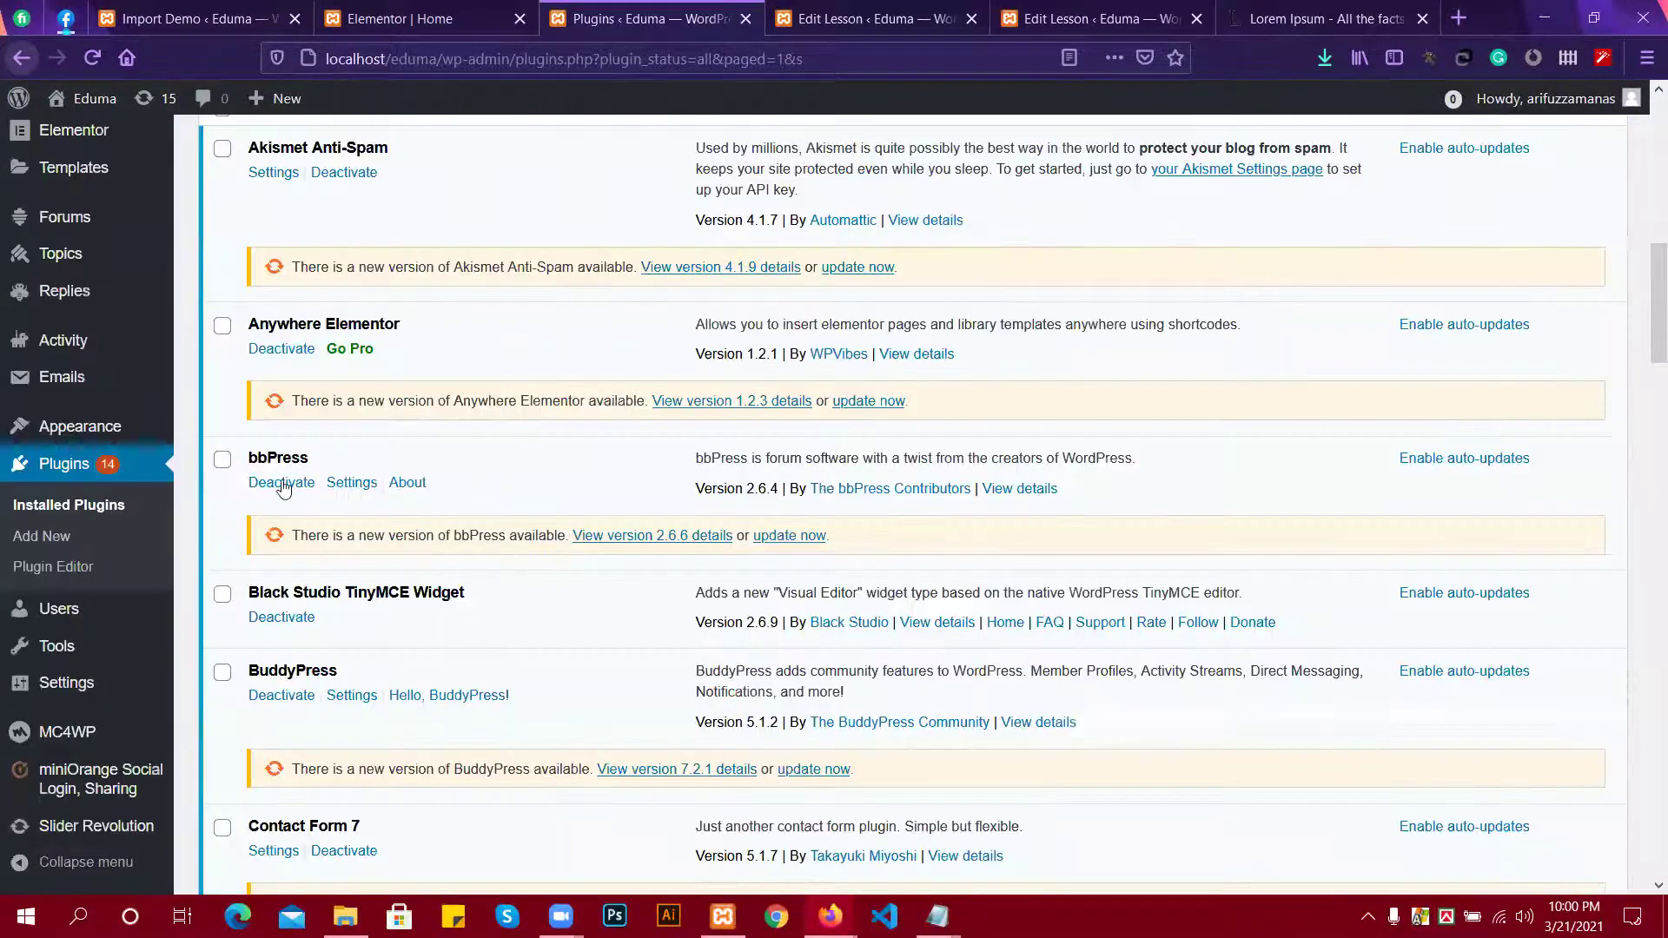
{"action": "scroll", "coordinate": [288, 682], "scroll_direction": "down", "scroll_amount": 4}
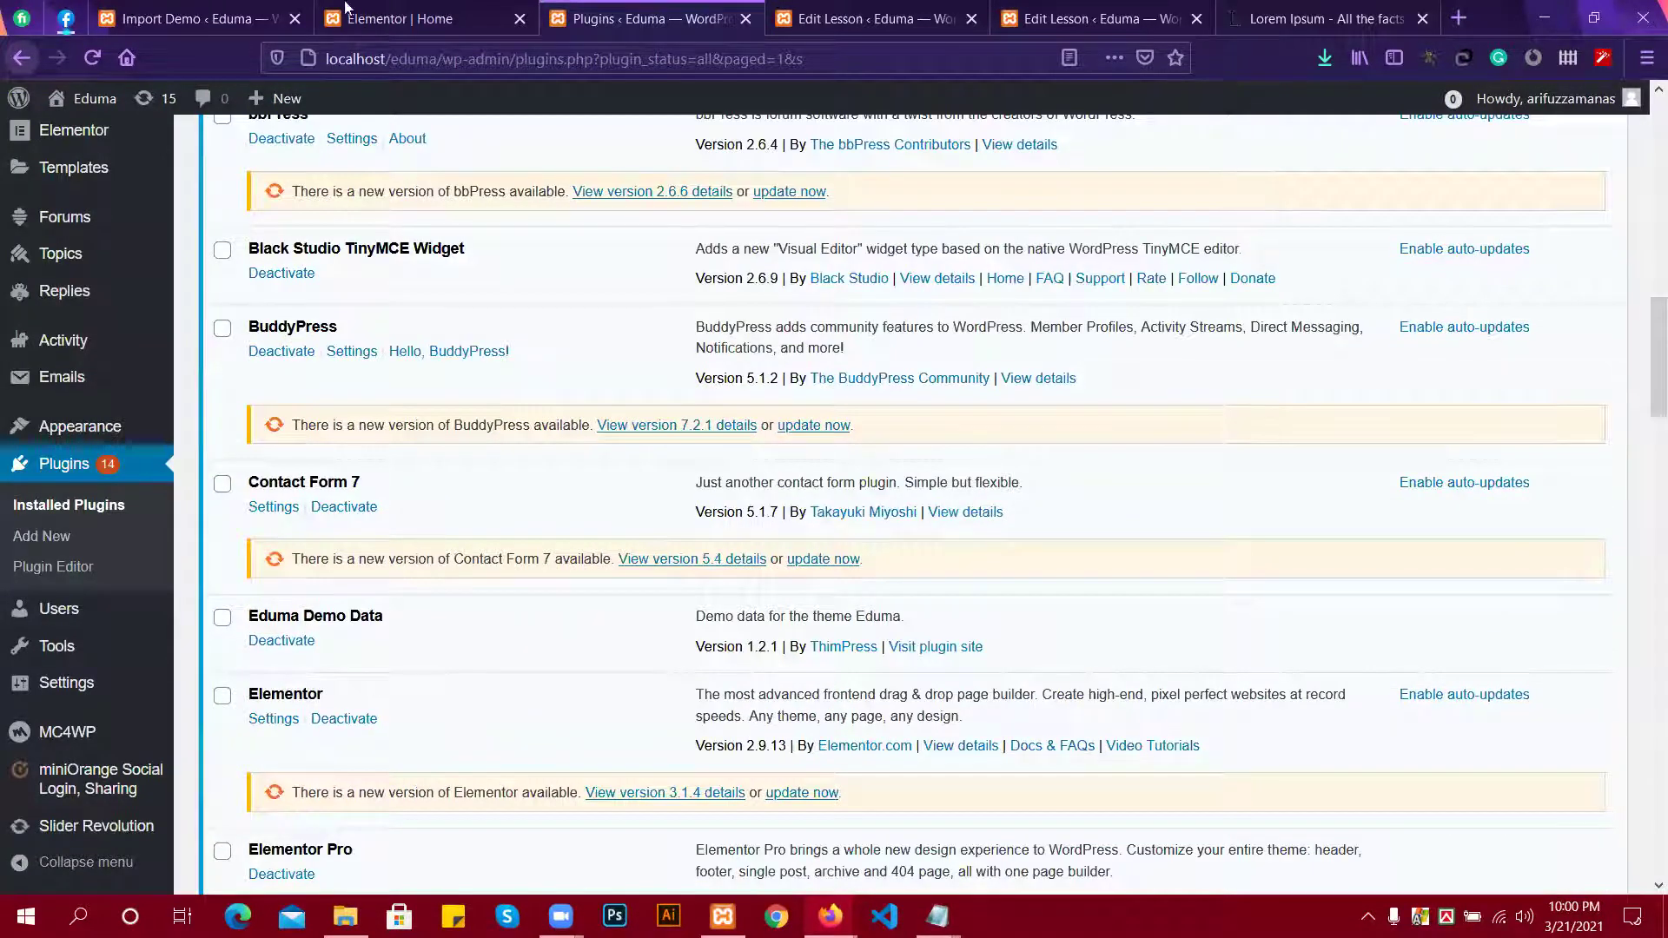
Reload the Home page in the Elementor editor and start the Demo Main Demo import again.
{"action": "left_click", "coordinate": [385, 17]}
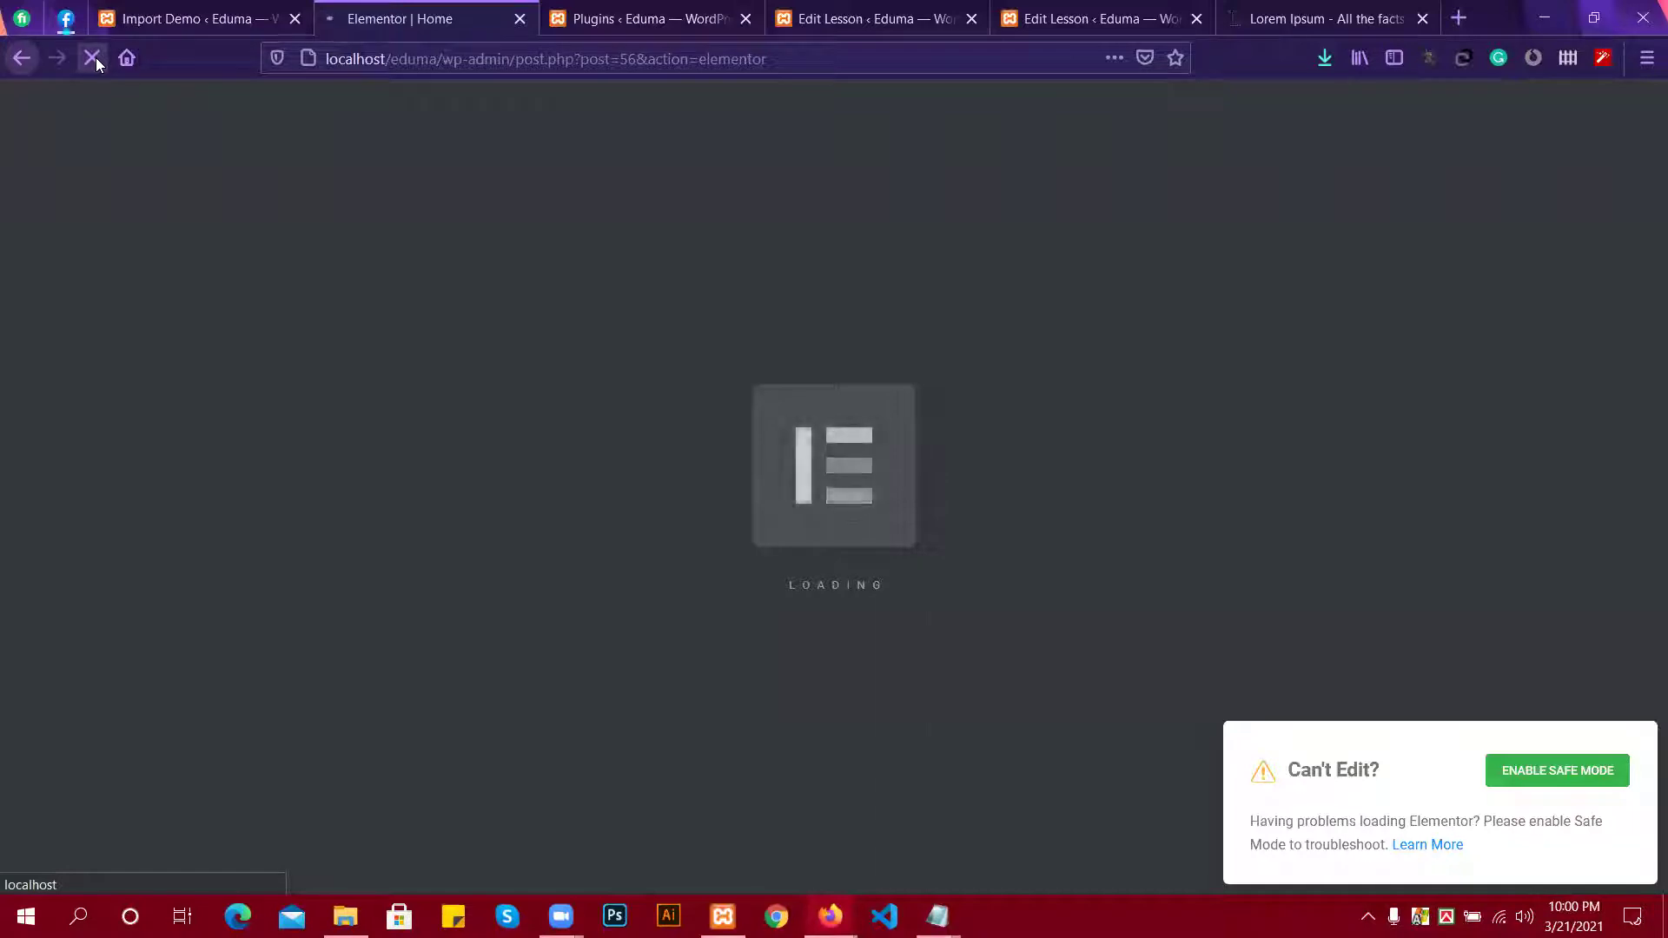
{"action": "key", "text": "F5"}
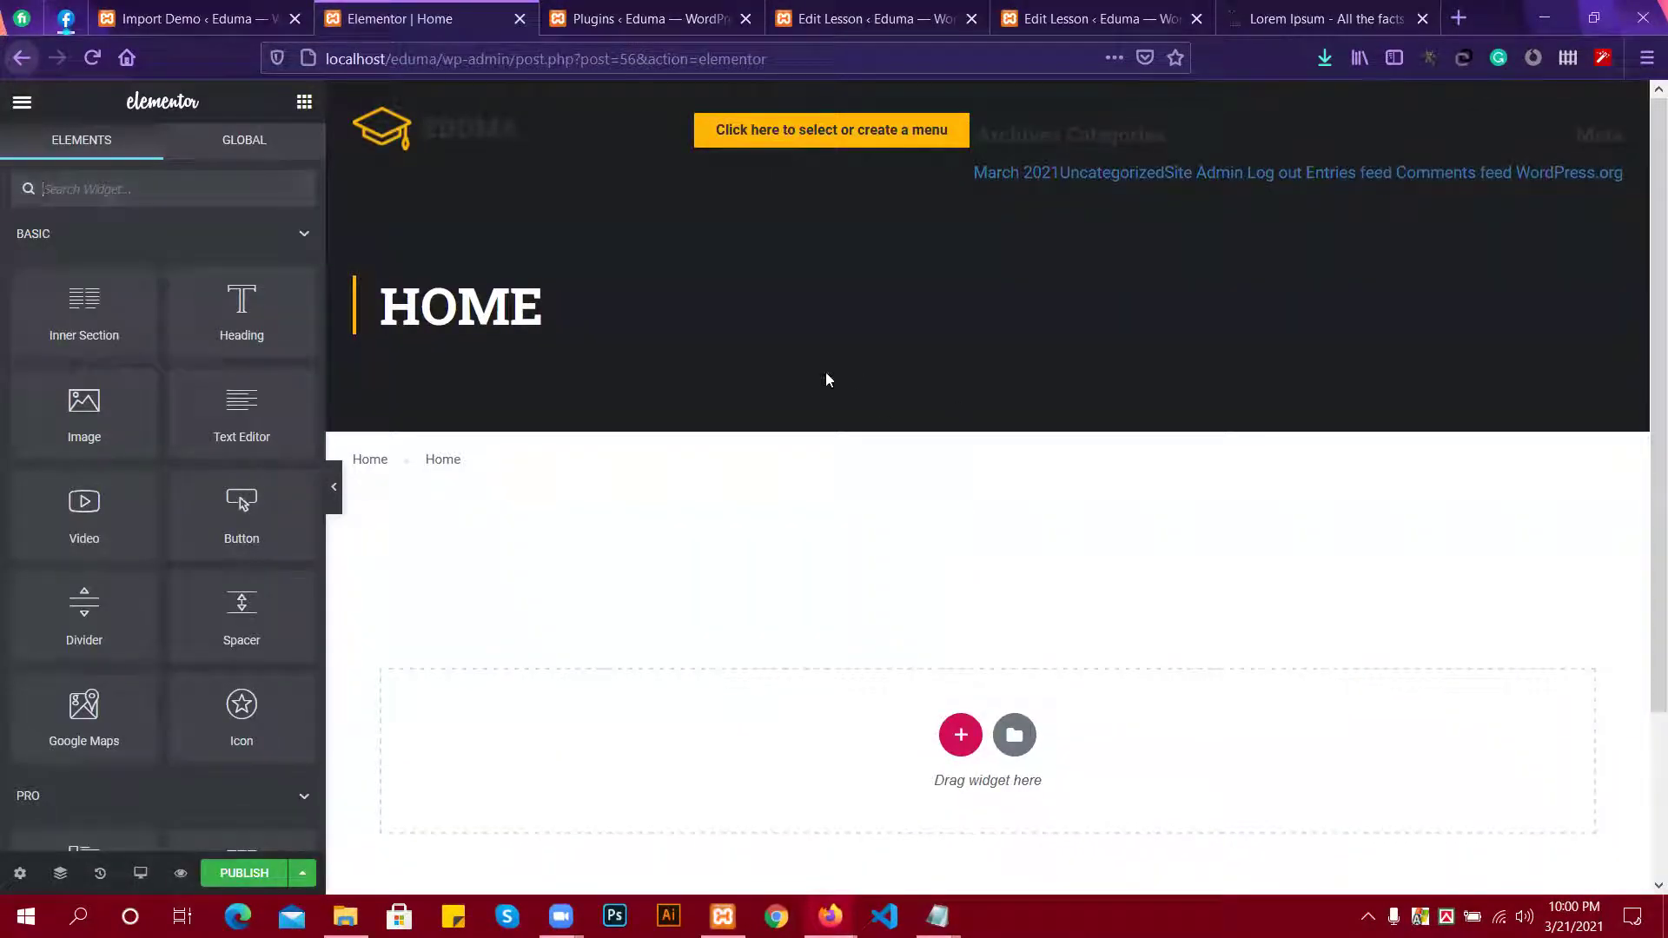
{"action": "scroll", "coordinate": [650, 352], "scroll_direction": "down", "scroll_amount": 2}
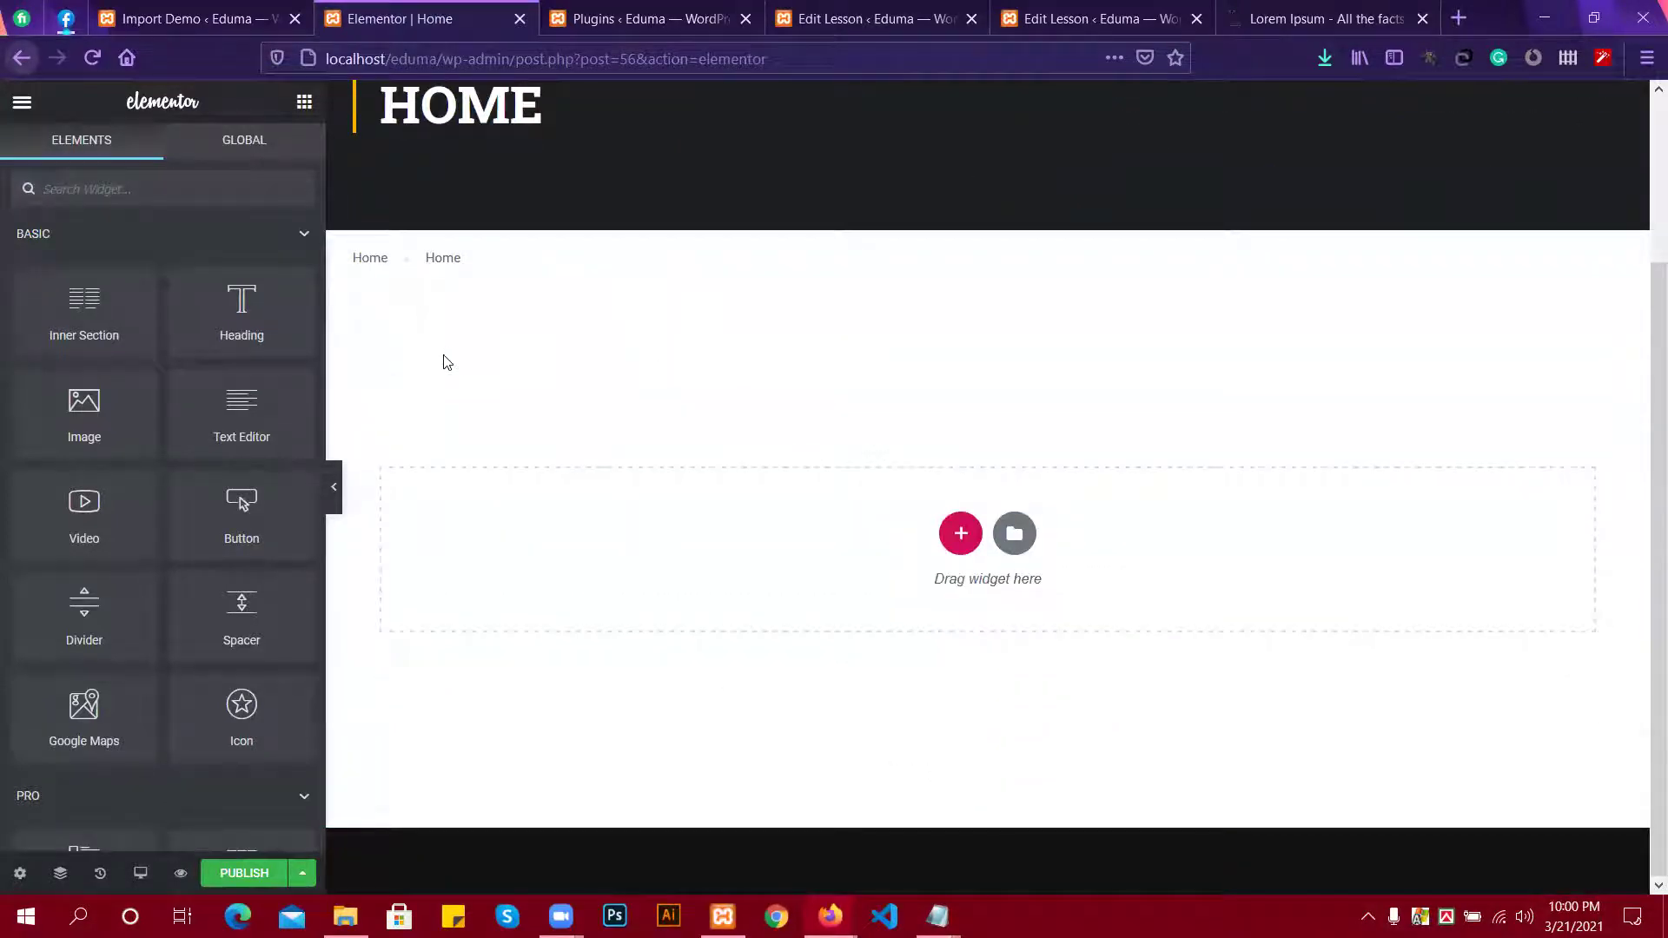
{"action": "left_click", "coordinate": [198, 10]}
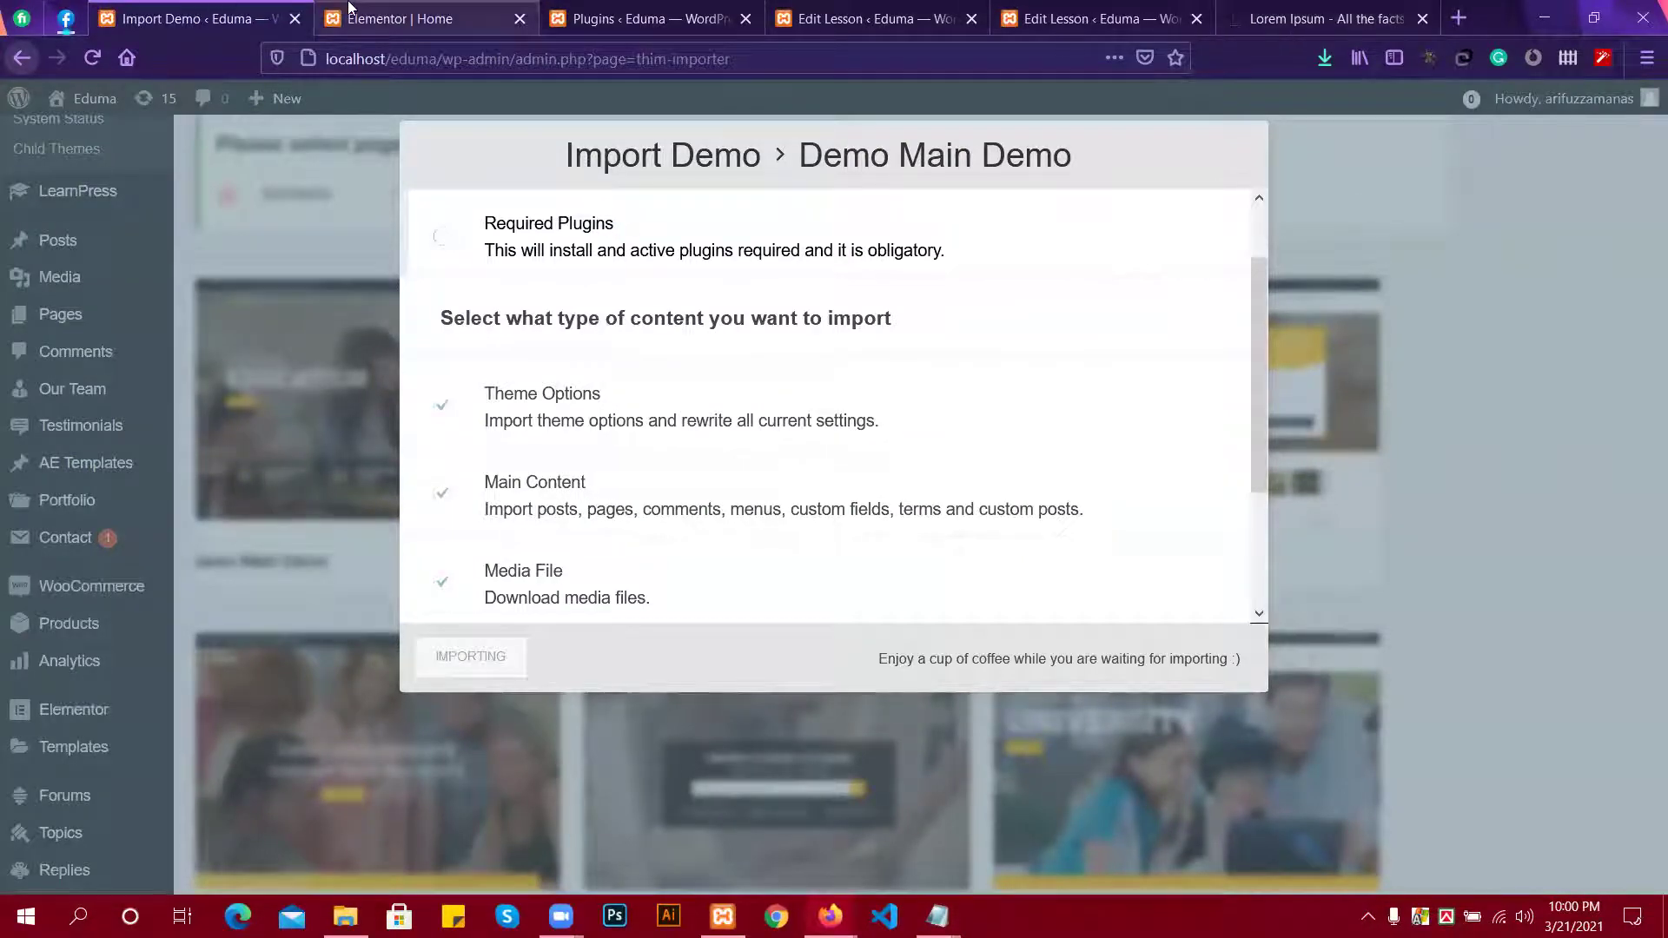
{"action": "left_click", "coordinate": [417, 17]}
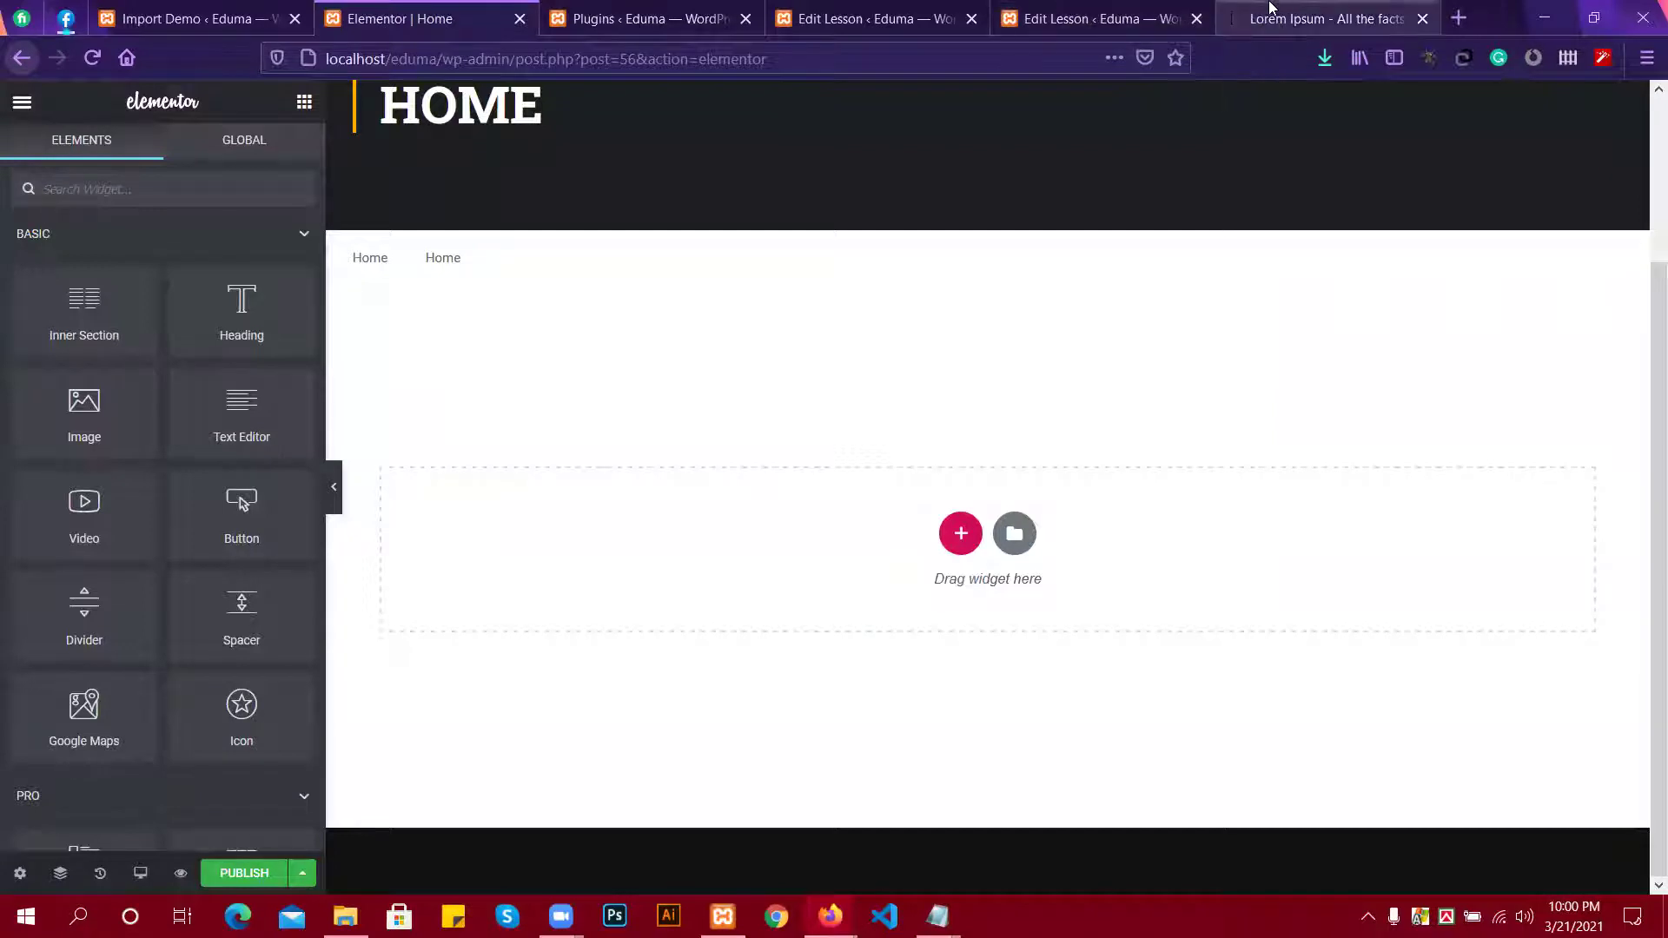
Search the web for "eduma" in a new tab and open the theme's ThemeForest item page.
{"action": "left_click", "coordinate": [1458, 19]}
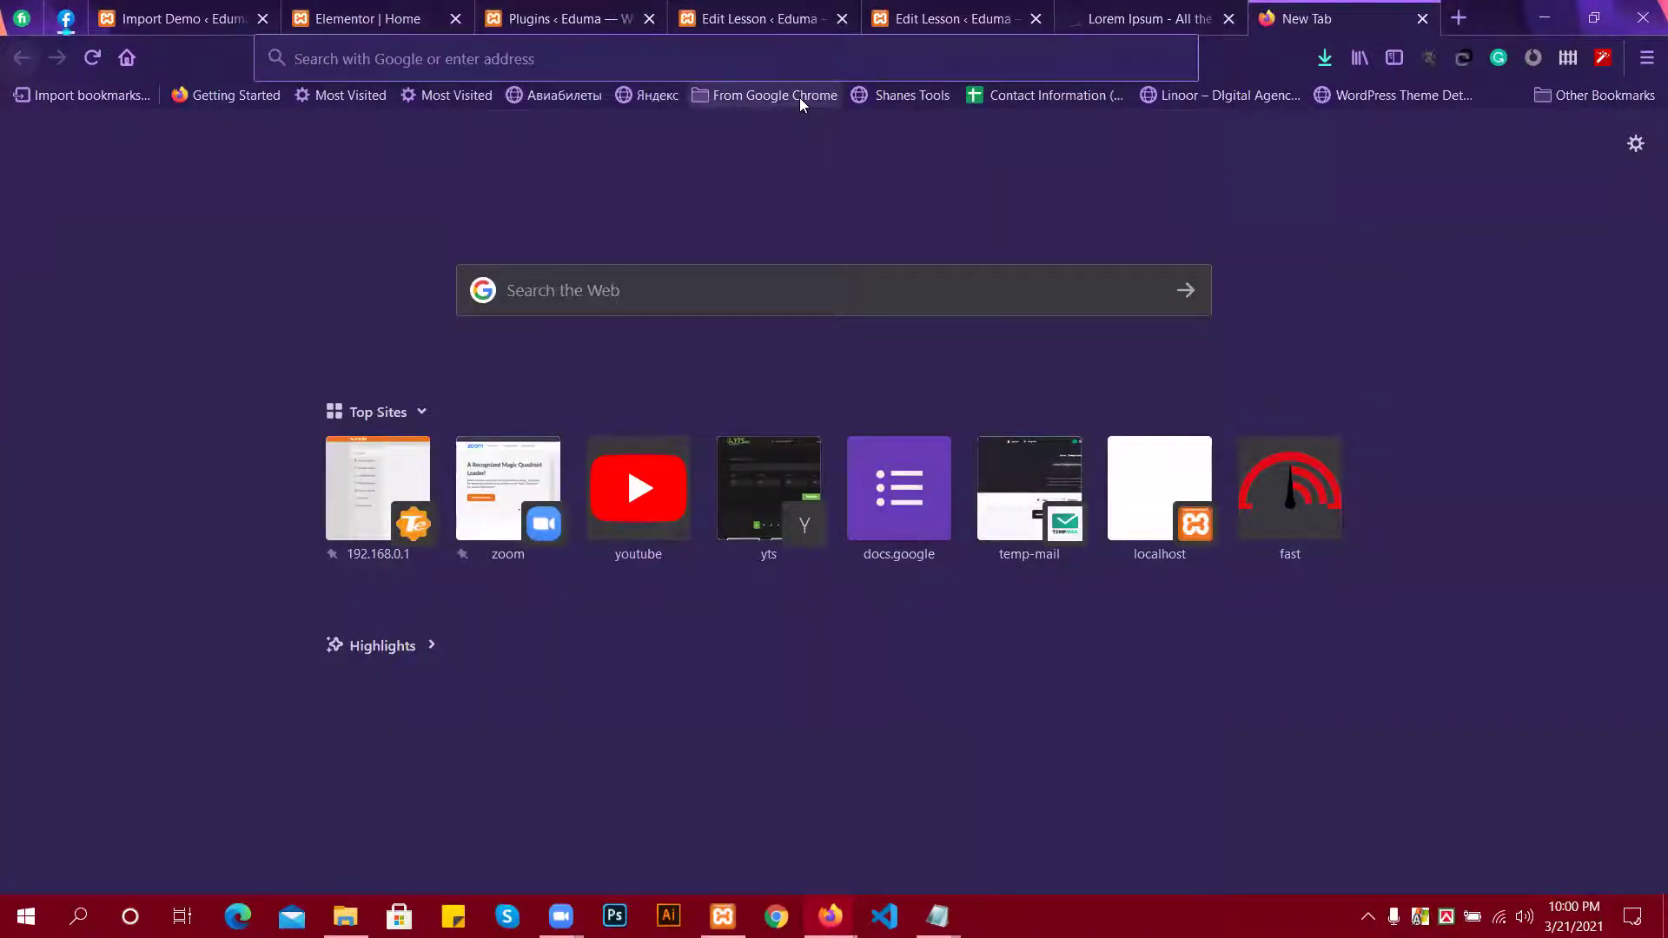
{"action": "type", "text": "te"}
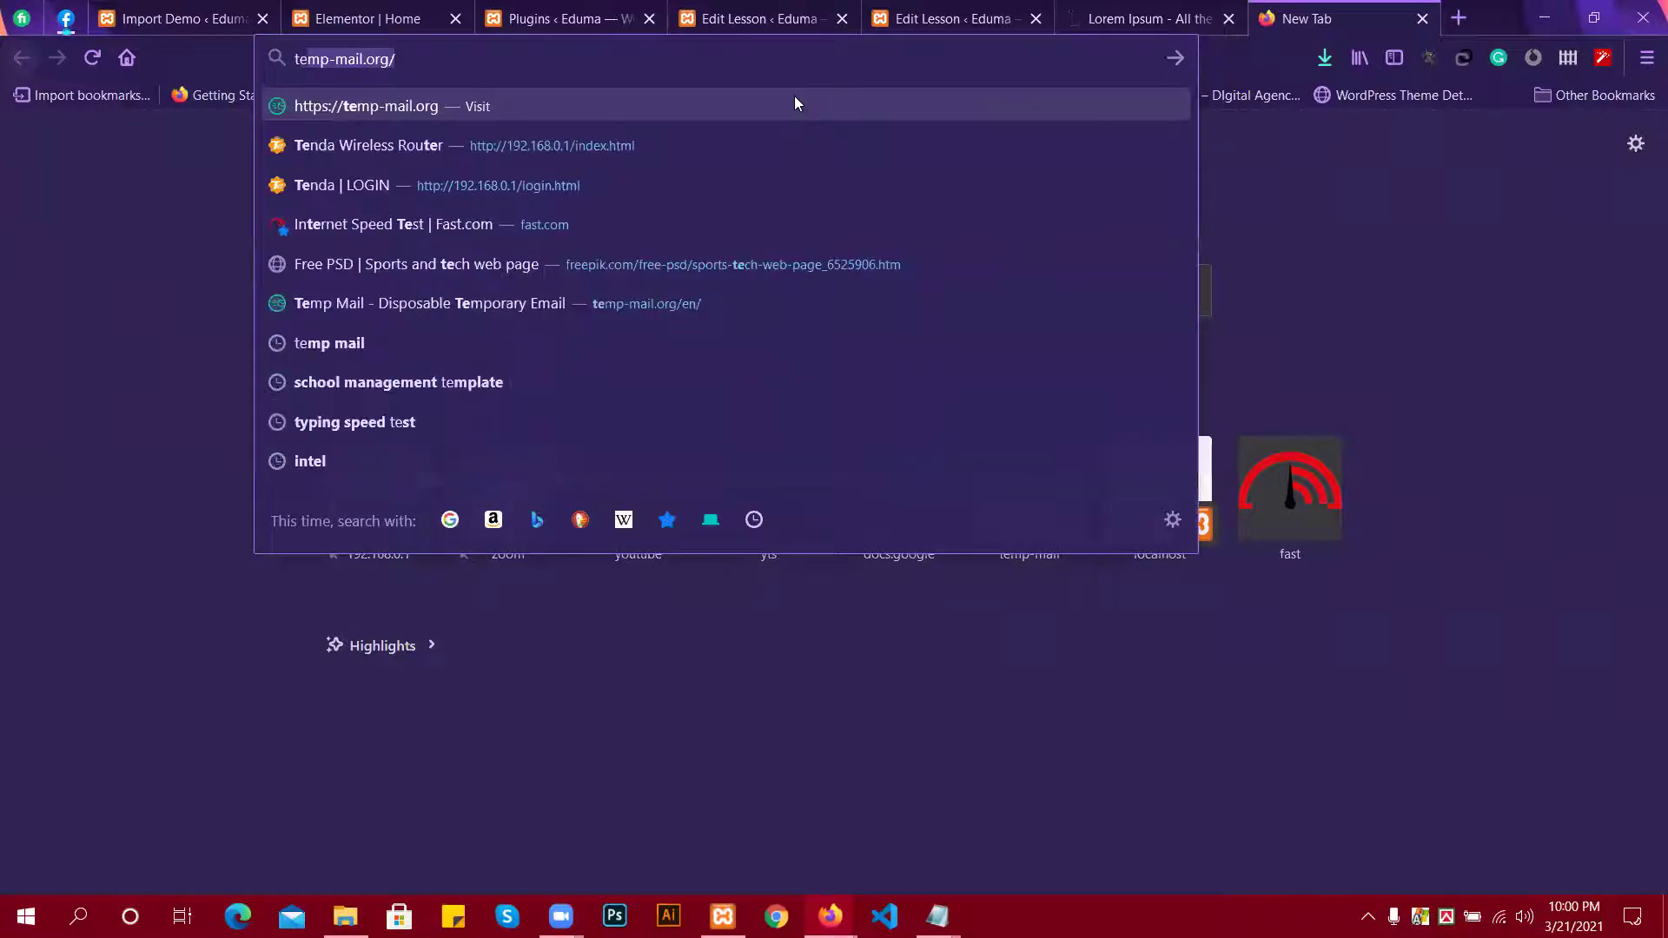
{"action": "key", "text": "BackSpace"}
{"action": "key", "text": "BackSpace"}
{"action": "key", "text": "BackSpace"}
{"action": "type", "text": "eduma"}
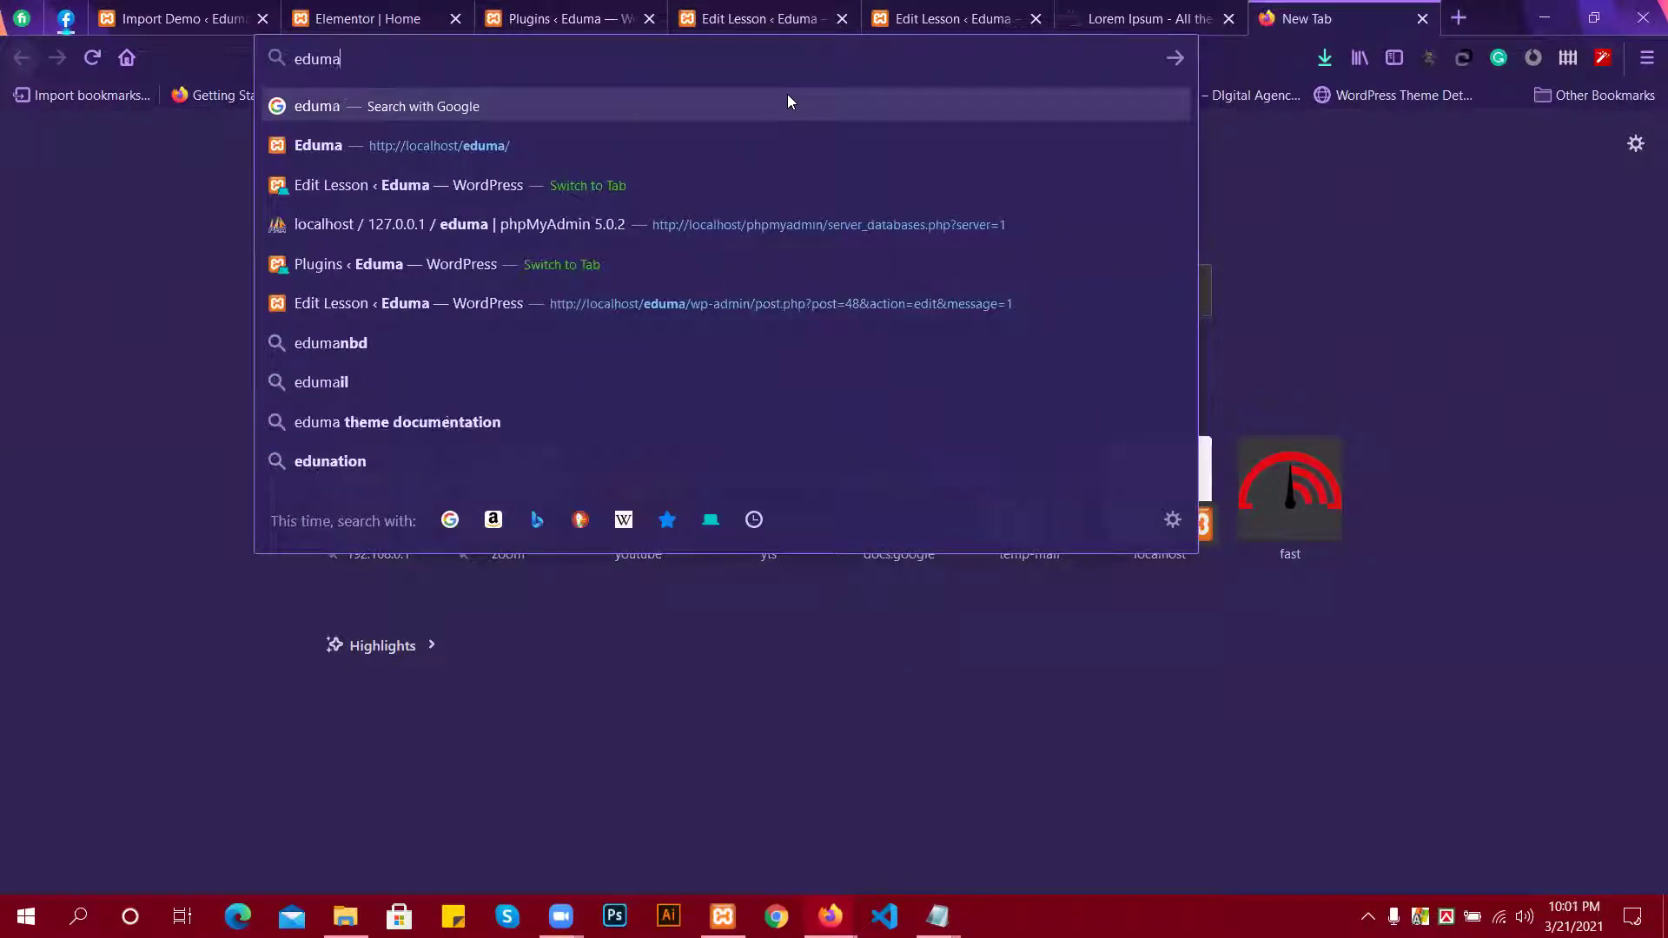
{"action": "key", "text": "Return"}
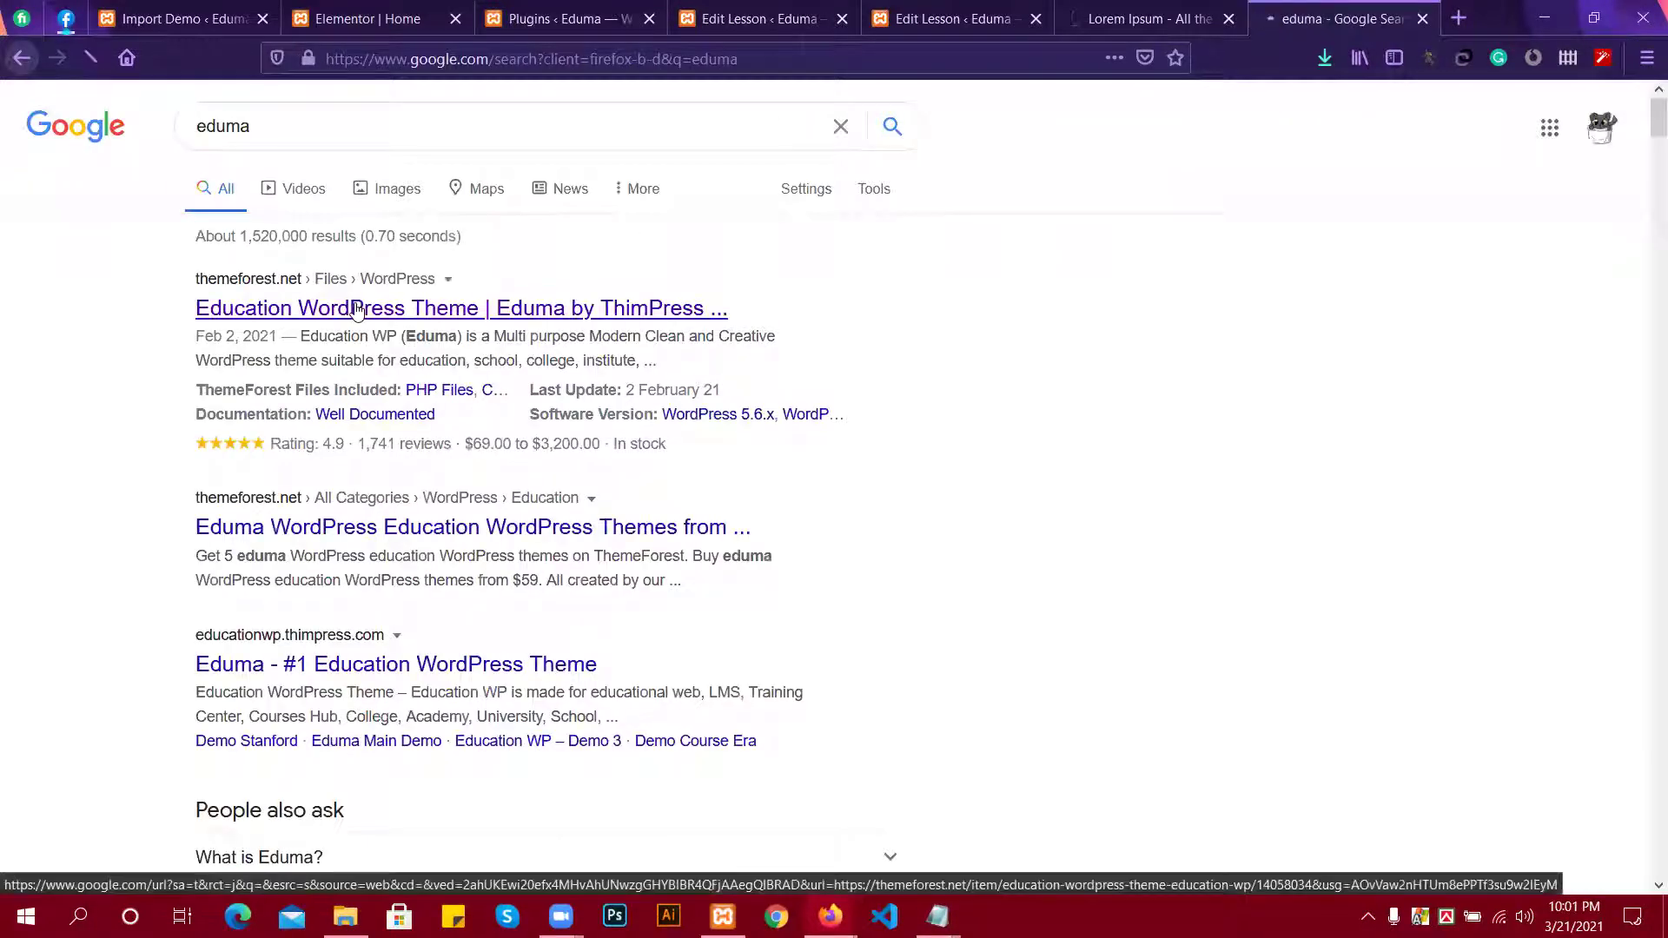
{"action": "left_click", "coordinate": [356, 310]}
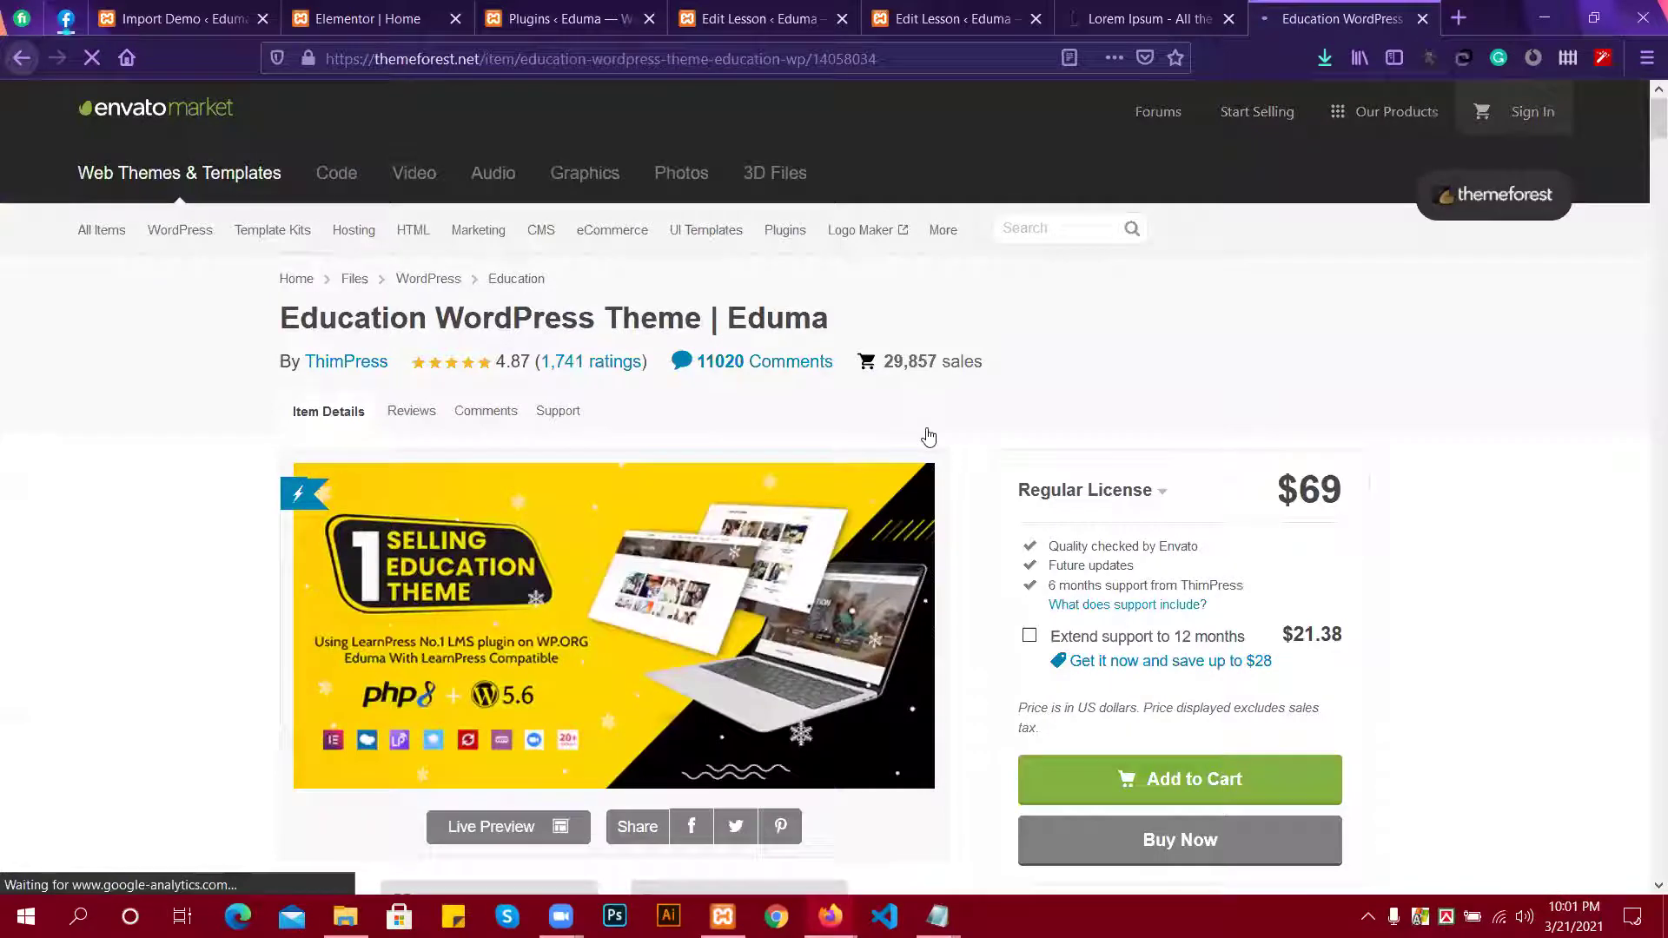
Open the Eduma theme's live preview, launch Eduma Main Demo from it, and close the preview tab.
{"action": "scroll", "coordinate": [512, 495], "scroll_direction": "down", "scroll_amount": 4}
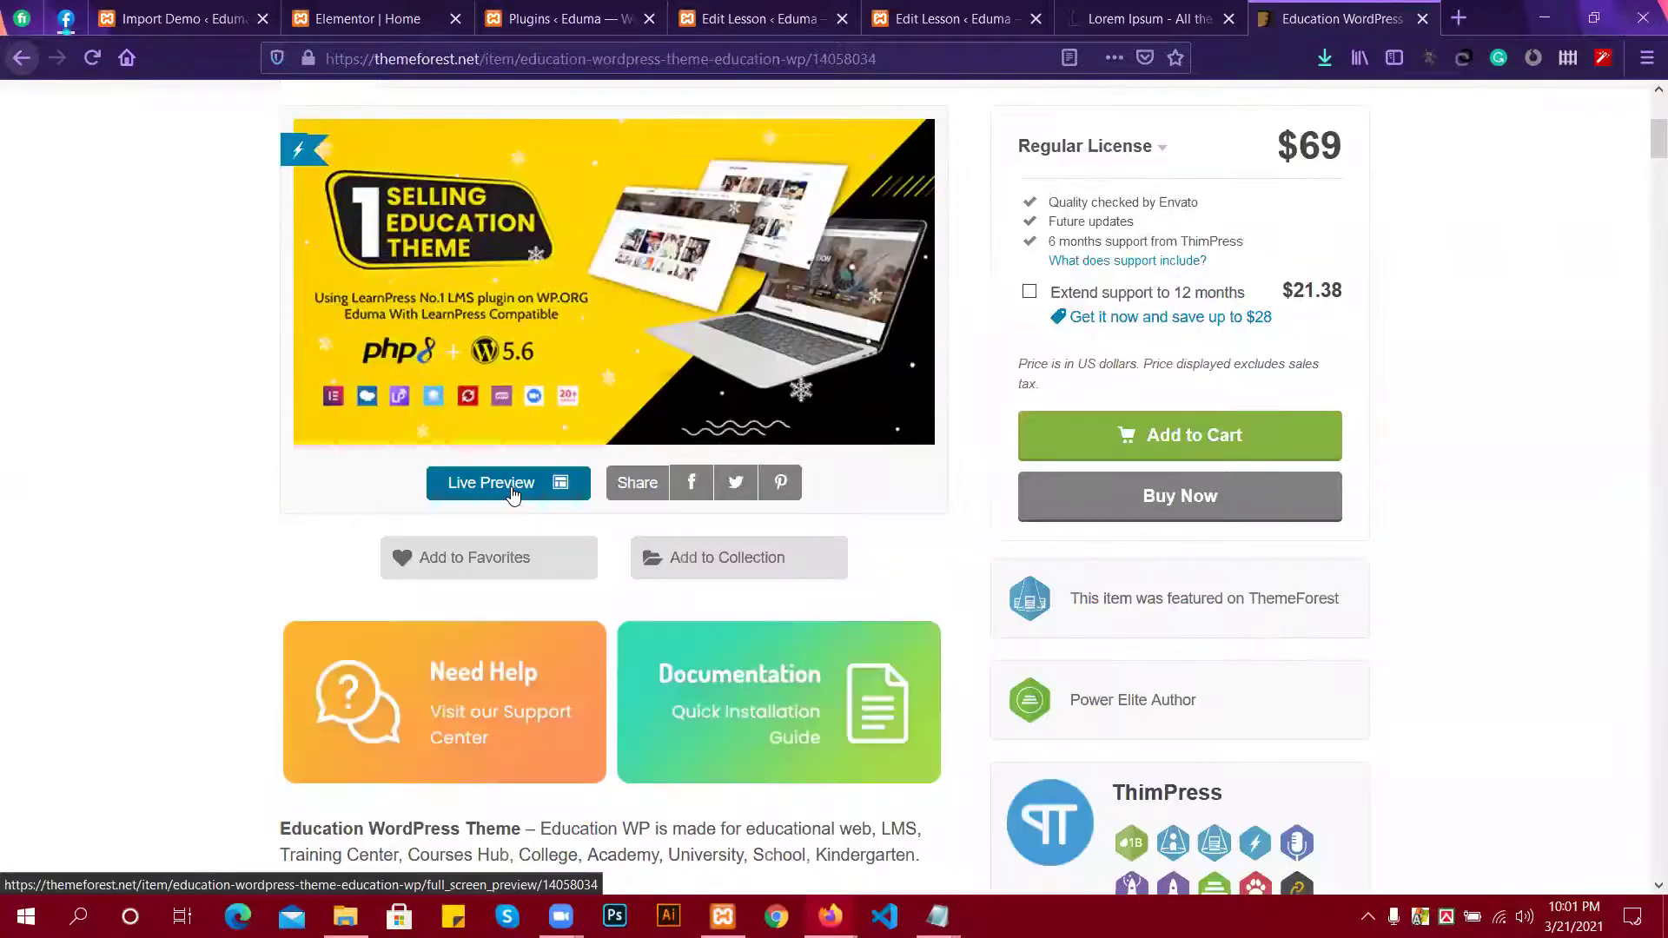
{"action": "left_click", "coordinate": [513, 494]}
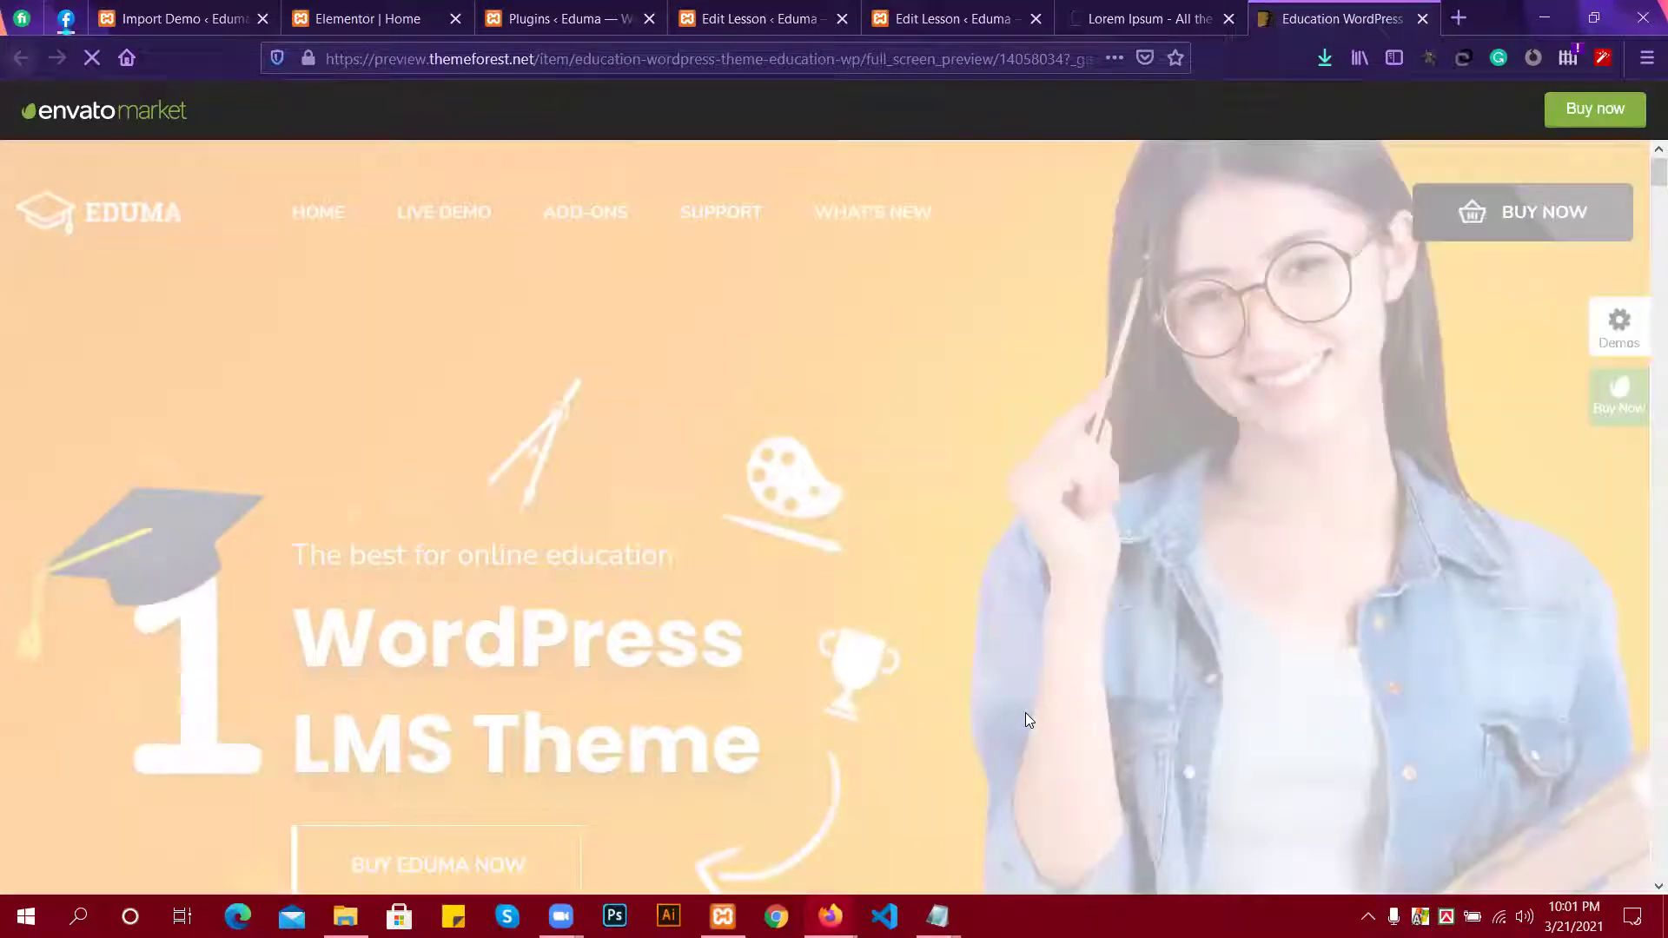
{"action": "scroll", "coordinate": [877, 609], "scroll_direction": "down", "scroll_amount": 5}
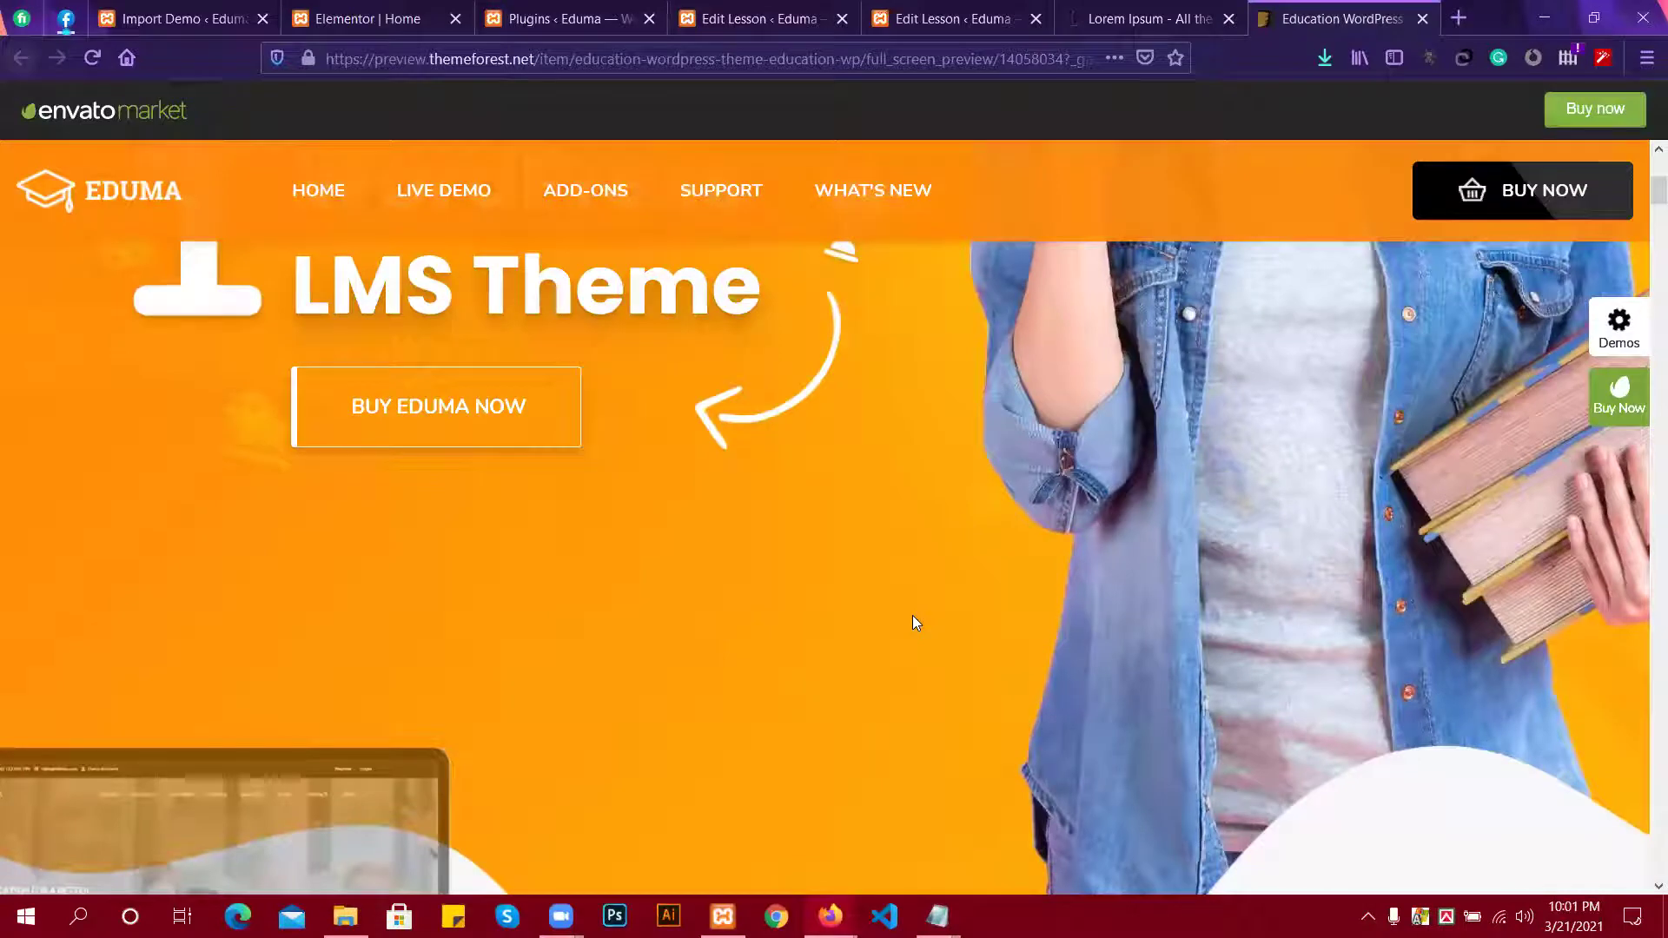
{"action": "scroll", "coordinate": [912, 617], "scroll_direction": "down", "scroll_amount": 10}
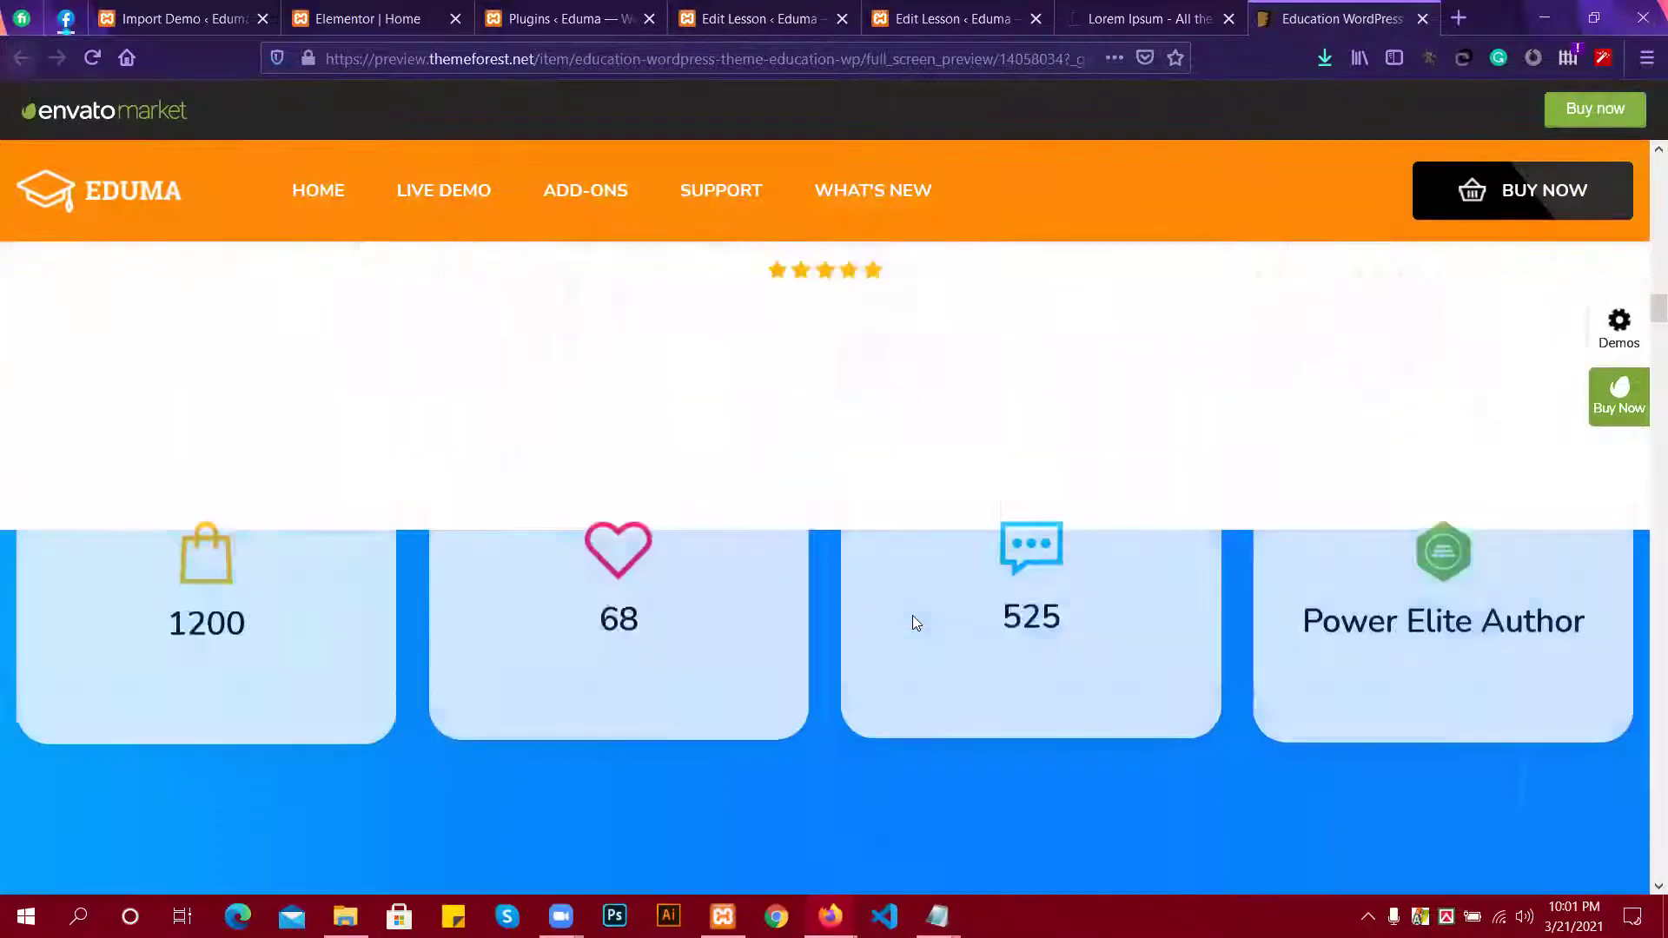
{"action": "scroll", "coordinate": [364, 429], "scroll_direction": "down", "scroll_amount": 10}
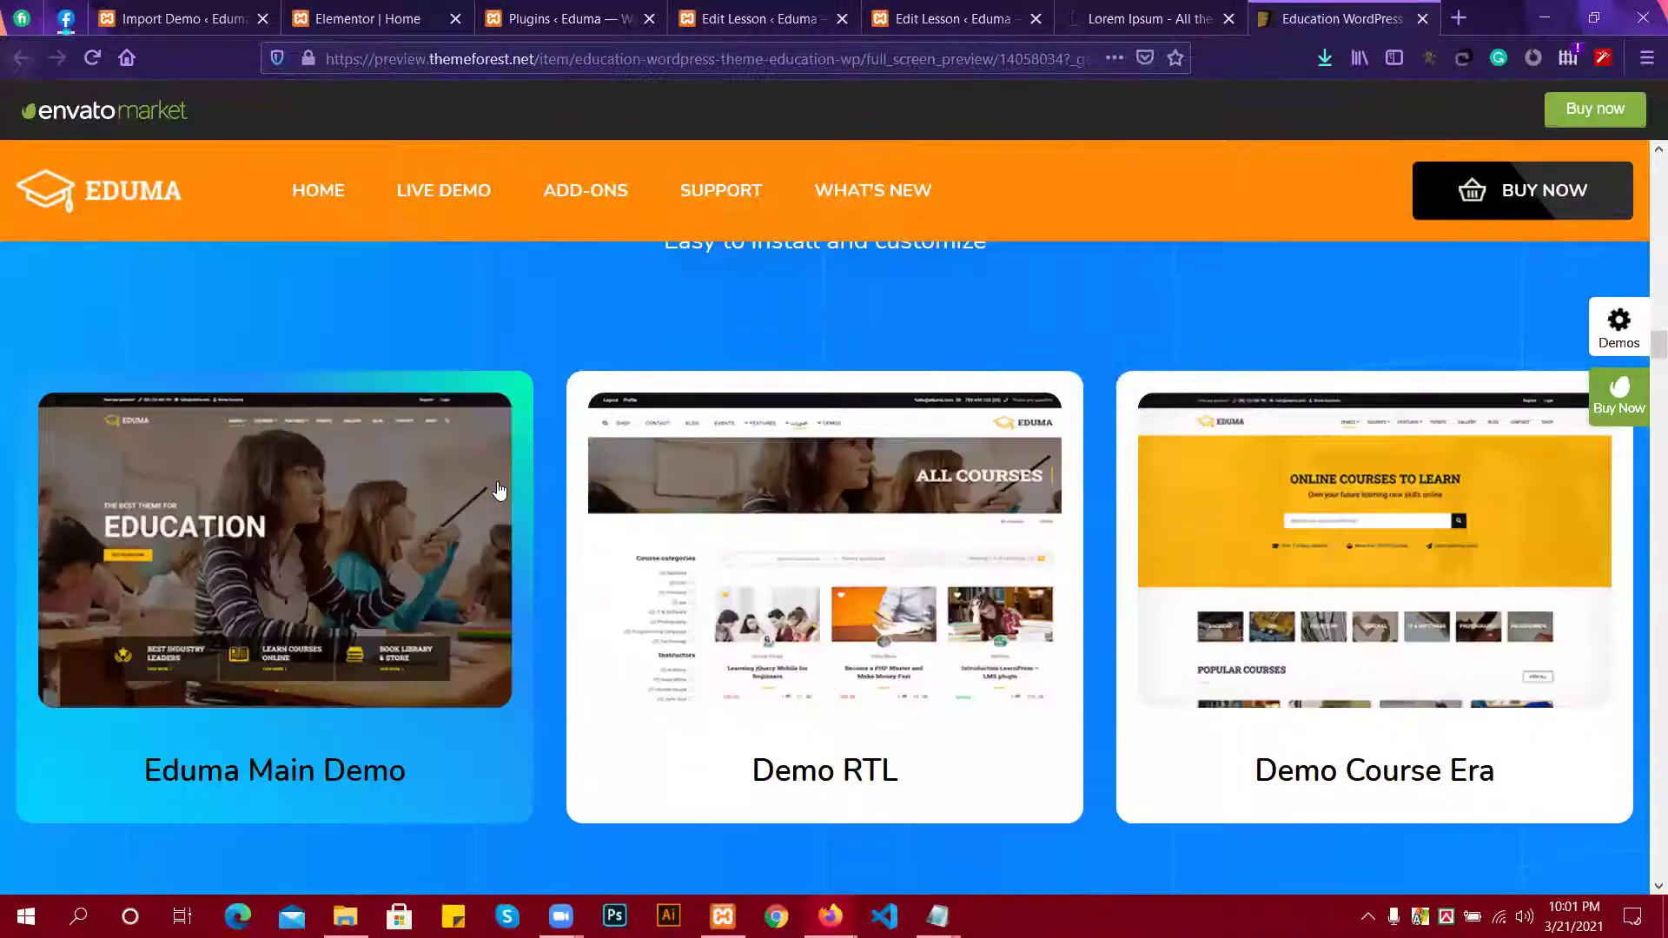
{"action": "scroll", "coordinate": [492, 485], "scroll_direction": "down", "scroll_amount": 4}
{"action": "scroll", "coordinate": [256, 421], "scroll_direction": "up", "scroll_amount": 2}
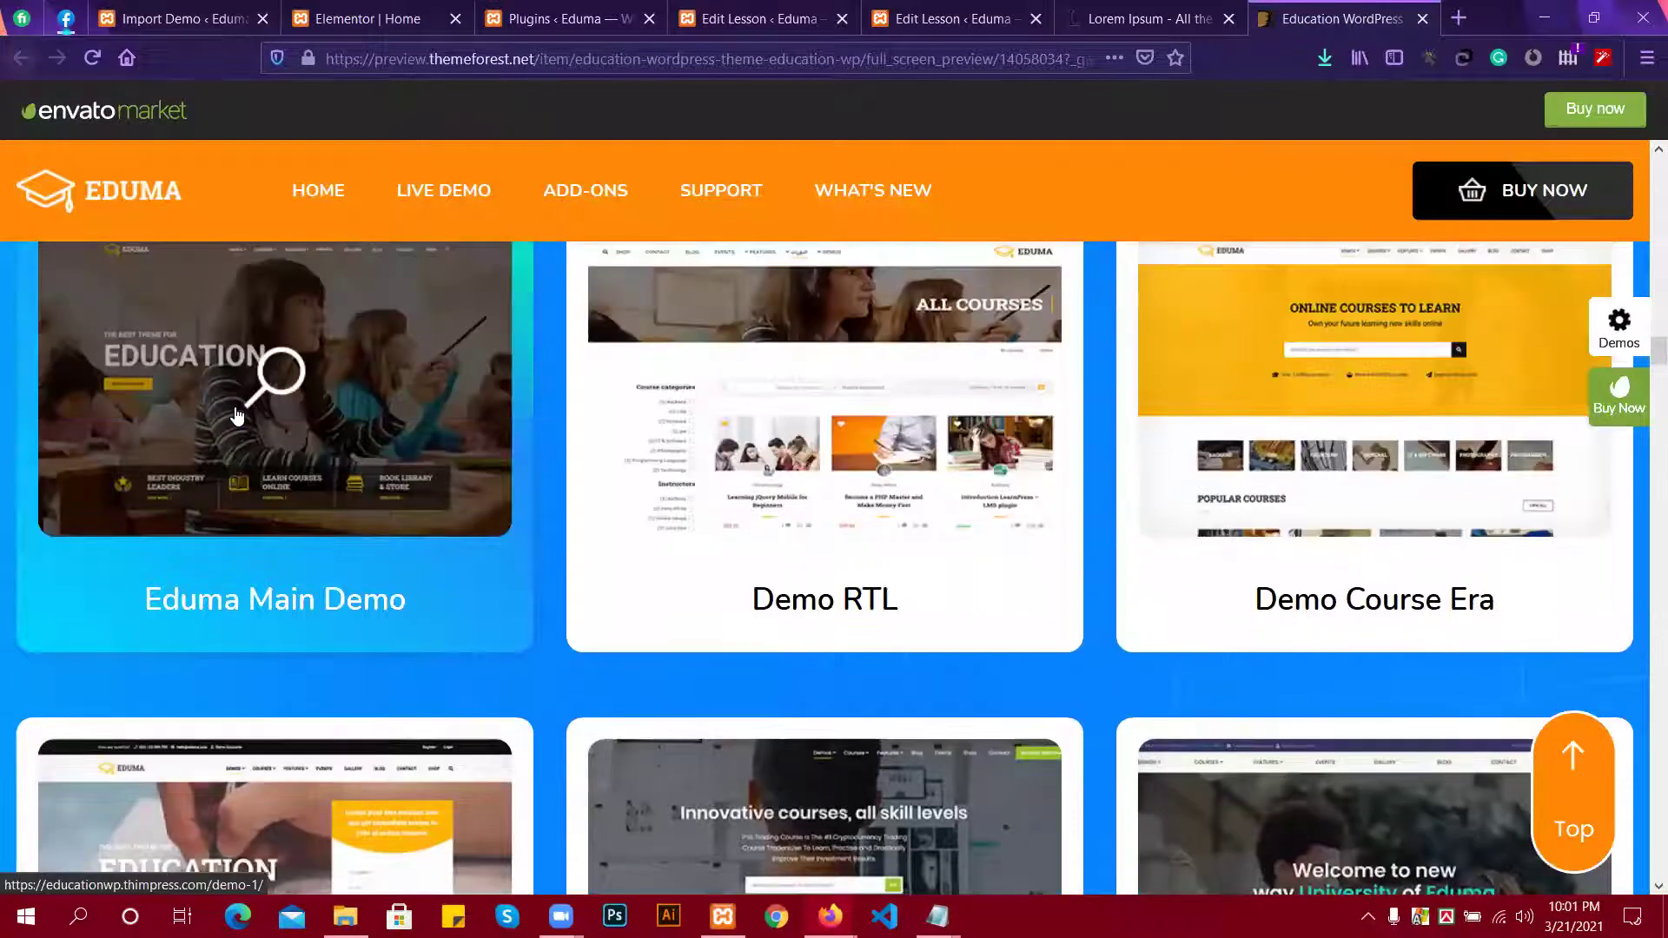
{"action": "left_click", "coordinate": [252, 469]}
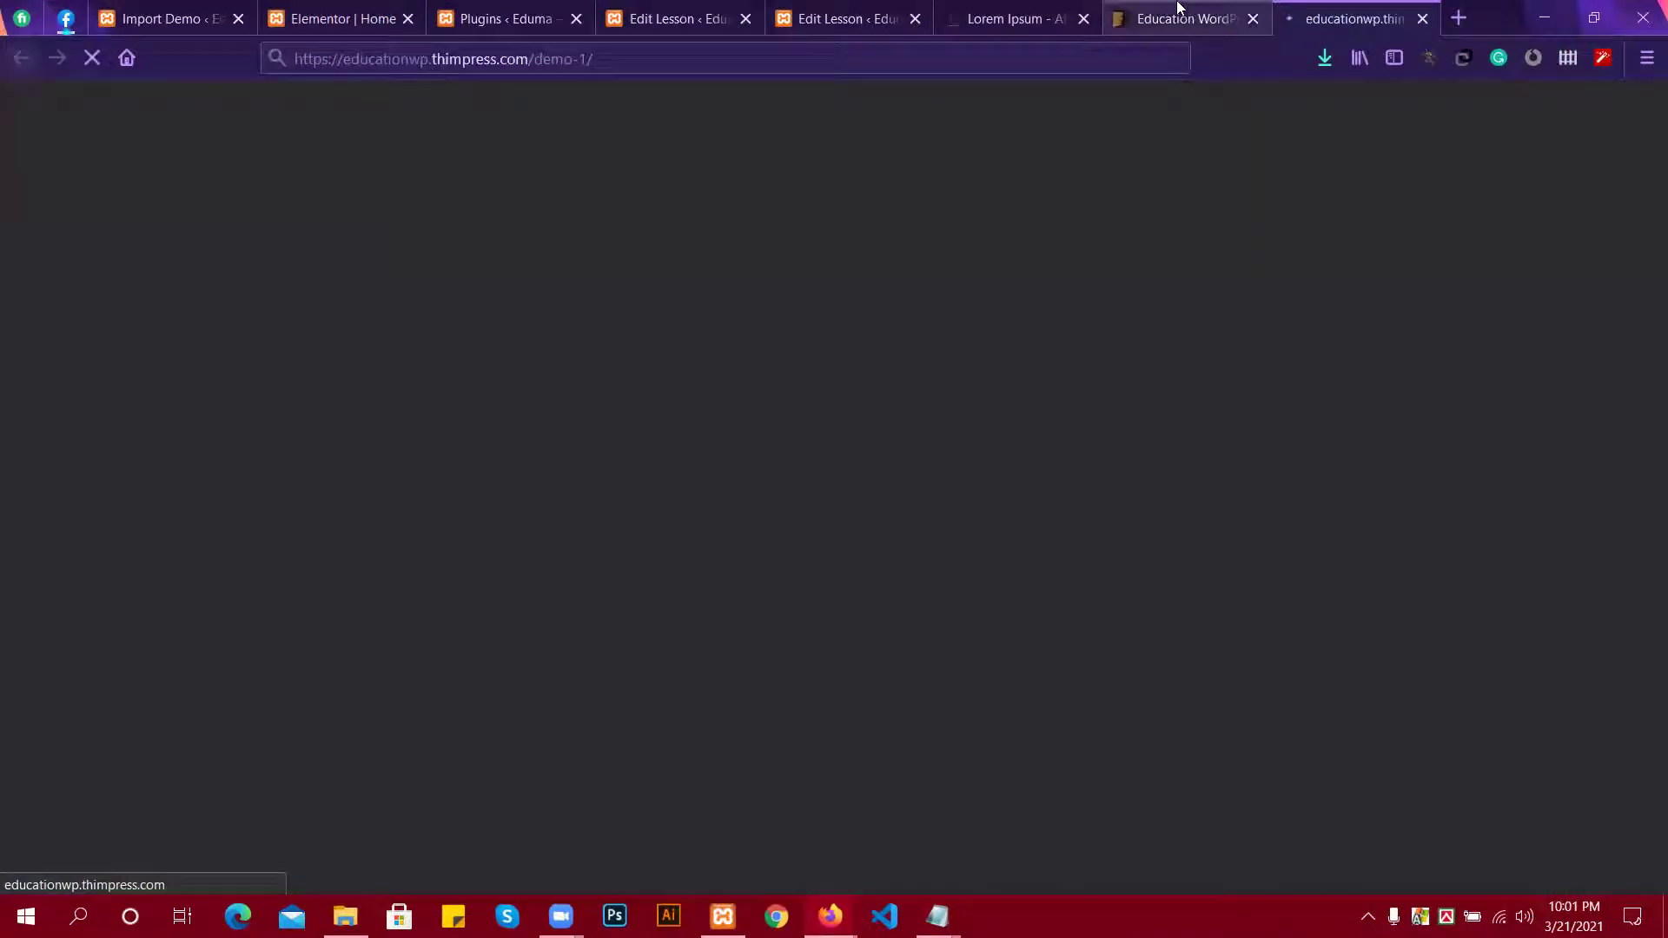
{"action": "left_click", "coordinate": [1251, 19]}
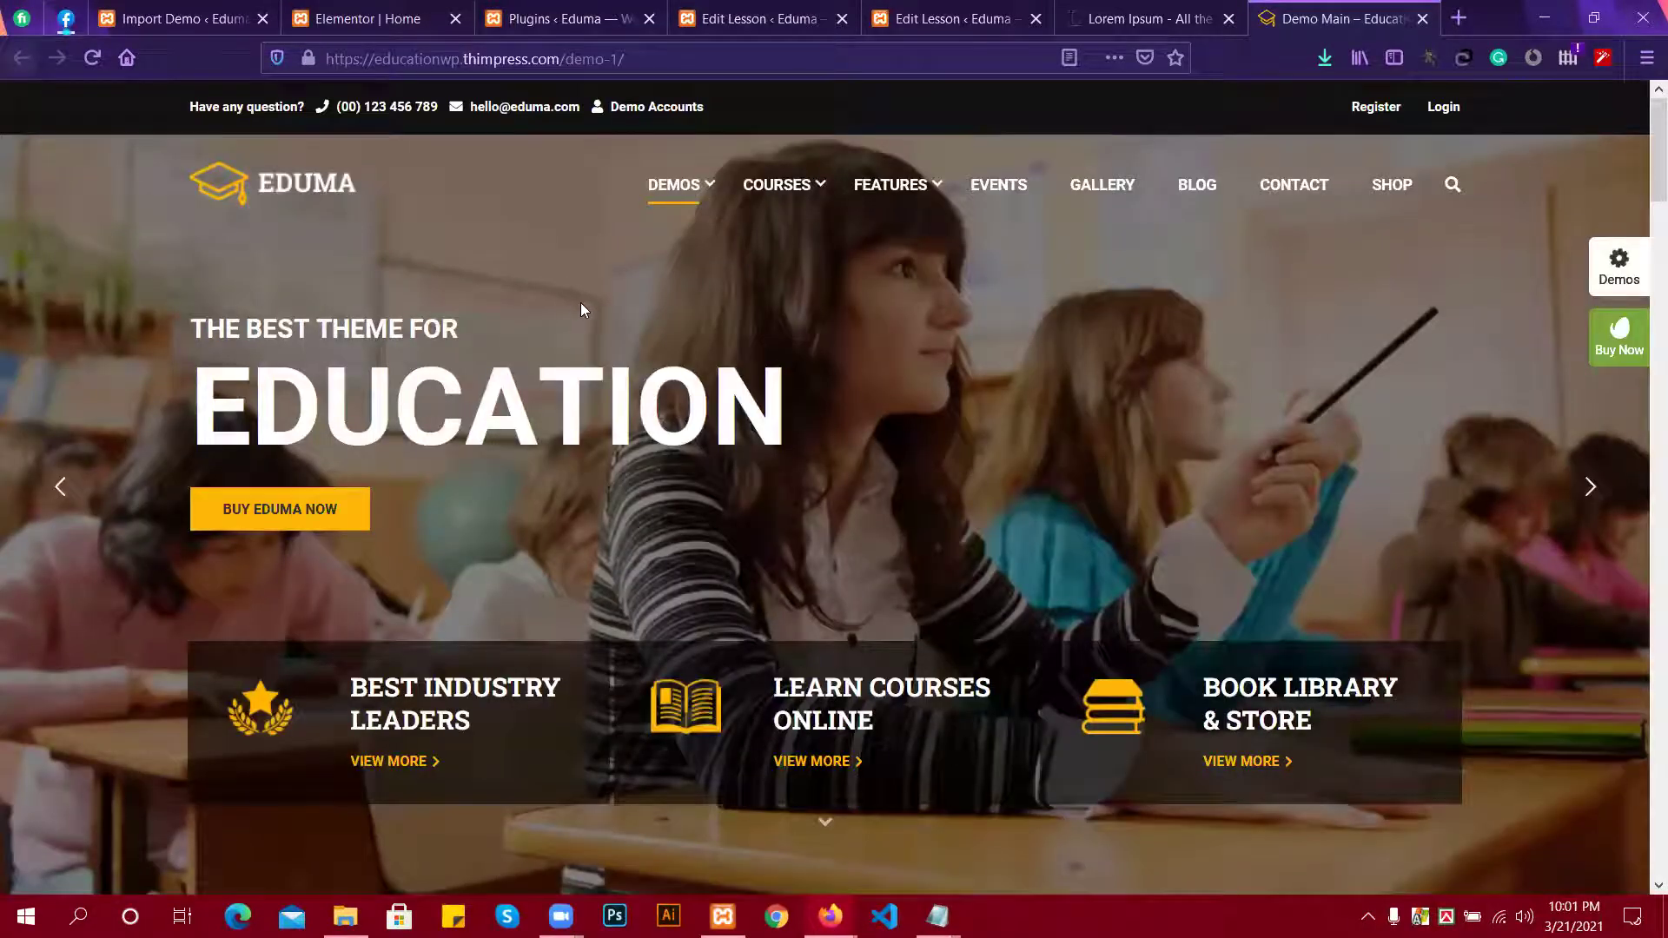
Examine the Eduma Main Demo homepage's sections and Courses menu as a reference for the Home page layout.
{"action": "scroll", "coordinate": [581, 309], "scroll_direction": "down", "scroll_amount": 4}
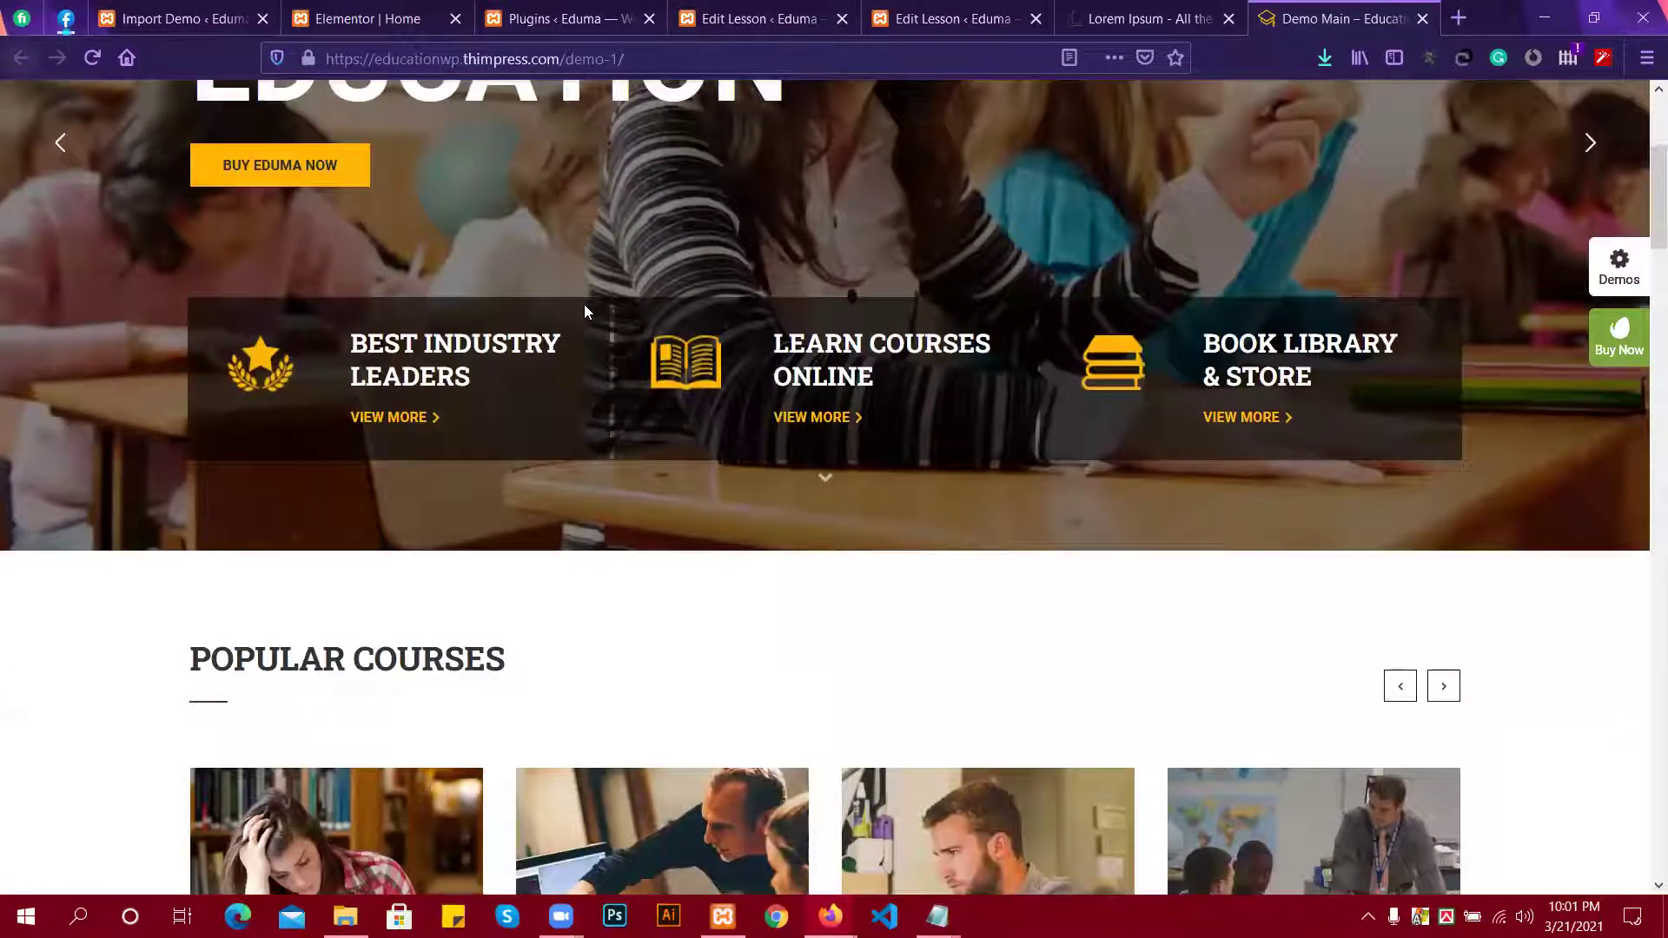
{"action": "scroll", "coordinate": [584, 313], "scroll_direction": "down", "scroll_amount": 9}
{"action": "scroll", "coordinate": [580, 311], "scroll_direction": "down", "scroll_amount": 8}
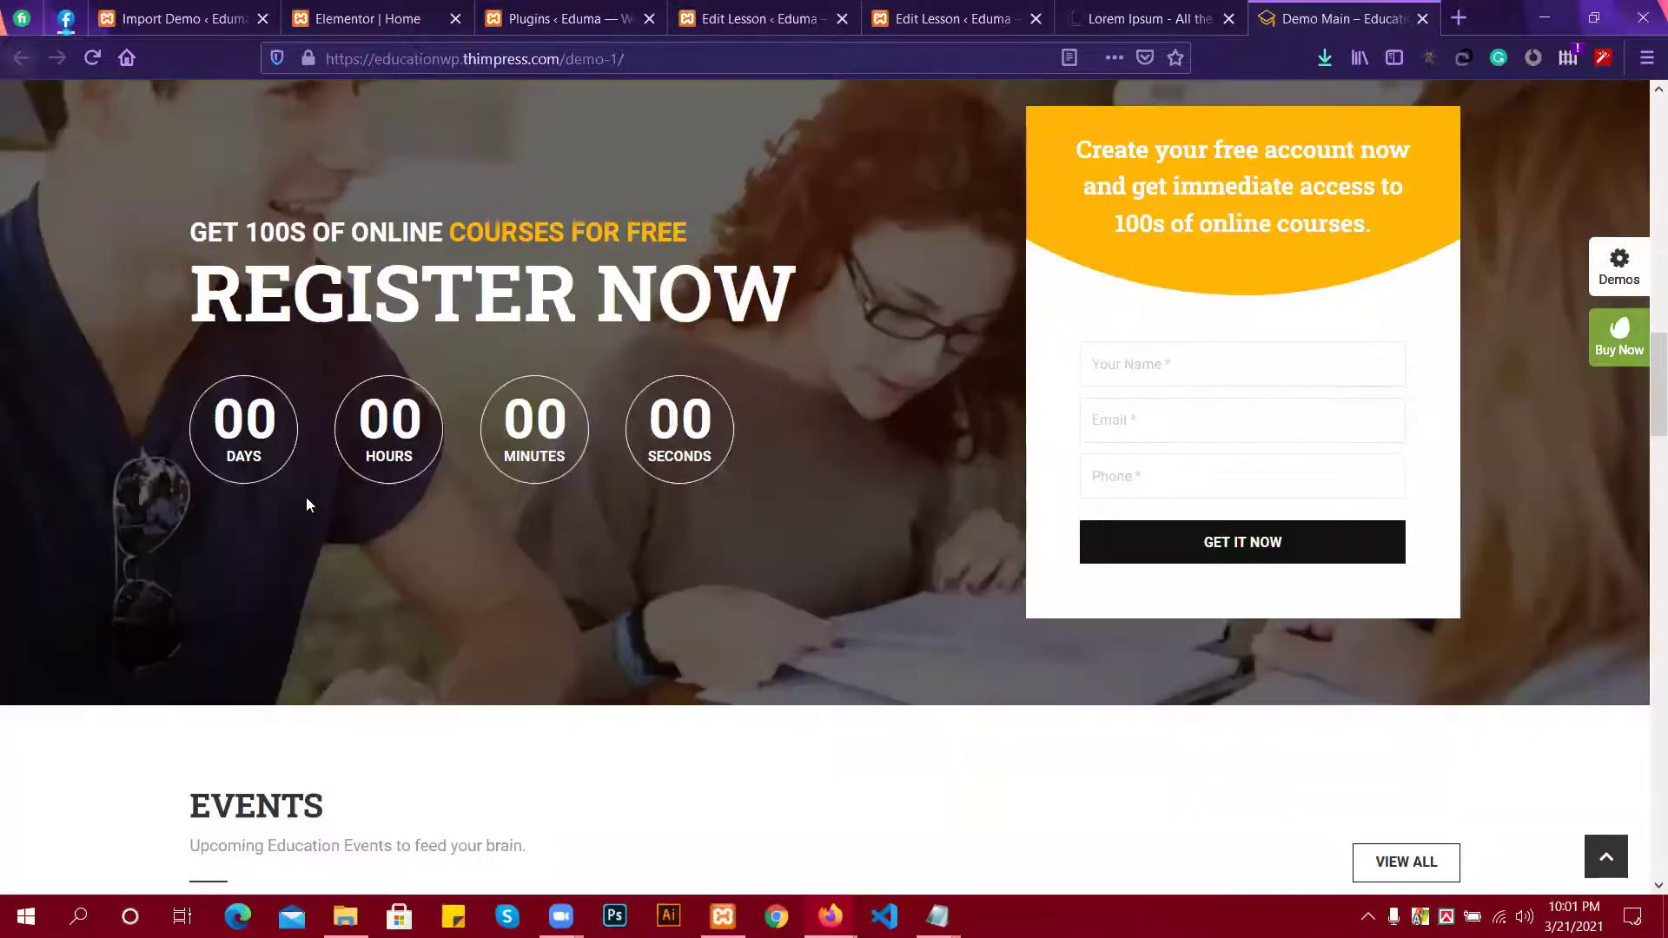
{"action": "scroll", "coordinate": [187, 415], "scroll_direction": "down", "scroll_amount": 1}
{"action": "scroll", "coordinate": [193, 419], "scroll_direction": "down", "scroll_amount": 9}
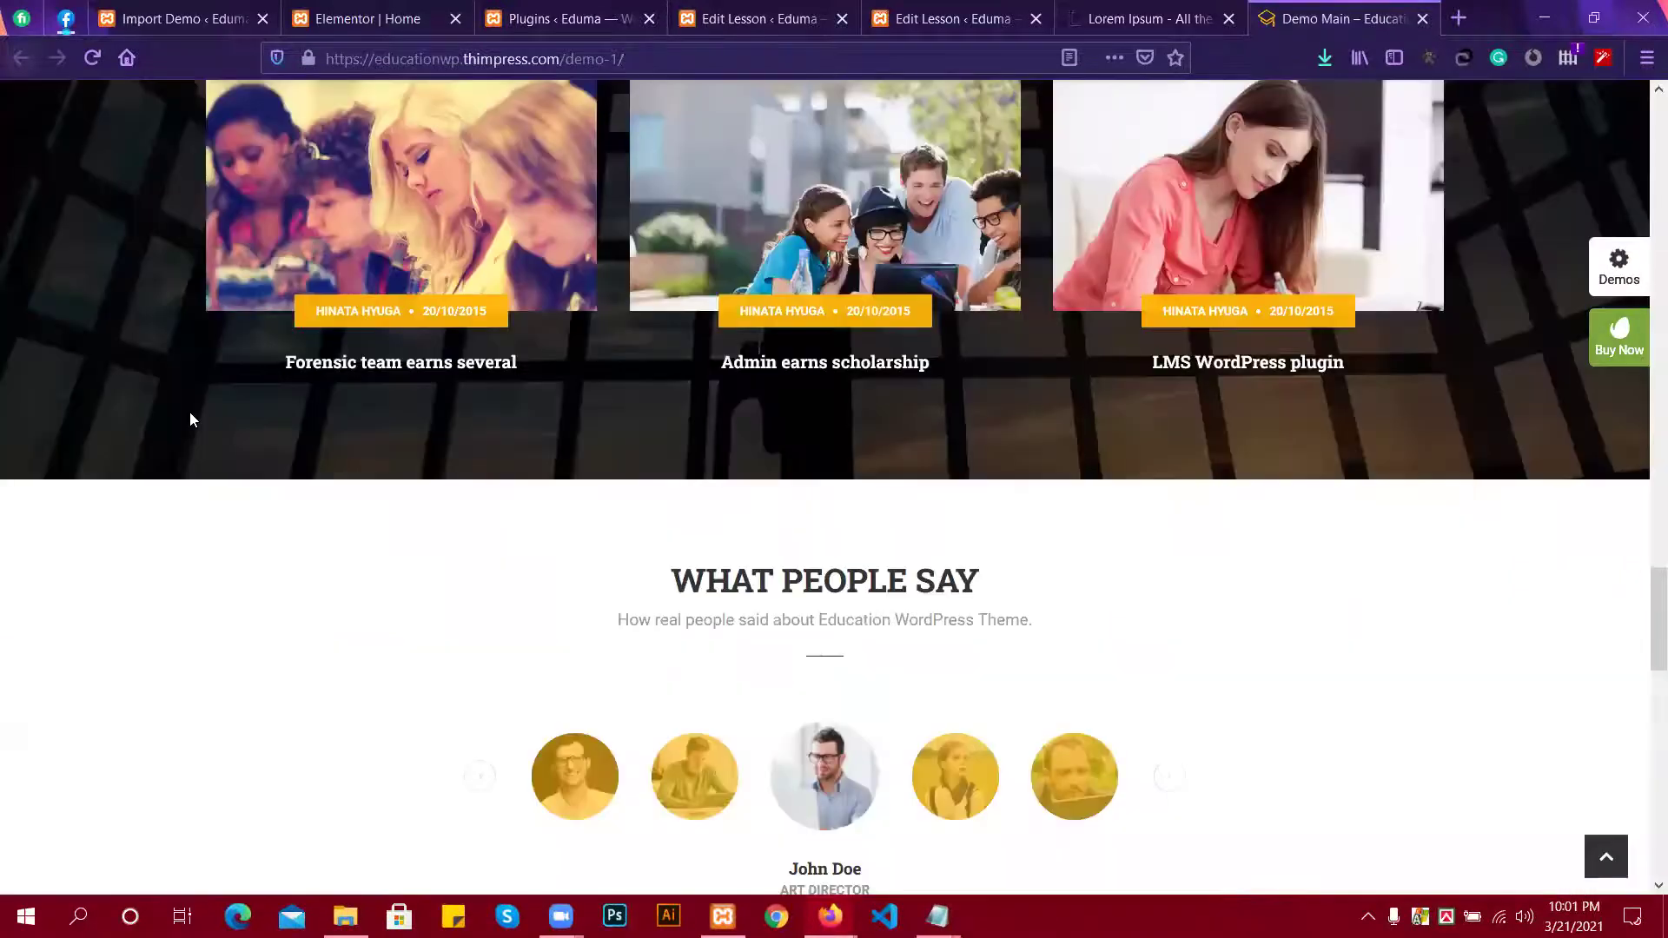
{"action": "scroll", "coordinate": [191, 418], "scroll_direction": "up", "scroll_amount": 15}
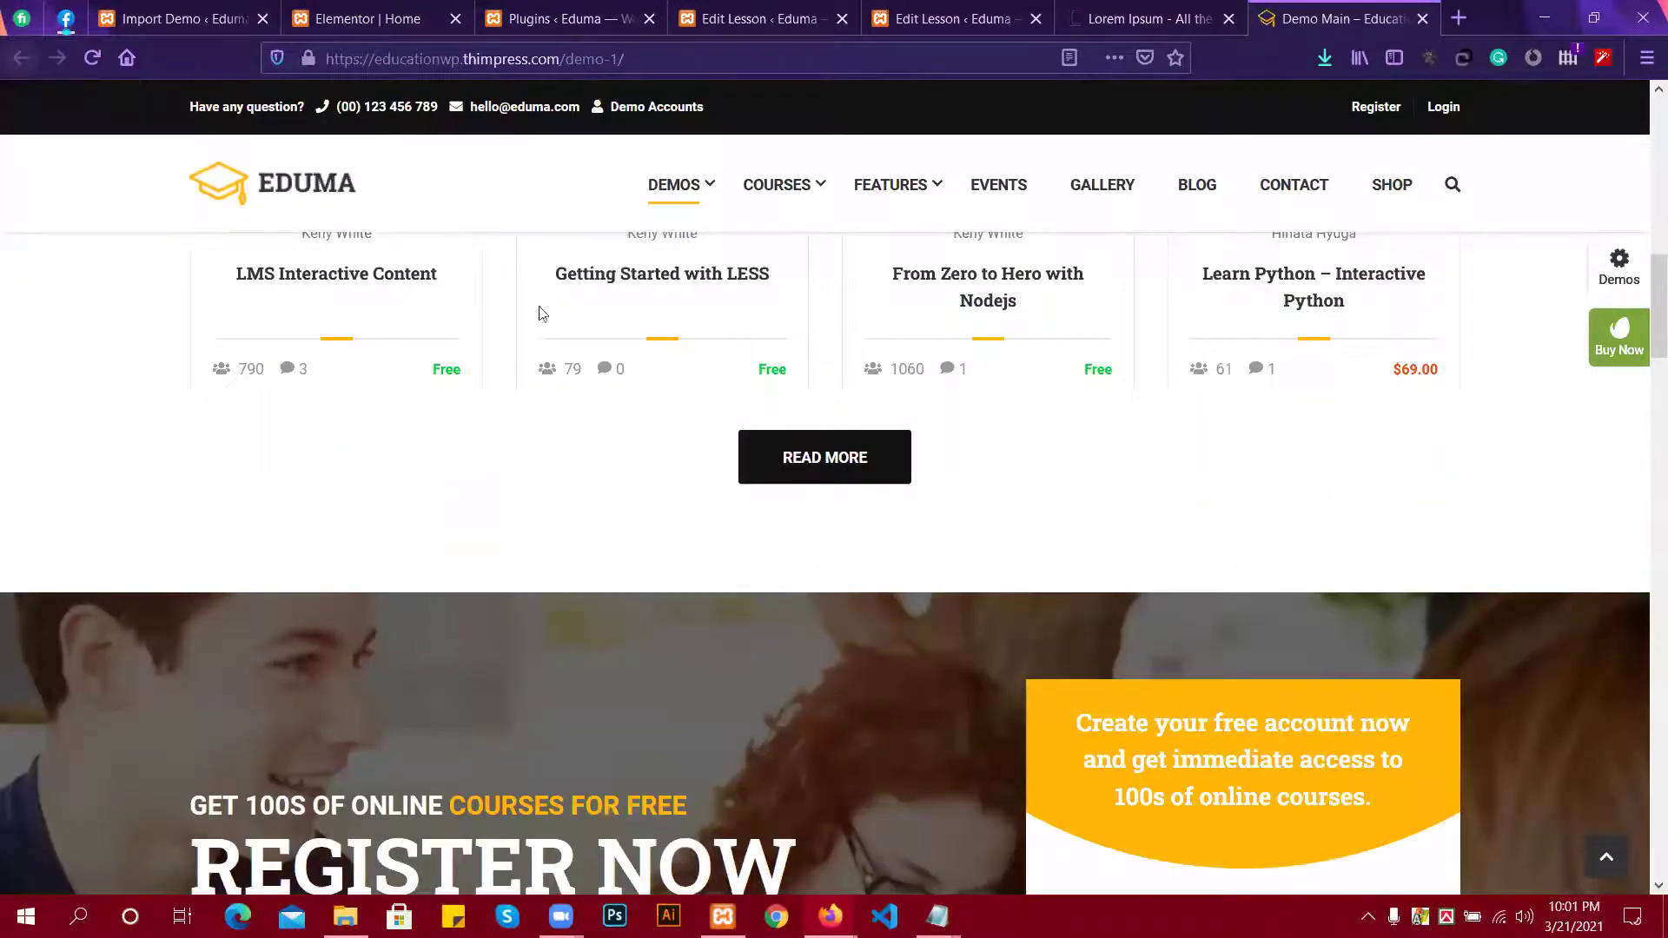
{"action": "scroll", "coordinate": [539, 316], "scroll_direction": "up", "scroll_amount": 10}
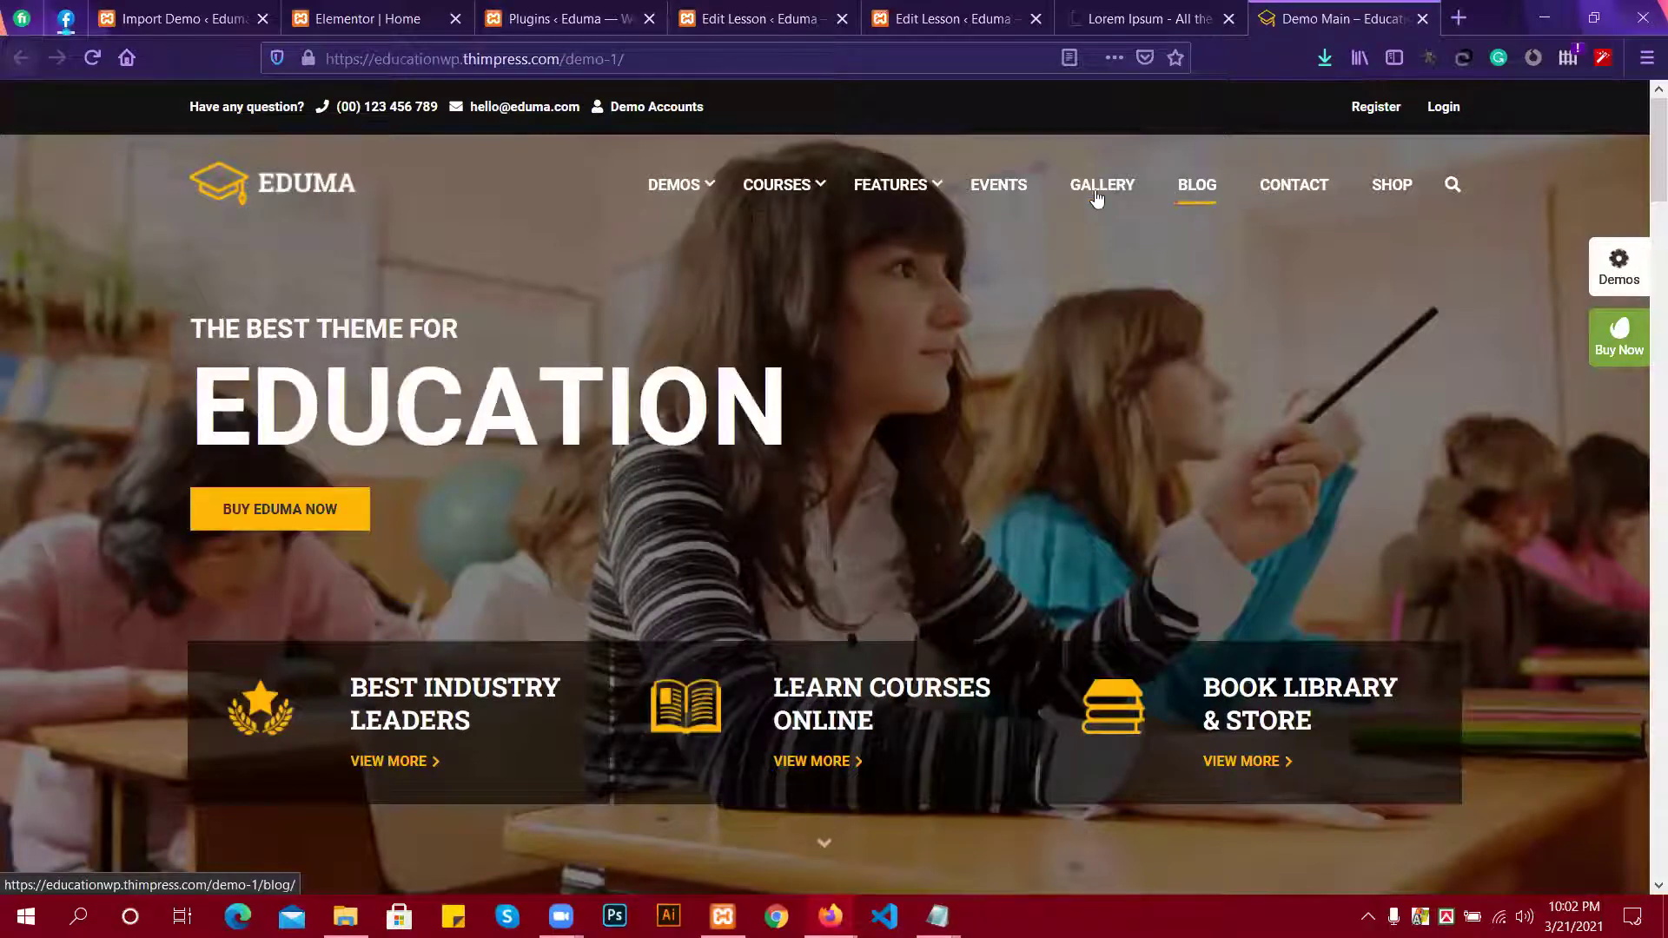
{"action": "mouse_move", "coordinate": [804, 183]}
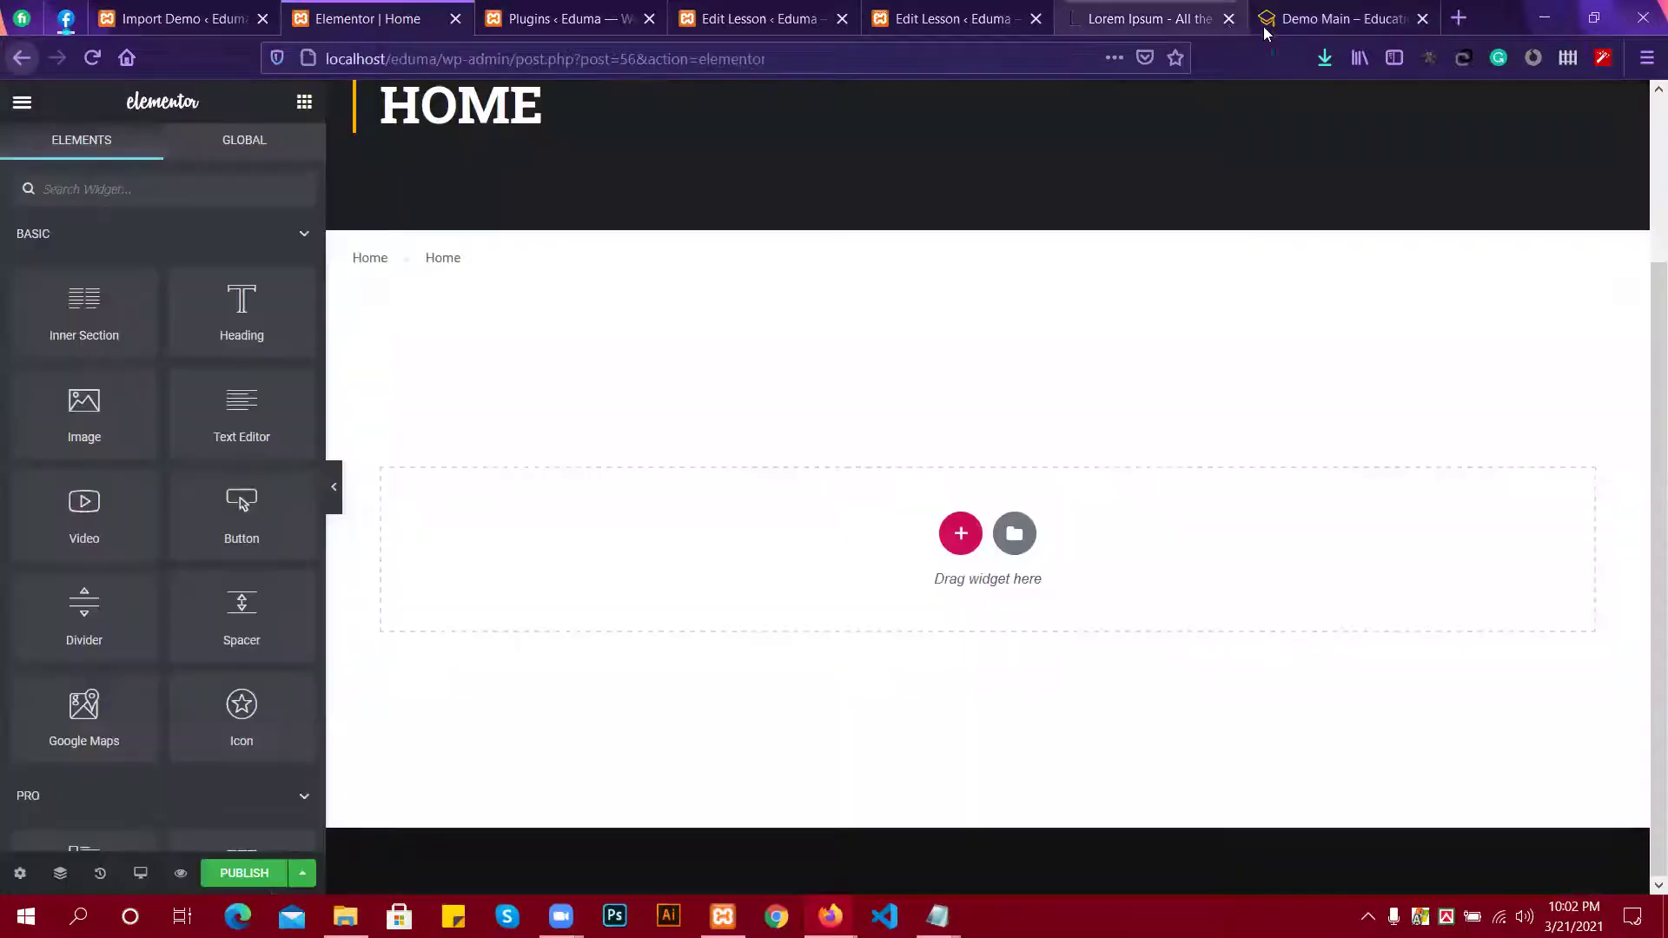
{"action": "left_click", "coordinate": [1315, 26]}
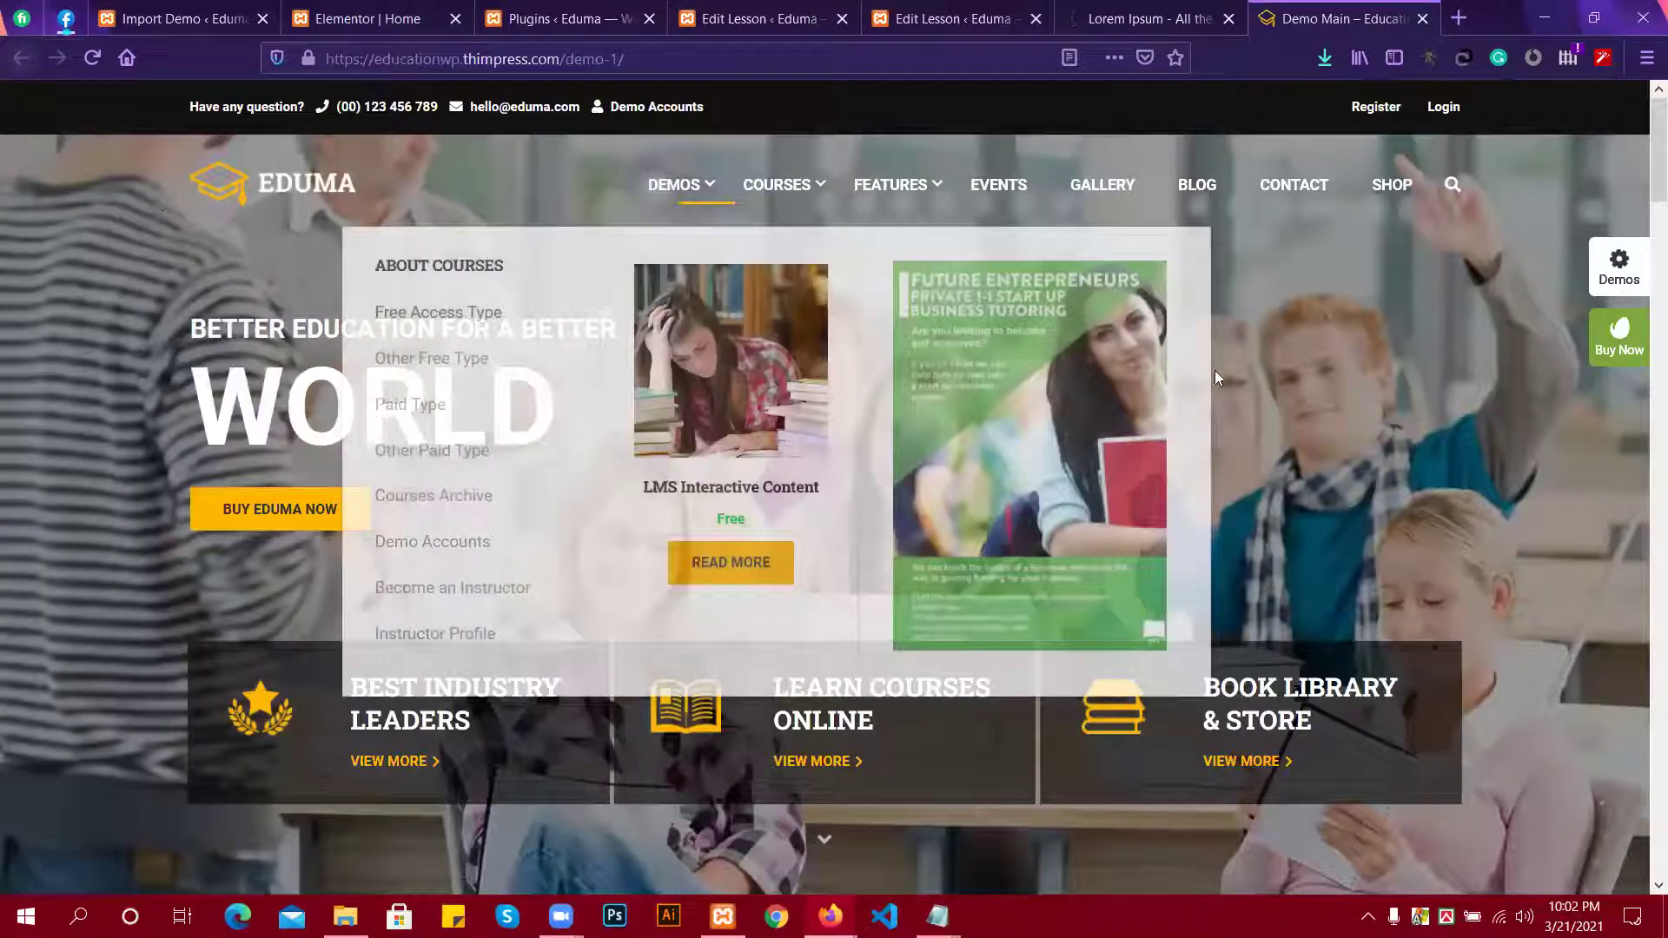
{"action": "scroll", "coordinate": [1214, 370], "scroll_direction": "down", "scroll_amount": 3}
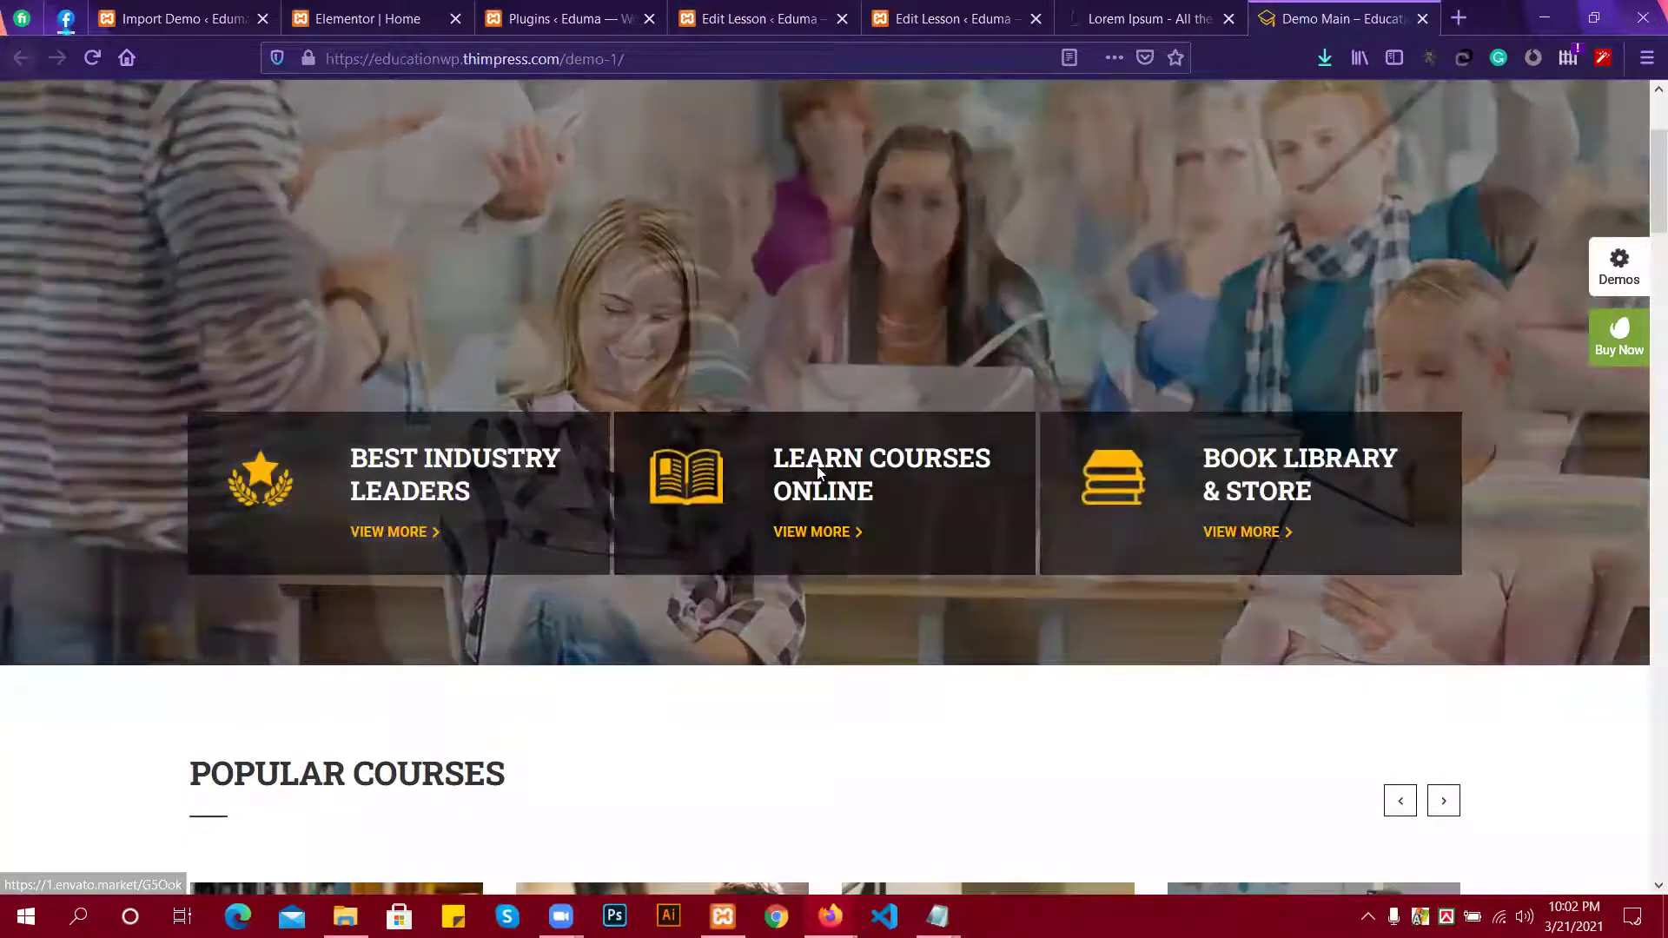
{"action": "scroll", "coordinate": [1129, 424], "scroll_direction": "up", "scroll_amount": 3}
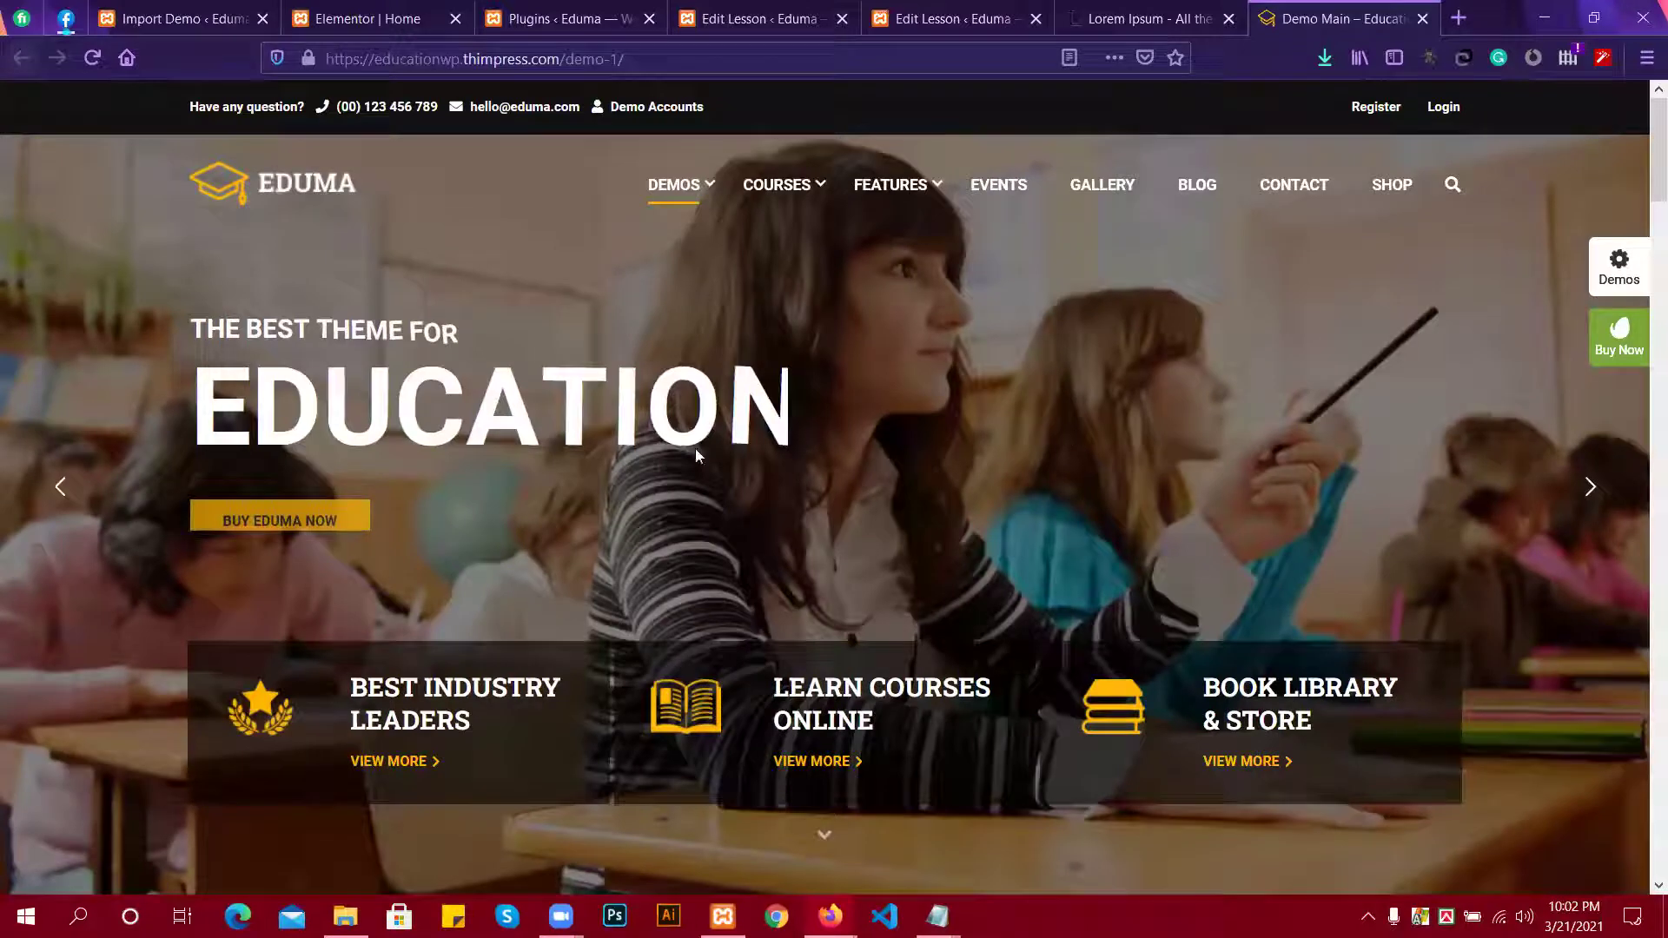
Return to the Home page in Elementor and try a Slider Revolution widget, removing it again.
{"action": "key", "text": "ctrl+4"}
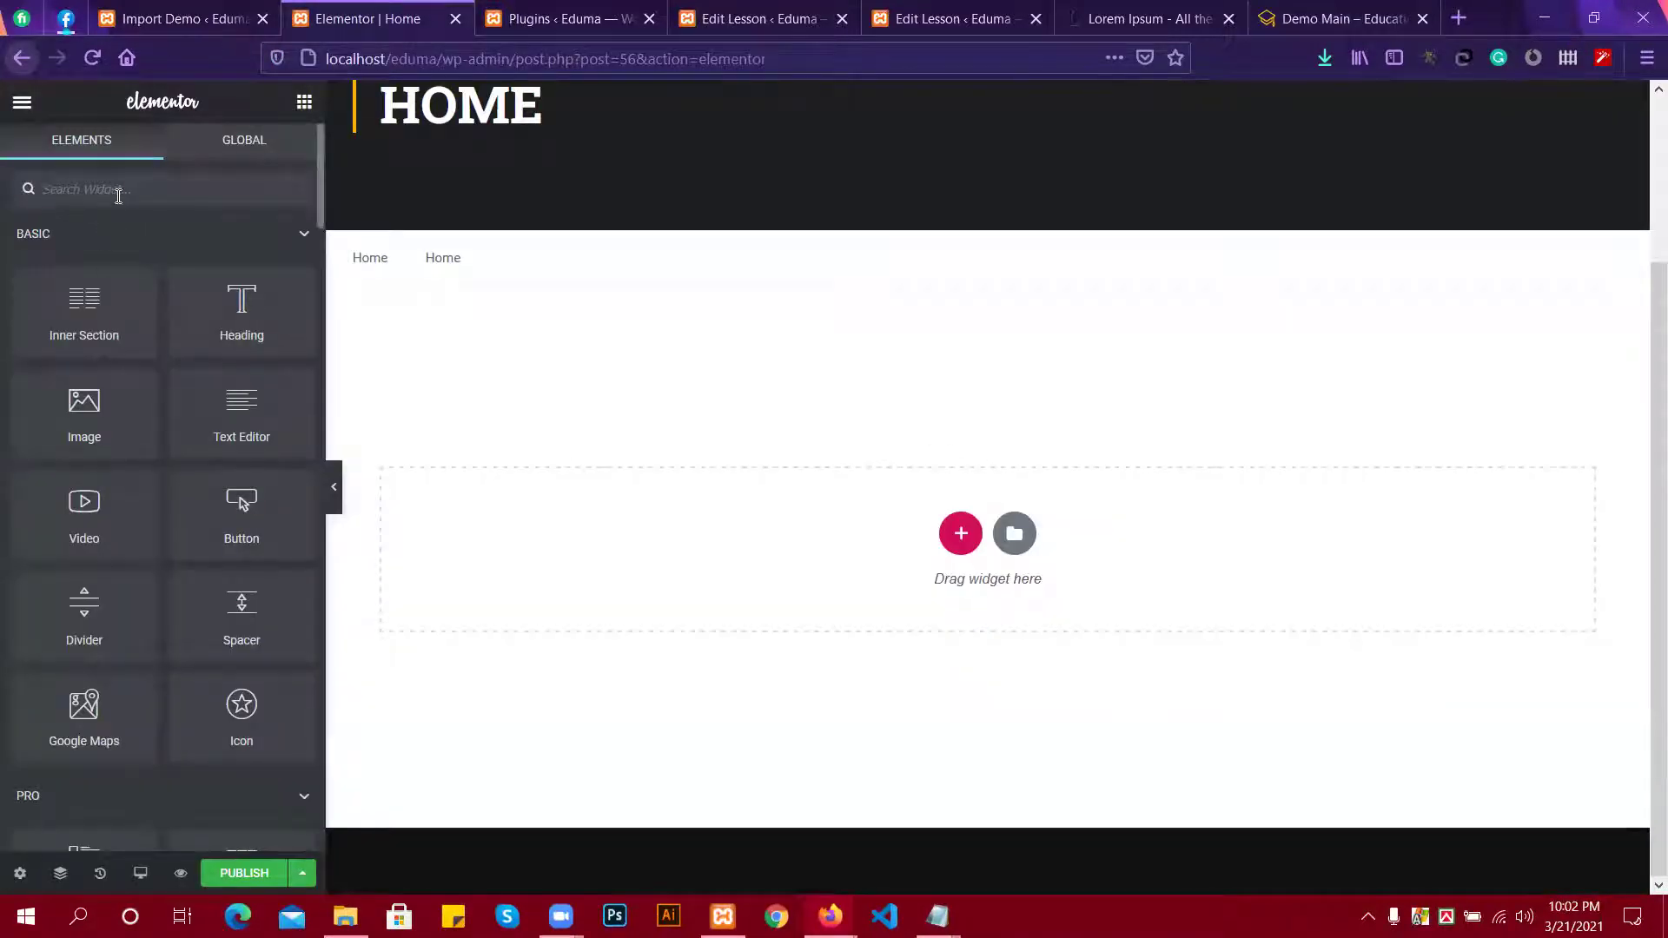
{"action": "type", "text": "st"}
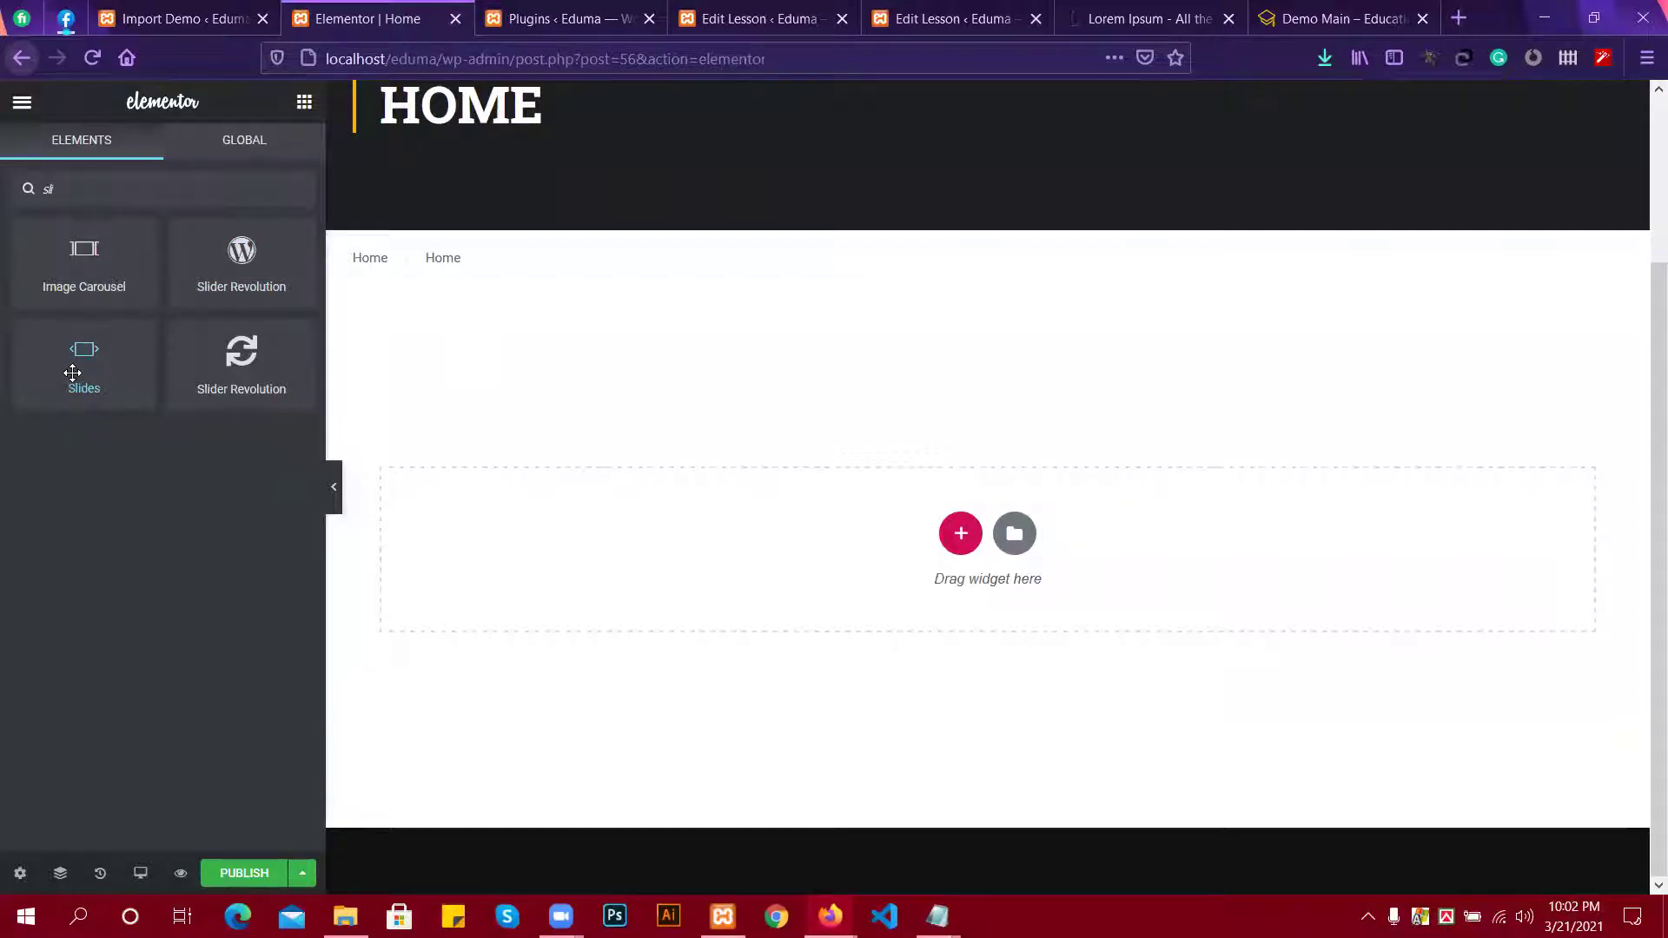
{"action": "left_click_drag", "start_coordinate": [244, 282], "coordinate": [856, 514]}
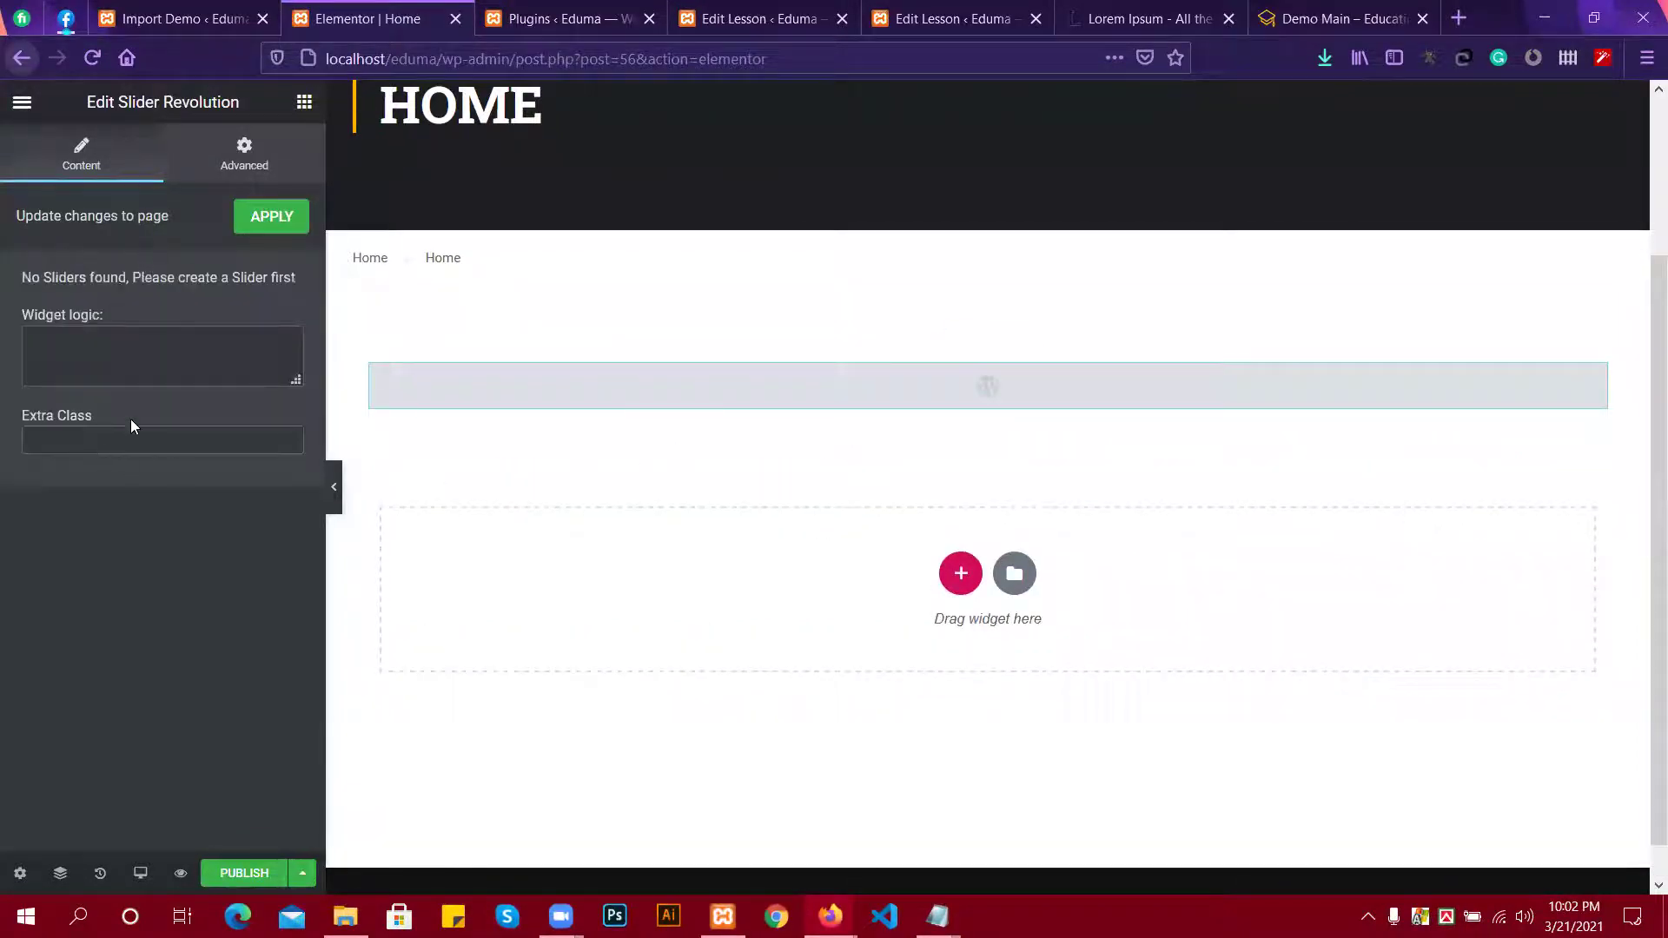
{"action": "left_click", "coordinate": [21, 72]}
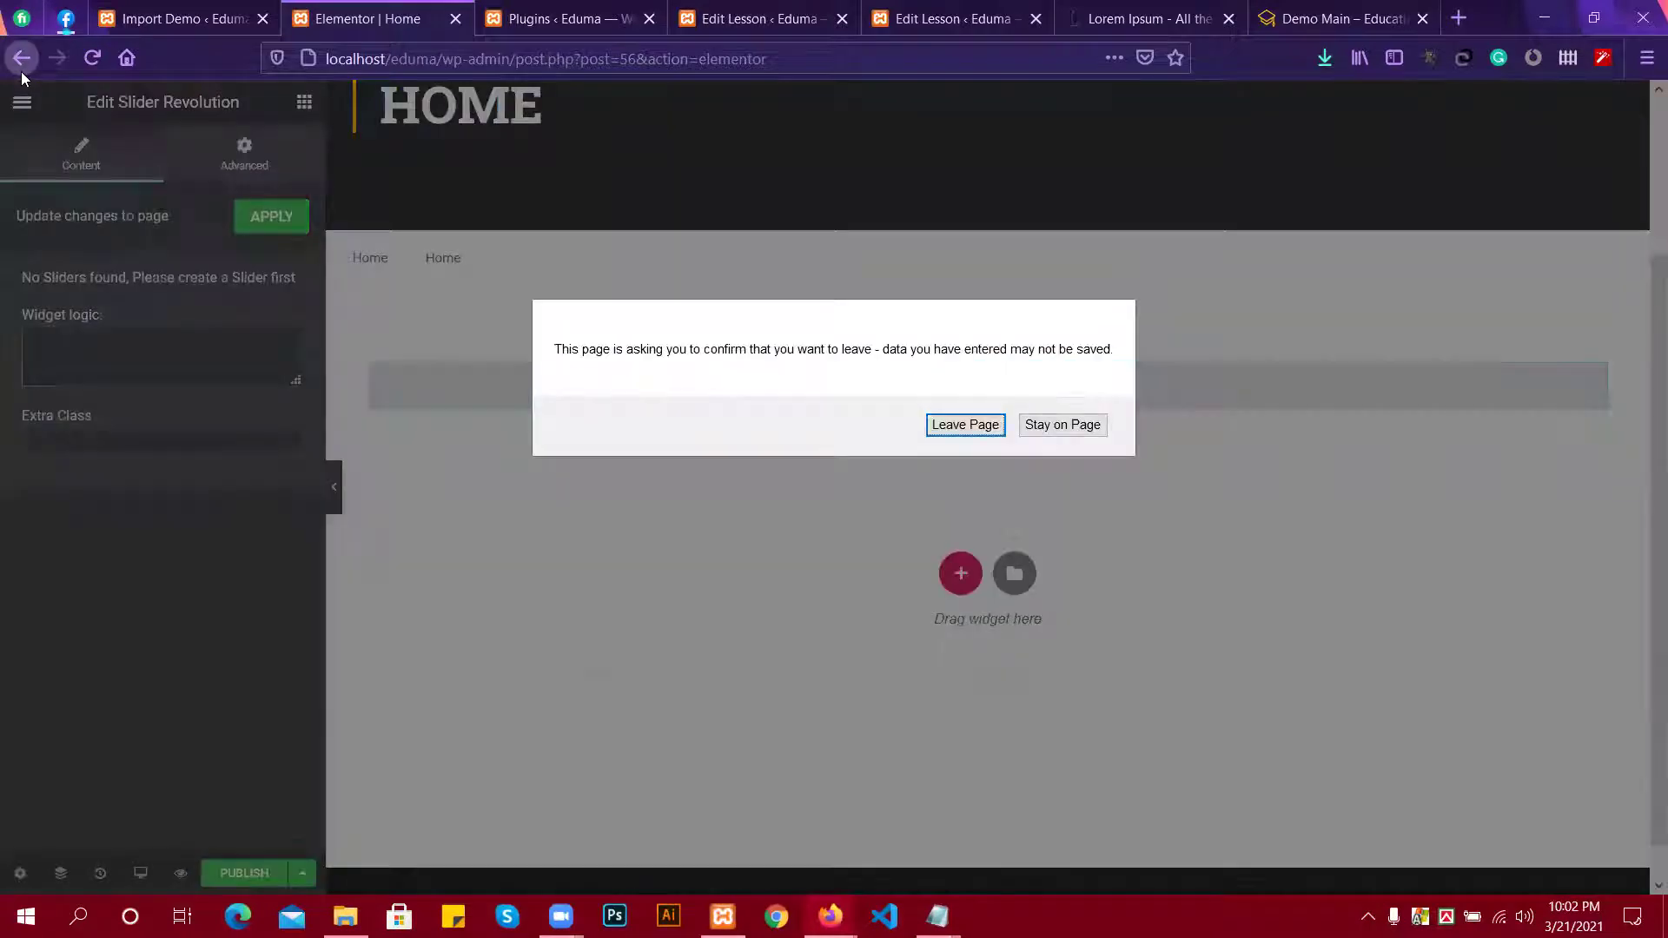
{"action": "left_click", "coordinate": [1056, 427]}
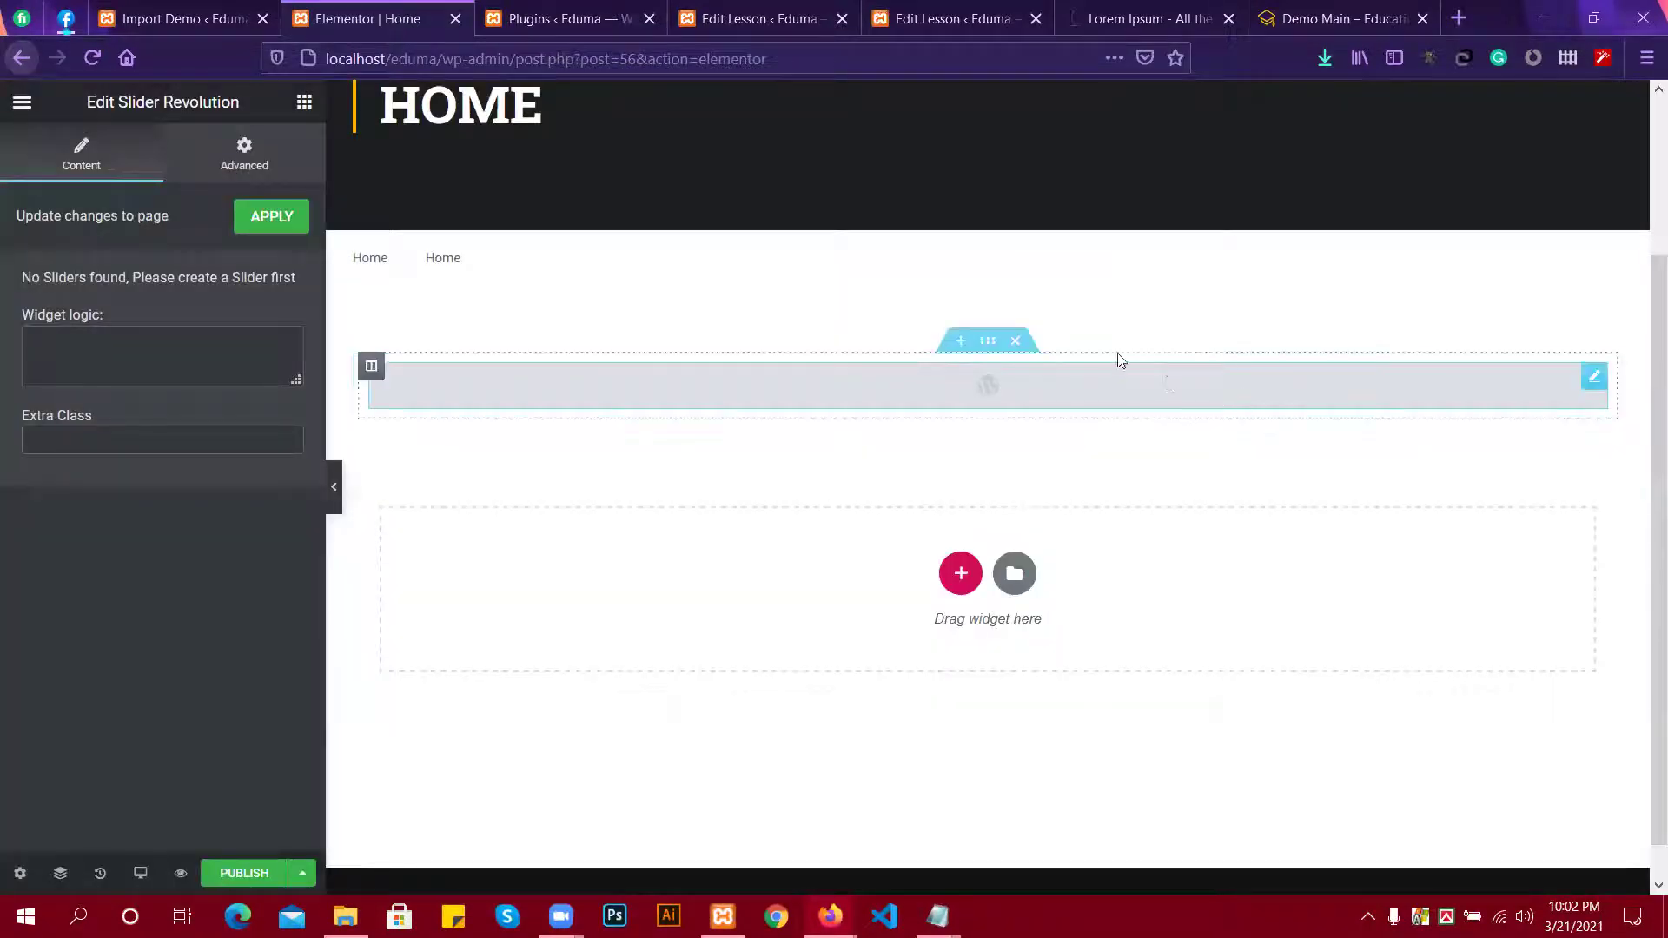
{"action": "left_click", "coordinate": [1014, 341]}
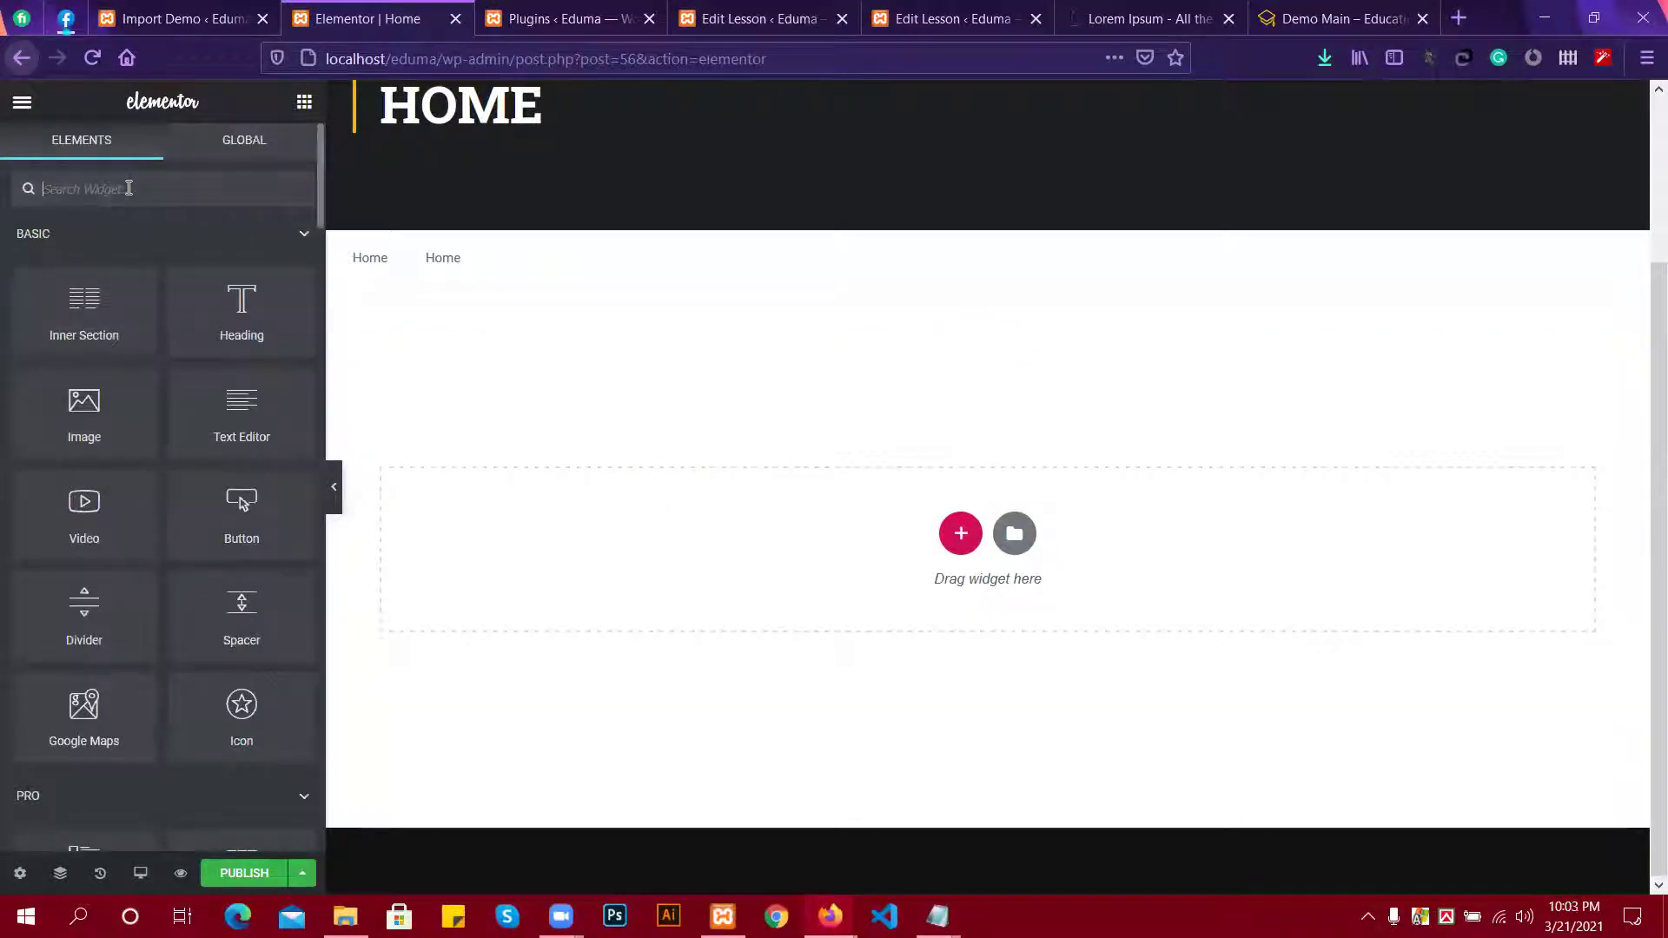
Find the Slides widget and add it to the empty content area of the Home page.
{"action": "type", "text": "sli"}
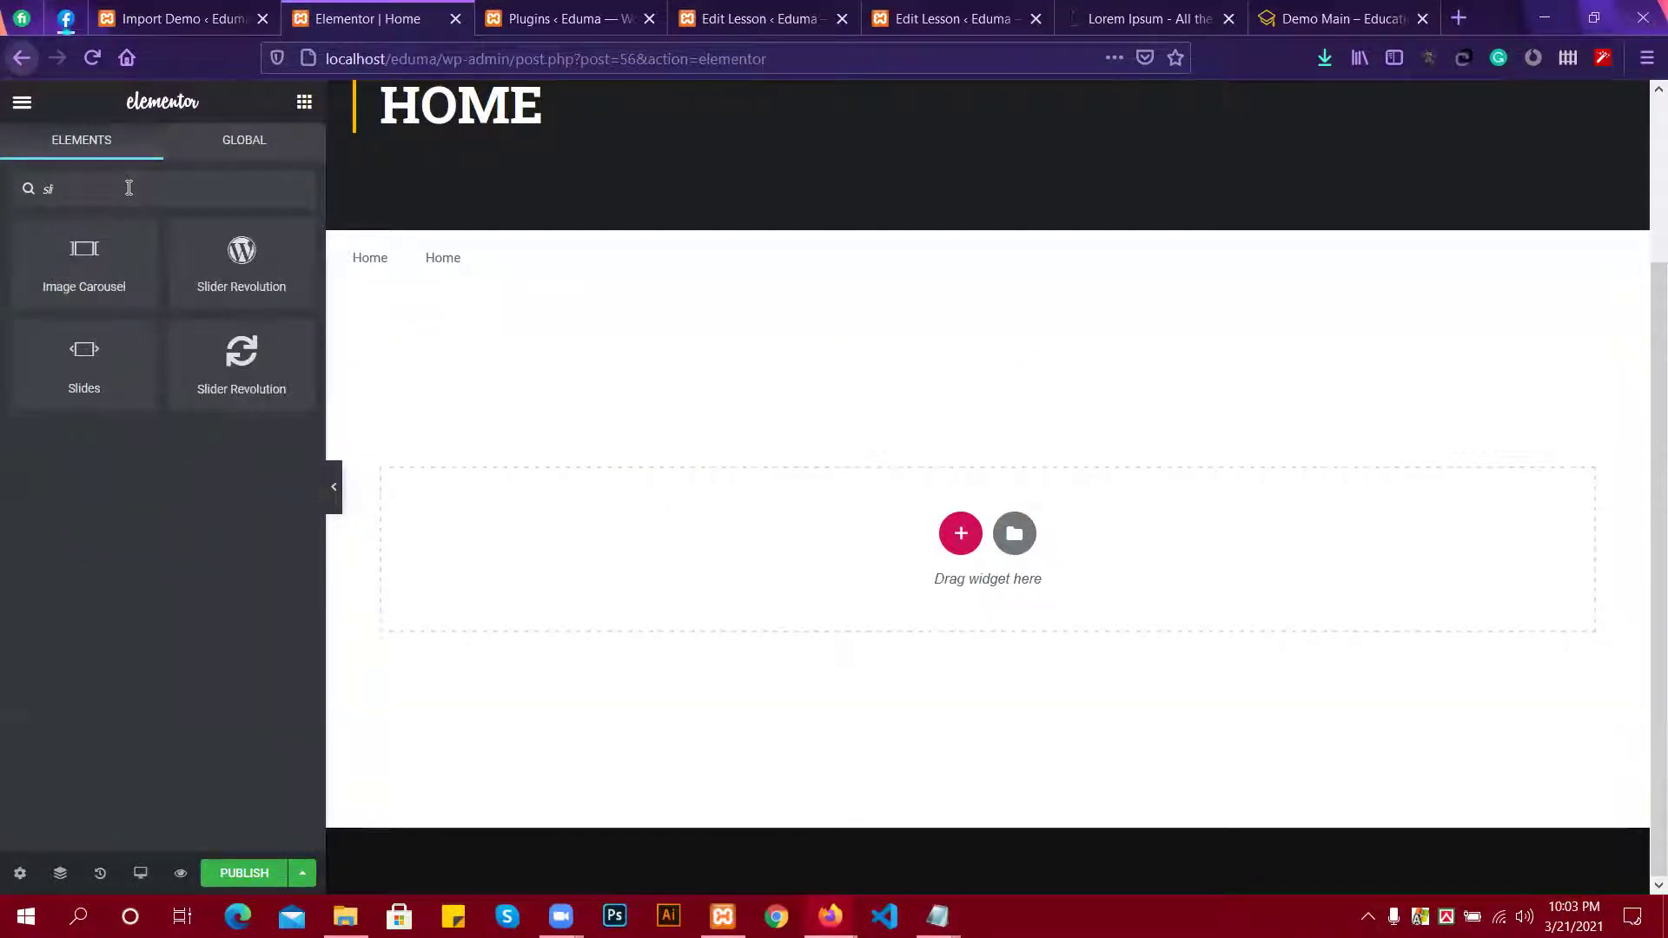
{"action": "left_click_drag", "start_coordinate": [84, 356], "coordinate": [893, 529]}
{"action": "scroll", "coordinate": [583, 452], "scroll_direction": "down", "scroll_amount": 2}
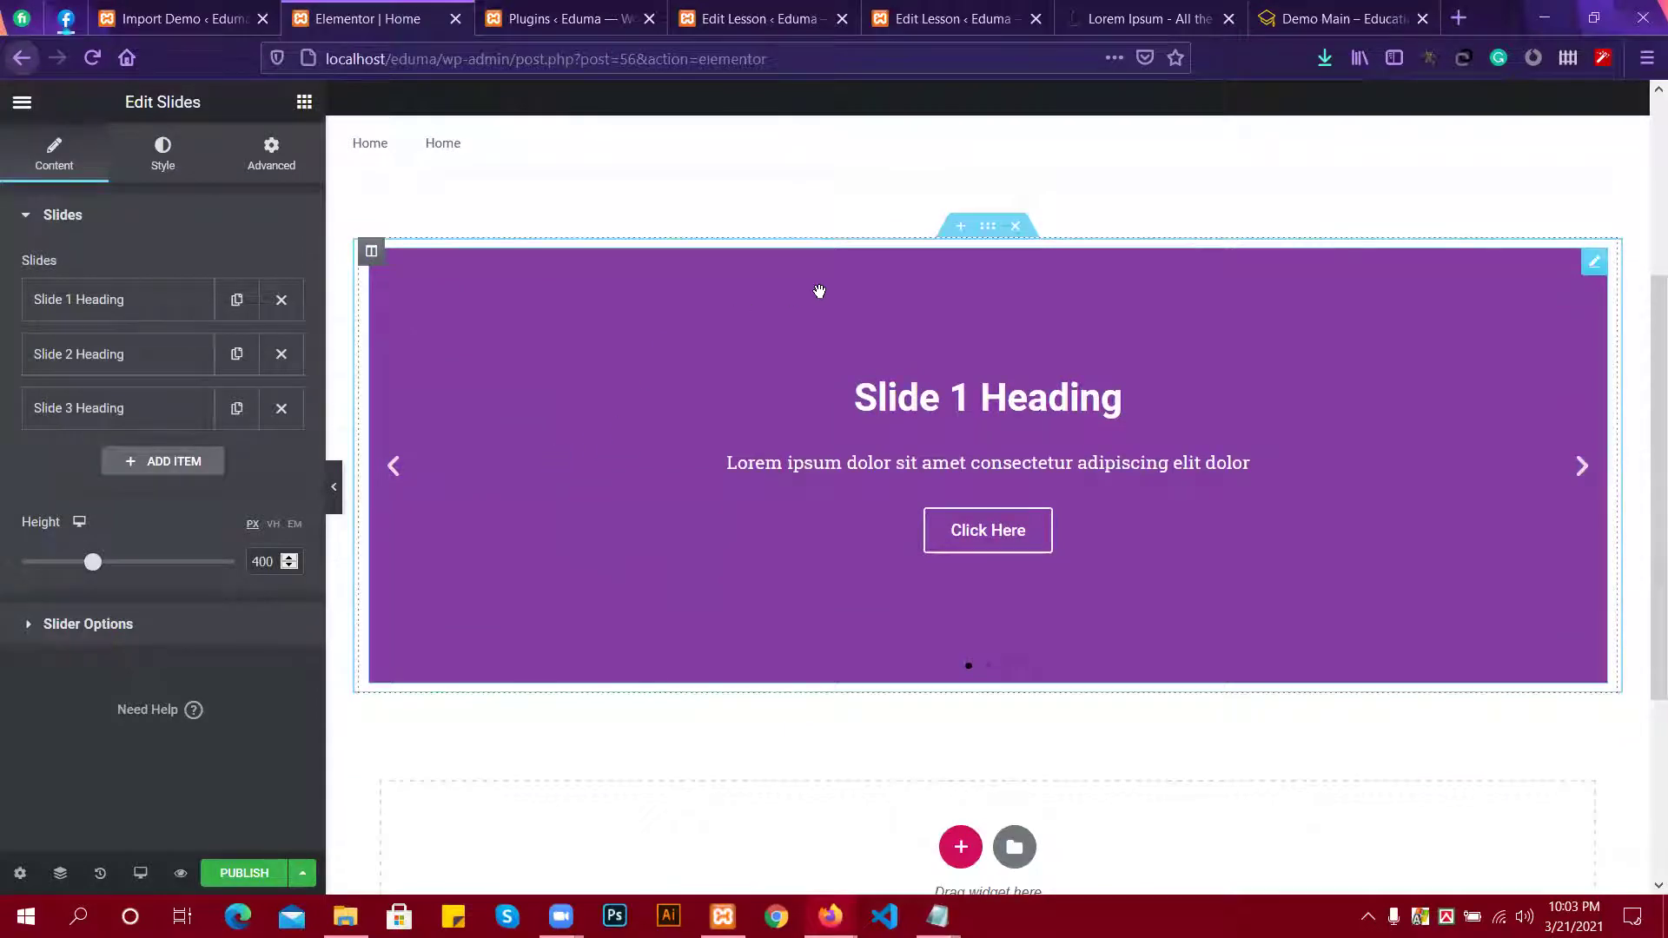
{"action": "scroll", "coordinate": [800, 376], "scroll_direction": "up", "scroll_amount": 4}
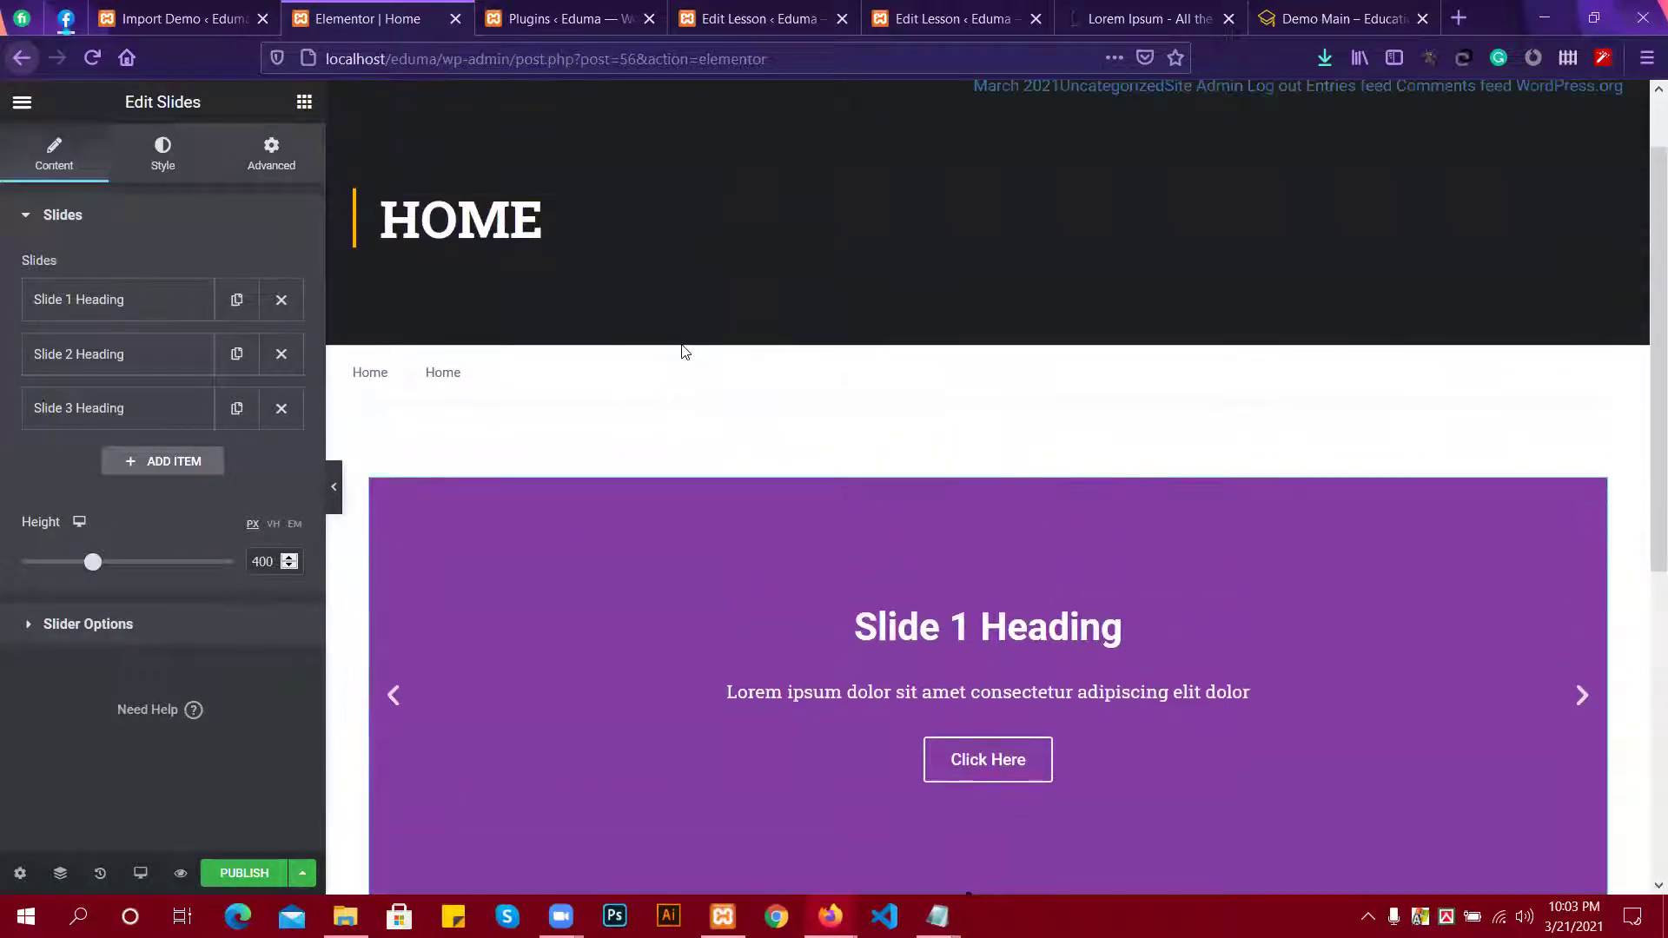
{"action": "scroll", "coordinate": [683, 351], "scroll_direction": "down", "scroll_amount": 2}
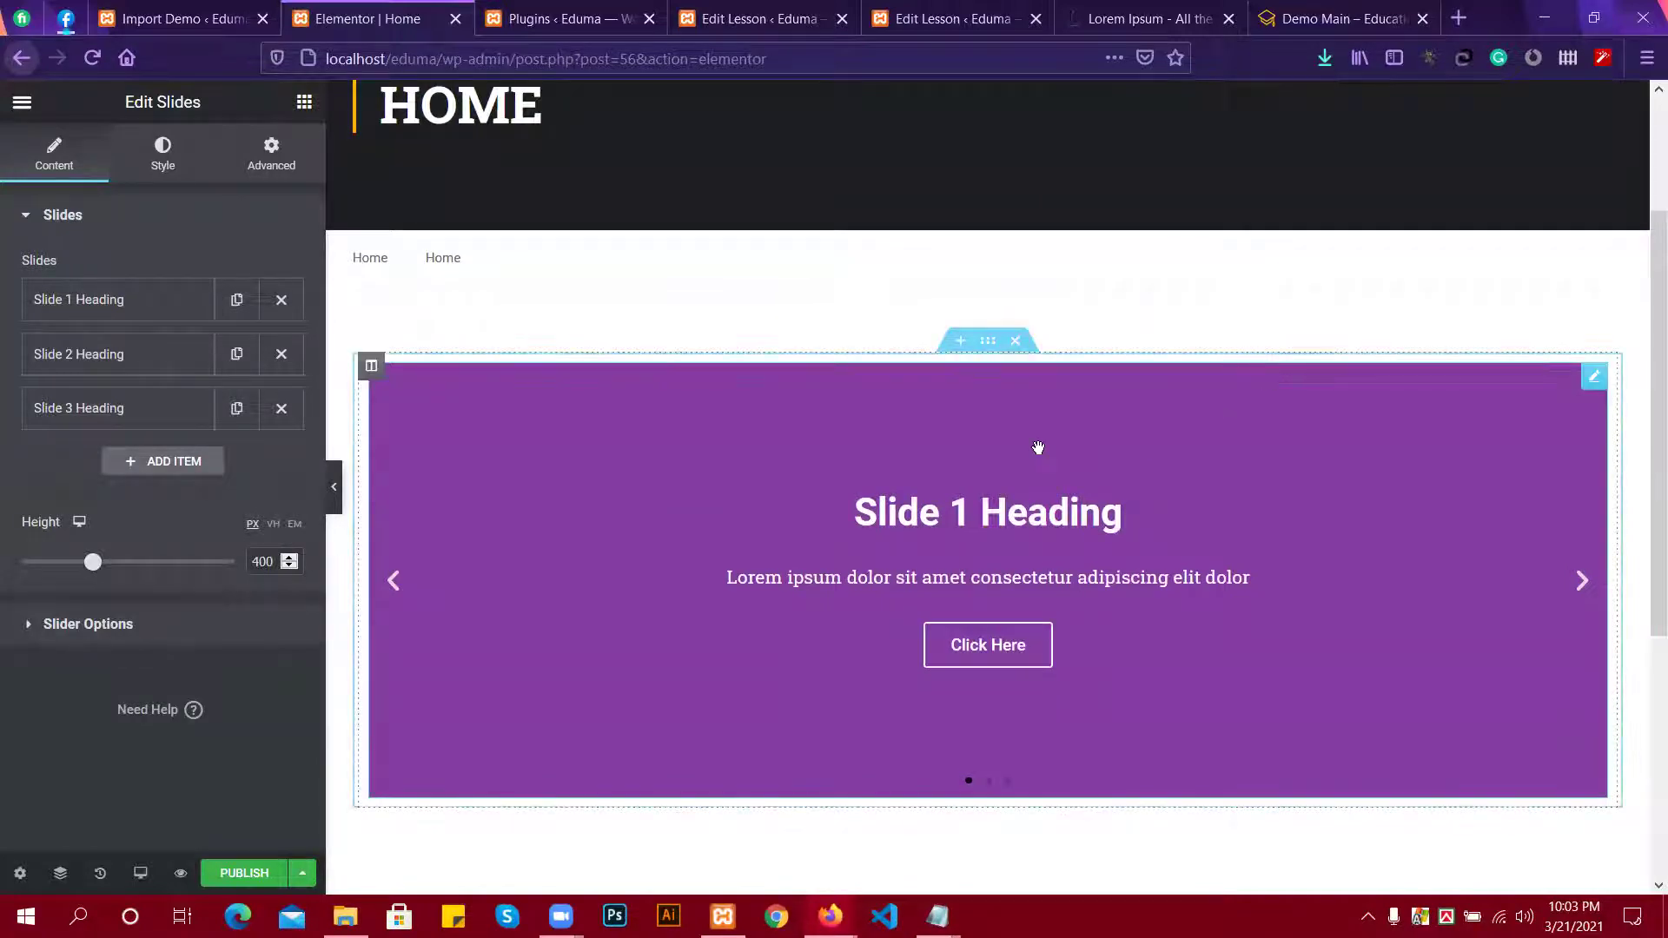
Stretch the section containing the slides across the page and set its Content Width to Full Width.
{"action": "left_click", "coordinate": [993, 344]}
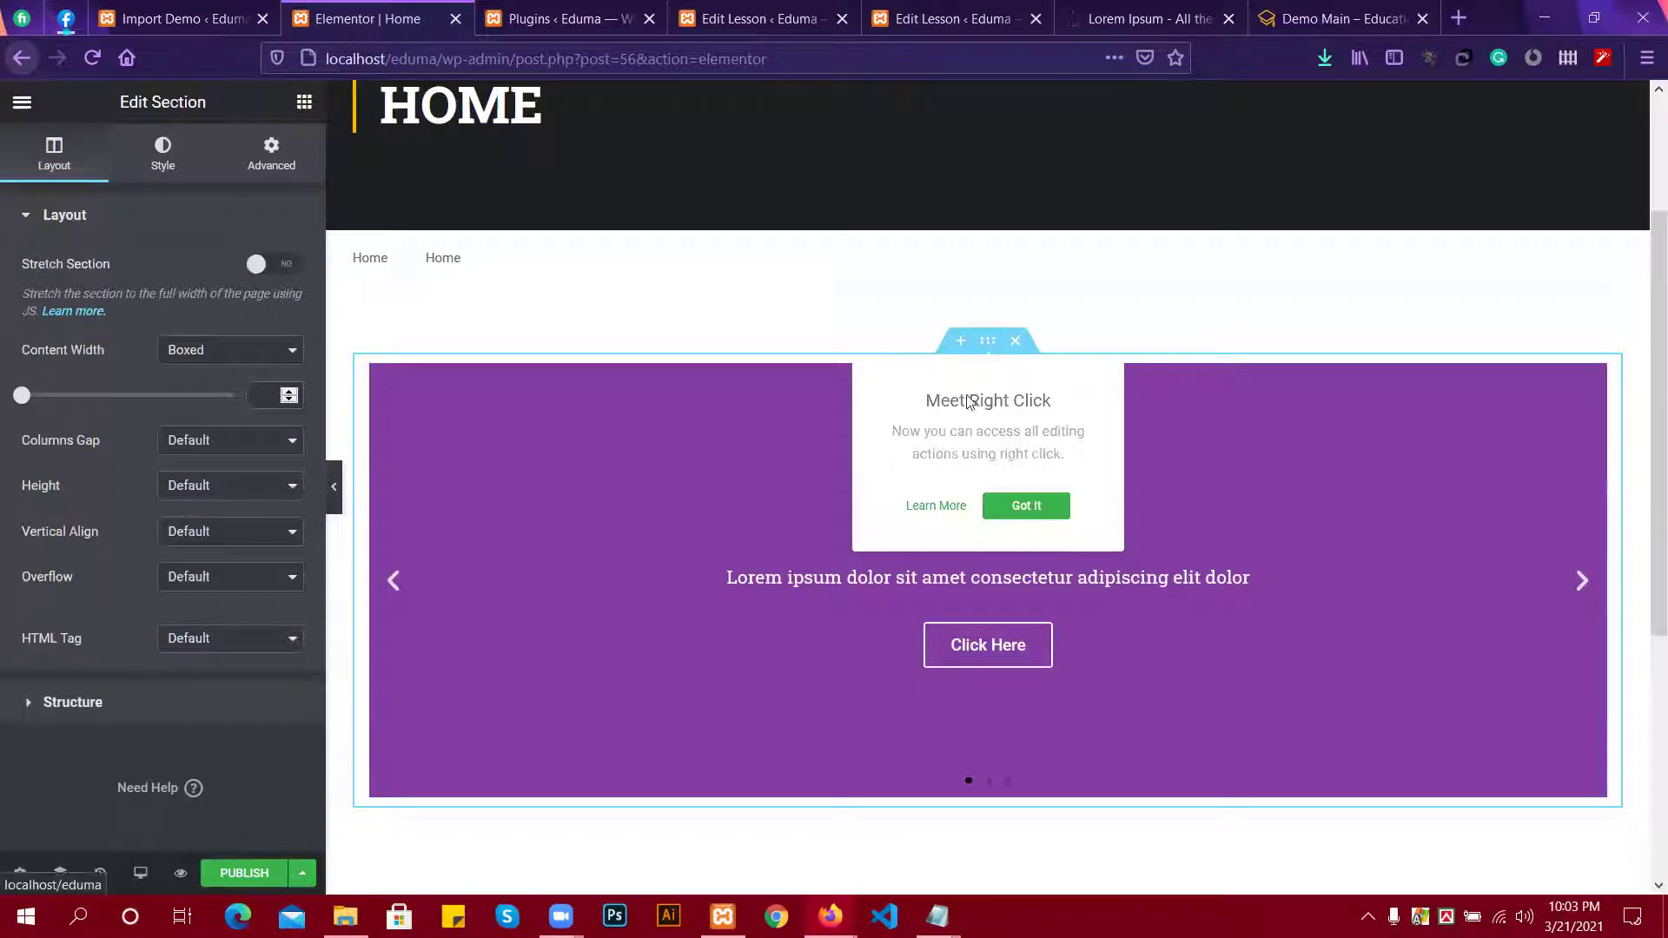
{"action": "left_click", "coordinate": [270, 264]}
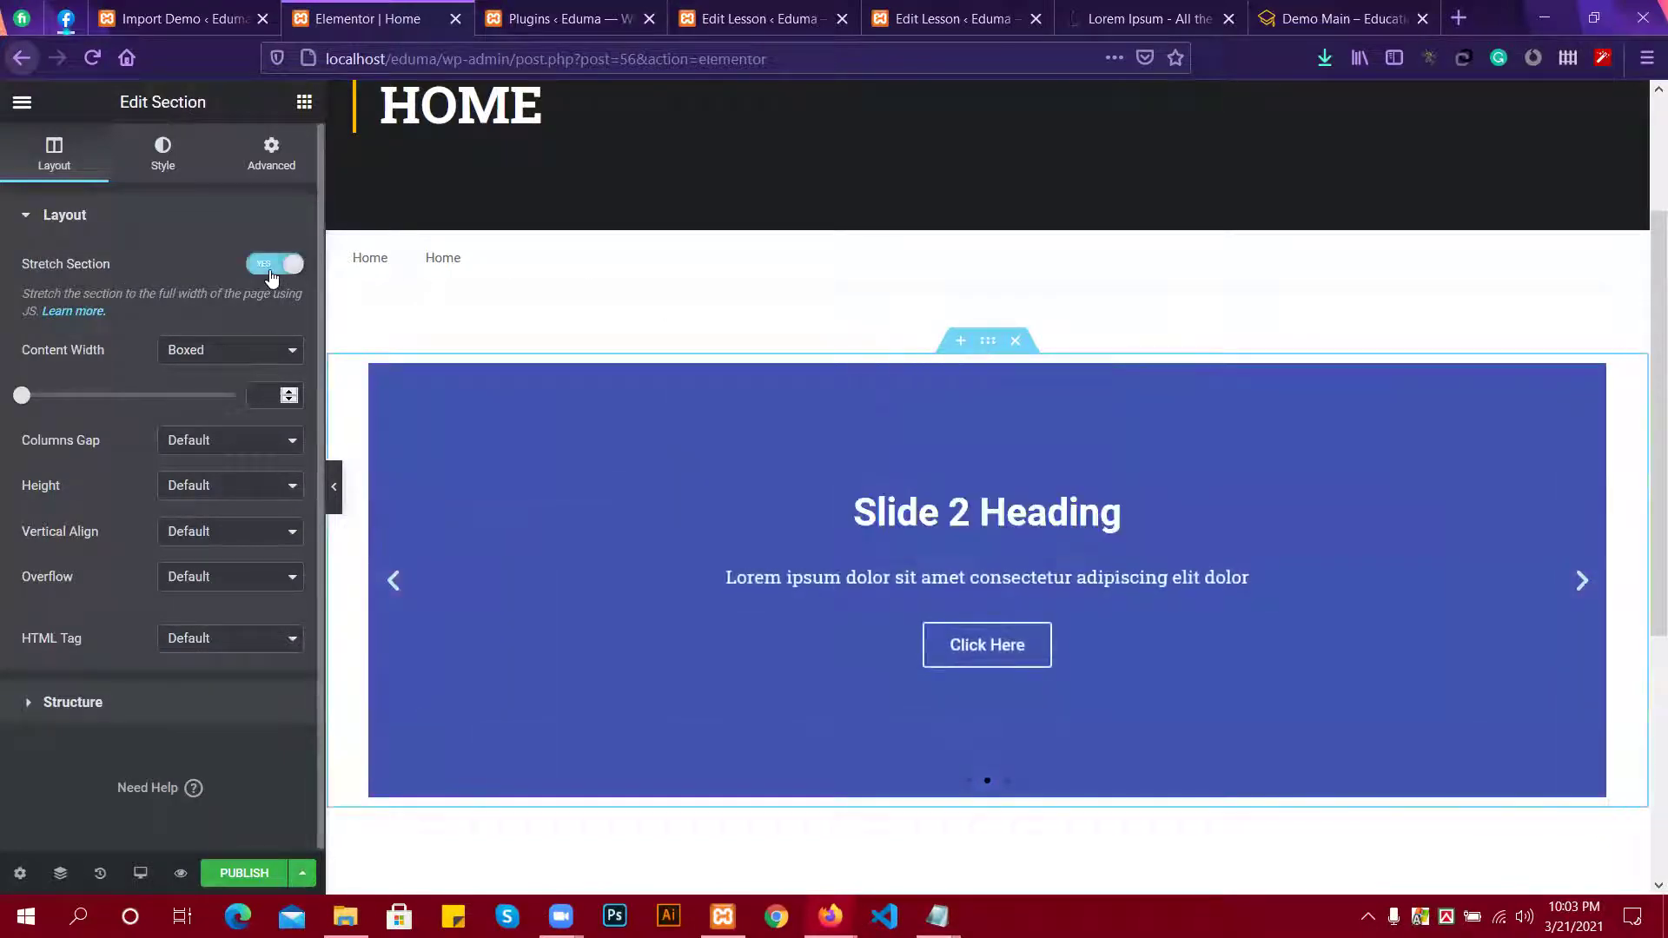
{"action": "left_click", "coordinate": [186, 355]}
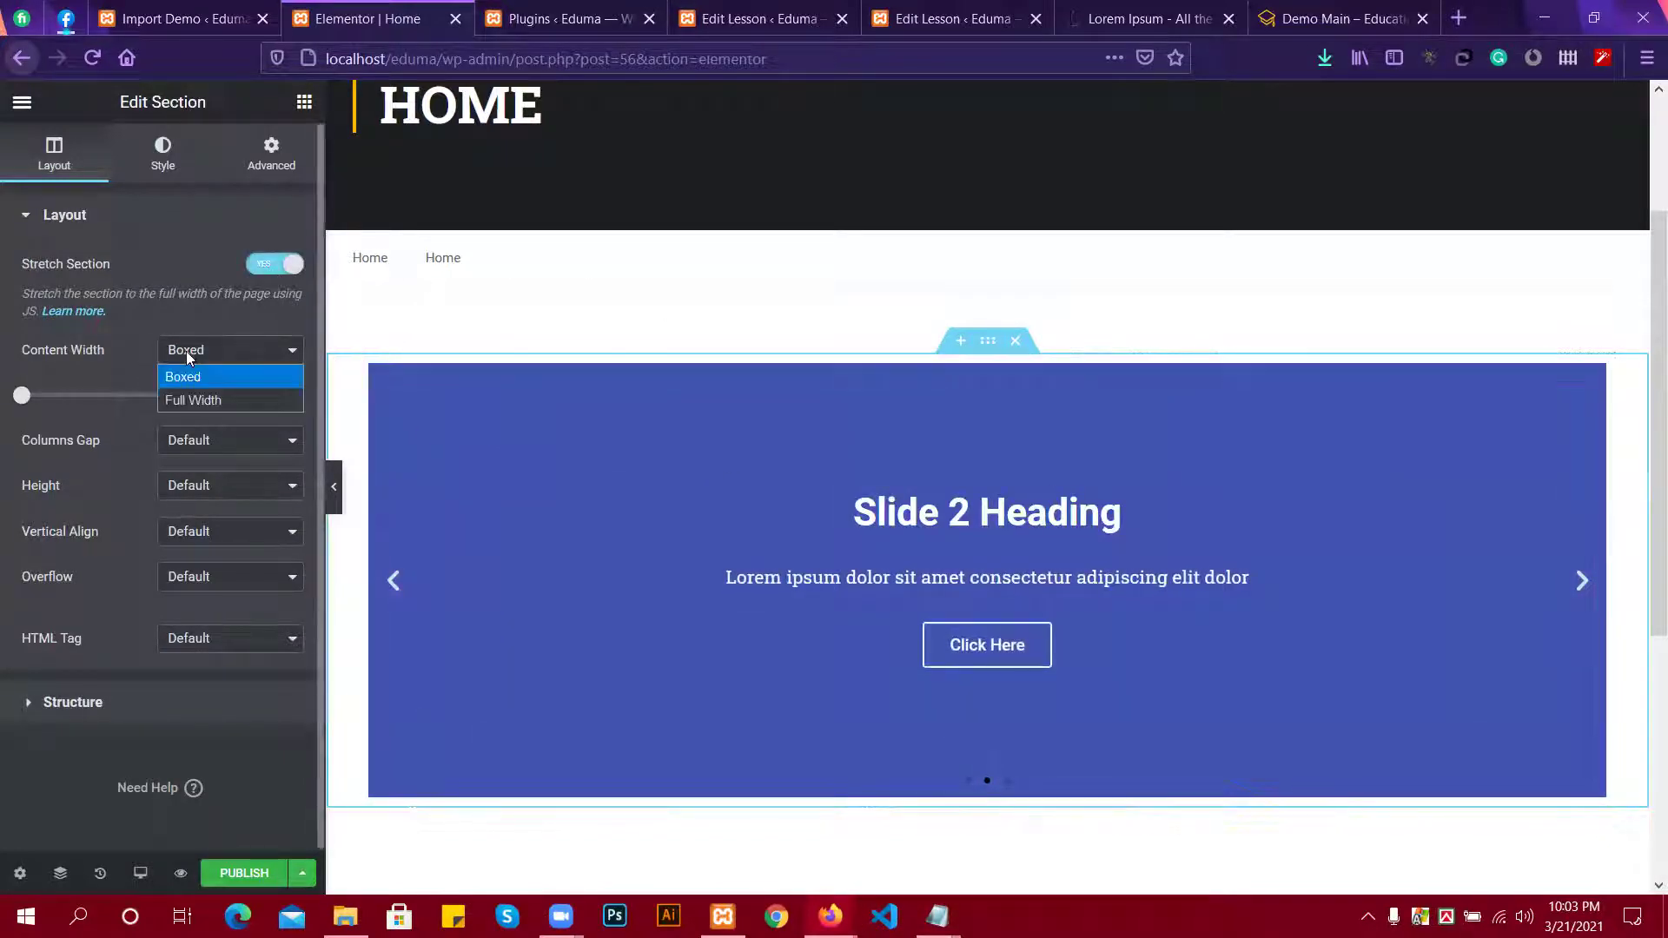
{"action": "left_click", "coordinate": [206, 400]}
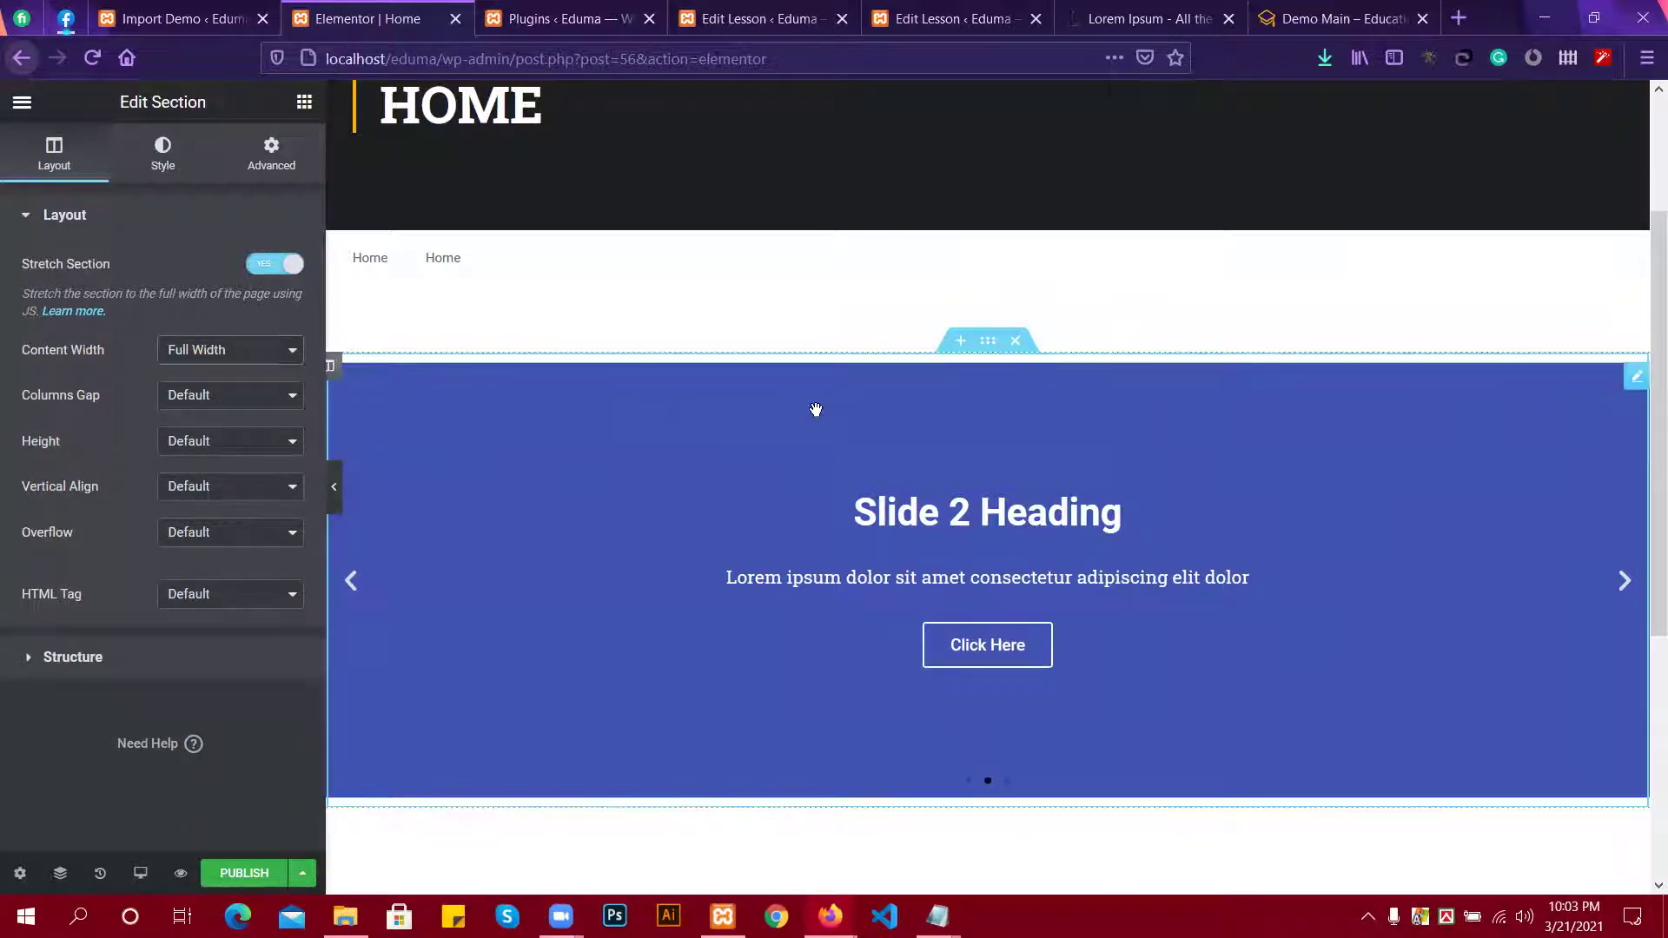
{"action": "scroll", "coordinate": [637, 482], "scroll_direction": "down", "scroll_amount": 3}
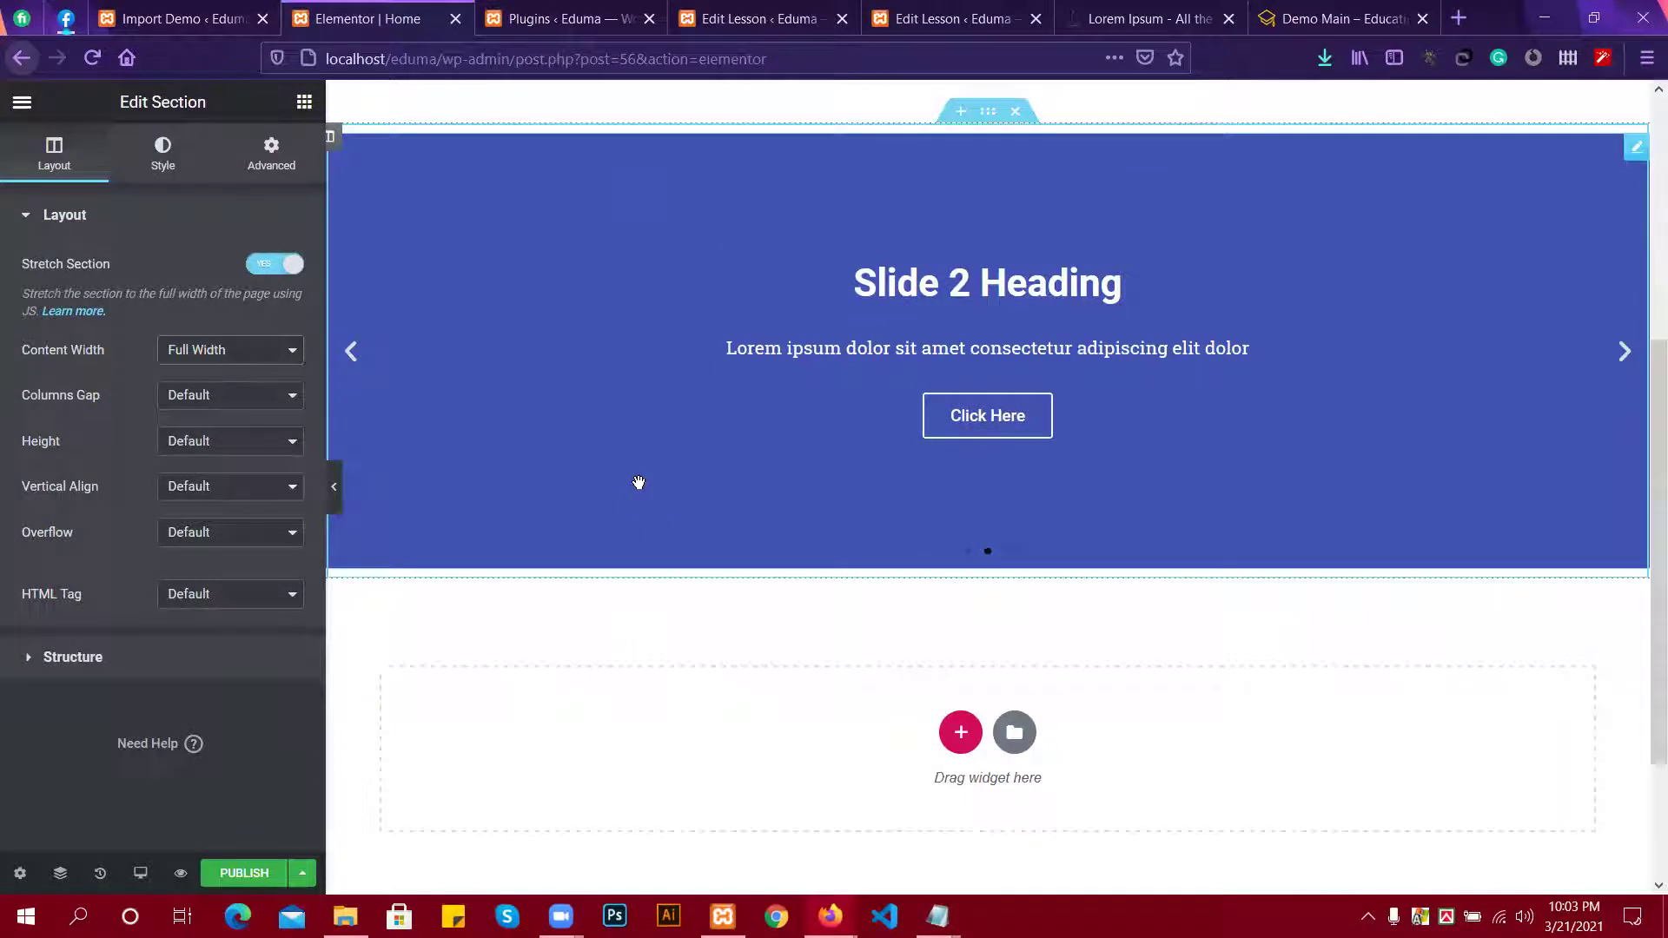
{"action": "scroll", "coordinate": [695, 460], "scroll_direction": "up", "scroll_amount": 4}
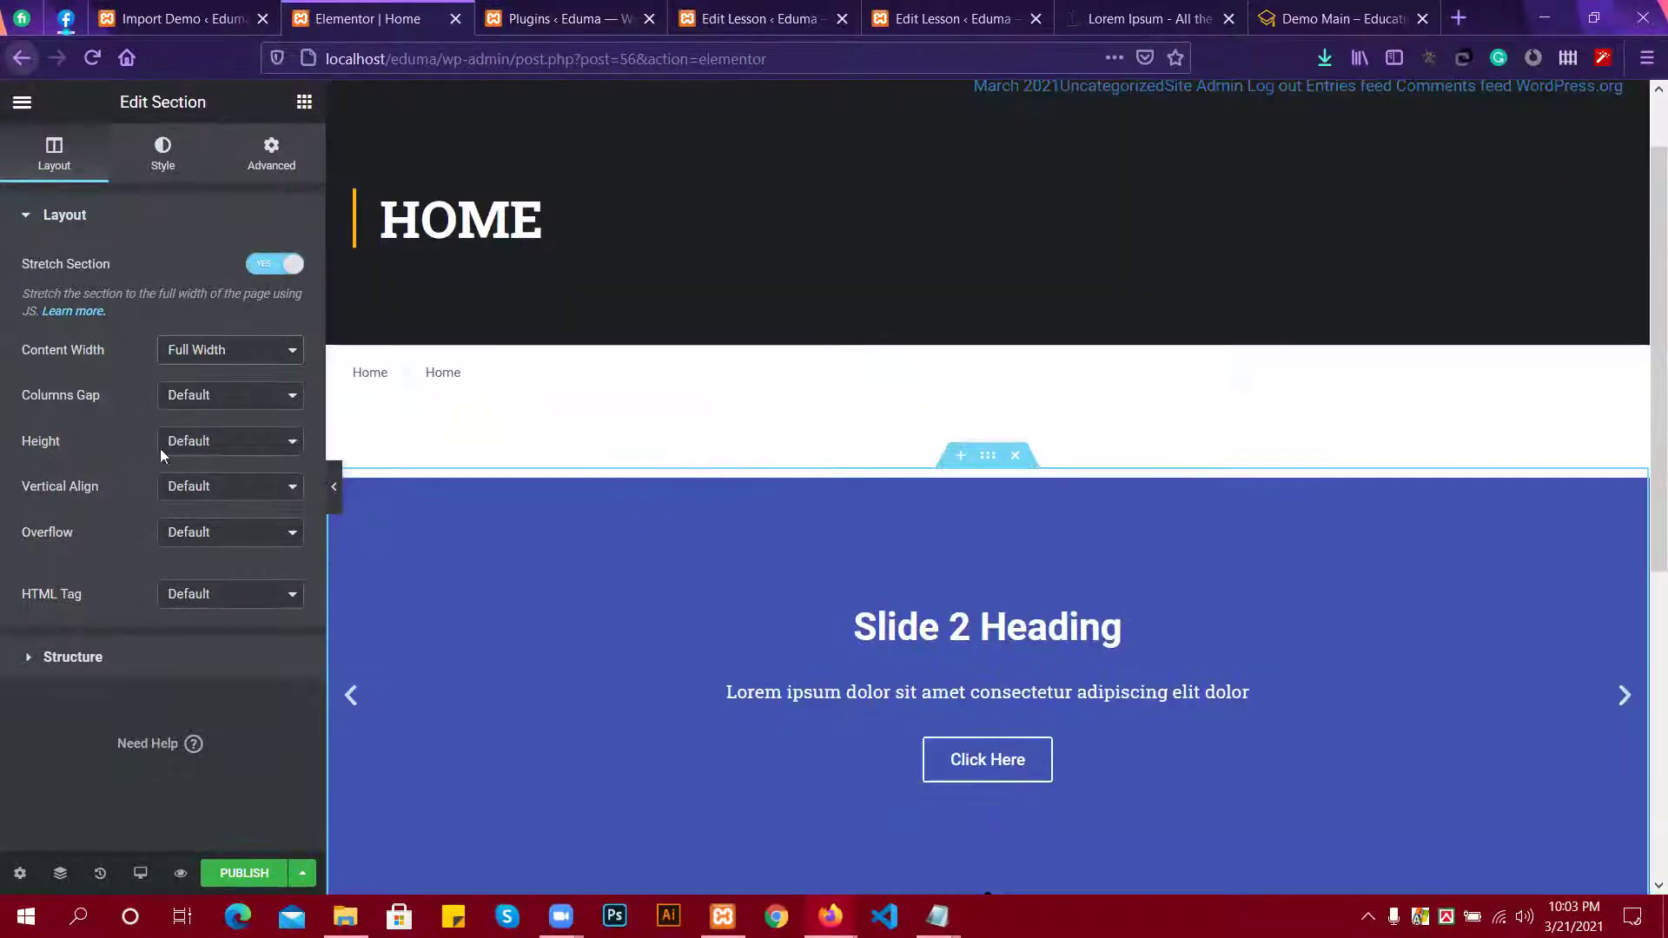
{"action": "scroll", "coordinate": [801, 428], "scroll_direction": "down", "scroll_amount": 1}
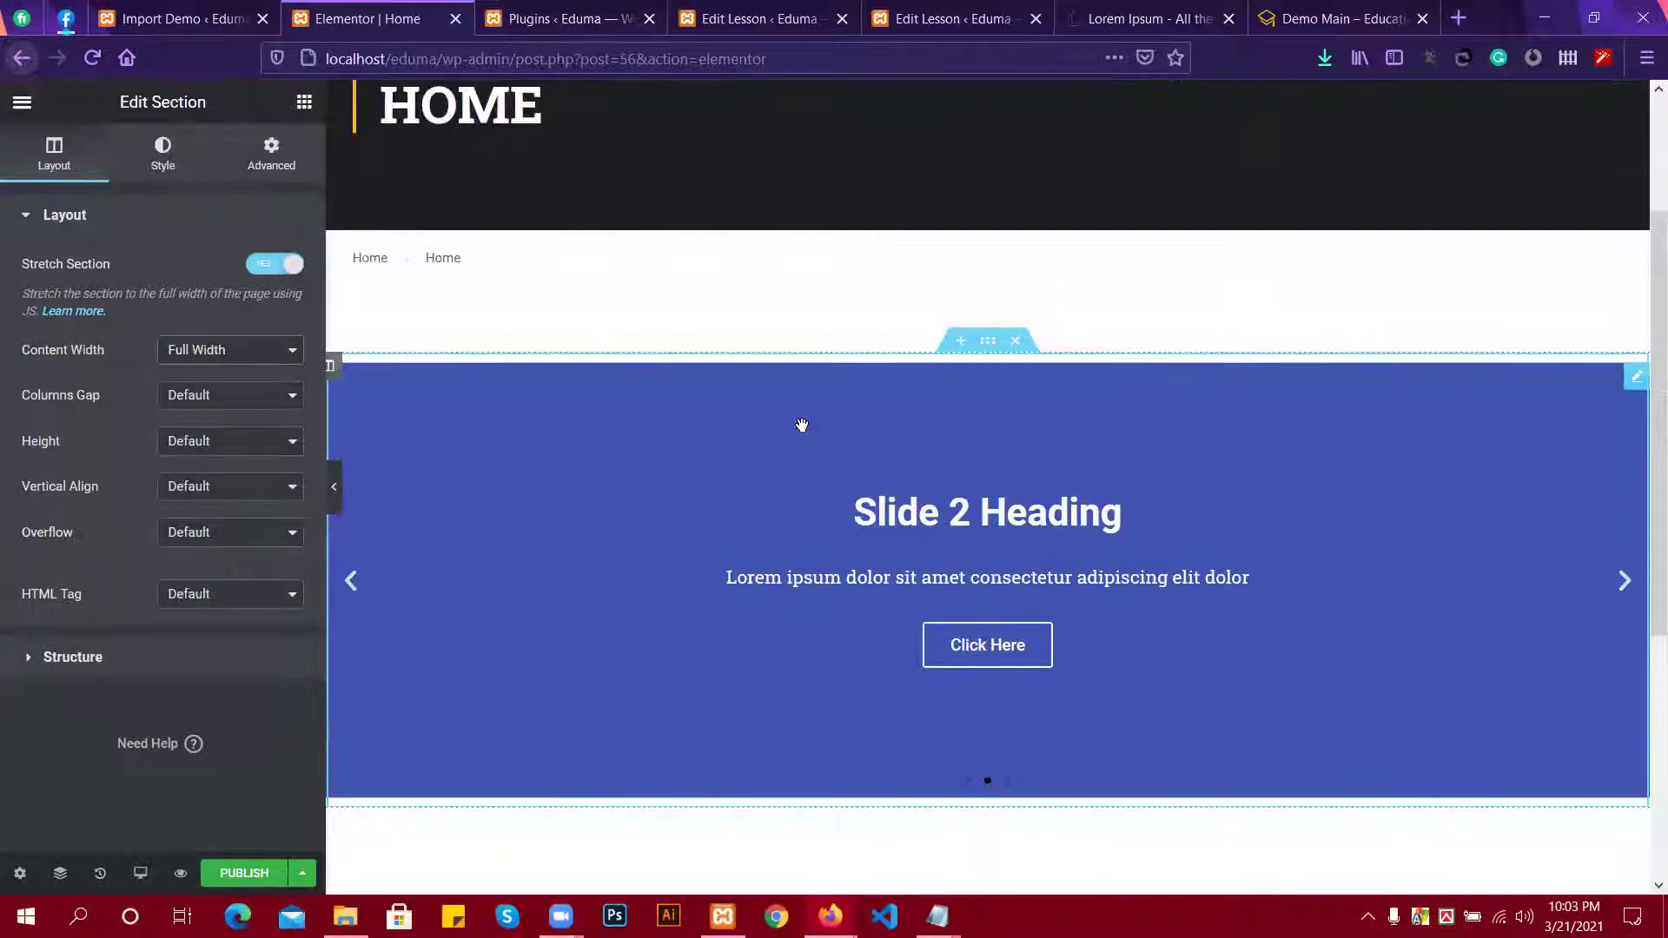
{"action": "scroll", "coordinate": [997, 321], "scroll_direction": "down", "scroll_amount": 3}
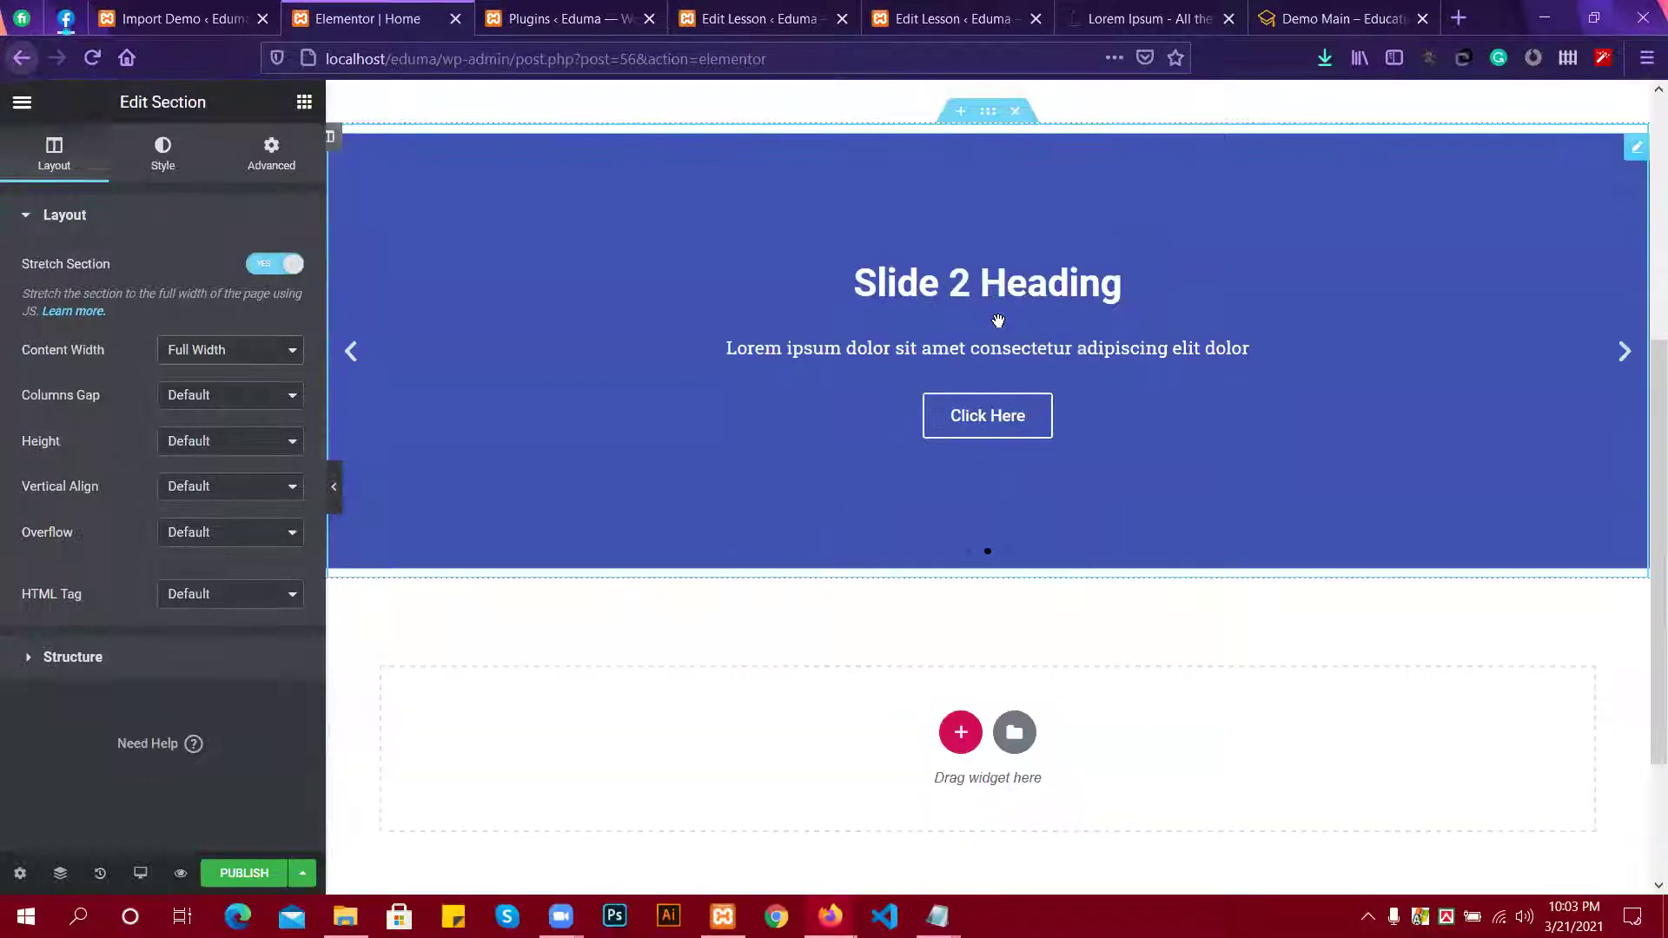
Open the media upload for the background image of the Slide 1 Heading item in the Slides widget.
{"action": "left_click", "coordinate": [960, 202]}
{"action": "left_click", "coordinate": [169, 300]}
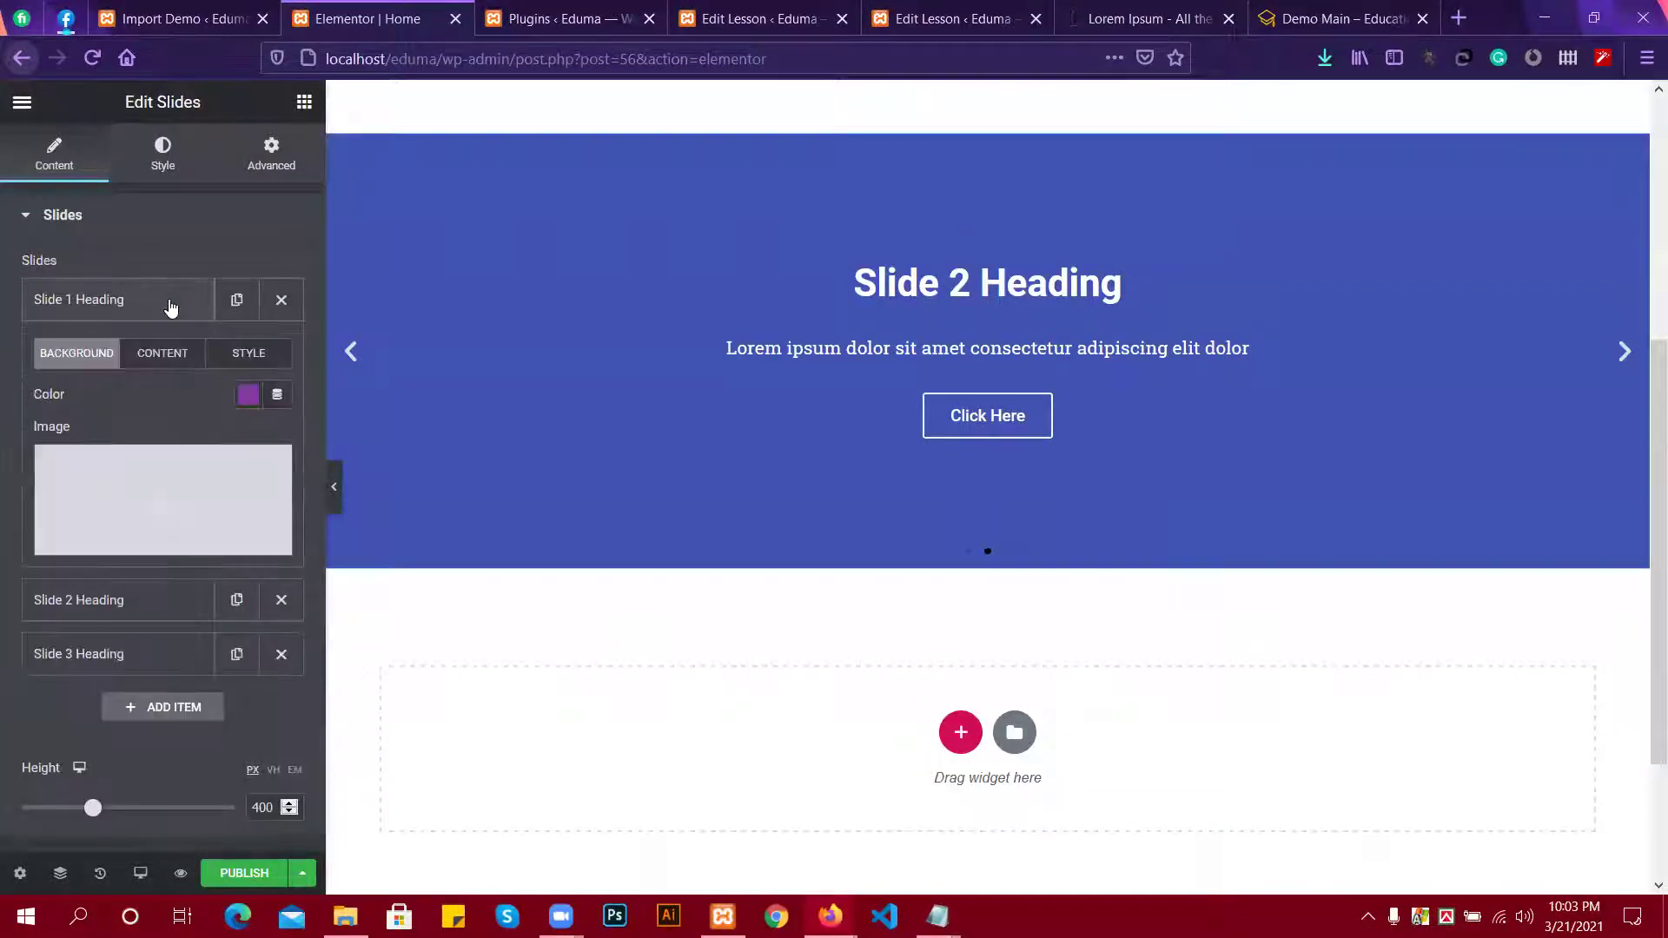
{"action": "left_click", "coordinate": [136, 491]}
{"action": "left_click", "coordinate": [841, 496]}
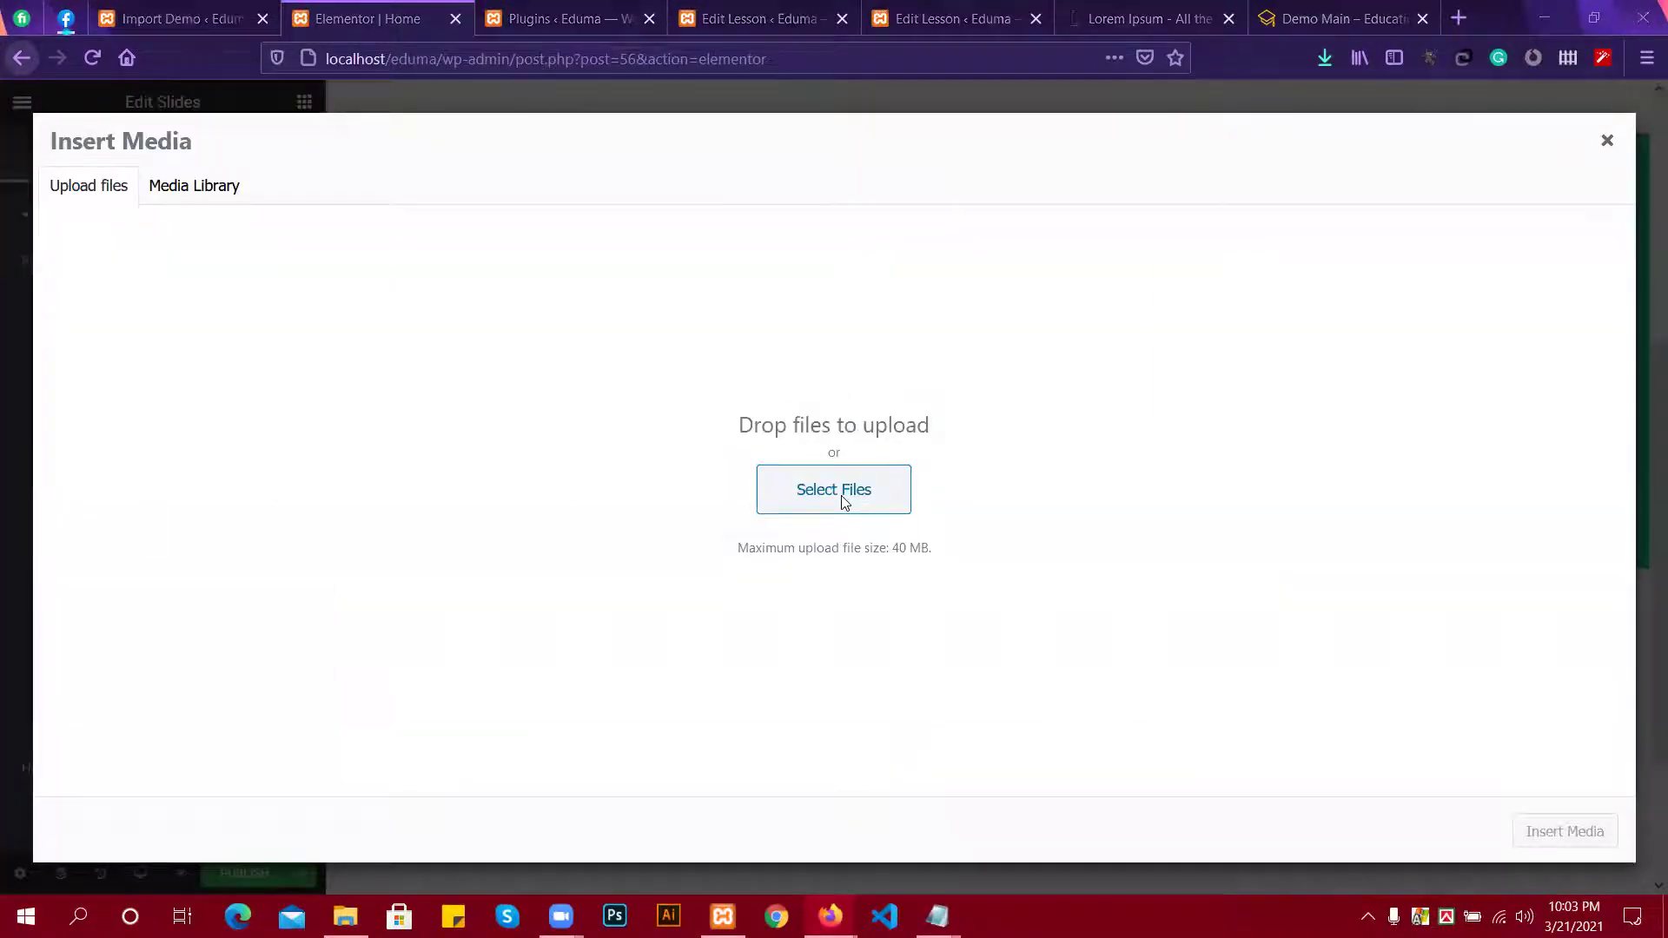
{"action": "left_click", "coordinate": [1153, 16]}
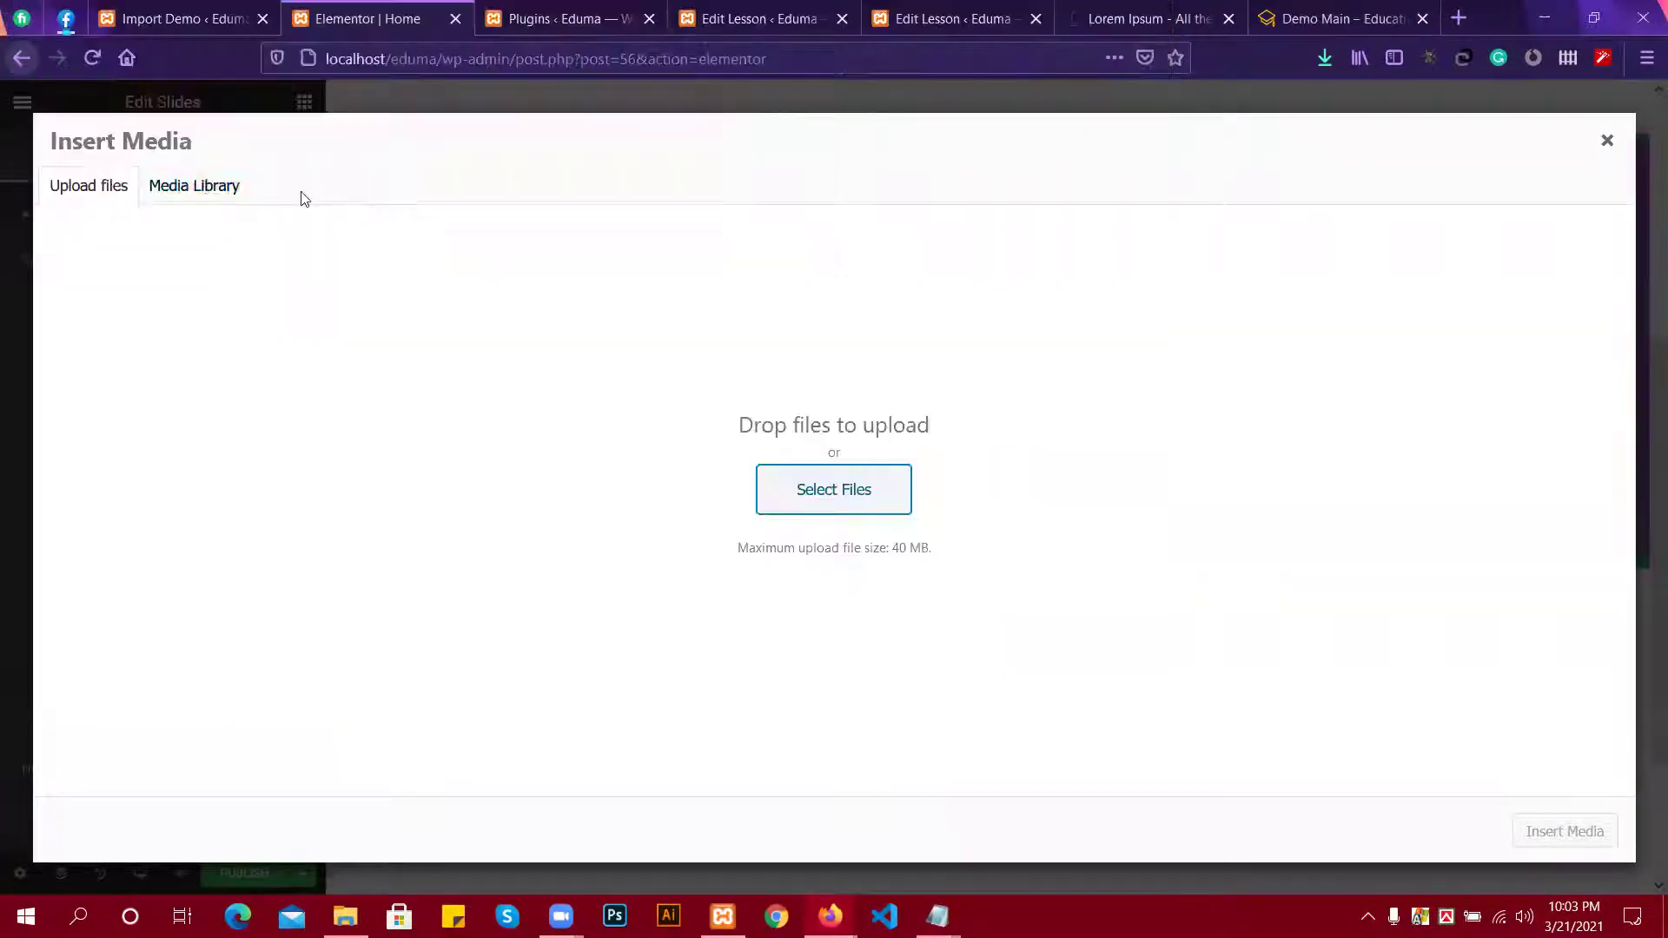
{"action": "left_click", "coordinate": [211, 191]}
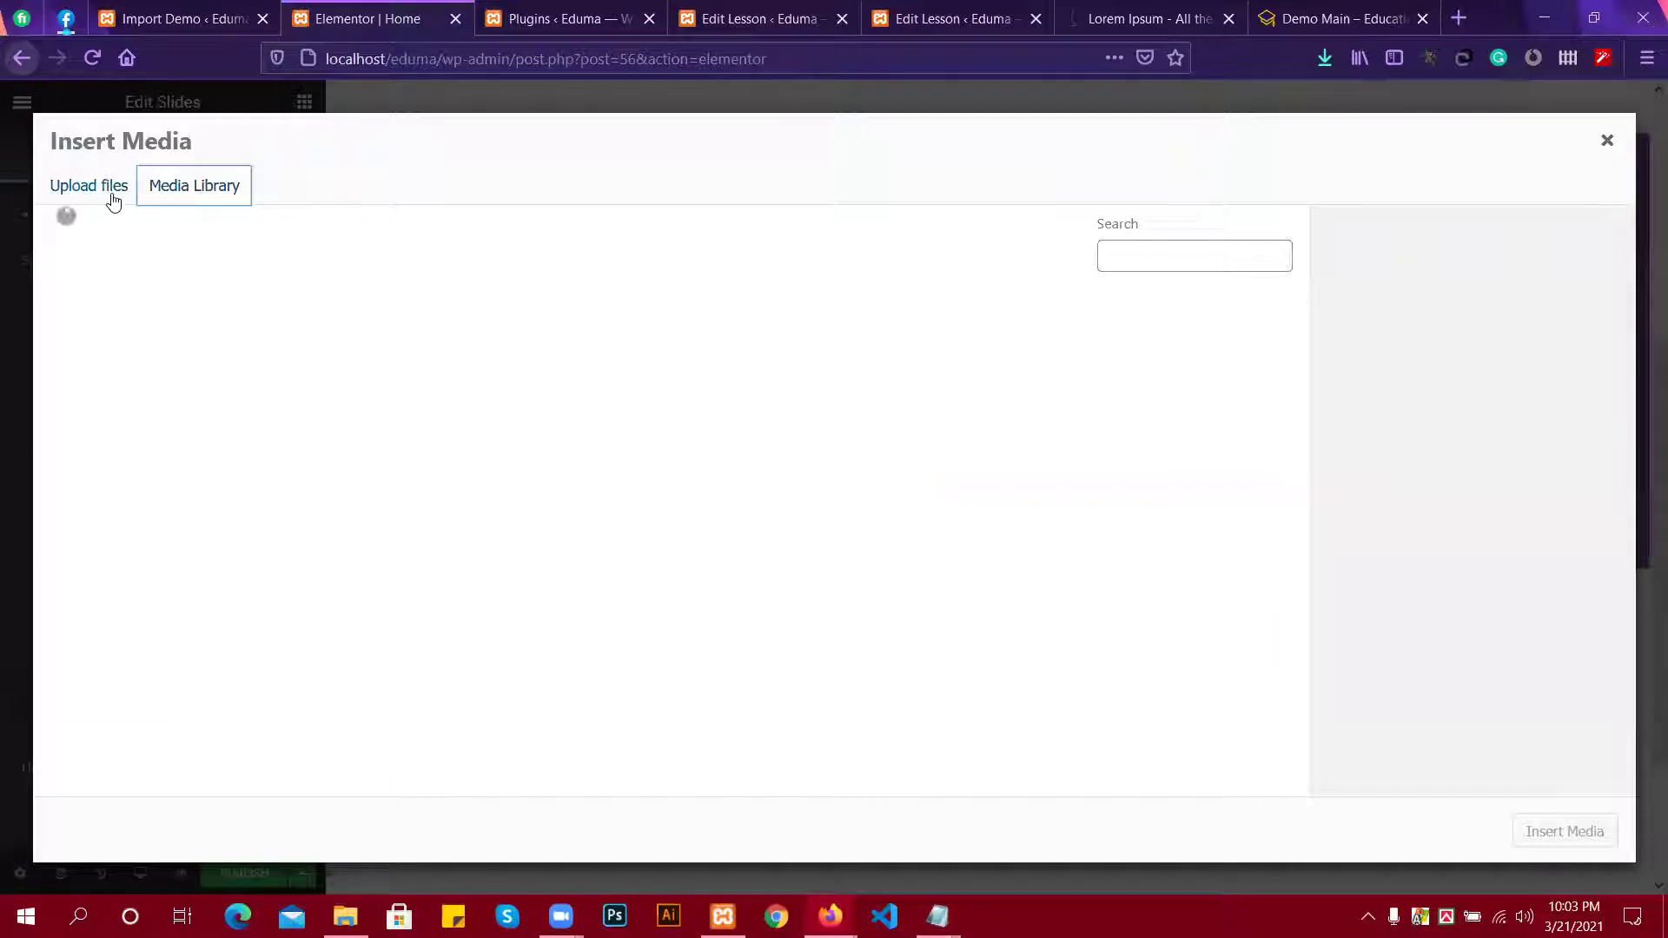
{"action": "left_click", "coordinate": [112, 196]}
{"action": "left_click", "coordinate": [219, 198]}
{"action": "left_click", "coordinate": [115, 191]}
Upload 97726269-handsome-stylish-young-man-posing-on-grey-background.jpg from New folder inside the img folder on the Web Development (F:) drive.
{"action": "left_click", "coordinate": [846, 480]}
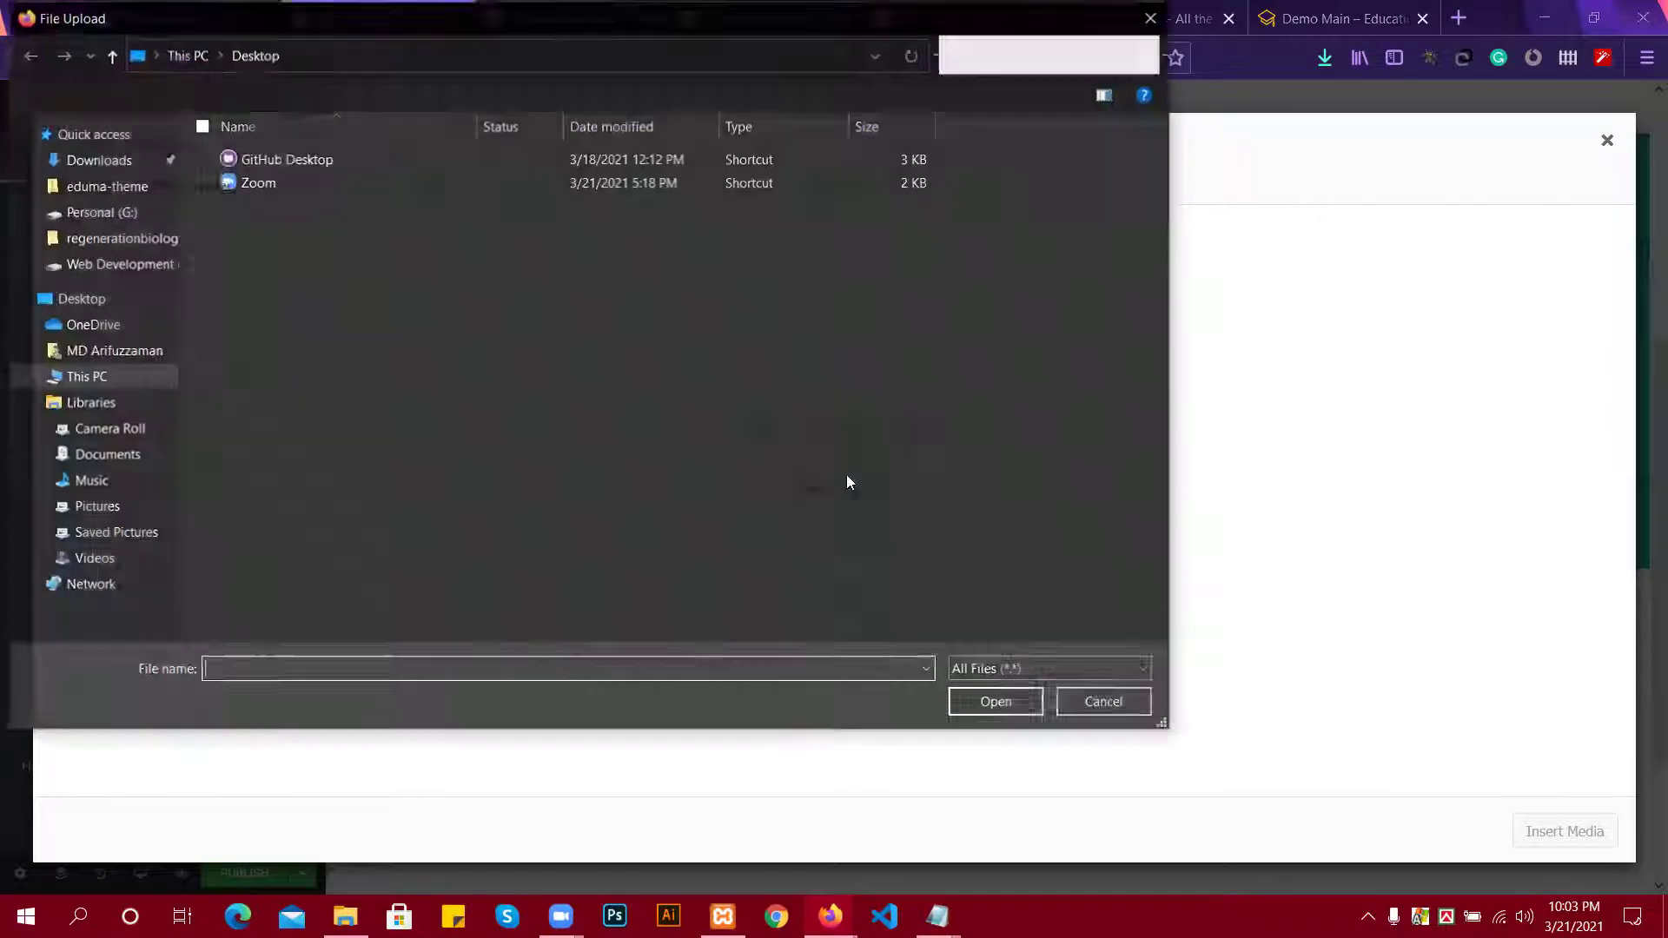
{"action": "left_click", "coordinate": [83, 376]}
{"action": "double_click", "coordinate": [365, 418]}
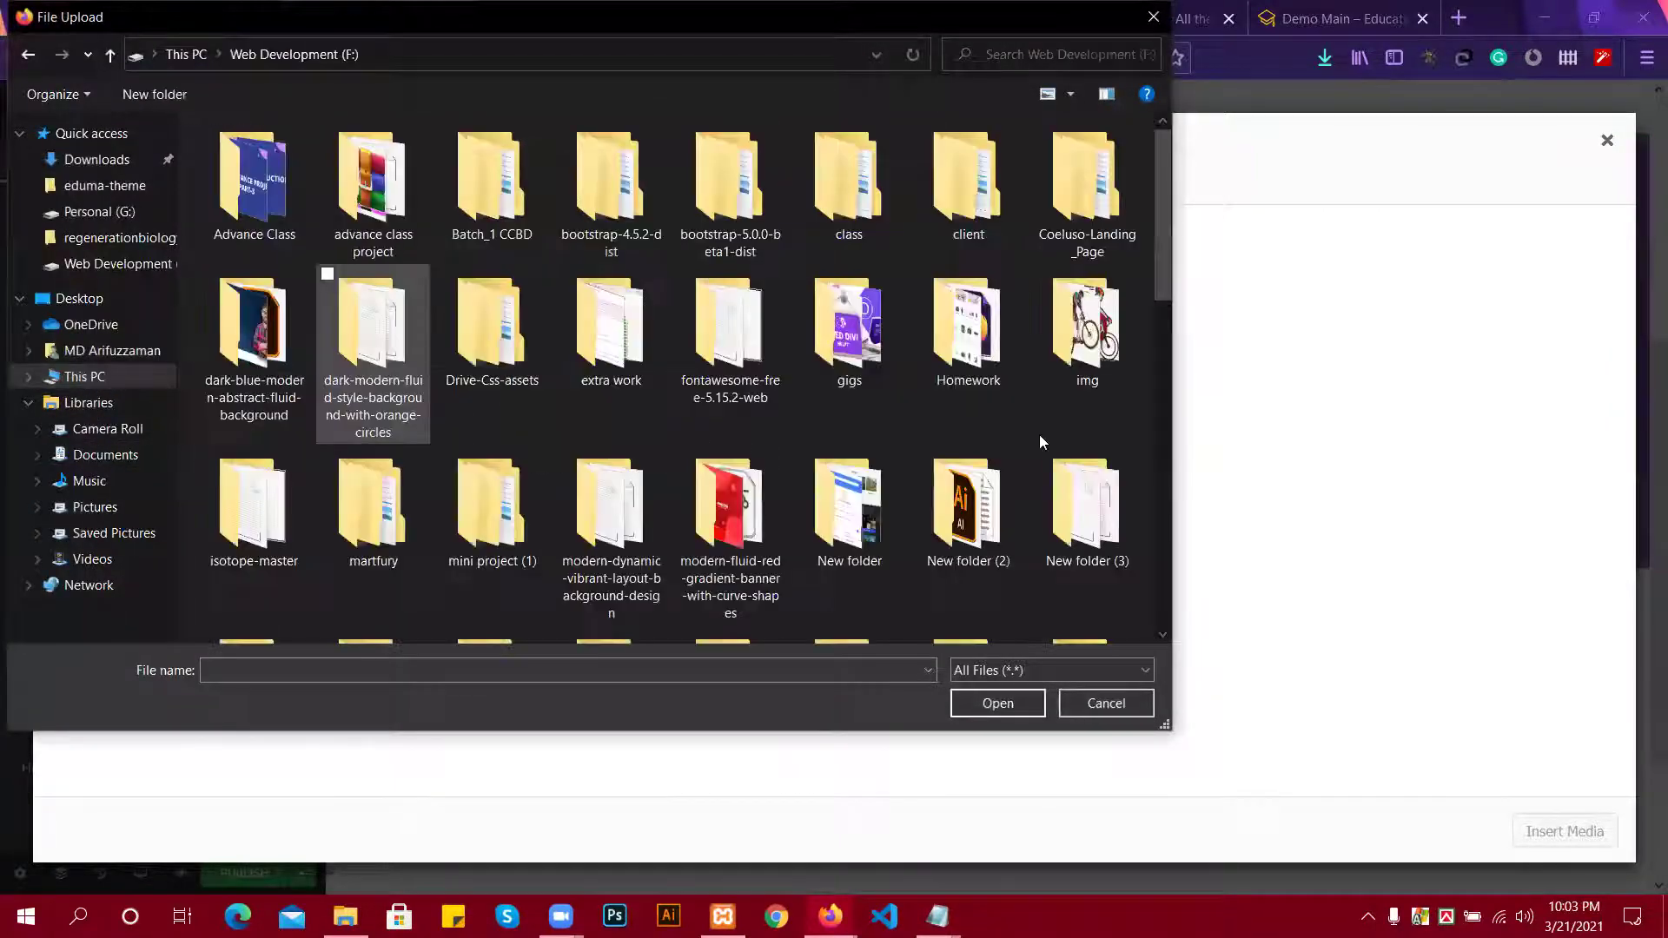
{"action": "double_click", "coordinate": [1094, 363]}
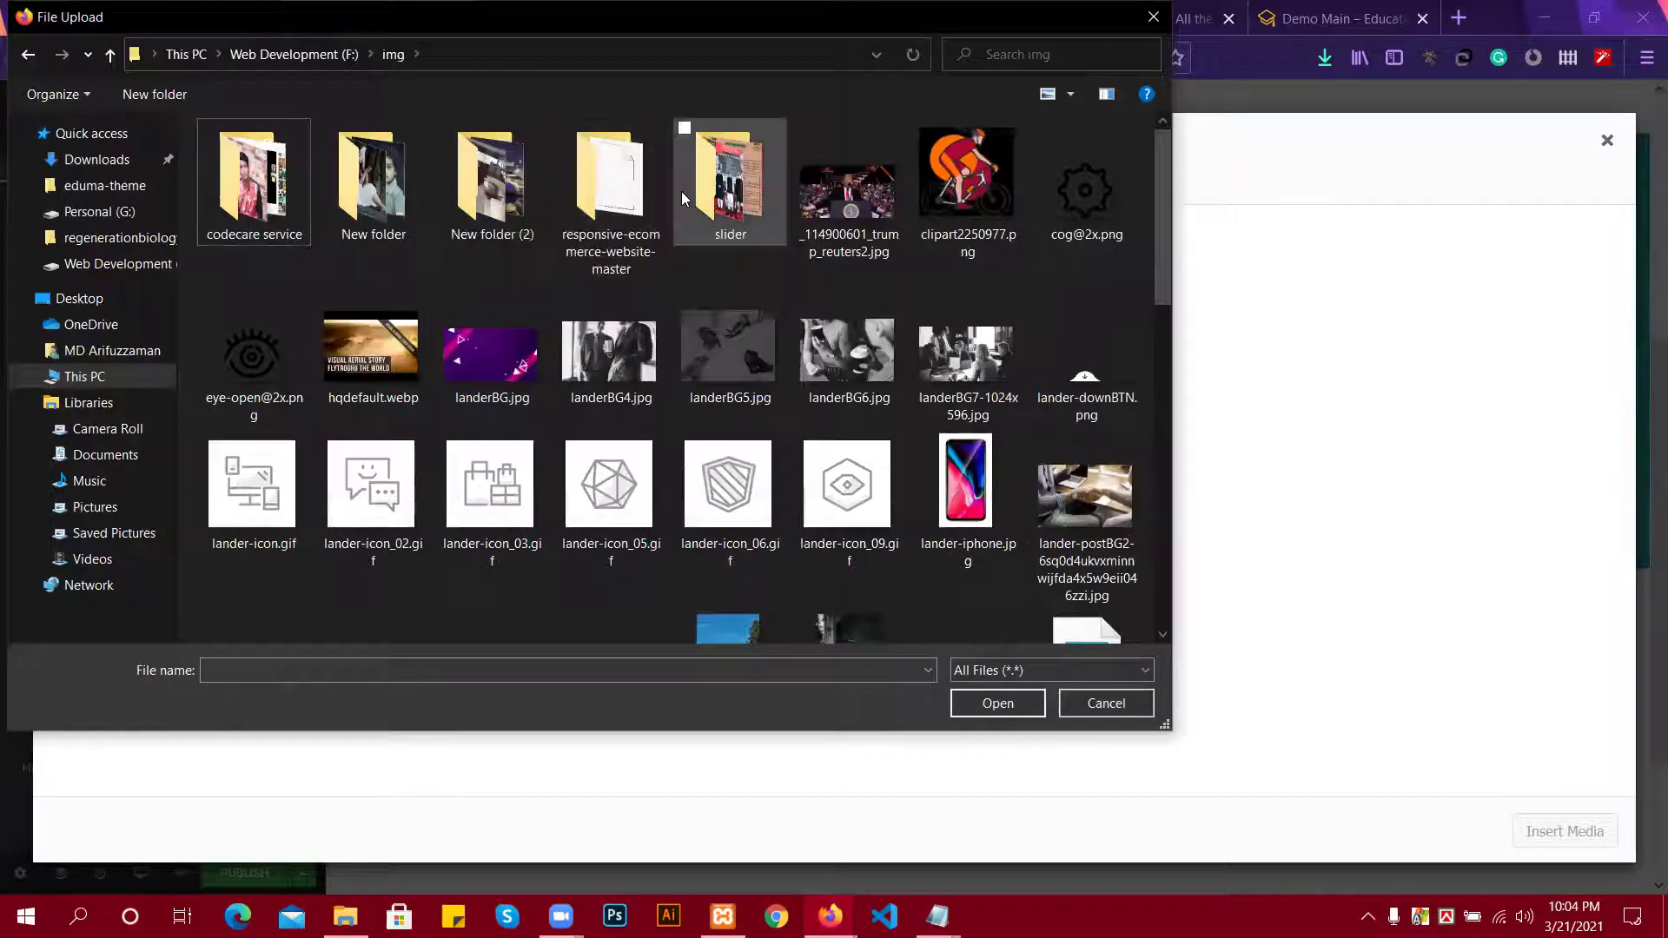
{"action": "left_click", "coordinate": [387, 199]}
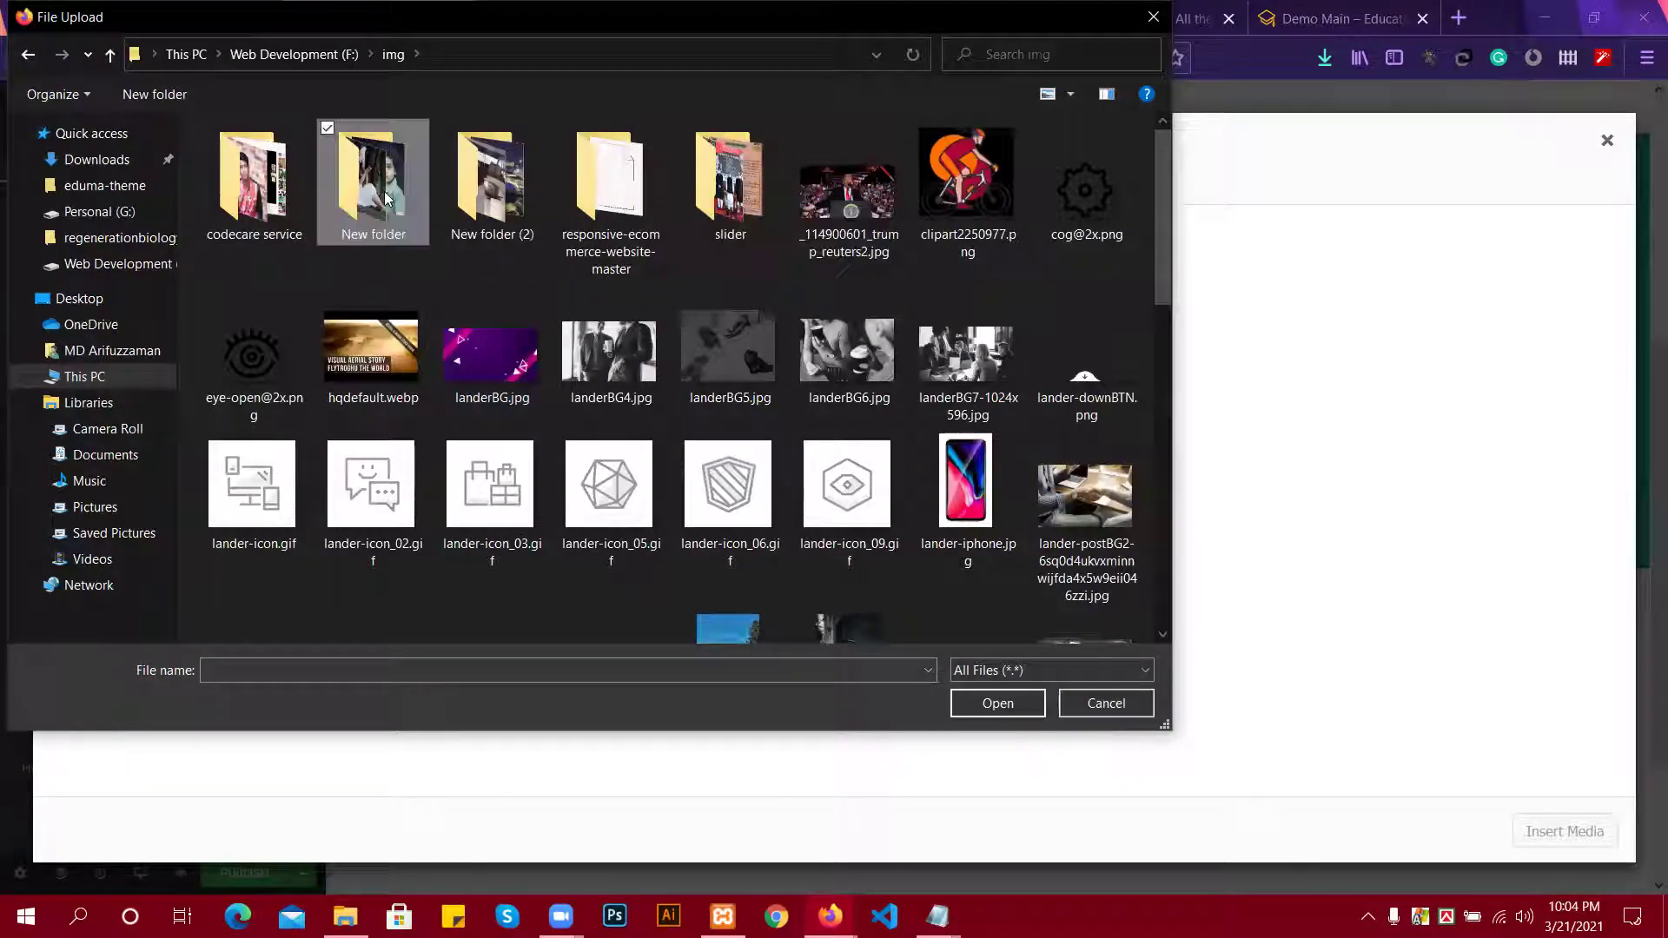
{"action": "double_click", "coordinate": [387, 199]}
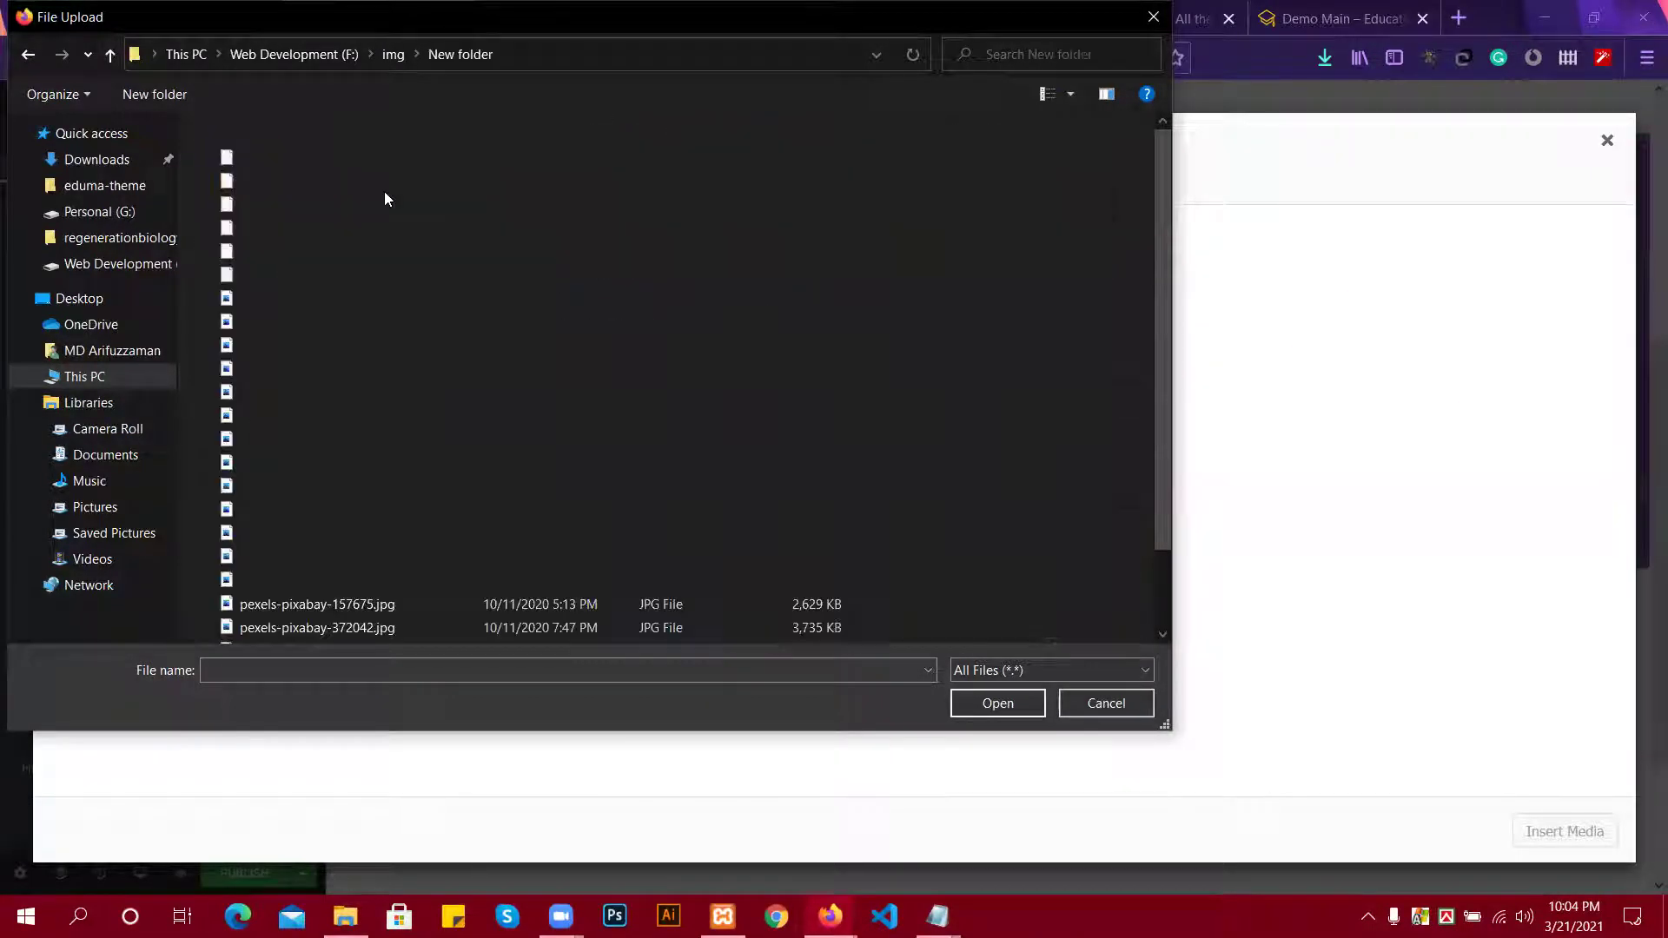
{"action": "double_click", "coordinate": [391, 204]}
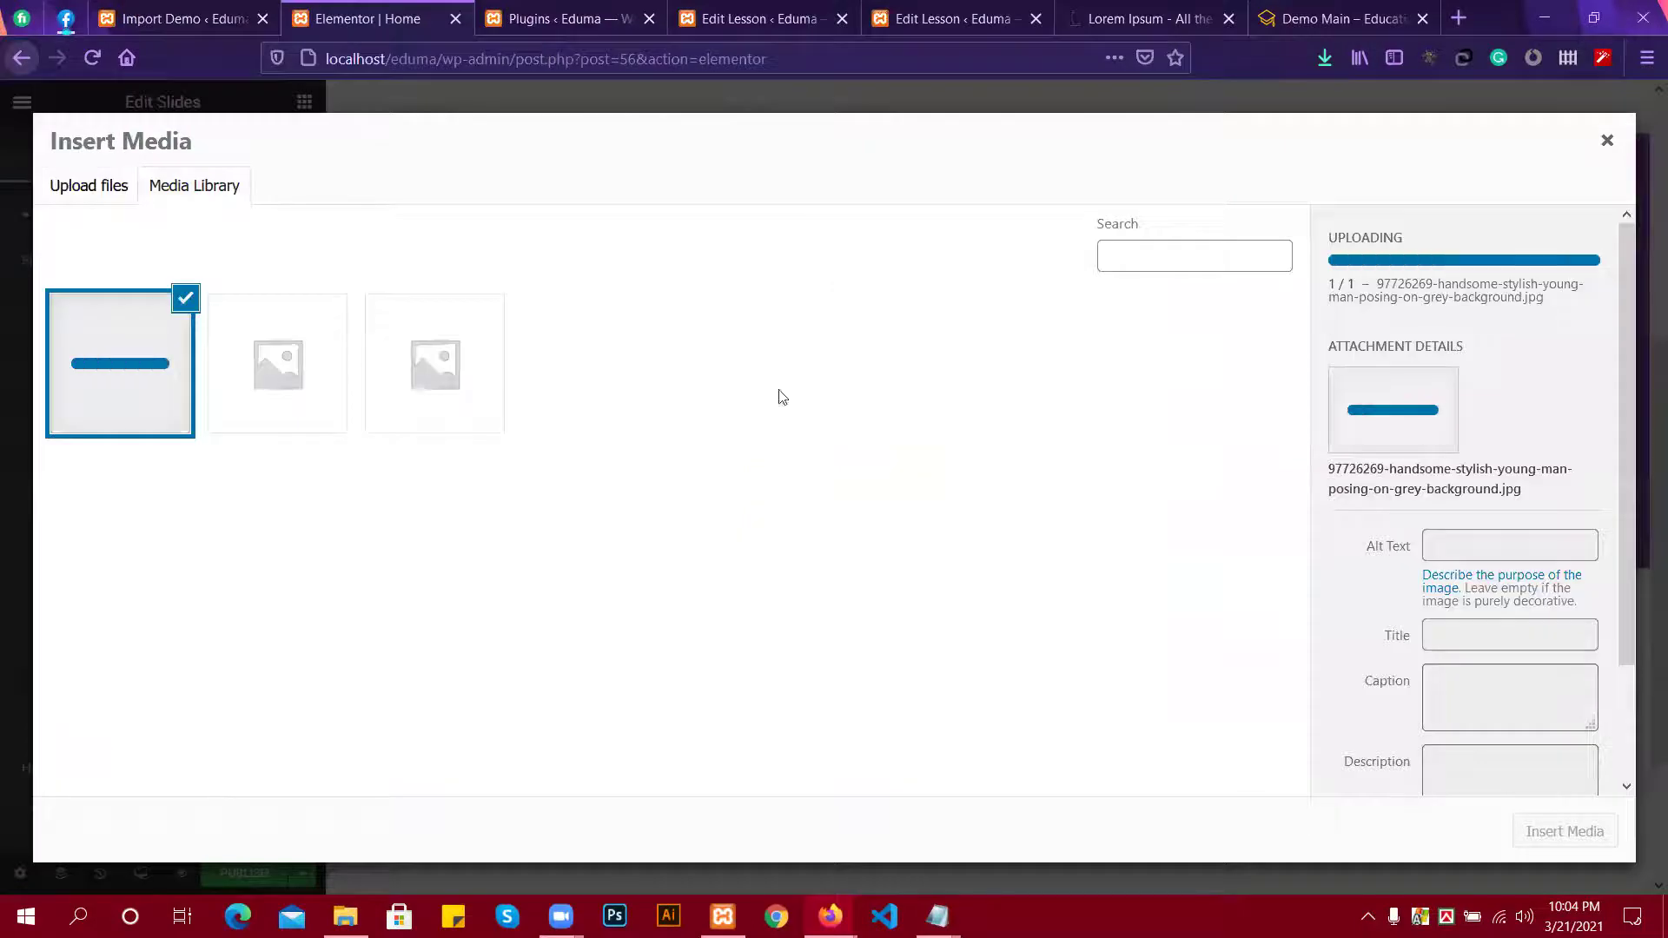
Upload all the images from New folder in the img folder to the media library.
{"action": "left_click", "coordinate": [115, 196]}
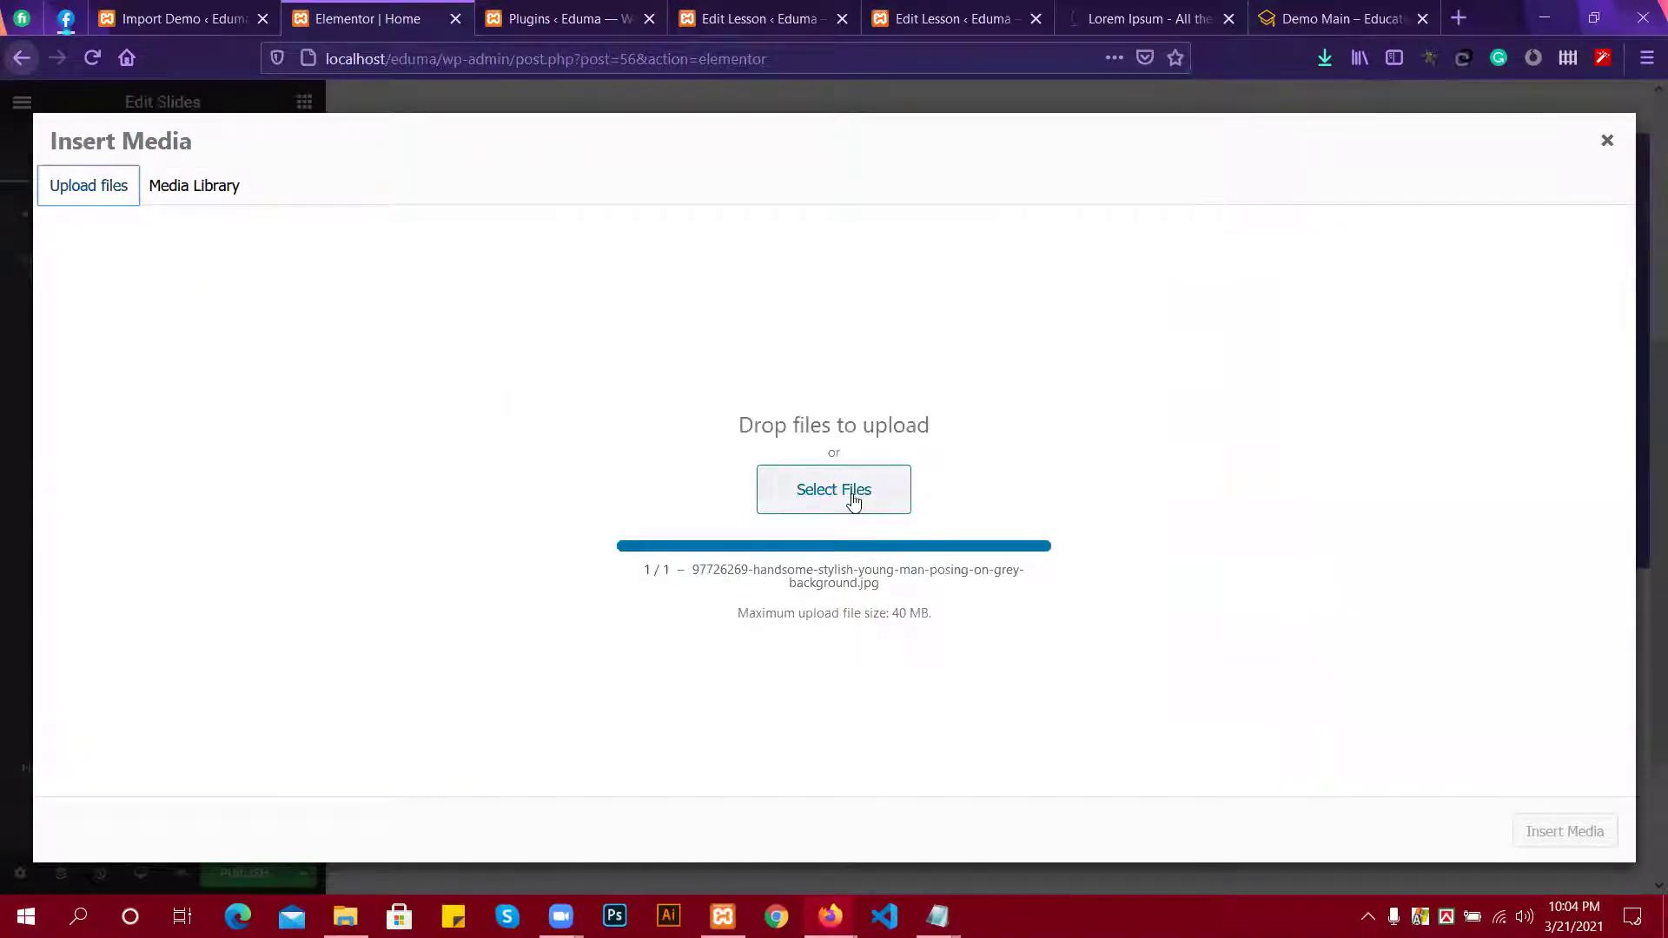
{"action": "left_click", "coordinate": [854, 495]}
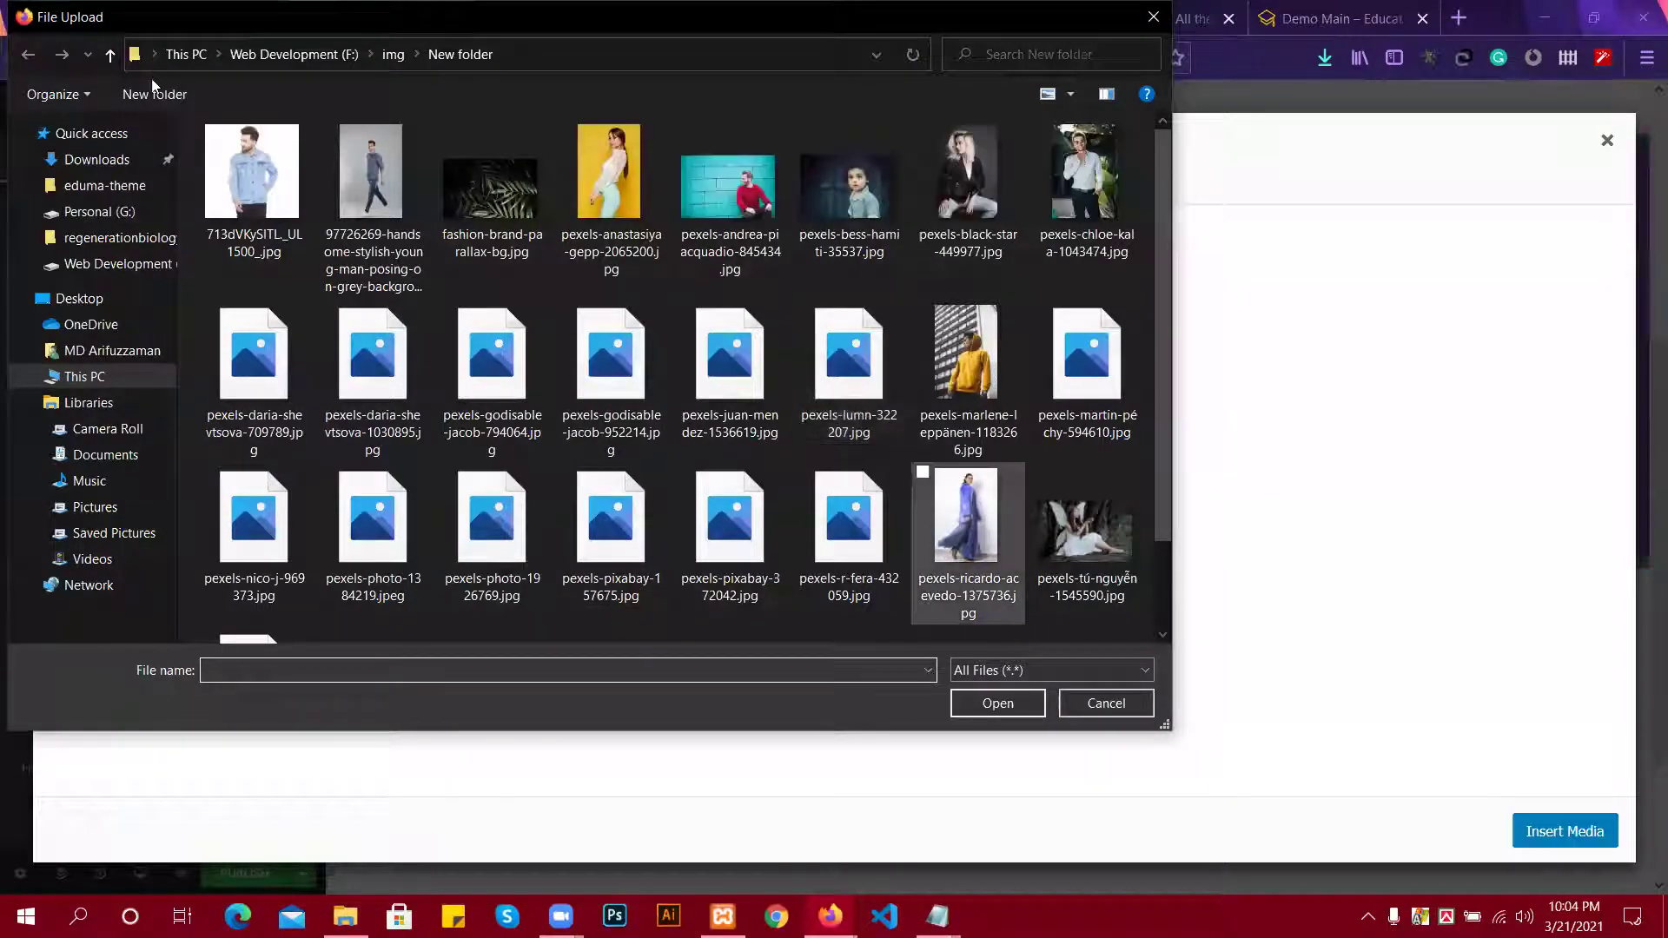
{"action": "left_click", "coordinate": [413, 270]}
{"action": "key", "text": "ctrl+a"}
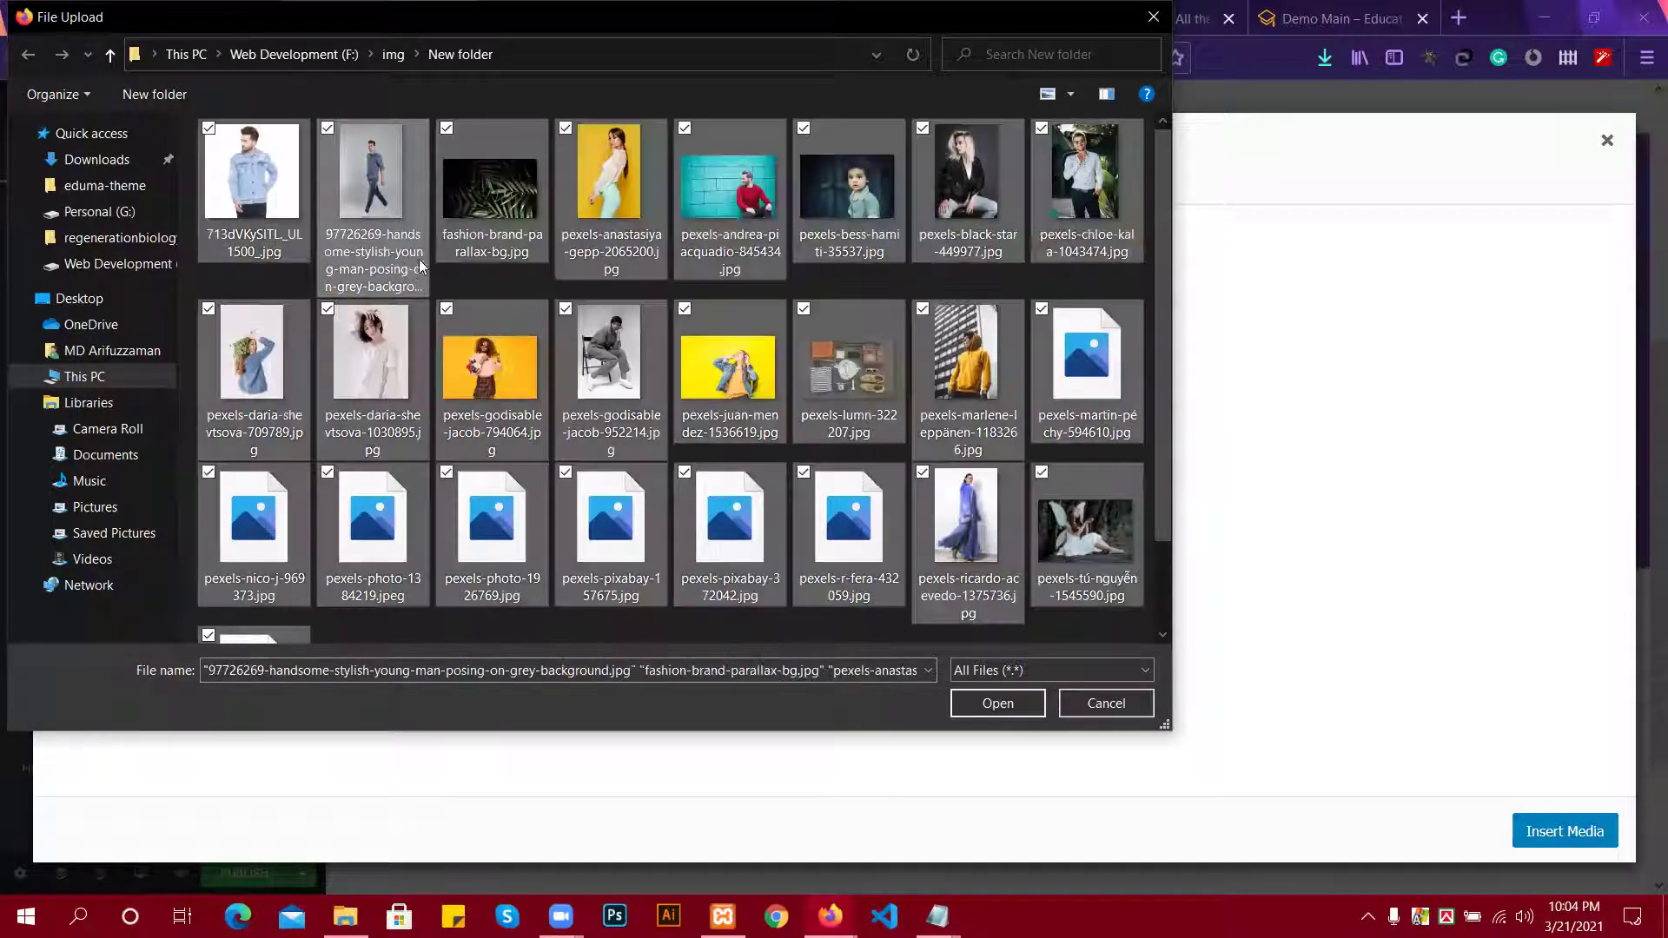
{"action": "left_click", "coordinate": [999, 705]}
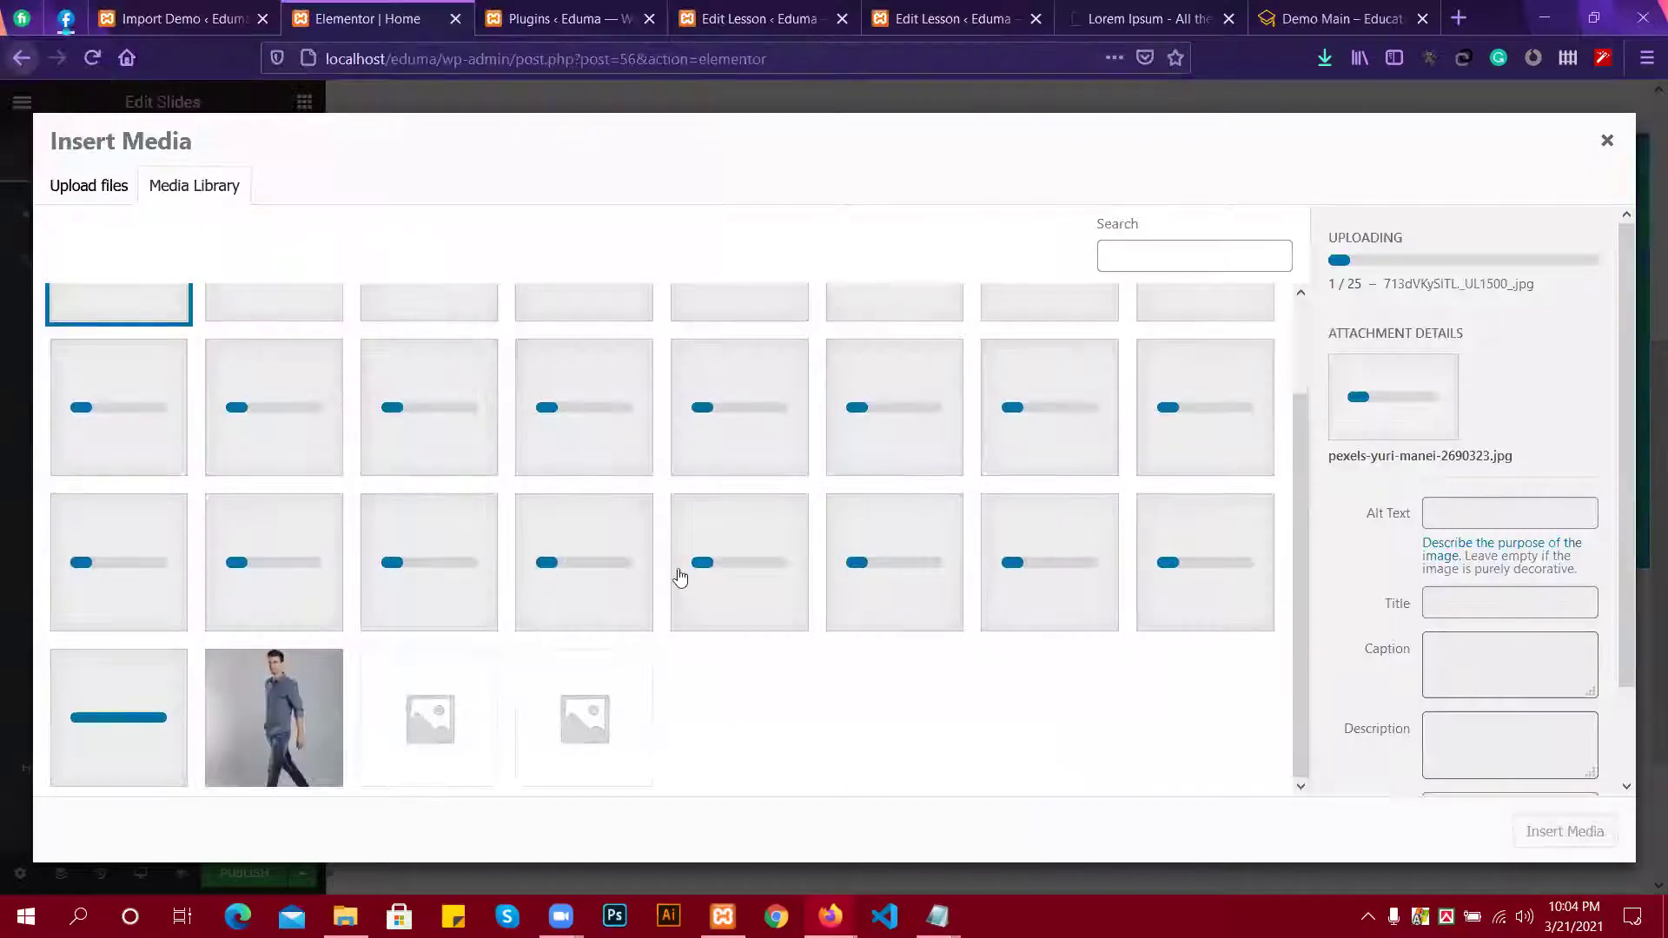
{"action": "scroll", "coordinate": [685, 567], "scroll_direction": "up", "scroll_amount": 2}
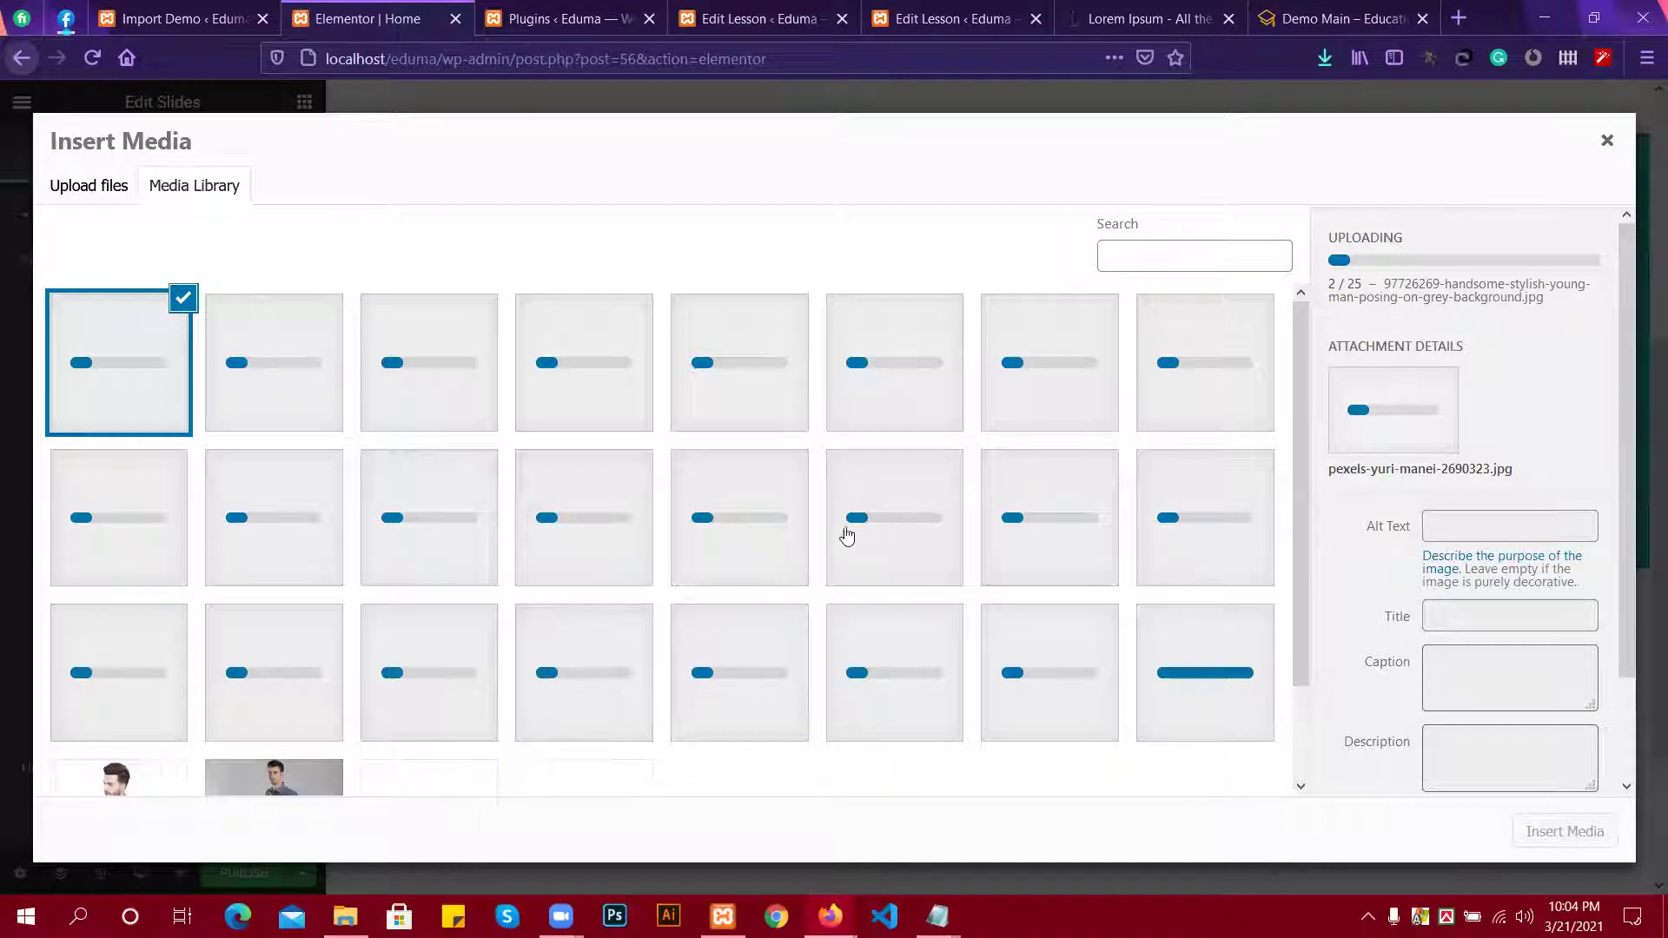
{"action": "scroll", "coordinate": [552, 508], "scroll_direction": "down", "scroll_amount": 2}
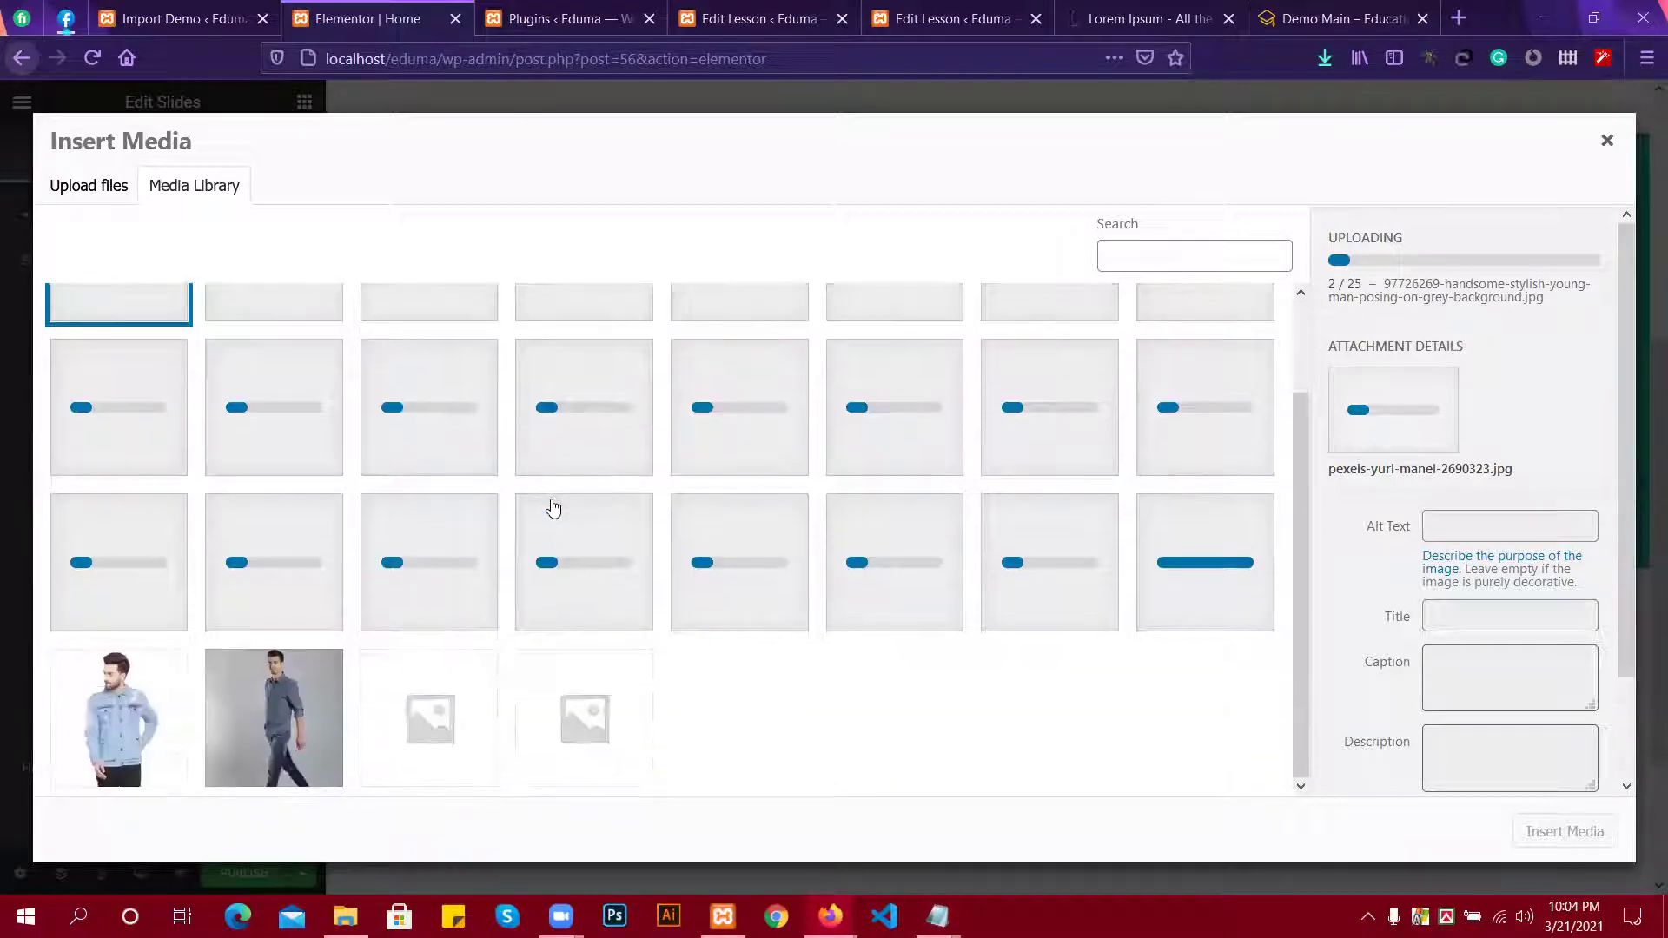
{"action": "scroll", "coordinate": [466, 348], "scroll_direction": "up", "scroll_amount": 2}
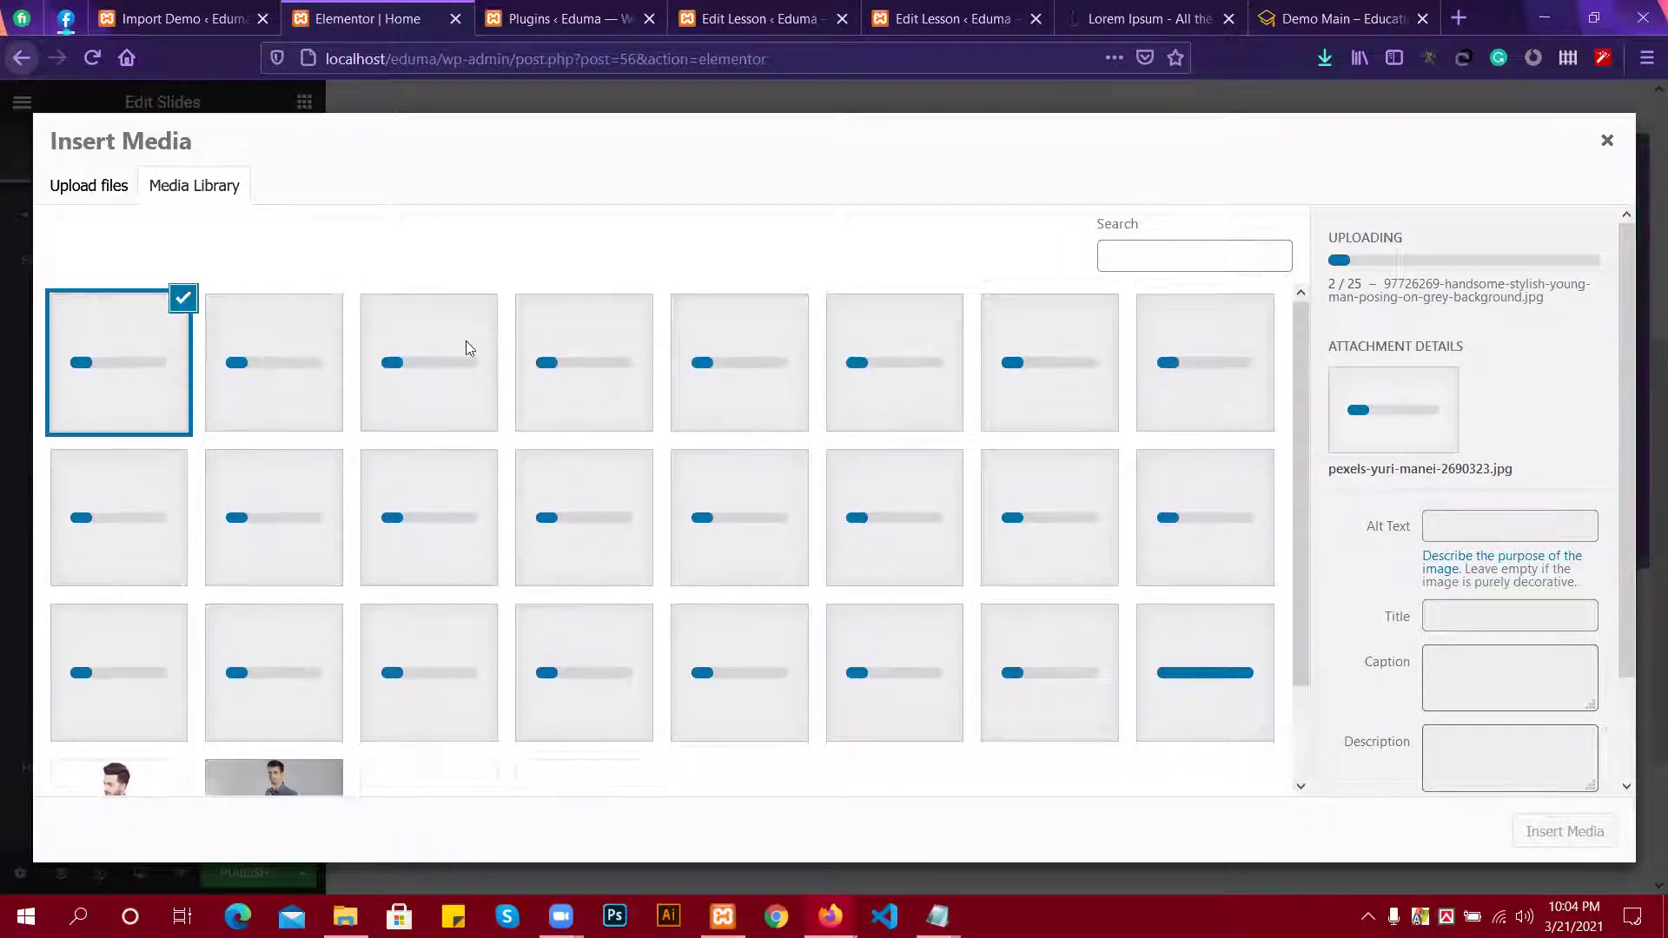
{"action": "left_click", "coordinate": [110, 199]}
{"action": "left_click", "coordinate": [198, 187]}
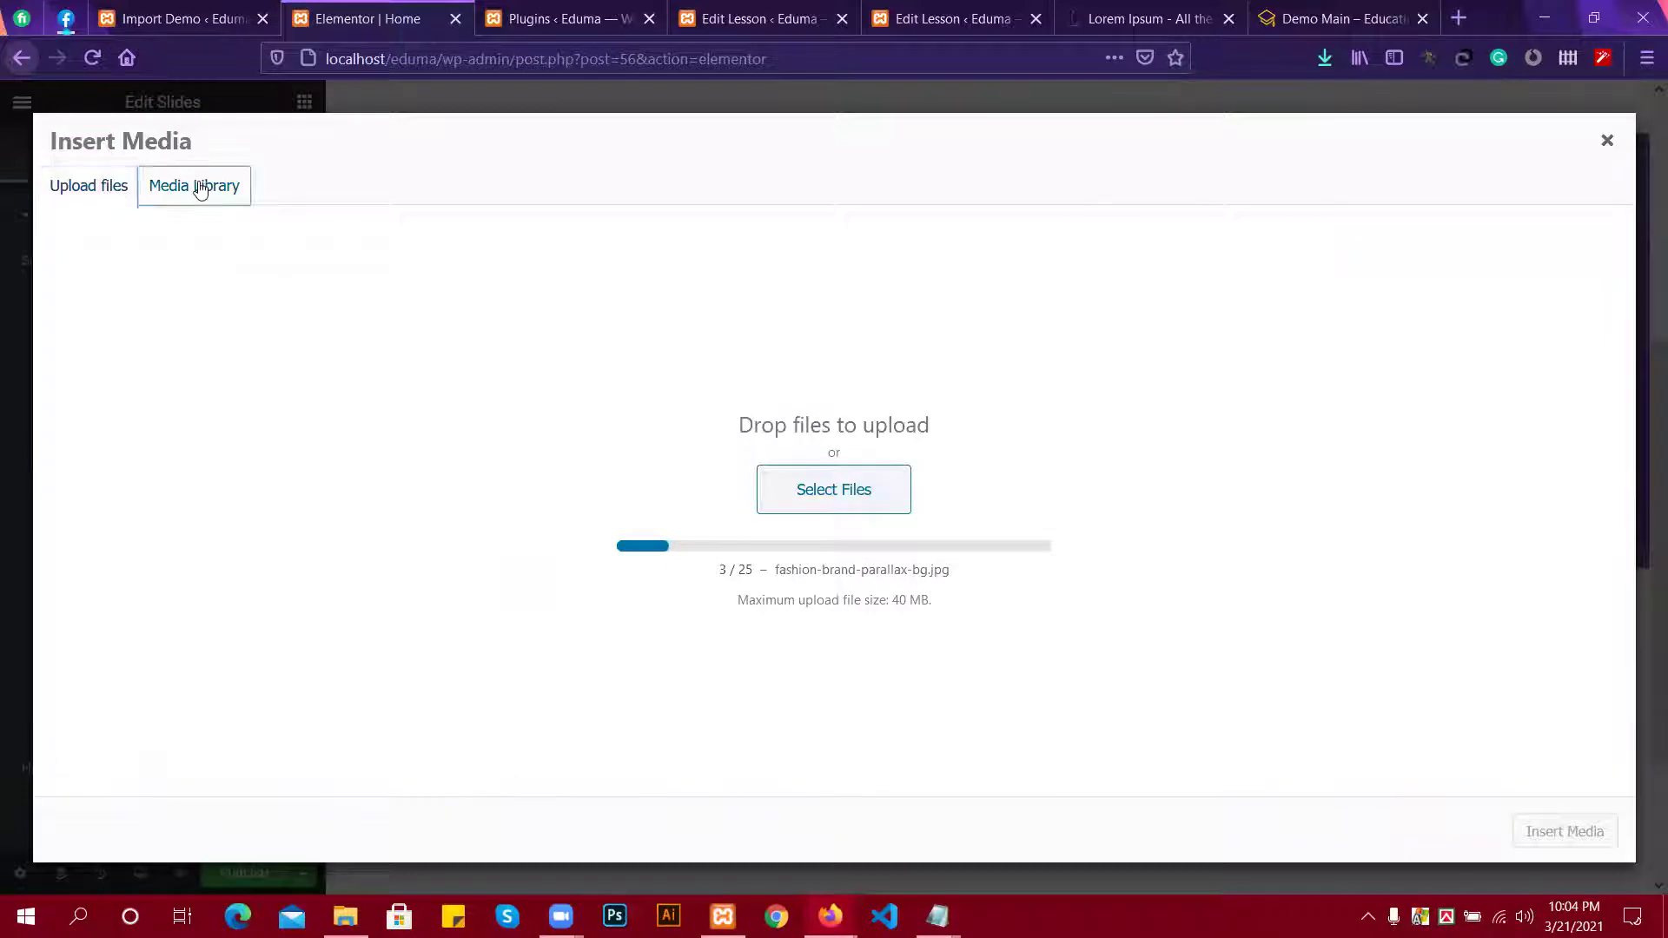
Switch to the Eduma main demo page and select all media files listed in its page information.
{"action": "left_click", "coordinate": [1338, 18]}
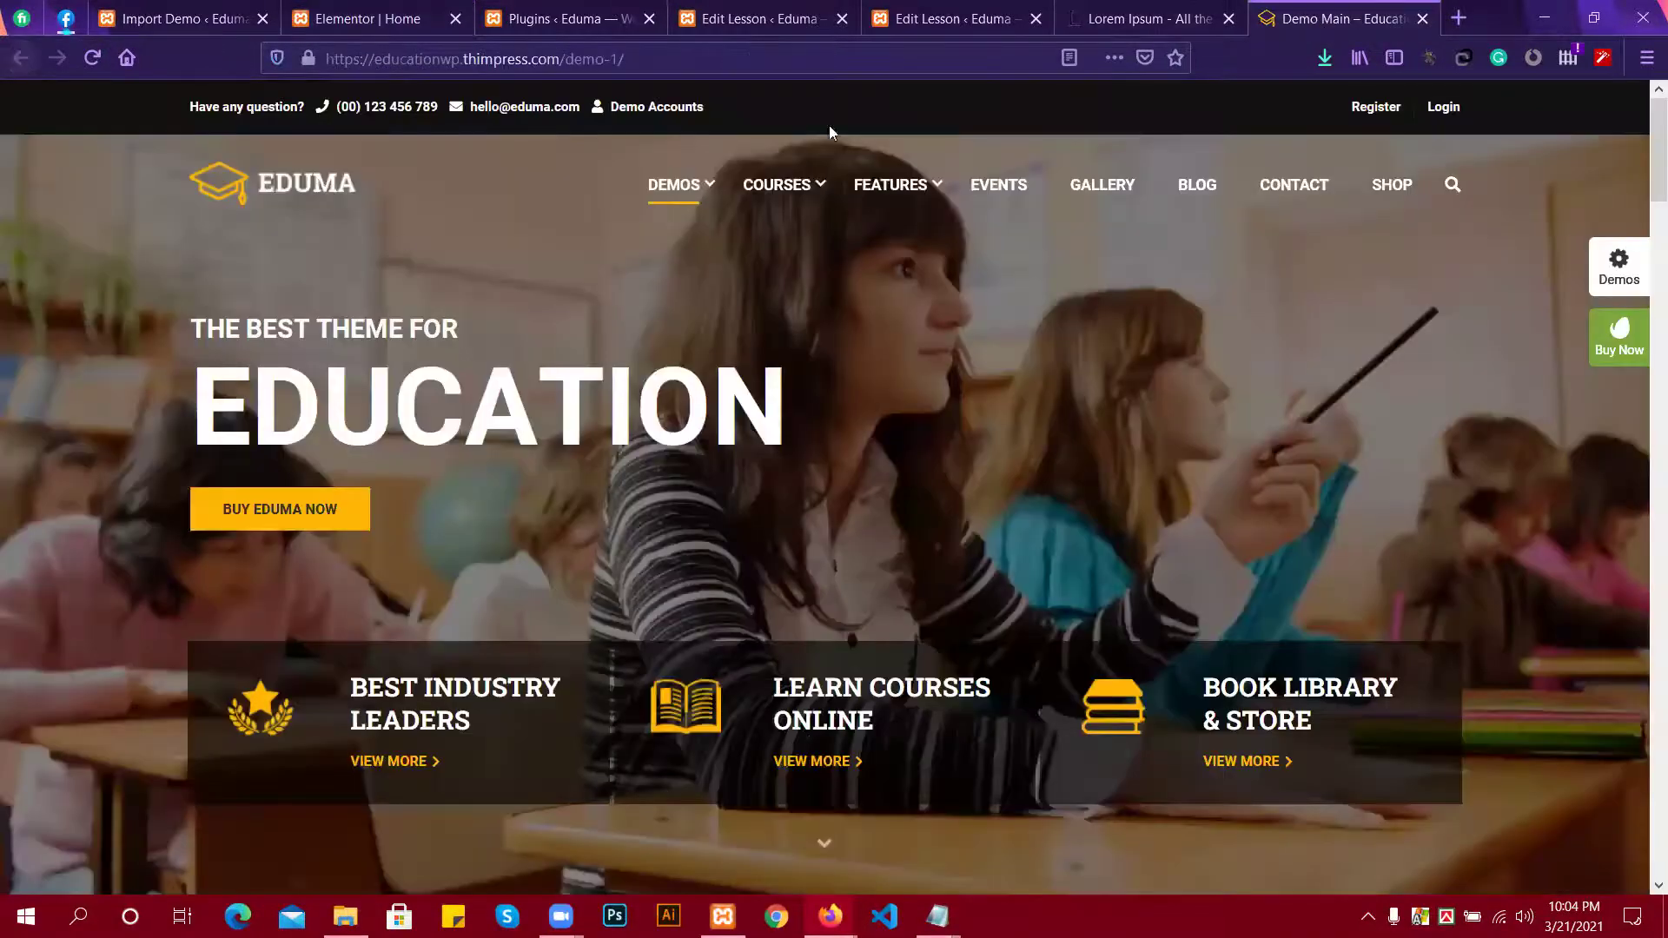
{"action": "left_click", "coordinate": [308, 59]}
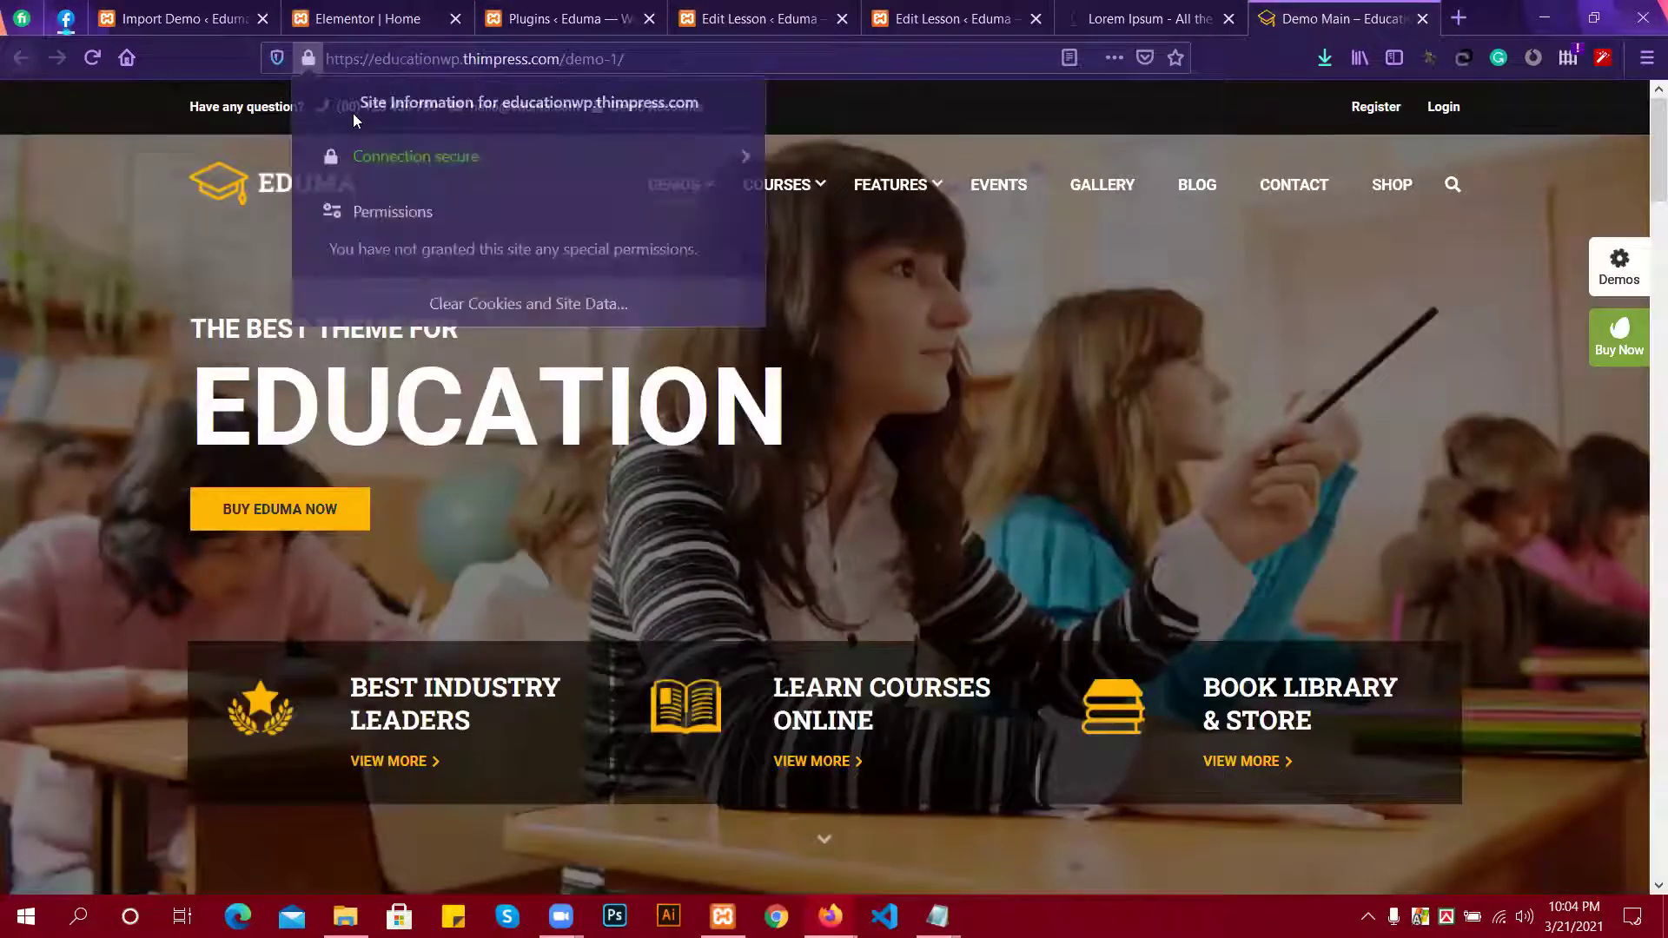
{"action": "left_click", "coordinate": [515, 292]}
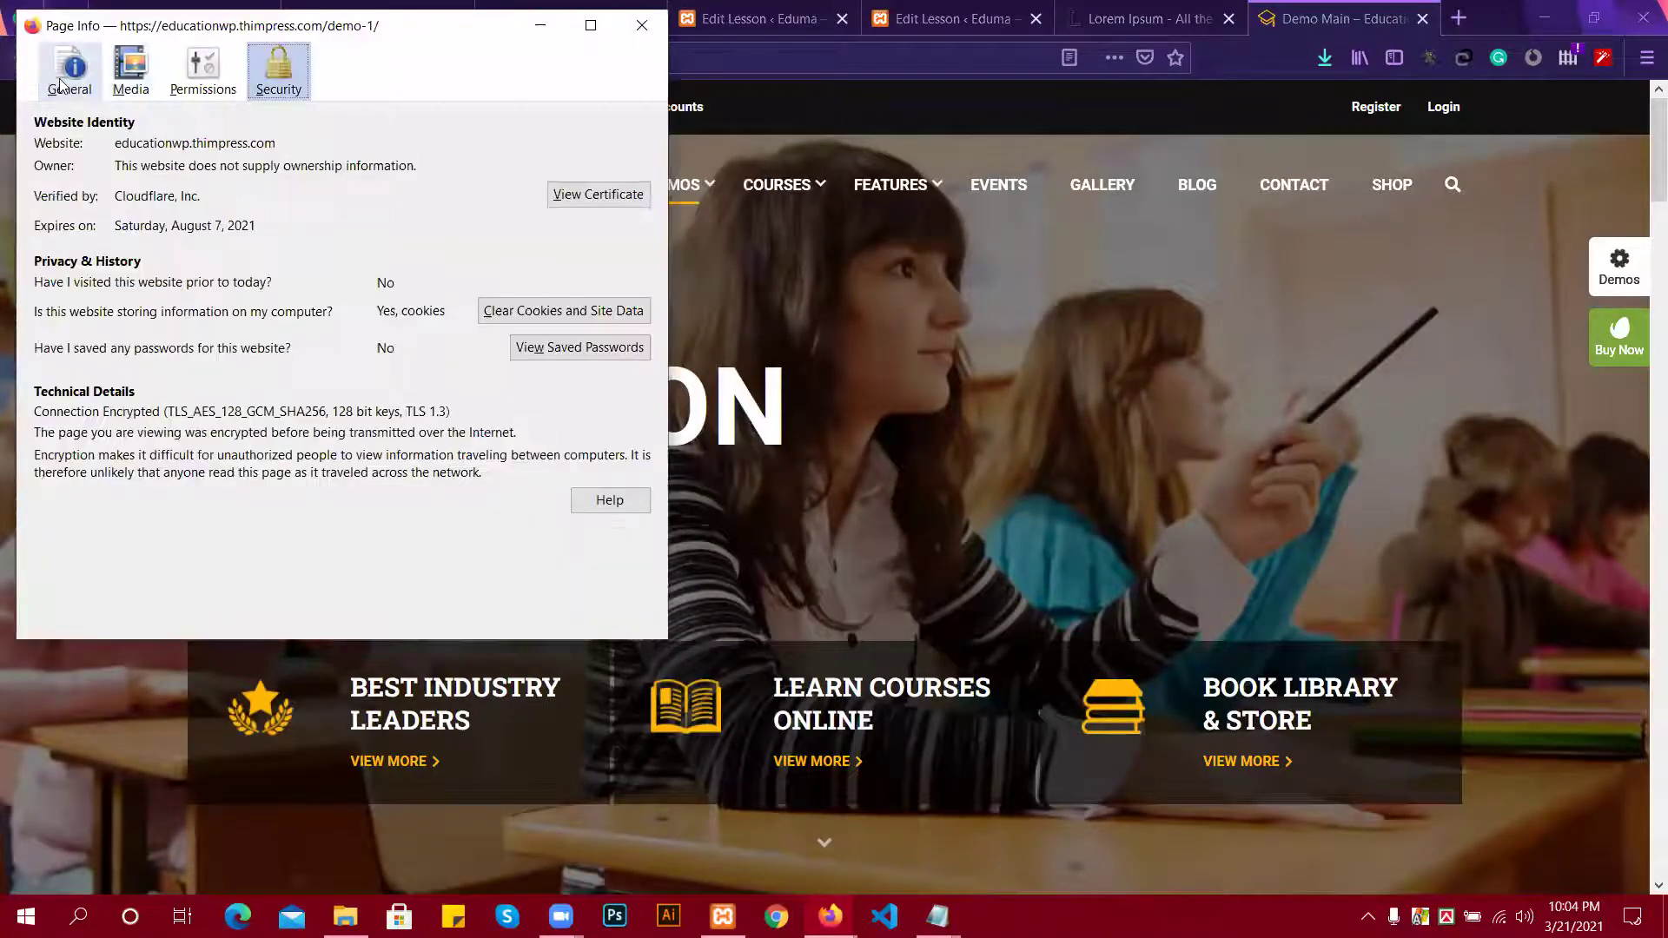
{"action": "left_click", "coordinate": [129, 83]}
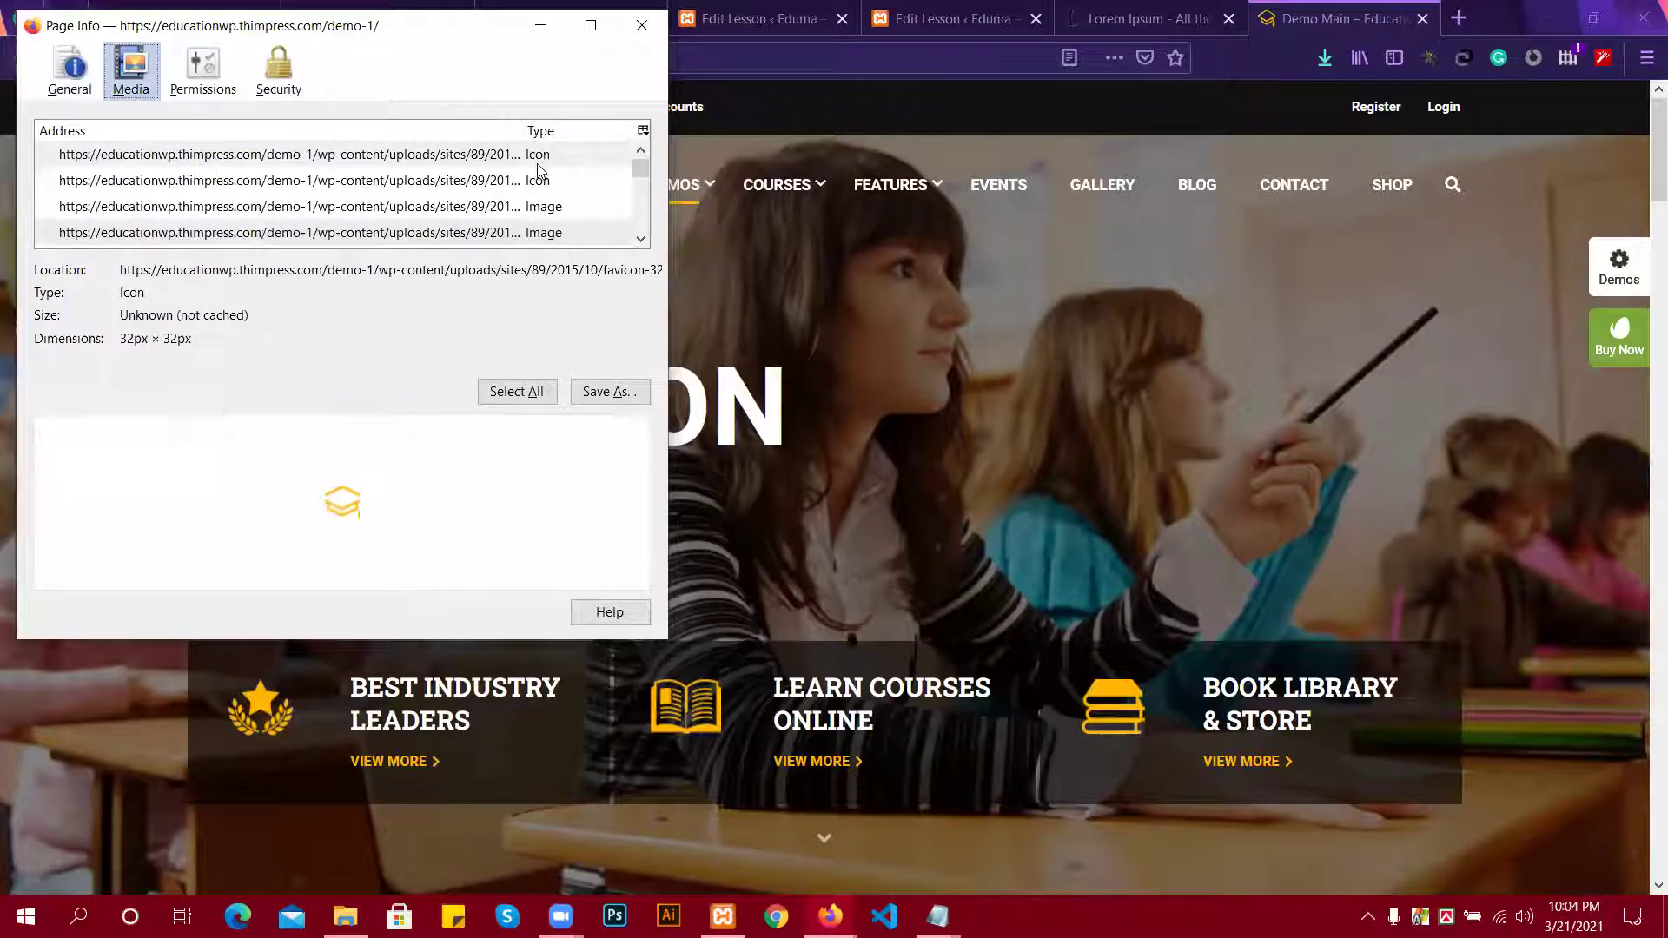
{"action": "left_click", "coordinate": [525, 391]}
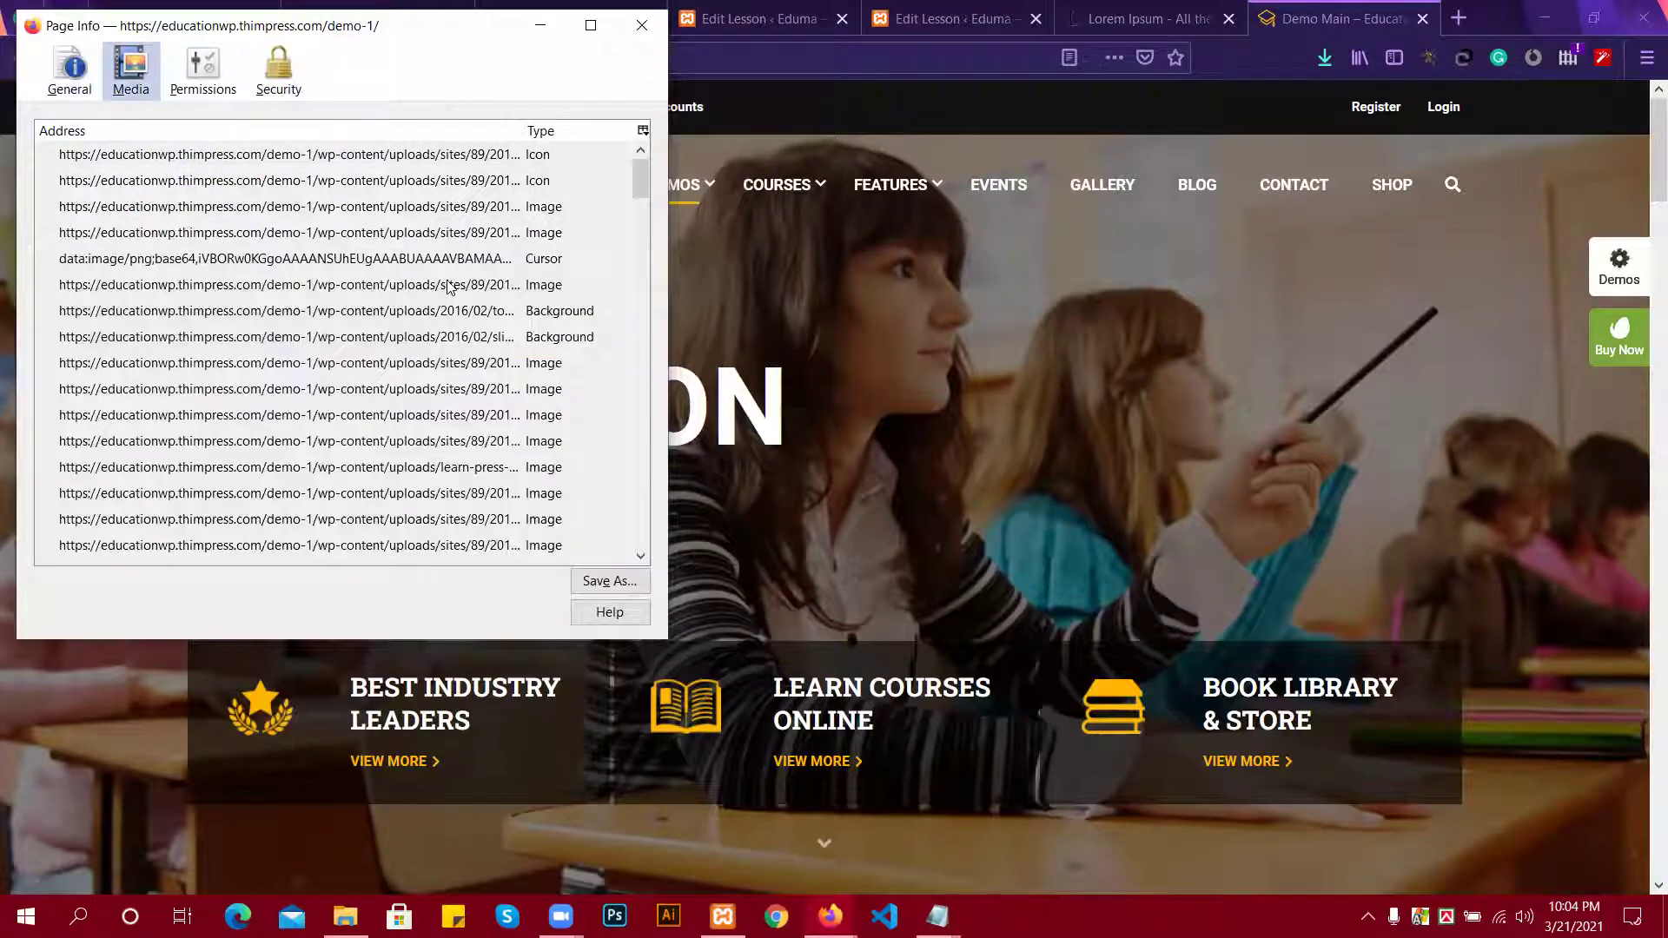
Save the selected demo media files into a new folder named eduma on the Web Development (F:) drive.
{"action": "left_click", "coordinate": [607, 577]}
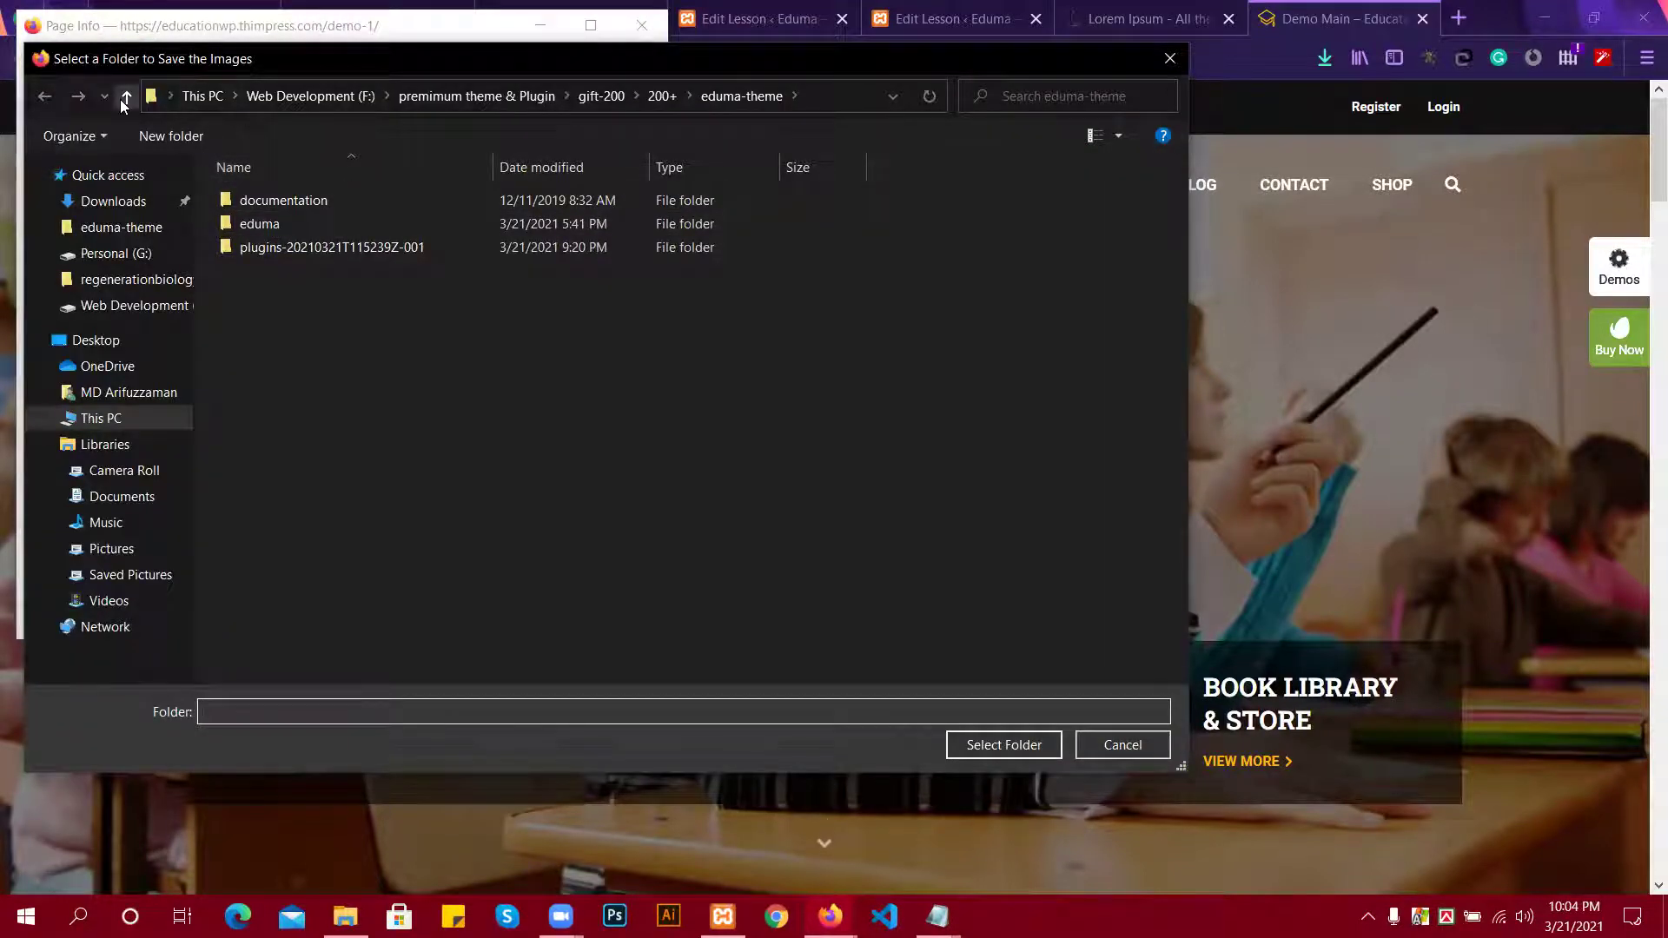
{"action": "left_click", "coordinate": [100, 418]}
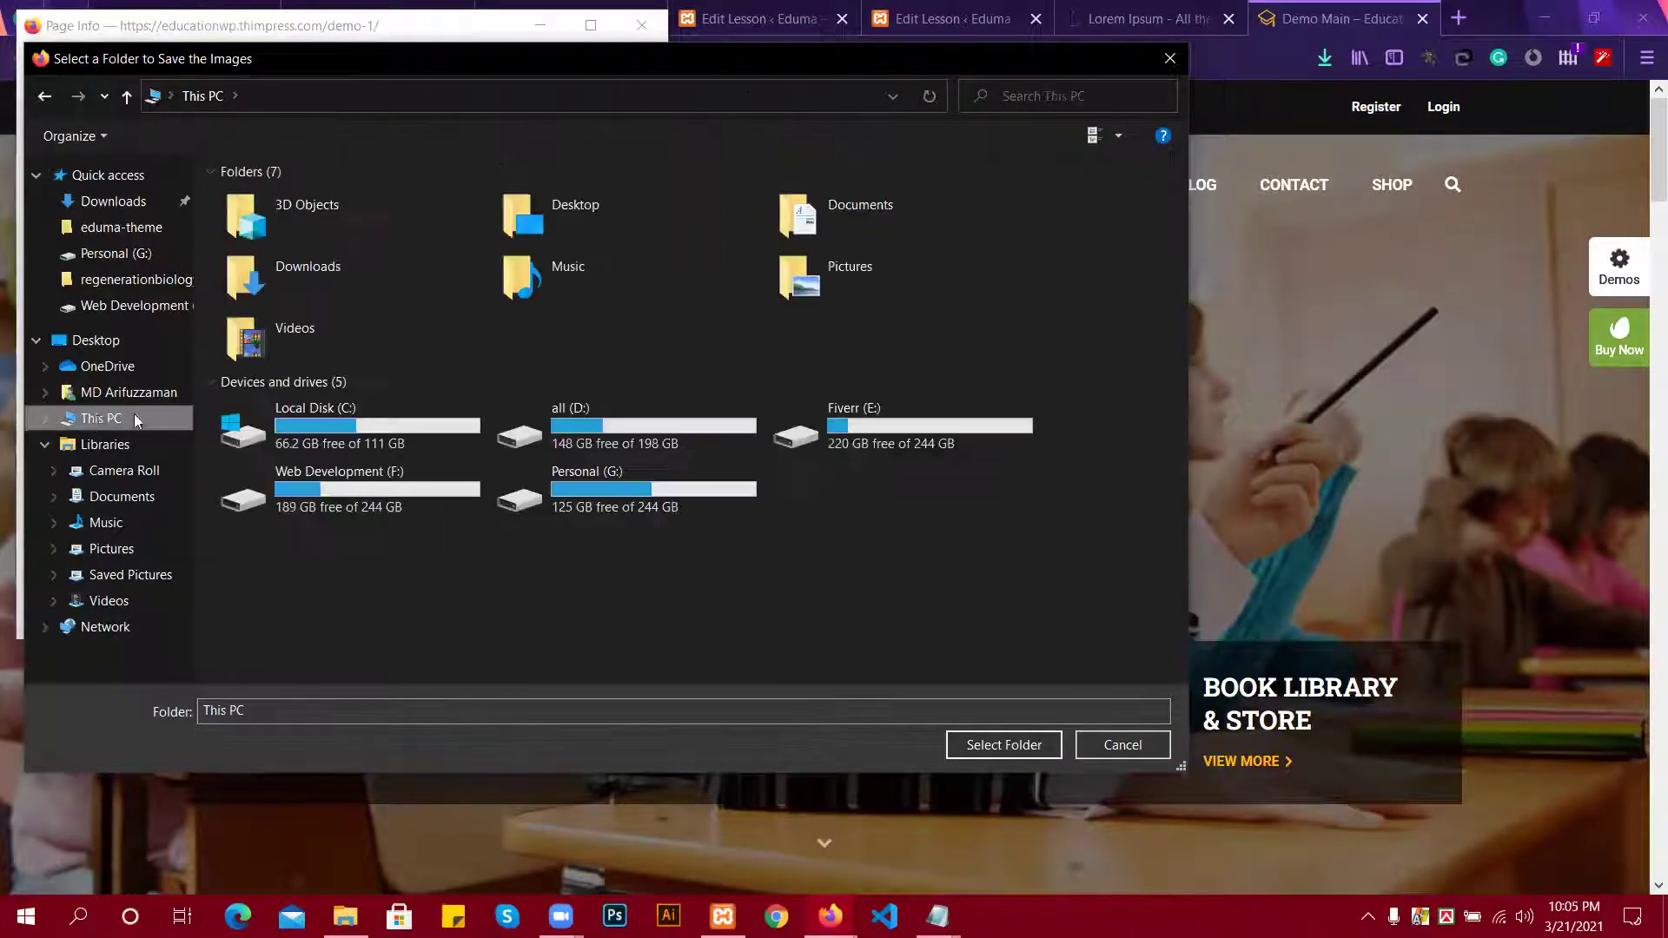
{"action": "double_click", "coordinate": [424, 475]}
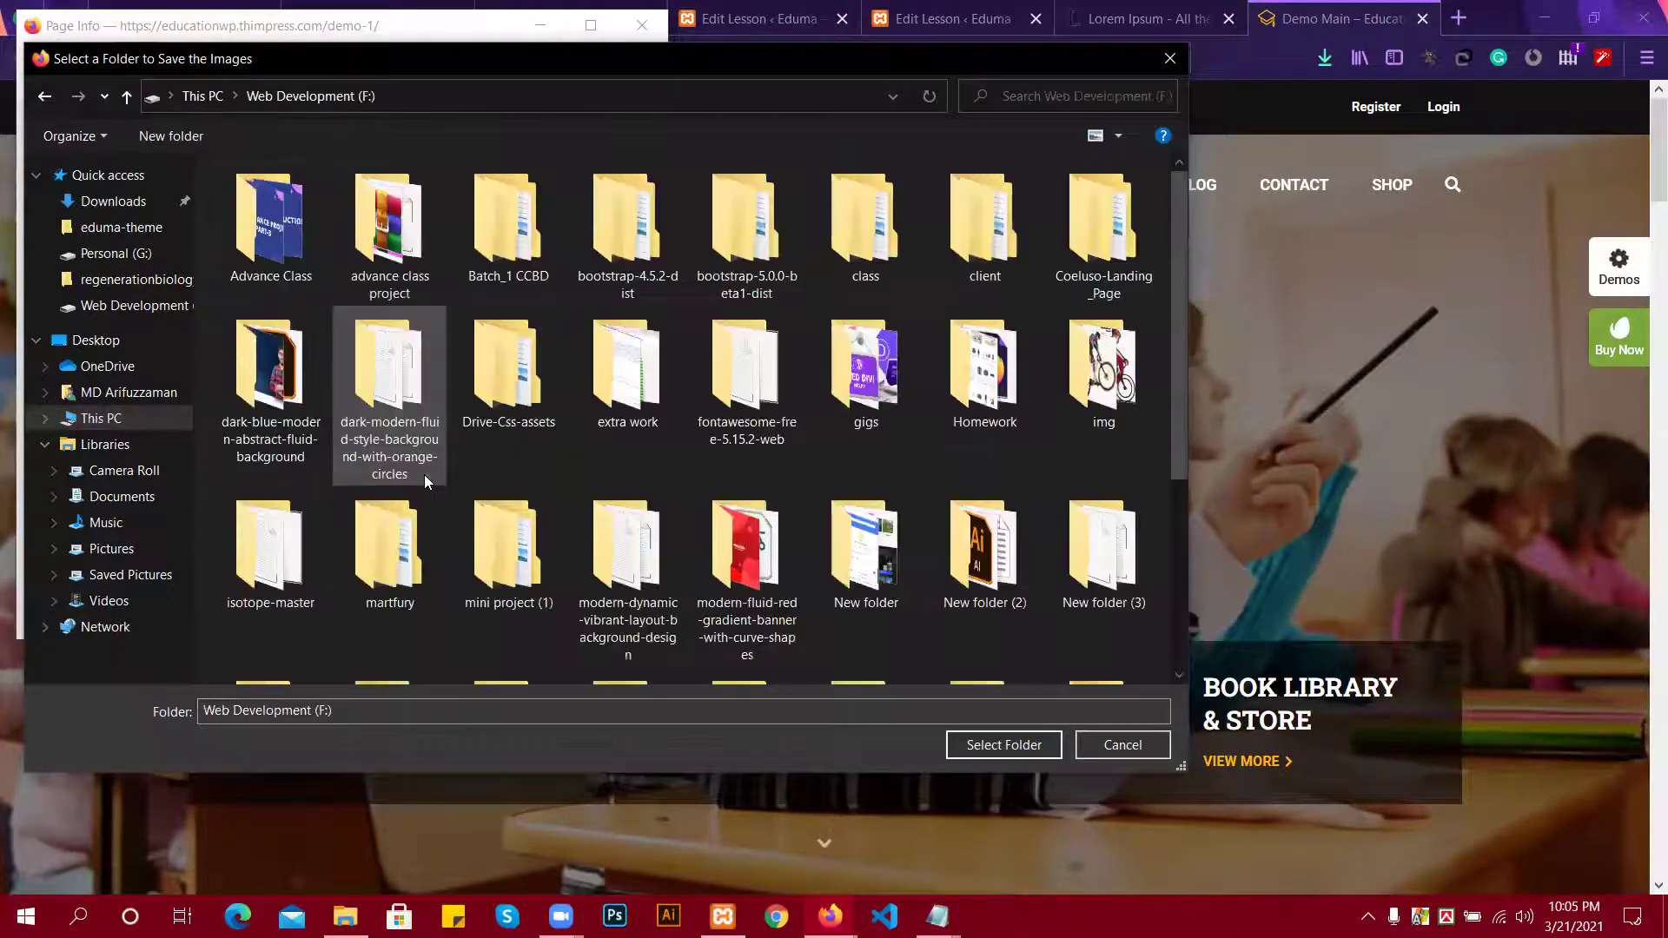
{"action": "left_click", "coordinate": [171, 136]}
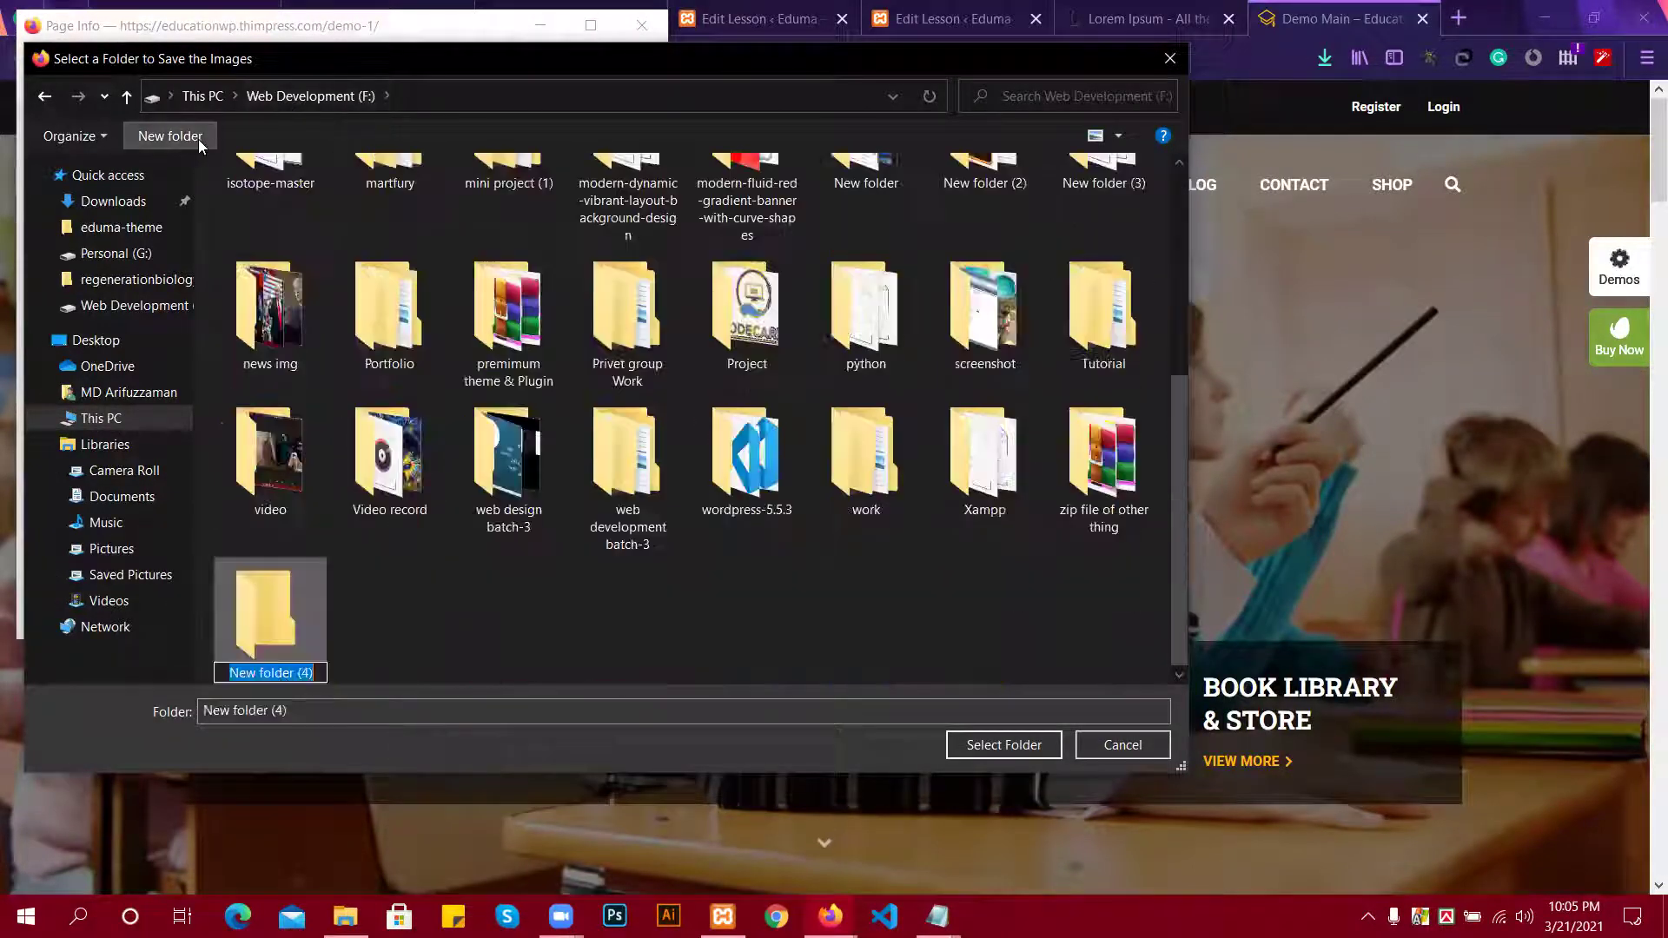
{"action": "type", "text": "eduma"}
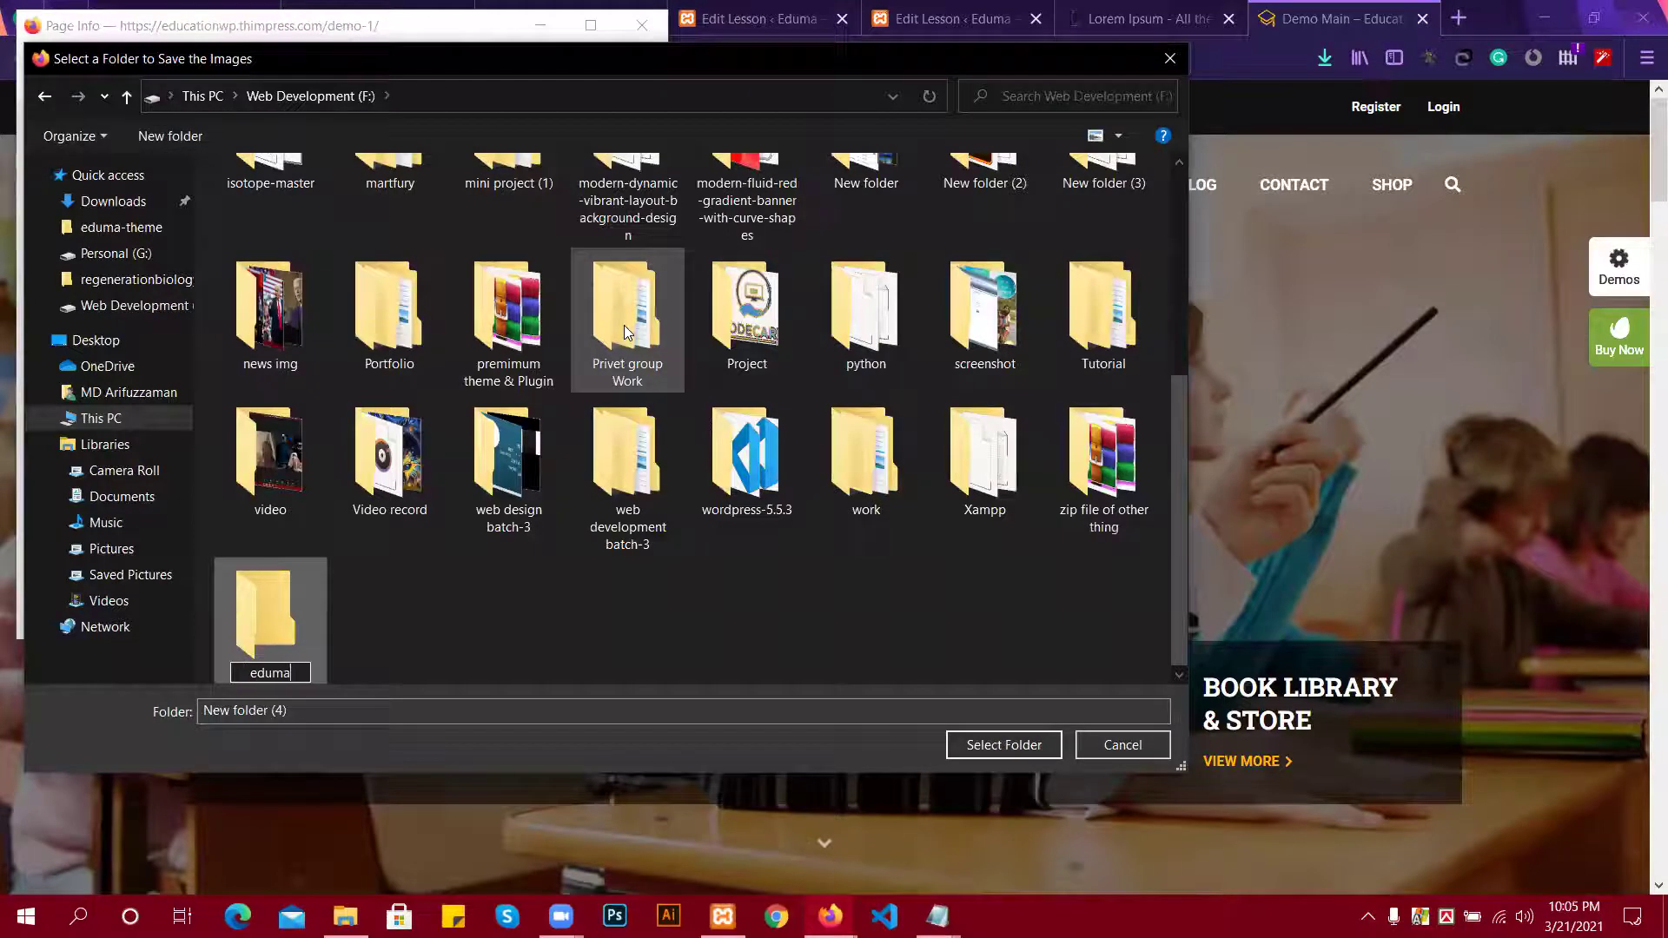
{"action": "key", "text": "Return"}
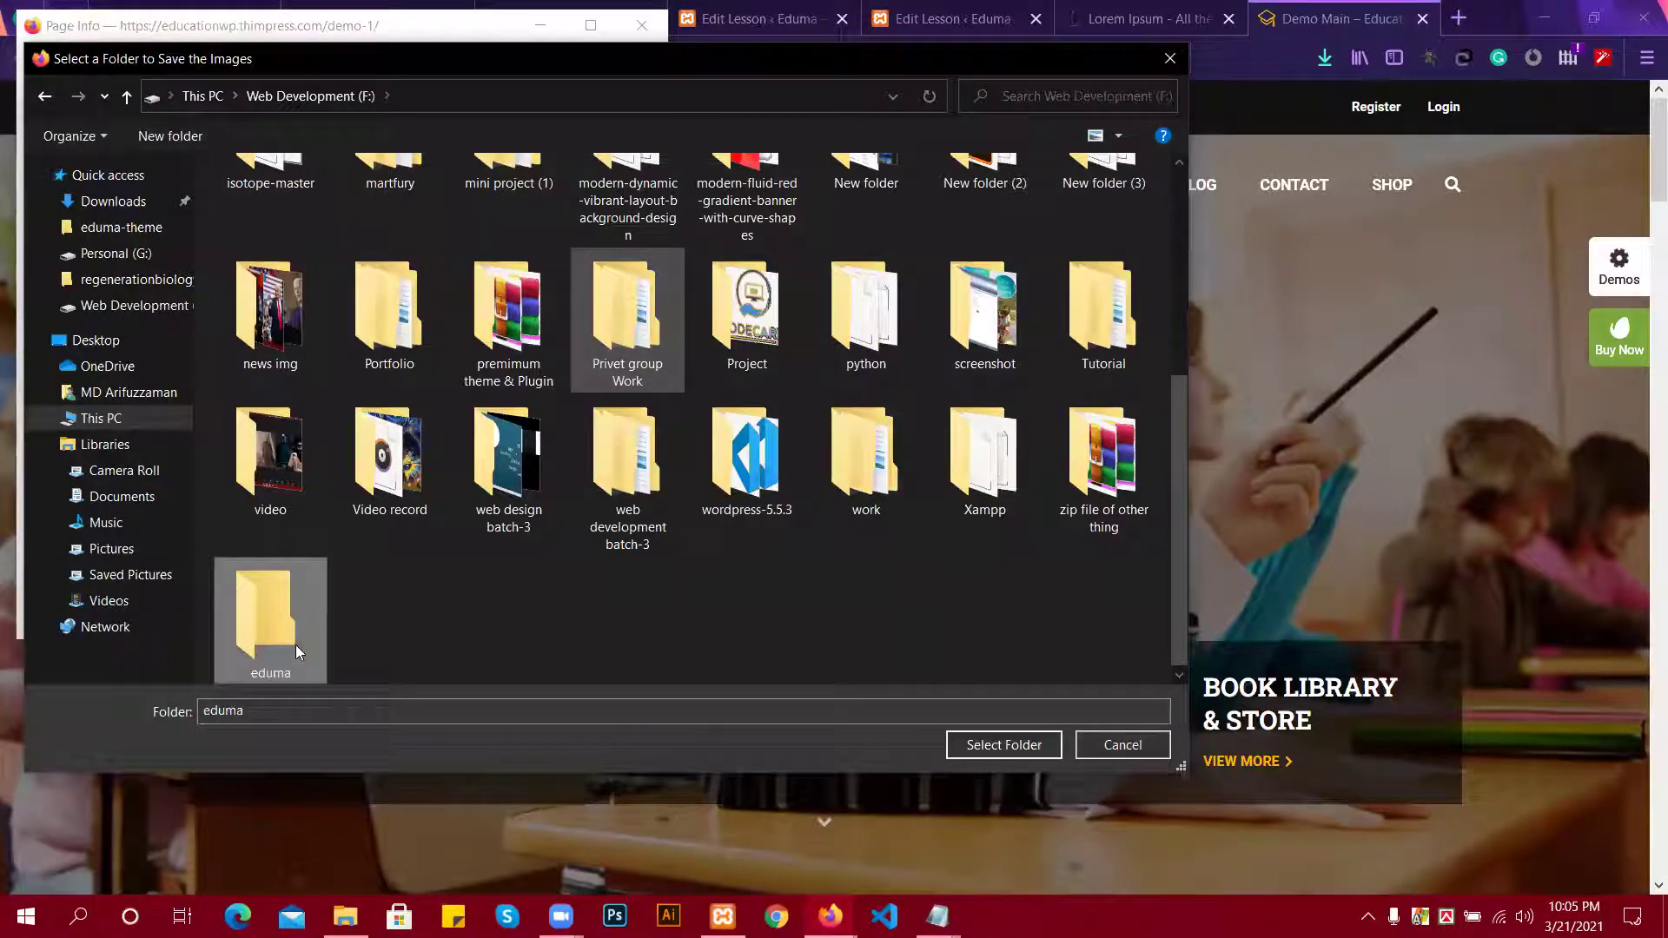
{"action": "left_click", "coordinate": [1004, 742]}
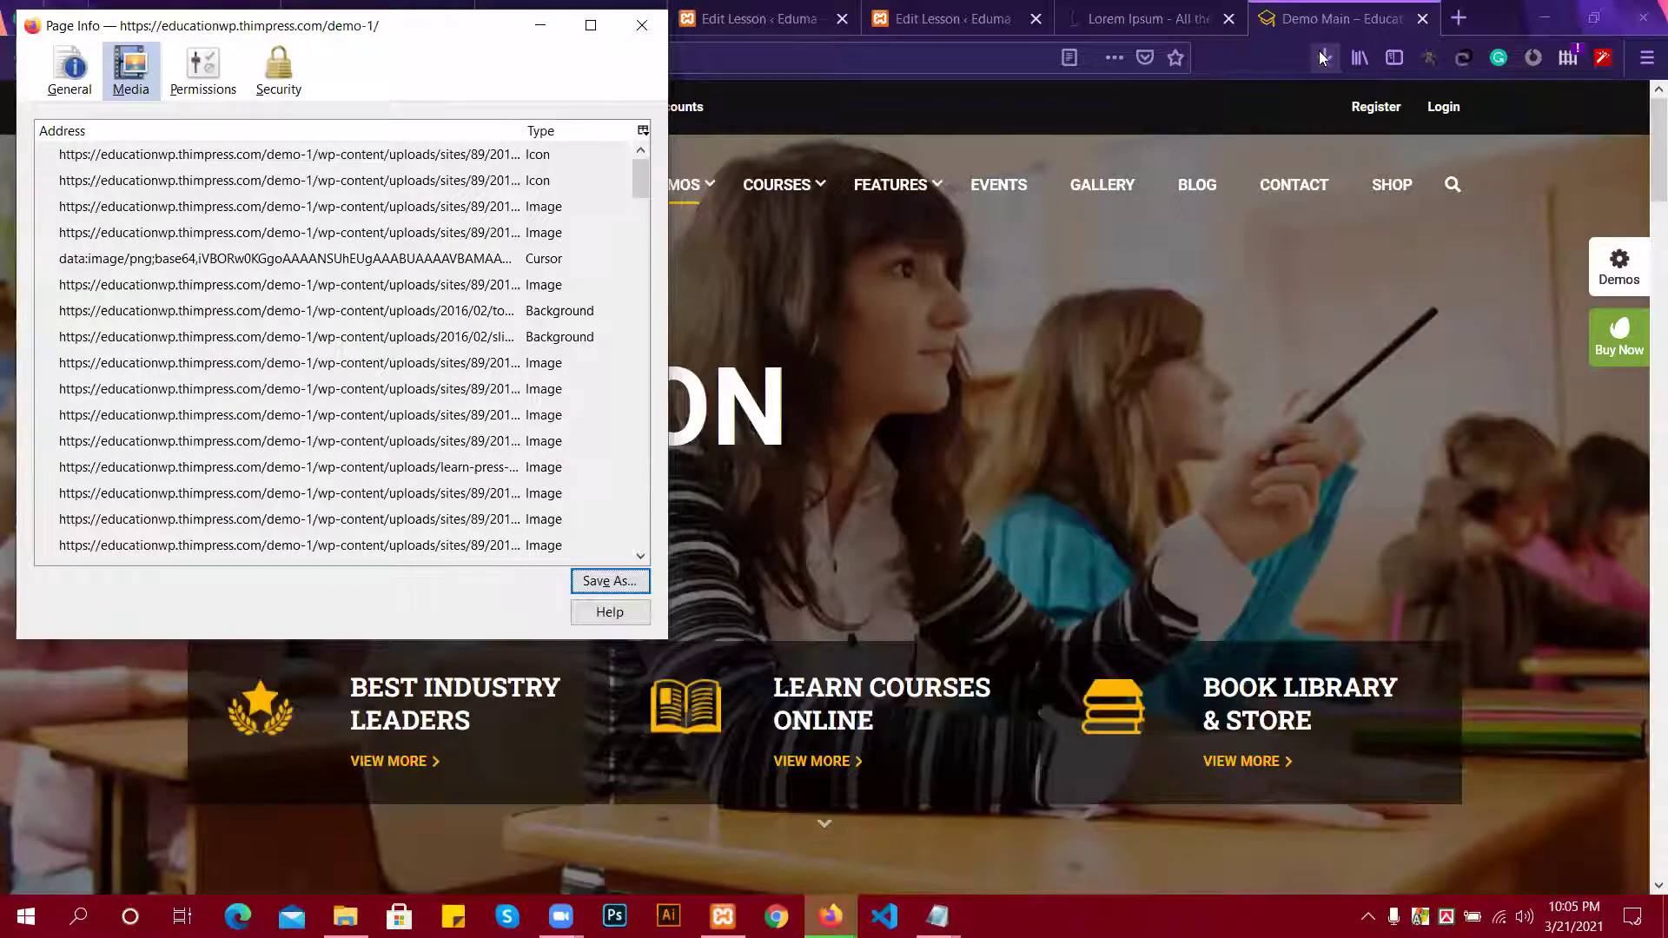
Check the browser's download list for the saved demo images.
{"action": "left_click", "coordinate": [1322, 57]}
{"action": "left_click", "coordinate": [1322, 57]}
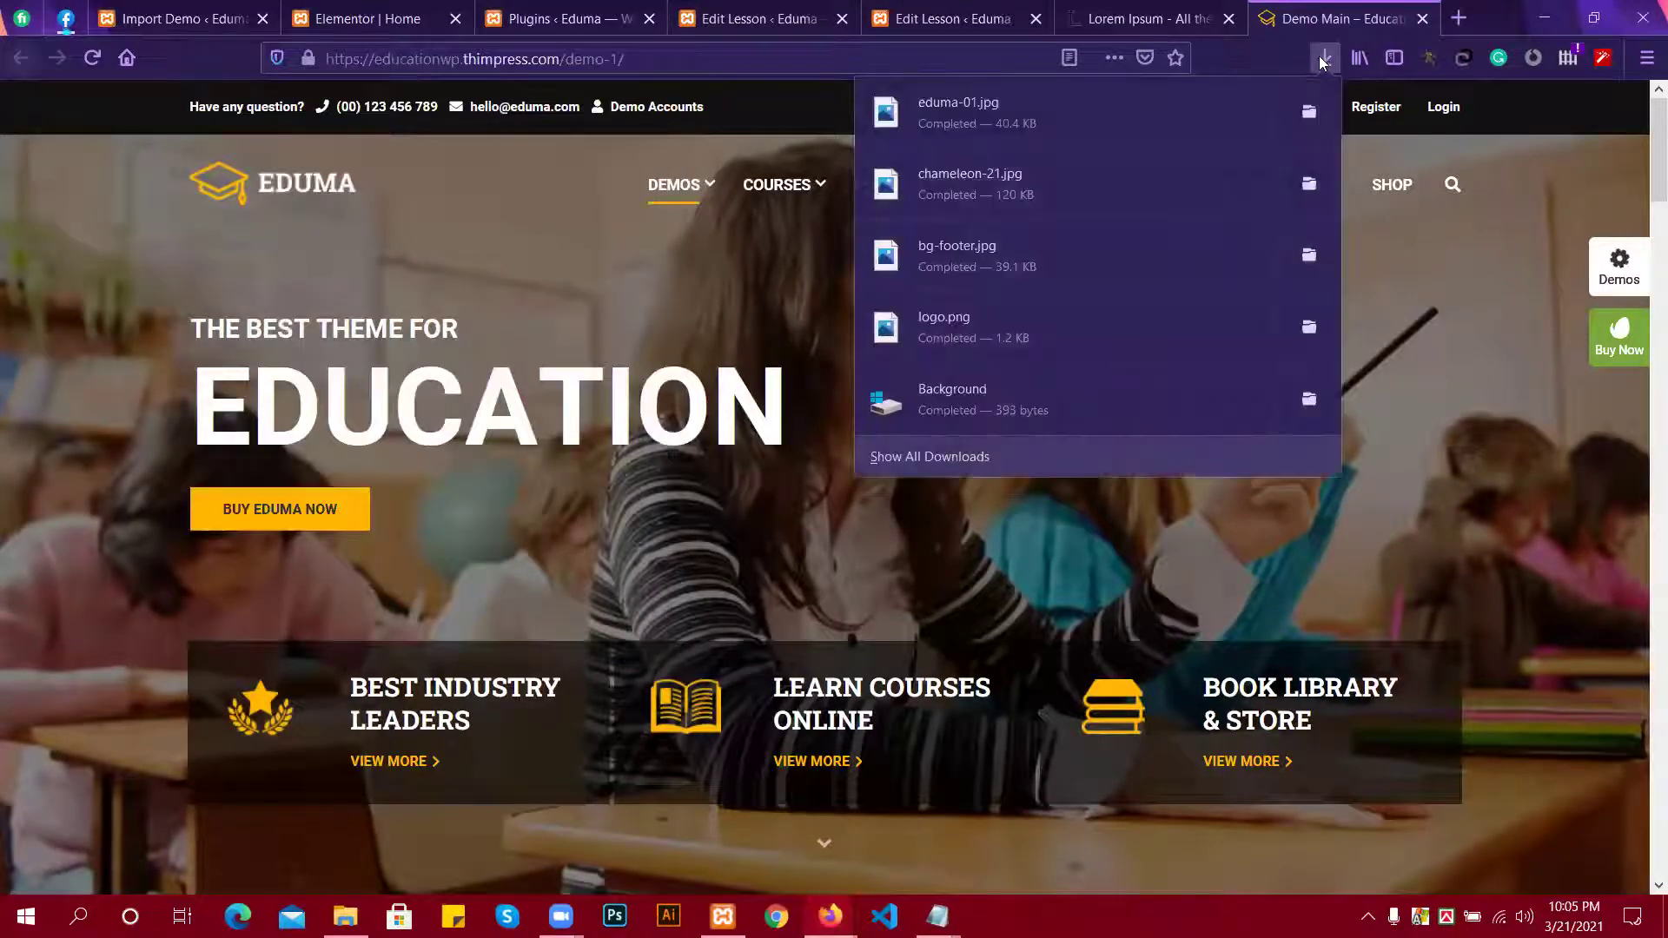
{"action": "key", "text": "Escape"}
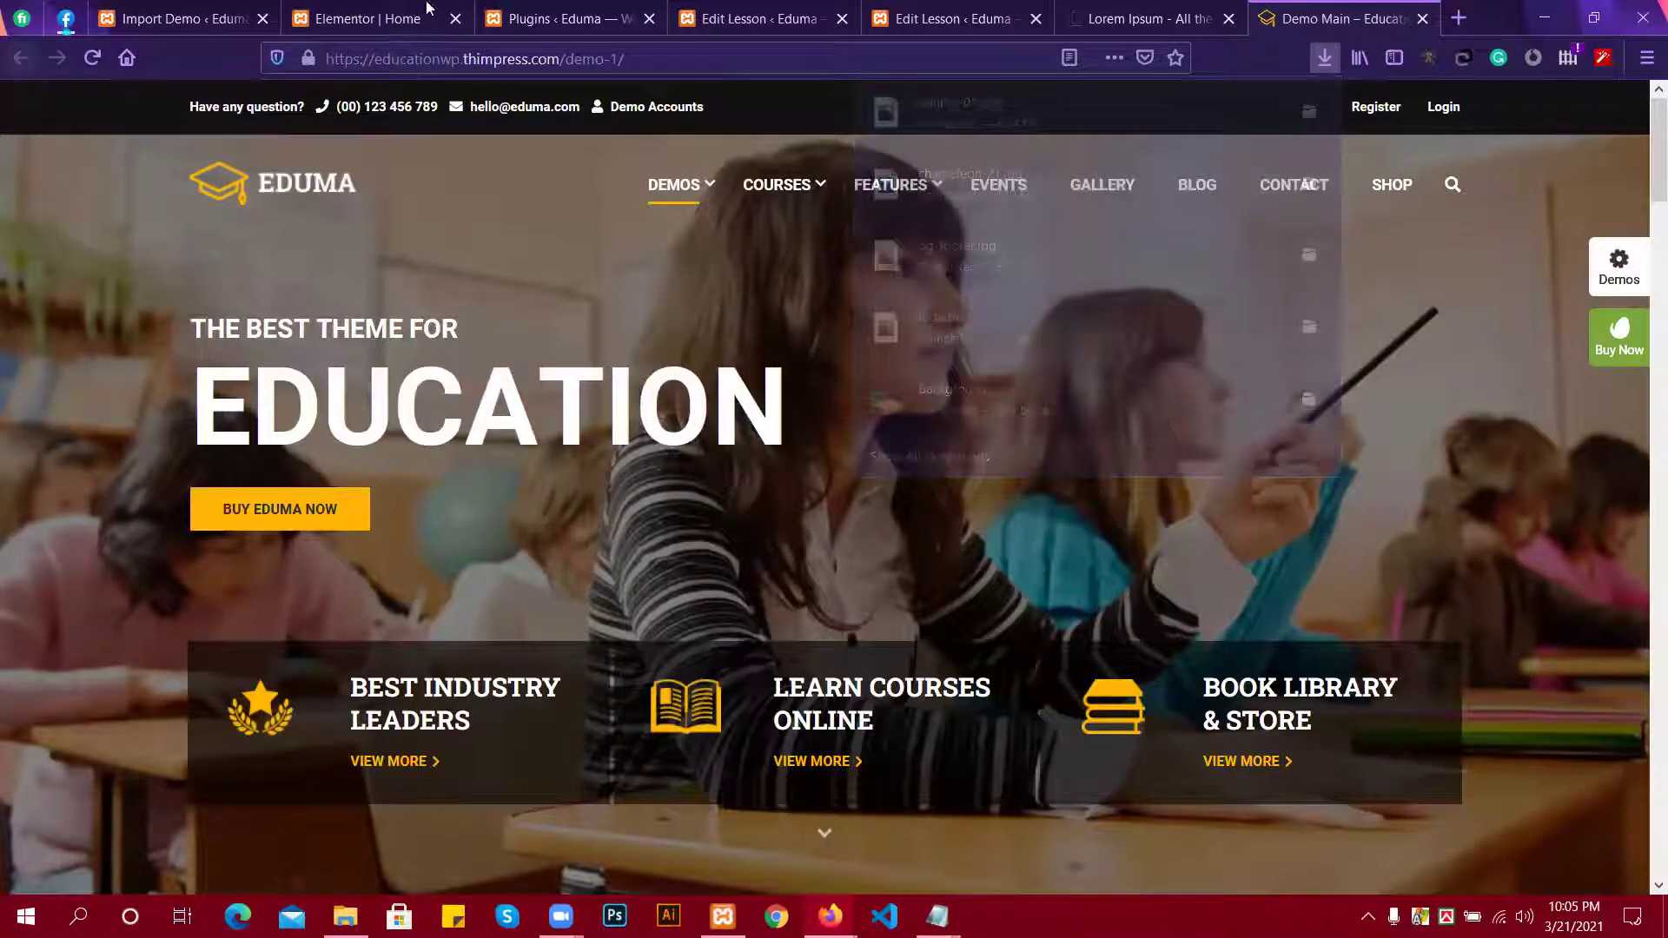
Return to the Elementor Home page editor and reopen the media library for the Slide 1 Heading background image.
{"action": "left_click", "coordinate": [402, 20]}
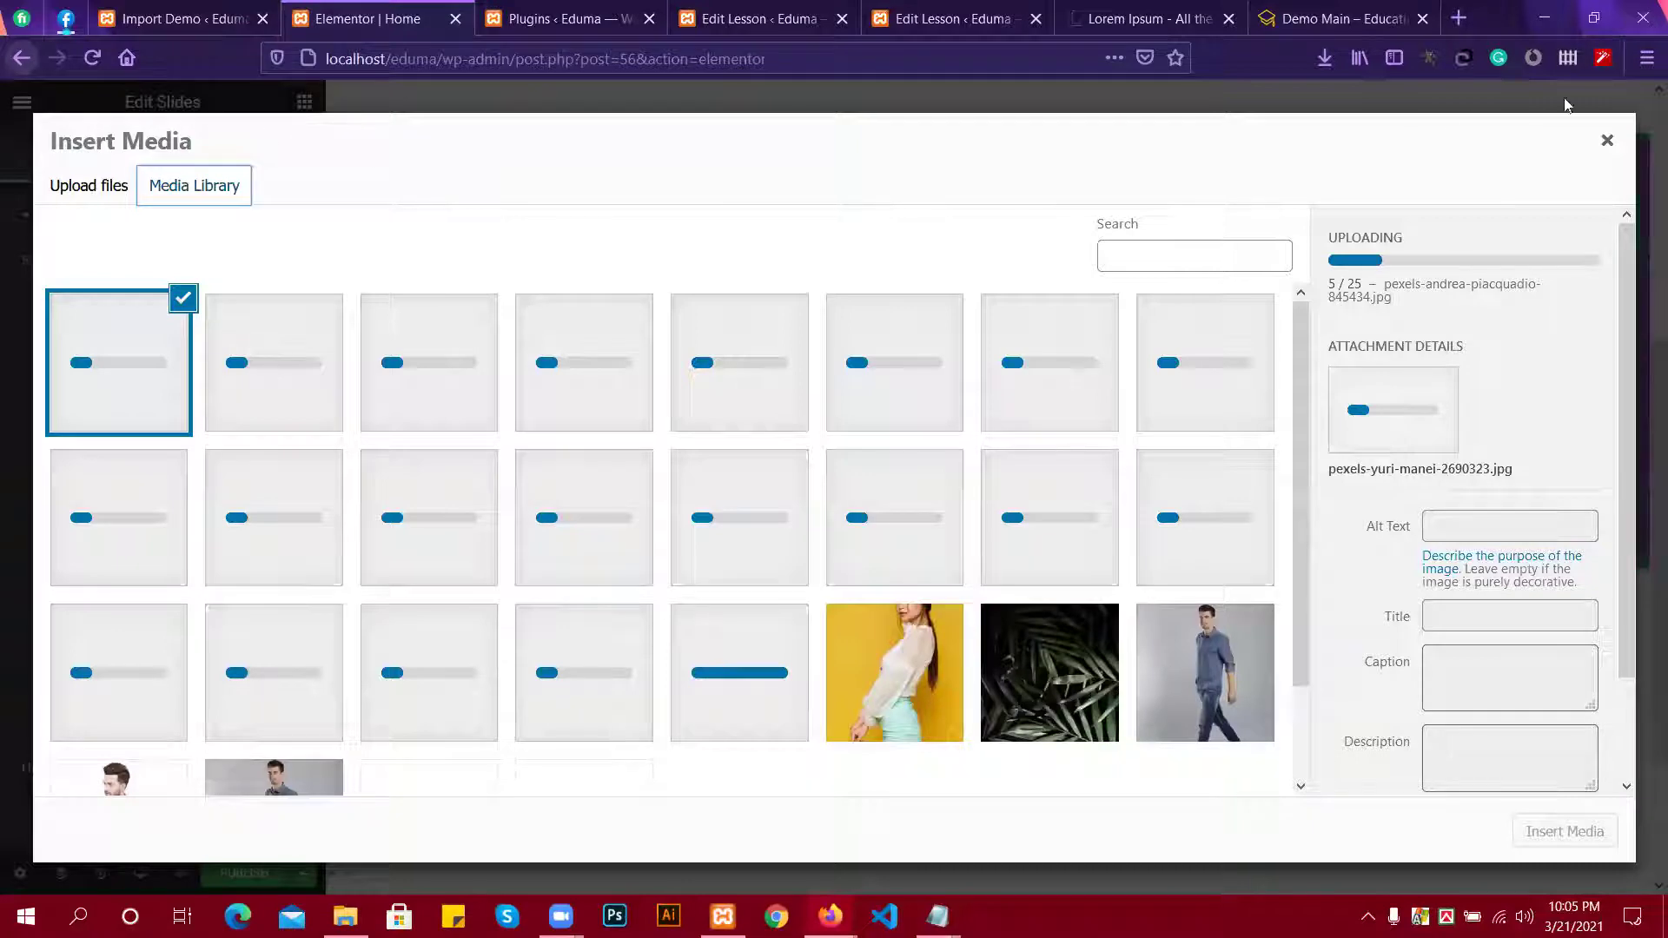
{"action": "left_click", "coordinate": [1606, 141]}
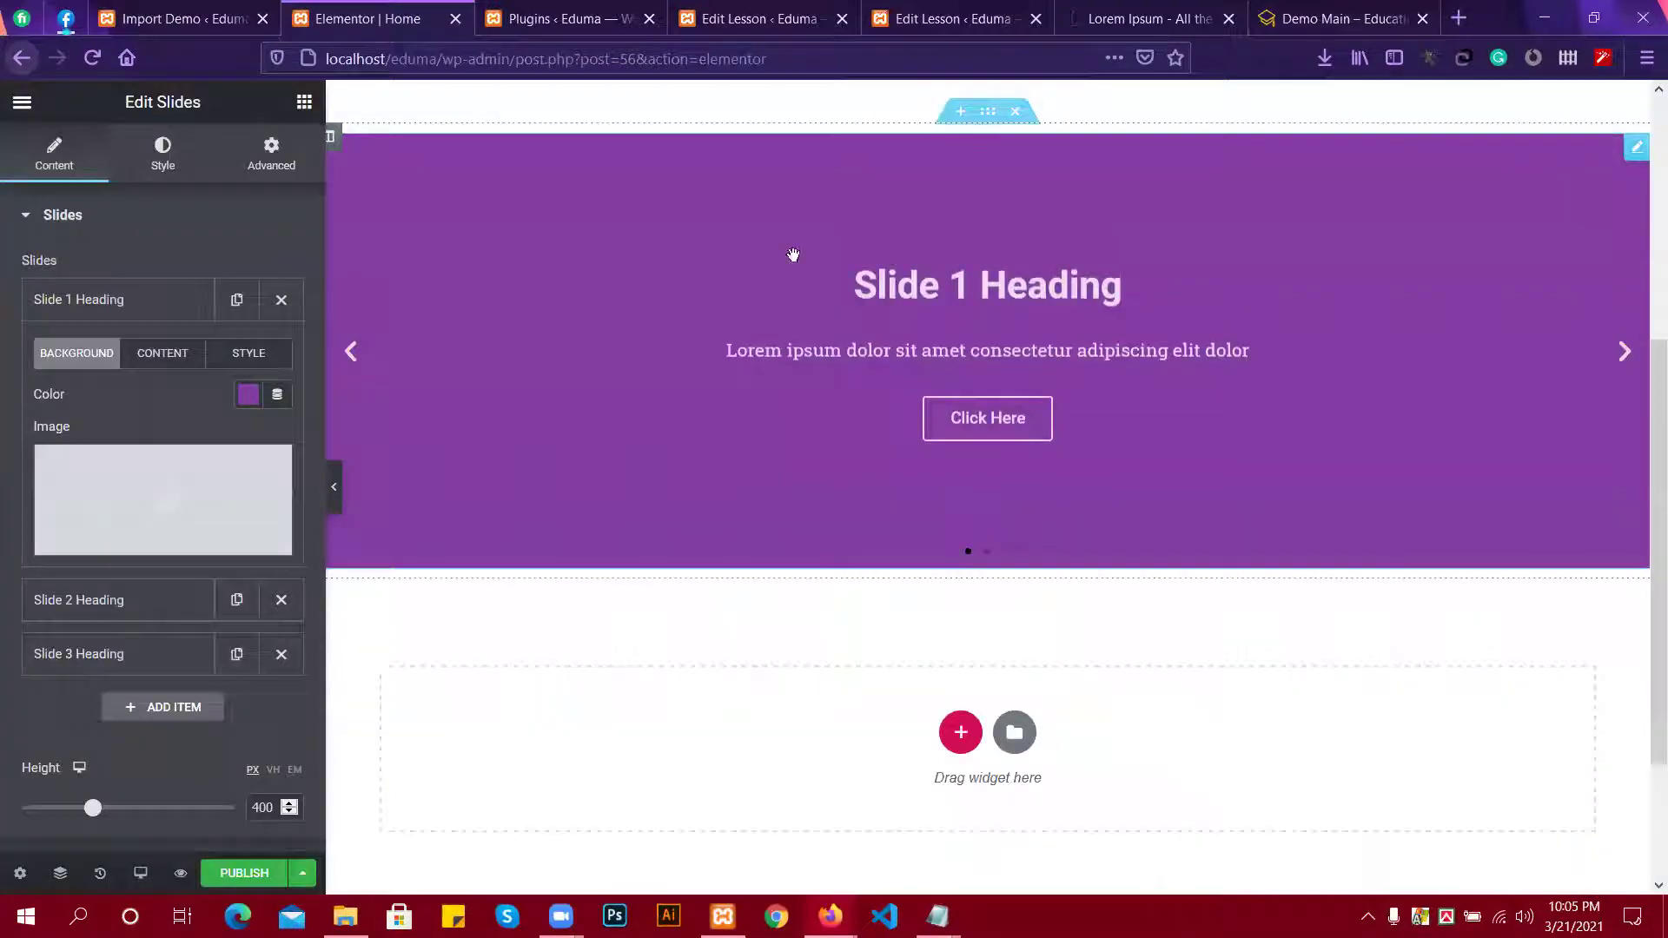
{"action": "left_click", "coordinate": [131, 500]}
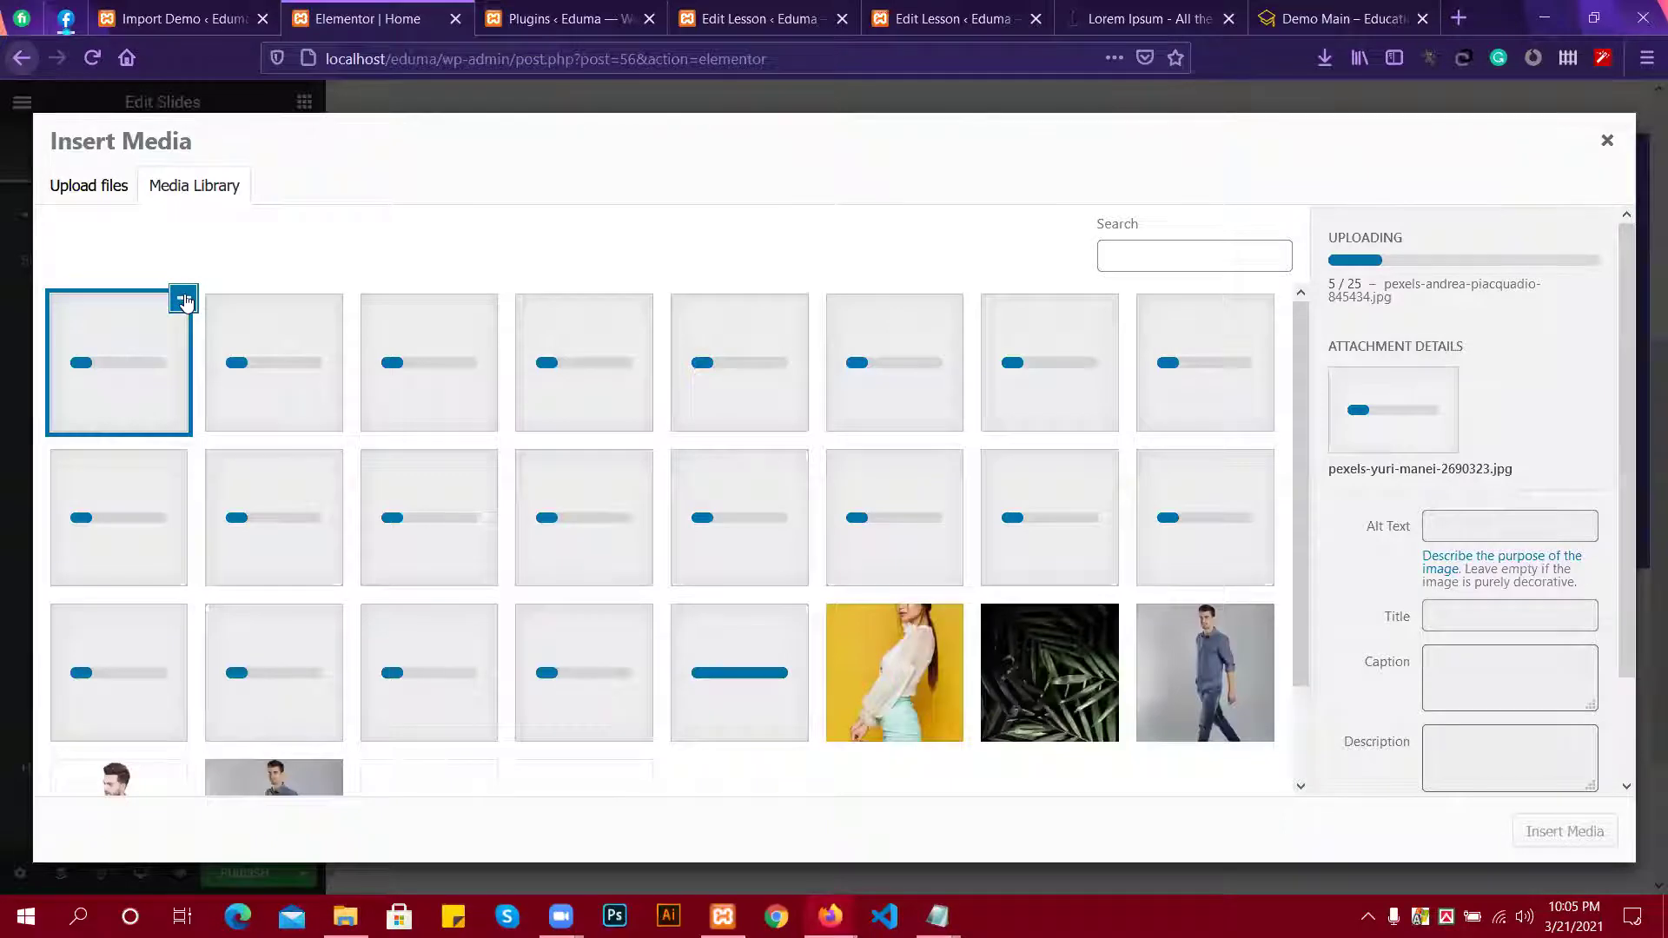
{"action": "scroll", "coordinate": [224, 353], "scroll_direction": "down", "scroll_amount": 2}
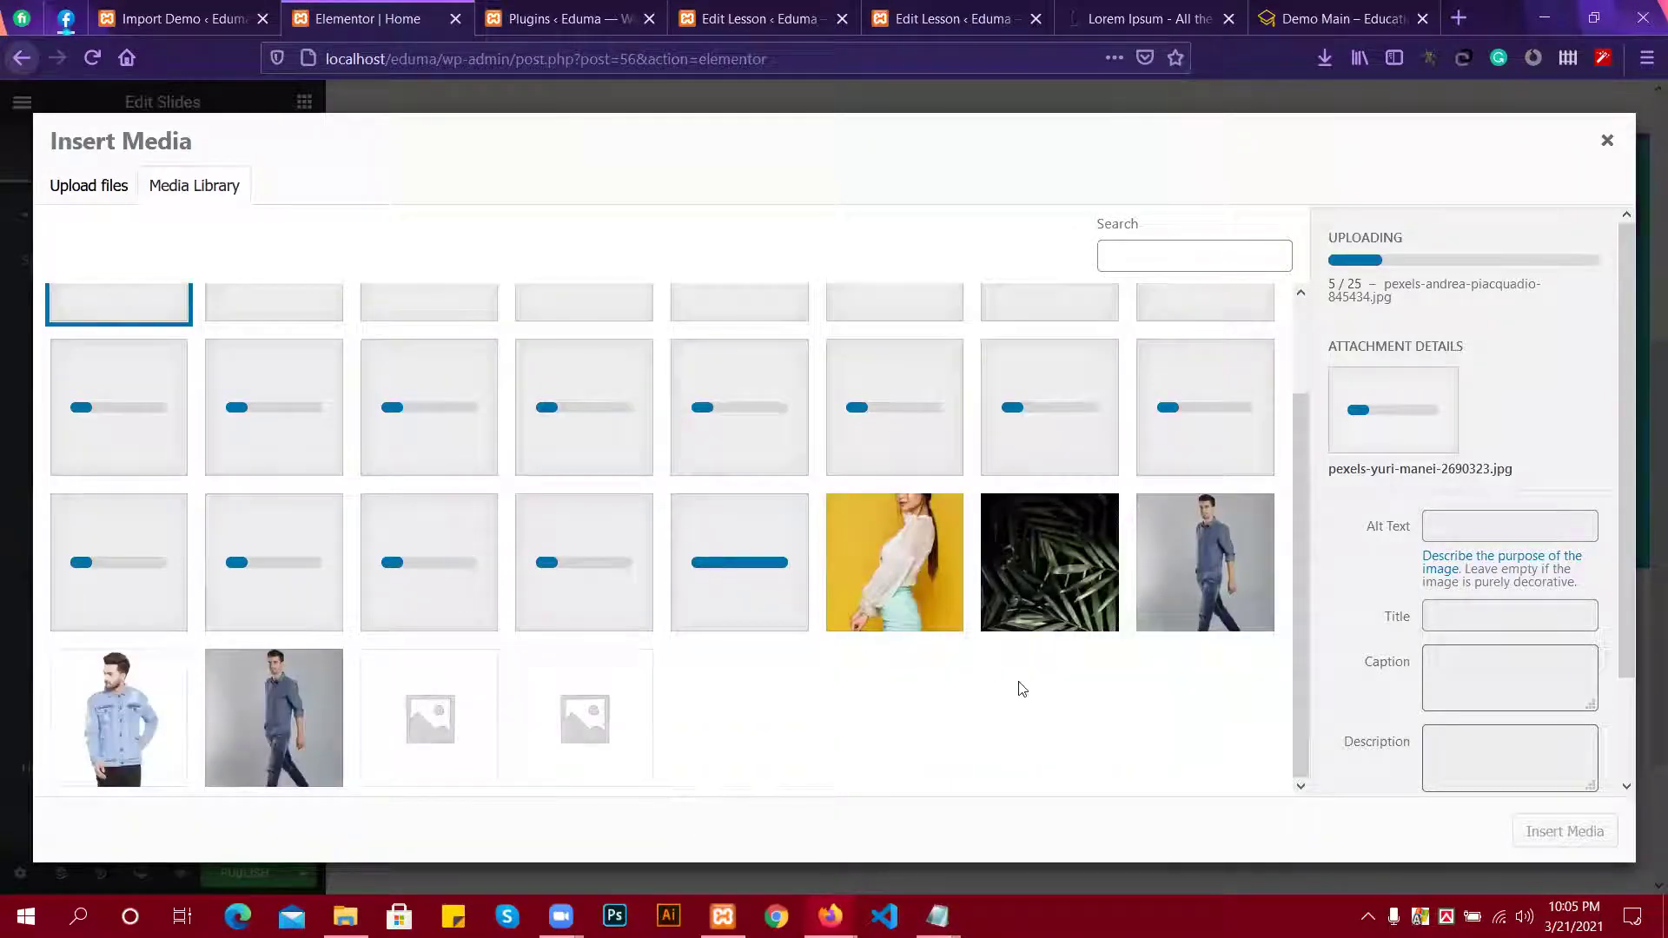
Upload all files from the eduma folder on the Web Development (F:) drive to the media library.
{"action": "left_click", "coordinate": [99, 185]}
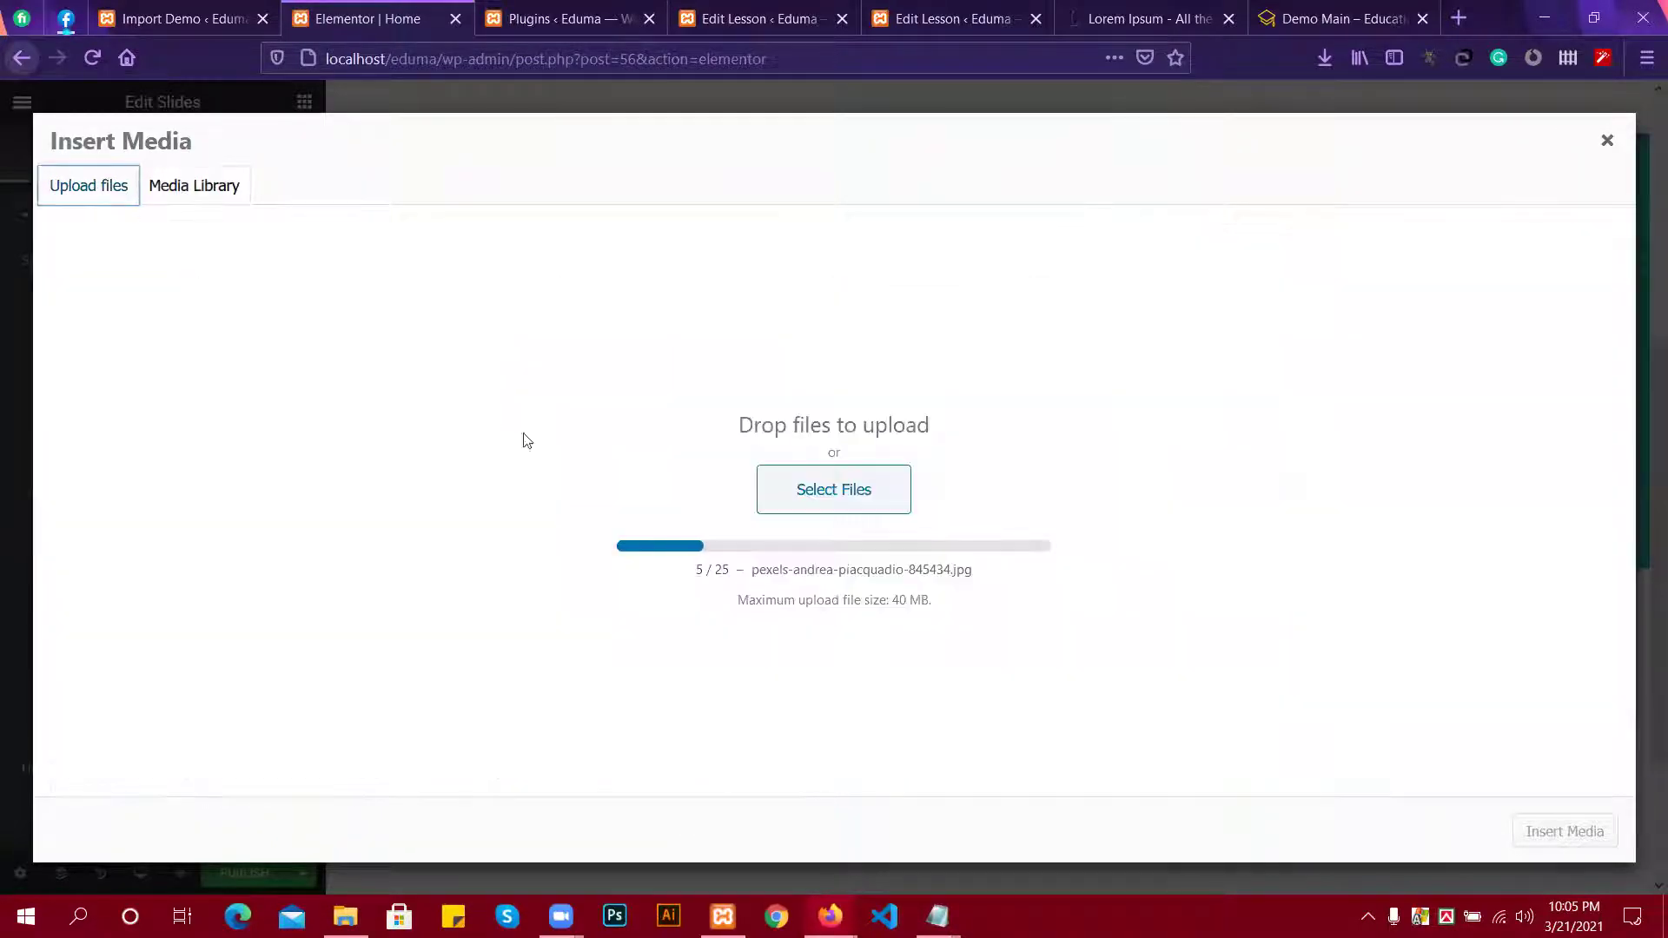
{"action": "left_click", "coordinate": [820, 491]}
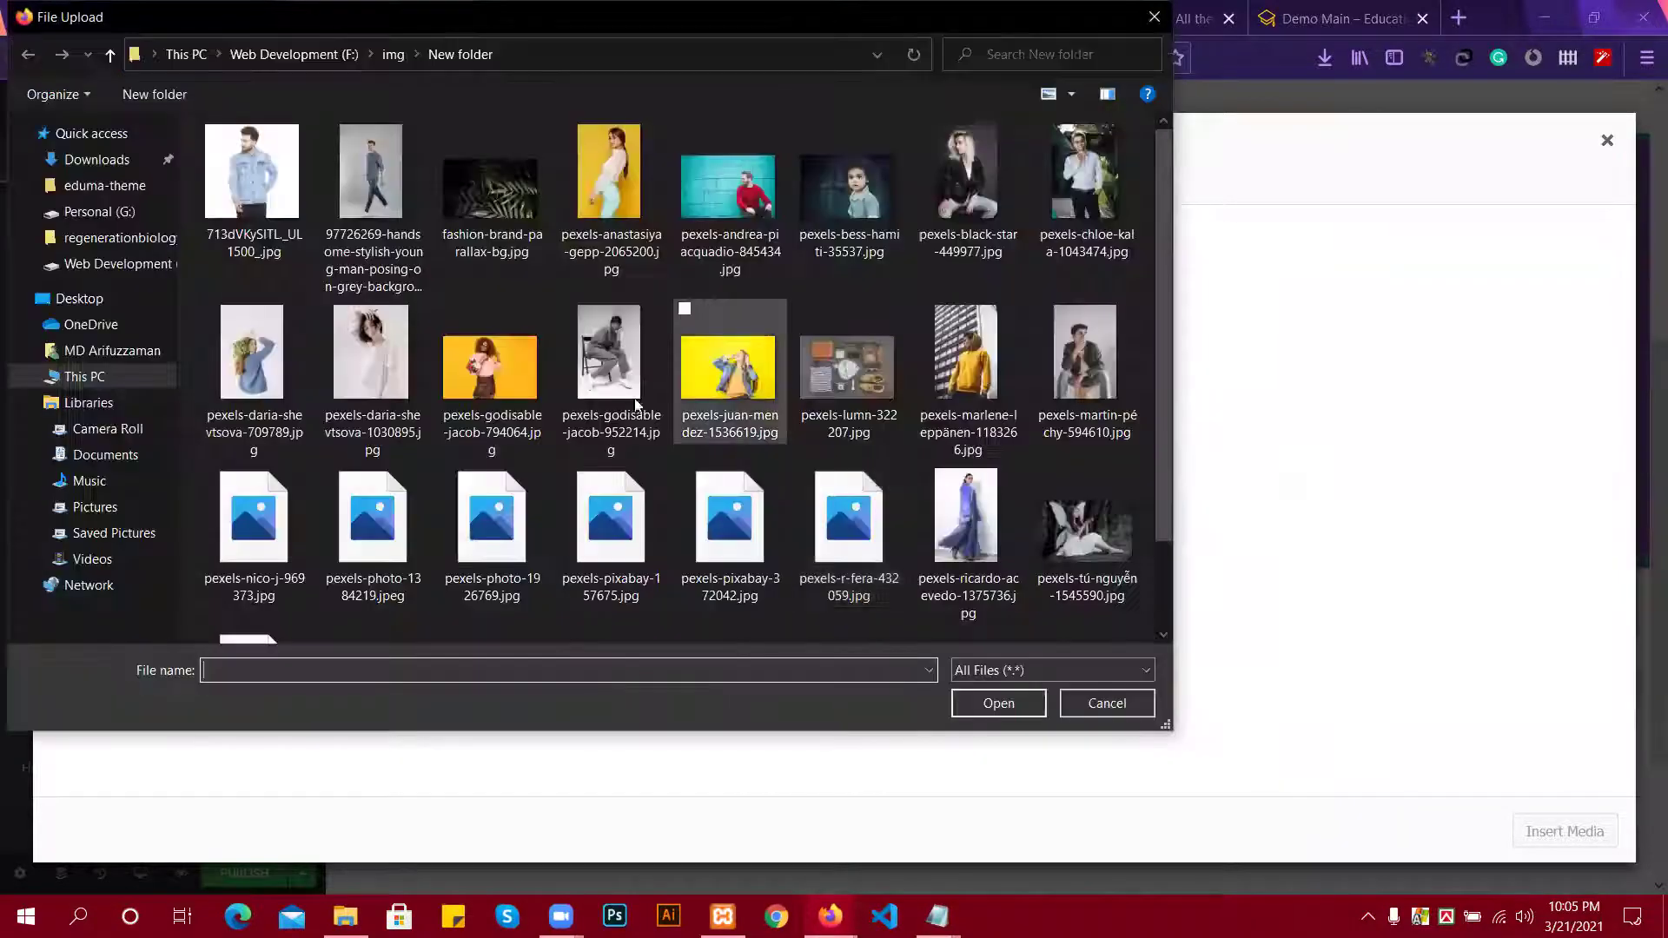
{"action": "left_click", "coordinate": [110, 54]}
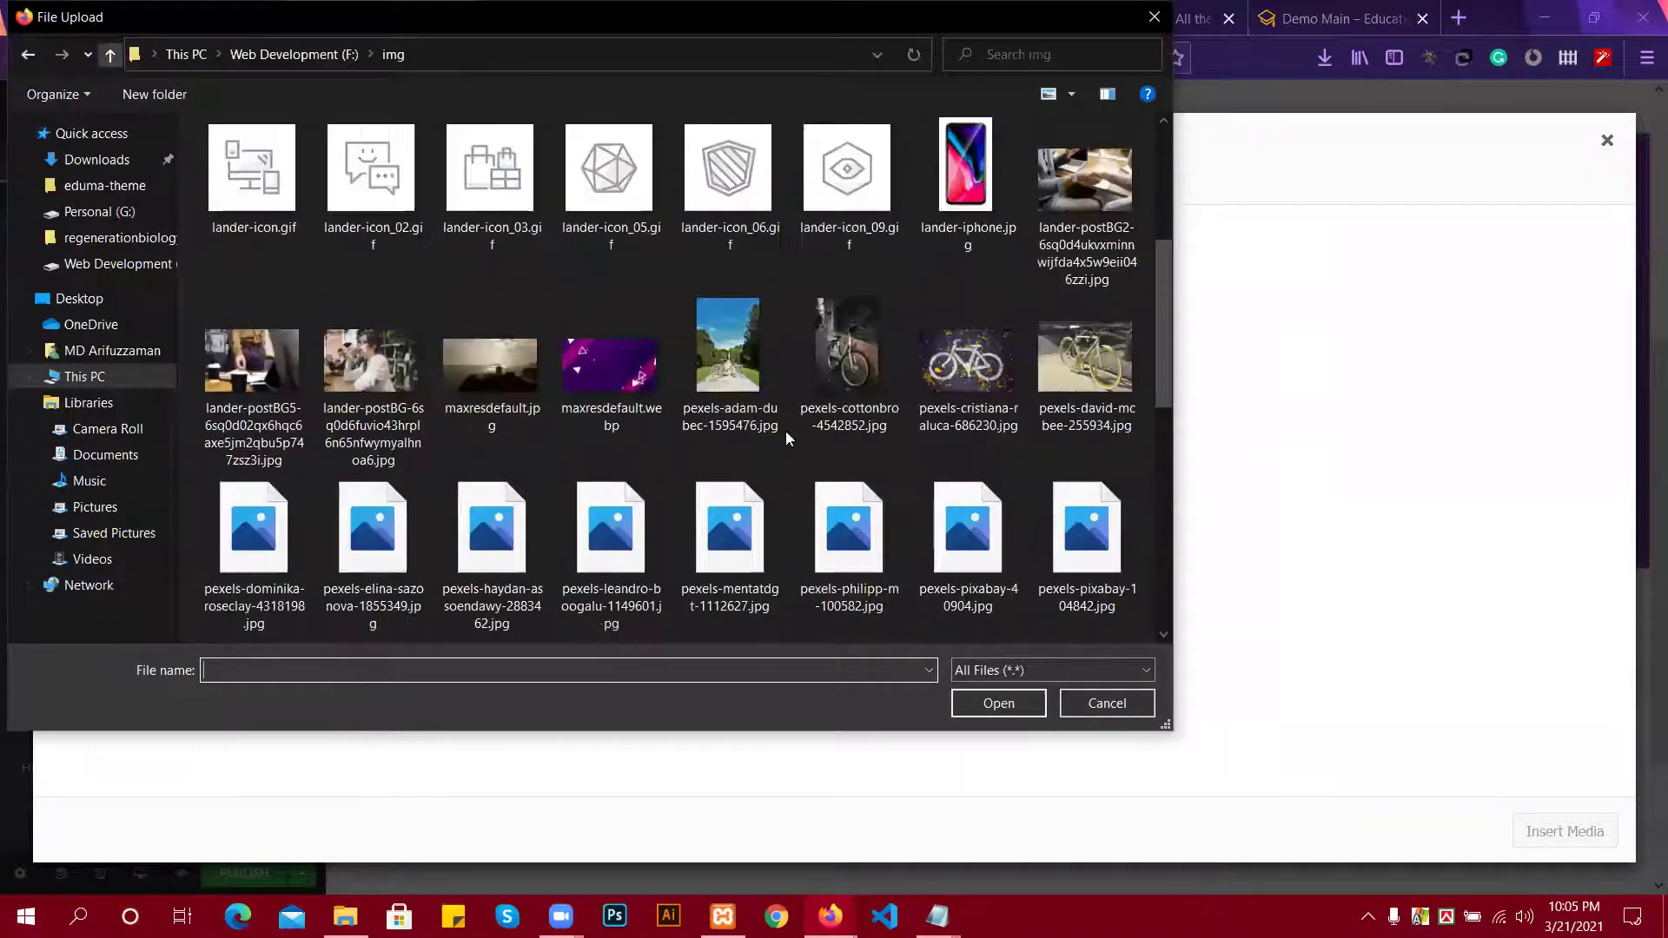
{"action": "left_click", "coordinate": [112, 56]}
{"action": "scroll", "coordinate": [540, 382], "scroll_direction": "down", "scroll_amount": 5}
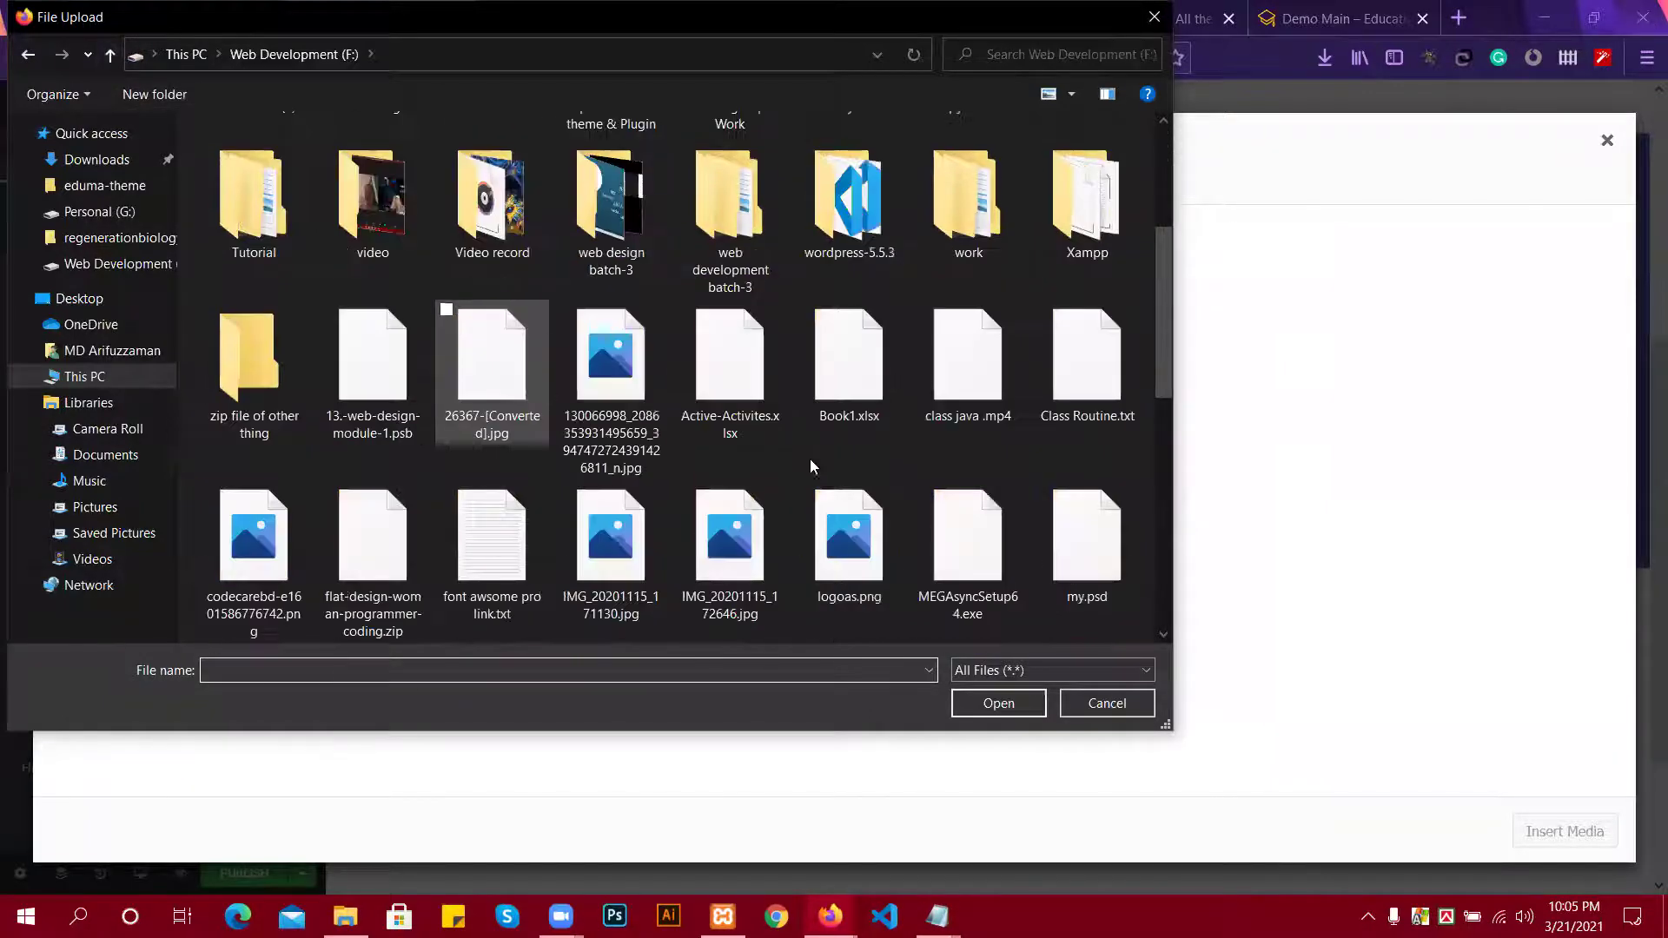
{"action": "scroll", "coordinate": [810, 459], "scroll_direction": "down", "scroll_amount": 2}
{"action": "scroll", "coordinate": [602, 415], "scroll_direction": "up", "scroll_amount": 2}
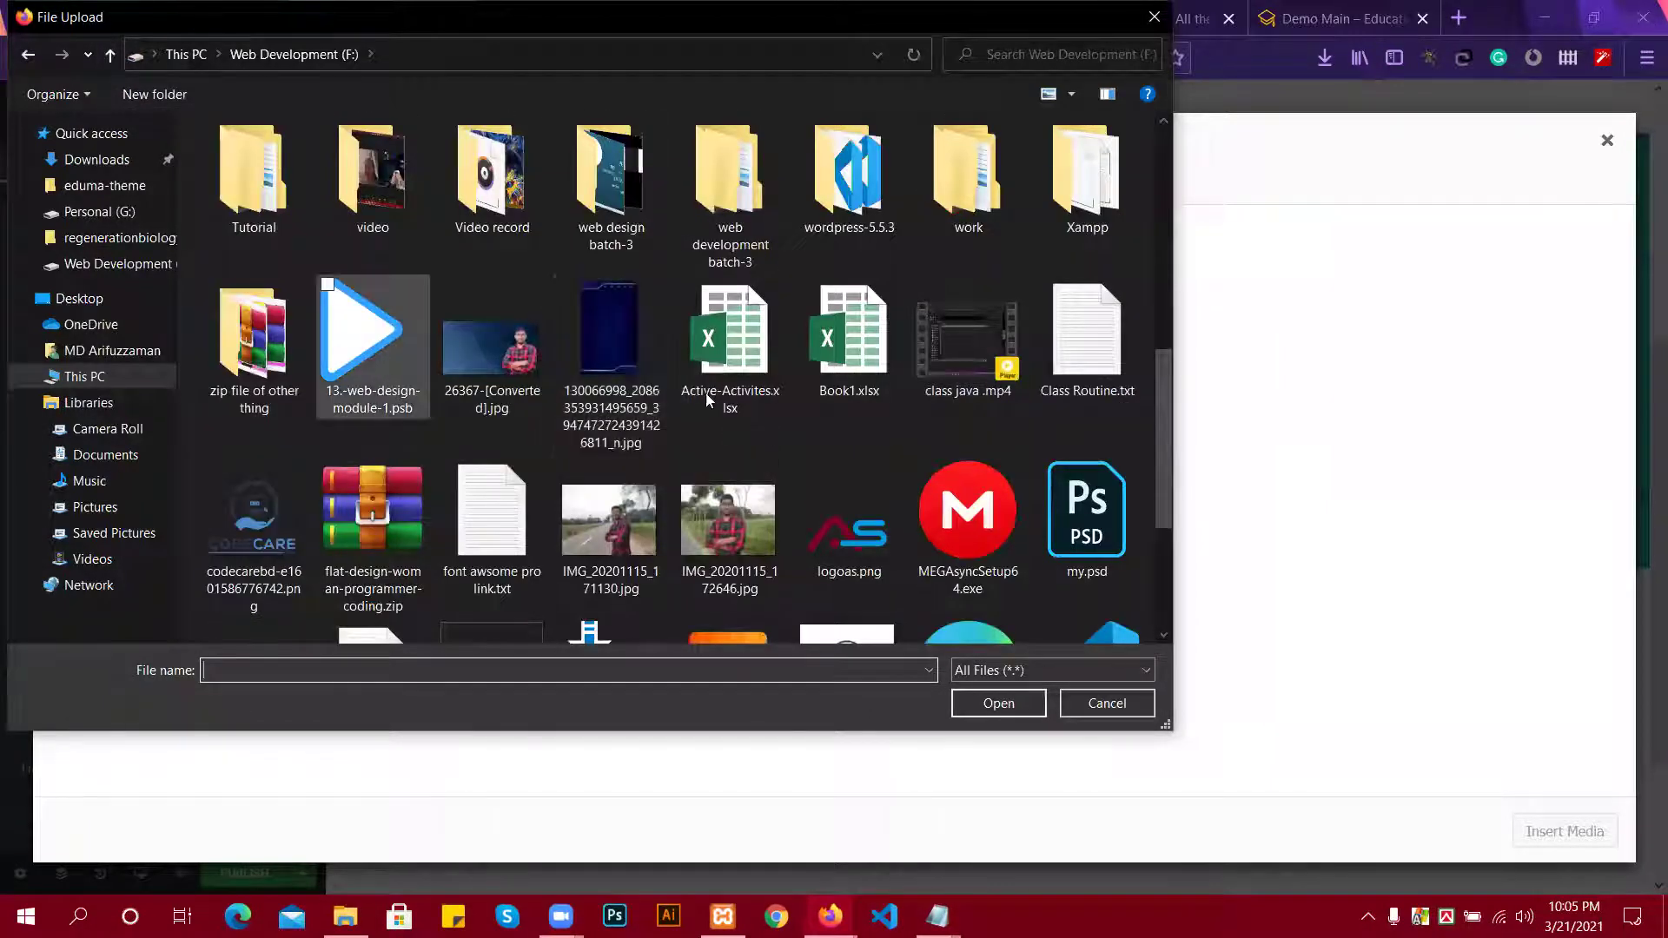
{"action": "scroll", "coordinate": [1008, 317], "scroll_direction": "up", "scroll_amount": 3}
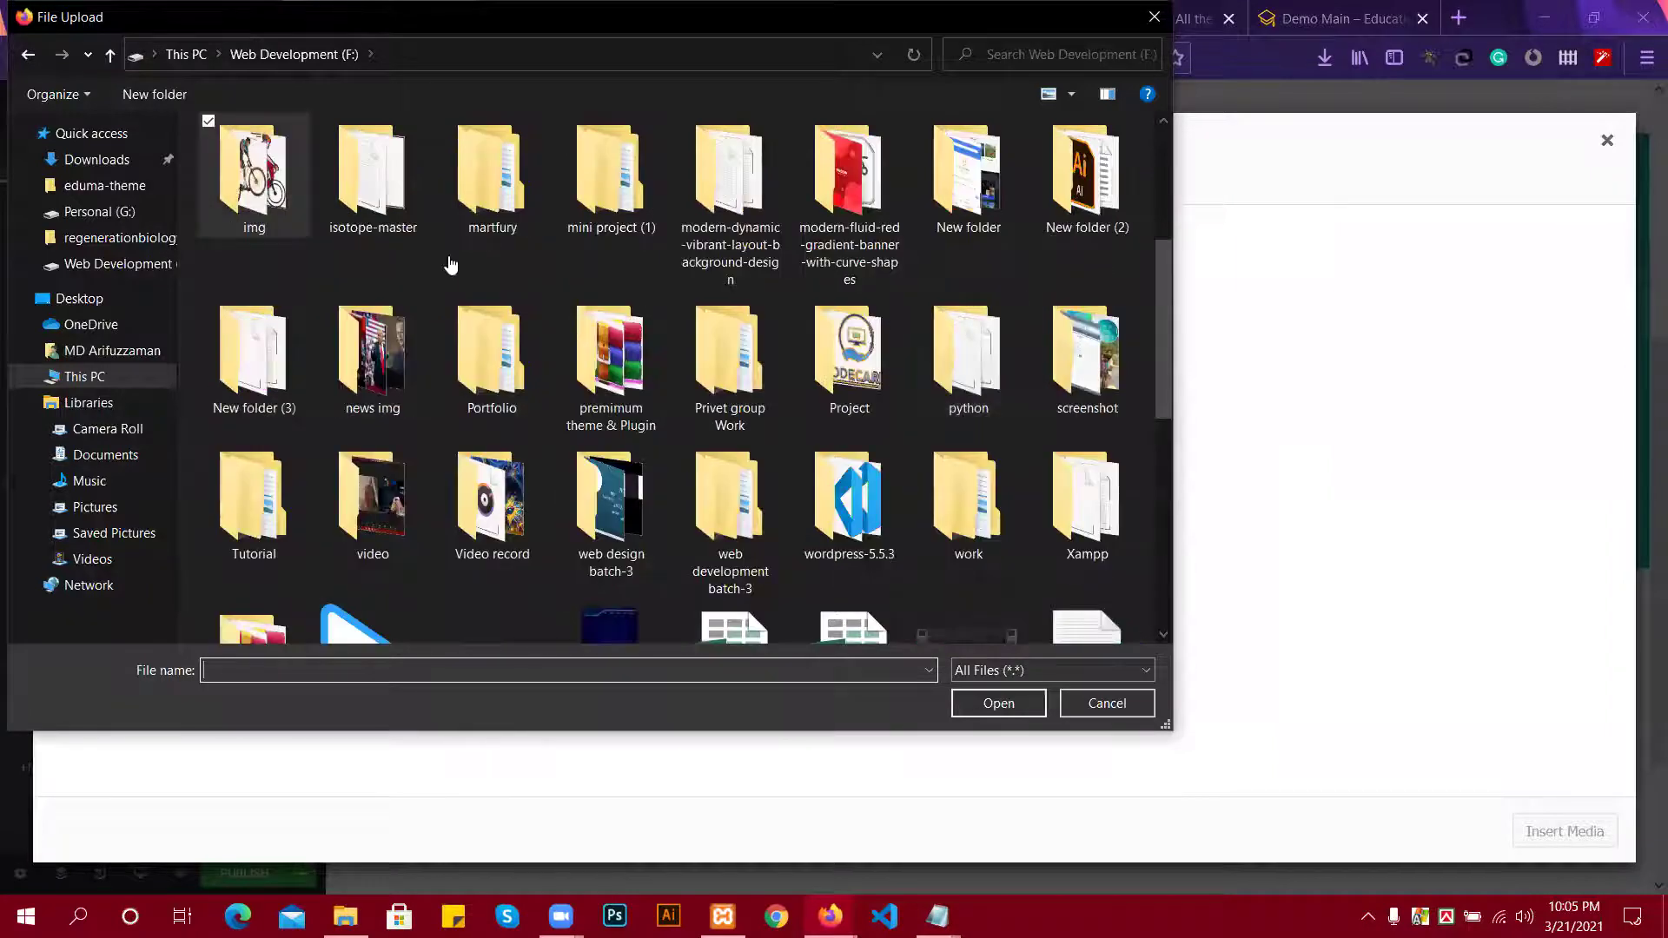
{"action": "scroll", "coordinate": [1099, 402], "scroll_direction": "up", "scroll_amount": 3}
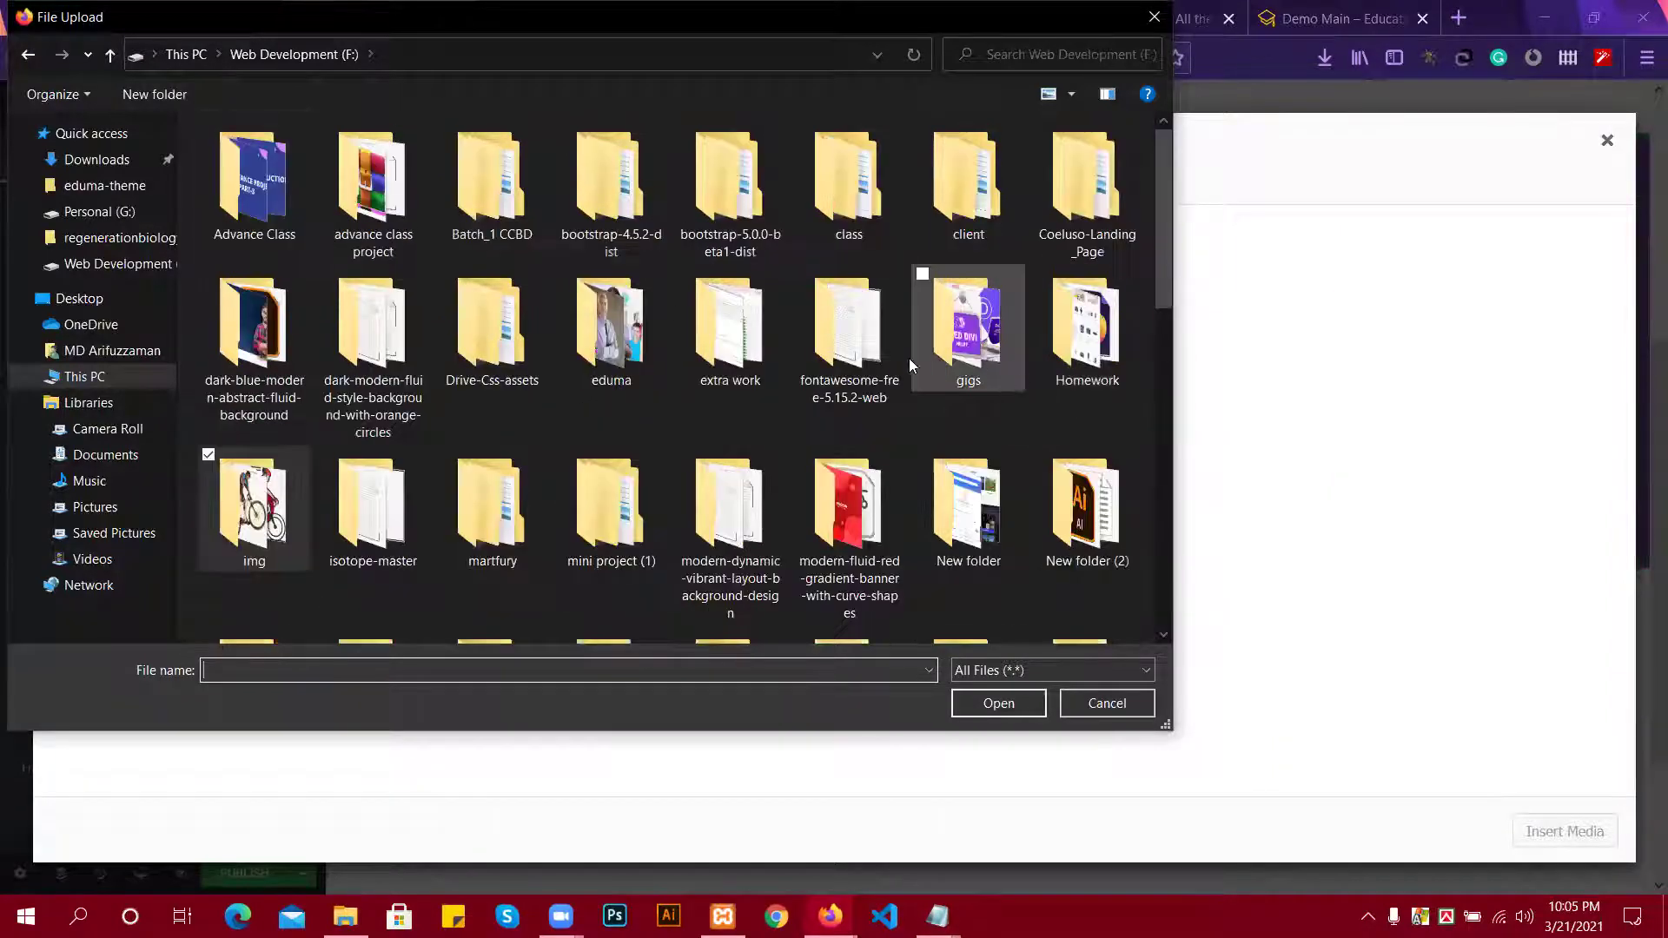
{"action": "double_click", "coordinate": [648, 352]}
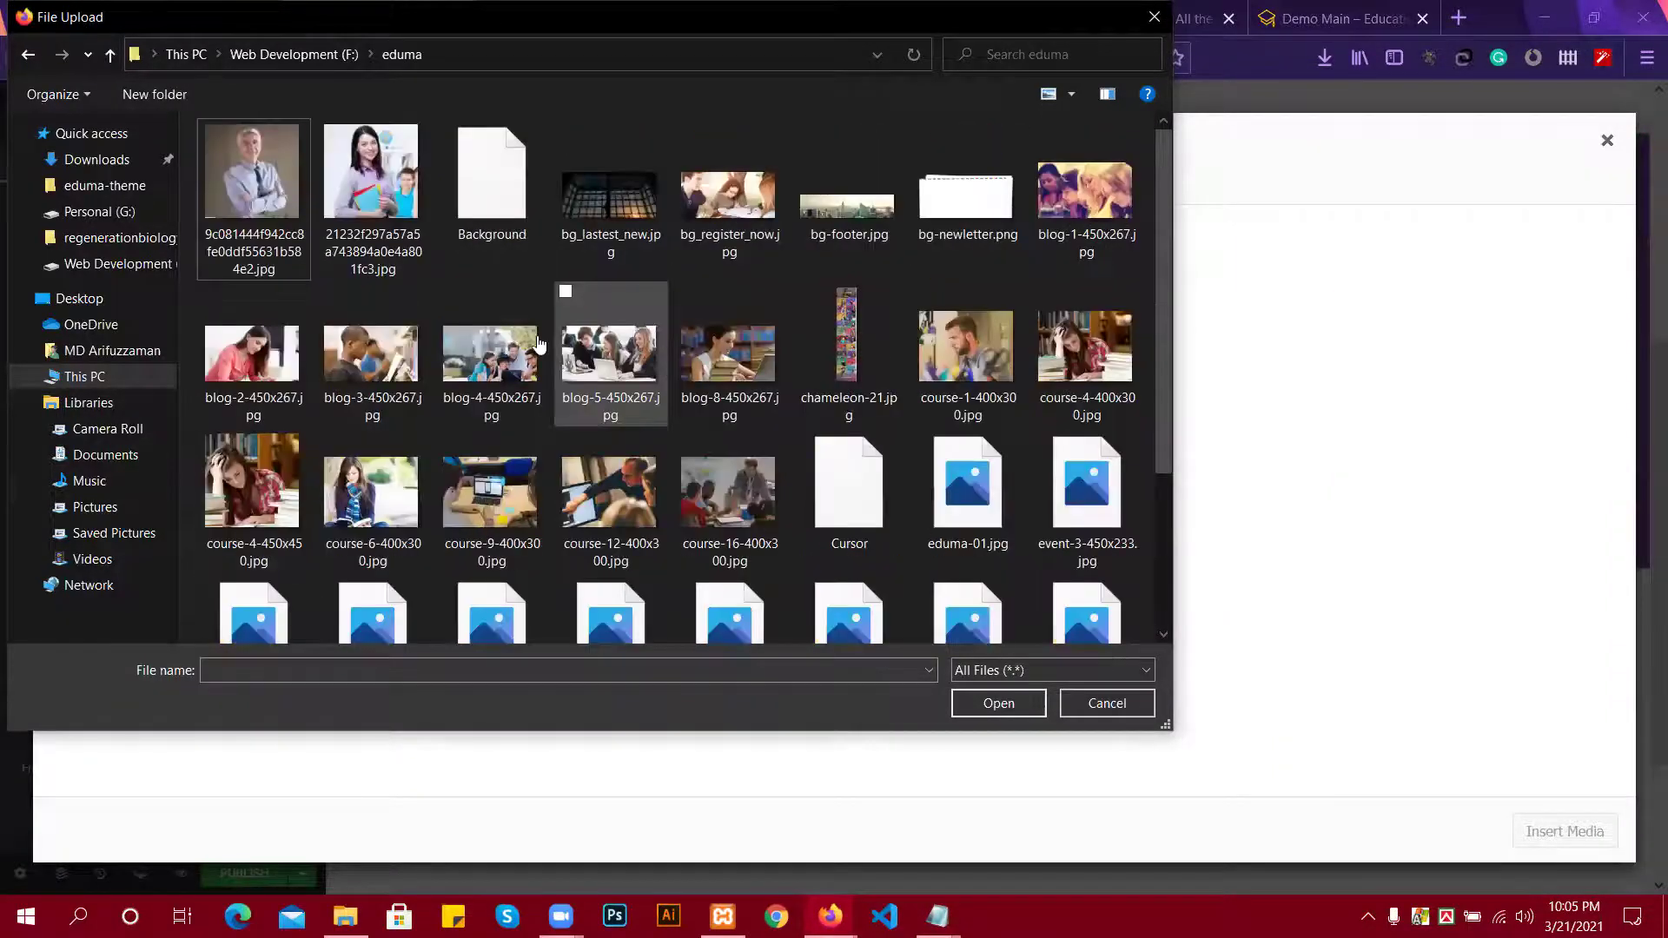
{"action": "key", "text": "ctrl+a"}
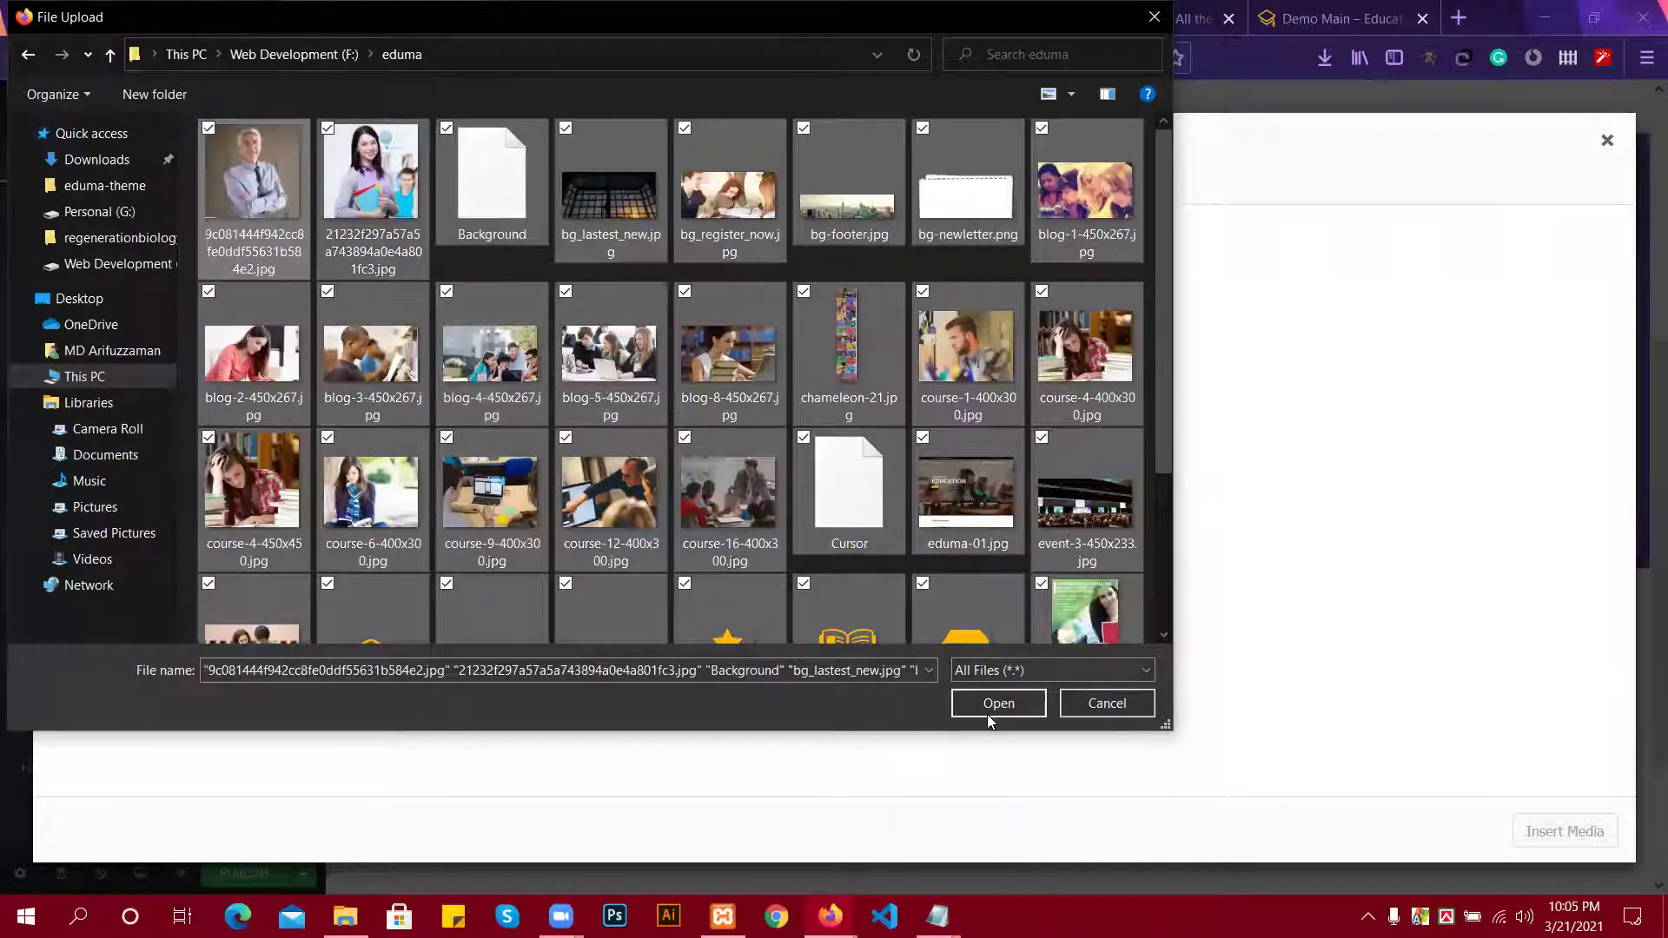
{"action": "scroll", "coordinate": [1025, 700], "scroll_direction": "down", "scroll_amount": 2}
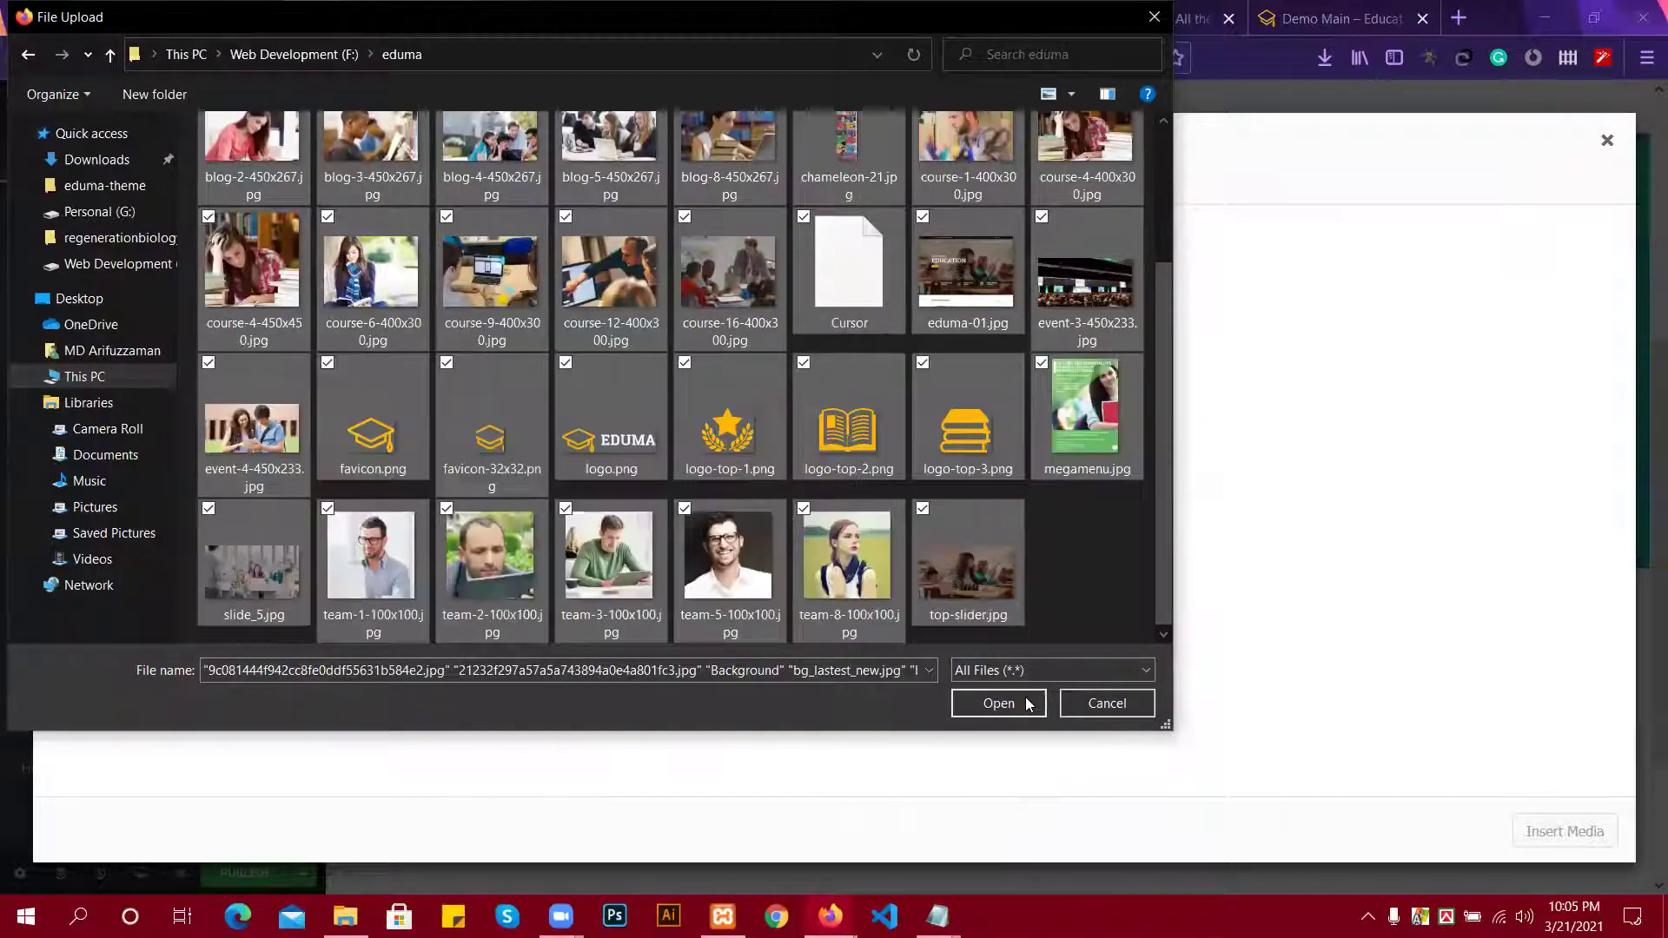
{"action": "left_click", "coordinate": [1004, 703]}
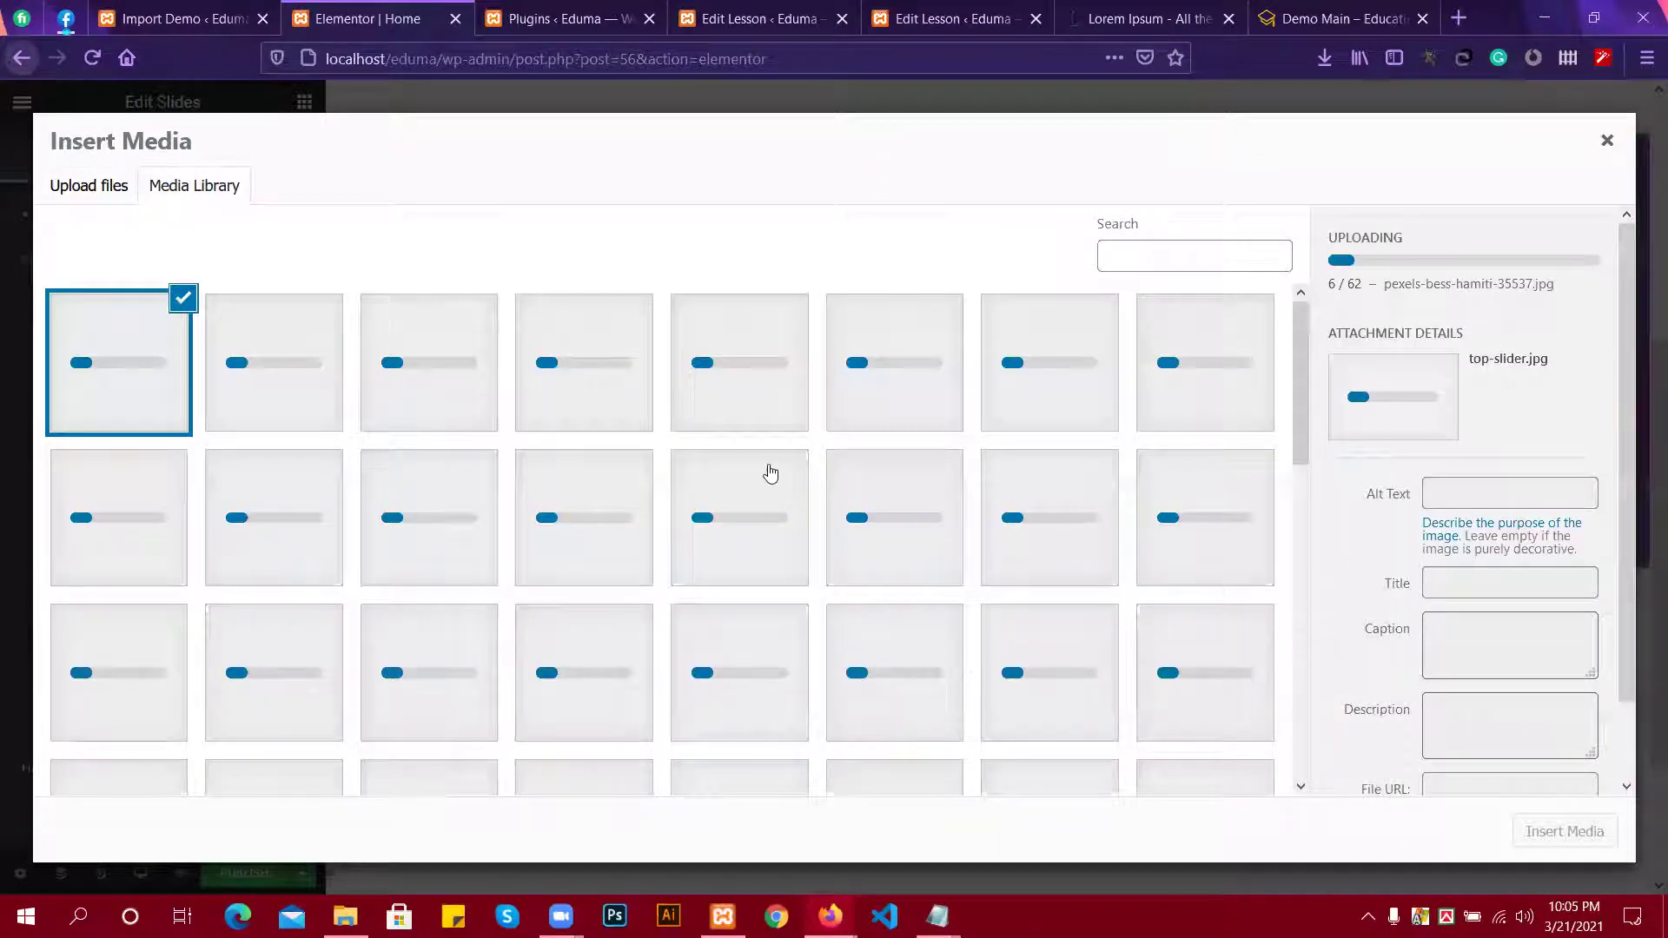
Insert the uploaded photo of the man in red against the turquoise brick wall as the Slide 1 Heading background image.
{"action": "scroll", "coordinate": [788, 478], "scroll_direction": "down", "scroll_amount": 1}
{"action": "scroll", "coordinate": [787, 478], "scroll_direction": "down", "scroll_amount": 5}
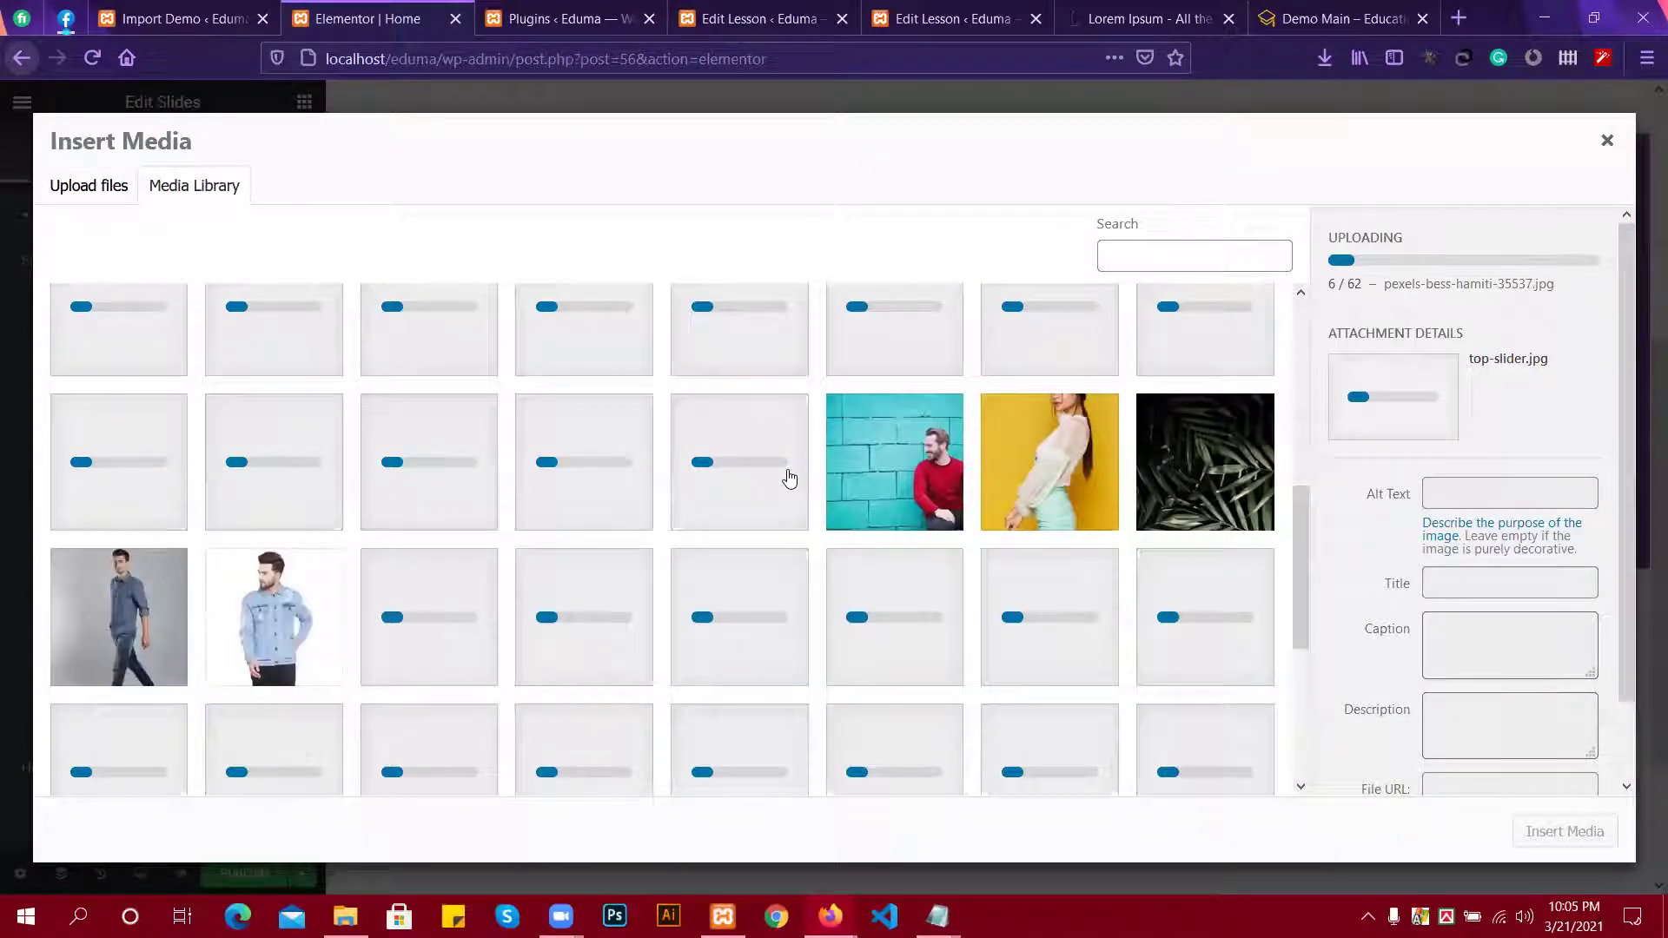
{"action": "scroll", "coordinate": [791, 481], "scroll_direction": "down", "scroll_amount": 2}
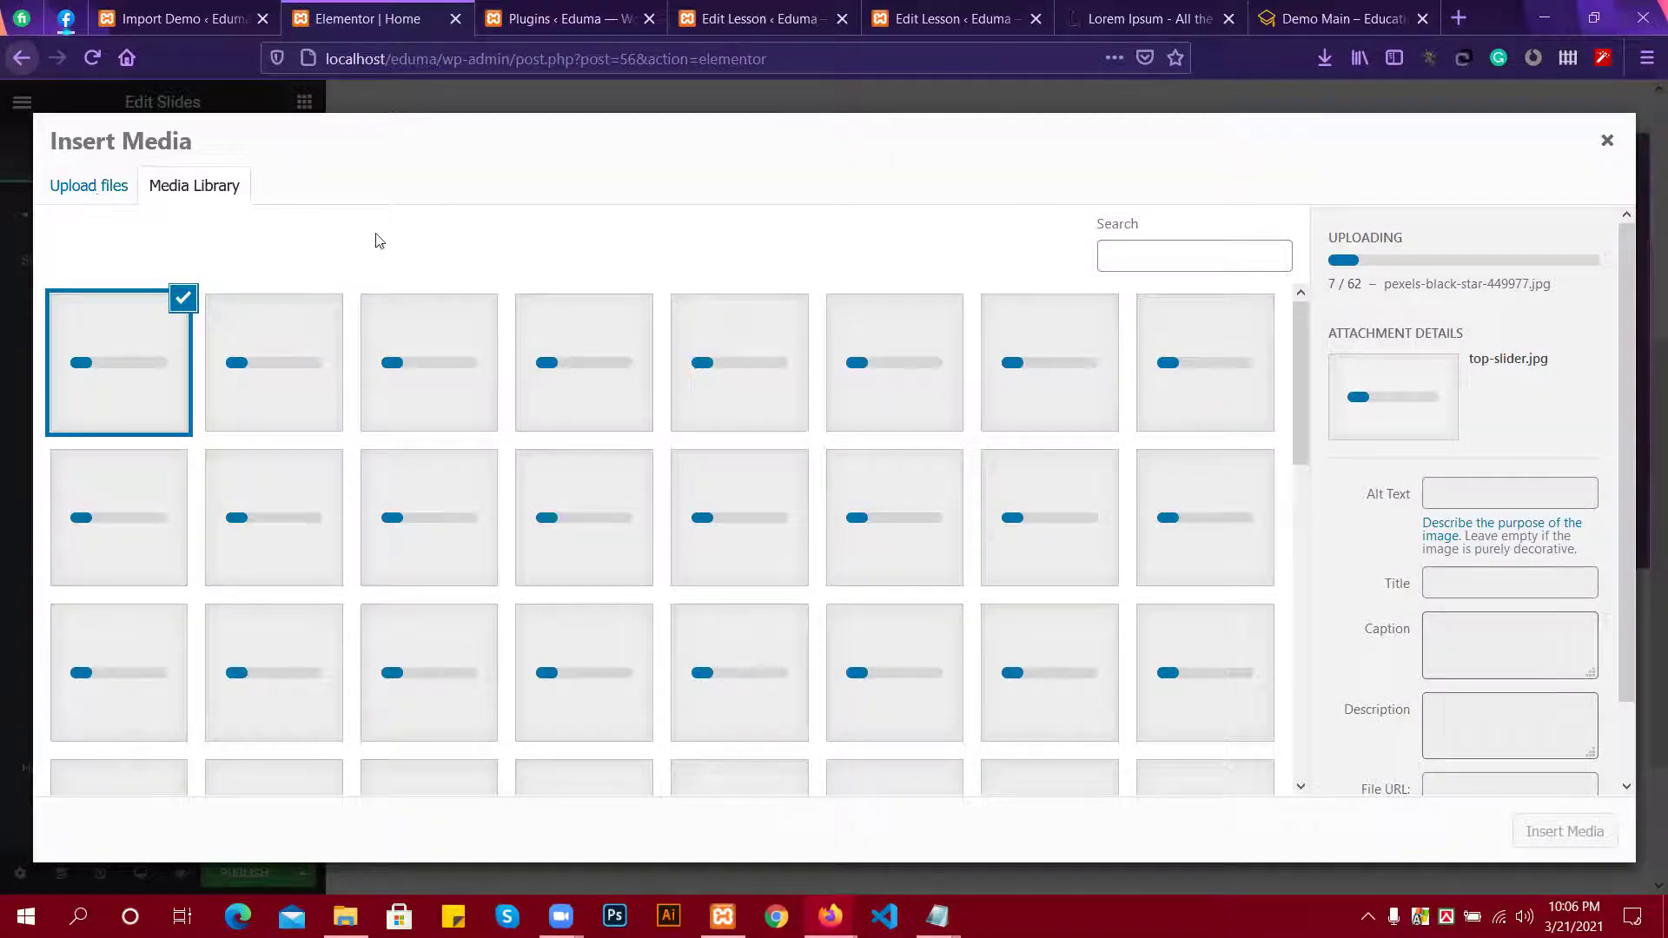
{"action": "scroll", "coordinate": [991, 521], "scroll_direction": "down", "scroll_amount": 3}
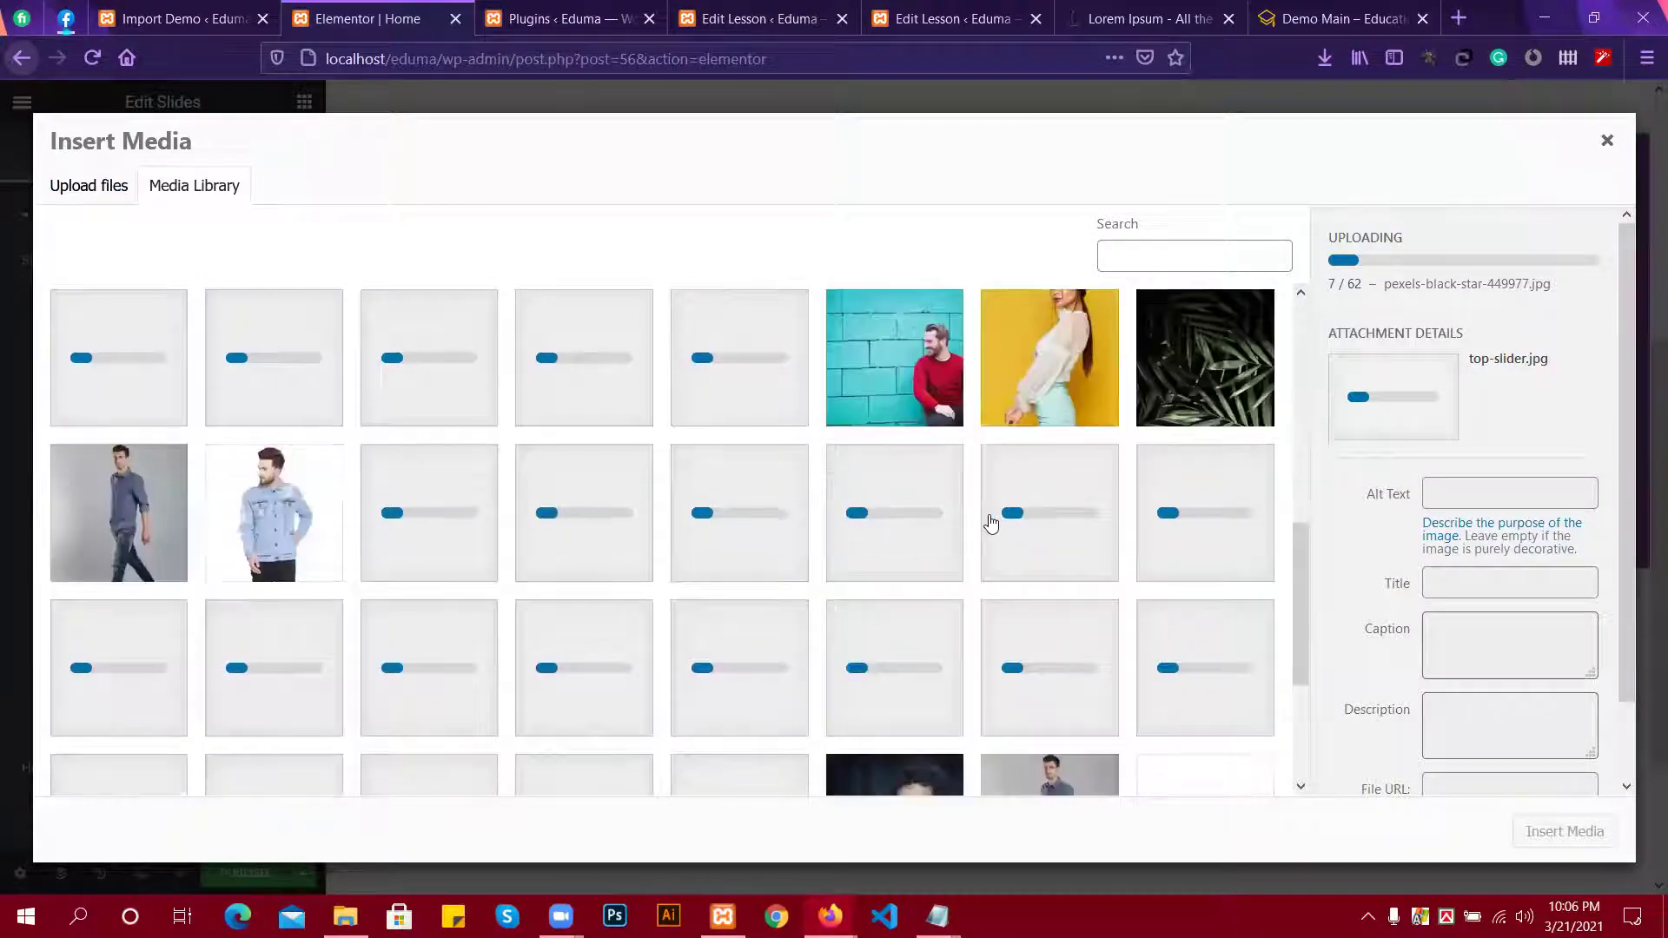
{"action": "left_click", "coordinate": [879, 371]}
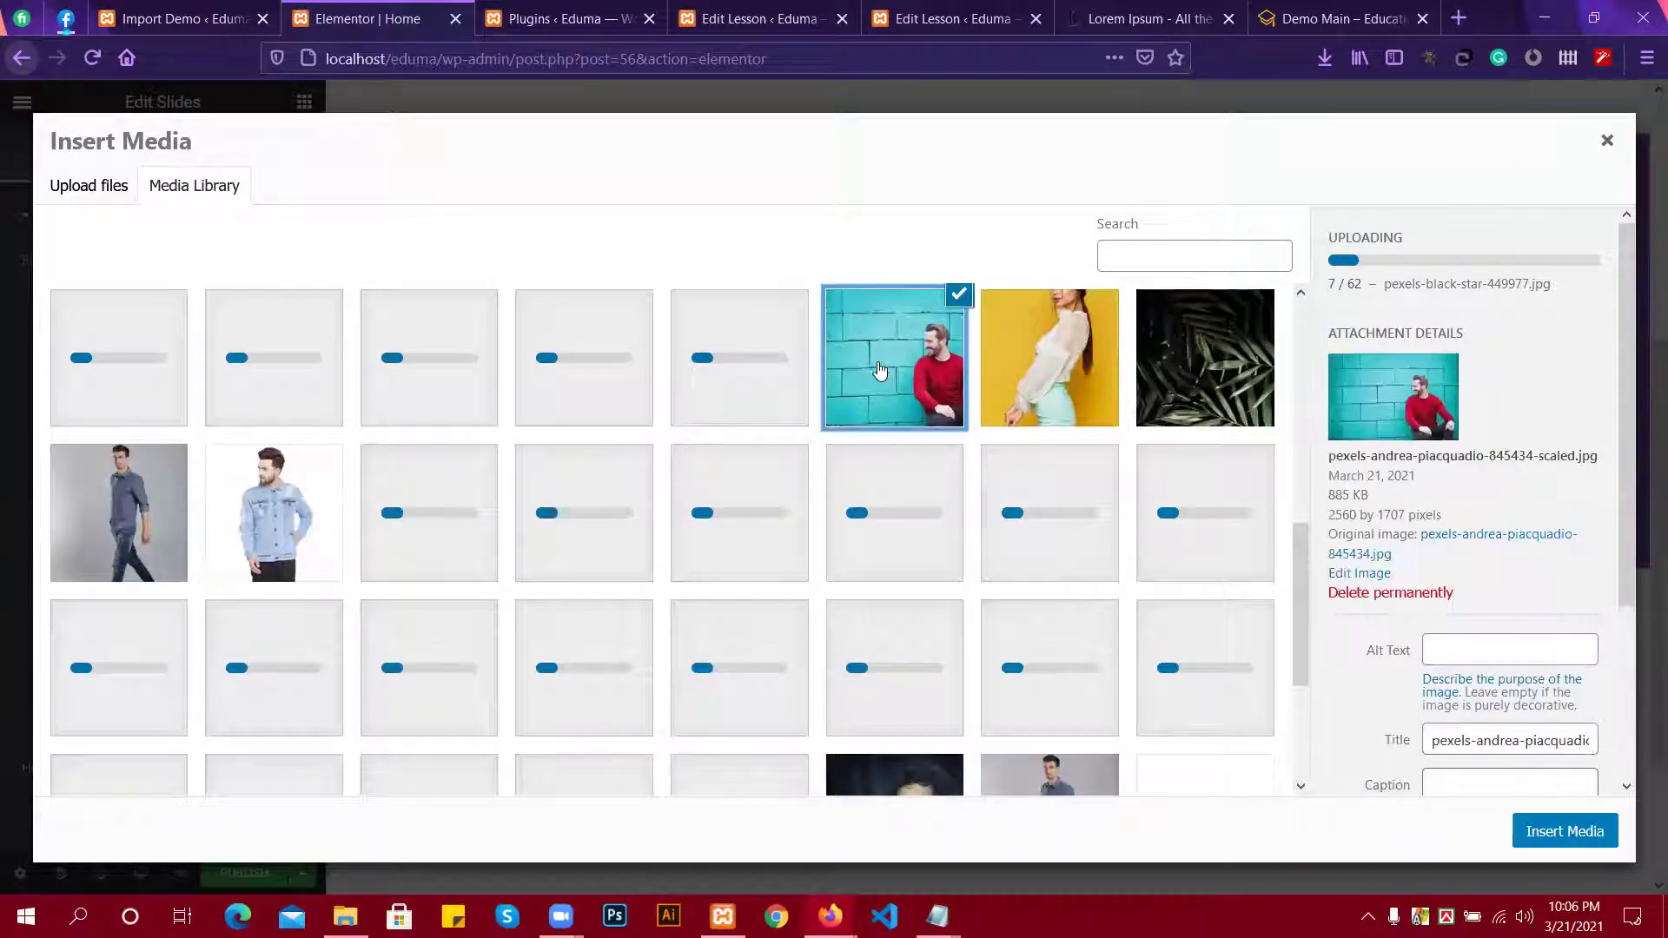
{"action": "left_click", "coordinate": [1559, 834]}
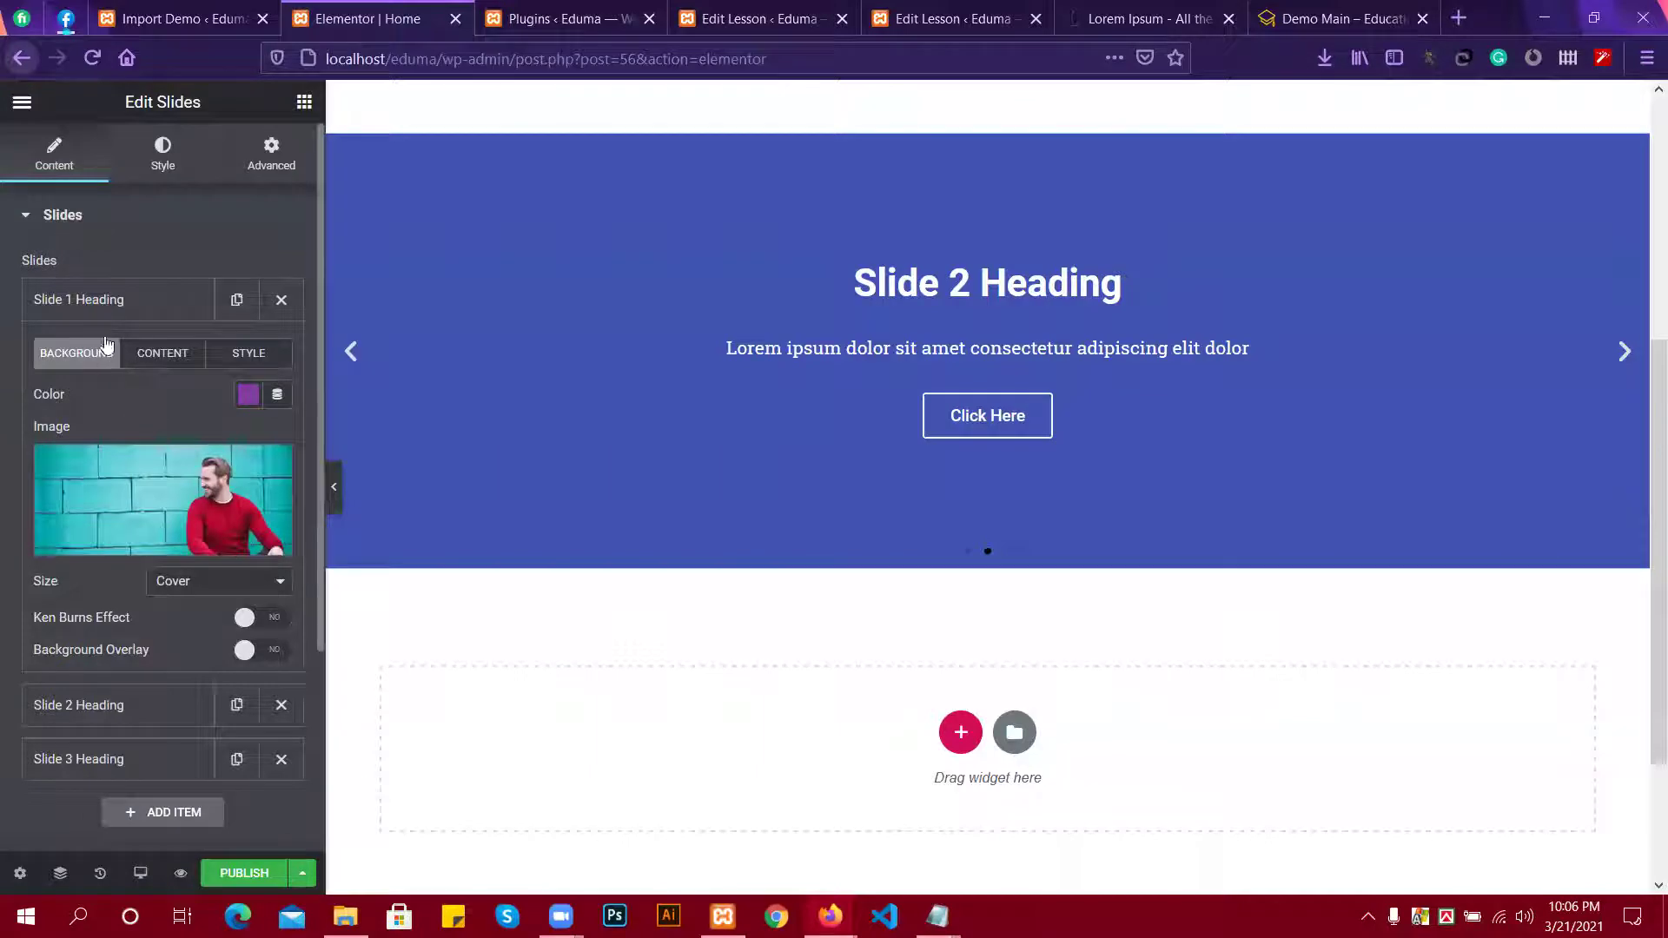
Set the Slide 1 Heading background image size to Cover.
{"action": "left_click", "coordinate": [131, 304]}
{"action": "left_click", "coordinate": [132, 304]}
{"action": "left_click", "coordinate": [135, 304]}
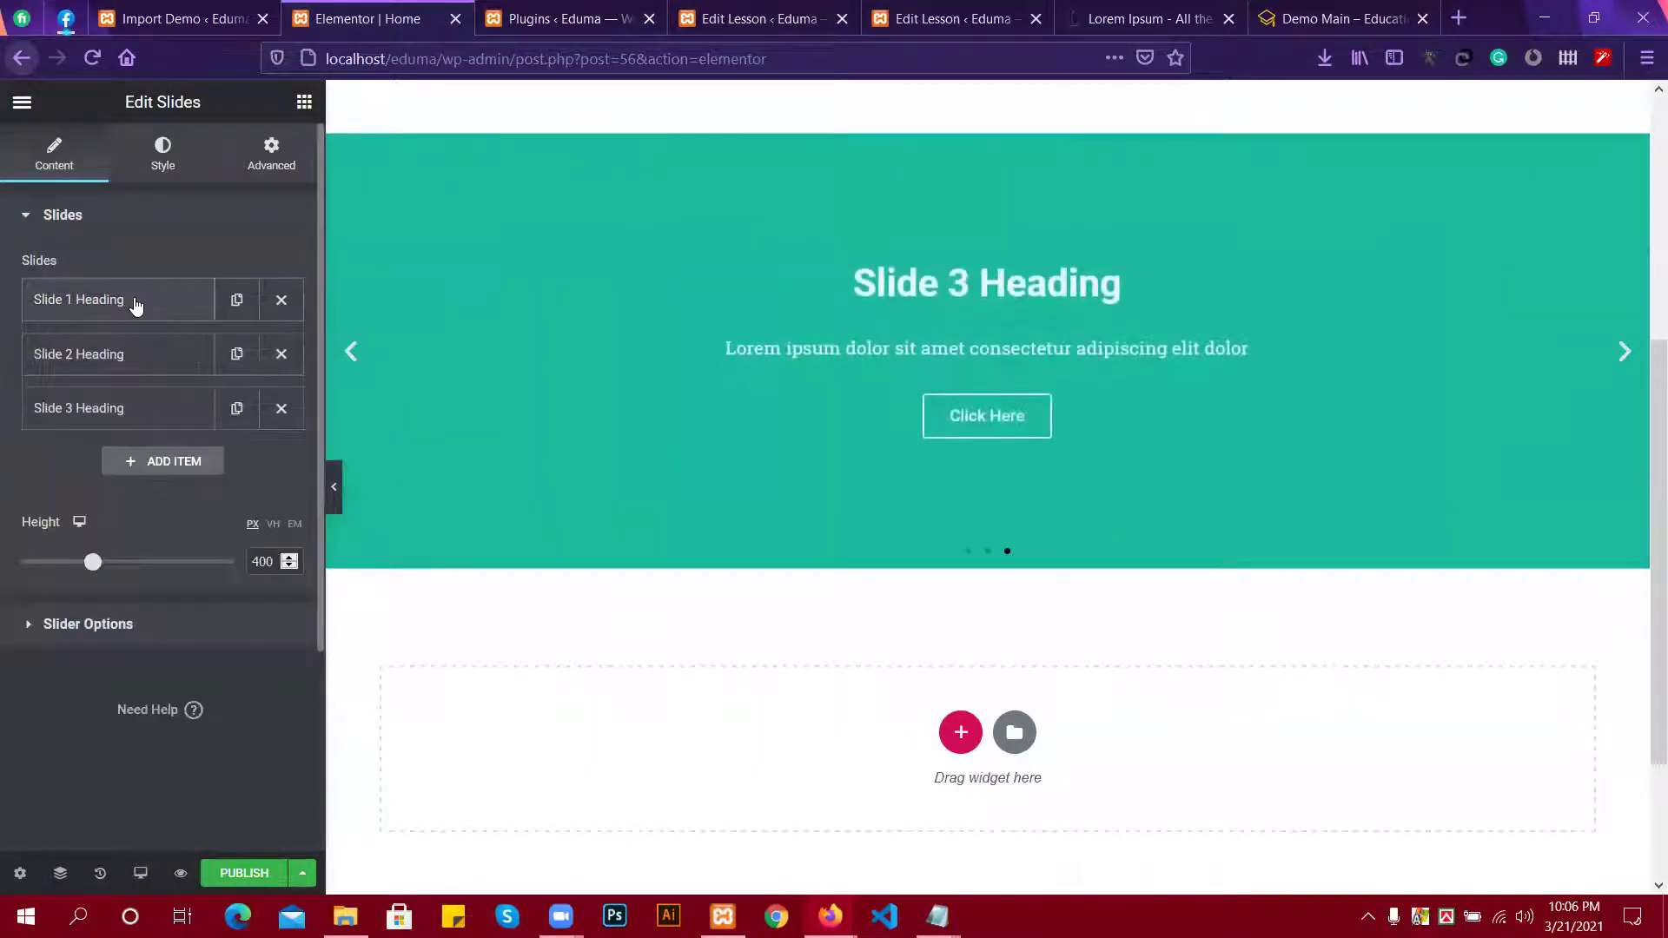
{"action": "left_click", "coordinate": [135, 304]}
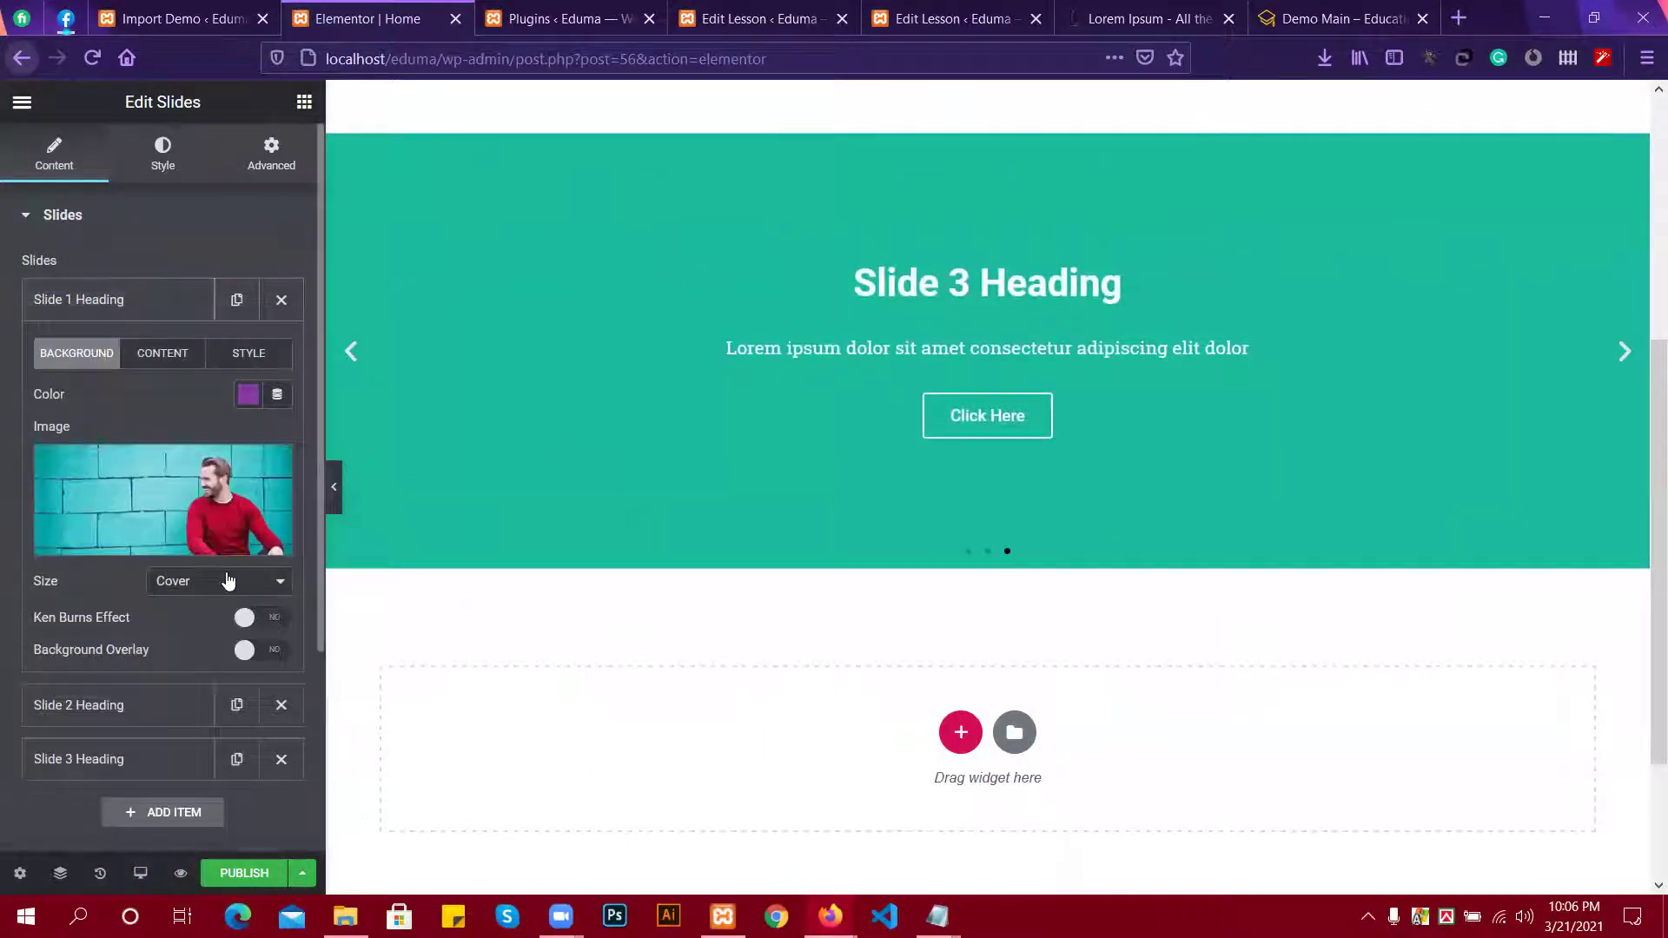
{"action": "left_click", "coordinate": [185, 582]}
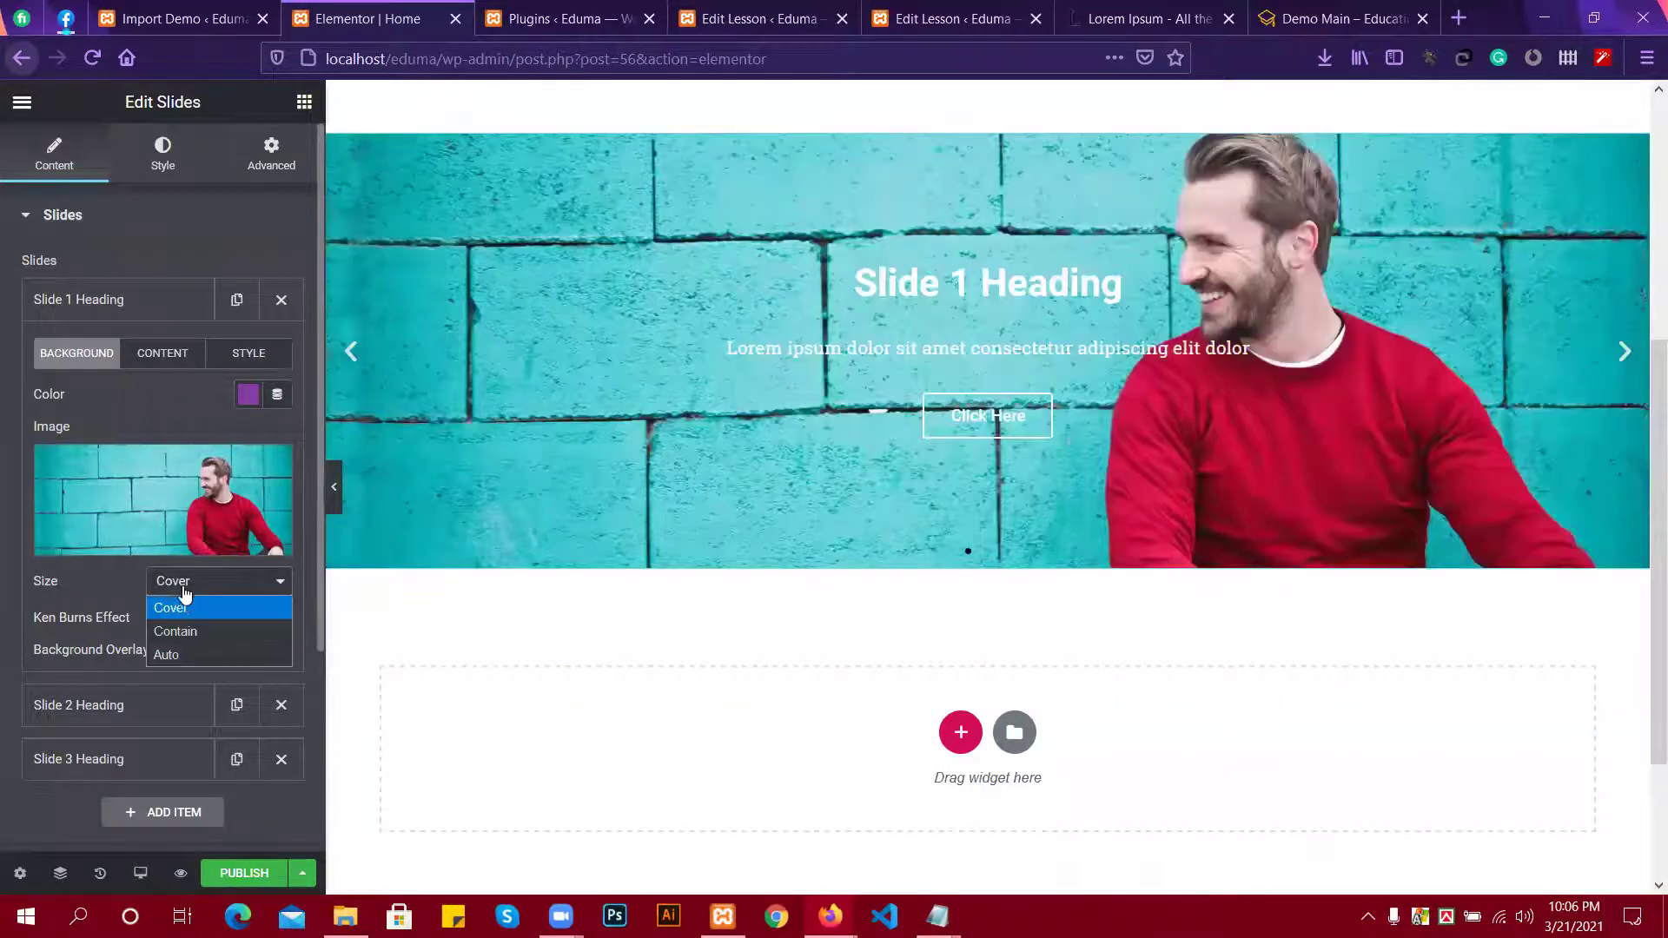
{"action": "left_click", "coordinate": [184, 608]}
{"action": "scroll", "coordinate": [174, 577], "scroll_direction": "down", "scroll_amount": 1}
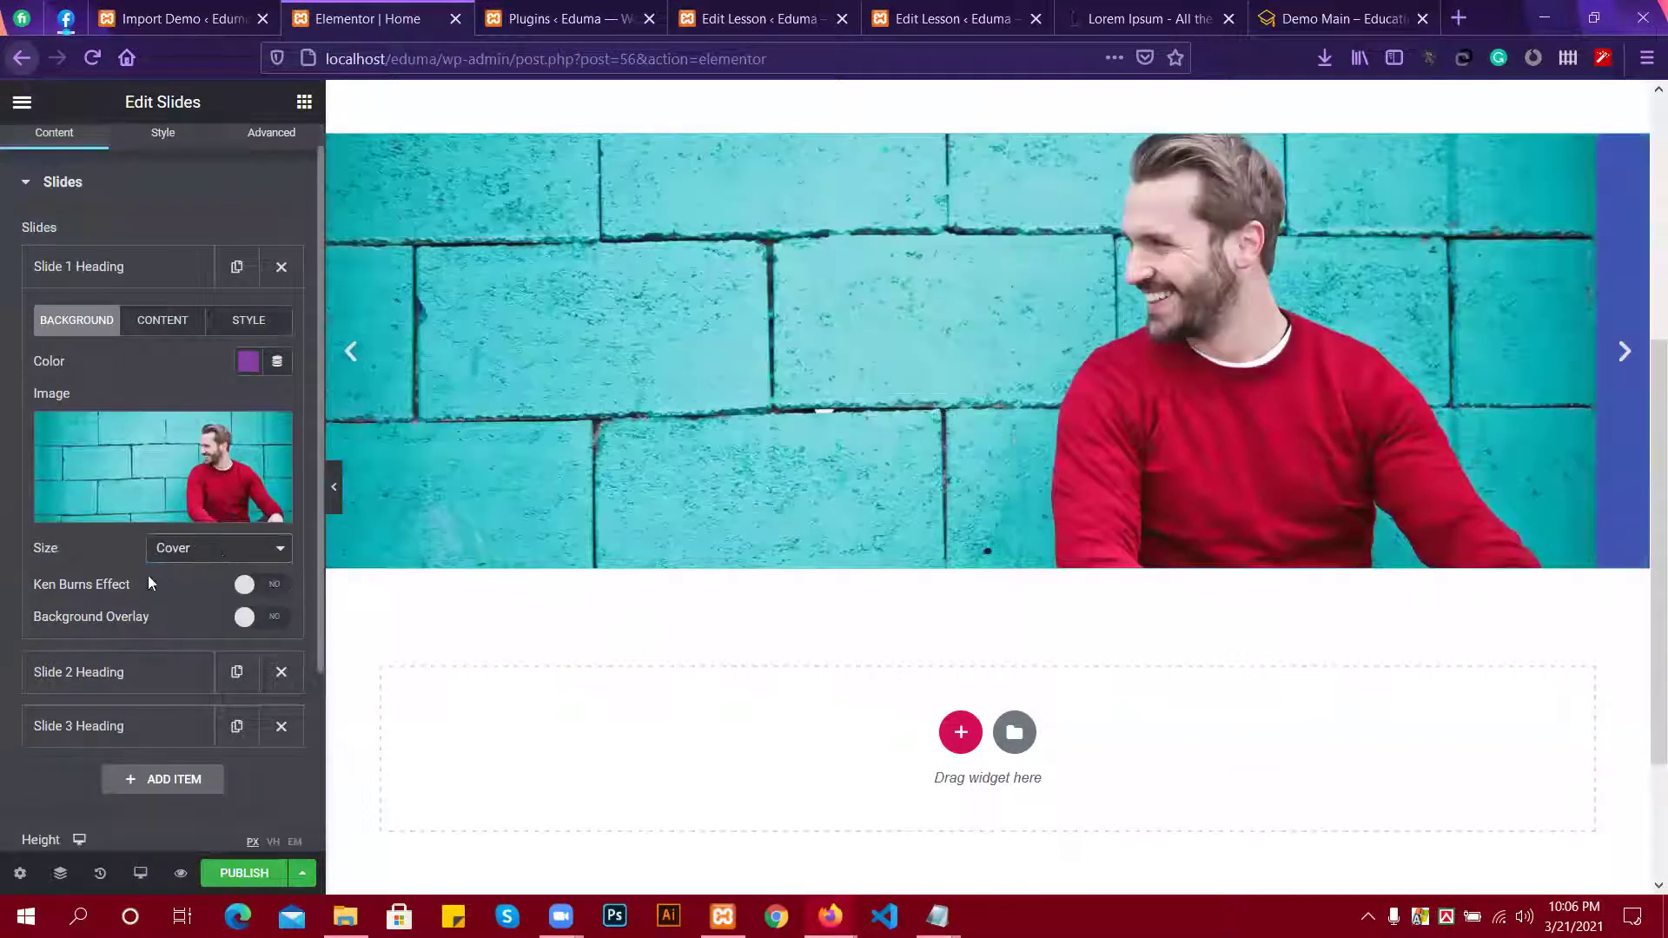
Insert the uploaded photo of the curly-haired child in a striped shirt as the Slide 2 Heading background image.
{"action": "left_click", "coordinate": [106, 673]}
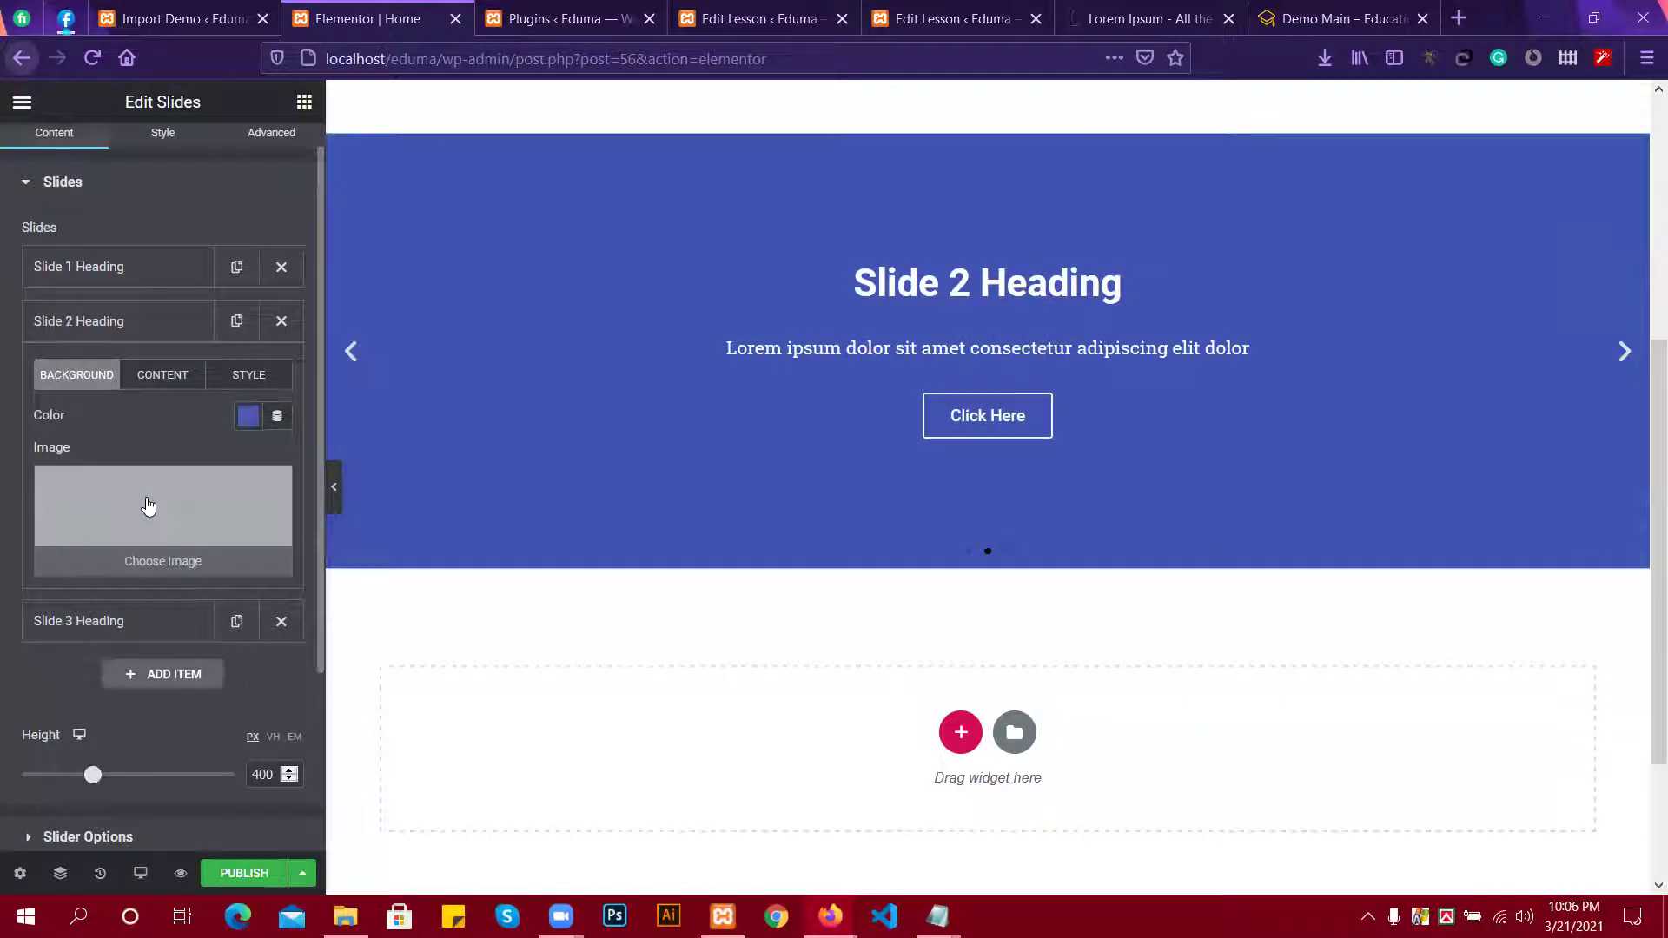
{"action": "left_click", "coordinate": [149, 507]}
{"action": "scroll", "coordinate": [622, 513], "scroll_direction": "down", "scroll_amount": 5}
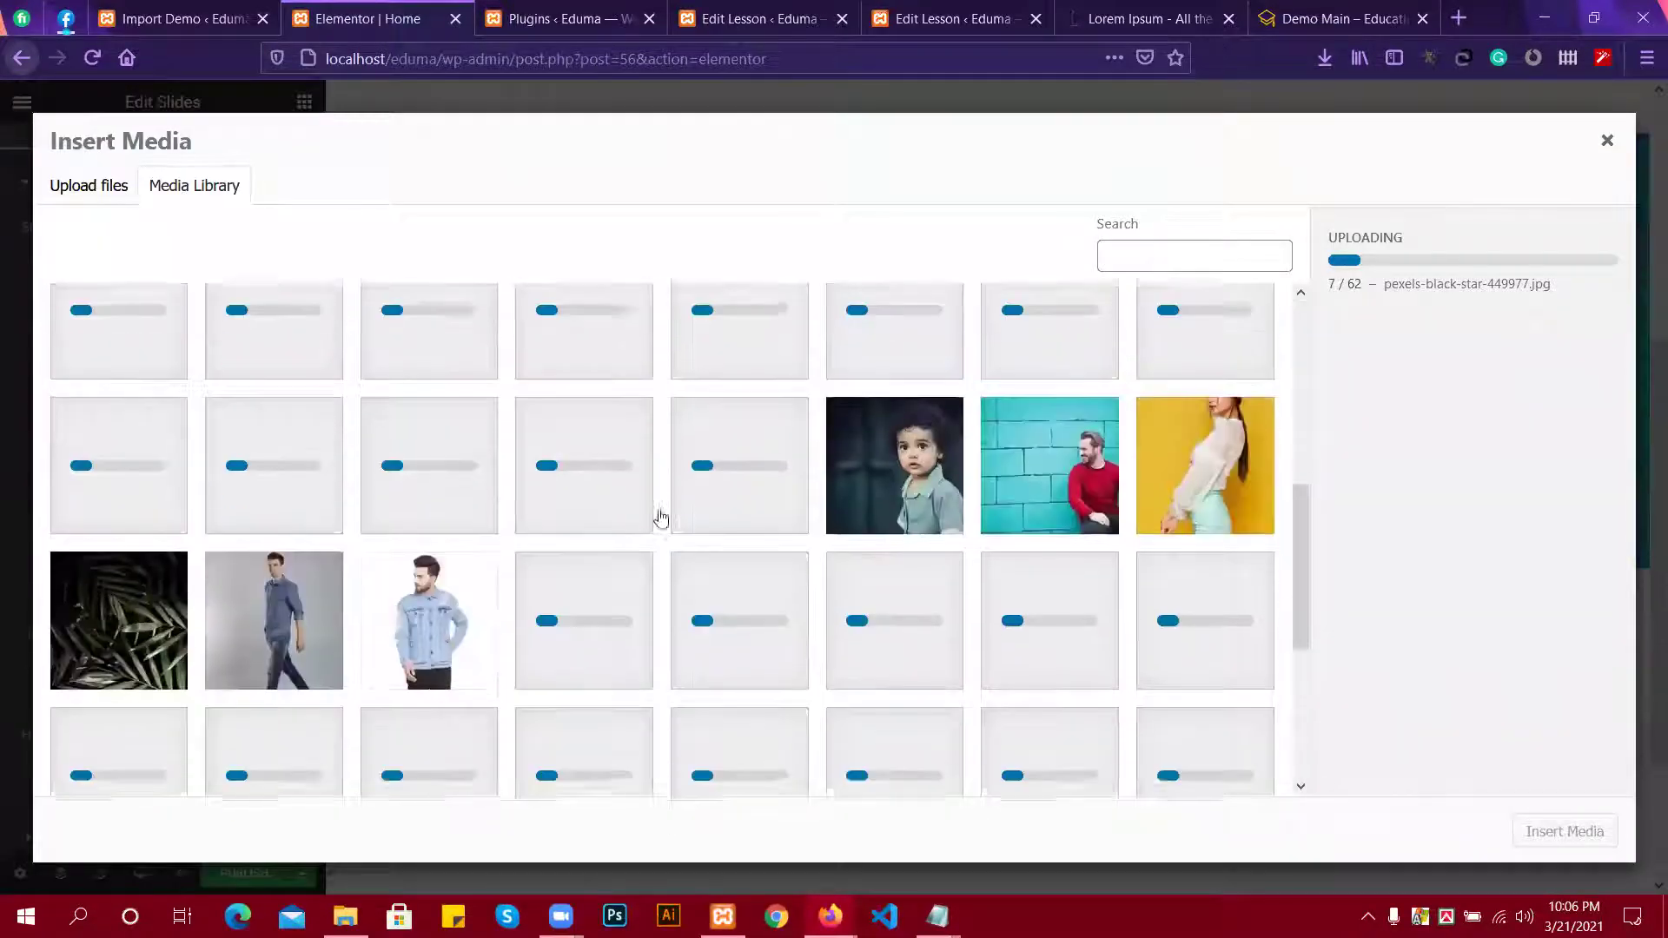
{"action": "left_click", "coordinate": [849, 516]}
{"action": "left_click", "coordinate": [1559, 832]}
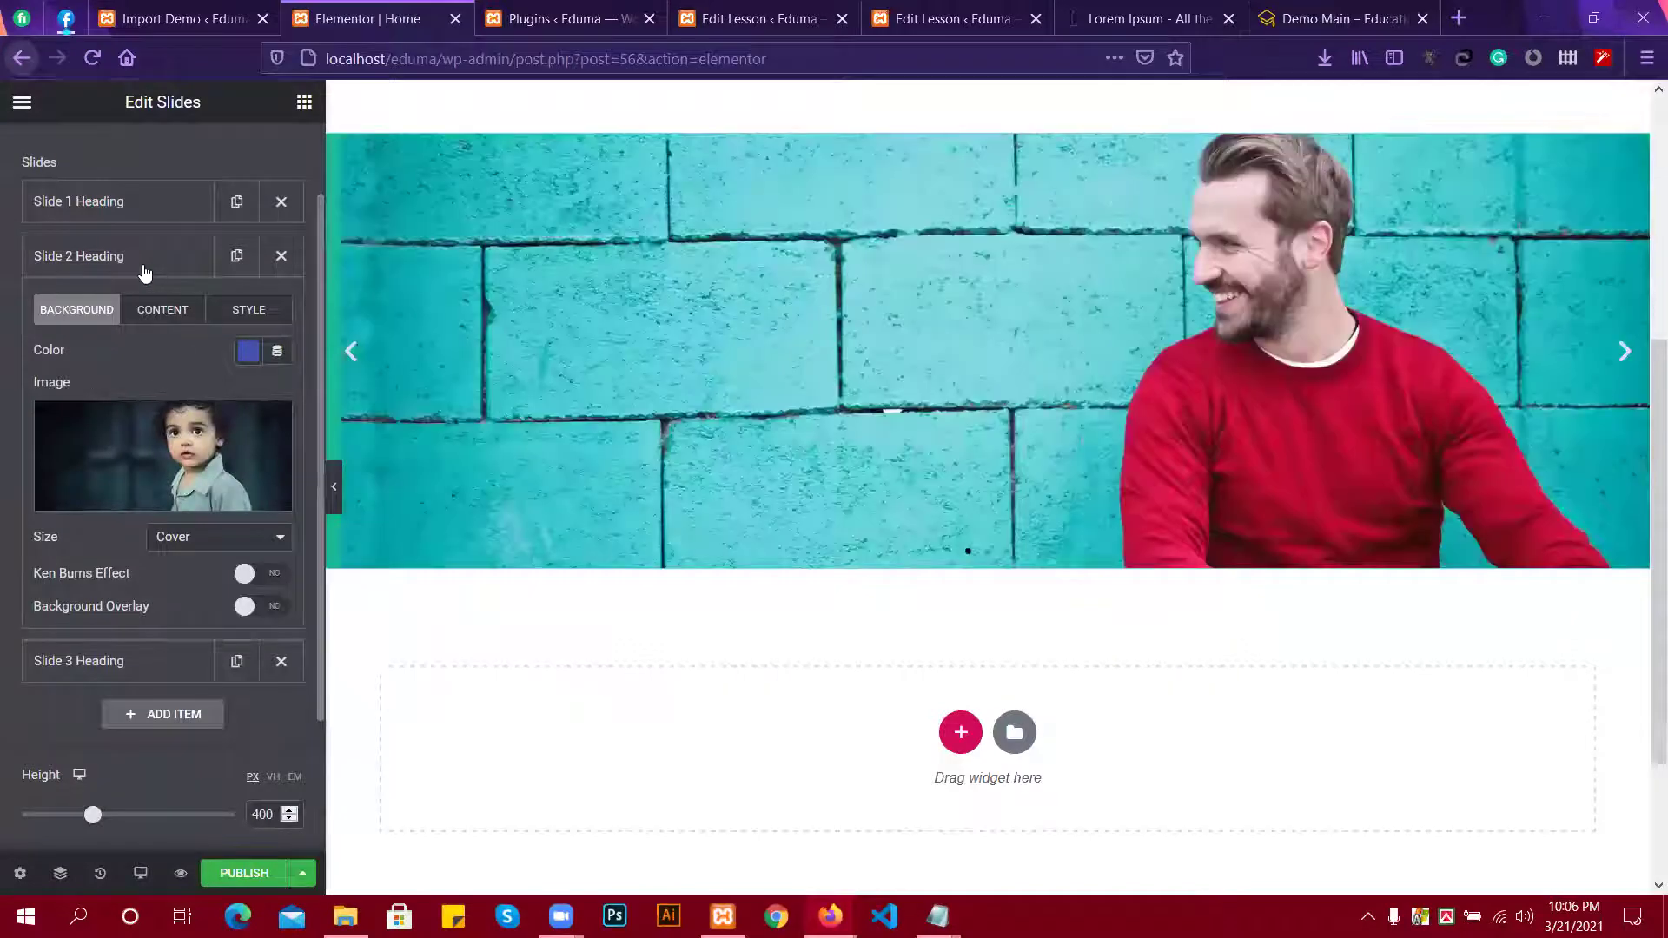
{"action": "left_click", "coordinate": [118, 258]}
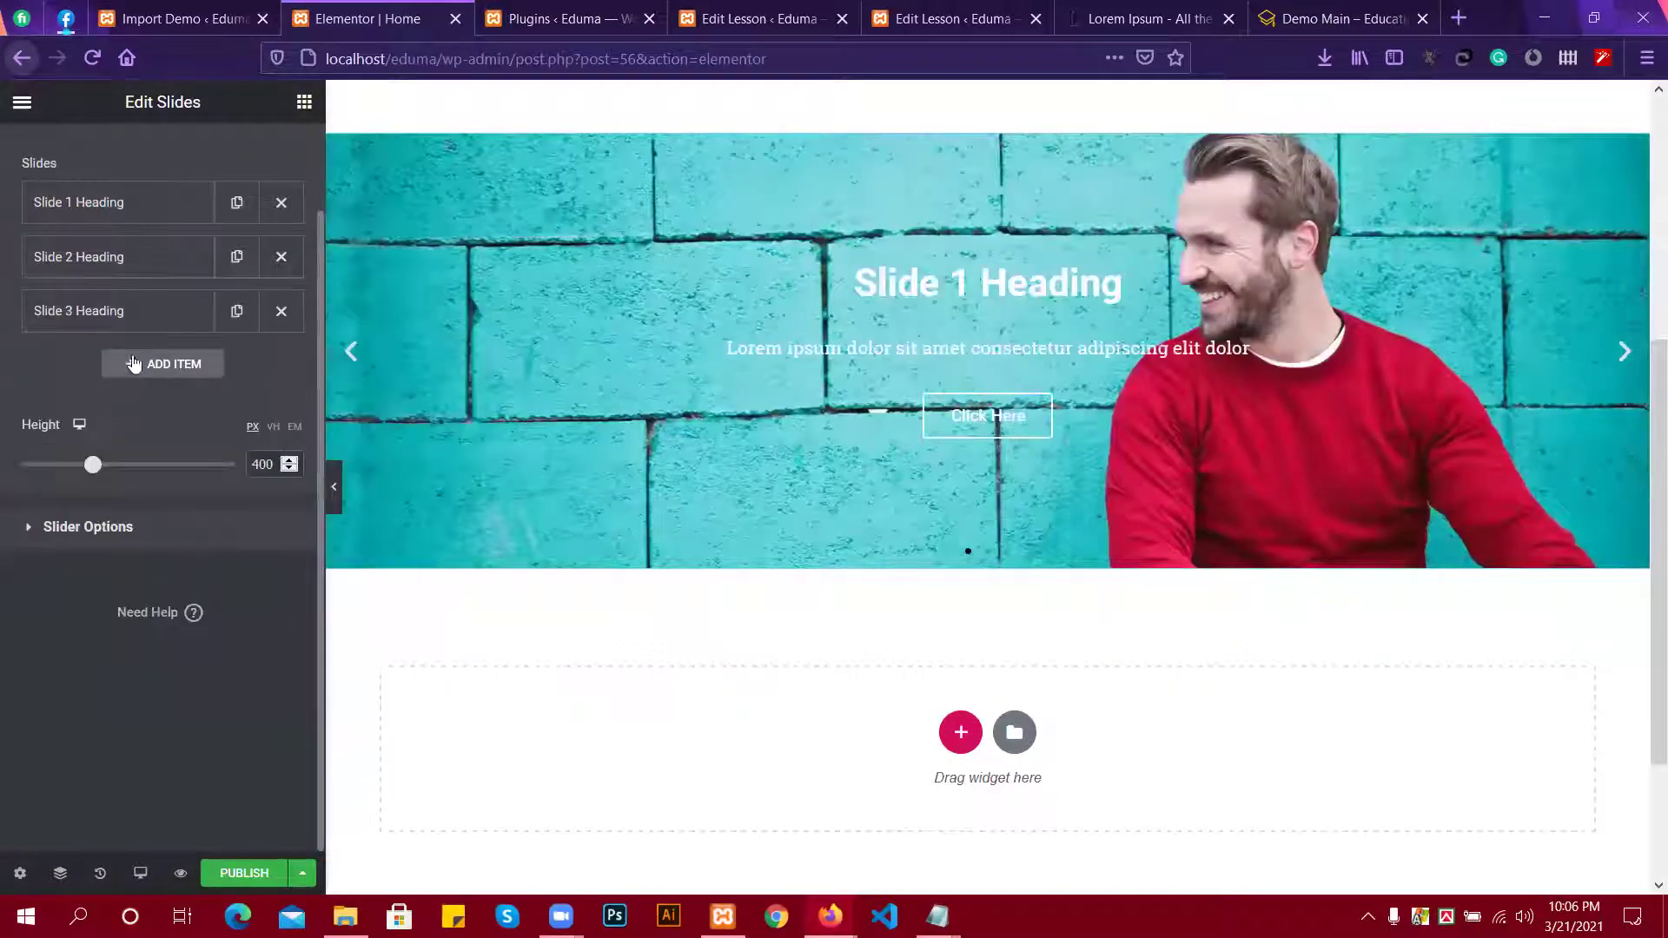
Remove Slide 3 Heading from the slider and review the remaining slides on the Home page.
{"action": "left_click", "coordinate": [147, 258]}
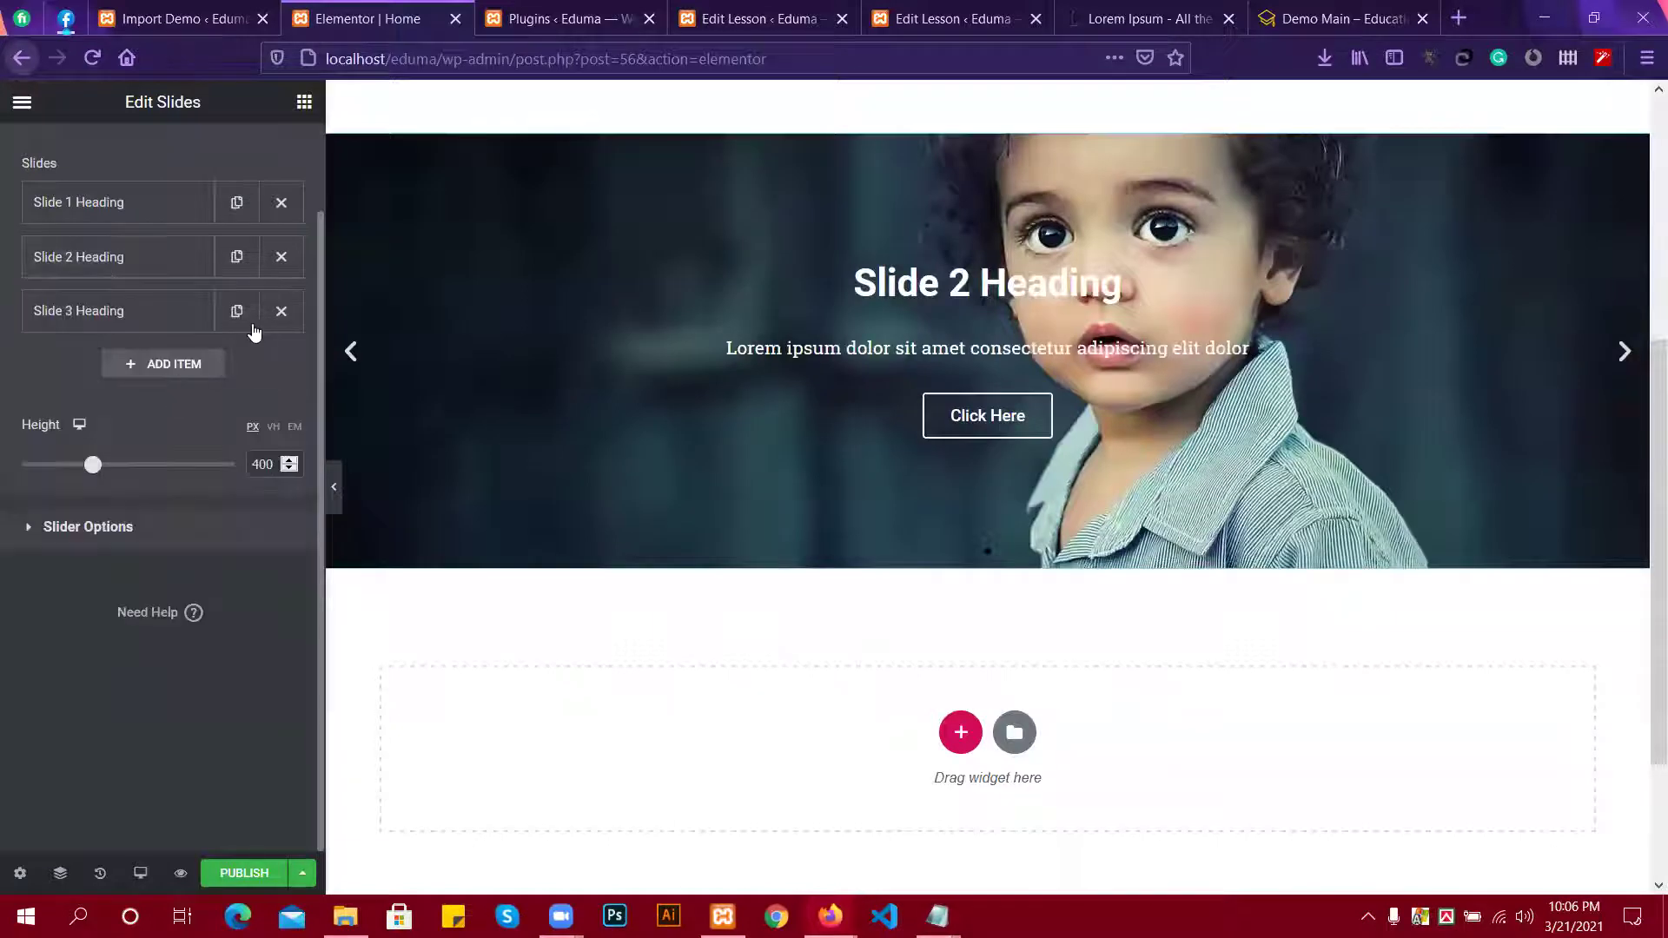
{"action": "left_click", "coordinate": [117, 261]}
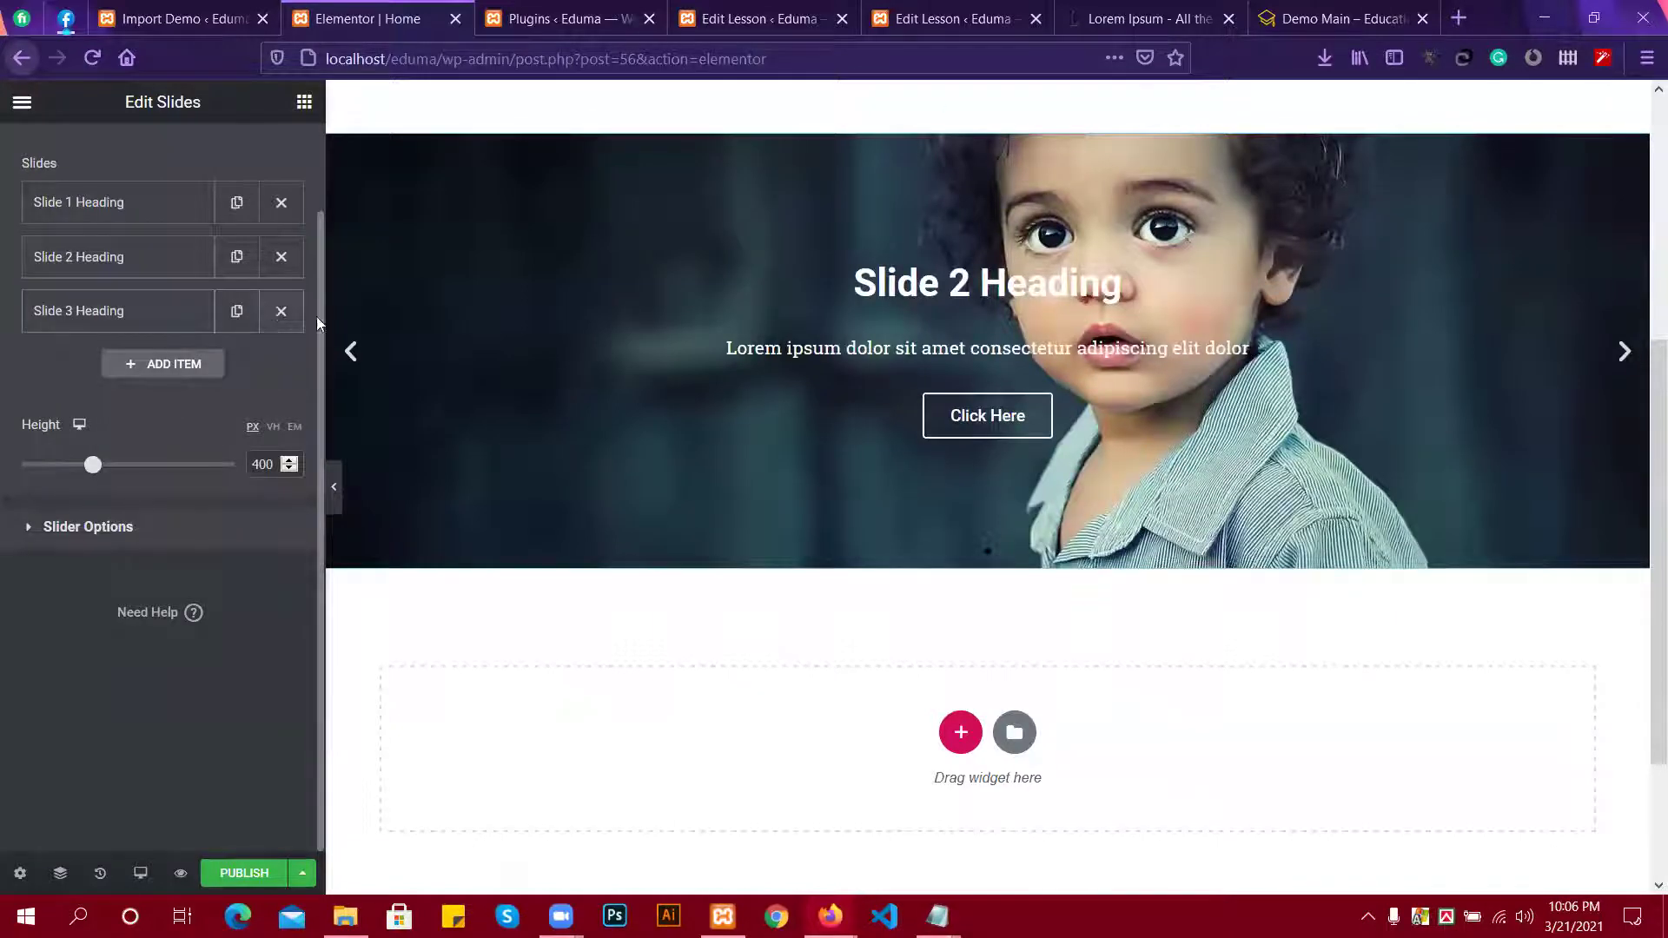
{"action": "left_click", "coordinate": [280, 311]}
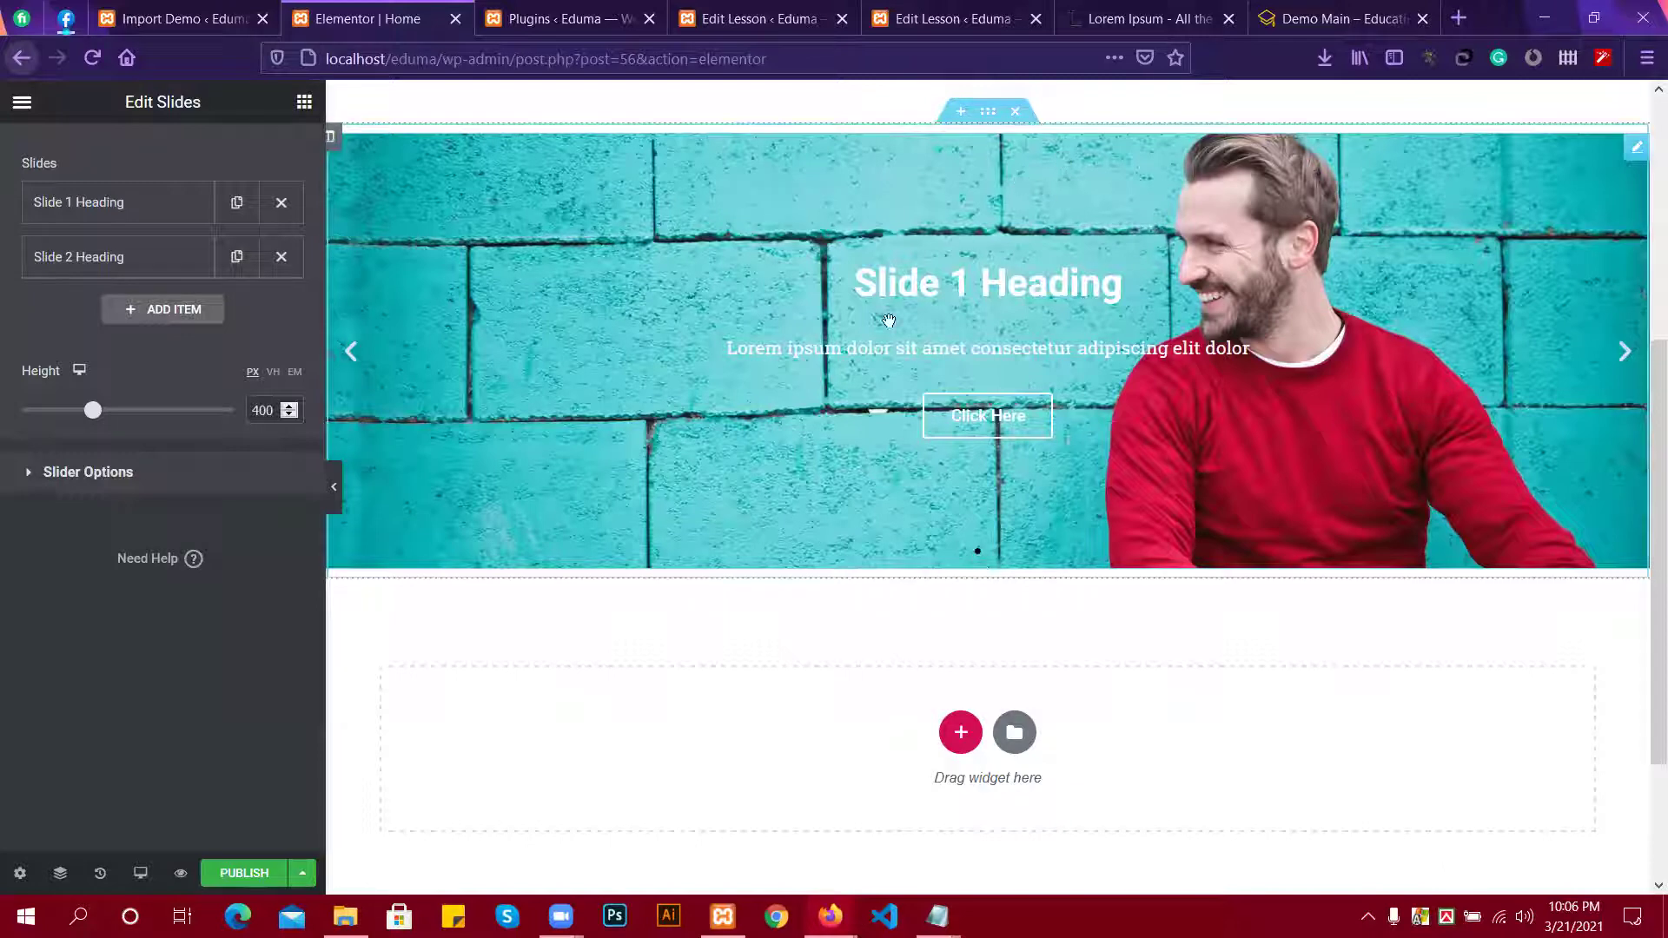
{"action": "scroll", "coordinate": [840, 328], "scroll_direction": "up", "scroll_amount": 3}
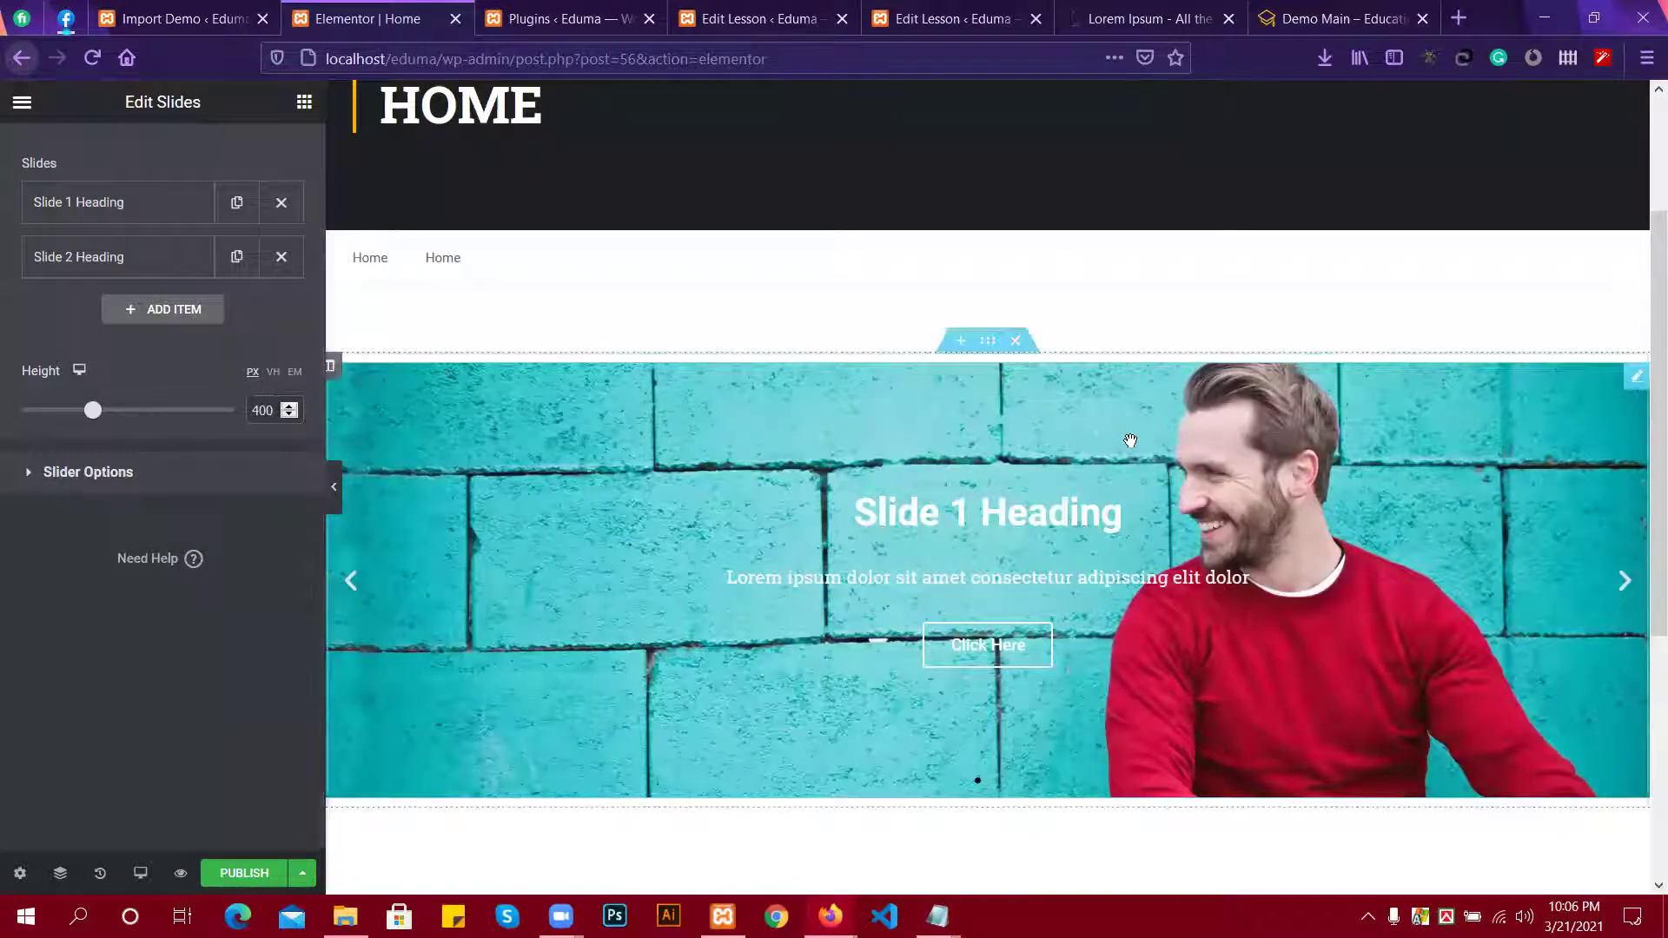
{"action": "scroll", "coordinate": [1130, 441], "scroll_direction": "down", "scroll_amount": 2}
{"action": "scroll", "coordinate": [1123, 445], "scroll_direction": "down", "scroll_amount": 2}
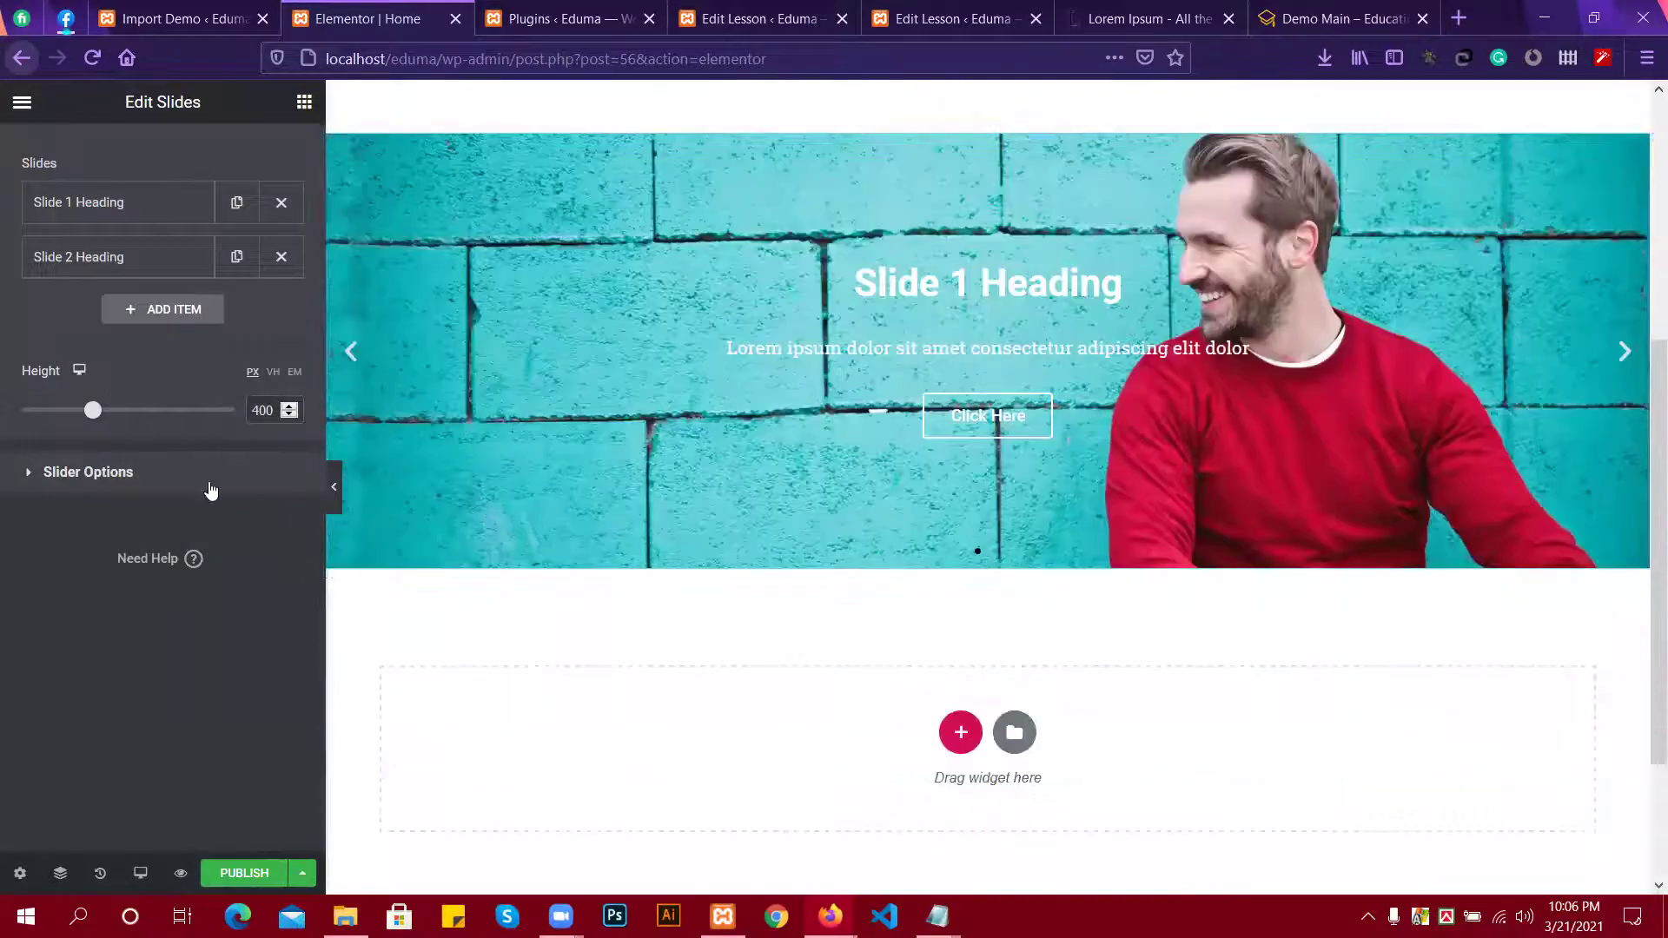
Review the slider options of the Slides widget and return to the list of available widgets.
{"action": "left_click", "coordinate": [152, 483]}
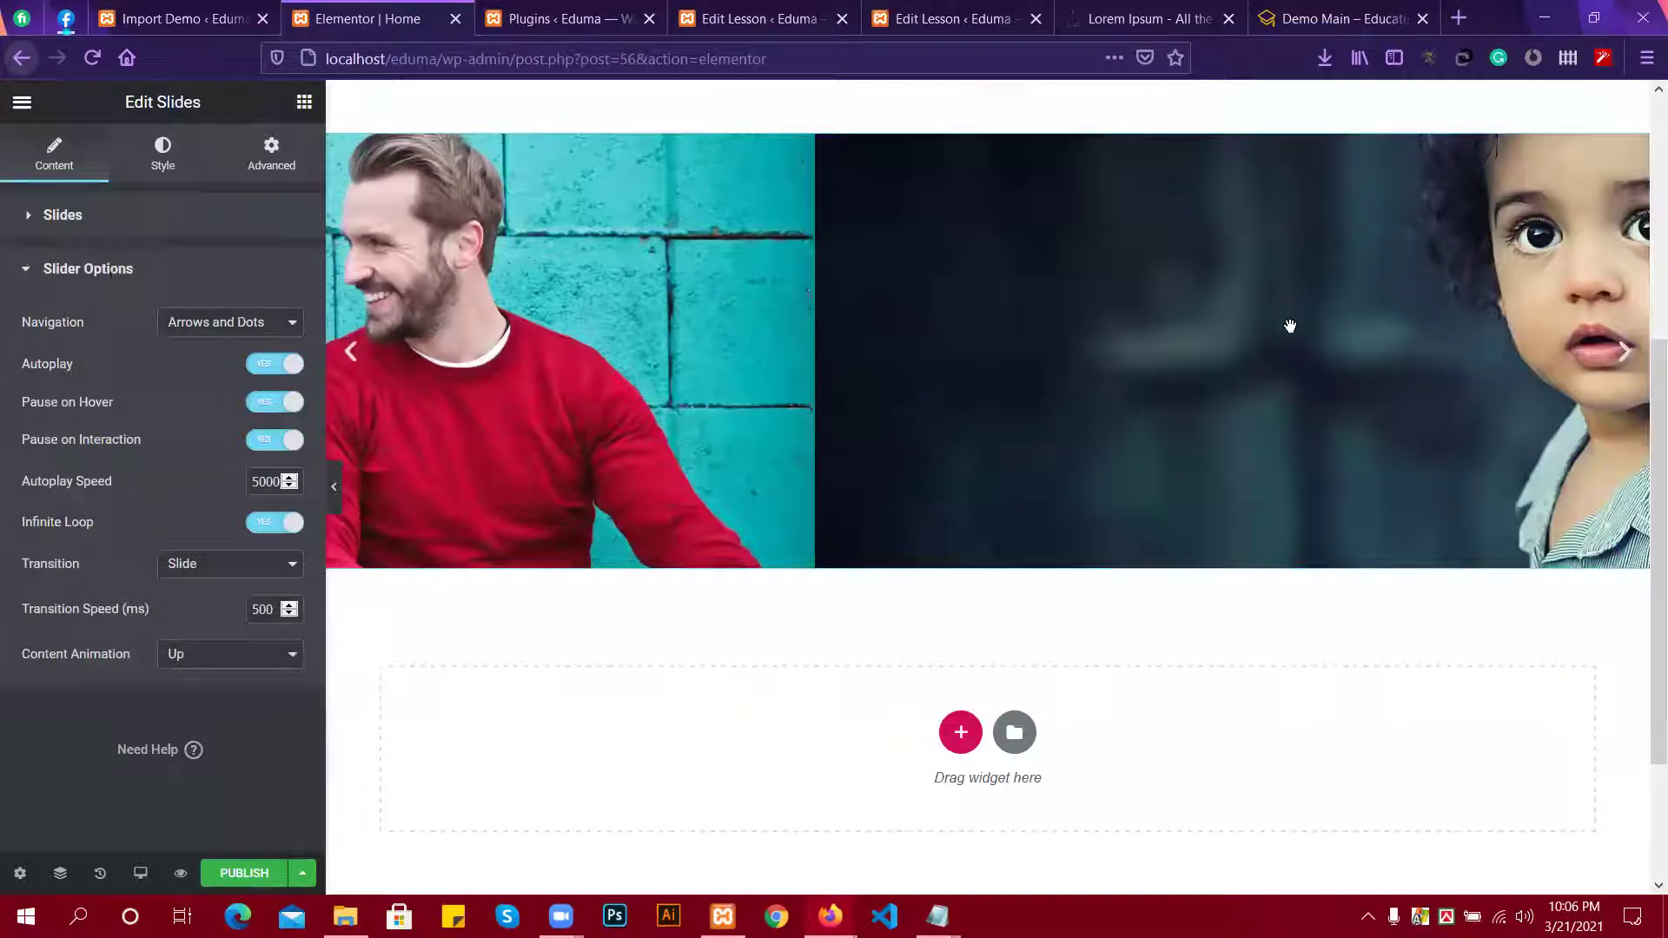
{"action": "left_click", "coordinate": [1250, 333]}
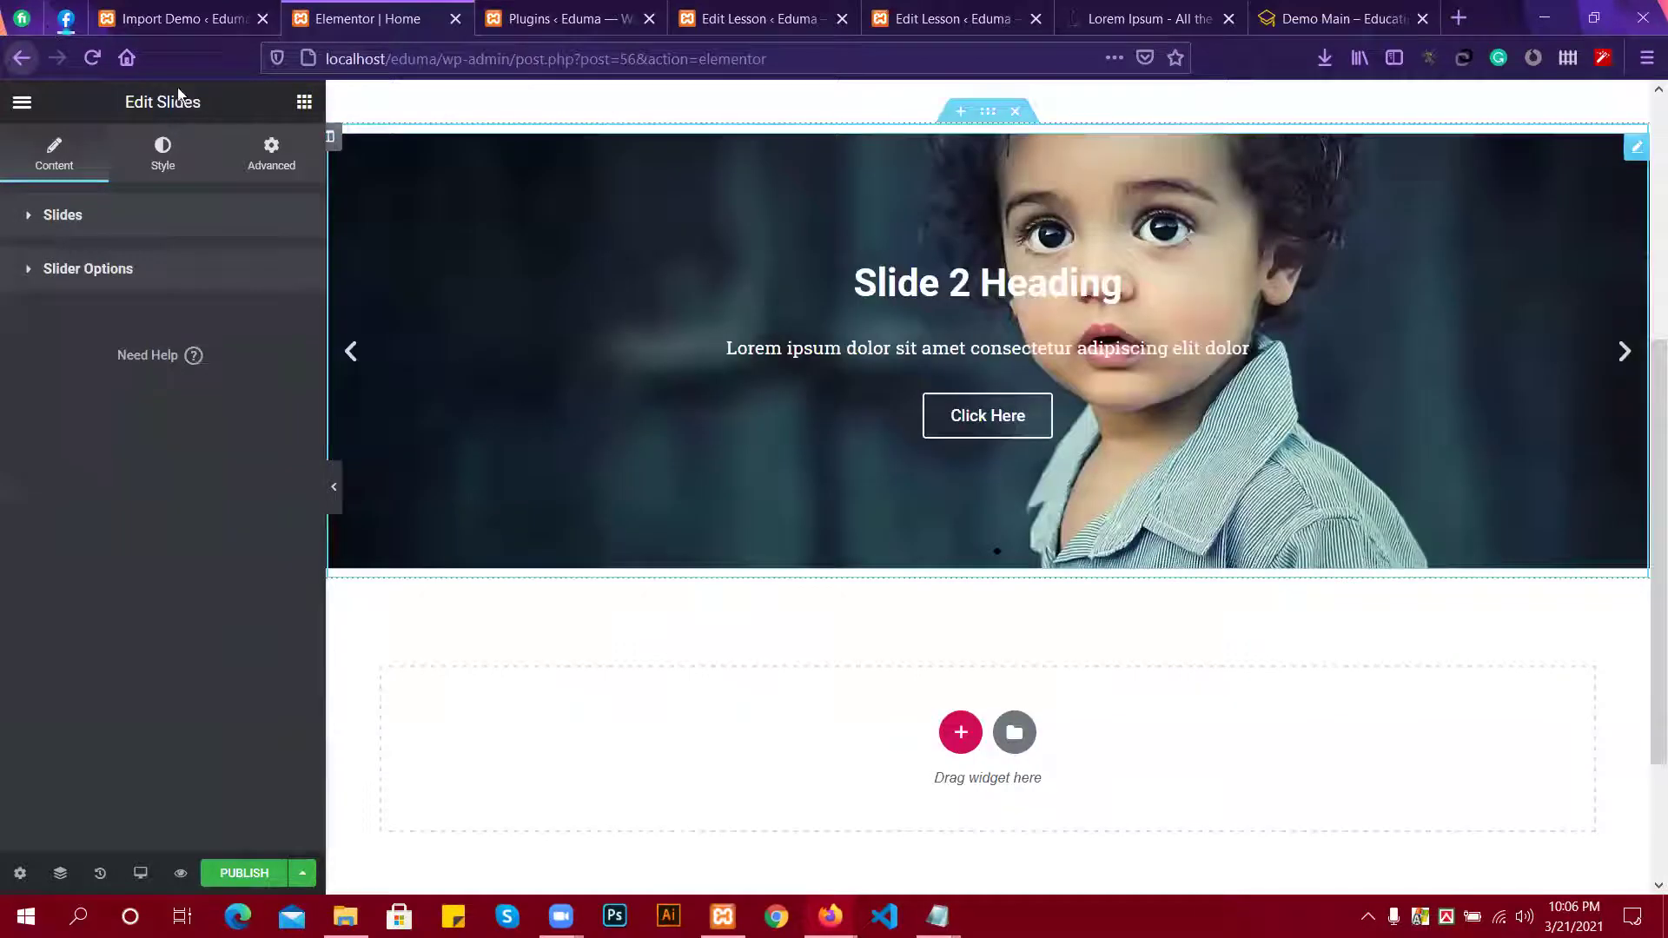
{"action": "left_click", "coordinate": [304, 104]}
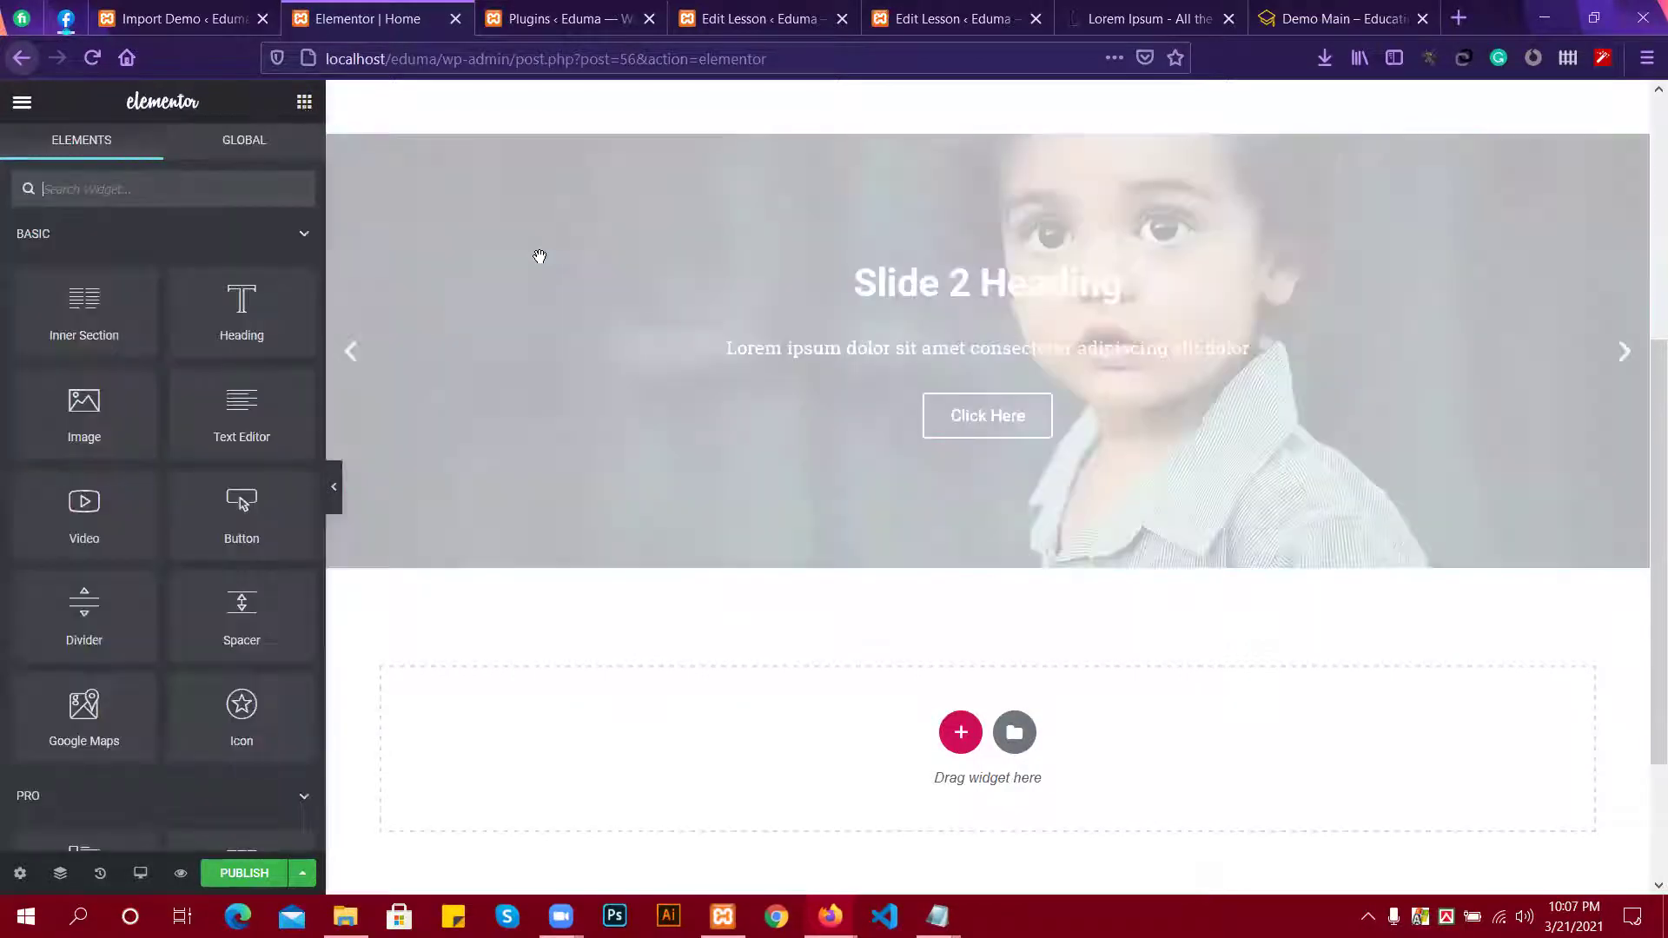
Examine the Eduma demo homepage's banner and the three feature boxes over its lower part.
{"action": "left_click", "coordinate": [1380, 22]}
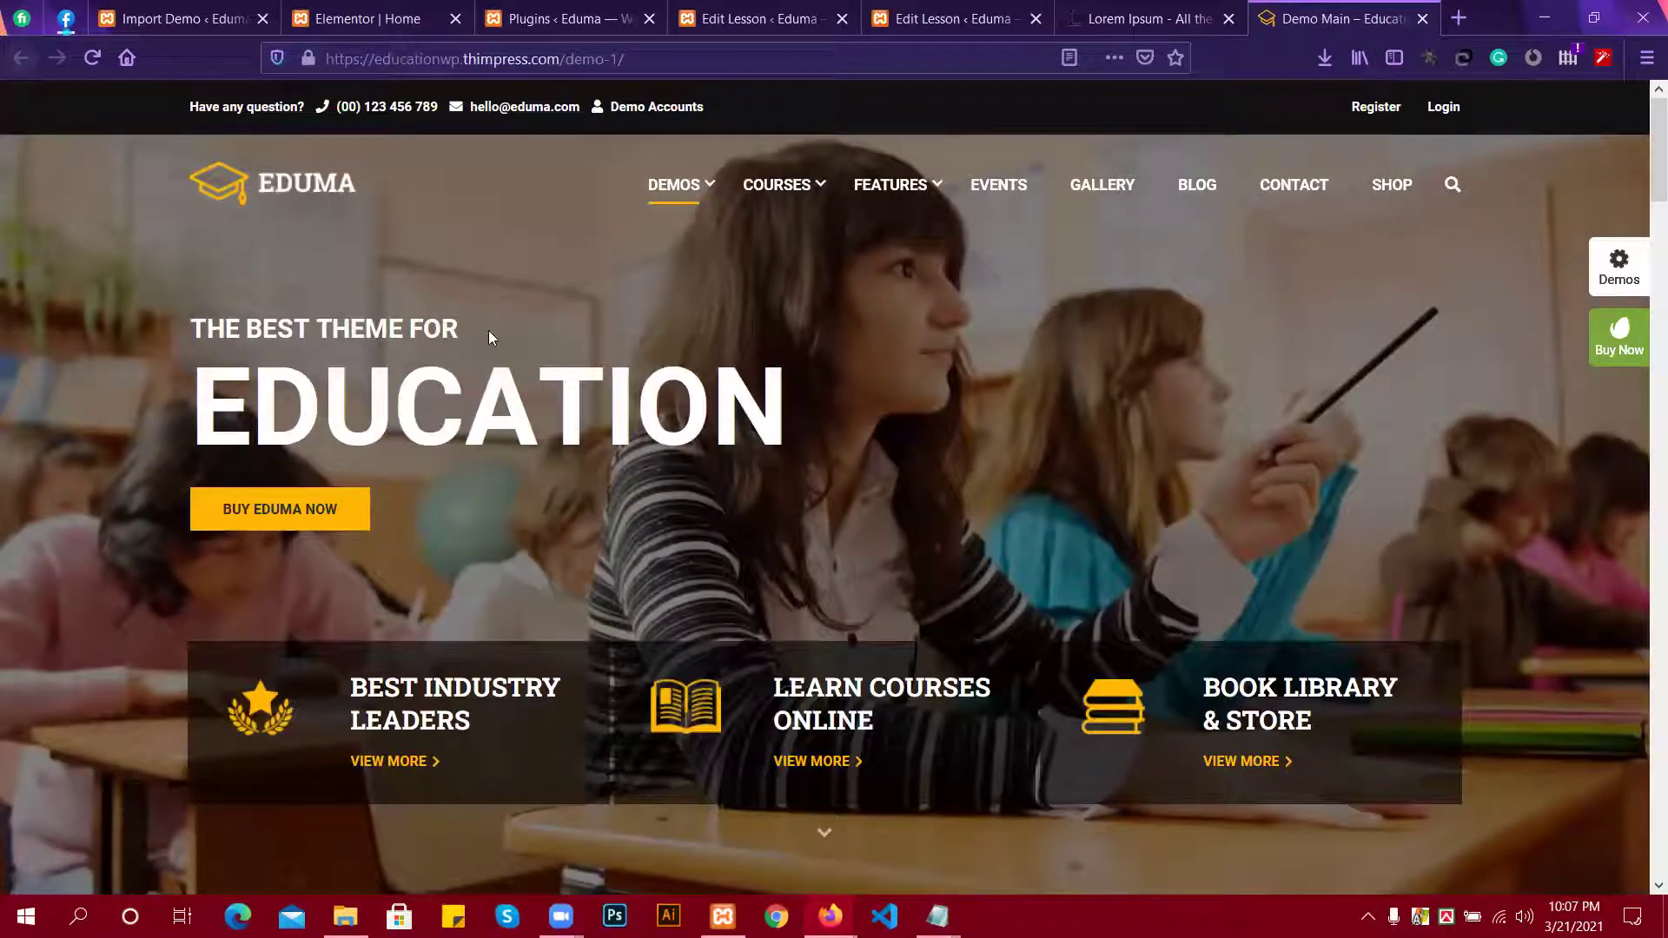
{"action": "scroll", "coordinate": [426, 343], "scroll_direction": "down", "scroll_amount": 2}
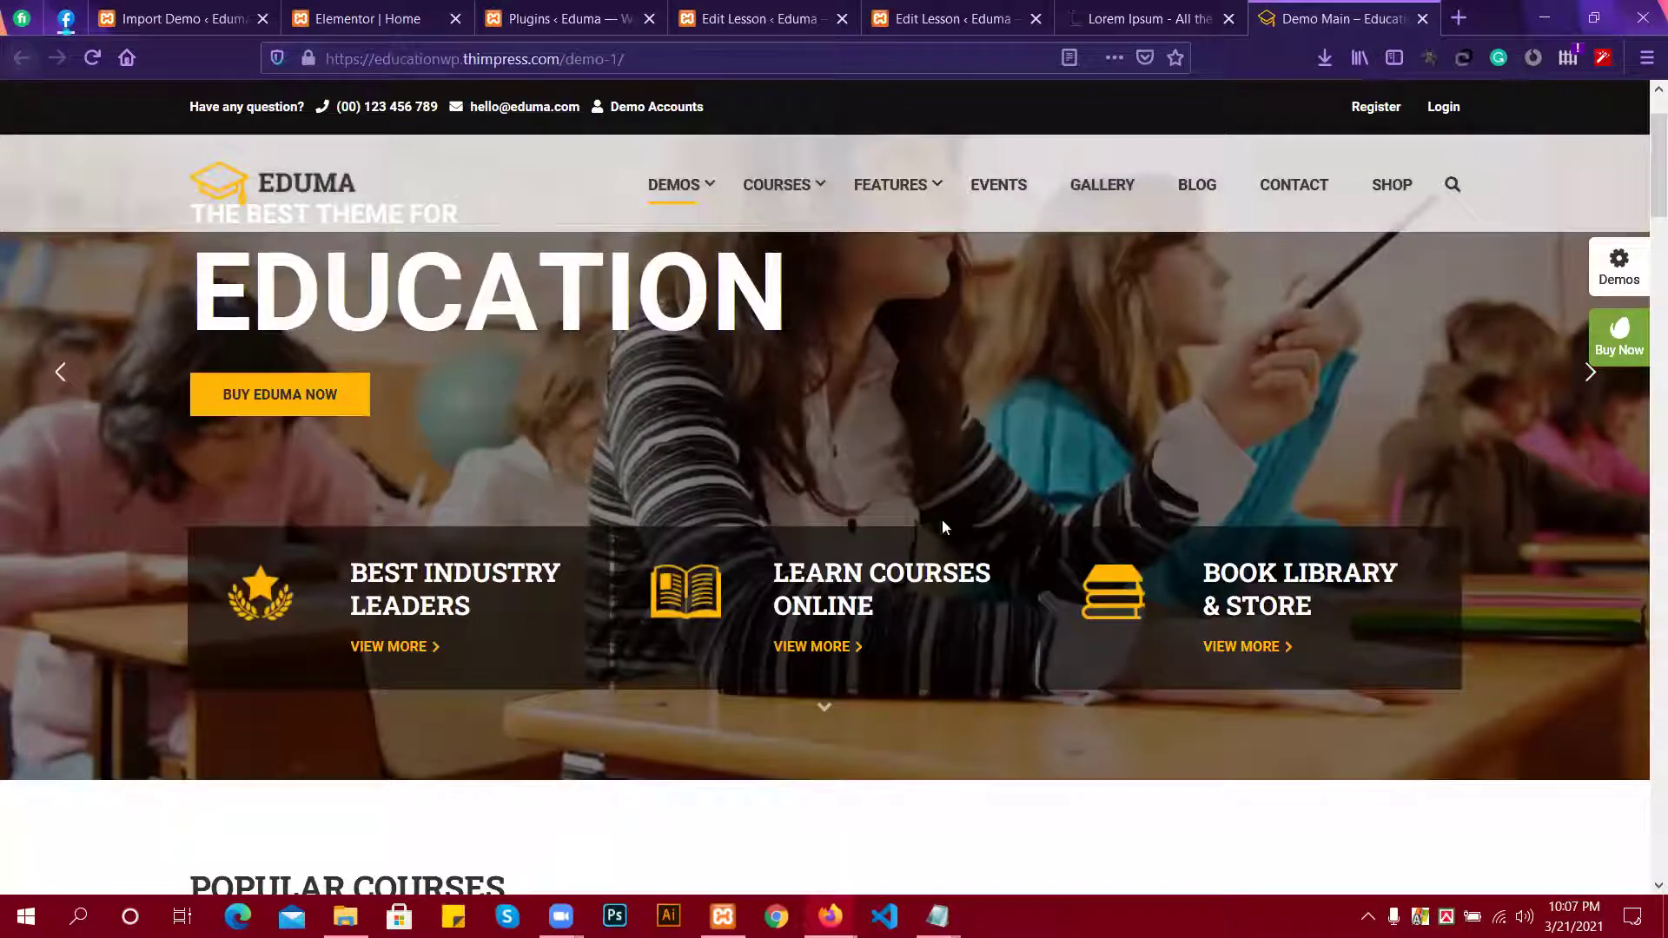
{"action": "scroll", "coordinate": [941, 526], "scroll_direction": "down", "scroll_amount": 2}
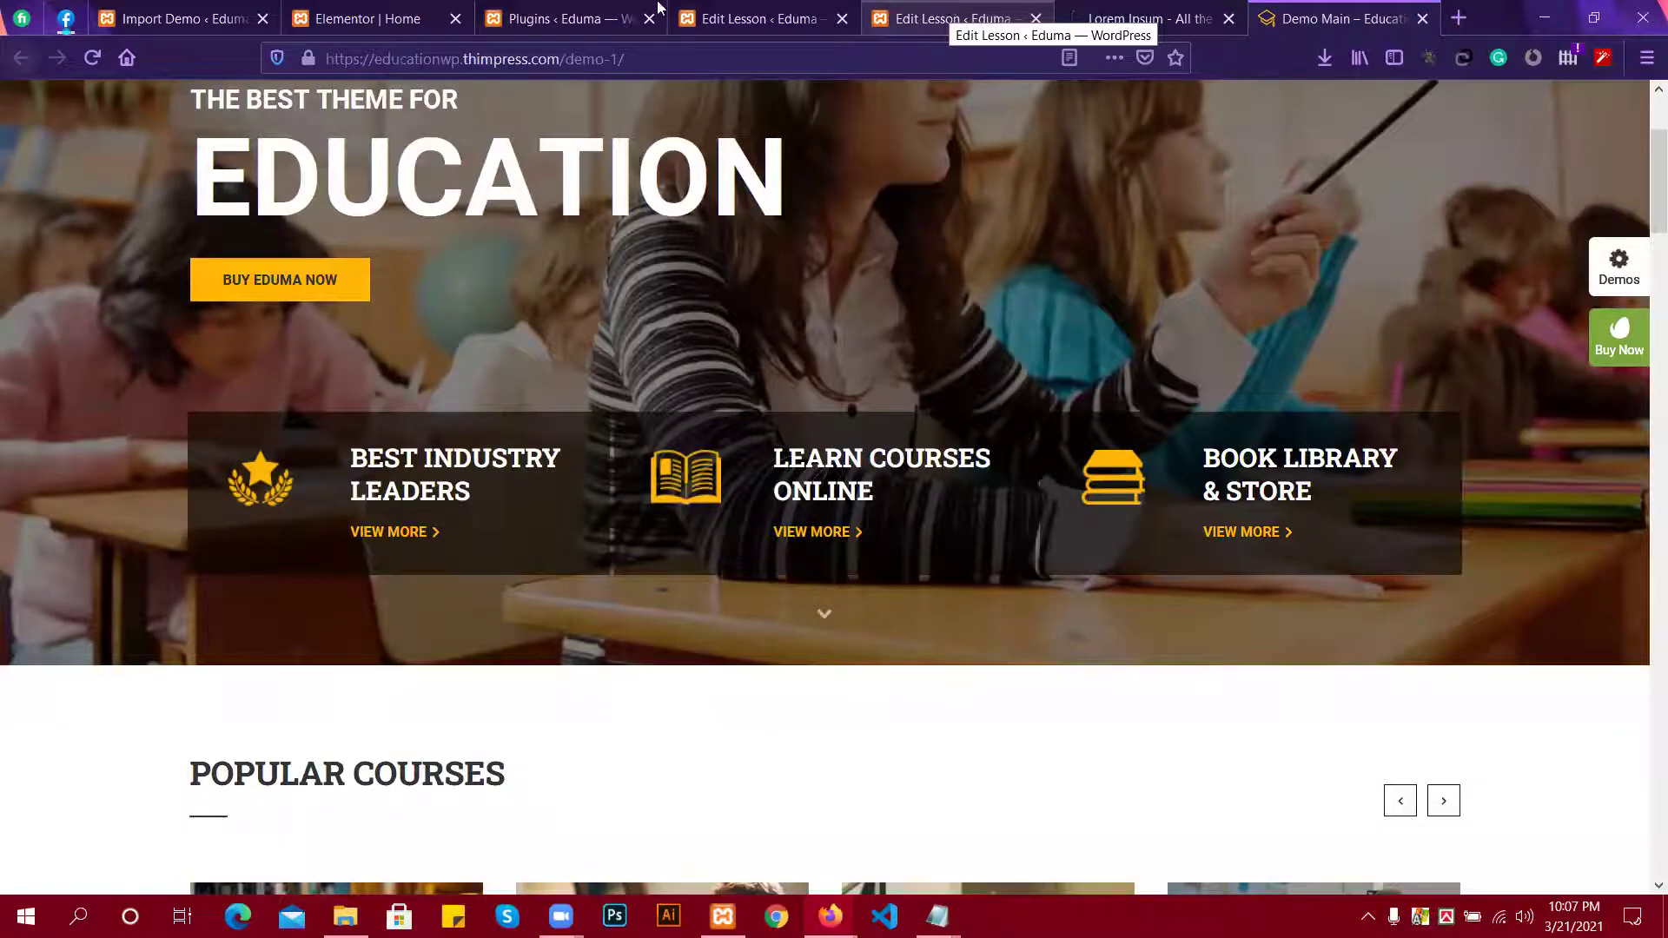
Close the two Edit Lesson pages and the Plugins page, and place the Elementor page beside the Eduma demo.
{"action": "left_click", "coordinate": [1007, 20]}
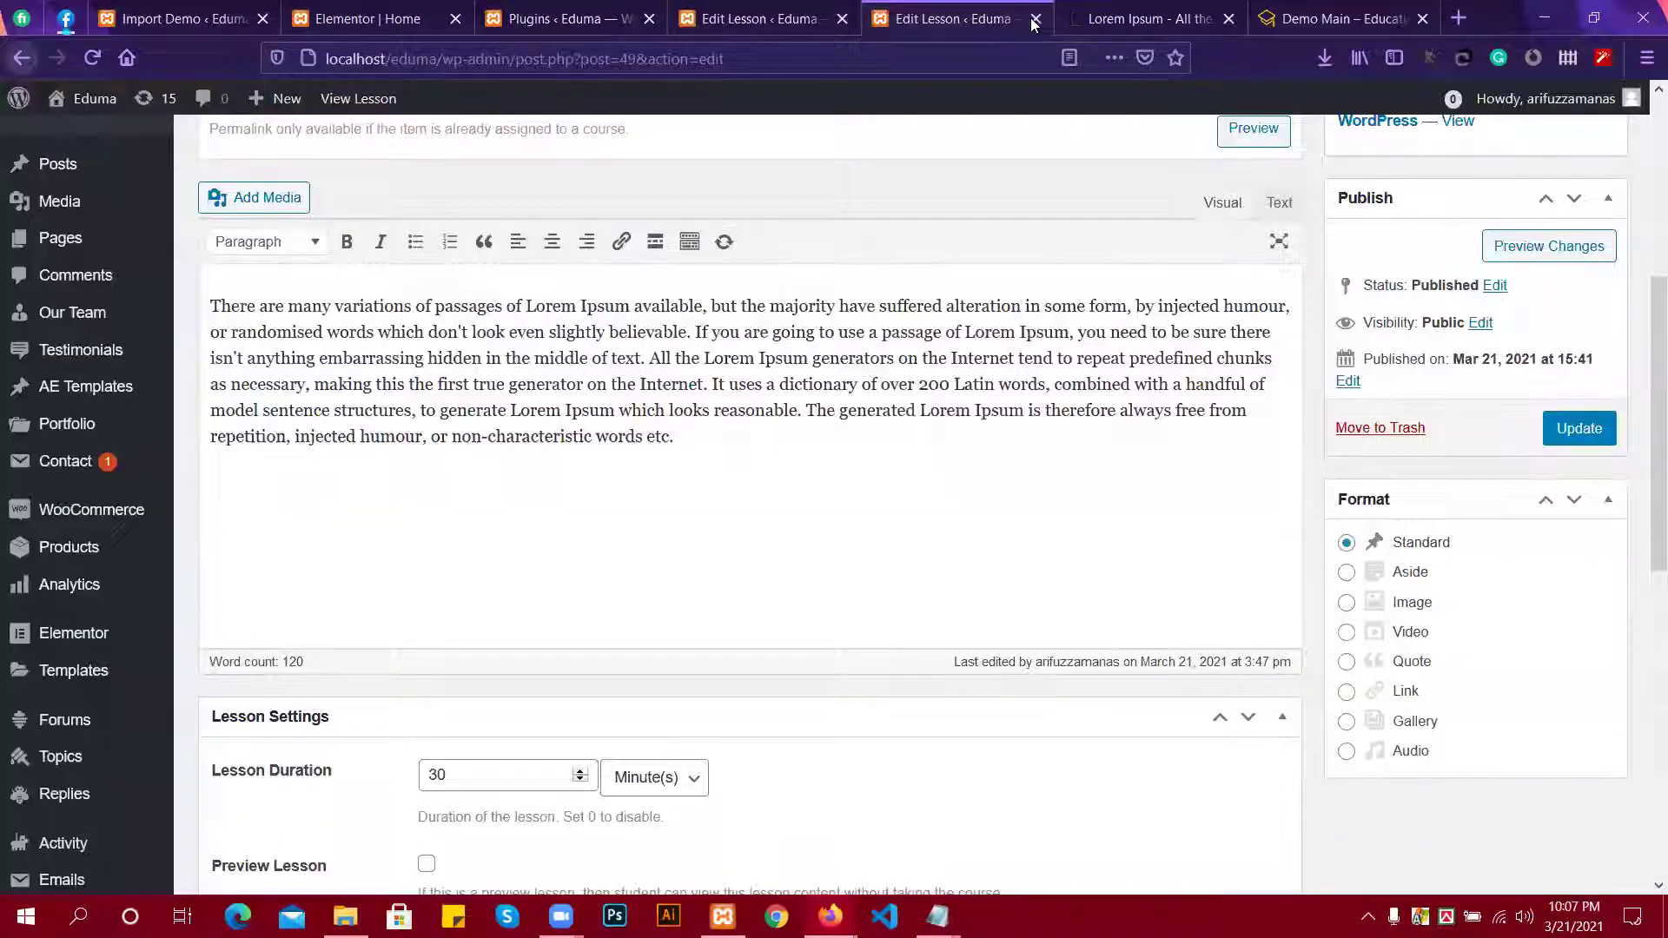
{"action": "key", "text": "ctrl+w"}
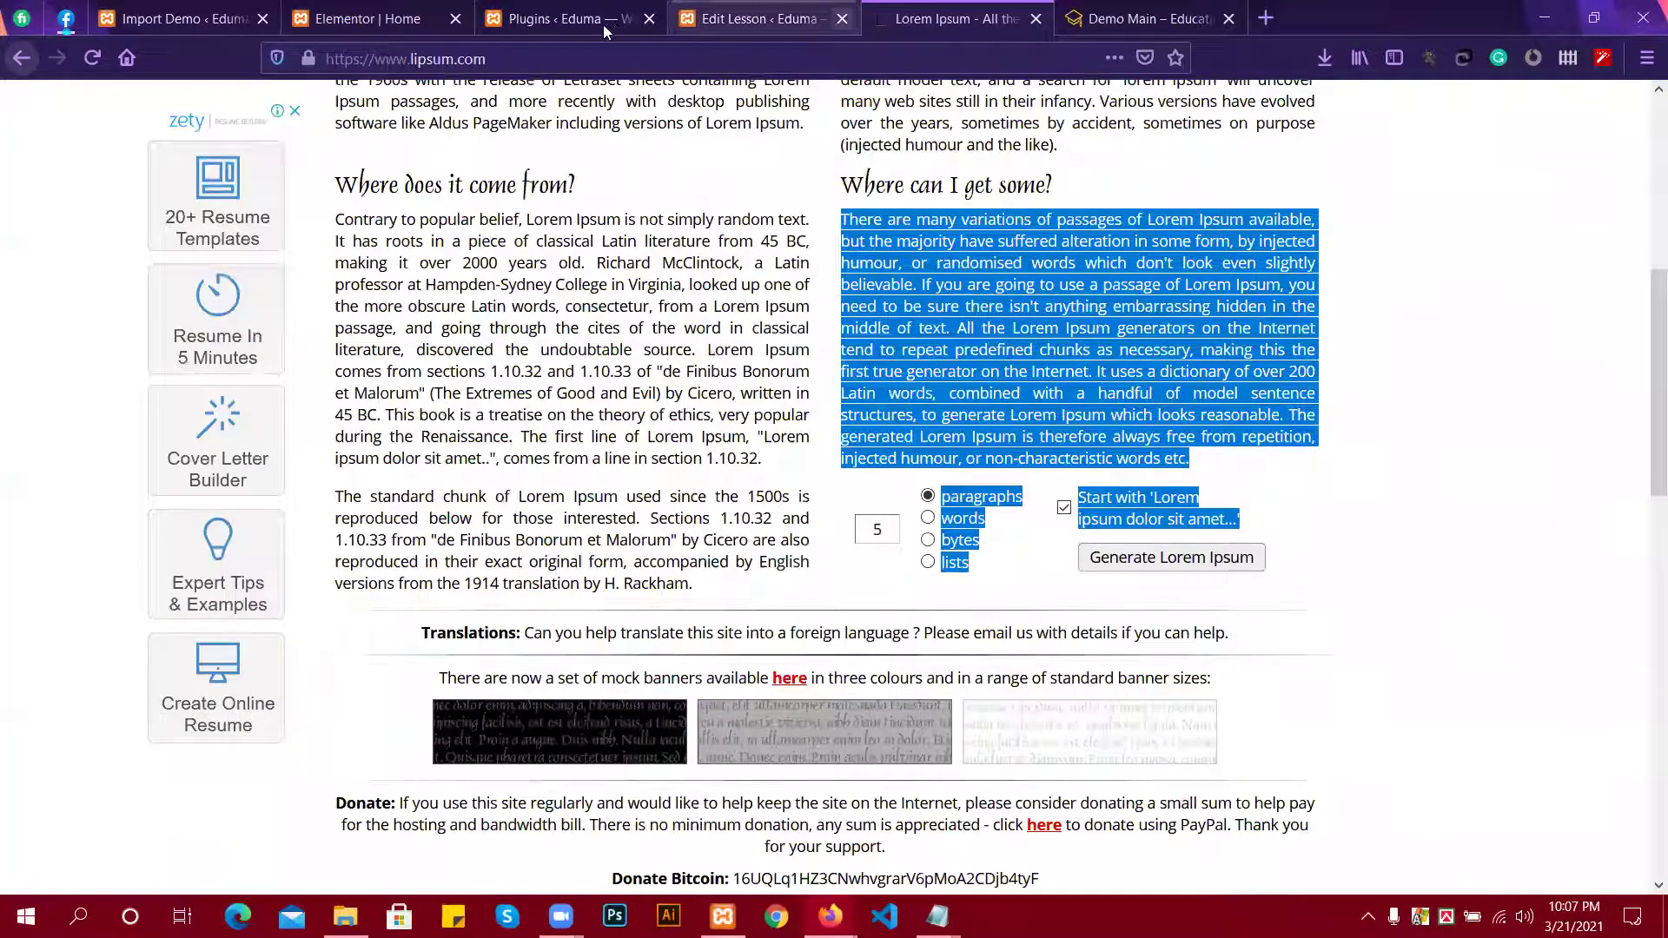
{"action": "left_click", "coordinate": [647, 20]}
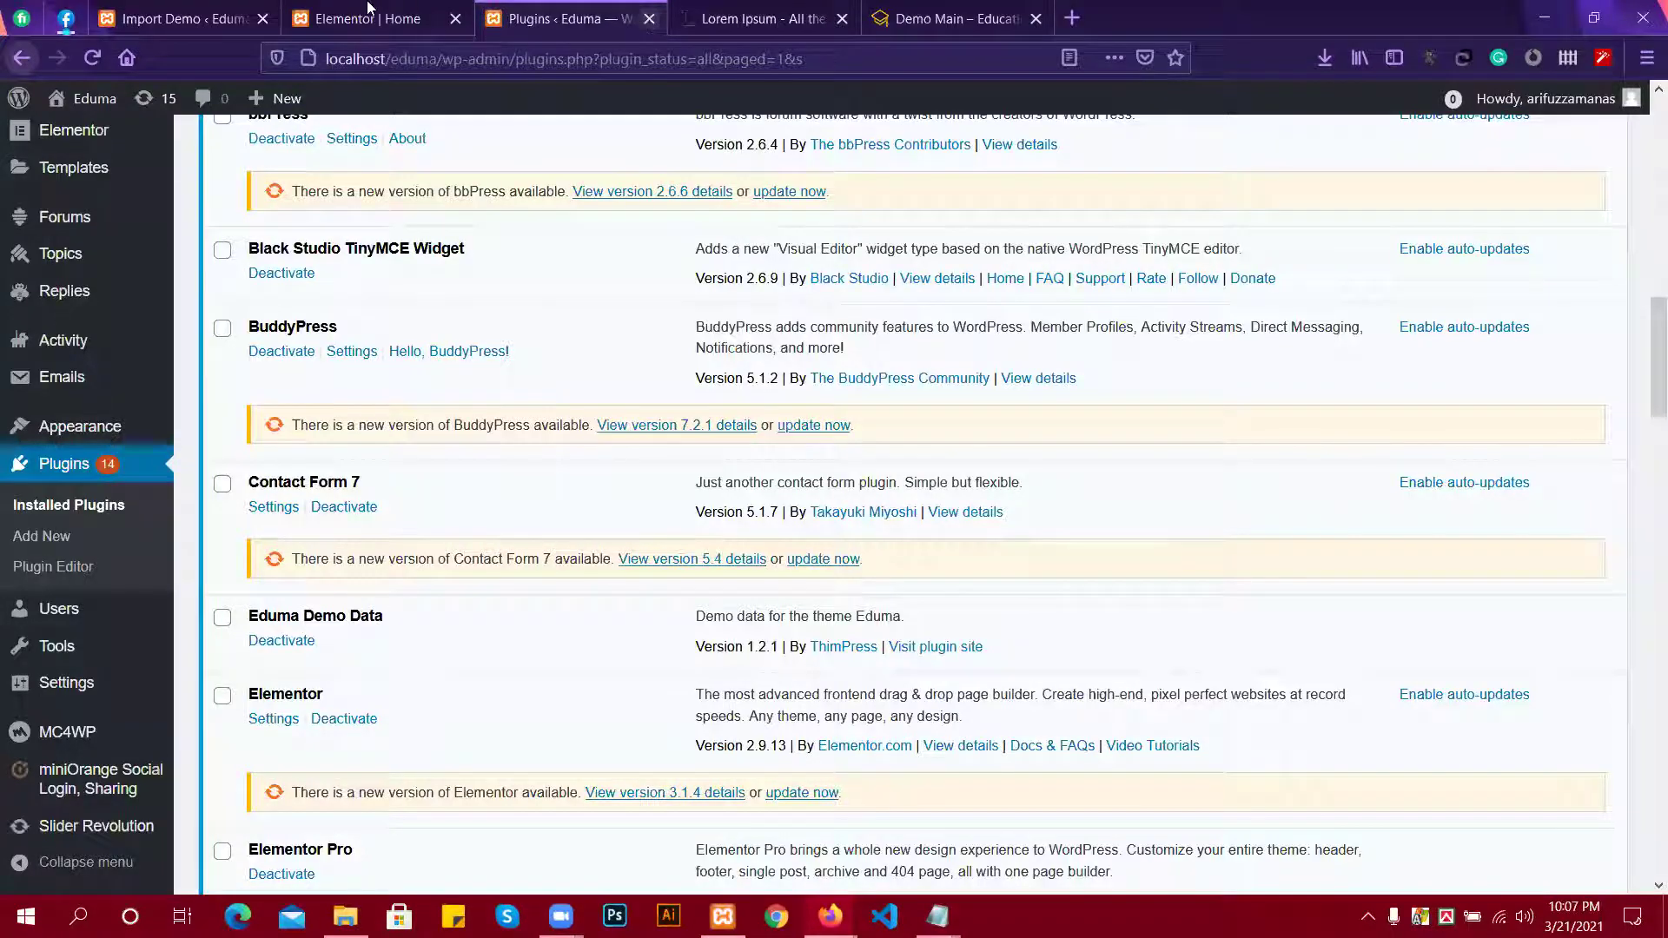
{"action": "key", "text": "ctrl+w"}
{"action": "left_click_drag", "start_coordinate": [334, 28], "coordinate": [577, 20]}
{"action": "left_click", "coordinate": [764, 18]}
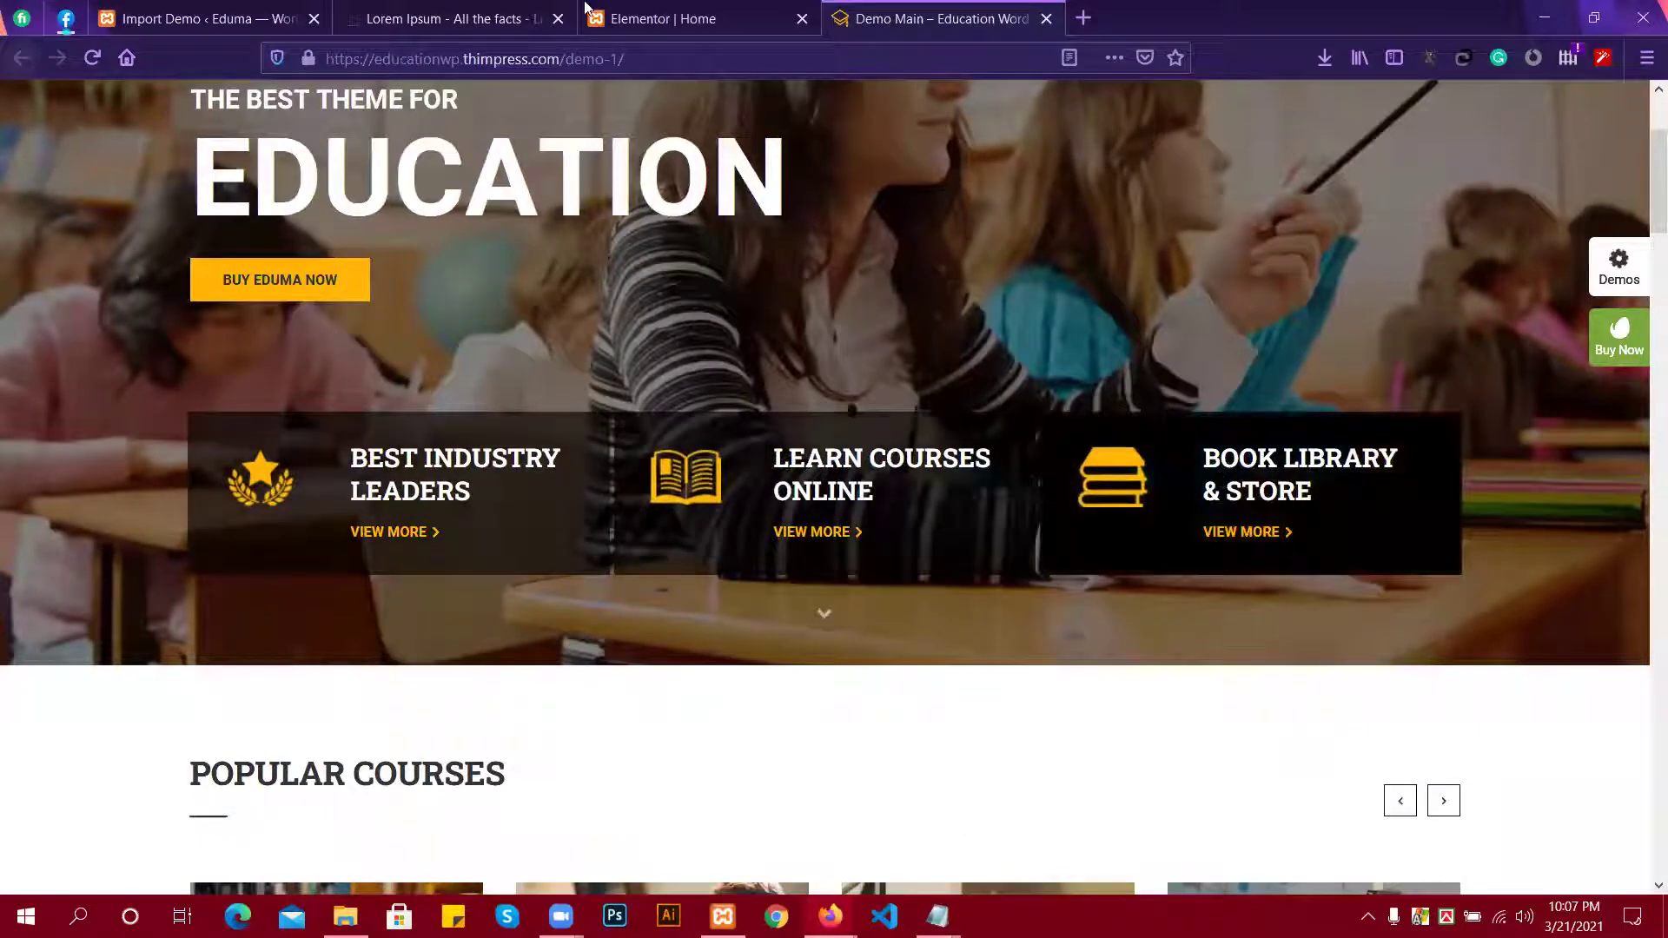
Add a section with three equal columns below the slides on the Home page in Elementor.
{"action": "left_click", "coordinate": [690, 23]}
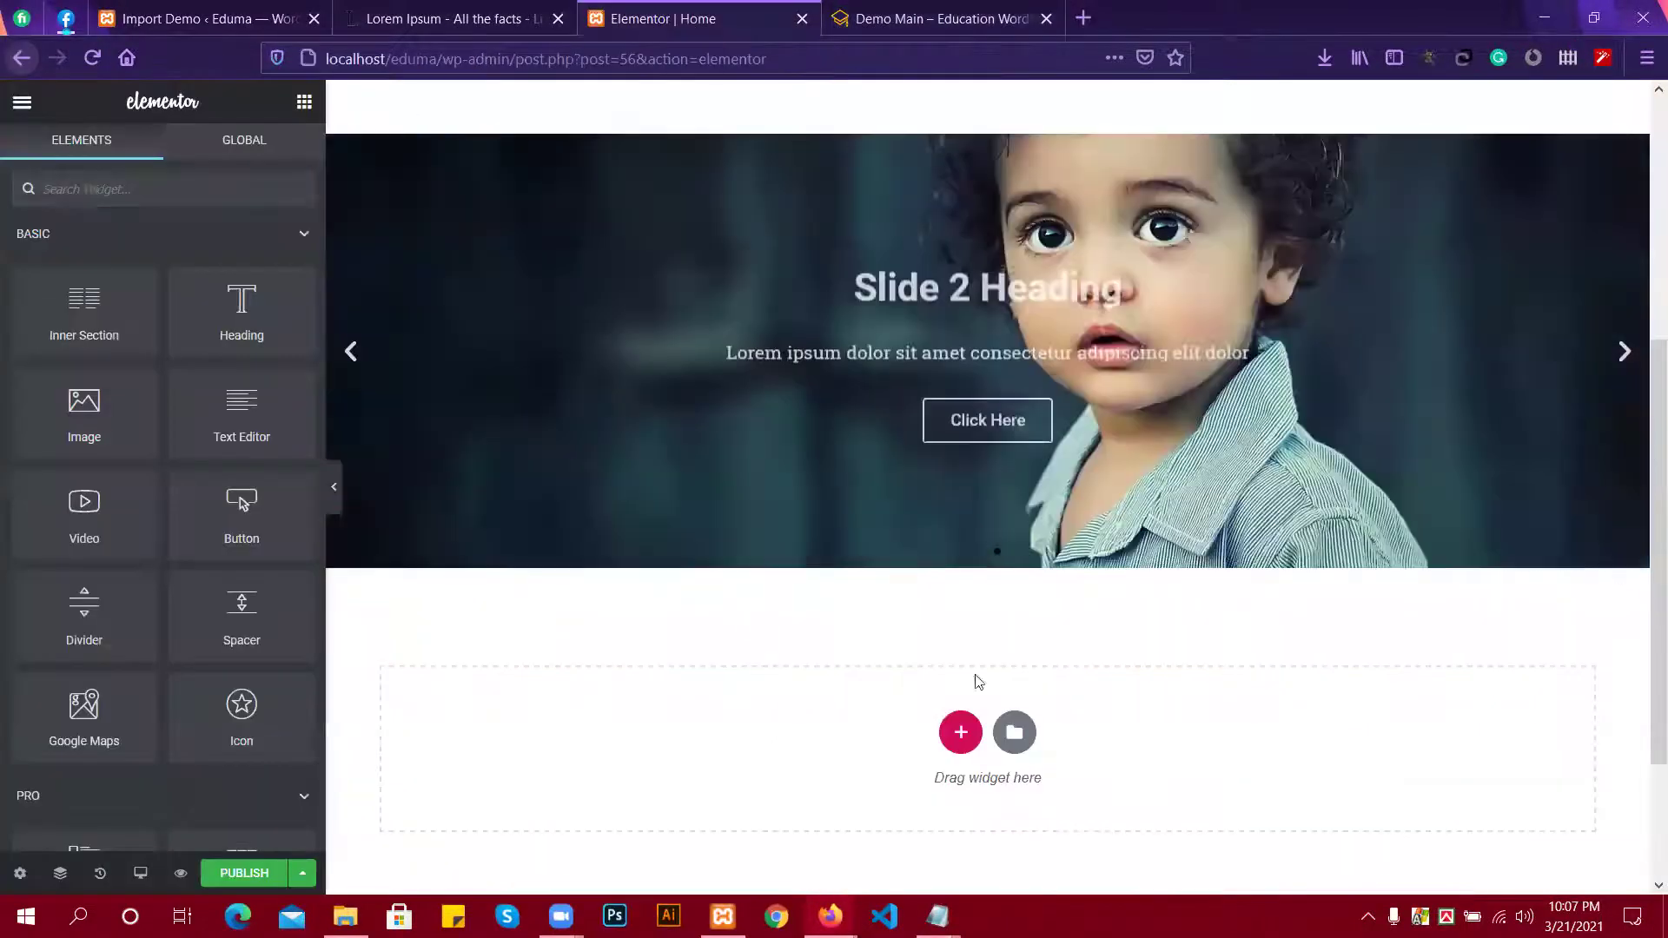
{"action": "left_click", "coordinate": [970, 744]}
{"action": "scroll", "coordinate": [912, 747], "scroll_direction": "down", "scroll_amount": 2}
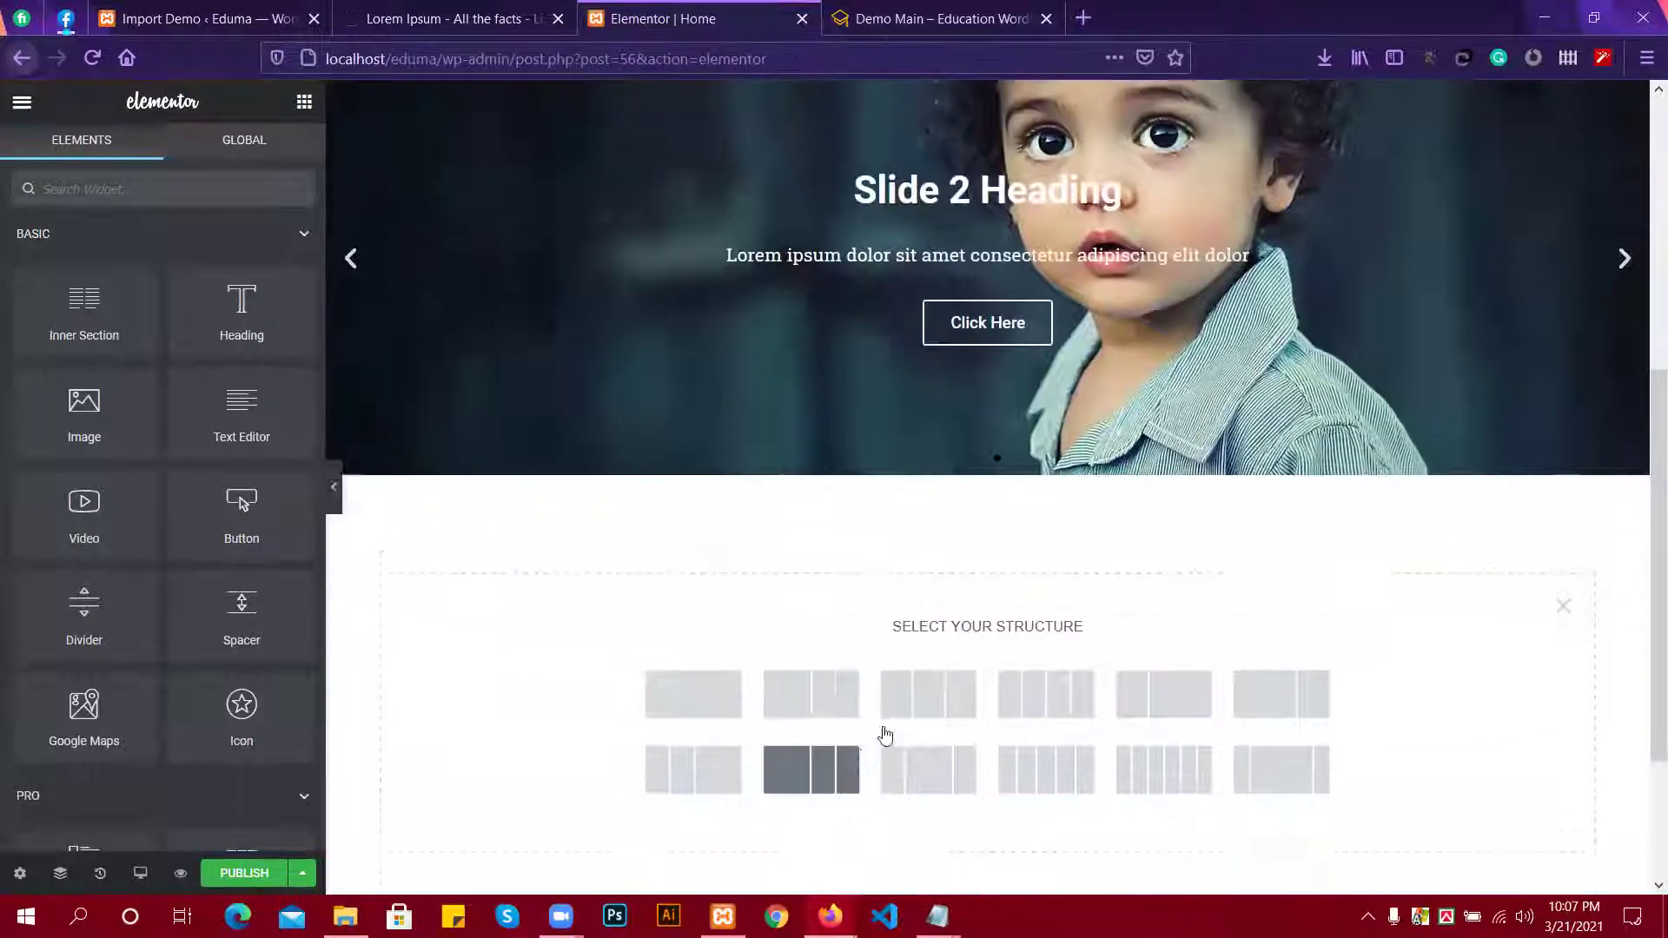
{"action": "left_click", "coordinate": [909, 671]}
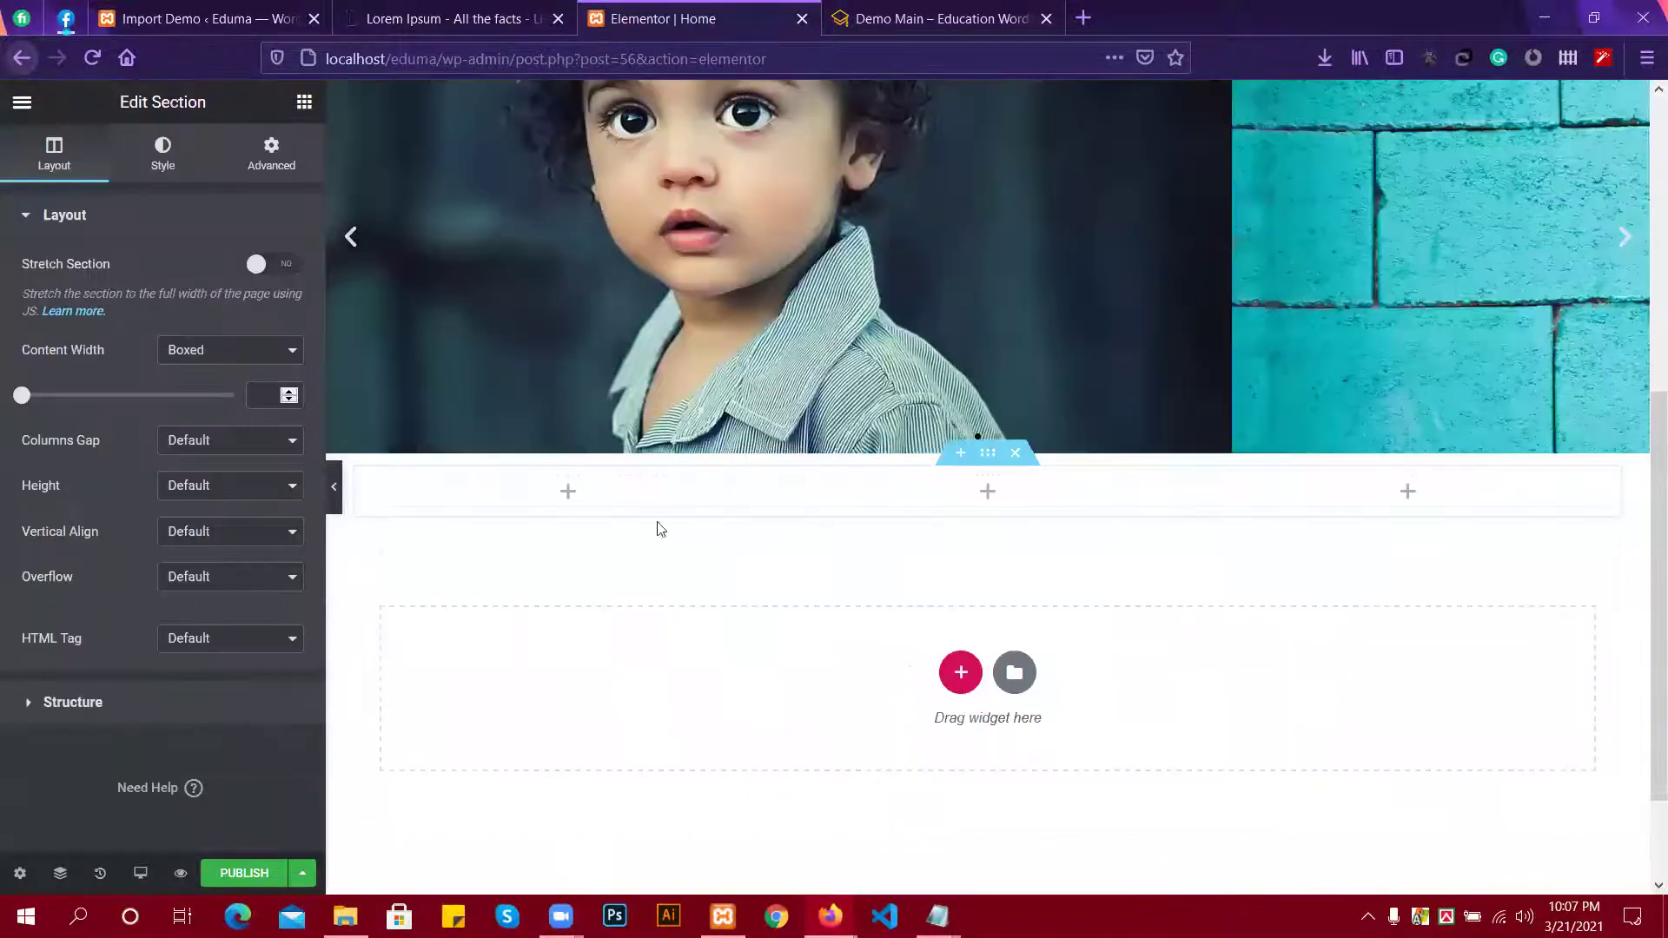
Check the demo's feature boxes, then insert a Thim: Icon Box widget into the first column of the new section.
{"action": "left_click", "coordinate": [568, 492]}
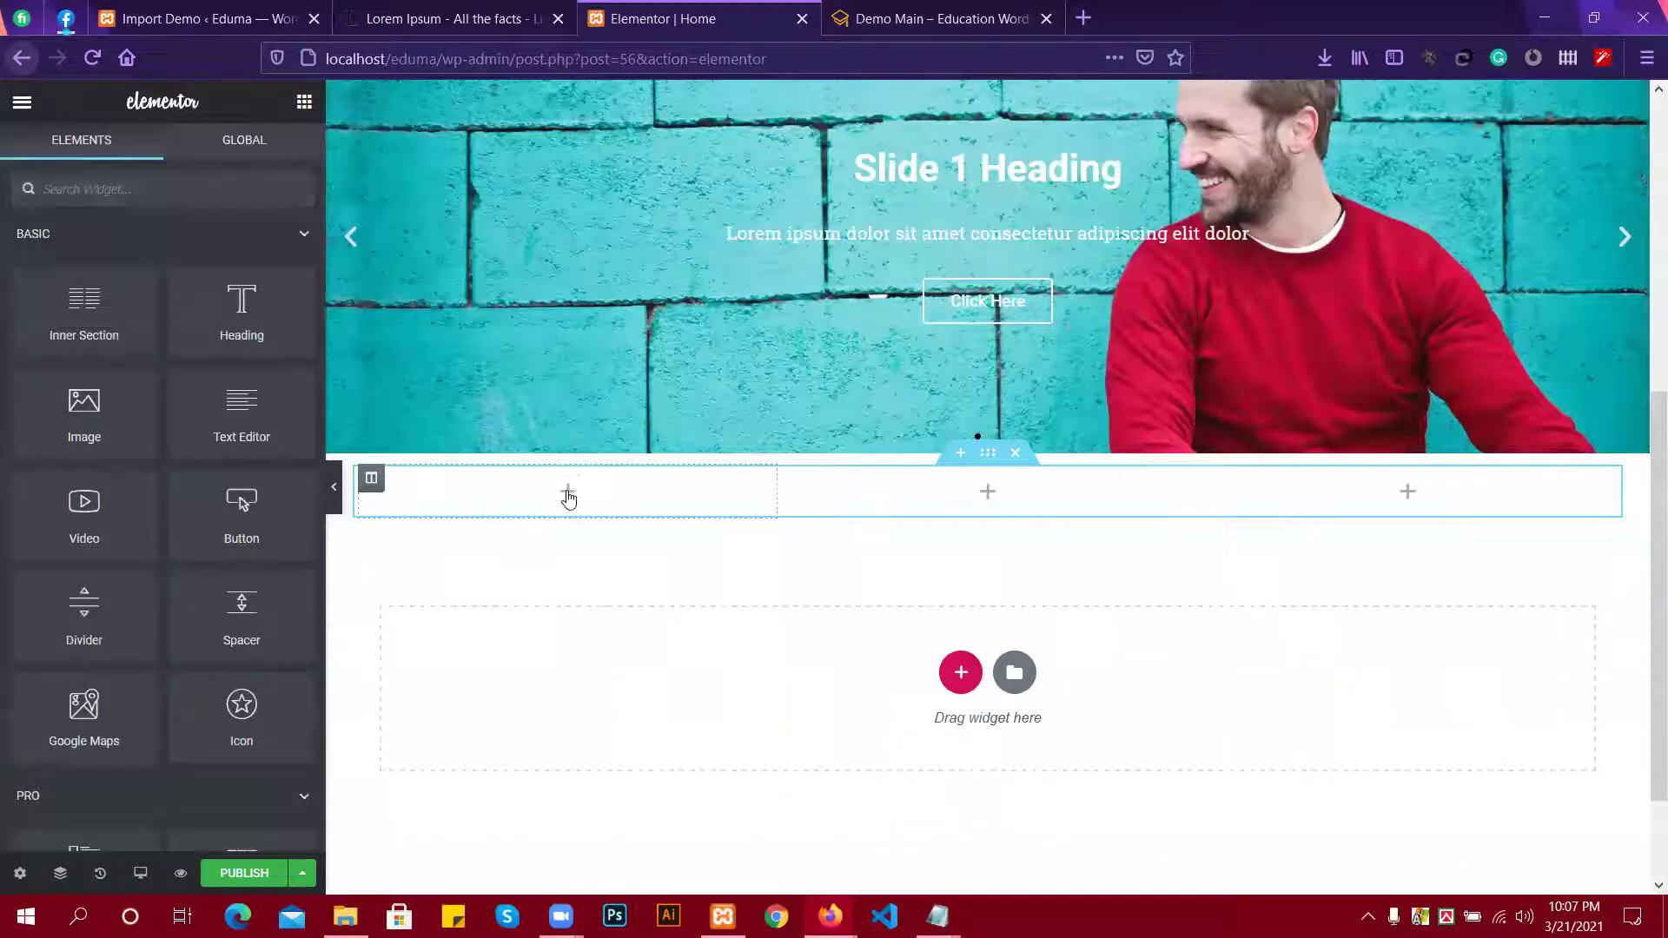
{"action": "left_click", "coordinate": [942, 18]}
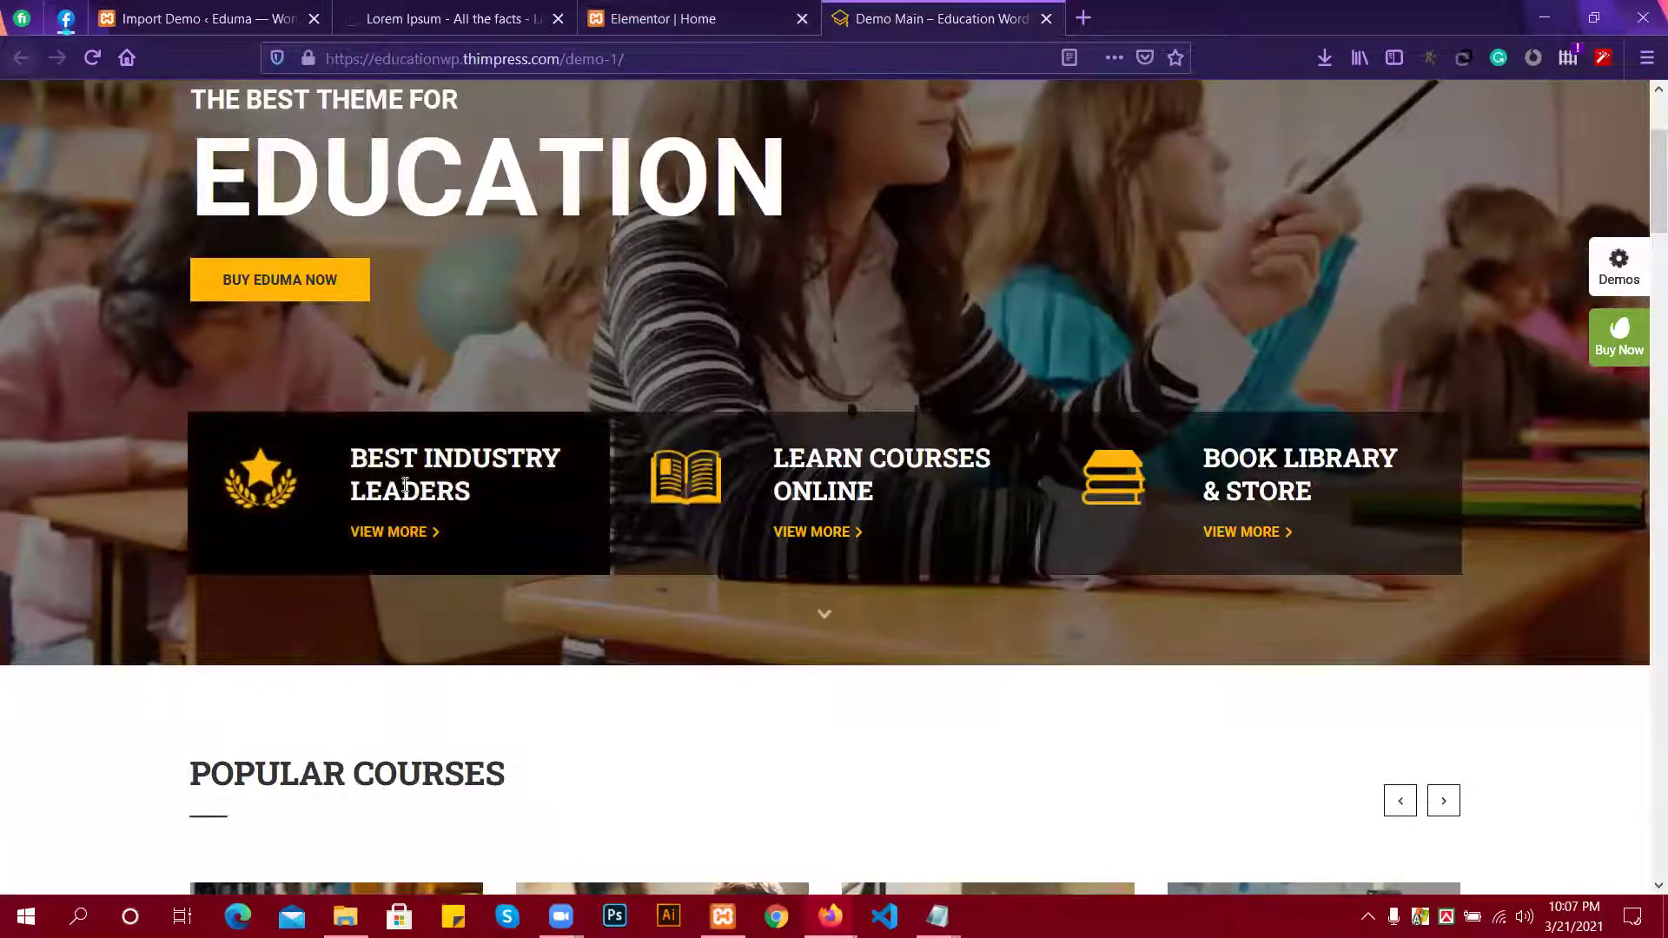
{"action": "left_click", "coordinate": [734, 7]}
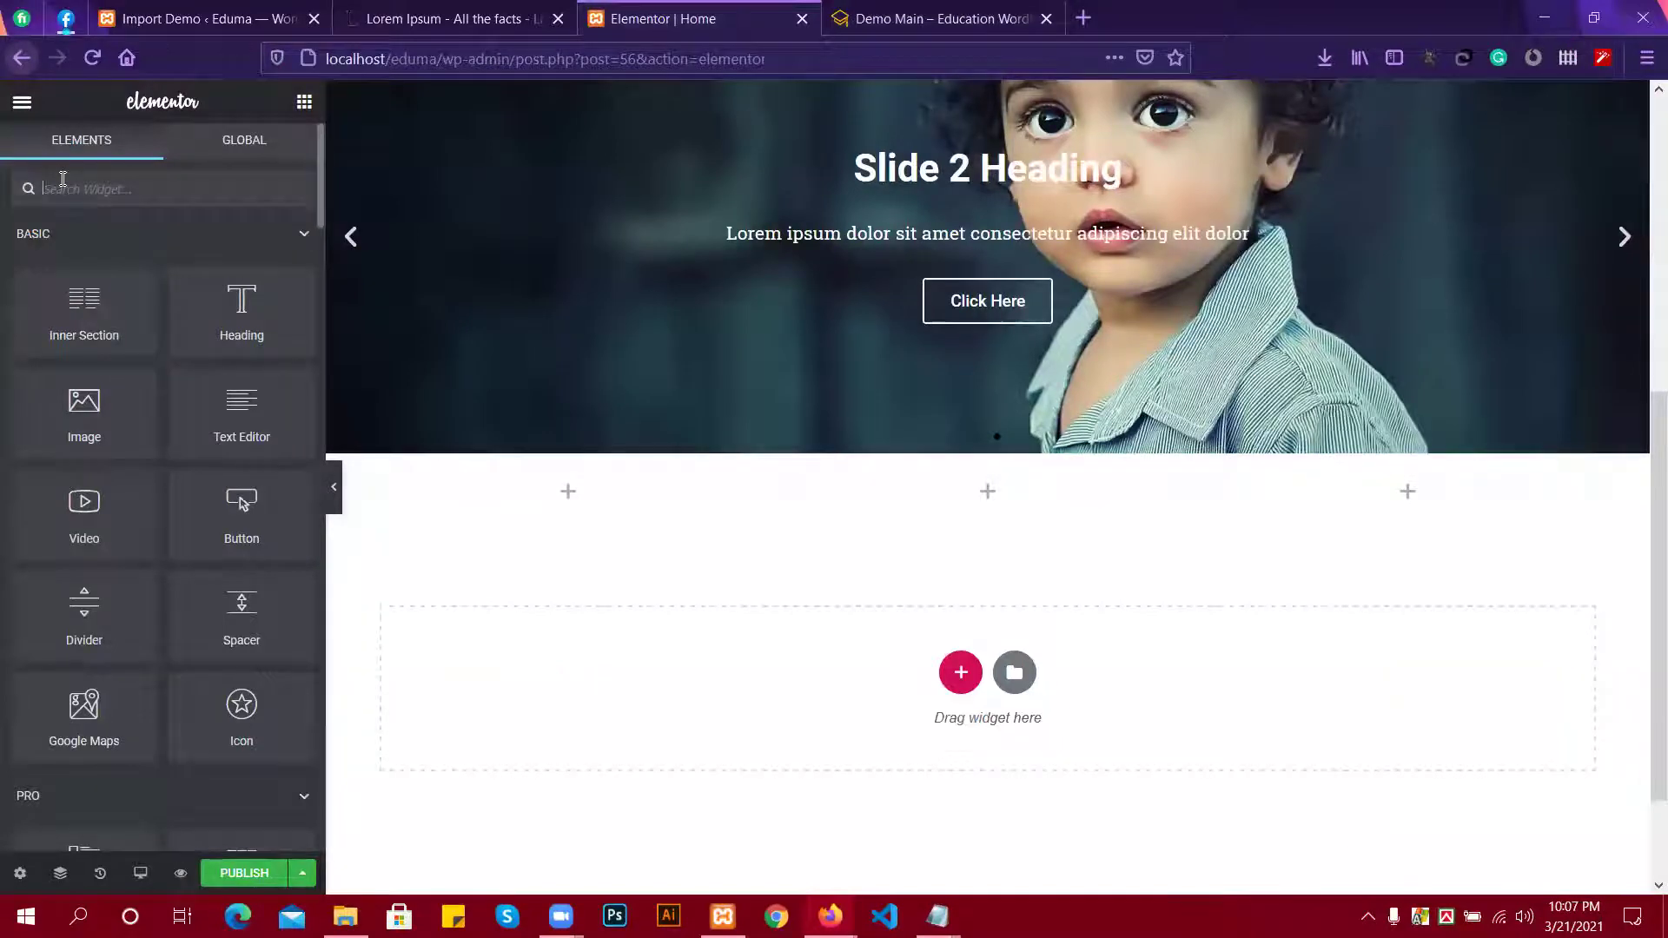
{"action": "type", "text": "i"}
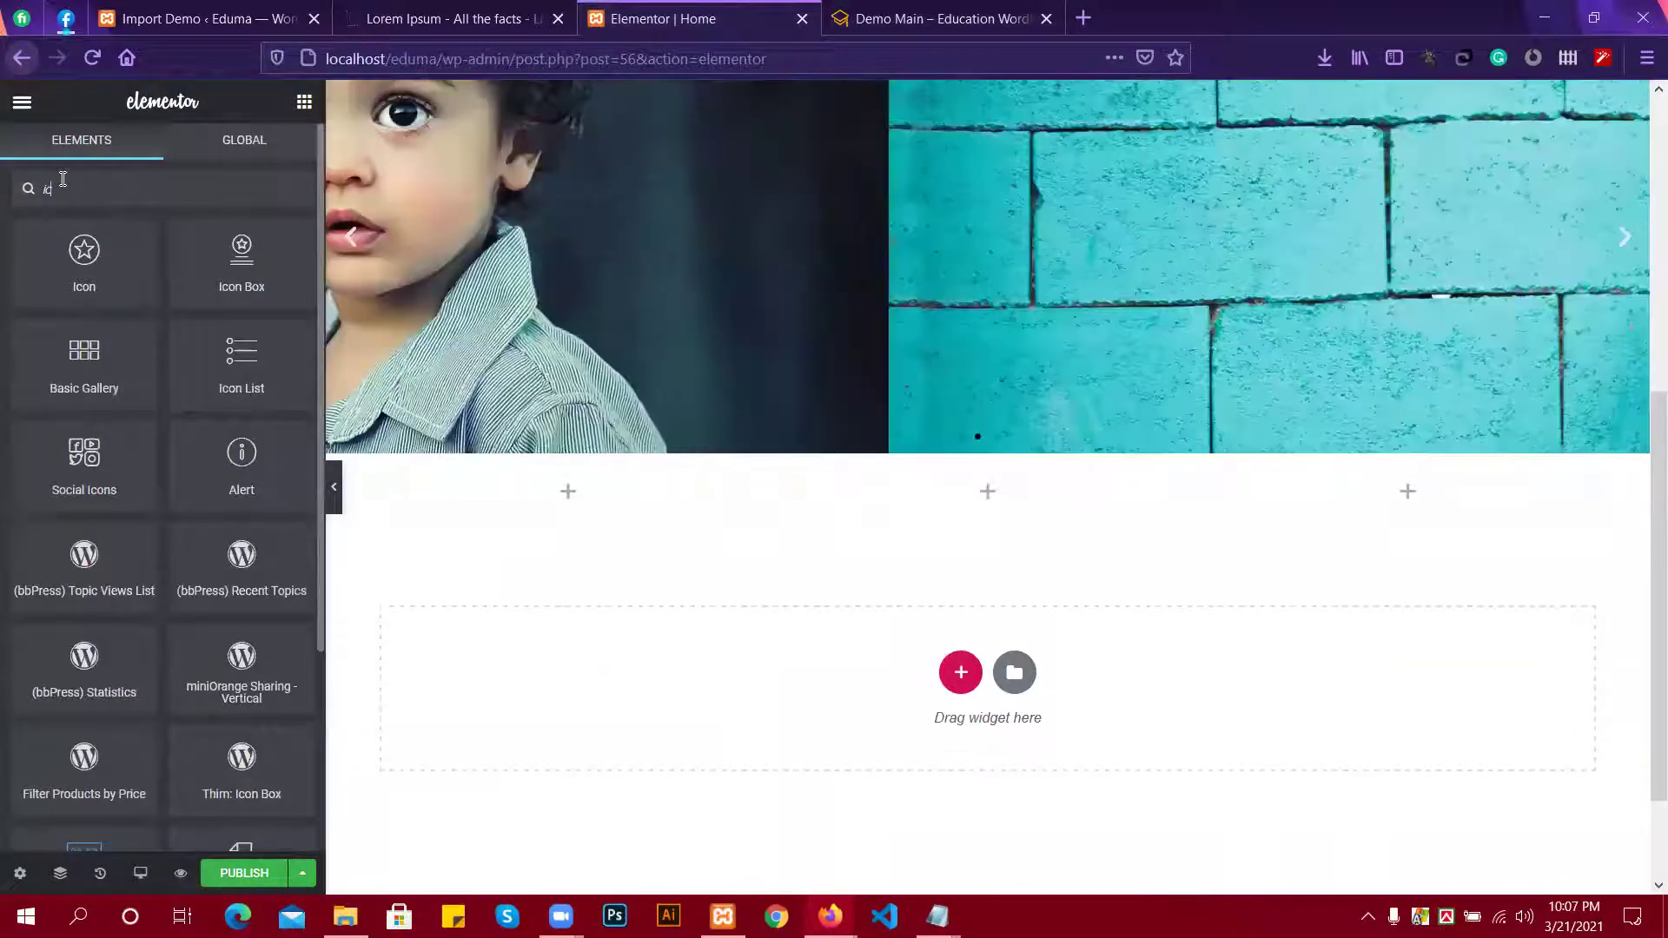
{"action": "type", "text": "co"}
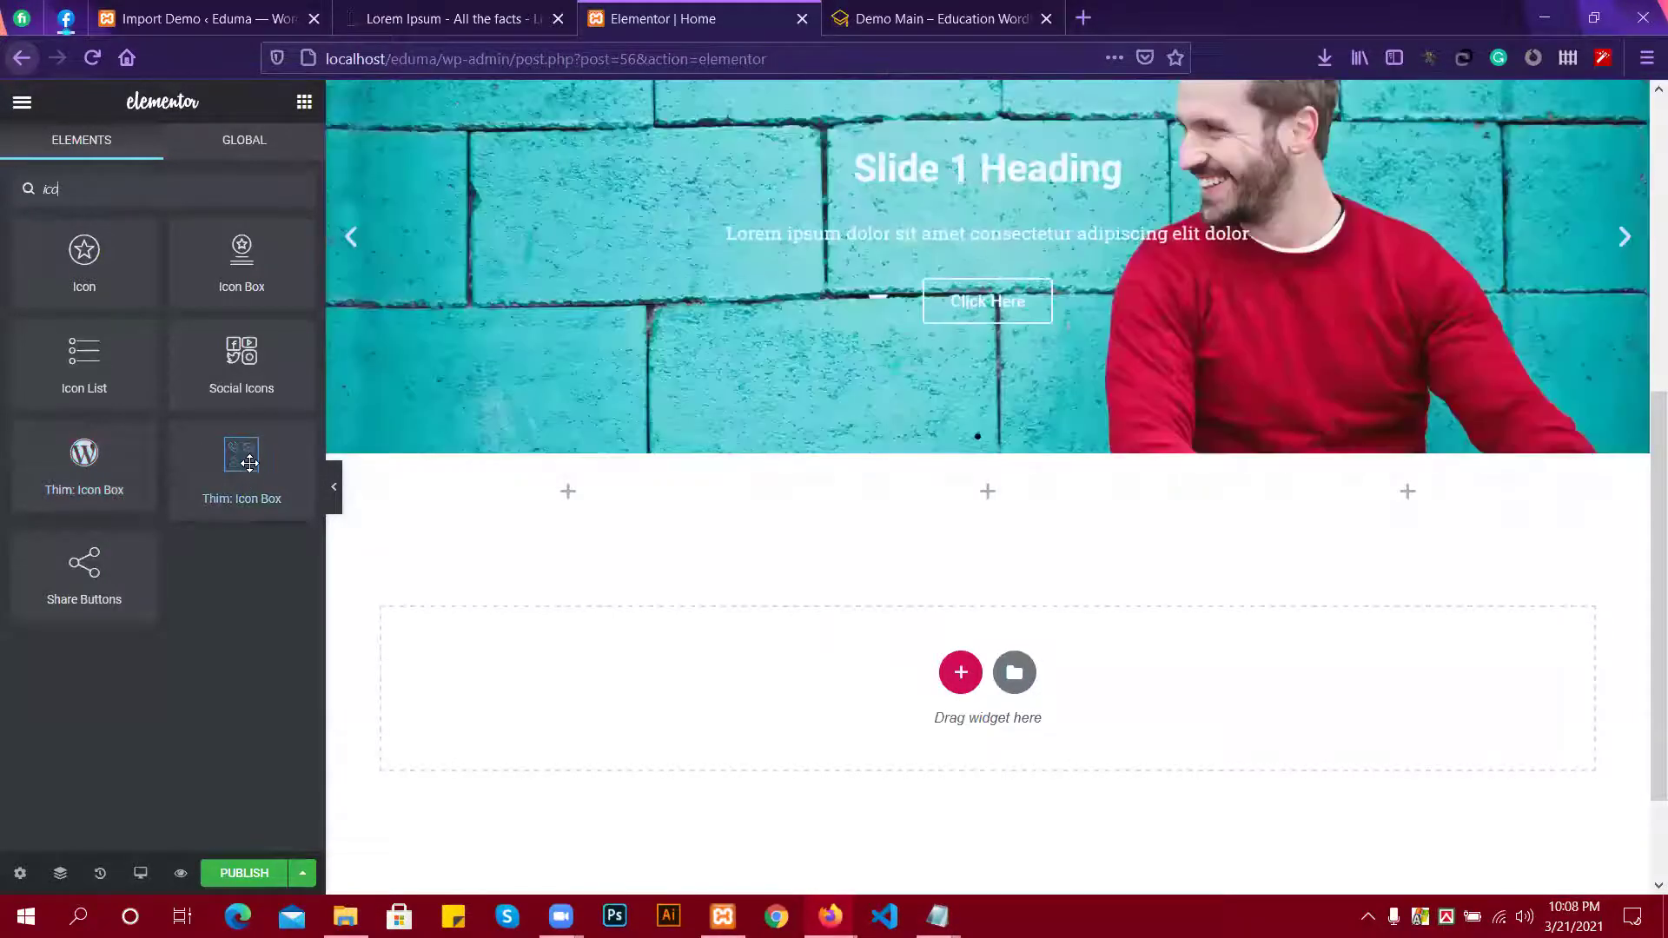
{"action": "left_click_drag", "start_coordinate": [230, 482], "coordinate": [532, 488]}
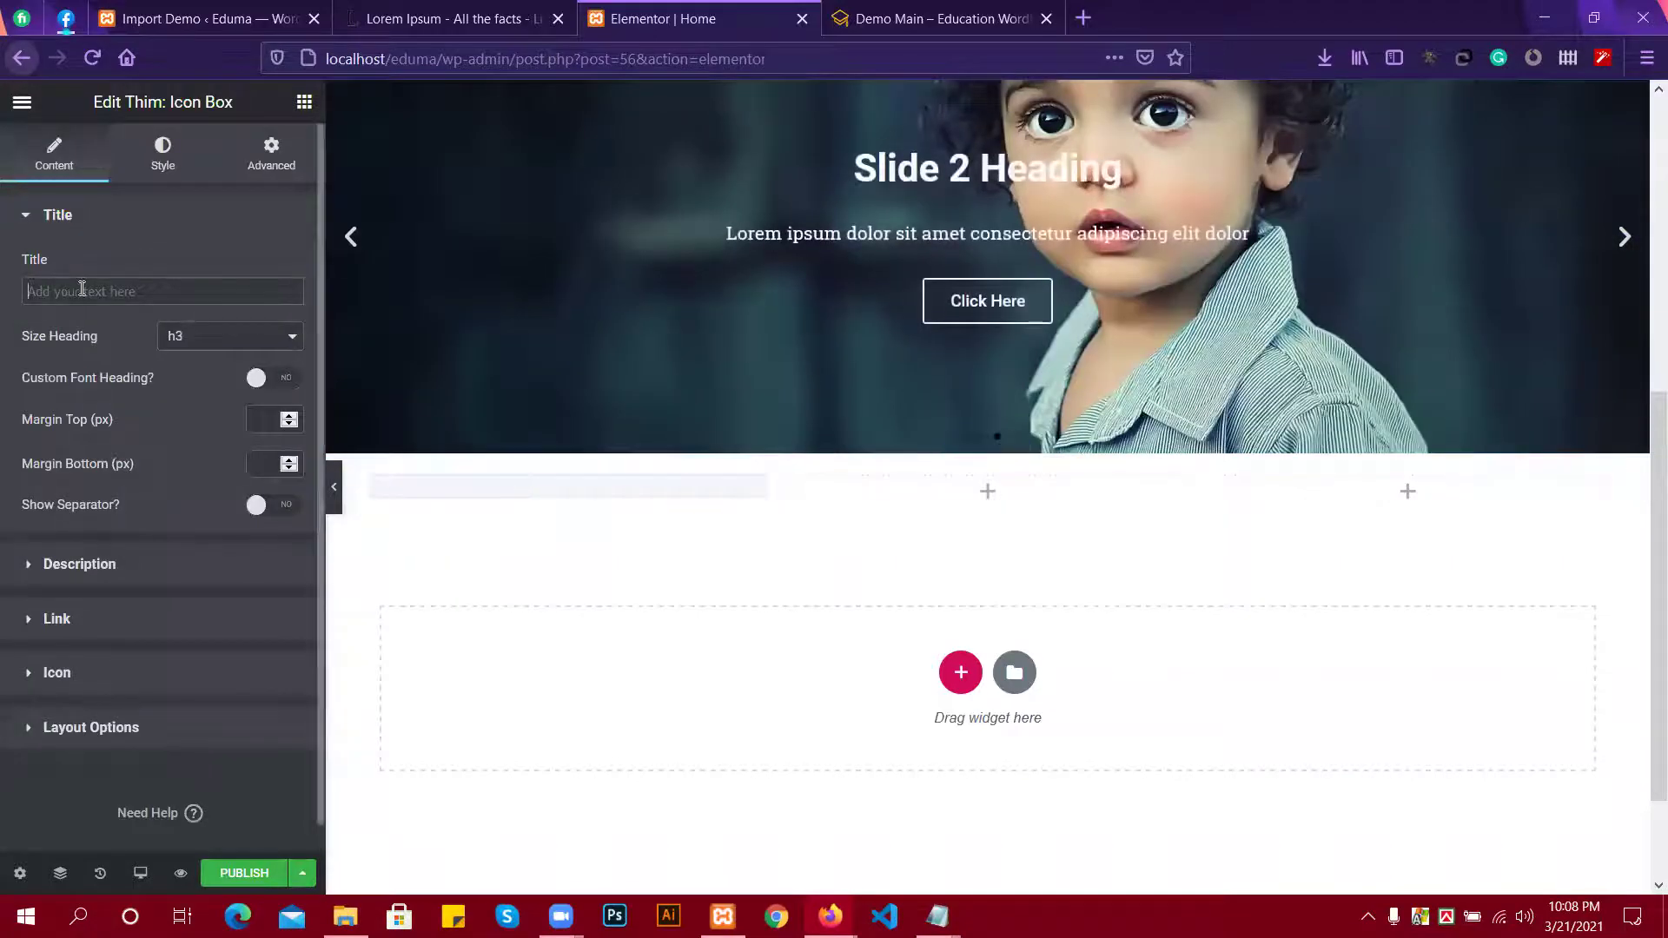
Title the icon box "Best Industry Leaders", following the demo's first box, and set its heading size to h2.
{"action": "left_click", "coordinate": [943, 18]}
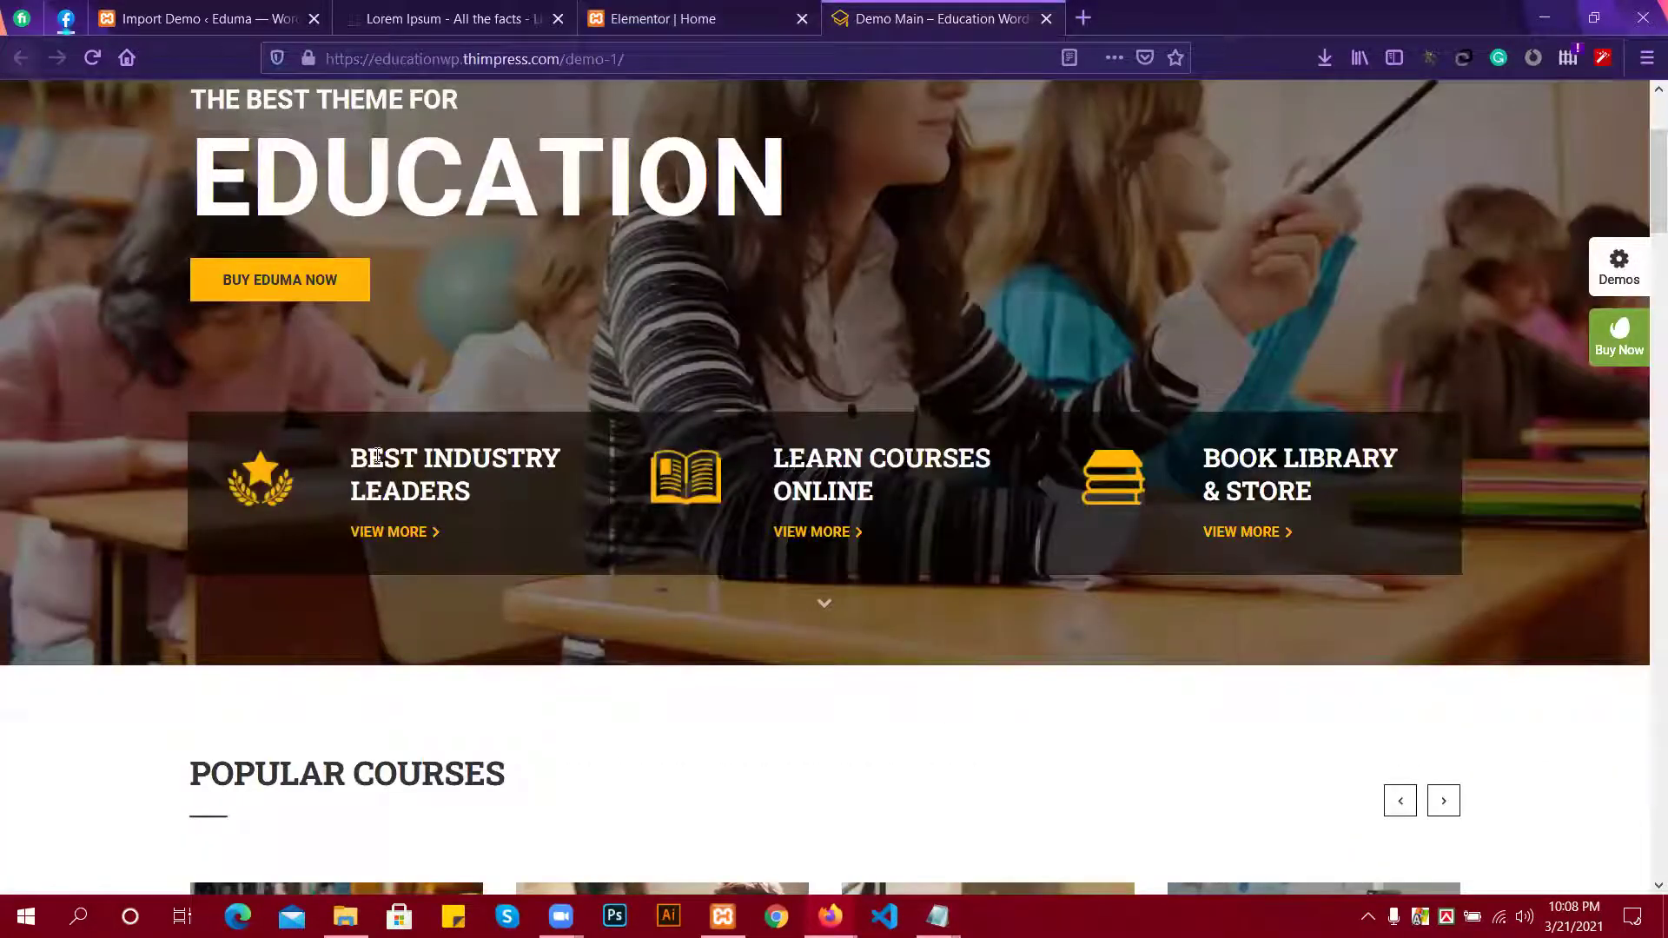
{"action": "triple_click", "coordinate": [483, 494]}
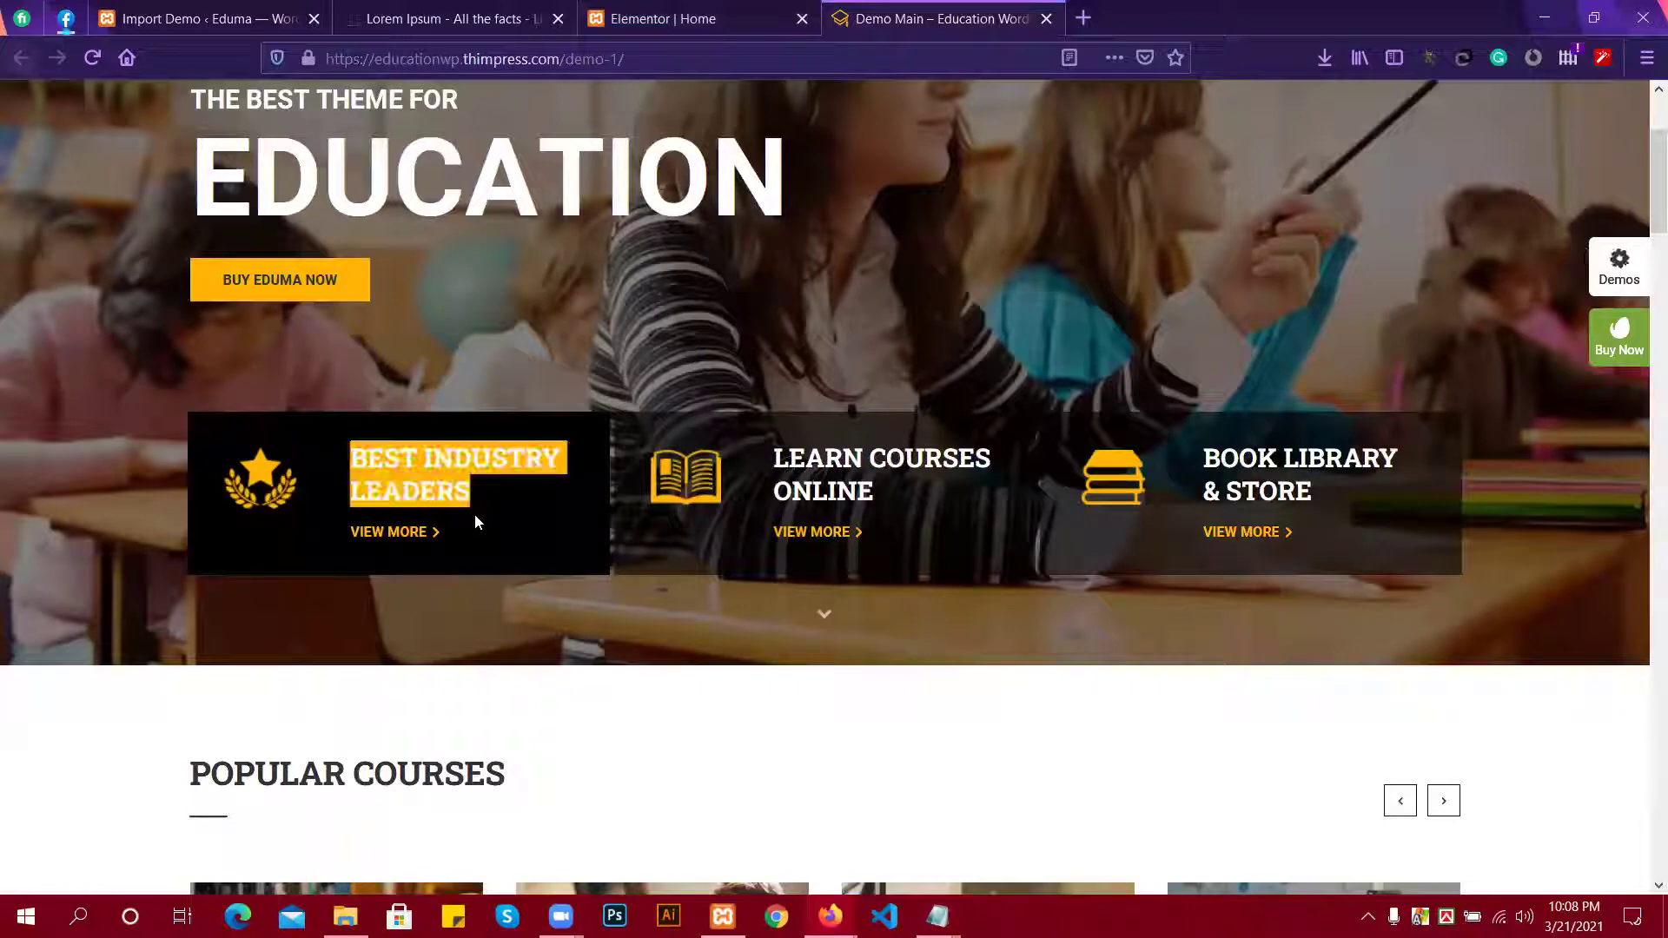
{"action": "left_click", "coordinate": [642, 18]}
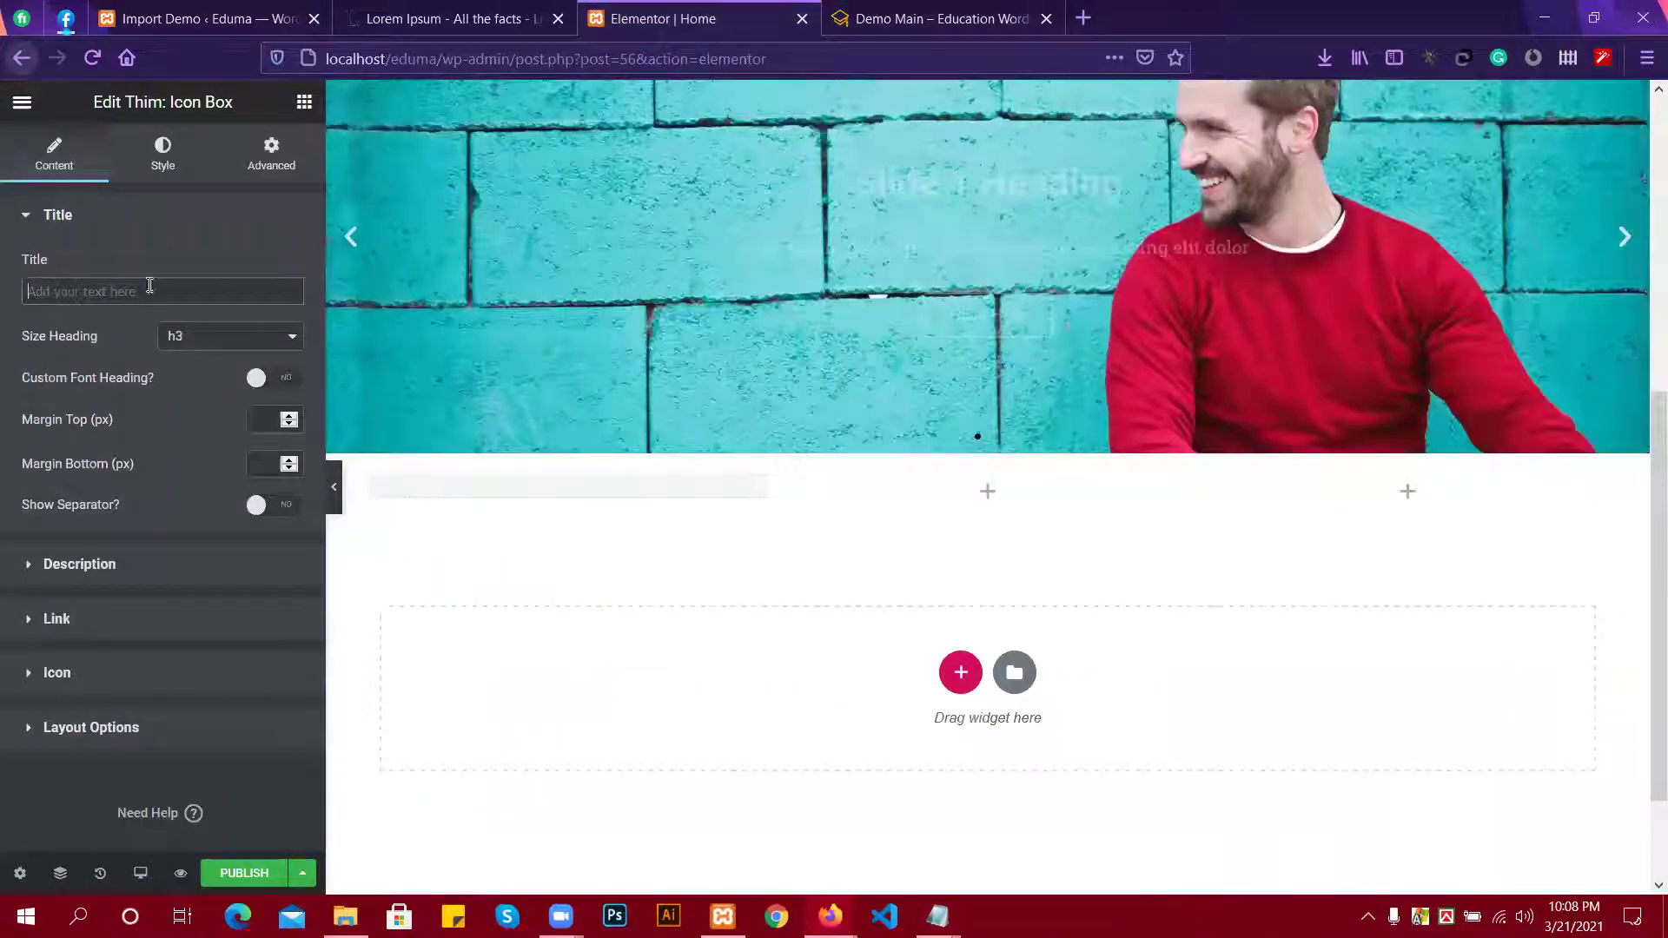
{"action": "type", "text": "Best Industry Leaders"}
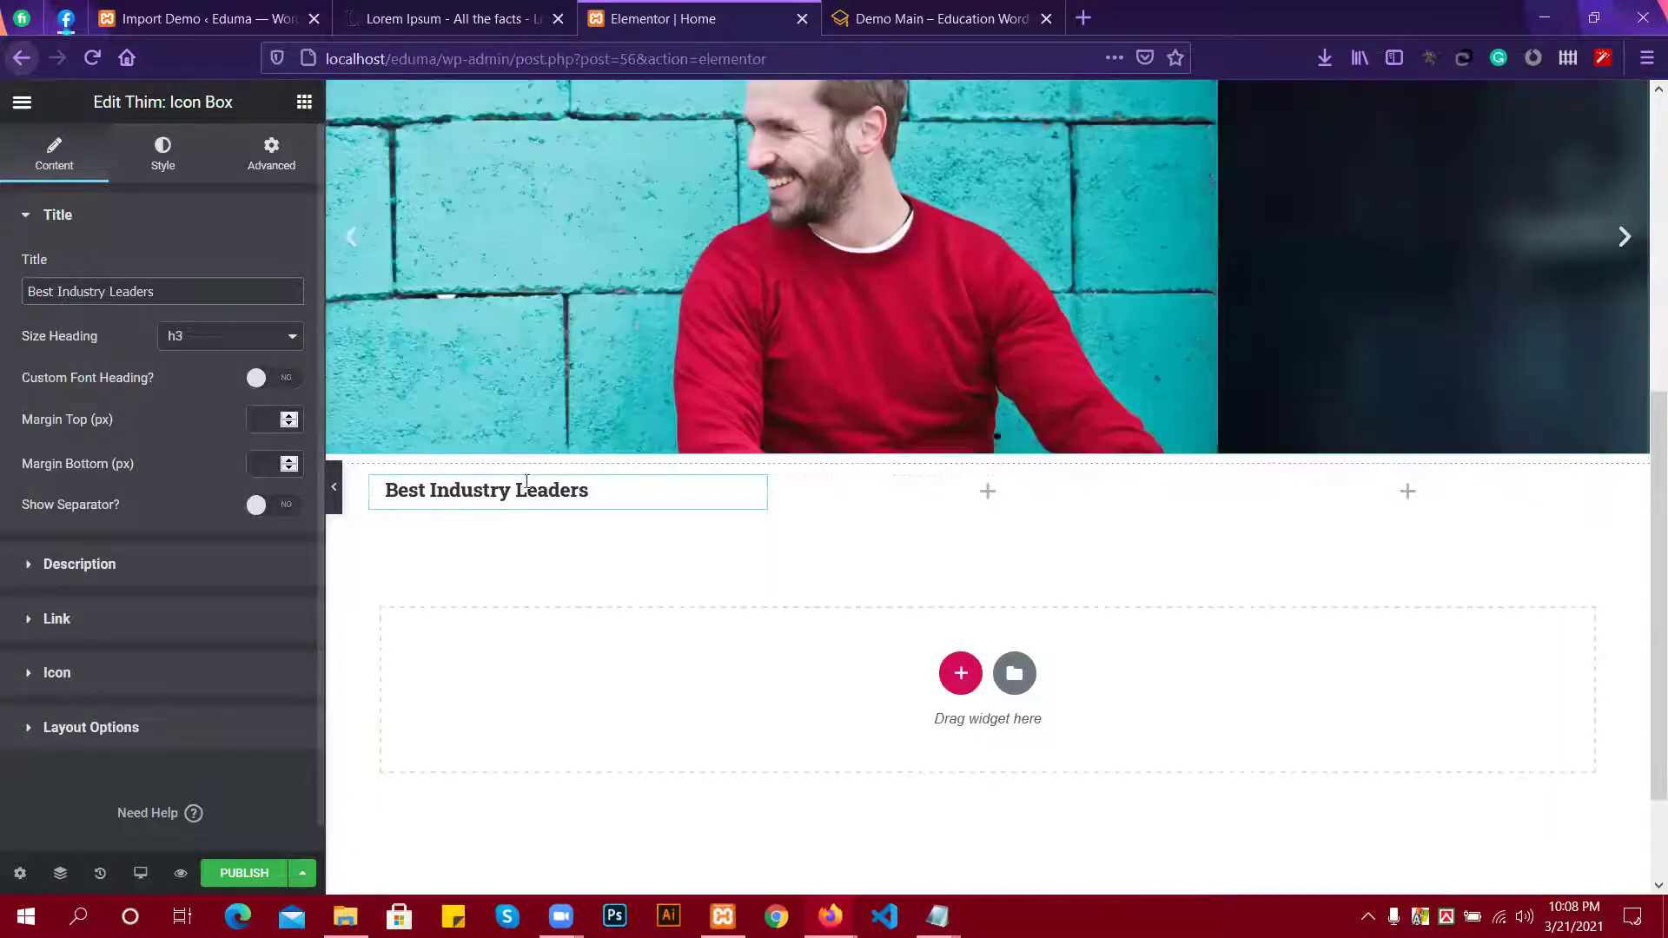
{"action": "scroll", "coordinate": [84, 481], "scroll_direction": "down", "scroll_amount": 1}
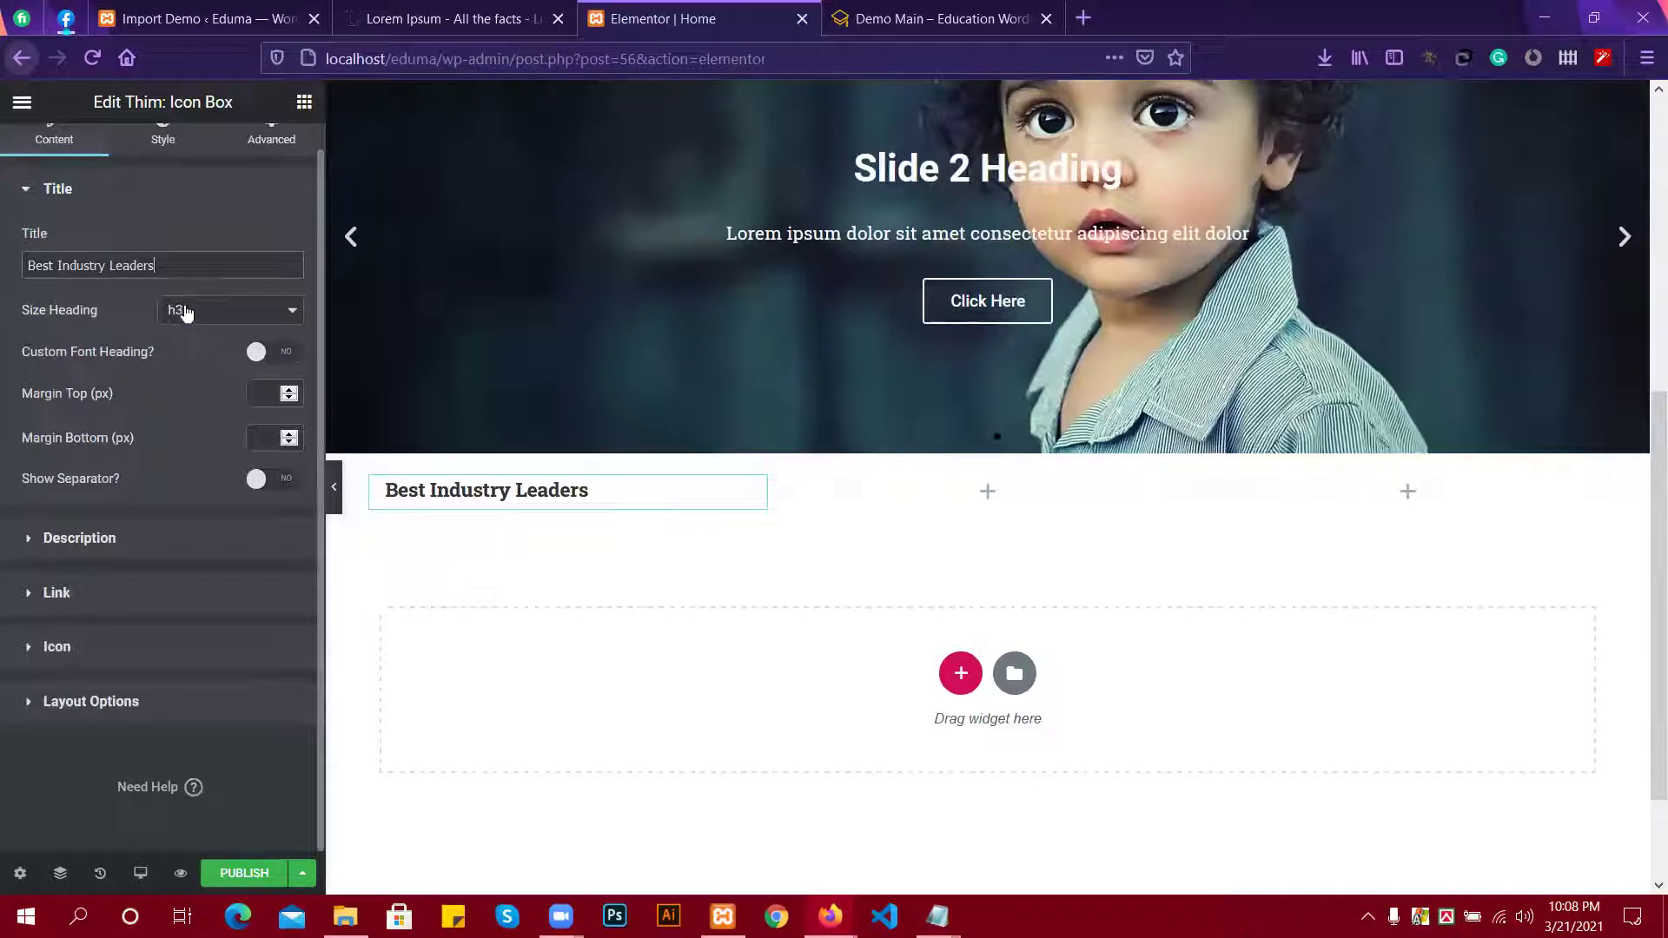
{"action": "left_click", "coordinate": [268, 314]}
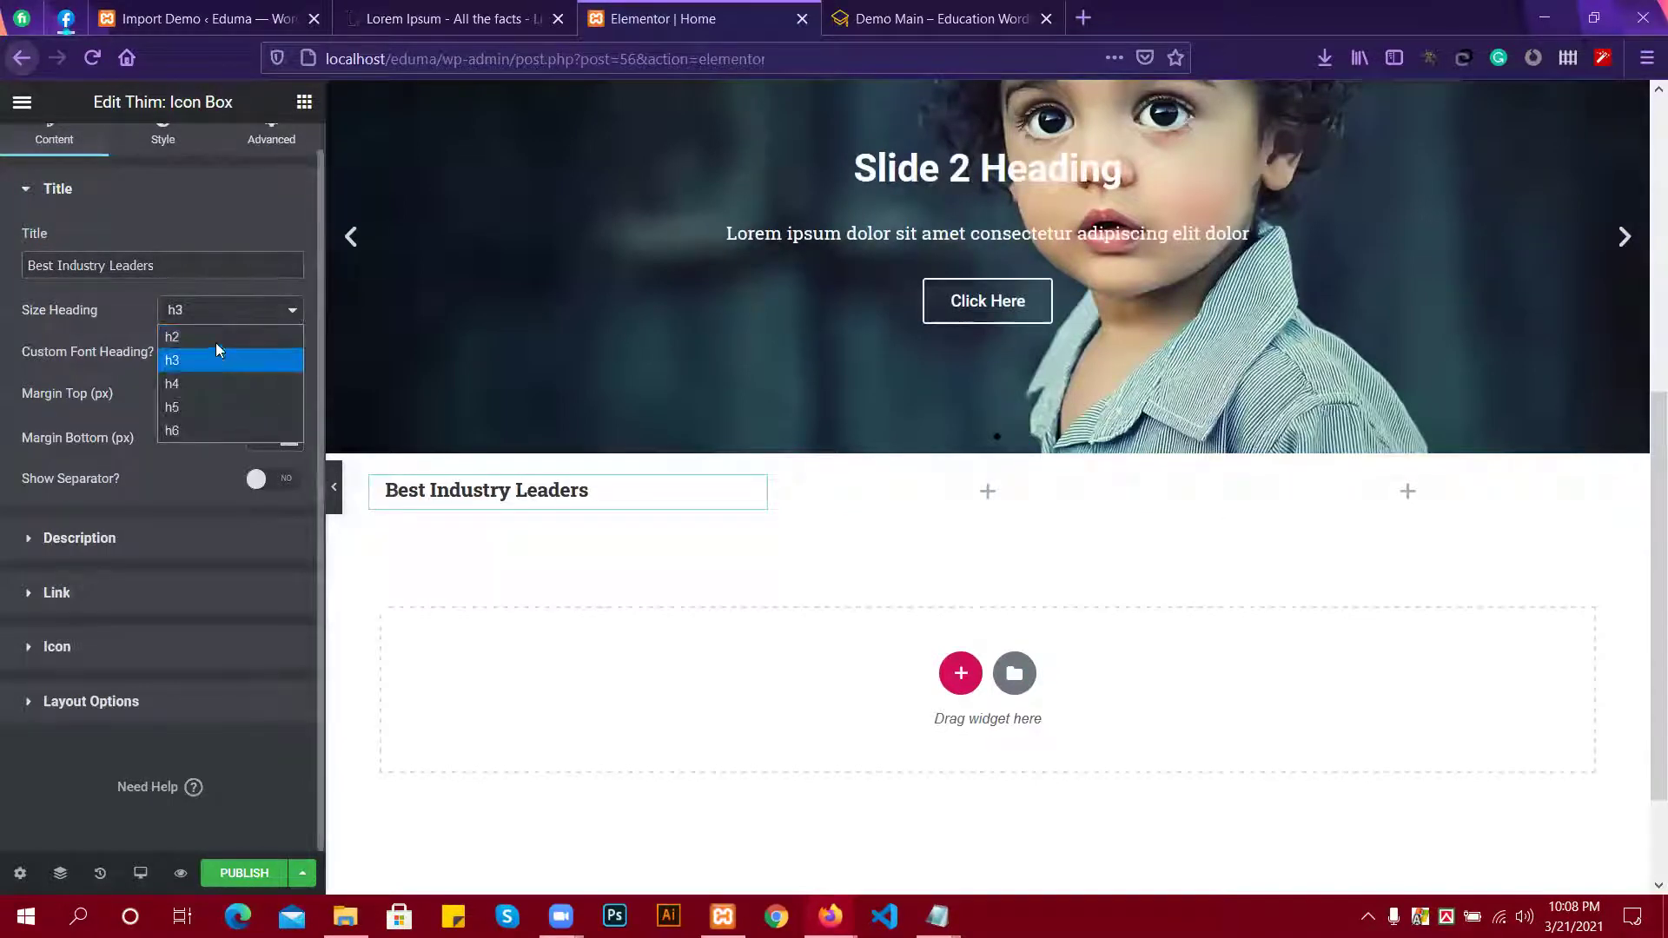
{"action": "left_click", "coordinate": [215, 337]}
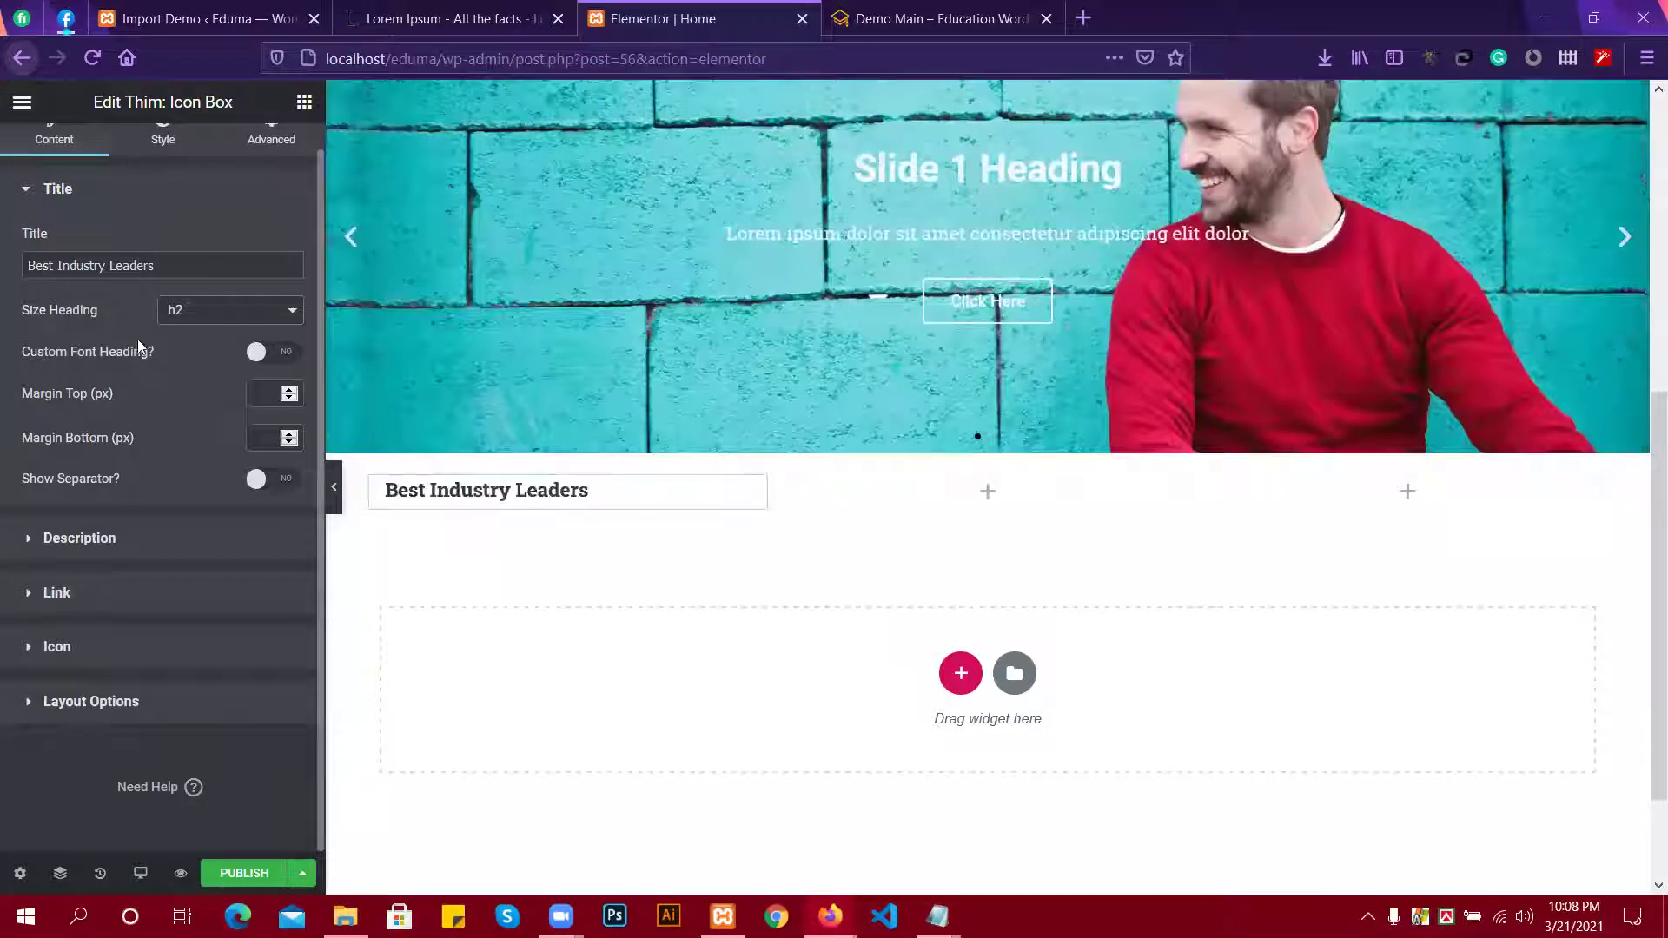
Compare the icon box's description settings with the demo's Best Industry Leaders box and check its View More link.
{"action": "left_click", "coordinate": [106, 538]}
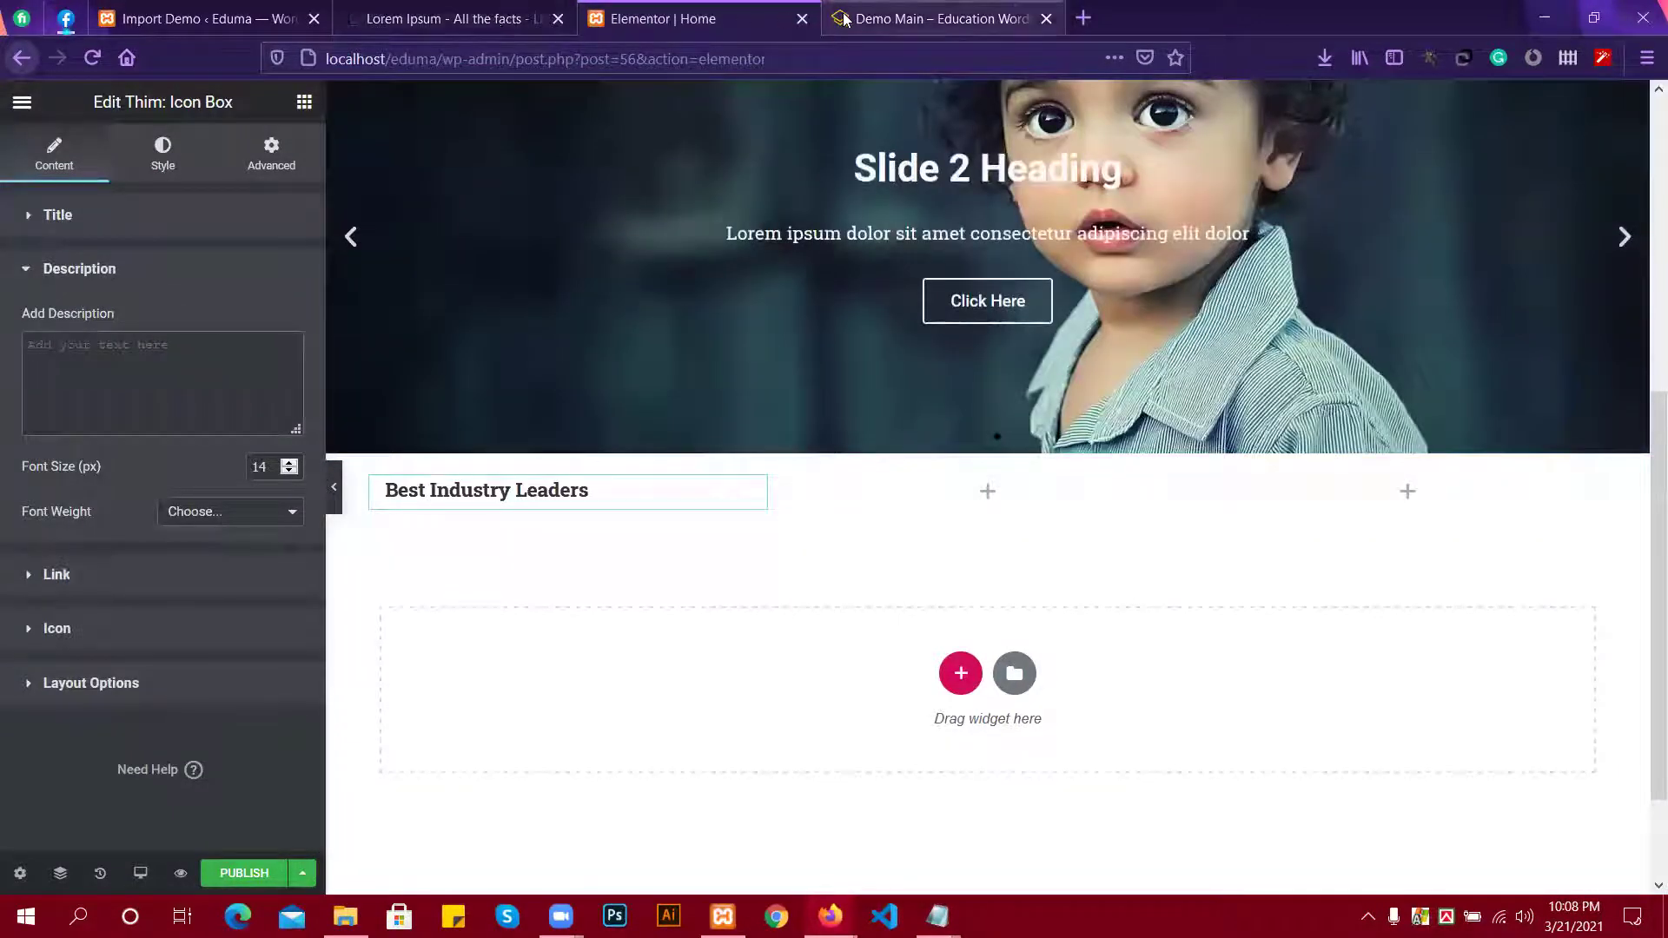
{"action": "left_click", "coordinate": [938, 18]}
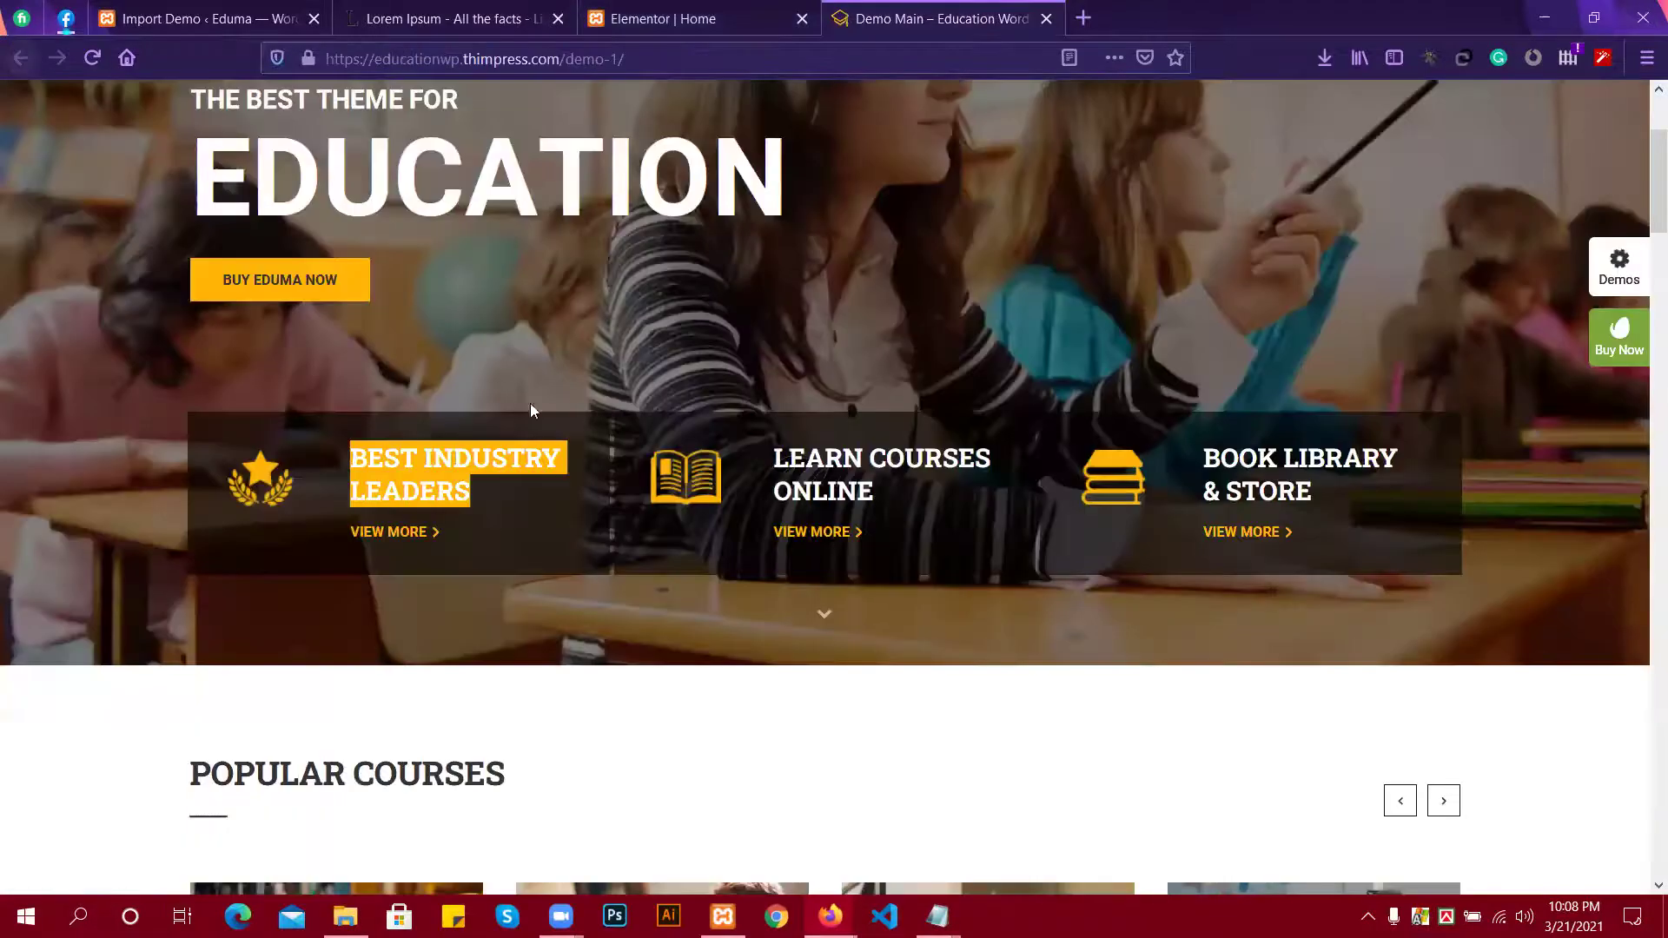
{"action": "left_click", "coordinate": [417, 534]}
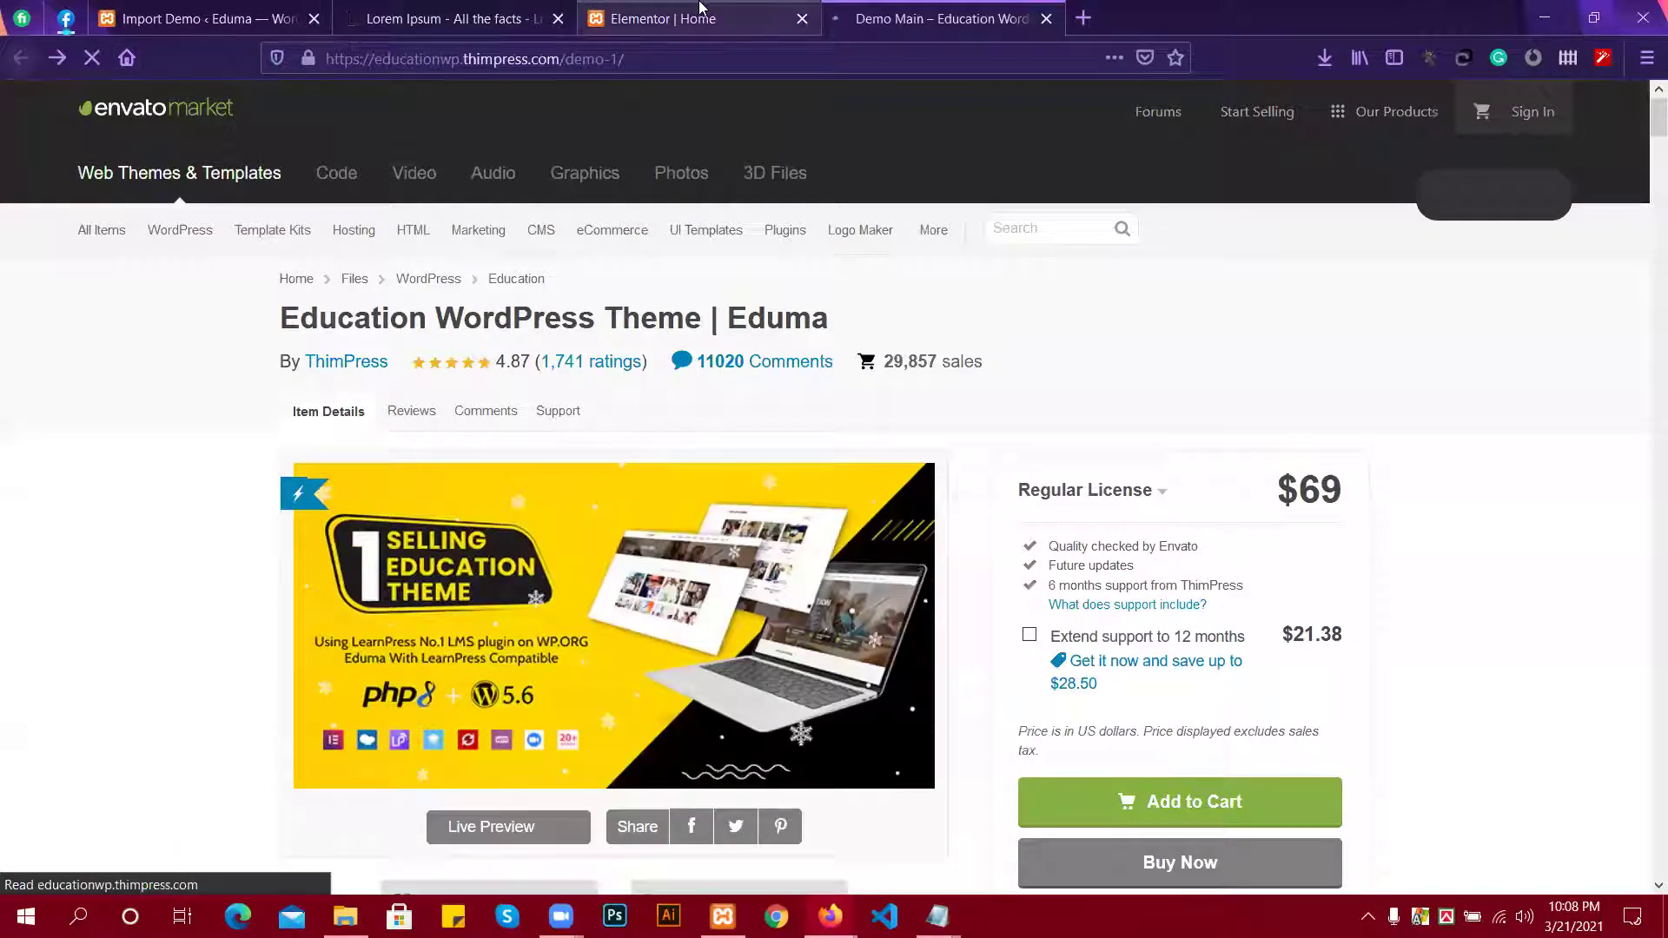
{"action": "left_click", "coordinate": [699, 10]}
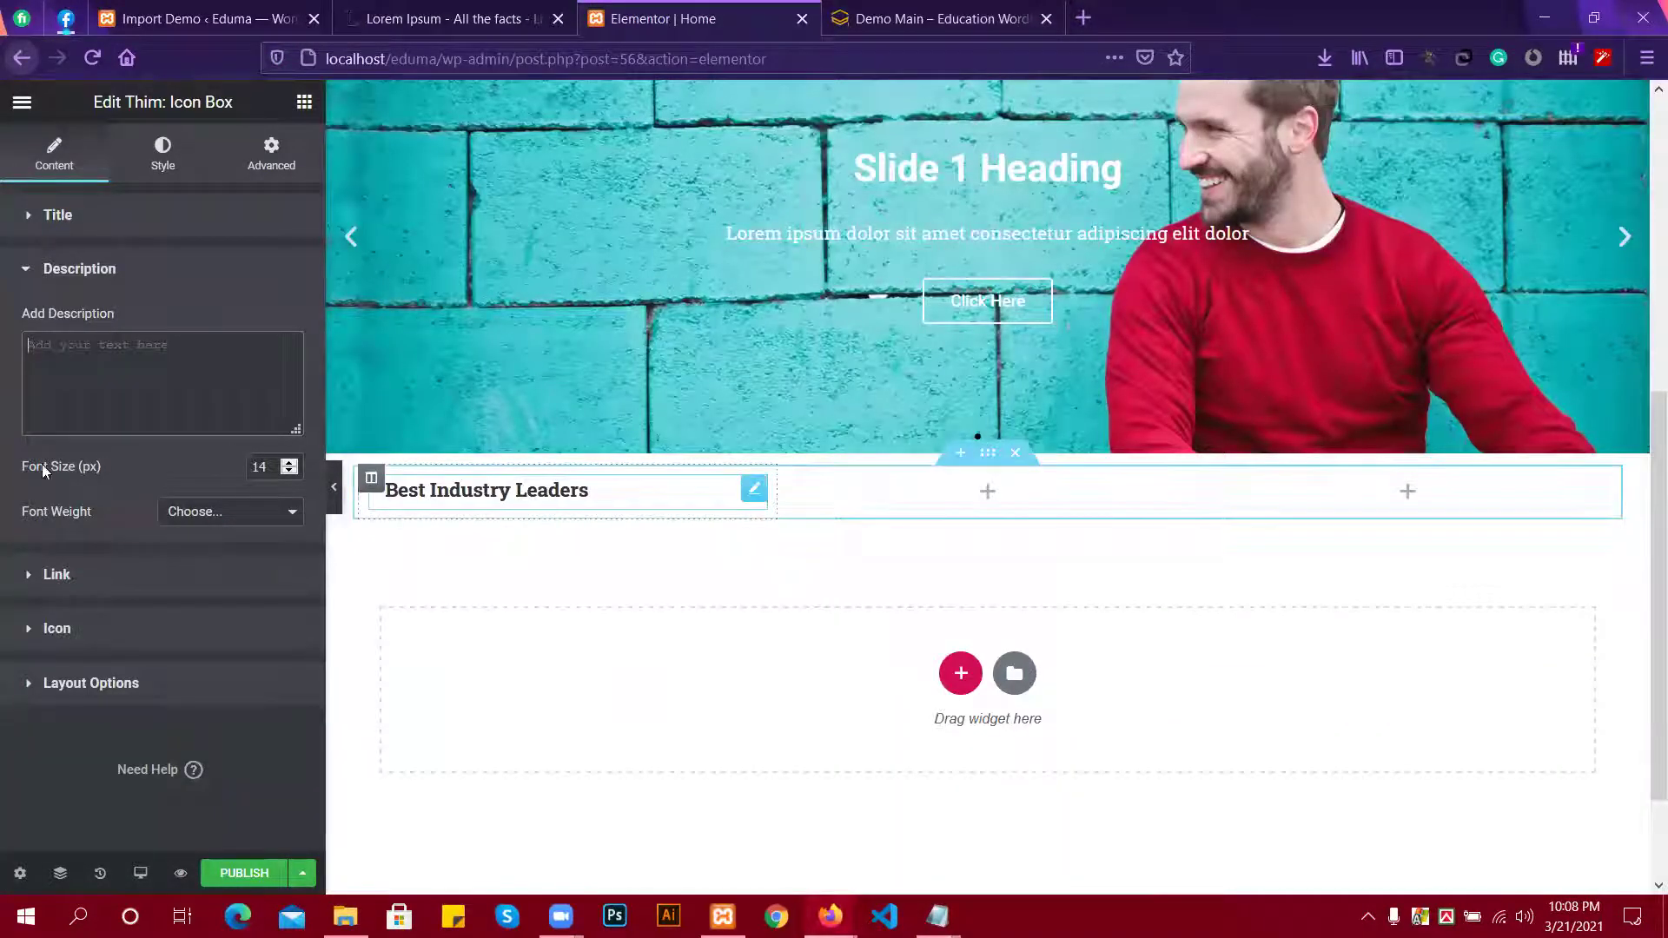
{"action": "left_click", "coordinate": [91, 271]}
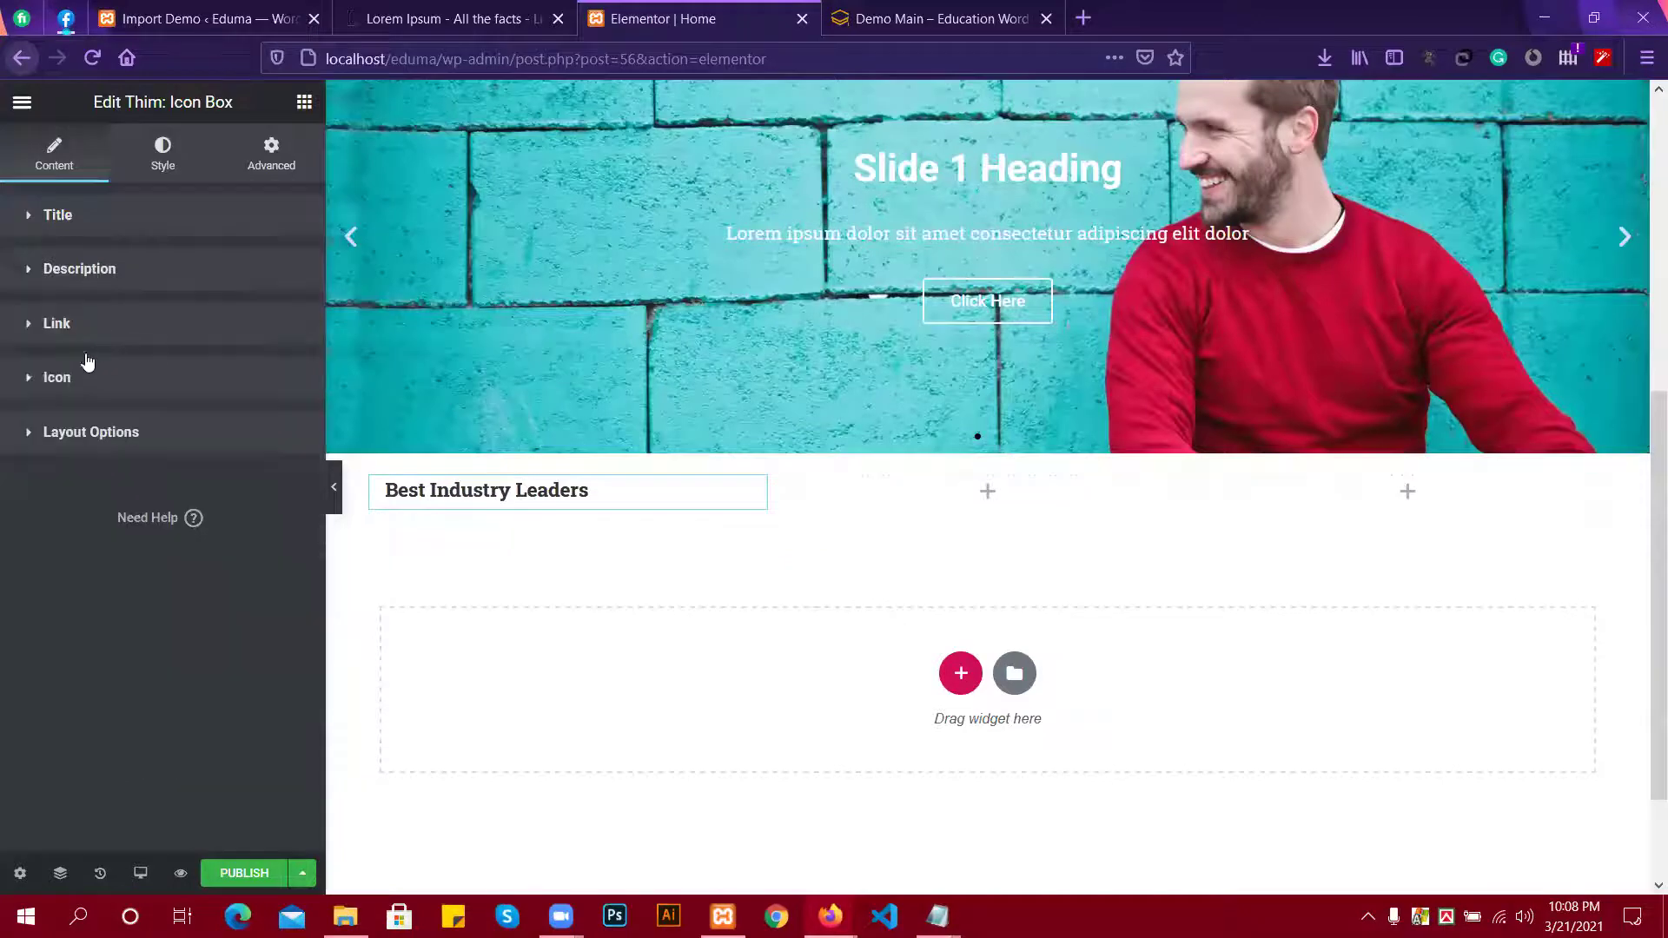
Examine the icon box's link settings and Apply to options against the View More link of the demo's Best Industry Leaders box.
{"action": "left_click", "coordinate": [77, 327]}
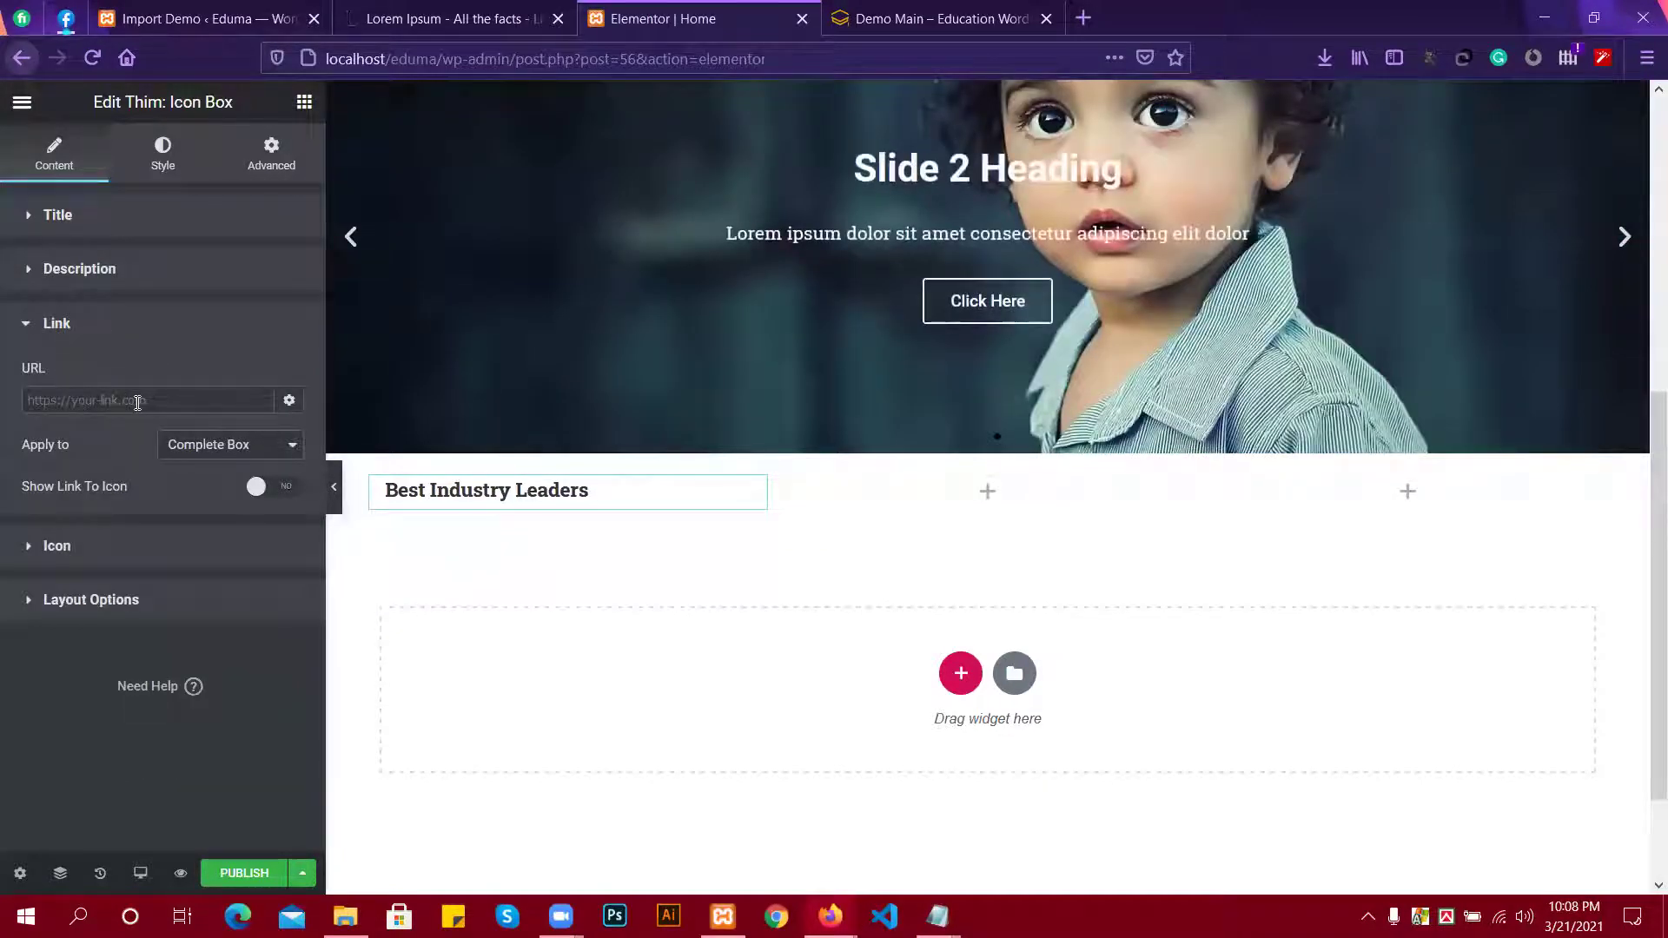
{"action": "left_click", "coordinate": [214, 446]}
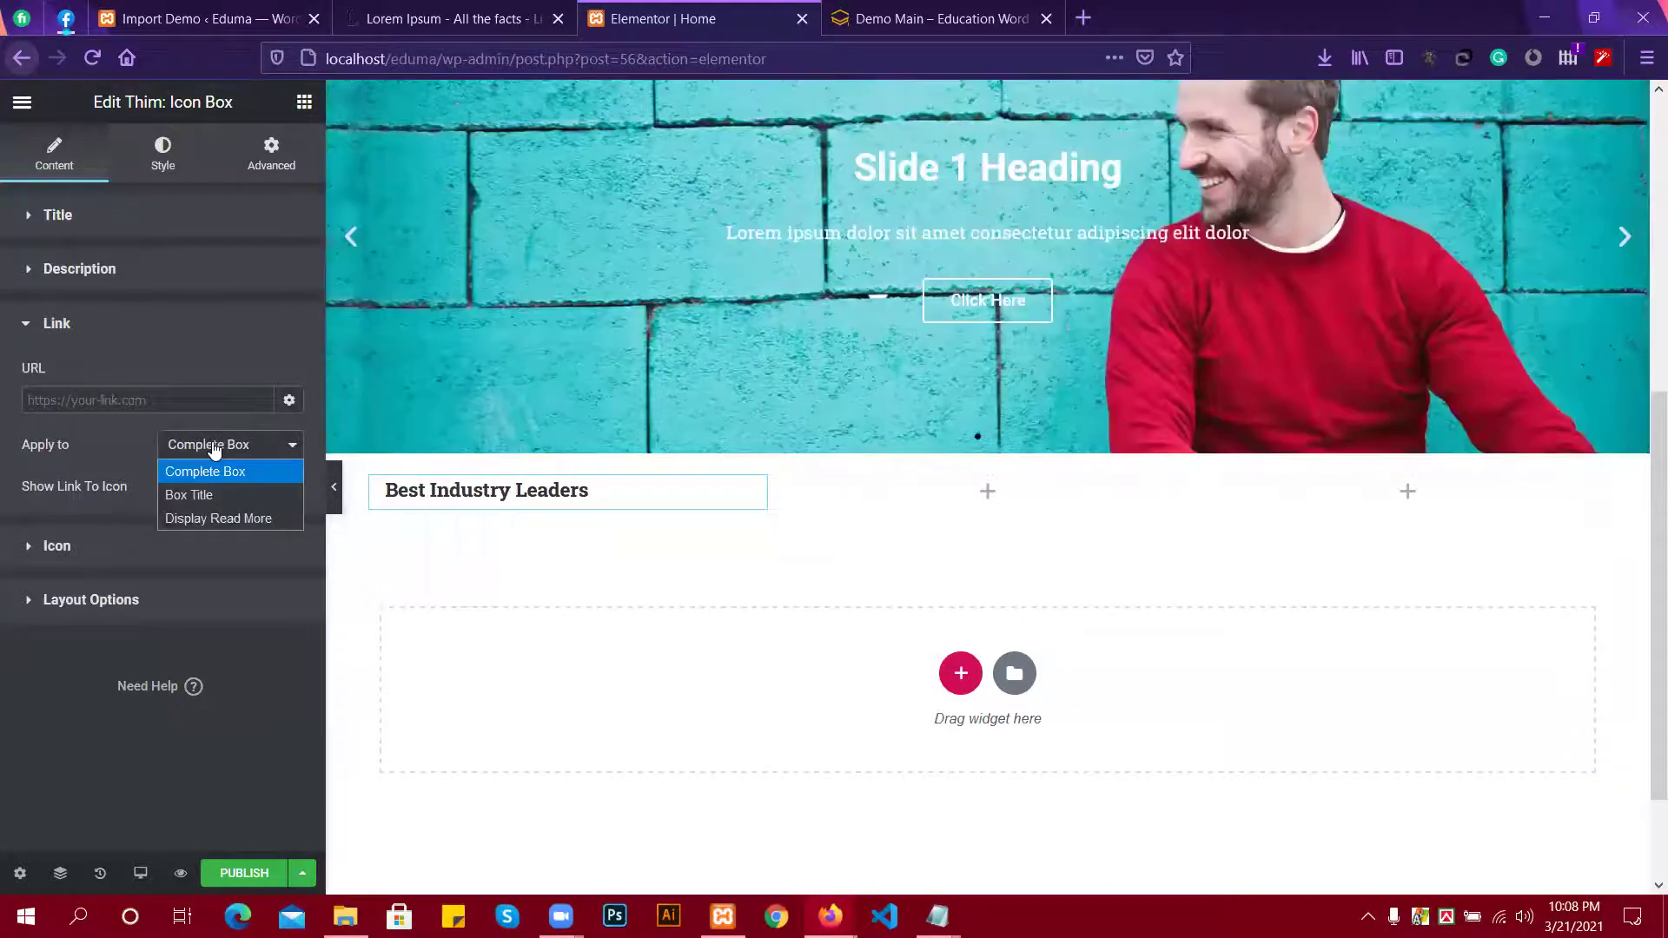
{"action": "left_click", "coordinate": [209, 445]}
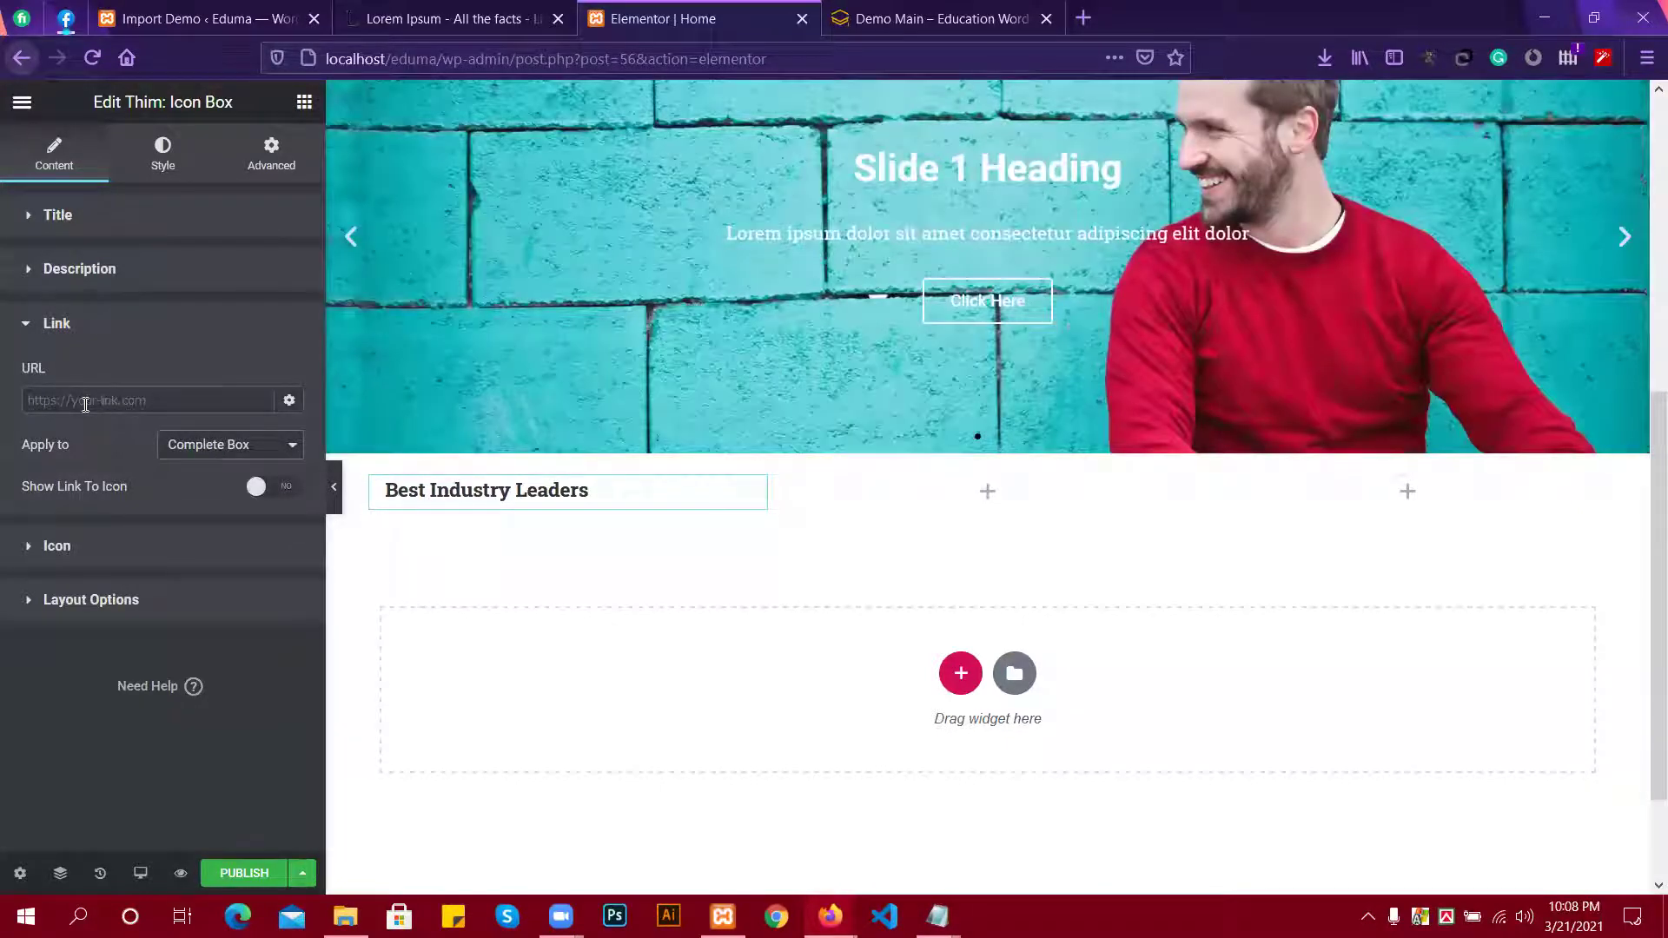
{"action": "key", "text": "ctrl+Tab"}
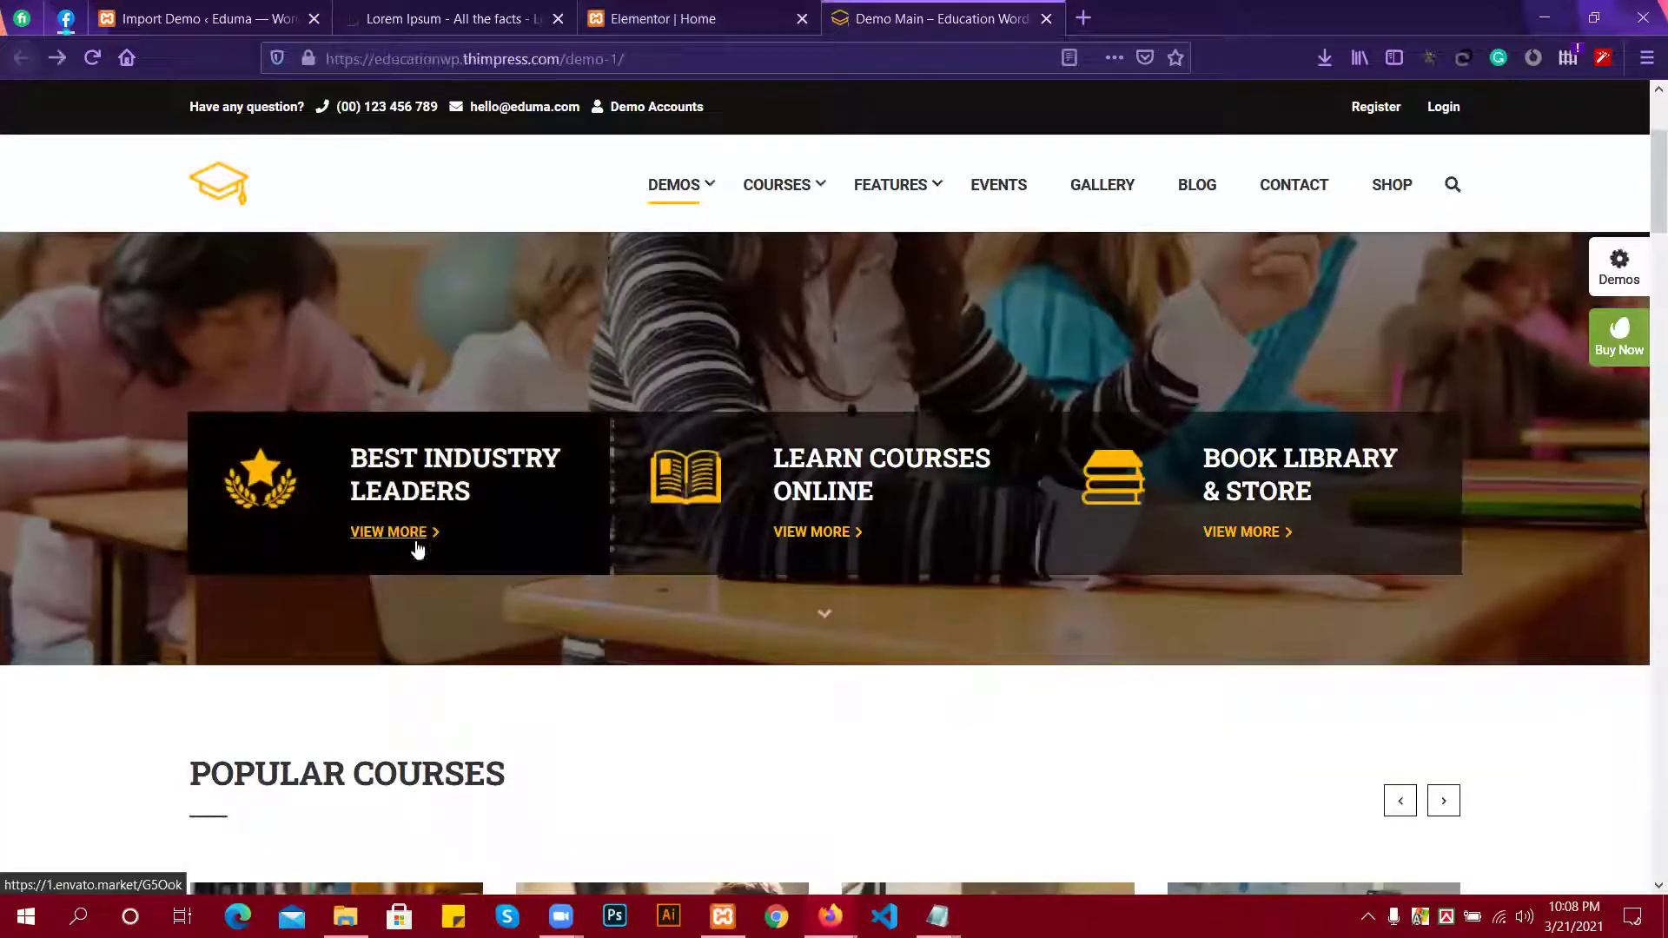
{"action": "left_click", "coordinate": [765, 11]}
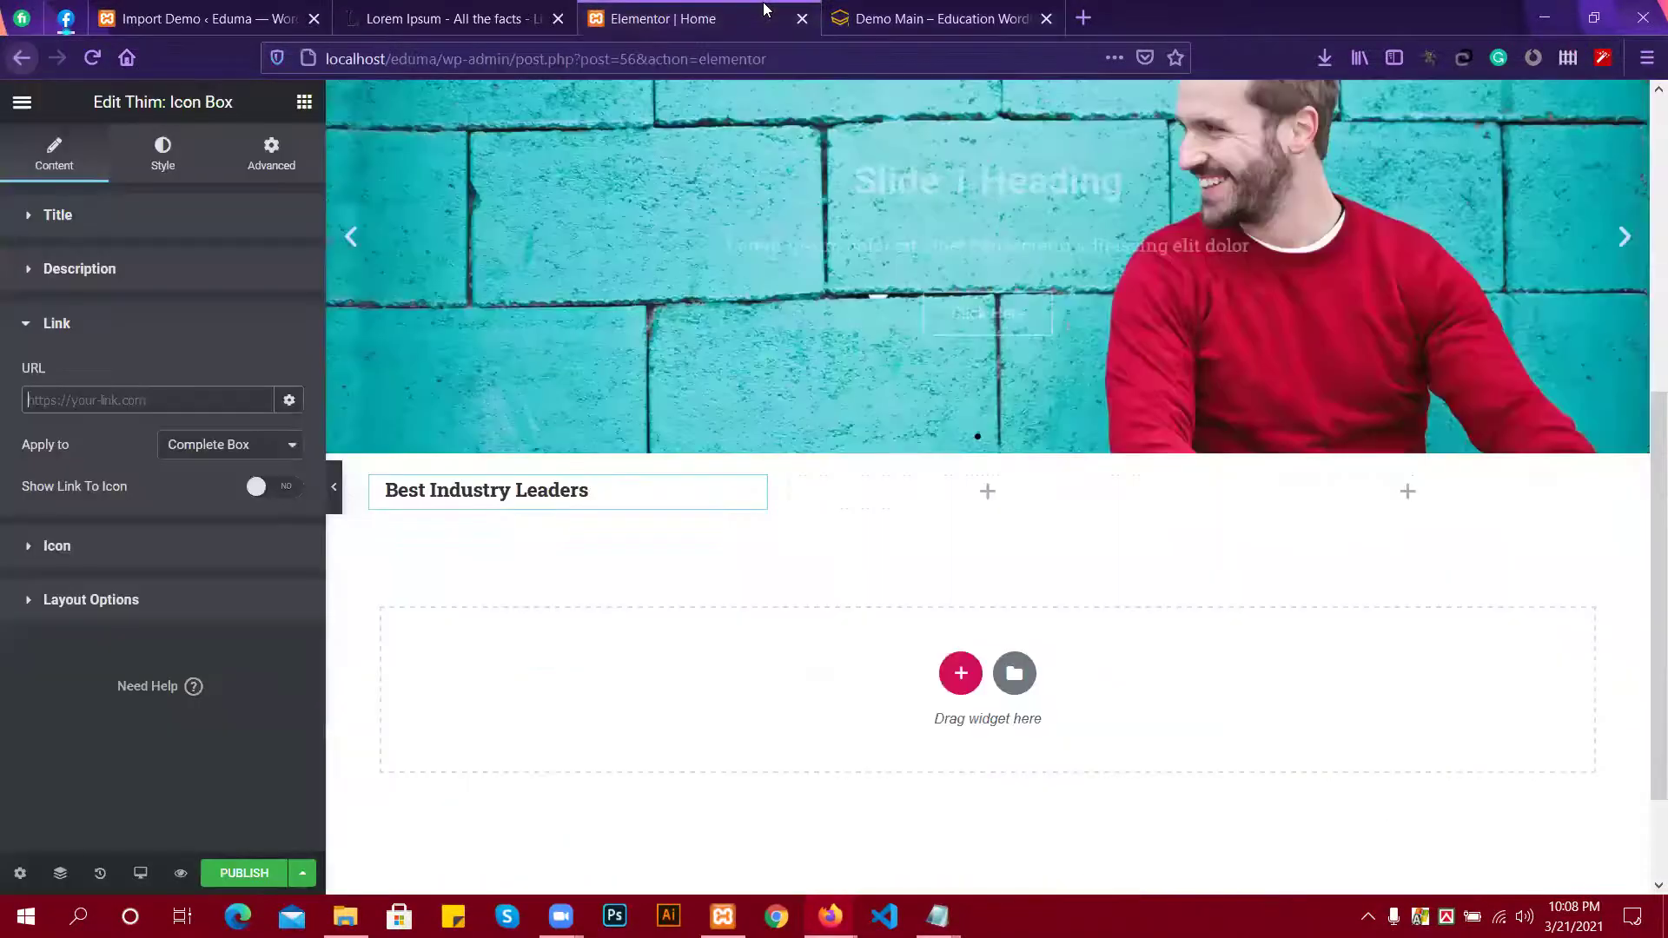
Check the demo's first feature box and give the Best Industry Leaders icon box the Font Awesome star icon.
{"action": "left_click", "coordinate": [57, 546]}
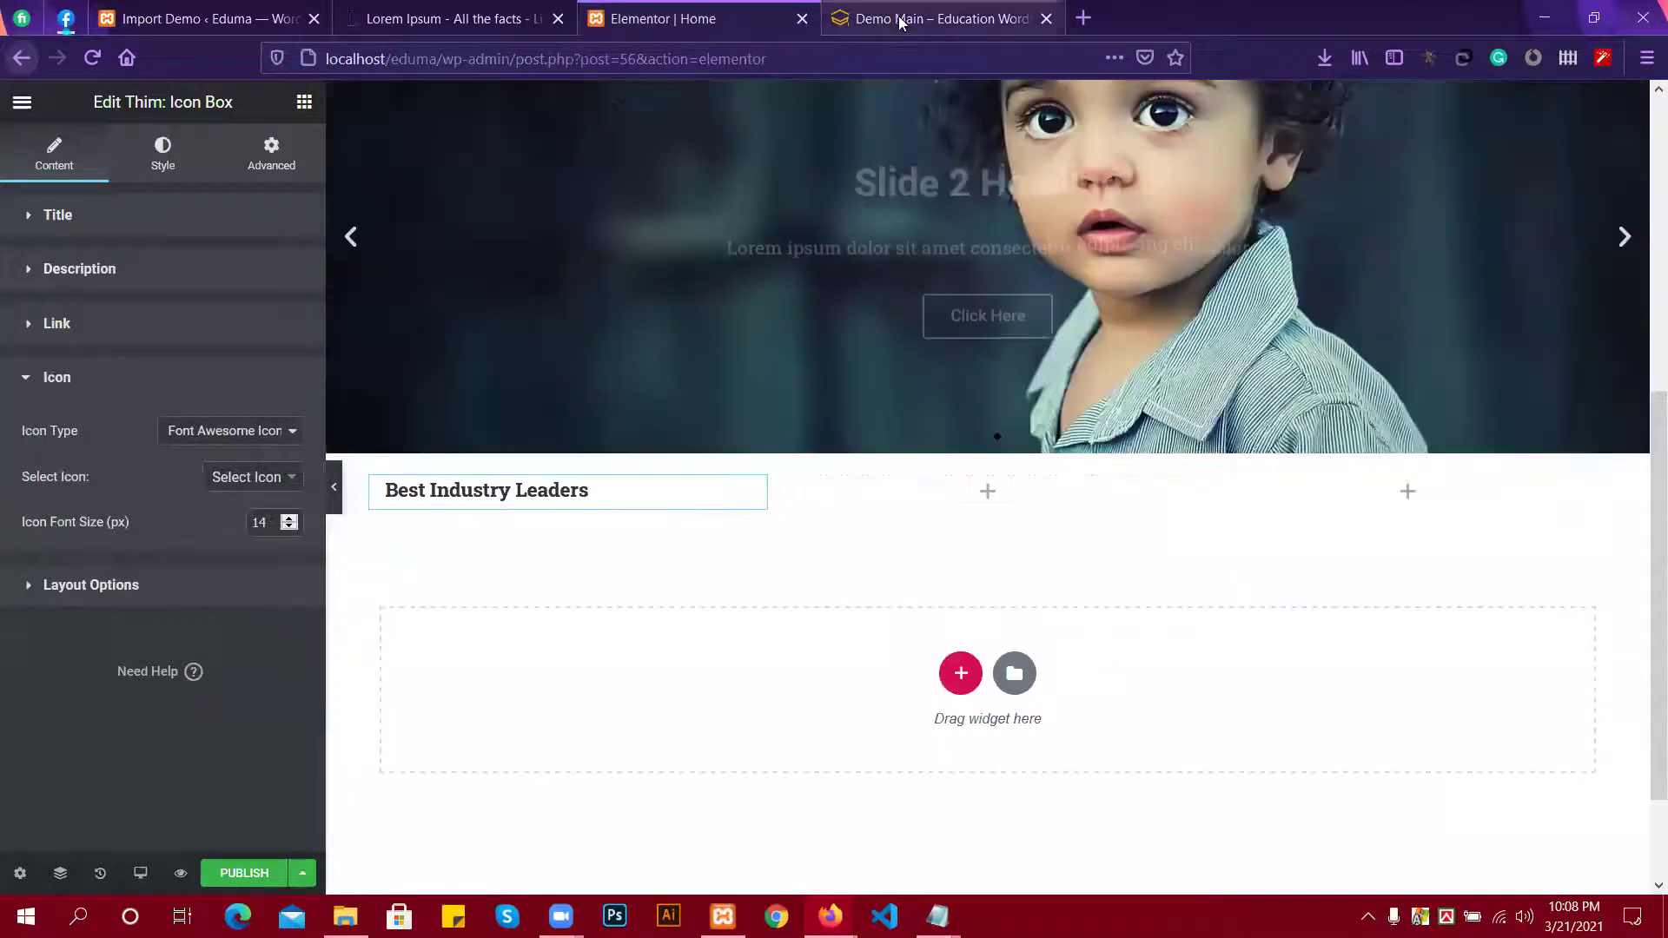
{"action": "left_click", "coordinate": [921, 18]}
{"action": "left_click", "coordinate": [686, 18]}
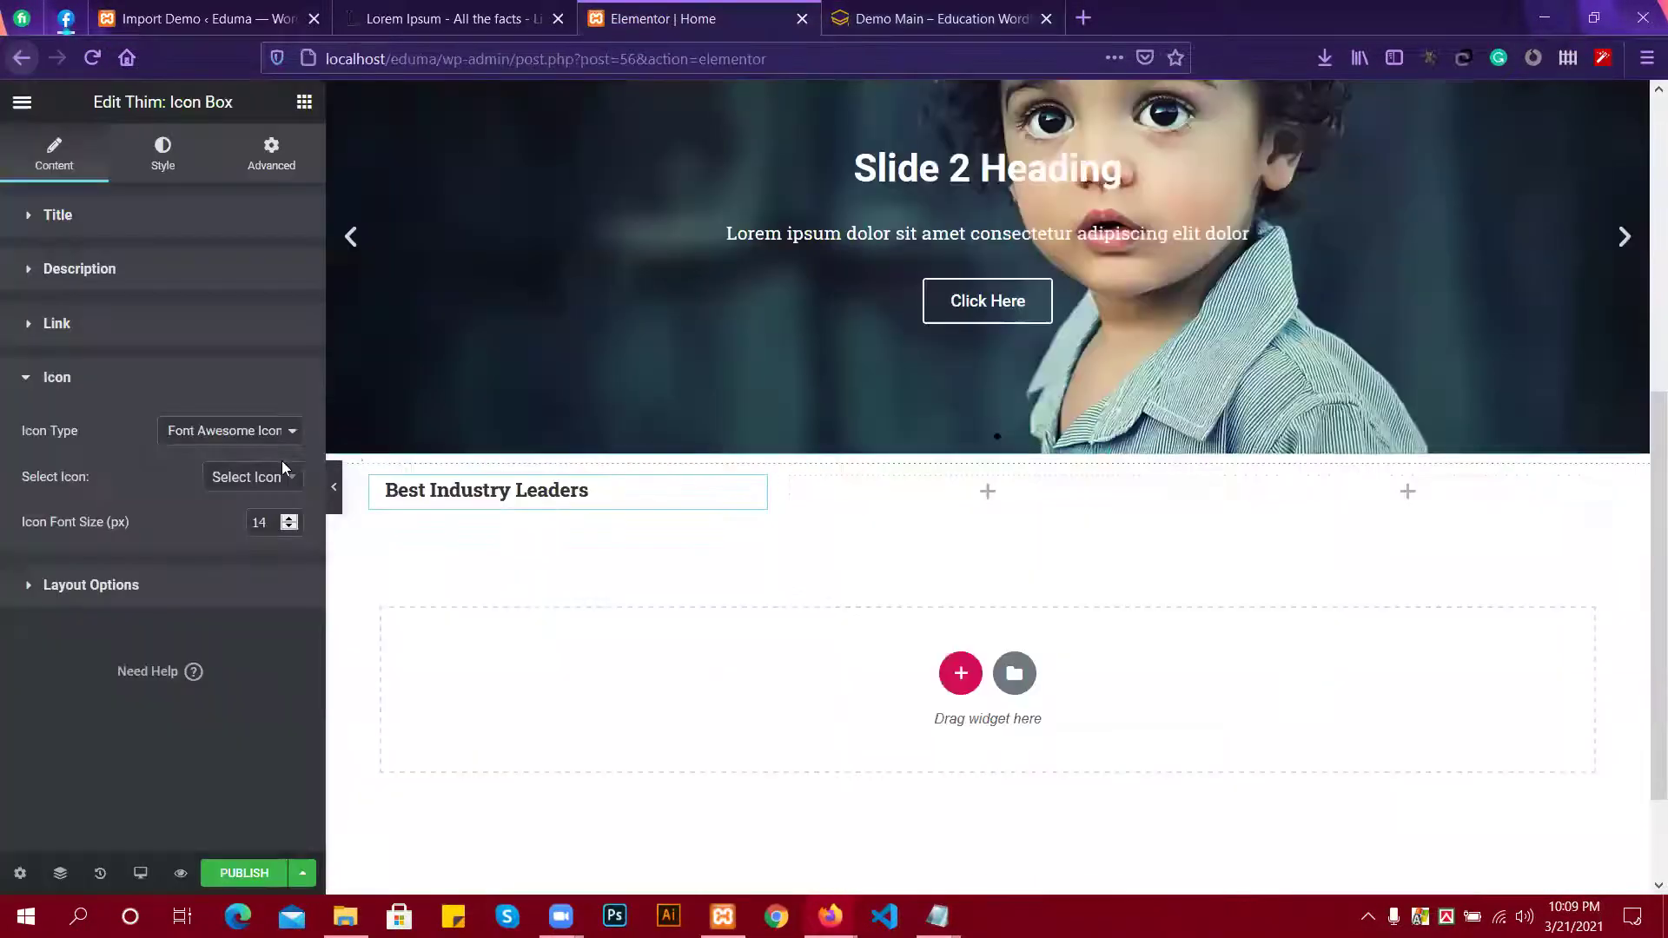
{"action": "left_click", "coordinate": [273, 483]}
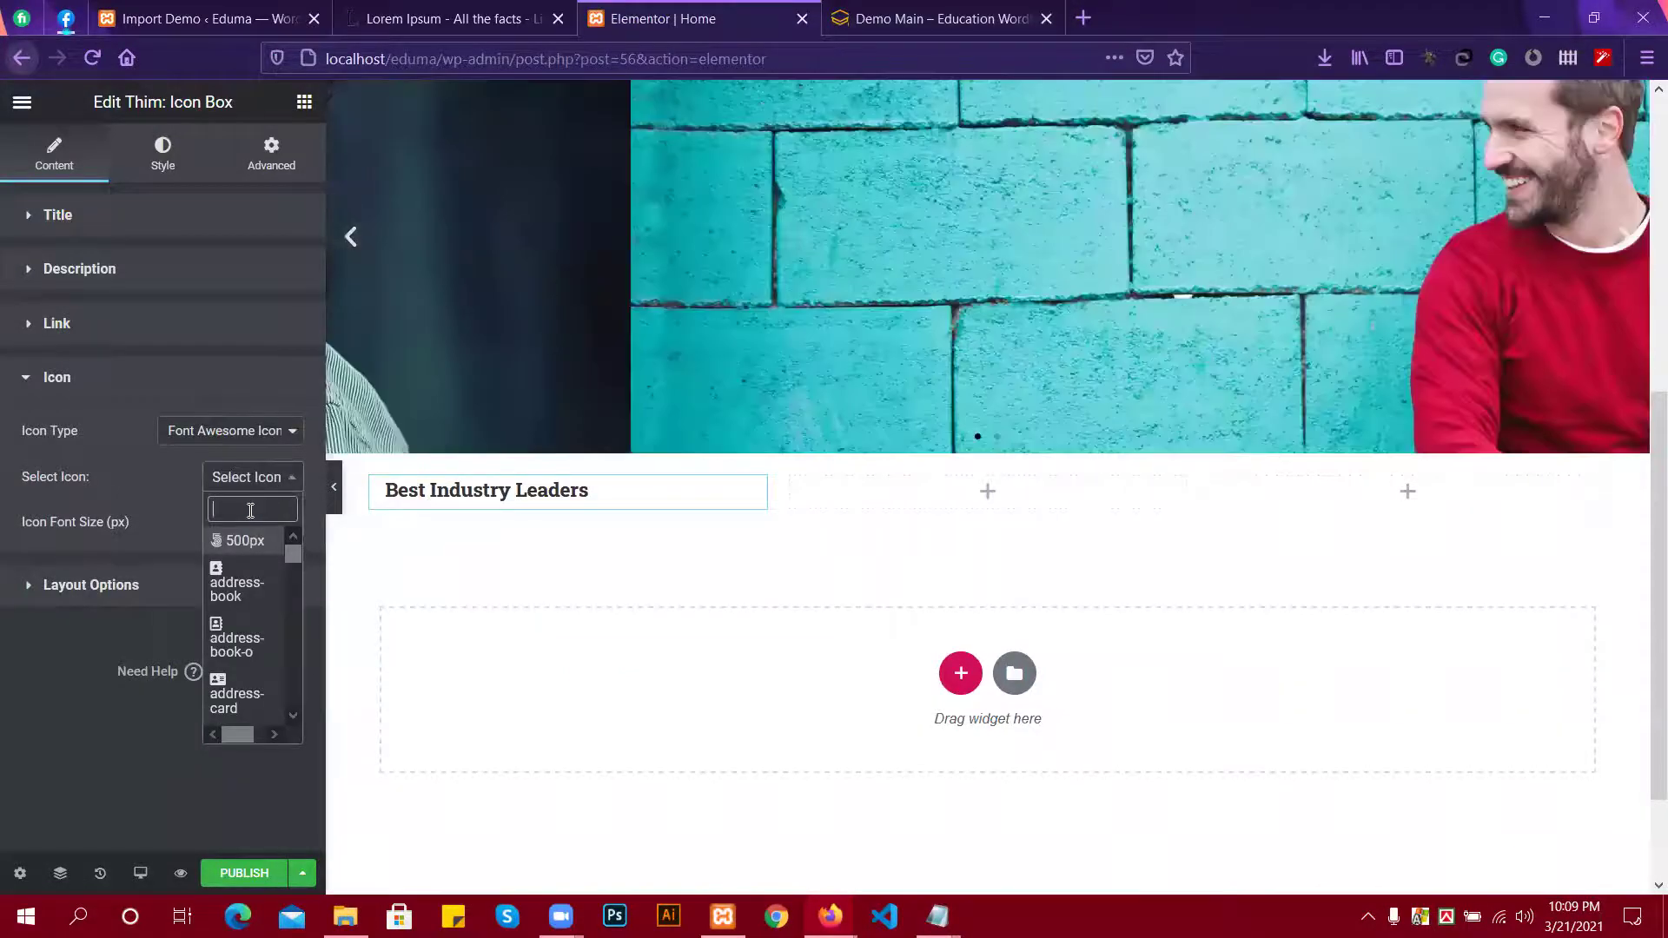
{"action": "type", "text": "st"}
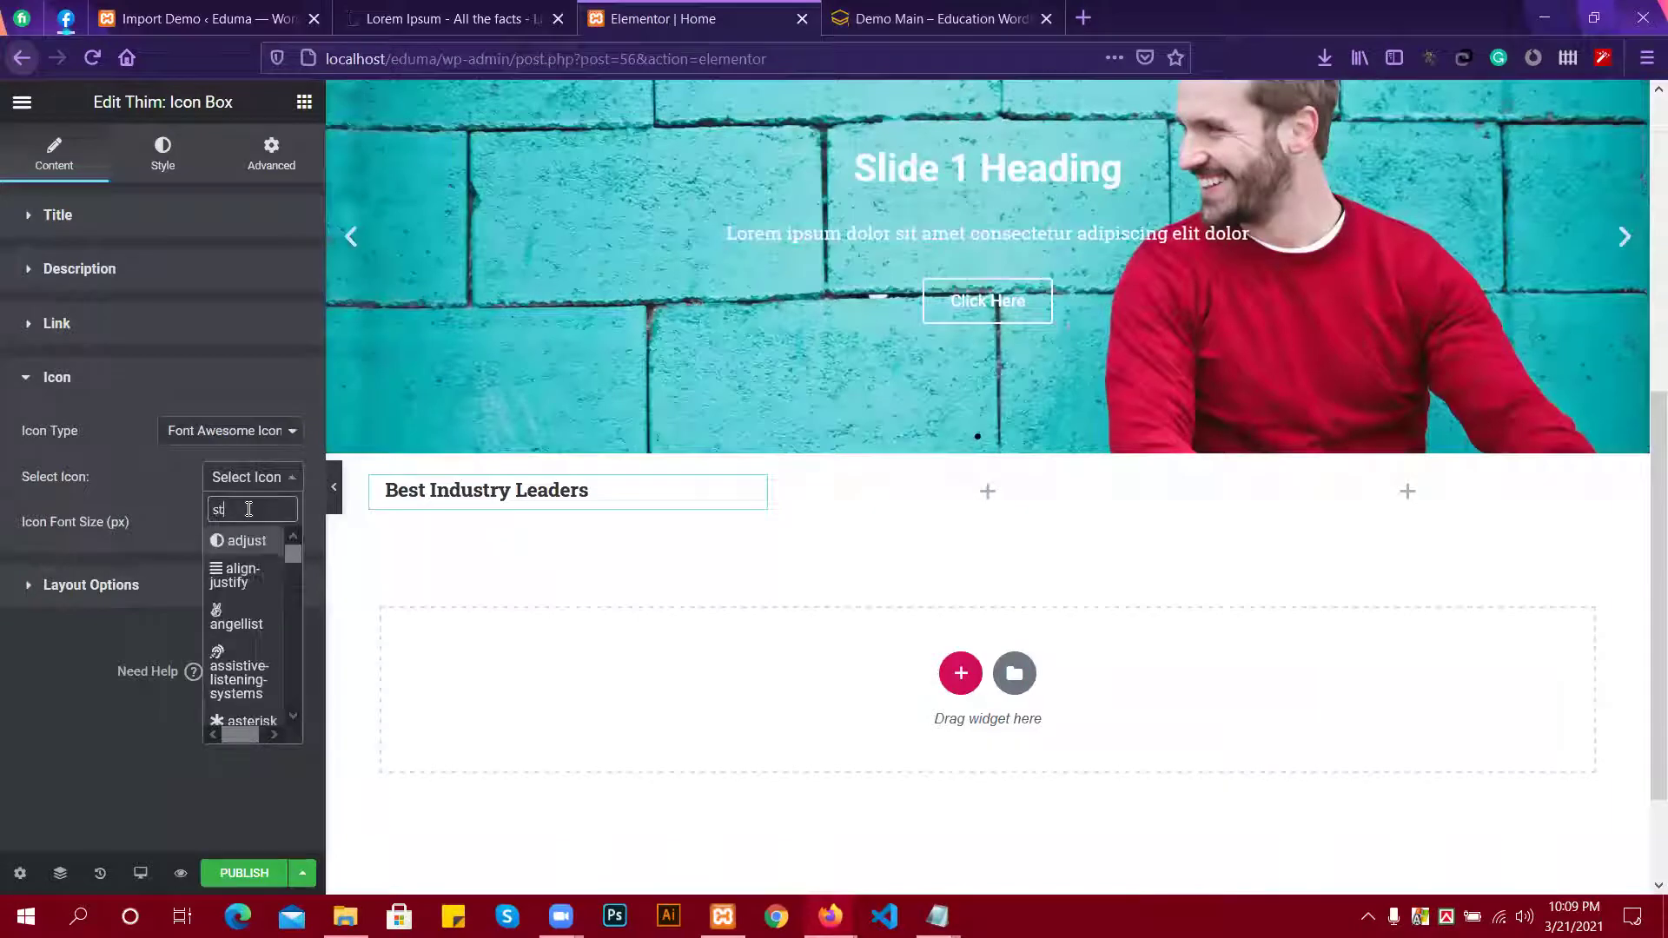
{"action": "type", "text": "ar"}
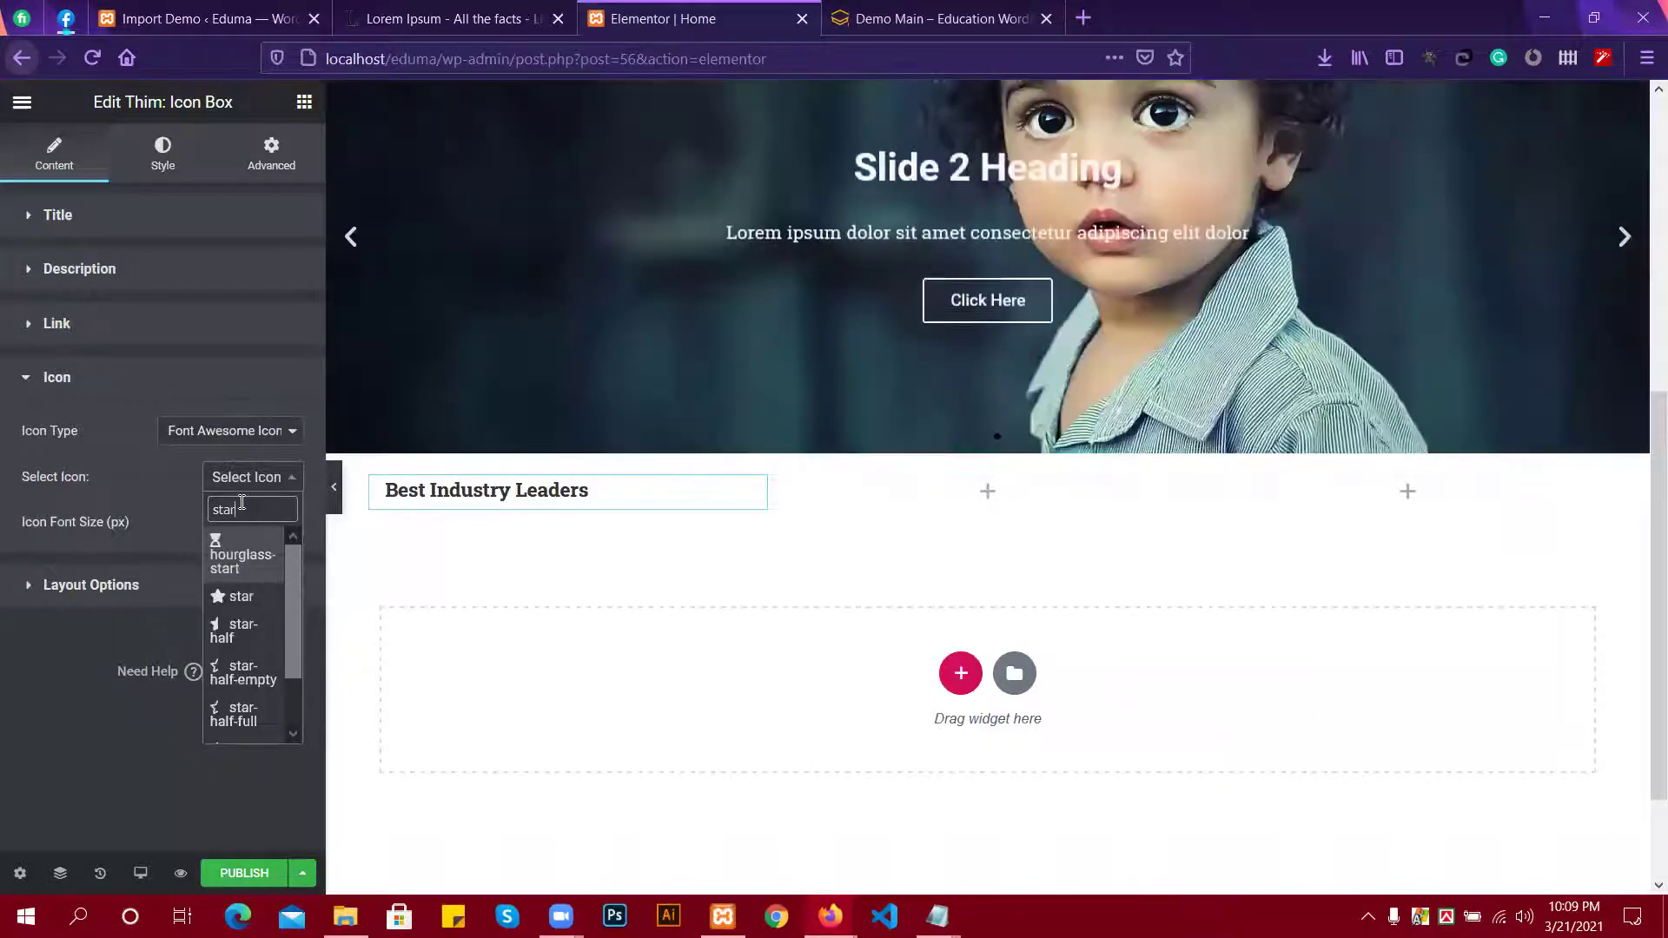
{"action": "left_click", "coordinate": [235, 599]}
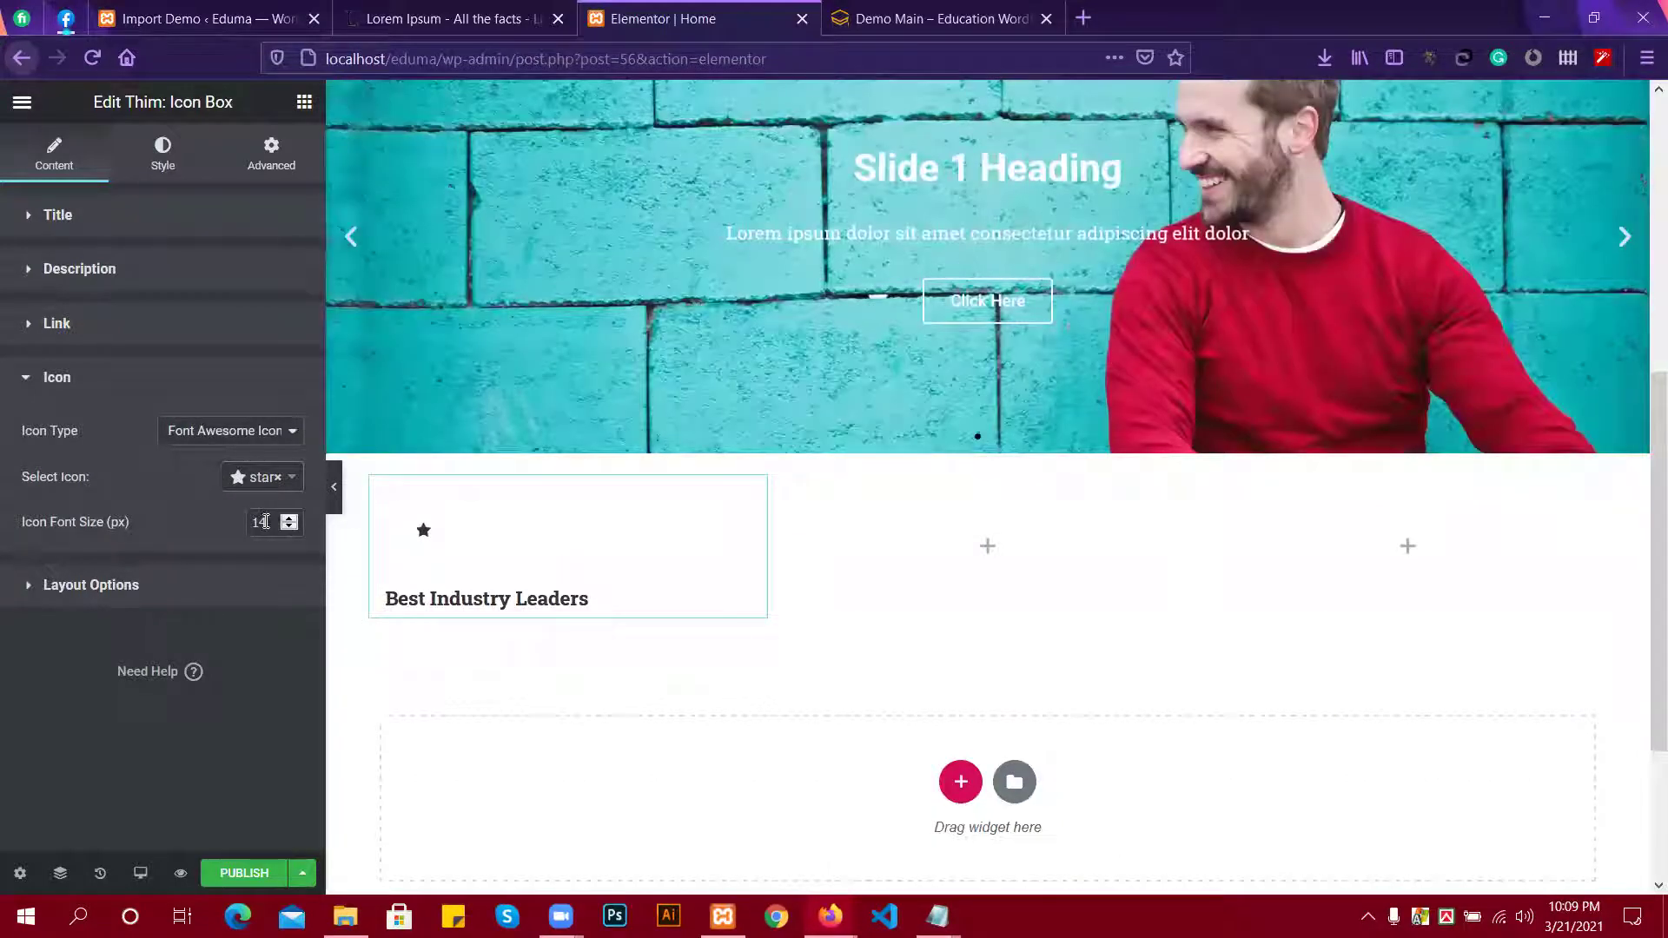
Set the star icon's font size to 35 px.
{"action": "left_click", "coordinate": [265, 521]}
{"action": "key", "text": "BackSpace"}
{"action": "key", "text": "BackSpace"}
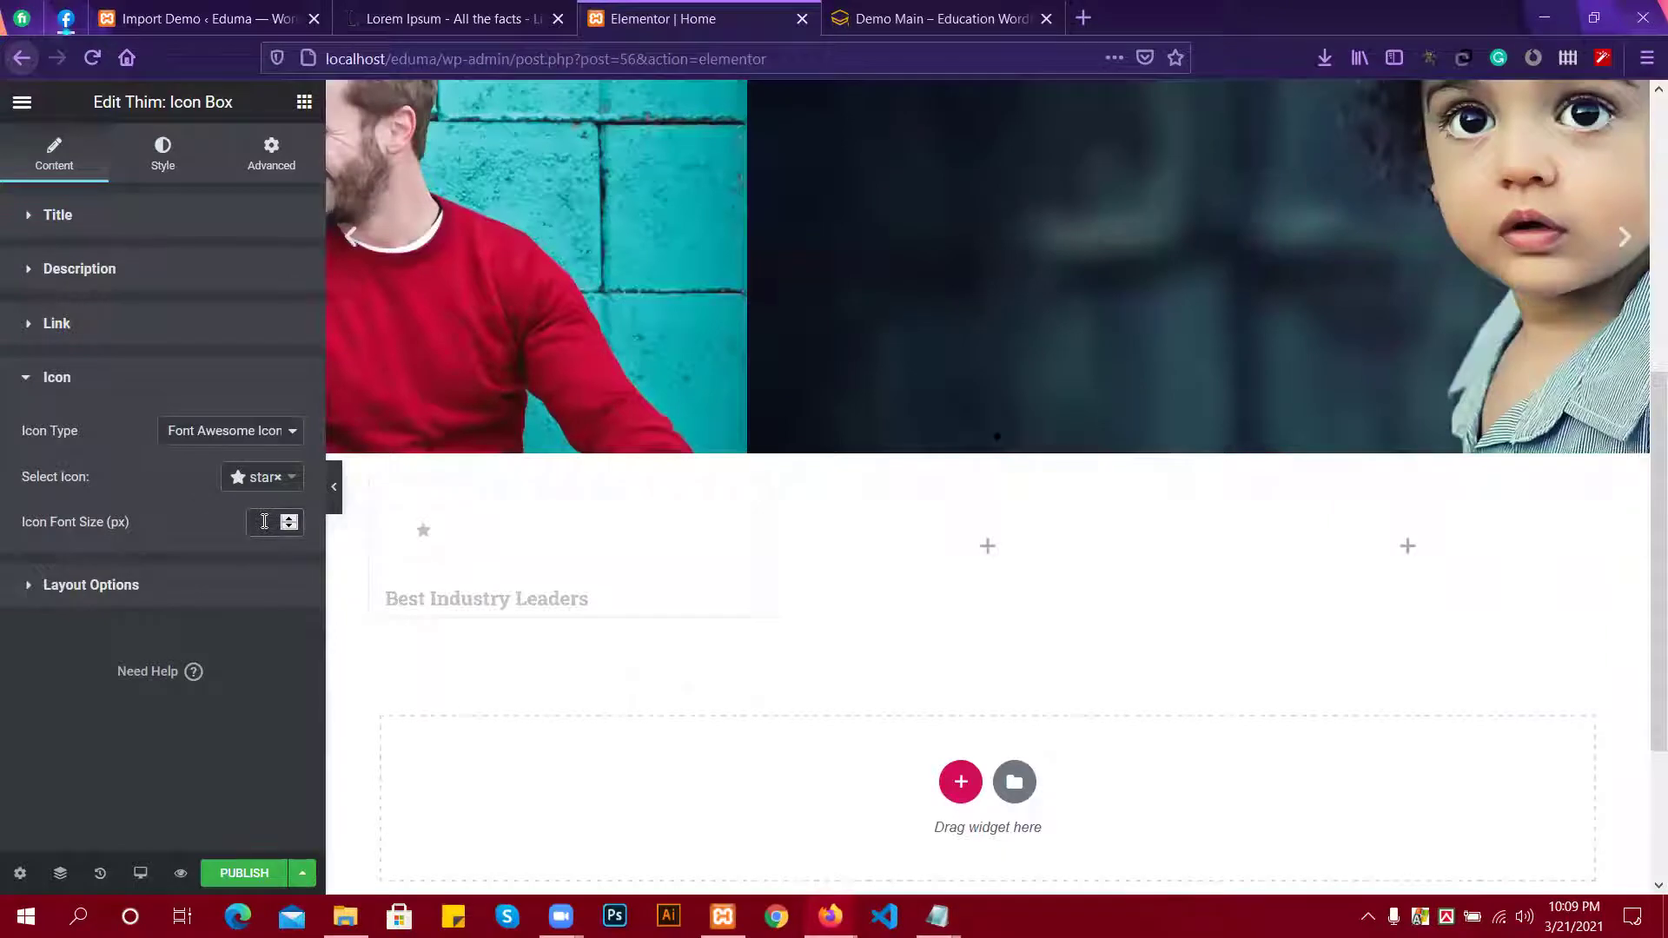
{"action": "type", "text": "20"}
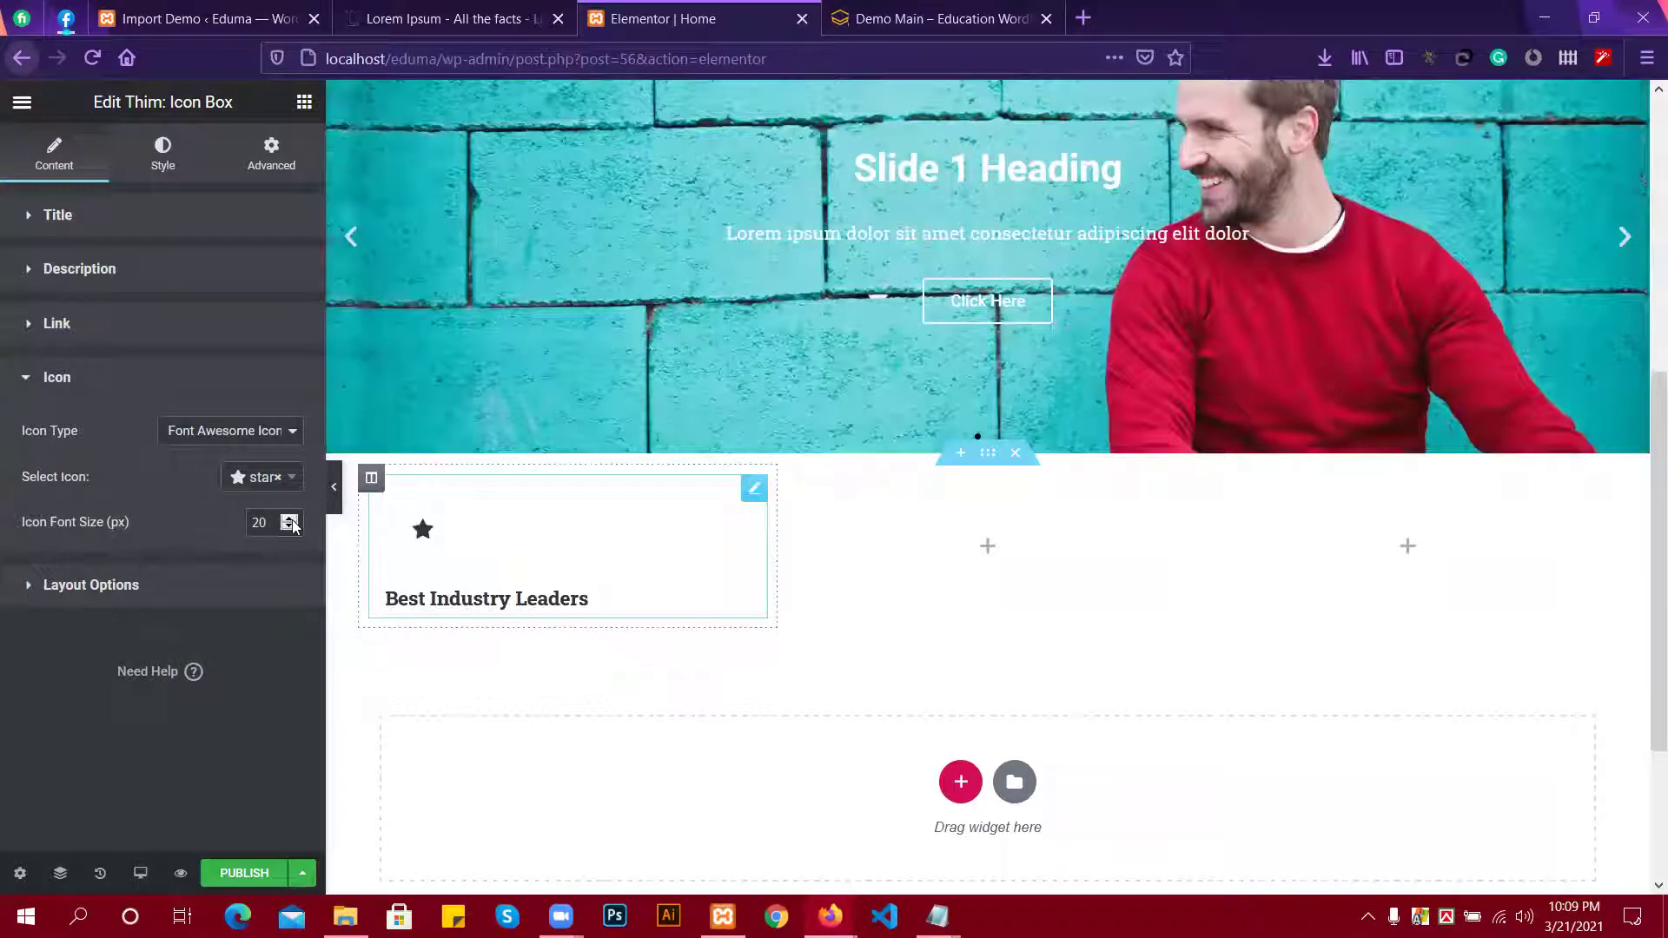
{"action": "left_click", "coordinate": [290, 519]}
{"action": "left_click", "coordinate": [289, 519]}
{"action": "left_click", "coordinate": [289, 519]}
{"action": "left_click", "coordinate": [289, 520]}
{"action": "left_click", "coordinate": [289, 519]}
{"action": "left_click", "coordinate": [289, 519]}
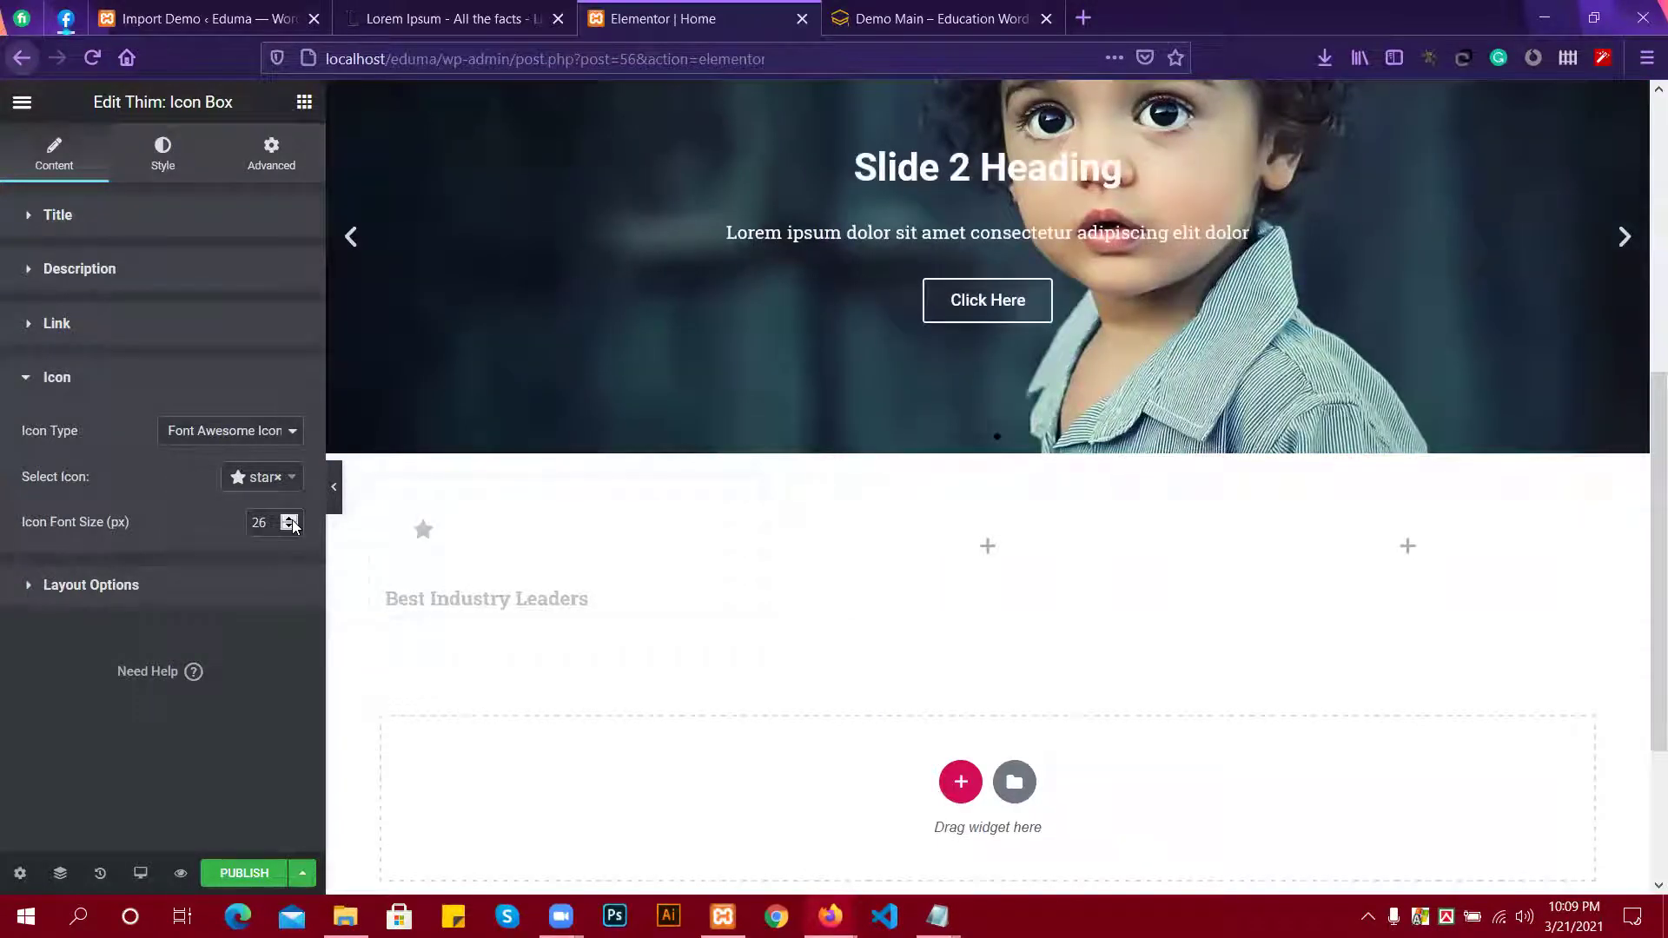
{"action": "left_click", "coordinate": [290, 519]}
{"action": "left_click", "coordinate": [289, 520]}
{"action": "left_click", "coordinate": [289, 520]}
{"action": "left_click", "coordinate": [289, 520]}
{"action": "left_click", "coordinate": [289, 520]}
{"action": "left_click", "coordinate": [289, 520]}
{"action": "left_click", "coordinate": [289, 520]}
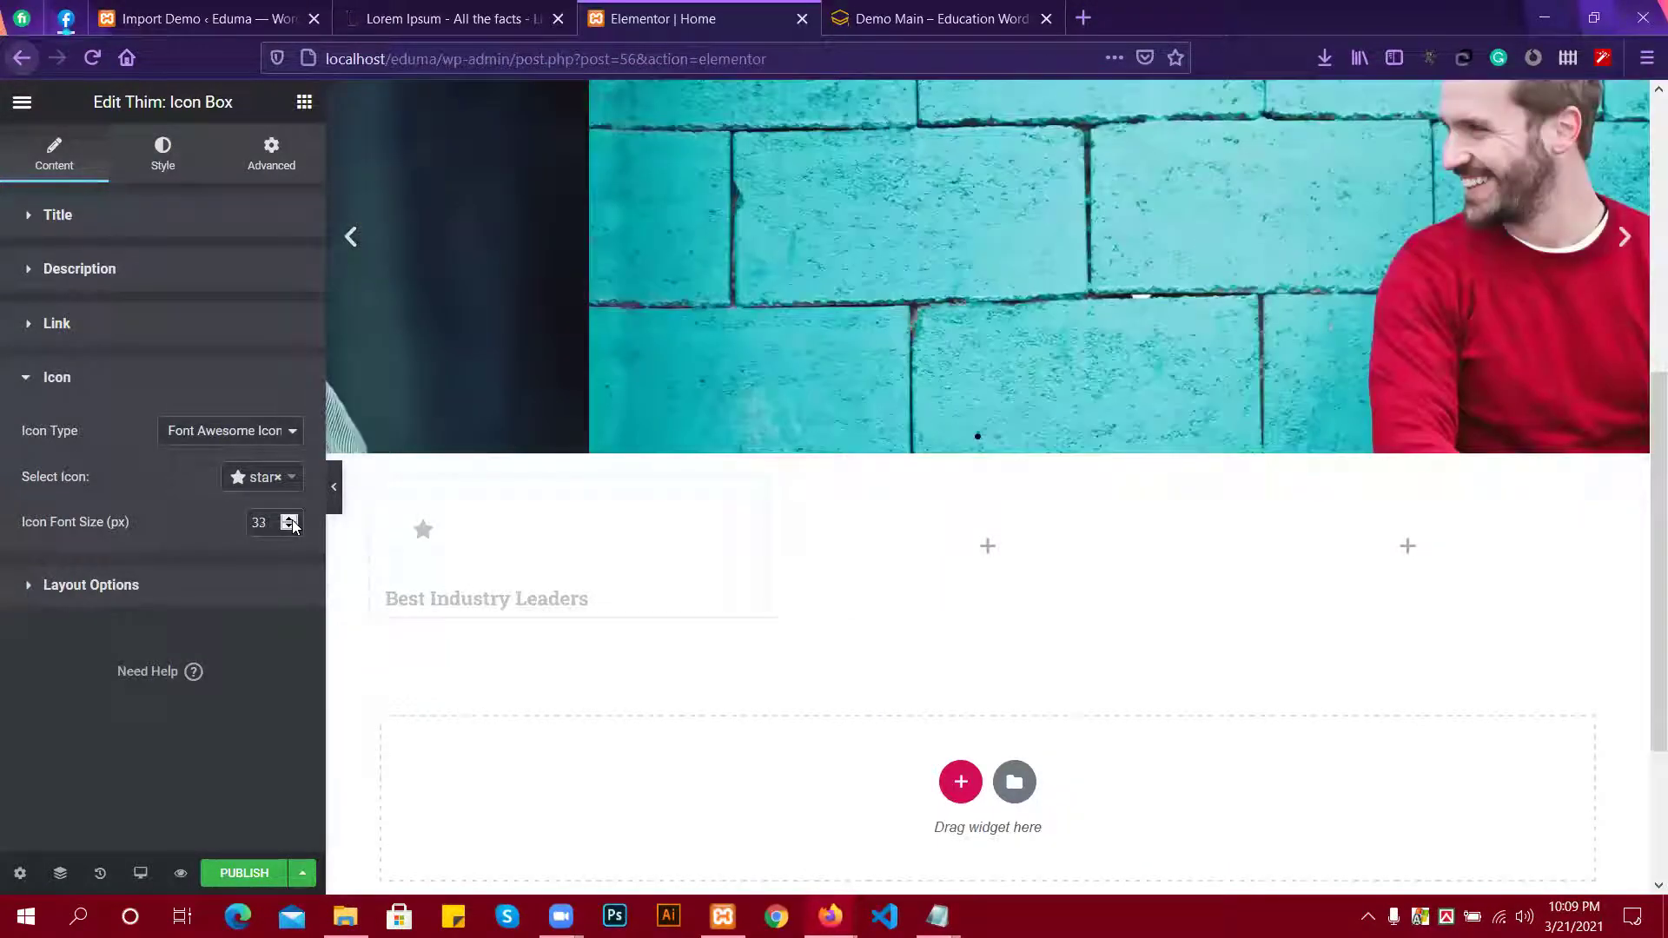
{"action": "left_click", "coordinate": [289, 520]}
{"action": "left_click", "coordinate": [289, 519]}
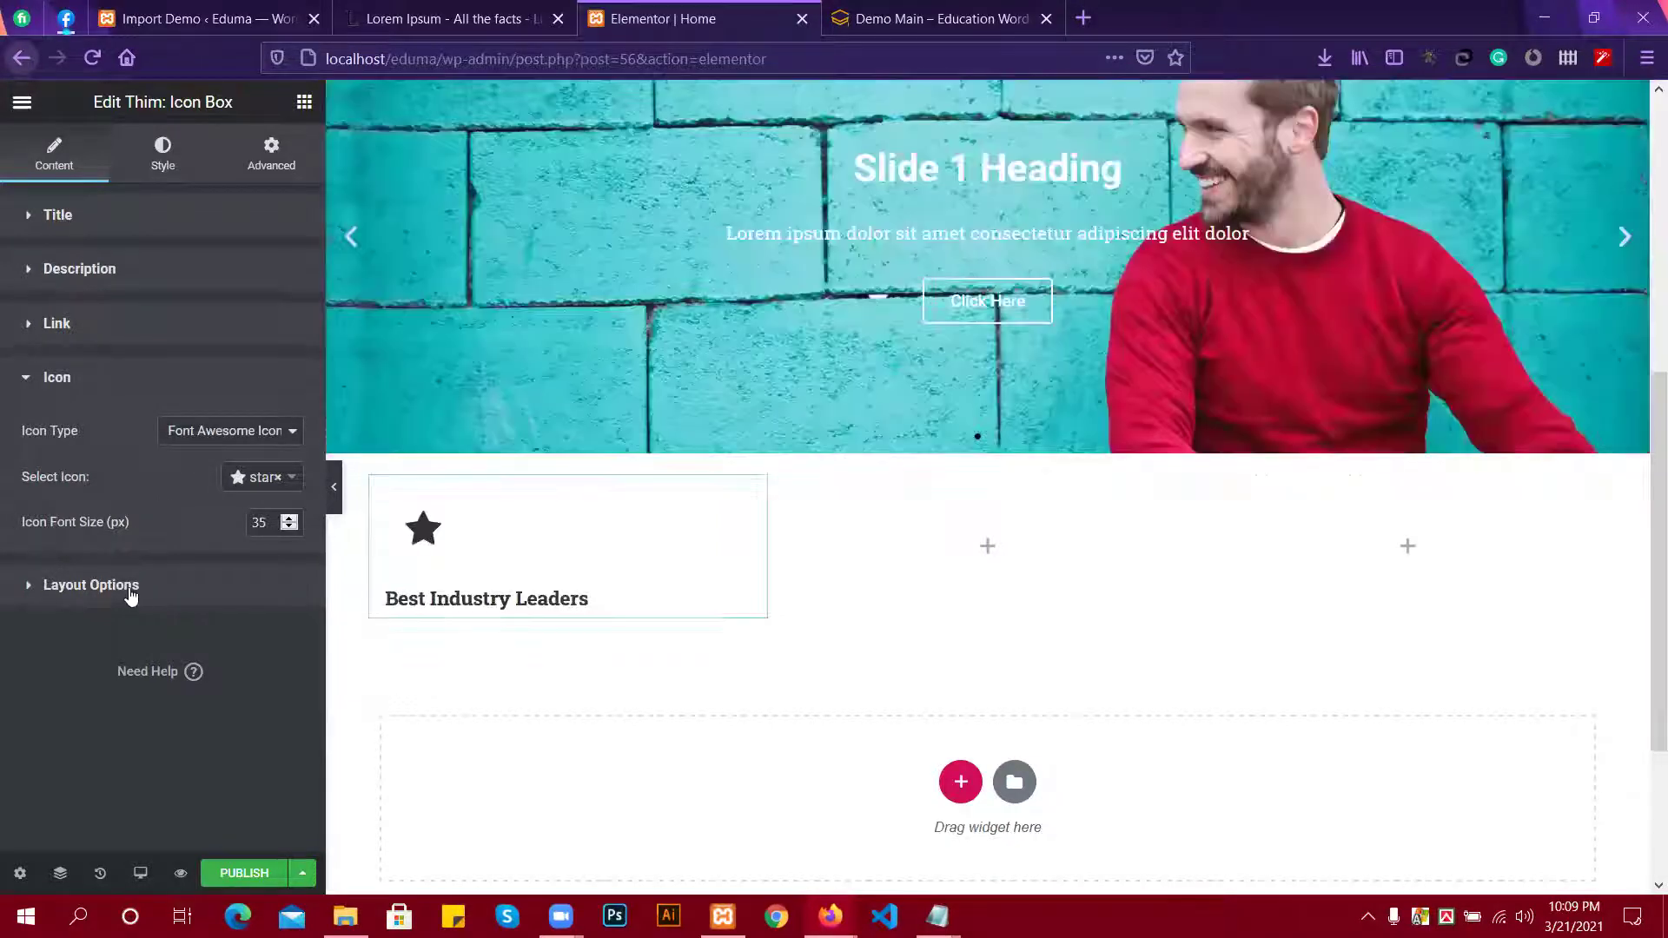
Set the icon box's icon shape to None and its box style to Icon at Left, trying Icon at Right first.
{"action": "left_click", "coordinate": [128, 587]}
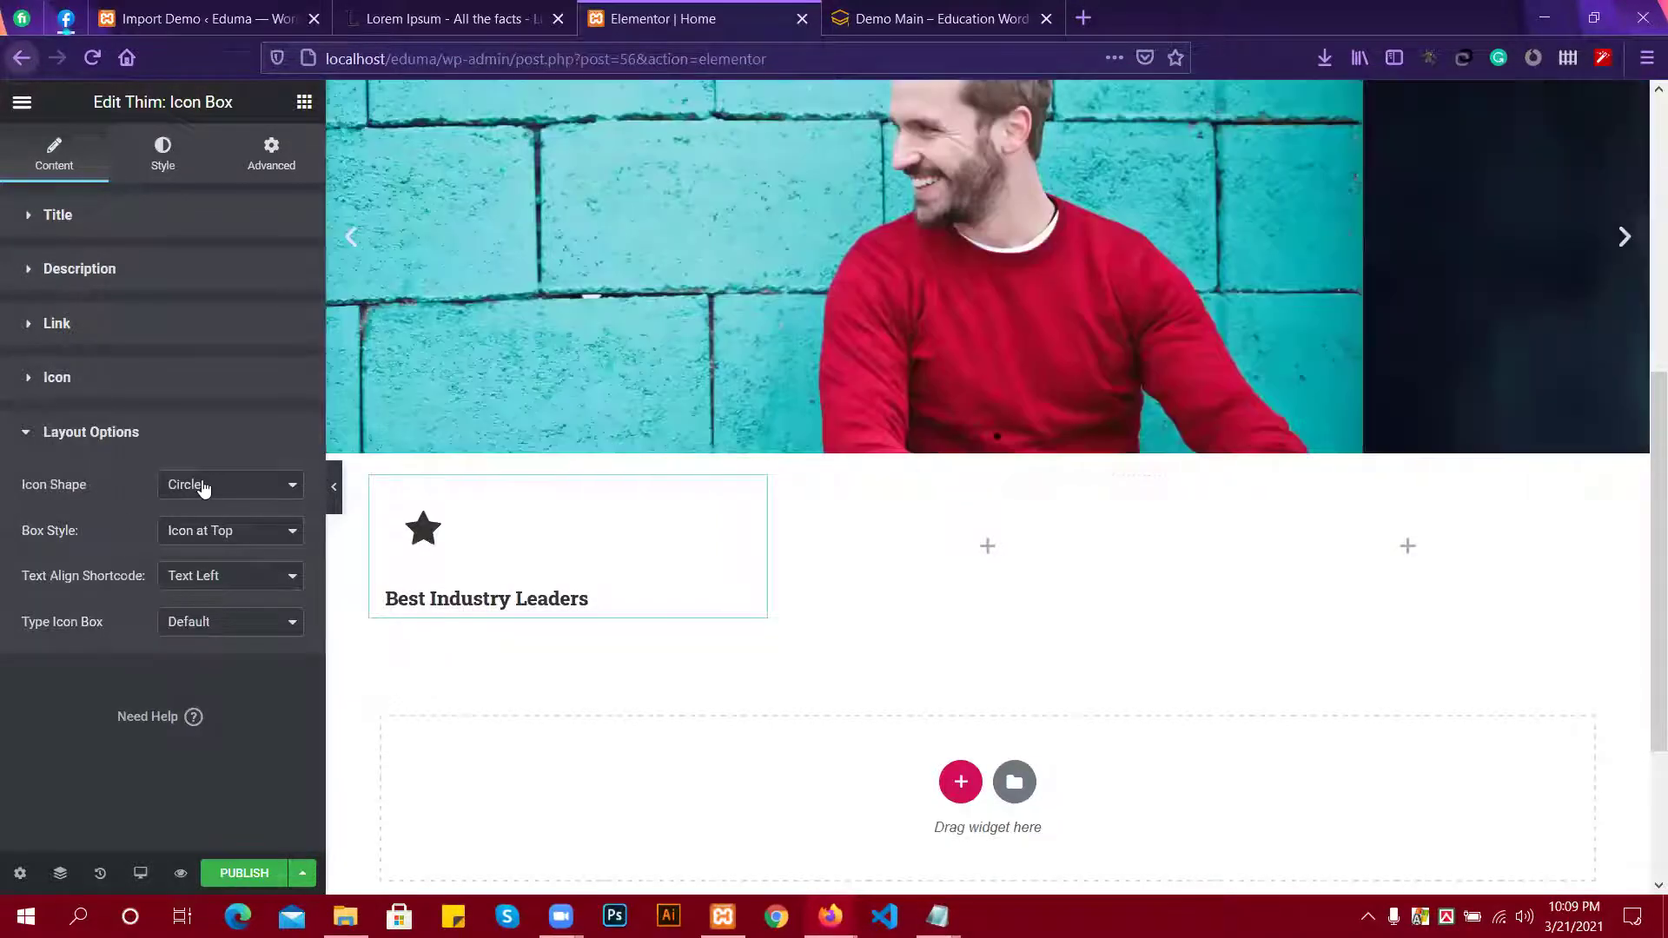
{"action": "left_click", "coordinate": [200, 488]}
{"action": "left_click", "coordinate": [196, 512]}
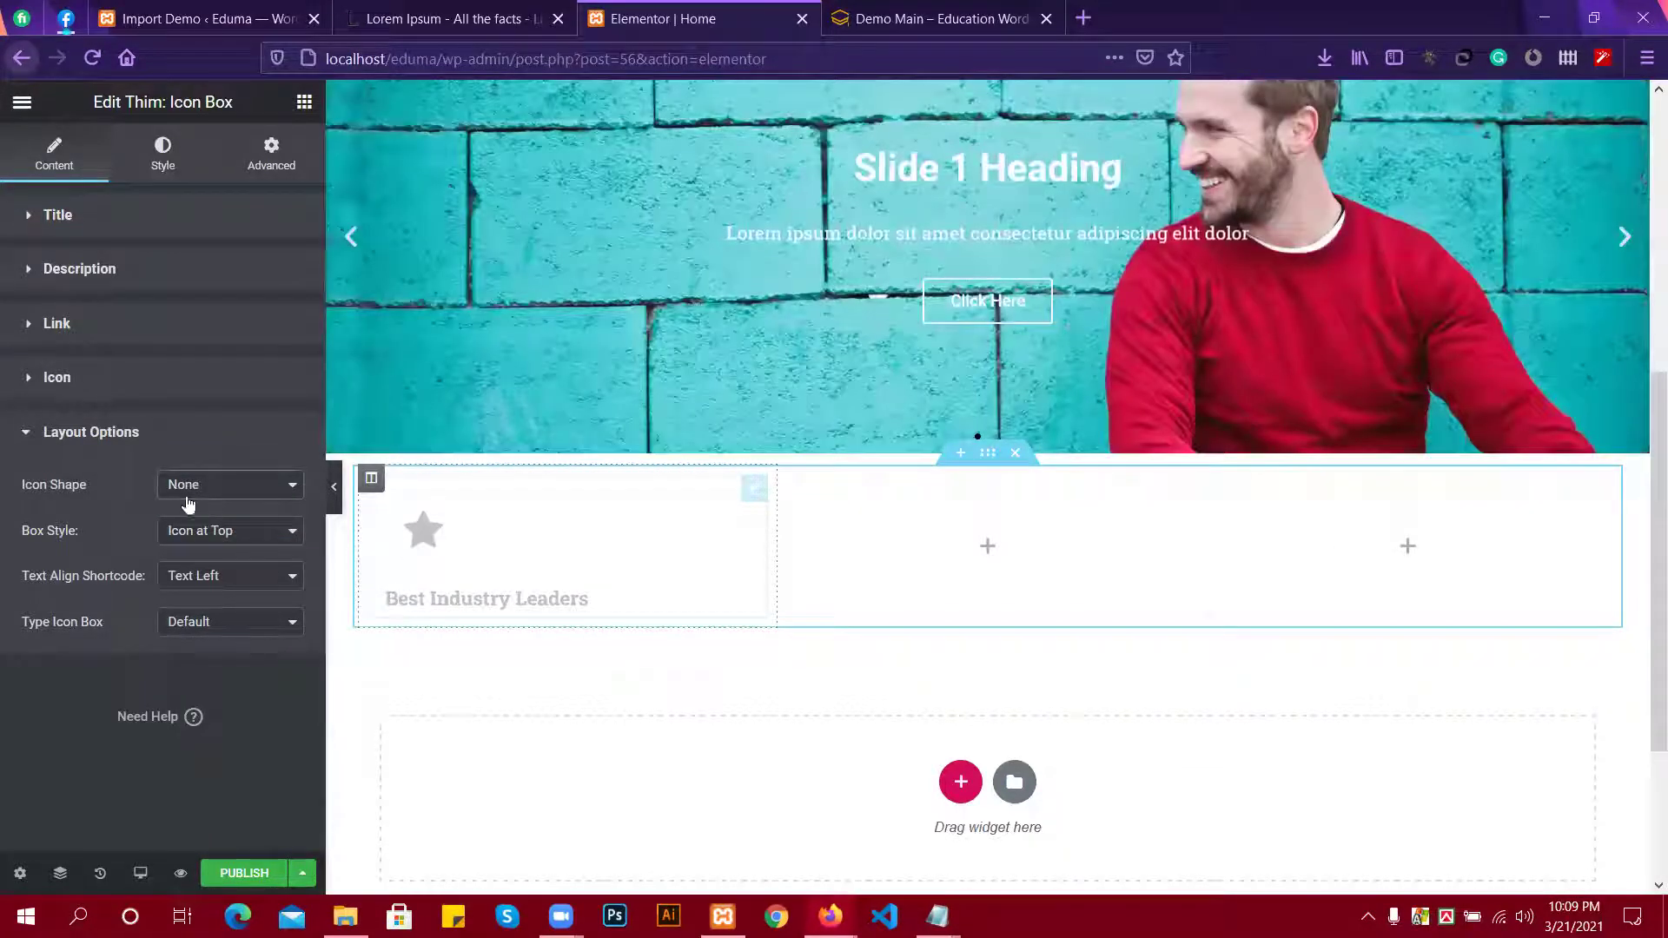
{"action": "left_click", "coordinate": [236, 537]}
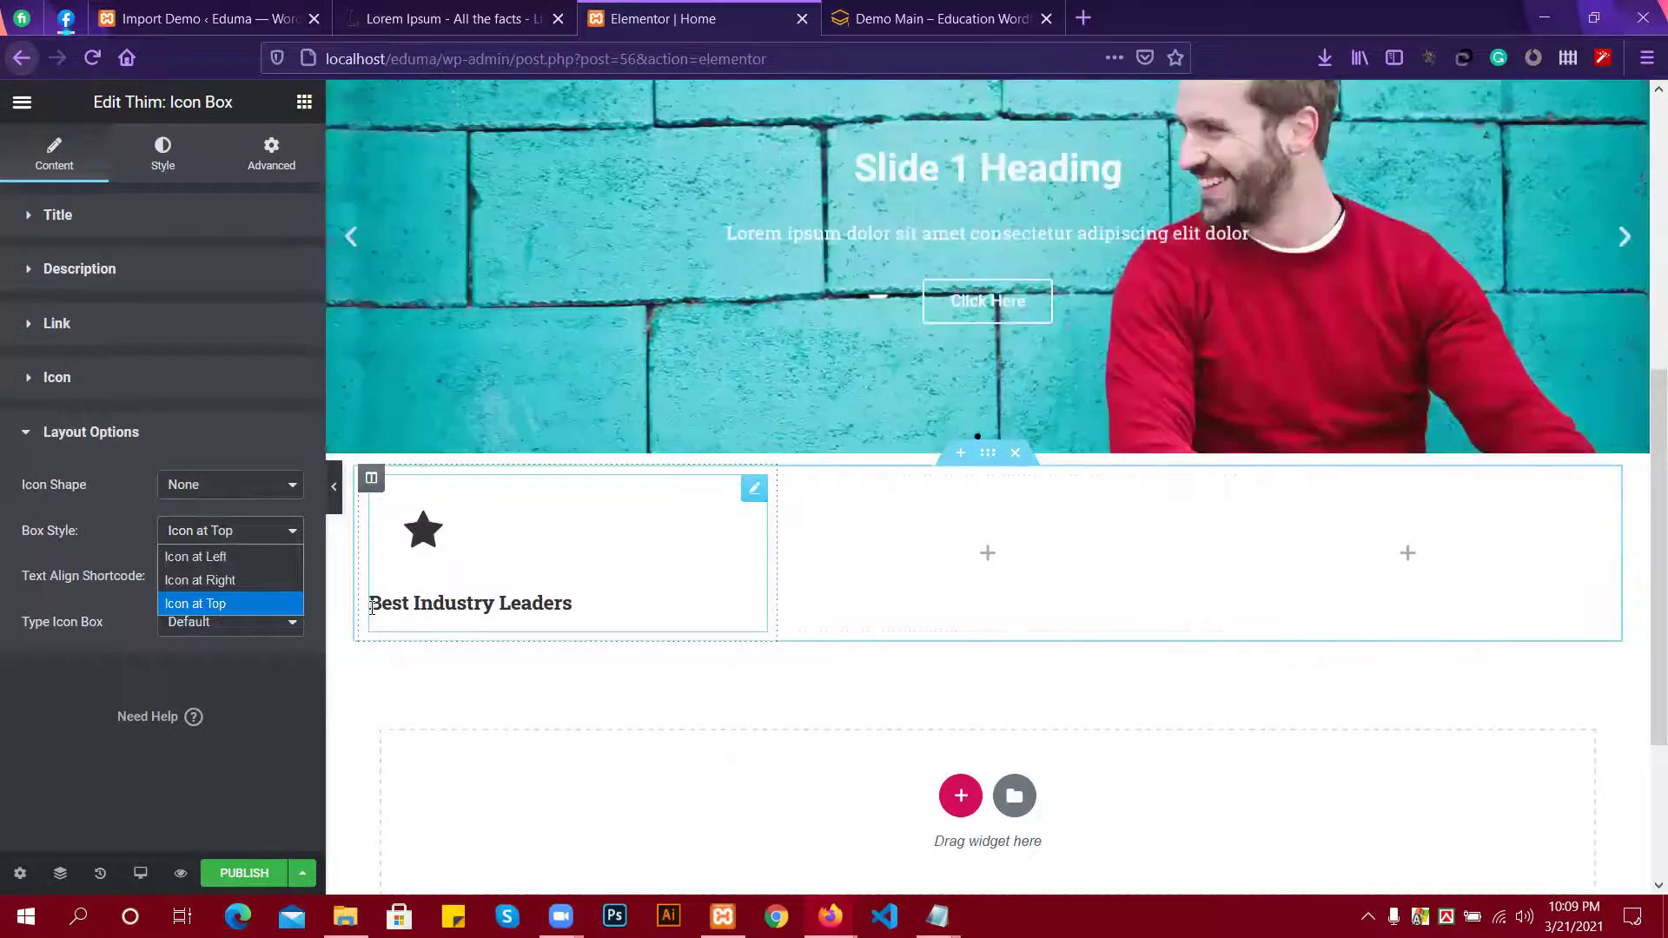
{"action": "left_click", "coordinate": [222, 580]}
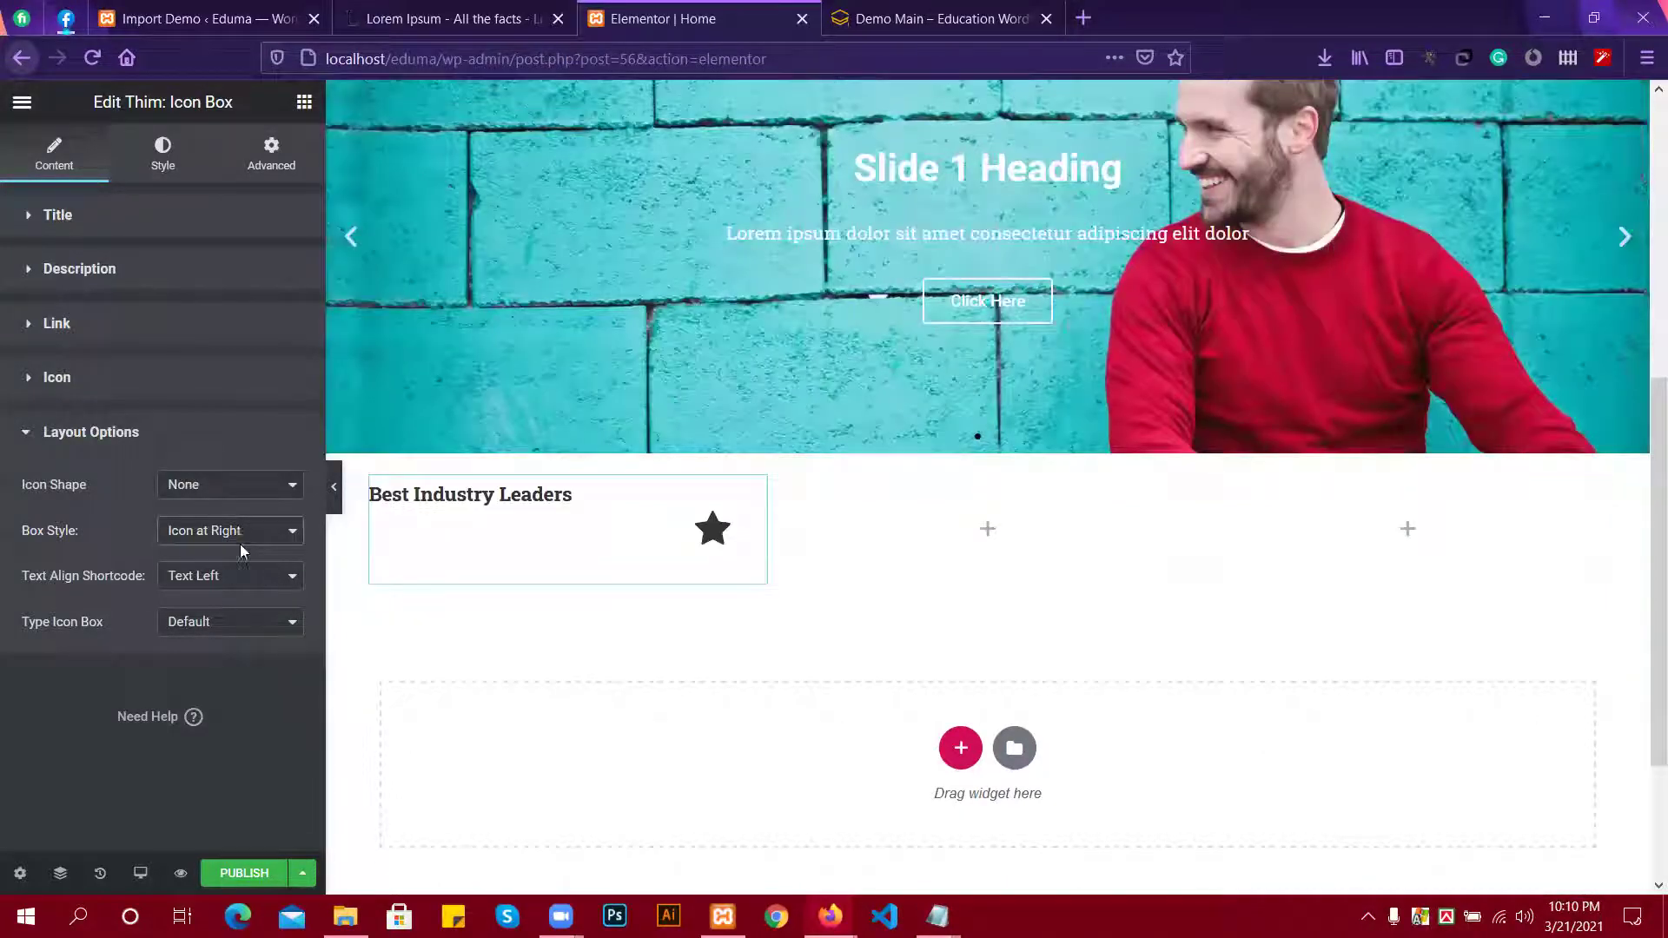
{"action": "left_click", "coordinate": [242, 531]}
{"action": "left_click", "coordinate": [219, 560]}
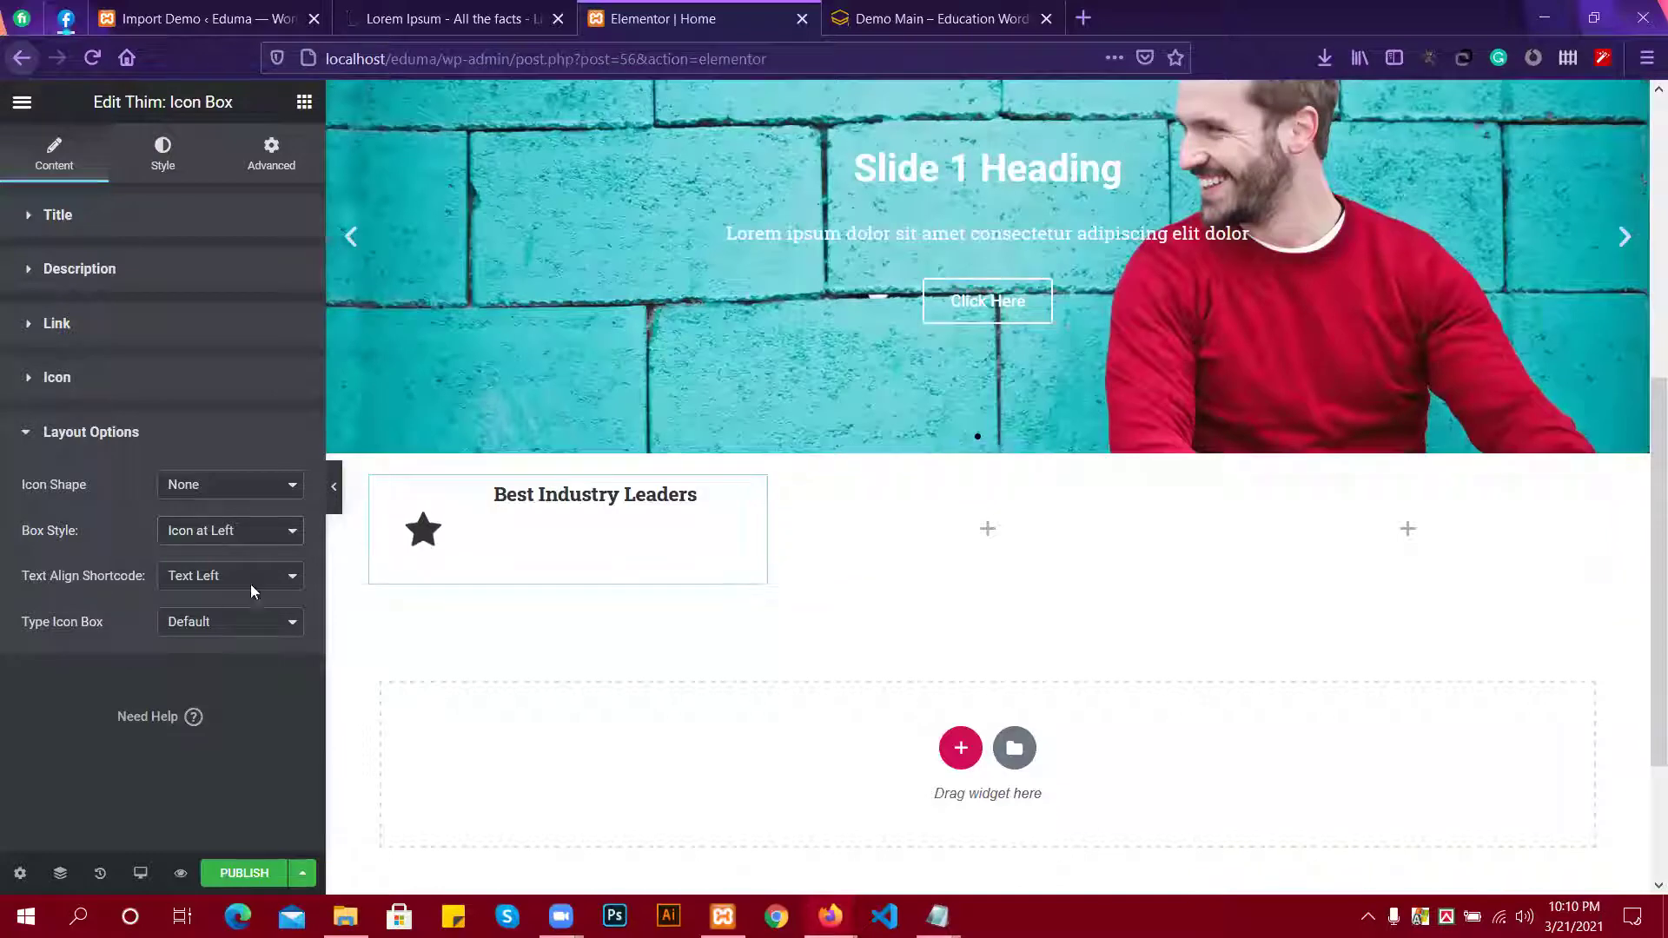
Align the icon box's text to Text Center and review the available icon box types, keeping Default.
{"action": "left_click", "coordinate": [246, 575]}
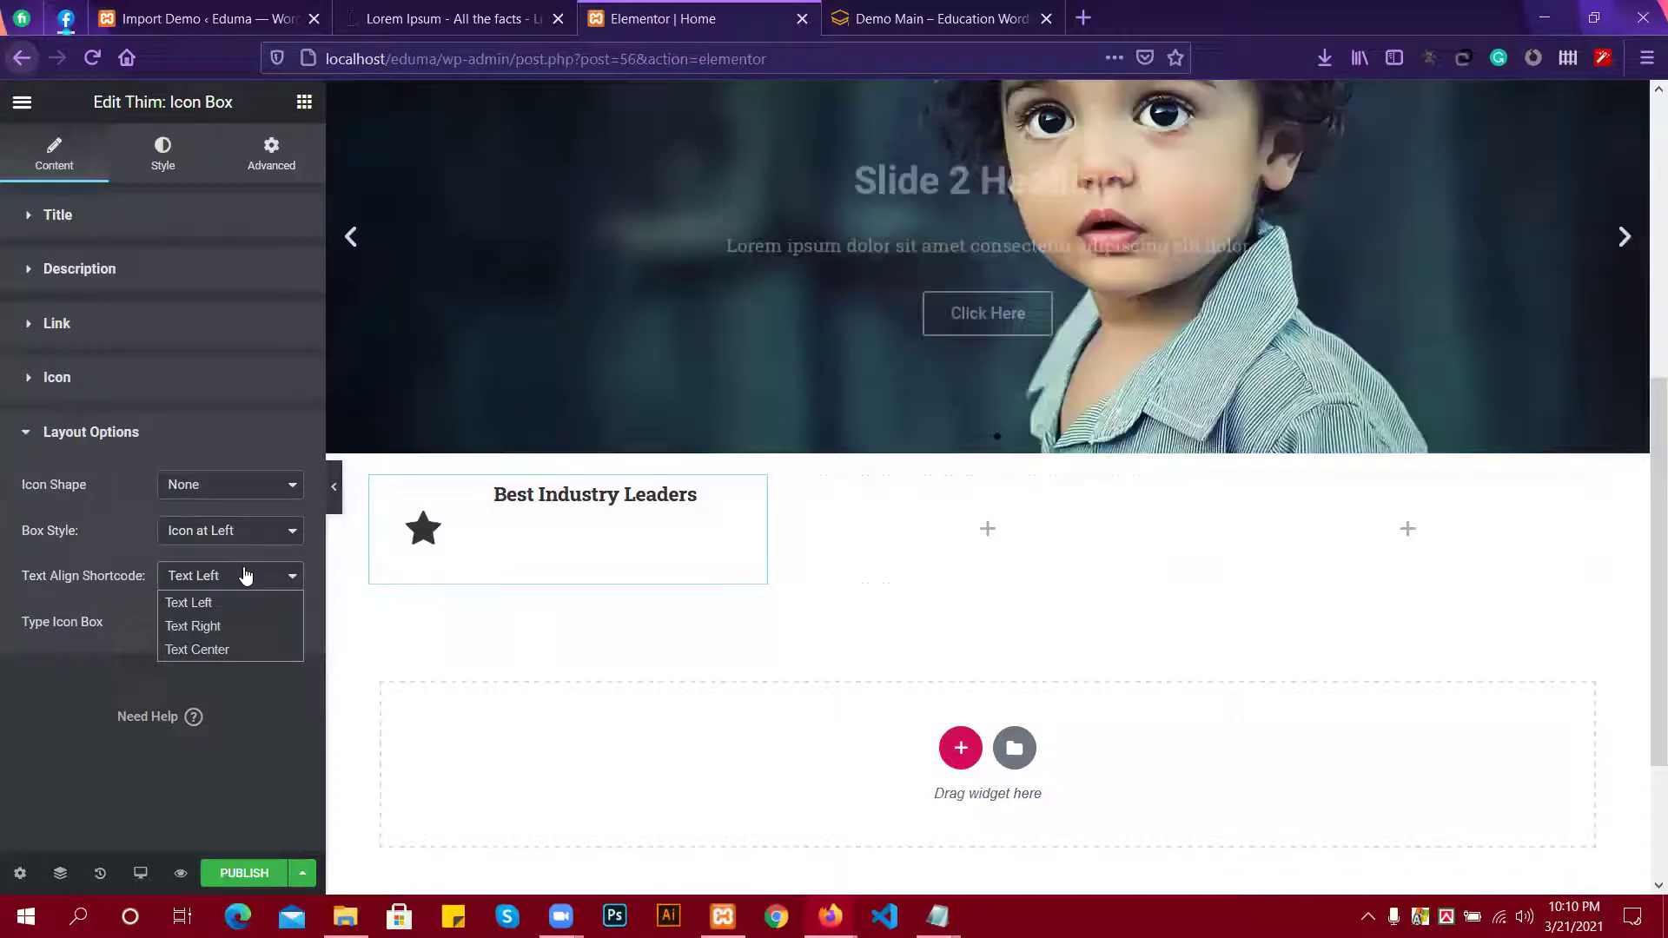
{"action": "left_click", "coordinate": [233, 645]}
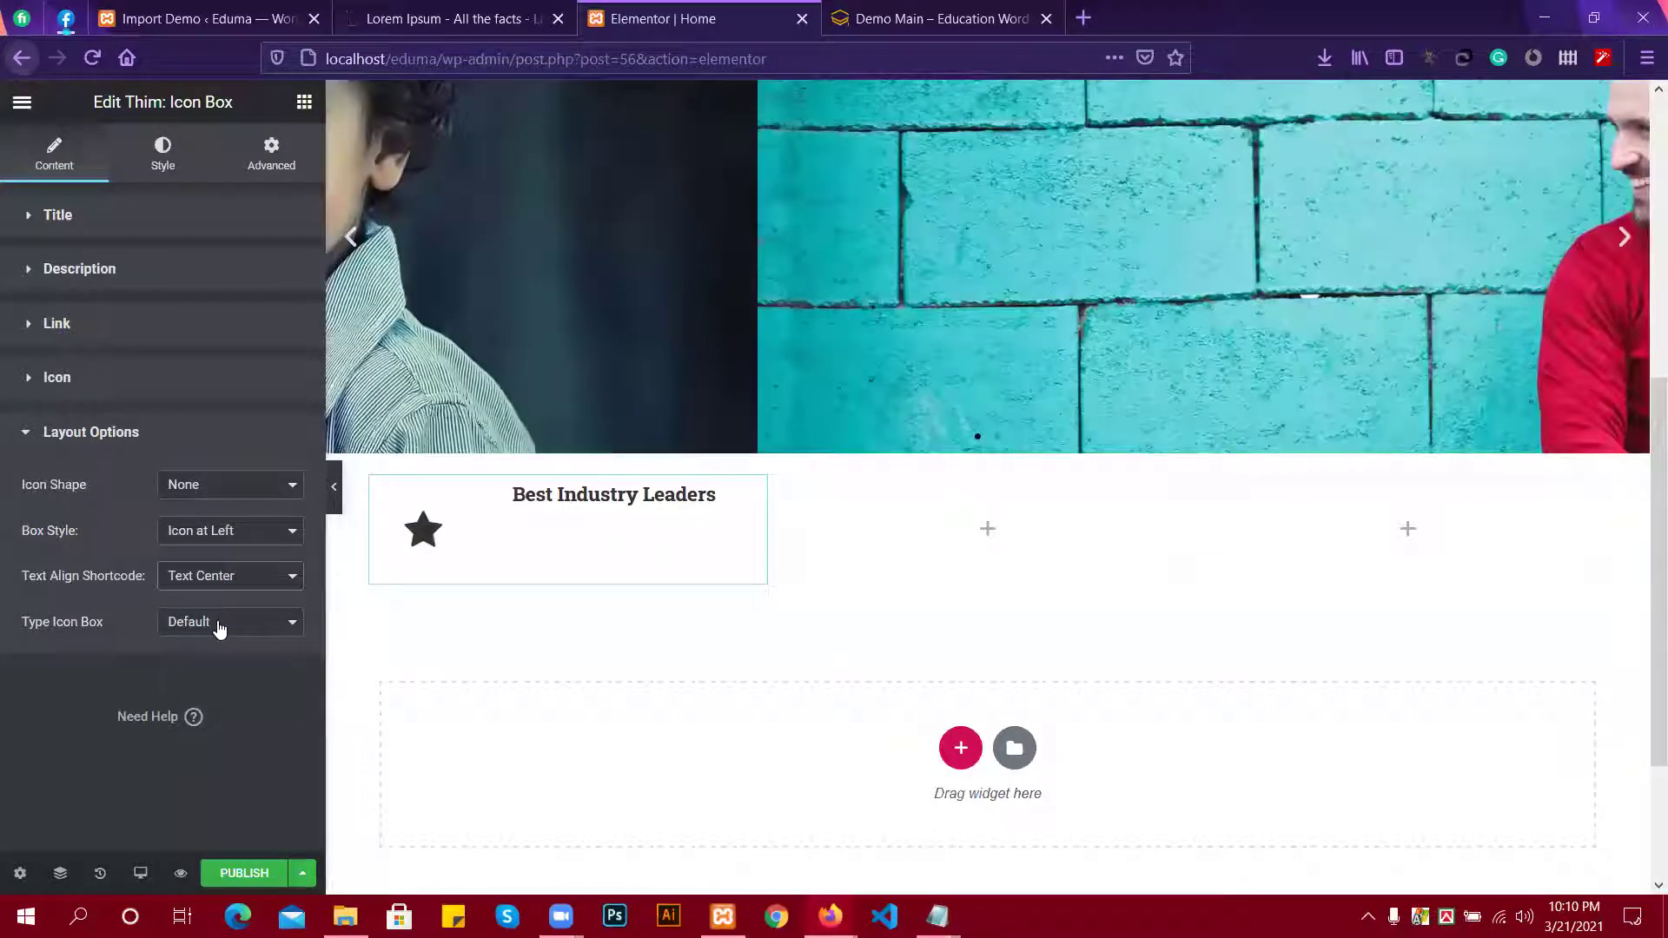
{"action": "left_click", "coordinate": [220, 630]}
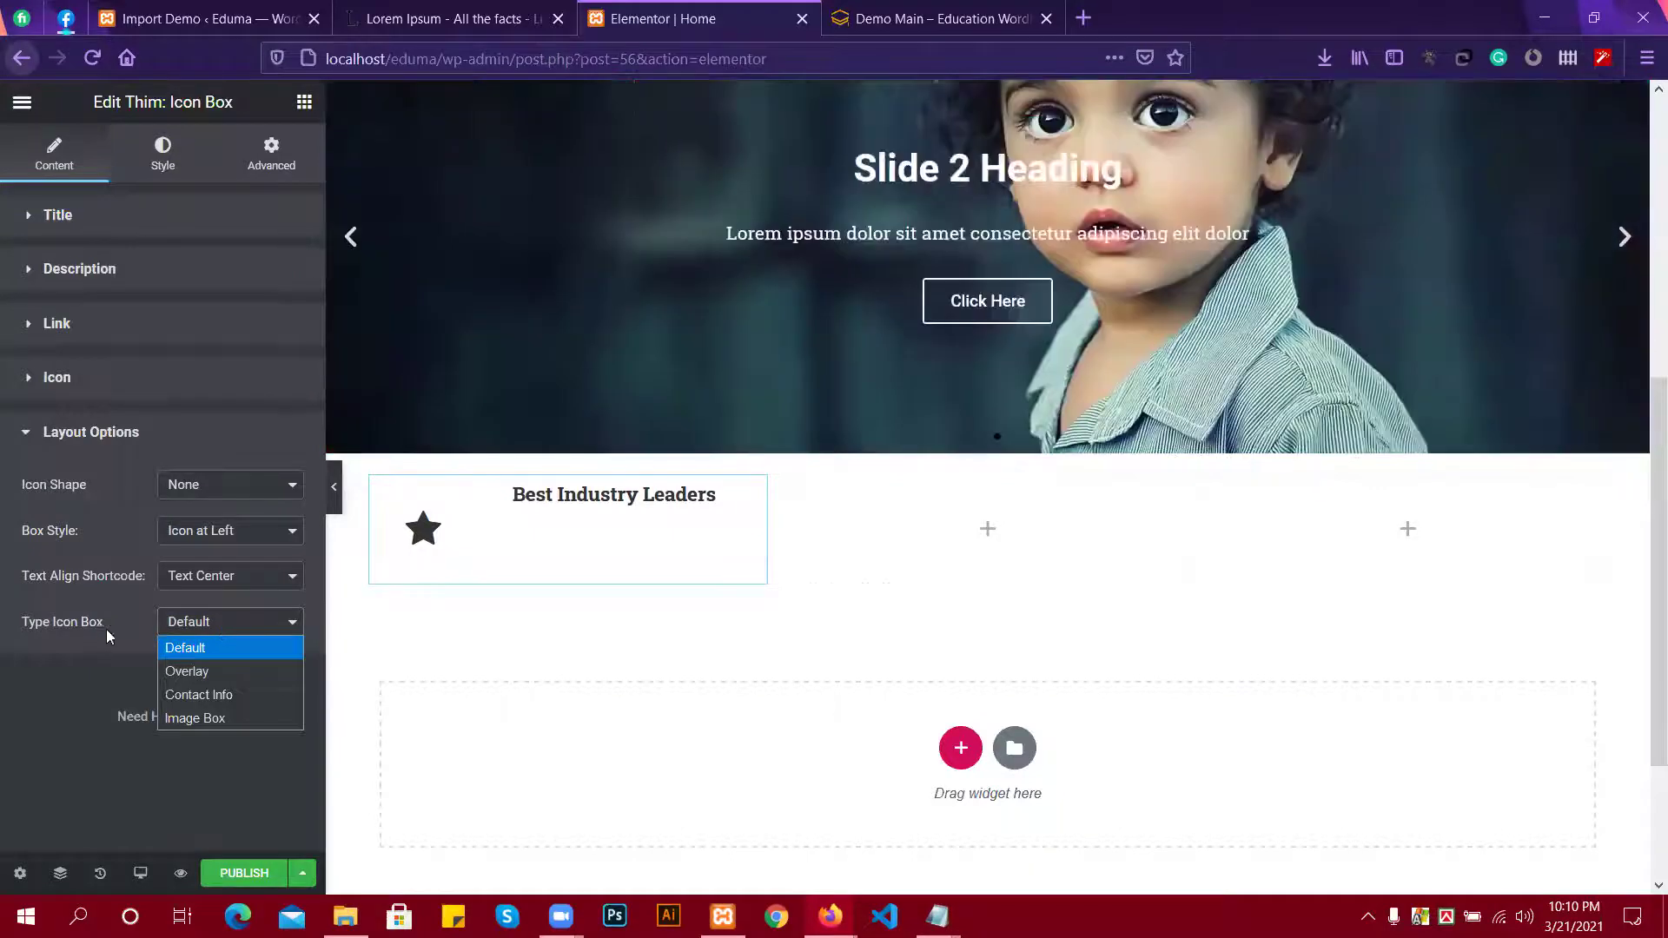
{"action": "left_click", "coordinate": [215, 633]}
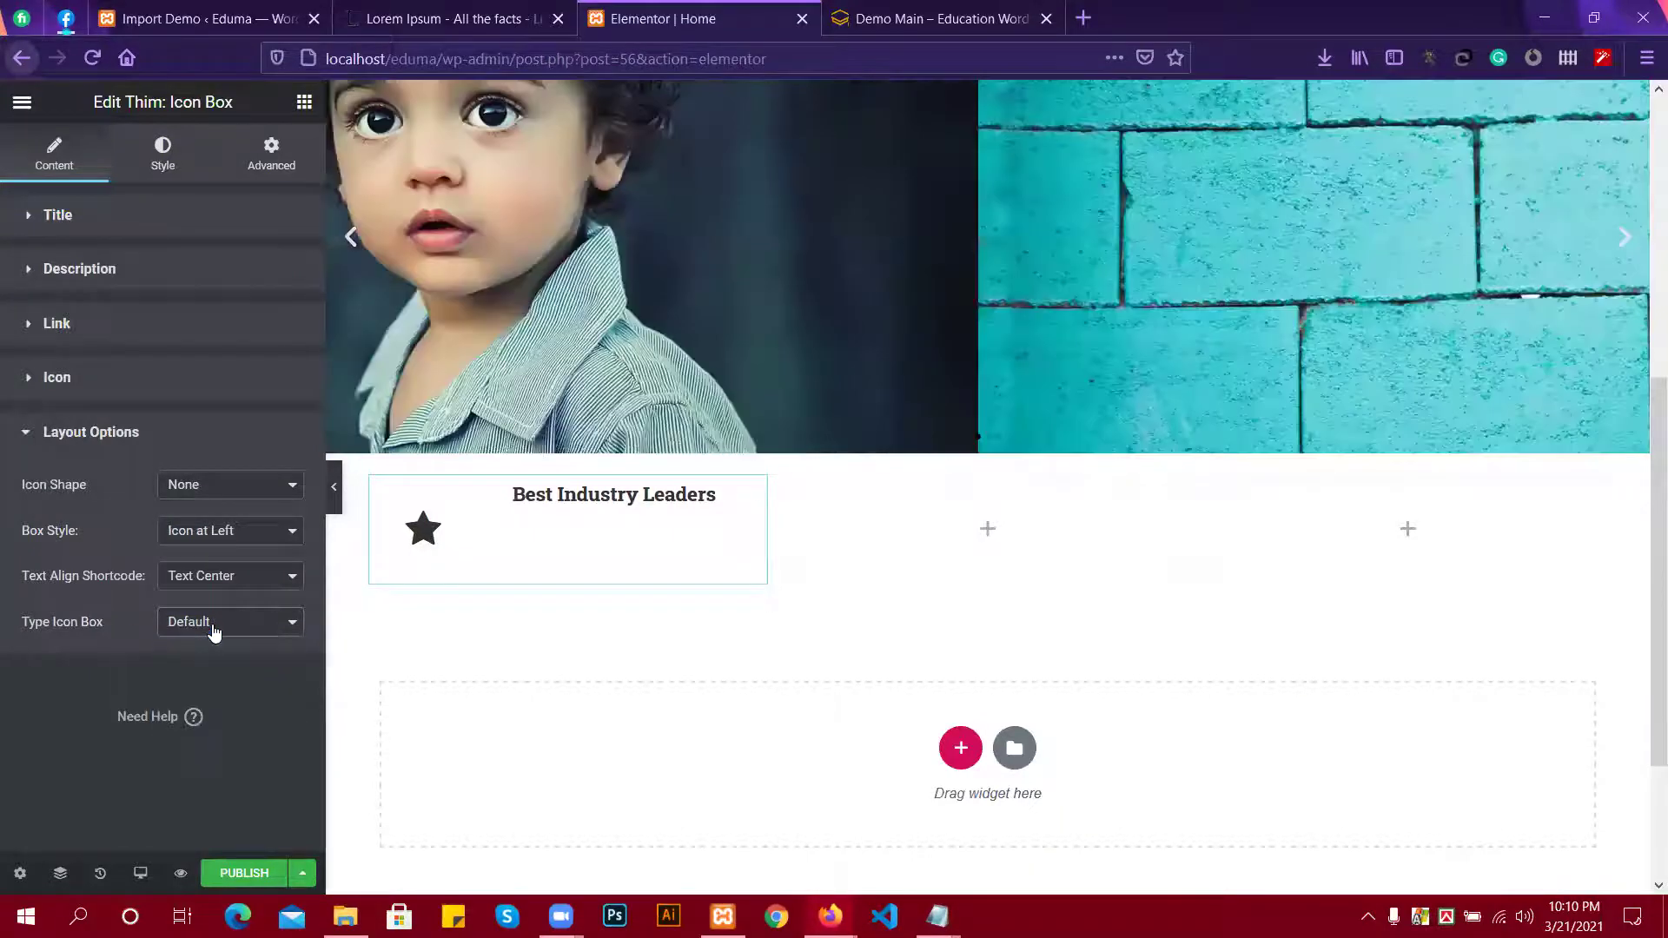
{"action": "left_click", "coordinate": [206, 639]}
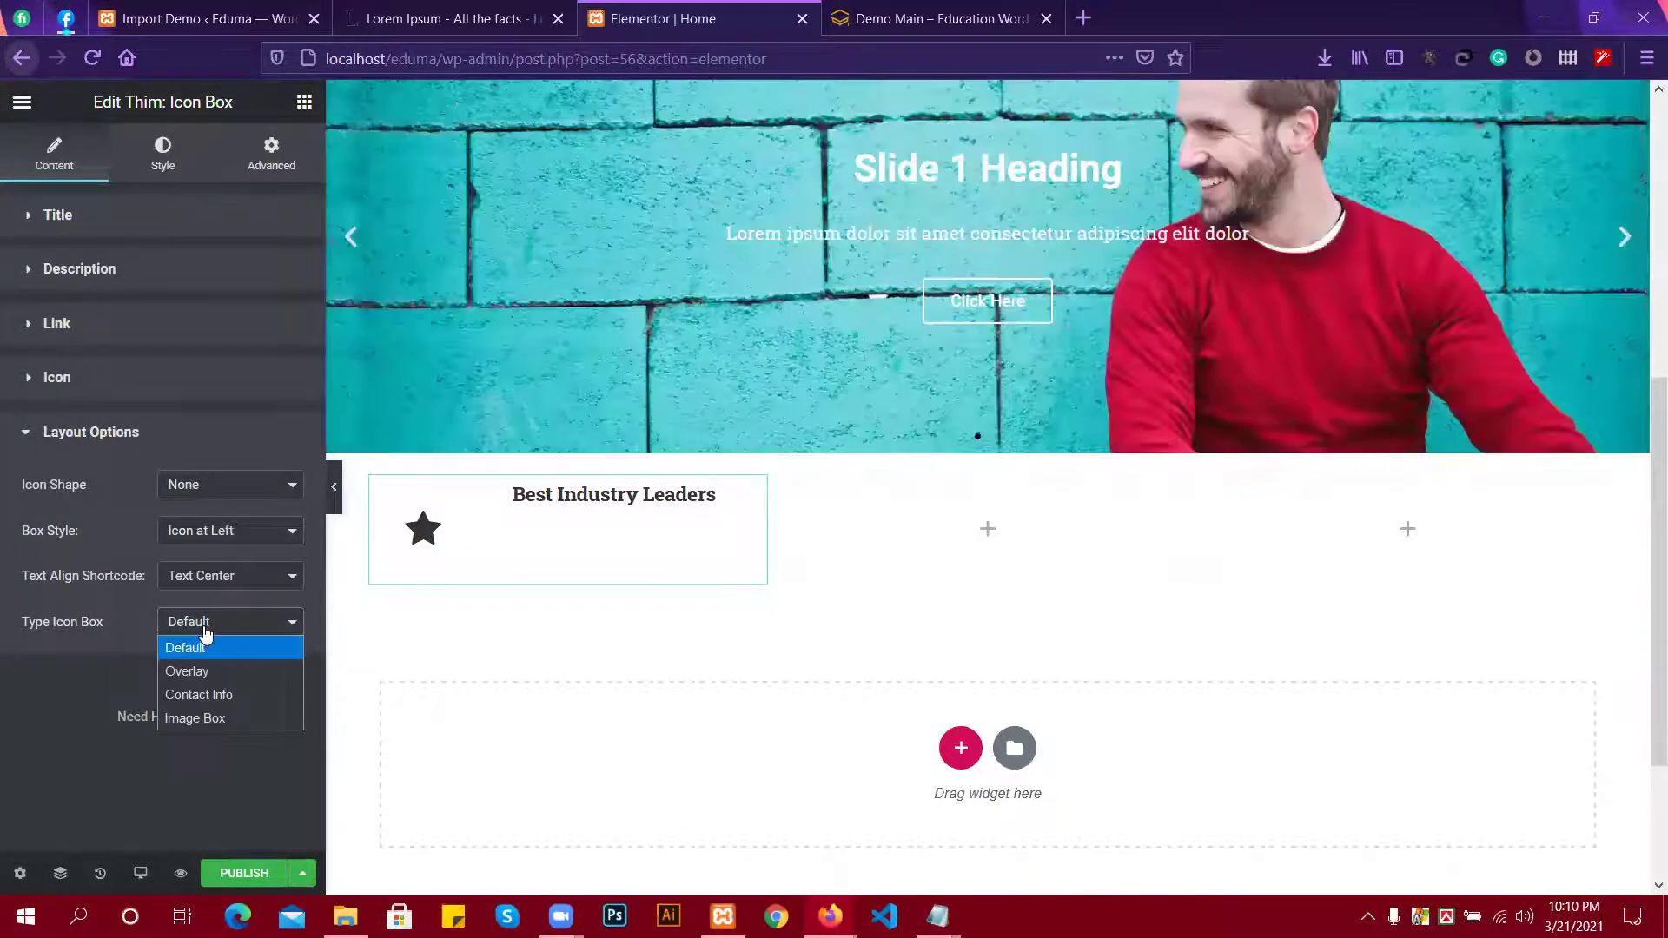
{"action": "left_click", "coordinate": [260, 507]}
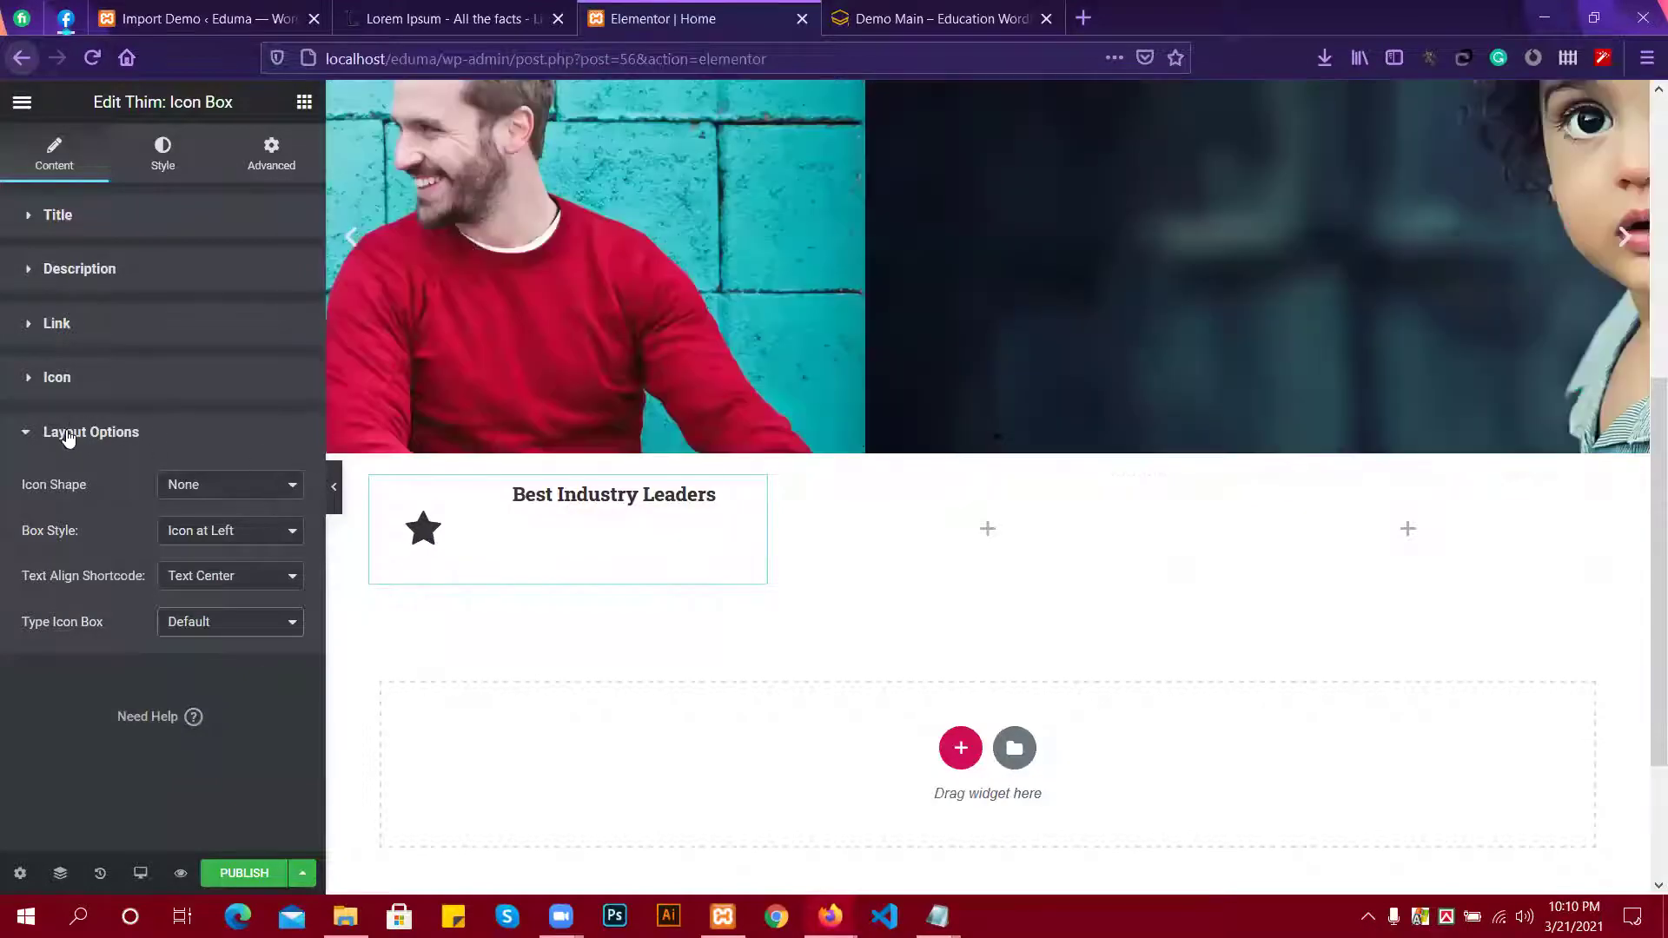
{"action": "left_click", "coordinate": [72, 437]}
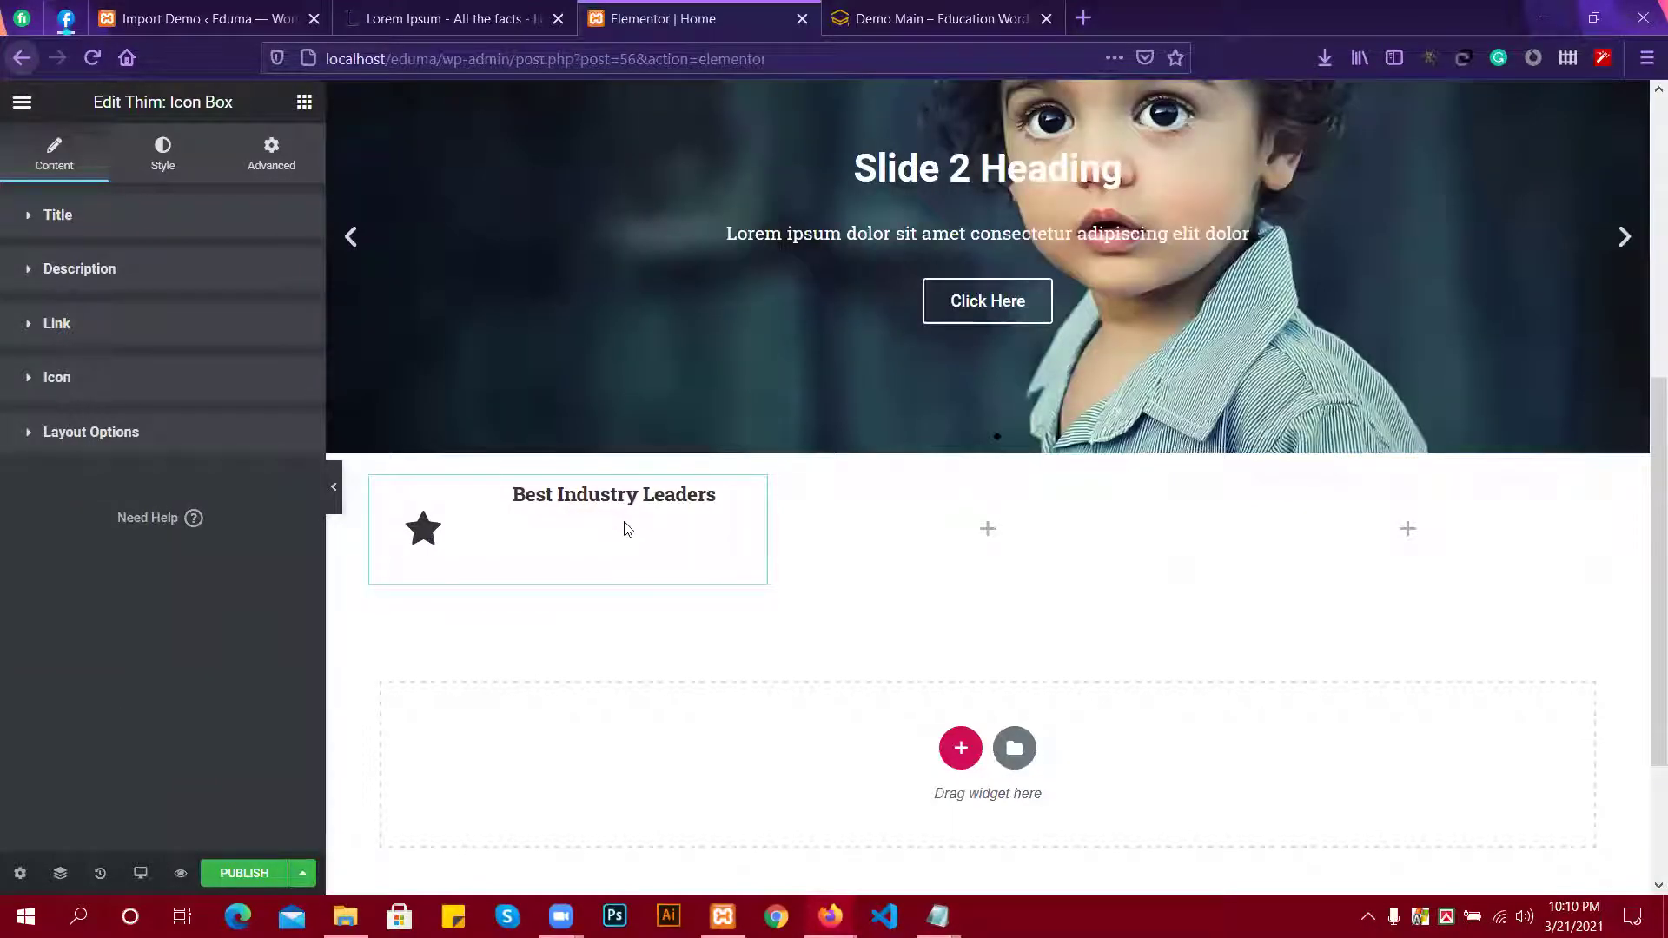
{"action": "right_click", "coordinate": [570, 526]}
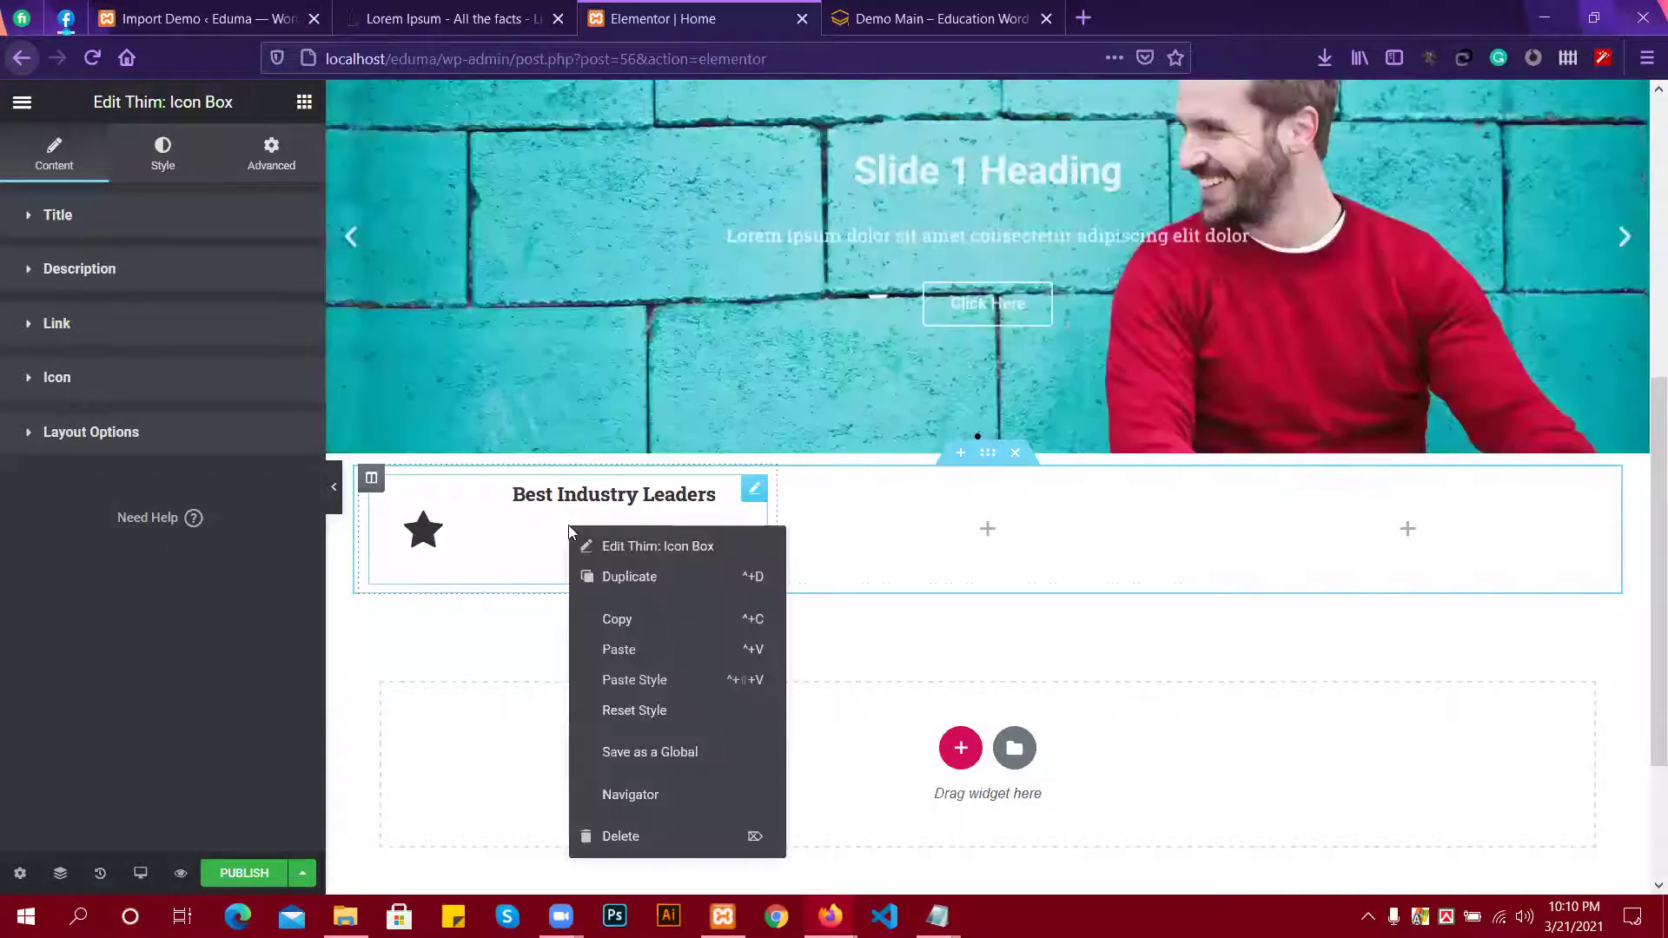
{"action": "left_click", "coordinate": [524, 512]}
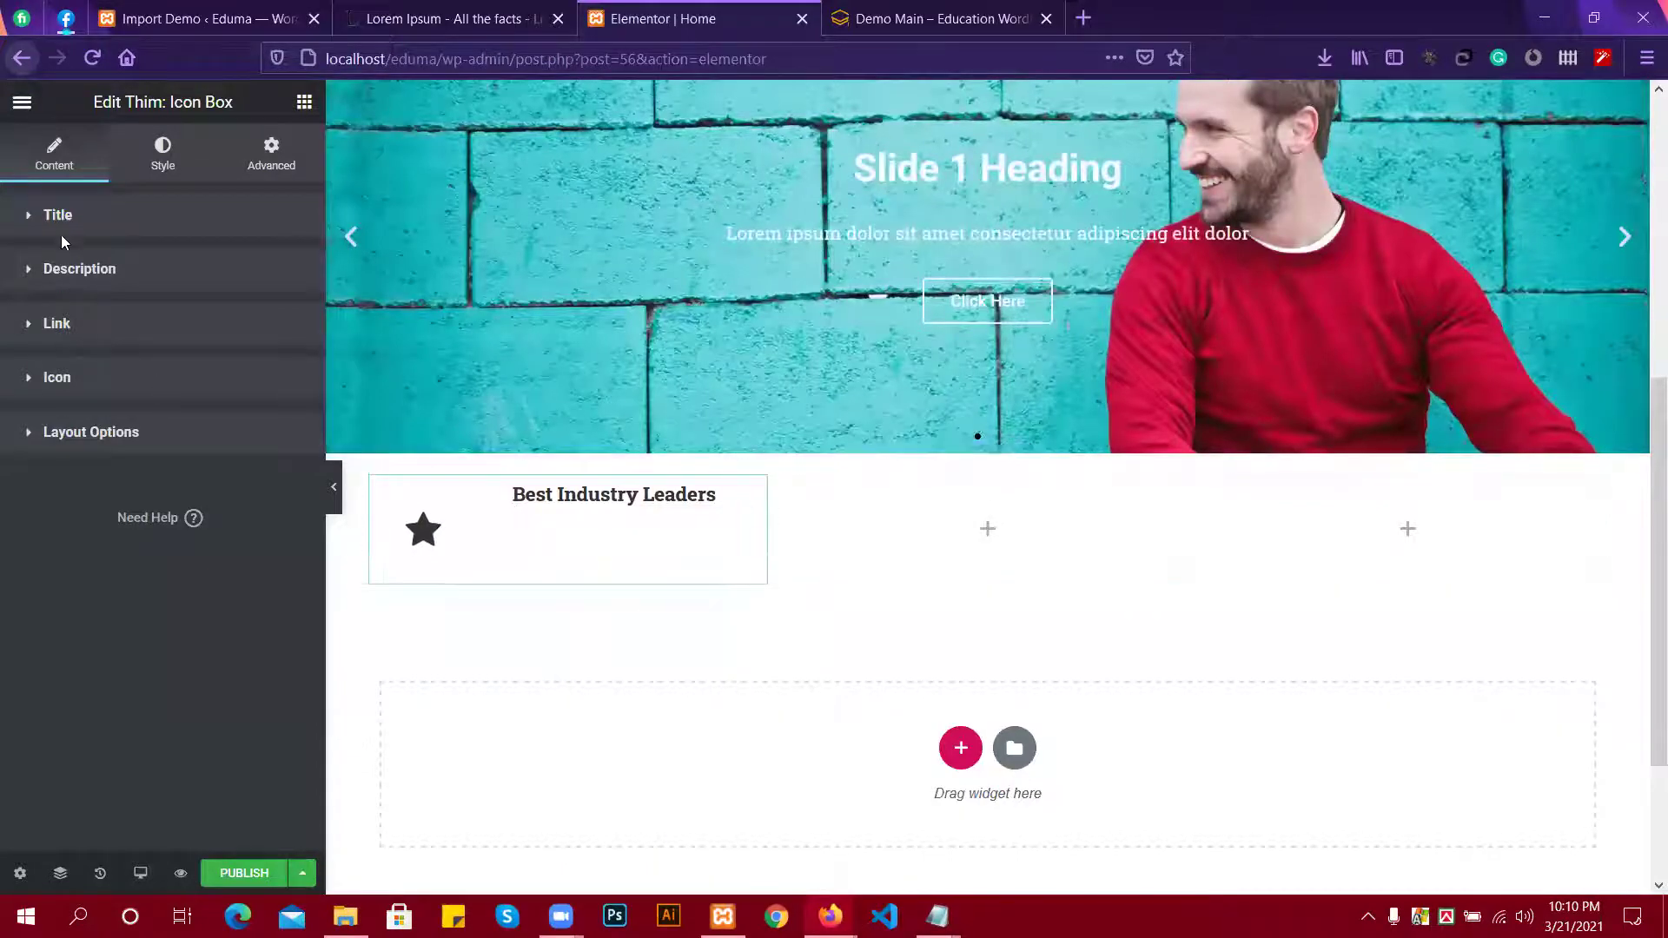
Try enabling the custom font heading for the Best Industry Leaders title.
{"action": "left_click", "coordinate": [96, 217]}
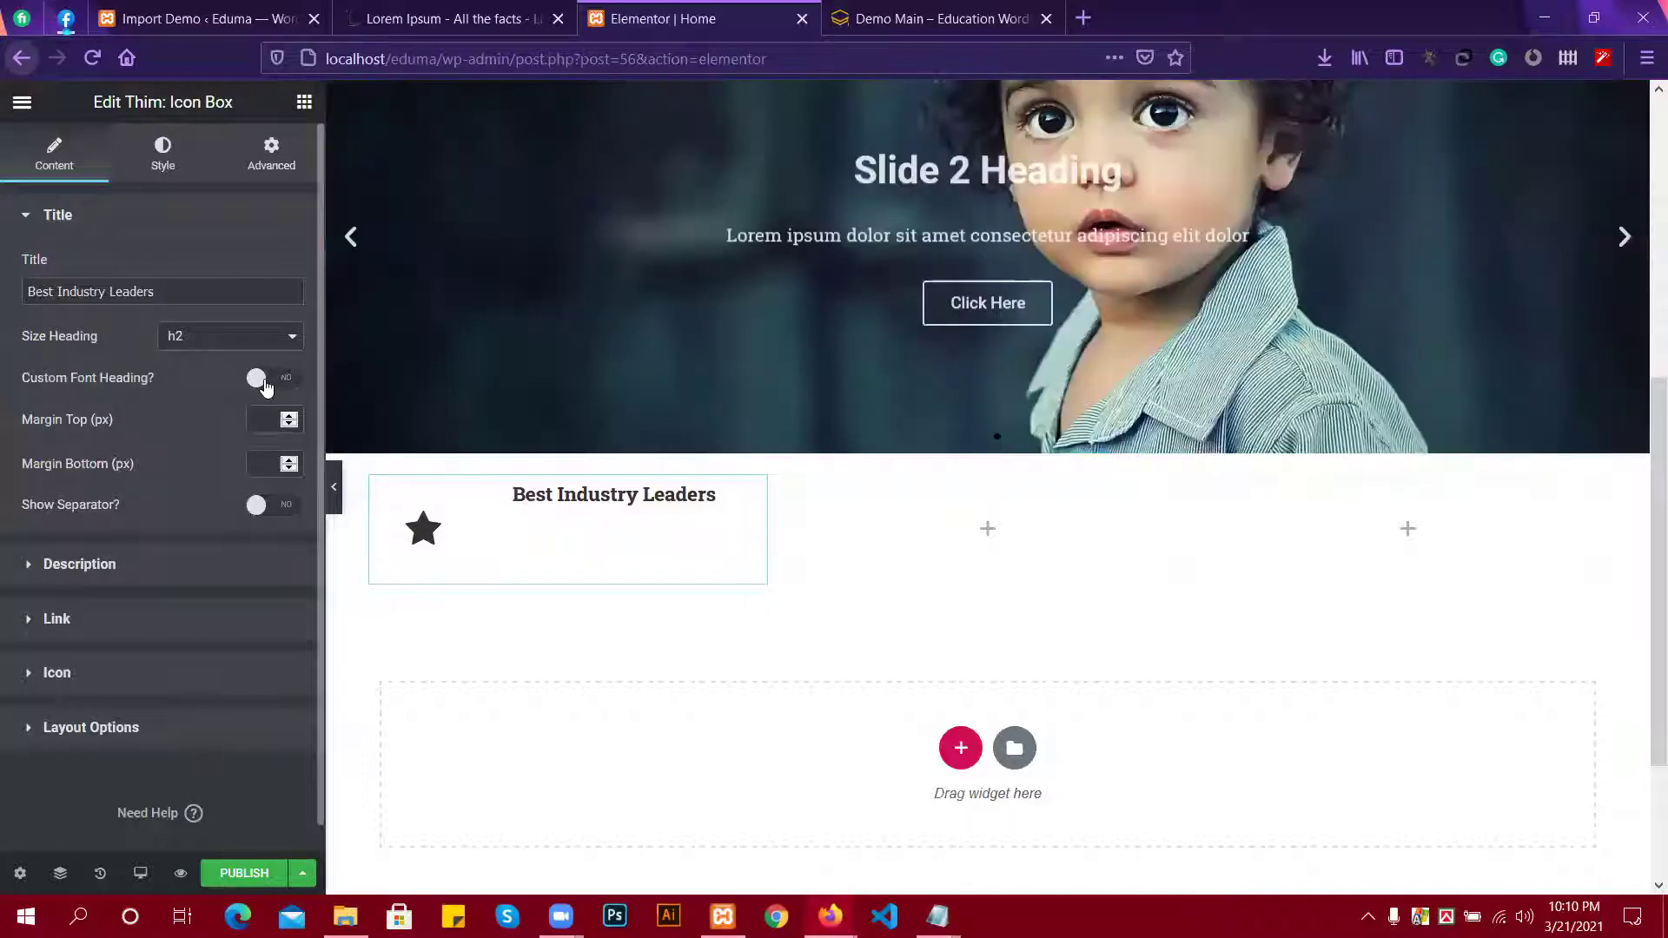
{"action": "left_click", "coordinate": [275, 382]}
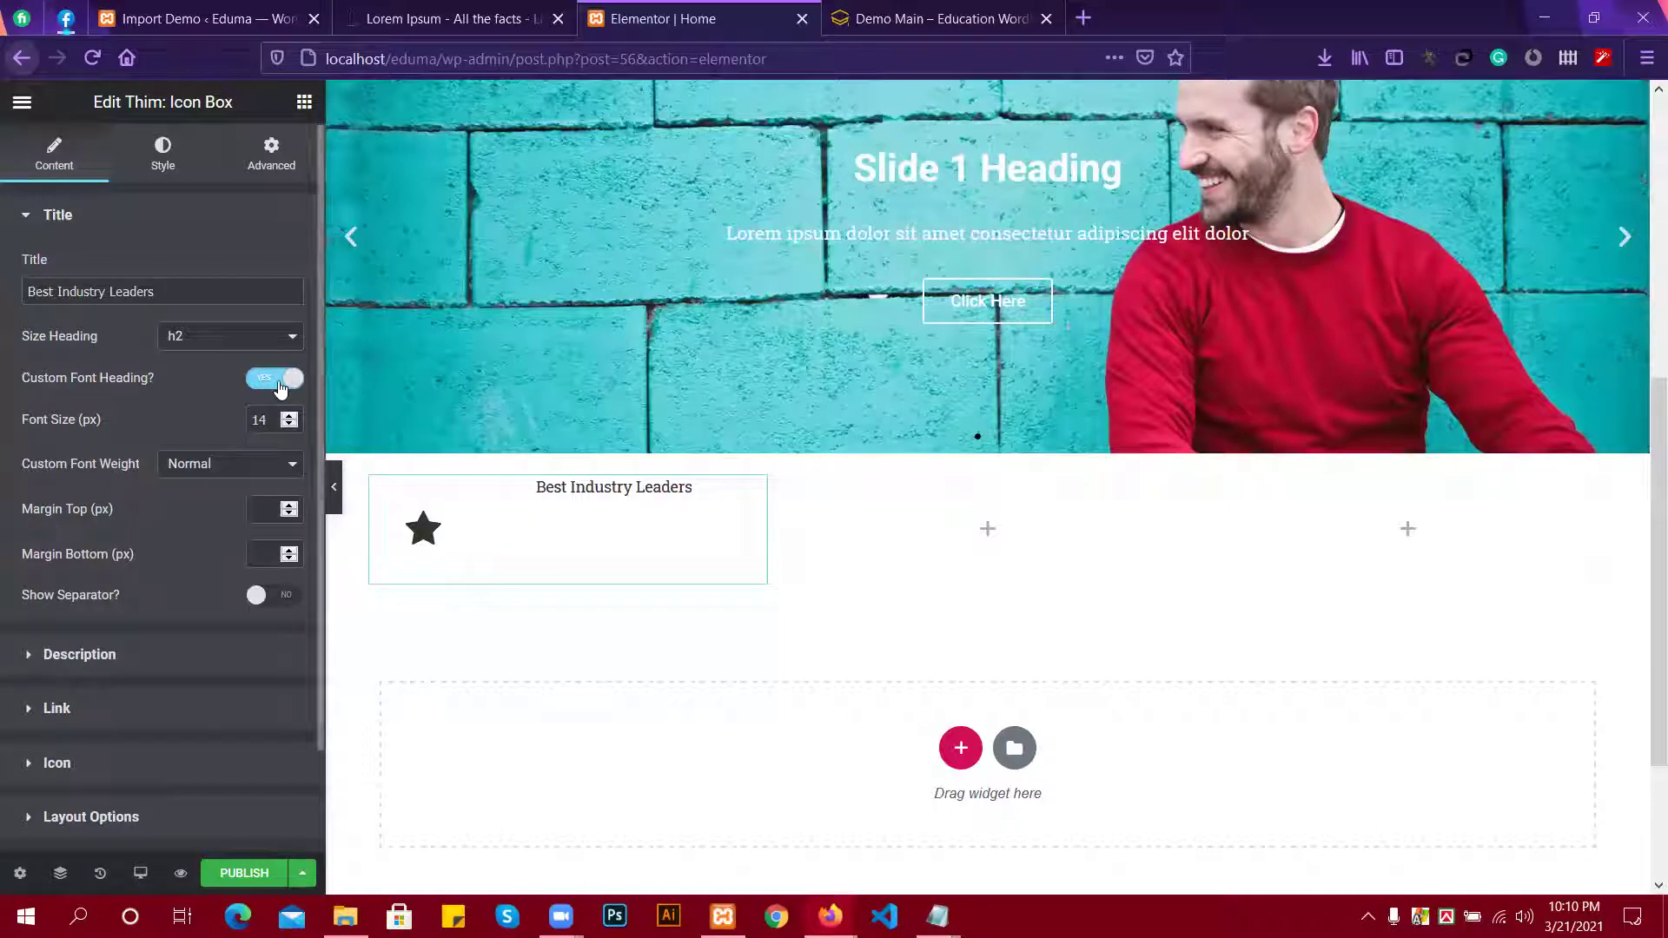
{"action": "key", "text": "ctrl+z"}
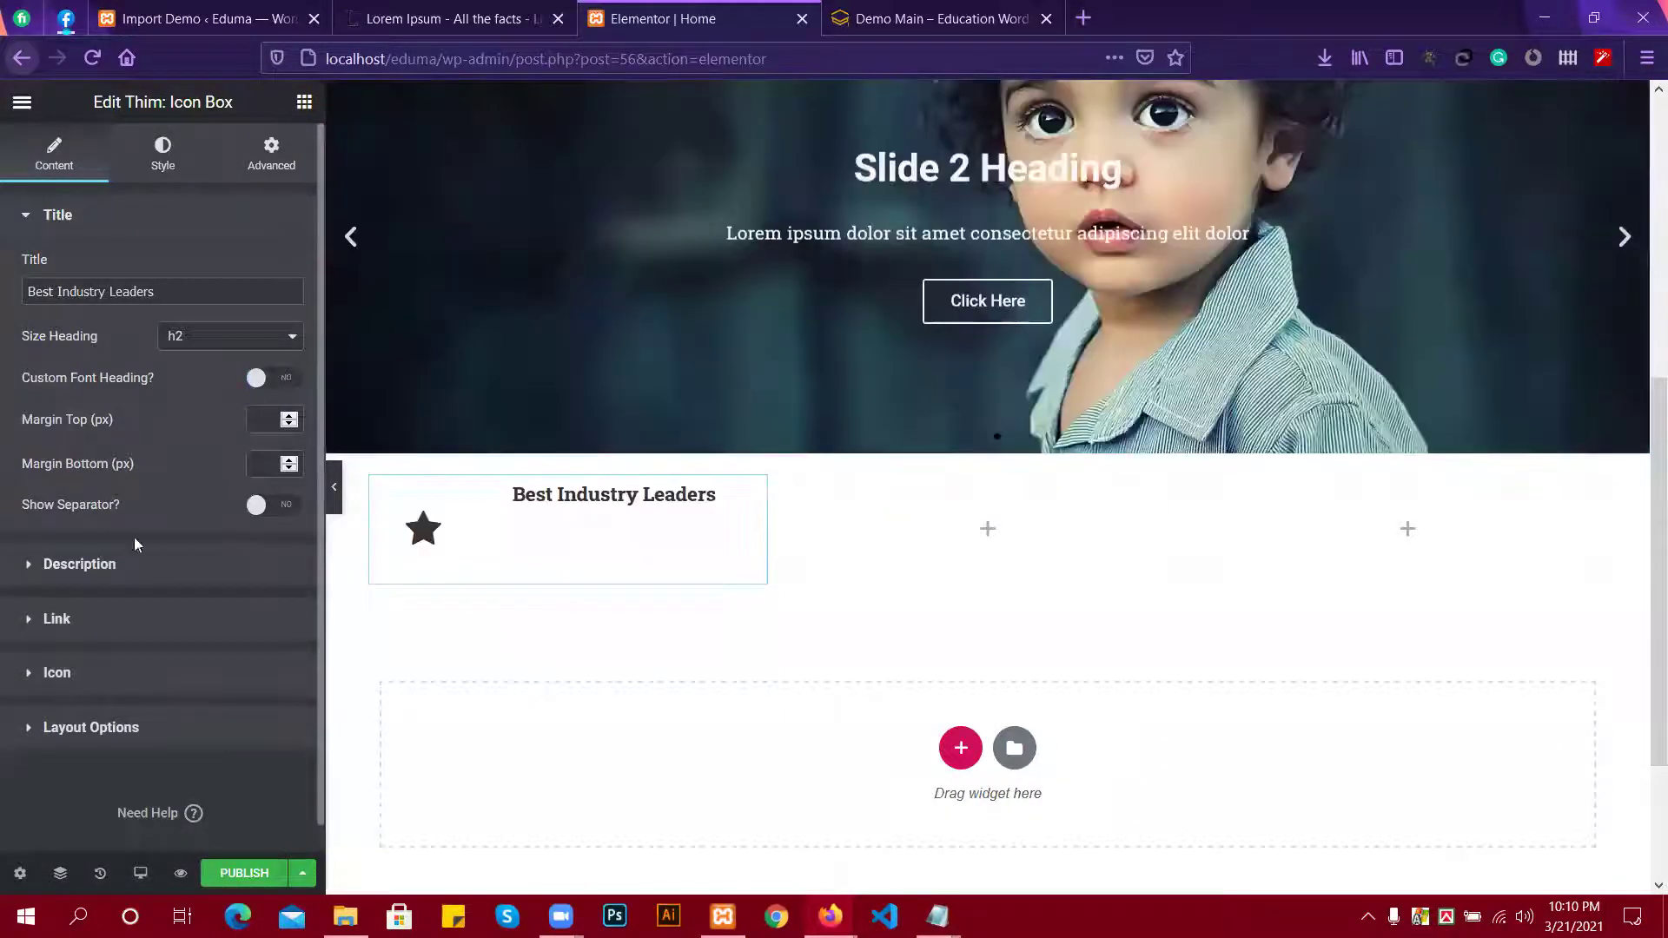
Enter "Read More" as the description of the Best Industry Leaders icon box.
{"action": "left_click", "coordinate": [86, 565]}
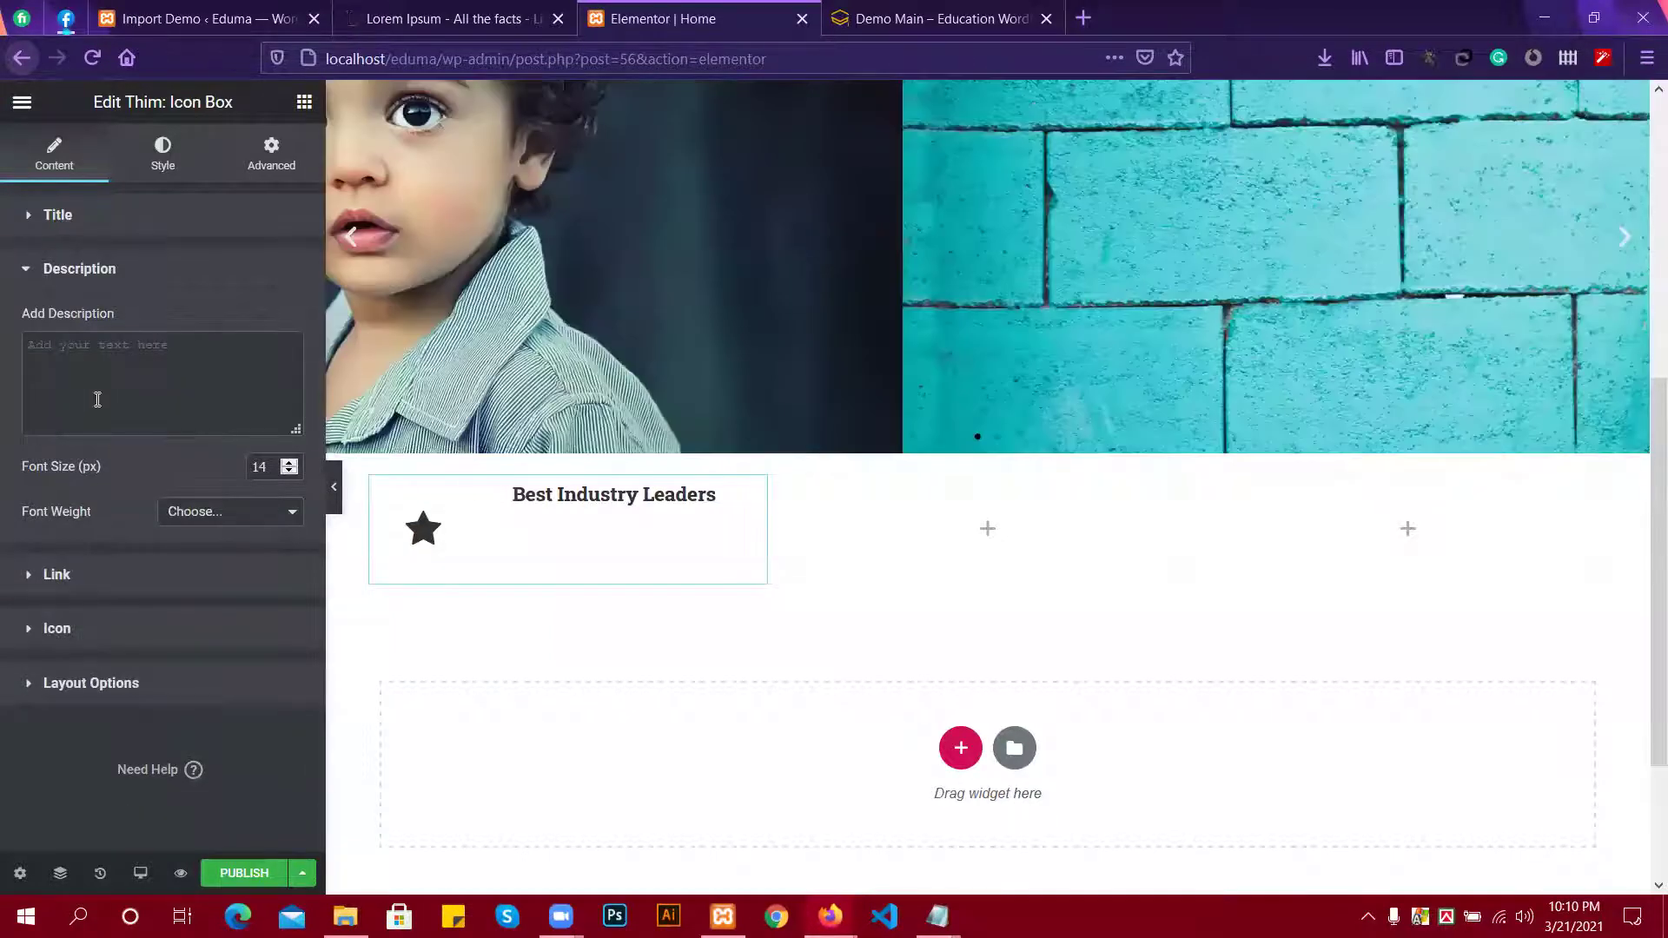
{"action": "left_click", "coordinate": [148, 406]}
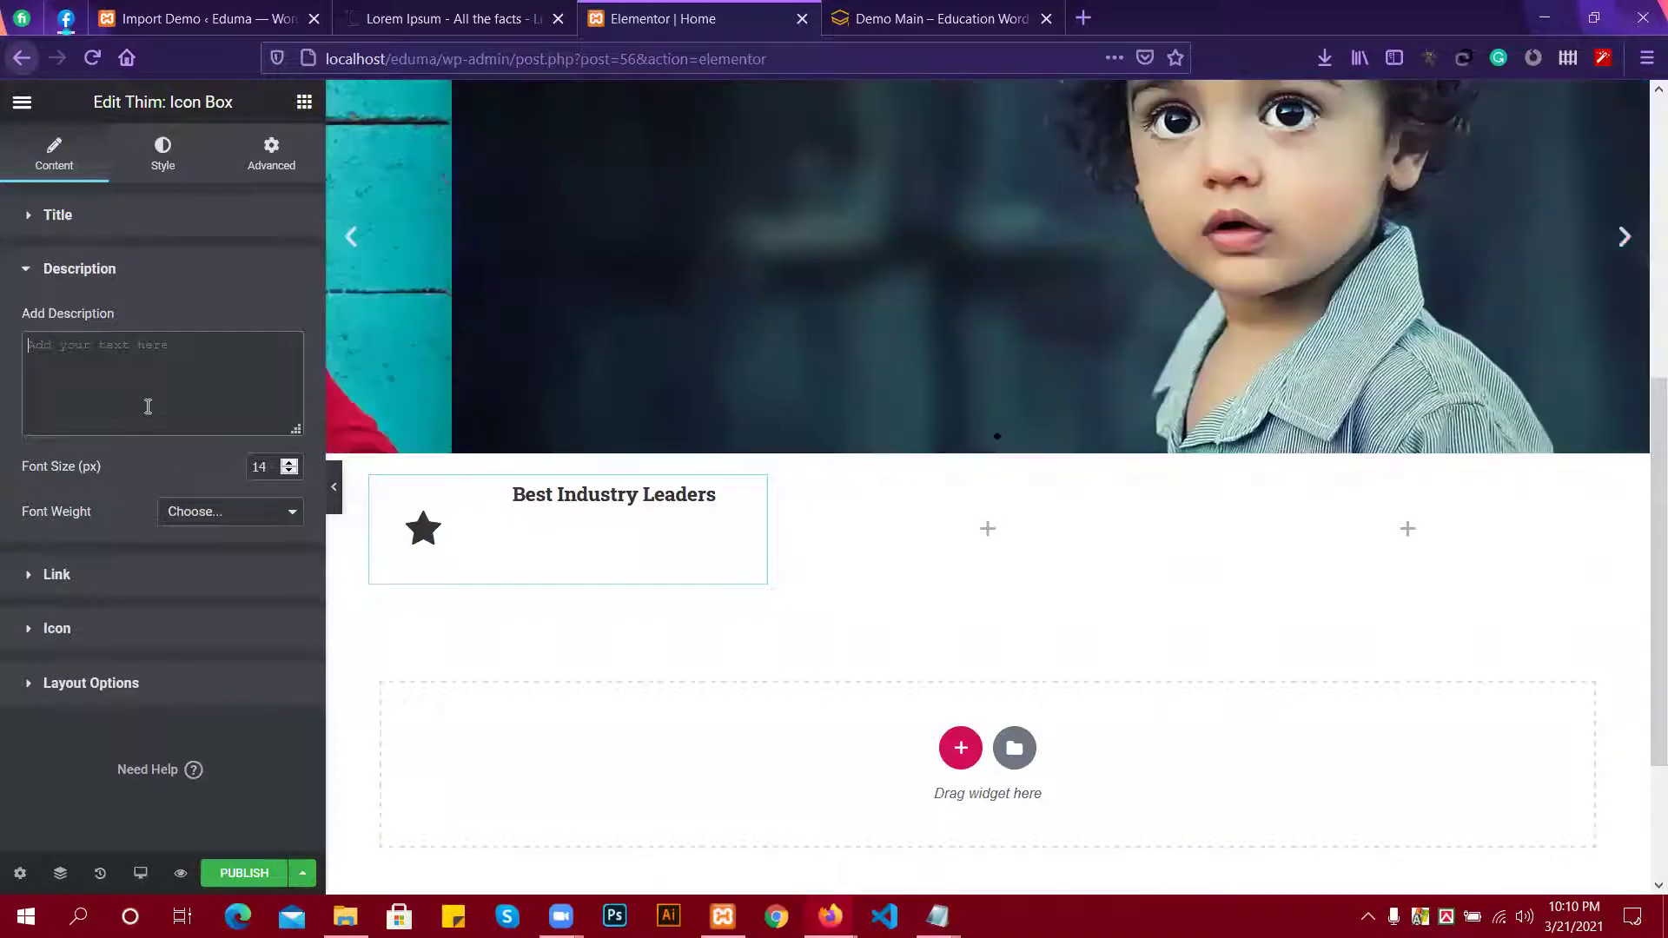
{"action": "type", "text": "vi"}
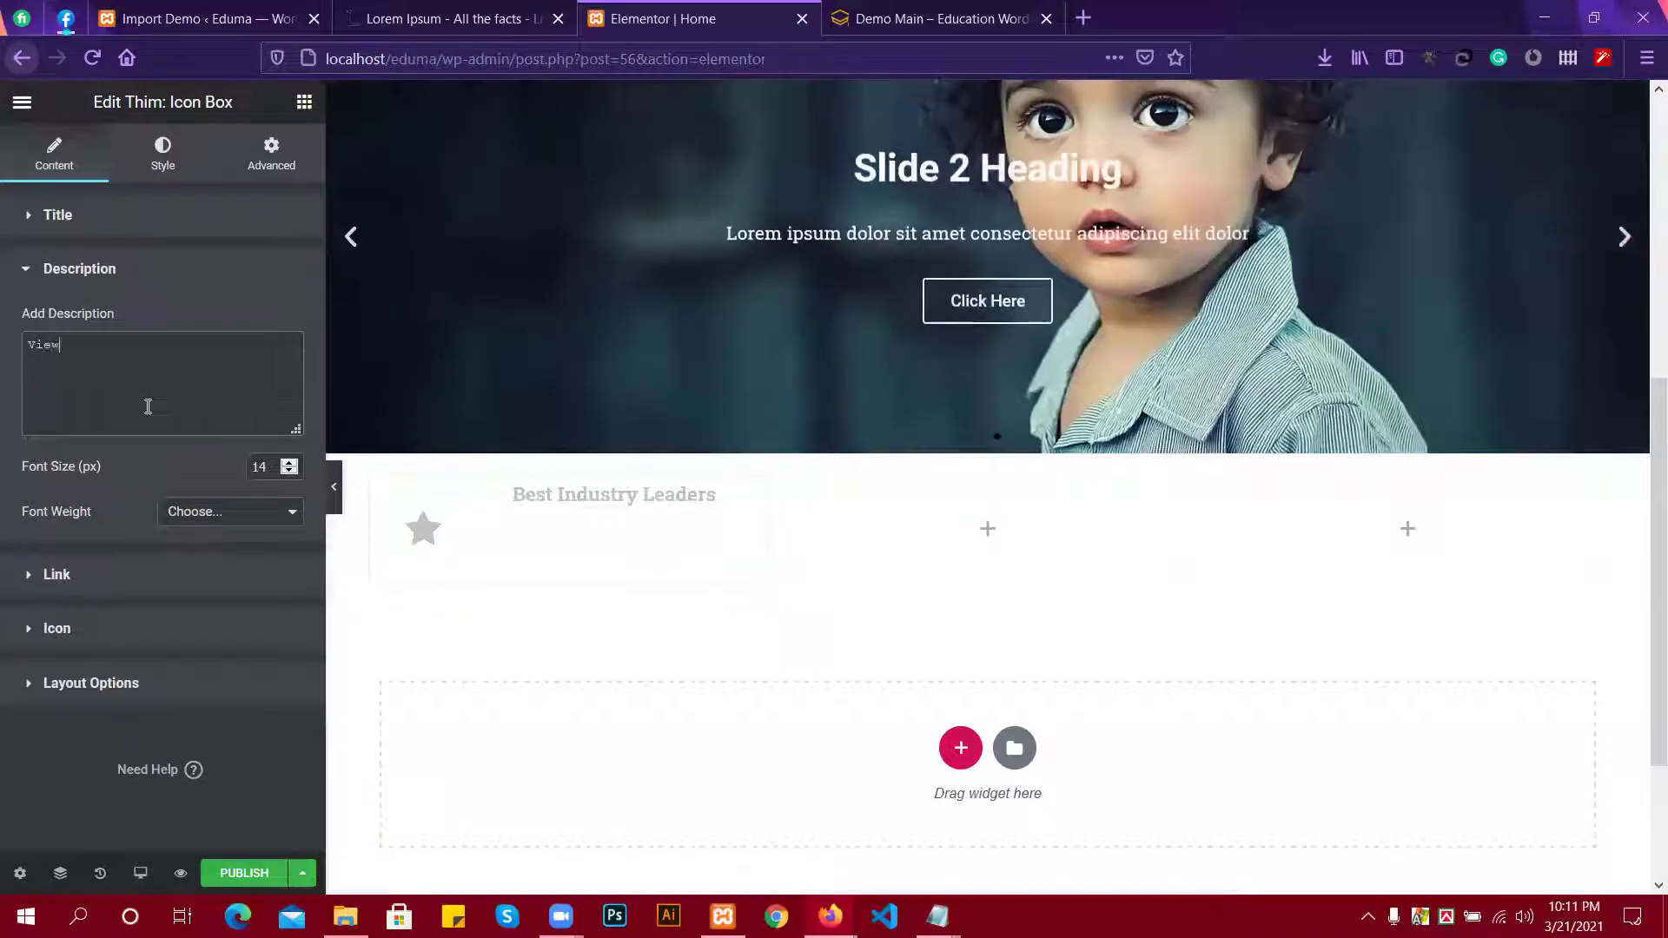
{"action": "key", "text": "BackSpace"}
{"action": "key", "text": "BackSpace"}
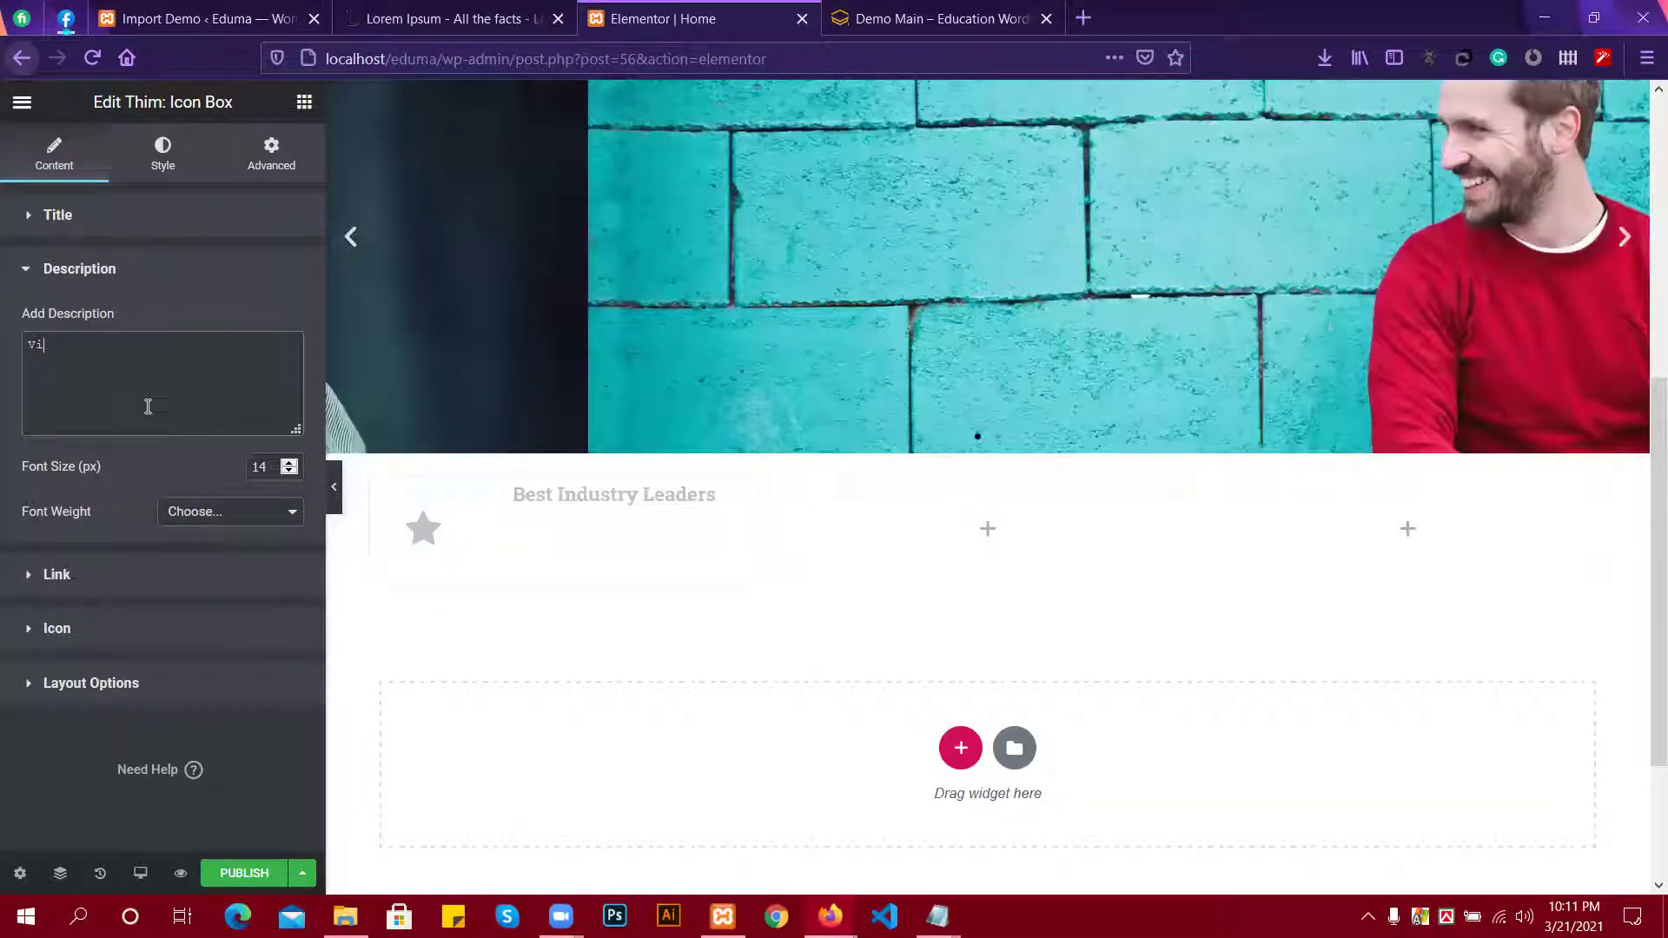
{"action": "key", "text": "BackSpace"}
{"action": "key", "text": "BackSpace"}
{"action": "type", "text": "Read m"}
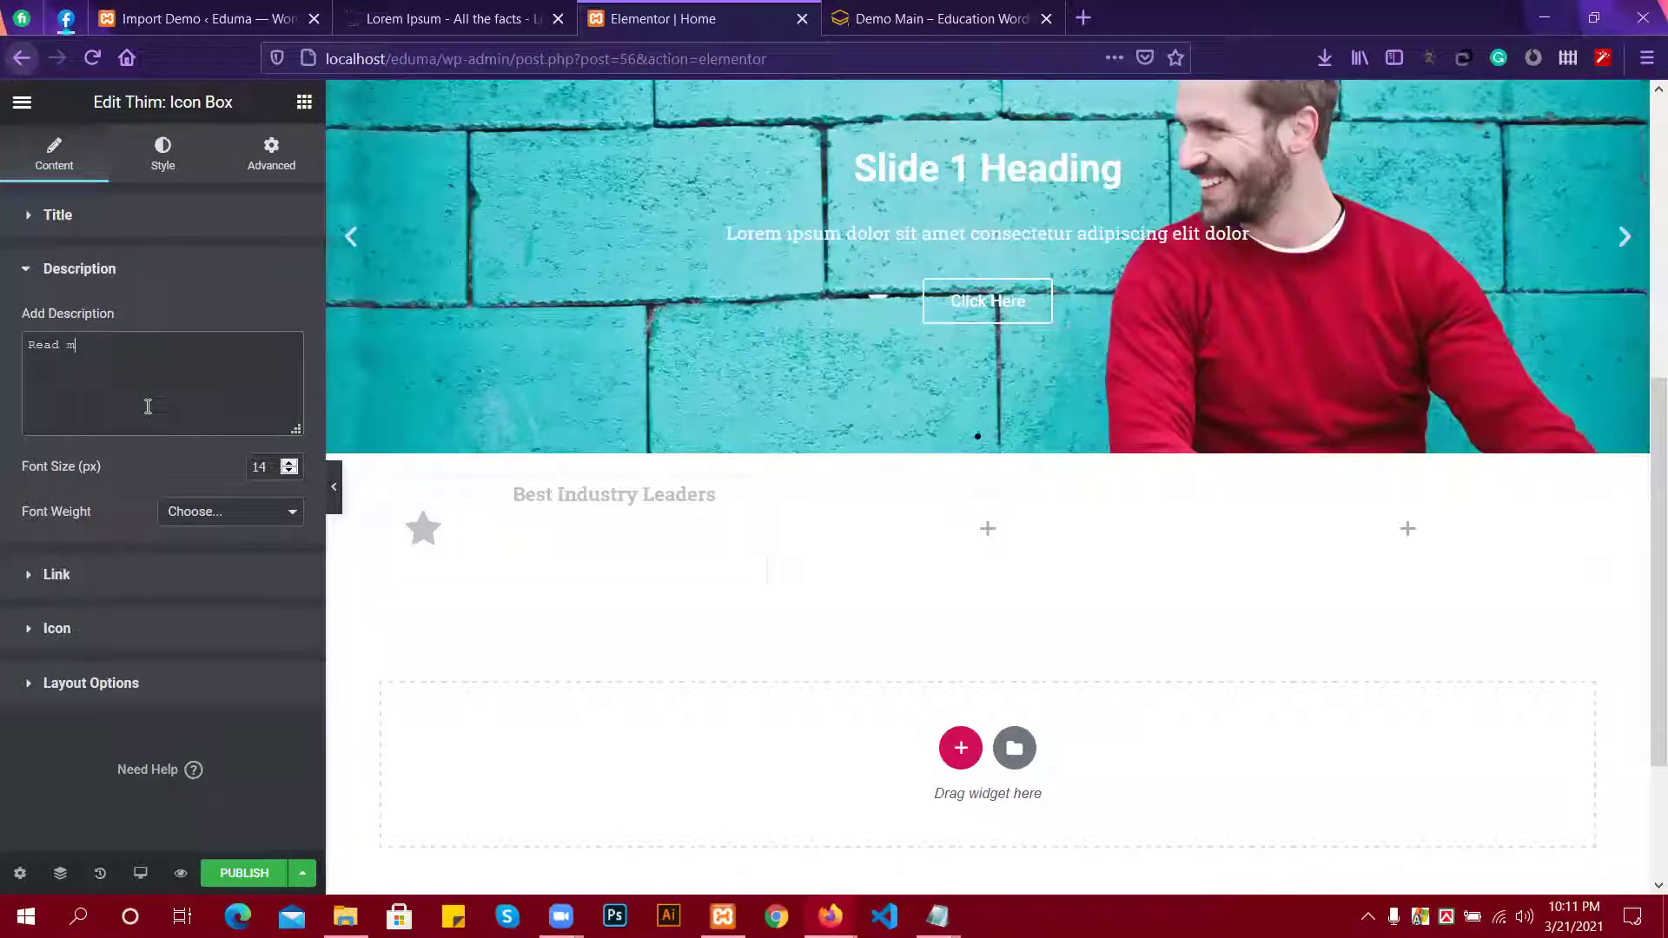
{"action": "type", "text": "ore"}
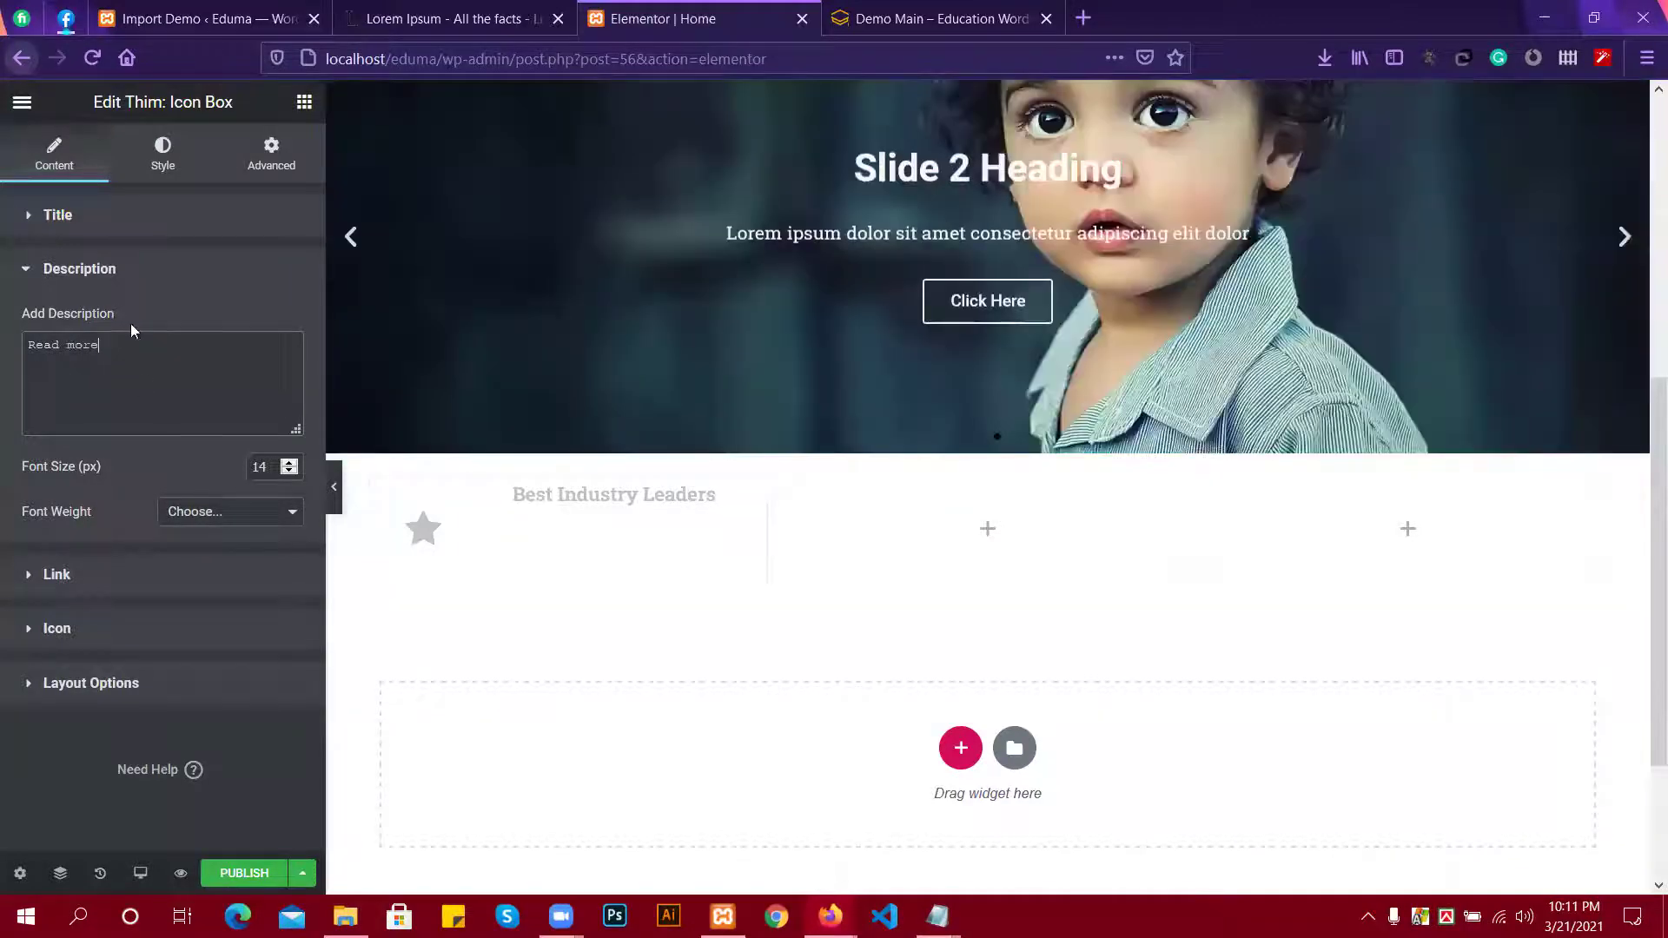
{"action": "key", "text": "Left"}
{"action": "key", "text": "Left"}
{"action": "key", "text": "Left"}
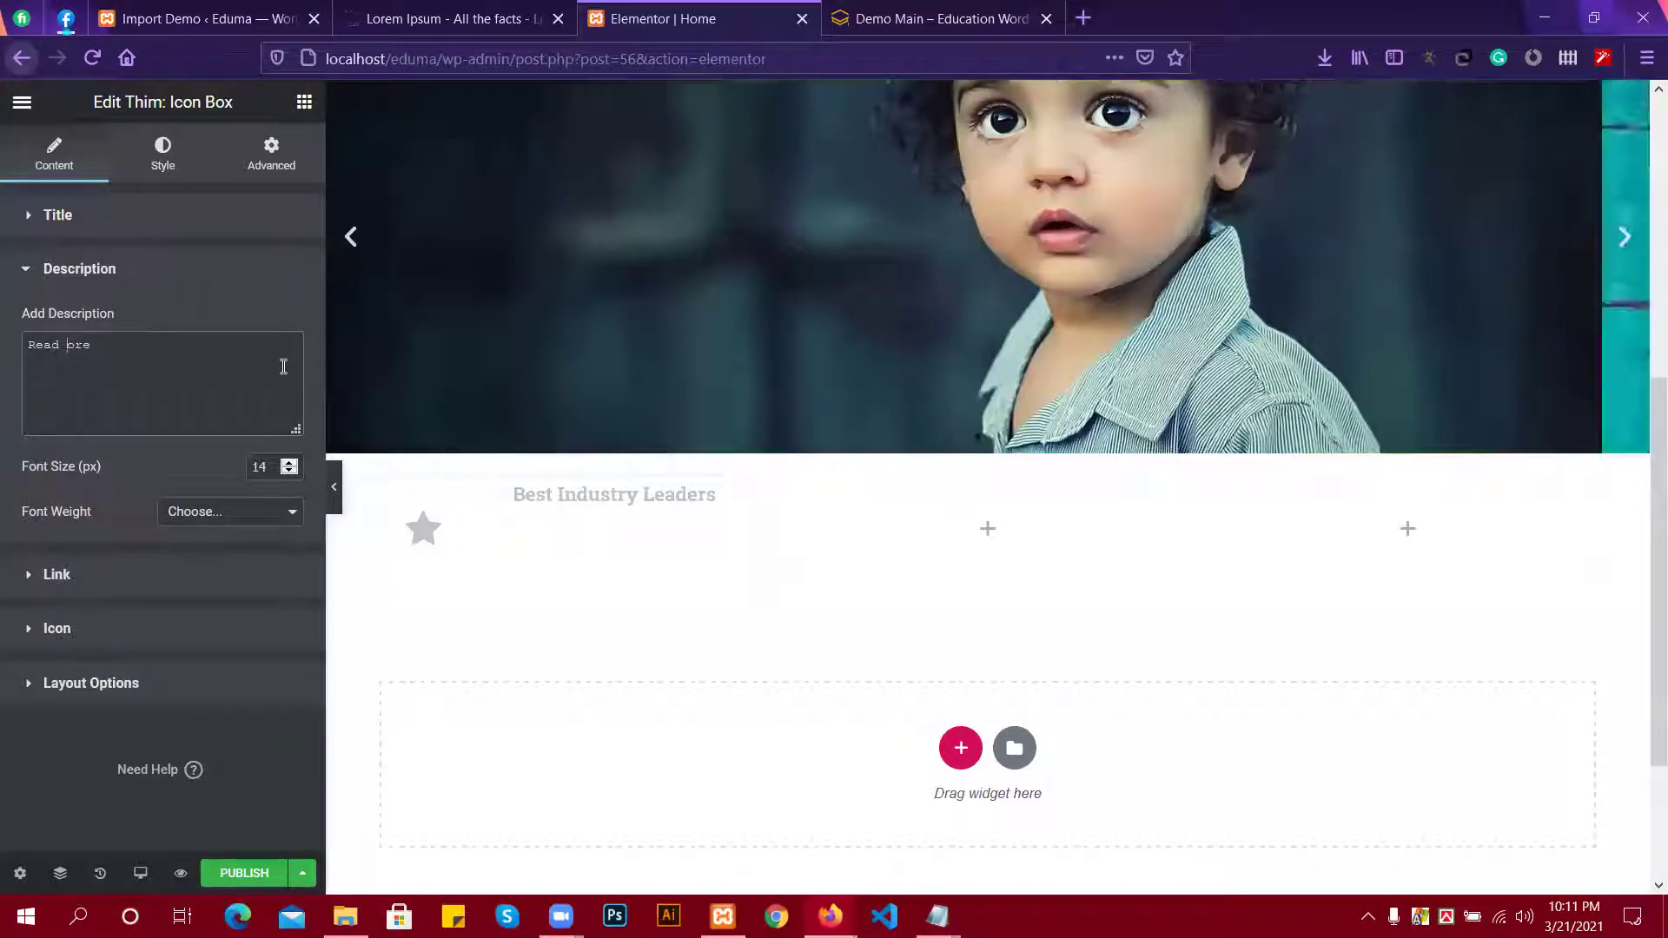
{"action": "key", "text": "BackSpace"}
{"action": "type", "text": "M"}
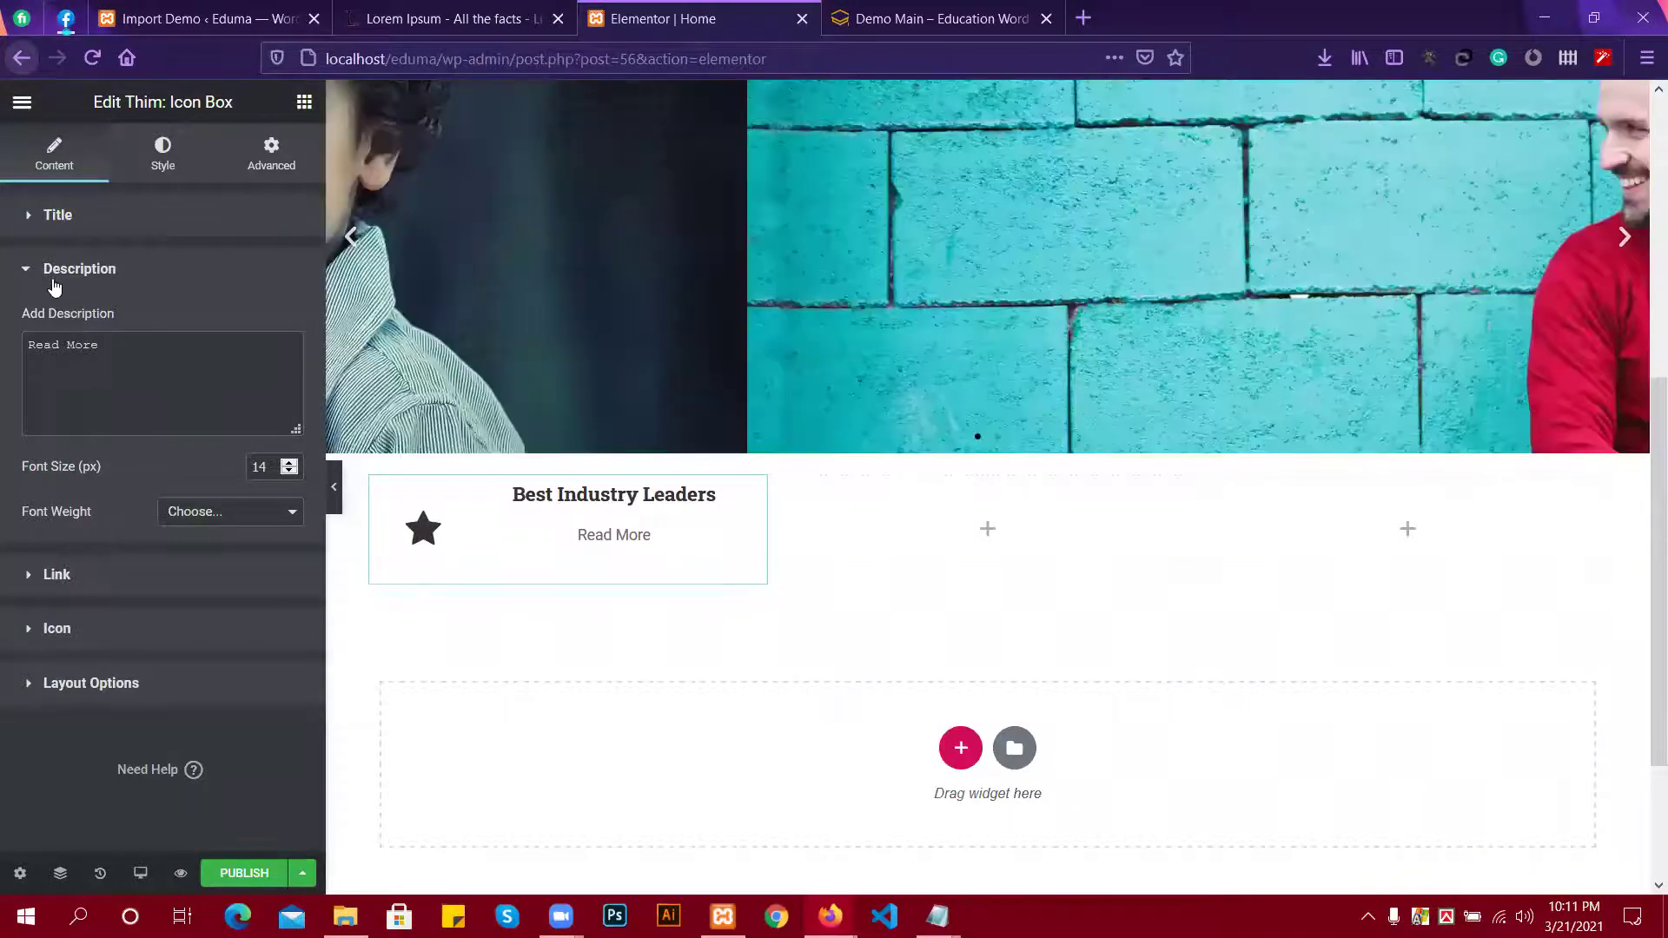
Set the icon box's title color to dark red #340A0A, checking the Eduma demo page's colors for reference.
{"action": "left_click", "coordinate": [162, 154]}
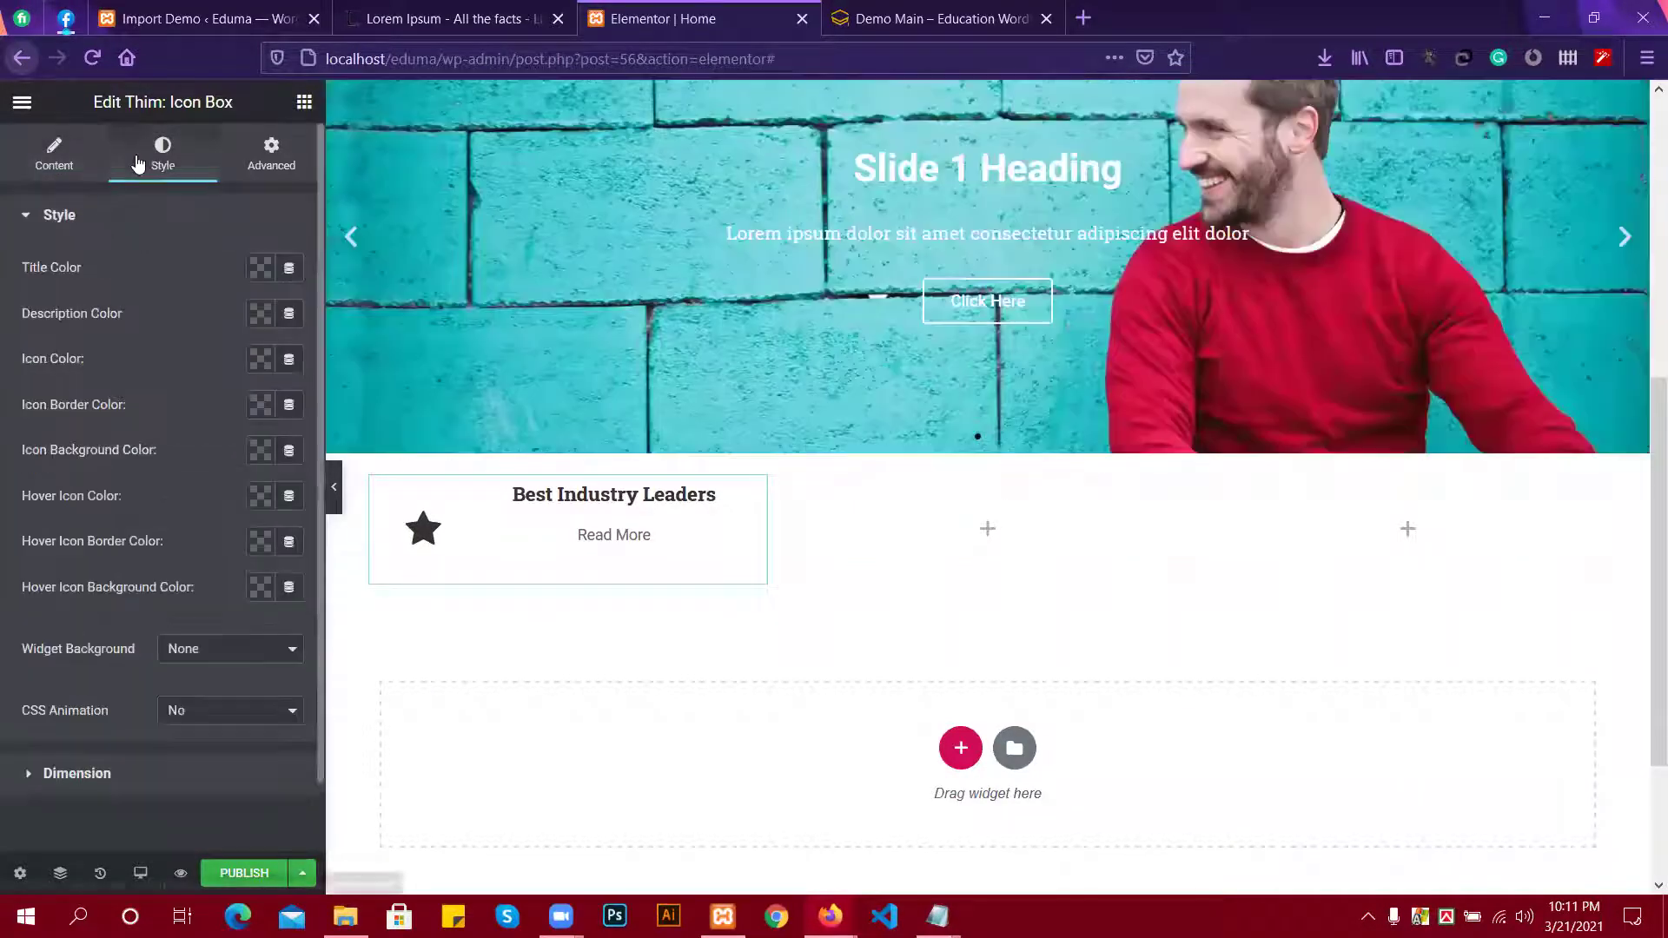
{"action": "left_click", "coordinate": [261, 270]}
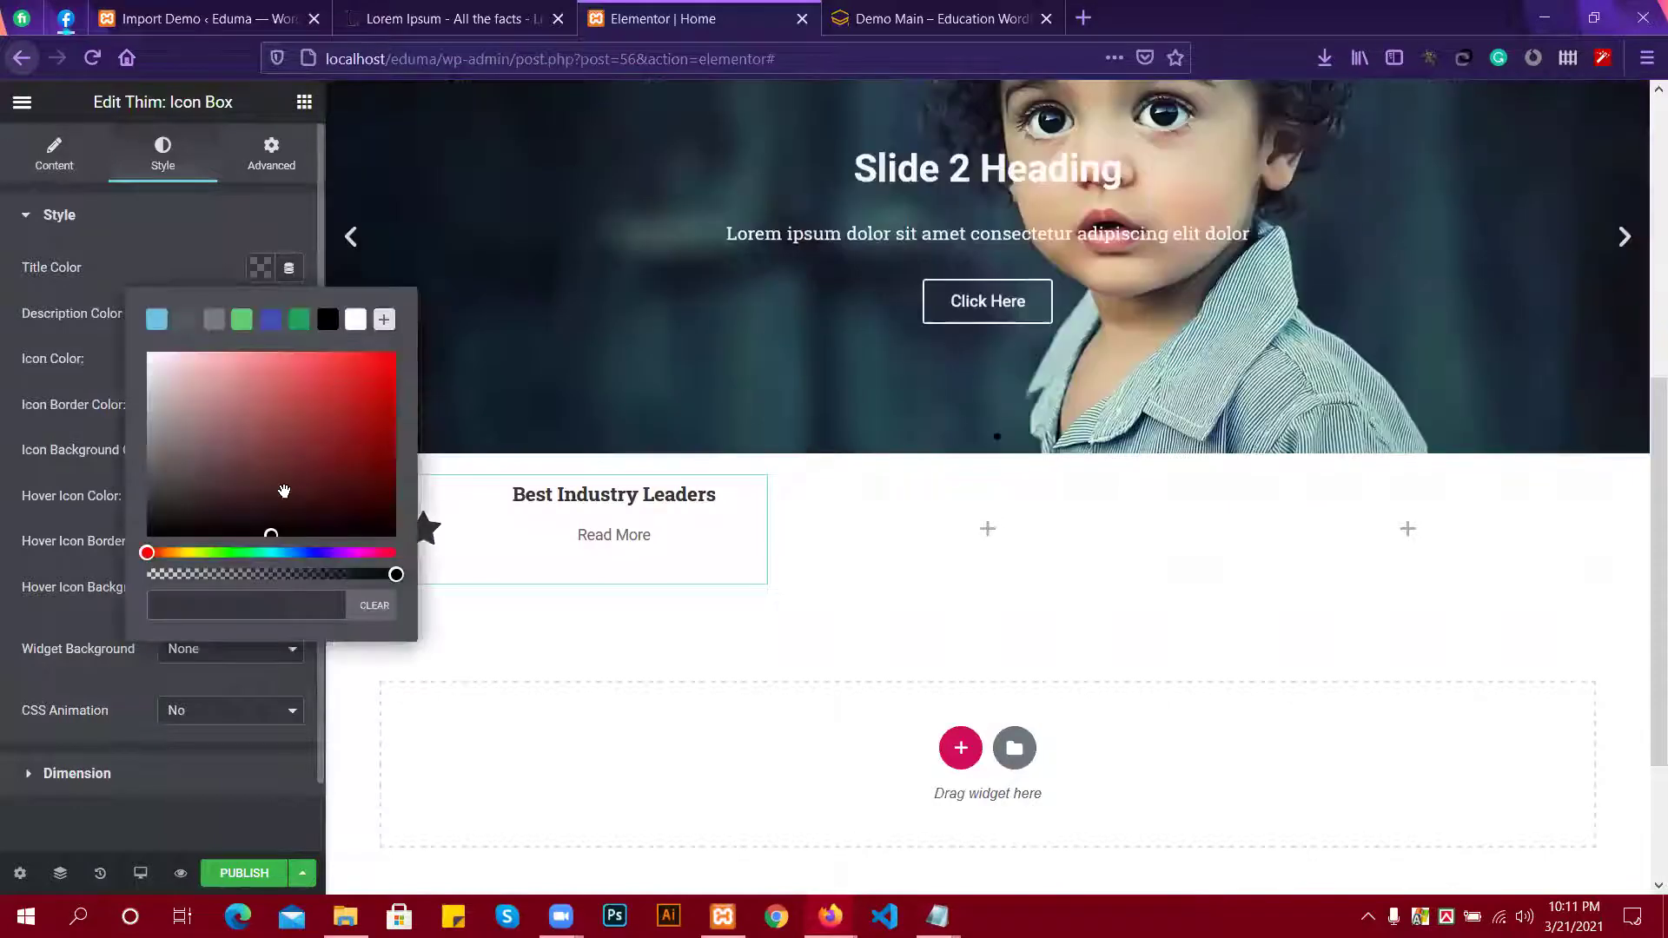
{"action": "left_click", "coordinate": [899, 13]}
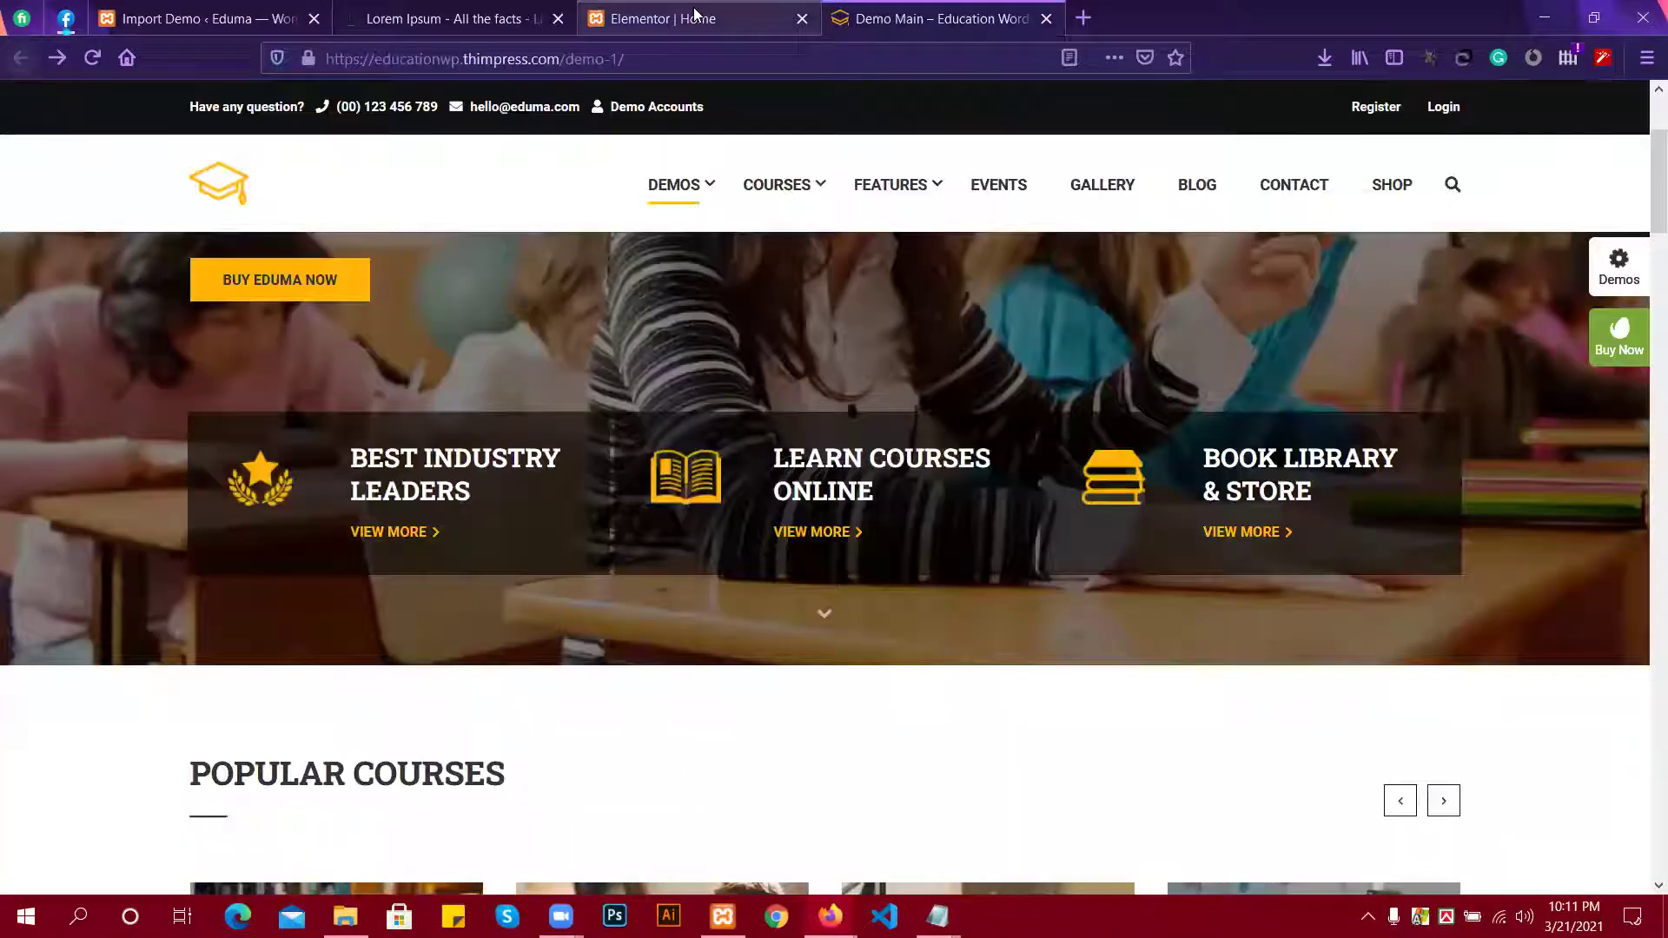
{"action": "left_click", "coordinate": [695, 12]}
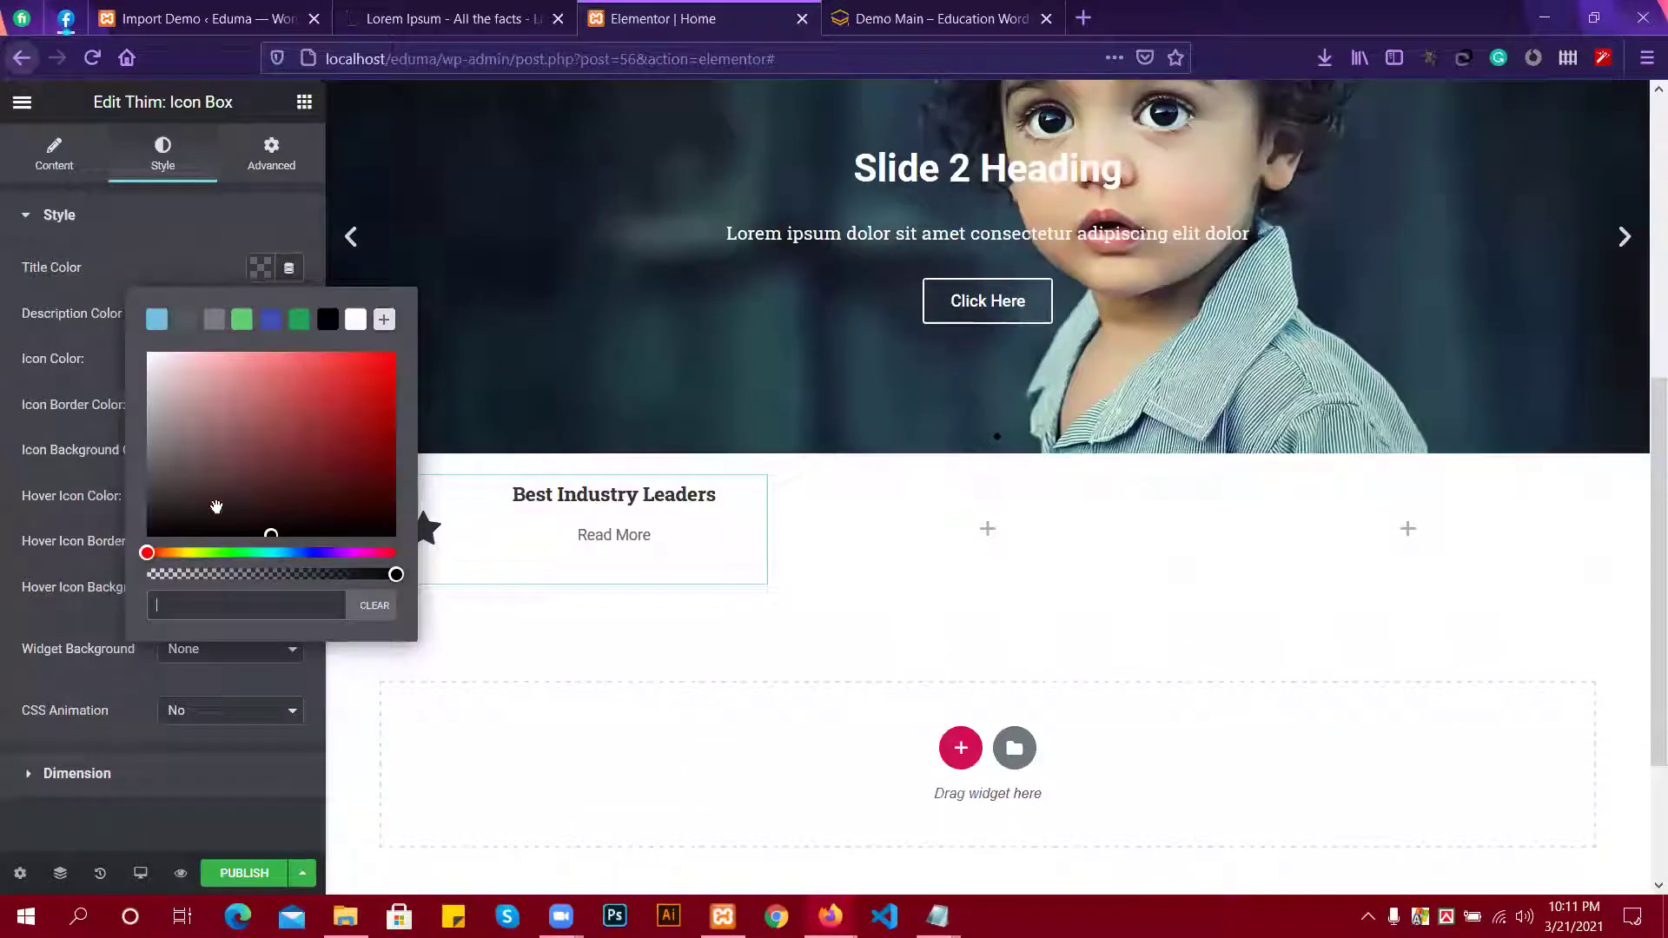
{"action": "left_click", "coordinate": [272, 421]}
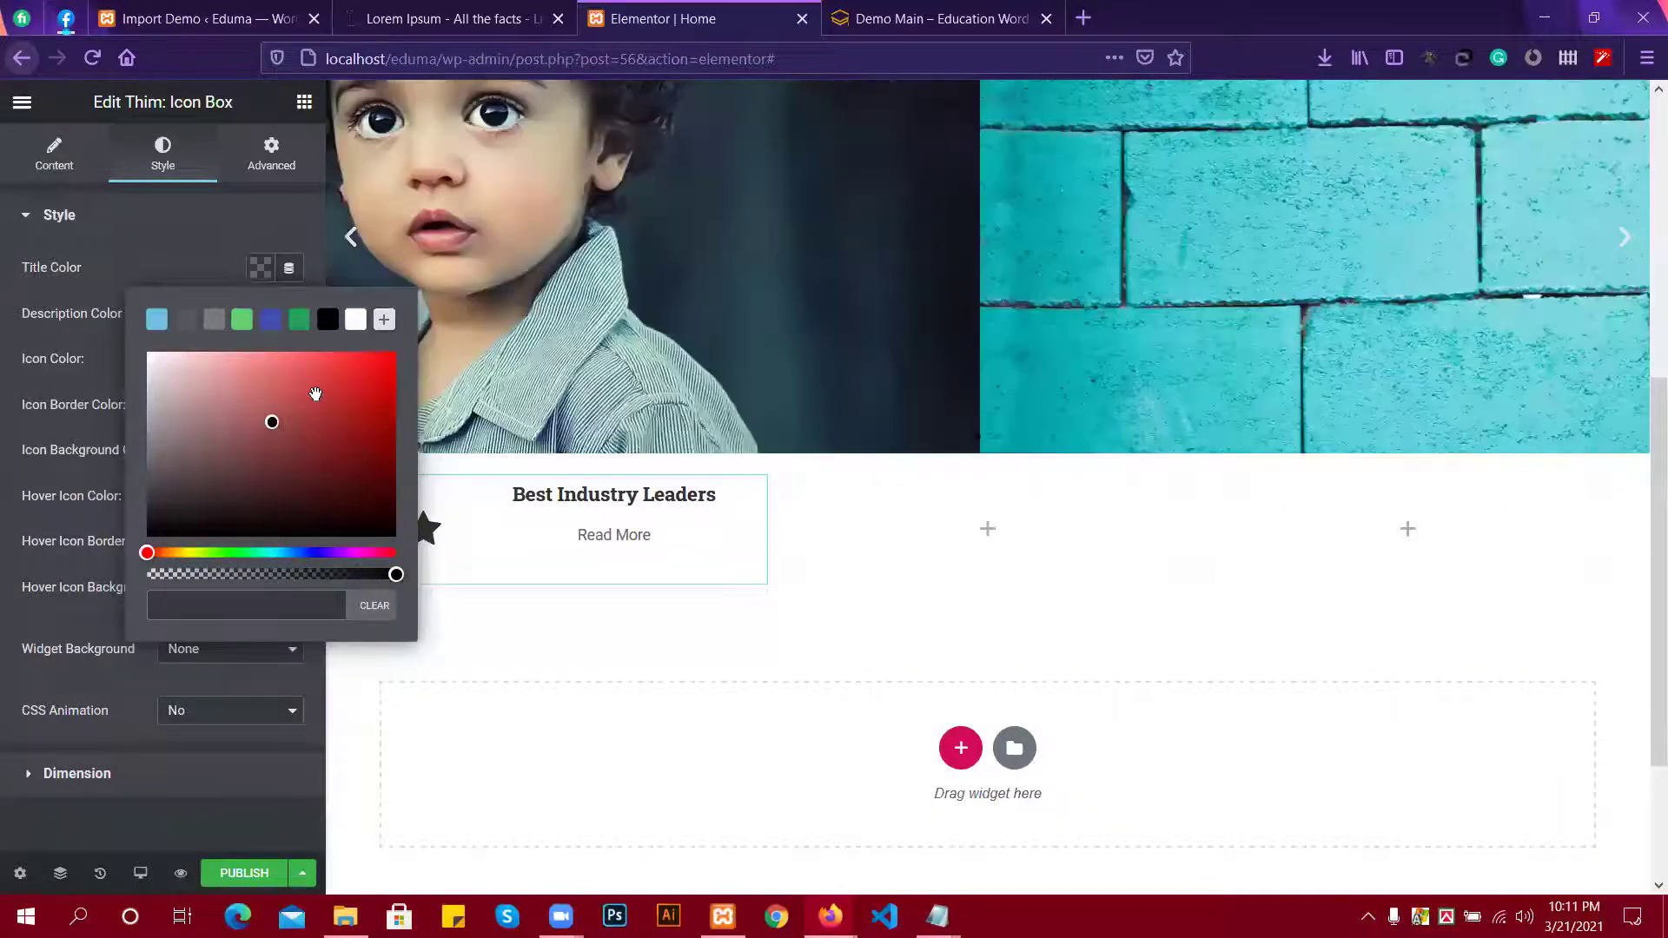
{"action": "left_click_drag", "start_coordinate": [305, 521], "coordinate": [349, 498]}
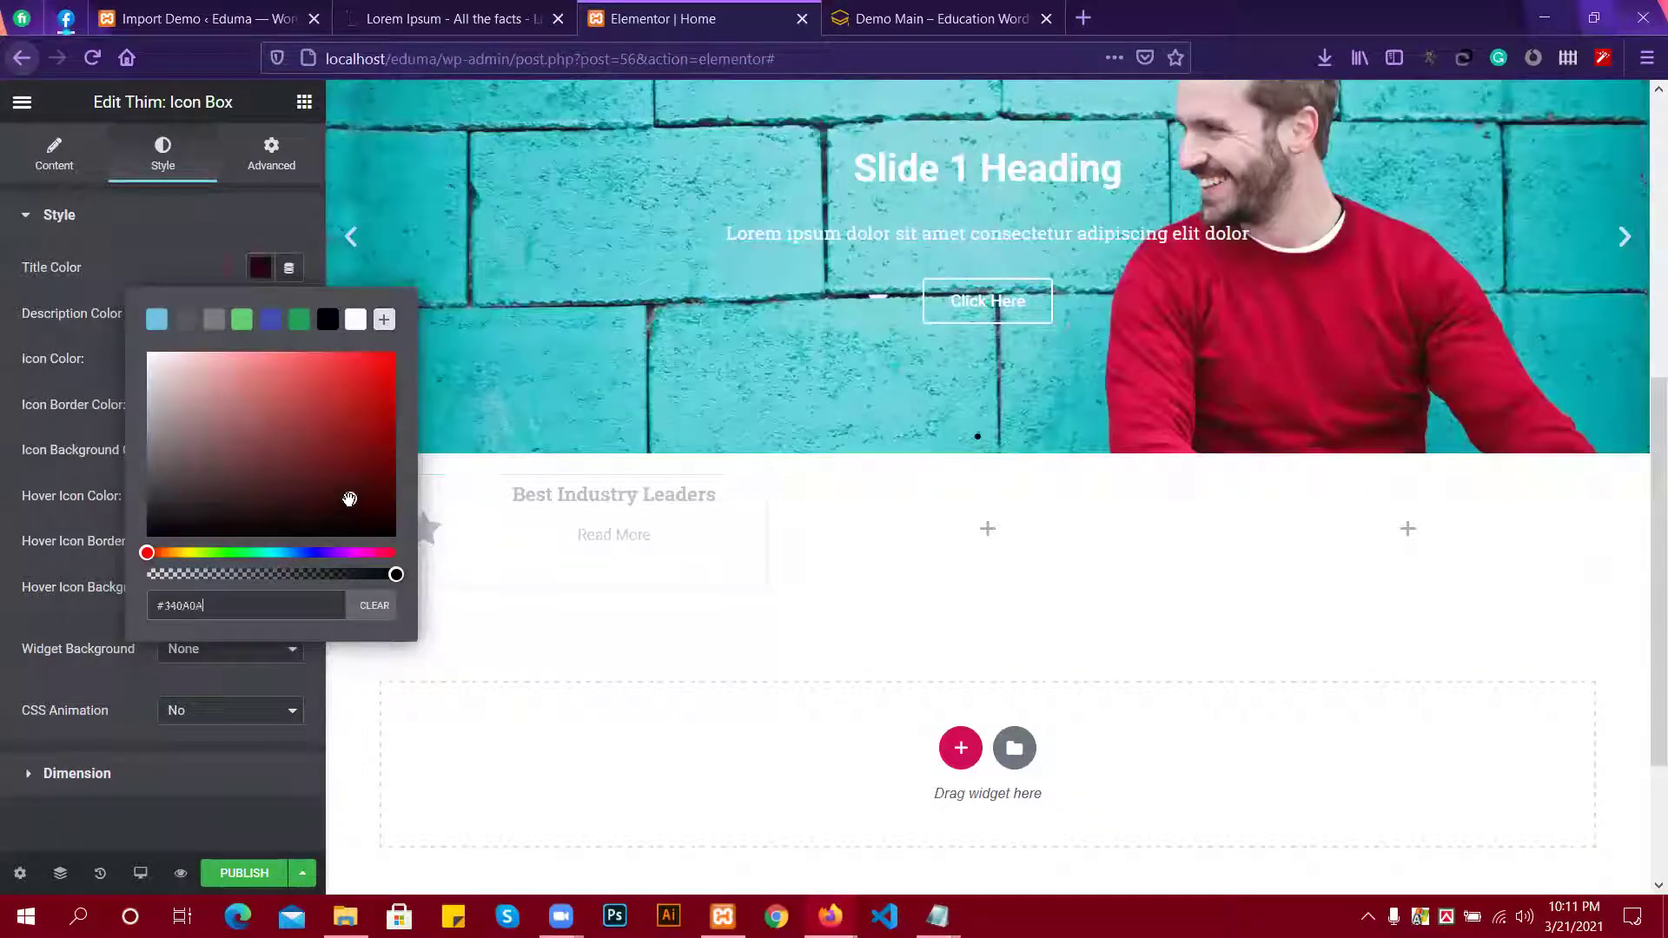
{"action": "left_click", "coordinate": [172, 271]}
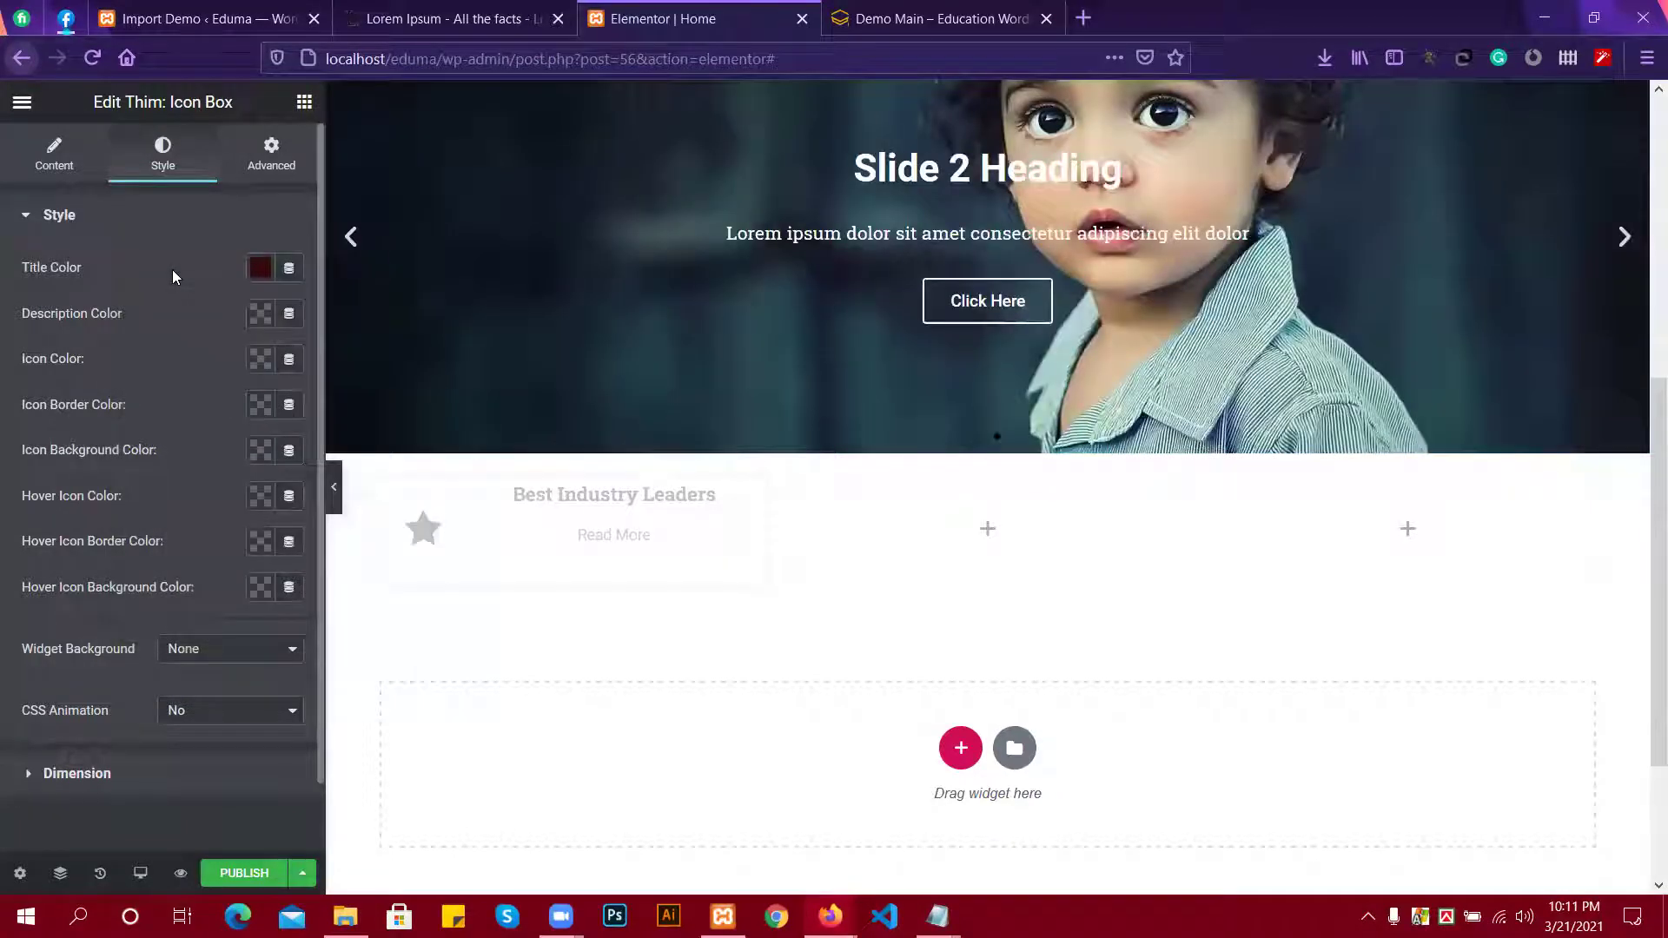
Set the color of the icon box's Read More description to green #23A455.
{"action": "left_click", "coordinate": [261, 317]}
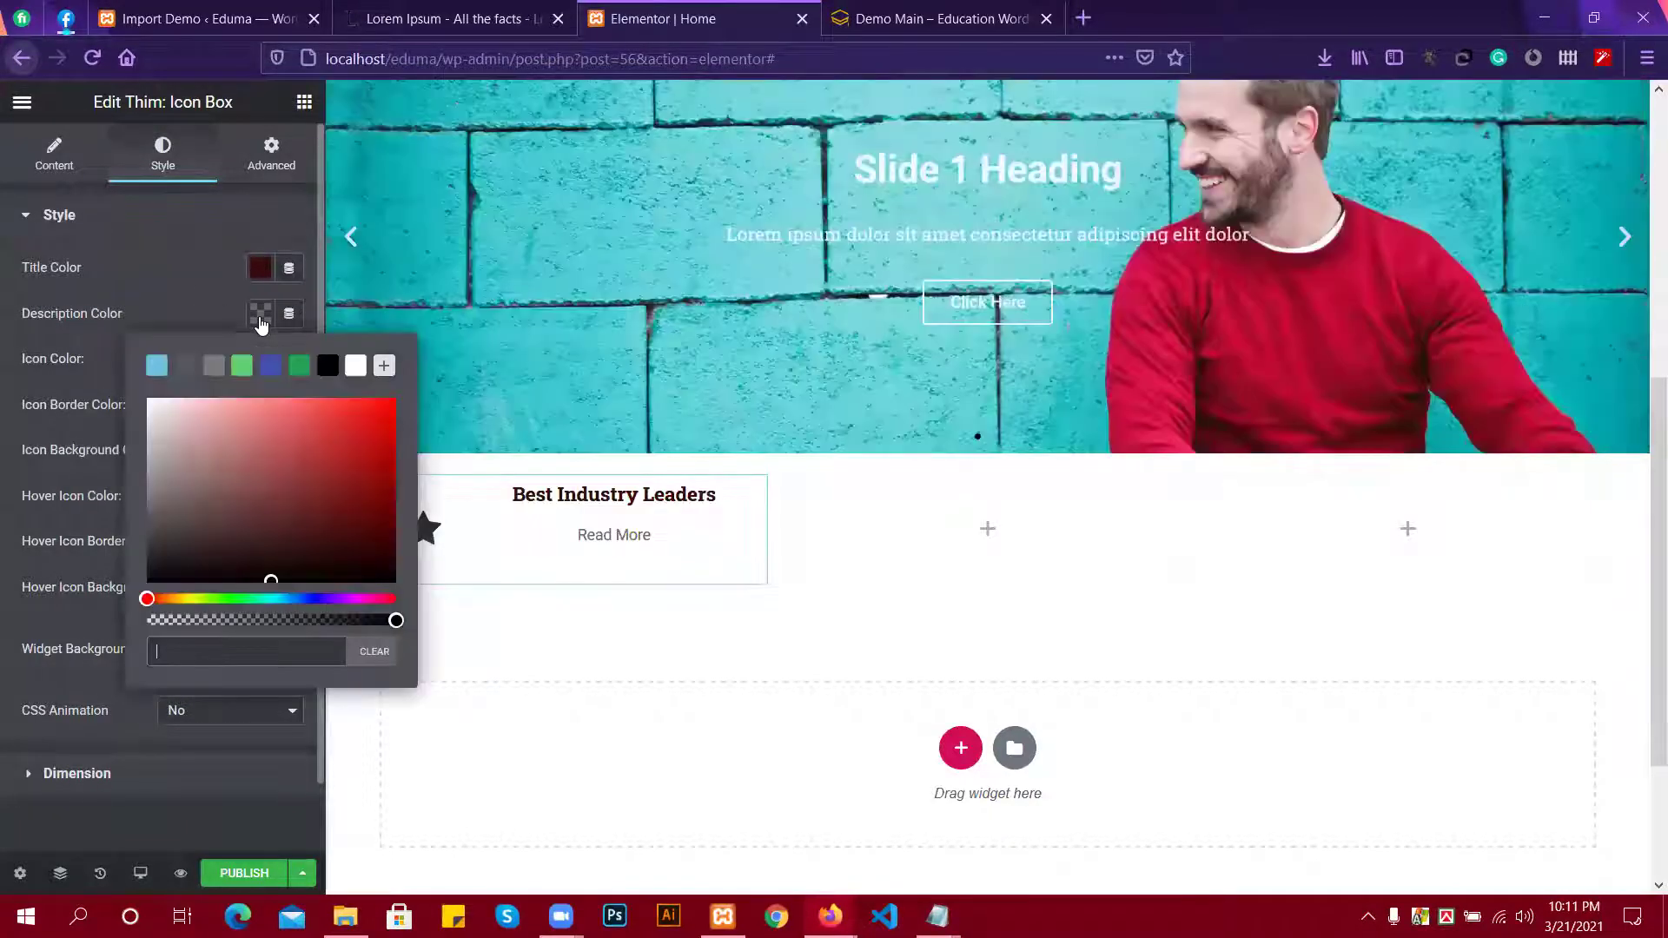
{"action": "left_click", "coordinate": [299, 365]}
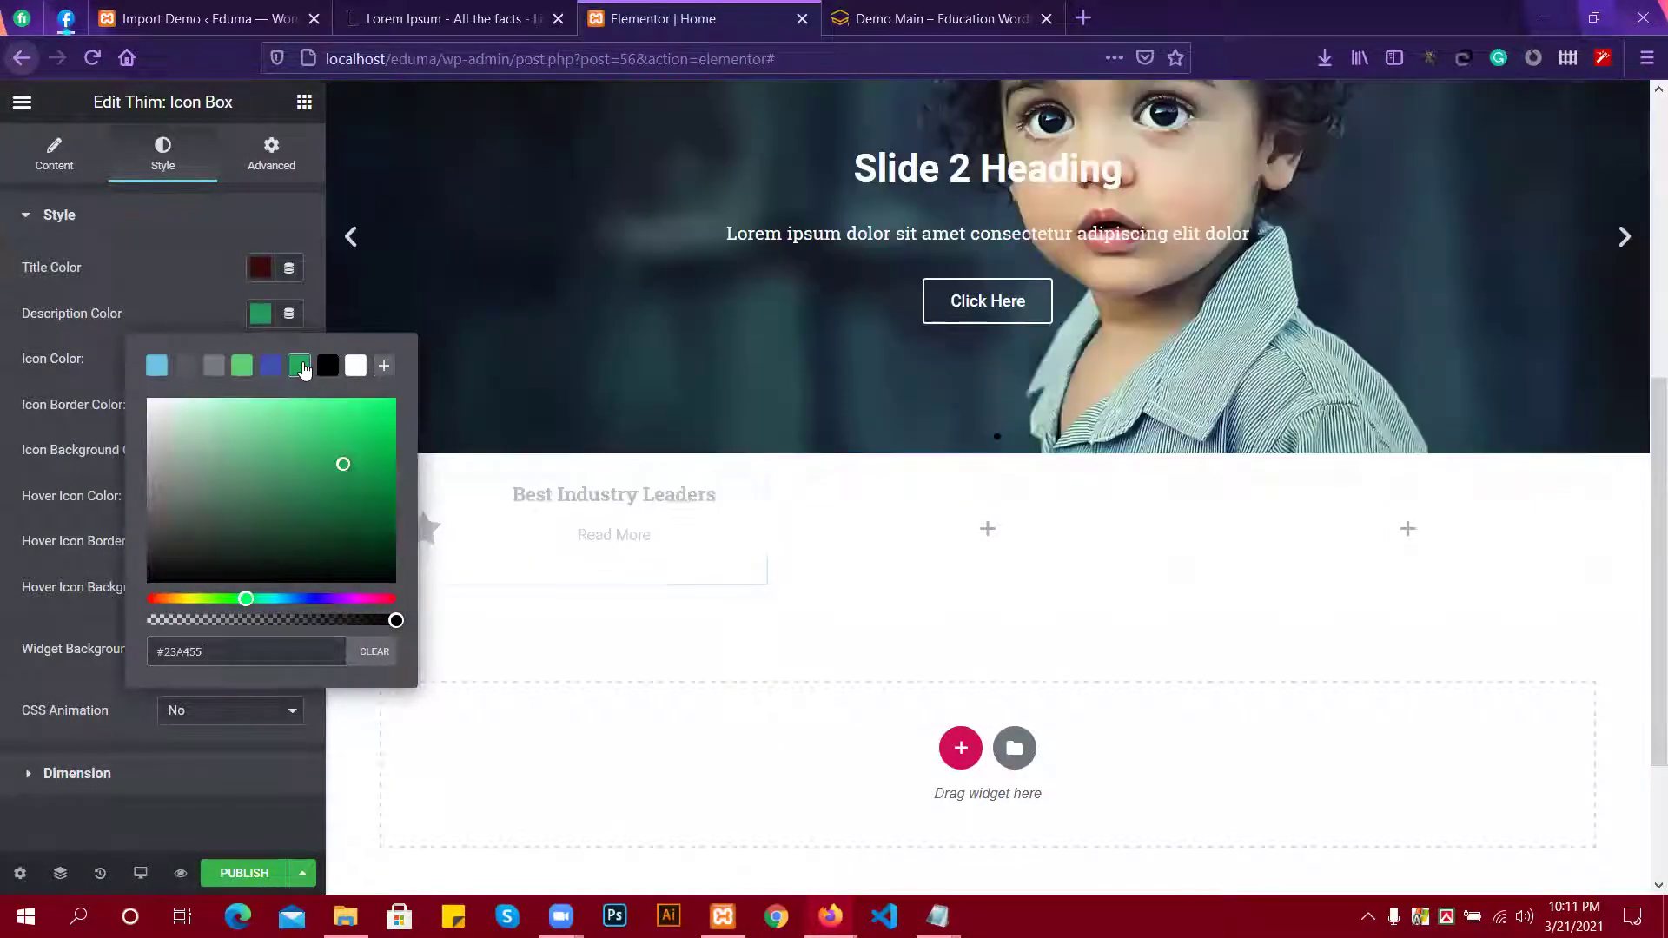
{"action": "left_click", "coordinate": [185, 309]}
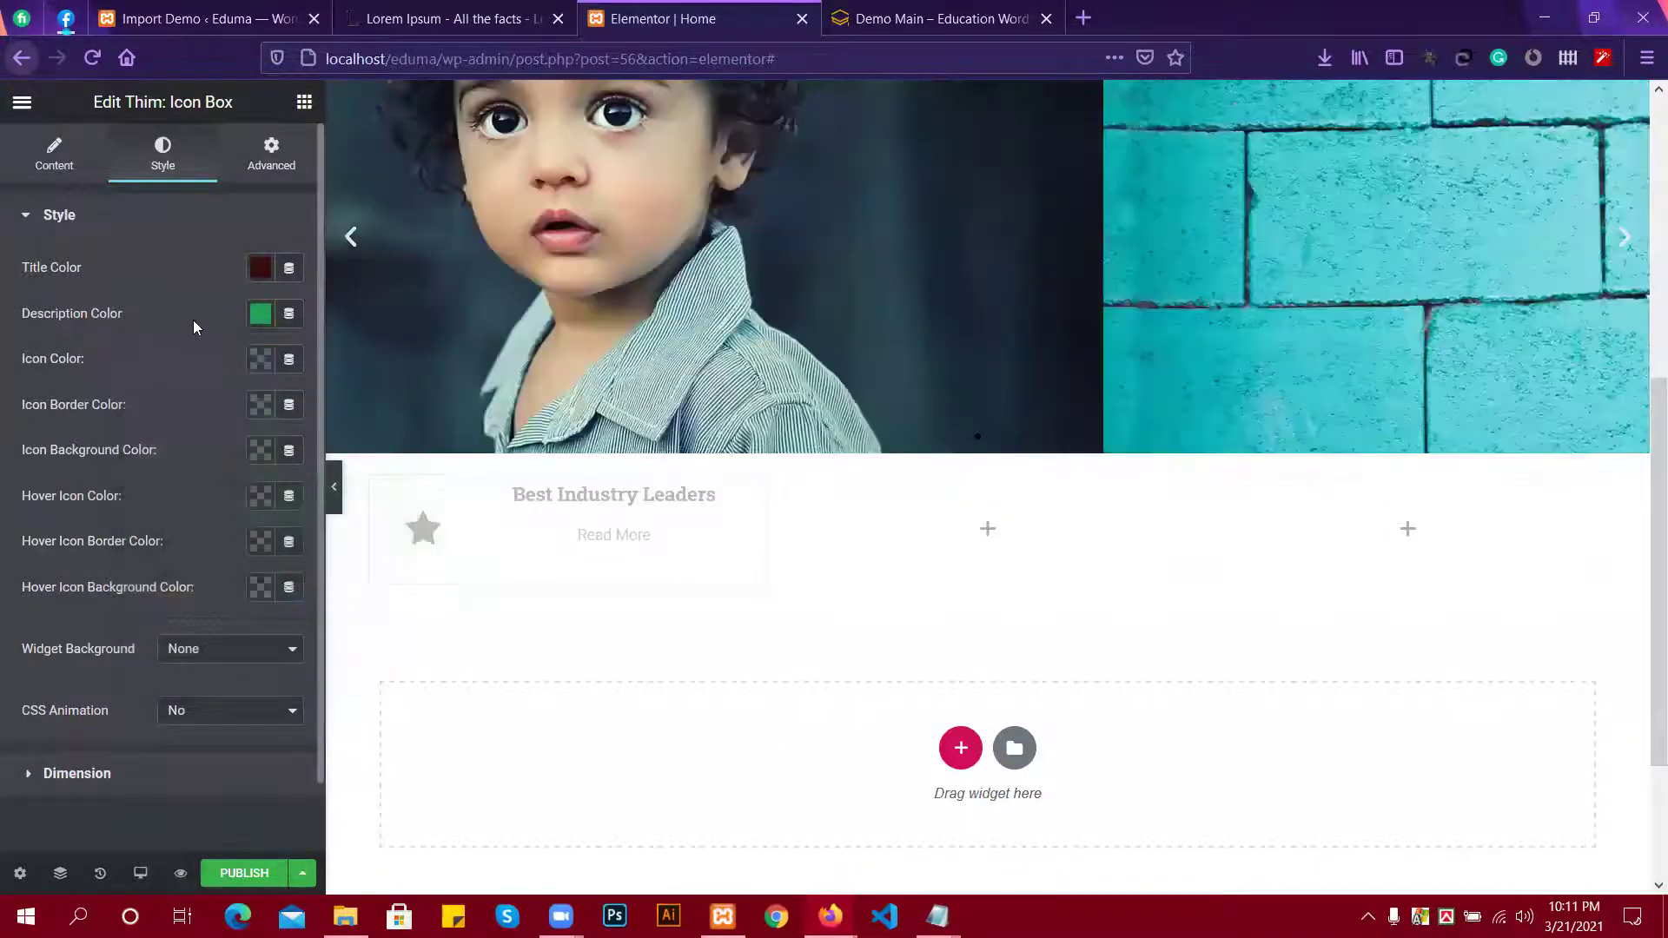
Set the star's icon color to yellow #FFF900, trying red, blue and lime shades first.
{"action": "left_click", "coordinate": [258, 359]}
{"action": "left_click", "coordinate": [230, 498]}
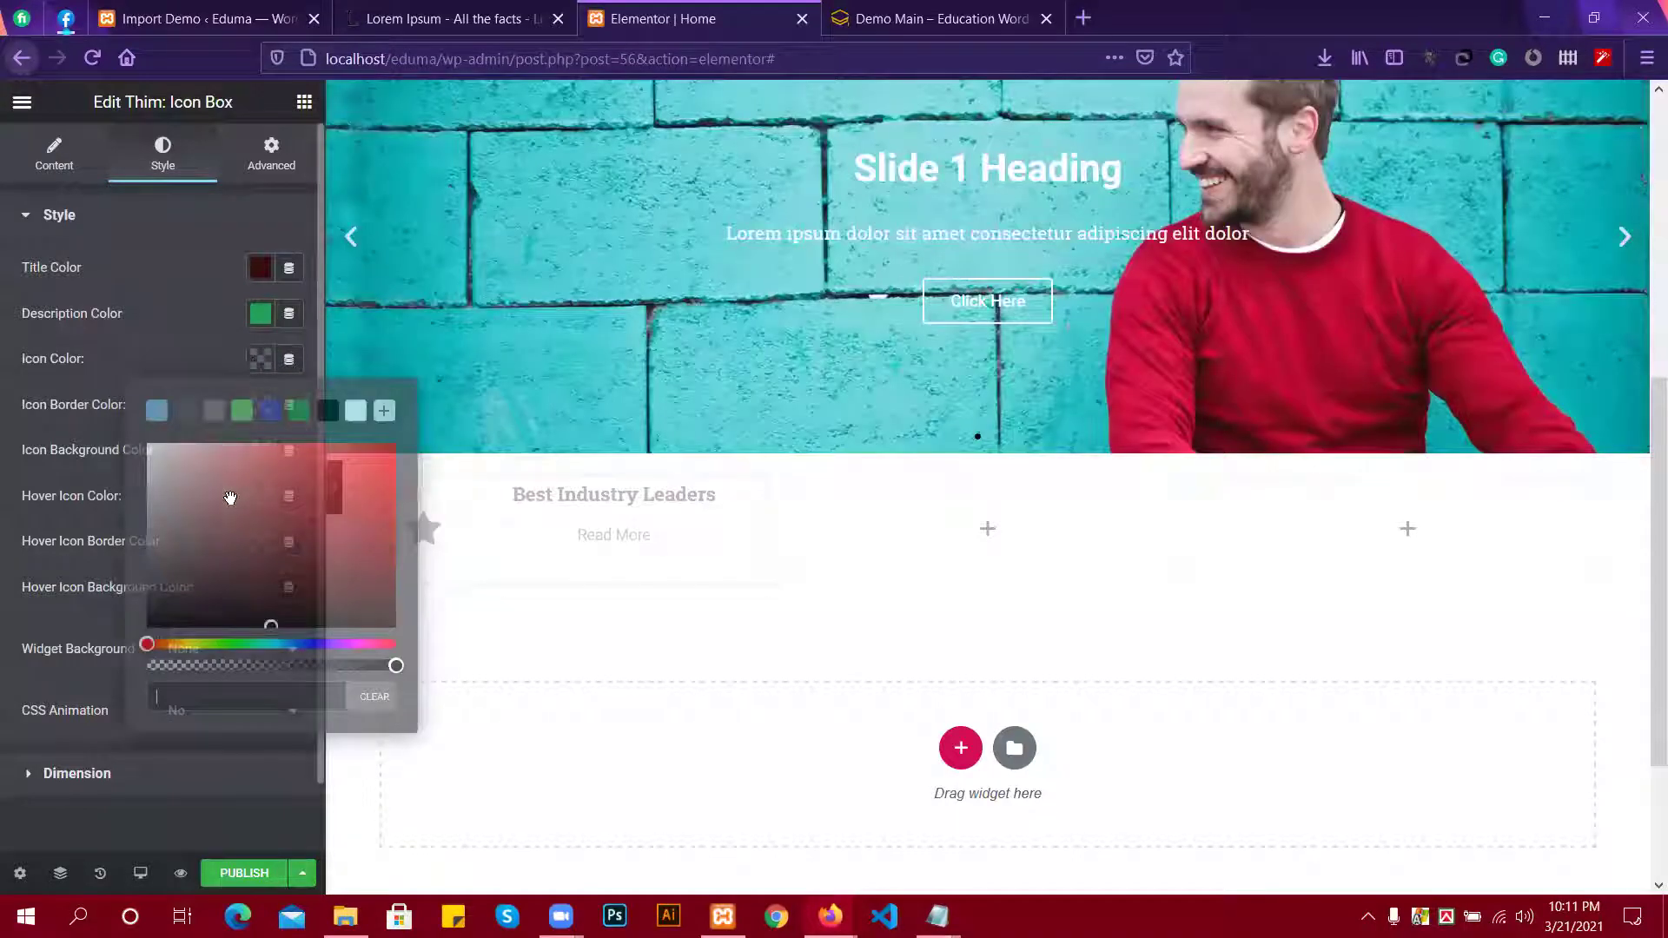
{"action": "left_click", "coordinate": [358, 497]}
{"action": "left_click", "coordinate": [280, 468]}
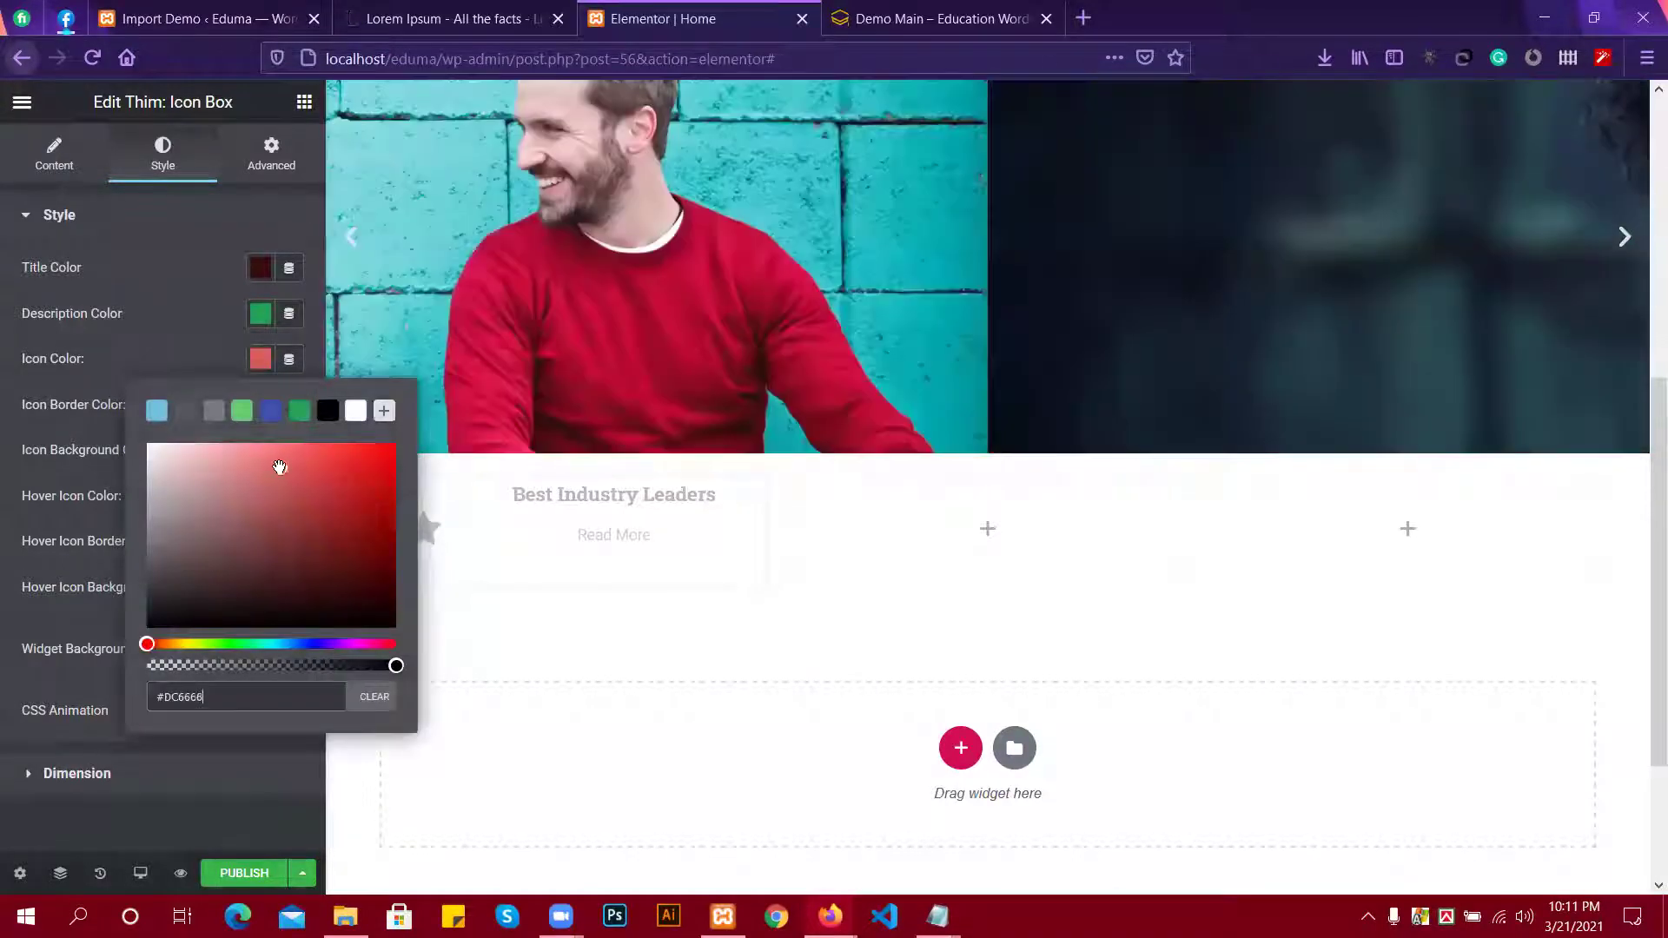
{"action": "left_click", "coordinate": [265, 413]}
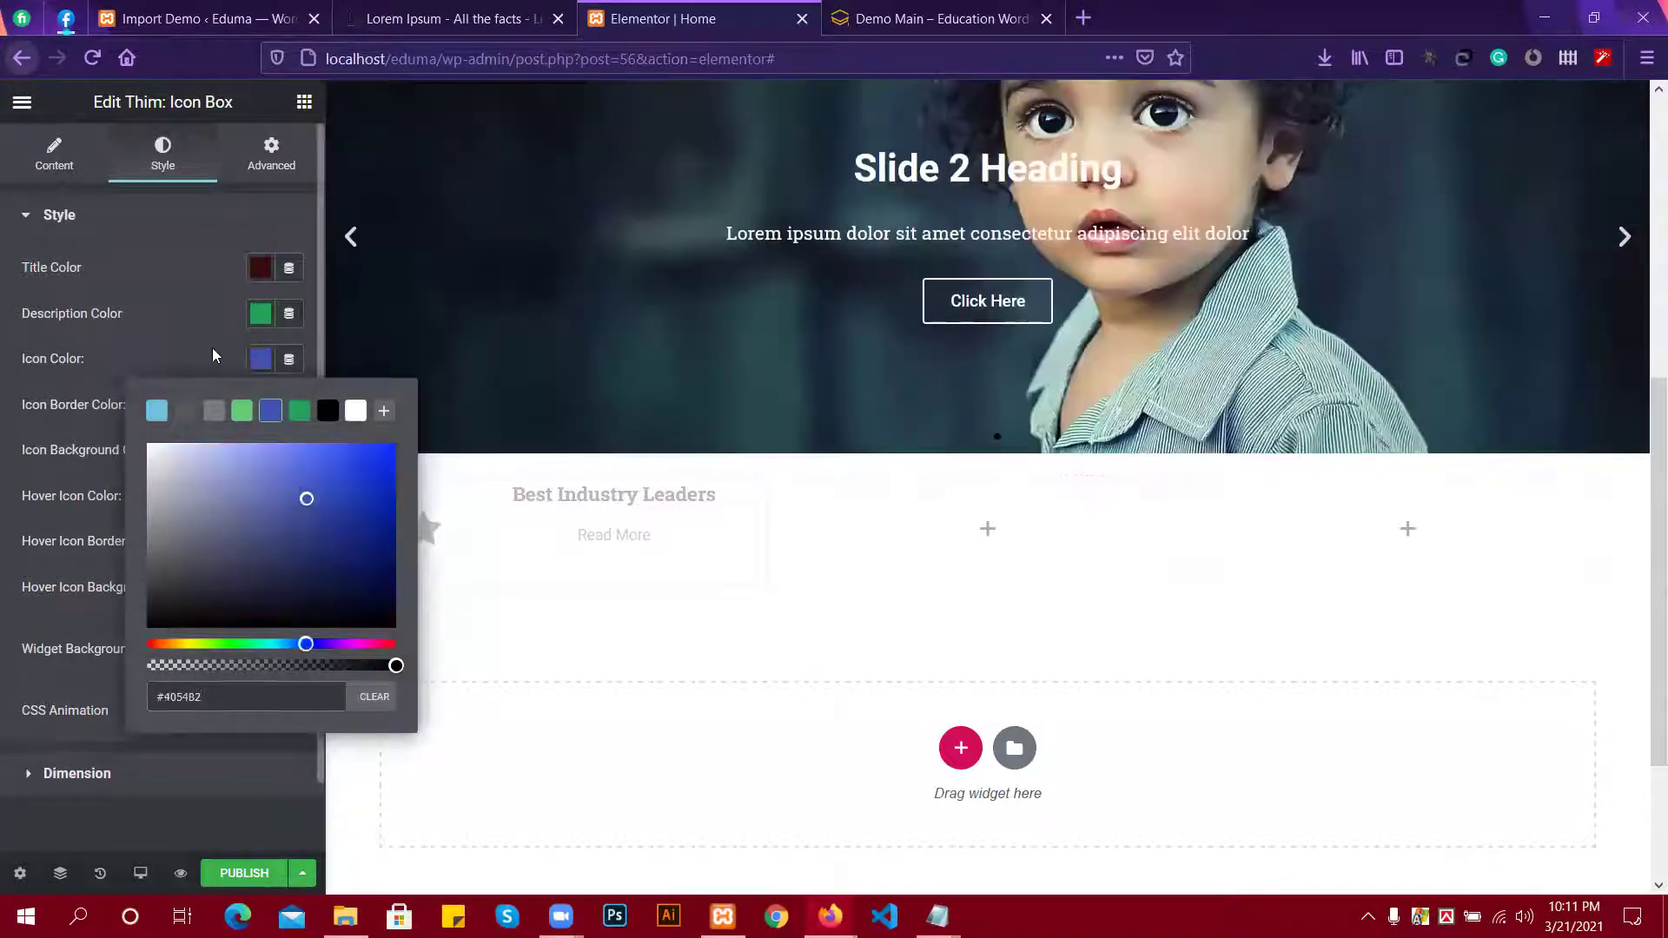
{"action": "left_click", "coordinate": [196, 643]}
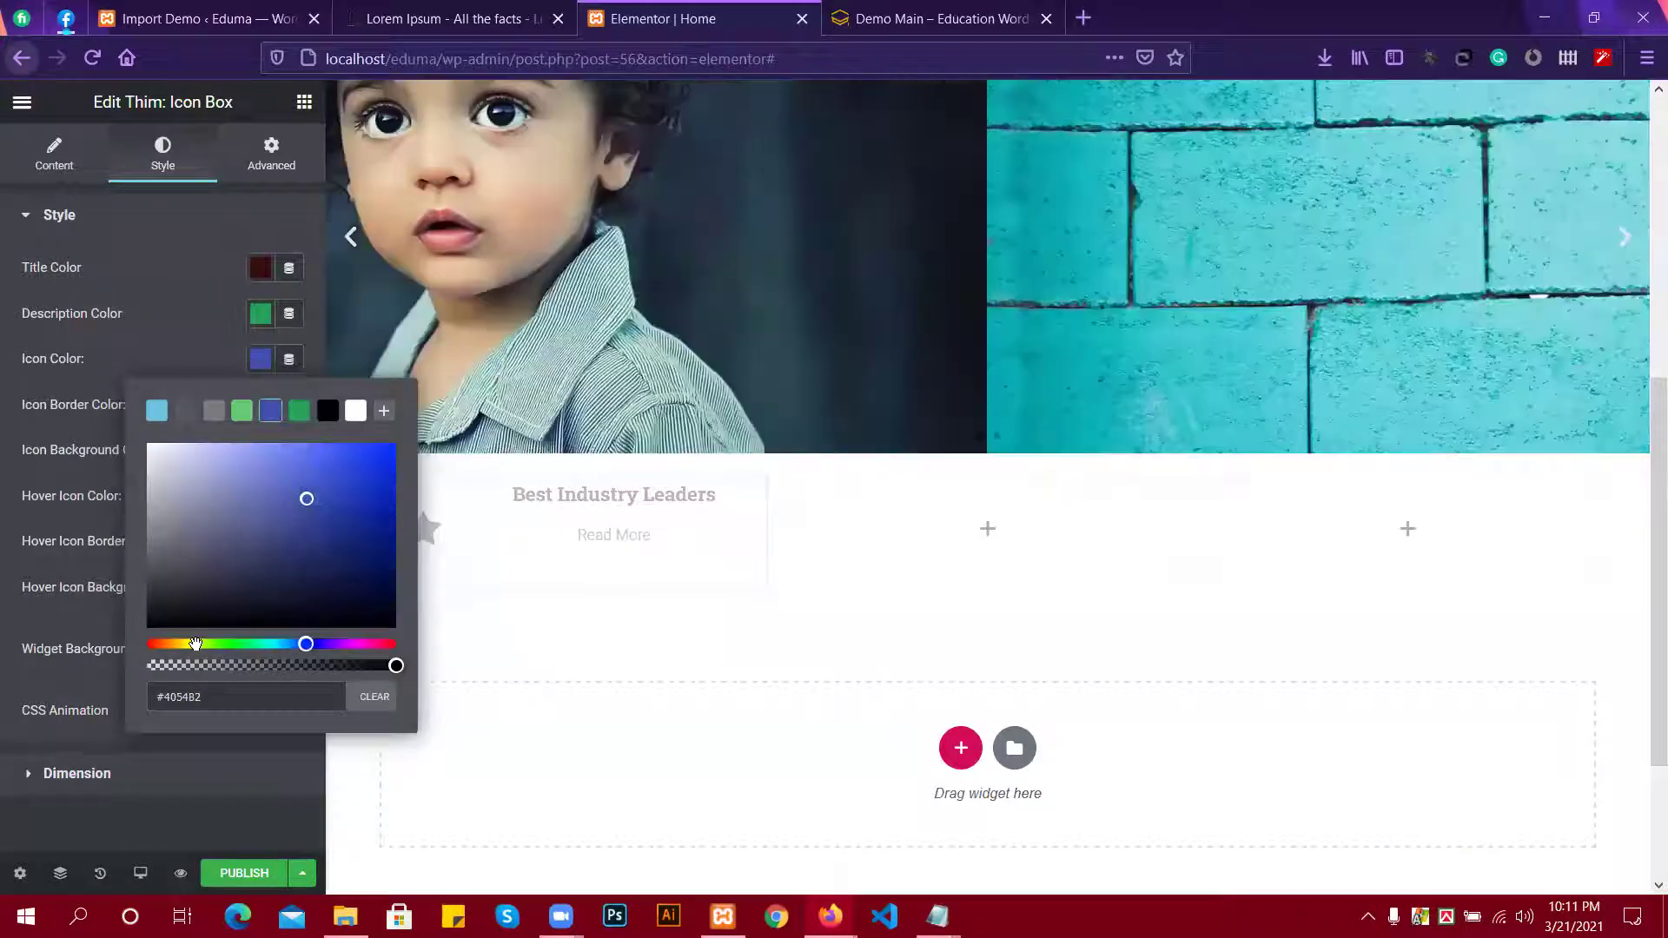
{"action": "left_click", "coordinate": [390, 456]}
{"action": "left_click", "coordinate": [361, 475]}
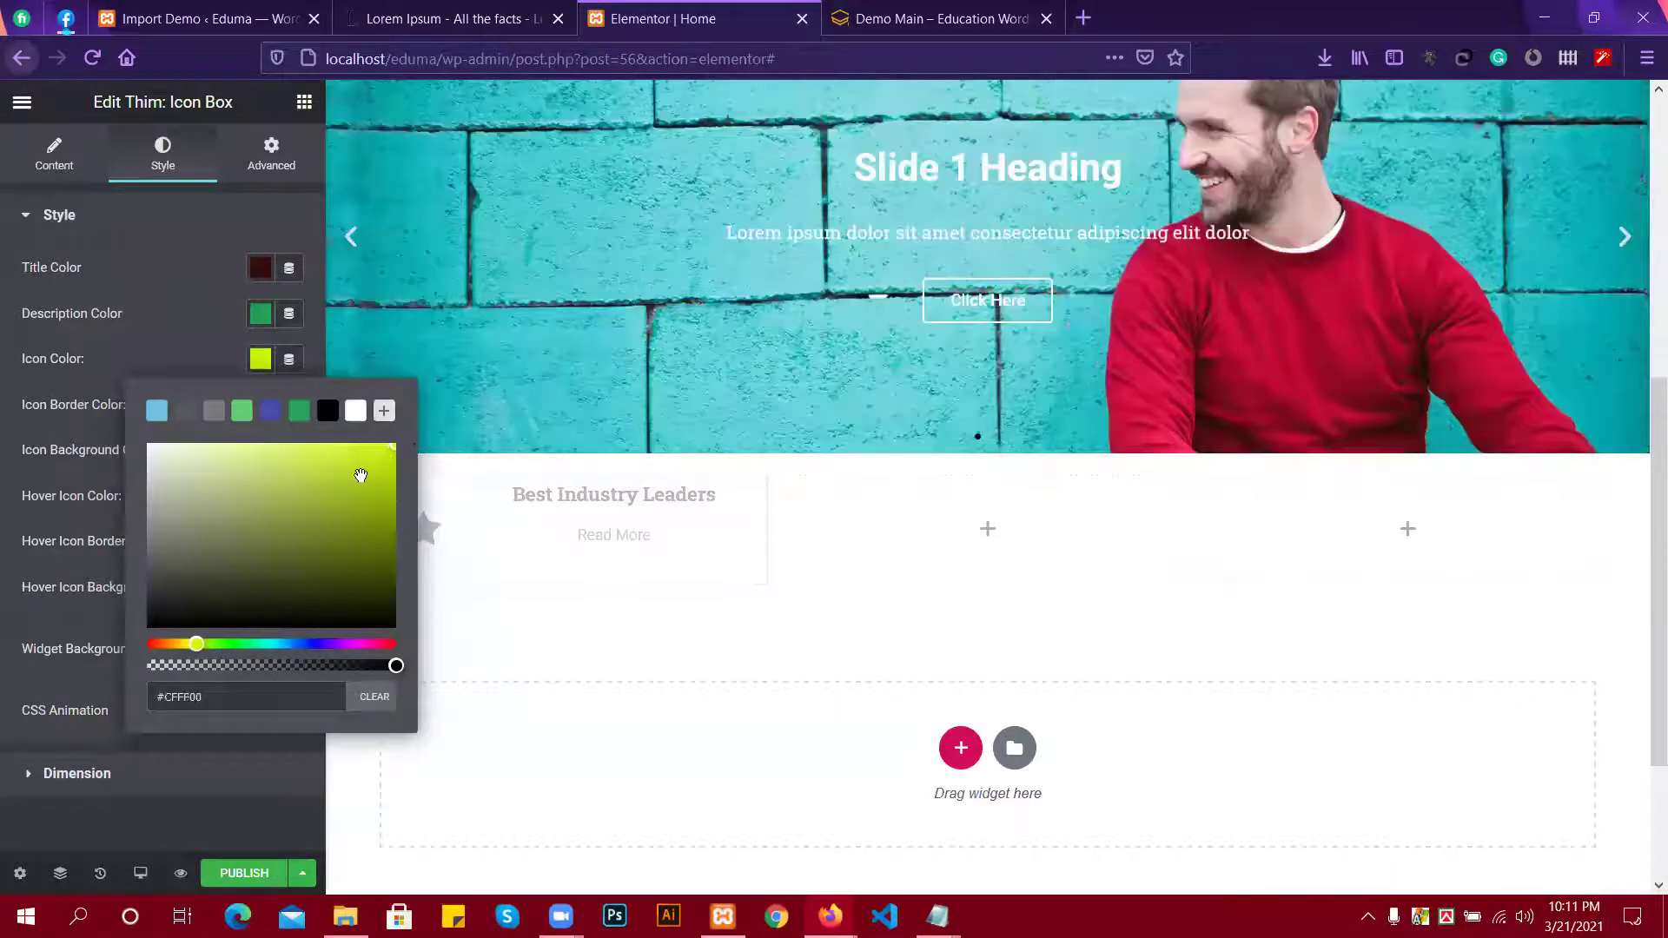
{"action": "left_click", "coordinate": [187, 645]}
{"action": "left_click_drag", "start_coordinate": [366, 462], "coordinate": [405, 443]}
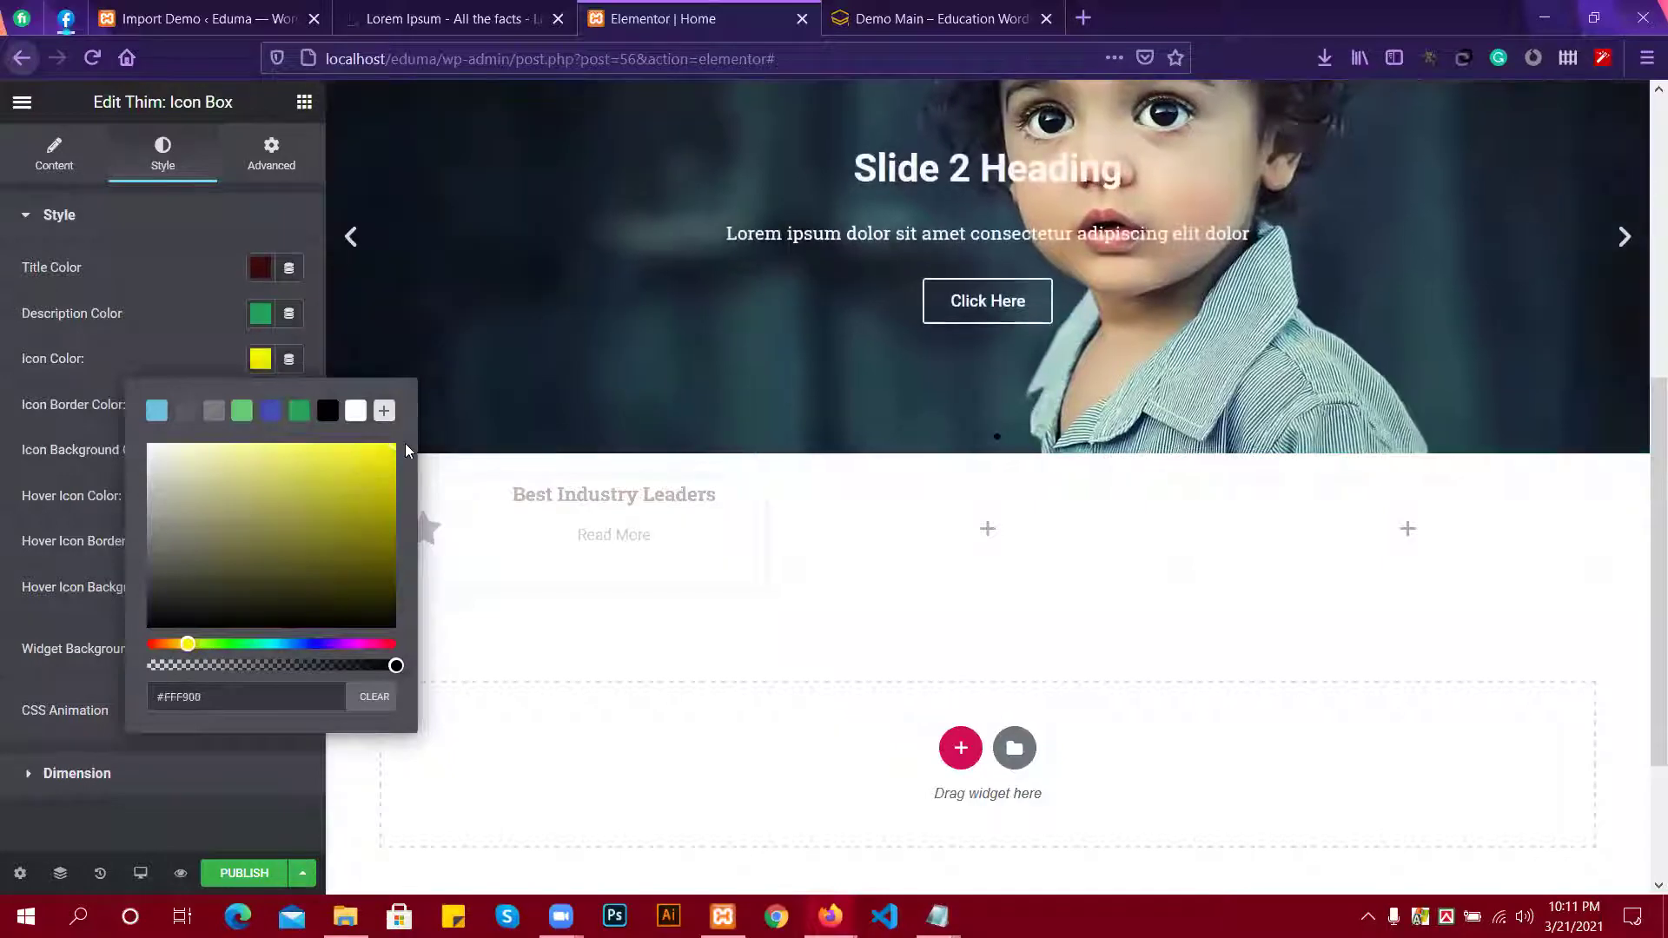
{"action": "left_click", "coordinate": [184, 346]}
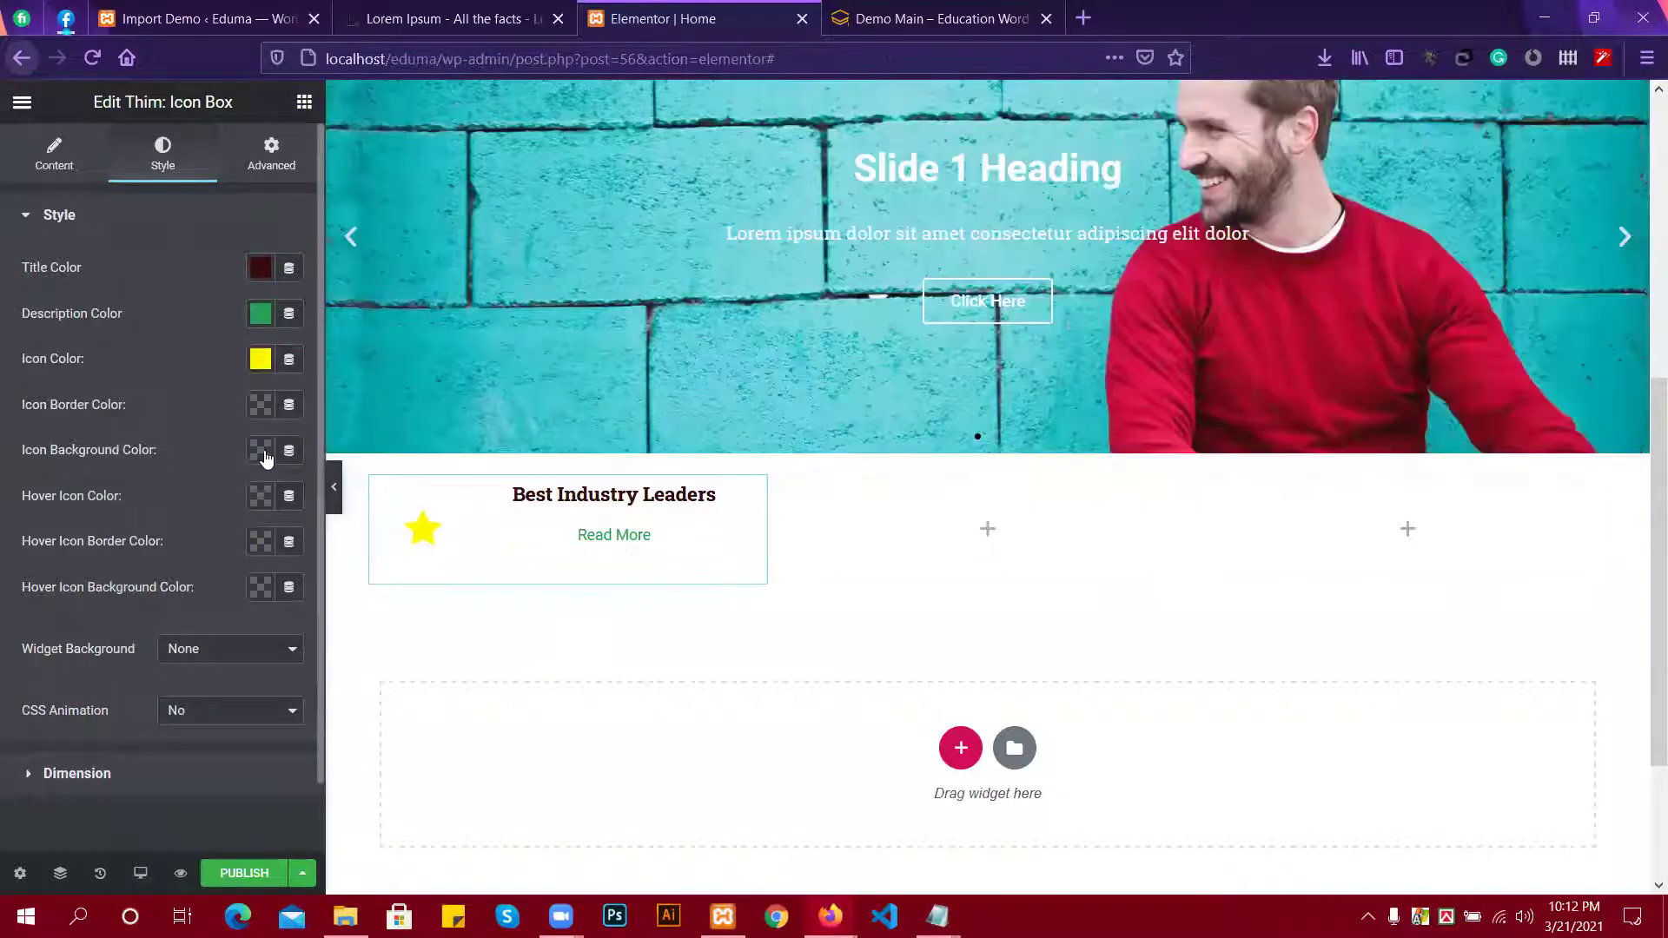
Try black #000000 as the star's icon background color and clear it again.
{"action": "left_click", "coordinate": [260, 585]}
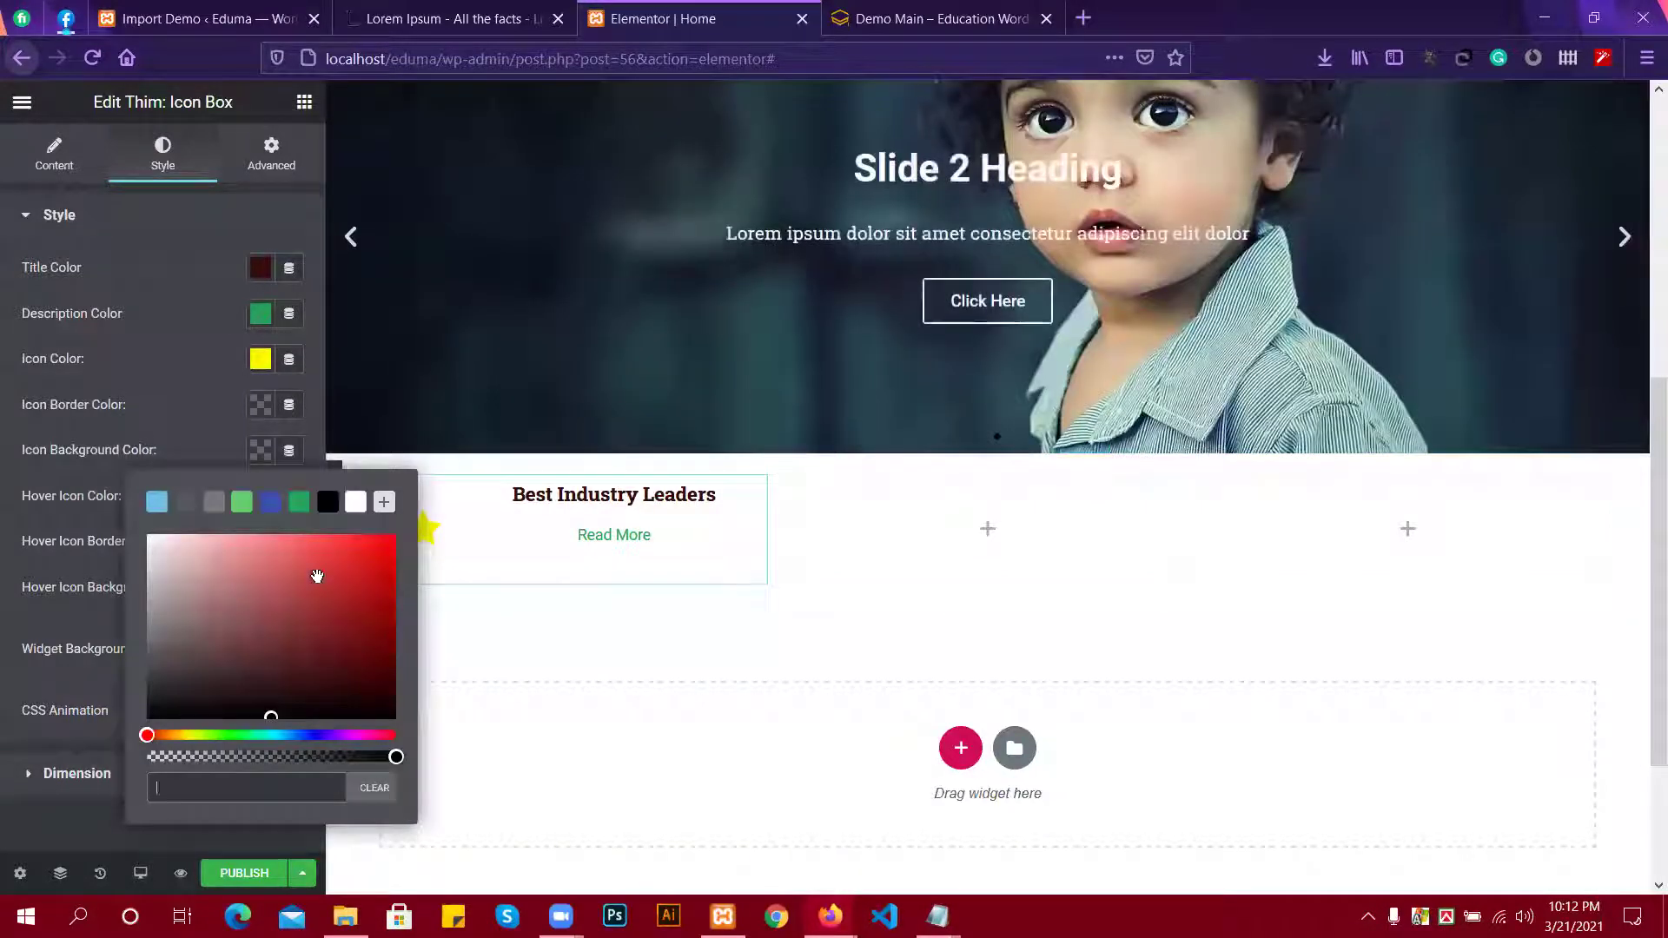
{"action": "left_click", "coordinate": [329, 503]}
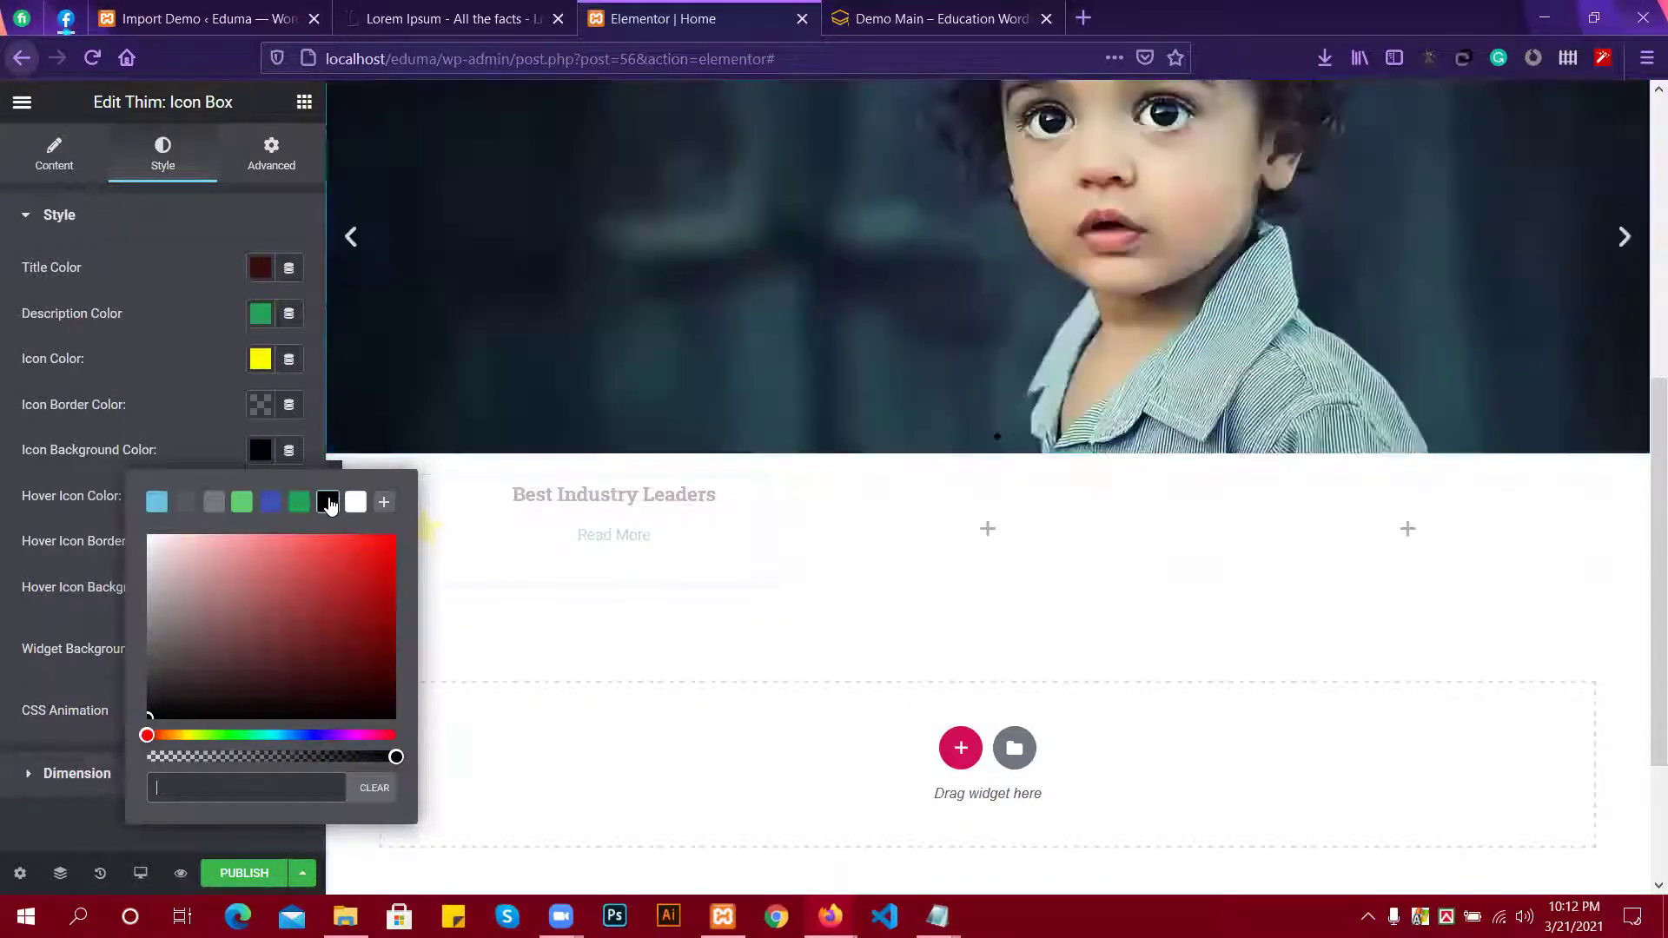
{"action": "left_click", "coordinate": [216, 434]}
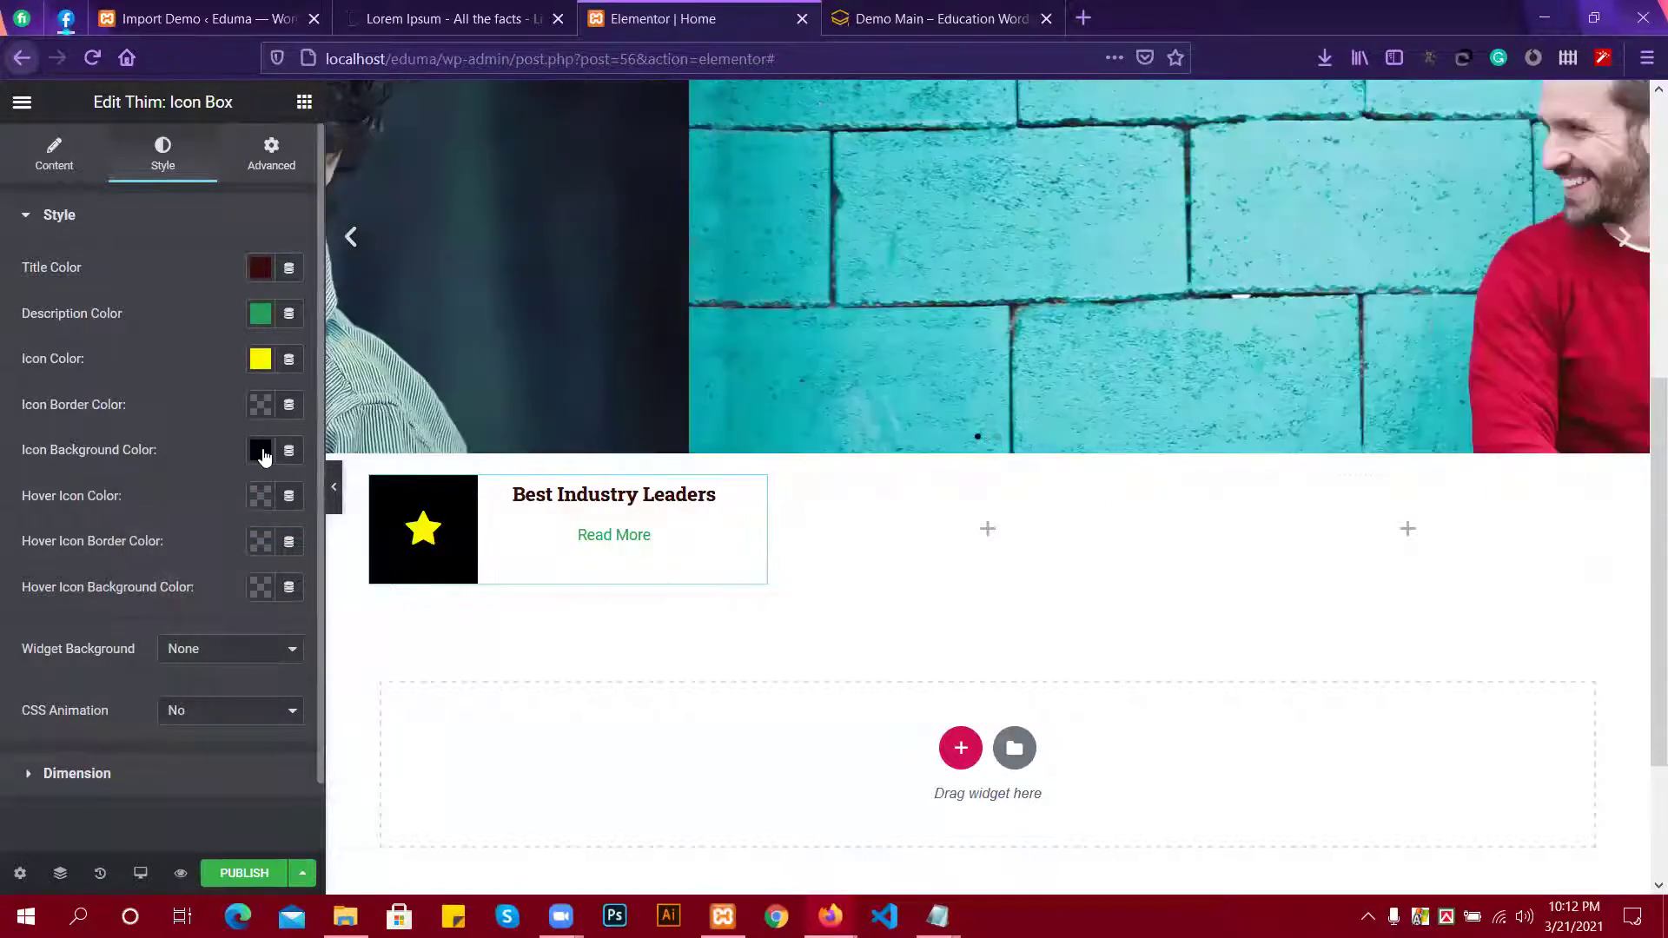
{"action": "left_click", "coordinate": [260, 496]}
{"action": "left_click", "coordinate": [327, 503]}
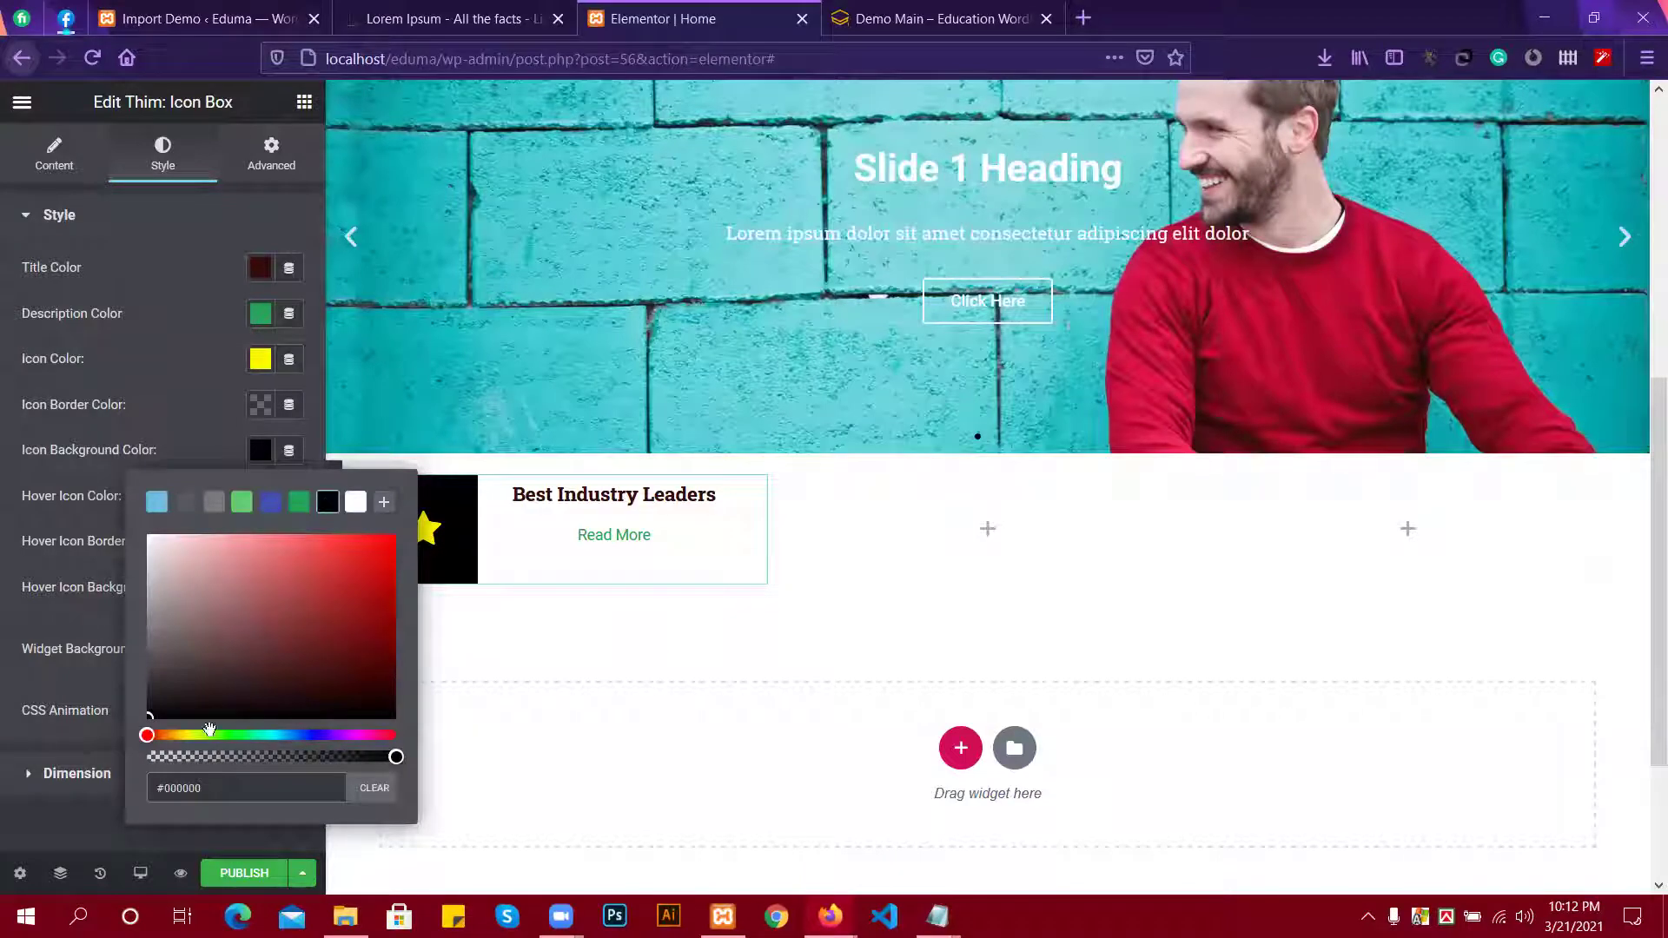
{"action": "left_click", "coordinate": [375, 798]}
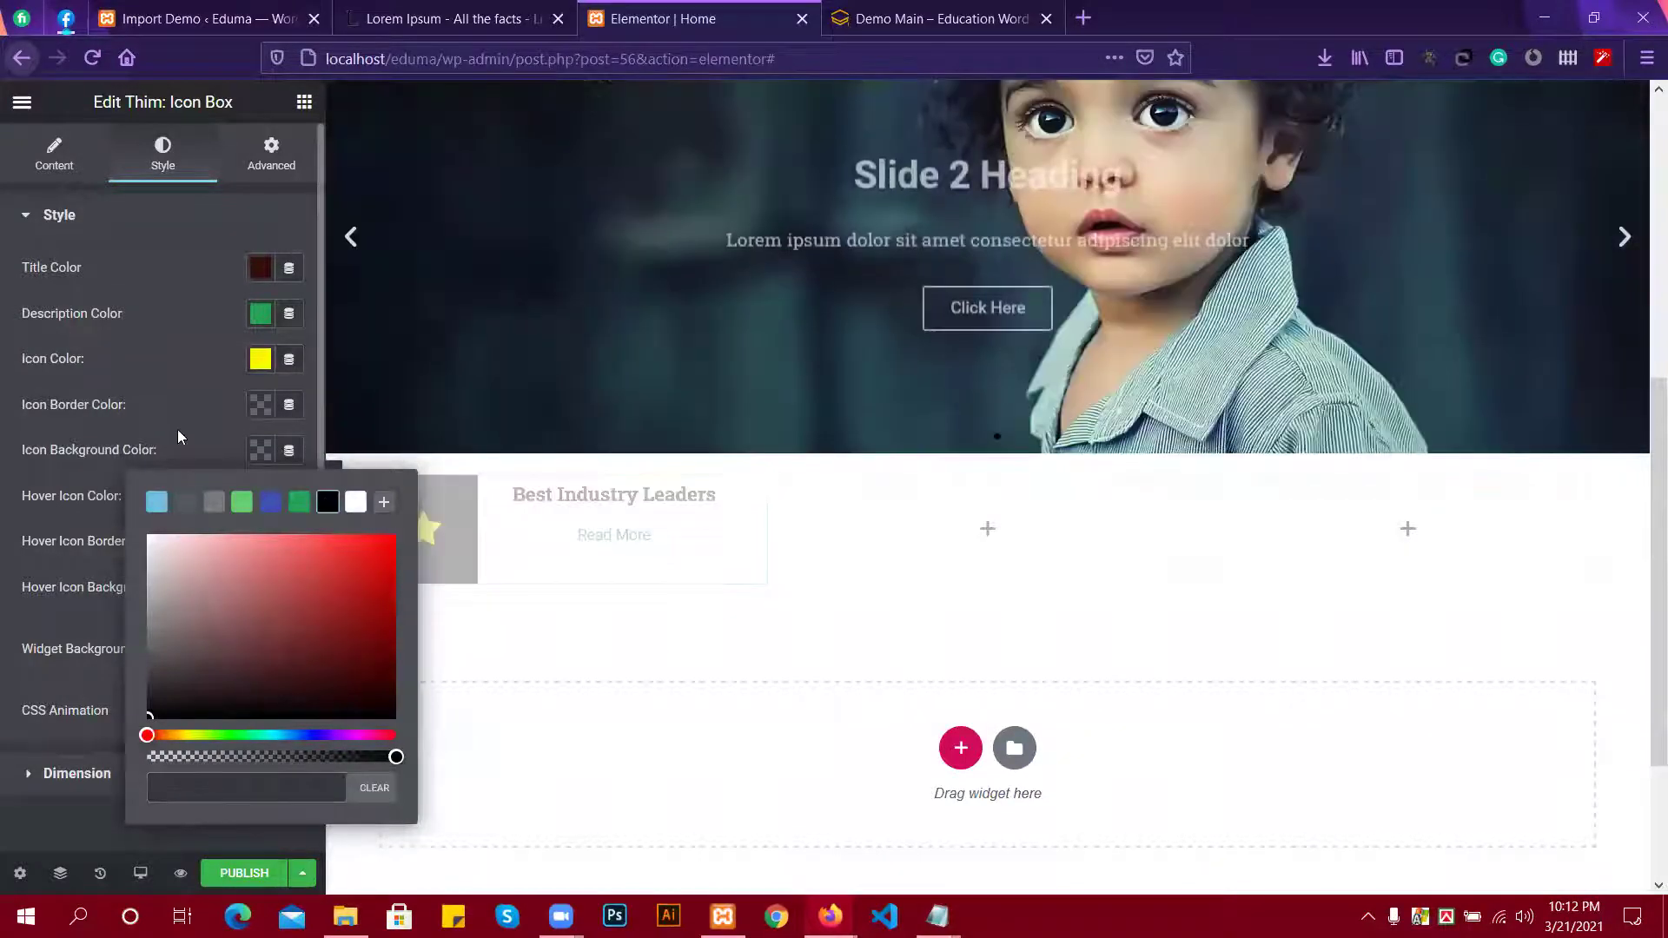
{"action": "left_click", "coordinate": [178, 429]}
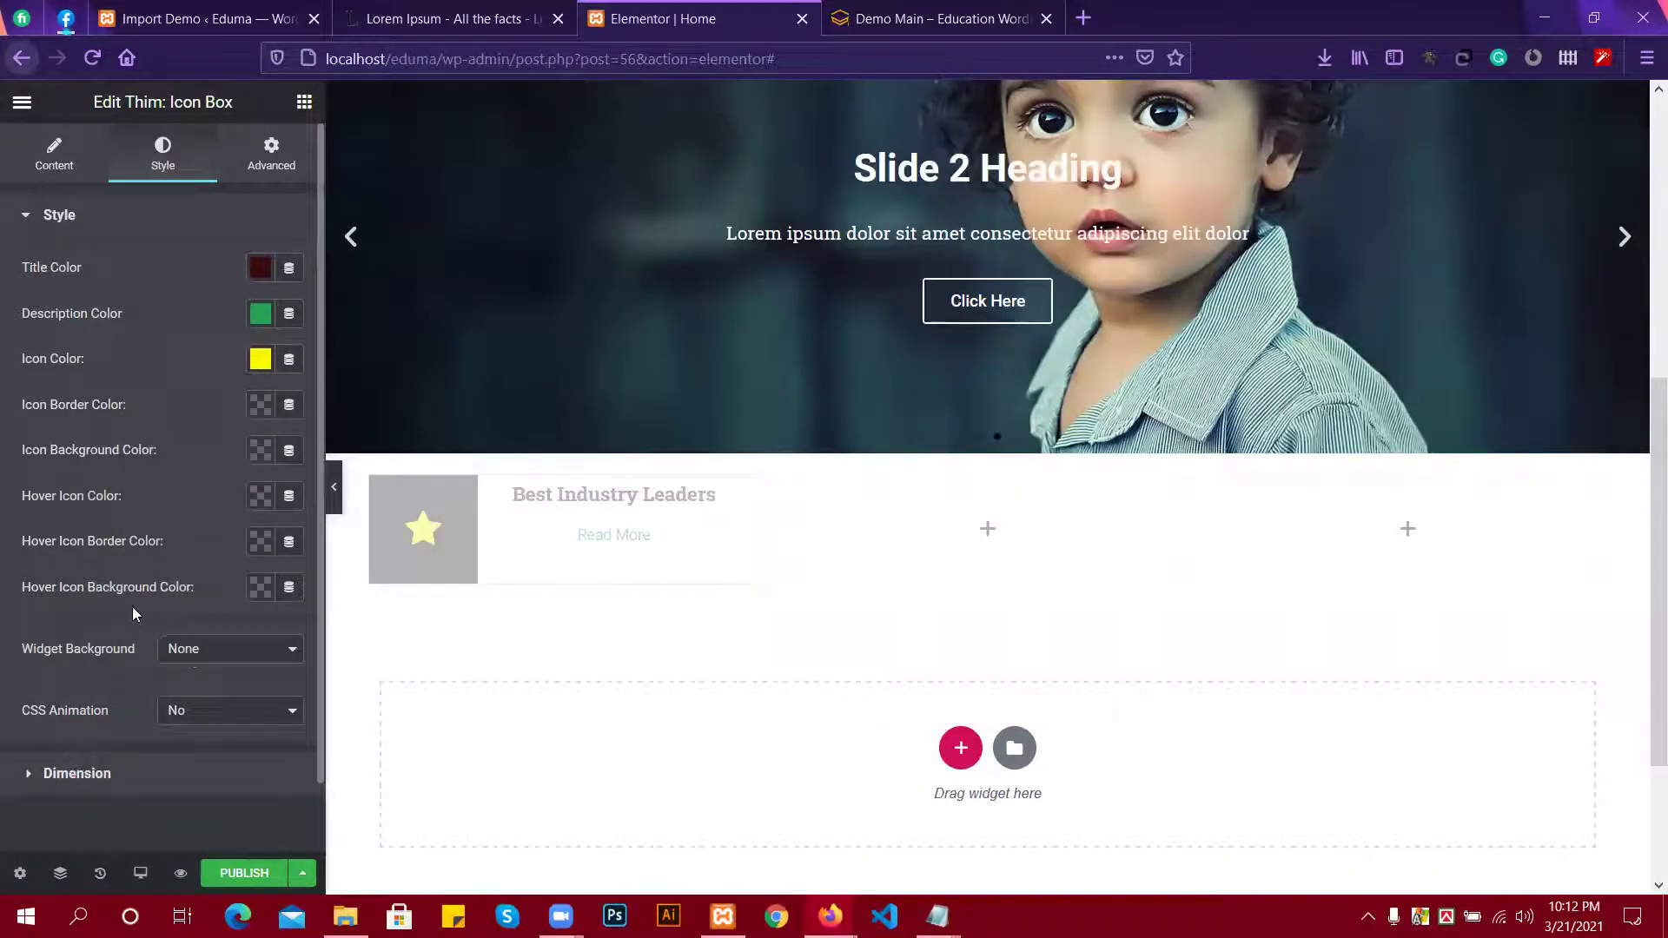
Set the icon box's widget background type to Background Color.
{"action": "left_click", "coordinate": [201, 651]}
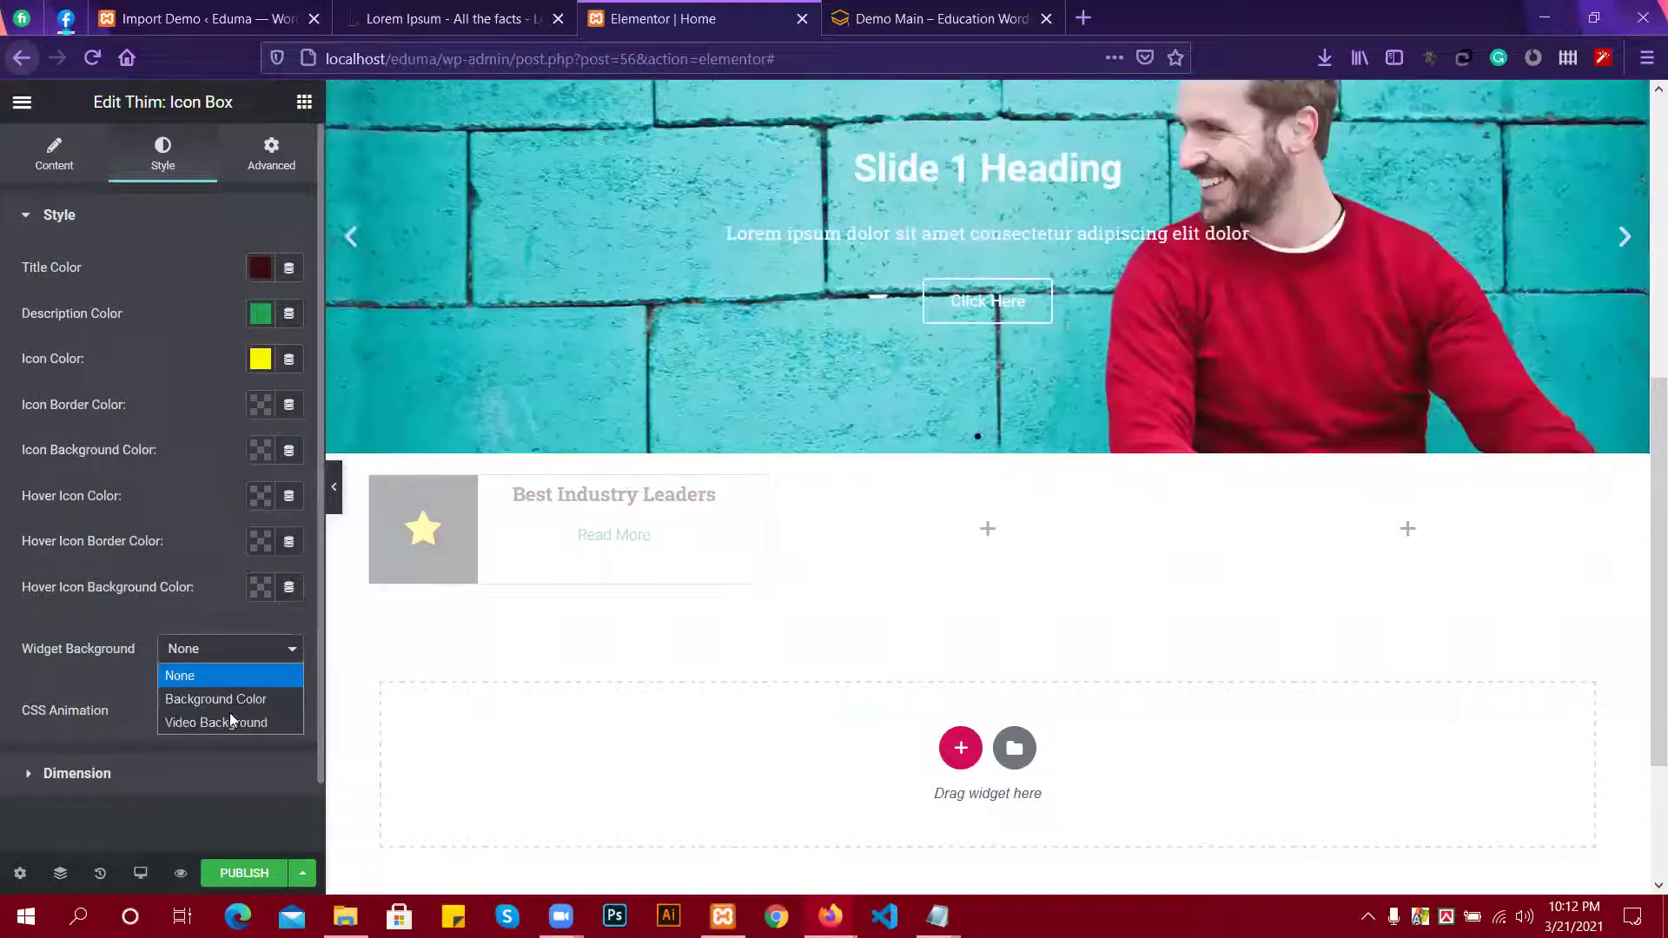
{"action": "left_click", "coordinate": [234, 651]}
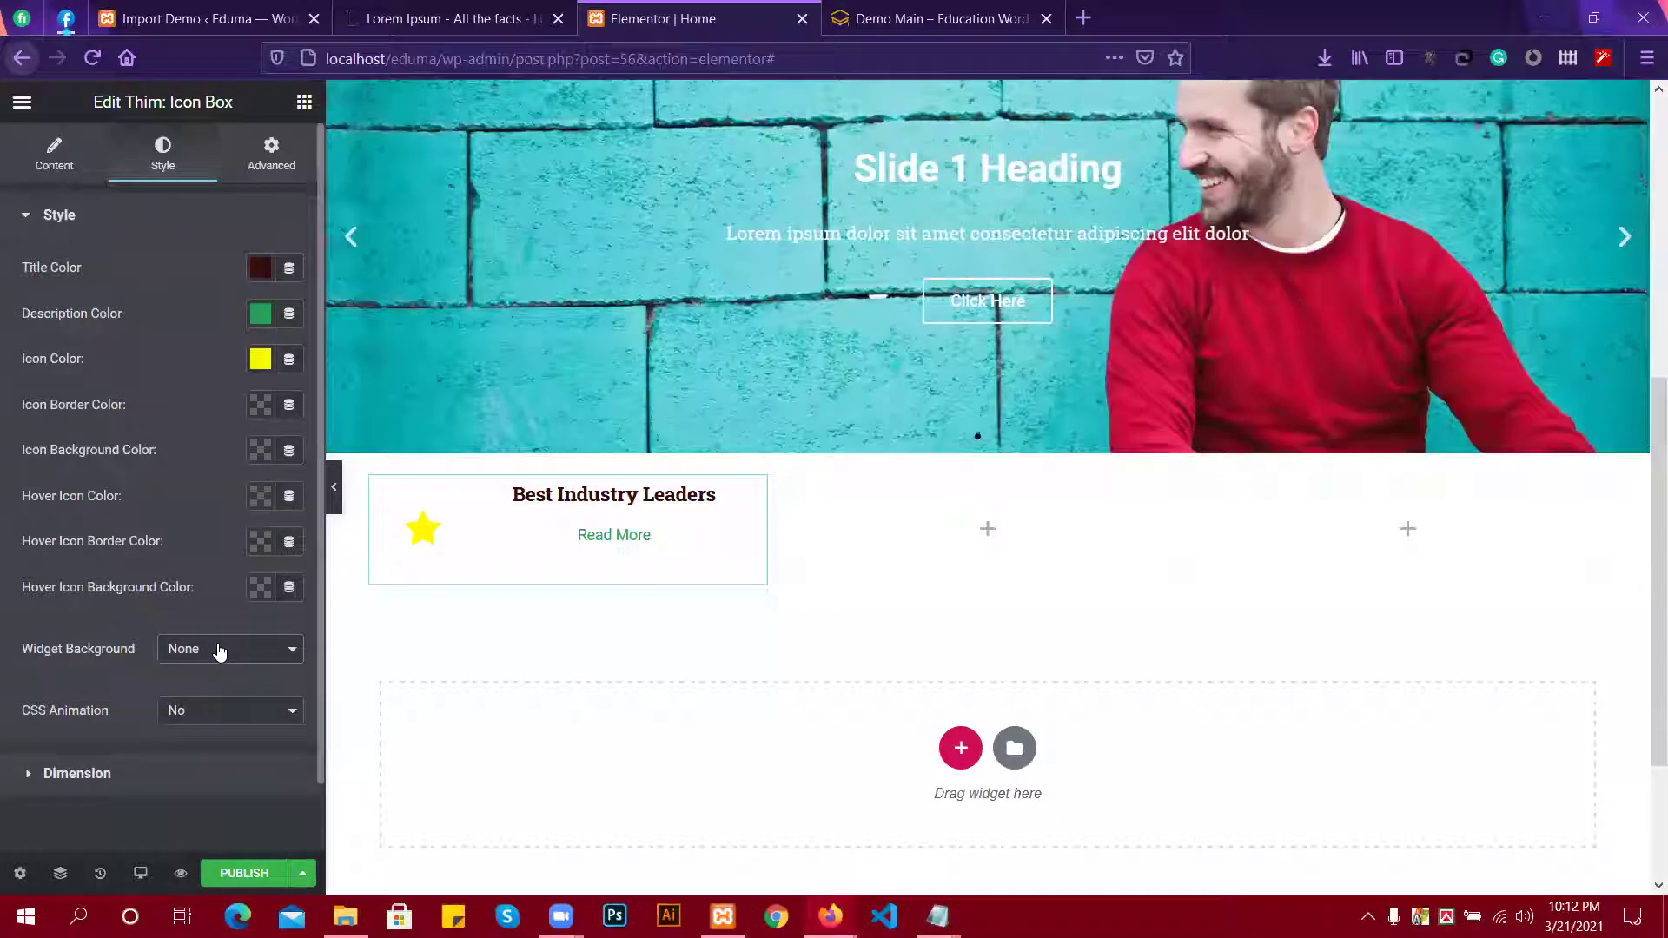
{"action": "left_click", "coordinate": [219, 651]}
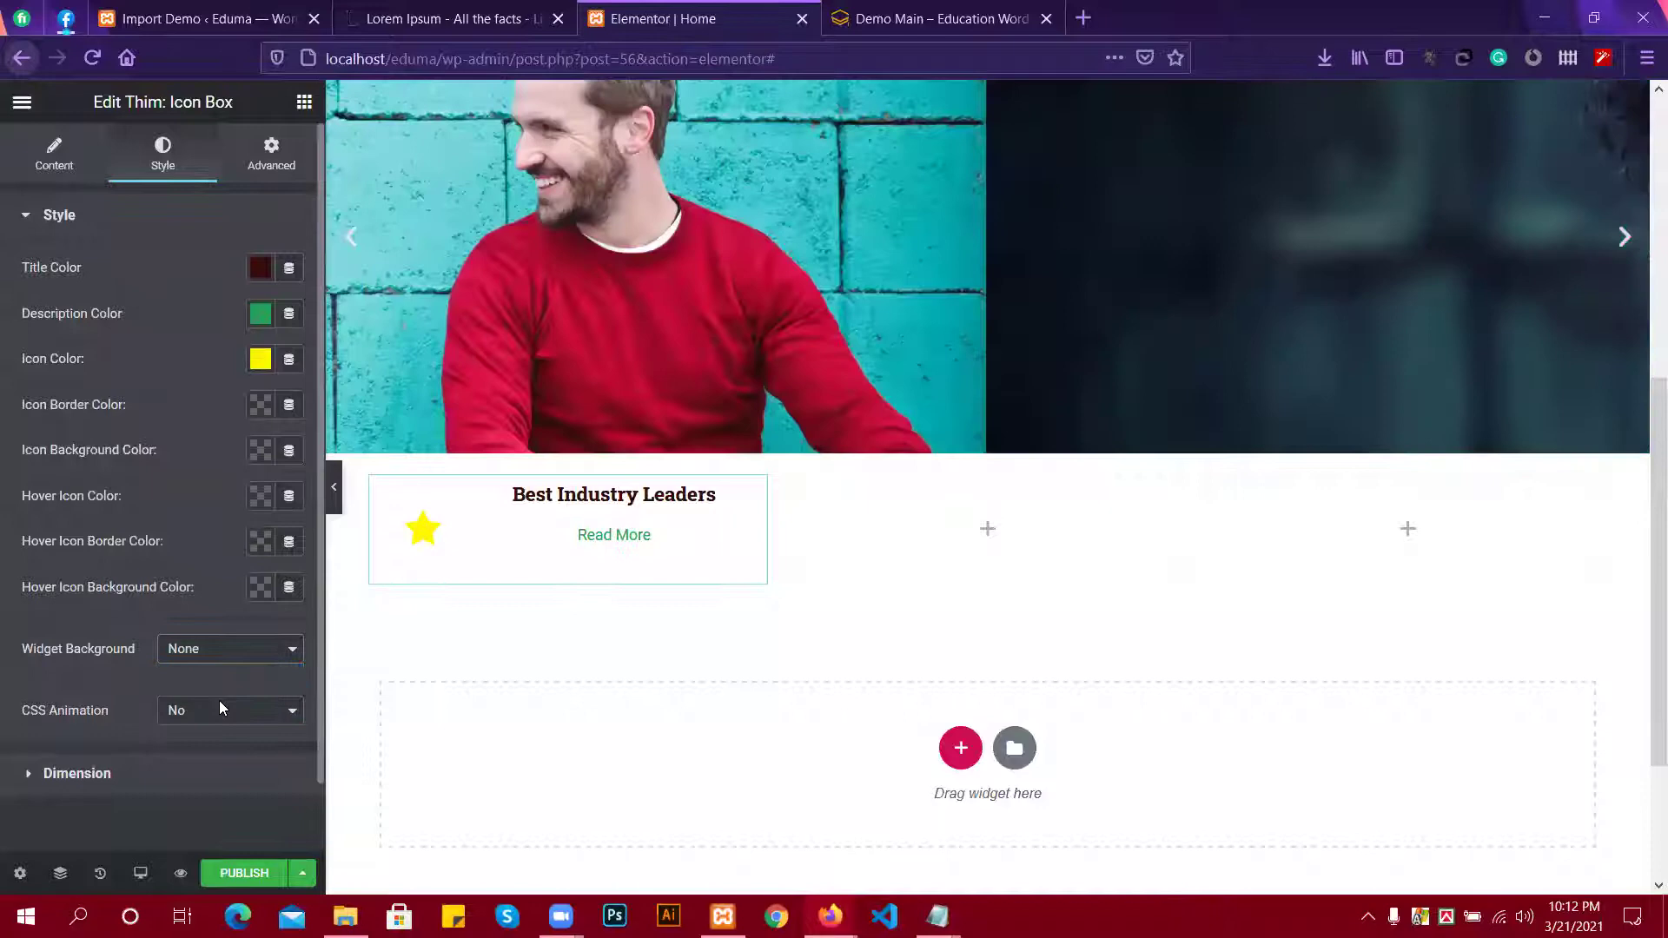
{"action": "left_click", "coordinate": [219, 700]}
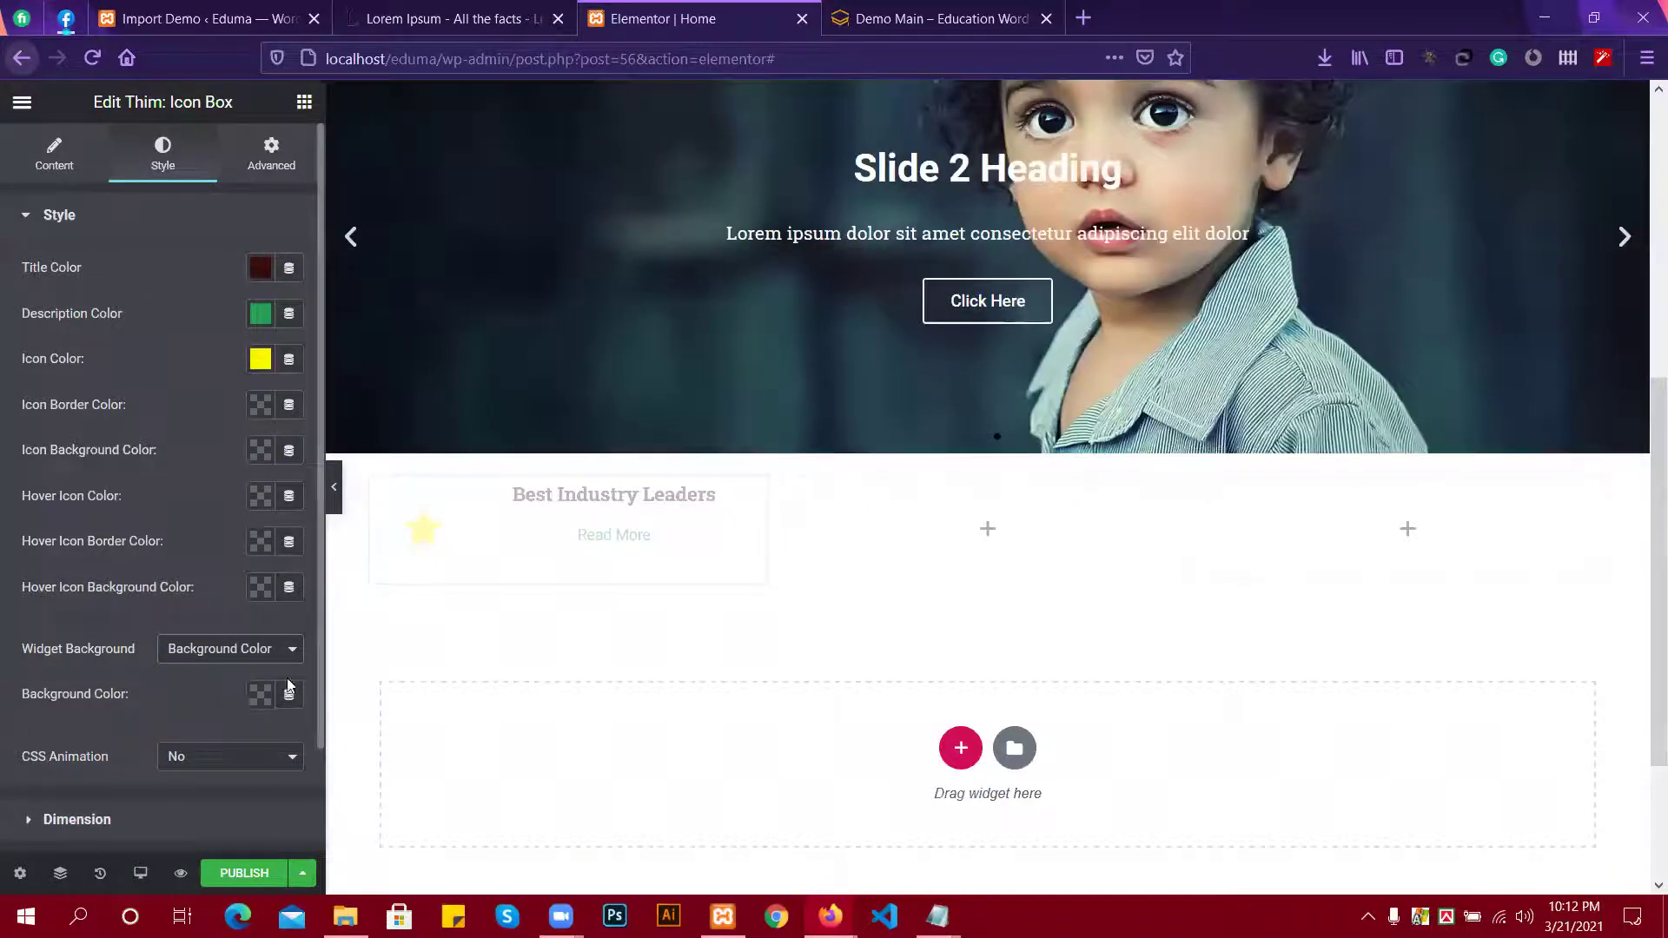
Set the icon box's widget background color to black and its title color to white #FFFFFF.
{"action": "left_click", "coordinate": [260, 694]}
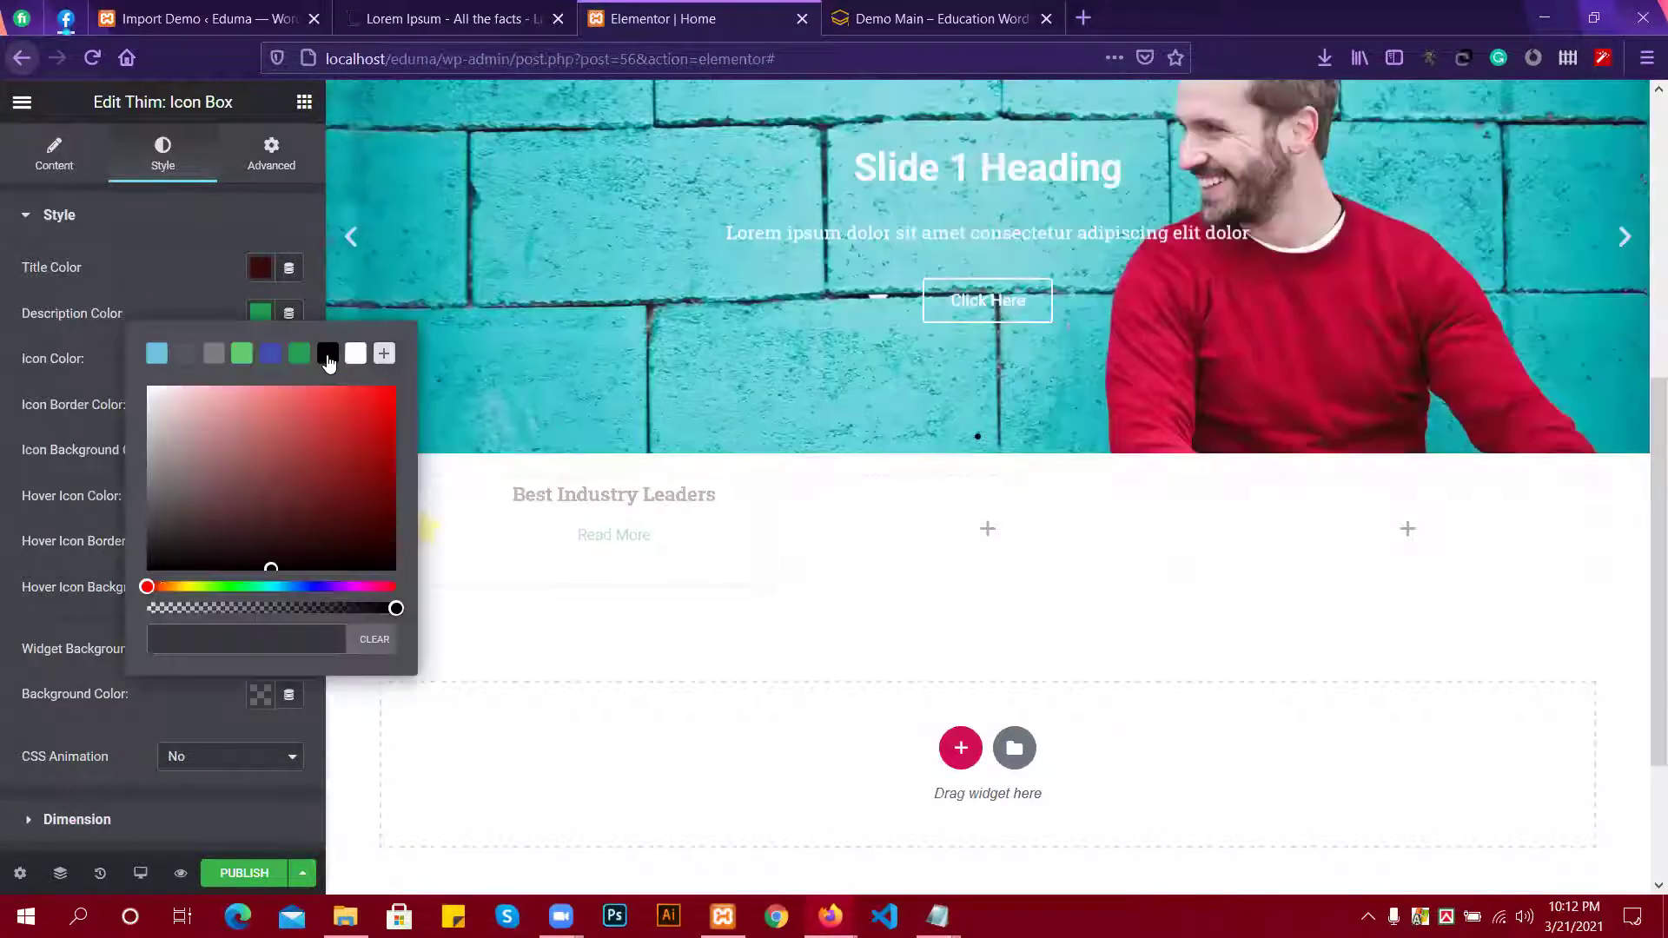
{"action": "left_click", "coordinate": [178, 711]}
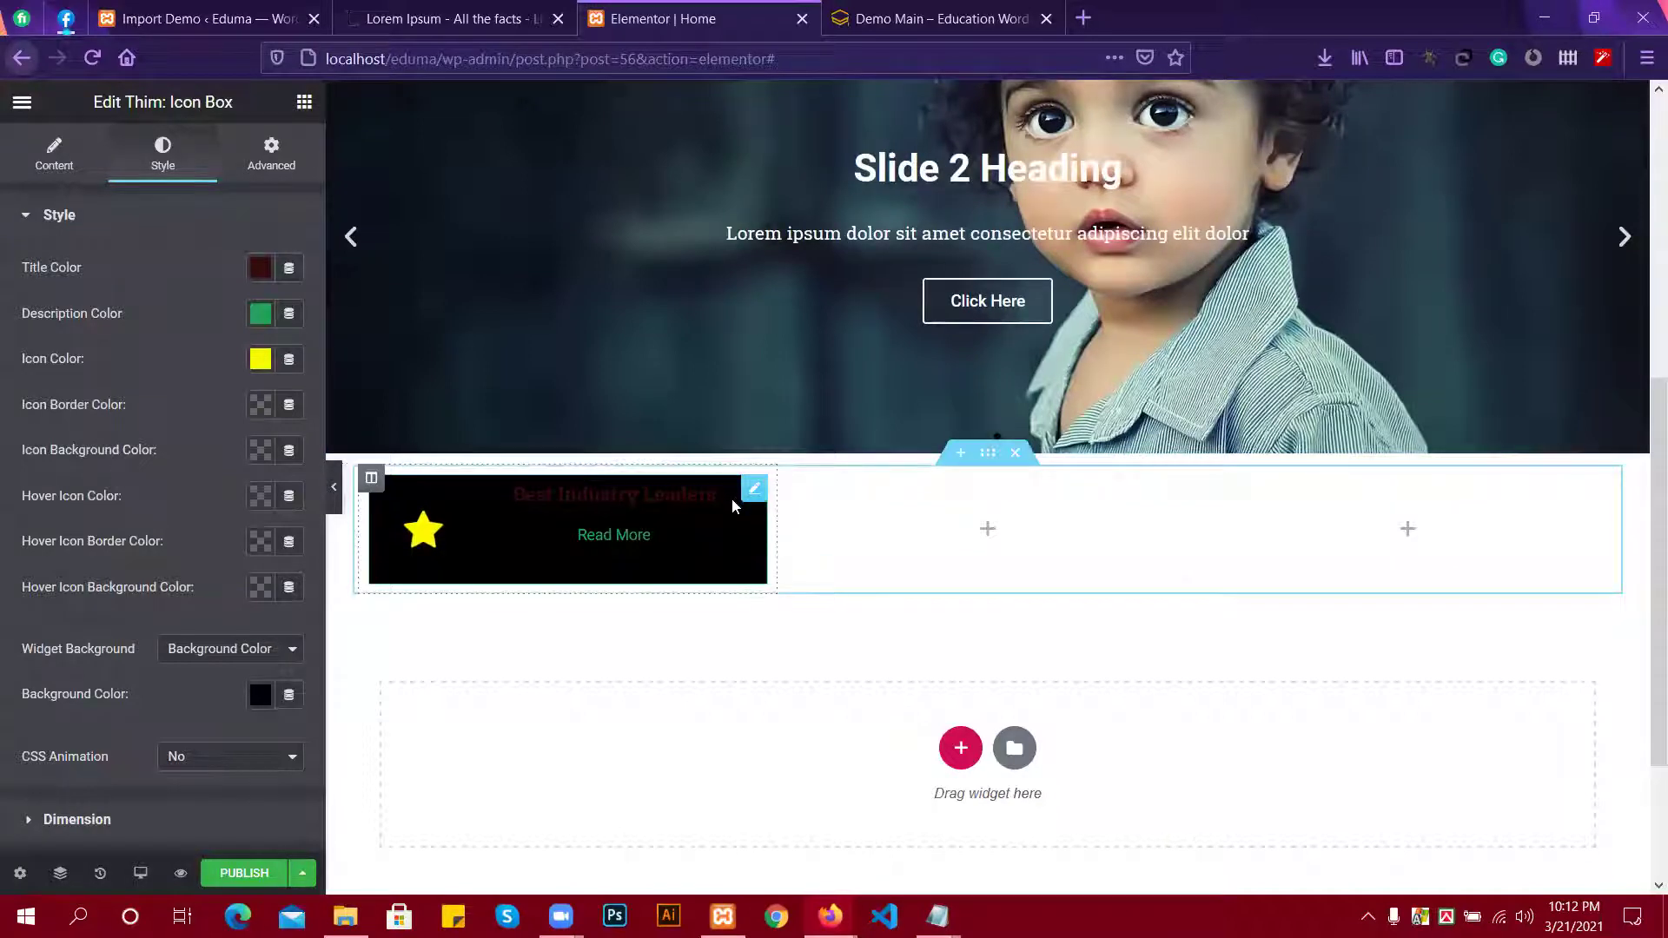
{"action": "left_click", "coordinate": [260, 268]}
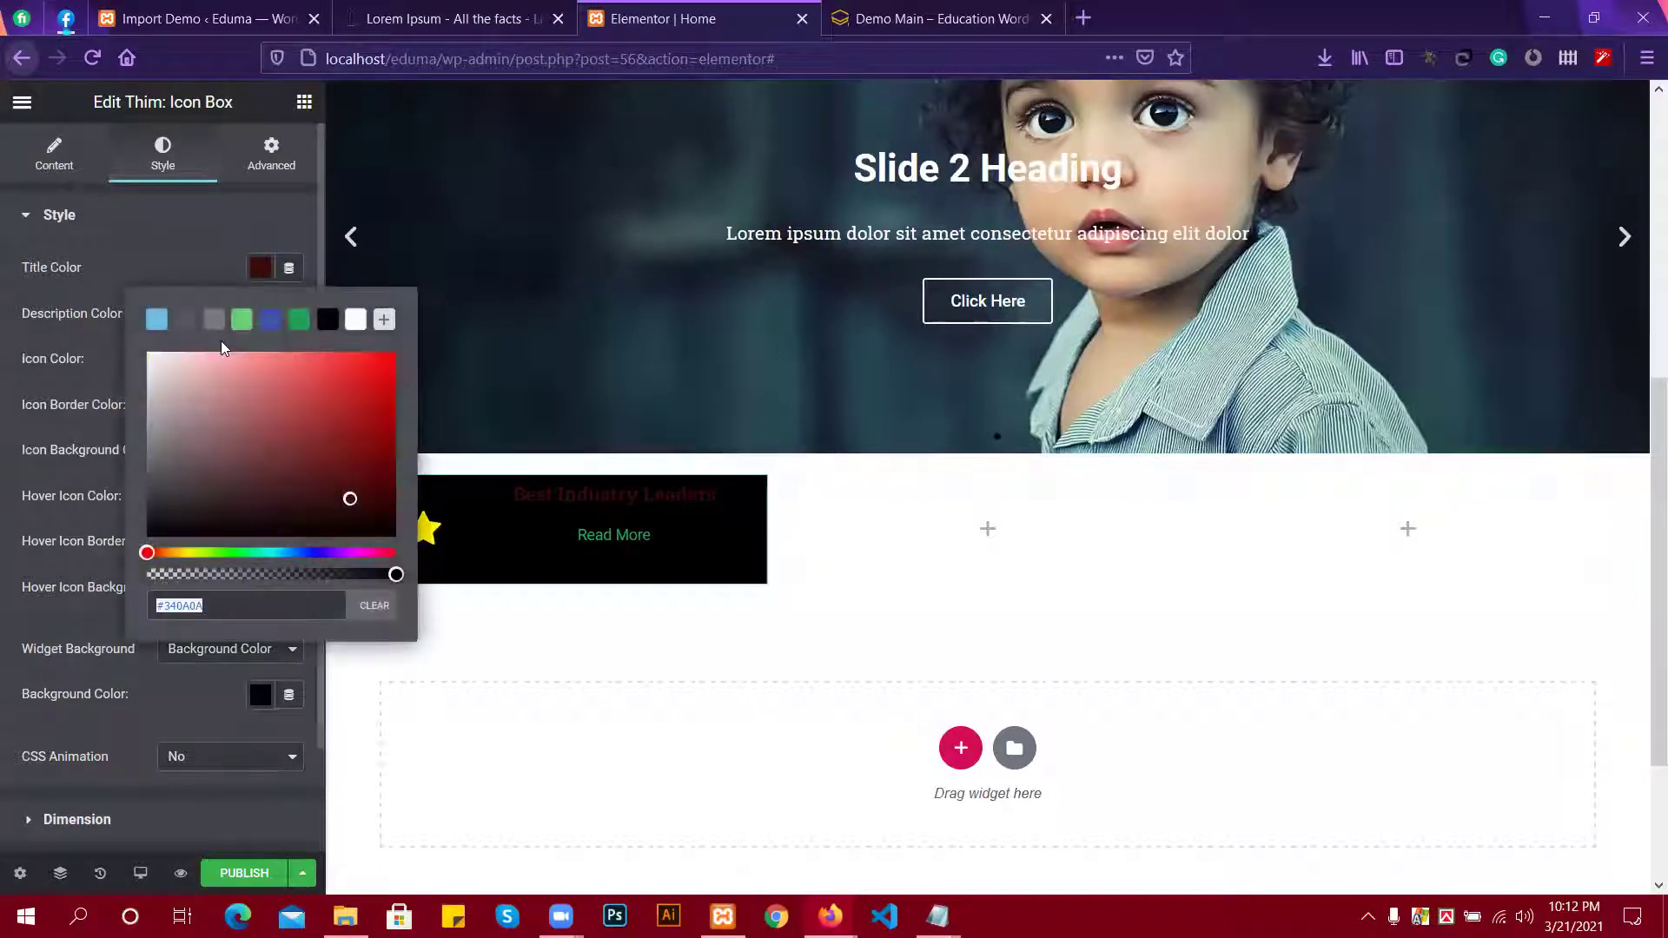
{"action": "left_click", "coordinate": [355, 320]}
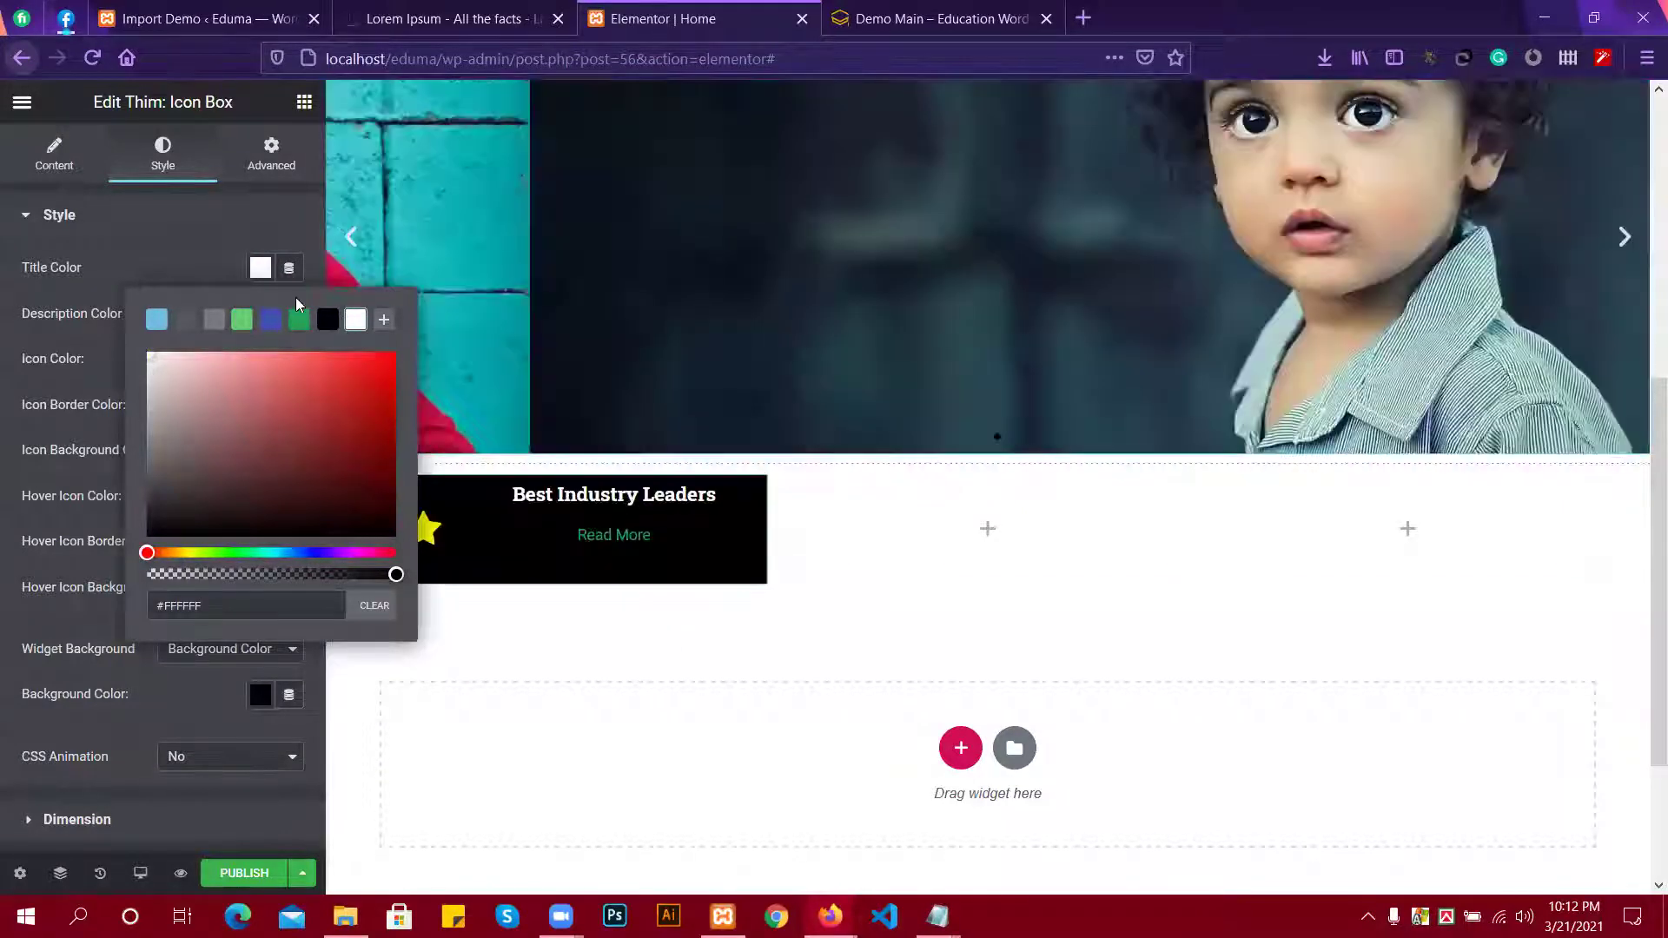
{"action": "left_click", "coordinate": [208, 250]}
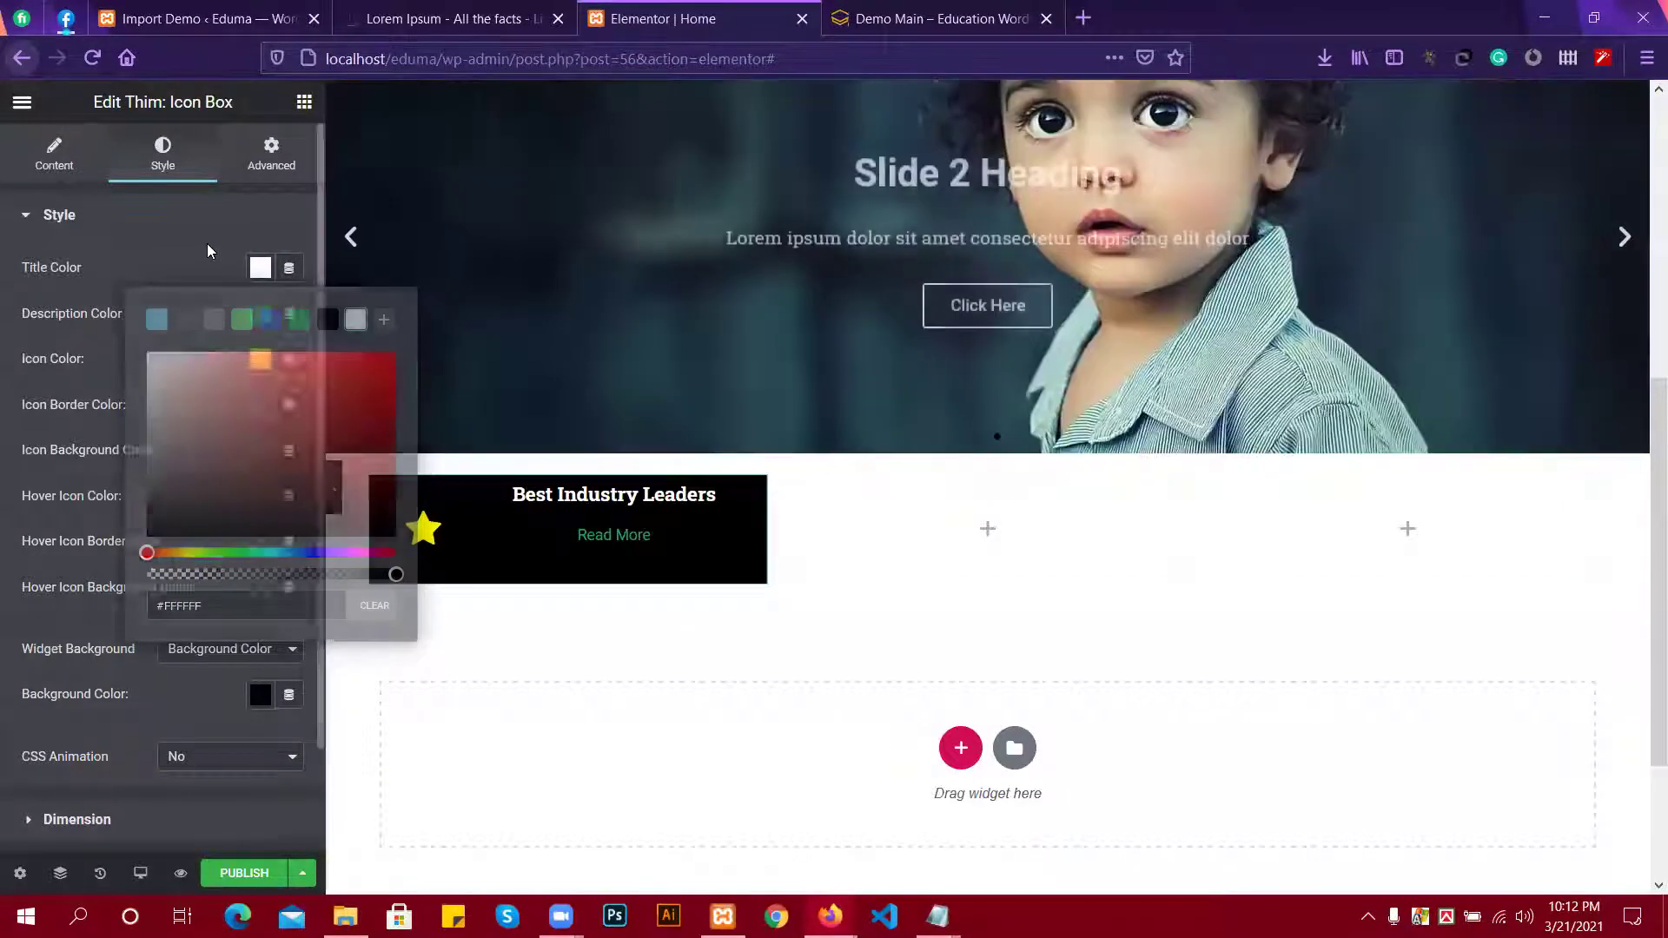
{"action": "left_click", "coordinate": [206, 245]}
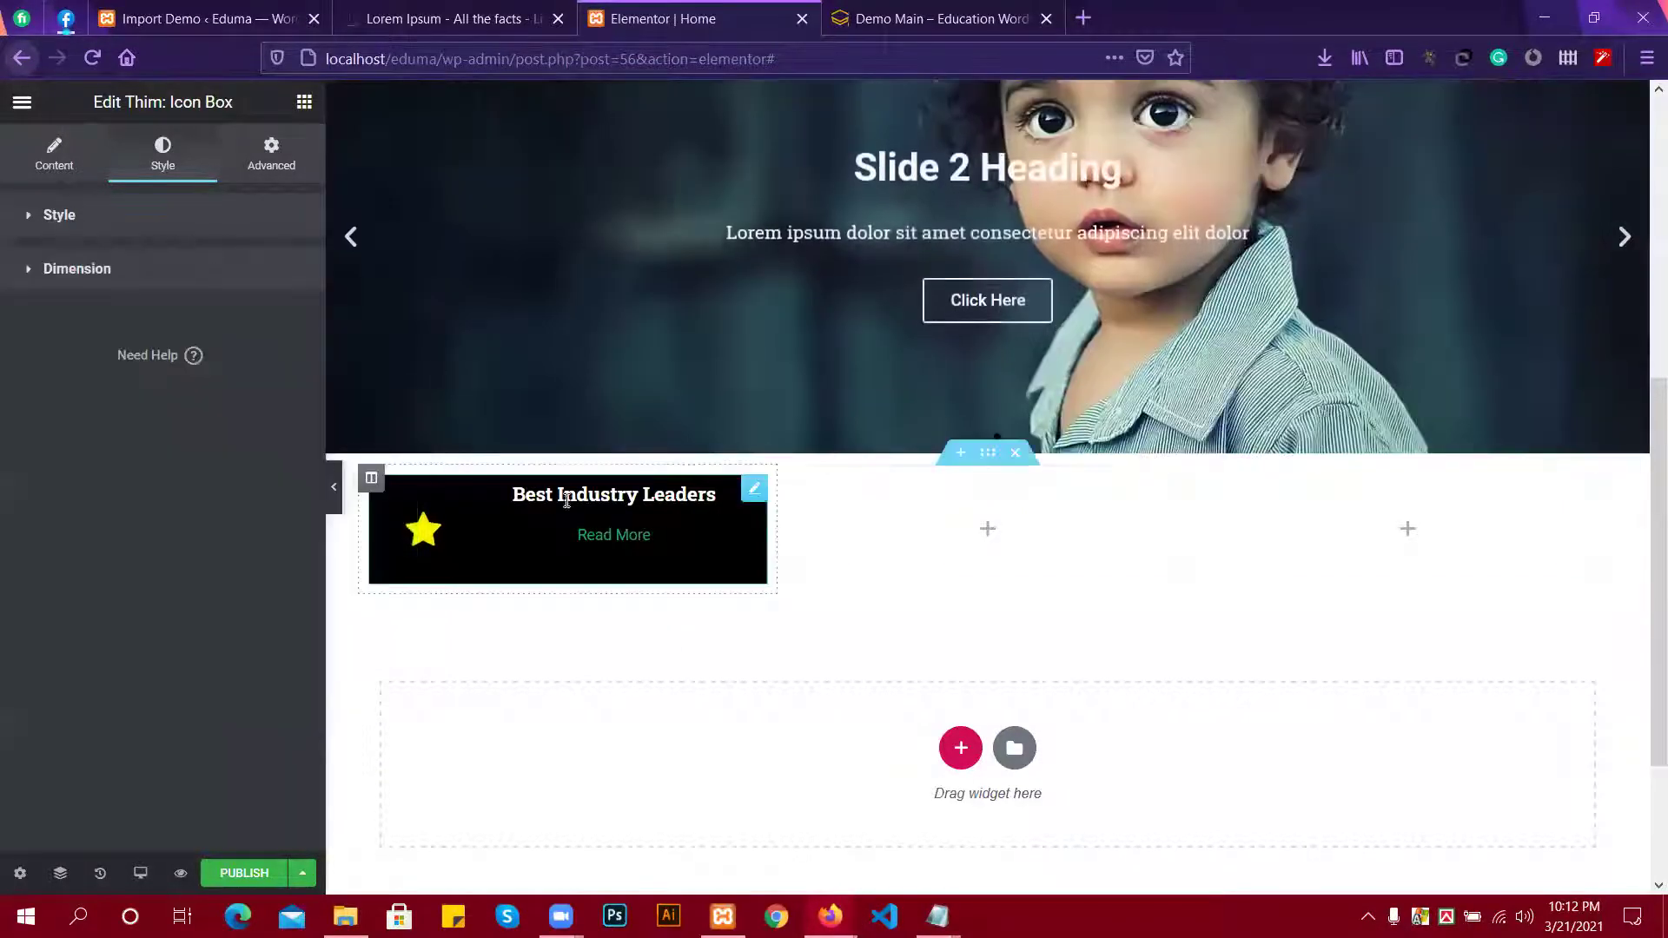
Copy the styled Best Industry Leaders icon box and paste it into the empty second and third columns.
{"action": "right_click", "coordinate": [662, 538]}
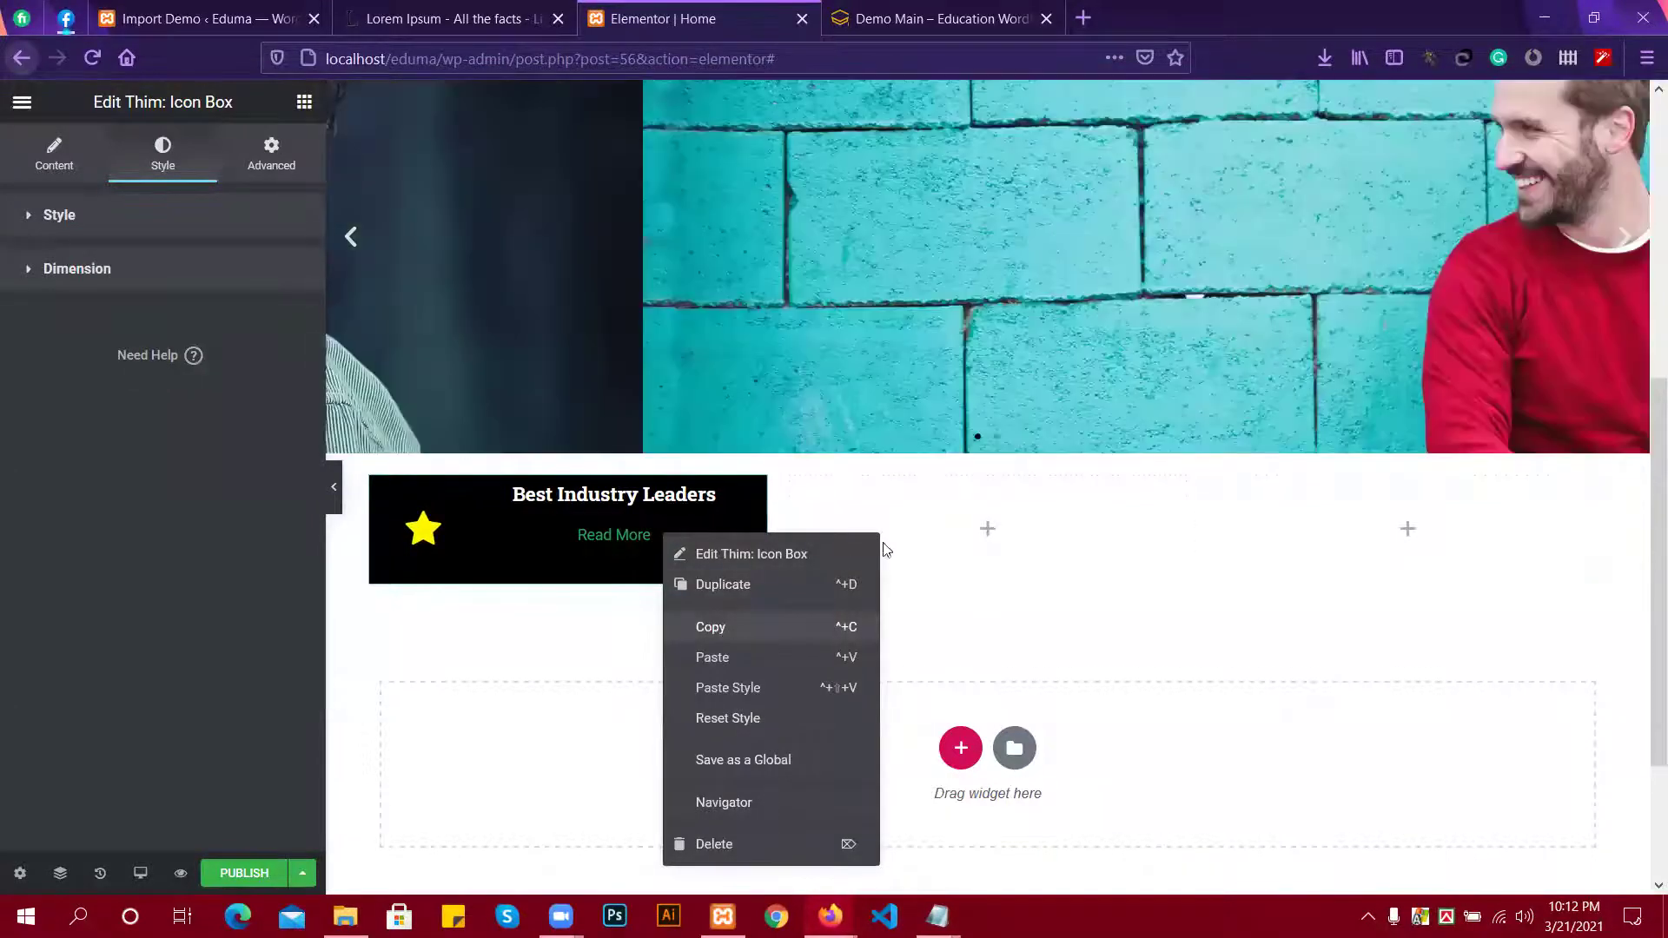
{"action": "right_click", "coordinate": [904, 546]}
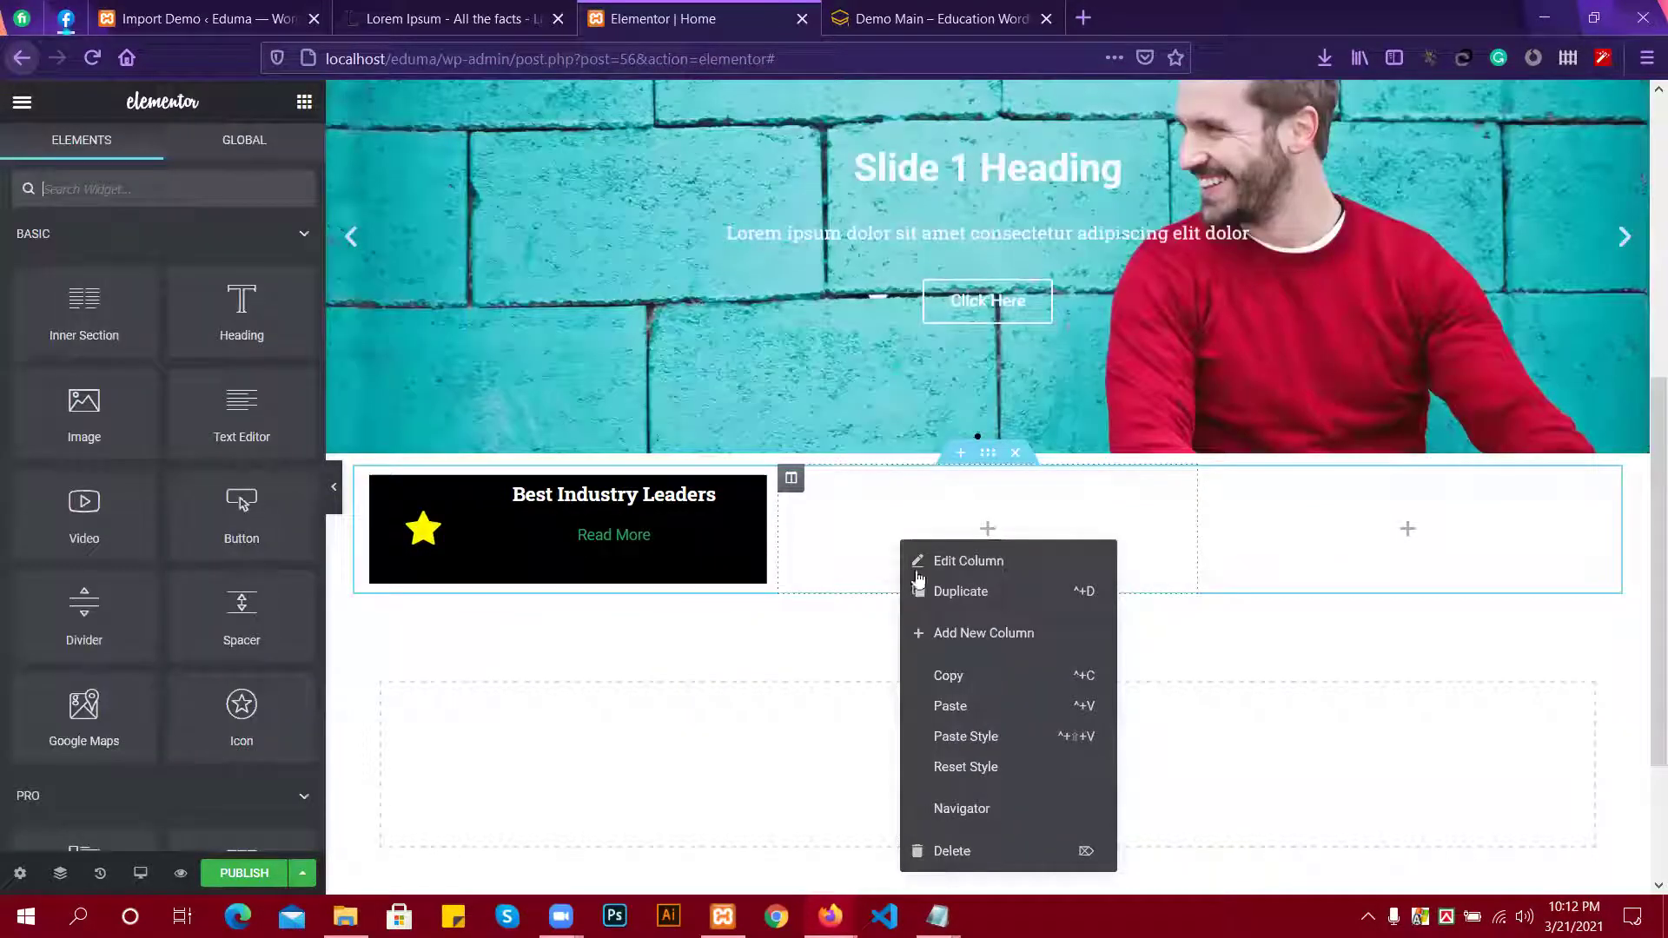
{"action": "left_click", "coordinate": [951, 706]}
{"action": "right_click", "coordinate": [1327, 524]}
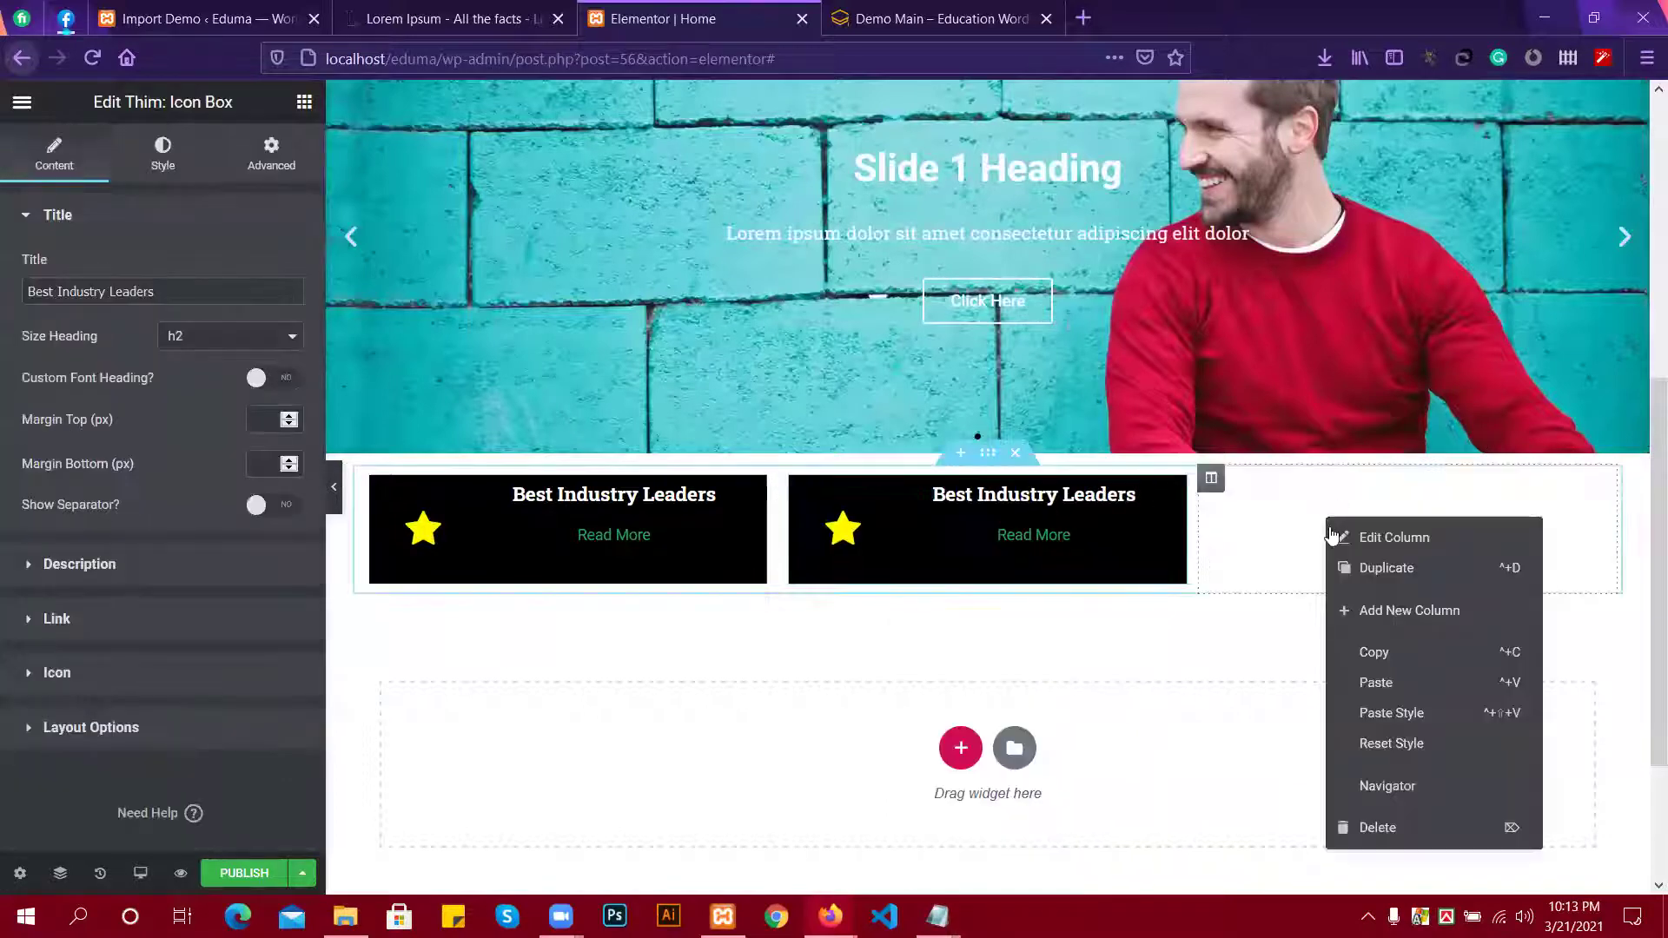
{"action": "left_click", "coordinate": [1371, 673]}
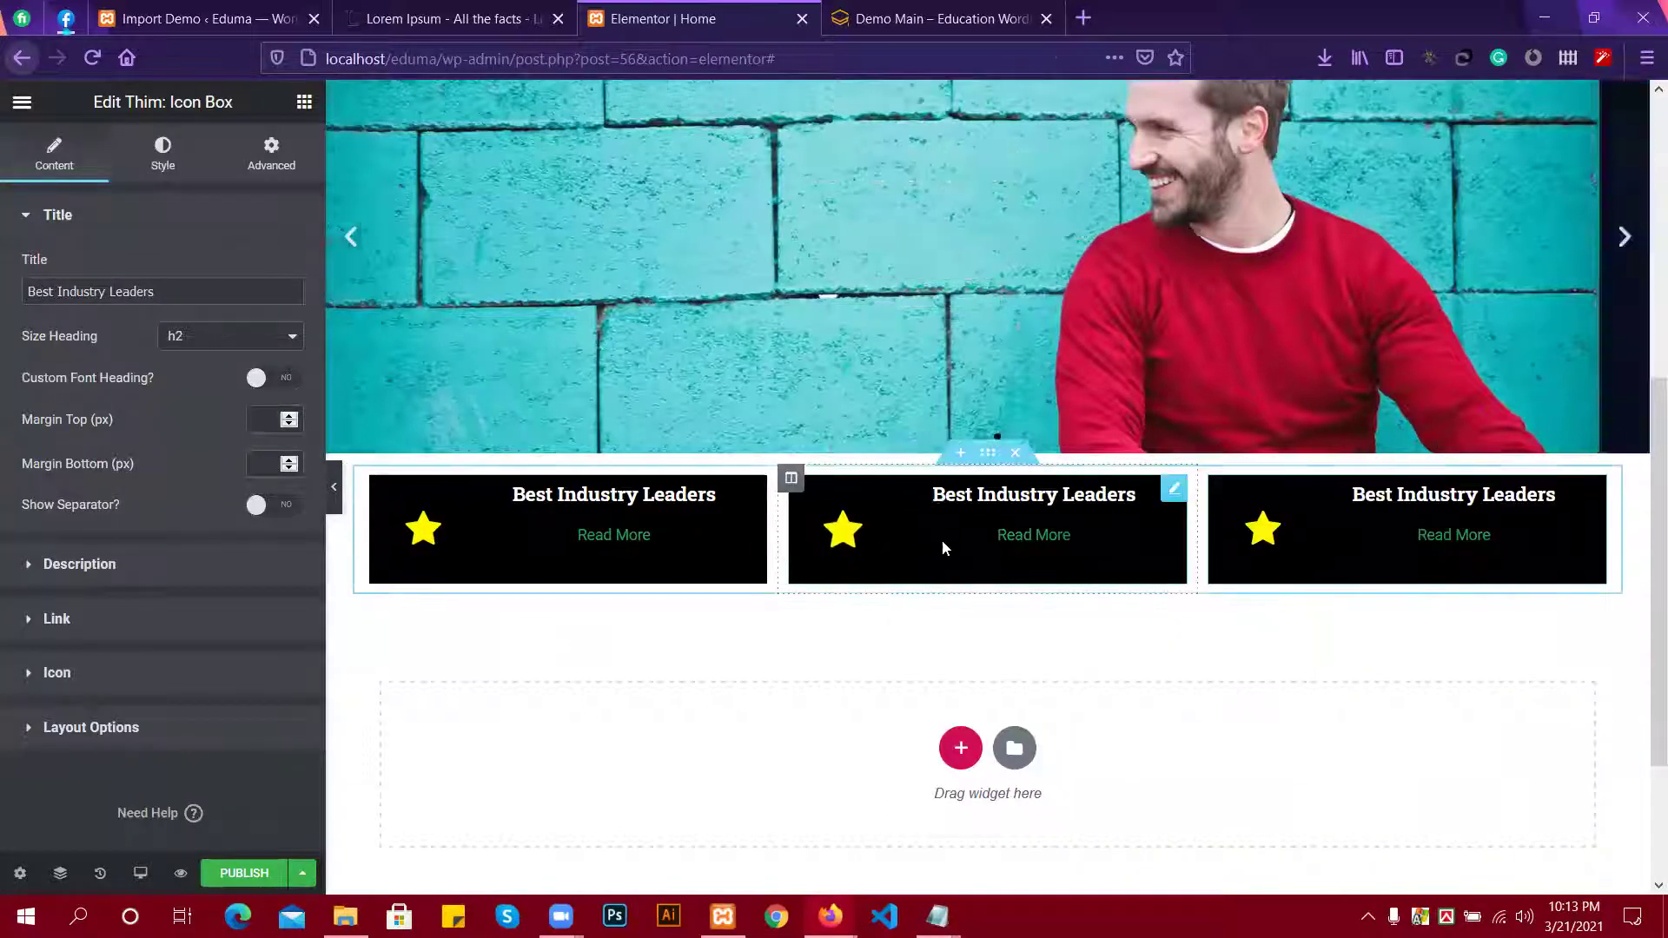
{"action": "left_click", "coordinate": [988, 455]}
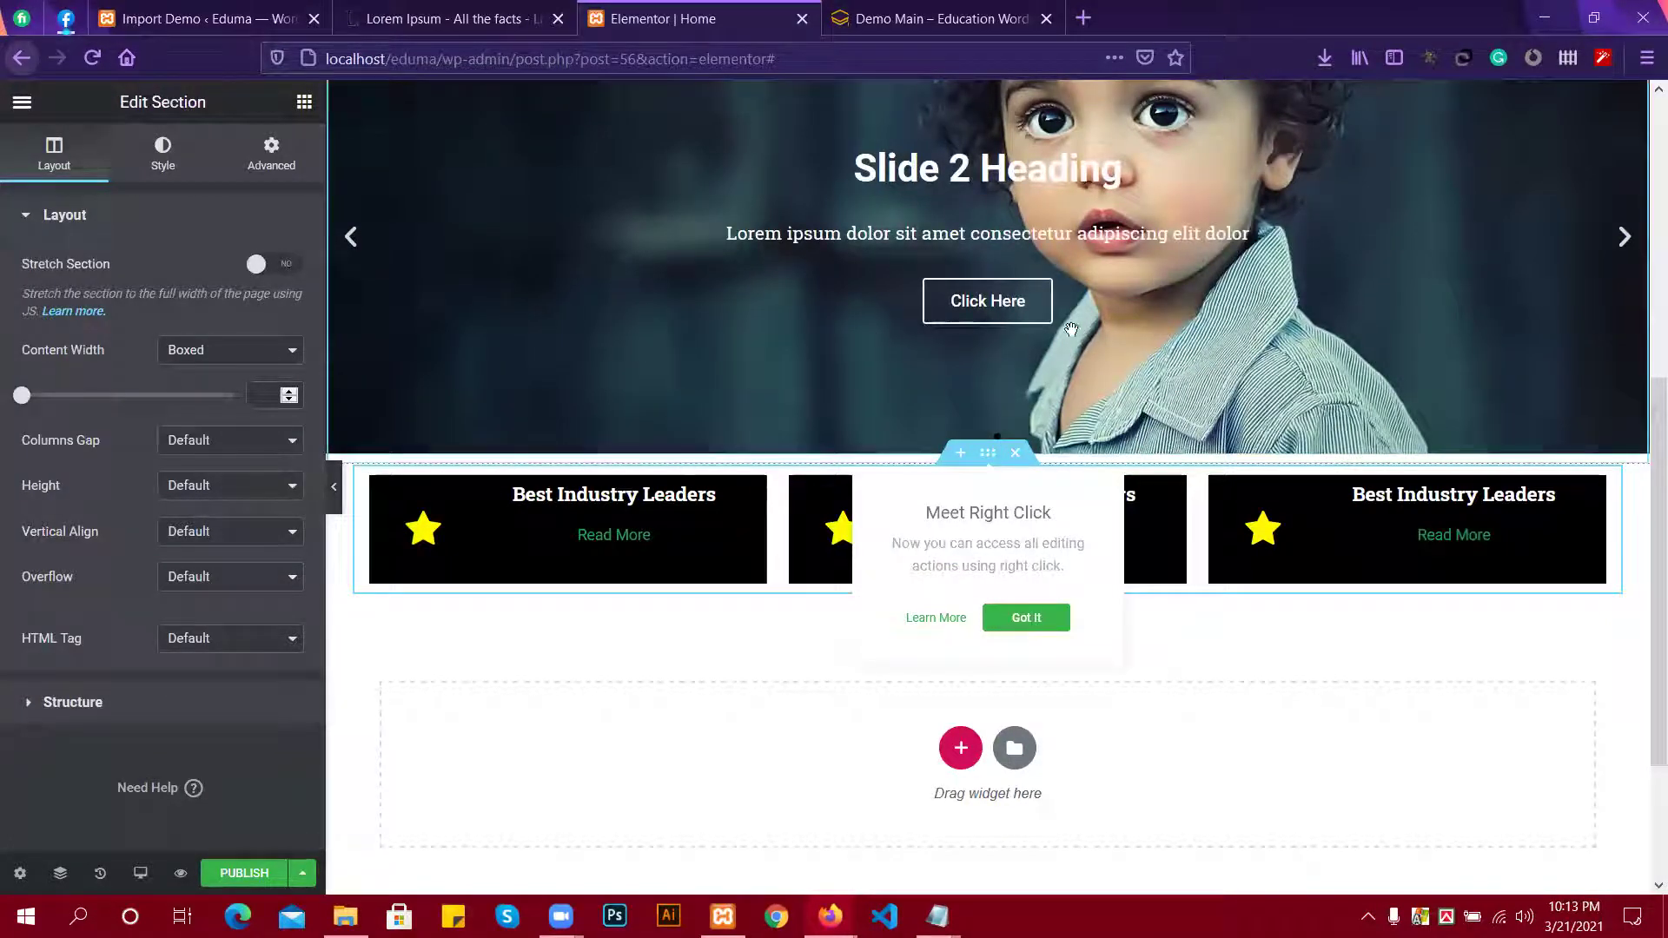
{"action": "left_click", "coordinate": [268, 154]}
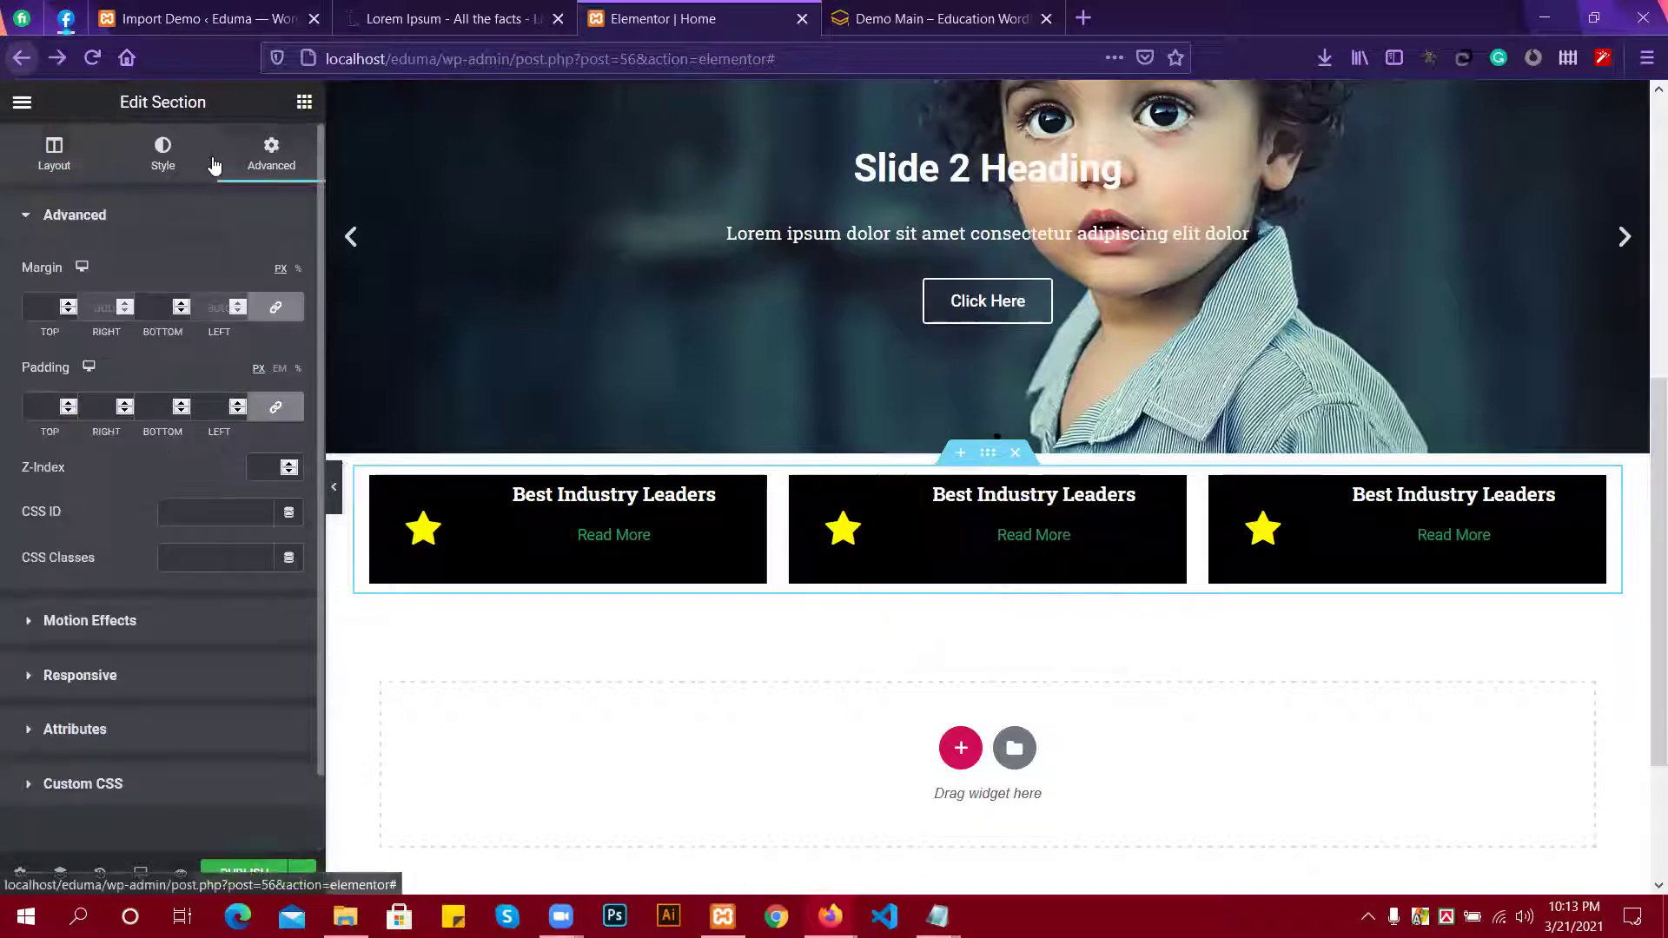
{"action": "scroll", "coordinate": [990, 260], "scroll_direction": "up", "scroll_amount": 3}
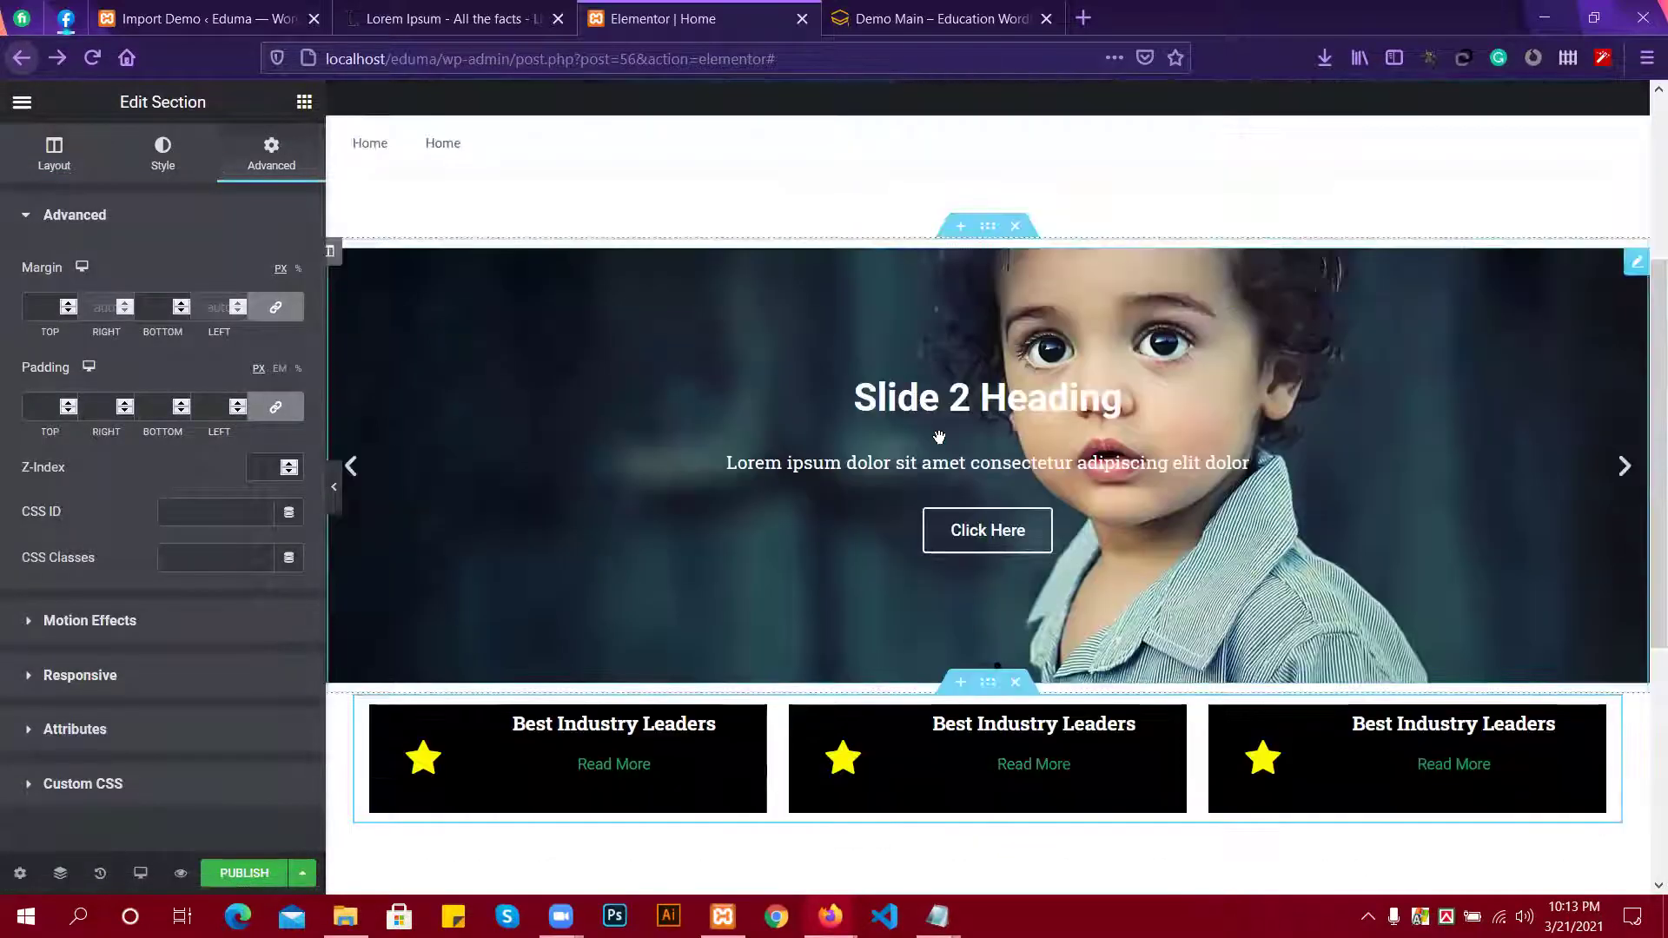
Try Fit To Screen and a 180 px minimum height on the slides section, and return its height to Default.
{"action": "left_click", "coordinate": [989, 228]}
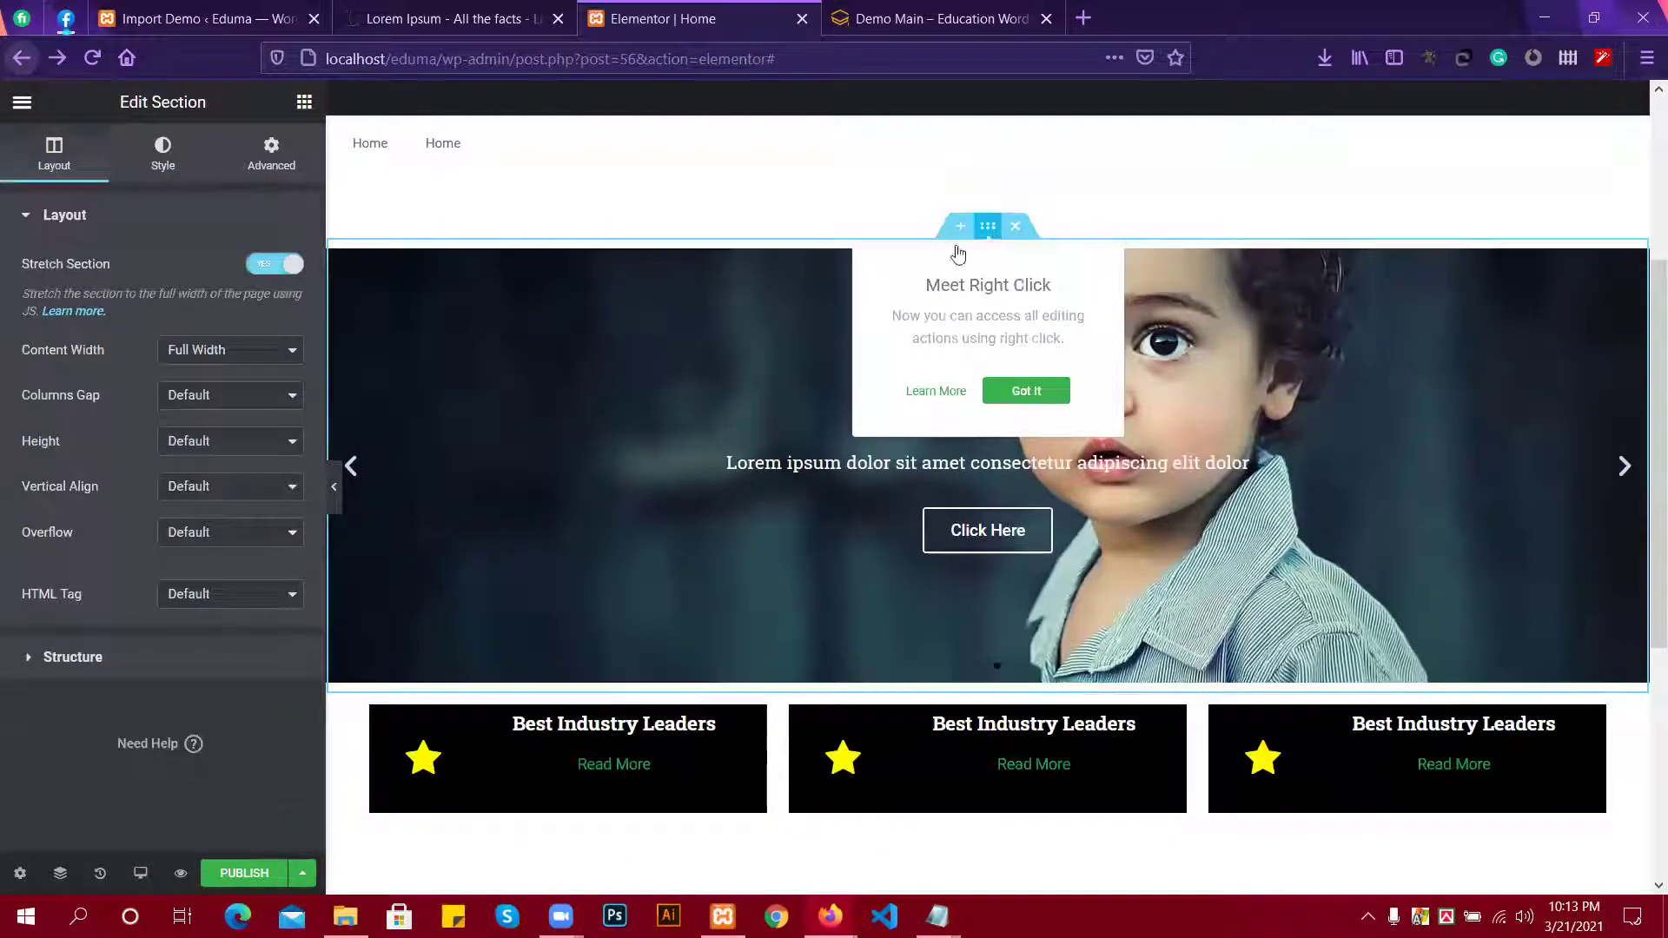
{"action": "left_click", "coordinate": [102, 673]}
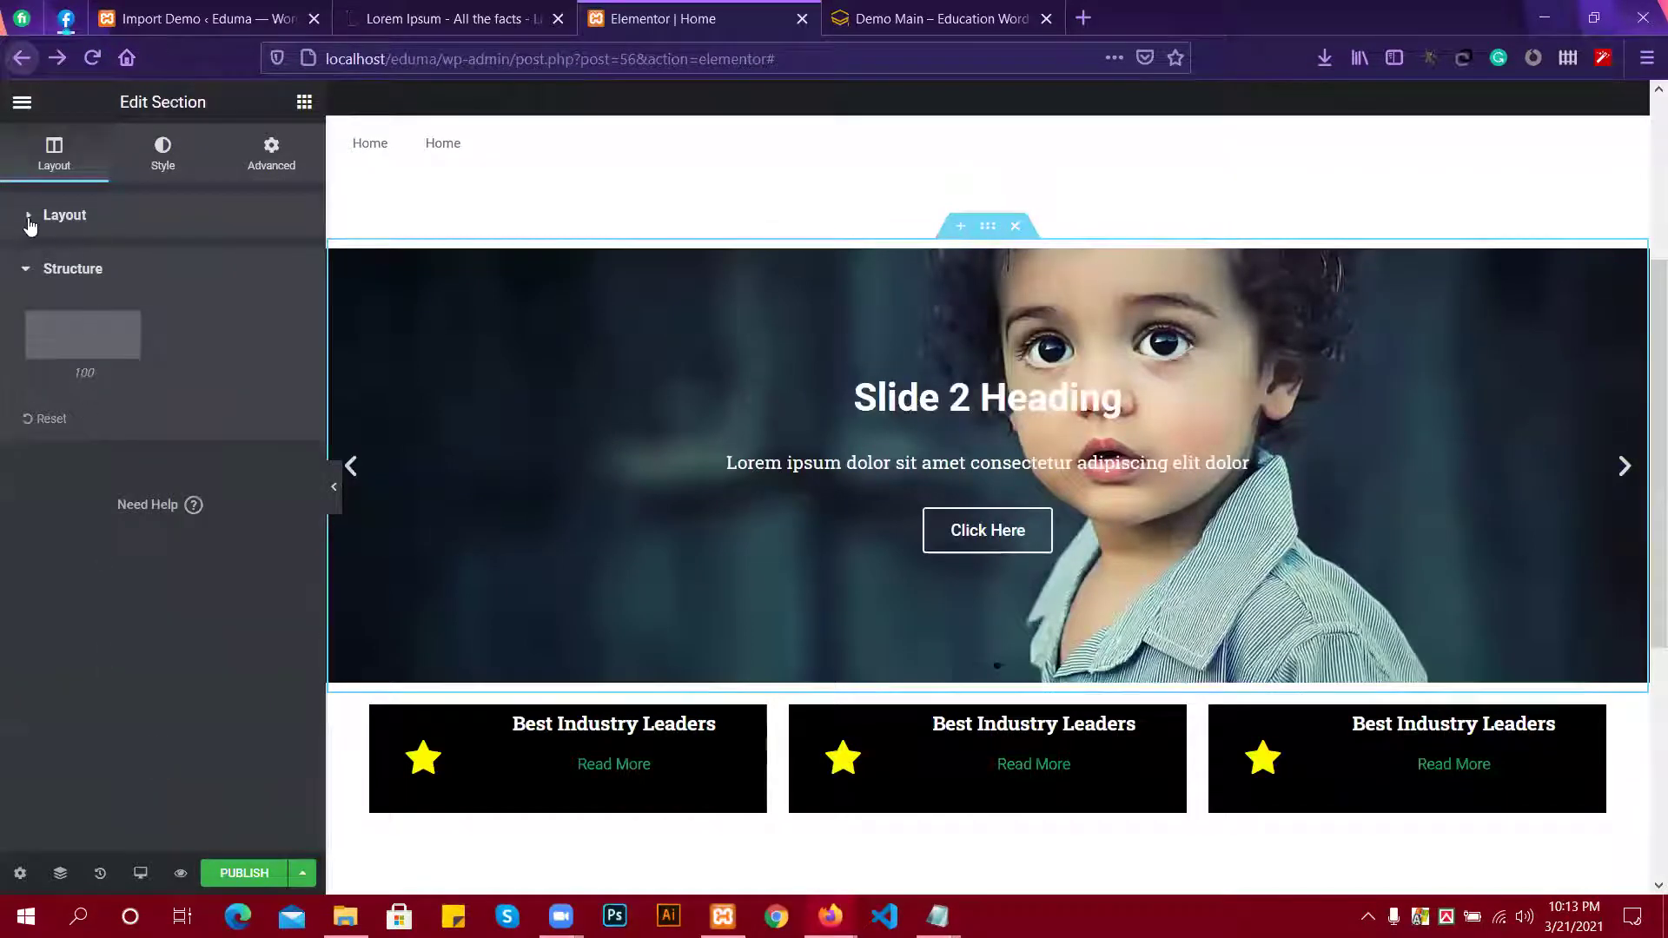
{"action": "left_click", "coordinate": [162, 173]}
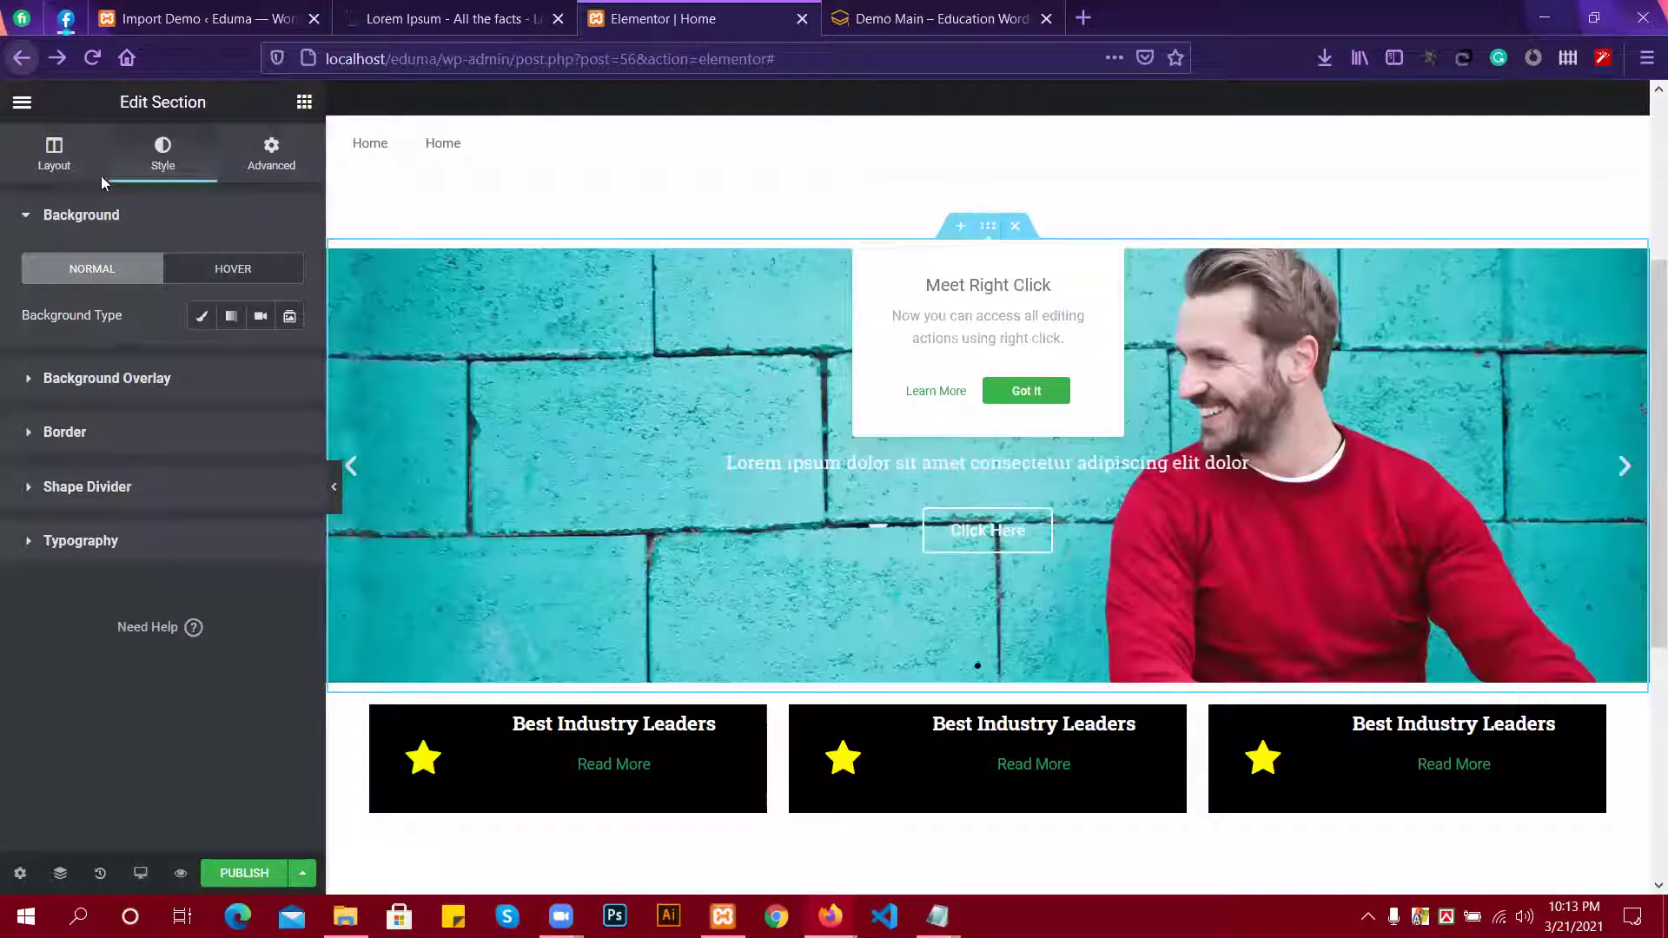
{"action": "left_click", "coordinate": [57, 166]}
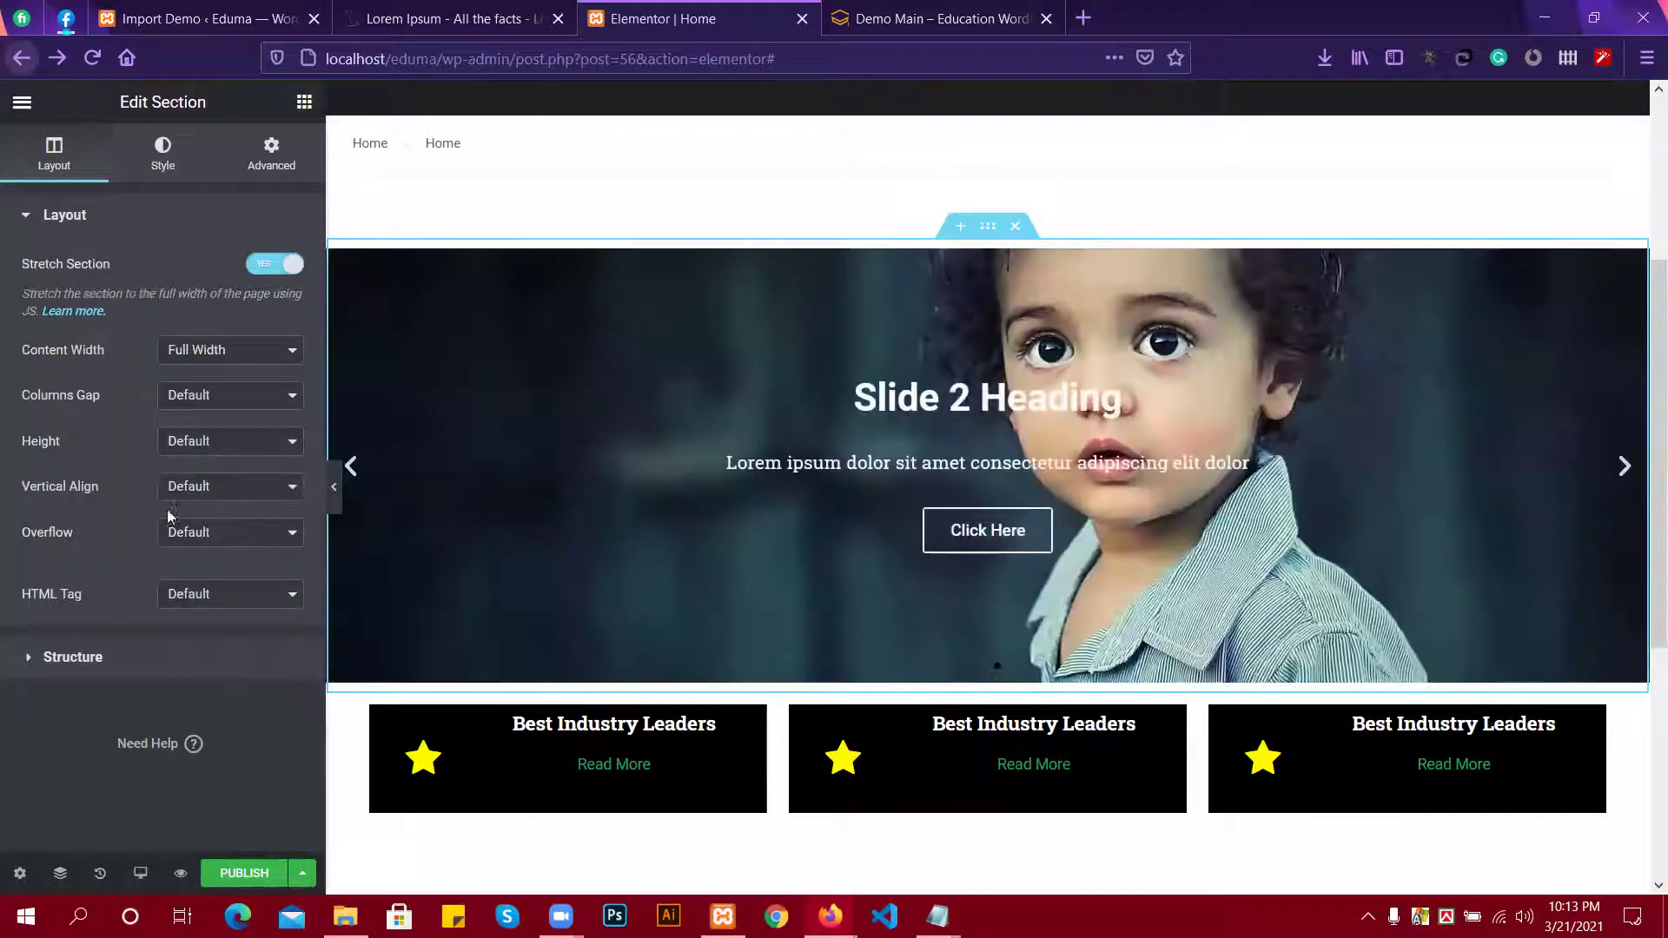
{"action": "left_click", "coordinate": [194, 440]}
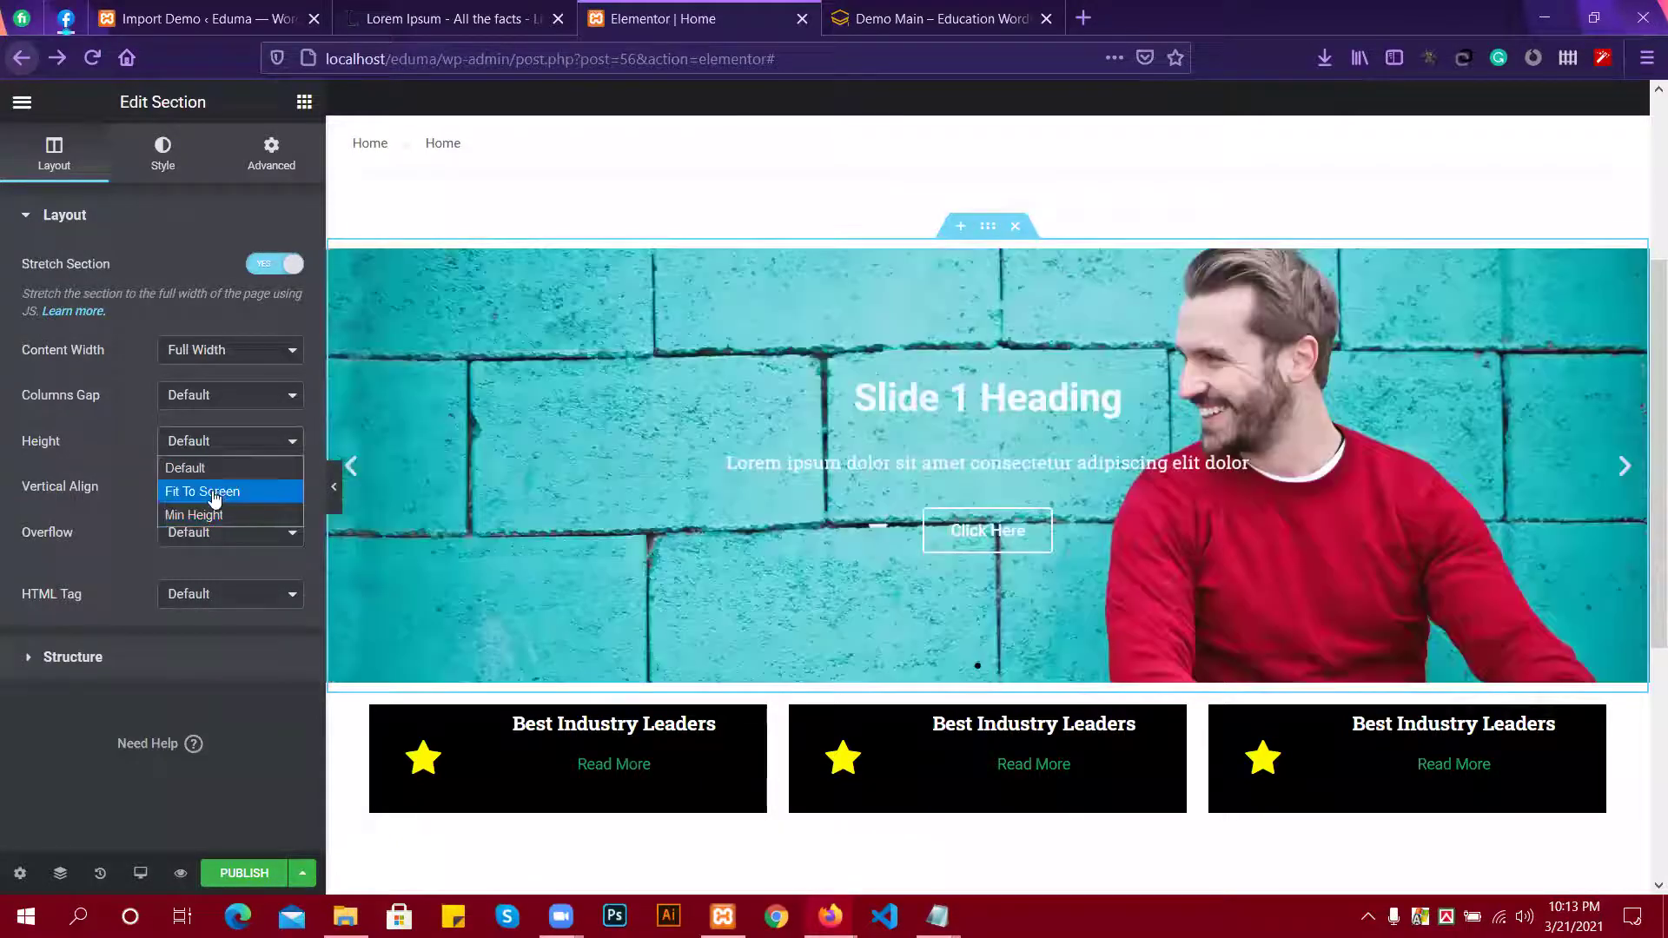
{"action": "left_click", "coordinate": [214, 494]}
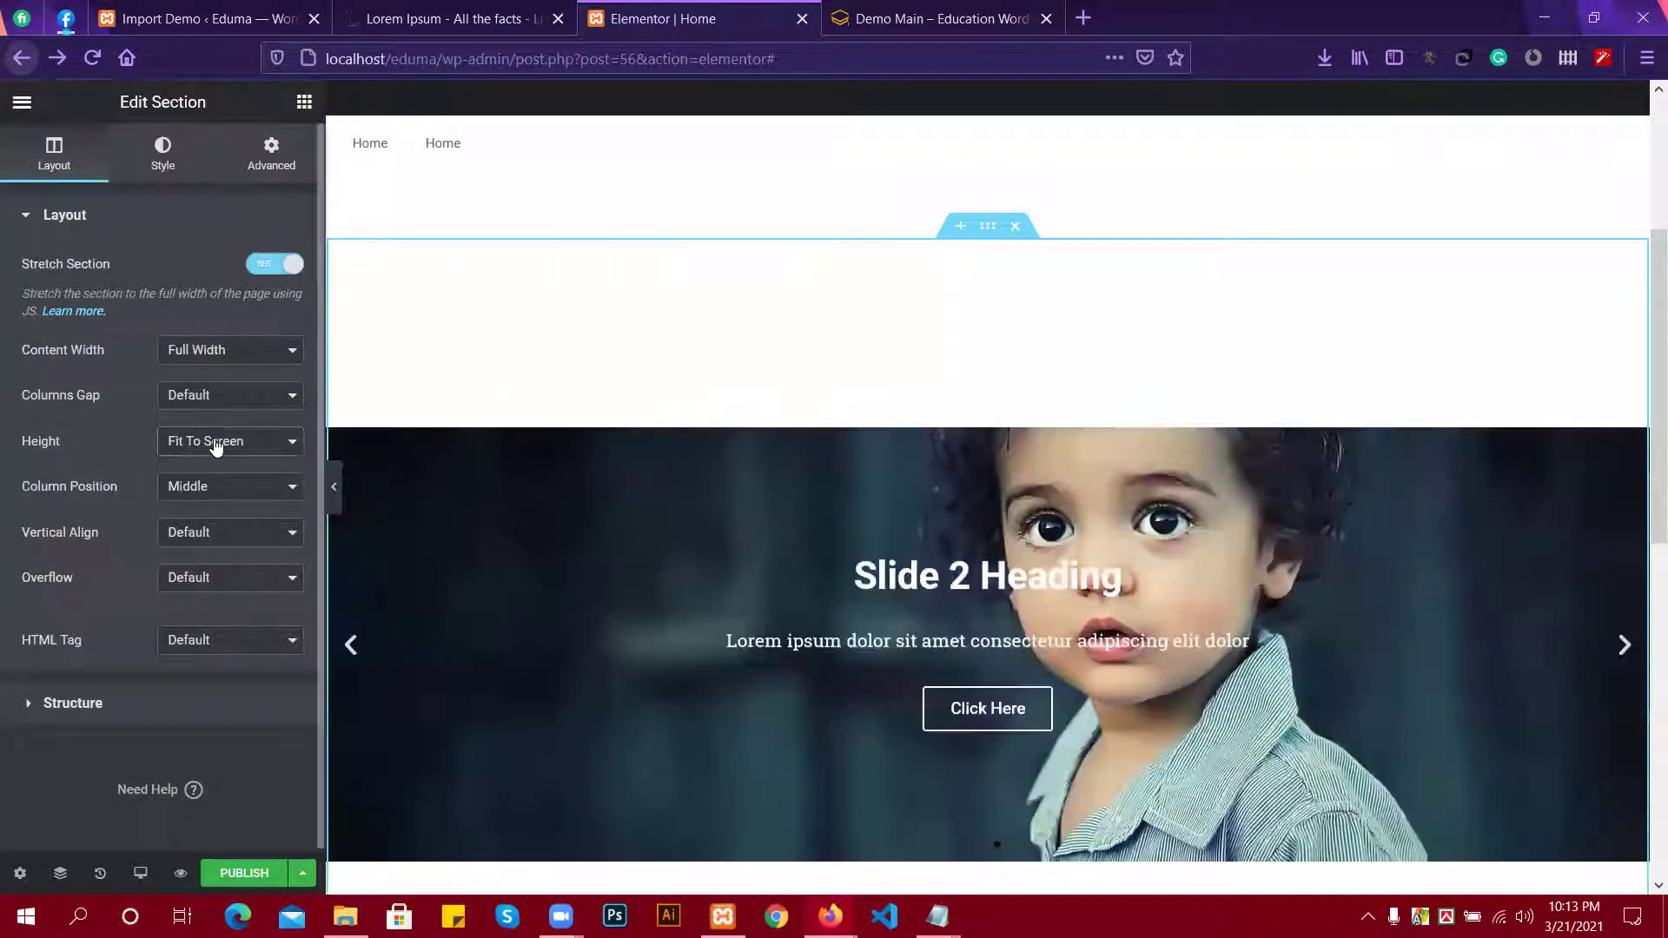
{"action": "left_click", "coordinate": [212, 440]}
{"action": "left_click", "coordinate": [204, 515]}
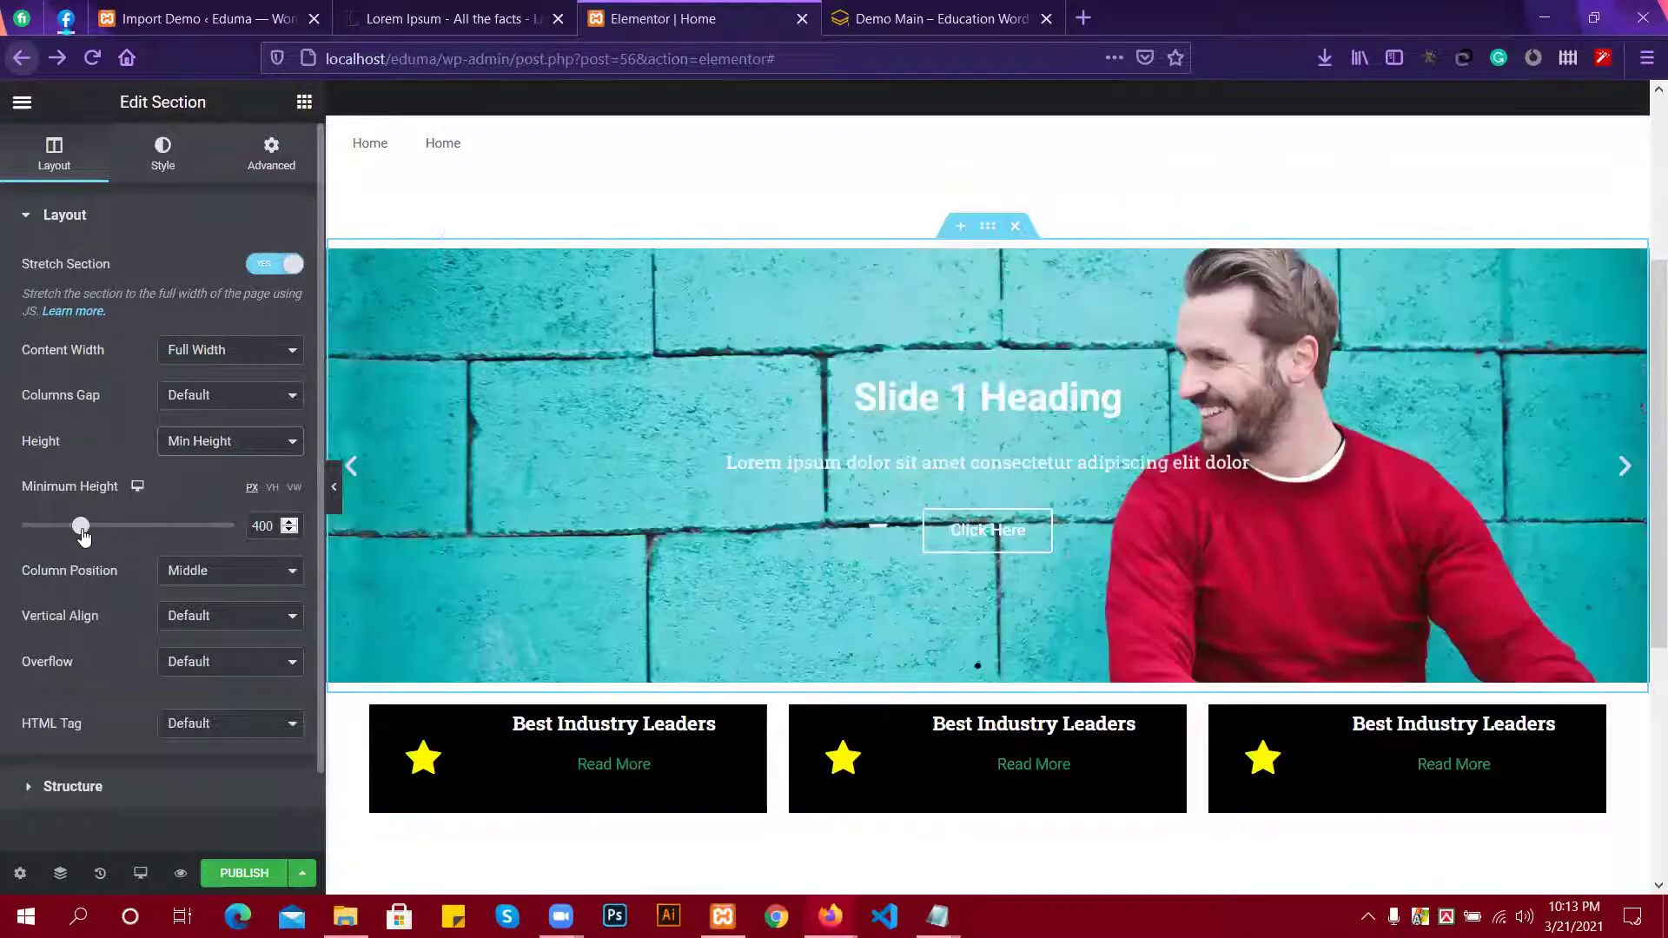
{"action": "left_click_drag", "start_coordinate": [83, 536], "coordinate": [50, 528]}
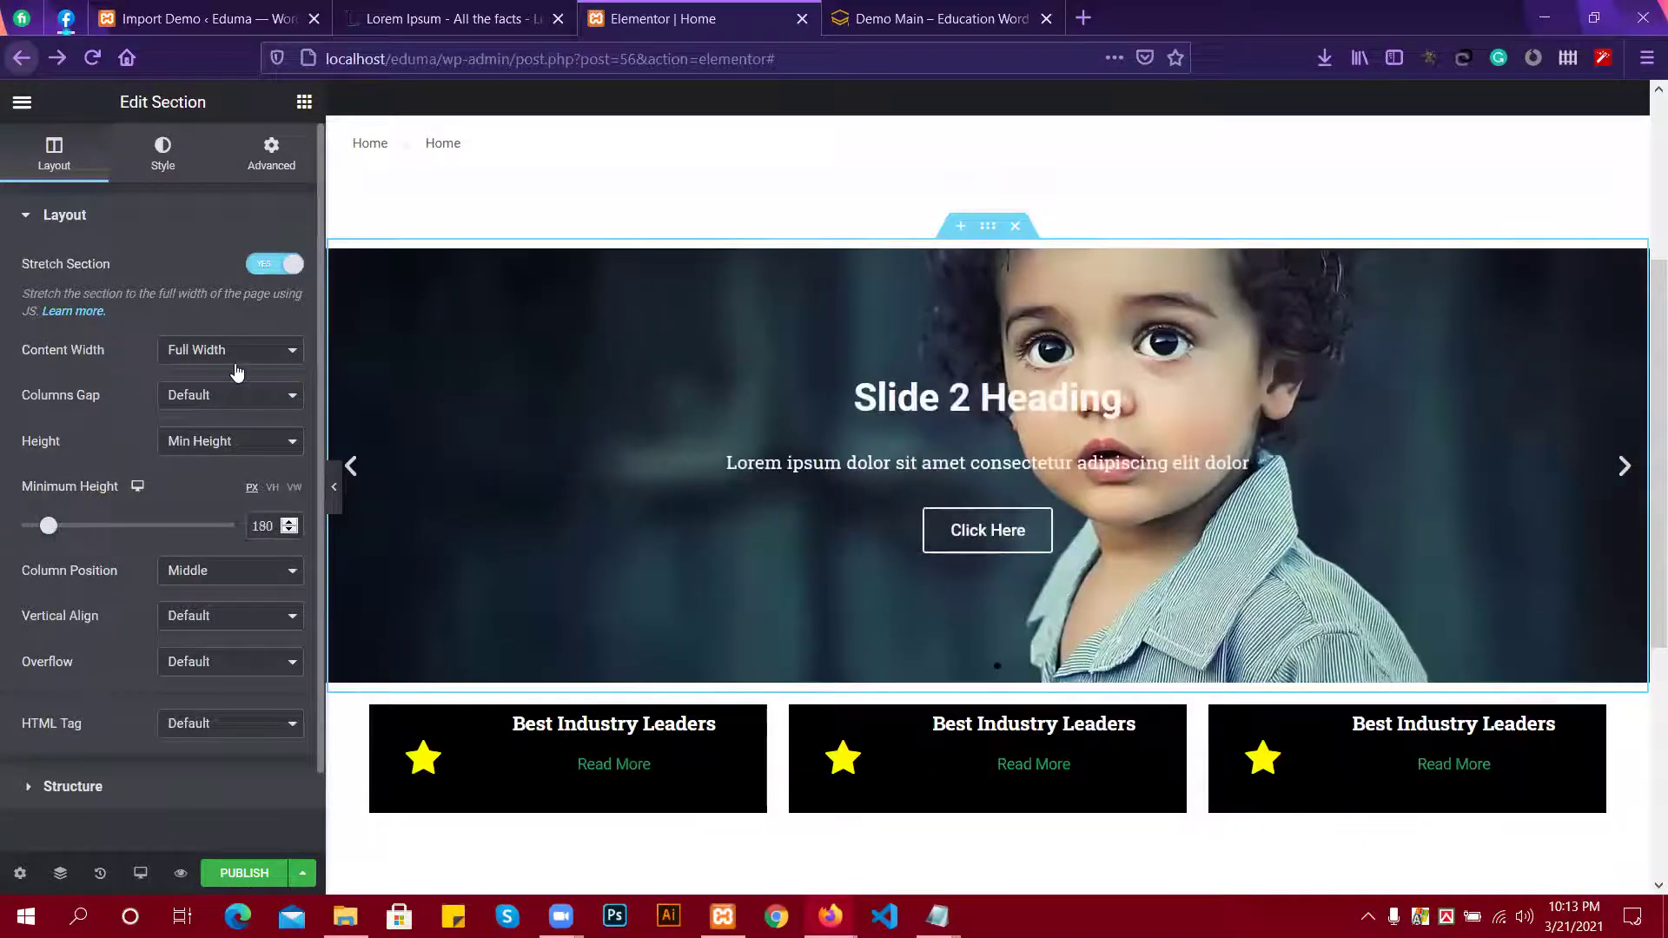
{"action": "left_click", "coordinate": [215, 443]}
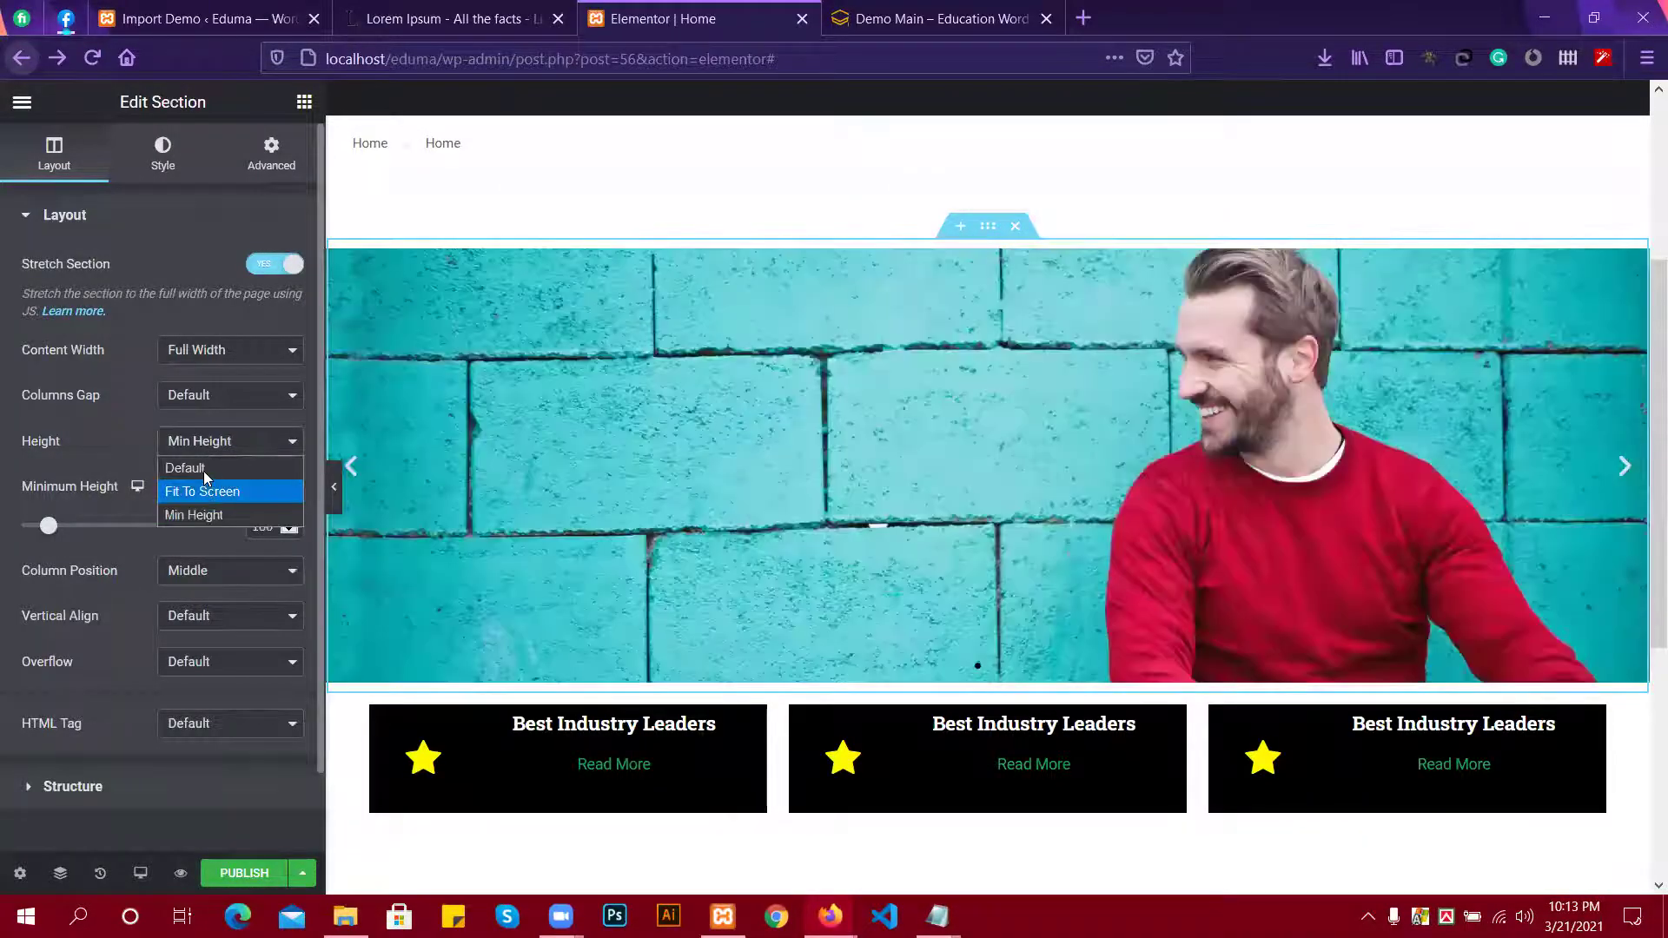
{"action": "left_click", "coordinate": [199, 466]}
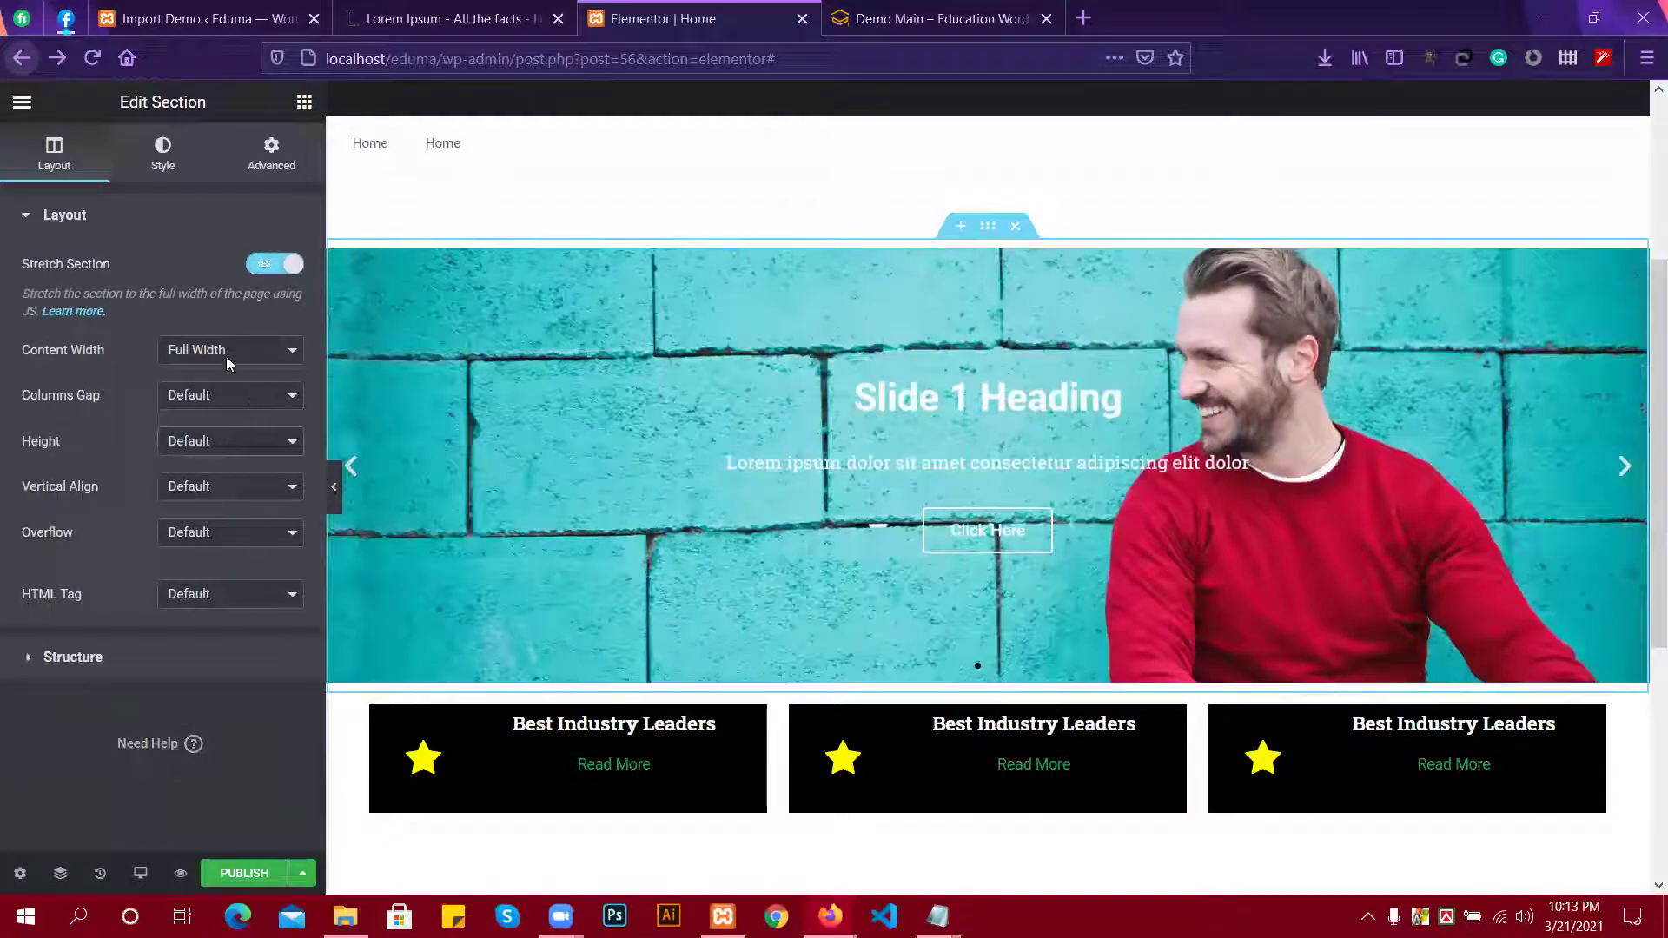
{"action": "left_click", "coordinate": [199, 349]}
{"action": "left_click", "coordinate": [199, 400]}
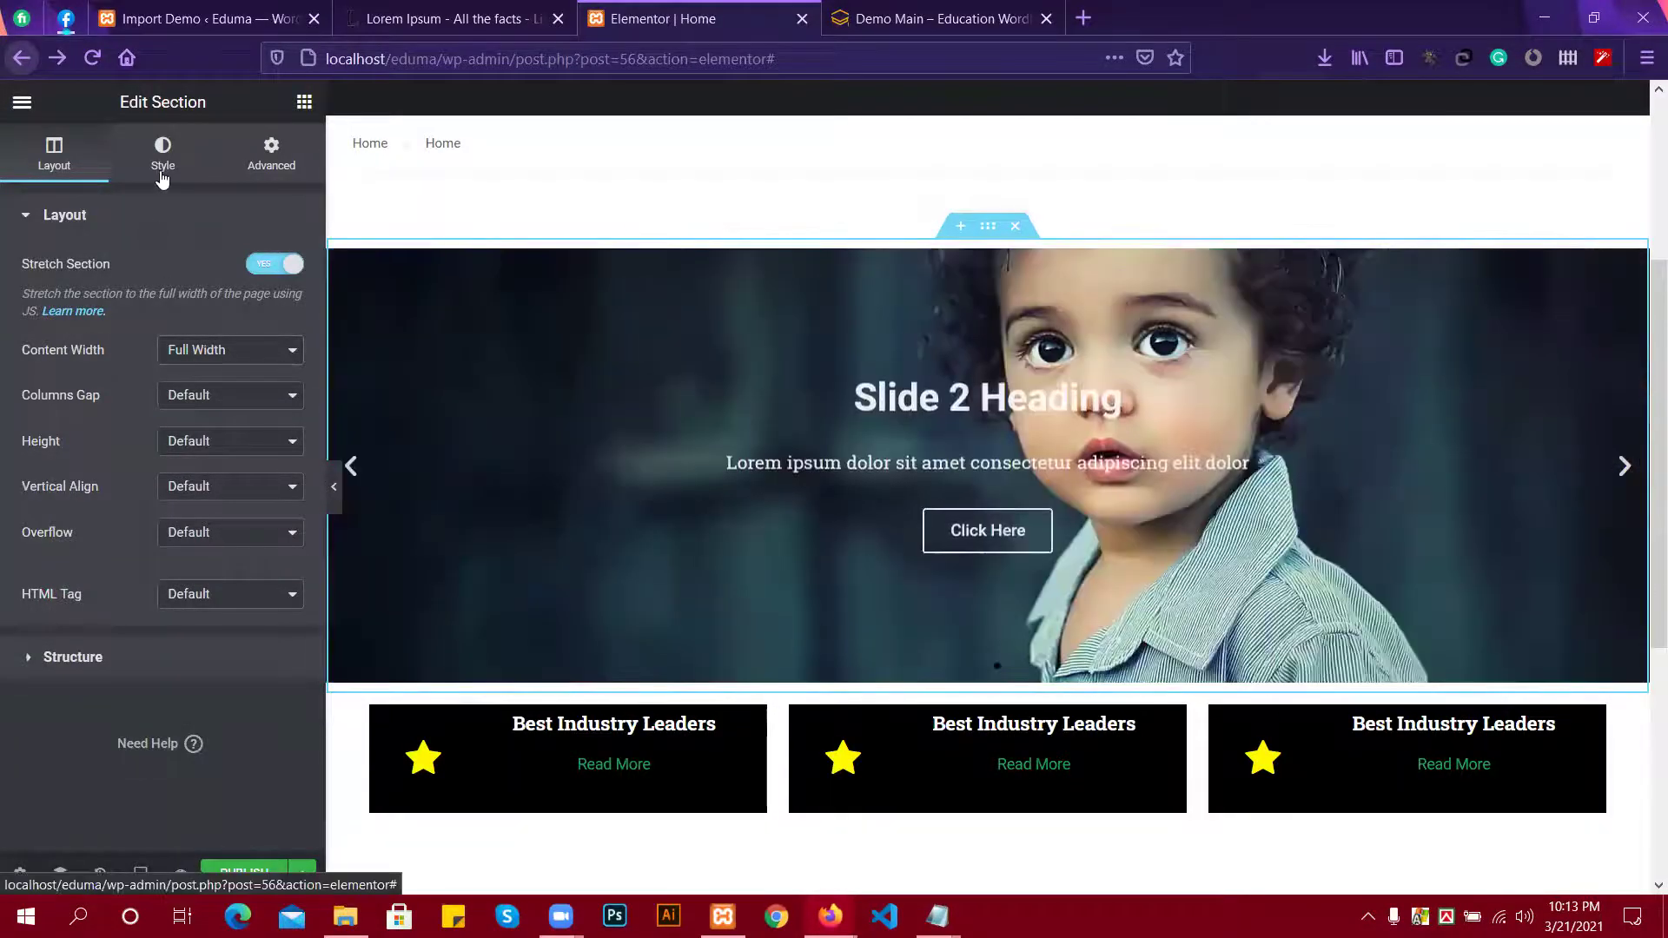
{"action": "left_click", "coordinate": [161, 172]}
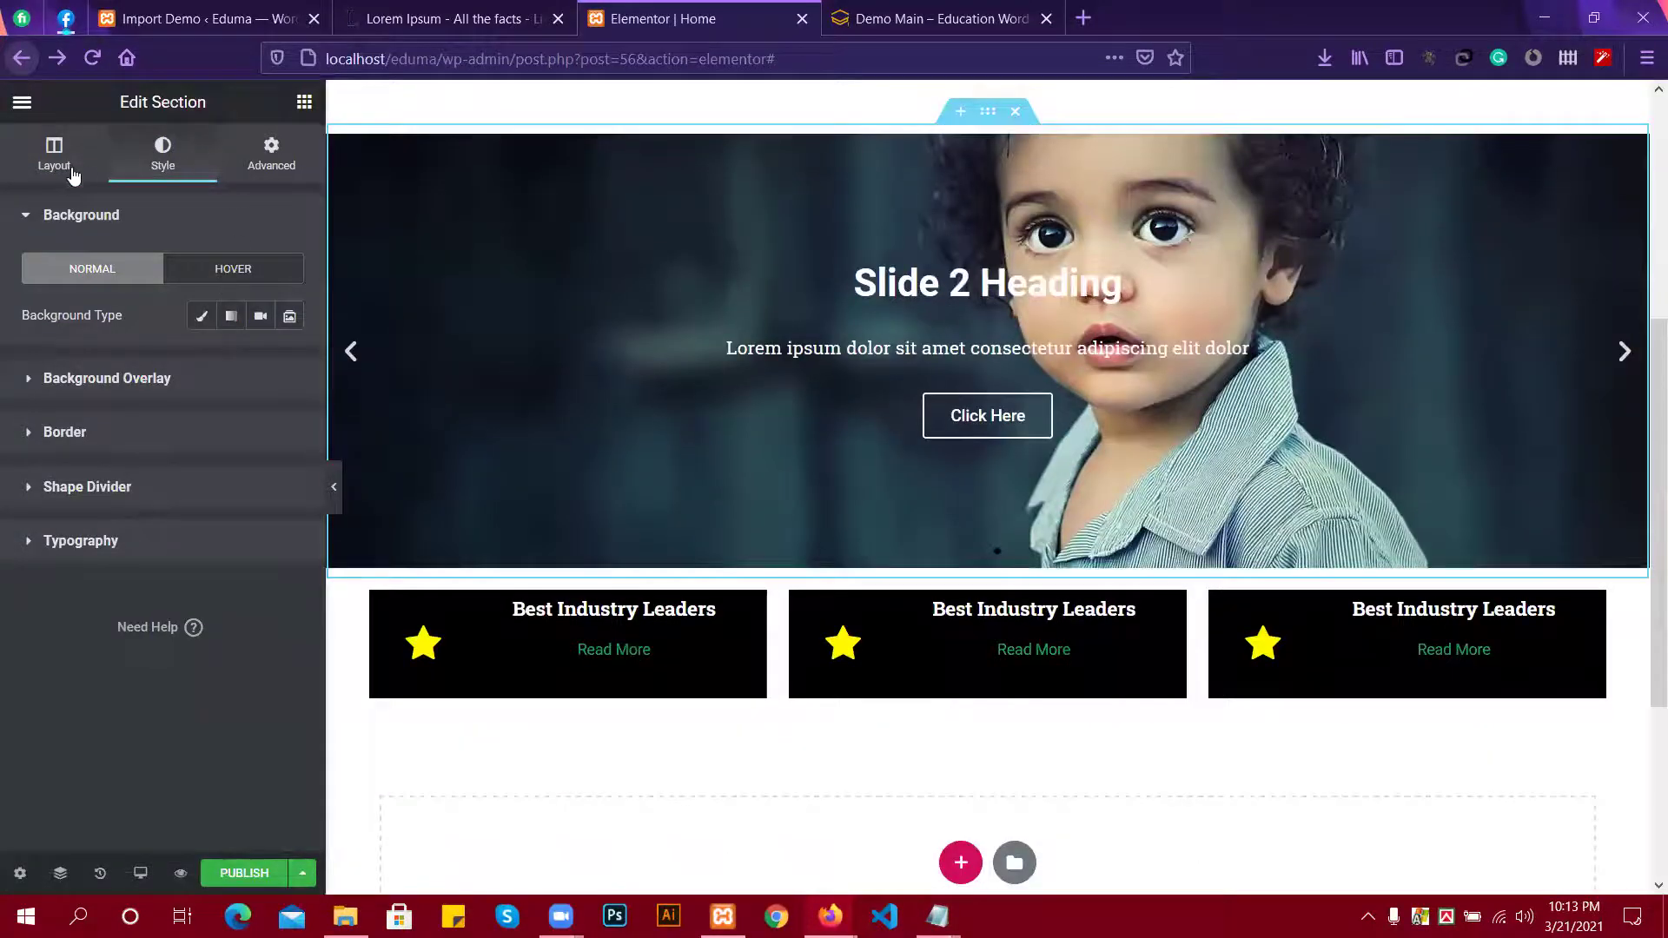
{"action": "left_click", "coordinate": [74, 174]}
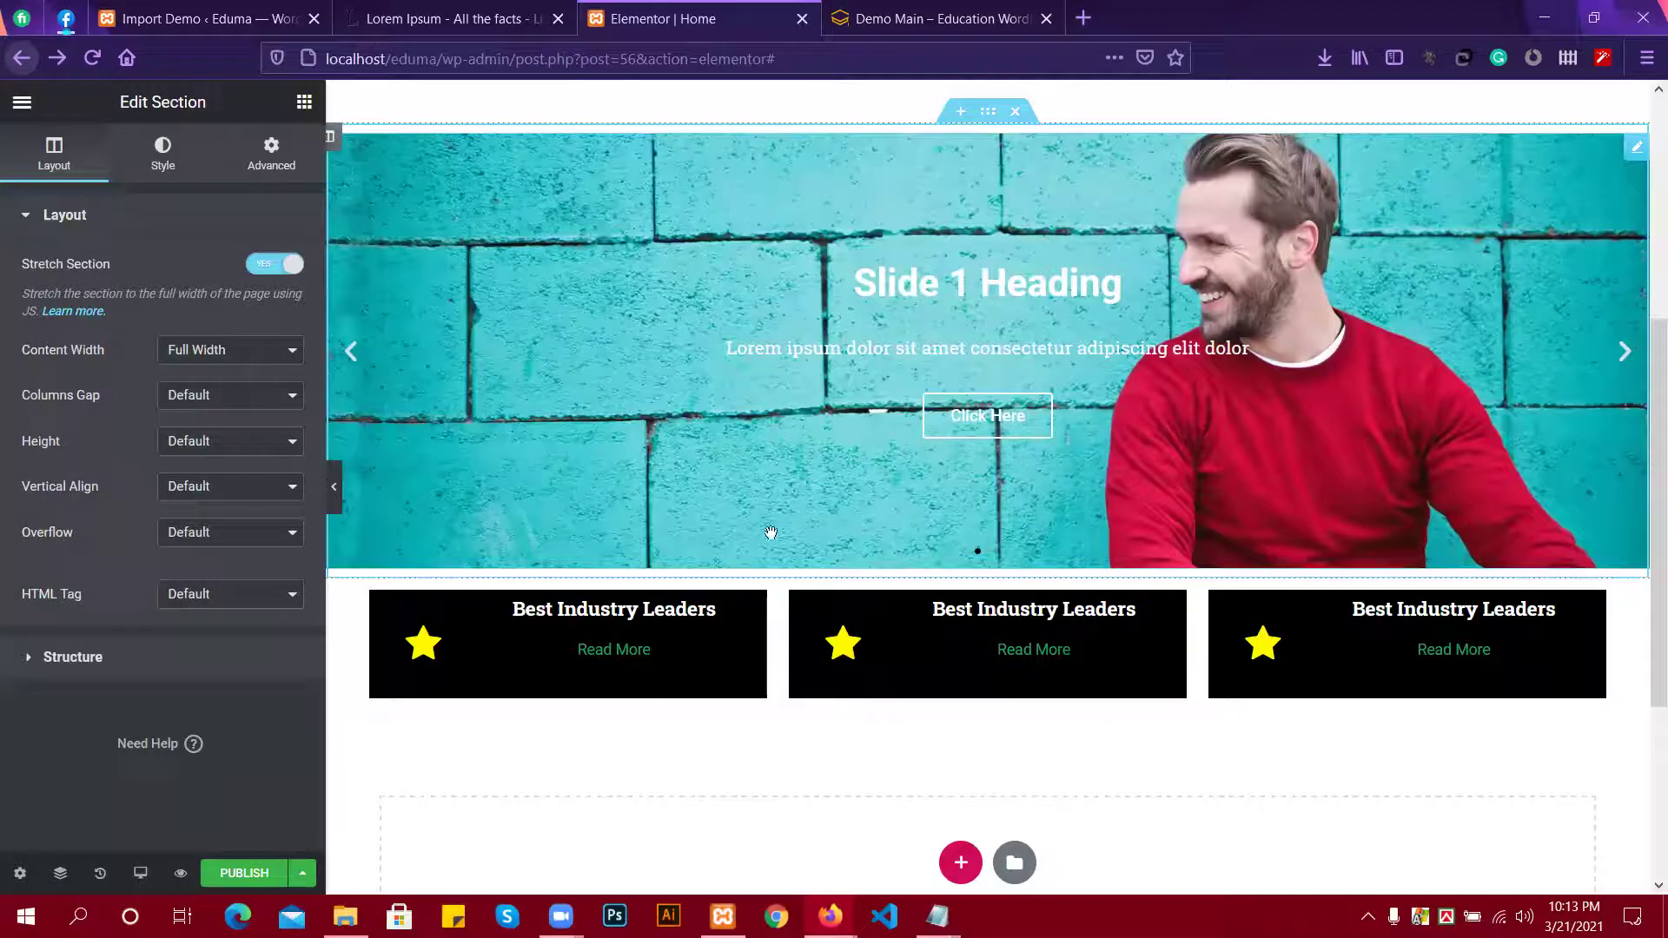
Unlink the icon box section's margin values and set its top margin to -150 px, trying -20 px first.
{"action": "left_click", "coordinate": [987, 568]}
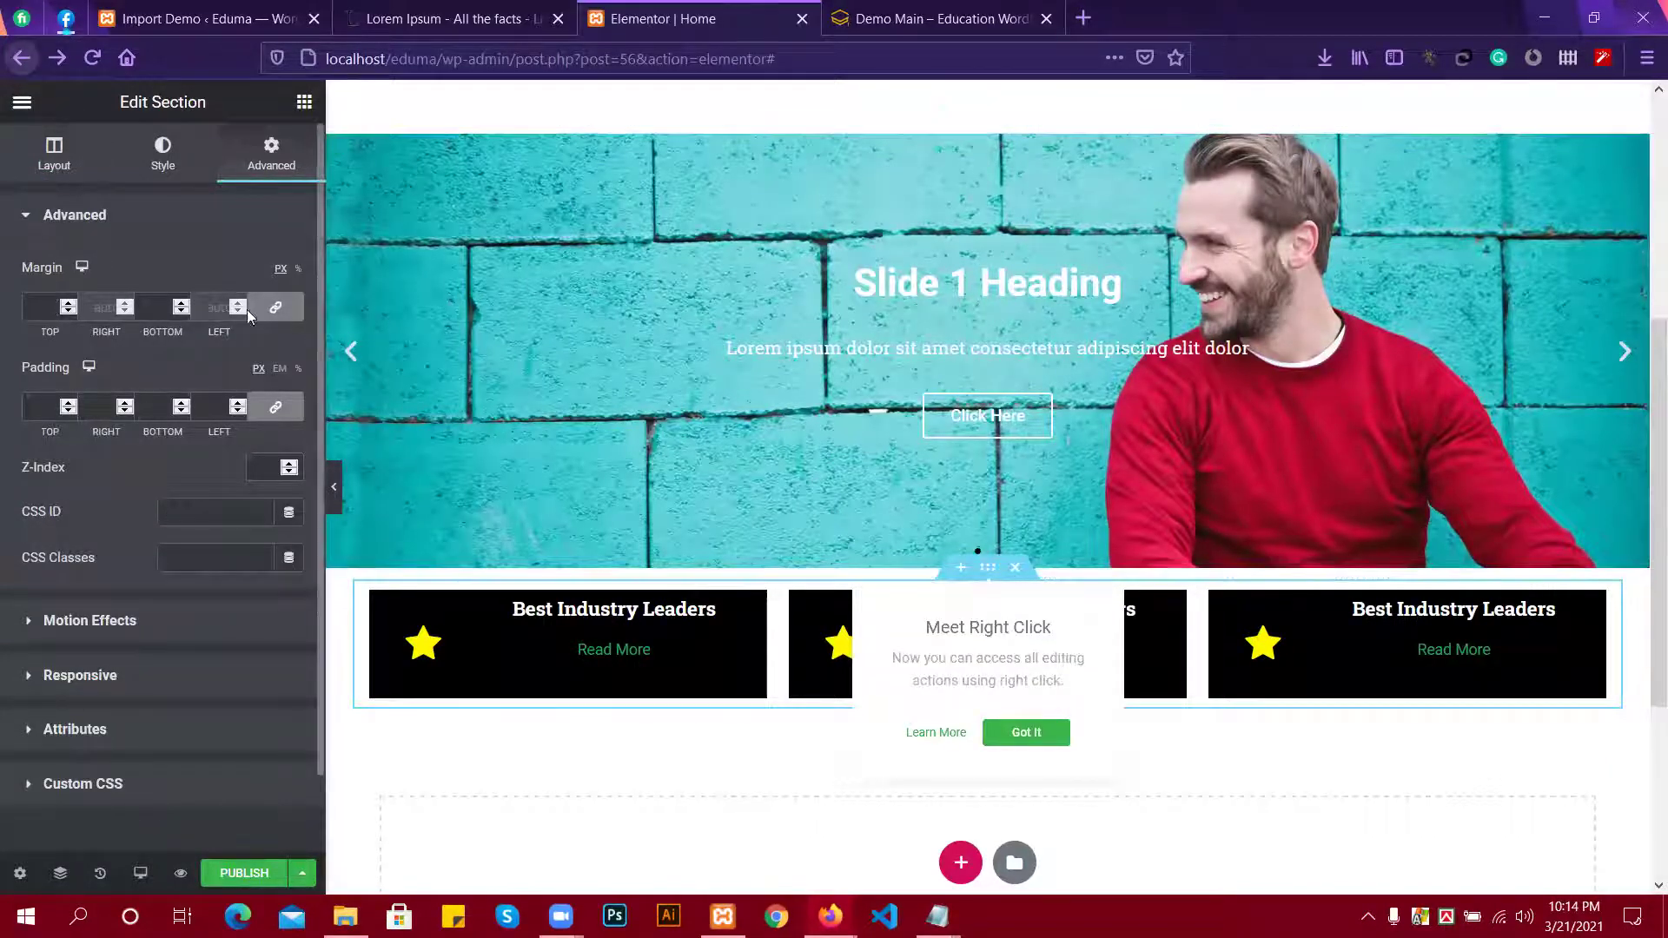
{"action": "left_click", "coordinate": [275, 308]}
{"action": "left_click", "coordinate": [45, 305]}
{"action": "type", "text": "0"}
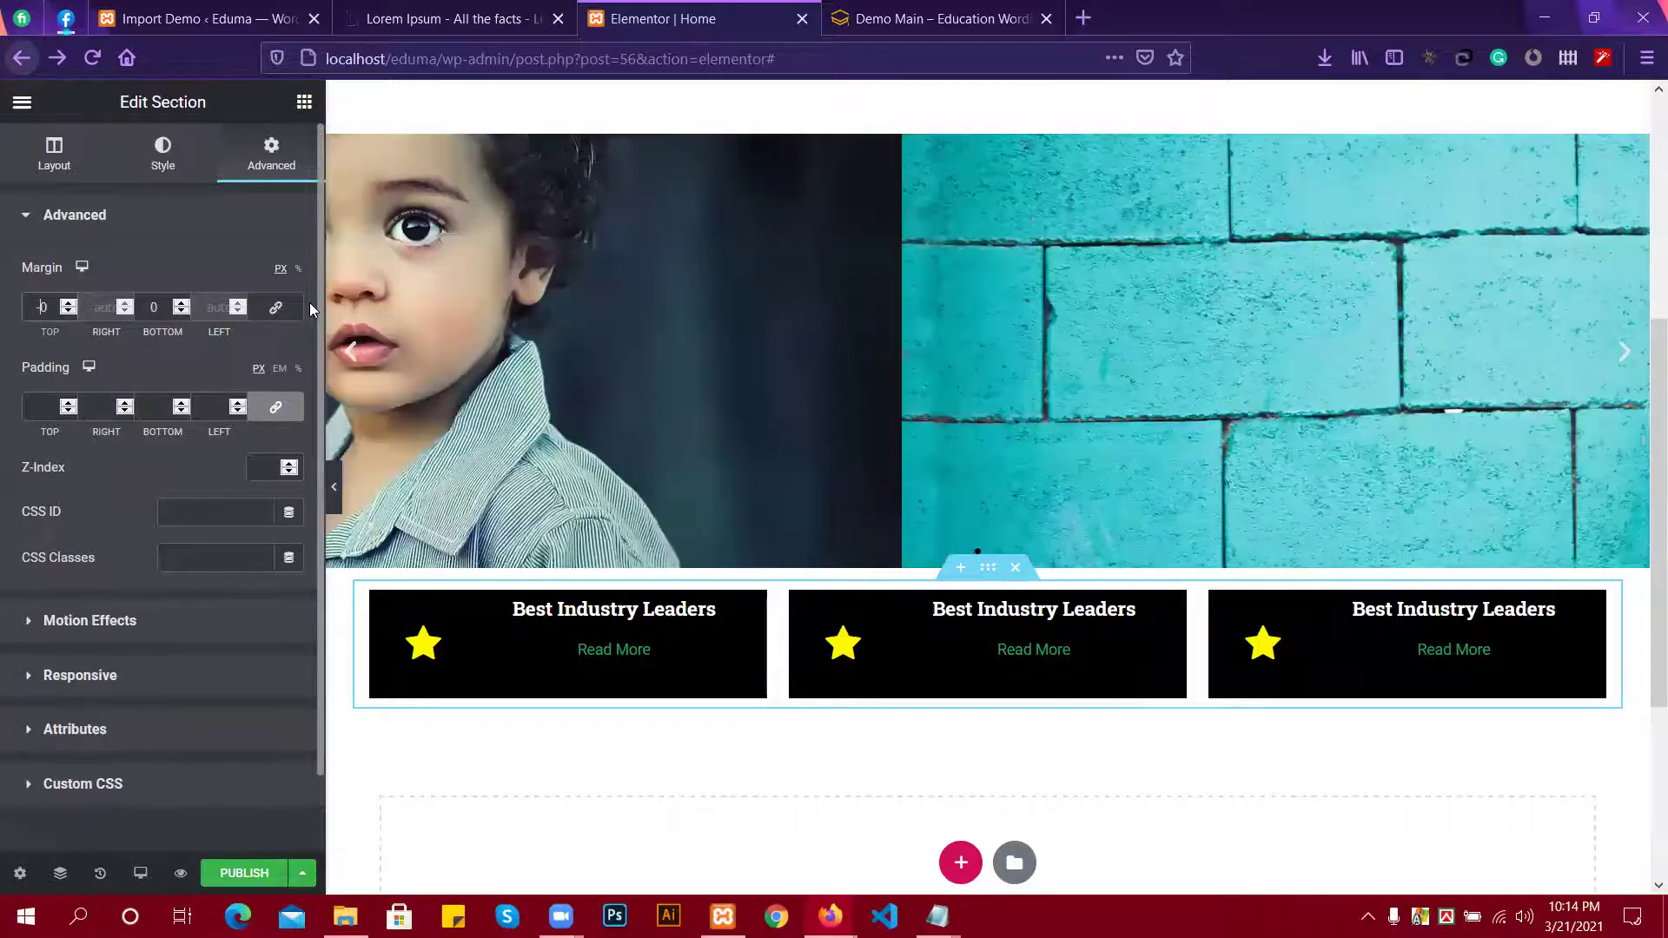
{"action": "type", "text": "2"}
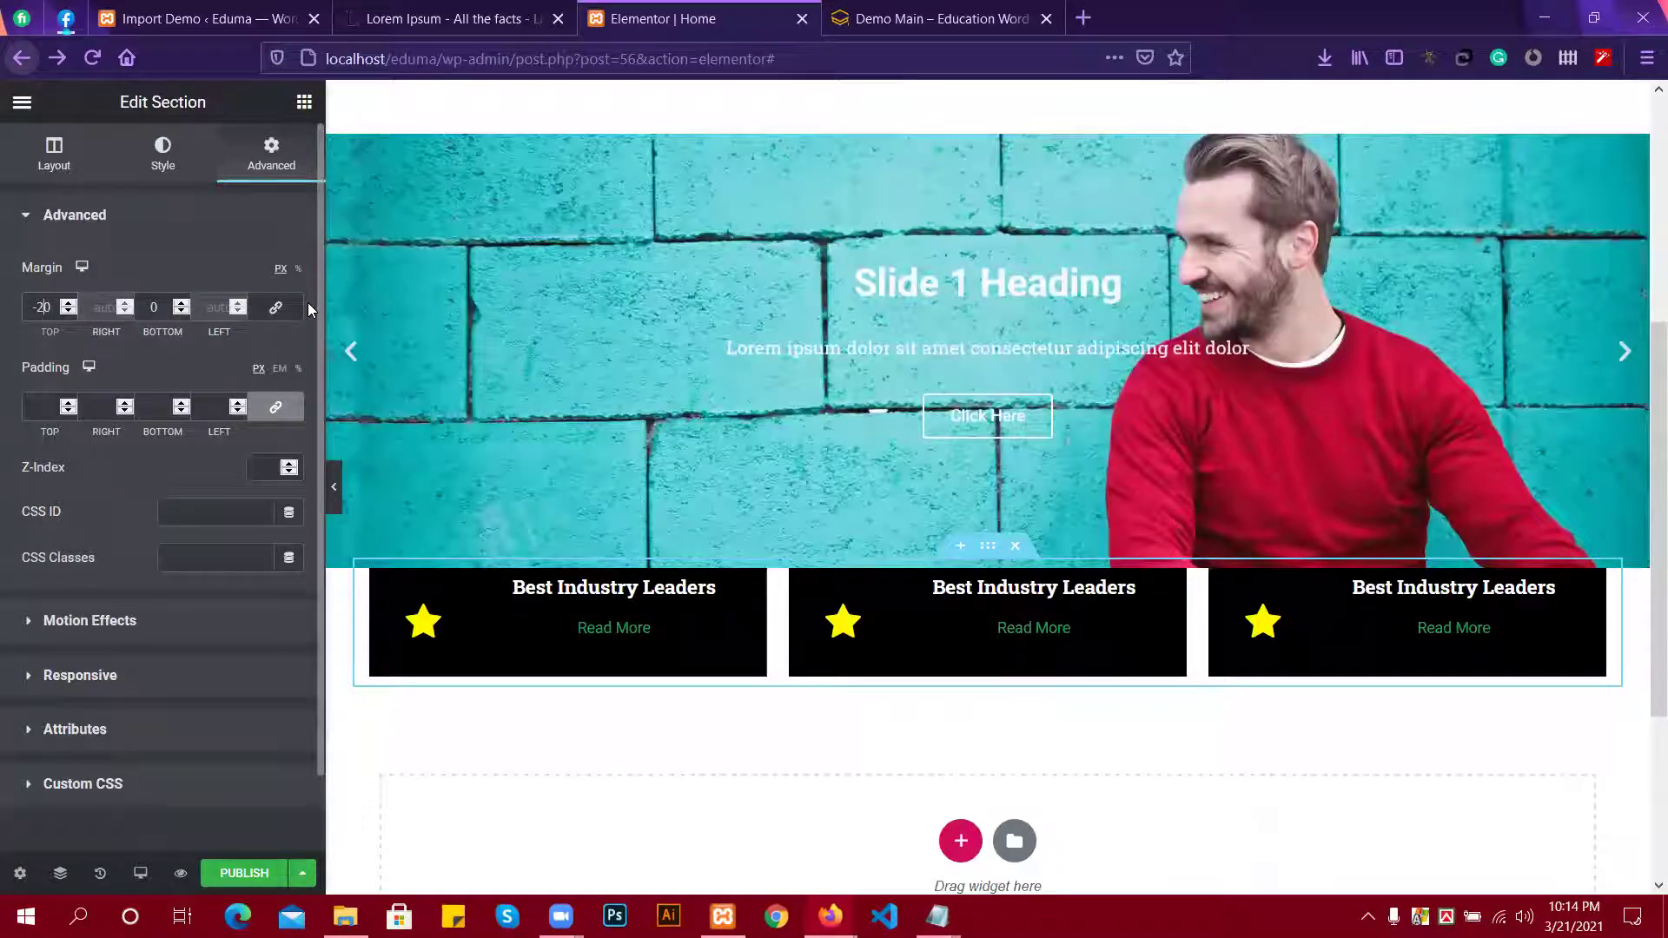
{"action": "type", "text": "0"}
{"action": "key", "text": "BackSpace"}
{"action": "key", "text": "BackSpace"}
{"action": "key", "text": "BackSpace"}
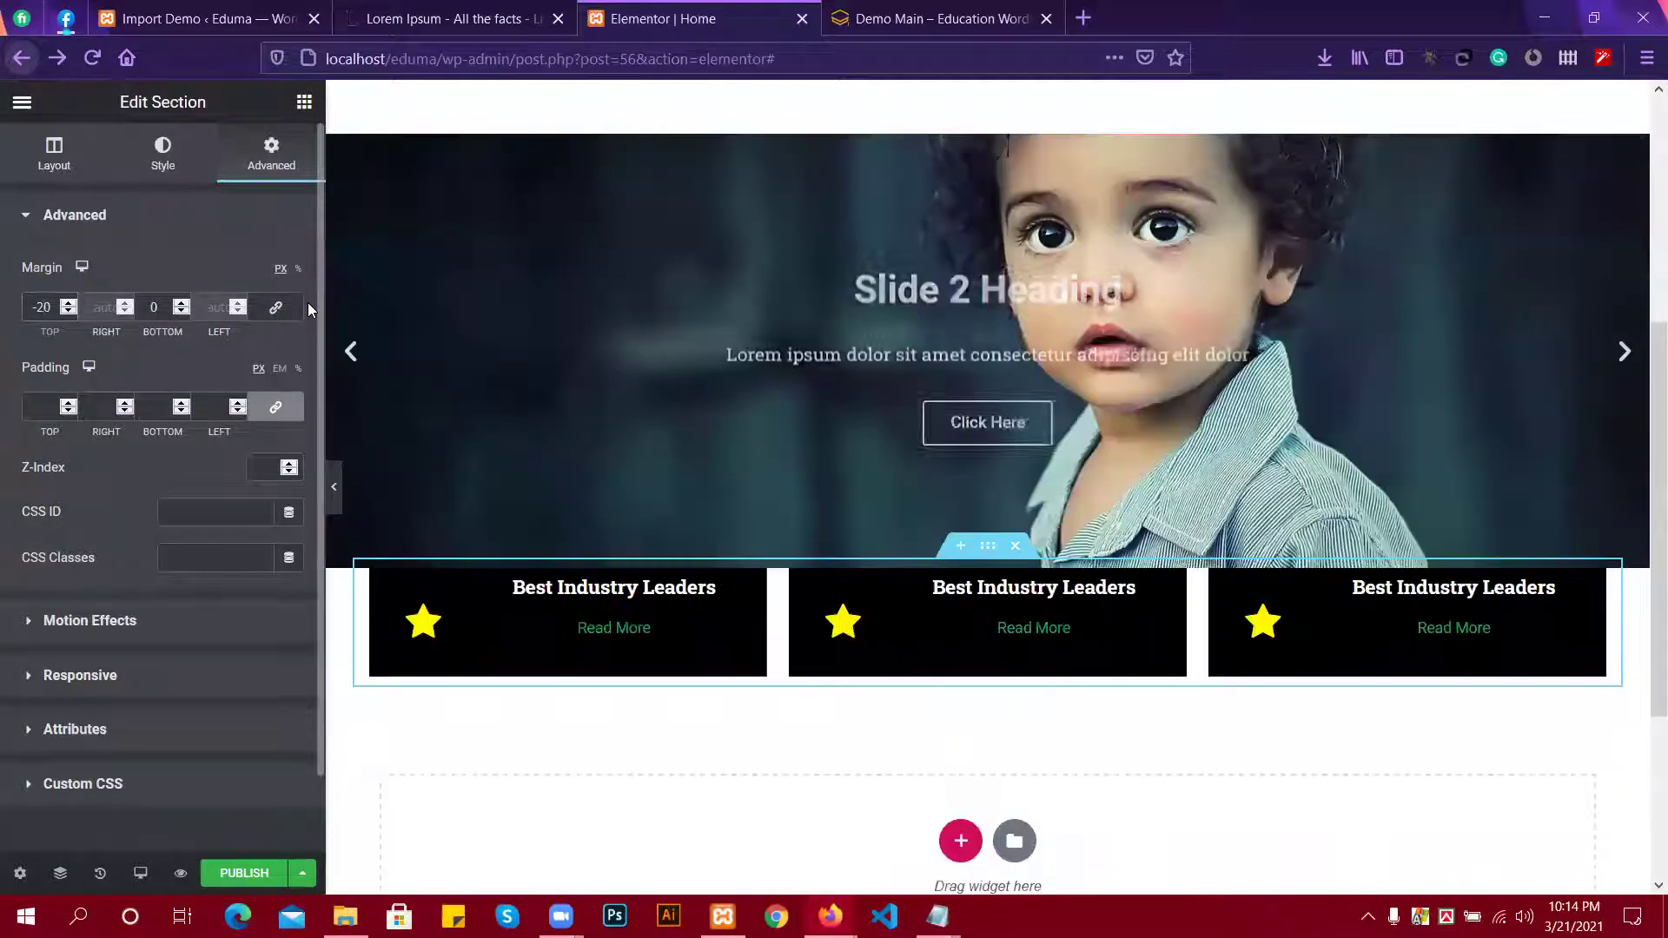
{"action": "type", "text": "150"}
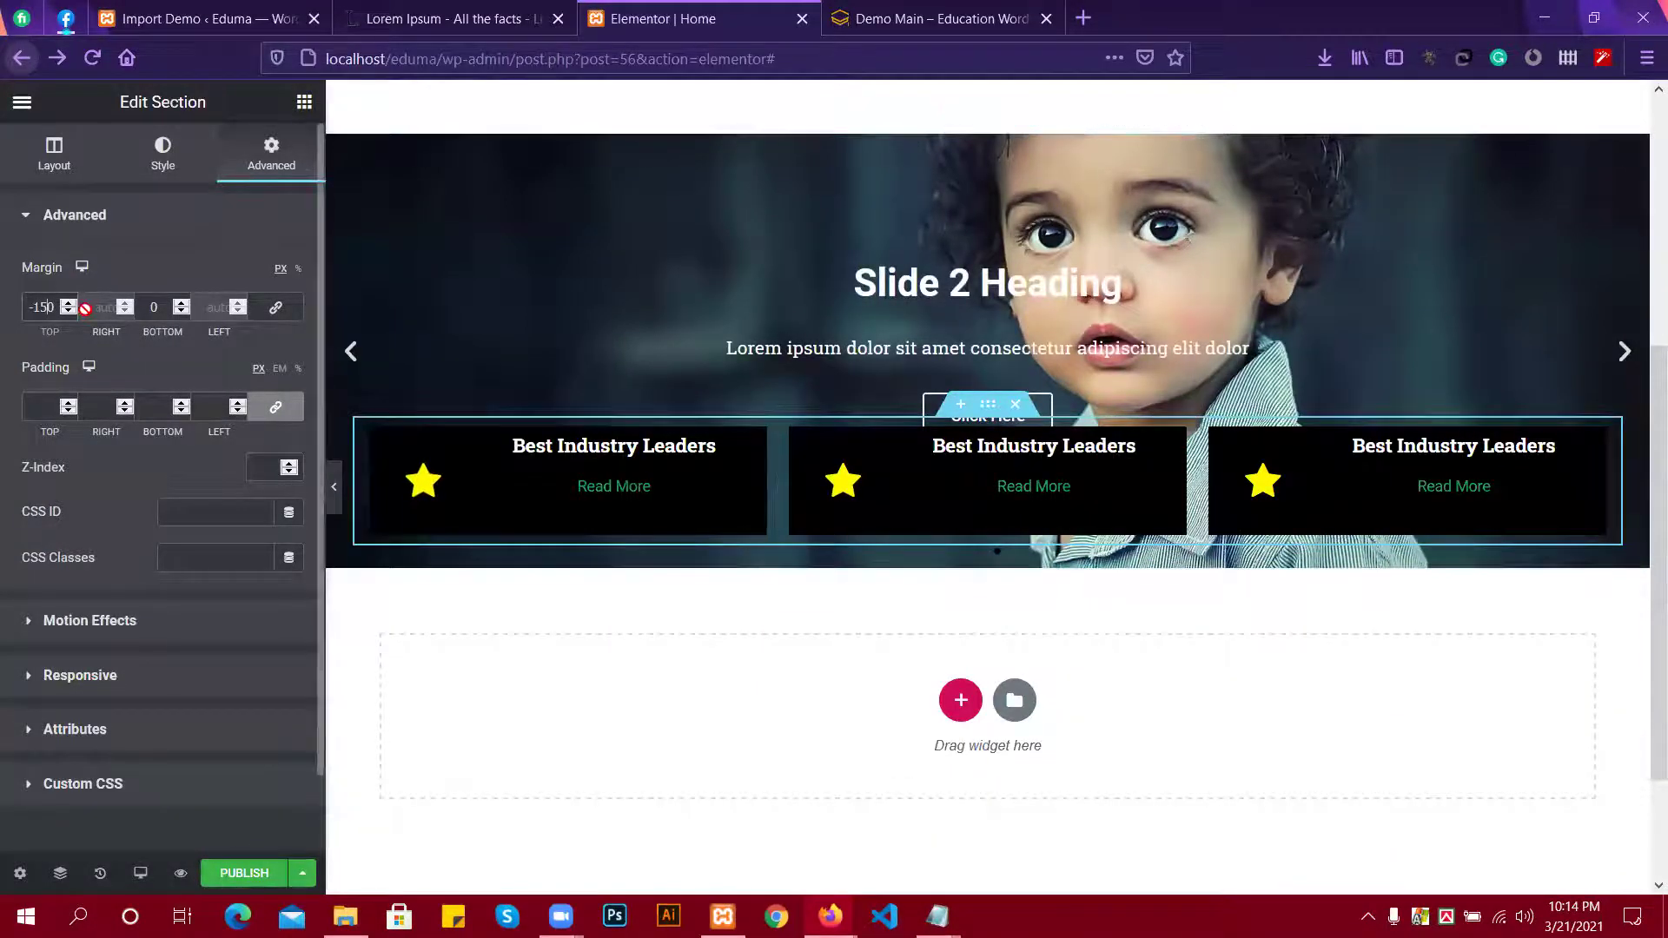
Adjust the icon box section's top margin to -130 px.
{"action": "key", "text": "BackSpace"}
{"action": "type", "text": "4"}
{"action": "key", "text": "BackSpace"}
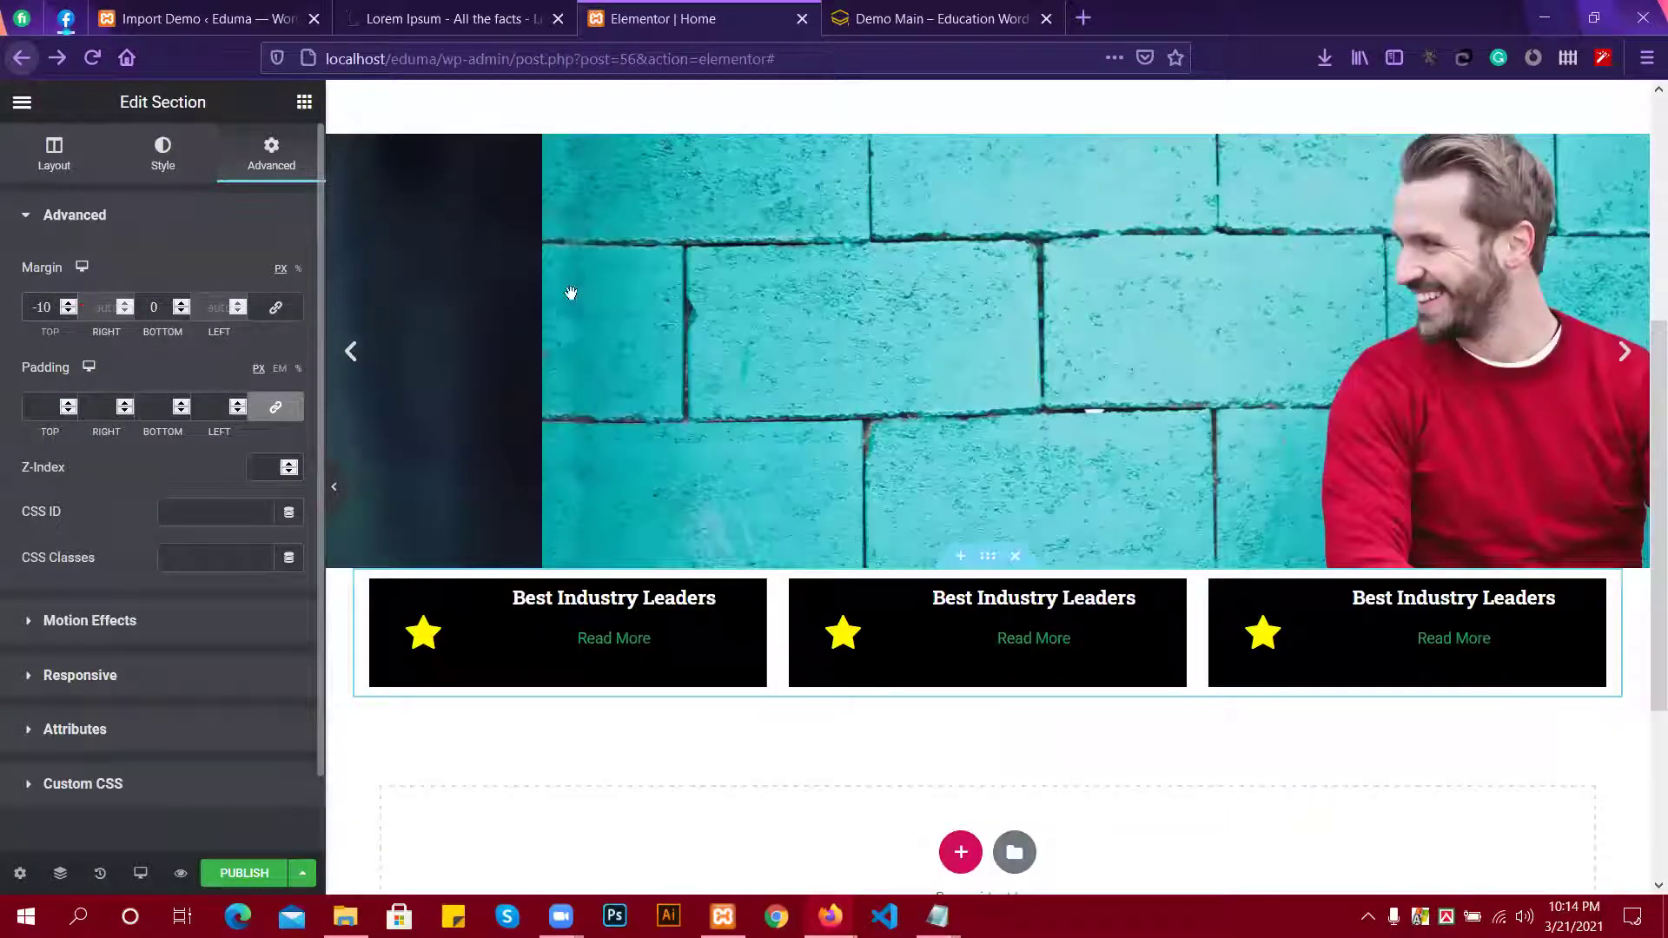
{"action": "type", "text": "3"}
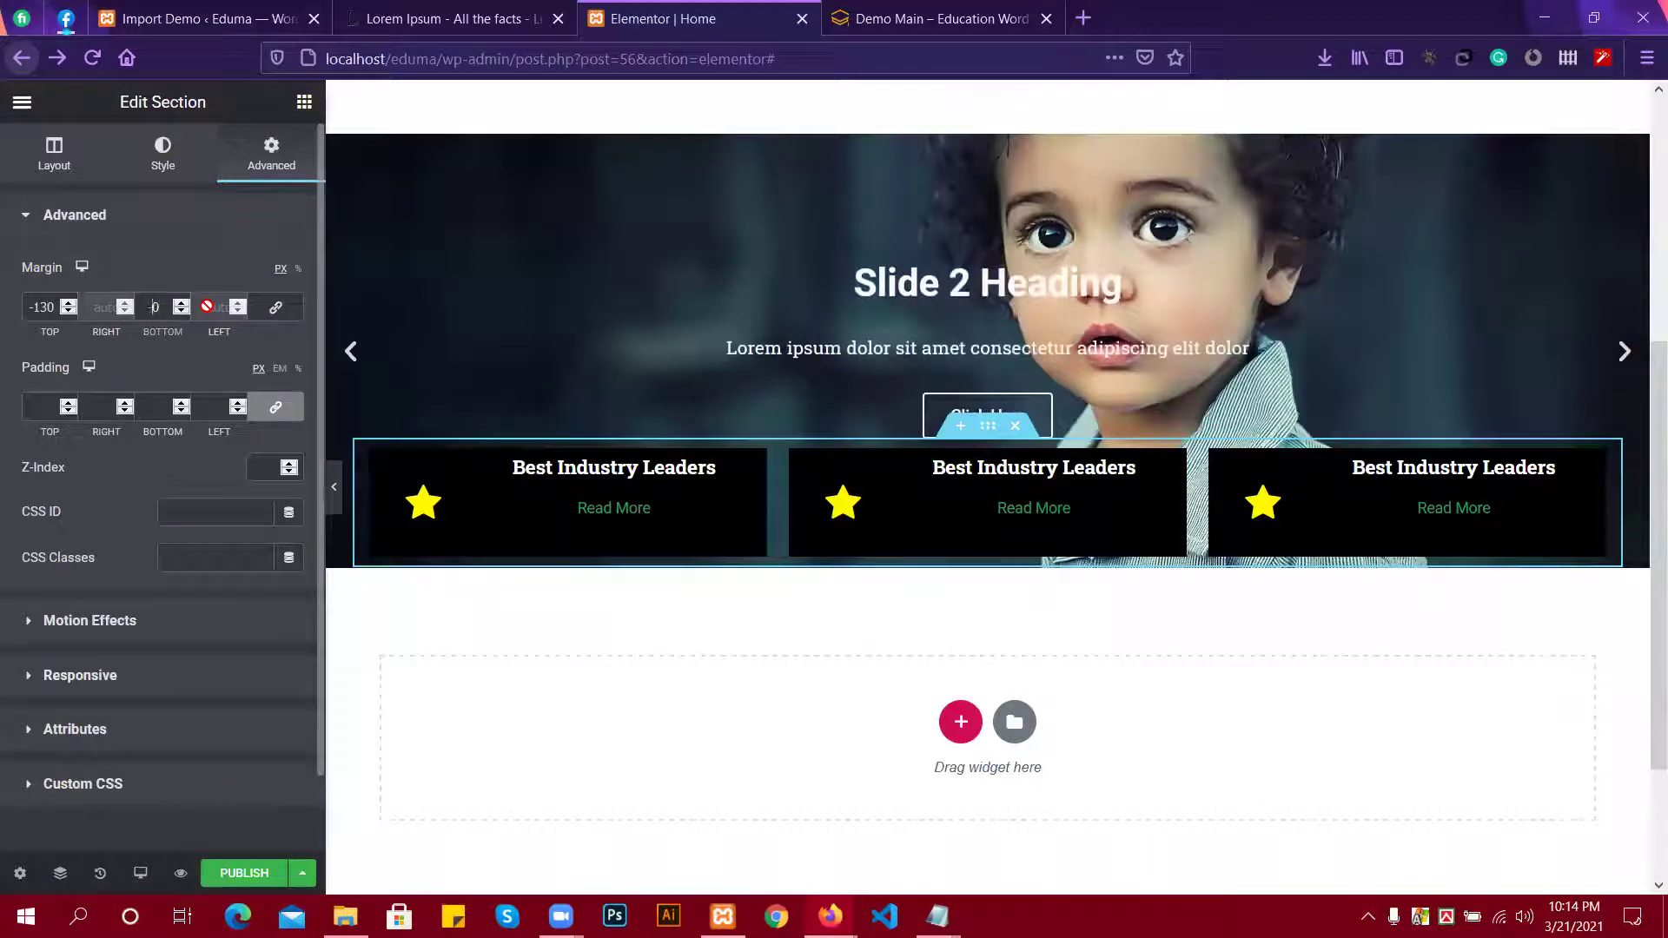
Set the icon box section's bottom margin to -10 px, trying -150 px as well.
{"action": "type", "text": "1"}
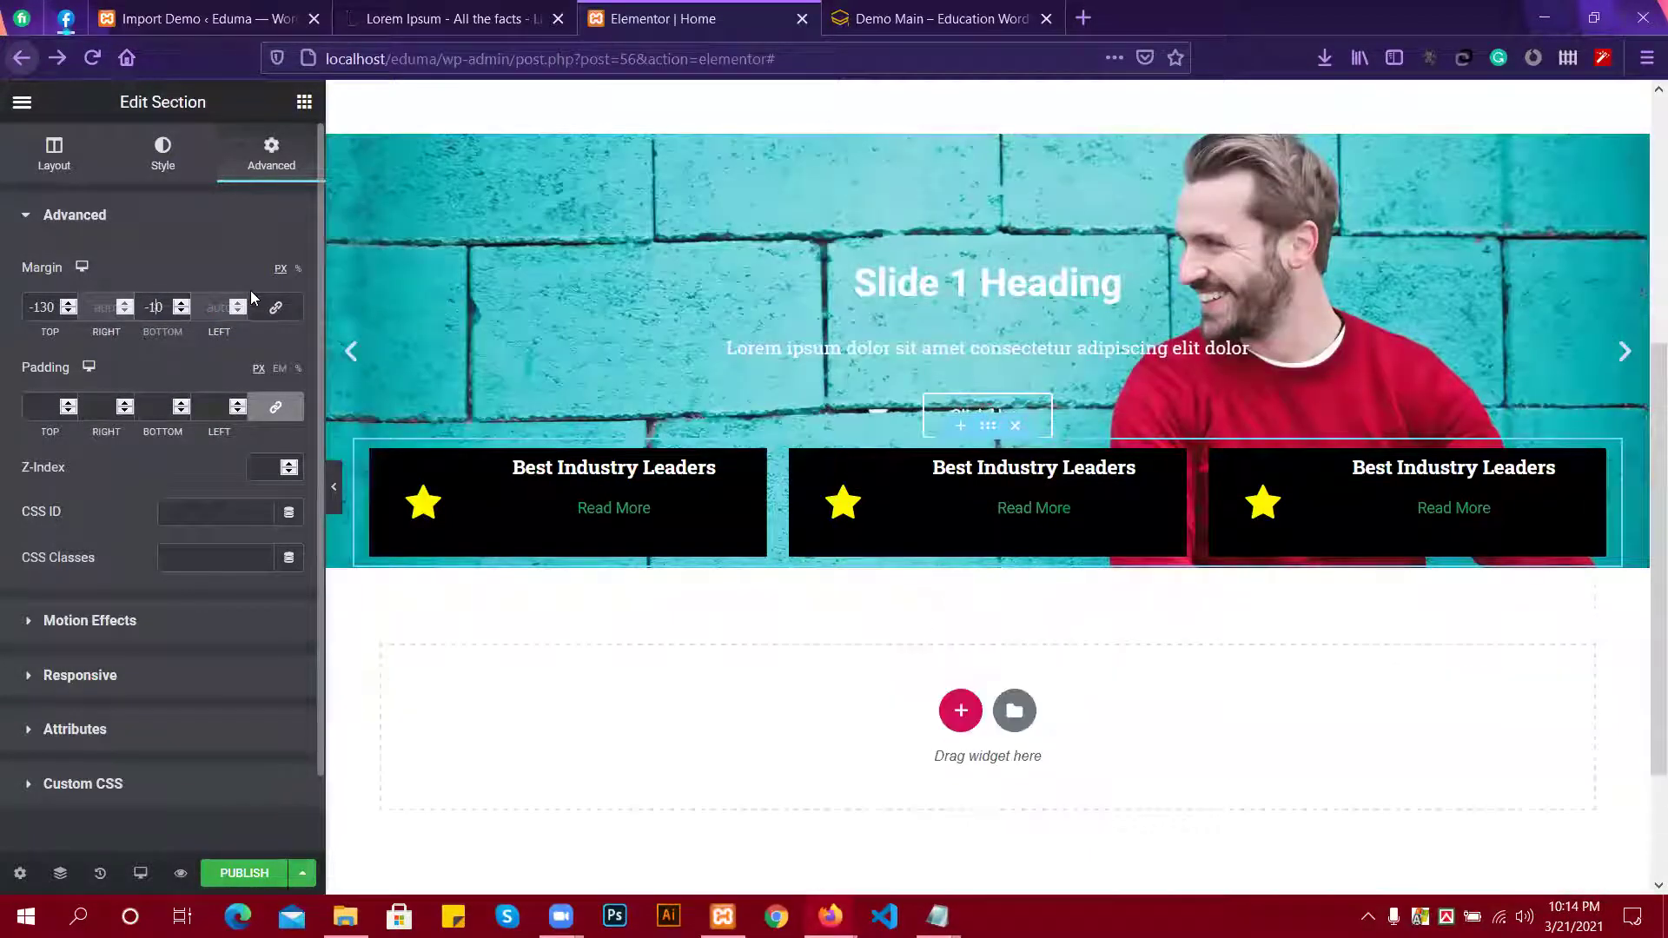
{"action": "type", "text": "5"}
{"action": "key", "text": "BackSpace"}
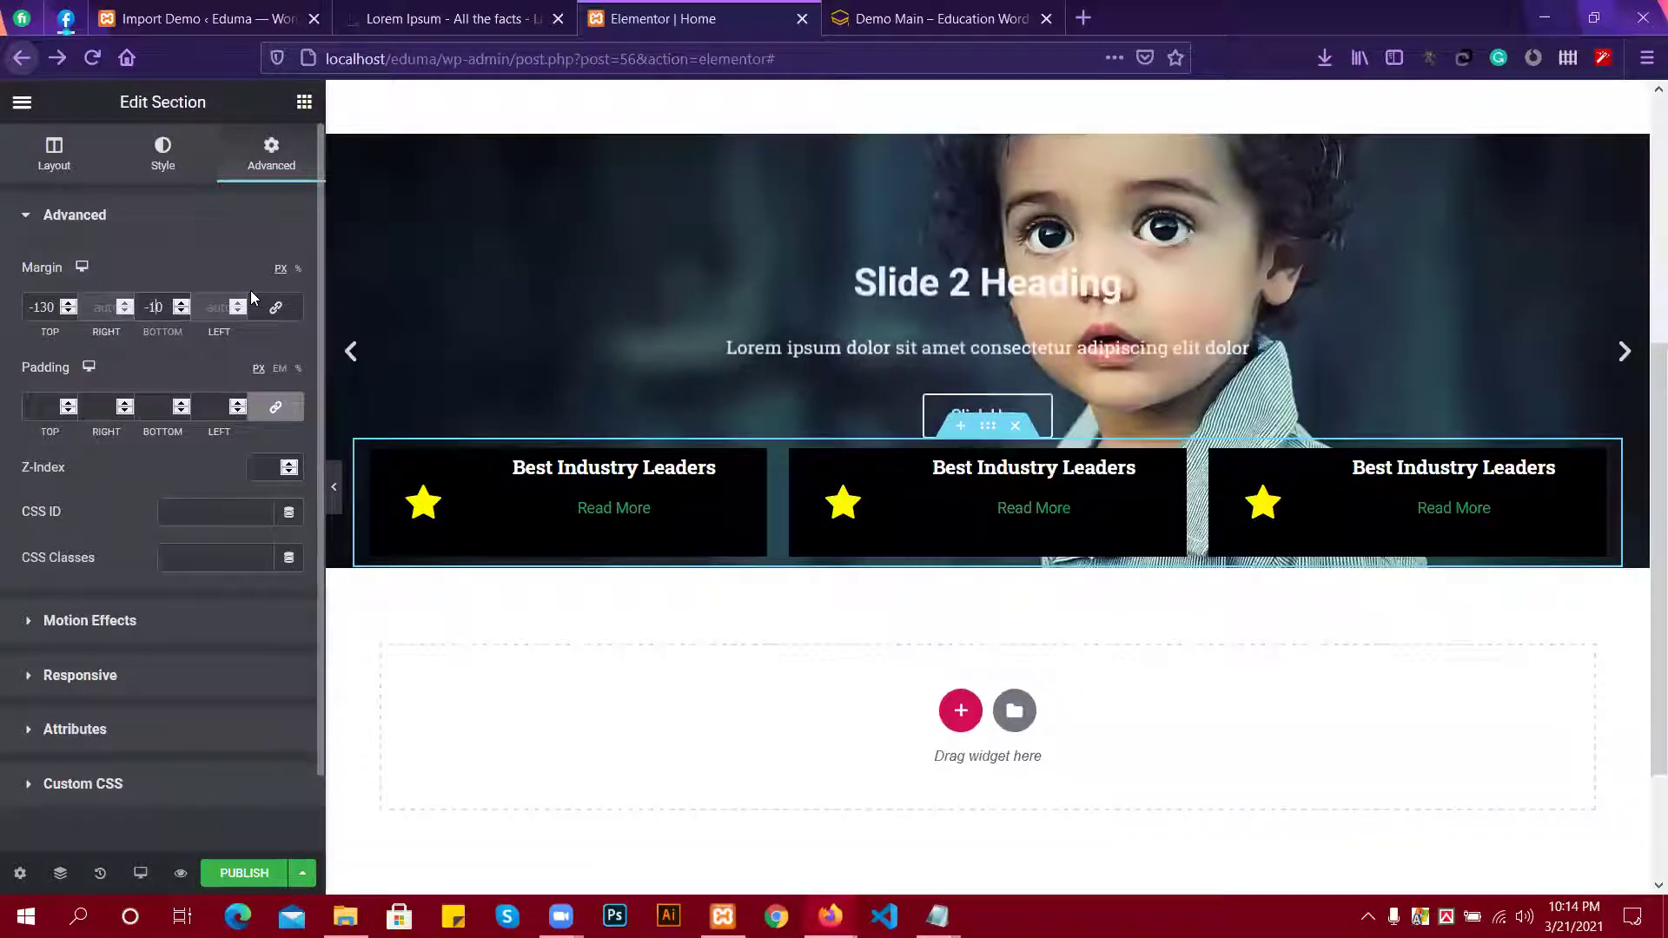
Set the icon box section's bottom margin to -100 px and compare the layout with the Eduma demo page.
{"action": "type", "text": "0"}
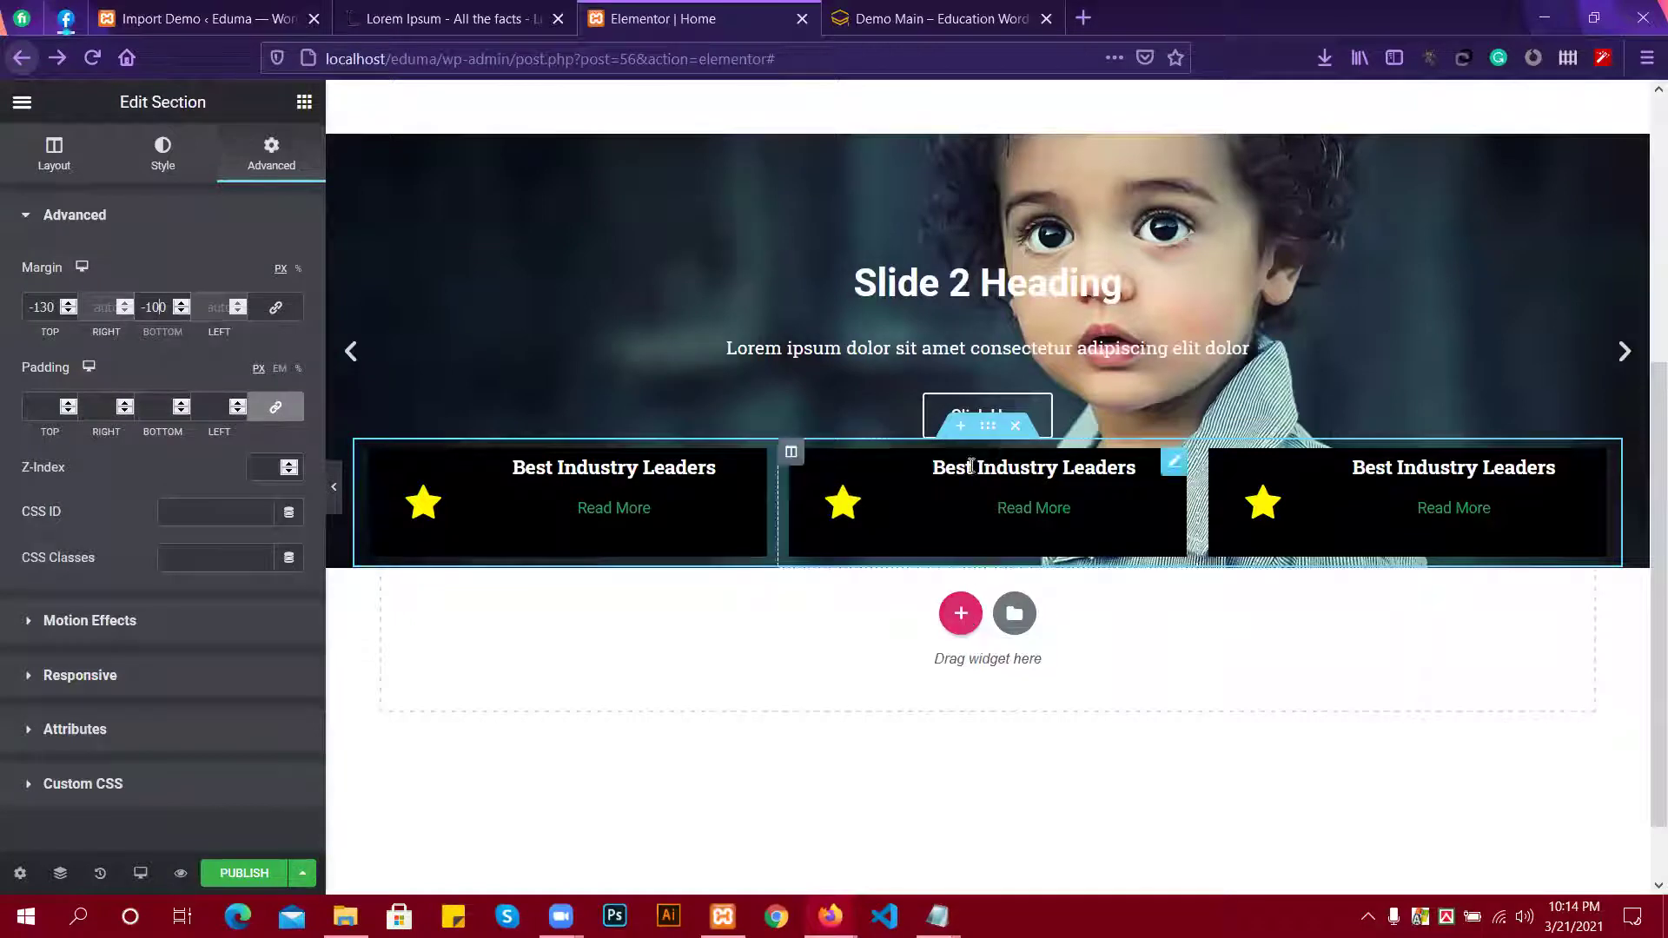
{"action": "left_click", "coordinate": [992, 428]}
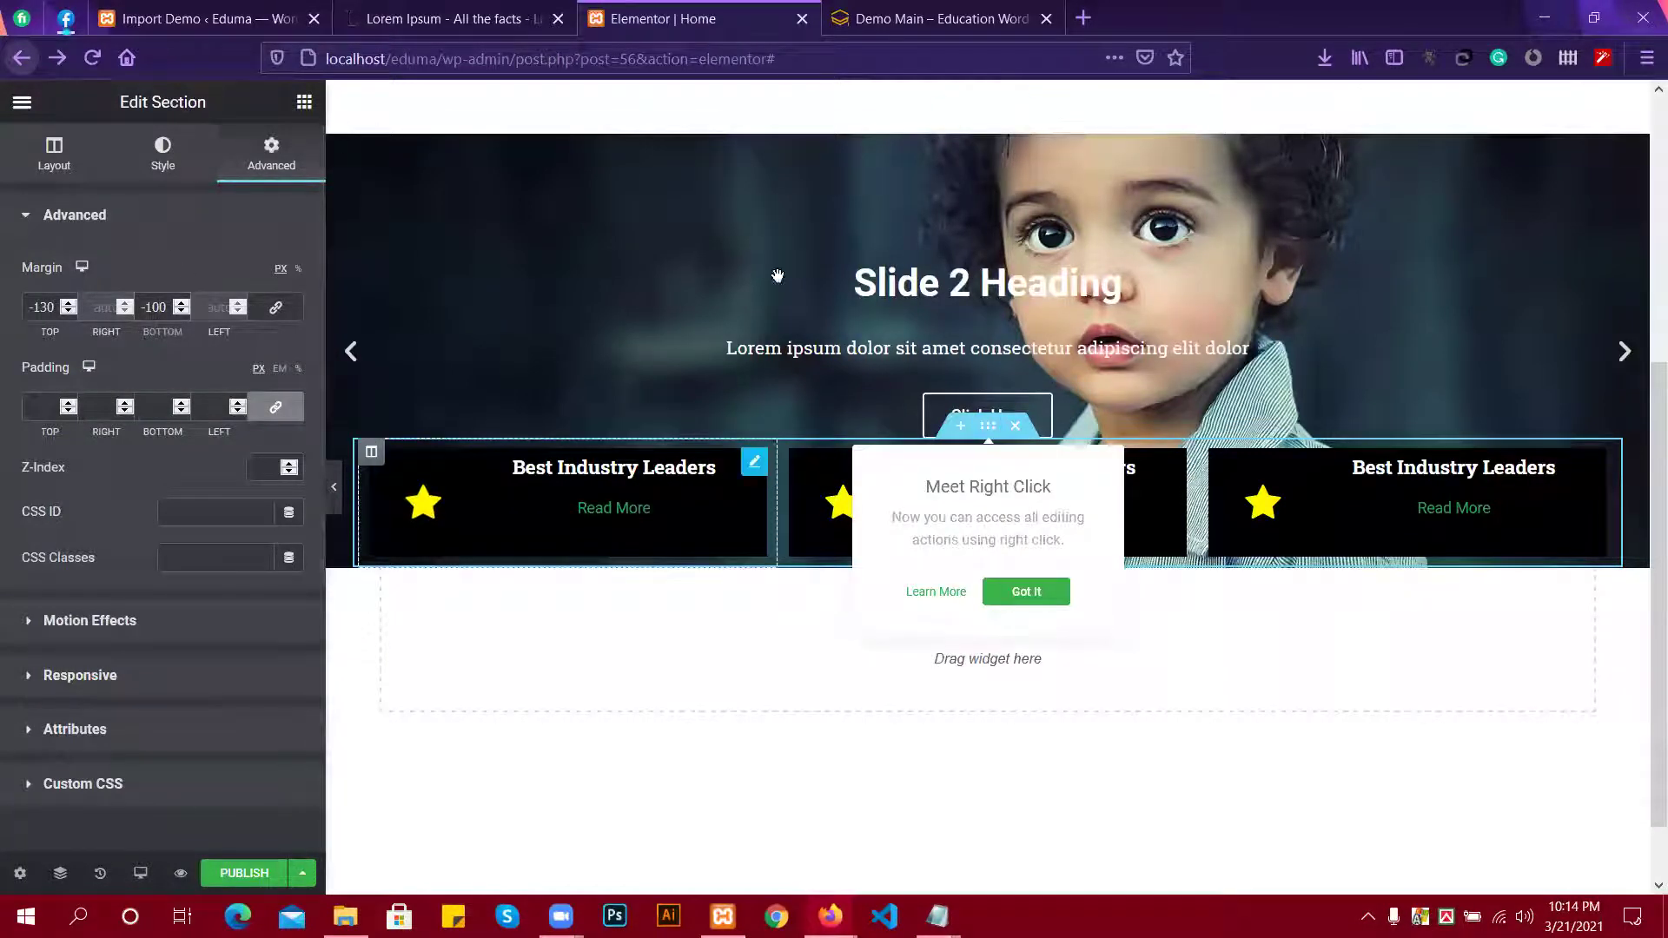
{"action": "left_click", "coordinate": [942, 18]}
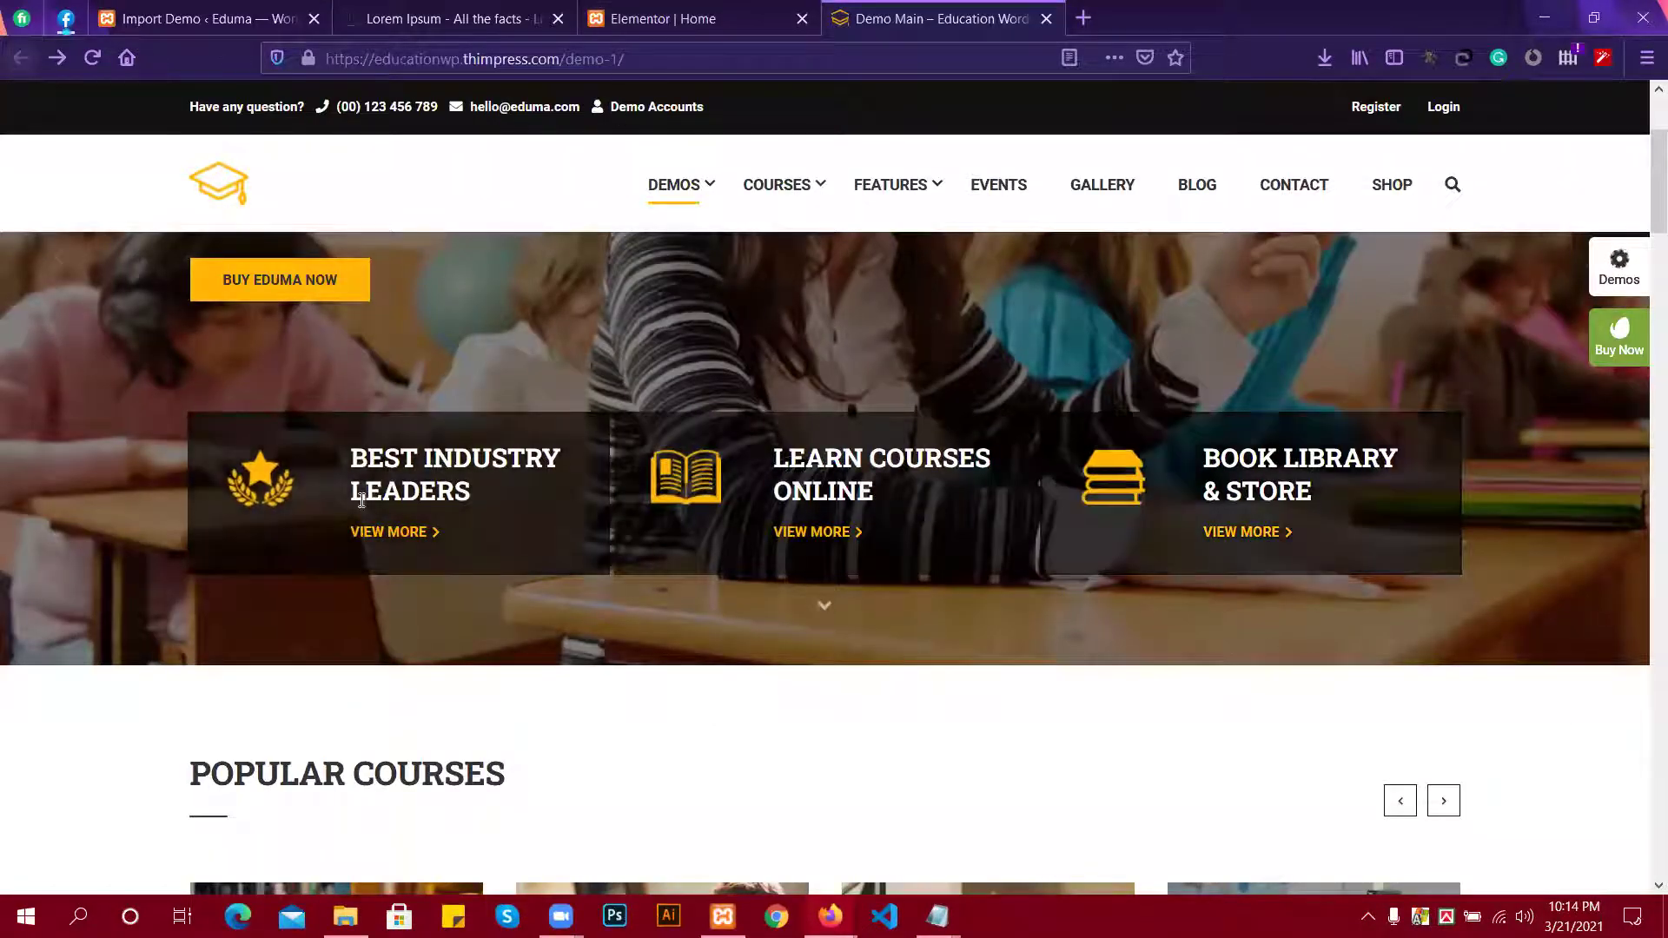
{"action": "left_click", "coordinate": [695, 19]}
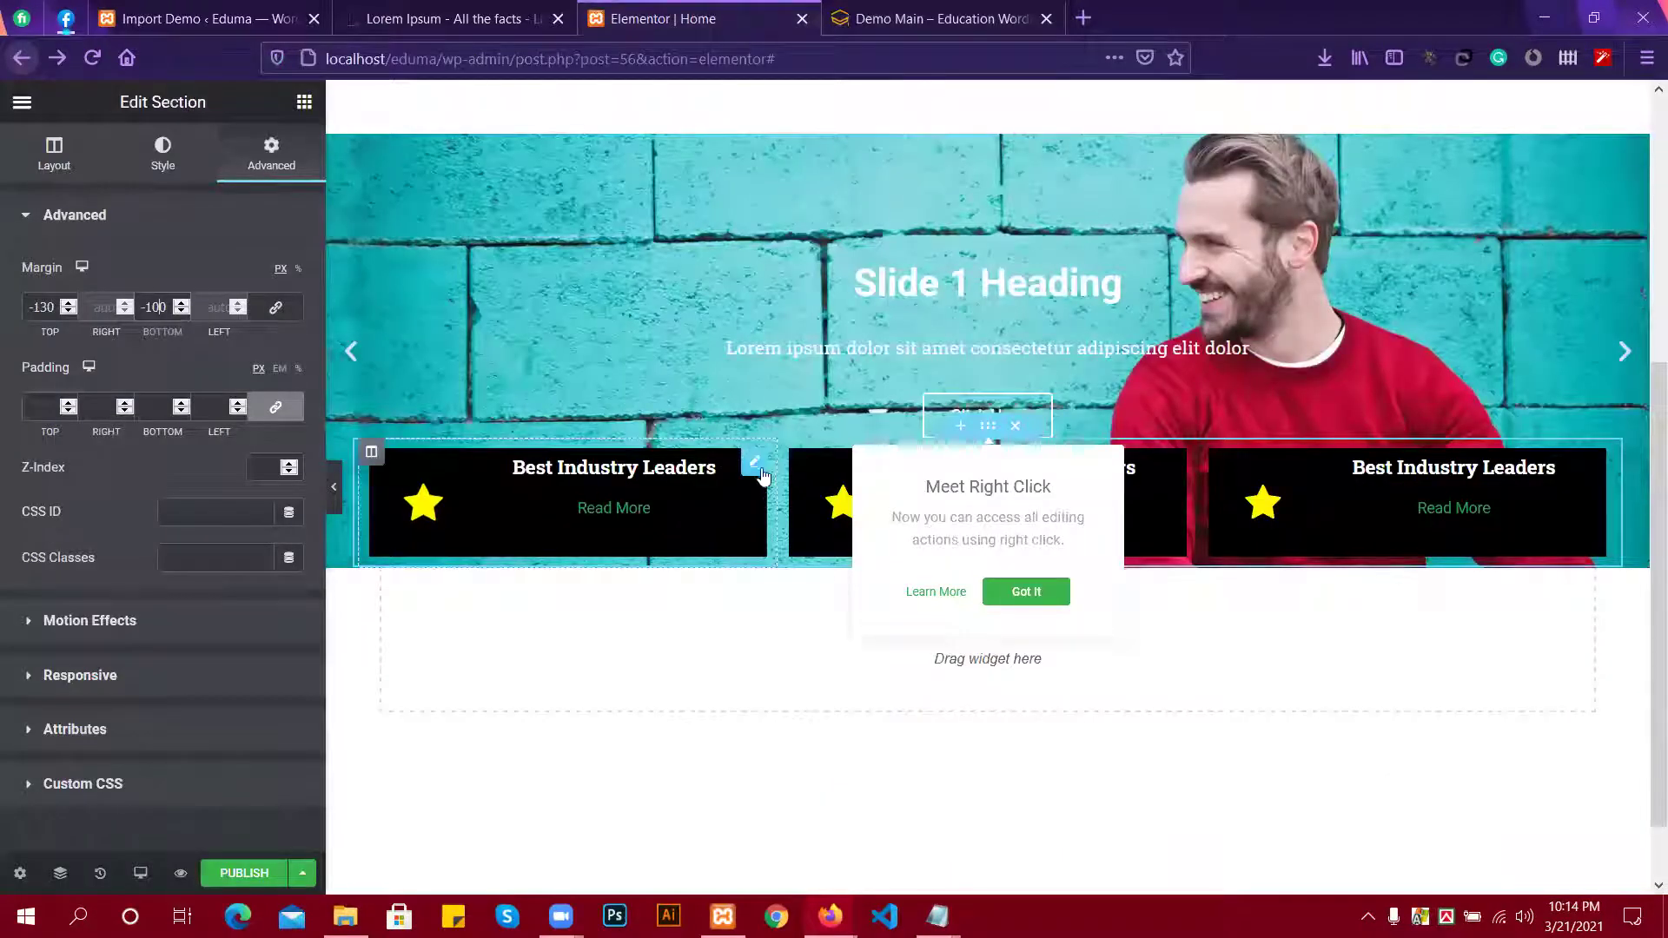
Examine the first icon box's color, dimension and Widget Background options, keeping Background Color selected.
{"action": "left_click", "coordinate": [757, 467]}
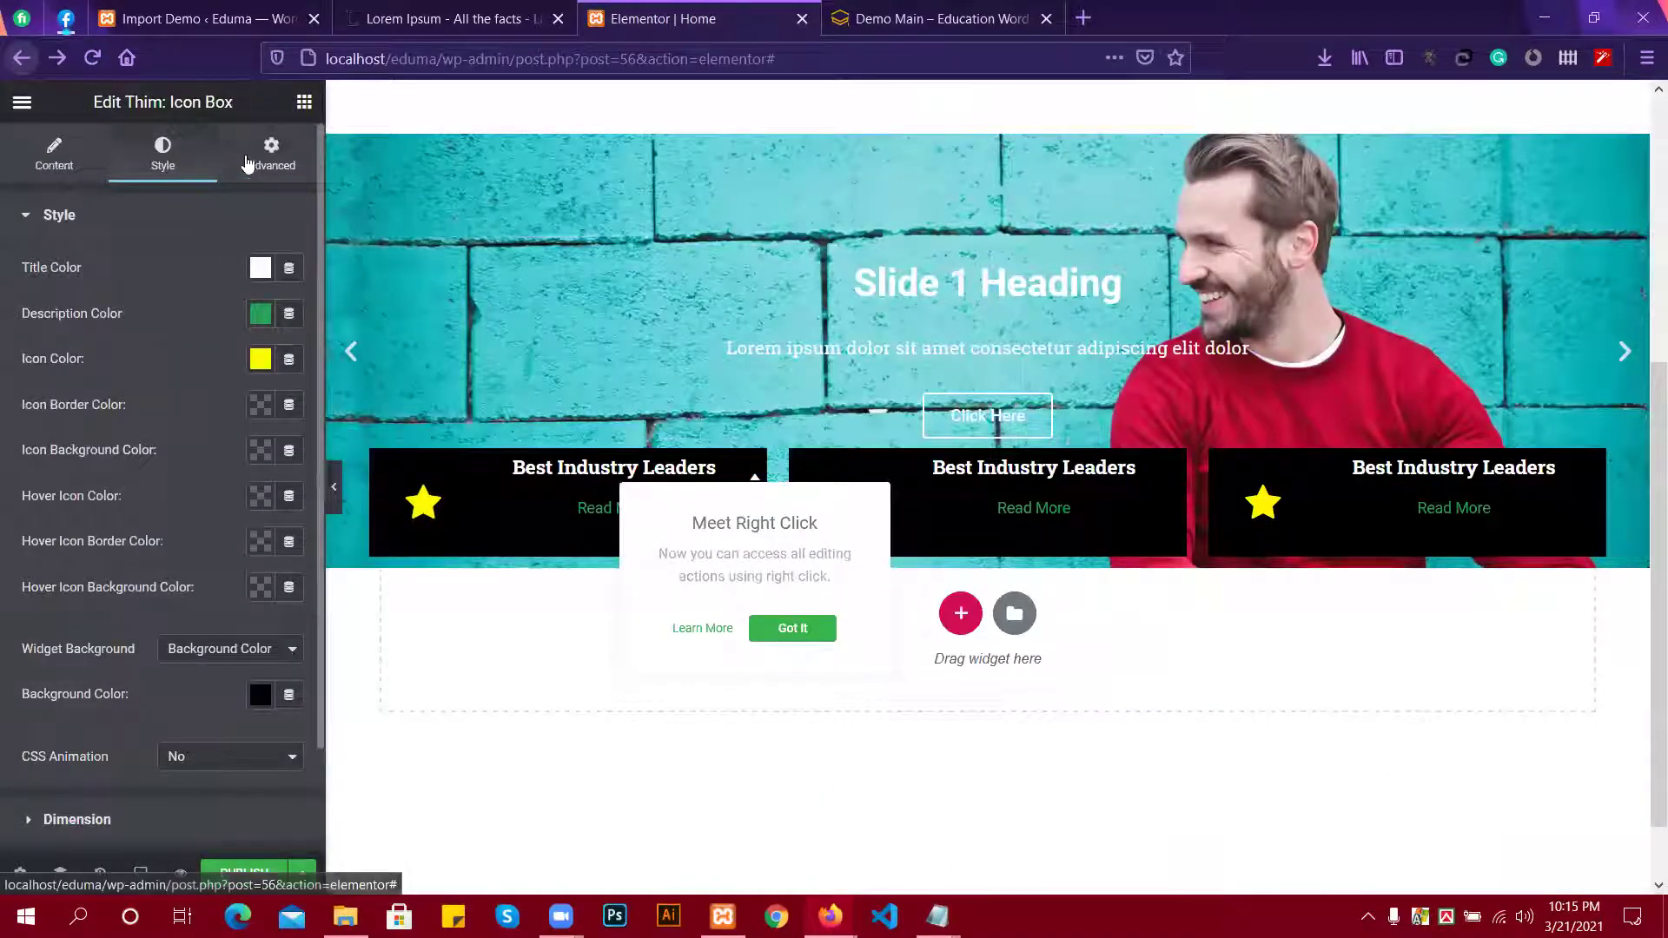
{"action": "scroll", "coordinate": [80, 526], "scroll_direction": "down", "scroll_amount": 1}
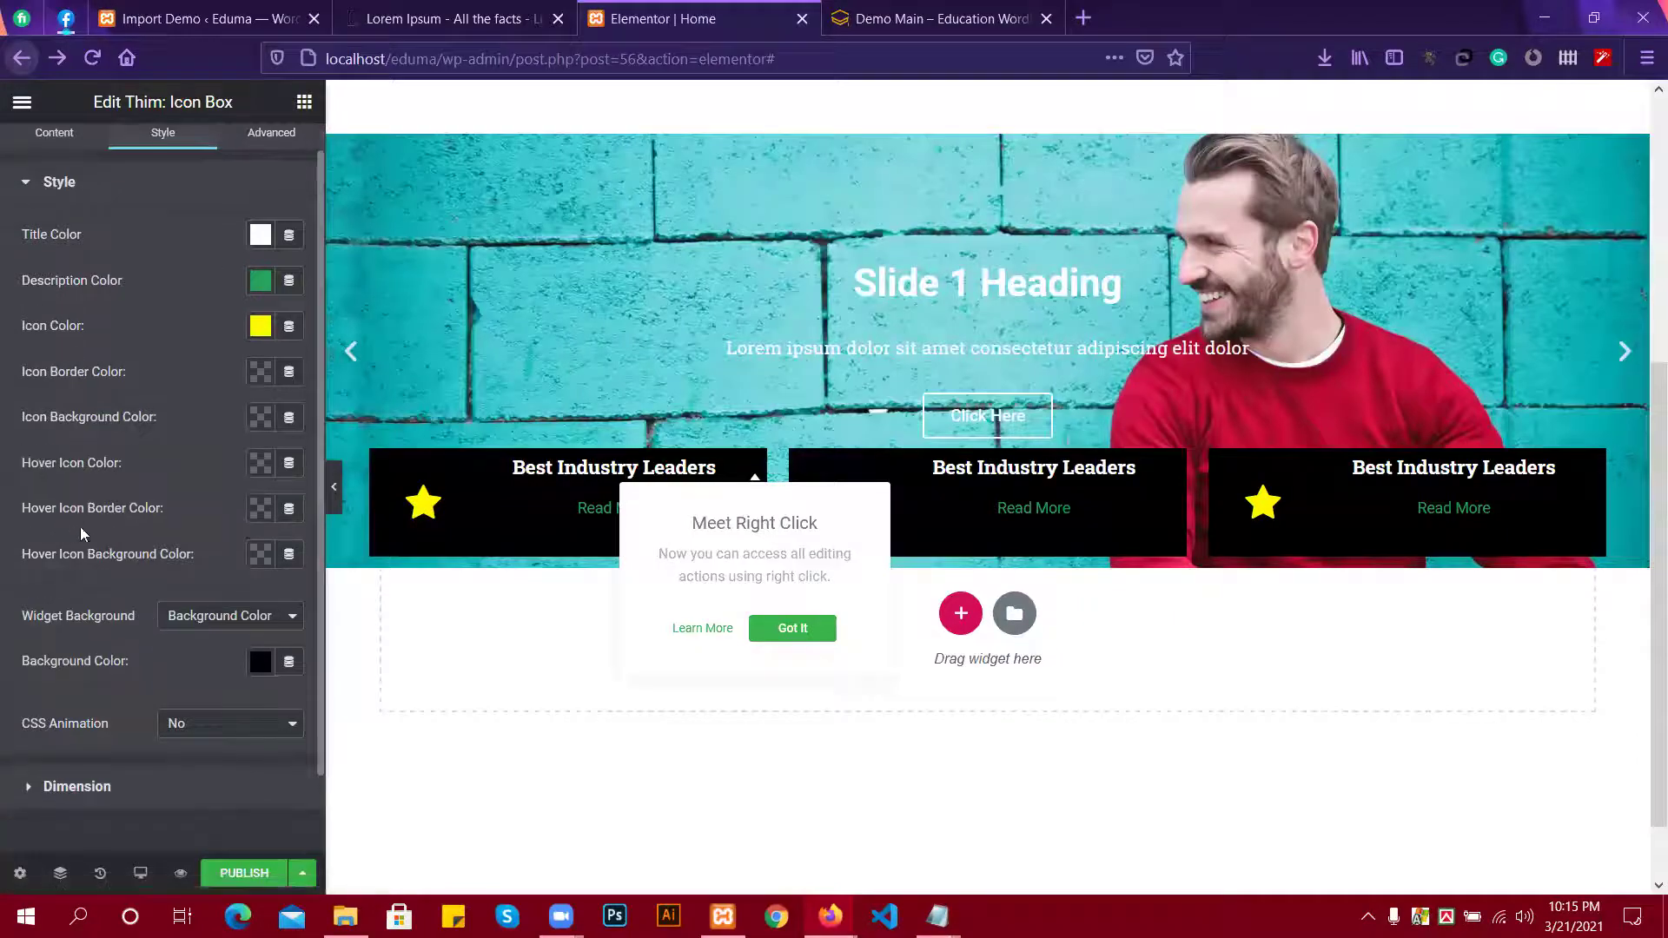
{"action": "left_click", "coordinate": [129, 786]}
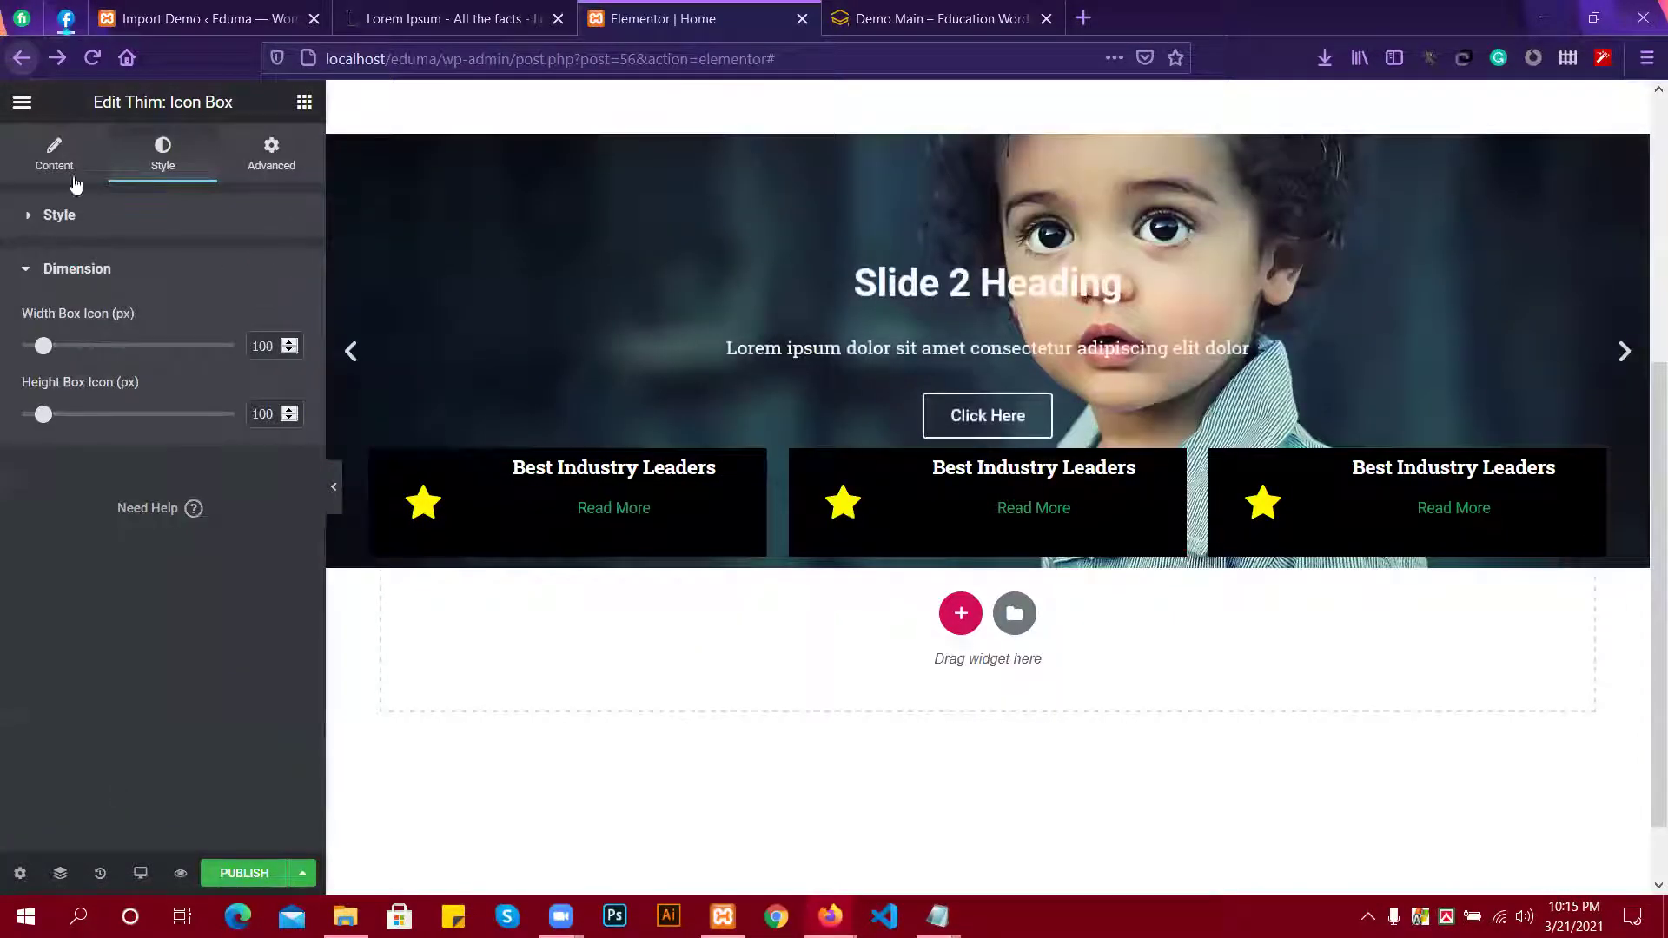
{"action": "left_click", "coordinate": [70, 217]}
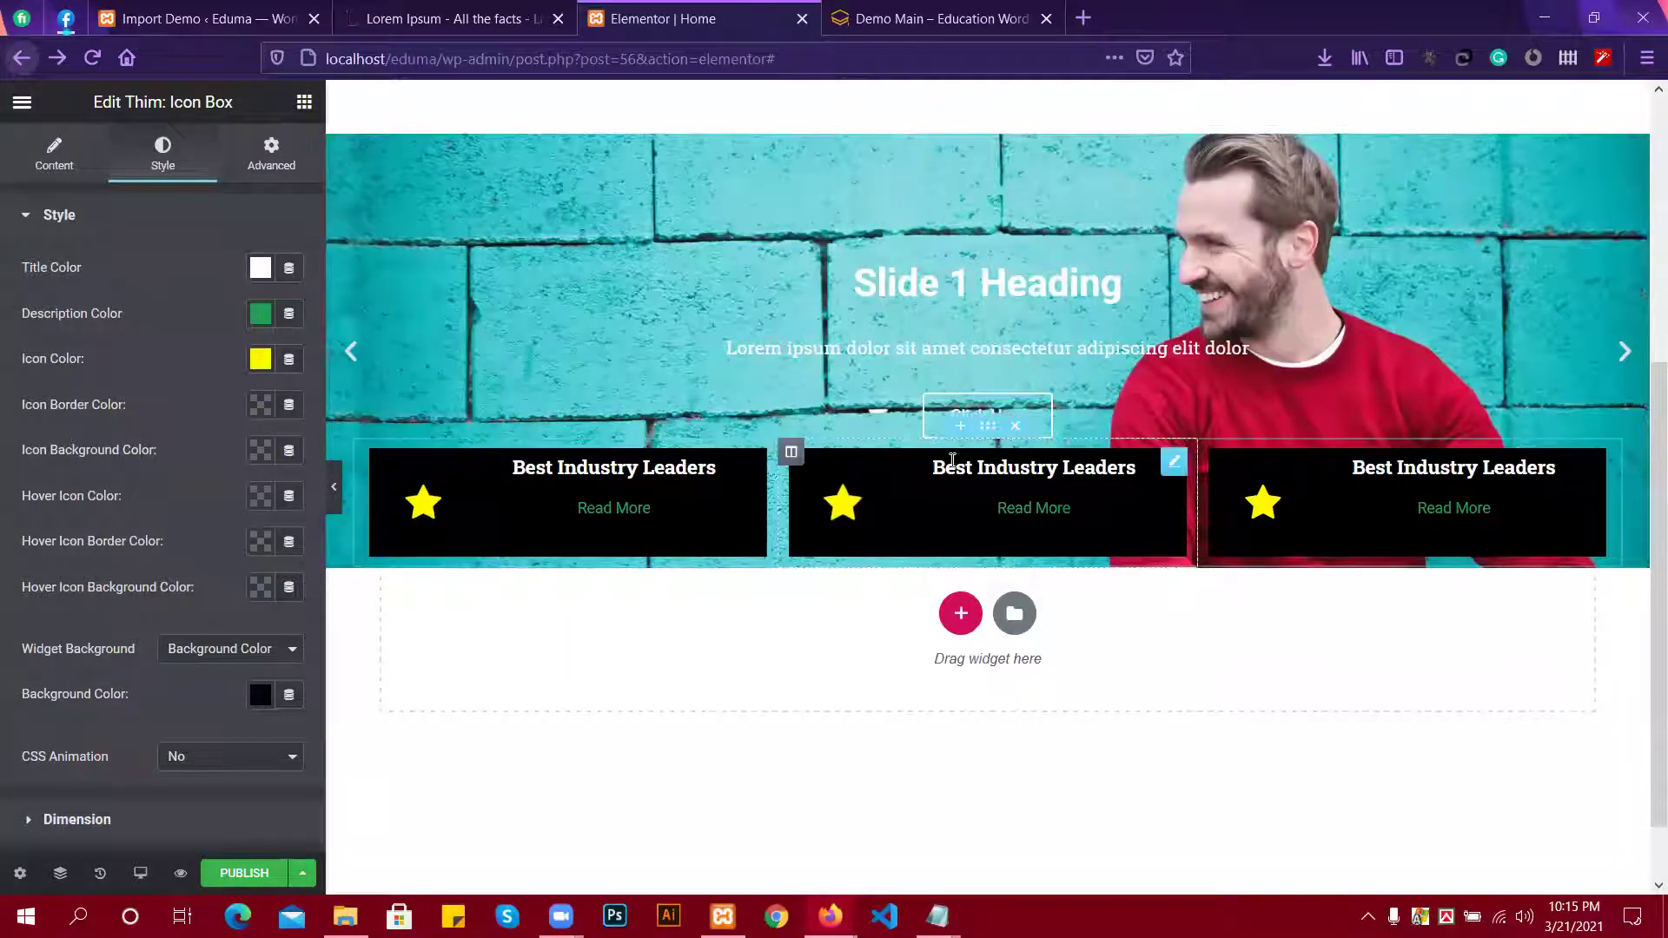
{"action": "left_click", "coordinate": [292, 649]}
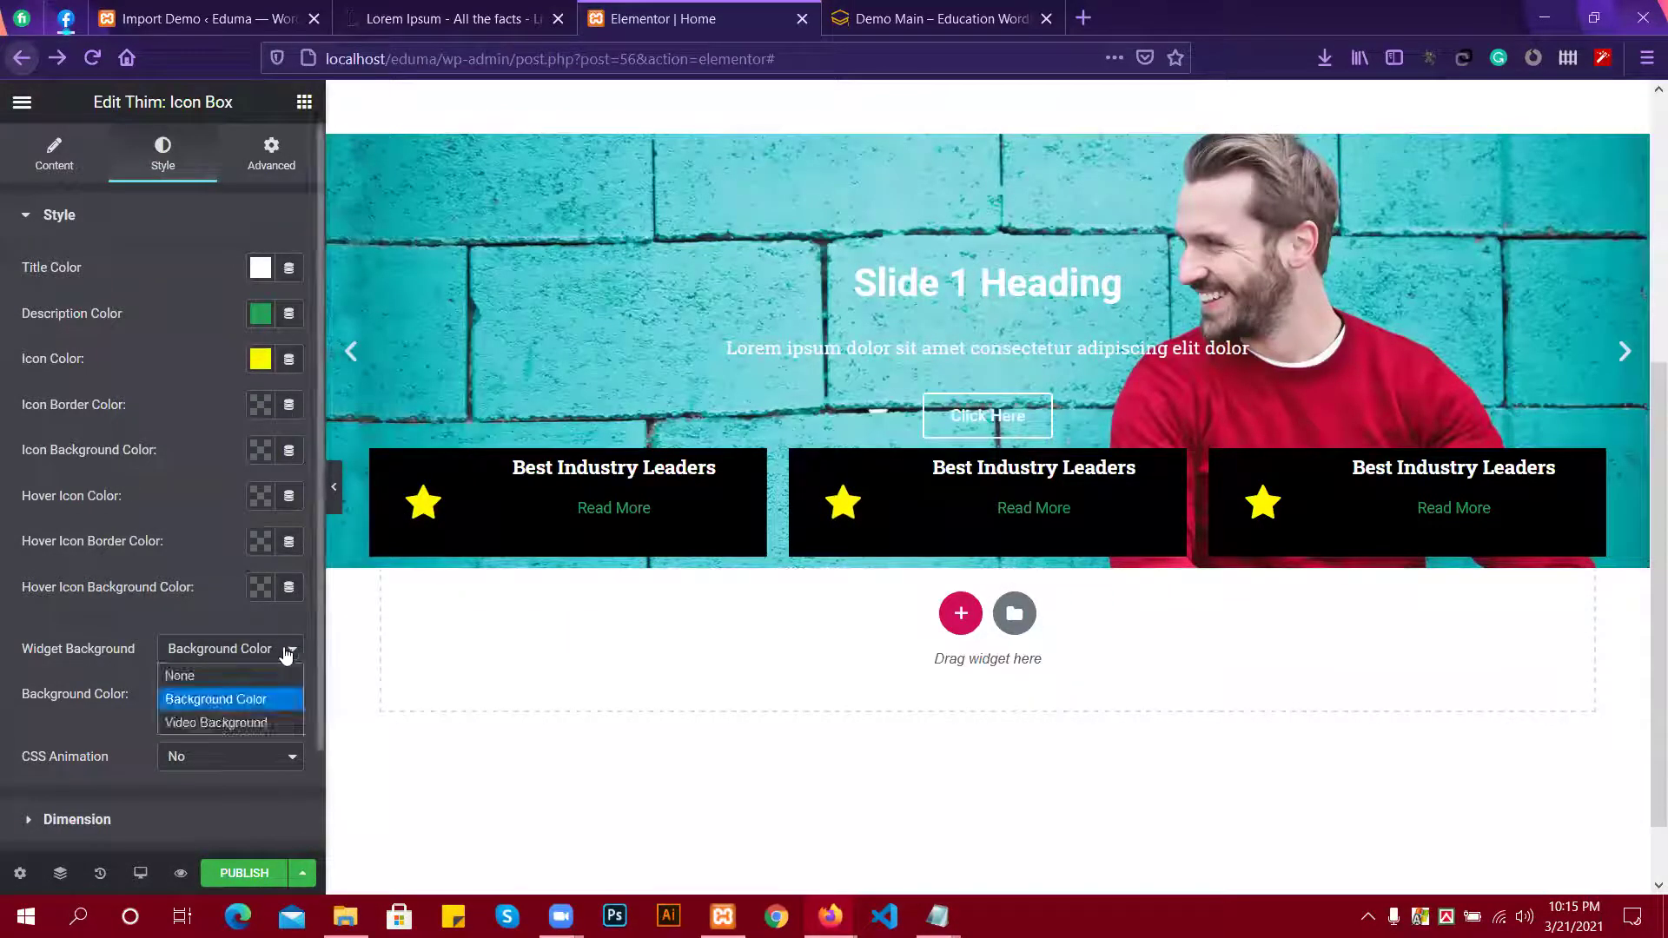
{"action": "left_click", "coordinate": [226, 687]}
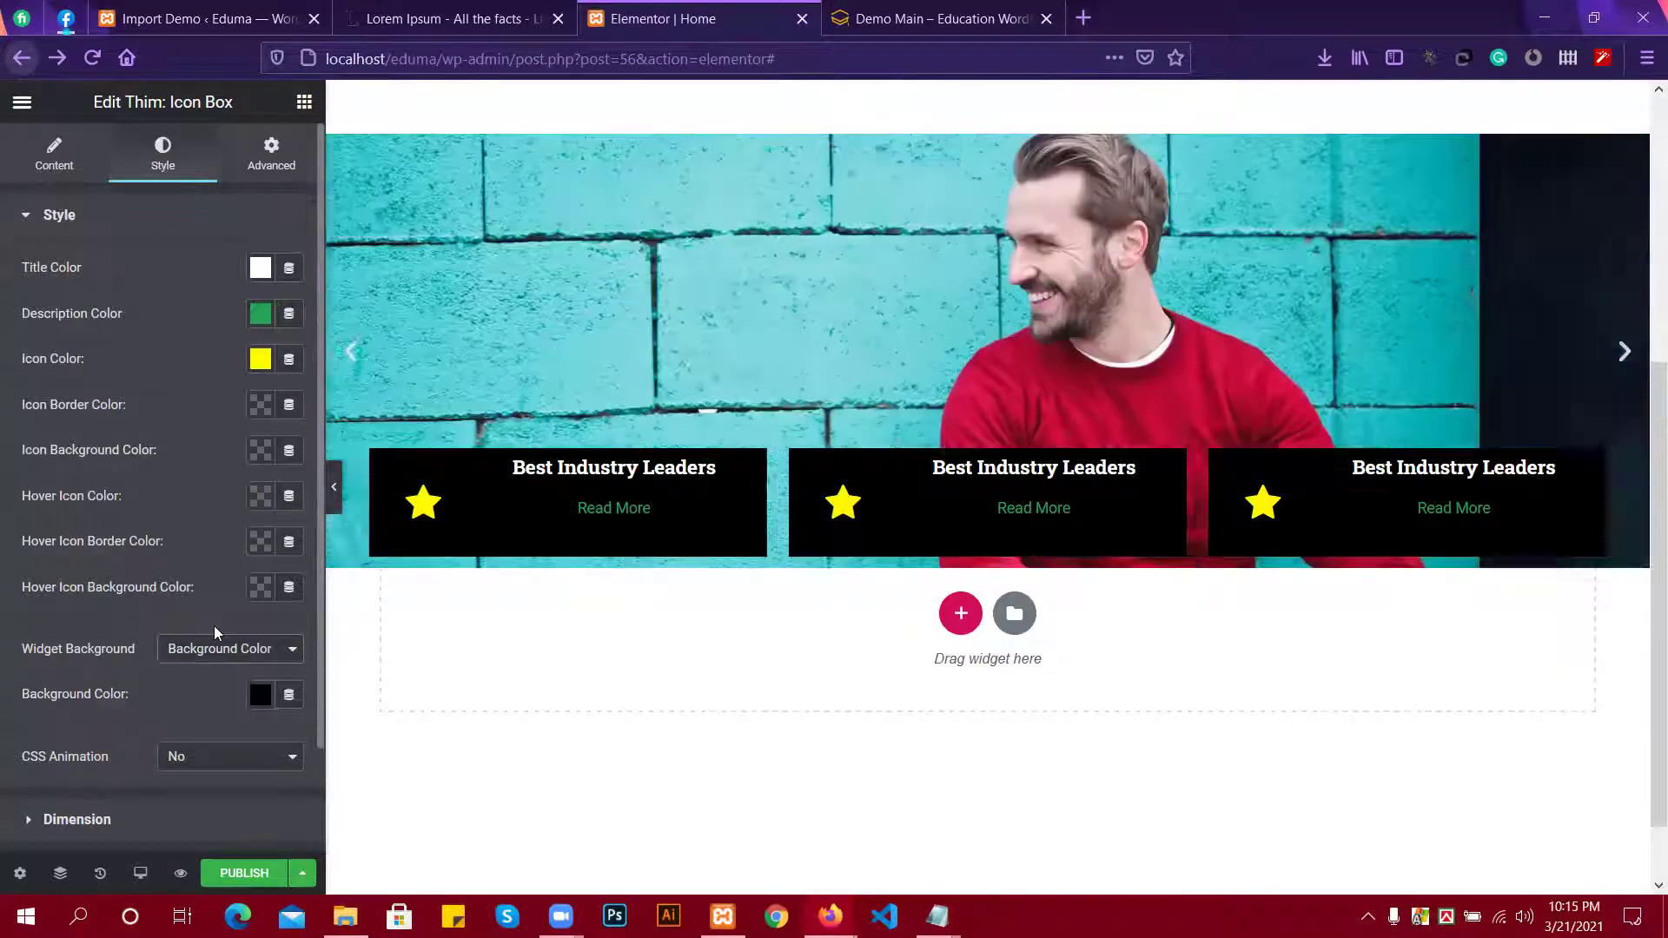
Try a black normal-state background on the first icon box through its advanced background settings, and clear the color.
{"action": "left_click", "coordinate": [272, 153]}
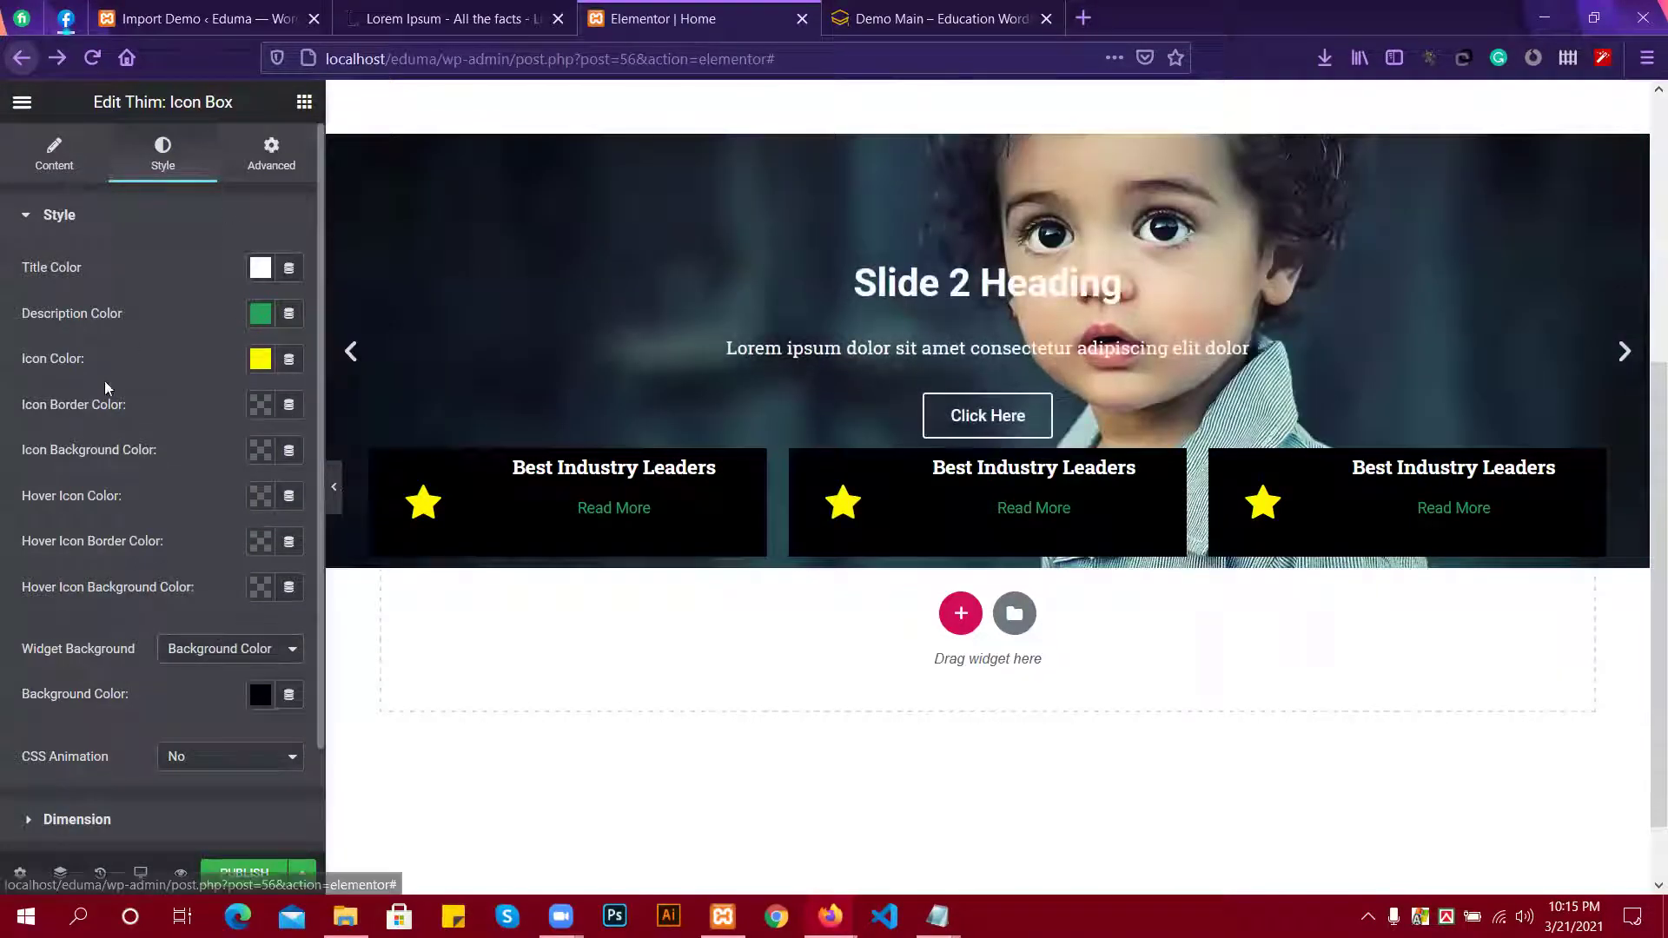
{"action": "scroll", "coordinate": [130, 463], "scroll_direction": "down", "scroll_amount": 1}
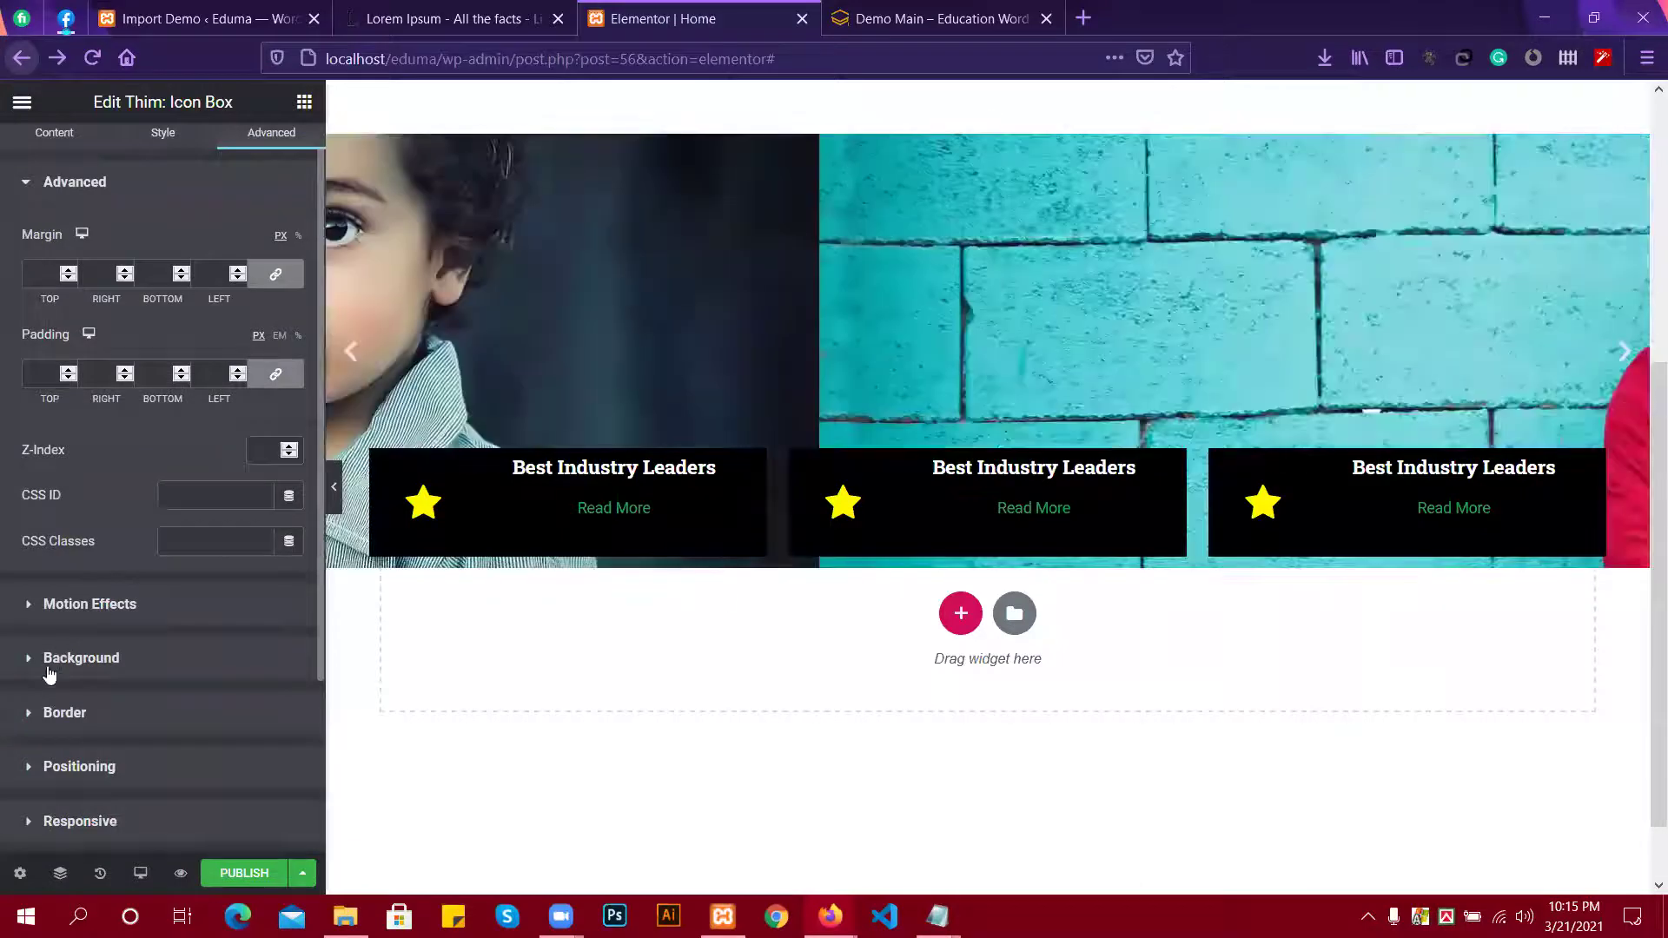
{"action": "left_click", "coordinate": [50, 673]}
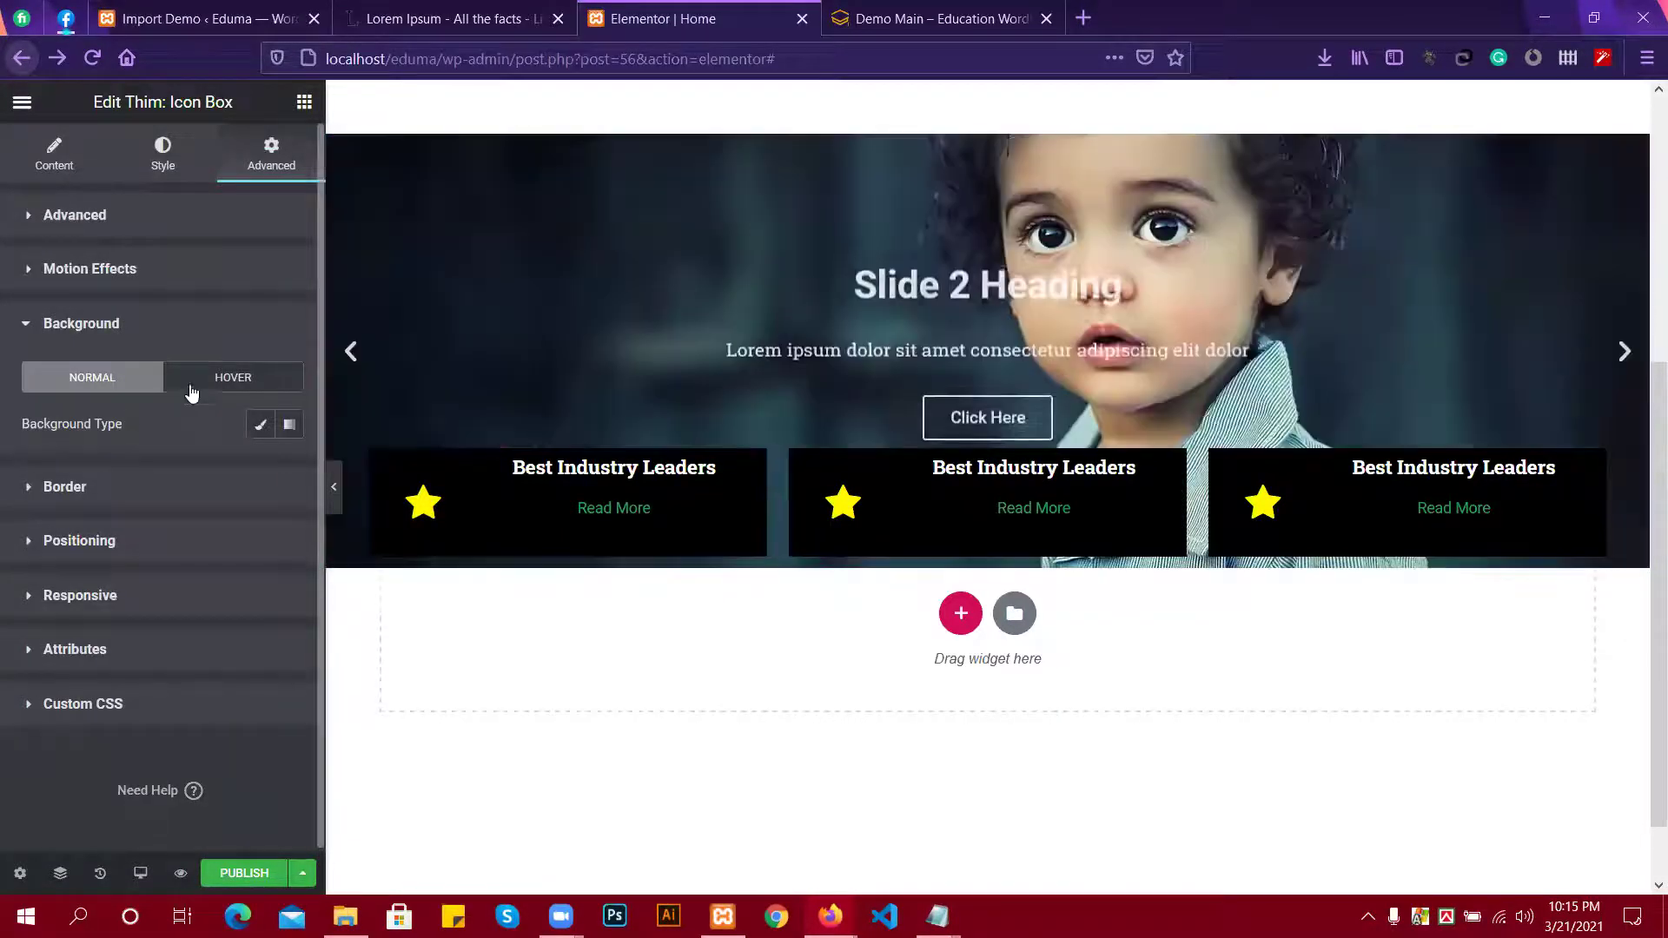
{"action": "left_click", "coordinate": [212, 380]}
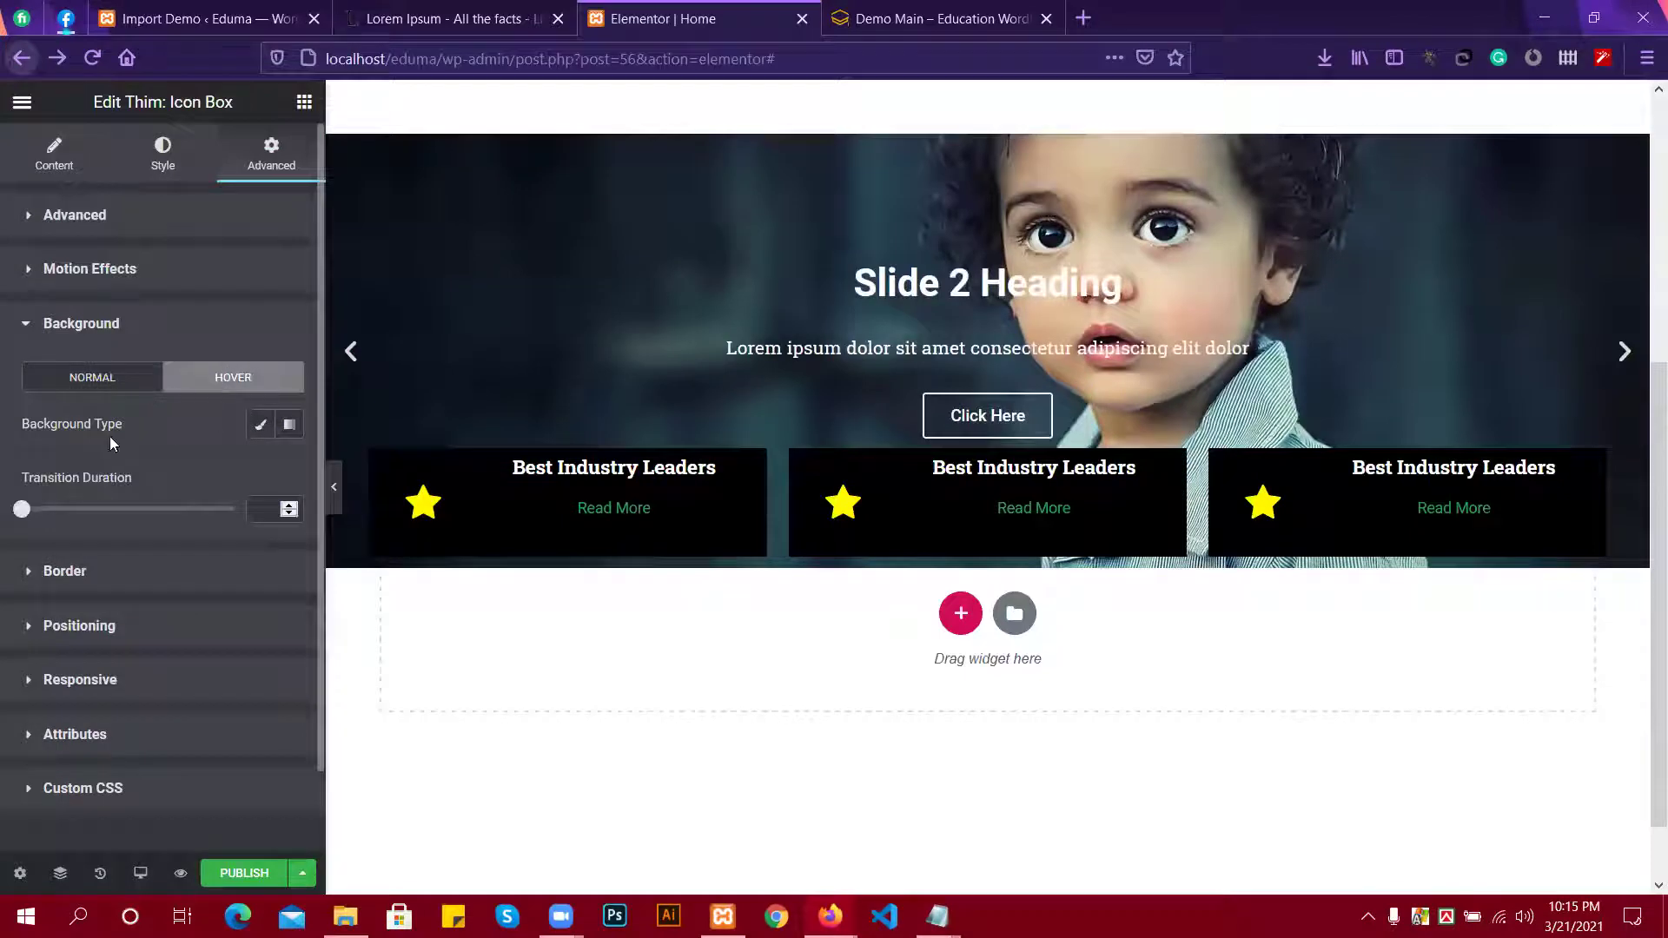
{"action": "left_click", "coordinate": [94, 380]}
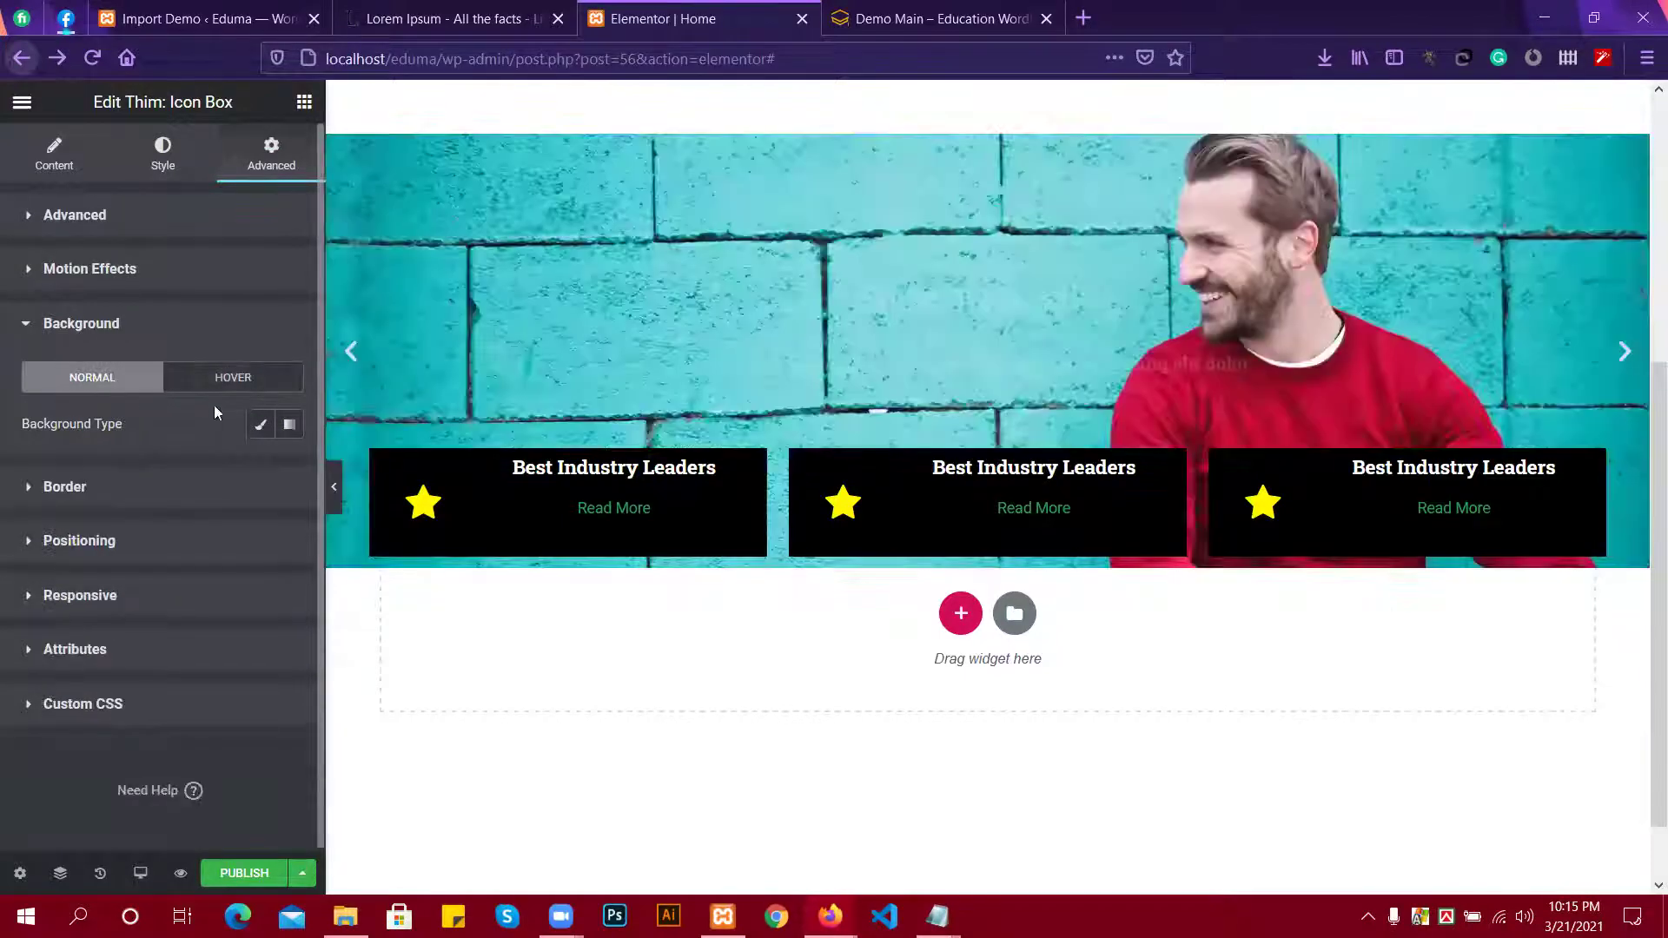
{"action": "left_click", "coordinate": [259, 425]}
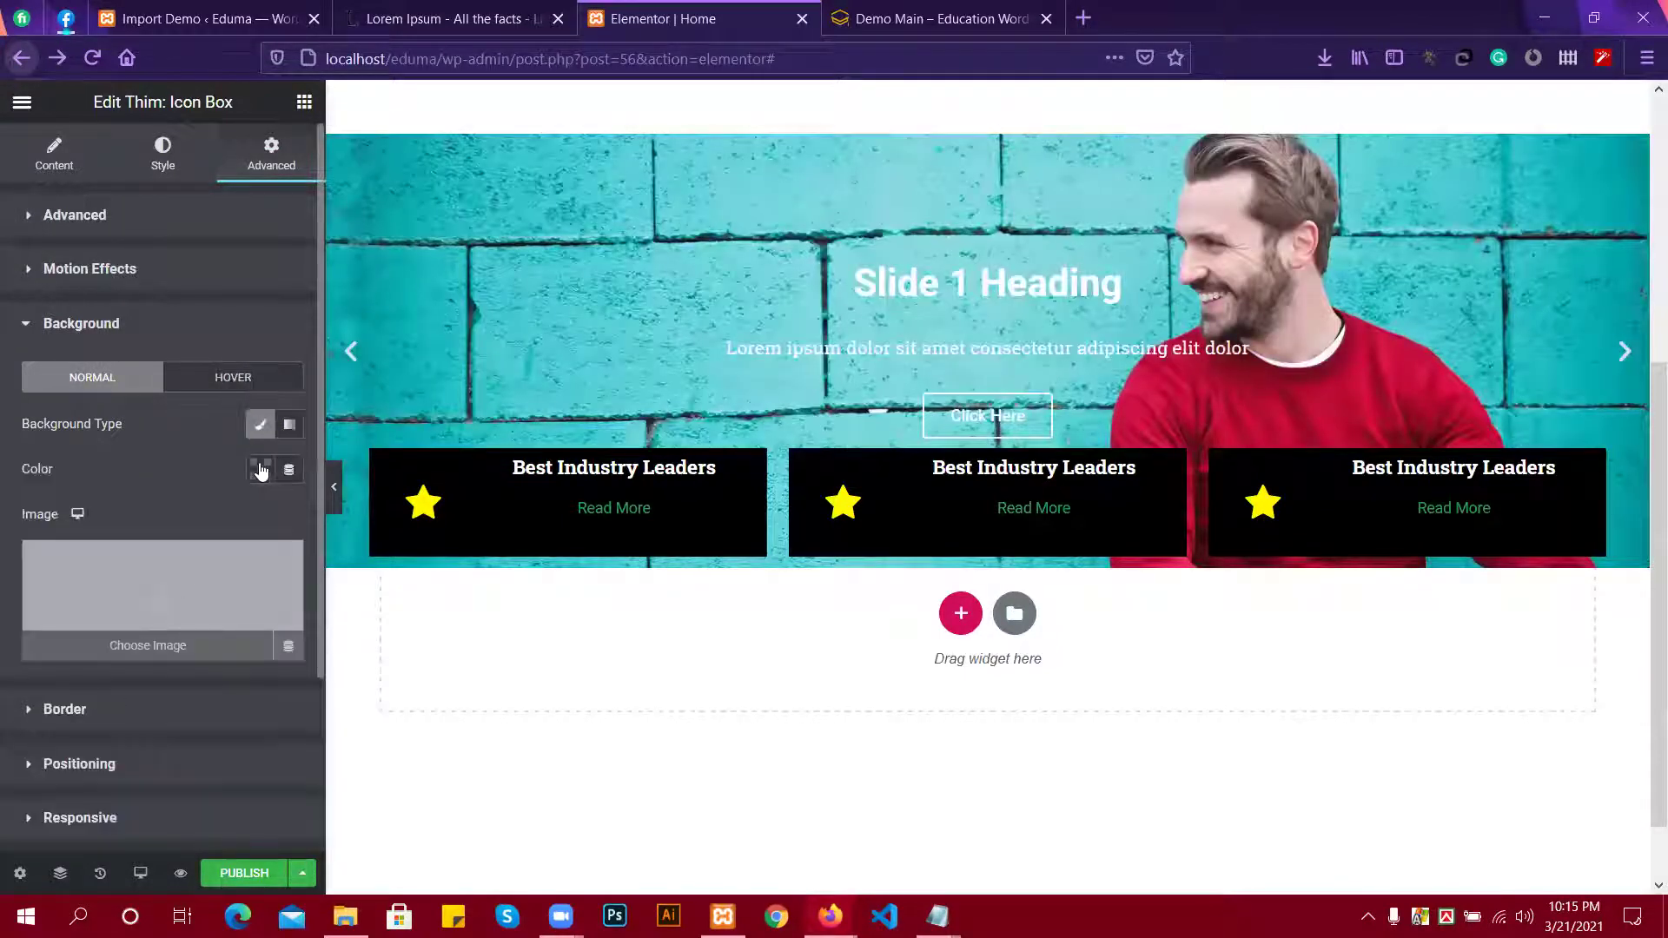
{"action": "left_click", "coordinate": [259, 469]}
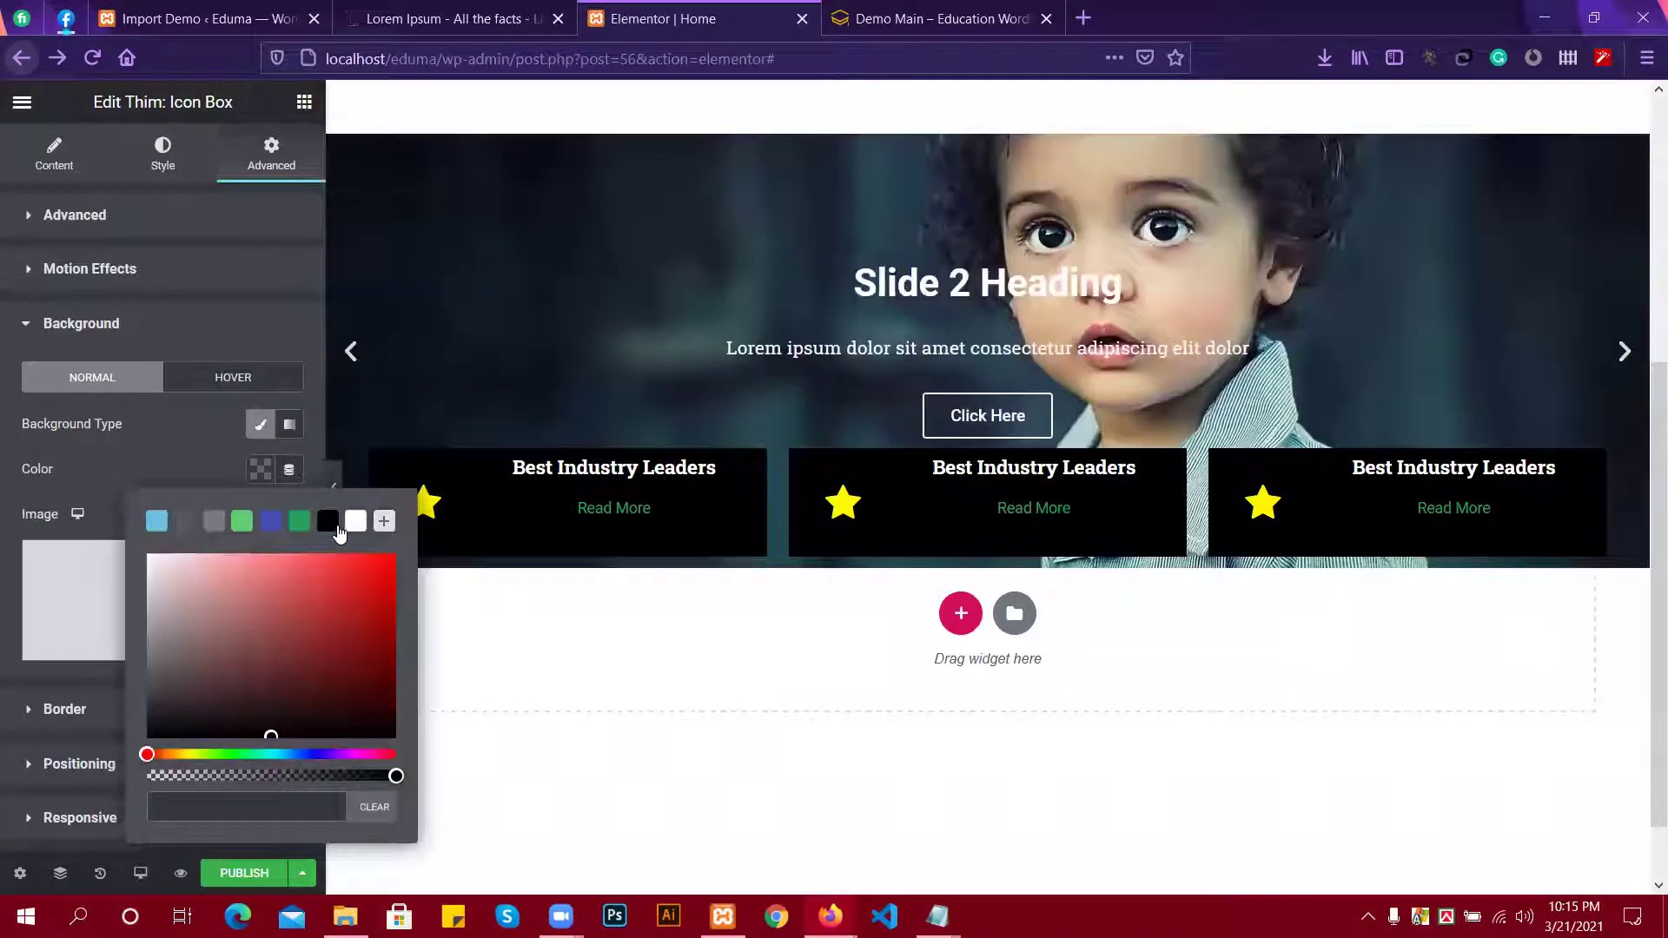
{"action": "left_click", "coordinate": [337, 526]}
{"action": "left_click", "coordinate": [164, 460]}
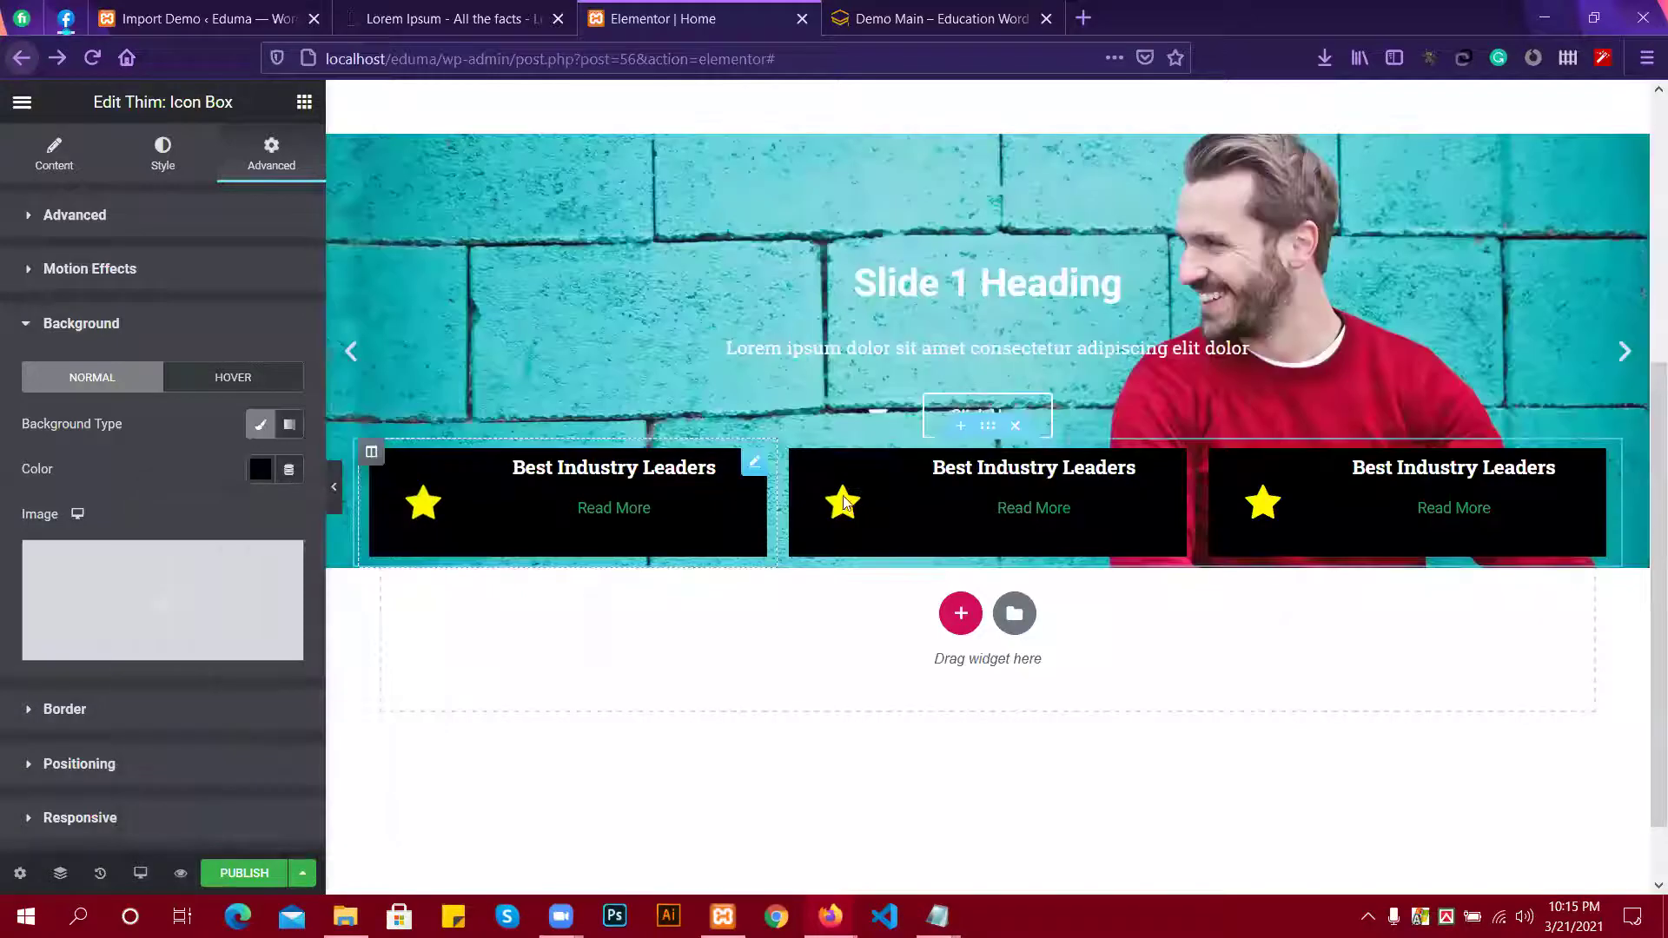
{"action": "left_click", "coordinate": [260, 469]}
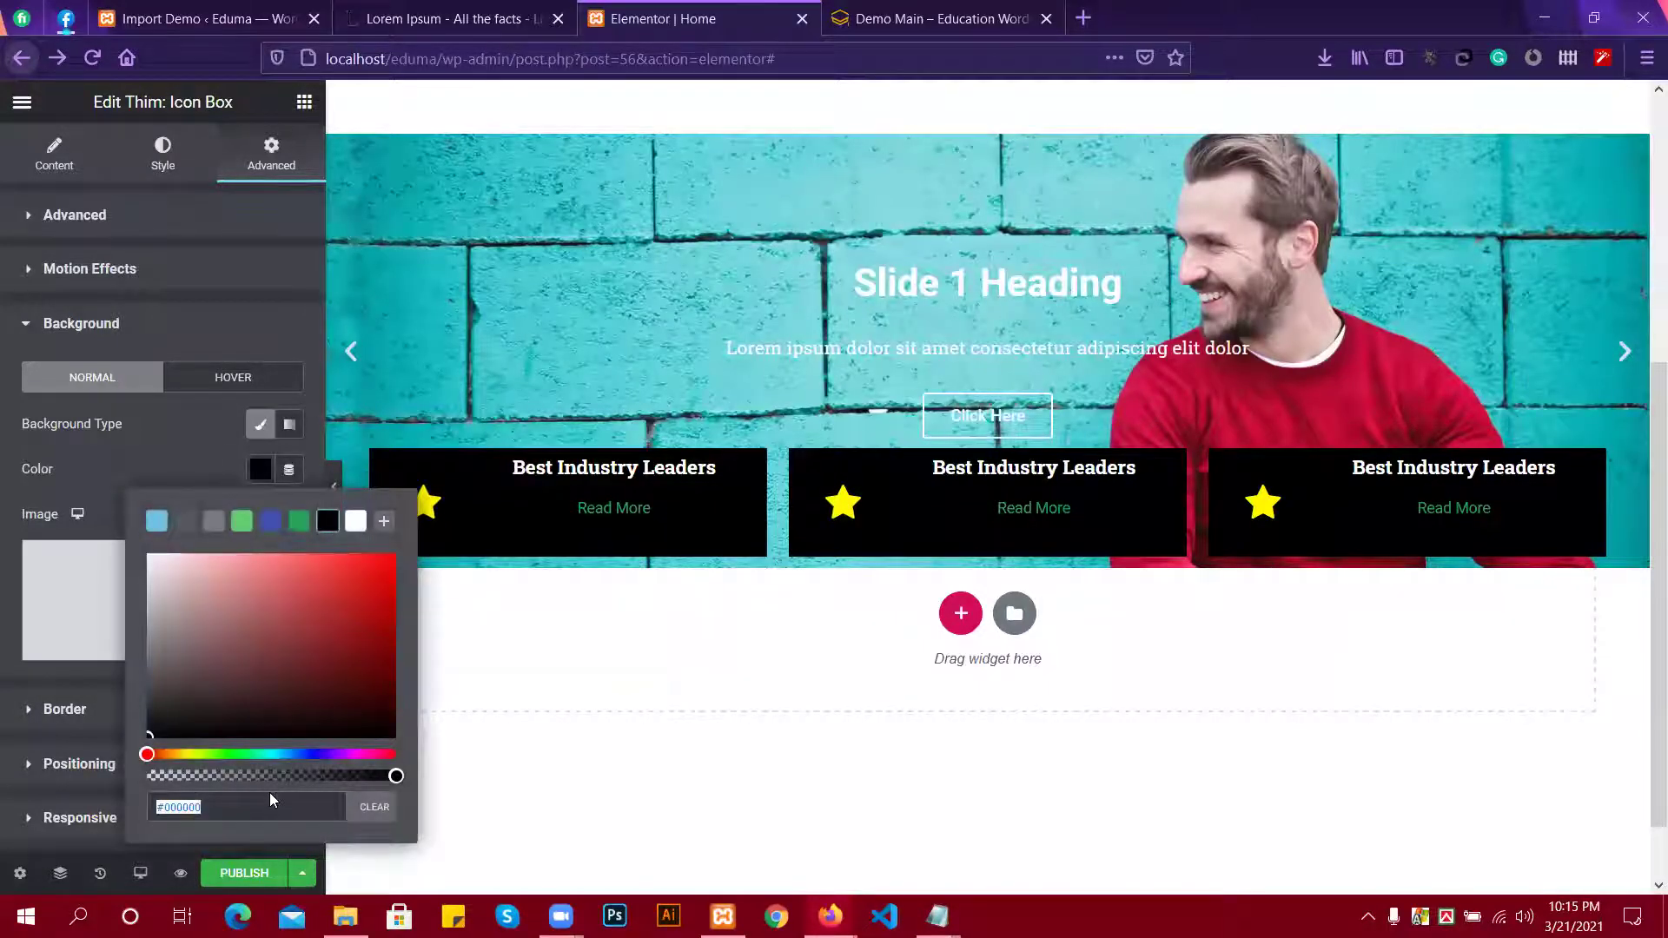
{"action": "key", "text": "BackSpace"}
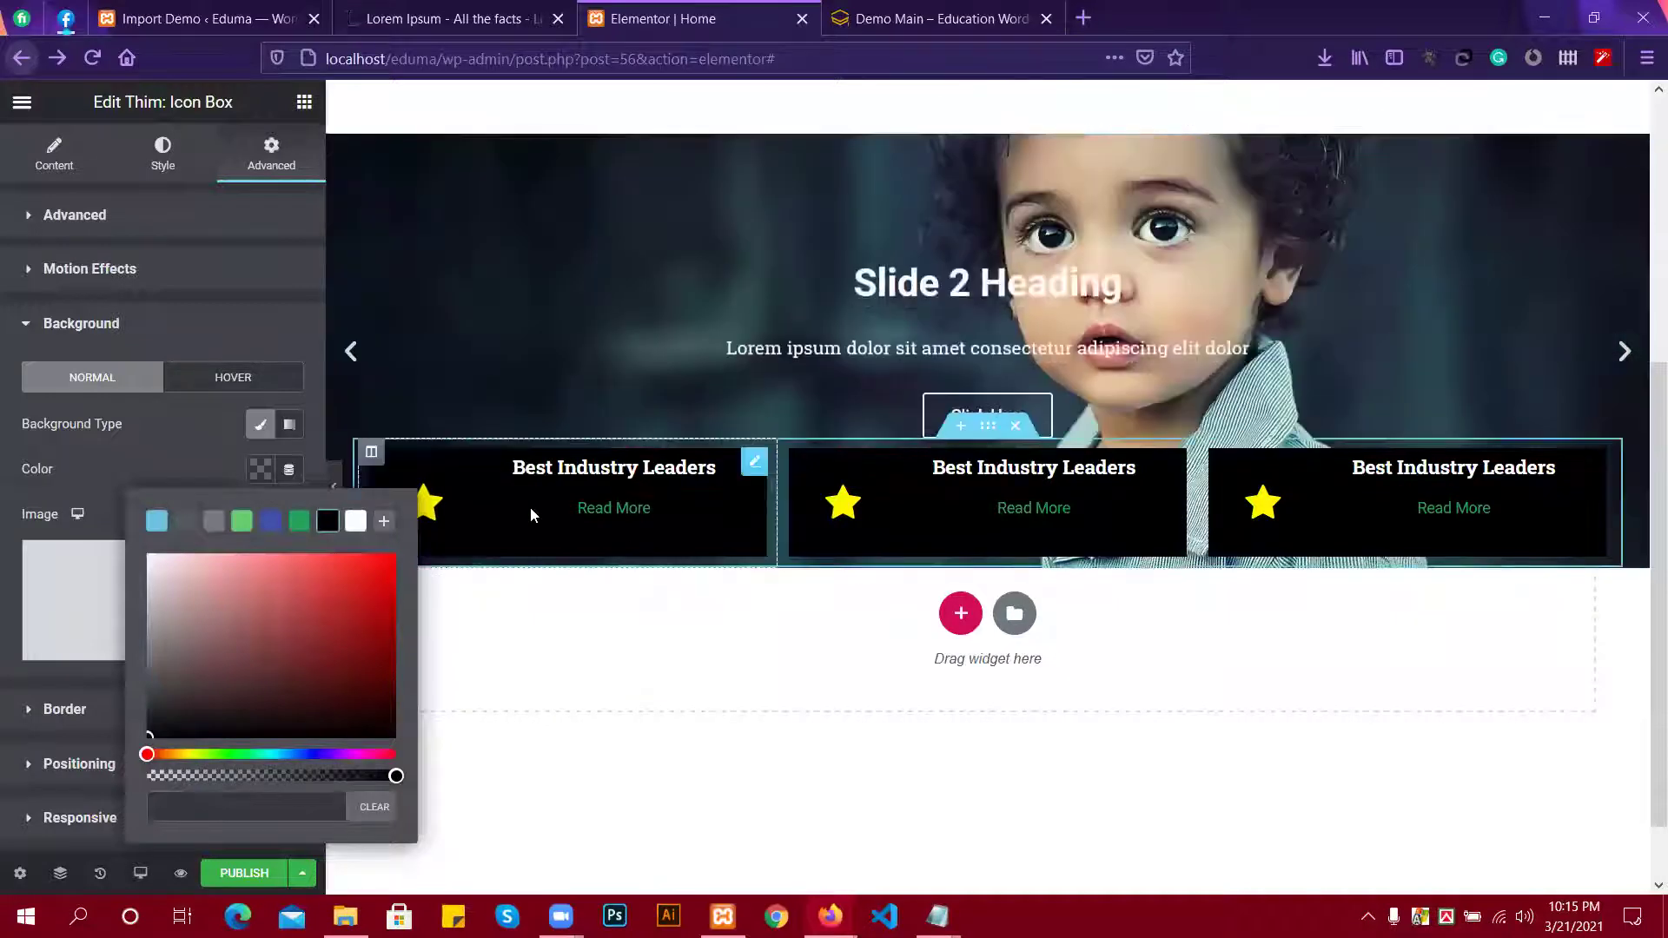
{"action": "left_click", "coordinate": [165, 469]}
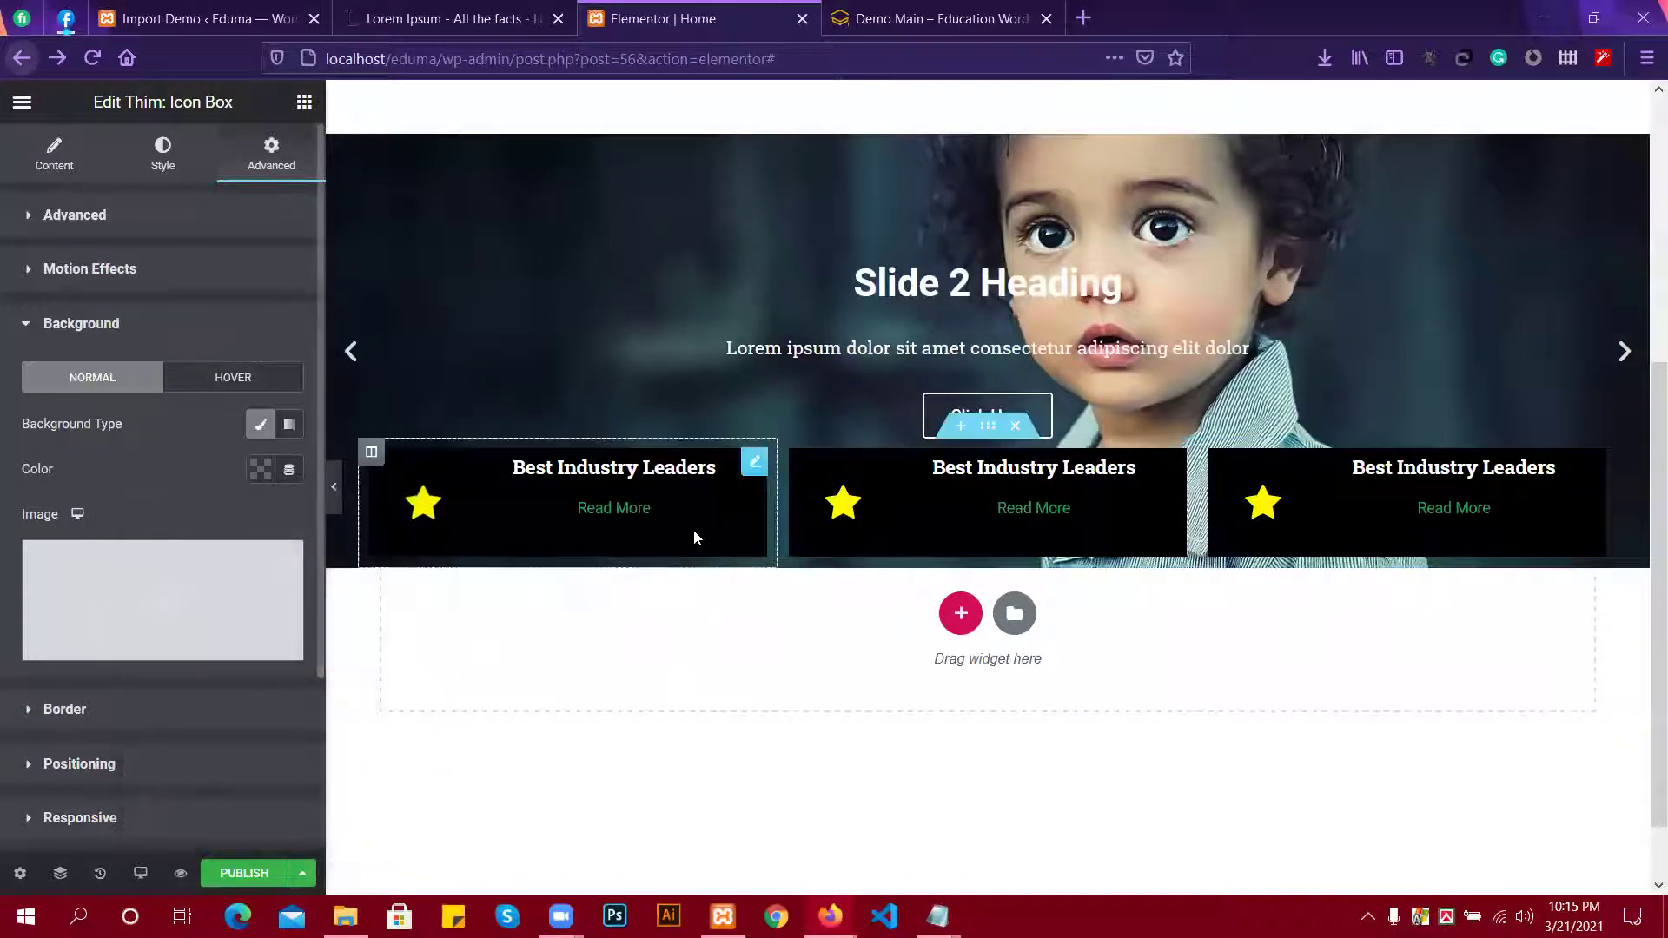
Compare the icon boxes with the Eduma demo and examine the demo's Popular Courses heading.
{"action": "left_click", "coordinate": [959, 16]}
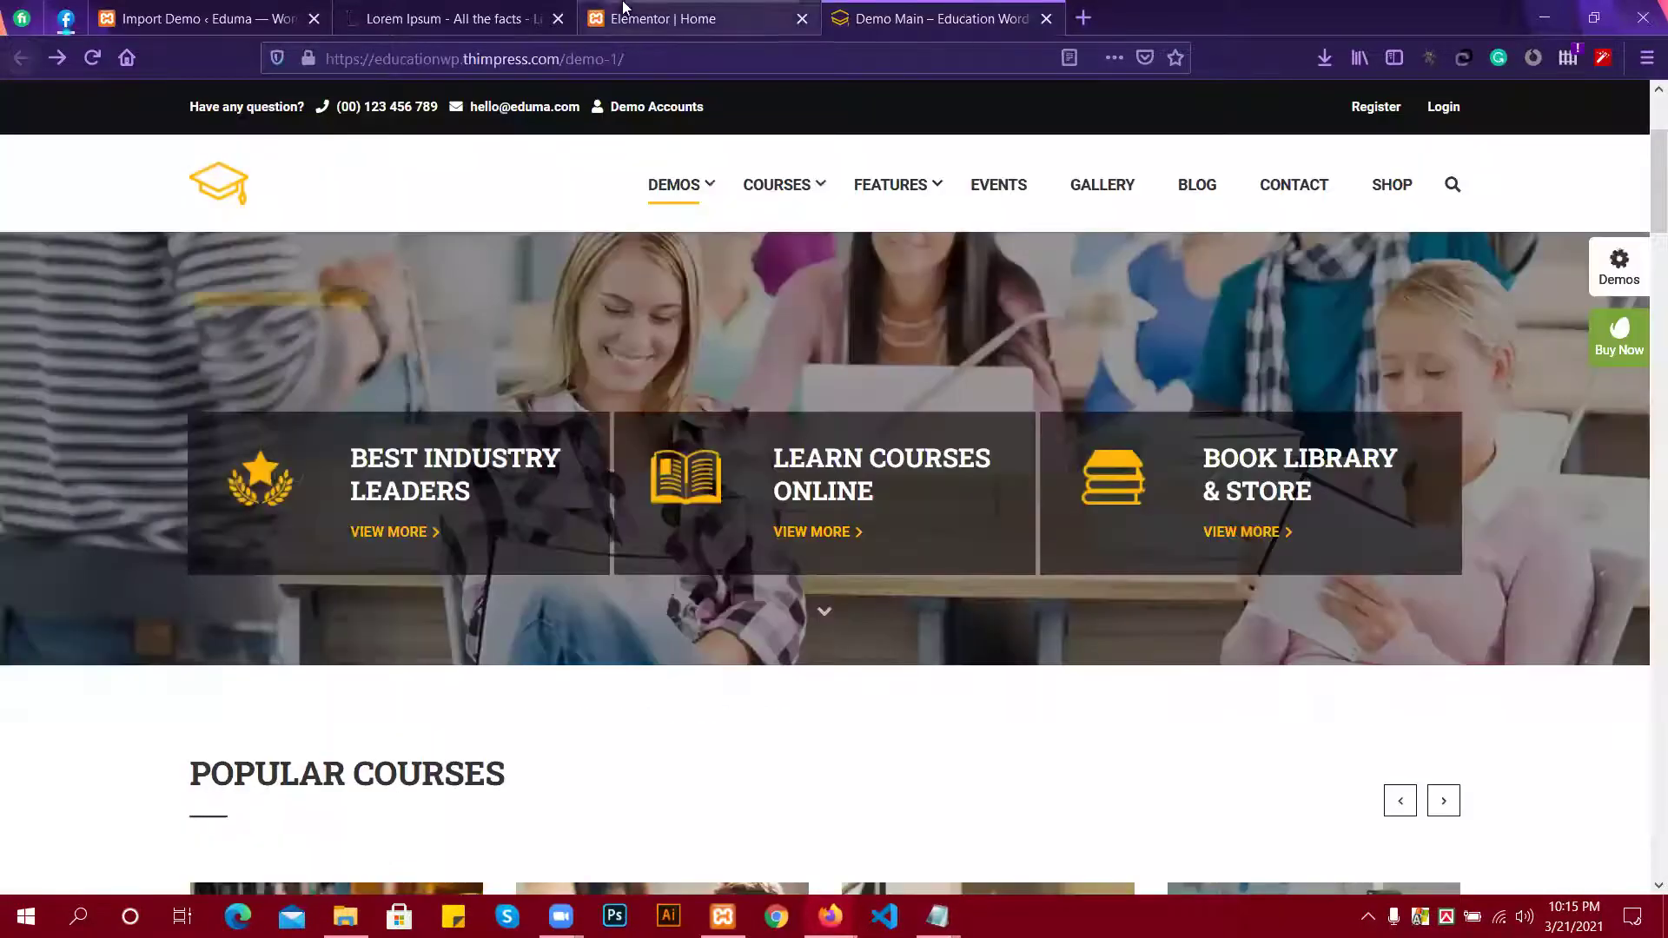
{"action": "left_click", "coordinate": [755, 9]}
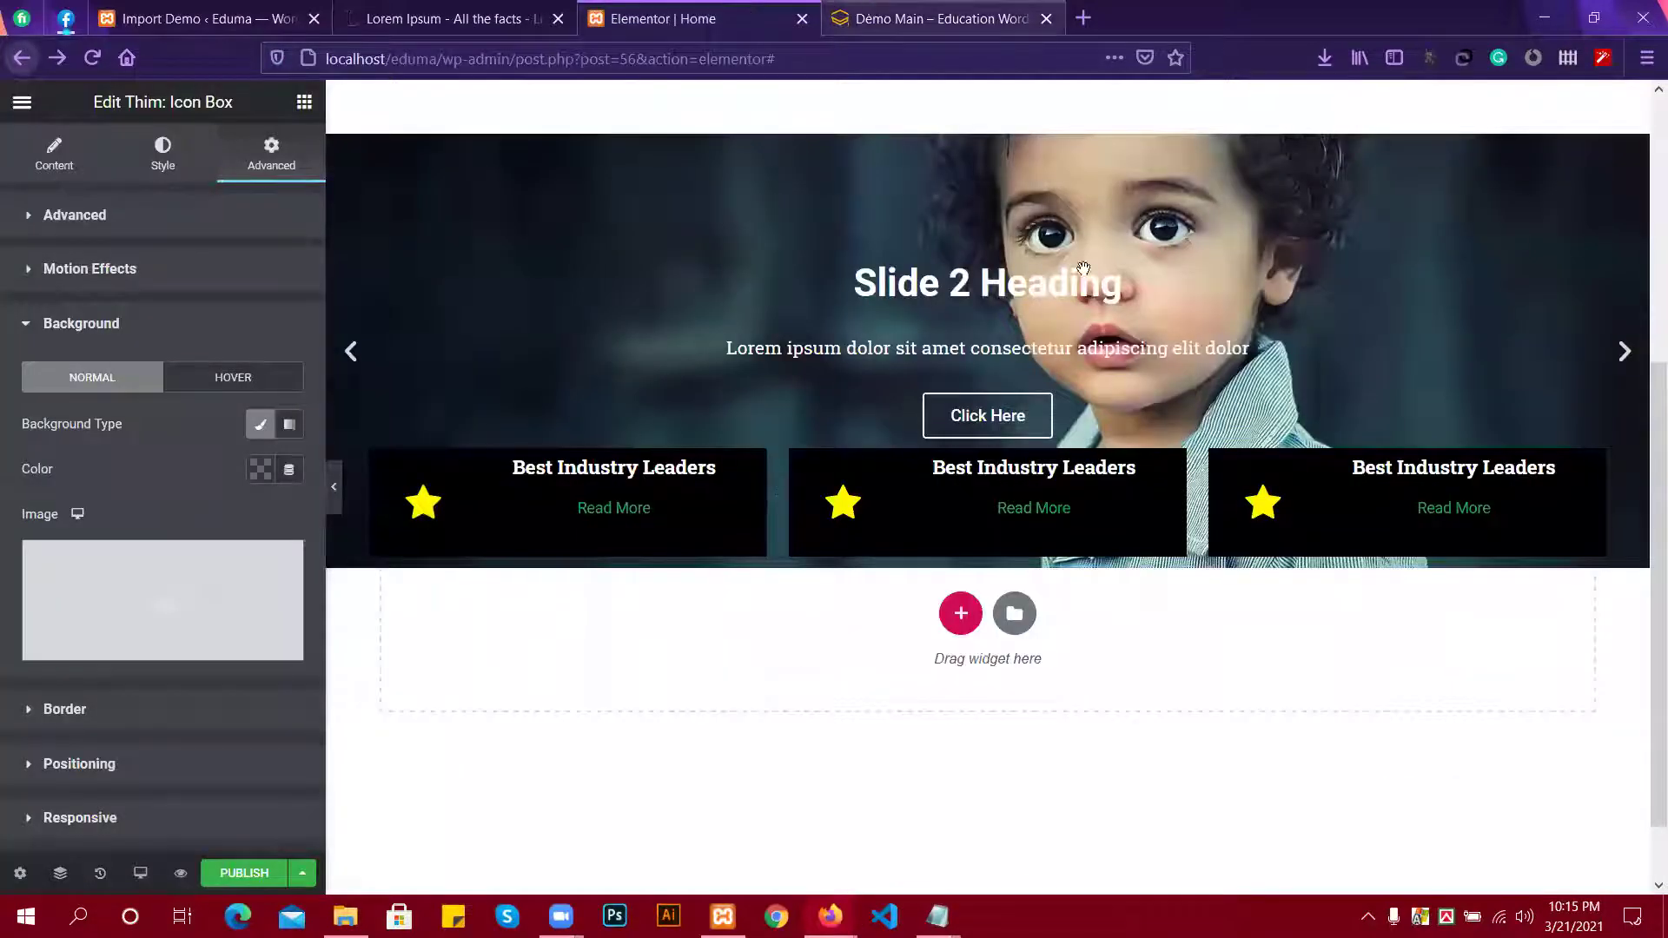
{"action": "scroll", "coordinate": [1051, 595], "scroll_direction": "down", "scroll_amount": 2}
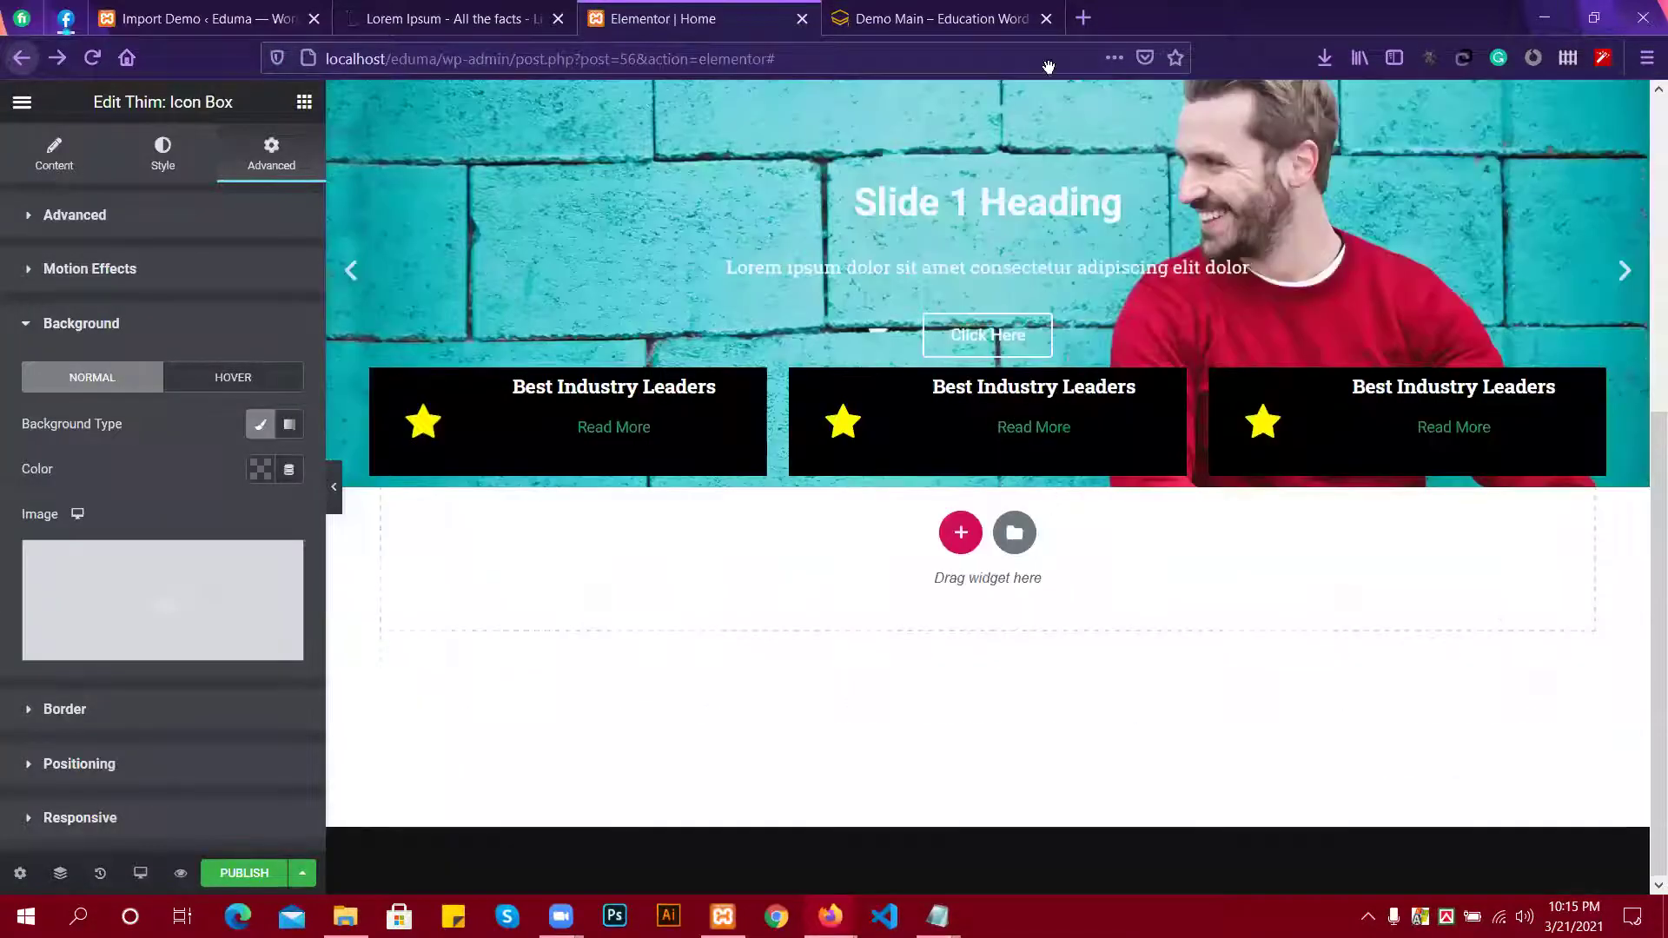
{"action": "left_click", "coordinate": [990, 8]}
{"action": "scroll", "coordinate": [467, 797], "scroll_direction": "down", "scroll_amount": 3}
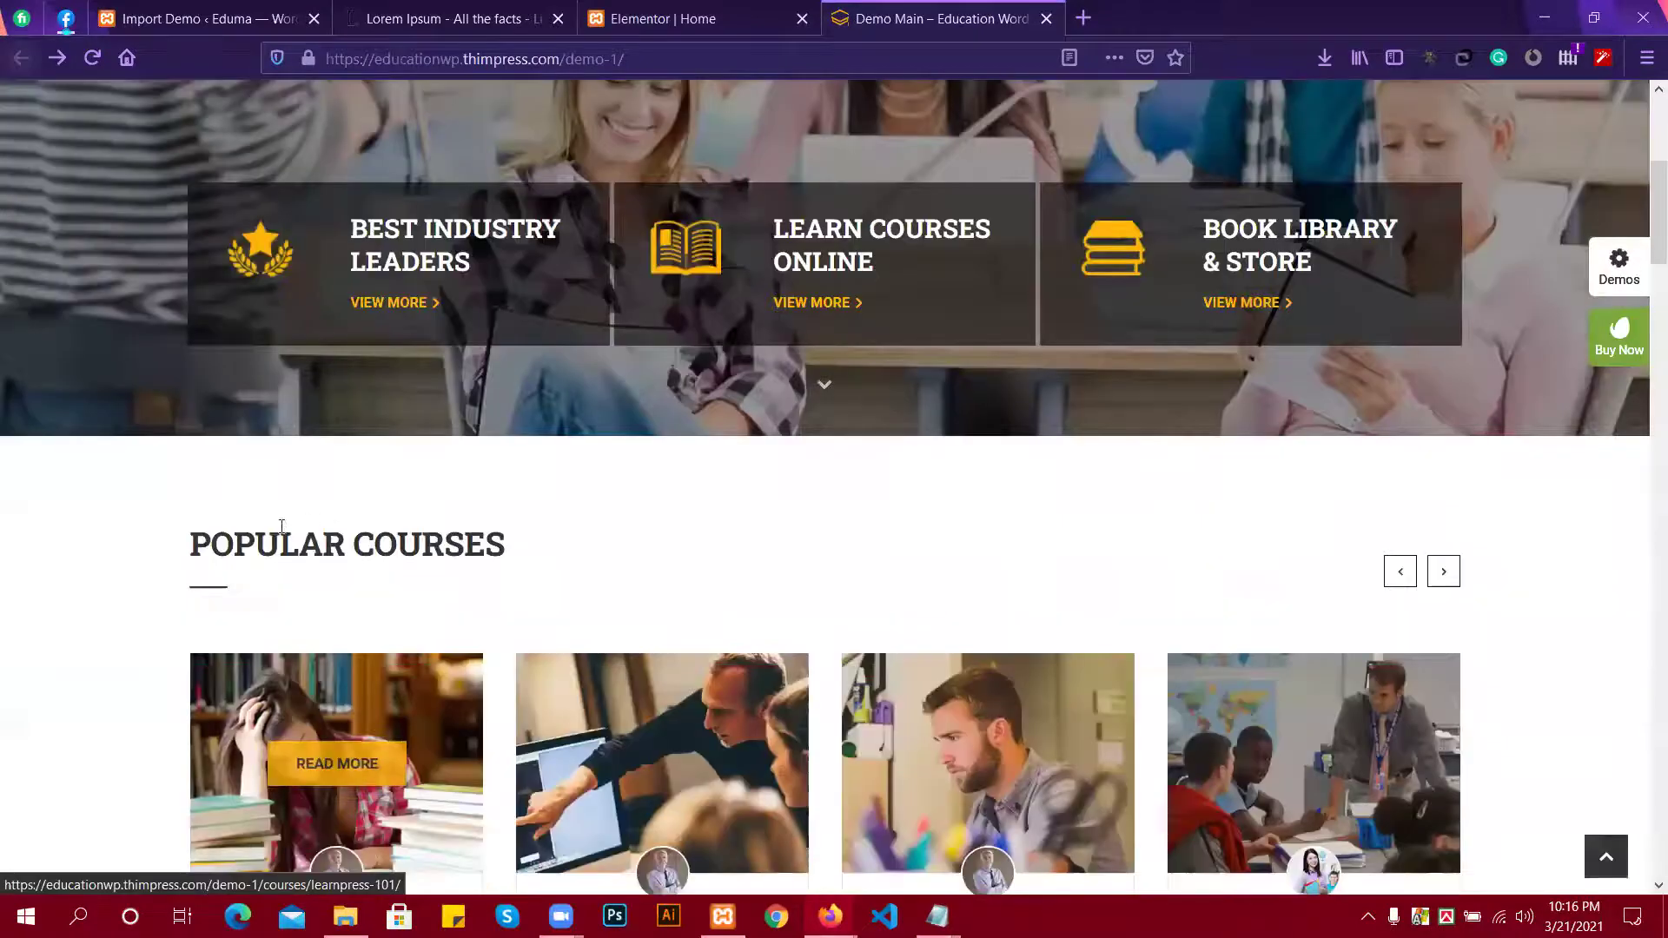
{"action": "triple_click", "coordinate": [547, 556]}
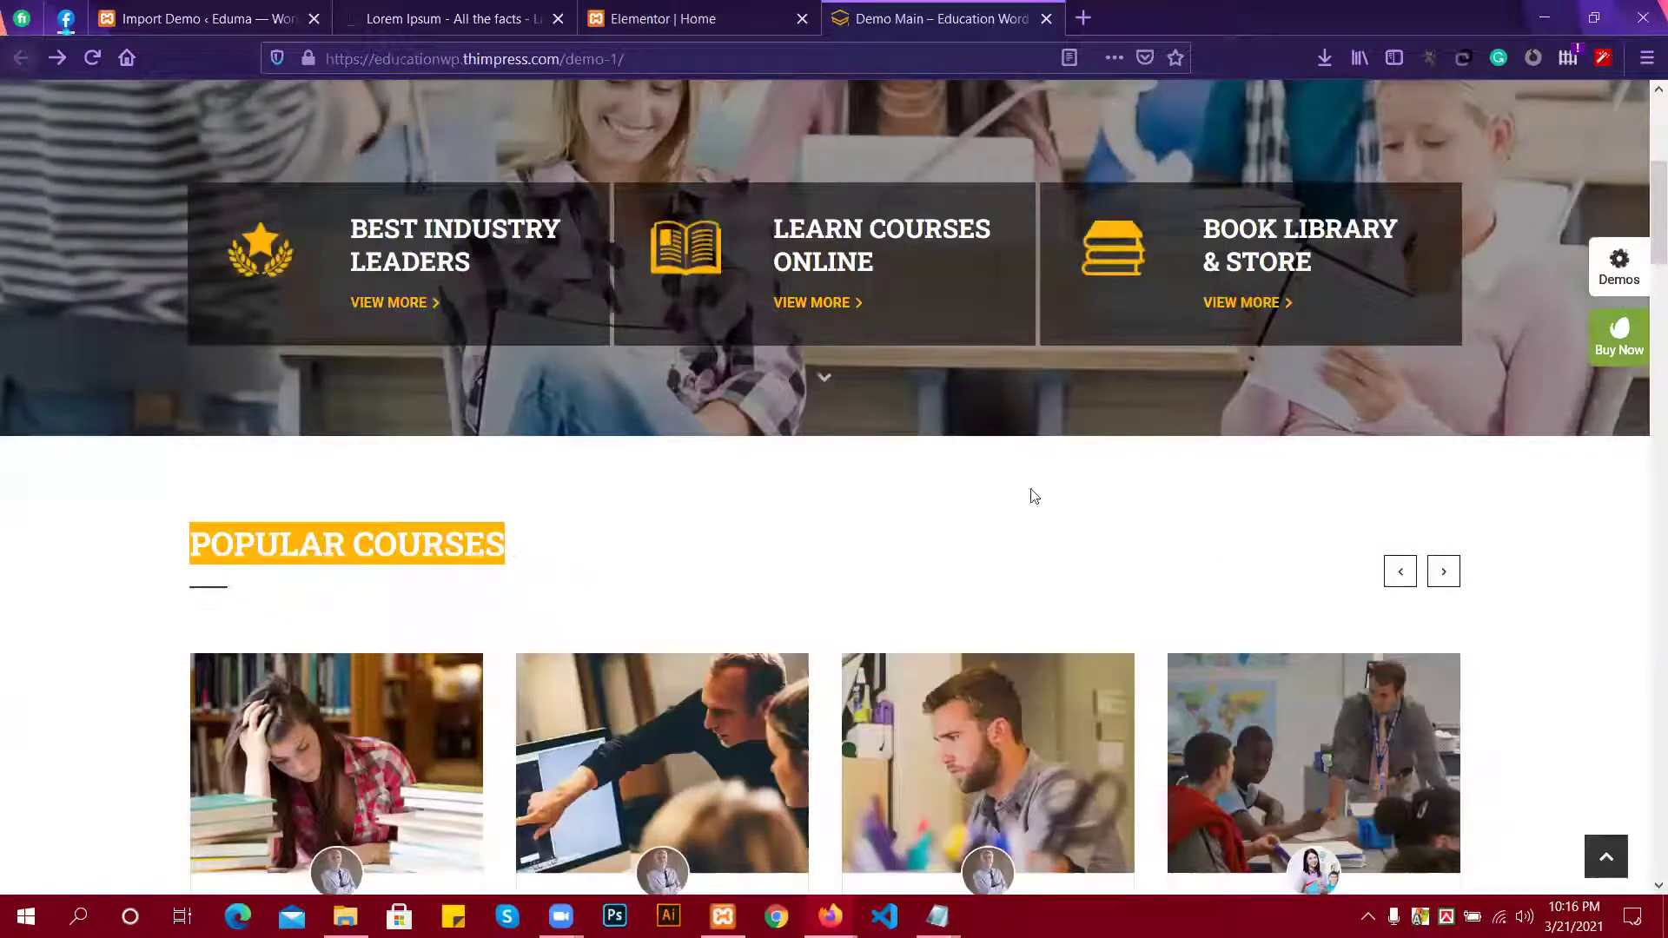
{"action": "left_click", "coordinate": [741, 17]}
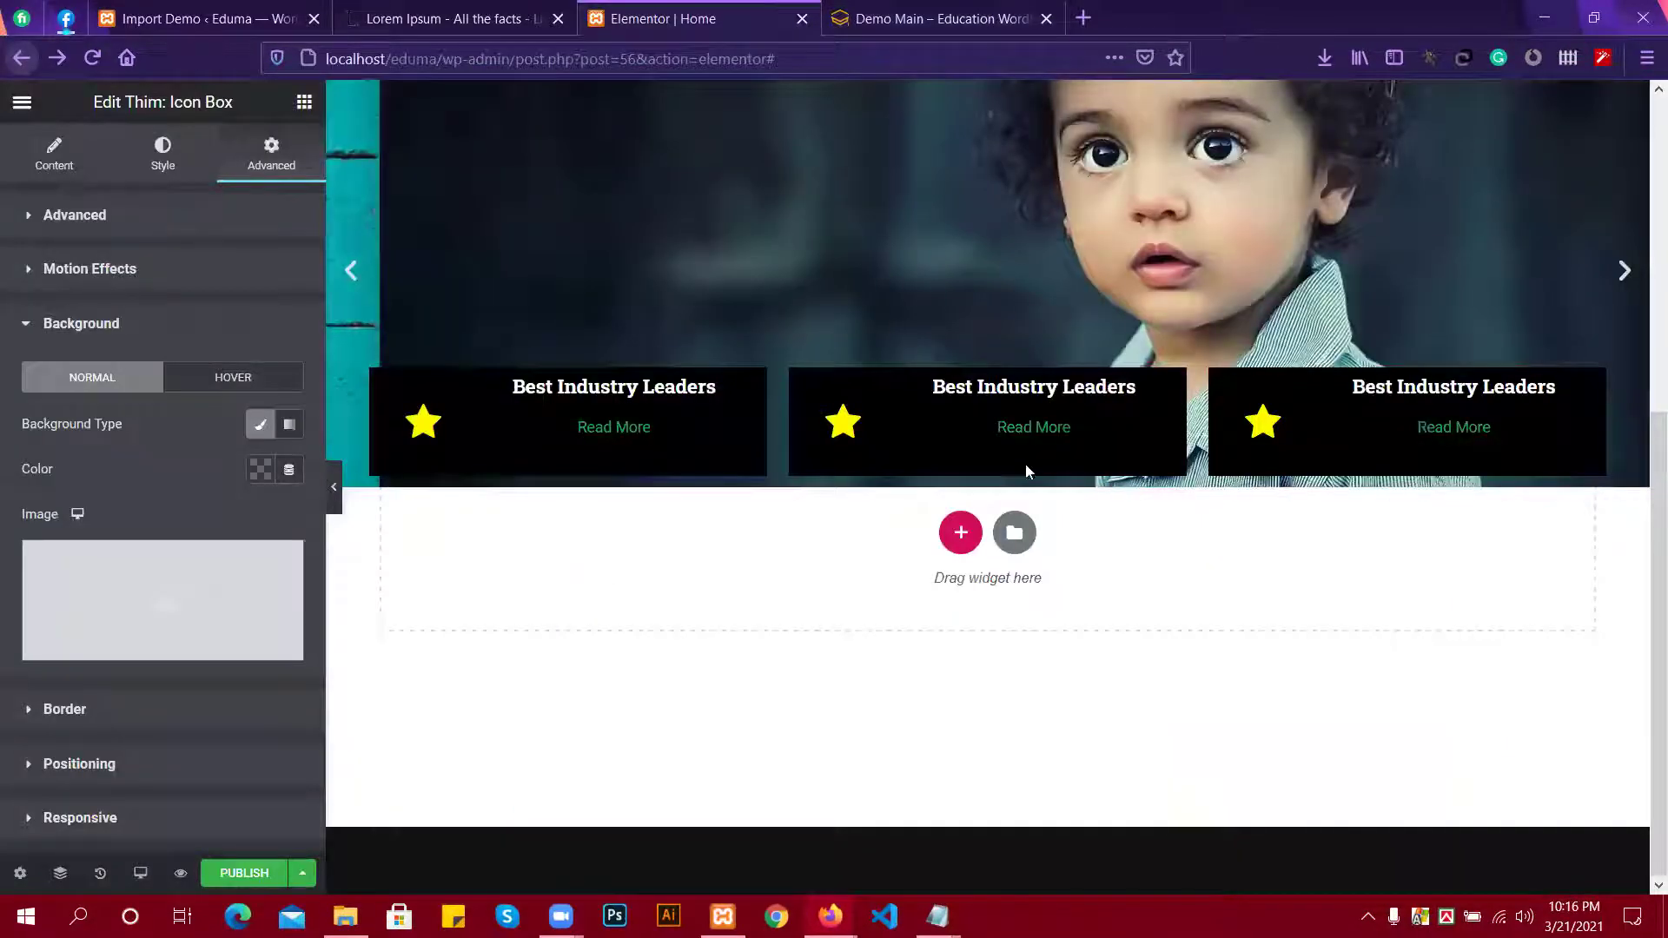
Add two single-column sections below the icon boxes, checking the demo's Popular Courses area as reference.
{"action": "left_click", "coordinate": [971, 532]}
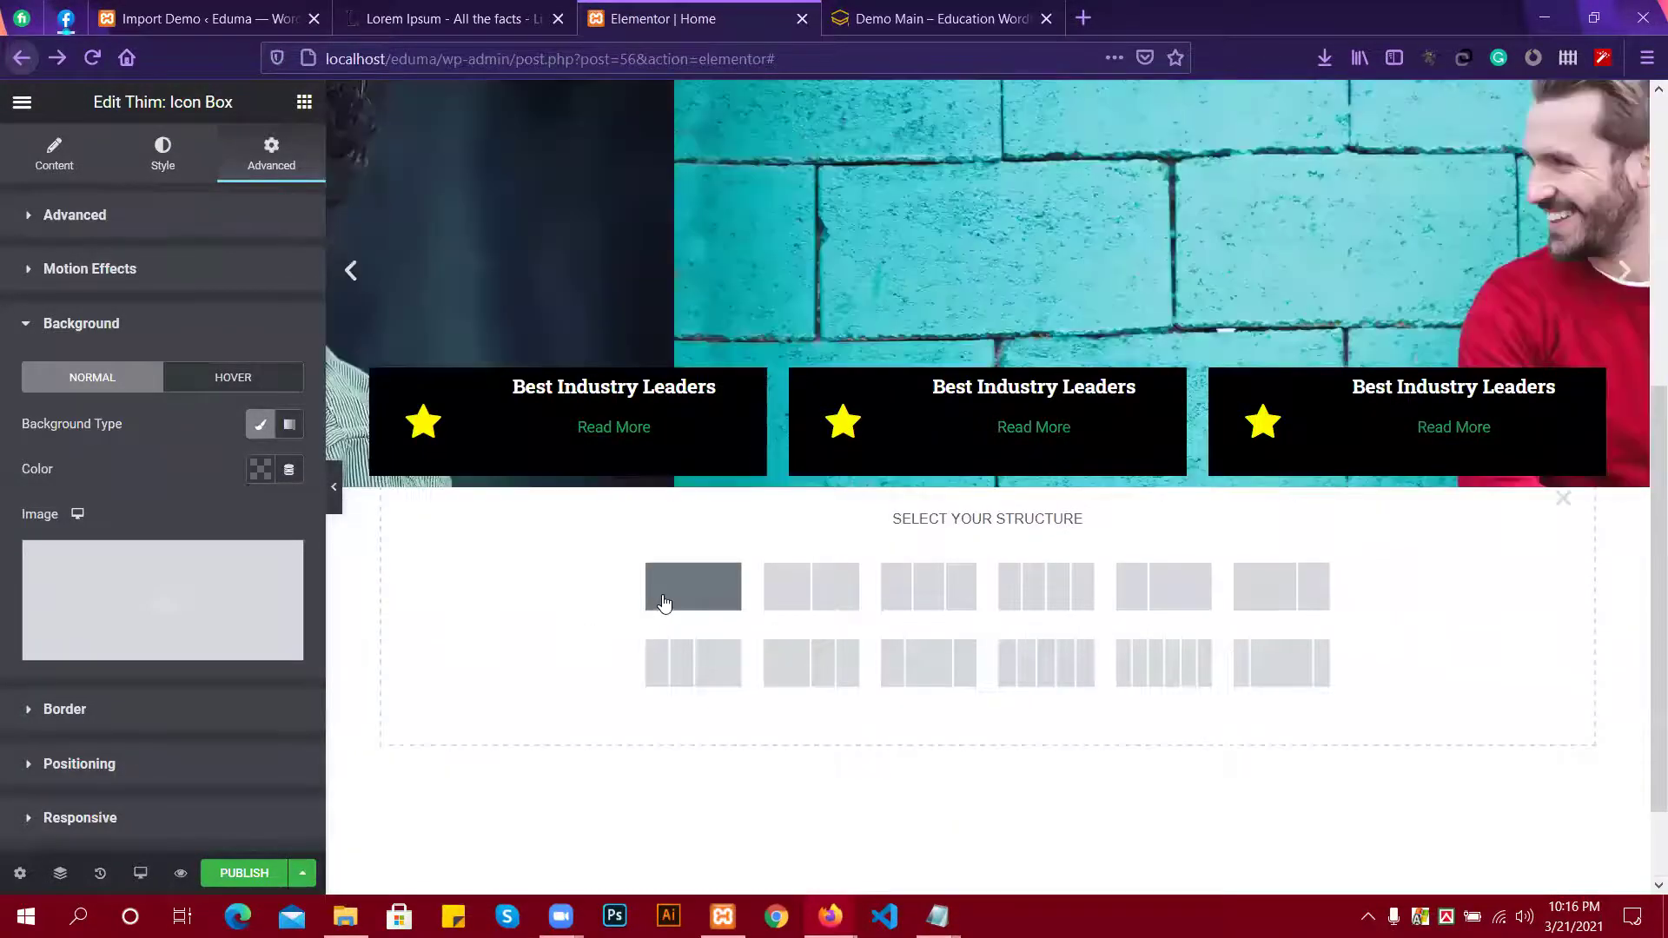
{"action": "left_click", "coordinate": [938, 18]}
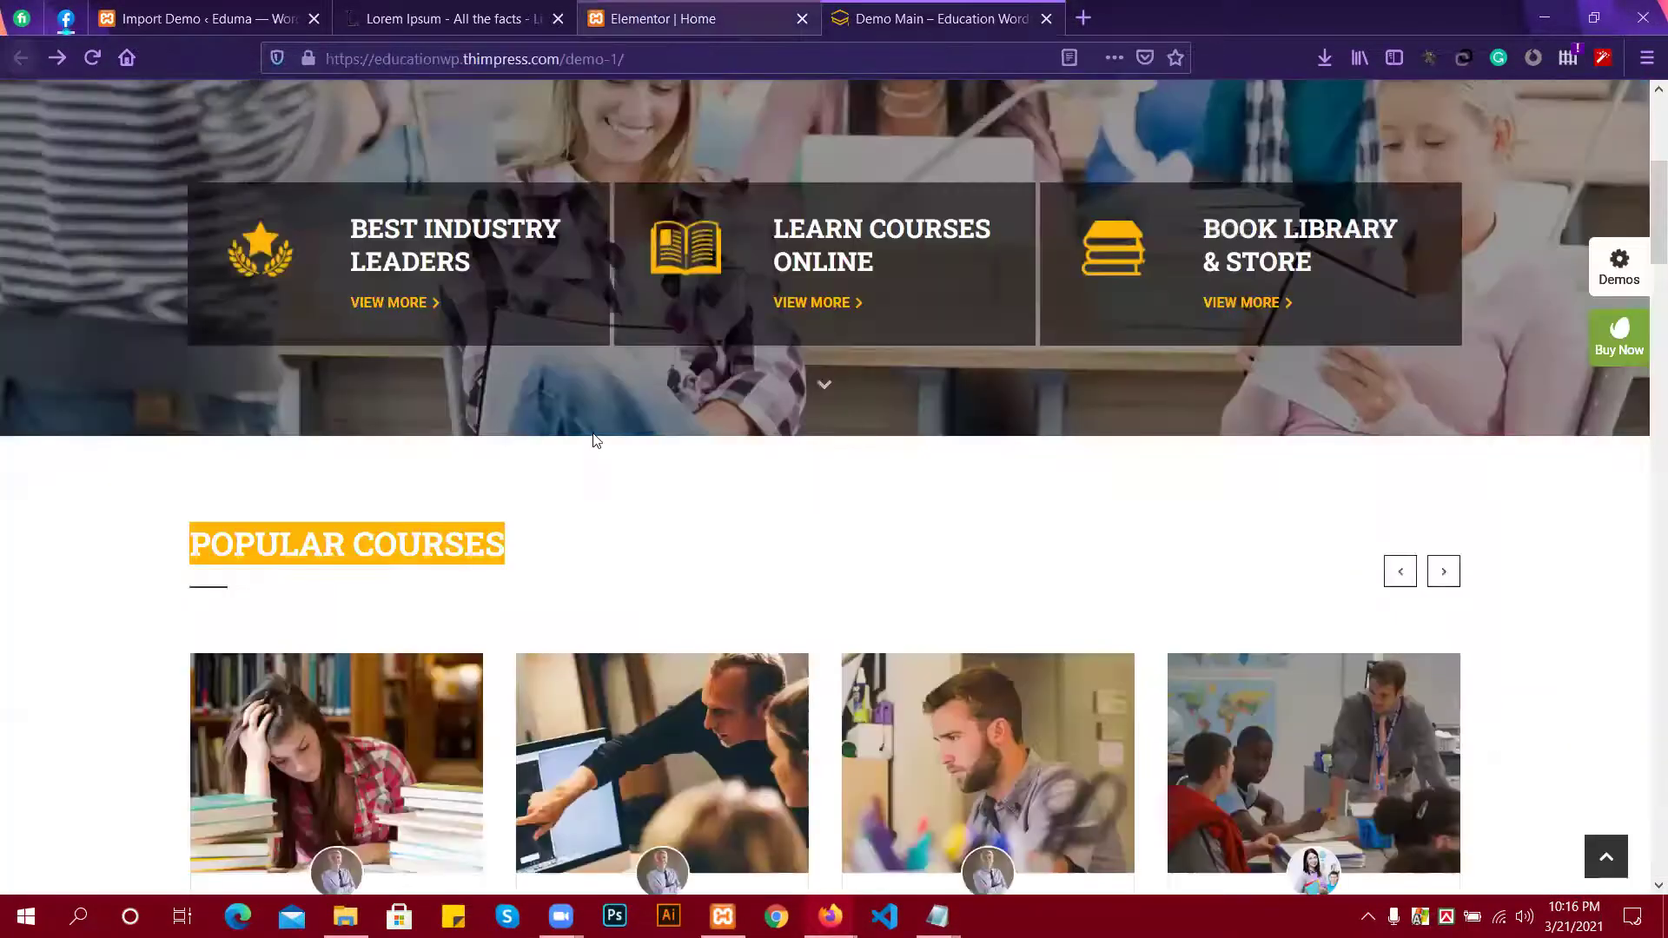
{"action": "key", "text": "ctrl+shift+Tab"}
{"action": "left_click", "coordinate": [687, 587]}
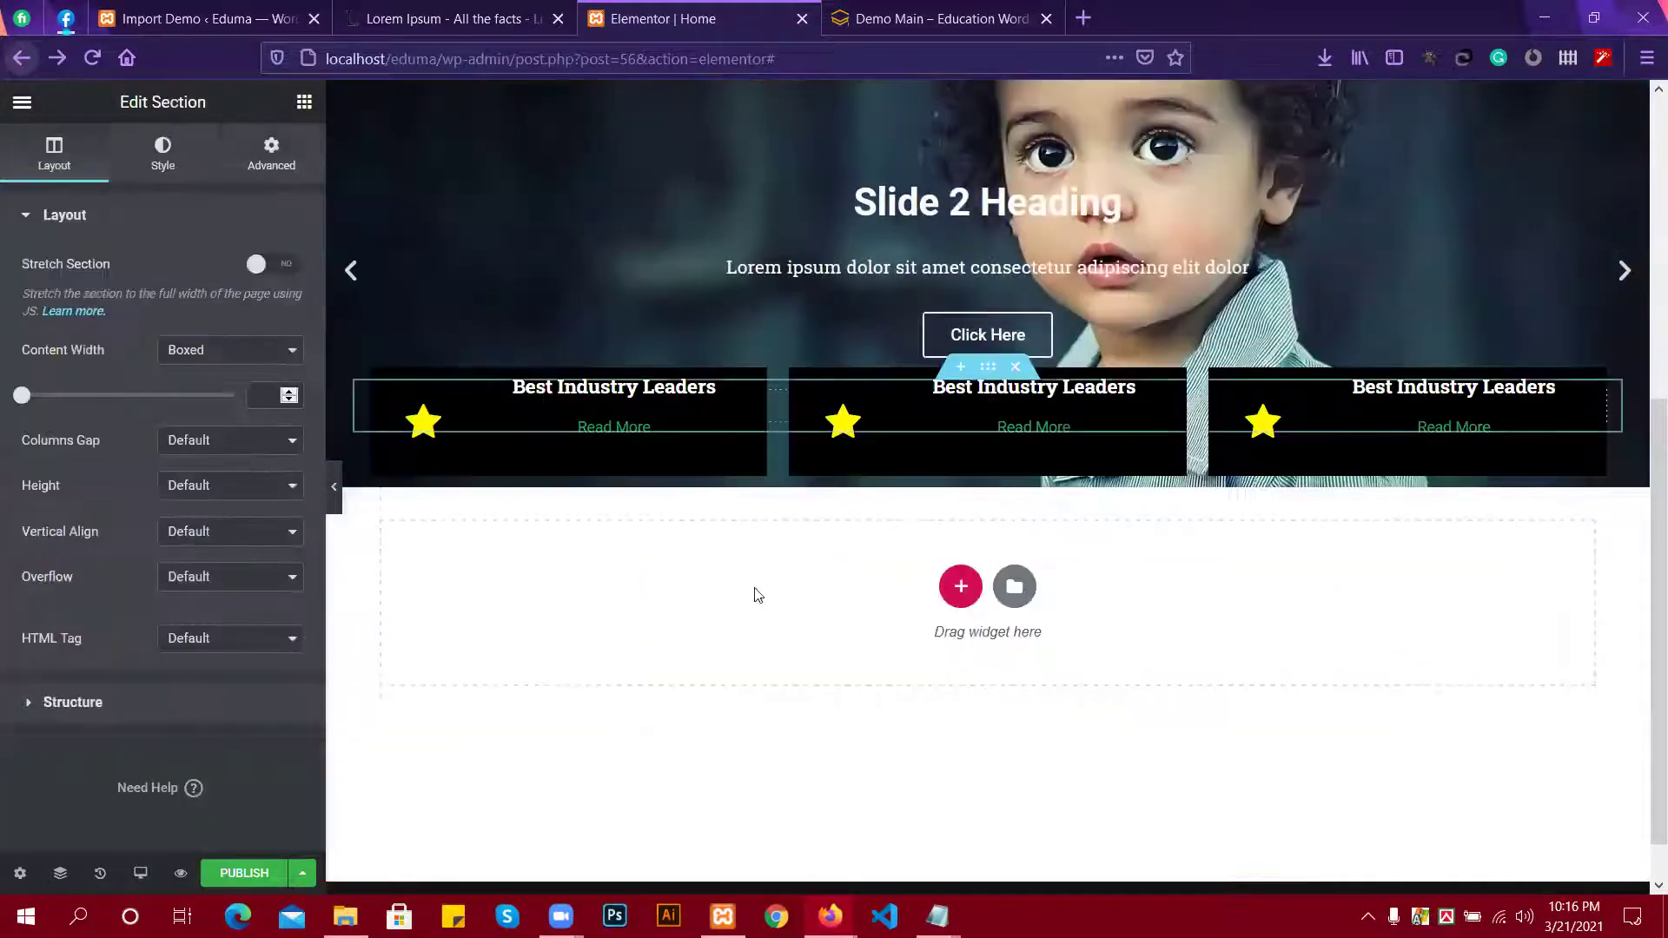
{"action": "left_click", "coordinate": [961, 598]}
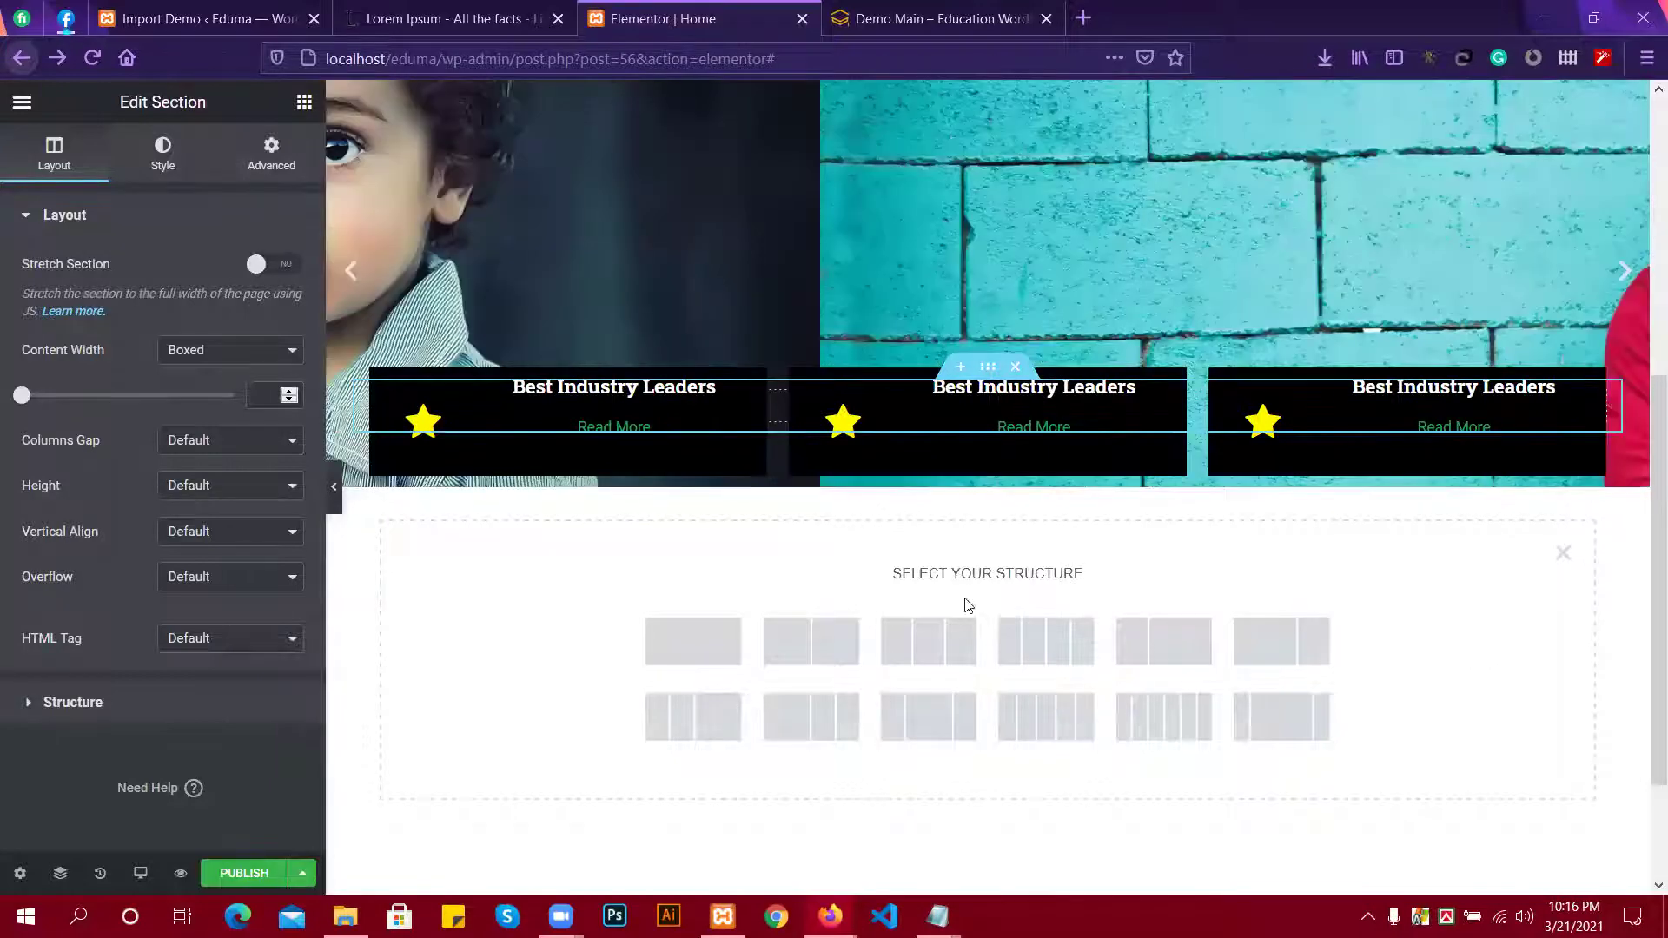
{"action": "left_click", "coordinate": [695, 630]}
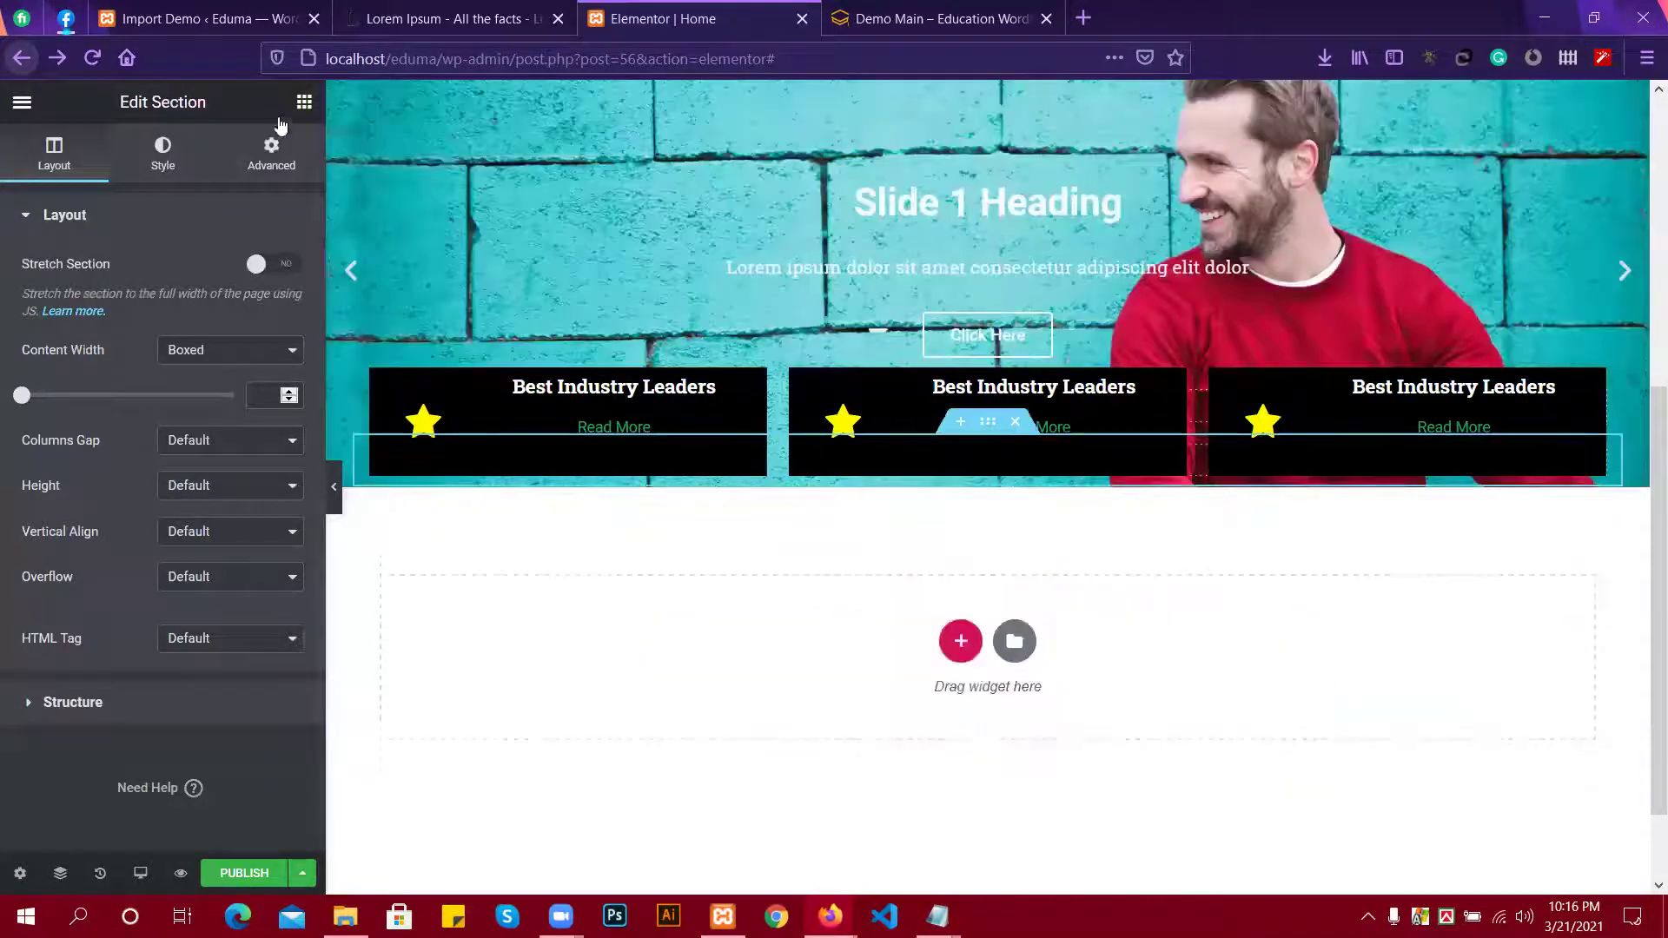
Find the Thim: Heading widget by searching for "he" and place it in the empty widget area below the slides.
{"action": "left_click", "coordinate": [304, 102]}
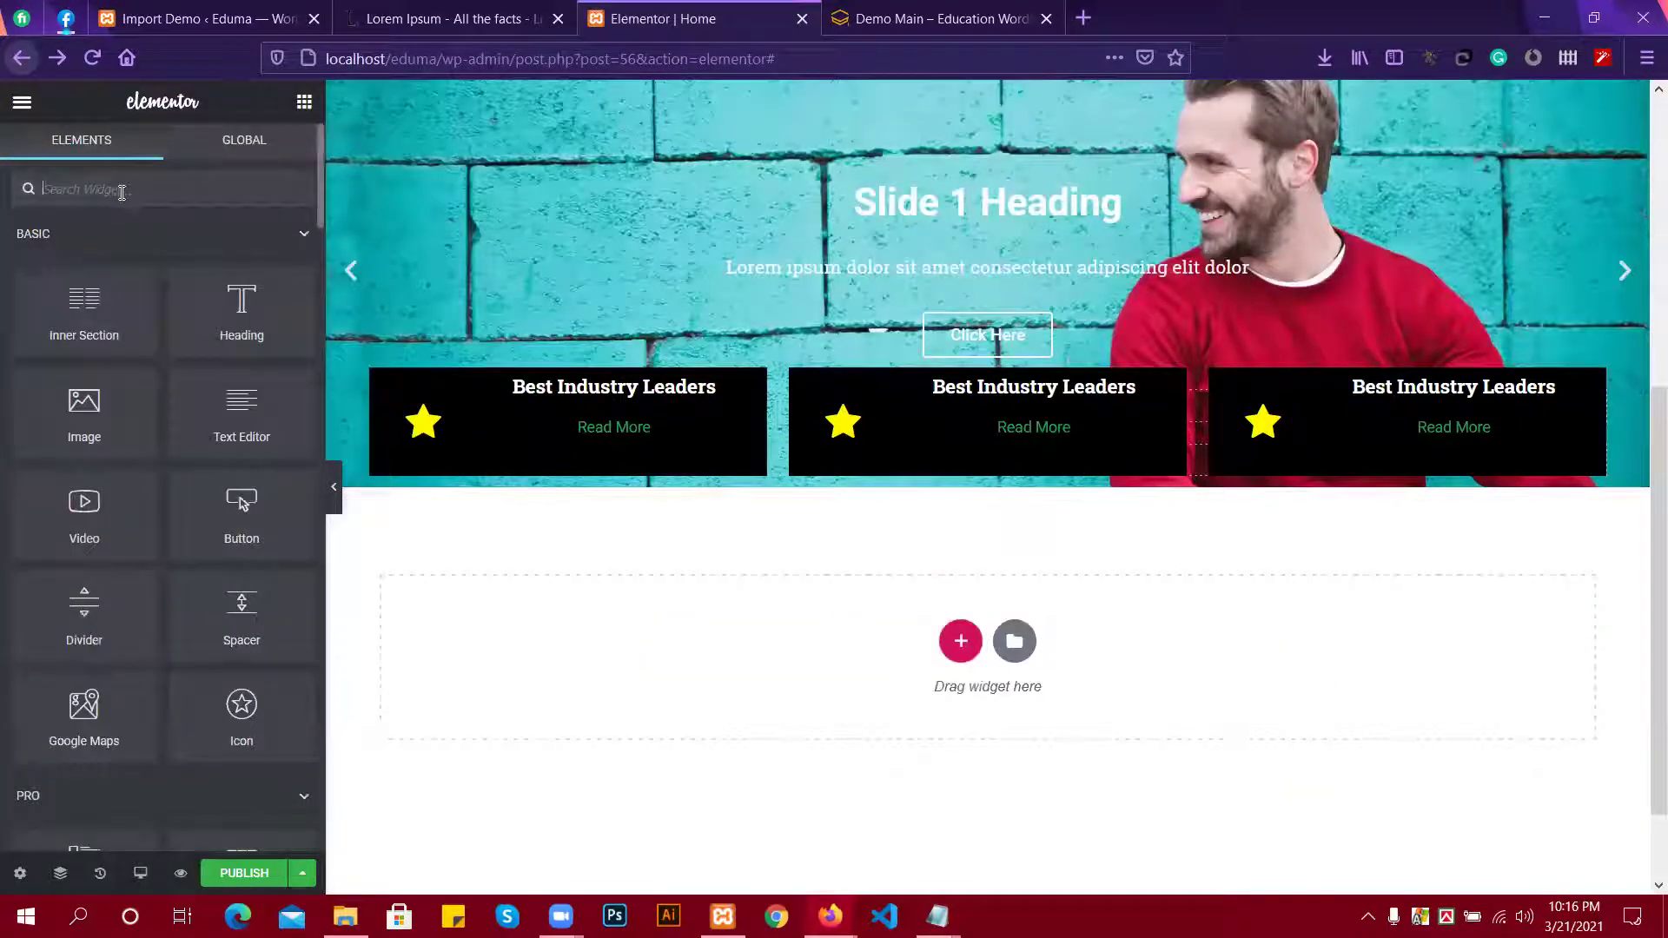
{"action": "type", "text": "he"}
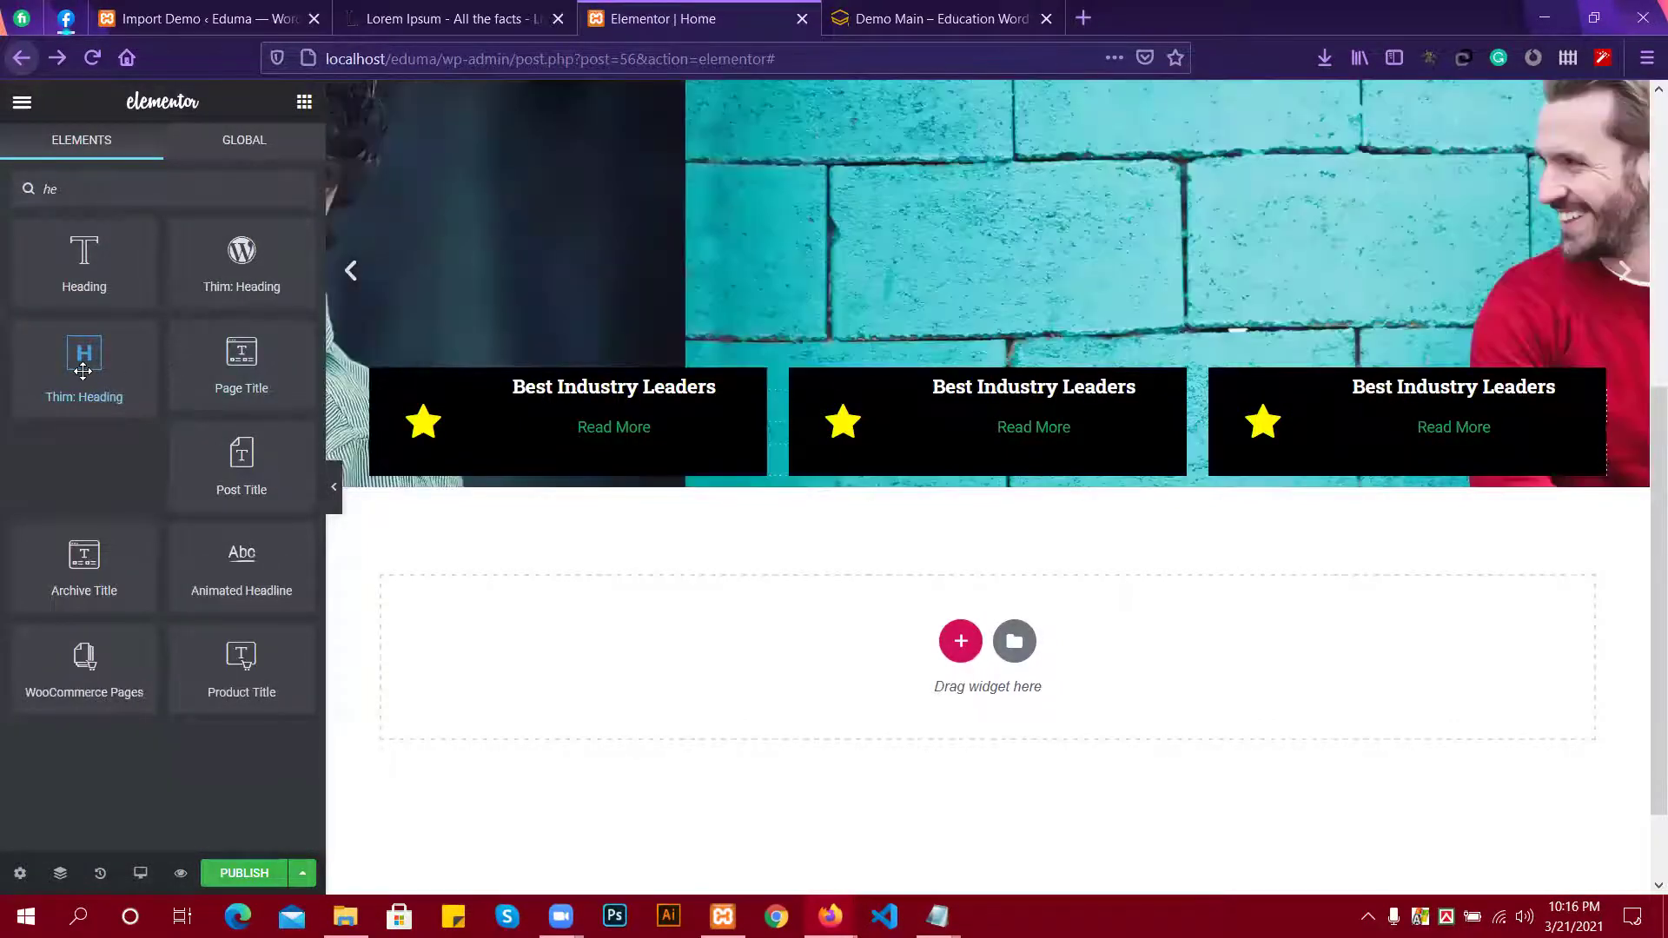
{"action": "left_click_drag", "start_coordinate": [82, 372], "coordinate": [937, 636]}
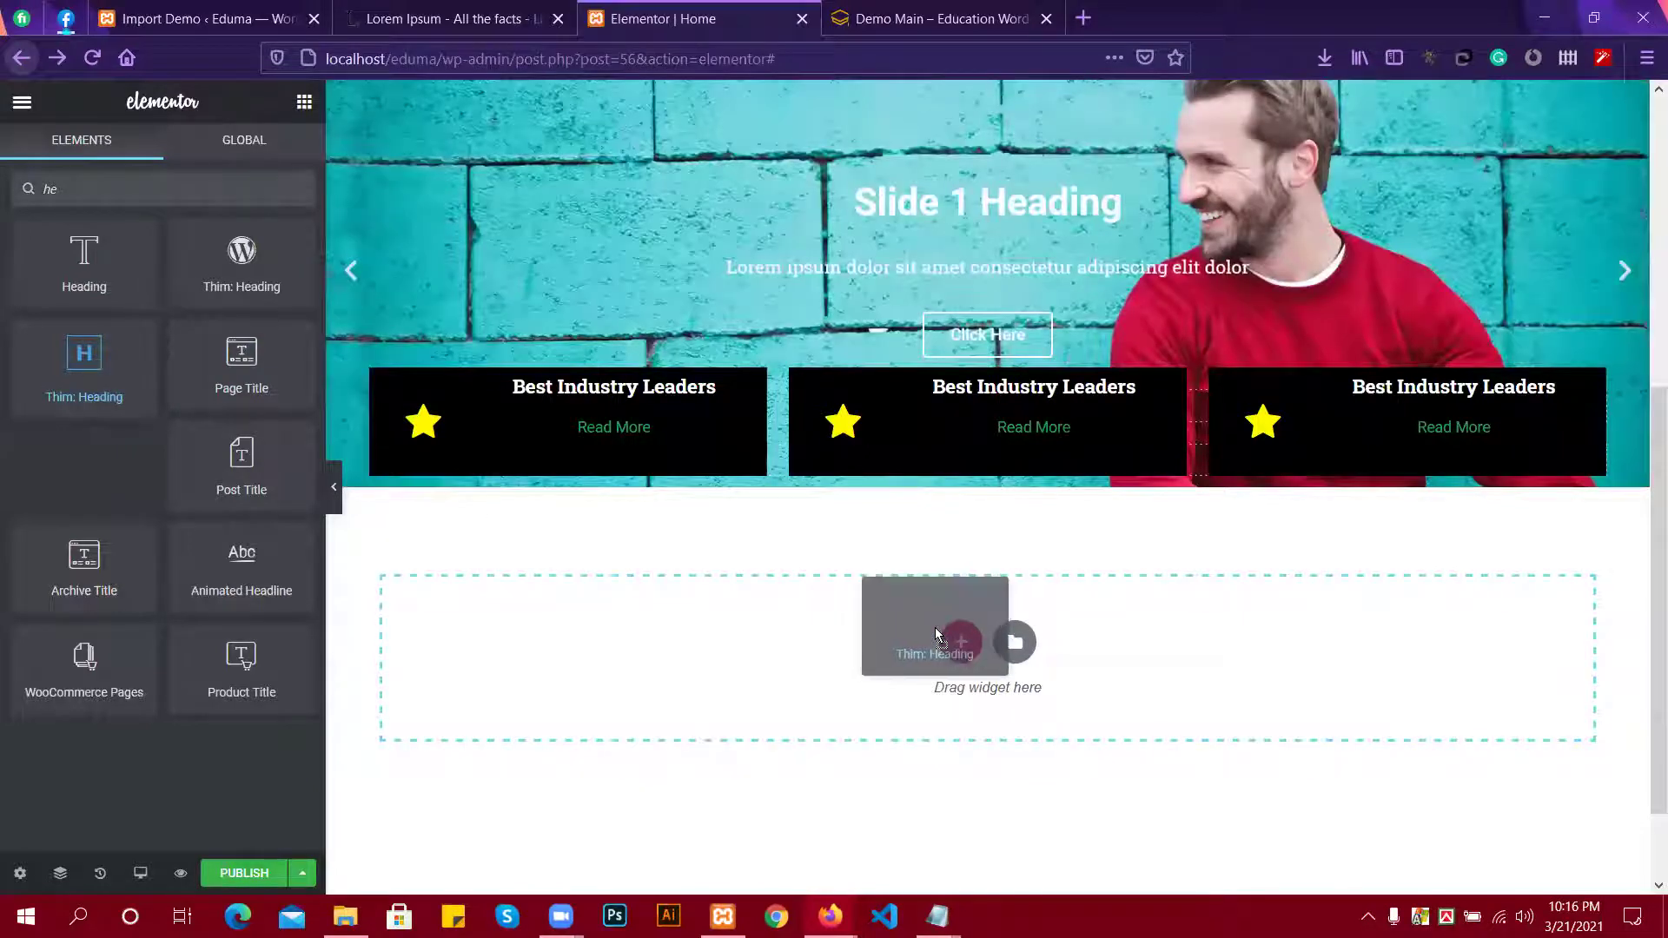
Add a single-column section below the icon boxes and place a Thim: Heading widget in it, found by searching for "he".
{"action": "left_click", "coordinate": [961, 643]}
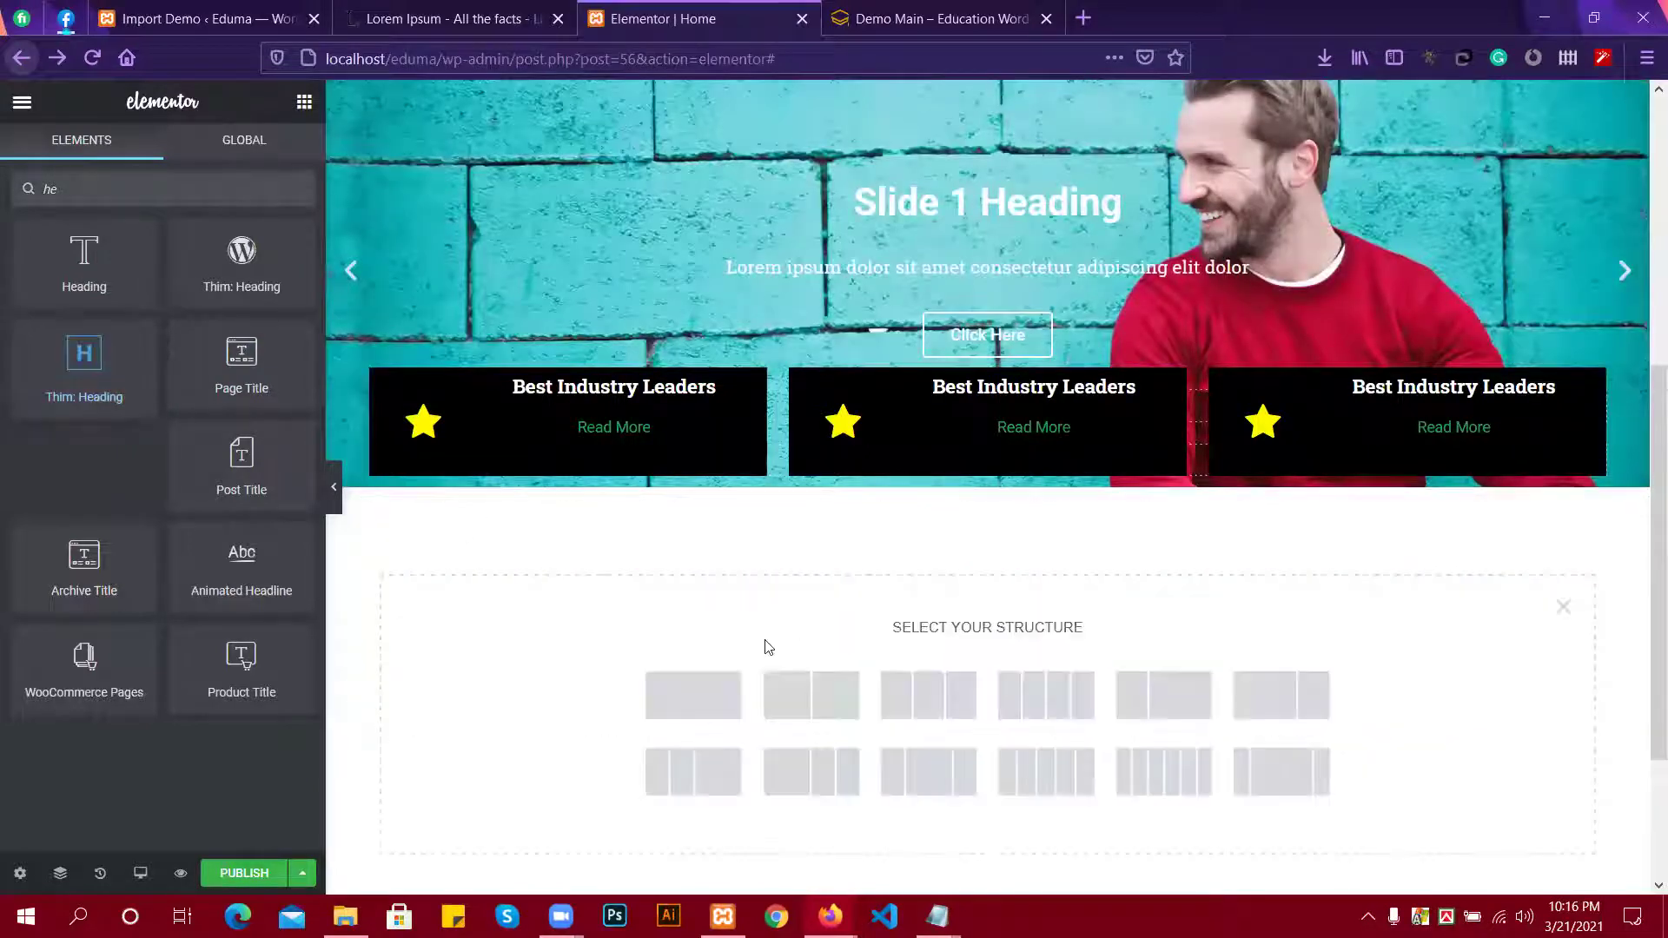
{"action": "left_click", "coordinate": [694, 691]}
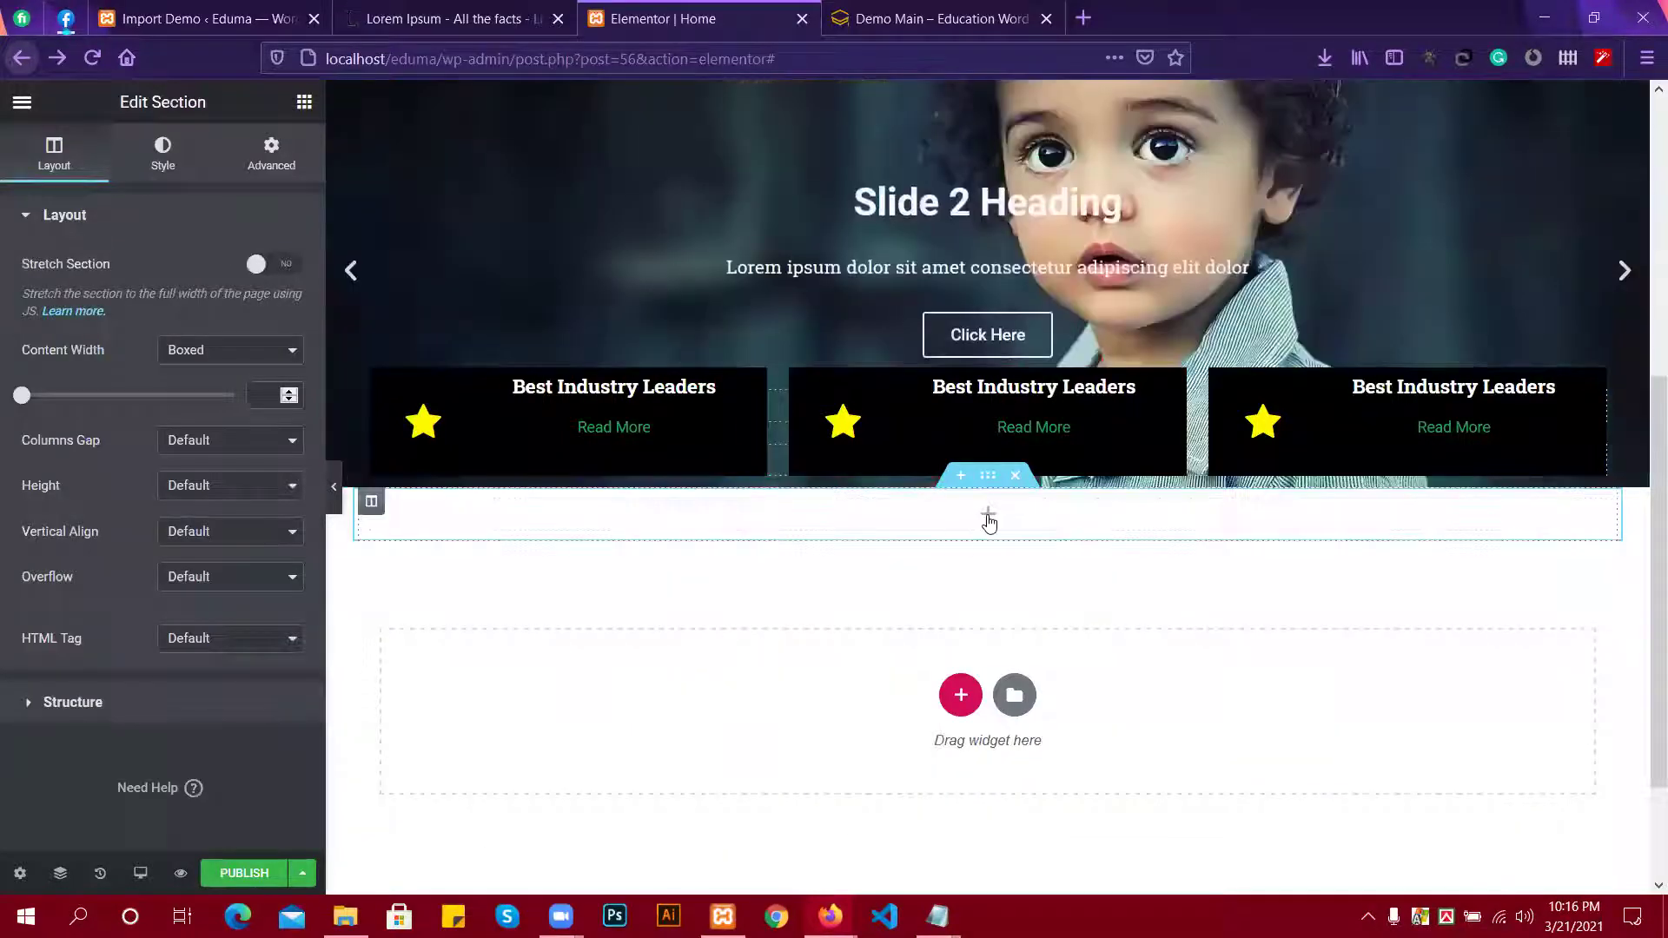
{"action": "left_click", "coordinate": [985, 515]}
{"action": "left_click", "coordinate": [102, 187]}
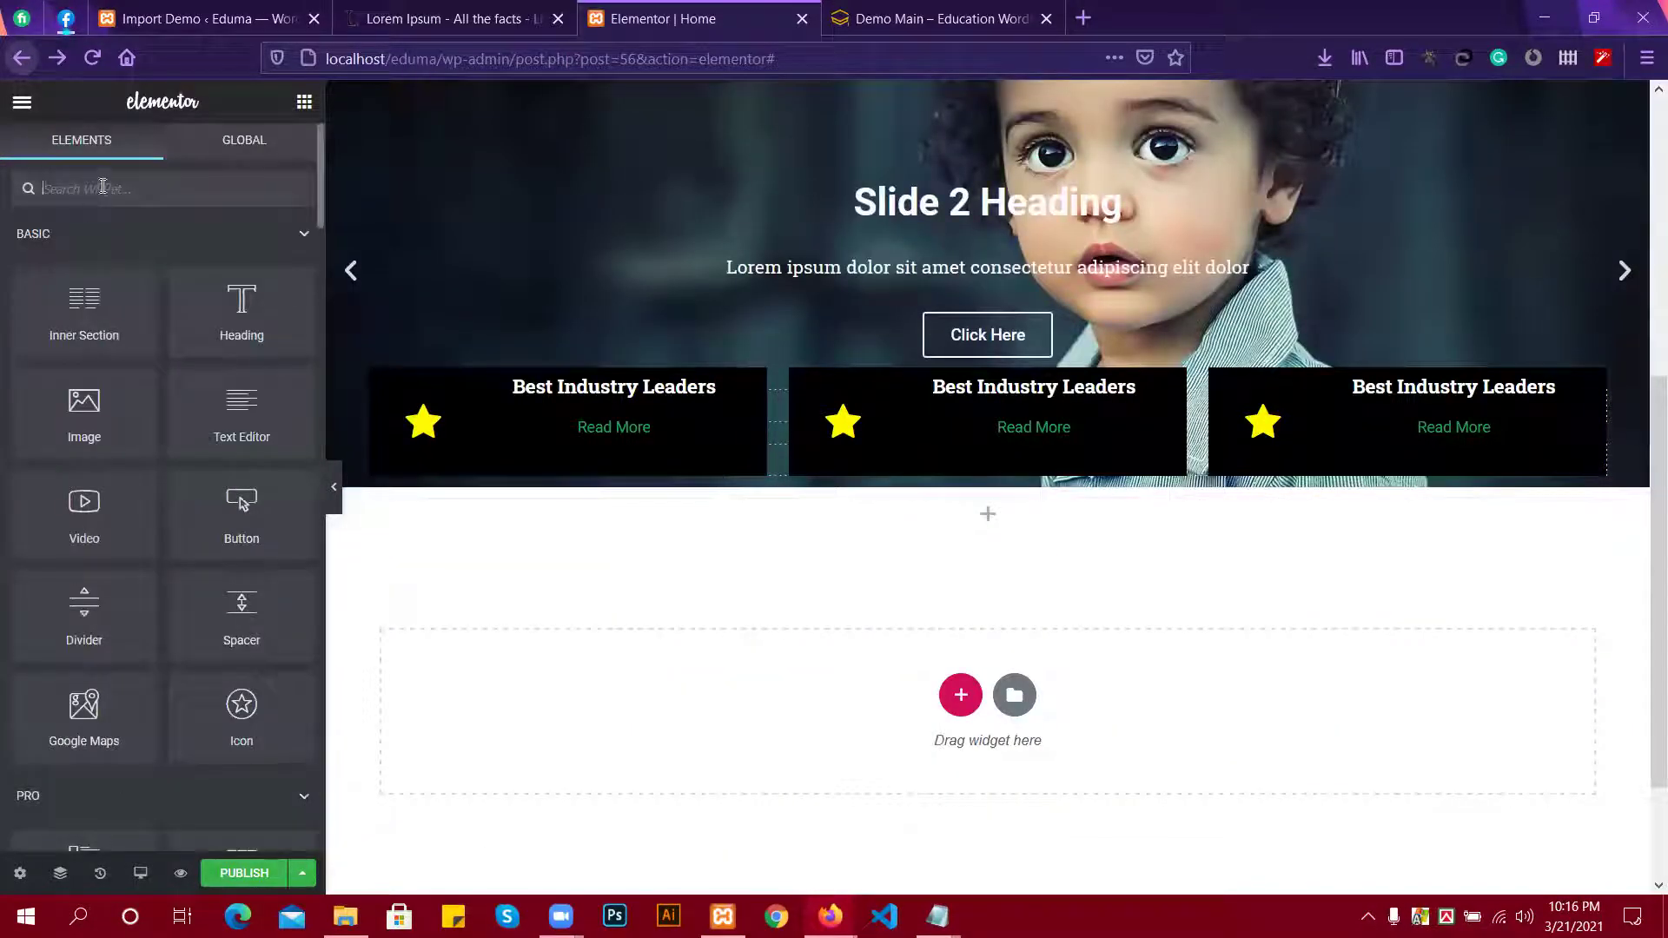
{"action": "type", "text": "hed"}
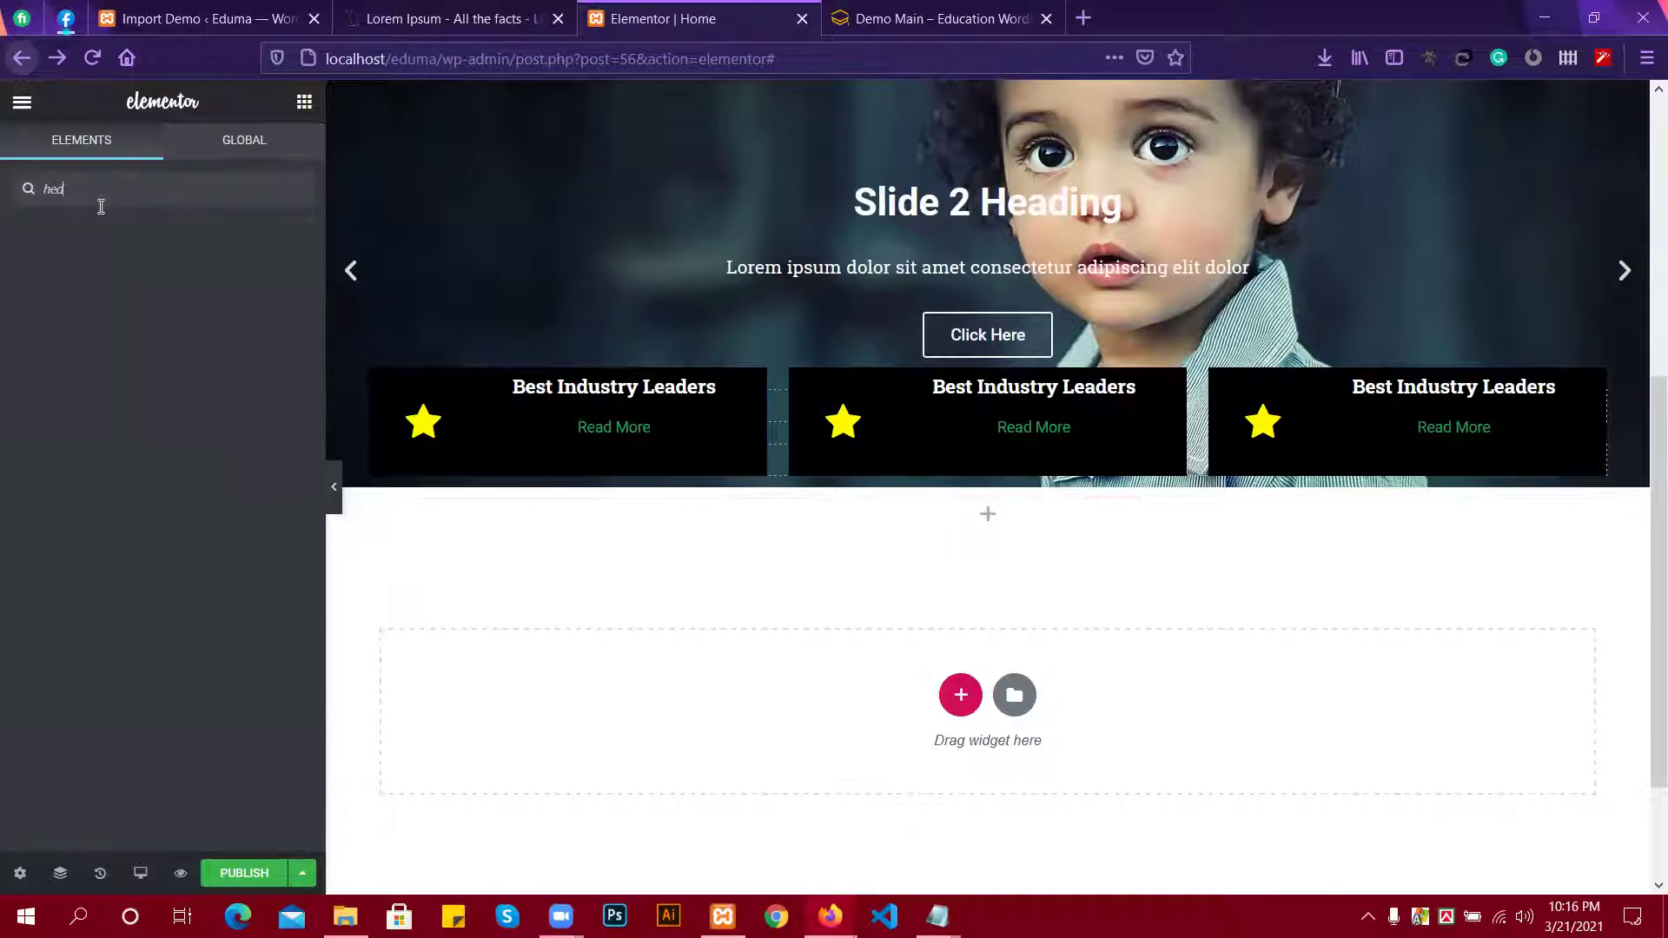
{"action": "key", "text": "BackSpace"}
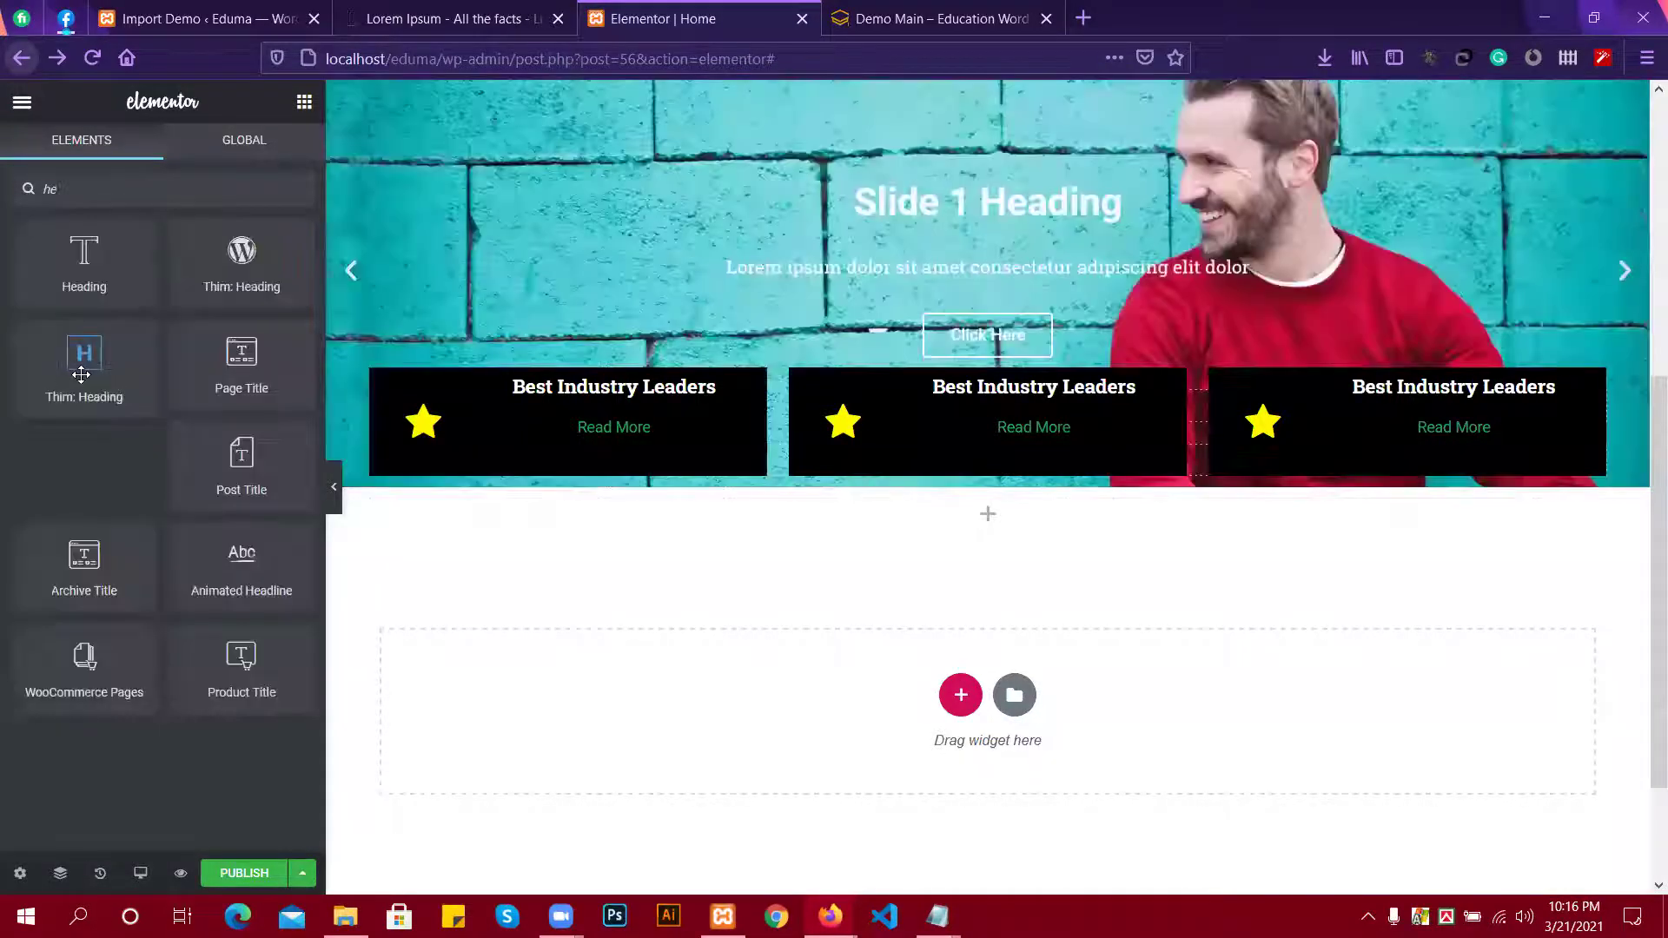
{"action": "left_click_drag", "start_coordinate": [129, 388], "coordinate": [715, 513]}
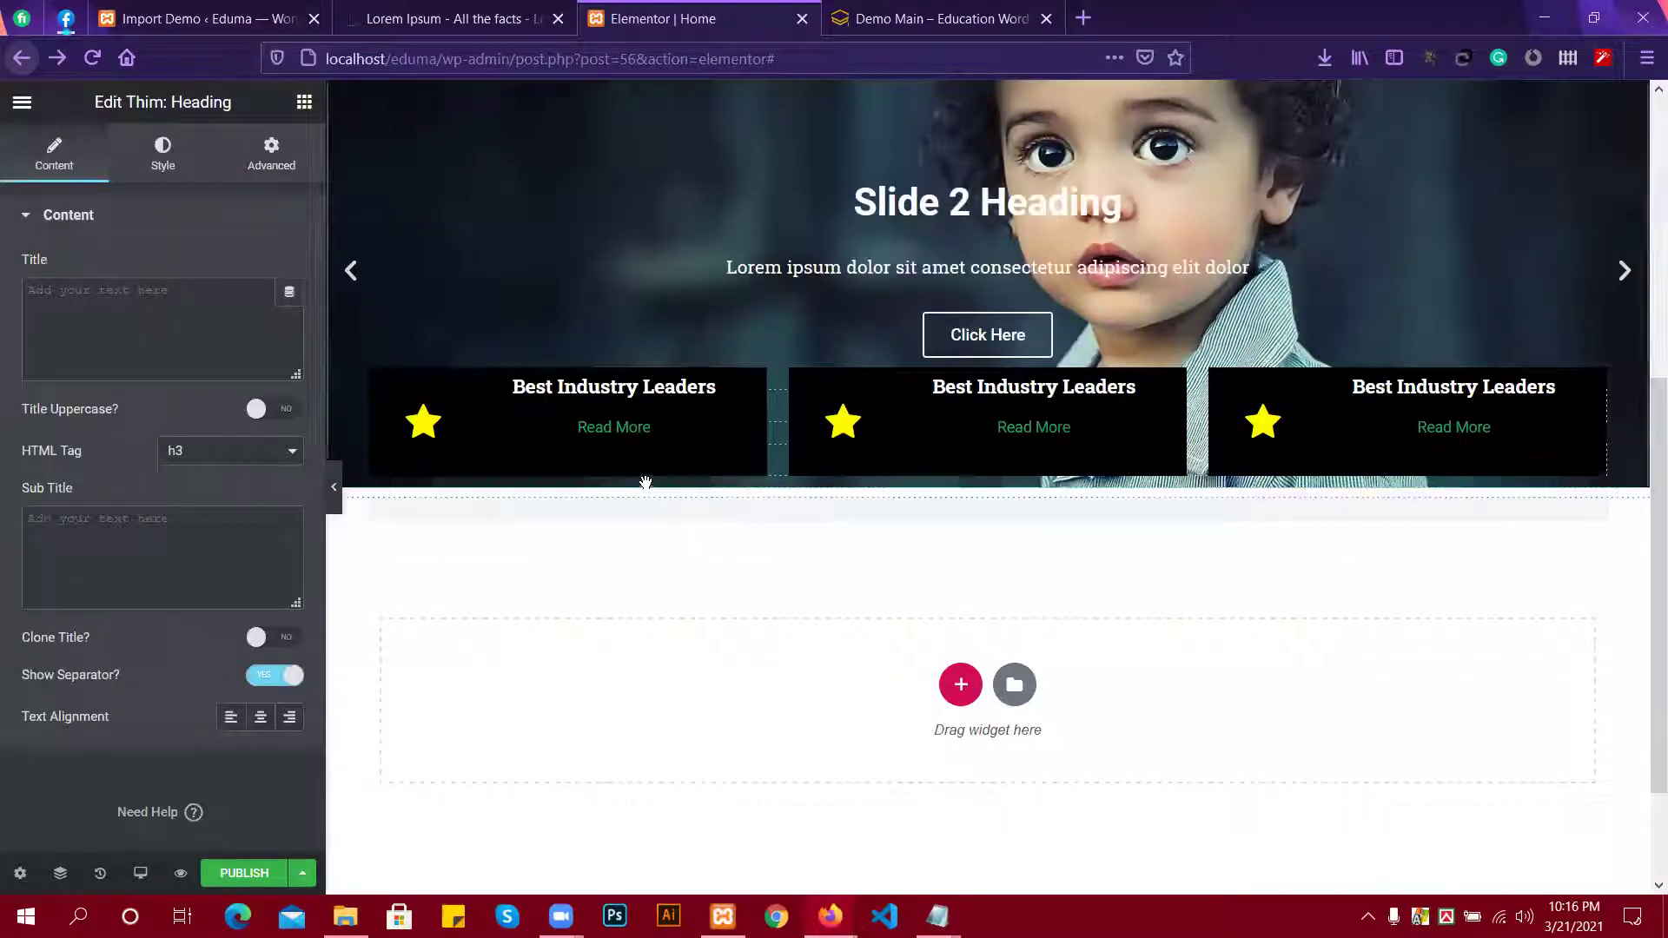
Title the new heading "Popular Courses" to match the Eduma demo and align its text left.
{"action": "key", "text": "ctrl+Tab"}
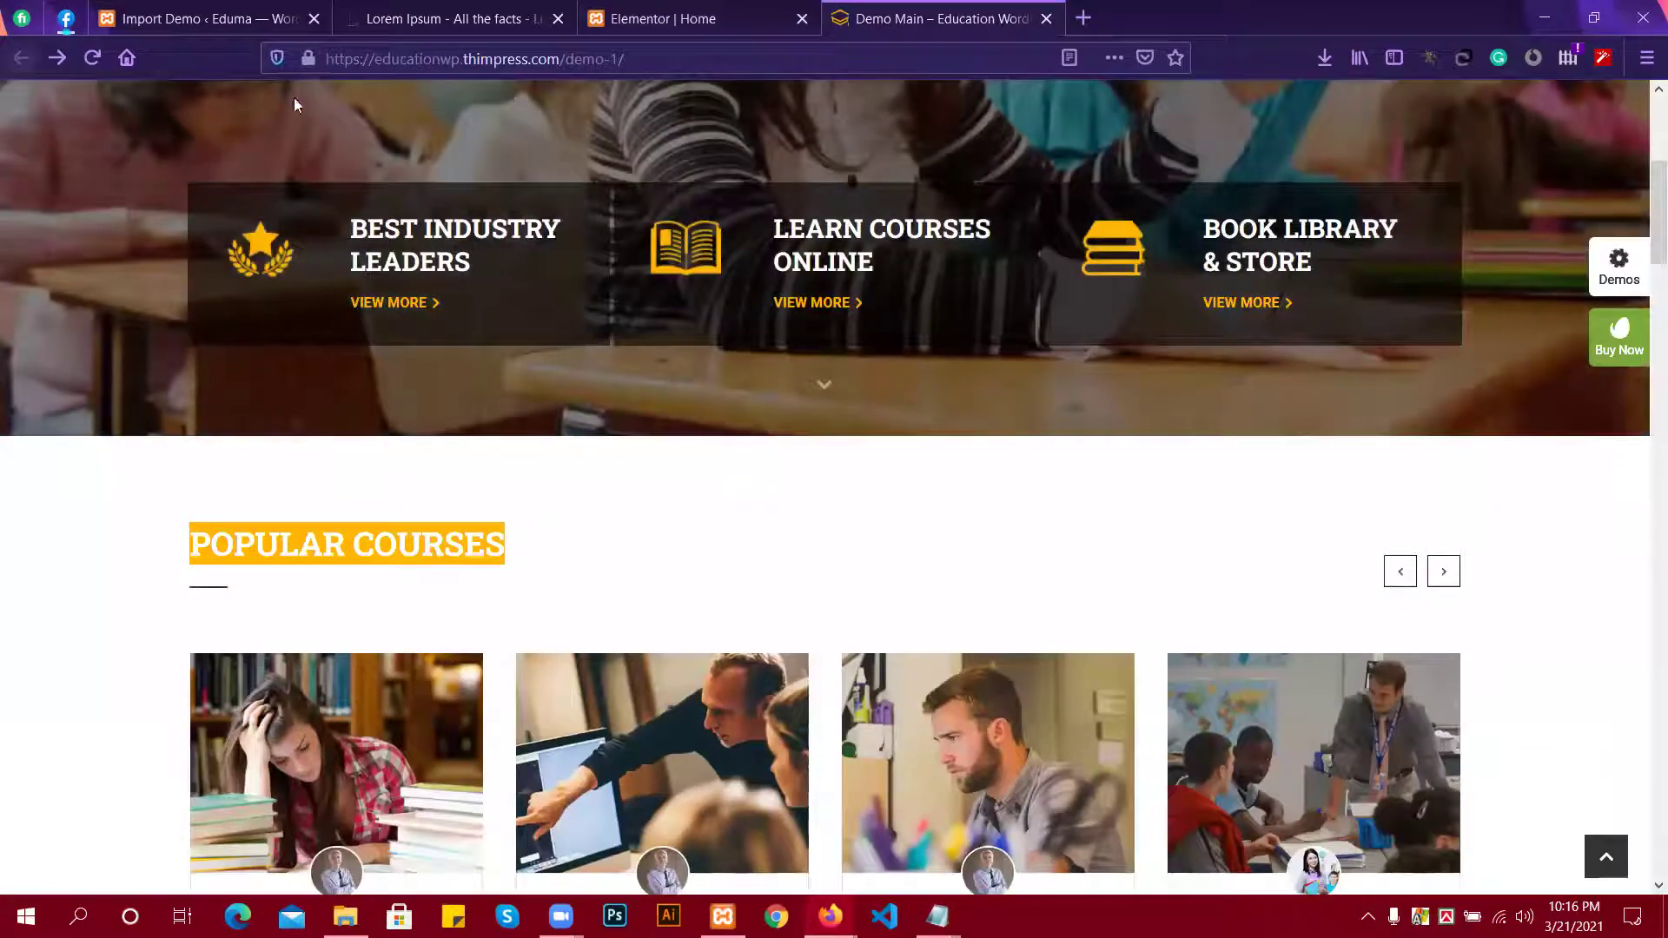
{"action": "left_click", "coordinate": [608, 17]}
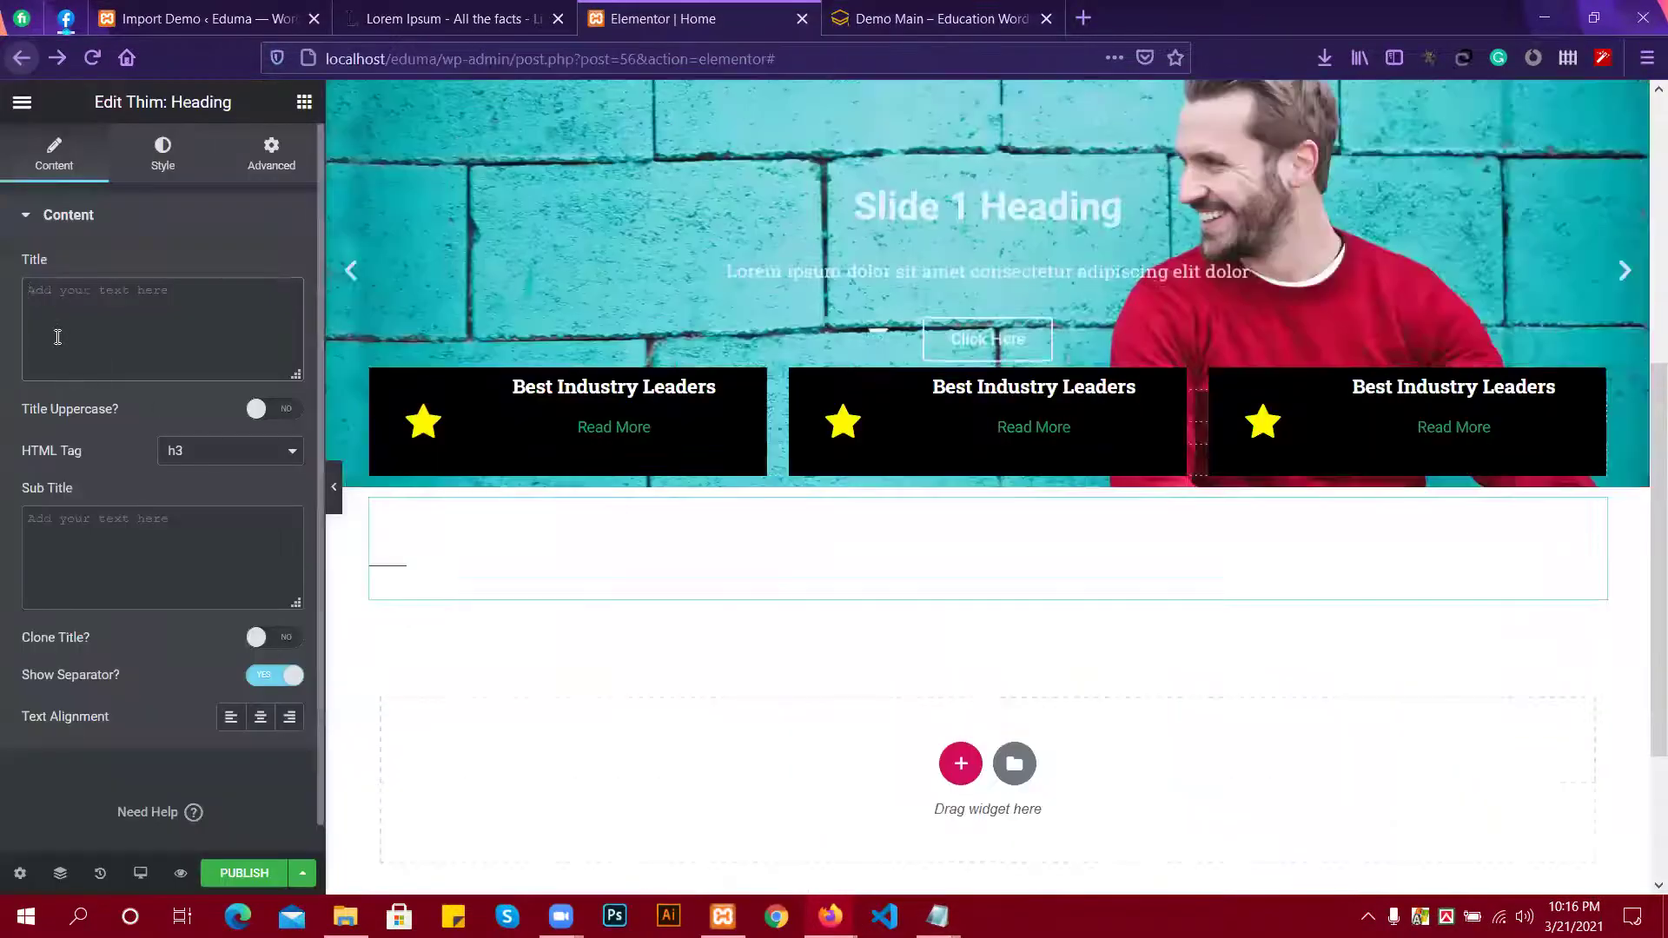
{"action": "type", "text": "Popular Courses"}
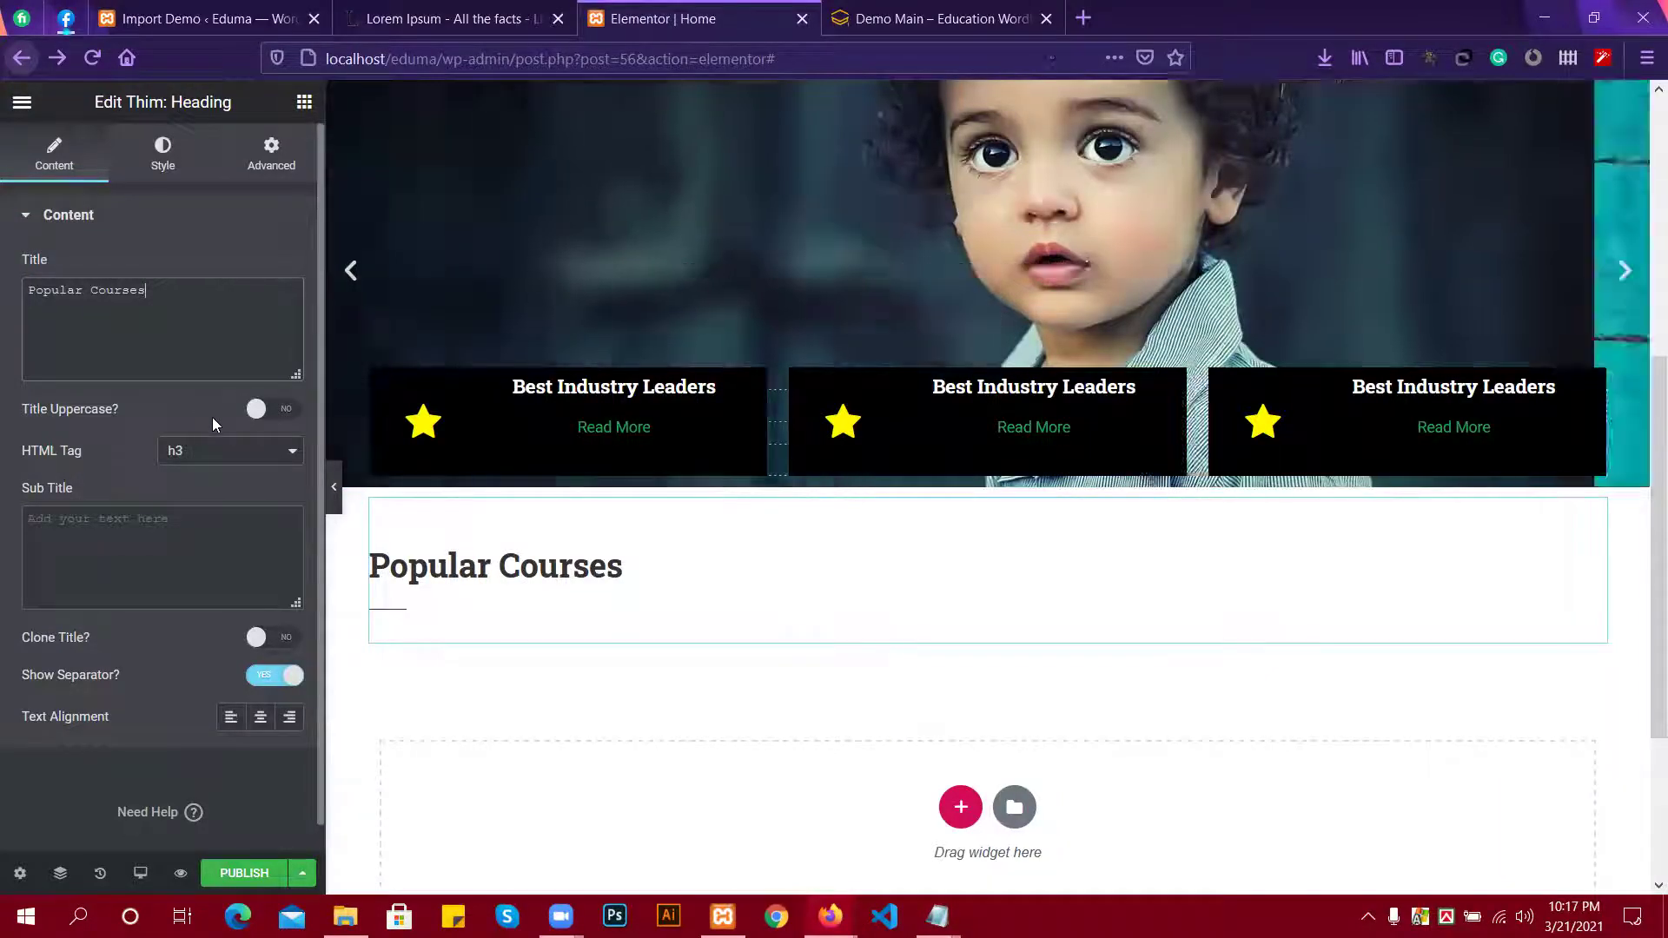
{"action": "scroll", "coordinate": [139, 621], "scroll_direction": "down", "scroll_amount": 1}
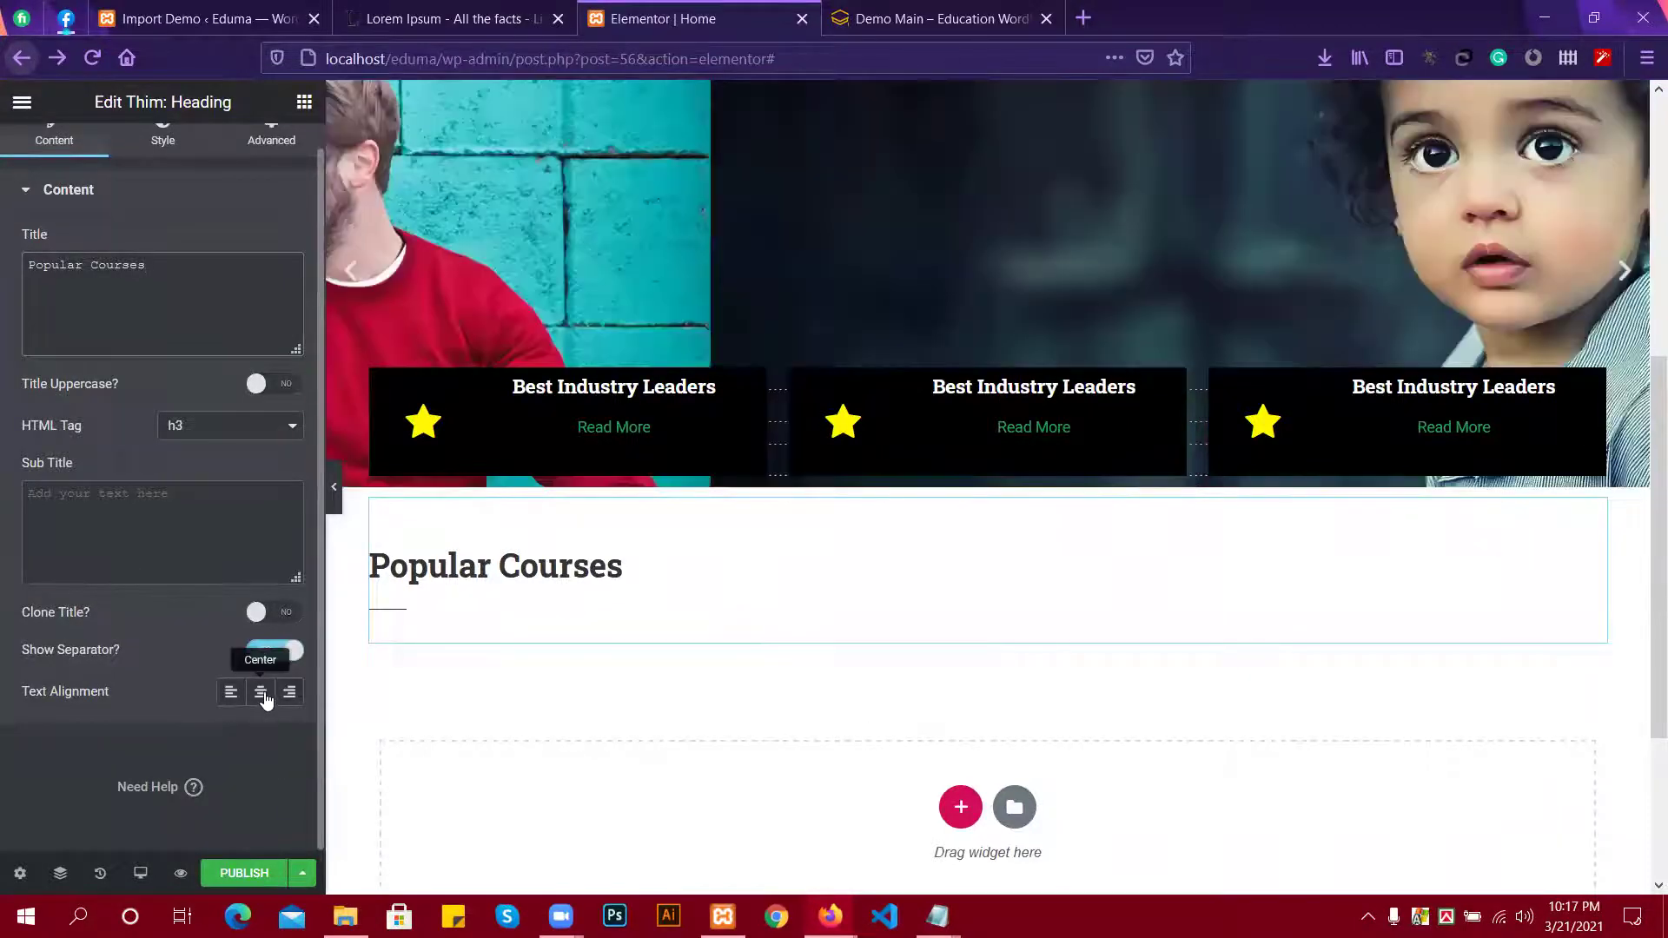
{"action": "left_click", "coordinate": [260, 692]}
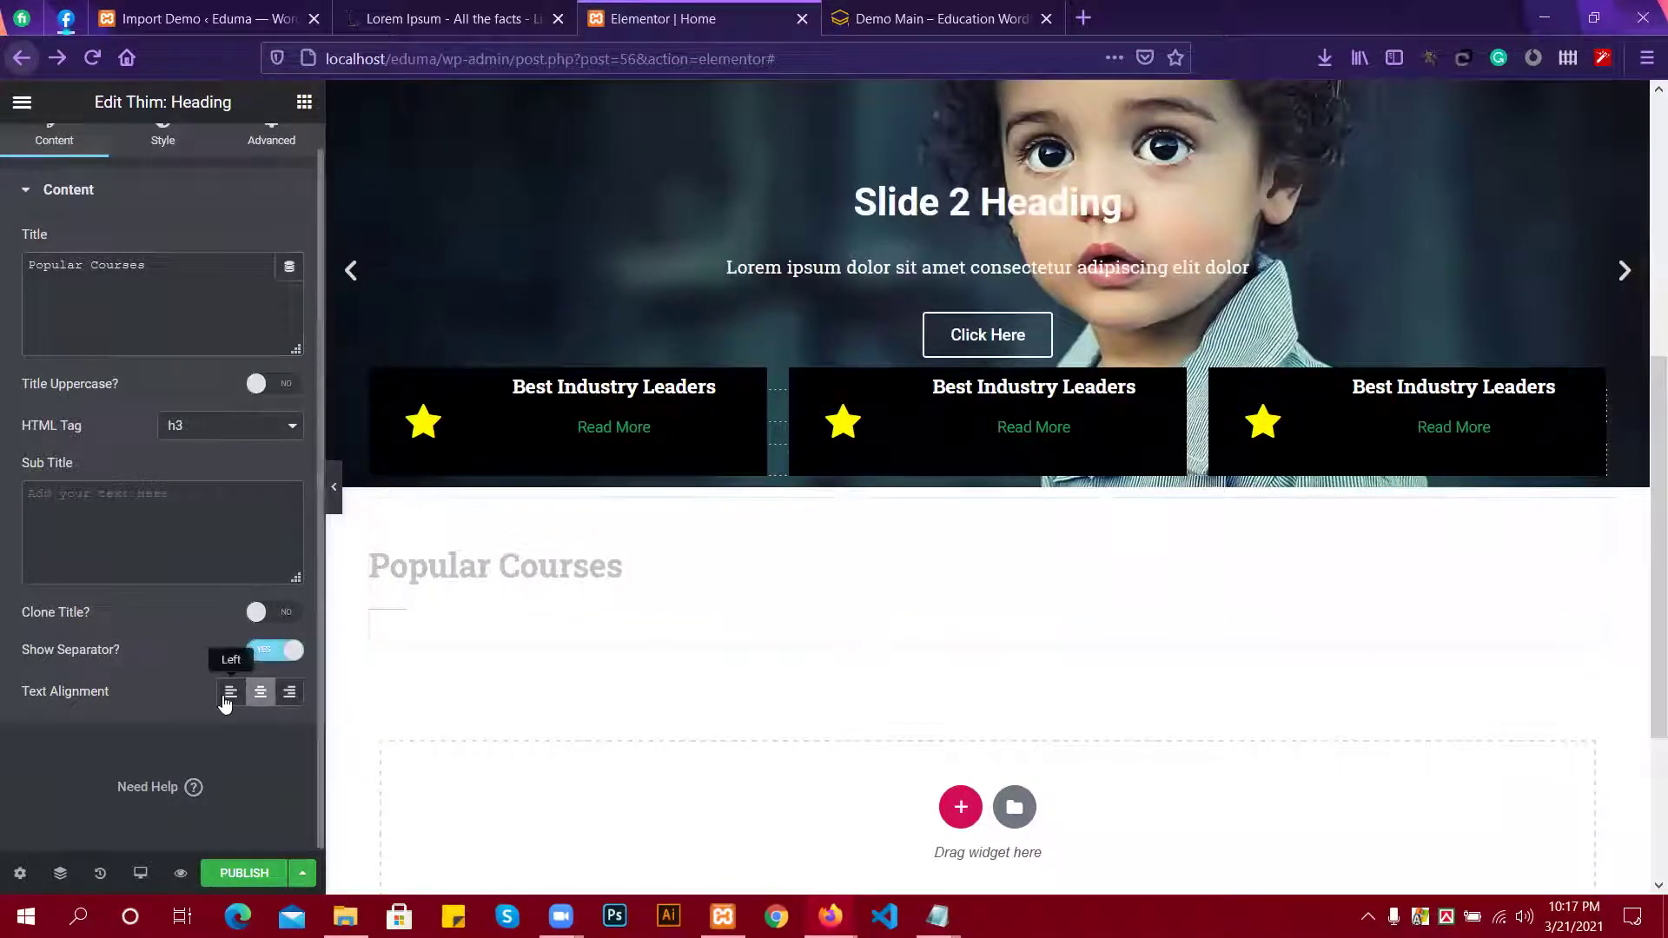
{"action": "left_click", "coordinate": [225, 703]}
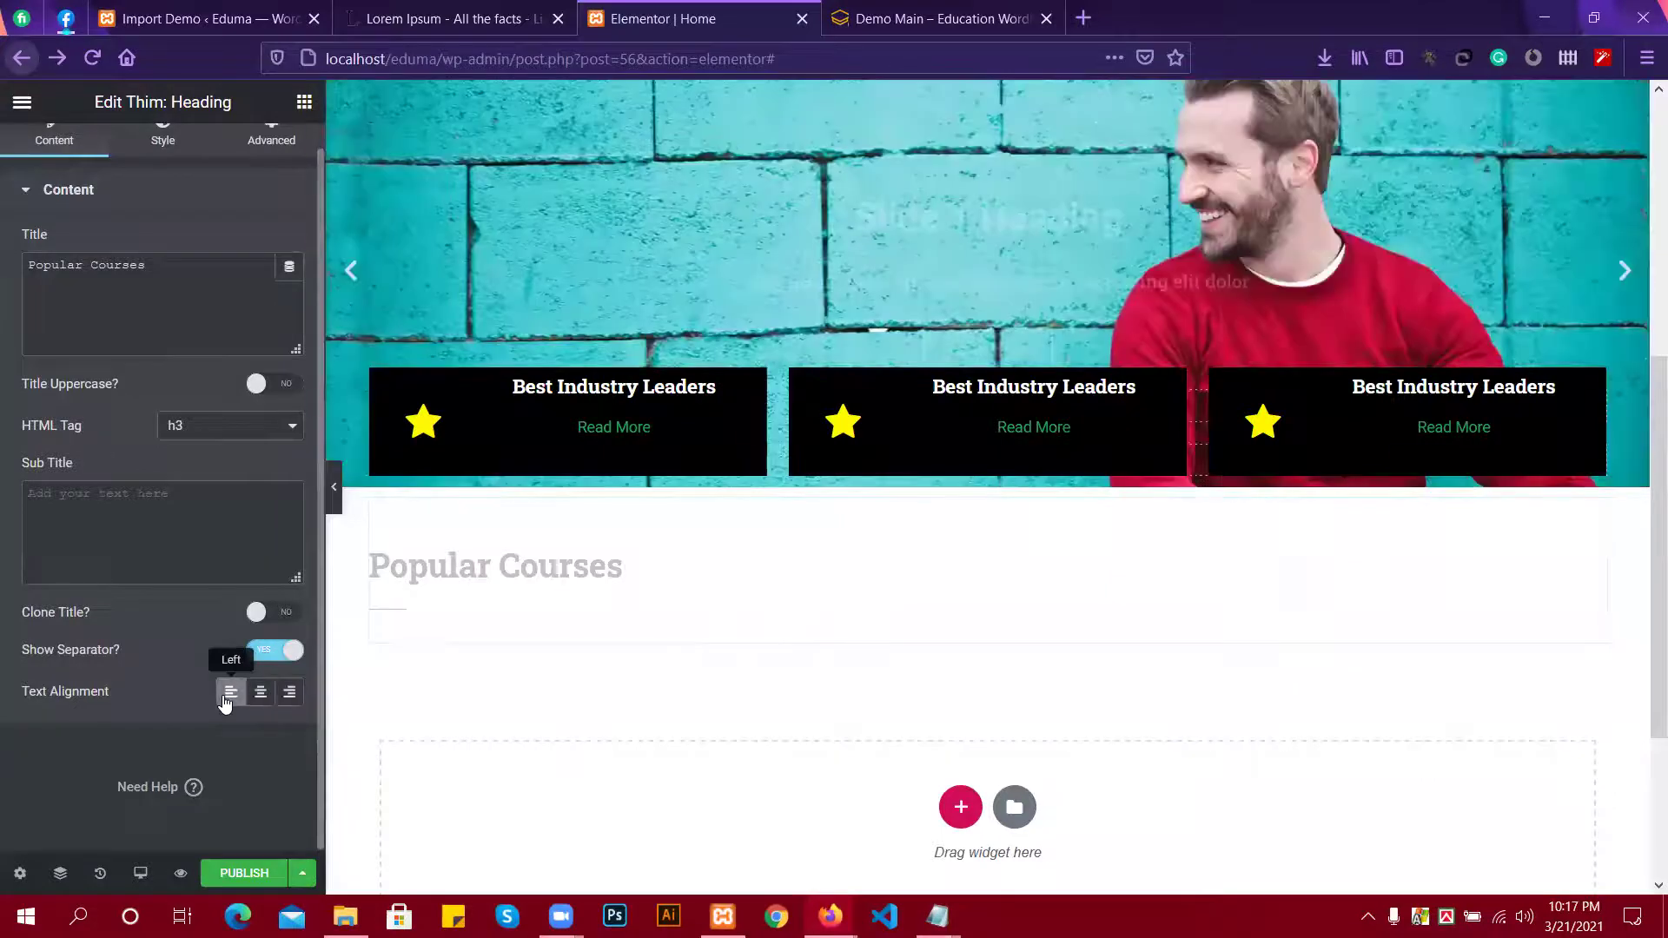
{"action": "scroll", "coordinate": [240, 238], "scroll_direction": "up", "scroll_amount": 1}
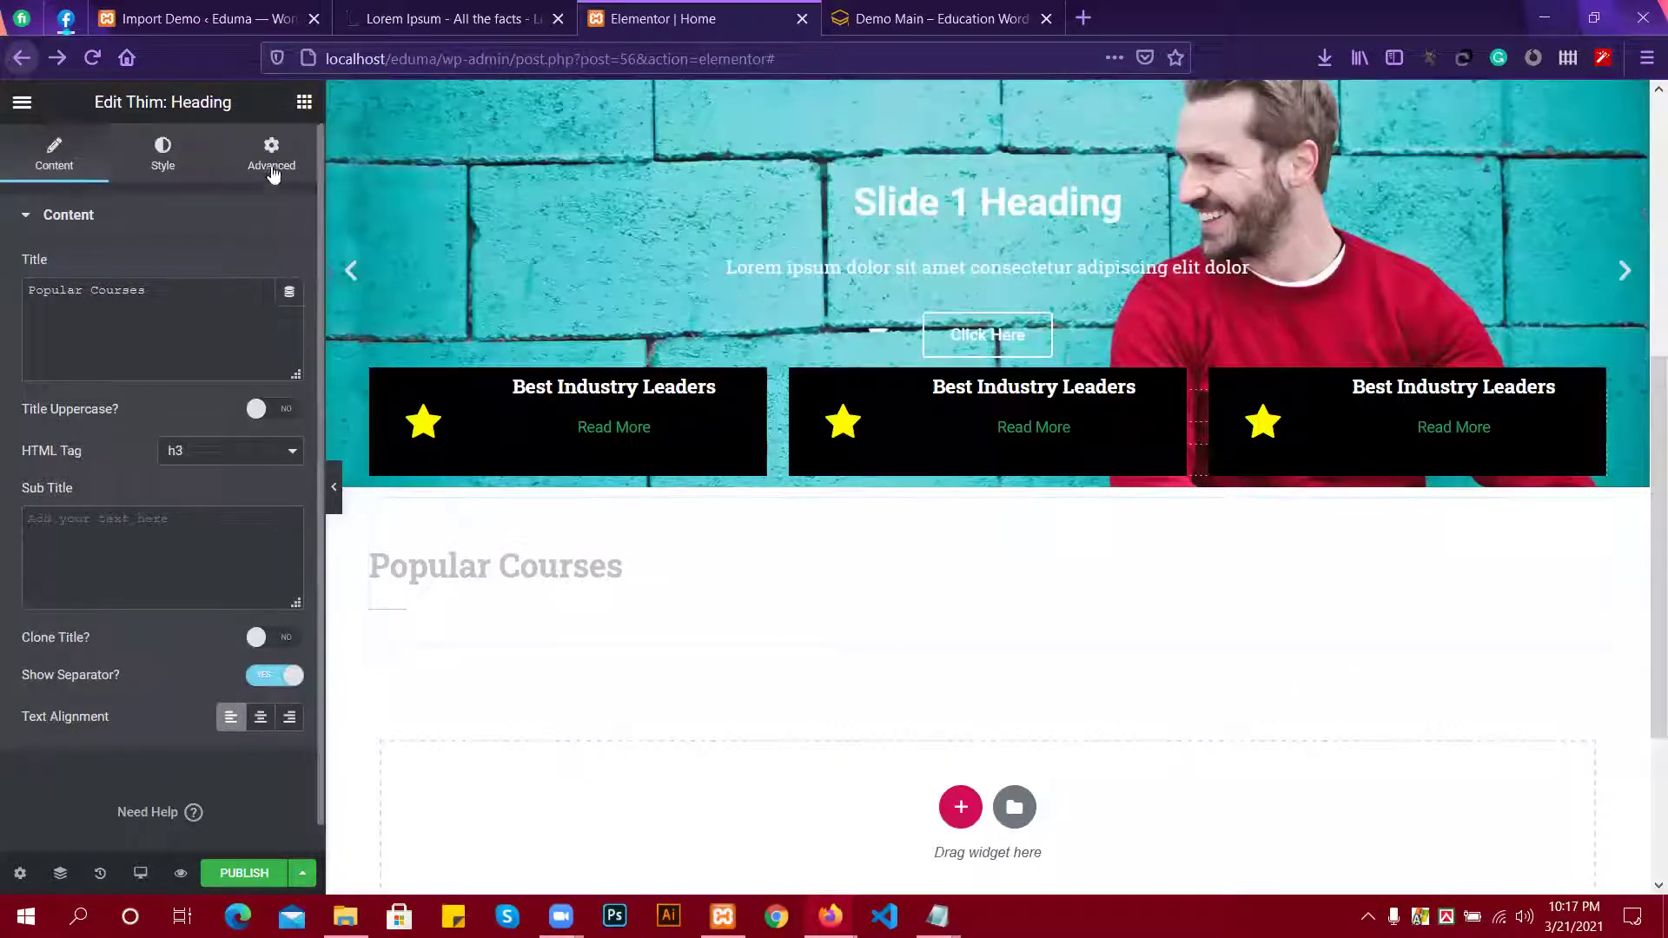
Set the Popular Courses heading's title color to black, comparing it with the heading in the Eduma demo.
{"action": "left_click", "coordinate": [164, 148]}
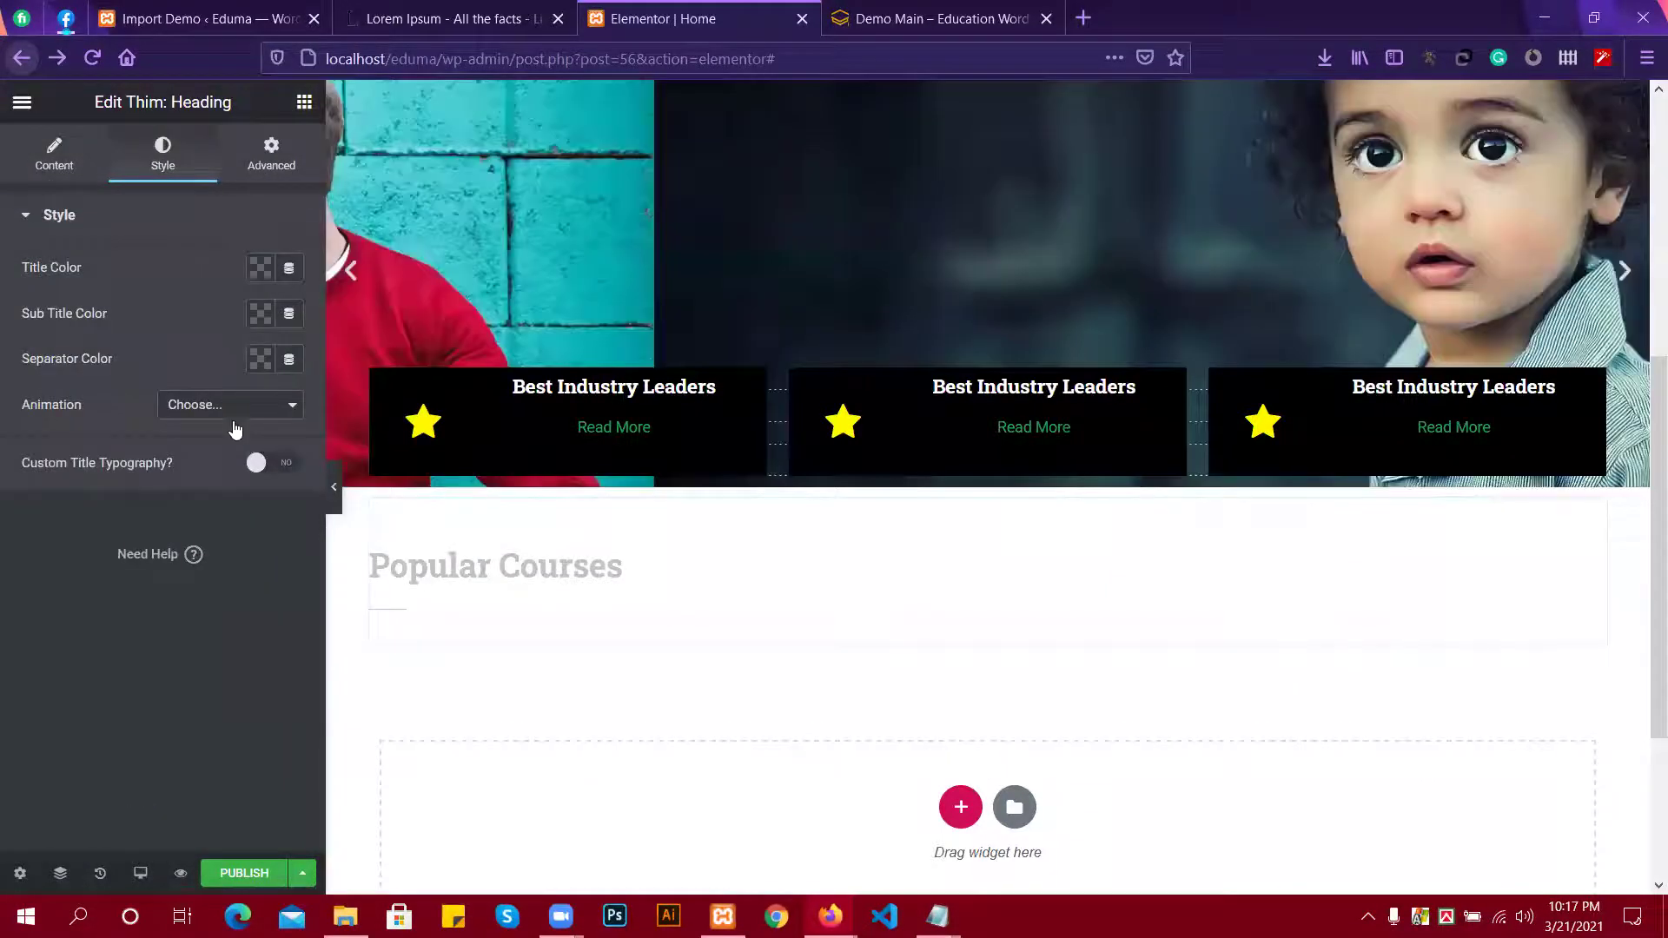
{"action": "left_click", "coordinate": [261, 270]}
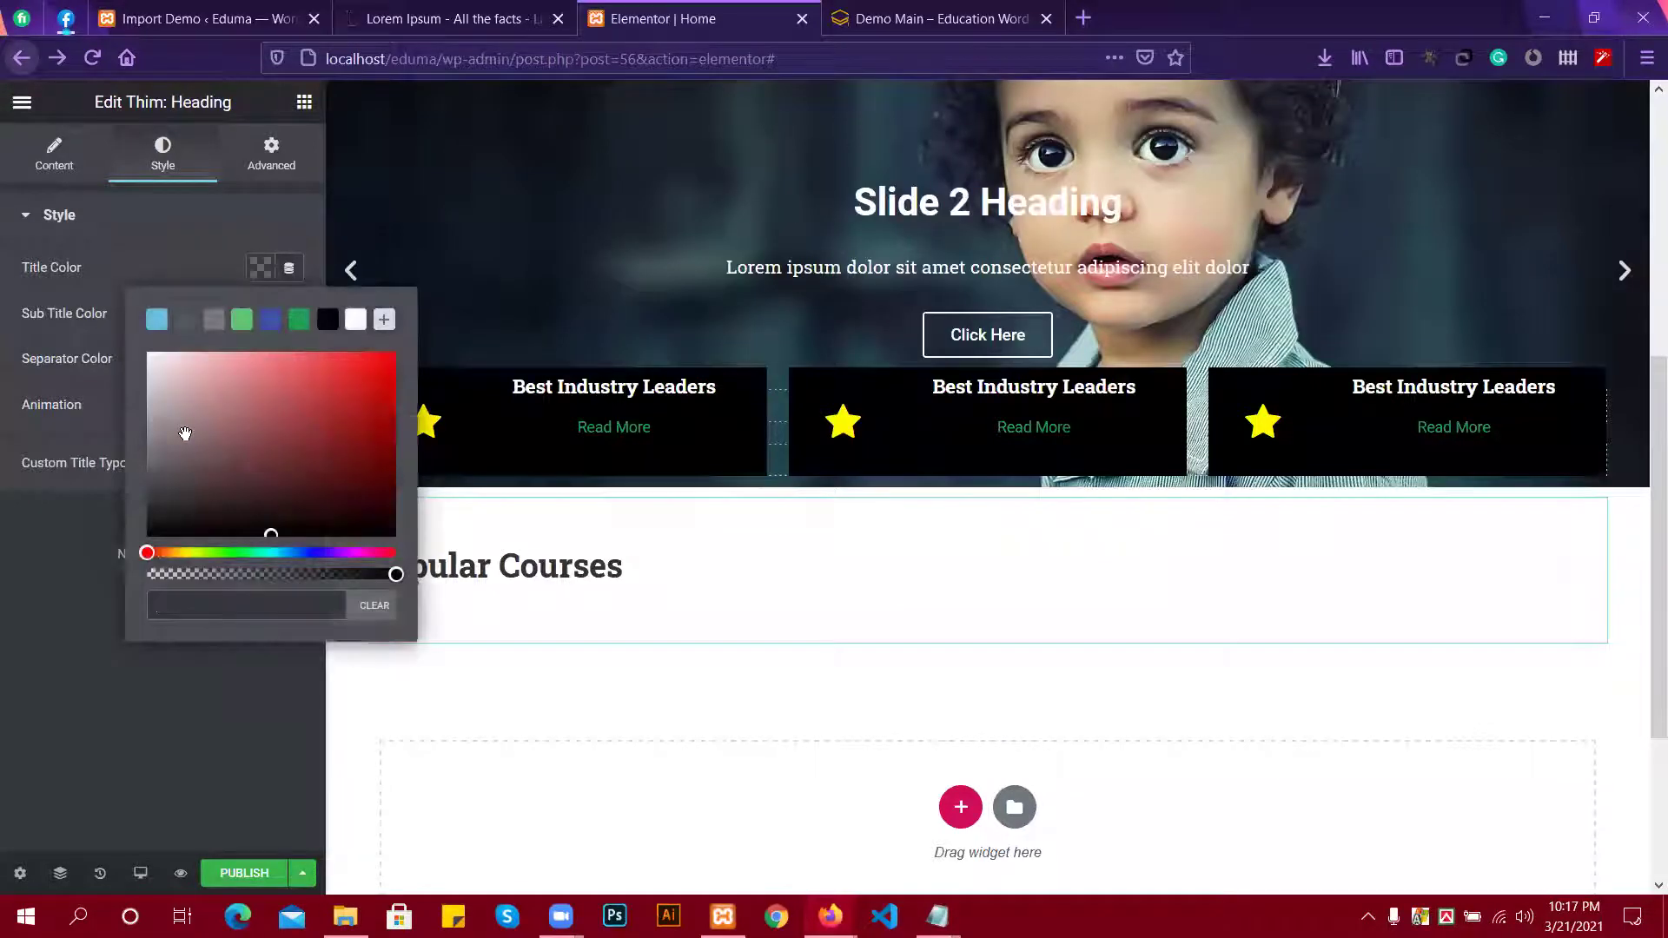
{"action": "left_click", "coordinate": [825, 11]}
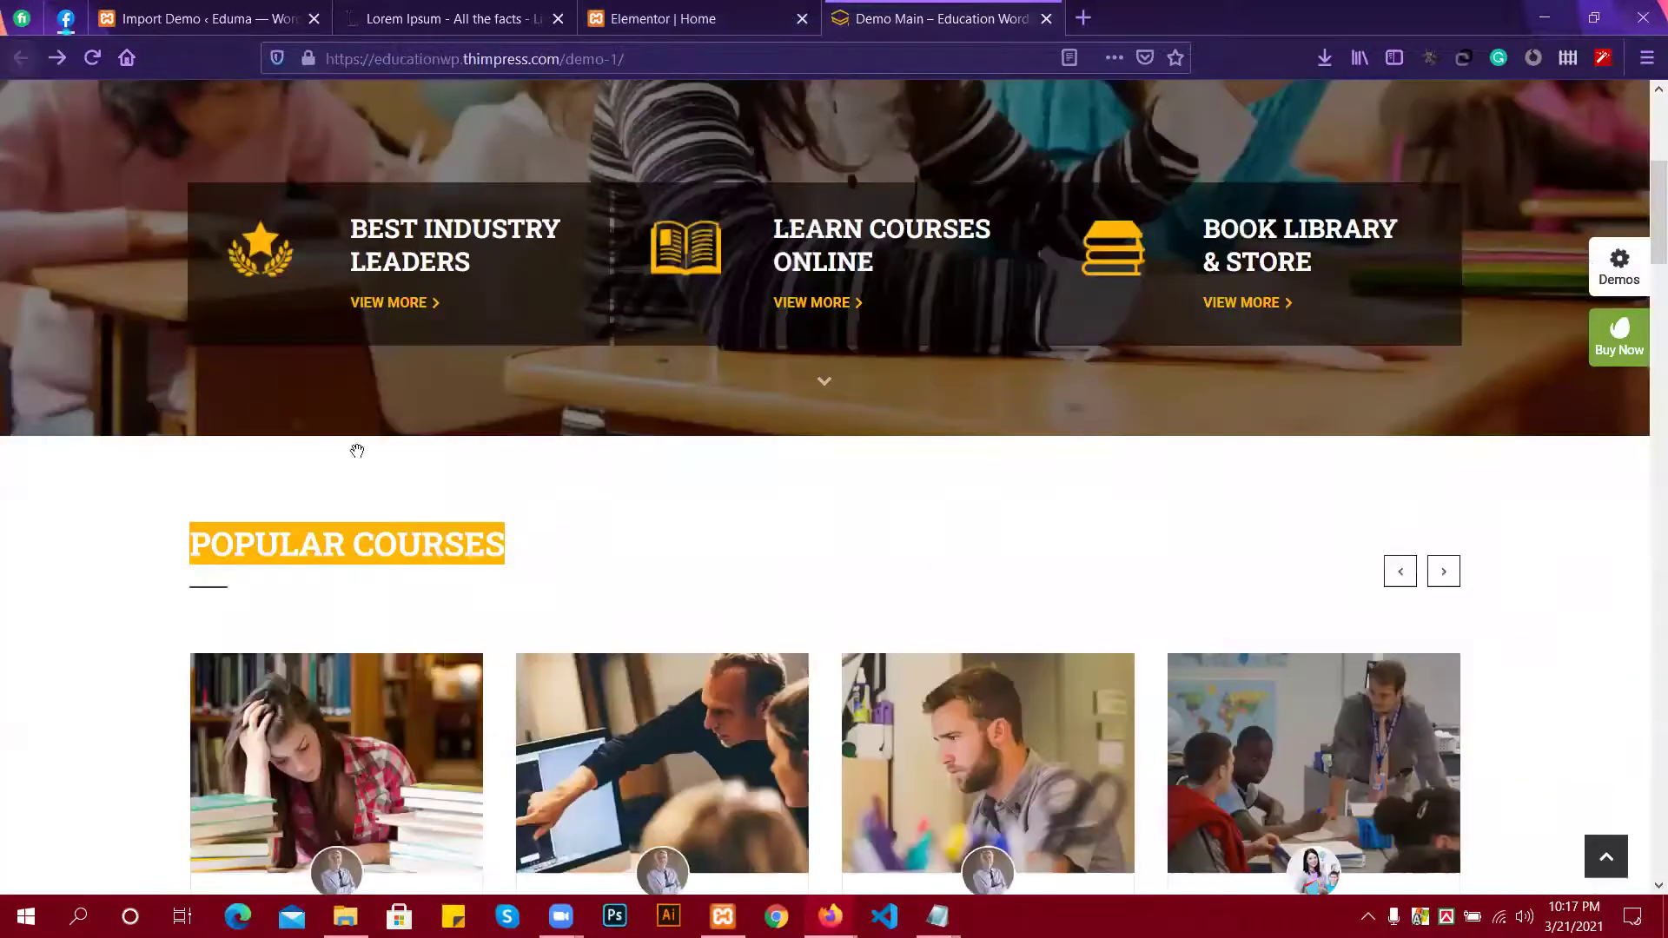
{"action": "left_click", "coordinate": [765, 13]}
{"action": "key", "text": "ctrl+Tab"}
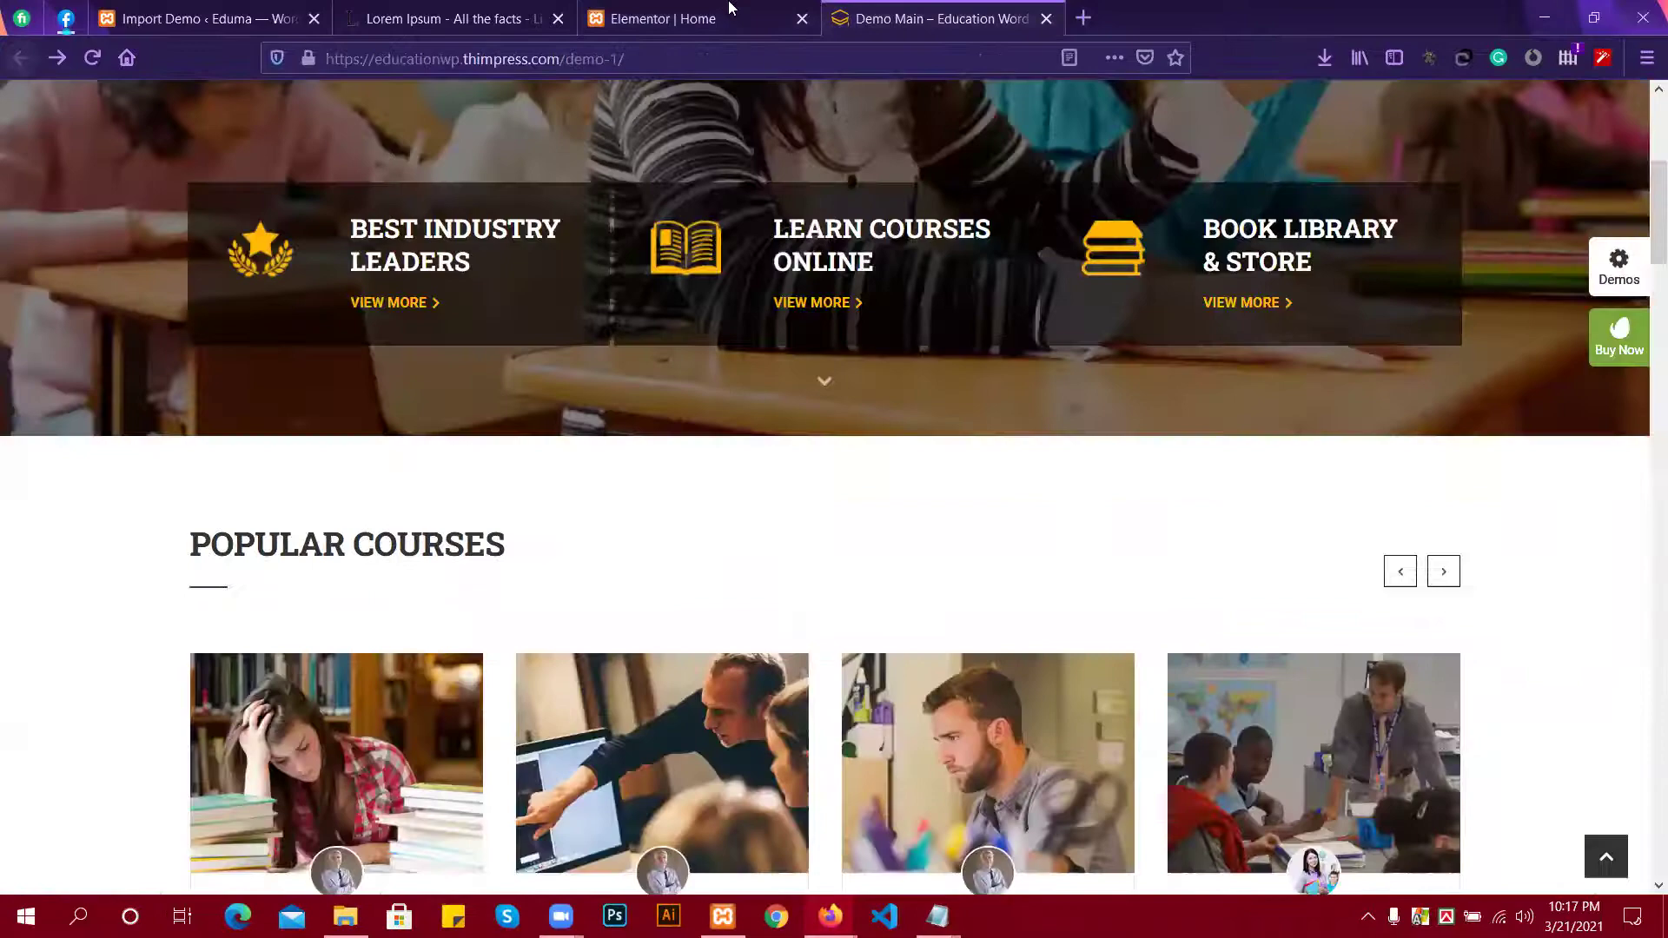
{"action": "left_click", "coordinate": [774, 10]}
{"action": "left_click", "coordinate": [321, 323]}
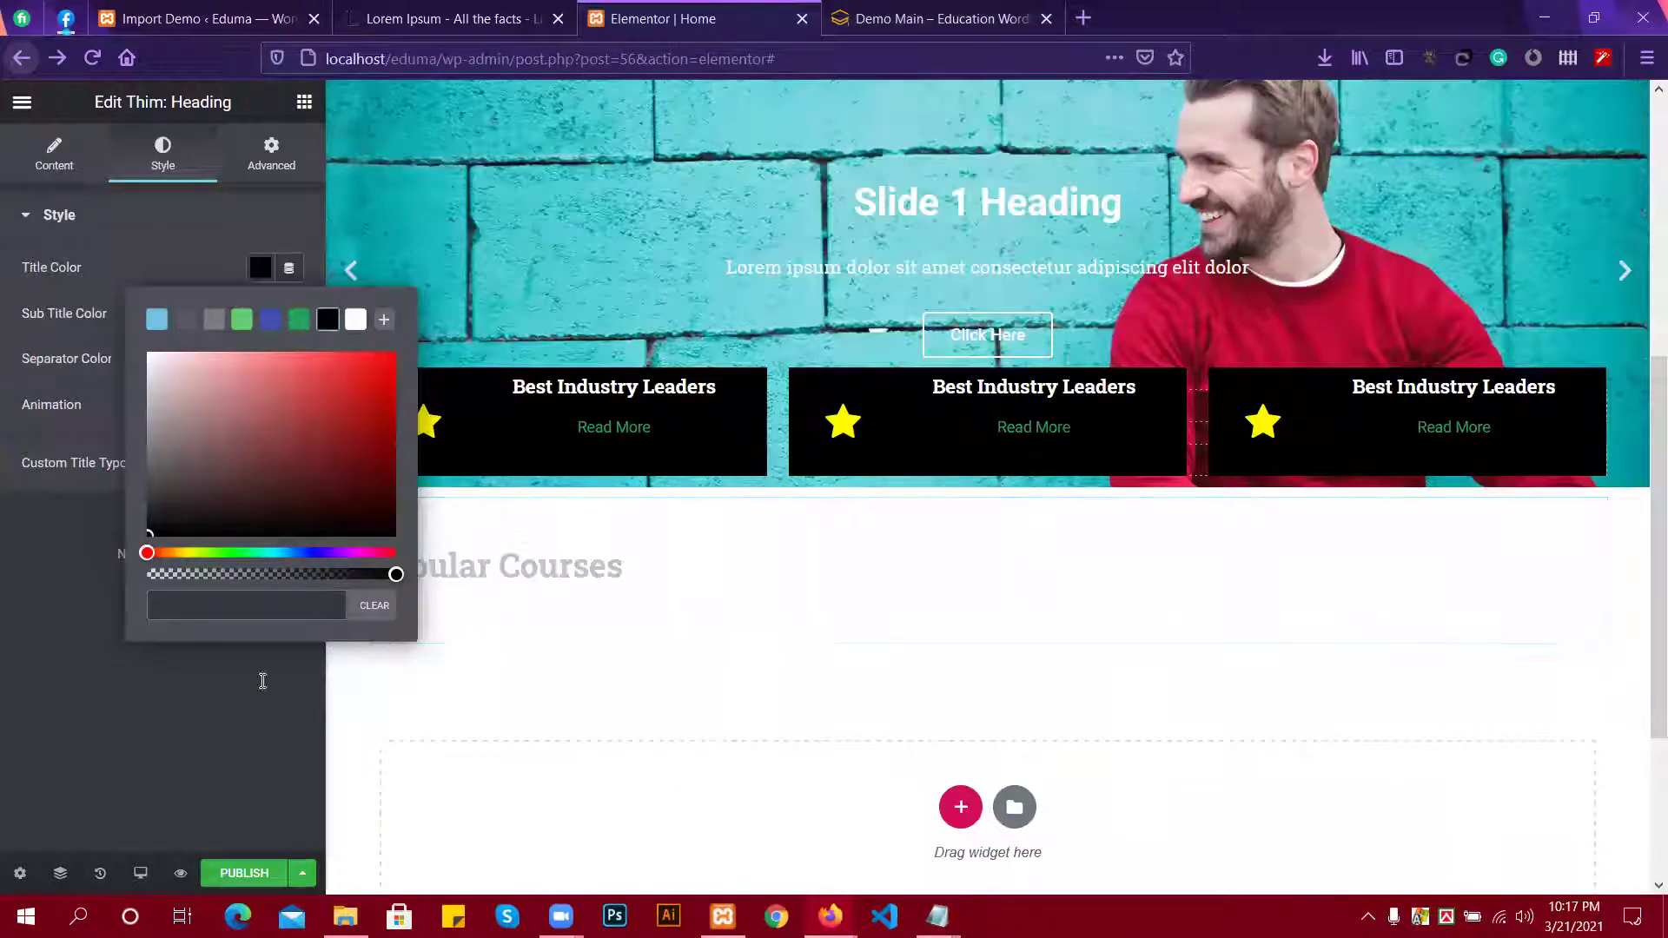
{"action": "left_click", "coordinate": [263, 682]}
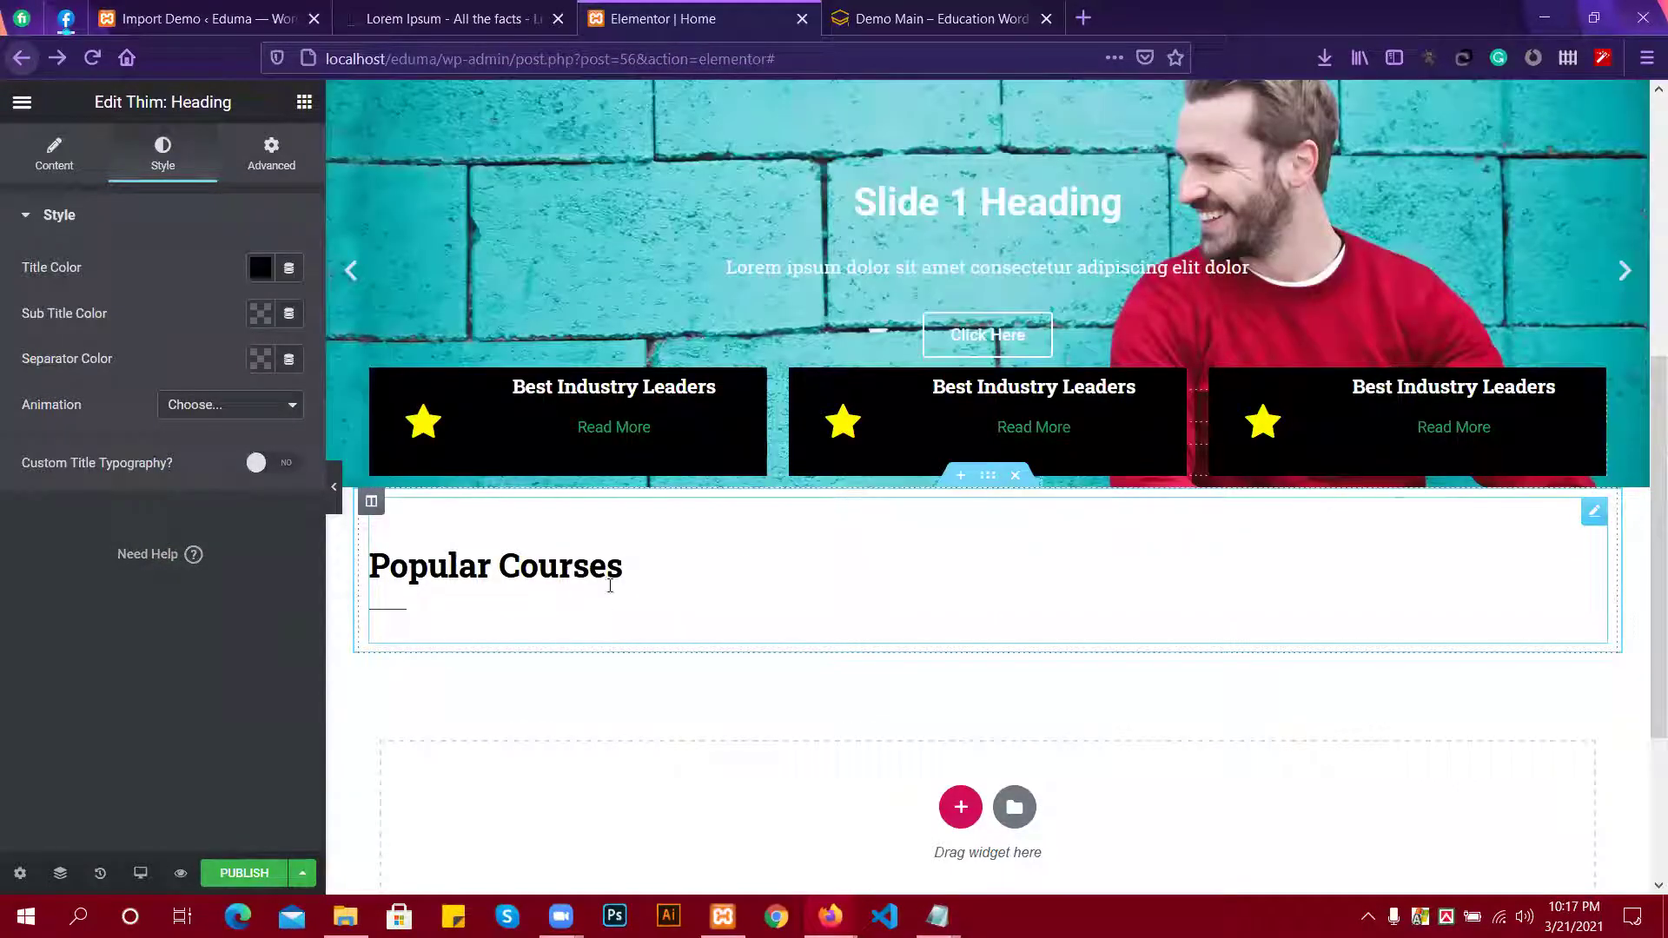
Search the widget library for "cour" to find a course element for the area below the heading.
{"action": "scroll", "coordinate": [610, 587], "scroll_direction": "down", "scroll_amount": 1}
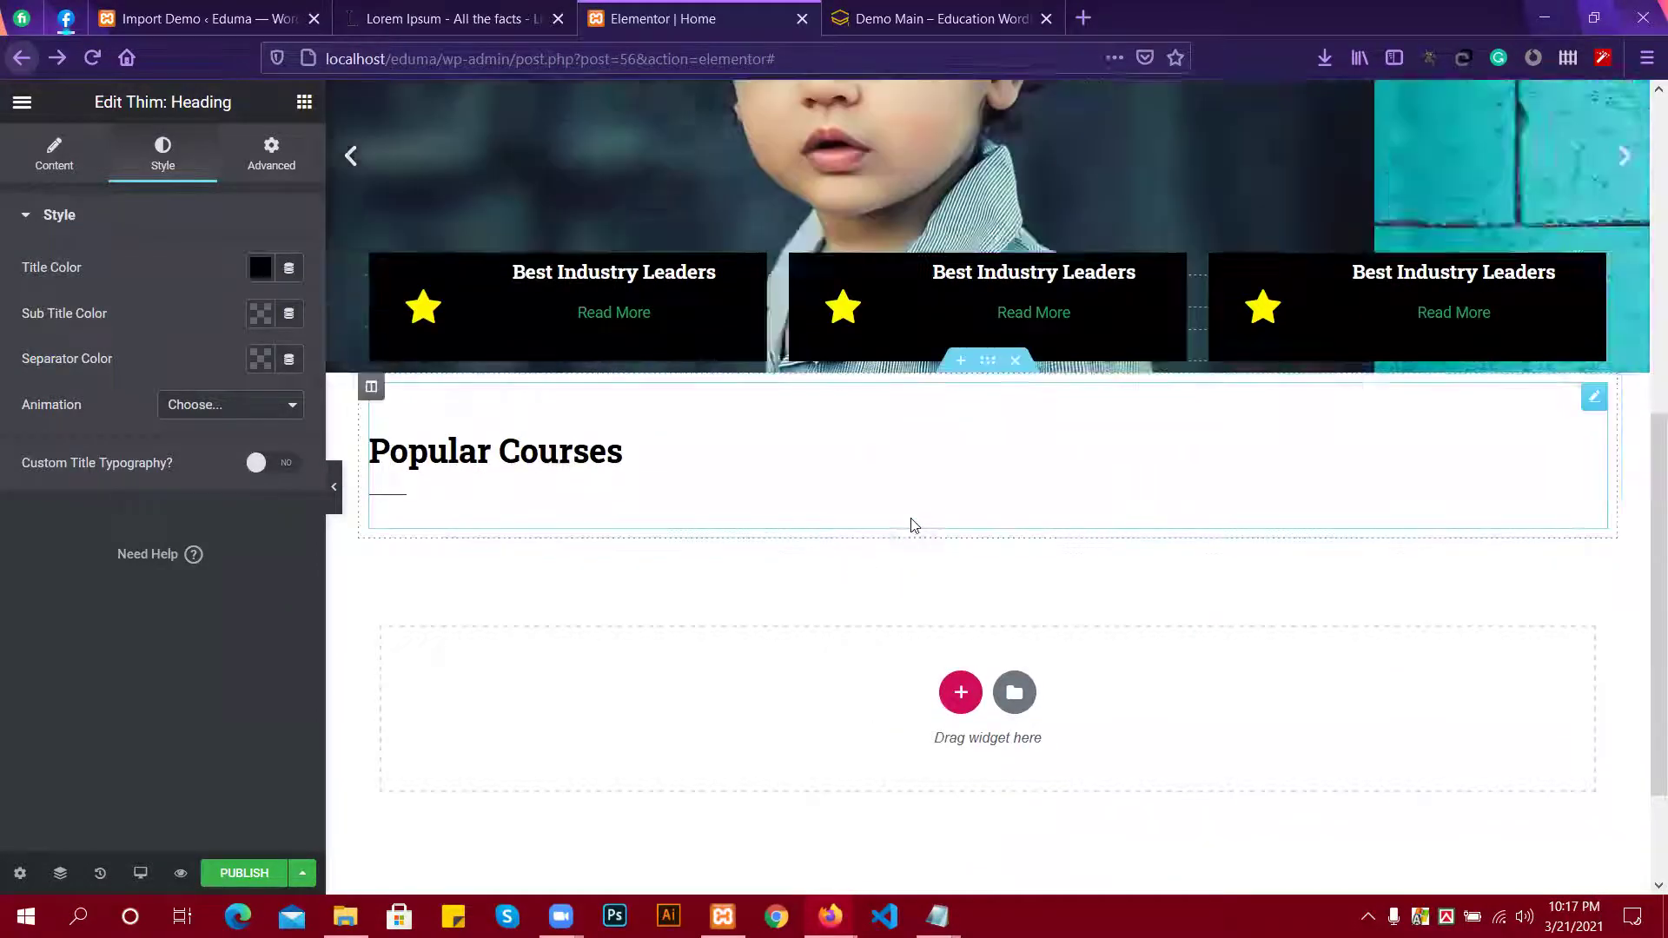
{"action": "left_click", "coordinate": [304, 101]}
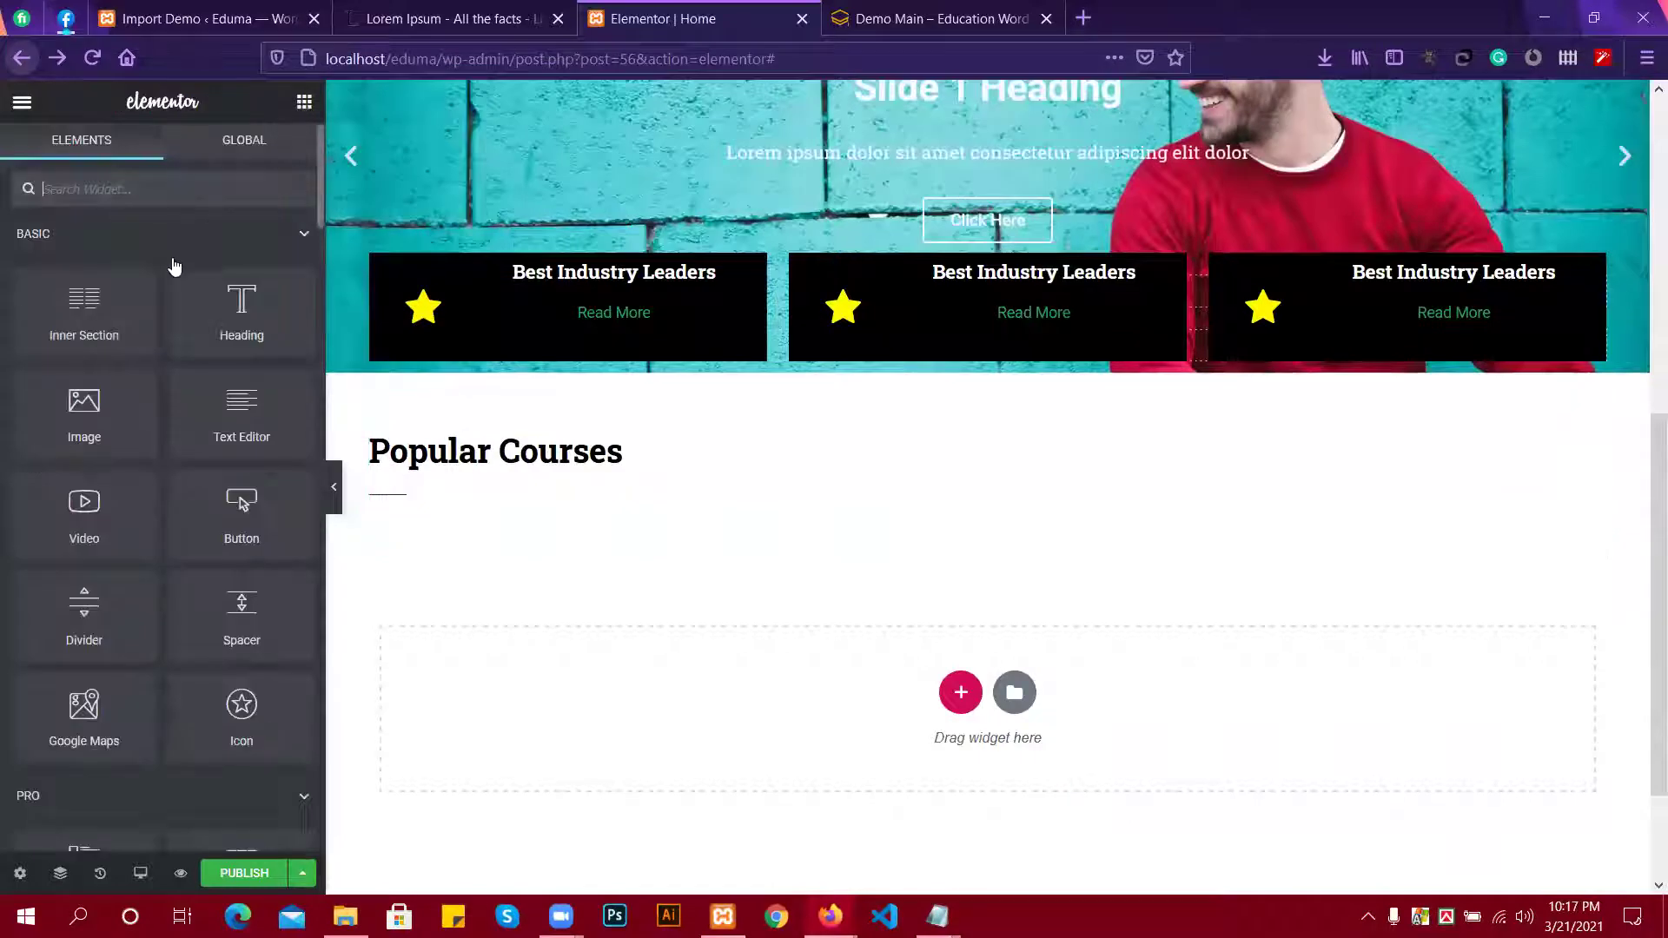
{"action": "type", "text": "co"}
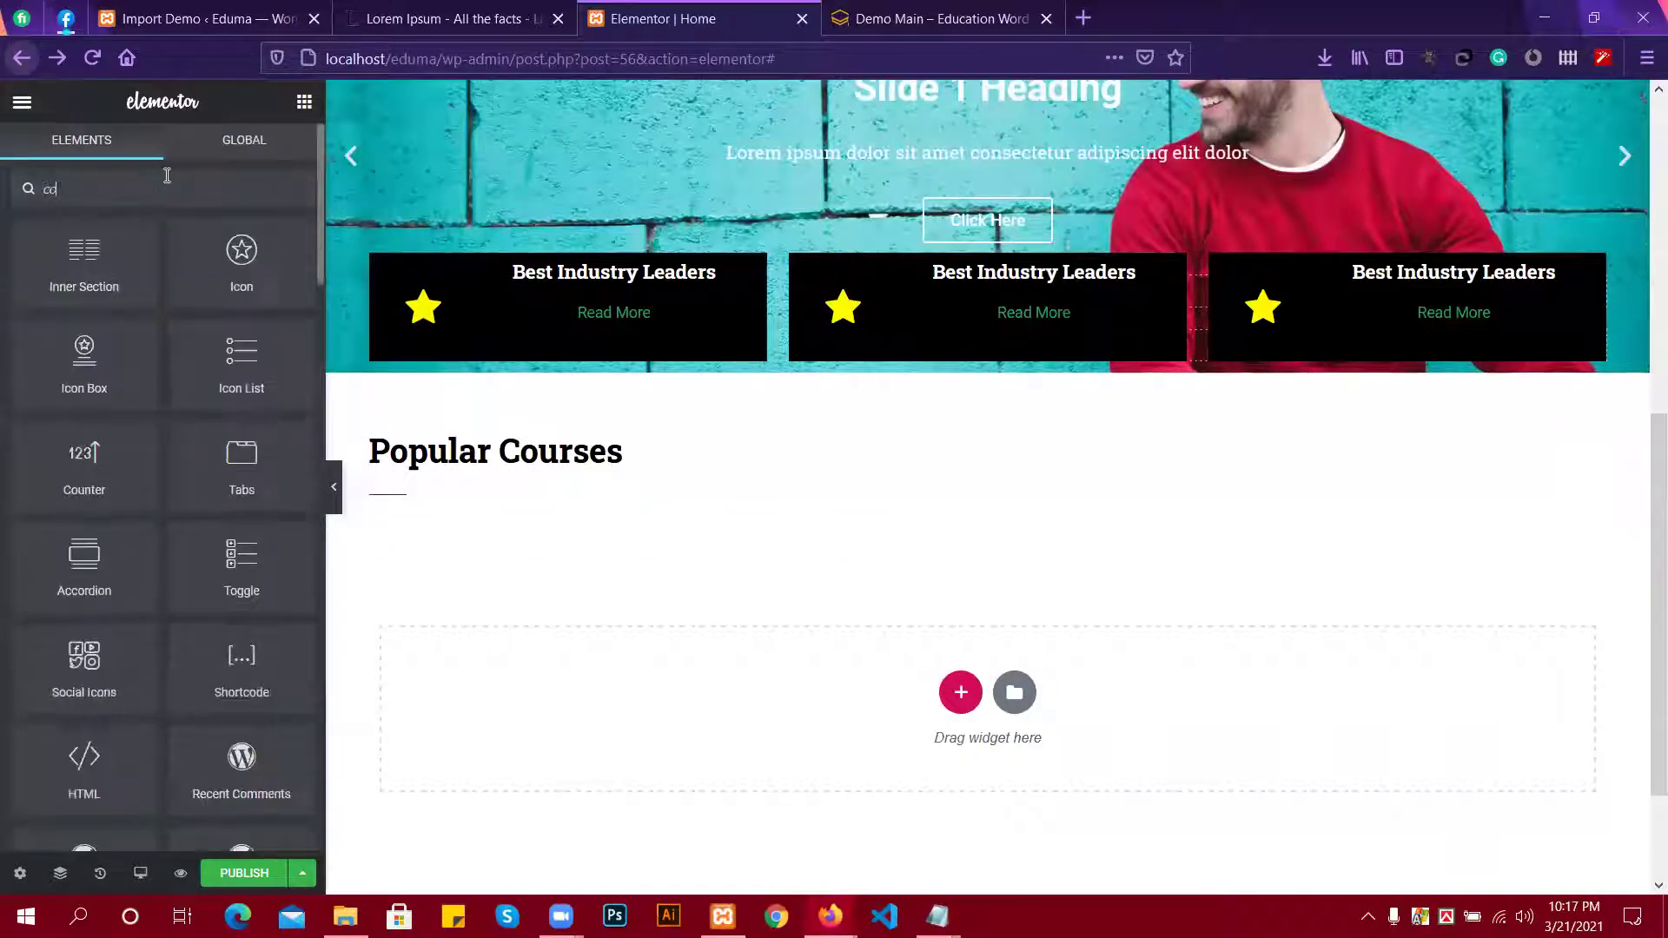
{"action": "type", "text": "ur"}
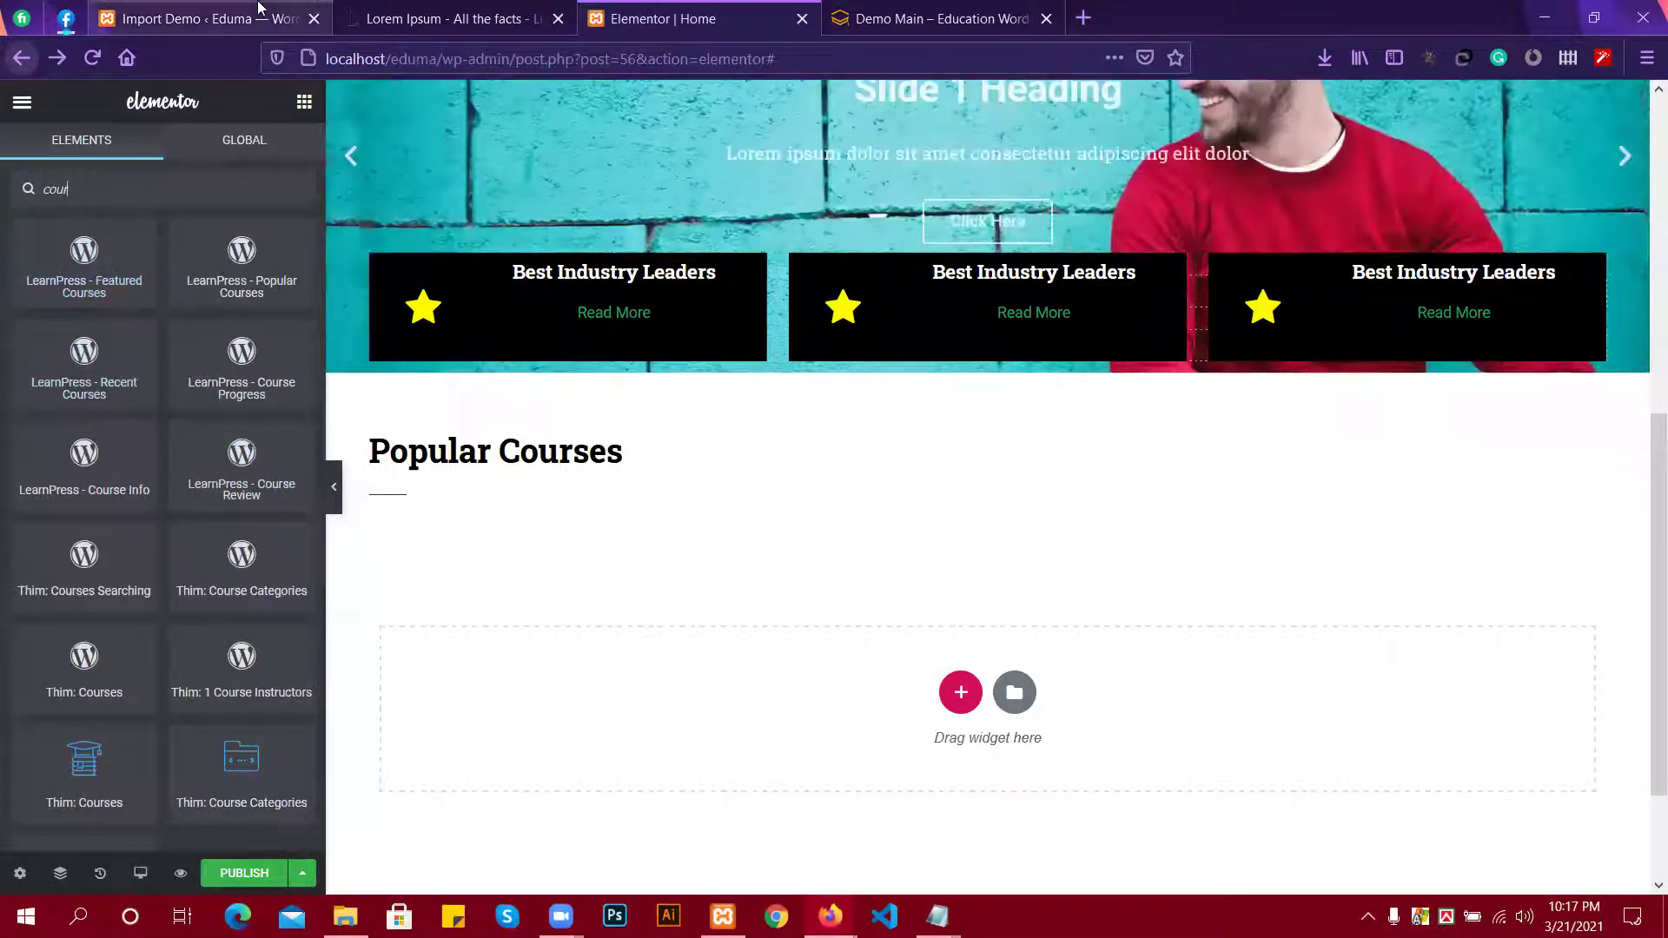
Check the progress of the Demo Main import and return to the Elementor Home page editor.
{"action": "left_click", "coordinate": [258, 10]}
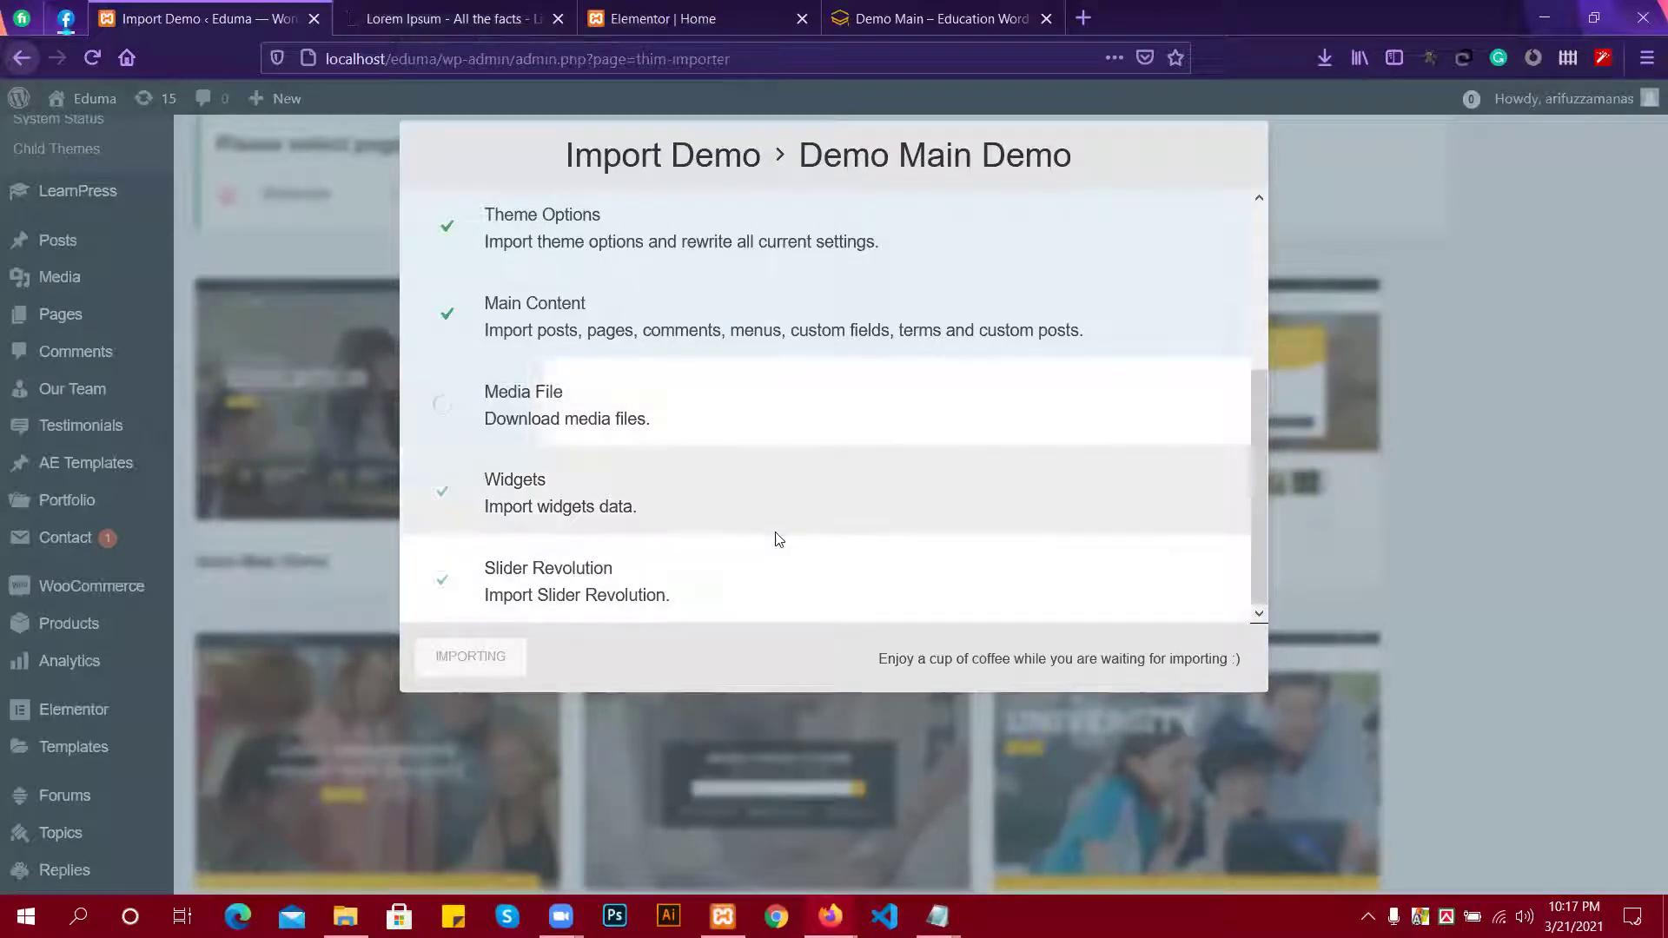
{"action": "left_click", "coordinate": [478, 15]}
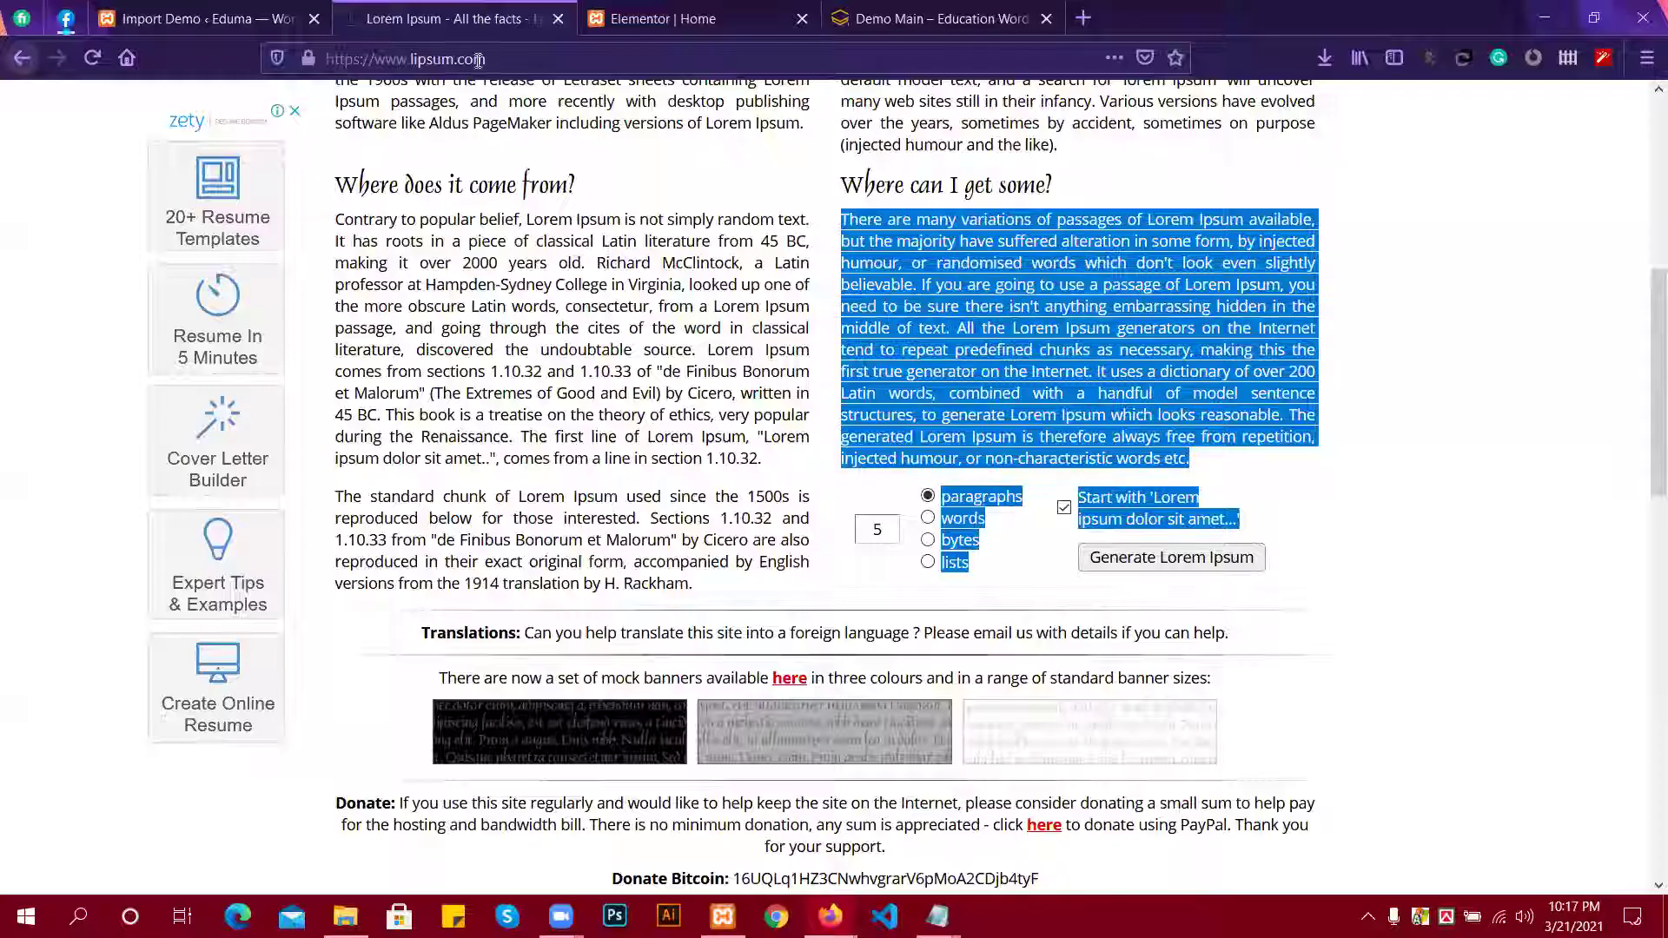
{"action": "left_click", "coordinate": [659, 12]}
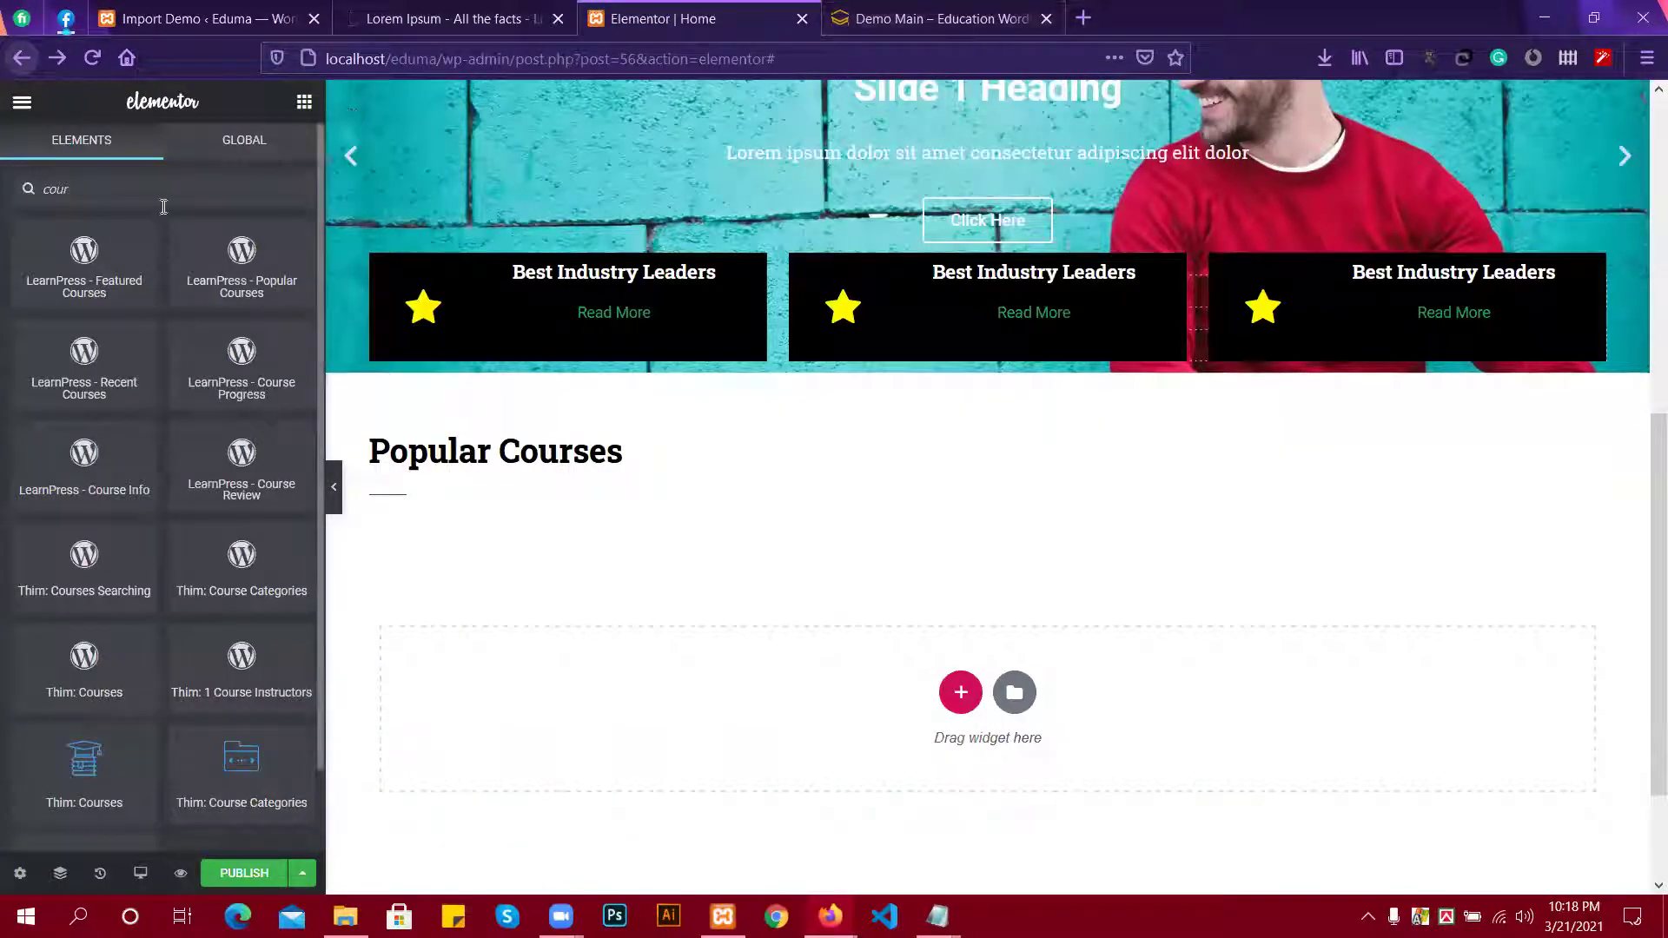
Copy the localhost/eduma/wp-admin/admin.php part of the Import Demo page's address and load it in a new browser tab.
{"action": "left_click", "coordinate": [130, 19]}
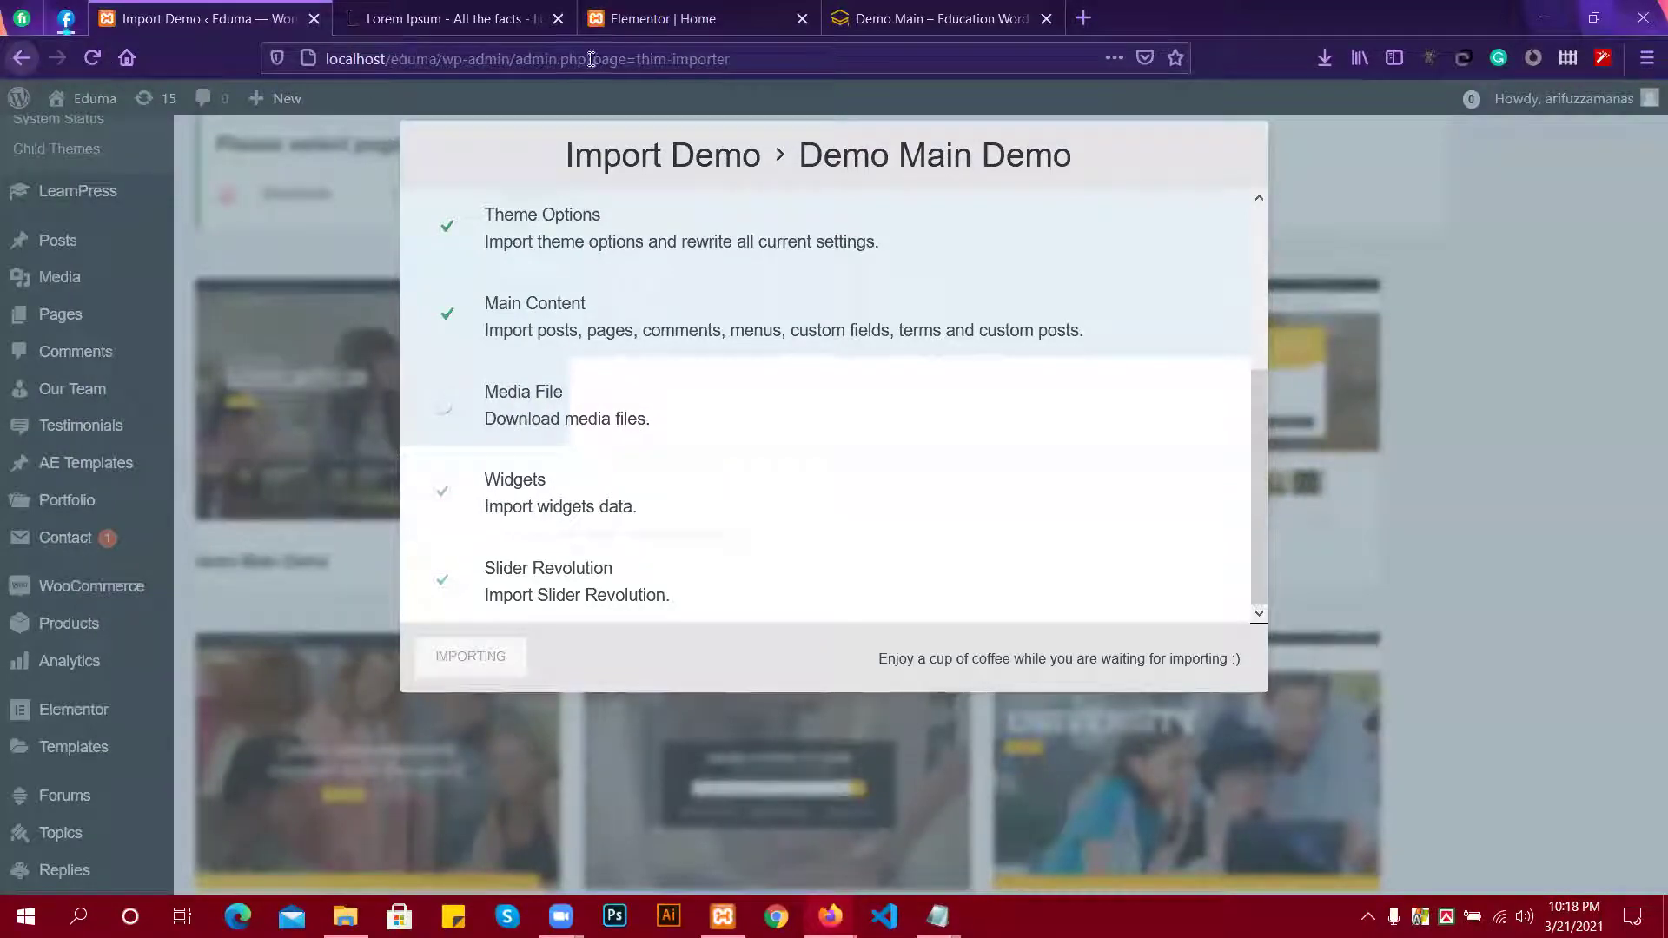
{"action": "left_click_drag", "start_coordinate": [591, 59], "coordinate": [304, 61]}
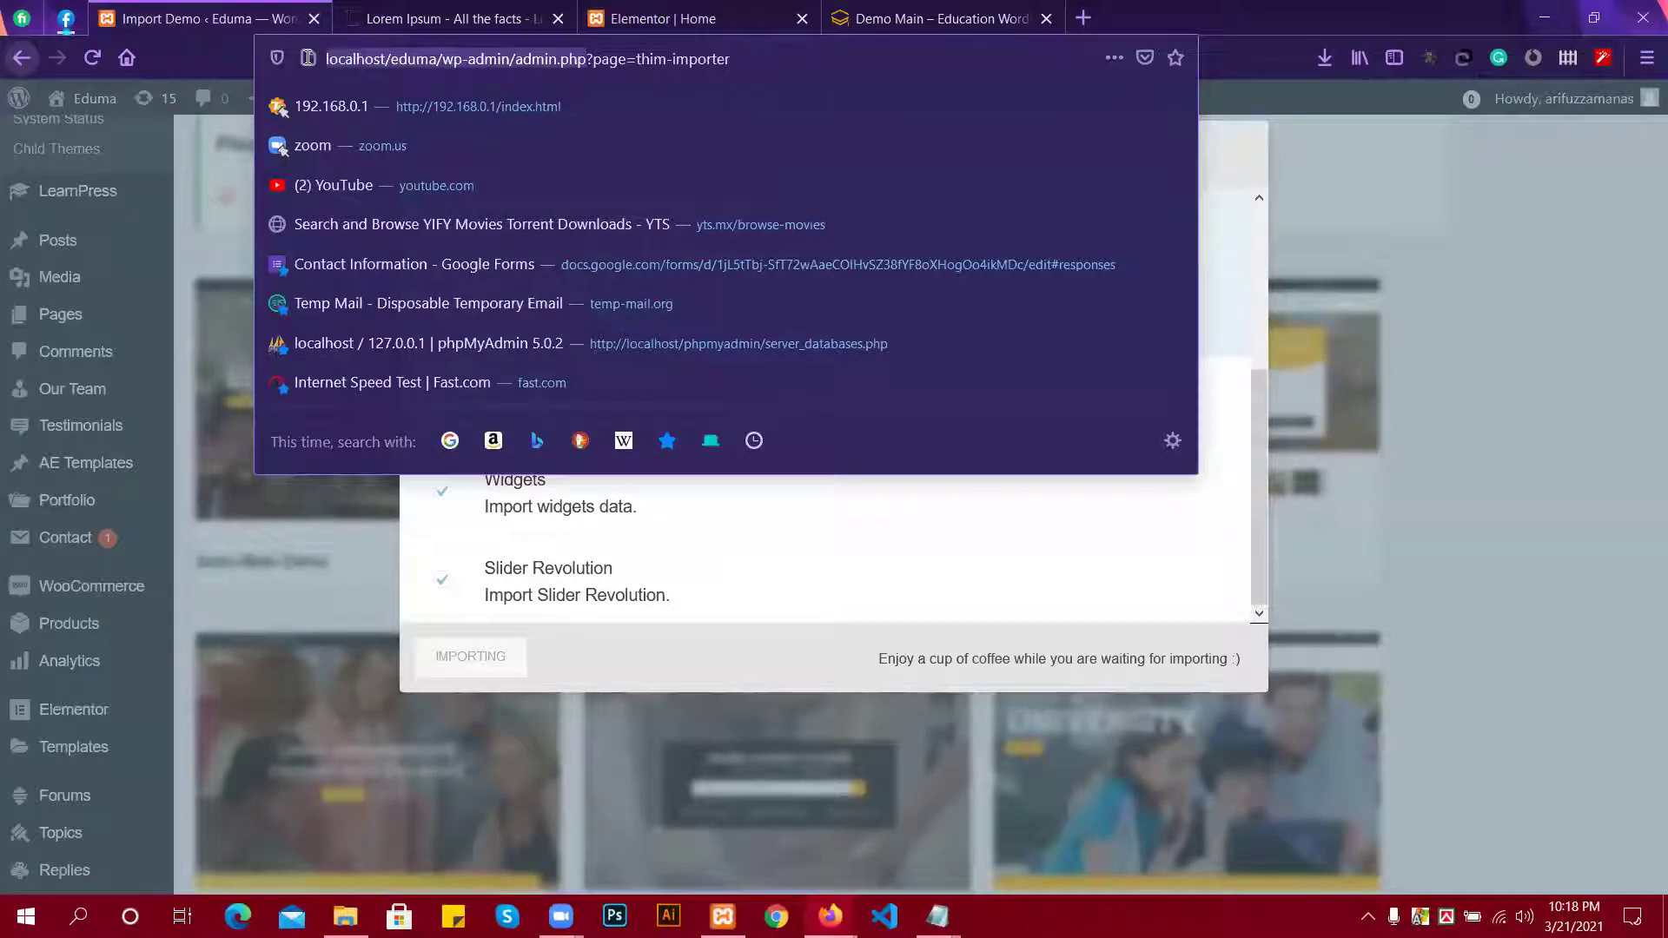
{"action": "key", "text": "ctrl+c"}
{"action": "left_click", "coordinate": [1083, 17]}
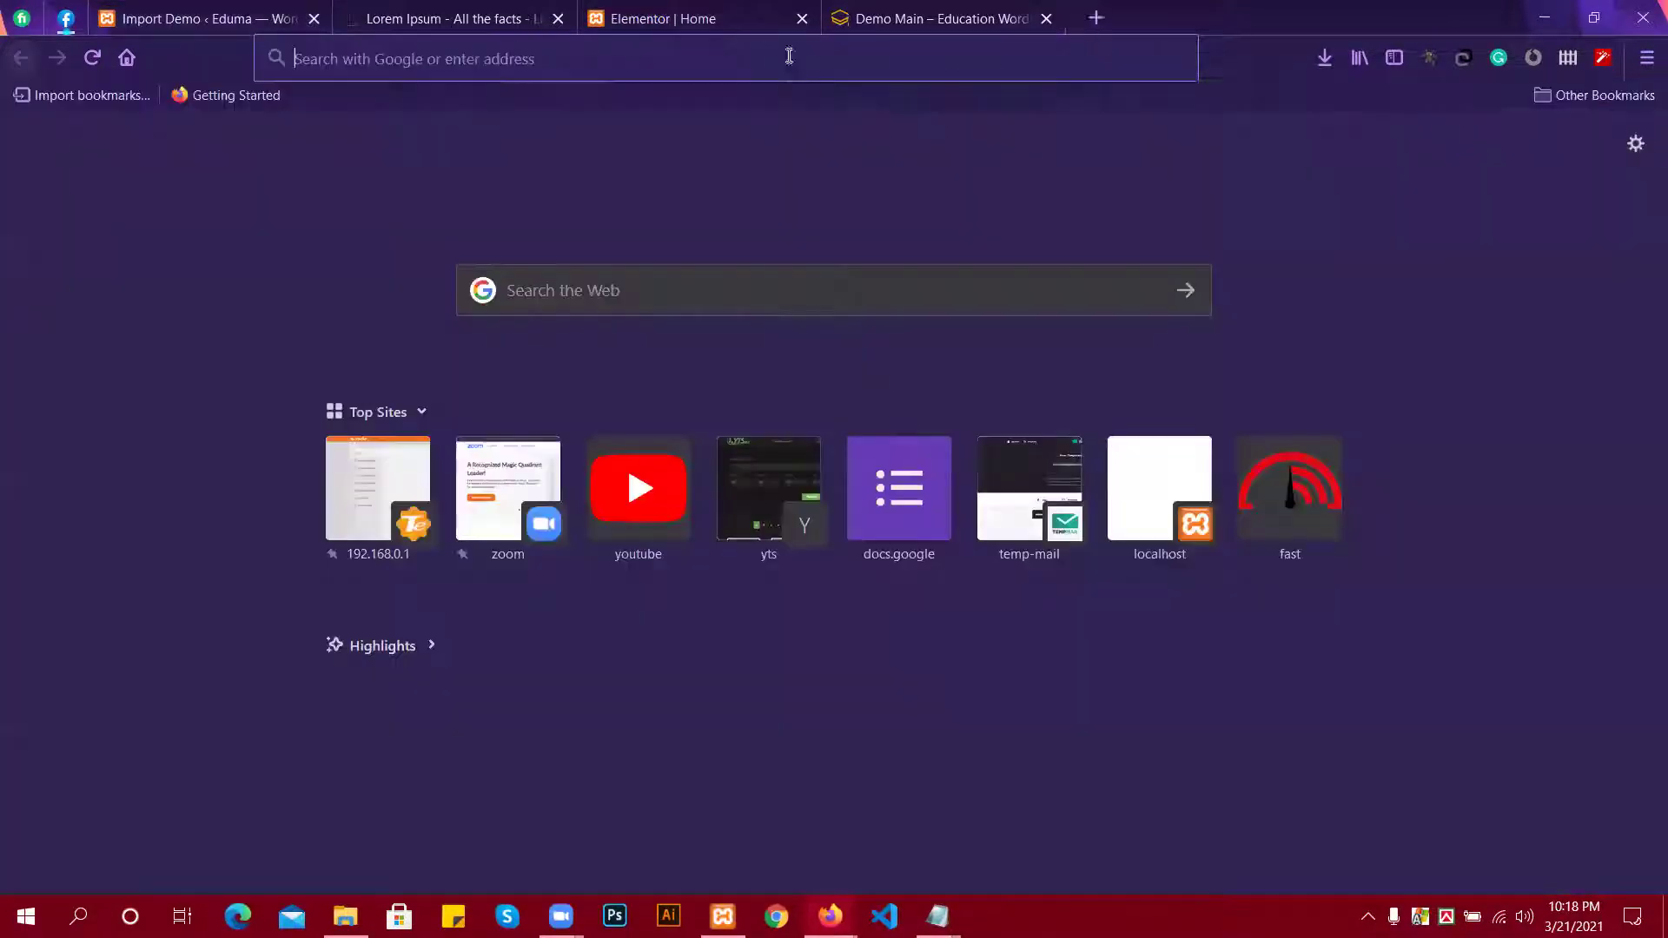
{"action": "key", "text": "ctrl+v"}
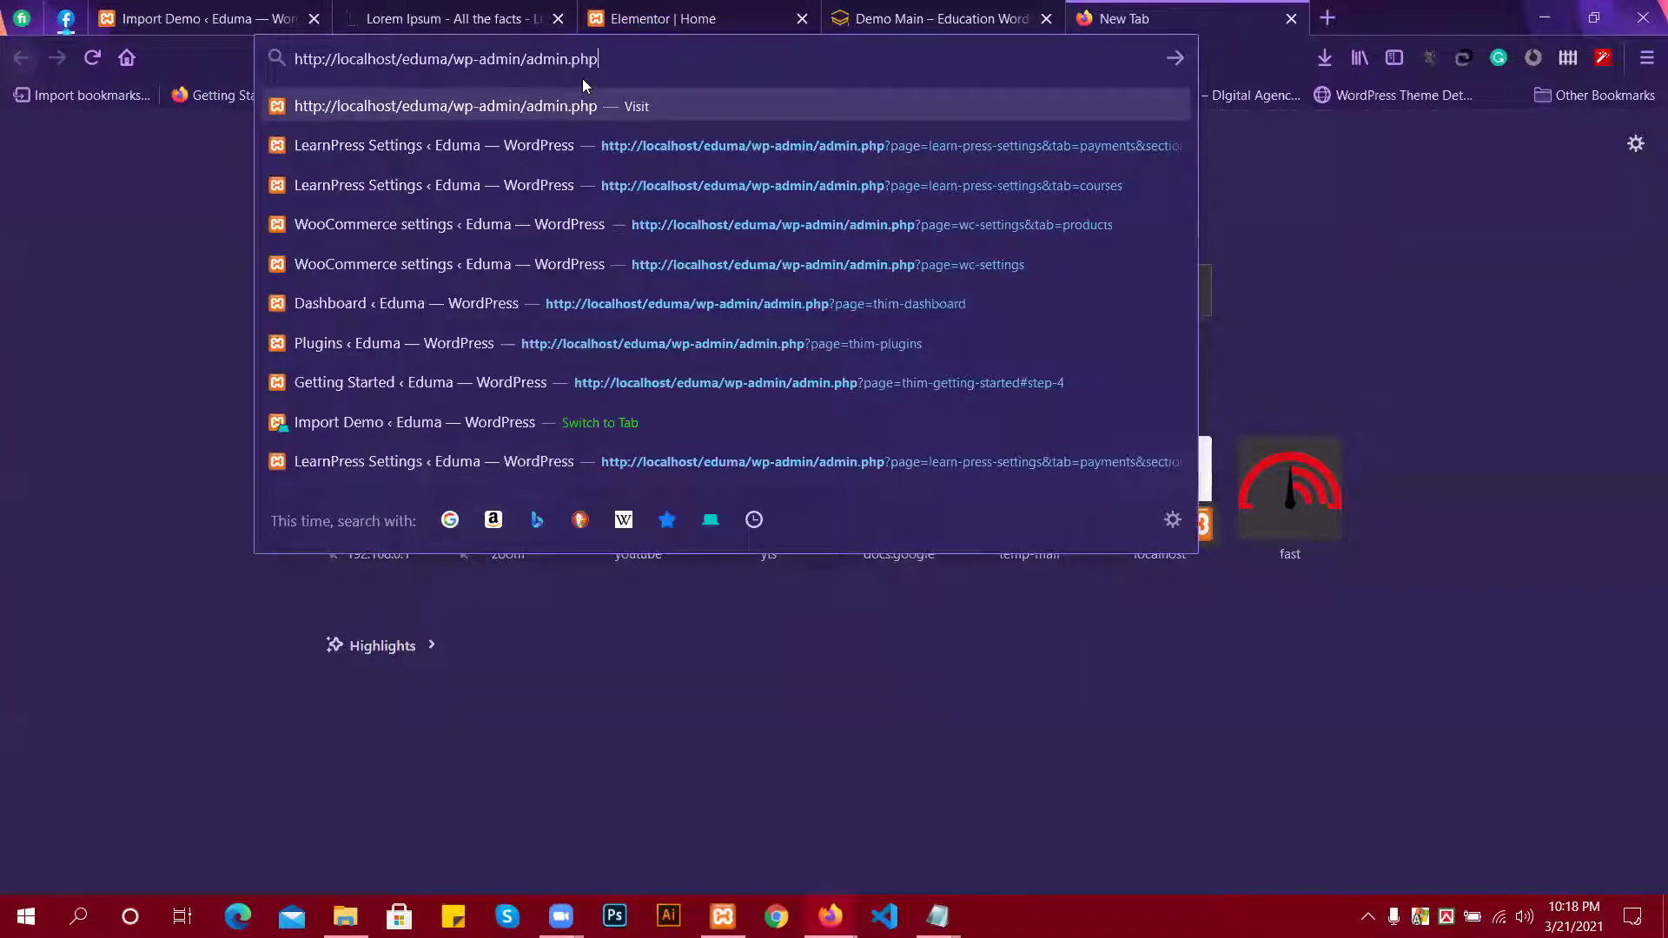
{"action": "key", "text": "Return"}
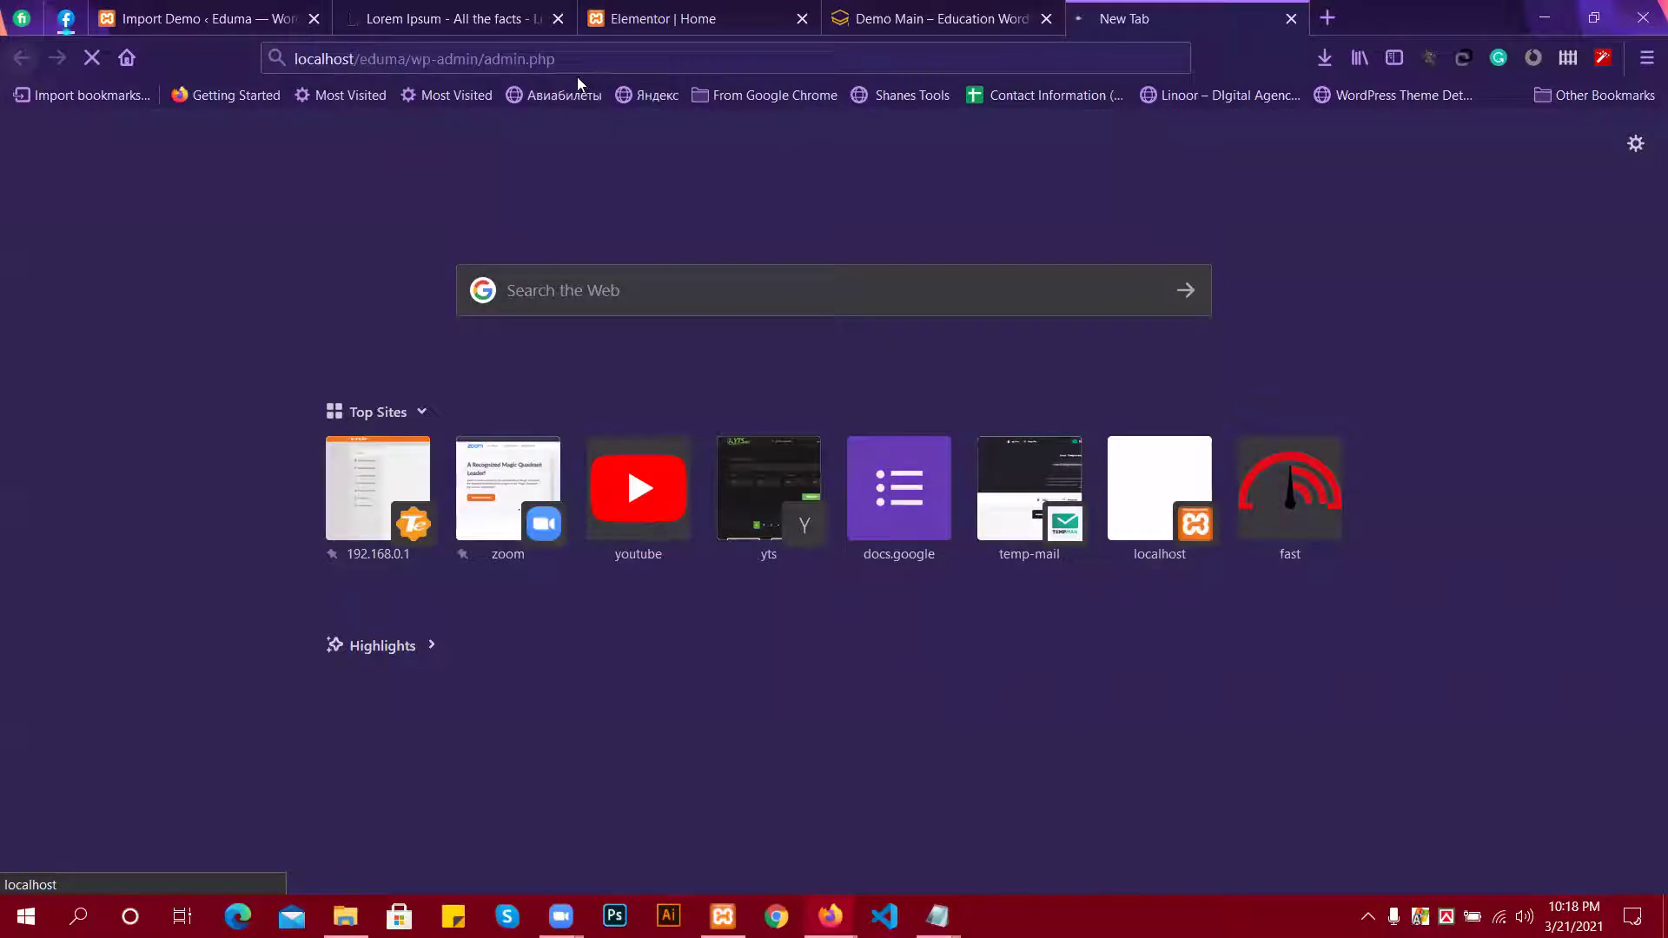
Try to load the WordPress admin at localhost/eduma/wp-admin/admin.php with a trailing question mark.
{"action": "mouse_move", "coordinate": [723, 920]}
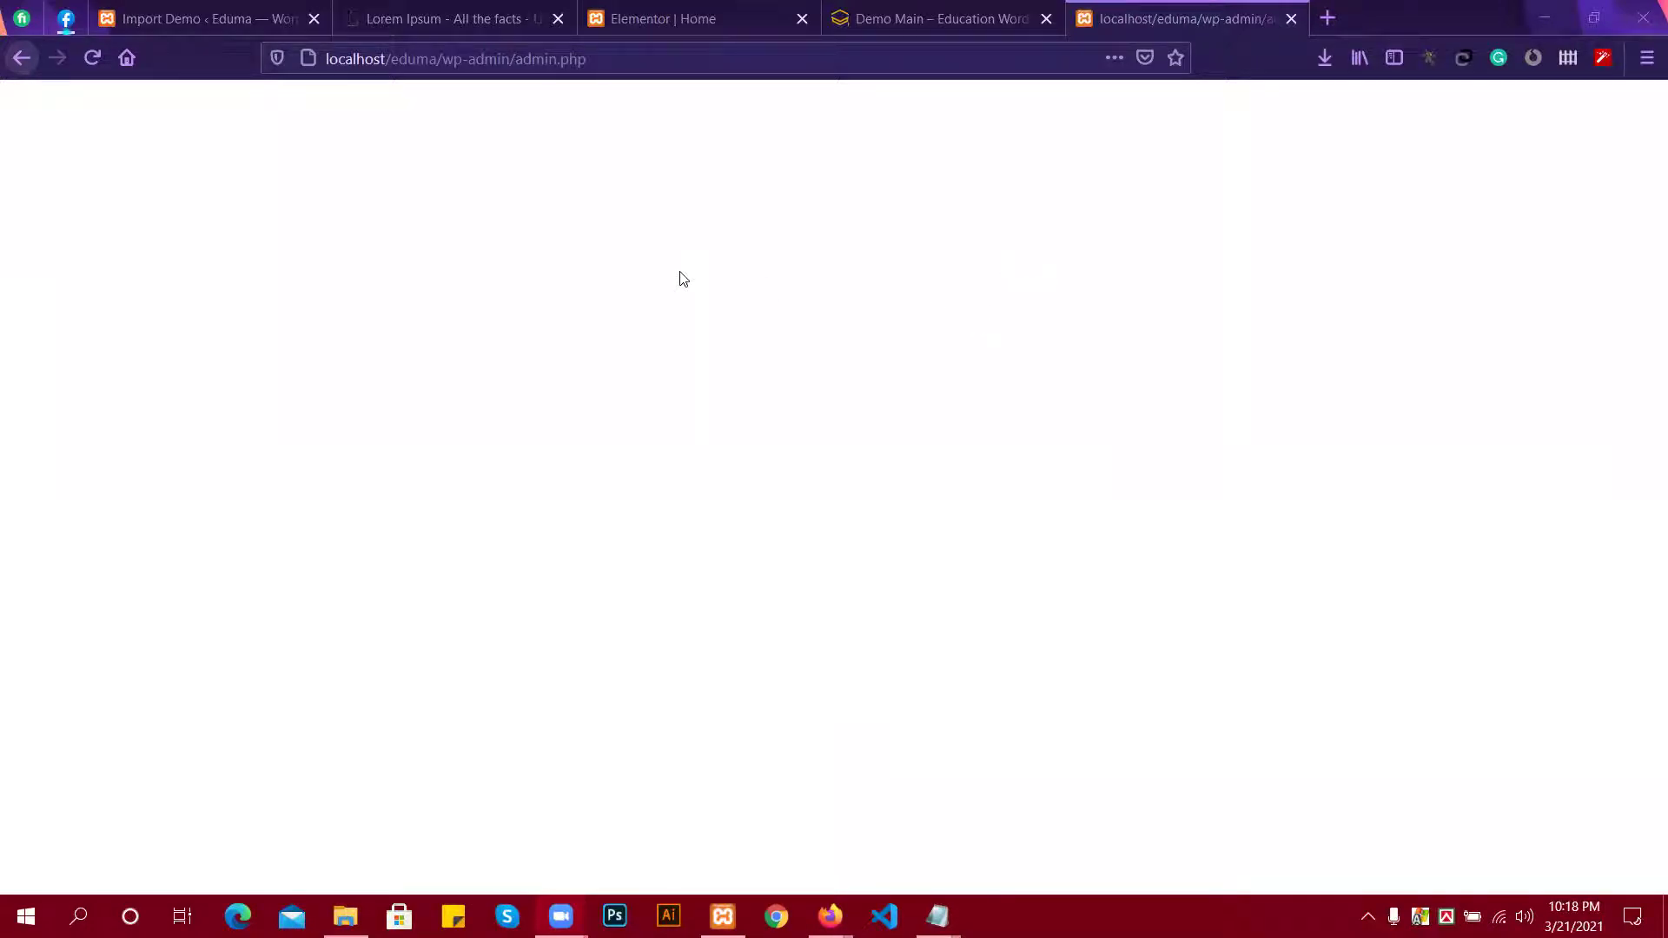
{"action": "left_click", "coordinate": [631, 59]}
{"action": "left_click", "coordinate": [631, 58]}
{"action": "type", "text": "?"}
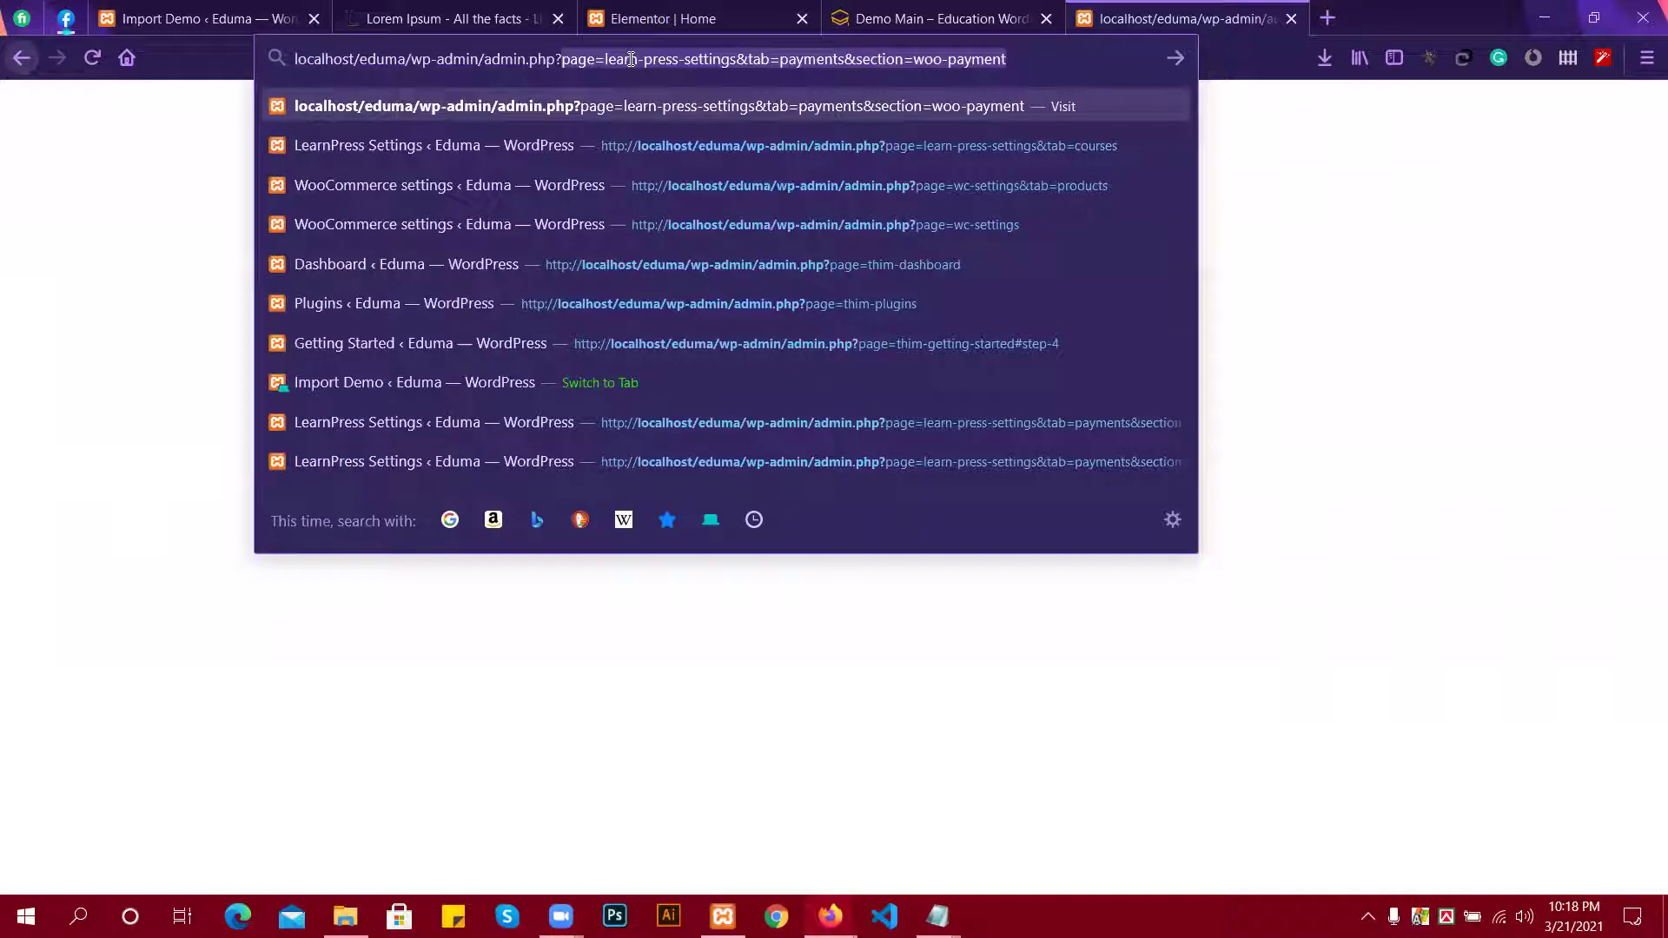
{"action": "key", "text": "Delete"}
{"action": "key", "text": "Return"}
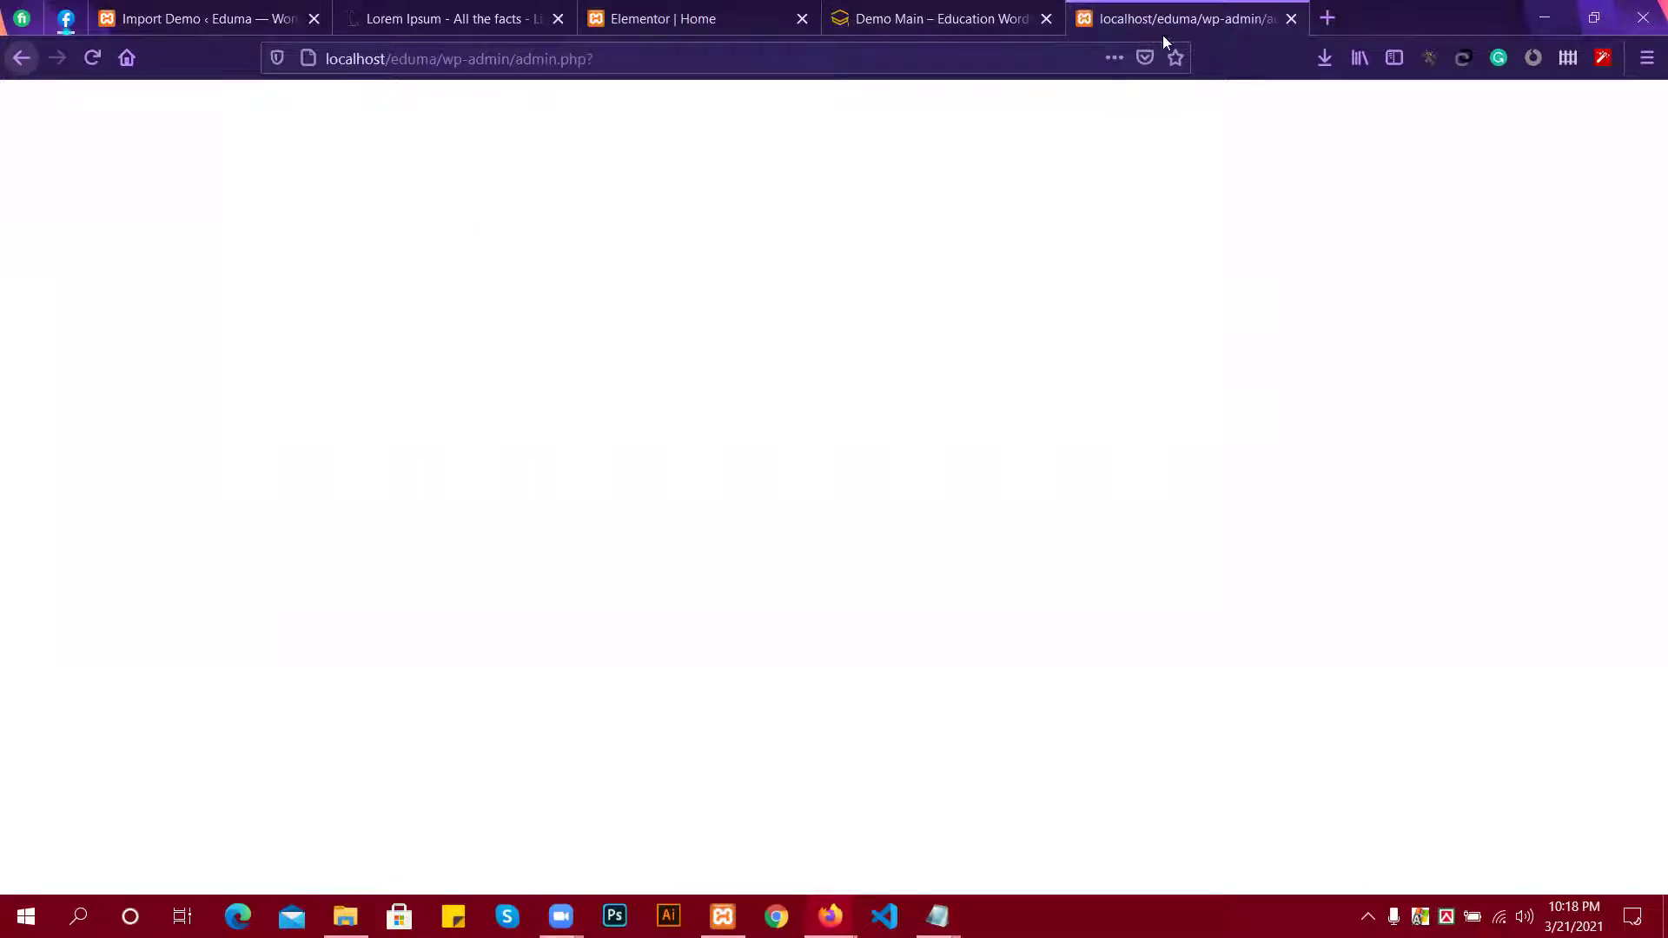
Shorten the address to localhost/eduma/wp-admin/ and load the WordPress dashboard.
{"action": "left_click", "coordinate": [634, 64]}
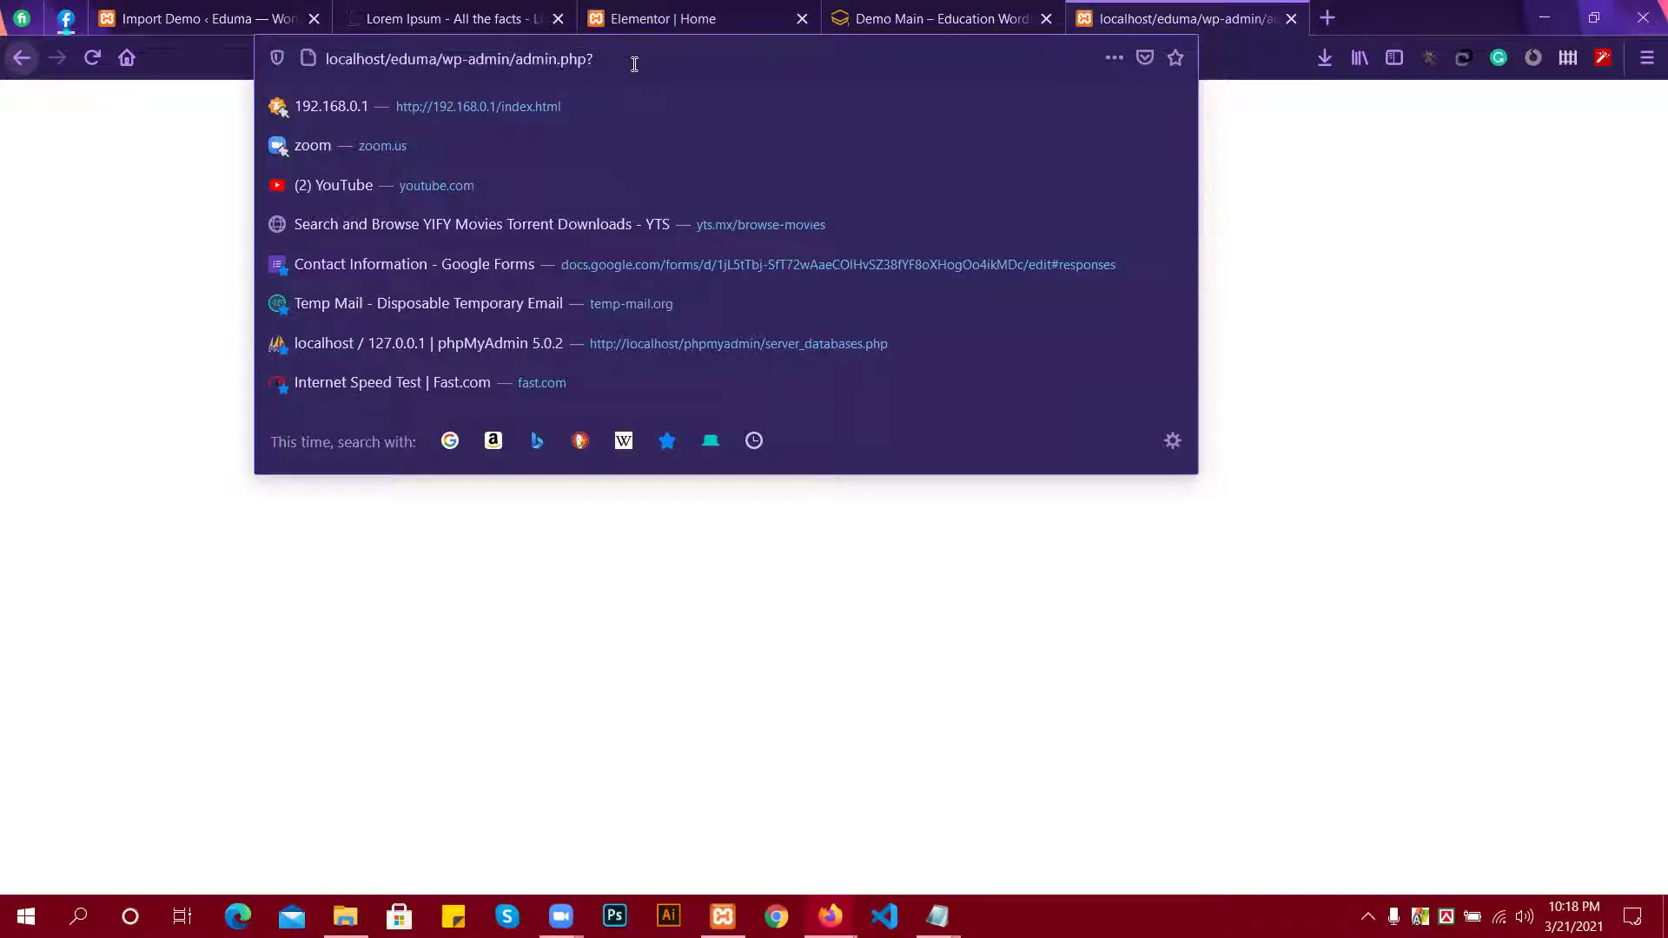
{"action": "key", "text": "Left"}
{"action": "key", "text": "BackSpace"}
{"action": "key", "text": "BackSpace"}
{"action": "key", "text": "BackSpace"}
{"action": "key", "text": "BackSpace"}
{"action": "key", "text": "BackSpace"}
{"action": "key", "text": "BackSpace"}
{"action": "key", "text": "BackSpace"}
{"action": "key", "text": "BackSpace"}
{"action": "key", "text": "BackSpace"}
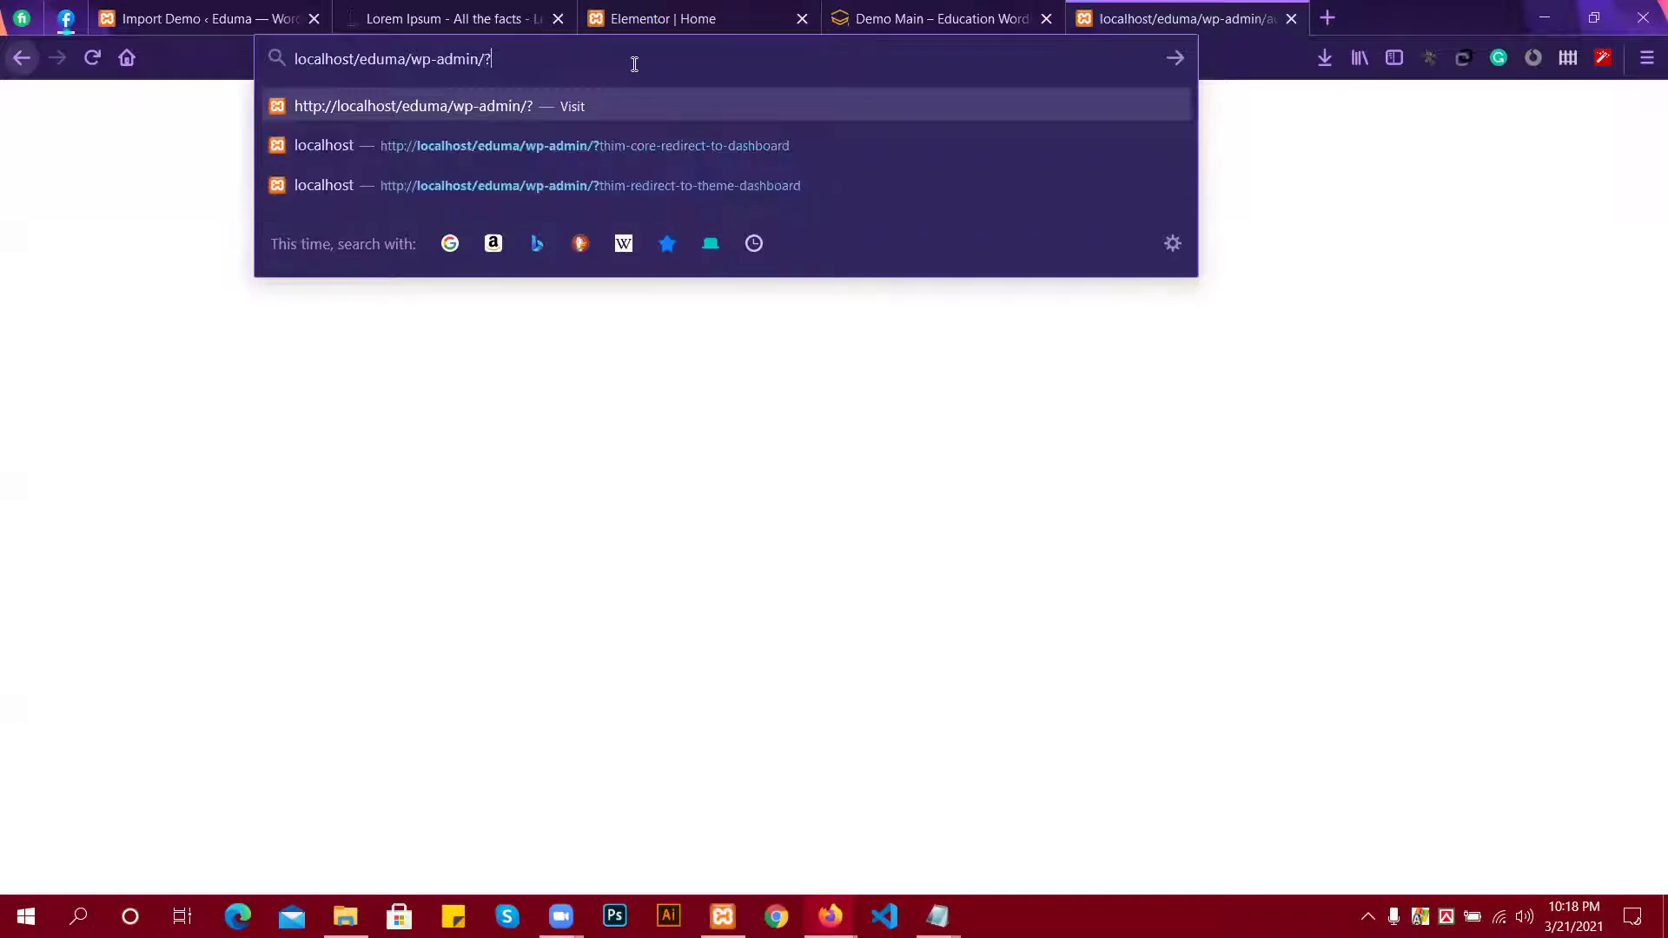
{"action": "key", "text": "BackSpace"}
{"action": "key", "text": "Return"}
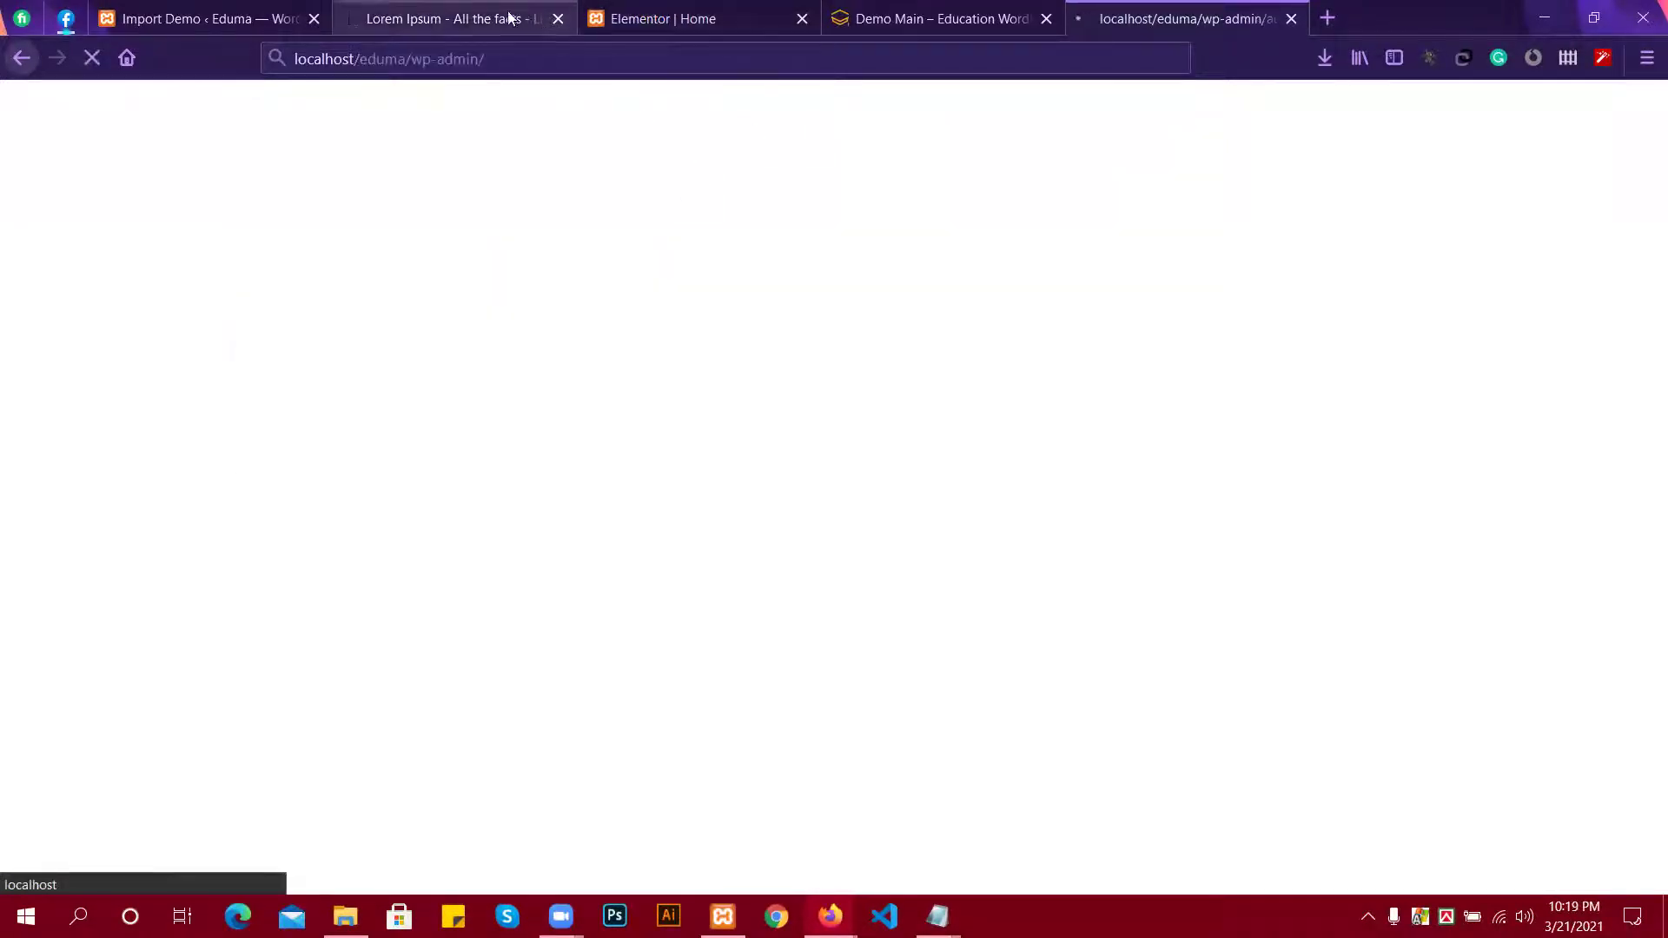
Check the progress of the Demo Main import while the dashboard loads, and return to the Elementor Home page editor.
{"action": "left_click", "coordinate": [261, 18]}
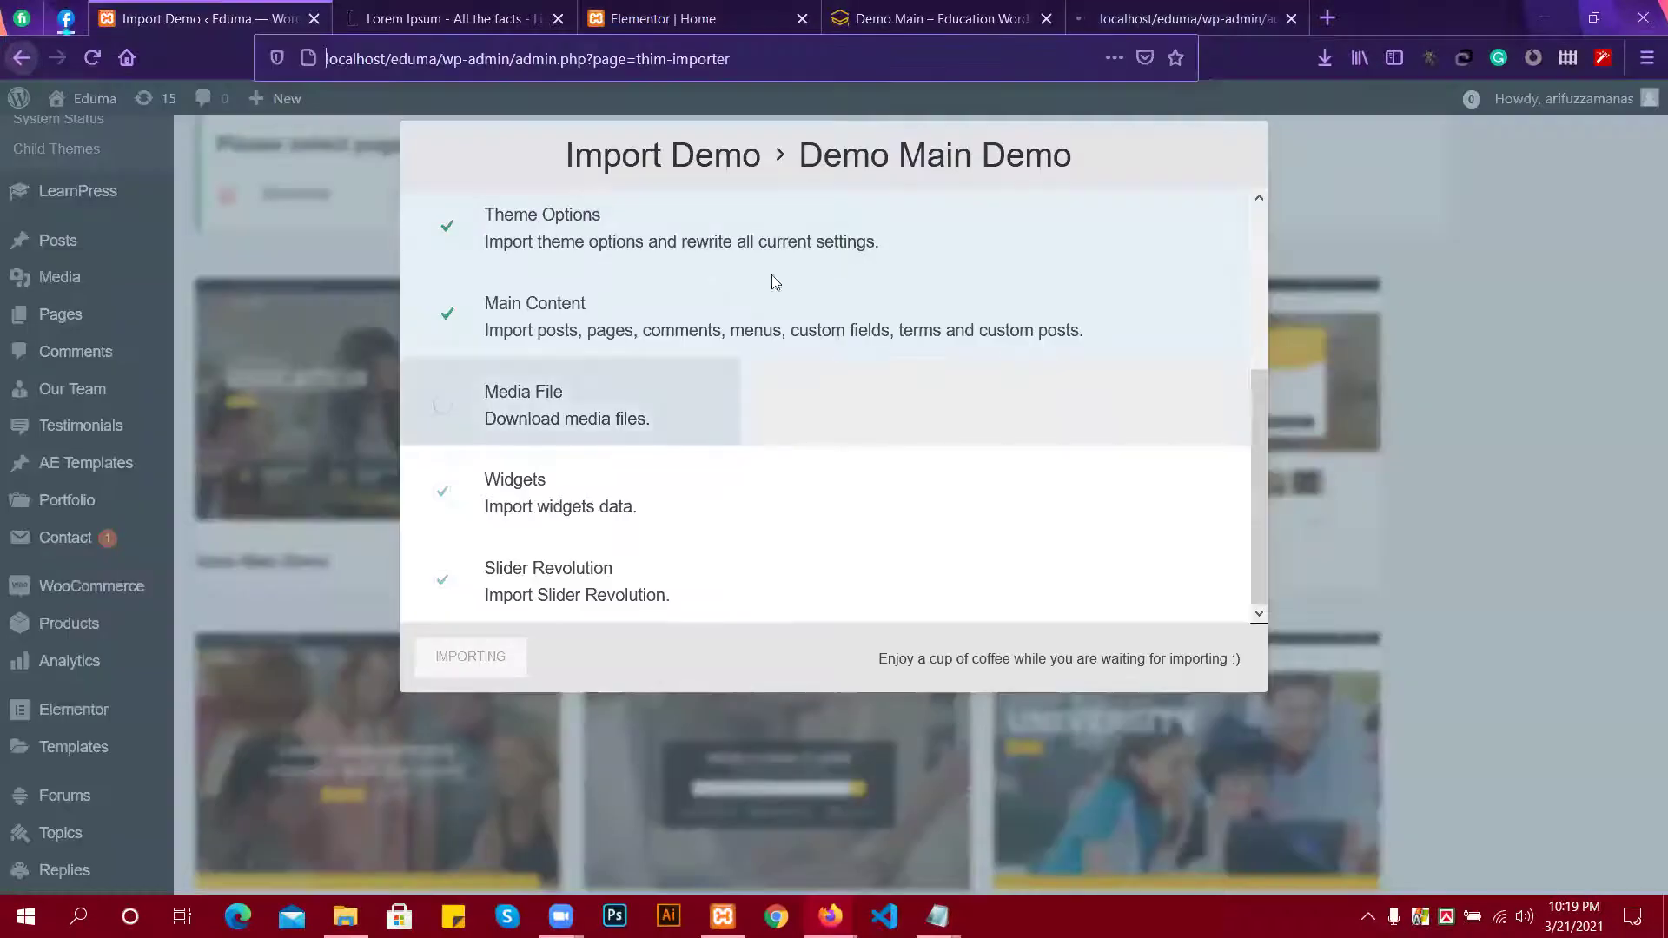
{"action": "key", "text": "ctrl+Tab"}
{"action": "key", "text": "ctrl+Tab"}
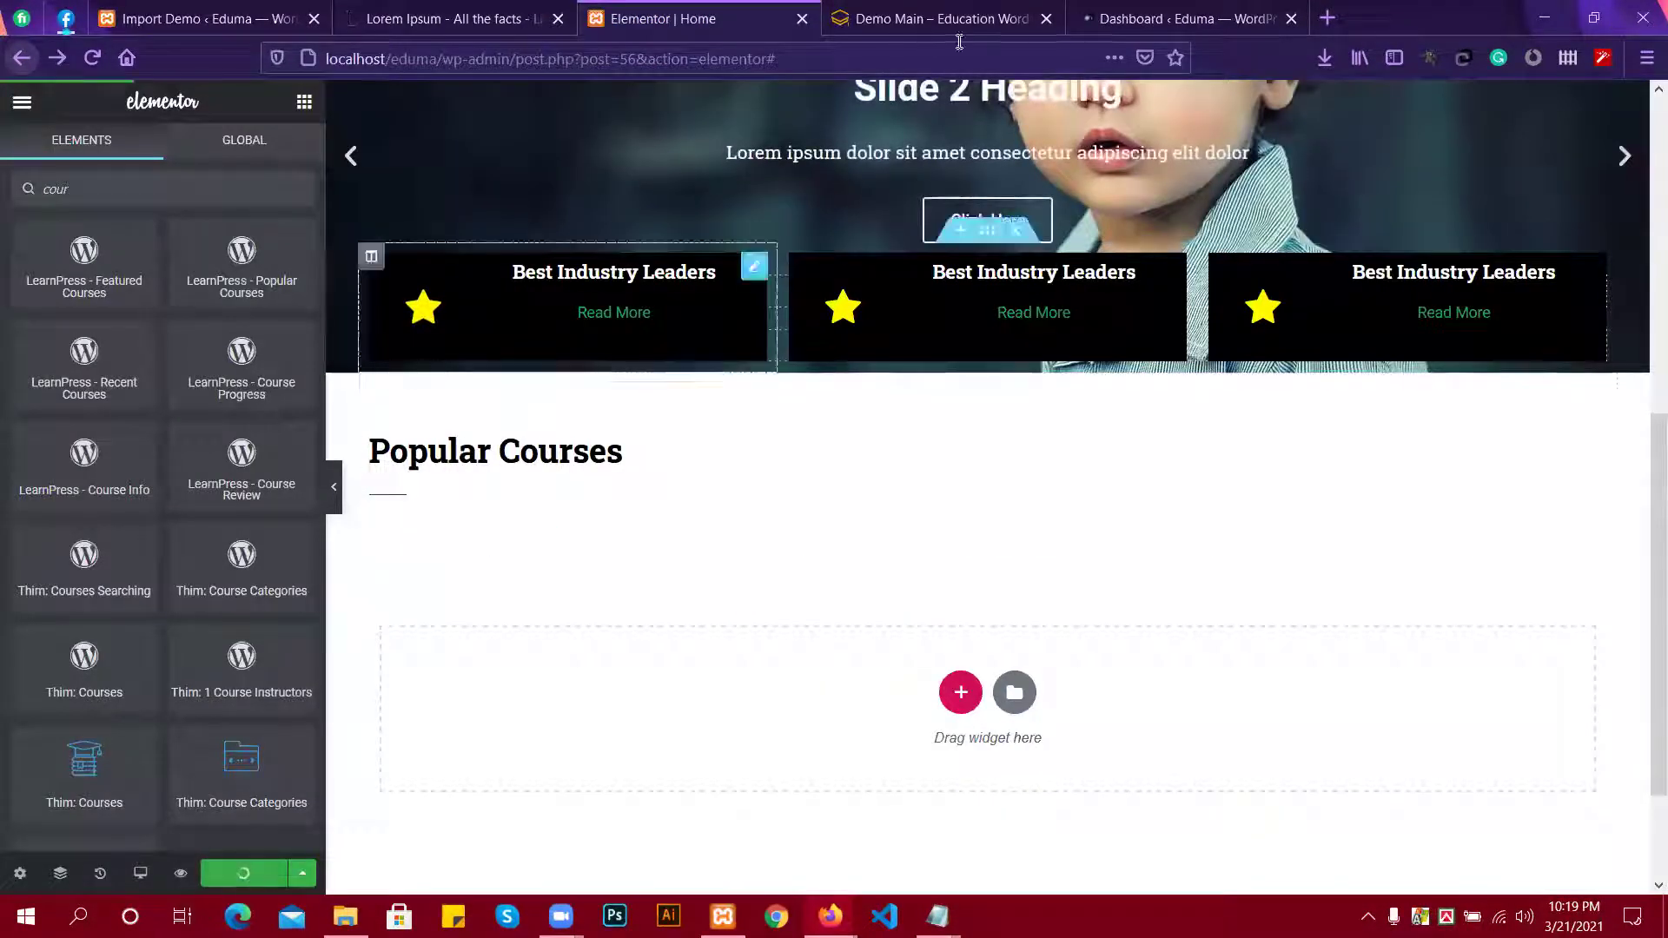
Open the LearnPress course list from the WordPress dashboard.
{"action": "left_click", "coordinate": [1091, 24]}
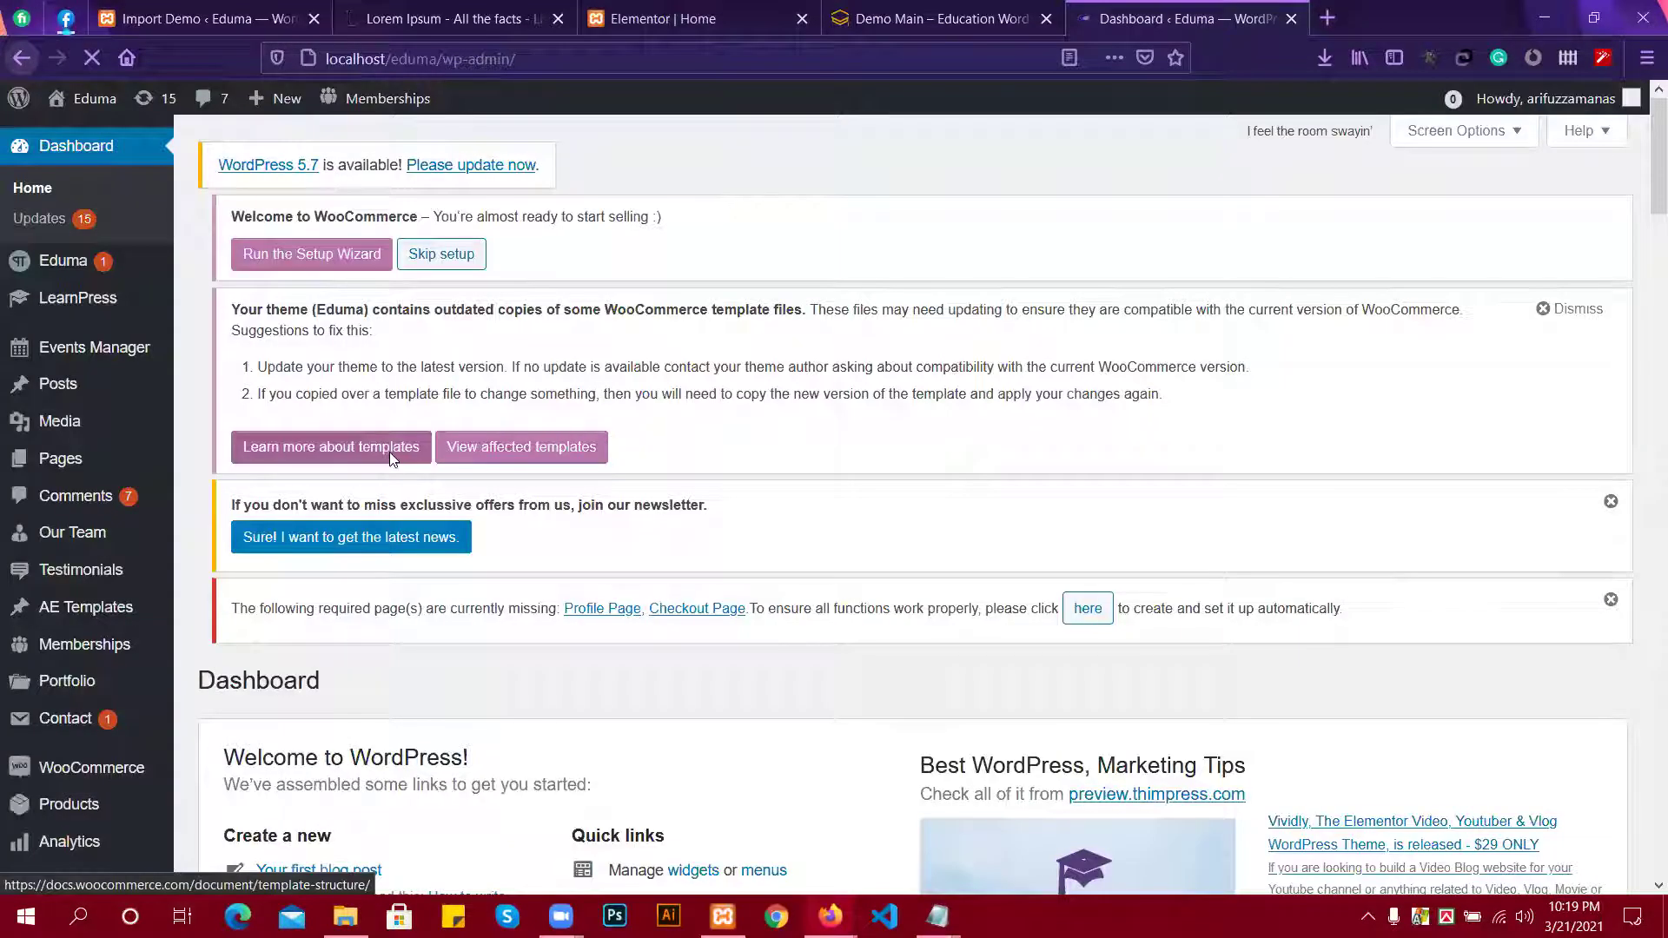
{"action": "scroll", "coordinate": [443, 490], "scroll_direction": "down", "scroll_amount": 2}
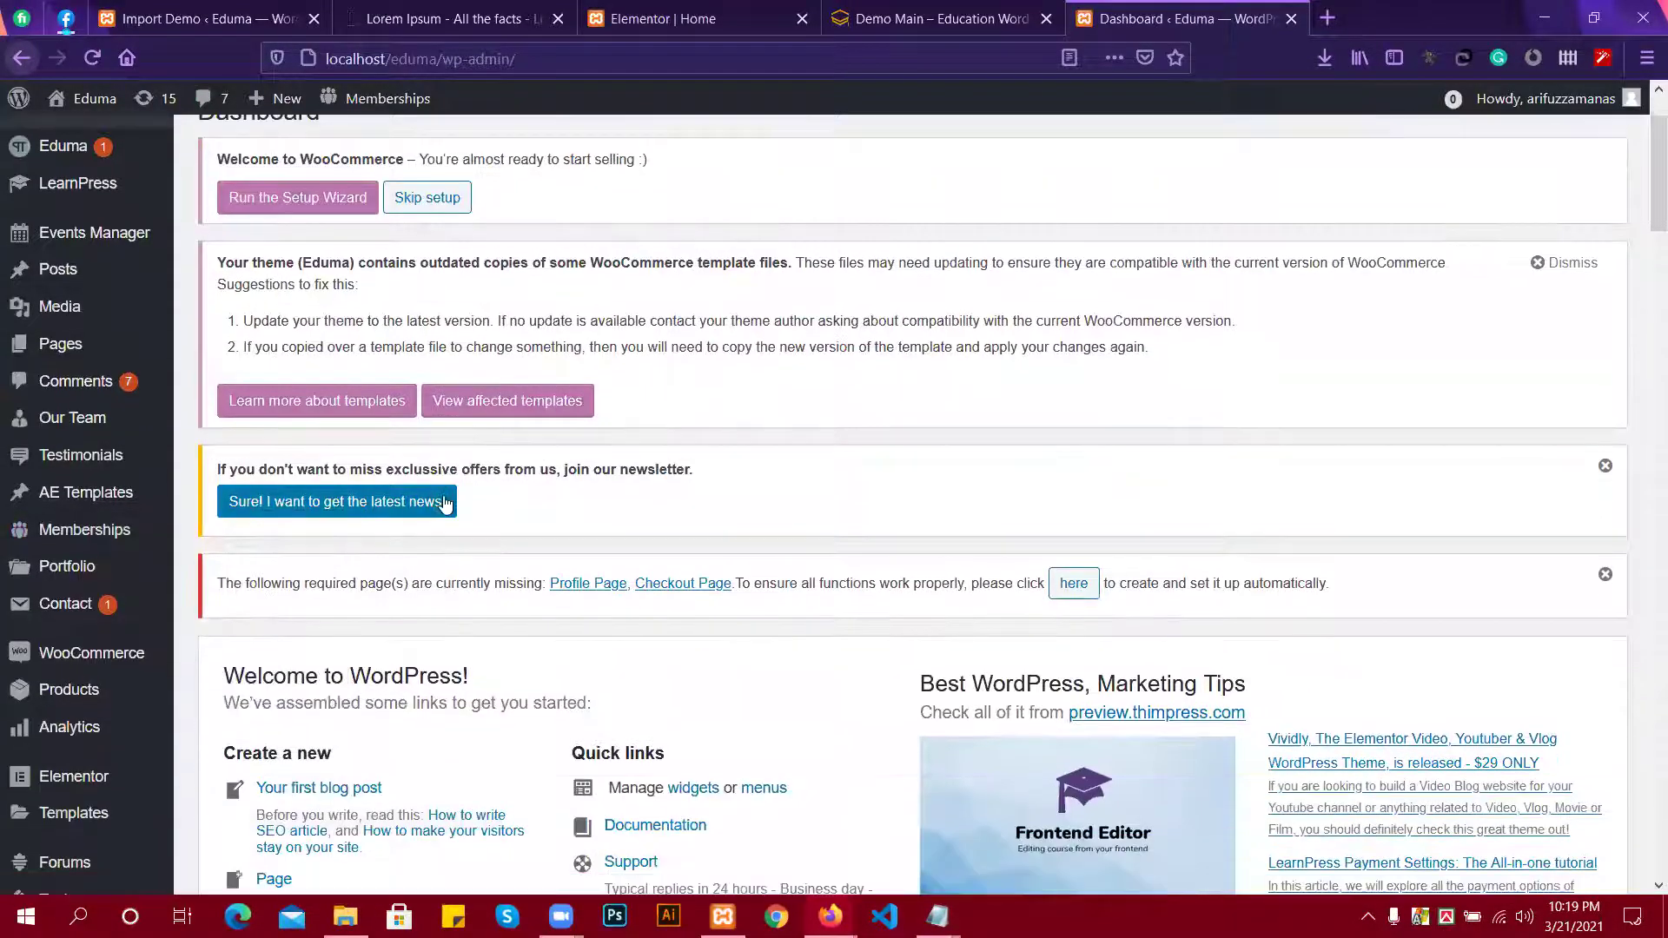
{"action": "scroll", "coordinate": [129, 291], "scroll_direction": "up", "scroll_amount": 2}
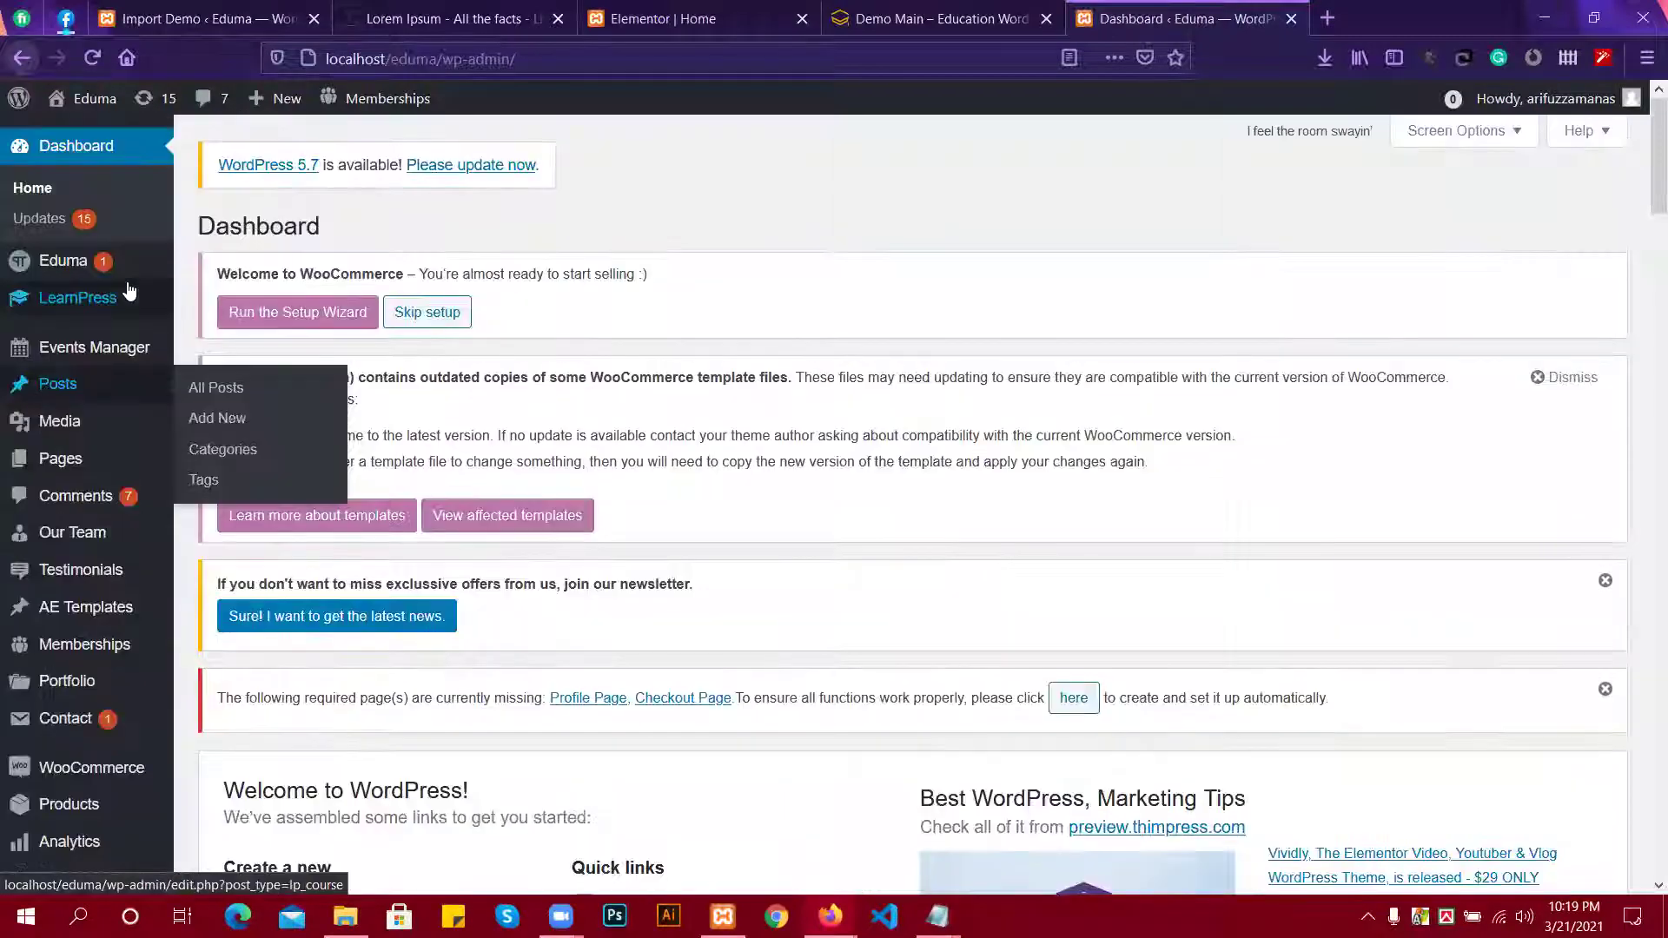
{"action": "scroll", "coordinate": [95, 326], "scroll_direction": "down", "scroll_amount": 3}
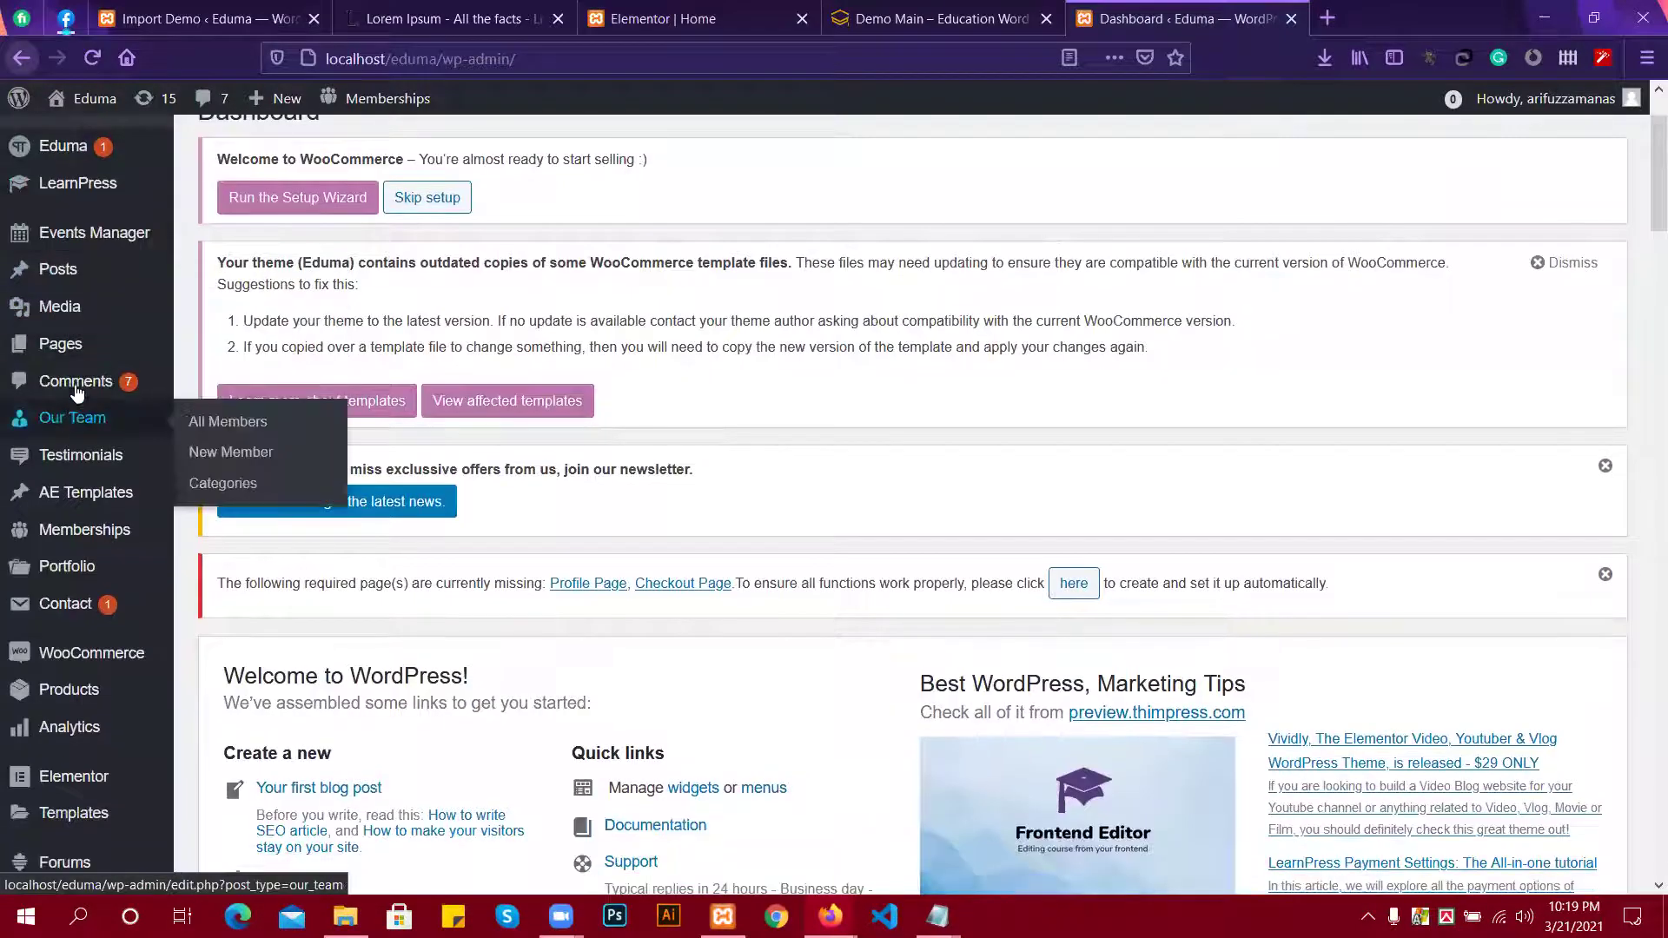
{"action": "left_click", "coordinate": [67, 188]}
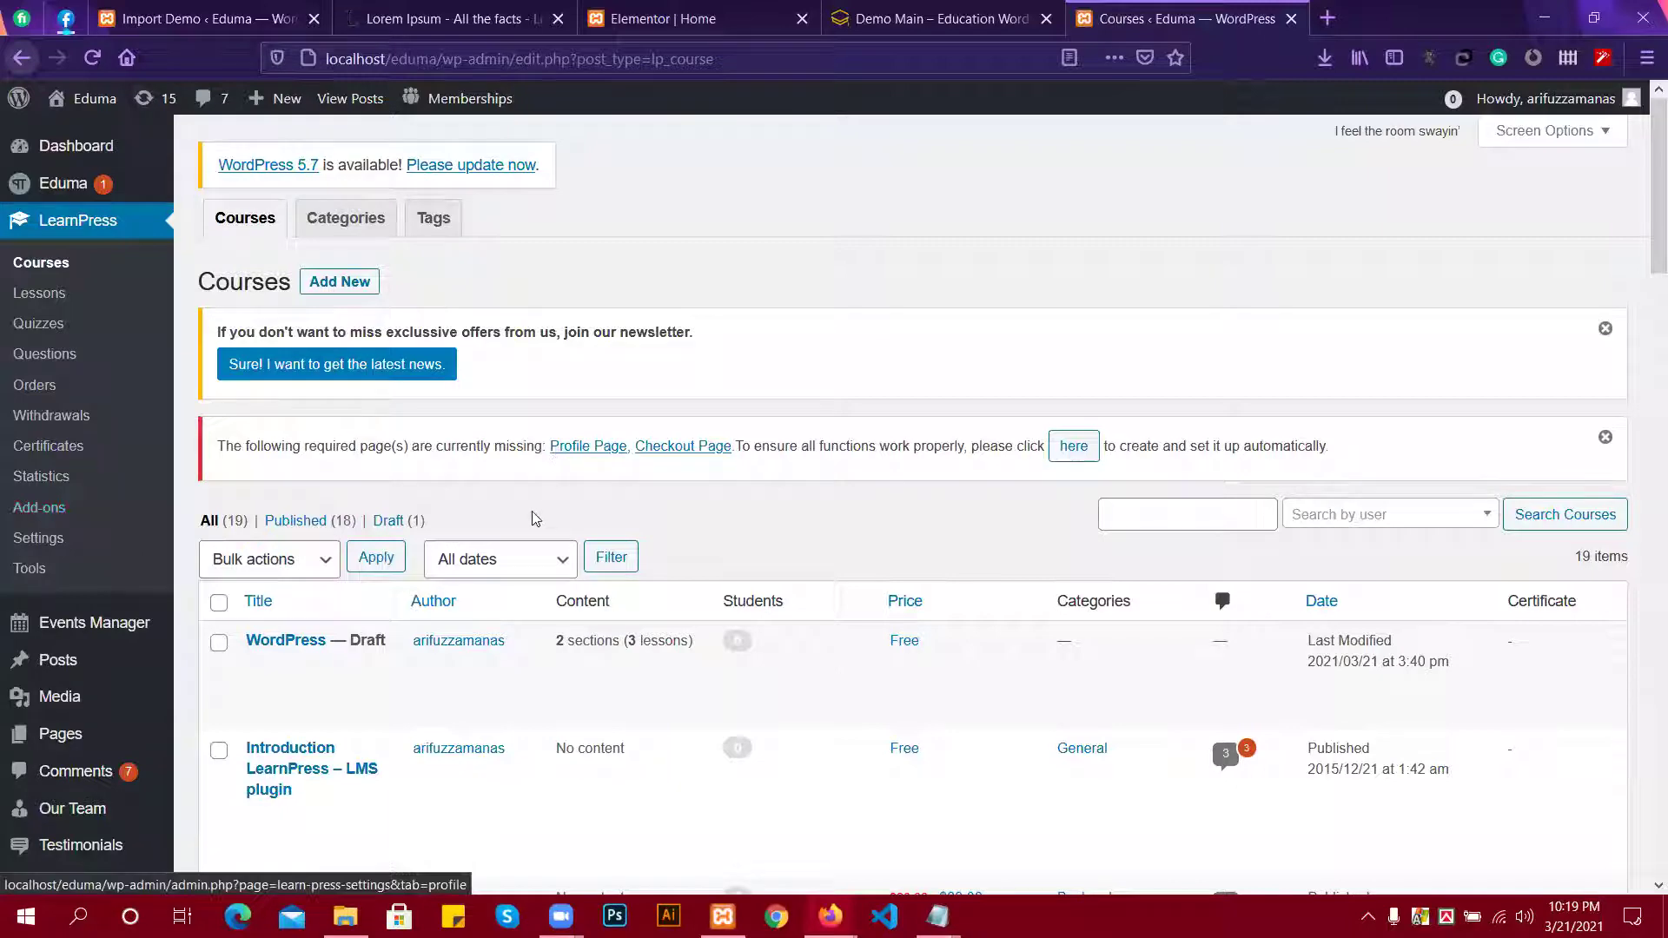
Review the titles, prices and categories in the LearnPress course list, checking the demo import's progress in between.
{"action": "scroll", "coordinate": [533, 521], "scroll_direction": "down", "scroll_amount": 3}
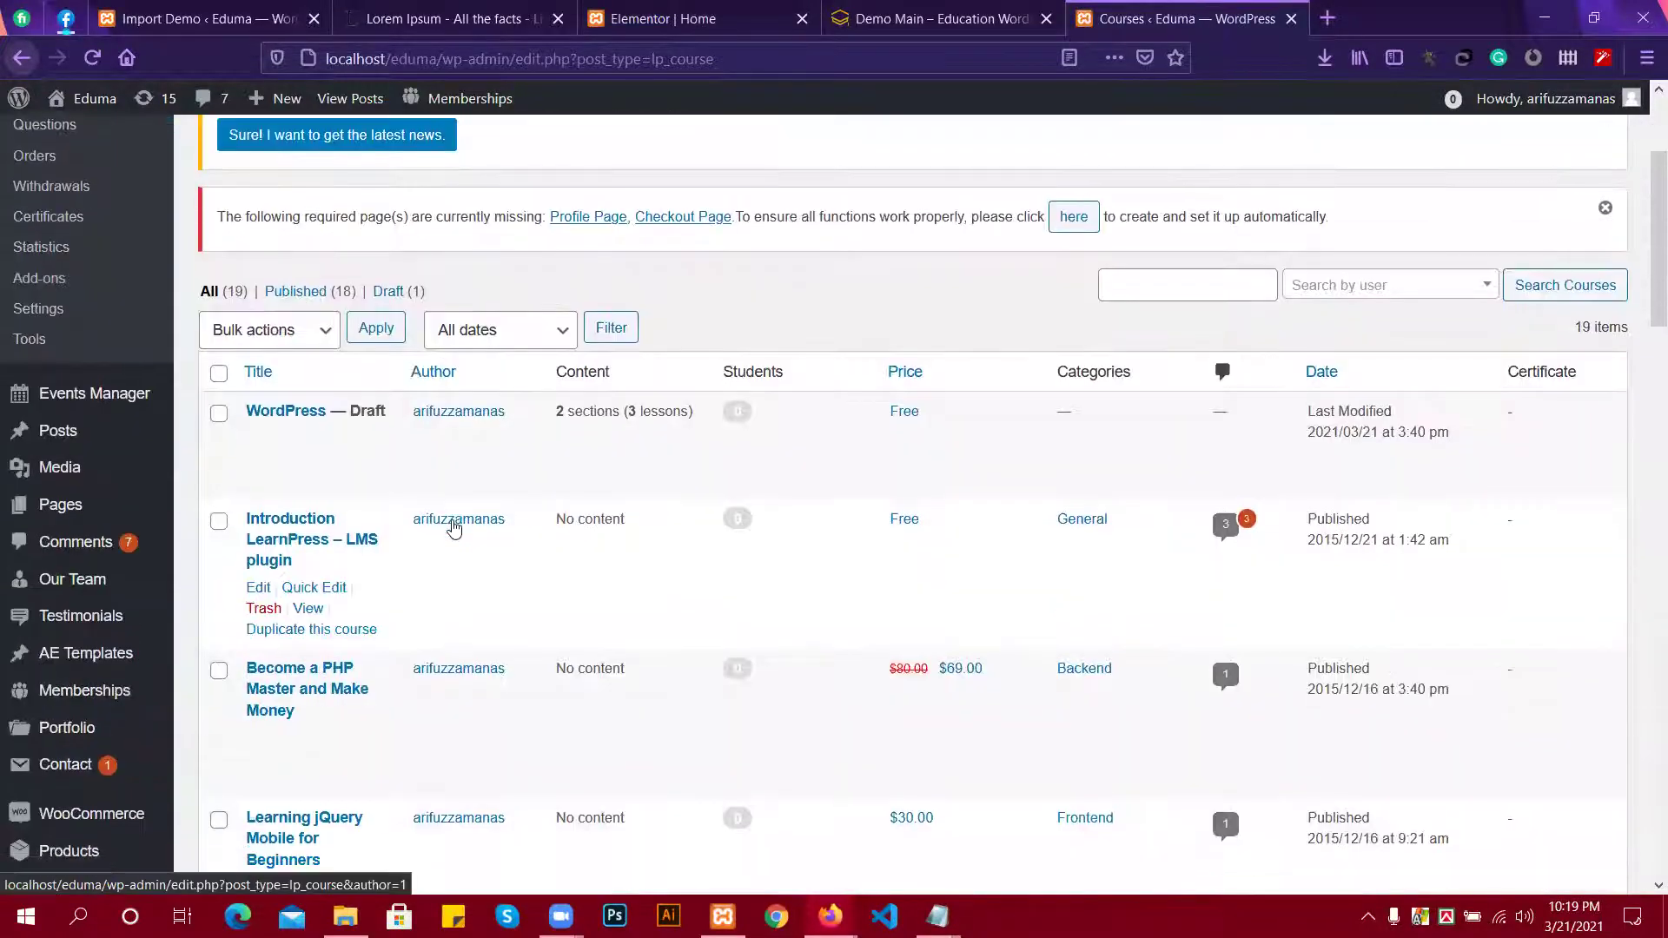
{"action": "scroll", "coordinate": [453, 526], "scroll_direction": "down", "scroll_amount": 10}
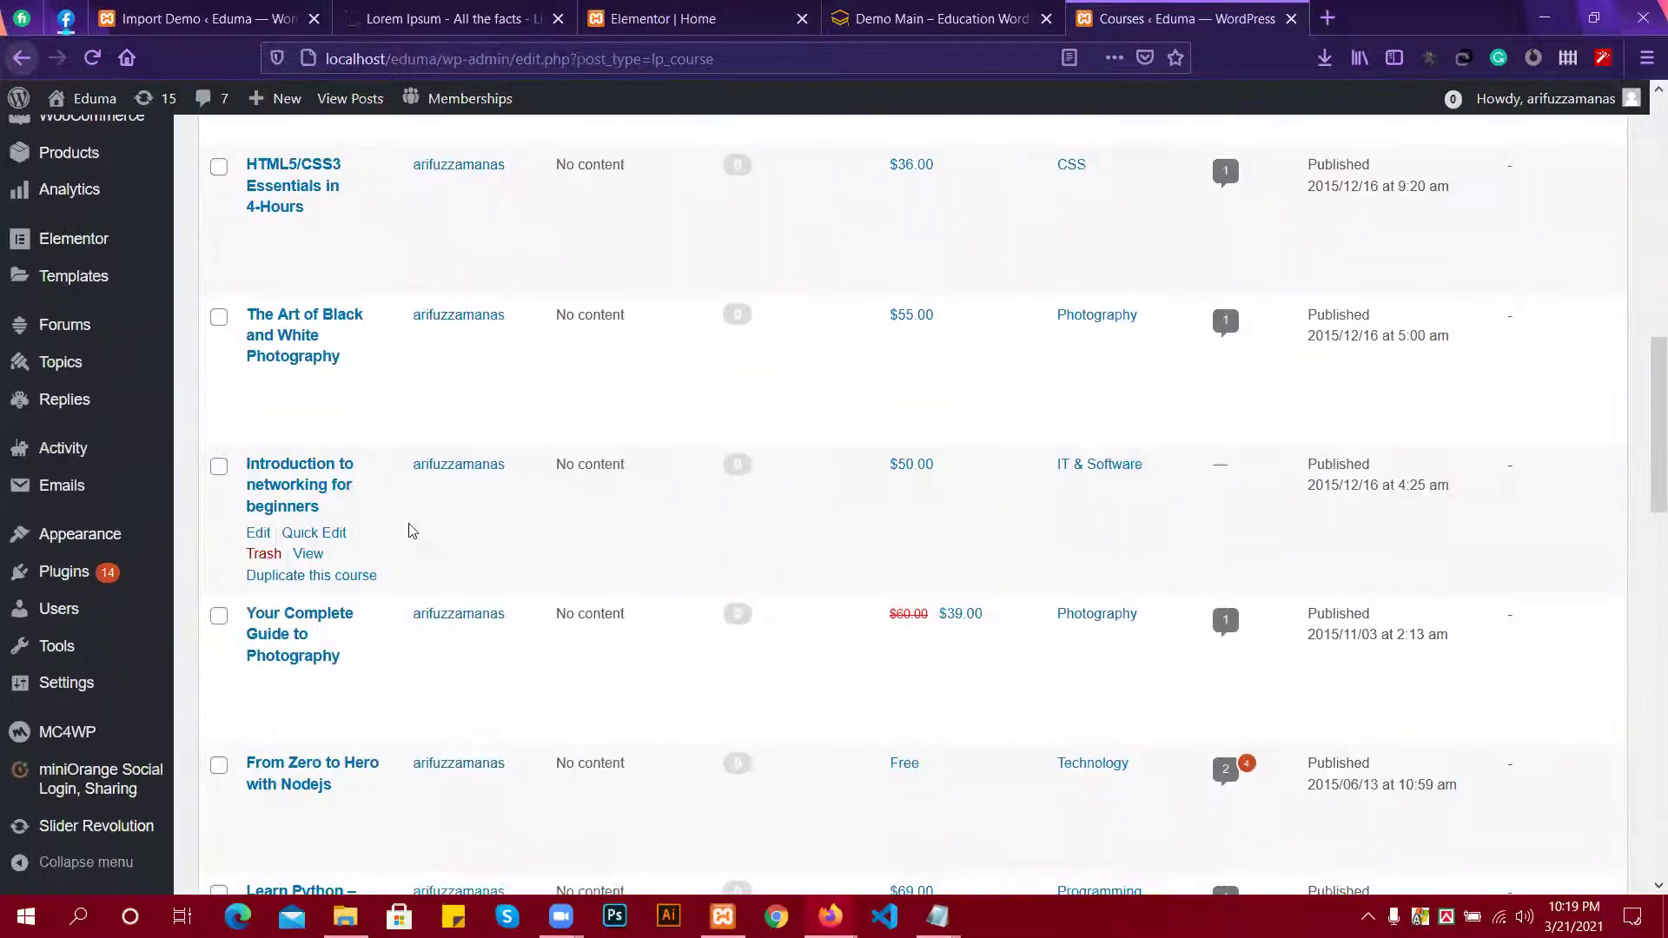
{"action": "left_click", "coordinate": [236, 10]}
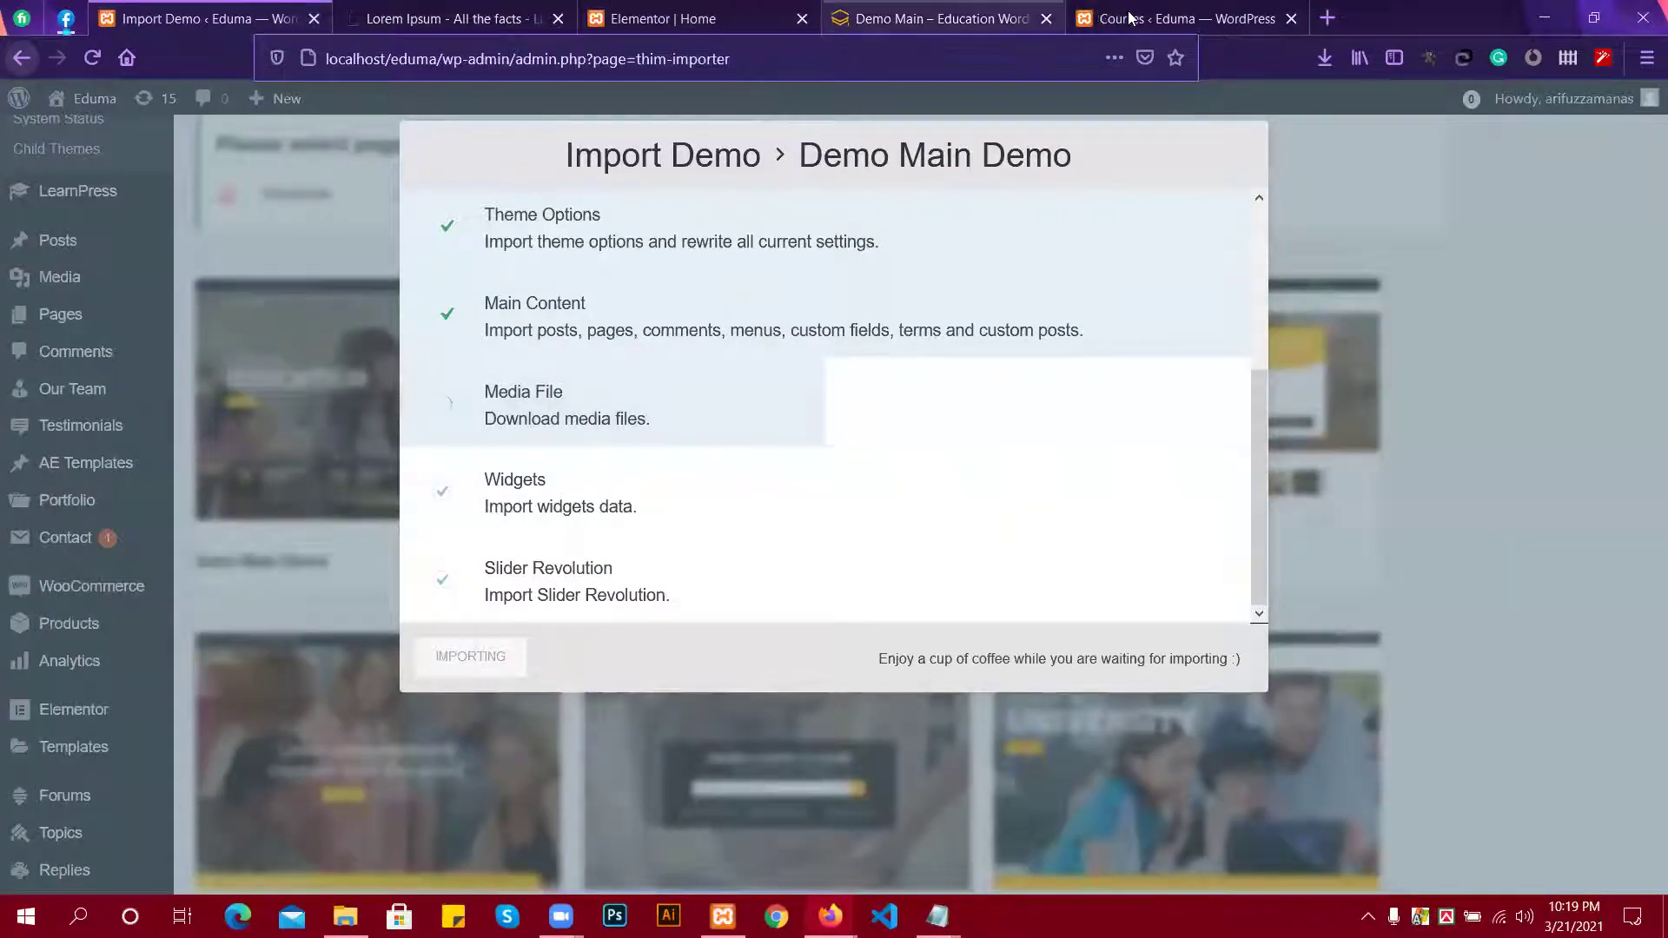
{"action": "left_click", "coordinate": [1174, 18]}
{"action": "scroll", "coordinate": [412, 453], "scroll_direction": "down", "scroll_amount": 4}
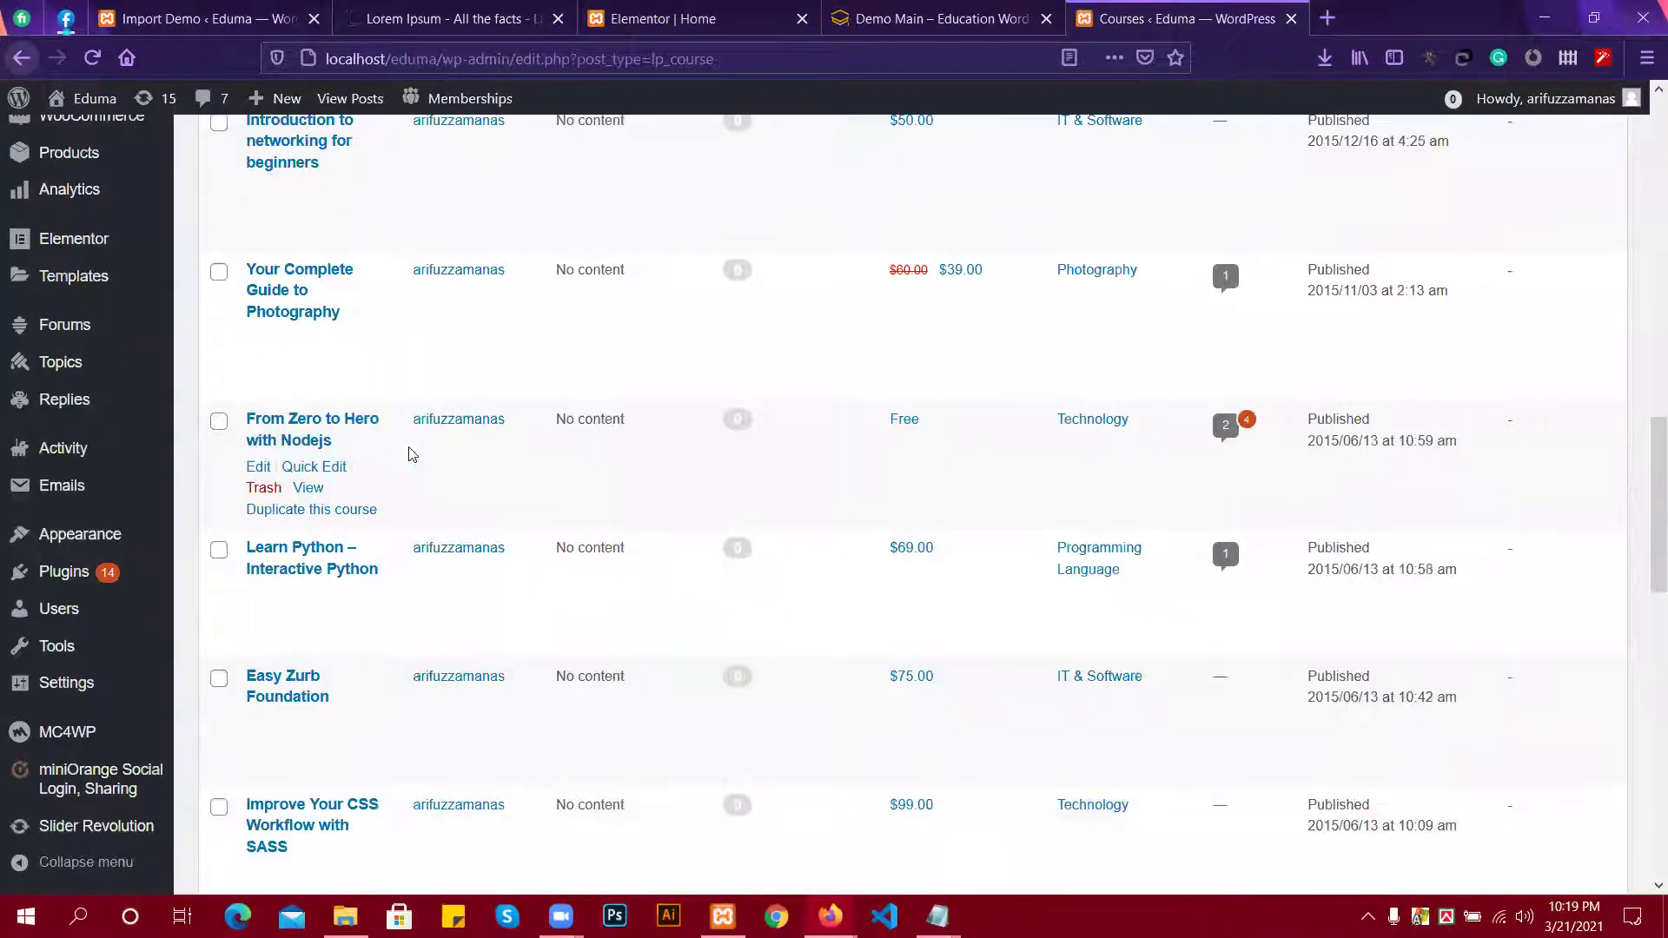
{"action": "scroll", "coordinate": [412, 453], "scroll_direction": "up", "scroll_amount": 7}
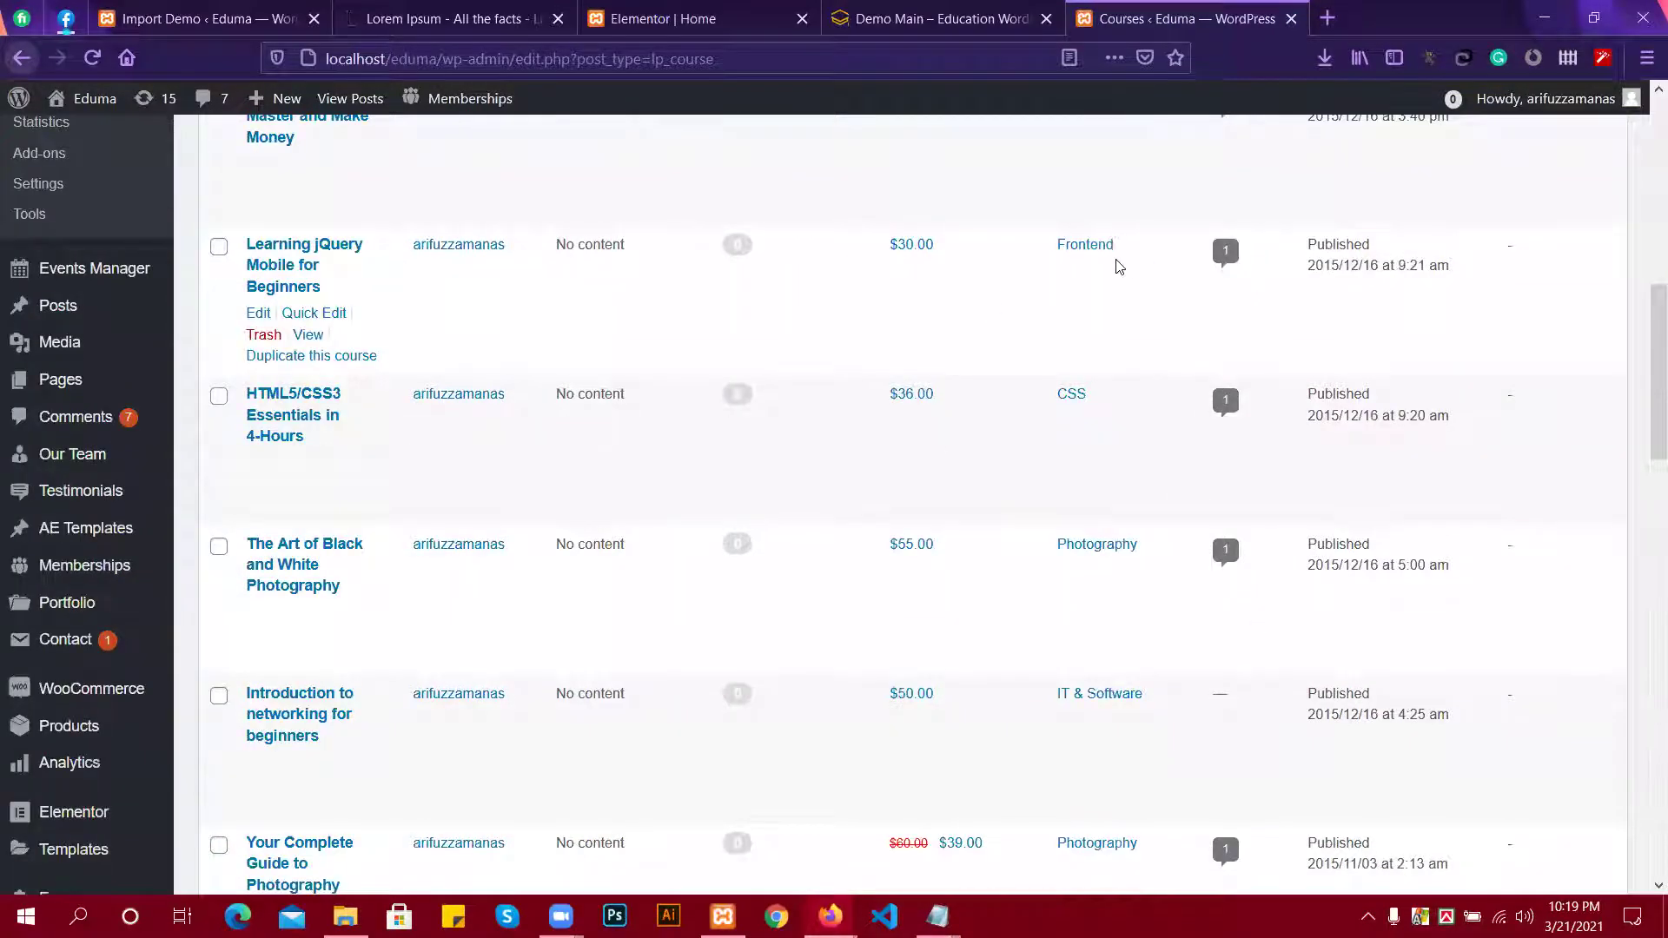
{"action": "scroll", "coordinate": [1119, 266], "scroll_direction": "up", "scroll_amount": 4}
{"action": "scroll", "coordinate": [1099, 434], "scroll_direction": "up", "scroll_amount": 3}
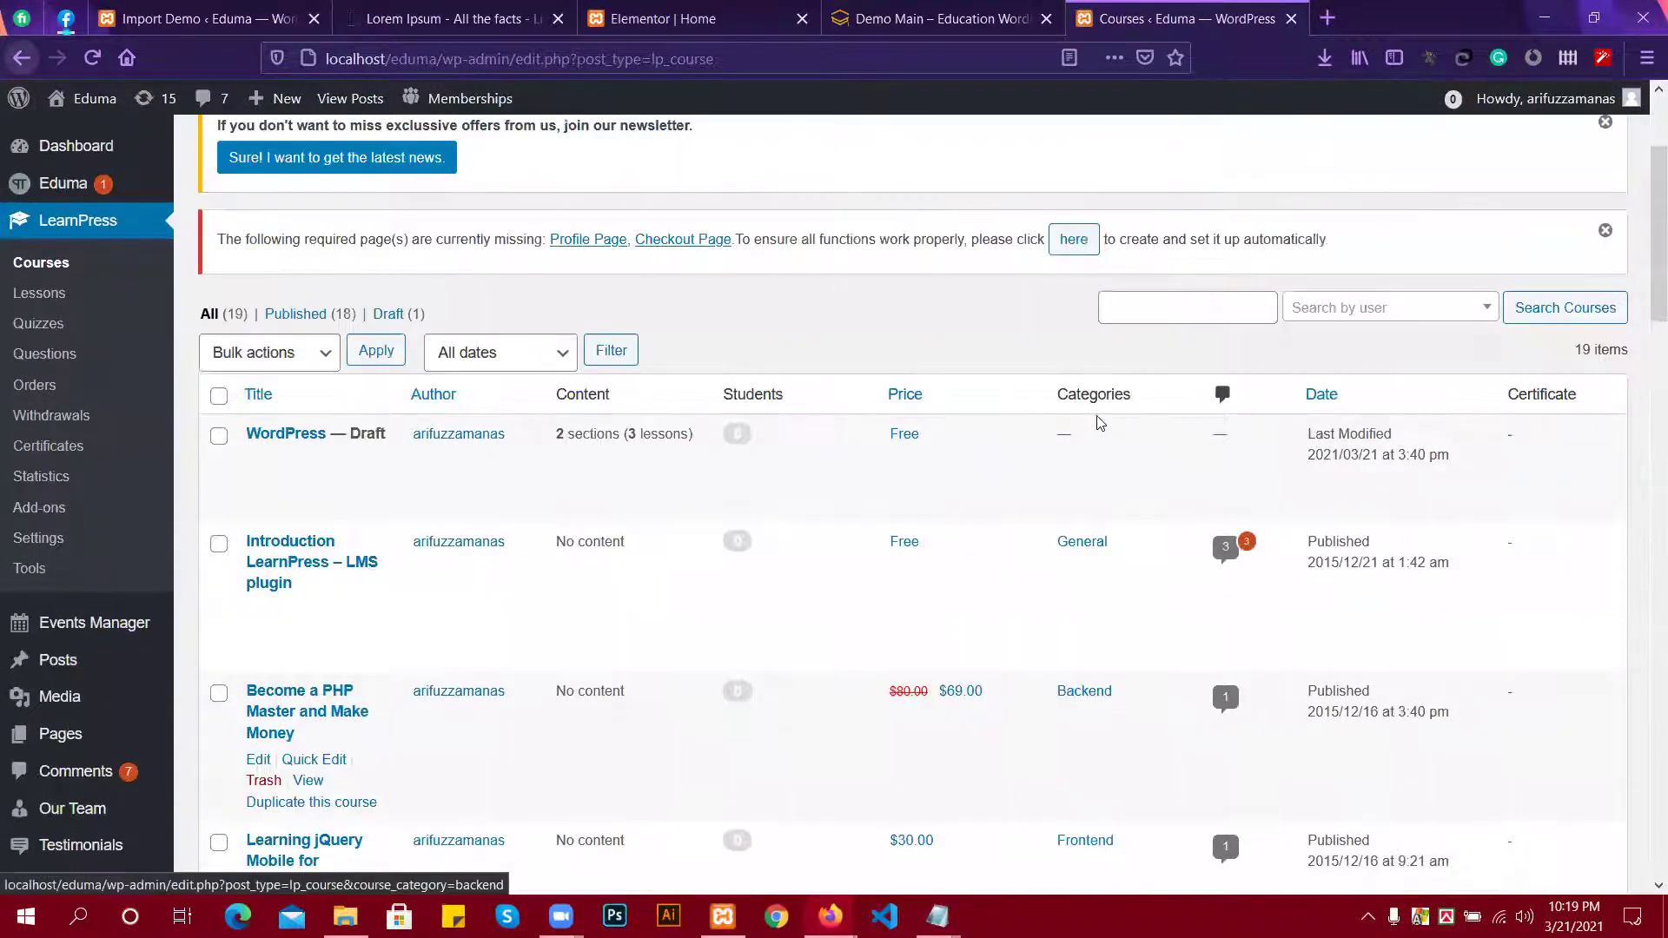
{"action": "scroll", "coordinate": [1099, 423], "scroll_direction": "up", "scroll_amount": 1}
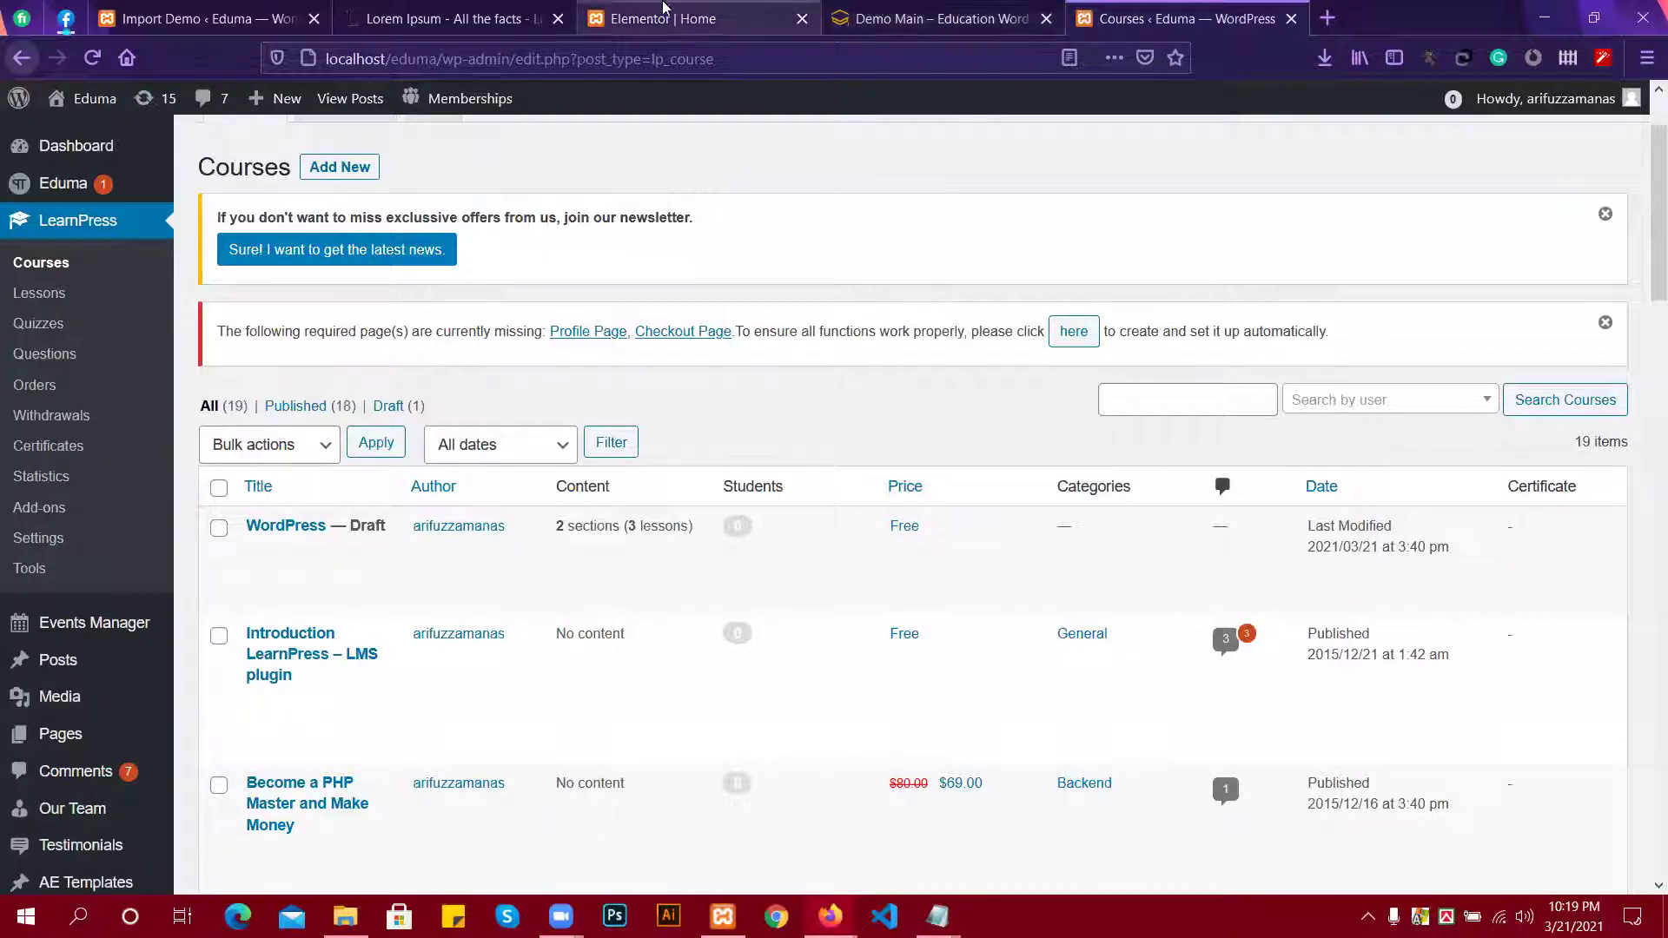
Compare the Thim: Courses widget in Elementor, the Eduma demo's Popular Courses section and the LearnPress course list.
{"action": "left_click", "coordinate": [691, 18]}
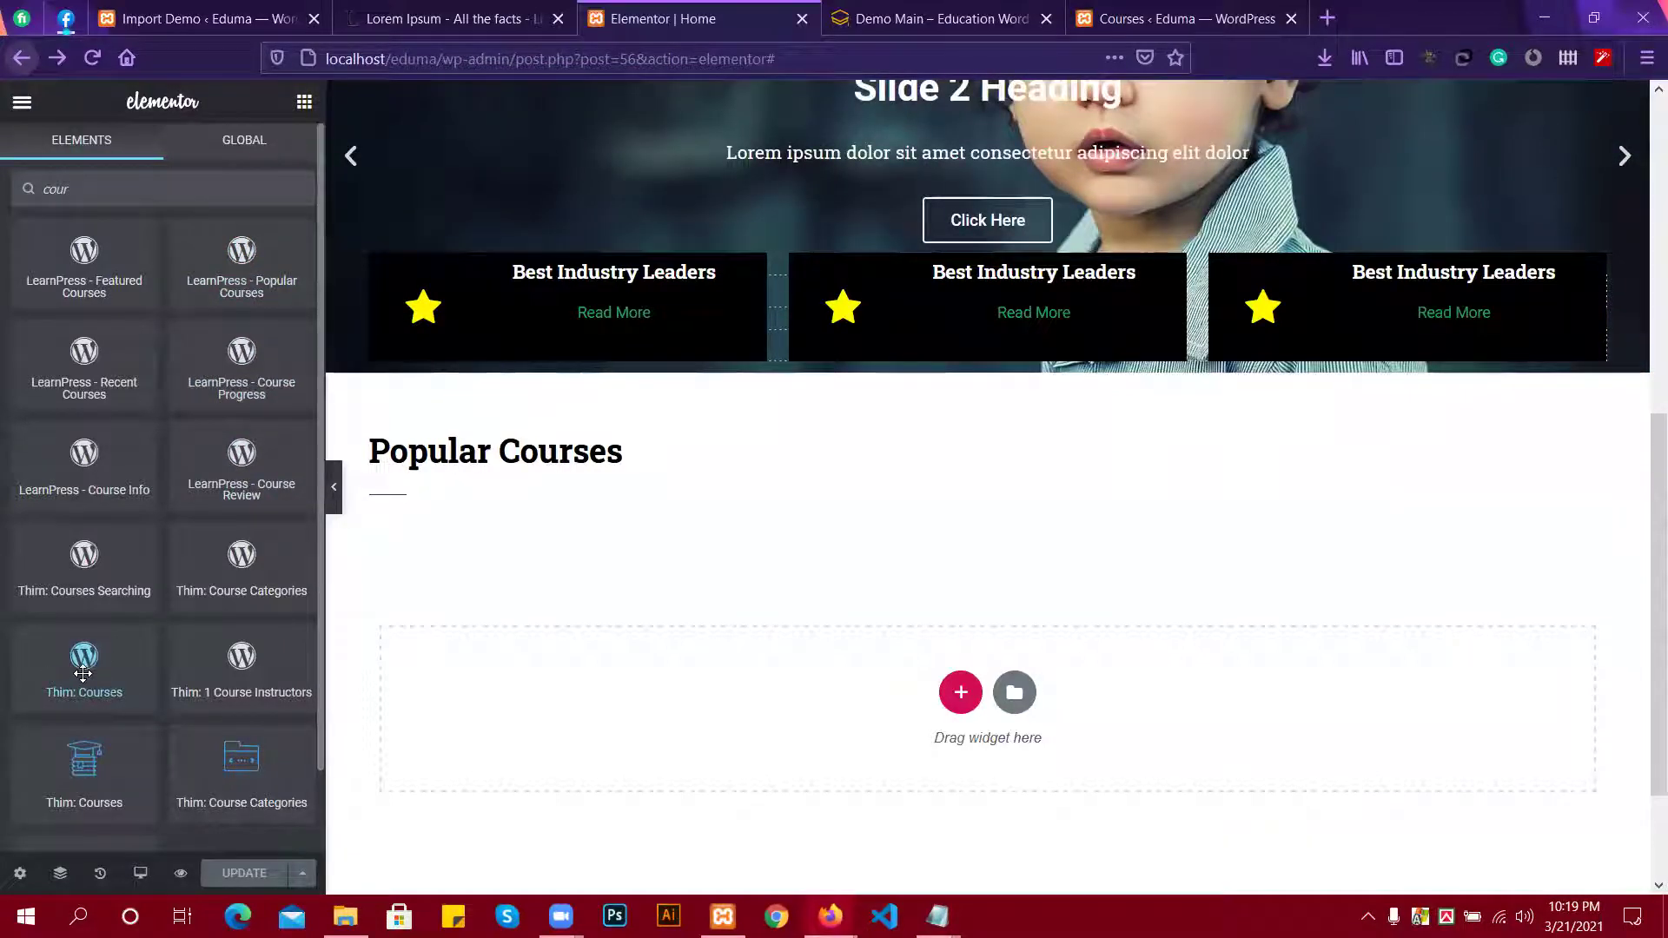
{"action": "scroll", "coordinate": [83, 673], "scroll_direction": "down", "scroll_amount": 1}
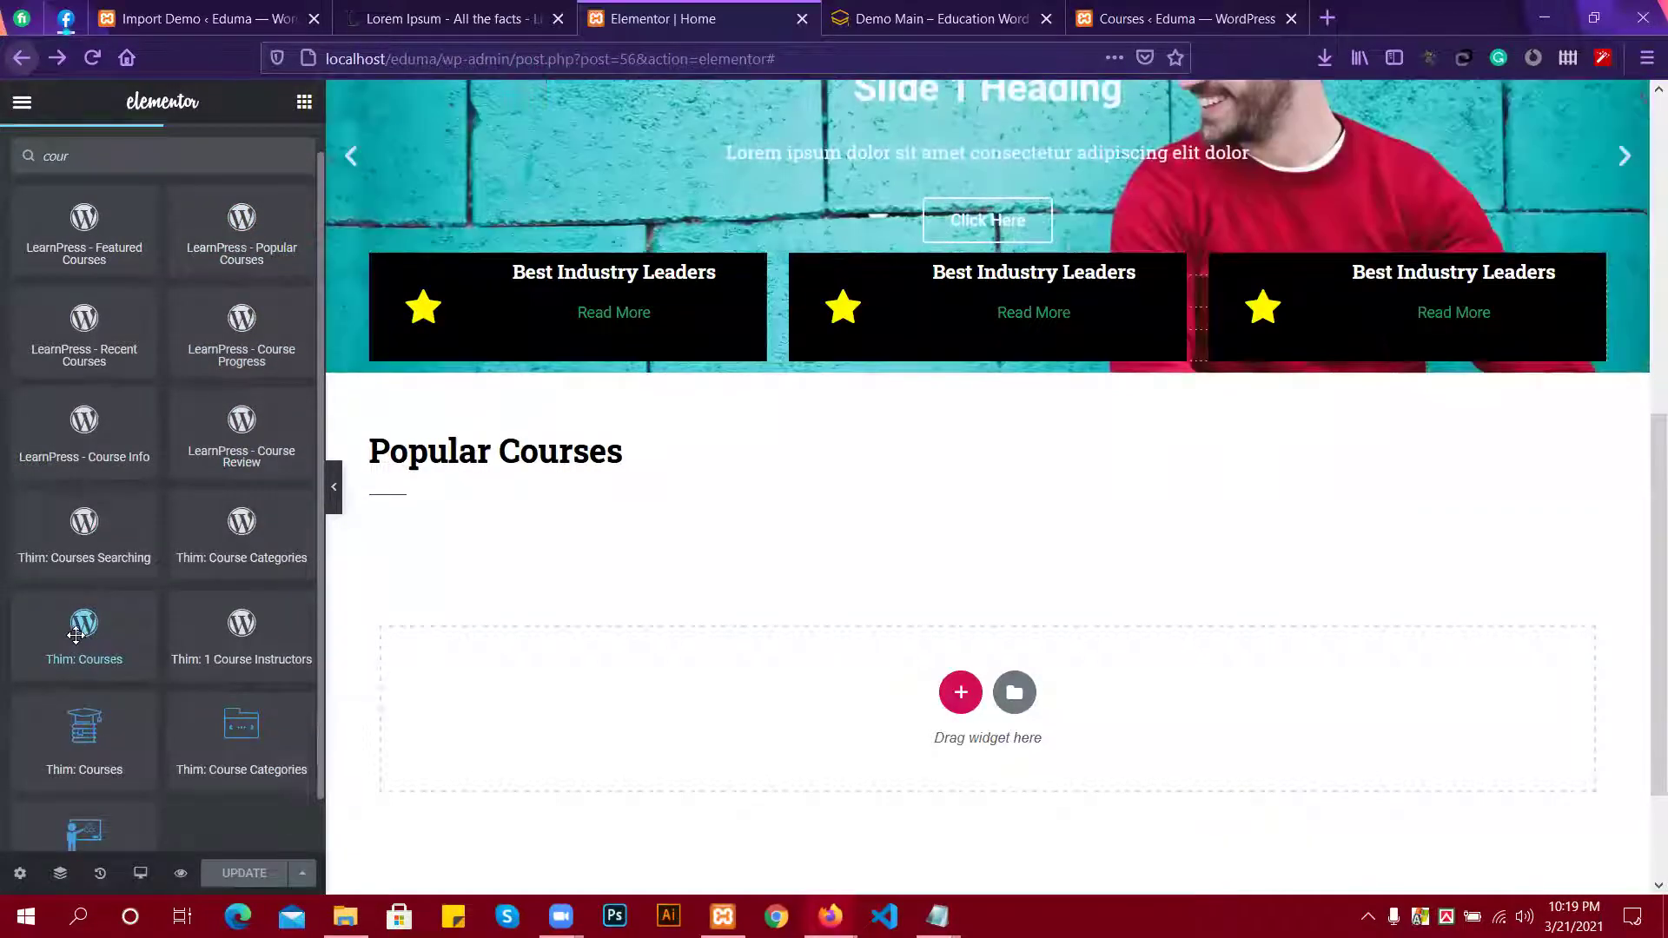
{"action": "mouse_move", "coordinate": [74, 635]}
{"action": "left_mouse_down"}
{"action": "mouse_move", "coordinate": [313, 650]}
{"action": "mouse_move", "coordinate": [669, 527]}
{"action": "mouse_move", "coordinate": [674, 474]}
{"action": "mouse_move", "coordinate": [28, 593]}
{"action": "mouse_move", "coordinate": [75, 630]}
{"action": "left_mouse_up"}
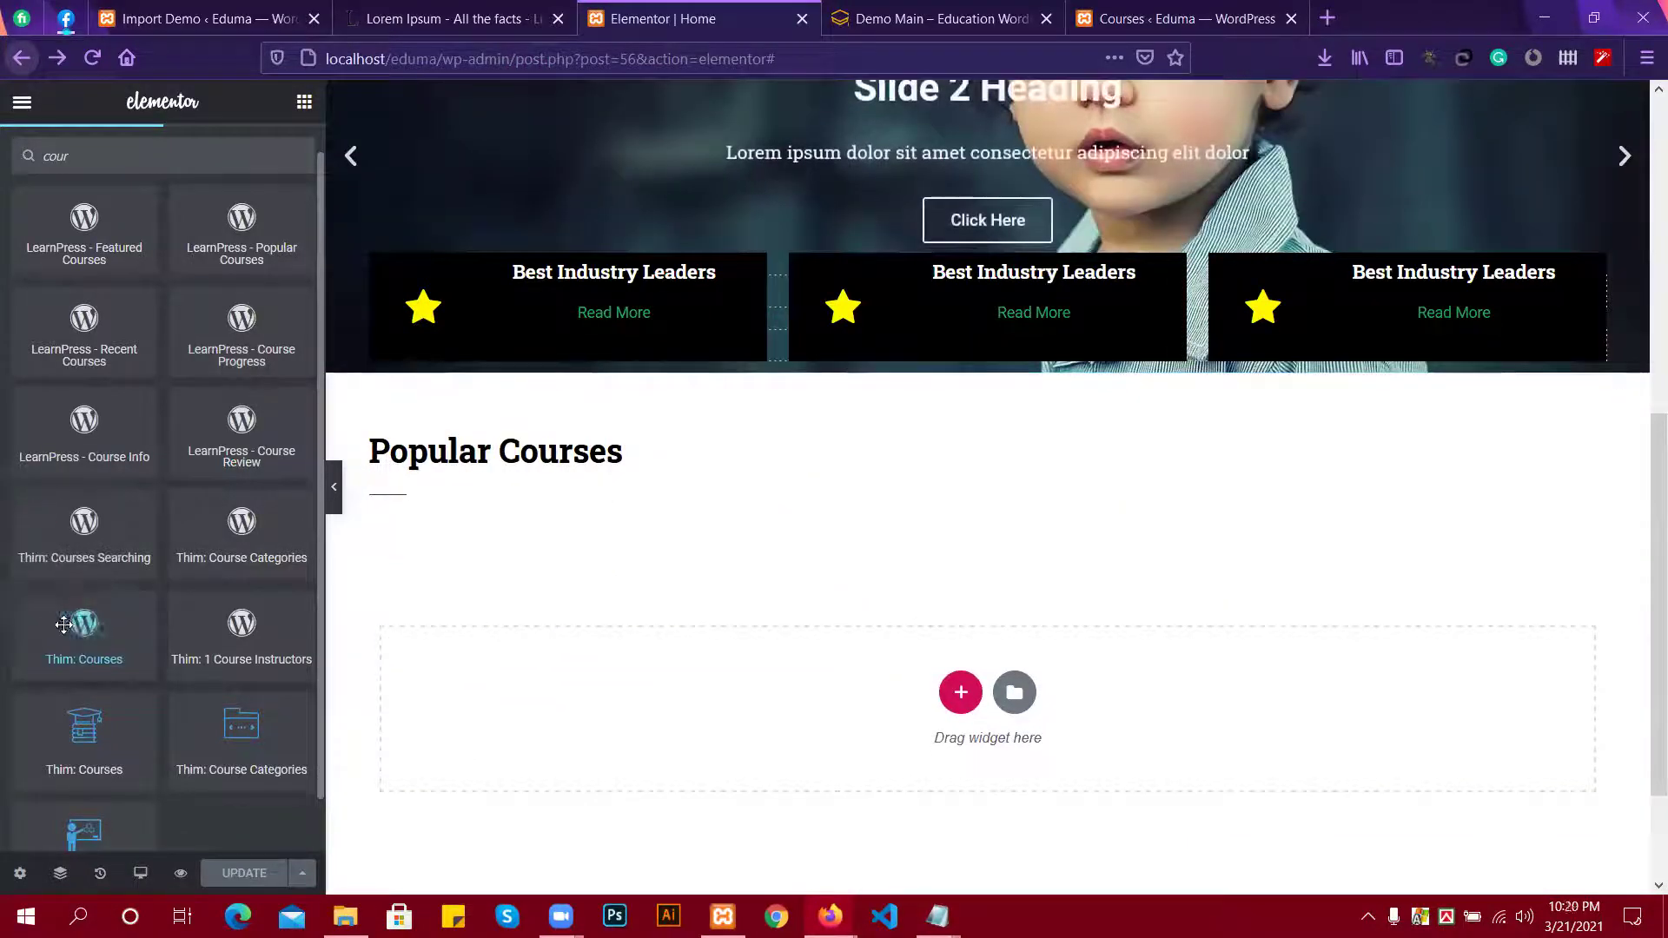
{"action": "left_click", "coordinate": [996, 11]}
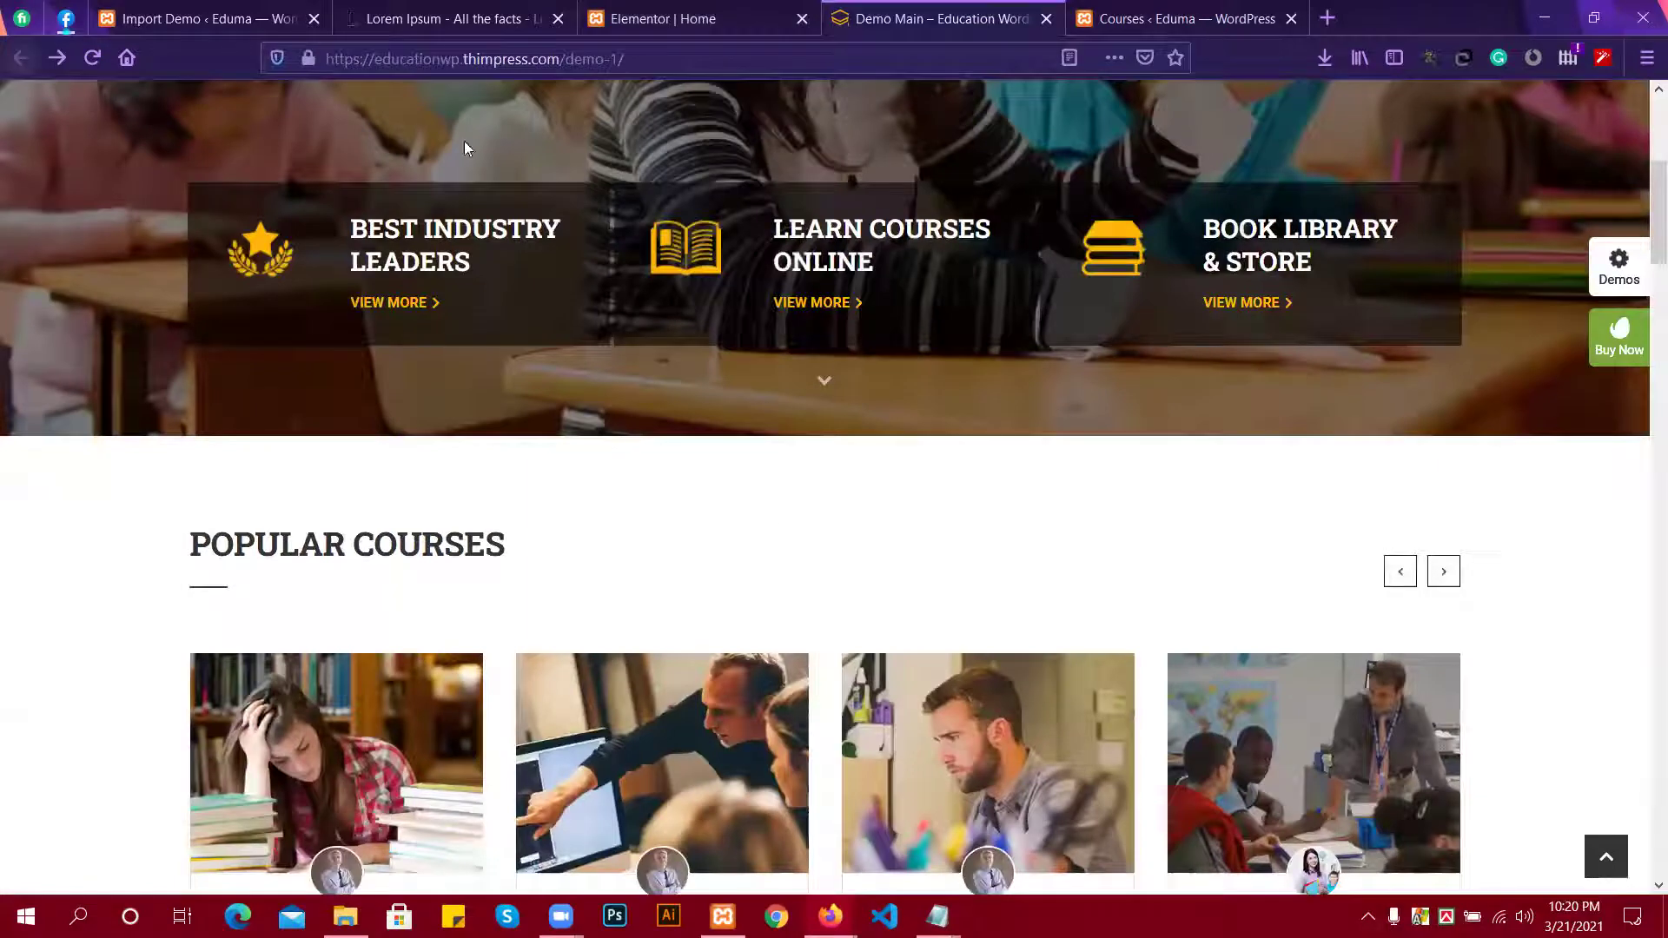
{"action": "left_click", "coordinate": [1129, 21]}
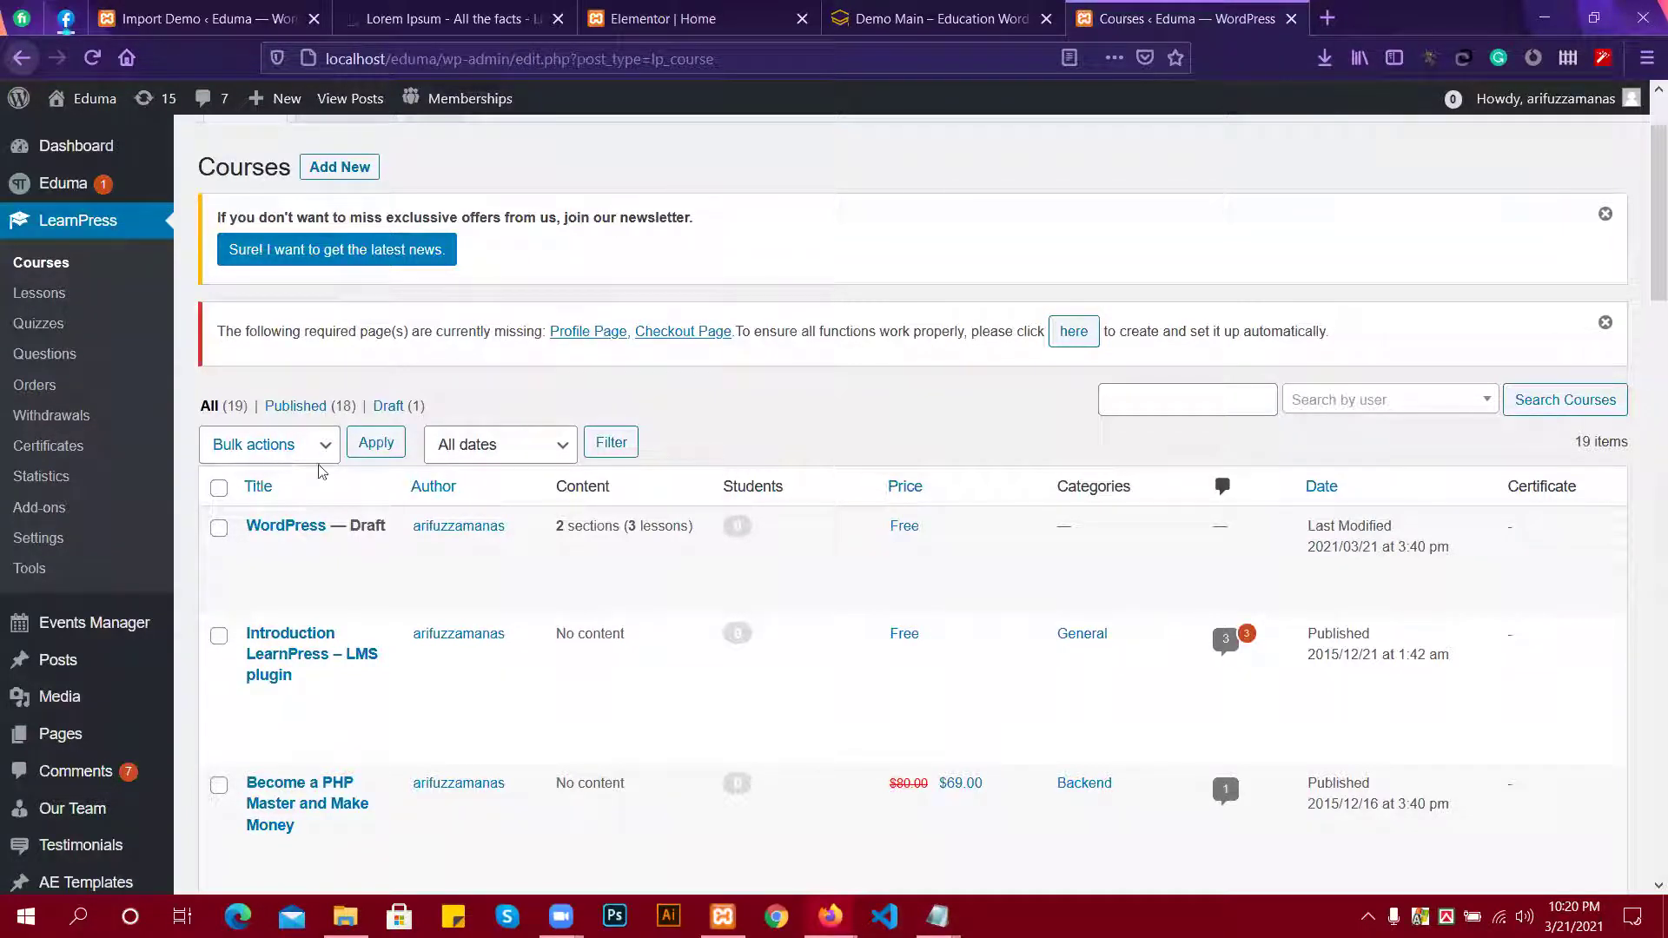
{"action": "scroll", "coordinate": [1081, 660], "scroll_direction": "down", "scroll_amount": 5}
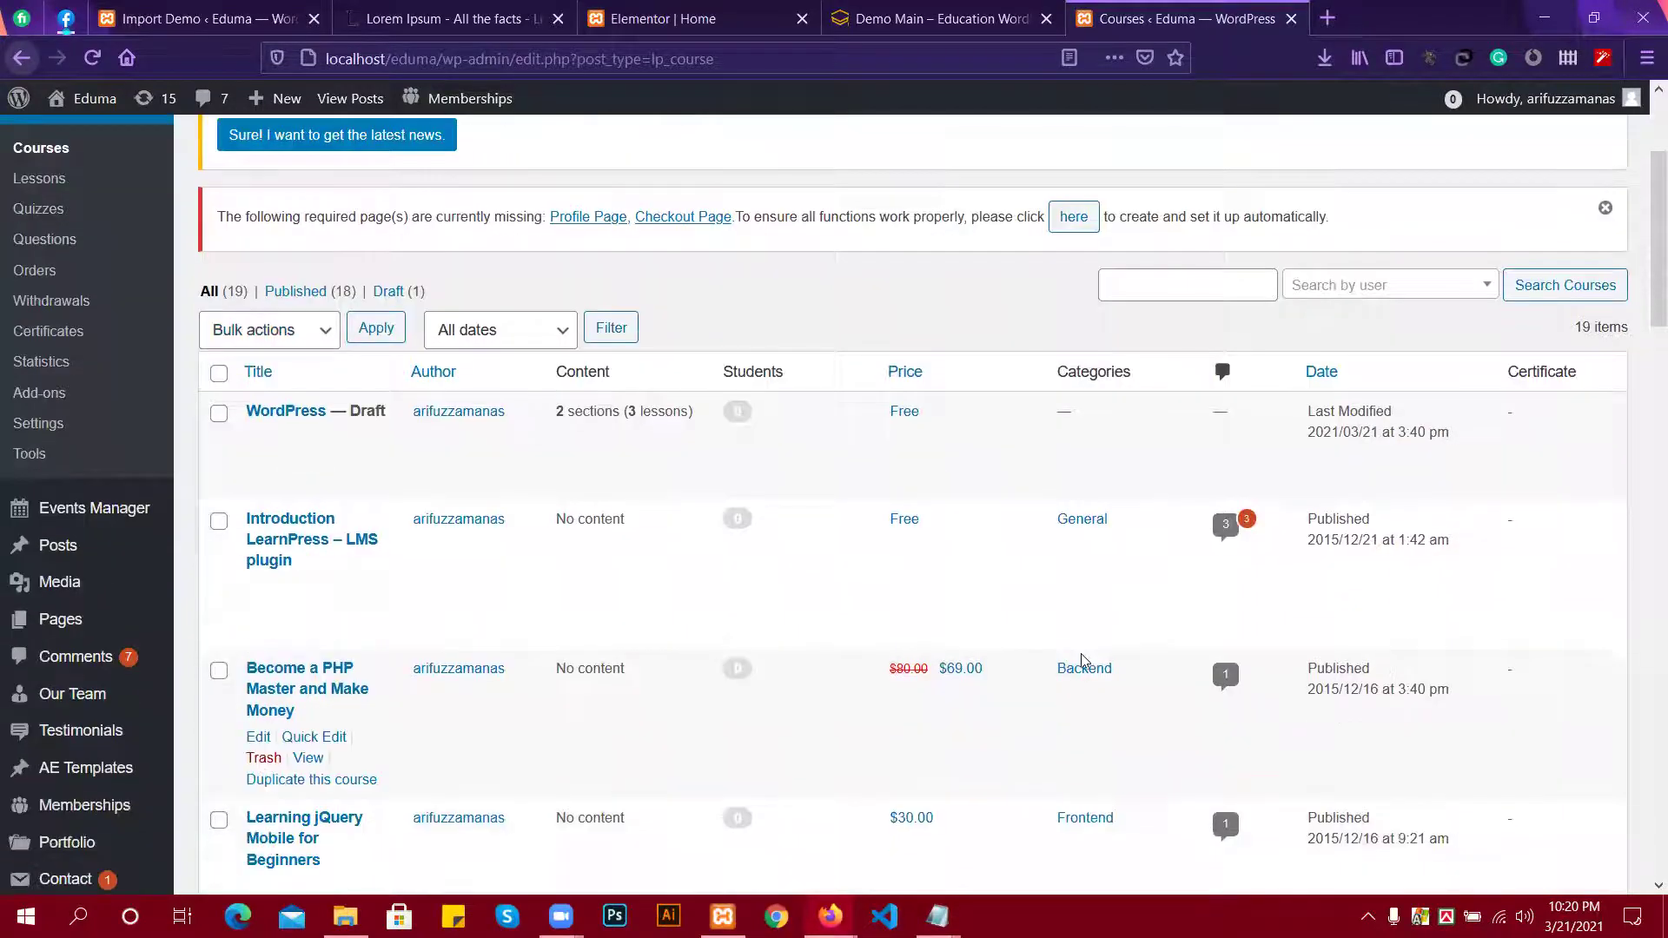
{"action": "scroll", "coordinate": [1082, 660], "scroll_direction": "down", "scroll_amount": 9}
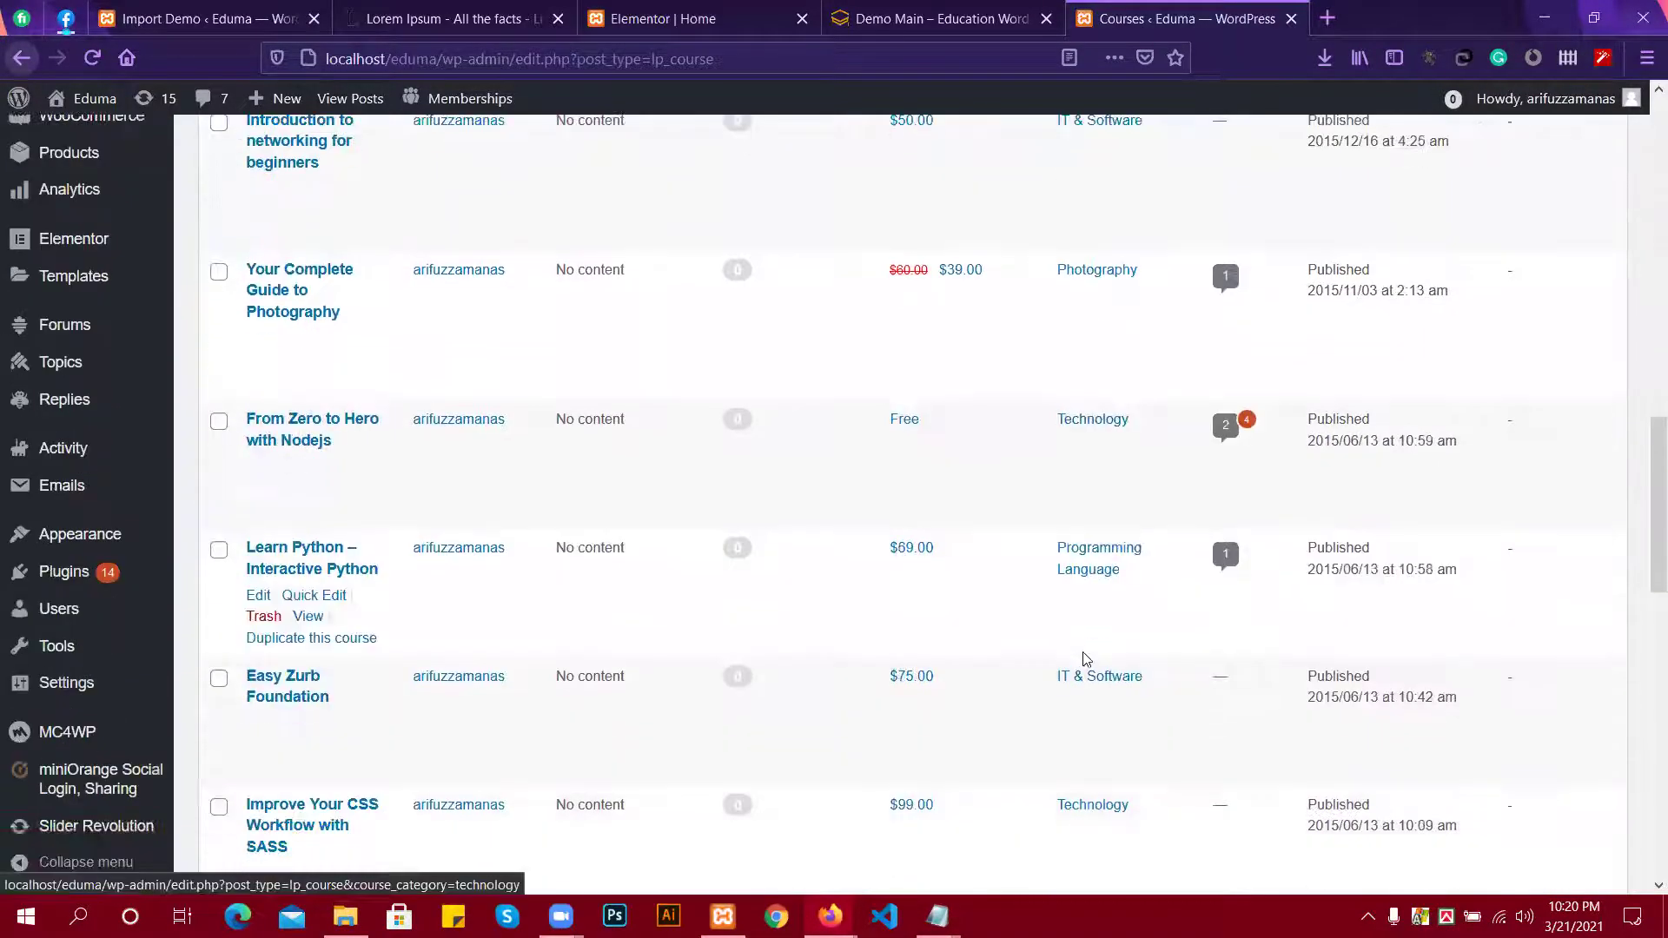
{"action": "scroll", "coordinate": [1084, 660], "scroll_direction": "down", "scroll_amount": 4}
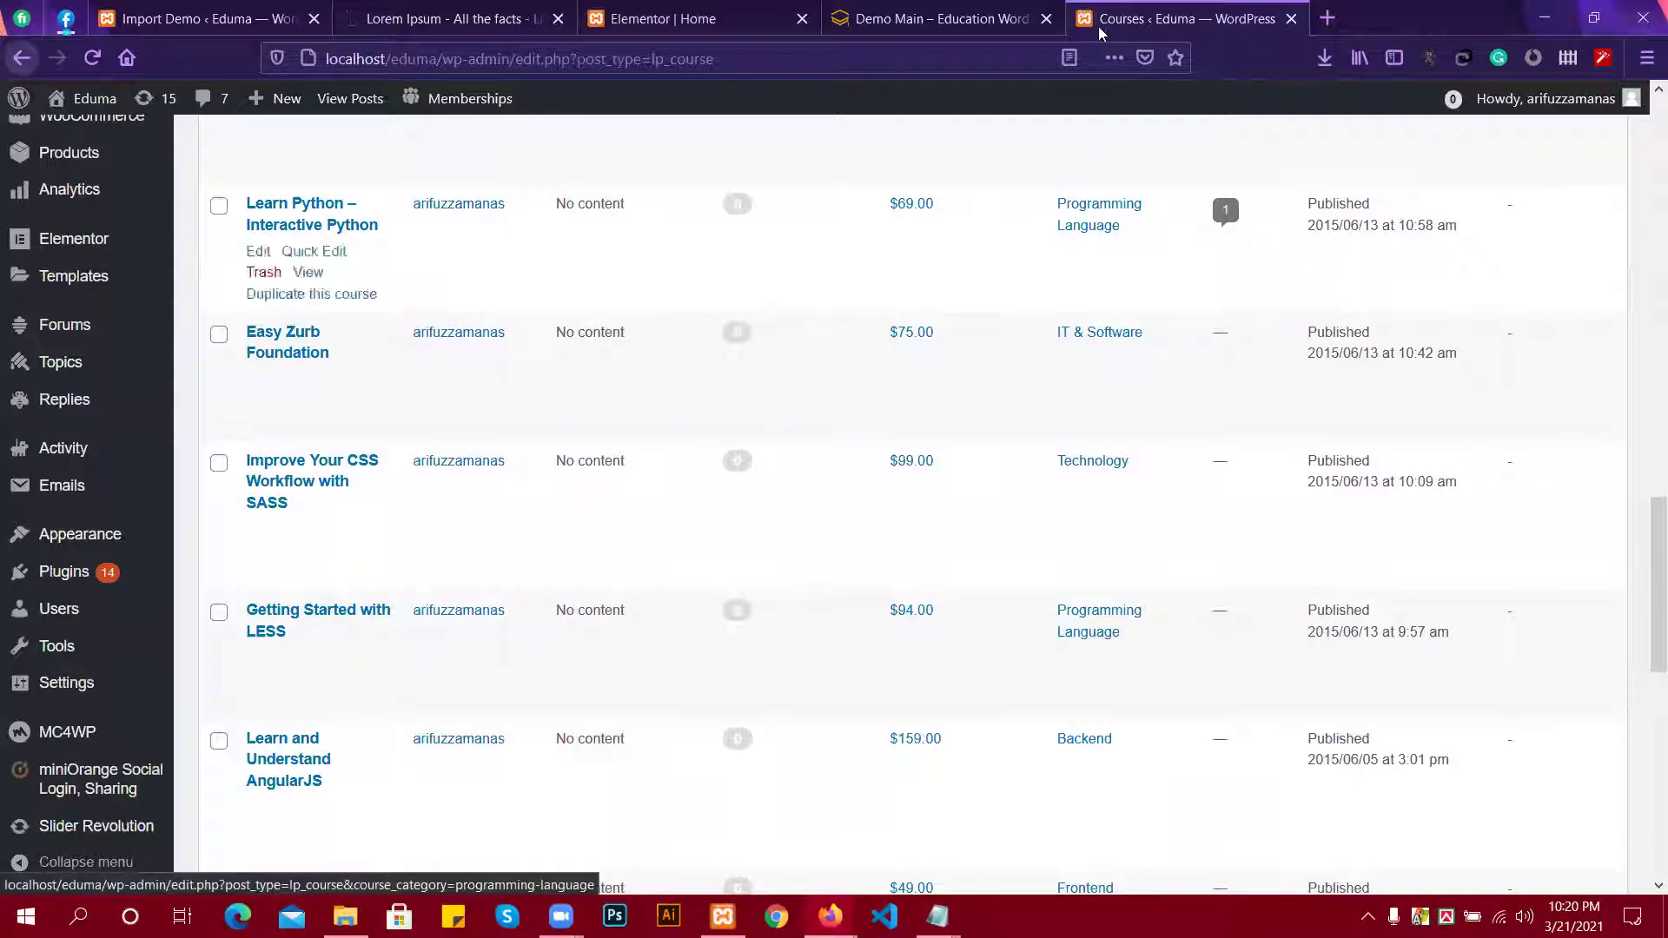
{"action": "left_click", "coordinate": [999, 17]}
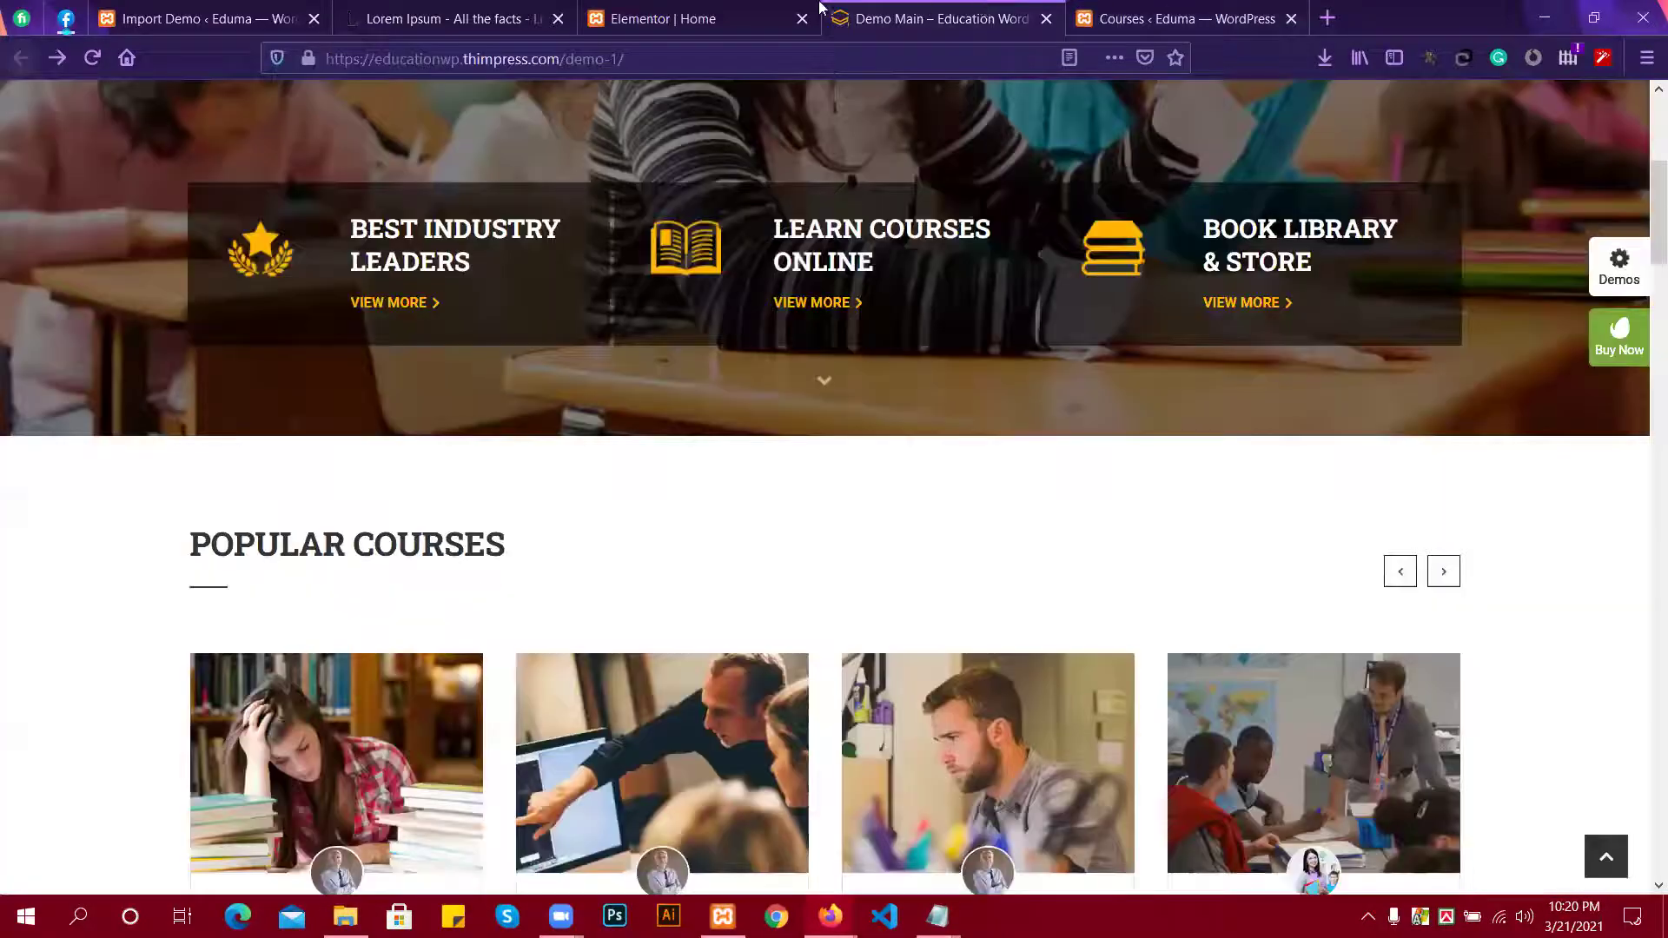
Add the Thim: Courses WordPress widget beneath the Popular Courses heading on the Elementor Home page, dismiss the notice and review its course cards.
{"action": "left_click", "coordinate": [728, 12]}
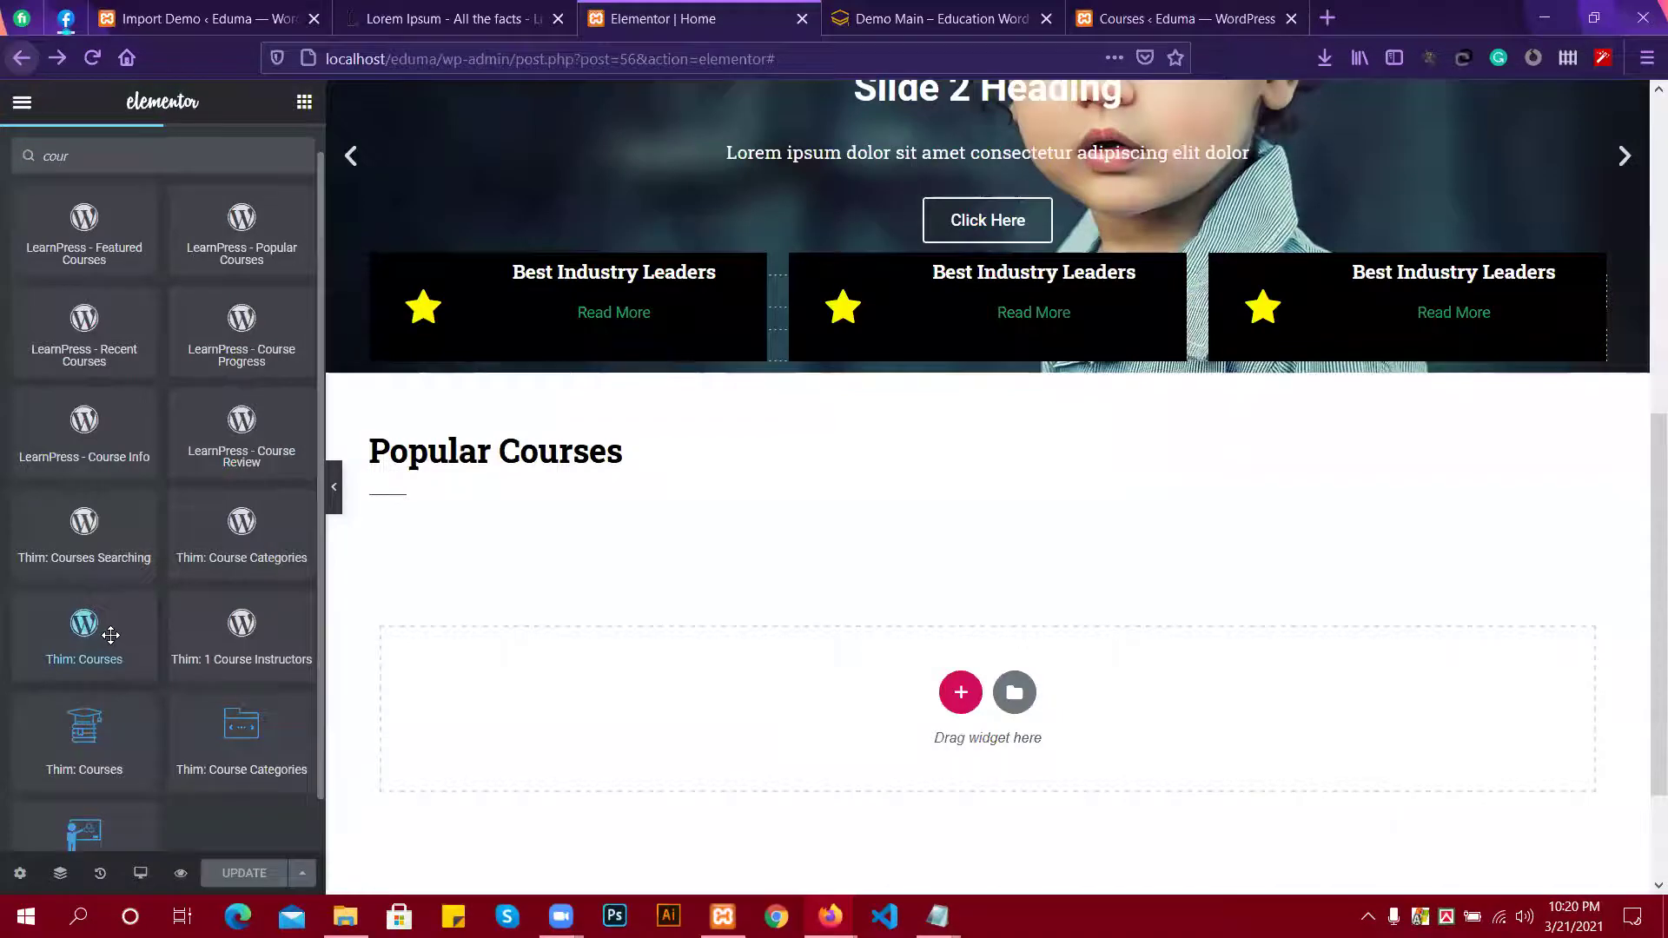
{"action": "scroll", "coordinate": [111, 635], "scroll_direction": "down", "scroll_amount": 1}
{"action": "left_click_drag", "start_coordinate": [84, 573], "coordinate": [655, 503]}
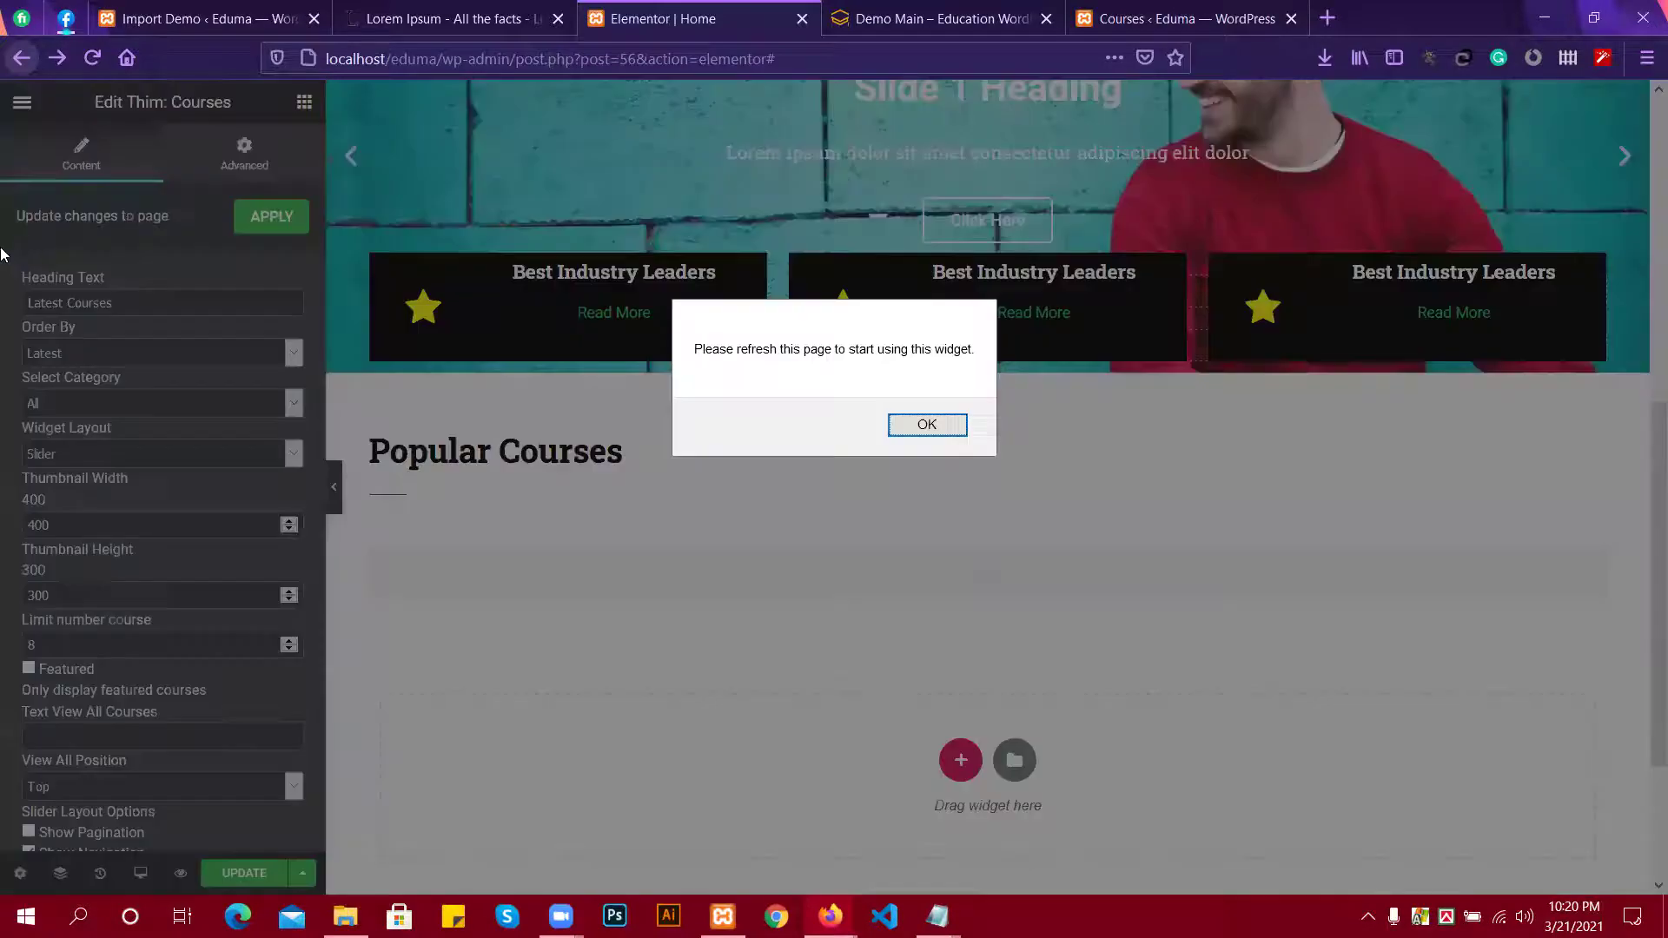
{"action": "left_click", "coordinate": [924, 426]}
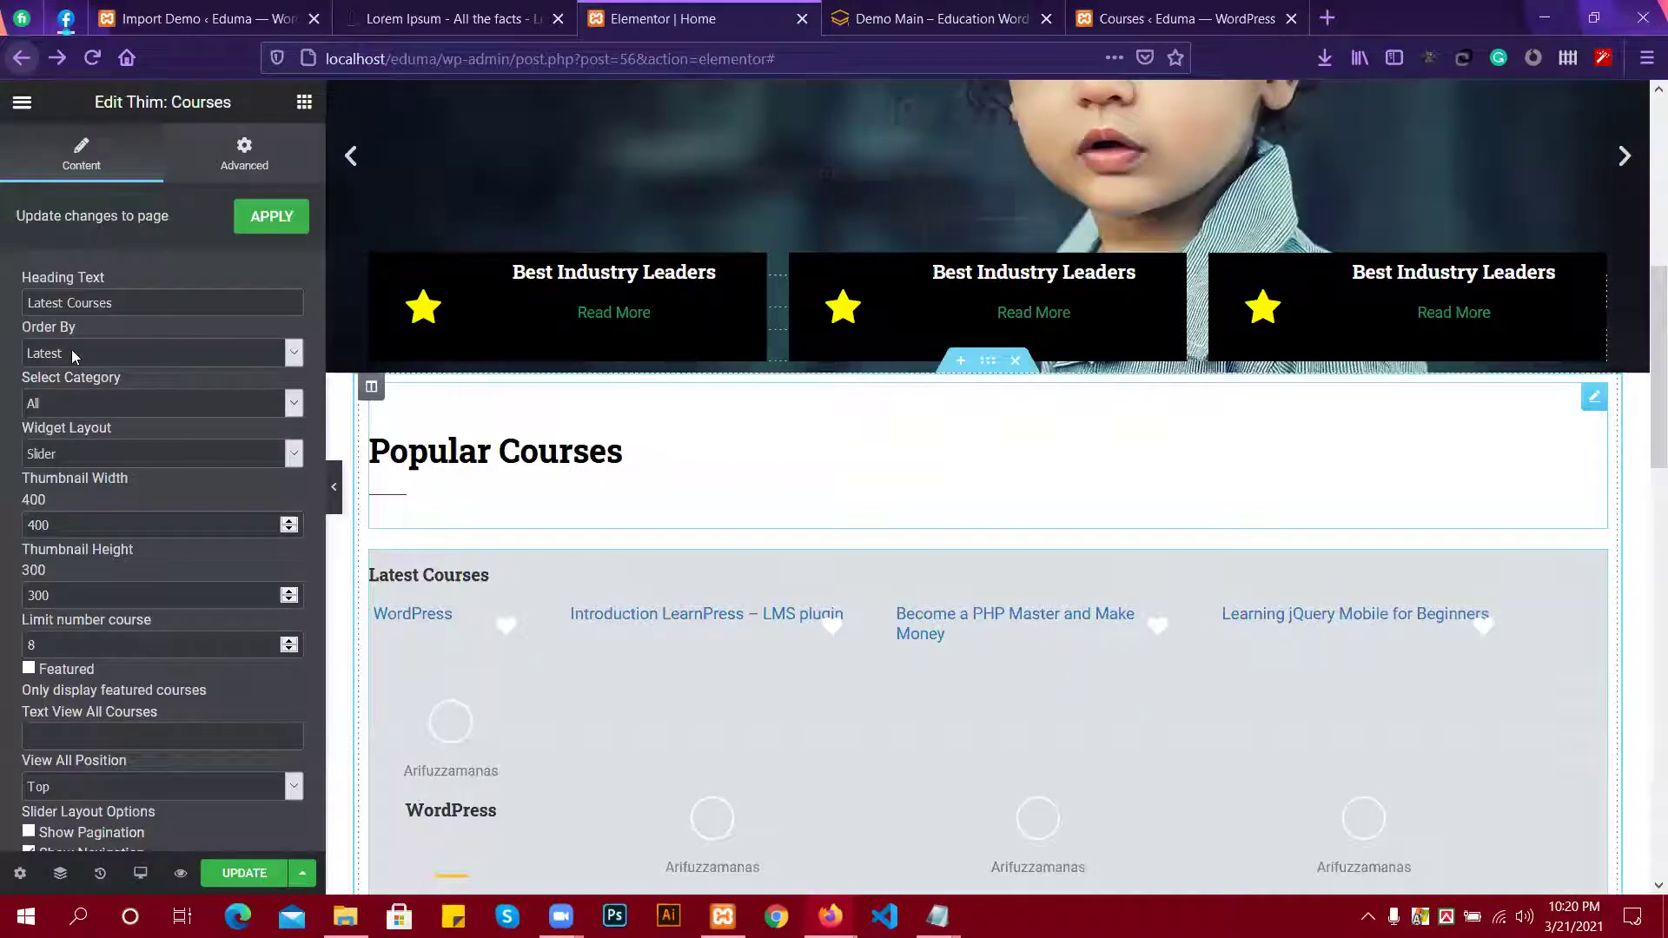
{"action": "scroll", "coordinate": [800, 533], "scroll_direction": "down", "scroll_amount": 4}
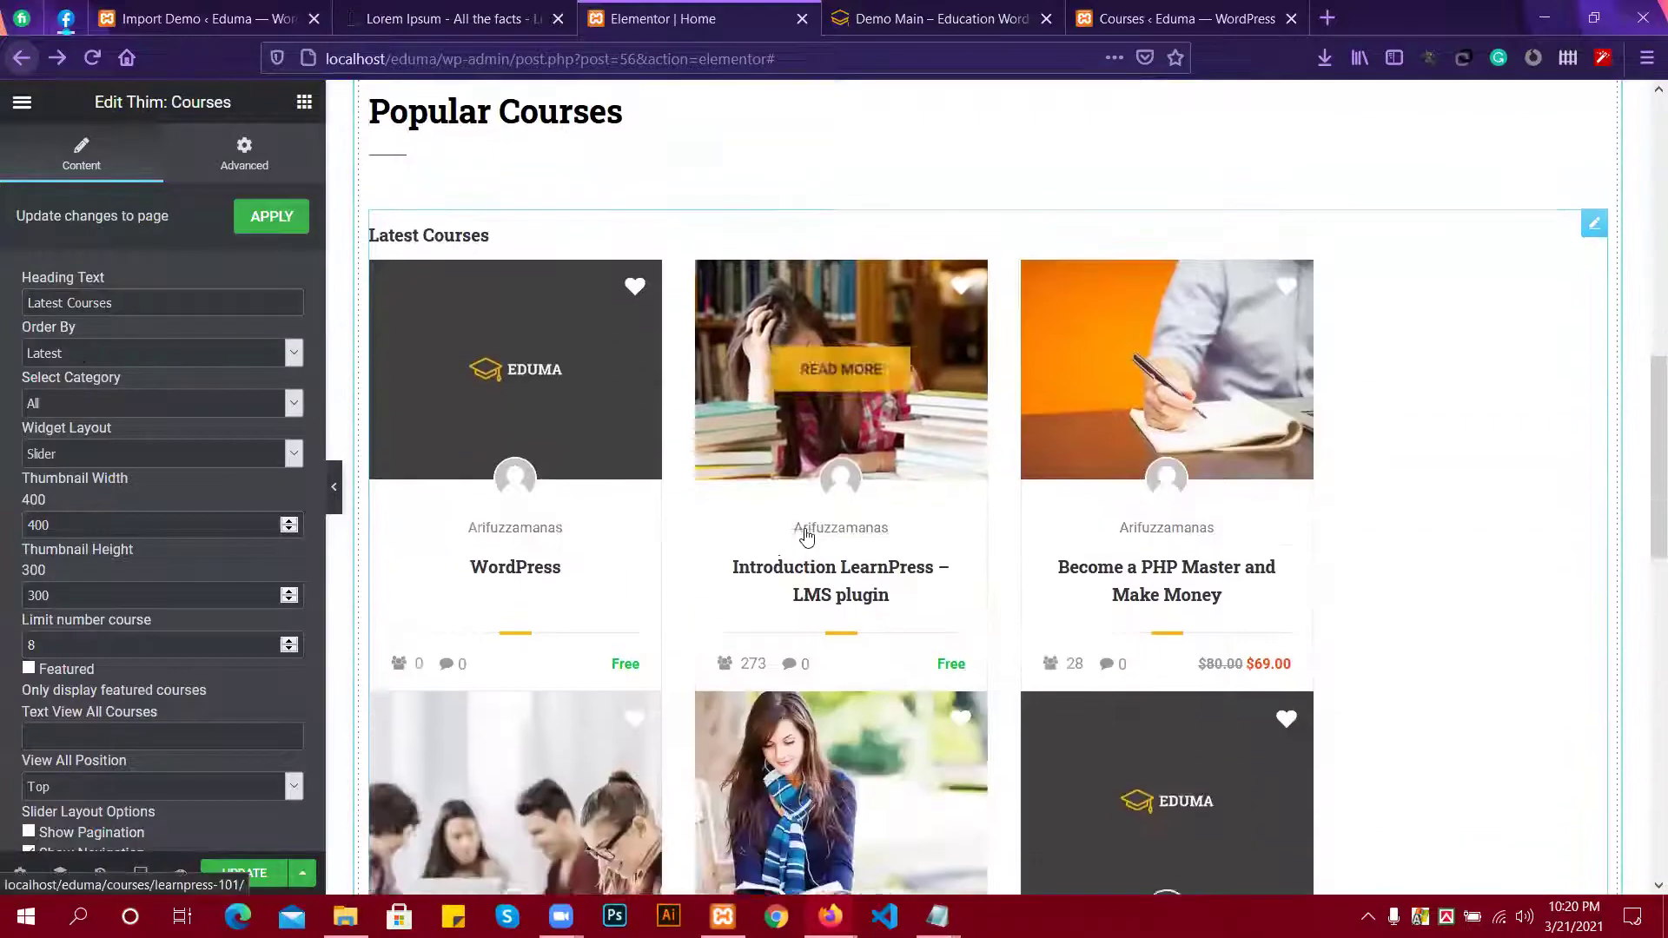
{"action": "scroll", "coordinate": [968, 524], "scroll_direction": "down", "scroll_amount": 6}
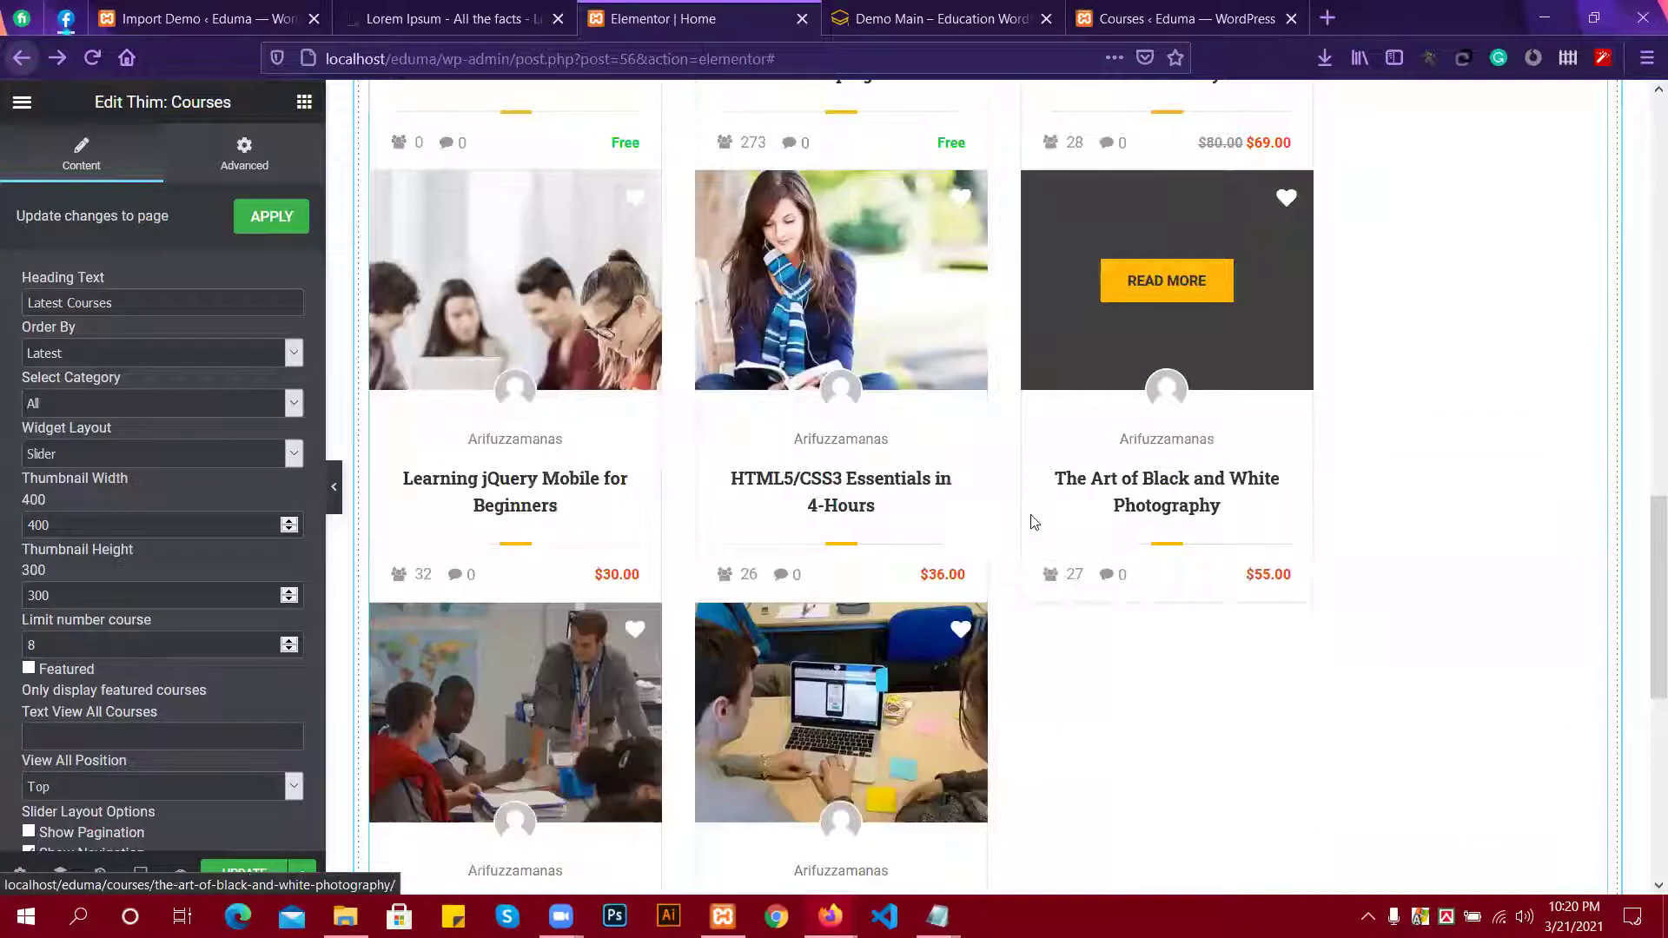
{"action": "scroll", "coordinate": [1034, 521], "scroll_direction": "down", "scroll_amount": 2}
{"action": "scroll", "coordinate": [1036, 514], "scroll_direction": "up", "scroll_amount": 10}
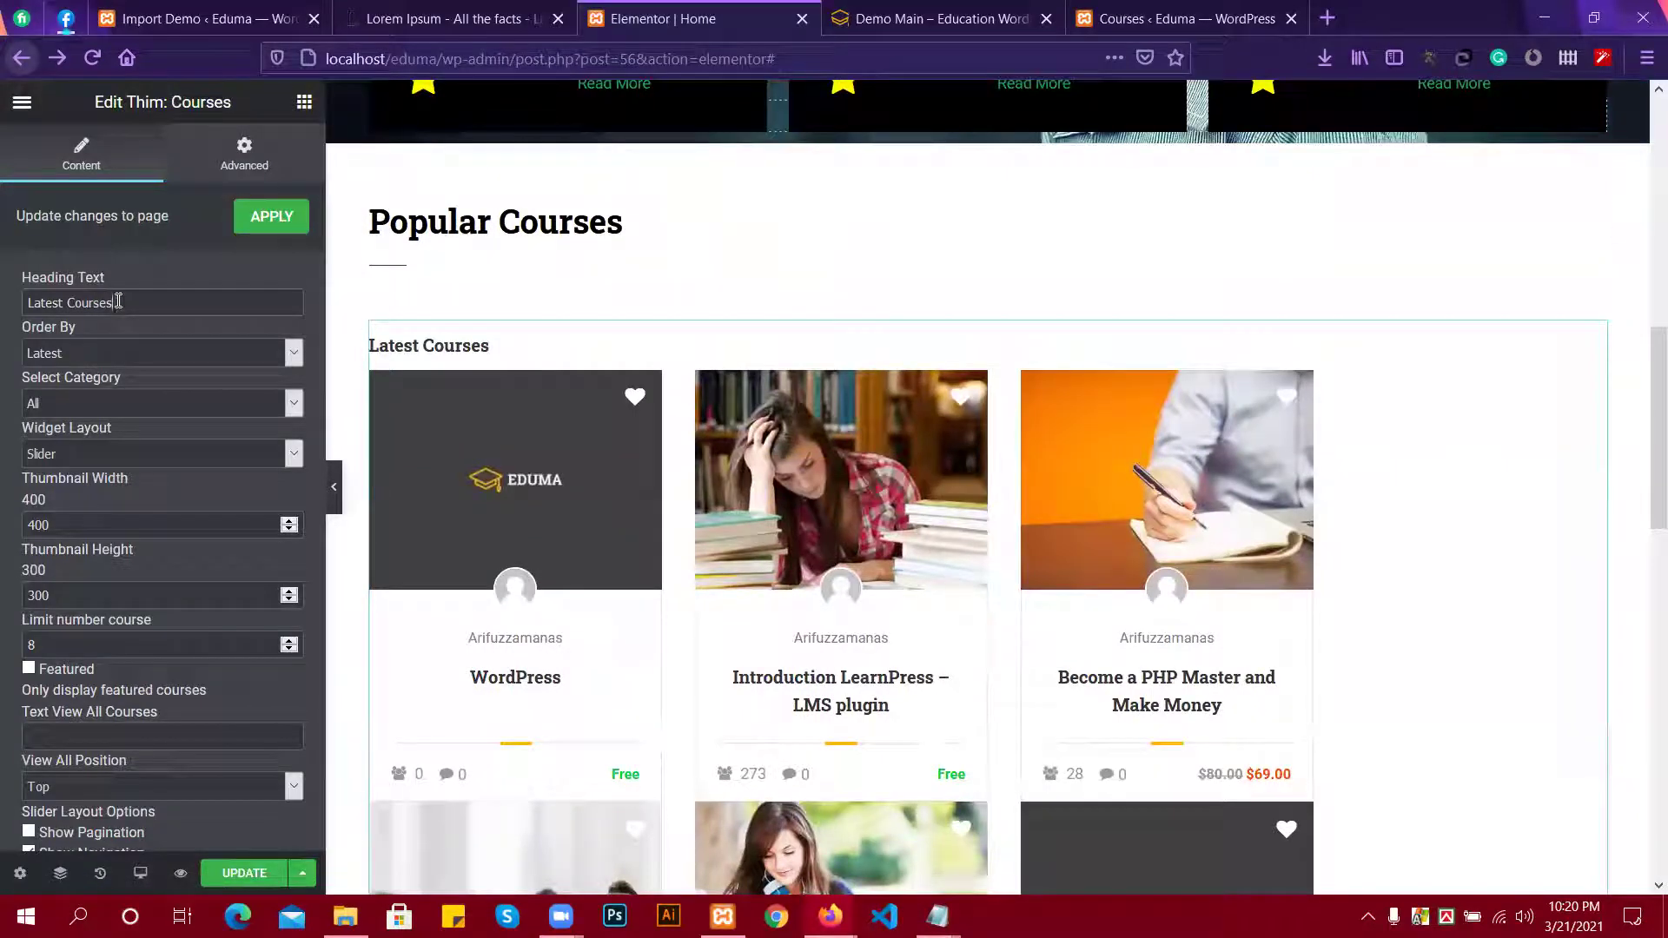
Order the Thim: Courses widget by Popular, keep the Slider layout and review the course cards.
{"action": "left_click", "coordinate": [91, 353]}
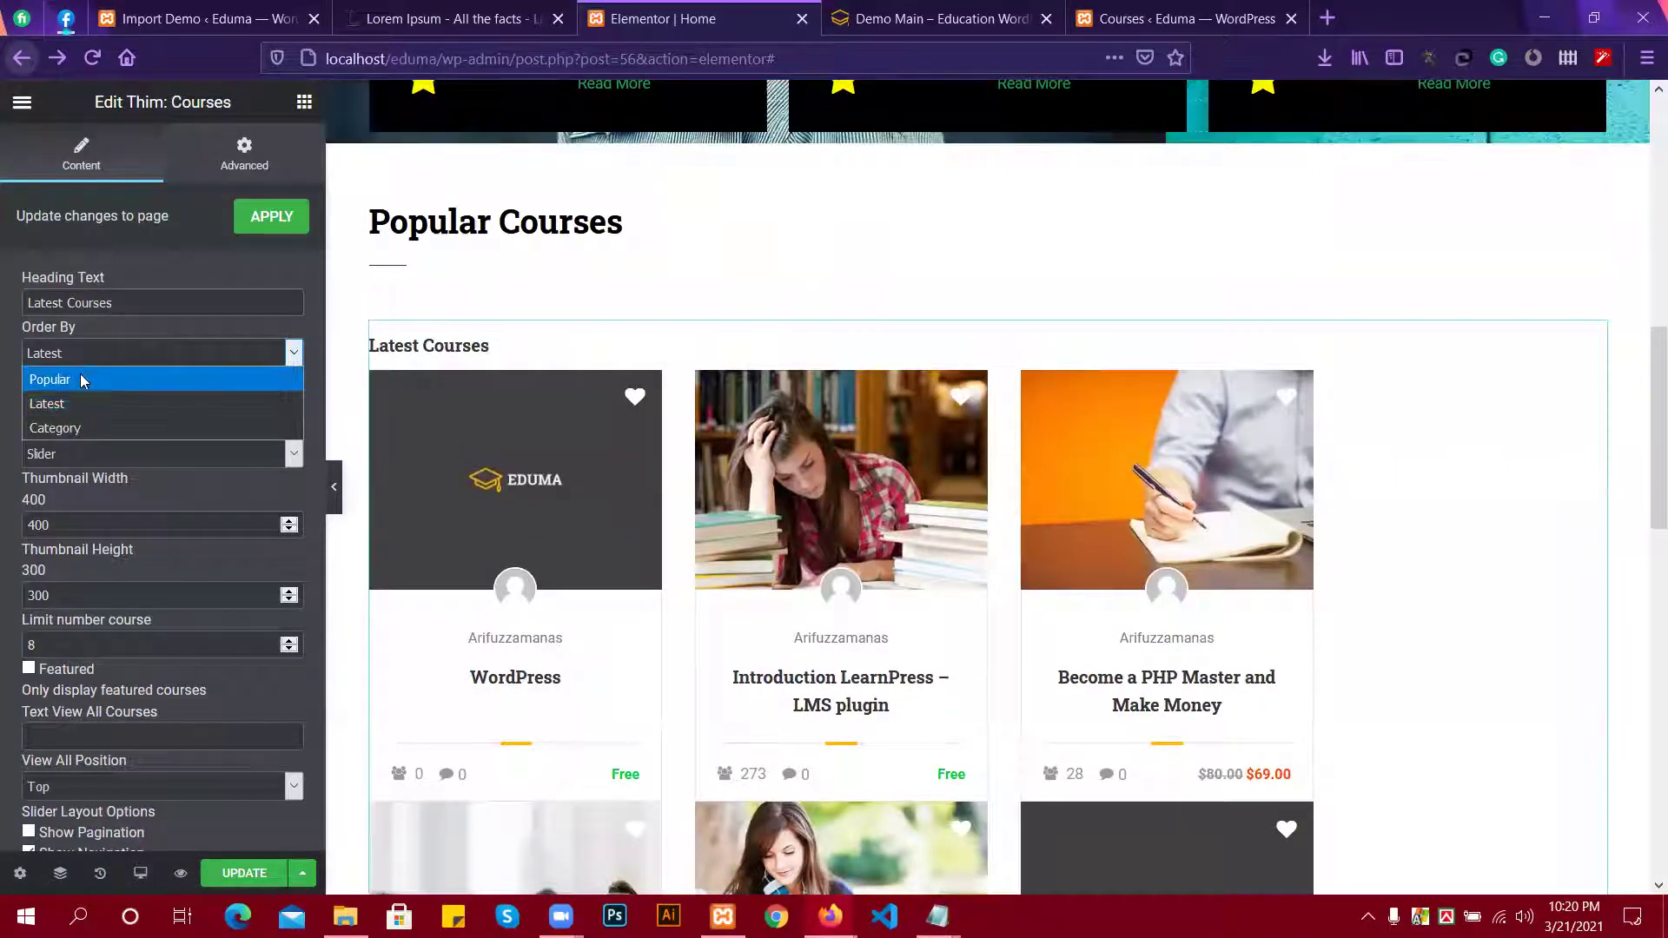
{"action": "left_click", "coordinate": [82, 379]}
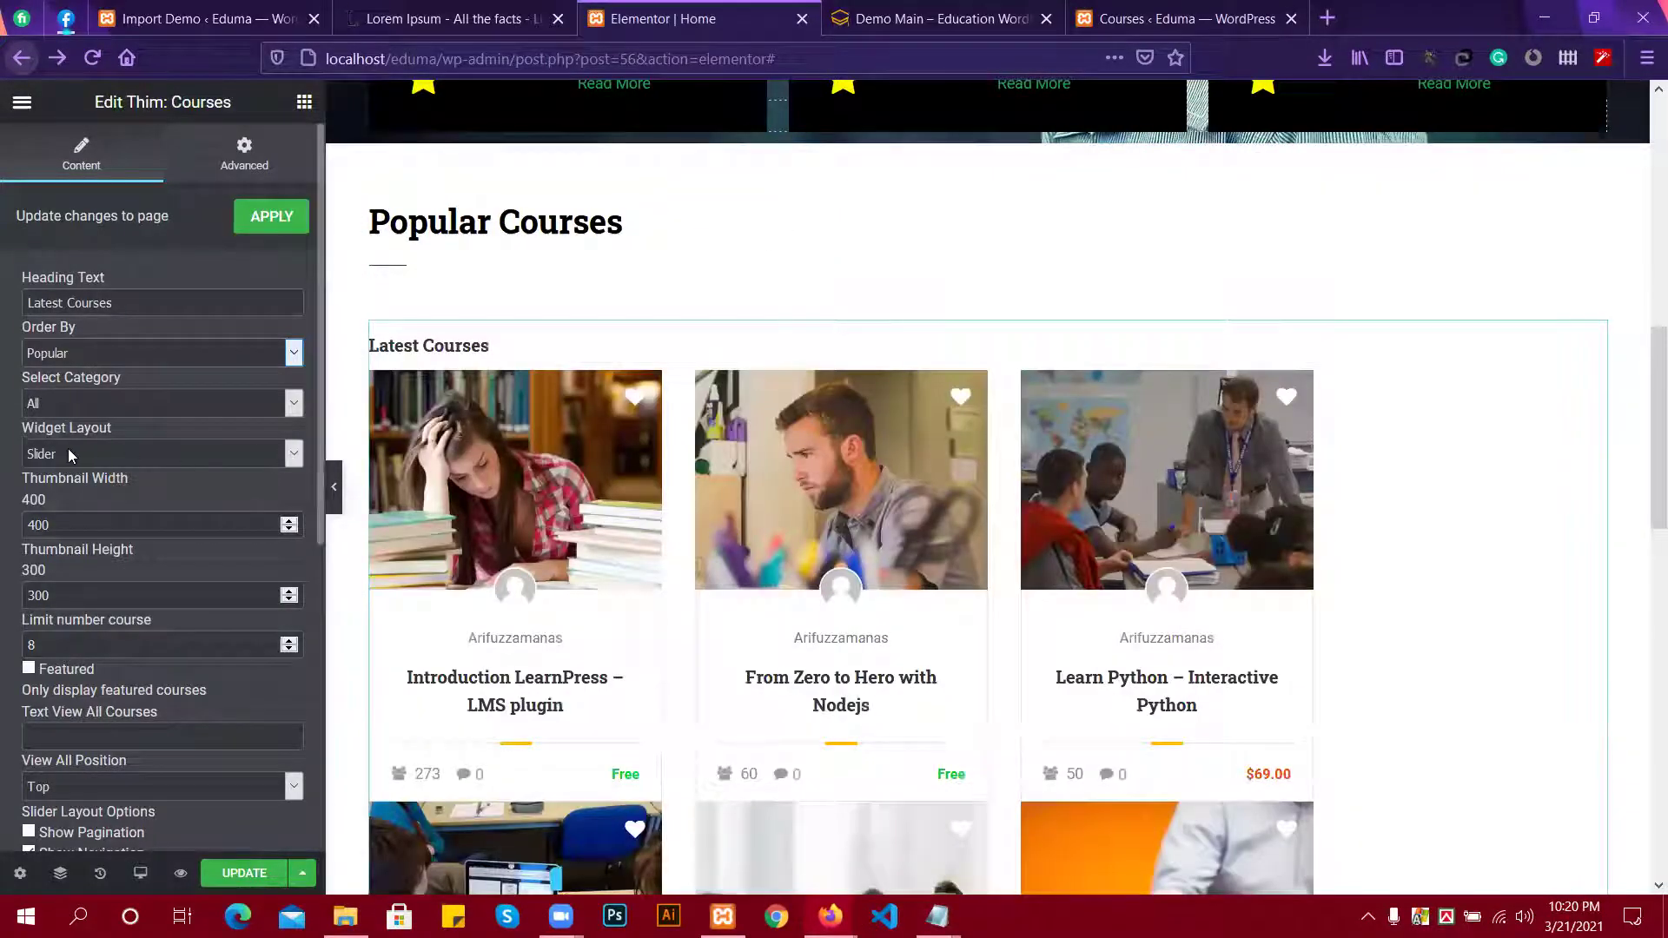
{"action": "left_click", "coordinate": [103, 447]}
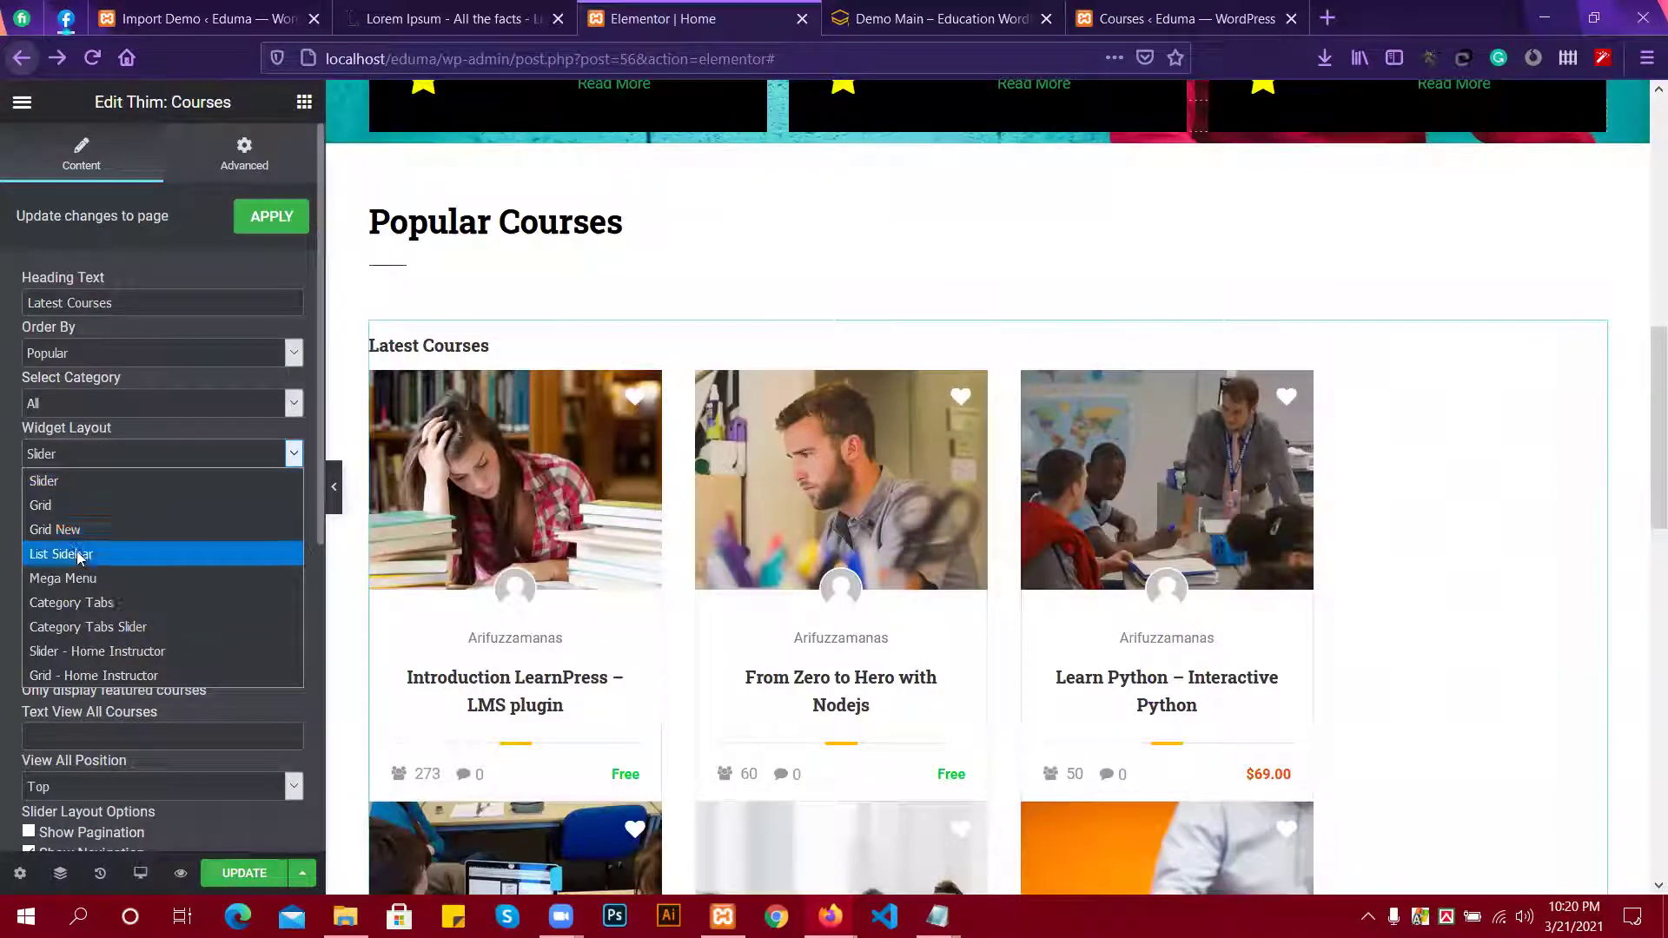
{"action": "left_click", "coordinate": [69, 483]}
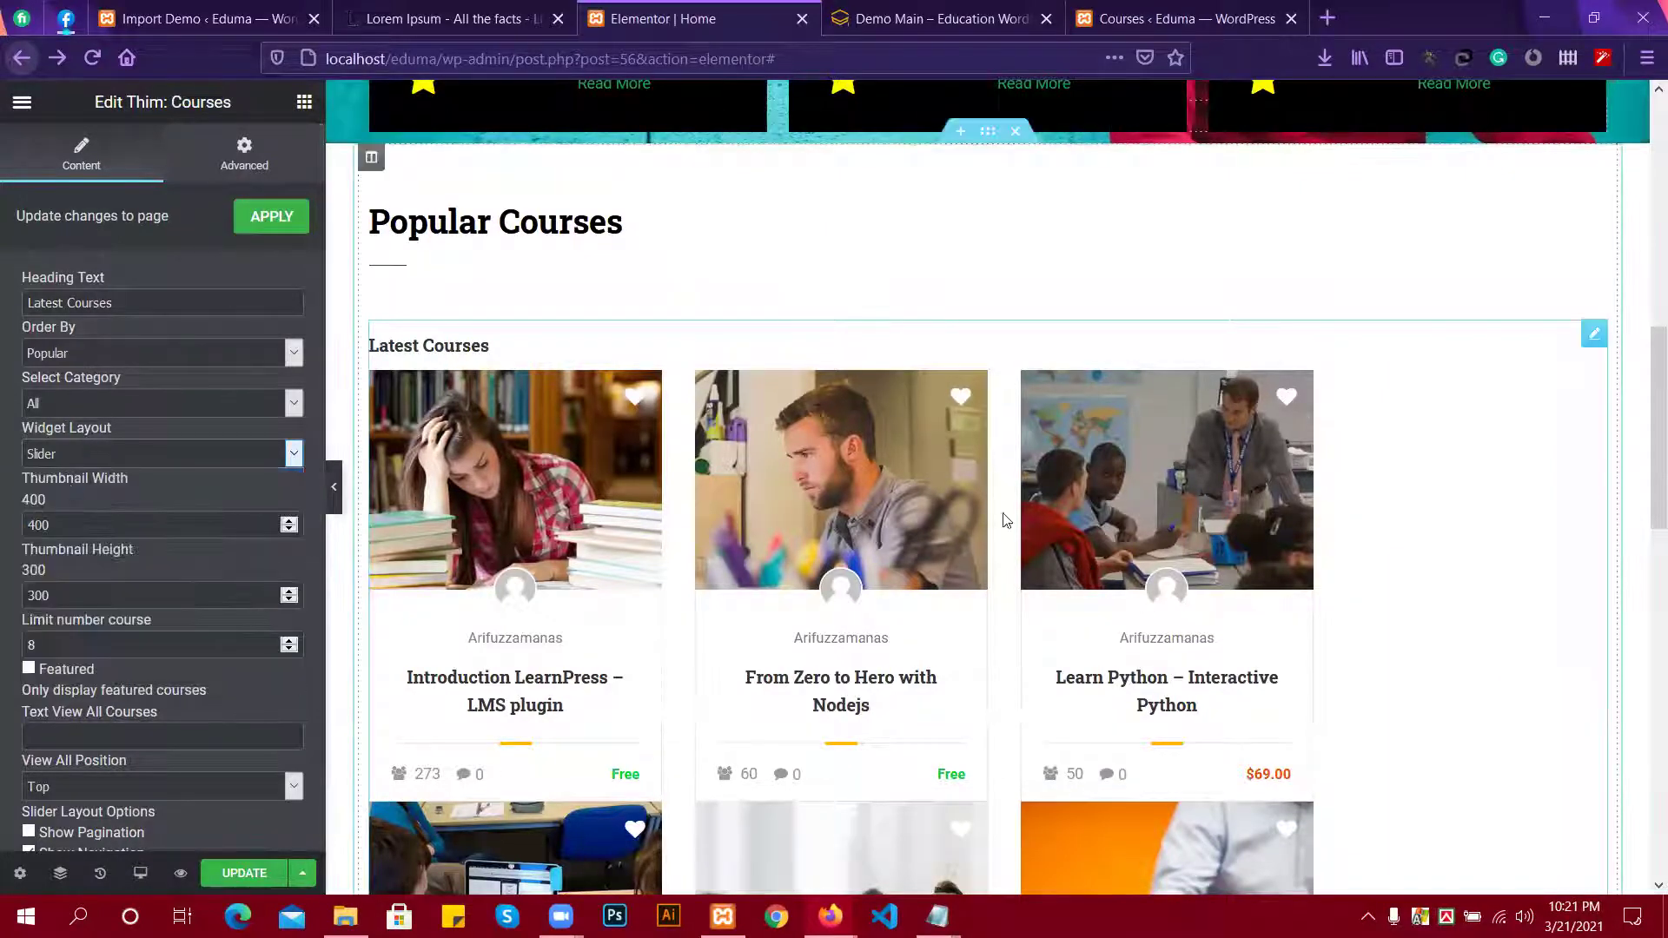
{"action": "scroll", "coordinate": [970, 505], "scroll_direction": "down", "scroll_amount": 2}
{"action": "scroll", "coordinate": [968, 506], "scroll_direction": "down", "scroll_amount": 6}
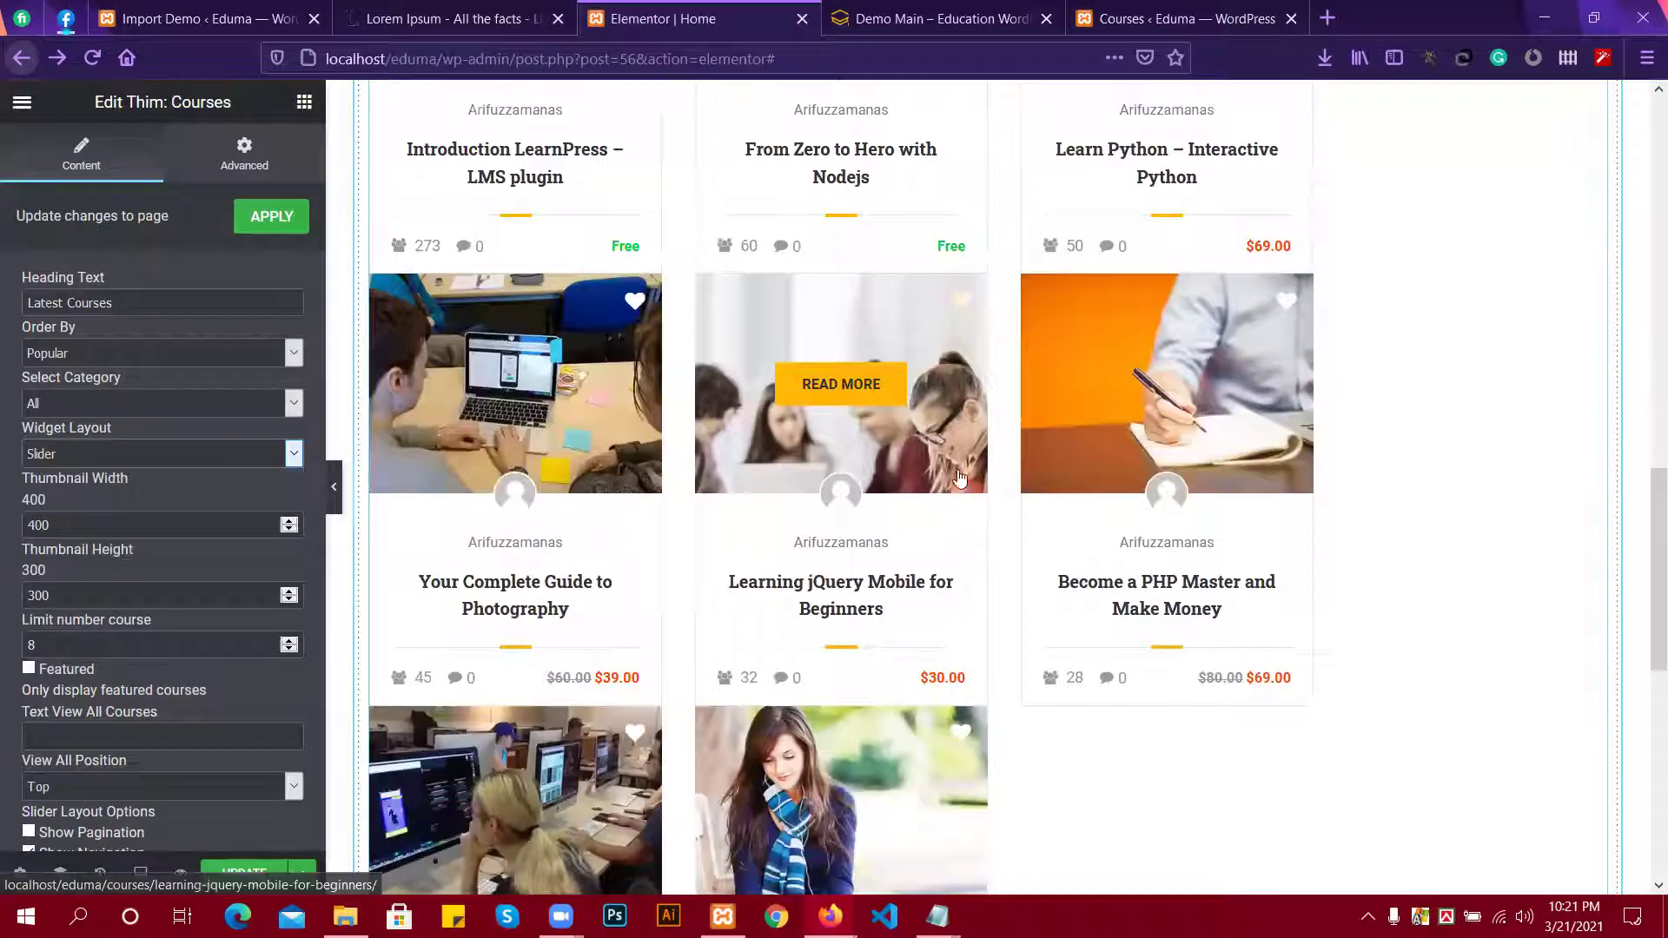
{"action": "scroll", "coordinate": [963, 486], "scroll_direction": "down", "scroll_amount": 1}
{"action": "scroll", "coordinate": [912, 434], "scroll_direction": "up", "scroll_amount": 7}
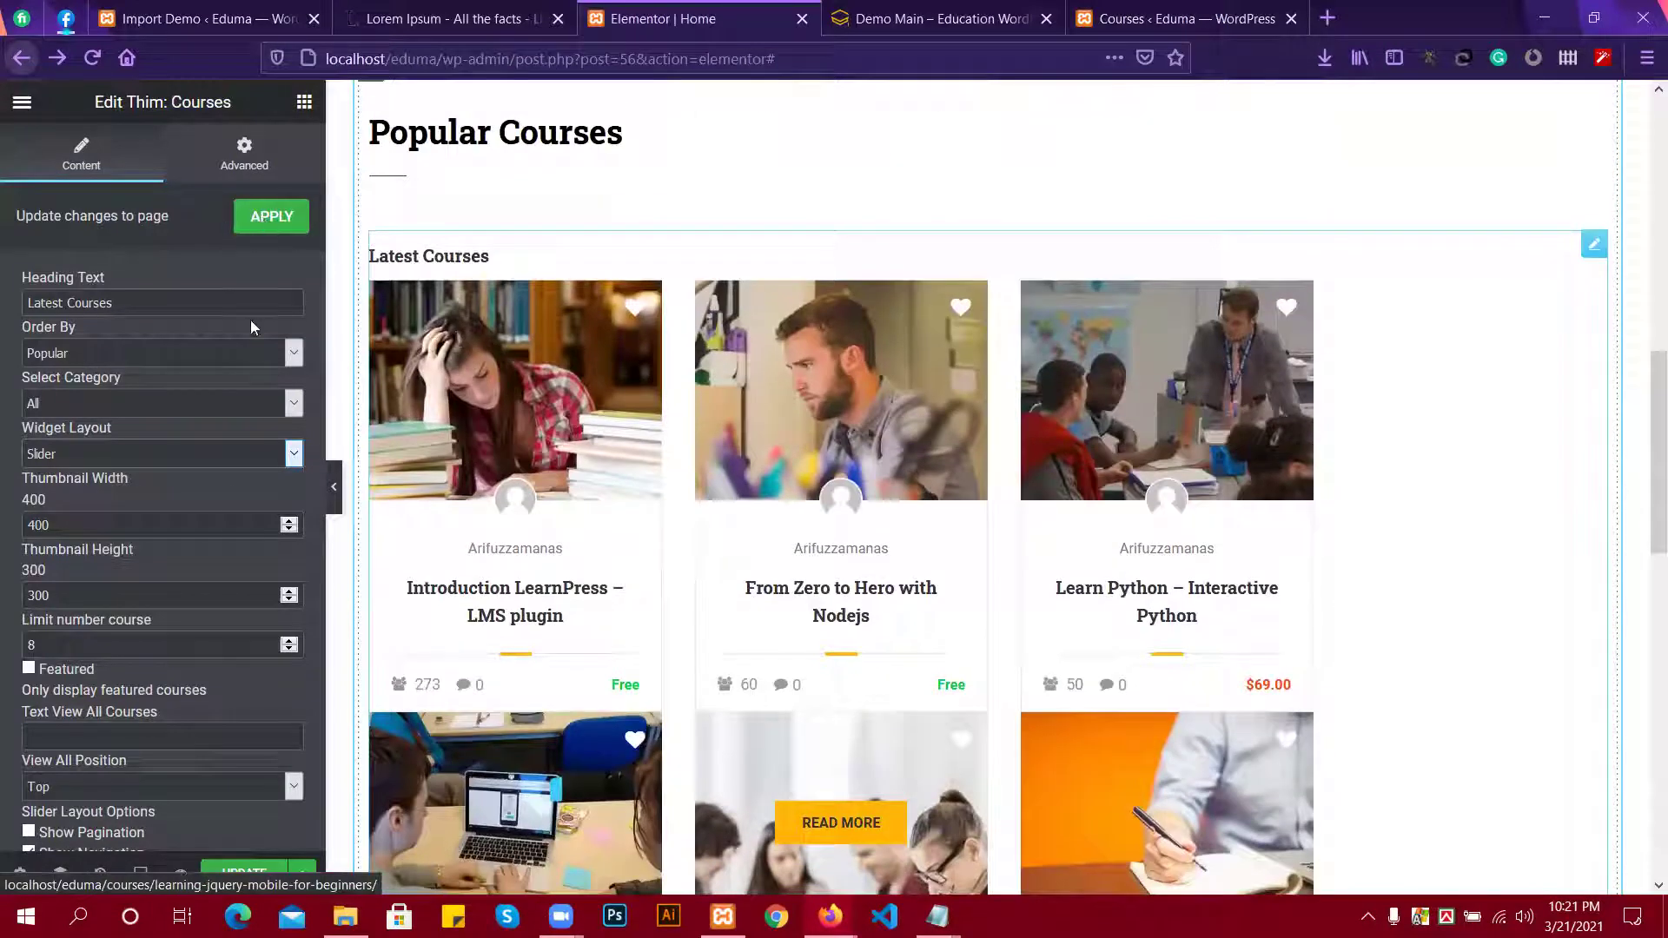
Limit the Thim: Courses widget to 6 courses and look through its remaining slider and grid options.
{"action": "scroll", "coordinate": [218, 490], "scroll_direction": "down", "scroll_amount": 1}
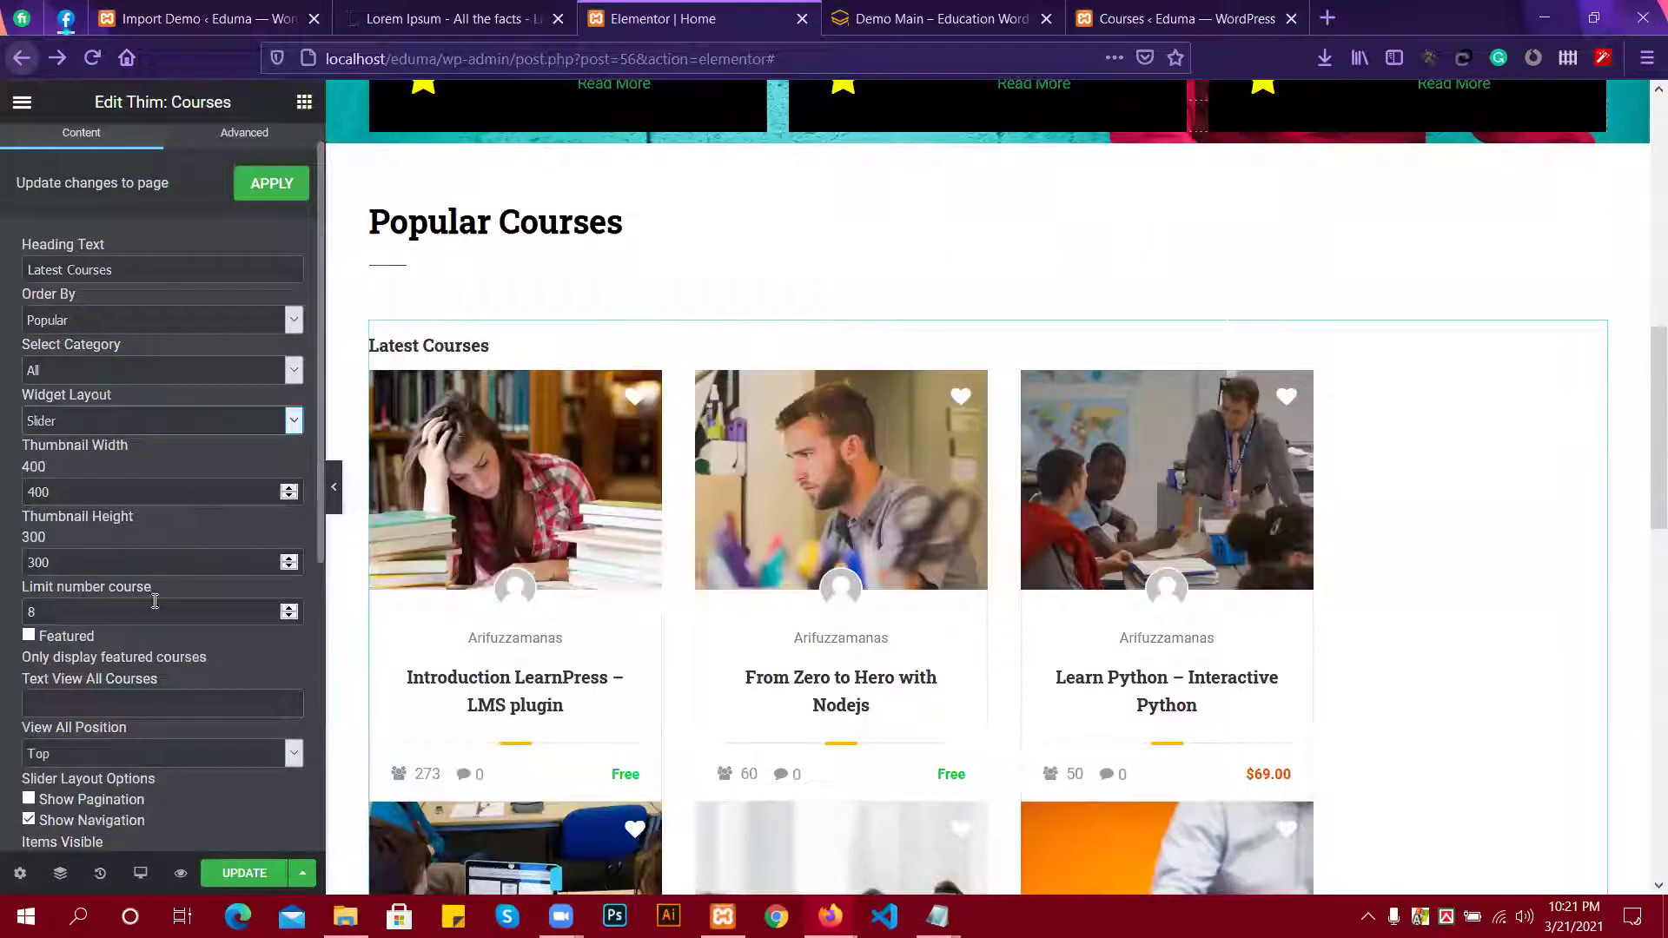
{"action": "left_click", "coordinate": [44, 612]}
{"action": "key", "text": "BackSpace"}
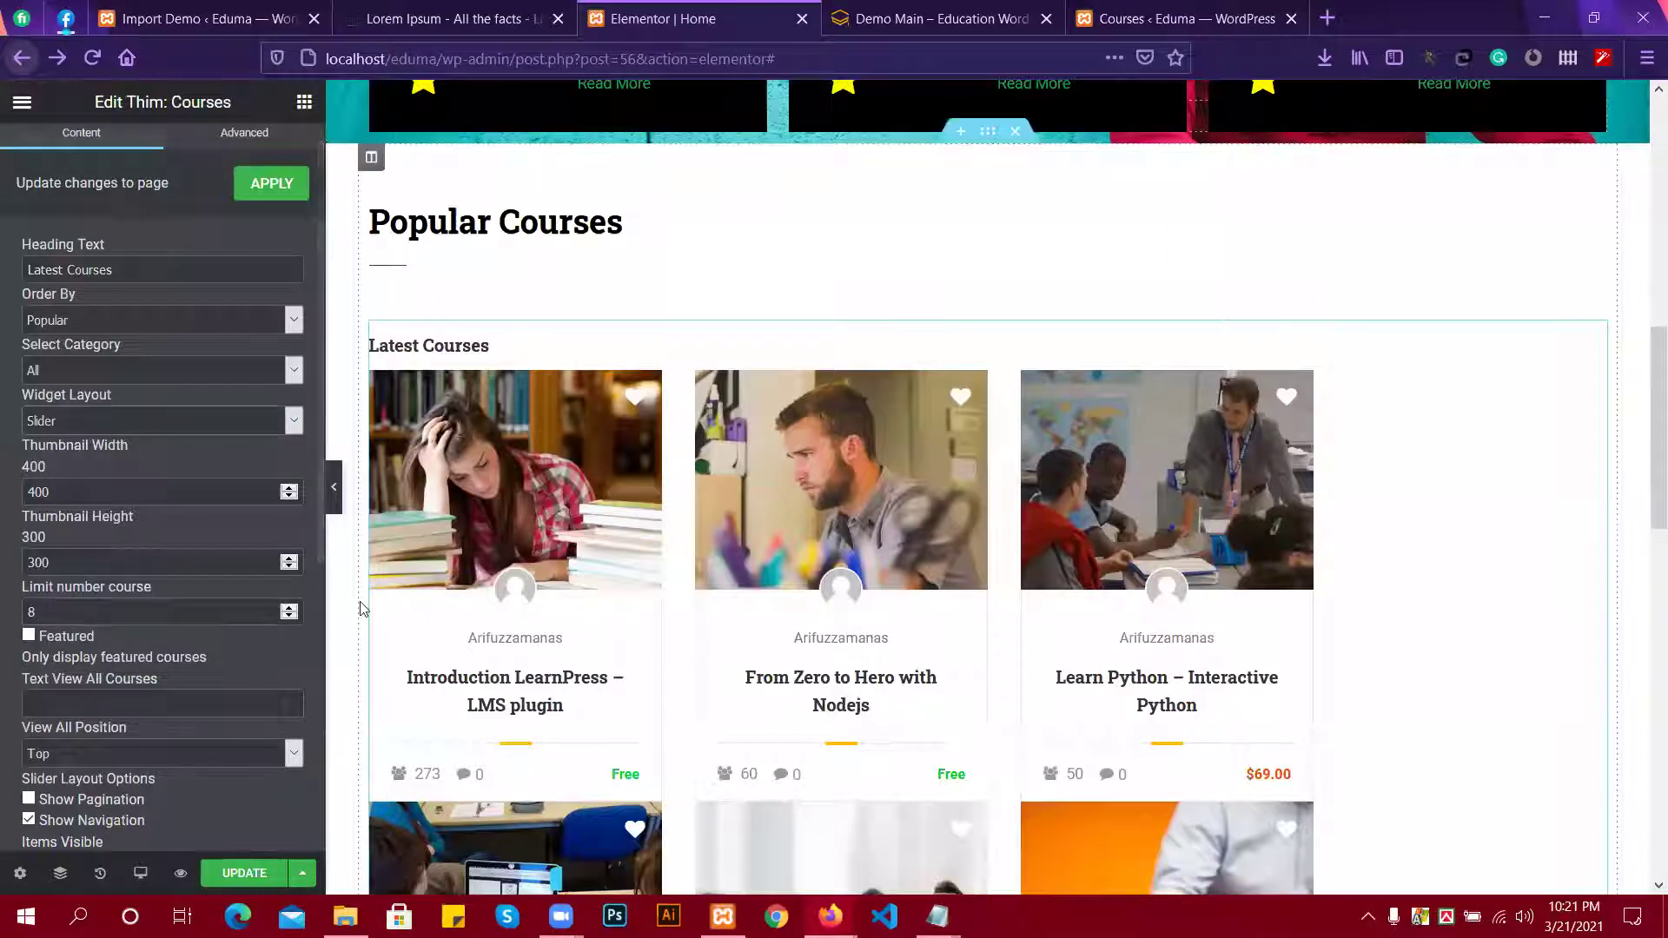
{"action": "type", "text": "6"}
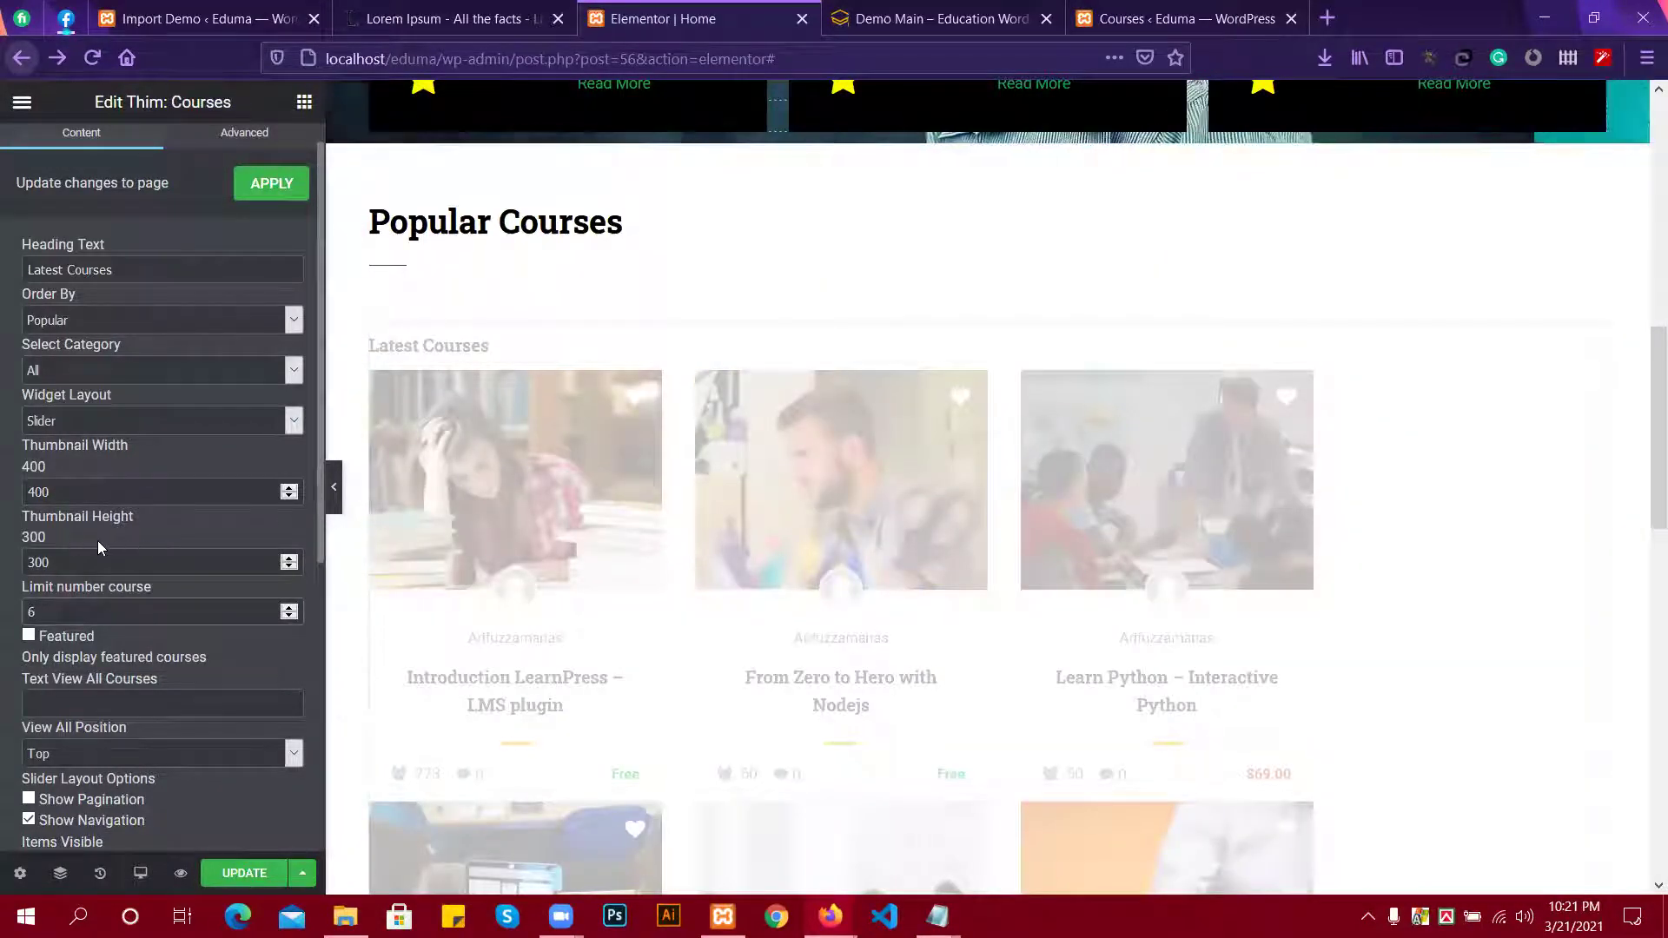
{"action": "scroll", "coordinate": [97, 541], "scroll_direction": "down", "scroll_amount": 1}
{"action": "scroll", "coordinate": [97, 541], "scroll_direction": "down", "scroll_amount": 3}
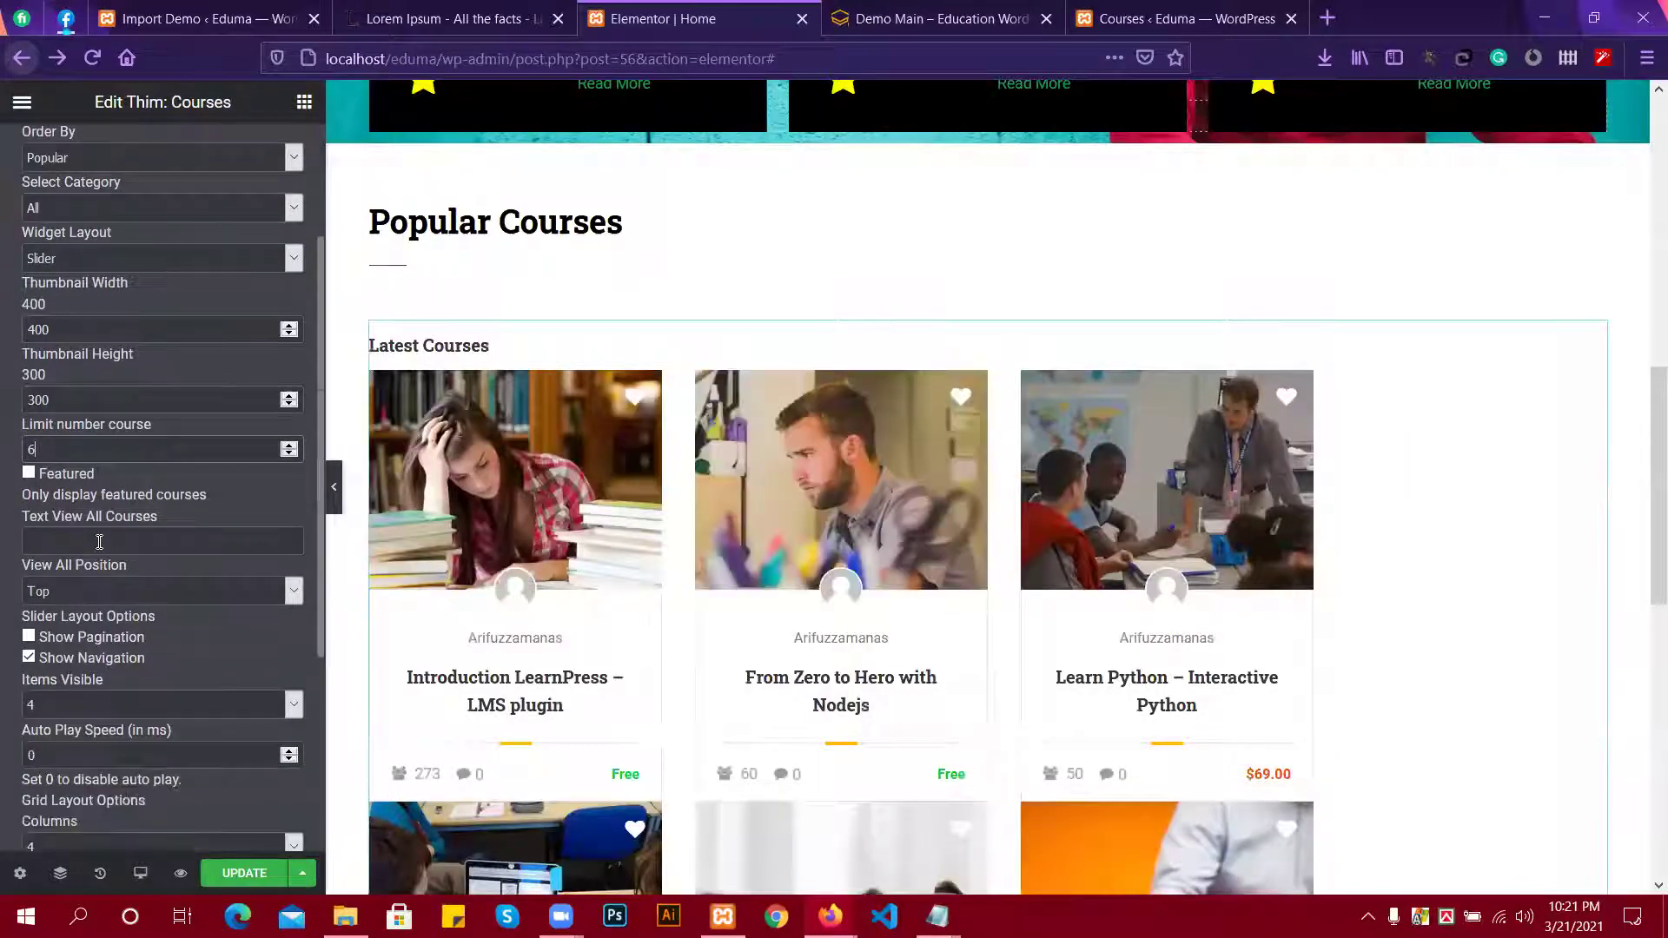
{"action": "scroll", "coordinate": [165, 555], "scroll_direction": "down", "scroll_amount": 4}
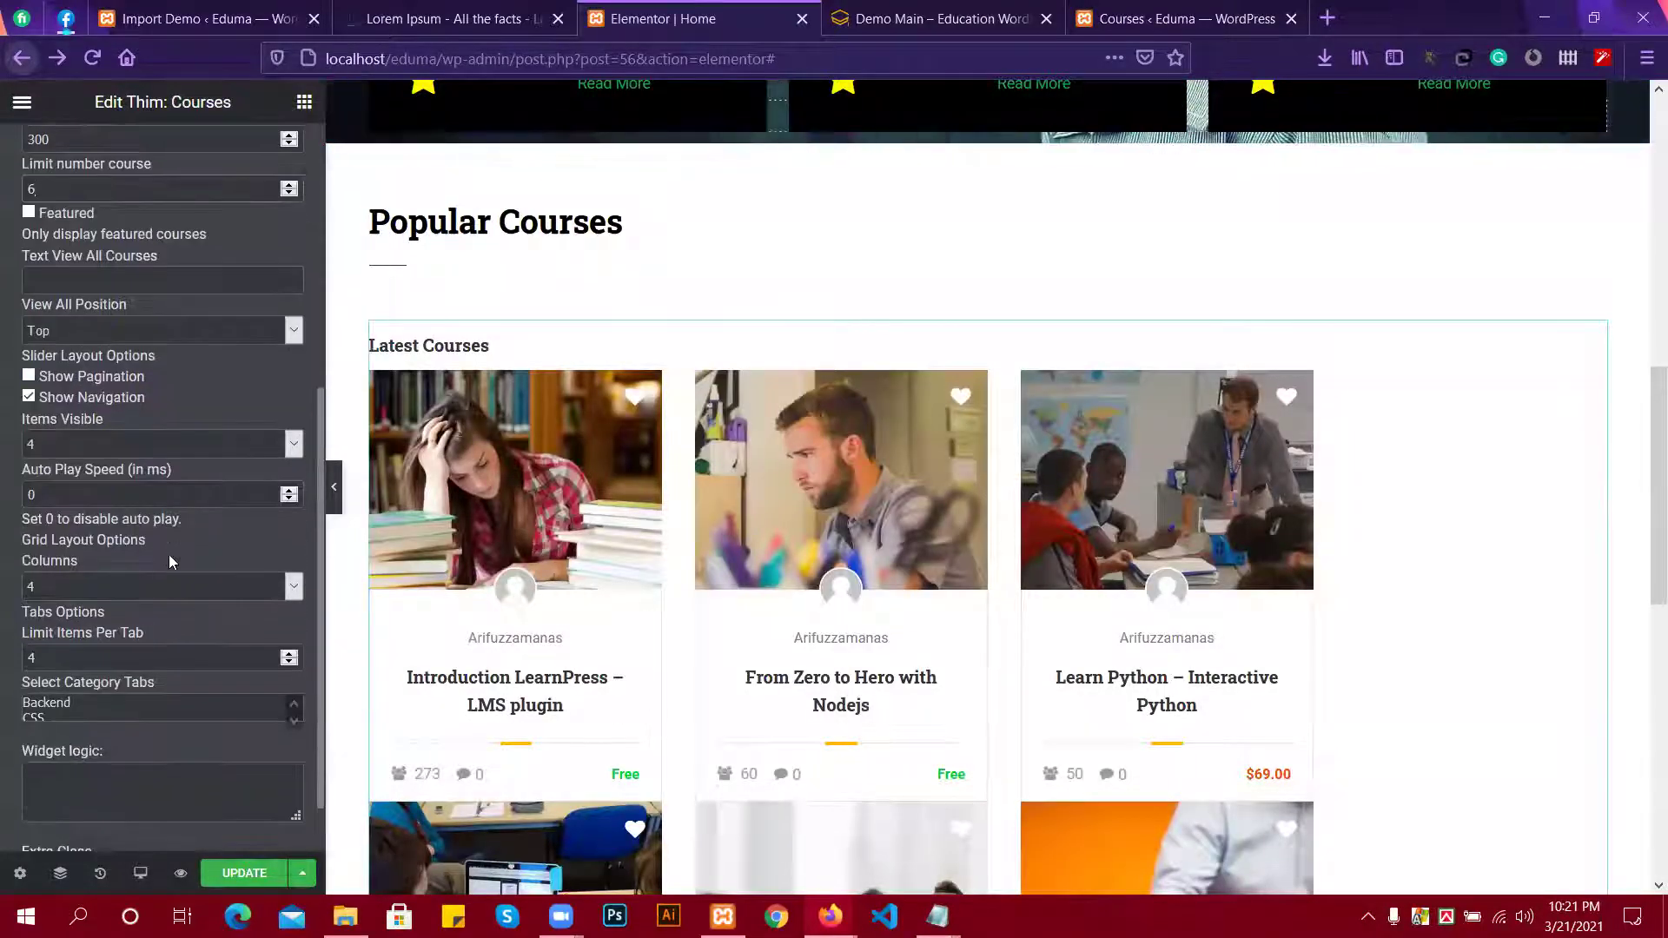
Update the Home page and open its preview in a new tab.
{"action": "left_click", "coordinate": [244, 872]}
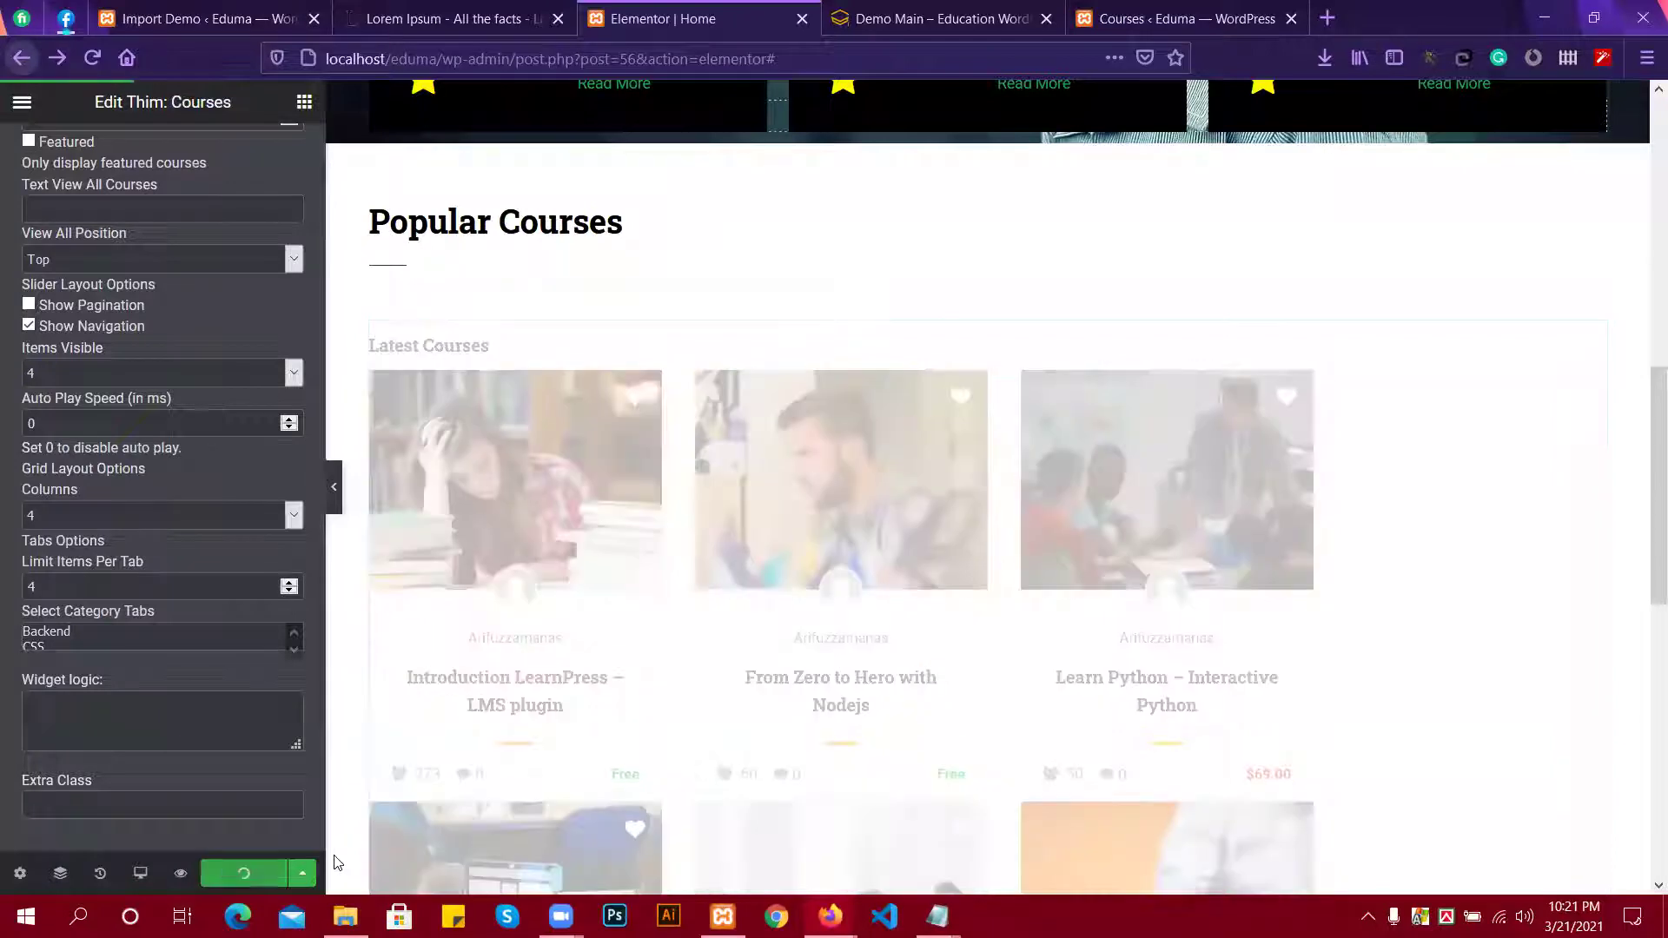
{"action": "right_click", "coordinate": [181, 873]}
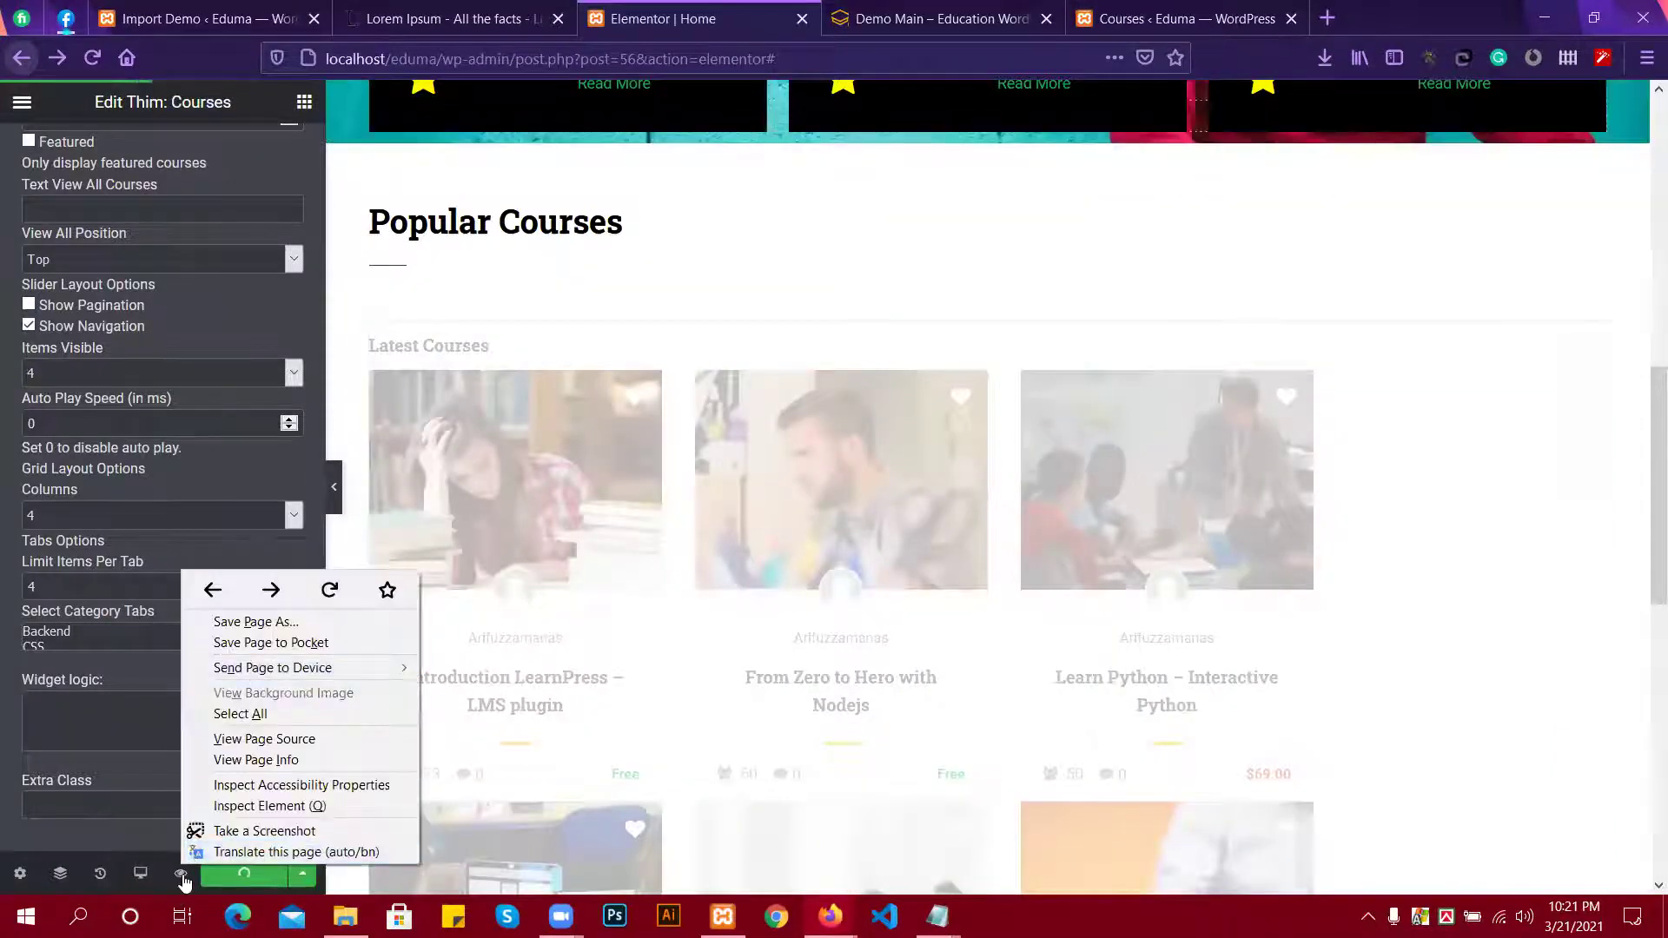
{"action": "left_click", "coordinate": [183, 877]}
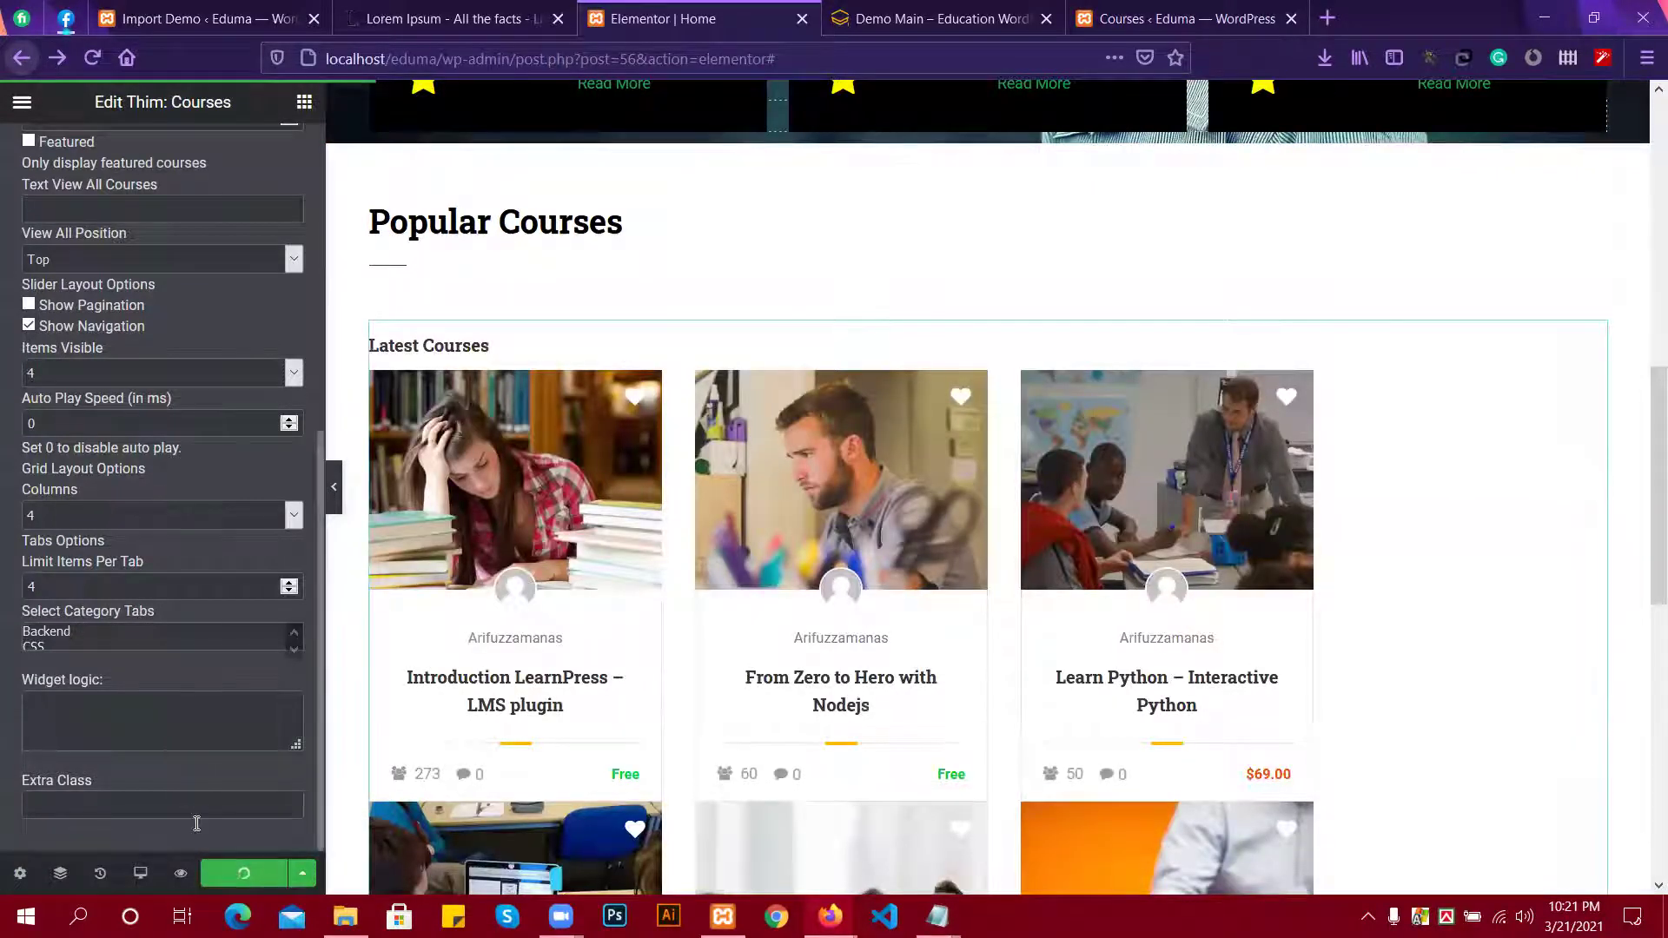
{"action": "right_click", "coordinate": [181, 878]}
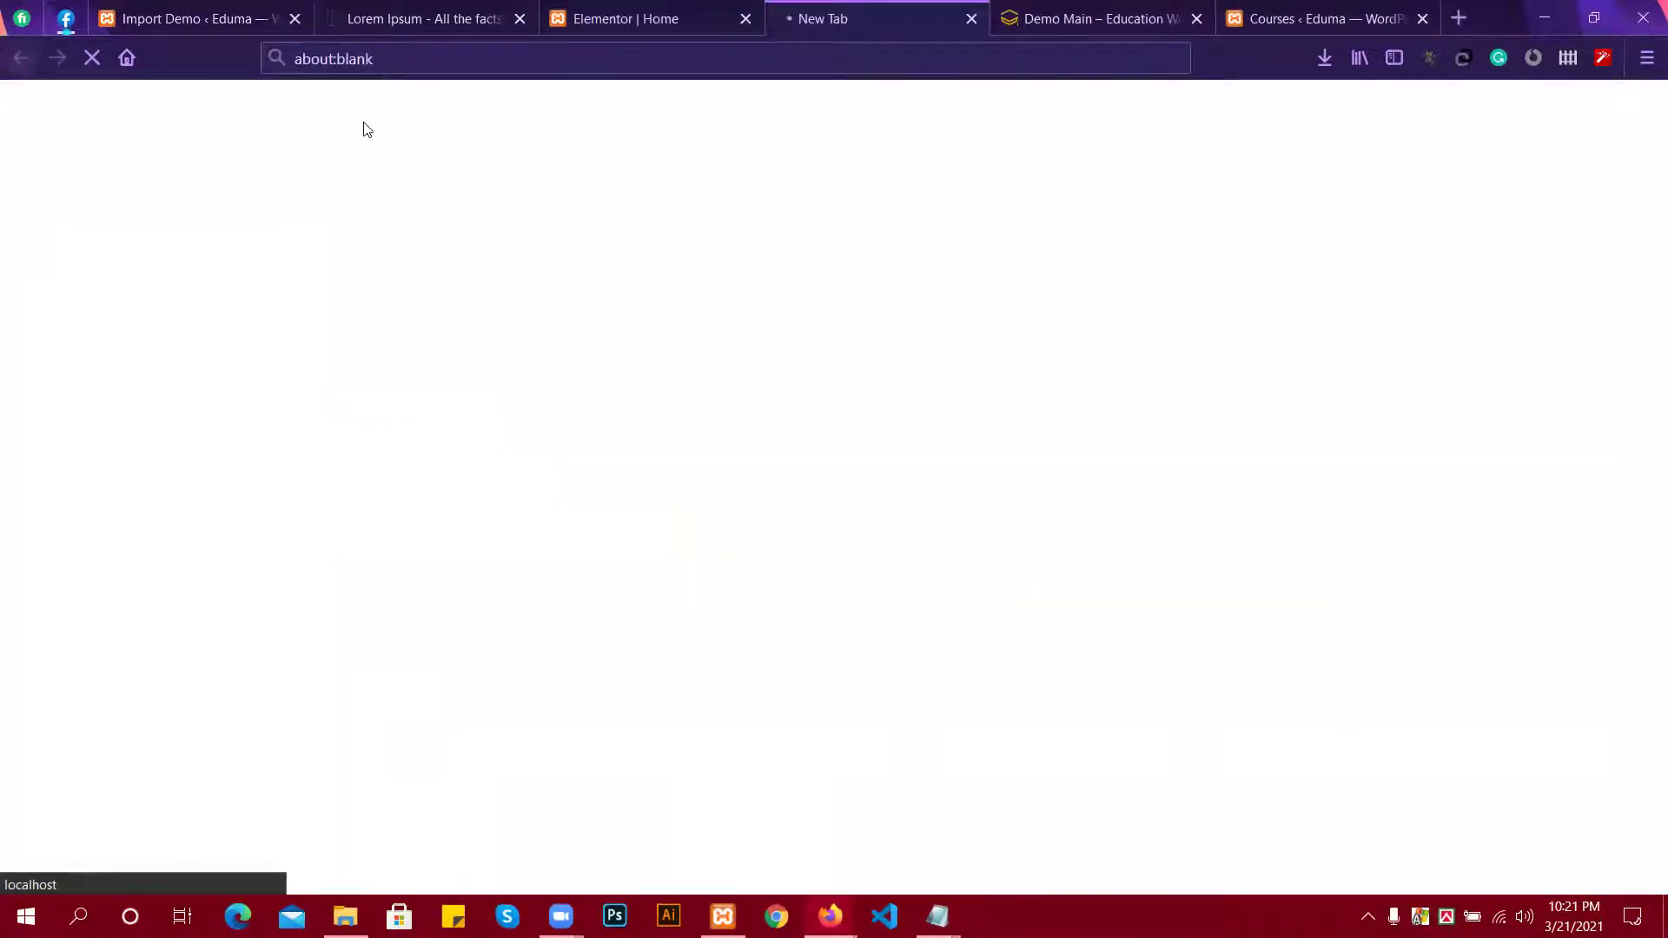
Compare the course cards in the Elementor editor with the Latest Courses slider in the Home page preview.
{"action": "left_click", "coordinate": [674, 17]}
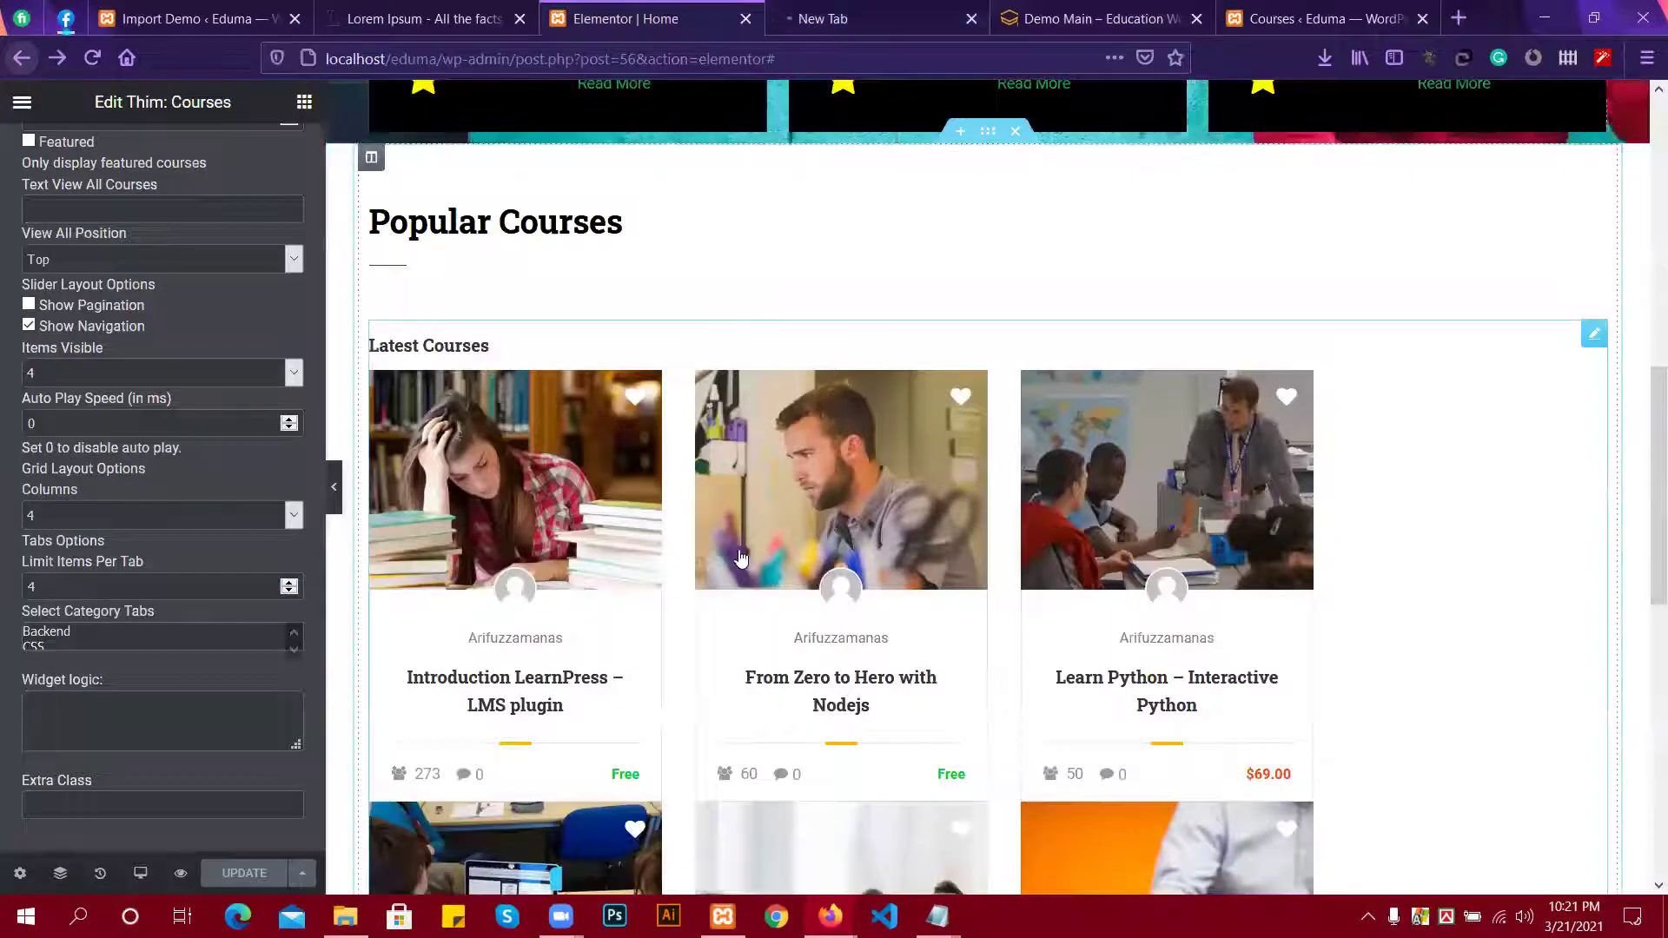
{"action": "scroll", "coordinate": [877, 516], "scroll_direction": "down", "scroll_amount": 3}
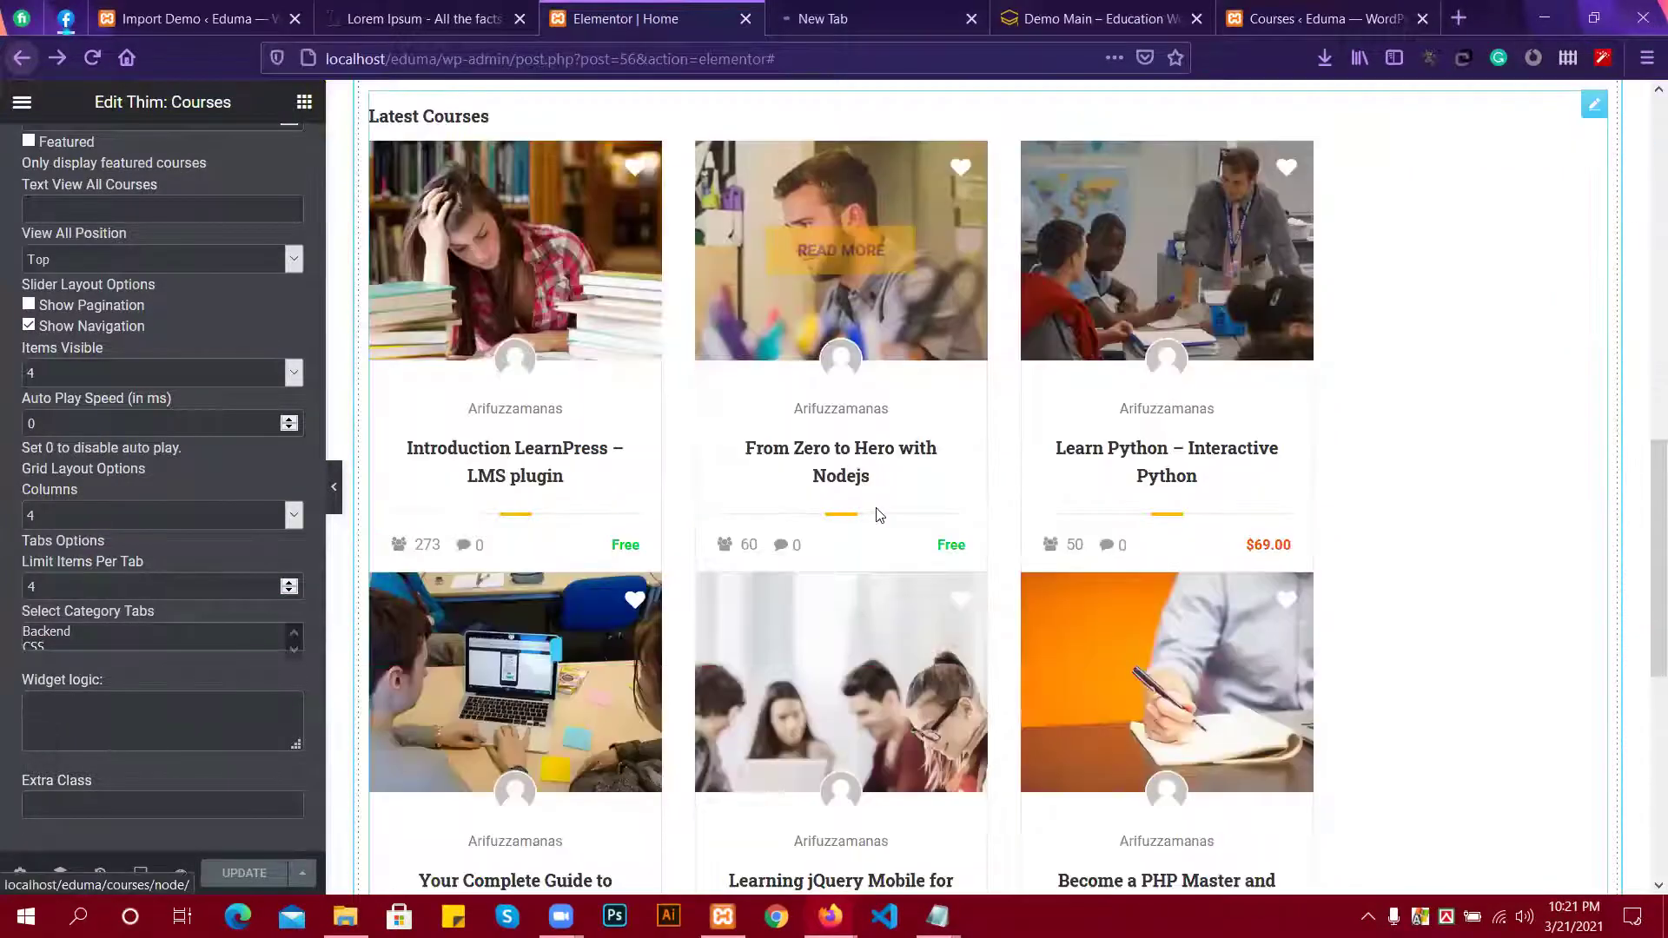
{"action": "scroll", "coordinate": [878, 515], "scroll_direction": "down", "scroll_amount": 5}
{"action": "left_click", "coordinate": [859, 26]}
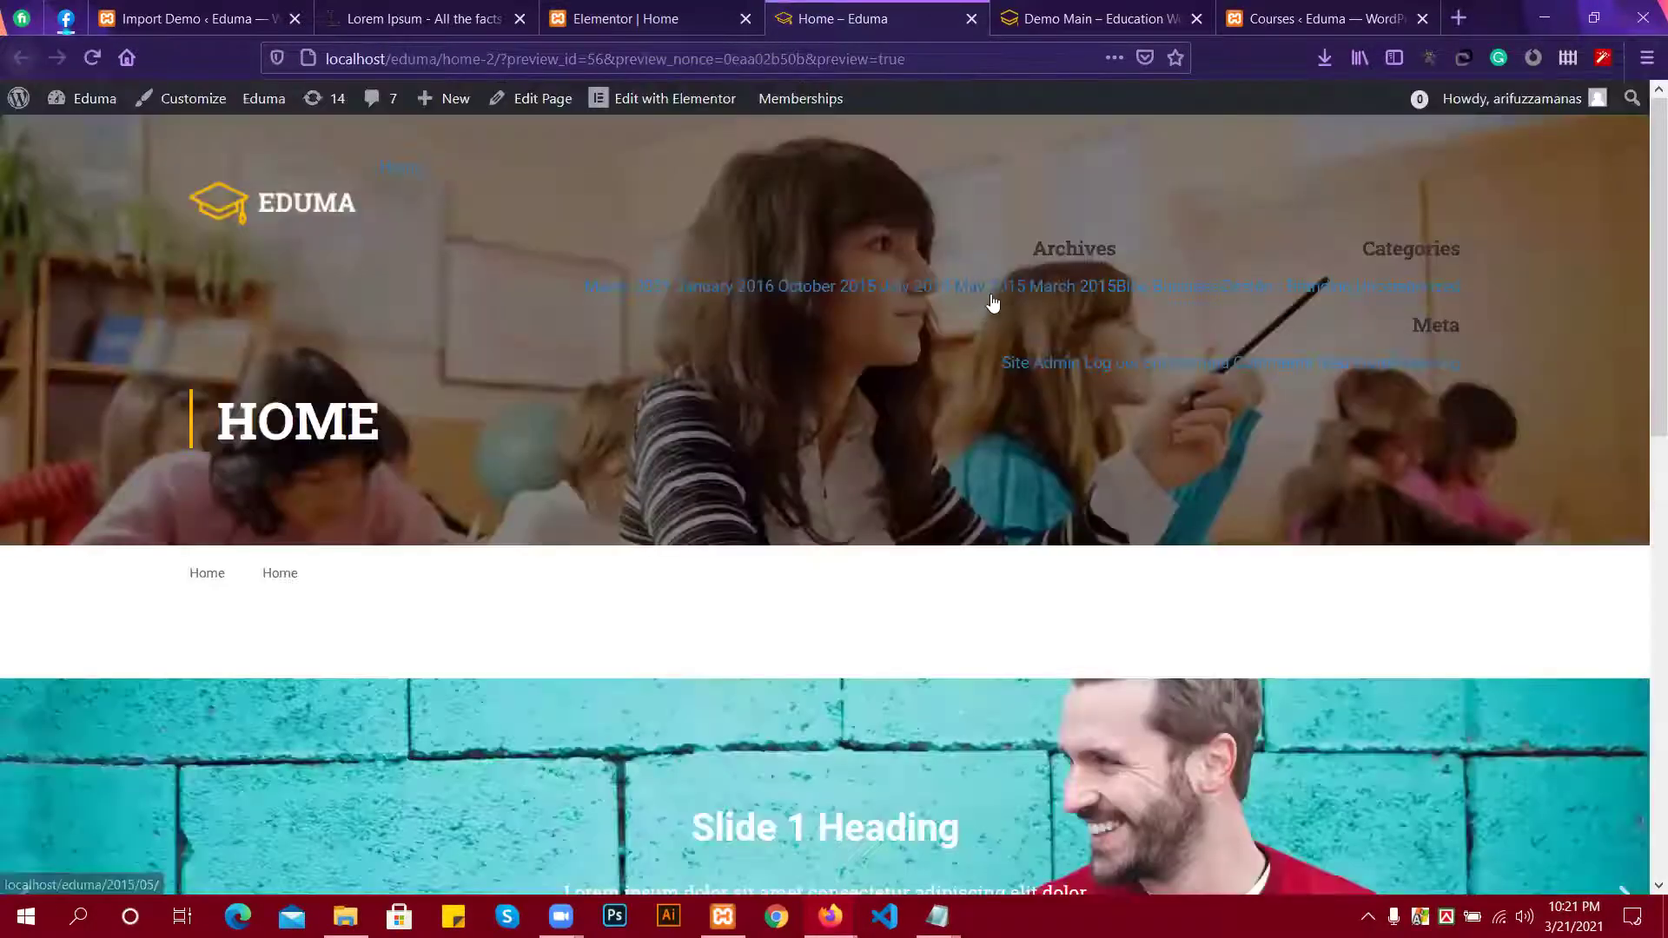
{"action": "scroll", "coordinate": [724, 420], "scroll_direction": "down", "scroll_amount": 3}
{"action": "scroll", "coordinate": [722, 416], "scroll_direction": "down", "scroll_amount": 4}
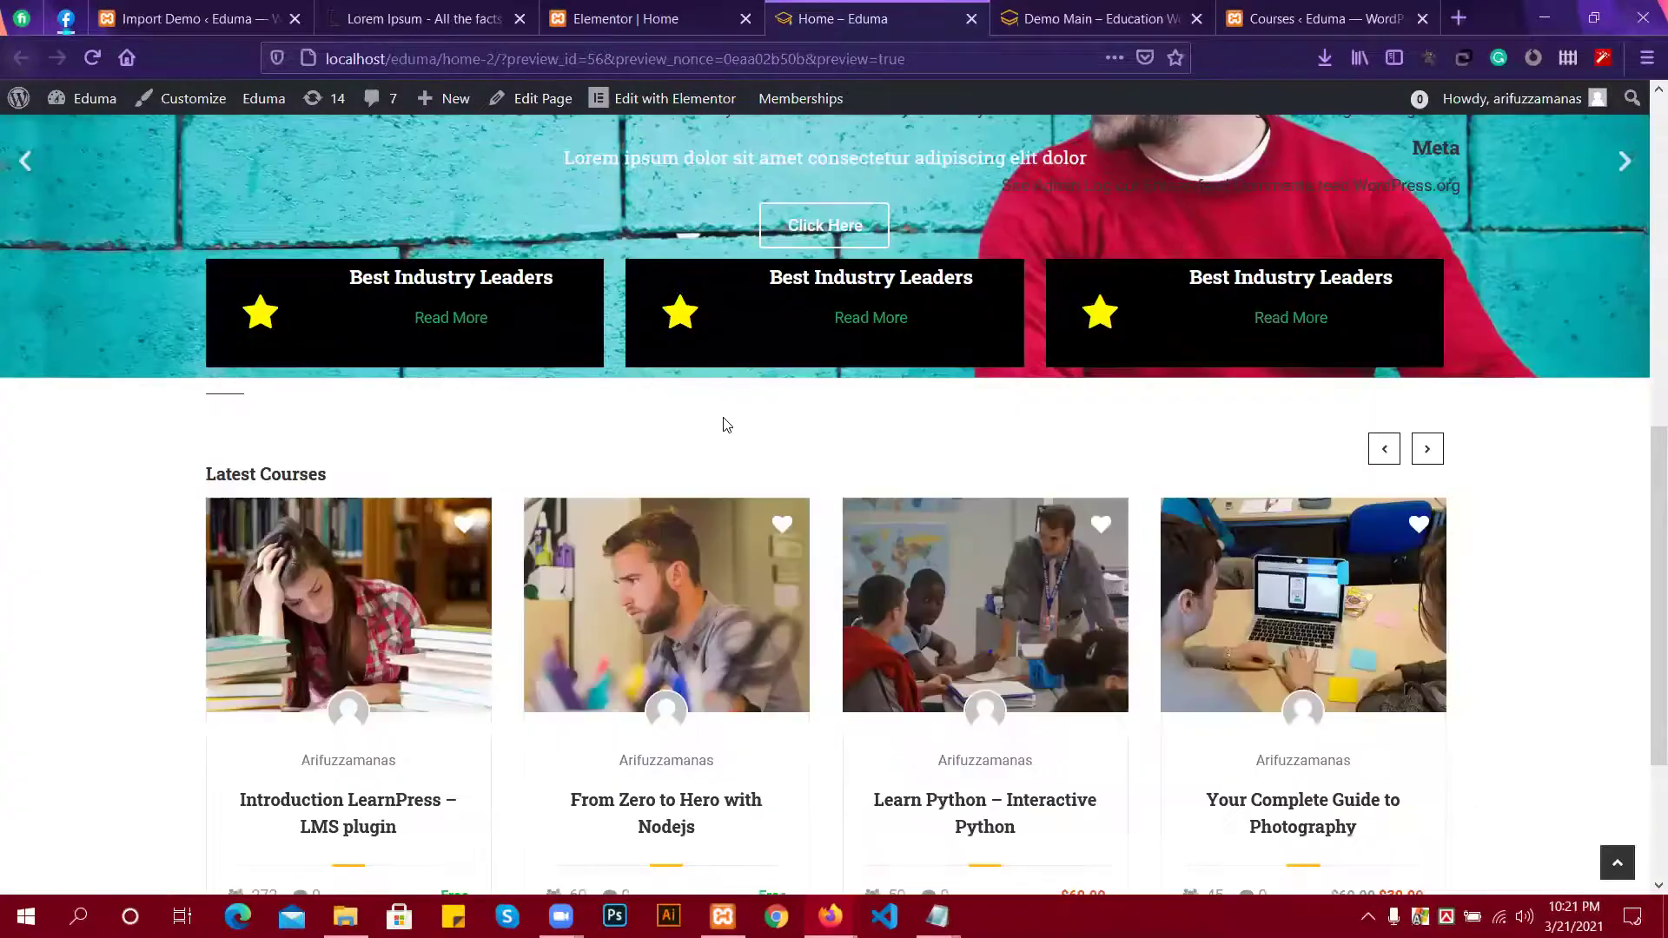
{"action": "scroll", "coordinate": [722, 416], "scroll_direction": "up", "scroll_amount": 7}
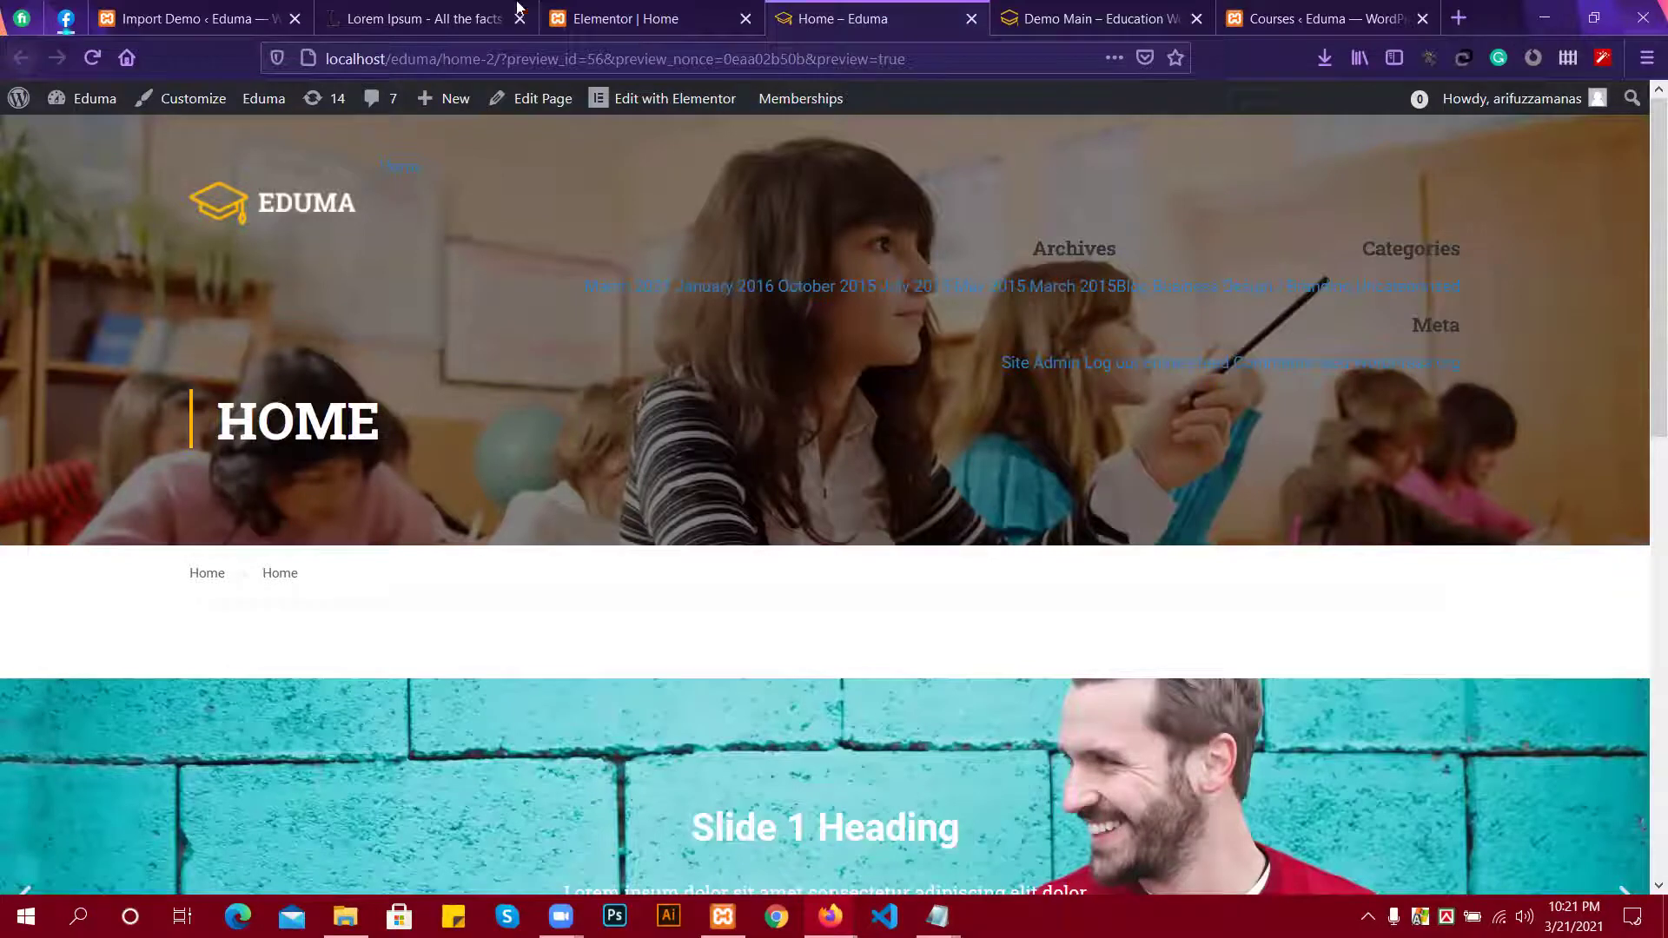
Check the demo import's progress, then inspect the area between the icon boxes and course slider in the Home preview.
{"action": "left_click", "coordinate": [220, 26]}
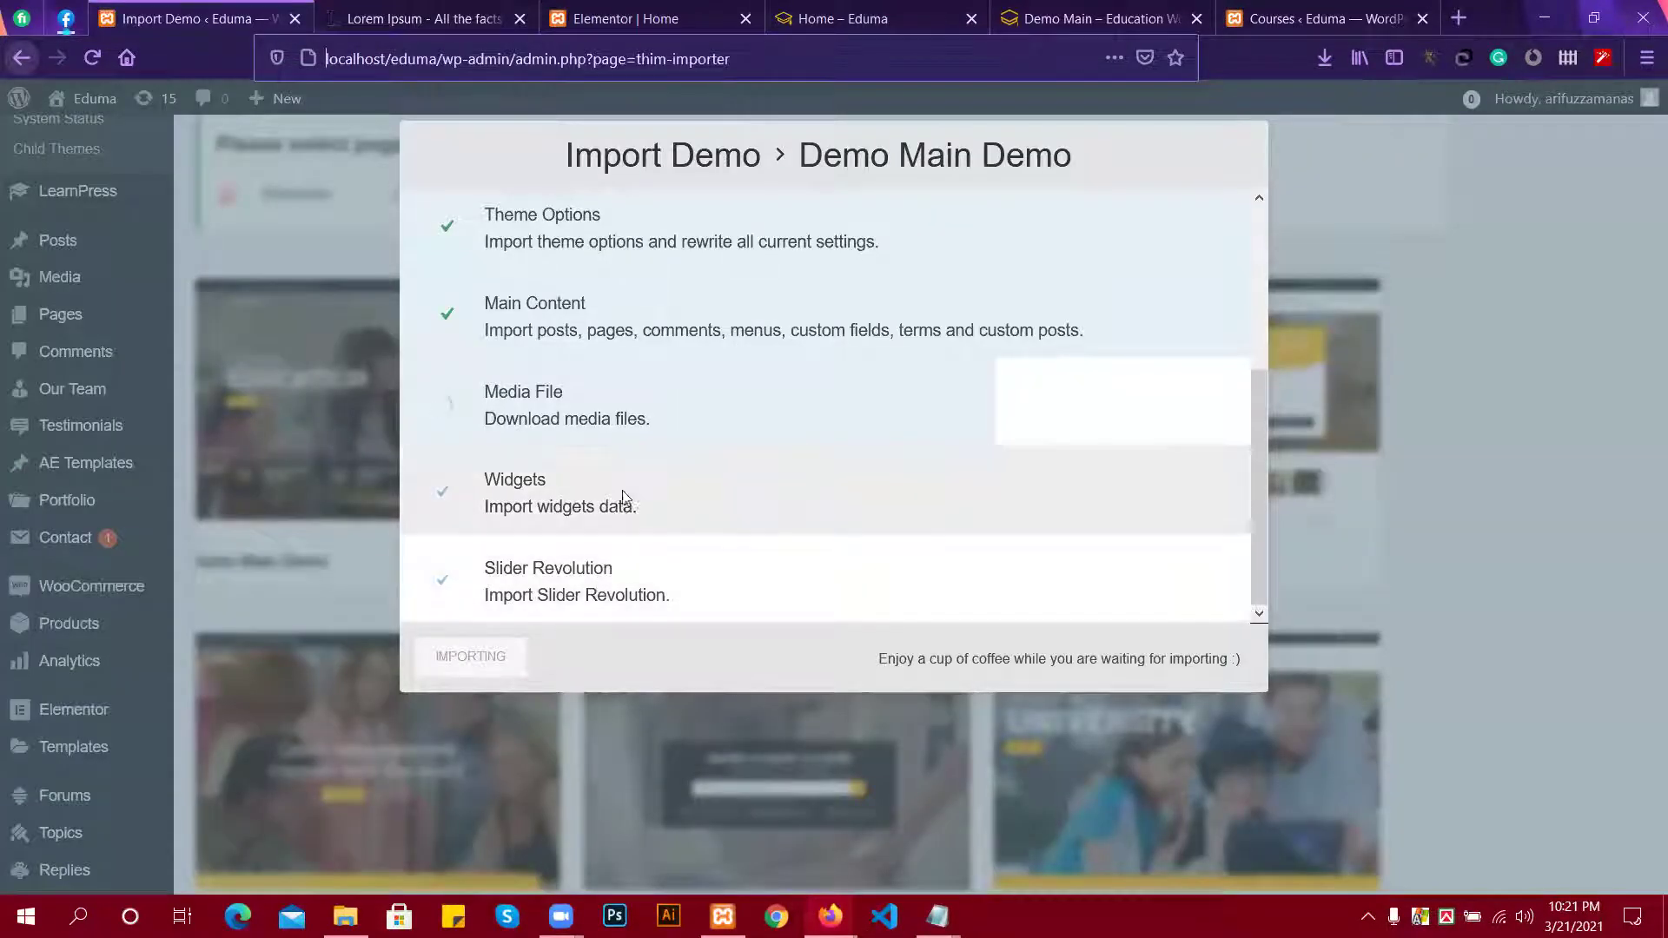
{"action": "left_click", "coordinate": [658, 22]}
{"action": "left_click", "coordinate": [421, 18]}
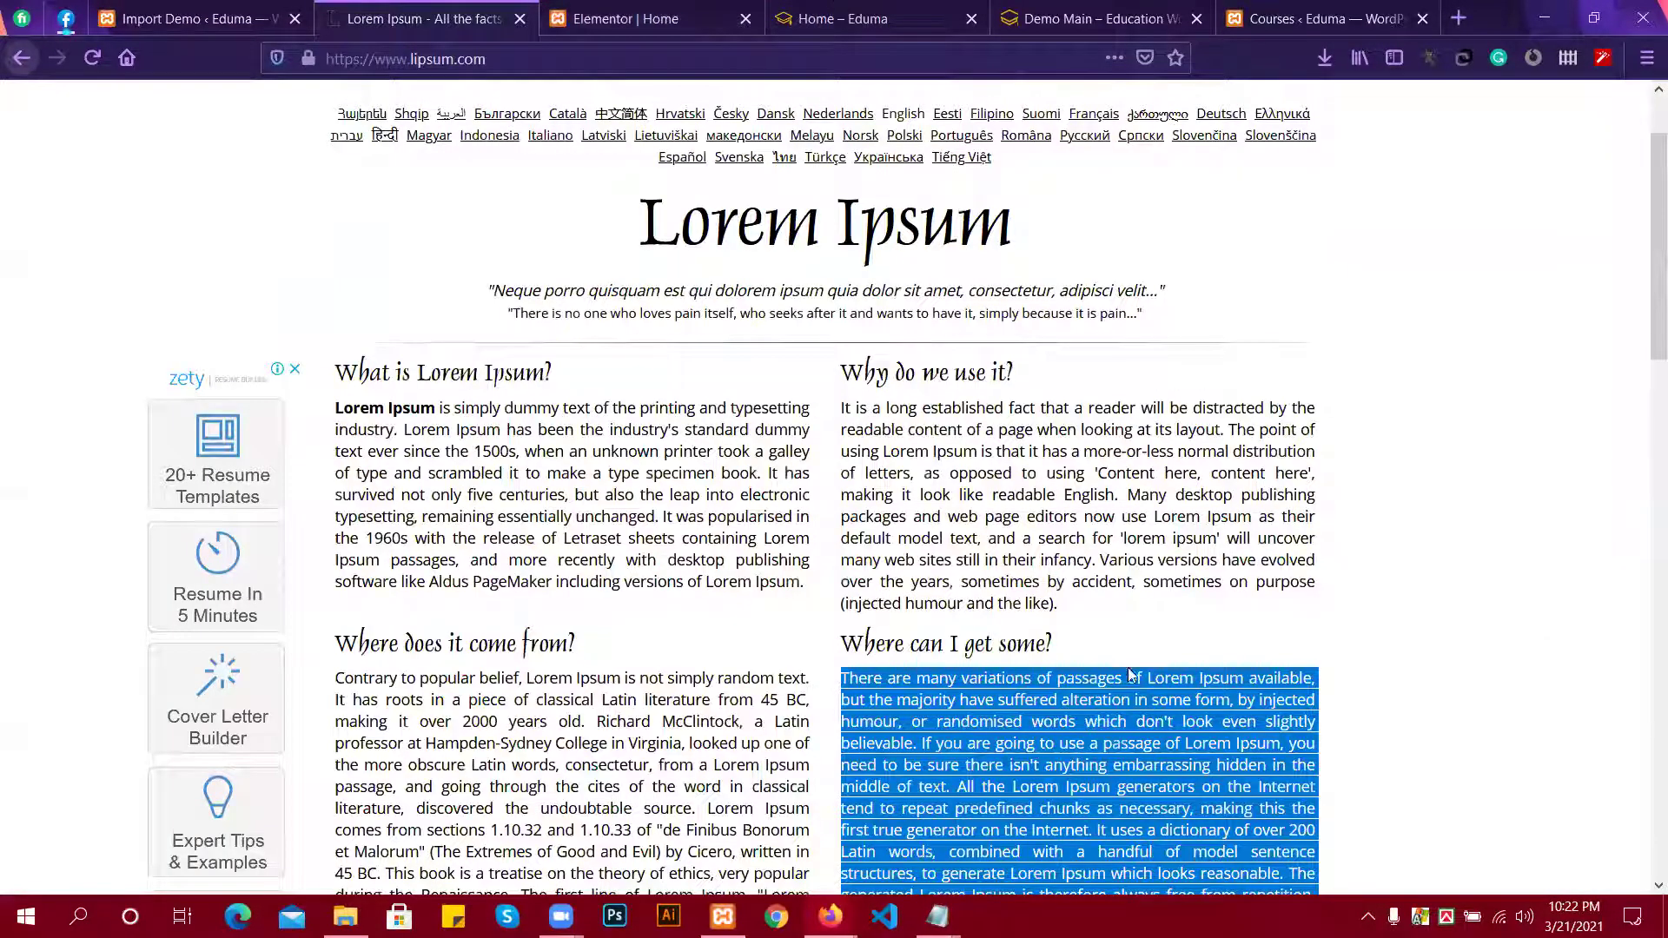
{"action": "key", "text": "ctrl+Tab"}
{"action": "key", "text": "ctrl+Tab"}
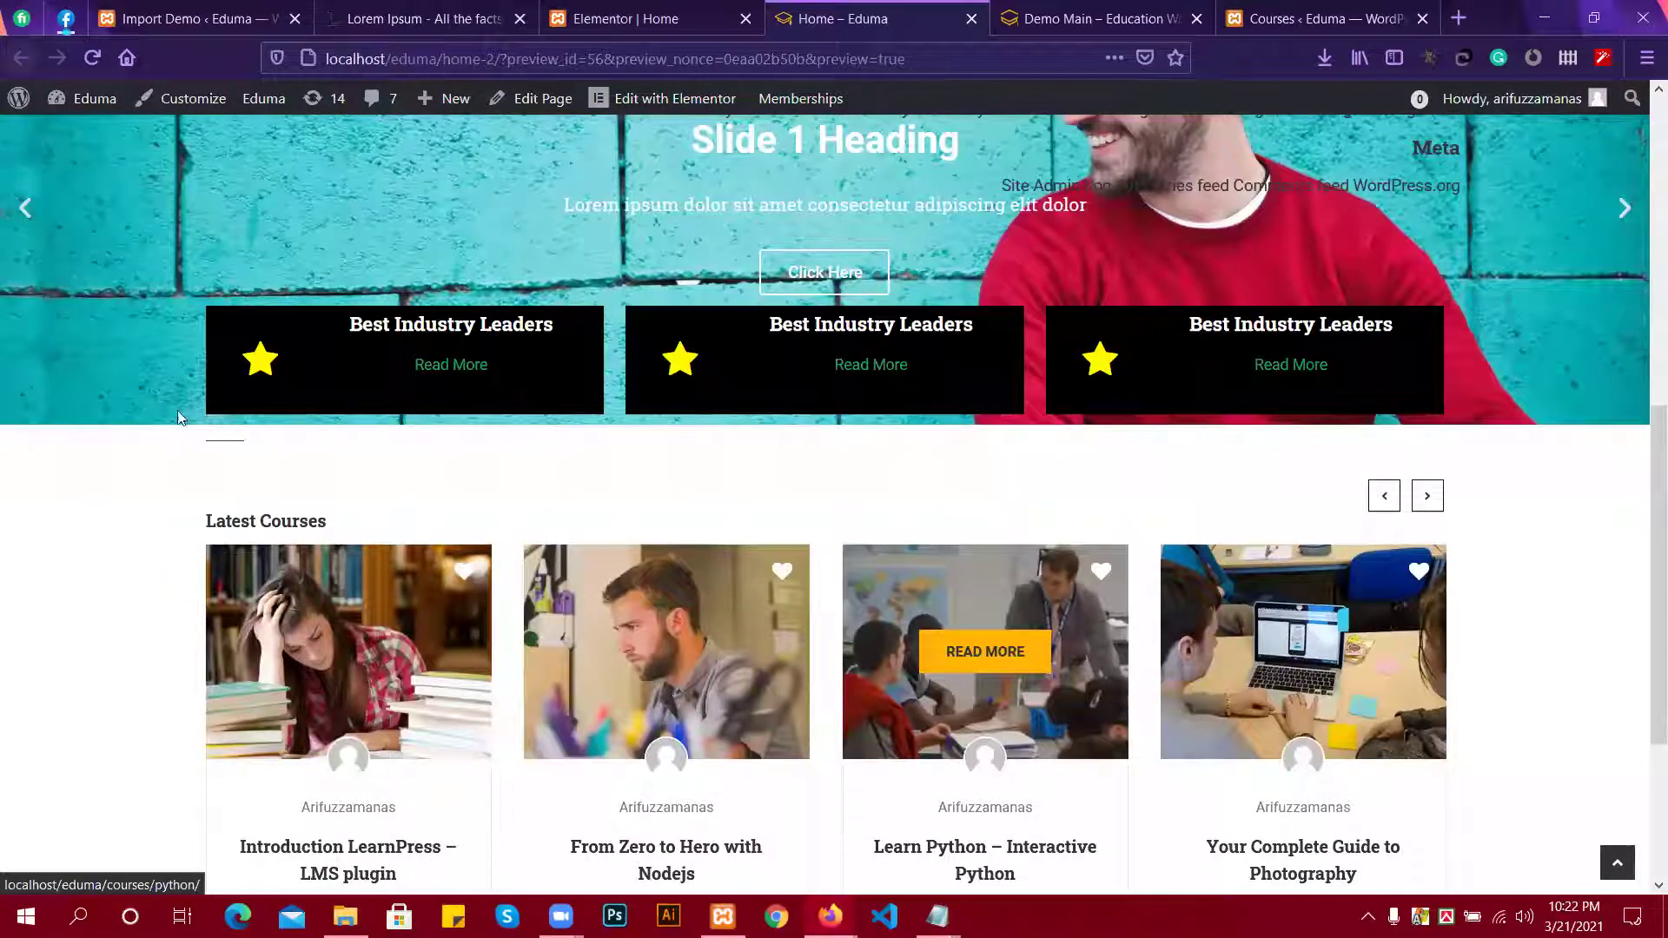
{"action": "scroll", "coordinate": [243, 314], "scroll_direction": "down", "scroll_amount": 3}
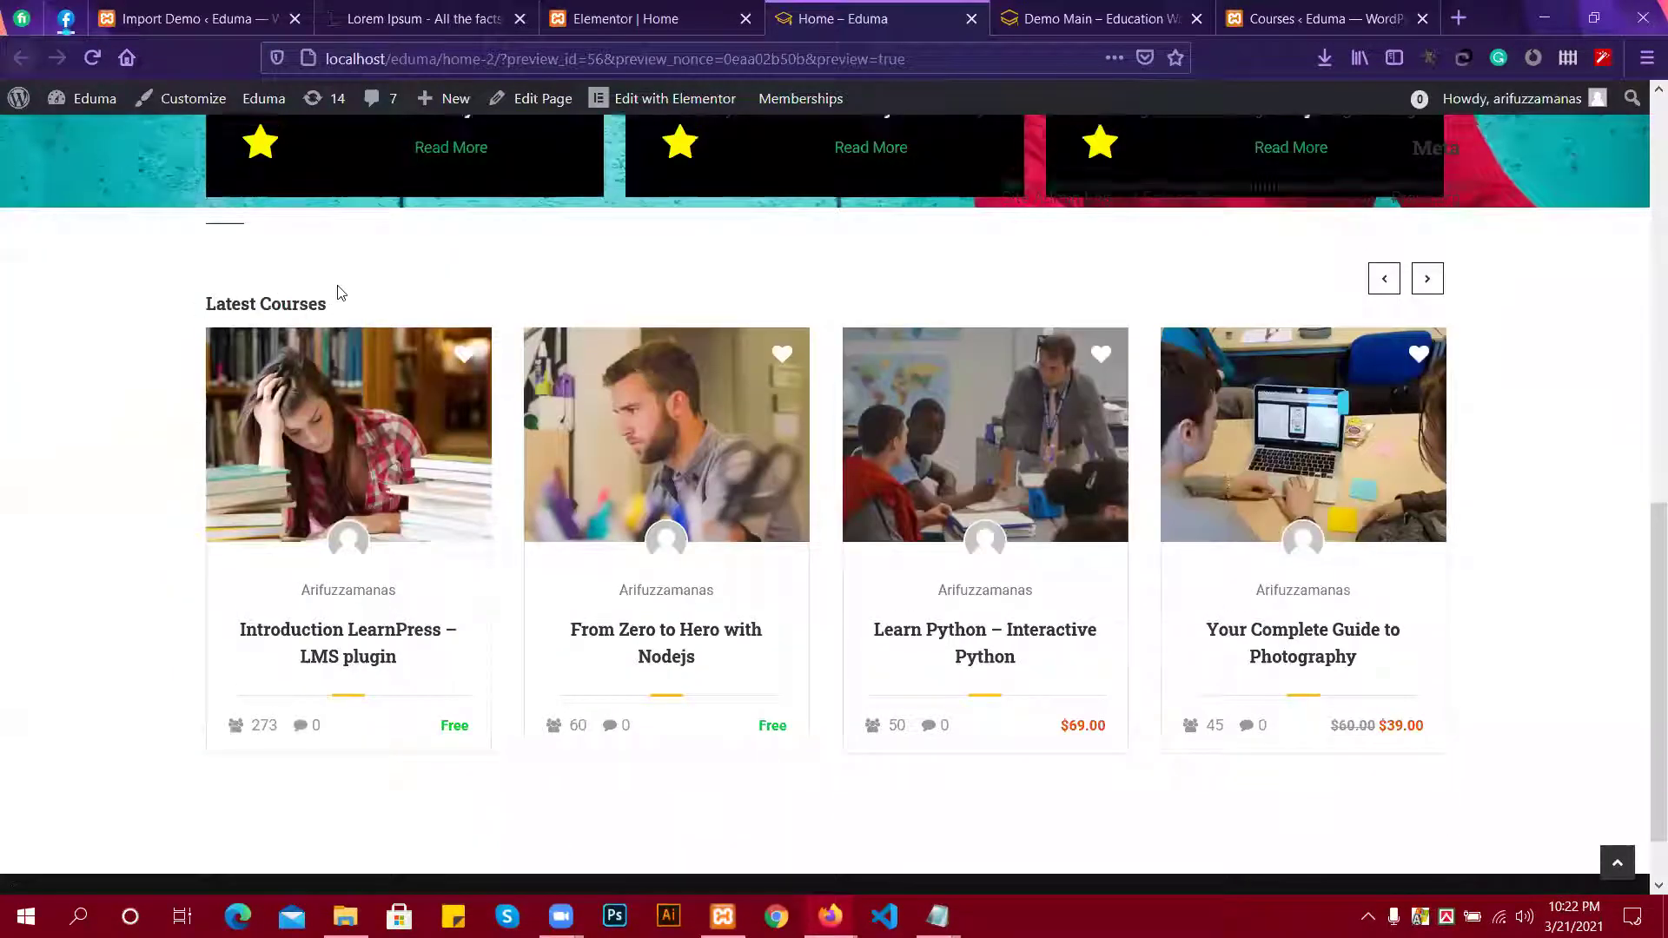
{"action": "scroll", "coordinate": [377, 335], "scroll_direction": "up", "scroll_amount": 3}
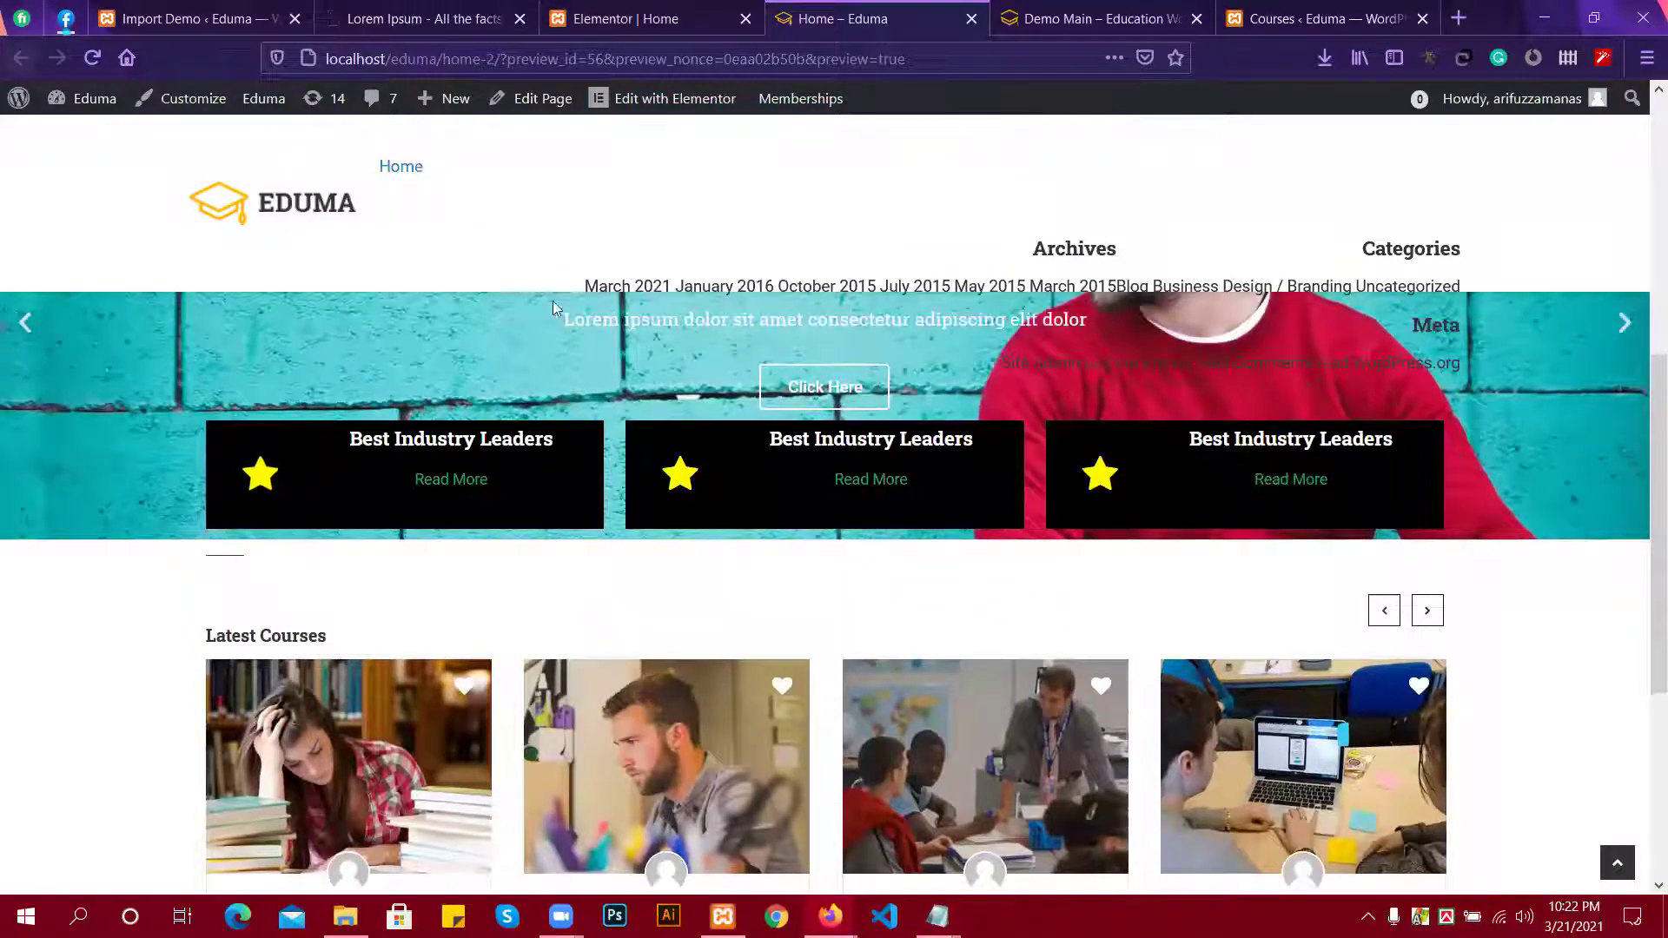
Back in Elementor, open in turn the settings of the Popular Courses section, the Slides widget and the middle Best Industry Leaders icon box.
{"action": "left_click", "coordinate": [679, 18]}
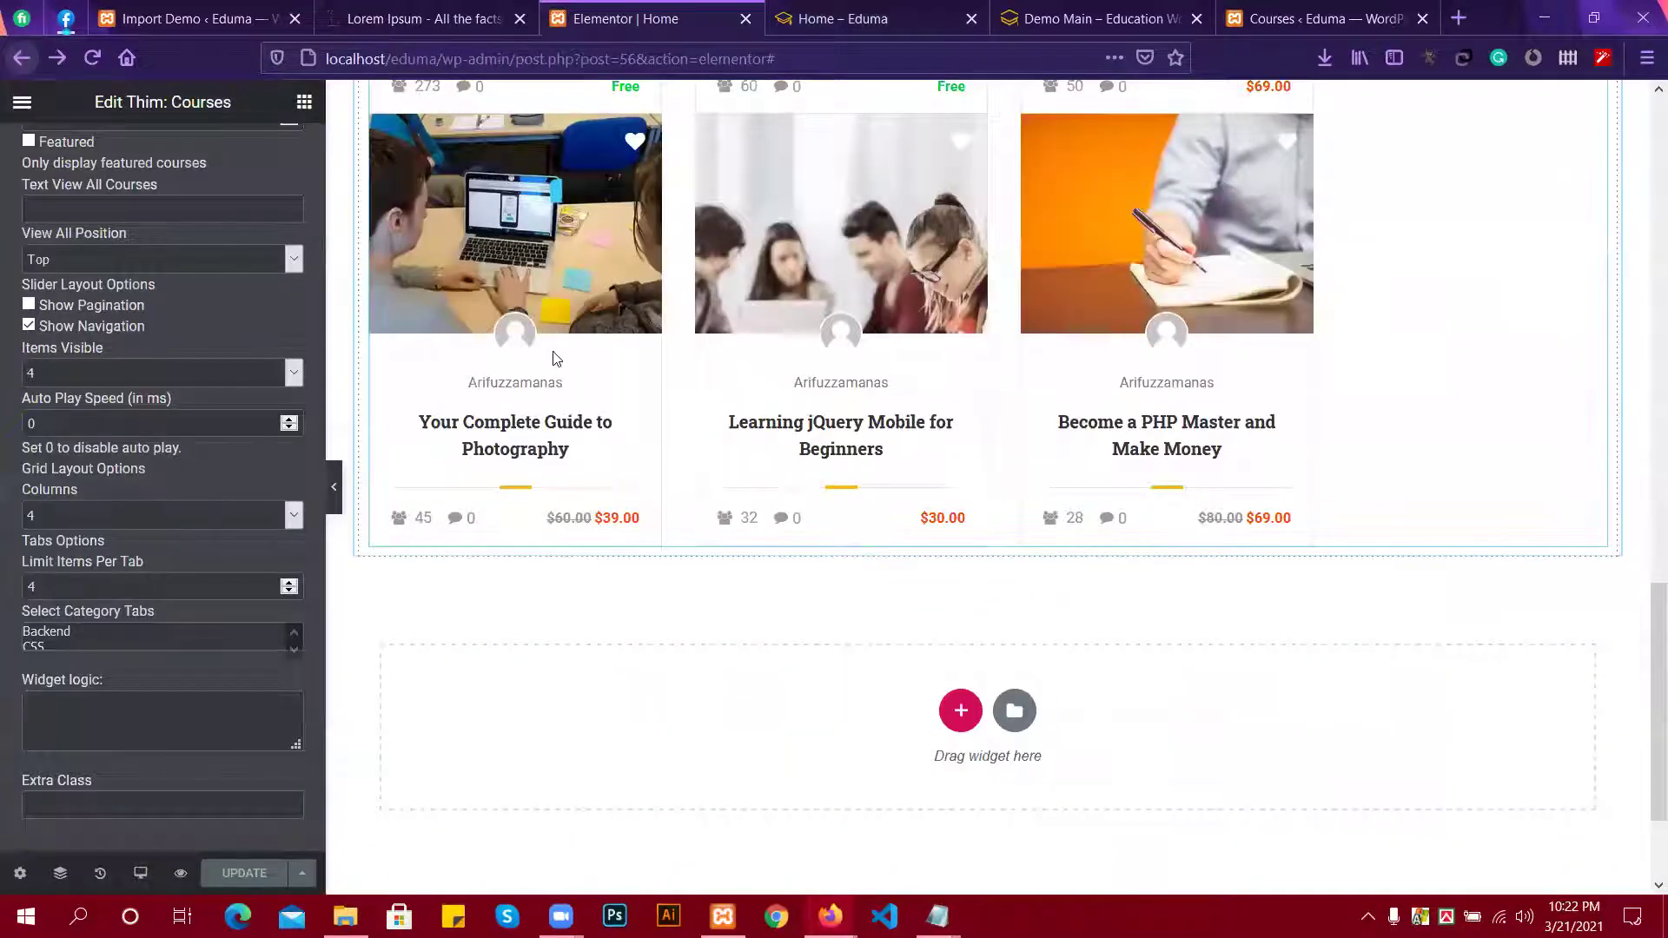
{"action": "scroll", "coordinate": [556, 359], "scroll_direction": "up", "scroll_amount": 10}
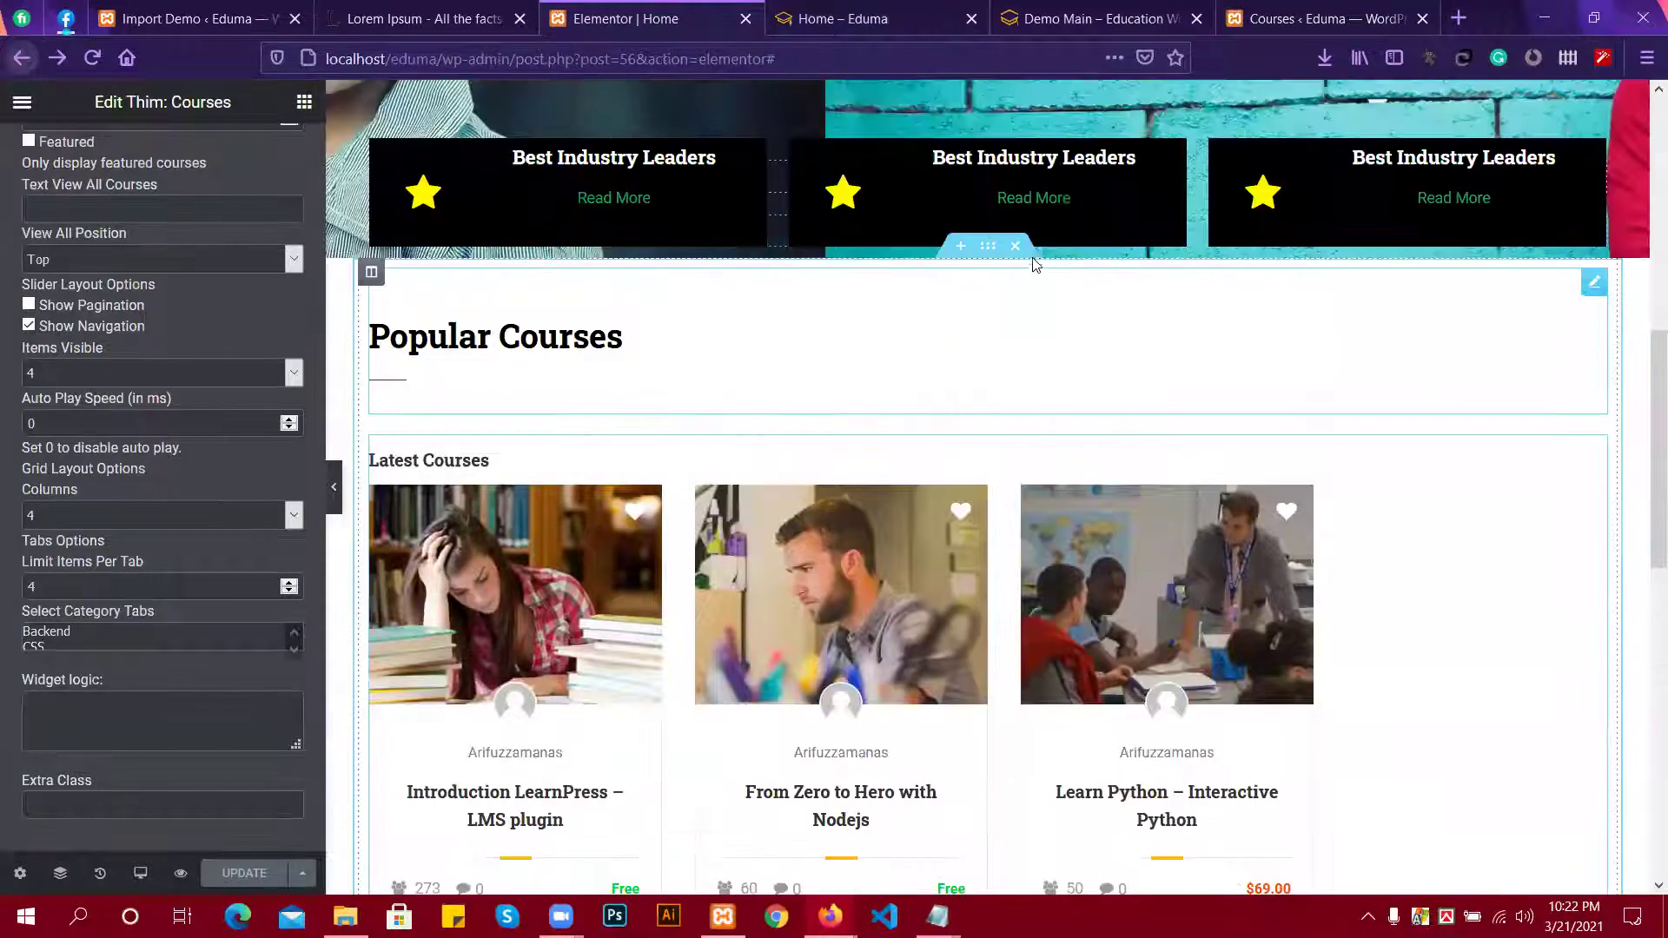
{"action": "left_click", "coordinate": [987, 246]}
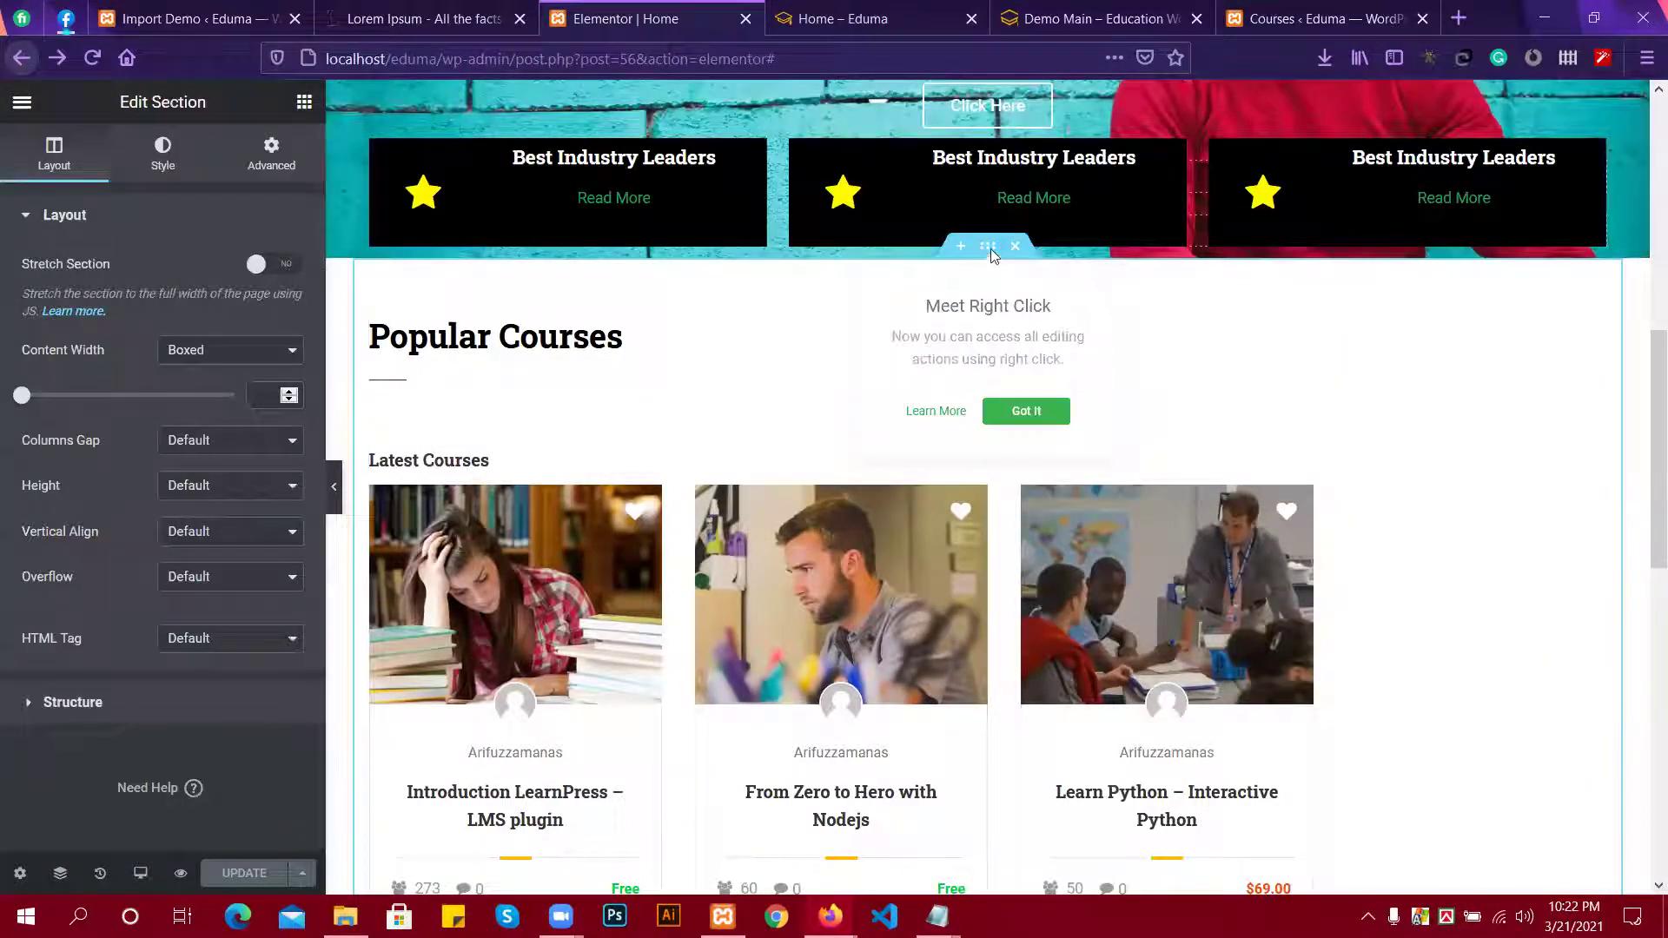
{"action": "scroll", "coordinate": [997, 460], "scroll_direction": "up", "scroll_amount": 2}
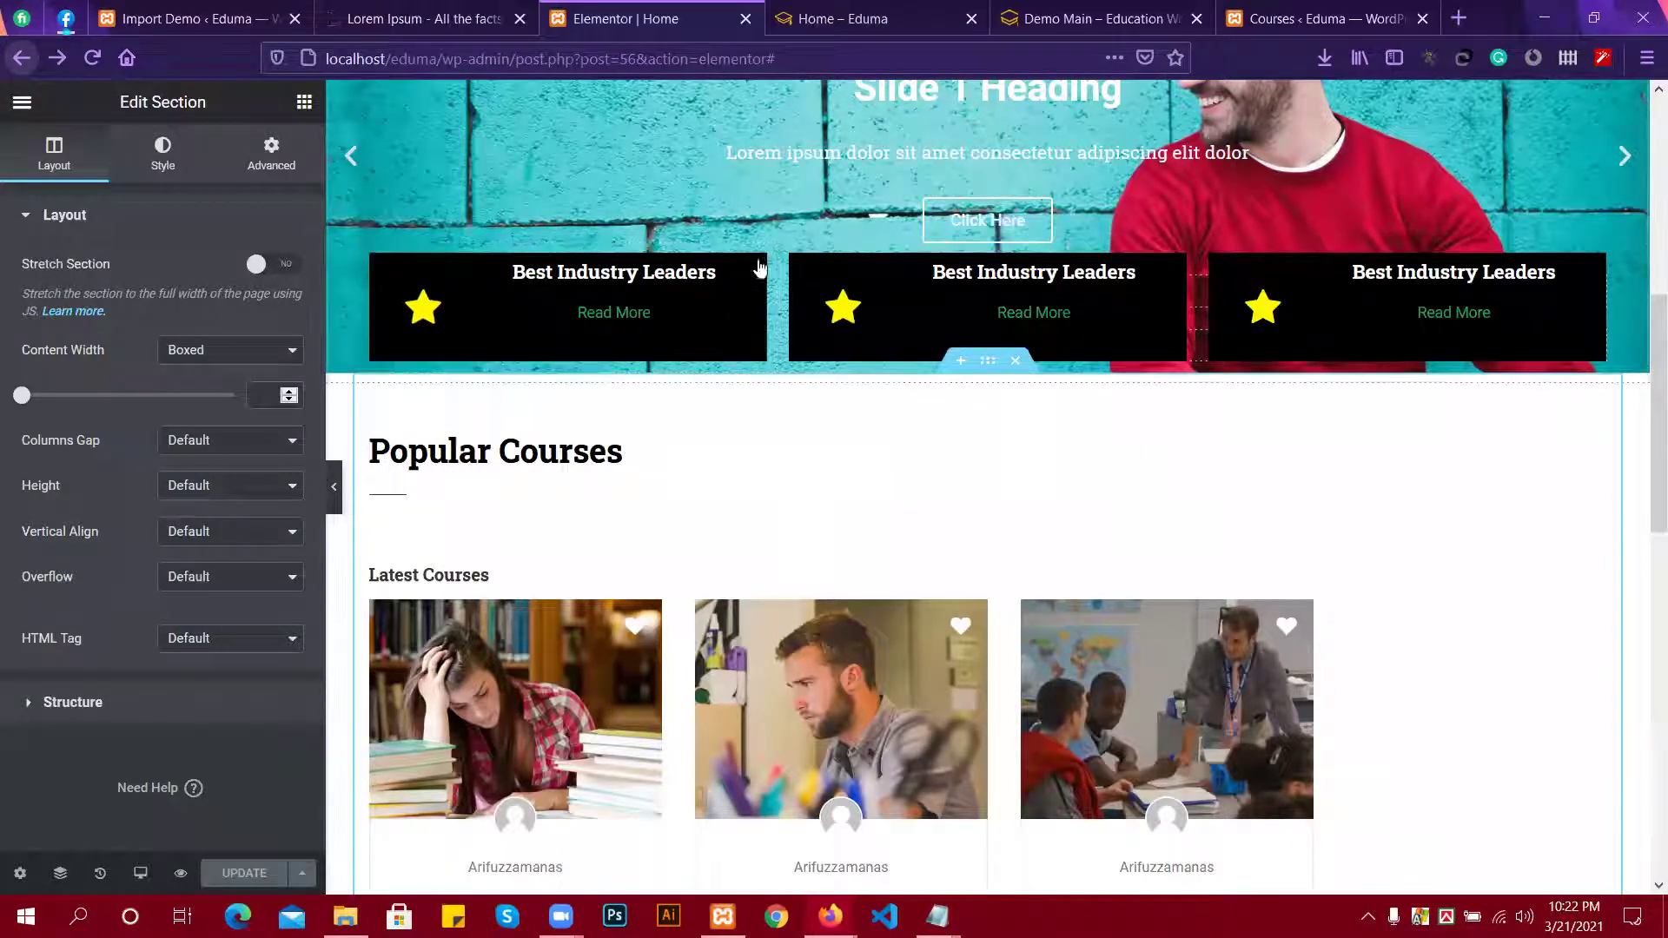
{"action": "scroll", "coordinate": [895, 273], "scroll_direction": "up", "scroll_amount": 3}
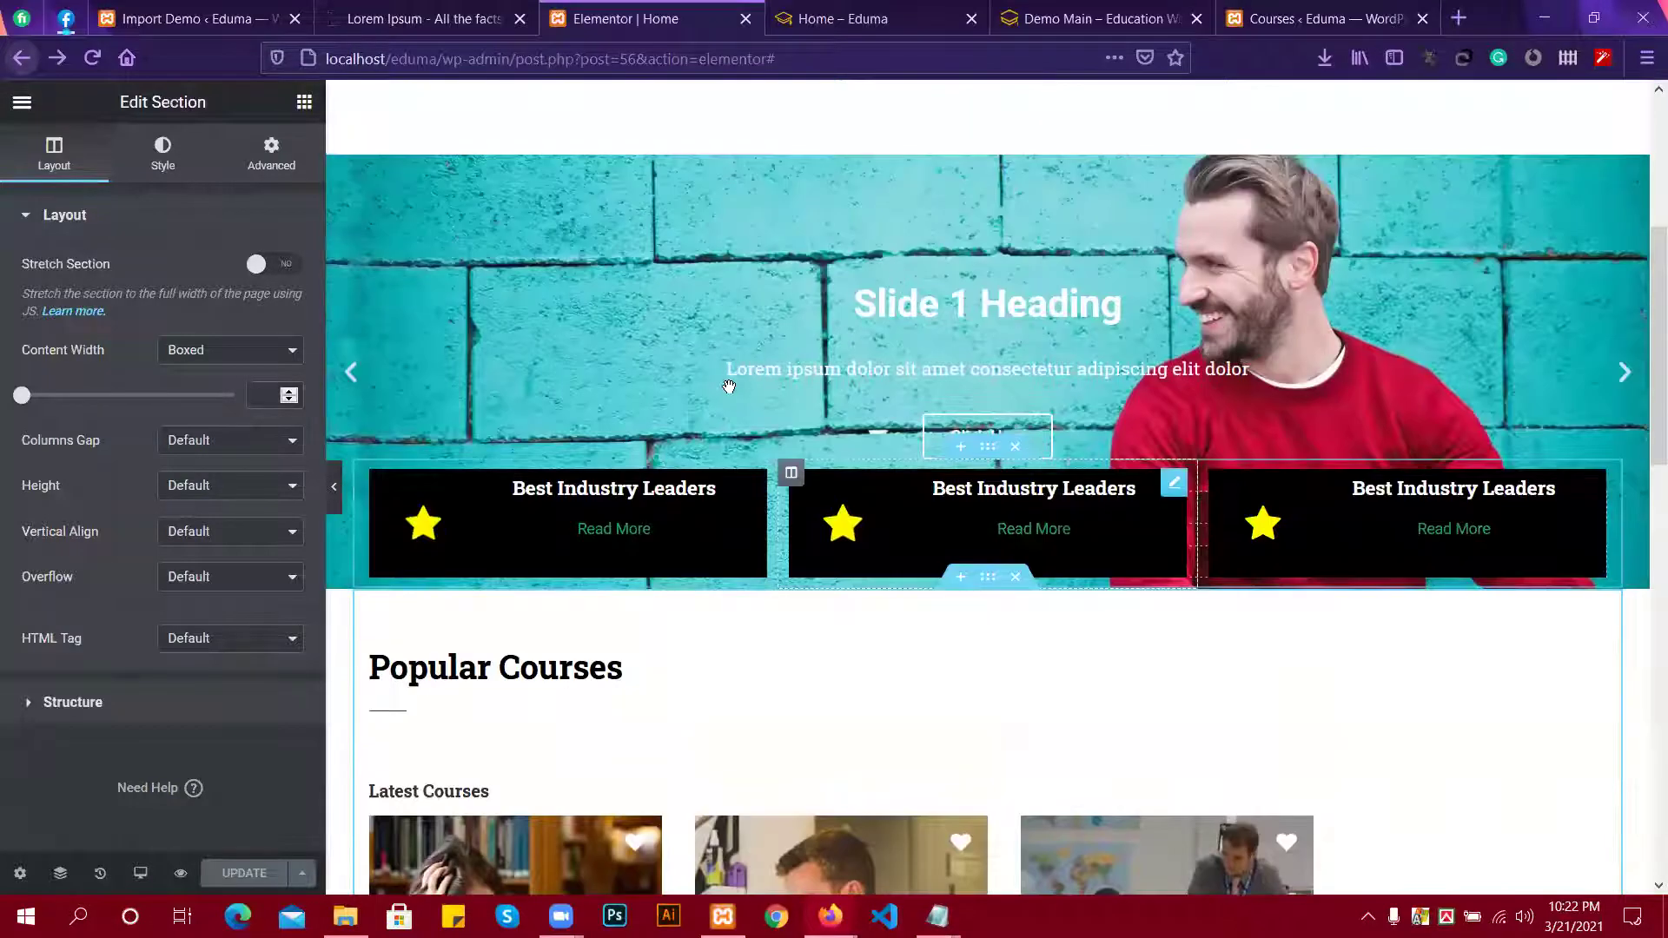
{"action": "left_click", "coordinate": [958, 515]}
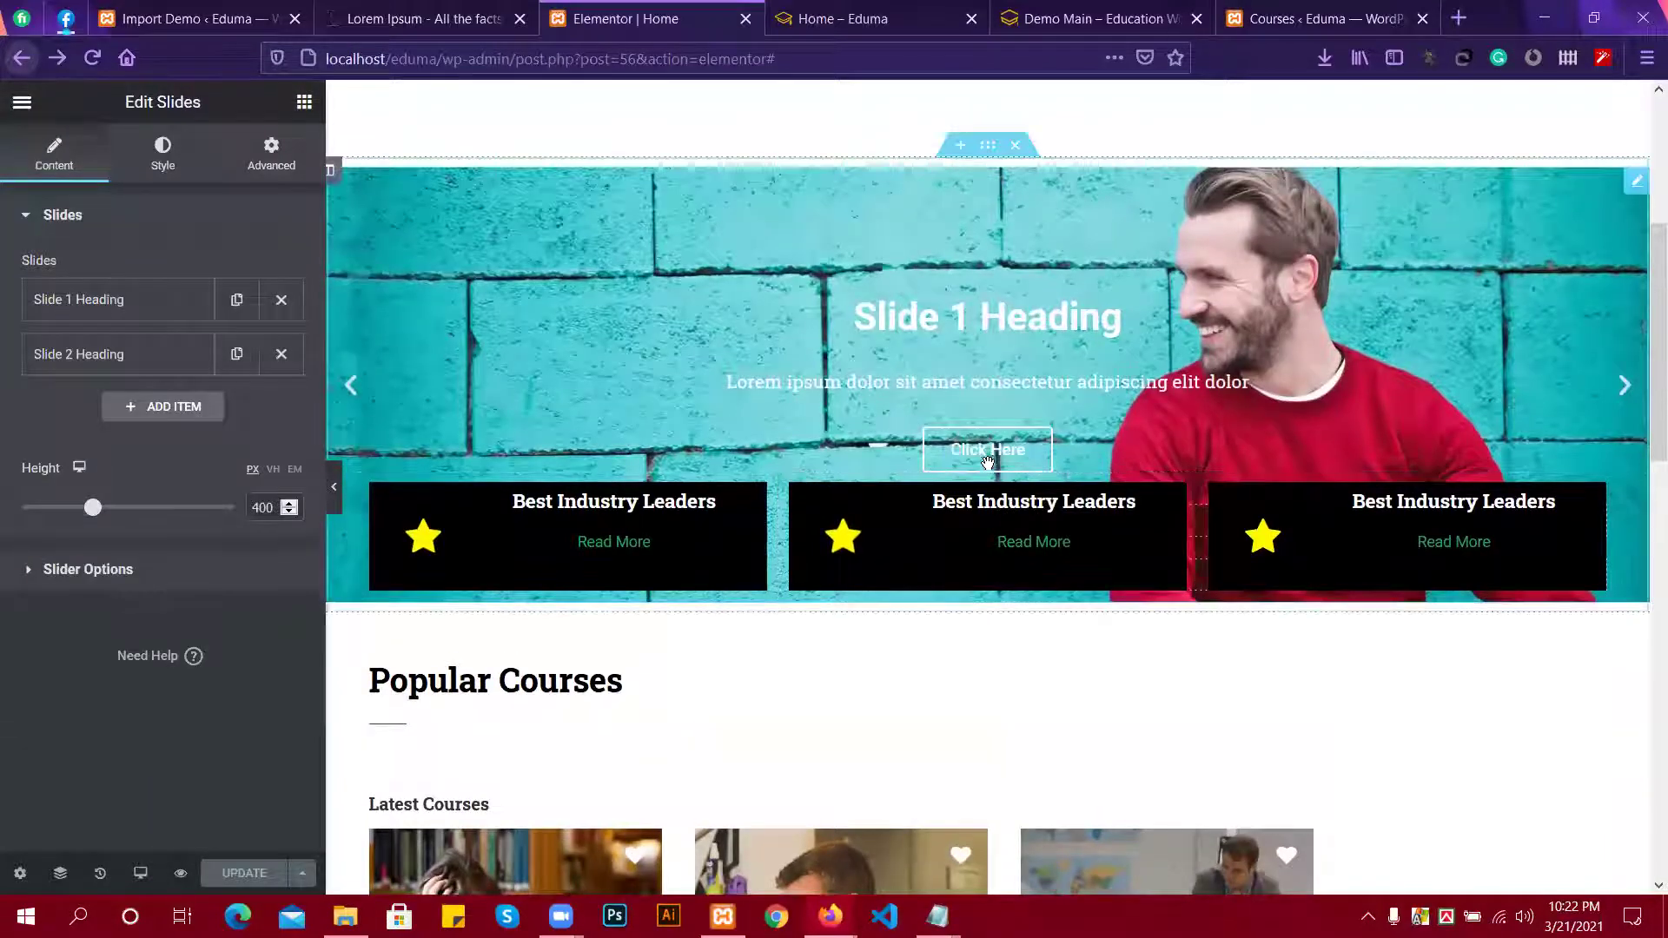
{"action": "left_click", "coordinate": [992, 495]}
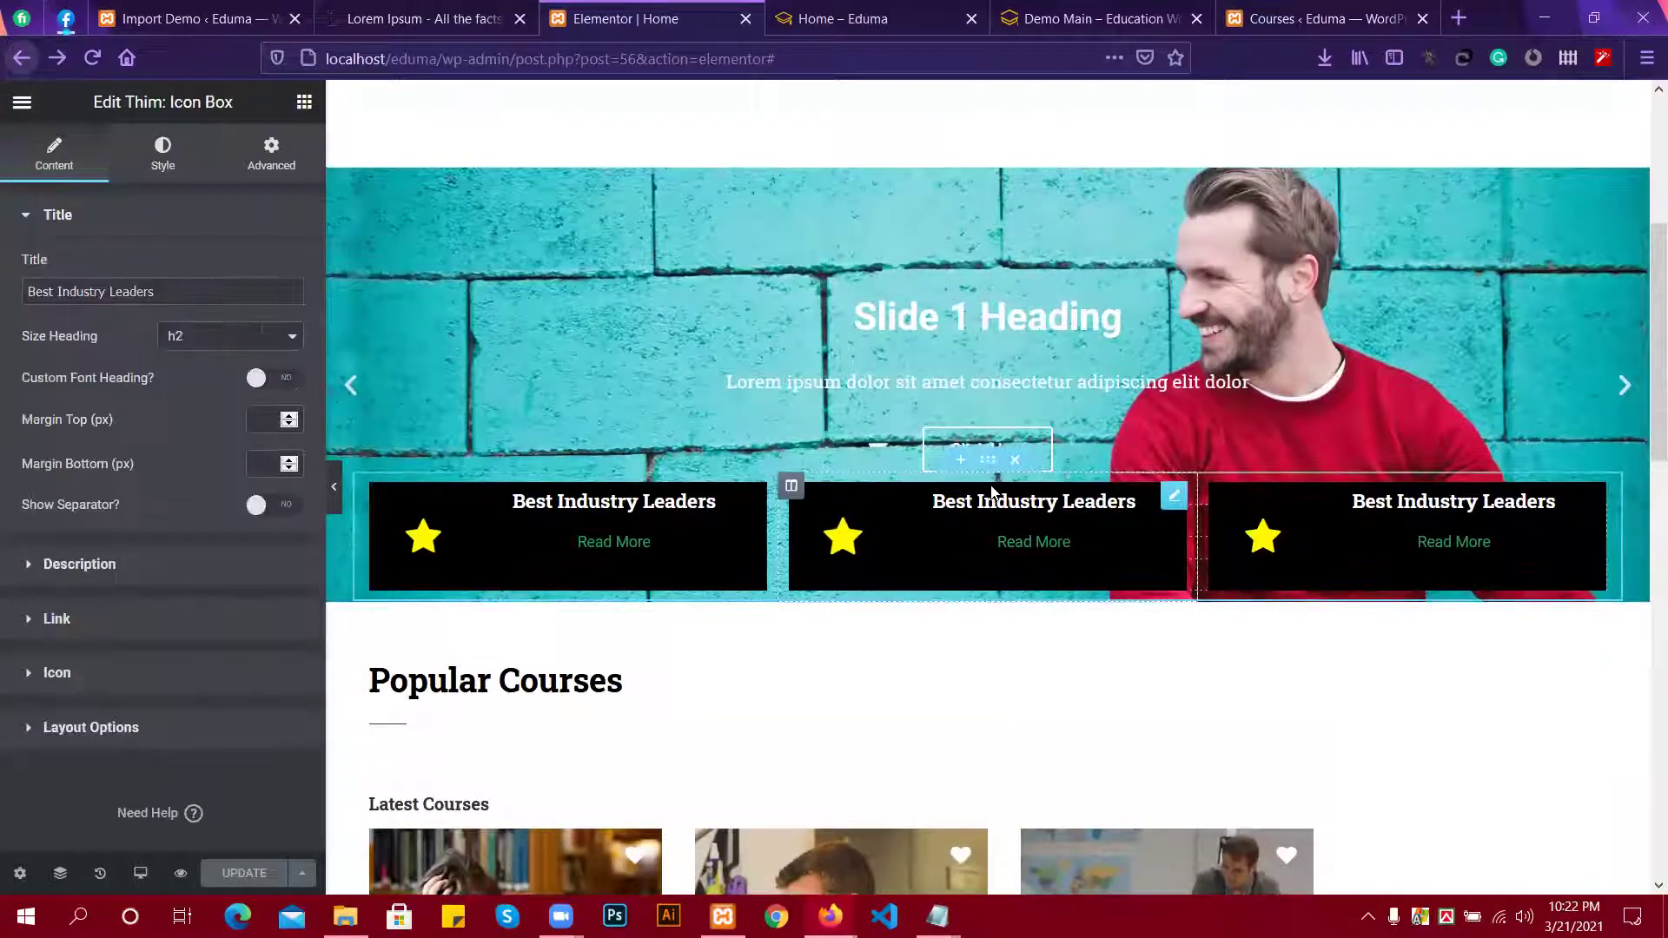
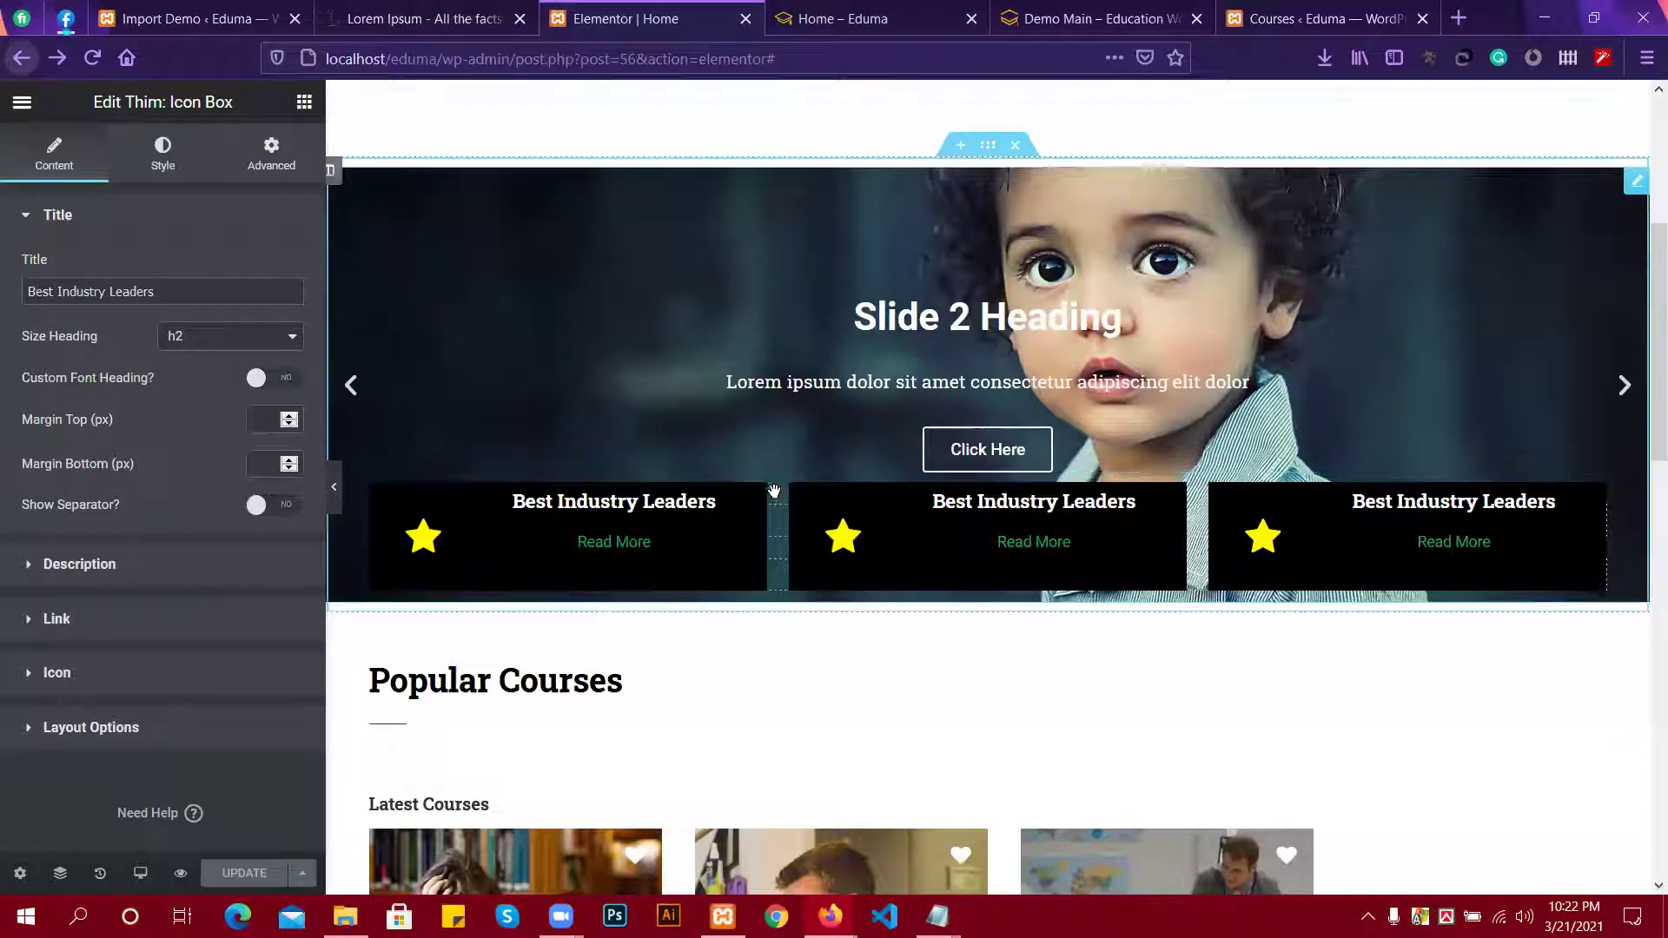
Slightly widen the first Best Industry Leaders column and open the Slides widget behind the icon boxes for editing.
{"action": "mouse_move", "coordinate": [776, 493]}
{"action": "left_mouse_down"}
{"action": "mouse_move", "coordinate": [747, 493]}
{"action": "mouse_move", "coordinate": [778, 493]}
{"action": "left_mouse_up"}
{"action": "scroll", "coordinate": [989, 470], "scroll_direction": "down", "scroll_amount": 5}
{"action": "left_click_drag", "start_coordinate": [988, 446], "coordinate": [983, 544]}
{"action": "scroll", "coordinate": [989, 470], "scroll_direction": "up", "scroll_amount": 5}
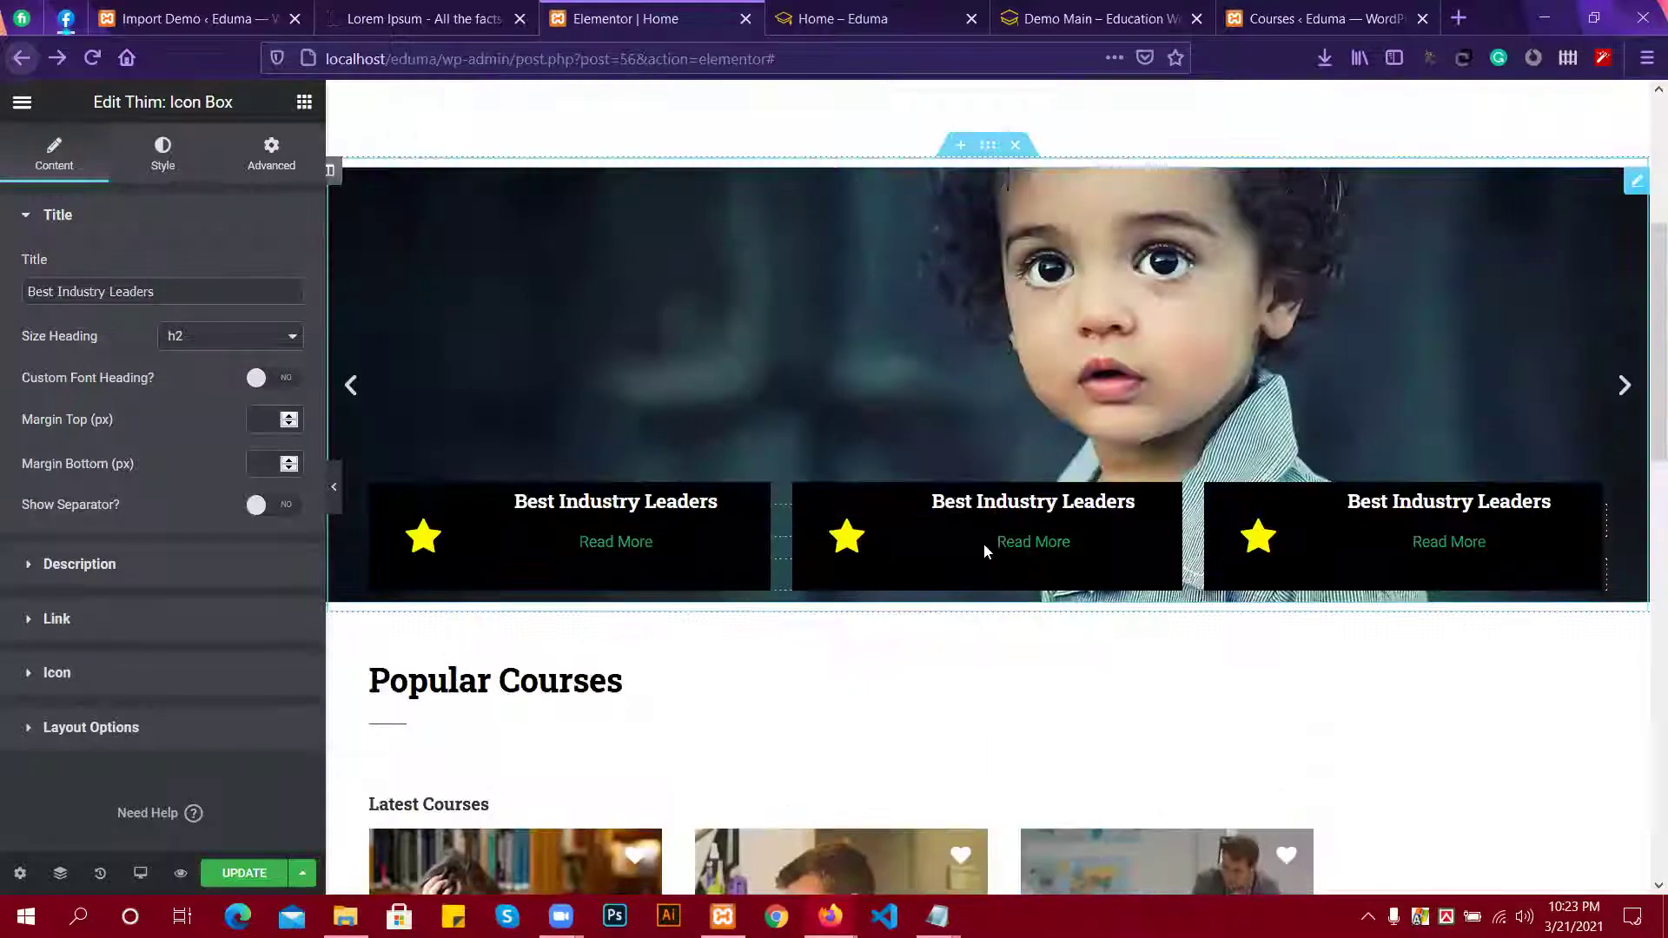
{"action": "left_click", "coordinate": [983, 472]}
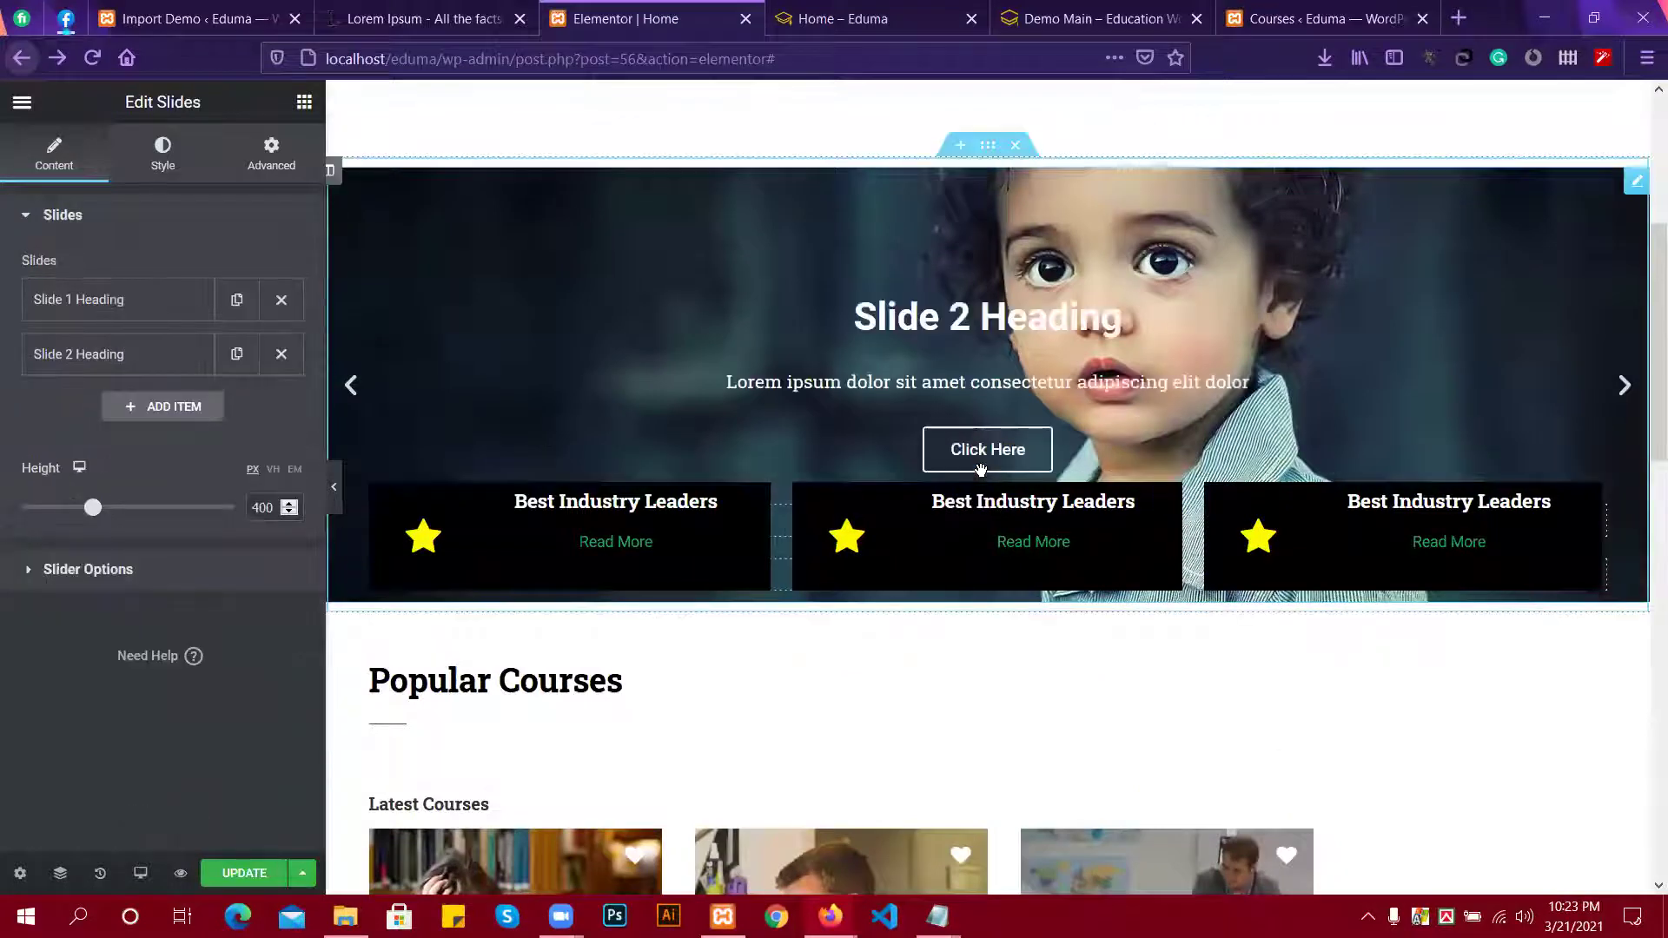
Unlink the margin values in the Slides widget's advanced settings, keeping the Slides widget selected.
{"action": "left_click", "coordinate": [164, 154]}
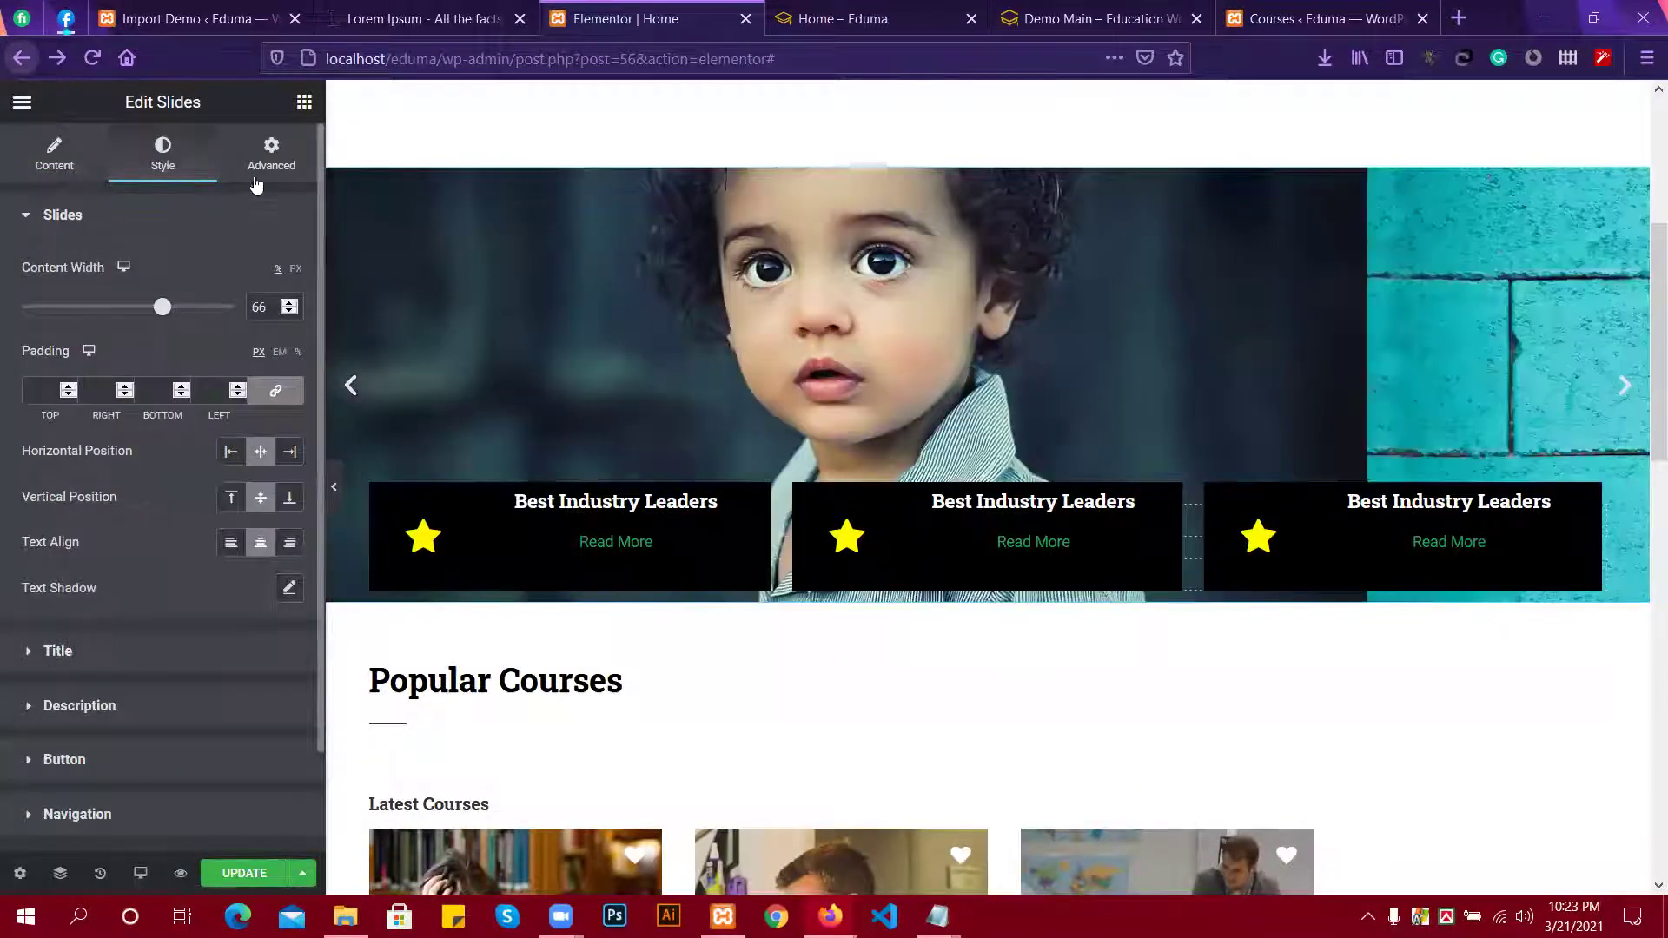
{"action": "left_click", "coordinate": [265, 154]}
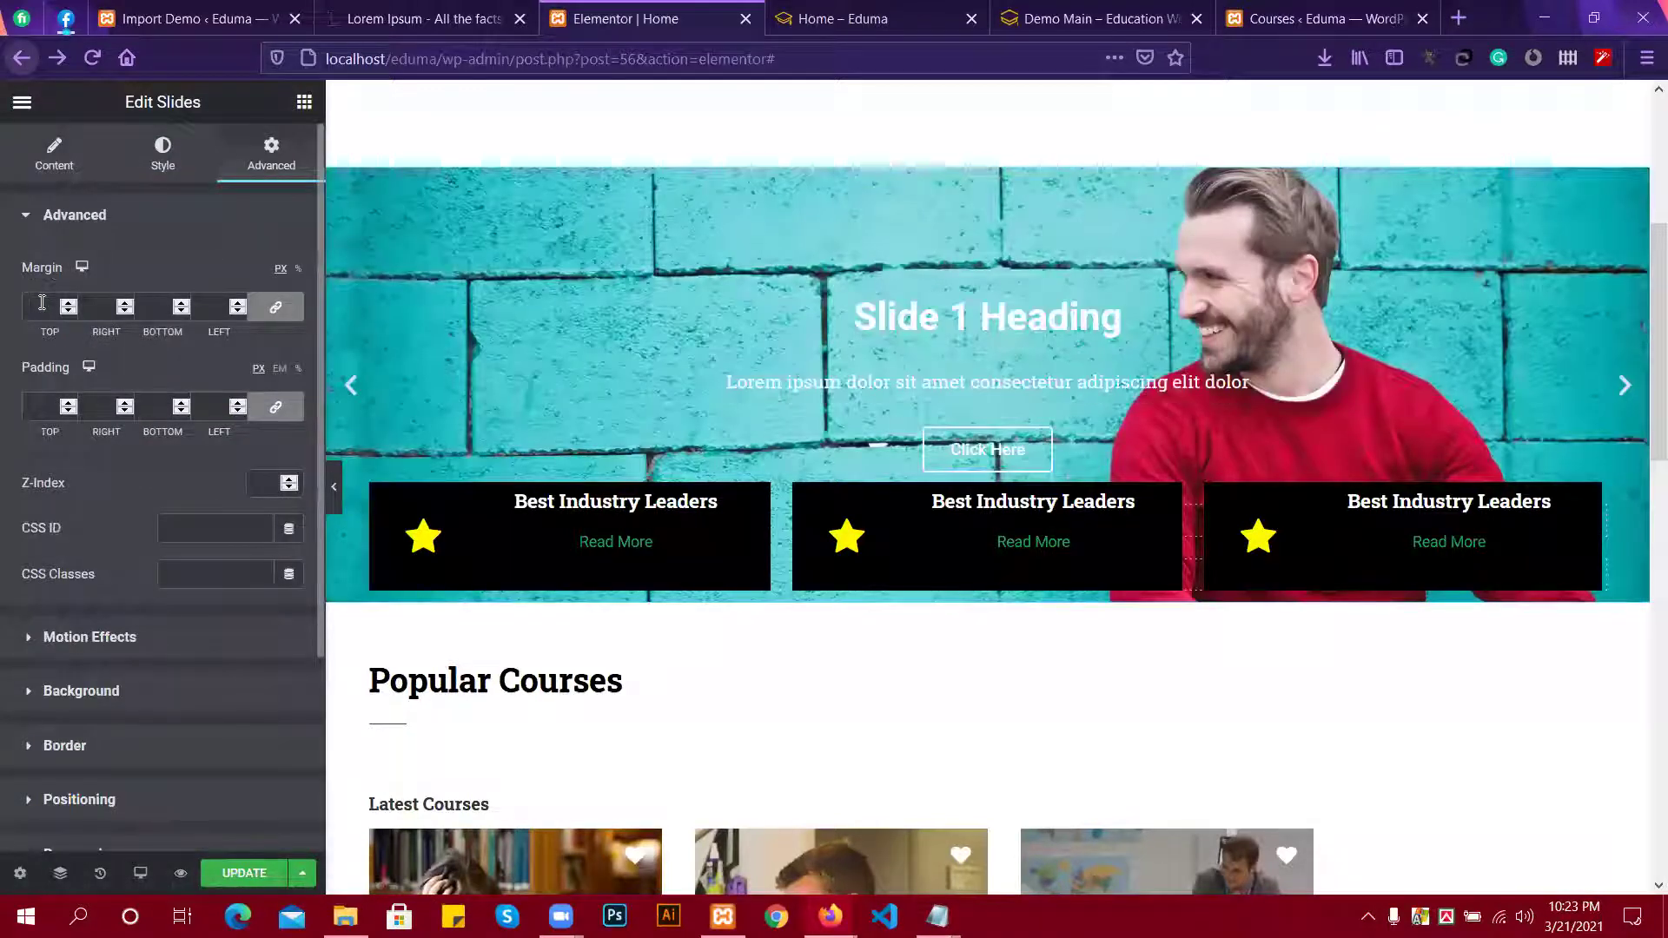
{"action": "left_click", "coordinate": [276, 308]}
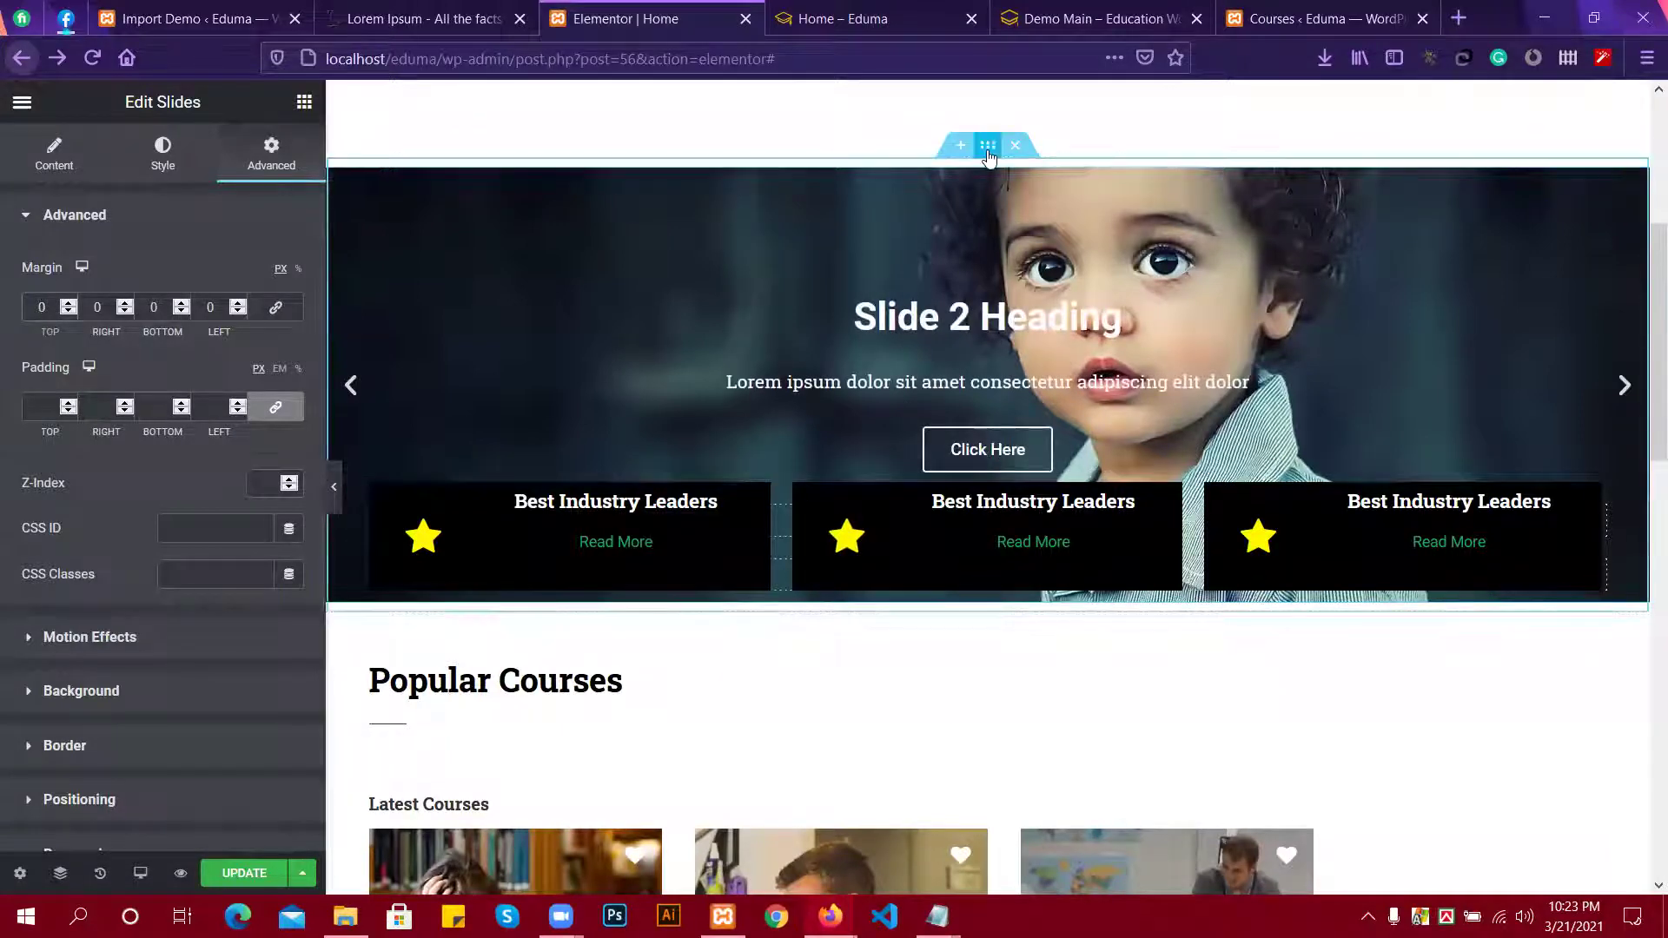
{"action": "left_click", "coordinate": [988, 148]}
{"action": "left_click", "coordinate": [981, 263]}
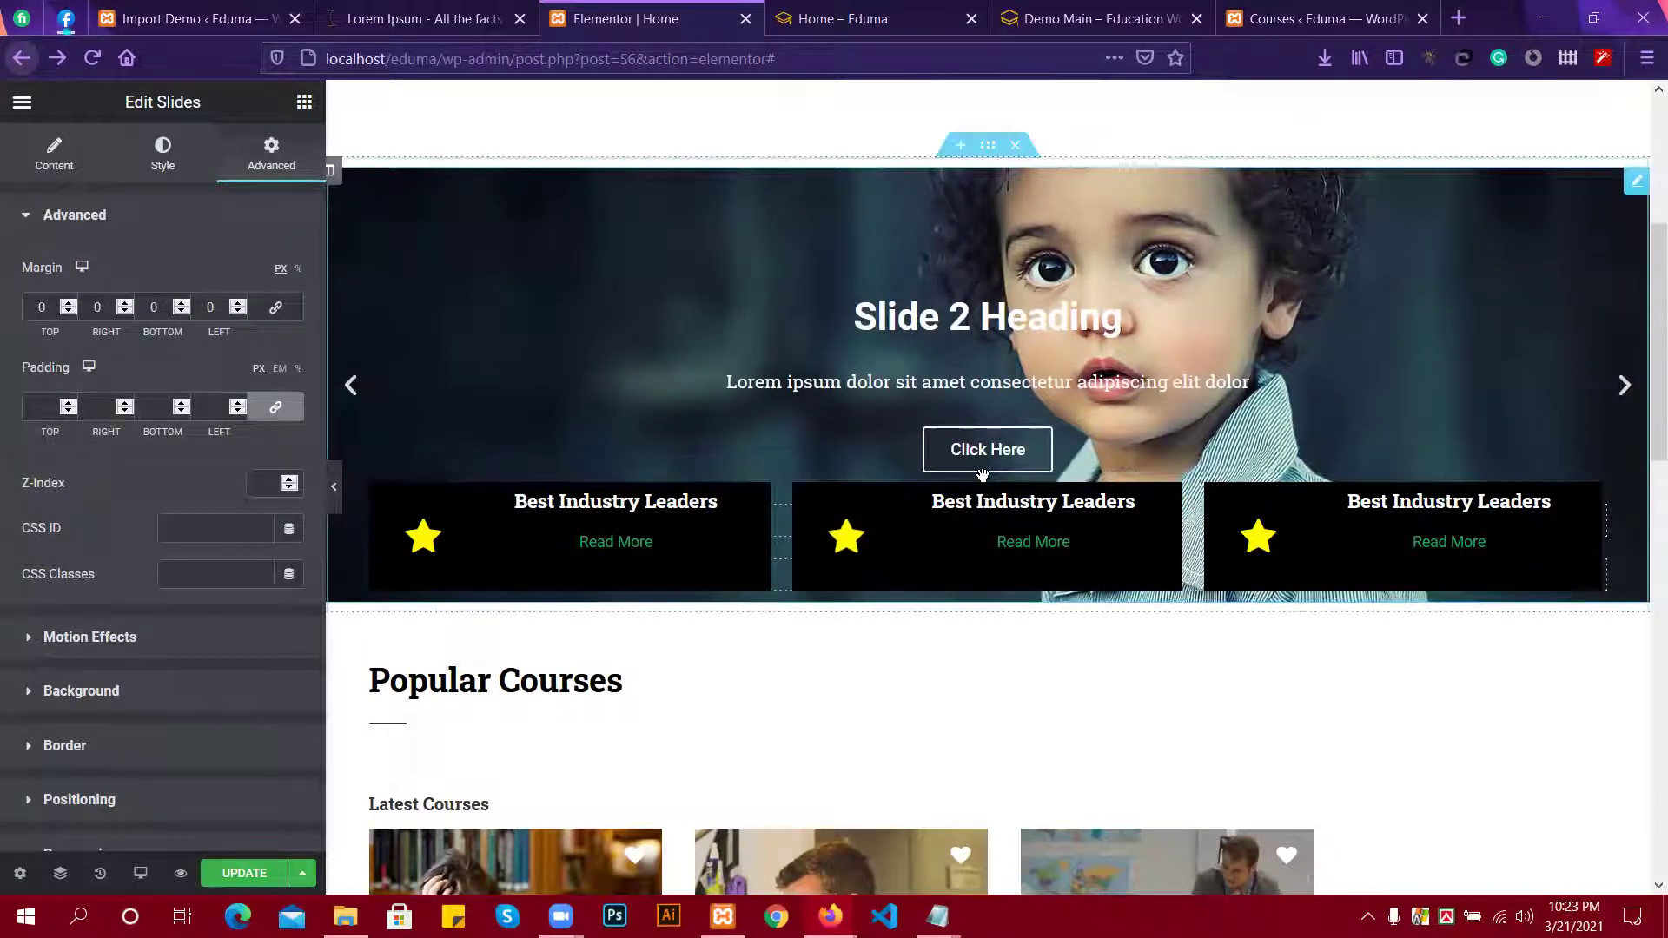
Set the Slides widget's height to 610 px.
{"action": "left_click", "coordinate": [65, 169]}
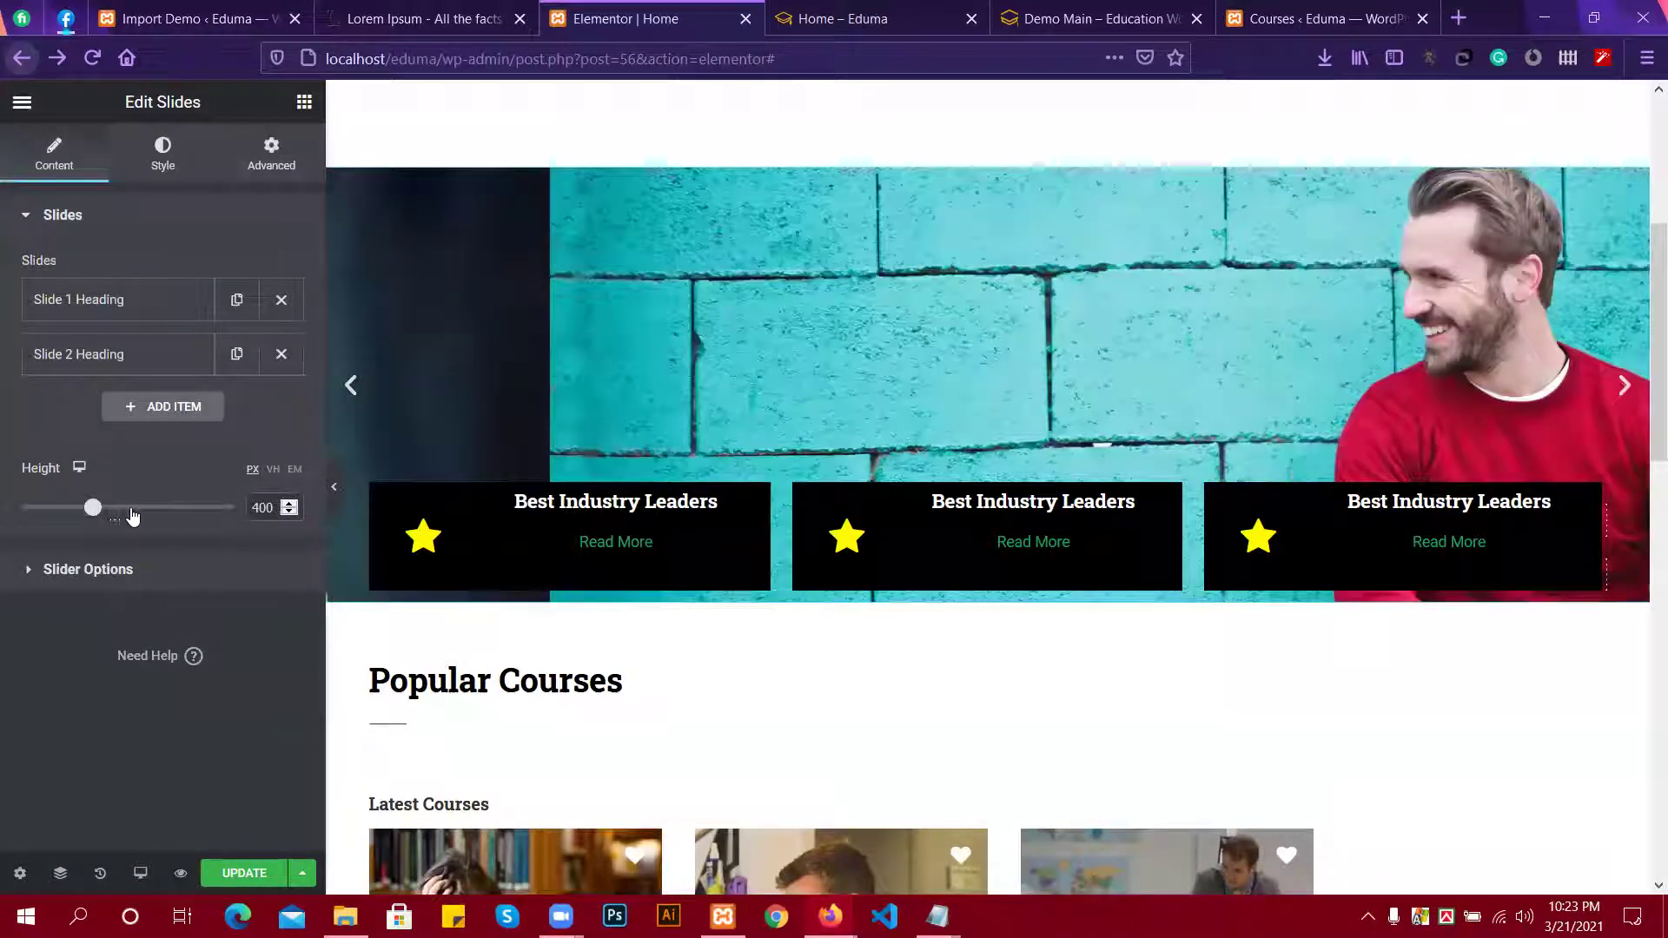
{"action": "left_click_drag", "start_coordinate": [132, 516], "coordinate": [146, 516]}
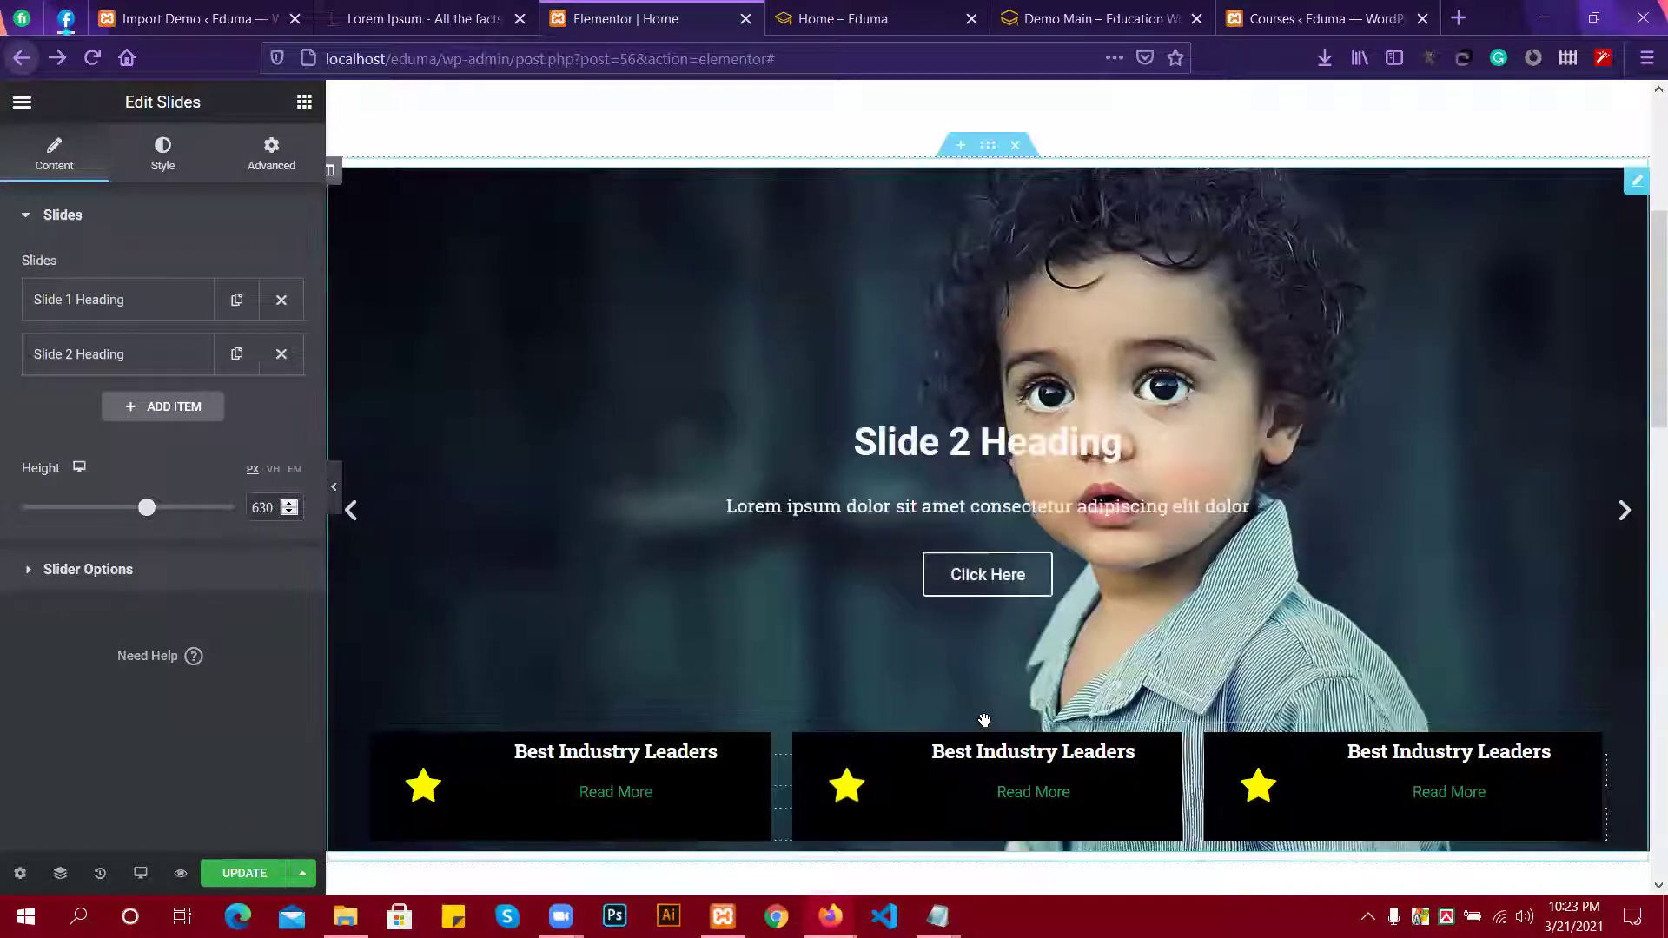
{"action": "left_click", "coordinate": [288, 513]}
{"action": "left_click", "coordinate": [288, 513]}
{"action": "left_click", "coordinate": [289, 513]}
{"action": "left_click", "coordinate": [289, 513]}
{"action": "left_click", "coordinate": [288, 513]}
{"action": "left_click", "coordinate": [289, 512]}
{"action": "left_click", "coordinate": [288, 512]}
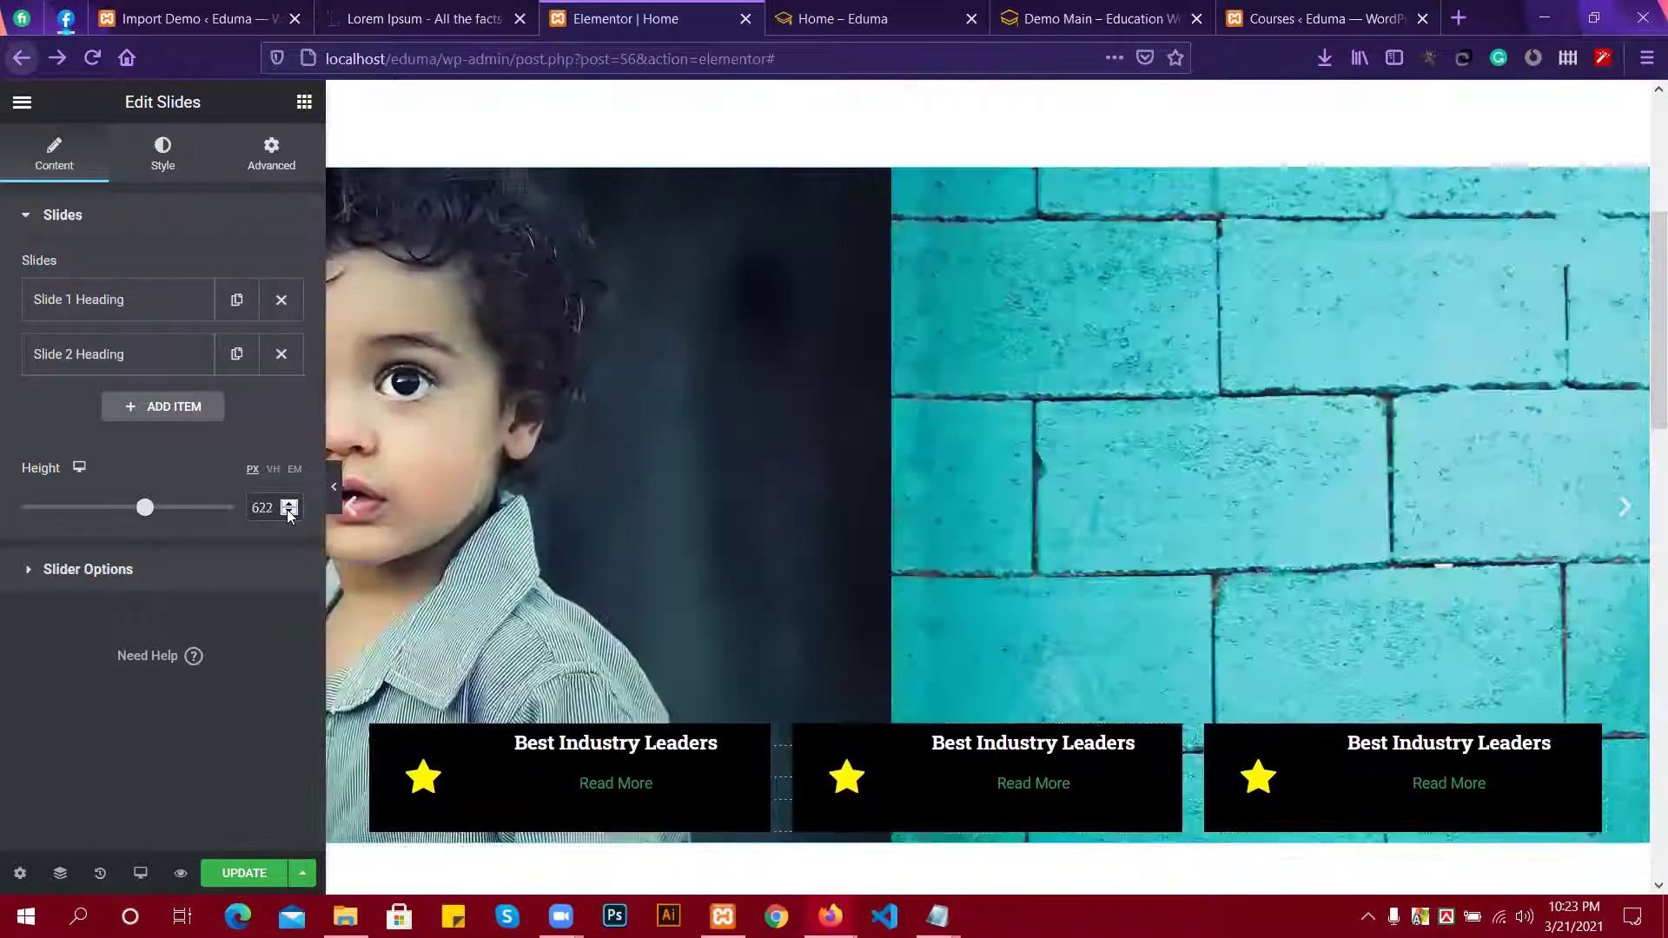
{"action": "left_click", "coordinate": [289, 513]}
{"action": "left_click", "coordinate": [288, 512]}
{"action": "left_click", "coordinate": [288, 513]}
{"action": "left_click", "coordinate": [289, 513]}
{"action": "left_click", "coordinate": [289, 513]}
{"action": "left_click", "coordinate": [289, 513]}
{"action": "left_click", "coordinate": [289, 512]}
{"action": "left_click", "coordinate": [289, 512]}
{"action": "left_click", "coordinate": [289, 512]}
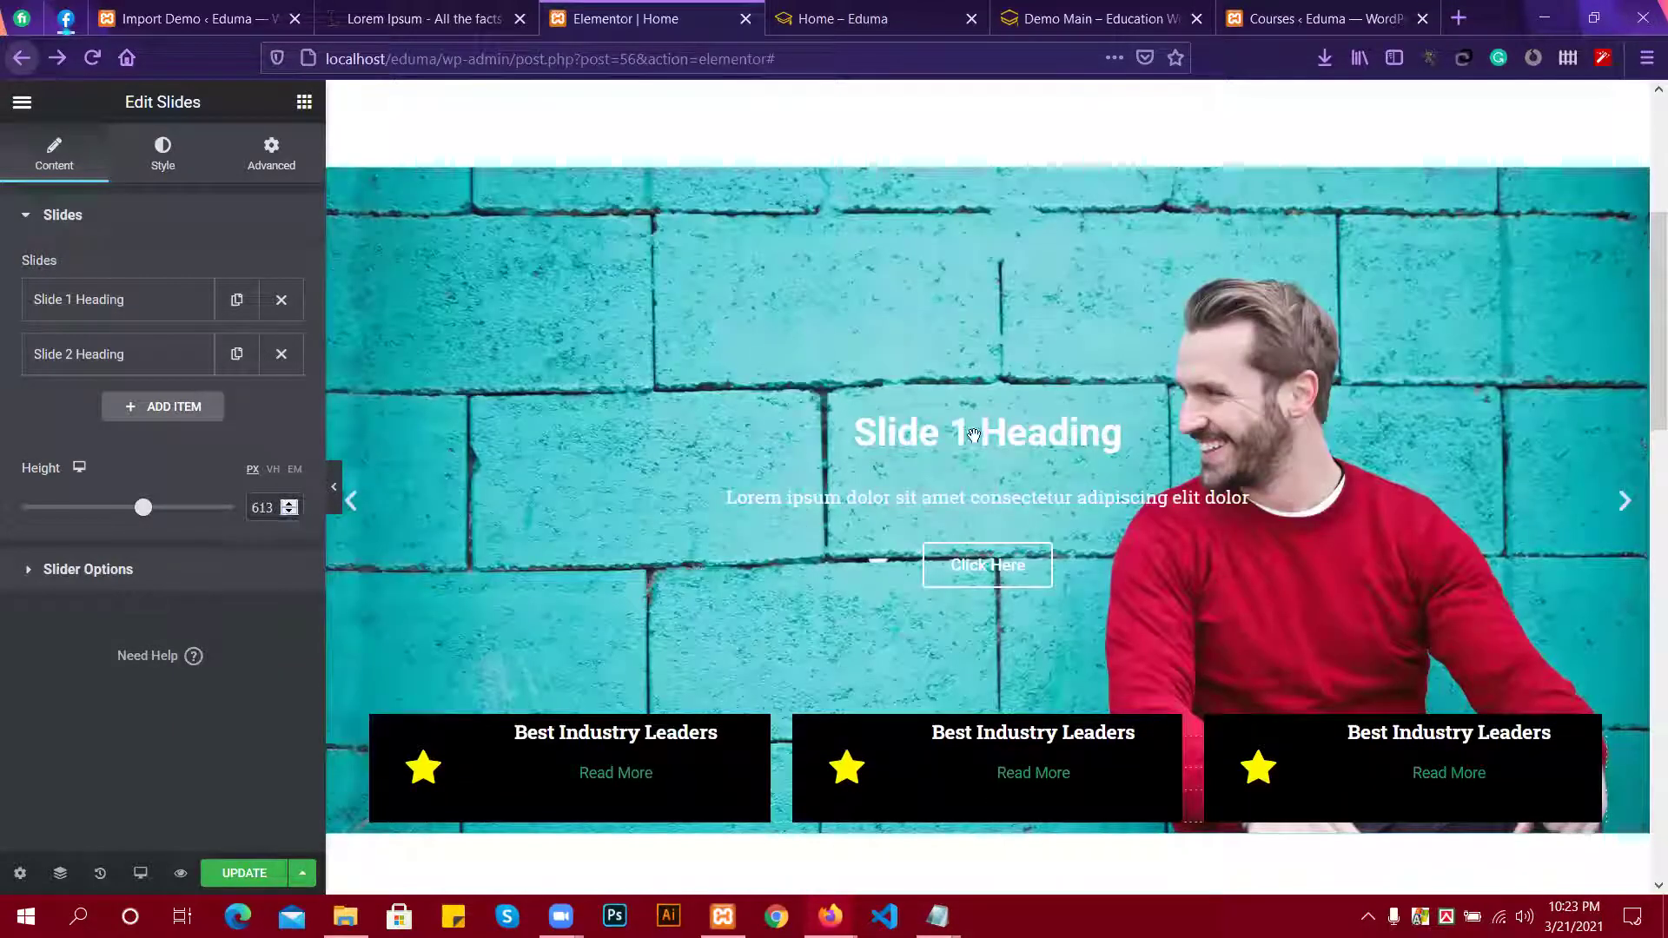
{"action": "scroll", "coordinate": [951, 509], "scroll_direction": "down", "scroll_amount": 4}
{"action": "scroll", "coordinate": [1046, 590], "scroll_direction": "down", "scroll_amount": 1}
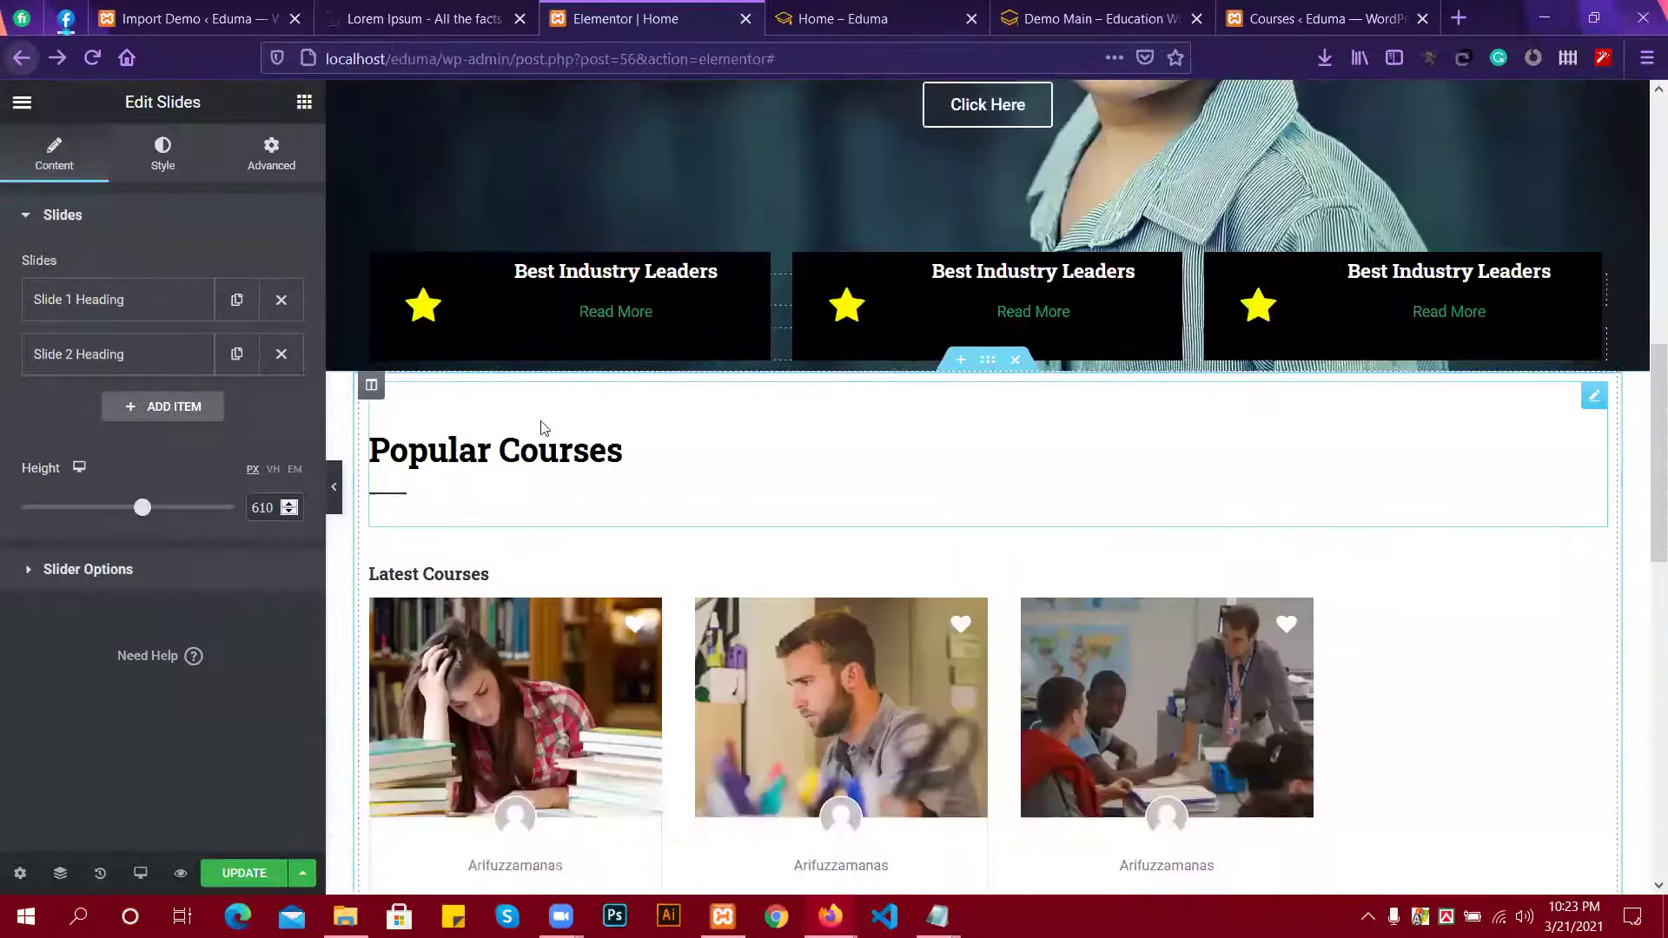
In the Home page preview, page forward and back through the Latest Courses slider to examine how it cycles the course cards.
{"action": "left_click", "coordinate": [807, 22]}
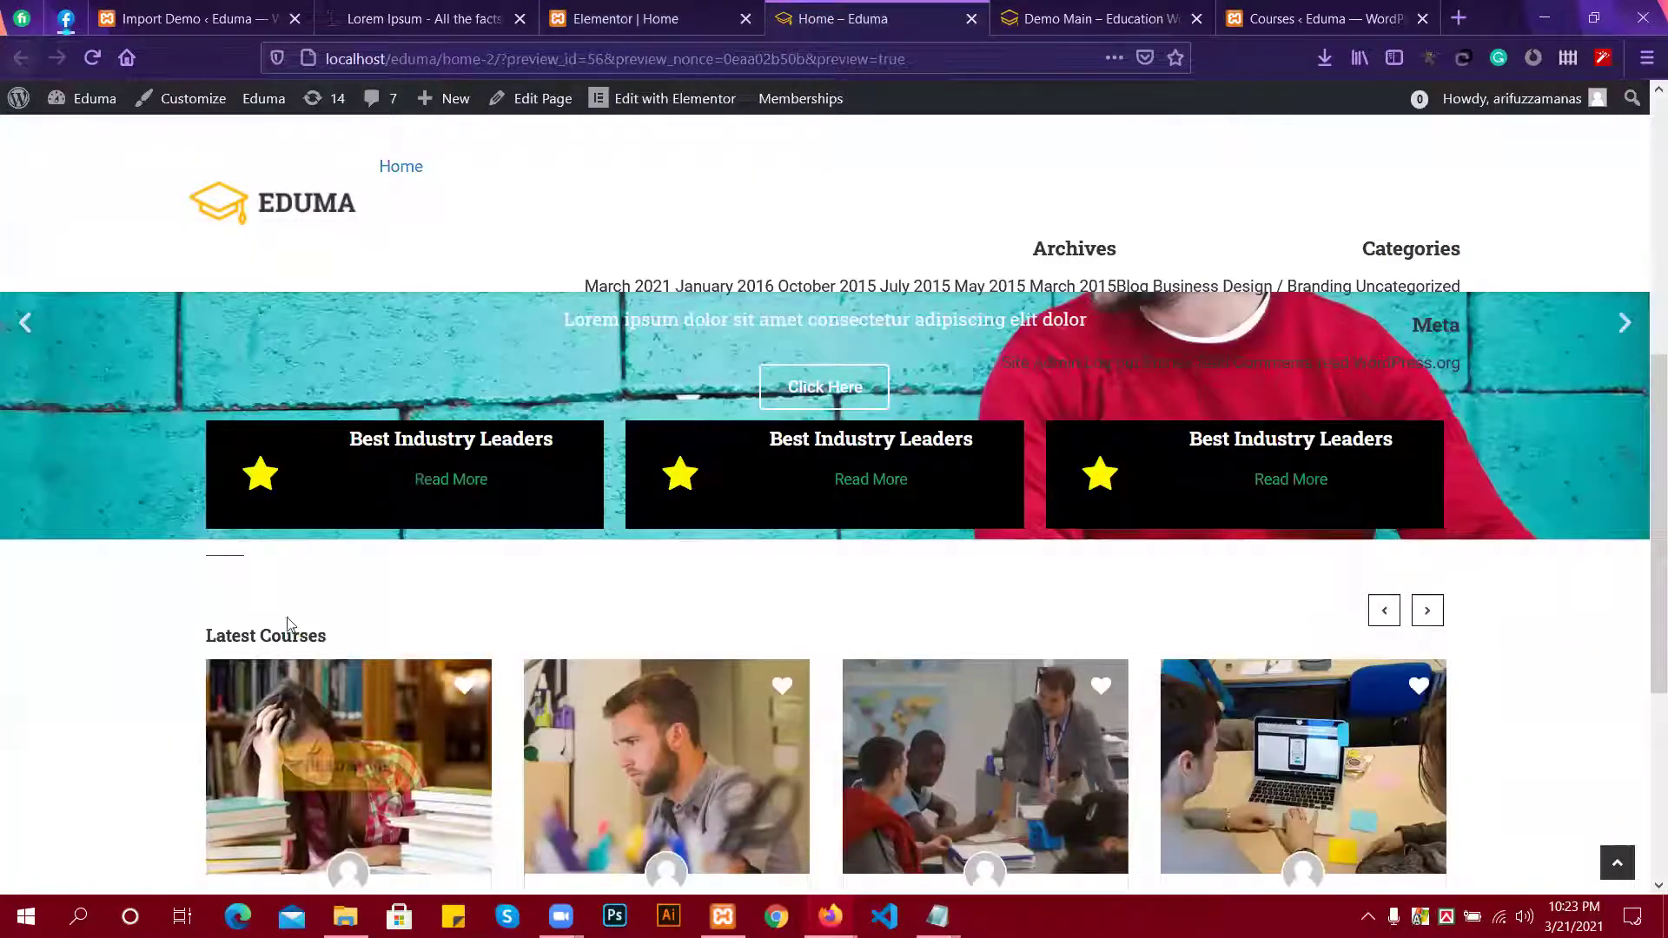
{"action": "scroll", "coordinate": [504, 608], "scroll_direction": "down", "scroll_amount": 5}
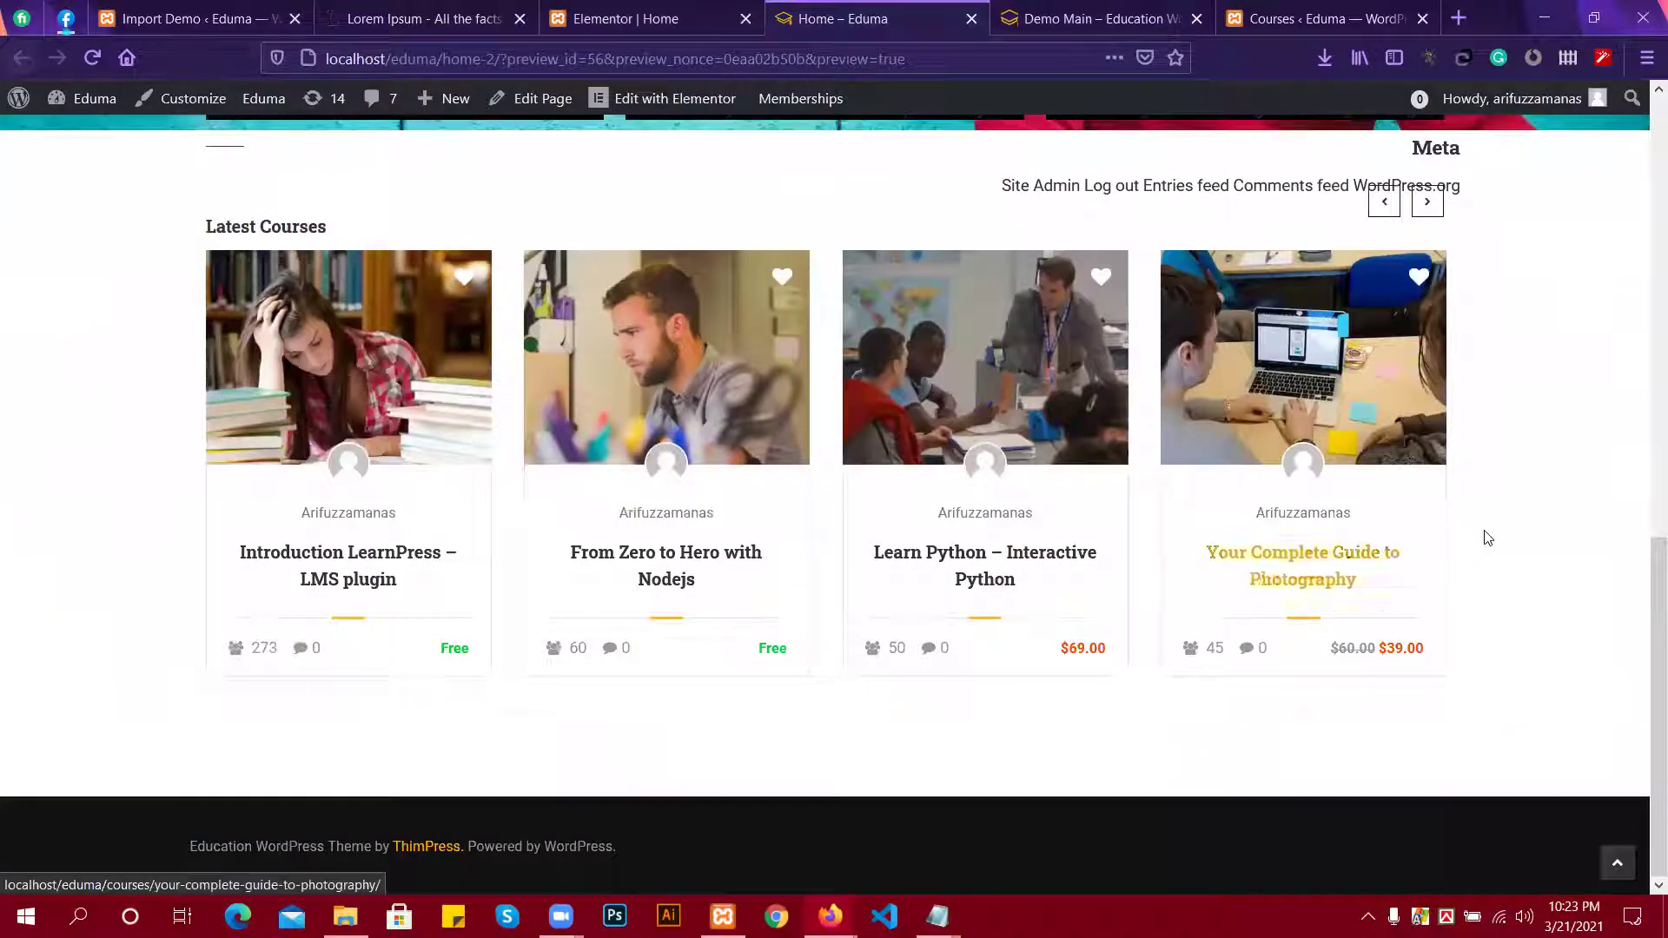
{"action": "scroll", "coordinate": [1459, 486], "scroll_direction": "up", "scroll_amount": 5}
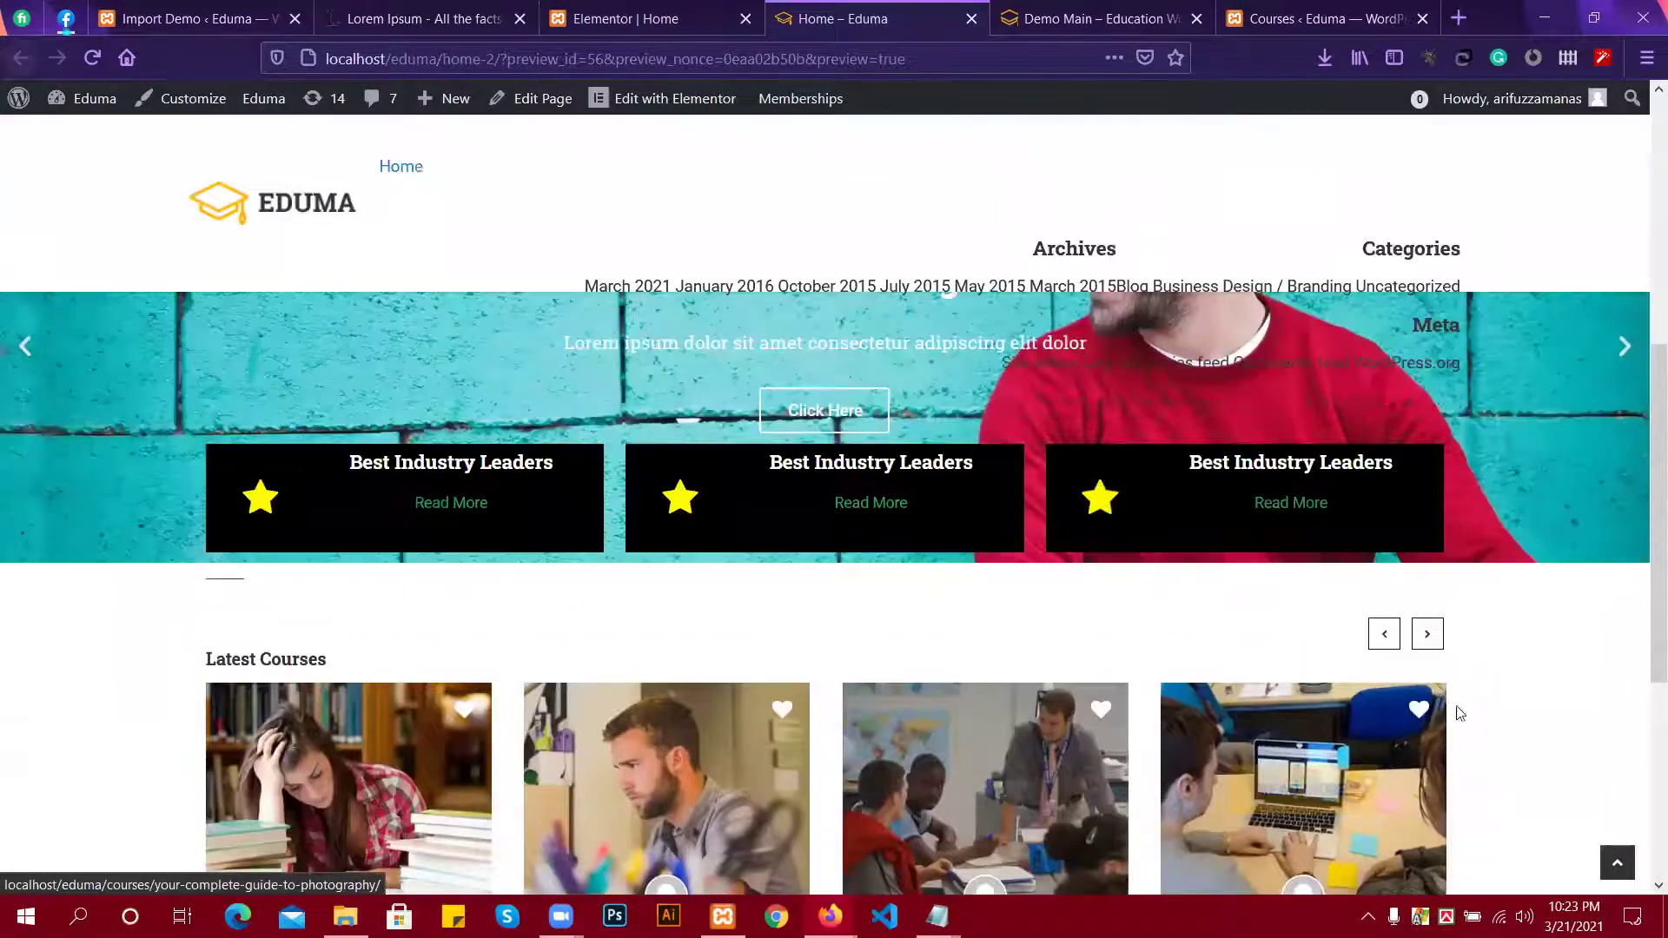
{"action": "left_click", "coordinate": [1418, 671]}
{"action": "left_click", "coordinate": [1424, 671]}
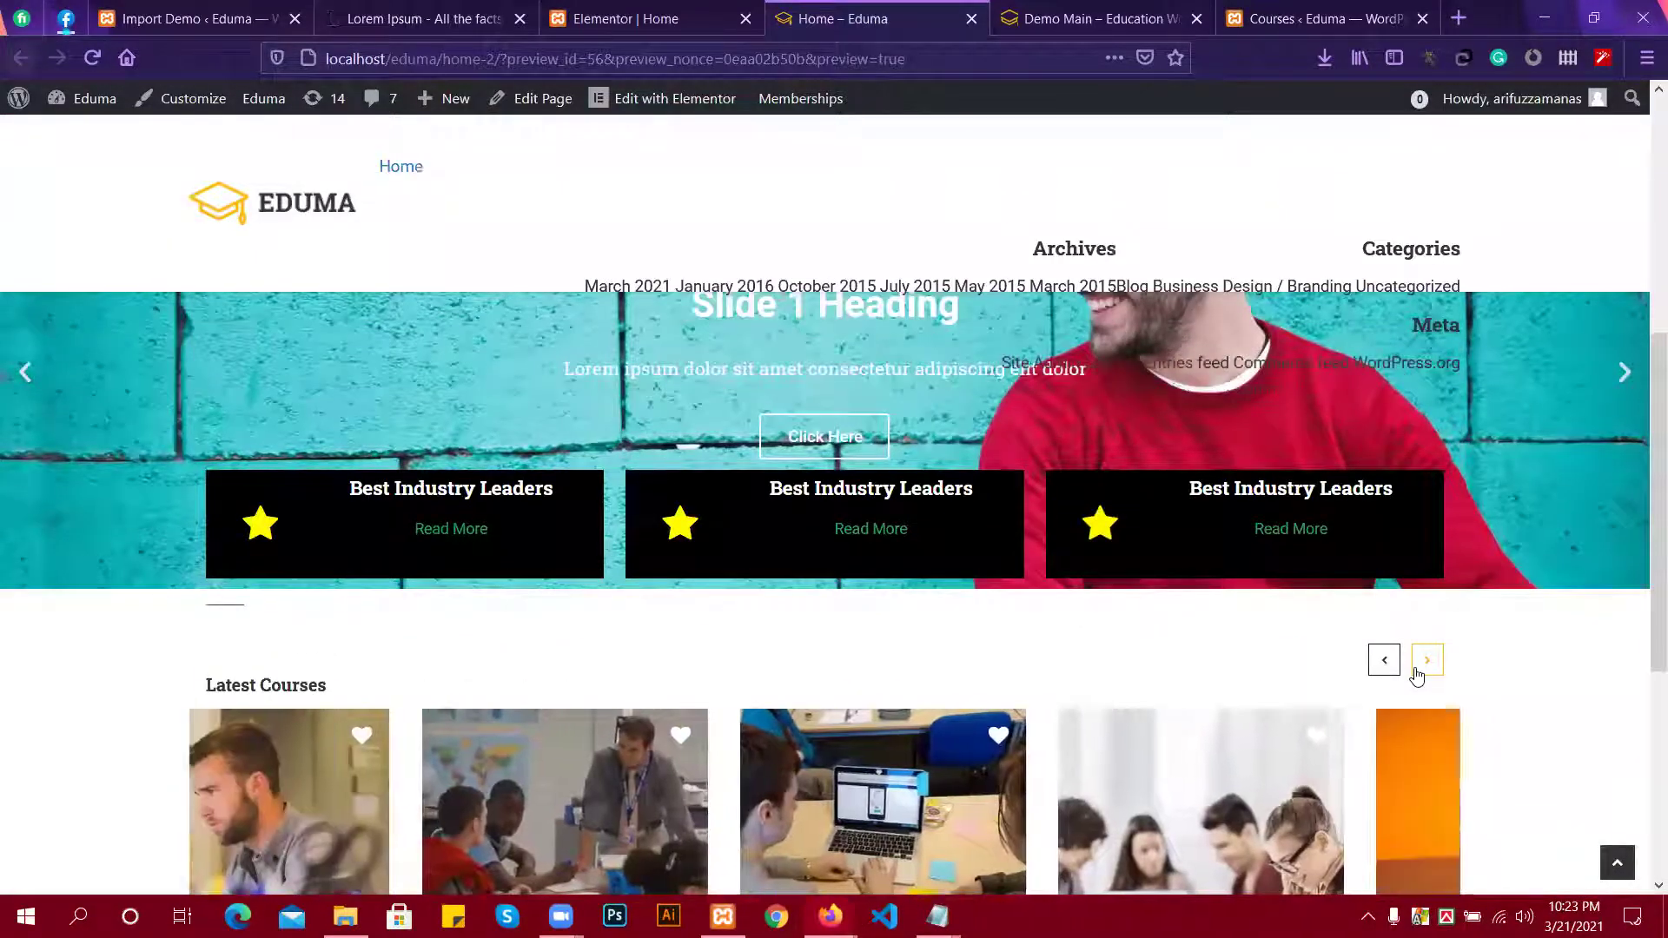
{"action": "left_click", "coordinate": [1385, 662]}
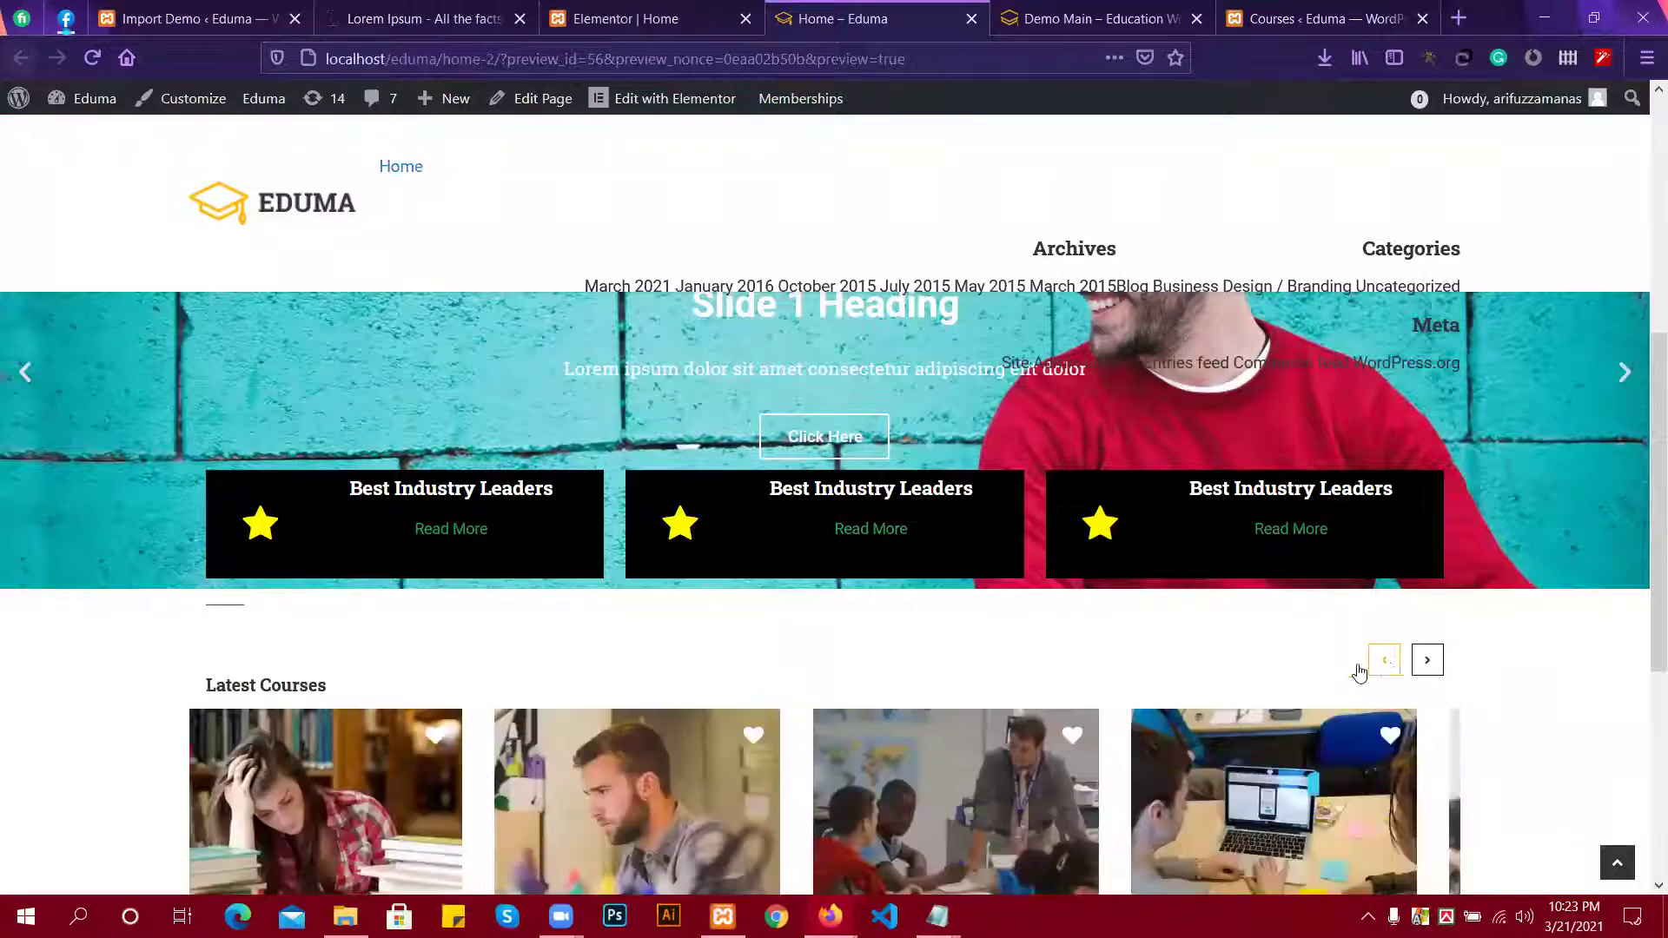
{"action": "left_click", "coordinate": [1426, 660]}
{"action": "scroll", "coordinate": [1477, 651], "scroll_direction": "down", "scroll_amount": 1}
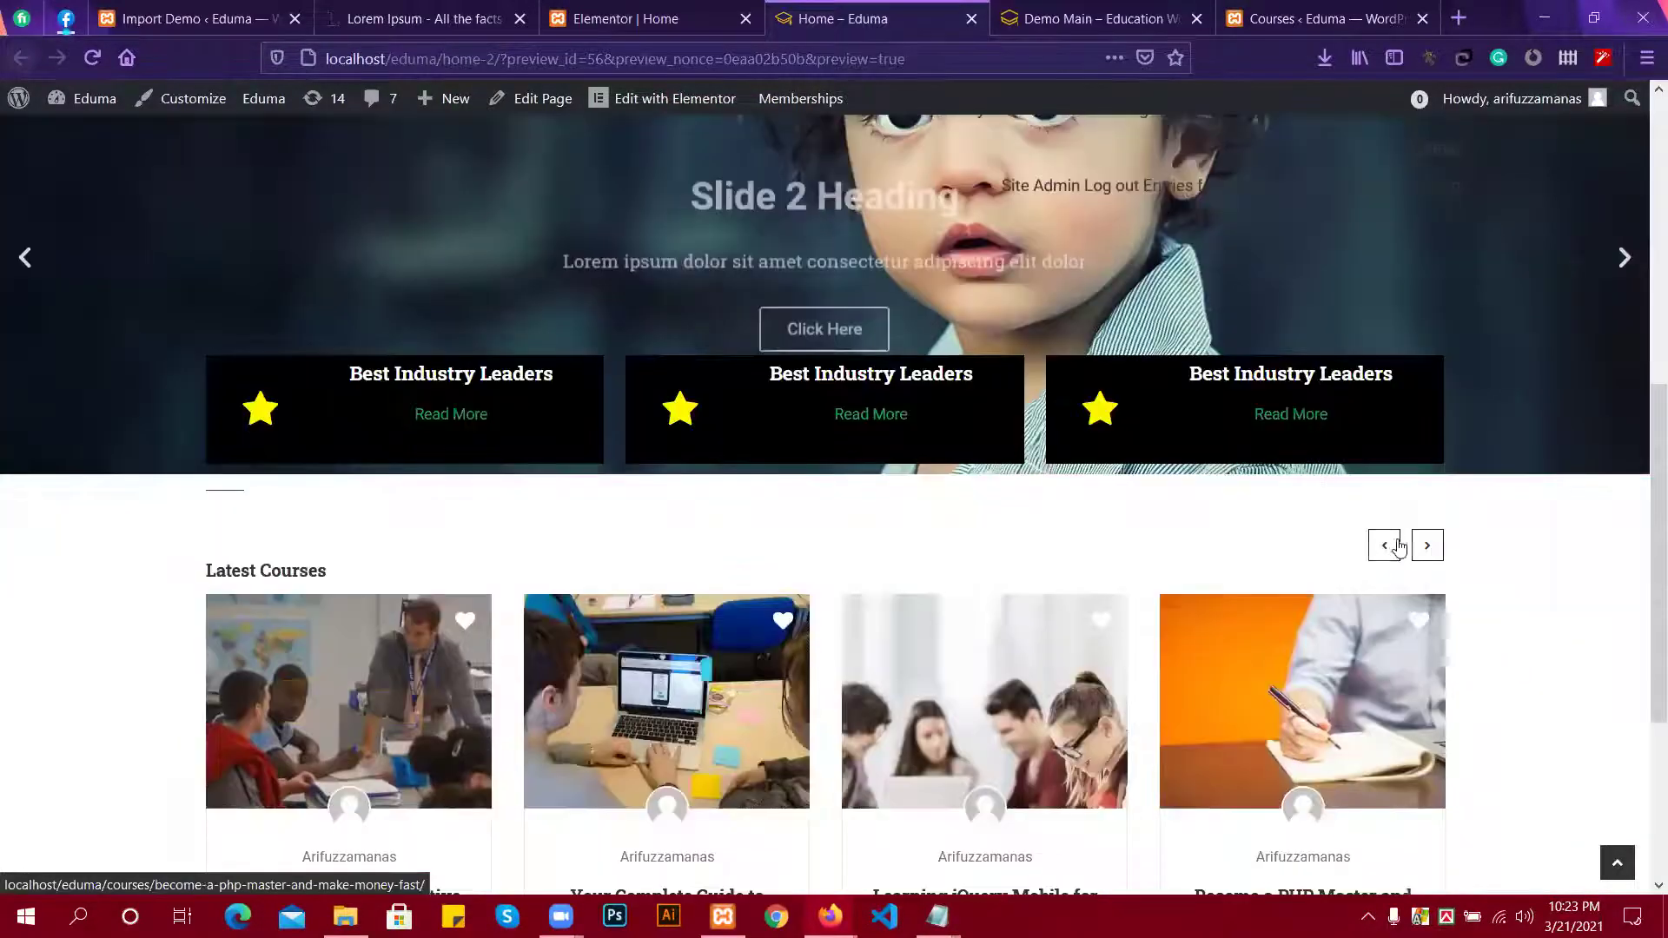
{"action": "left_click", "coordinate": [1425, 547]}
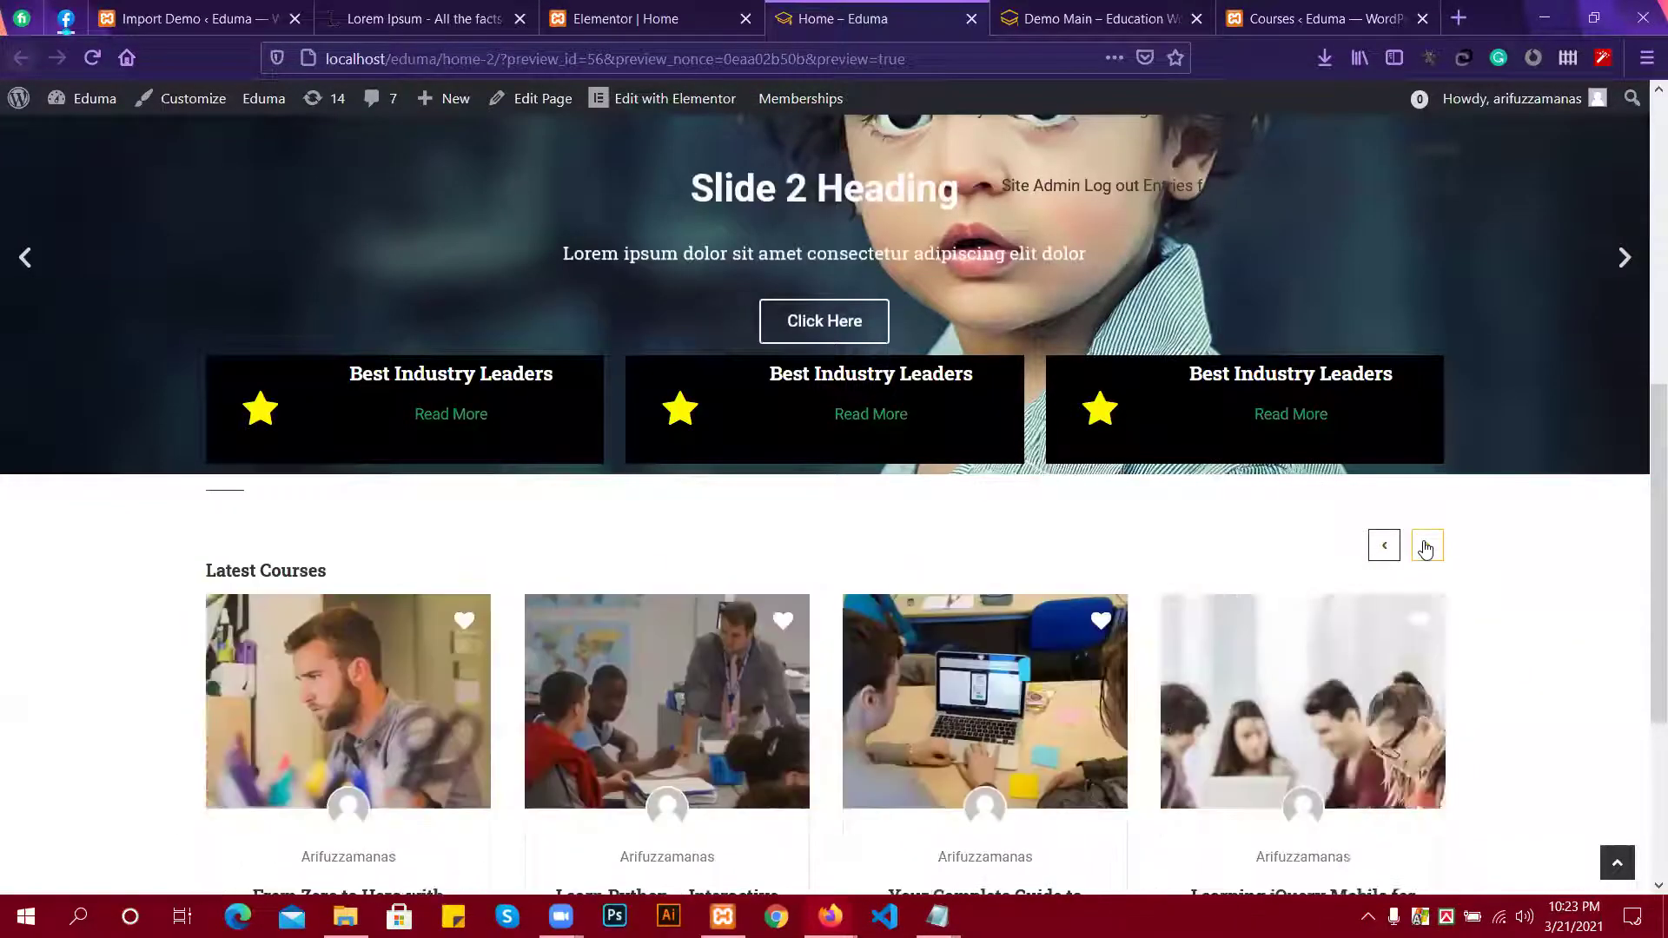
{"action": "left_click", "coordinate": [1425, 547]}
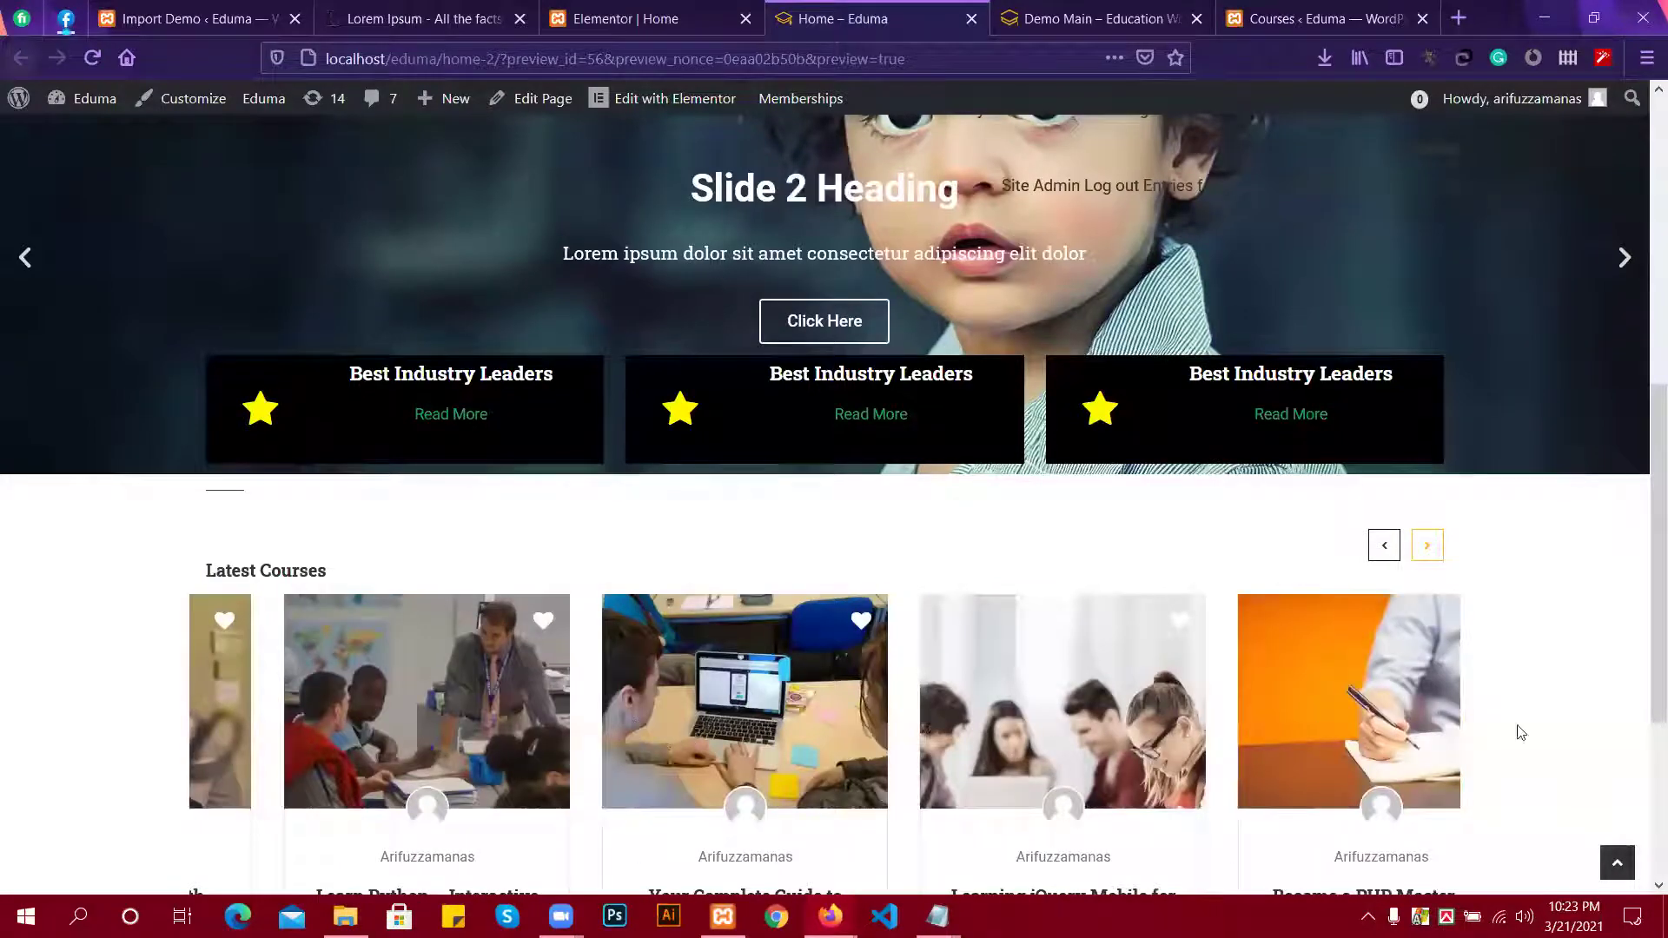
{"action": "left_click", "coordinate": [1426, 546]}
{"action": "left_click", "coordinate": [1427, 545]}
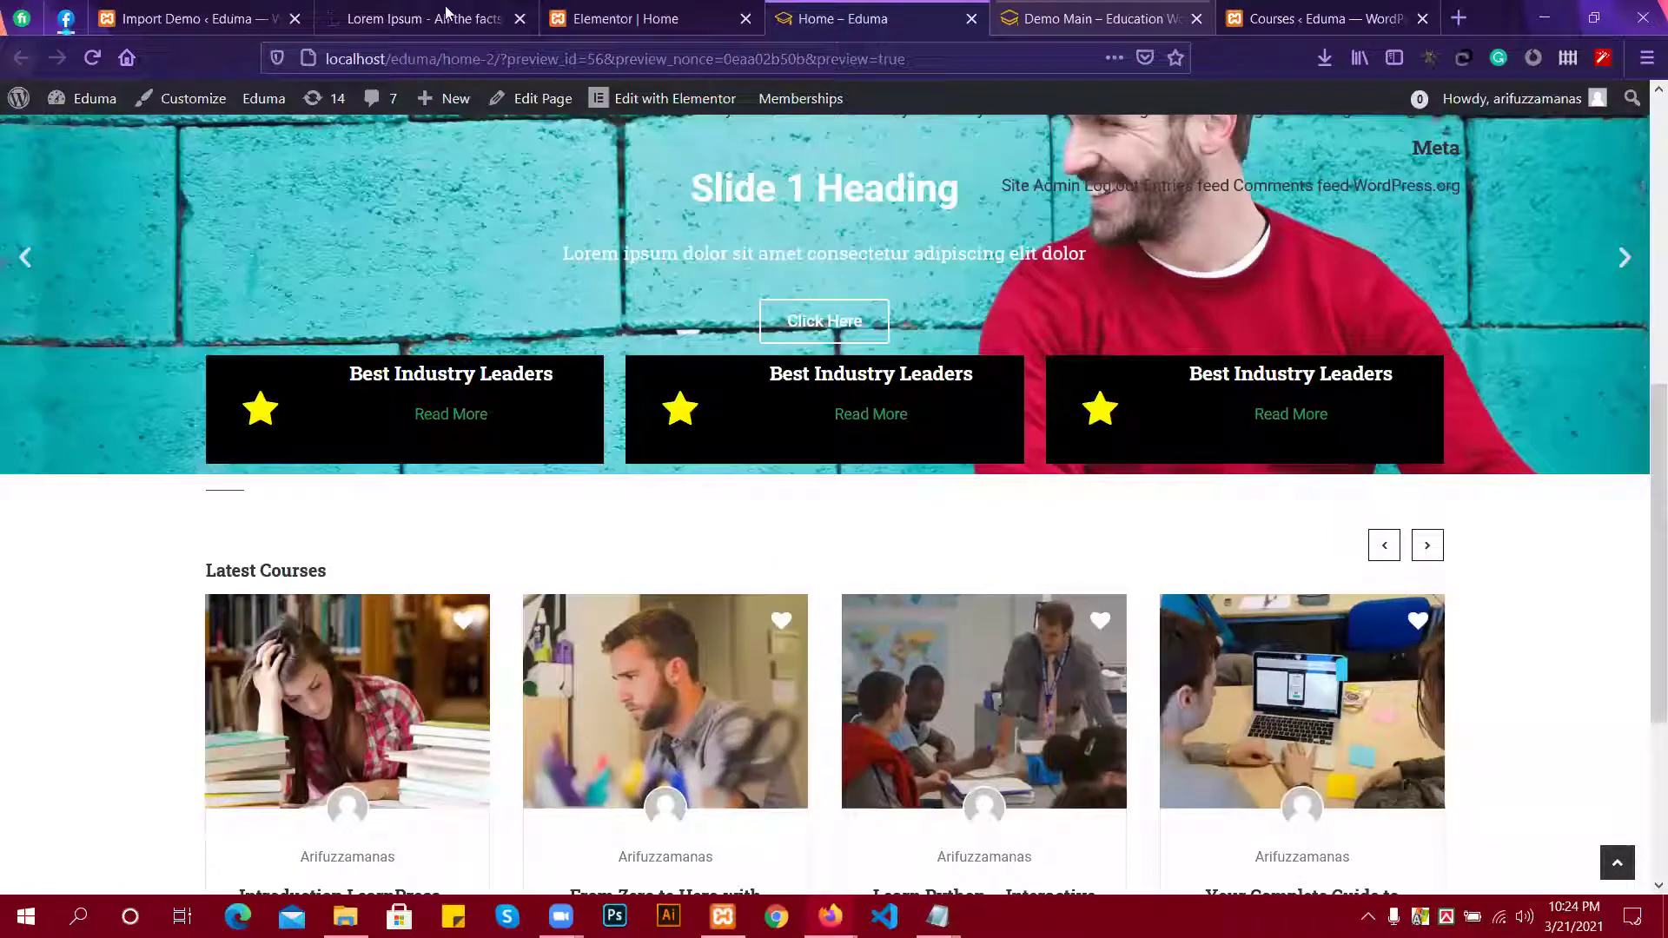
Back in the Elementor editor, open the Latest Courses widget for editing and dismiss the refresh notice.
{"action": "left_click", "coordinate": [576, 11]}
{"action": "left_click", "coordinate": [930, 7]}
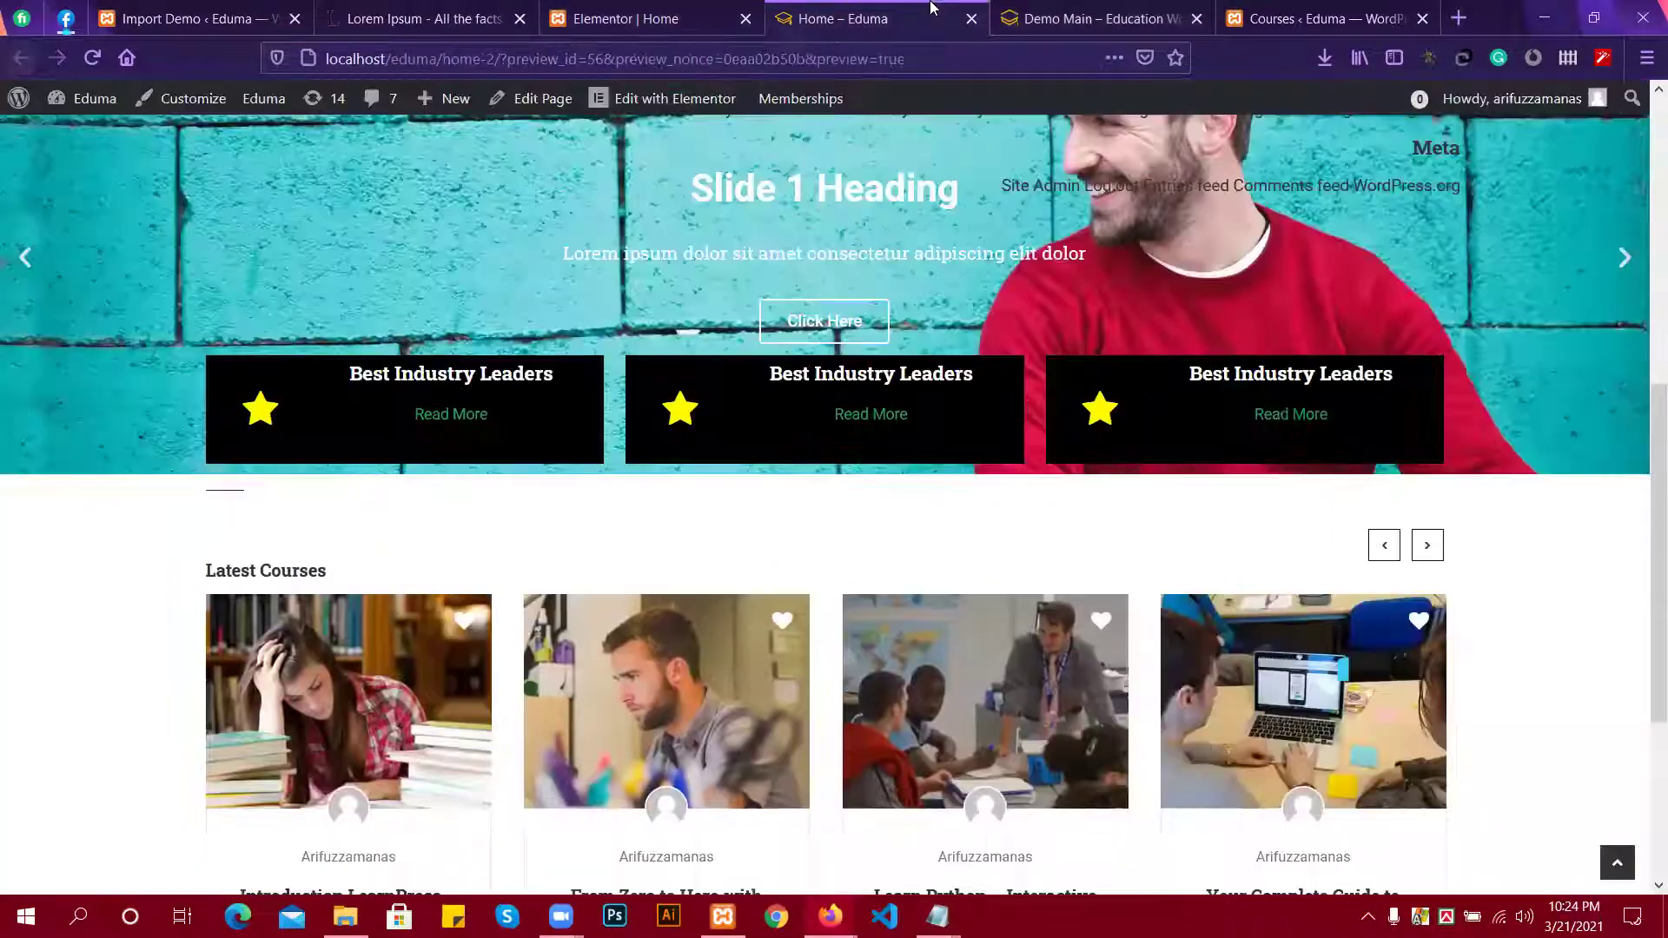
{"action": "left_click", "coordinate": [665, 10]}
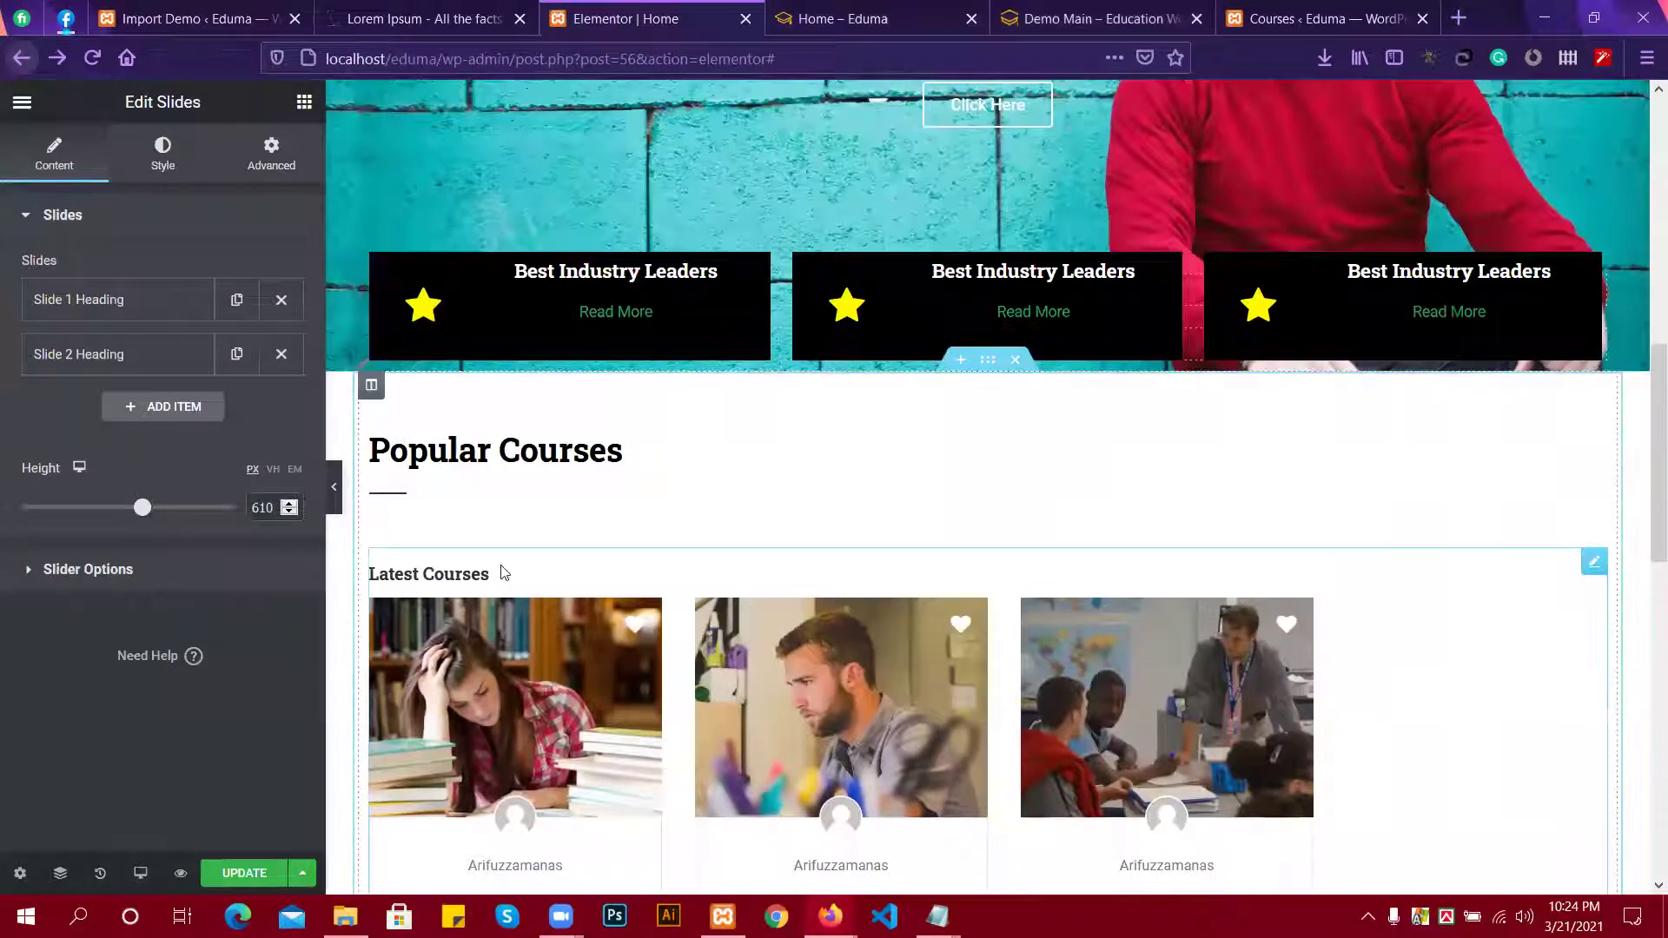
{"action": "left_click", "coordinate": [622, 566]}
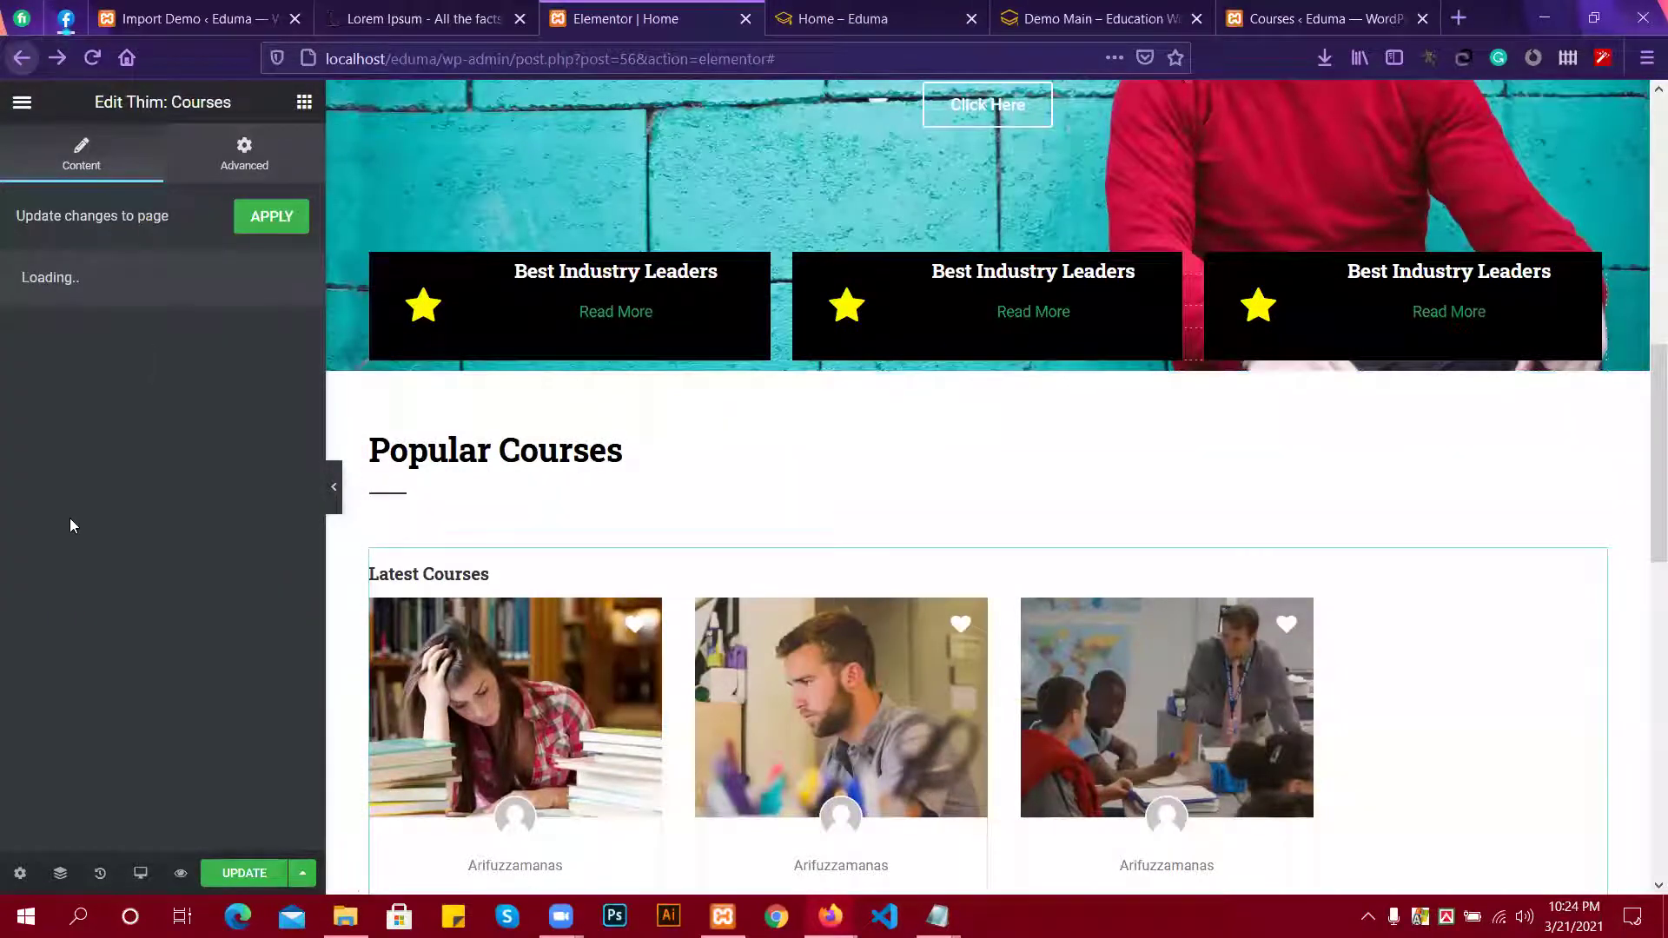
{"action": "scroll", "coordinate": [702, 666], "scroll_direction": "down", "scroll_amount": 9}
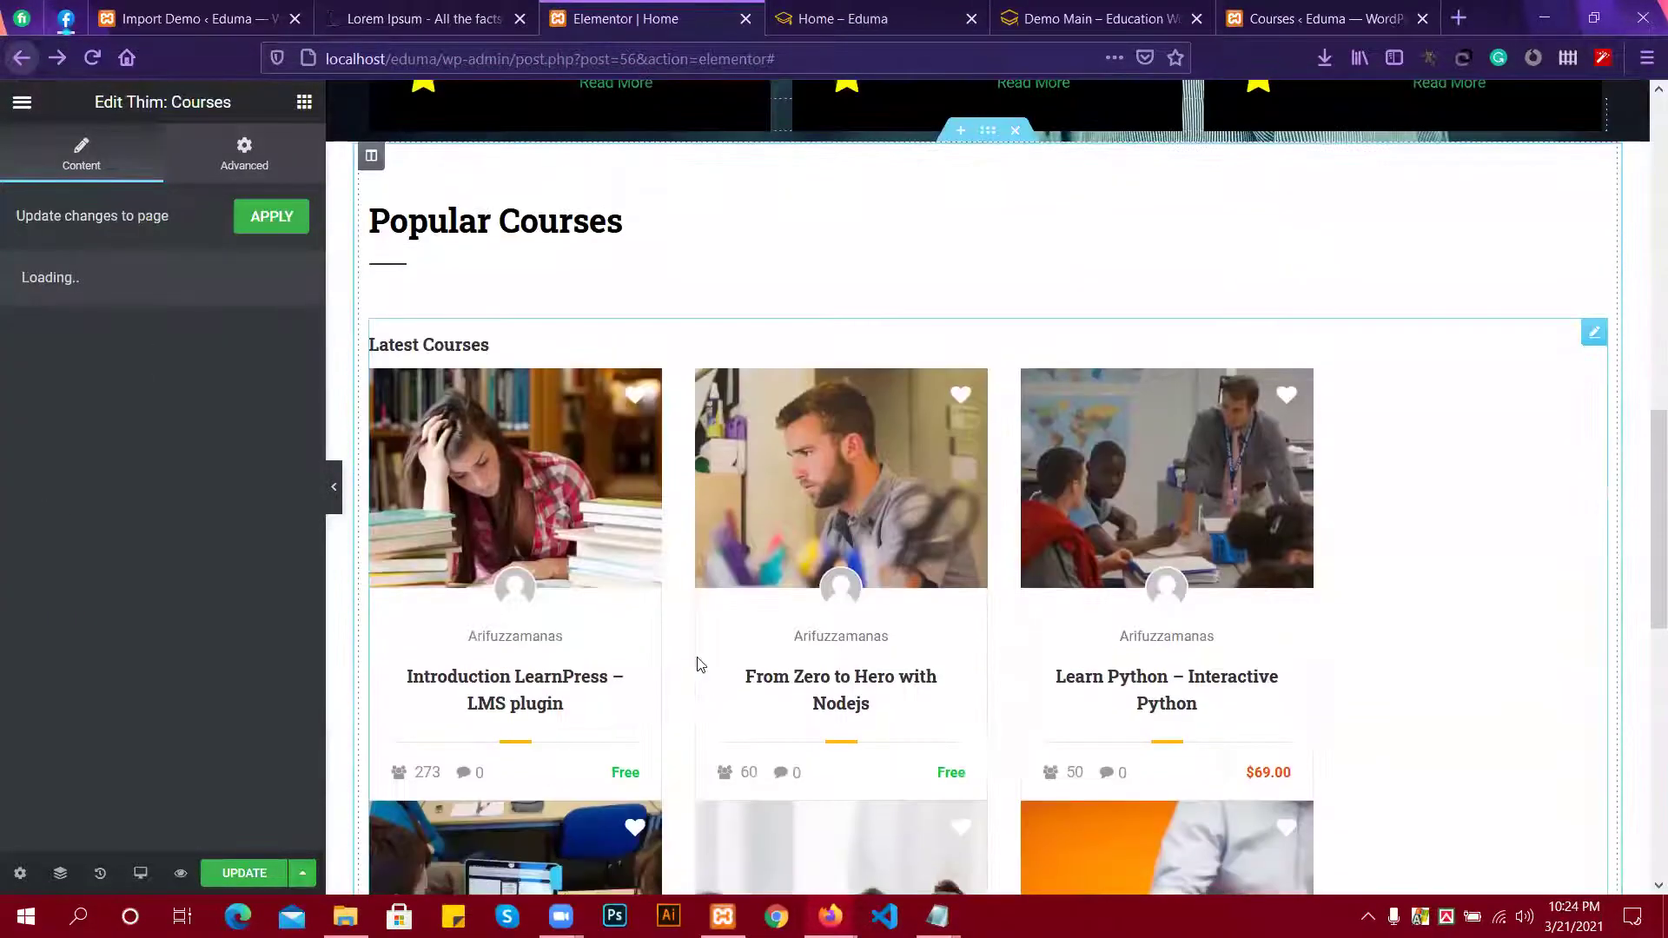
{"action": "scroll", "coordinate": [999, 521], "scroll_direction": "up", "scroll_amount": 5}
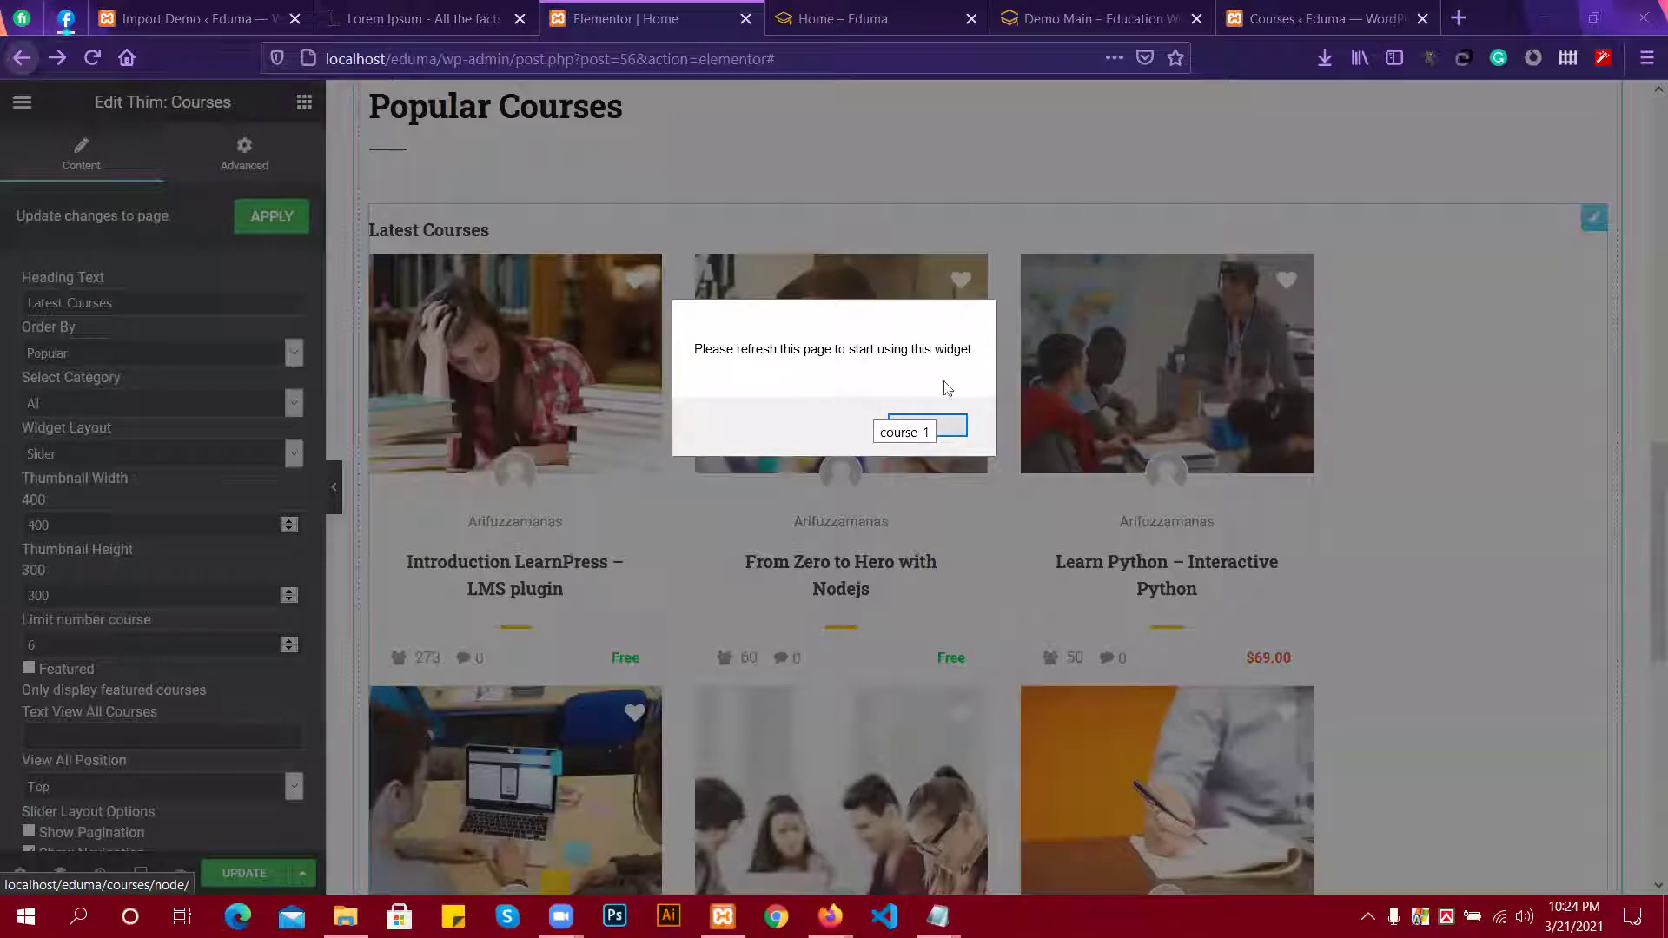
{"action": "left_click", "coordinate": [943, 427]}
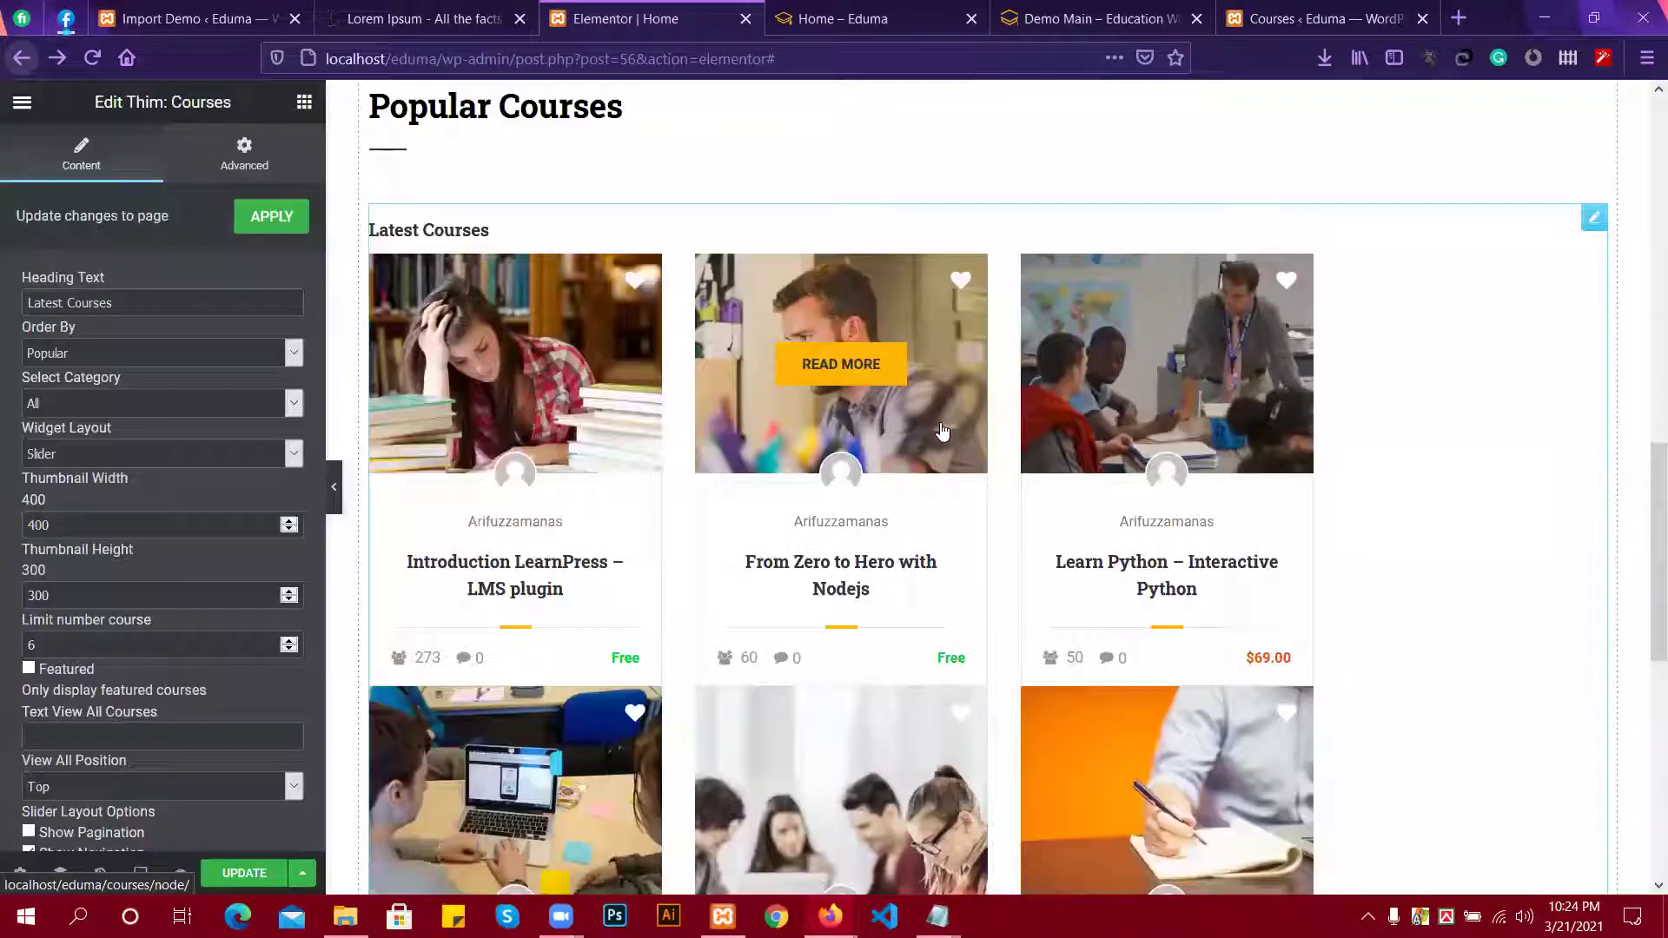
Check the demo import's progress, then review the slider and grid layout options of the Latest Courses widget.
{"action": "left_click", "coordinate": [163, 19]}
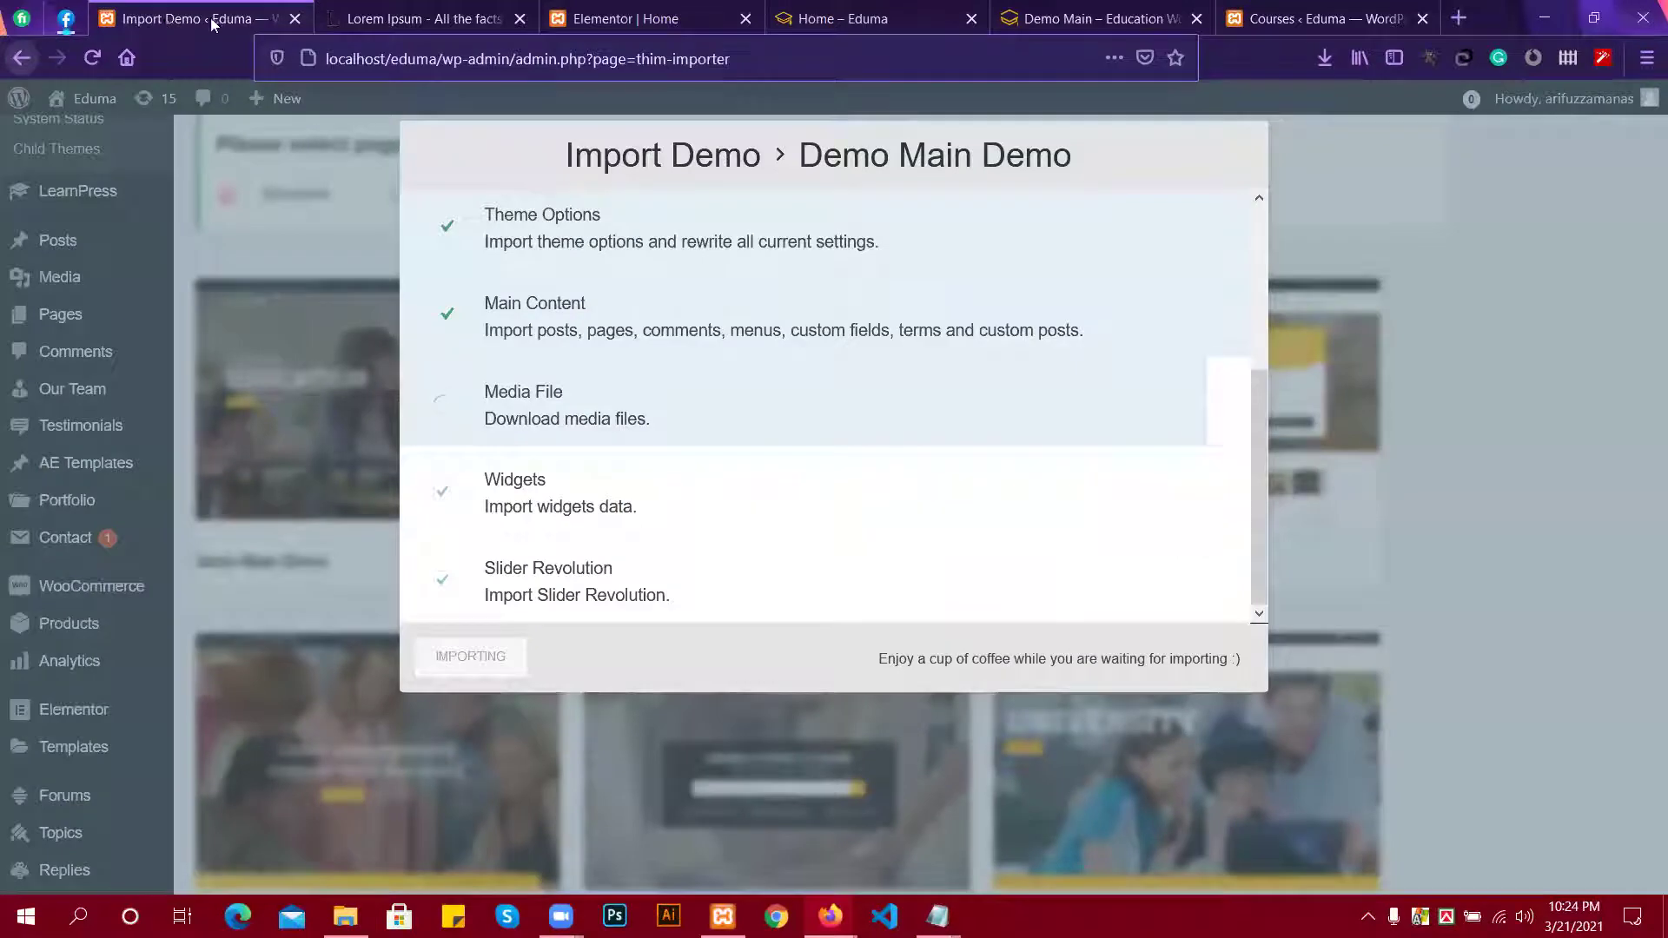
{"action": "left_click", "coordinate": [706, 9]}
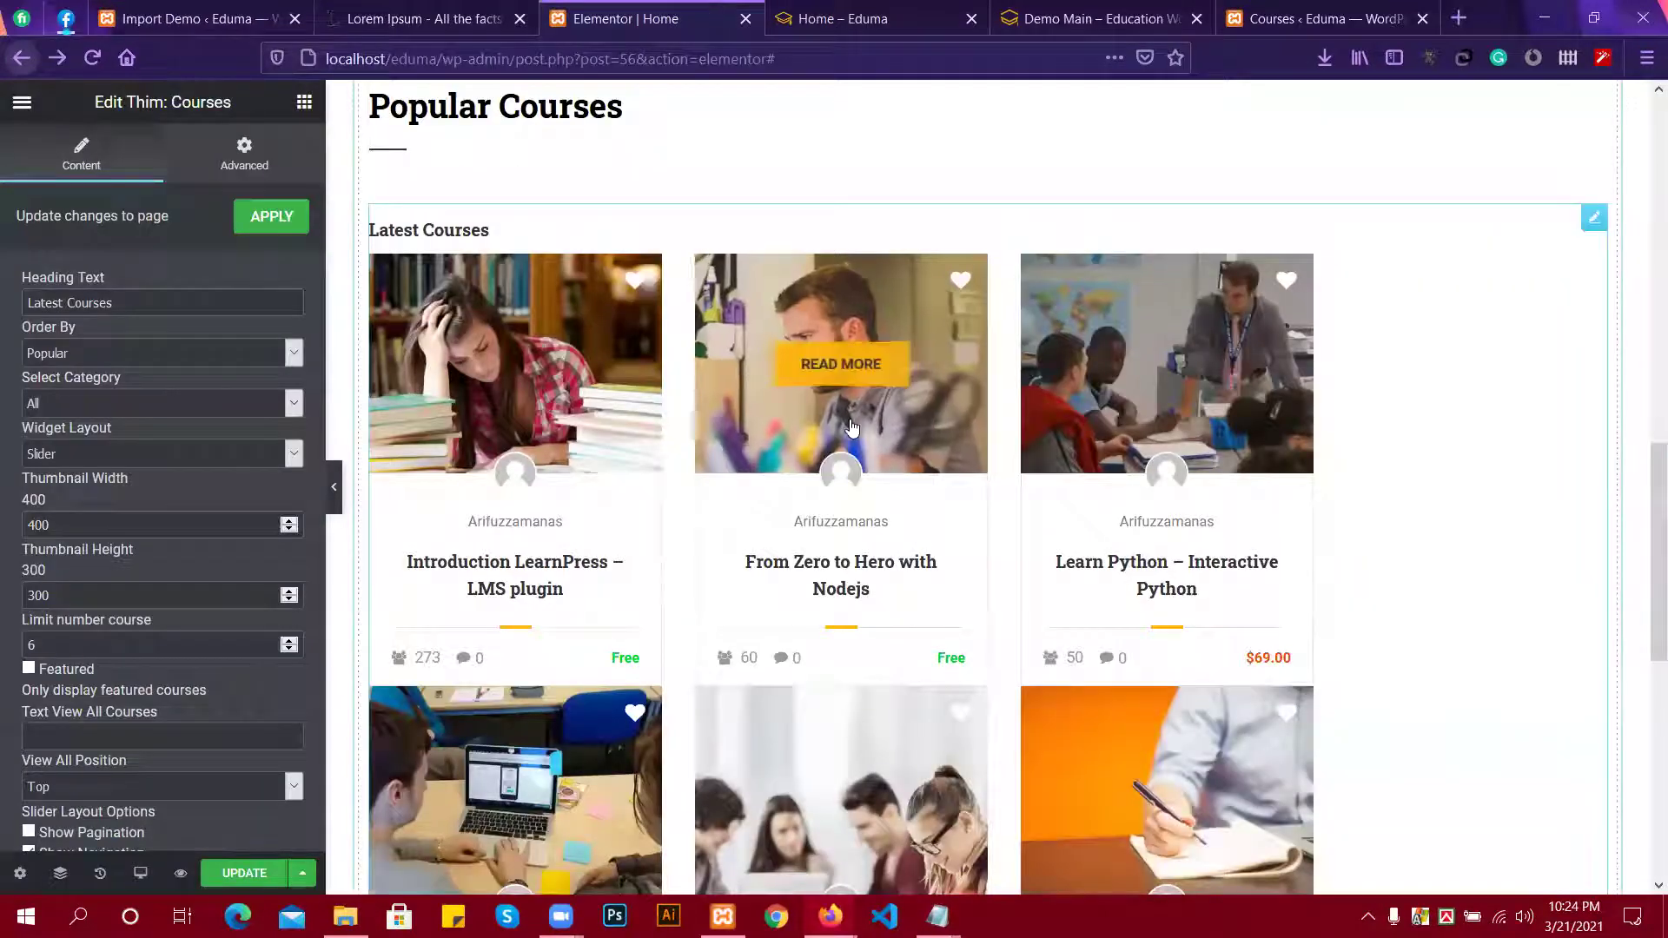
{"action": "scroll", "coordinate": [313, 434], "scroll_direction": "down", "scroll_amount": 3}
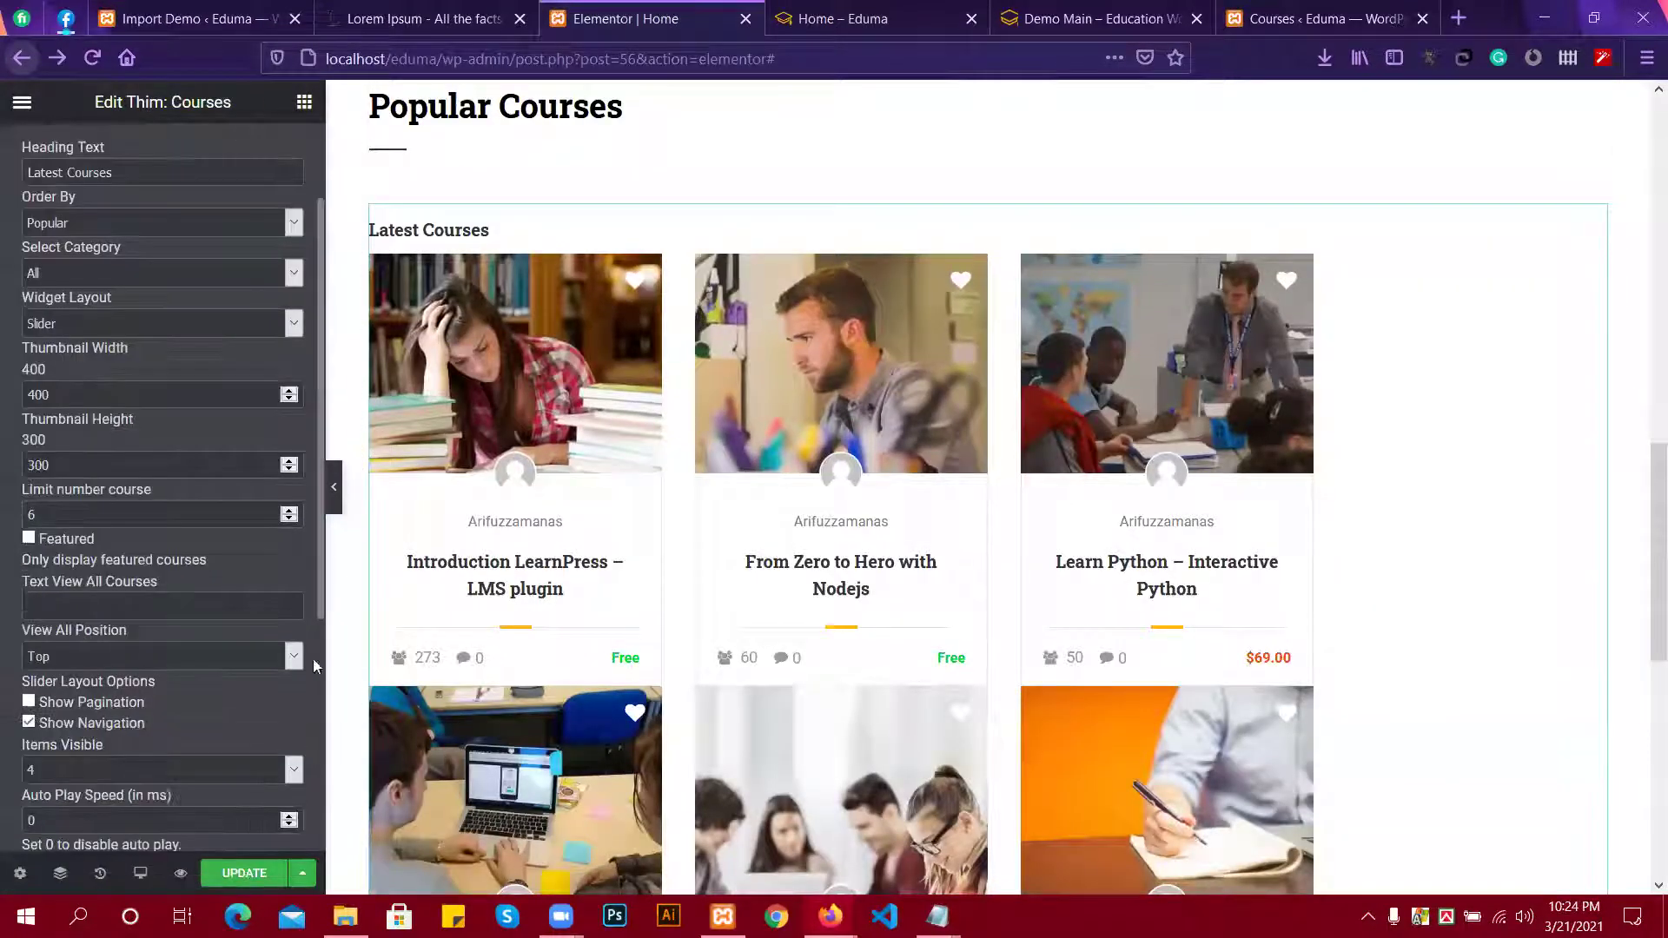
{"action": "scroll", "coordinate": [1218, 373], "scroll_direction": "down", "scroll_amount": 5}
{"action": "scroll", "coordinate": [1151, 402], "scroll_direction": "down", "scroll_amount": 3}
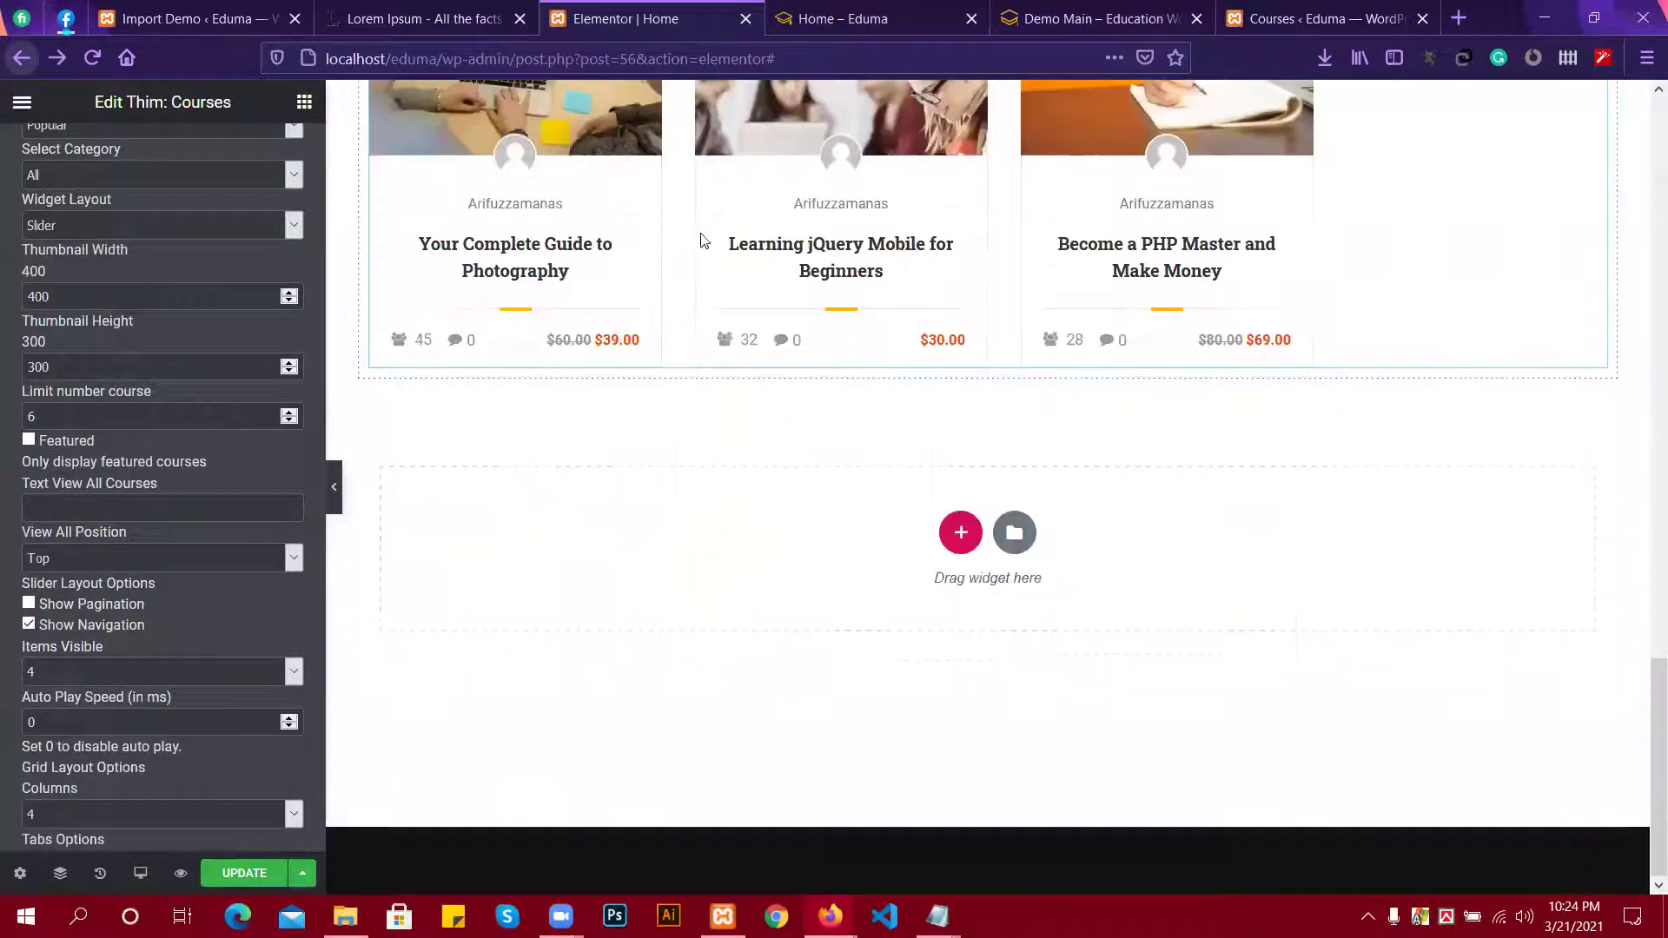
Compare the area below the Popular Courses cards in the Eduma demo with the same area in the Home preview.
{"action": "left_click", "coordinate": [1346, 9]}
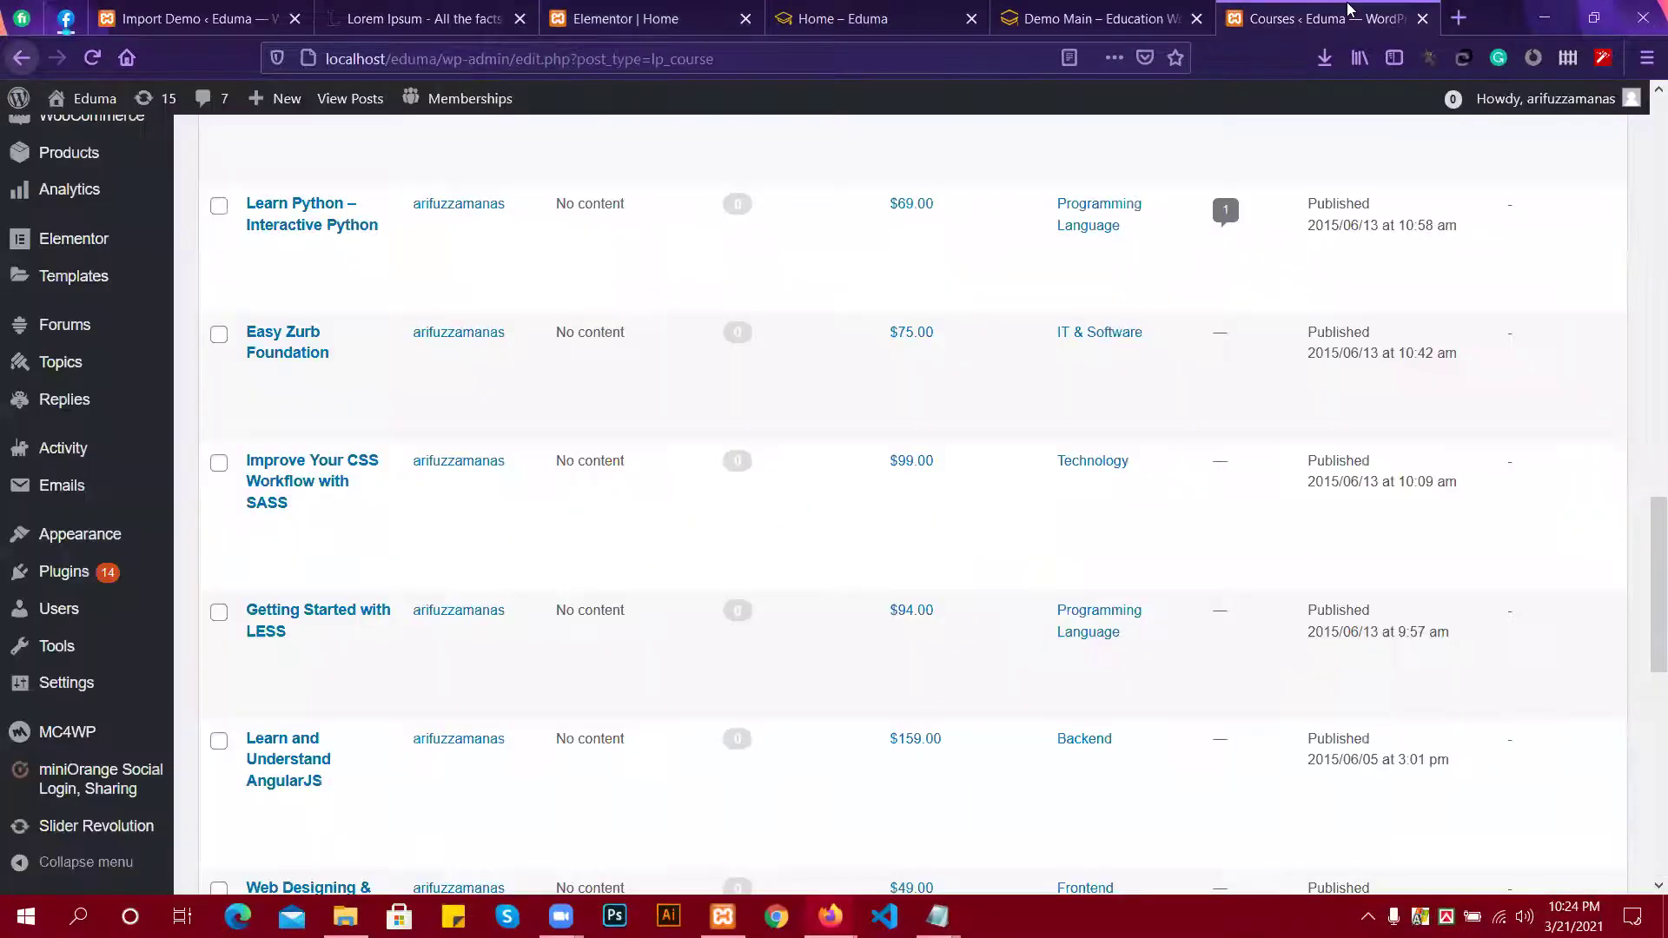
{"action": "left_click", "coordinate": [1156, 10]}
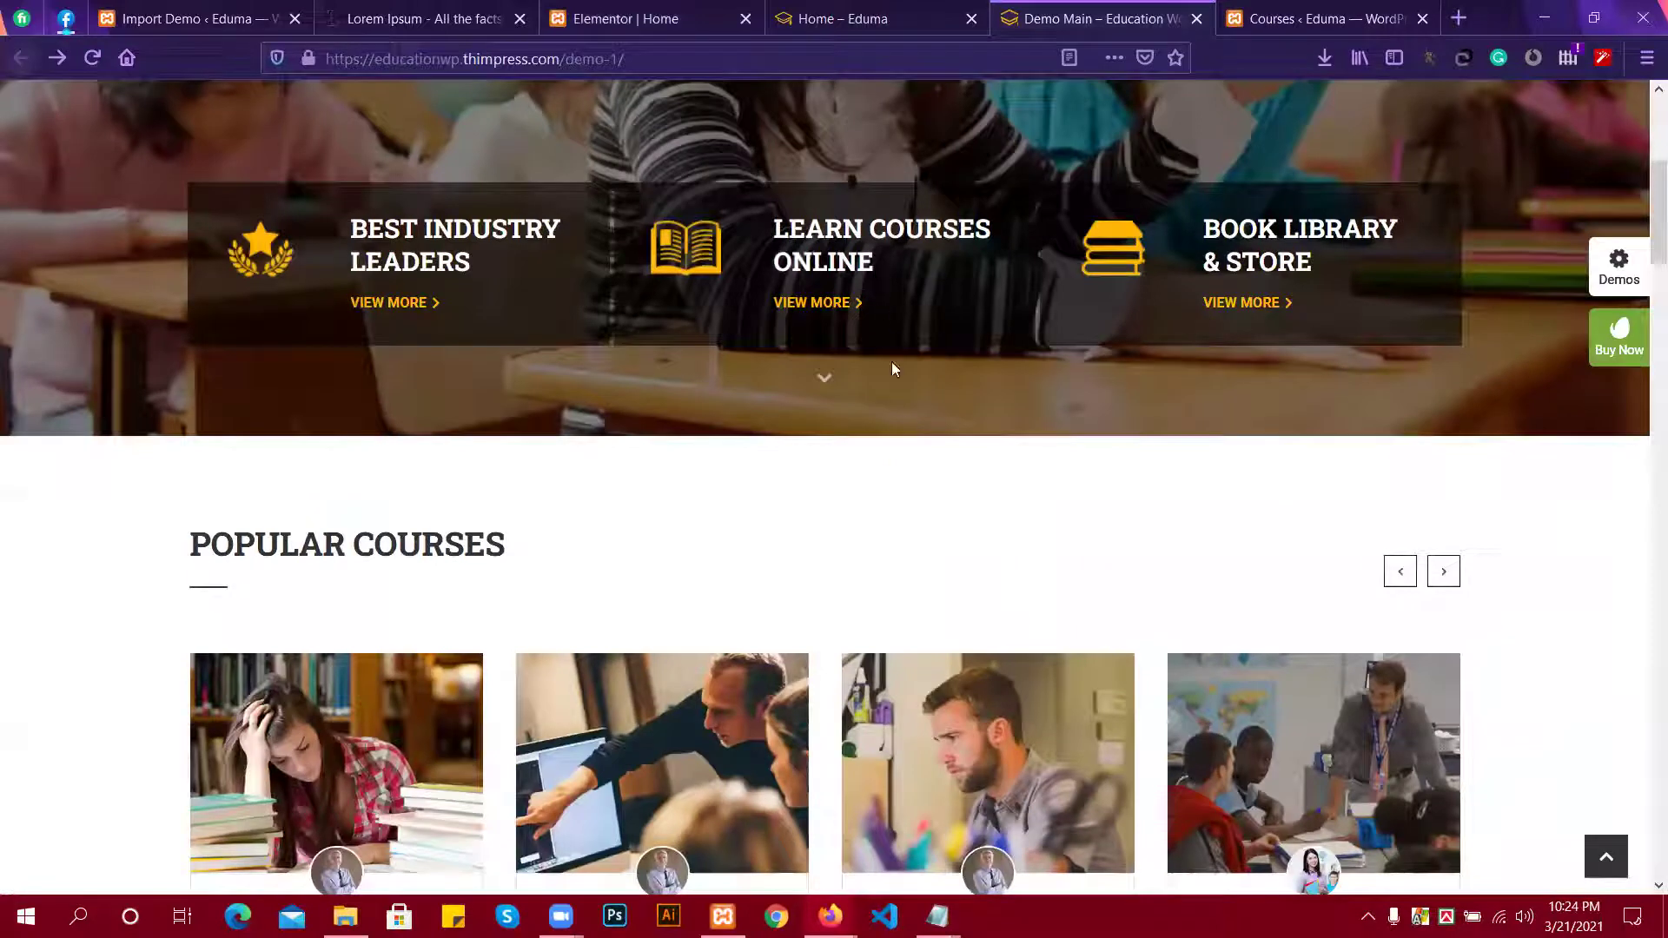
{"action": "scroll", "coordinate": [901, 426], "scroll_direction": "down", "scroll_amount": 5}
{"action": "scroll", "coordinate": [900, 426], "scroll_direction": "down", "scroll_amount": 2}
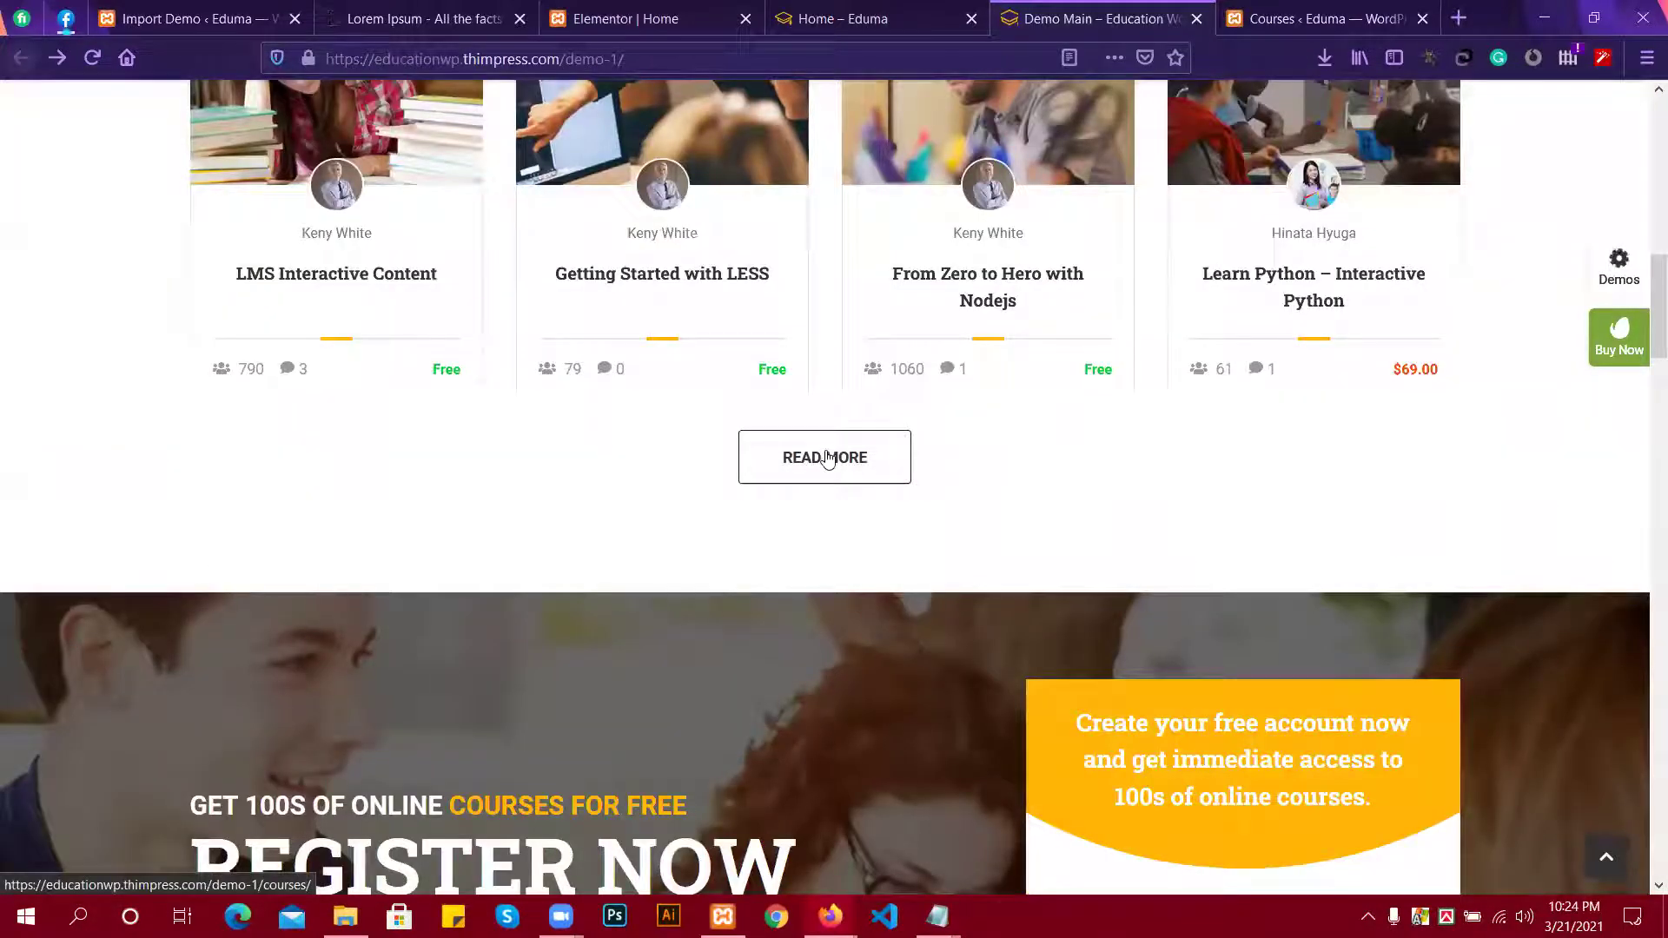
{"action": "key", "text": "ctrl+shift+Tab"}
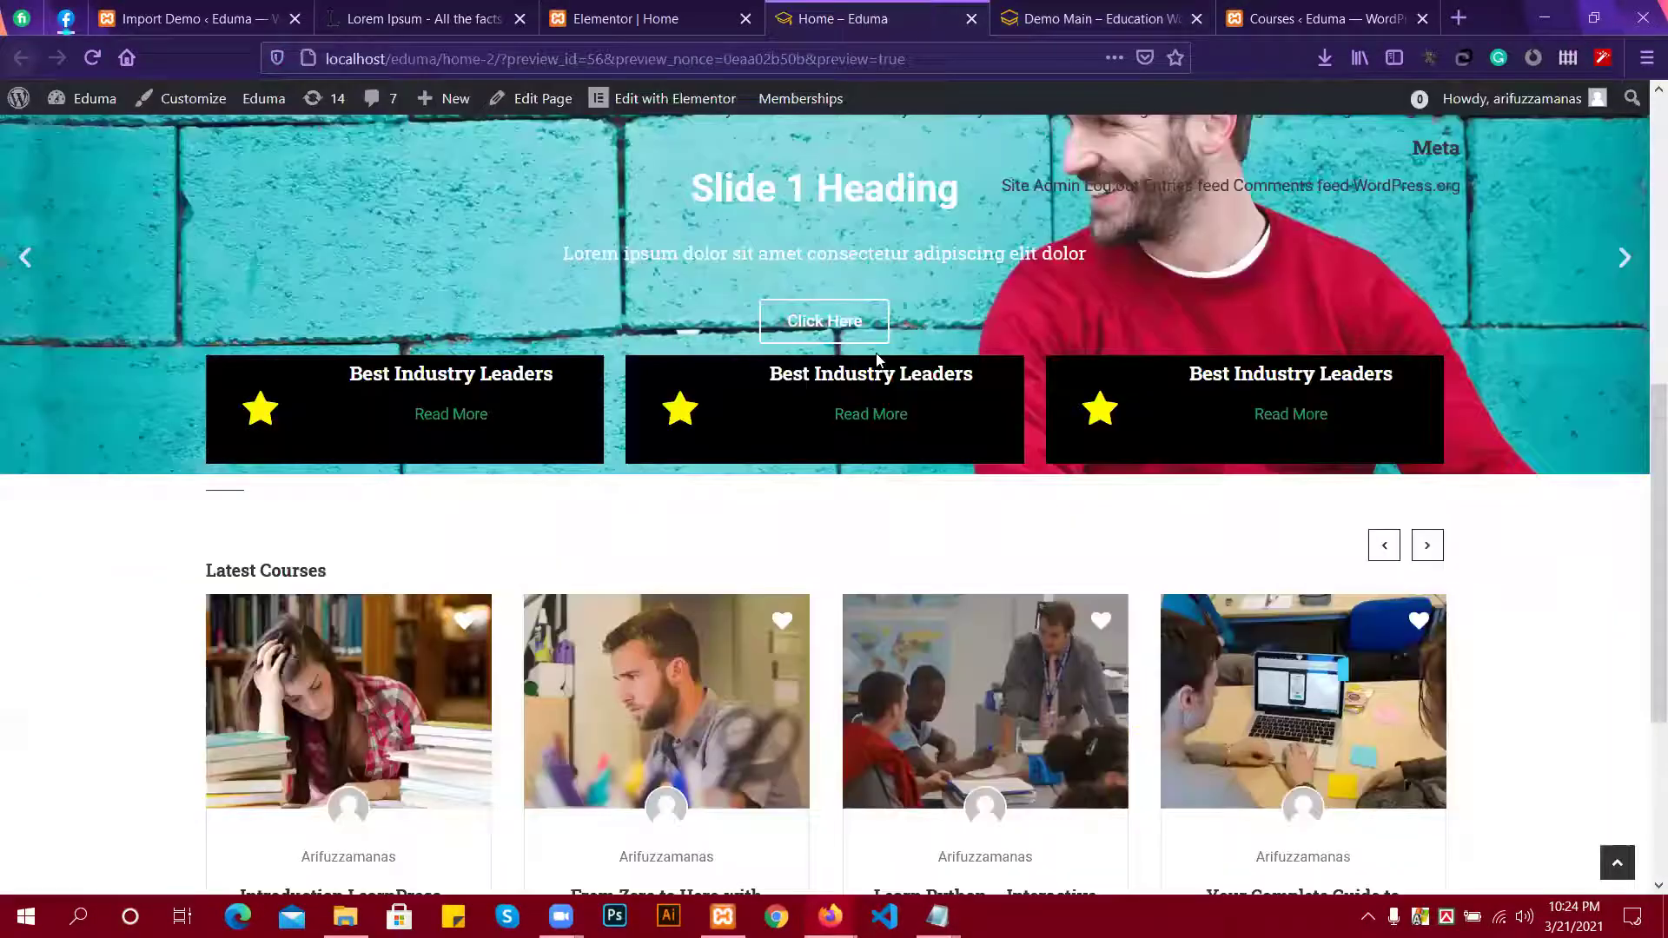
{"action": "scroll", "coordinate": [877, 359], "scroll_direction": "down", "scroll_amount": 4}
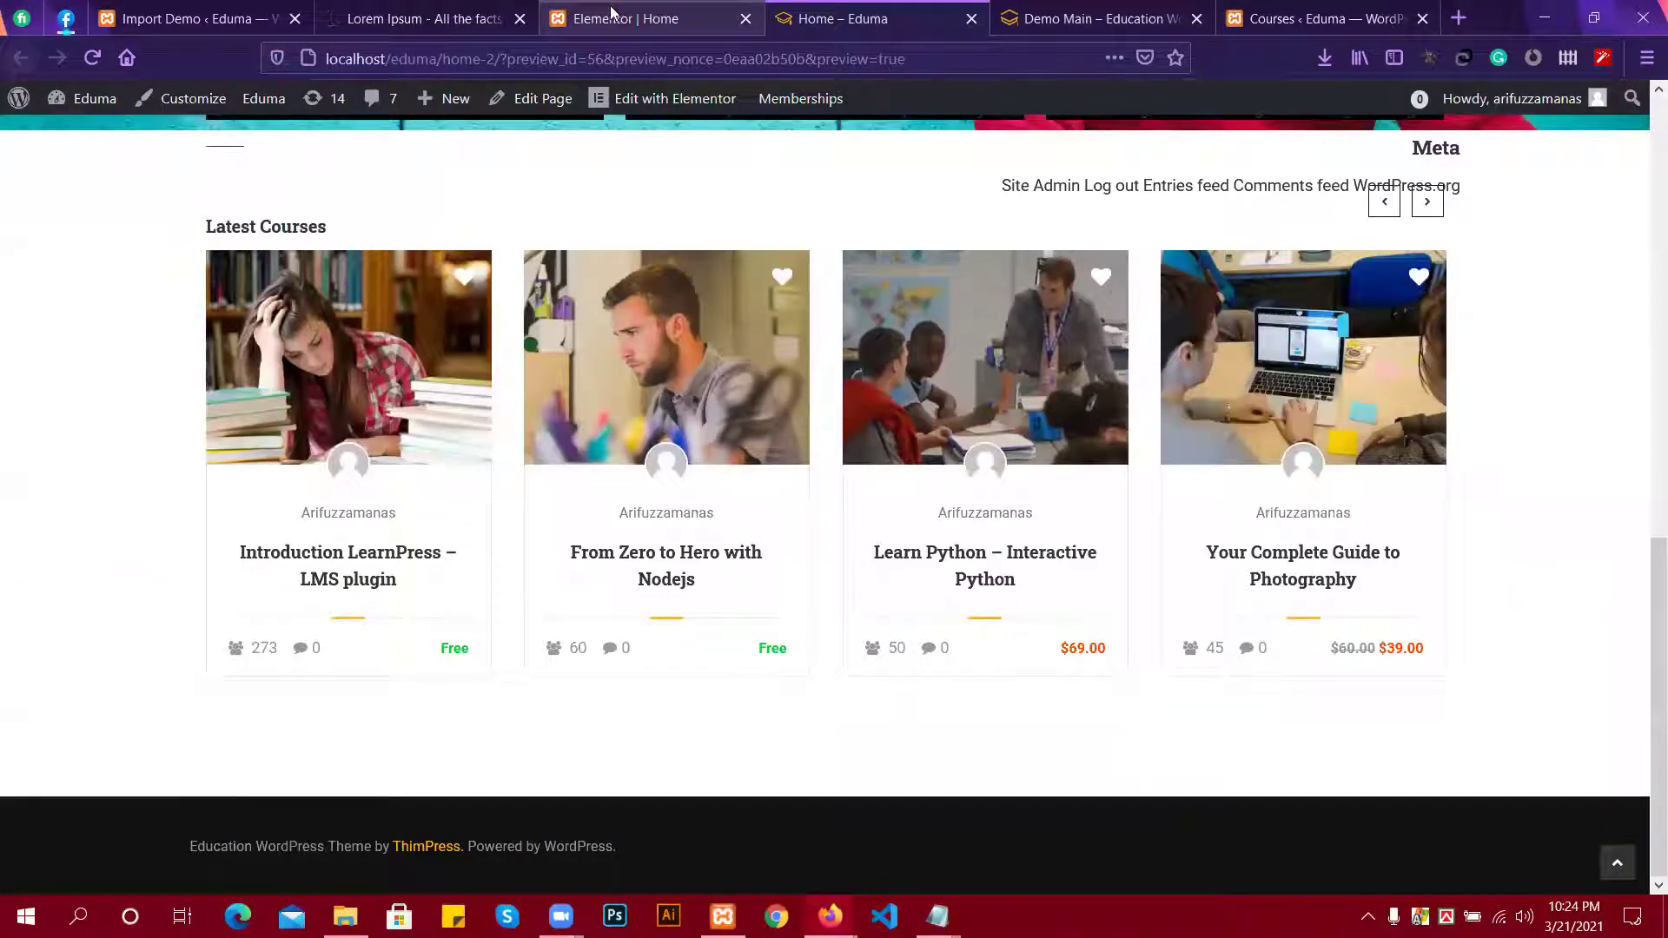
Back in the Elementor editor, add a Button widget beneath the Popular Courses slider and centre-align it.
{"action": "left_click", "coordinate": [611, 13]}
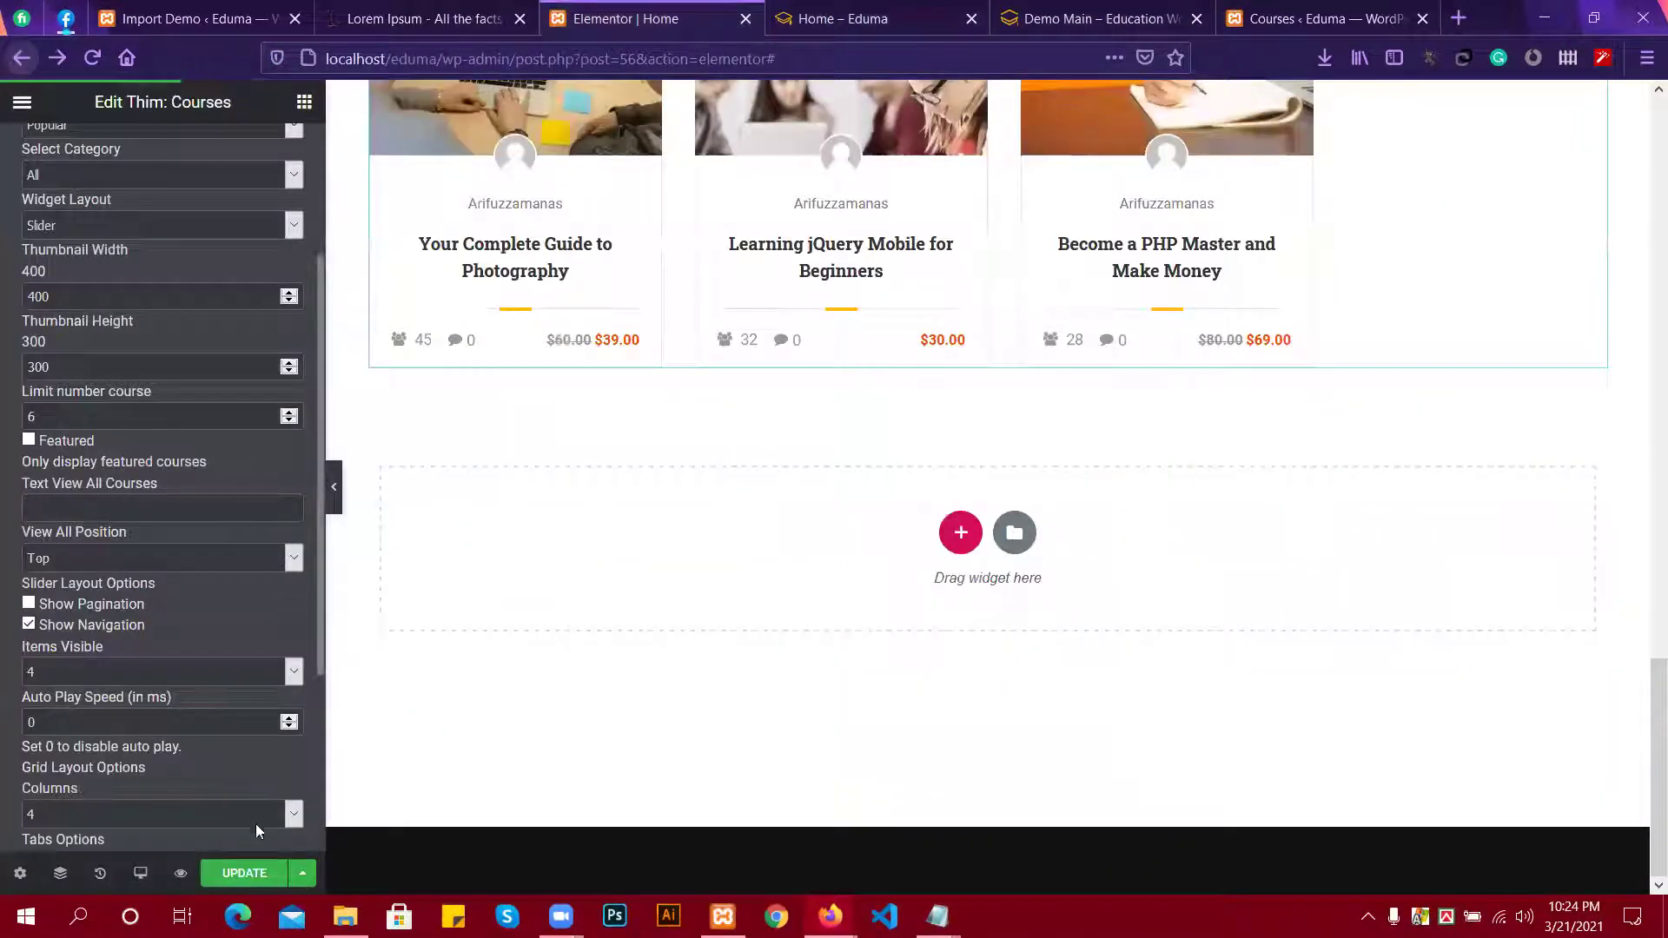
{"action": "left_click", "coordinate": [303, 103]}
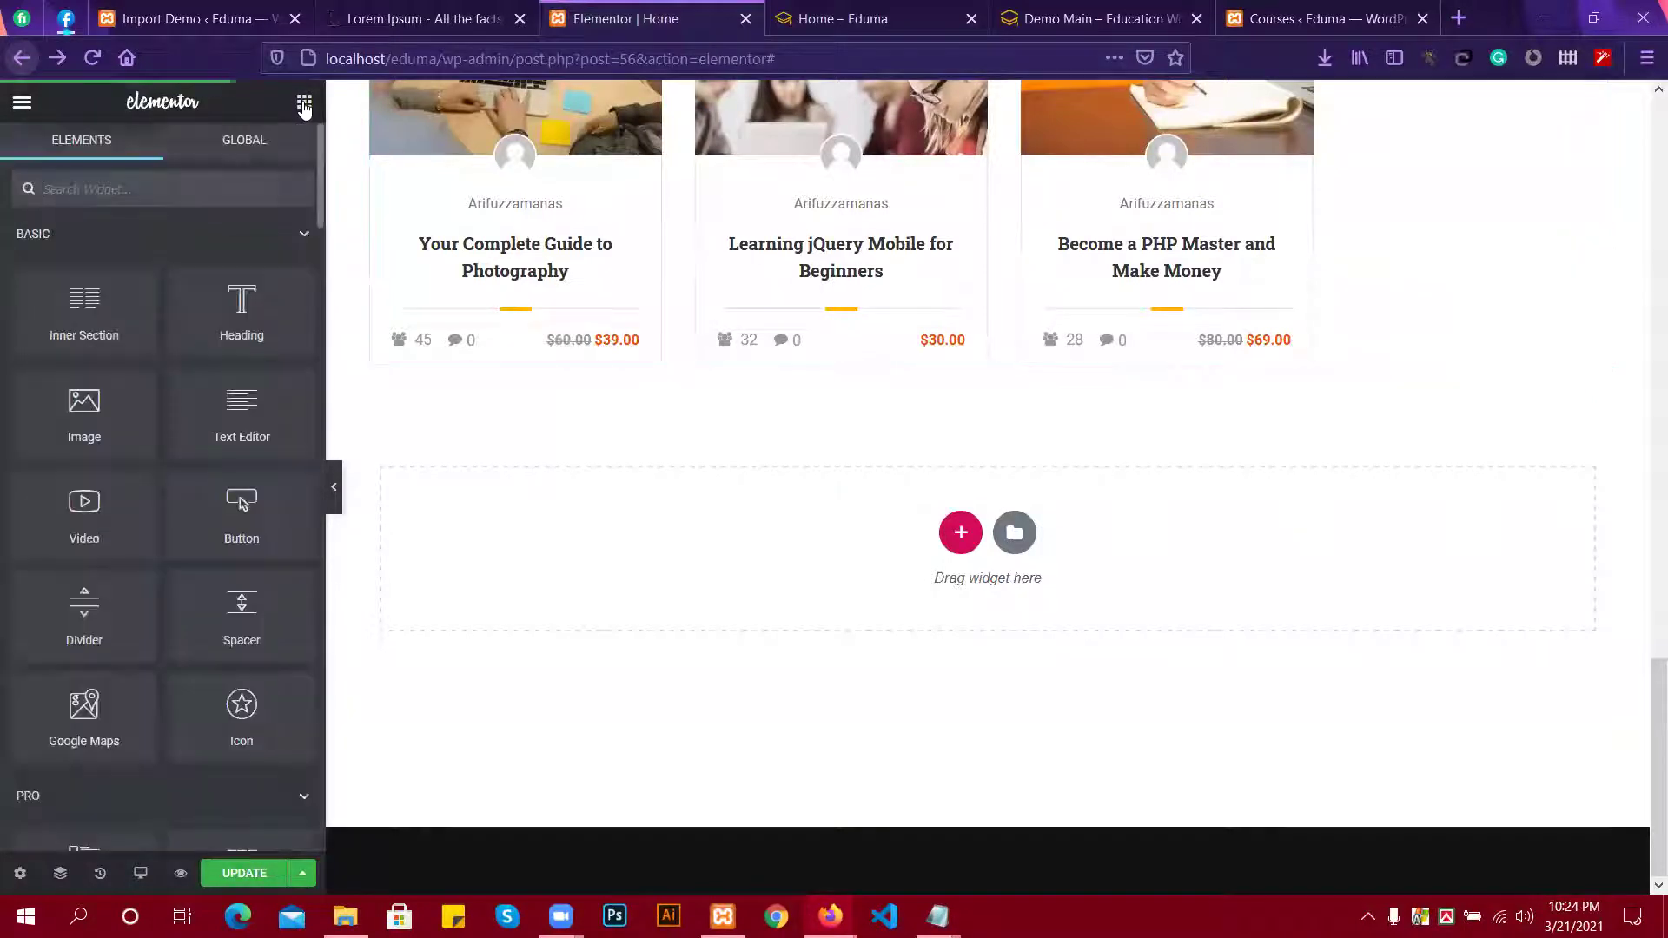
{"action": "left_click_drag", "start_coordinate": [241, 512], "coordinate": [945, 344]}
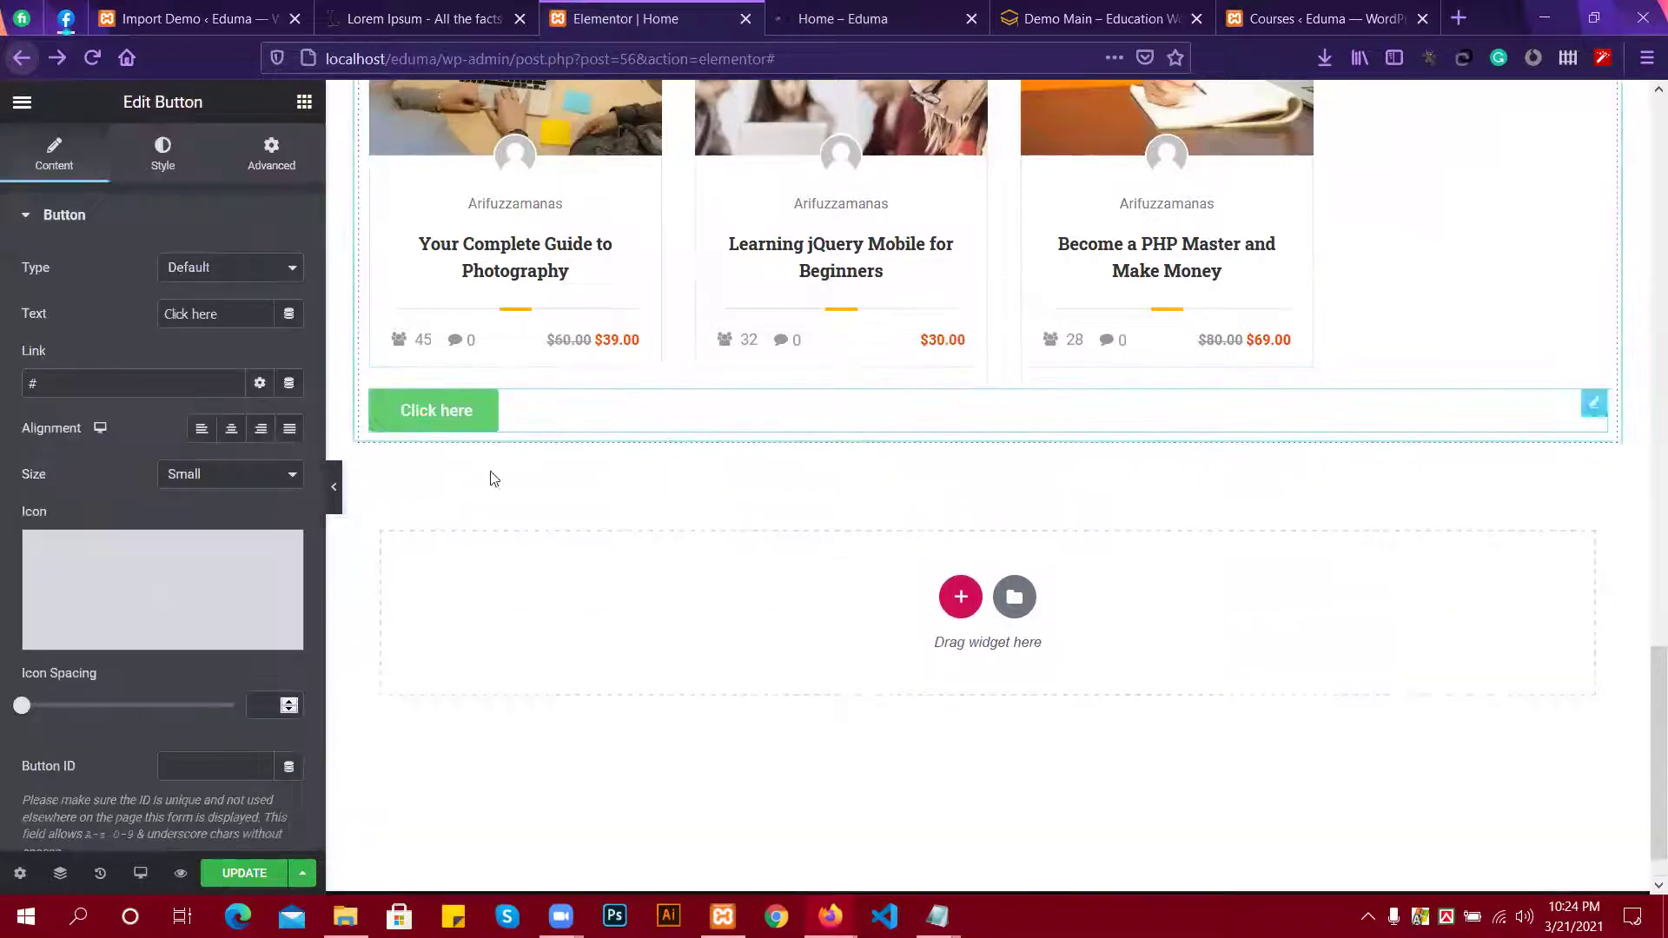
{"action": "left_click", "coordinate": [231, 428]}
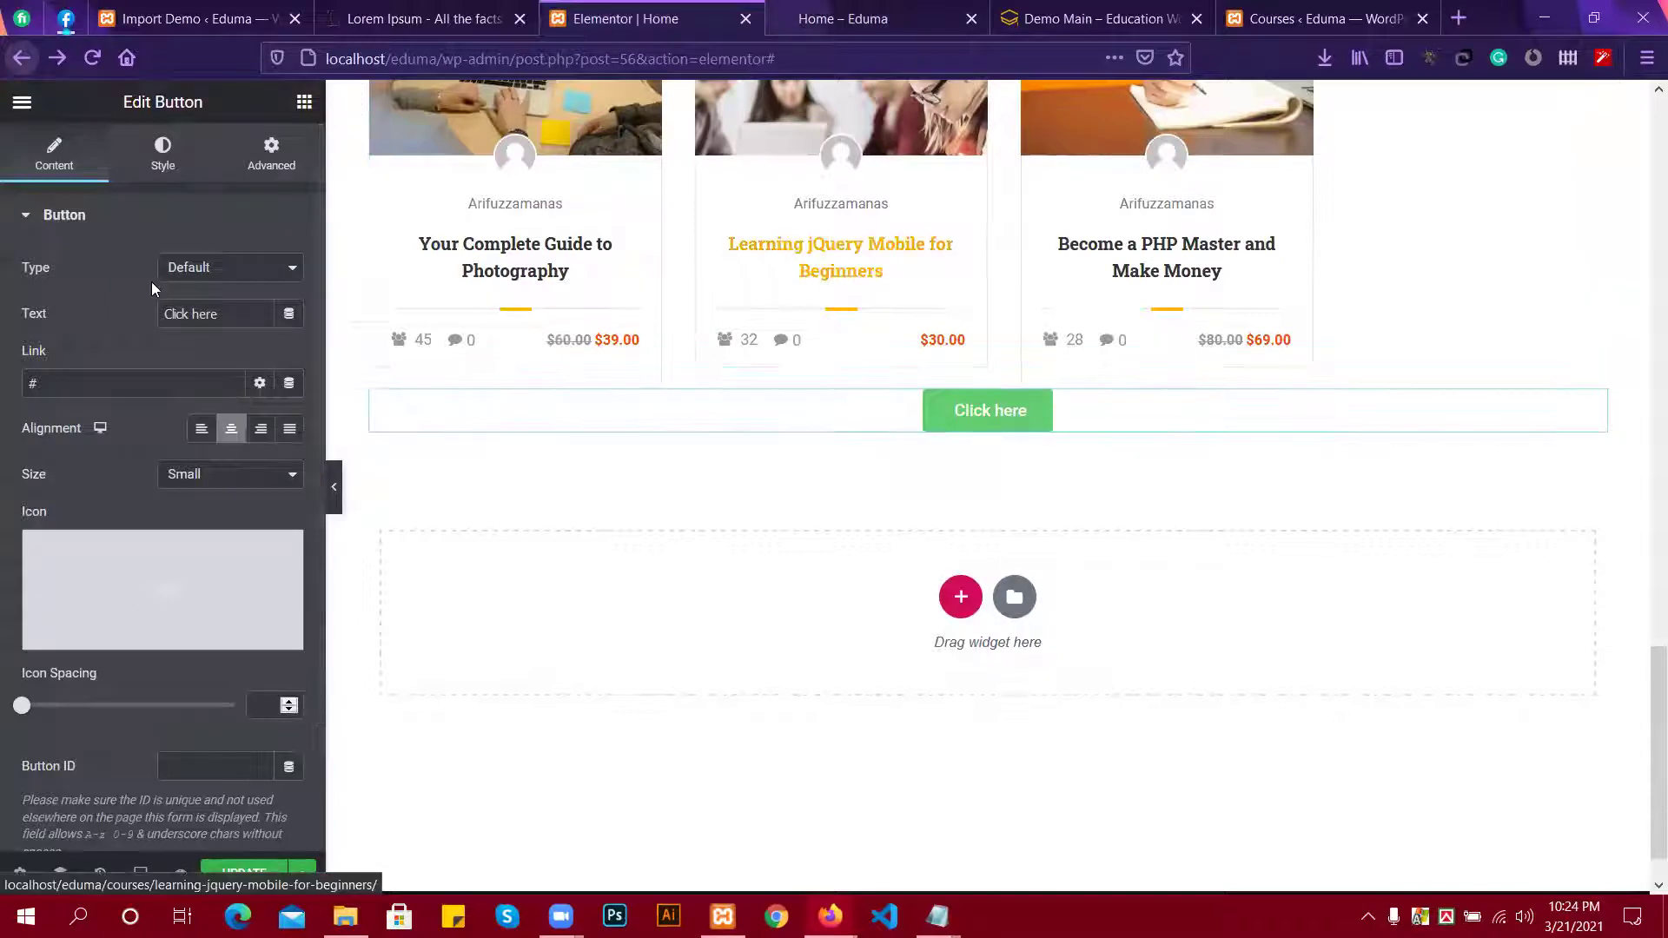
Replace the new button's placeholder text with "Read More".
{"action": "left_click_drag", "start_coordinate": [224, 315], "coordinate": [116, 314]}
{"action": "key", "text": "BackSpace"}
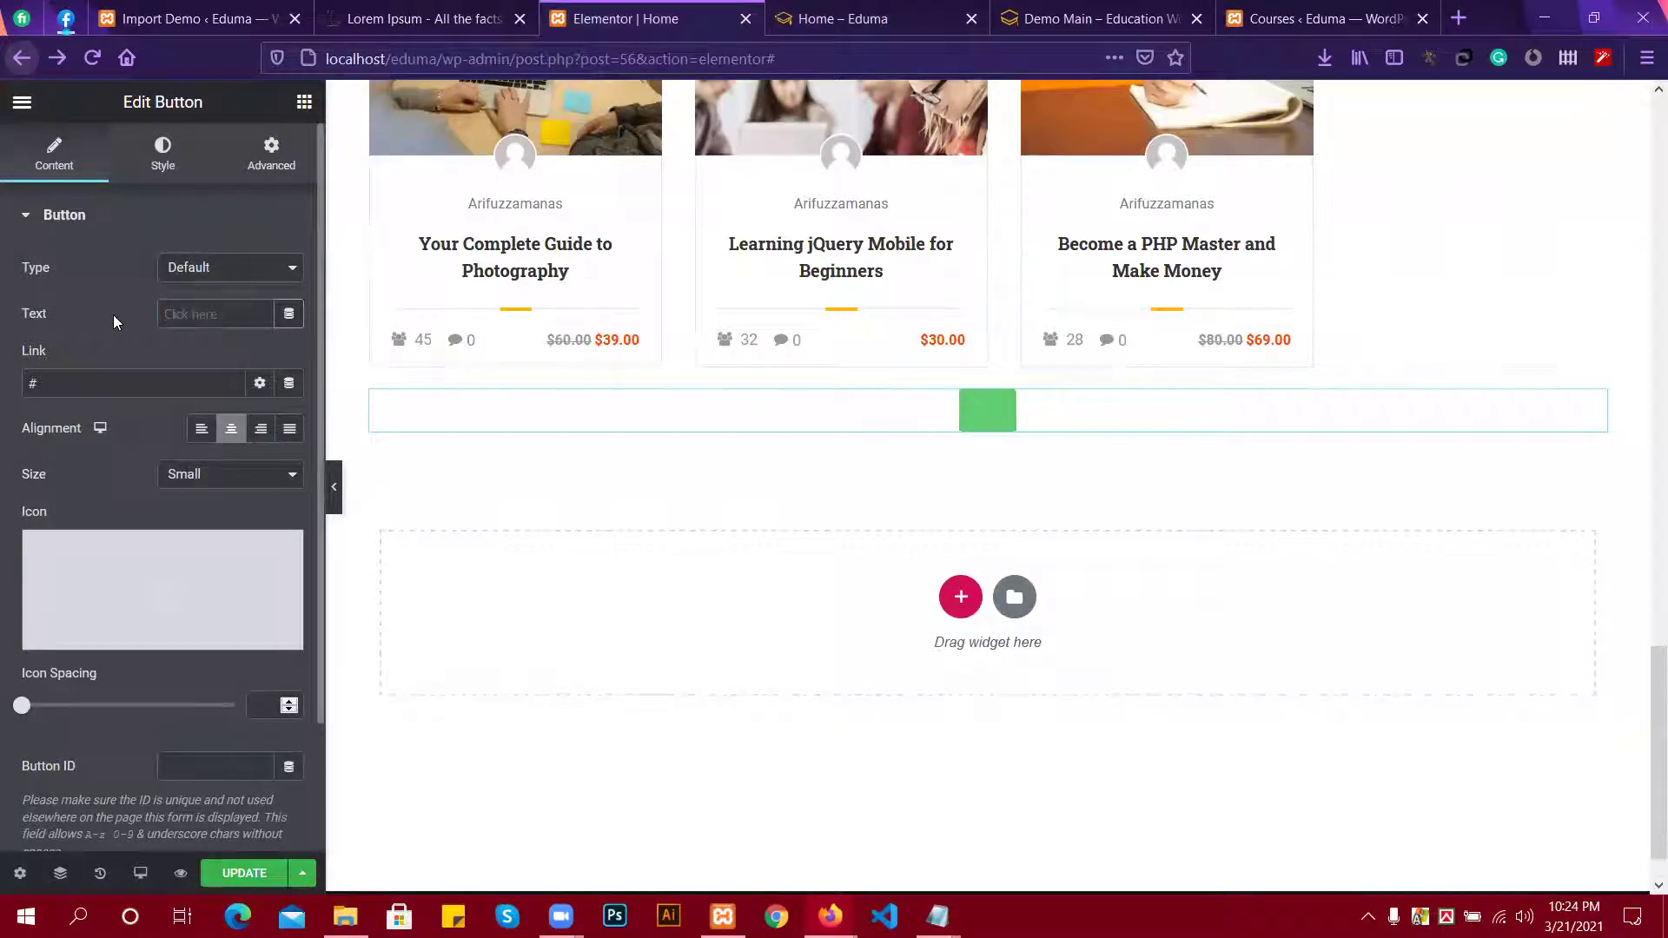
{"action": "type", "text": "Read"}
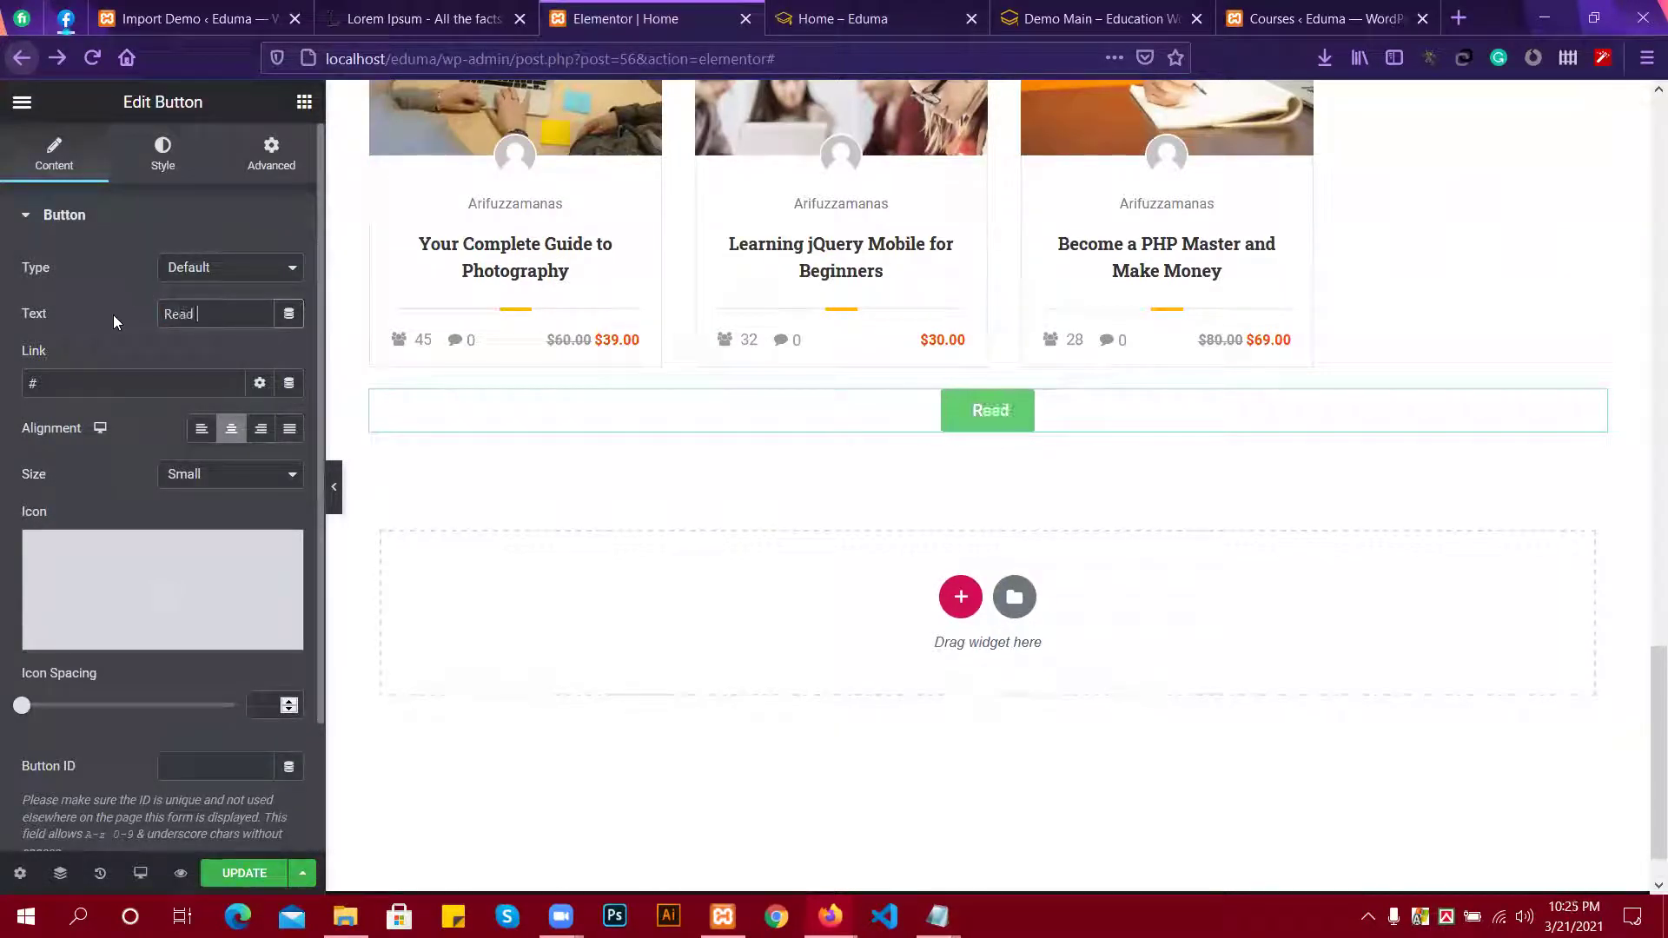
{"action": "type", "text": " More"}
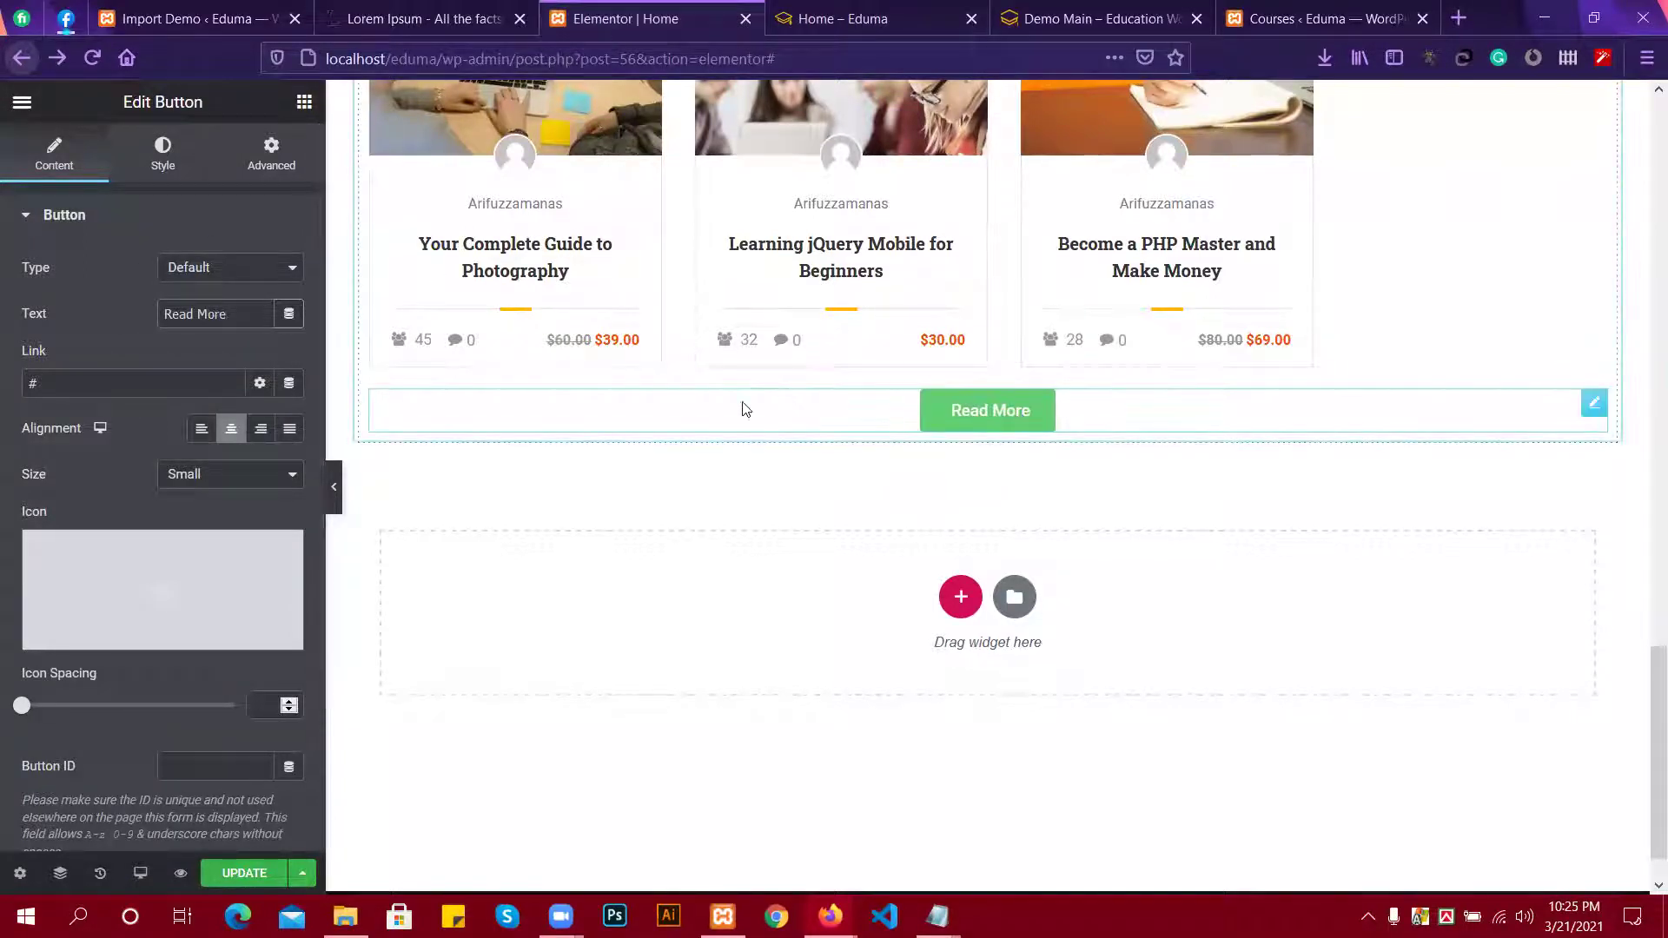
Browse the icon library and insert the right-arrow-in-circle icon into the Read More button.
{"action": "scroll", "coordinate": [276, 475], "scroll_direction": "down", "scroll_amount": 1}
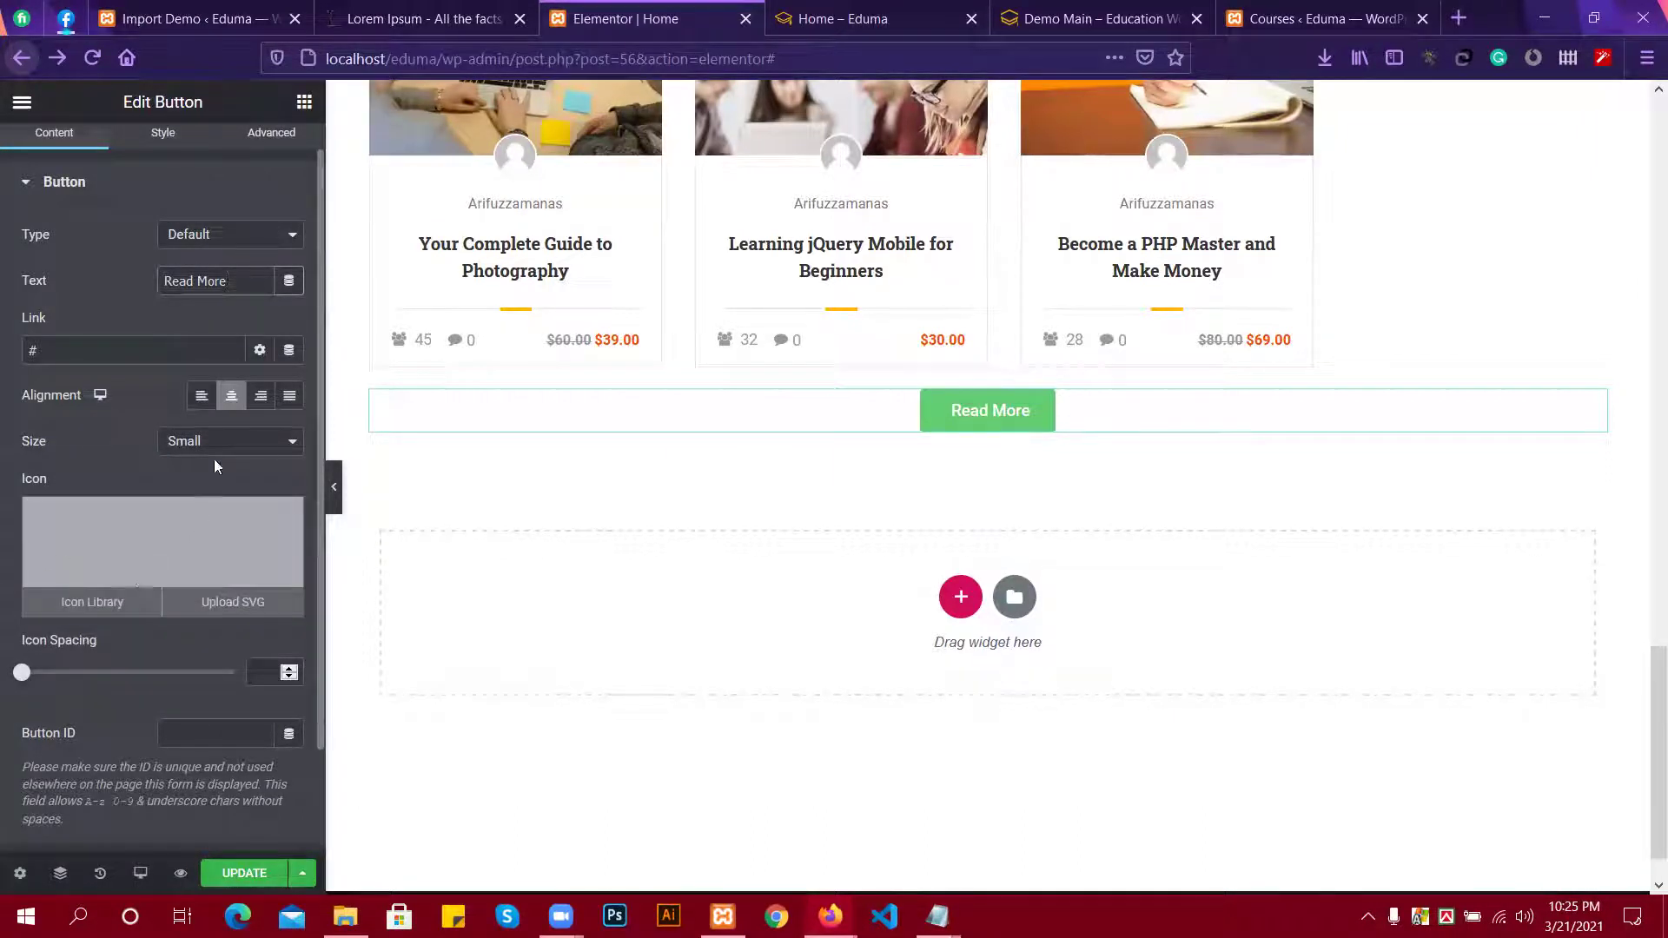
{"action": "scroll", "coordinate": [106, 551], "scroll_direction": "down", "scroll_amount": 1}
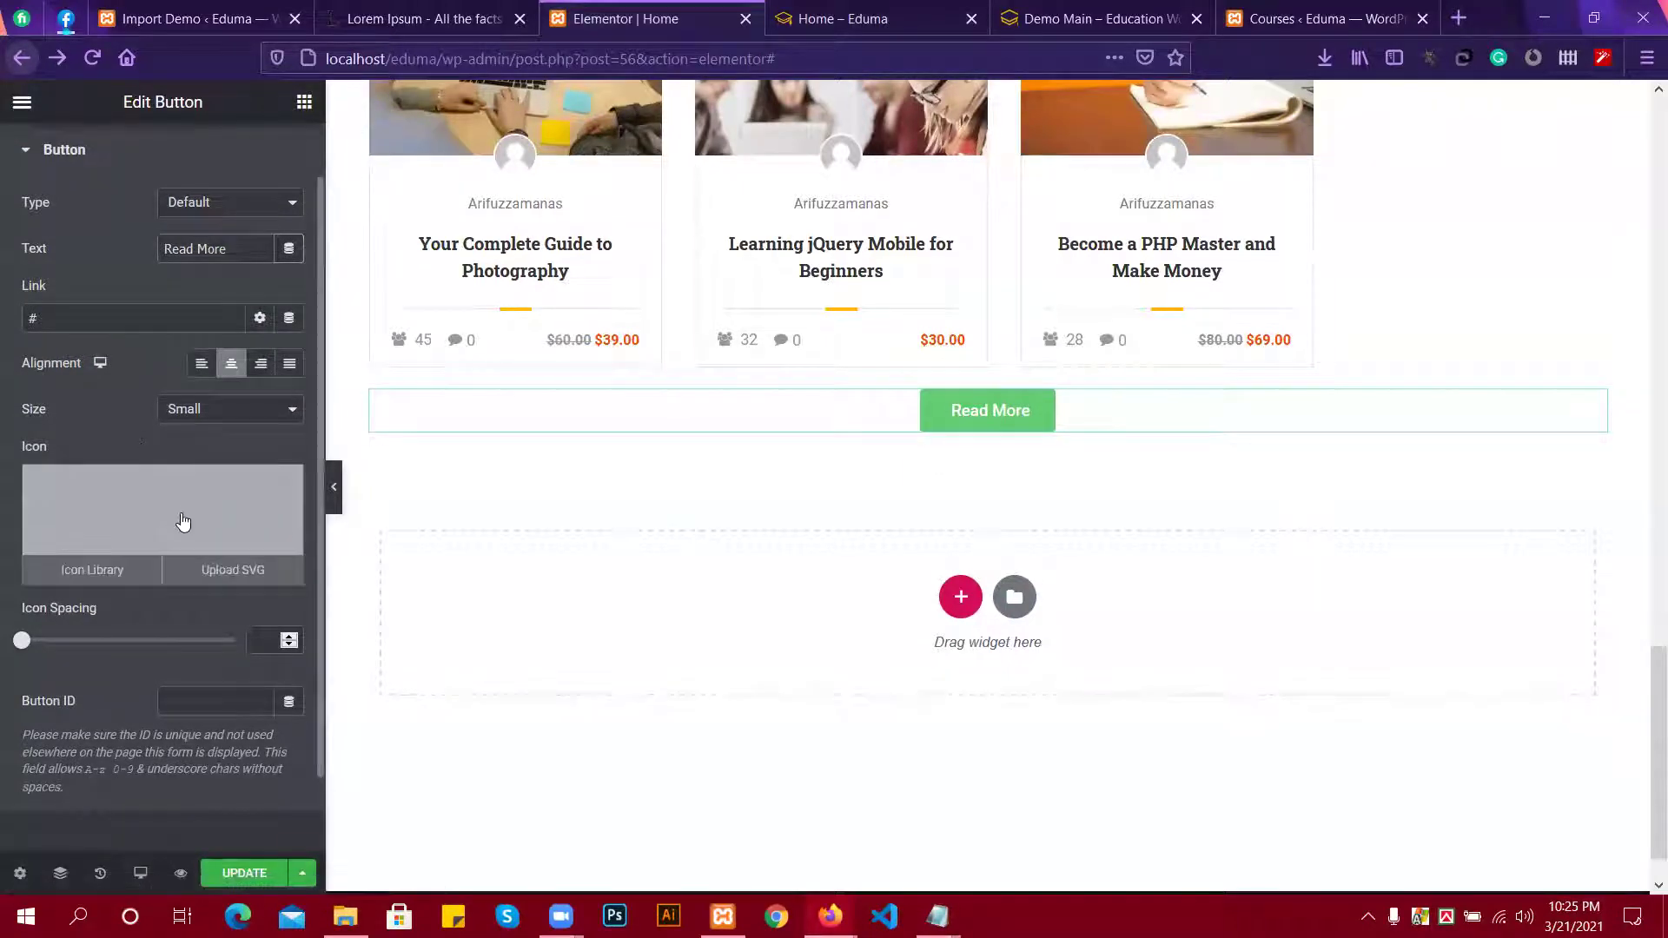
{"action": "left_click", "coordinate": [95, 573]}
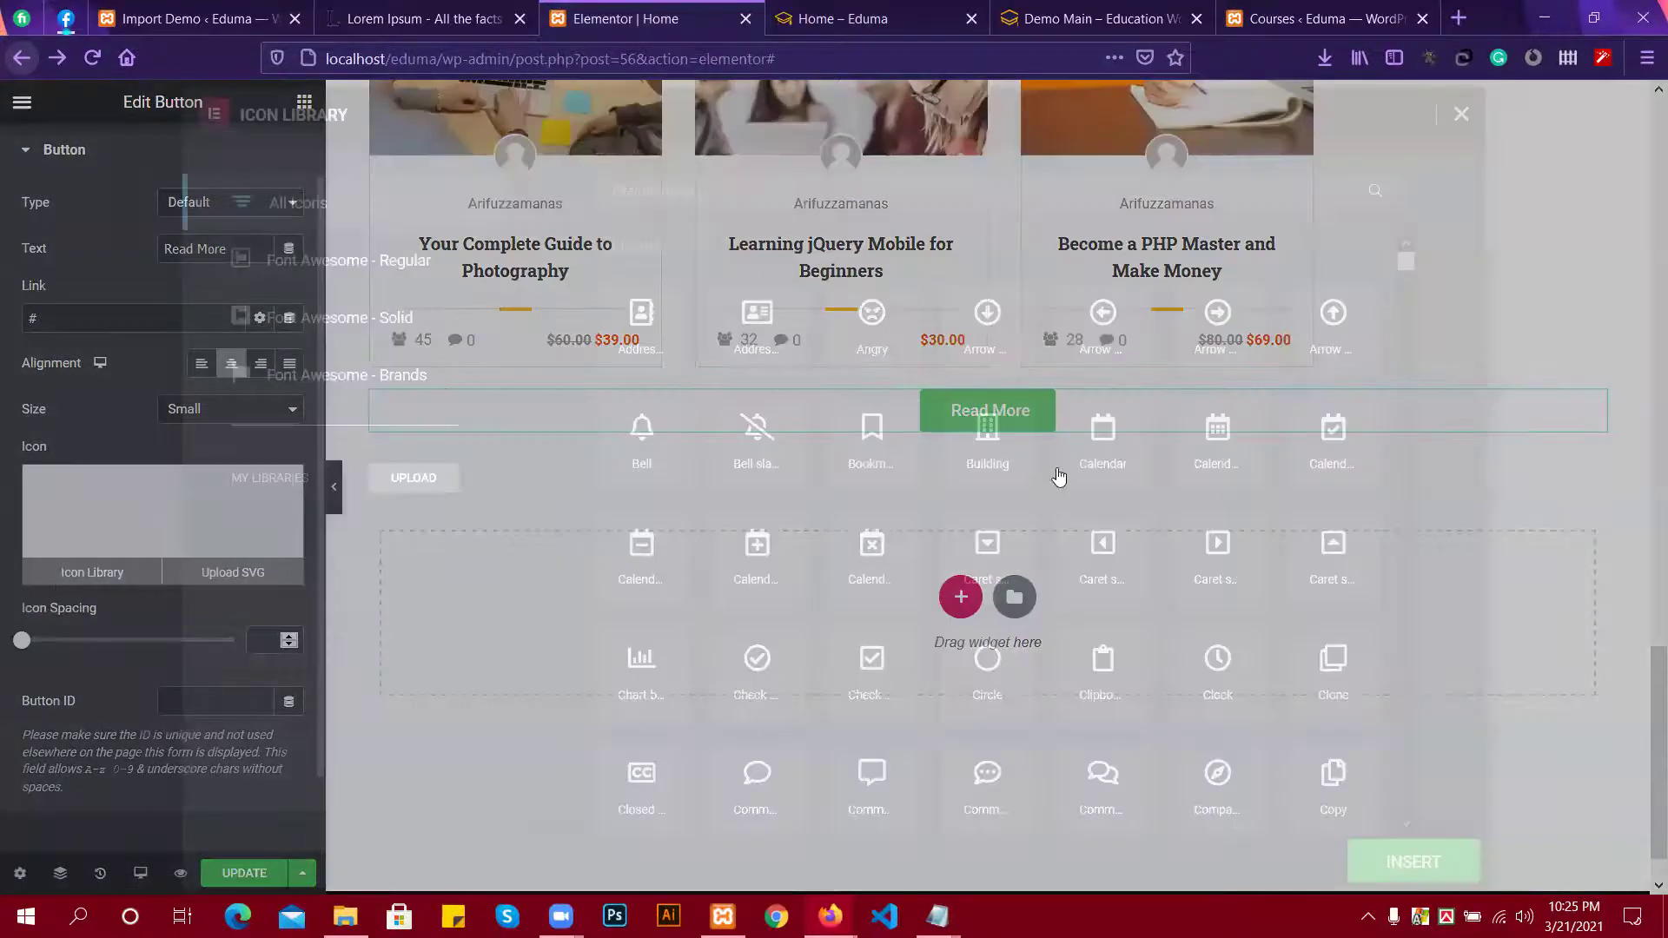
{"action": "scroll", "coordinate": [1091, 553], "scroll_direction": "down", "scroll_amount": 4}
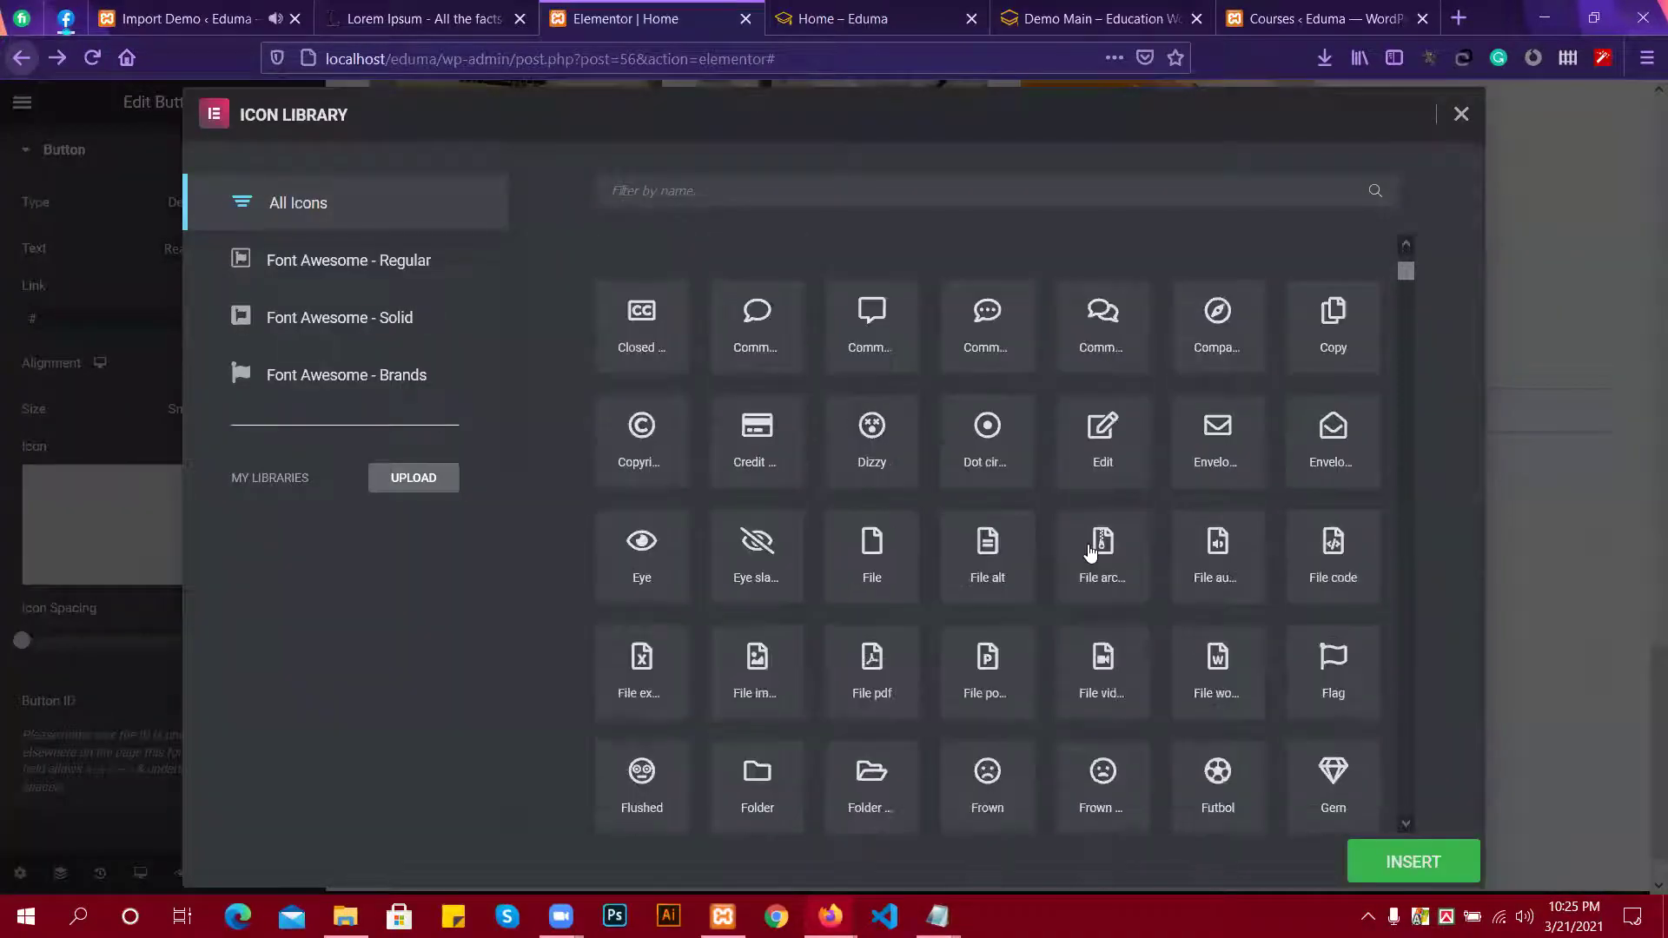
{"action": "scroll", "coordinate": [1090, 552], "scroll_direction": "down", "scroll_amount": 5}
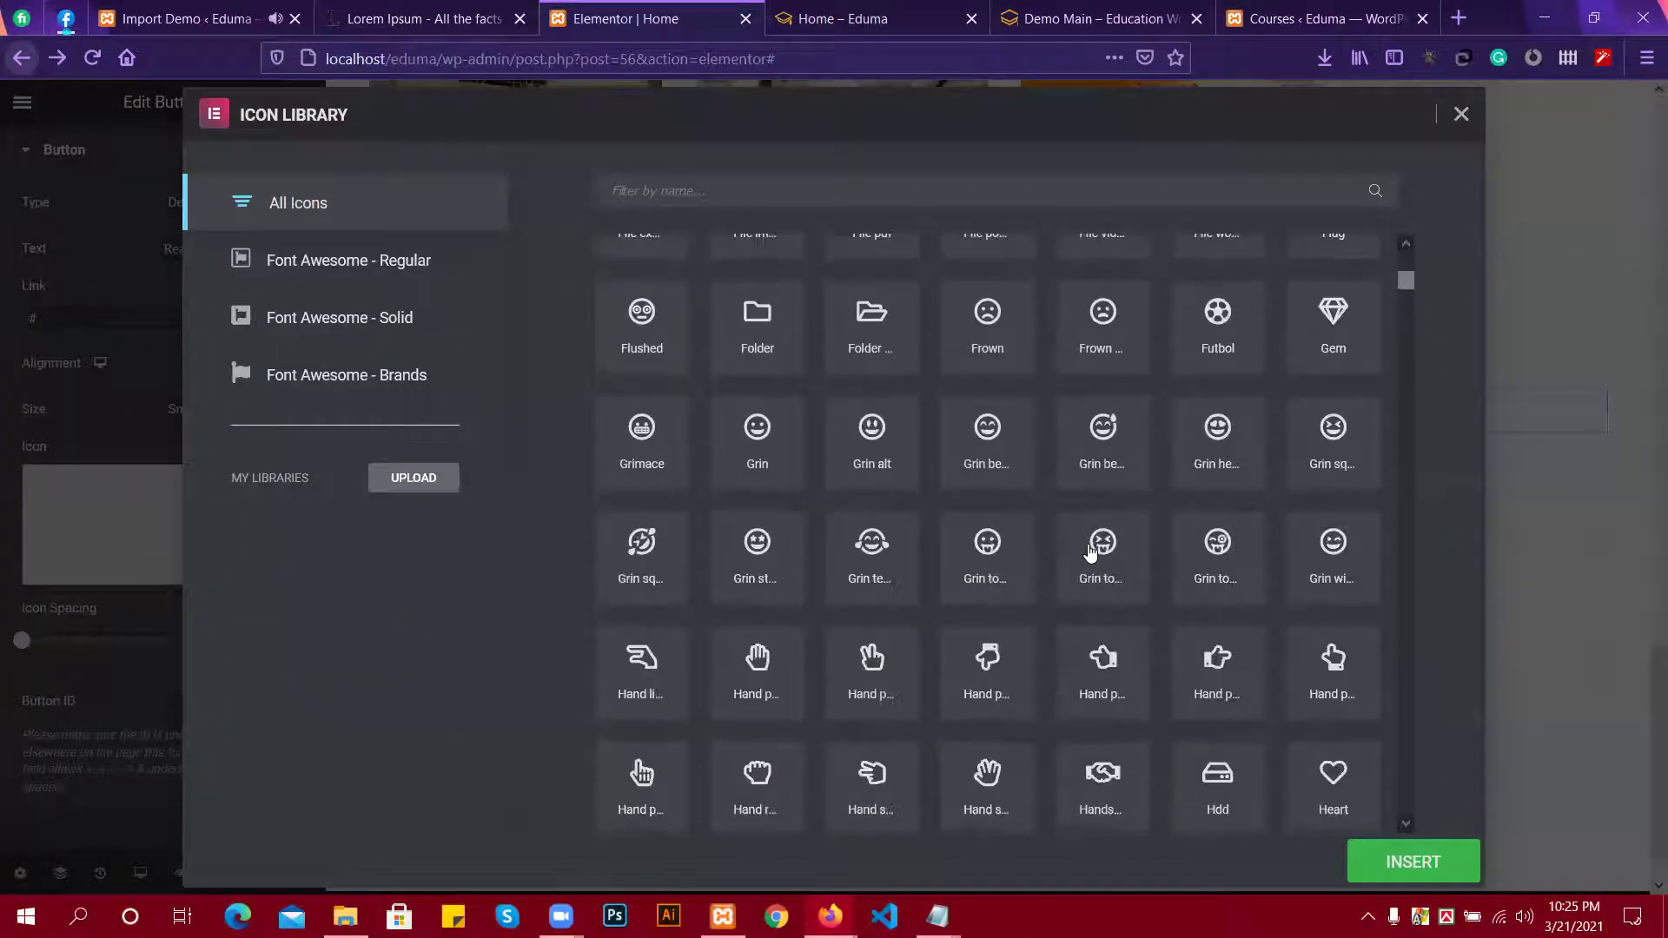
{"action": "scroll", "coordinate": [1091, 552], "scroll_direction": "down", "scroll_amount": 1}
{"action": "scroll", "coordinate": [1090, 552], "scroll_direction": "down", "scroll_amount": 4}
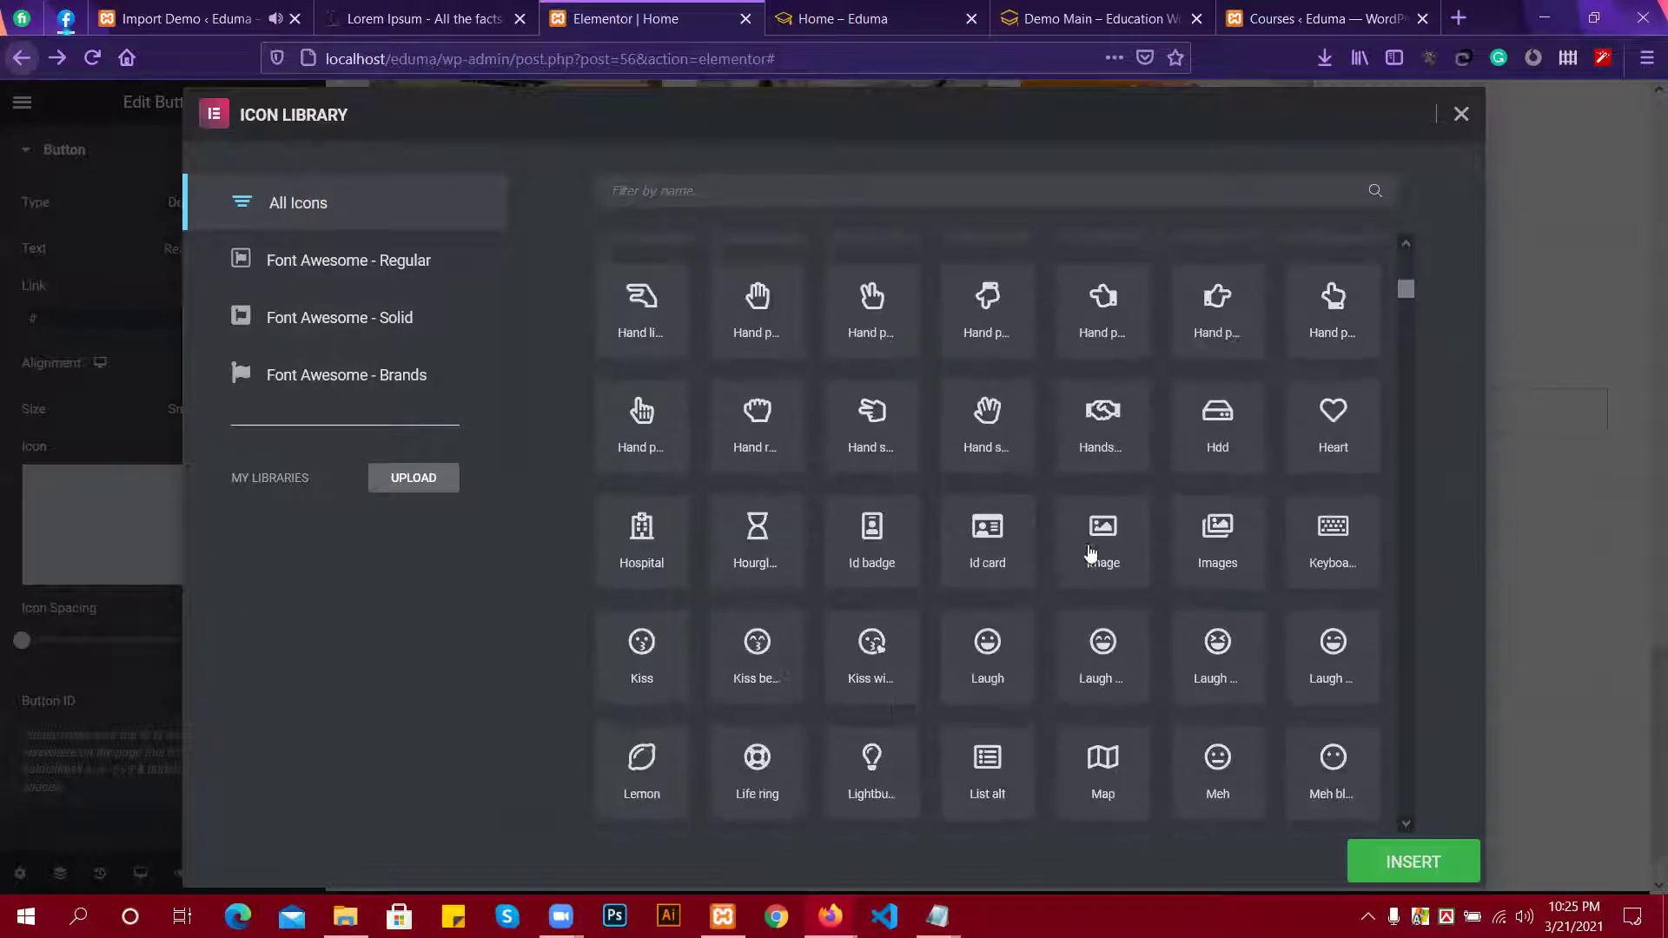
{"action": "scroll", "coordinate": [1090, 552], "scroll_direction": "up", "scroll_amount": 6}
{"action": "scroll", "coordinate": [1091, 552], "scroll_direction": "up", "scroll_amount": 10}
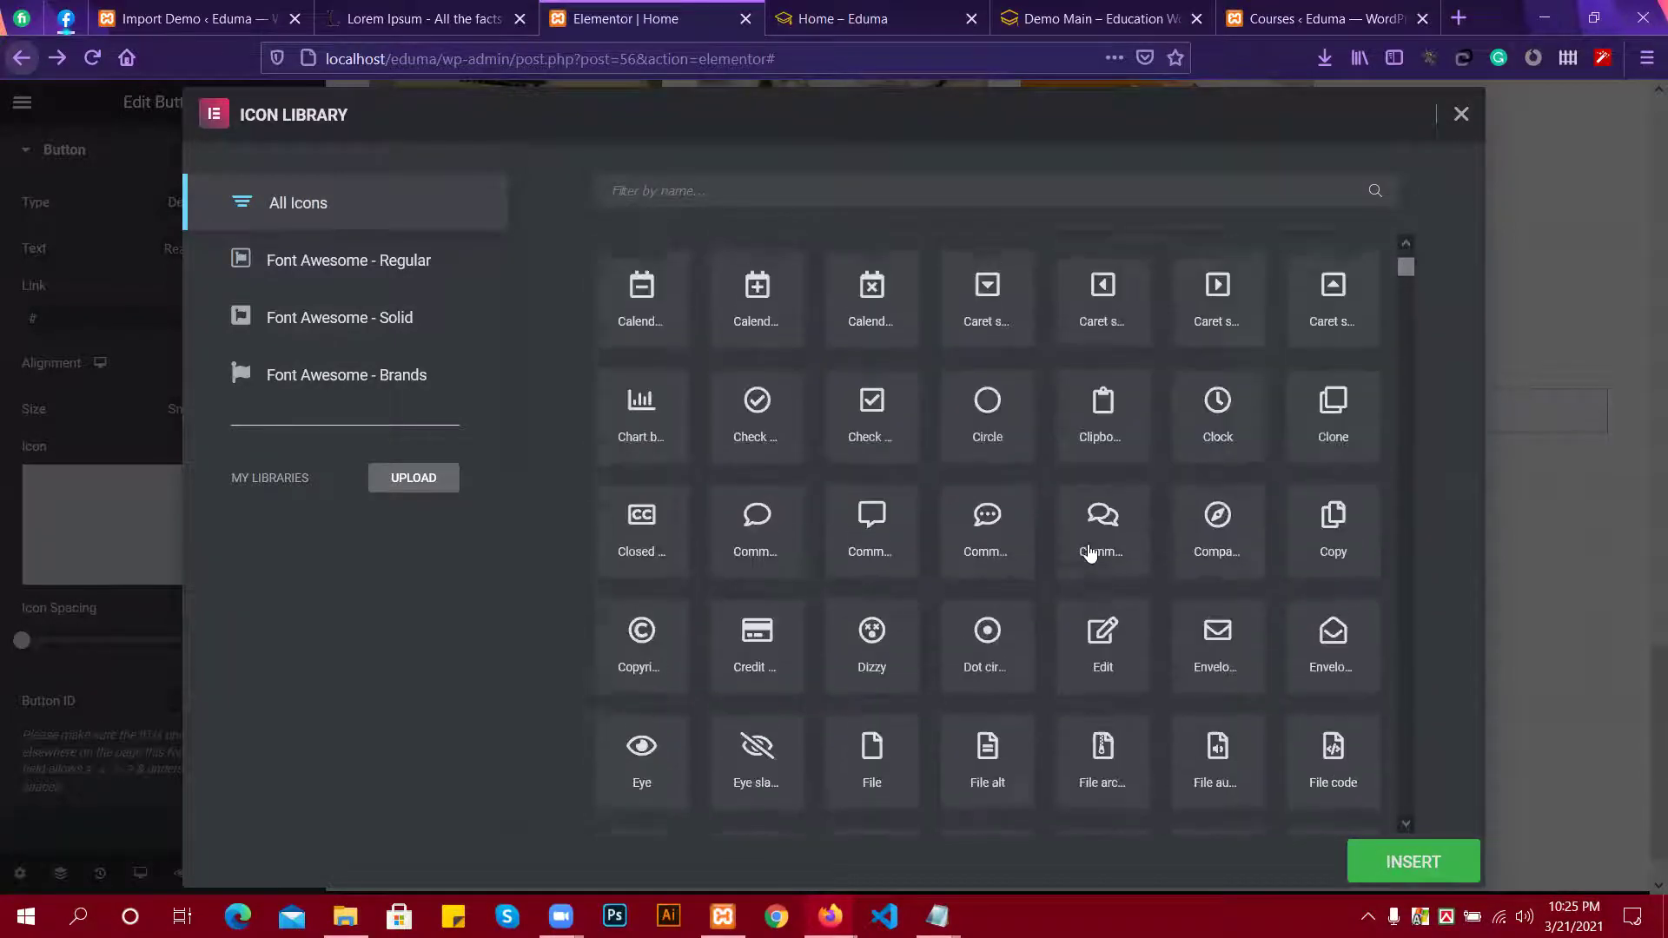
{"action": "left_click", "coordinate": [1218, 352]}
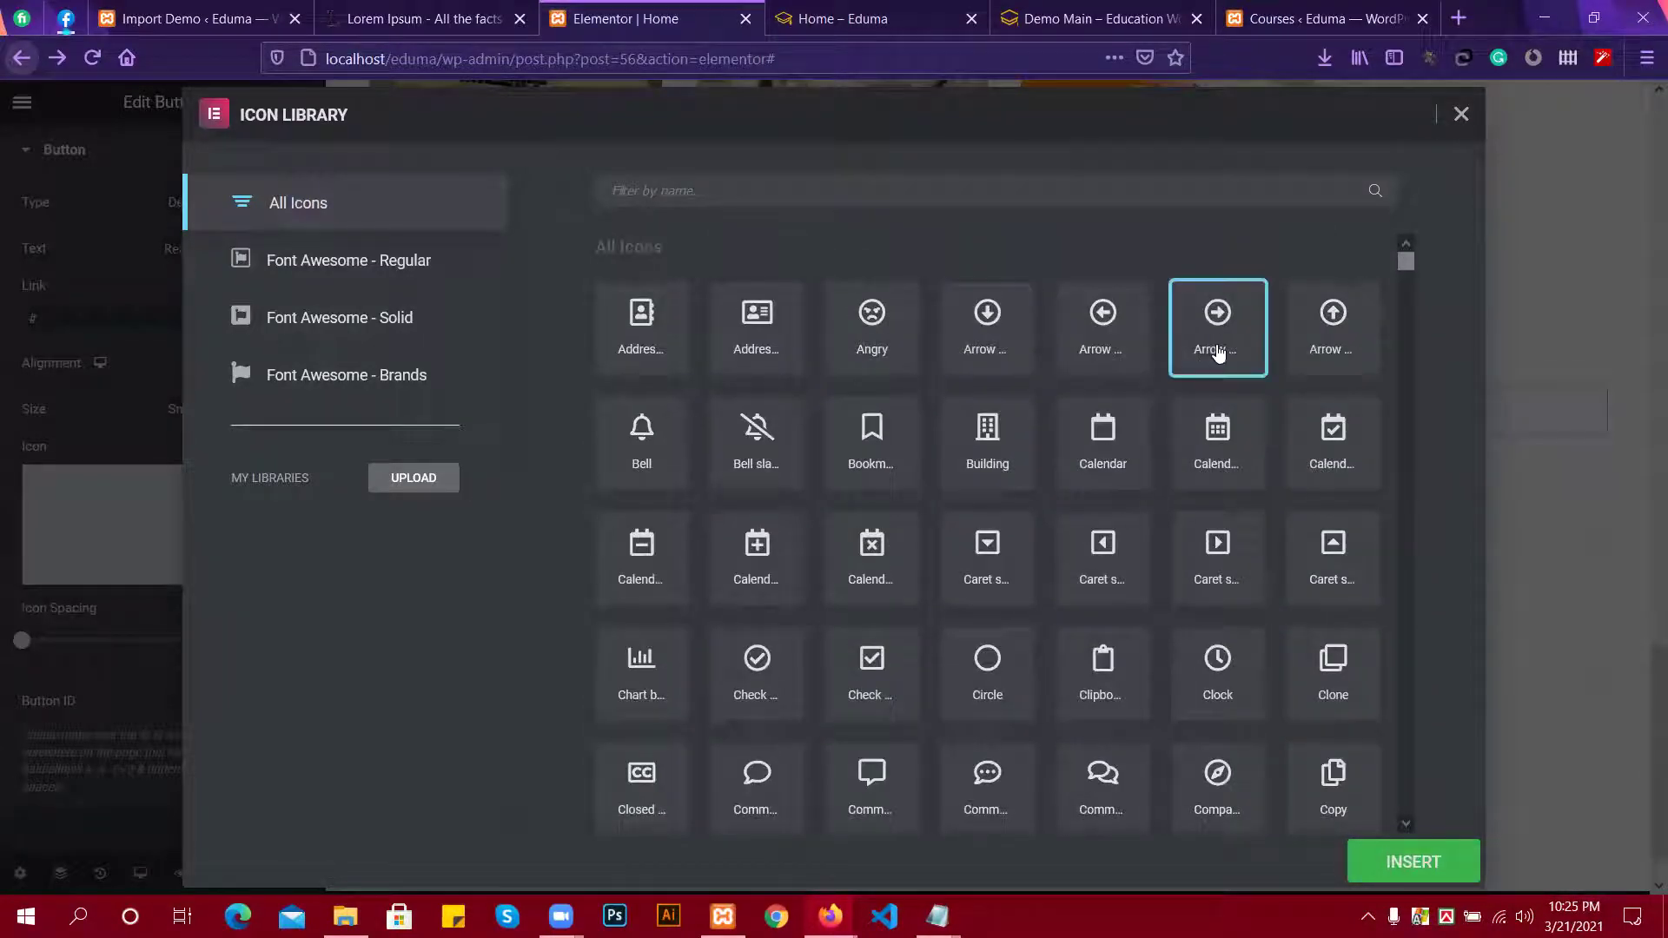
{"action": "left_click", "coordinate": [1374, 864]}
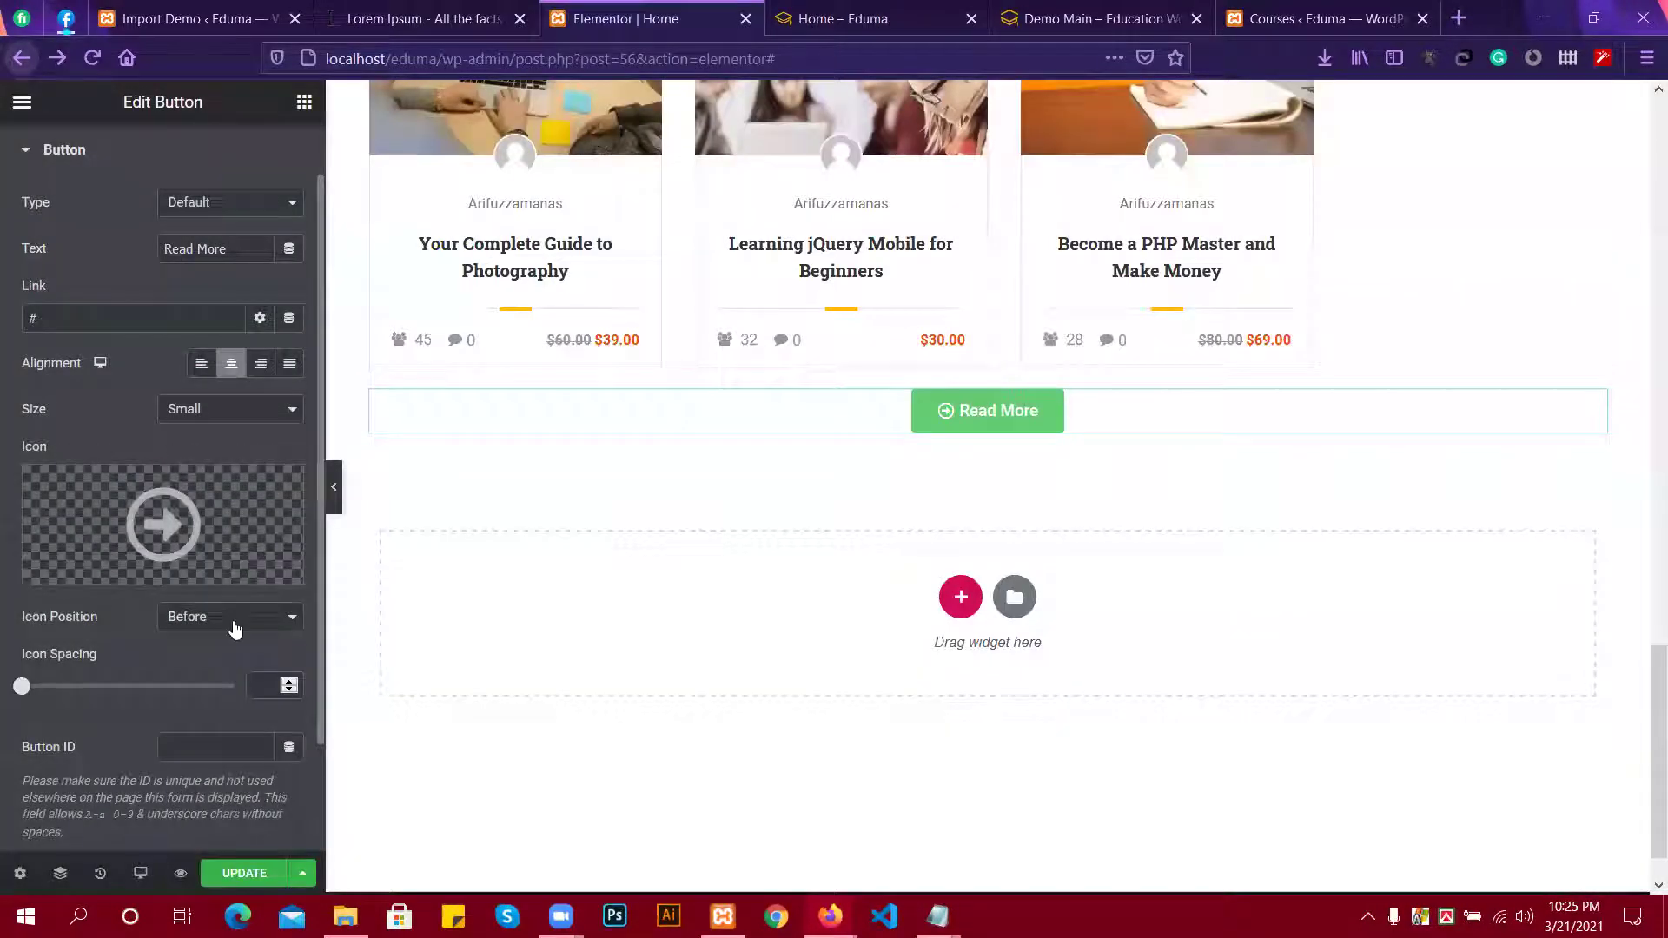
Set the Read More button's icon position to After.
{"action": "left_click", "coordinate": [233, 619]}
{"action": "left_click", "coordinate": [233, 664]}
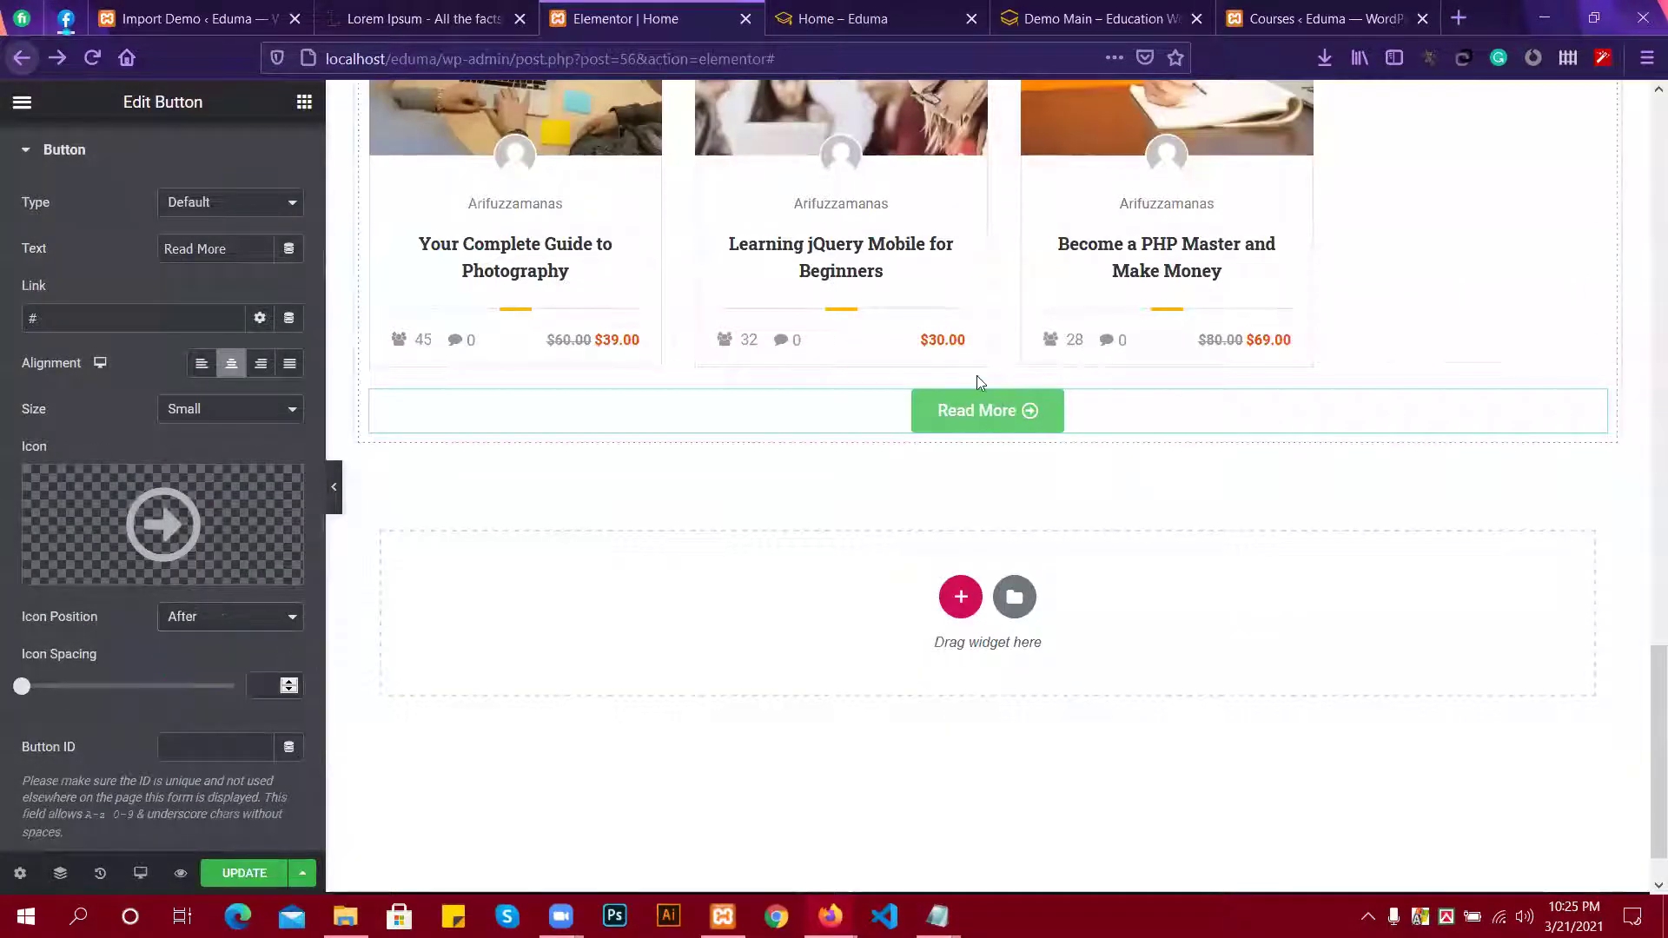
{"action": "scroll", "coordinate": [596, 461], "scroll_direction": "down", "scroll_amount": 1}
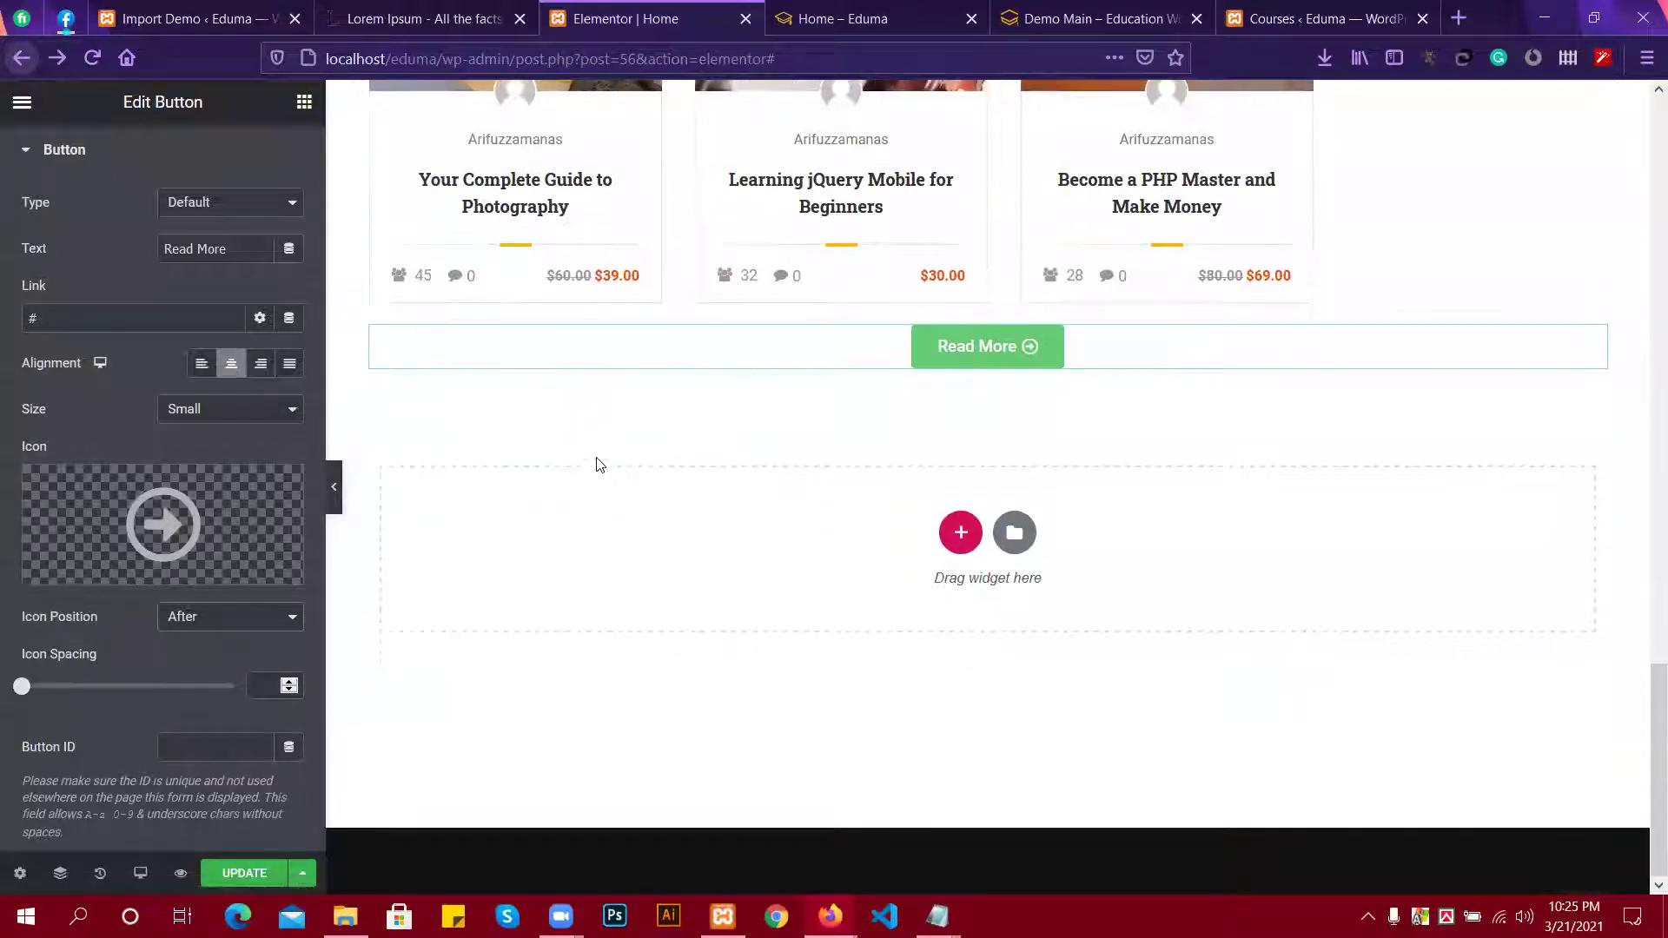
In the Eduma demo, examine the Read More button and the Register Now section with its countdown and sign-up form.
{"action": "left_click", "coordinate": [1285, 18]}
{"action": "left_click", "coordinate": [1147, 18]}
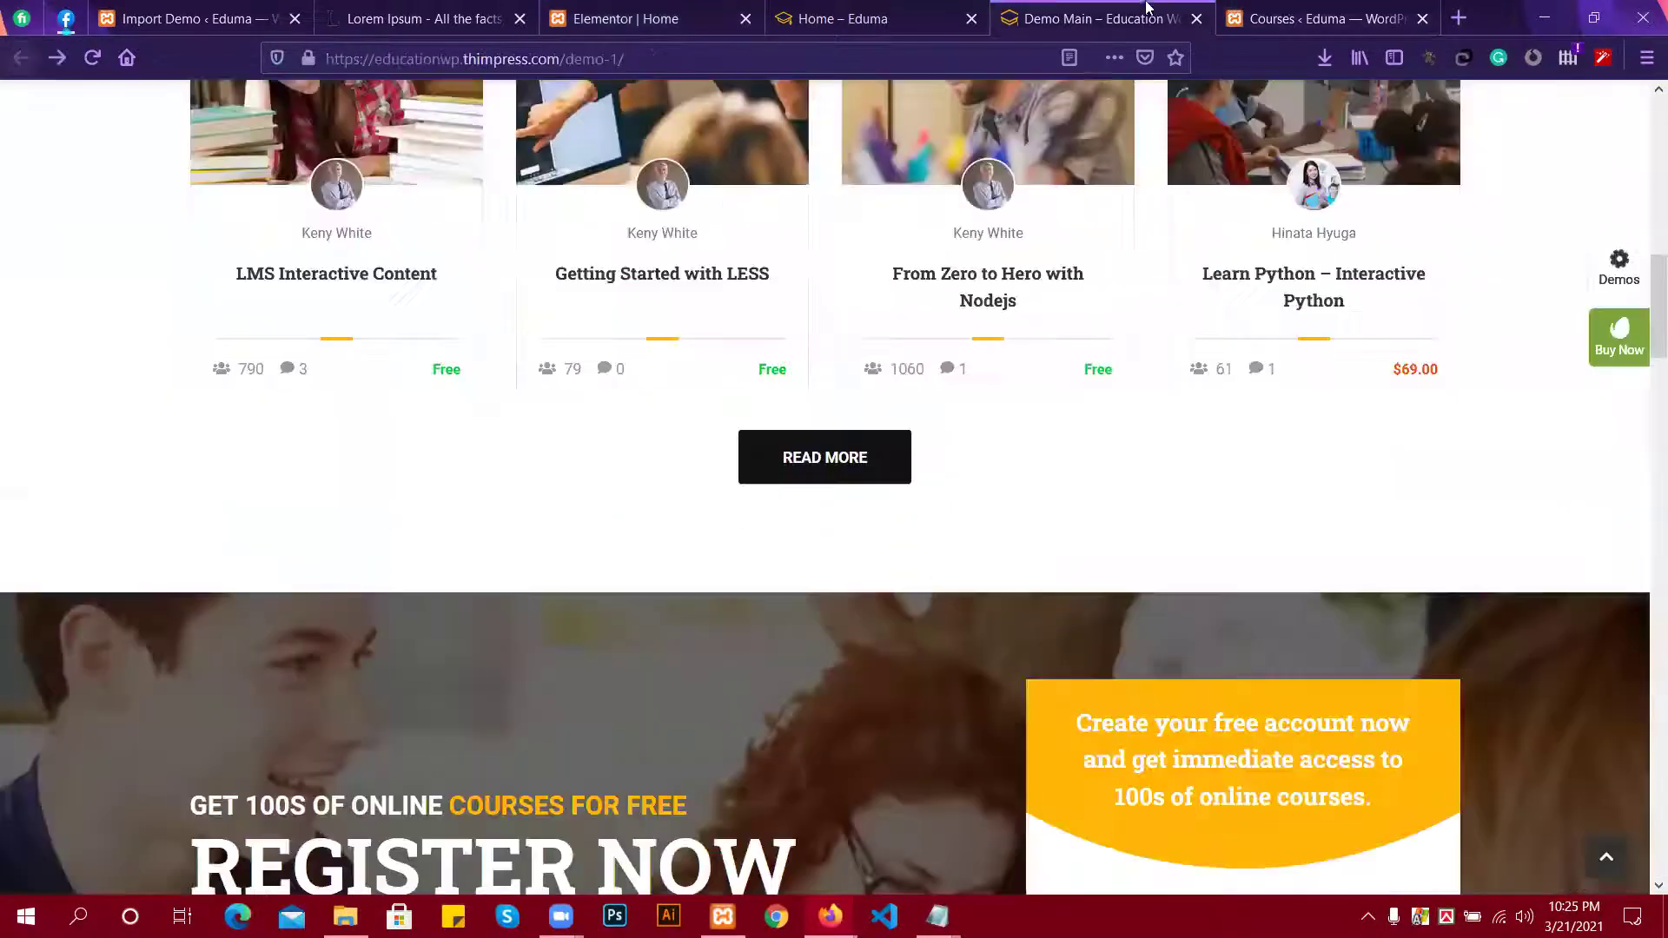
{"action": "scroll", "coordinate": [781, 487], "scroll_direction": "up", "scroll_amount": 2}
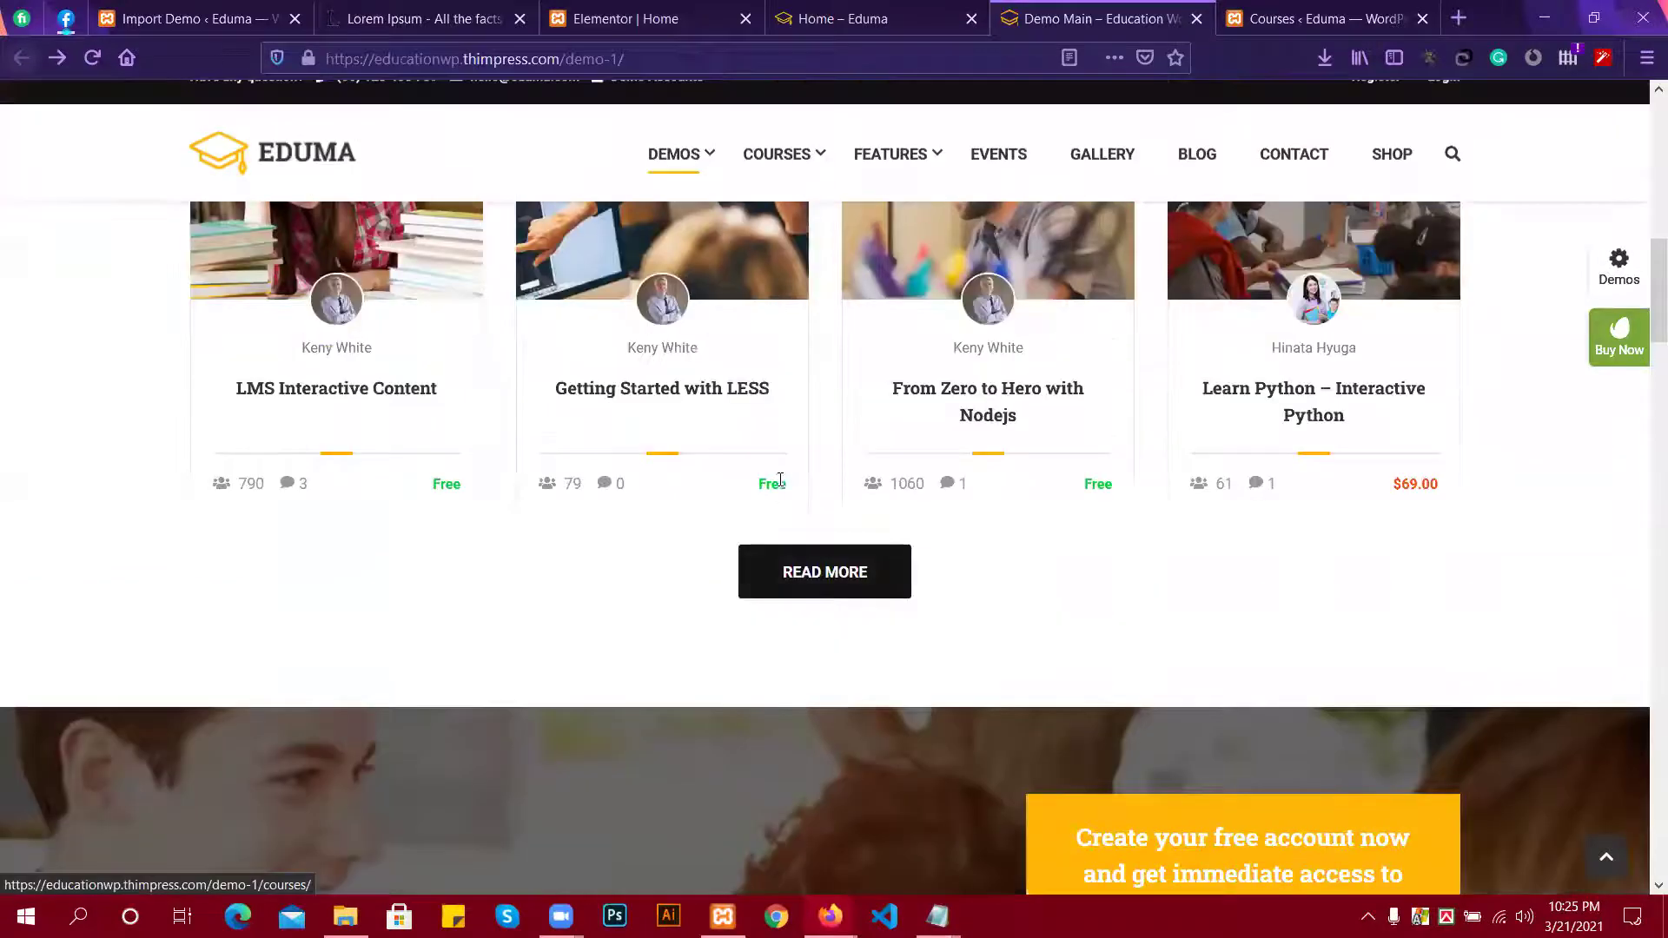
{"action": "scroll", "coordinate": [817, 530], "scroll_direction": "down", "scroll_amount": 3}
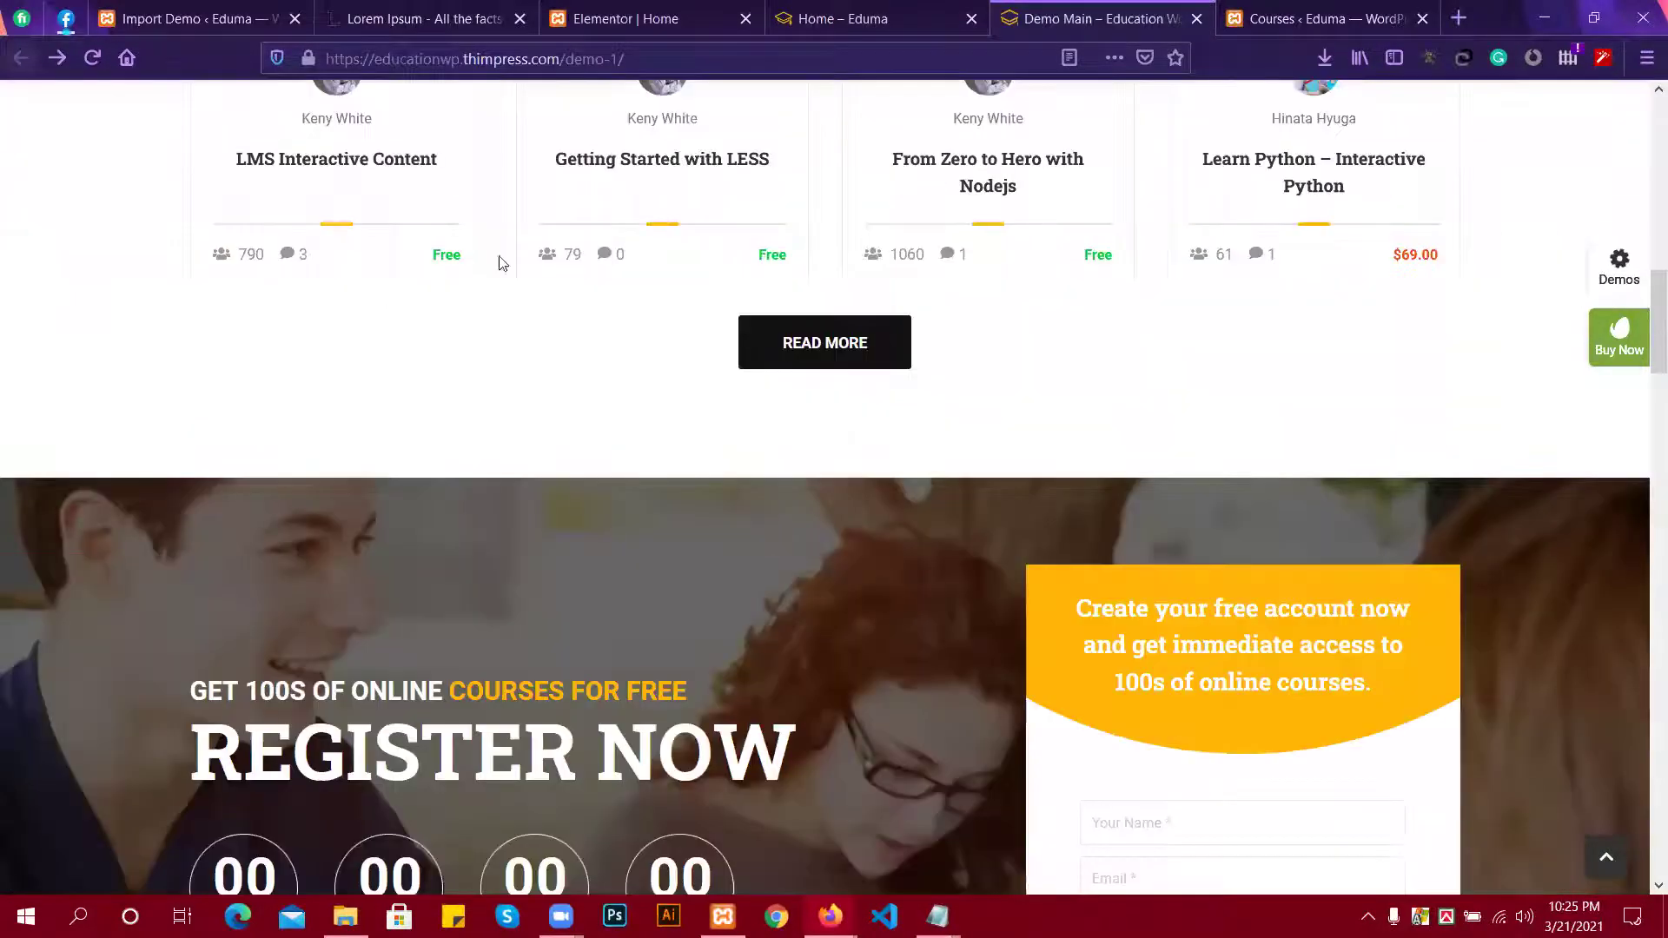
{"action": "scroll", "coordinate": [1482, 461], "scroll_direction": "down", "scroll_amount": 3}
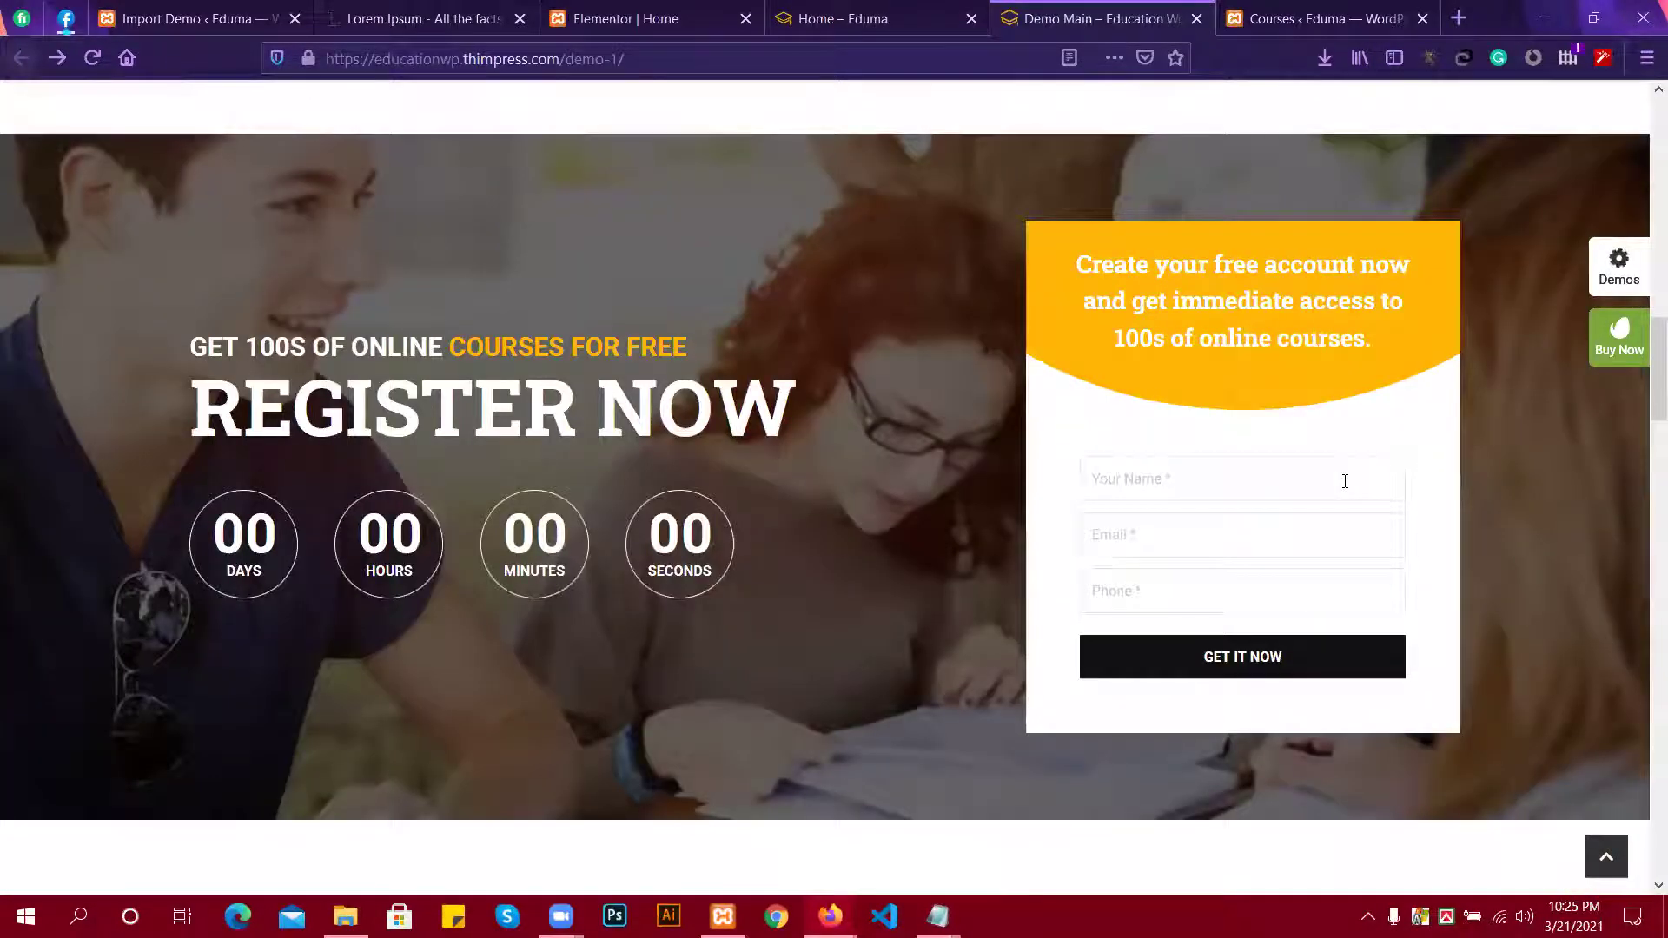
{"action": "scroll", "coordinate": [166, 165], "scroll_direction": "up", "scroll_amount": 1}
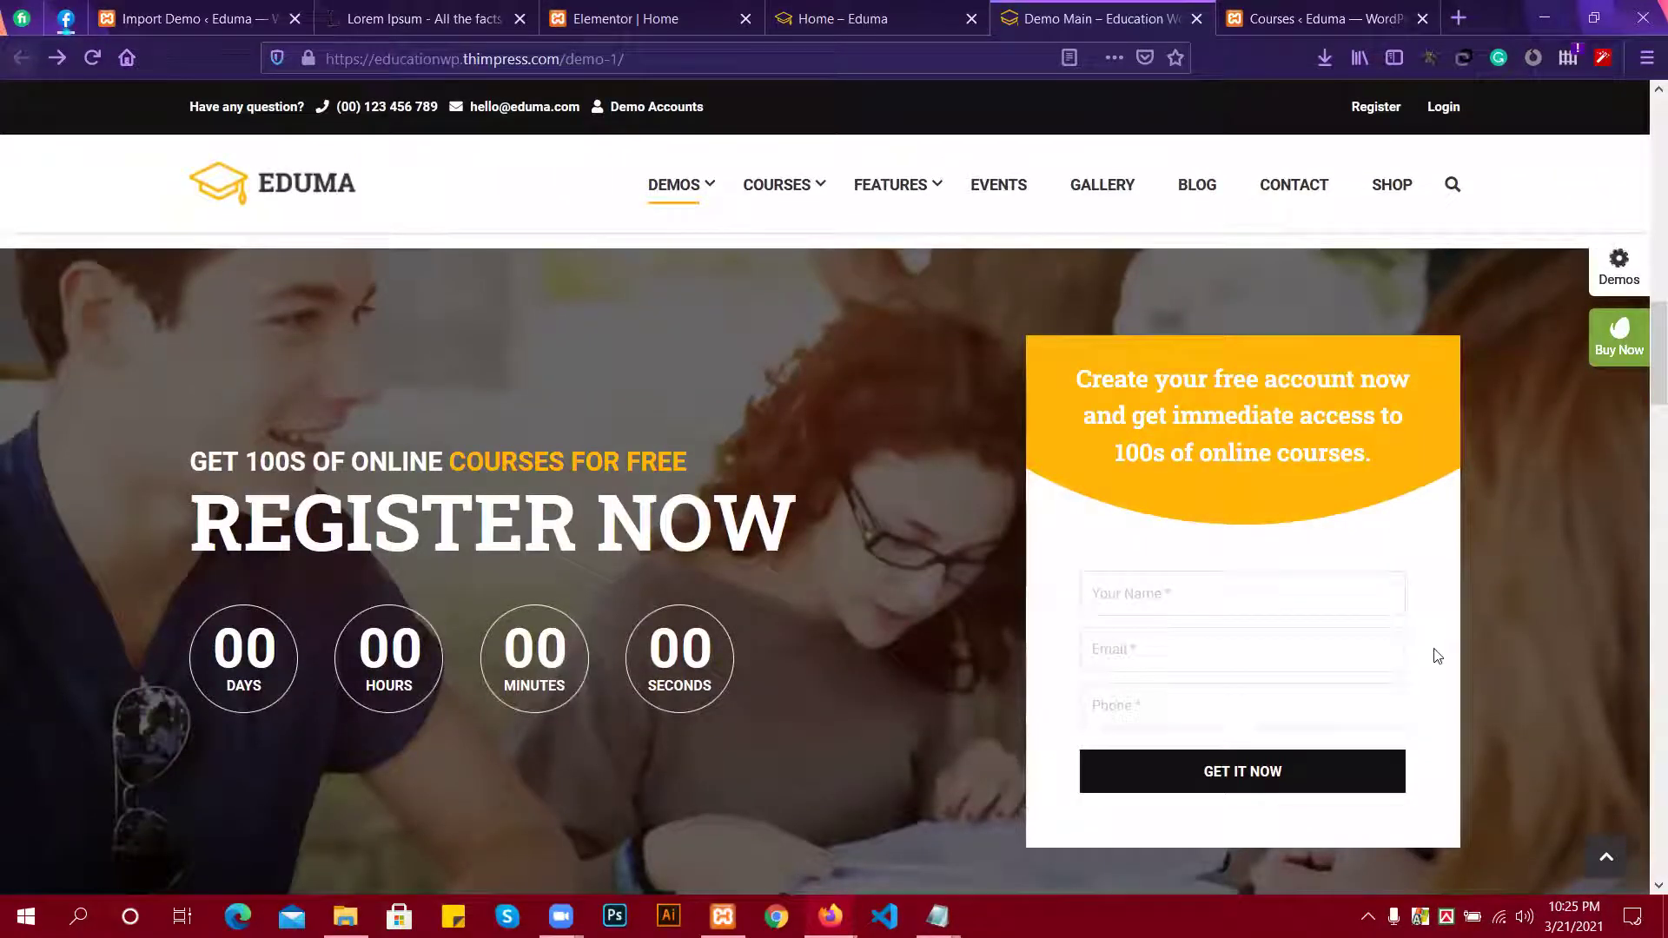
{"action": "scroll", "coordinate": [117, 278], "scroll_direction": "down", "scroll_amount": 1}
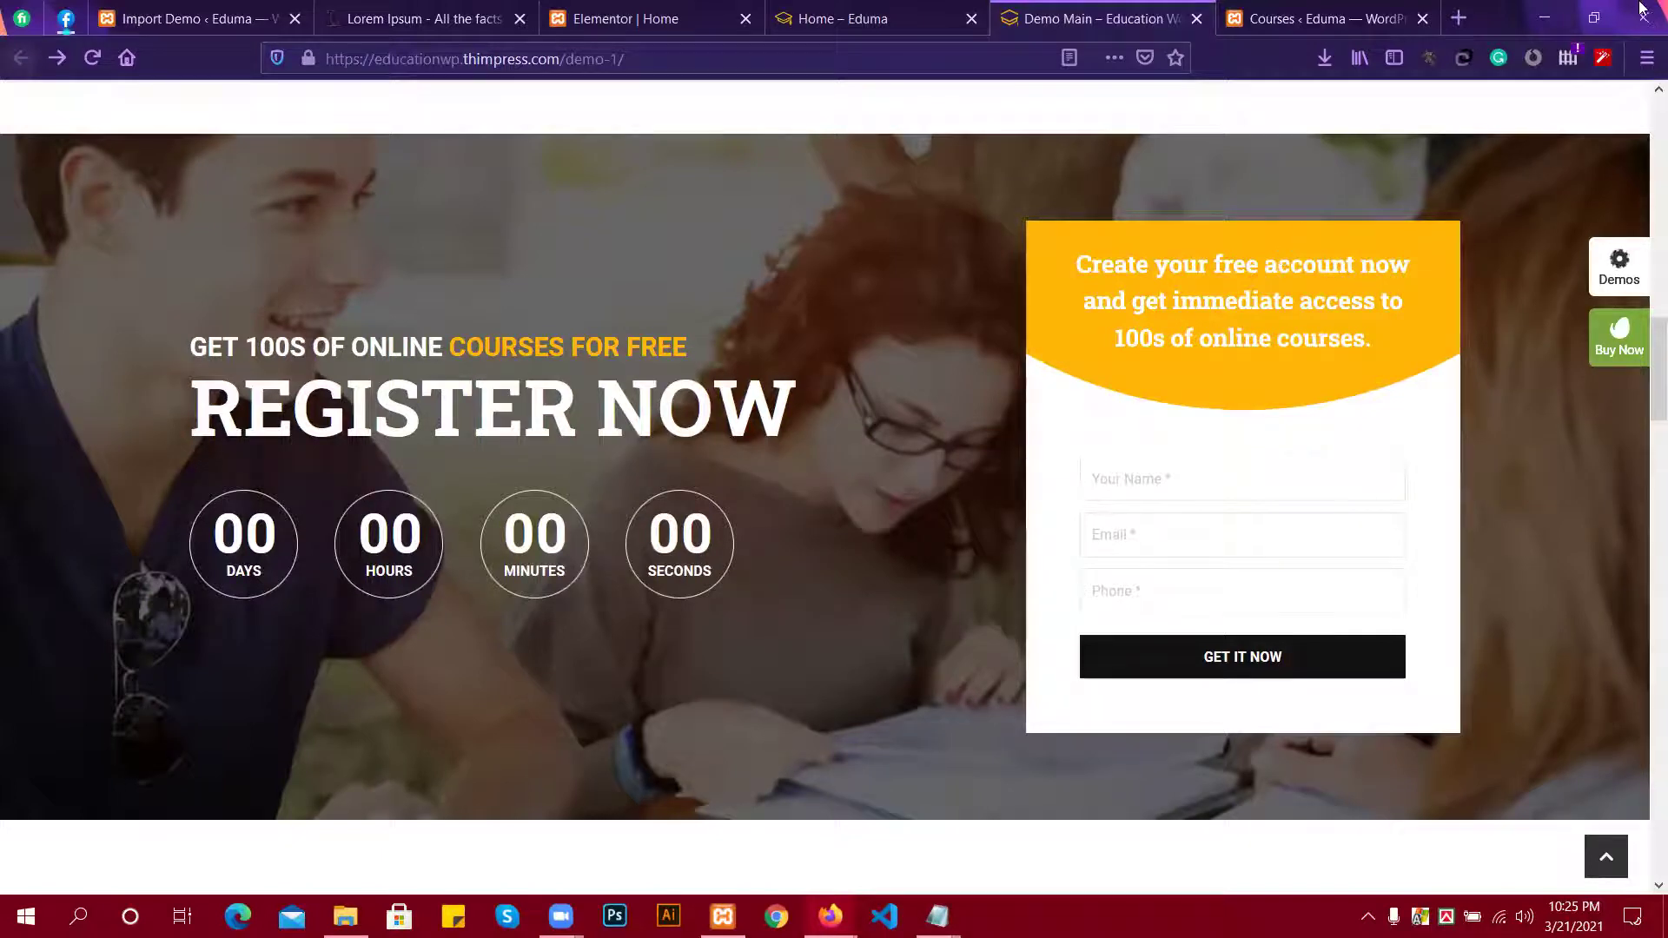
Back in the Elementor editor, add a new section with two equal columns below the Read More button.
{"action": "left_click", "coordinate": [617, 16]}
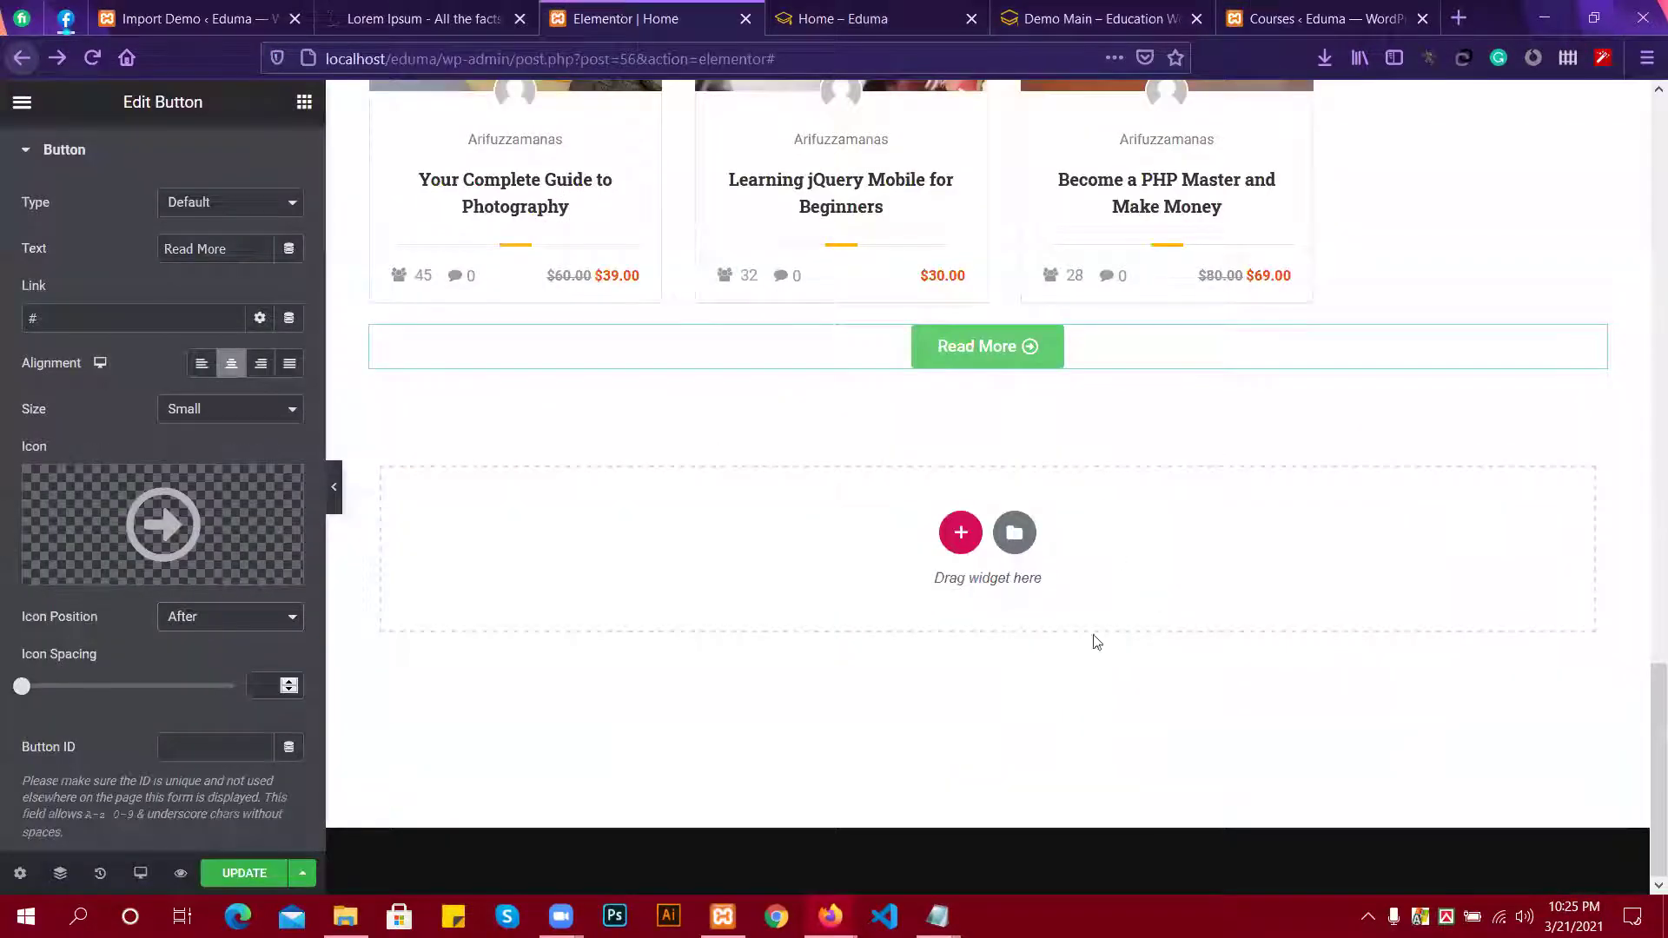
{"action": "left_click", "coordinate": [961, 535]}
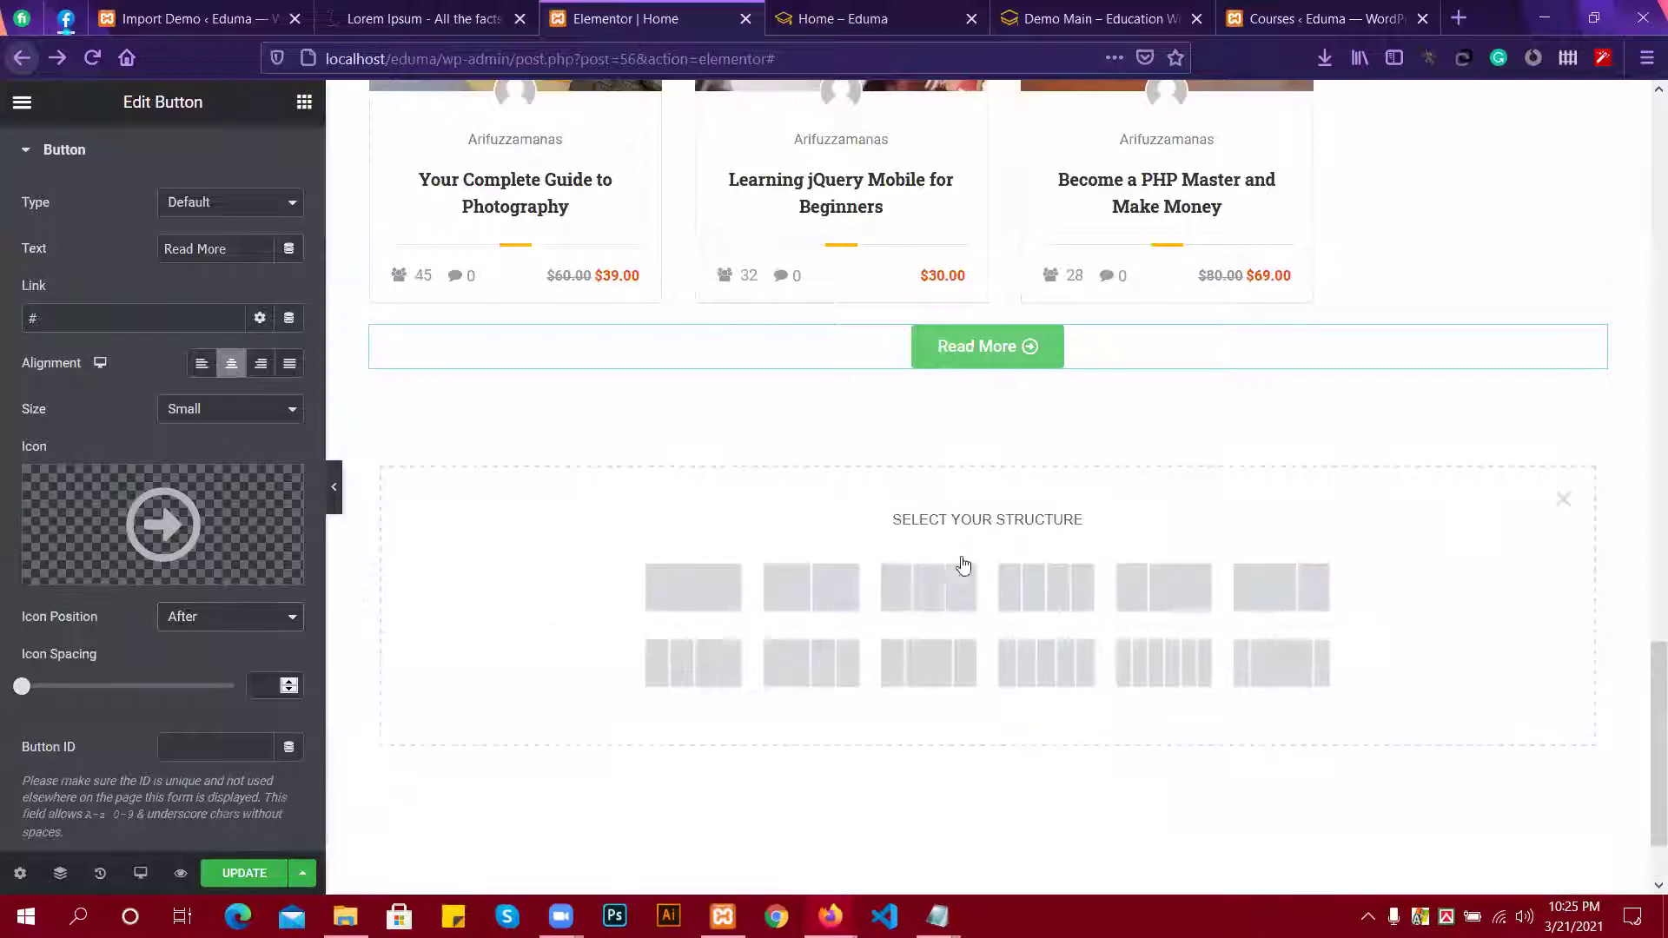
{"action": "left_click", "coordinate": [841, 584]}
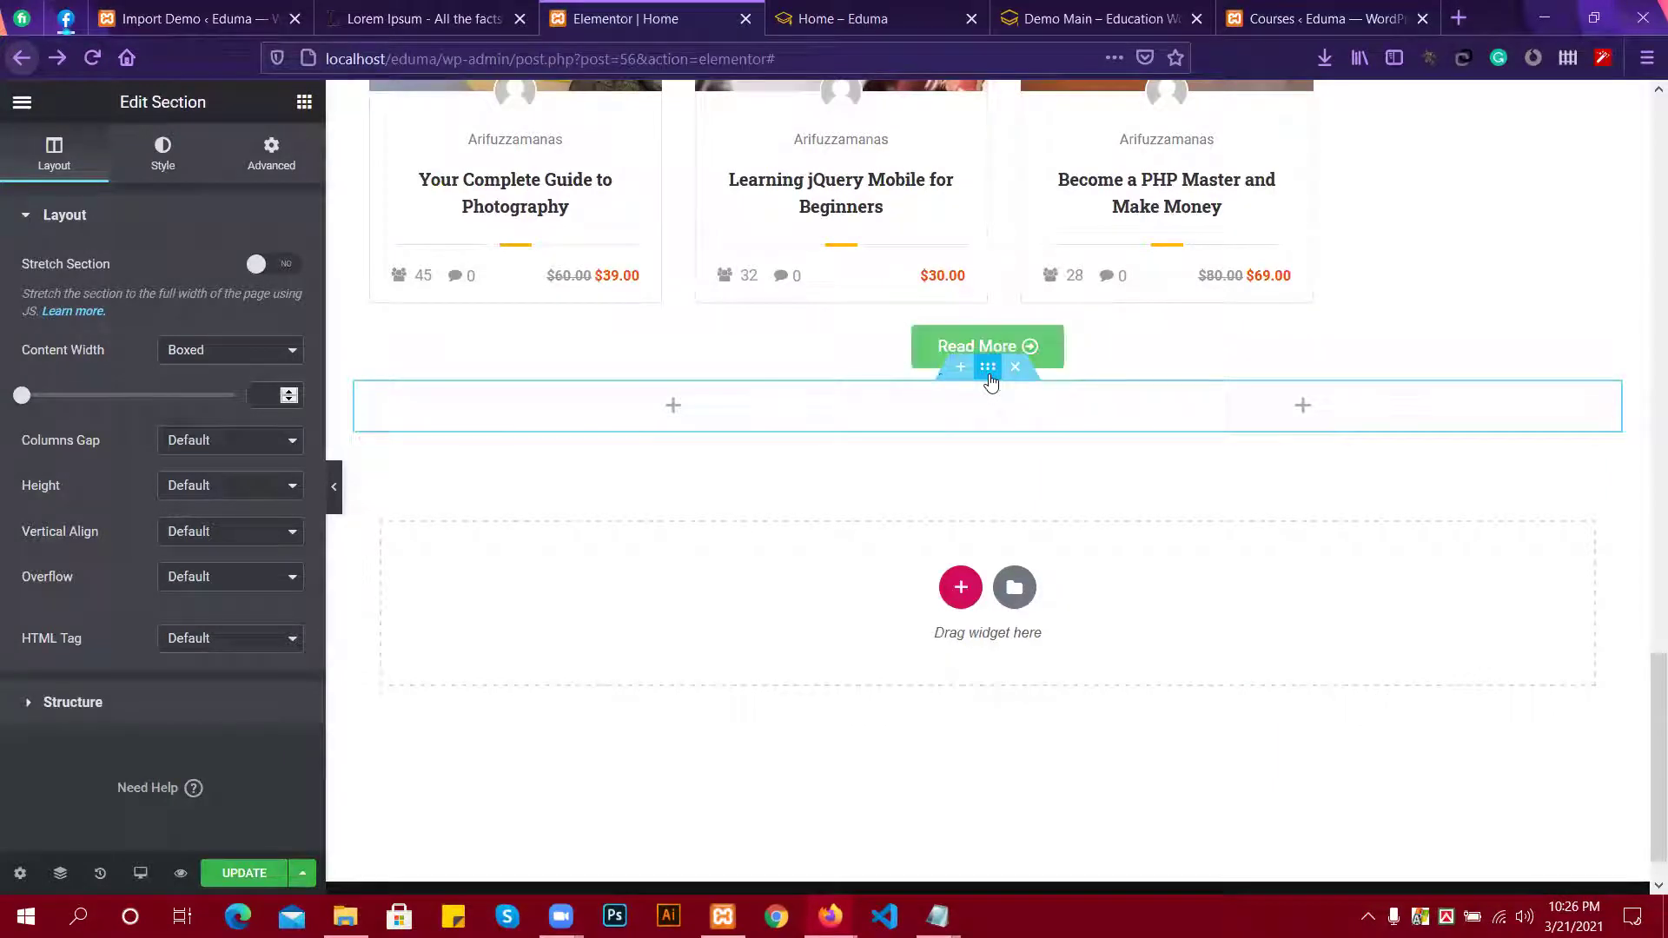
Turn on Stretch Section for the new two-column section and set its content width to Full Width.
{"action": "left_click", "coordinate": [248, 348]}
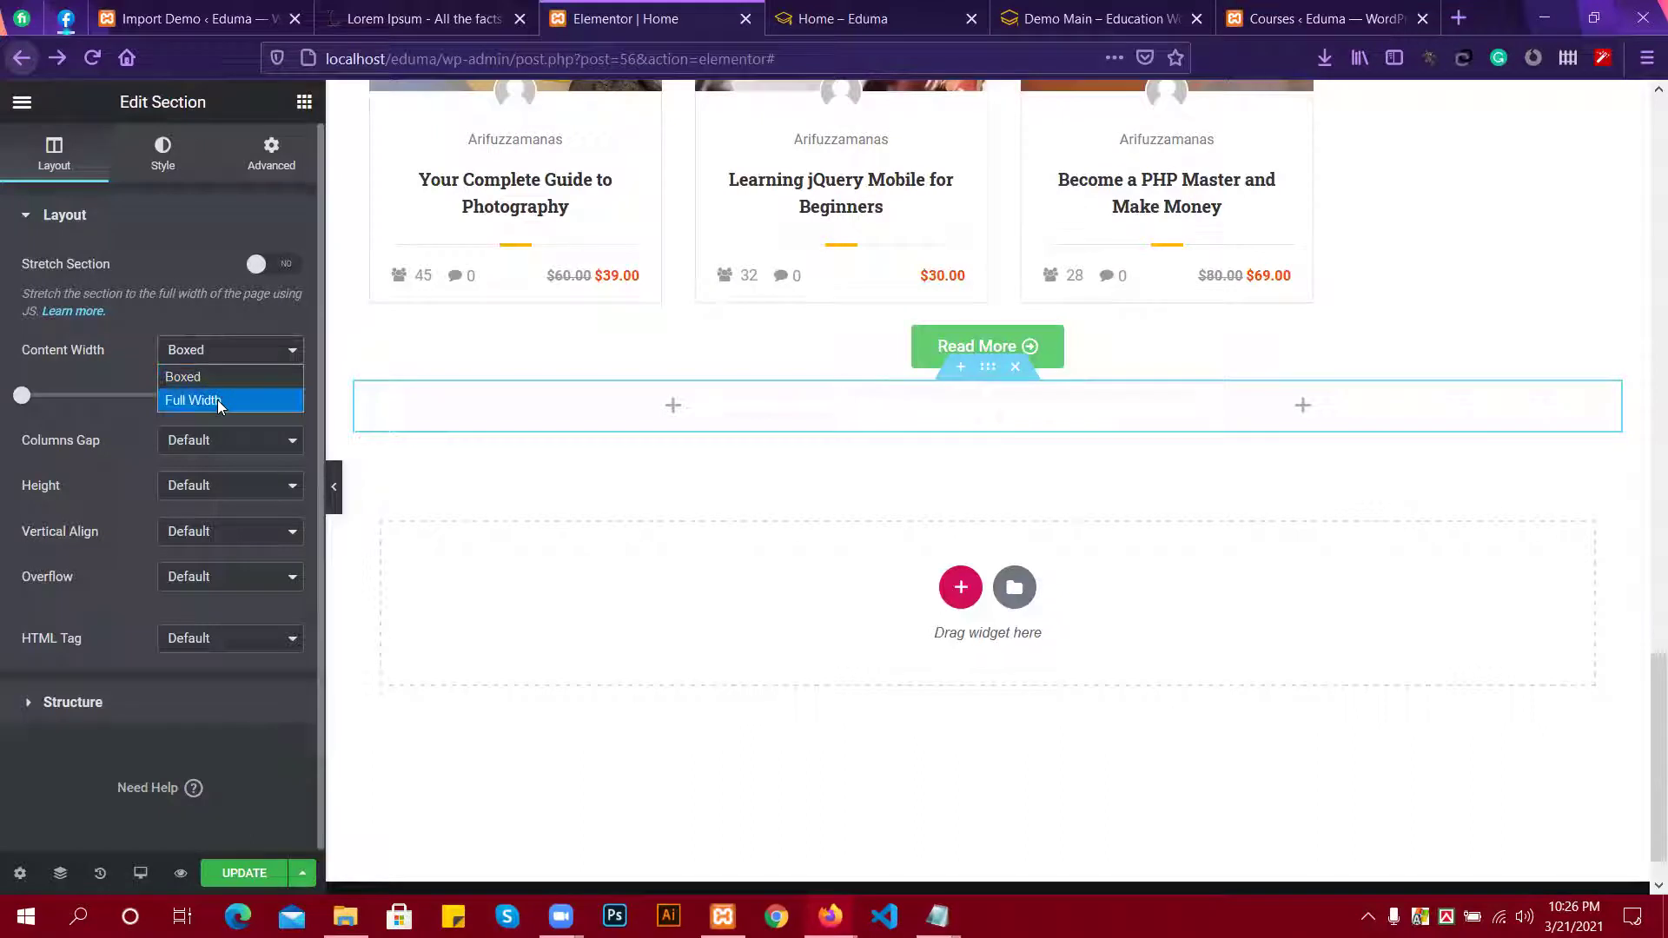
{"action": "left_click", "coordinate": [275, 263]}
{"action": "left_click", "coordinate": [275, 263]}
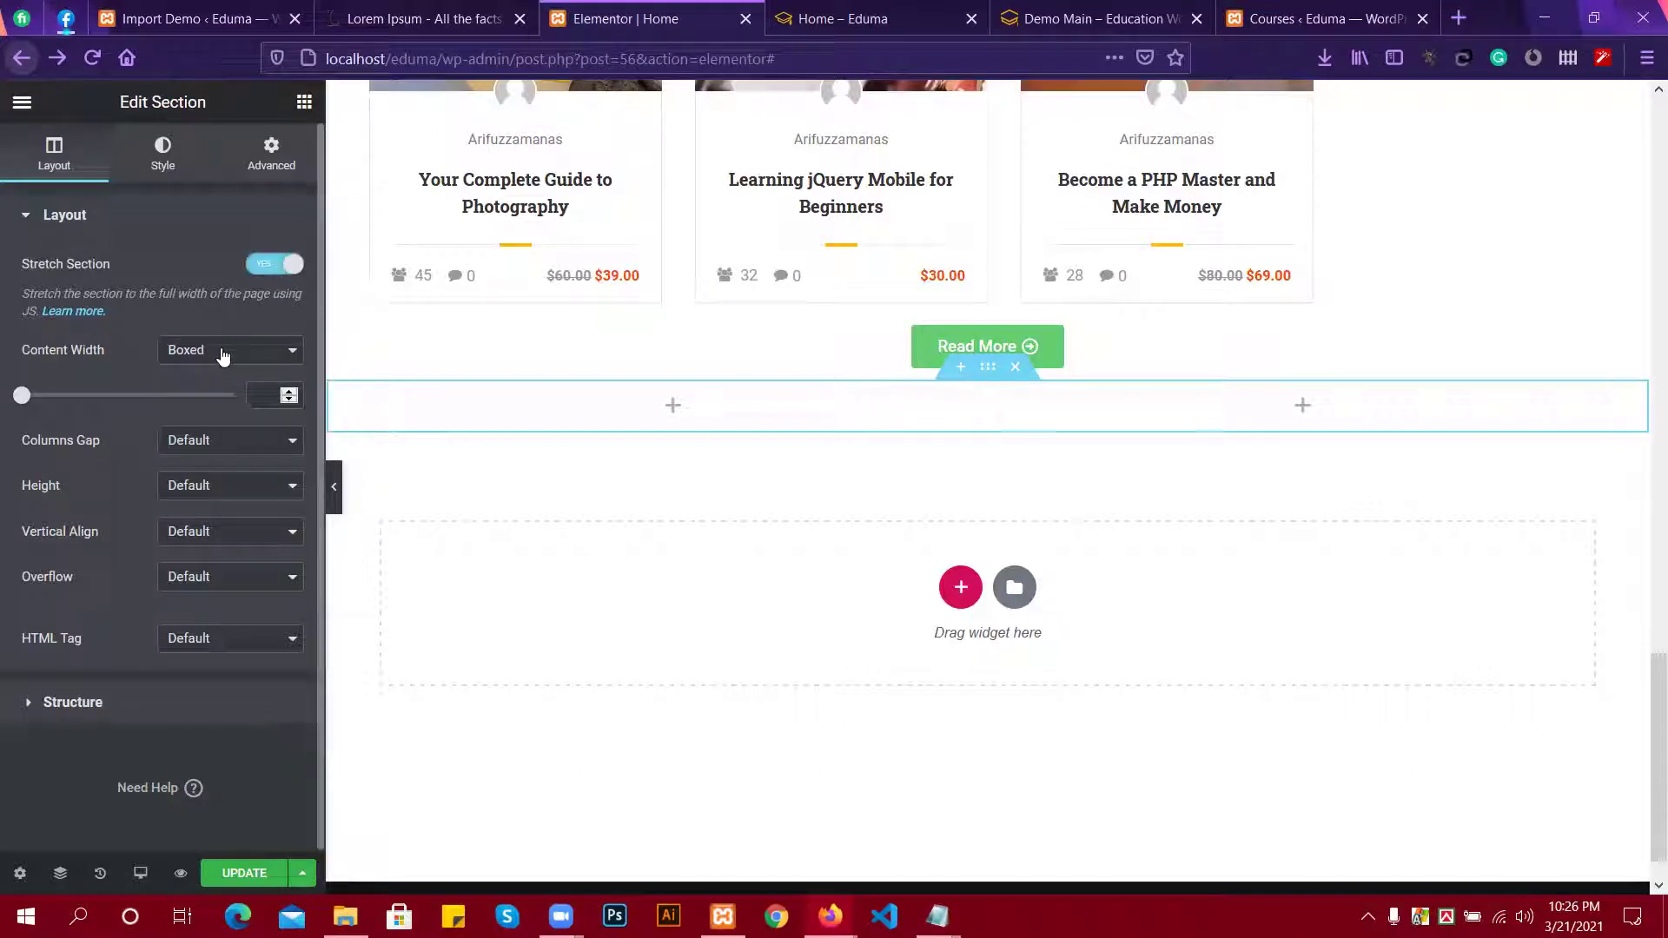
{"action": "left_click", "coordinate": [223, 352]}
{"action": "left_click", "coordinate": [215, 393]}
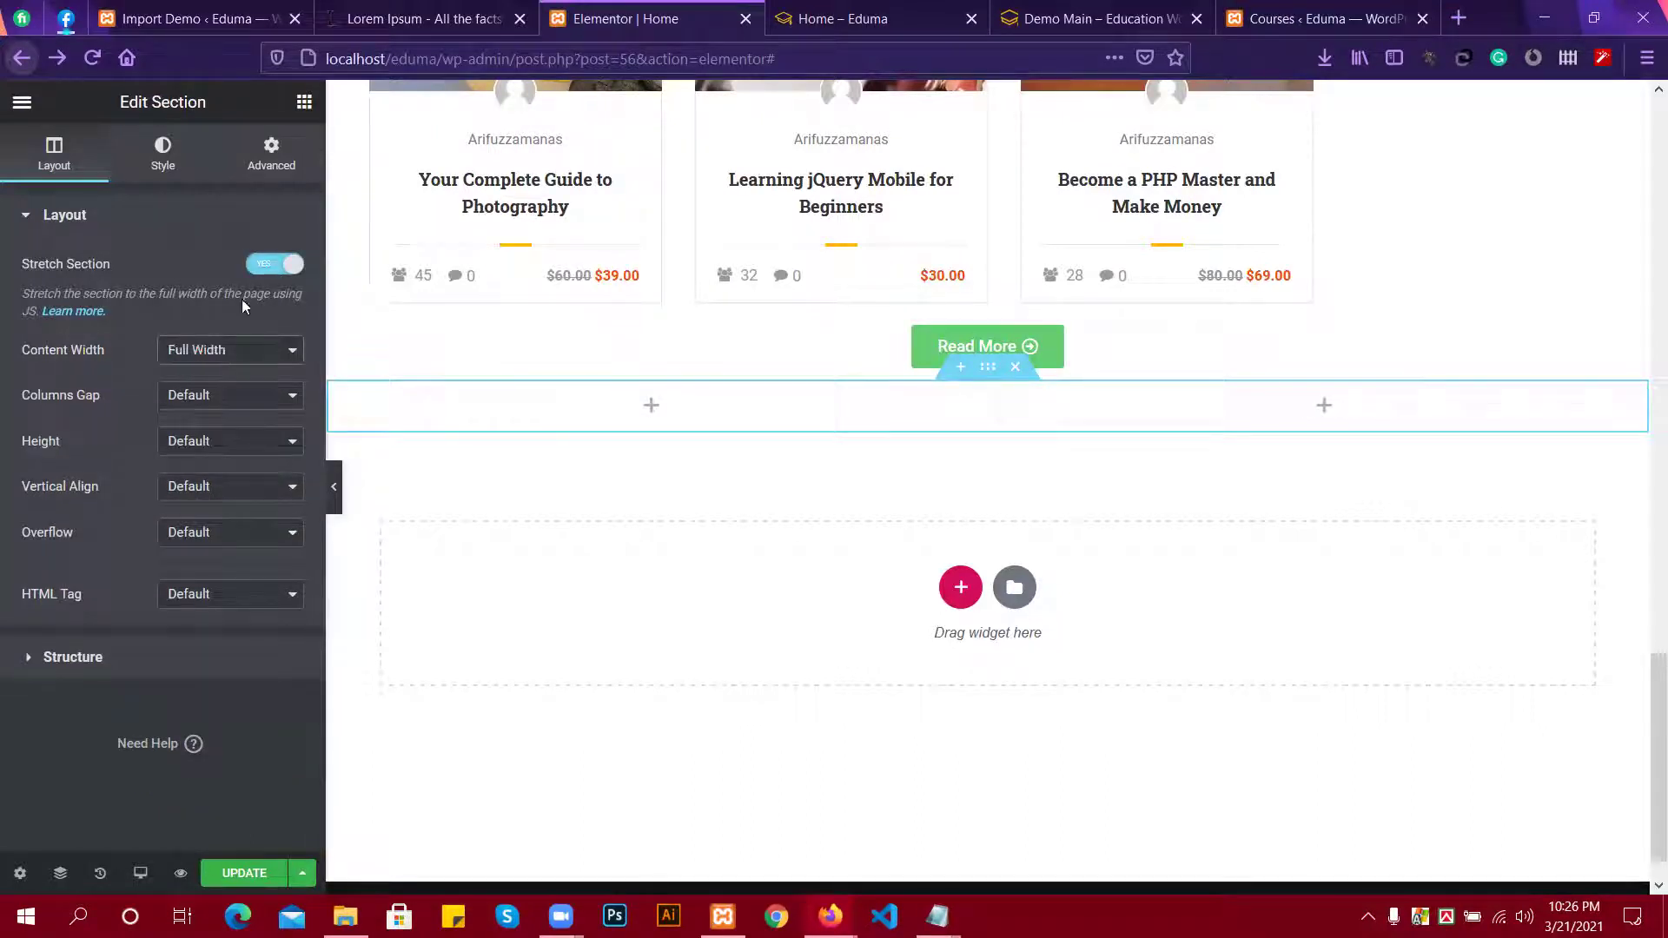
Unlink the two-column section's margin values and set its top margin to 100 px.
{"action": "left_click", "coordinate": [263, 165]}
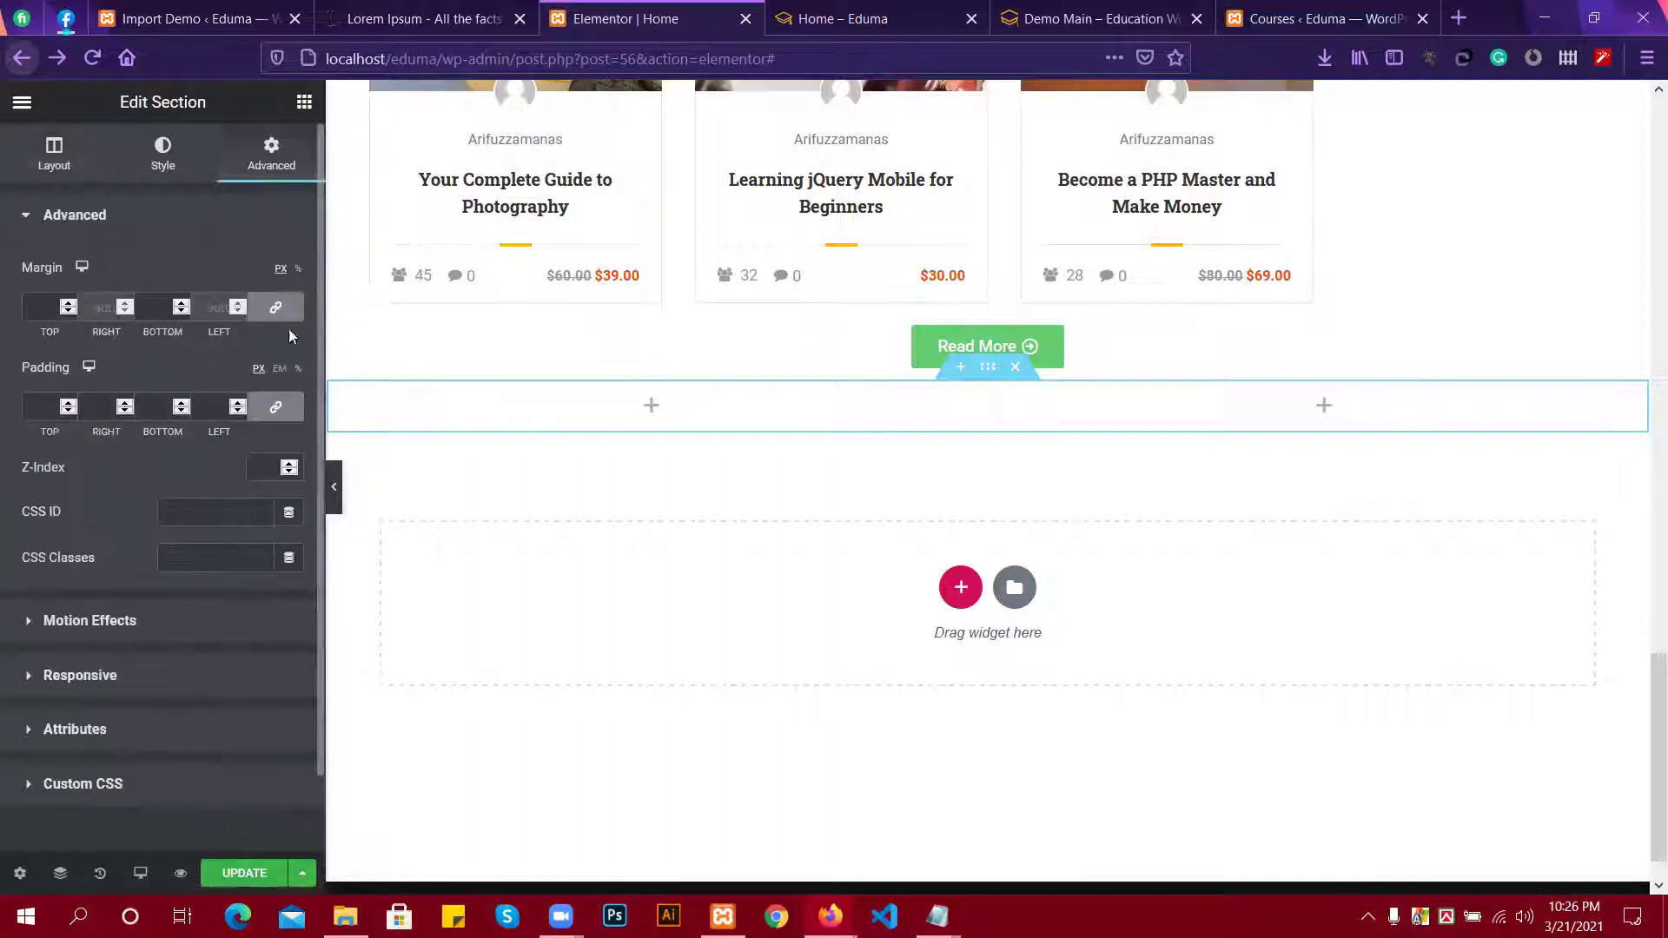
{"action": "left_click", "coordinate": [275, 306]}
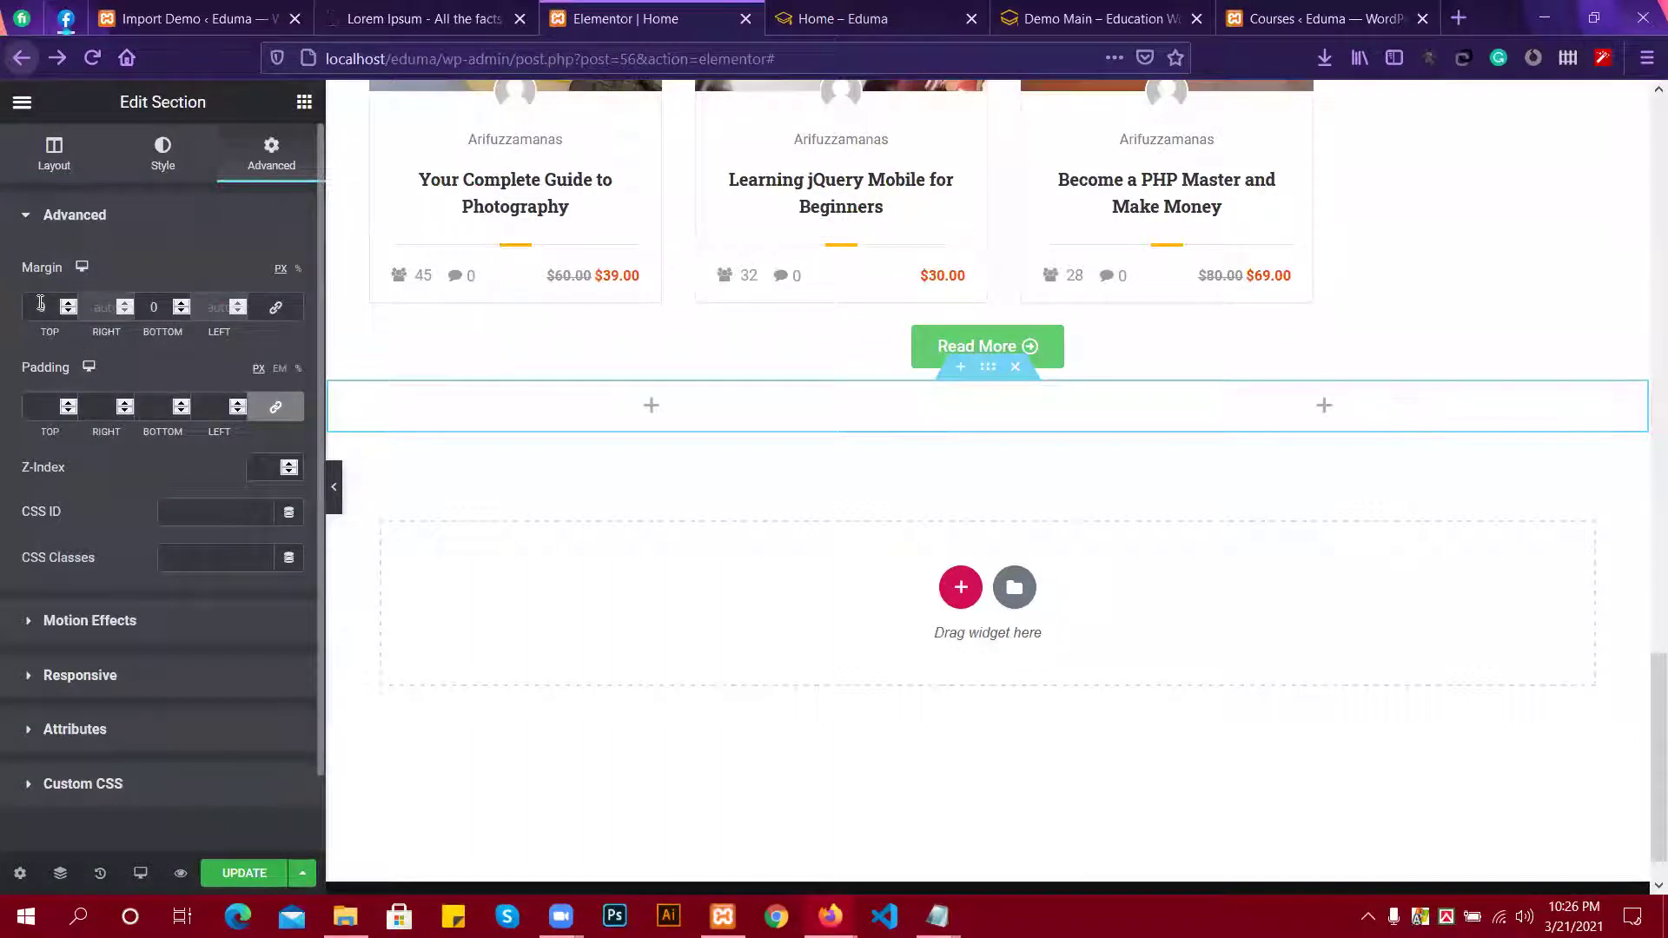
{"action": "type", "text": "100"}
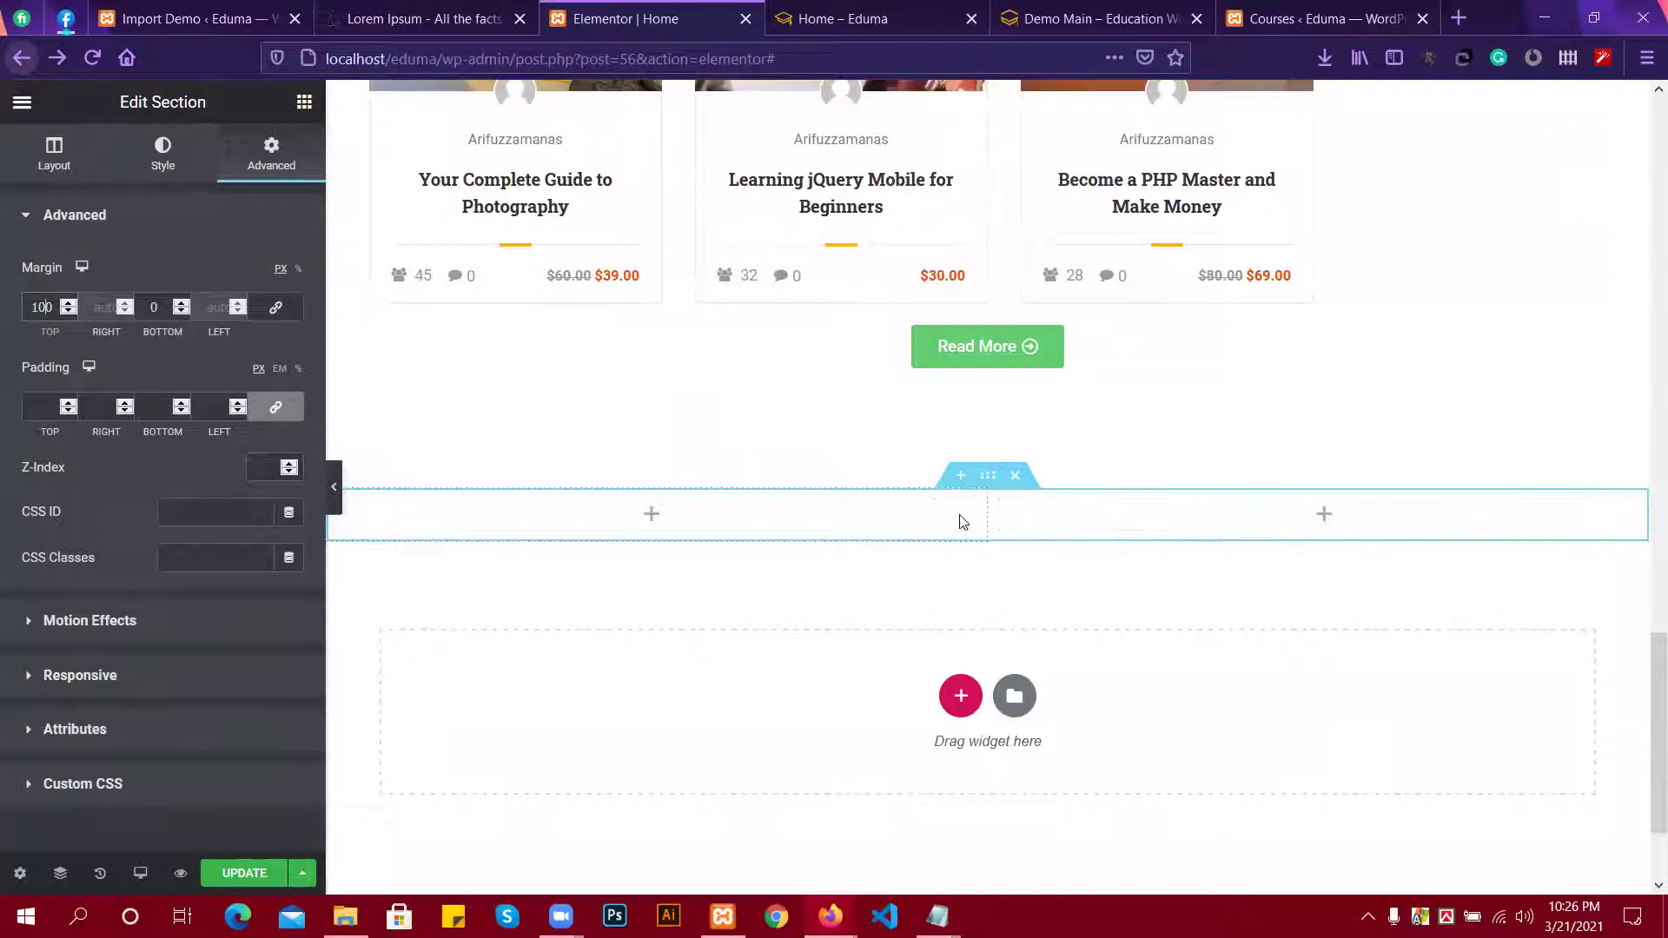
Give the new two-column section the background image event-3-450x233-1.jpg from the media library.
{"action": "left_click", "coordinate": [162, 156]}
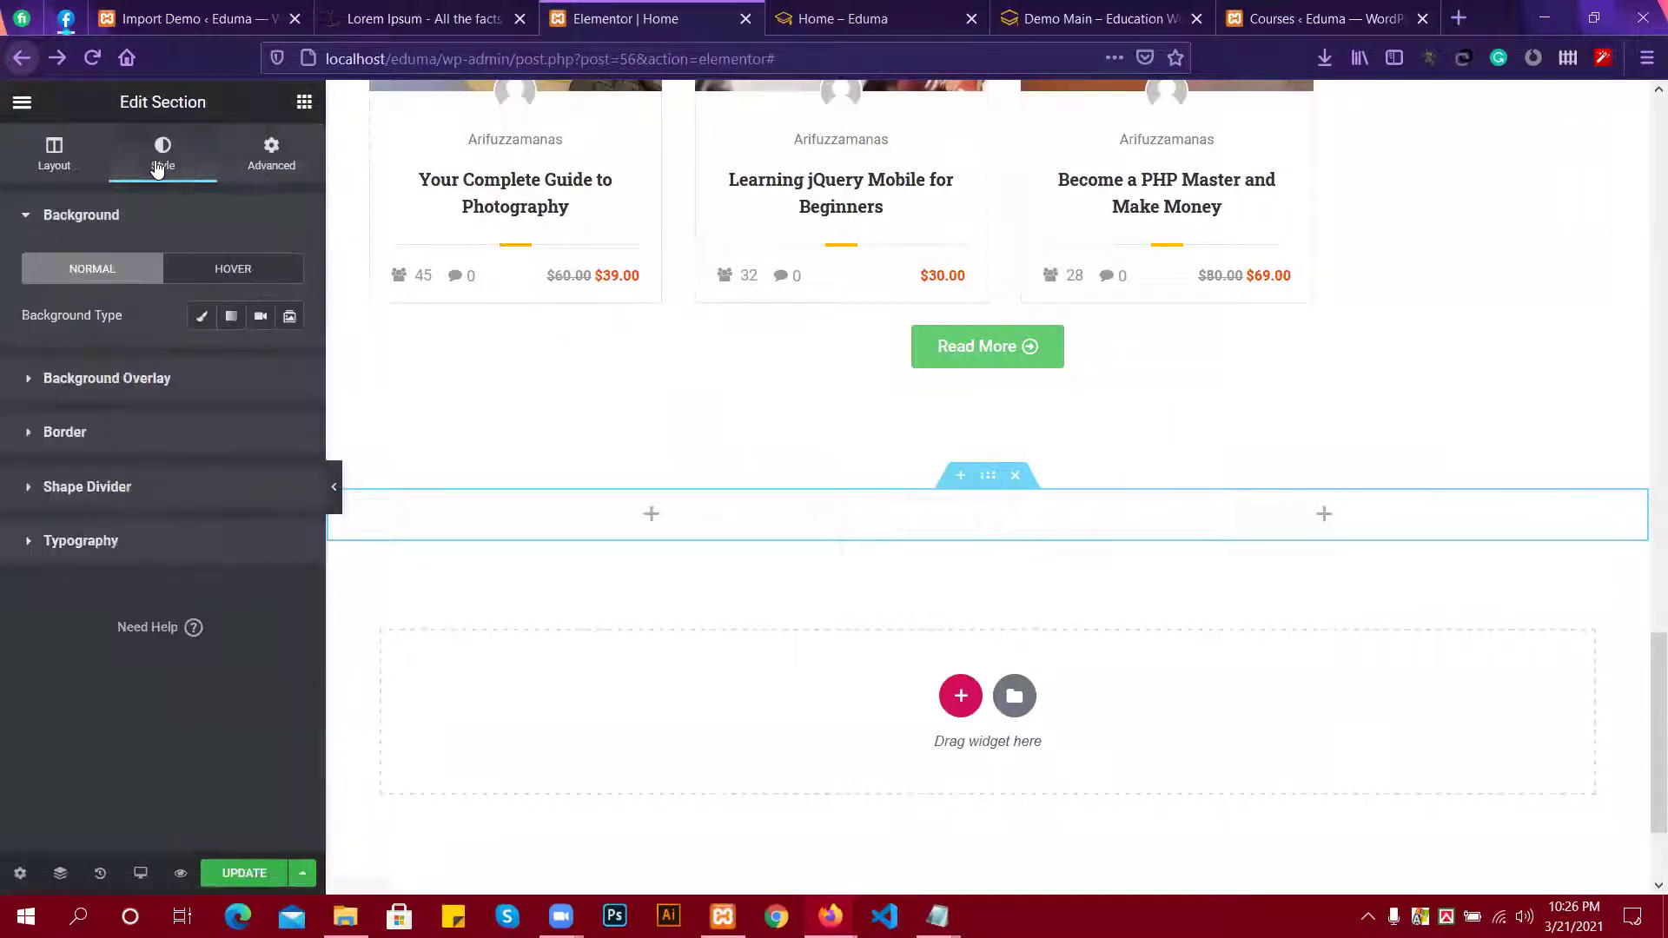
{"action": "left_click", "coordinate": [89, 383]}
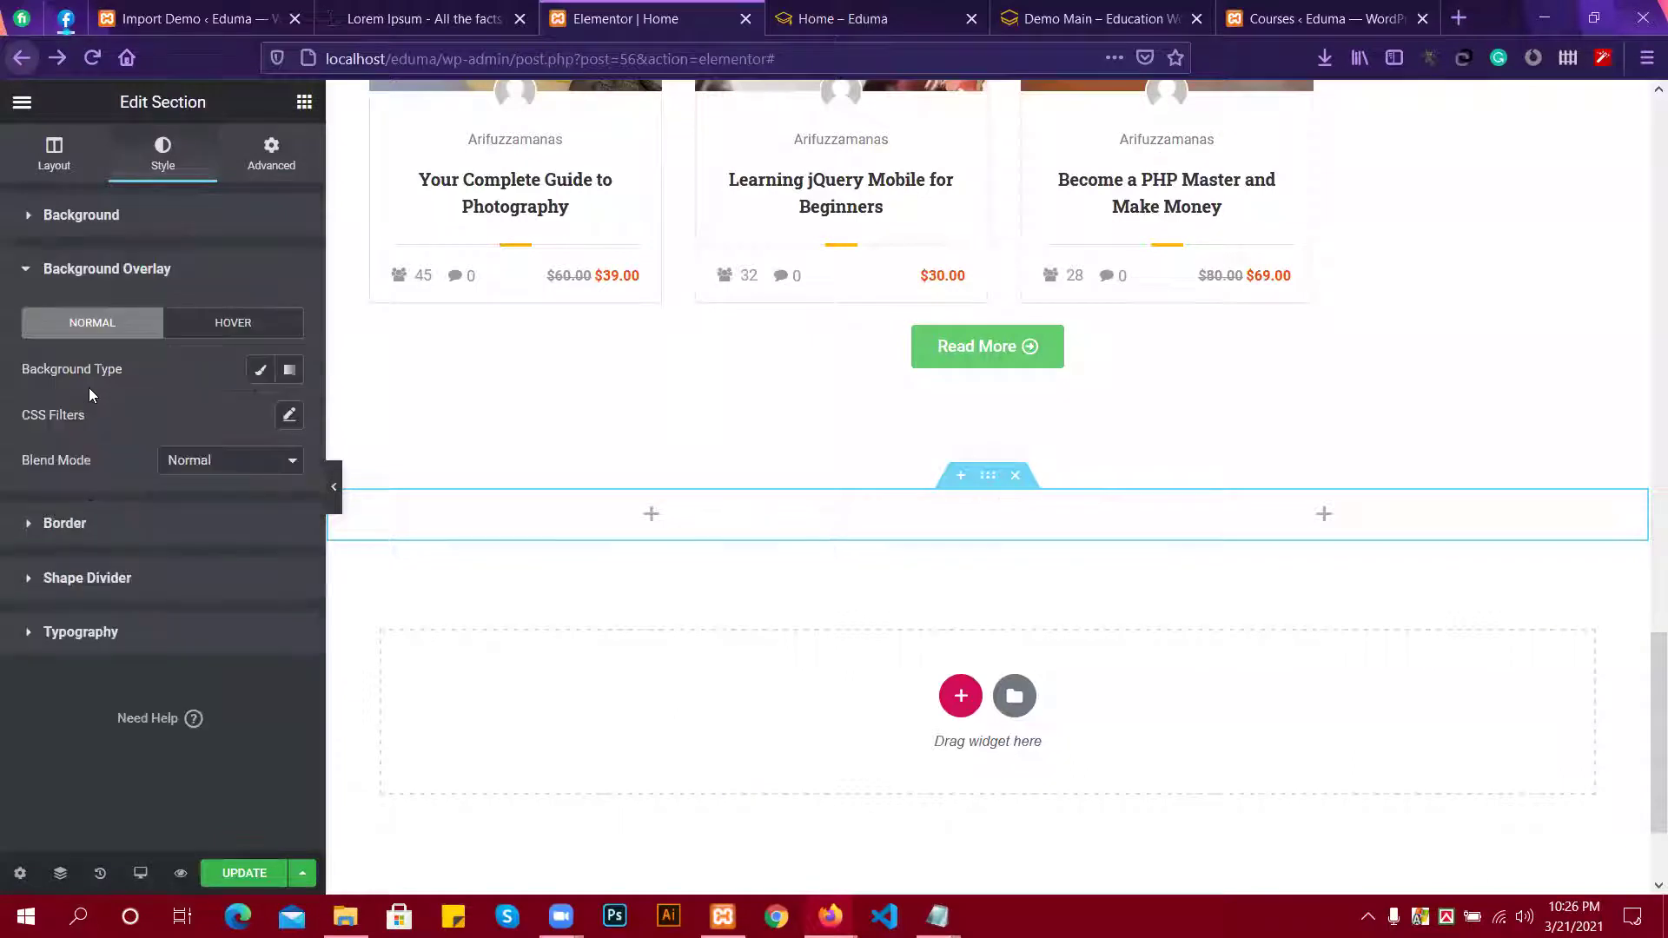
{"action": "left_click", "coordinate": [98, 212]}
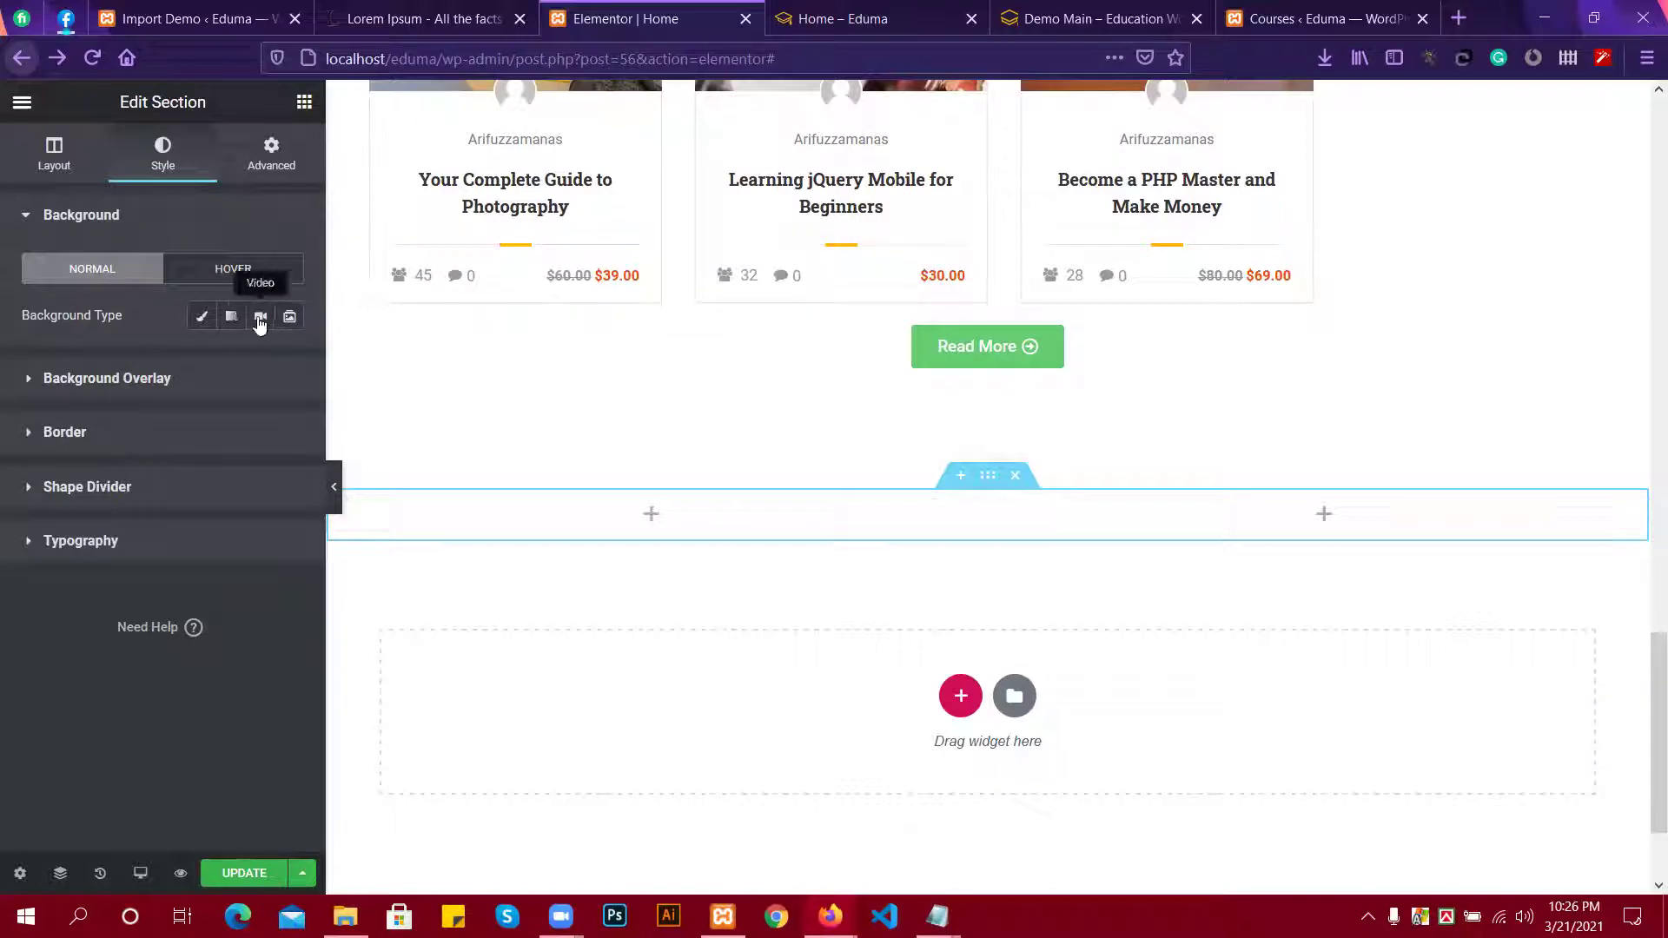
{"action": "left_click", "coordinate": [203, 318]}
{"action": "left_click", "coordinate": [134, 504]}
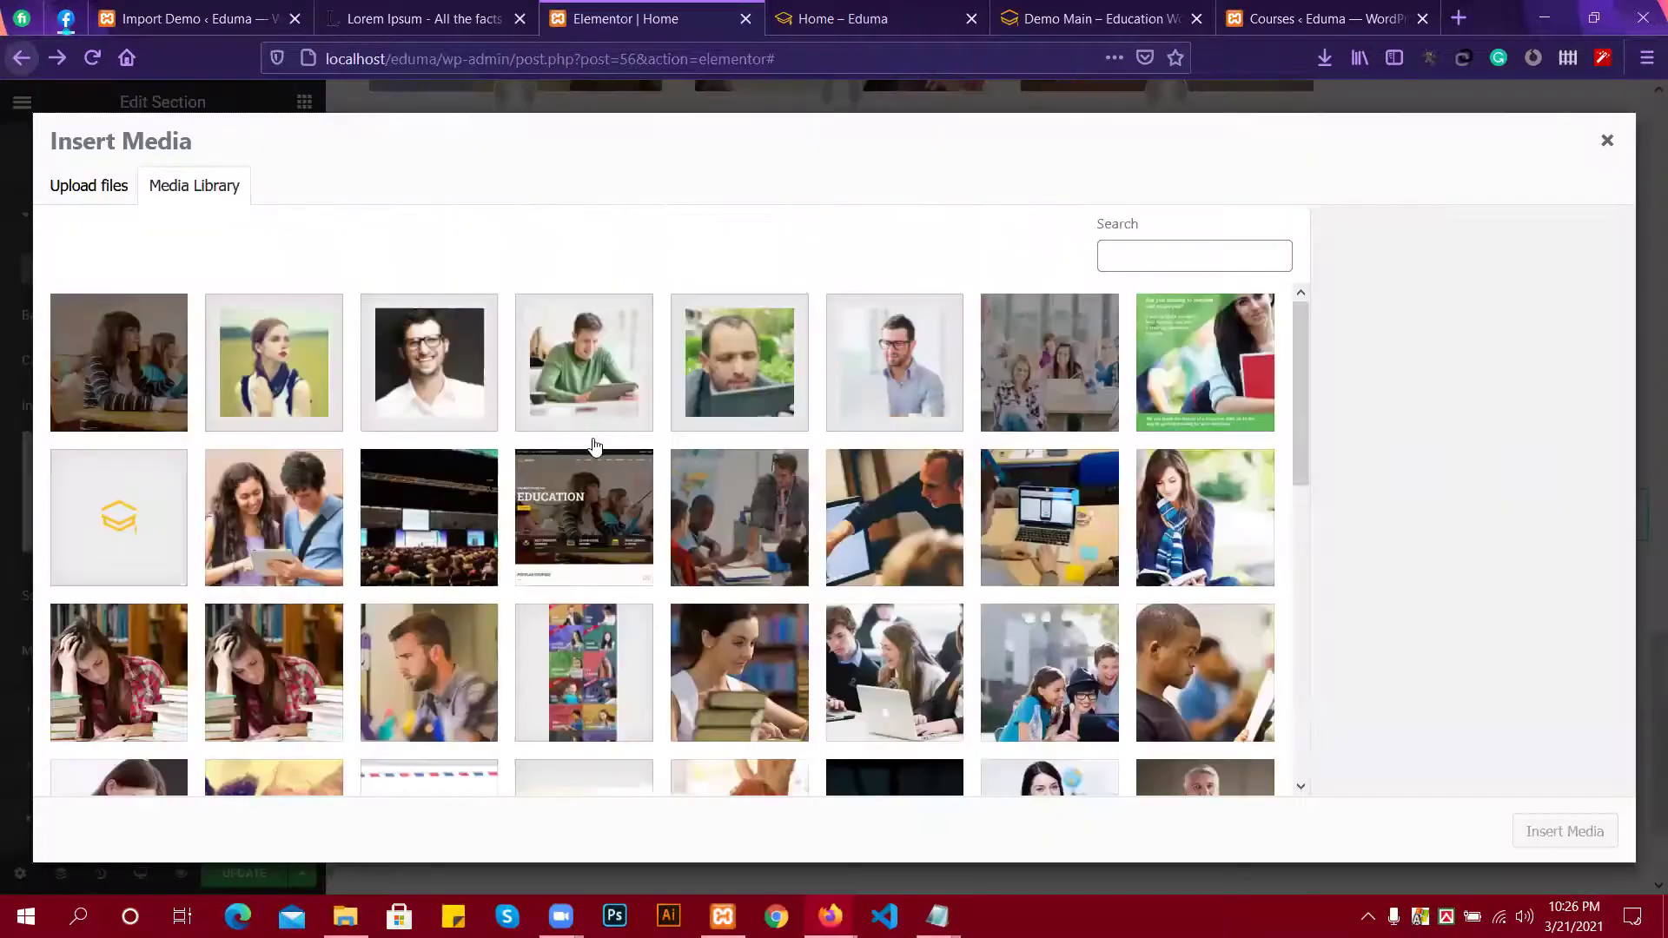
{"action": "scroll", "coordinate": [591, 448], "scroll_direction": "down", "scroll_amount": 3}
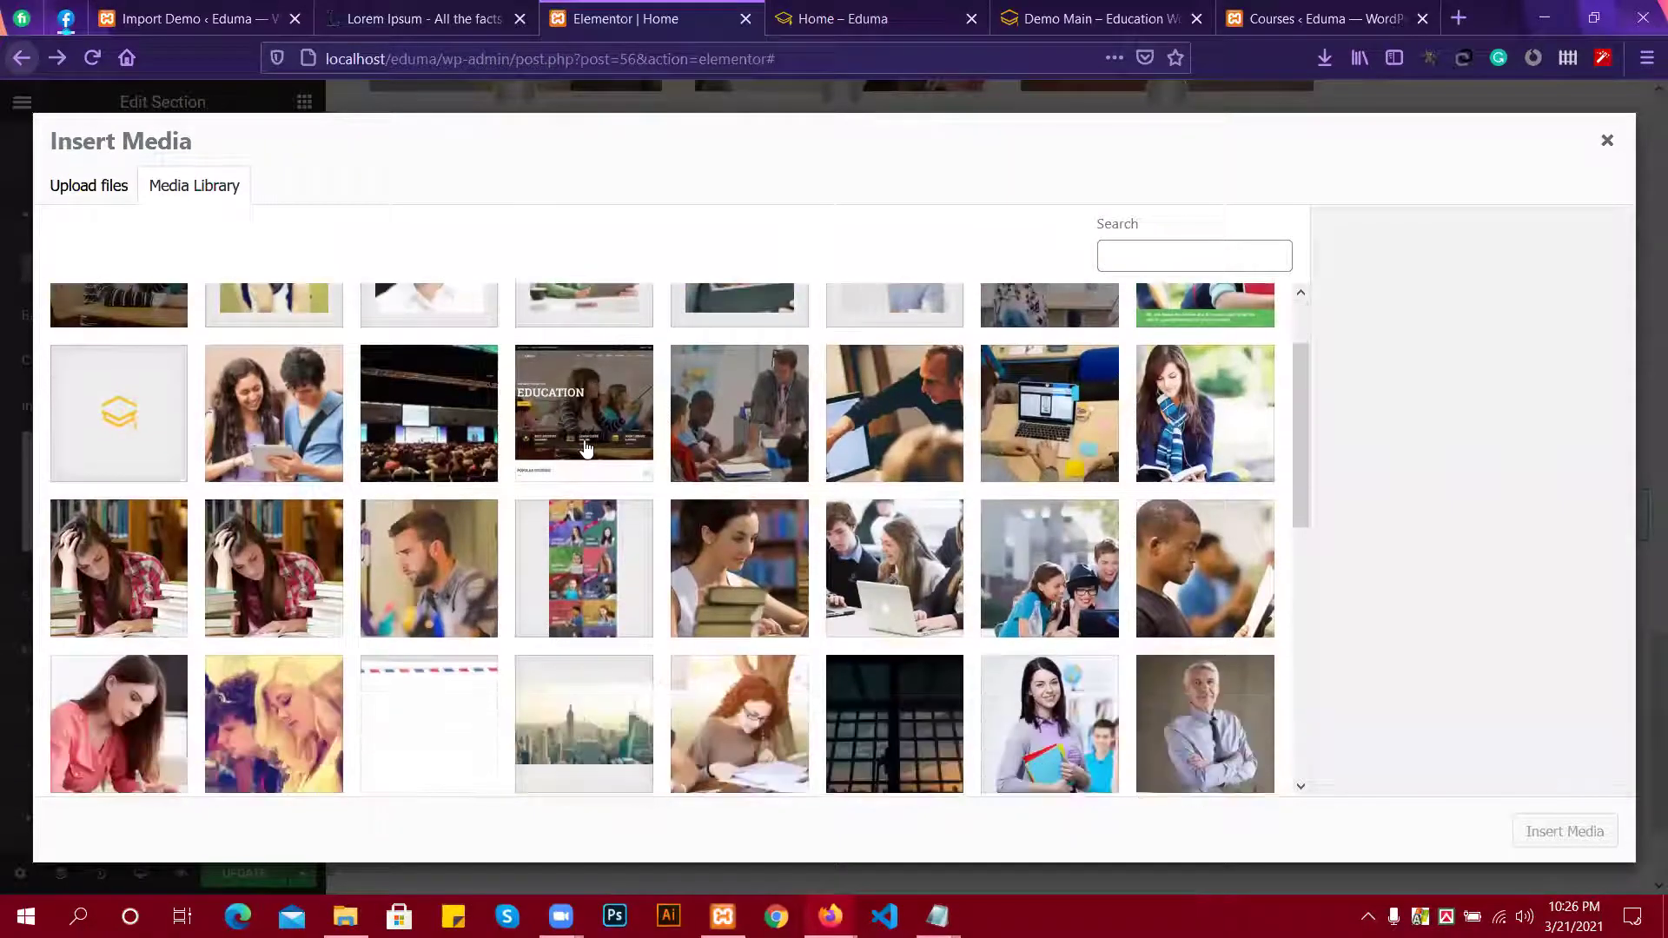
{"action": "scroll", "coordinate": [587, 447], "scroll_direction": "down", "scroll_amount": 2}
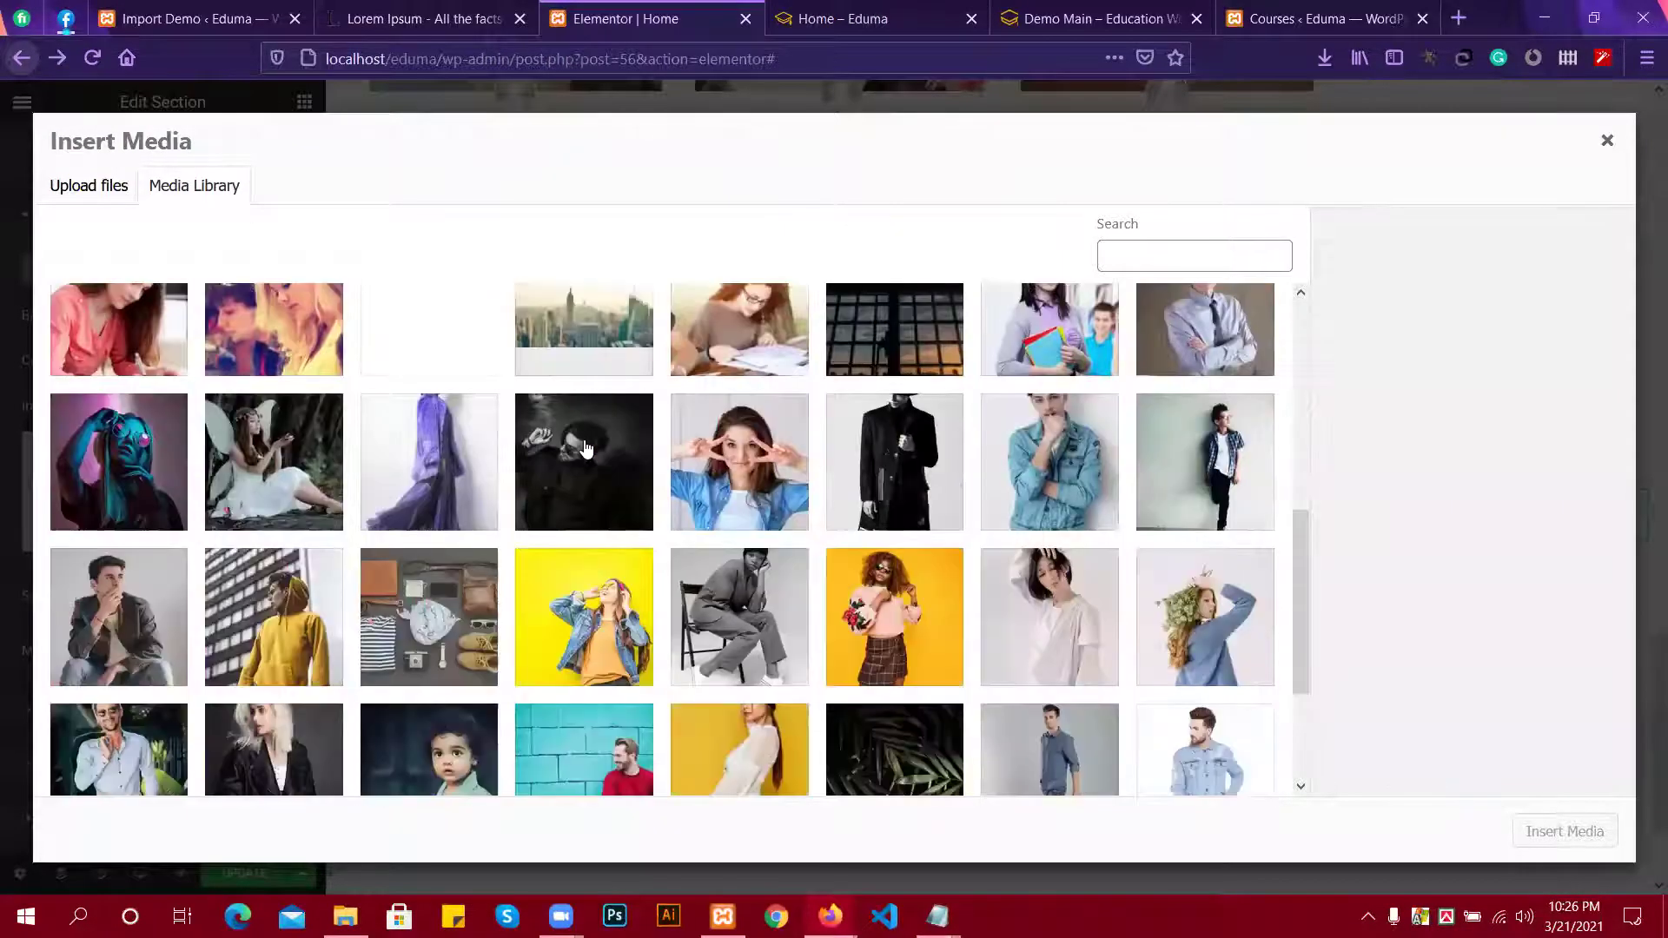
{"action": "scroll", "coordinate": [585, 447], "scroll_direction": "down", "scroll_amount": 1}
{"action": "scroll", "coordinate": [584, 448], "scroll_direction": "up", "scroll_amount": 3}
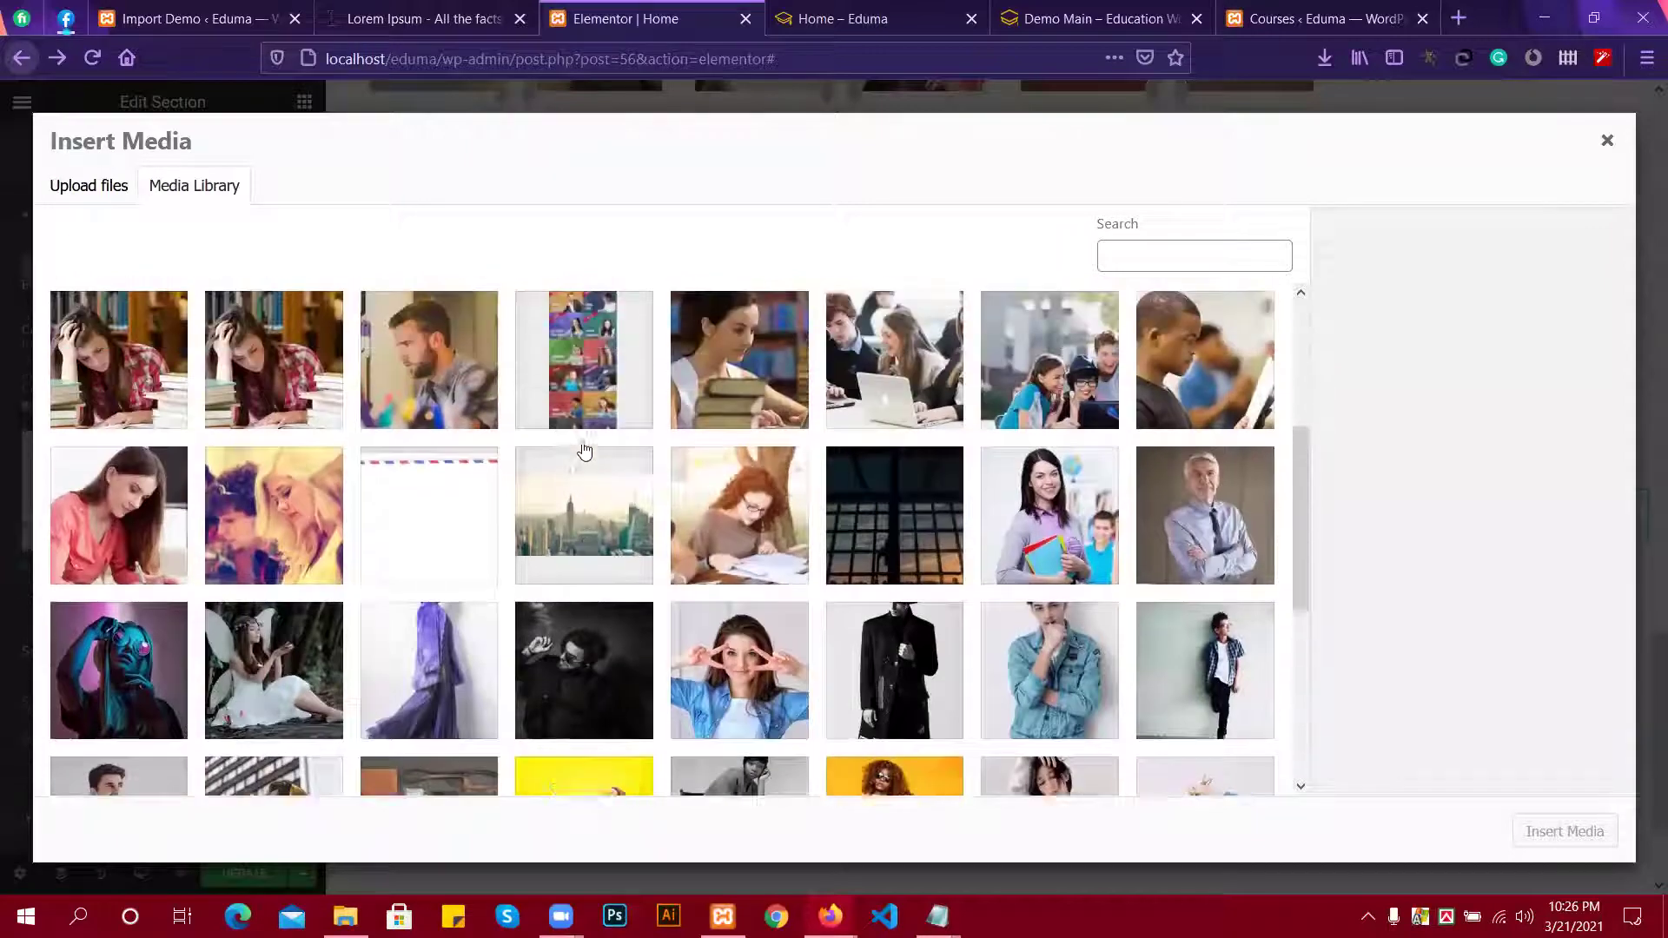
{"action": "scroll", "coordinate": [584, 450], "scroll_direction": "up", "scroll_amount": 3}
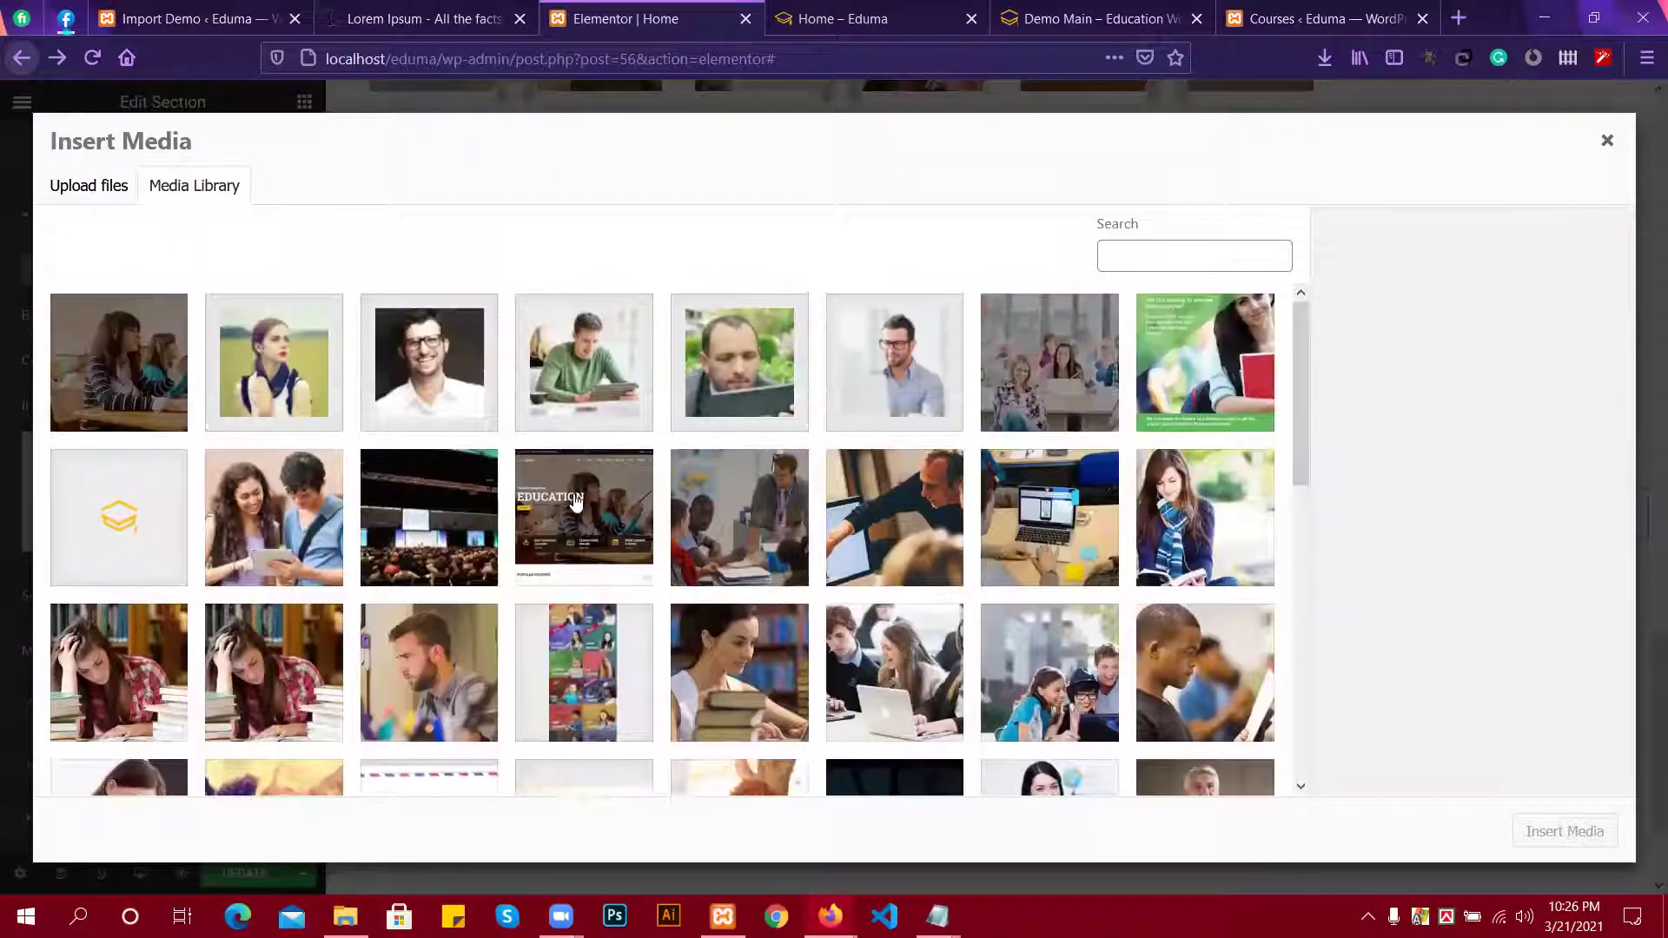
{"action": "left_click", "coordinate": [435, 539]}
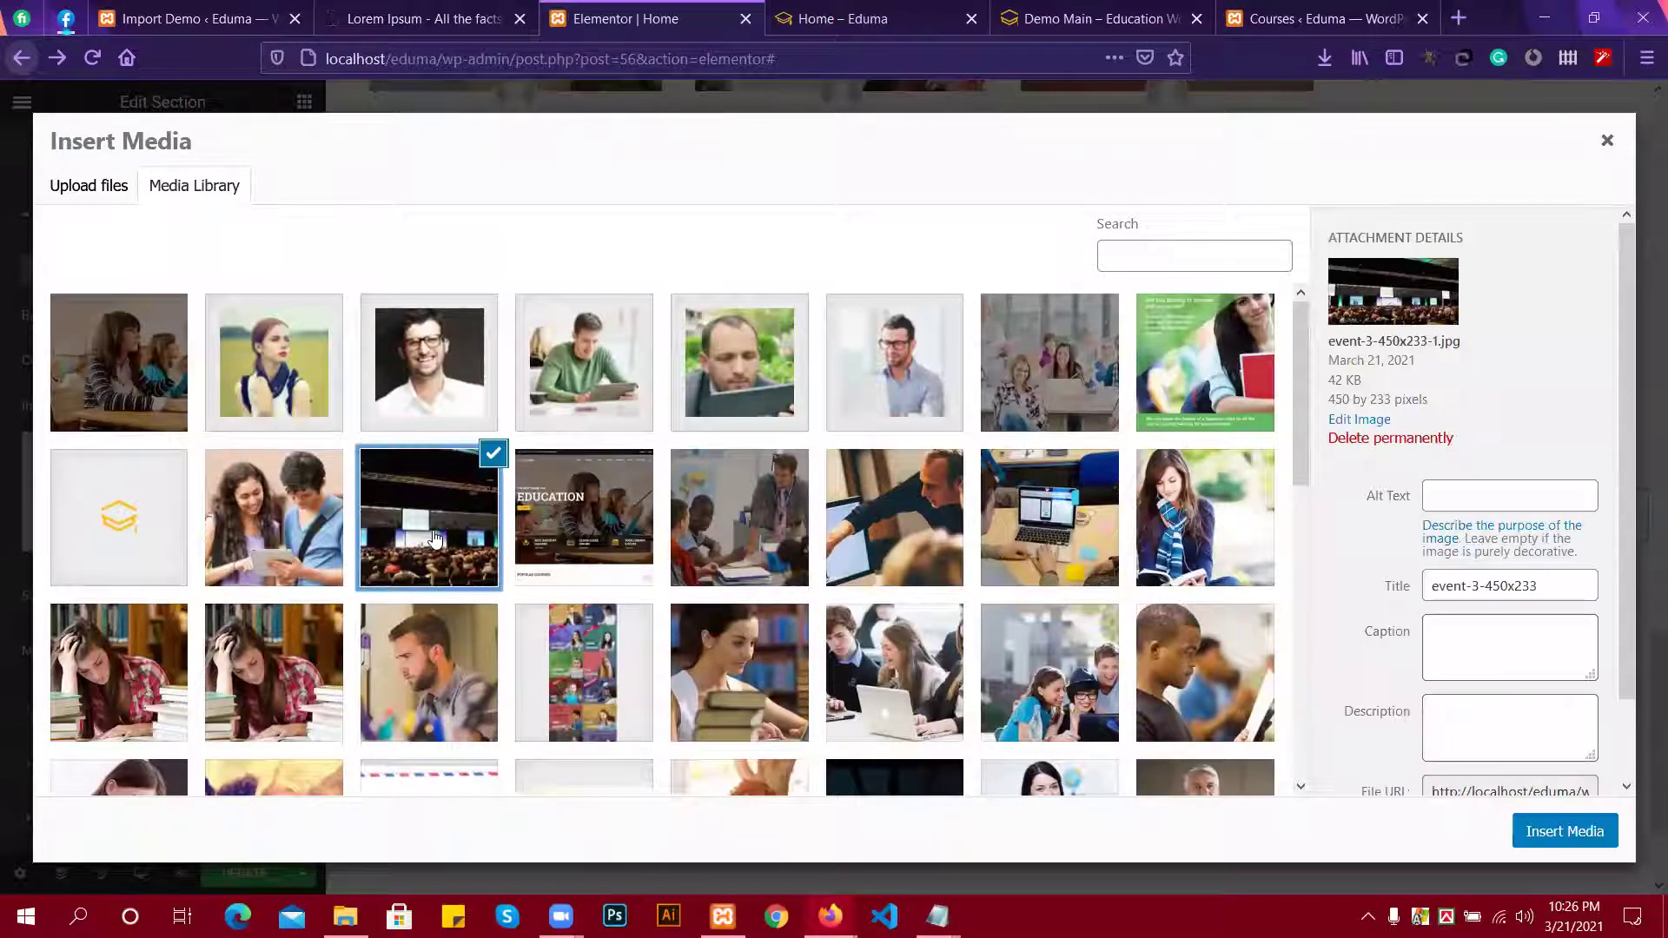
{"action": "left_click", "coordinate": [1559, 841]}
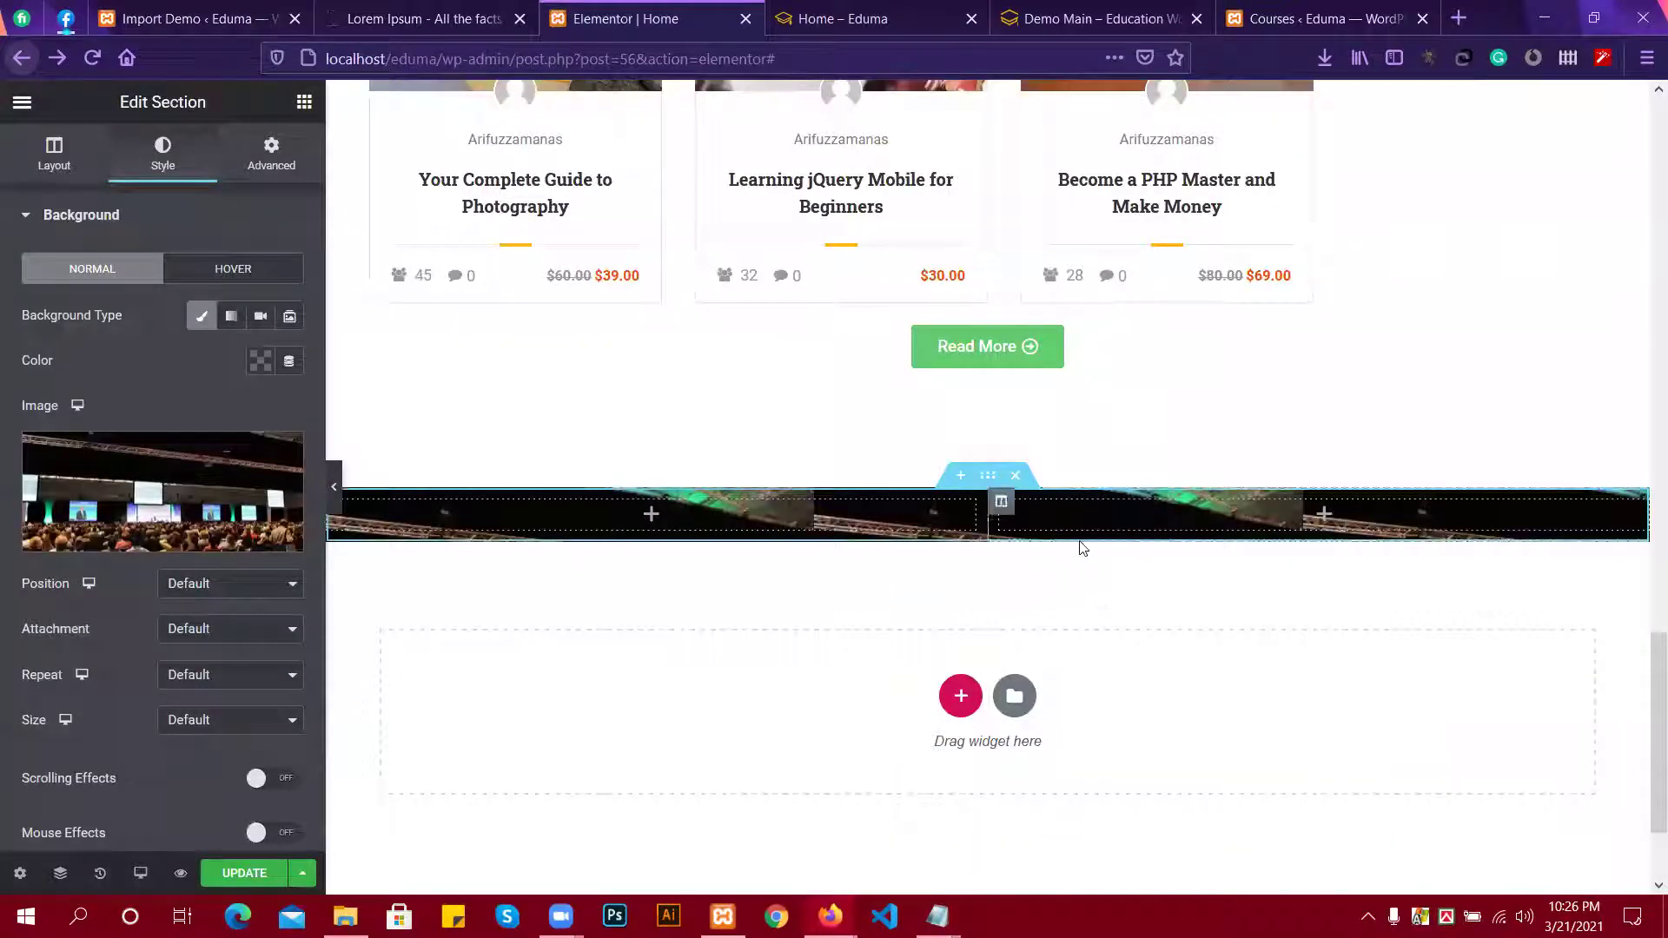
Set the section's background image position to Center Center, repeat to No-repeat and size to Cover.
{"action": "left_click", "coordinate": [217, 589]}
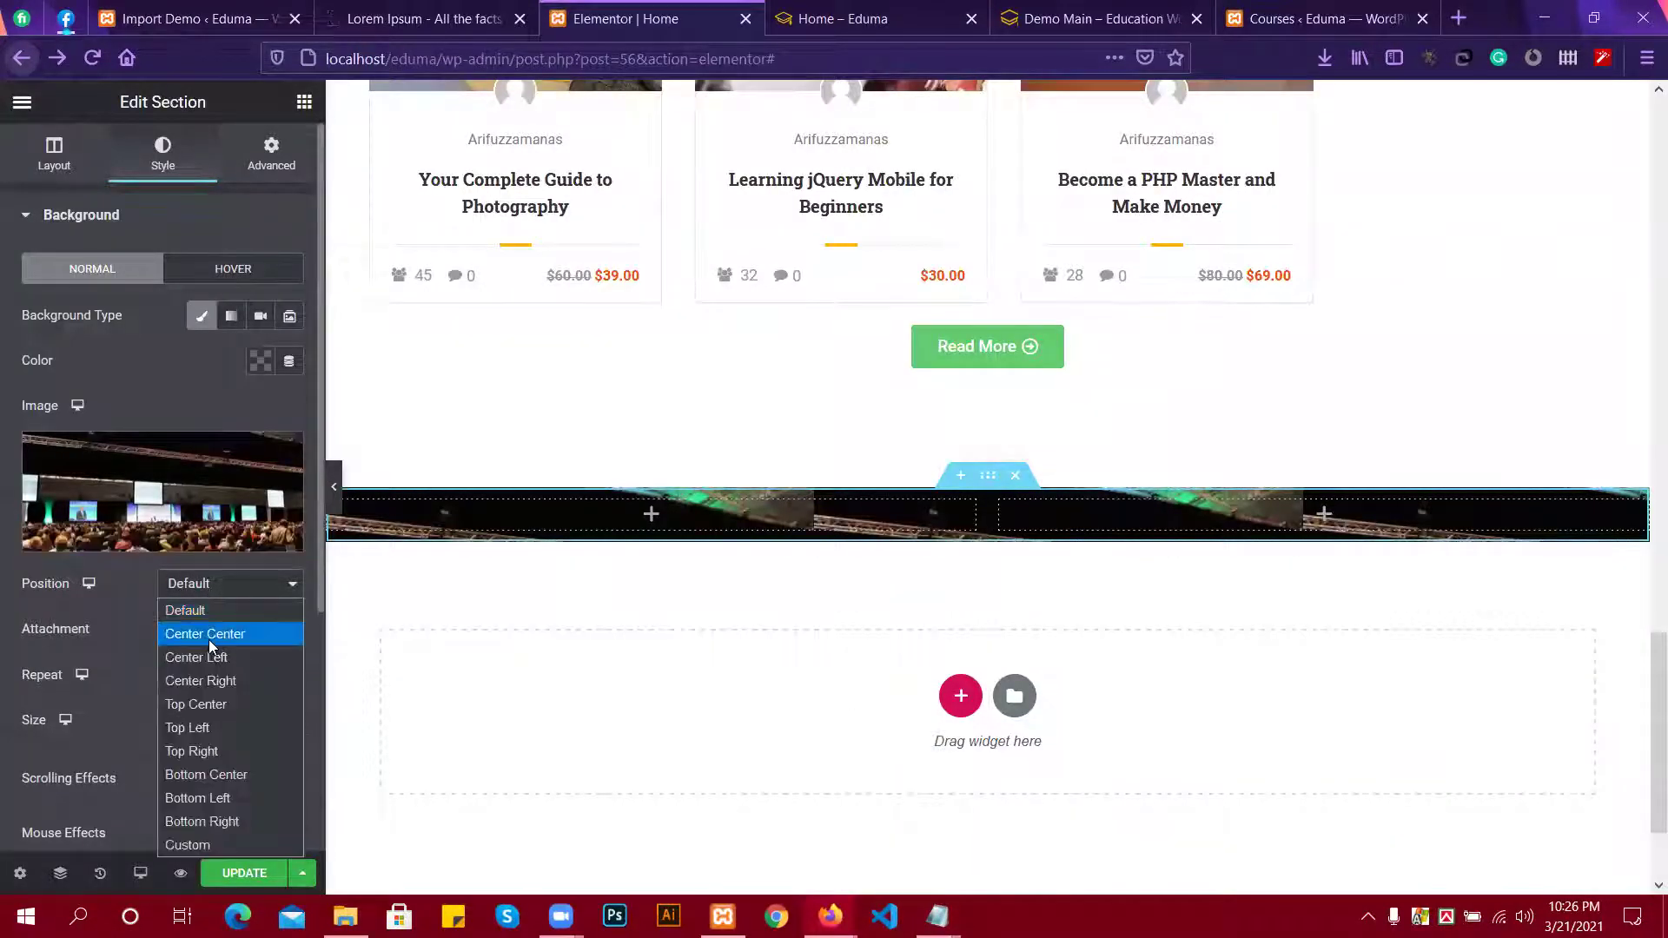
{"action": "left_click", "coordinate": [214, 637]}
{"action": "left_click", "coordinate": [216, 638]}
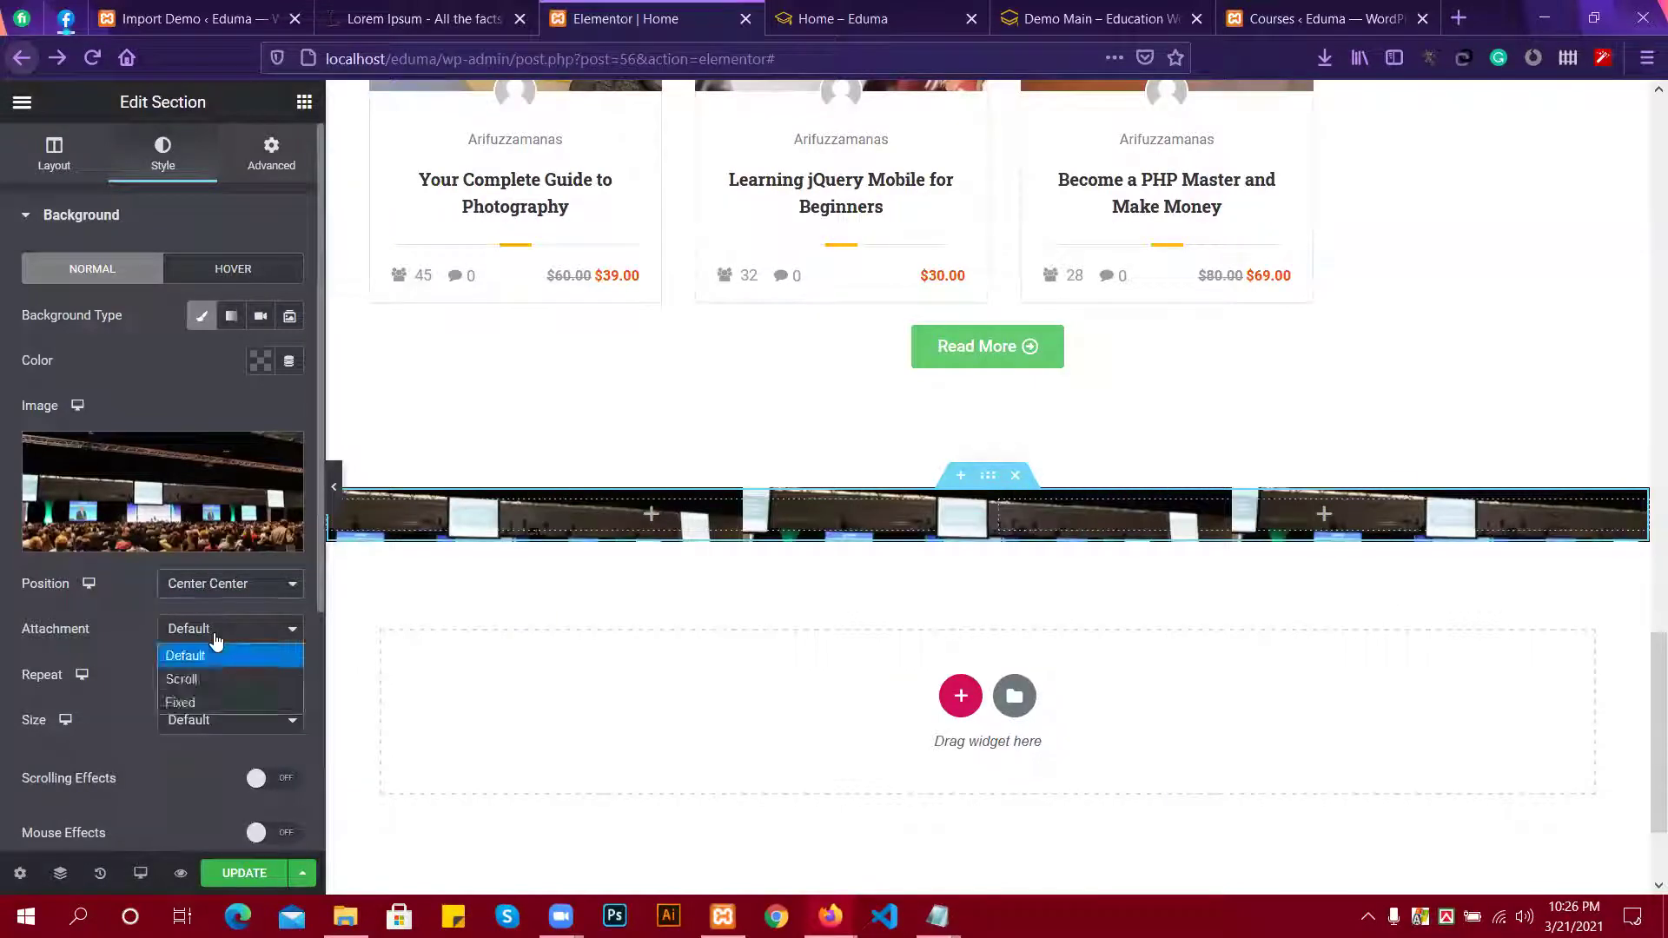
{"action": "left_click", "coordinate": [208, 638]}
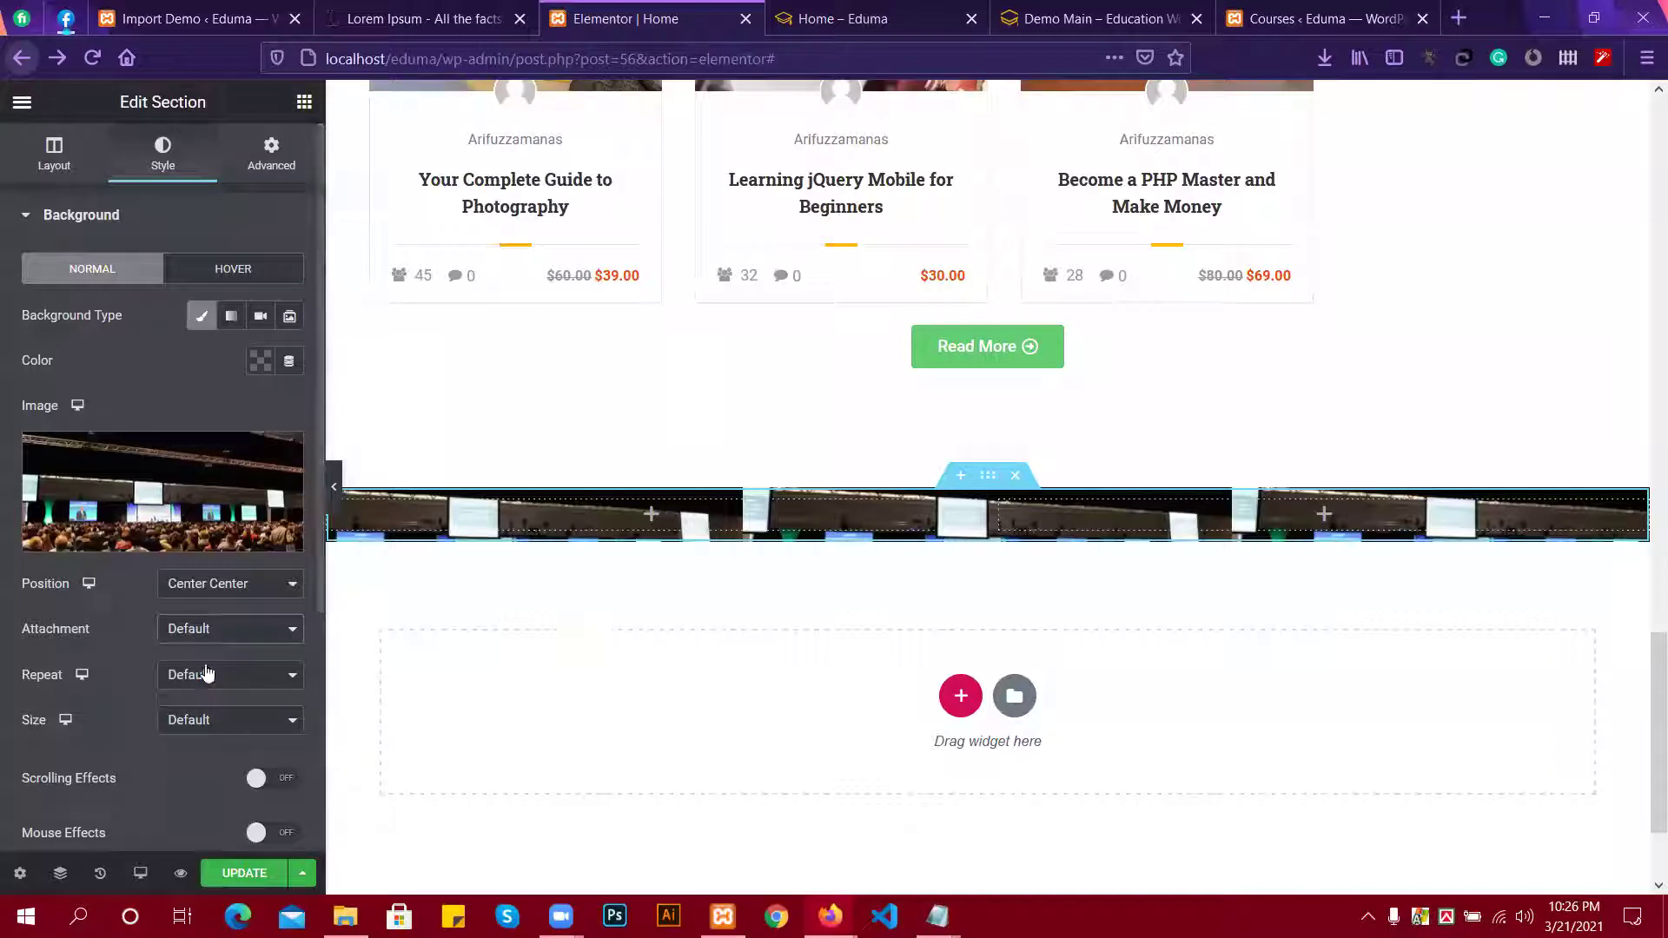
{"action": "left_click", "coordinate": [201, 679]}
{"action": "left_click", "coordinate": [195, 726]}
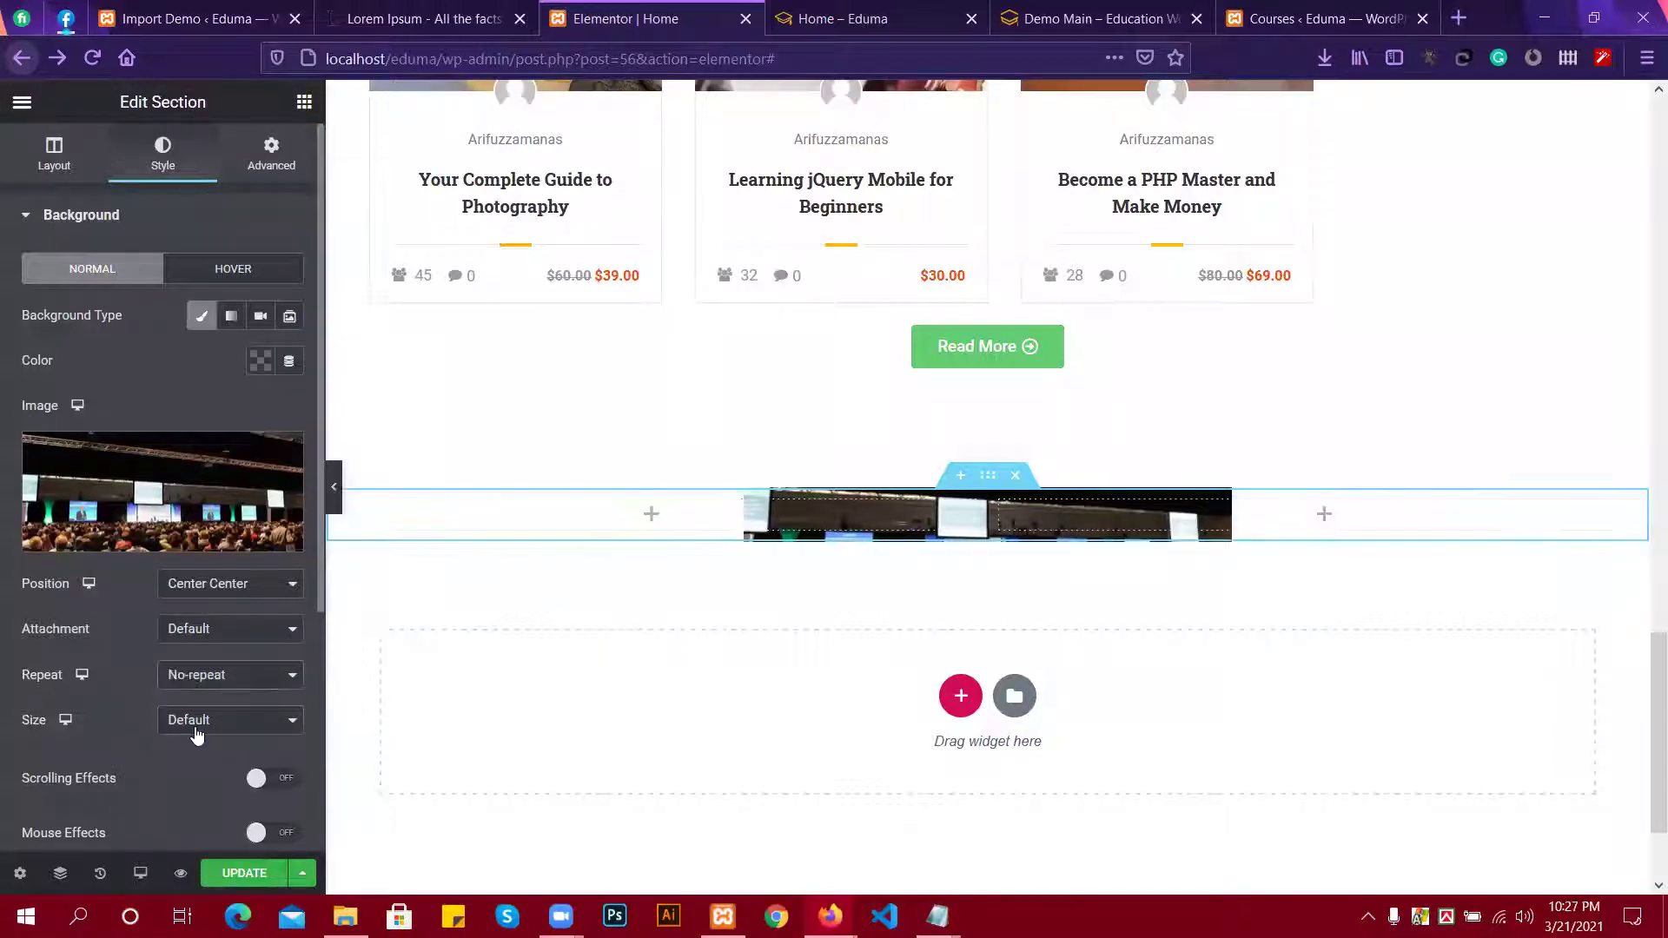
{"action": "left_click", "coordinate": [198, 729]}
{"action": "left_click", "coordinate": [191, 789]}
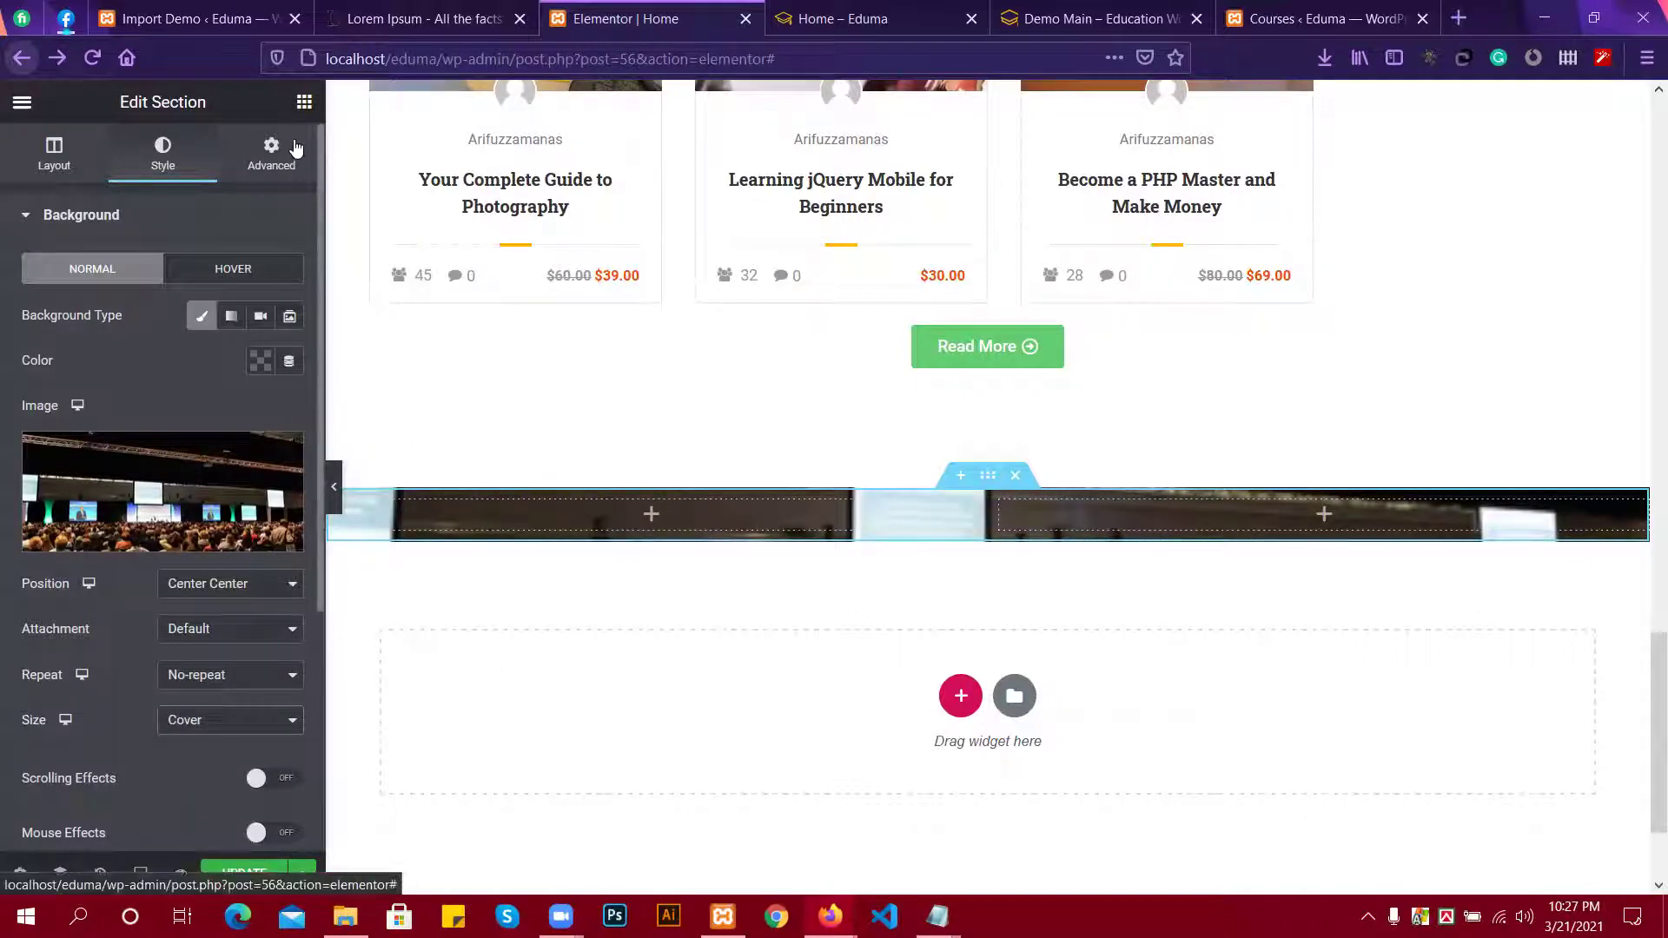
Set the two-column section's padding to 50 px on all four sides.
{"action": "left_click", "coordinate": [271, 153]}
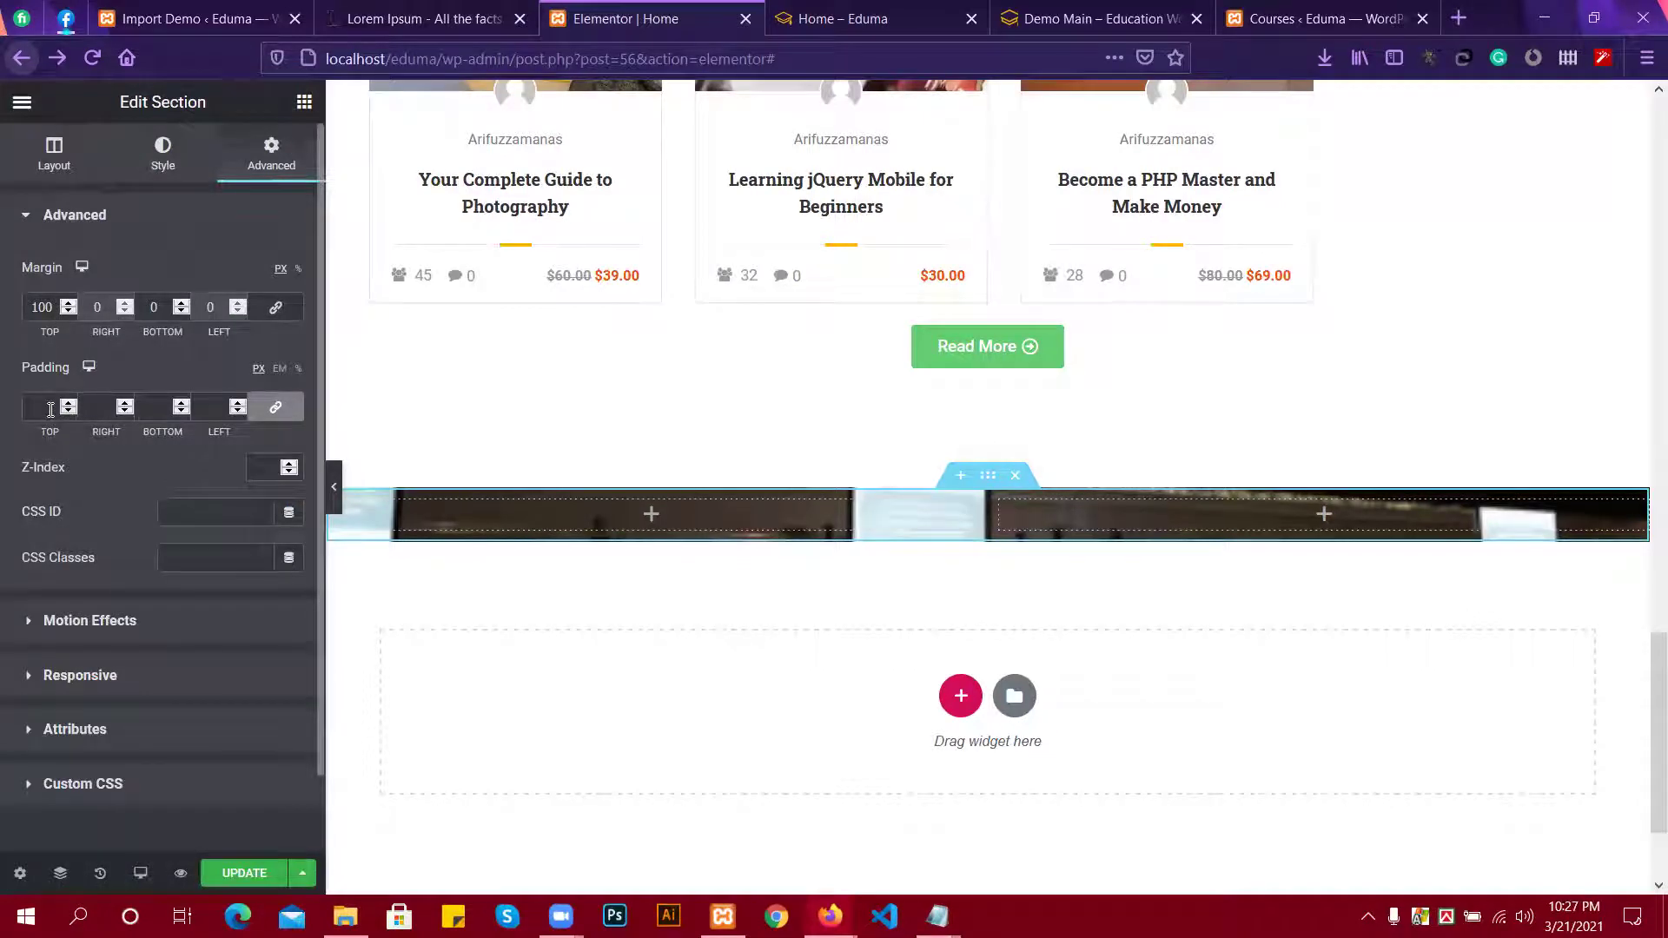
{"action": "left_click", "coordinate": [261, 407]}
{"action": "left_click", "coordinate": [41, 405]}
{"action": "type", "text": "200"}
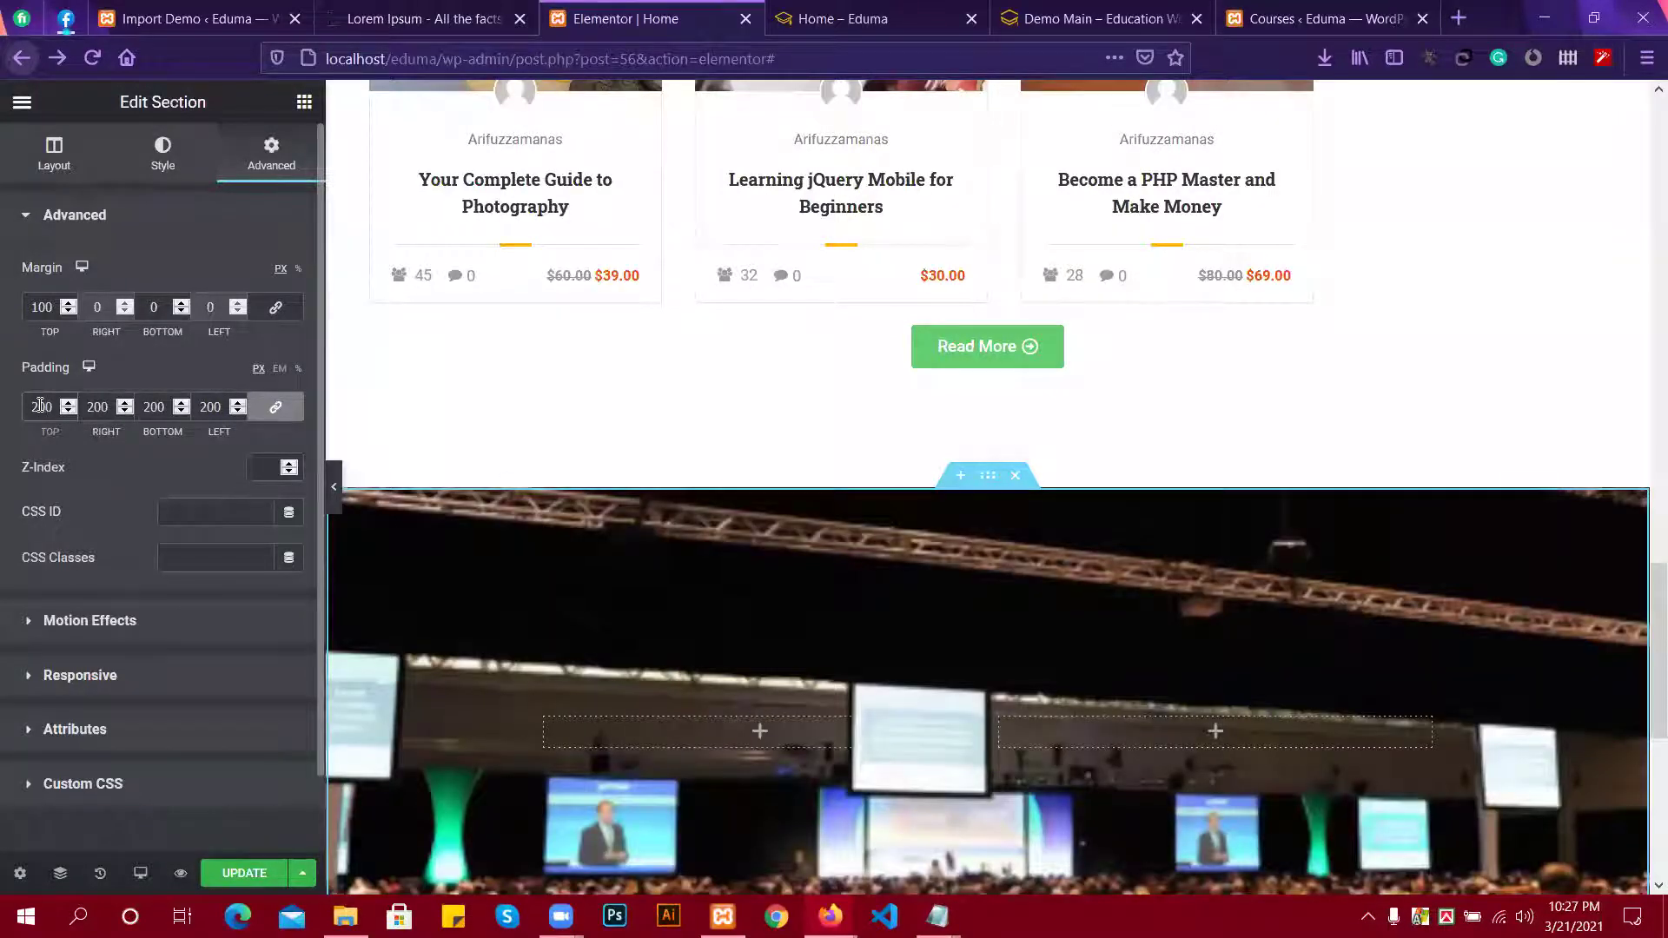
{"action": "key", "text": "BackSpace"}
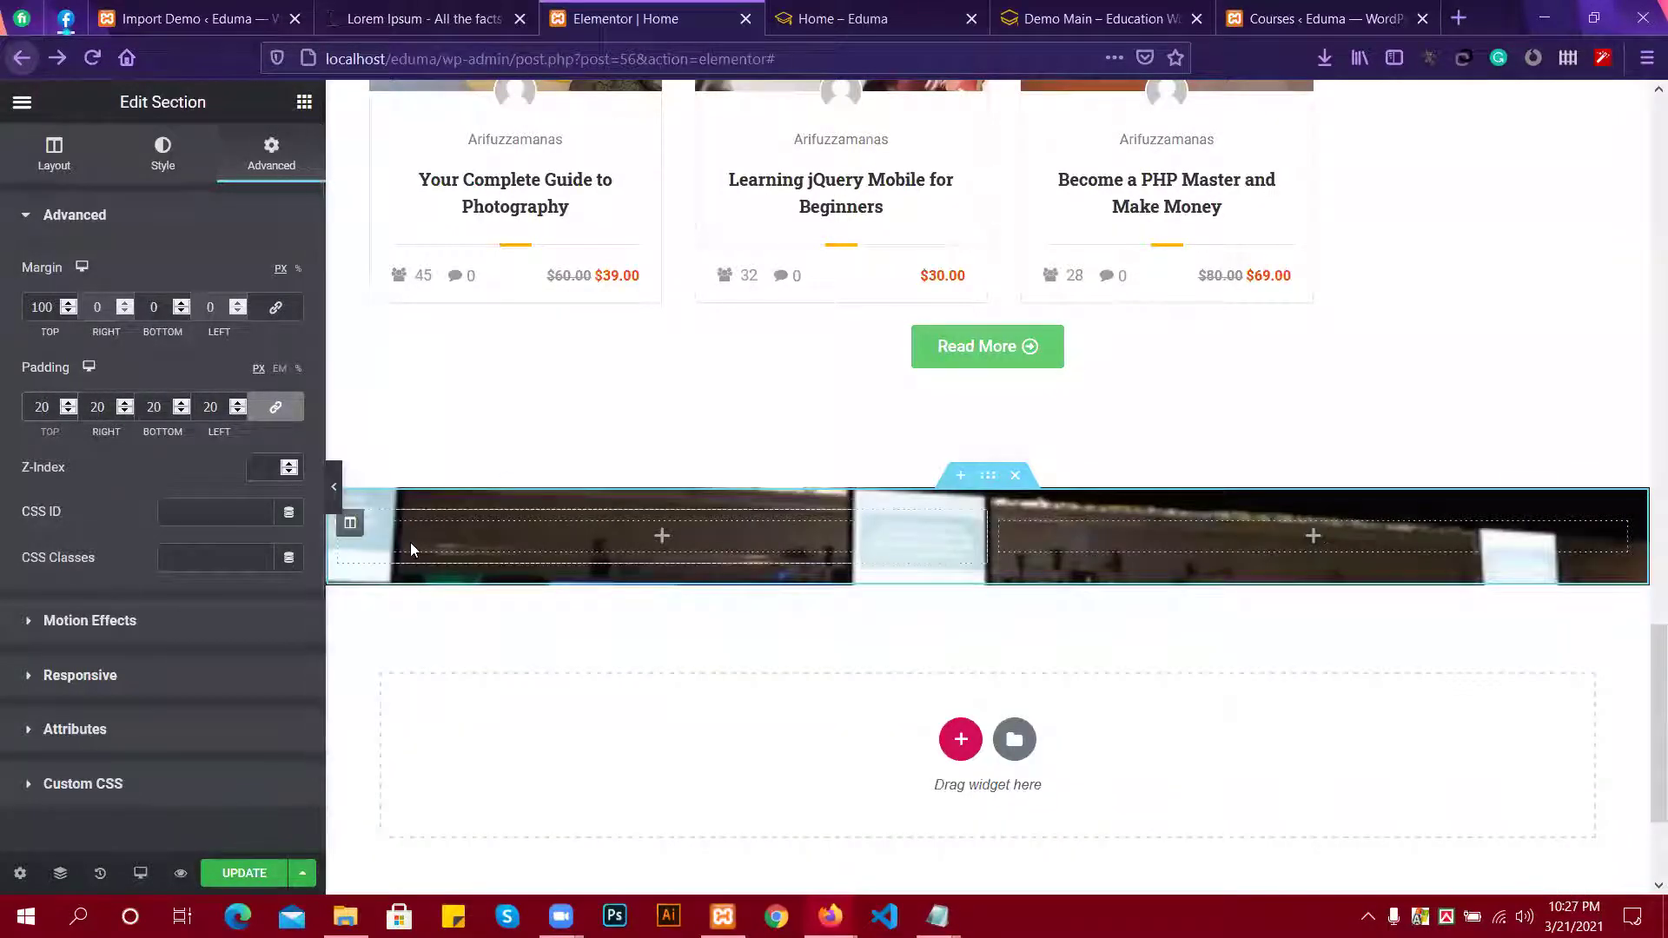
{"action": "key", "text": "BackSpace"}
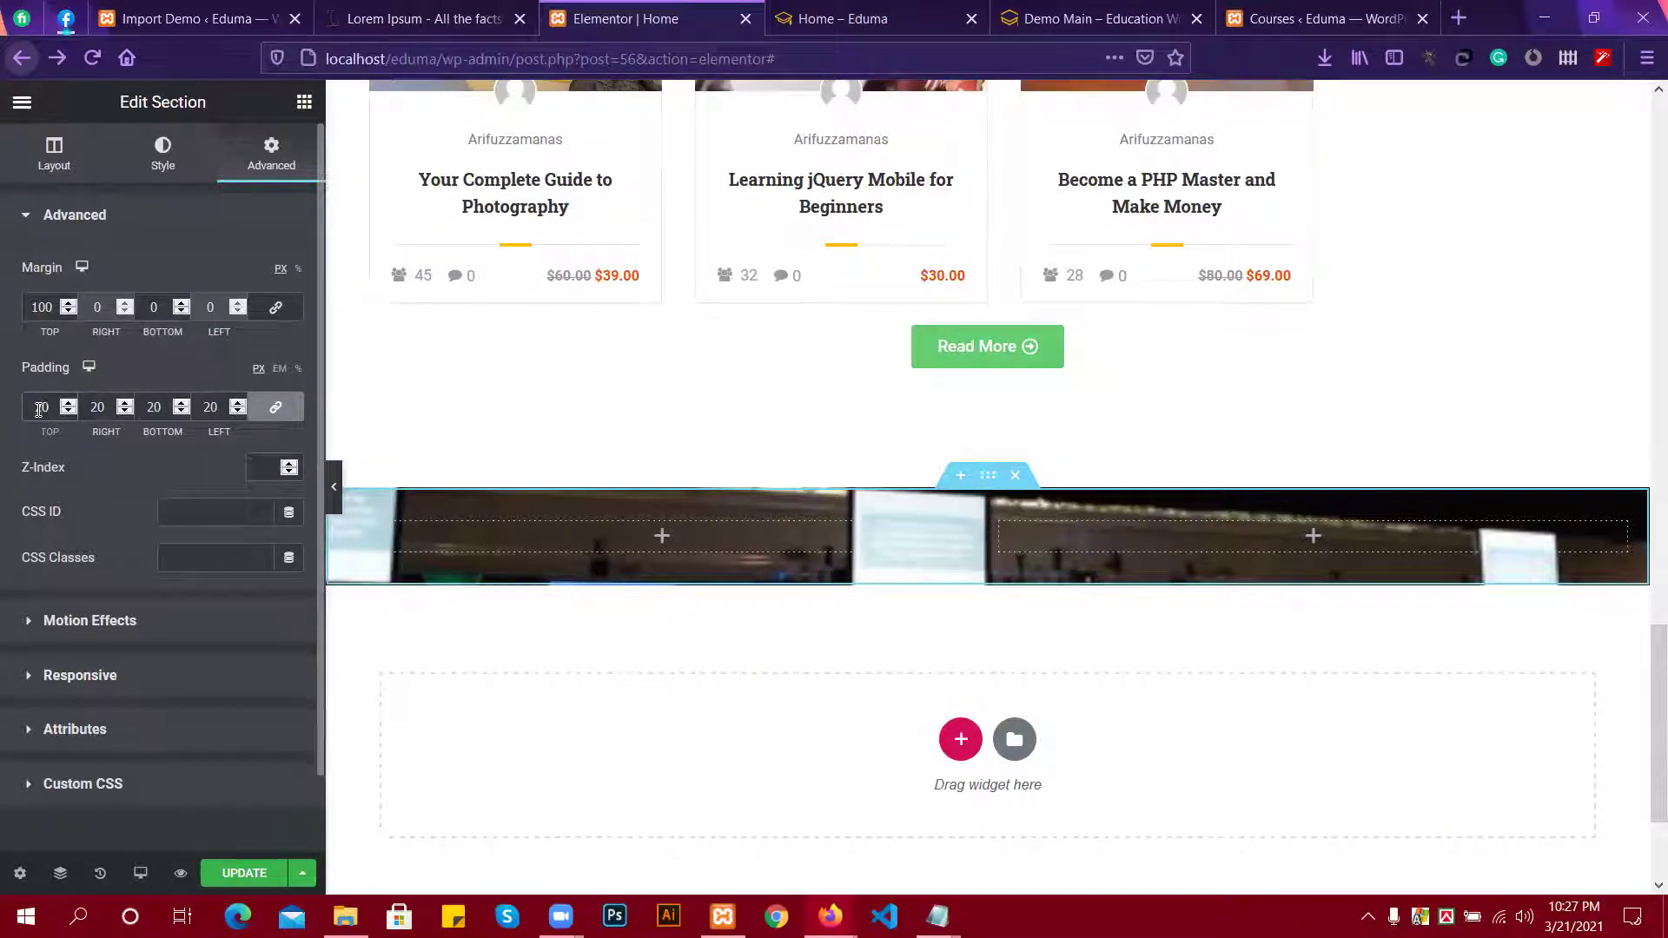
{"action": "type", "text": "5"}
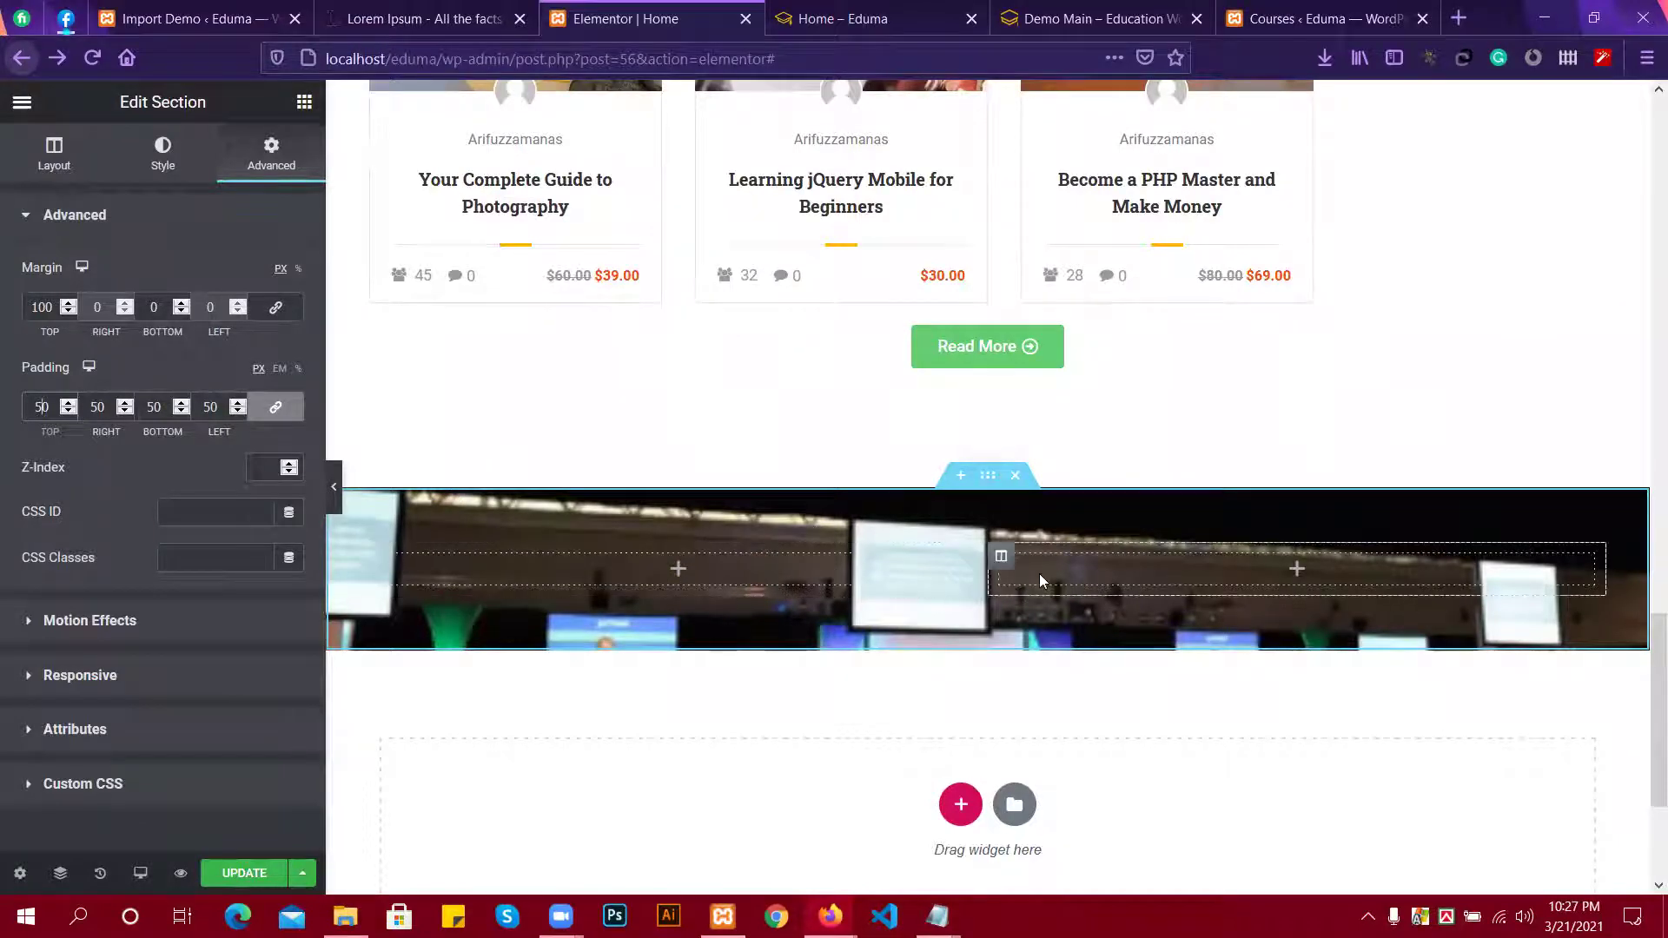
Open the widget list for adding content to the first column of the section with the background image.
{"action": "left_click", "coordinate": [678, 568]}
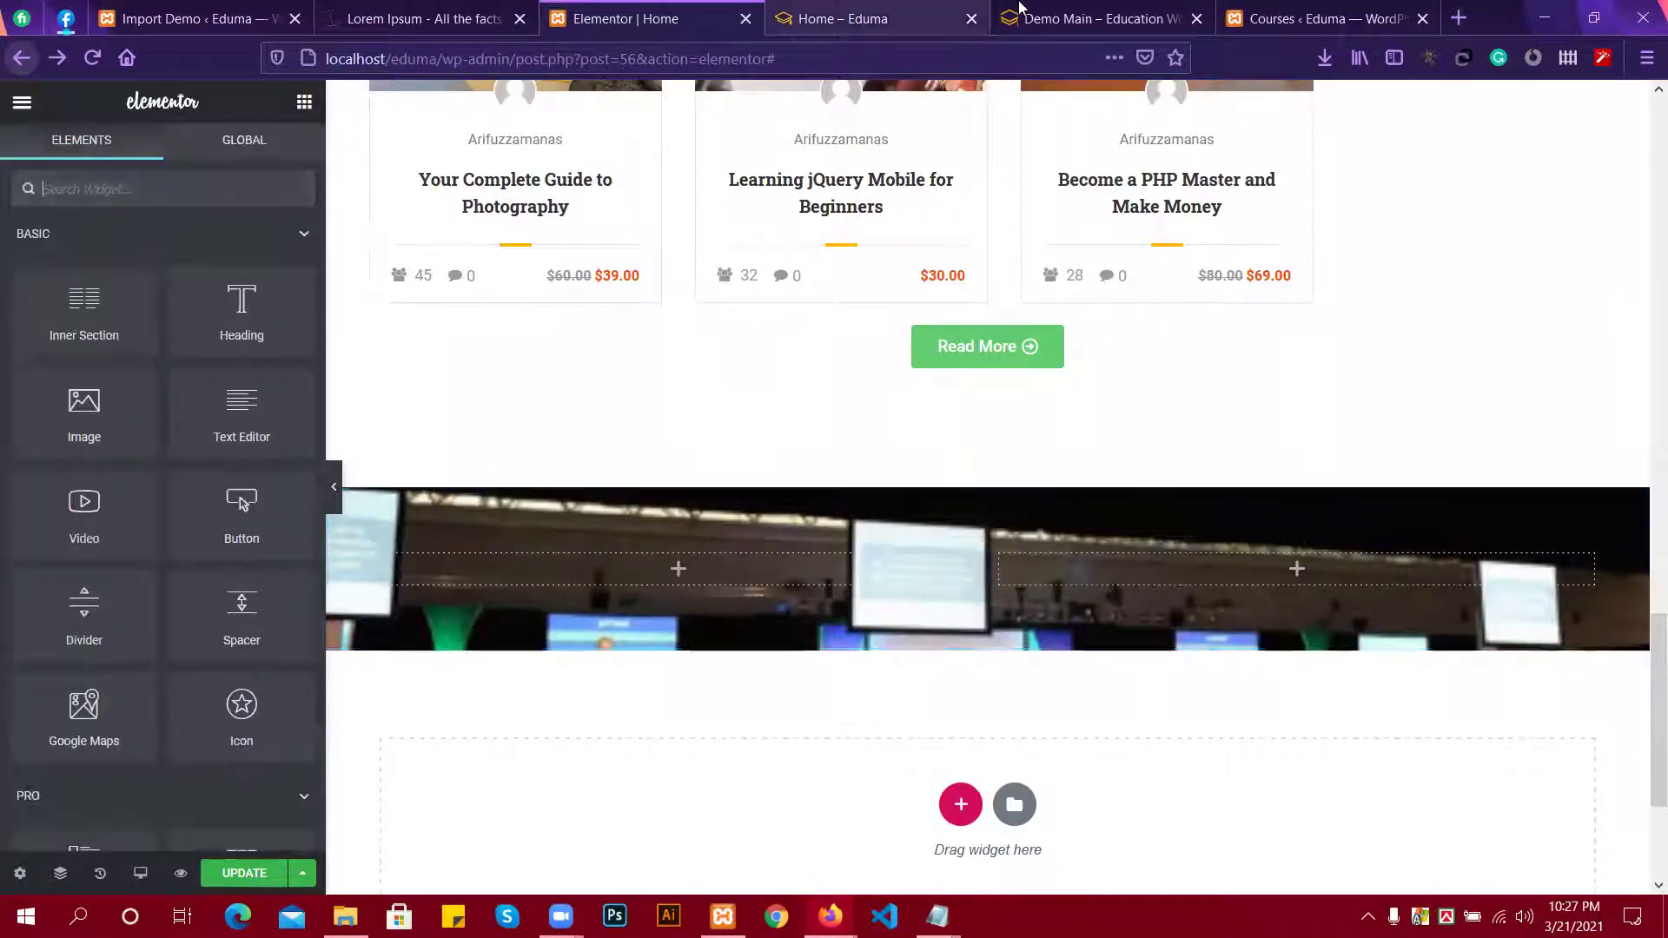
Review the two headline lines of the registration banner on the Education WP demo page, then return to the Elementor editor.
{"action": "left_click", "coordinate": [1188, 9]}
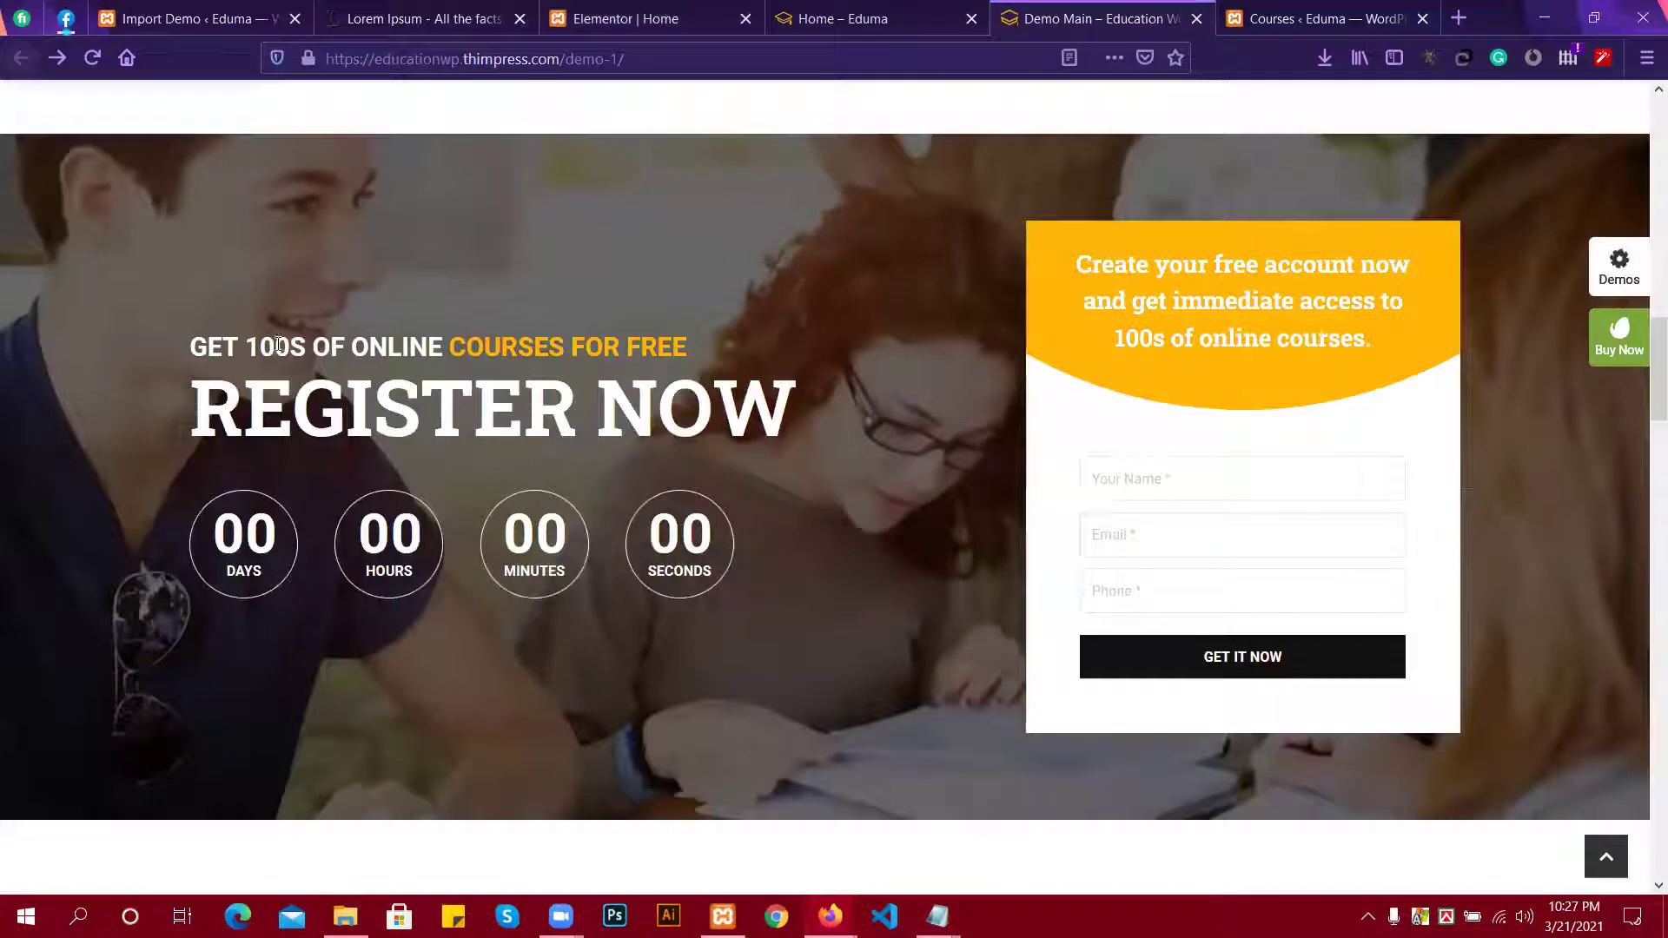
{"action": "left_click_drag", "start_coordinate": [222, 345], "coordinate": [773, 373]}
{"action": "left_click_drag", "start_coordinate": [195, 346], "coordinate": [872, 400]}
{"action": "left_click", "coordinate": [864, 393]}
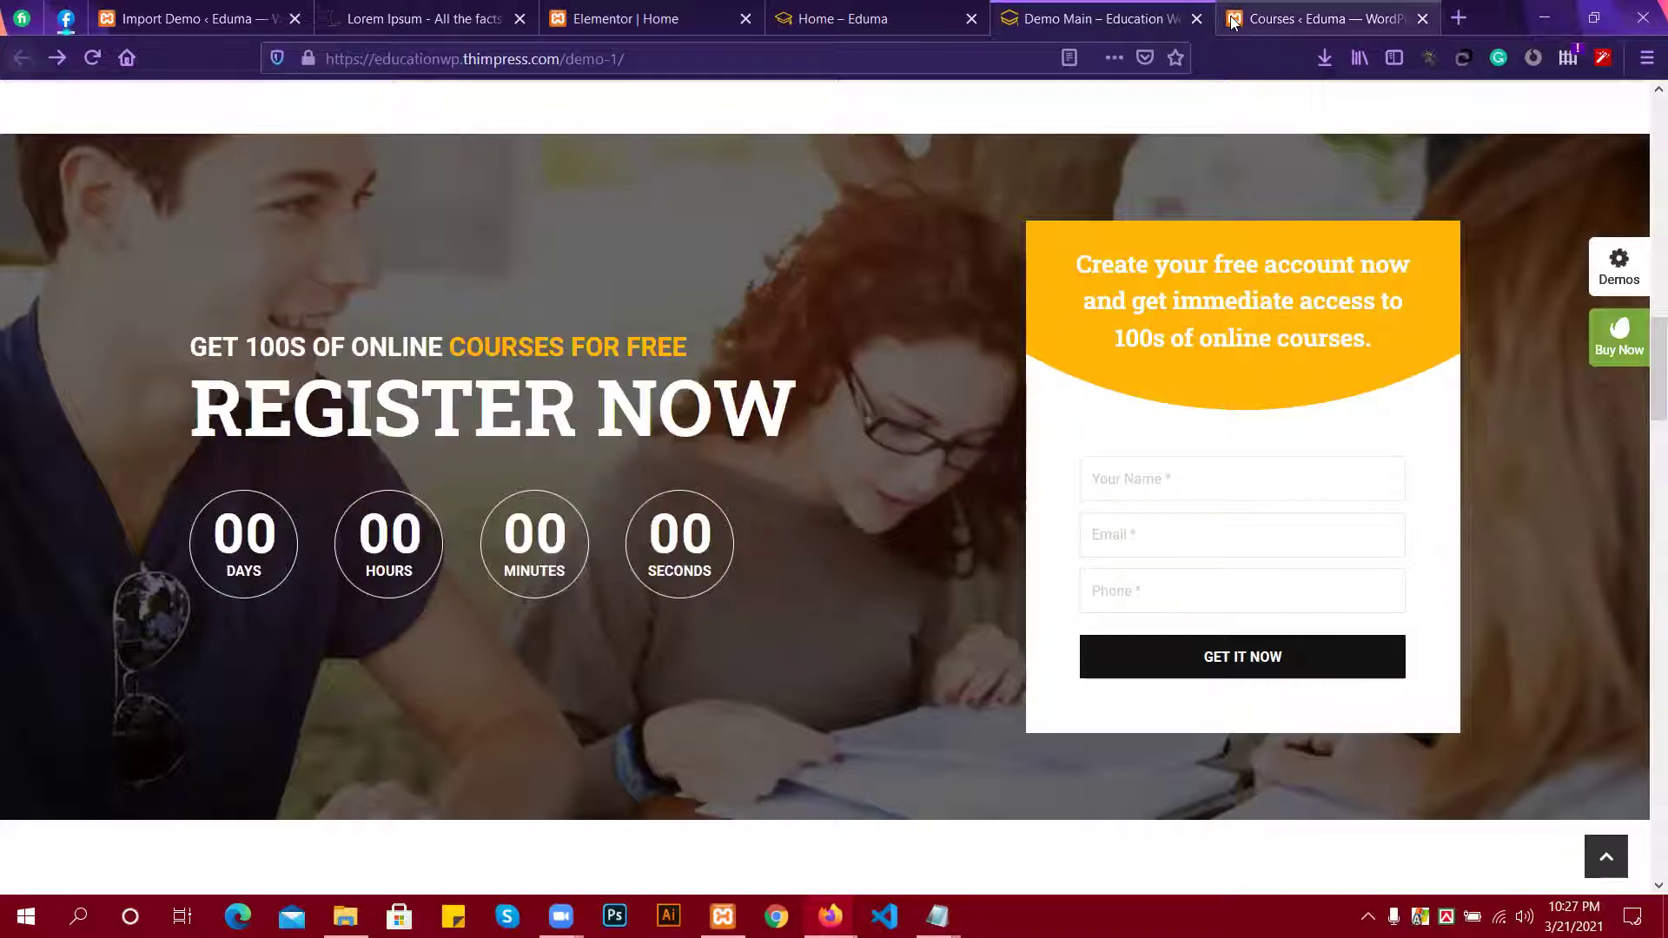
{"action": "left_click", "coordinate": [1320, 19]}
{"action": "left_click", "coordinate": [626, 10]}
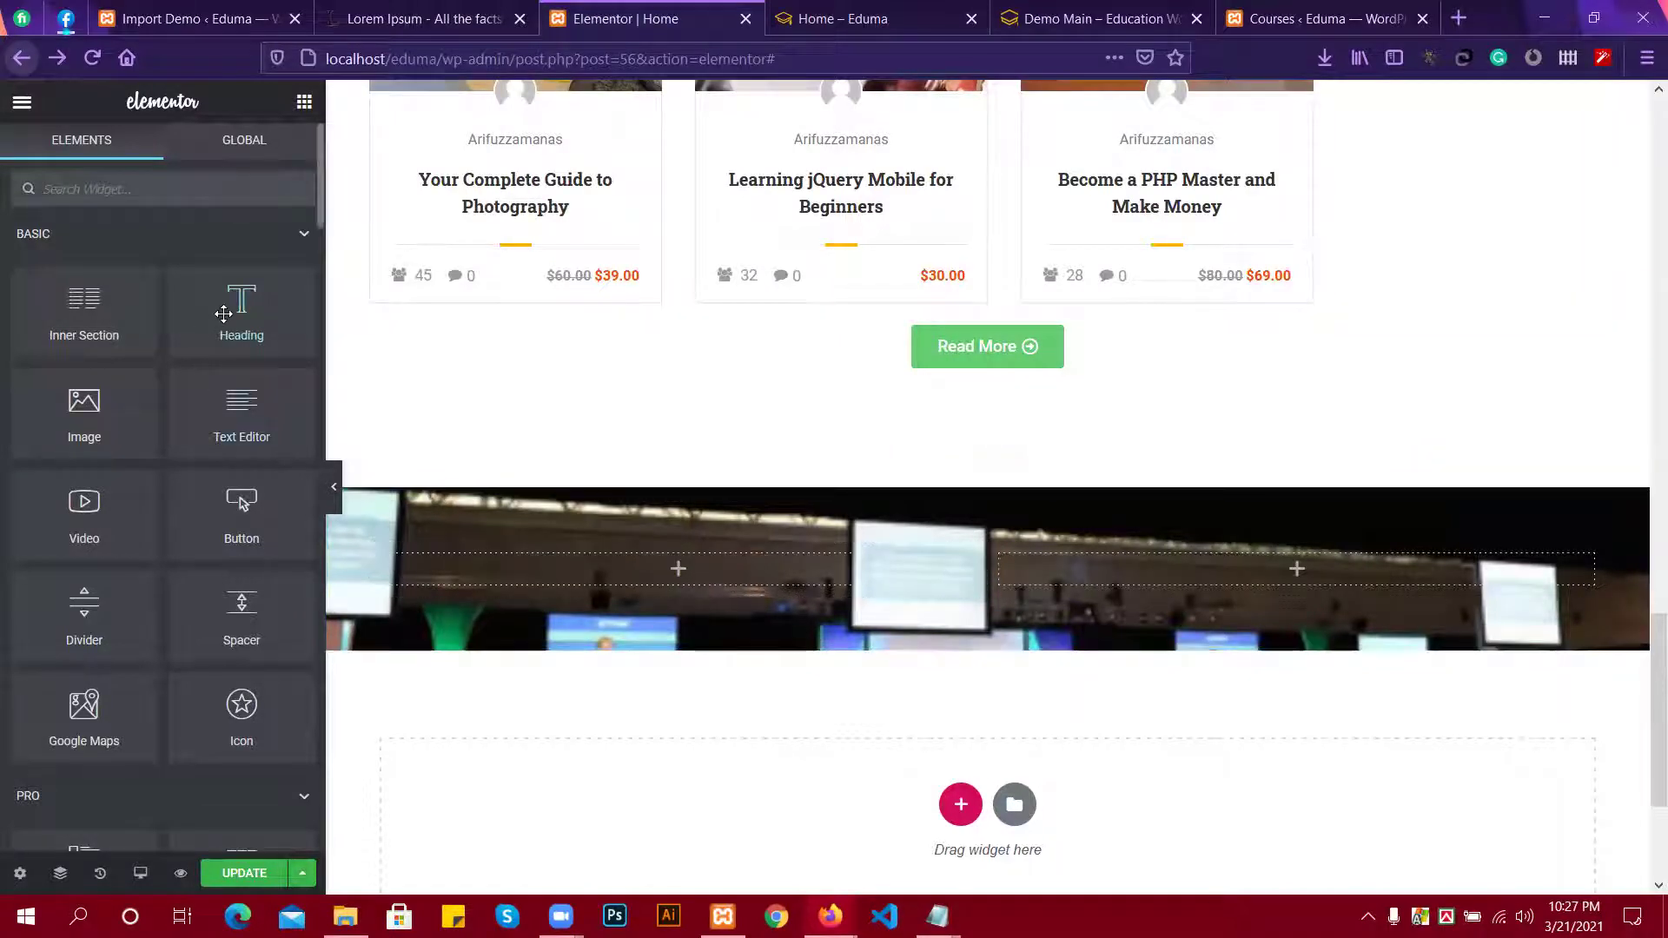
Add a Heading widget to the left column of the banner section below the courses.
{"action": "left_click_drag", "start_coordinate": [223, 314], "coordinate": [629, 570]}
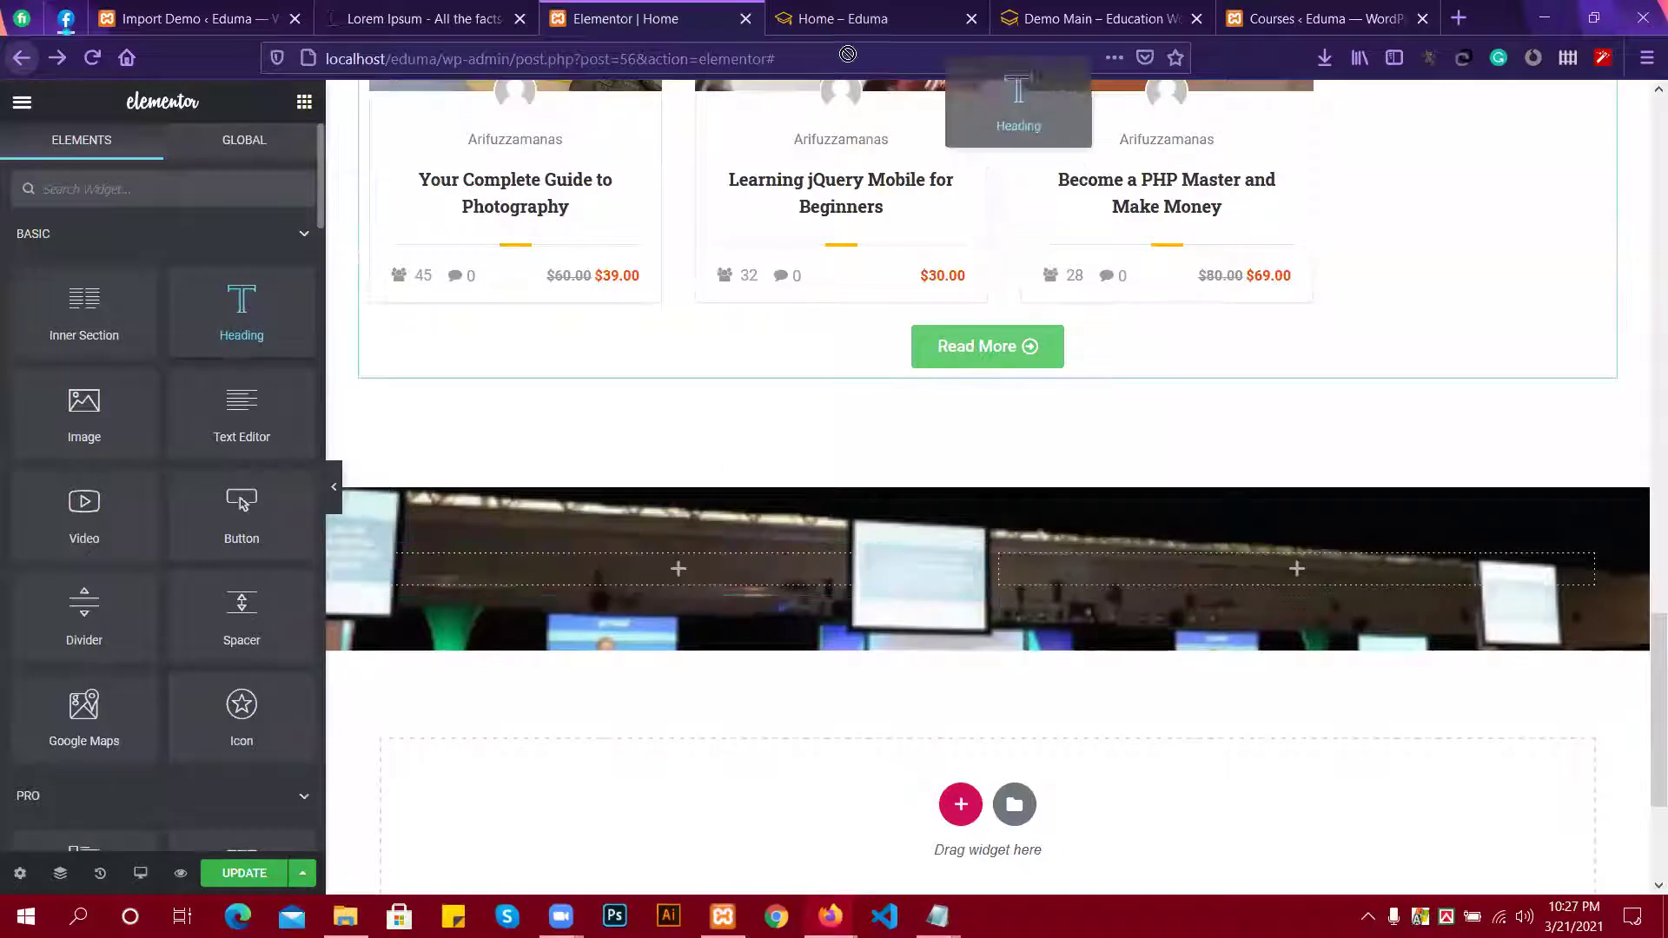
{"action": "left_click", "coordinate": [1261, 11]}
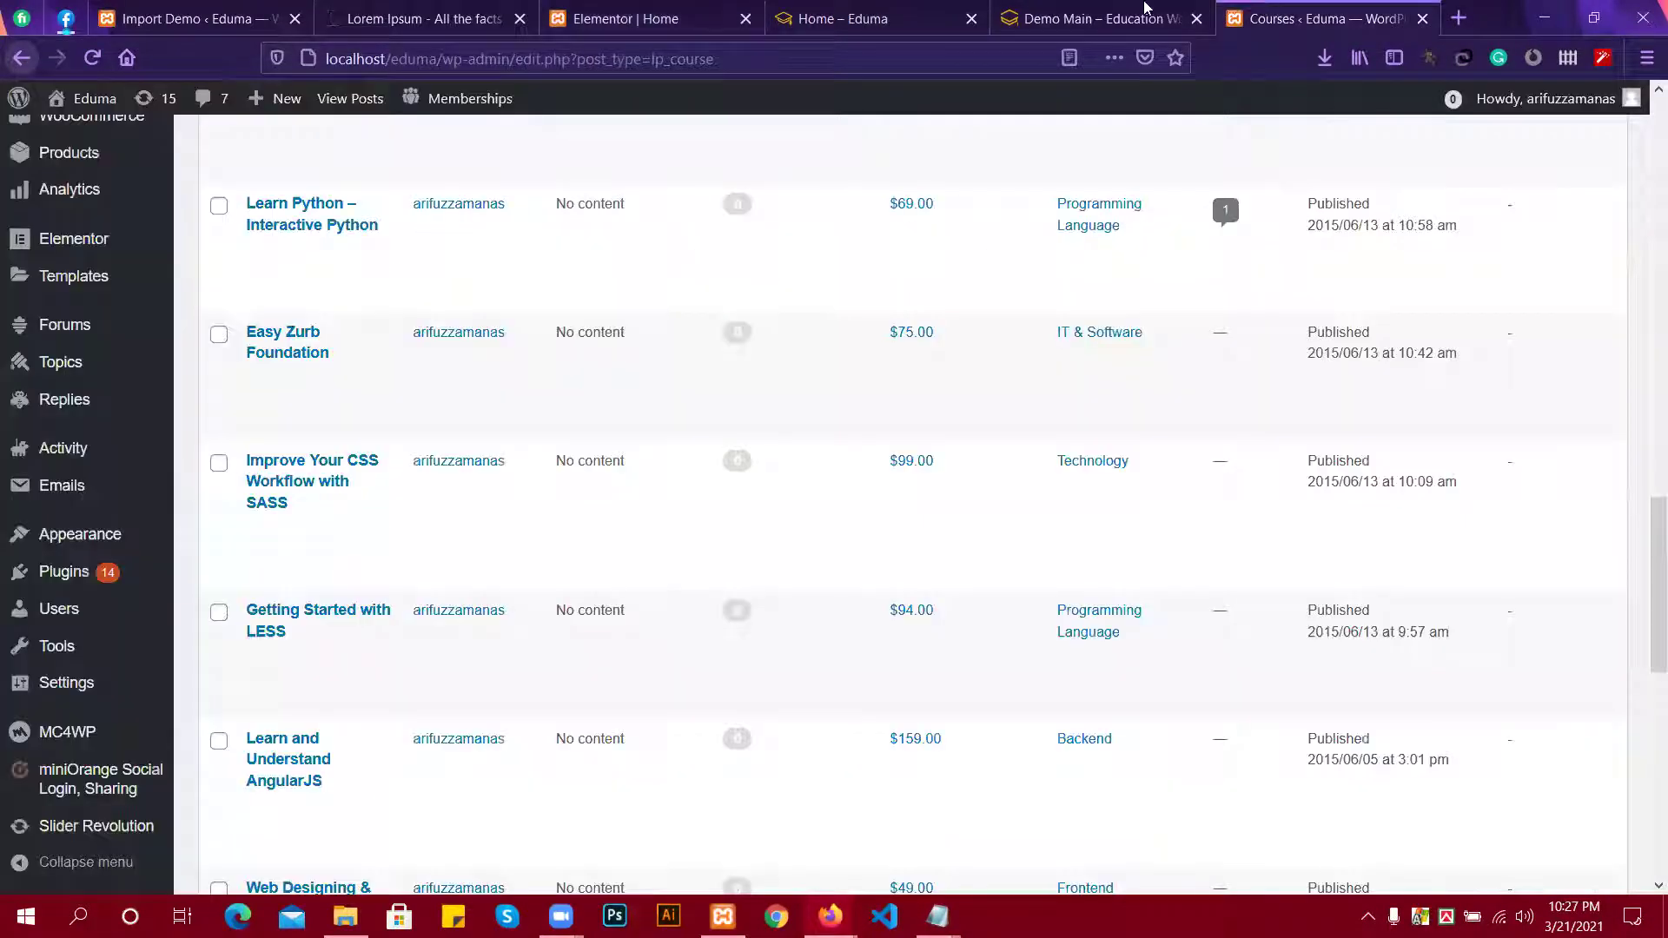
{"action": "left_click", "coordinate": [1146, 9]}
{"action": "left_click", "coordinate": [897, 9]}
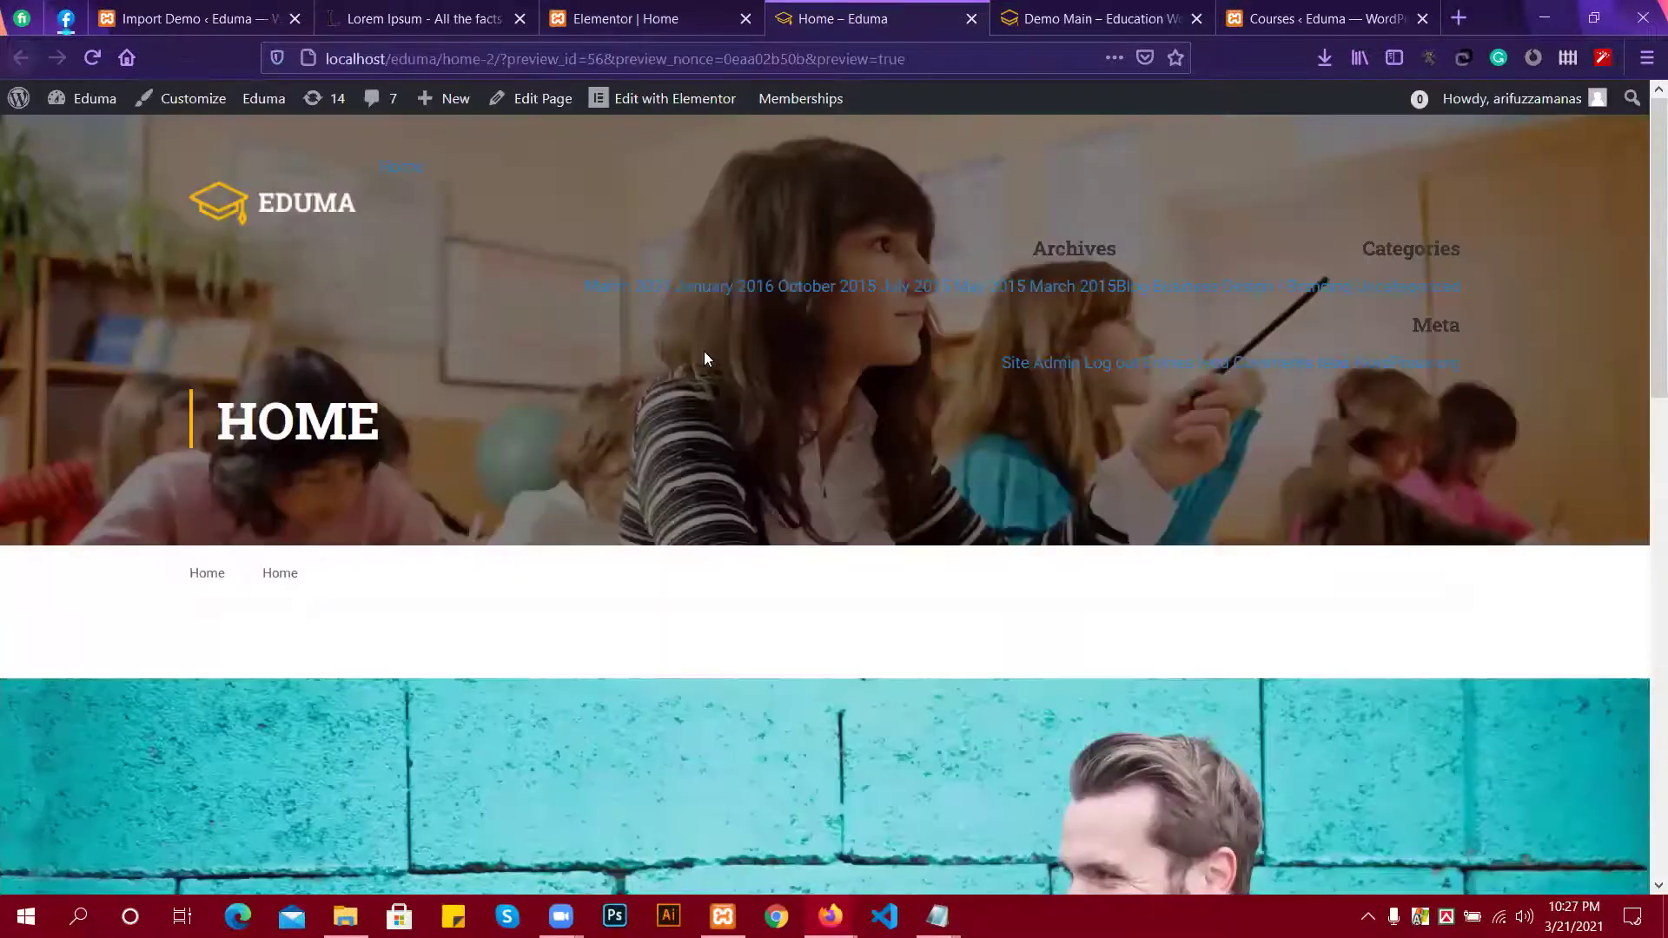
{"action": "left_click", "coordinate": [695, 9]}
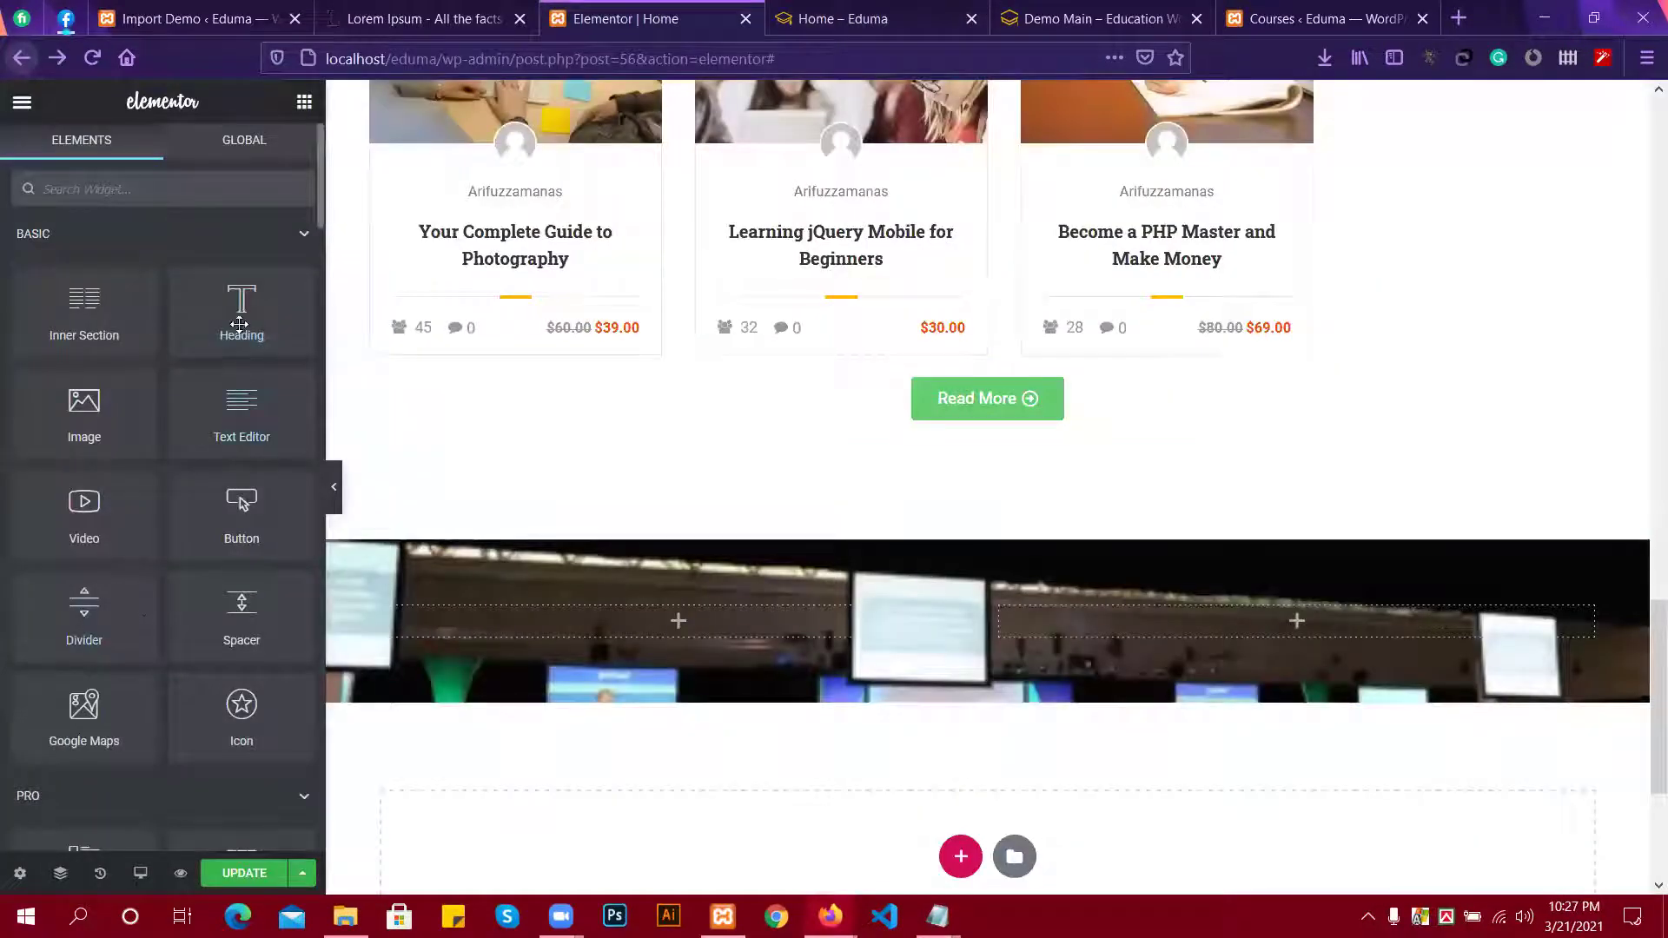
{"action": "left_click_drag", "start_coordinate": [241, 317], "coordinate": [600, 623]}
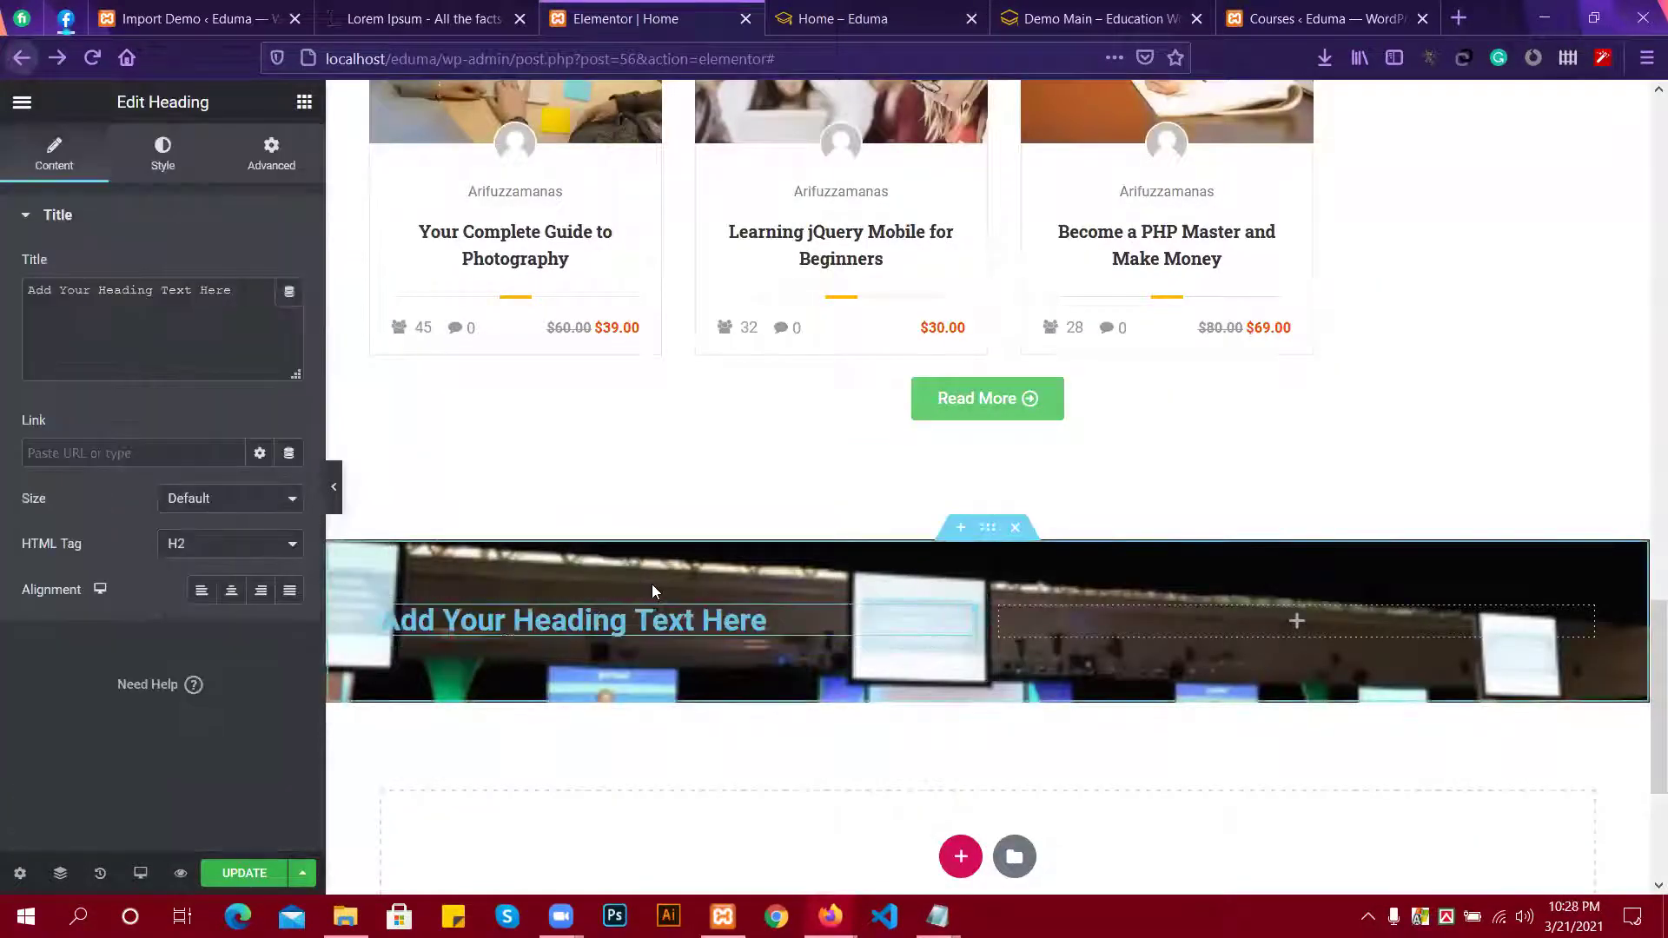
Using the demo banner's first line as reference, set the new heading's title to "Get 100s of online Courses For Free".
{"action": "left_click", "coordinate": [1329, 13]}
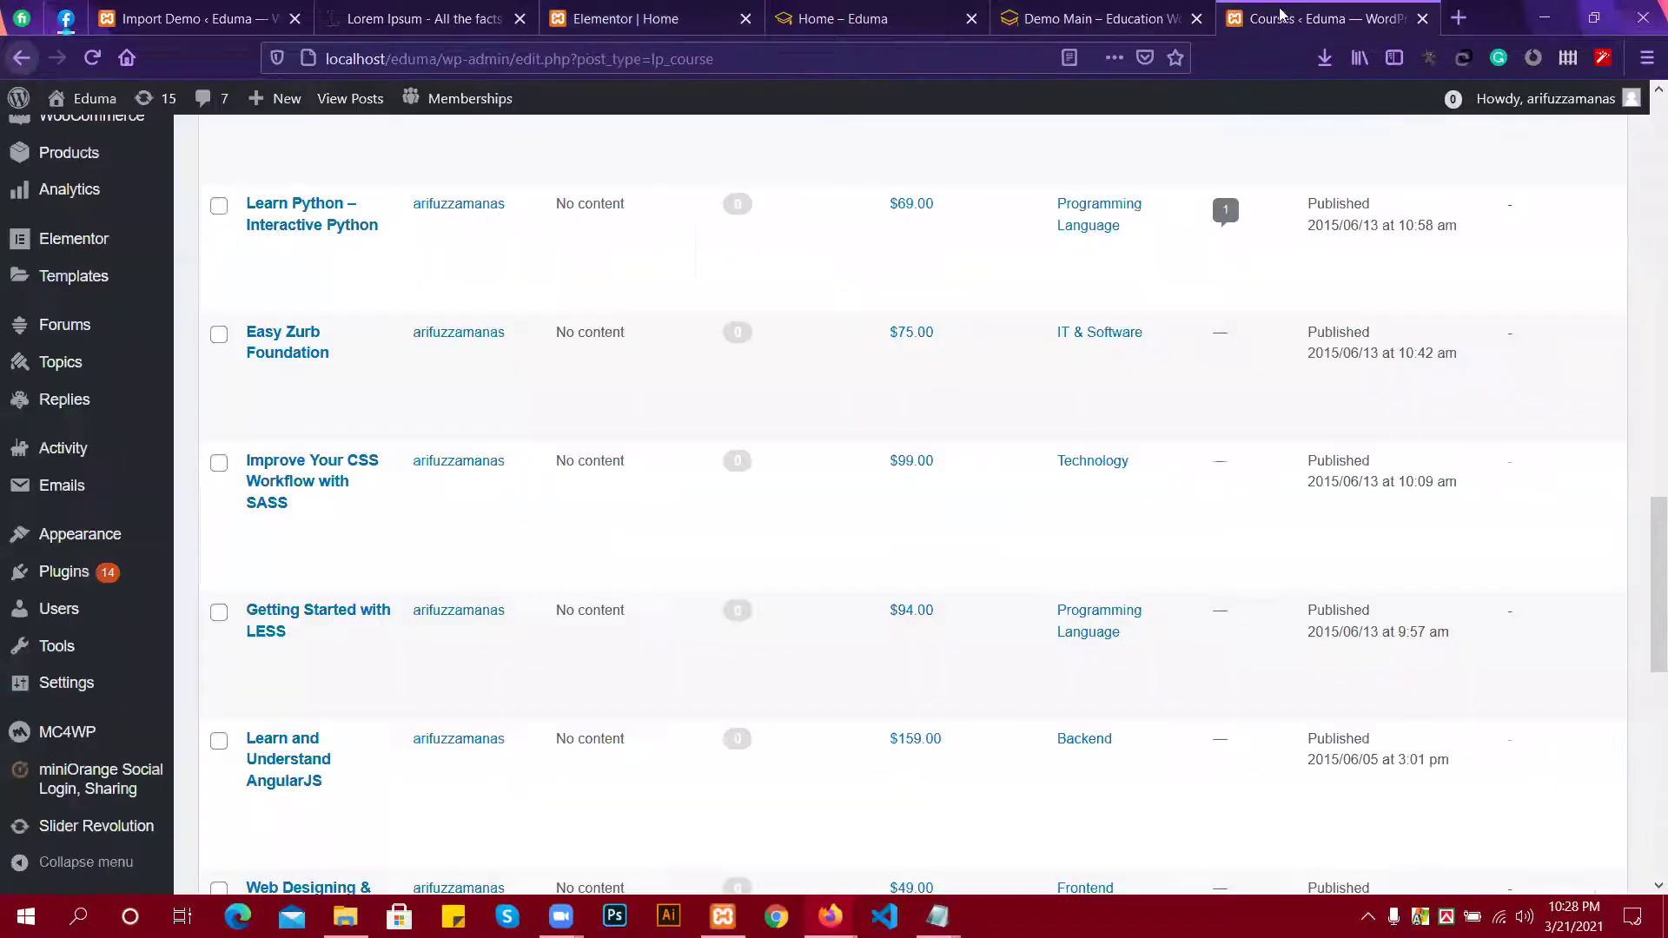
{"action": "left_click", "coordinate": [1099, 13]}
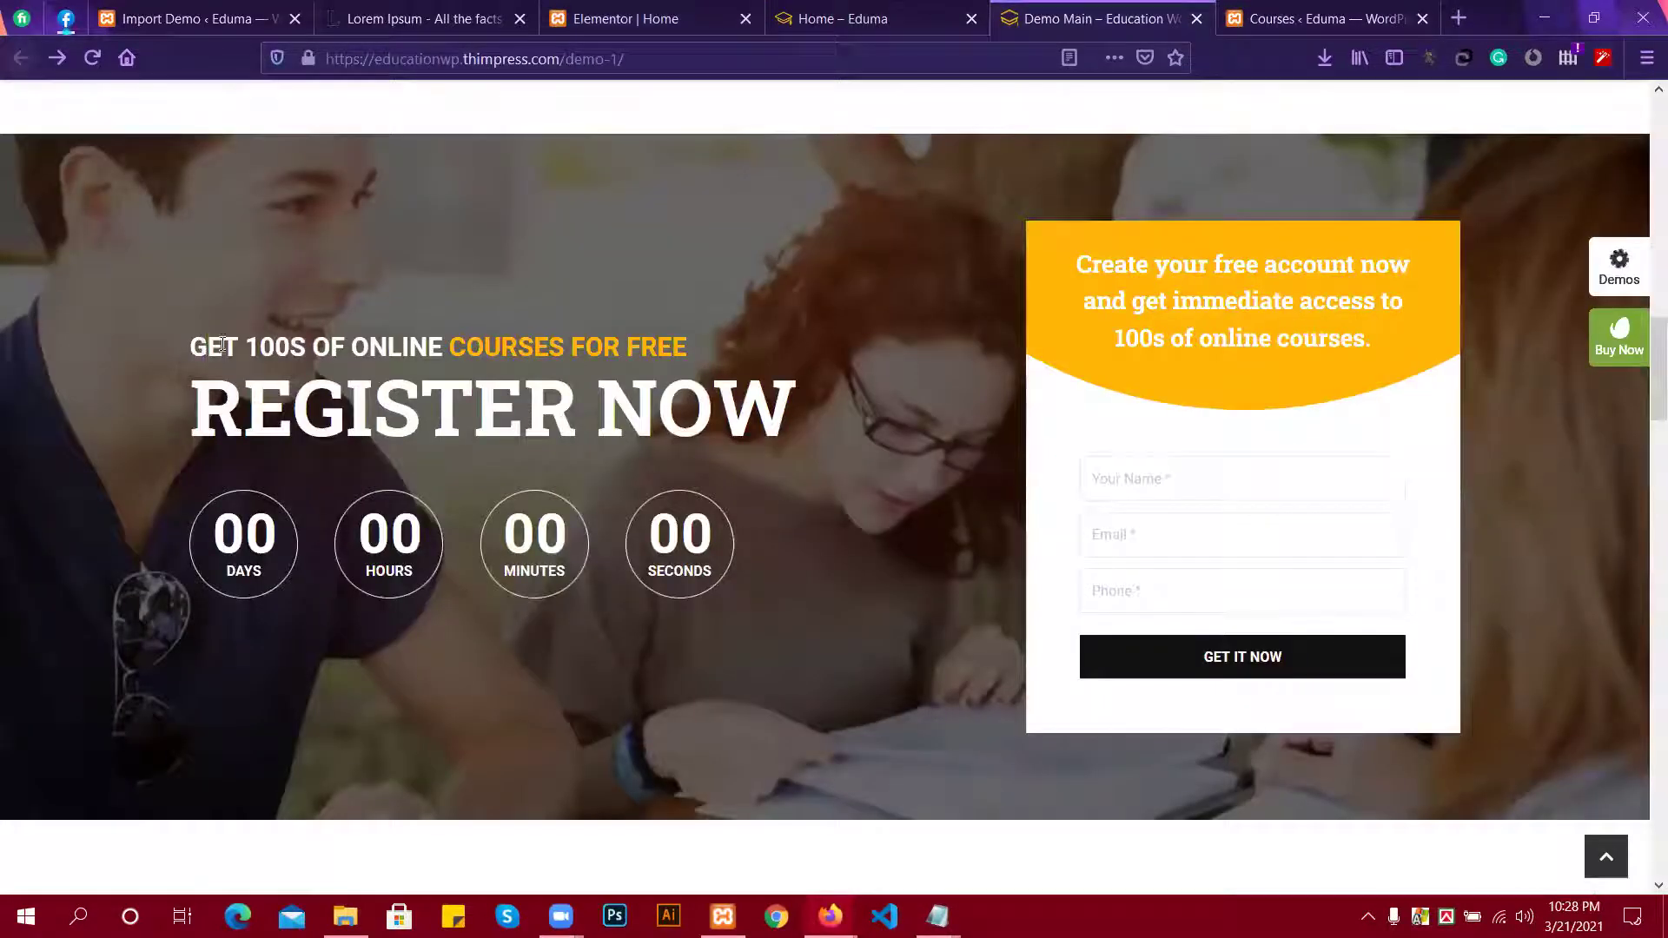
{"action": "left_click_drag", "start_coordinate": [207, 350], "coordinate": [608, 348]}
{"action": "left_click", "coordinate": [319, 346]}
{"action": "triple_click", "coordinate": [320, 346]}
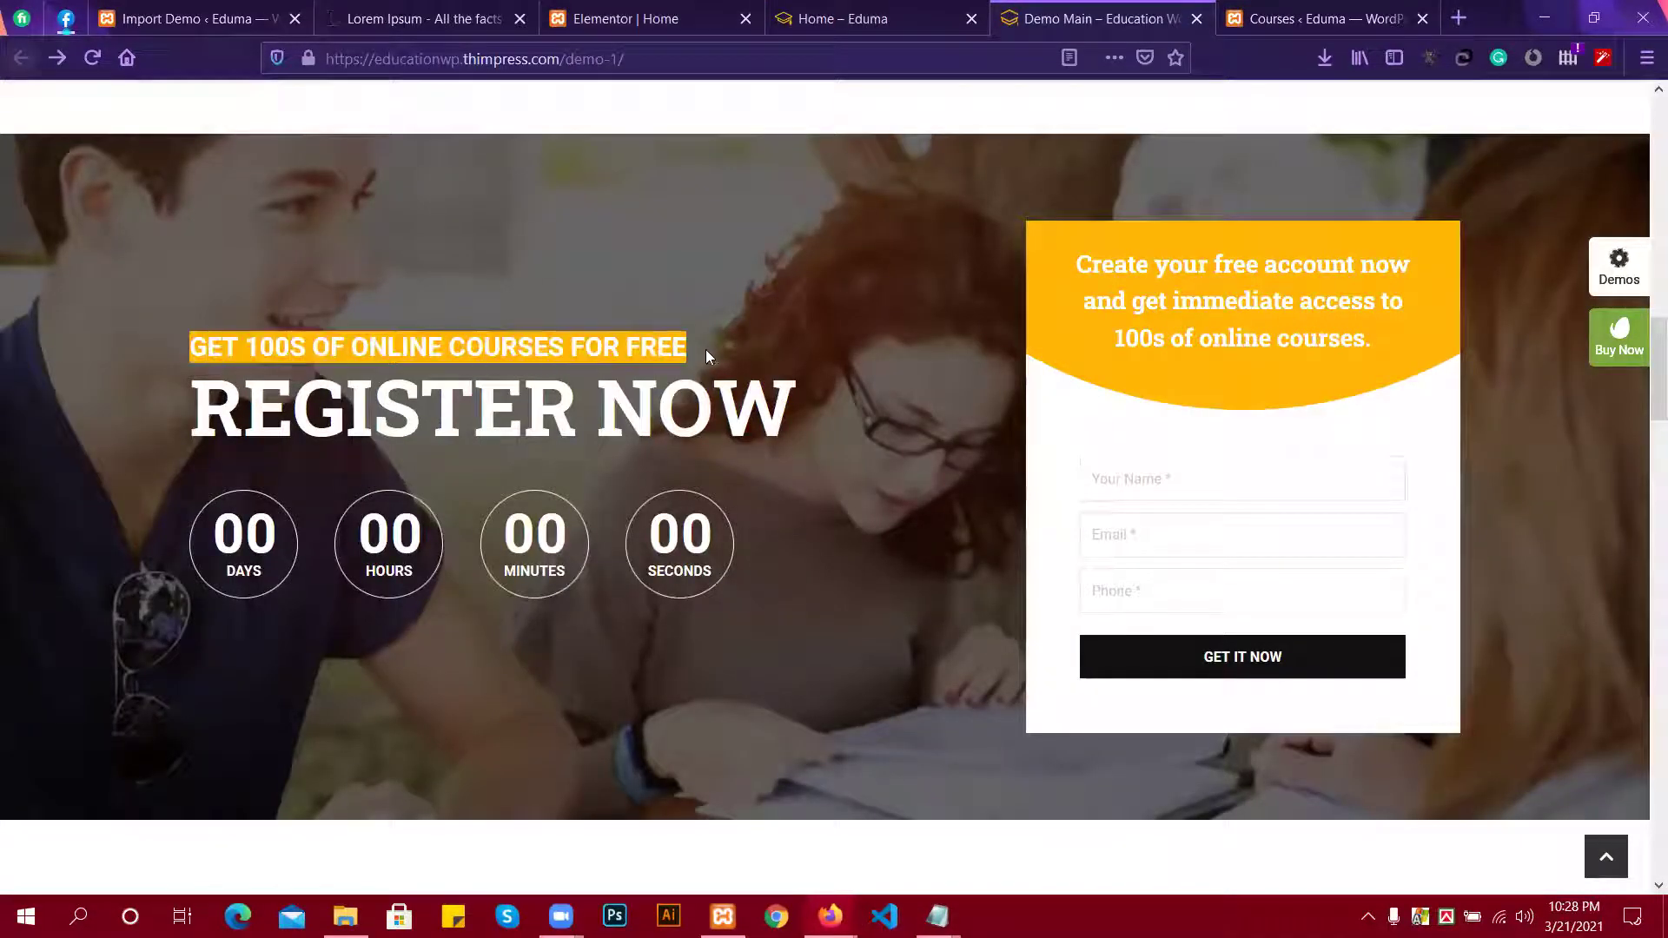
{"action": "left_click", "coordinate": [669, 8]}
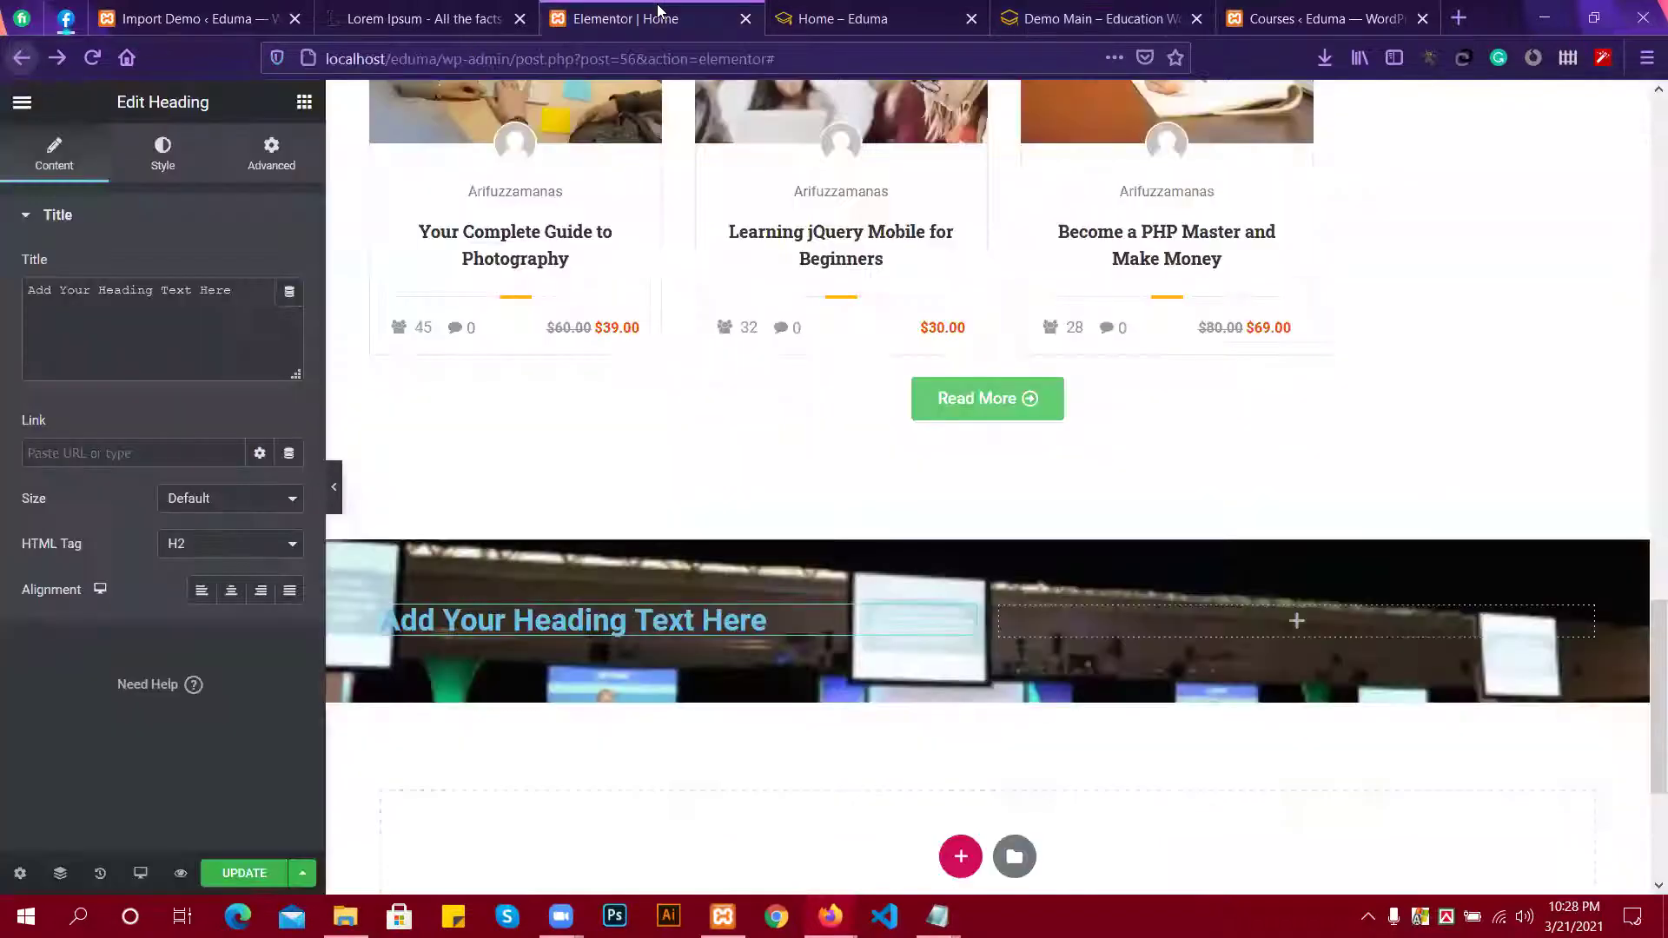
{"action": "triple_click", "coordinate": [254, 283]}
{"action": "type", "text": "Get 100s of online Courses For Free"}
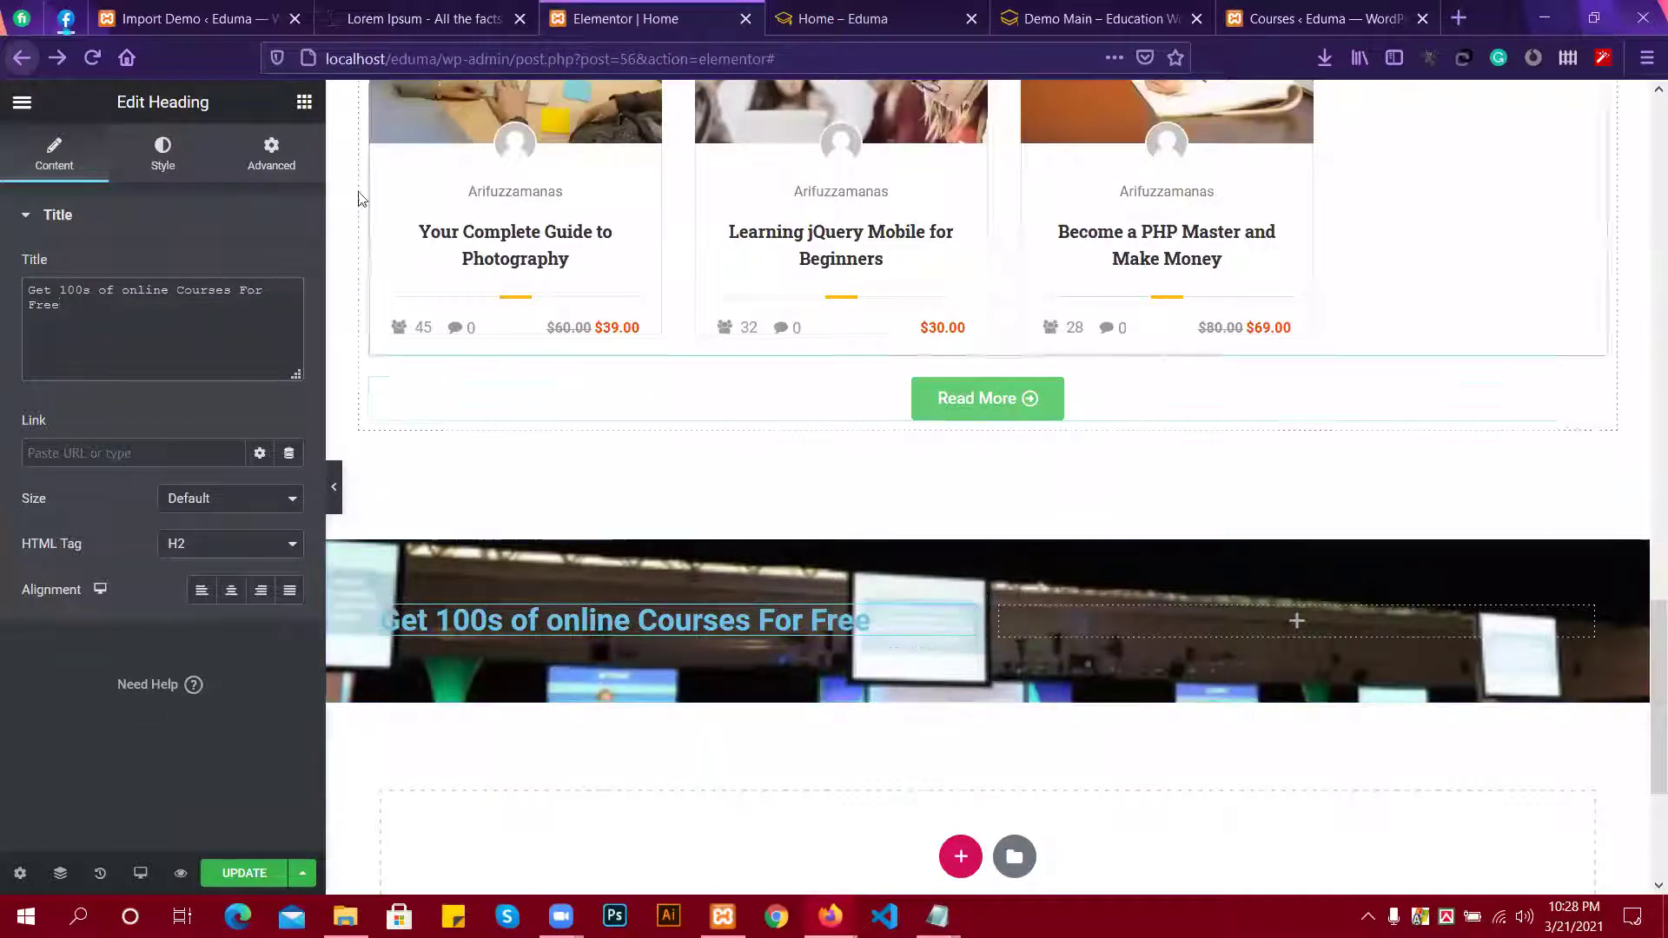
Try green #23A455 and then white #FFFFFF as the course heading's text color.
{"action": "left_click", "coordinate": [162, 152]}
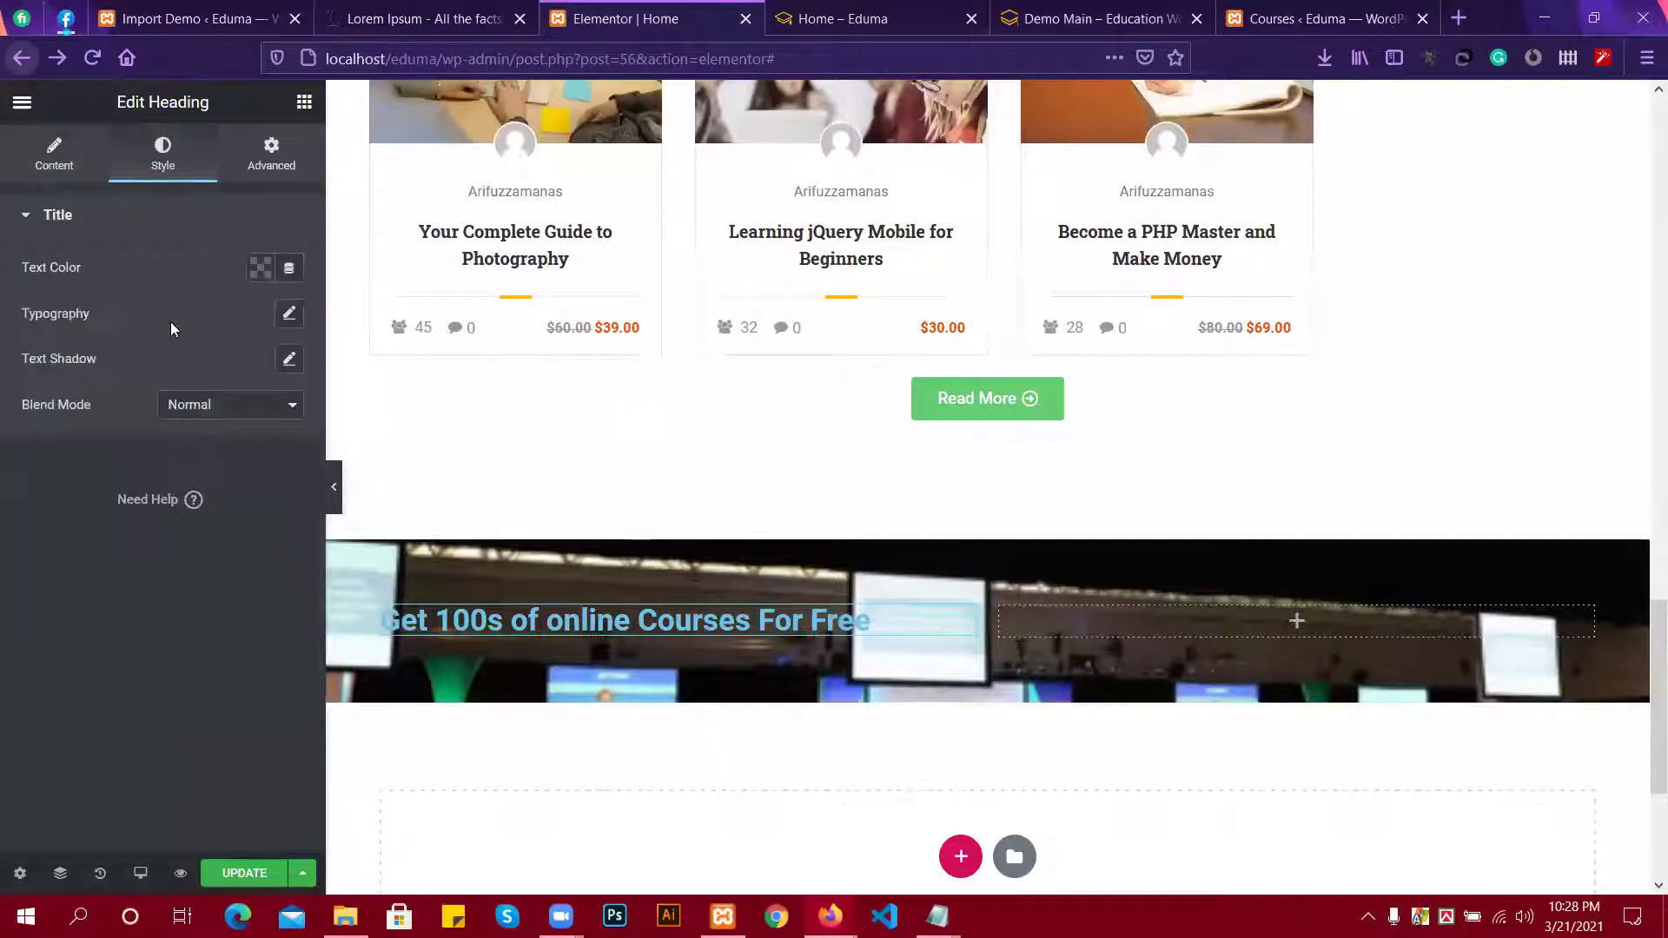
{"action": "left_click", "coordinate": [260, 267]}
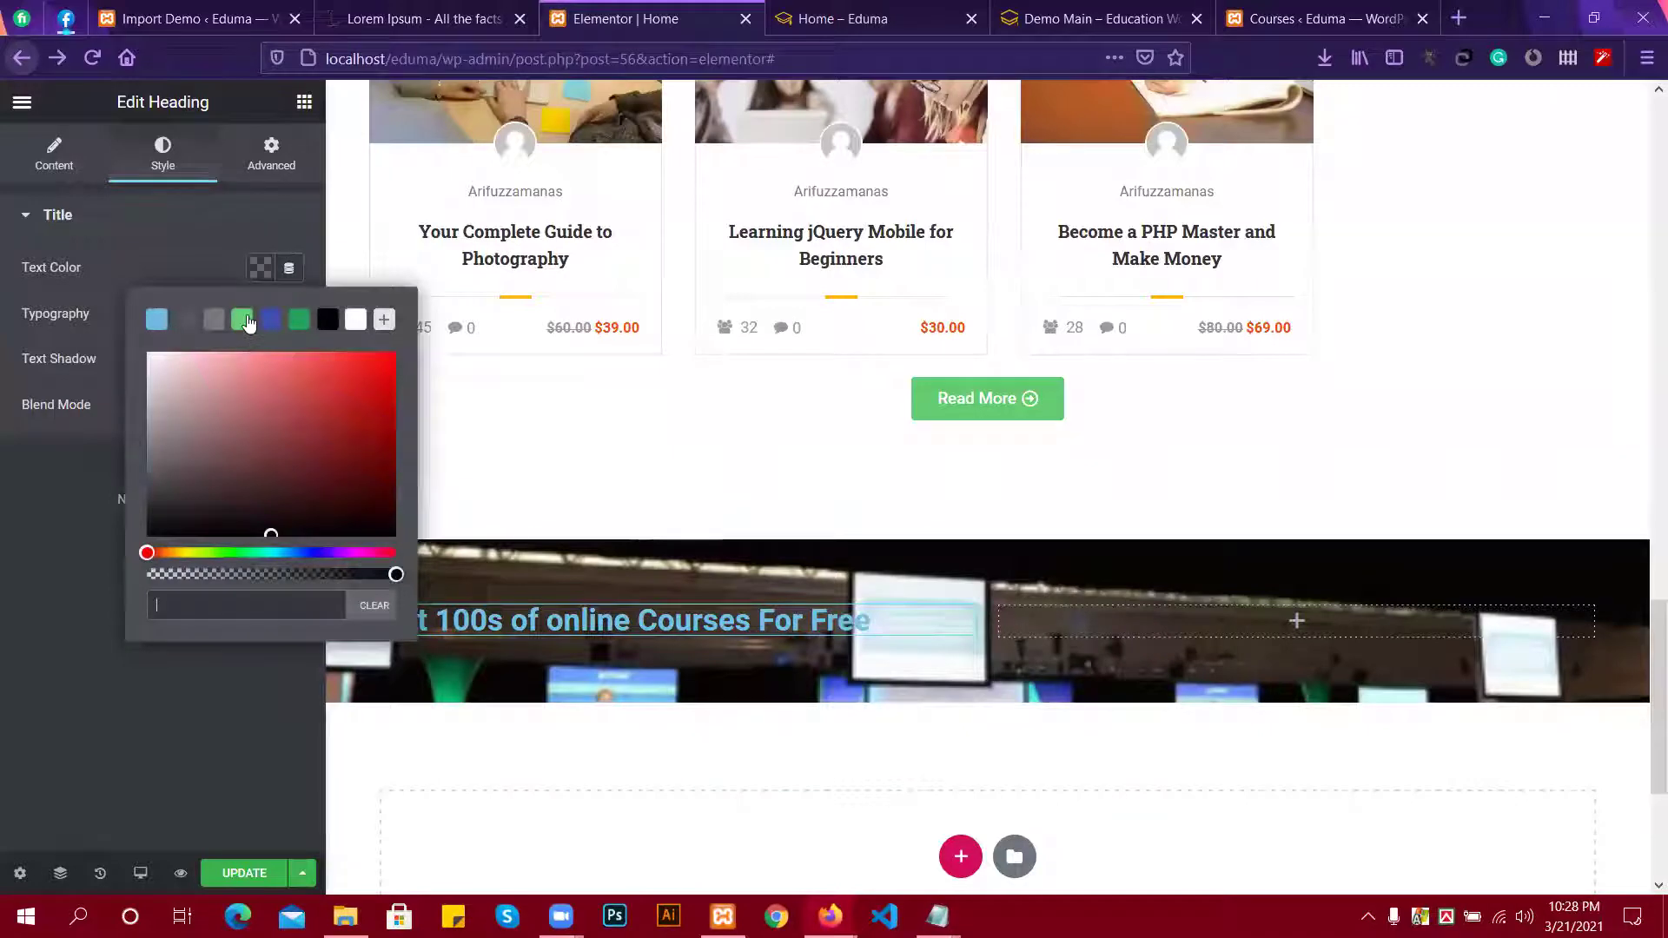
{"action": "left_click", "coordinate": [298, 320]}
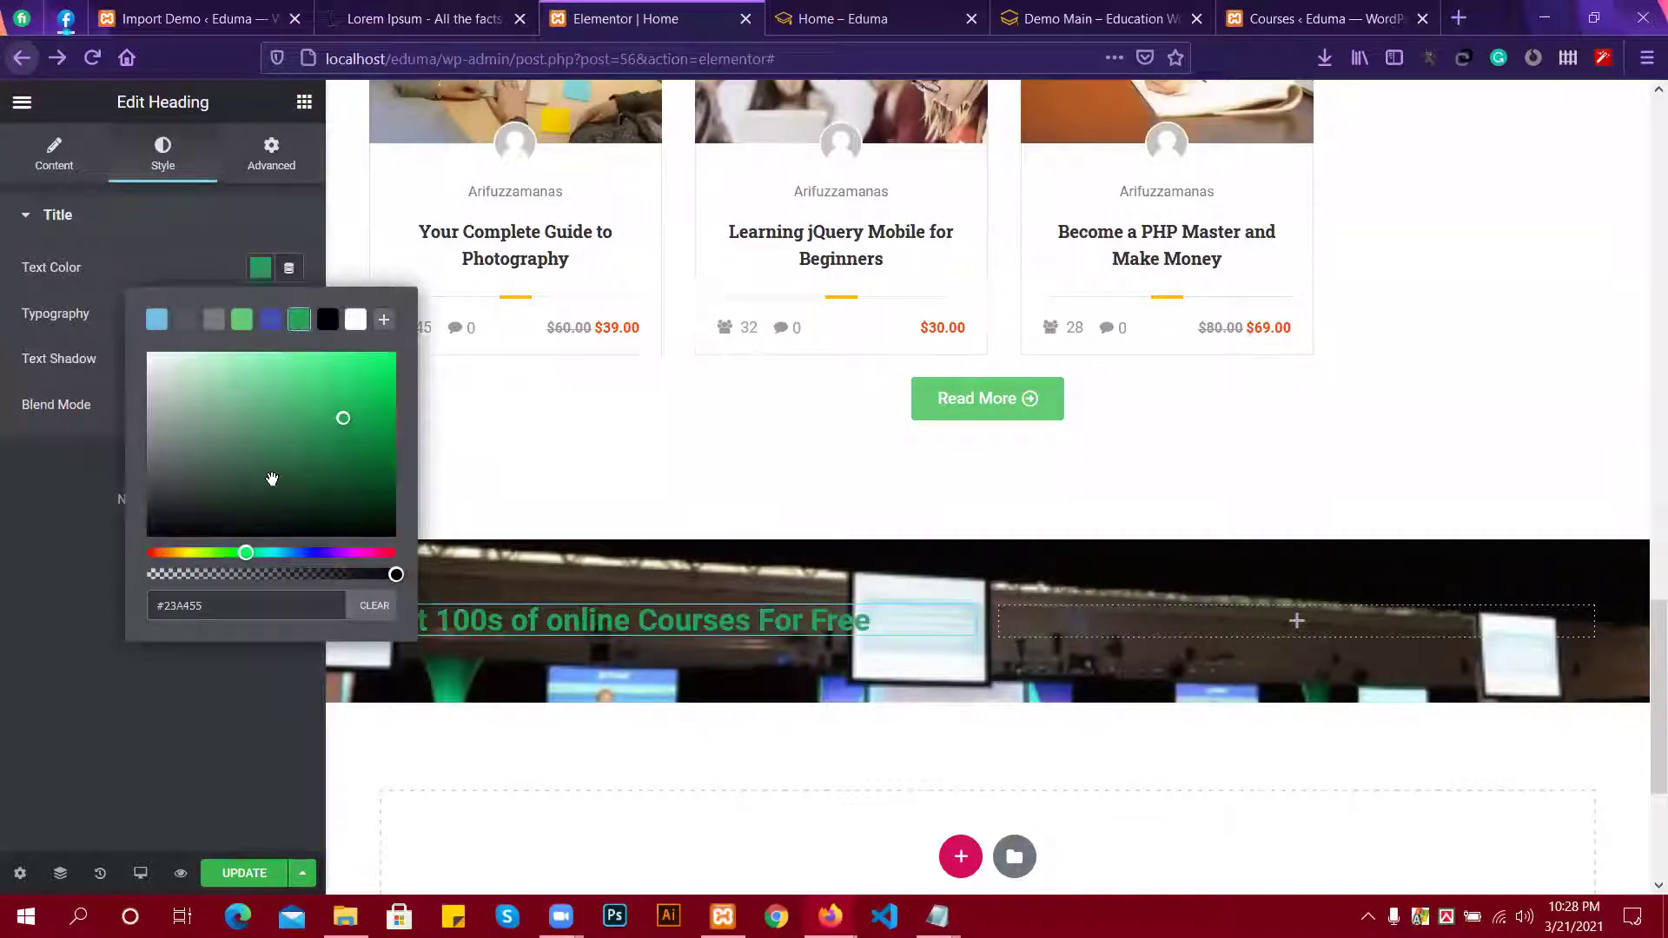
{"action": "left_click", "coordinate": [355, 321]}
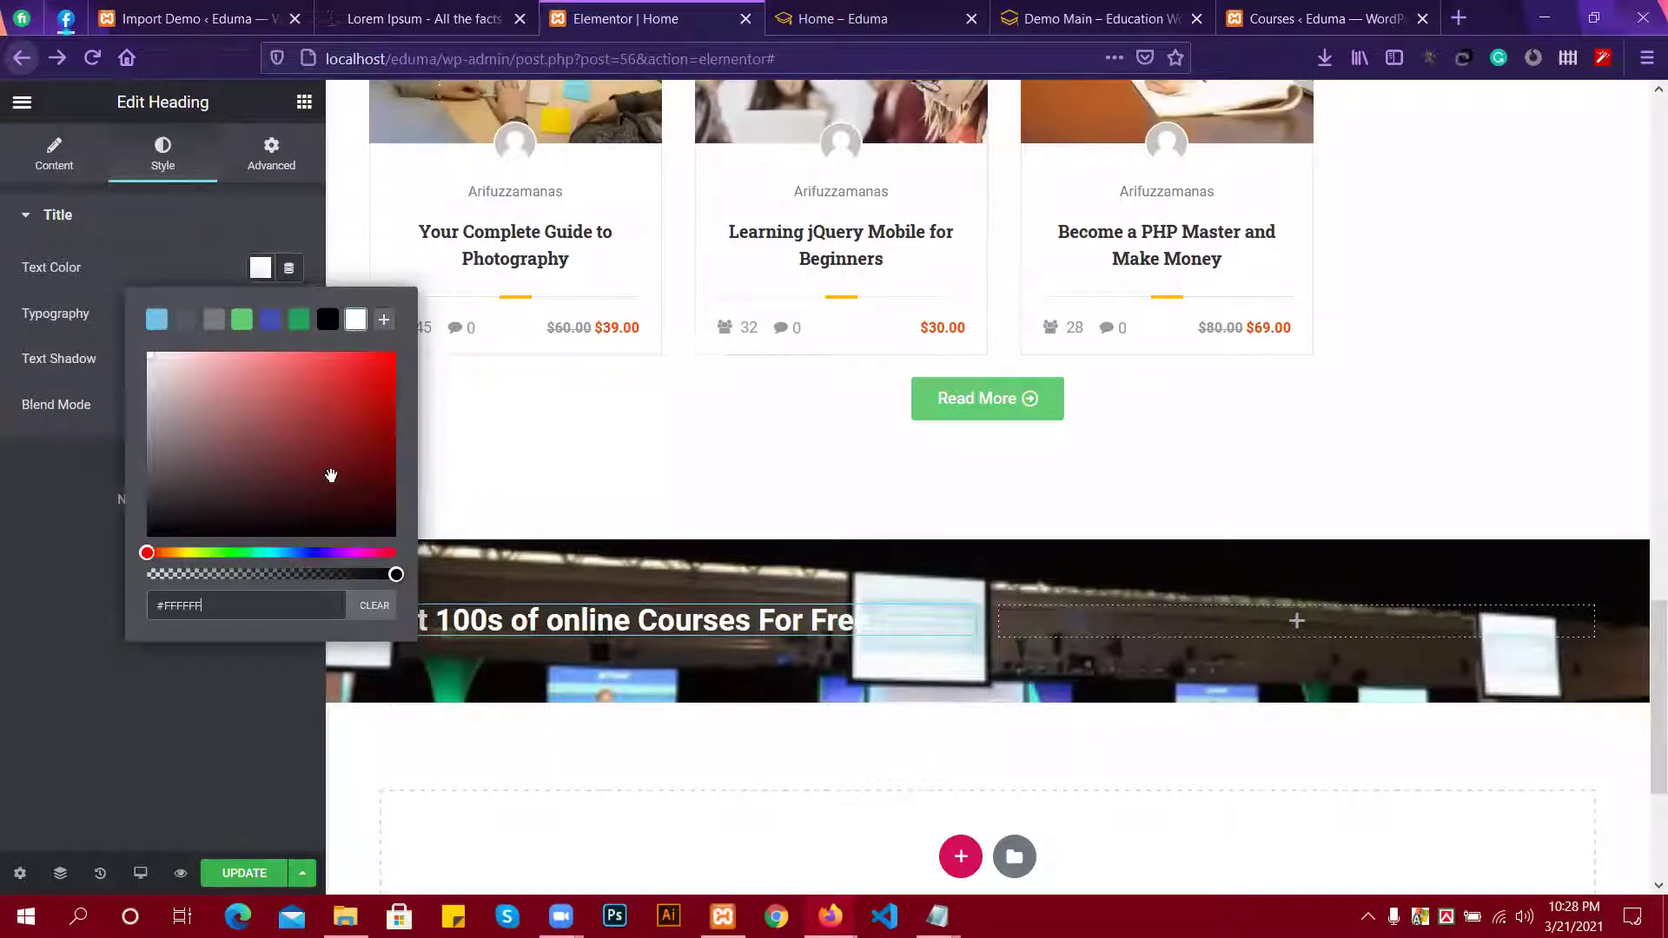
{"action": "left_click", "coordinate": [122, 661]}
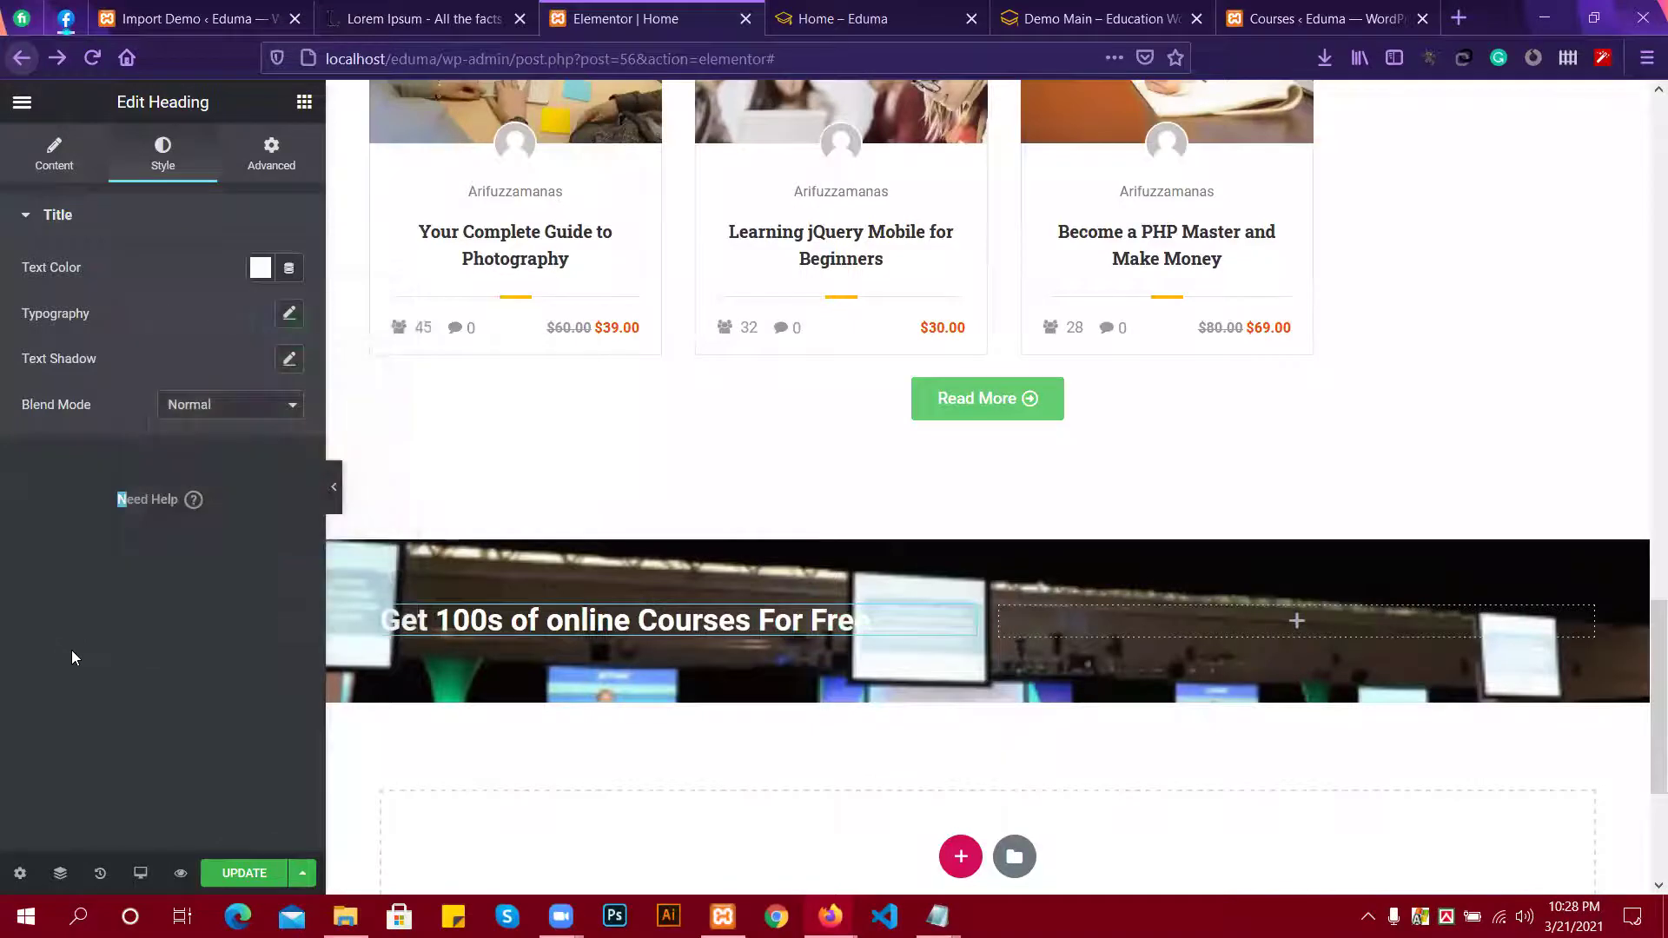
Set the course heading's text color to orange-red #FF4D00.
{"action": "left_click", "coordinate": [261, 272]}
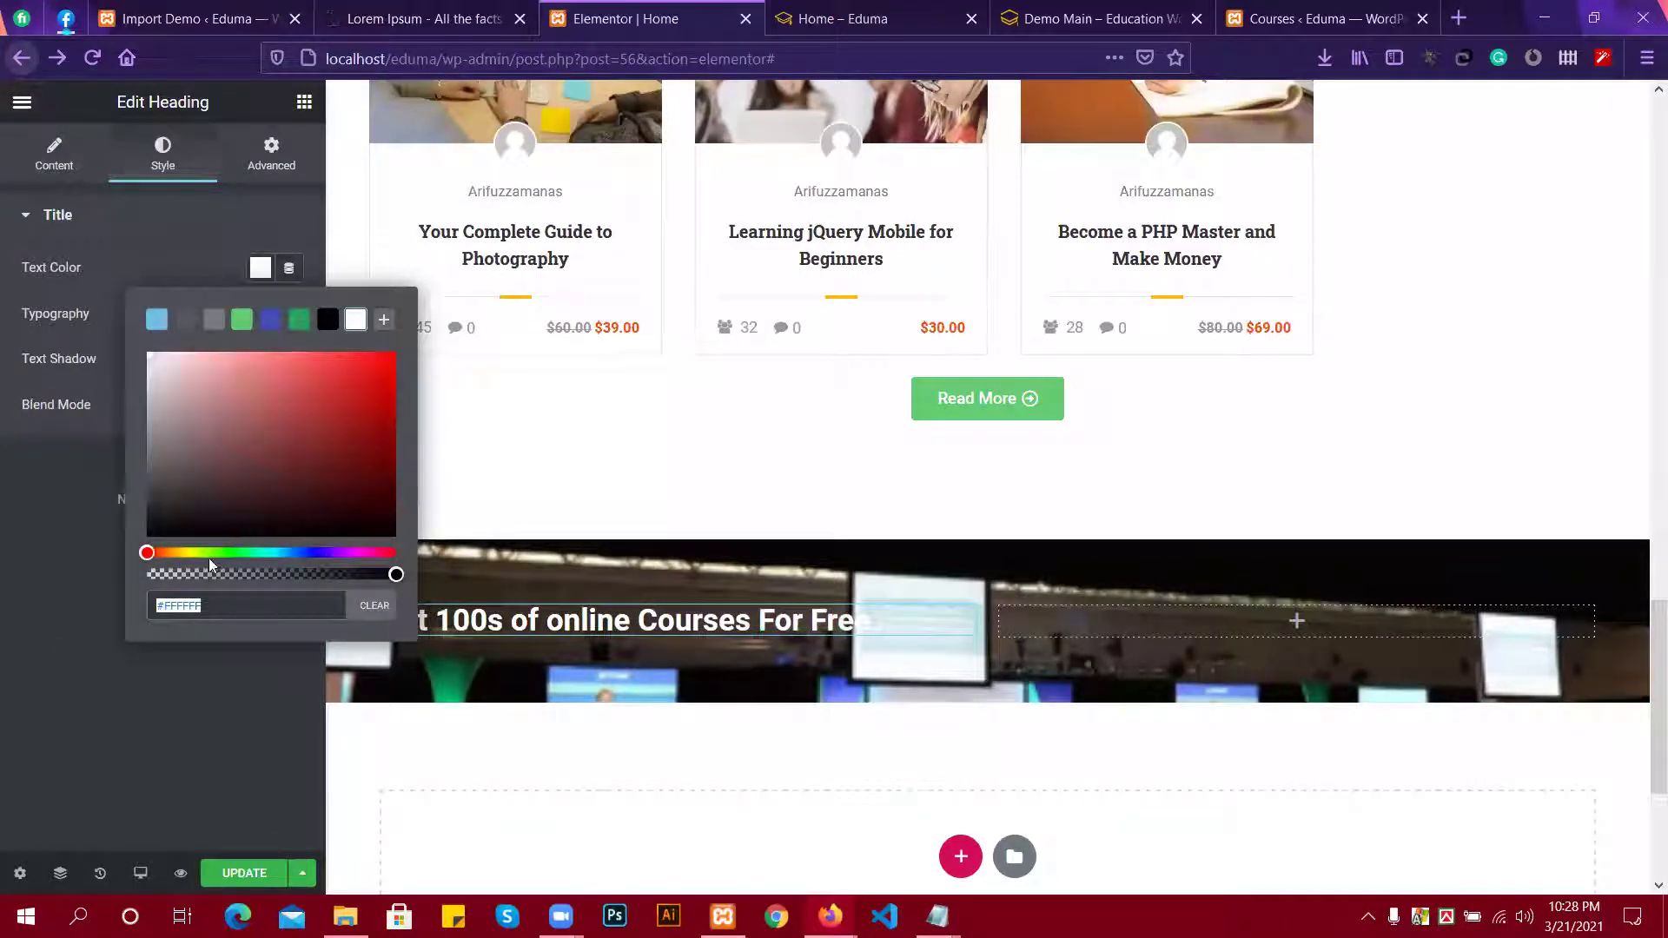
{"action": "left_click_drag", "start_coordinate": [178, 553], "coordinate": [158, 553]}
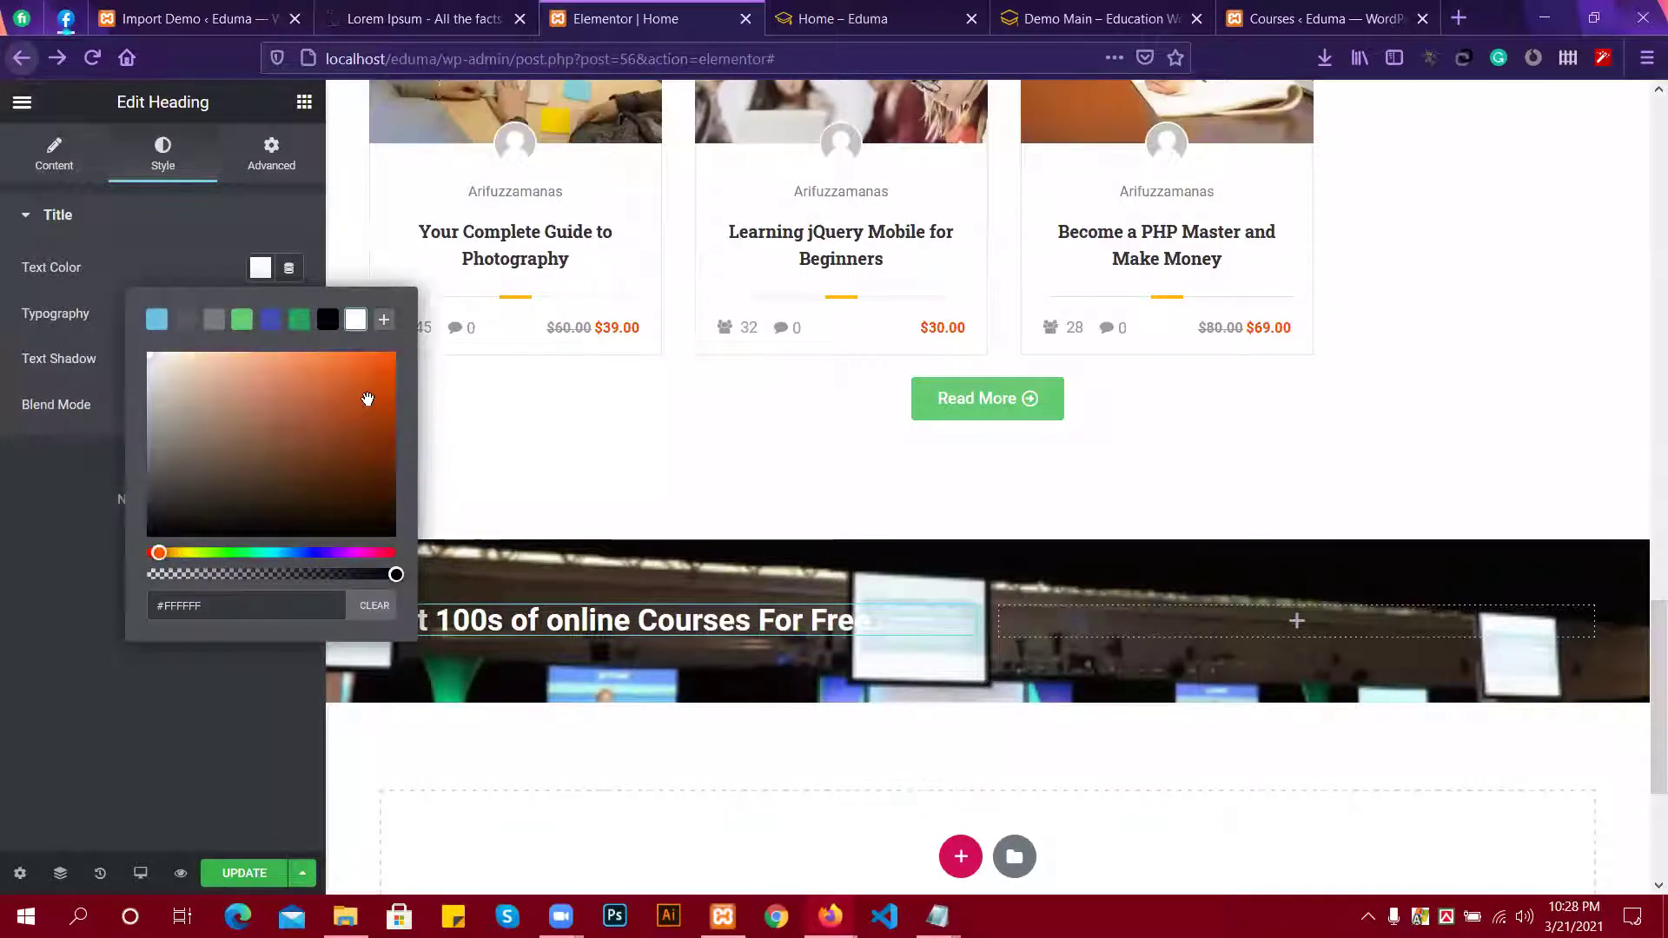
{"action": "left_click_drag", "start_coordinate": [367, 399], "coordinate": [403, 351]}
{"action": "left_click", "coordinate": [10, 688]}
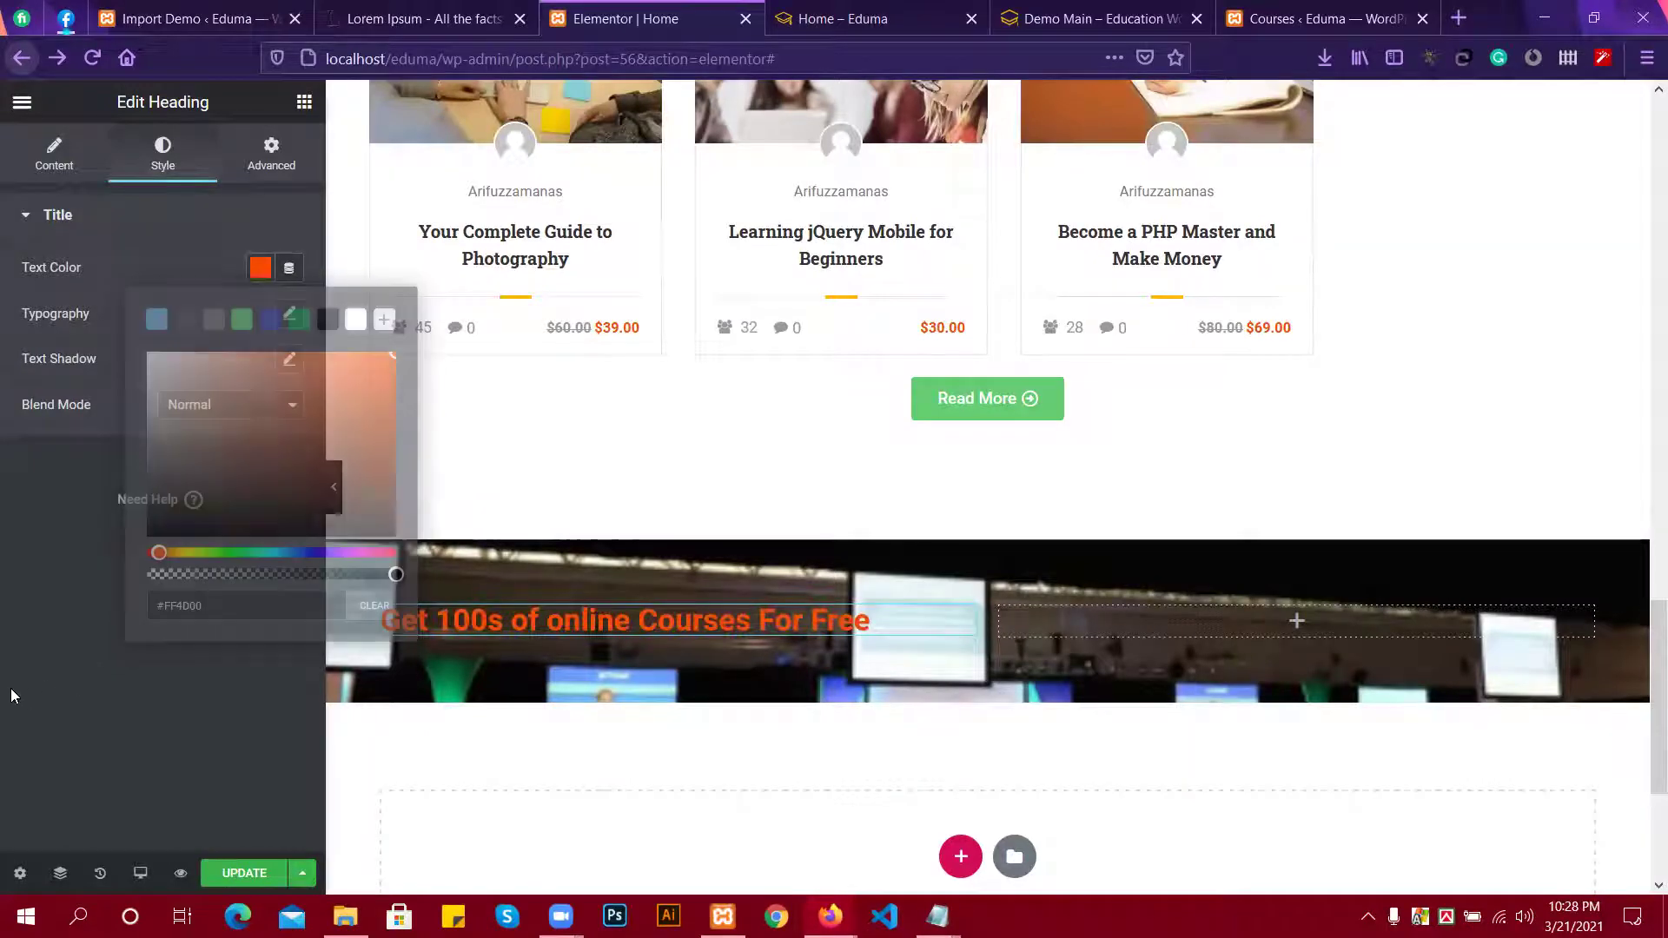
Add a second Heading widget directly below the orange heading in the banner's left column.
{"action": "left_click", "coordinate": [61, 161]}
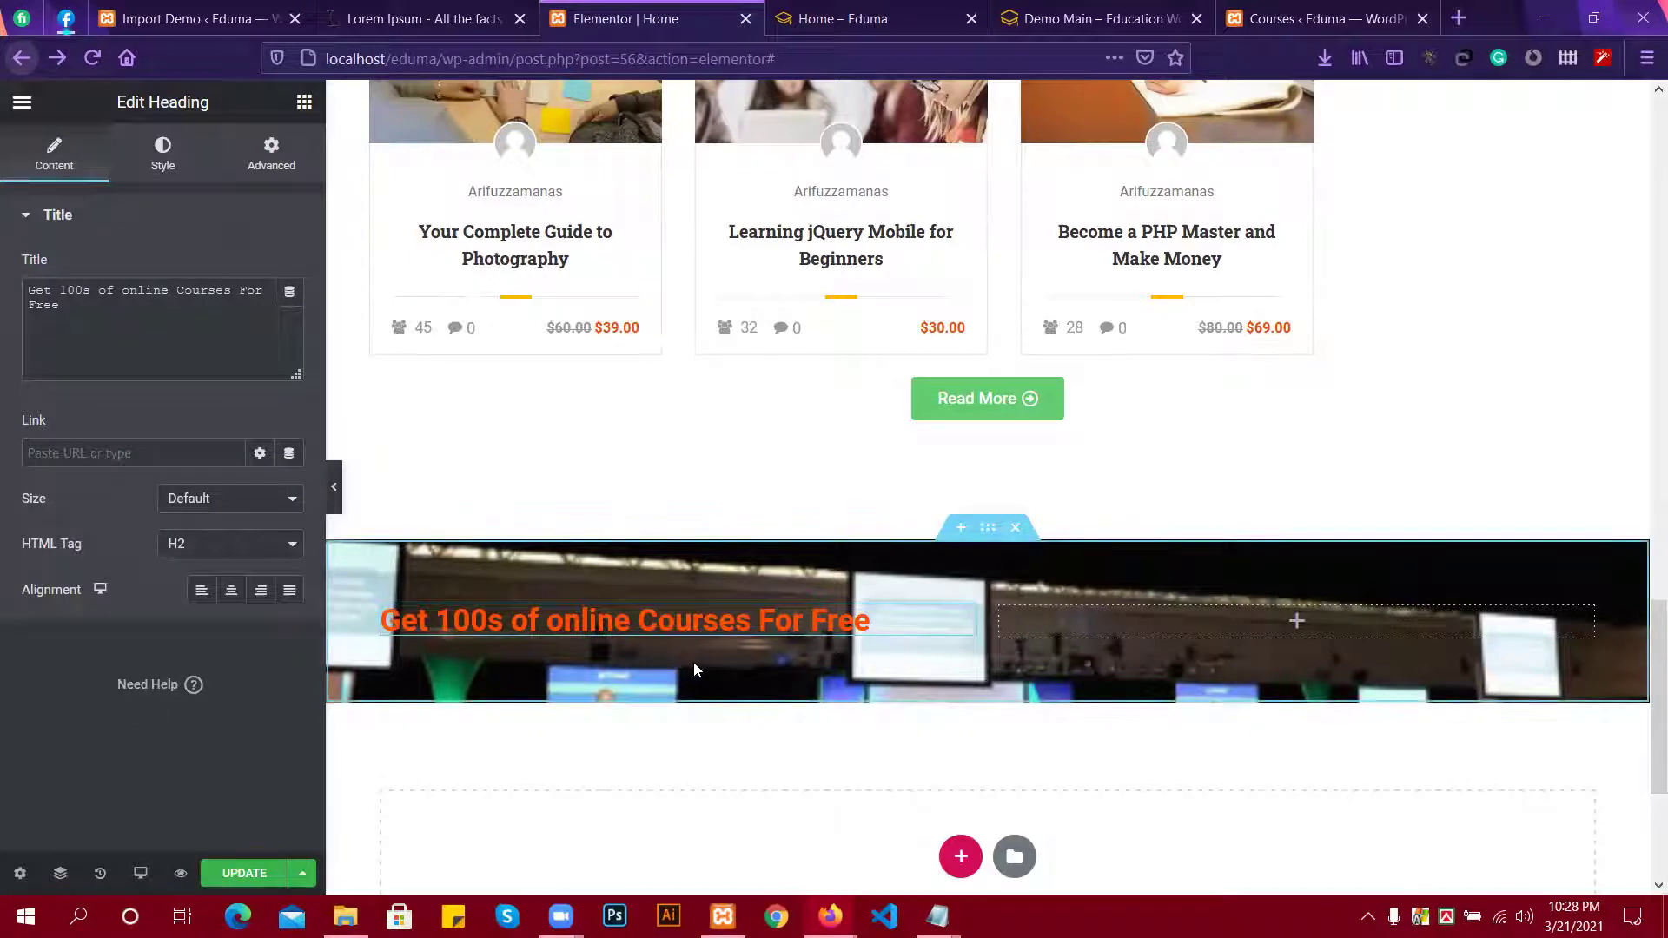
{"action": "left_click", "coordinate": [304, 102]}
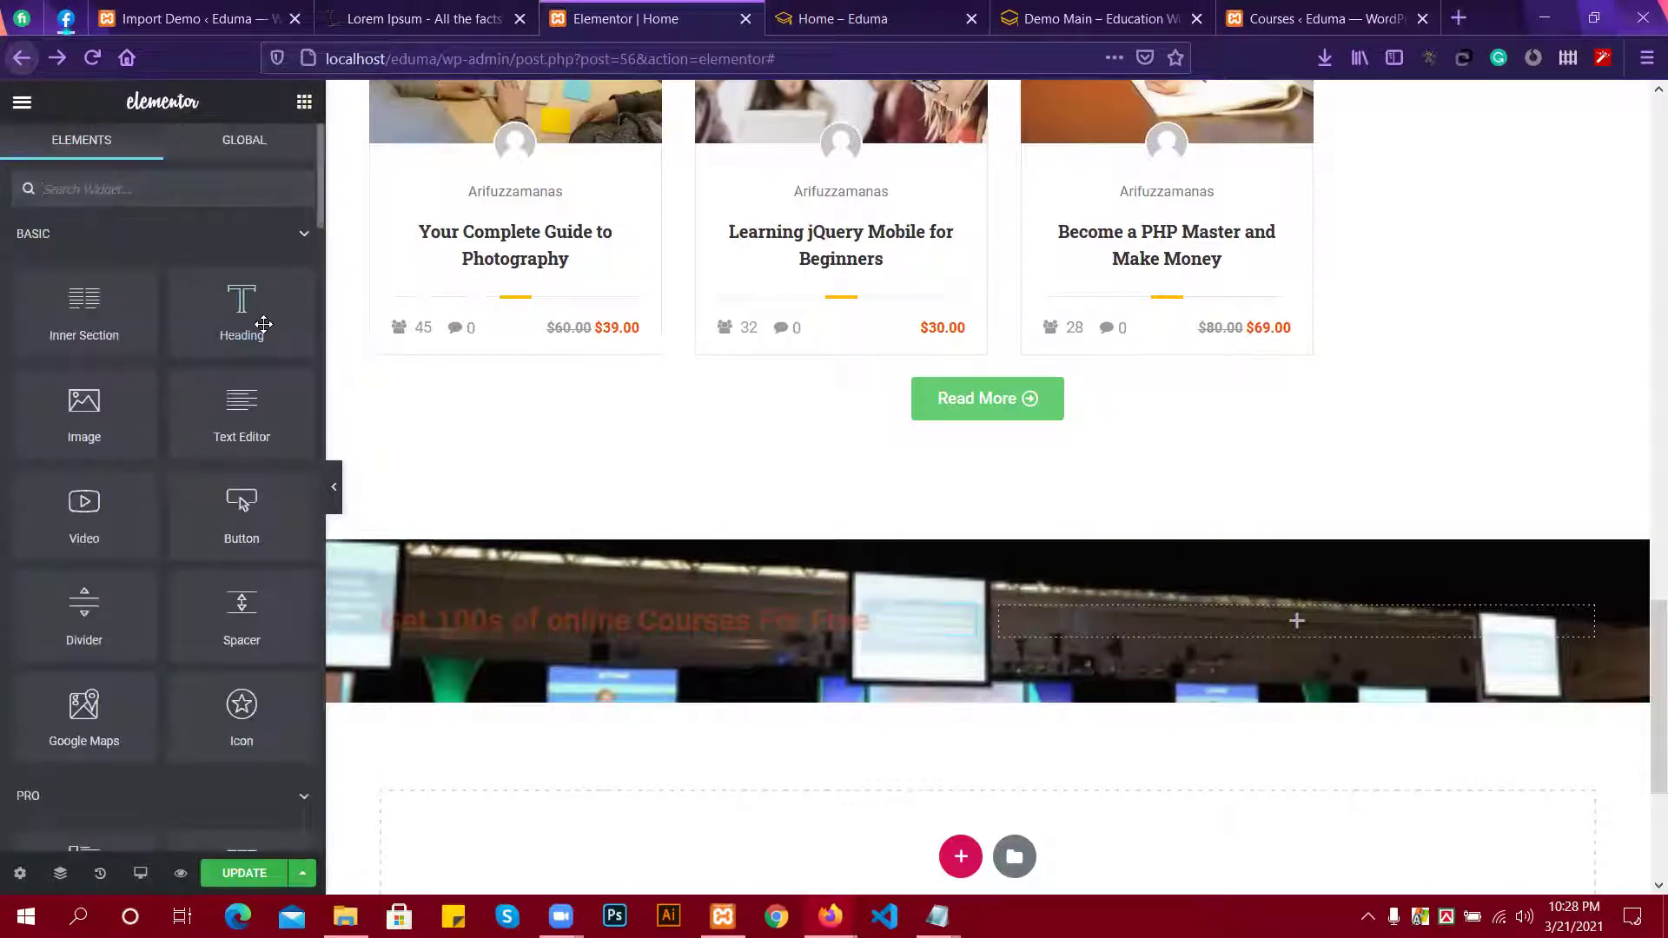
{"action": "left_click_drag", "start_coordinate": [256, 318], "coordinate": [633, 632]}
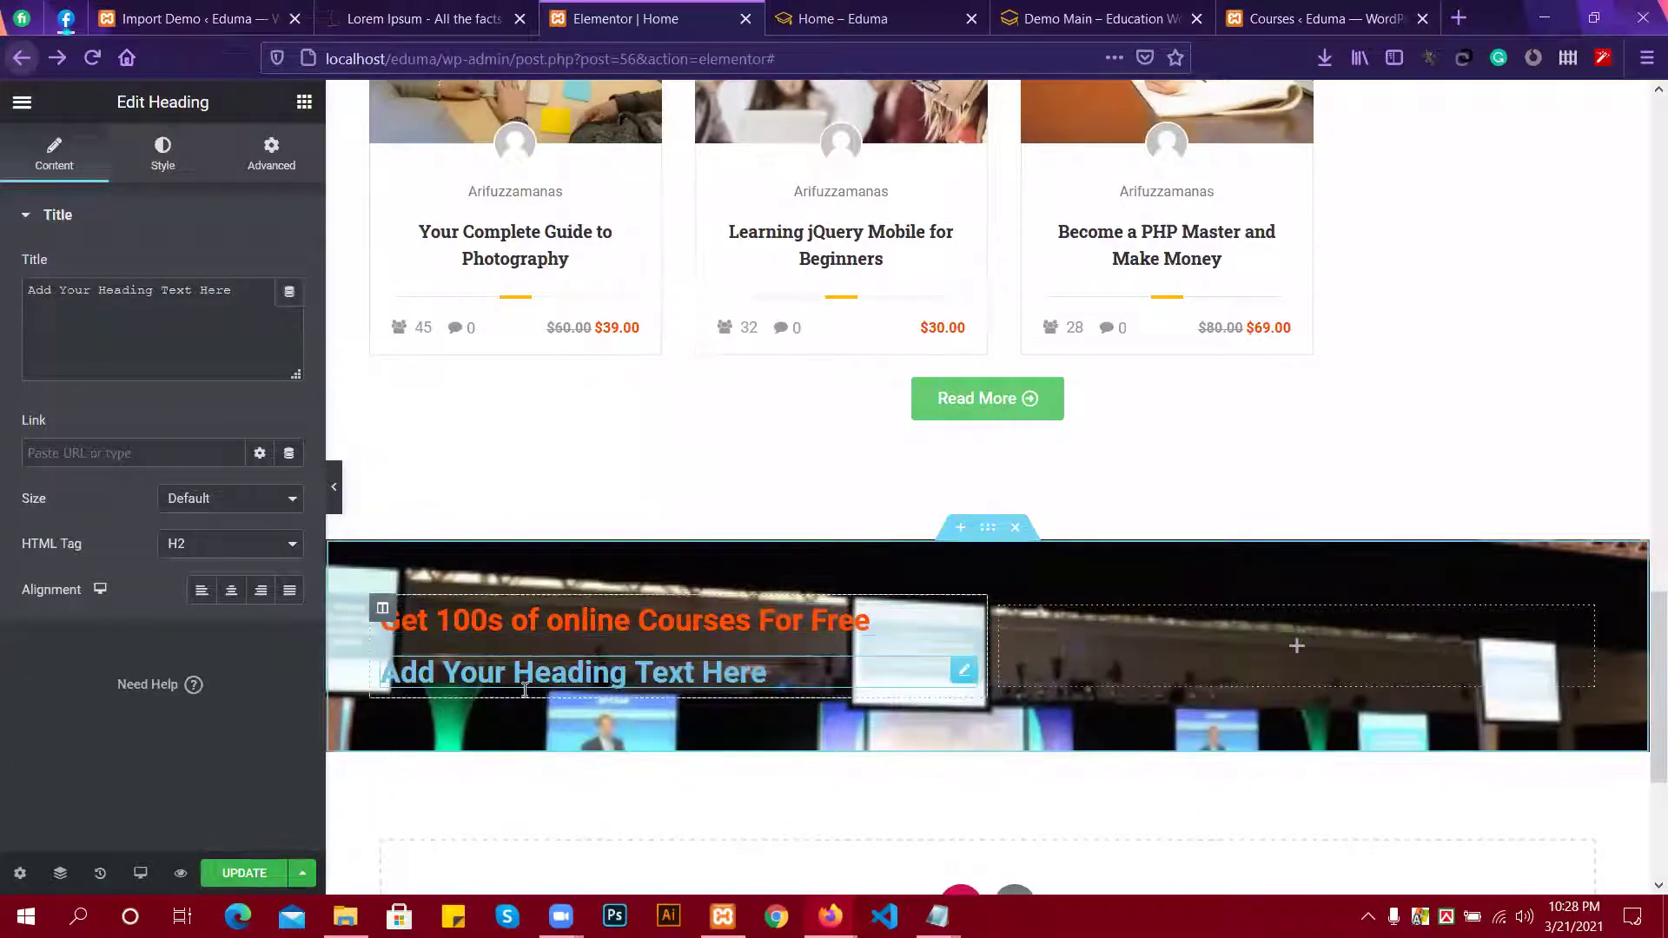
Replace the second heading's placeholder title with "Register Now", matching the large line in the demo banner.
{"action": "left_click_drag", "start_coordinate": [236, 294], "coordinate": [9, 265]}
{"action": "key", "text": "BackSpace"}
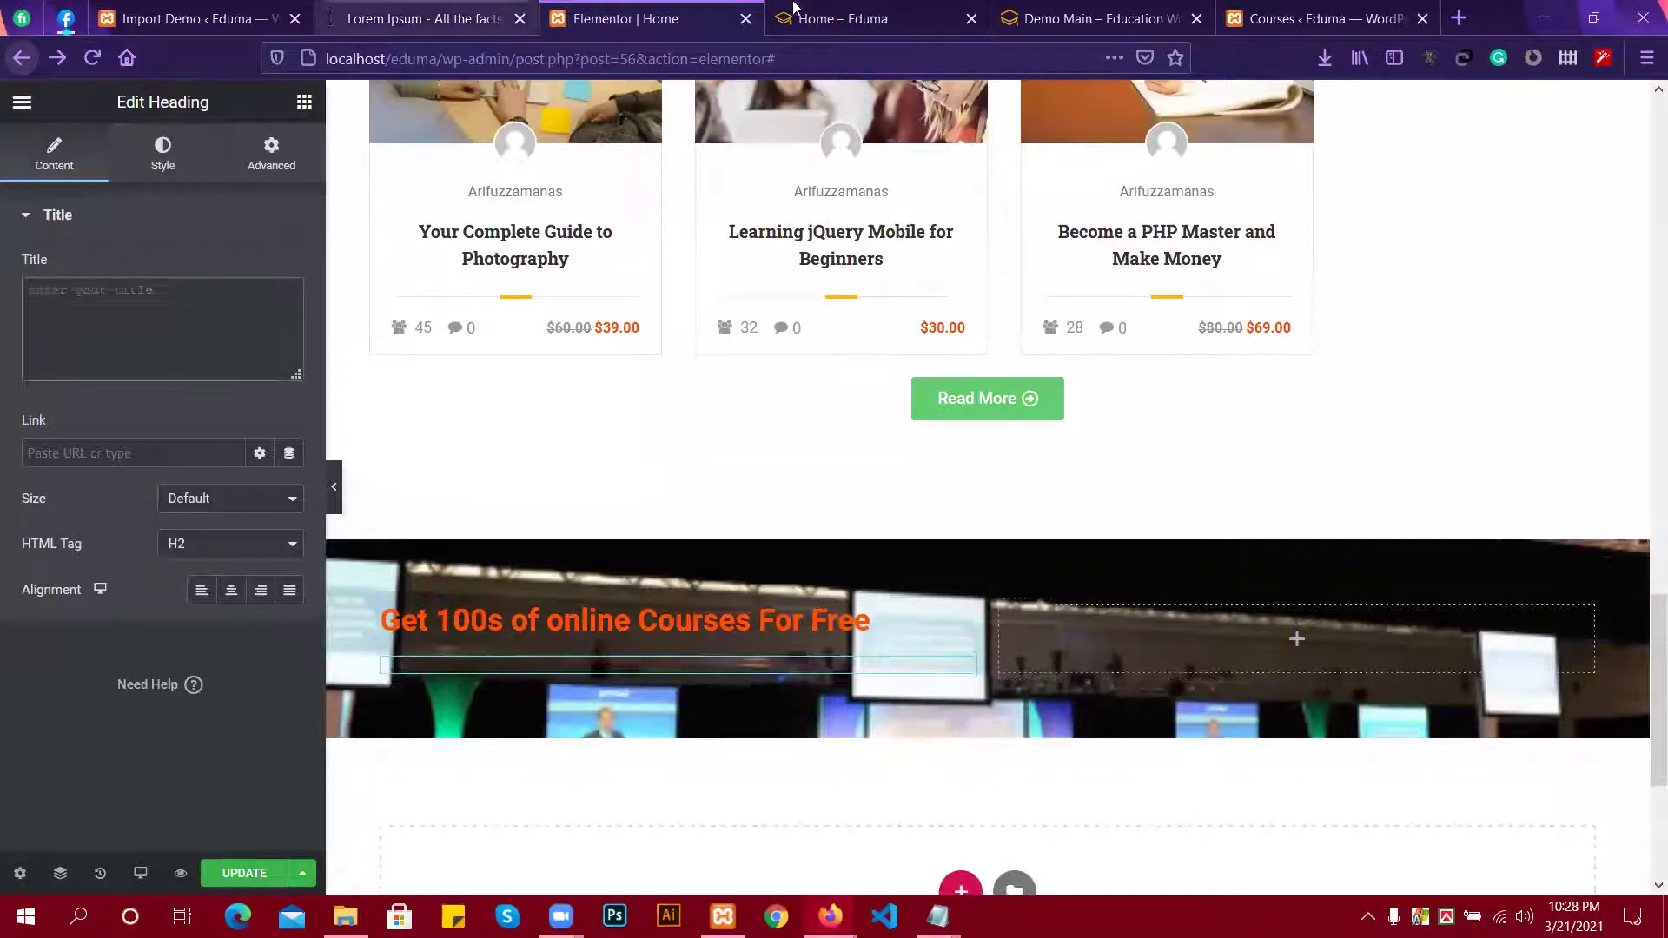
{"action": "left_click", "coordinate": [1093, 18]}
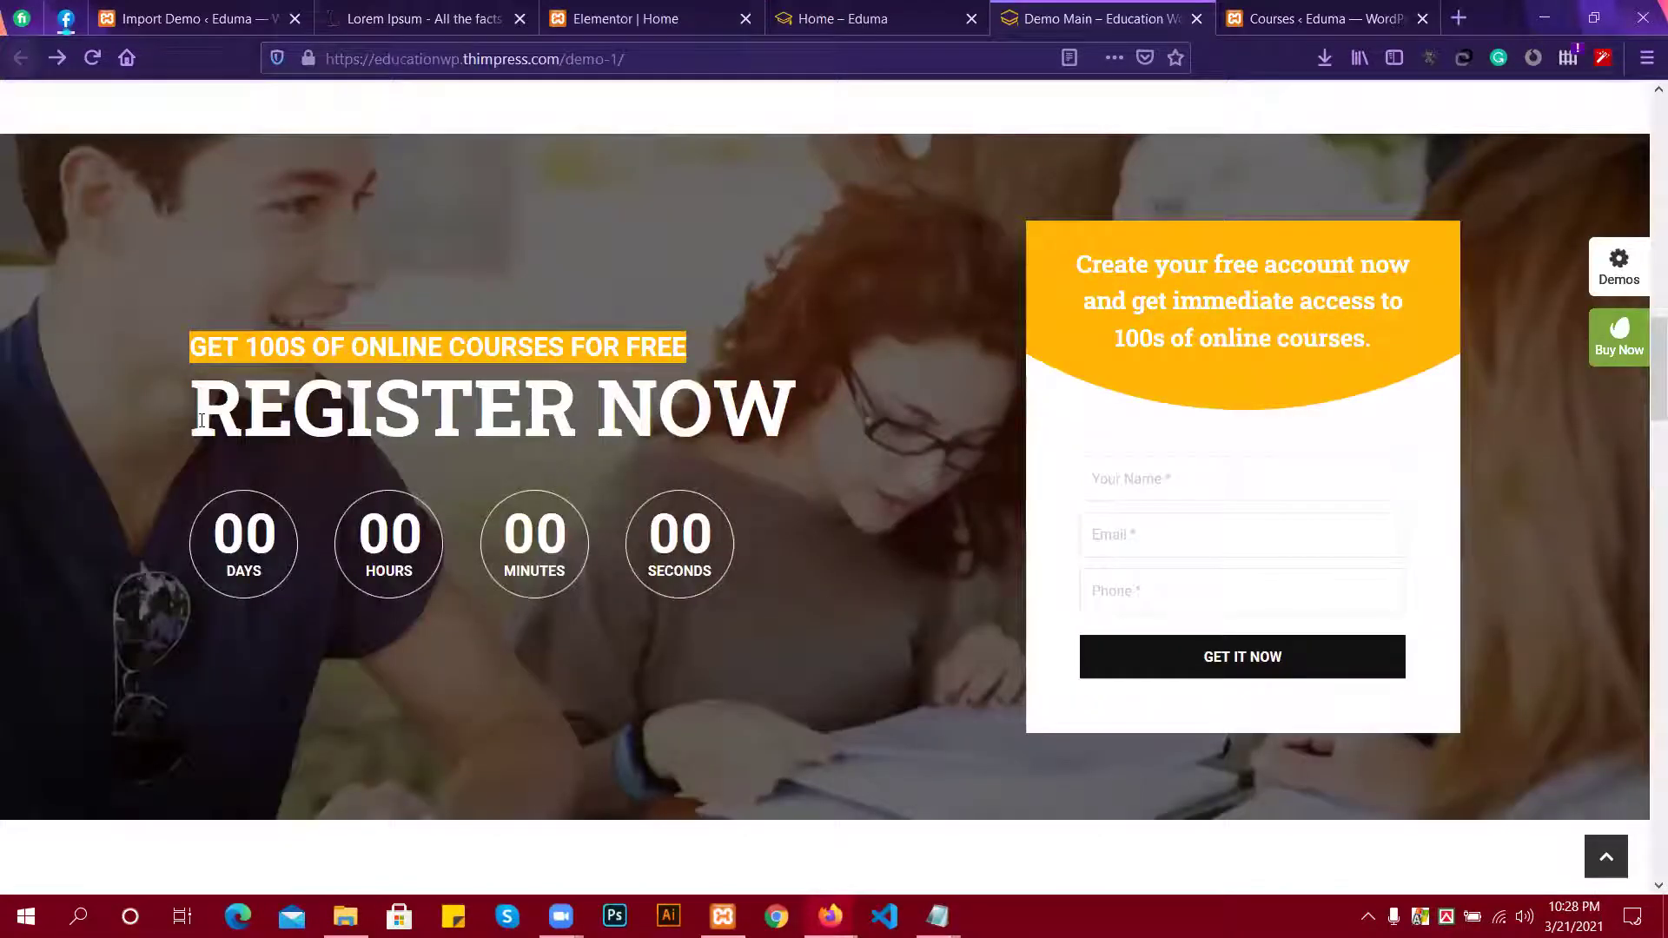
{"action": "left_click_drag", "start_coordinate": [202, 438], "coordinate": [827, 417]}
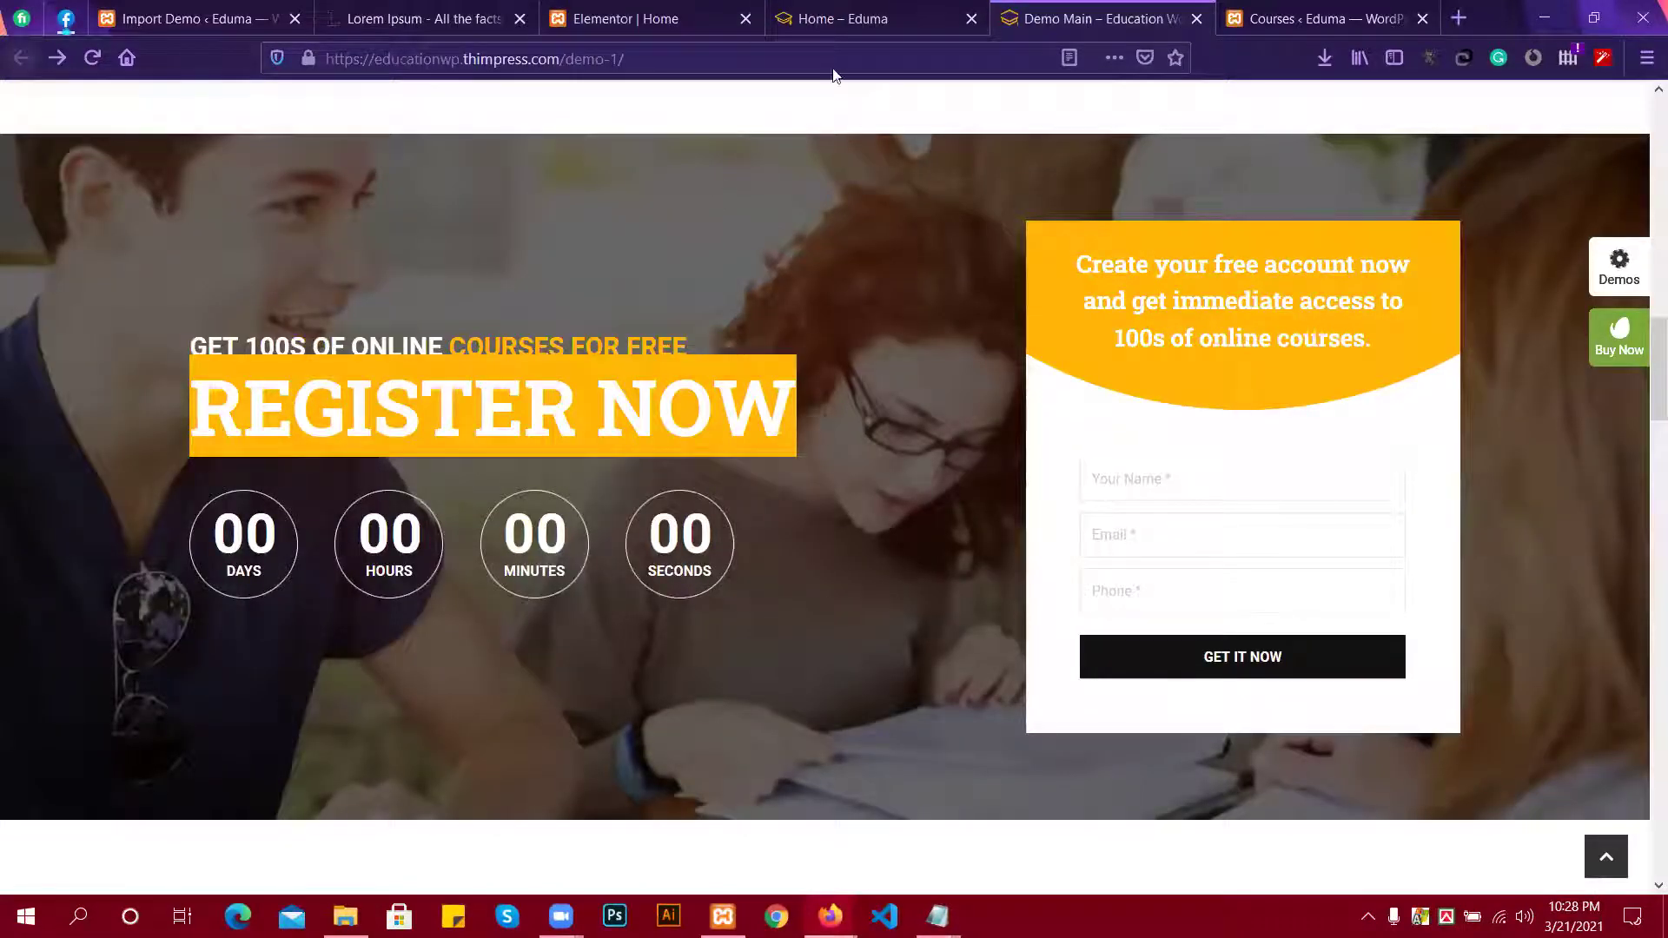
{"action": "left_click", "coordinate": [669, 18]}
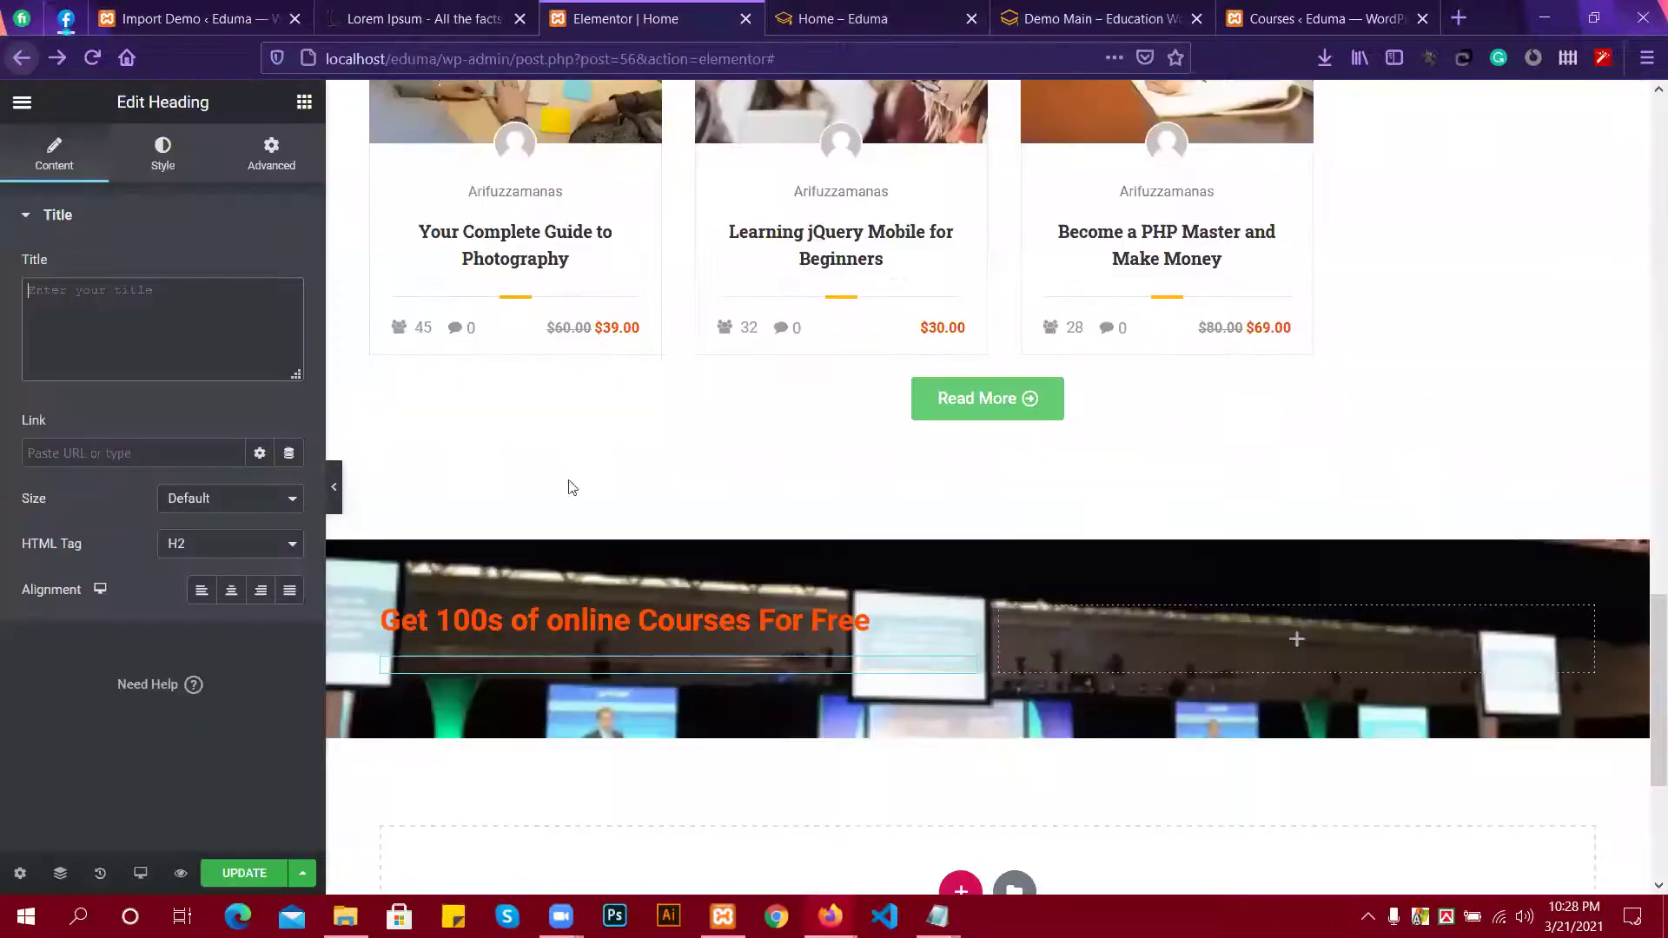
{"action": "left_click", "coordinate": [99, 328]}
{"action": "type", "text": "Register Now"}
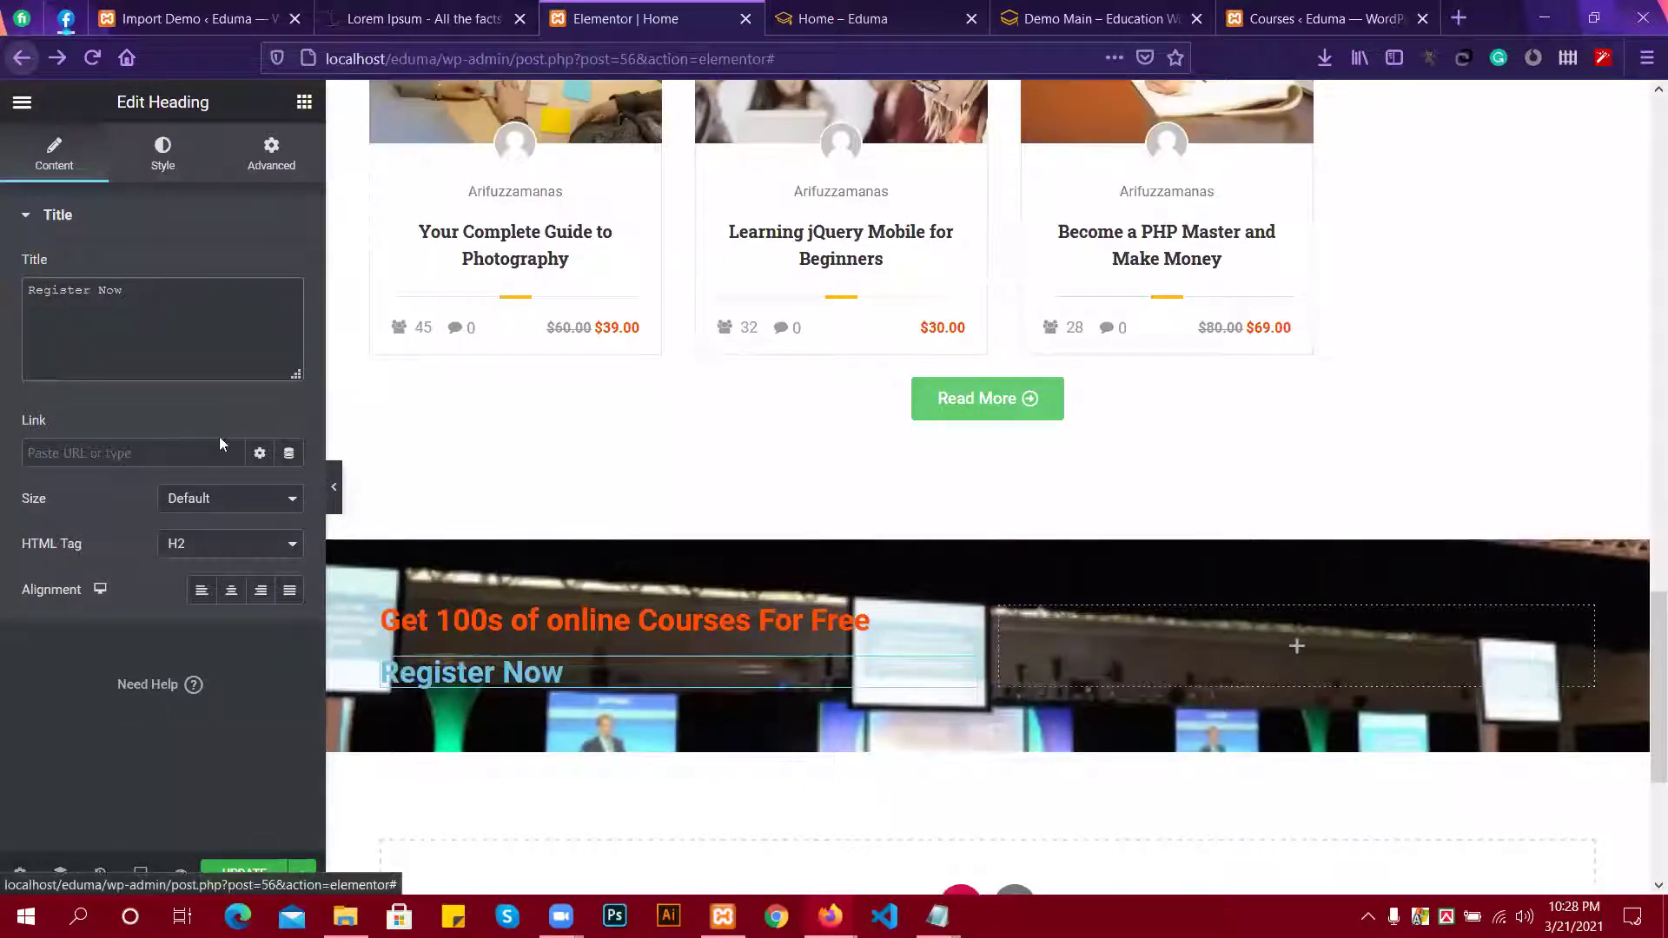
Set the "Register Now" heading's size to XXL after trying XL.
{"action": "left_click", "coordinate": [225, 562]}
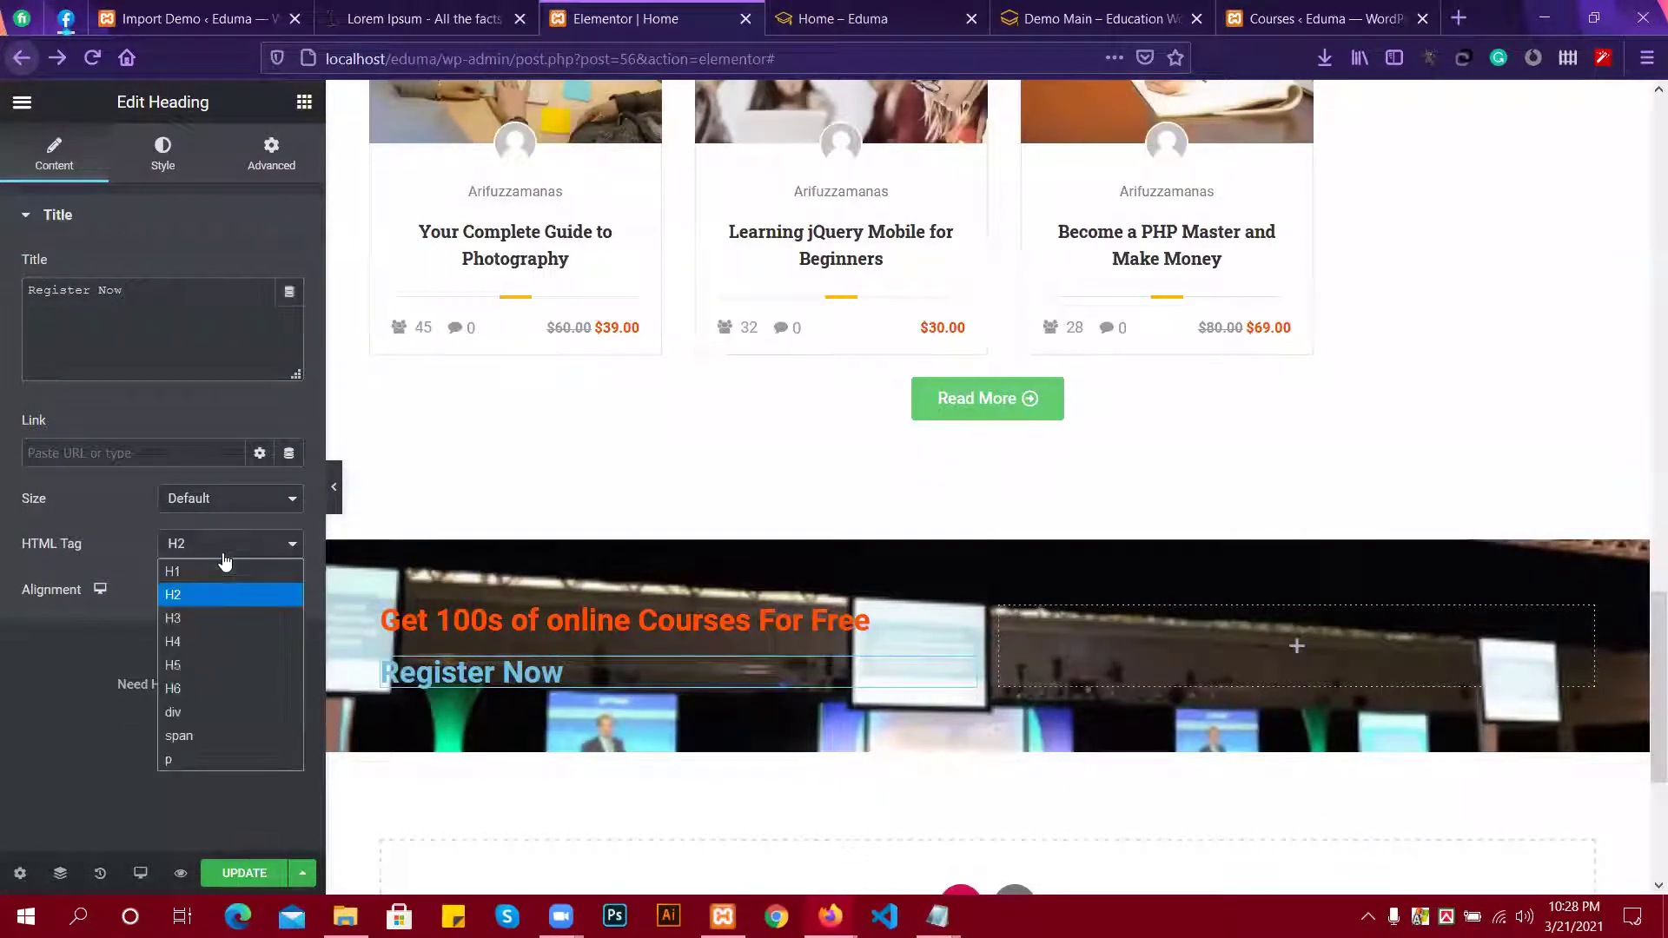
{"action": "left_click", "coordinate": [206, 545]}
{"action": "left_click", "coordinate": [216, 503]}
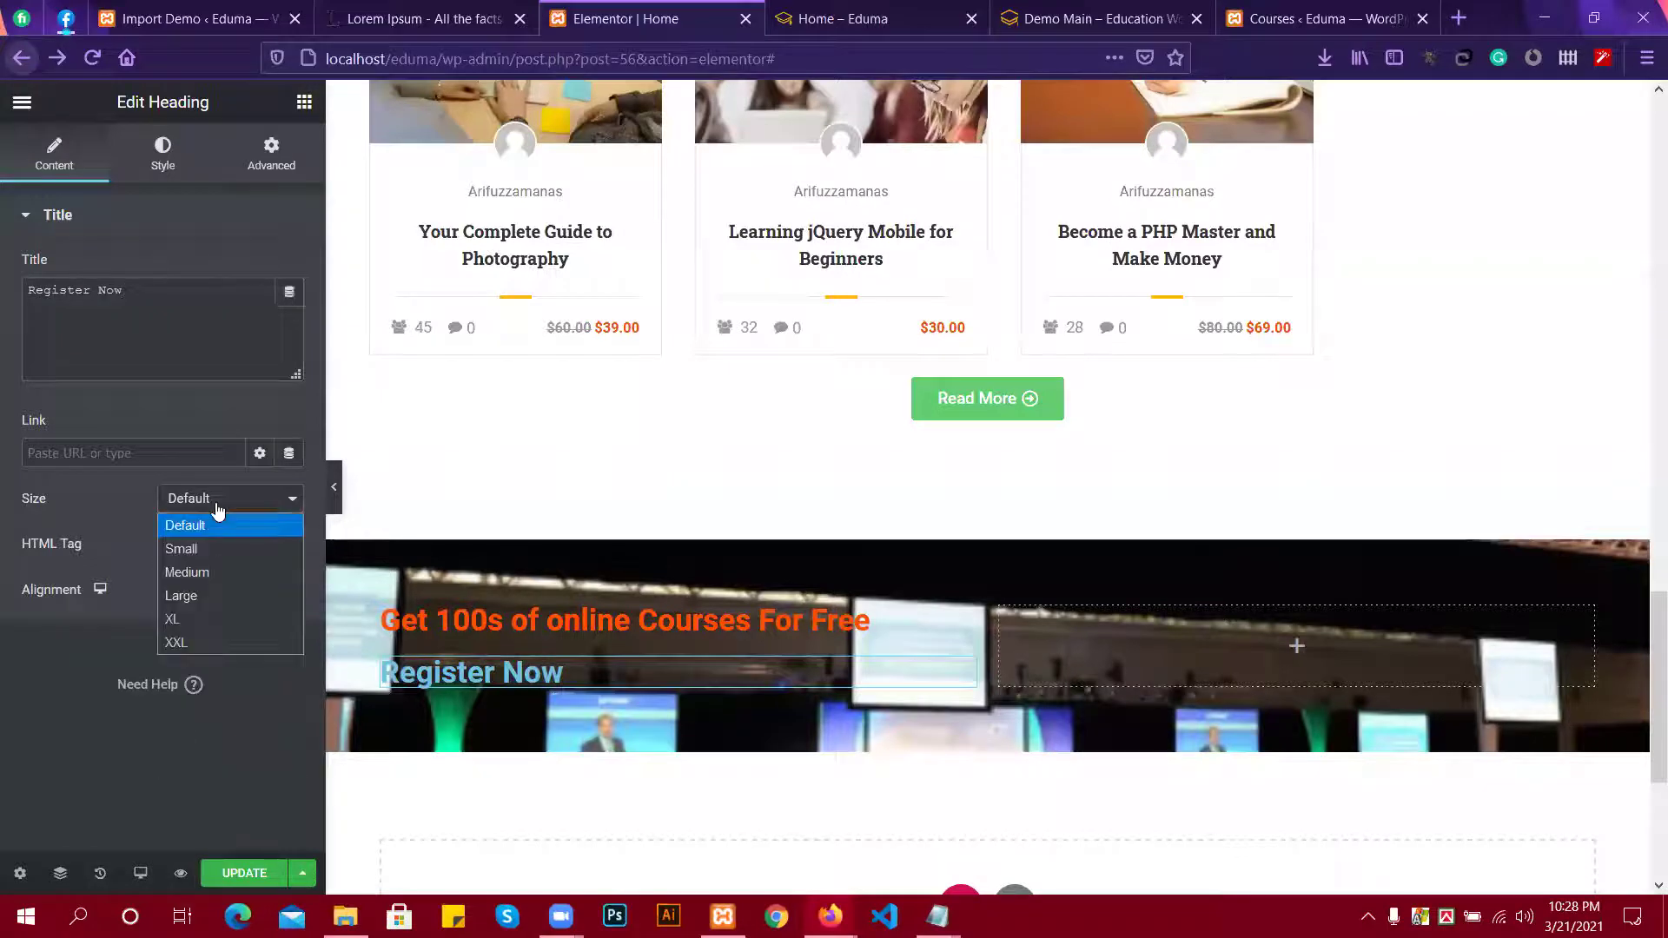
{"action": "left_click", "coordinate": [199, 618]}
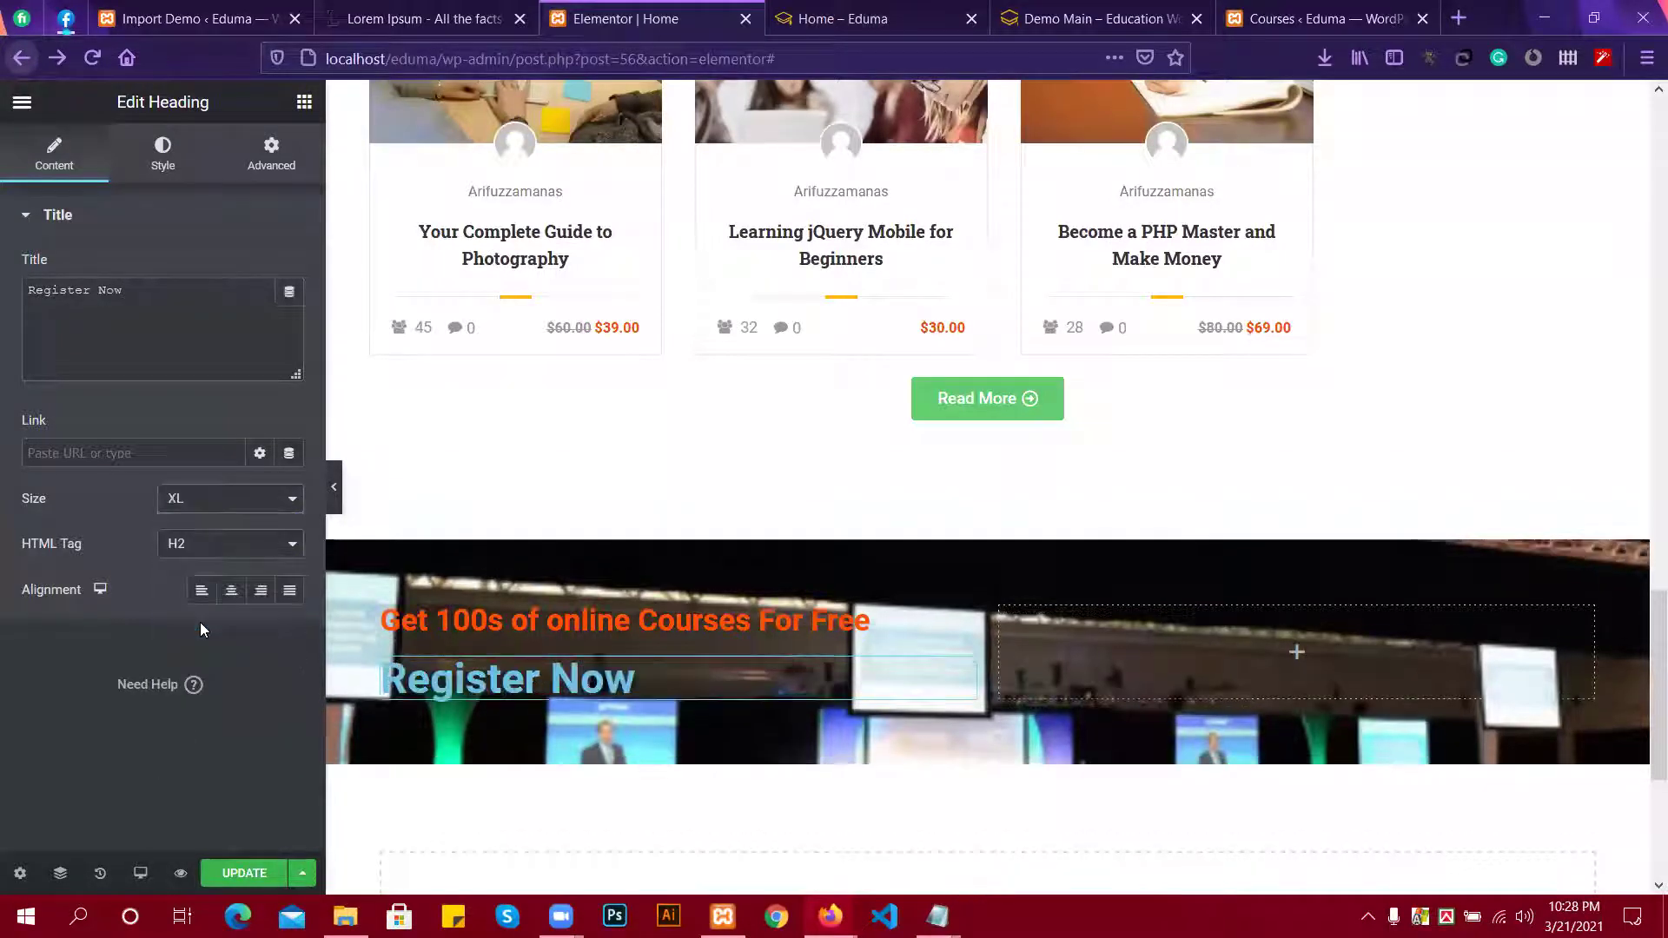
{"action": "left_click", "coordinate": [205, 513]}
{"action": "left_click", "coordinate": [195, 639]}
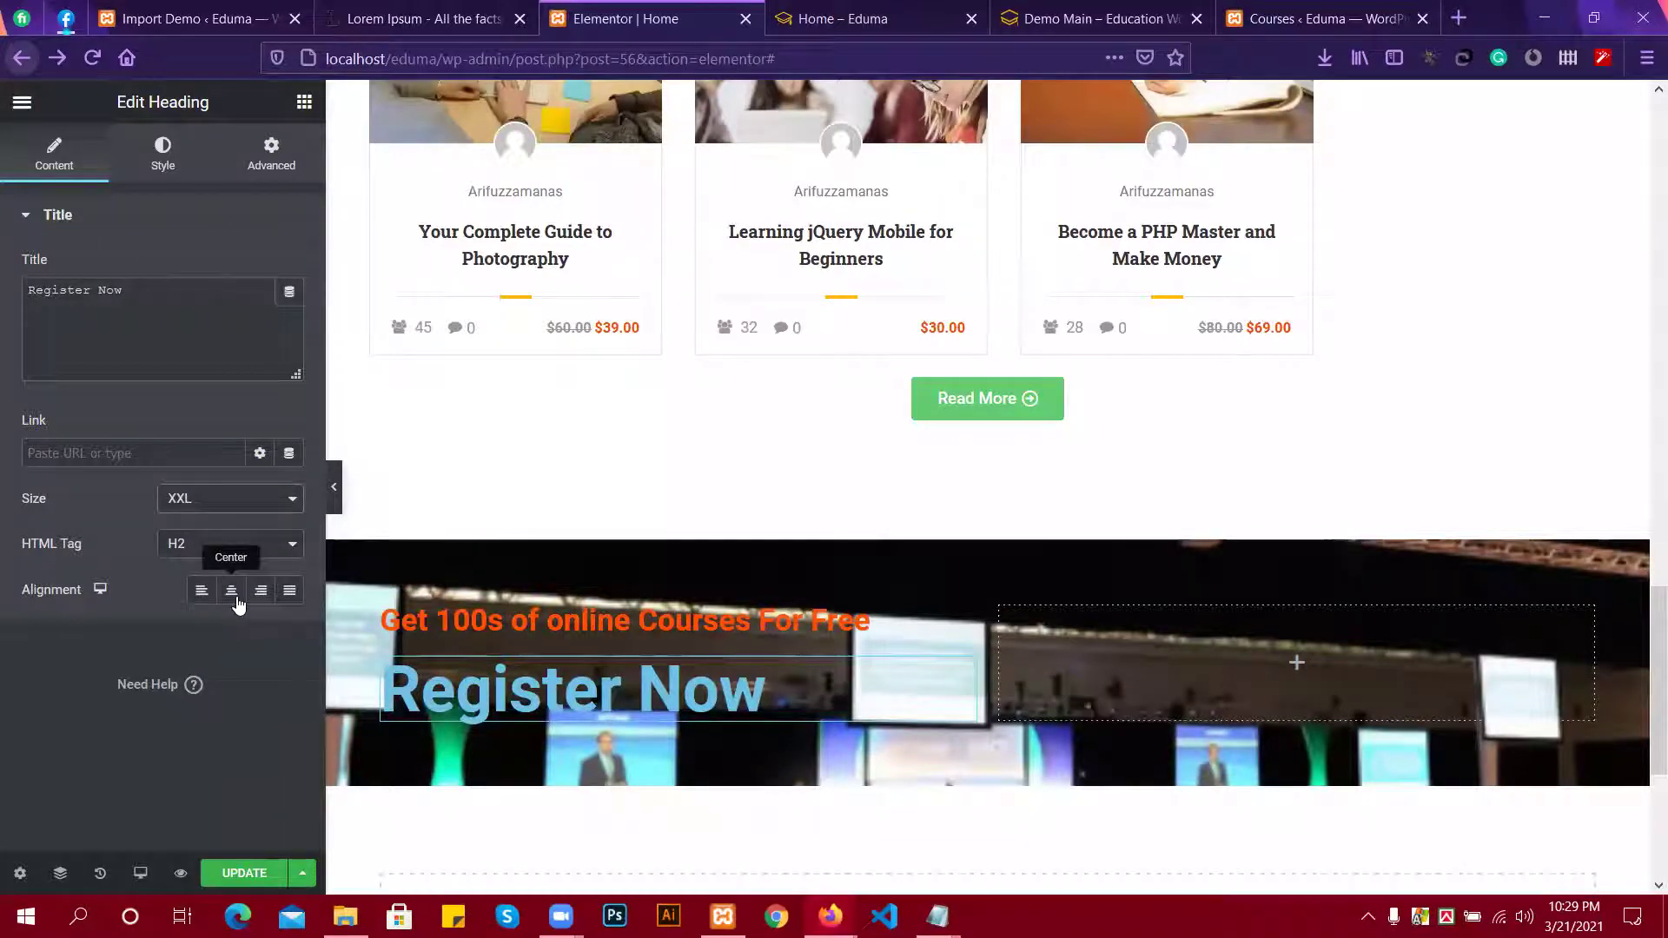
Set the "Register Now" heading's text color to orange #FF6700.
{"action": "left_click", "coordinate": [163, 165]}
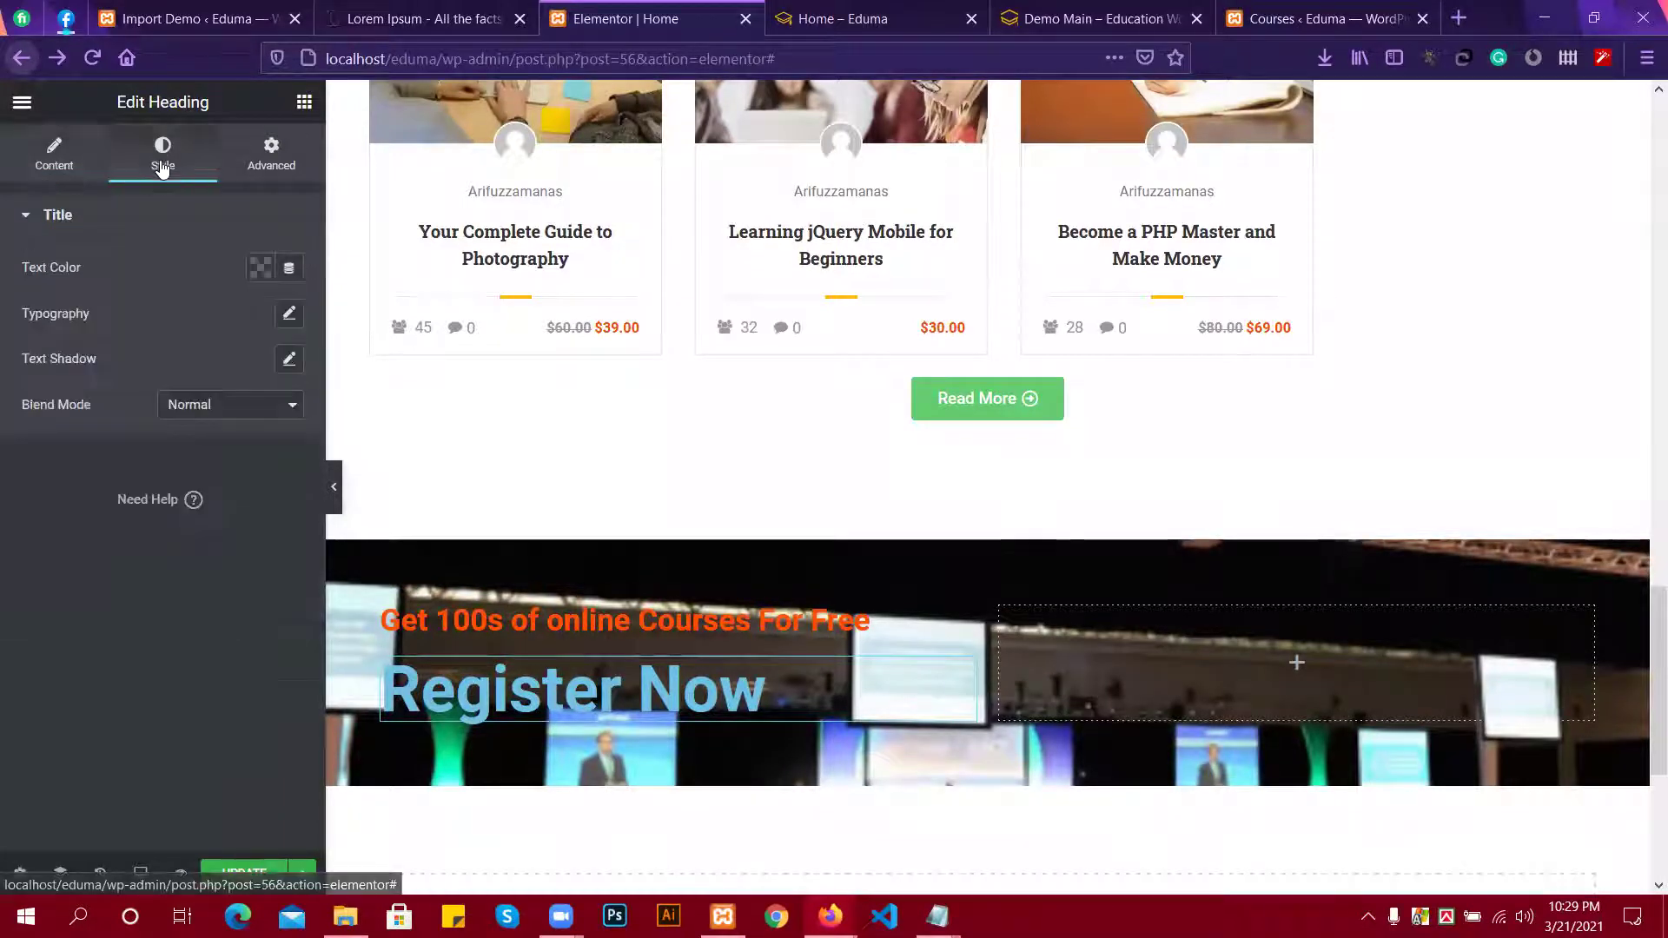
{"action": "left_click", "coordinate": [260, 270]}
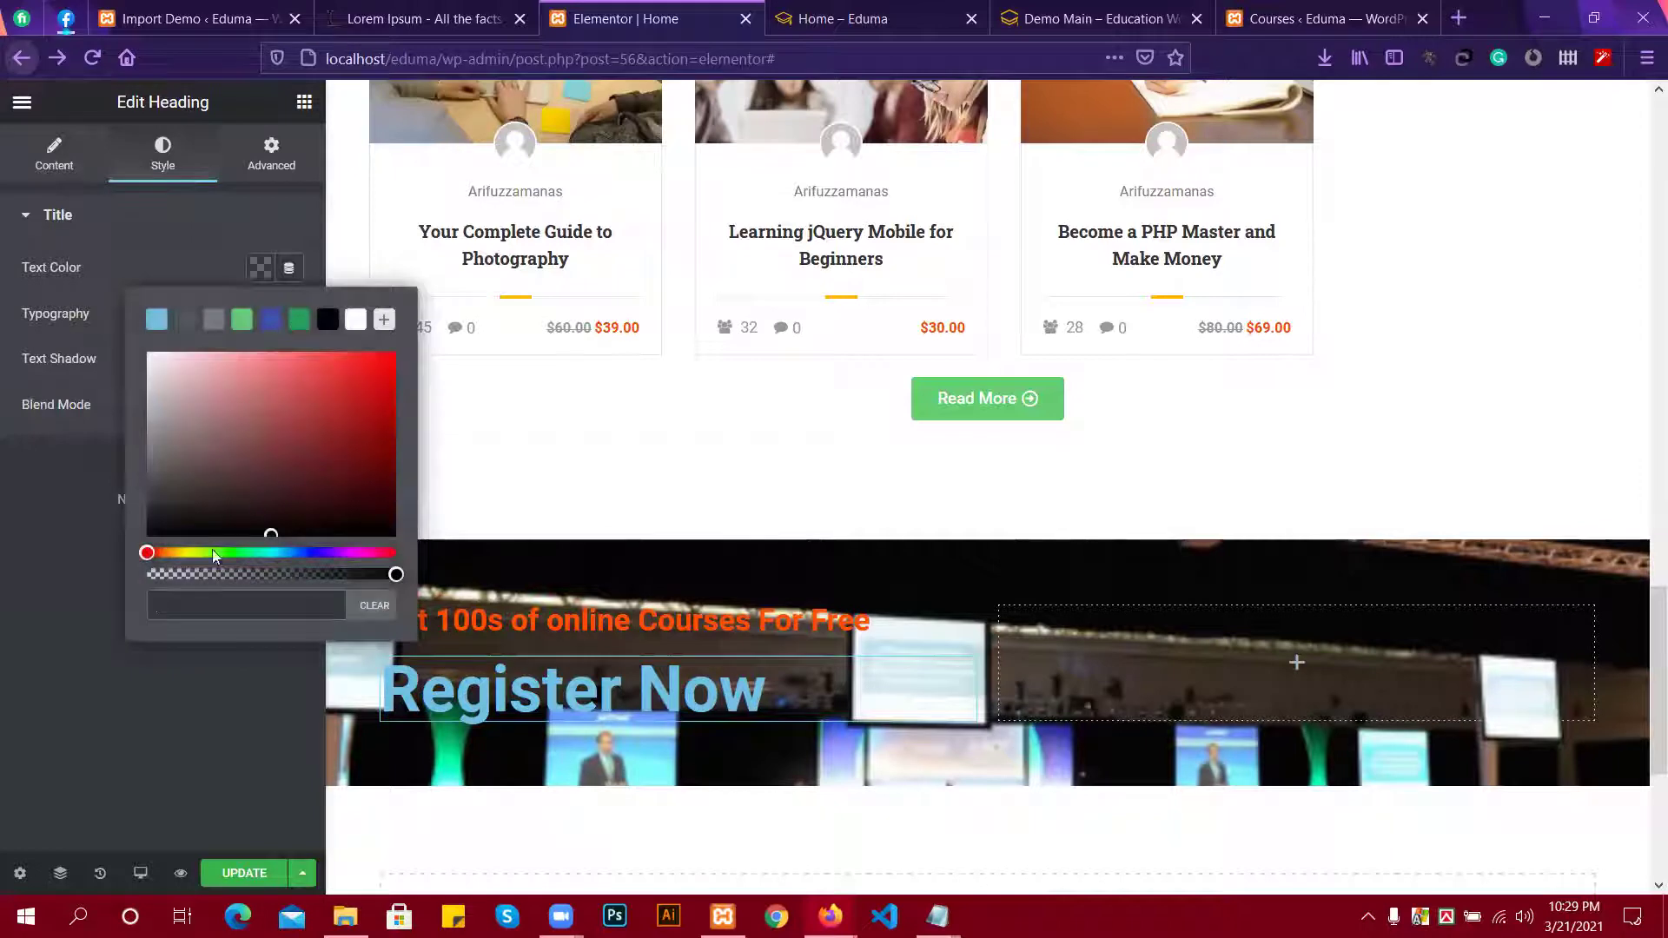
{"action": "left_click_drag", "start_coordinate": [178, 552], "coordinate": [163, 553]}
{"action": "left_click", "coordinate": [372, 388]}
{"action": "left_click_drag", "start_coordinate": [371, 388], "coordinate": [226, 534]}
{"action": "left_click", "coordinate": [395, 353]}
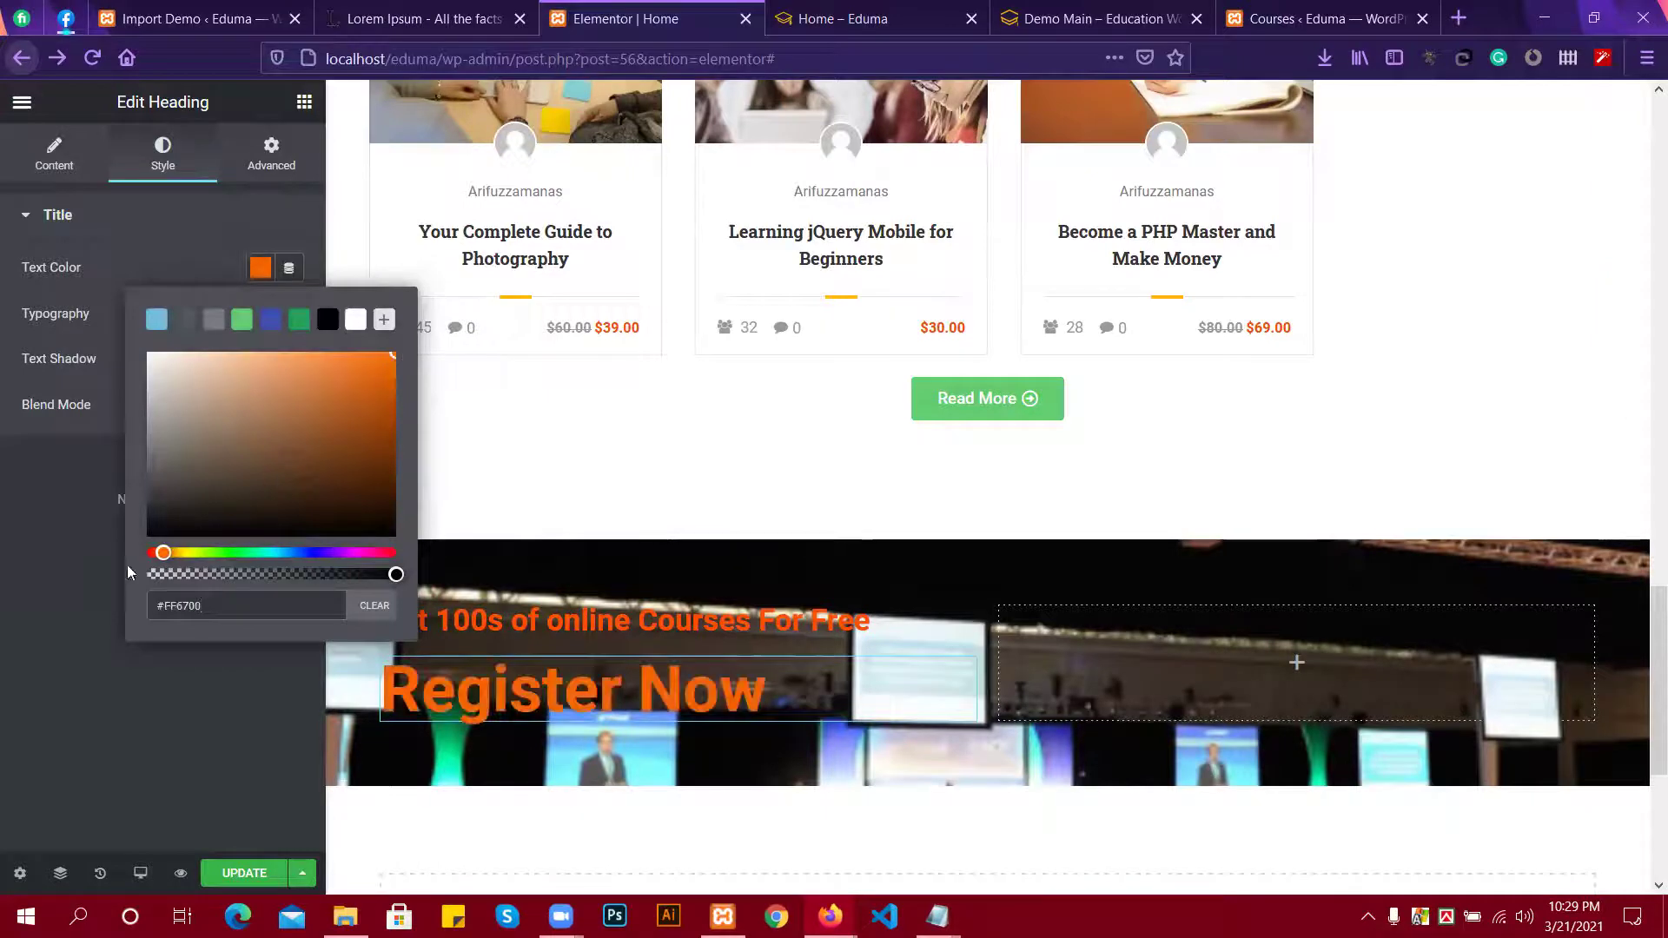
{"action": "key", "text": "Escape"}
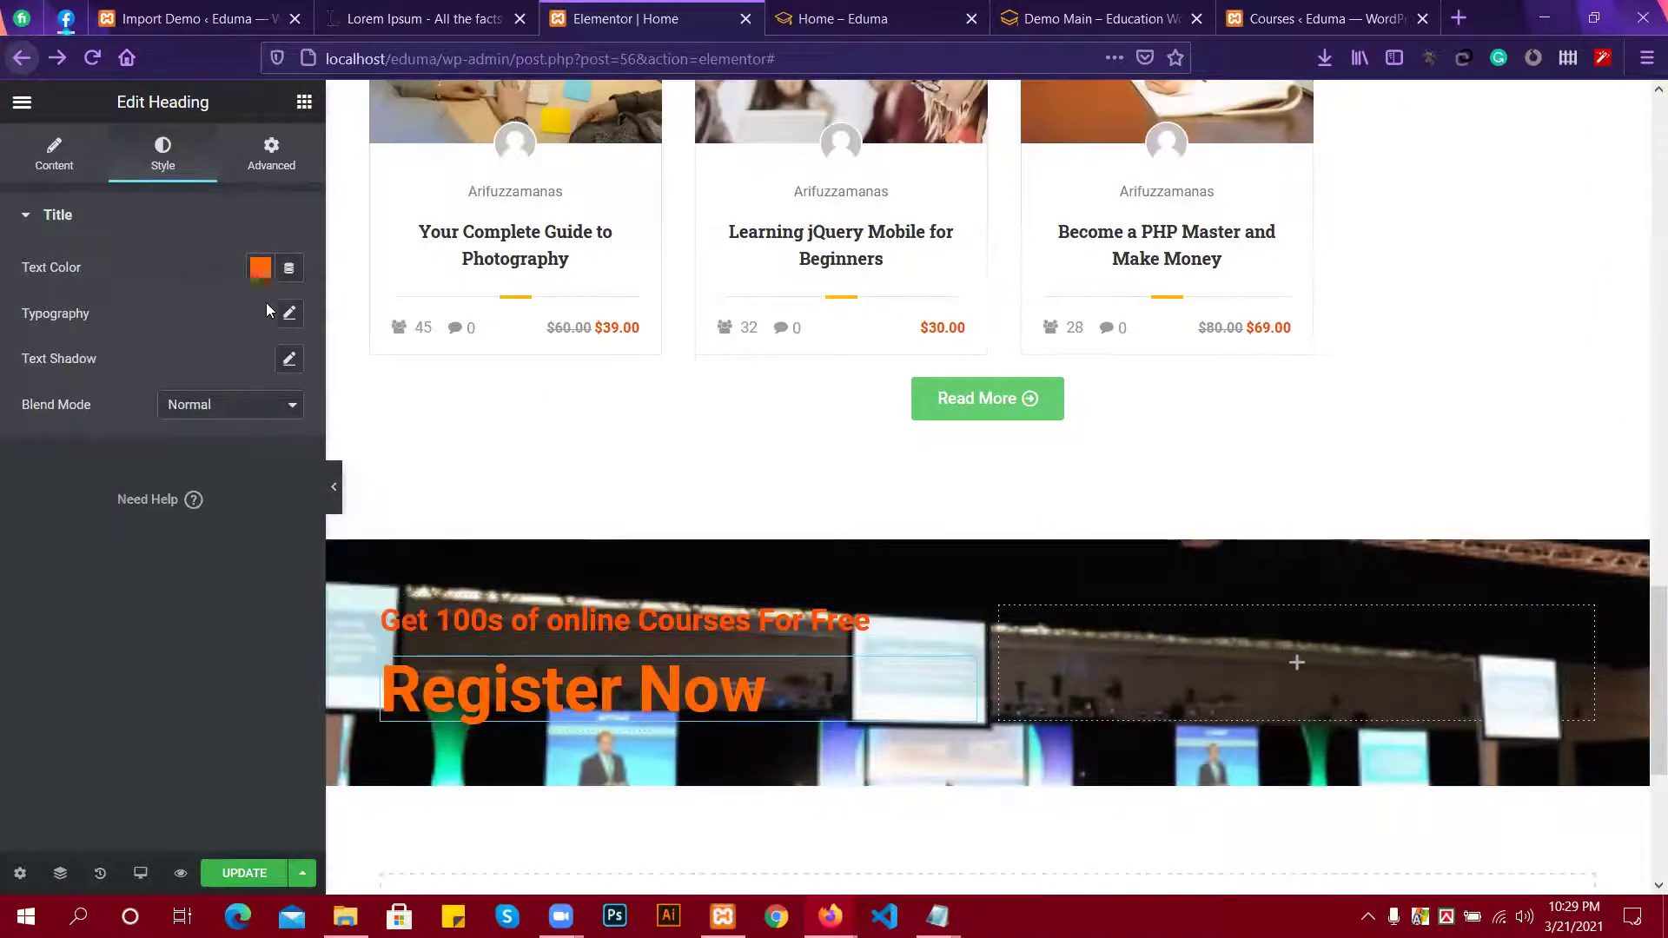
Increase the "Register Now" heading's typography size to 77 px.
{"action": "left_click", "coordinate": [290, 315]}
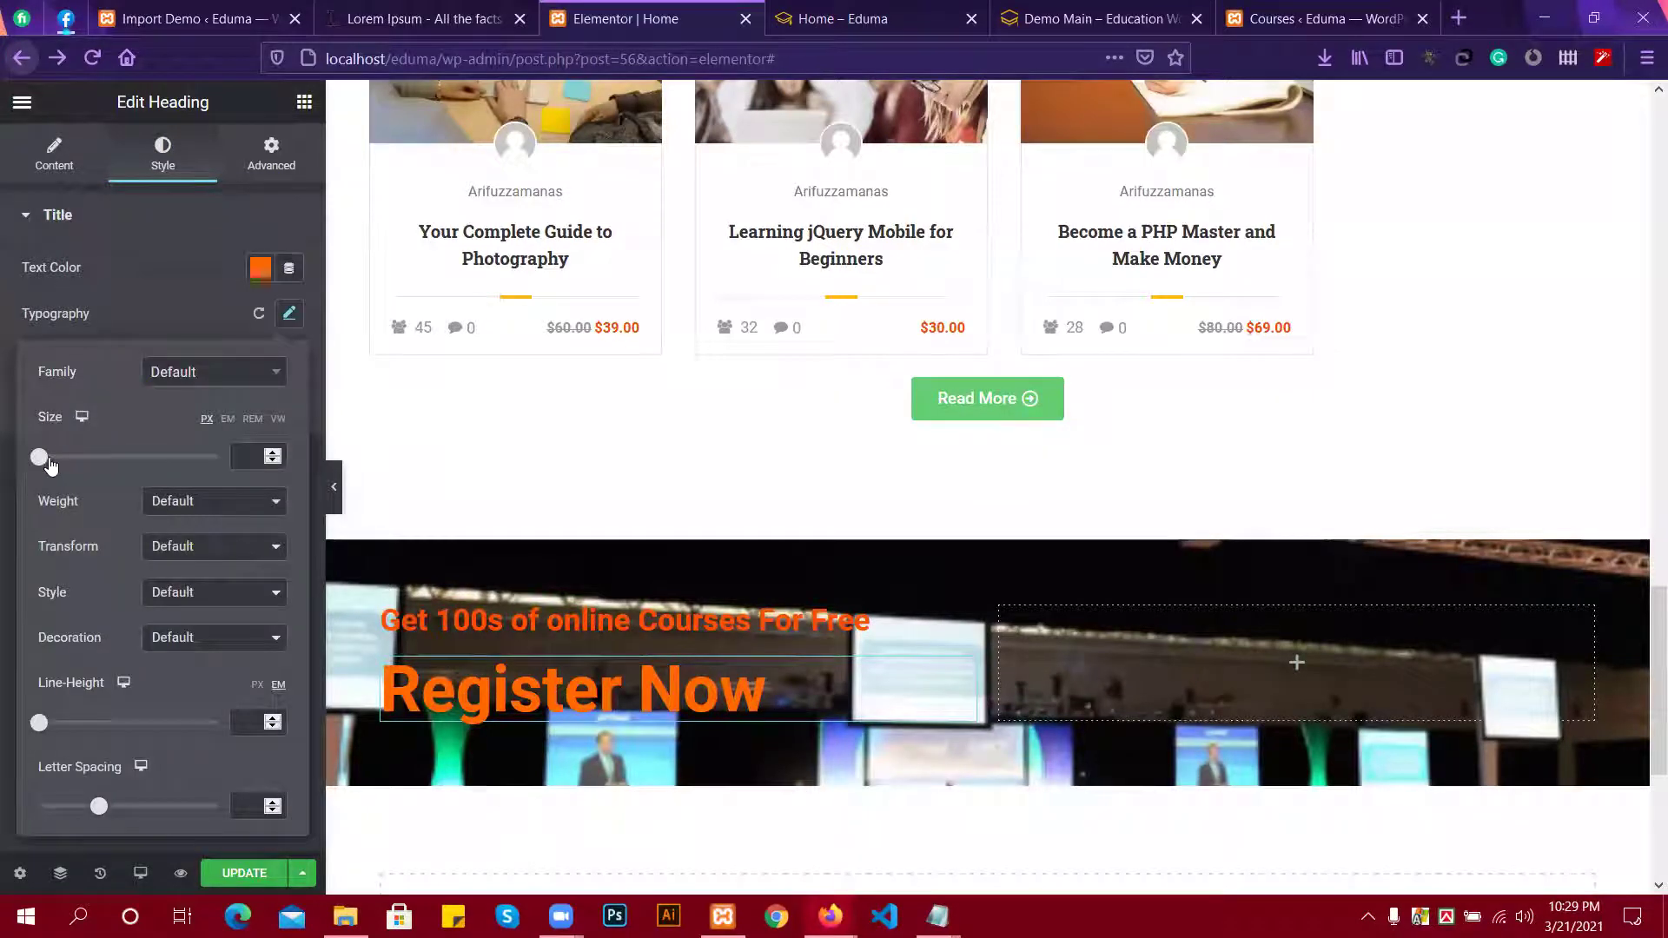
{"action": "left_click_drag", "start_coordinate": [55, 467], "coordinate": [115, 476]}
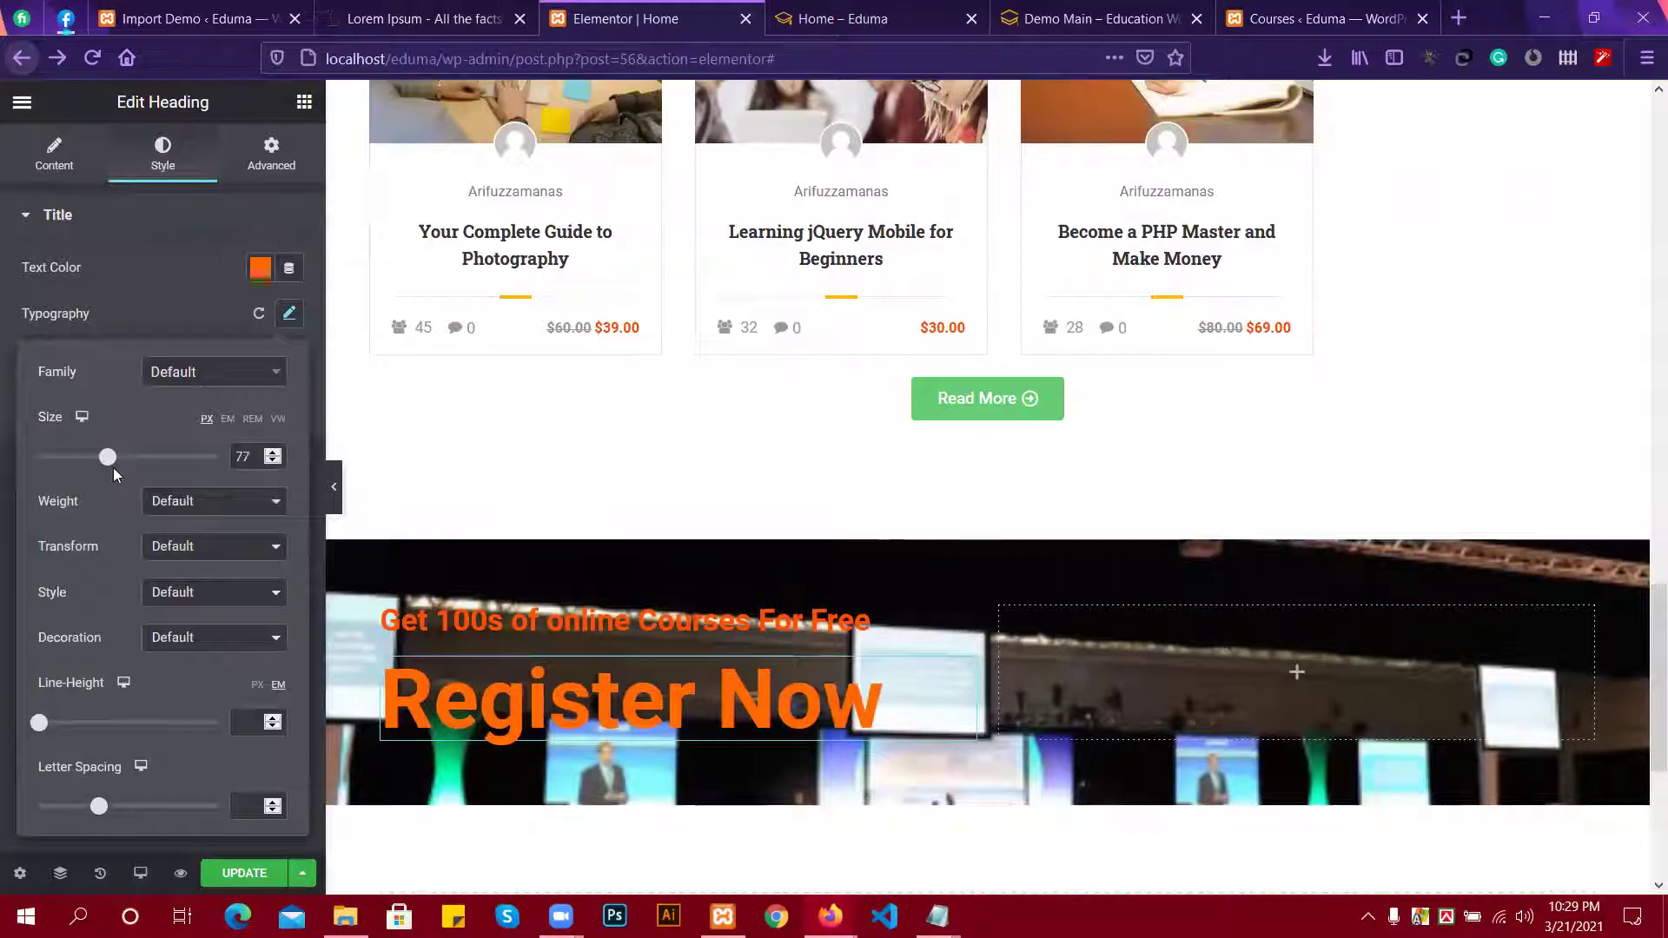
{"action": "left_click", "coordinate": [147, 304]}
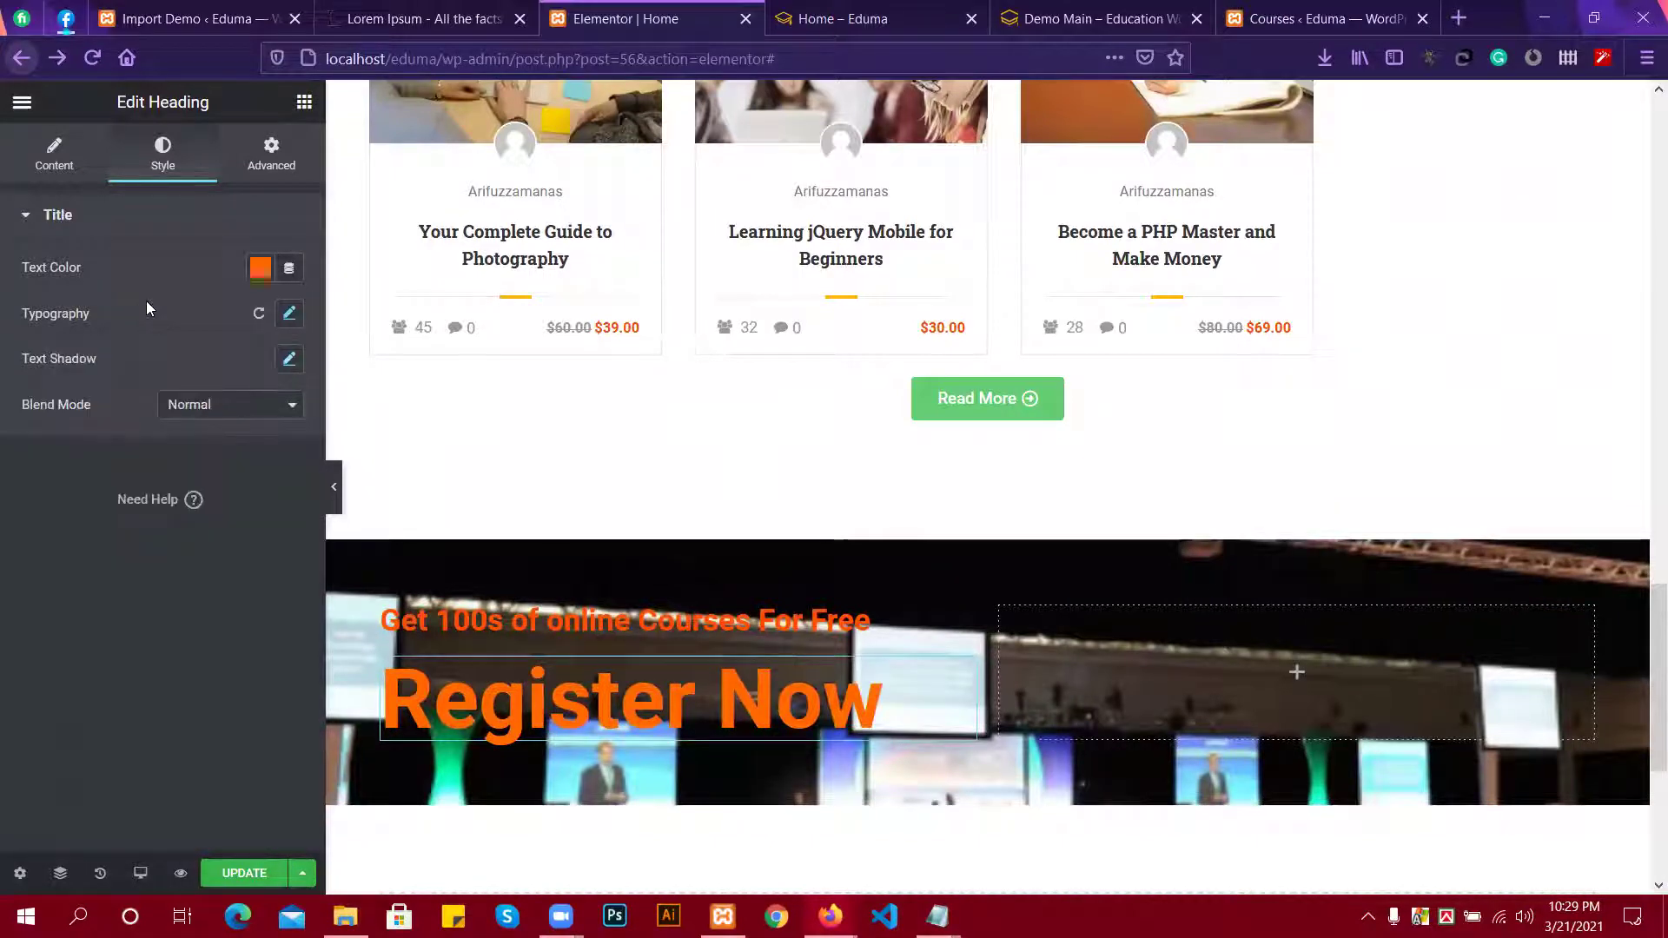
Check the demo banner, then try a Thim: Counters Box widget below the "Register Now" heading and delete it.
{"action": "scroll", "coordinate": [483, 587], "scroll_direction": "down", "scroll_amount": 3}
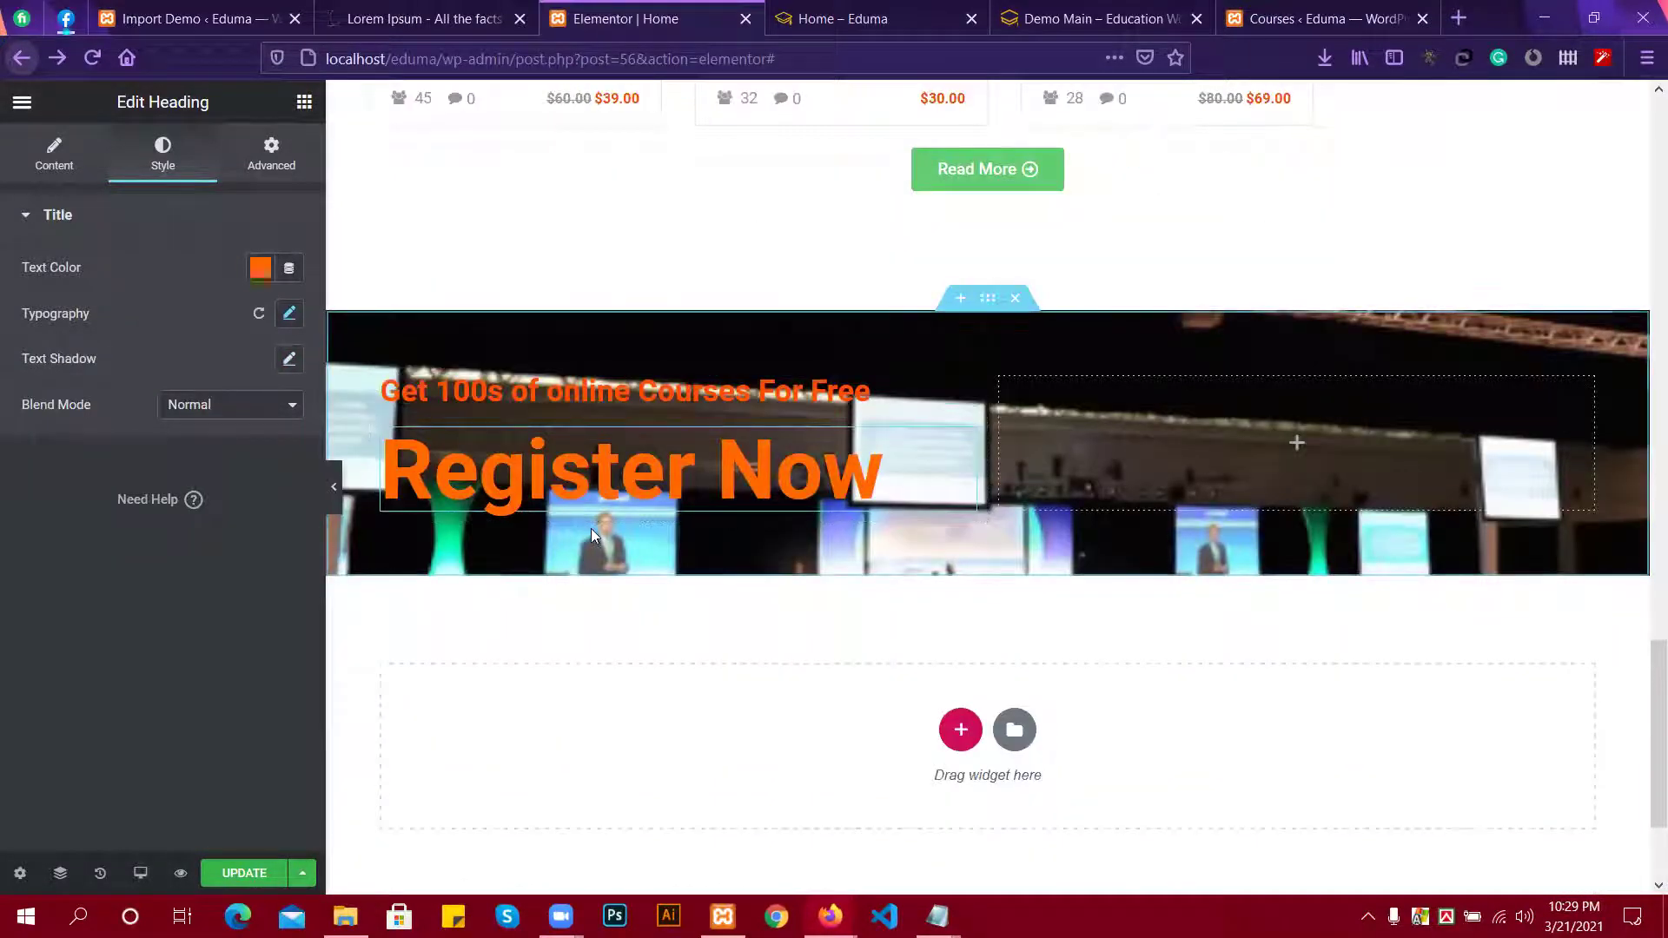
{"action": "left_click", "coordinate": [1138, 18]}
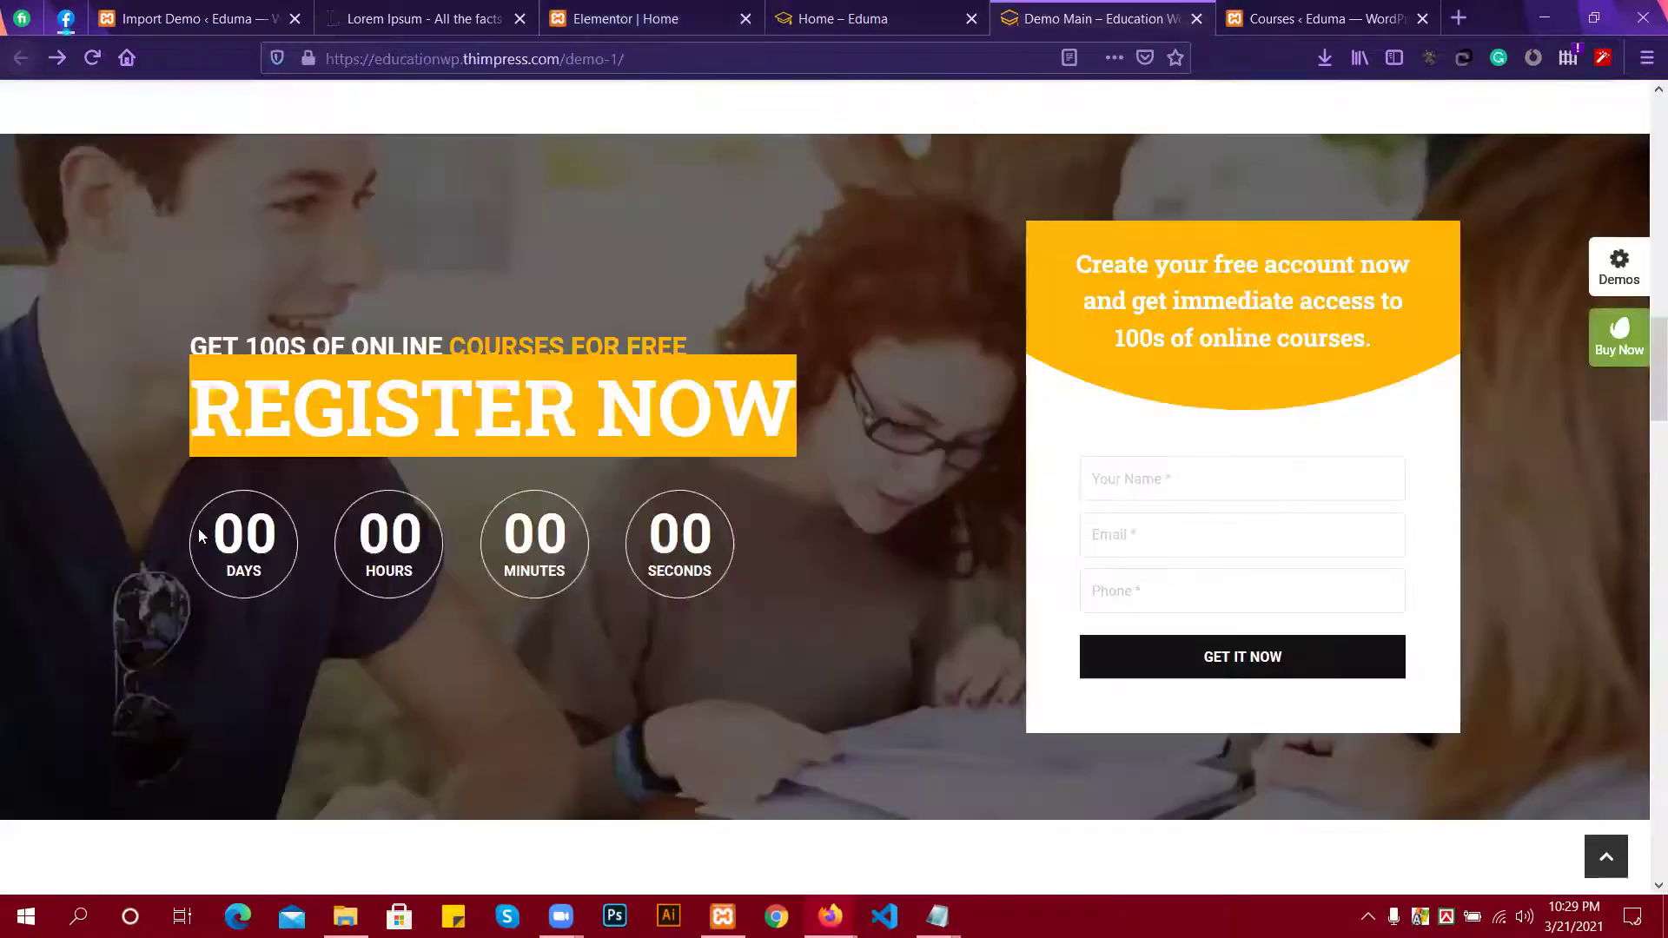
{"action": "left_click", "coordinate": [577, 10]}
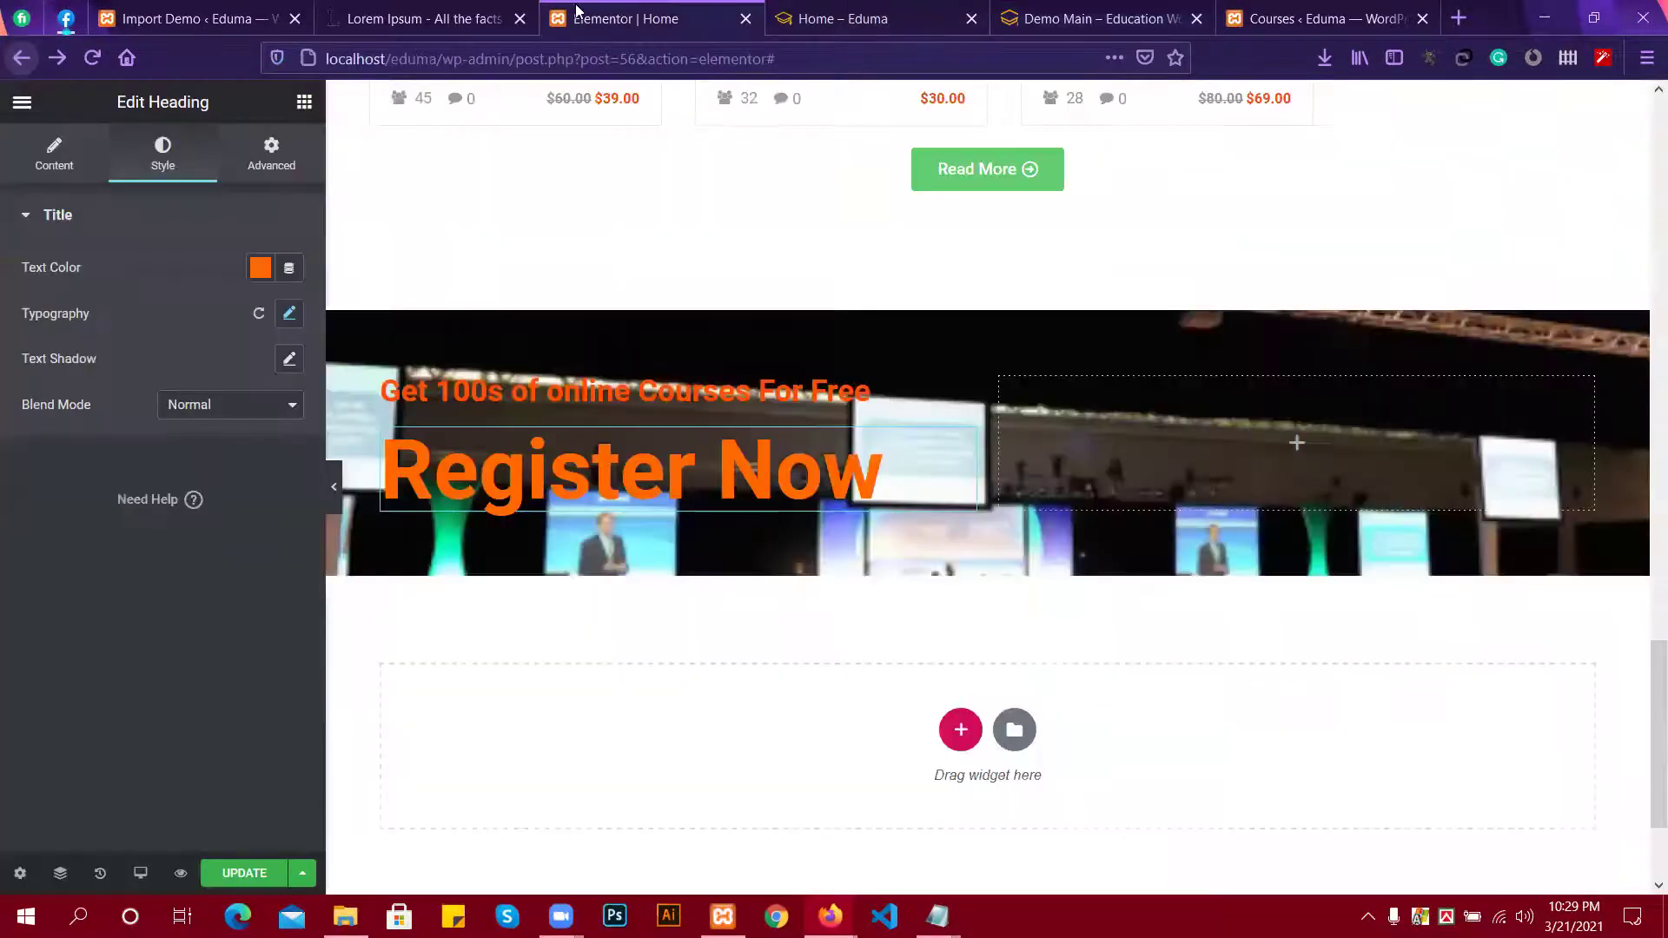
{"action": "left_click", "coordinate": [304, 101]}
{"action": "left_click", "coordinate": [155, 183]}
{"action": "type", "text": "c"}
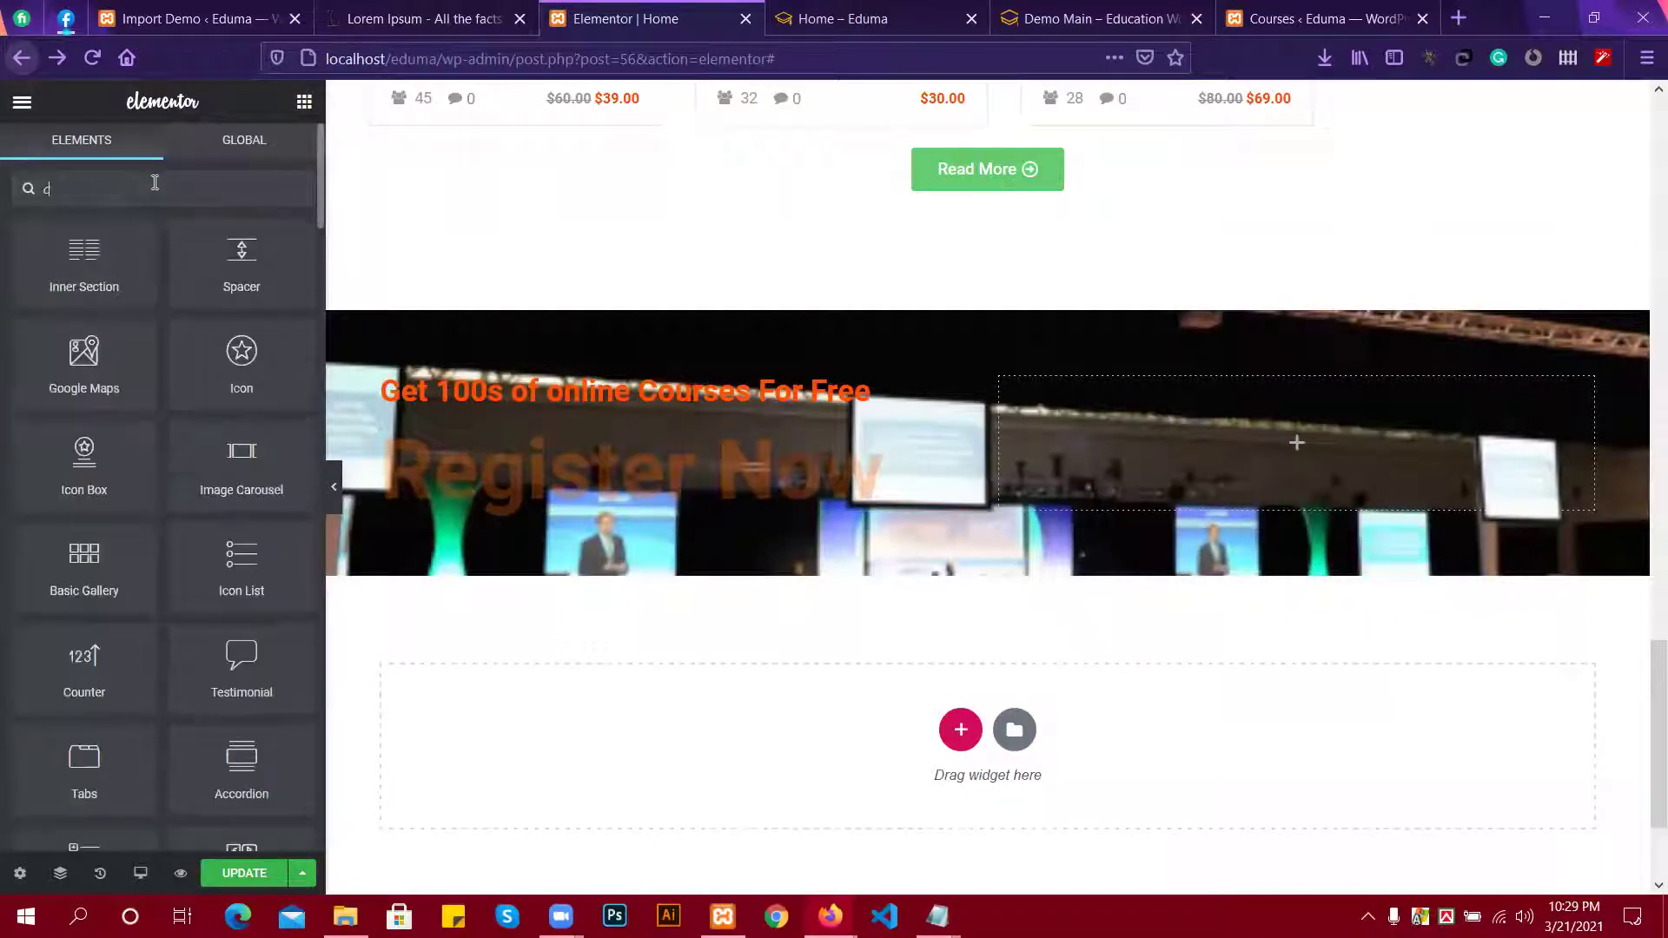
{"action": "type", "text": "oun"}
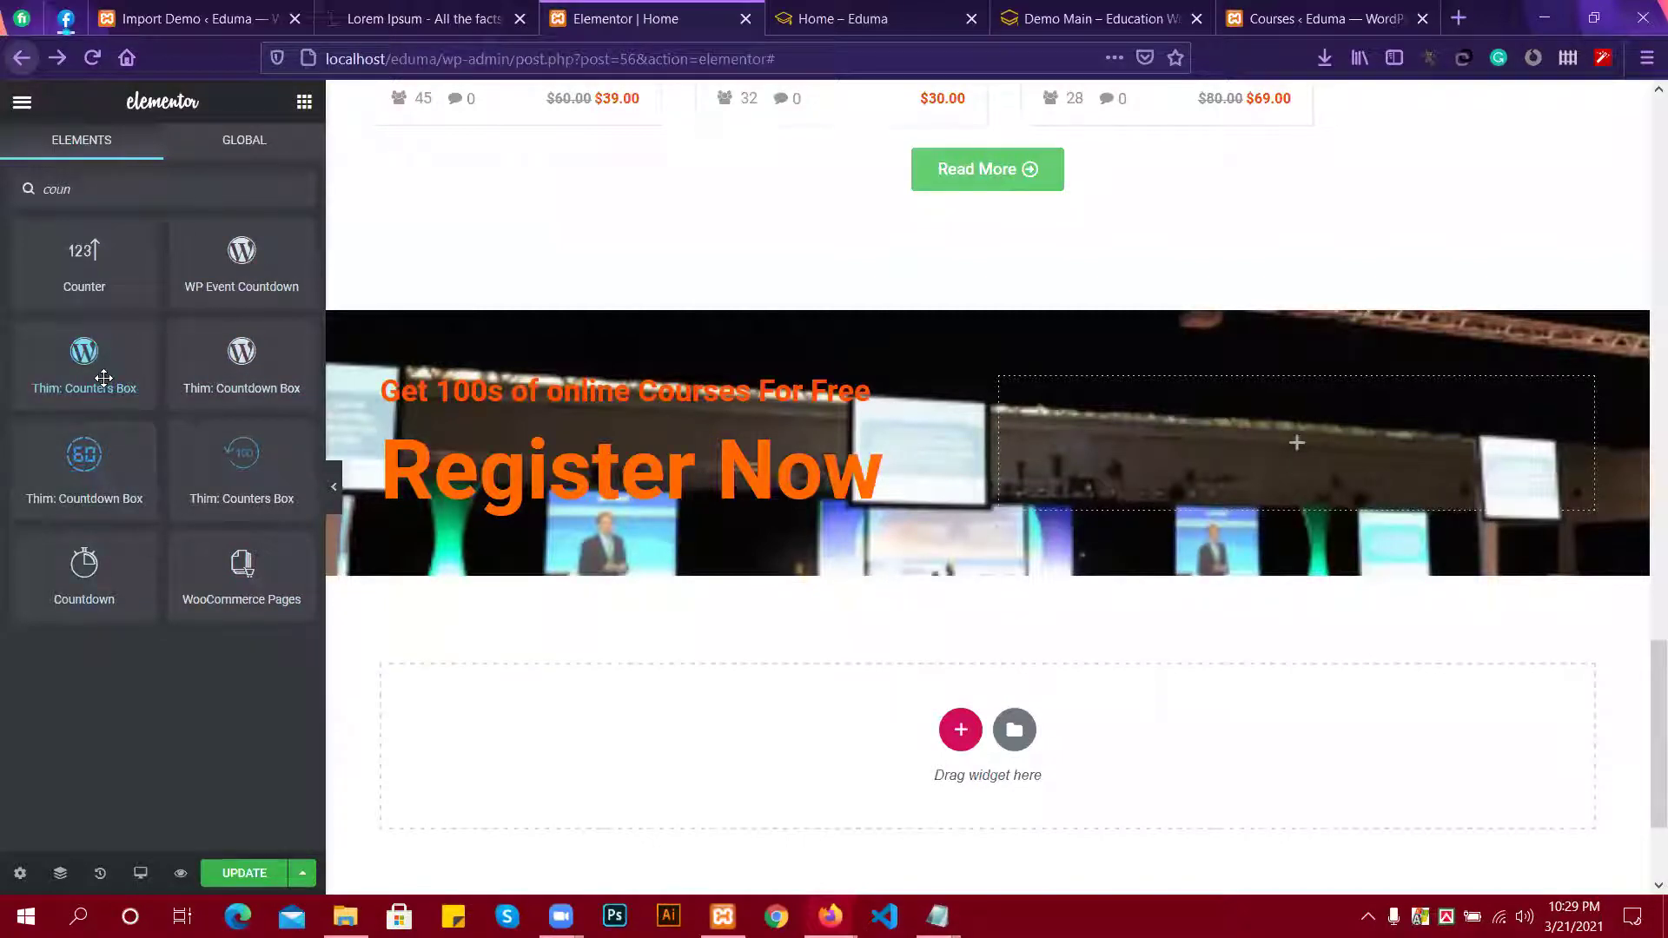
{"action": "left_click_drag", "start_coordinate": [127, 388], "coordinate": [695, 513]}
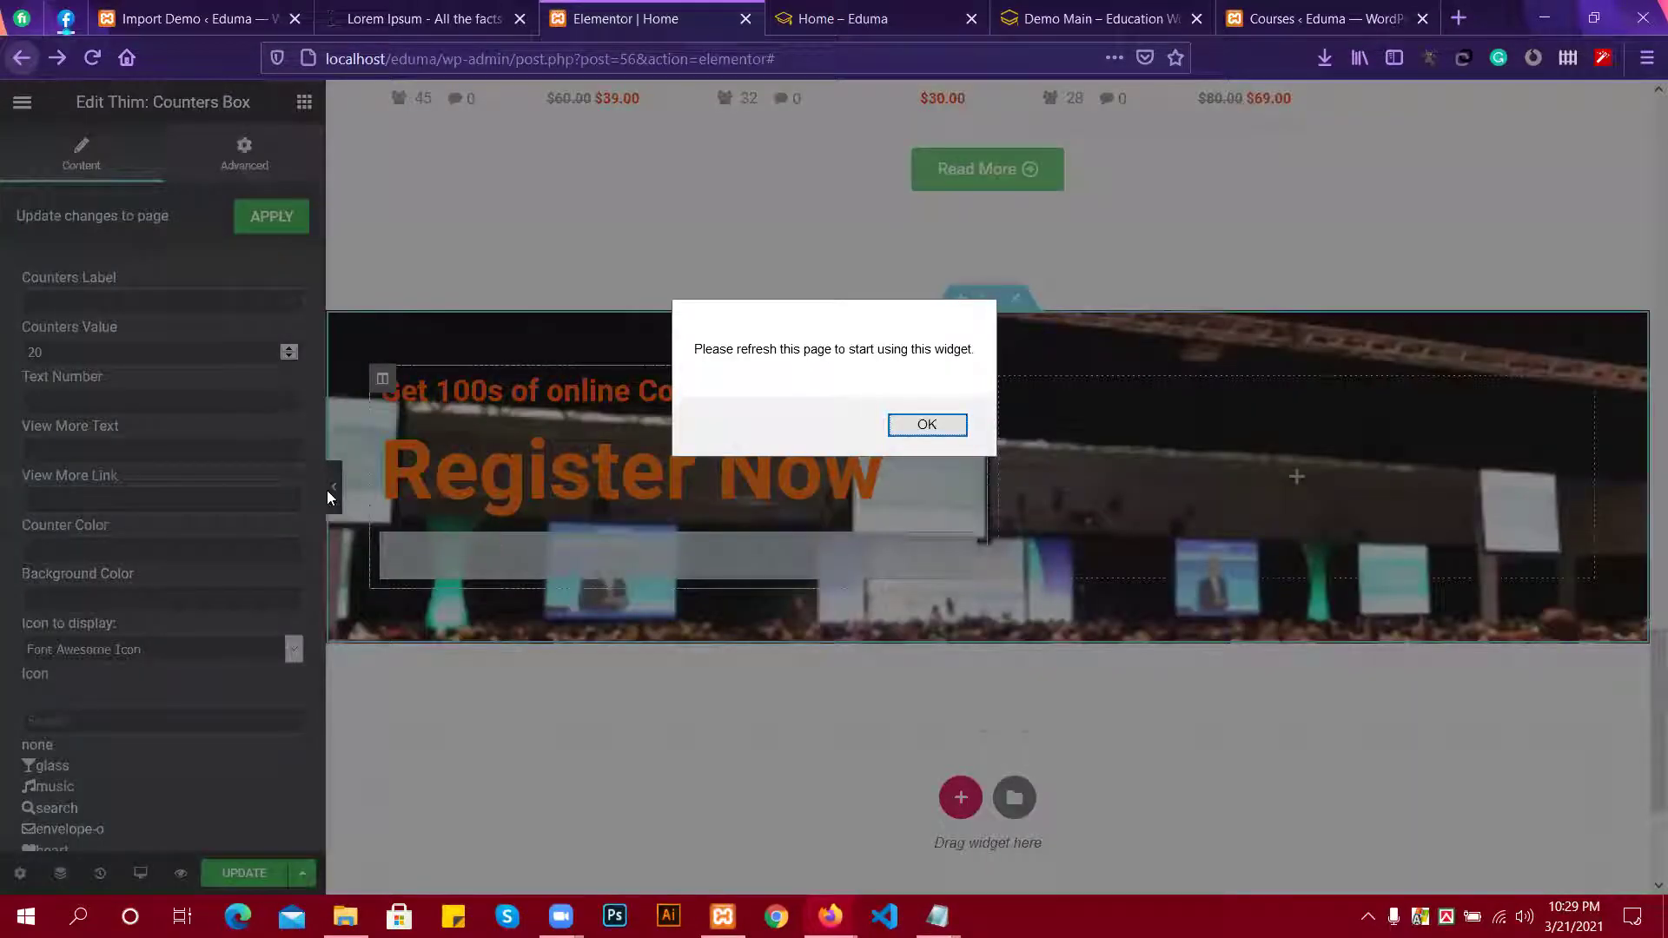
{"action": "left_click", "coordinate": [926, 427]}
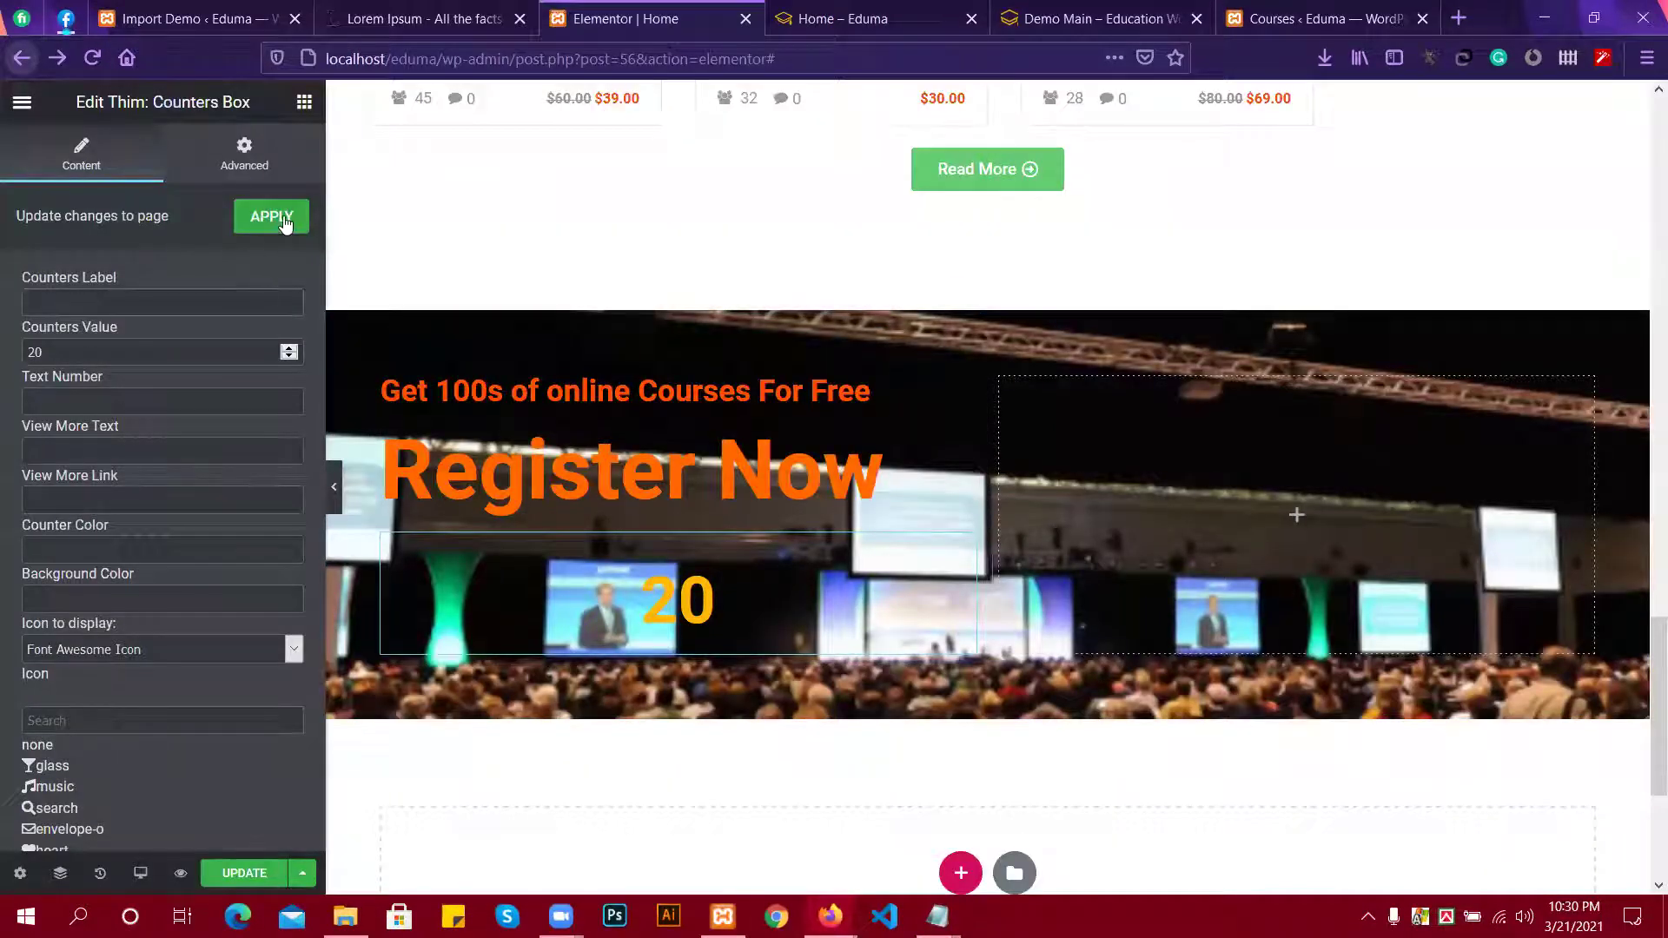
{"action": "right_click", "coordinate": [667, 599]}
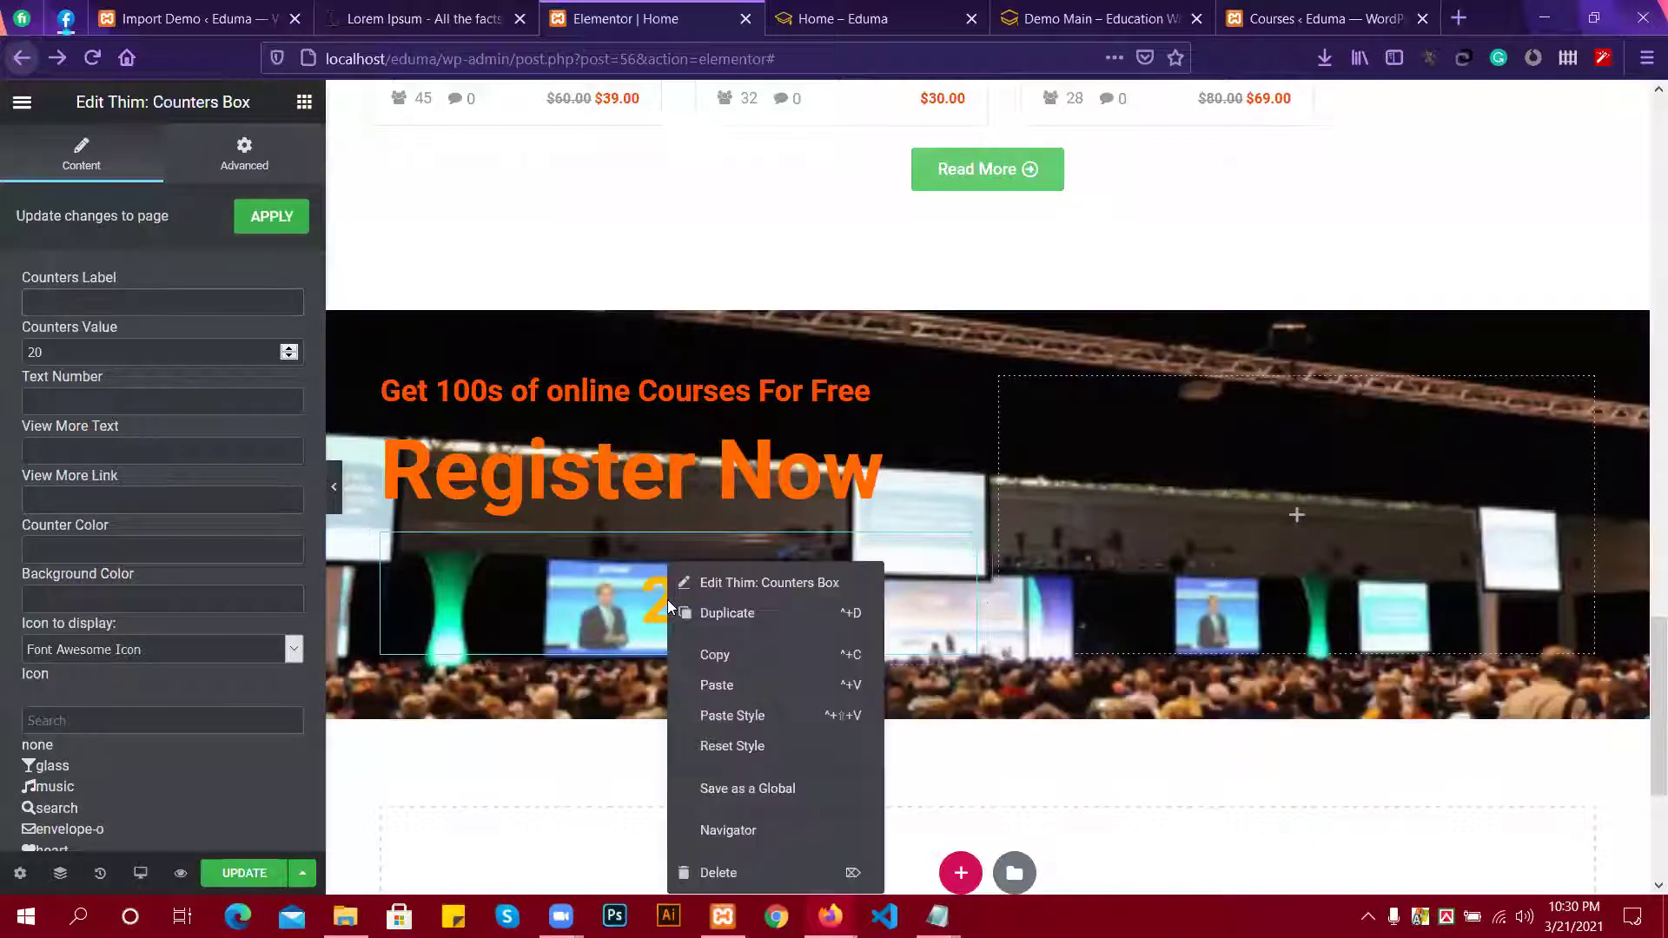
{"action": "left_click", "coordinate": [722, 870]}
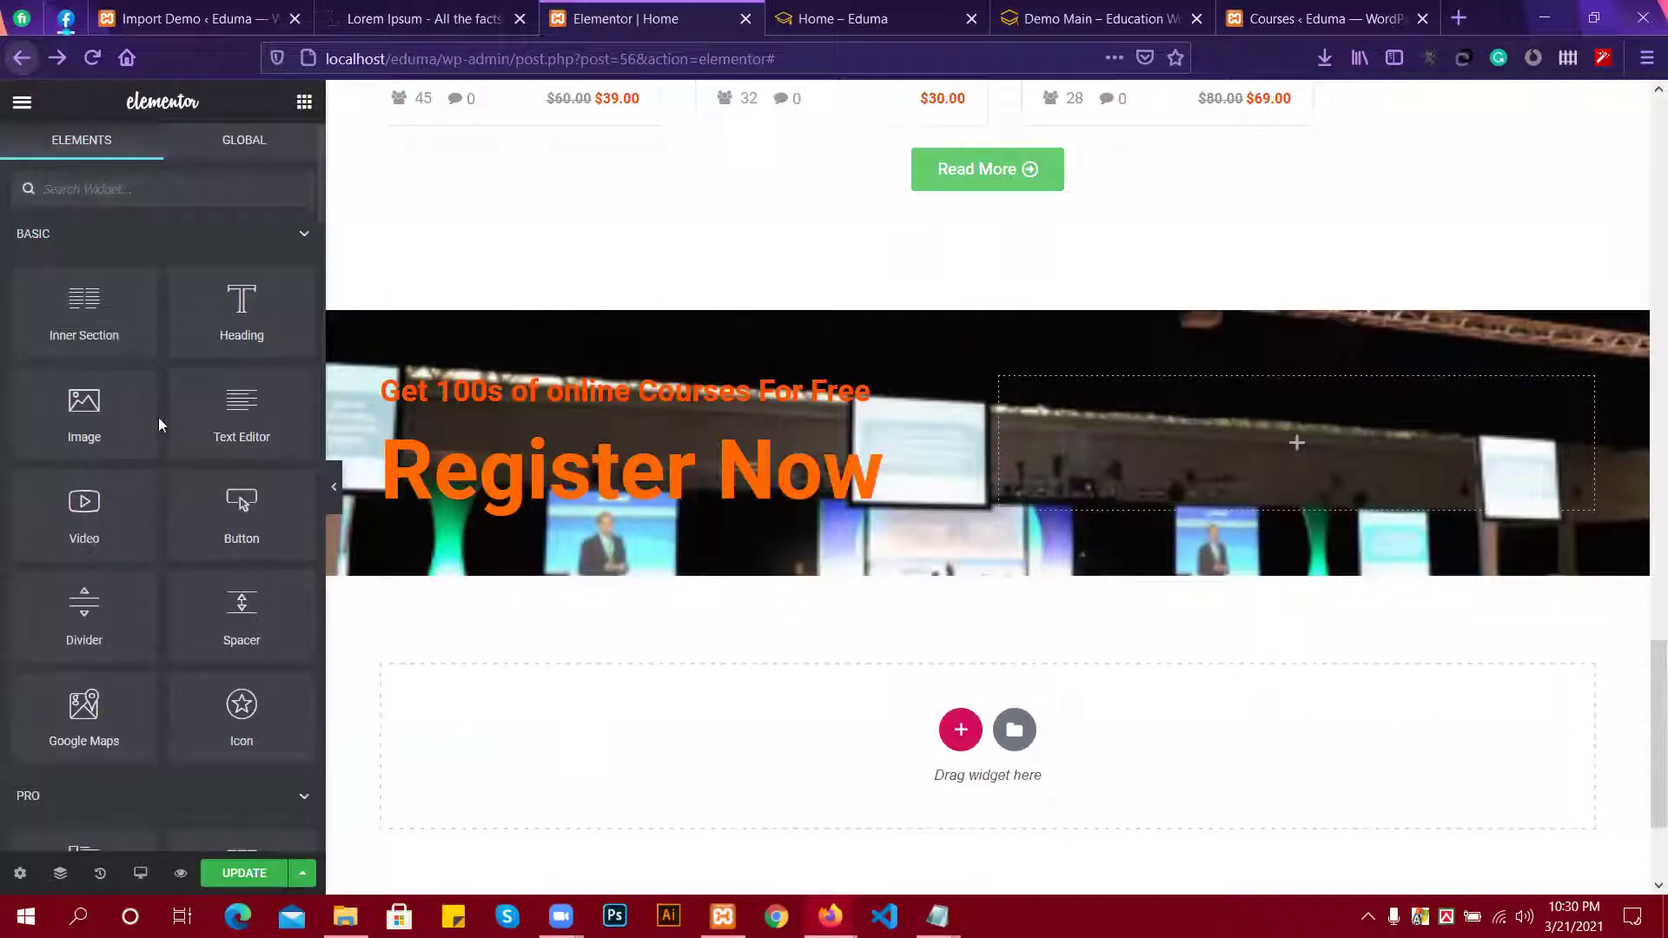
Find the countdown widgets and add a Thim: Countdown Box below the "Register Now" heading, comparing it with the demo banner.
{"action": "type", "text": "coun"}
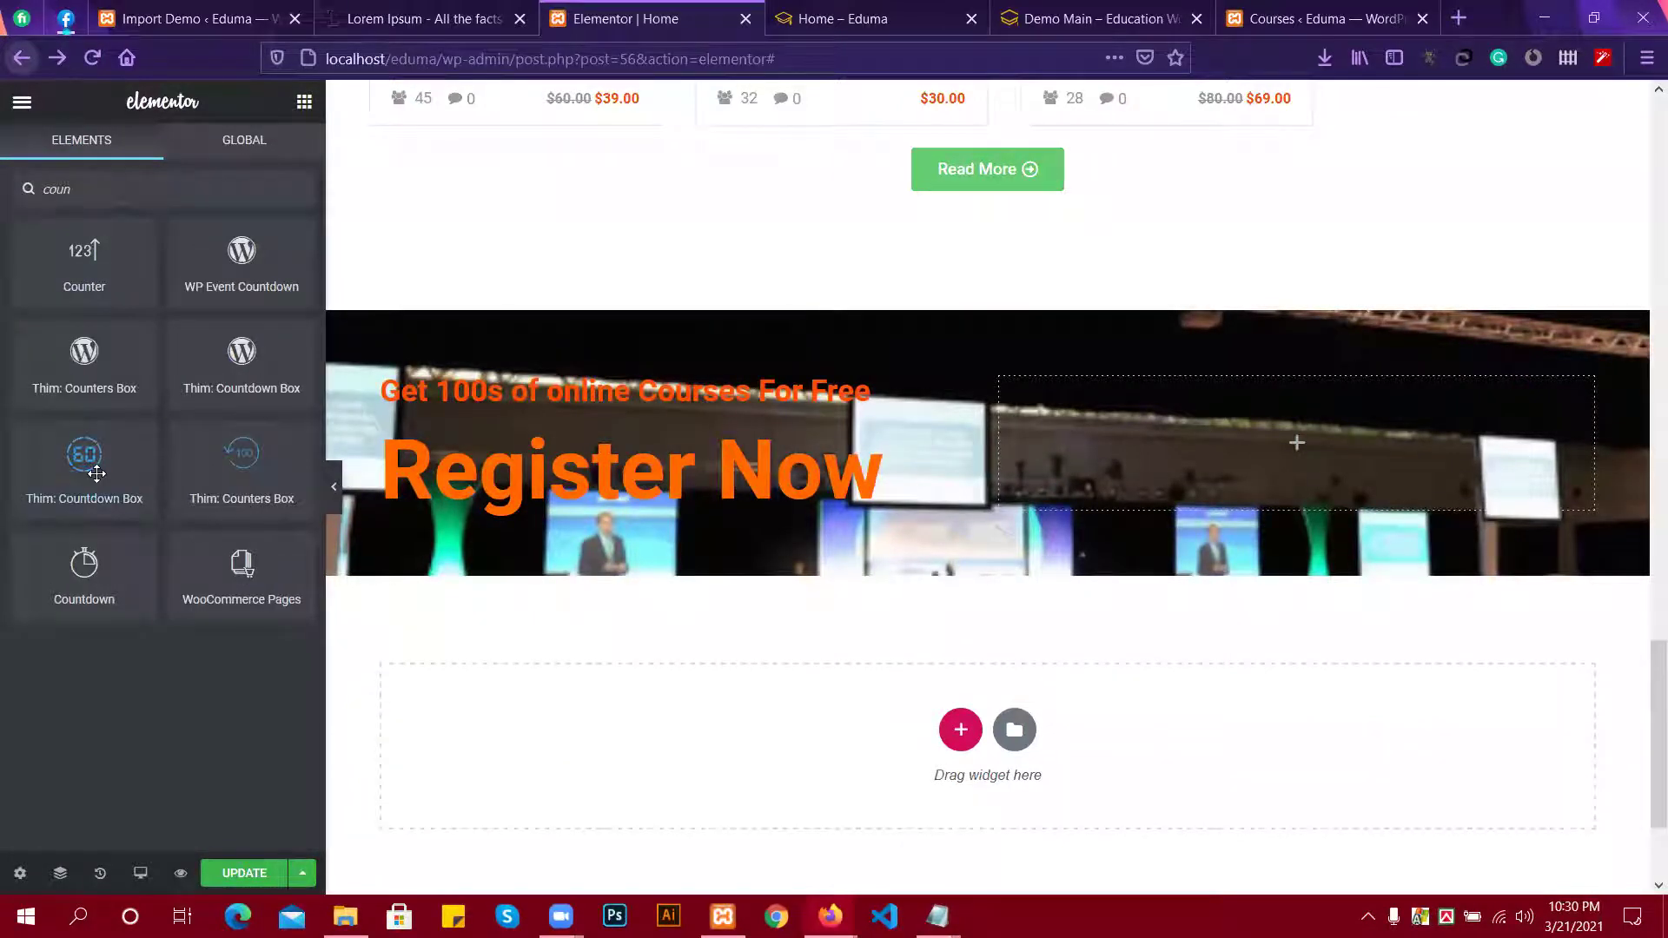
{"action": "left_click_drag", "start_coordinate": [96, 473], "coordinate": [650, 509]}
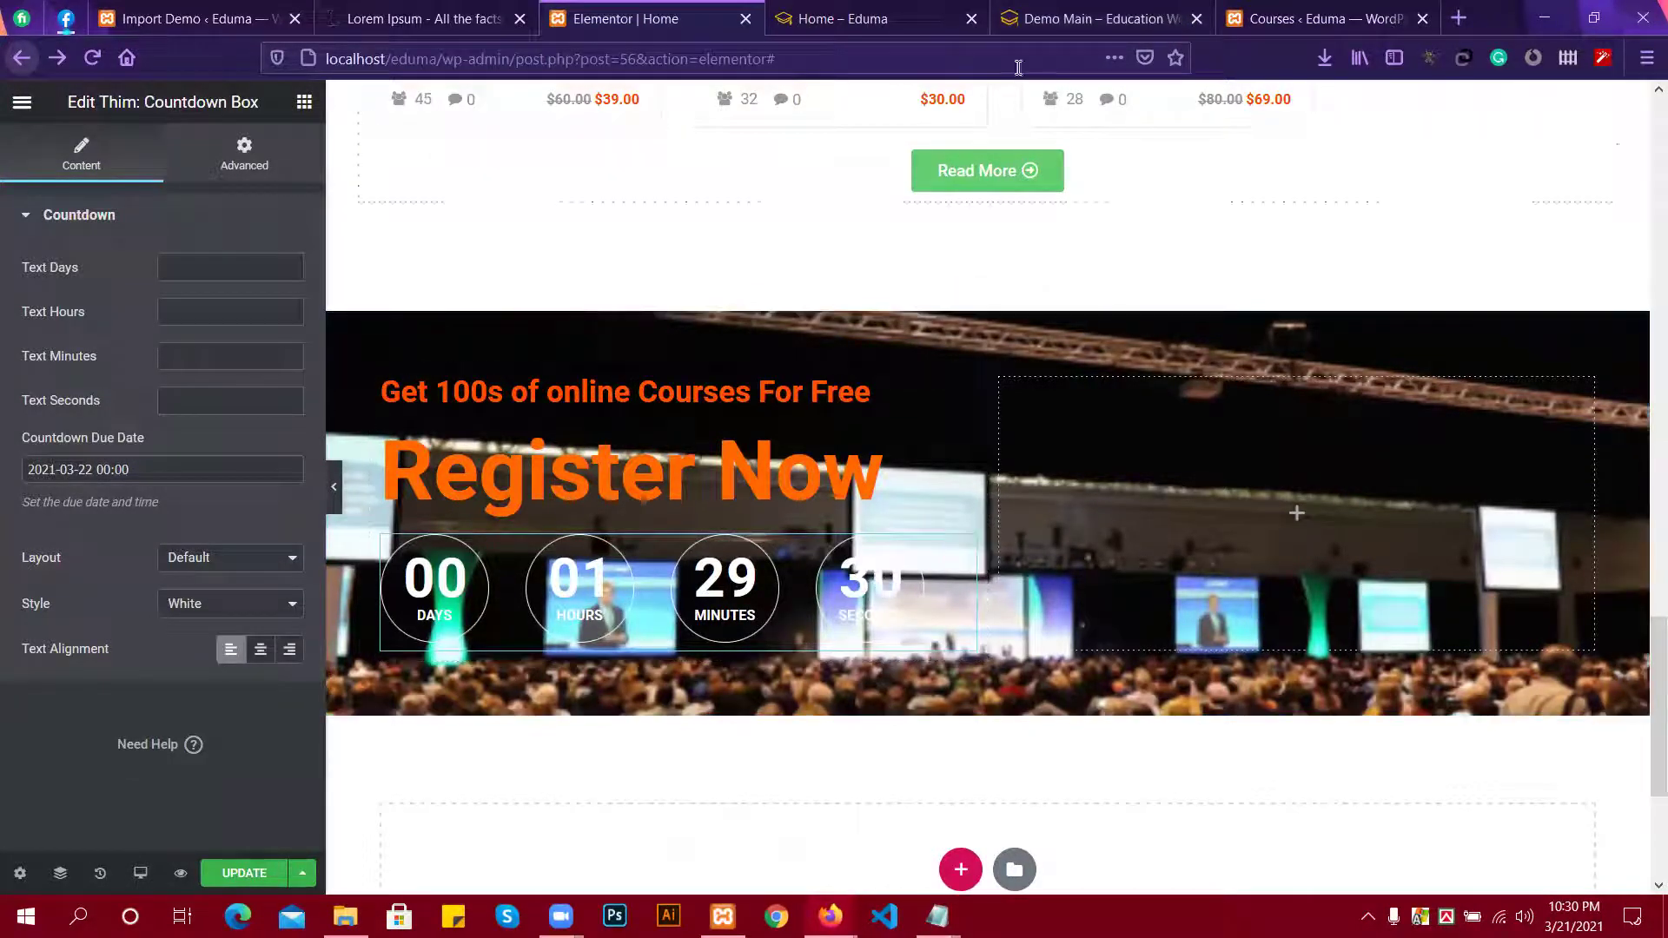
{"action": "left_click", "coordinate": [1062, 21]}
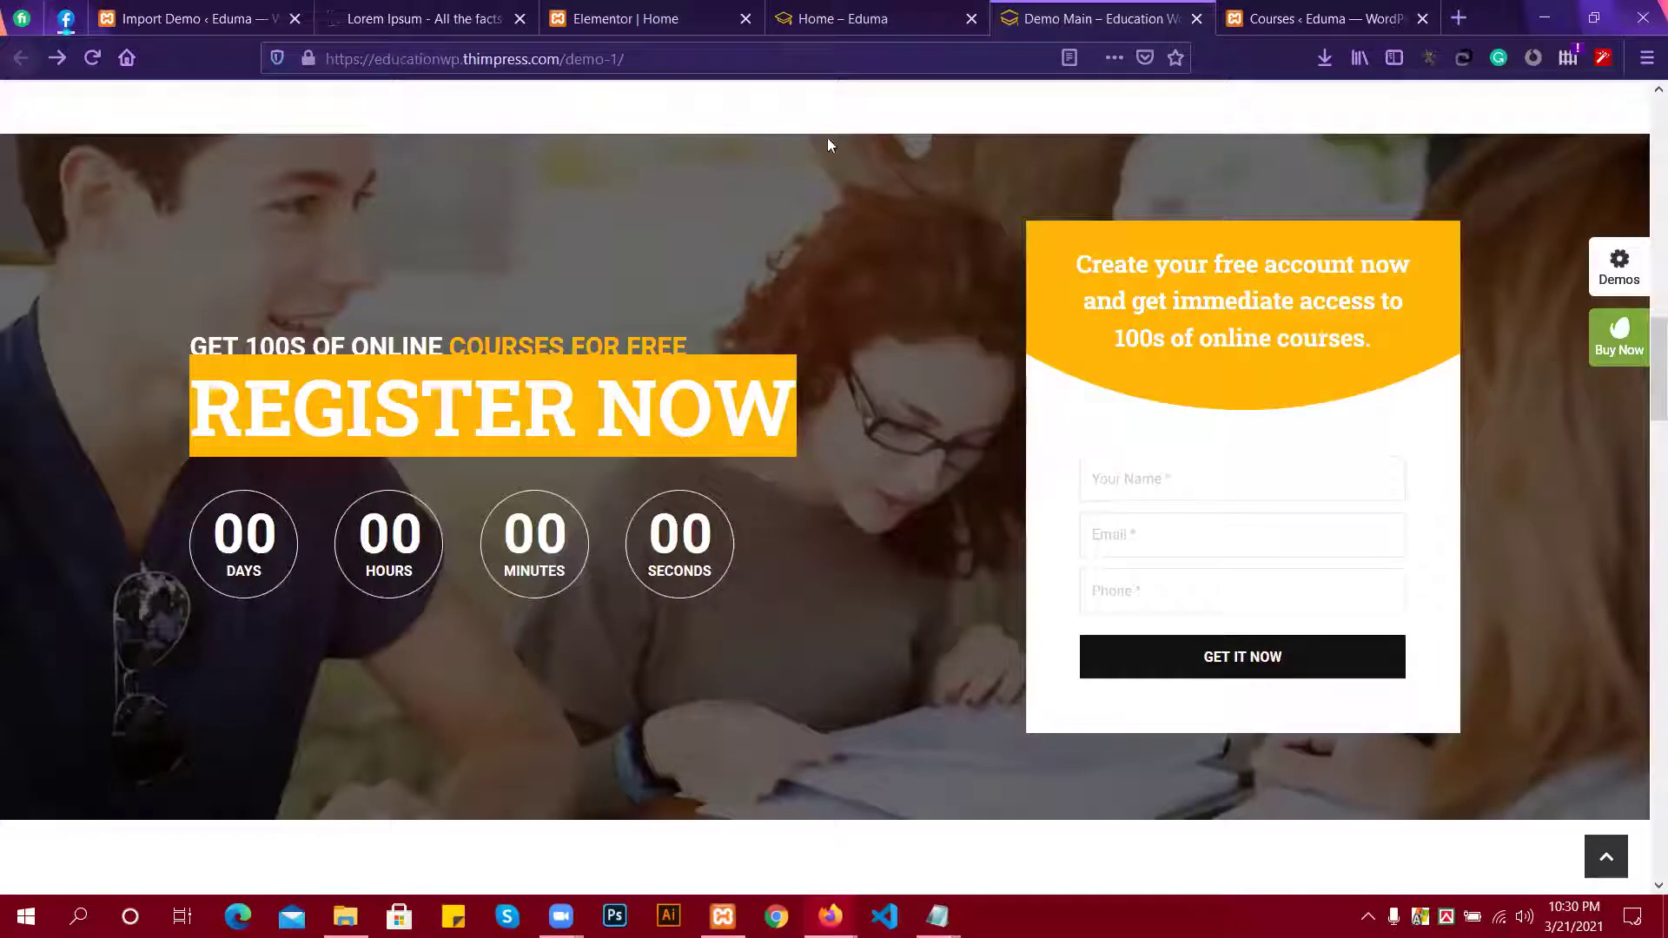
{"action": "left_click", "coordinate": [881, 11]}
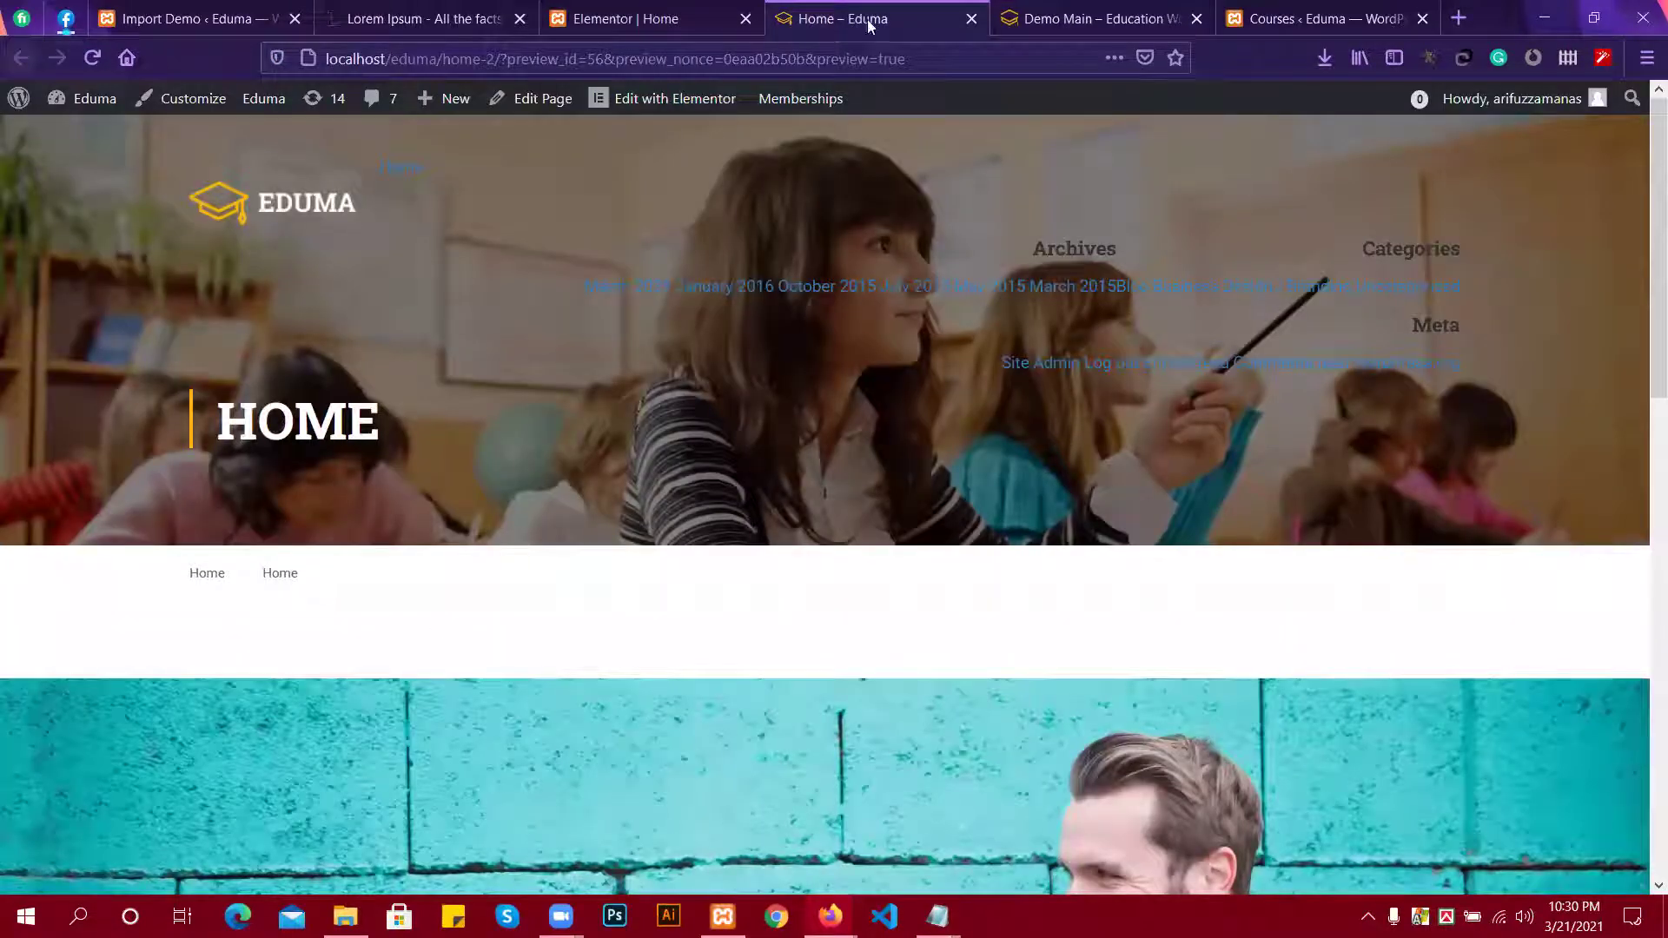
{"action": "left_click_drag", "start_coordinate": [873, 23], "coordinate": [643, 27]}
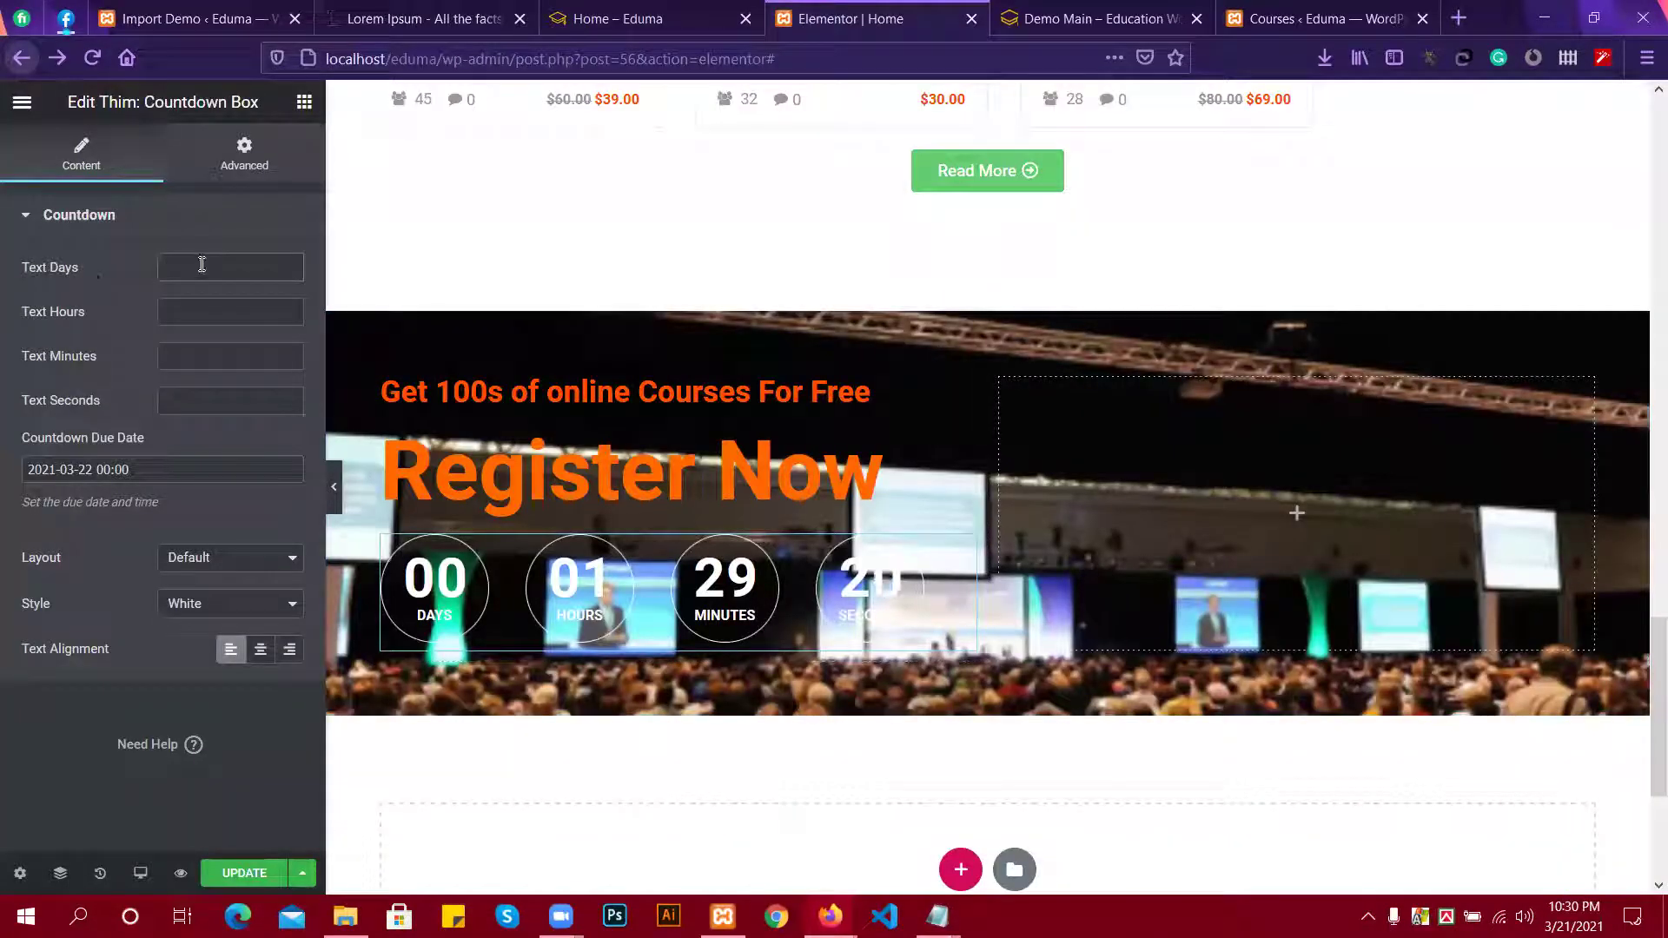
Try 10, 20, 50 and 10 as the countdown's days, hours, minutes and seconds texts.
{"action": "type", "text": "10"}
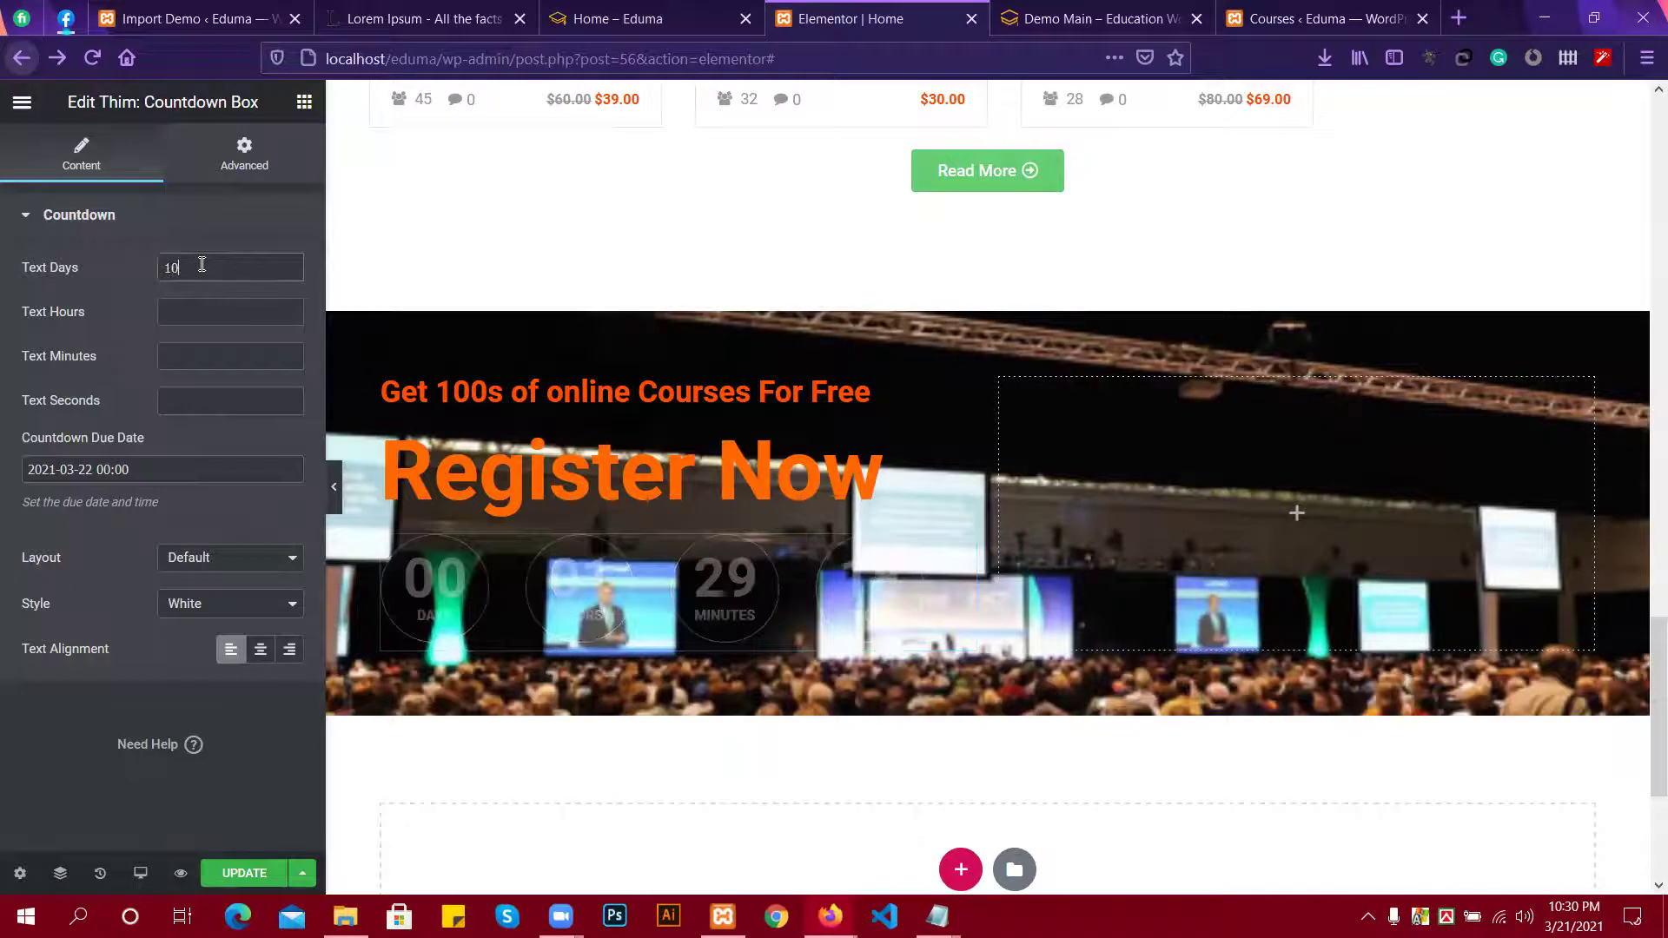
{"action": "left_click", "coordinate": [175, 312]}
{"action": "left_click", "coordinate": [218, 644]}
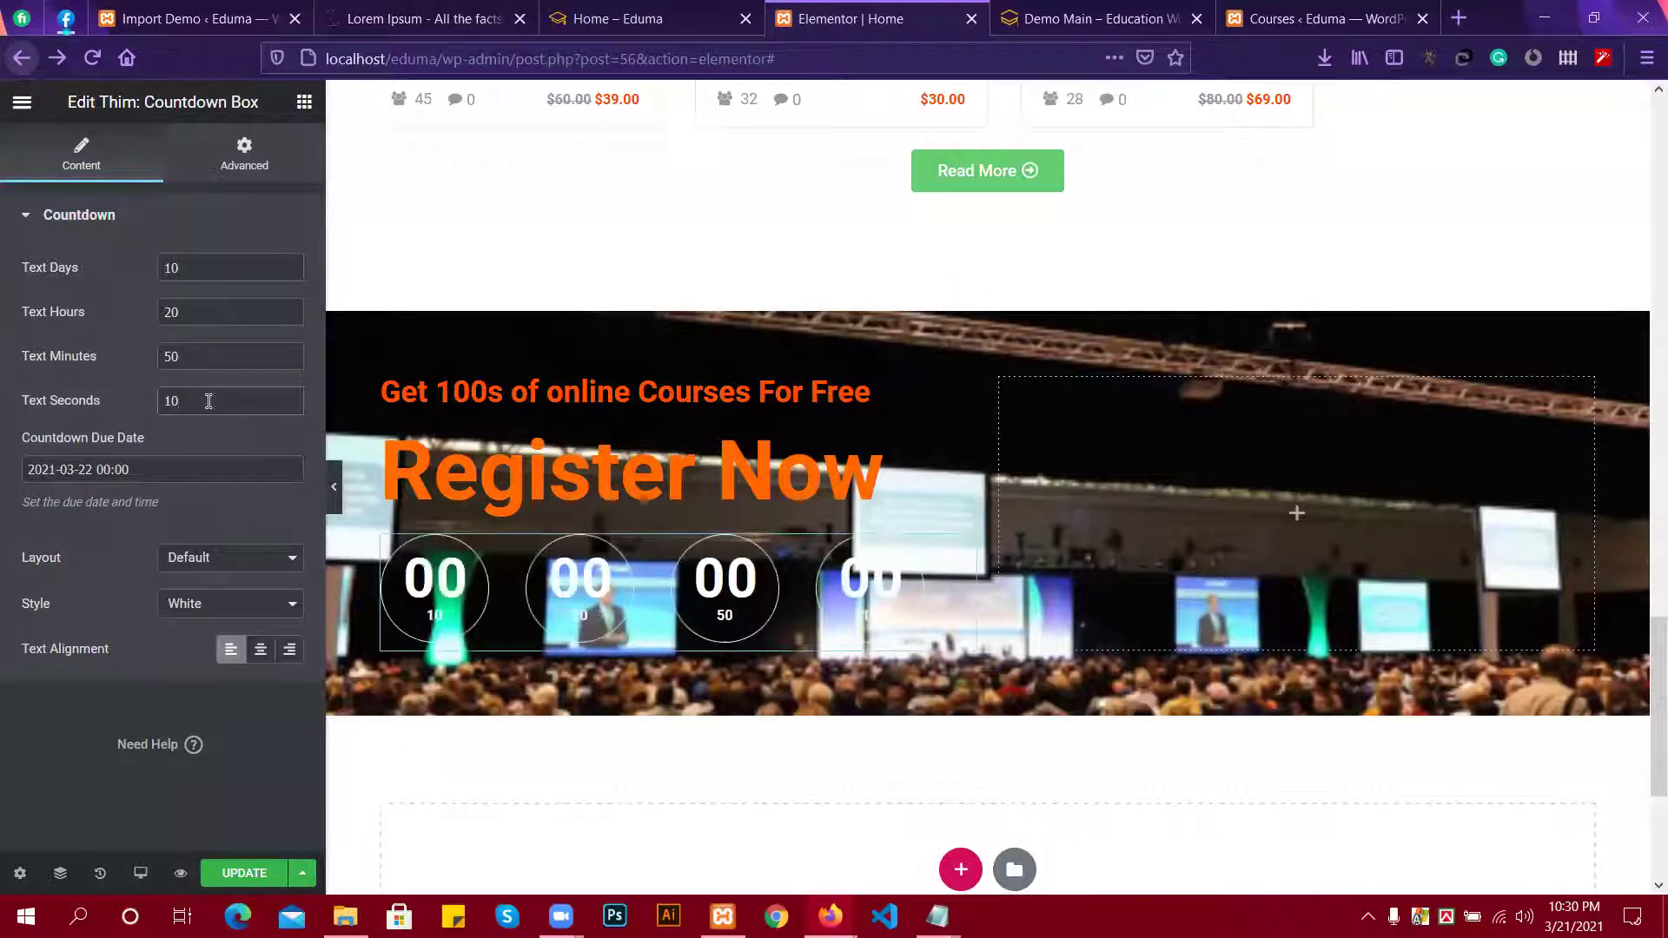
{"action": "left_click", "coordinate": [146, 222]}
{"action": "left_click", "coordinate": [149, 223]}
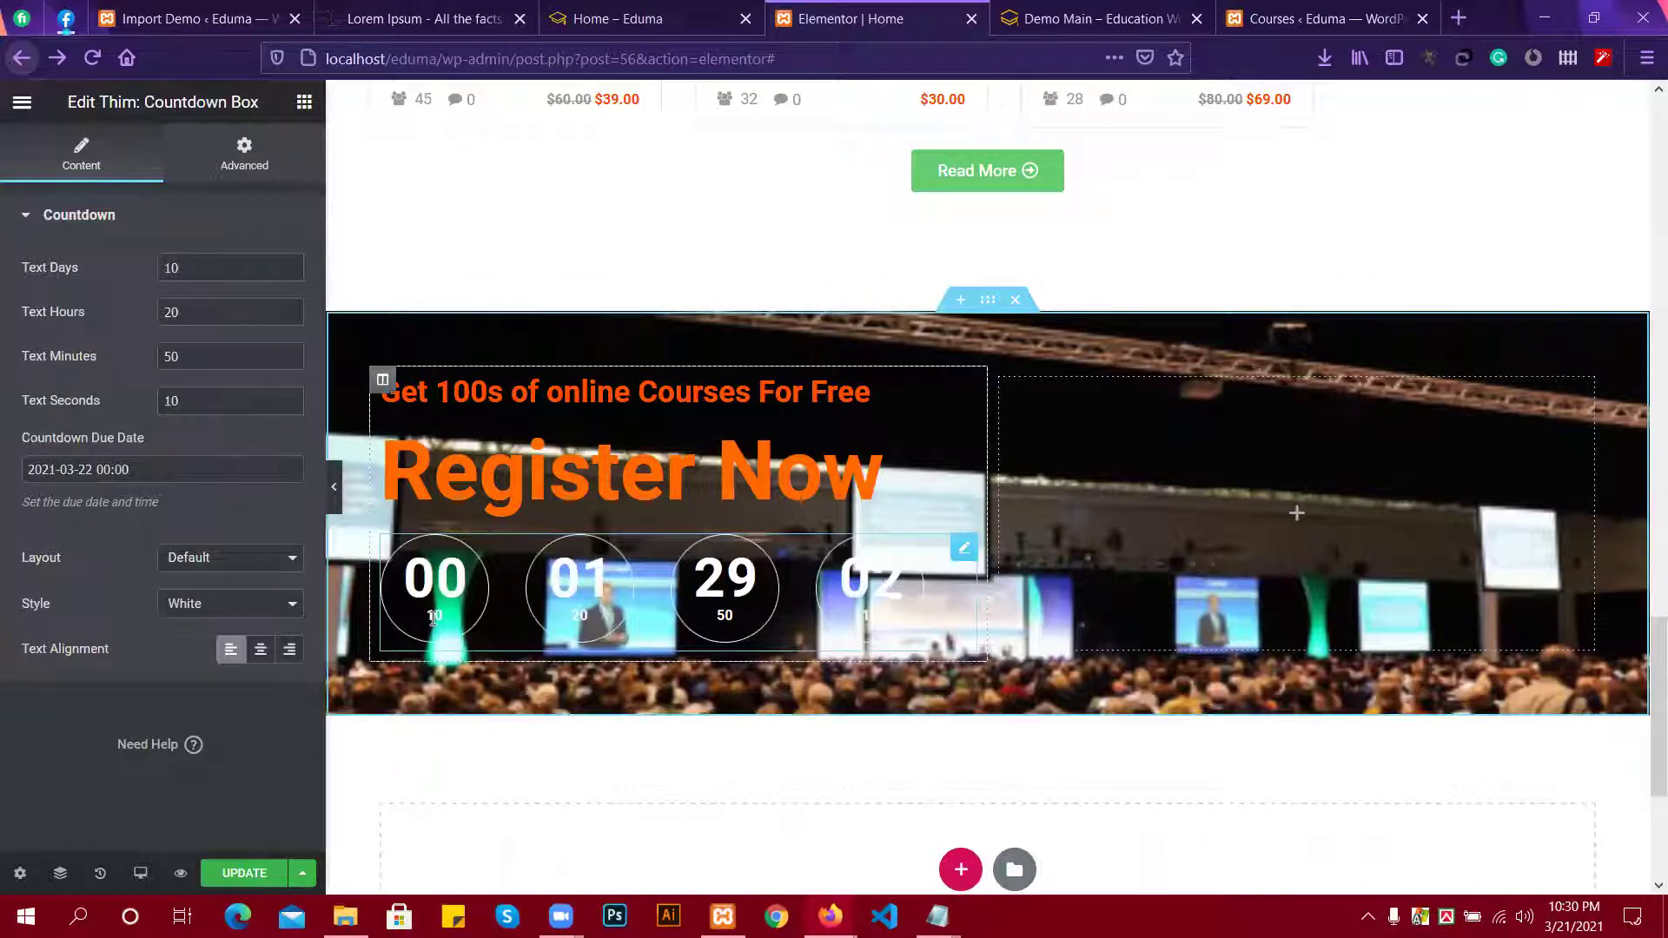
{"action": "mouse_move", "coordinate": [445, 618]}
{"action": "left_mouse_down"}
{"action": "mouse_move", "coordinate": [443, 555]}
{"action": "mouse_move", "coordinate": [443, 609]}
{"action": "left_mouse_up"}
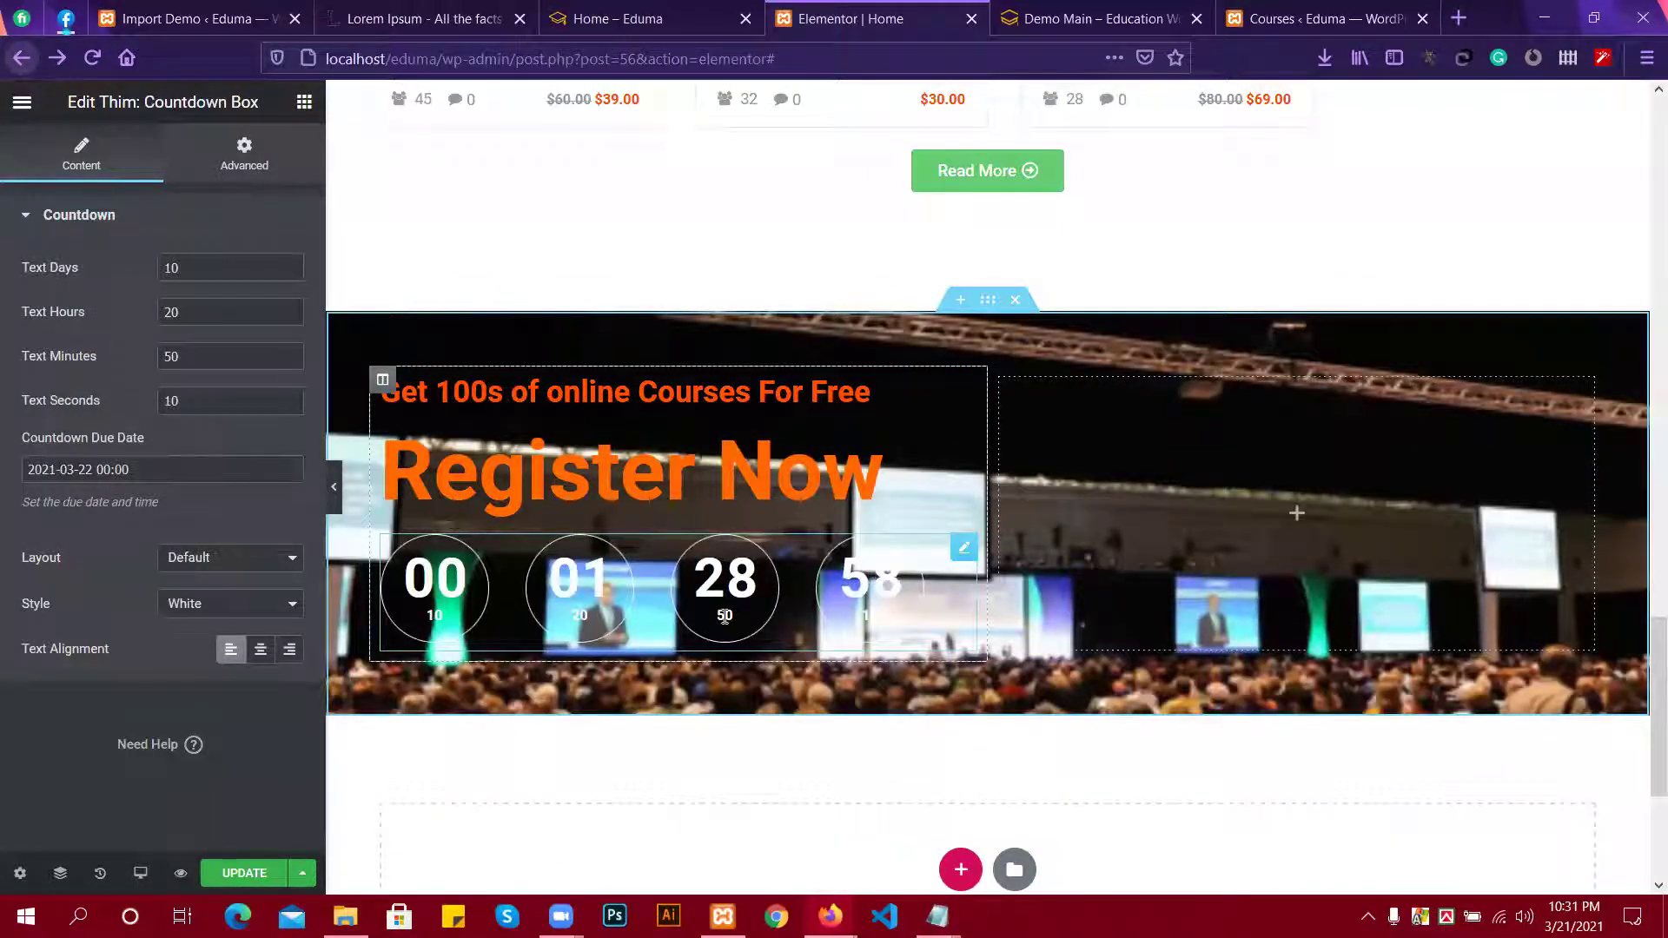
Clear the countdown's custom texts for days, hours, minutes and seconds.
{"action": "left_click_drag", "start_coordinate": [180, 312], "coordinate": [137, 313]}
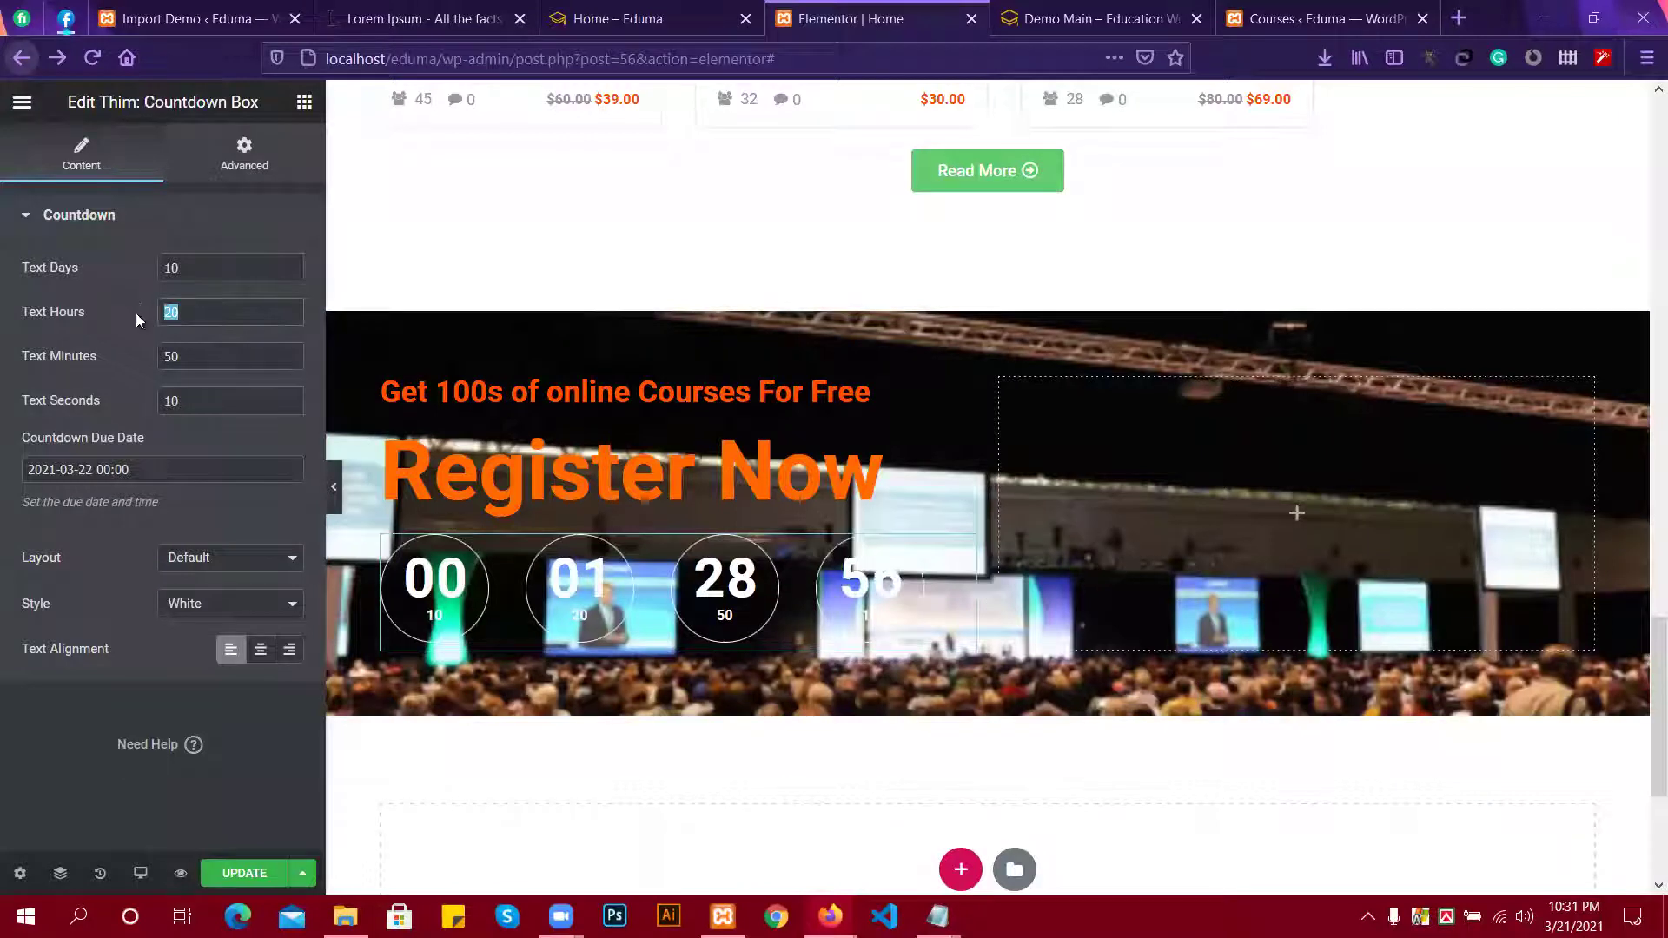
{"action": "key", "text": "BackSpace"}
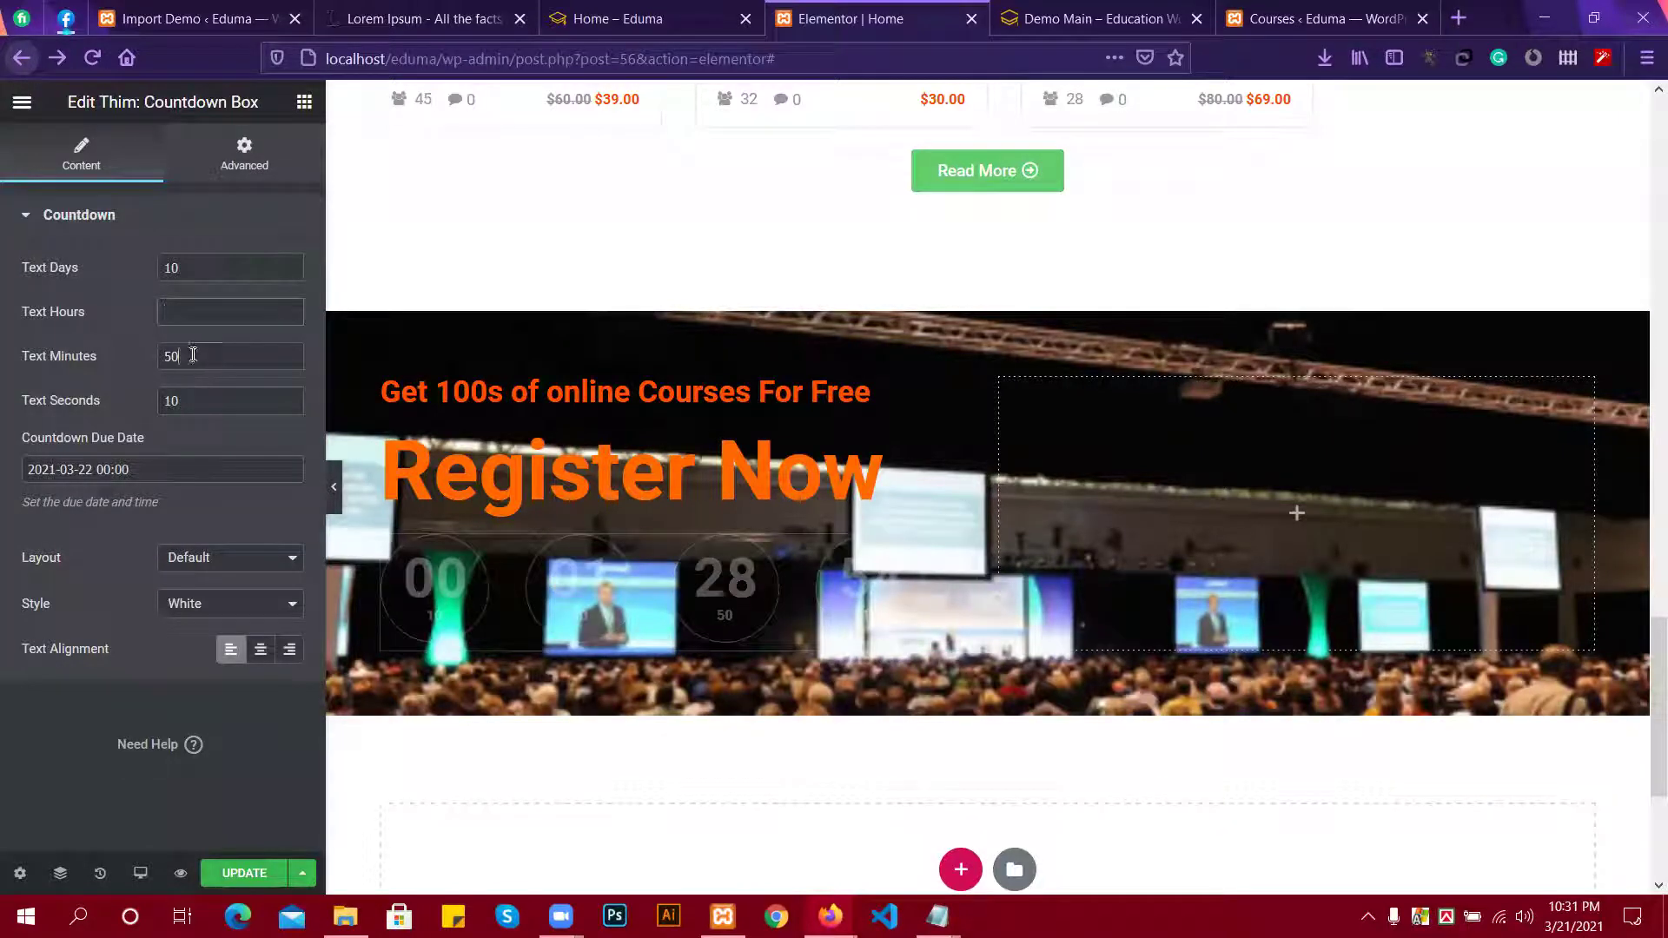
{"action": "left_click_drag", "start_coordinate": [179, 356], "coordinate": [90, 356]}
{"action": "key", "text": "BackSpace"}
{"action": "left_click_drag", "start_coordinate": [198, 265], "coordinate": [137, 269]}
{"action": "key", "text": "BackSpace"}
{"action": "left_click_drag", "start_coordinate": [193, 404], "coordinate": [155, 402]}
{"action": "key", "text": "BackSpace"}
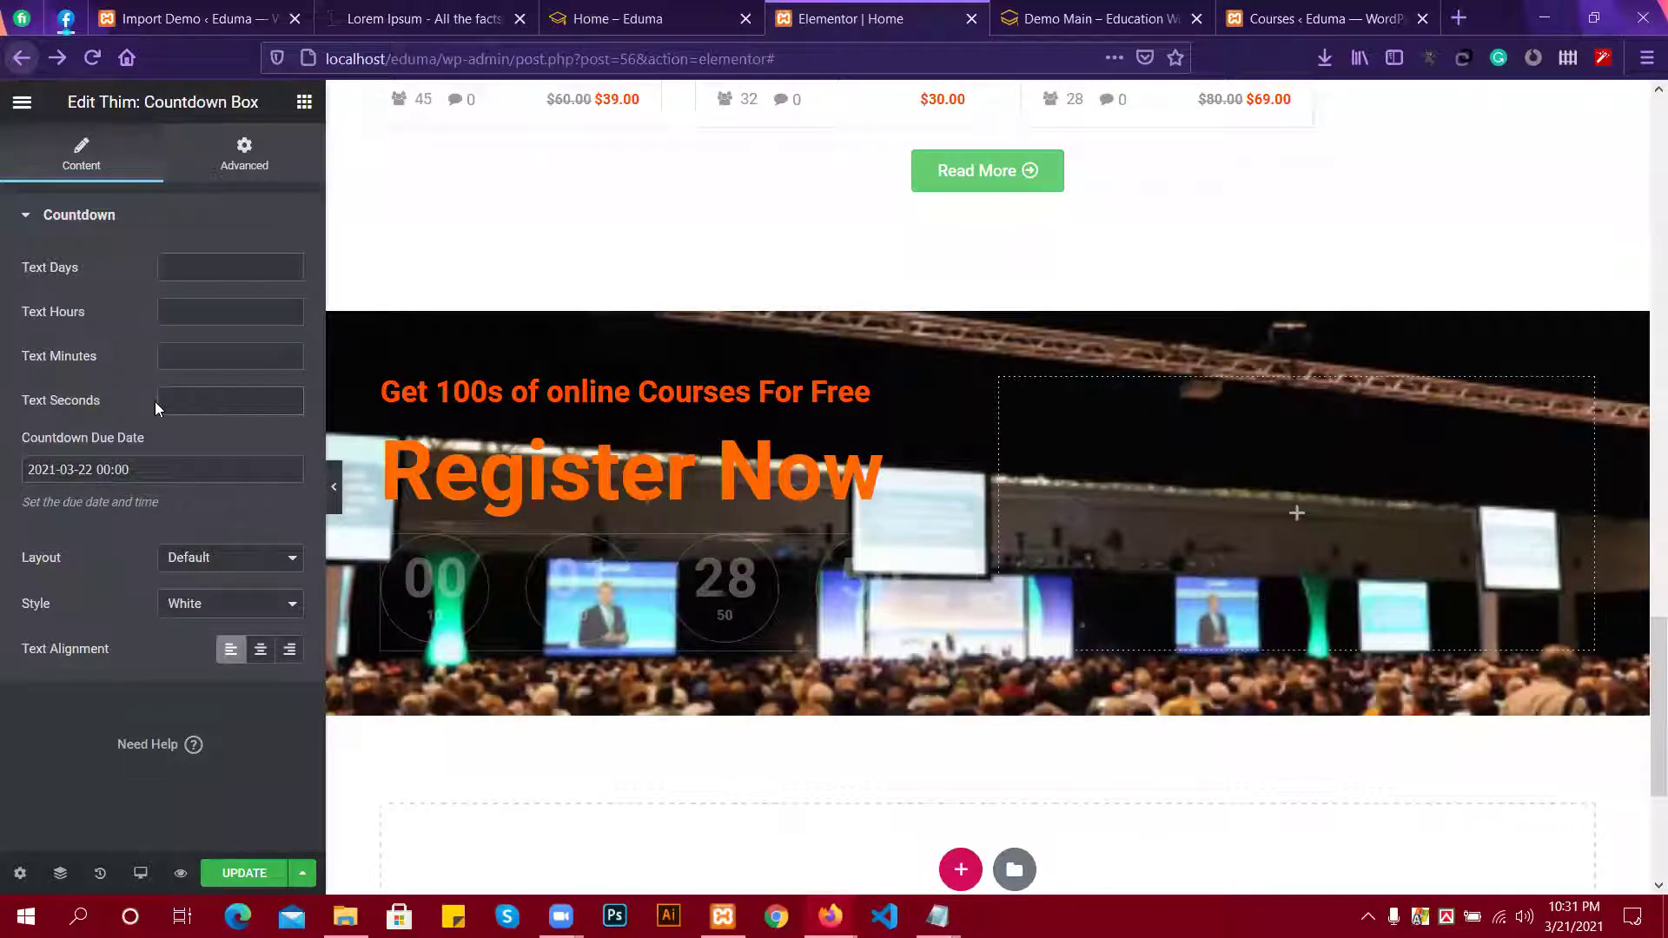
{"action": "left_click", "coordinate": [130, 470]}
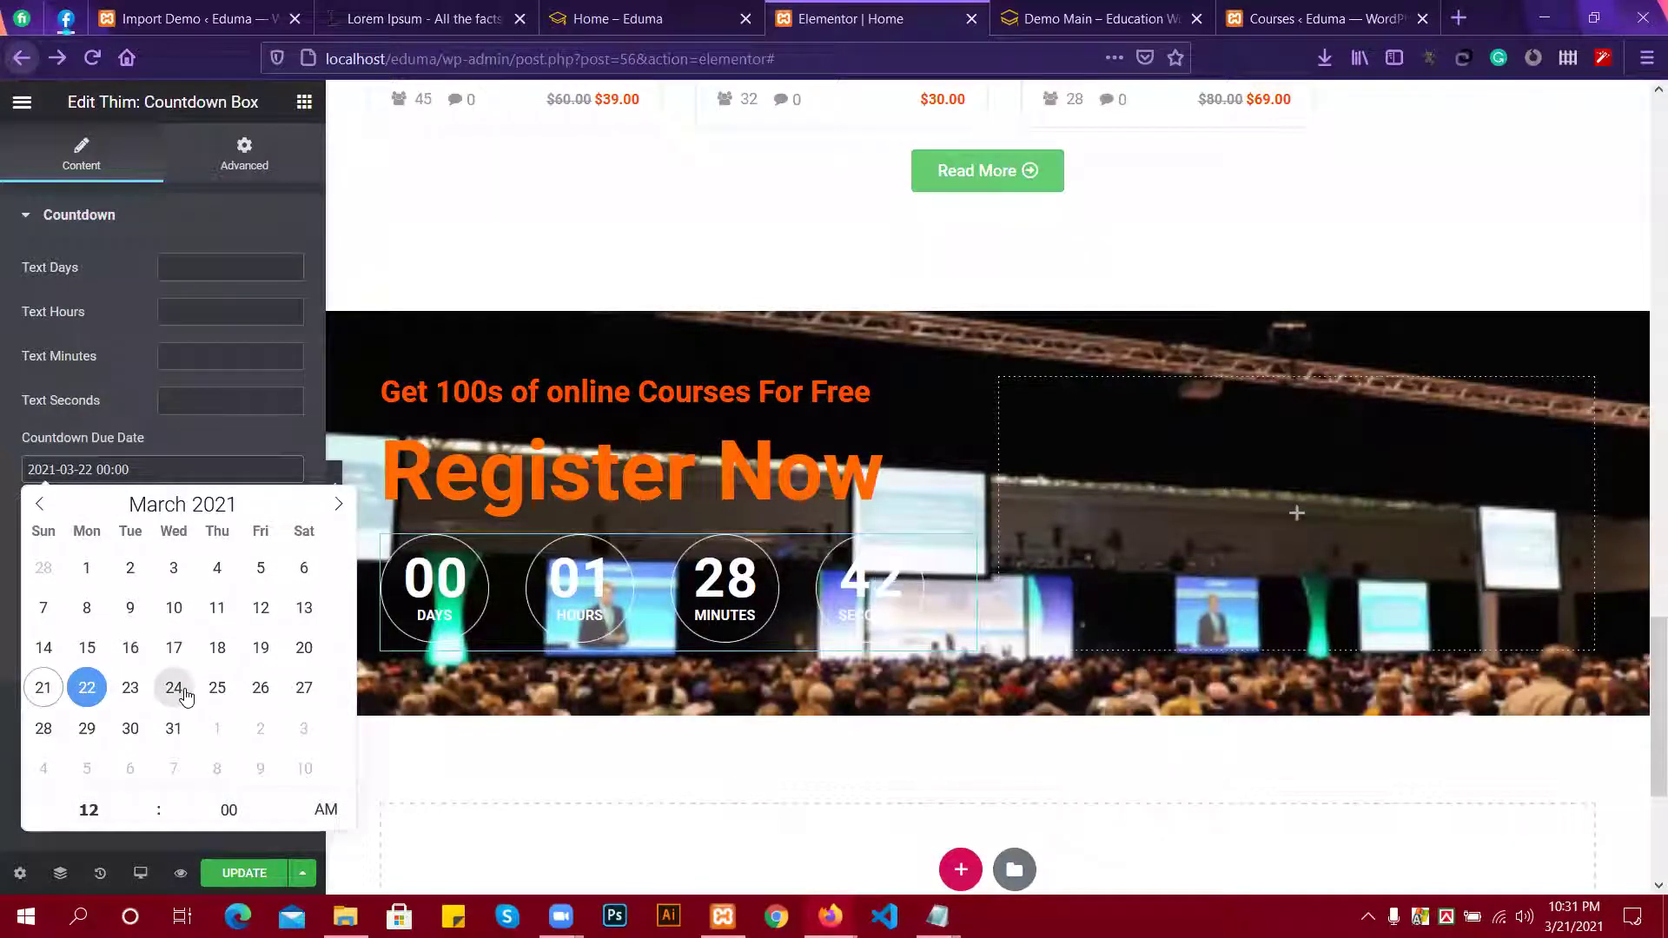
{"action": "left_click", "coordinate": [174, 607]}
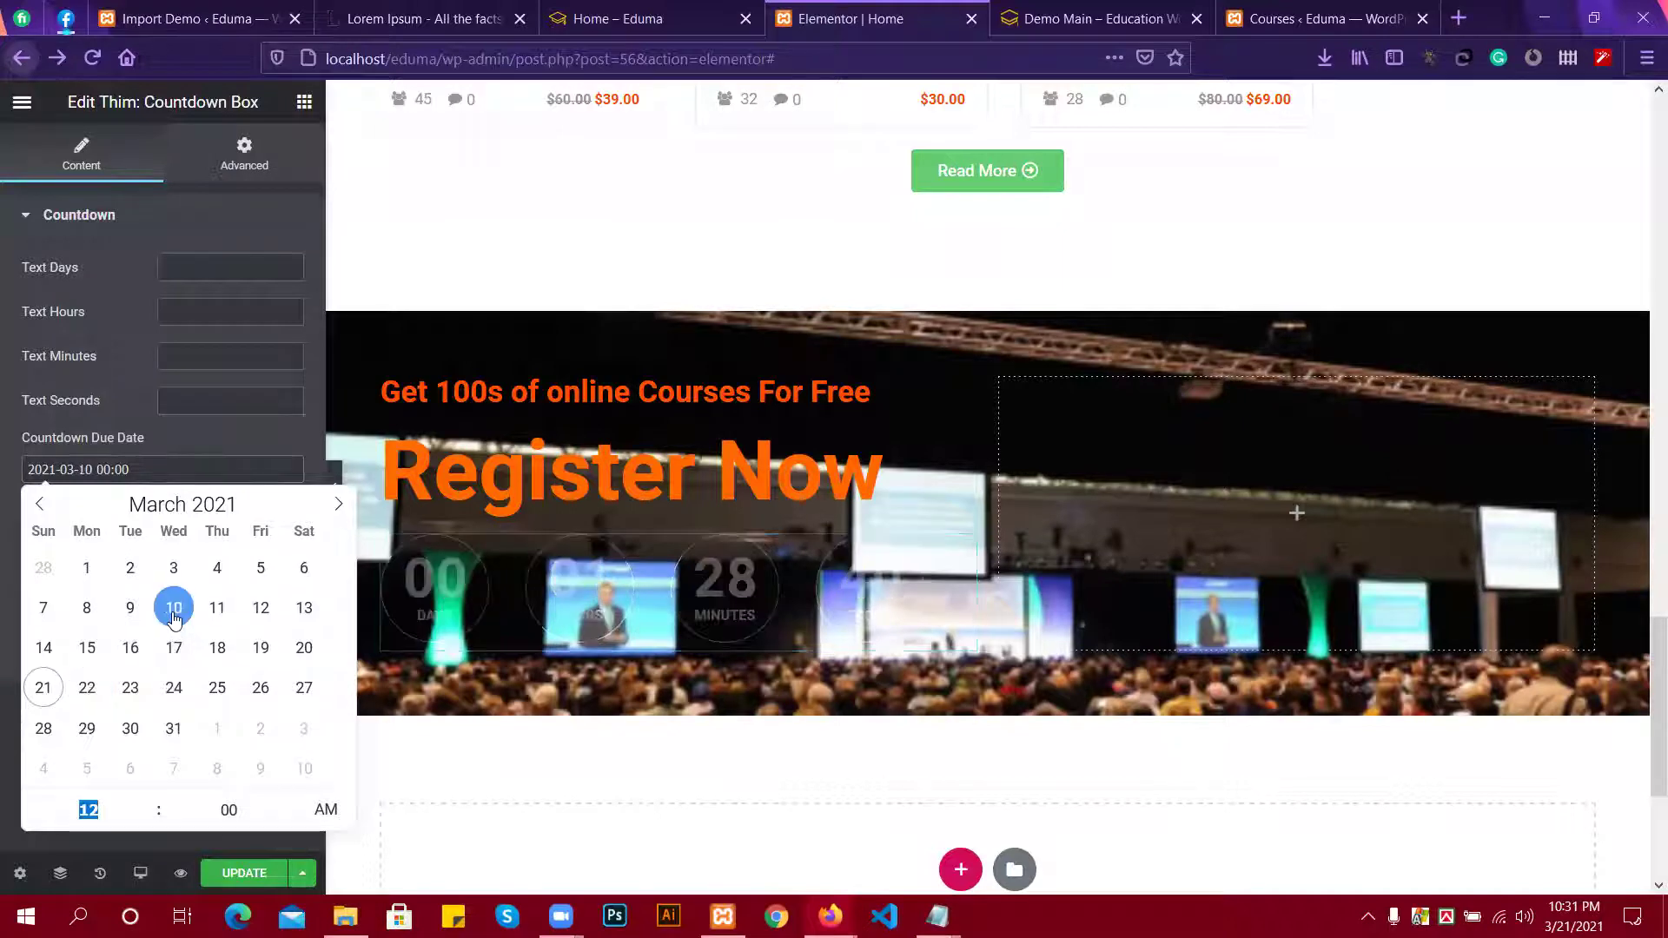
{"action": "left_click", "coordinate": [174, 686]}
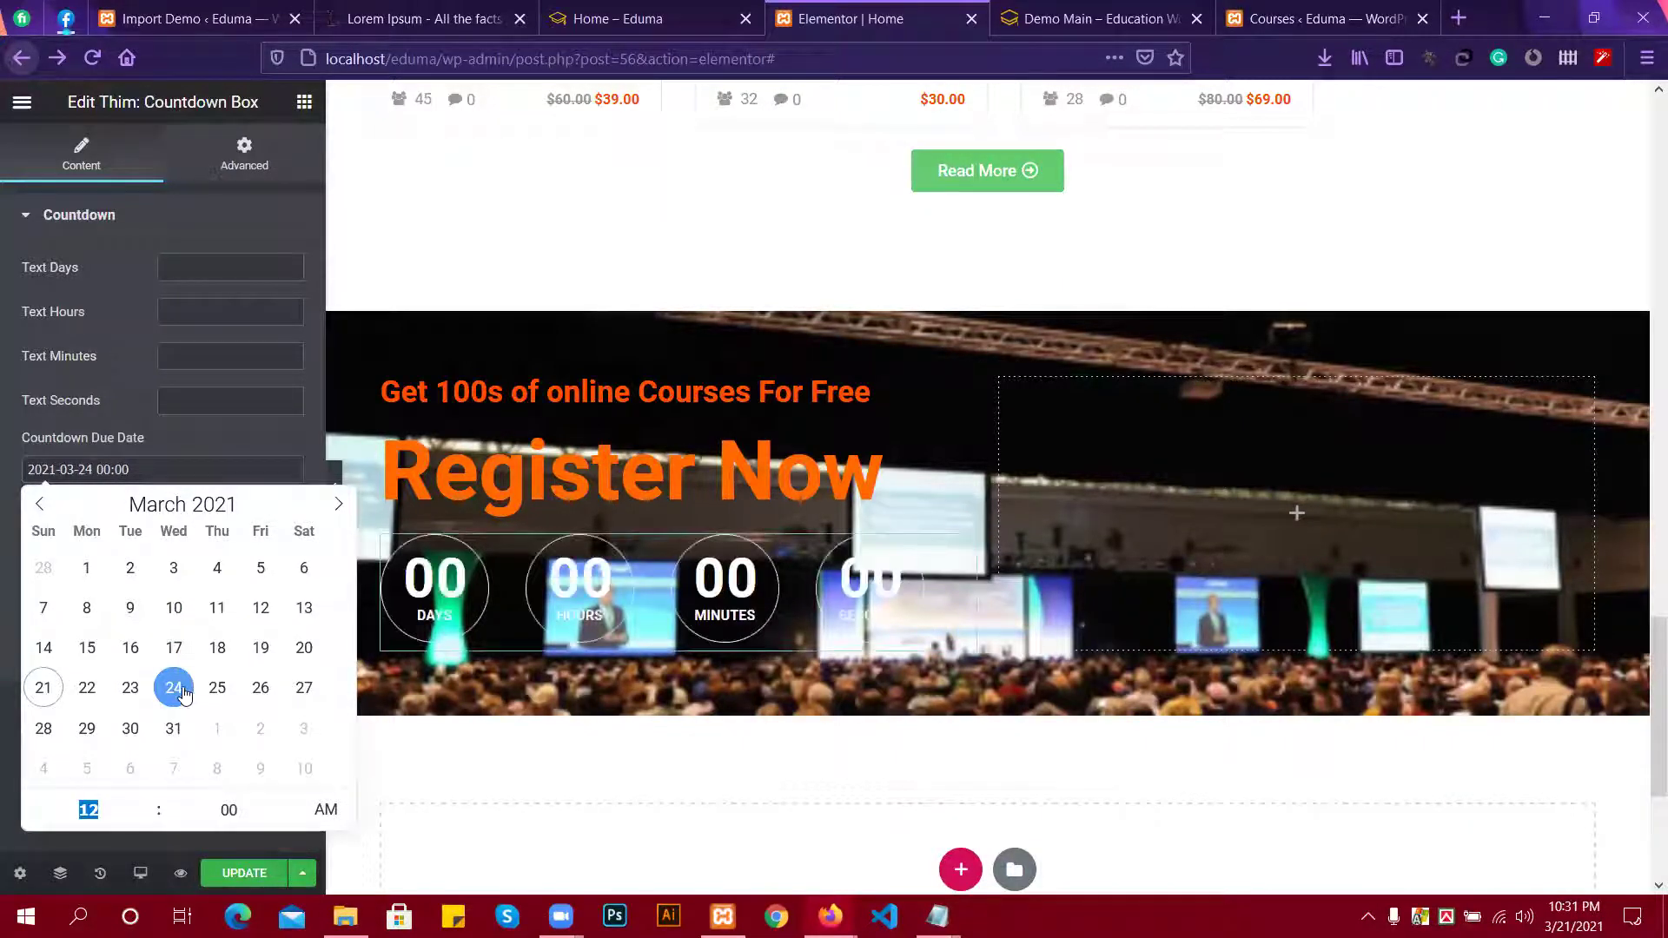
{"action": "left_click", "coordinate": [217, 687]}
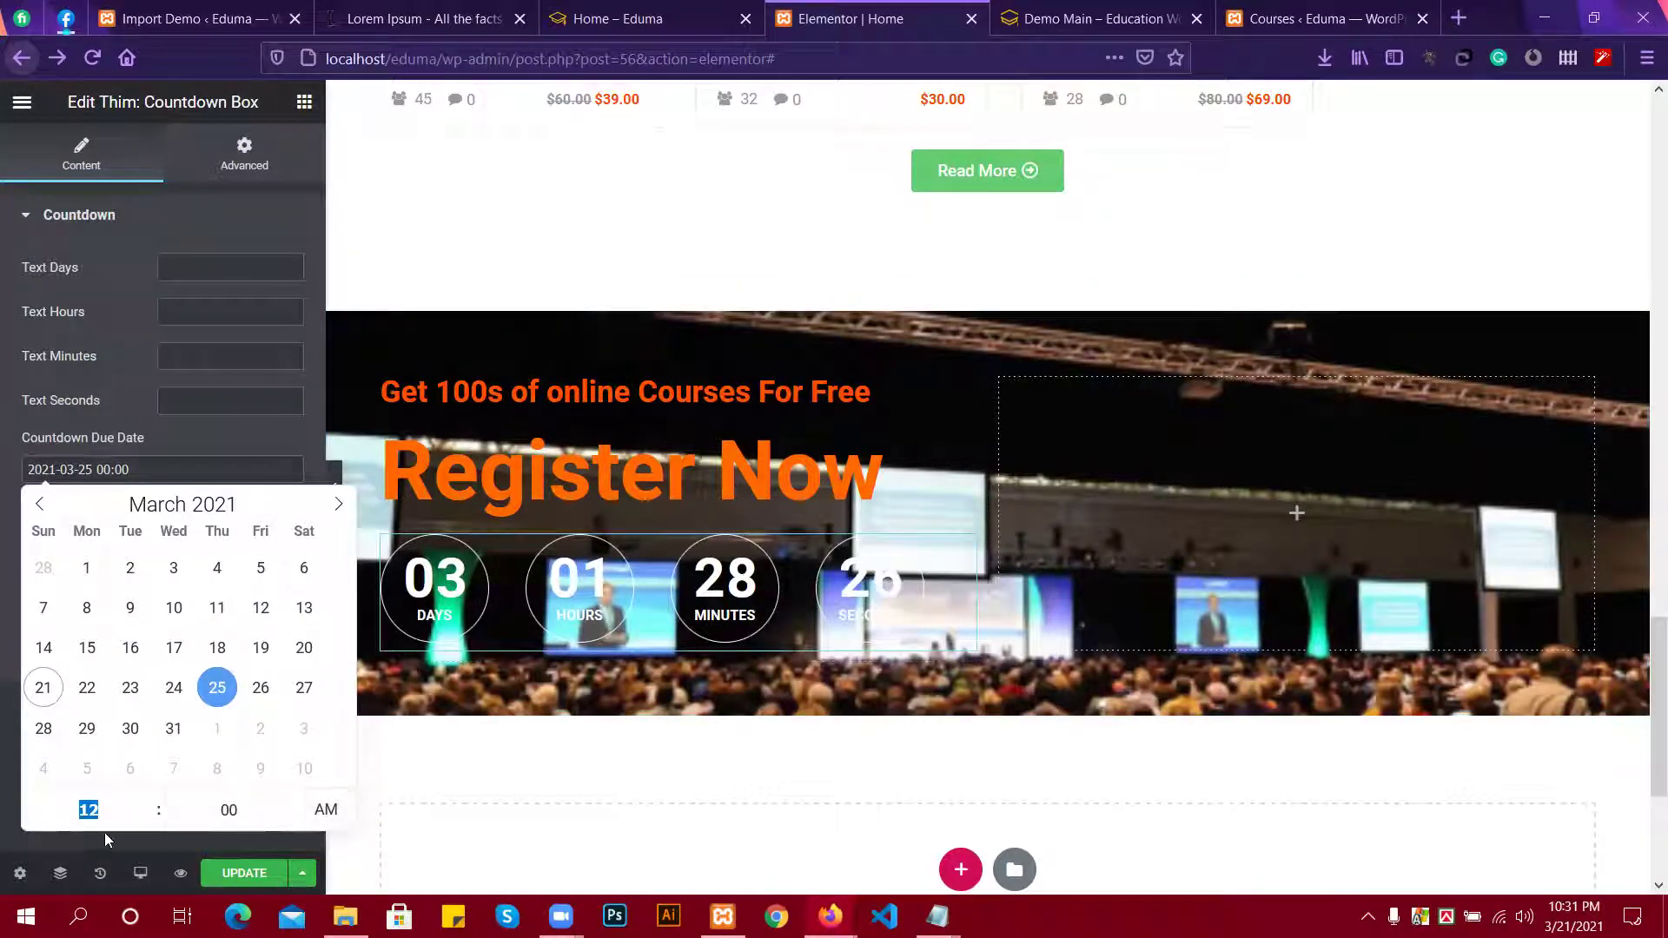
{"action": "left_click", "coordinate": [276, 432]}
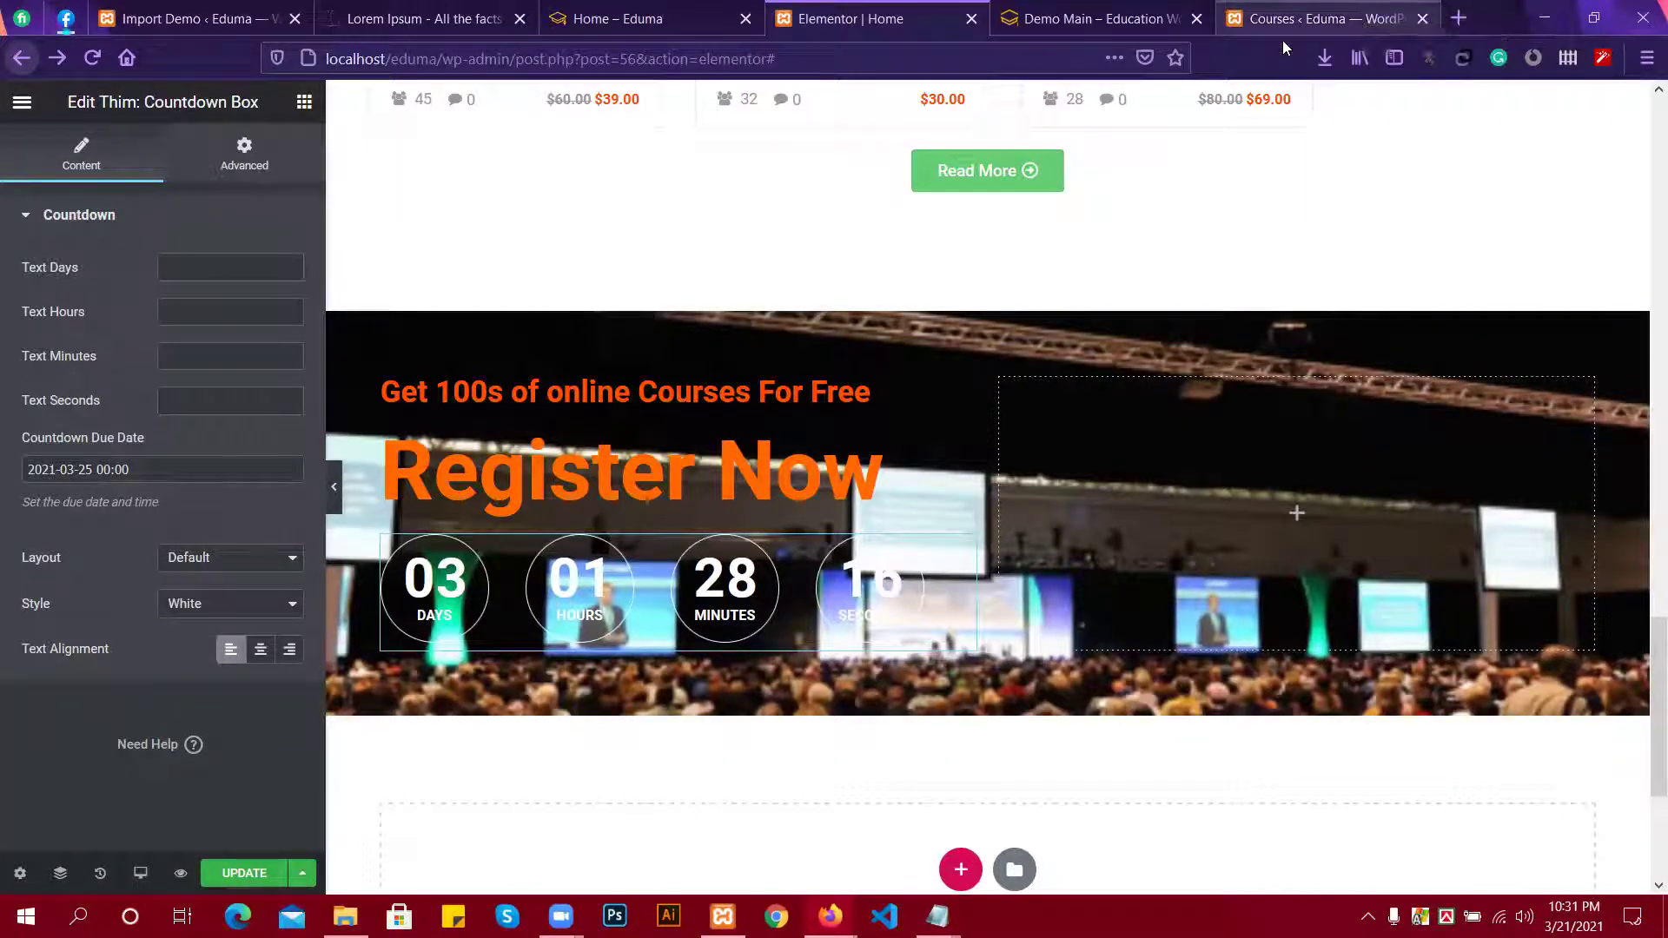
Add an Inner Section to the banner's empty column beside the headings and delete its second column.
{"action": "left_click", "coordinate": [1141, 20]}
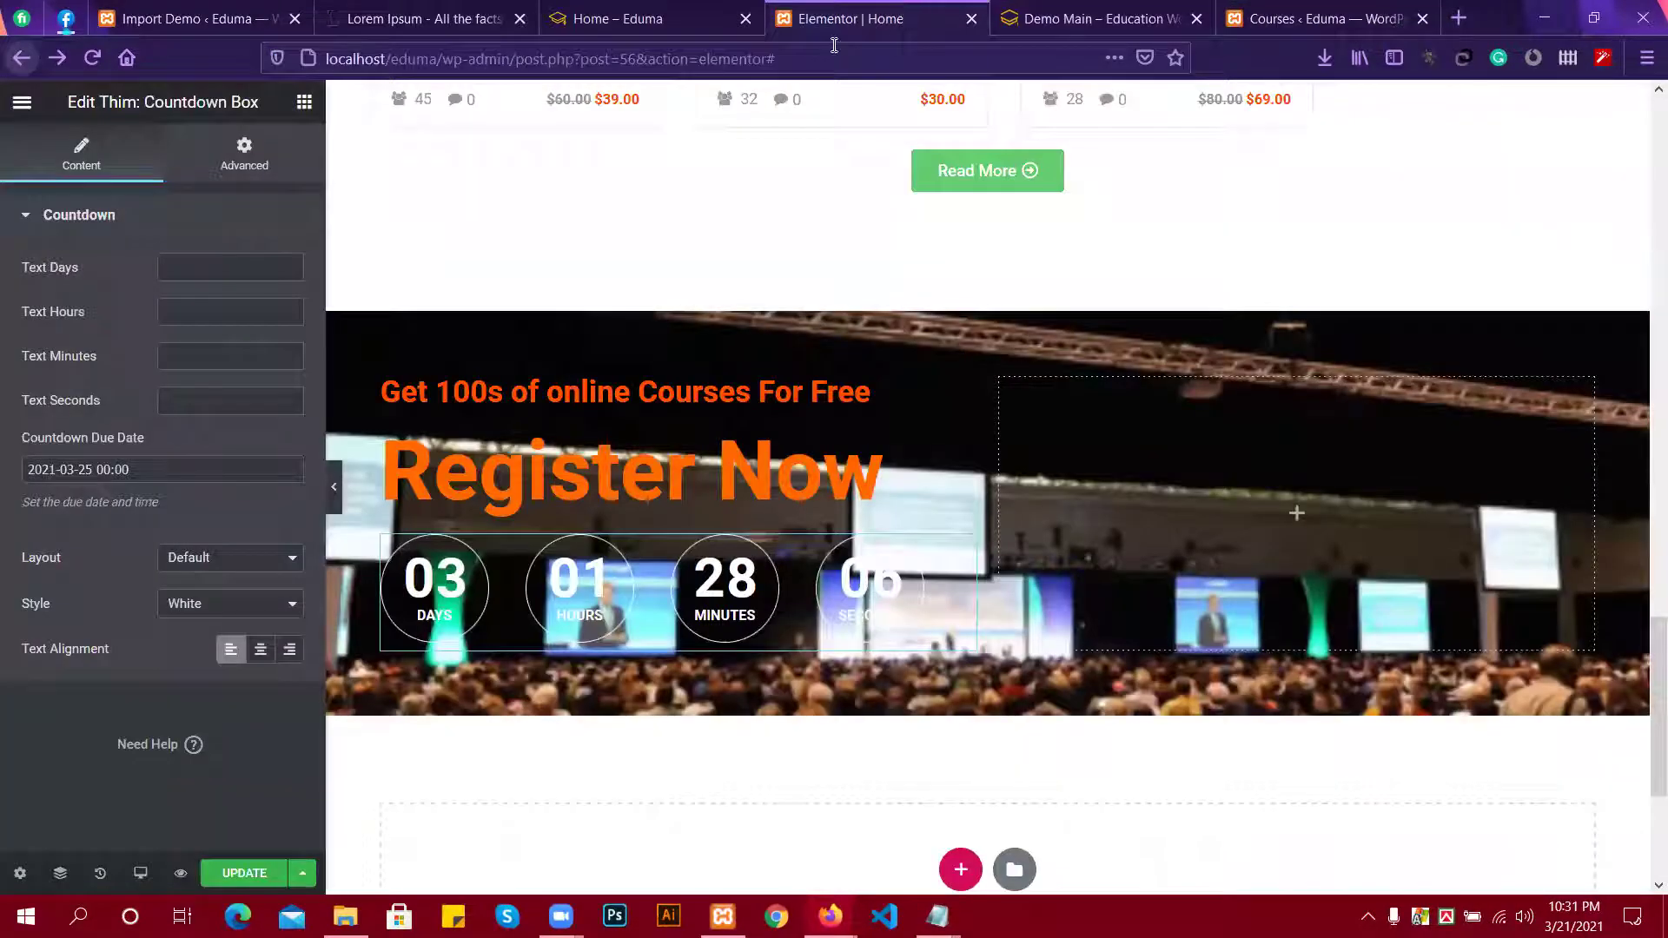
{"action": "left_click", "coordinate": [244, 157]}
{"action": "left_click", "coordinate": [305, 102]}
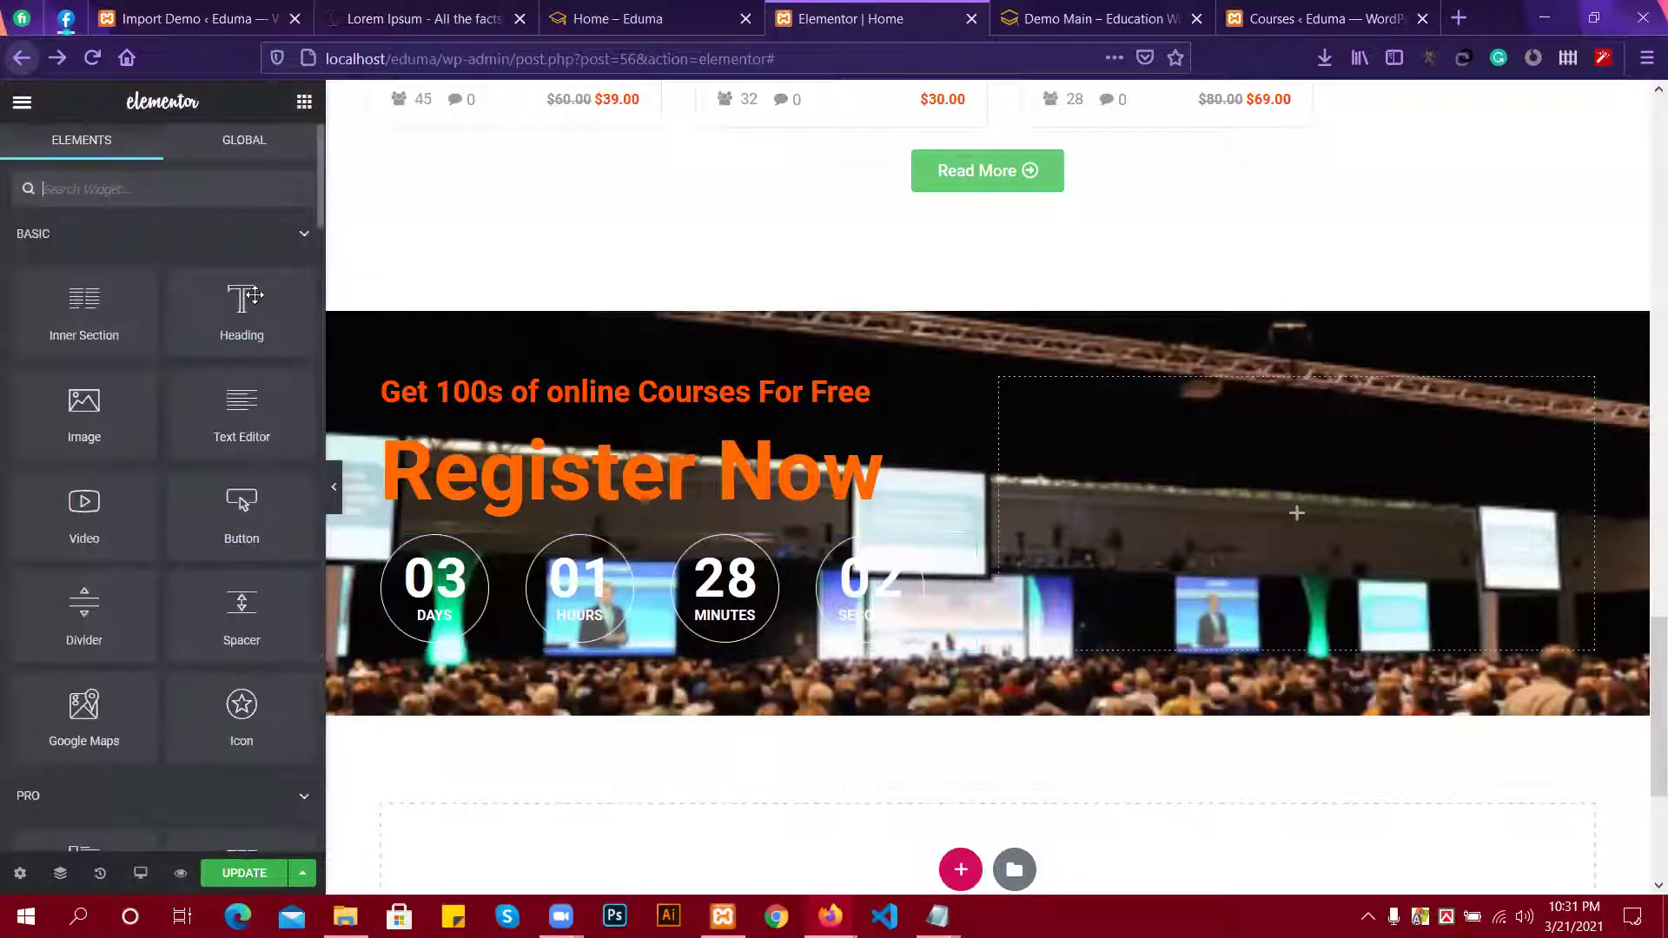
{"action": "left_click_drag", "start_coordinate": [93, 326], "coordinate": [1247, 507]}
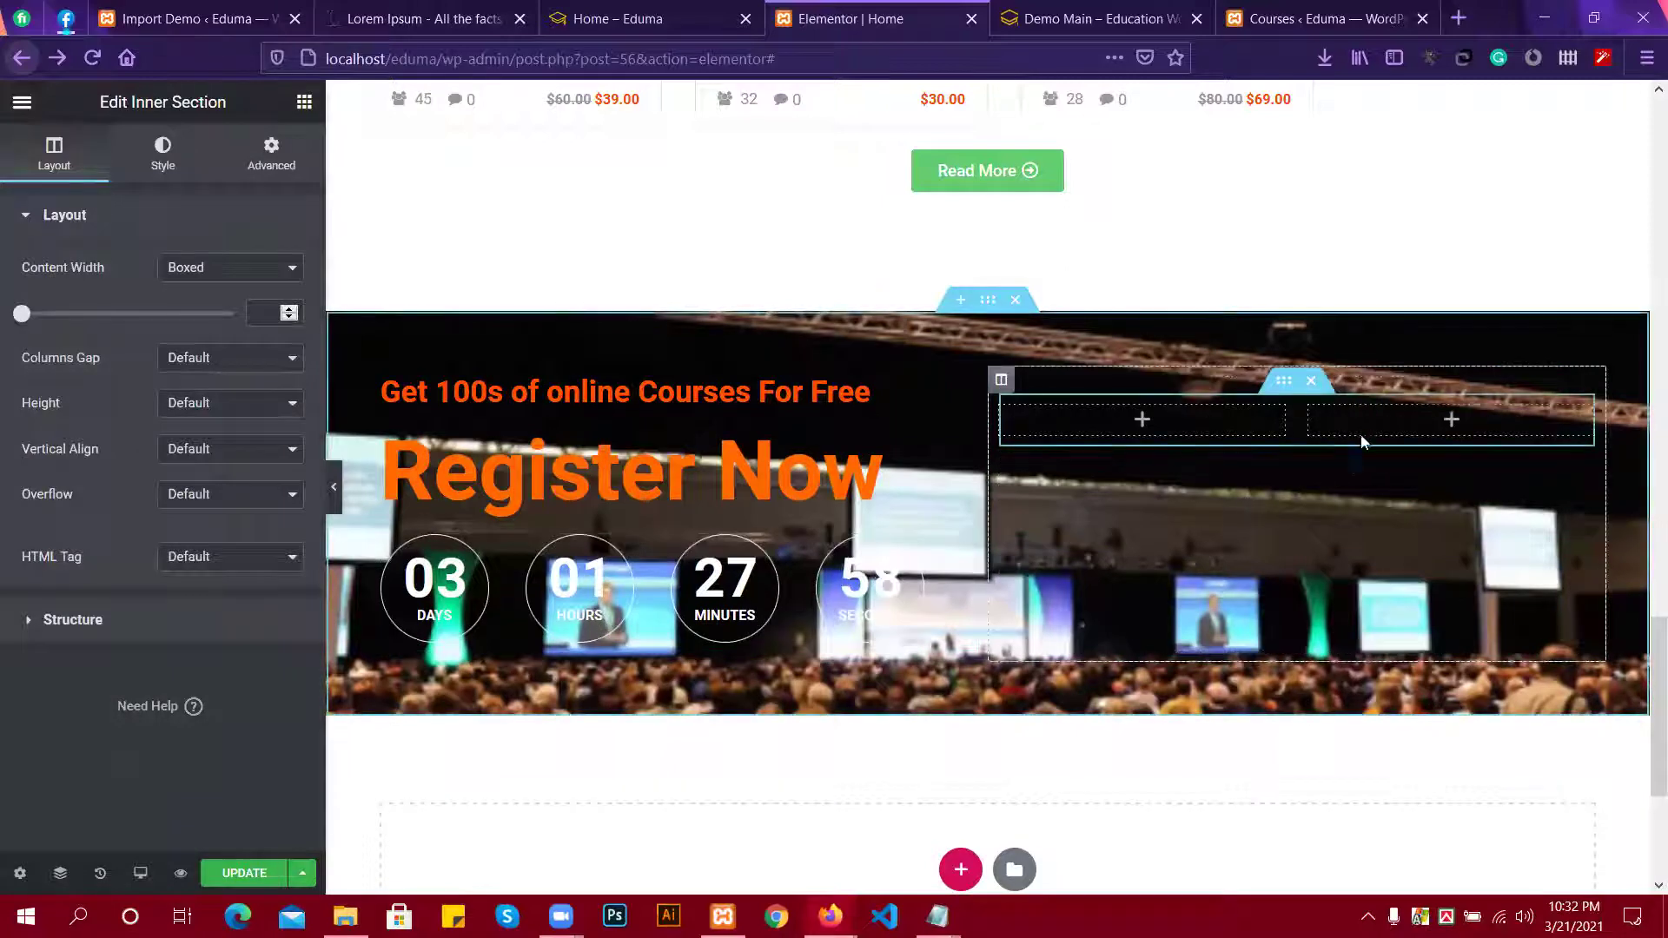
{"action": "right_click", "coordinate": [1378, 407]}
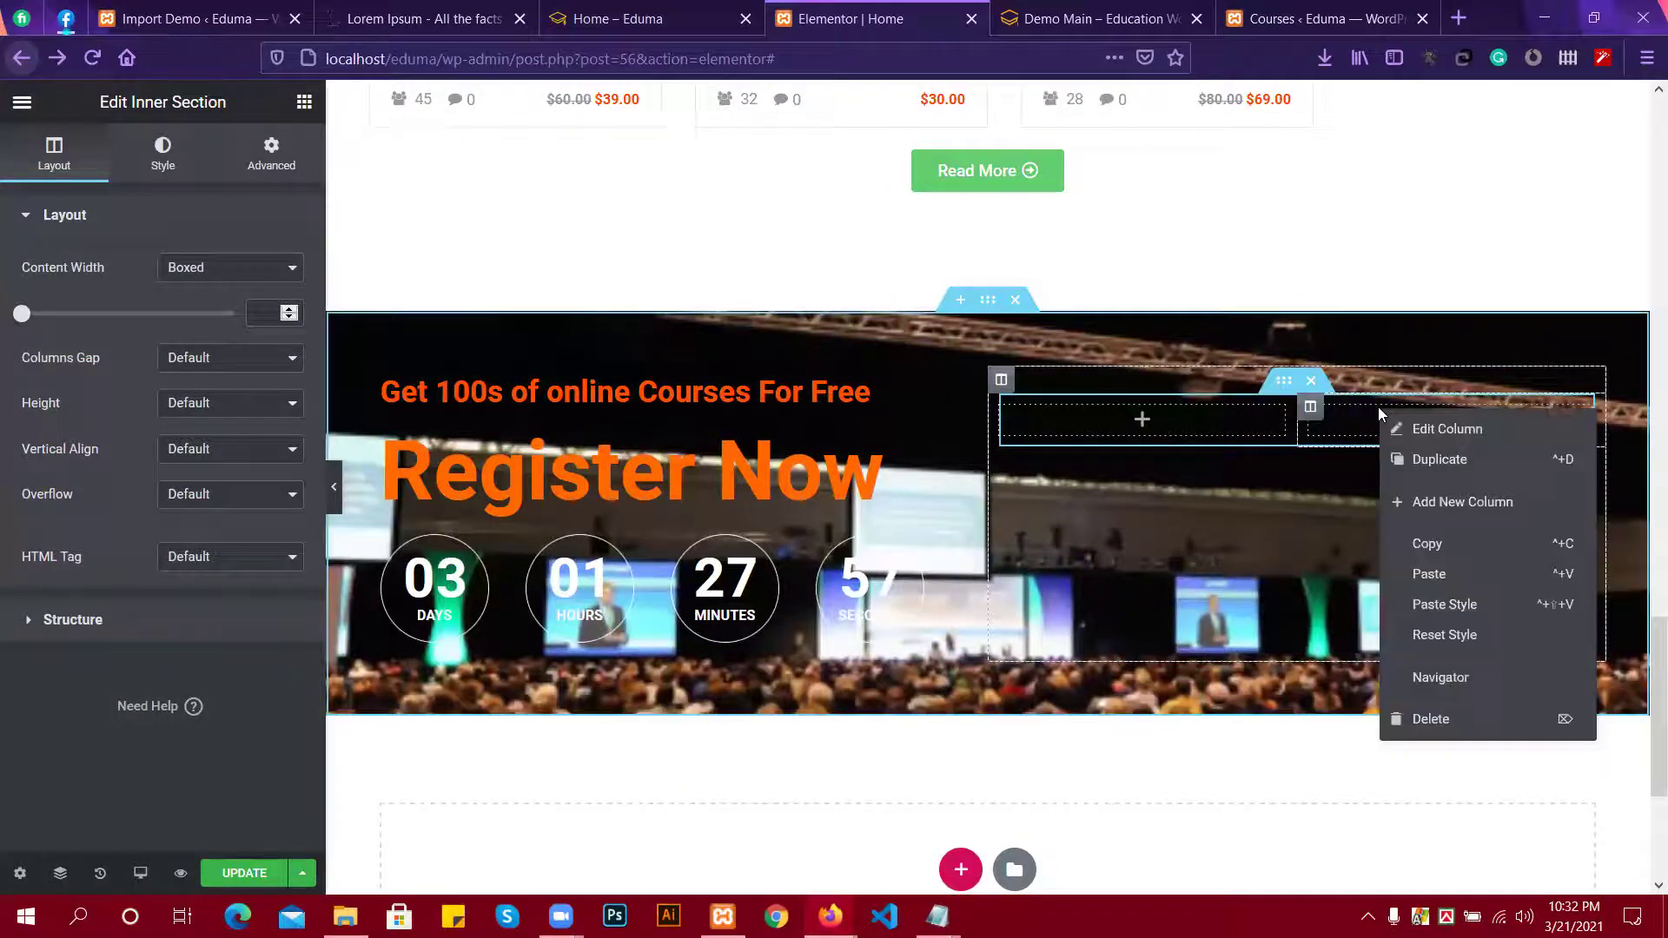
{"action": "left_click", "coordinate": [1432, 718]}
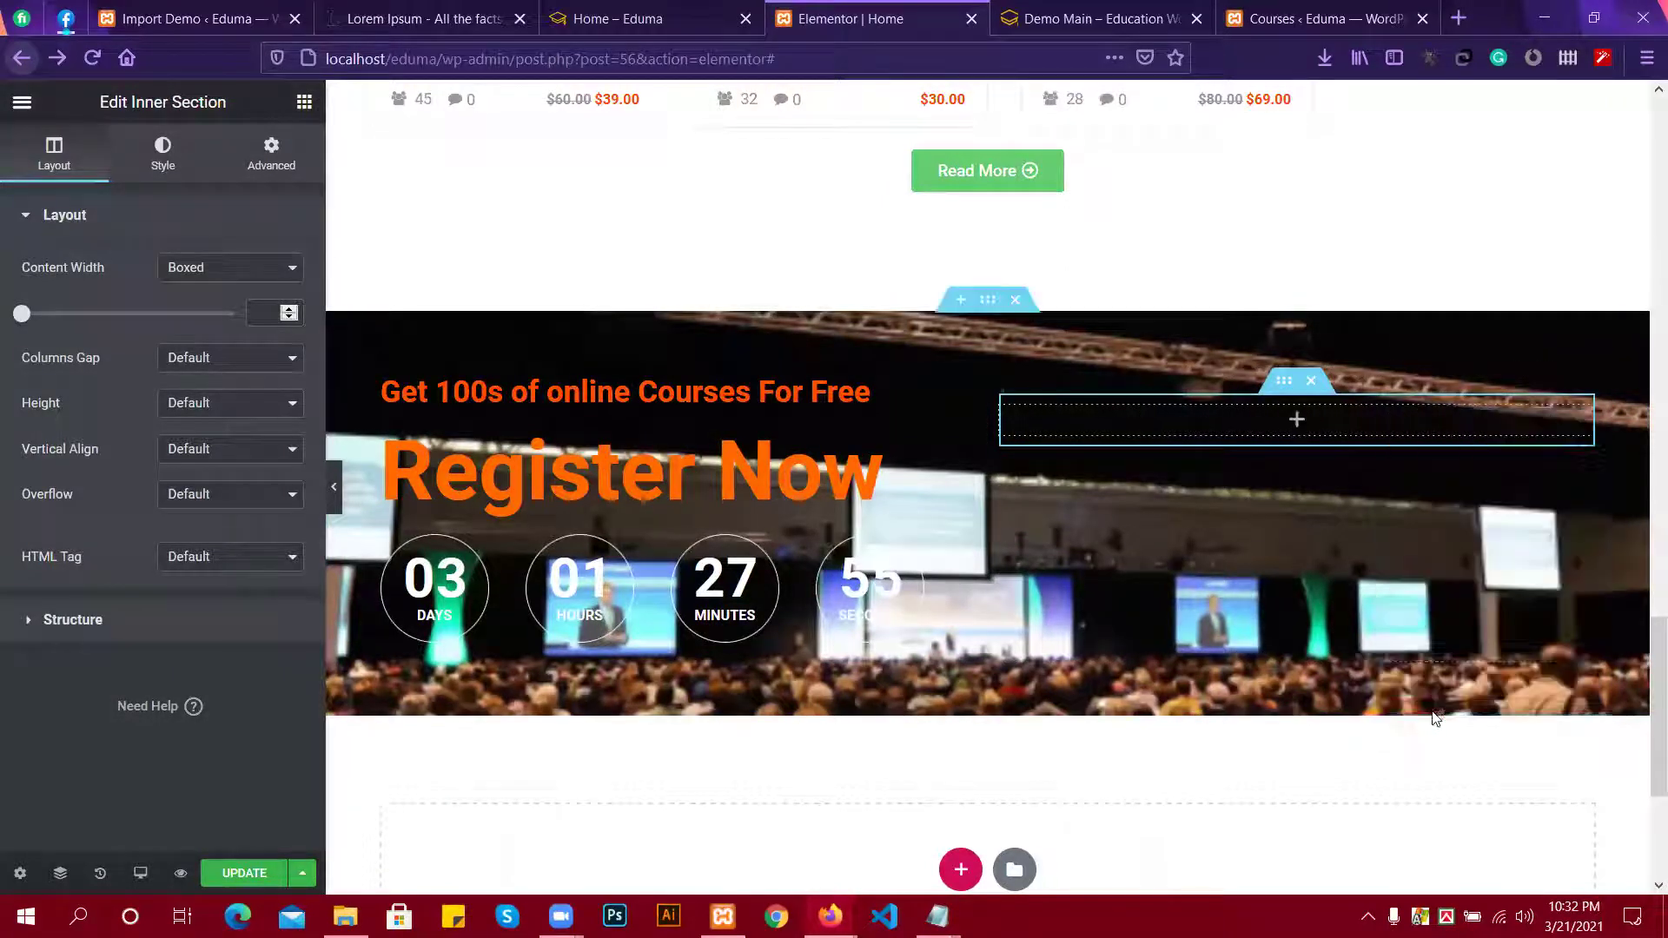
Place a Divider in the inner section's remaining column and give it the Wavy style.
{"action": "left_click", "coordinate": [1298, 422]}
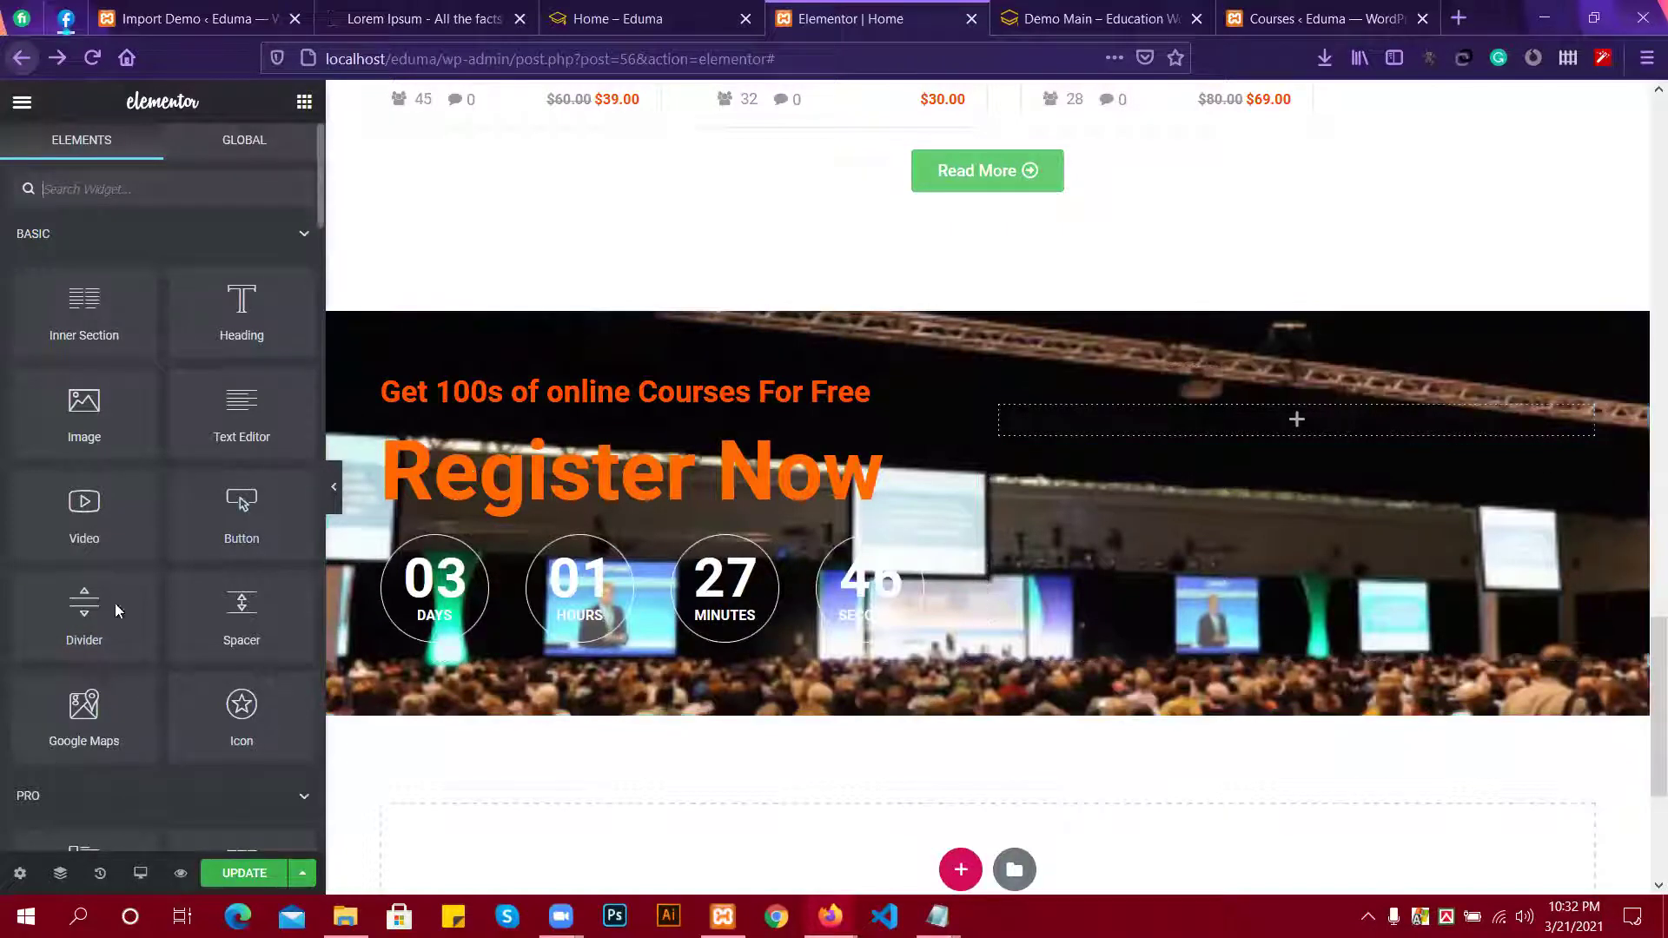
{"action": "scroll", "coordinate": [105, 573], "scroll_direction": "down", "scroll_amount": 2}
{"action": "scroll", "coordinate": [104, 575], "scroll_direction": "down", "scroll_amount": 1}
{"action": "scroll", "coordinate": [105, 573], "scroll_direction": "up", "scroll_amount": 3}
{"action": "left_click_drag", "start_coordinate": [93, 626], "coordinate": [1256, 405]}
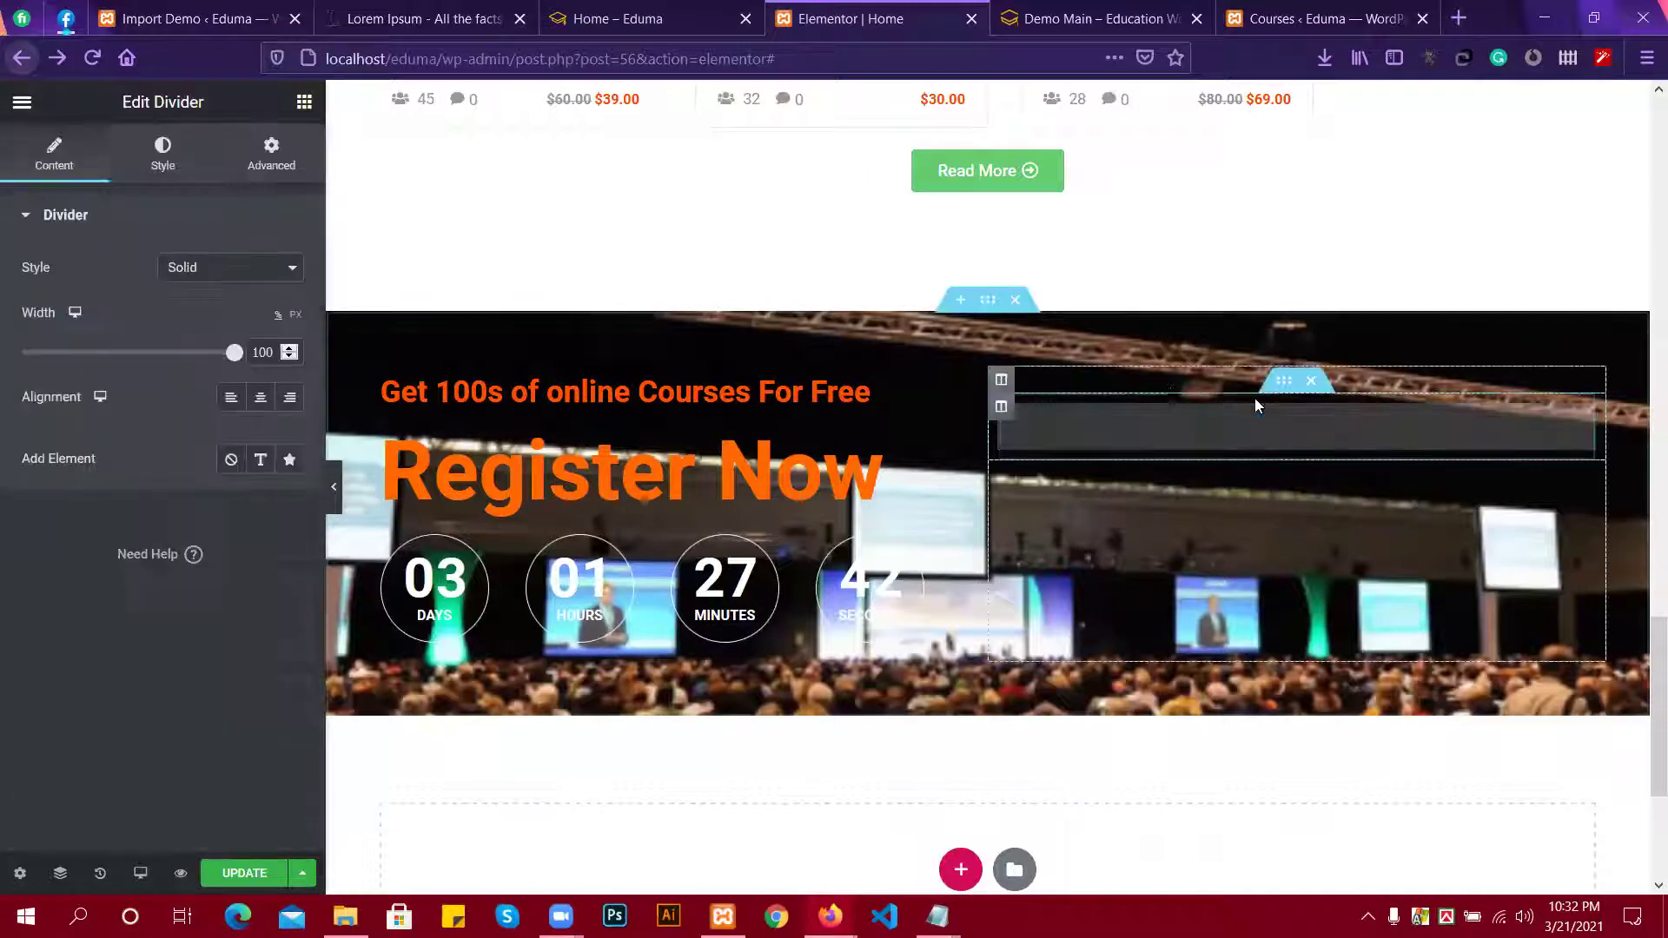
{"action": "left_click", "coordinate": [207, 268]}
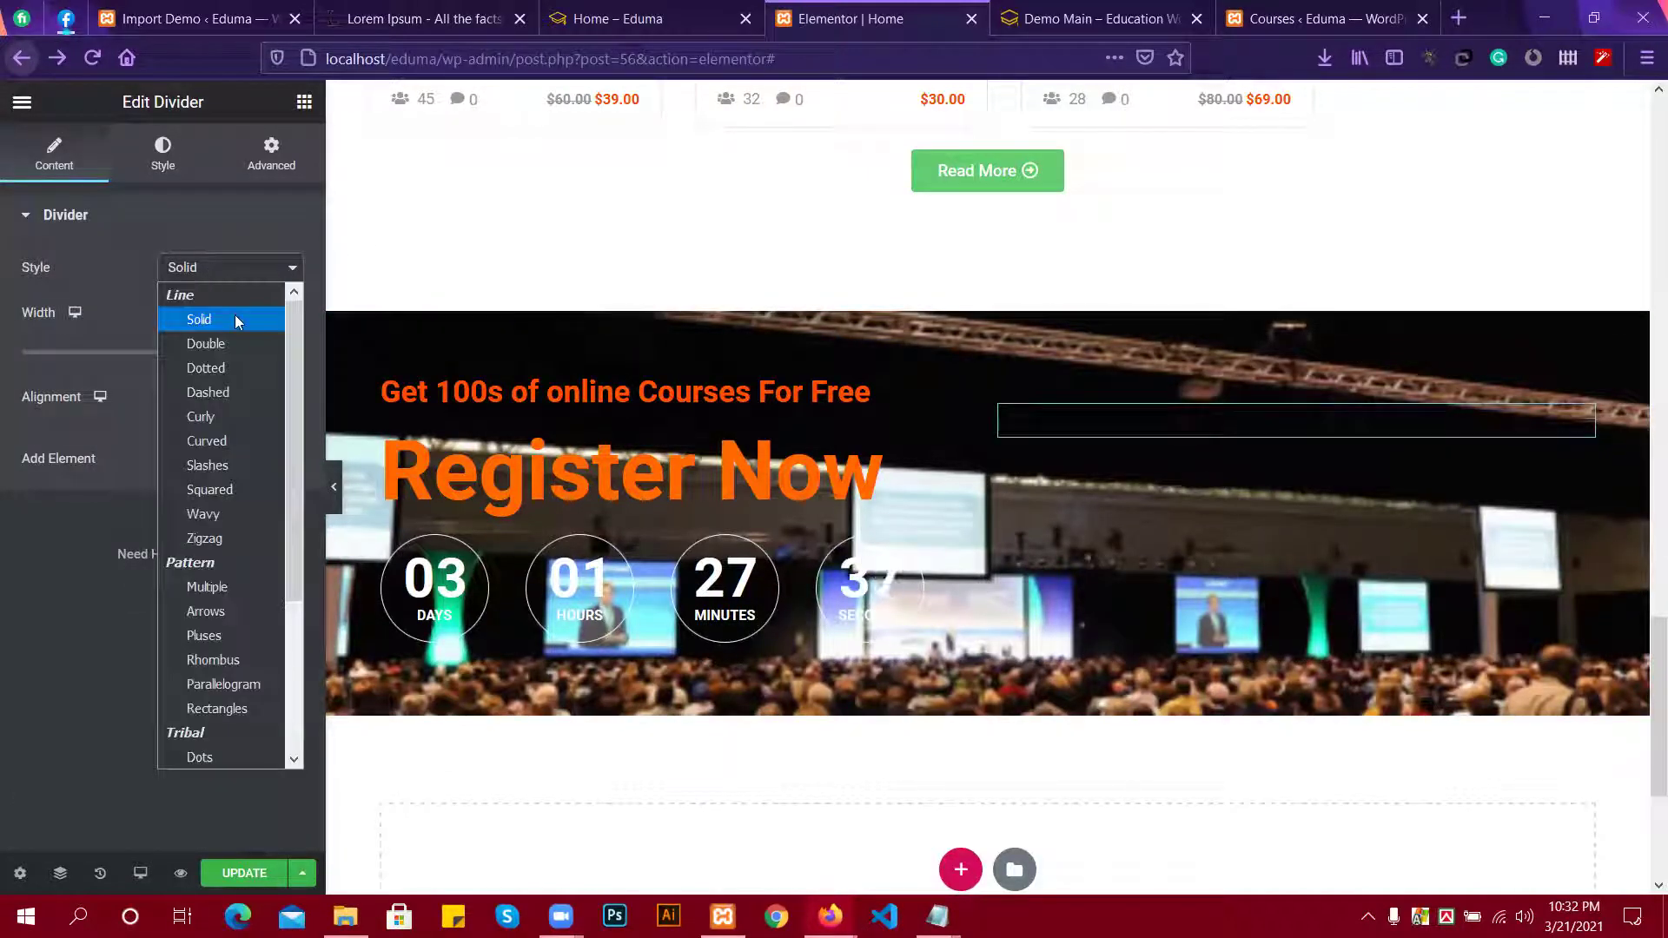
{"action": "left_click", "coordinate": [217, 515]}
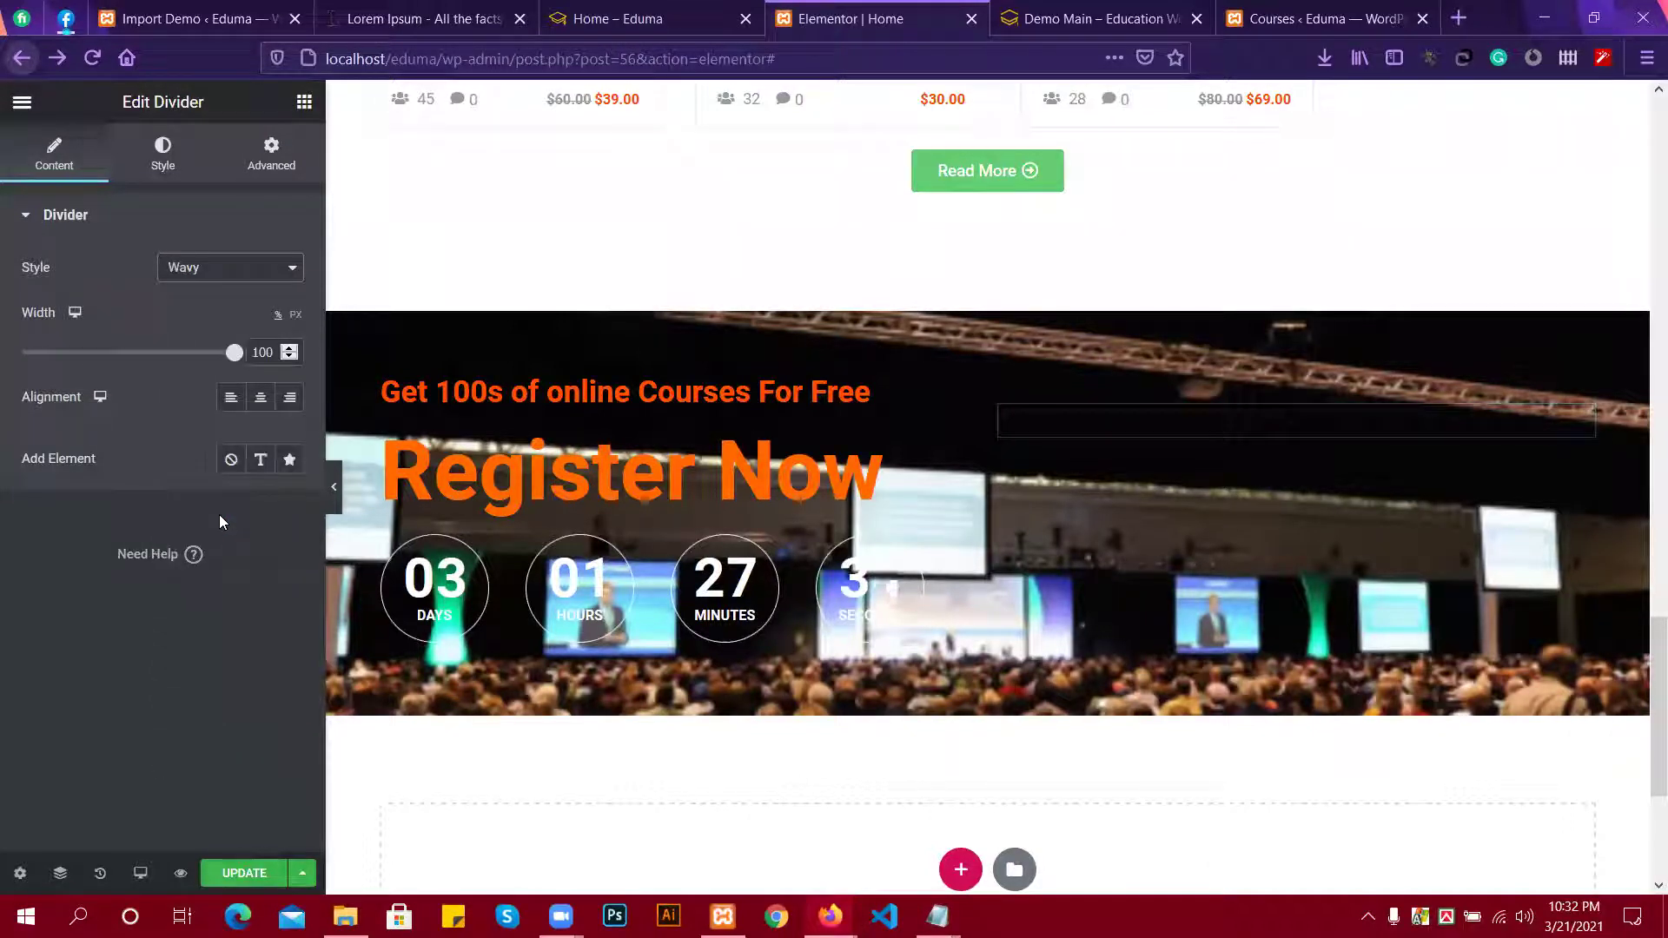
Set the divider's color to amber #FFB000 after trying red and yellow shades.
{"action": "left_click", "coordinate": [154, 166]}
{"action": "left_click", "coordinate": [260, 267]}
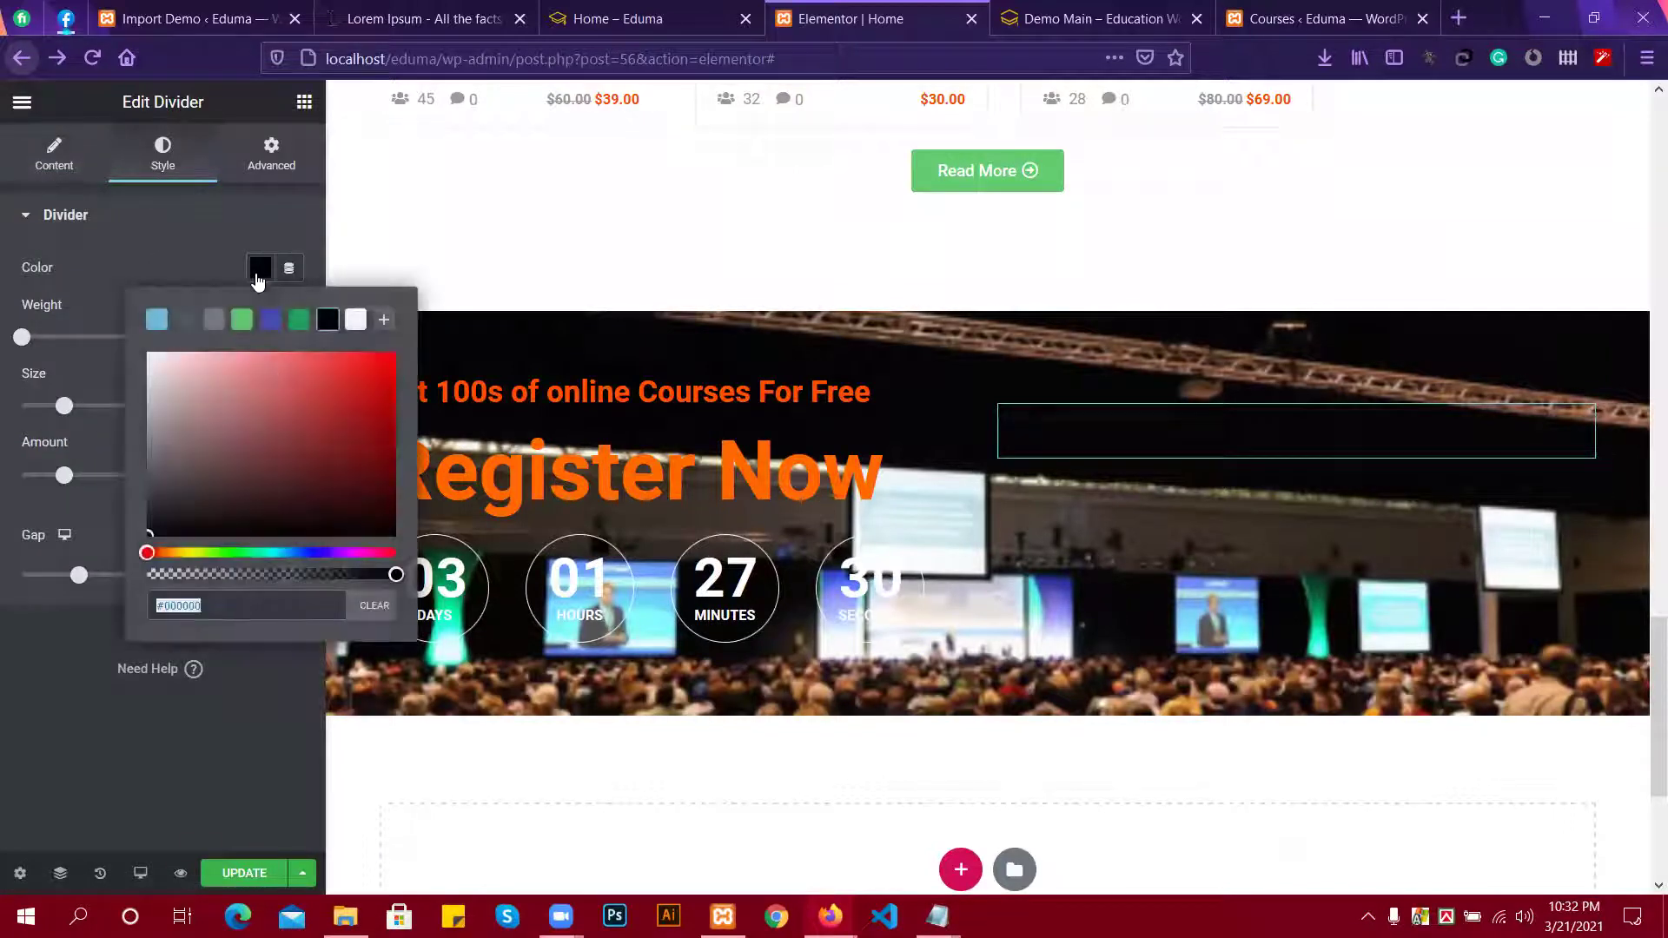
{"action": "mouse_move", "coordinate": [277, 376]}
{"action": "left_mouse_down"}
{"action": "mouse_move", "coordinate": [290, 413]}
{"action": "mouse_move", "coordinate": [373, 391]}
{"action": "mouse_move", "coordinate": [339, 518]}
{"action": "mouse_move", "coordinate": [366, 442]}
{"action": "left_mouse_up"}
{"action": "left_click_drag", "start_coordinate": [387, 365], "coordinate": [389, 360]}
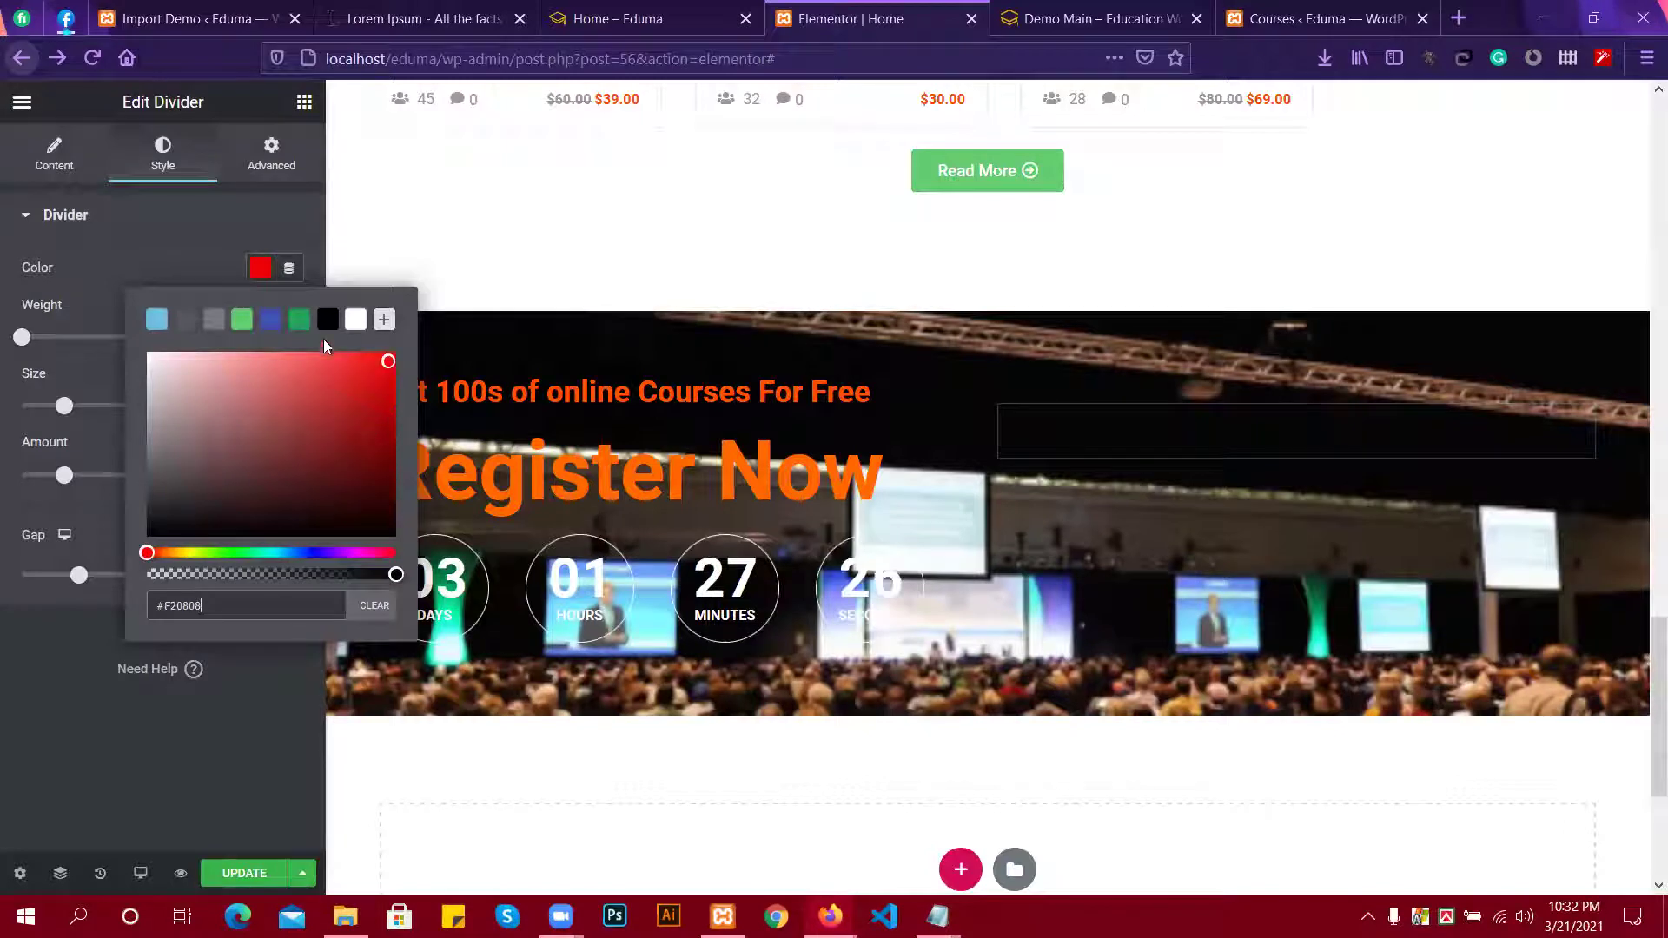
{"action": "left_click", "coordinate": [184, 552]}
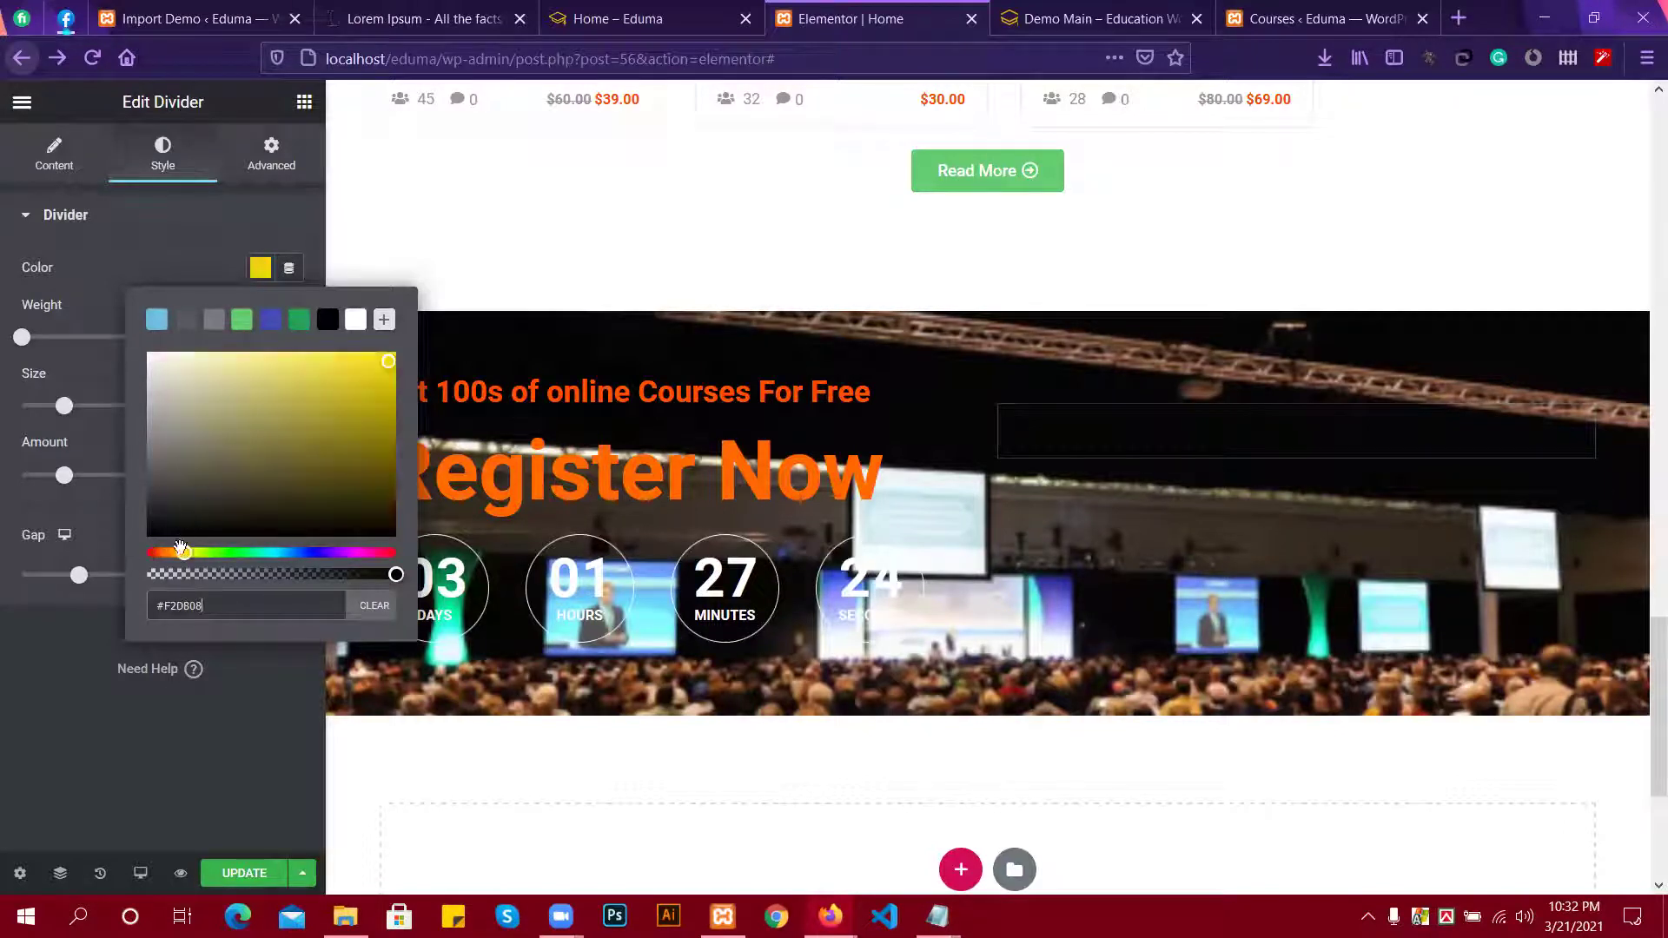
{"action": "left_click_drag", "start_coordinate": [180, 548], "coordinate": [174, 552]}
{"action": "left_click", "coordinate": [362, 373]}
{"action": "left_click_drag", "start_coordinate": [383, 365], "coordinate": [392, 356]}
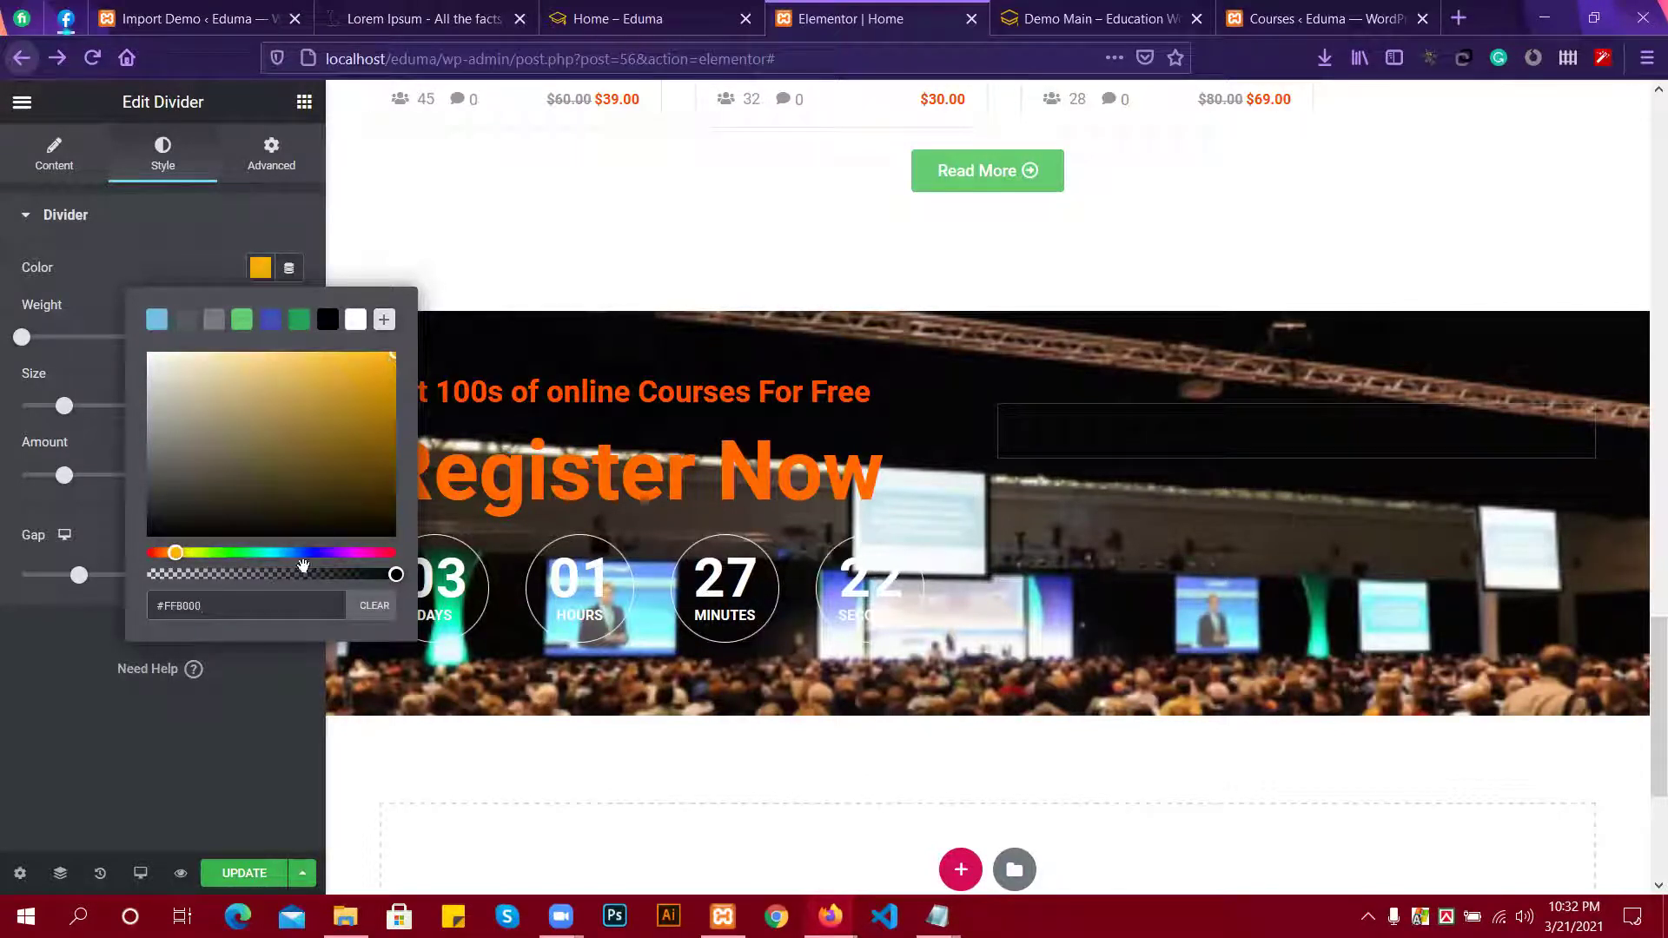
{"action": "left_click", "coordinate": [56, 626]}
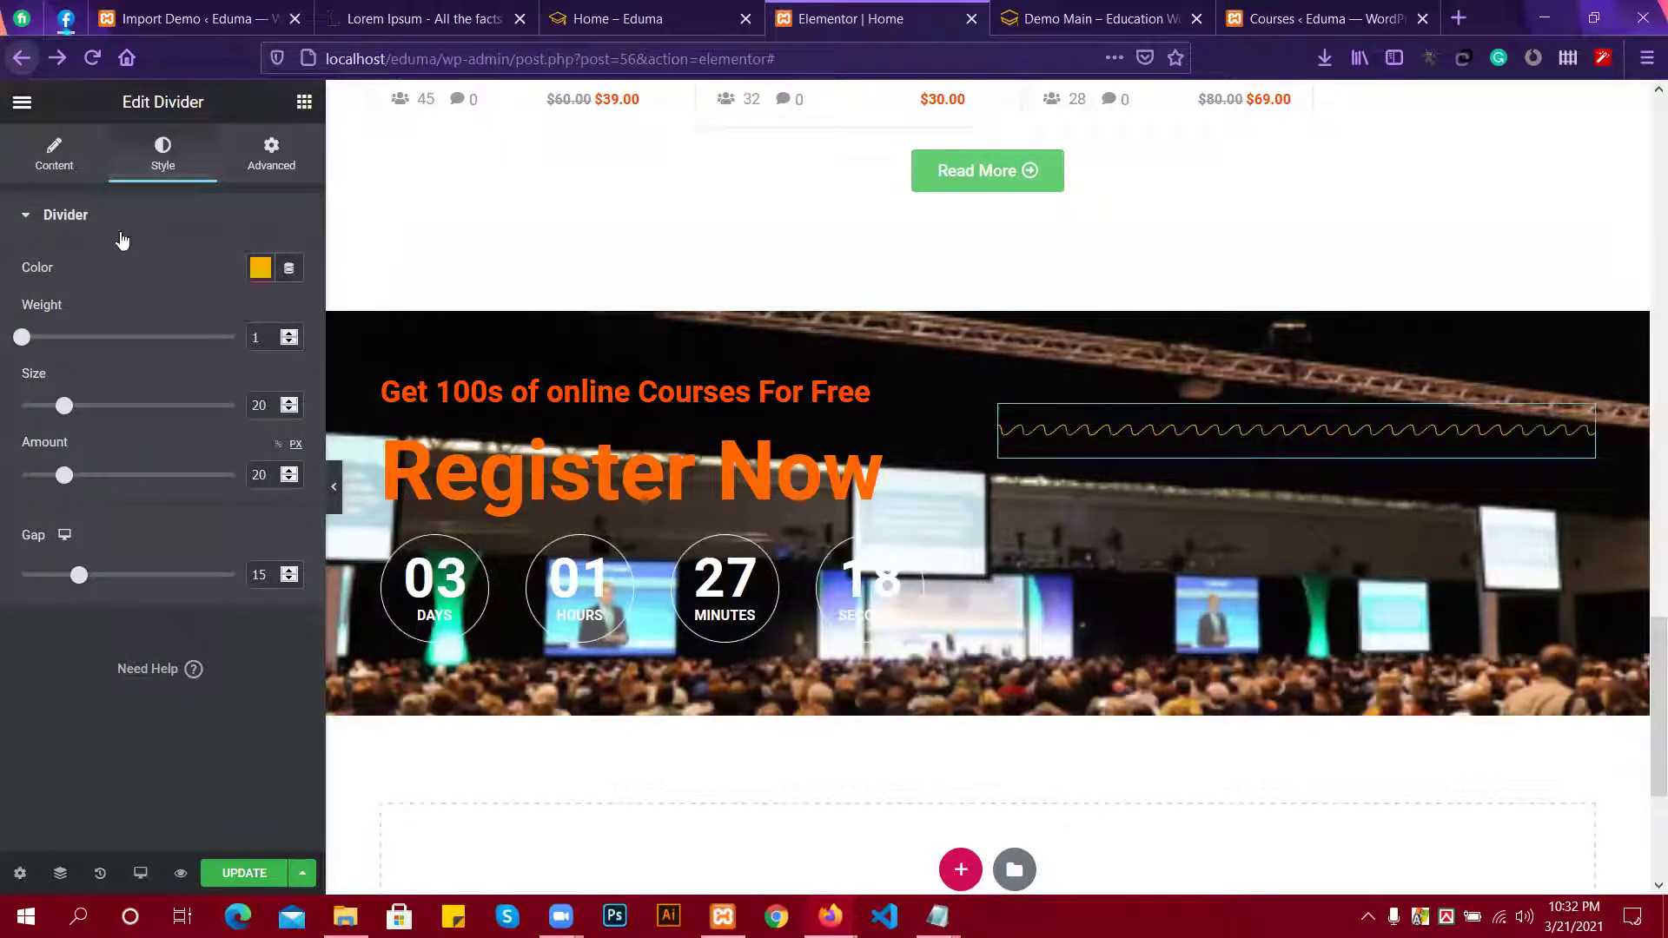
Try the Squares style on the divider, look through the other line styles, and set it to Solid.
{"action": "left_click", "coordinate": [52, 174]}
{"action": "left_click", "coordinate": [226, 269]}
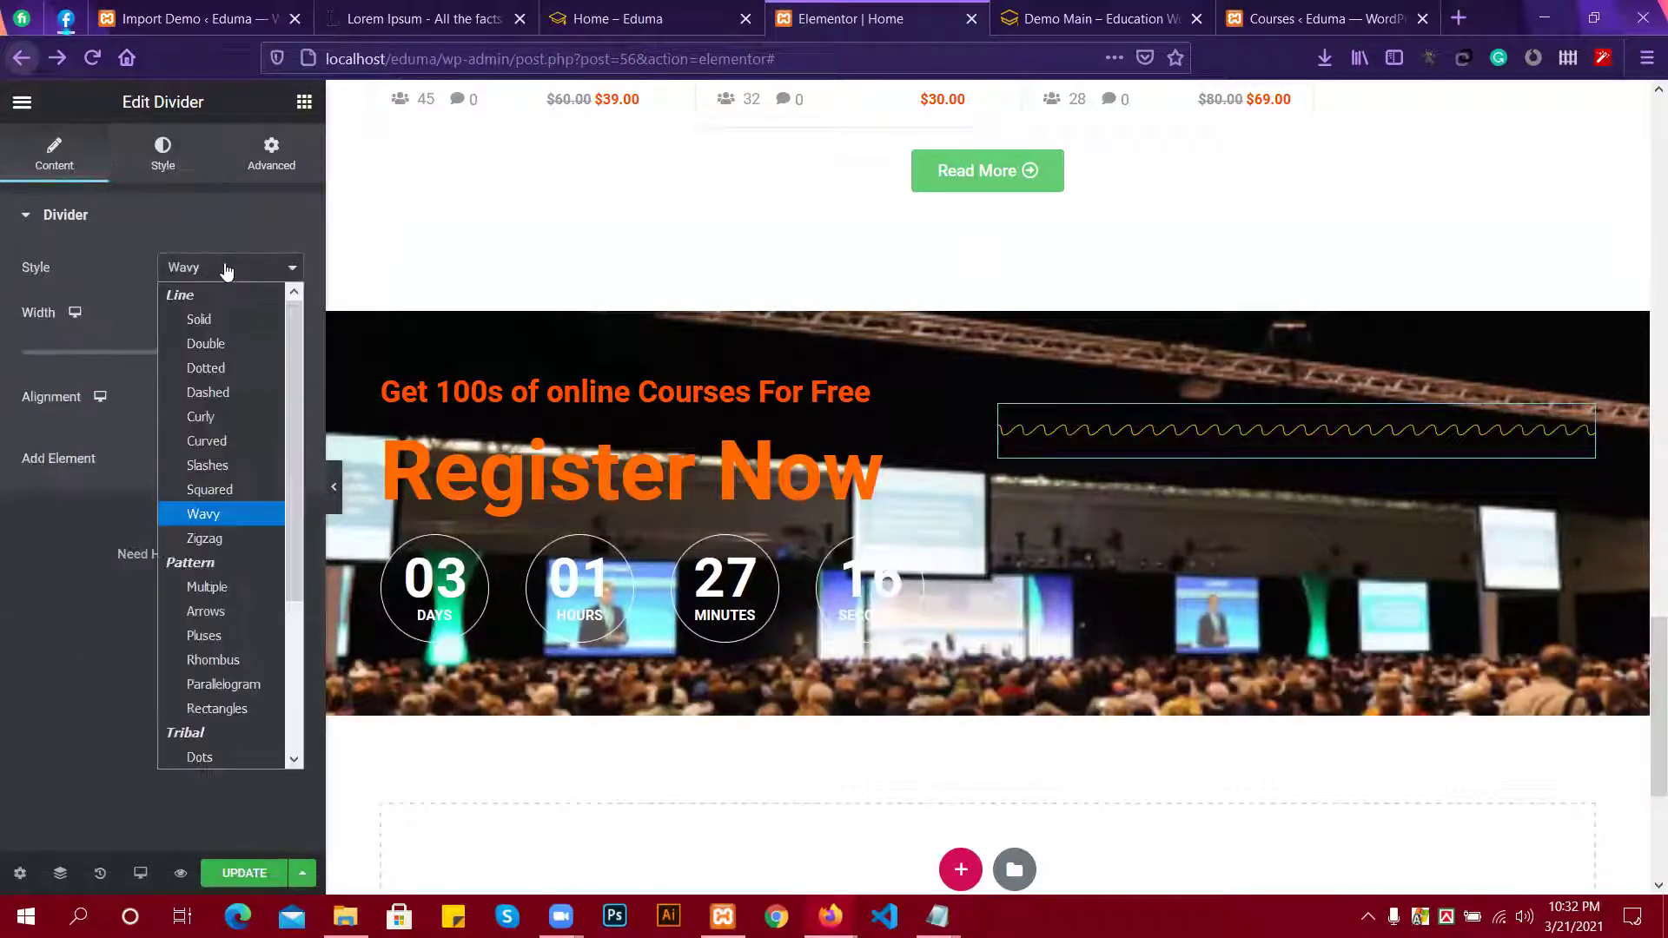
{"action": "scroll", "coordinate": [208, 522], "scroll_direction": "down", "scroll_amount": 2}
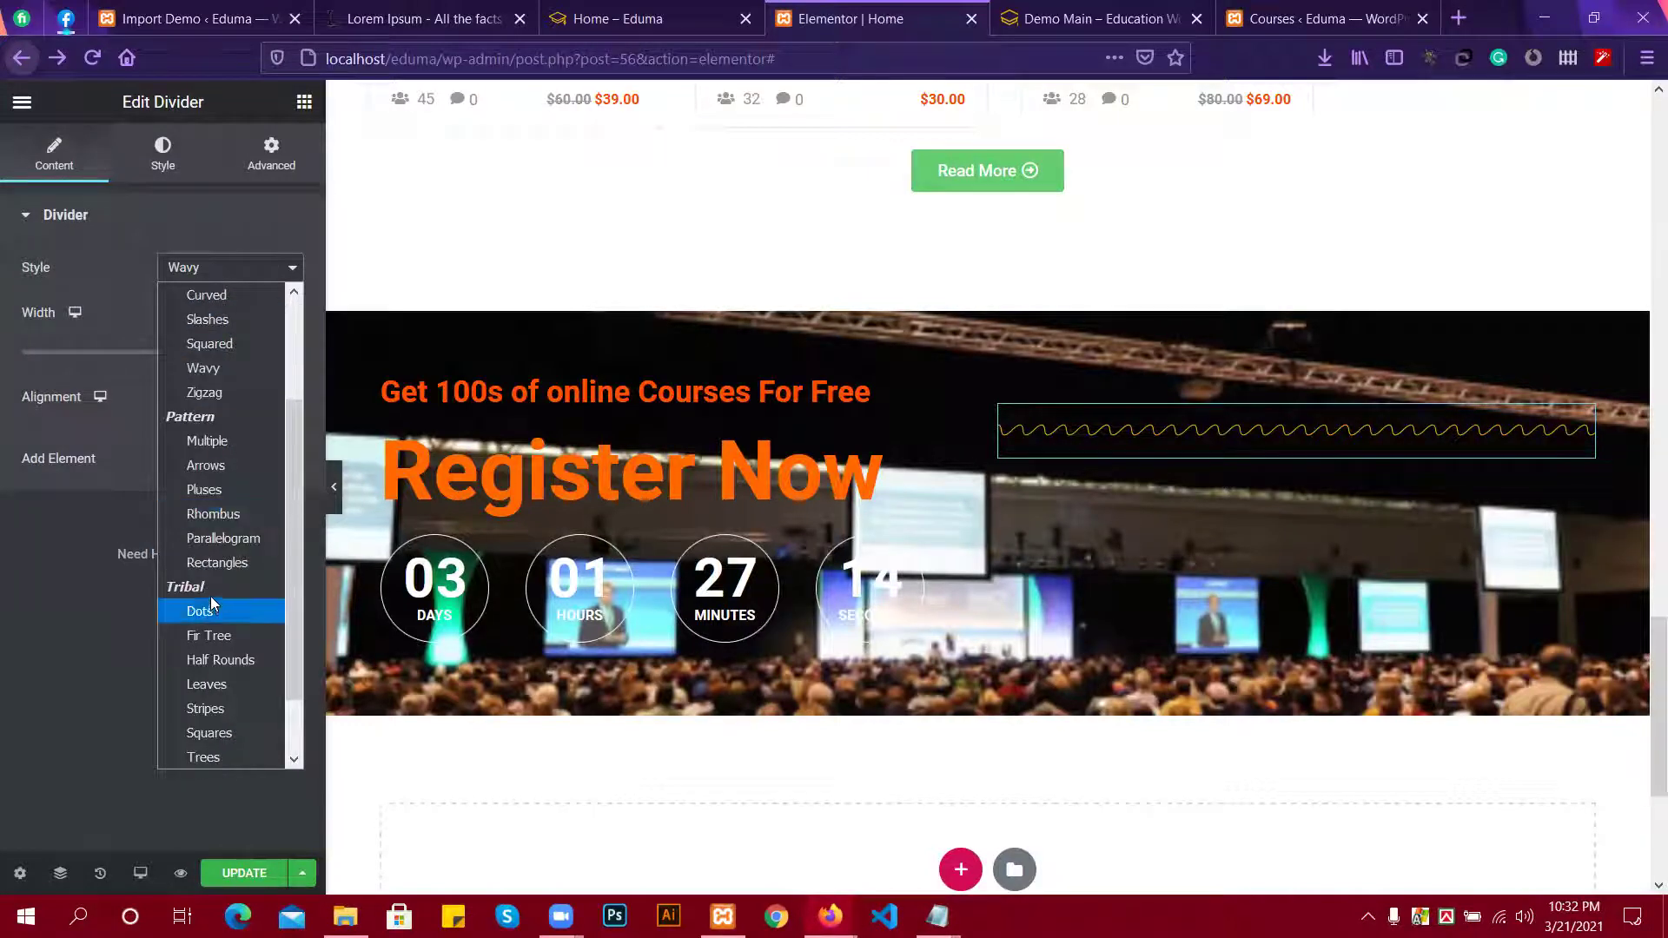
{"action": "left_click", "coordinate": [214, 735]}
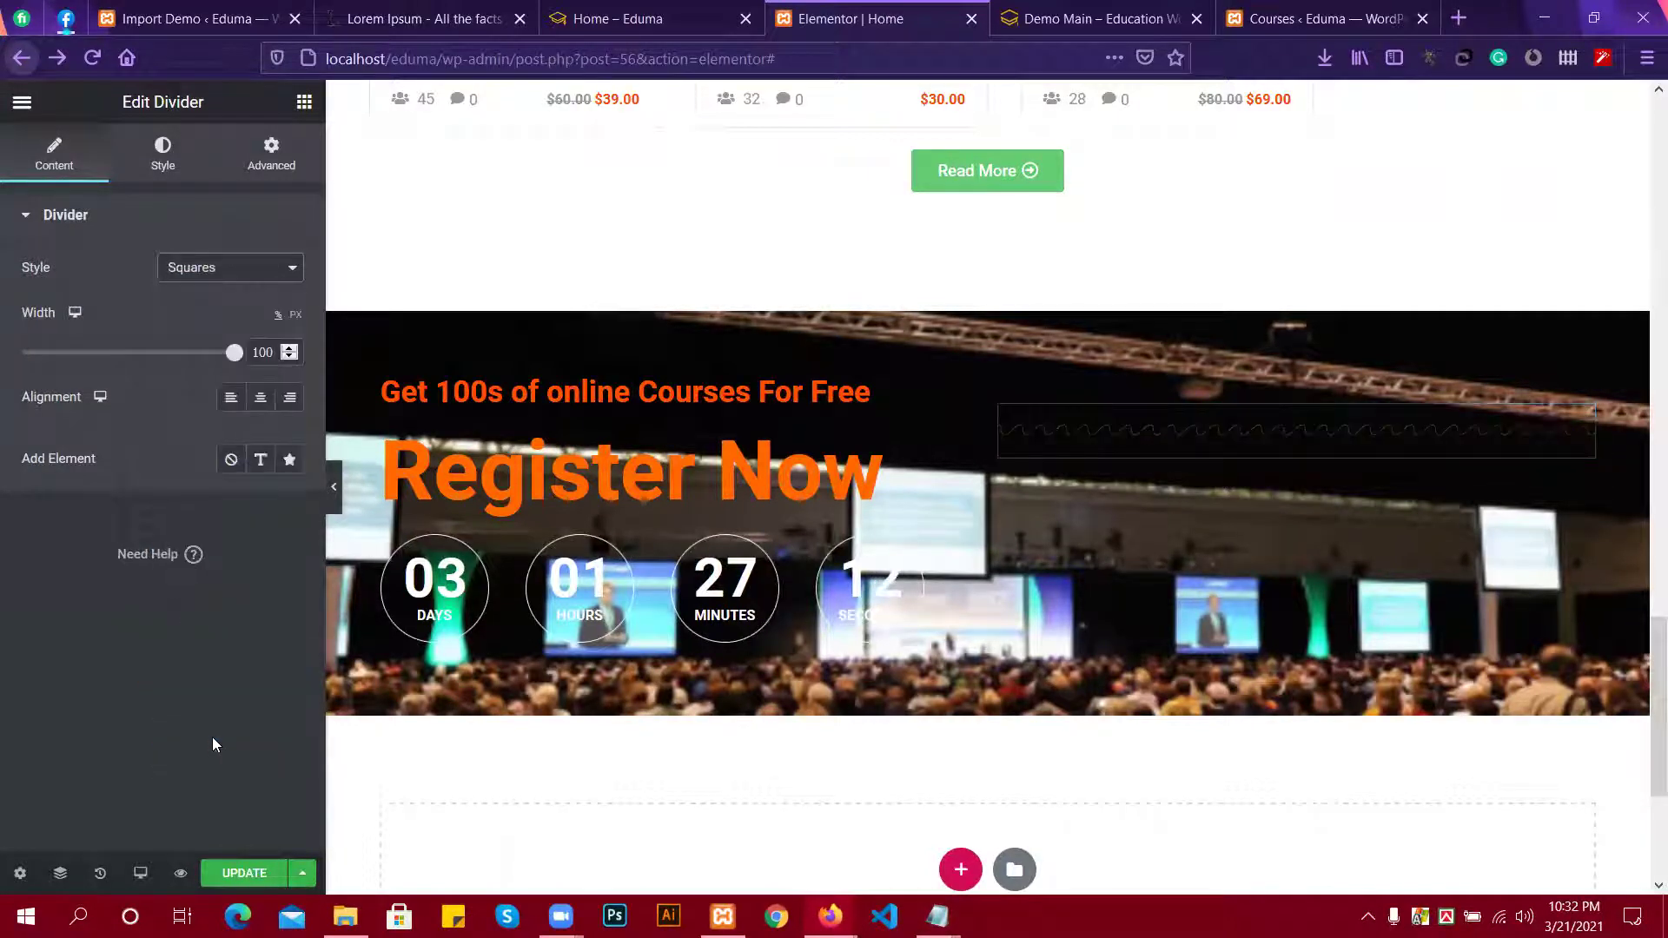
{"action": "left_click", "coordinate": [224, 271]}
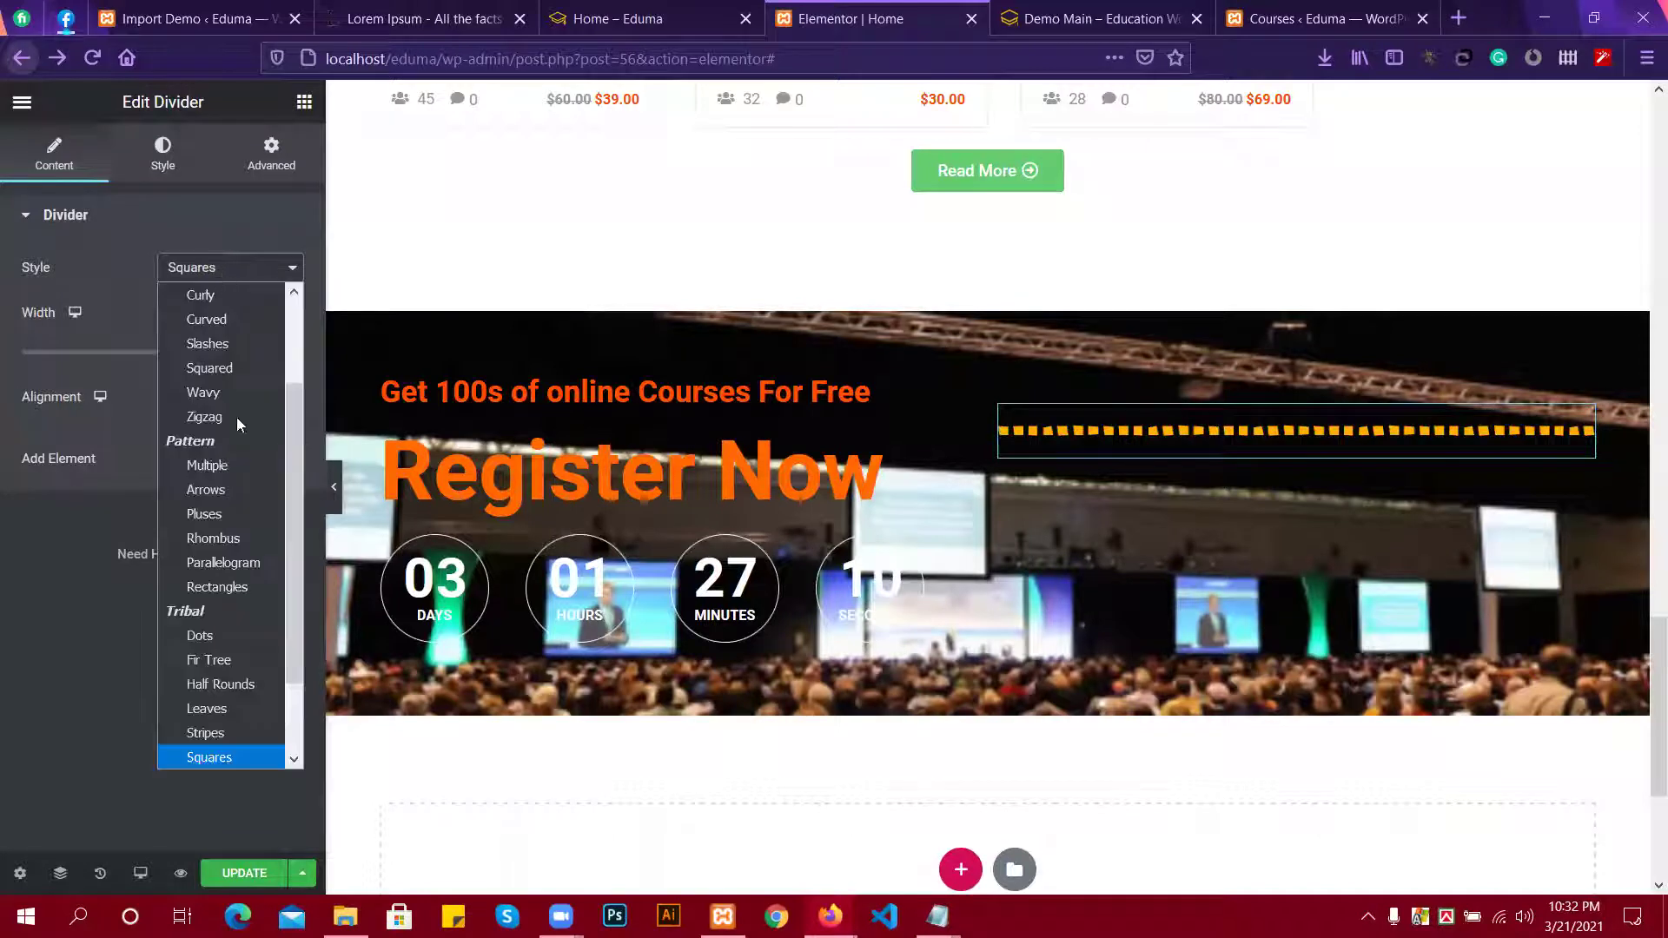
{"action": "scroll", "coordinate": [231, 425], "scroll_direction": "up", "scroll_amount": 2}
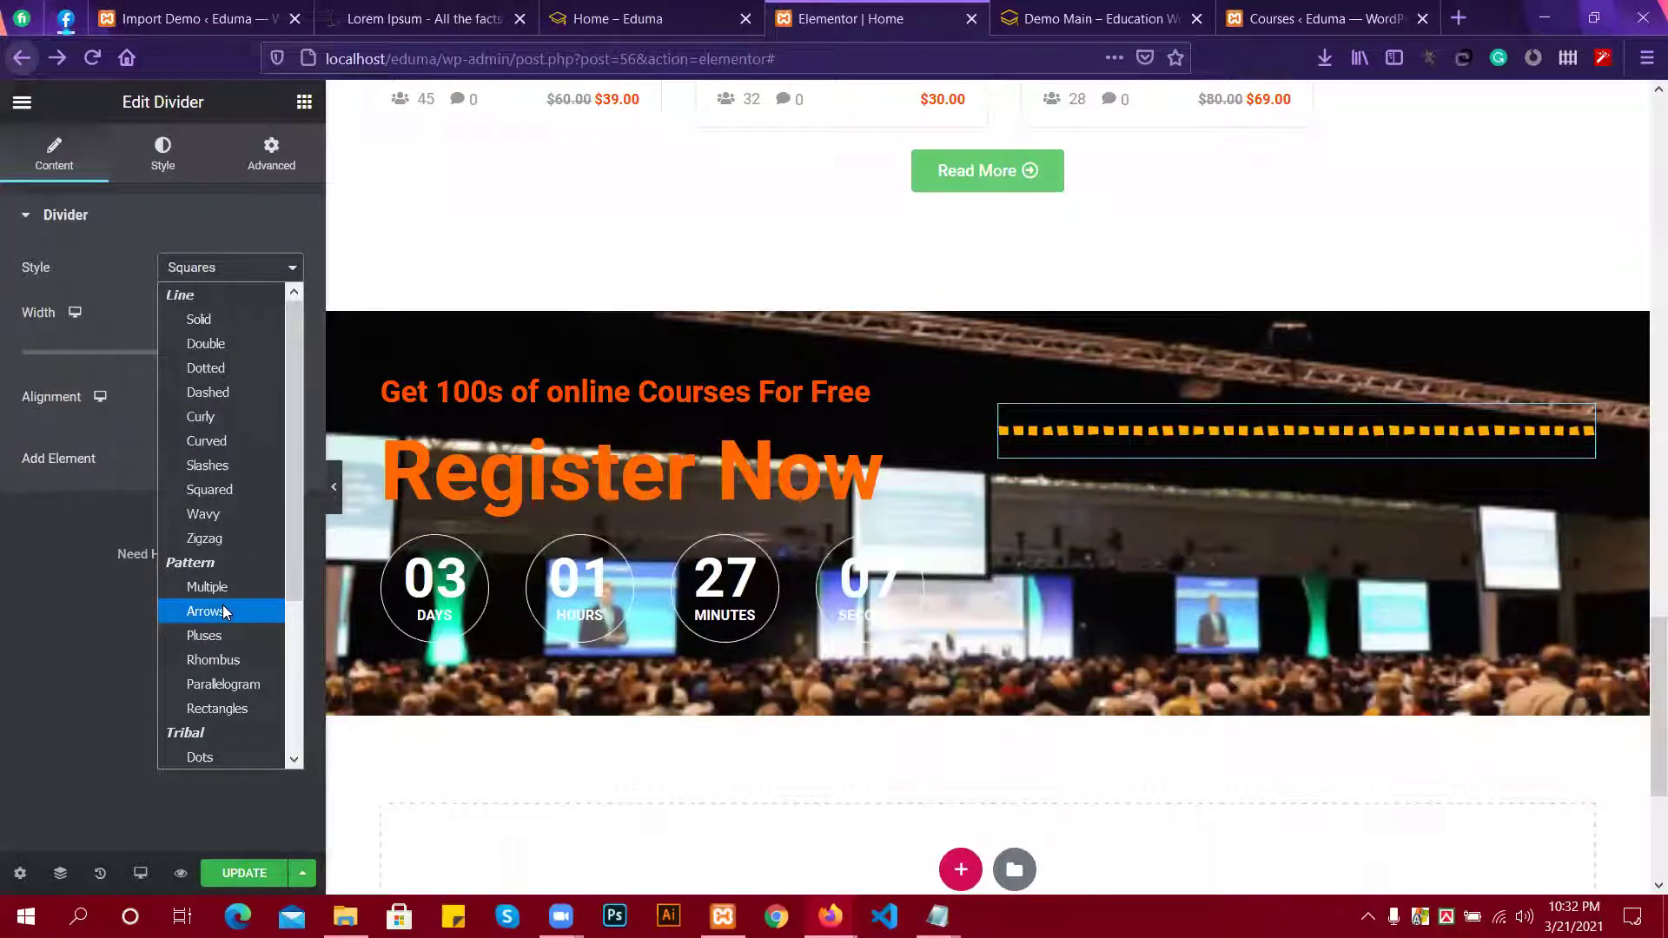
{"action": "scroll", "coordinate": [222, 611], "scroll_direction": "down", "scroll_amount": 3}
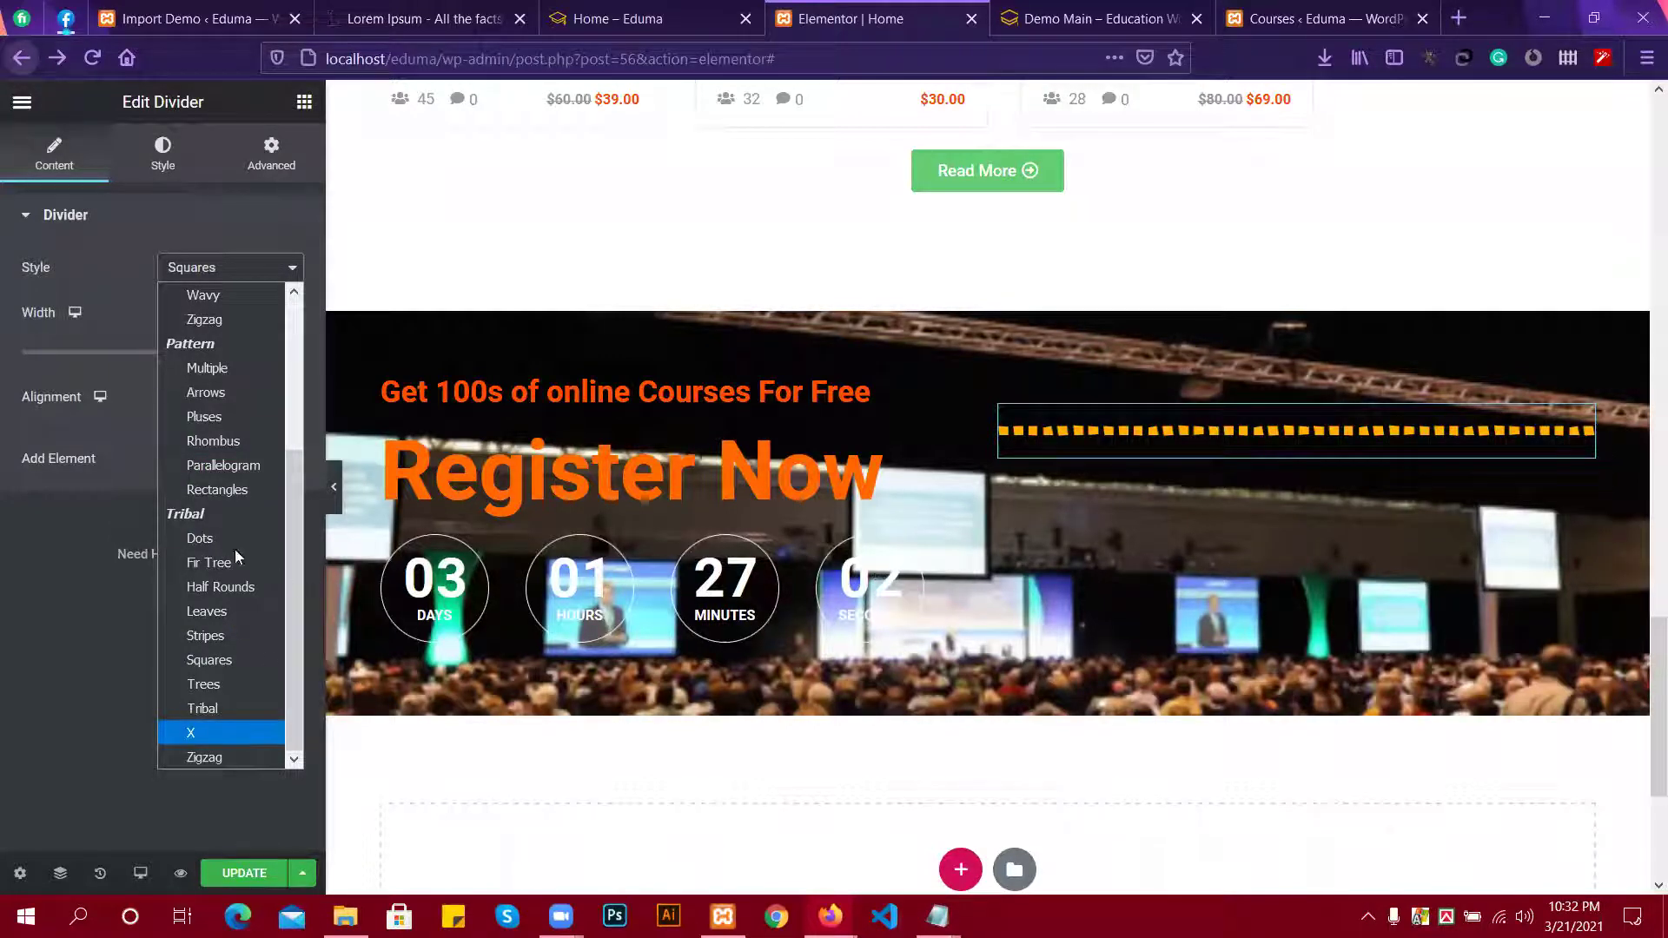
{"action": "scroll", "coordinate": [224, 520], "scroll_direction": "up", "scroll_amount": 3}
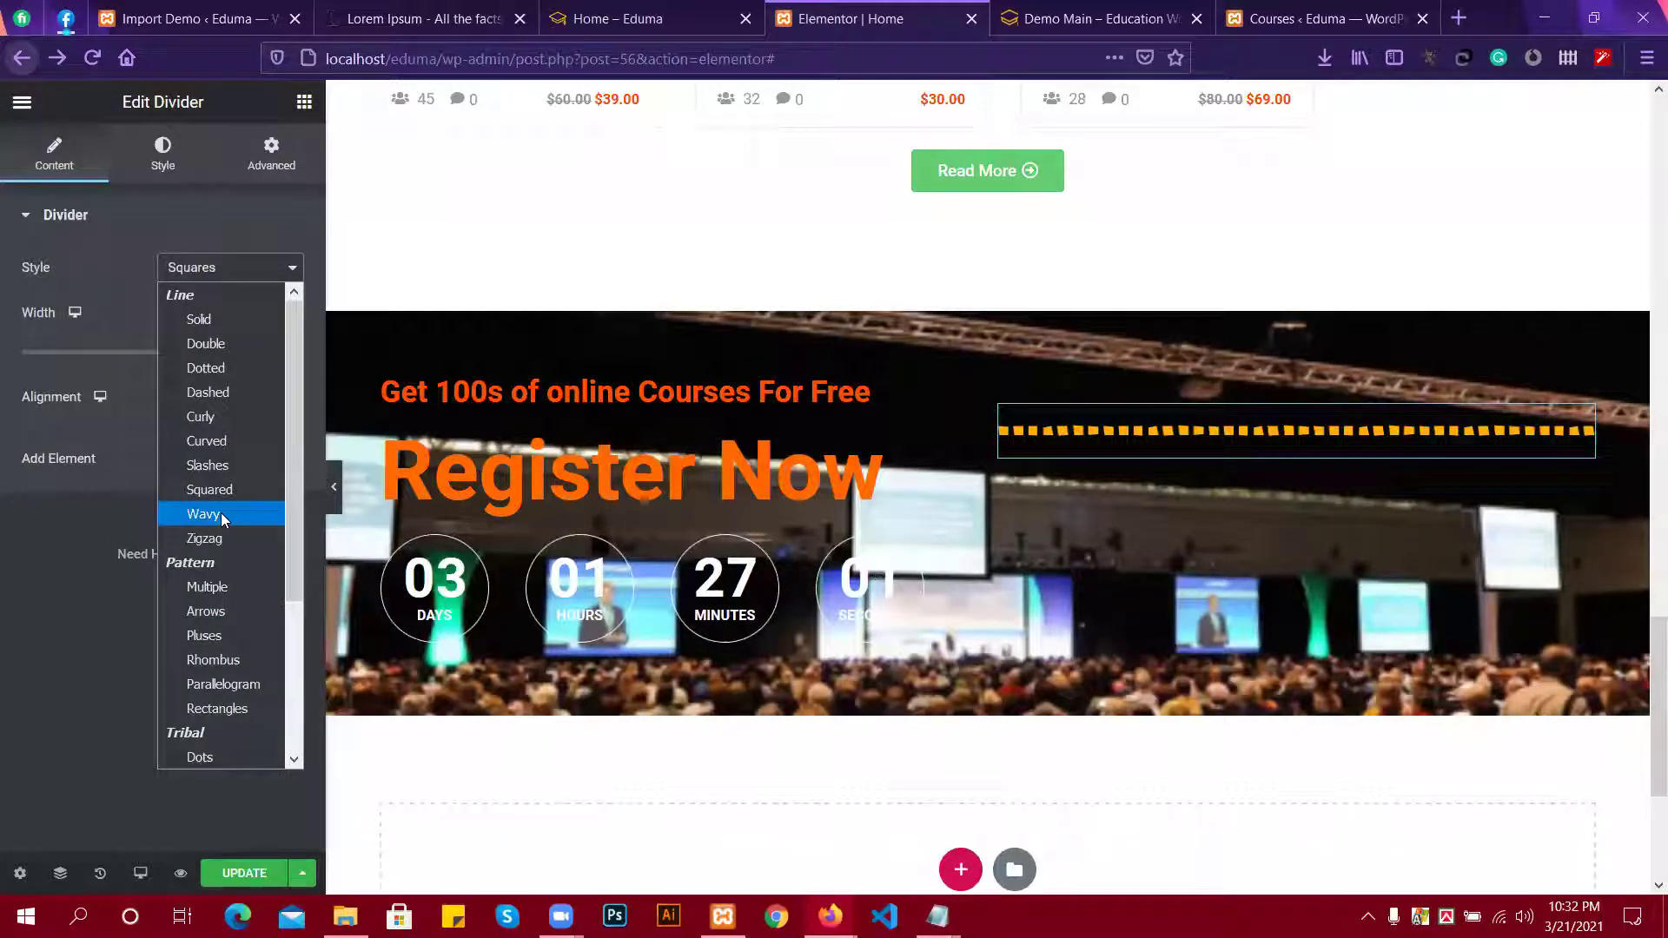
{"action": "left_click", "coordinate": [227, 321]}
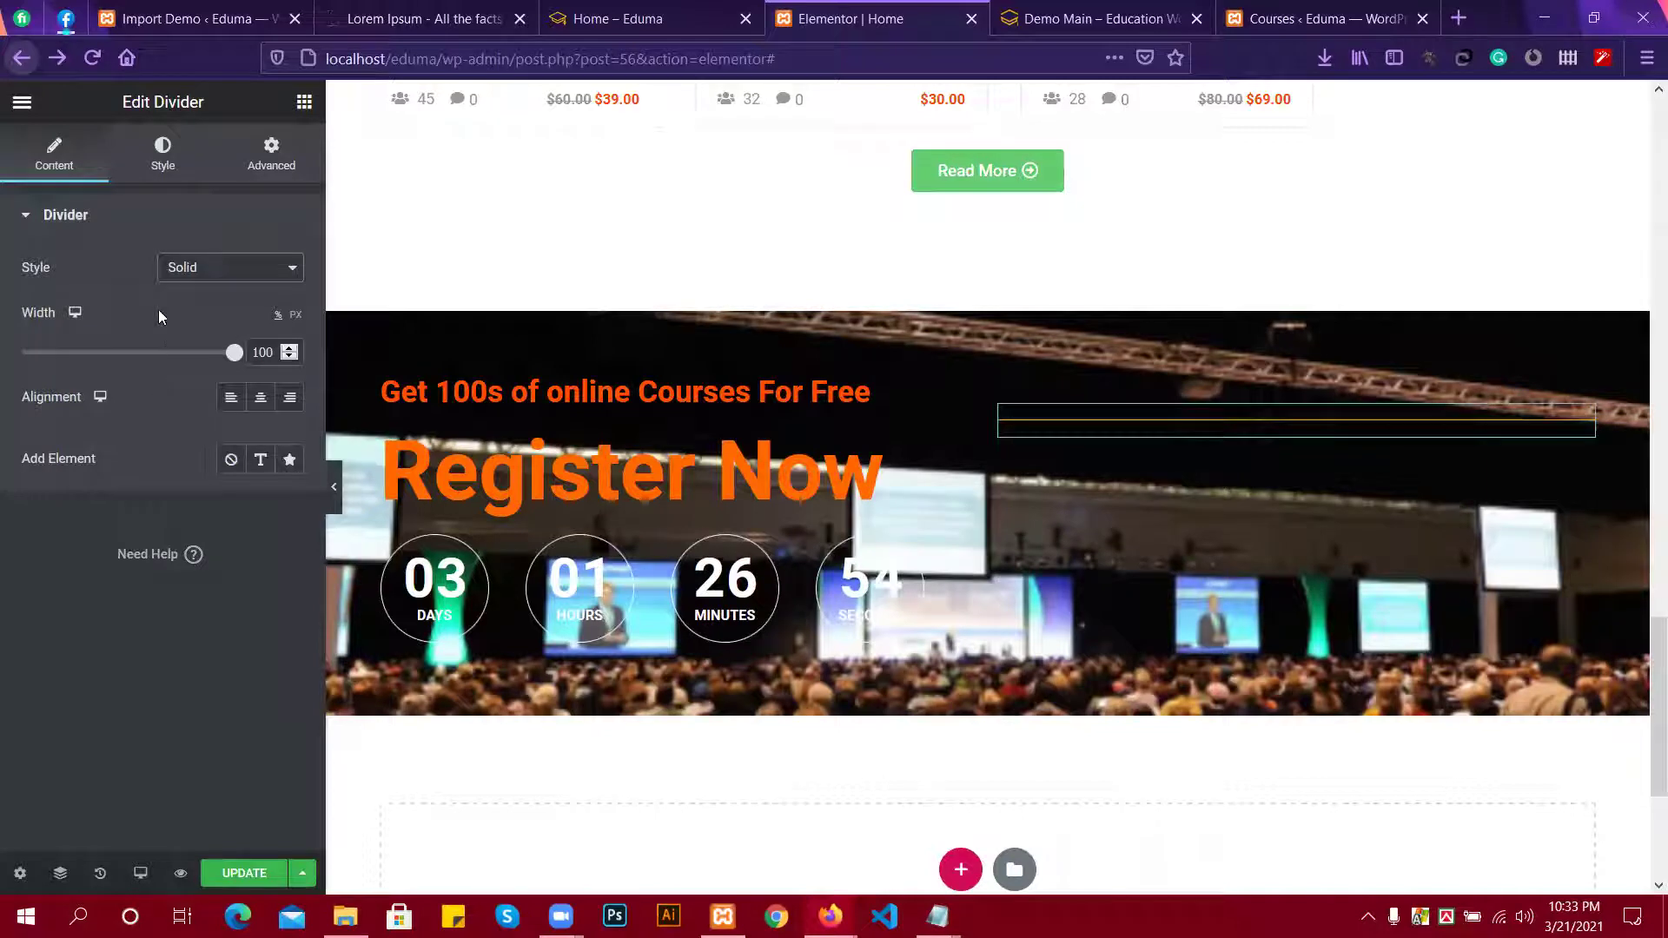
Increase the divider's weight to 3.8 and look over its advanced settings.
{"action": "left_click", "coordinate": [181, 165]}
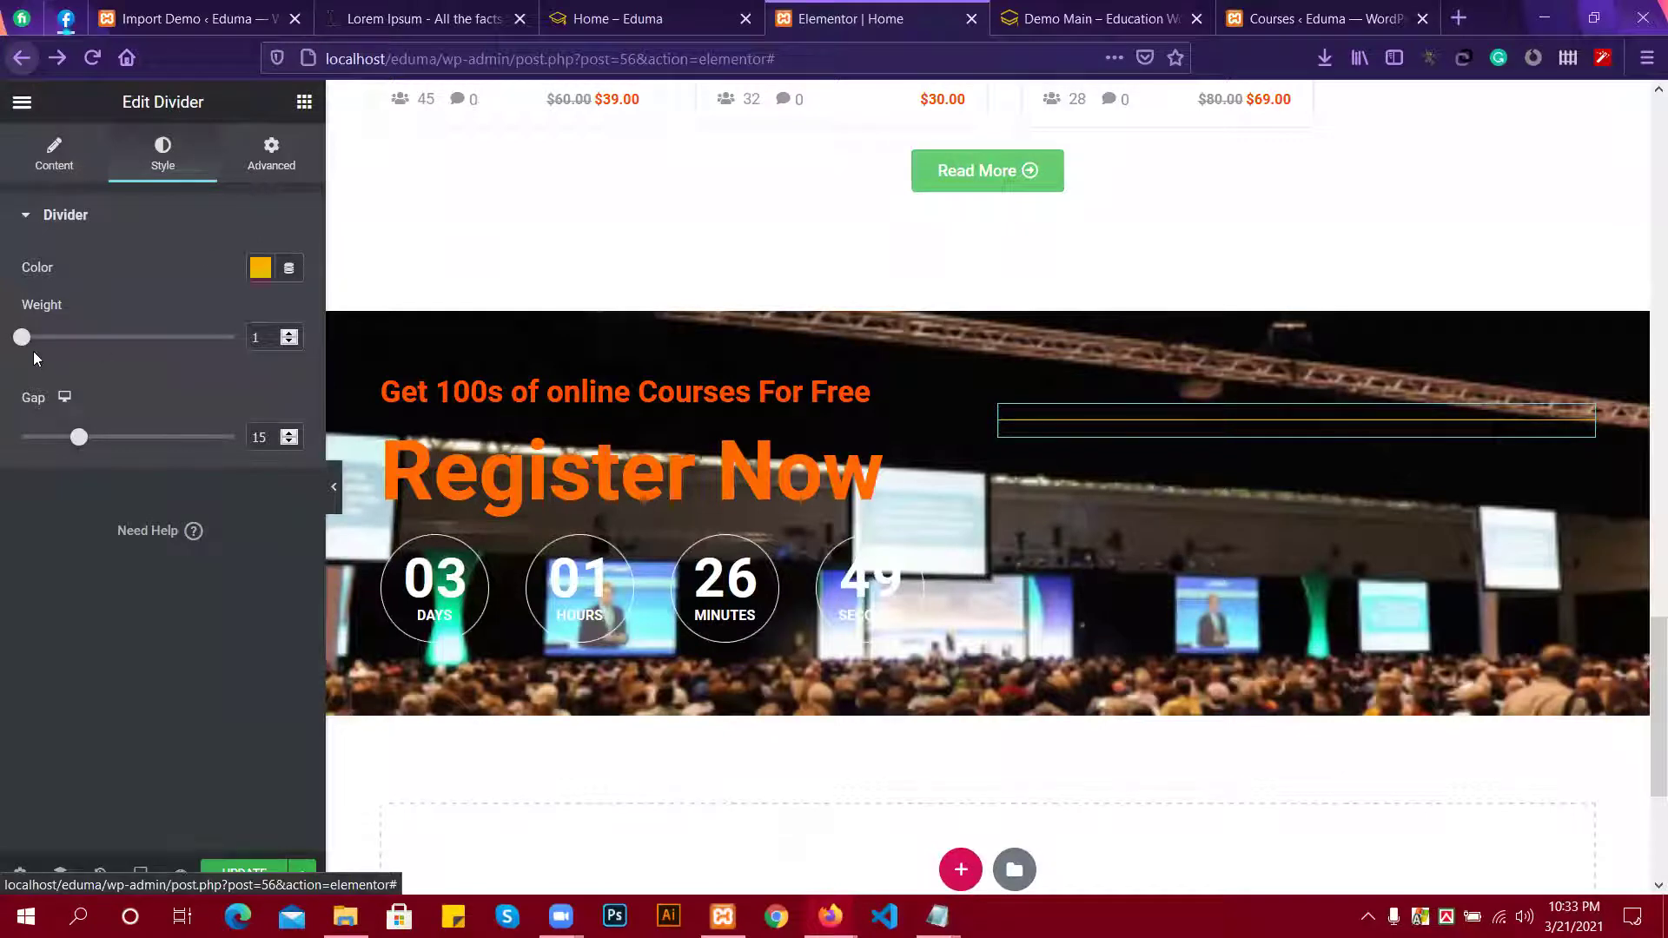
{"action": "left_click_drag", "start_coordinate": [21, 338], "coordinate": [91, 337]}
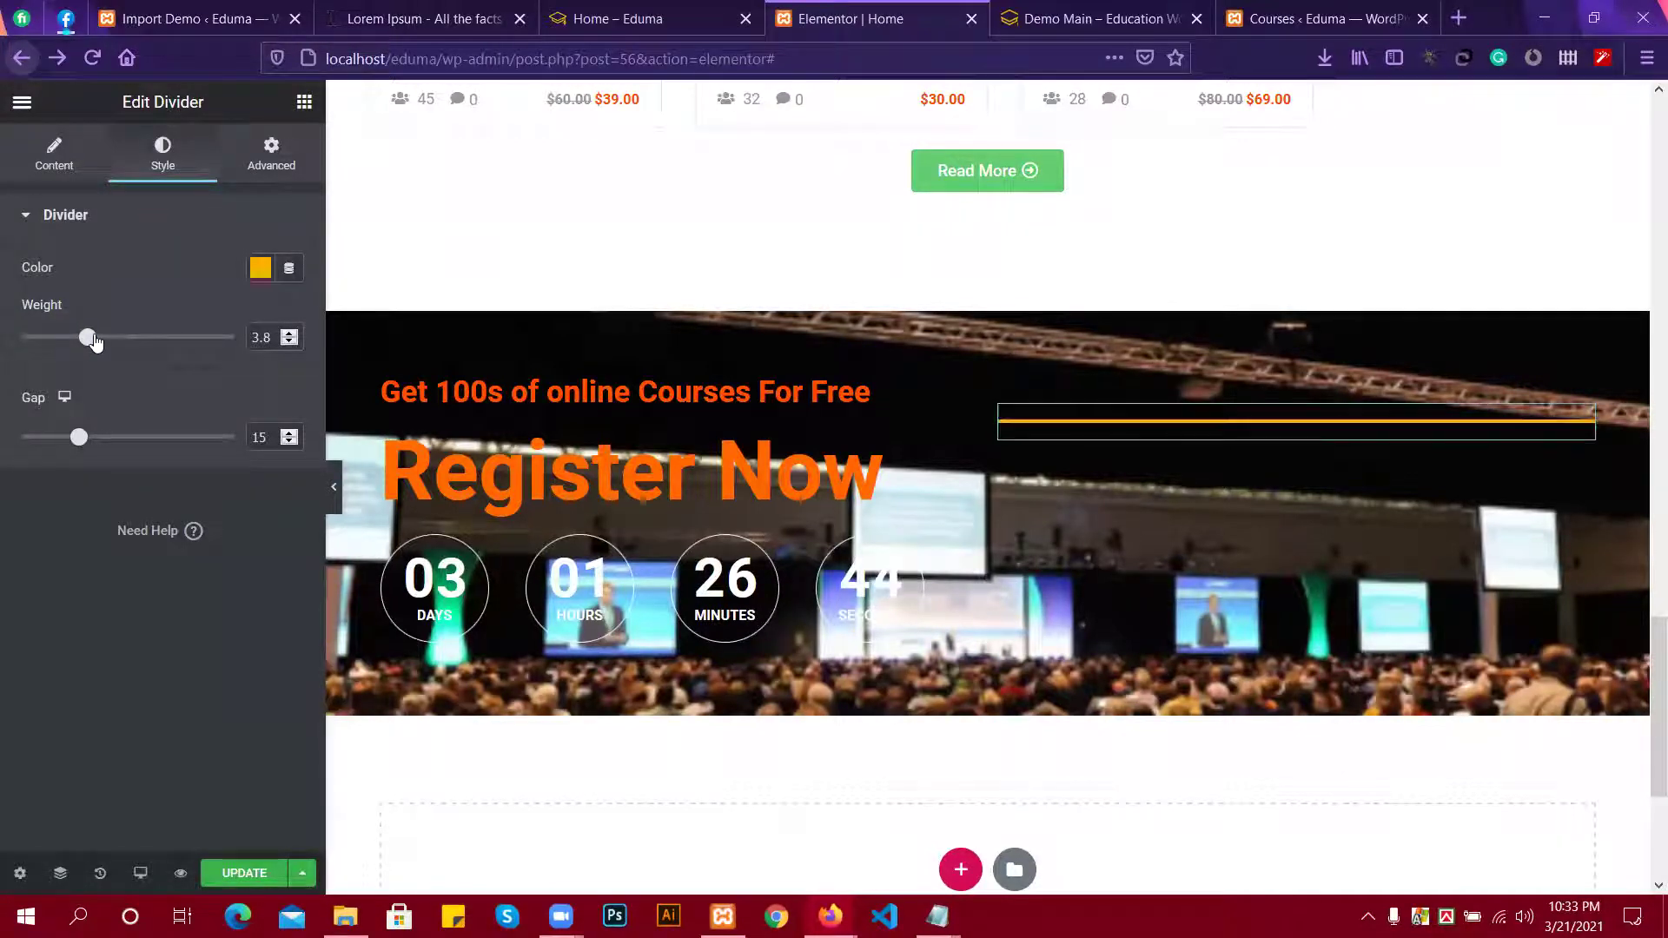
{"action": "left_click", "coordinate": [257, 165]}
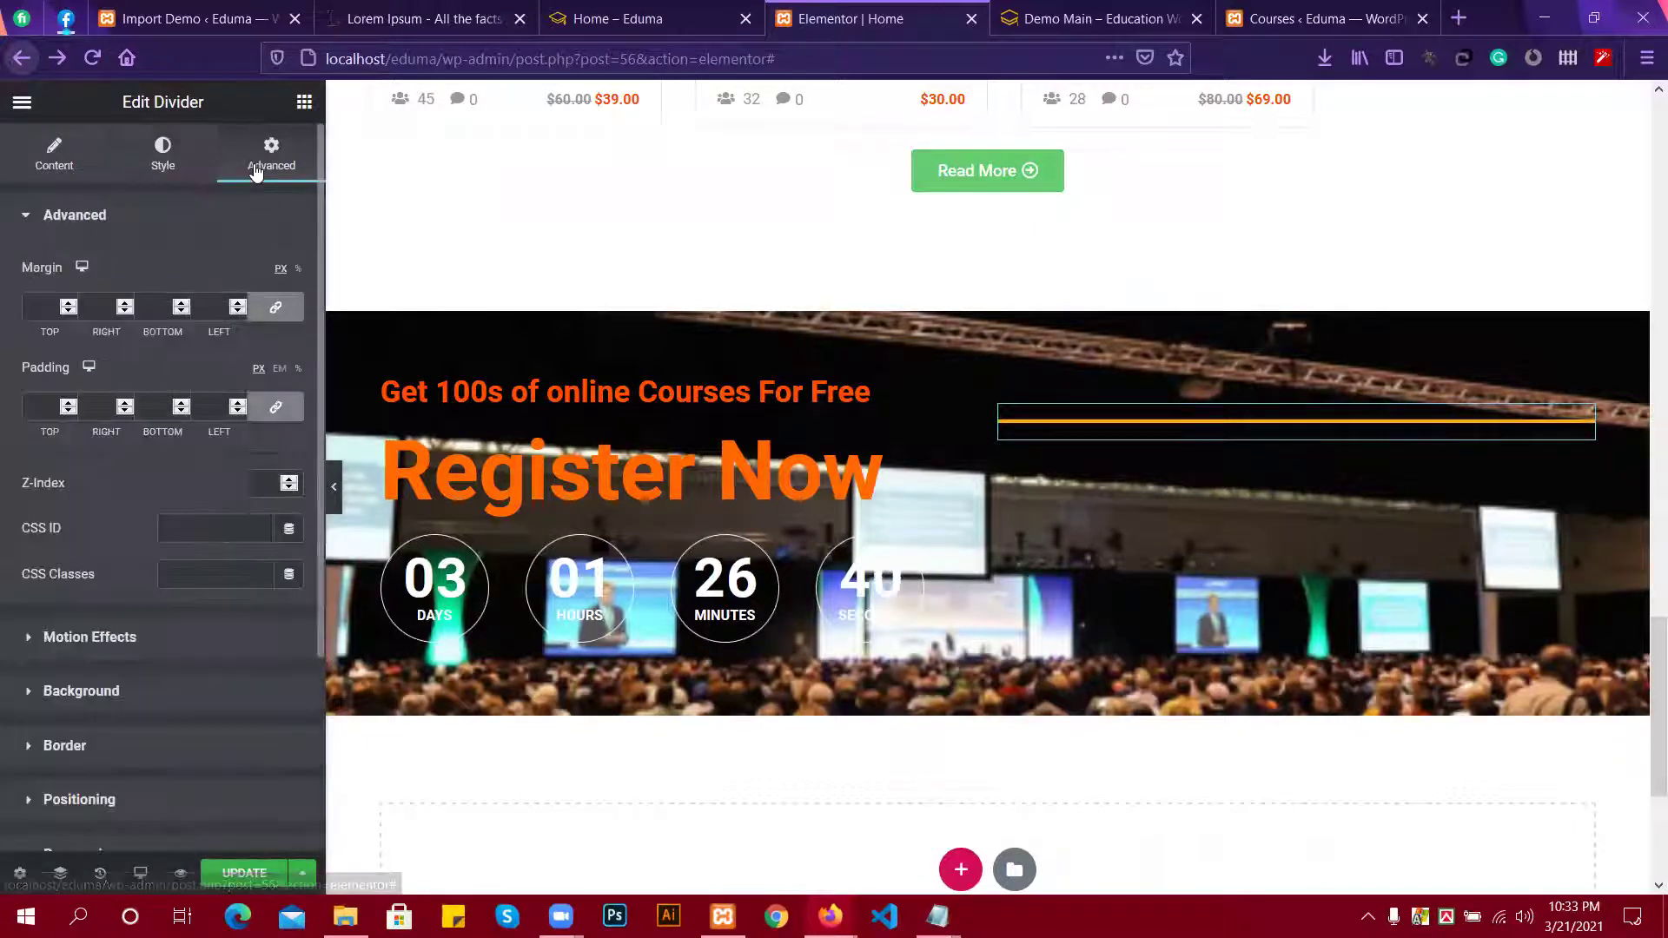
{"action": "left_click", "coordinate": [203, 167]}
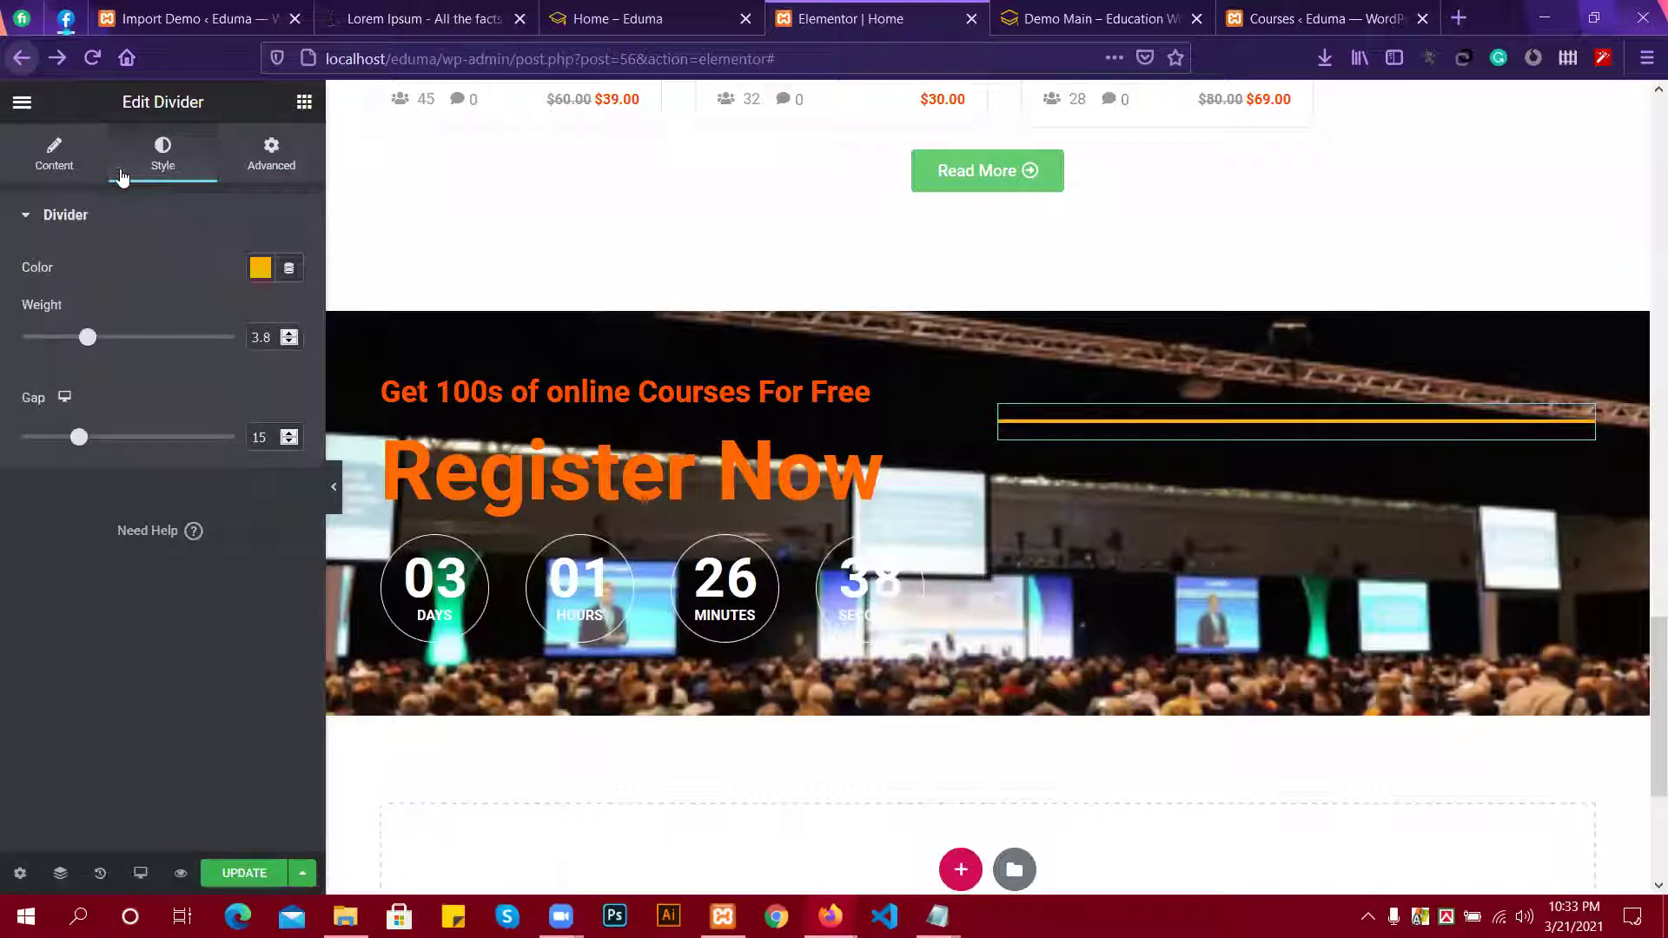
Inspect the HTML and styles of the demo banner's registration form title and its container, and return to the Elementor editor.
{"action": "left_click", "coordinate": [1130, 19]}
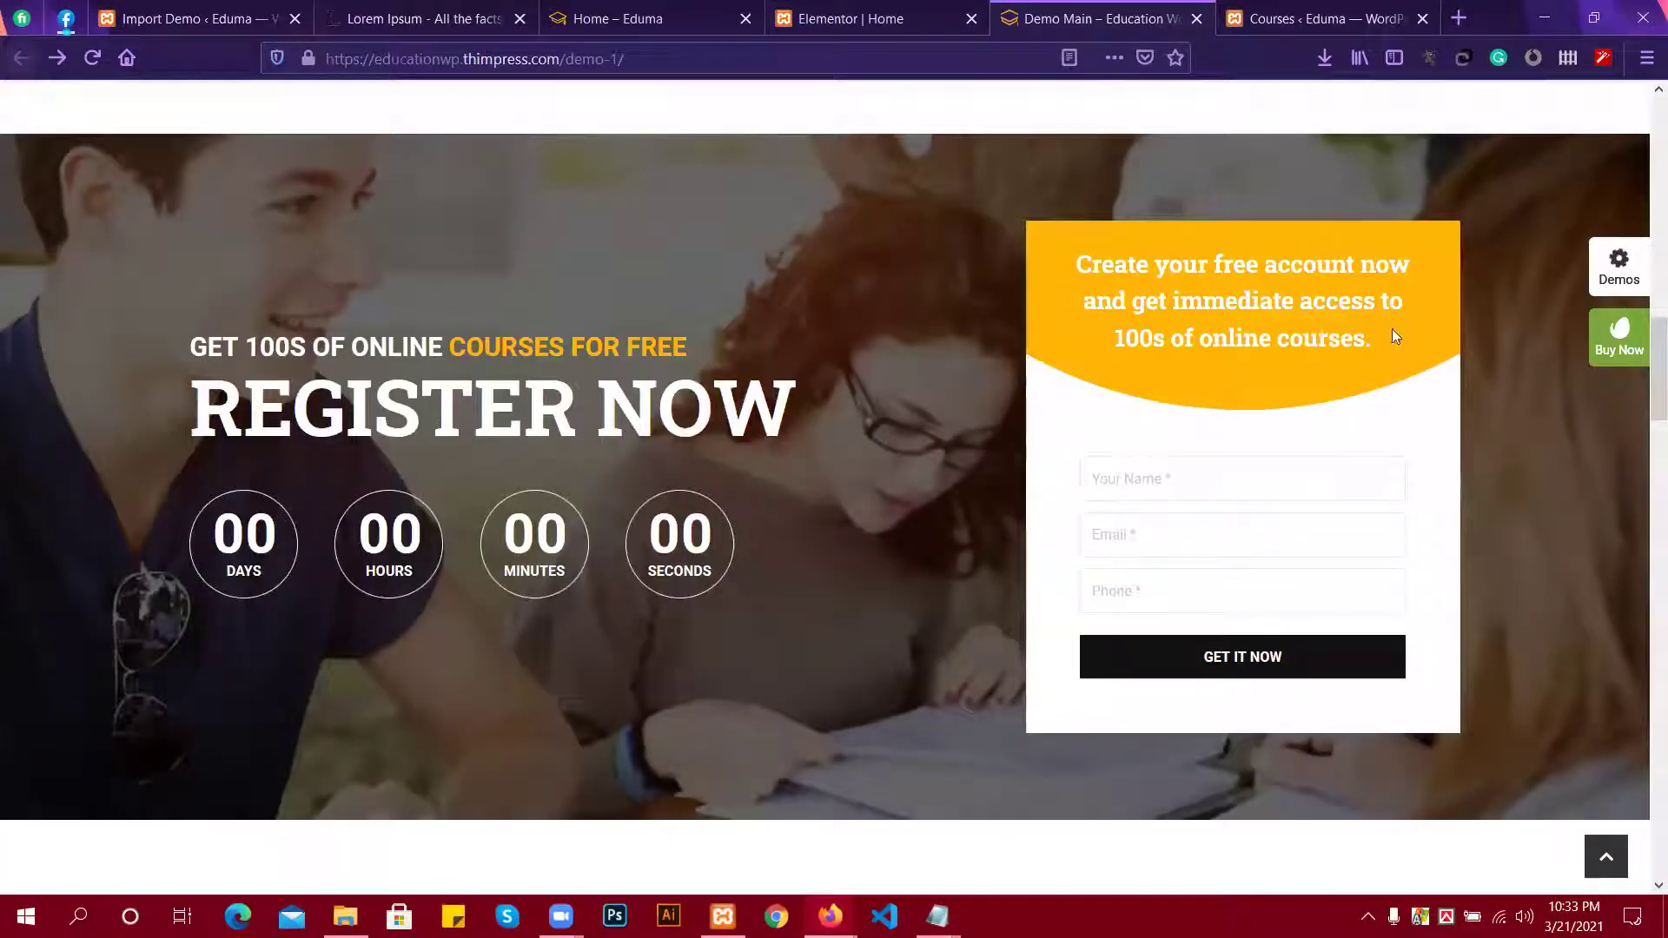
{"action": "right_click", "coordinate": [1090, 359]}
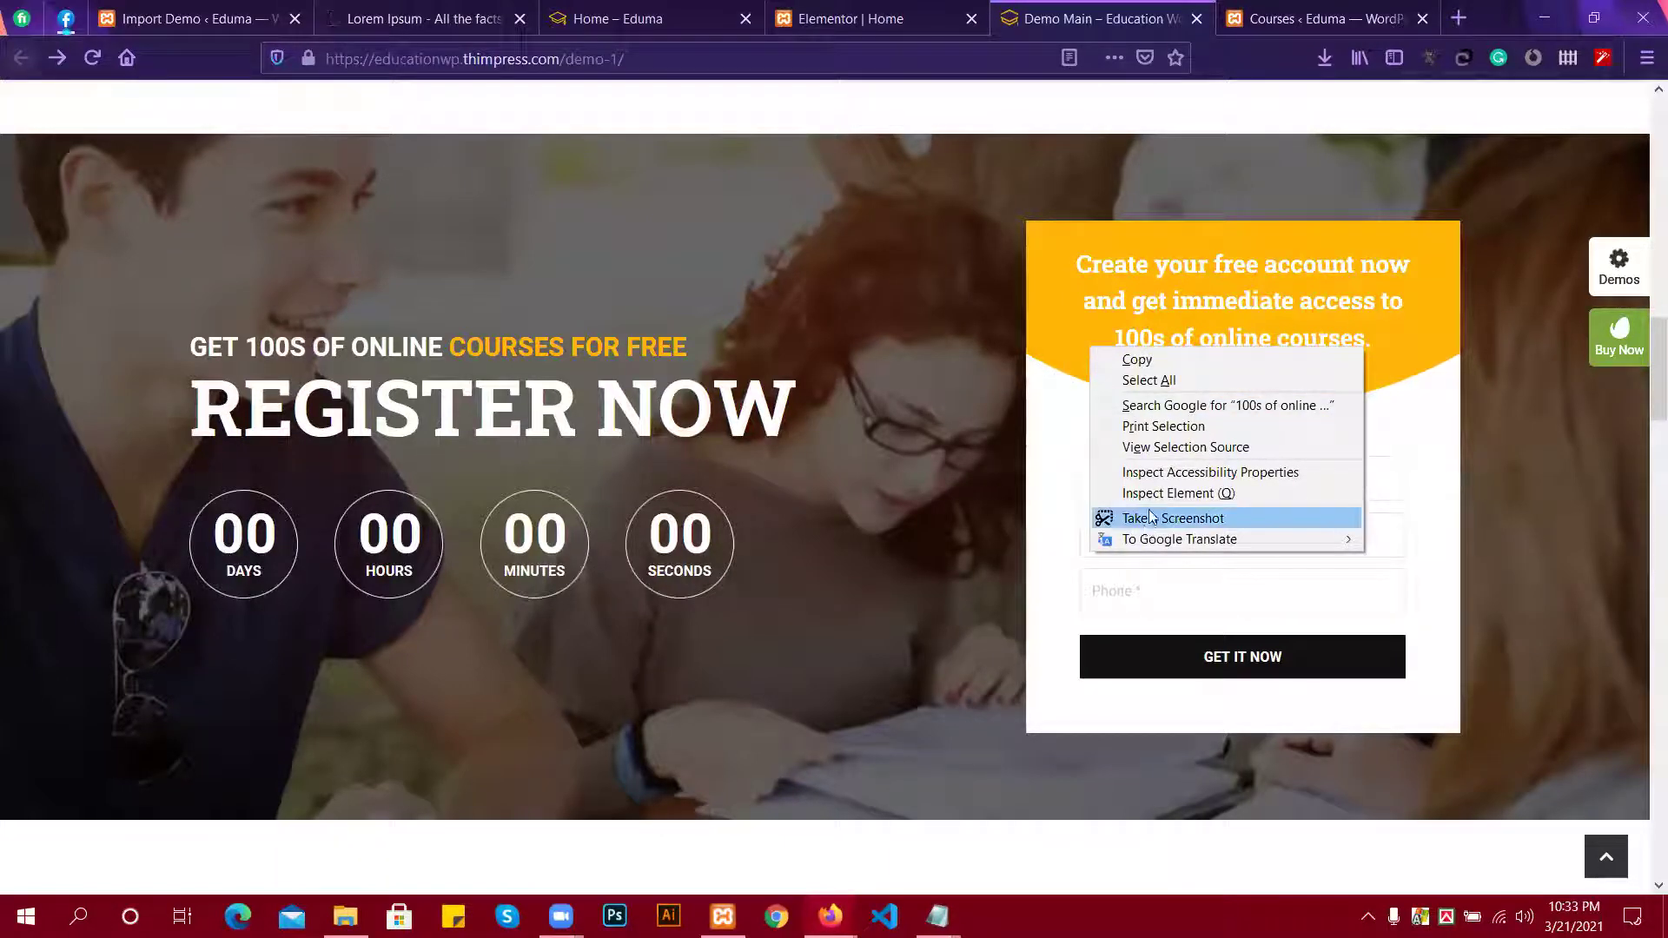
{"action": "key", "text": "Escape"}
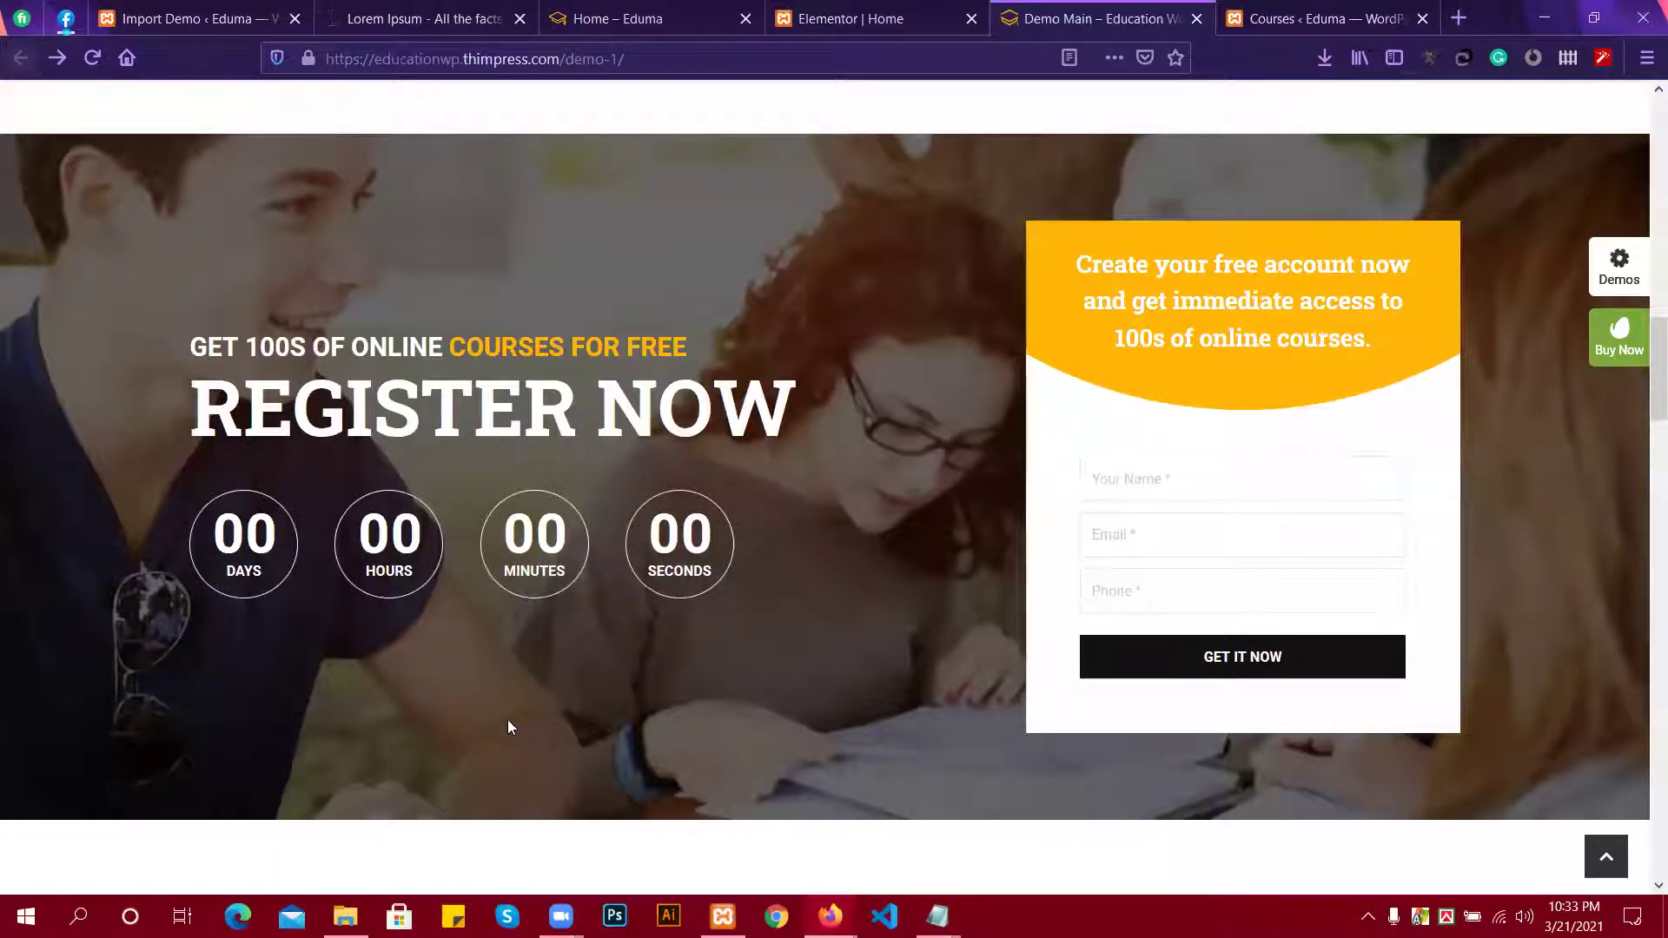
{"action": "key", "text": "F12"}
{"action": "left_click_drag", "start_coordinate": [485, 618], "coordinate": [502, 513]}
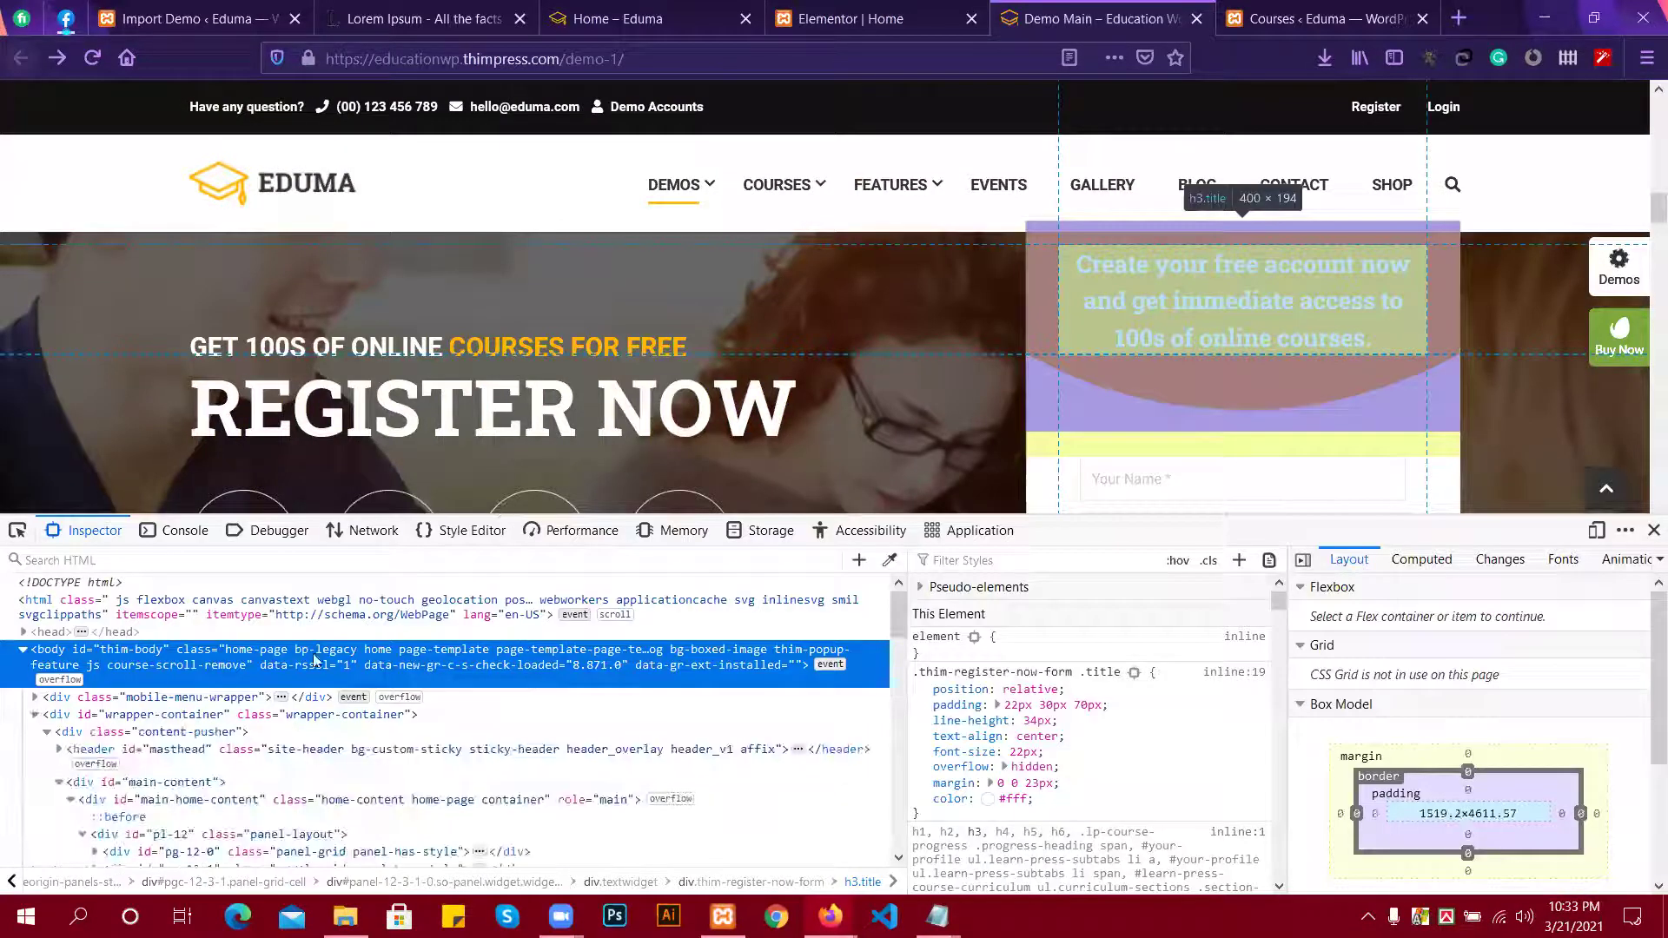
{"action": "left_click", "coordinate": [1166, 375]}
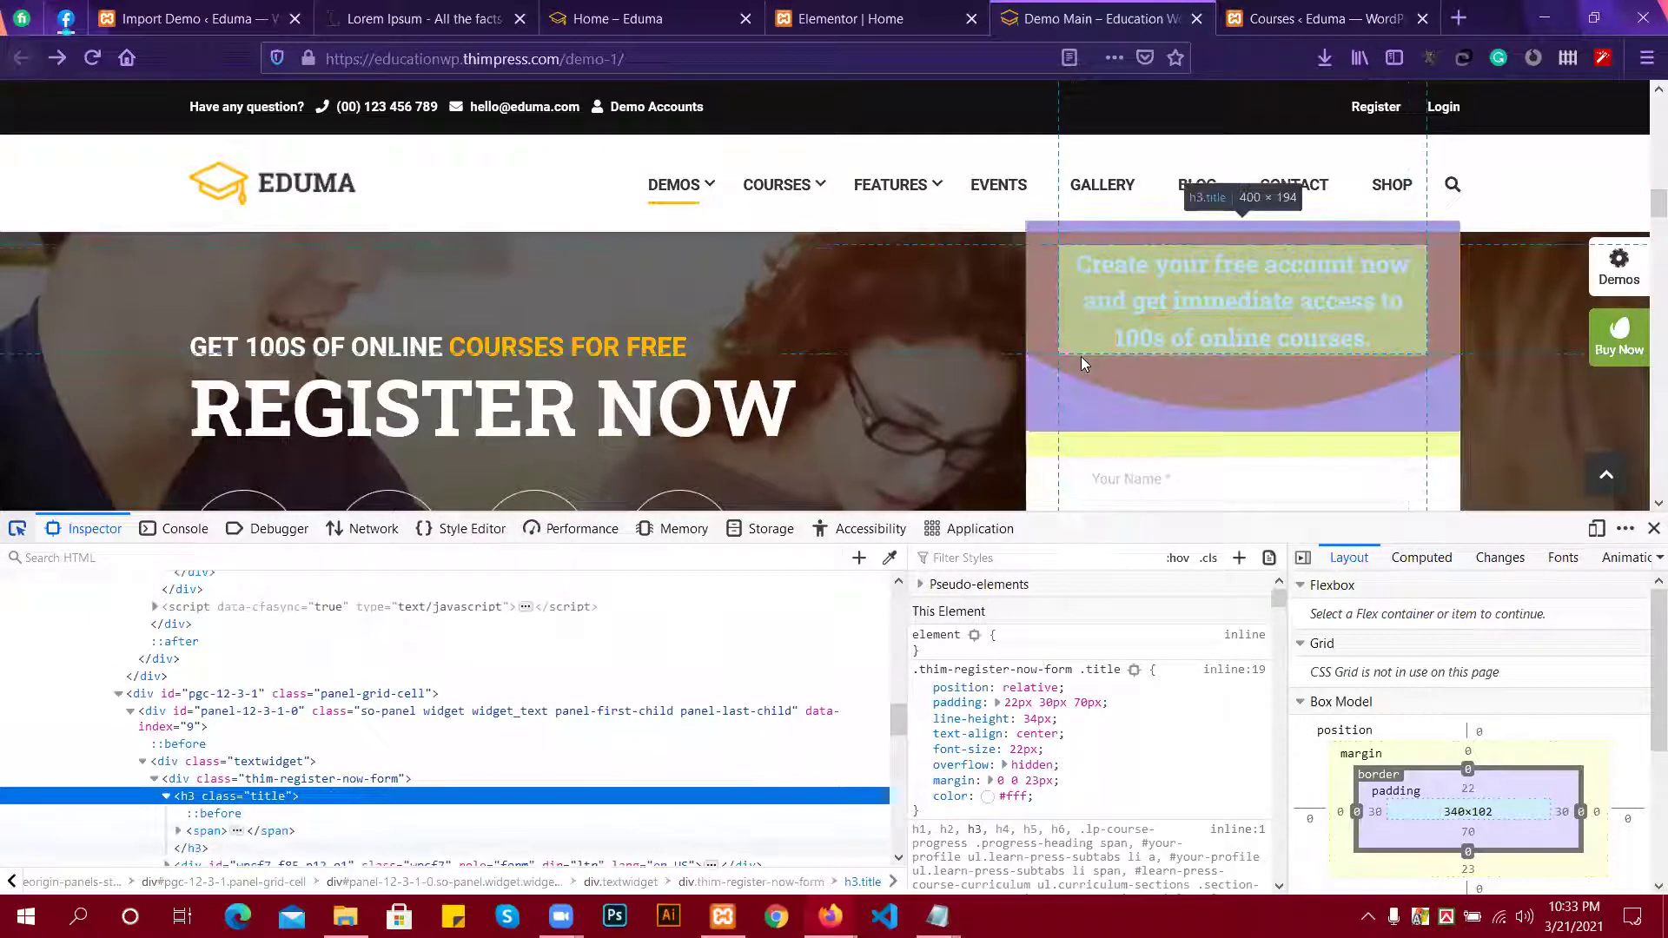
{"action": "left_click", "coordinate": [1046, 324]}
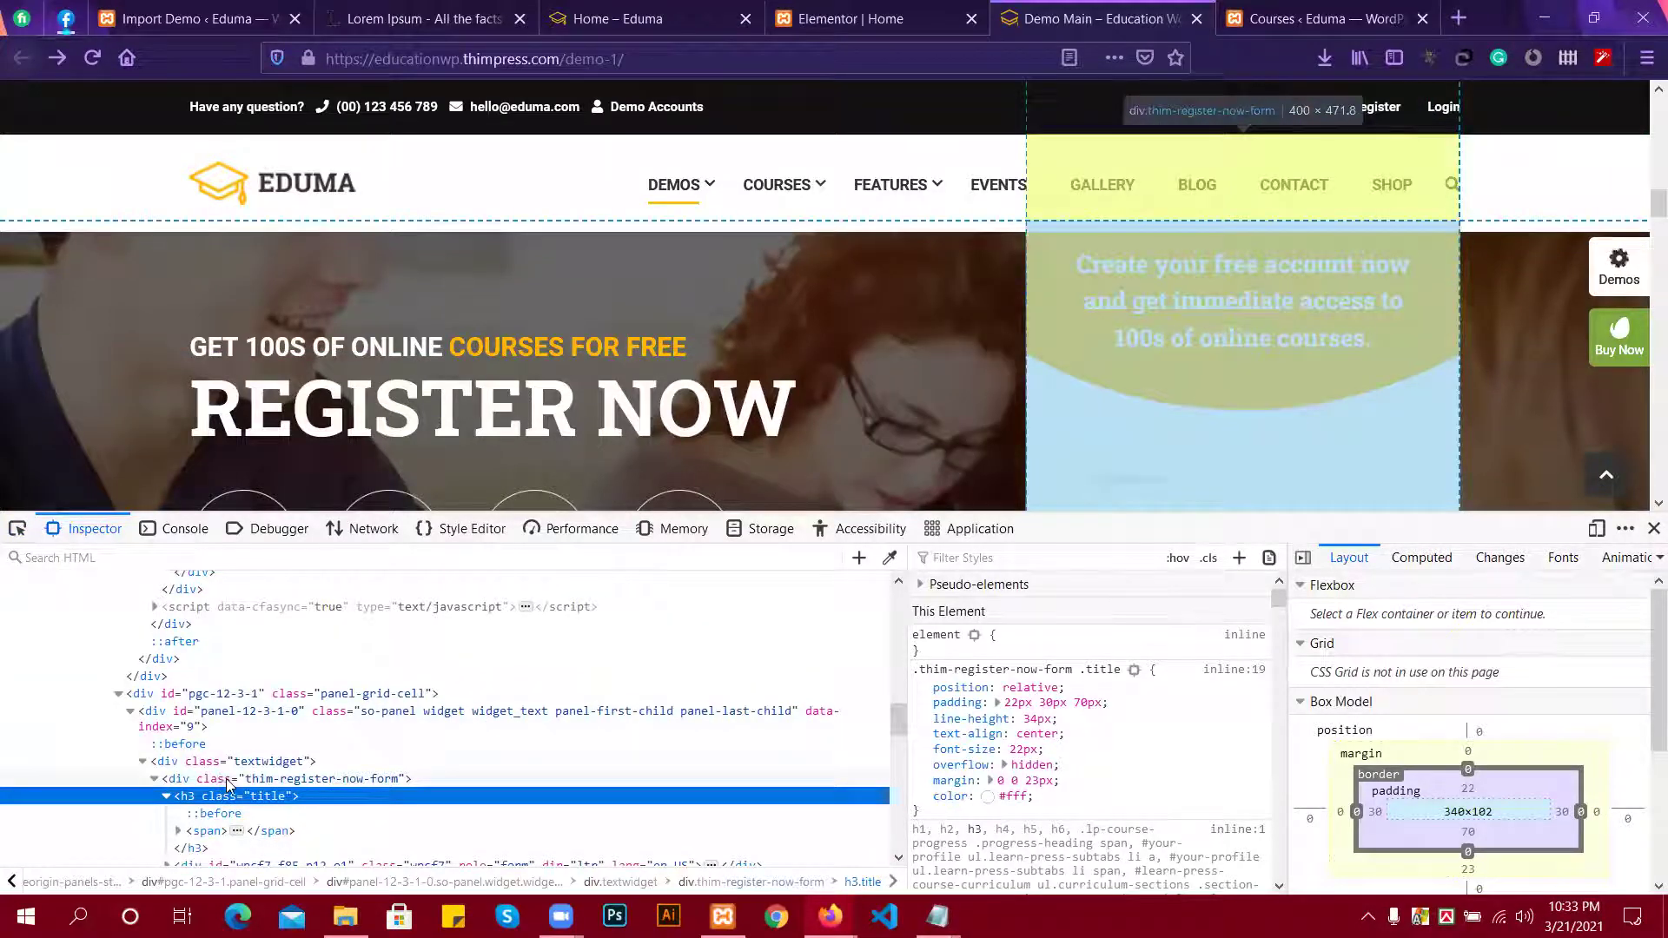
{"action": "left_click", "coordinate": [369, 779]}
{"action": "key", "text": "Up"}
{"action": "key", "text": "Up"}
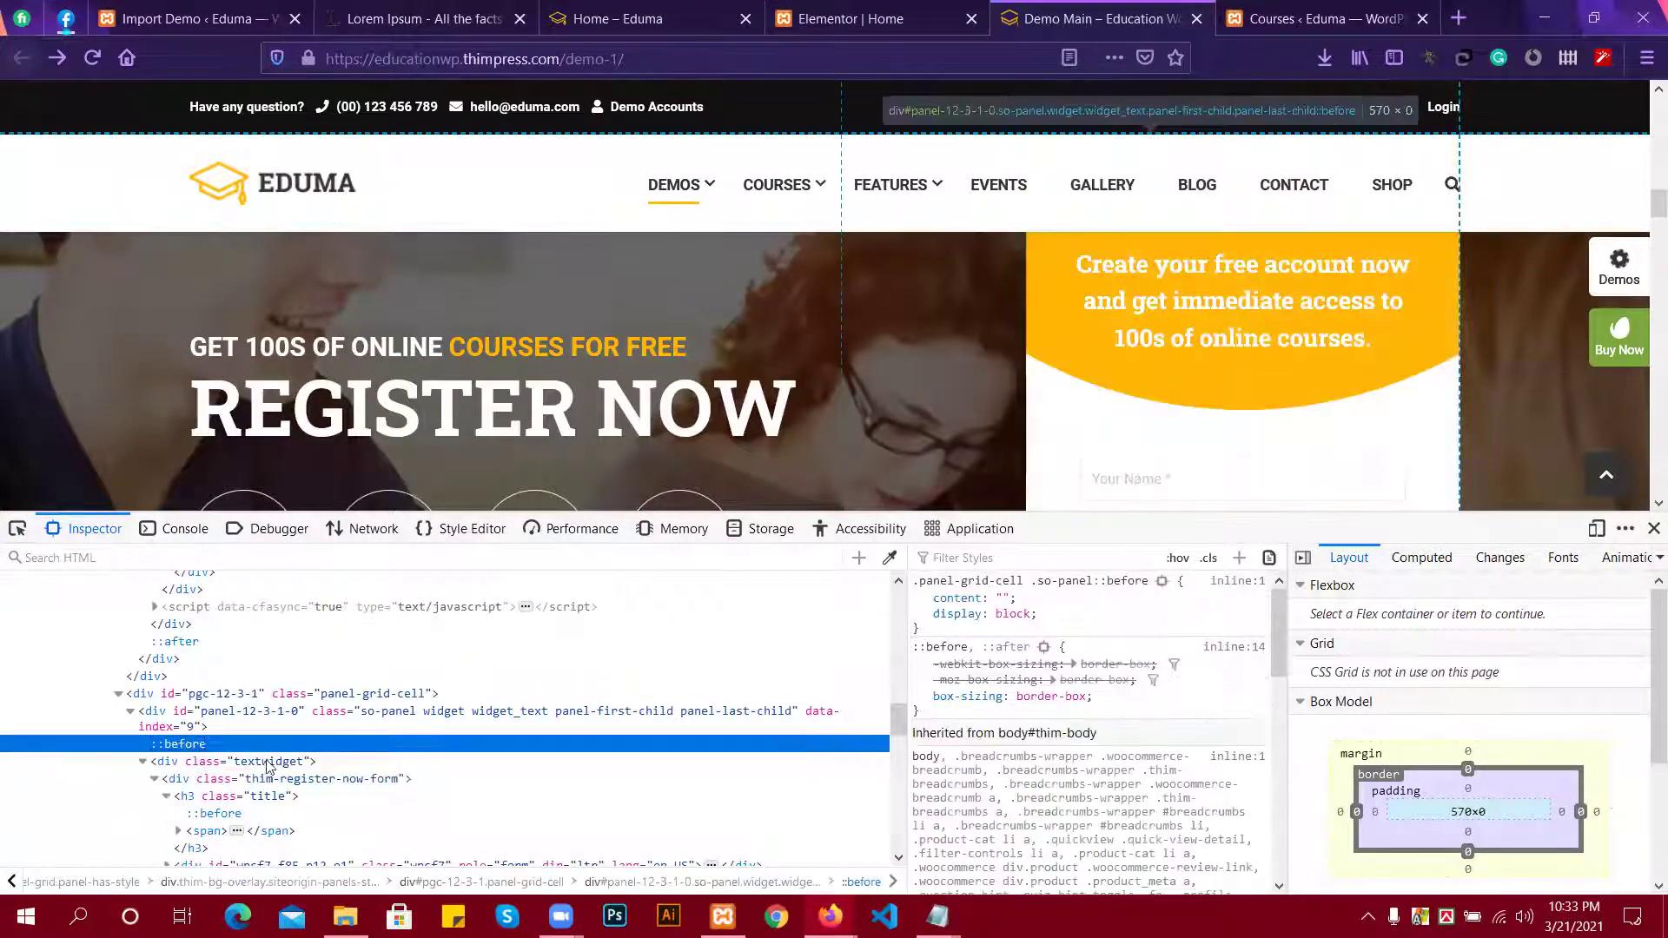
{"action": "left_click", "coordinate": [1654, 529]}
{"action": "left_click", "coordinate": [693, 19]}
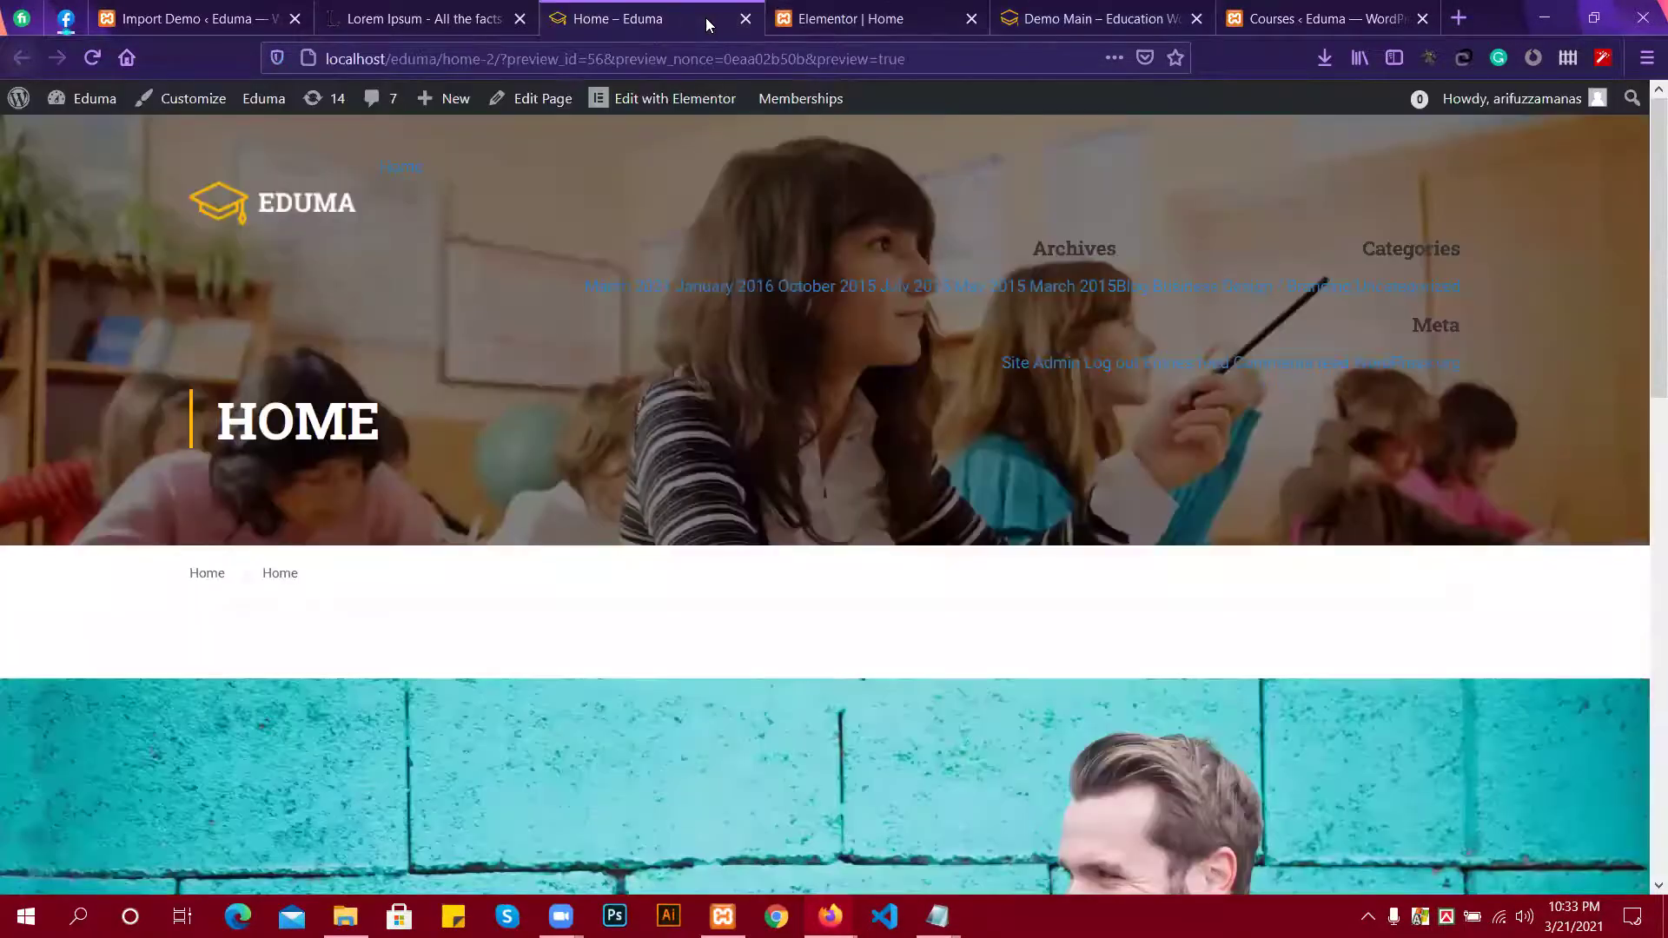
{"action": "left_click", "coordinate": [803, 9]}
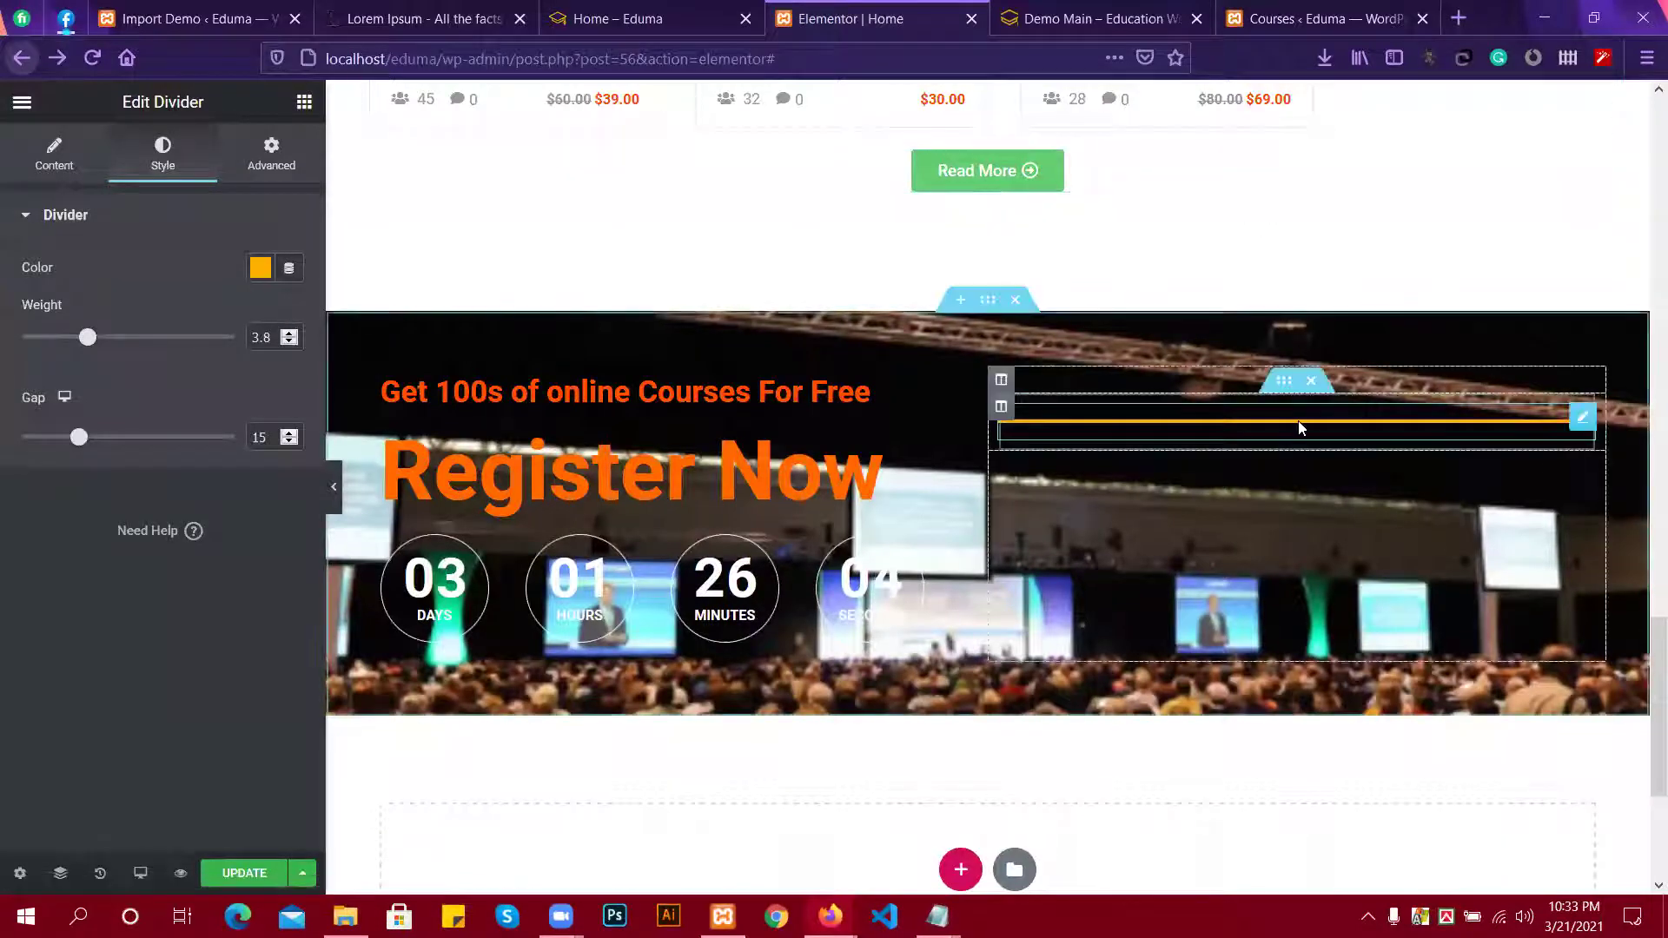
Review the registration banner and its form on the Education WP demo site, and return to the Elementor editor.
{"action": "left_click", "coordinate": [1101, 17]}
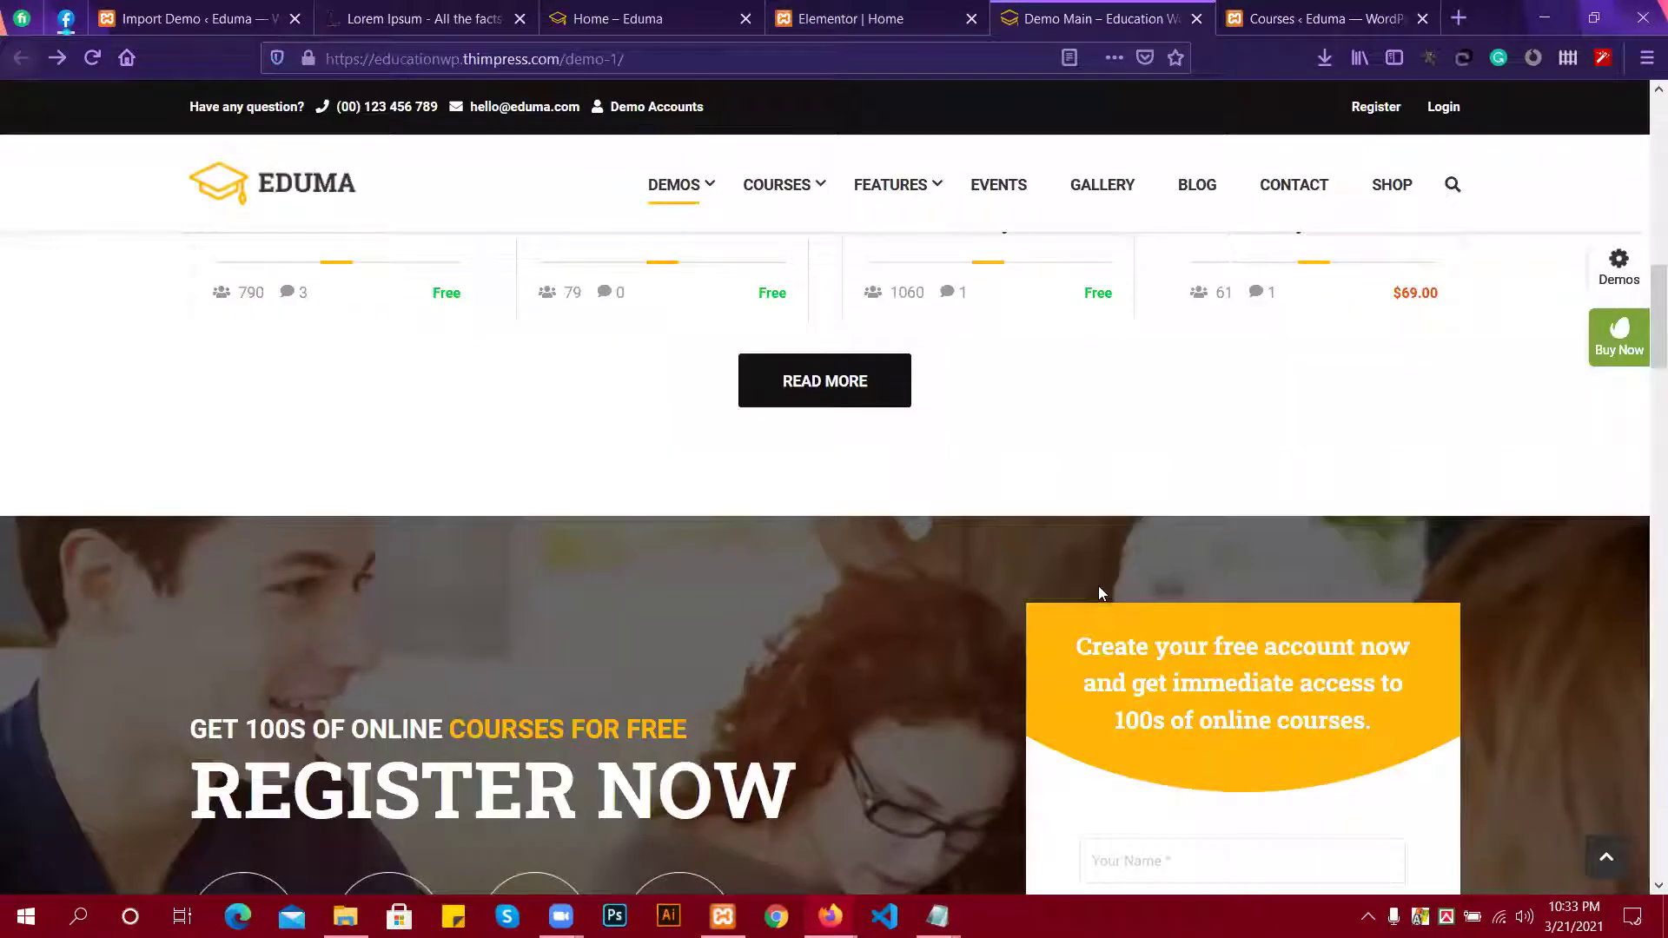
{"action": "scroll", "coordinate": [1054, 413], "scroll_direction": "down", "scroll_amount": 3}
{"action": "scroll", "coordinate": [1051, 415], "scroll_direction": "down", "scroll_amount": 3}
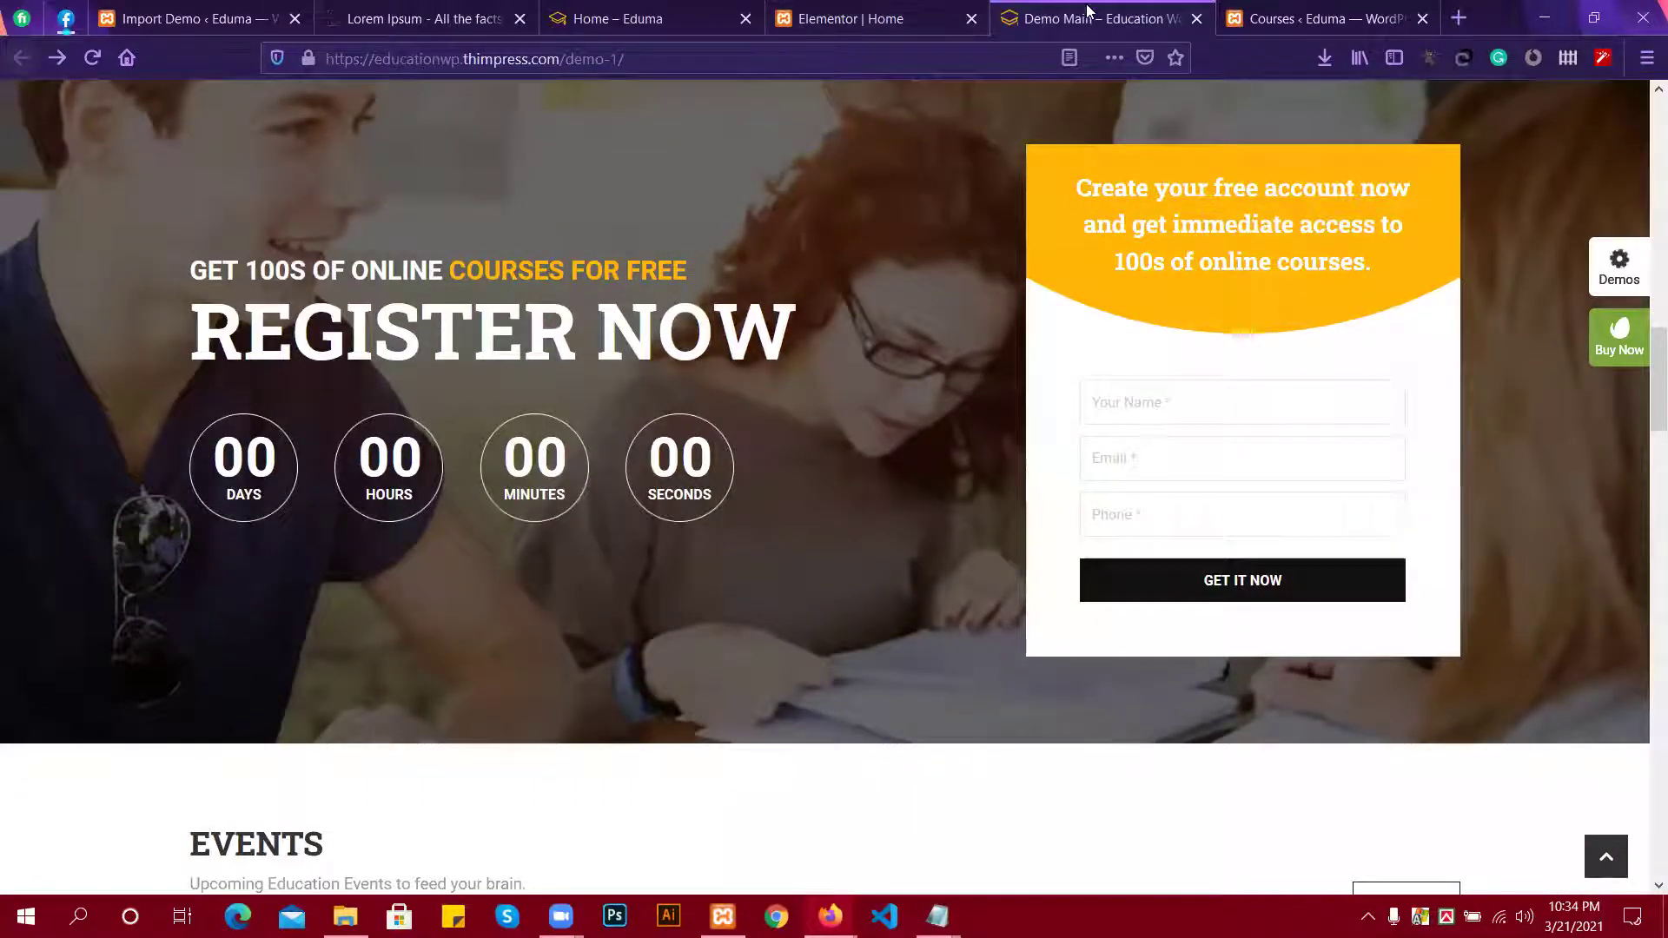
{"action": "left_click", "coordinate": [663, 7]}
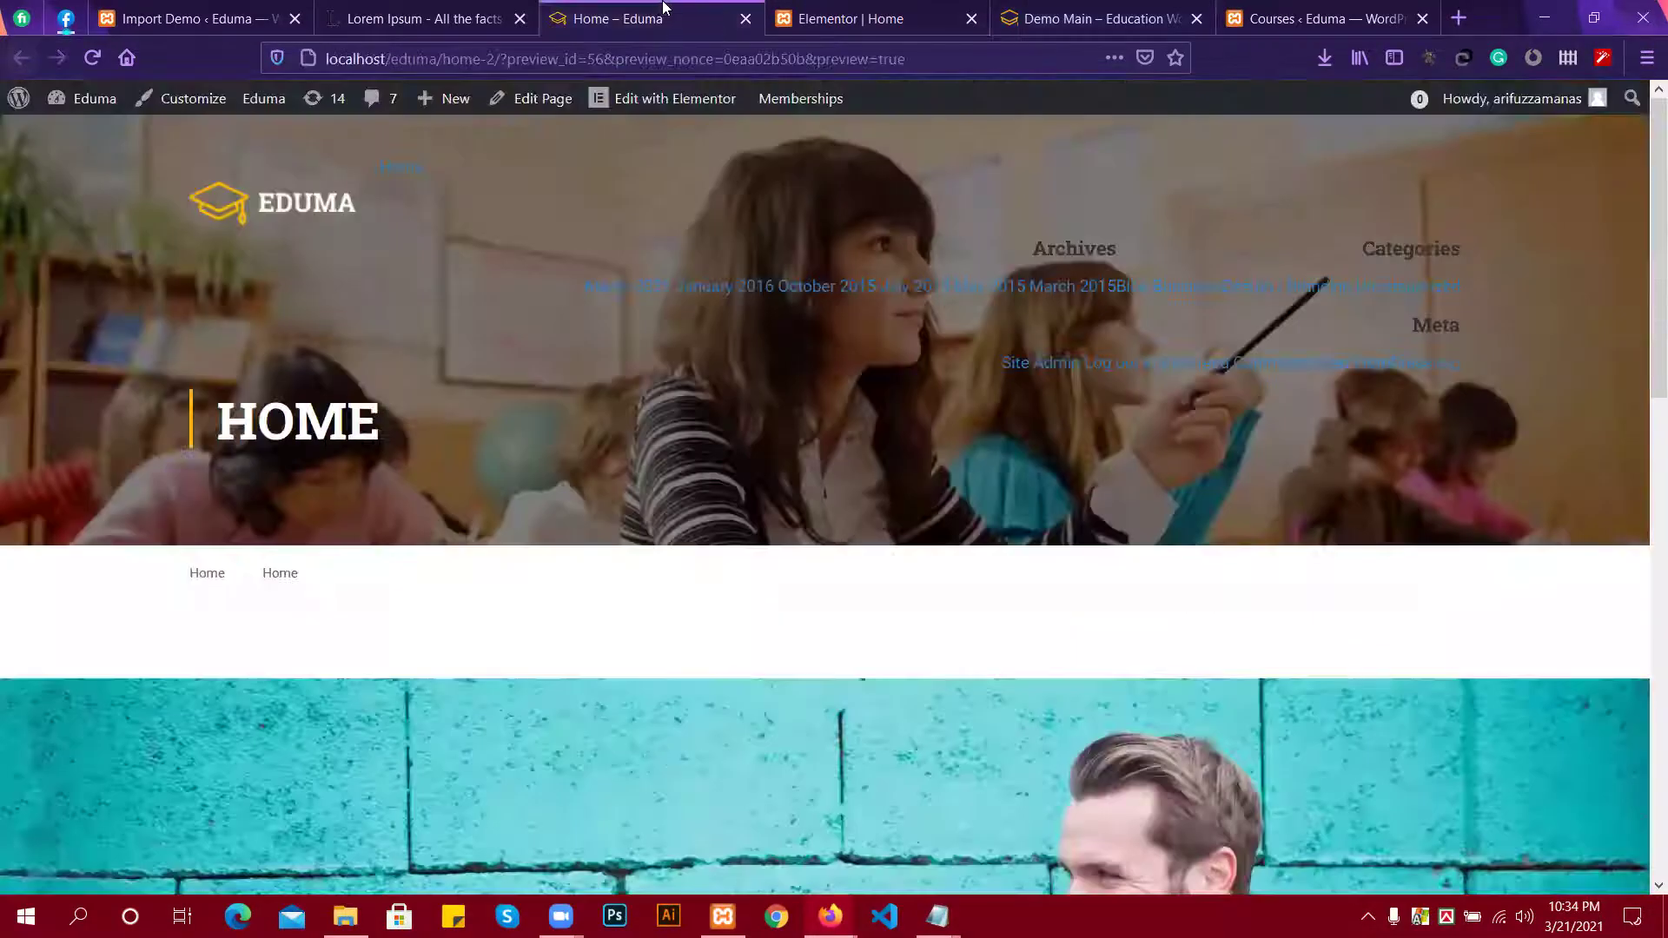
{"action": "left_click", "coordinate": [798, 17]}
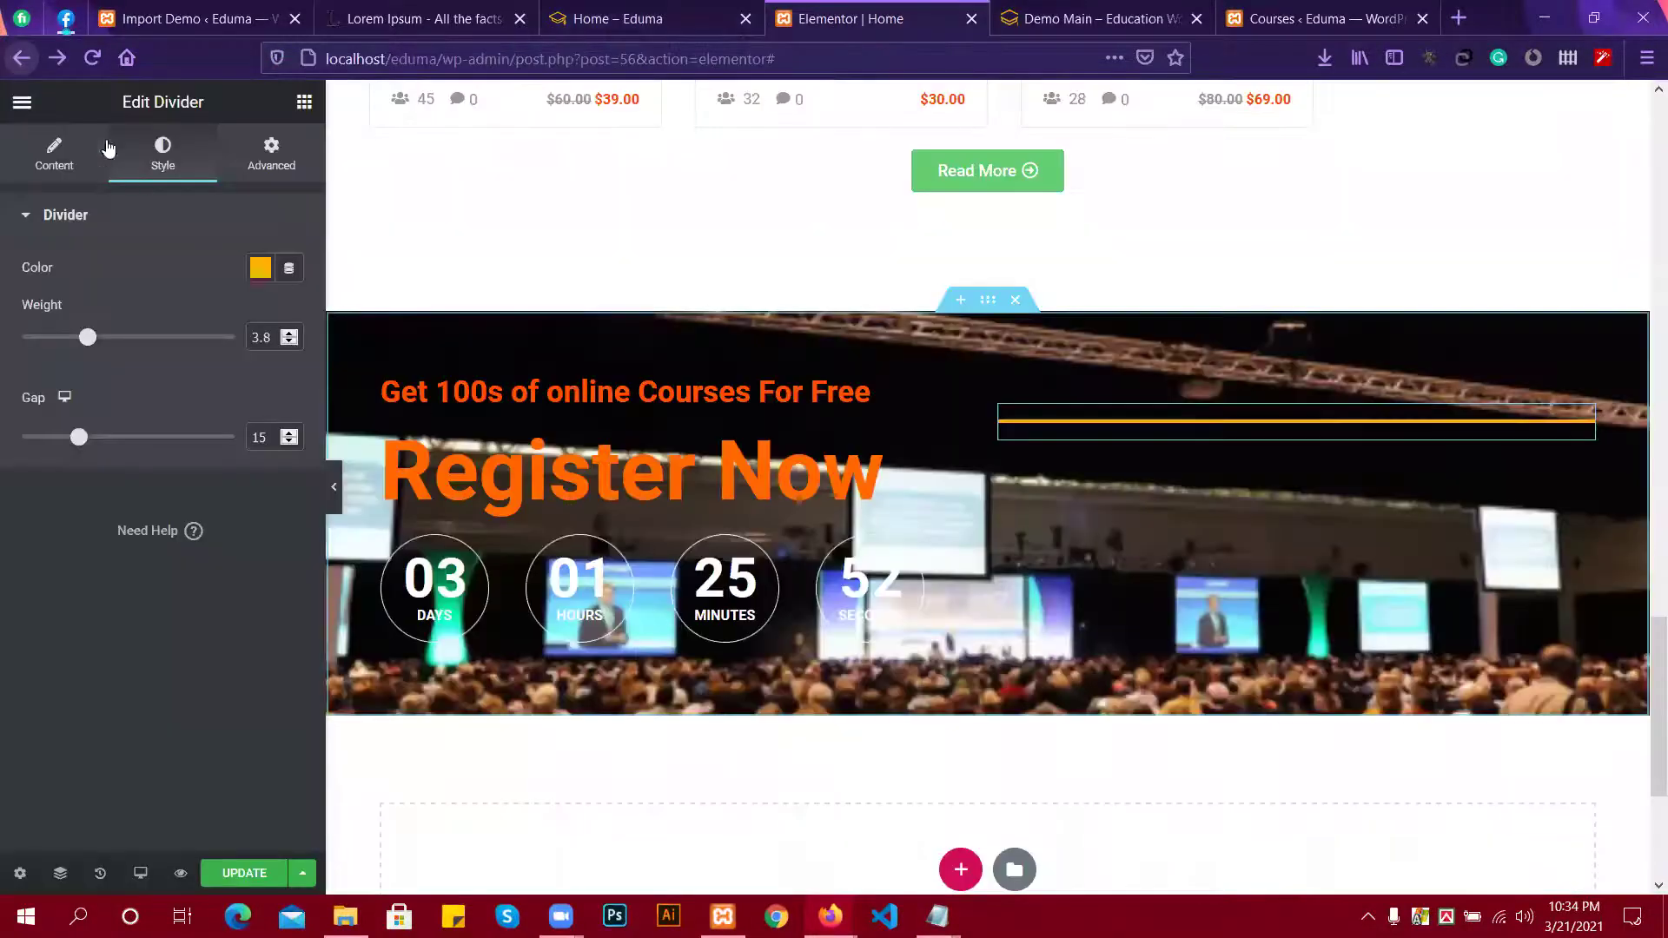
Search the widget library for "sha", browse the widgets under shorter search terms, and reopen the divider's settings.
{"action": "left_click", "coordinate": [304, 102]}
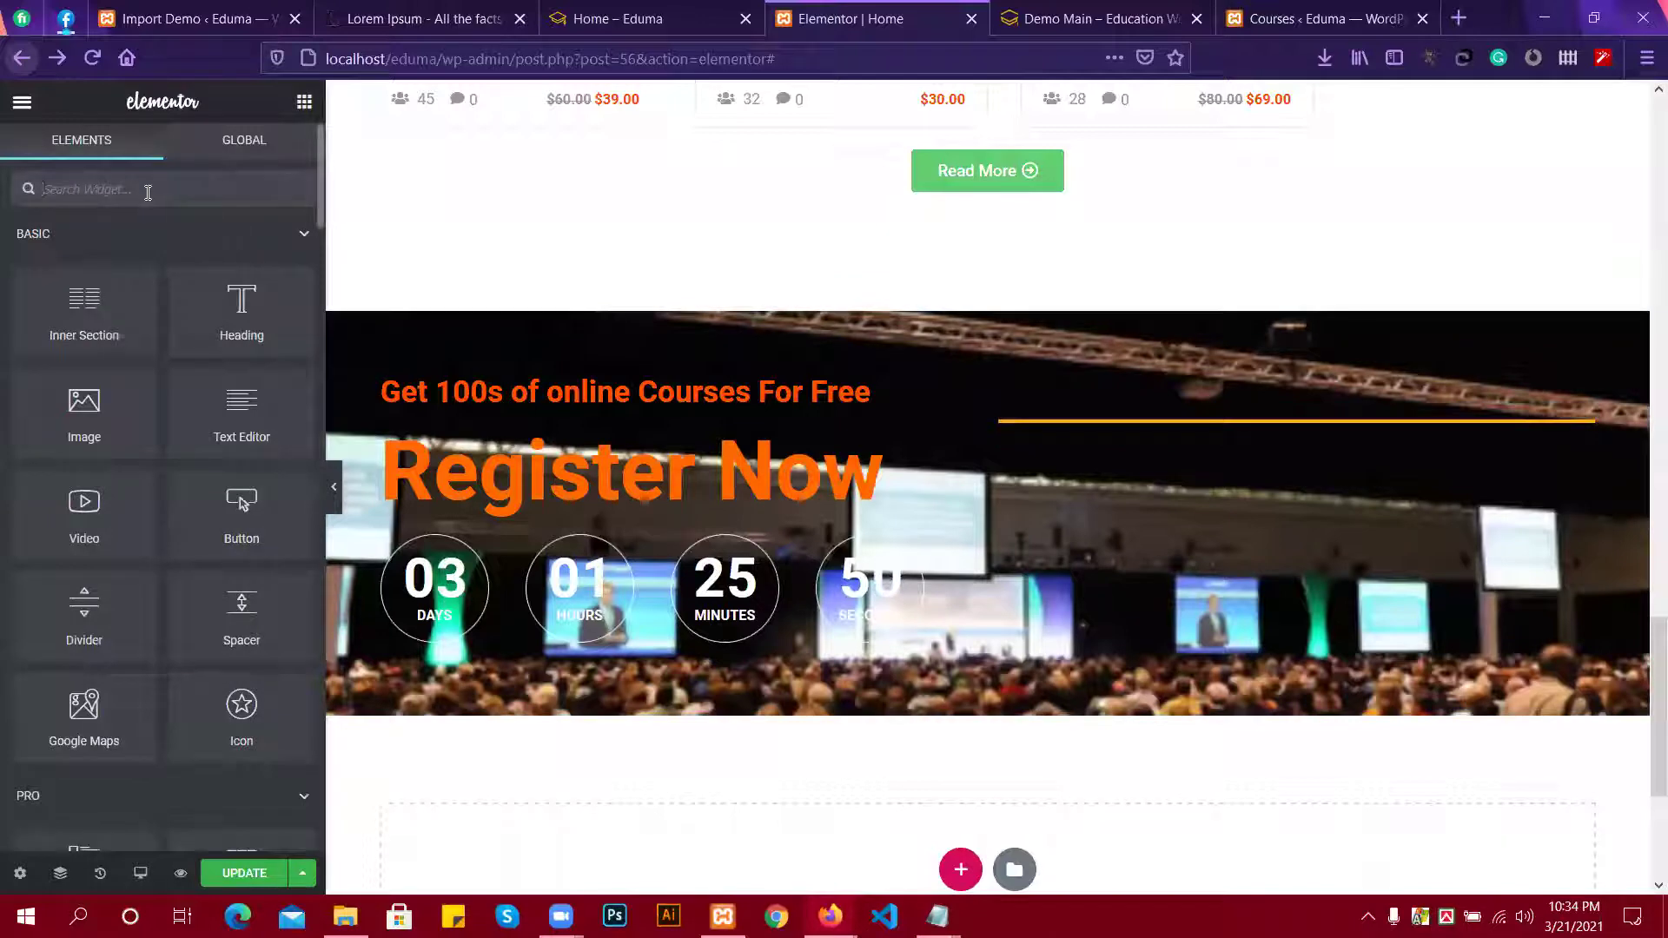
{"action": "type", "text": "sha"}
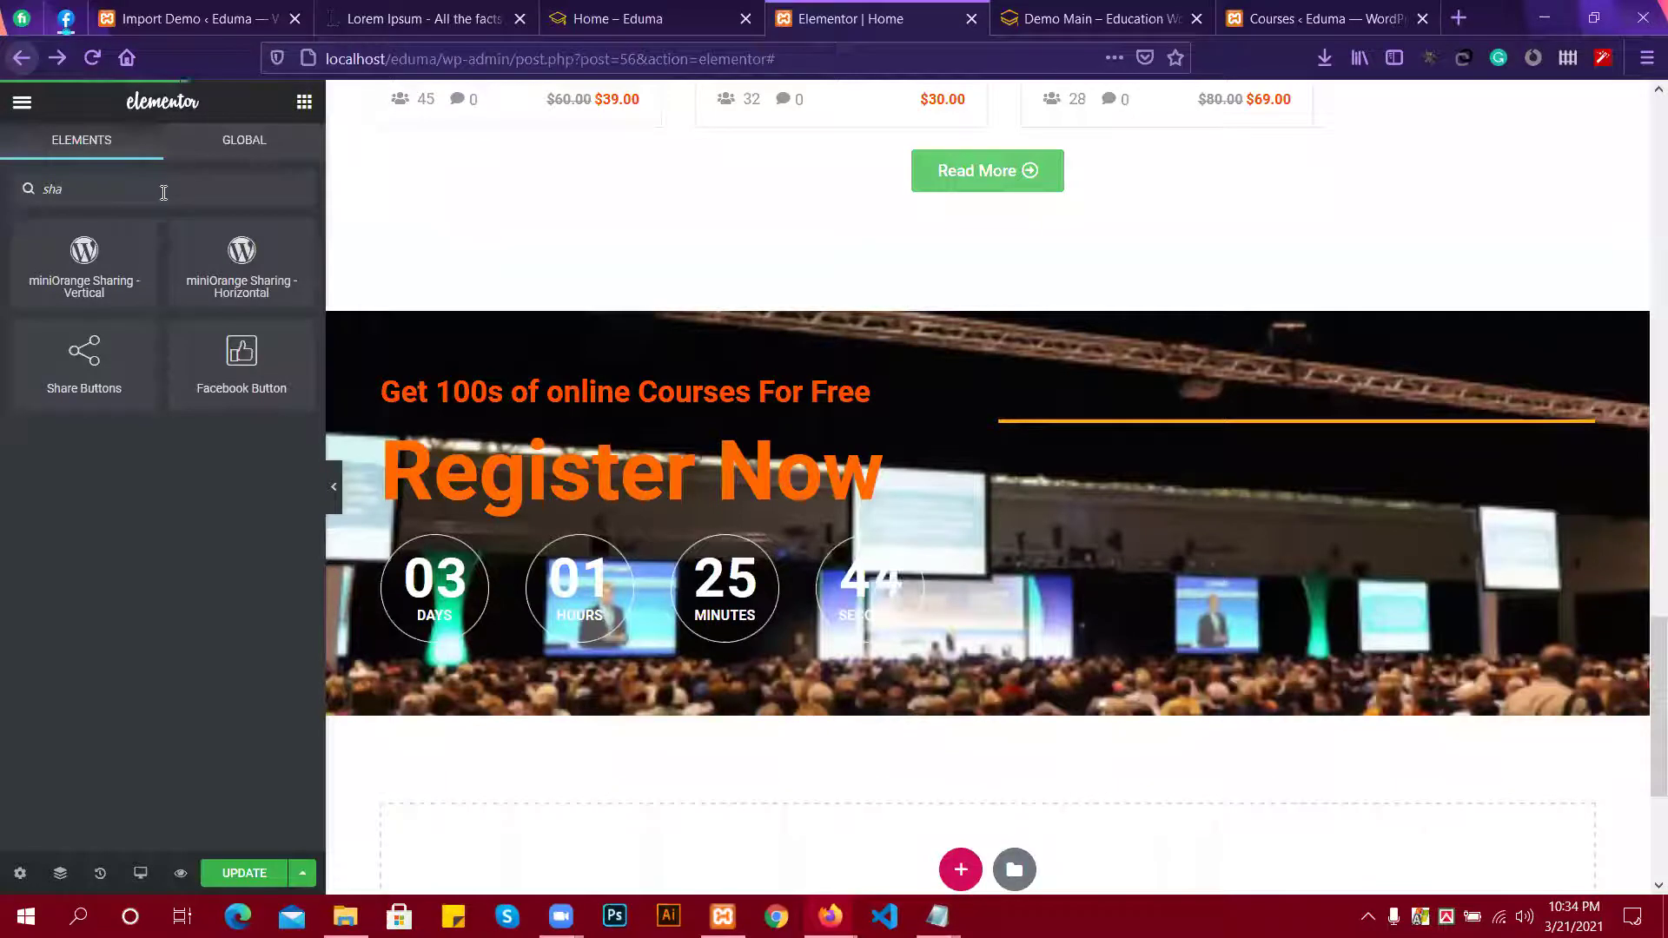
{"action": "key", "text": "BackSpace"}
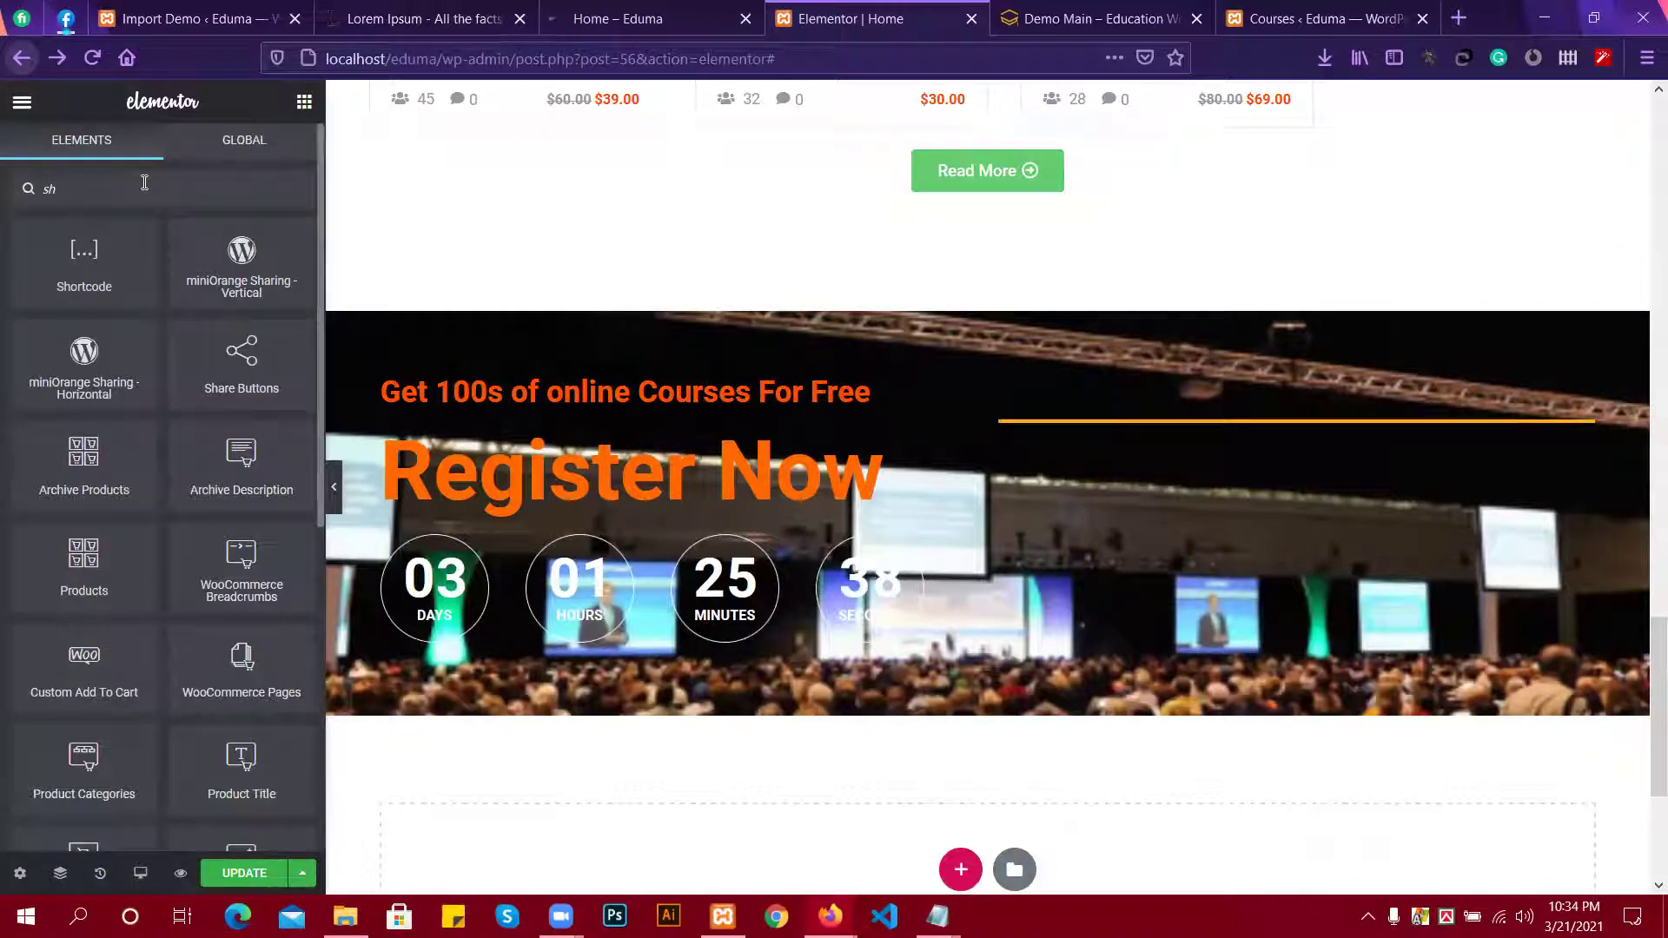
{"action": "scroll", "coordinate": [158, 408], "scroll_direction": "down", "scroll_amount": 3}
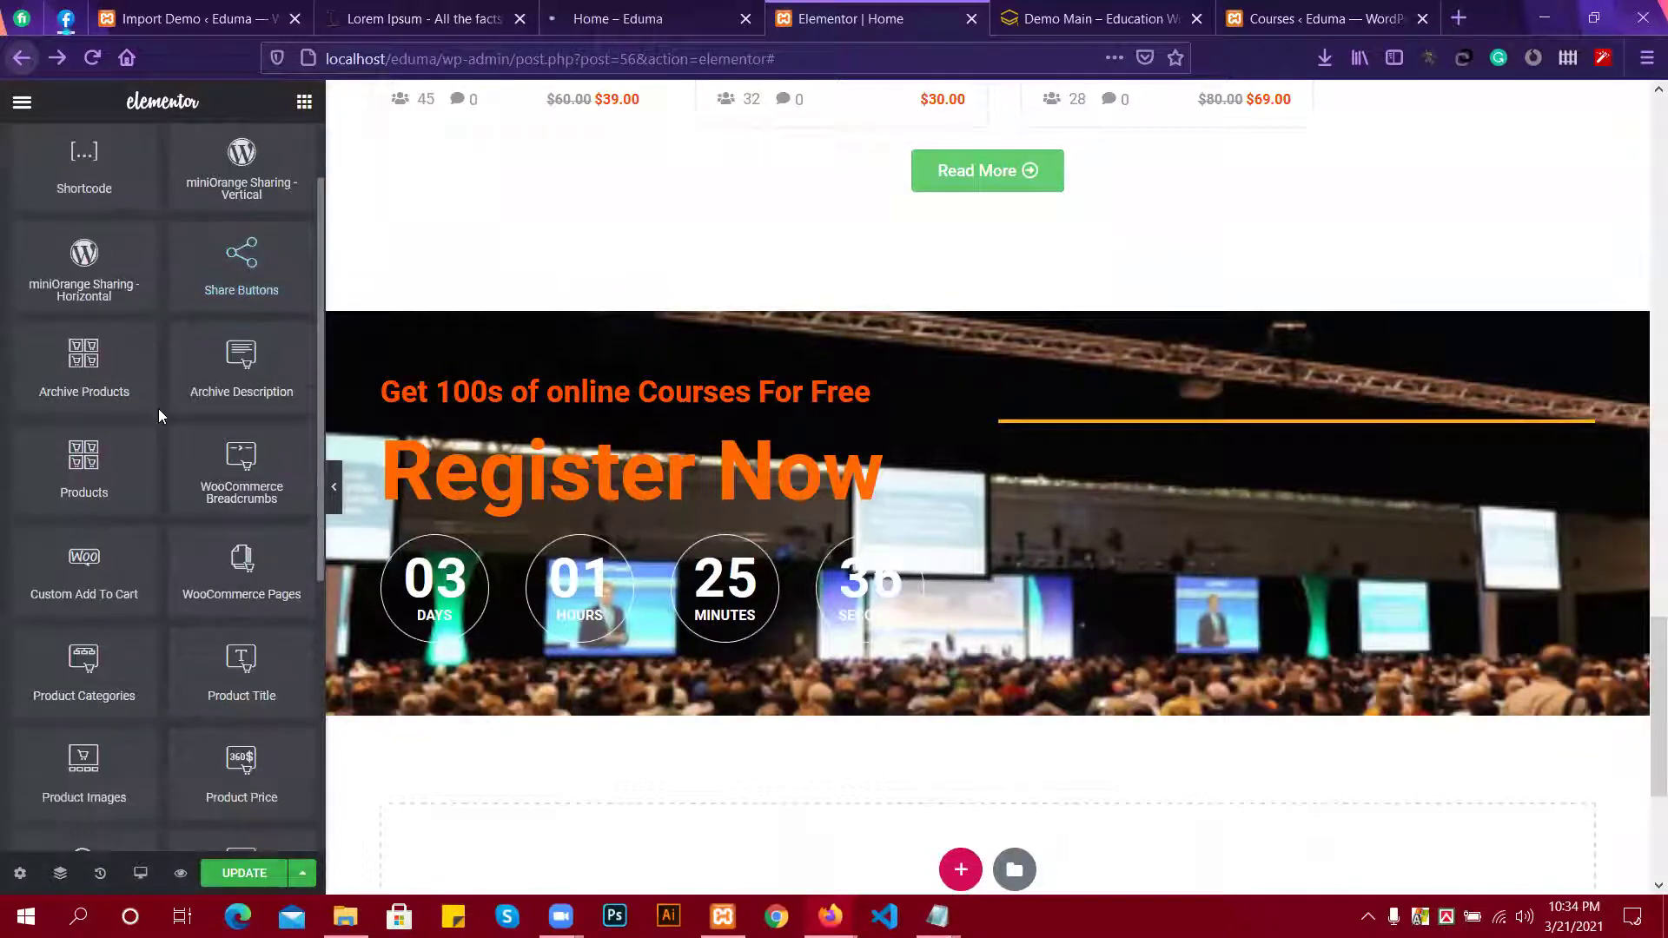
{"action": "scroll", "coordinate": [158, 408], "scroll_direction": "up", "scroll_amount": 3}
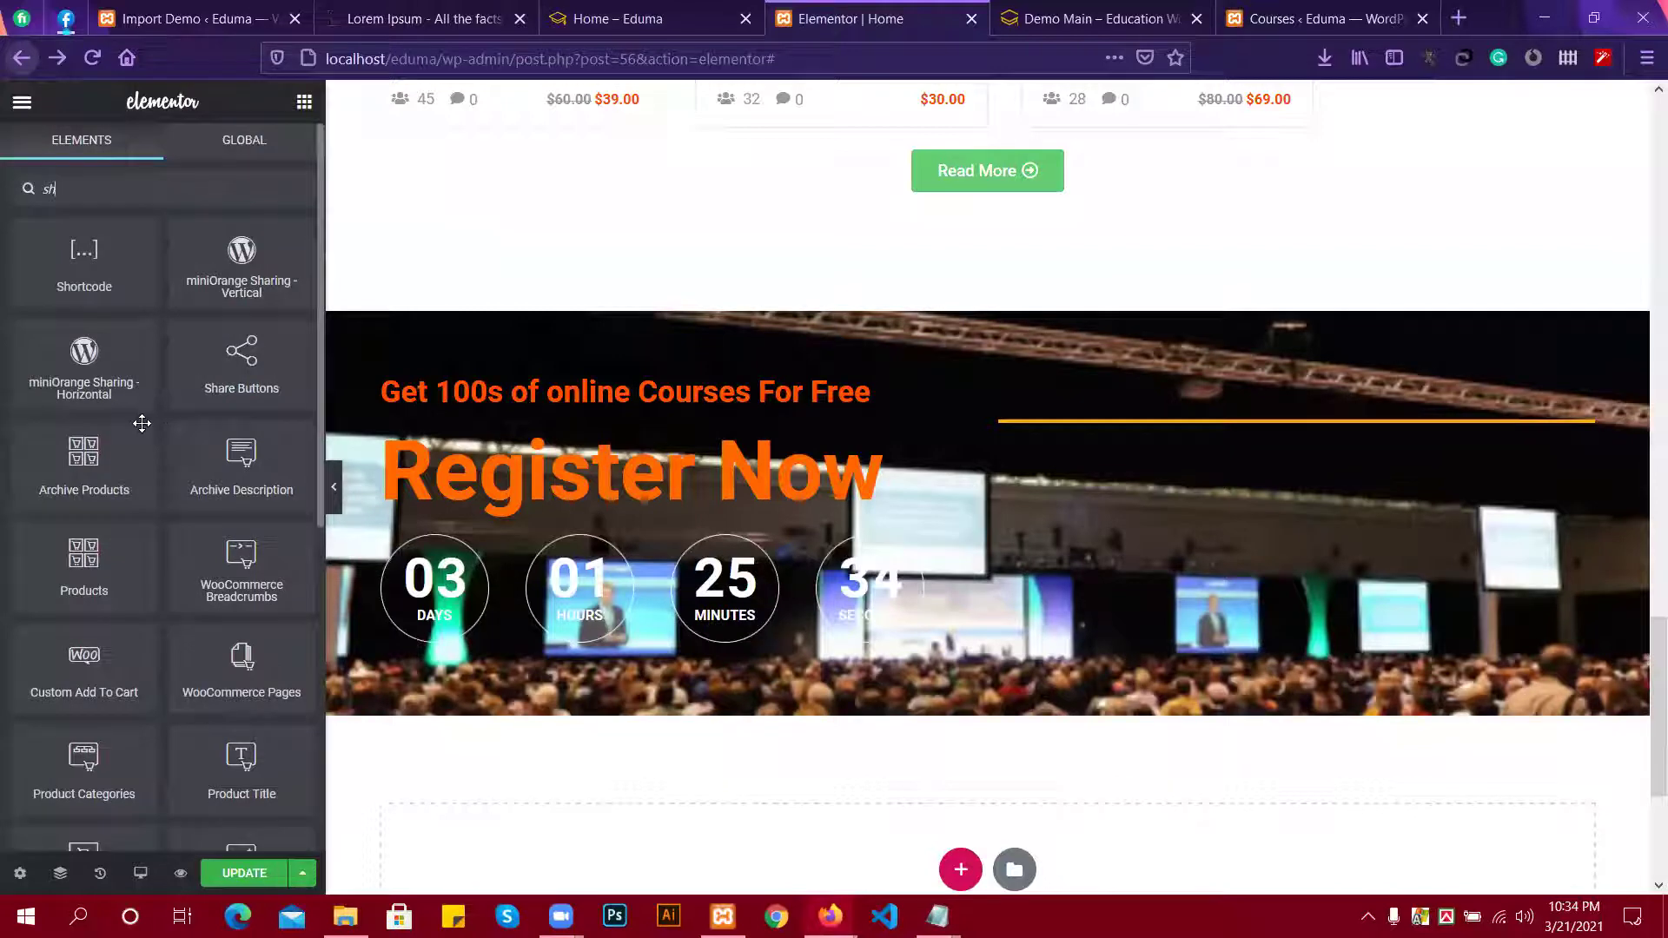
{"action": "key", "text": "BackSpace"}
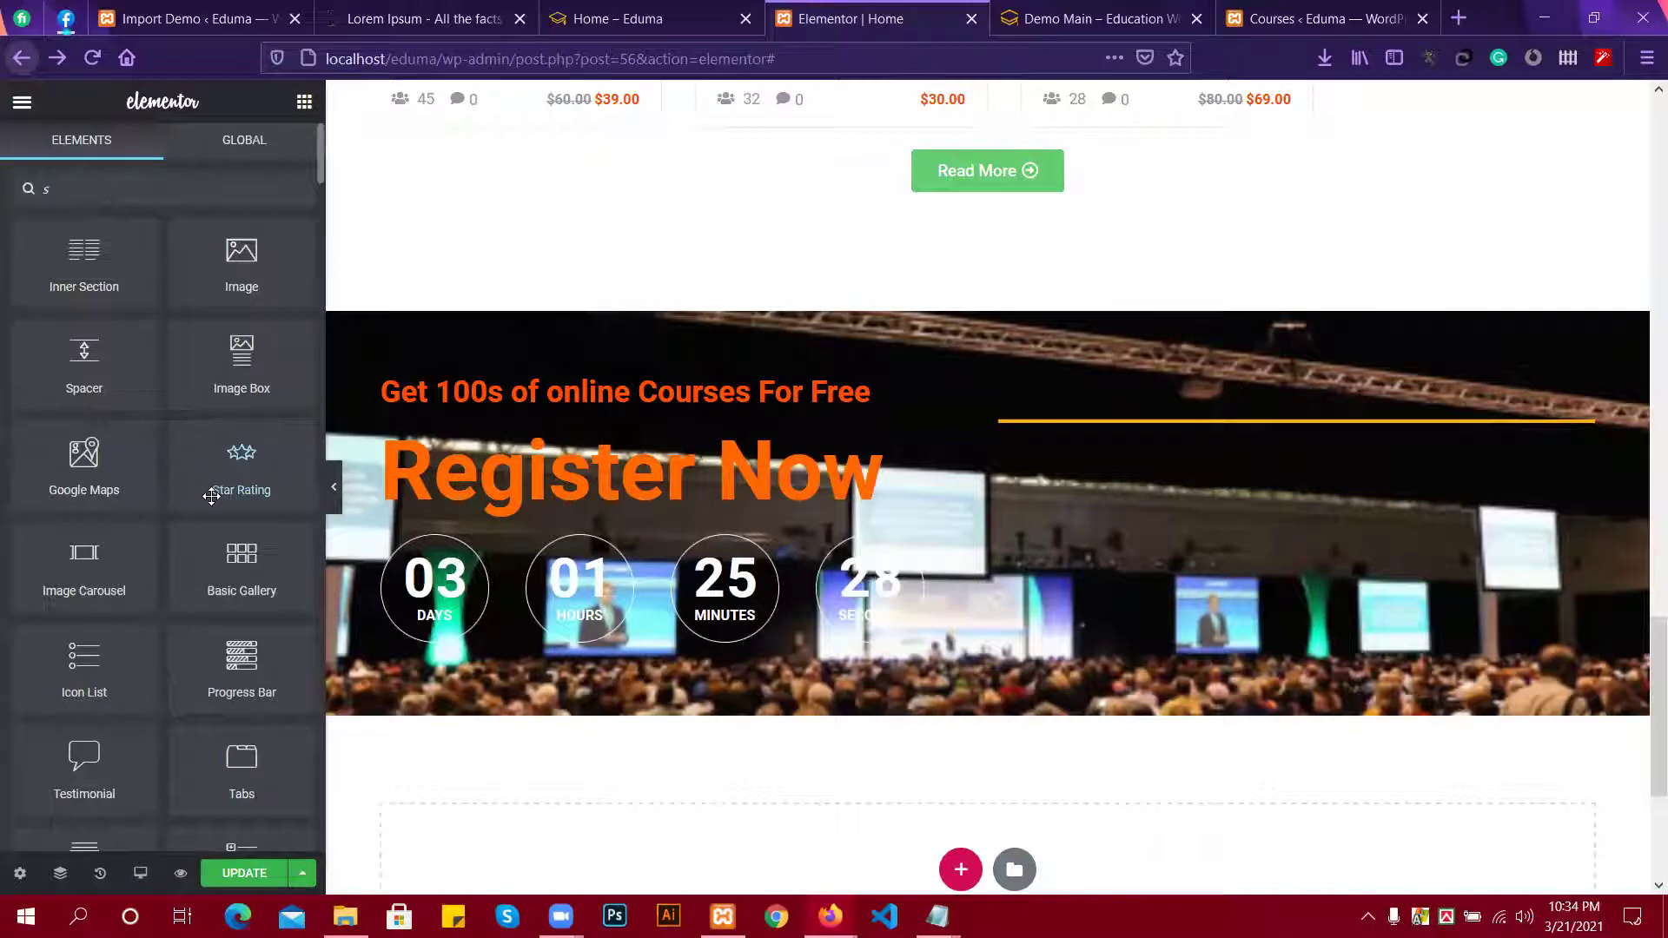
{"action": "scroll", "coordinate": [162, 480], "scroll_direction": "down", "scroll_amount": 6}
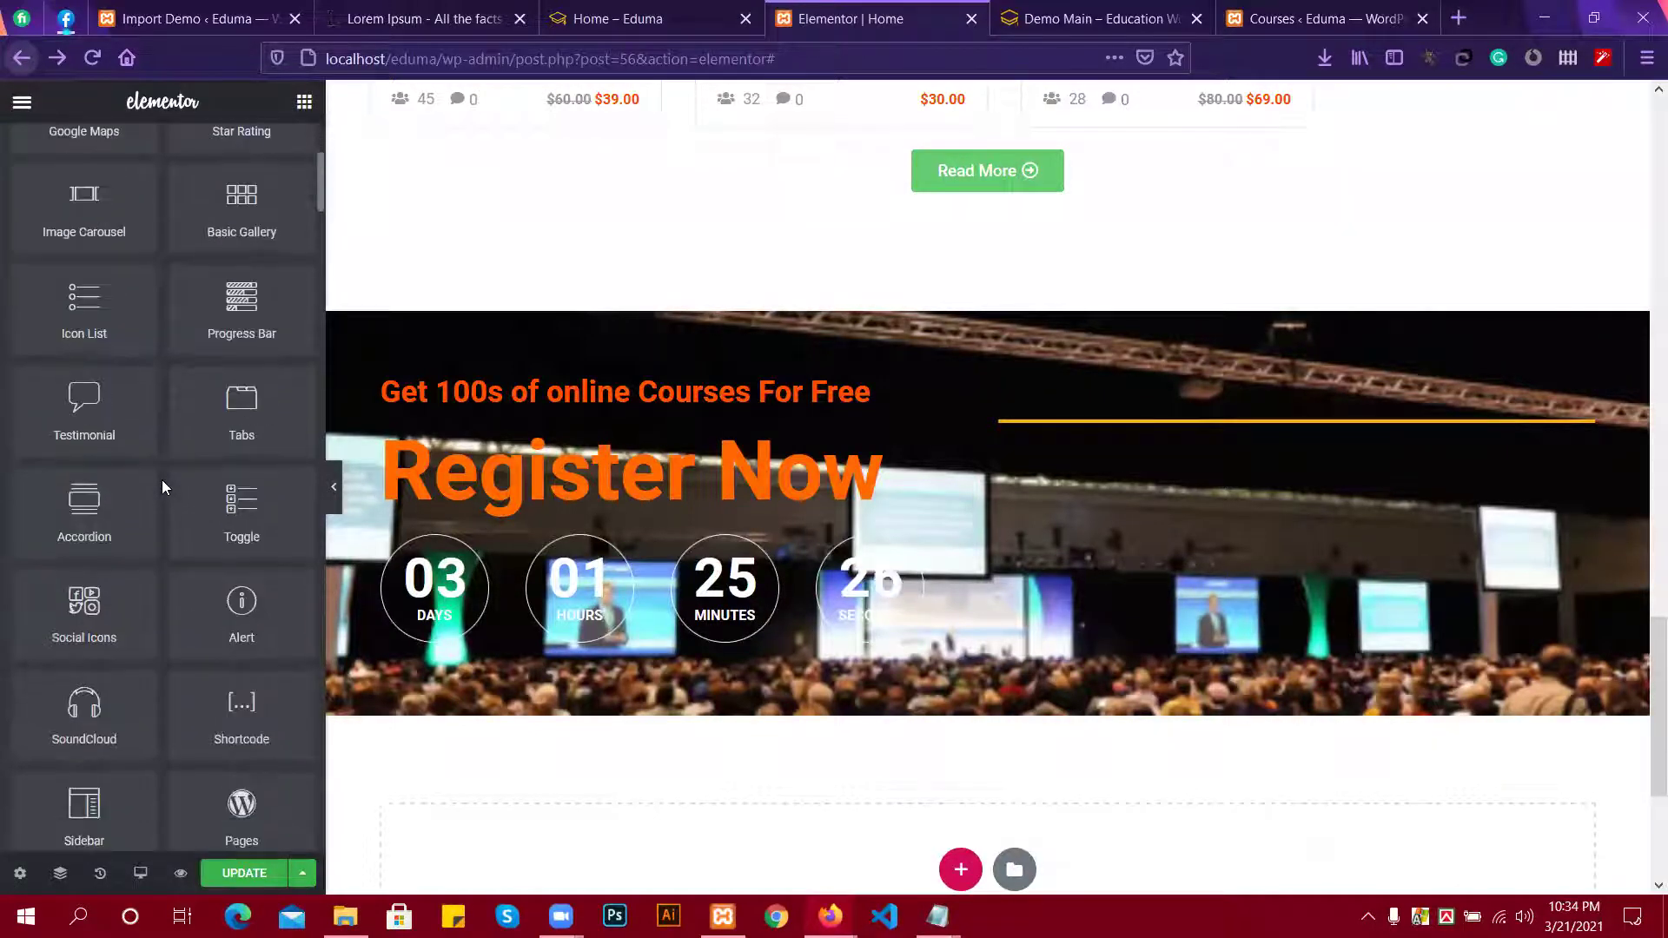
{"action": "scroll", "coordinate": [162, 480], "scroll_direction": "down", "scroll_amount": 2}
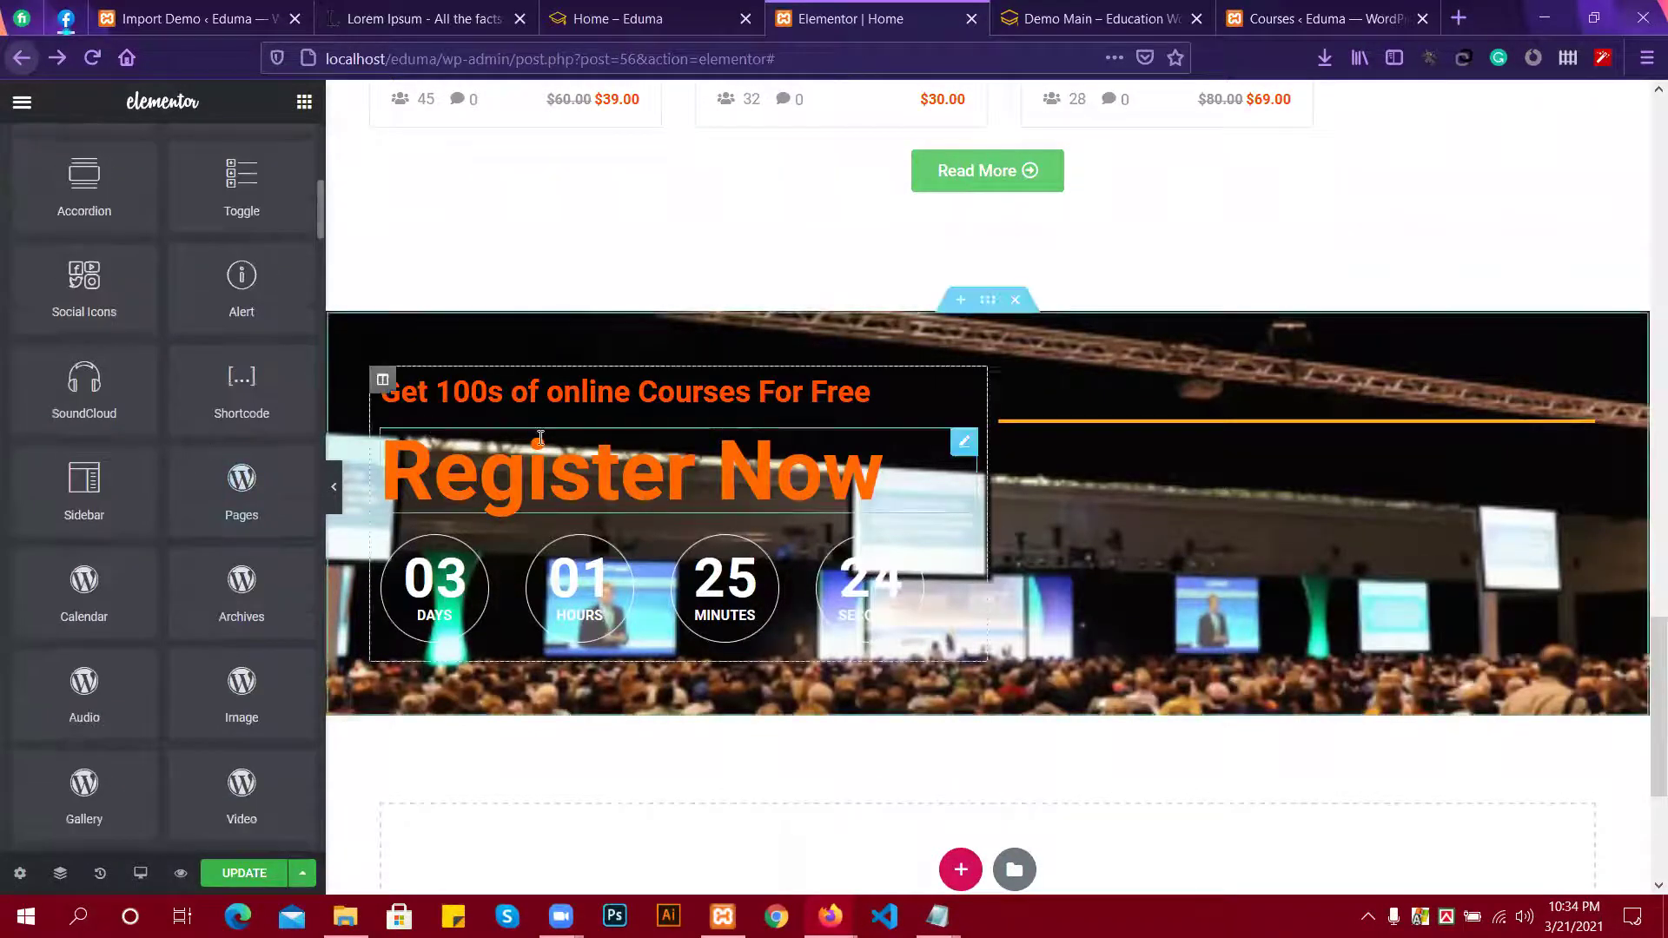
{"action": "left_click", "coordinate": [1139, 423]}
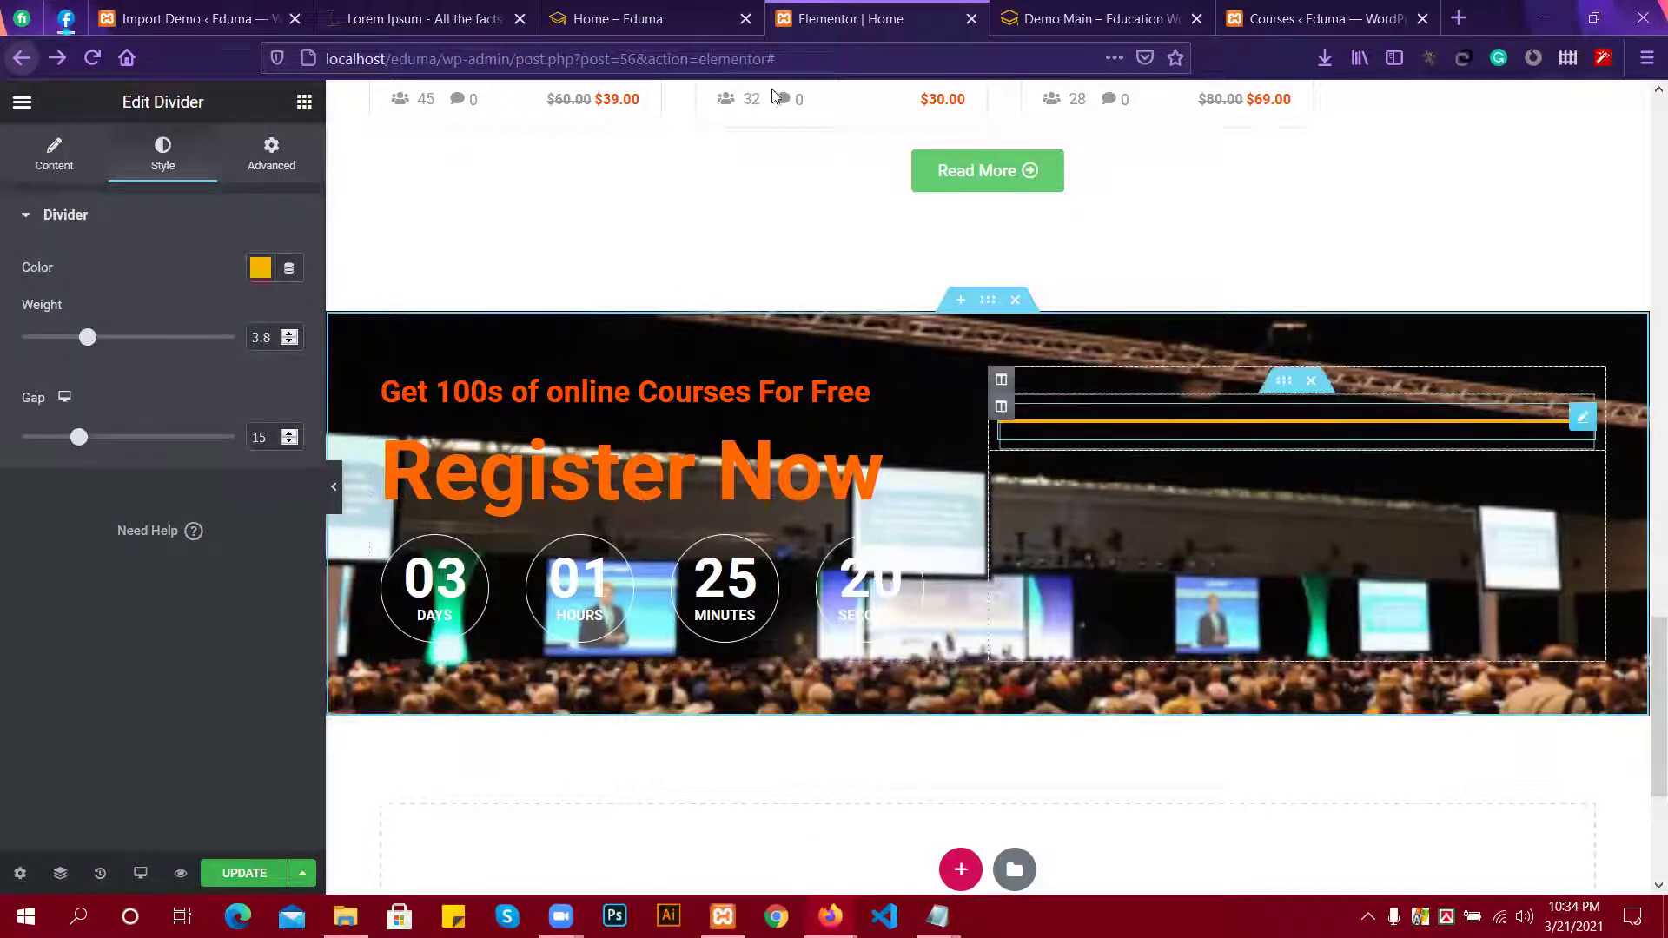
Close the import dialog on the Import Demo page, recheck the demo site's registration form, and return to the Elementor editor.
{"action": "left_click", "coordinate": [199, 21]}
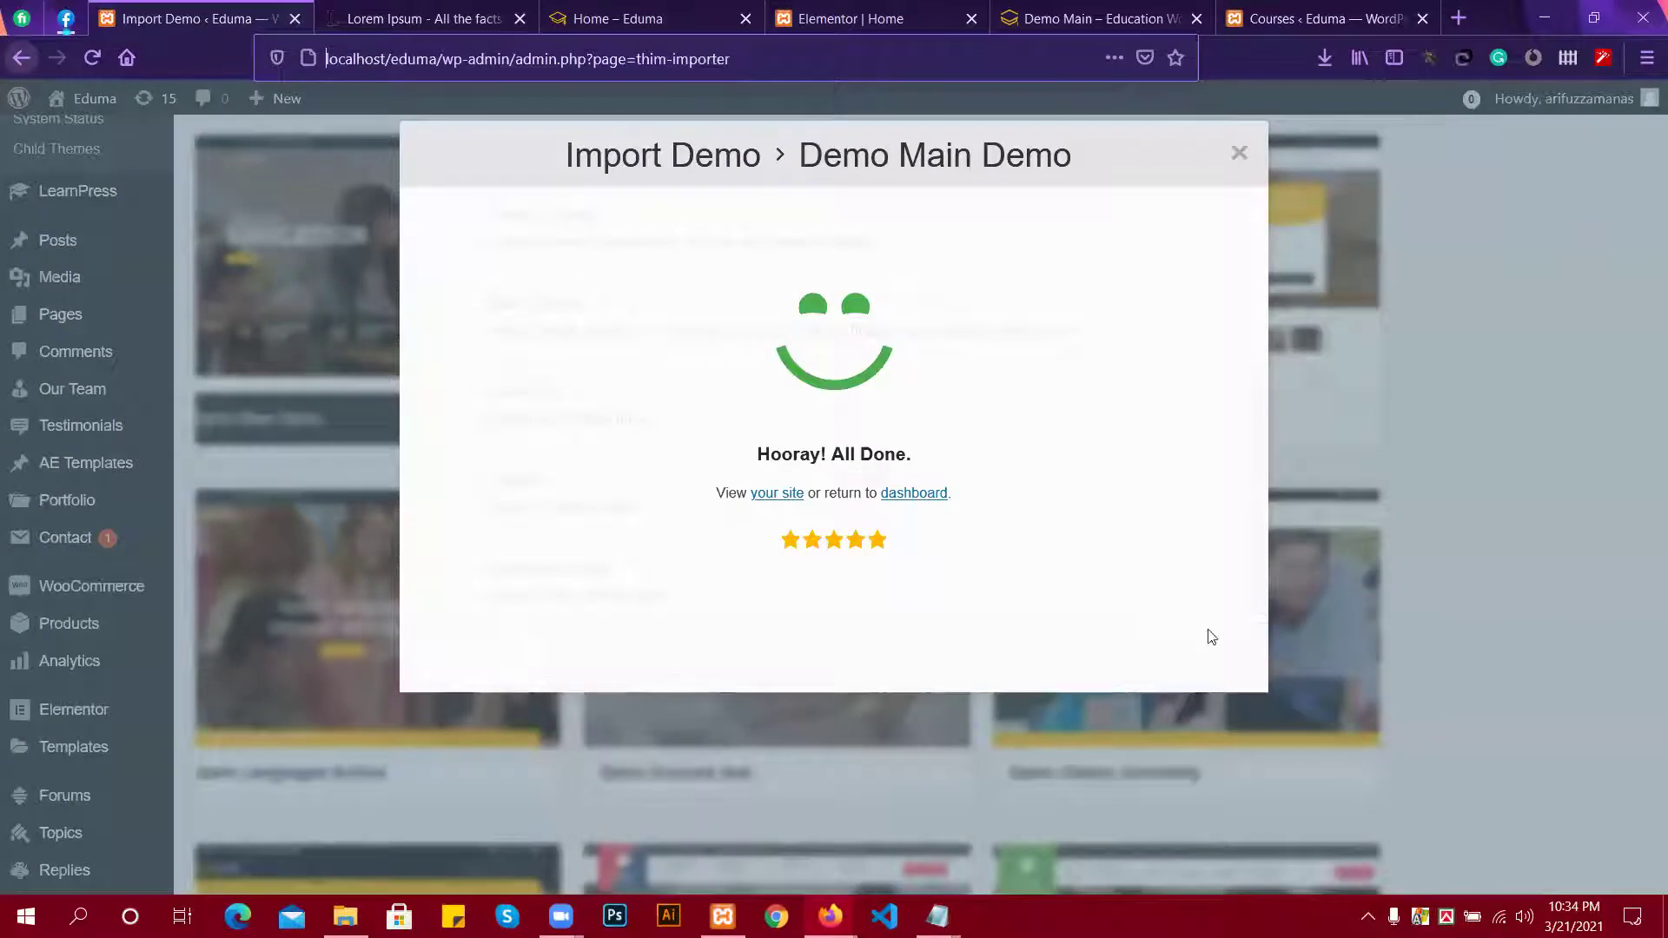
{"action": "left_click", "coordinate": [1248, 155]}
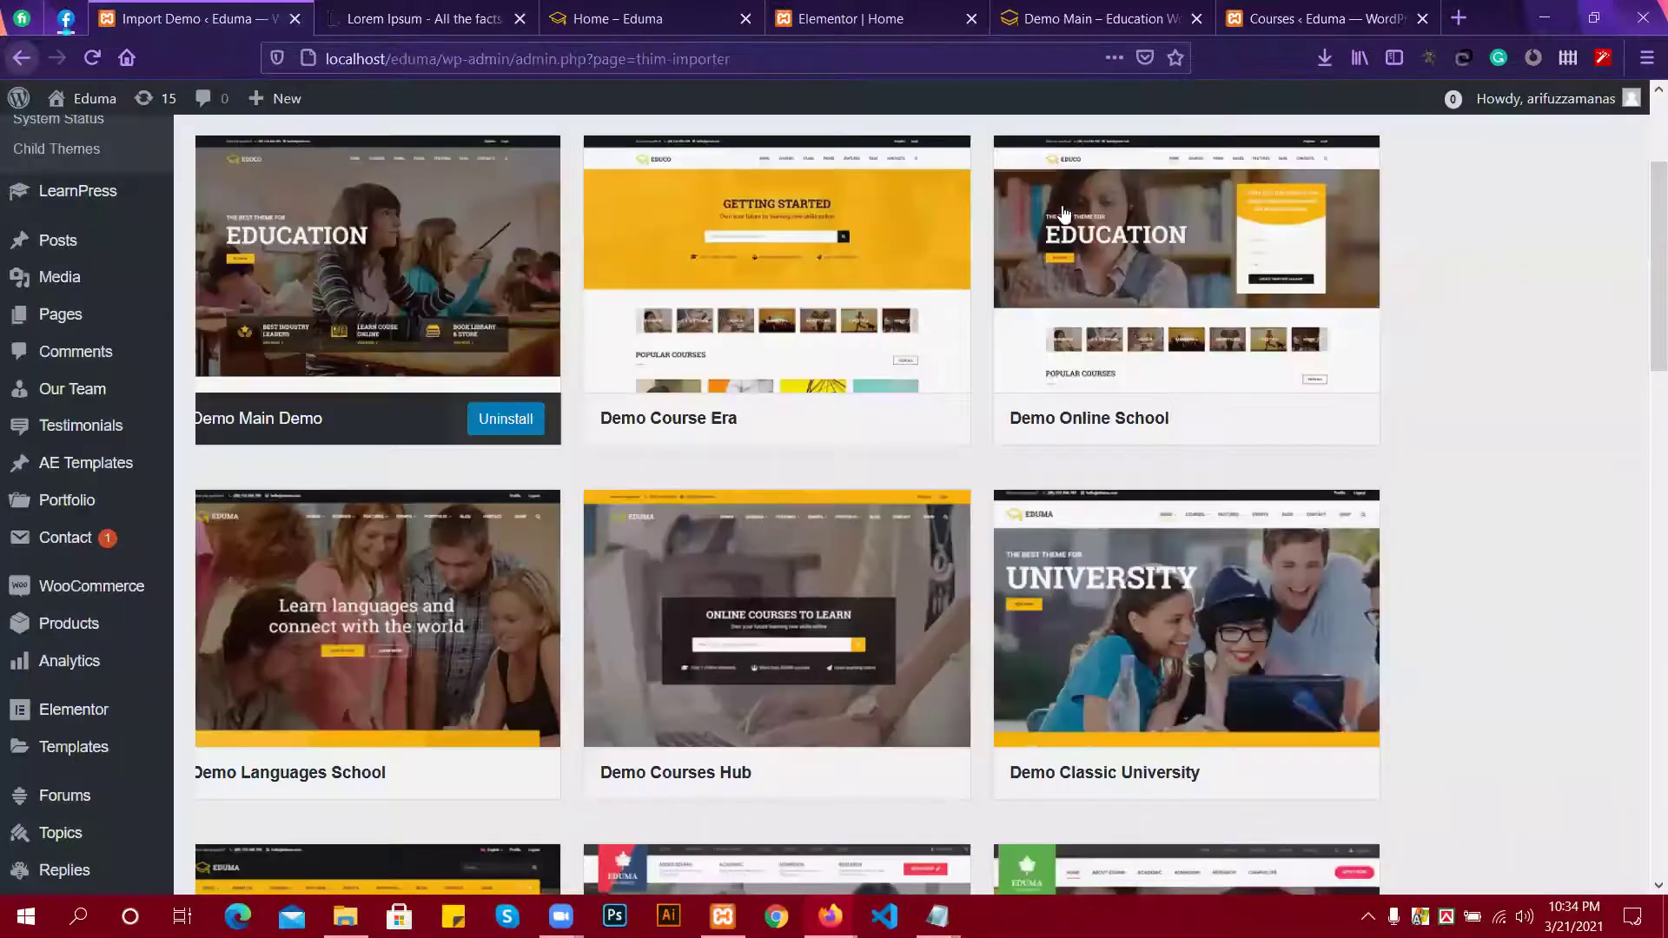
{"action": "left_click", "coordinate": [1128, 9]}
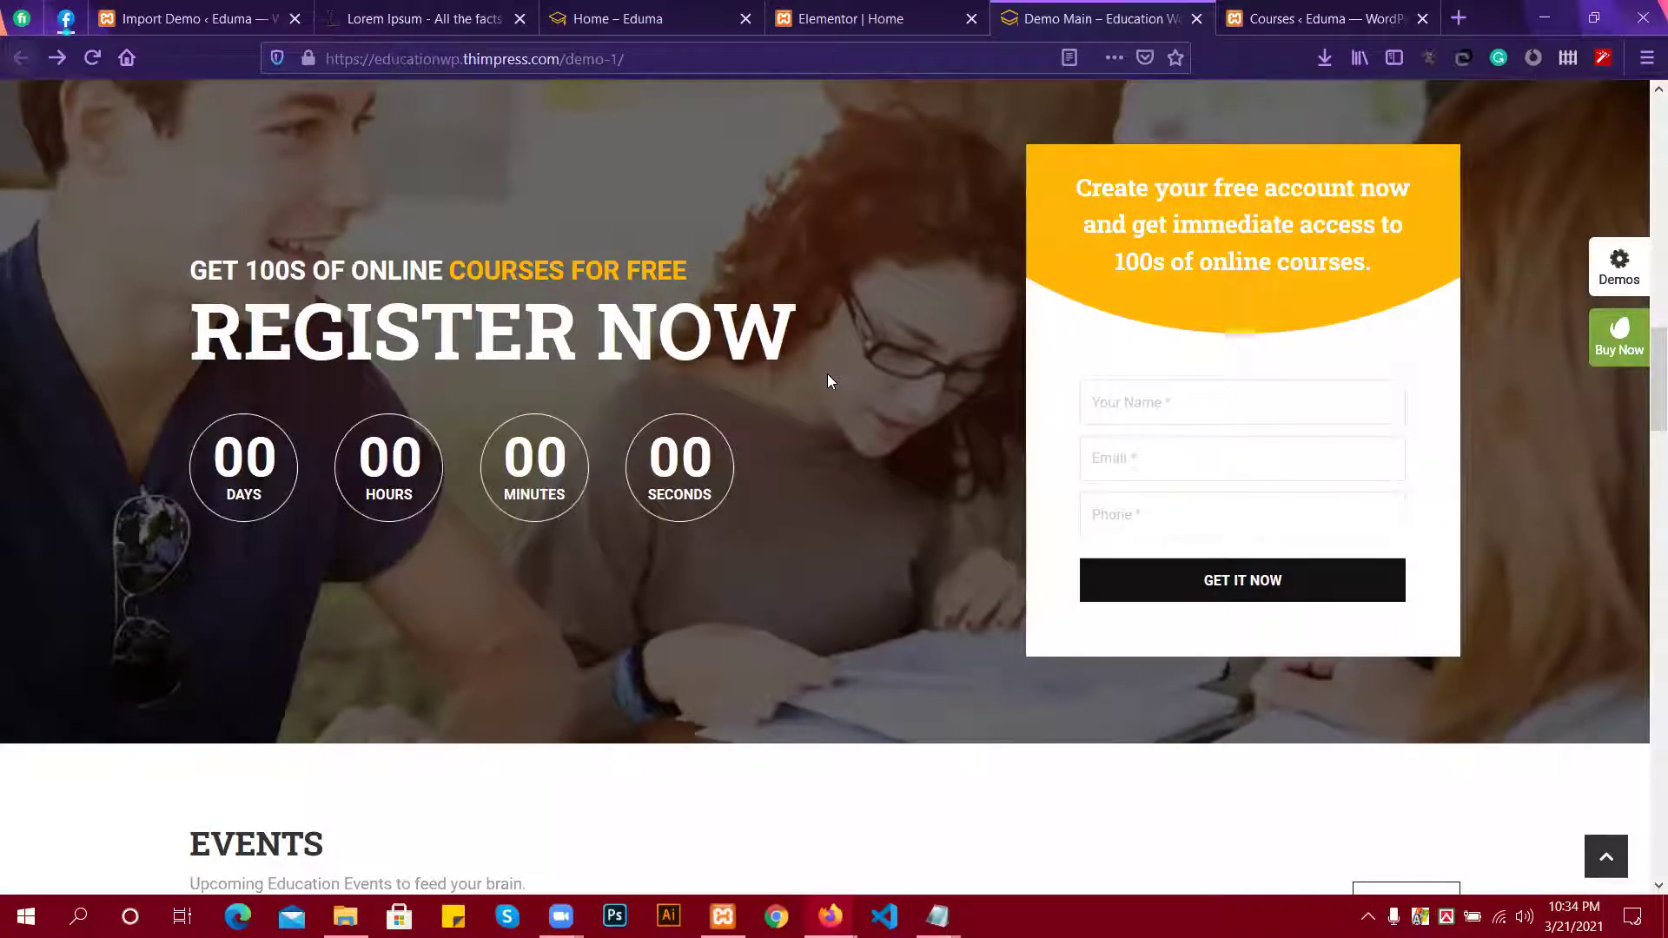
{"action": "left_click", "coordinate": [908, 12]}
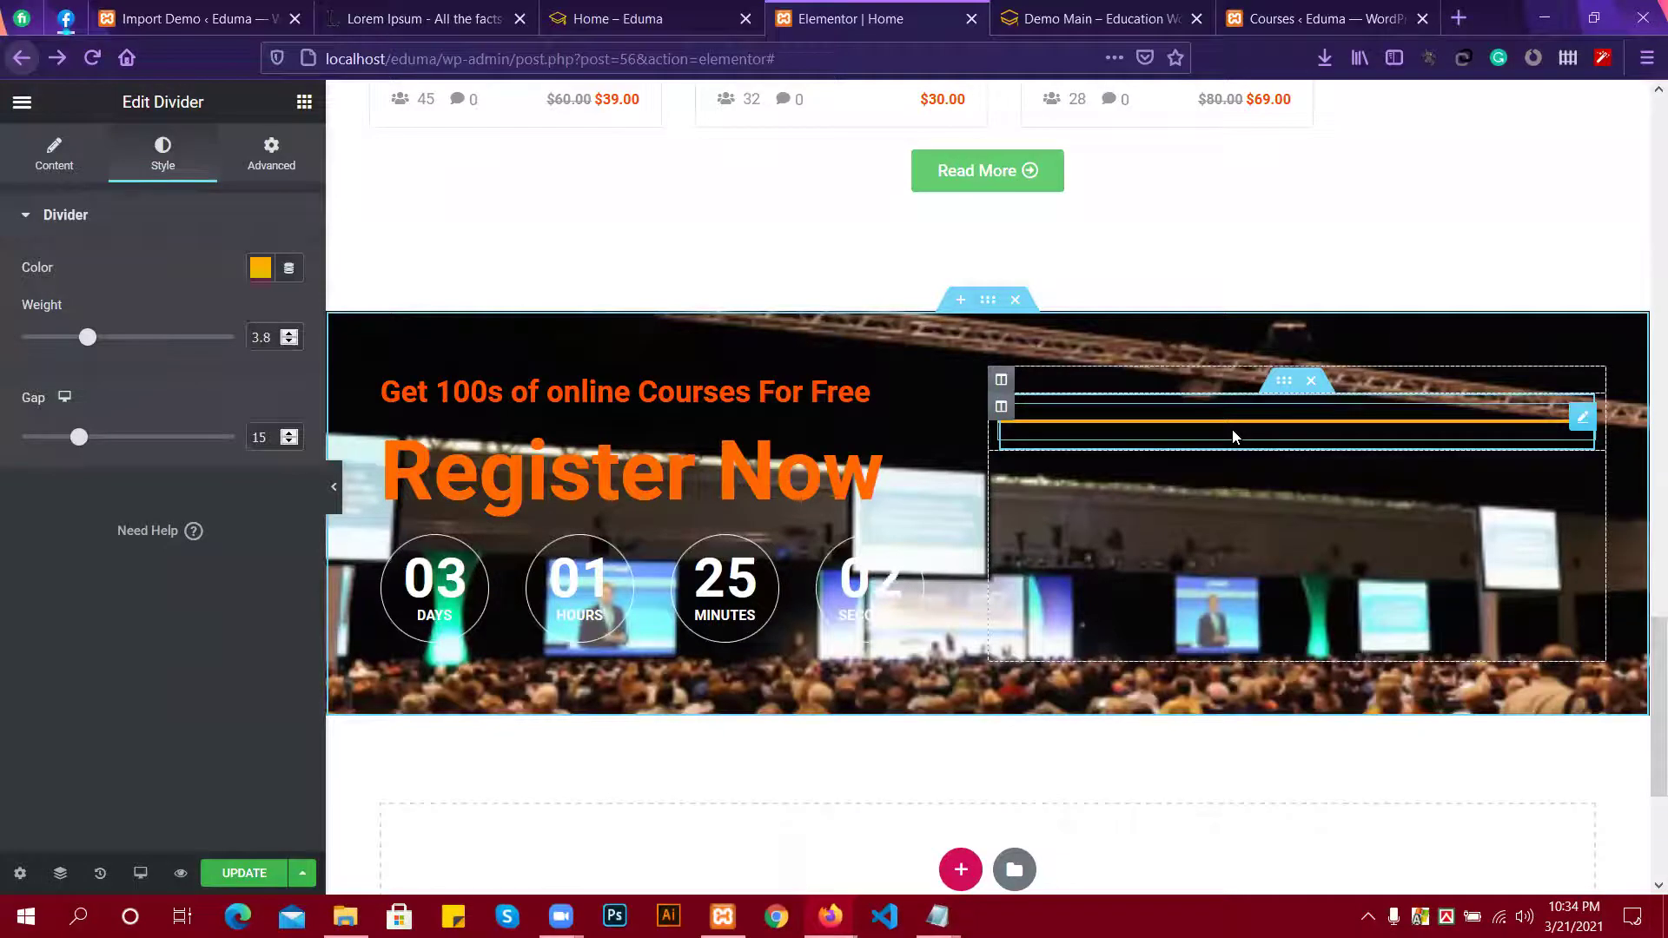
Search the widget library for "form" and add a Form widget below the divider in the banner's inner section.
{"action": "left_click", "coordinate": [56, 158]}
{"action": "left_click", "coordinate": [304, 102]}
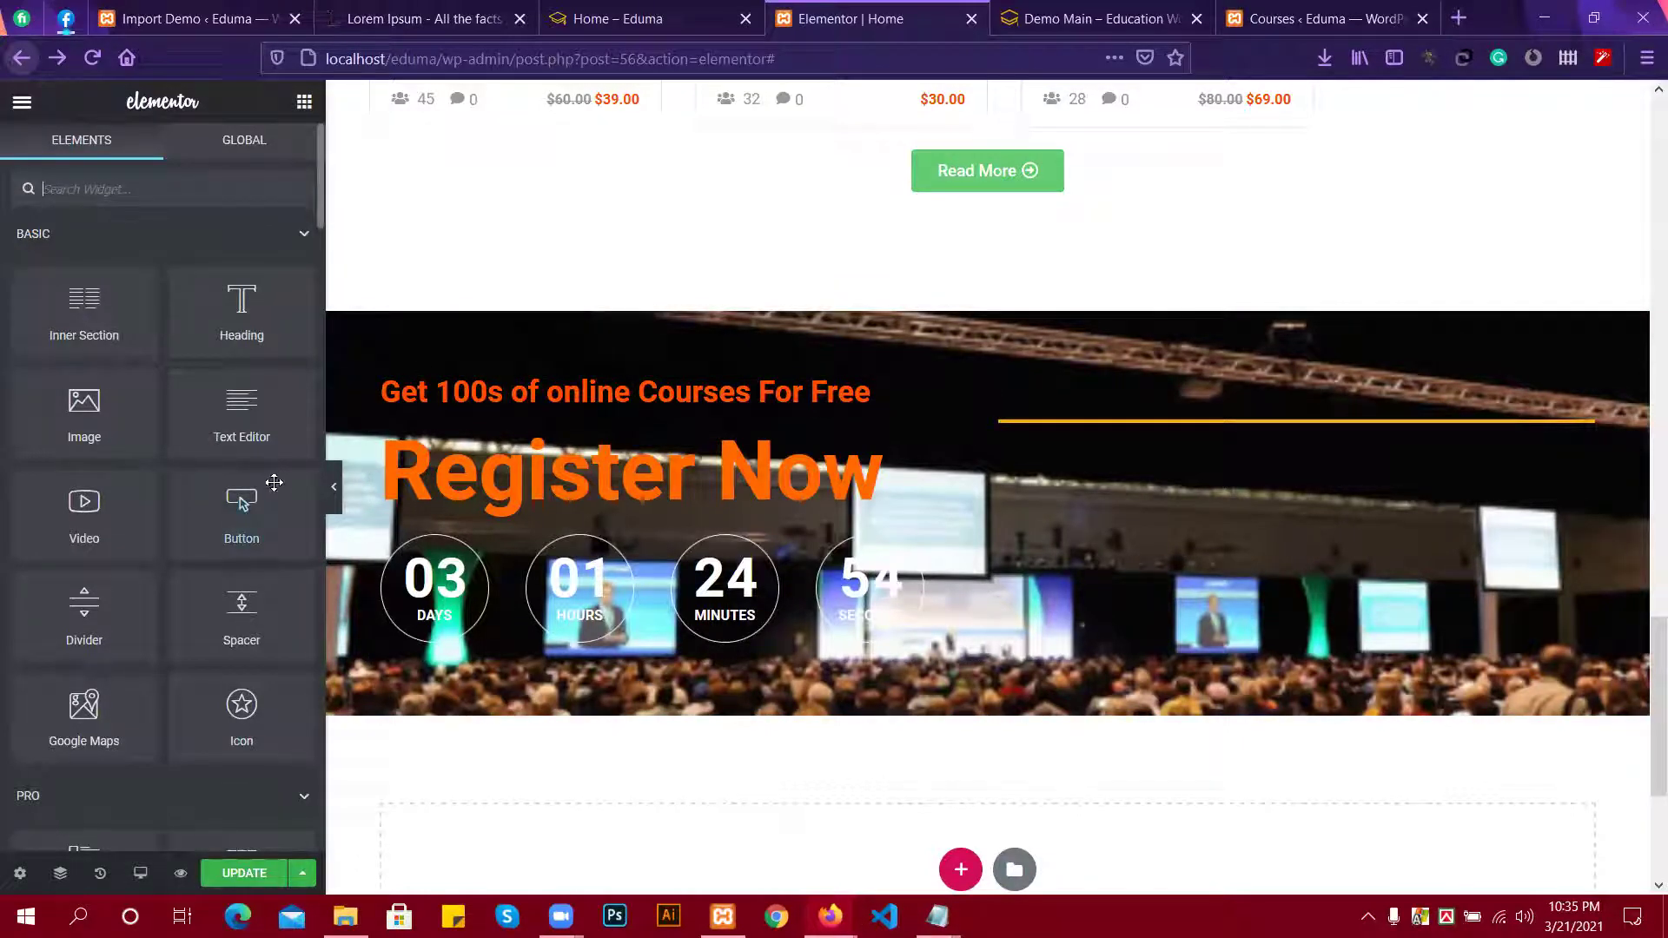
{"action": "left_click", "coordinate": [1182, 429]}
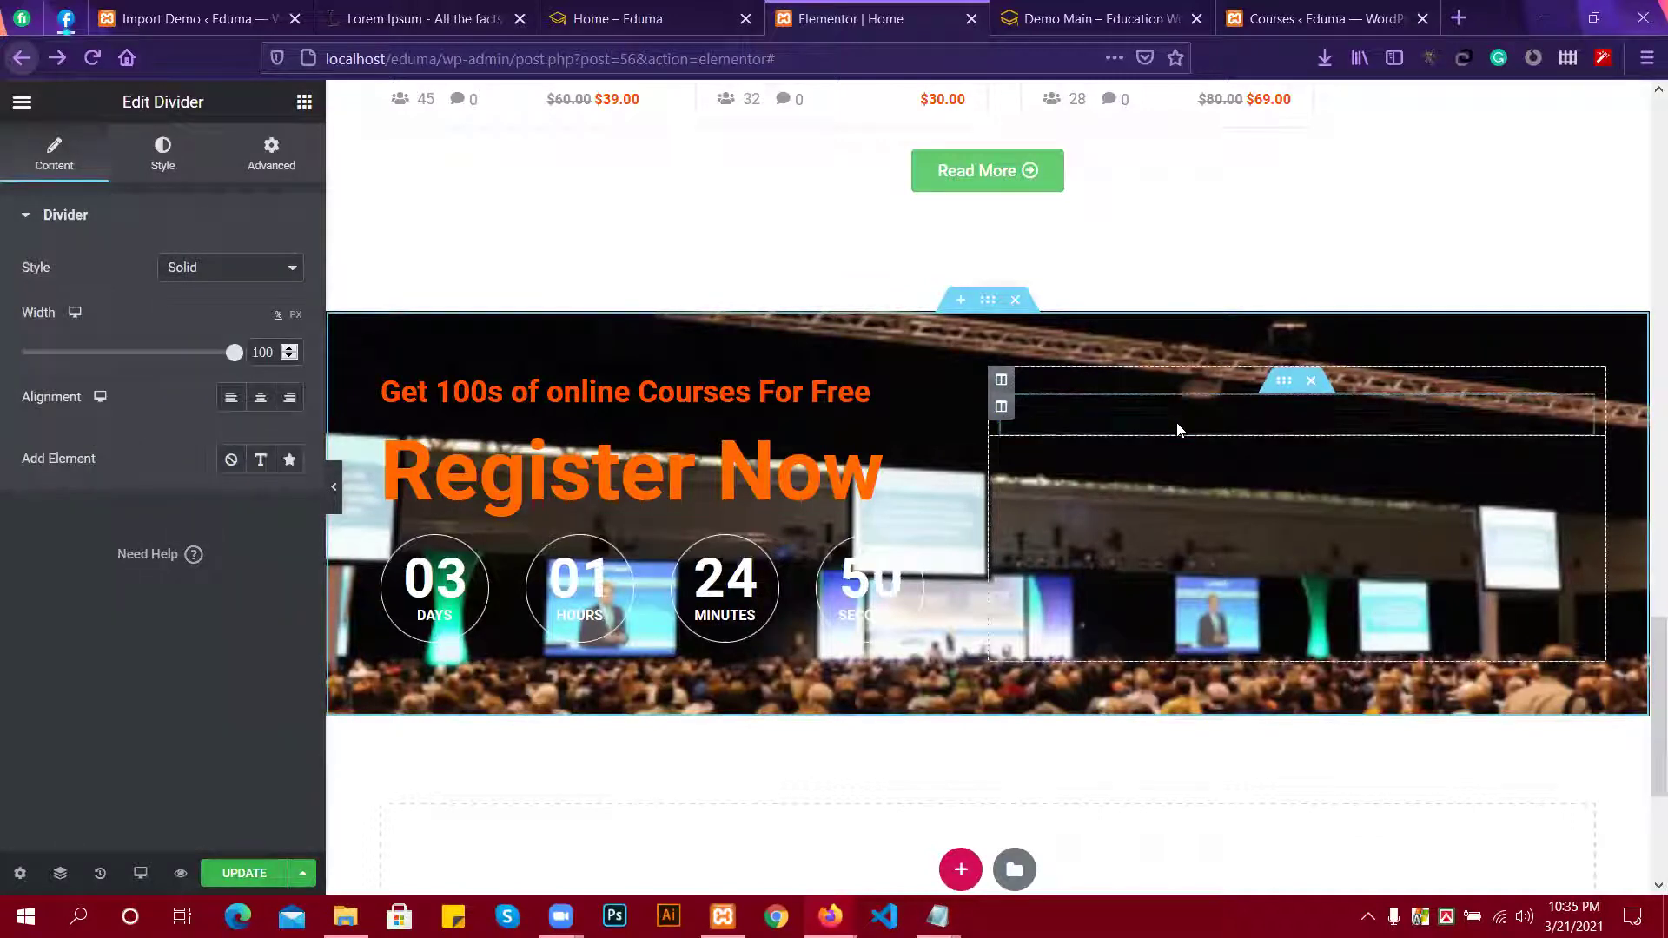
{"action": "left_click", "coordinate": [302, 102]}
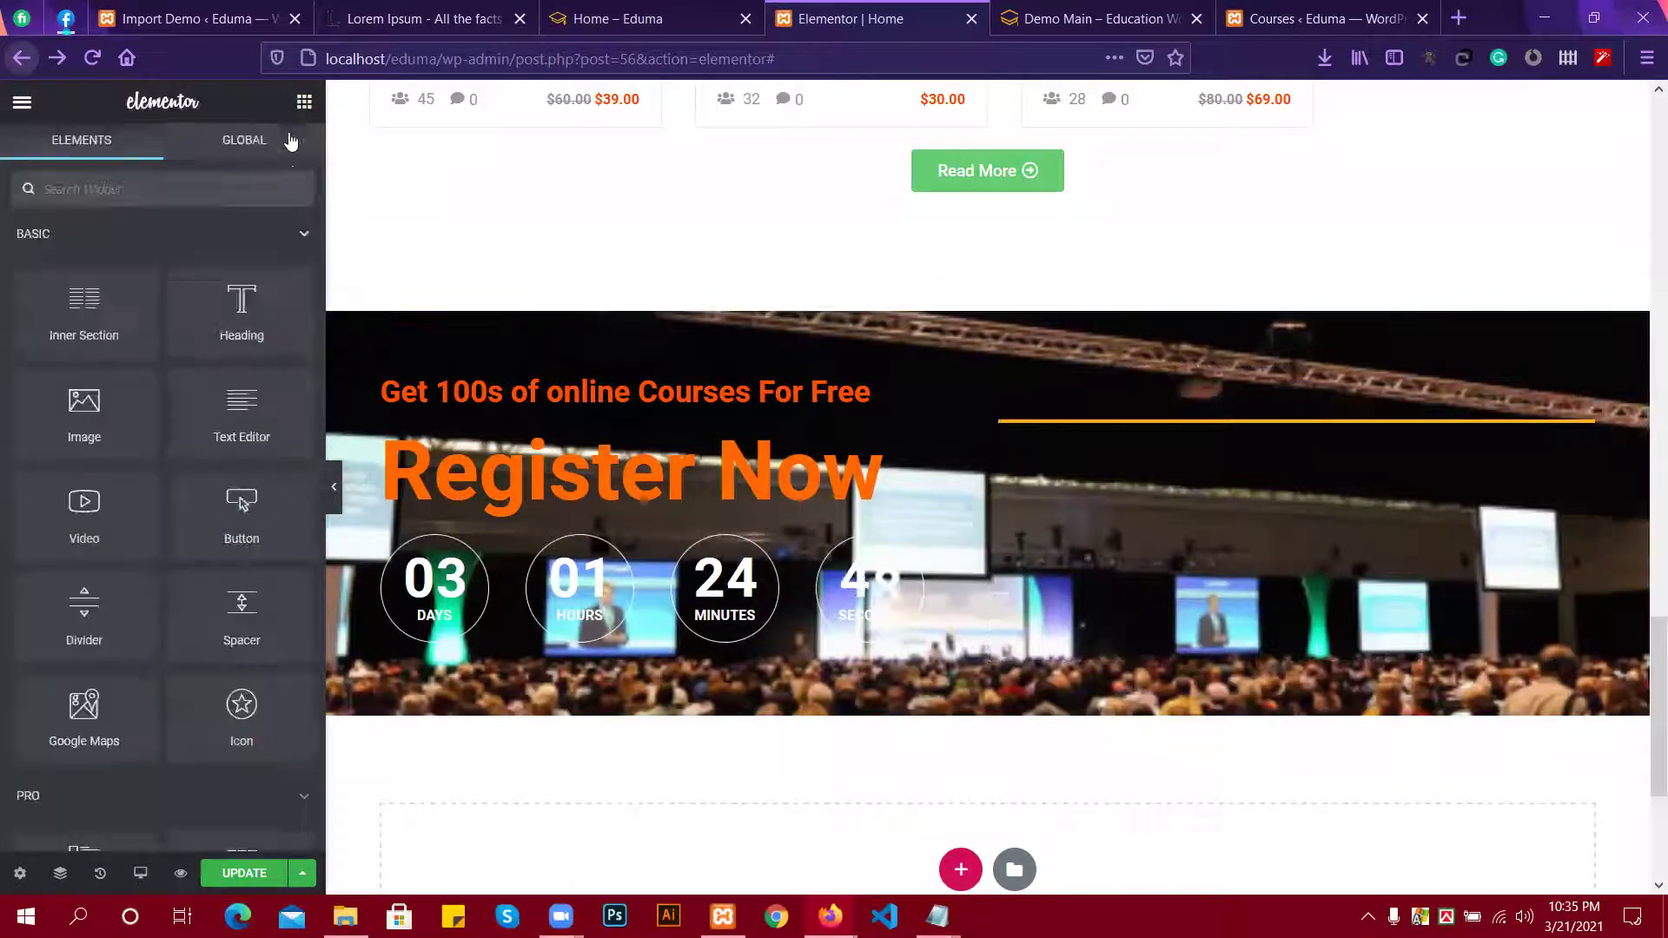
{"action": "type", "text": "orm"}
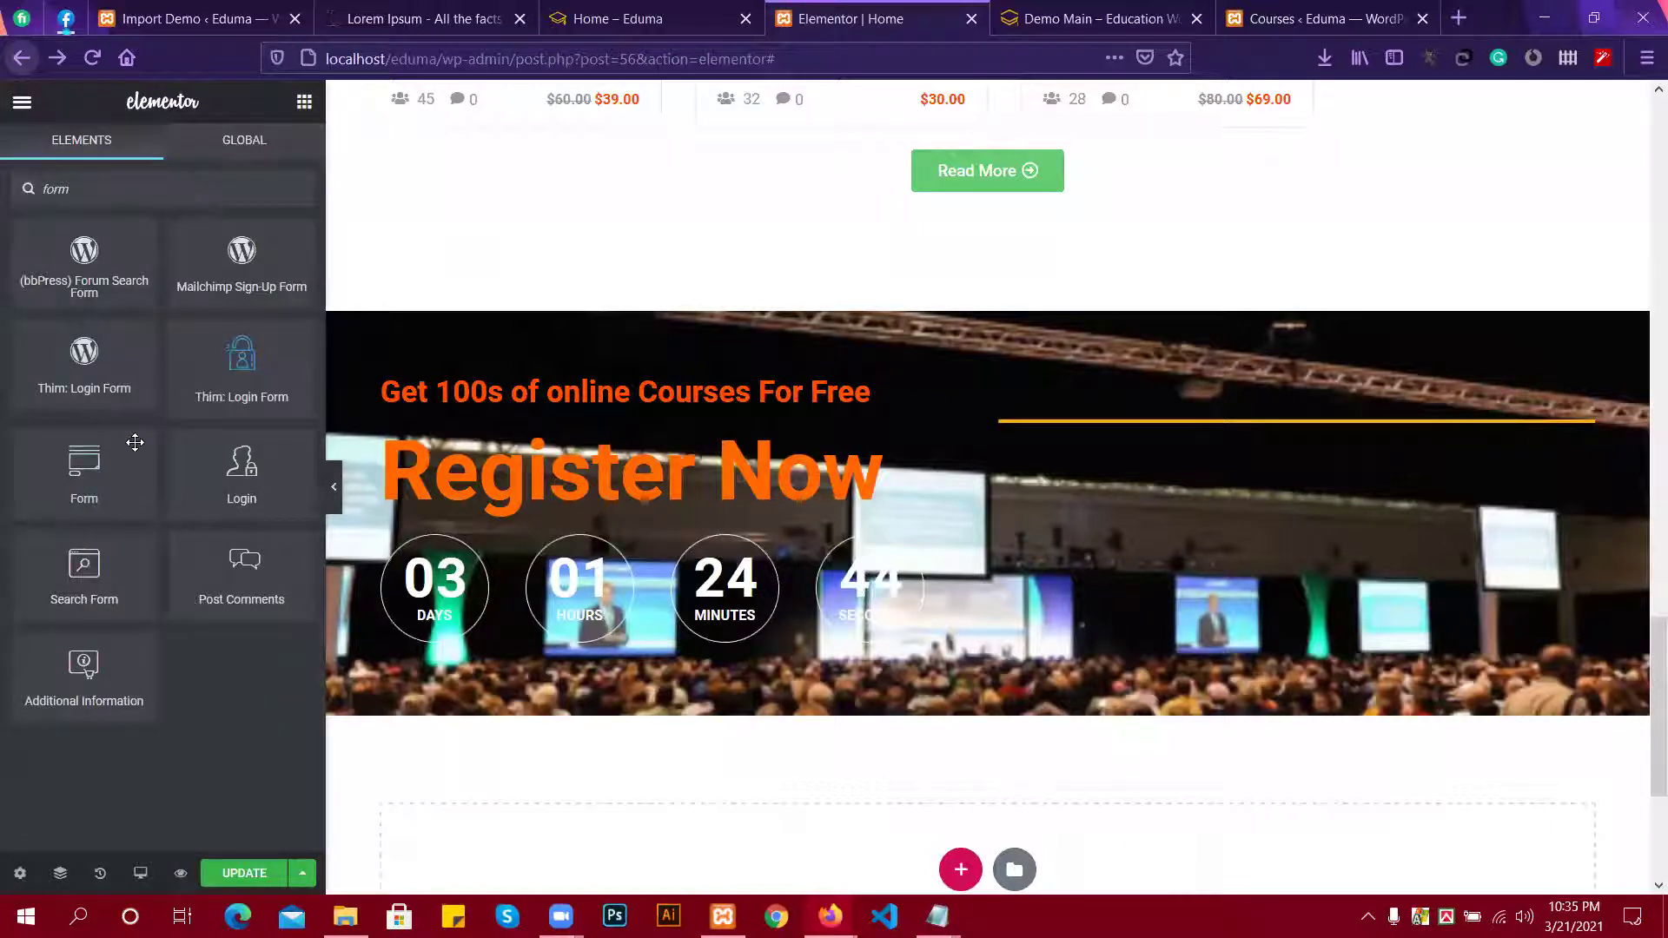
{"action": "left_click_drag", "start_coordinate": [293, 505], "coordinate": [1326, 448]}
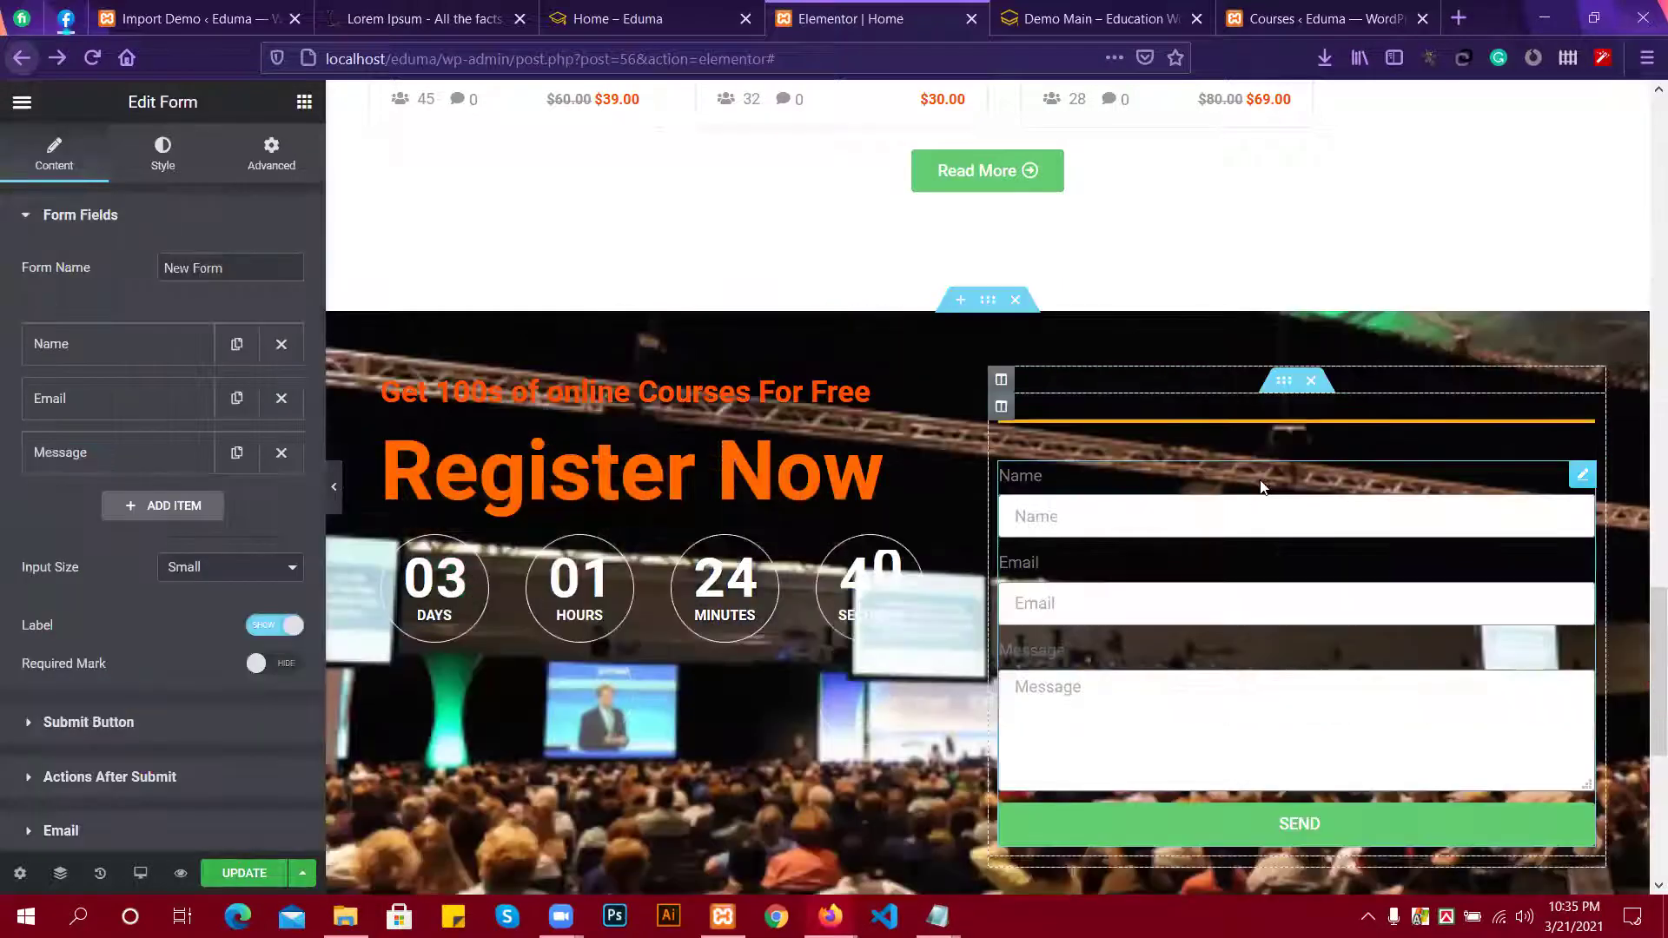
Delete the amber divider above the registration form.
{"action": "left_click", "coordinate": [1256, 425]}
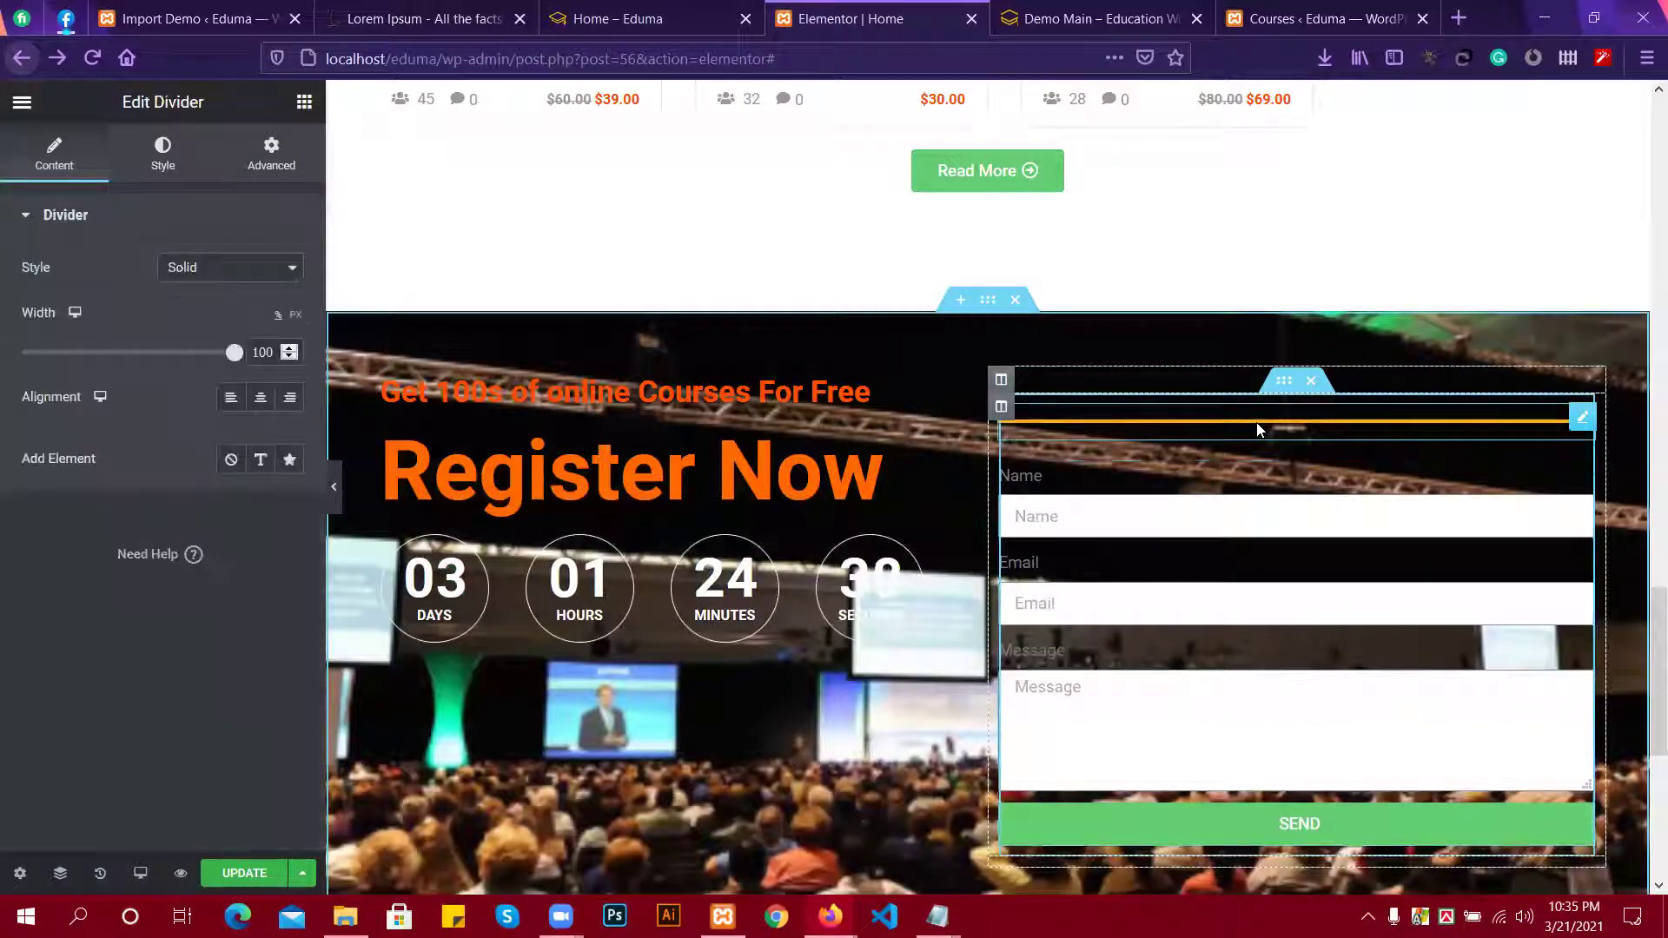
{"action": "right_click", "coordinate": [1256, 425]}
{"action": "left_click", "coordinate": [1300, 737]}
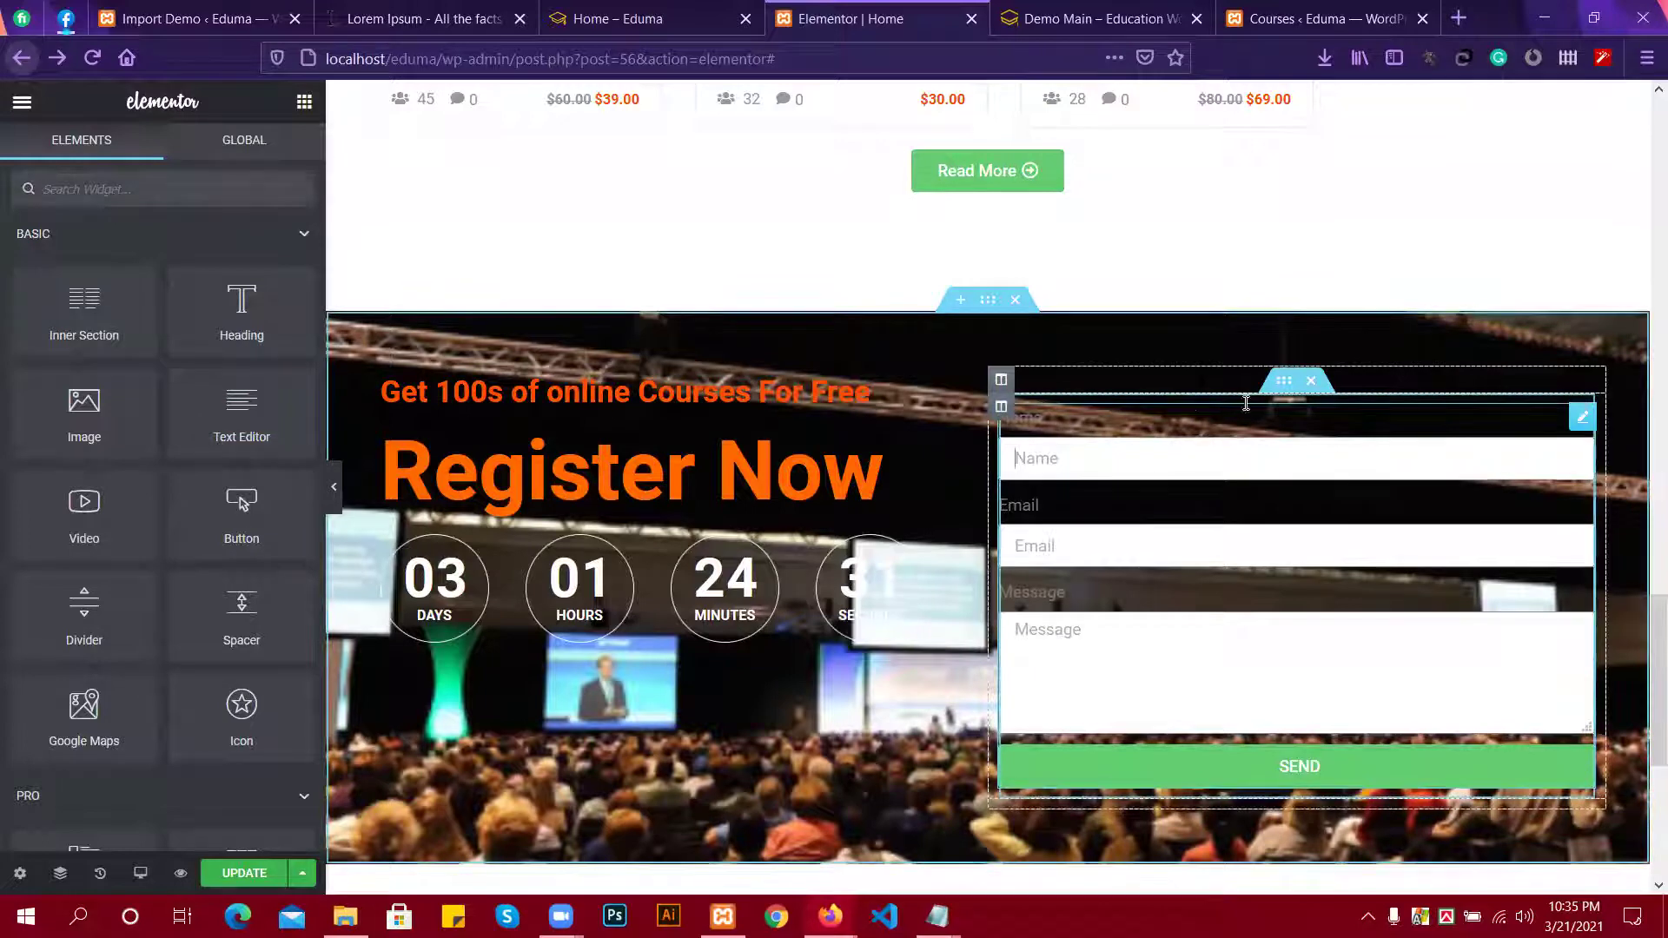
Look through the layout, background overlay, border and background settings of the inner section holding the form.
{"action": "left_click", "coordinate": [1285, 383]}
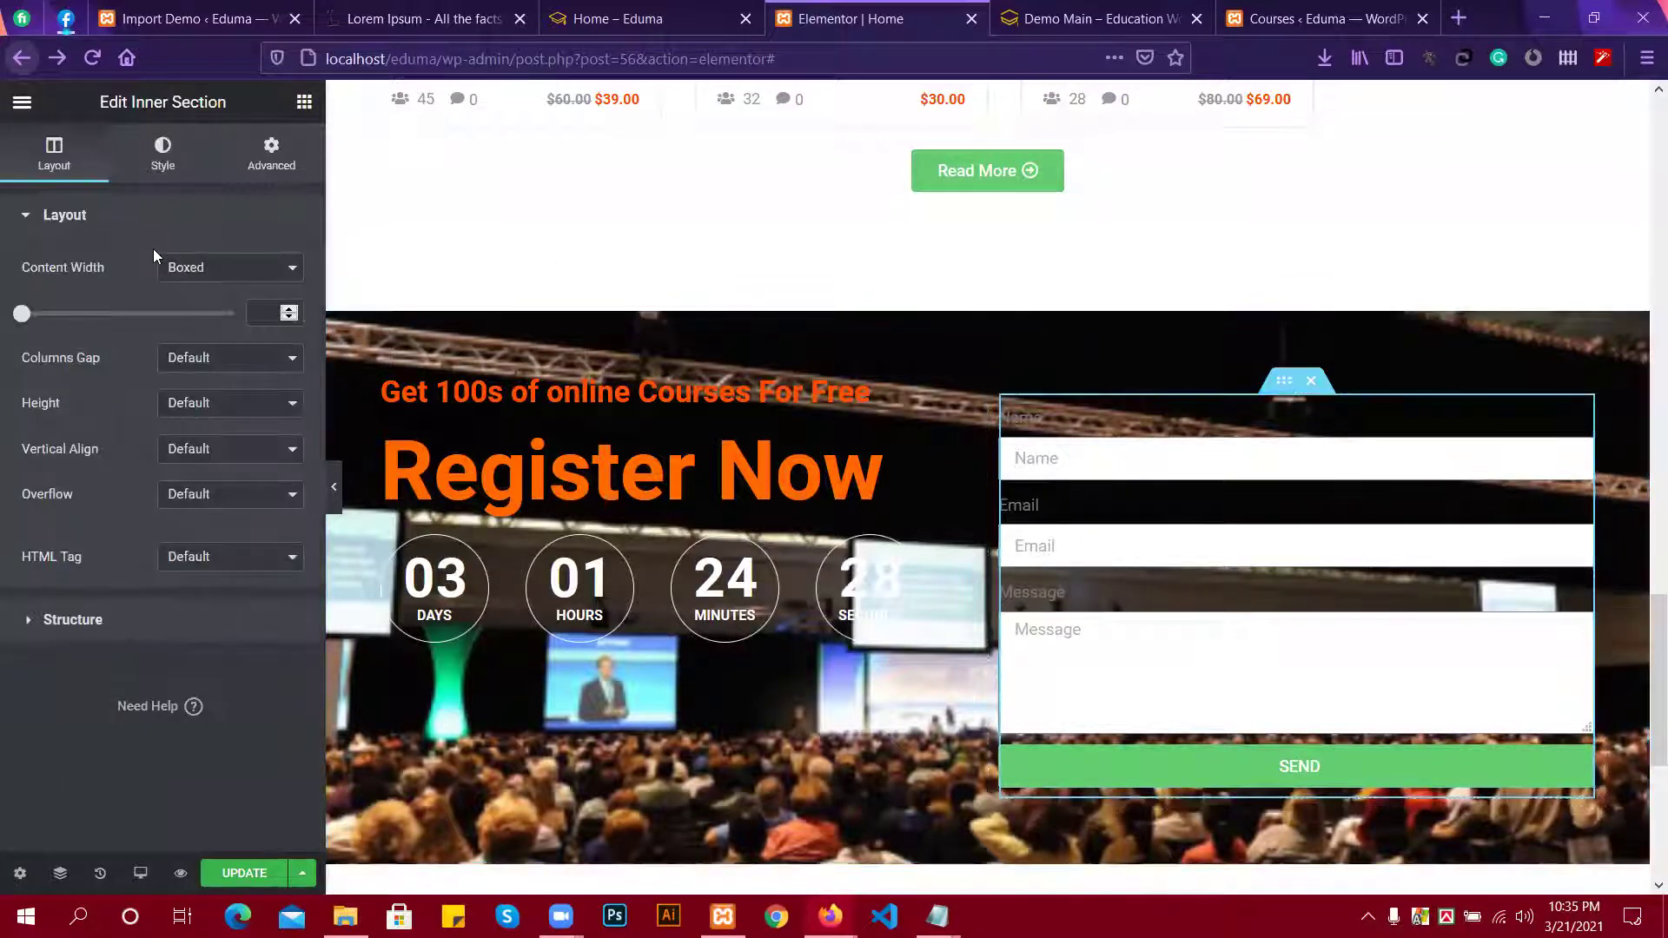
{"action": "left_click", "coordinate": [164, 154]}
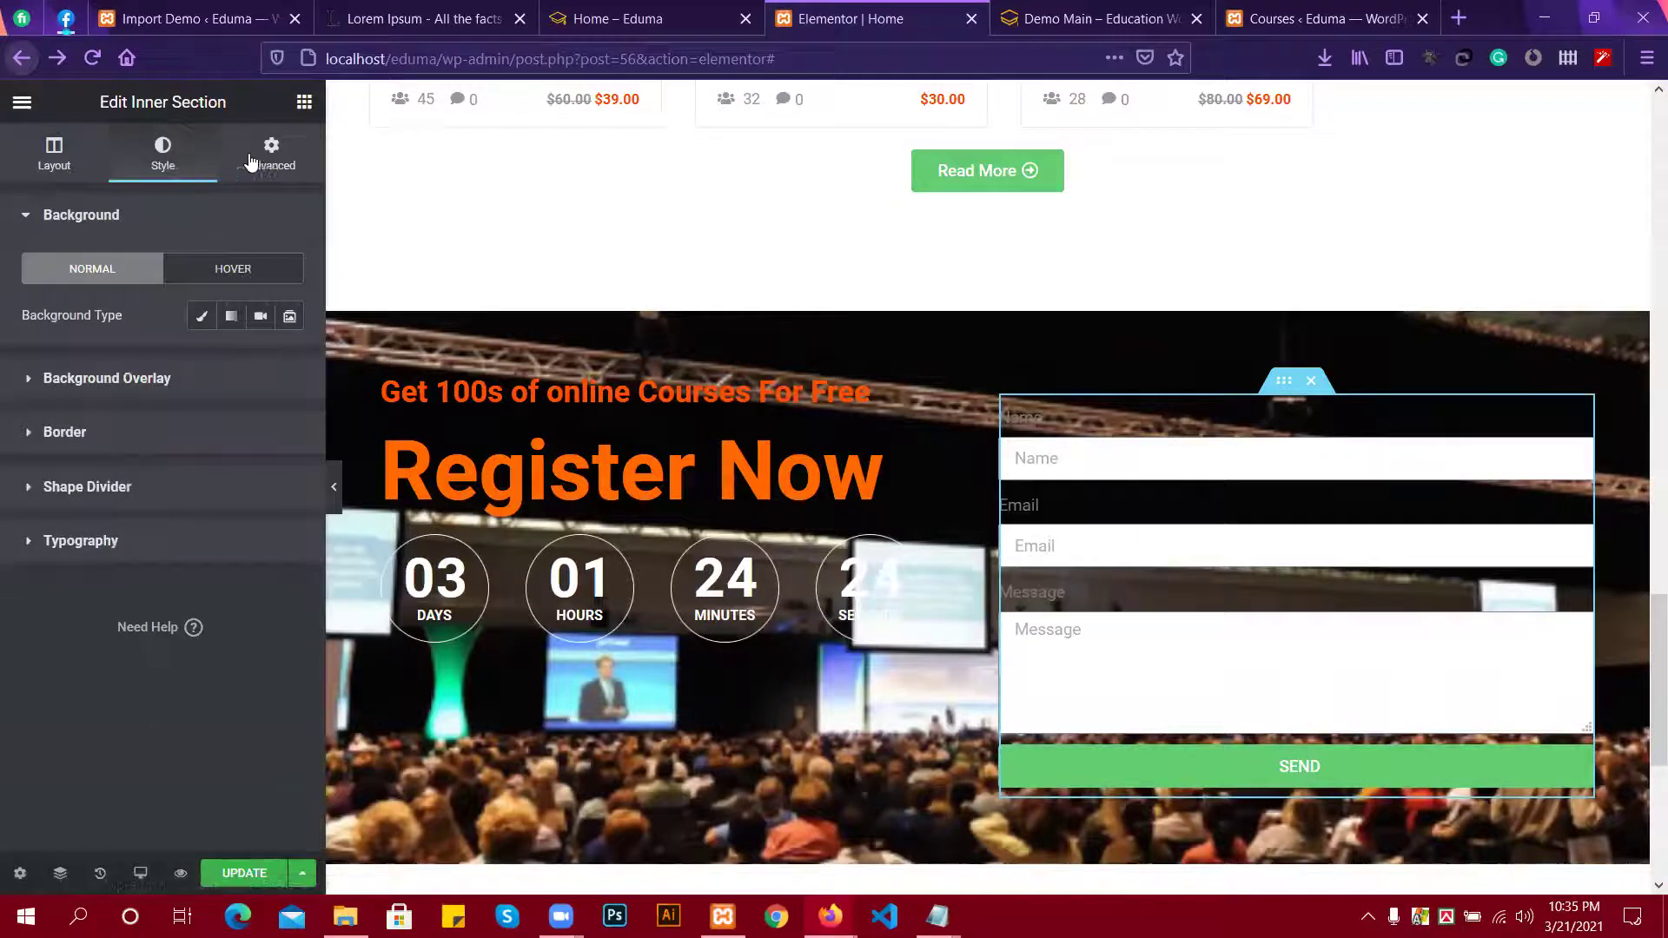
{"action": "left_click", "coordinate": [148, 379]}
{"action": "left_click", "coordinate": [112, 532]}
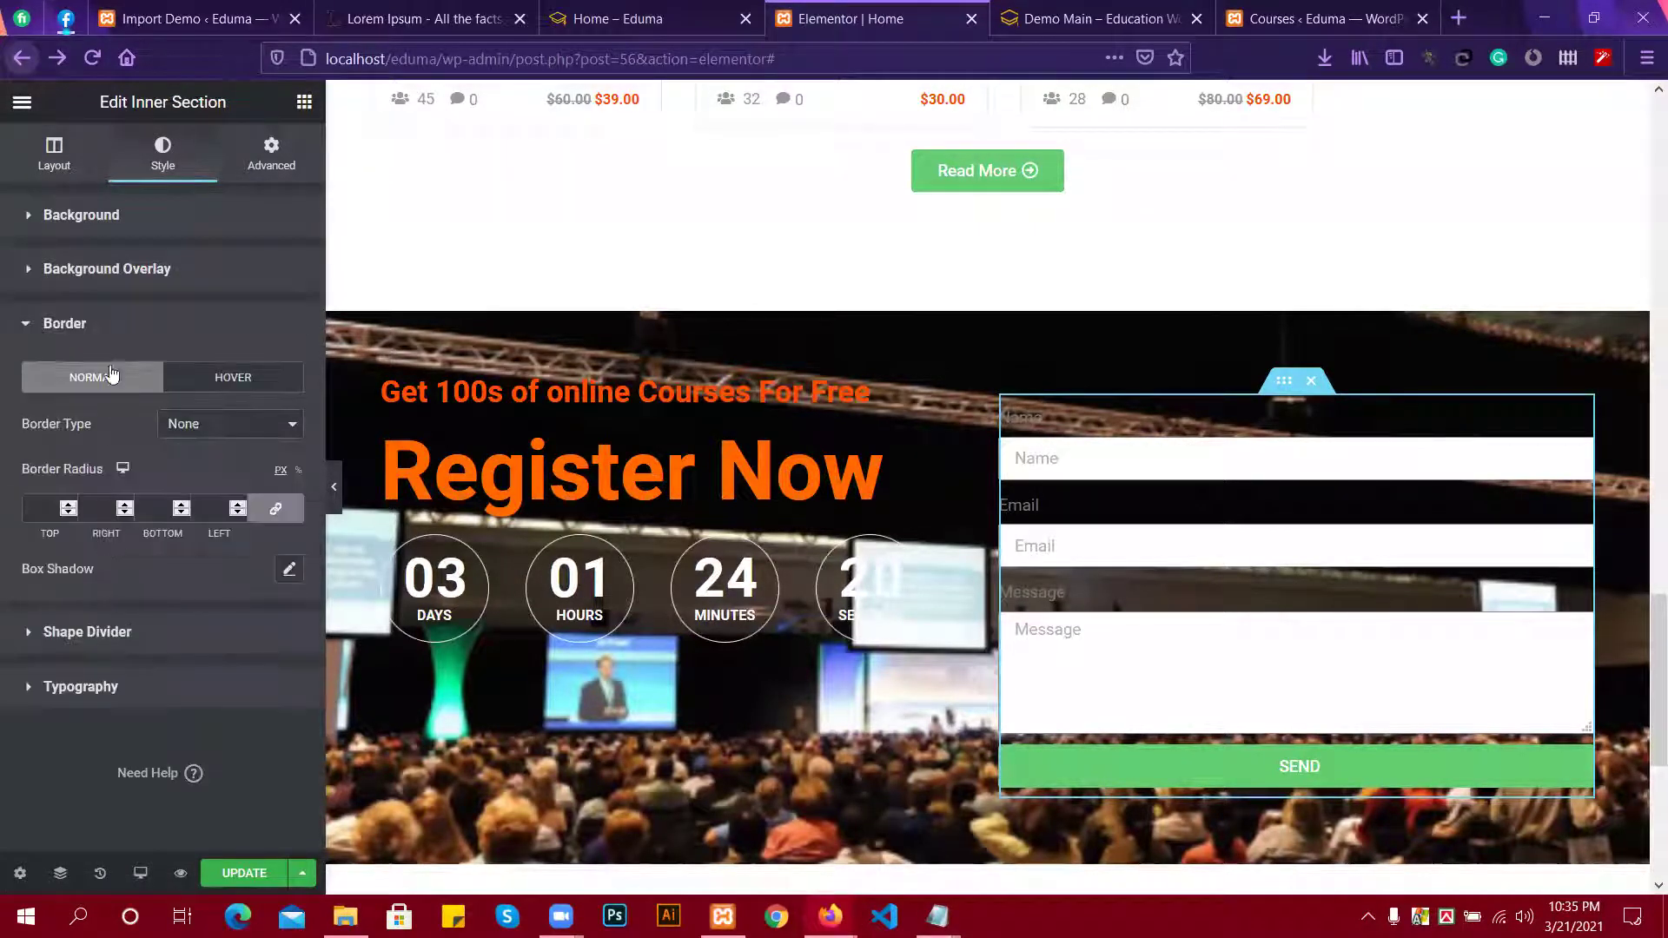
{"action": "left_click", "coordinate": [108, 217]}
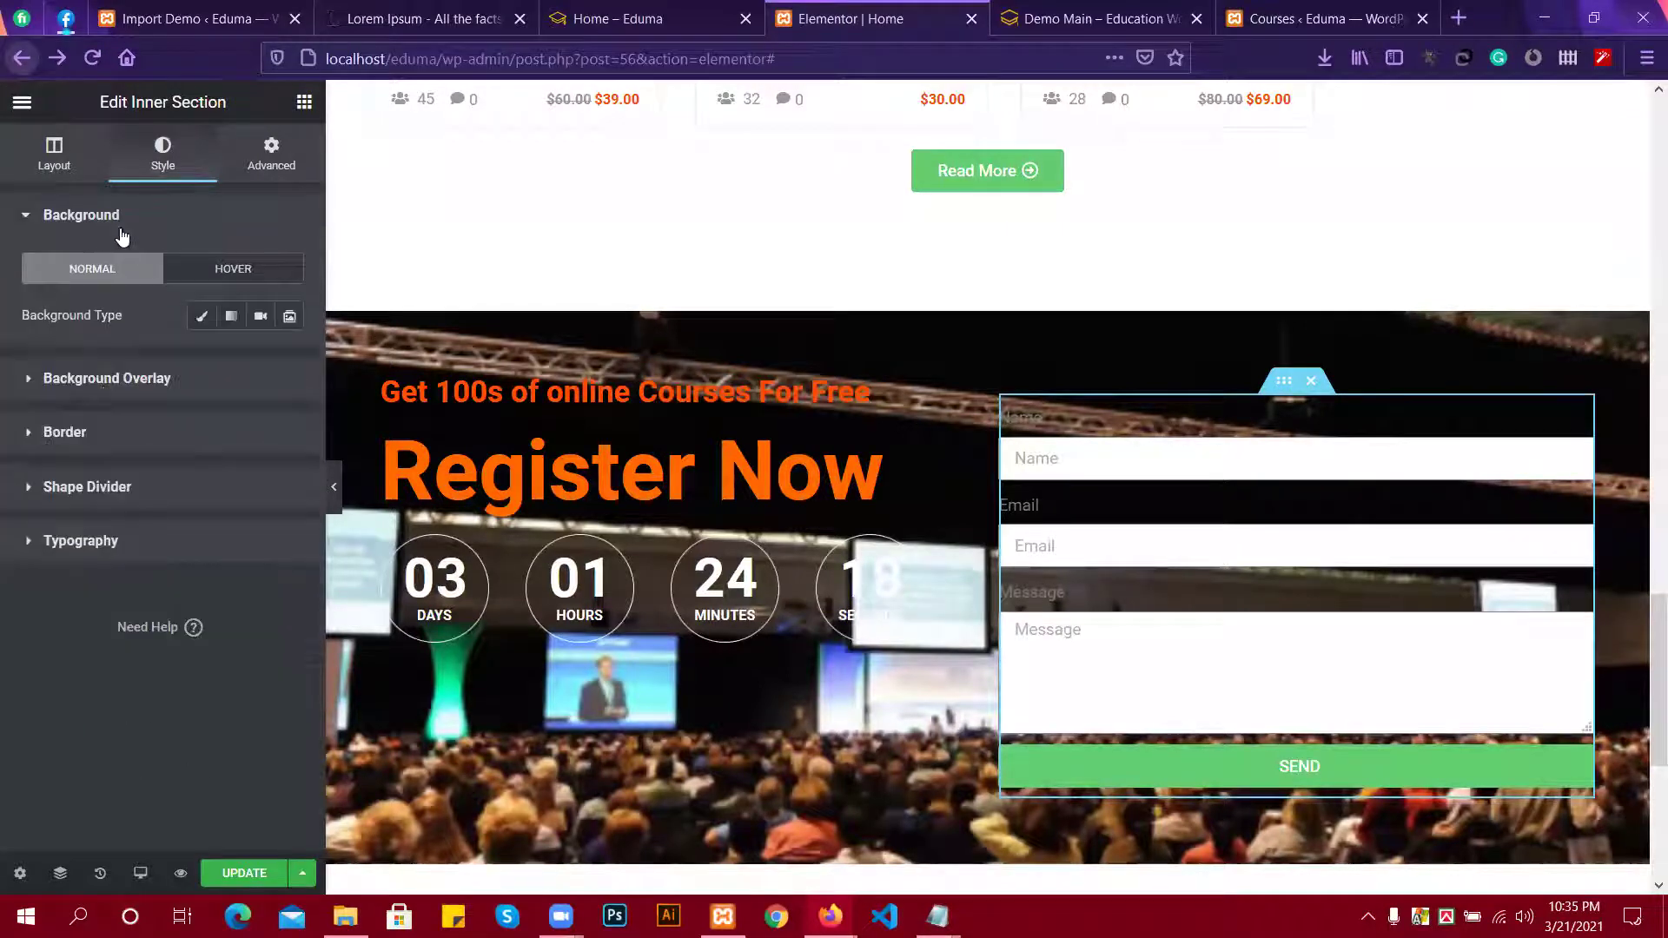
Give the form's inner section a Classic background in white #FFFFFF without choosing an image.
{"action": "left_click", "coordinate": [203, 318]}
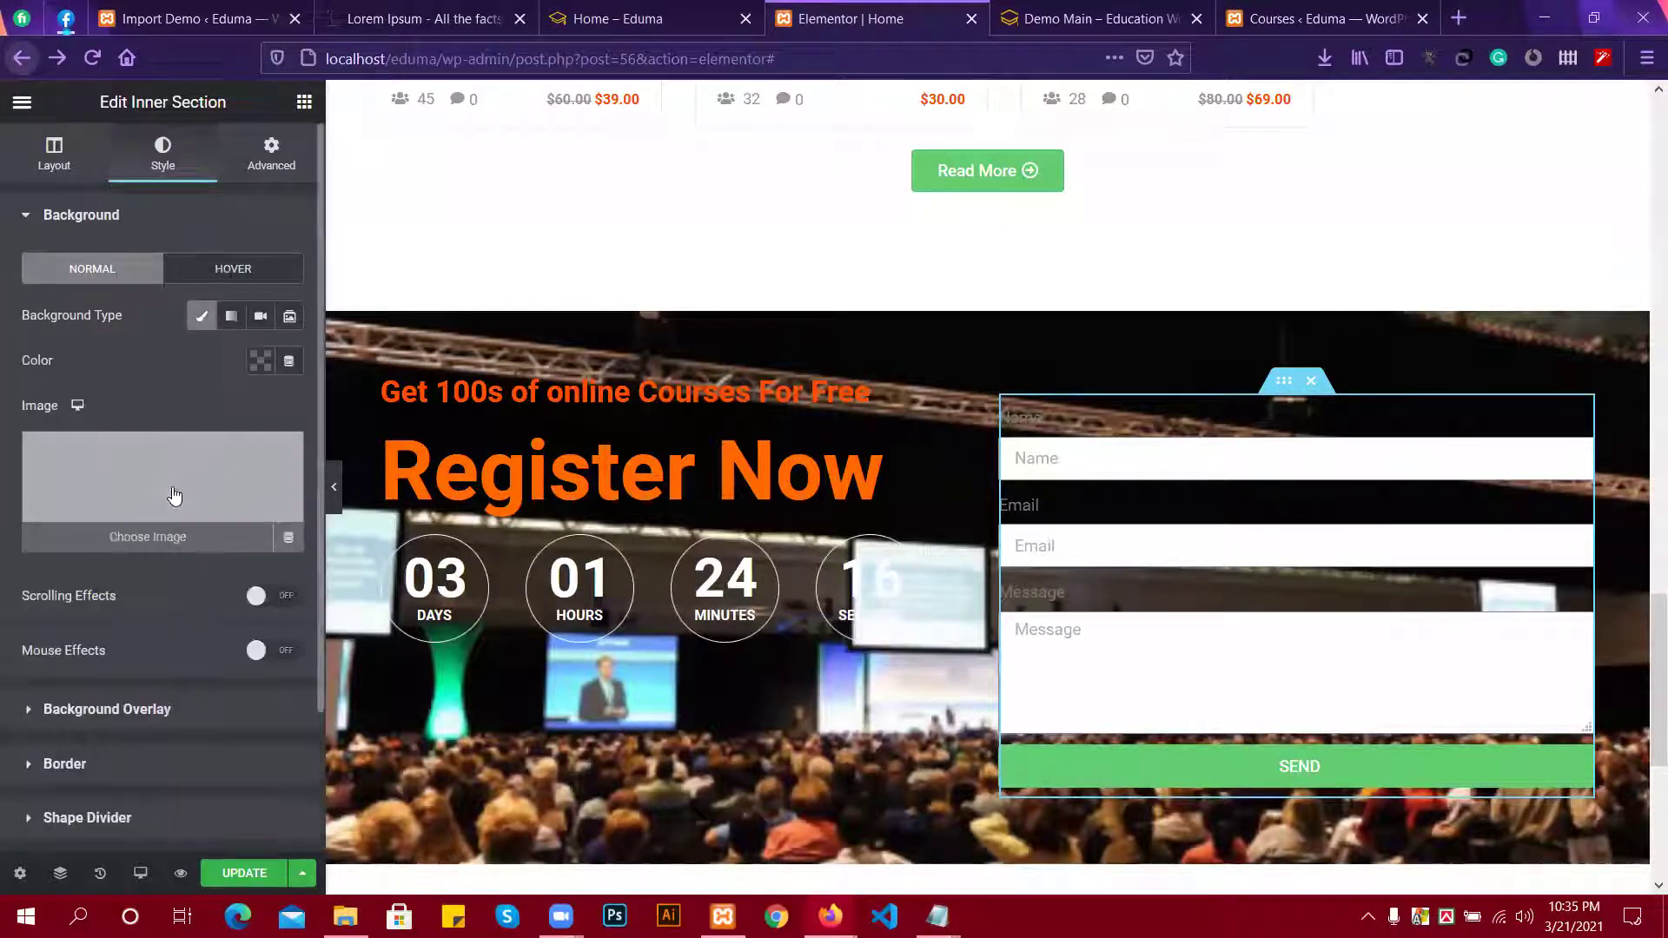
{"action": "left_click", "coordinate": [174, 495]}
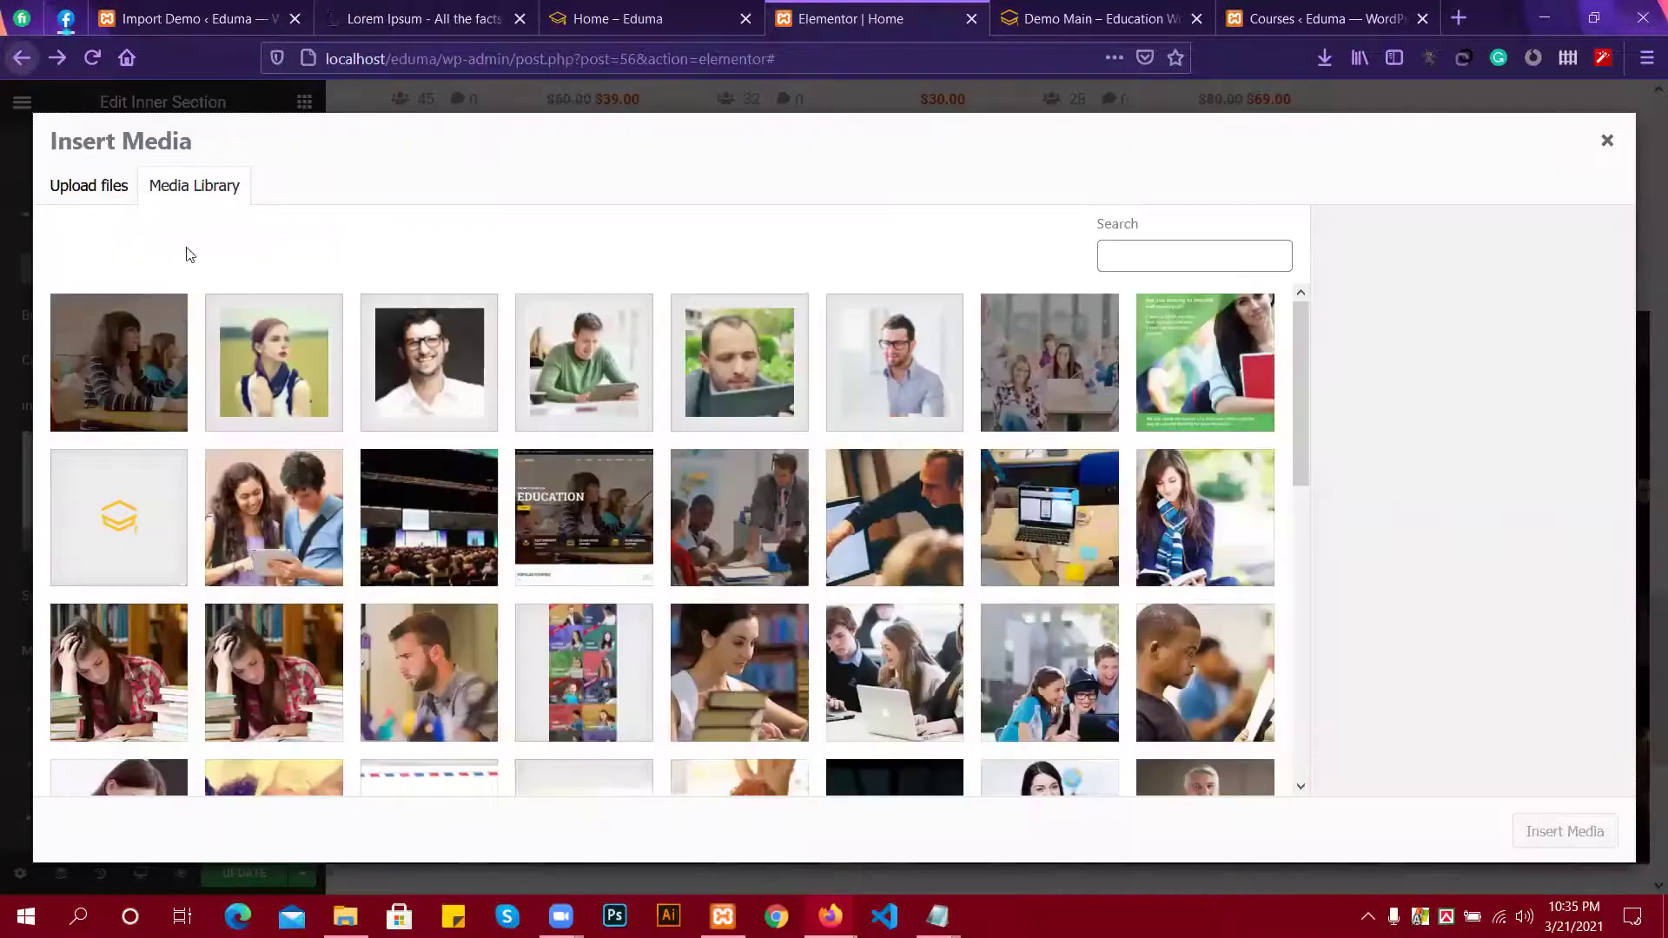
{"action": "left_click", "coordinate": [1606, 141]}
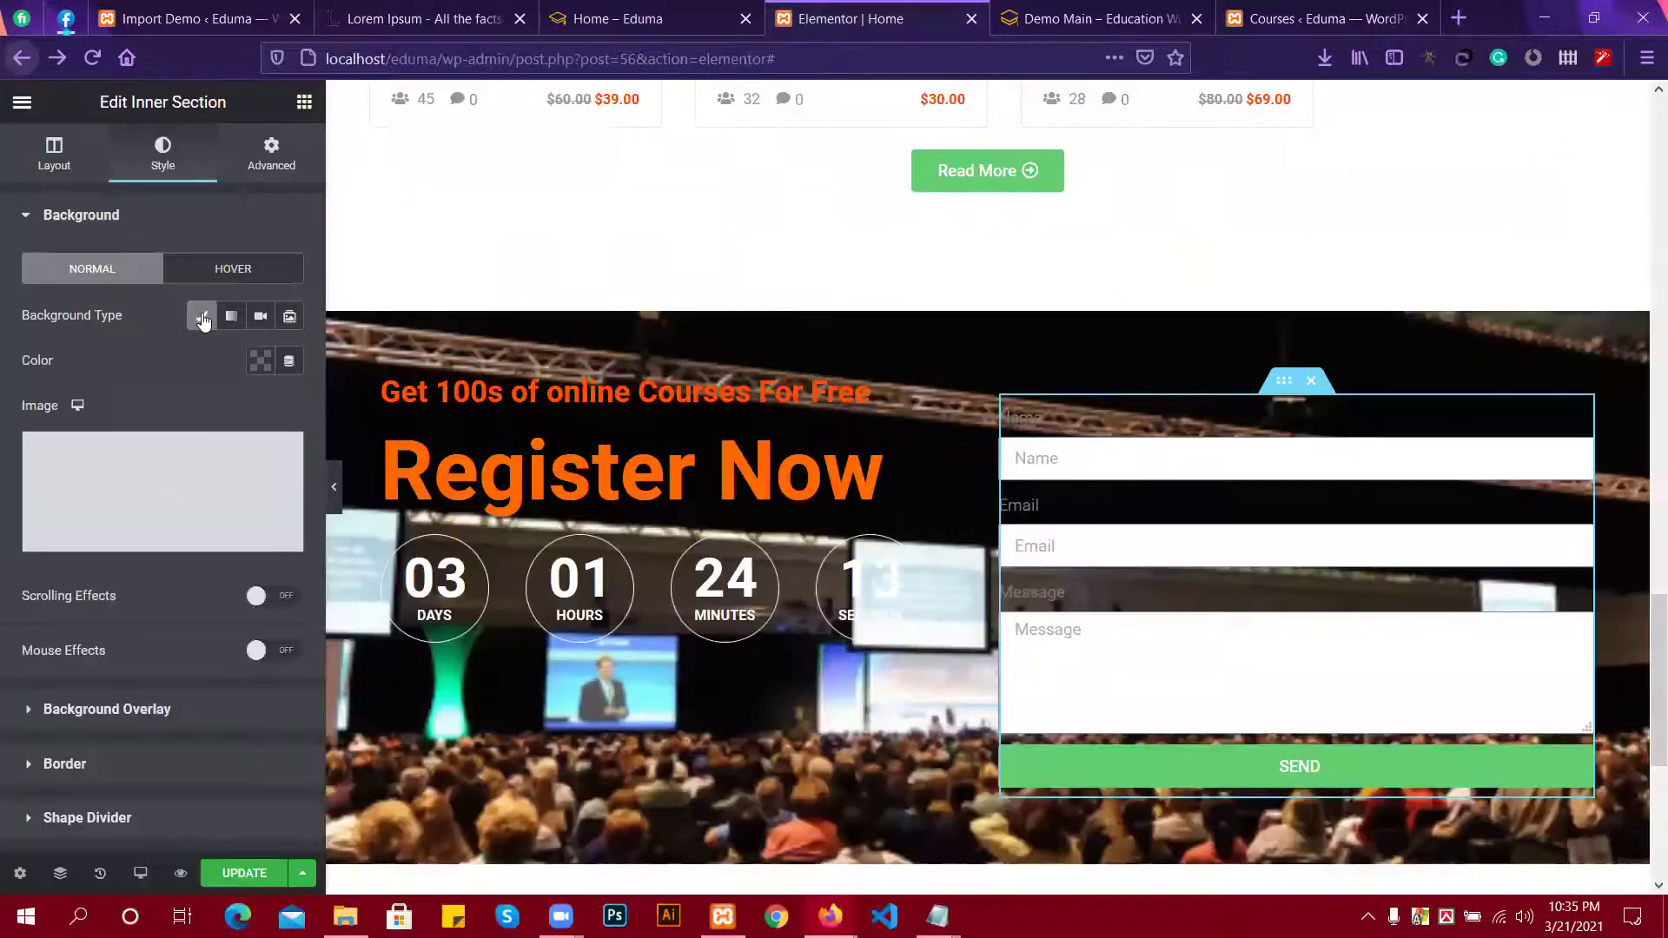
{"action": "left_click", "coordinate": [259, 361]}
{"action": "left_click", "coordinate": [356, 414]}
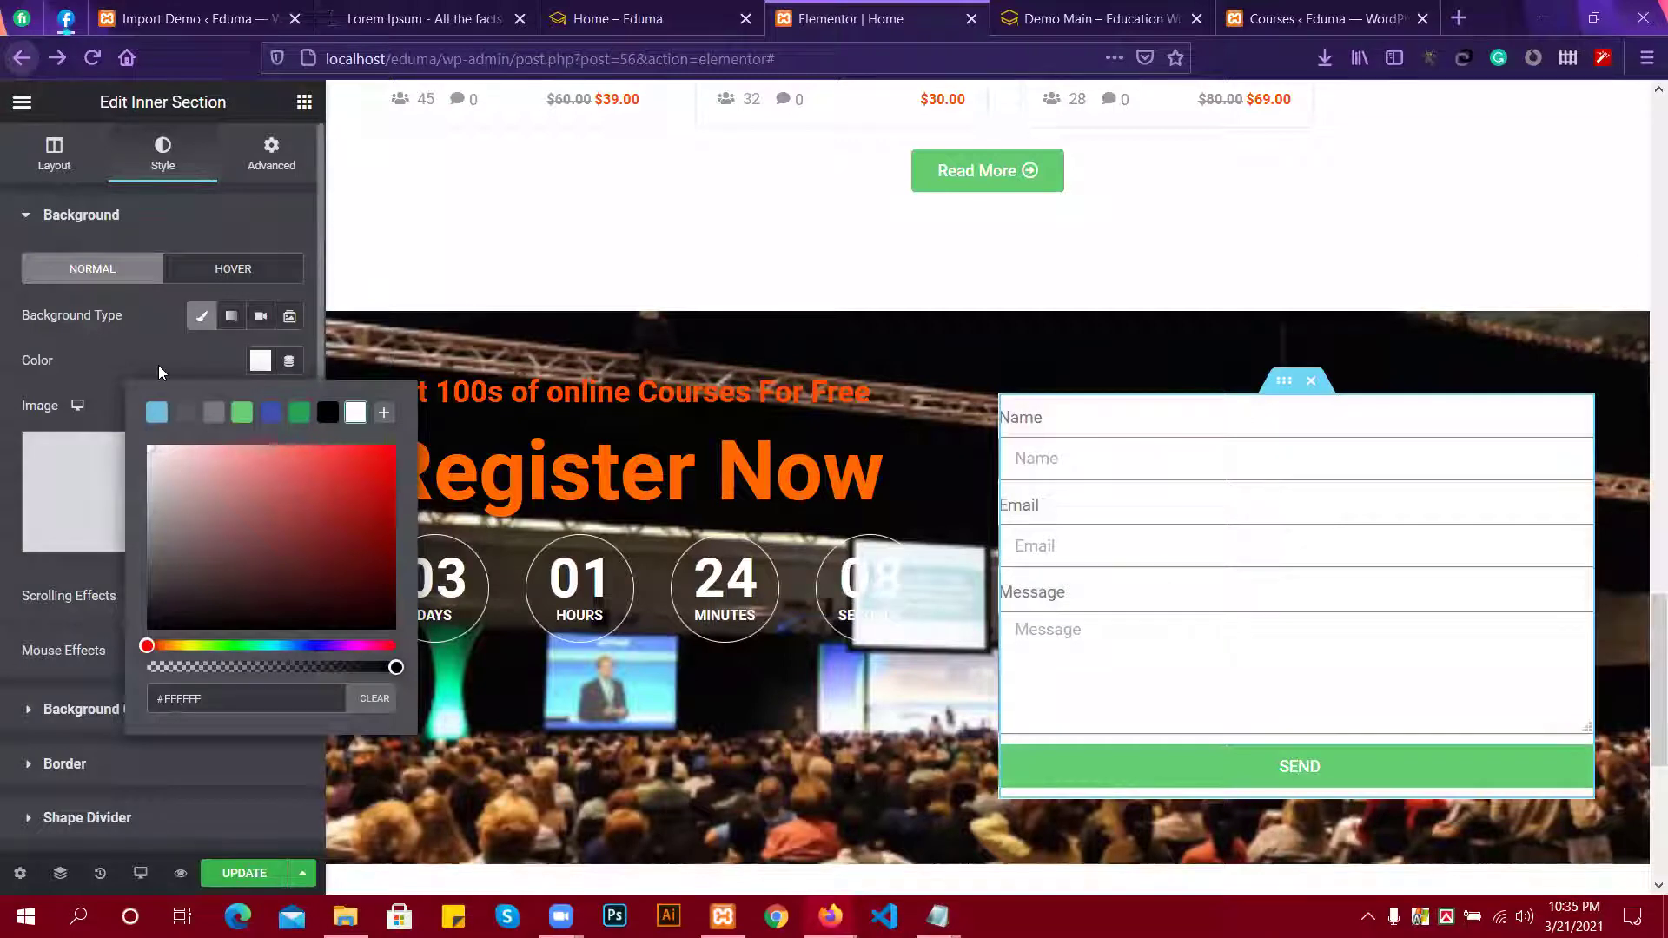
{"action": "left_click", "coordinate": [210, 344]}
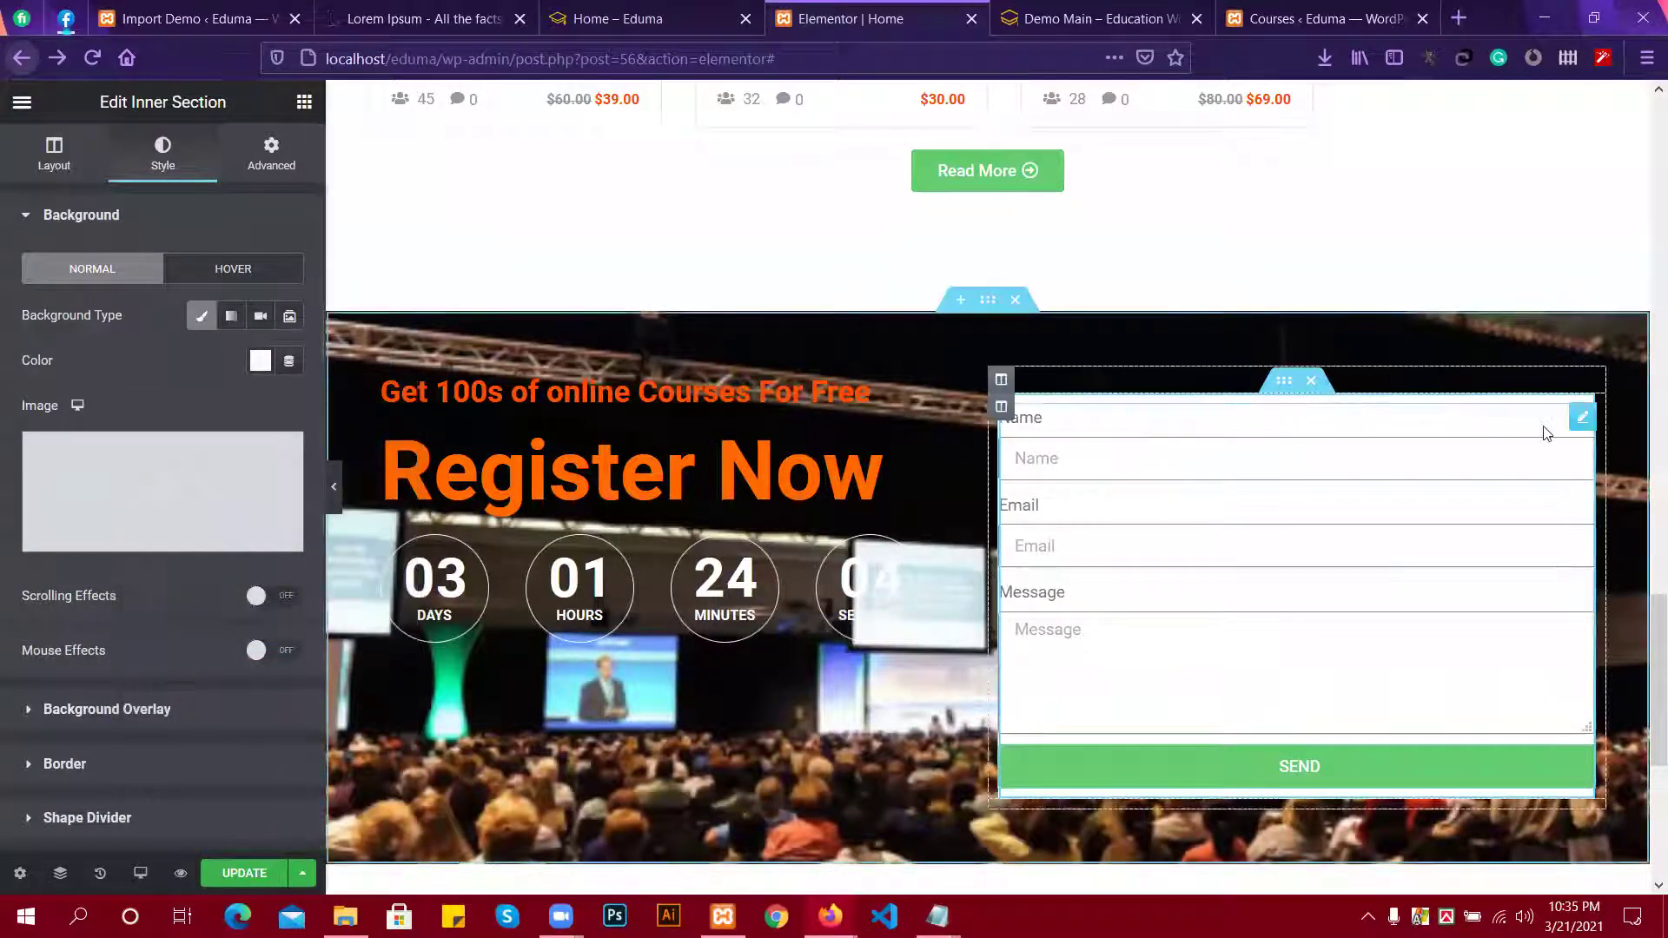
Clear the label of the registration form's Name field, keeping its placeholder.
{"action": "left_click", "coordinate": [1581, 422]}
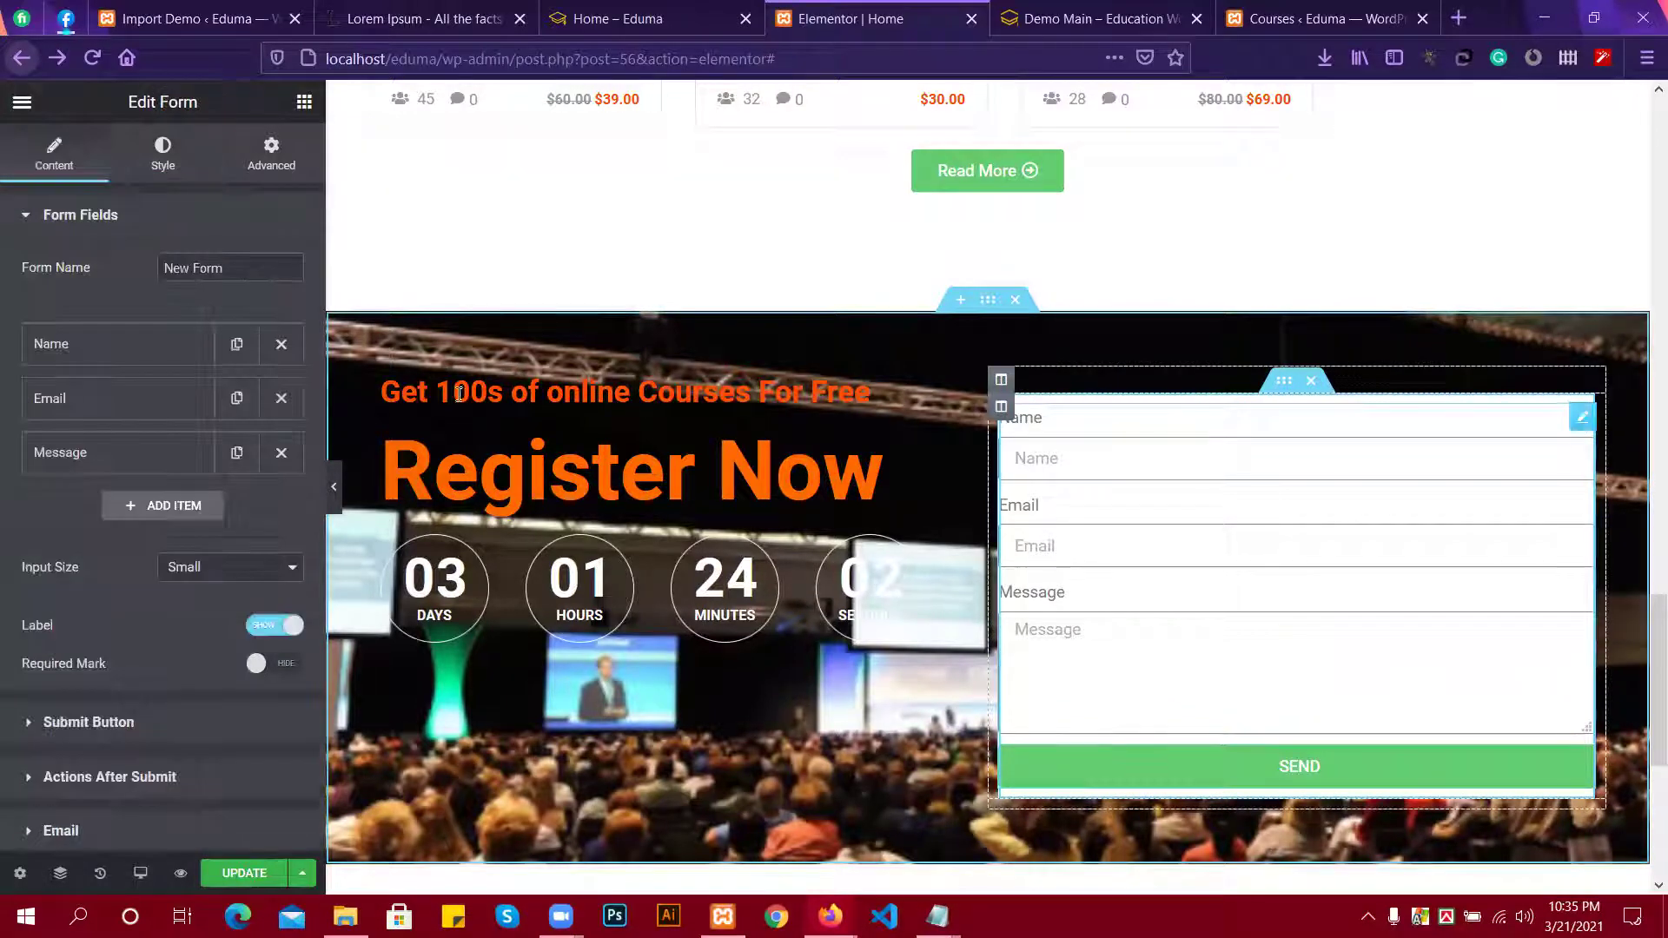
{"action": "left_click", "coordinate": [113, 357]}
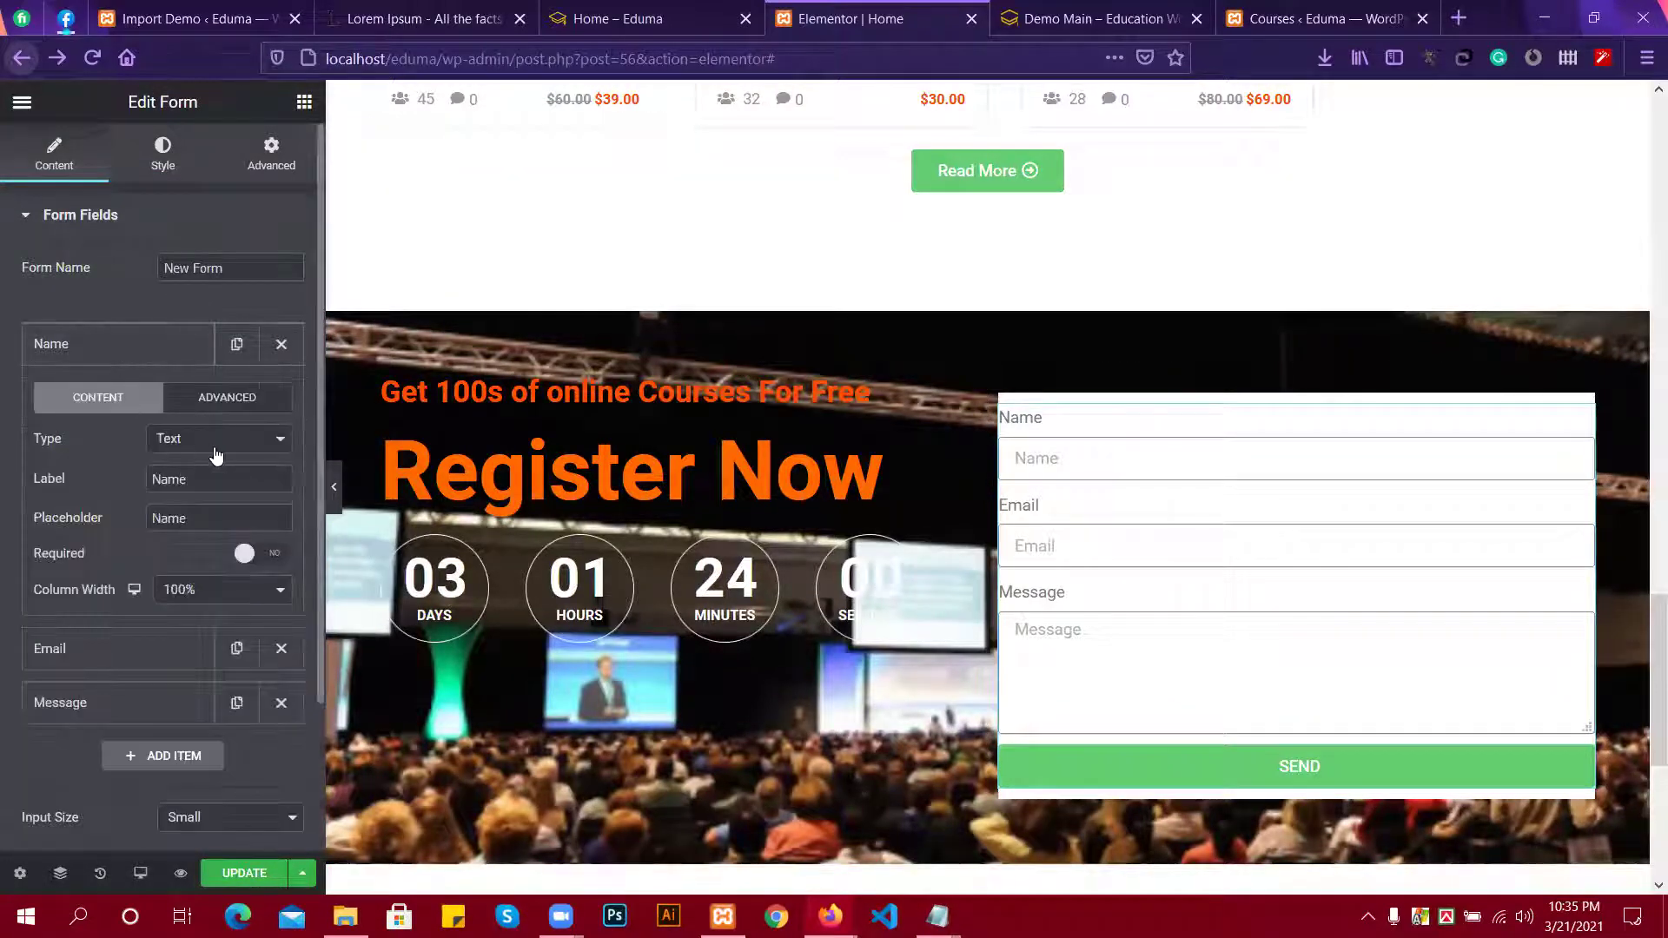
{"action": "left_click_drag", "start_coordinate": [204, 485], "coordinate": [113, 482]}
{"action": "key", "text": "BackSpace"}
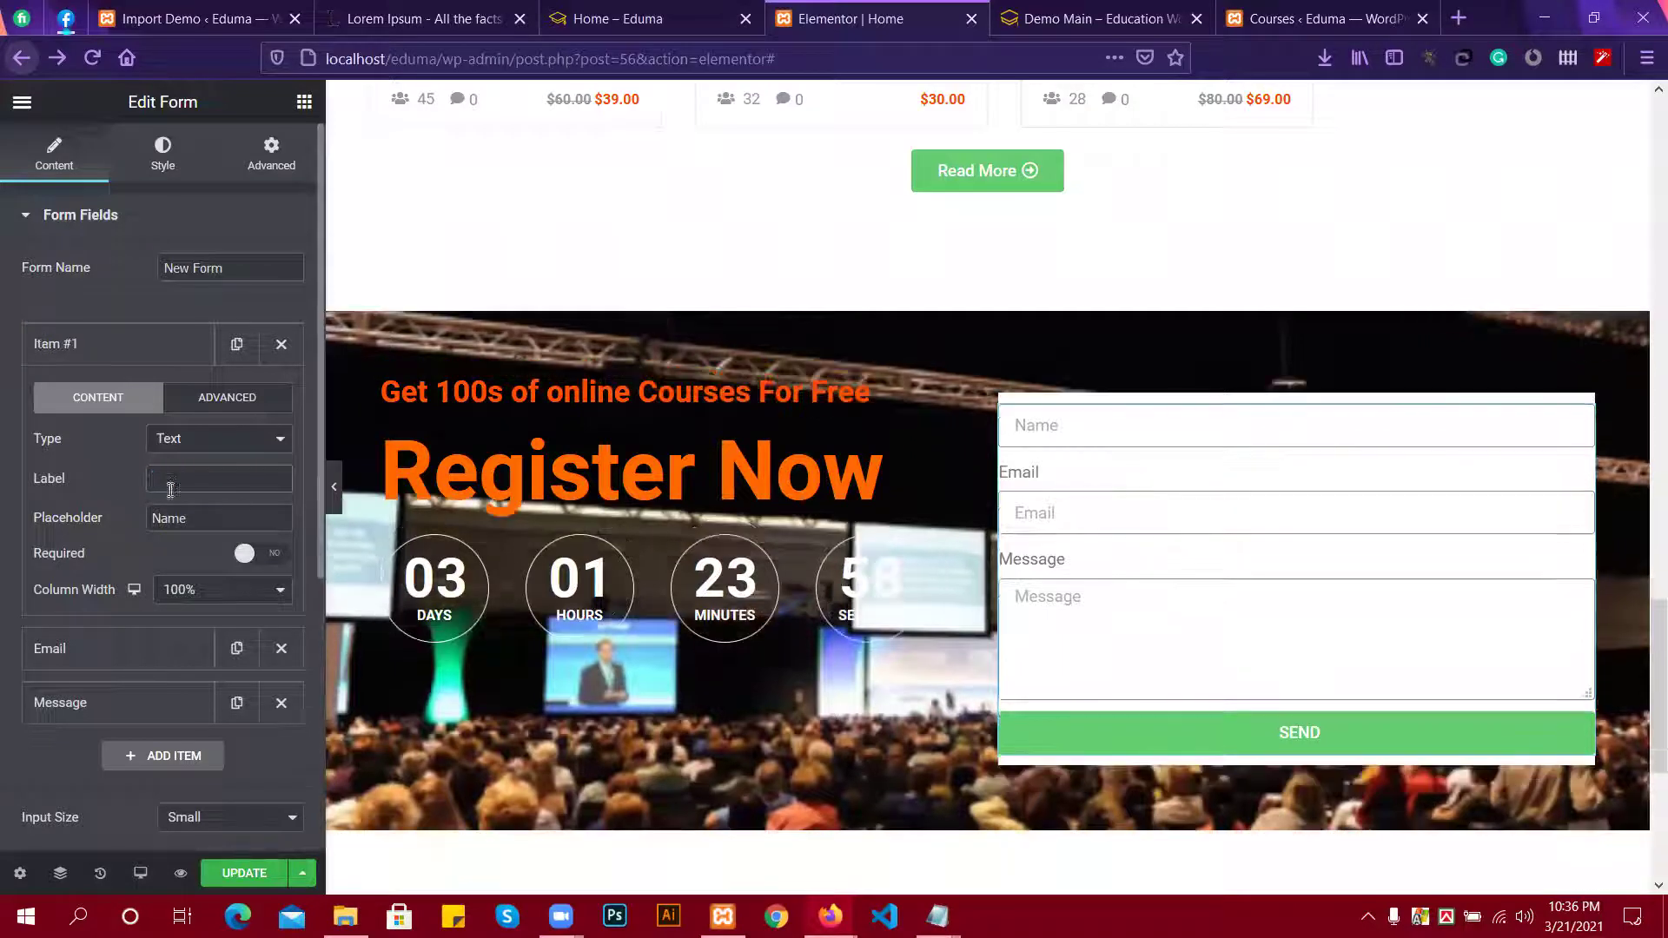
{"action": "scroll", "coordinate": [167, 537], "scroll_direction": "down", "scroll_amount": 1}
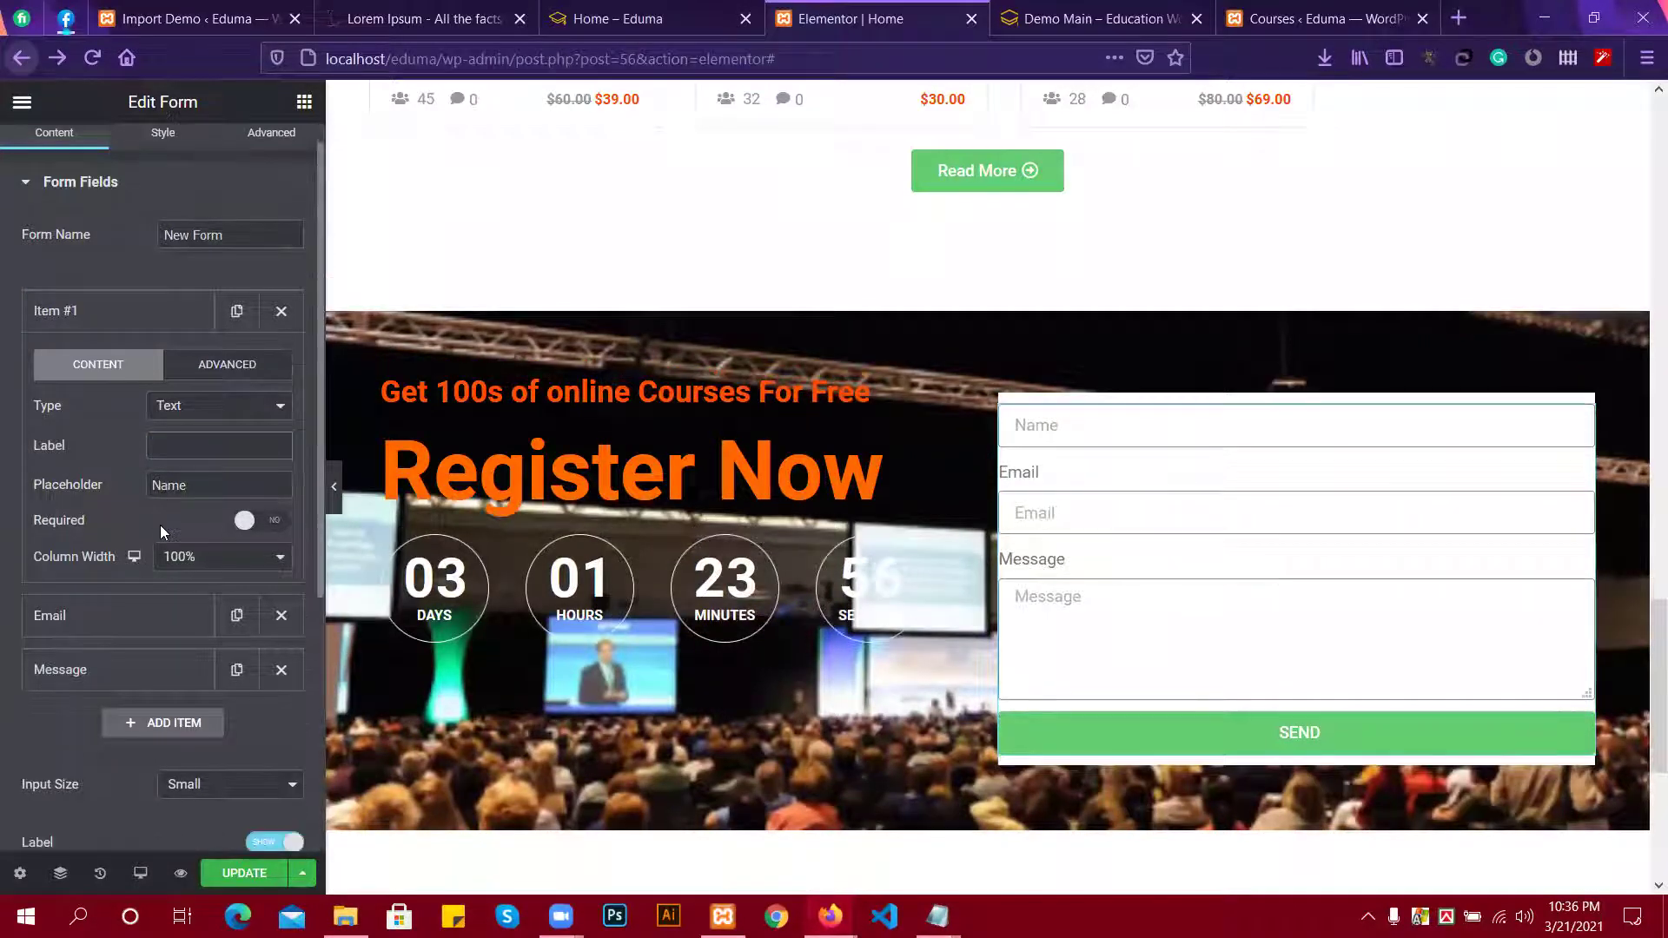
{"action": "scroll", "coordinate": [179, 521], "scroll_direction": "down", "scroll_amount": 1}
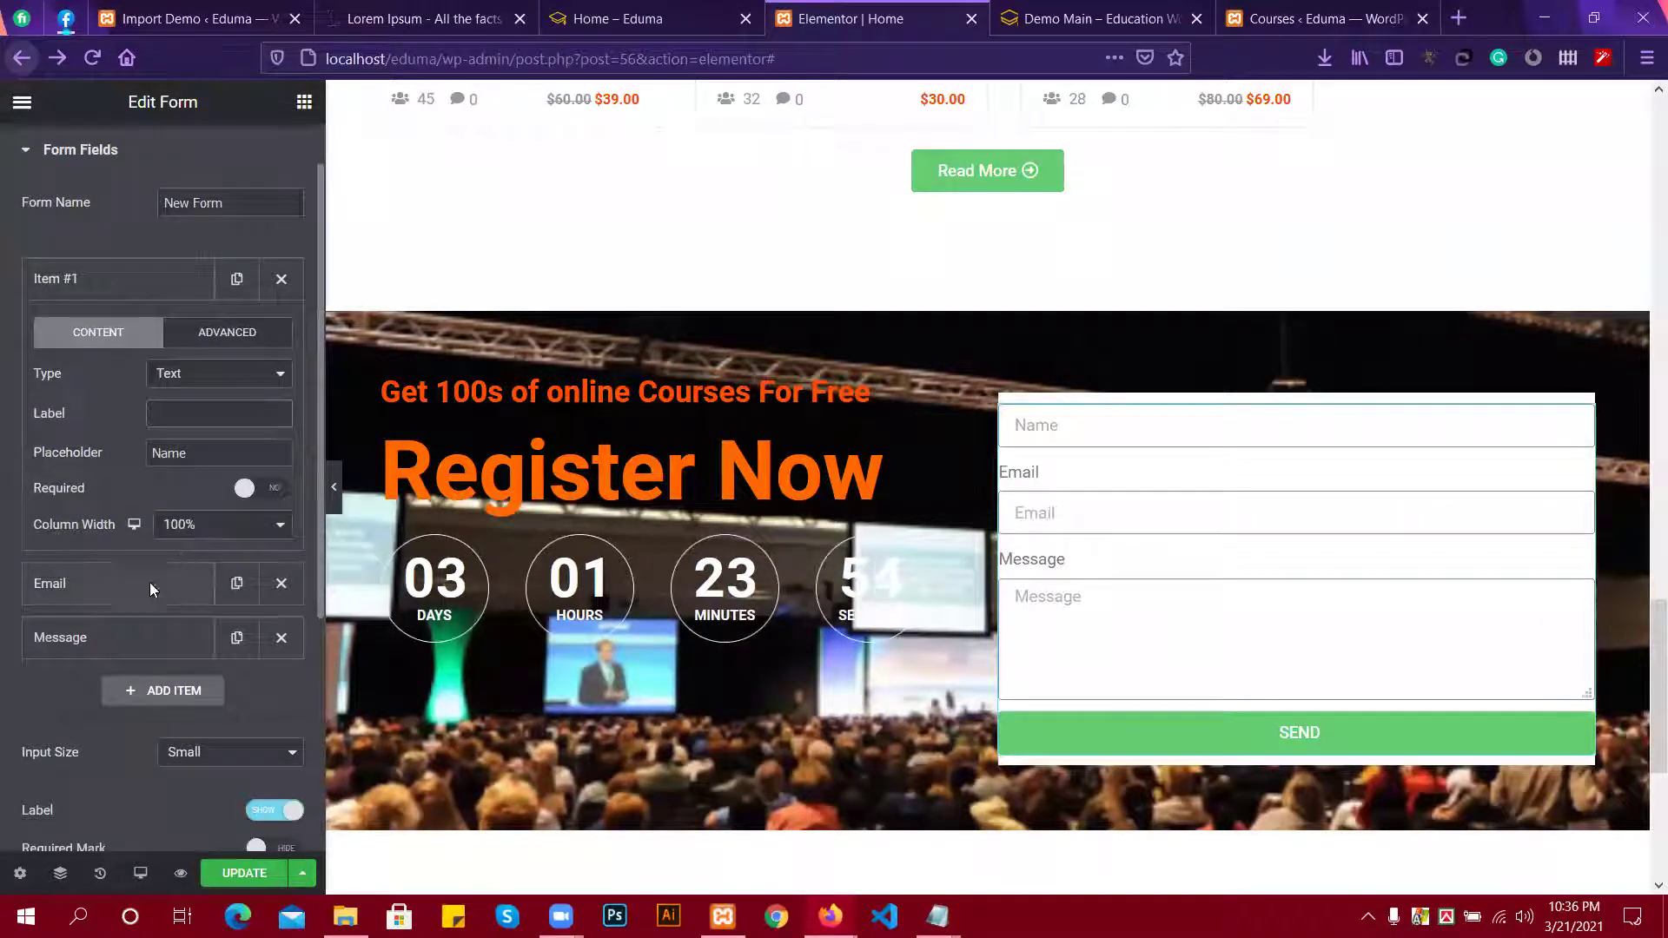
Clear the labels of the form's Email and Message fields, keeping their placeholders.
{"action": "left_click", "coordinate": [149, 582]}
{"action": "double_click", "coordinate": [172, 469]}
{"action": "key", "text": "BackSpace"}
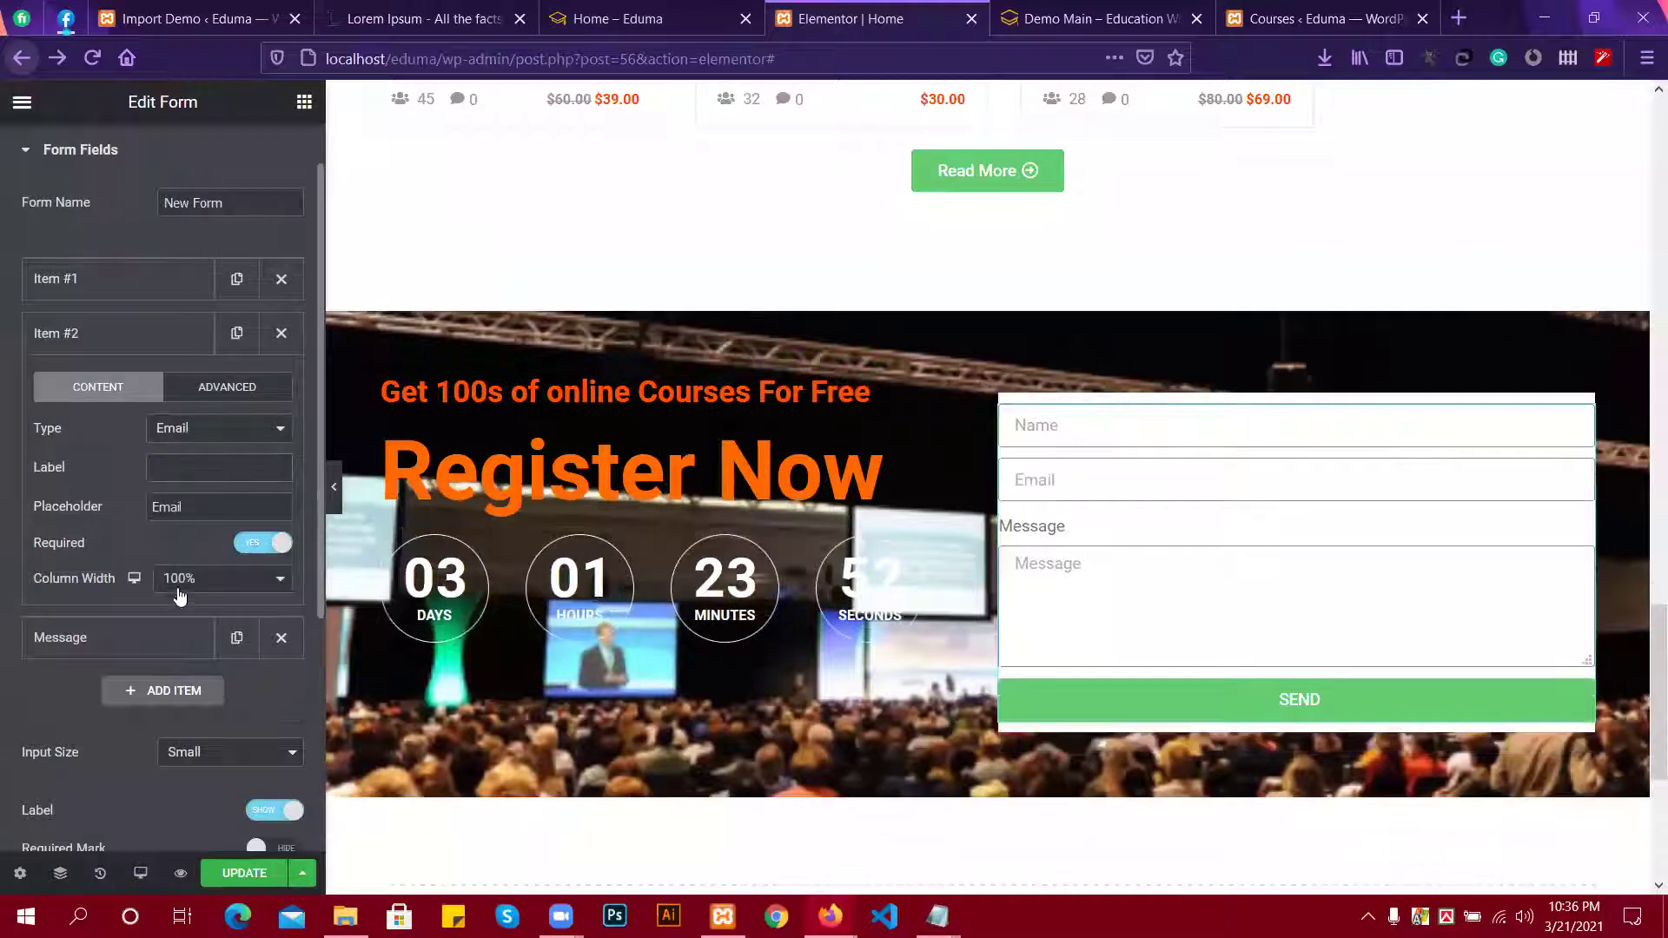
{"action": "left_click", "coordinate": [108, 637]}
{"action": "double_click", "coordinate": [213, 522]}
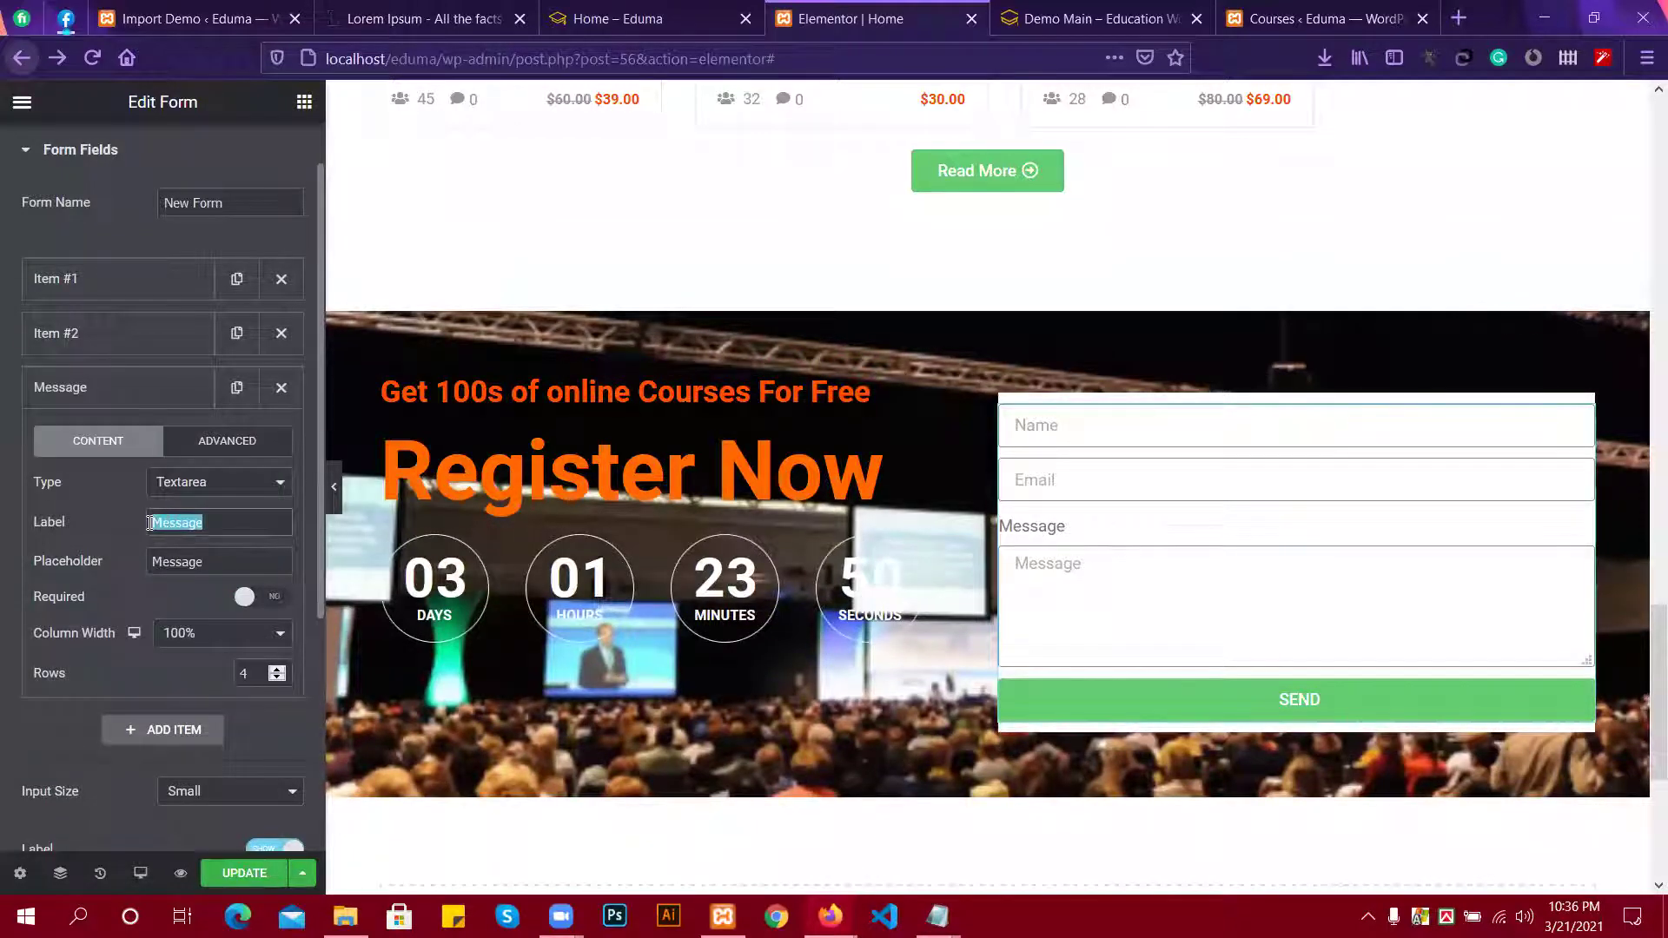
{"action": "key", "text": "BackSpace"}
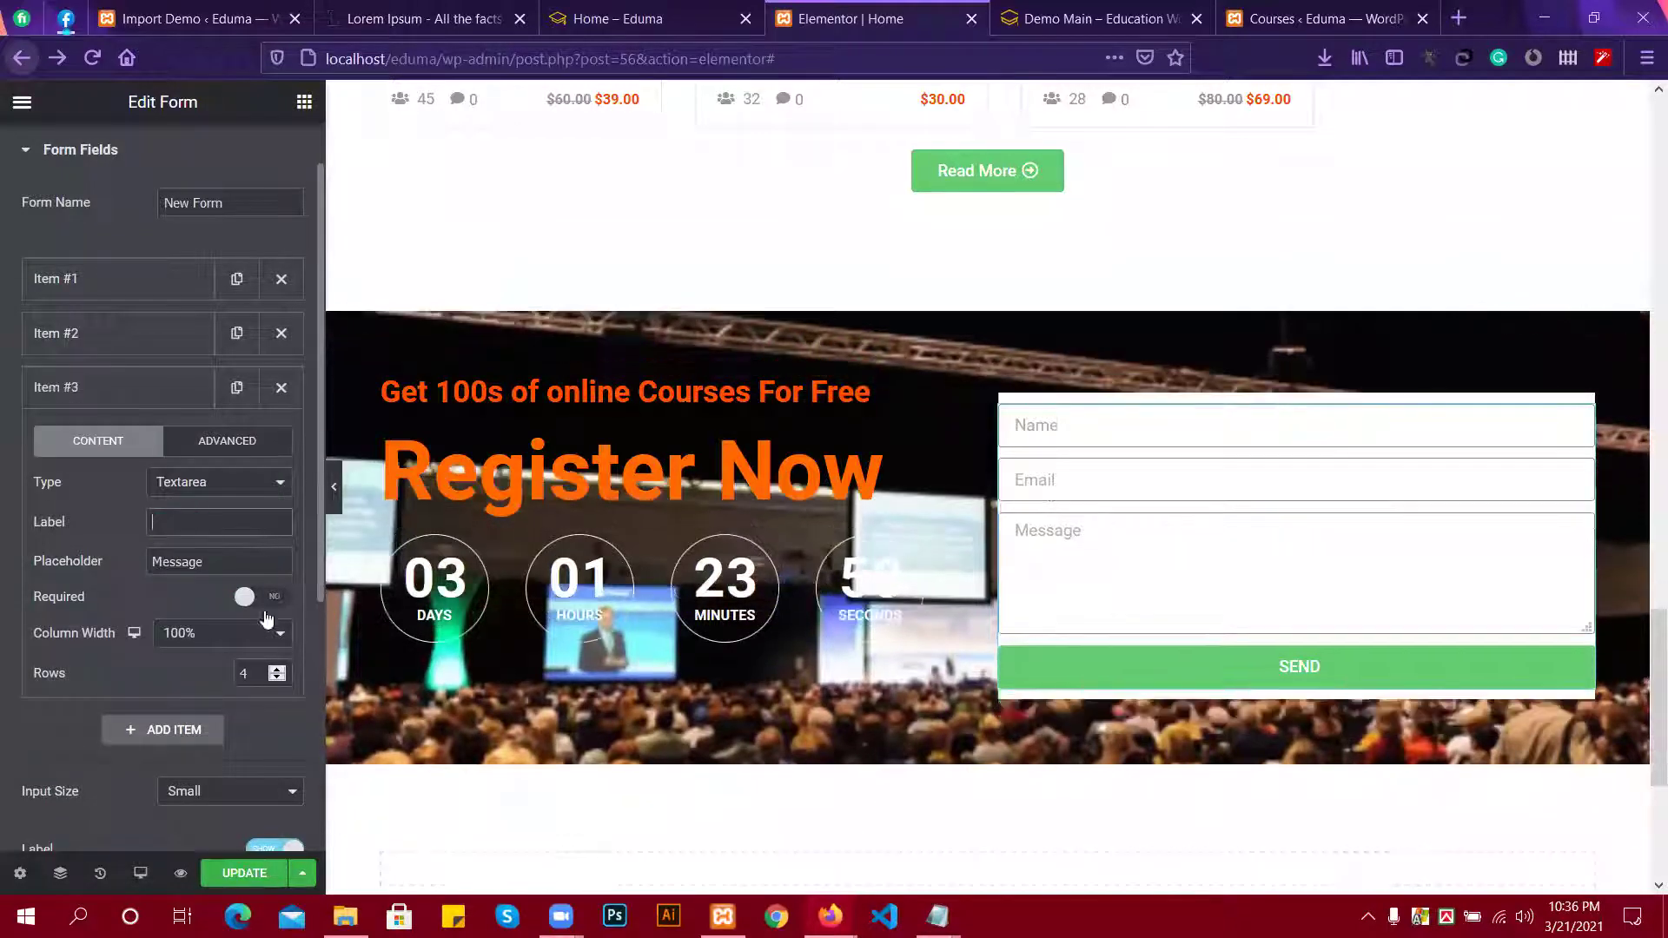
Set the form's Message text area to 3 rows.
{"action": "left_click", "coordinate": [276, 677]}
{"action": "left_click", "coordinate": [276, 678]}
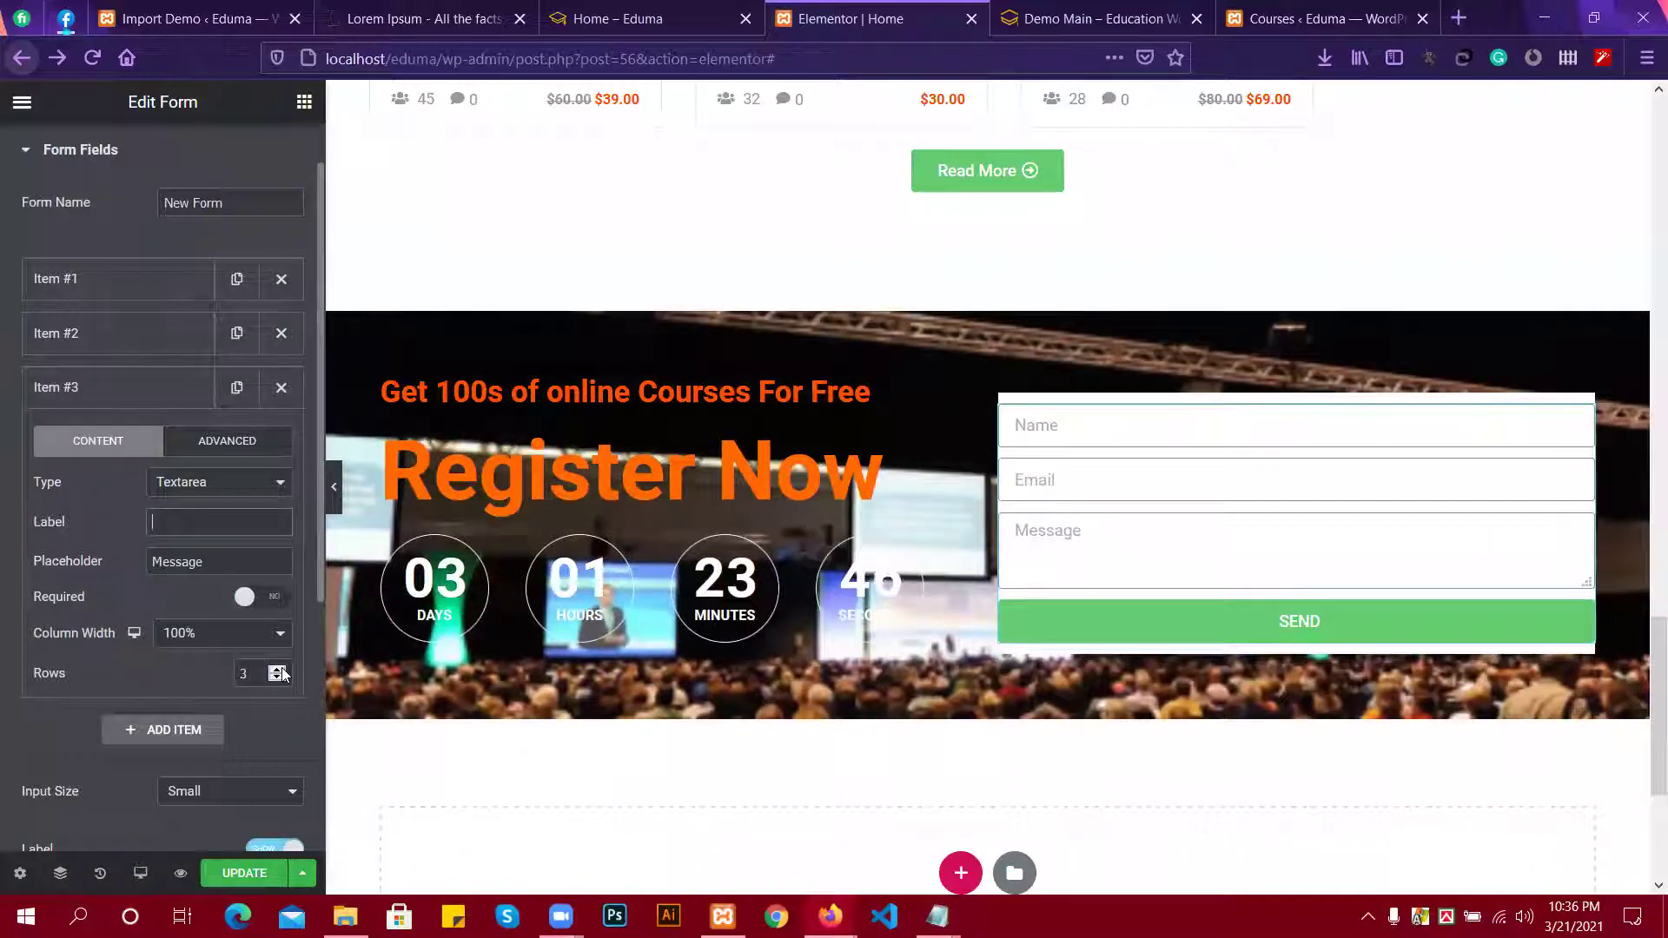
{"action": "left_click", "coordinate": [277, 668]}
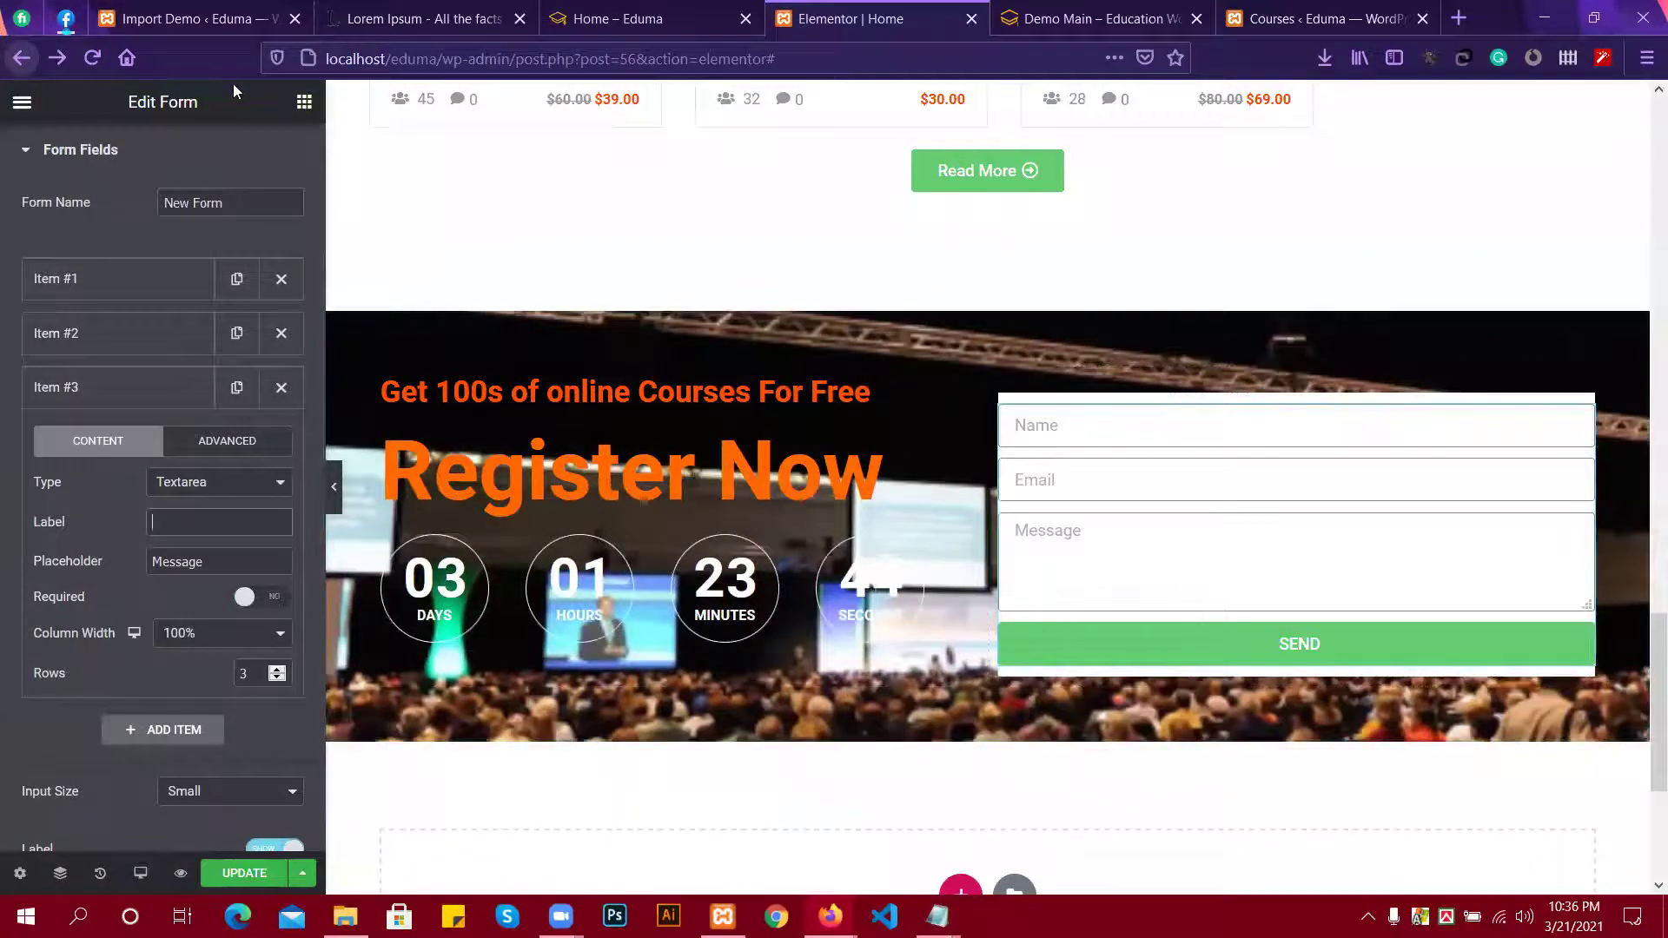
{"action": "scroll", "coordinate": [231, 167], "scroll_direction": "up", "scroll_amount": 1}
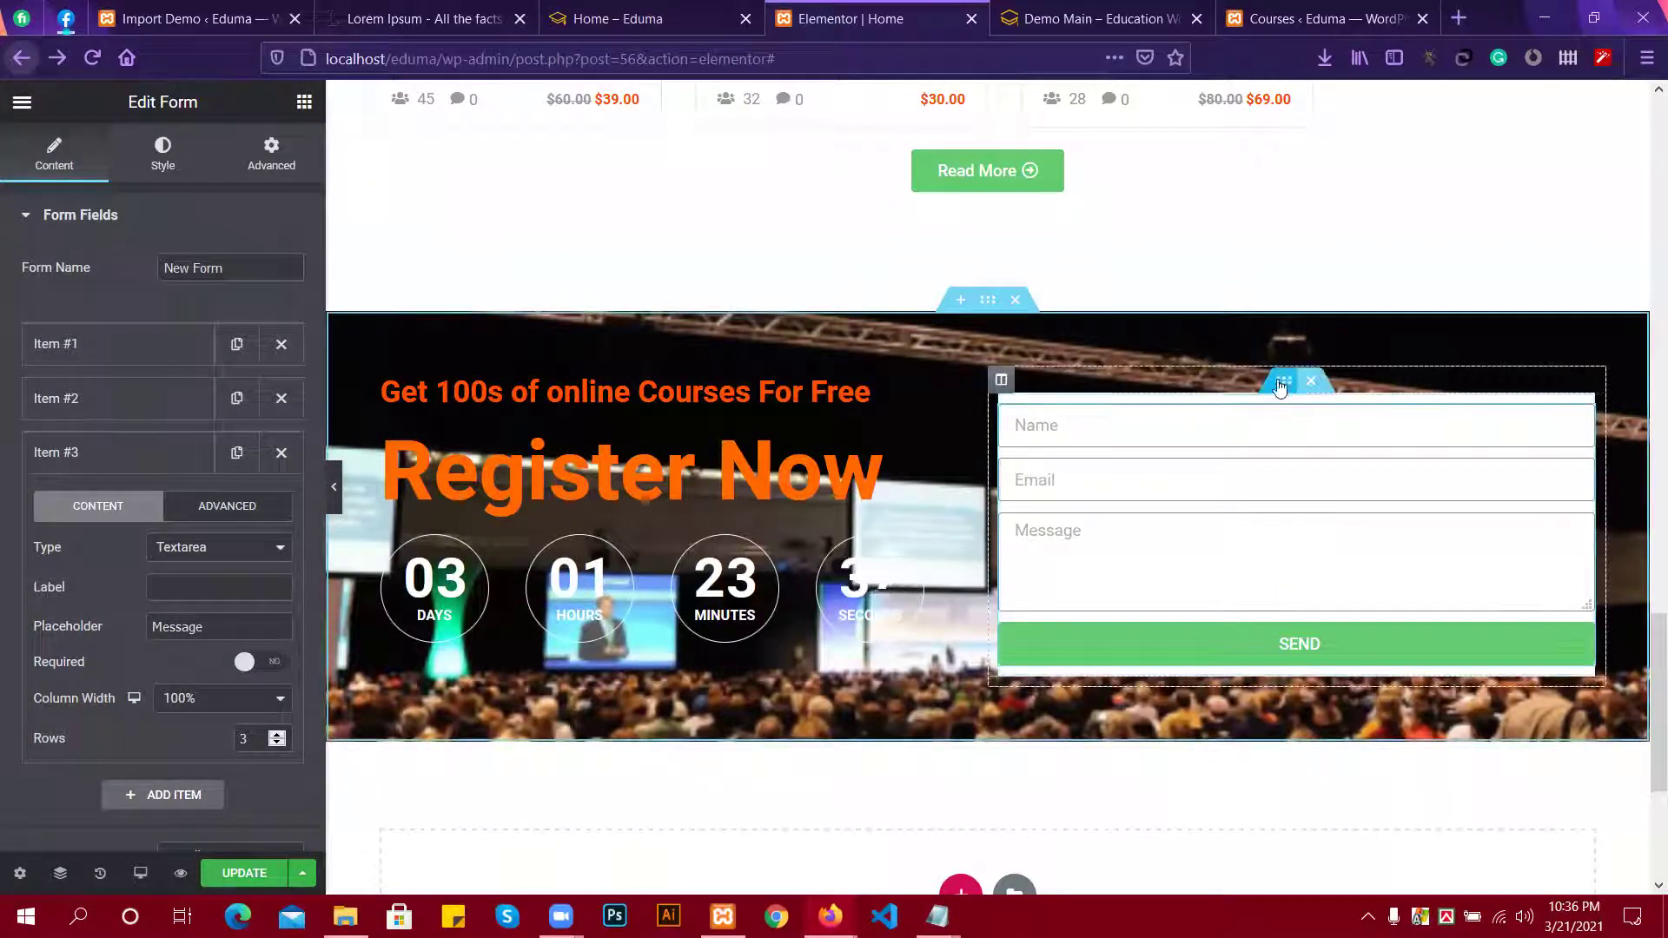
Link the padding values of the form's inner section and set them to 27 px on all sides.
{"action": "left_click", "coordinate": [266, 160]}
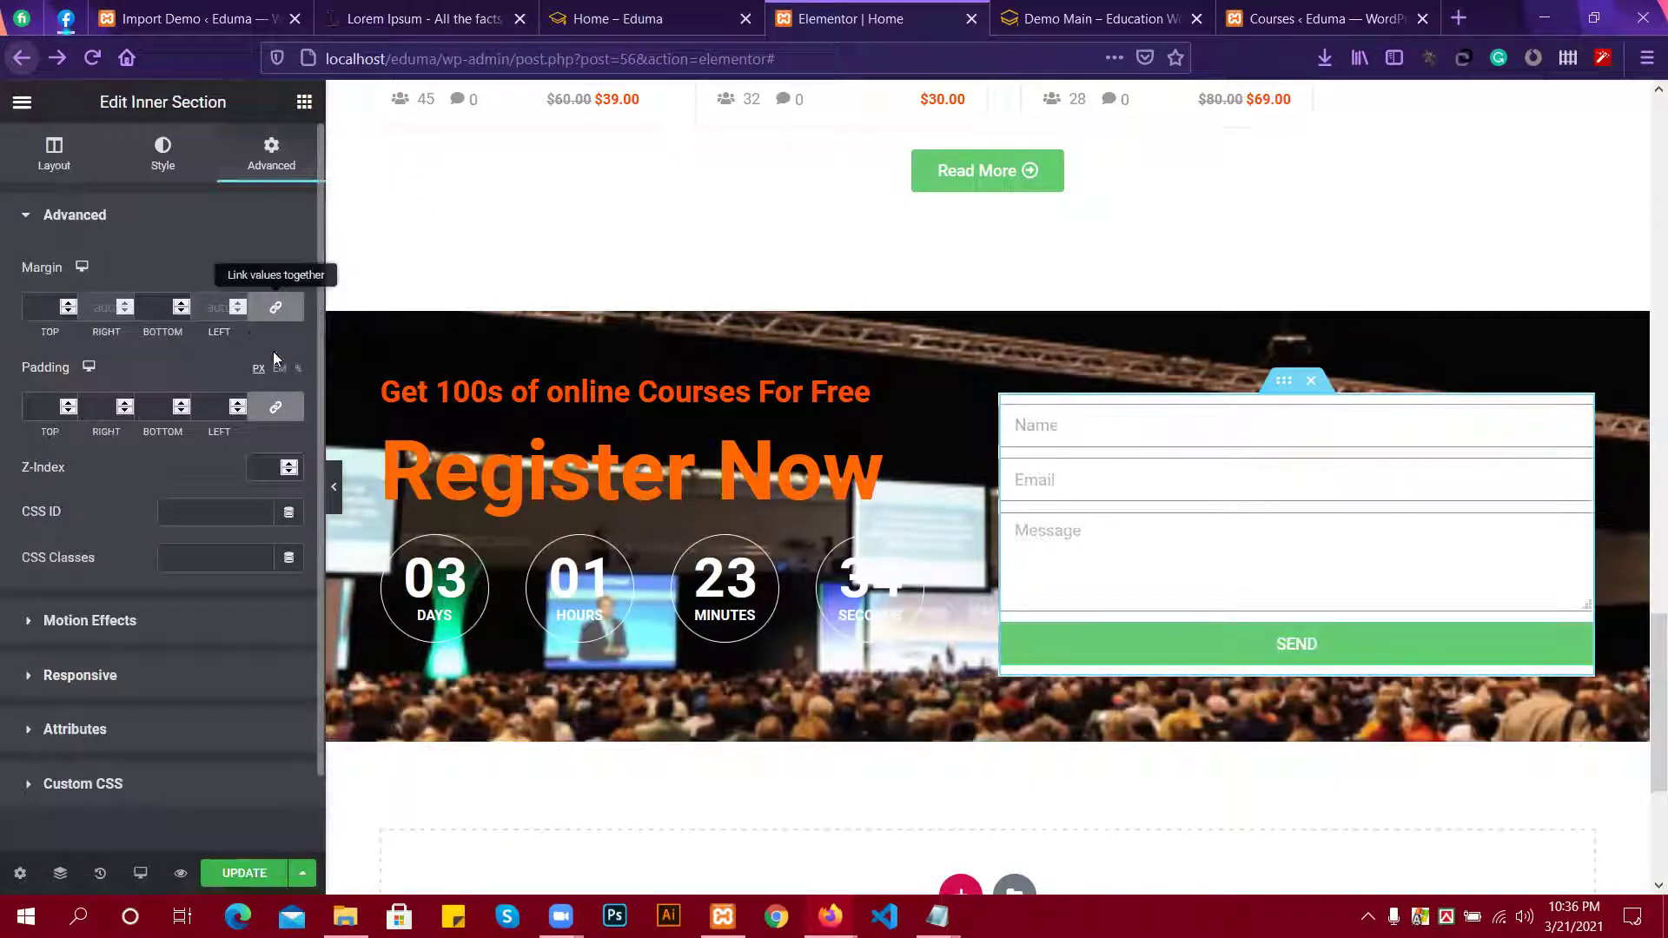
{"action": "left_click", "coordinate": [69, 403]}
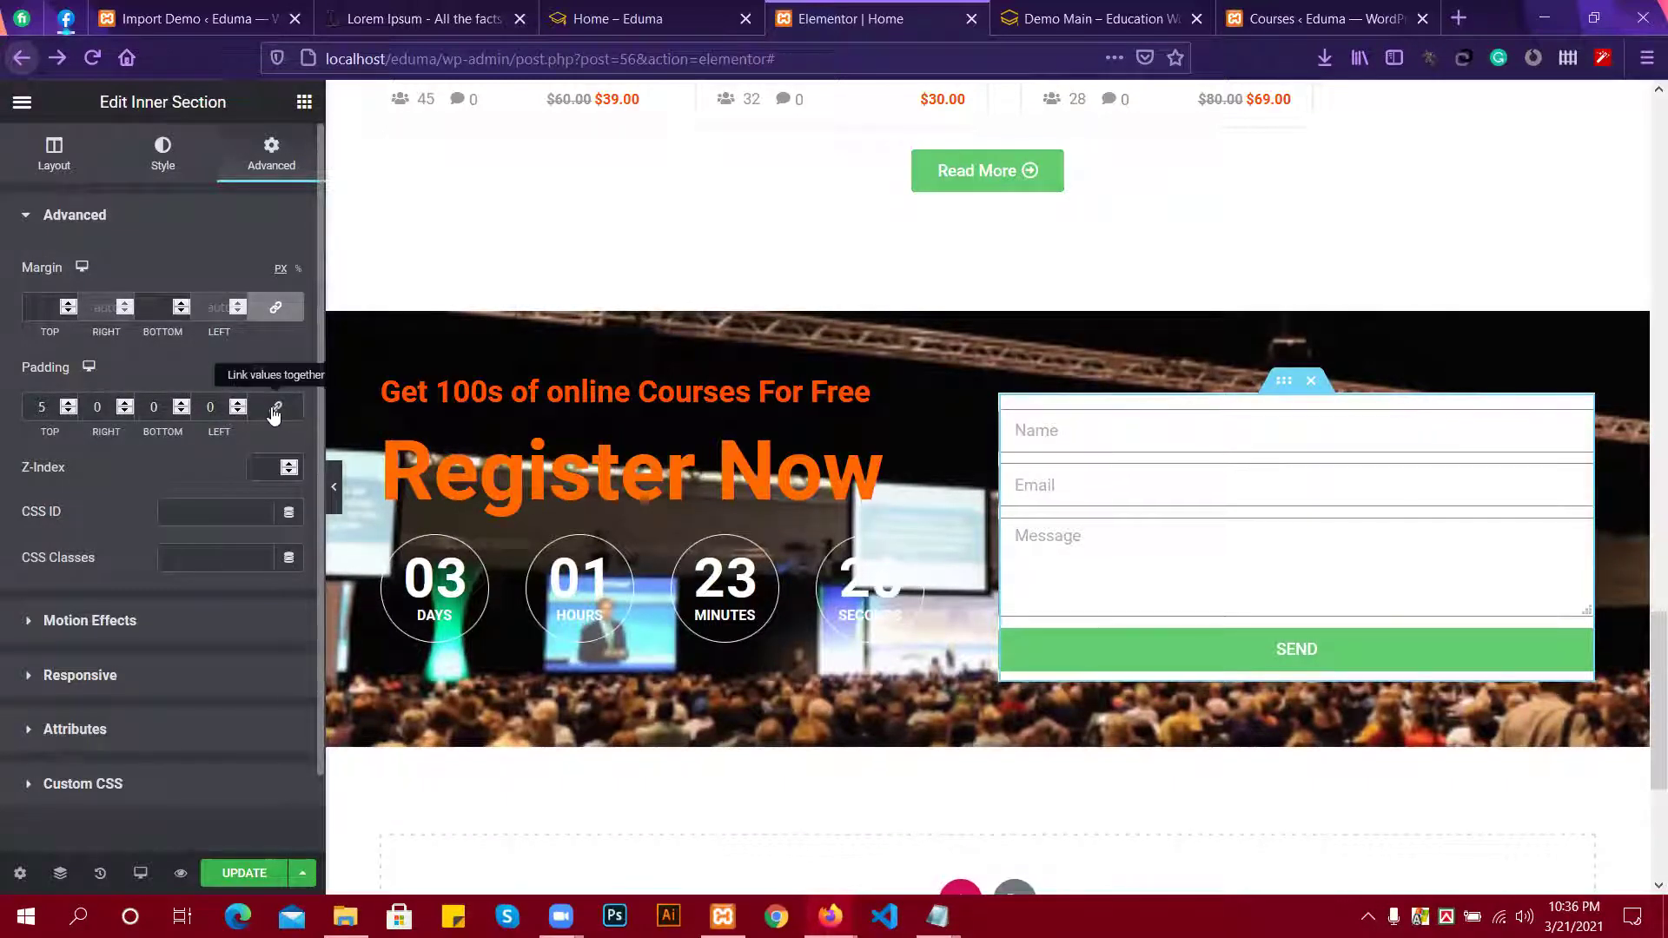
{"action": "left_click", "coordinate": [275, 407]}
{"action": "left_click", "coordinate": [68, 403]}
{"action": "left_click", "coordinate": [69, 403]}
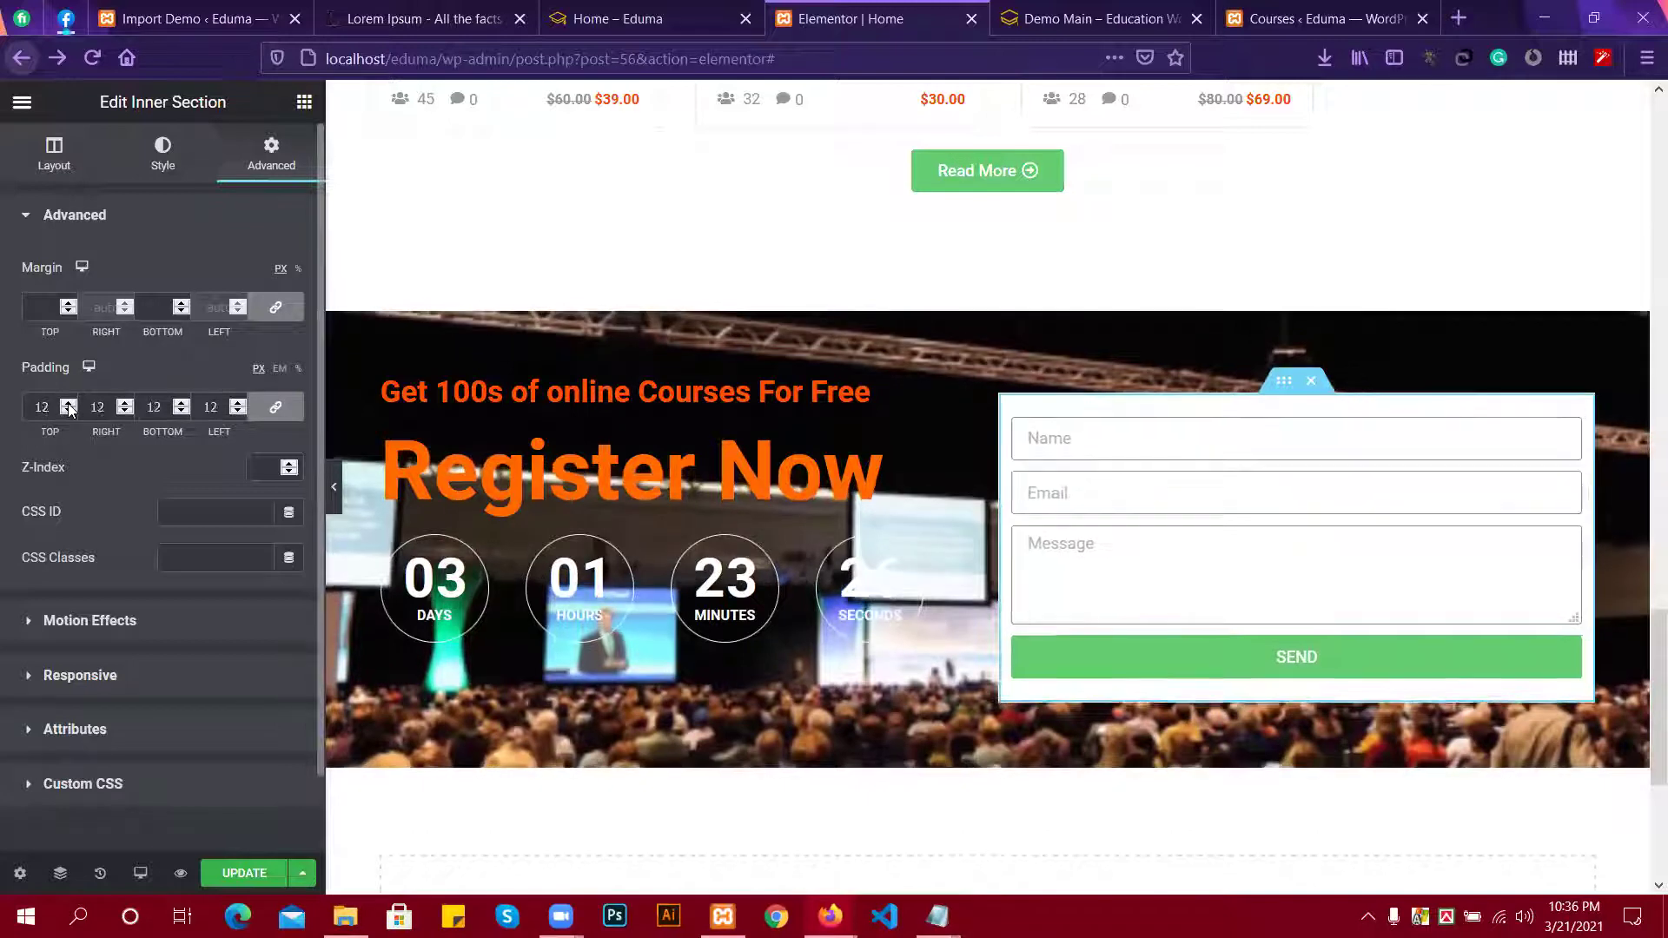
{"action": "left_click", "coordinate": [69, 403]}
{"action": "left_click", "coordinate": [68, 403]}
{"action": "left_click", "coordinate": [69, 403]}
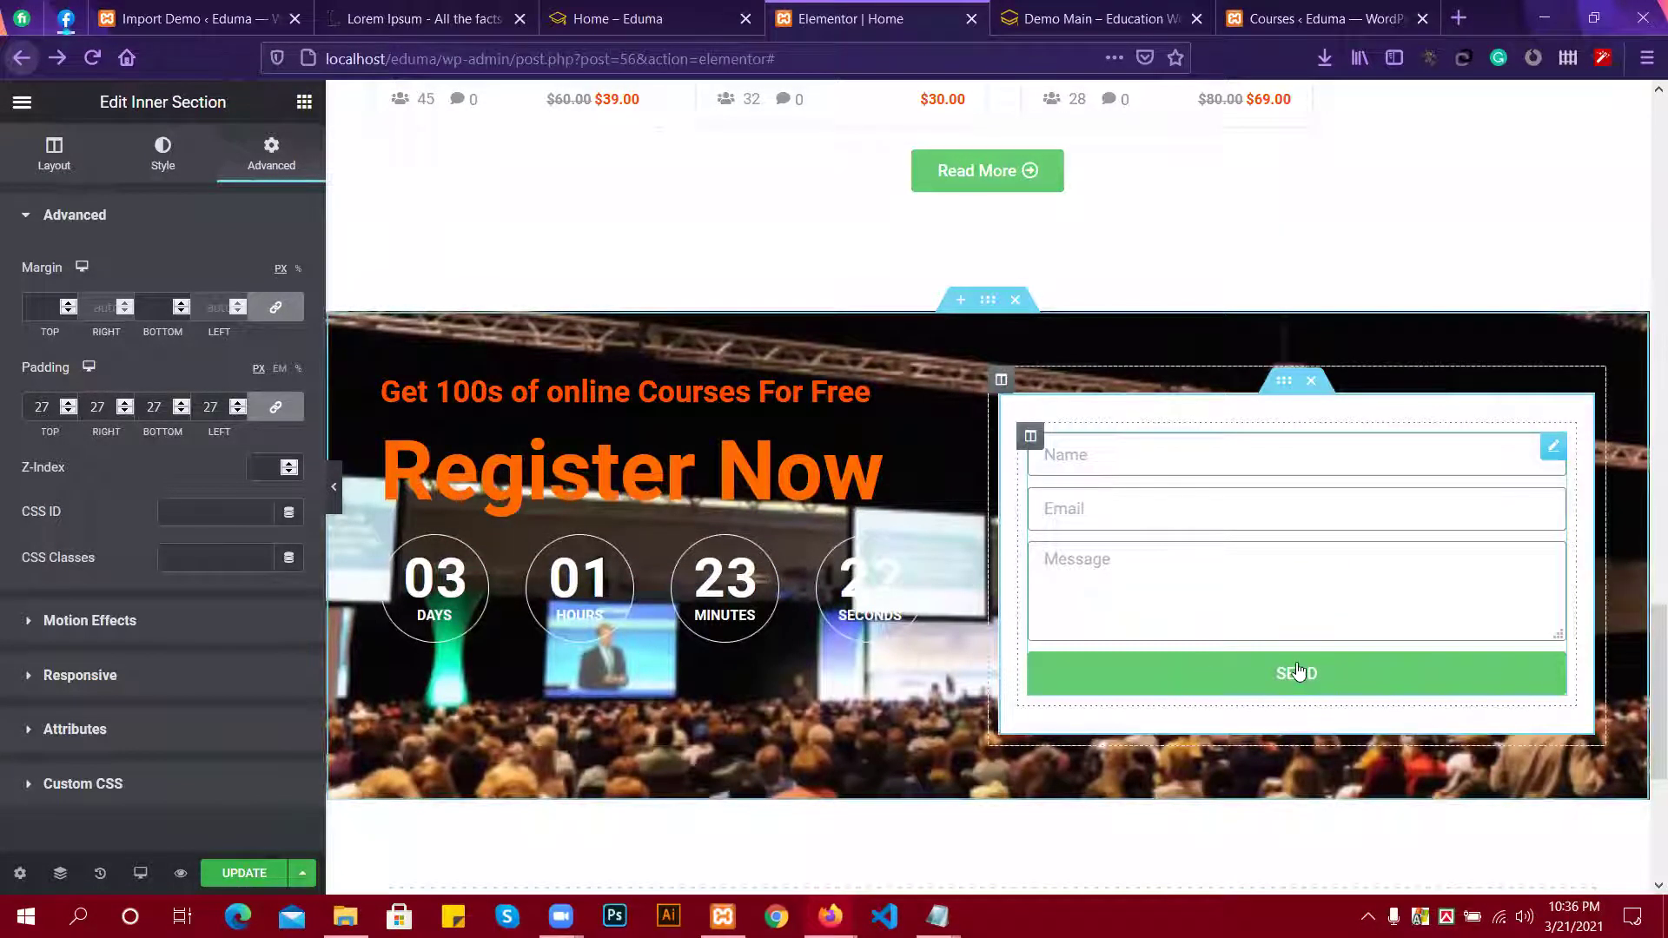
Compare the form's spacing with the Education WP demo's registration banner, glance at the Eduma home page preview and return to the editor.
{"action": "left_click", "coordinate": [1320, 18]}
{"action": "left_click", "coordinate": [1144, 9]}
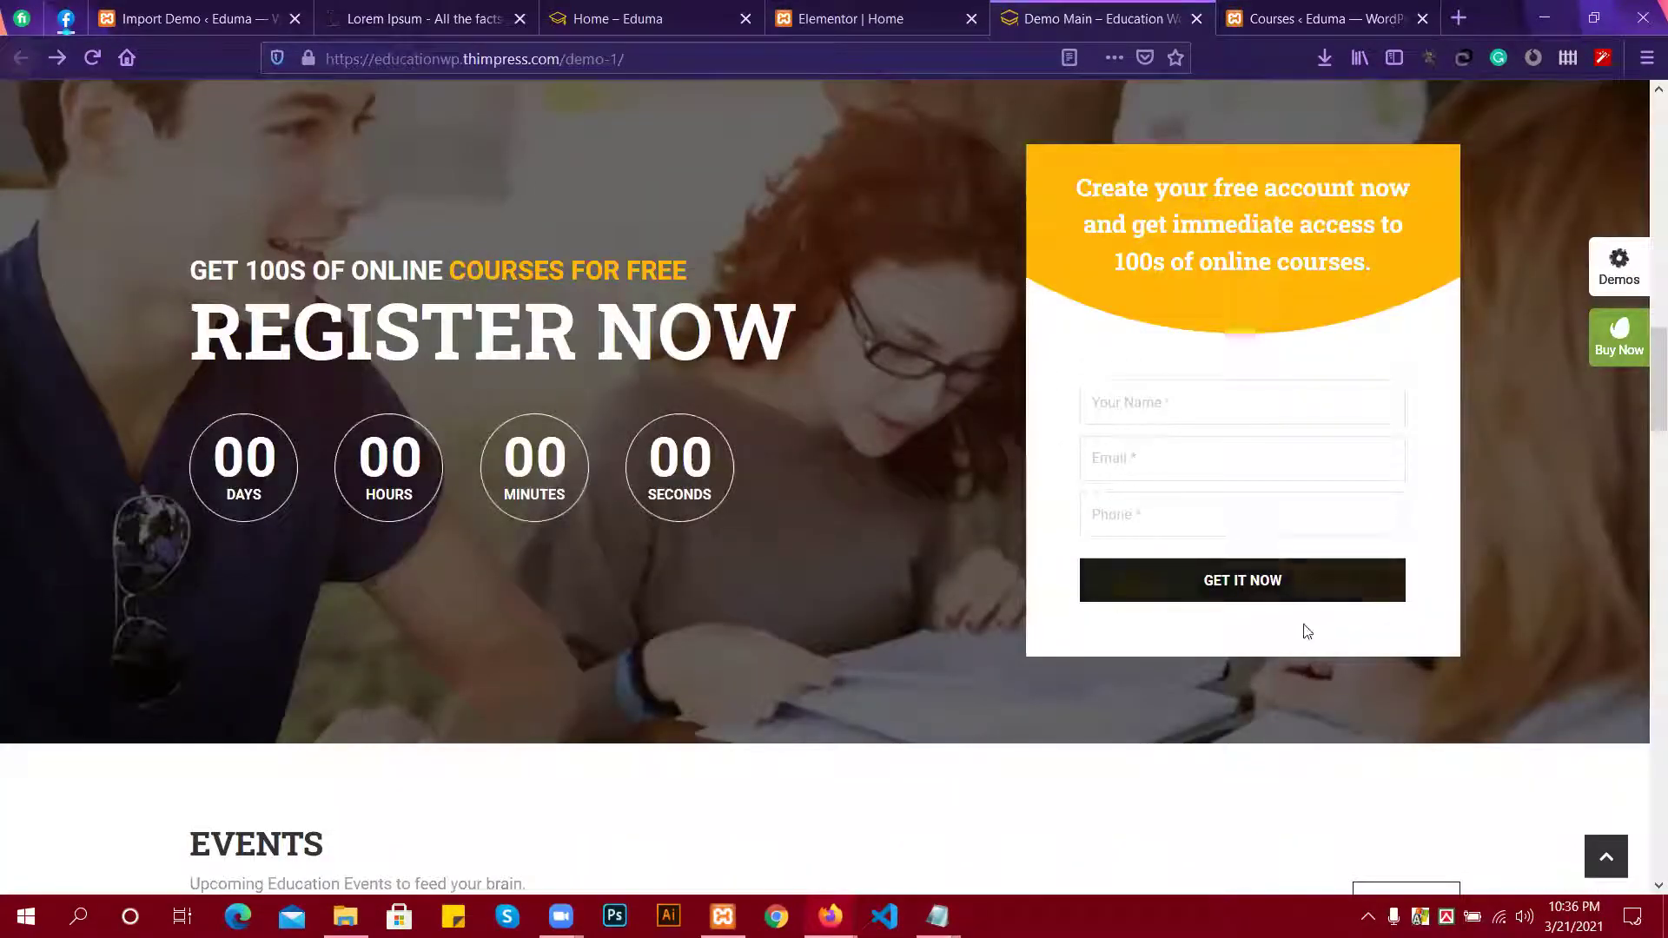
{"action": "left_click", "coordinate": [1321, 13]}
{"action": "left_click", "coordinate": [869, 13]}
{"action": "left_click", "coordinate": [627, 8]}
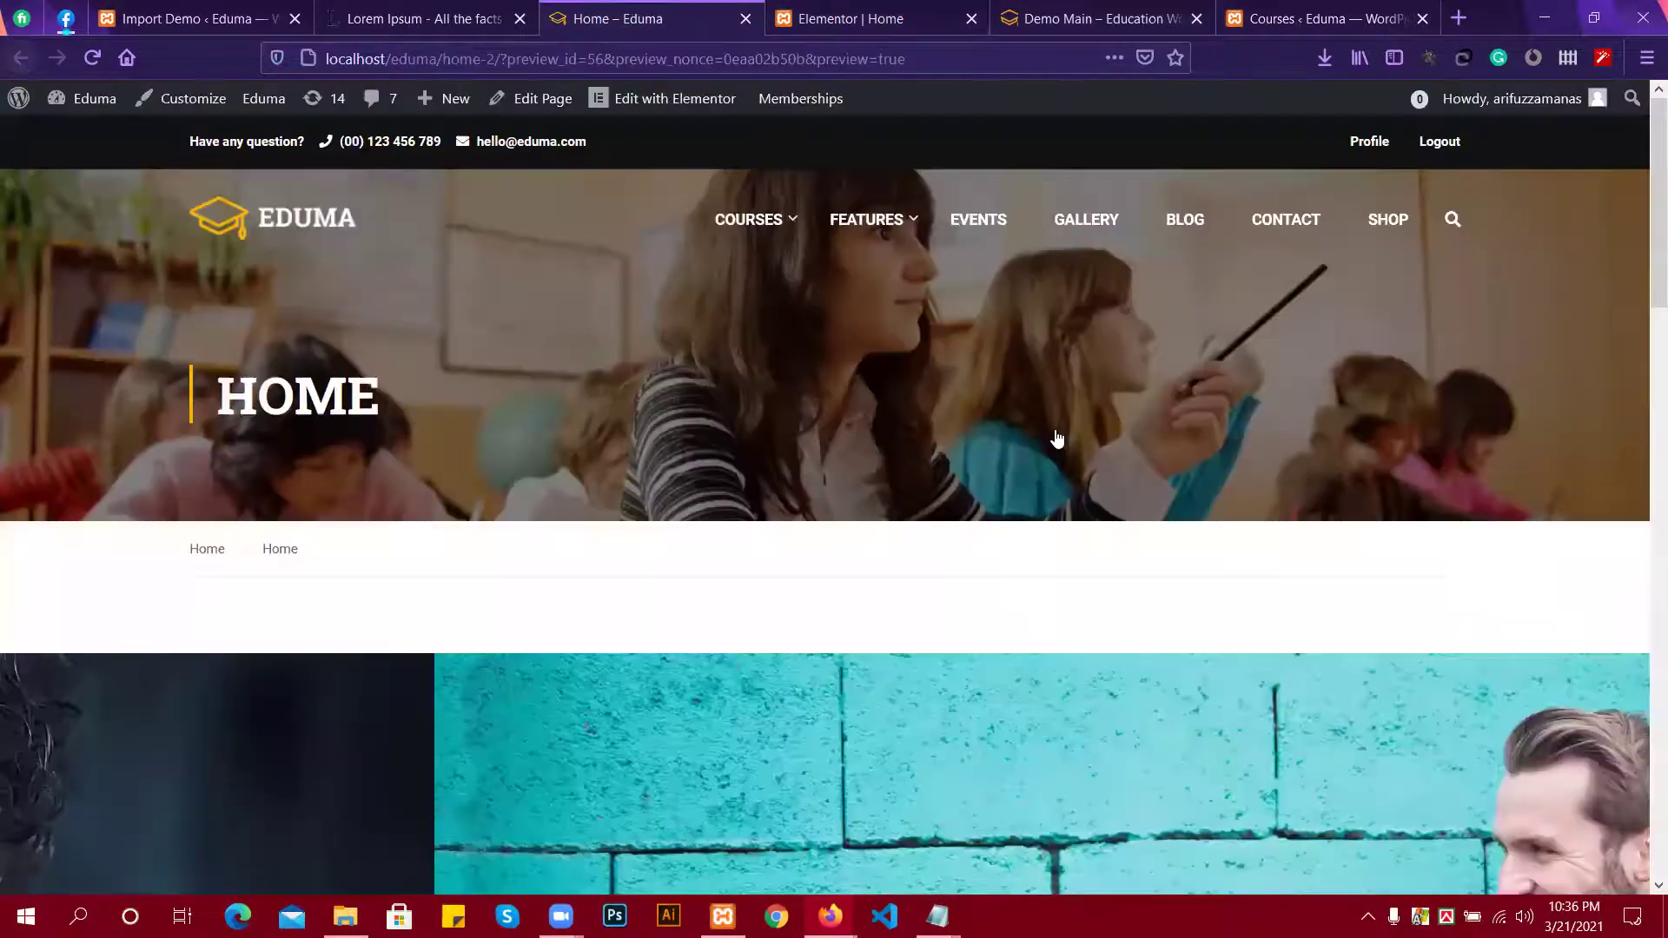
{"action": "left_click", "coordinate": [860, 13]}
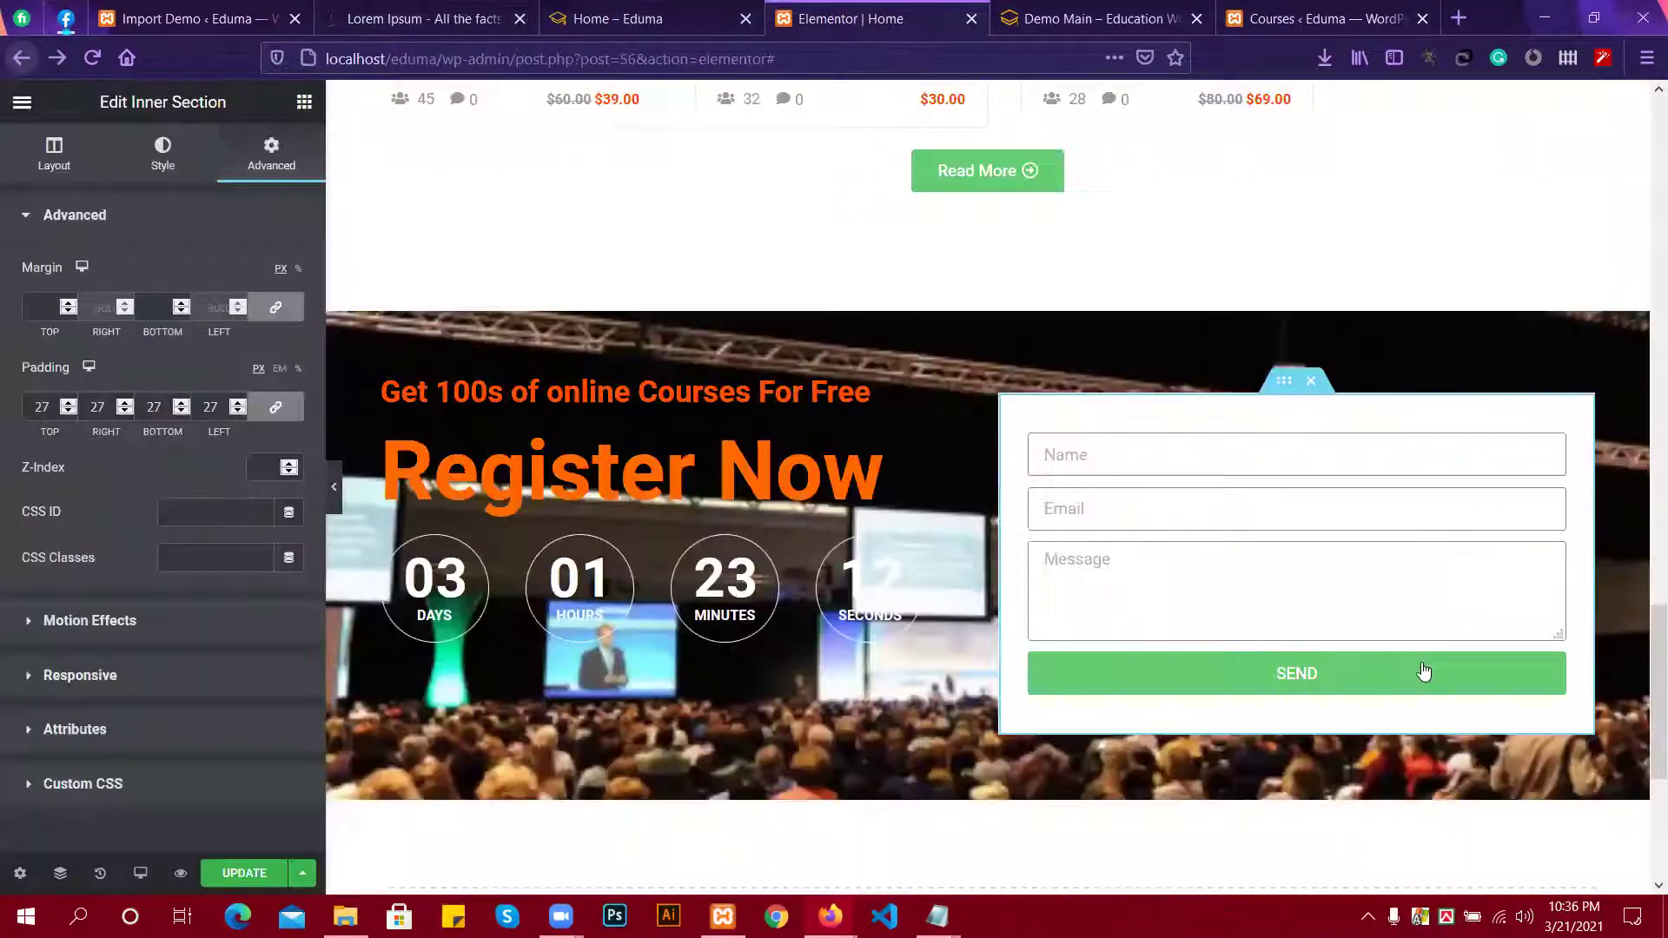
Set the padding of the form's inner section to 50 px on all sides.
{"action": "left_click", "coordinate": [52, 407]}
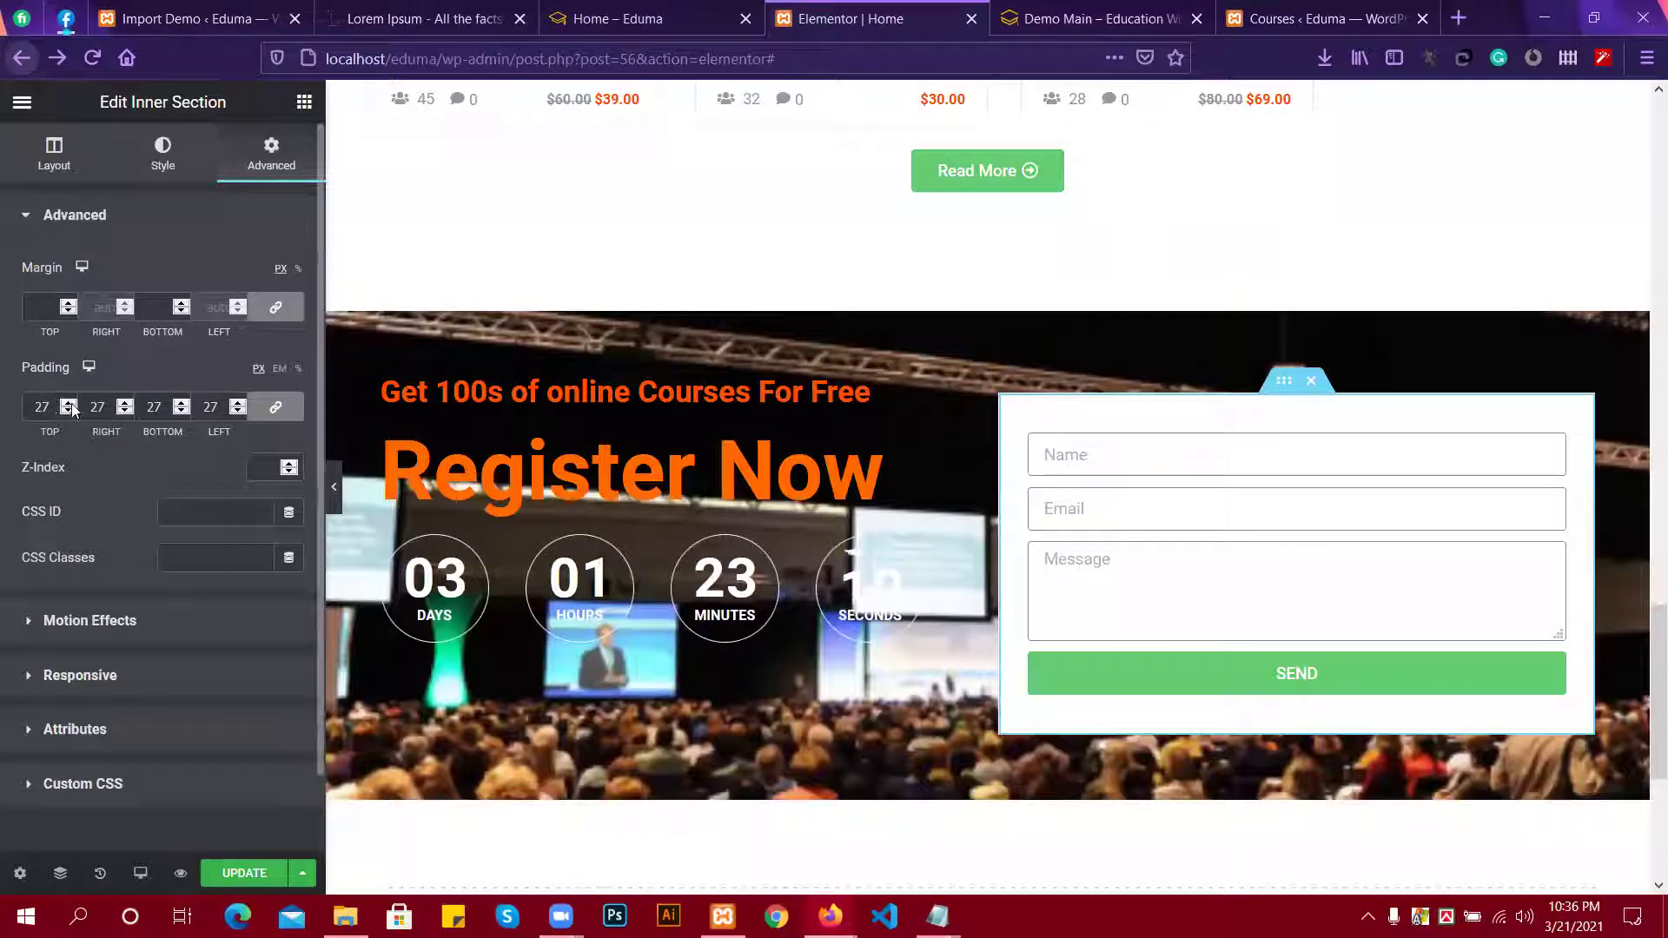
{"action": "type", "text": "50"}
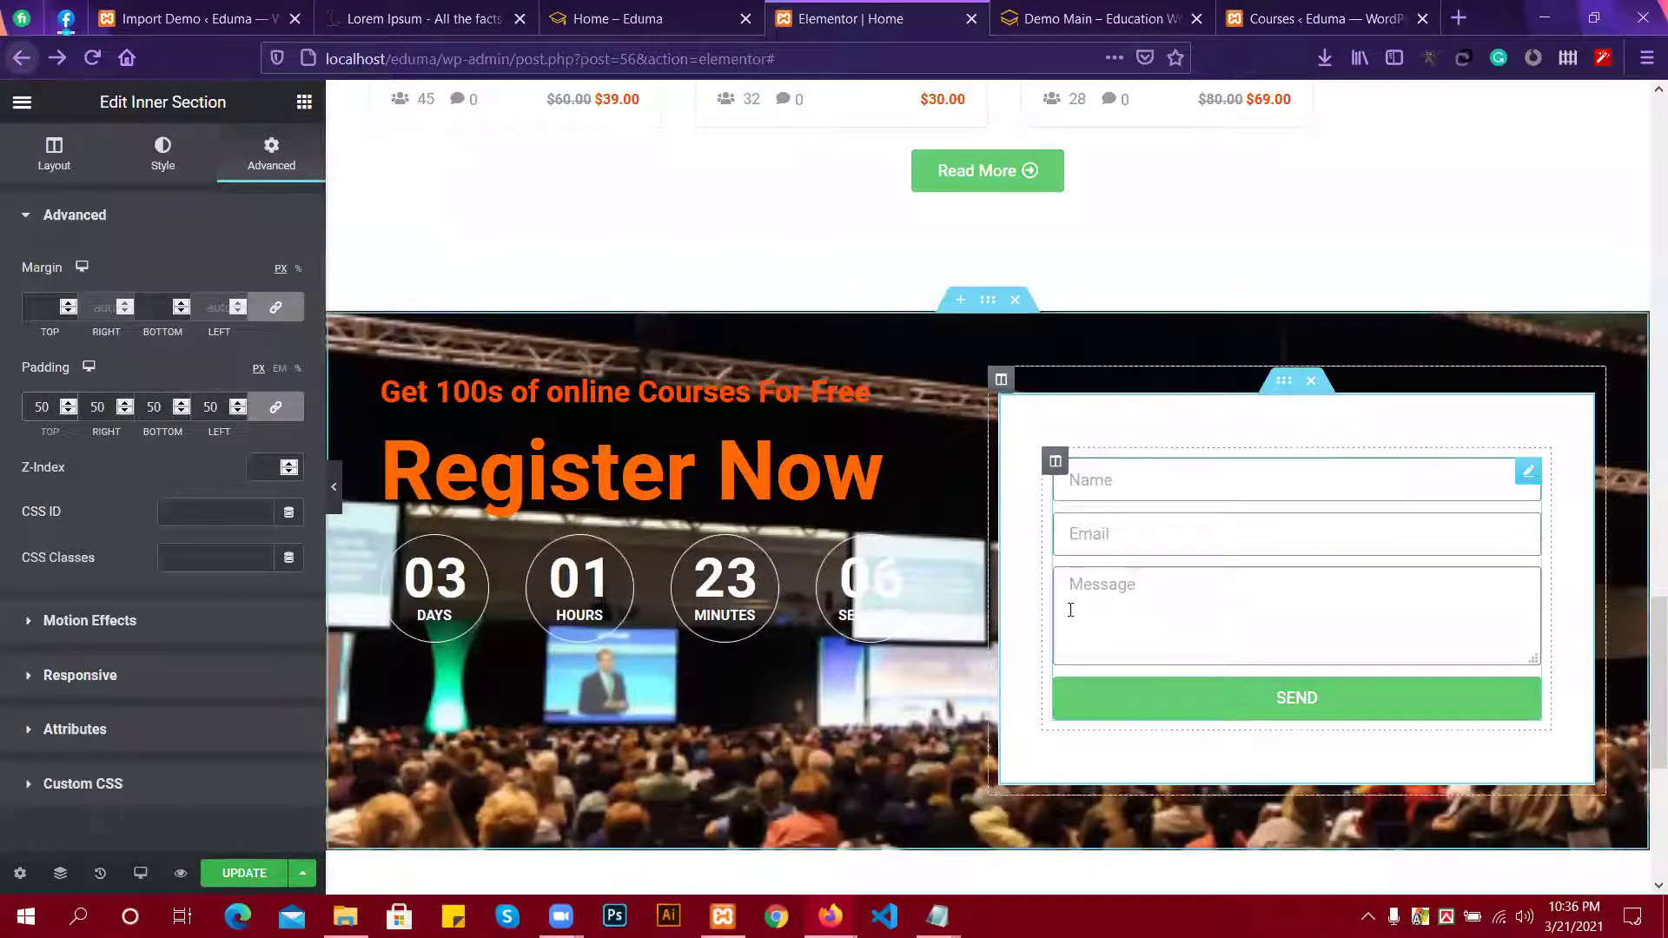
{"action": "scroll", "coordinate": [954, 513], "scroll_direction": "down", "scroll_amount": 2}
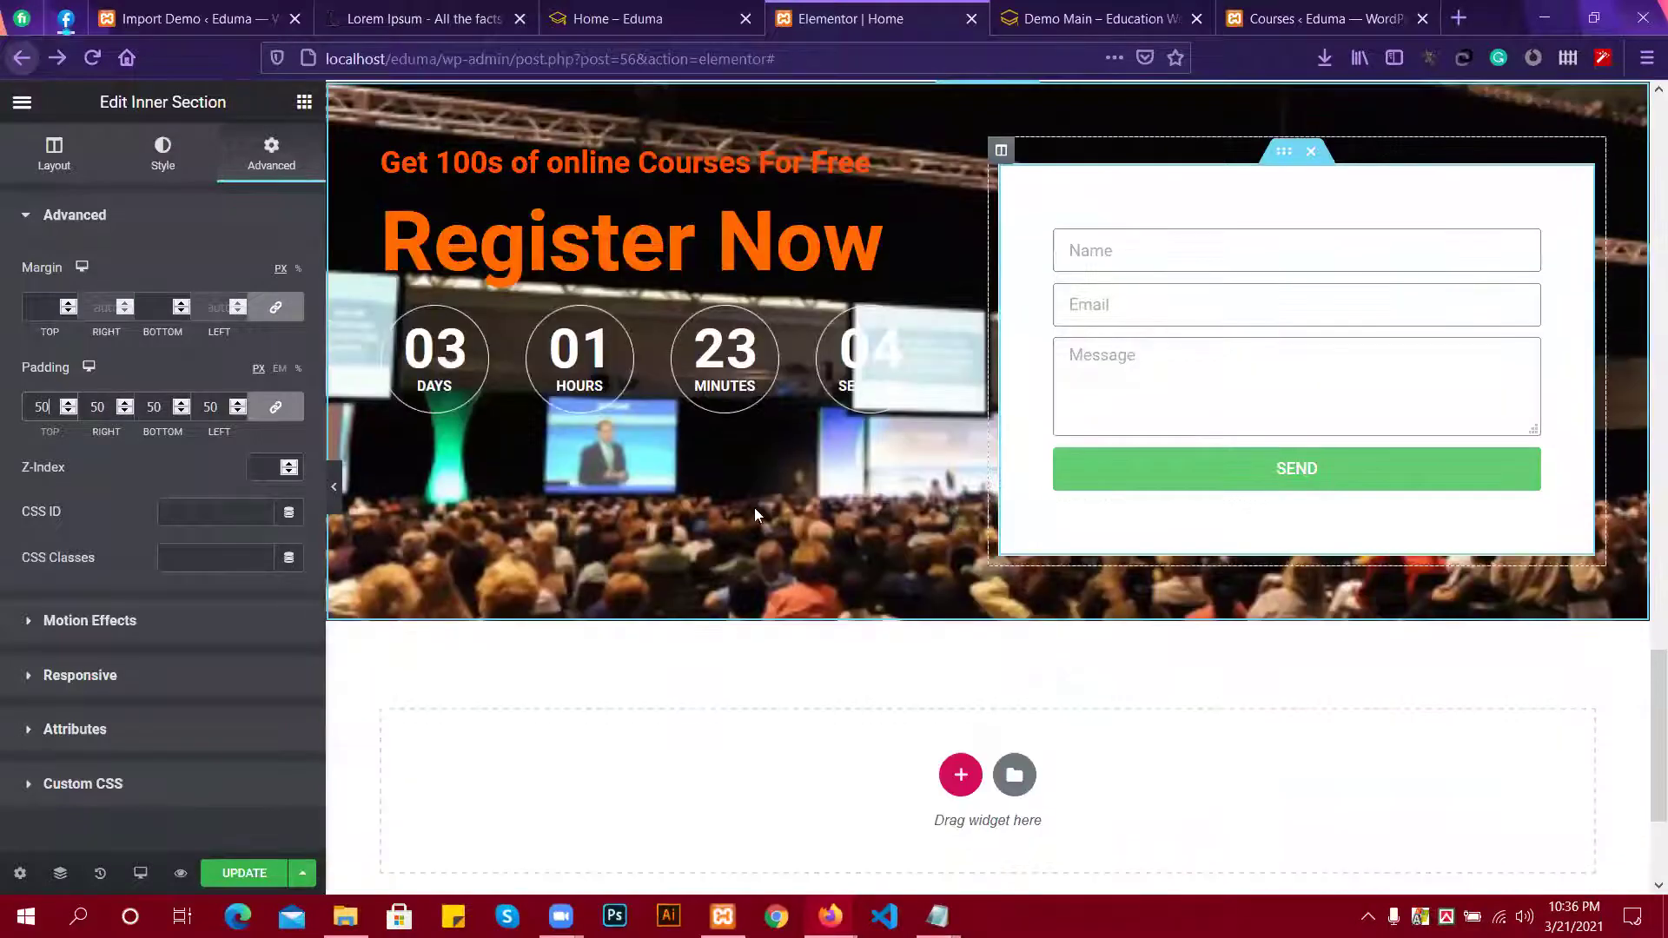
{"action": "scroll", "coordinate": [754, 507], "scroll_direction": "up", "scroll_amount": 1}
{"action": "scroll", "coordinate": [982, 297], "scroll_direction": "up", "scroll_amount": 1}
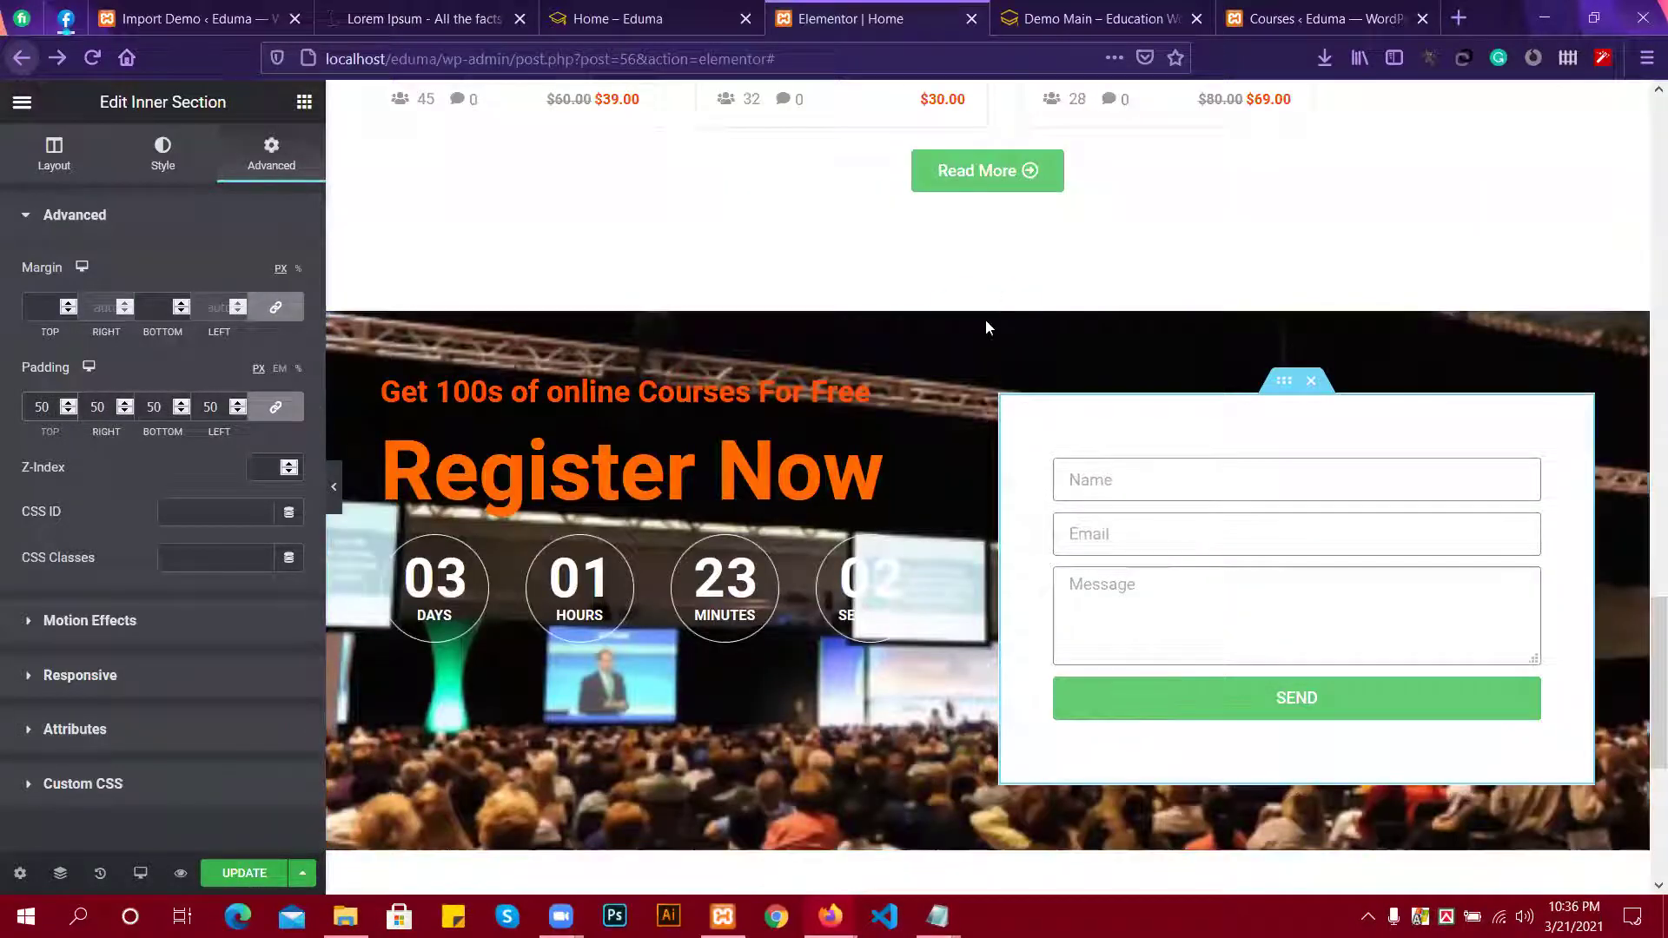
Select the outer banner section and look through its background settings and the media library without replacing the image.
{"action": "scroll", "coordinate": [987, 309], "scroll_direction": "up", "scroll_amount": 2}
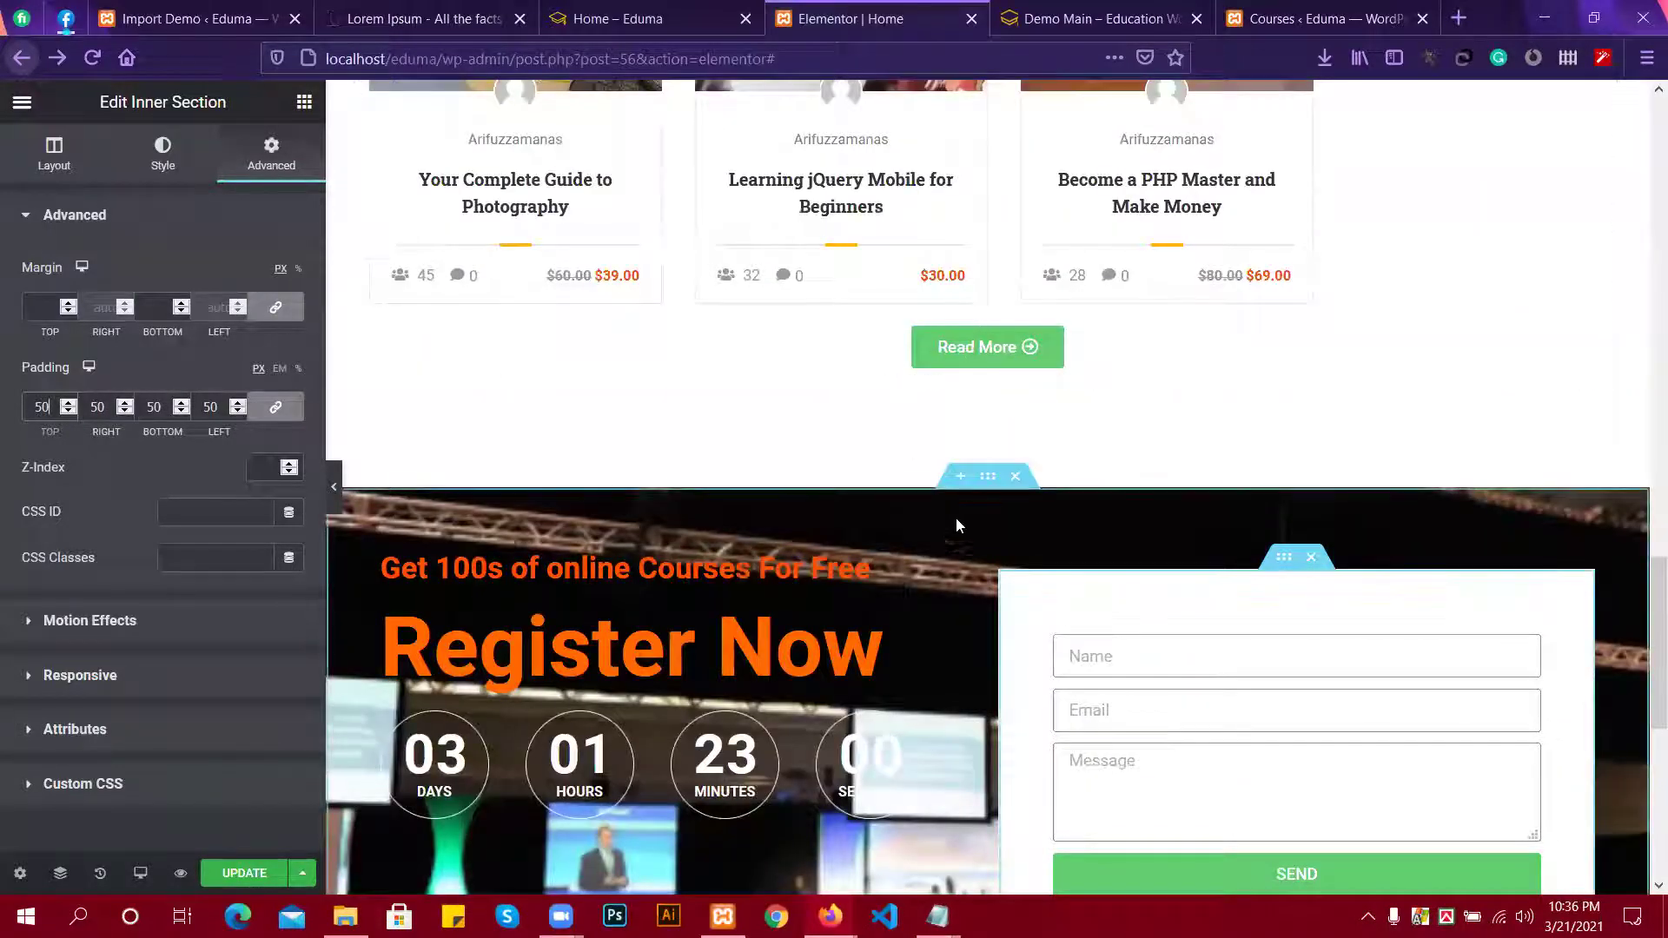
{"action": "left_click", "coordinate": [988, 476]}
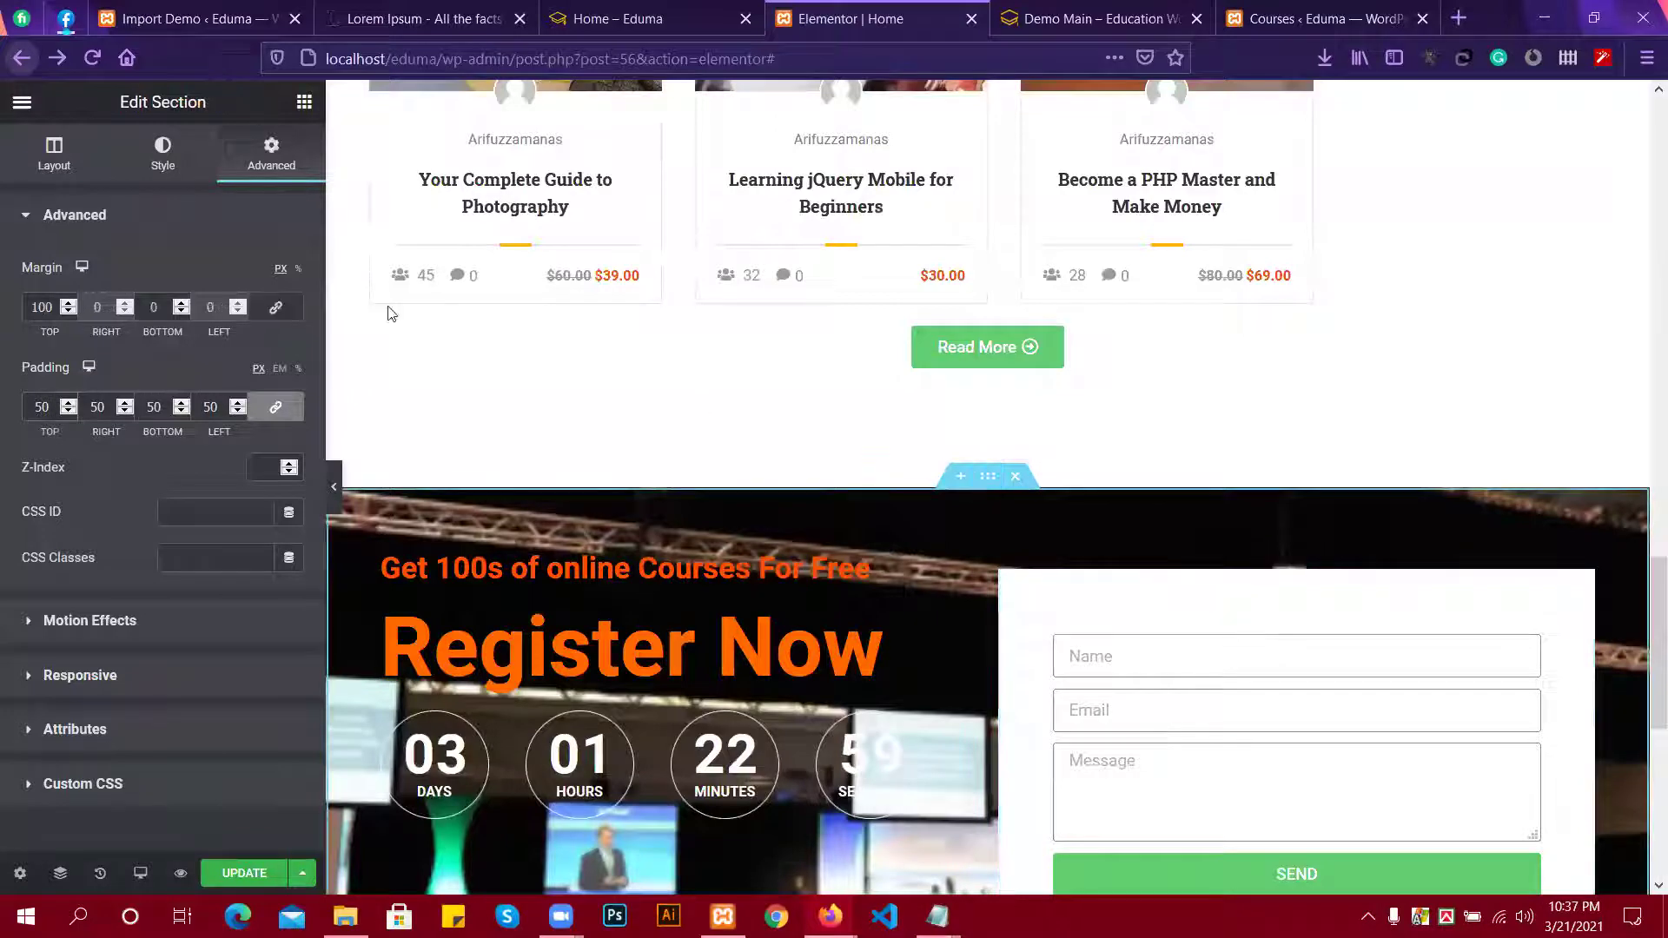
{"action": "left_click", "coordinate": [162, 153]}
{"action": "left_click", "coordinate": [149, 524]}
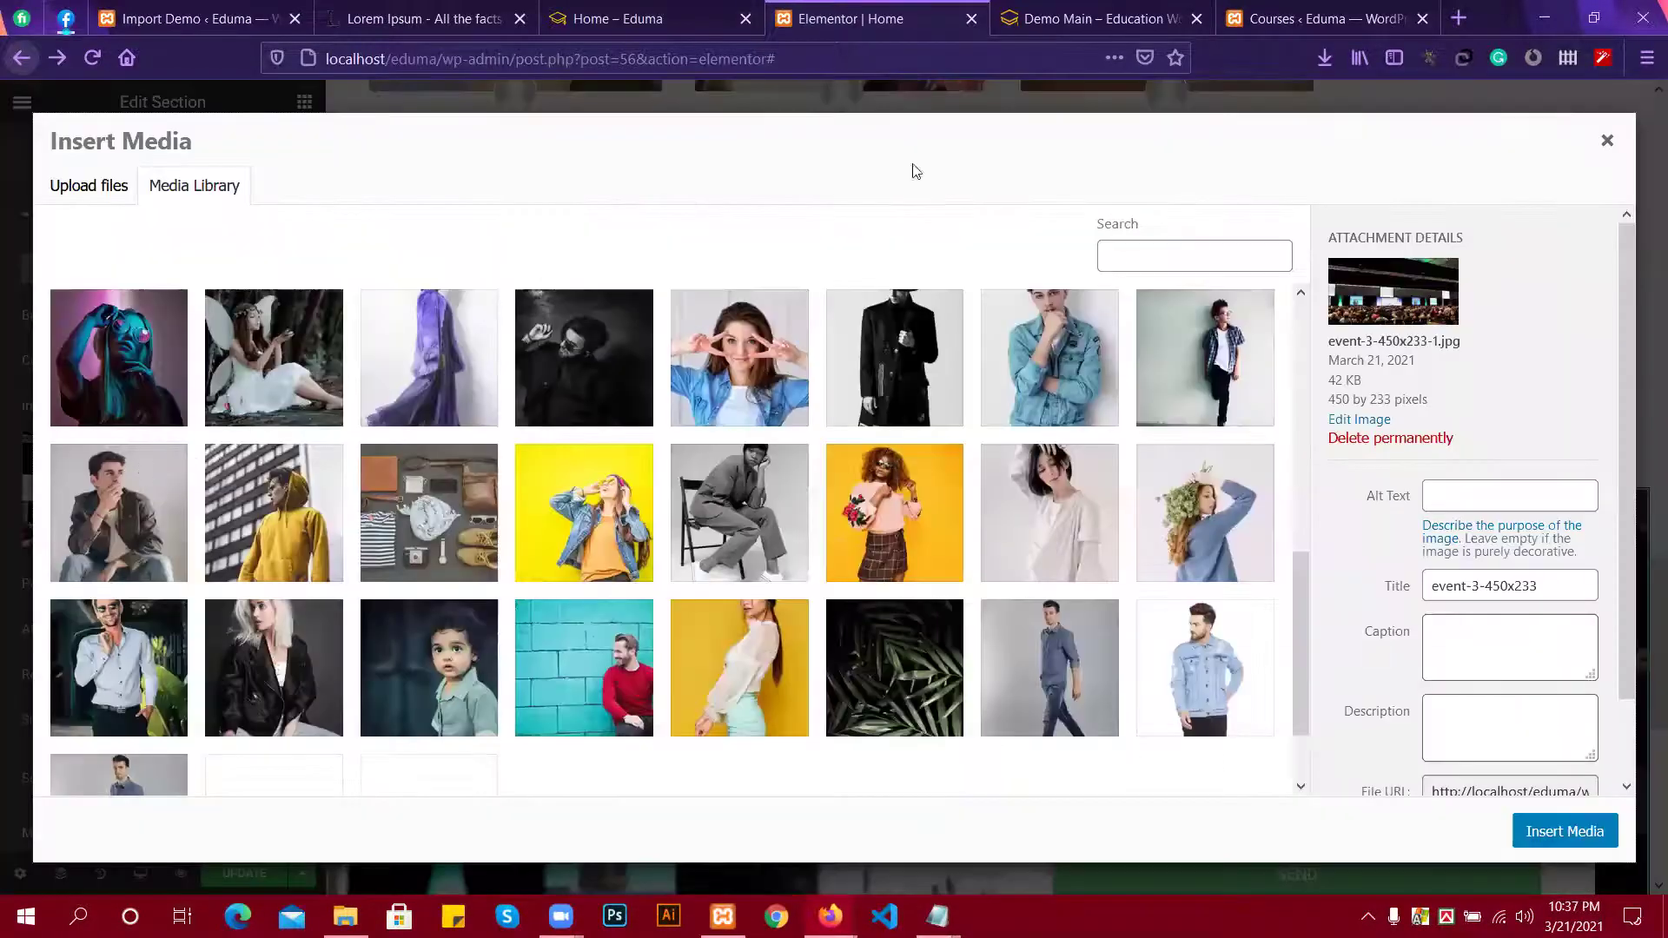
{"action": "left_click", "coordinate": [1607, 143]}
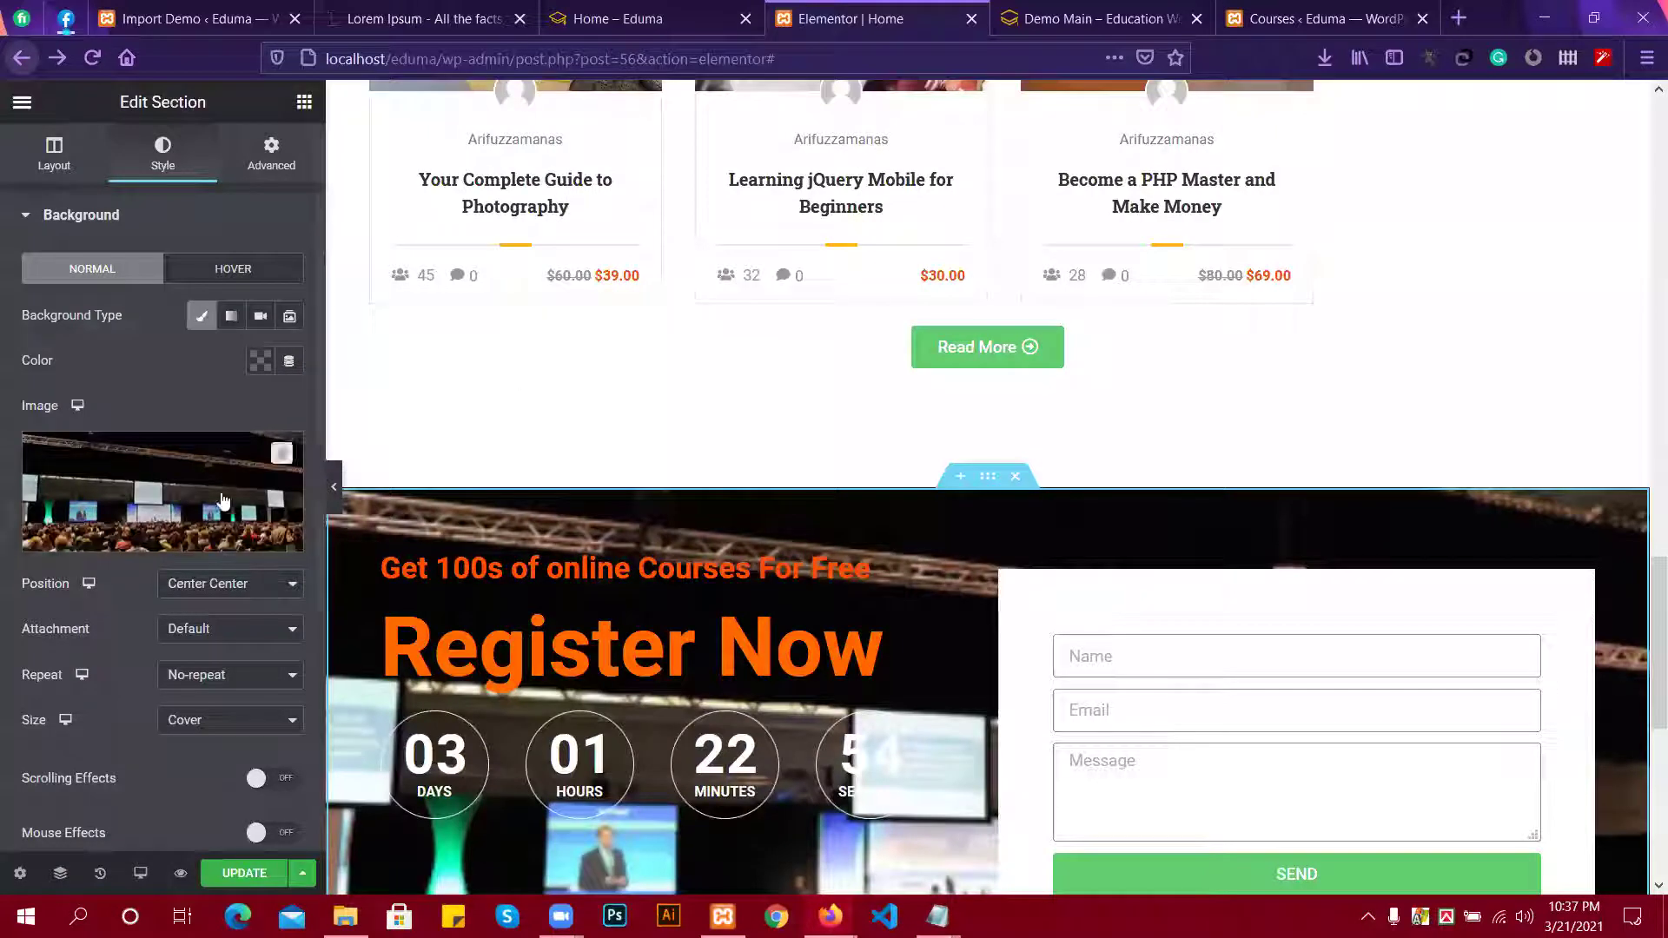
{"action": "scroll", "coordinate": [145, 532], "scroll_direction": "down", "scroll_amount": 1}
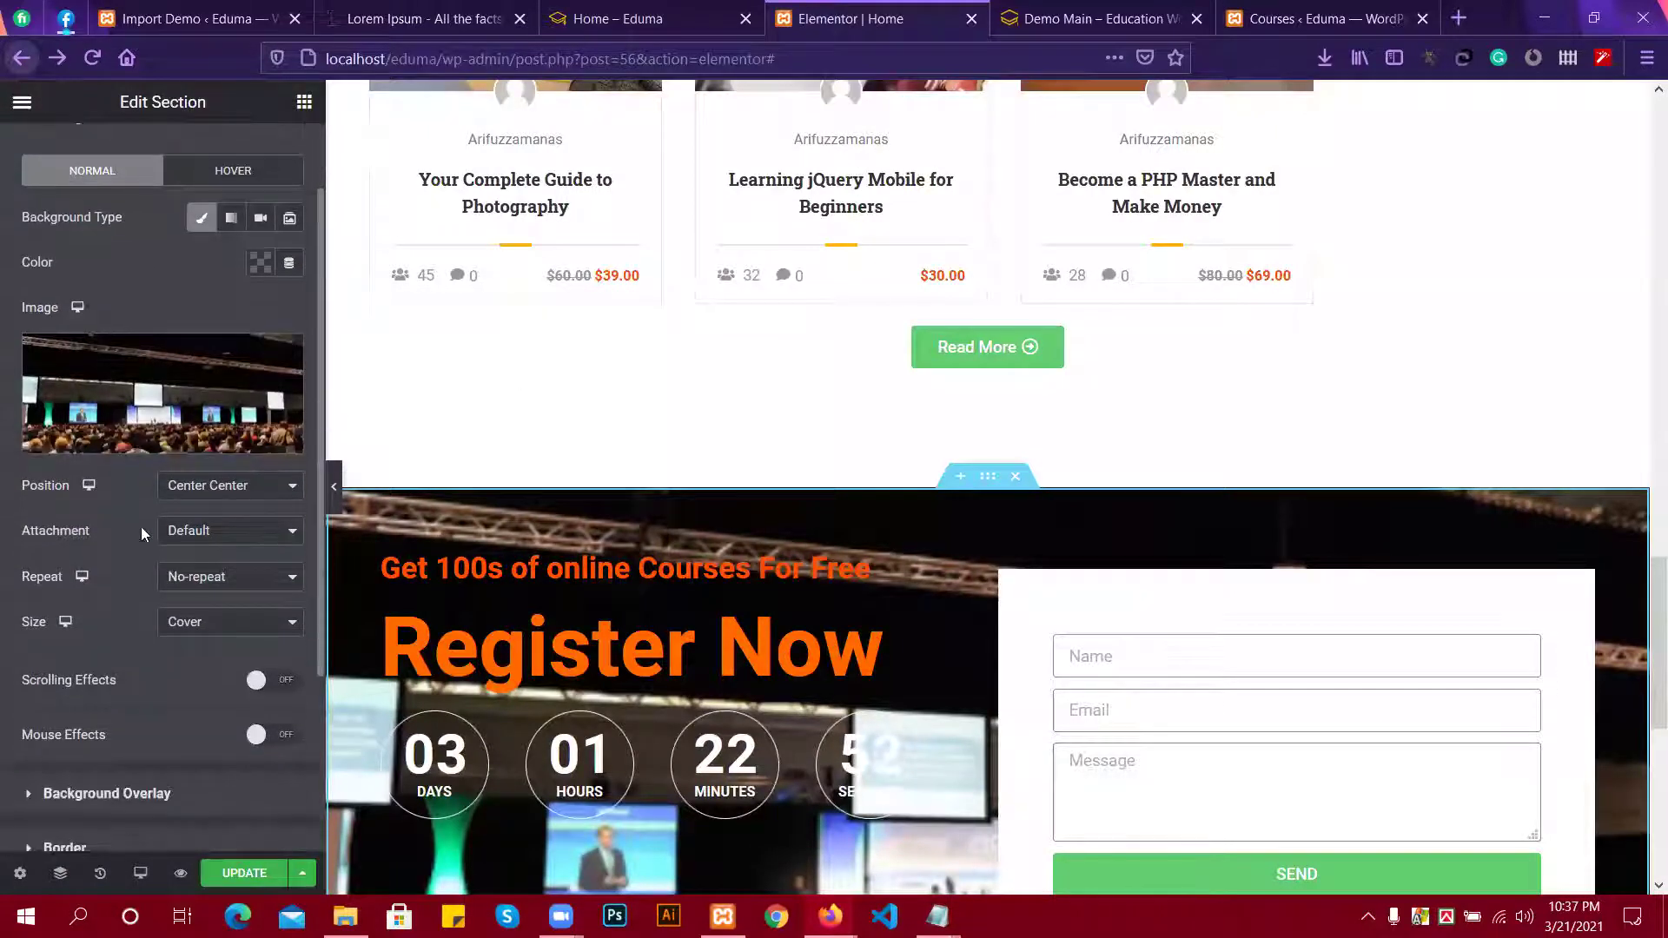
{"action": "scroll", "coordinate": [120, 195], "scroll_direction": "up", "scroll_amount": 1}
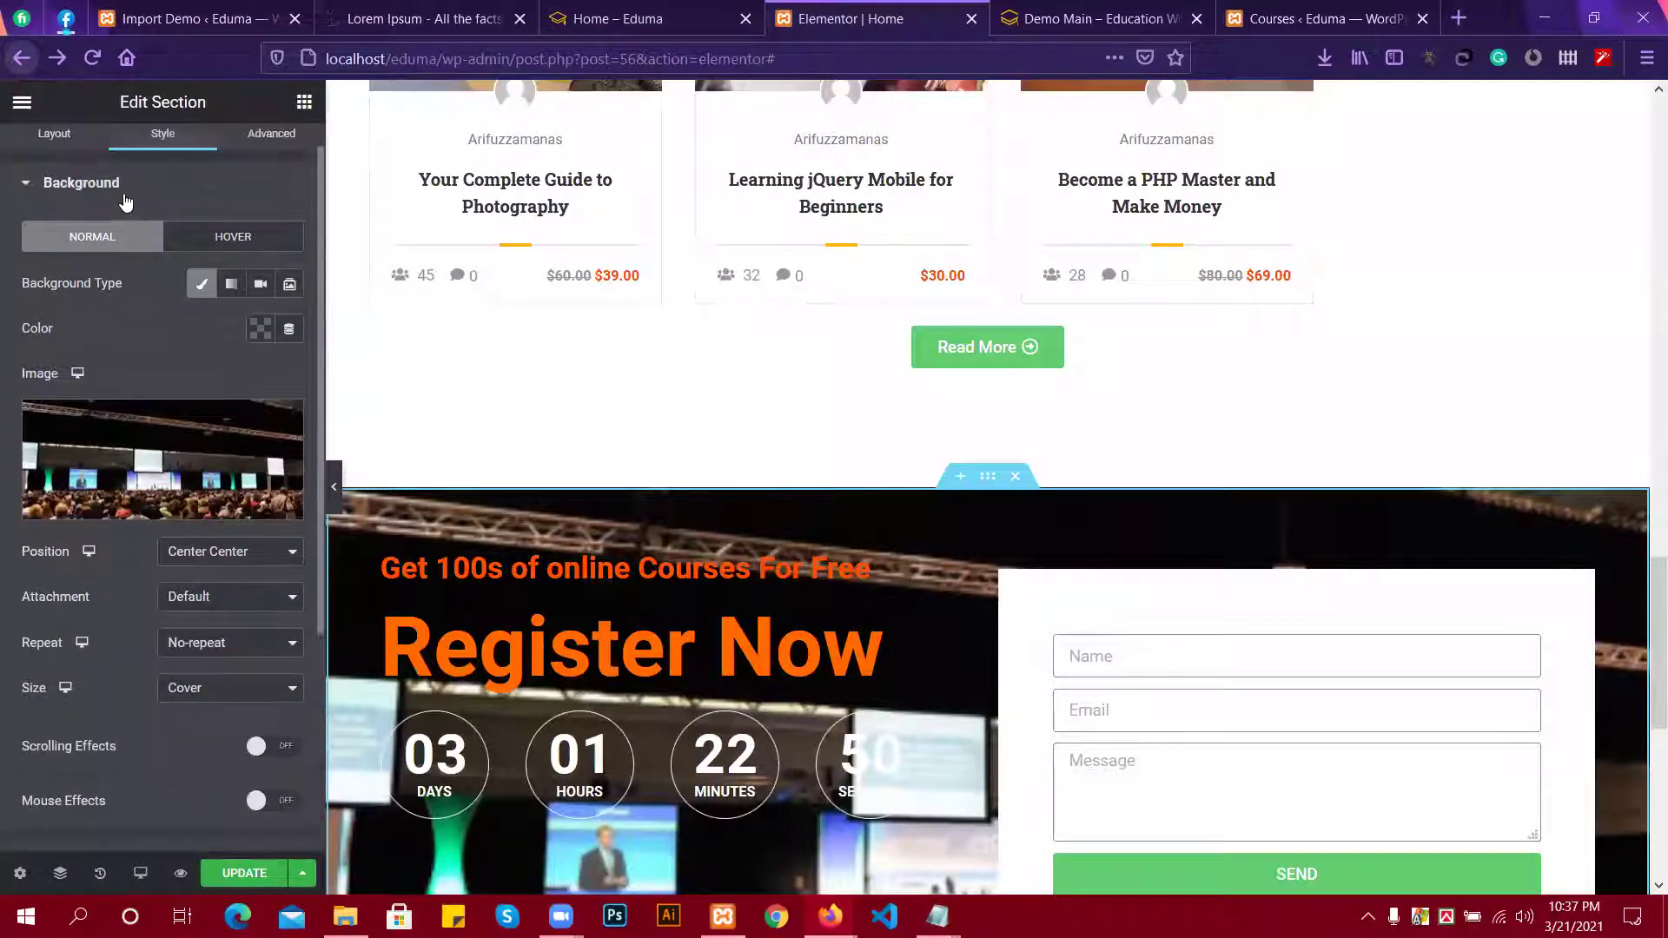
Give the outer banner section a Classic background overlay in black #000000 and check the banner on the page.
{"action": "left_click", "coordinate": [121, 187]}
{"action": "left_click", "coordinate": [124, 290]}
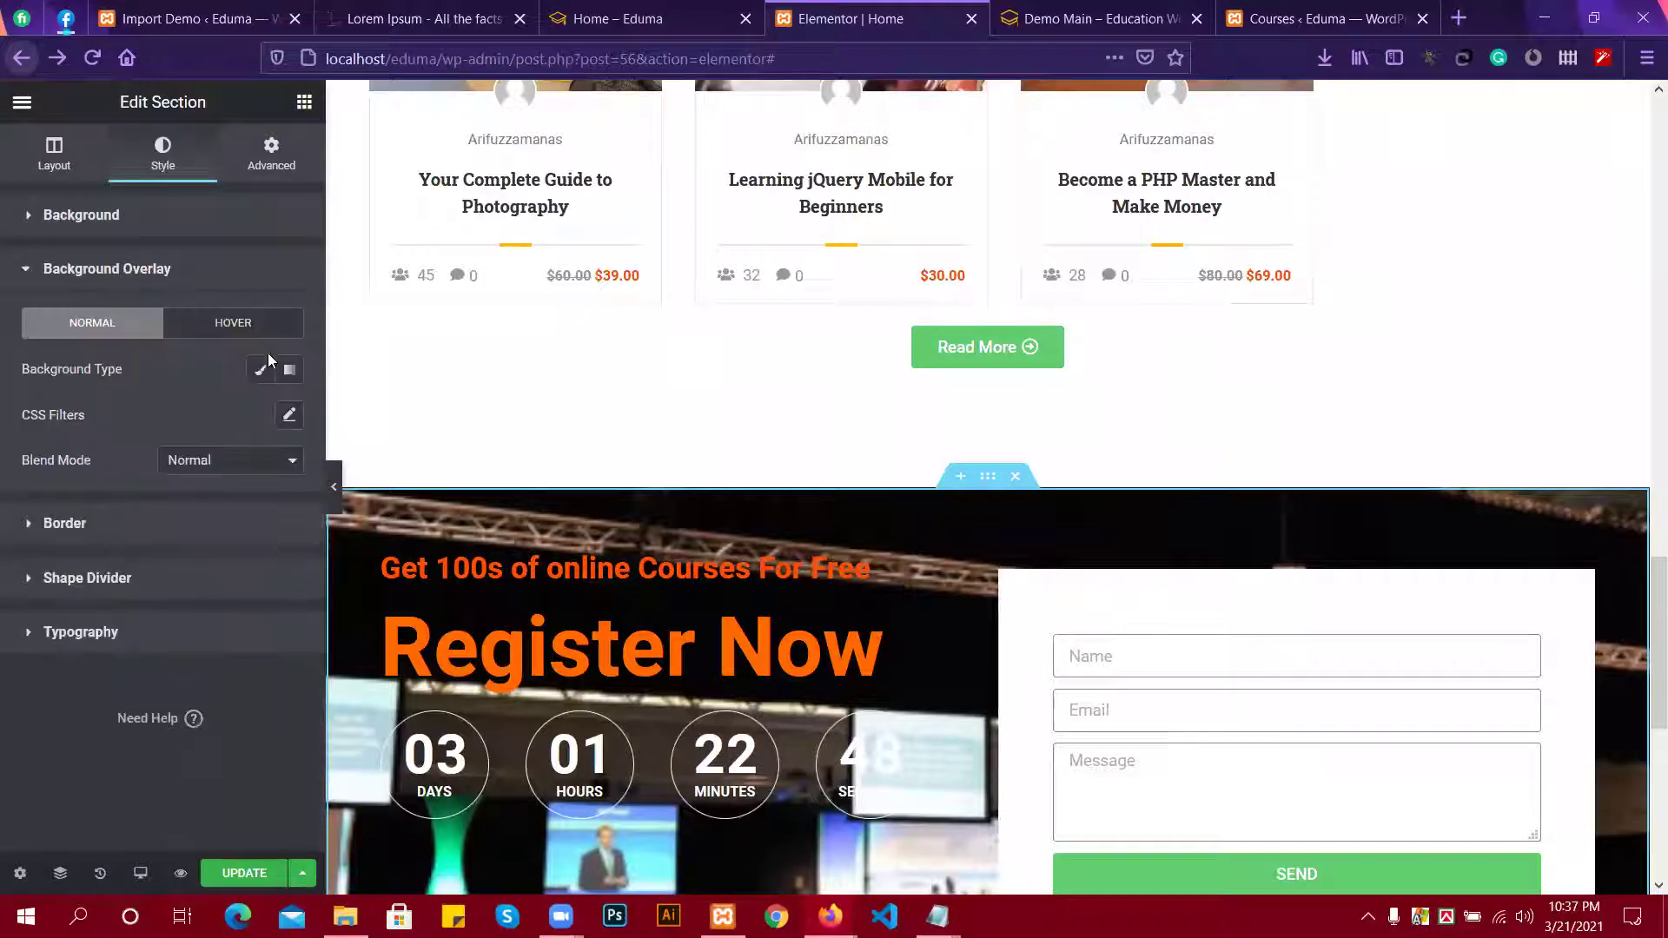
{"action": "left_click", "coordinate": [258, 371]}
{"action": "left_click", "coordinate": [259, 415]}
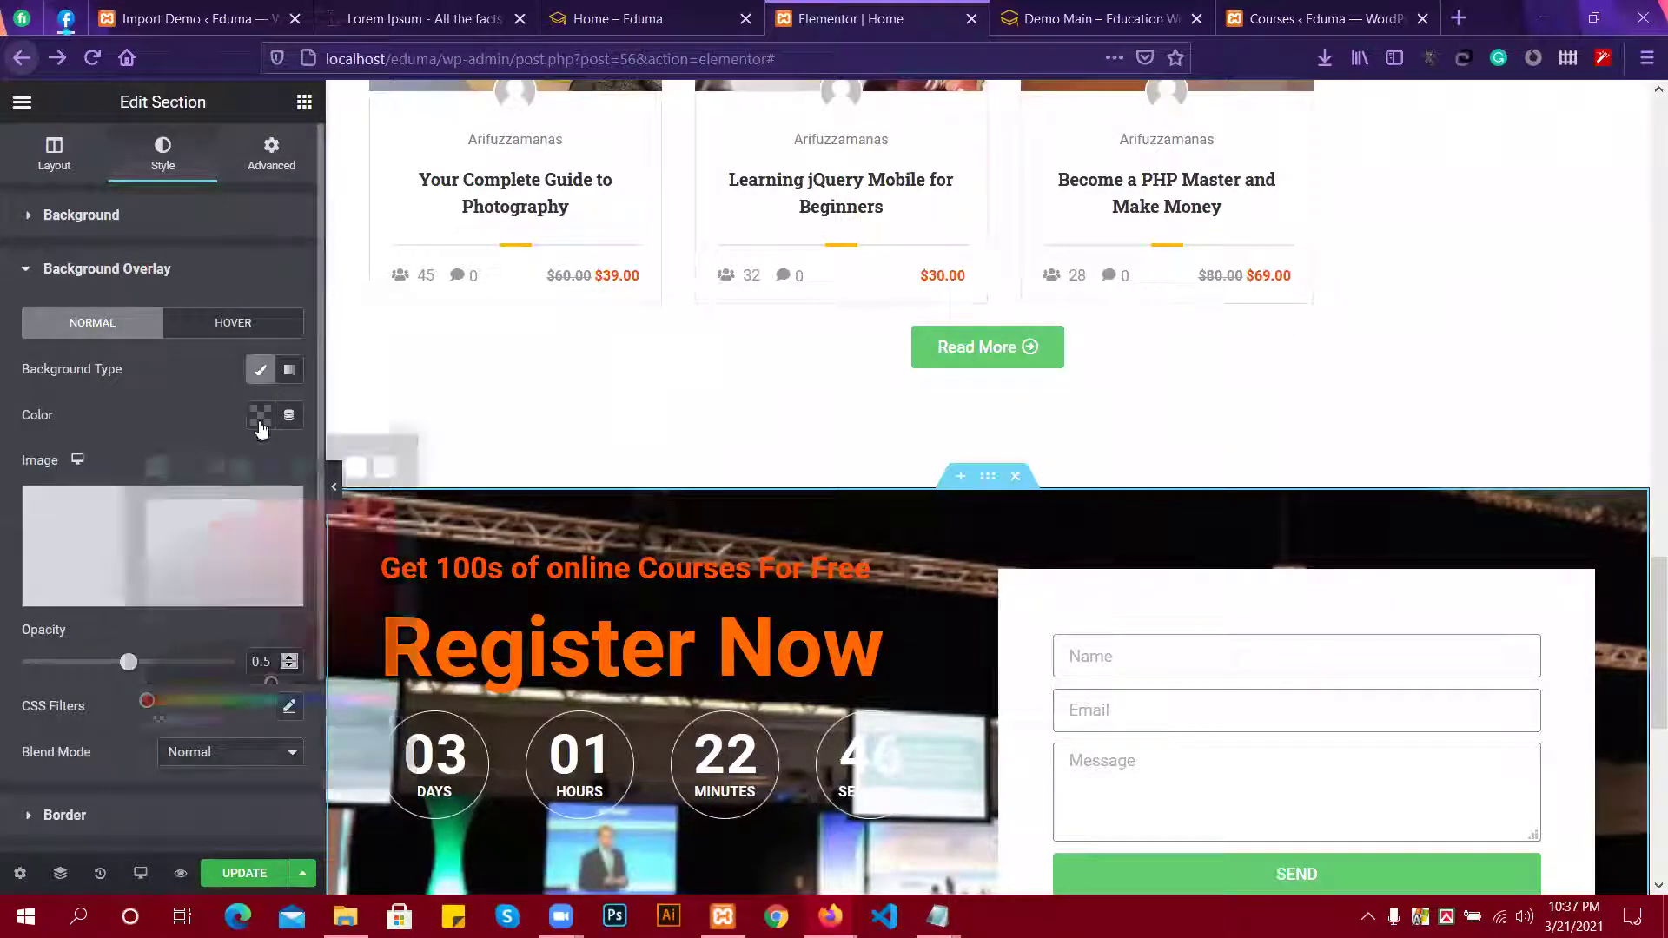
{"action": "left_click", "coordinate": [326, 469]}
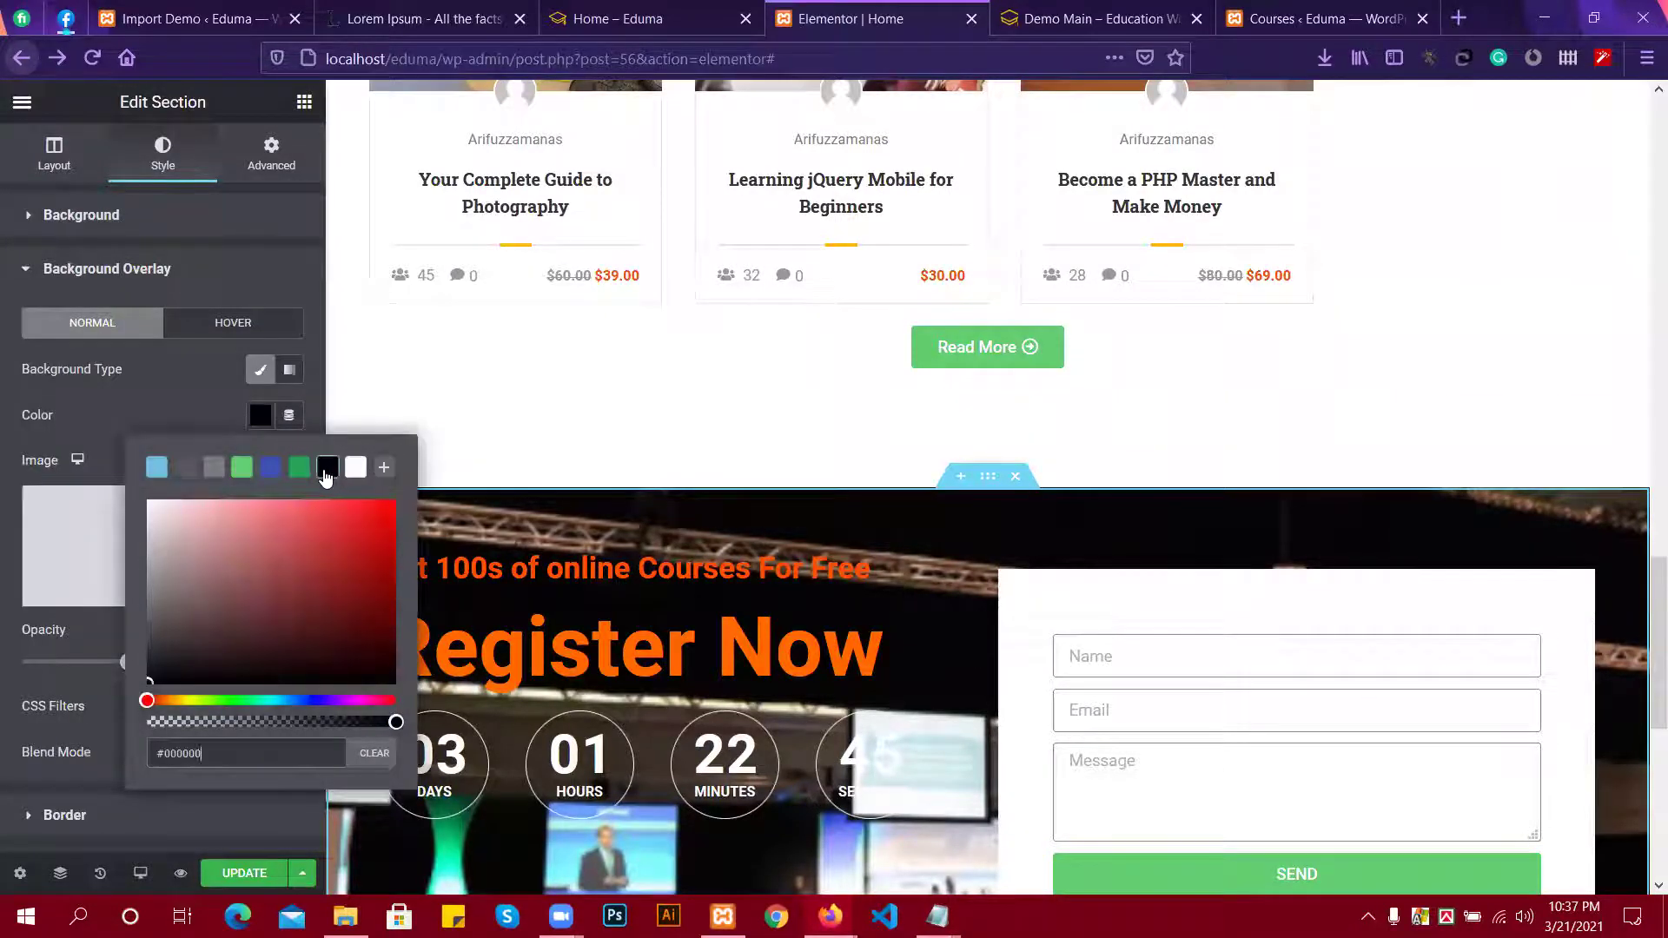
{"action": "left_click", "coordinate": [182, 396]}
{"action": "scroll", "coordinate": [858, 554], "scroll_direction": "down", "scroll_amount": 1}
{"action": "scroll", "coordinate": [858, 554], "scroll_direction": "down", "scroll_amount": 2}
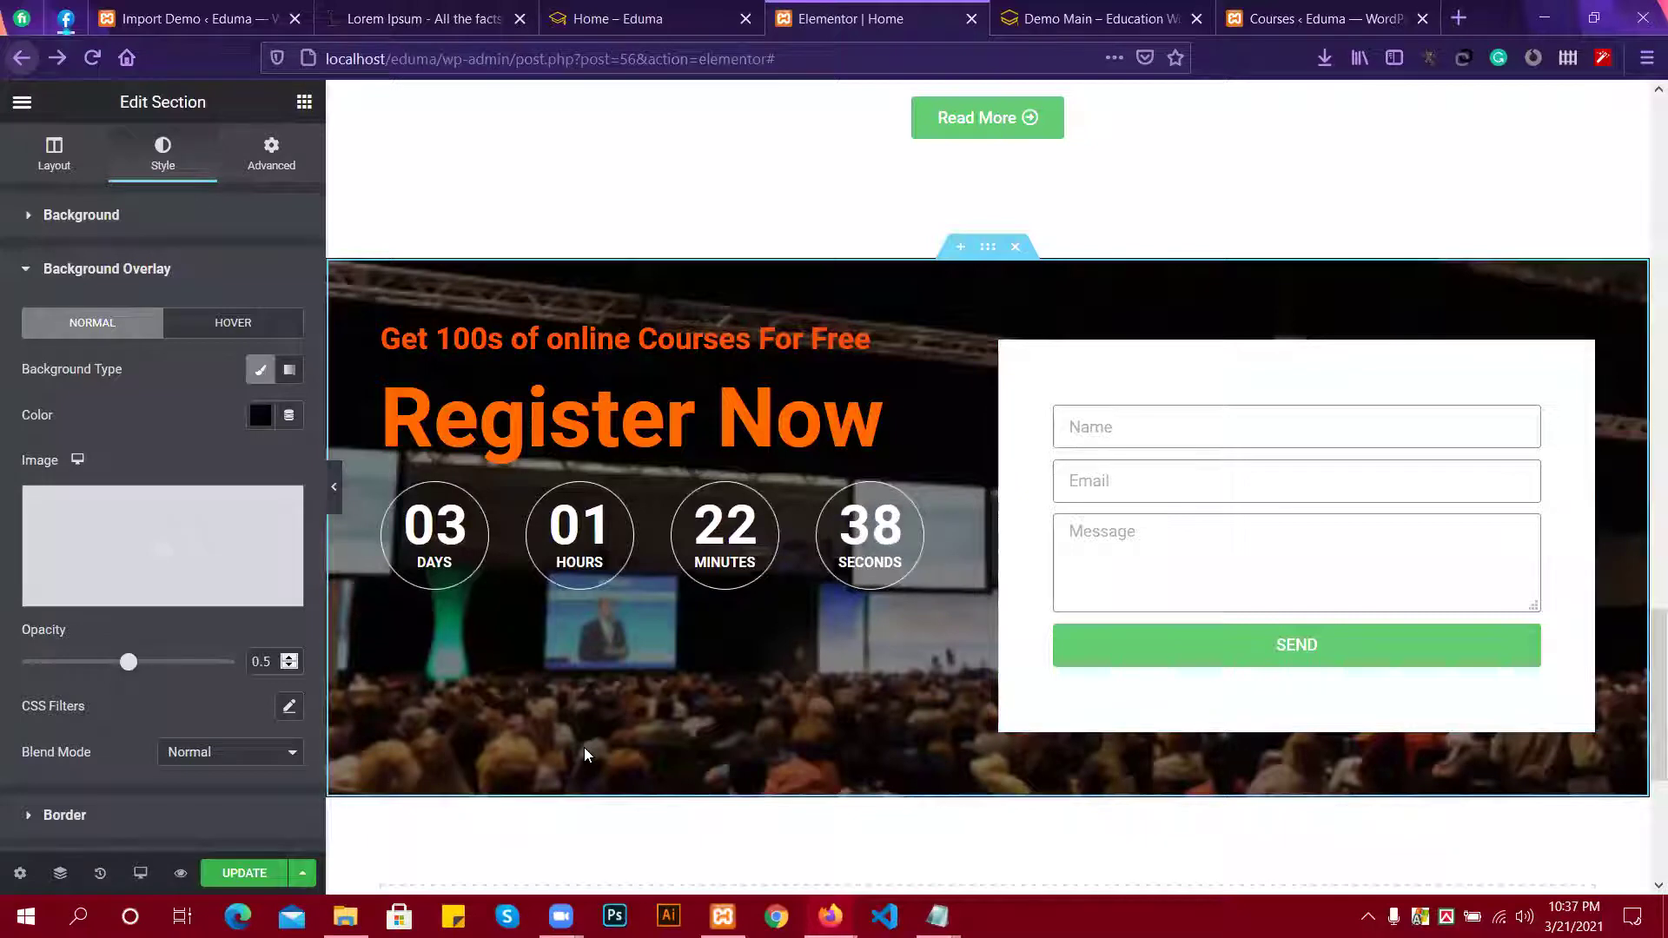
{"action": "scroll", "coordinate": [815, 546], "scroll_direction": "up", "scroll_amount": 2}
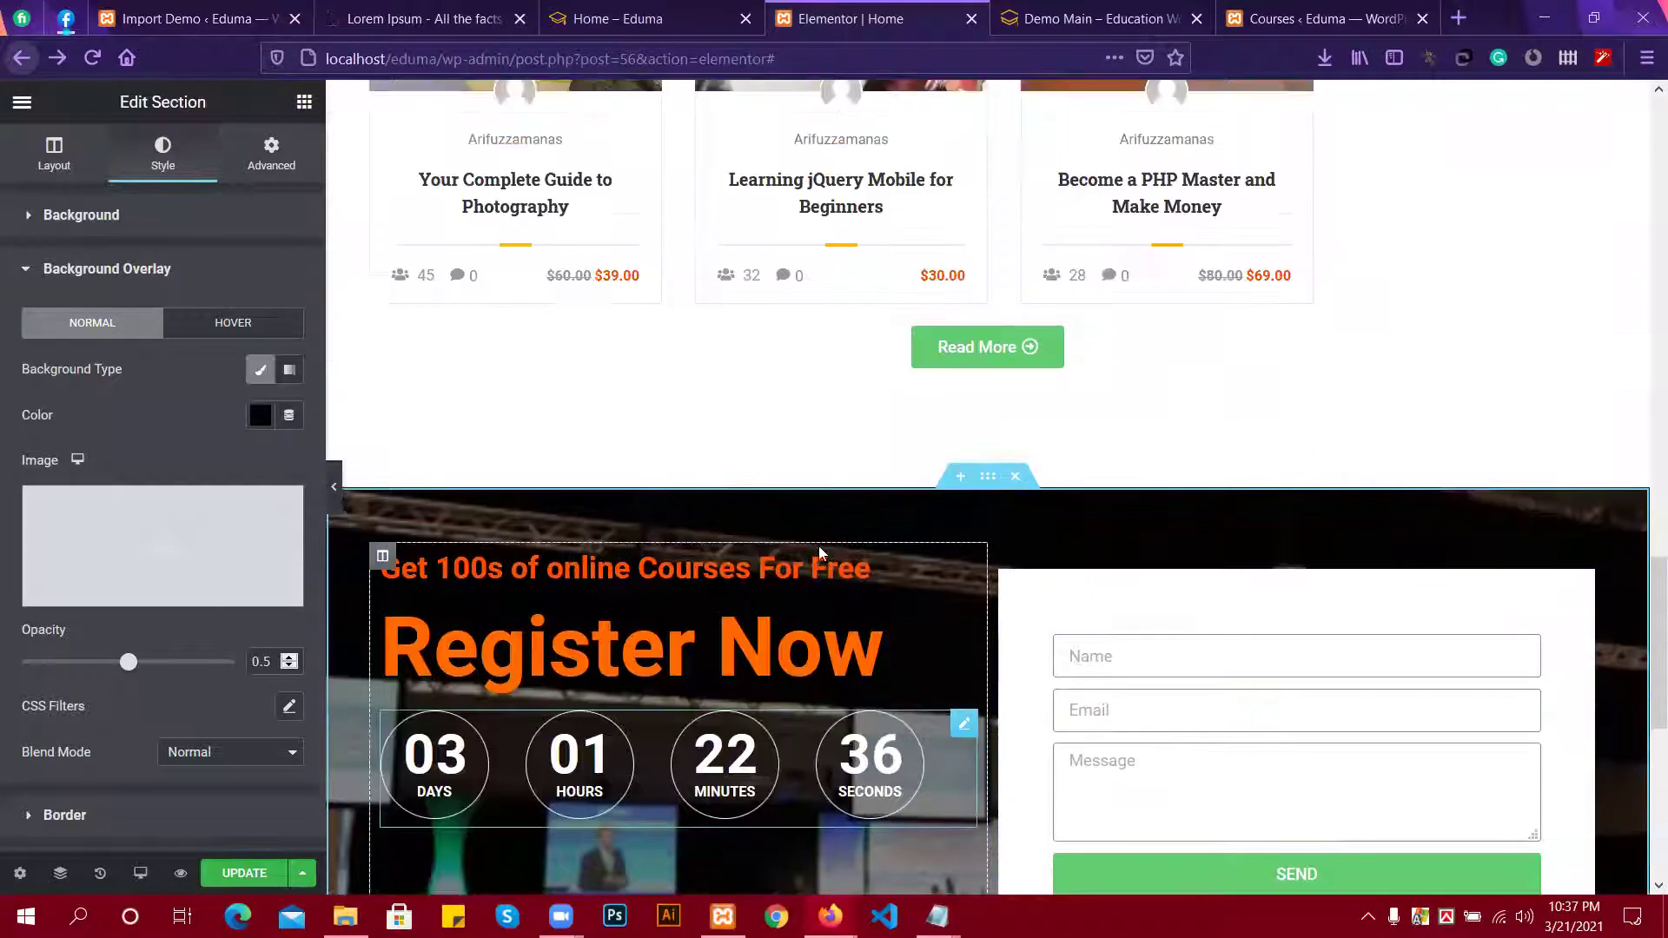
{"action": "scroll", "coordinate": [820, 545], "scroll_direction": "down", "scroll_amount": 2}
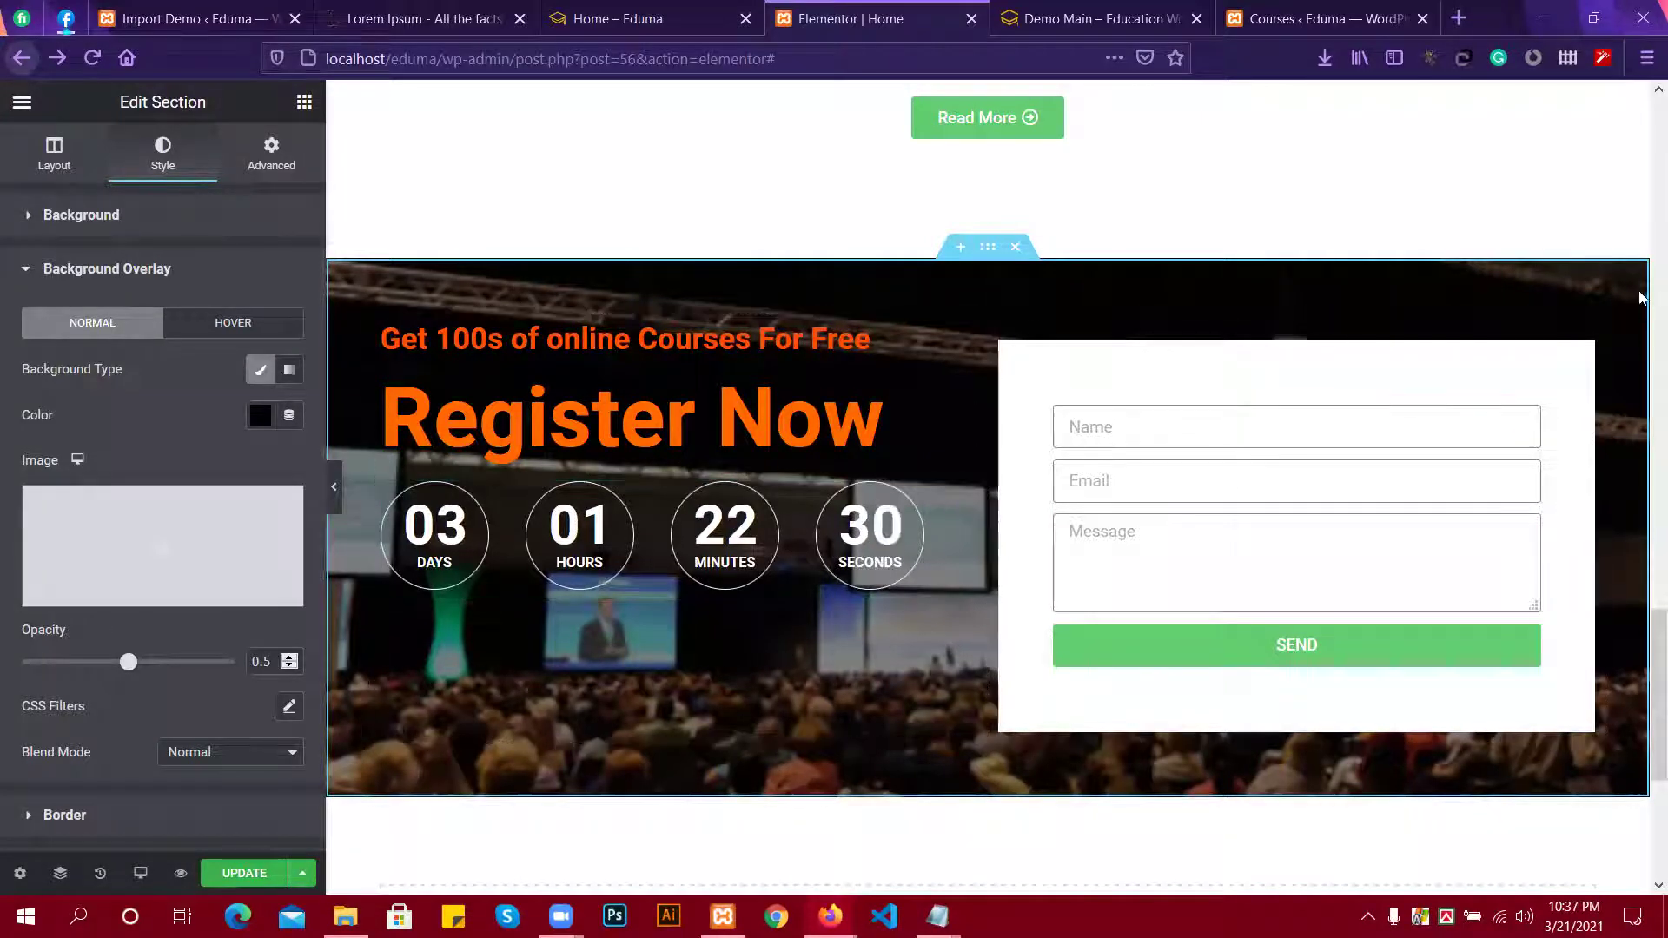
{"action": "scroll", "coordinate": [774, 559], "scroll_direction": "down", "scroll_amount": 4}
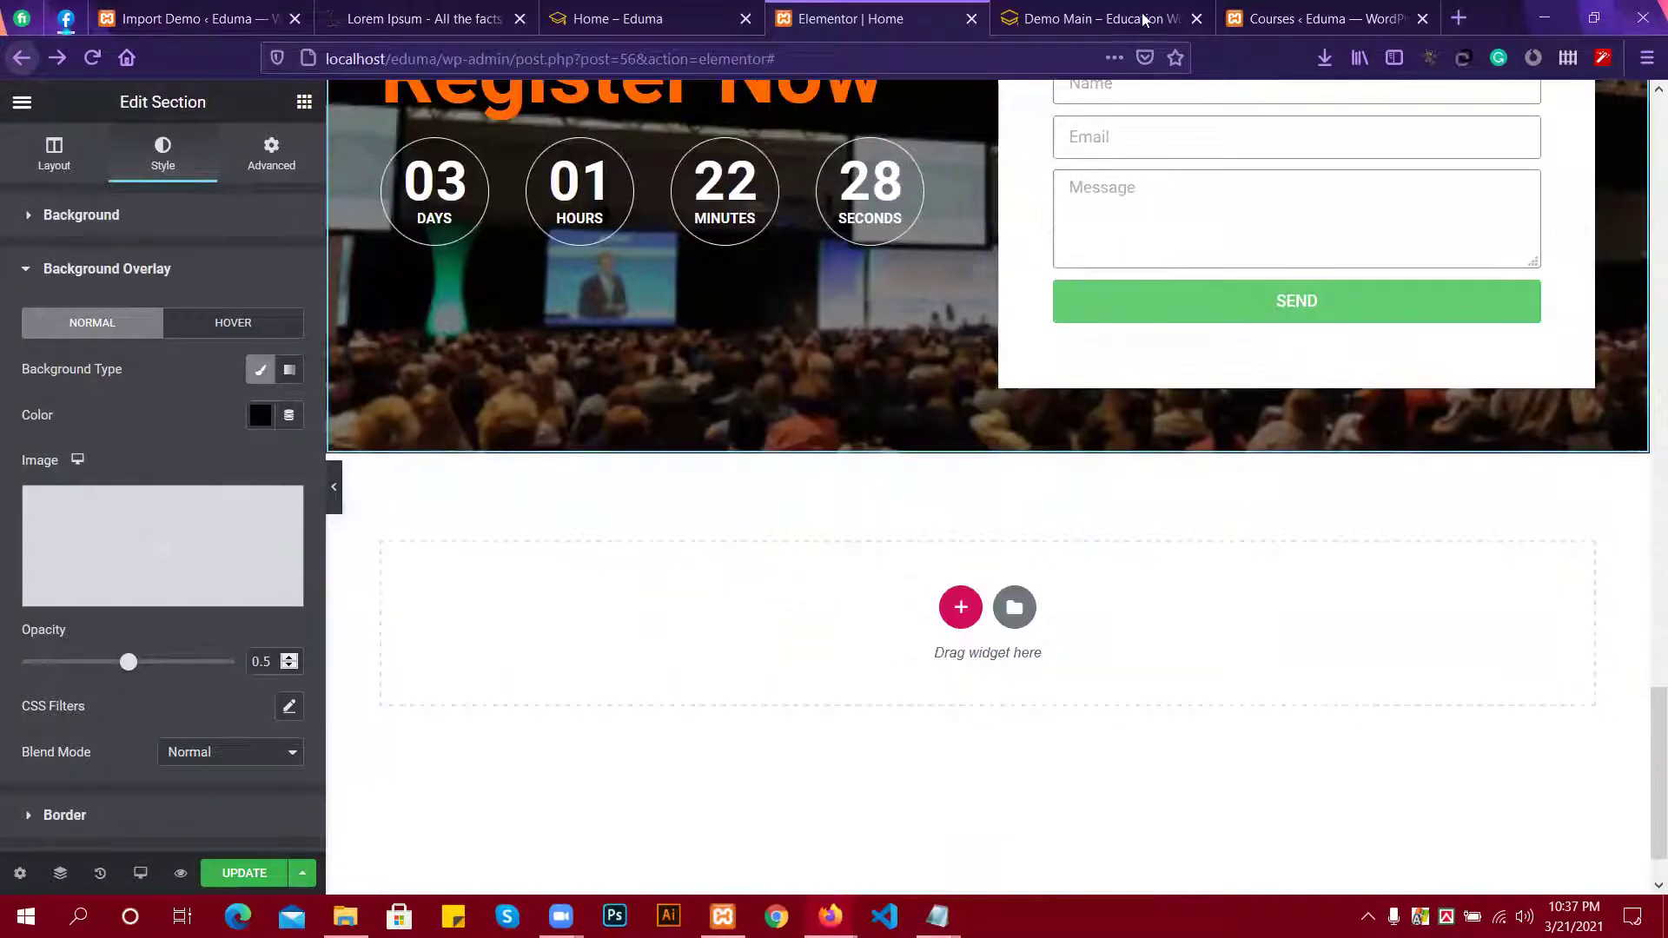
Compare the registration form and its submit button with the Education WP demo's banner, ending in the Elementor editor's widget list.
{"action": "left_click", "coordinate": [1112, 11]}
{"action": "scroll", "coordinate": [952, 414], "scroll_direction": "down", "scroll_amount": 2}
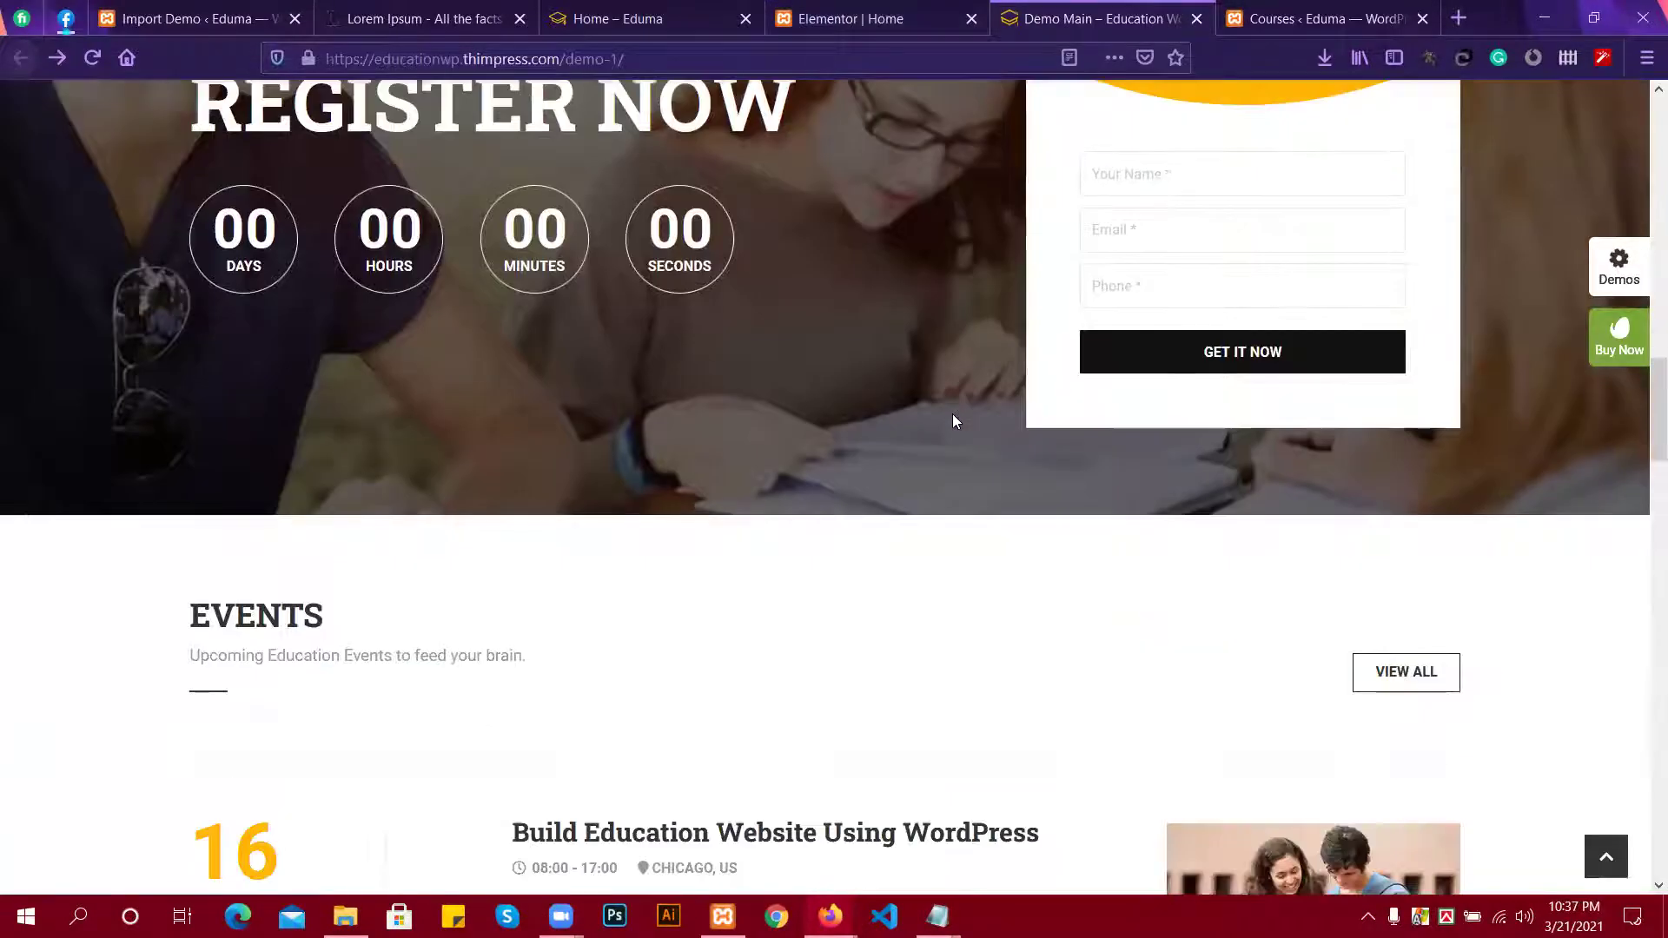
{"action": "left_click", "coordinate": [859, 17]}
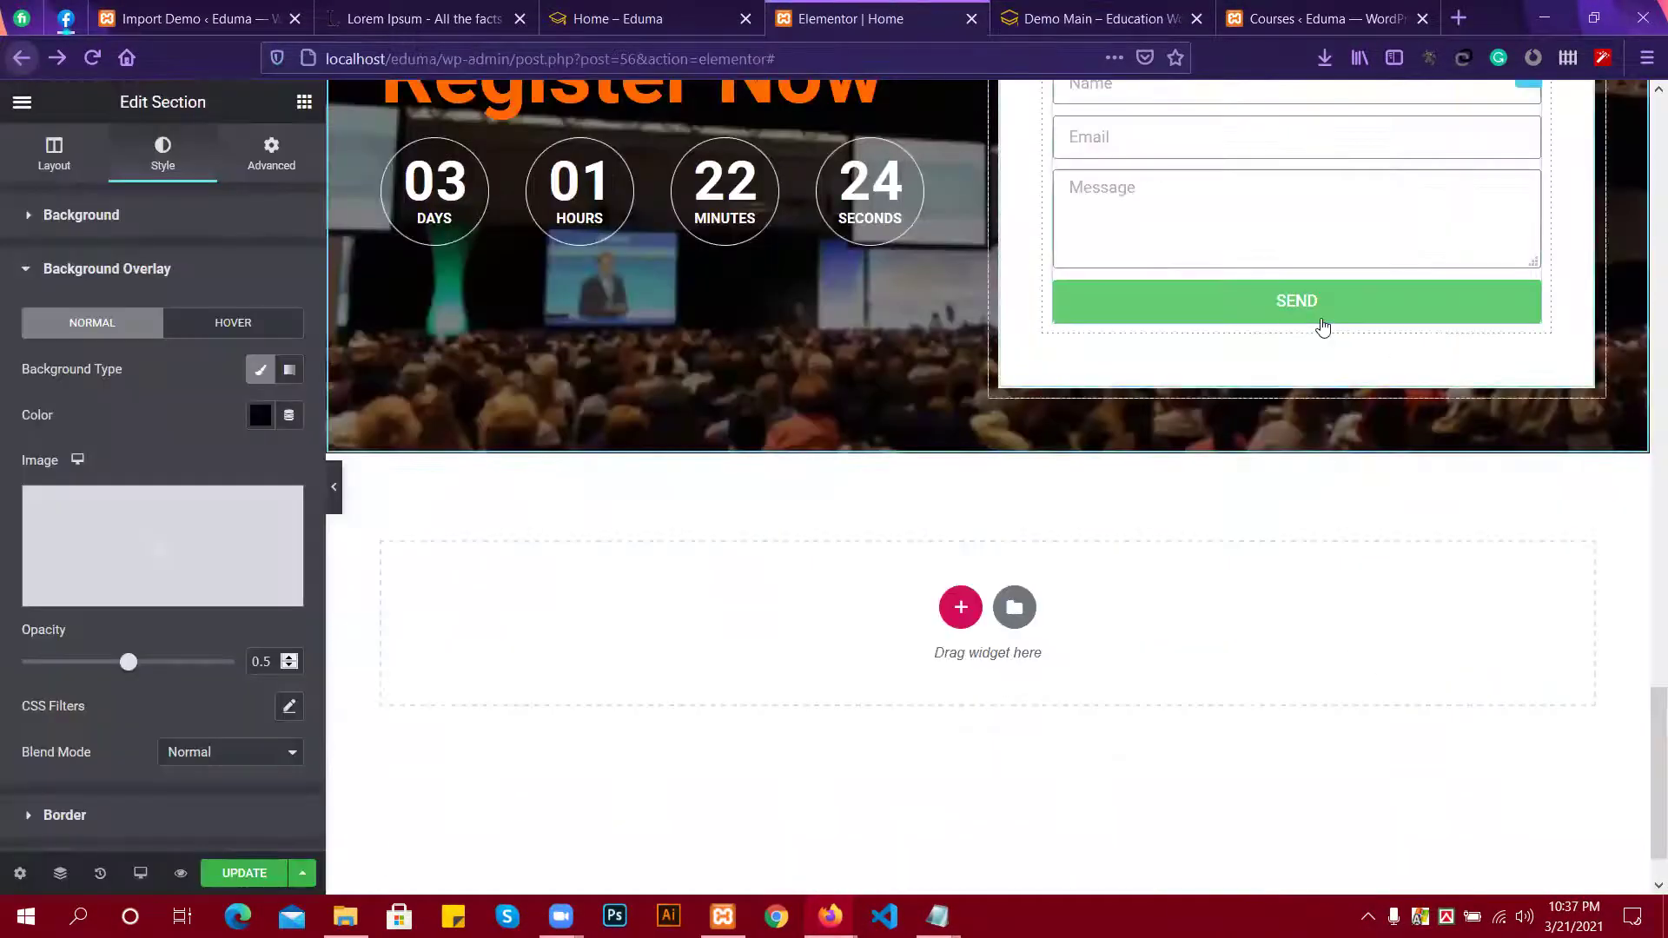
{"action": "left_click", "coordinate": [1087, 10]}
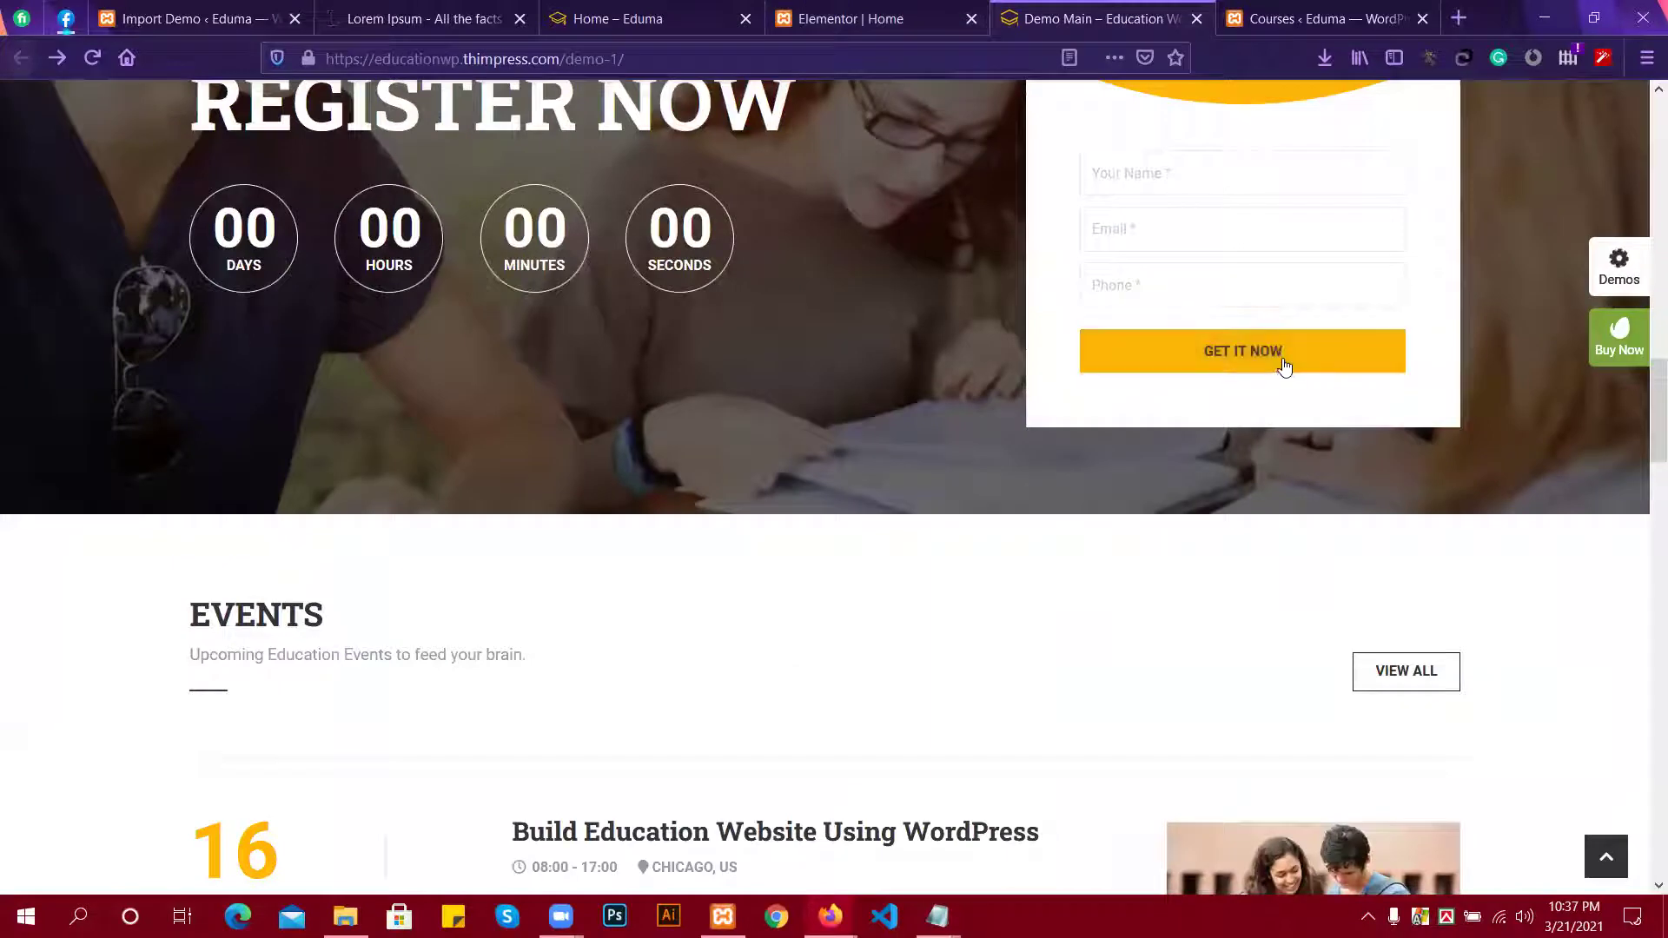
{"action": "left_click", "coordinate": [912, 7]}
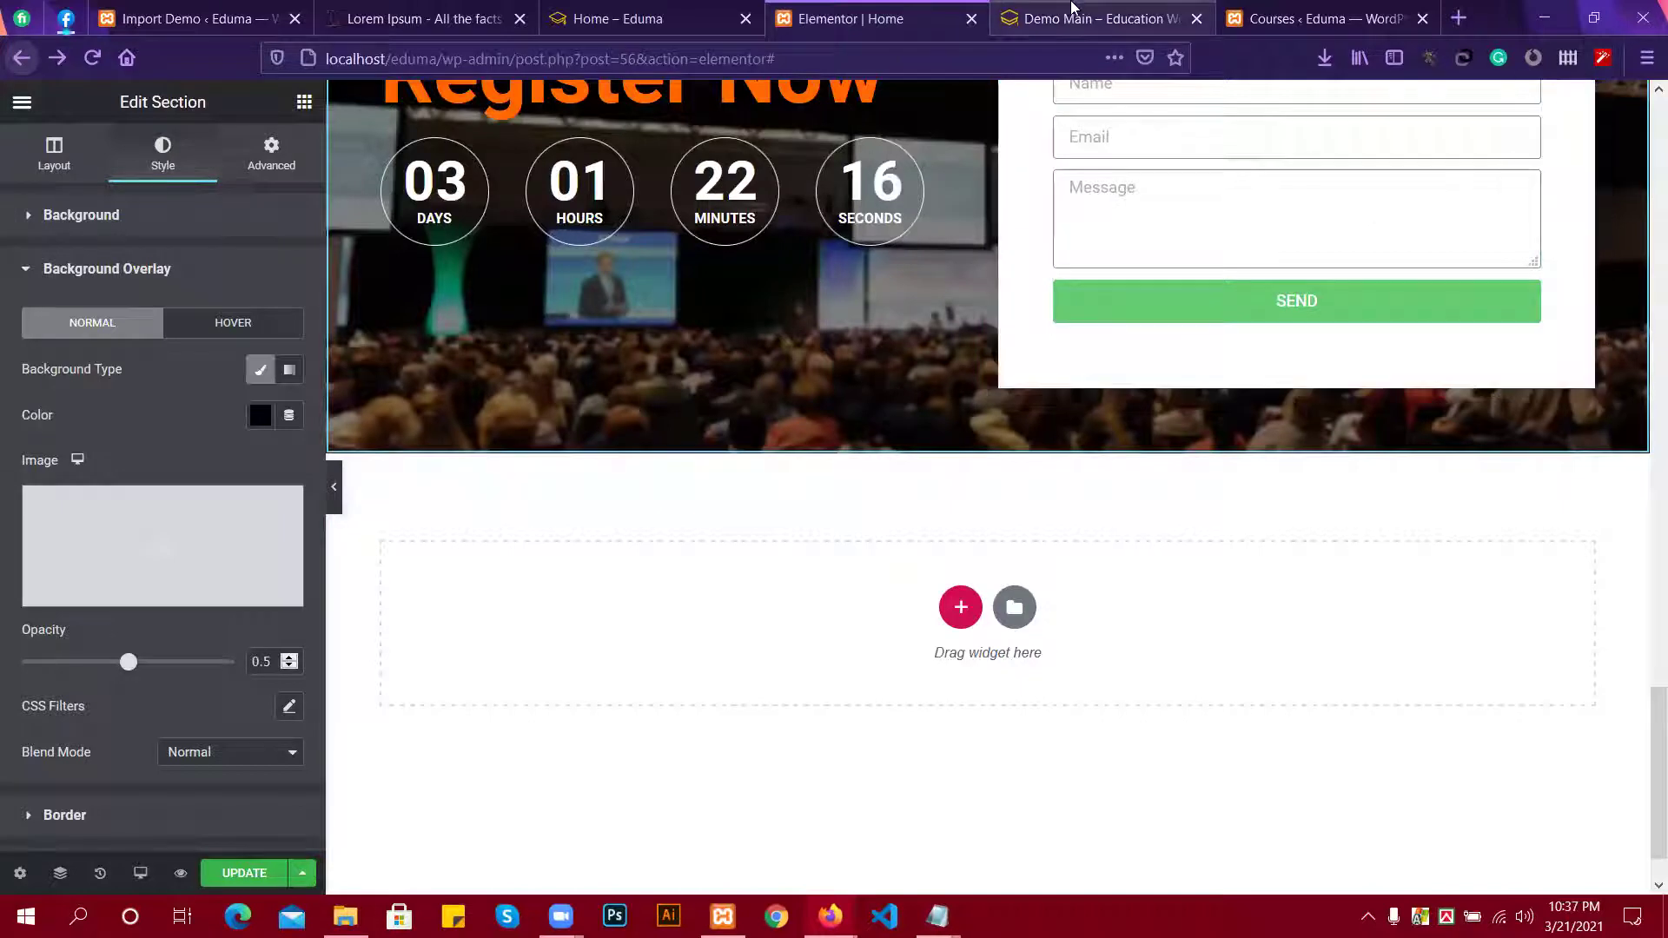
{"action": "scroll", "coordinate": [1315, 291], "scroll_direction": "up", "scroll_amount": 2}
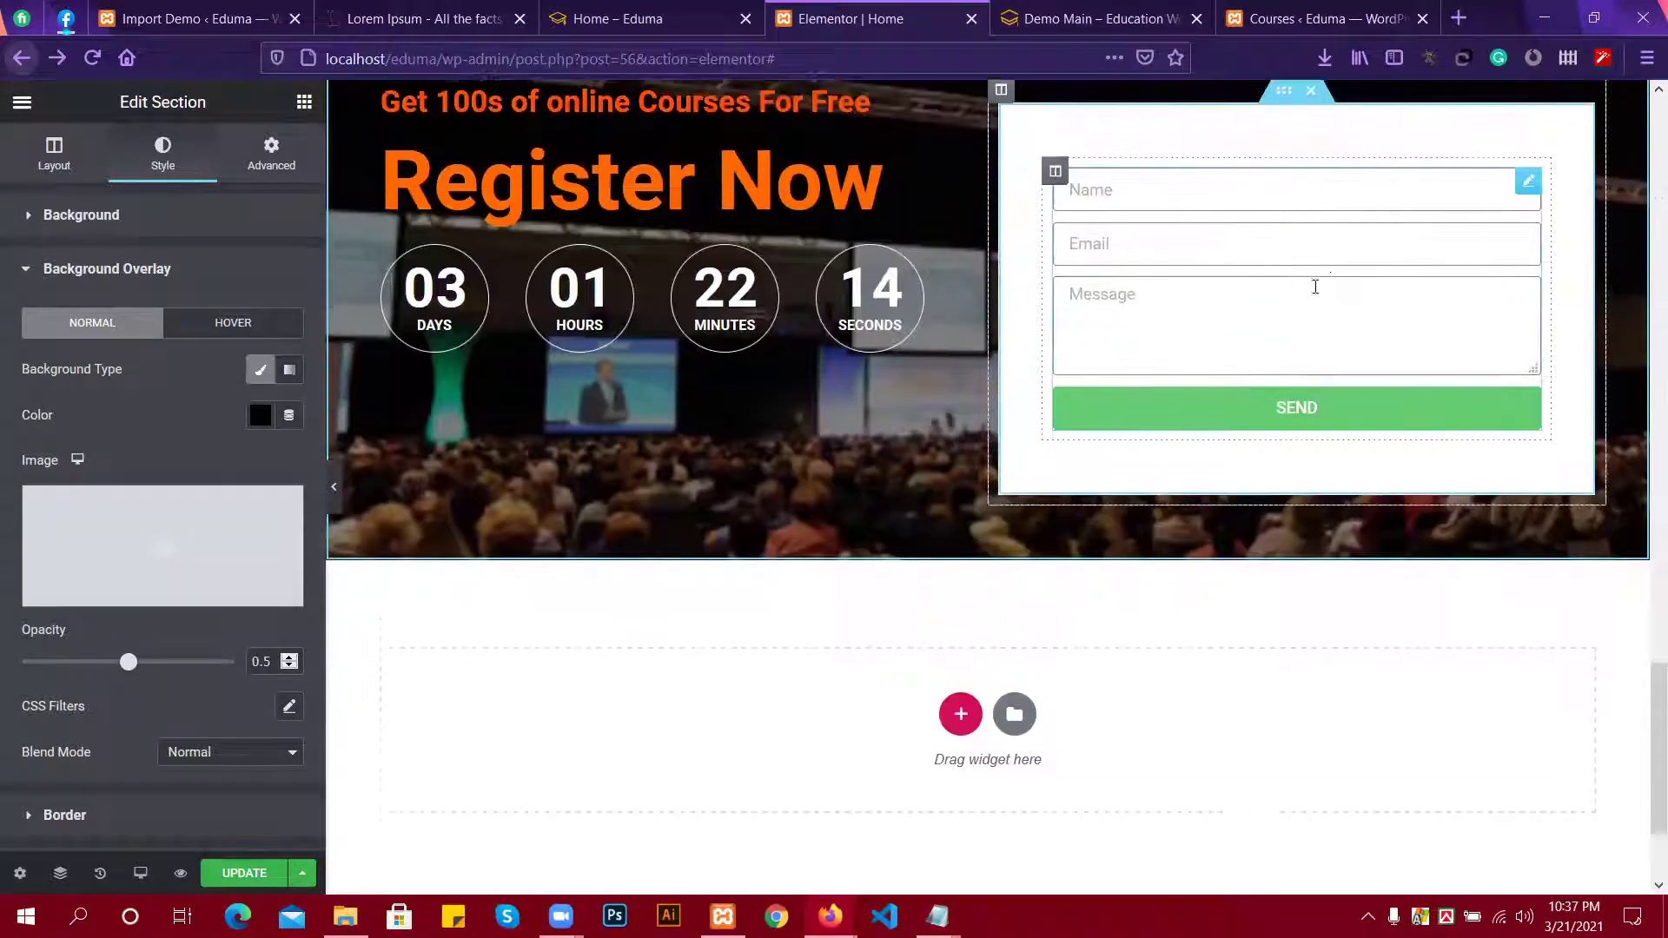
{"action": "left_click", "coordinate": [1090, 21]}
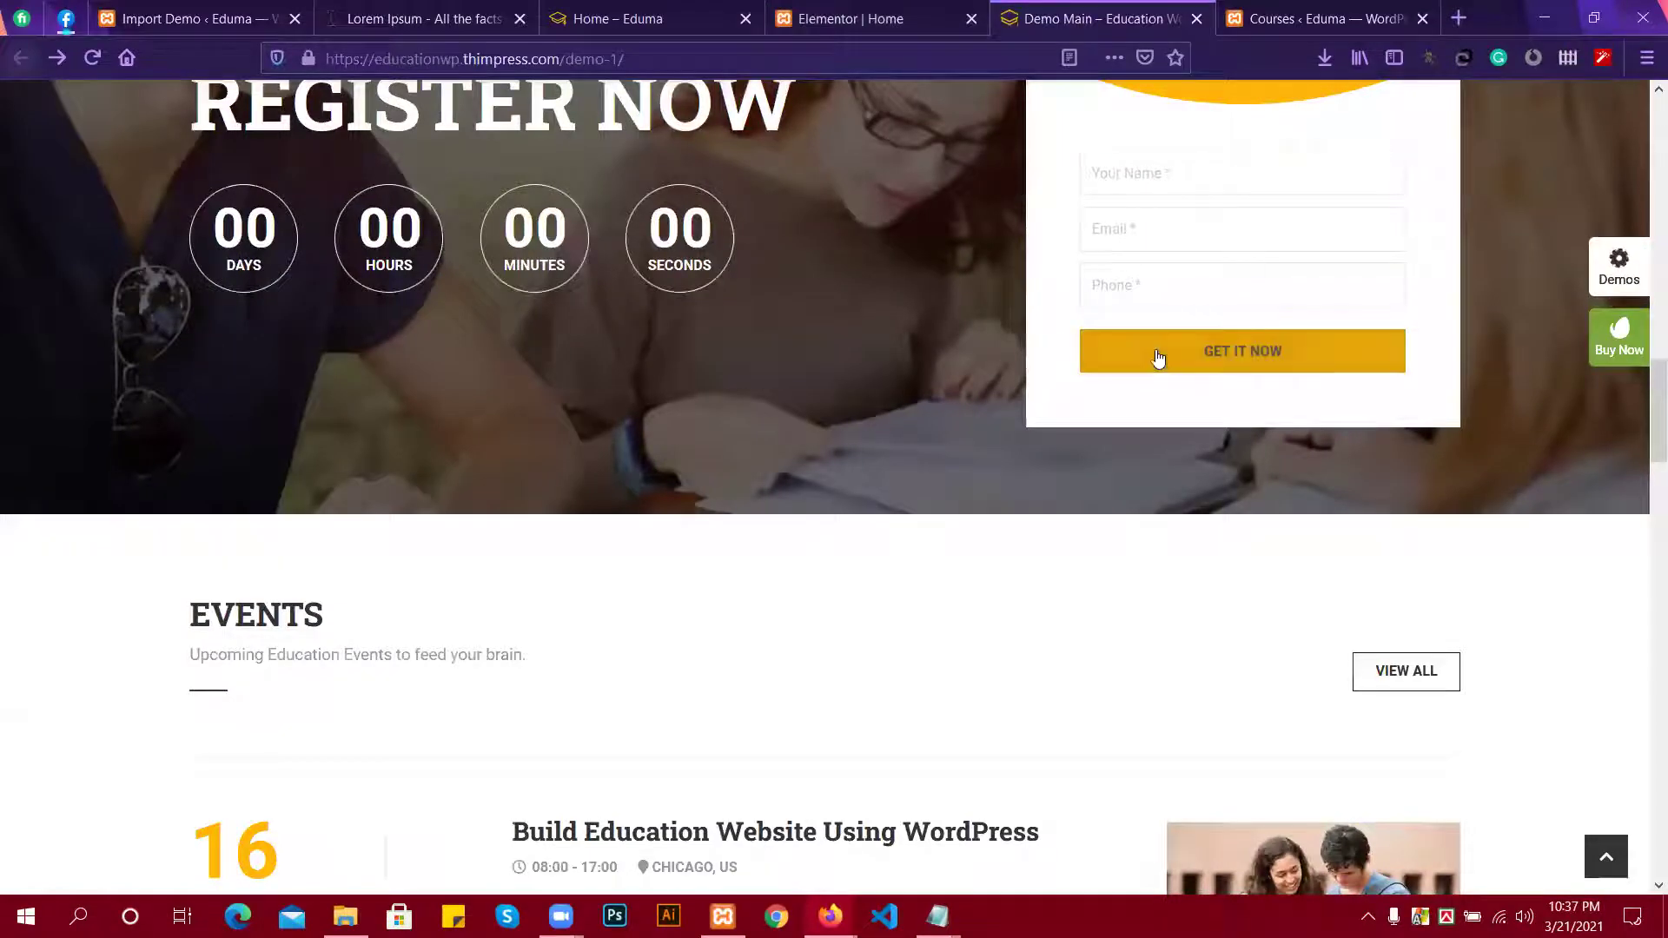
{"action": "left_click", "coordinate": [862, 18]}
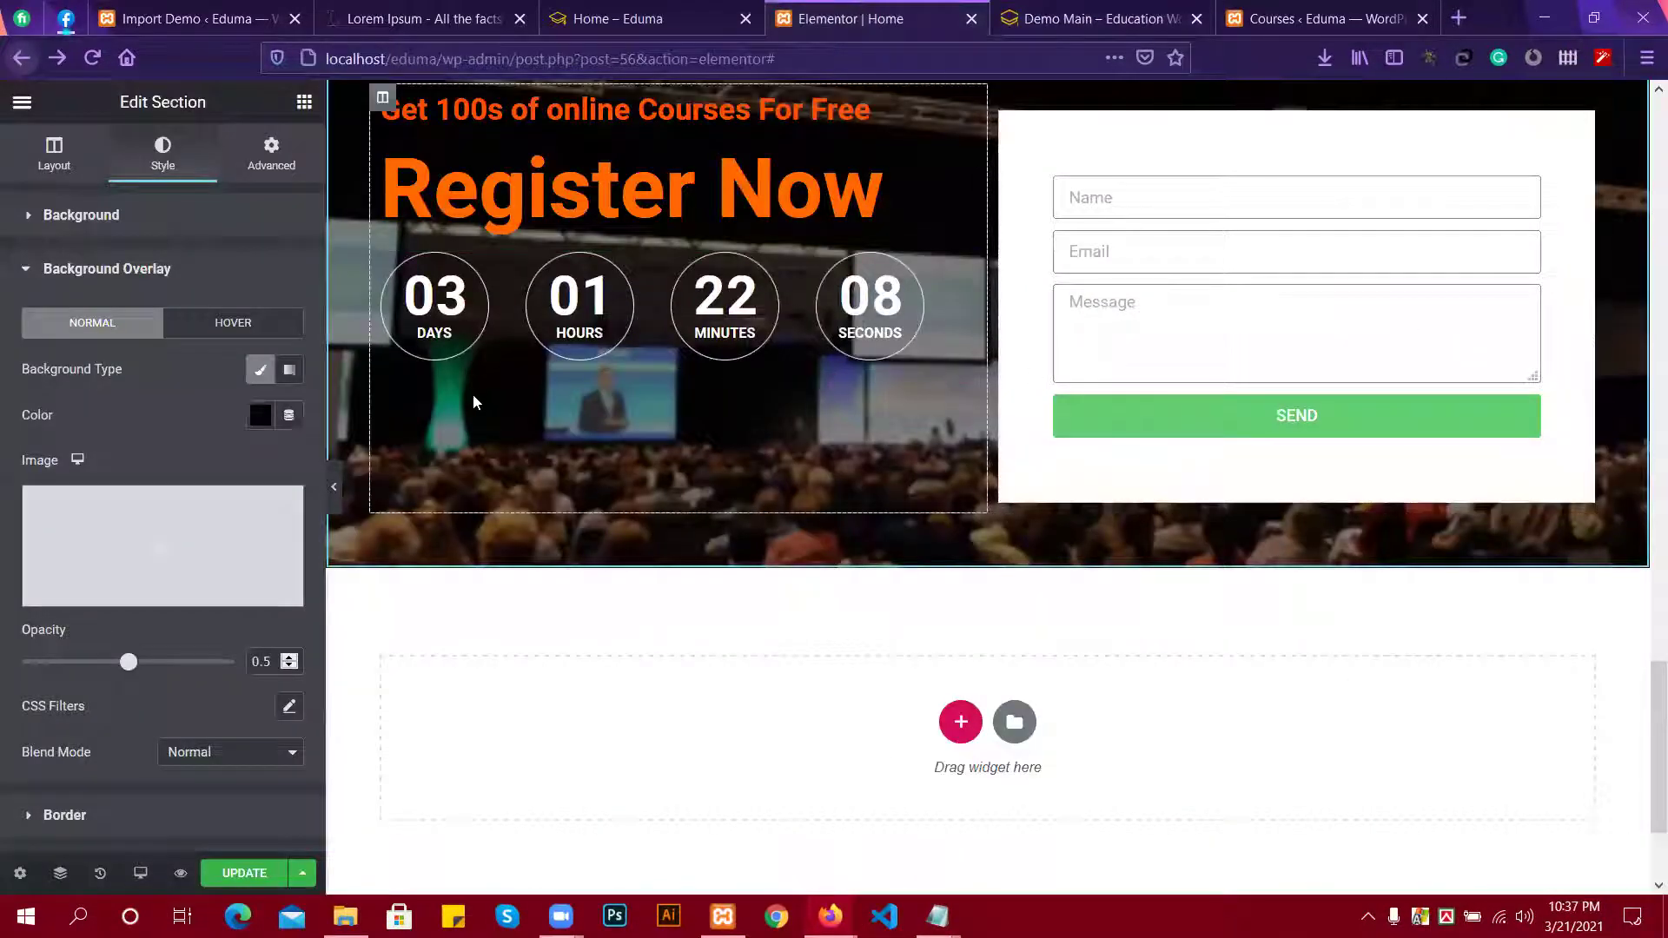
{"action": "left_click", "coordinate": [304, 102]}
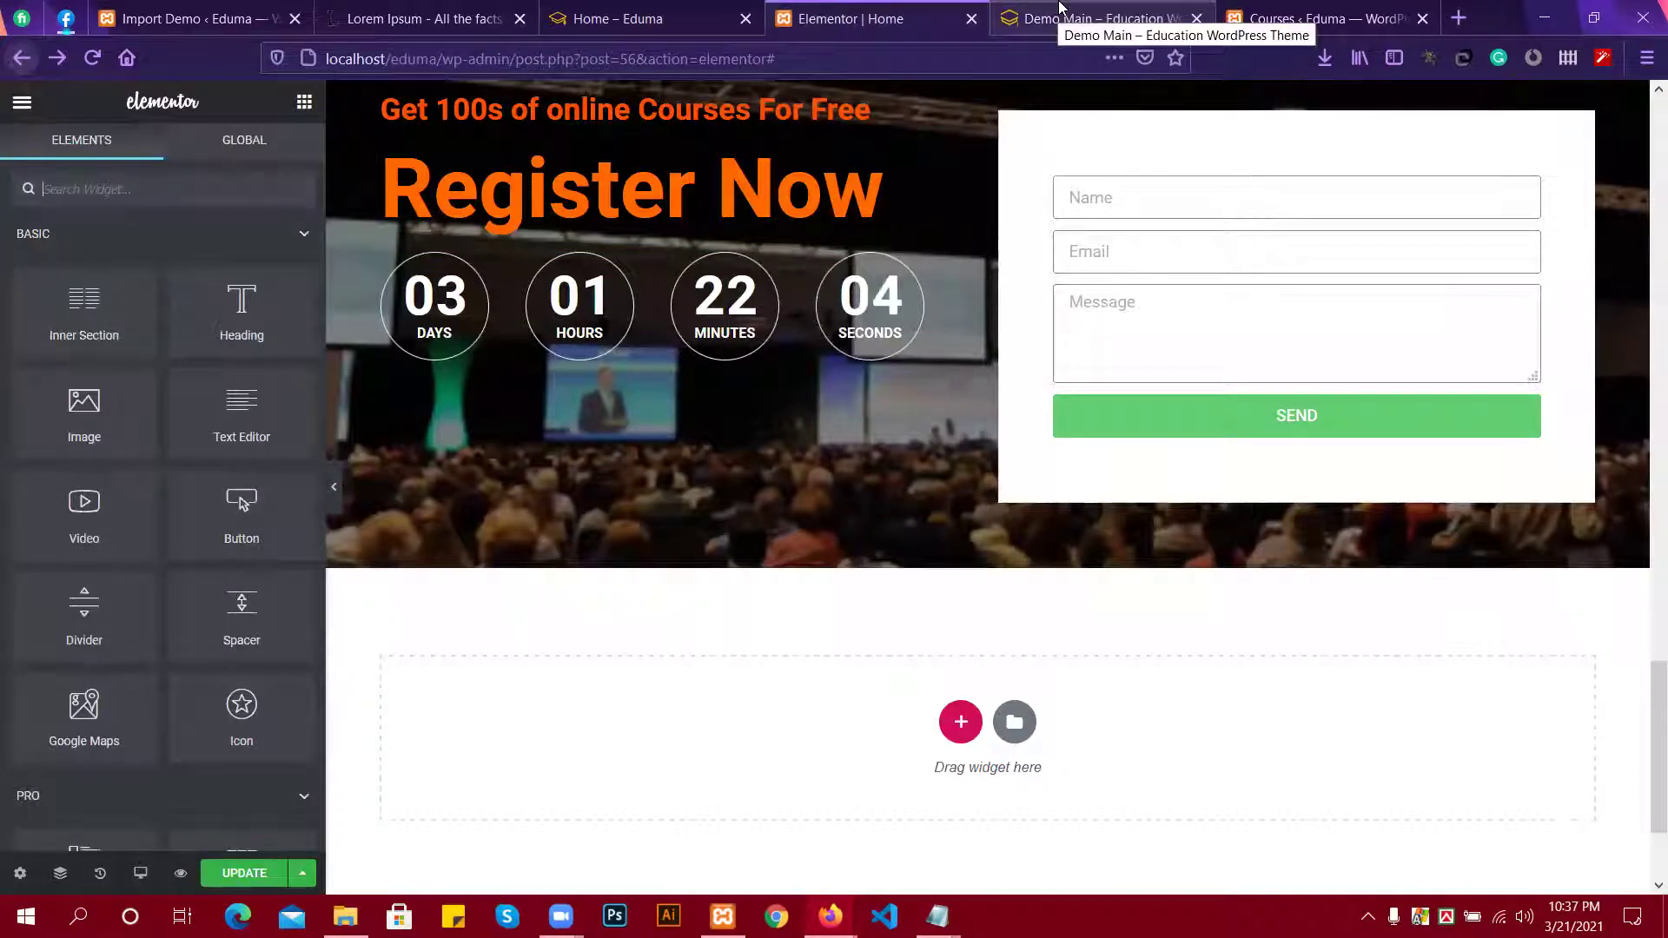
Examine the Events, Latest News and What People Say sections below the registration banner on the Education WP demo page.
{"action": "left_click", "coordinate": [1059, 9]}
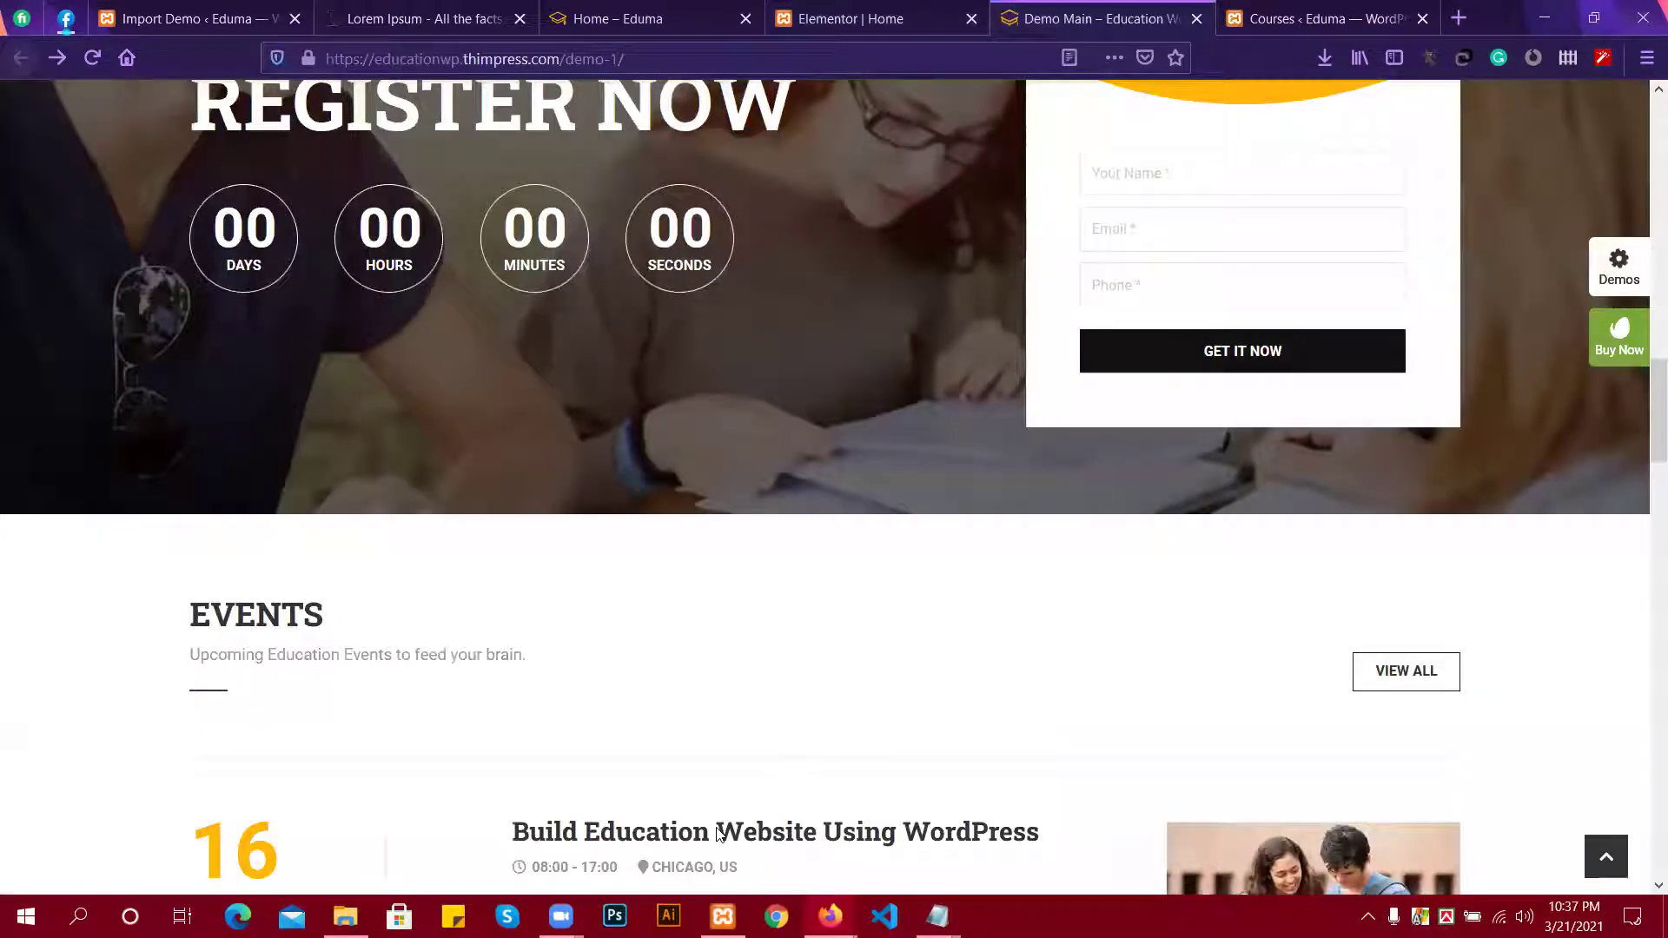
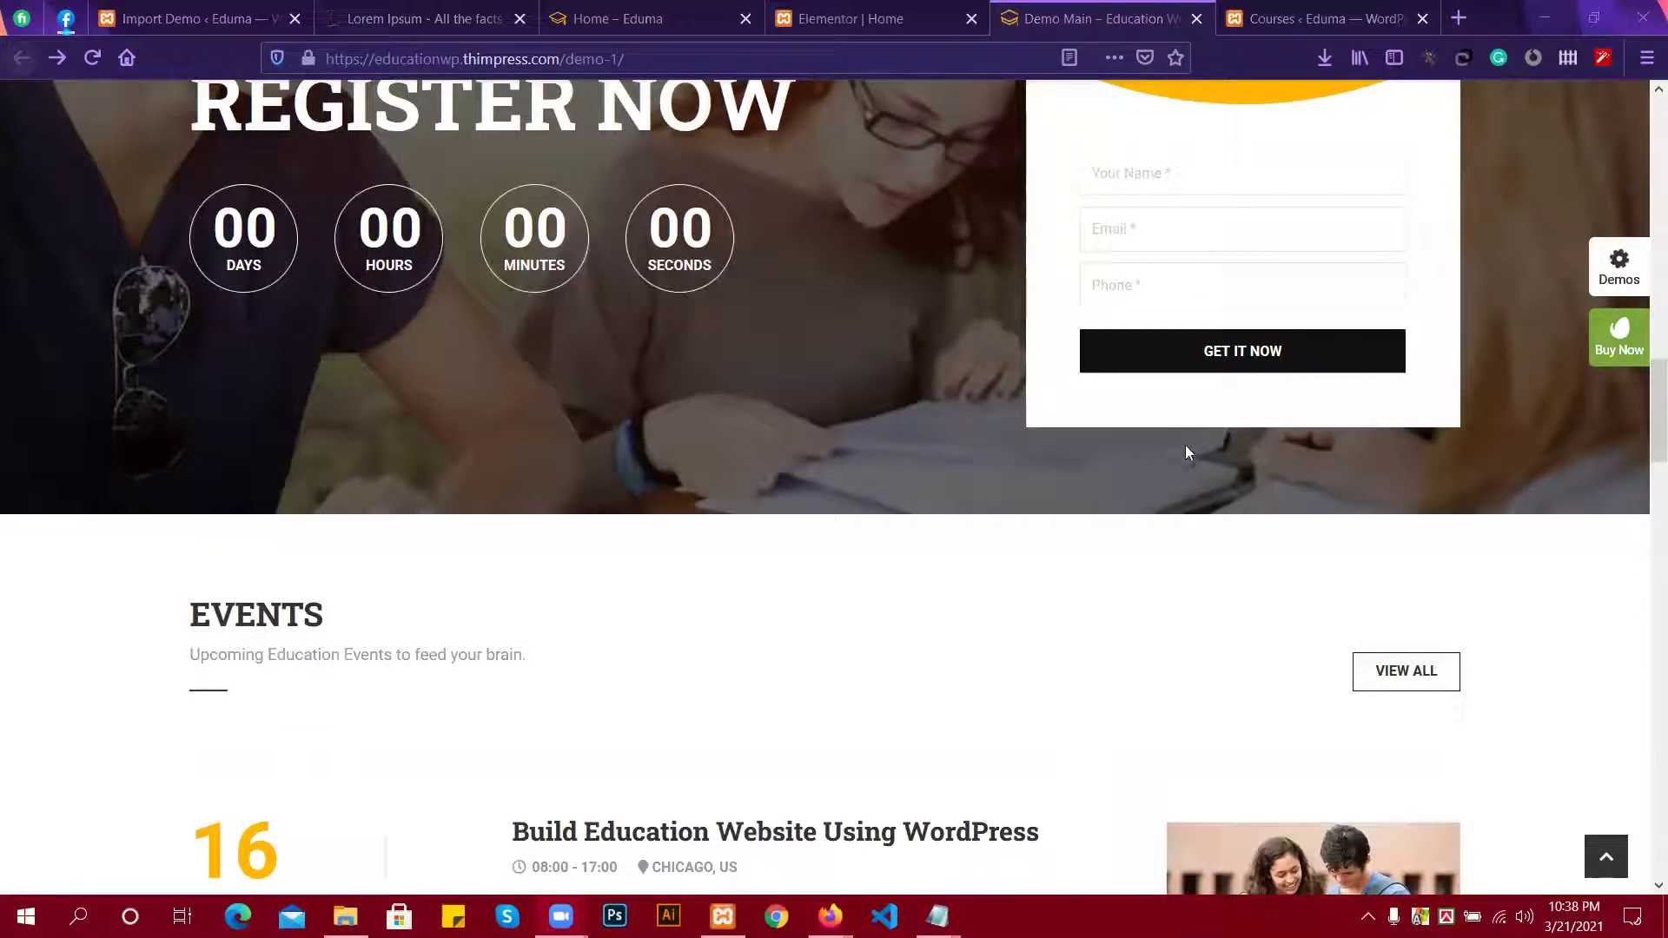
{"action": "scroll", "coordinate": [1185, 460], "scroll_direction": "down", "scroll_amount": 5}
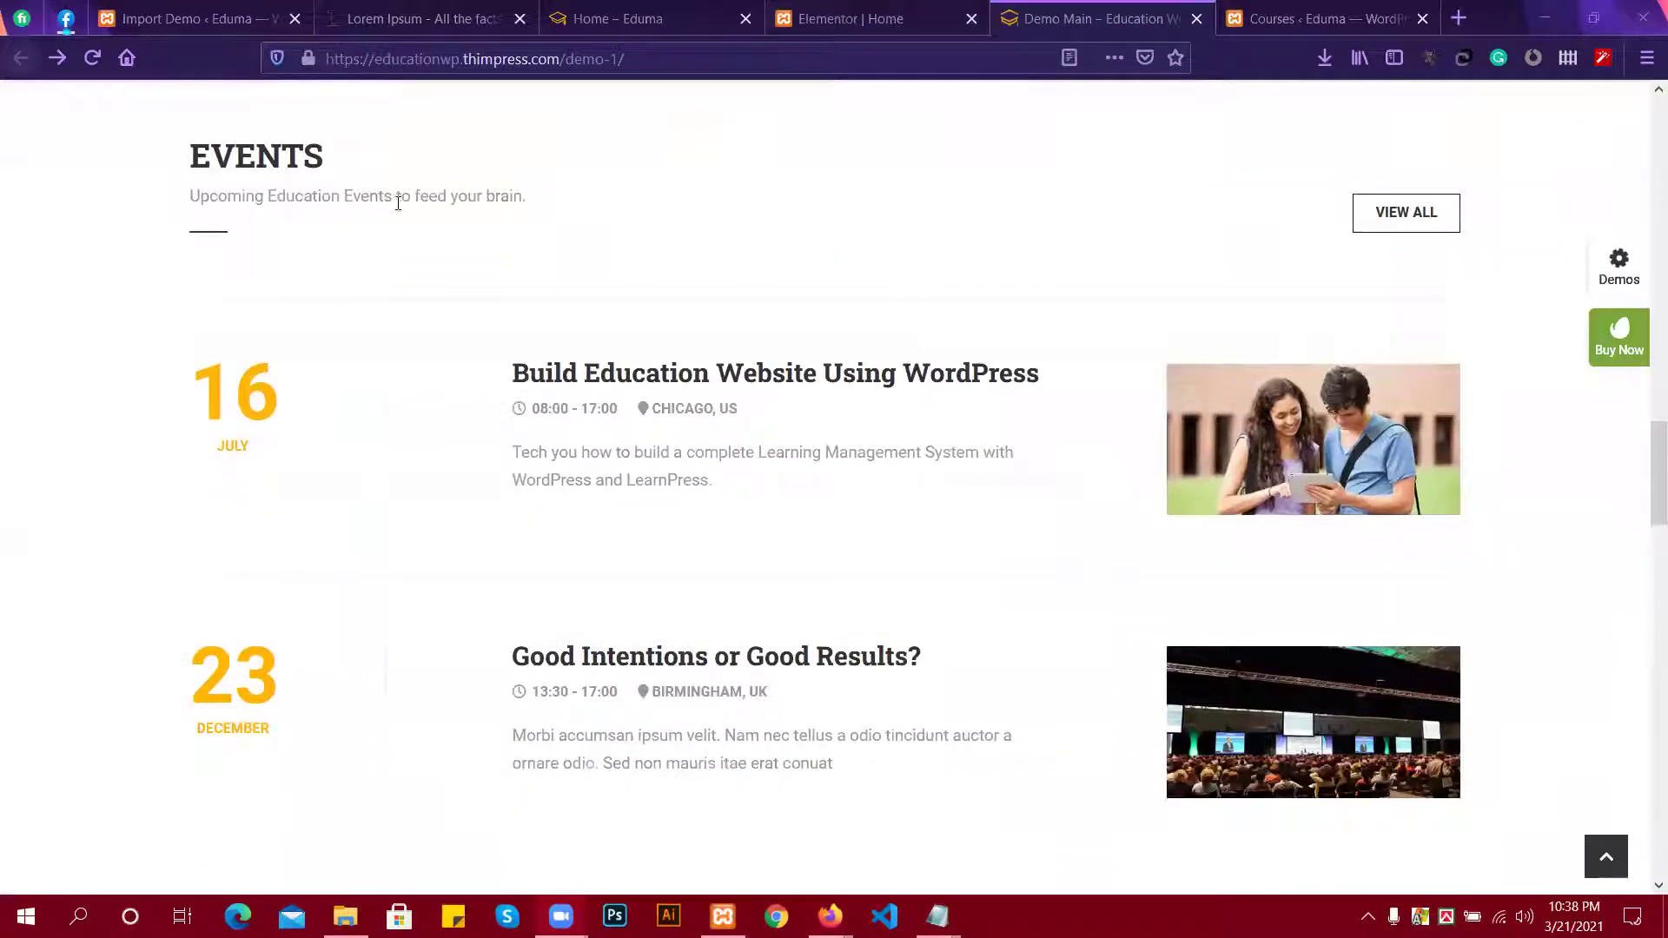
{"action": "scroll", "coordinate": [372, 228], "scroll_direction": "down", "scroll_amount": 6}
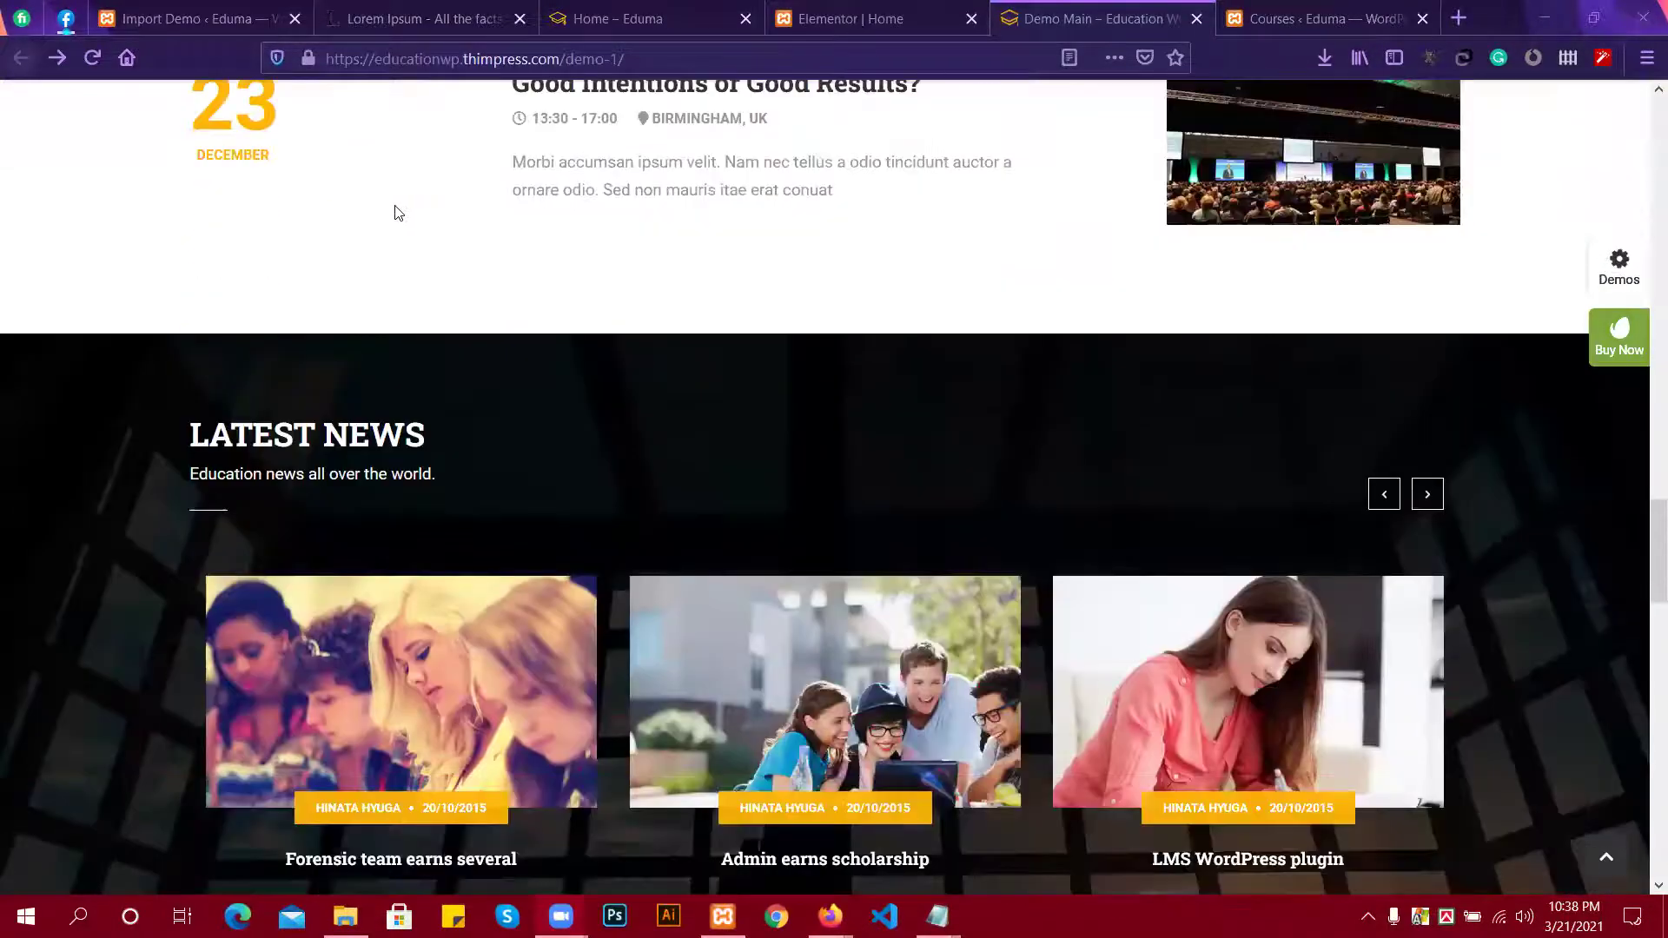
{"action": "scroll", "coordinate": [399, 213], "scroll_direction": "down", "scroll_amount": 3}
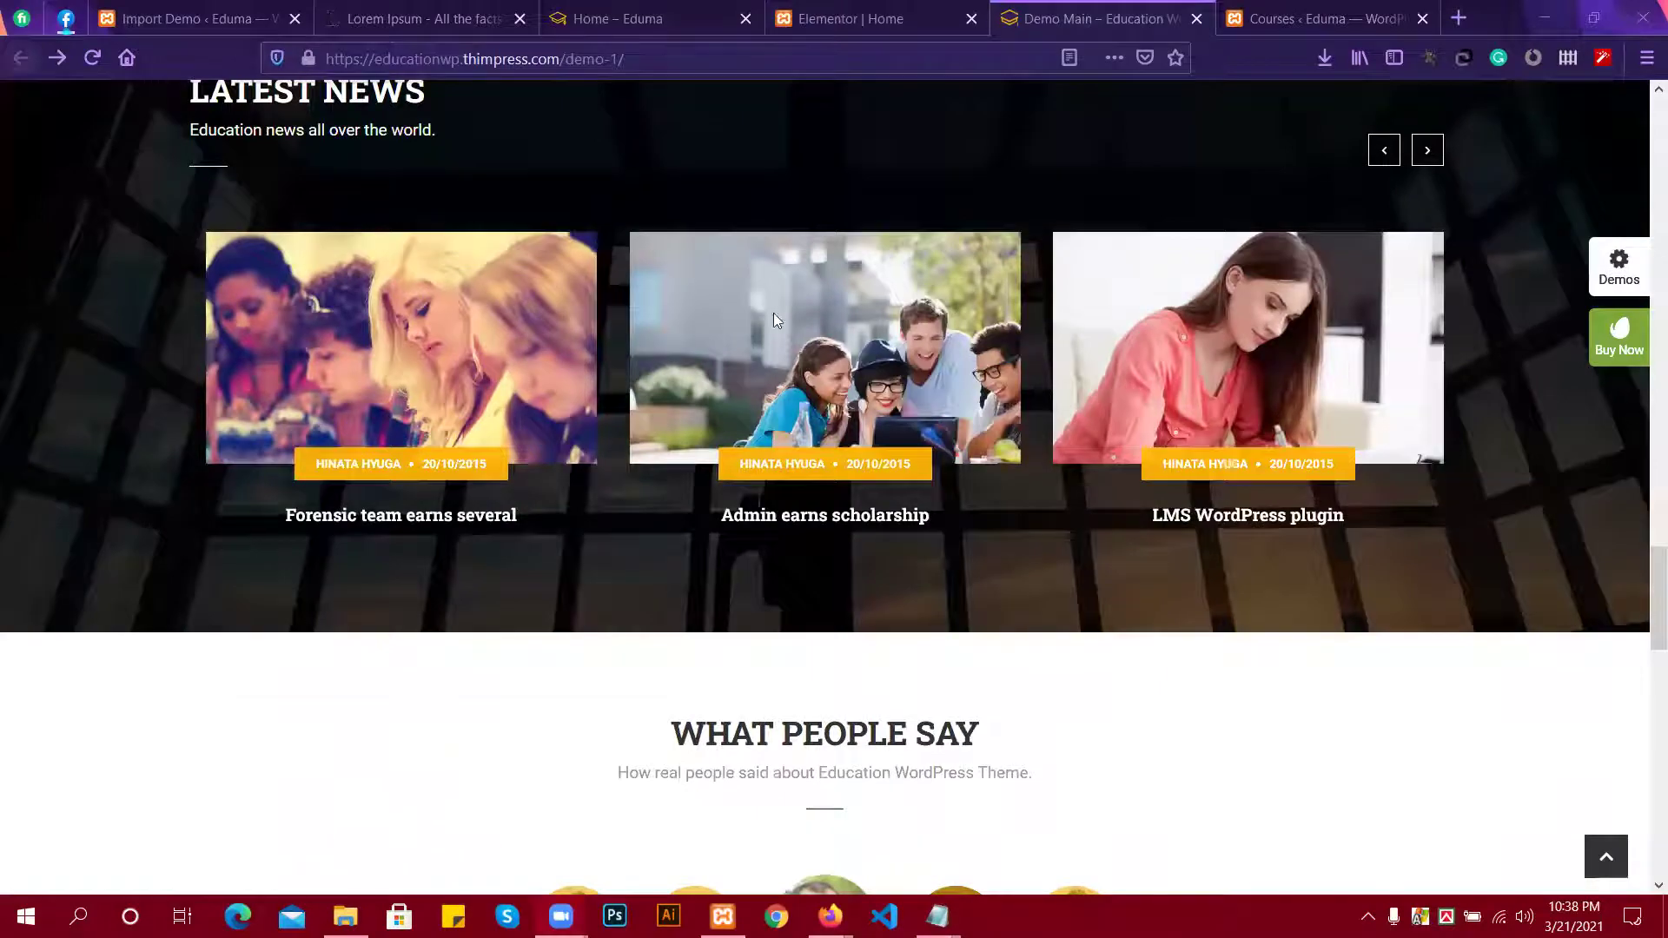
{"action": "scroll", "coordinate": [773, 312], "scroll_direction": "up", "scroll_amount": 14}
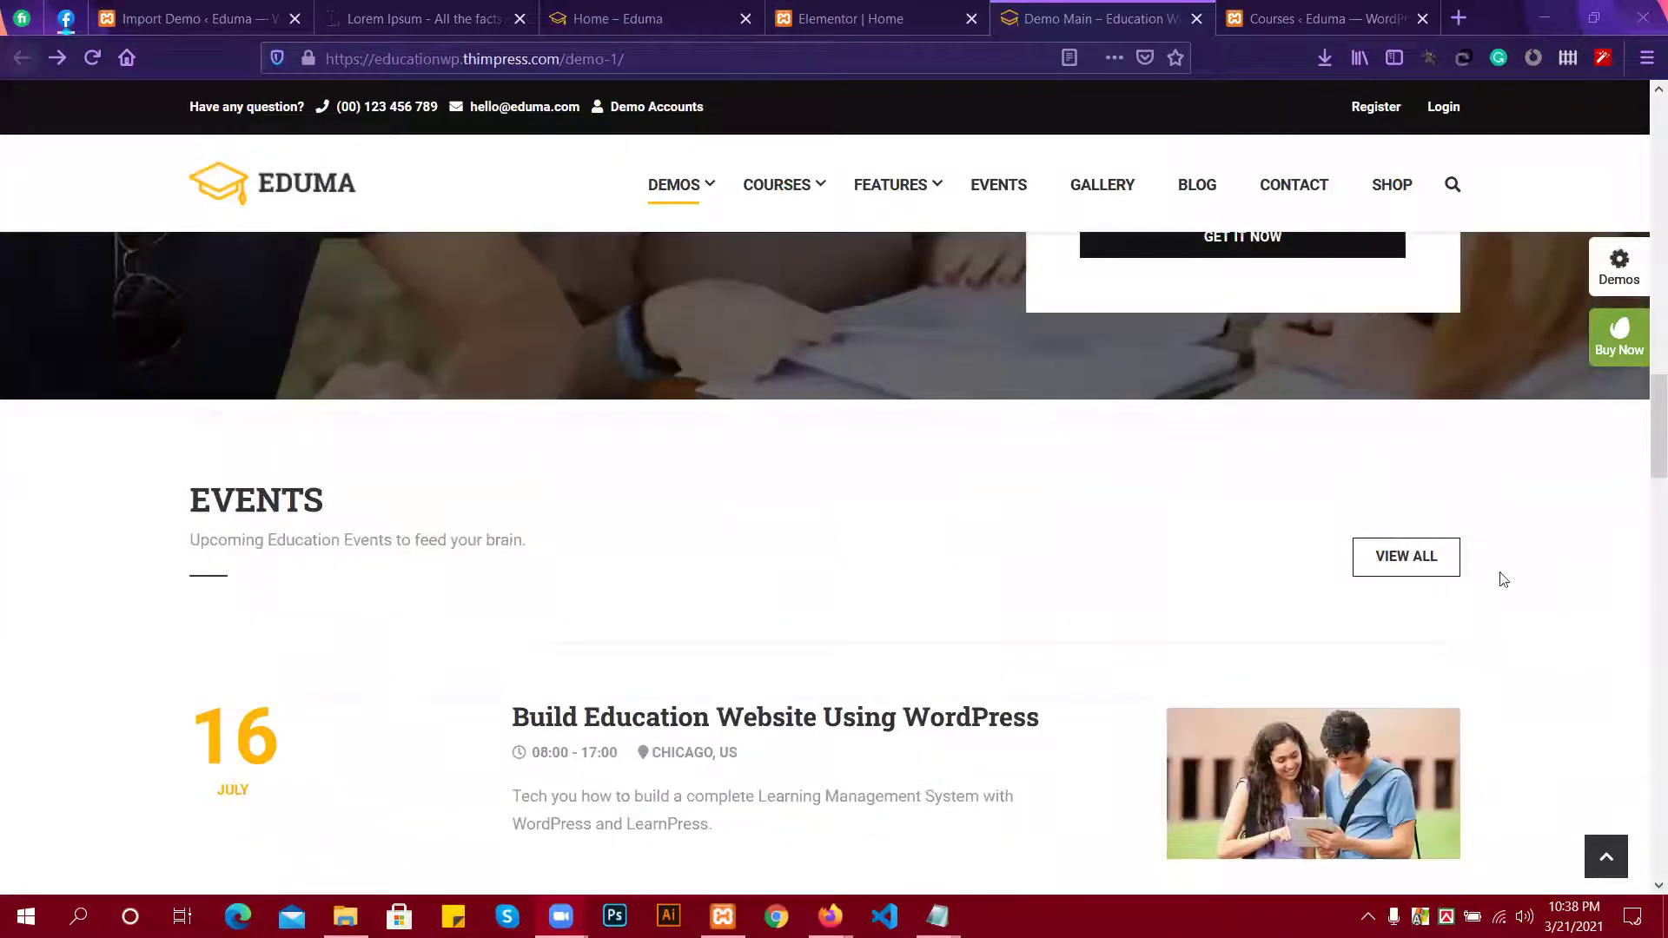
{"action": "scroll", "coordinate": [409, 617], "scroll_direction": "down", "scroll_amount": 8}
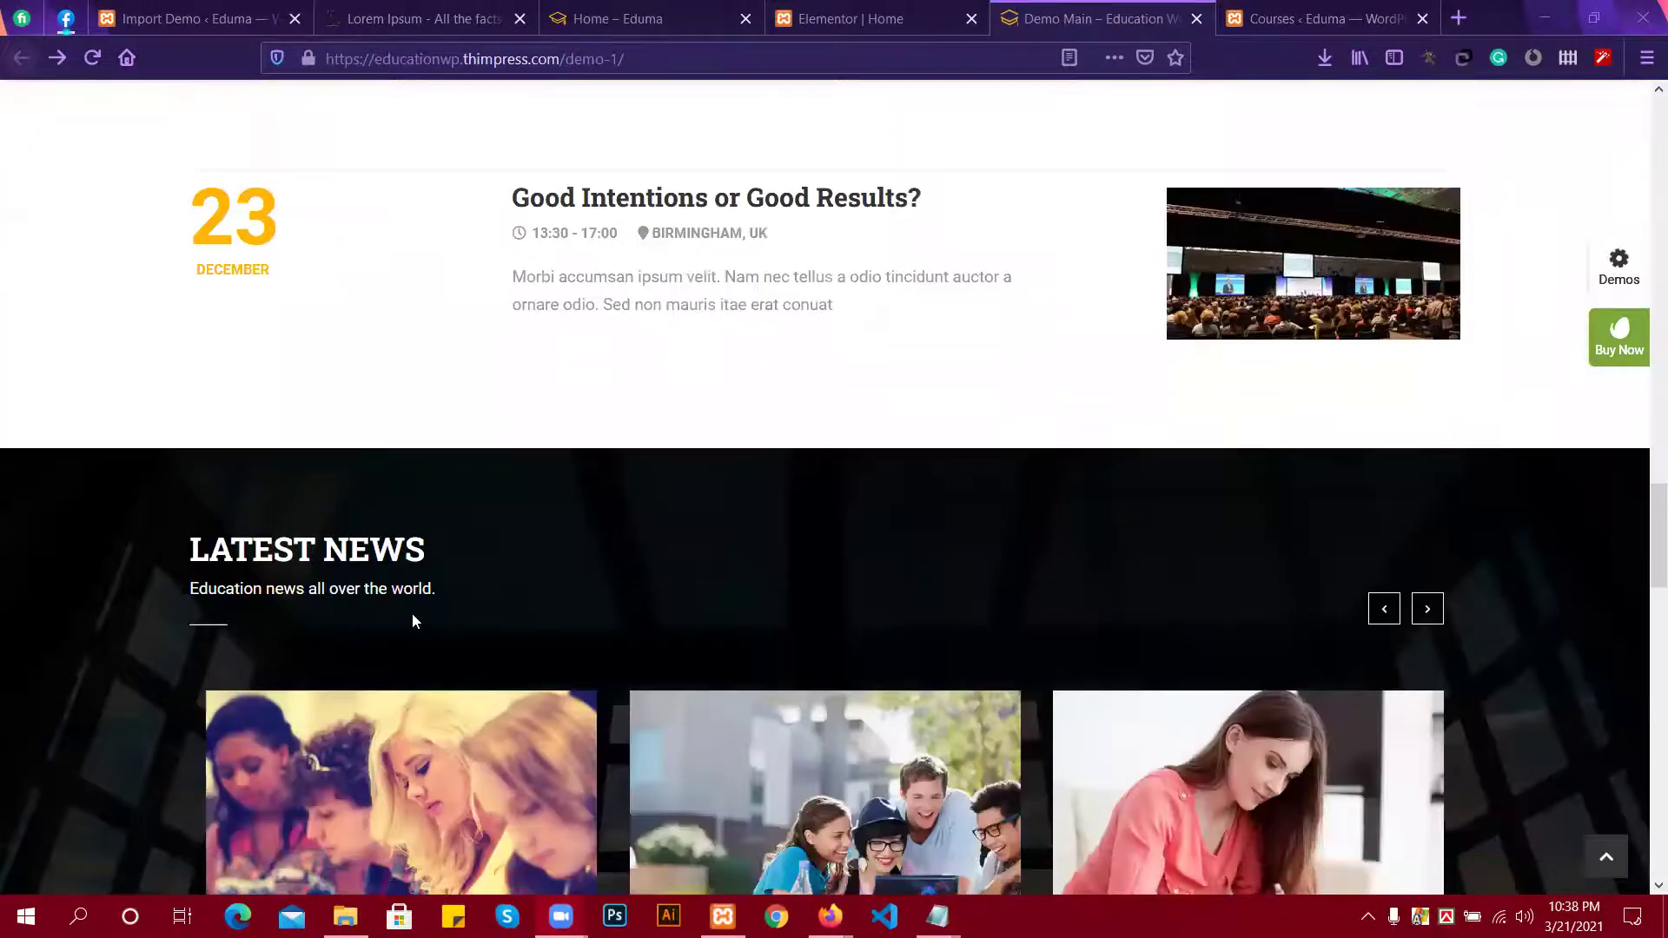
{"action": "scroll", "coordinate": [421, 604], "scroll_direction": "down", "scroll_amount": 10}
{"action": "scroll", "coordinate": [455, 589], "scroll_direction": "up", "scroll_amount": 5}
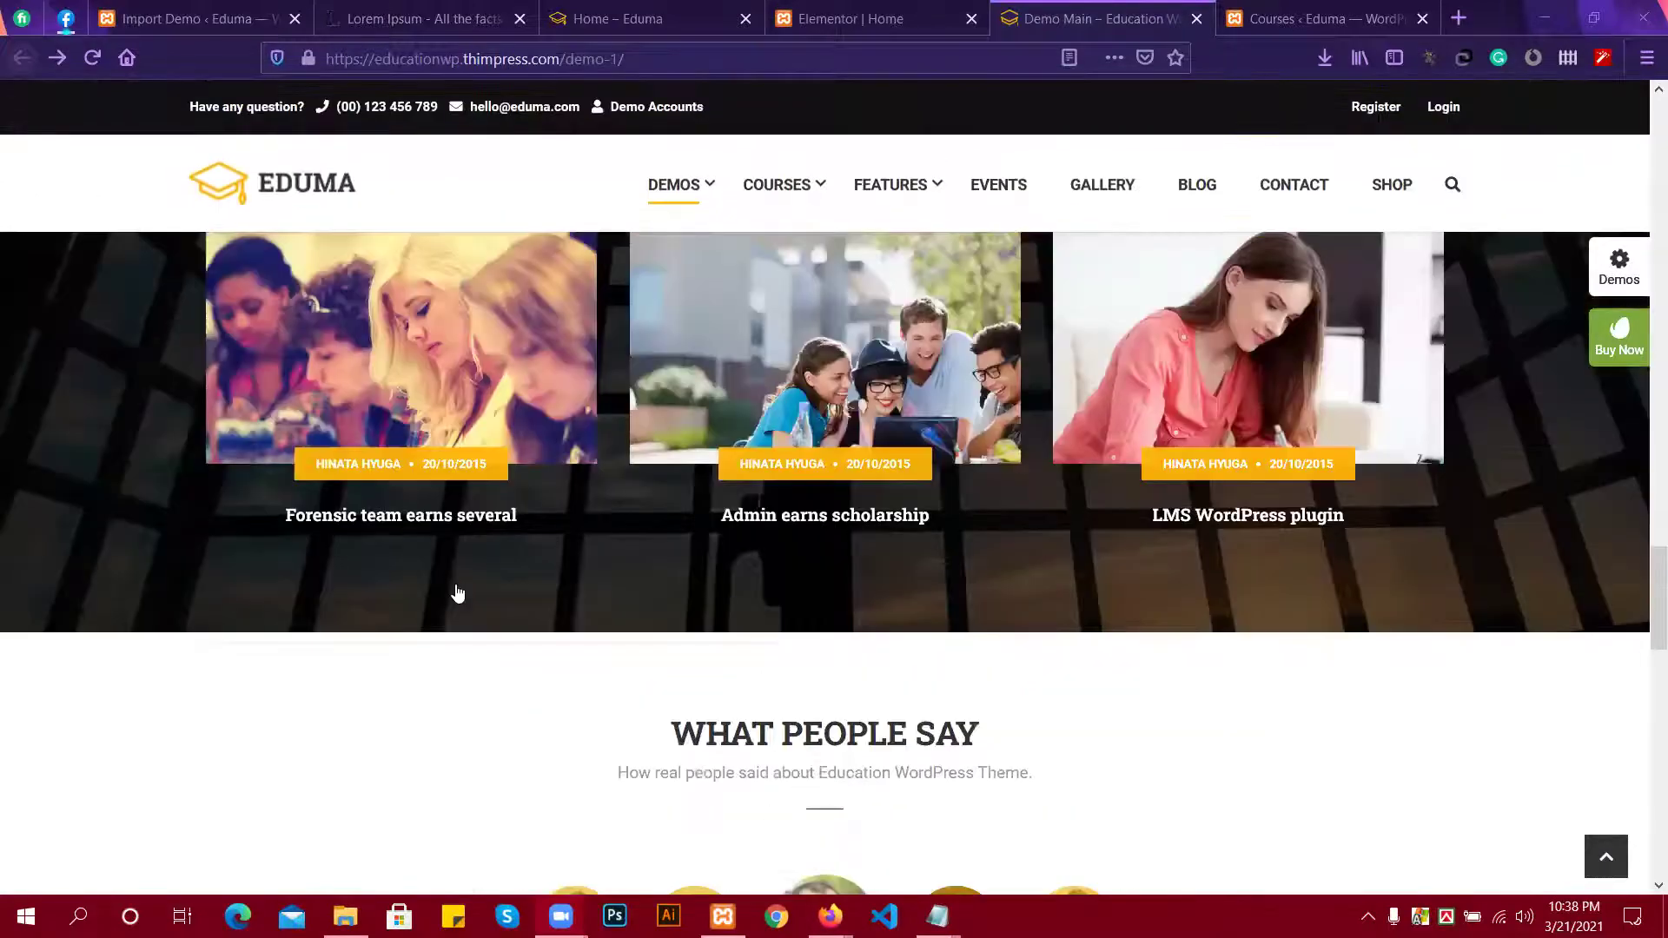
{"action": "scroll", "coordinate": [456, 587], "scroll_direction": "up", "scroll_amount": 13}
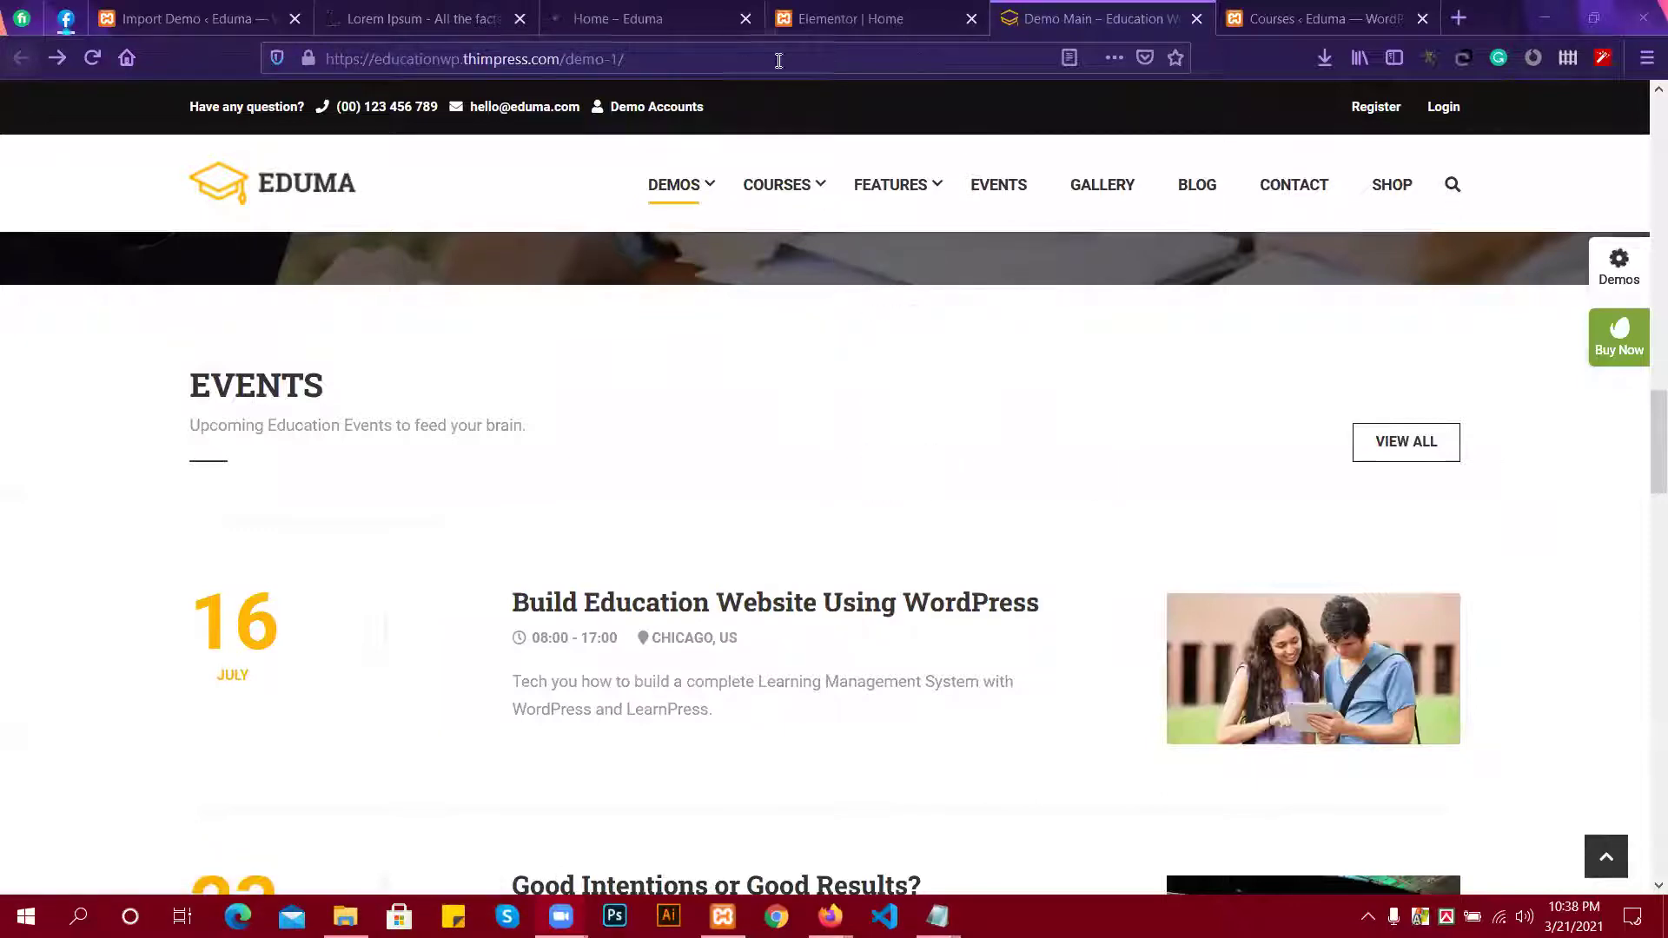
Review the Eduma home page preview from the slider down to the registration banner and footer, and return to the Elementor editor.
{"action": "left_click", "coordinate": [577, 9]}
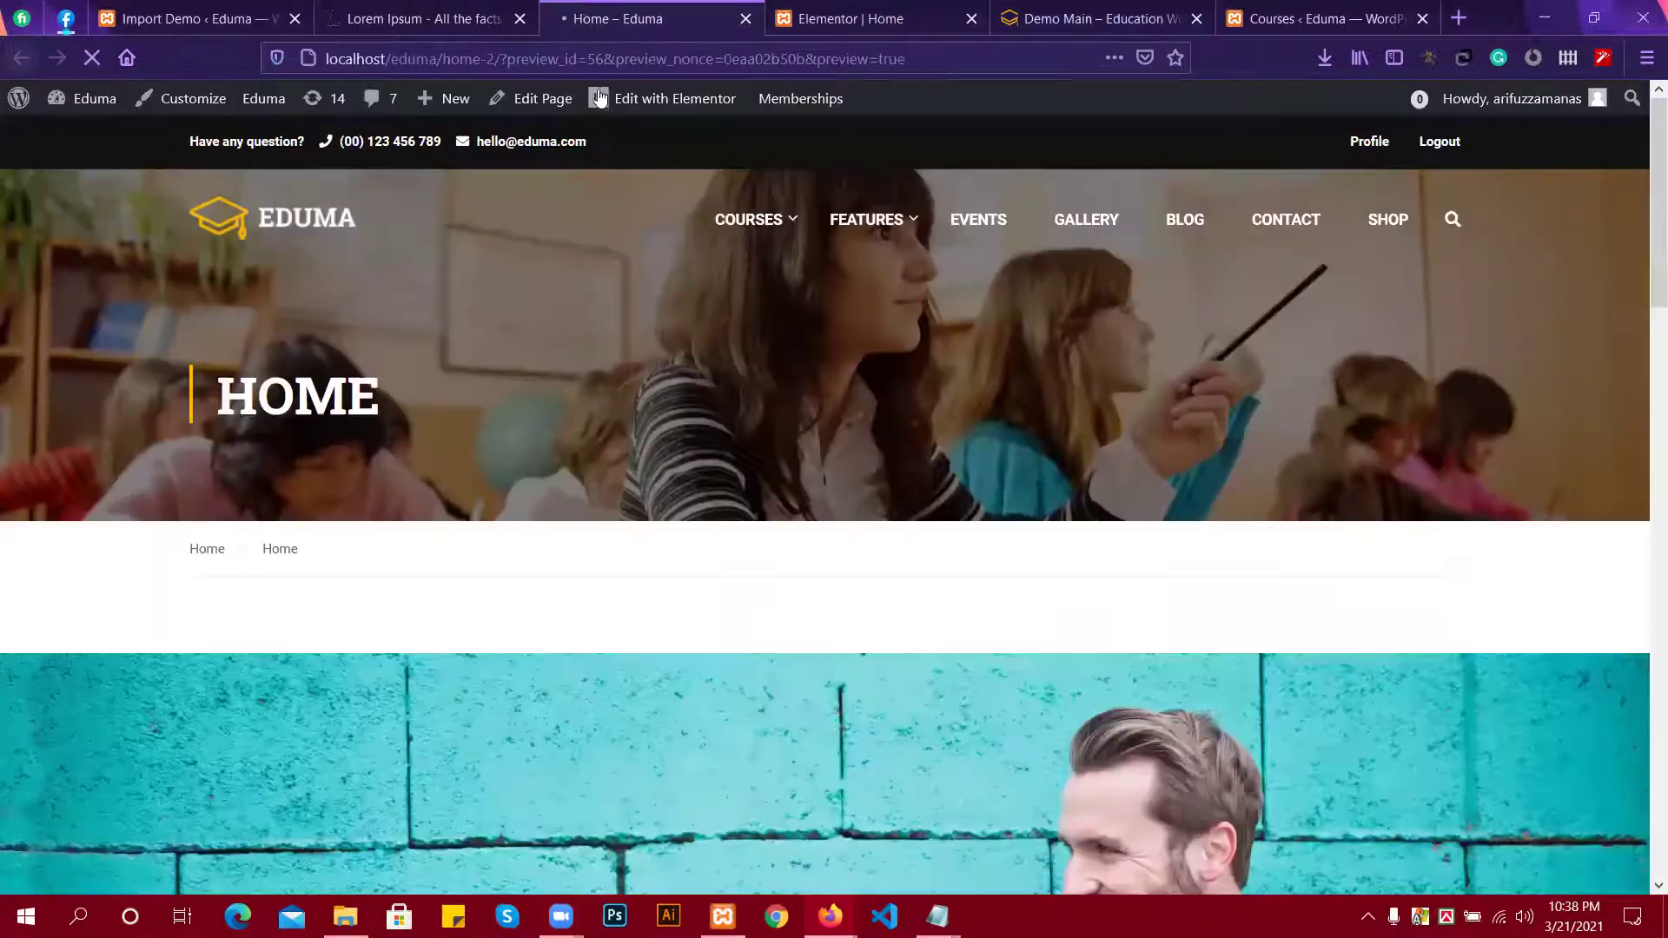
{"action": "scroll", "coordinate": [847, 261], "scroll_direction": "down", "scroll_amount": 2}
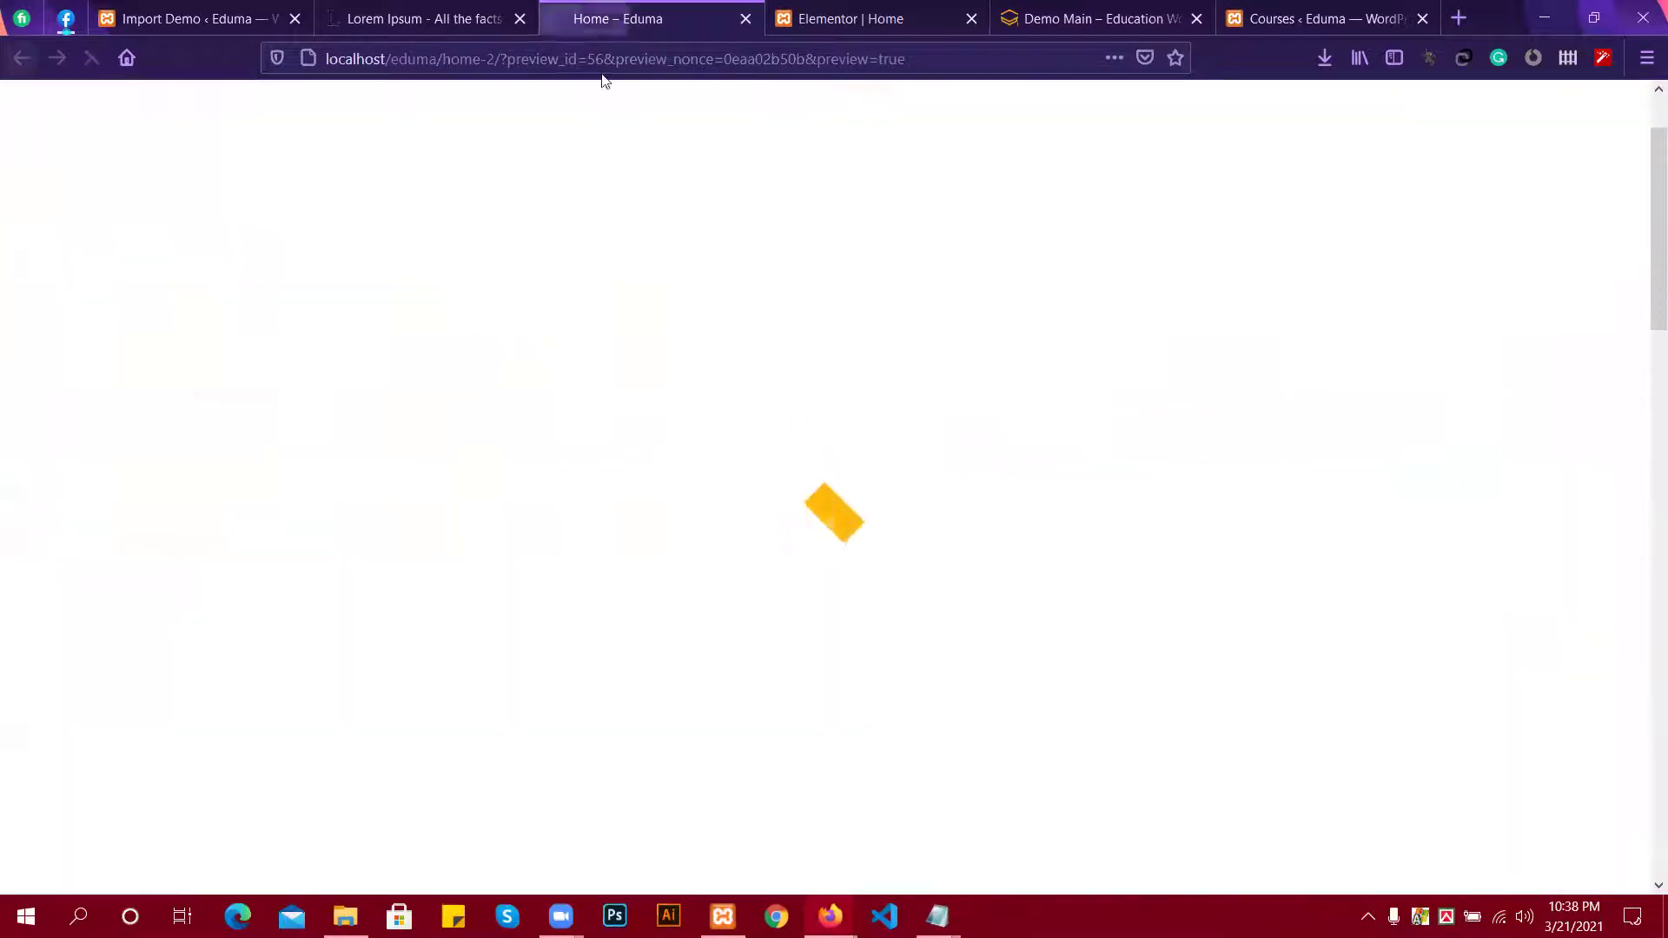
{"action": "scroll", "coordinate": [706, 486], "scroll_direction": "down", "scroll_amount": 7}
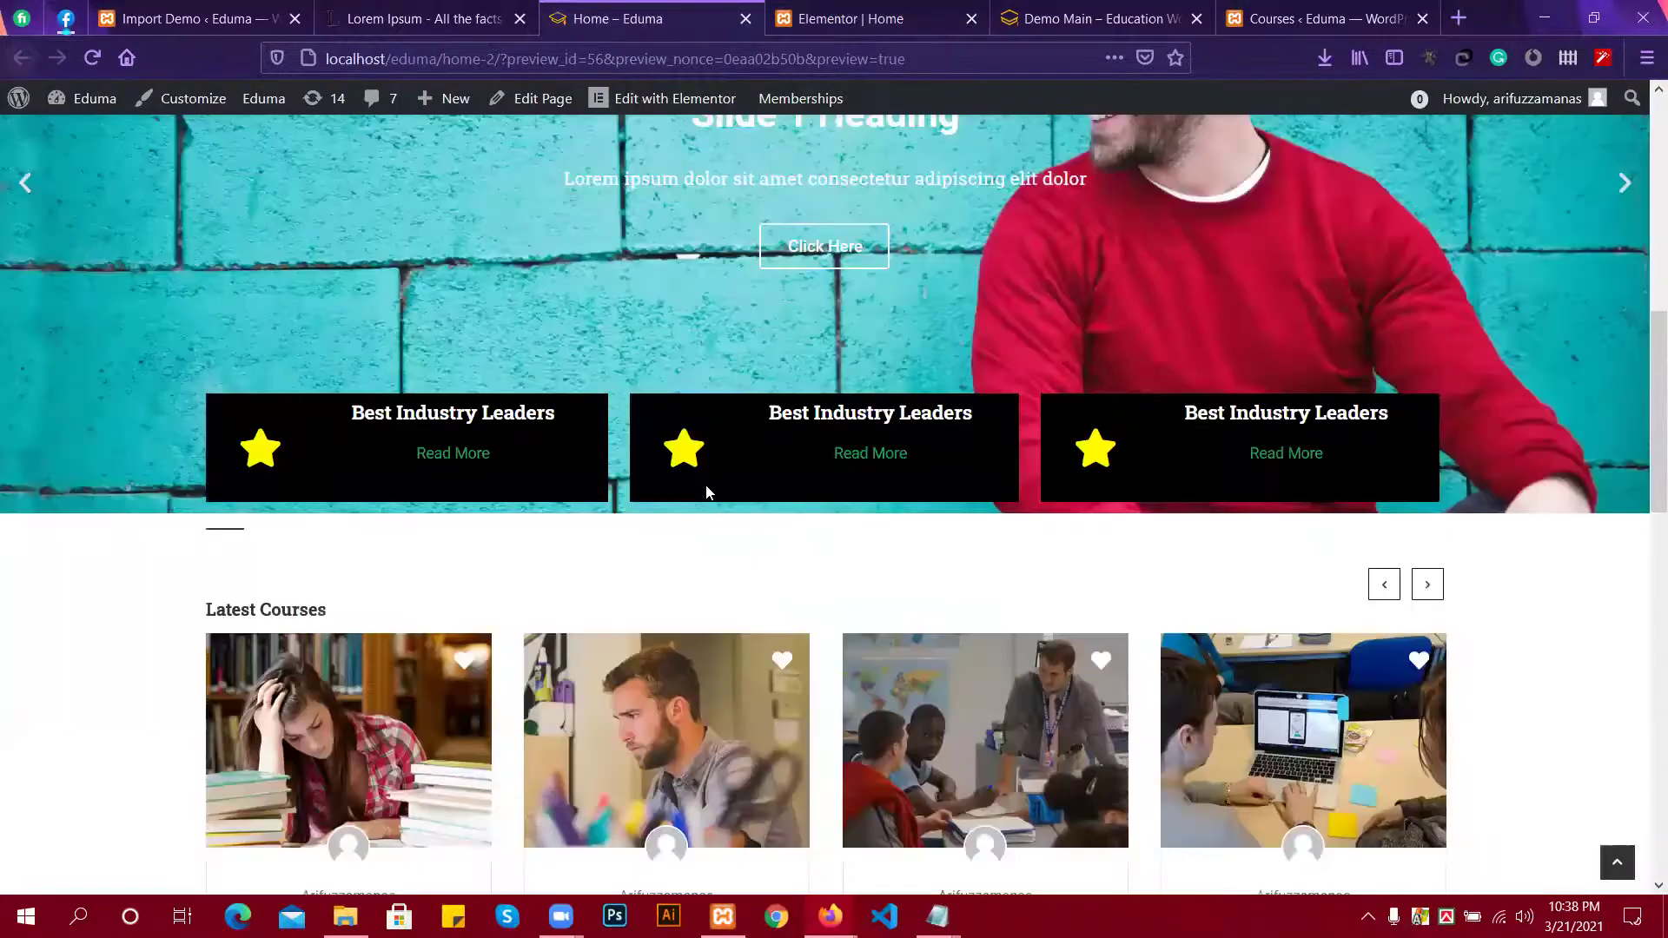
{"action": "scroll", "coordinate": [705, 486], "scroll_direction": "down", "scroll_amount": 15}
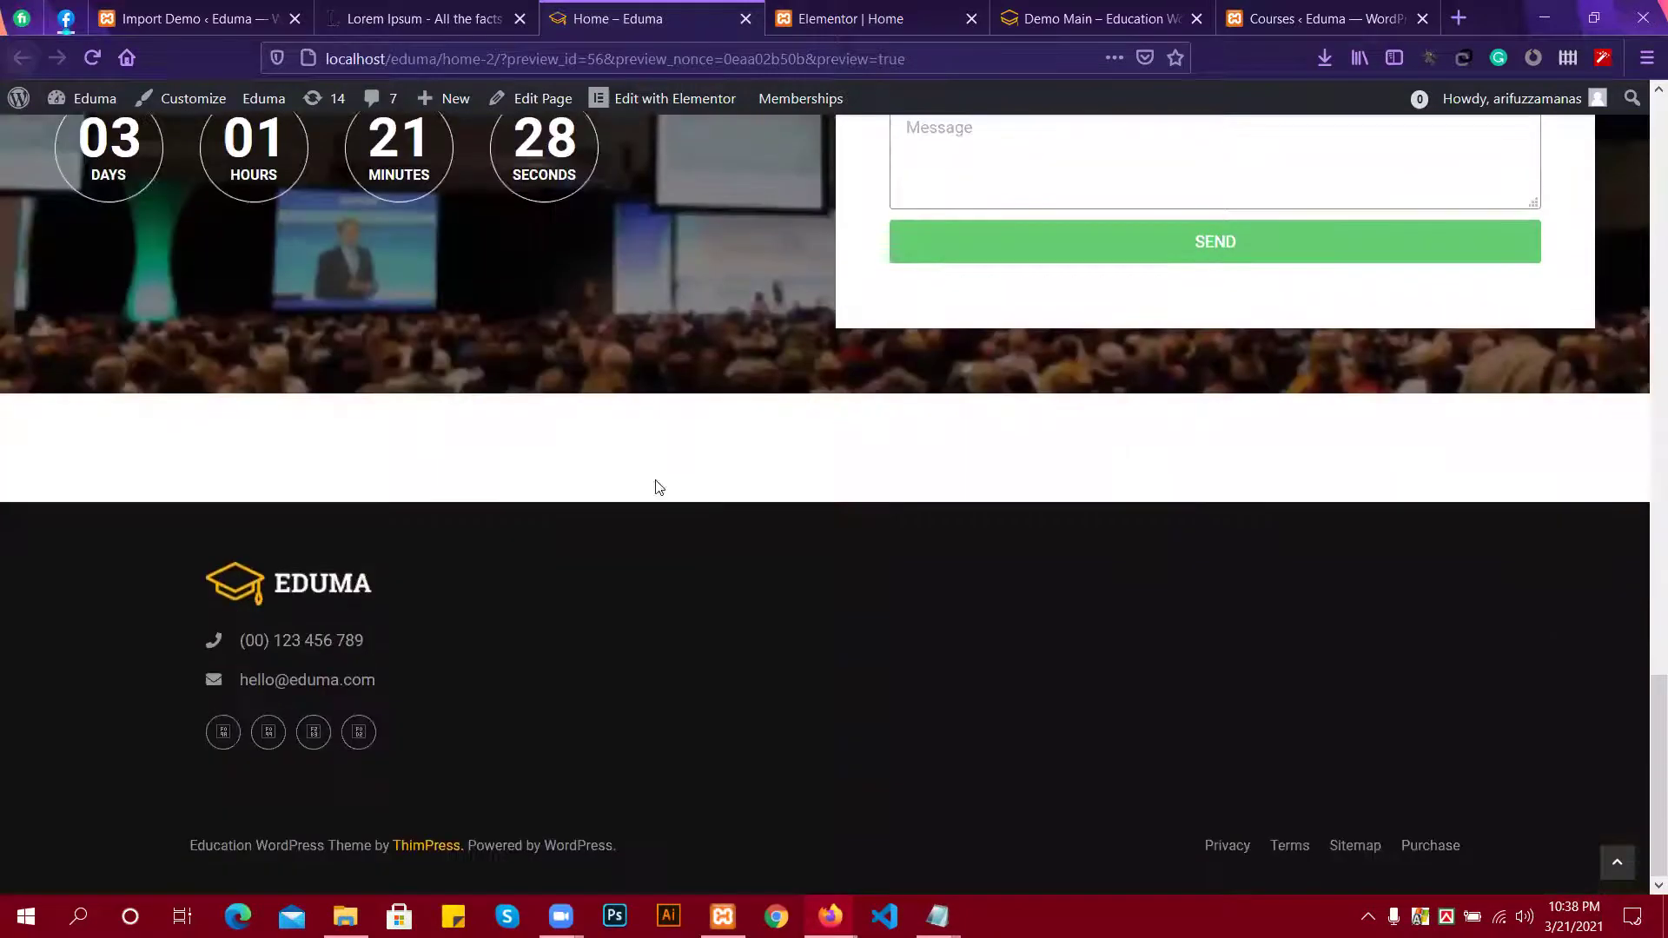
{"action": "left_click", "coordinate": [870, 12]}
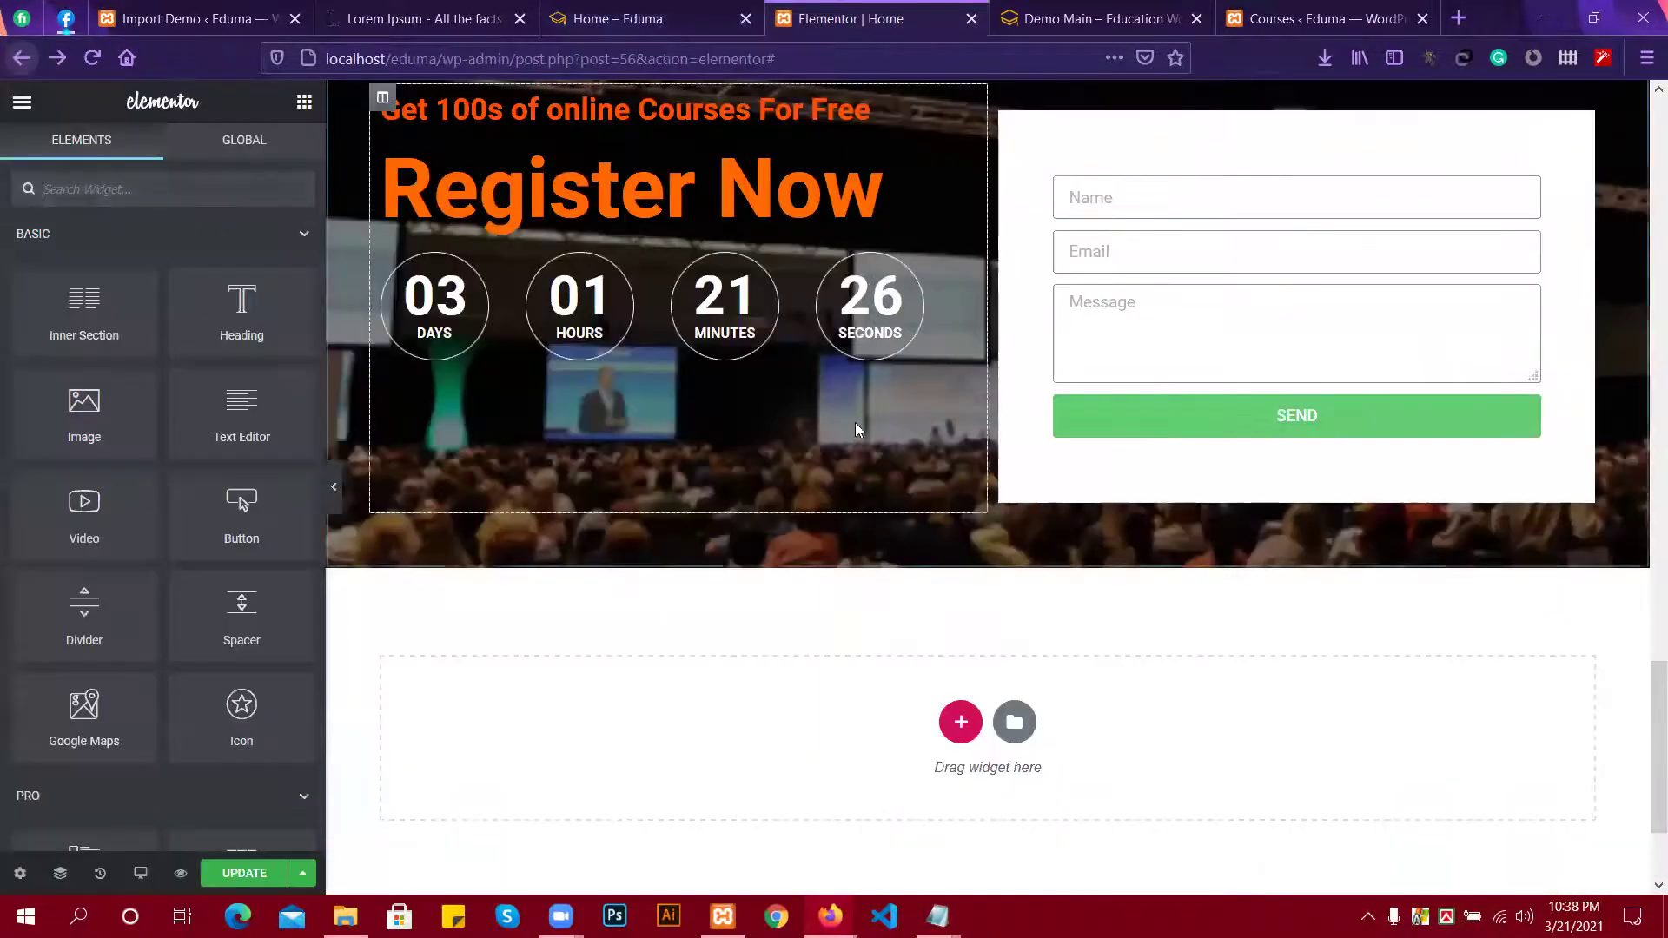
Add a new single-column section directly below the registration banner.
{"action": "scroll", "coordinate": [854, 423], "scroll_direction": "down", "scroll_amount": 2}
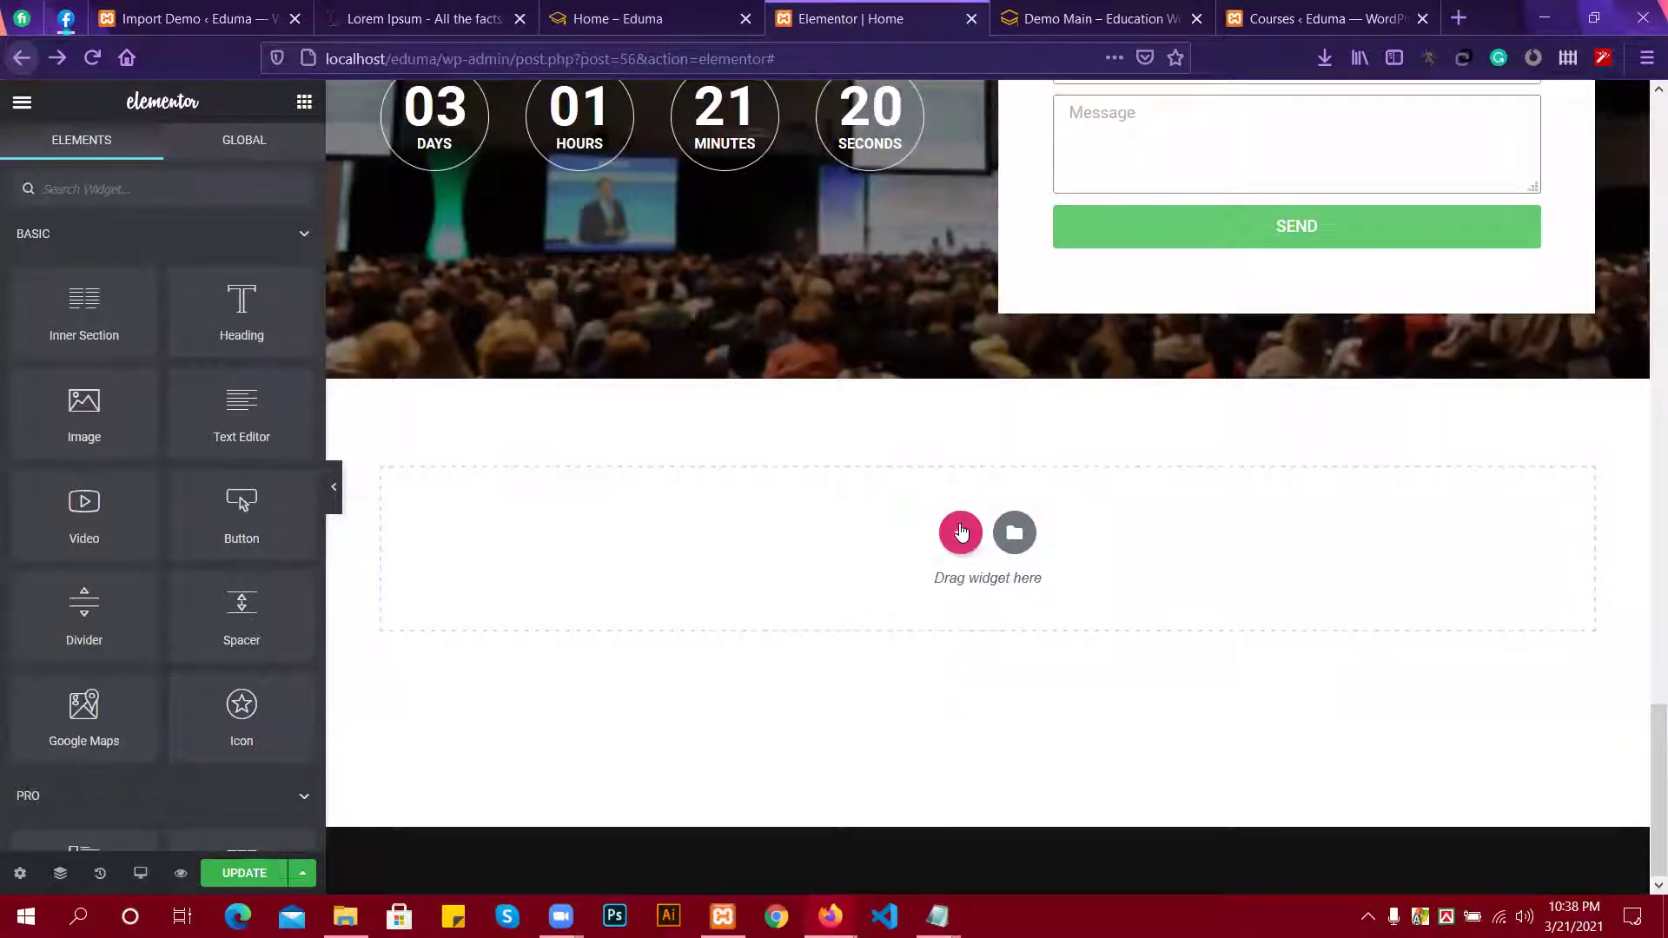
{"action": "left_click", "coordinate": [961, 531]}
{"action": "left_click", "coordinate": [687, 580]}
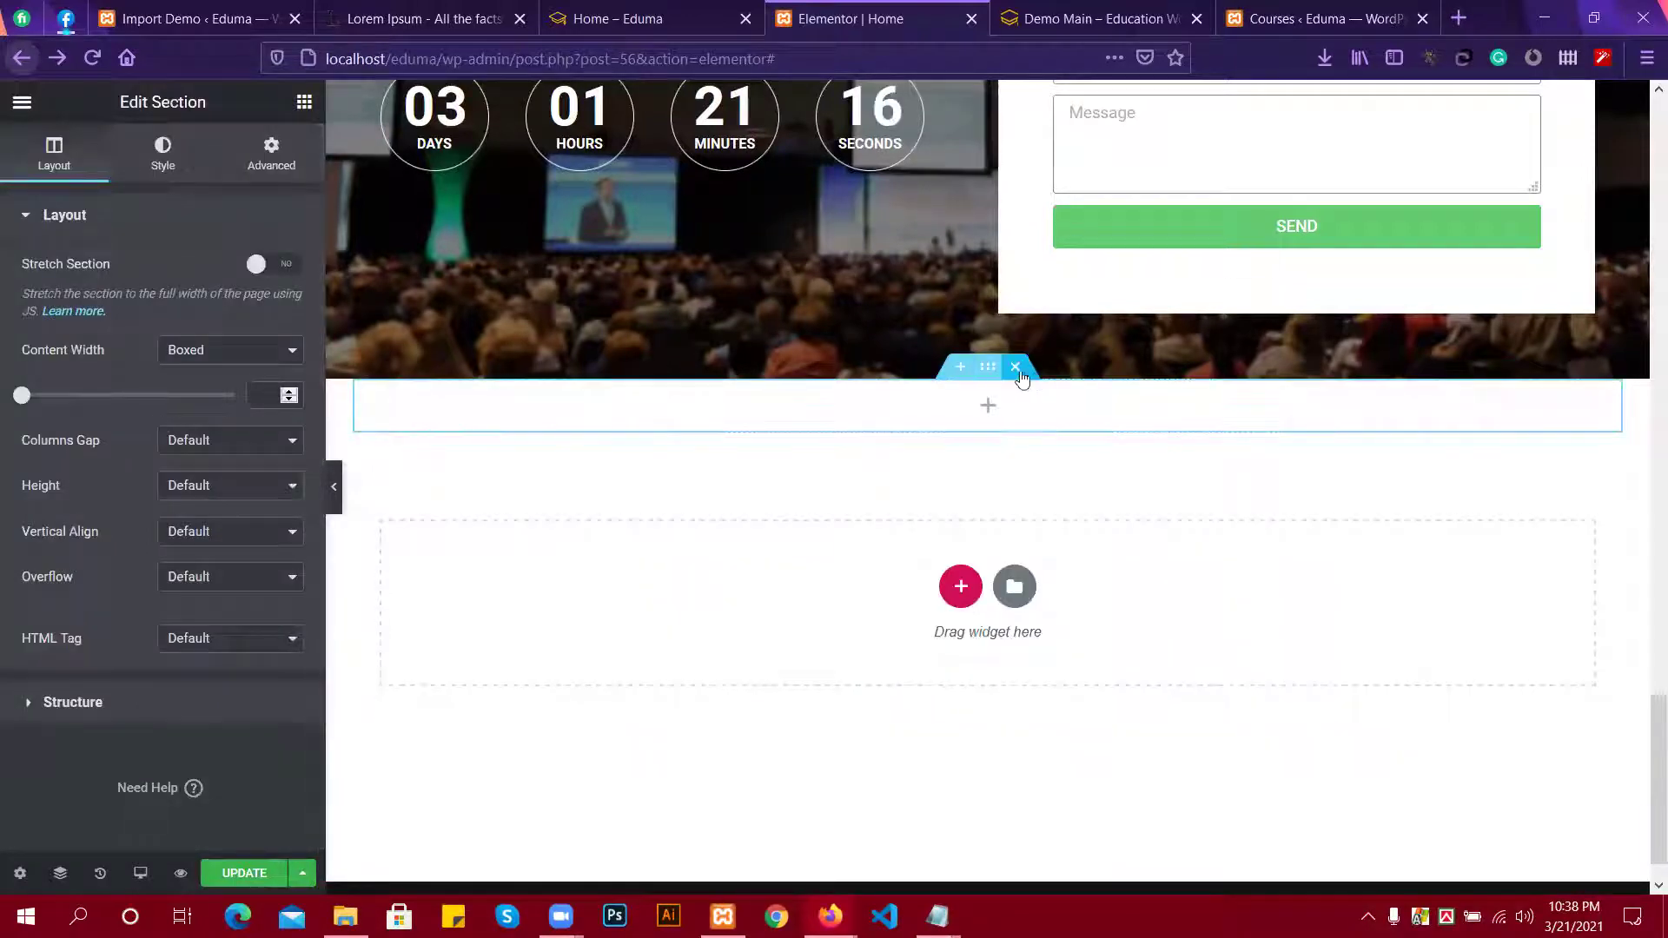
Examine the EVENTS heading on the Education WP demo page, highlighting its text, and return to the Elementor editor.
{"action": "left_click", "coordinate": [1033, 10]}
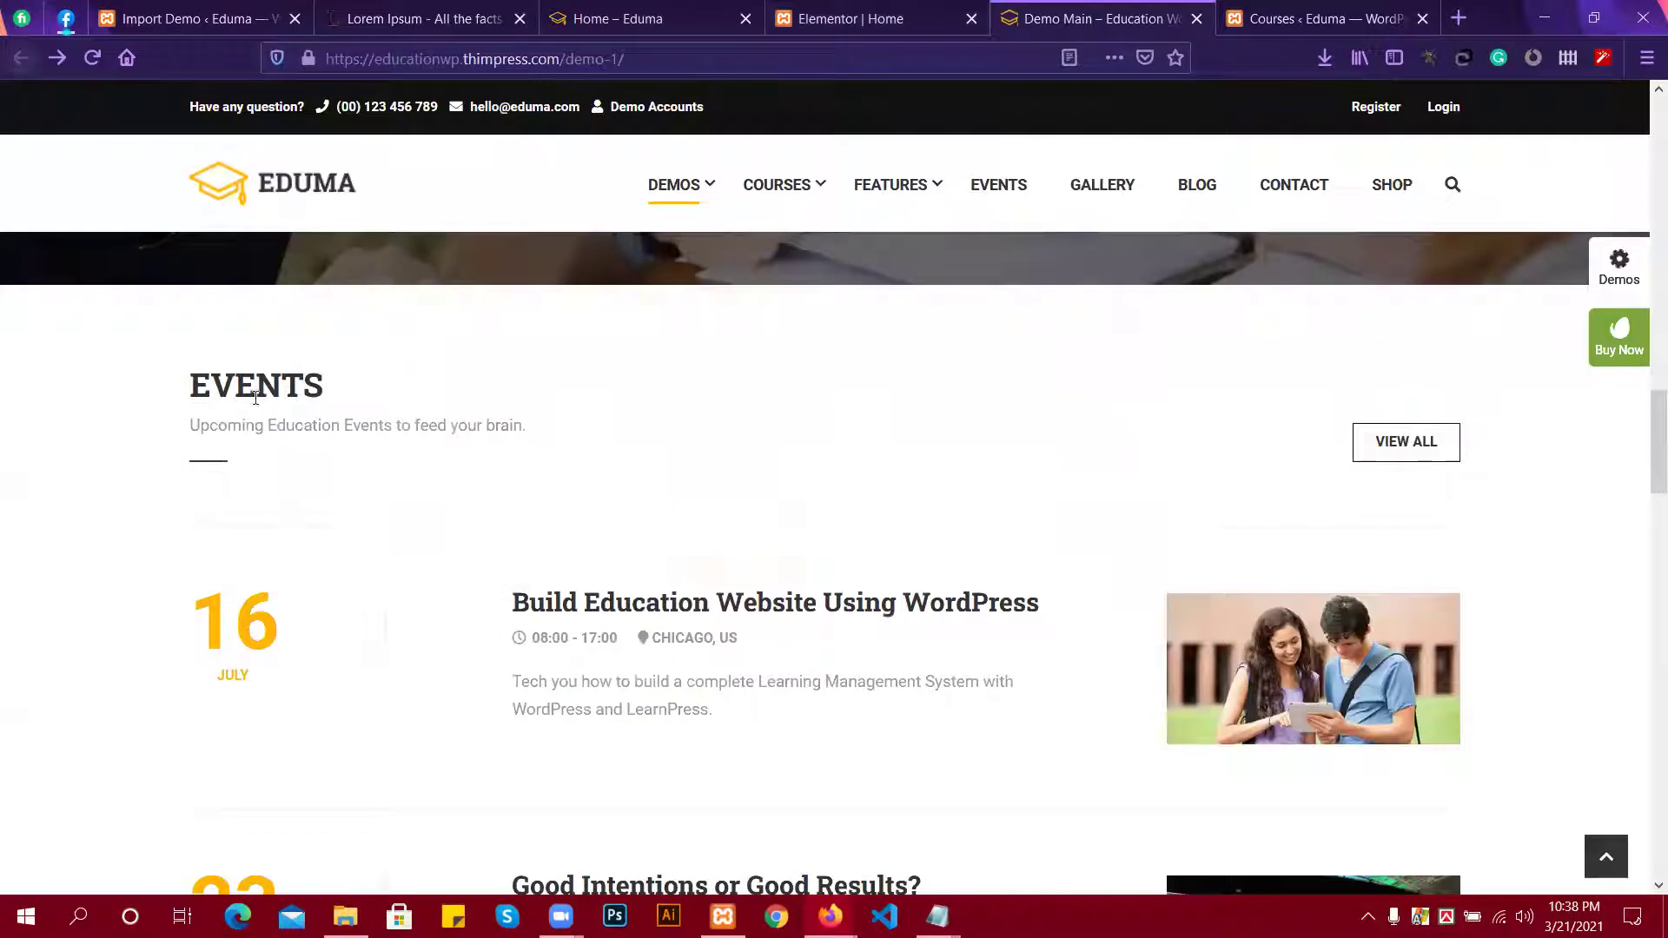
{"action": "left_click_drag", "start_coordinate": [211, 391], "coordinate": [357, 398]}
{"action": "left_click", "coordinate": [343, 398]}
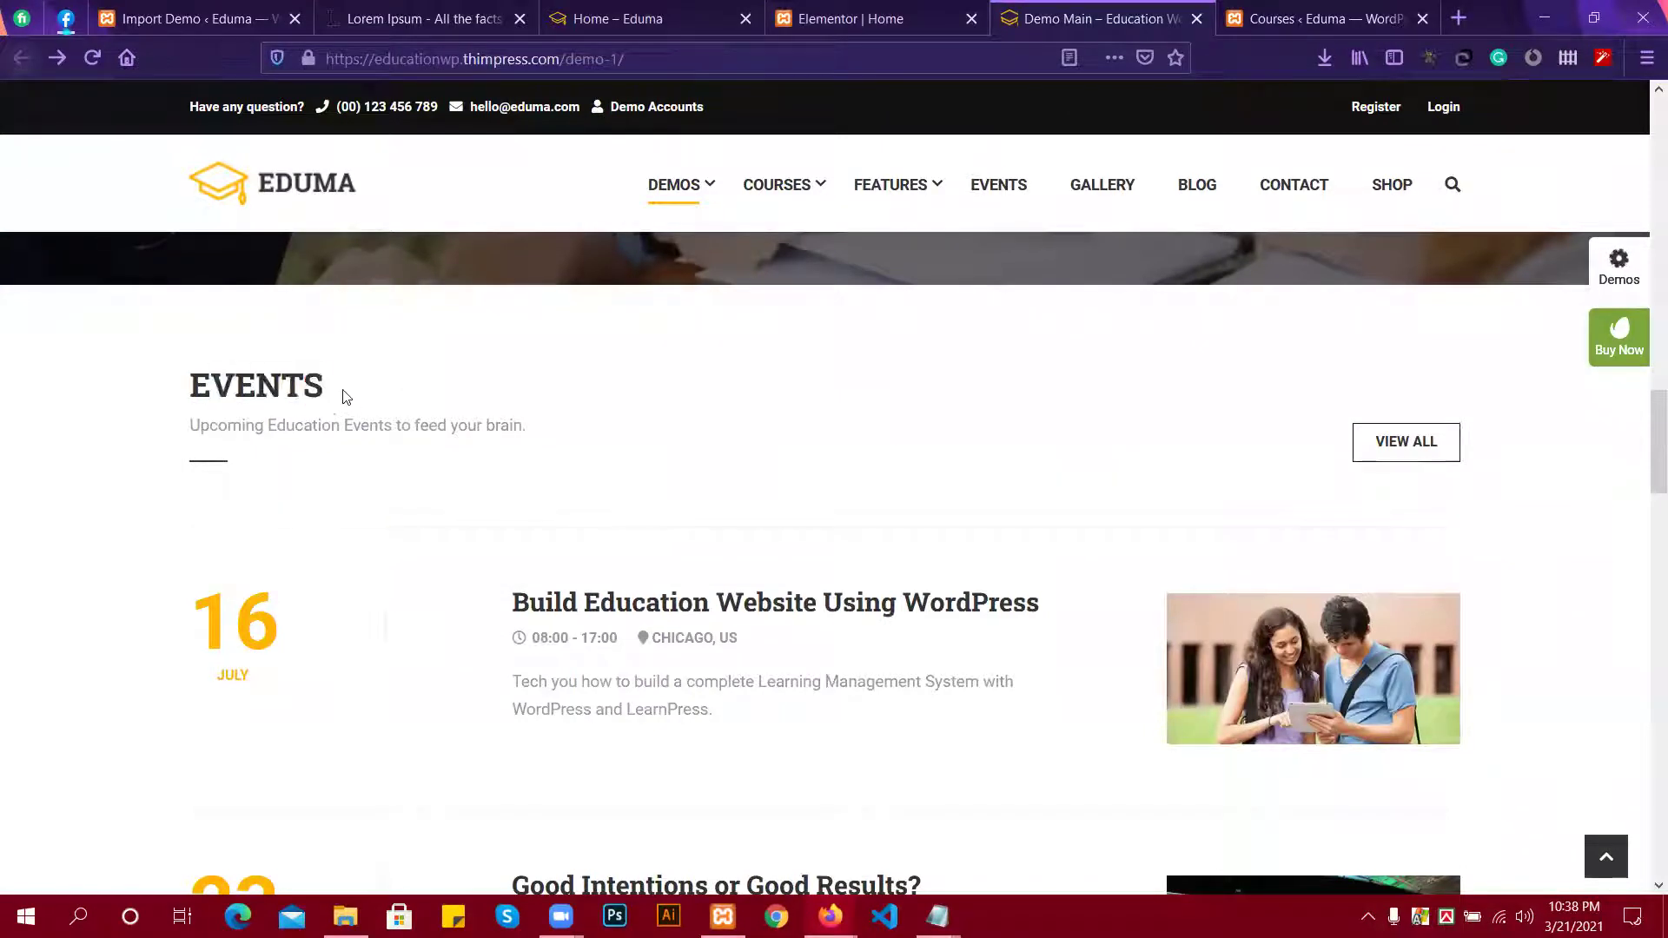
{"action": "double_click", "coordinate": [242, 387]}
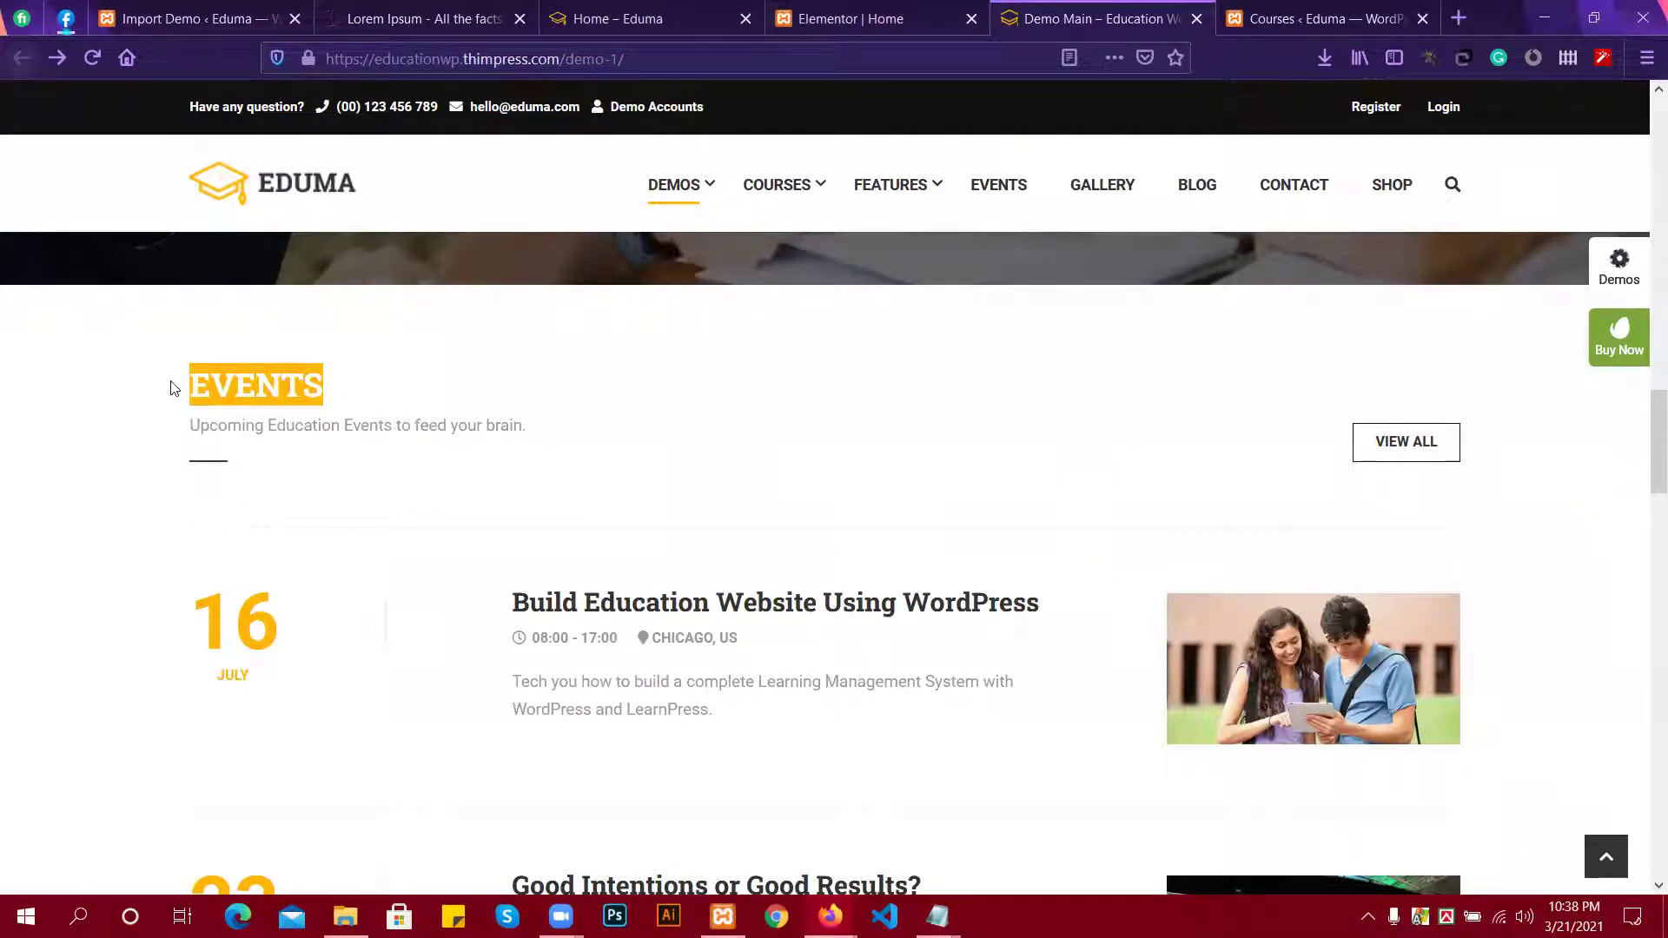
{"action": "left_click", "coordinate": [904, 19]}
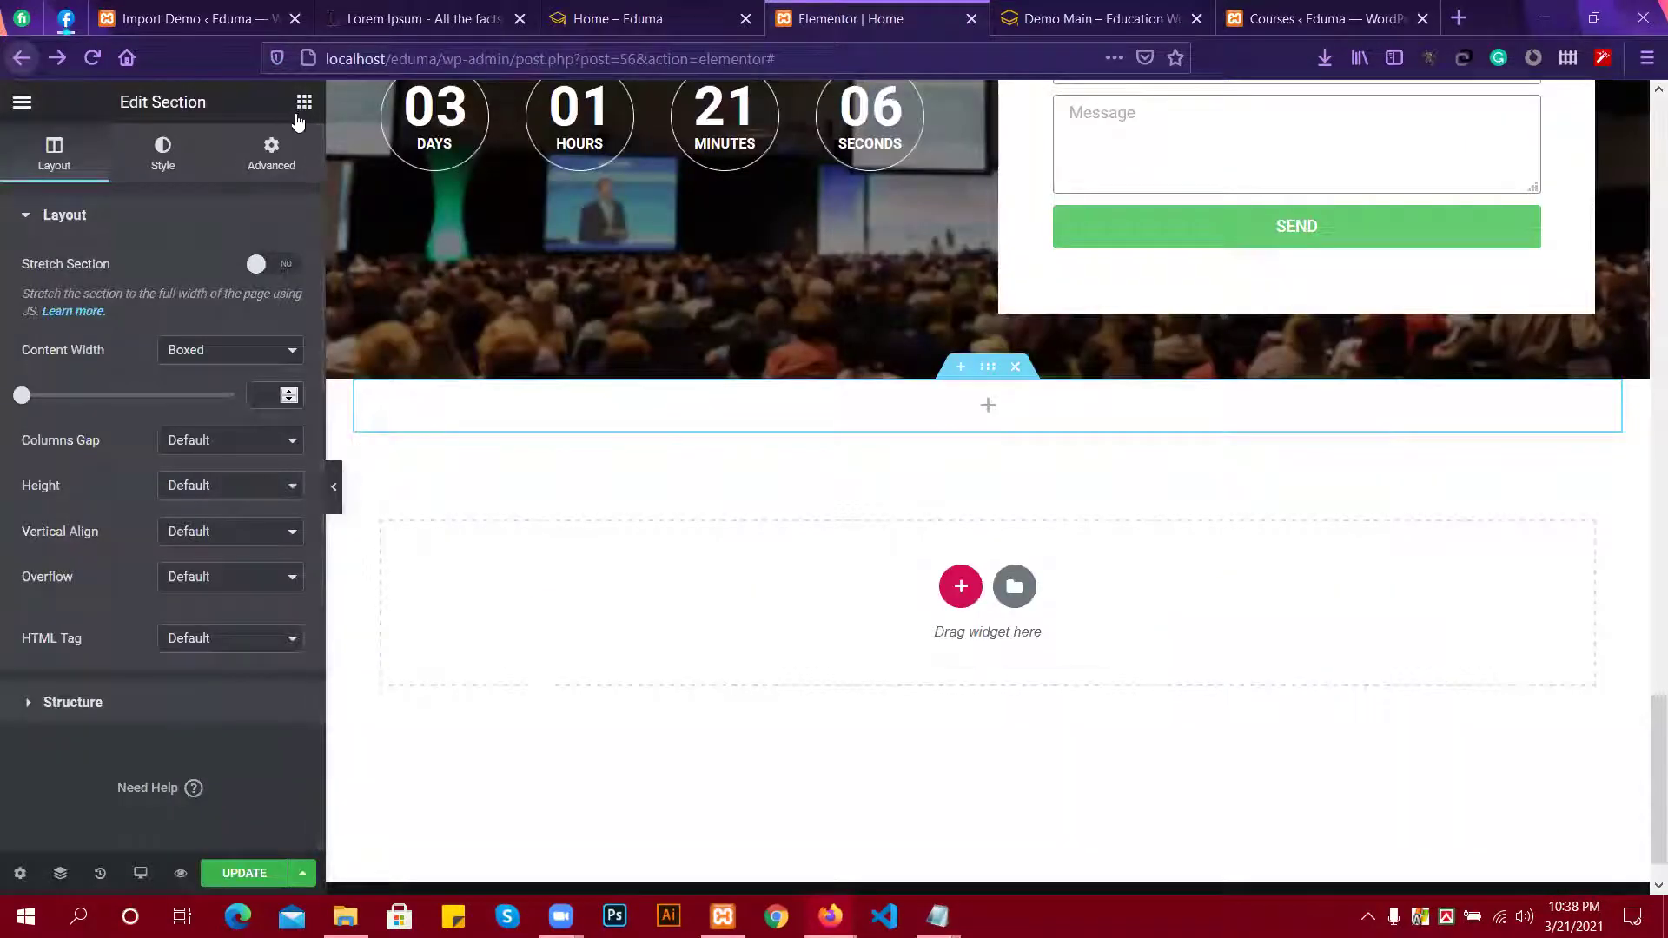
Search the widgets for "he" and place a Thim: Heading widget in the new section below the banner.
{"action": "left_click", "coordinate": [303, 101]}
{"action": "left_click", "coordinate": [124, 186]}
{"action": "type", "text": "he"}
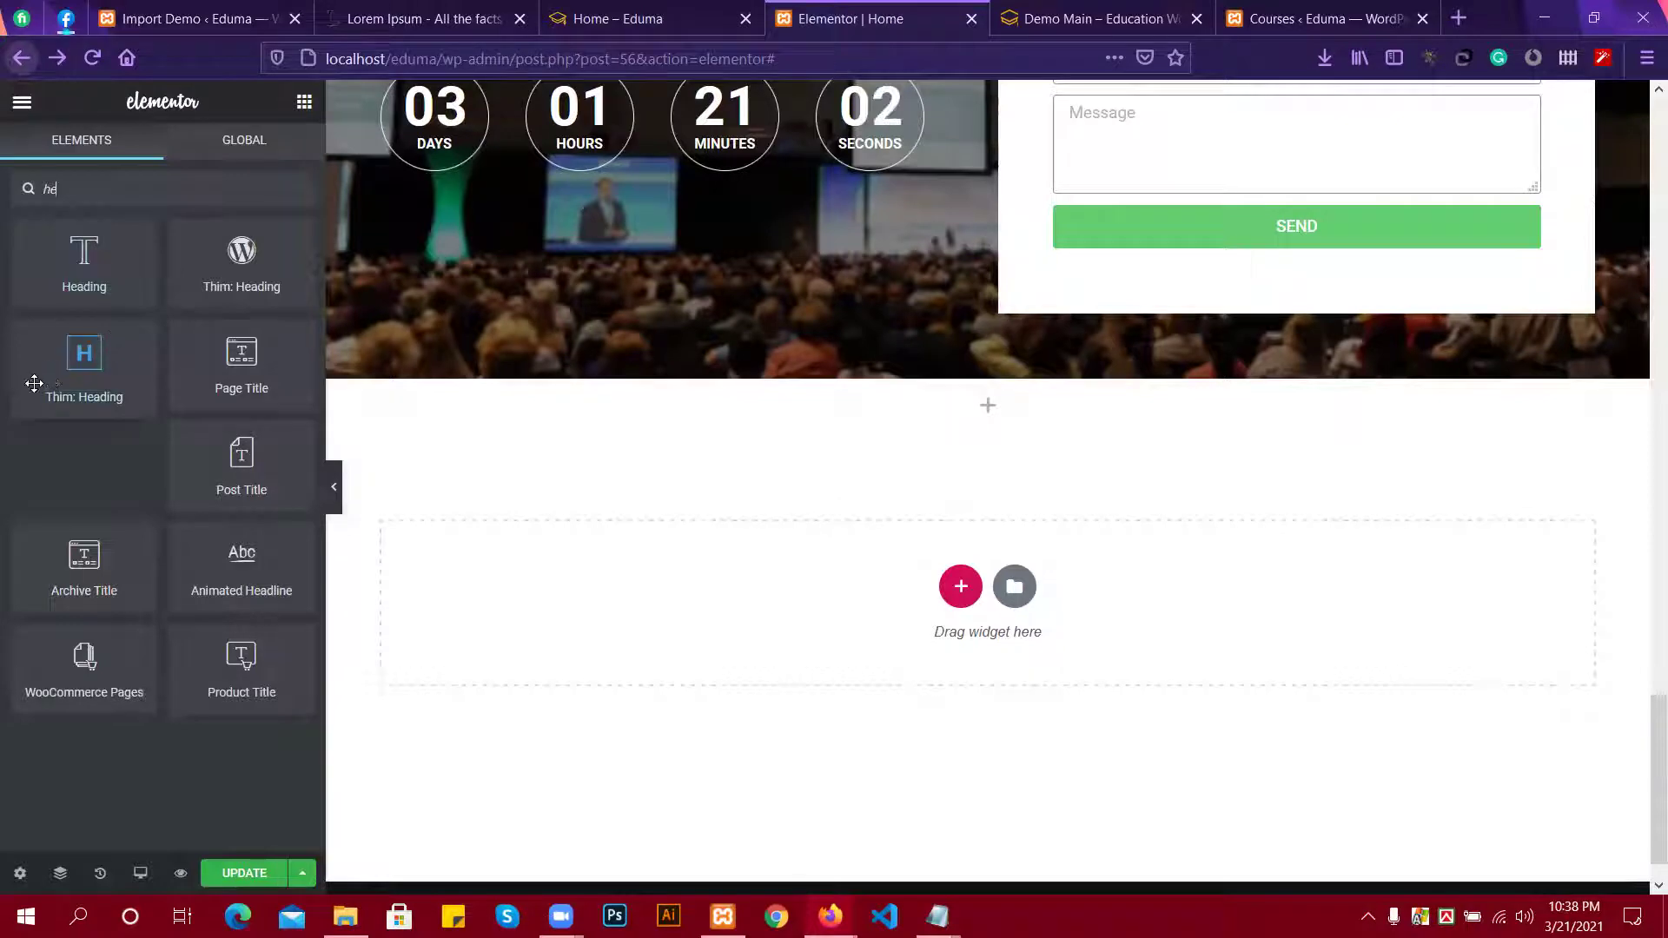
{"action": "left_click_drag", "start_coordinate": [83, 383], "coordinate": [565, 405]}
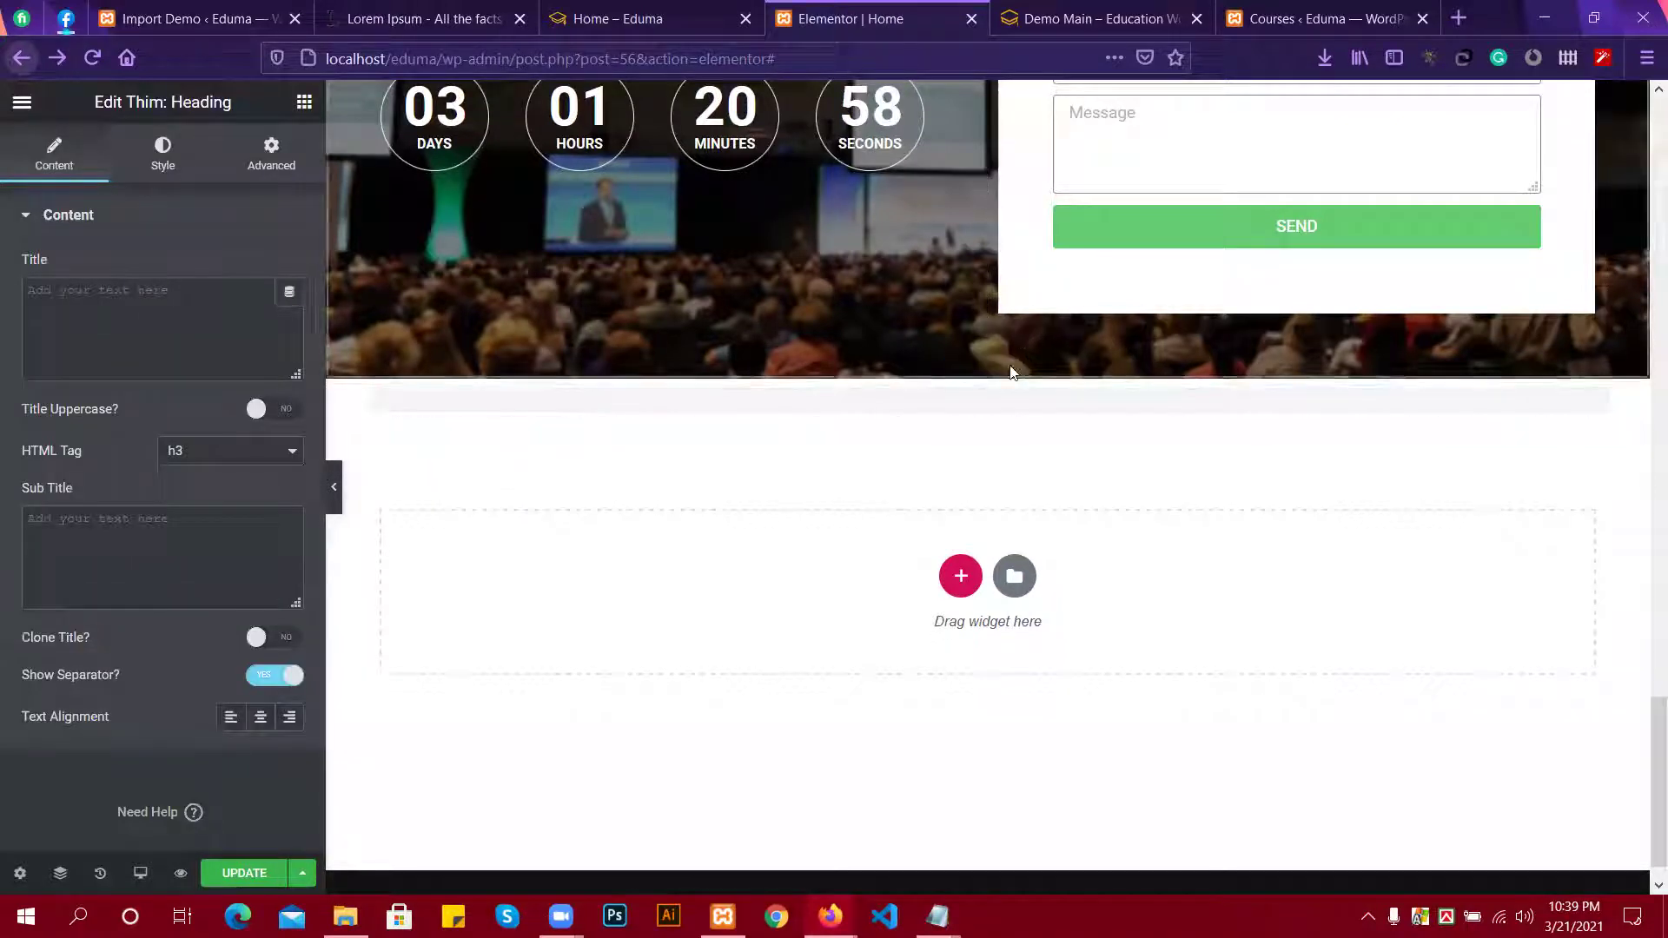
Set the top margin of the new section to 100 px and the bottom margin to 0, and select its heading widget.
{"action": "left_click", "coordinate": [990, 372]}
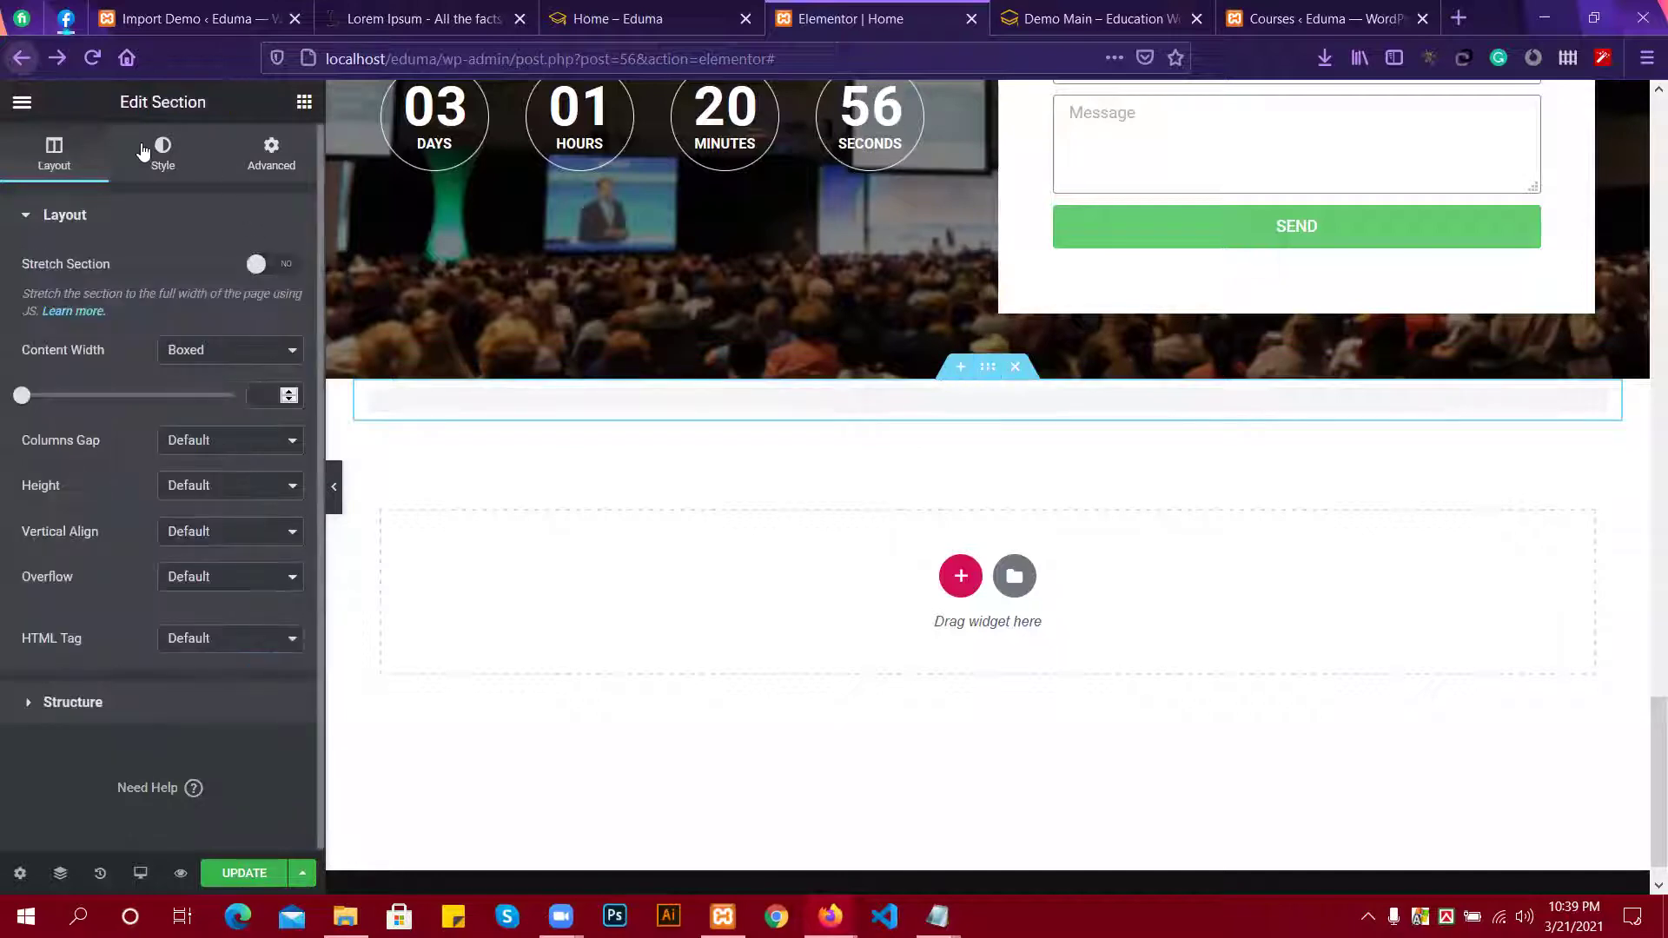
{"action": "left_click", "coordinate": [215, 162]}
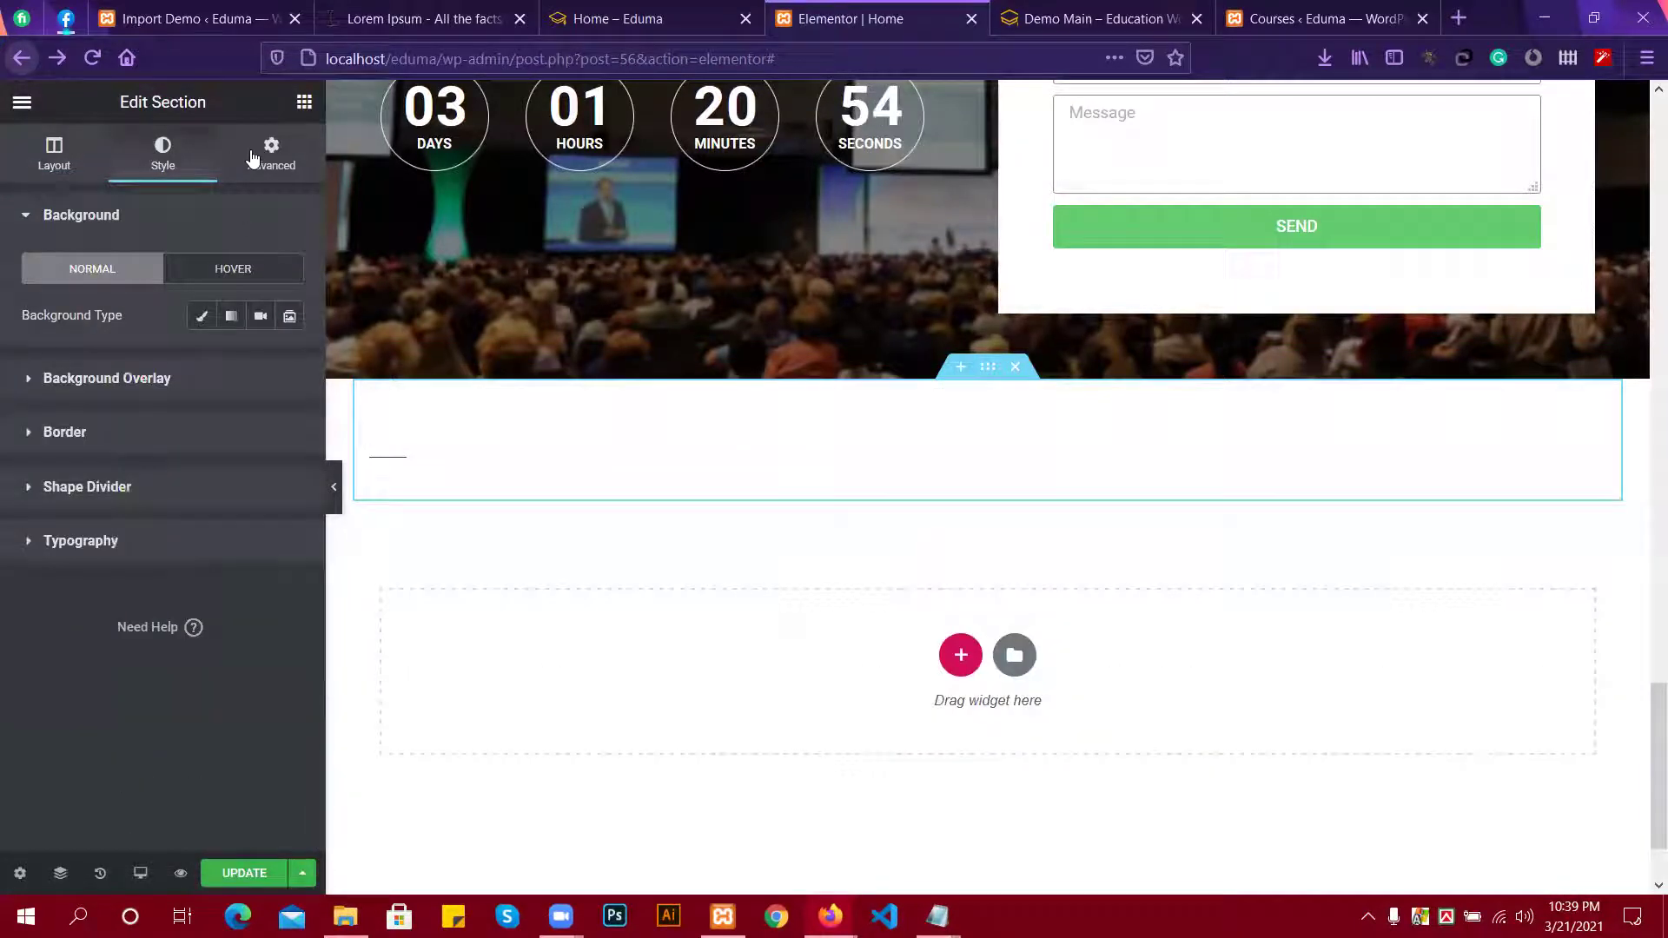
{"action": "left_click", "coordinate": [244, 145]}
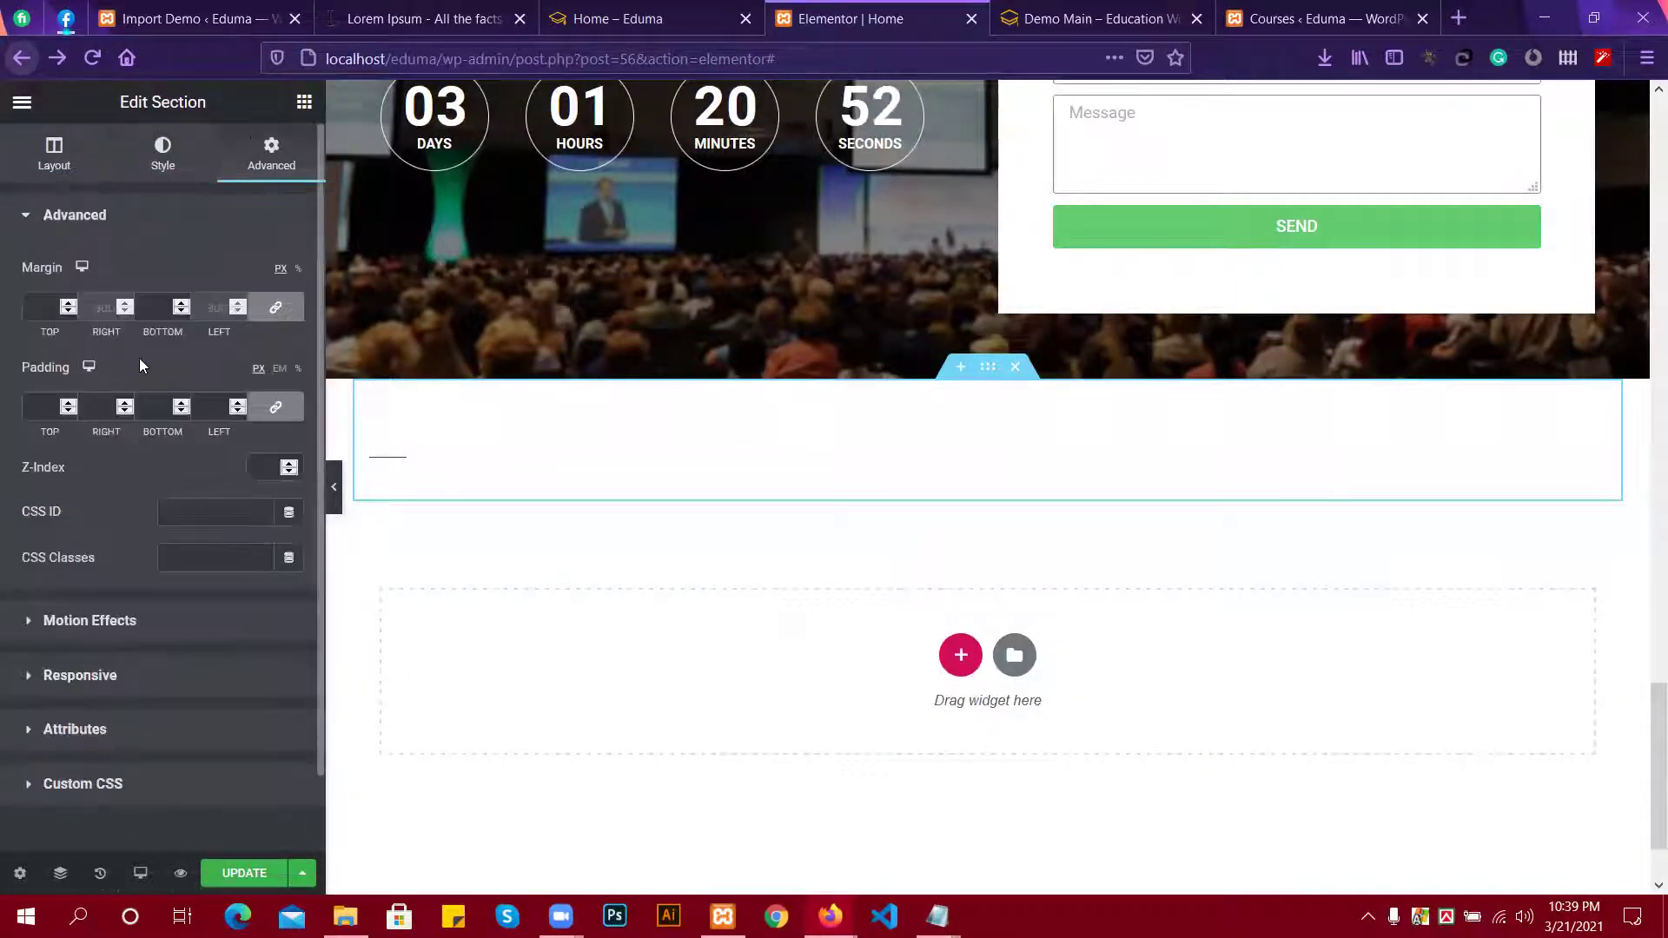
{"action": "double_click", "coordinate": [41, 307]}
{"action": "type", "text": "100"}
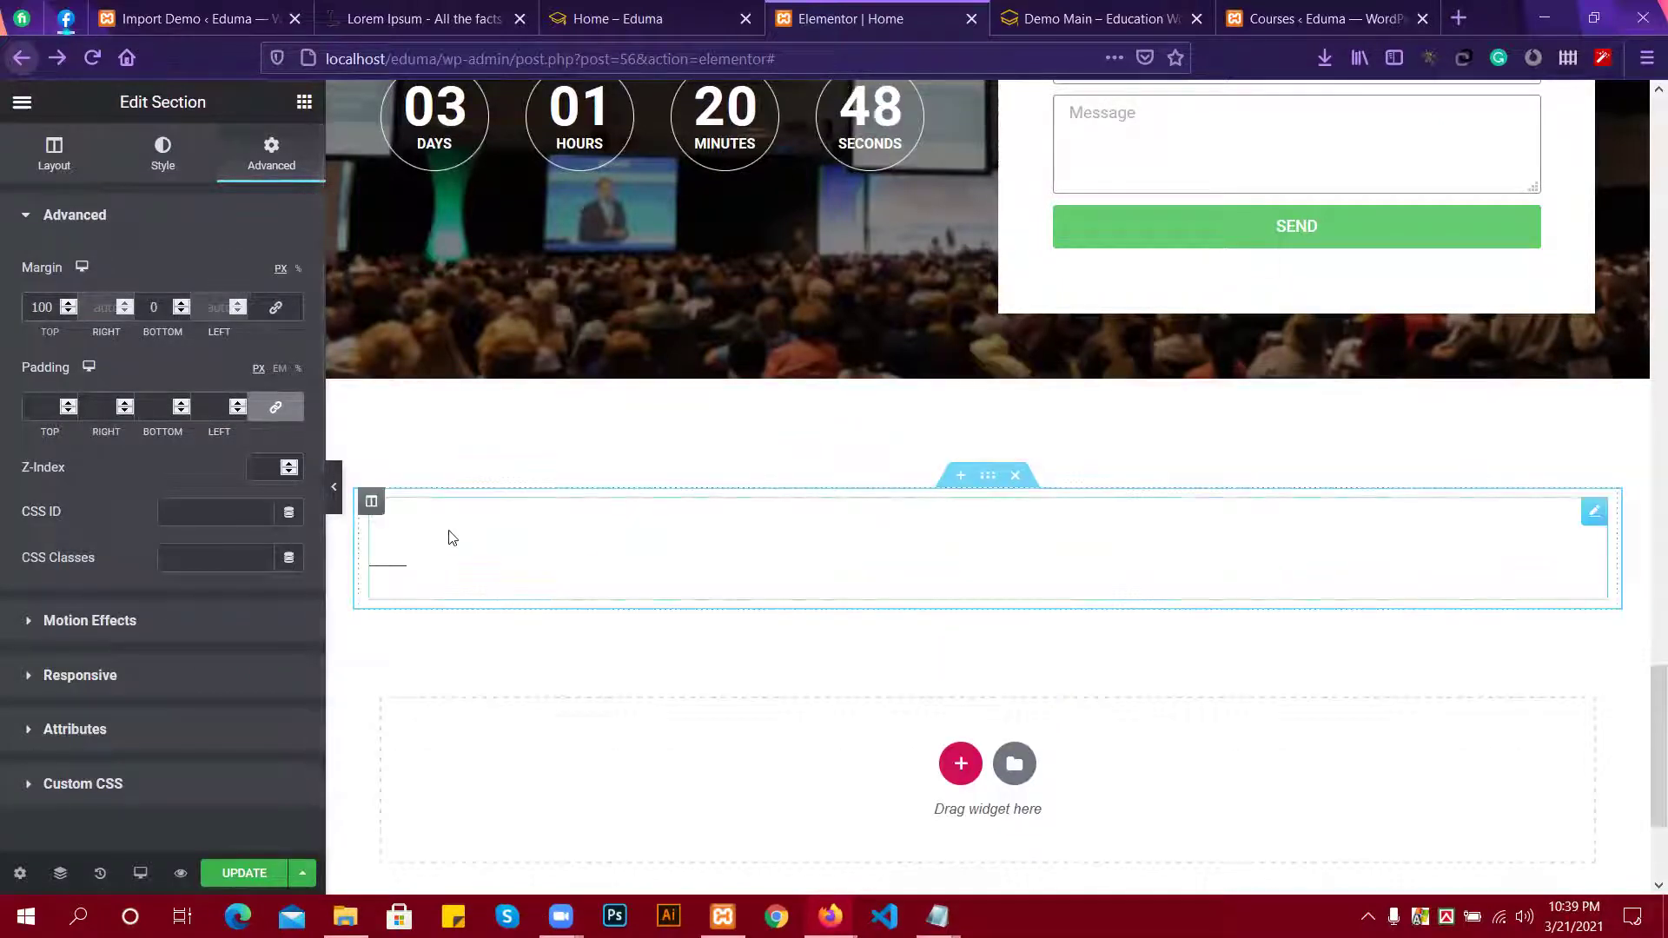
{"action": "left_click", "coordinate": [452, 537]}
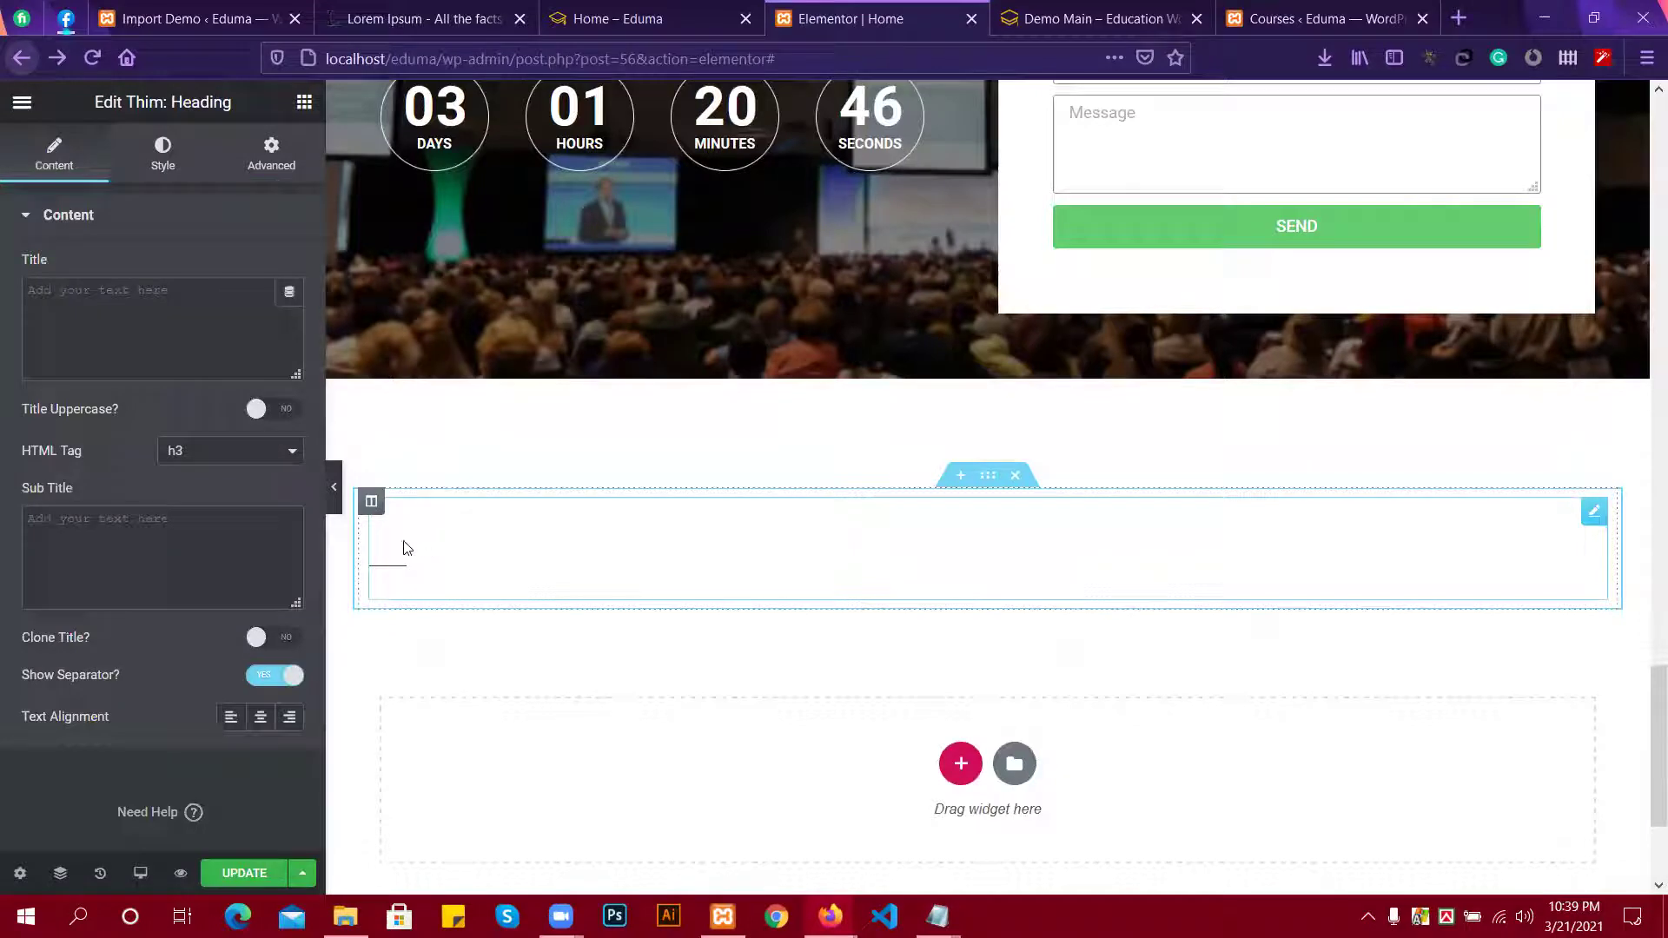
Enter "Events" as the title of the heading widget below the registration banner.
{"action": "left_click", "coordinate": [141, 318]}
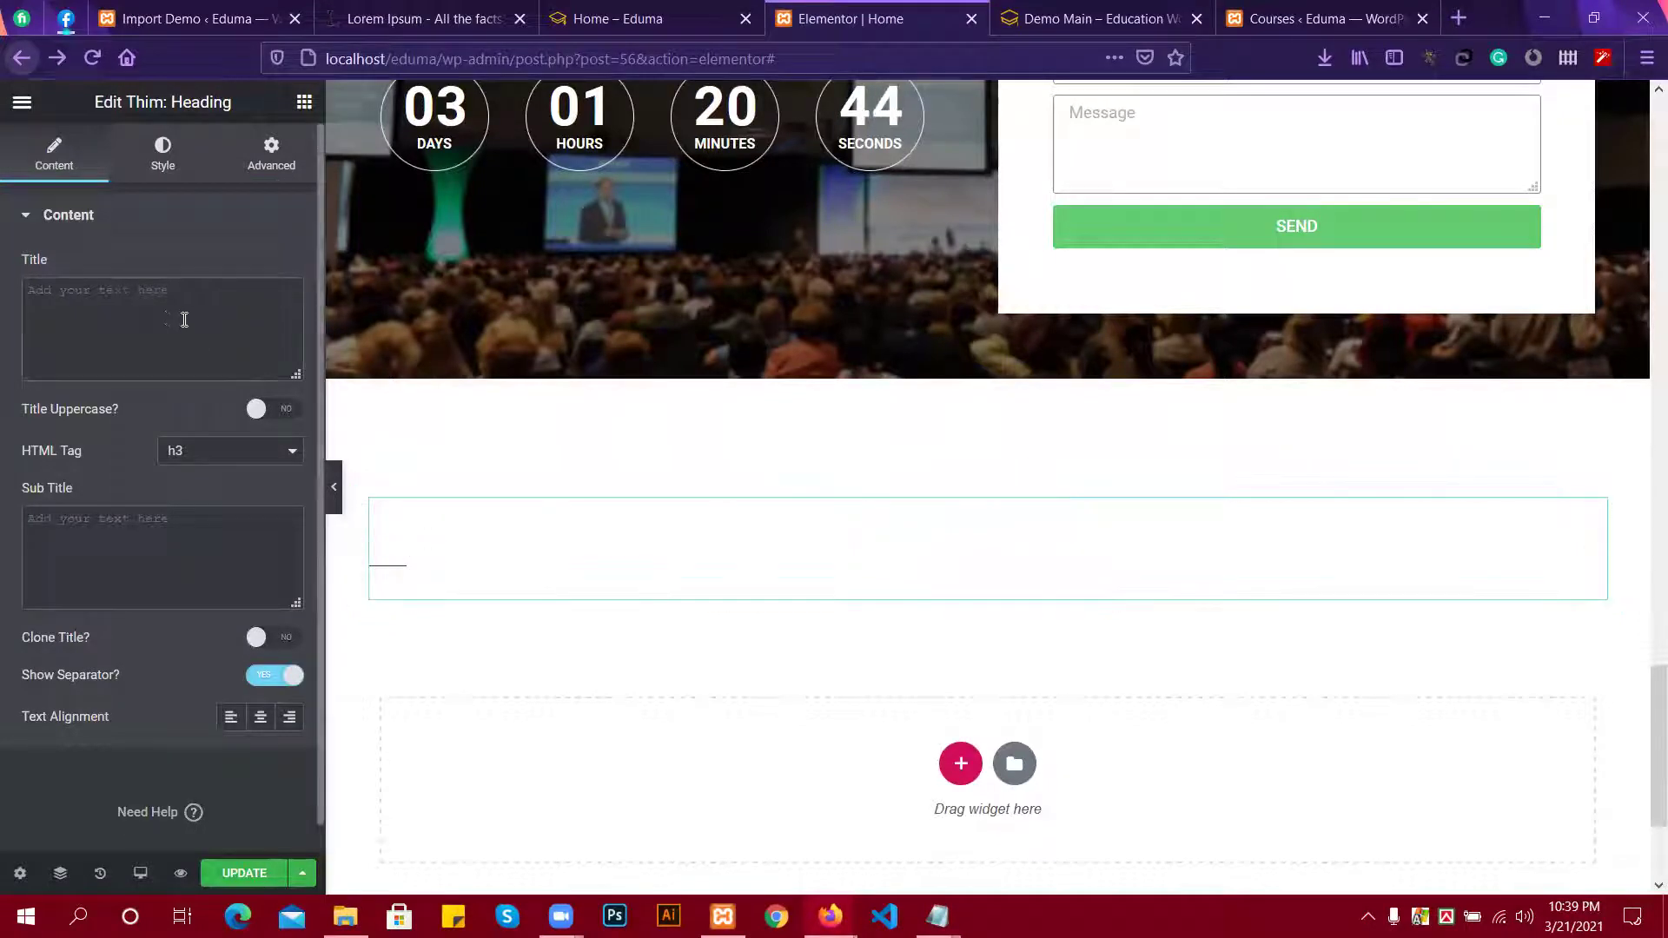
{"action": "type", "text": "Events"}
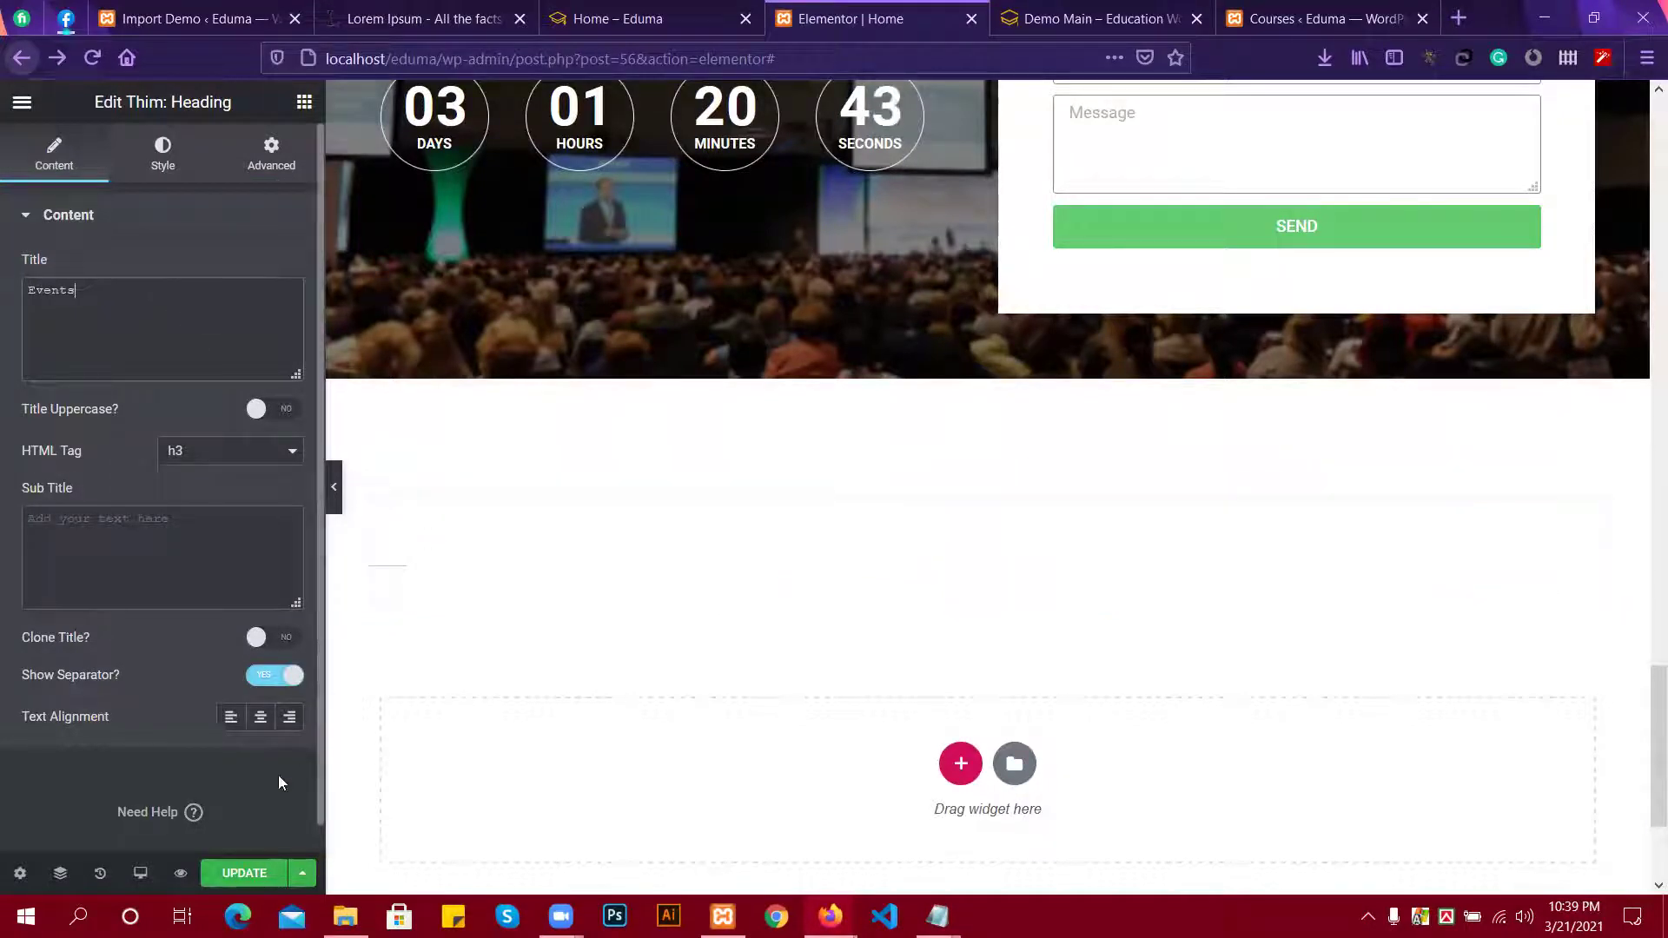
{"action": "left_click", "coordinate": [163, 153]}
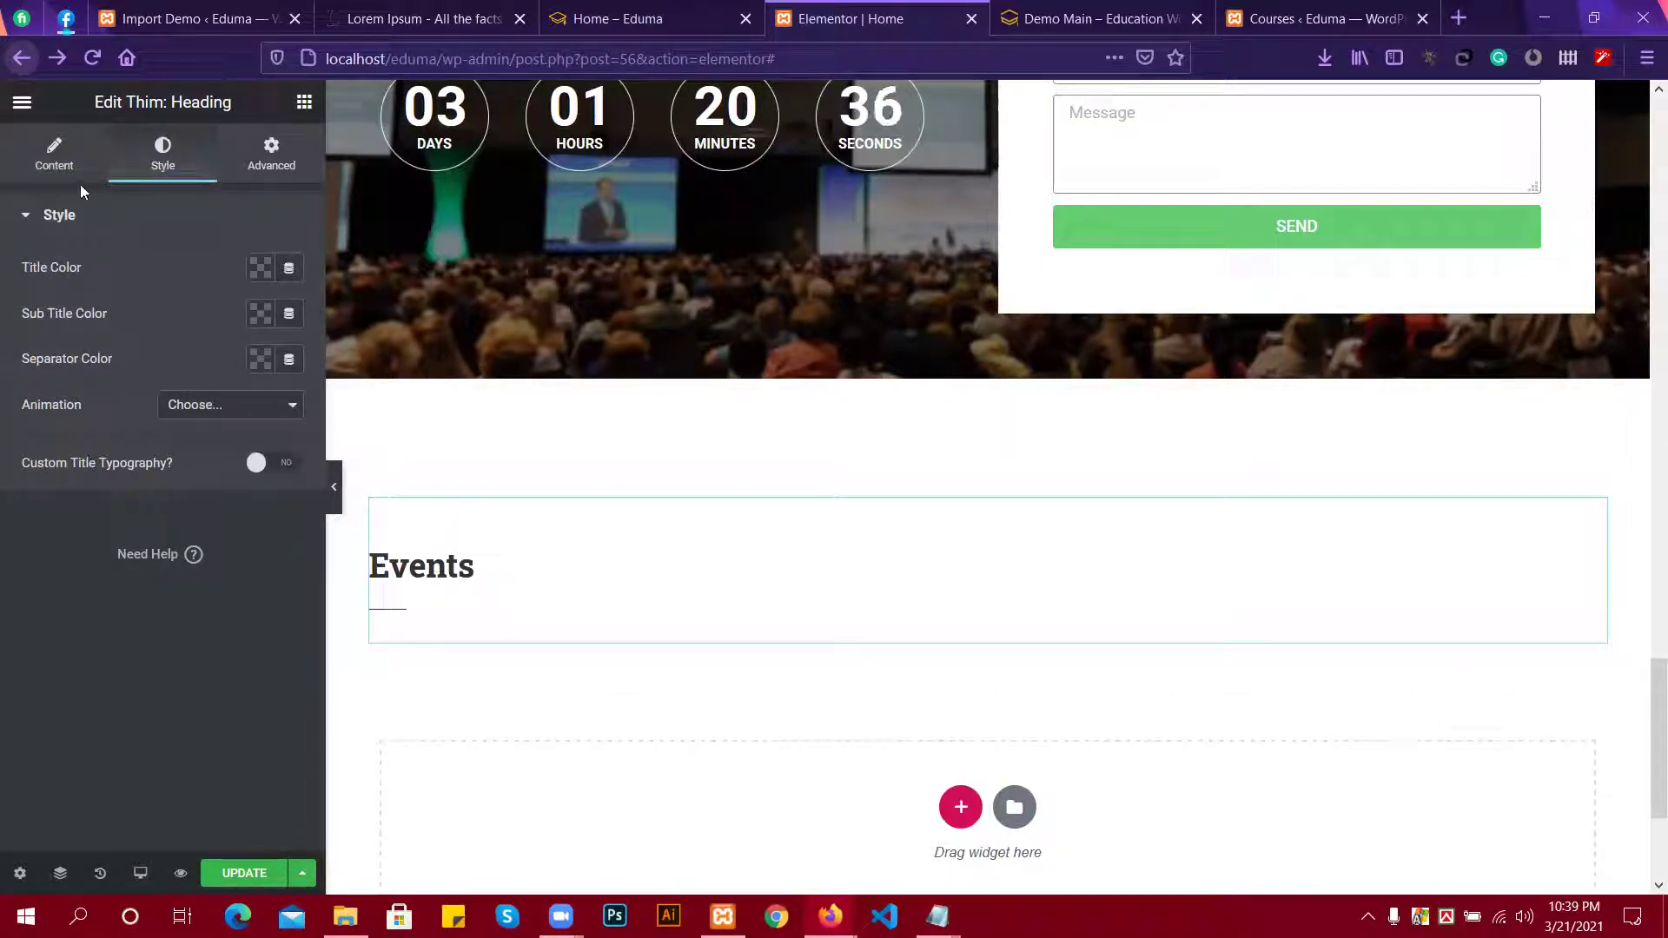
{"action": "left_click", "coordinate": [61, 161]}
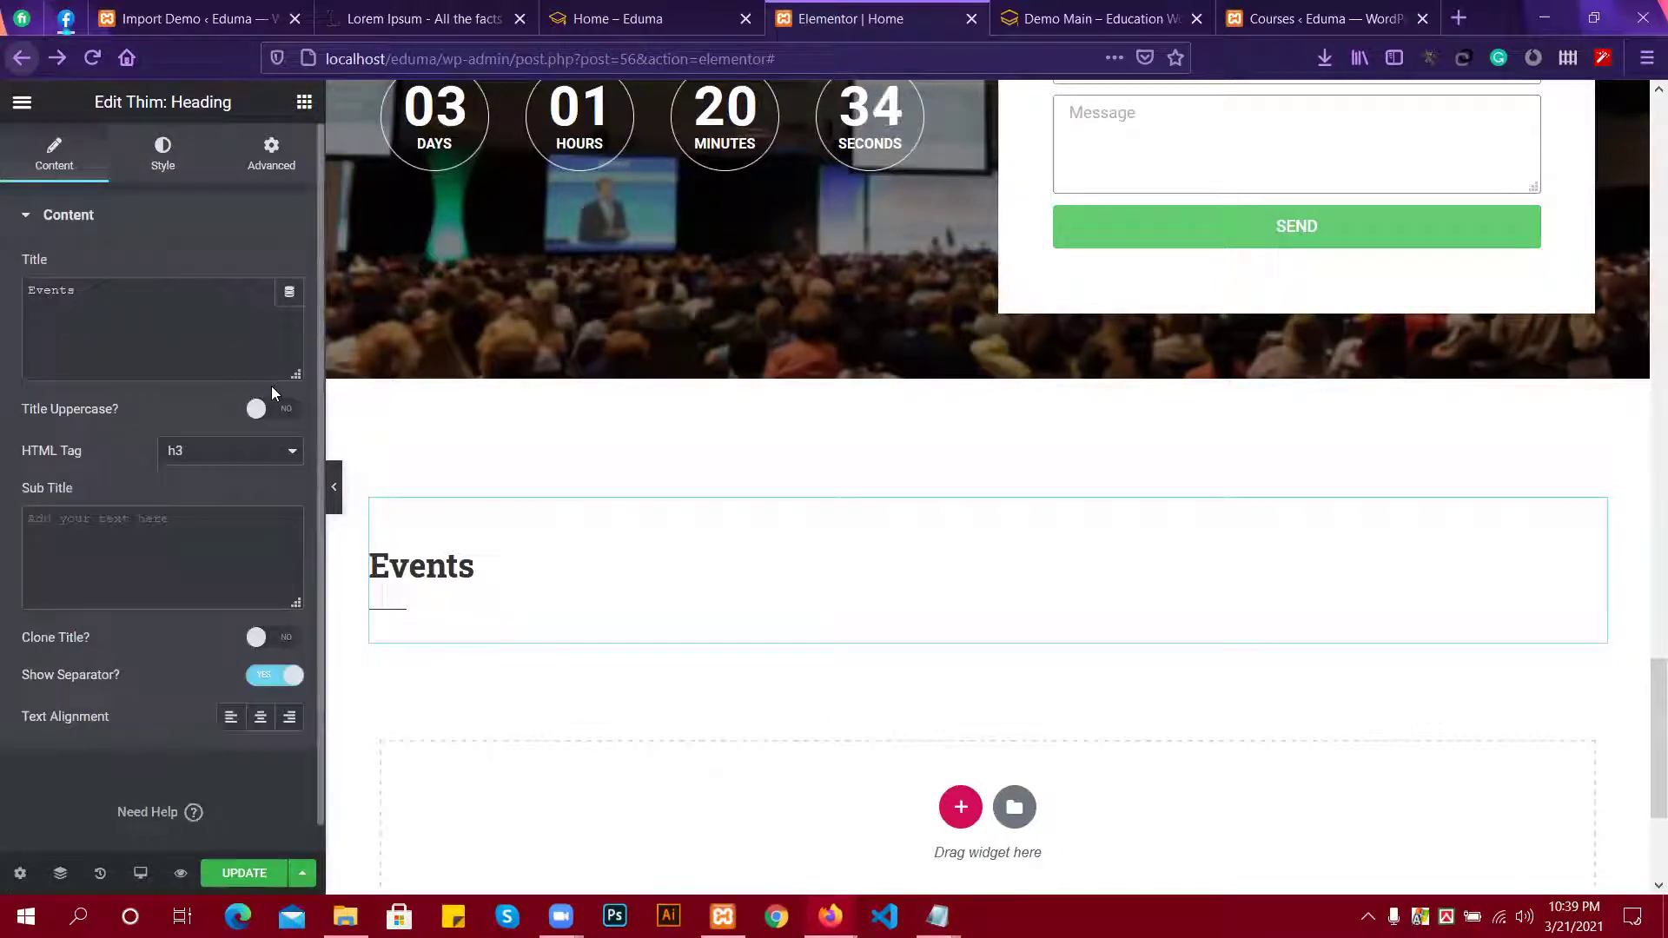
{"action": "scroll", "coordinate": [272, 388], "scroll_direction": "down", "scroll_amount": 1}
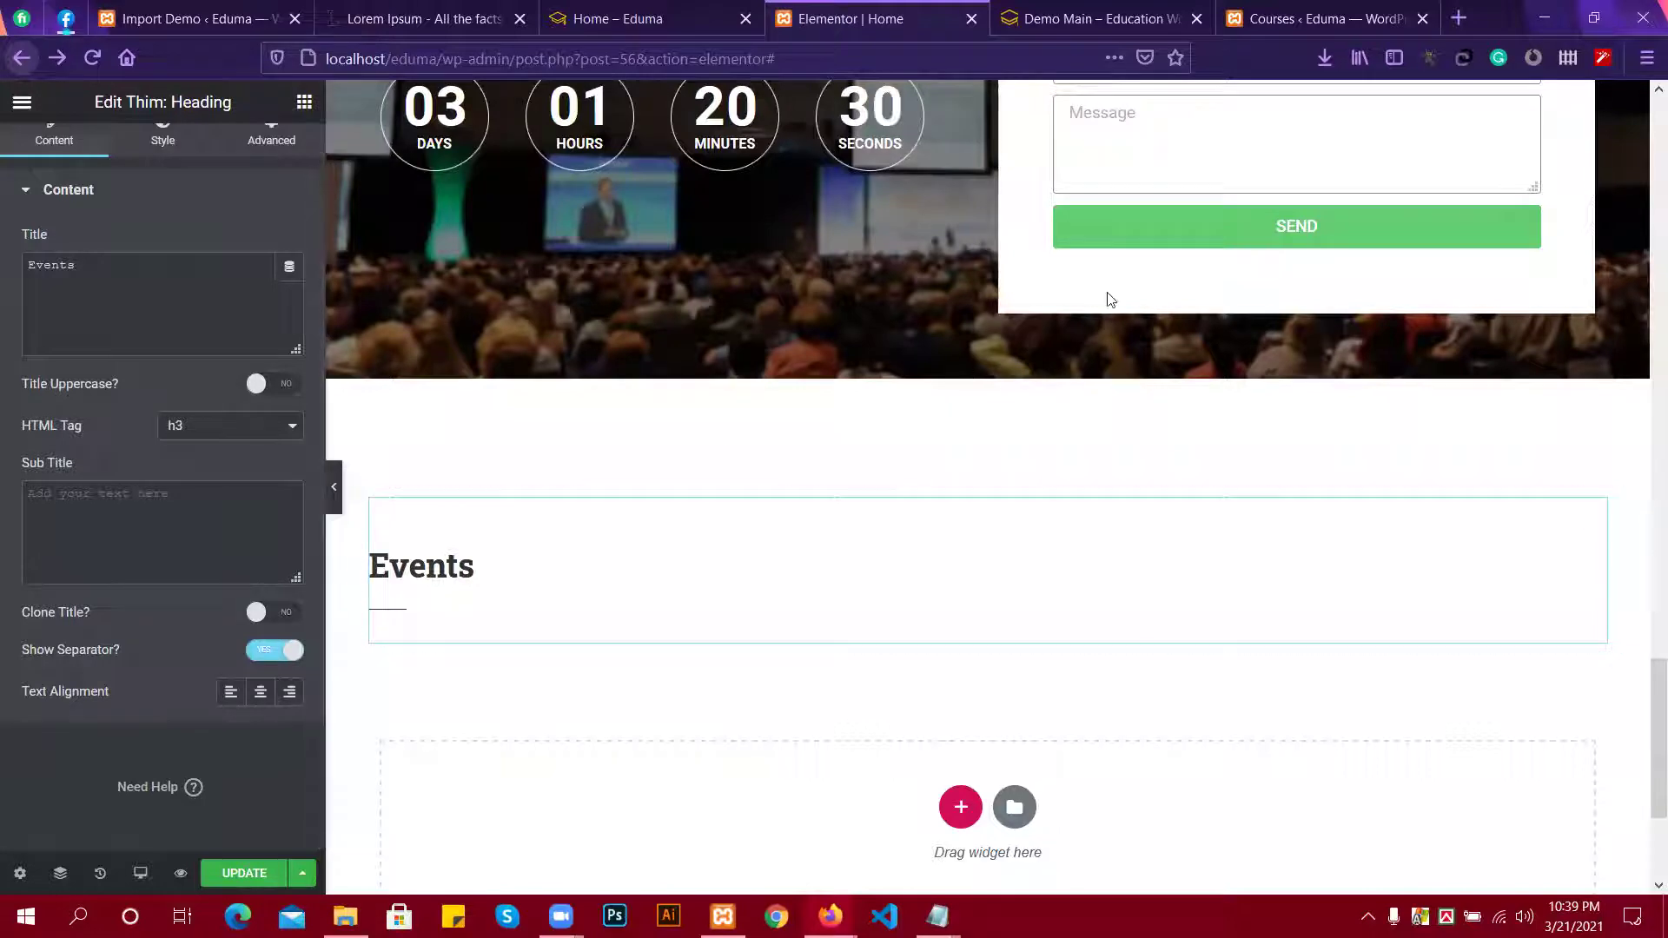
Copy "Upcoming Education Events to feed your brain." from the Education WP demo page into the Events heading's sub title.
{"action": "left_click", "coordinate": [1027, 8]}
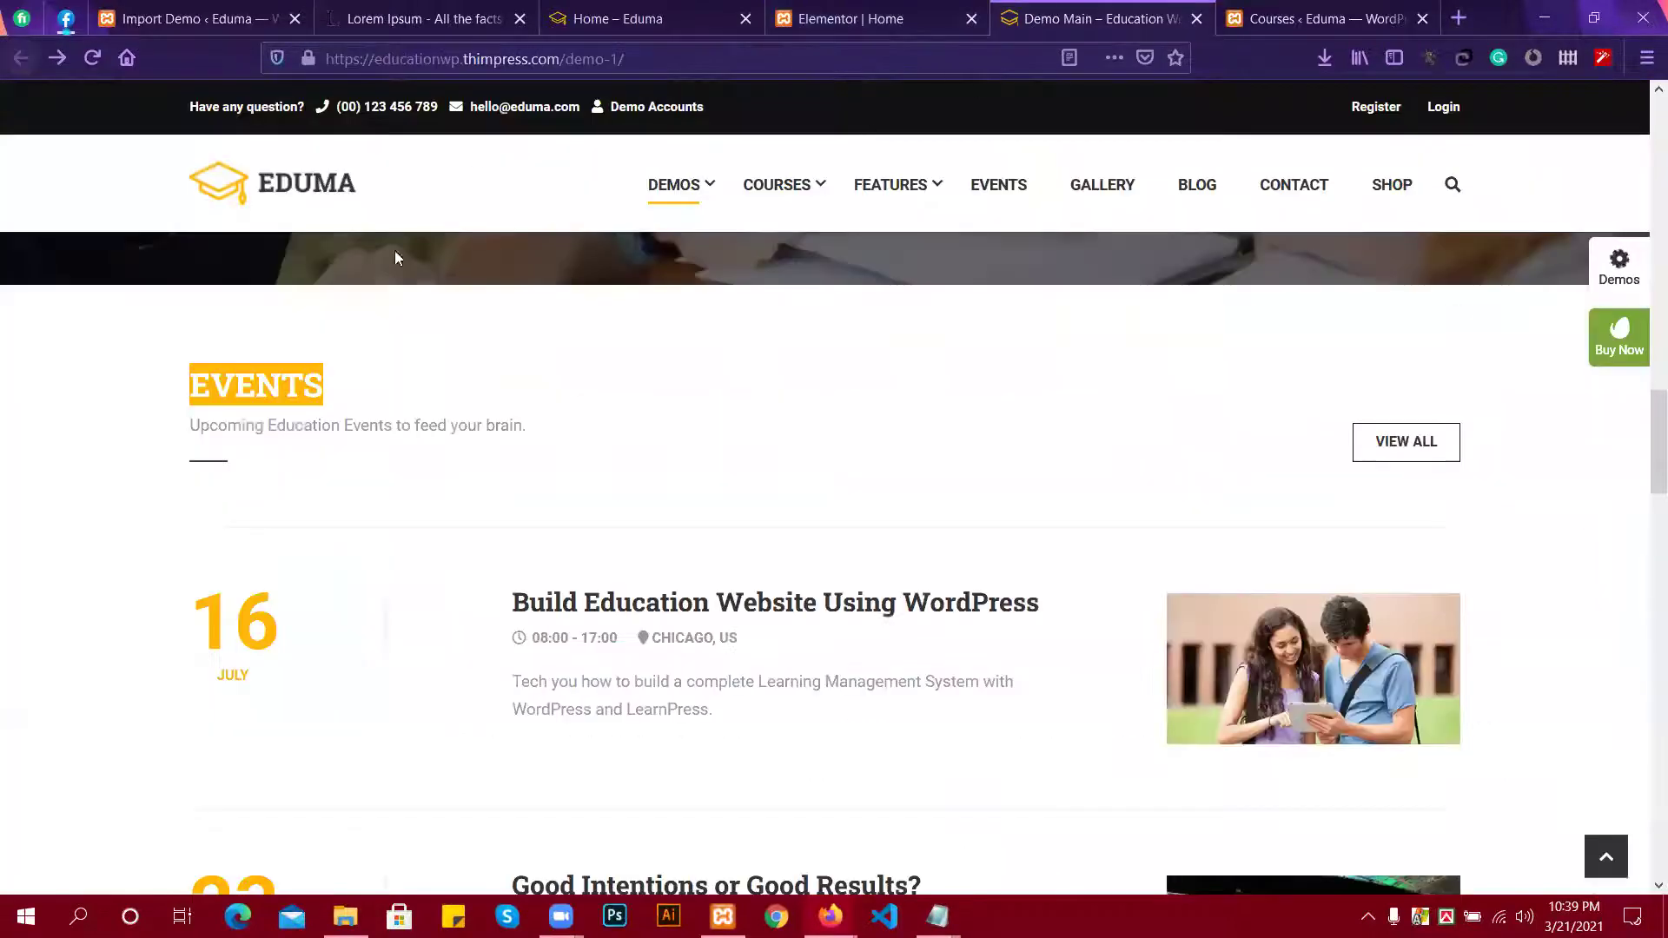
{"action": "scroll", "coordinate": [287, 234], "scroll_direction": "down", "scroll_amount": 1}
{"action": "left_click", "coordinate": [496, 277]}
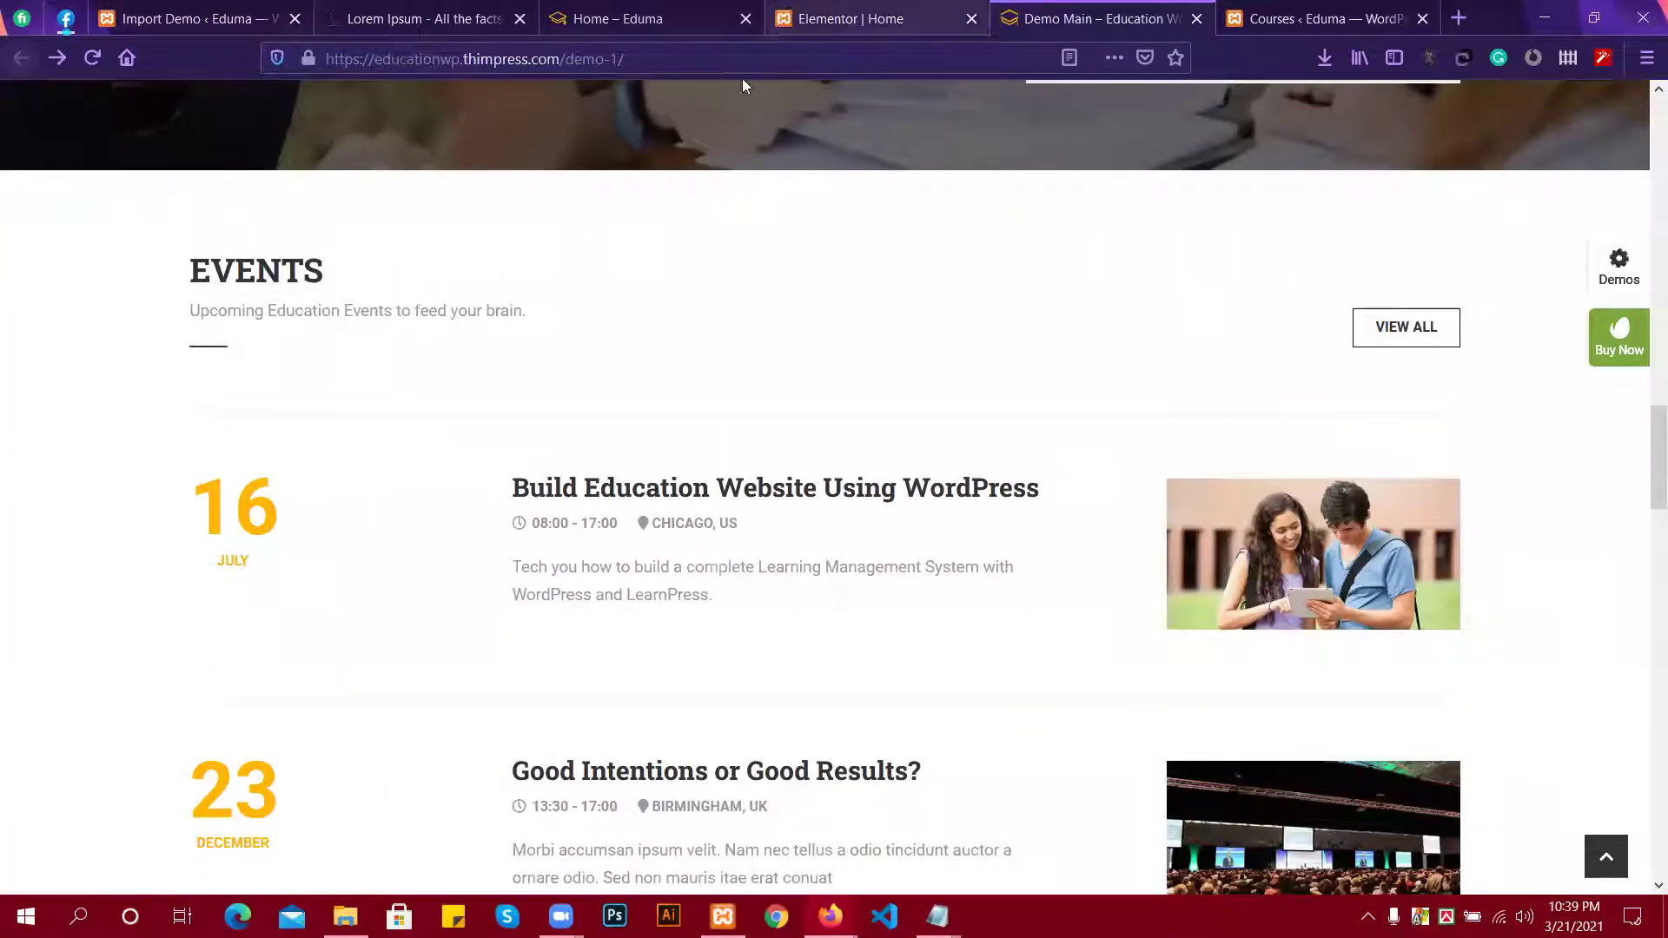
{"action": "left_click_drag", "start_coordinate": [191, 313], "coordinate": [532, 321]}
{"action": "key", "text": "ctrl+c"}
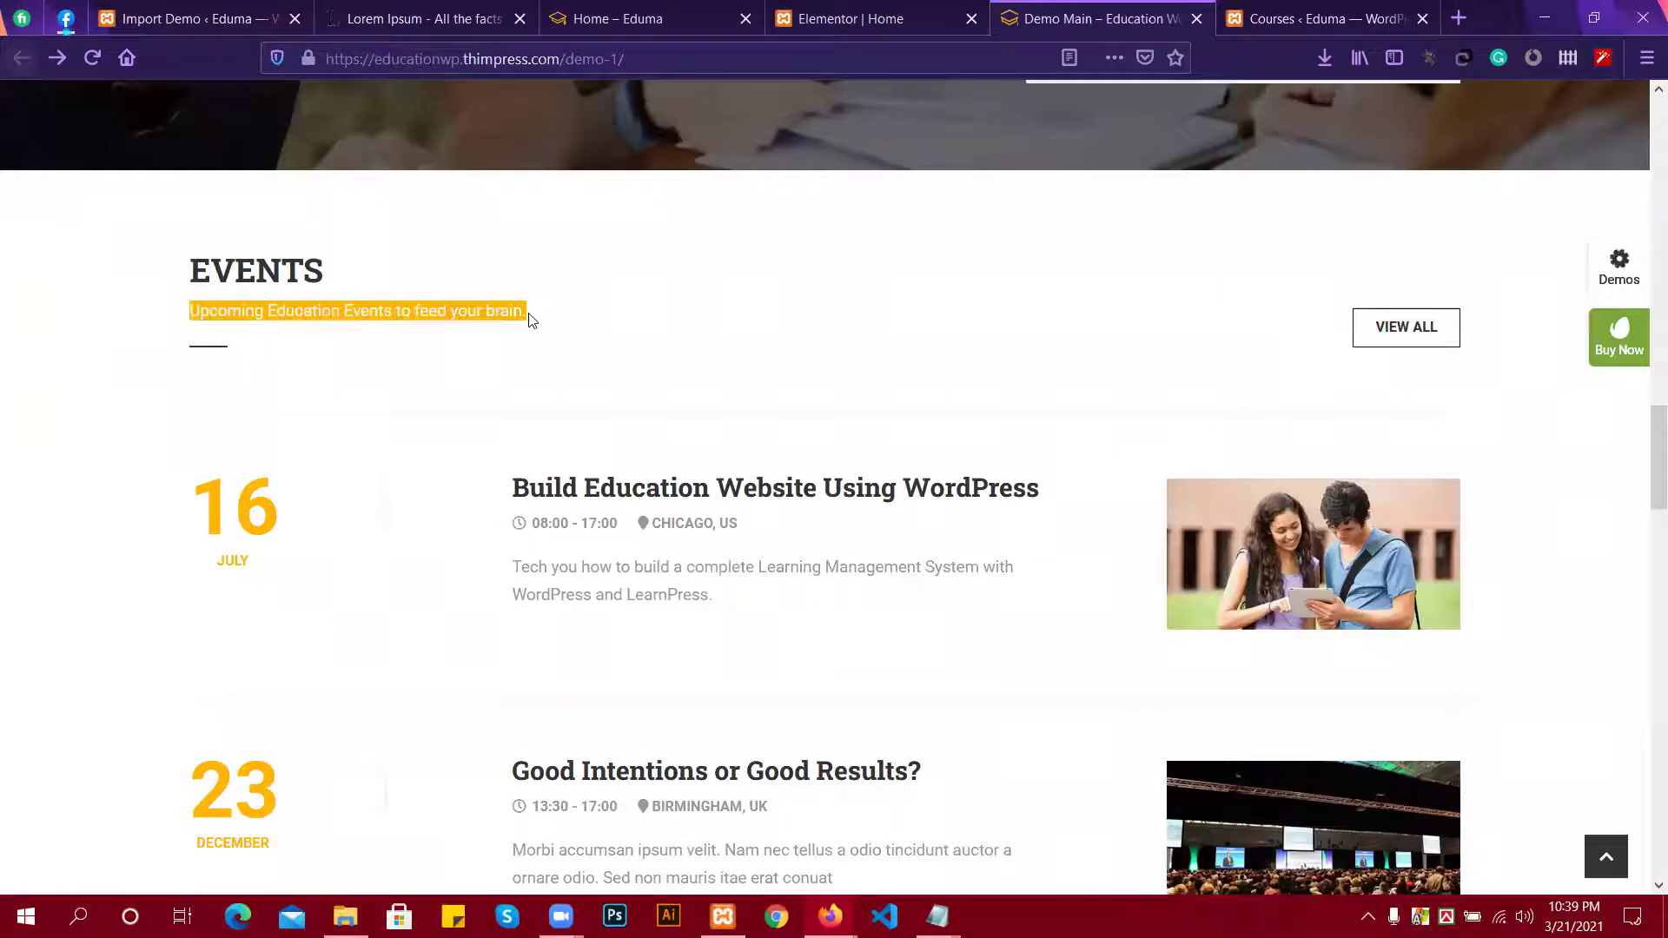
{"action": "left_click", "coordinate": [851, 18]}
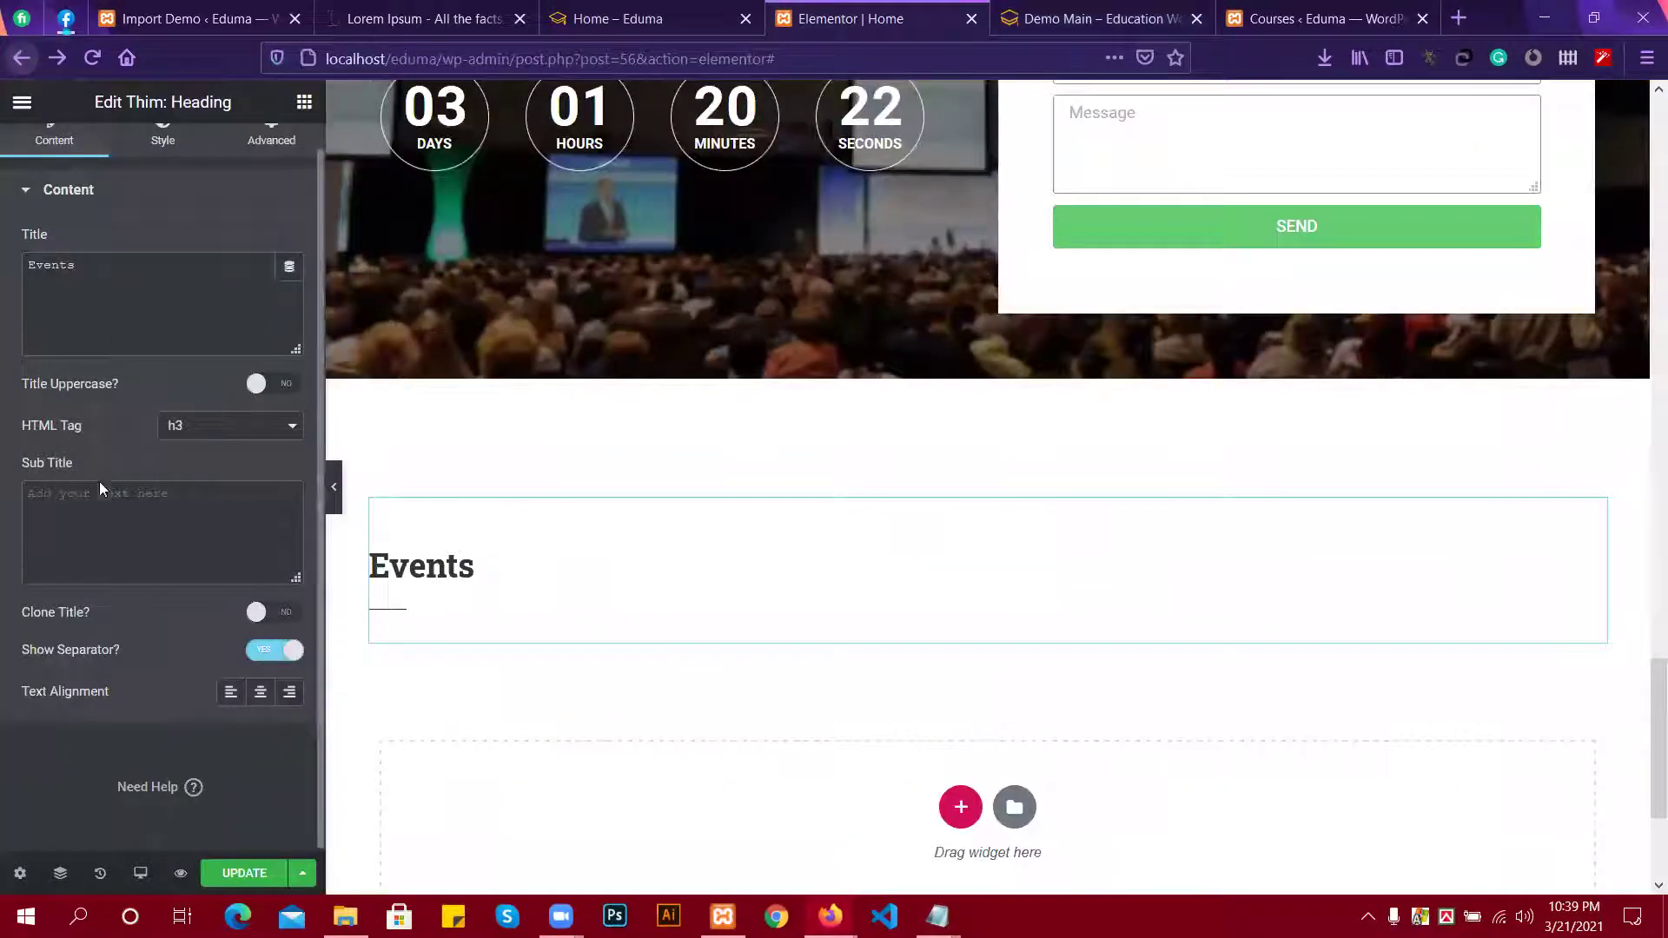
{"action": "key", "text": "ctrl+v"}
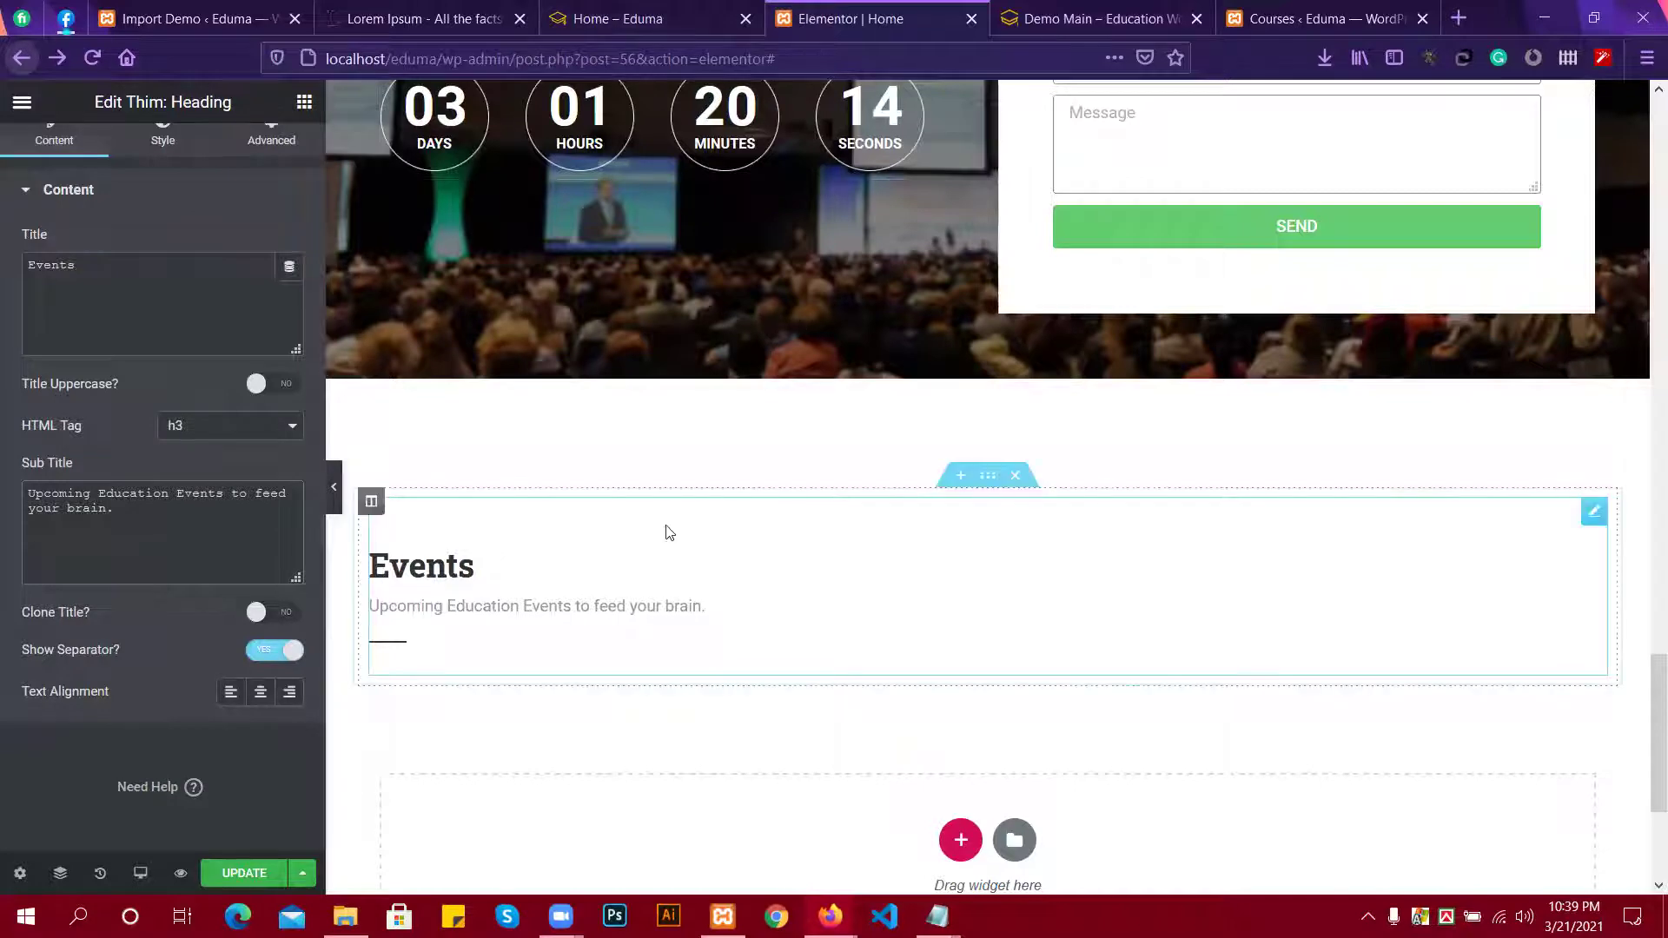
Examine the list of events on the Education WP demo page and return to Elementor's widget list.
{"action": "scroll", "coordinate": [670, 533], "scroll_direction": "down", "scroll_amount": 1}
{"action": "left_click", "coordinate": [1091, 18]}
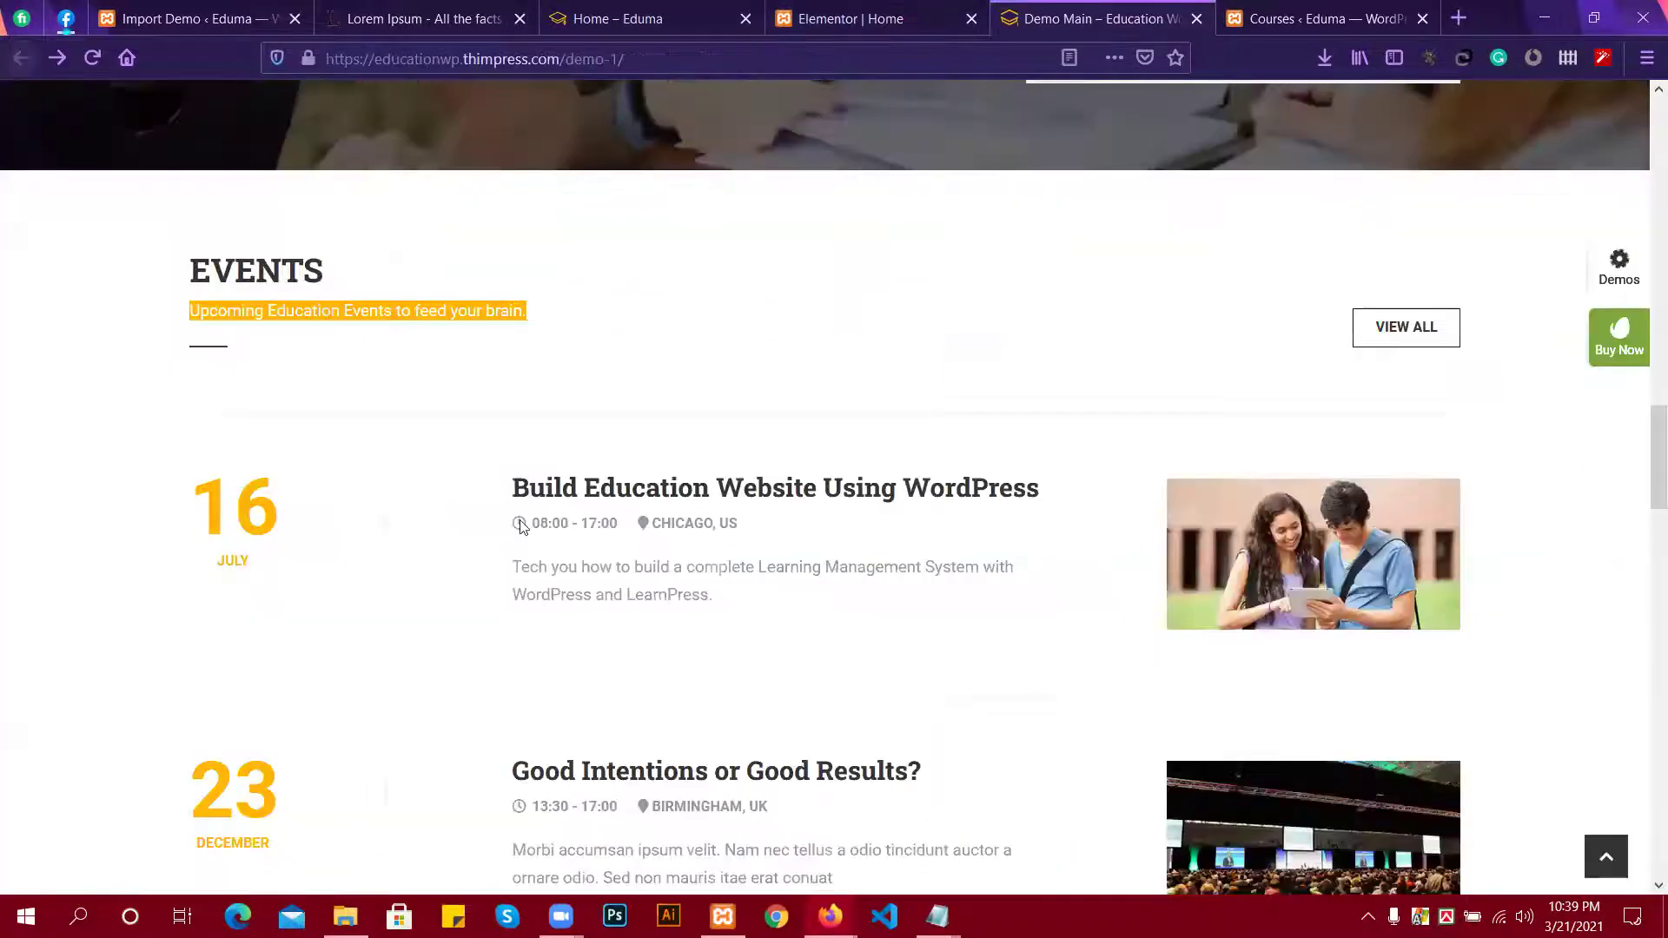
{"action": "scroll", "coordinate": [1197, 370], "scroll_direction": "down", "scroll_amount": 2}
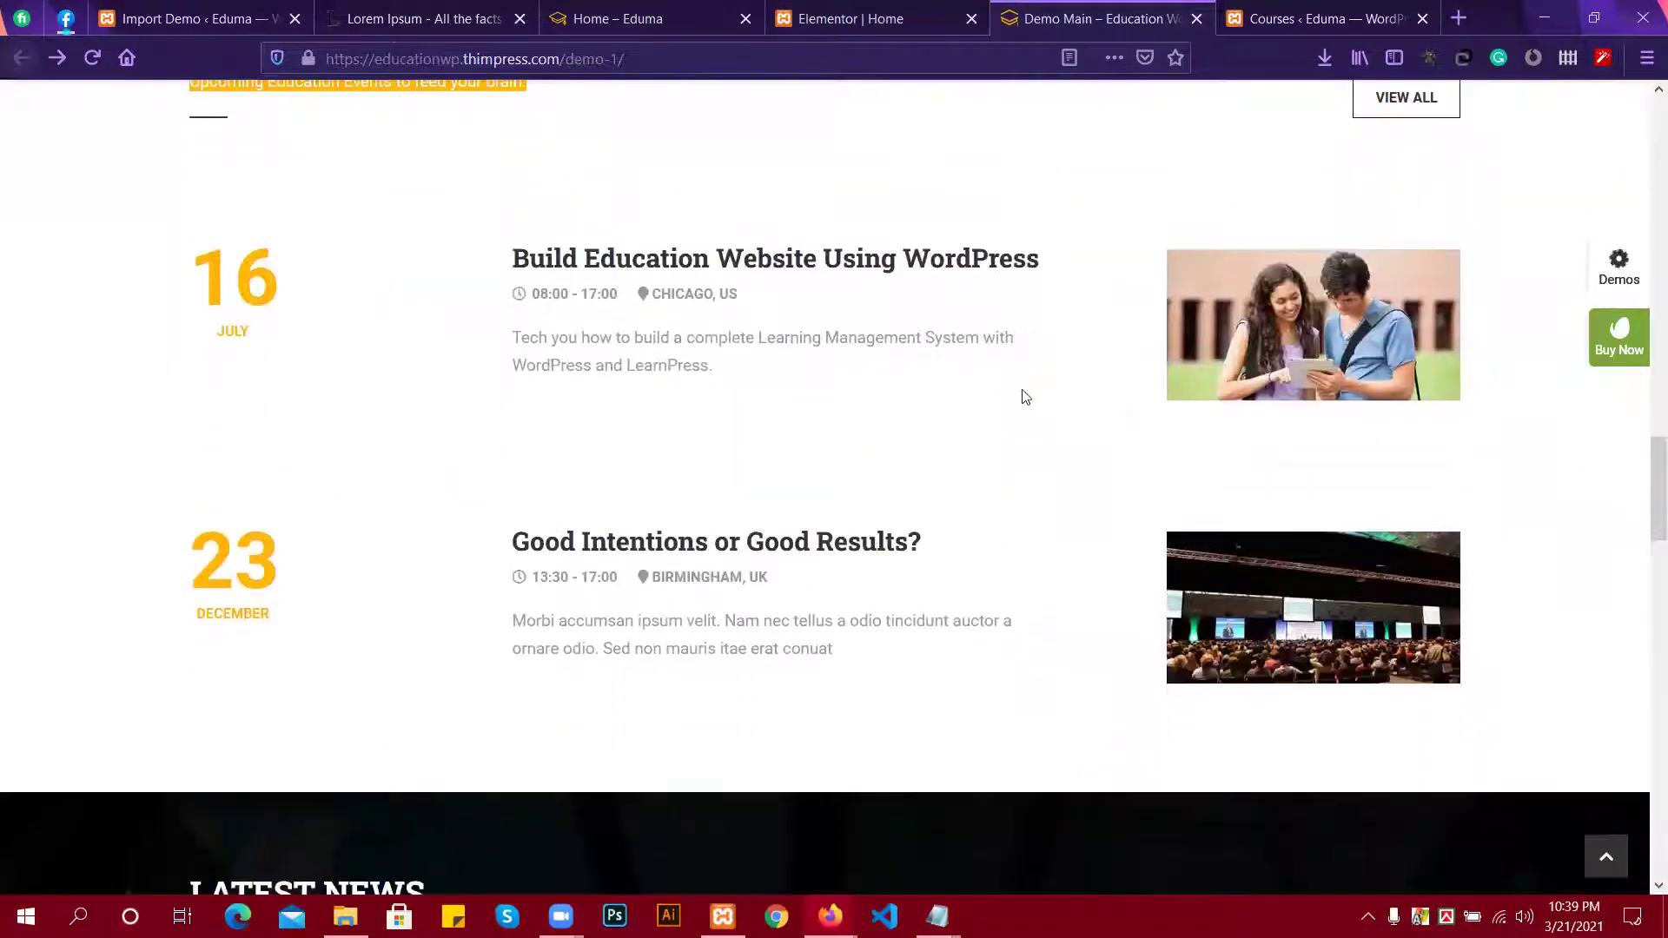
{"action": "left_click", "coordinate": [879, 17]}
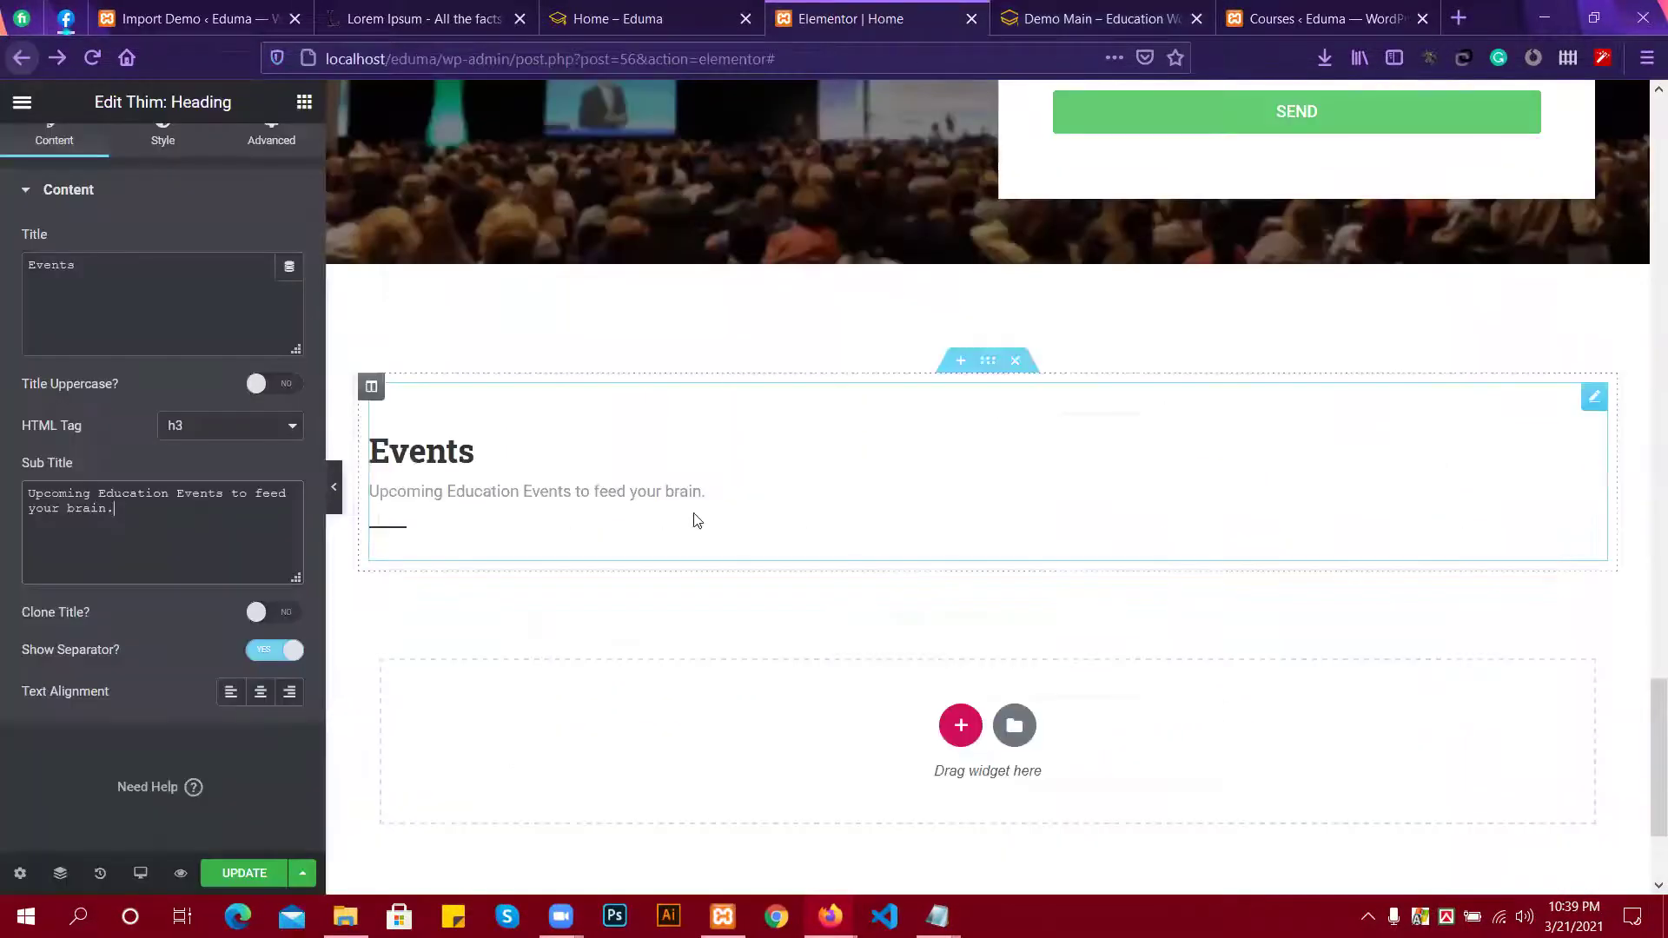
{"action": "left_click", "coordinate": [304, 102]}
Search the widgets for "blog" and clear the search text.
{"action": "type", "text": "bl"}
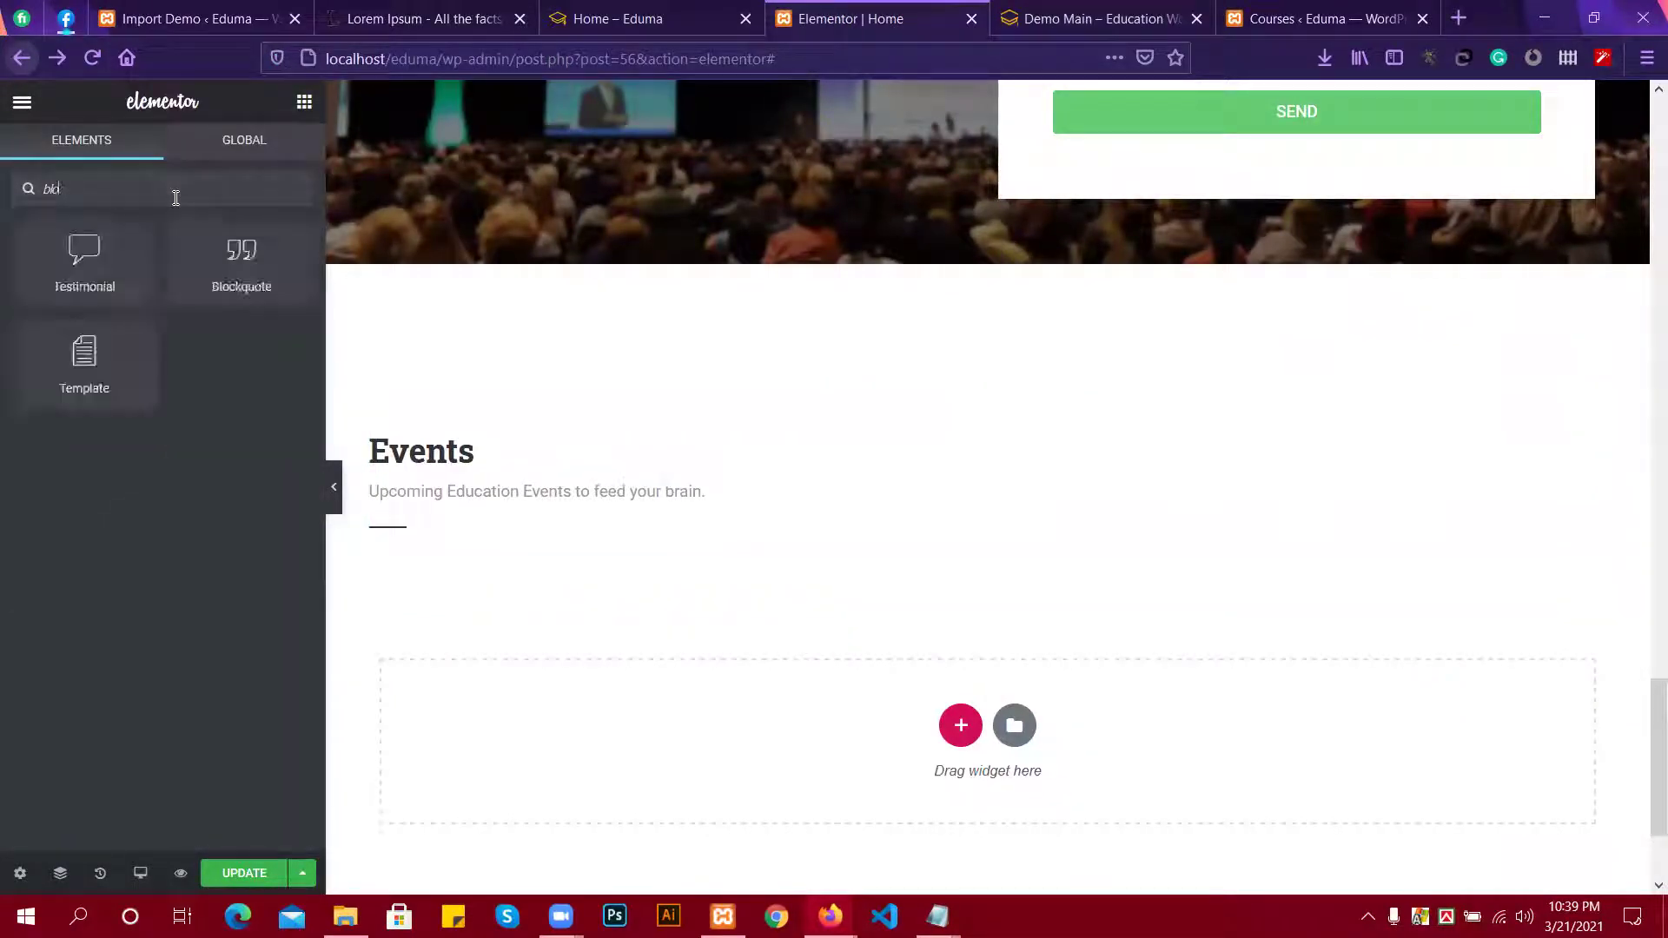
{"action": "type", "text": "og"}
{"action": "key", "text": "BackSpace"}
{"action": "key", "text": "BackSpace"}
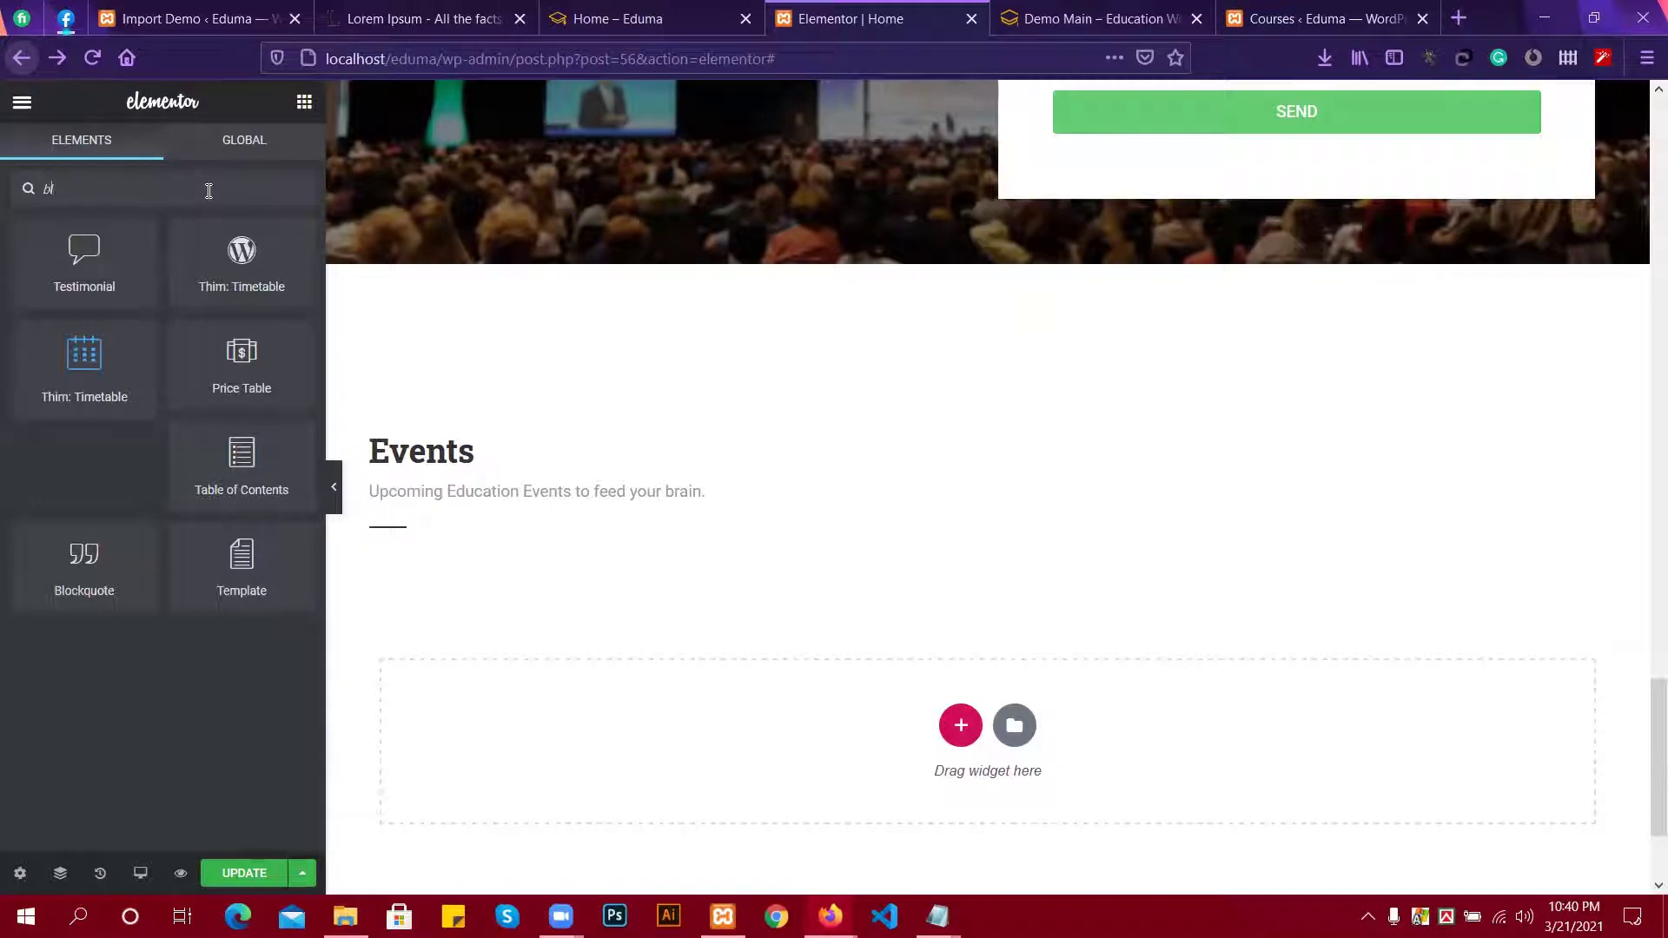
{"action": "key", "text": "BackSpace"}
{"action": "key", "text": "BackSpace"}
Search the widgets for "pos", place a Thim: Carousel Posts widget below the Events heading, and dismiss the refresh notice.
{"action": "type", "text": "pos"}
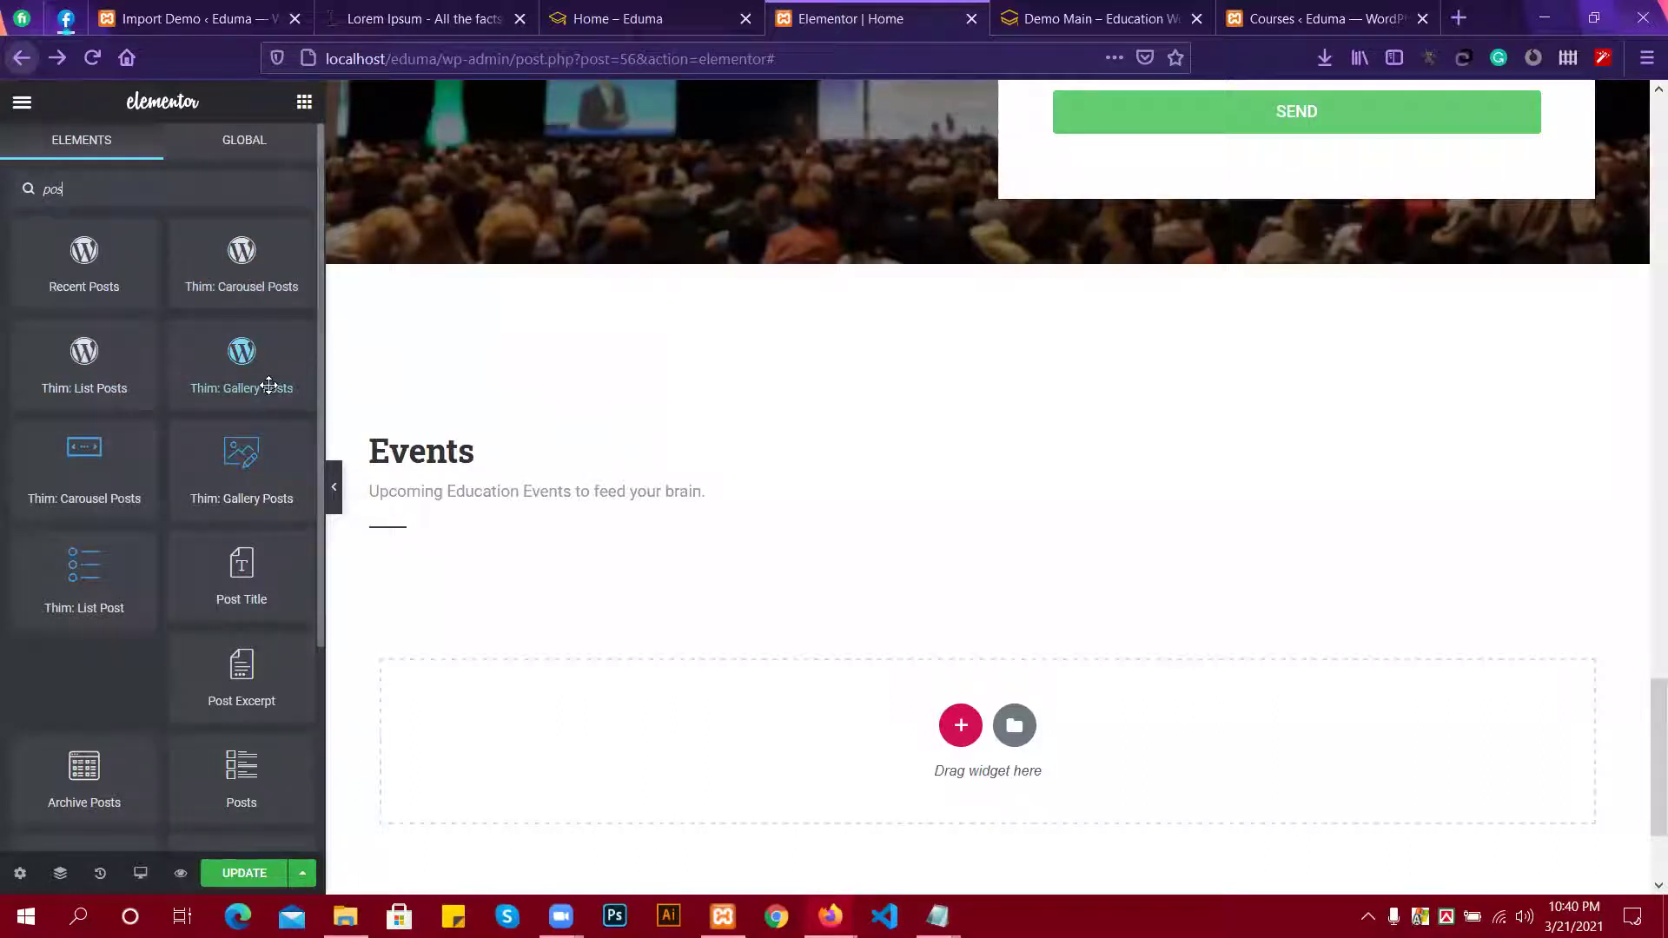
{"action": "scroll", "coordinate": [267, 385], "scroll_direction": "down", "scroll_amount": 1}
{"action": "scroll", "coordinate": [240, 441], "scroll_direction": "down", "scroll_amount": 1}
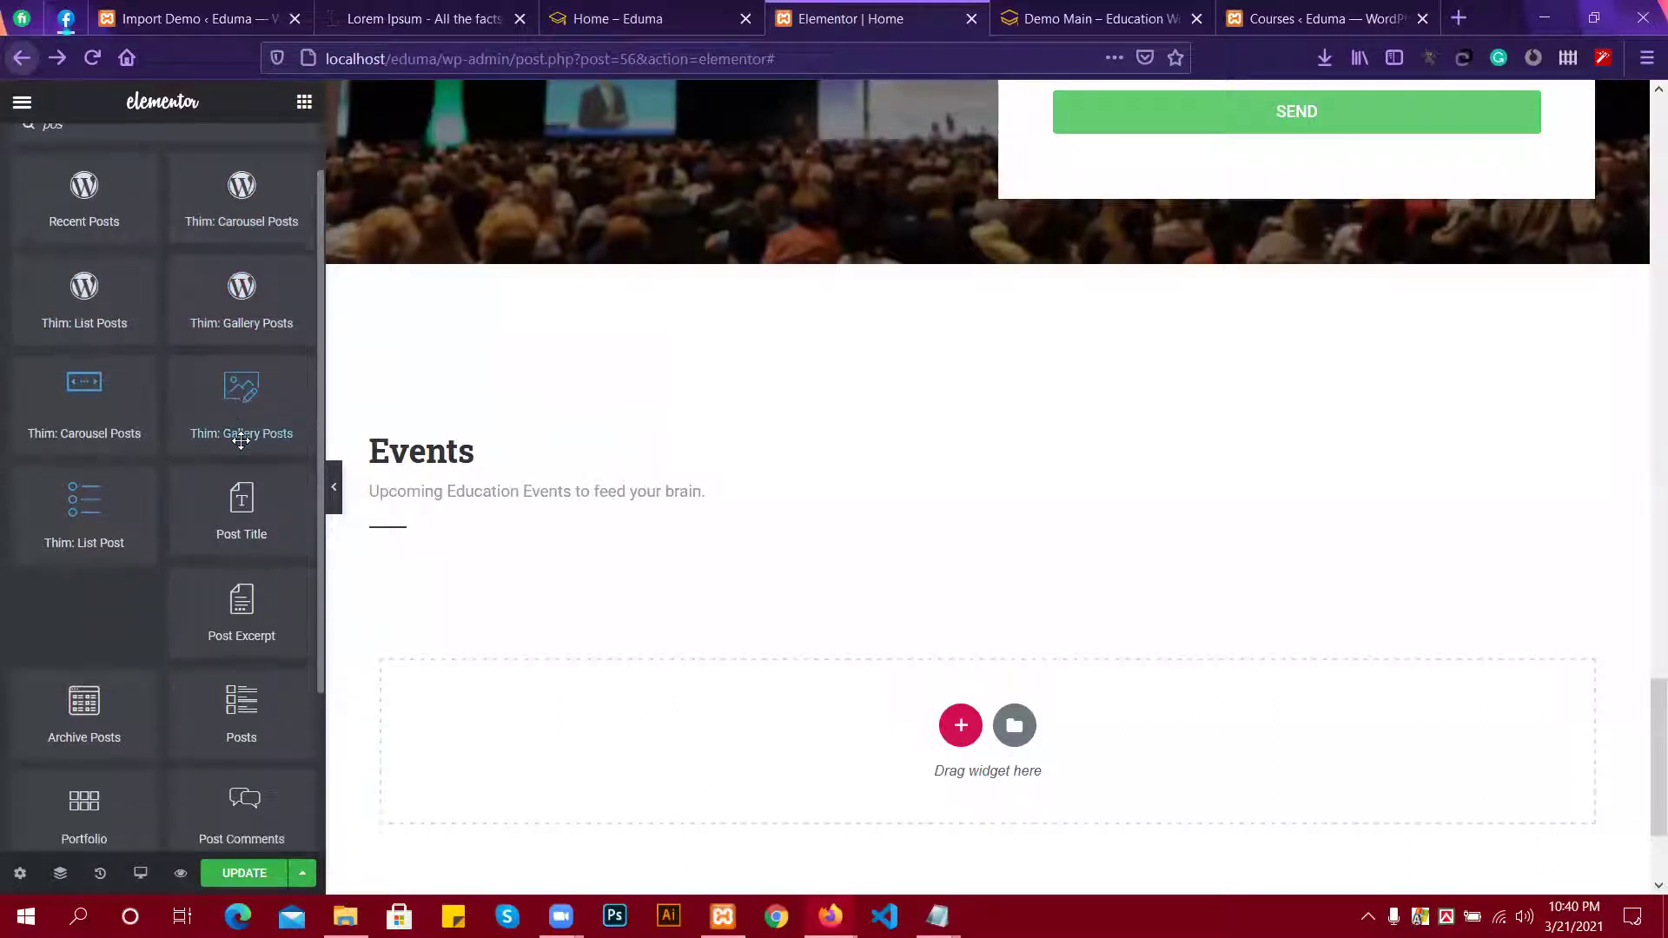
{"action": "scroll", "coordinate": [241, 440], "scroll_direction": "down", "scroll_amount": 3}
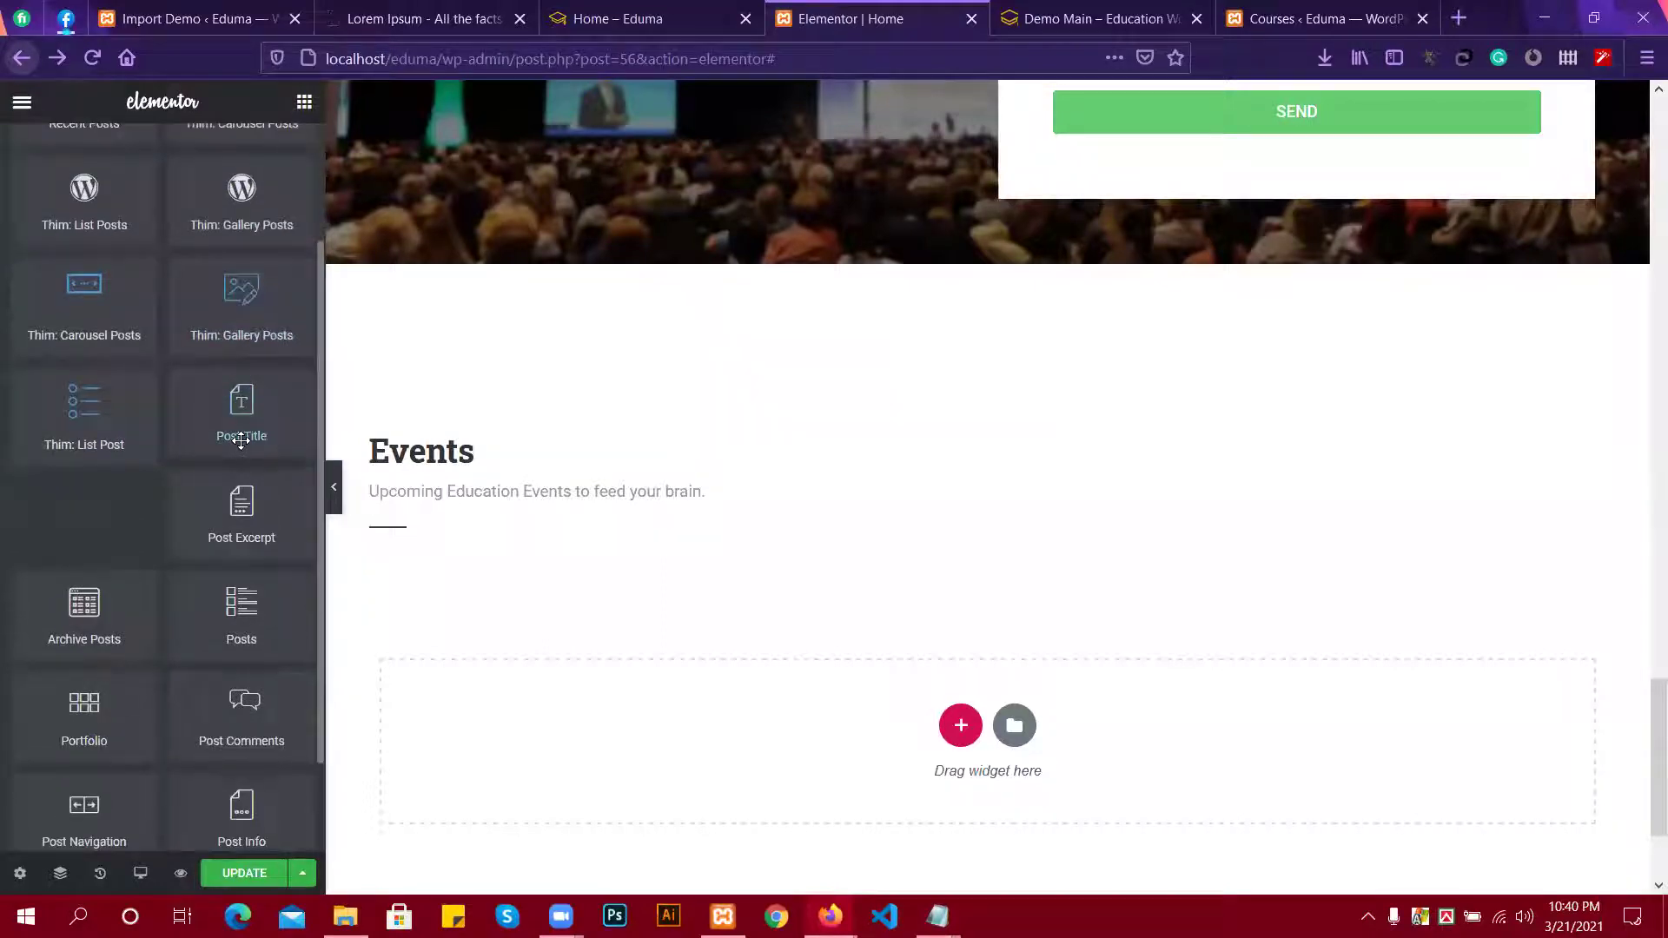
{"action": "scroll", "coordinate": [240, 441], "scroll_direction": "down", "scroll_amount": 3}
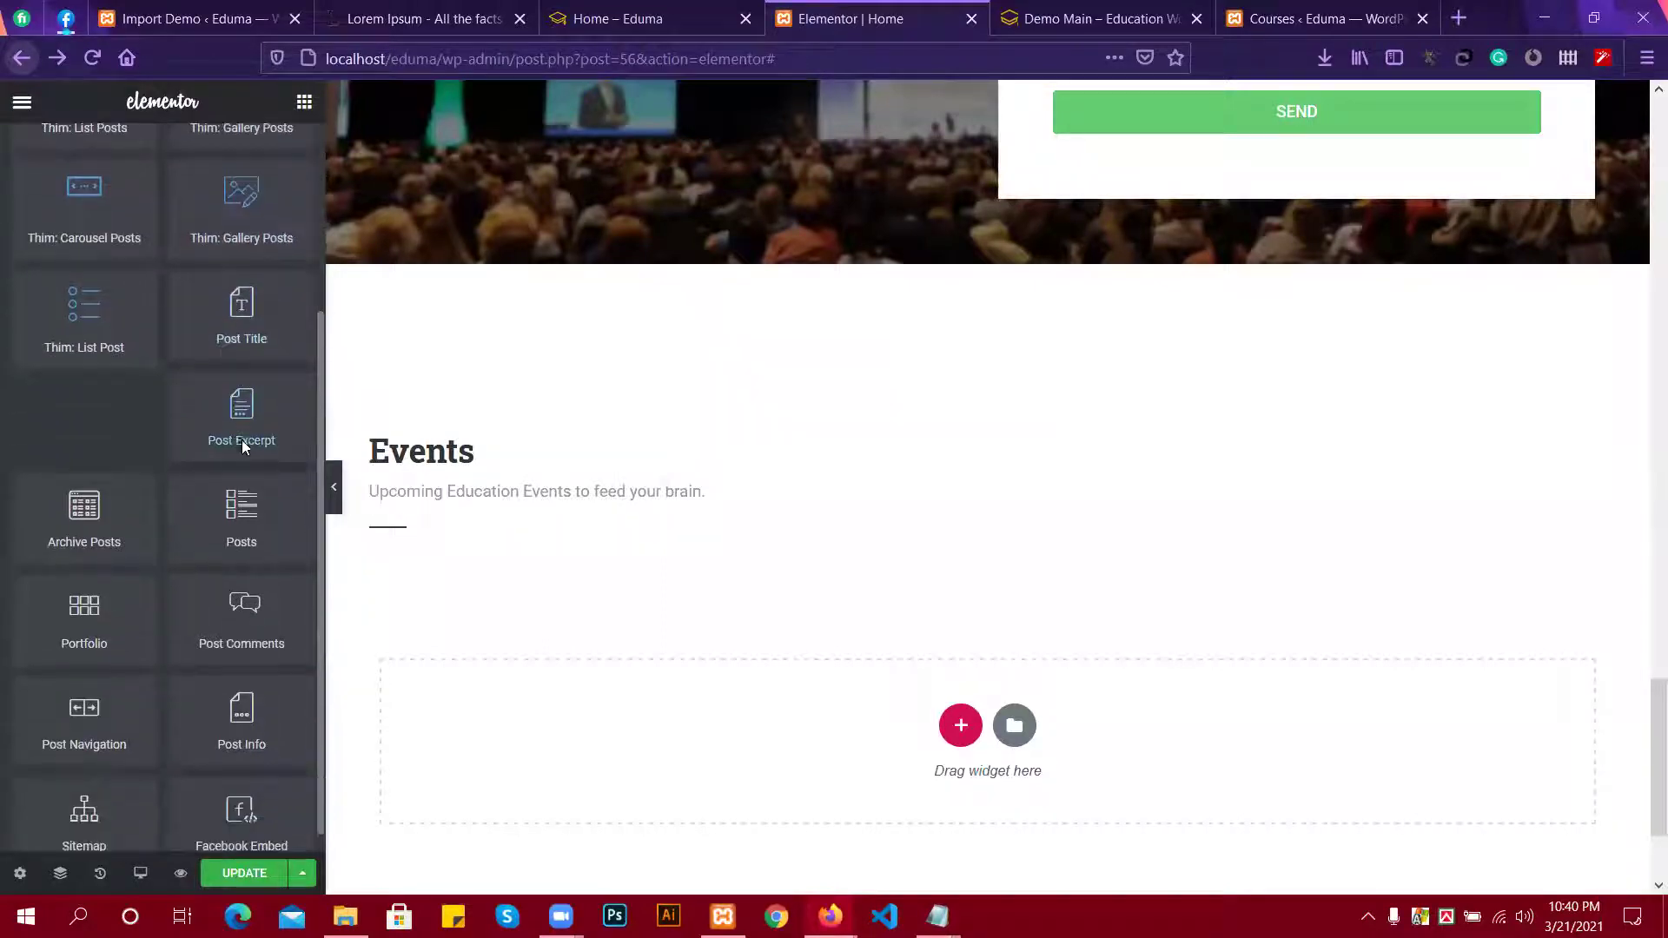
{"action": "scroll", "coordinate": [243, 445], "scroll_direction": "up", "scroll_amount": 4}
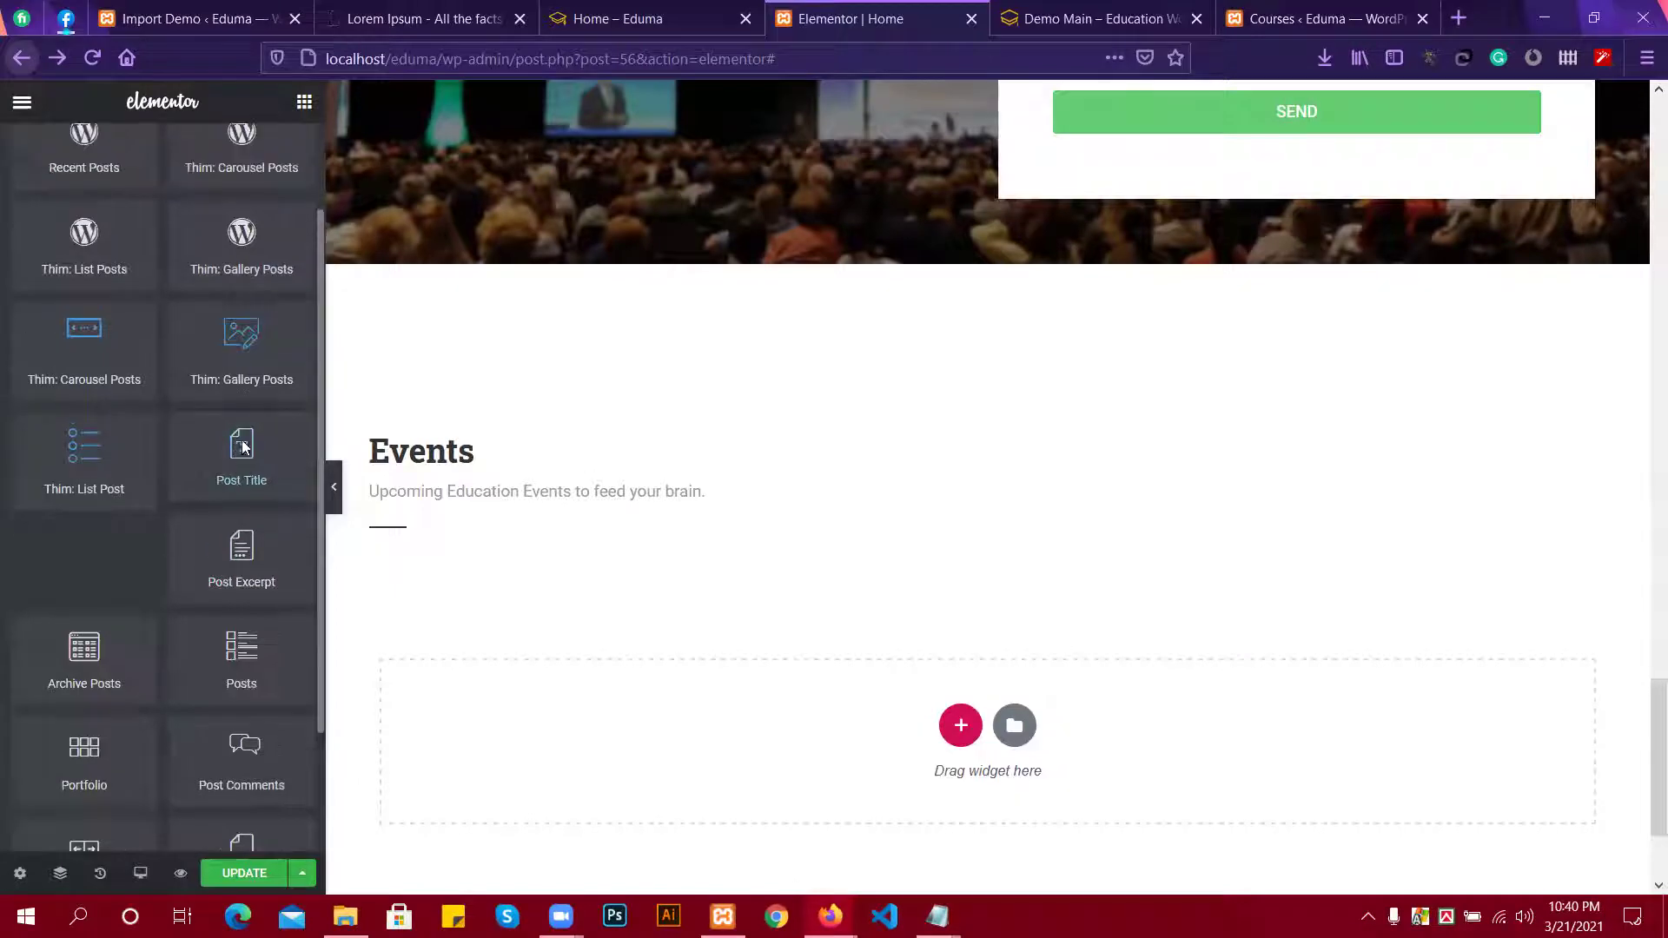
{"action": "scroll", "coordinate": [242, 446], "scroll_direction": "up", "scroll_amount": 3}
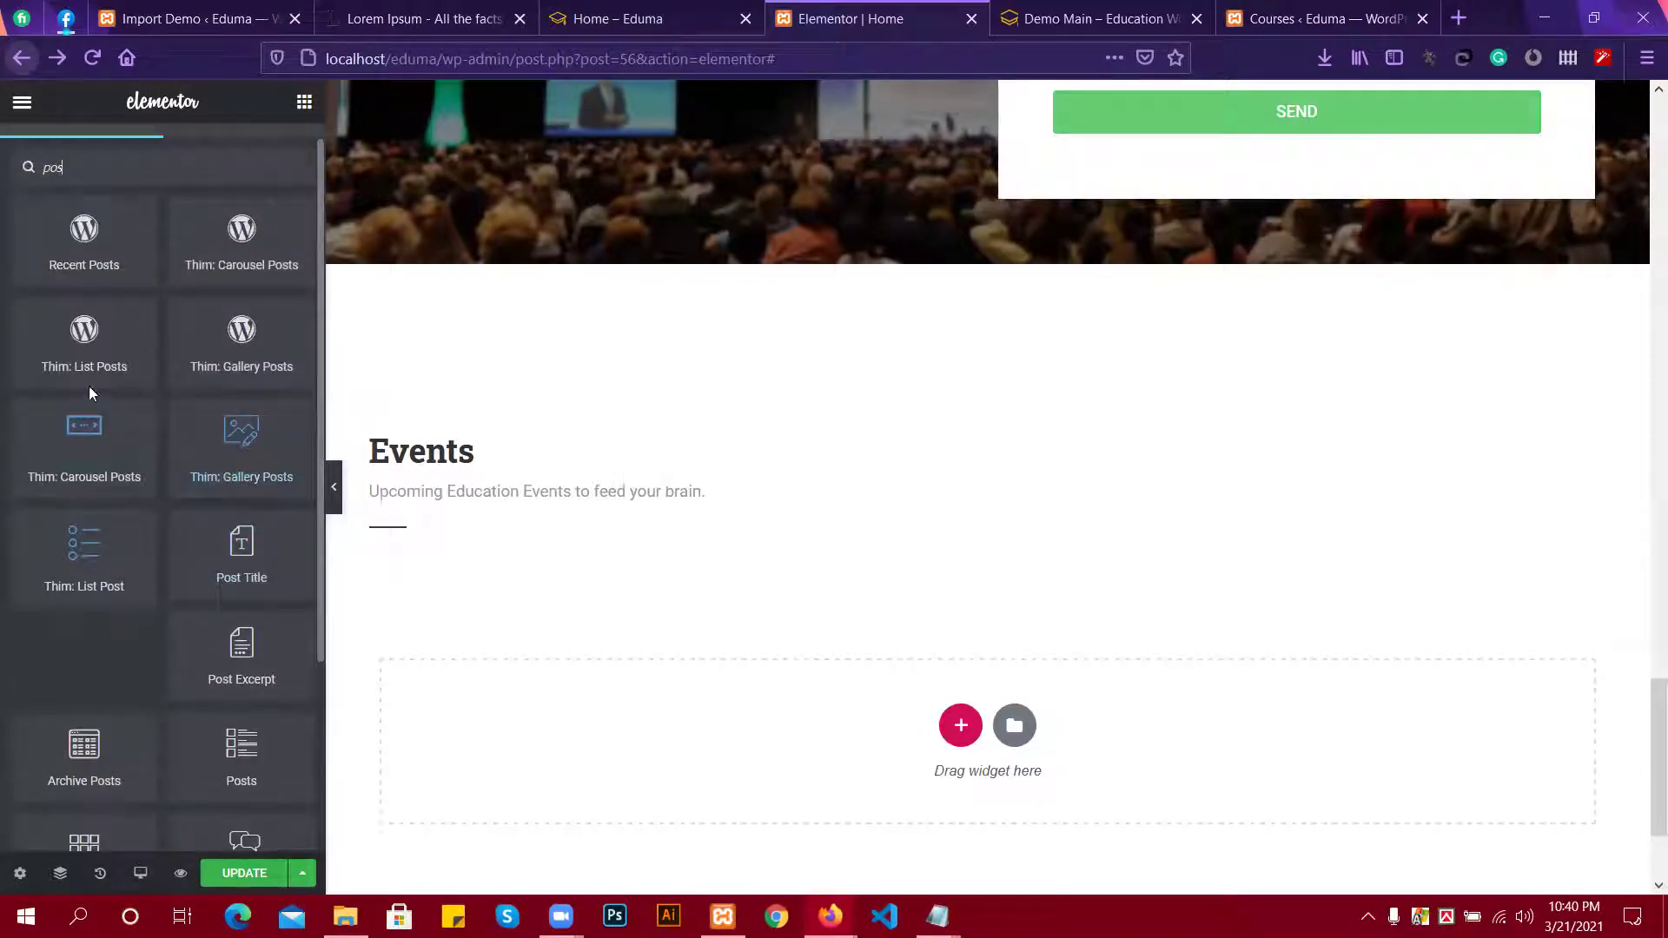
{"action": "scroll", "coordinate": [89, 391], "scroll_direction": "up", "scroll_amount": 1}
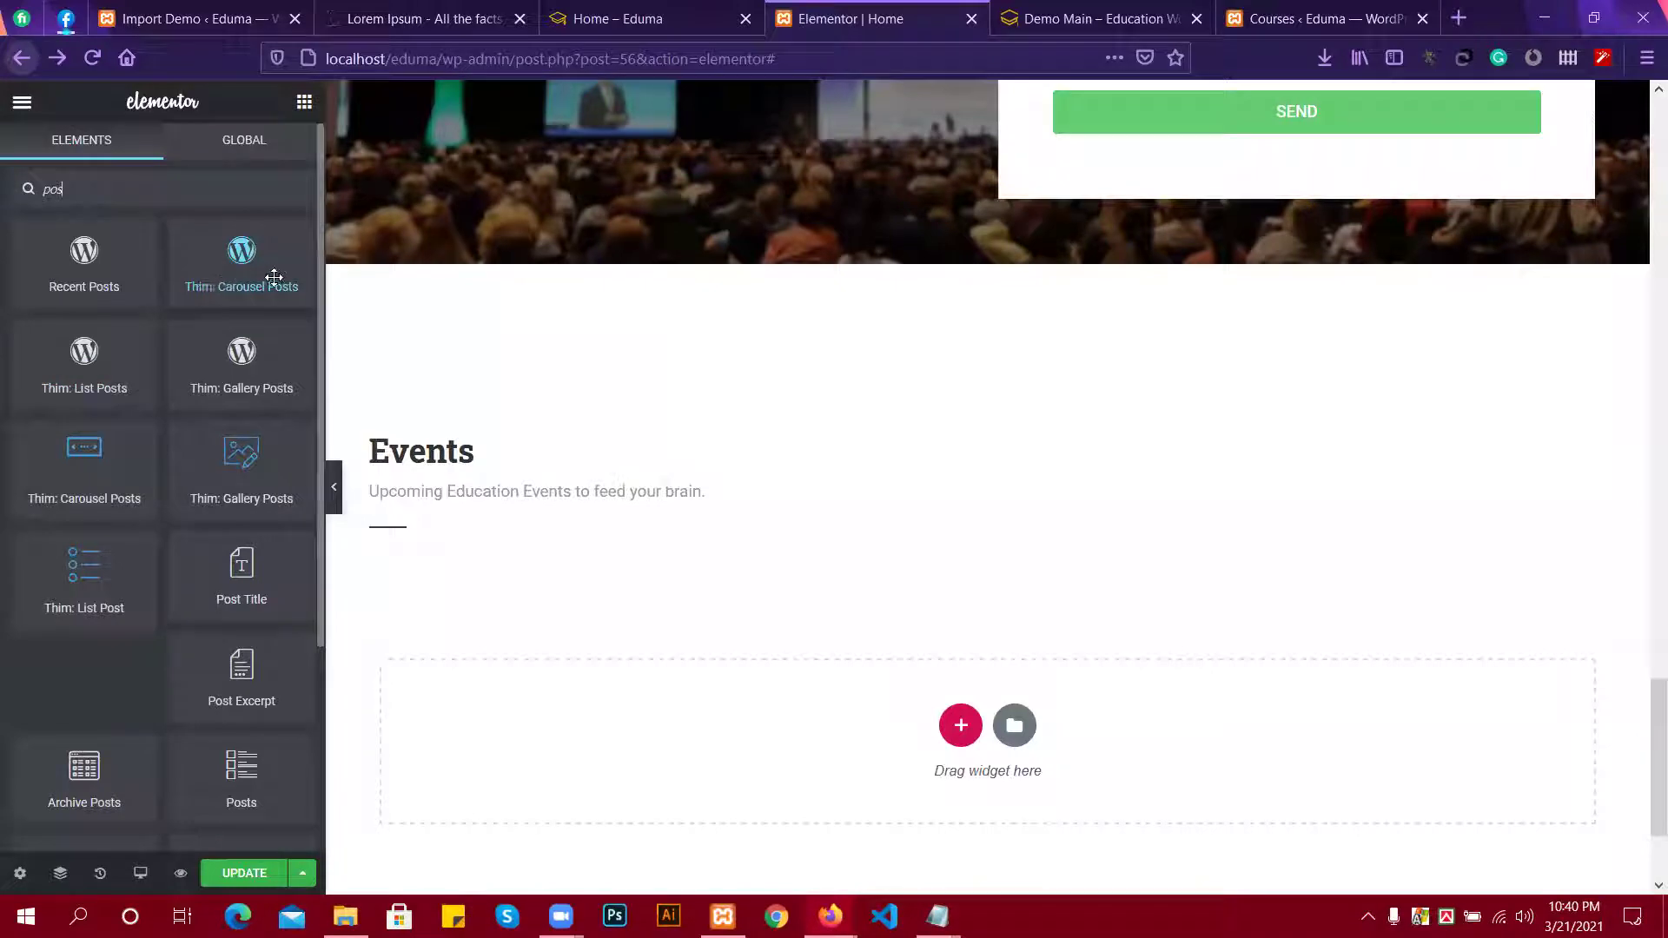
{"action": "left_click_drag", "start_coordinate": [274, 276], "coordinate": [887, 521]}
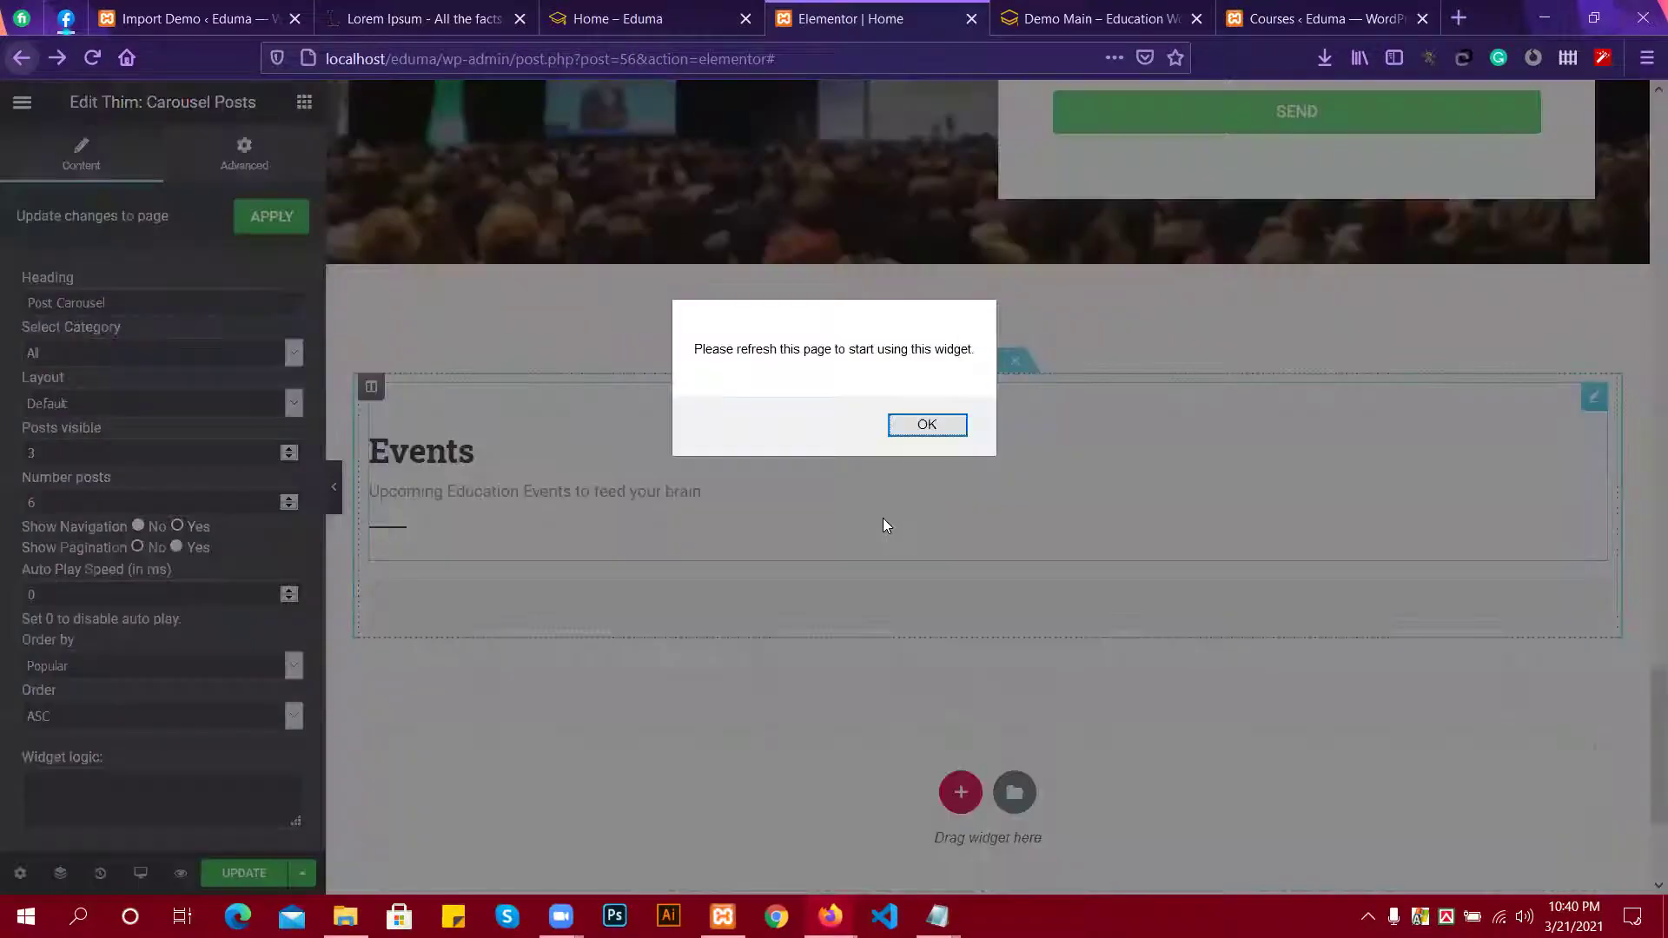
{"action": "left_click", "coordinate": [897, 431]}
{"action": "scroll", "coordinate": [563, 521], "scroll_direction": "down", "scroll_amount": 2}
{"action": "scroll", "coordinate": [559, 514], "scroll_direction": "down", "scroll_amount": 8}
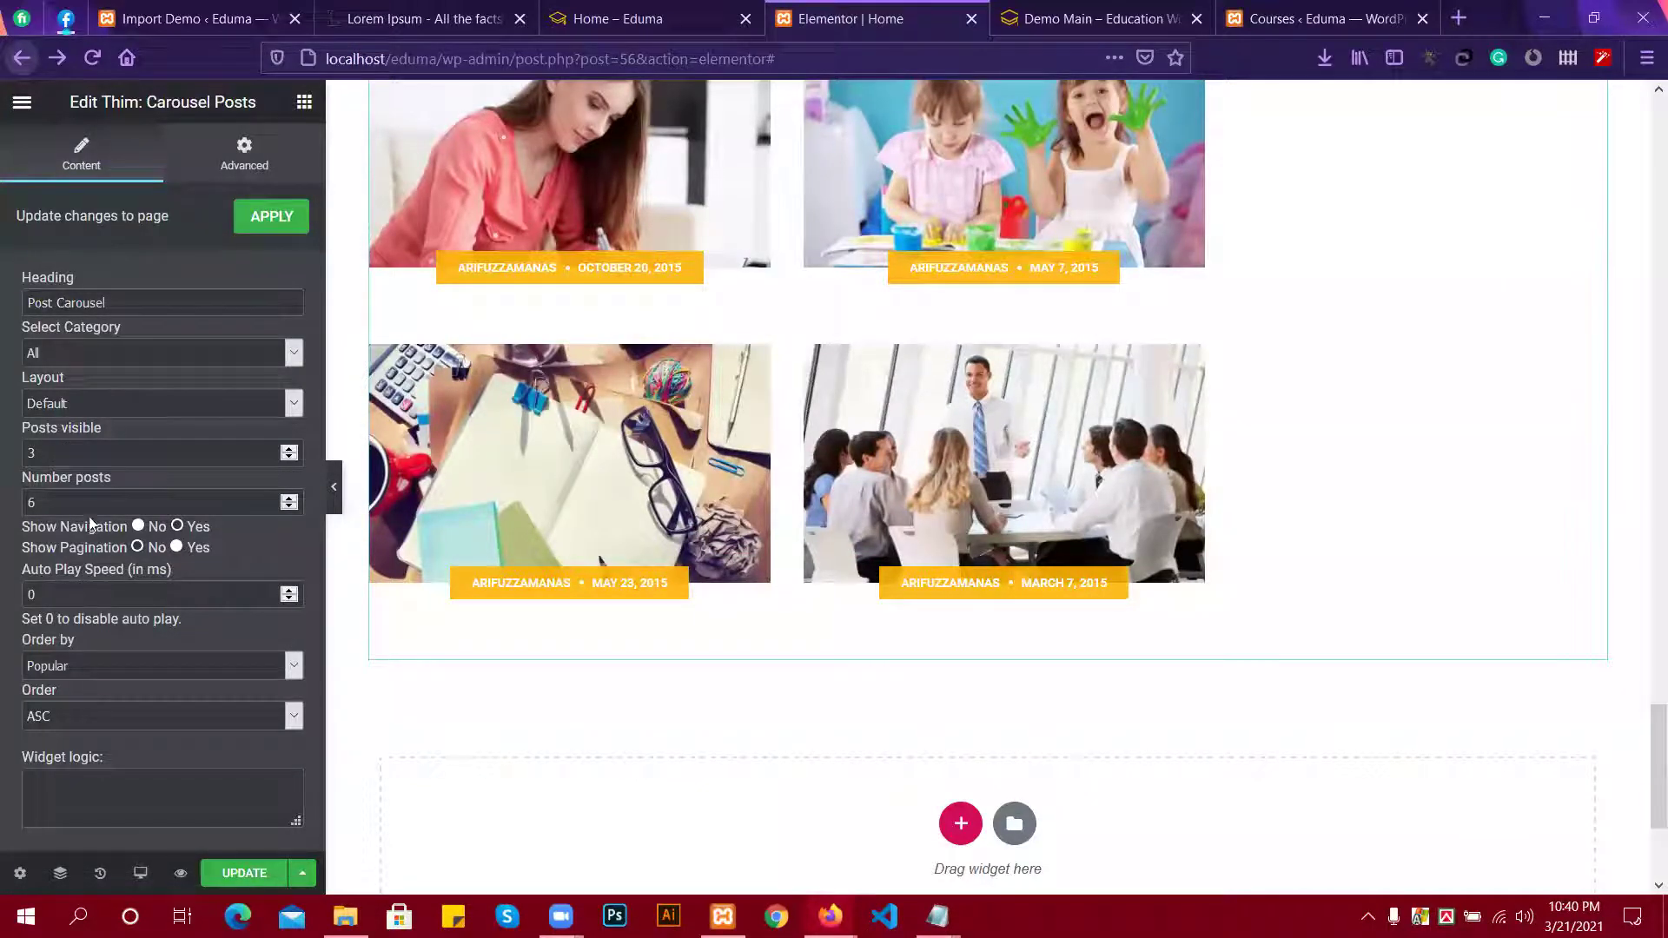
{"action": "scroll", "coordinate": [641, 600], "scroll_direction": "up", "scroll_amount": 6}
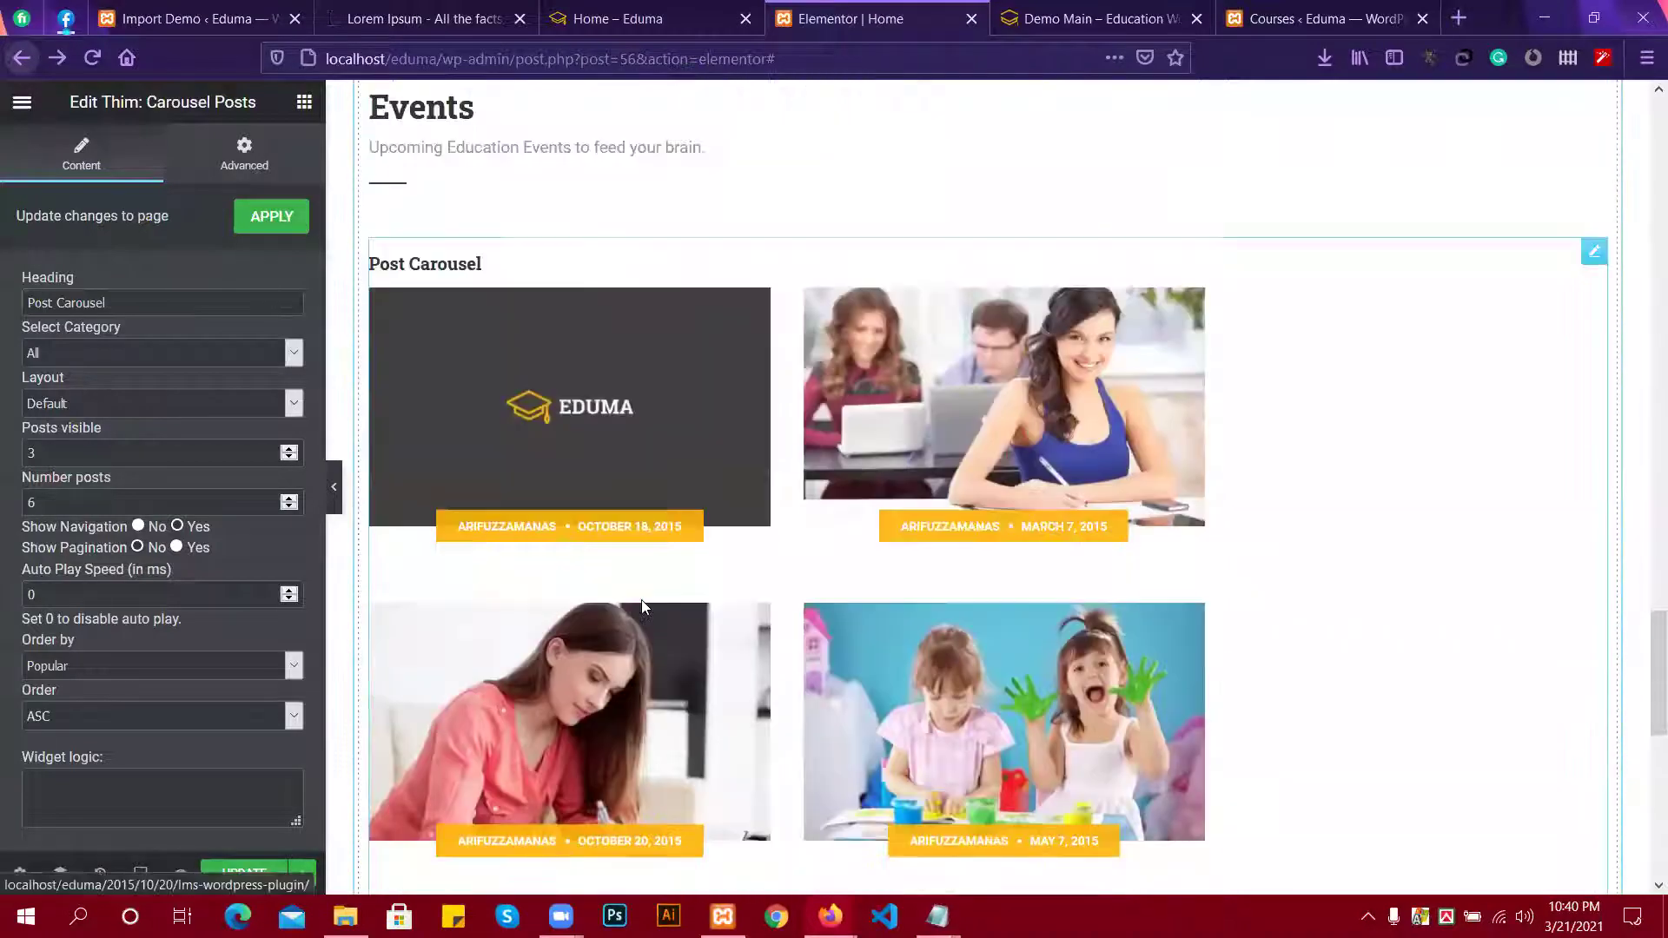
{"action": "scroll", "coordinate": [641, 599], "scroll_direction": "down", "scroll_amount": 3}
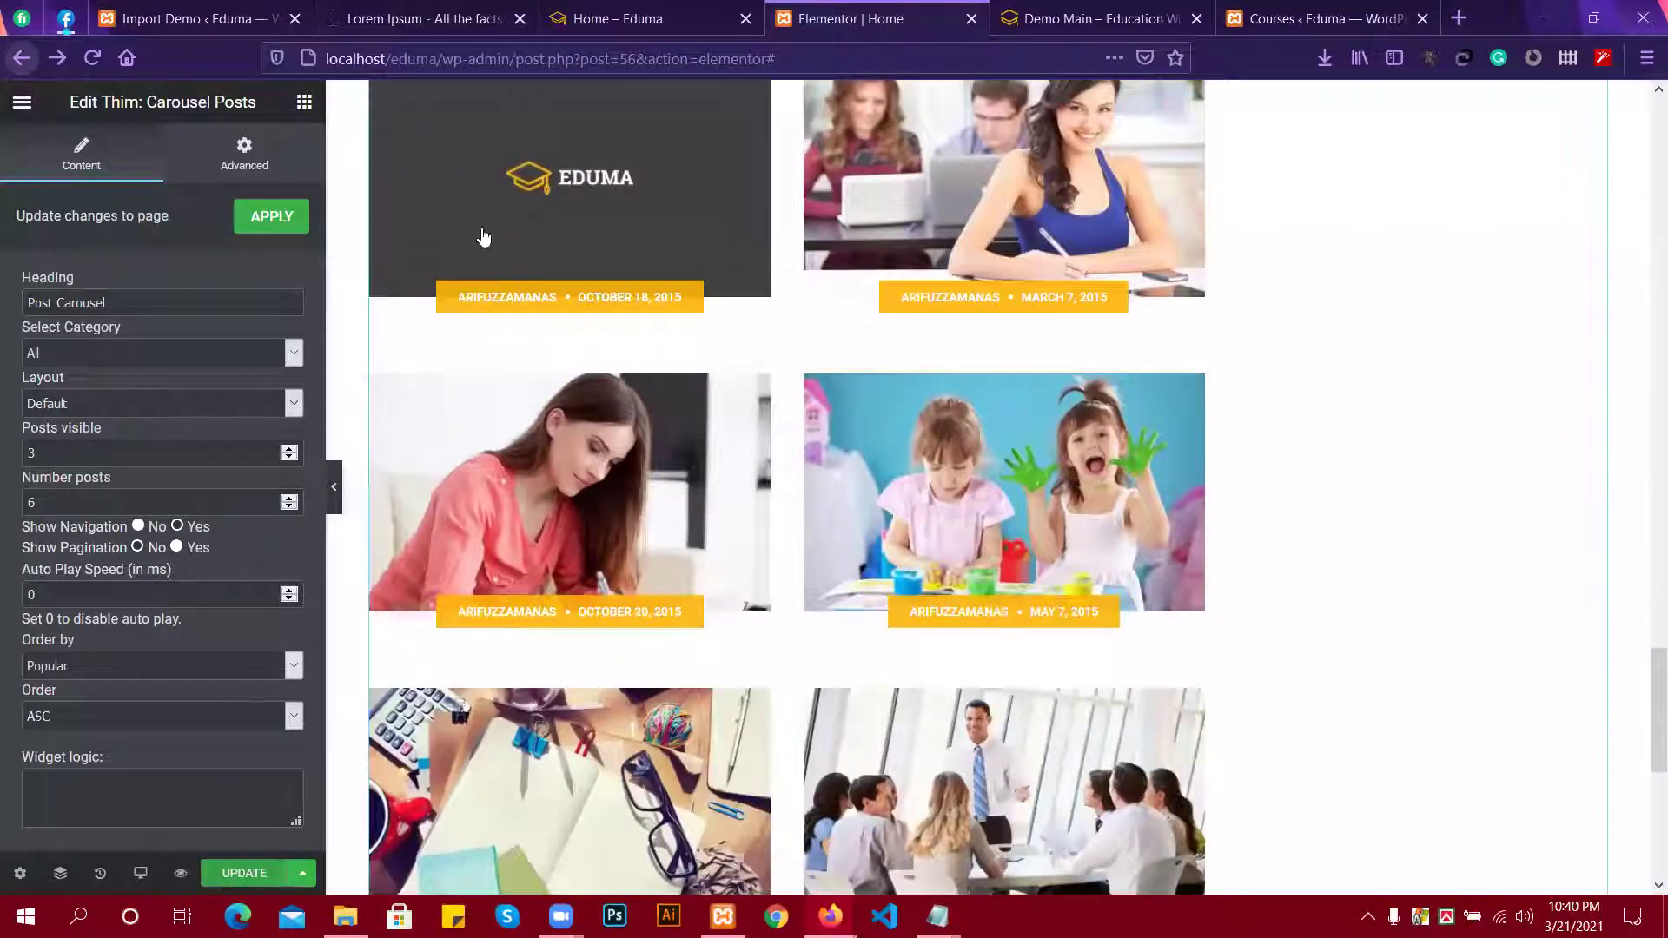
Update the page in Elementor and reload the Eduma home page preview.
{"action": "left_click", "coordinate": [618, 19]}
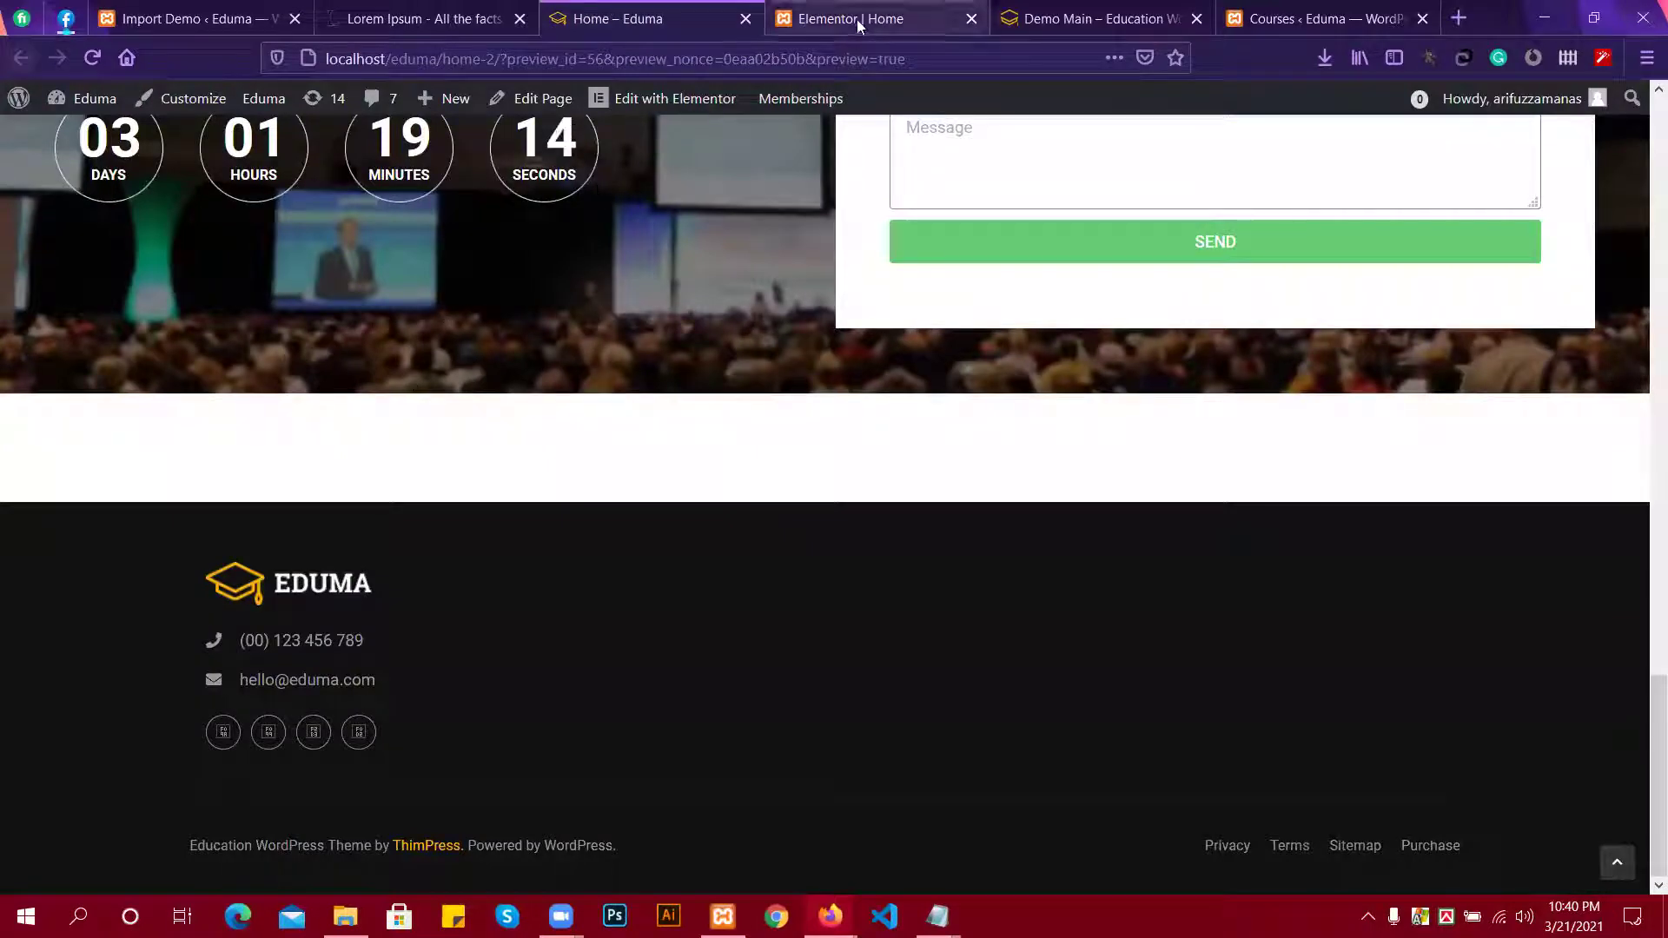
{"action": "left_click", "coordinate": [92, 58]}
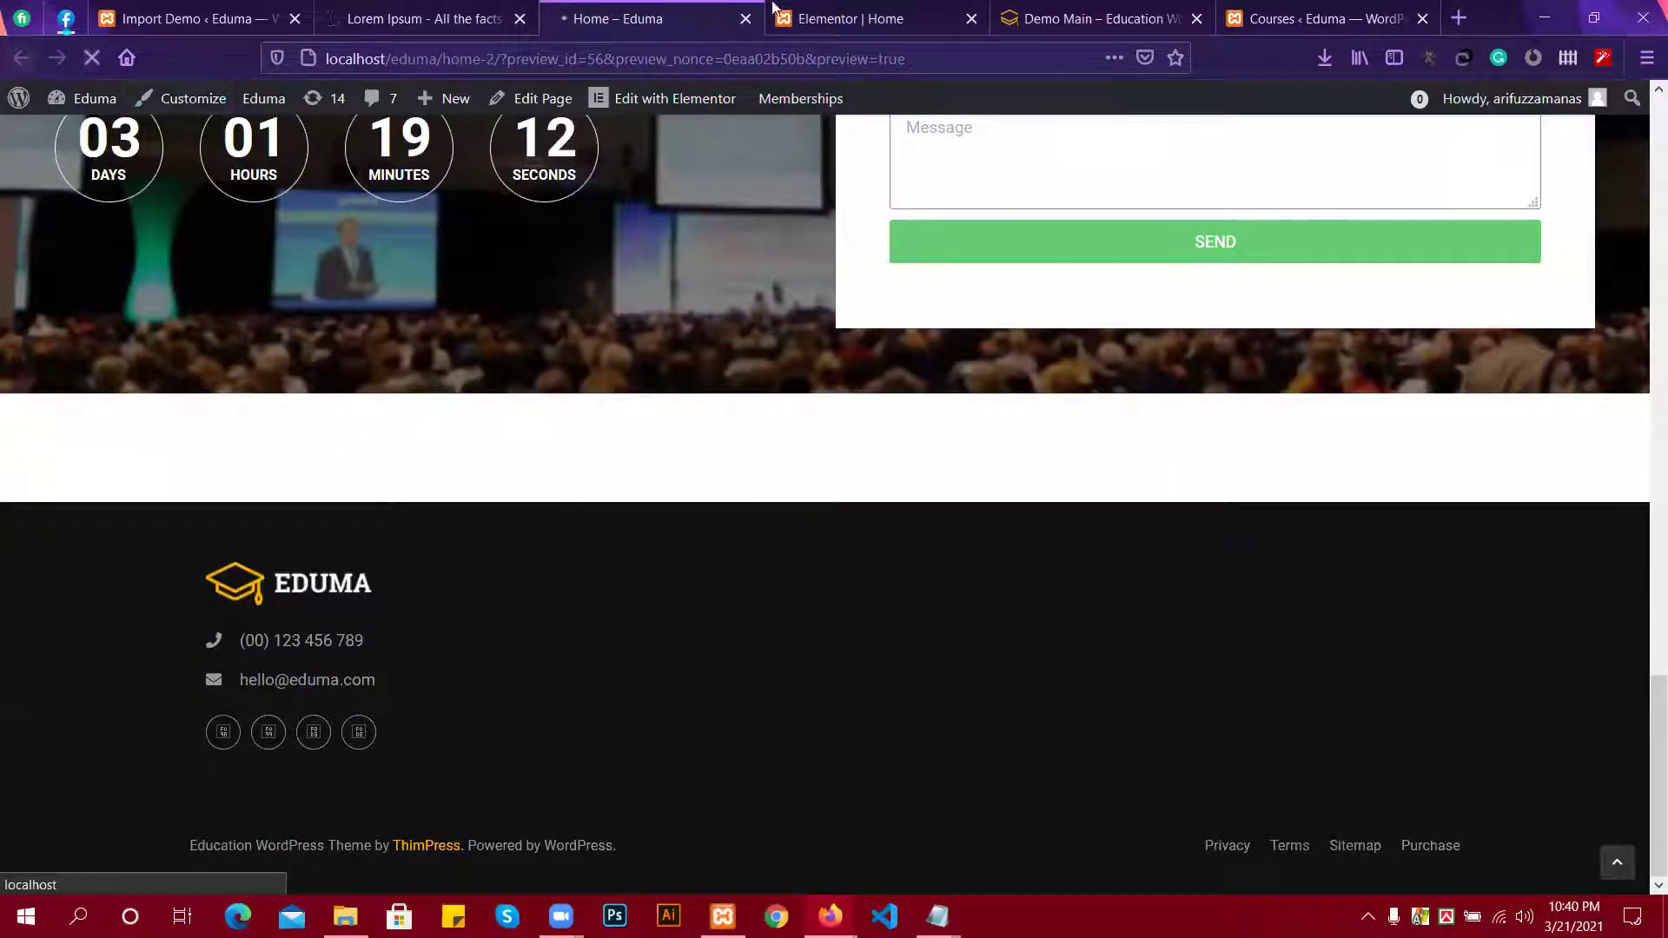
{"action": "left_click", "coordinate": [850, 15]}
{"action": "left_click", "coordinate": [669, 7]}
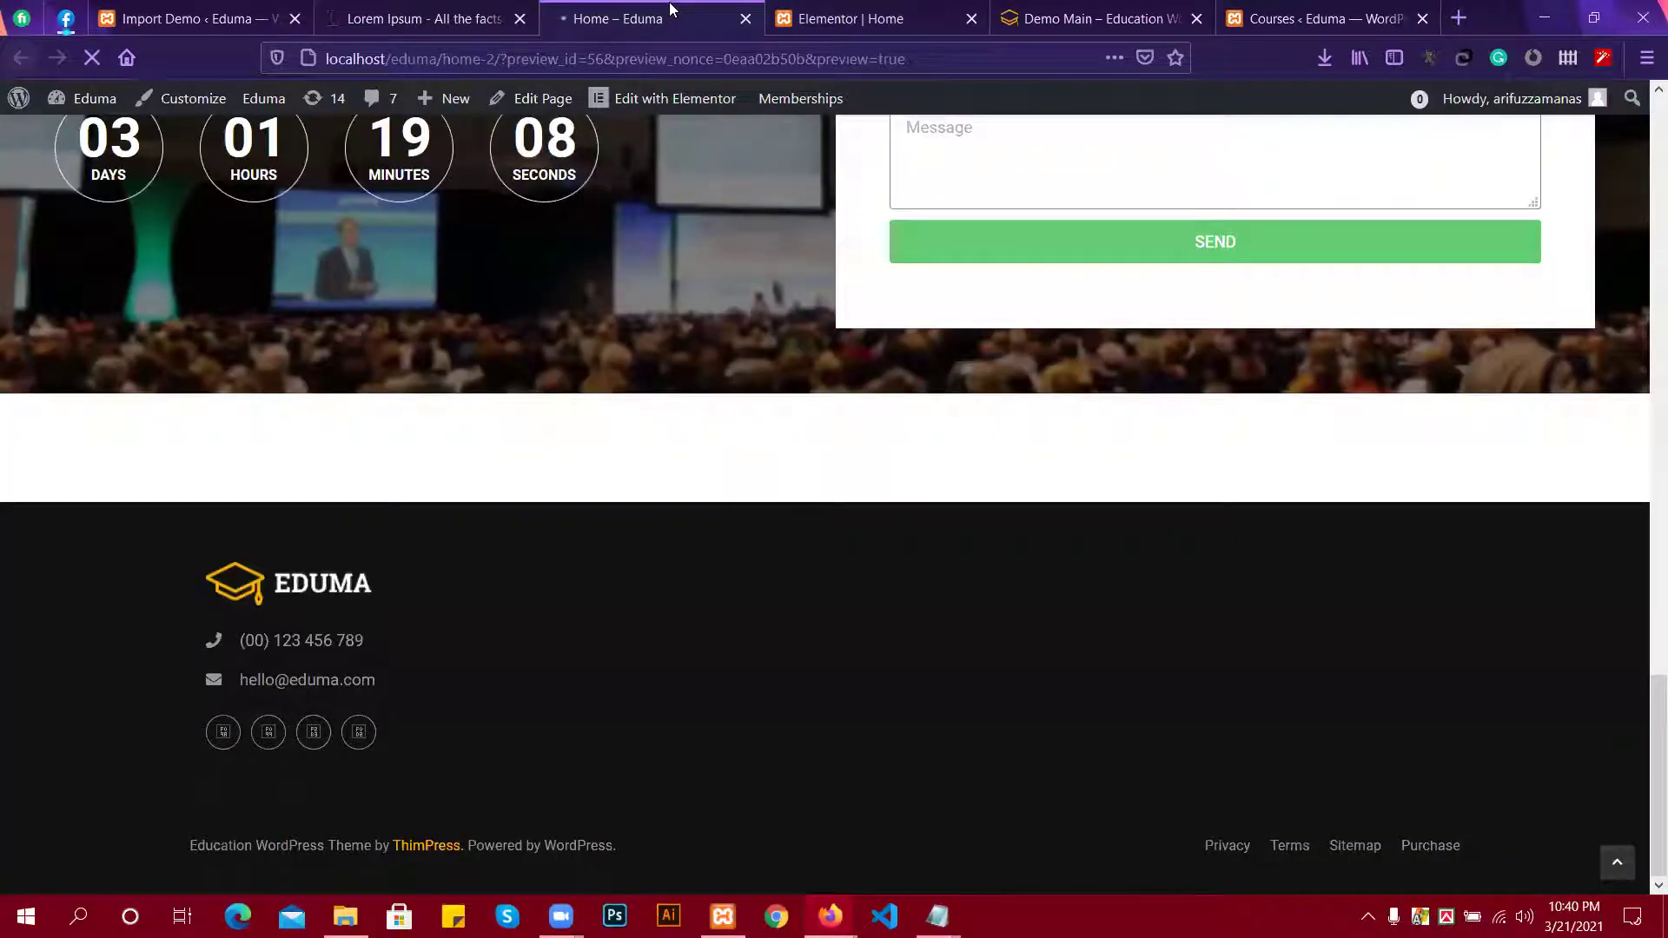
{"action": "scroll", "coordinate": [1002, 266], "scroll_direction": "up", "scroll_amount": 5}
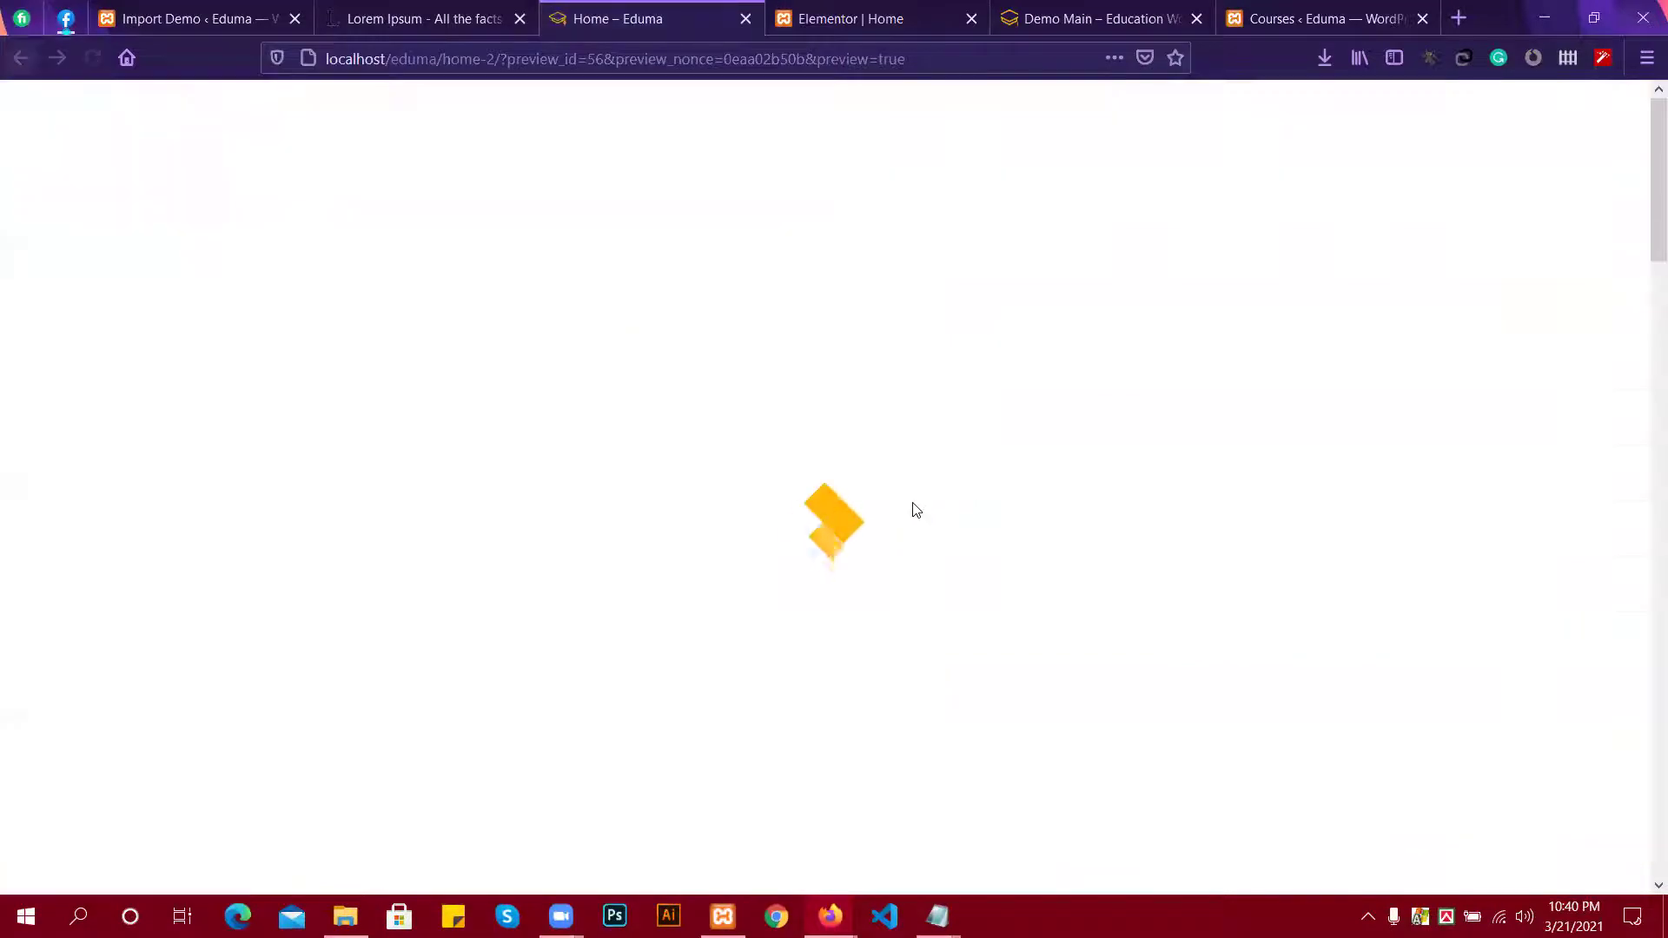
Examine the post carousel below the Events heading on the home page preview and return to the Elementor editor.
{"action": "scroll", "coordinate": [887, 484], "scroll_direction": "down", "scroll_amount": 8}
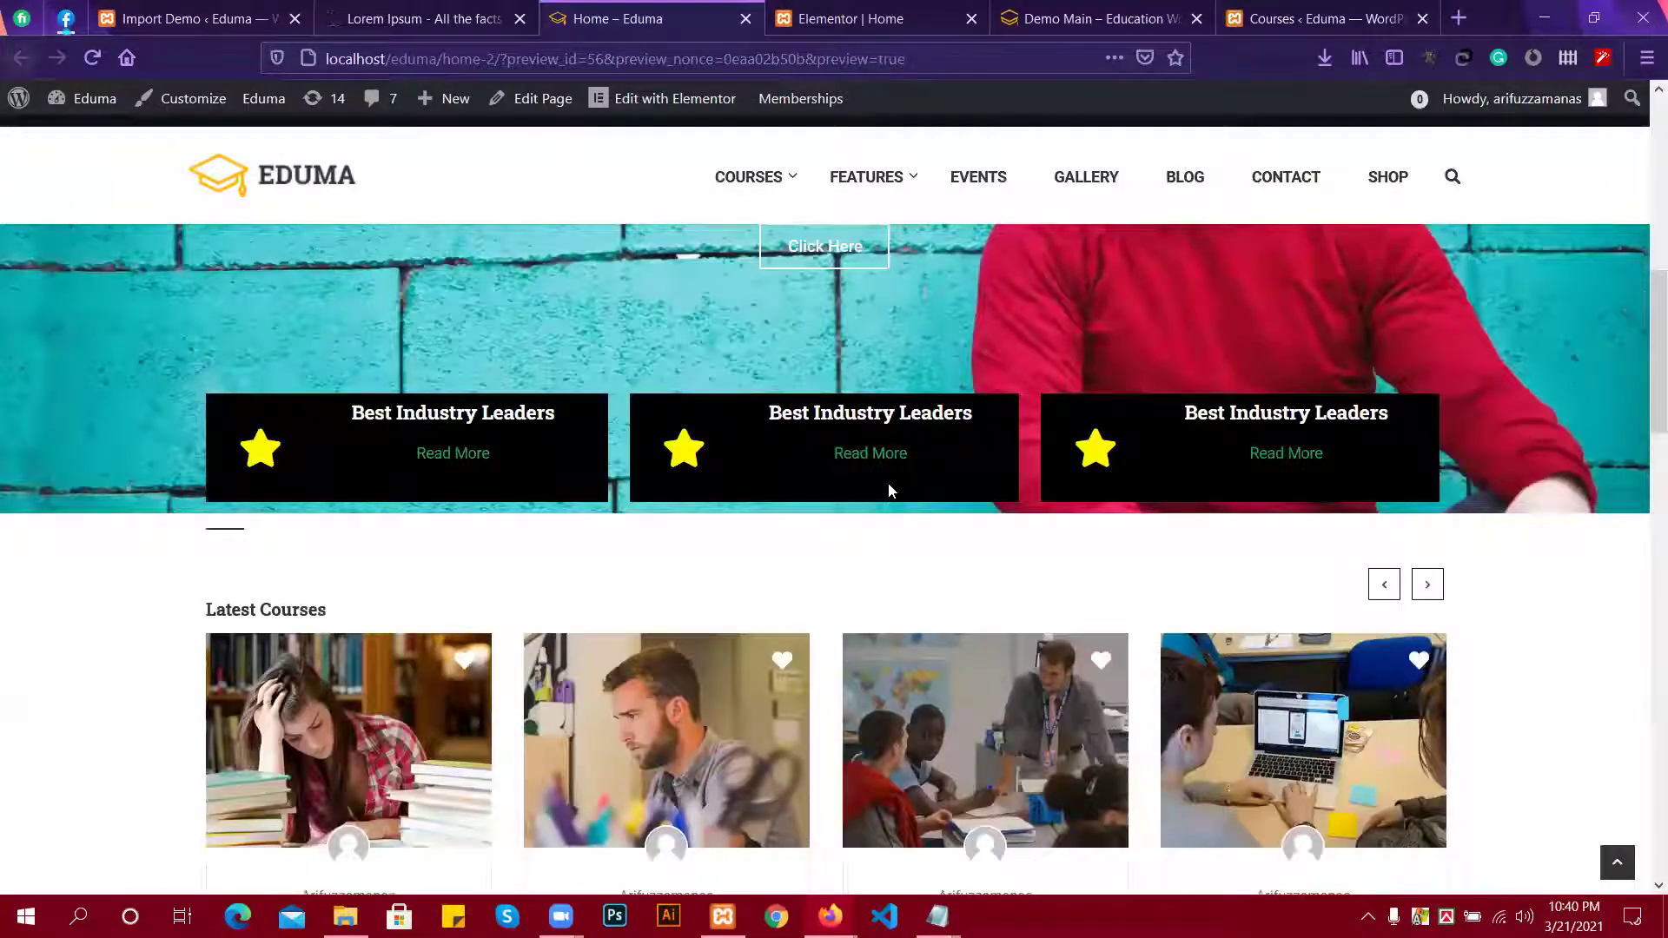
{"action": "scroll", "coordinate": [887, 489], "scroll_direction": "down", "scroll_amount": 10}
{"action": "scroll", "coordinate": [888, 489], "scroll_direction": "down", "scroll_amount": 6}
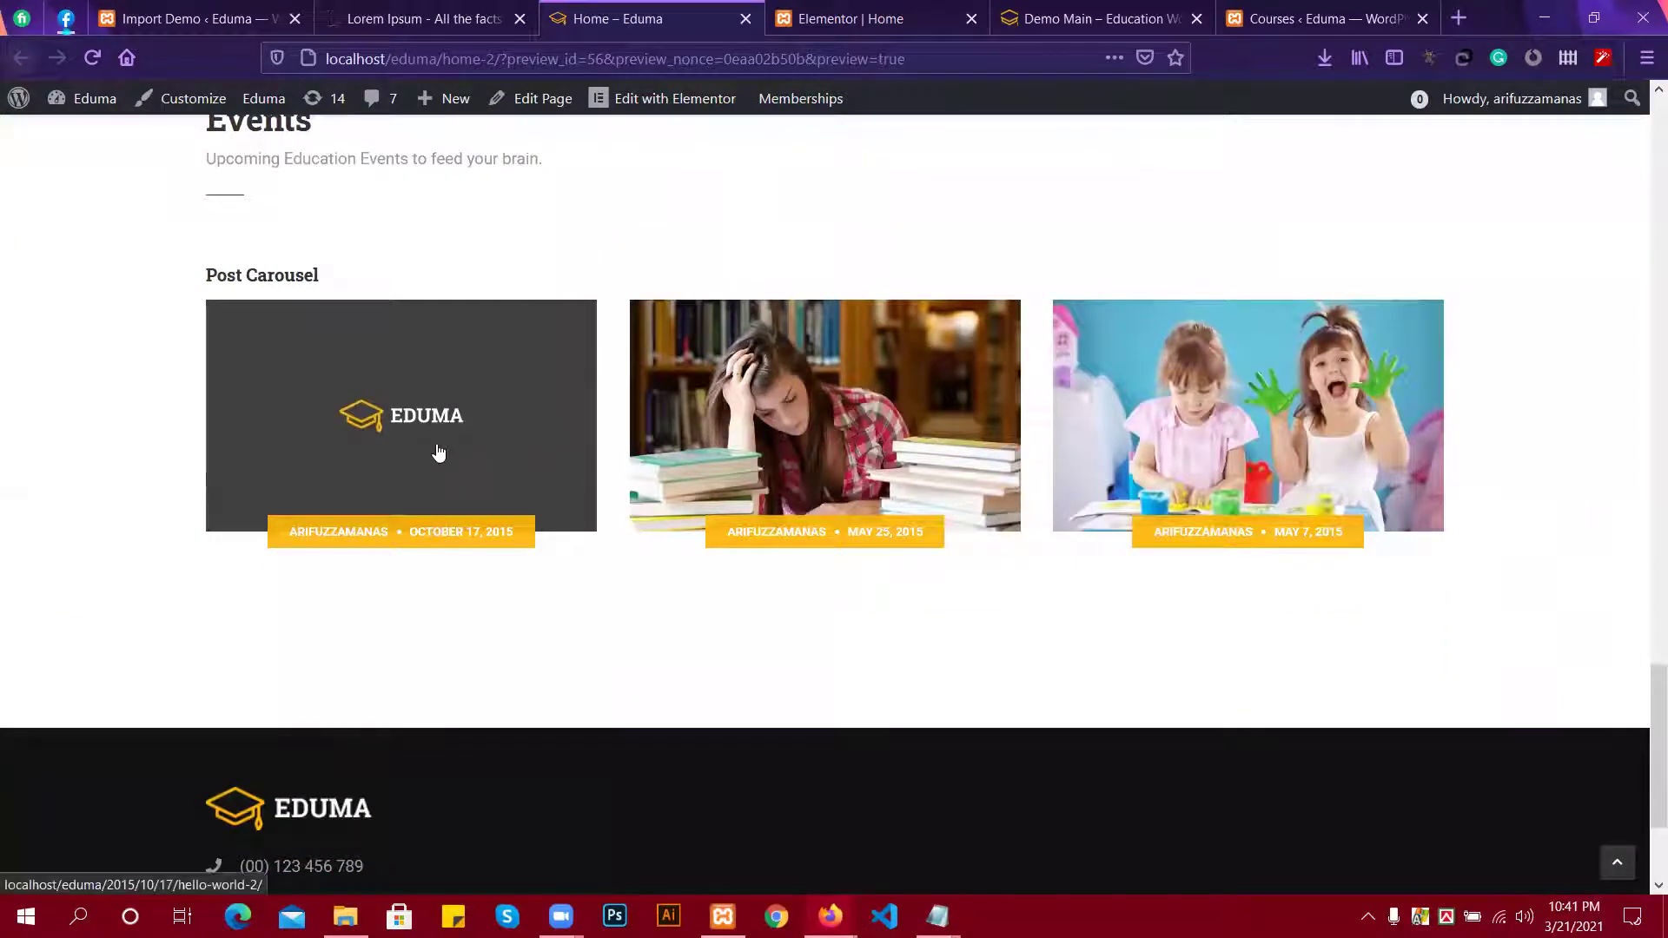
{"action": "scroll", "coordinate": [464, 430], "scroll_direction": "up", "scroll_amount": 1}
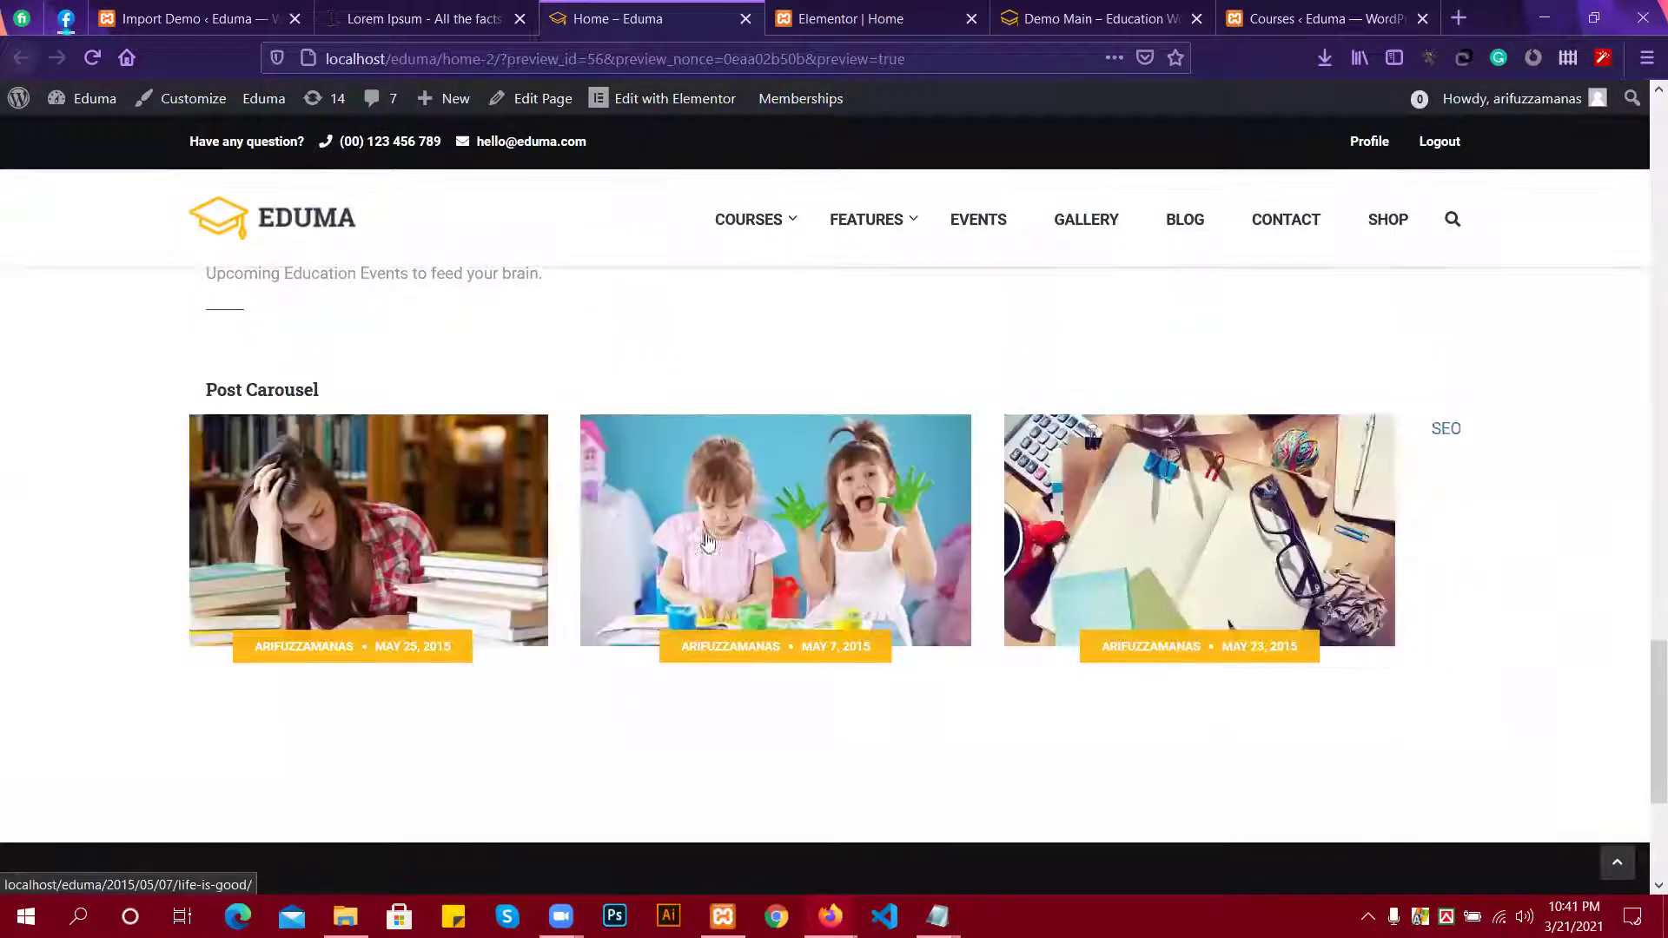
{"action": "left_click", "coordinate": [357, 7]}
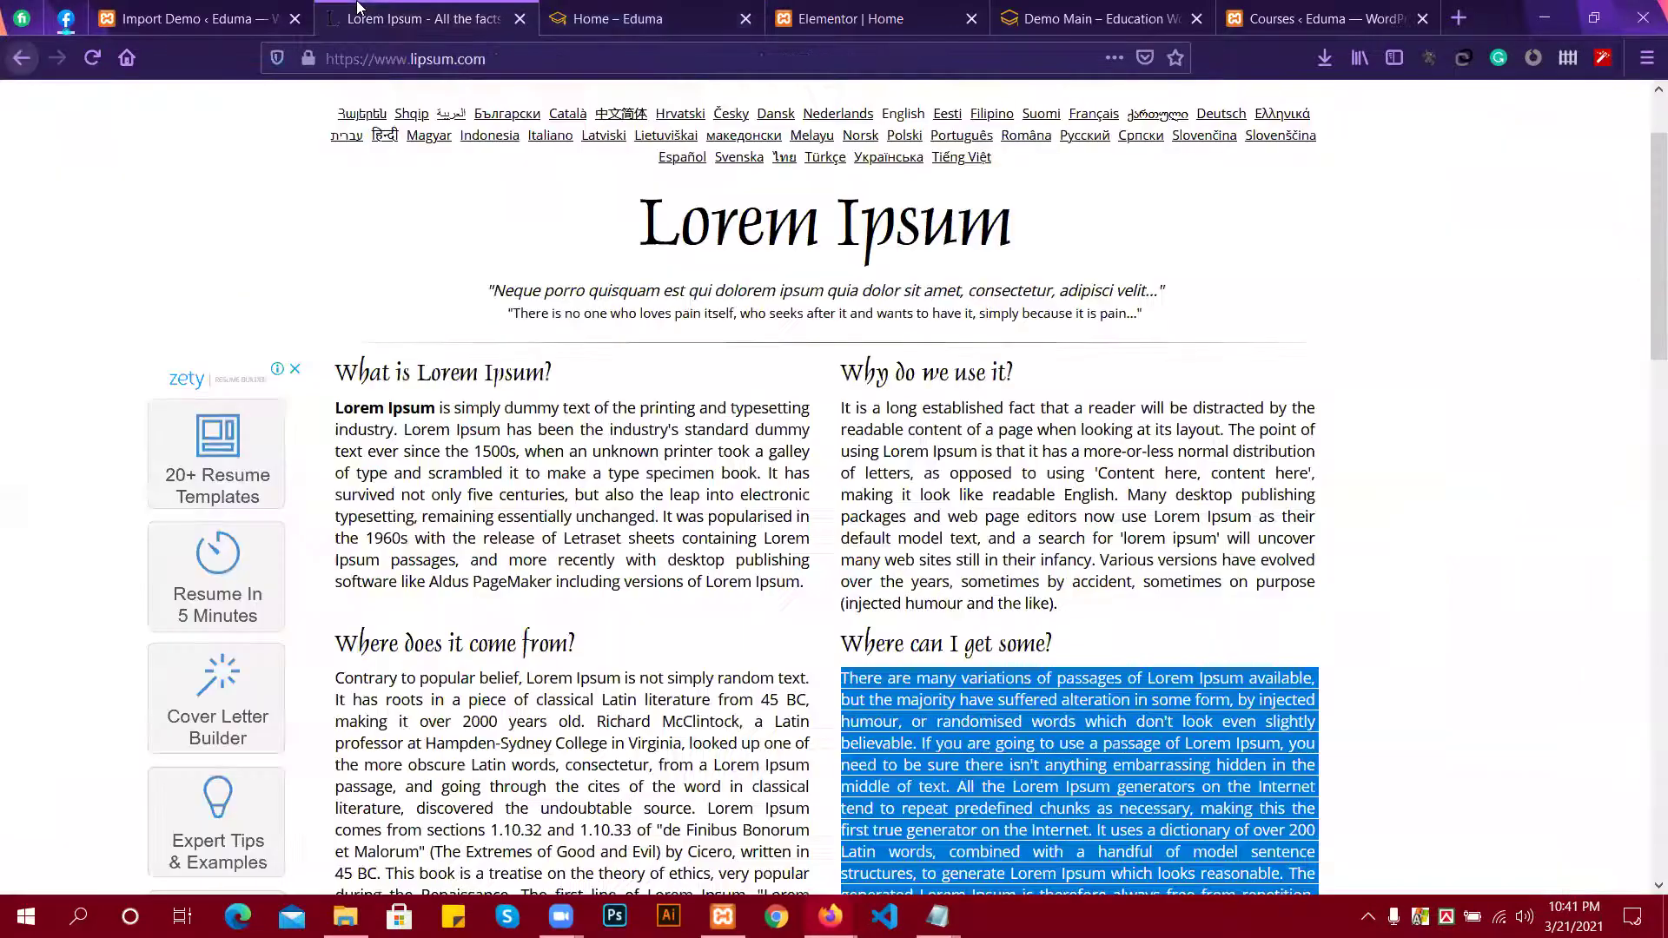
{"action": "left_click", "coordinate": [802, 27]}
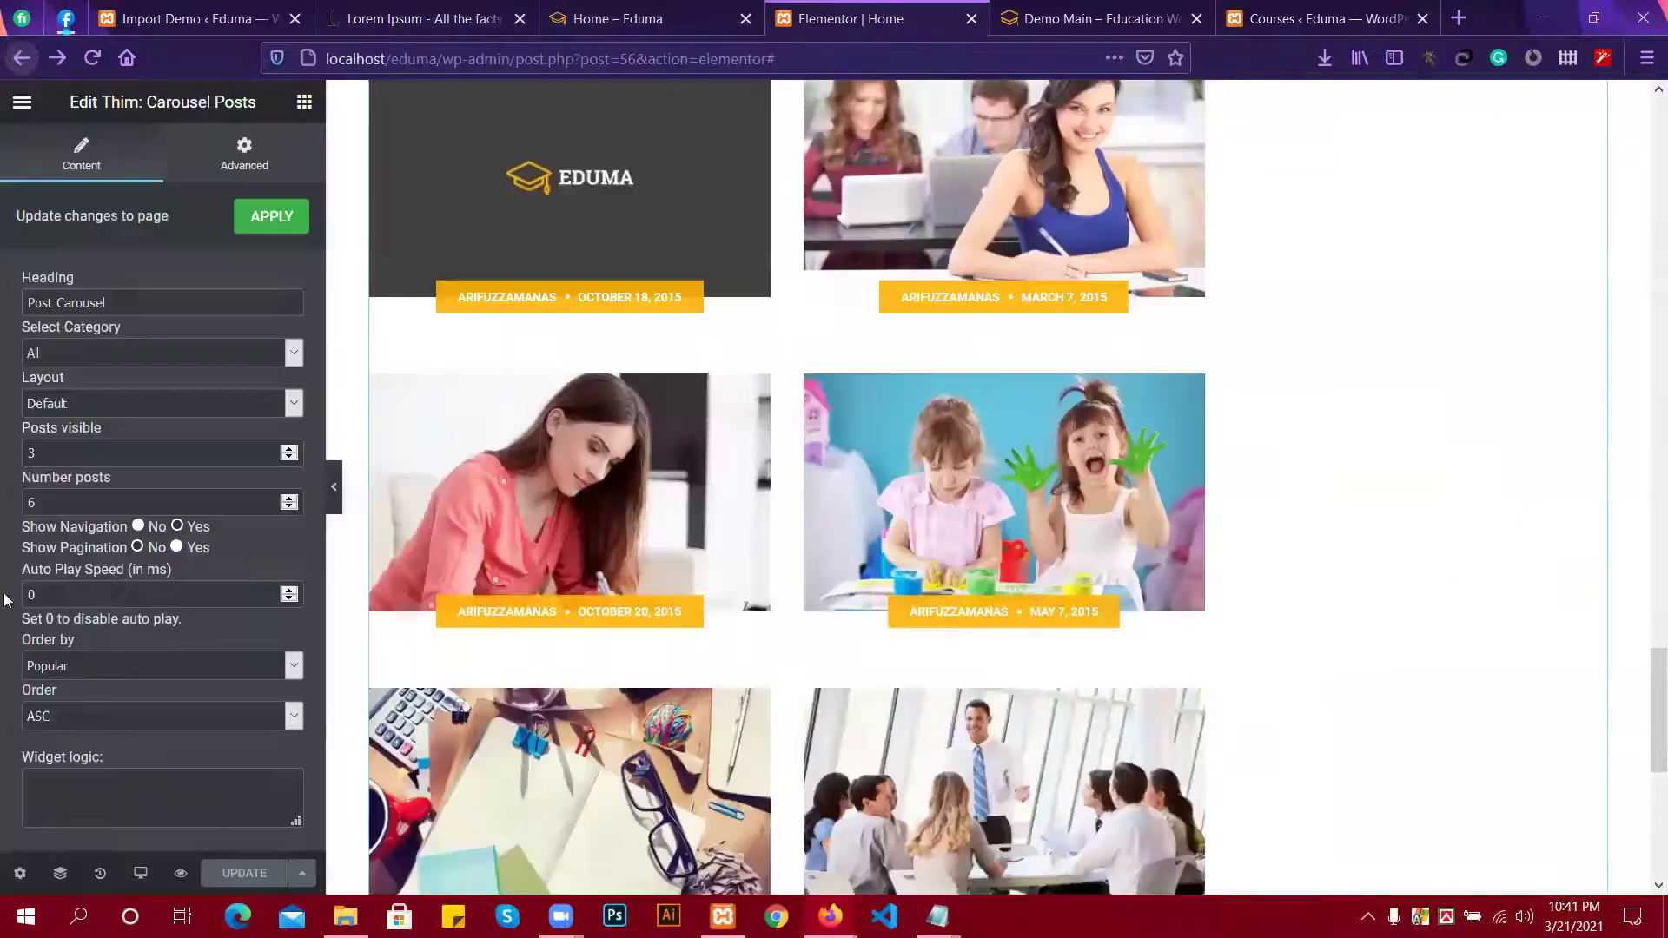
Set the category of the posts carousel below the Events heading to Blog and review its other settings.
{"action": "left_click", "coordinate": [109, 398]}
{"action": "left_click", "coordinate": [110, 396]}
{"action": "left_click", "coordinate": [127, 354]}
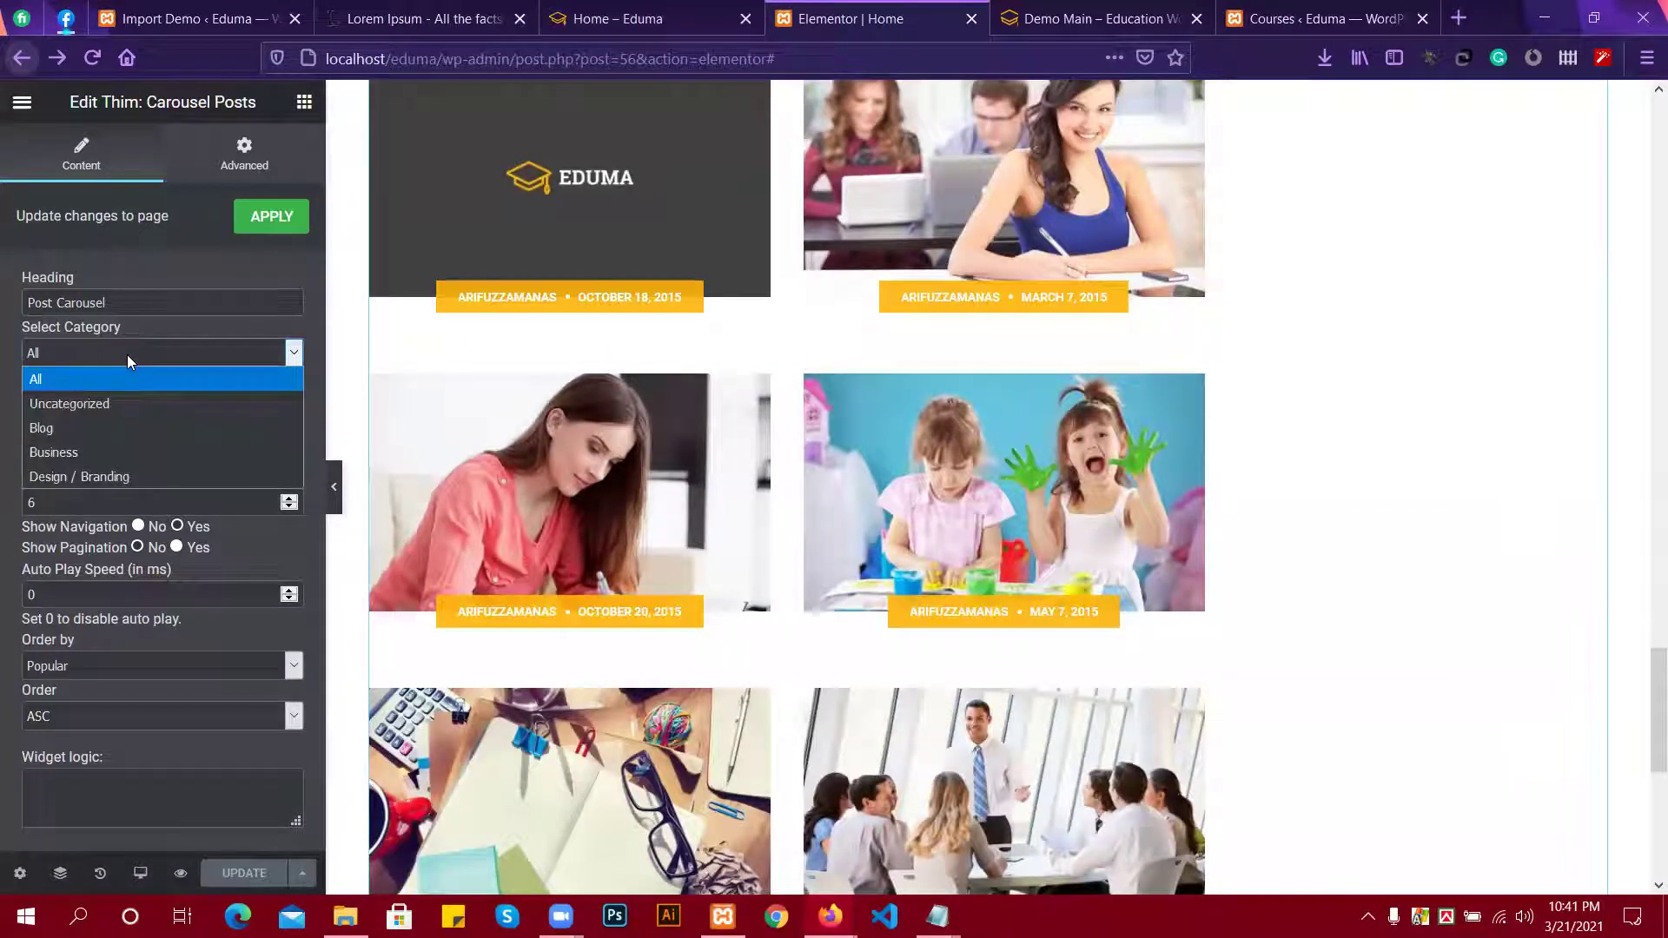
{"action": "left_click", "coordinate": [85, 428]}
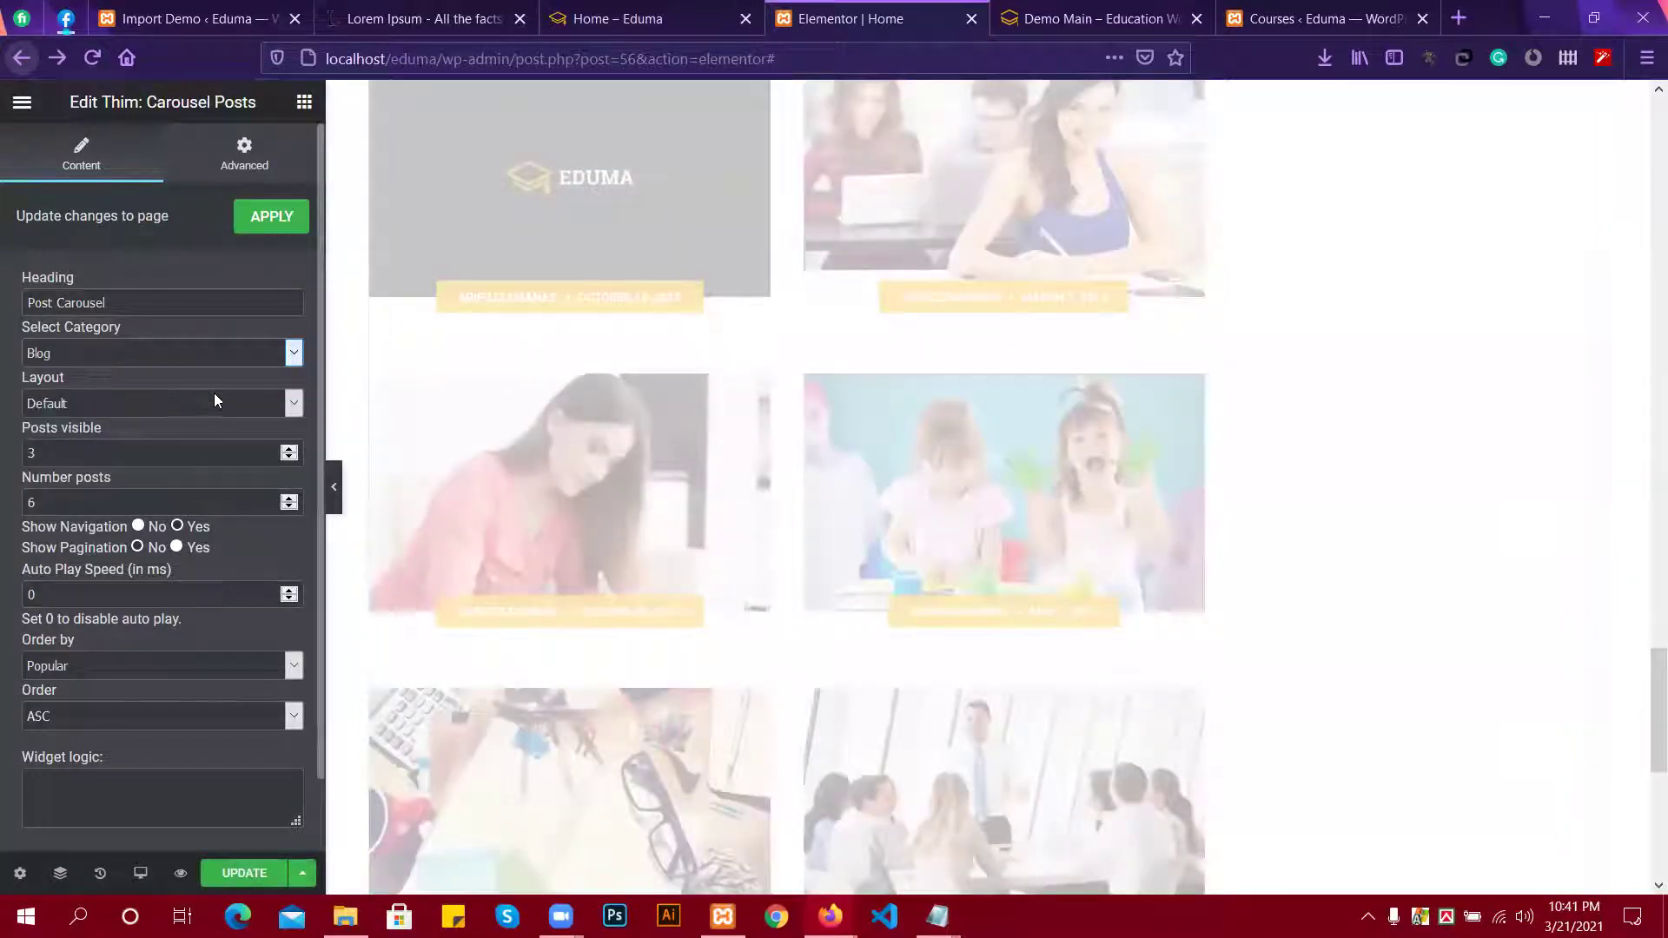
{"action": "scroll", "coordinate": [247, 282], "scroll_direction": "down", "scroll_amount": 1}
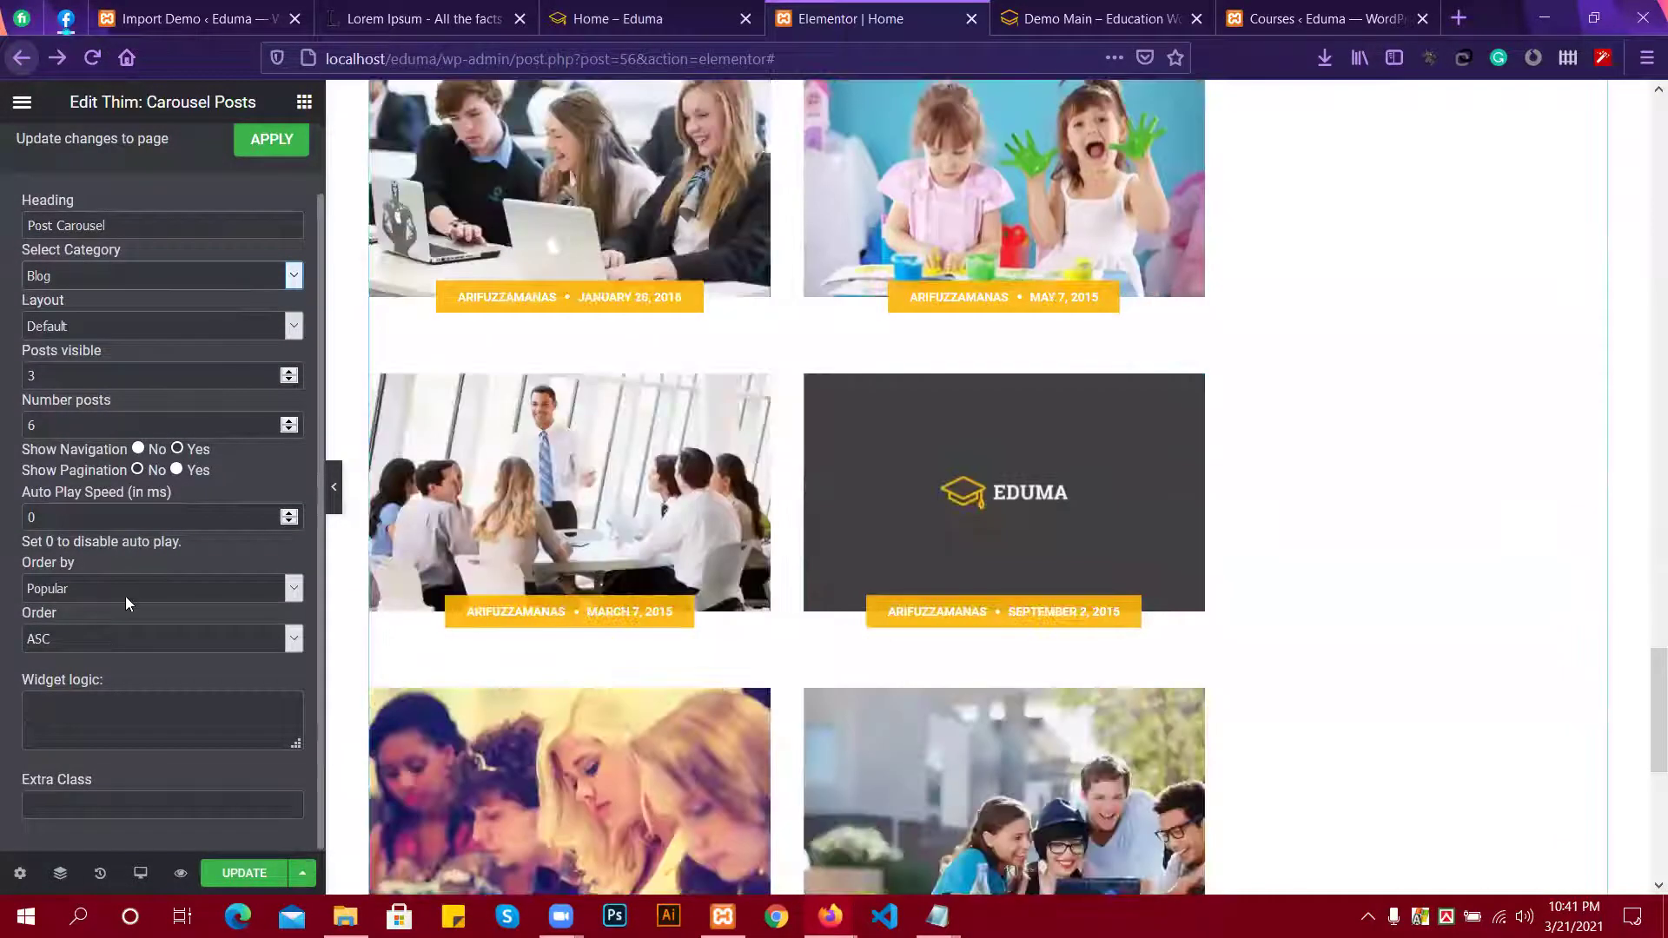
{"action": "left_click", "coordinate": [125, 596]}
{"action": "scroll", "coordinate": [144, 481], "scroll_direction": "up", "scroll_amount": 1}
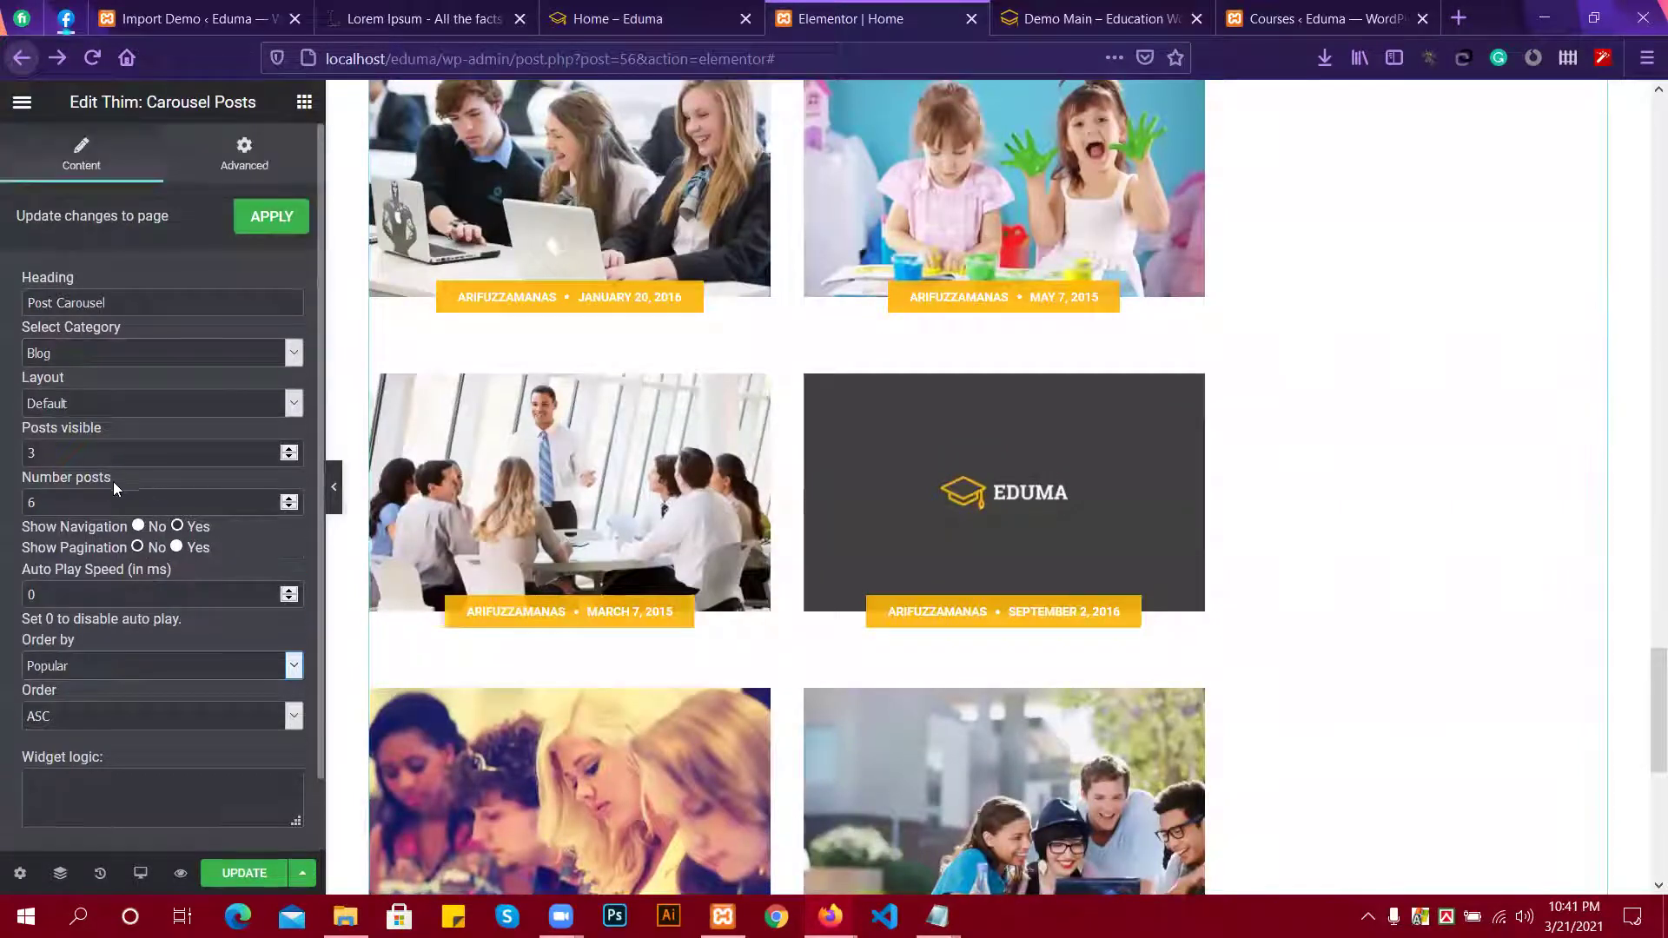
{"action": "scroll", "coordinate": [885, 663], "scroll_direction": "up", "scroll_amount": 4}
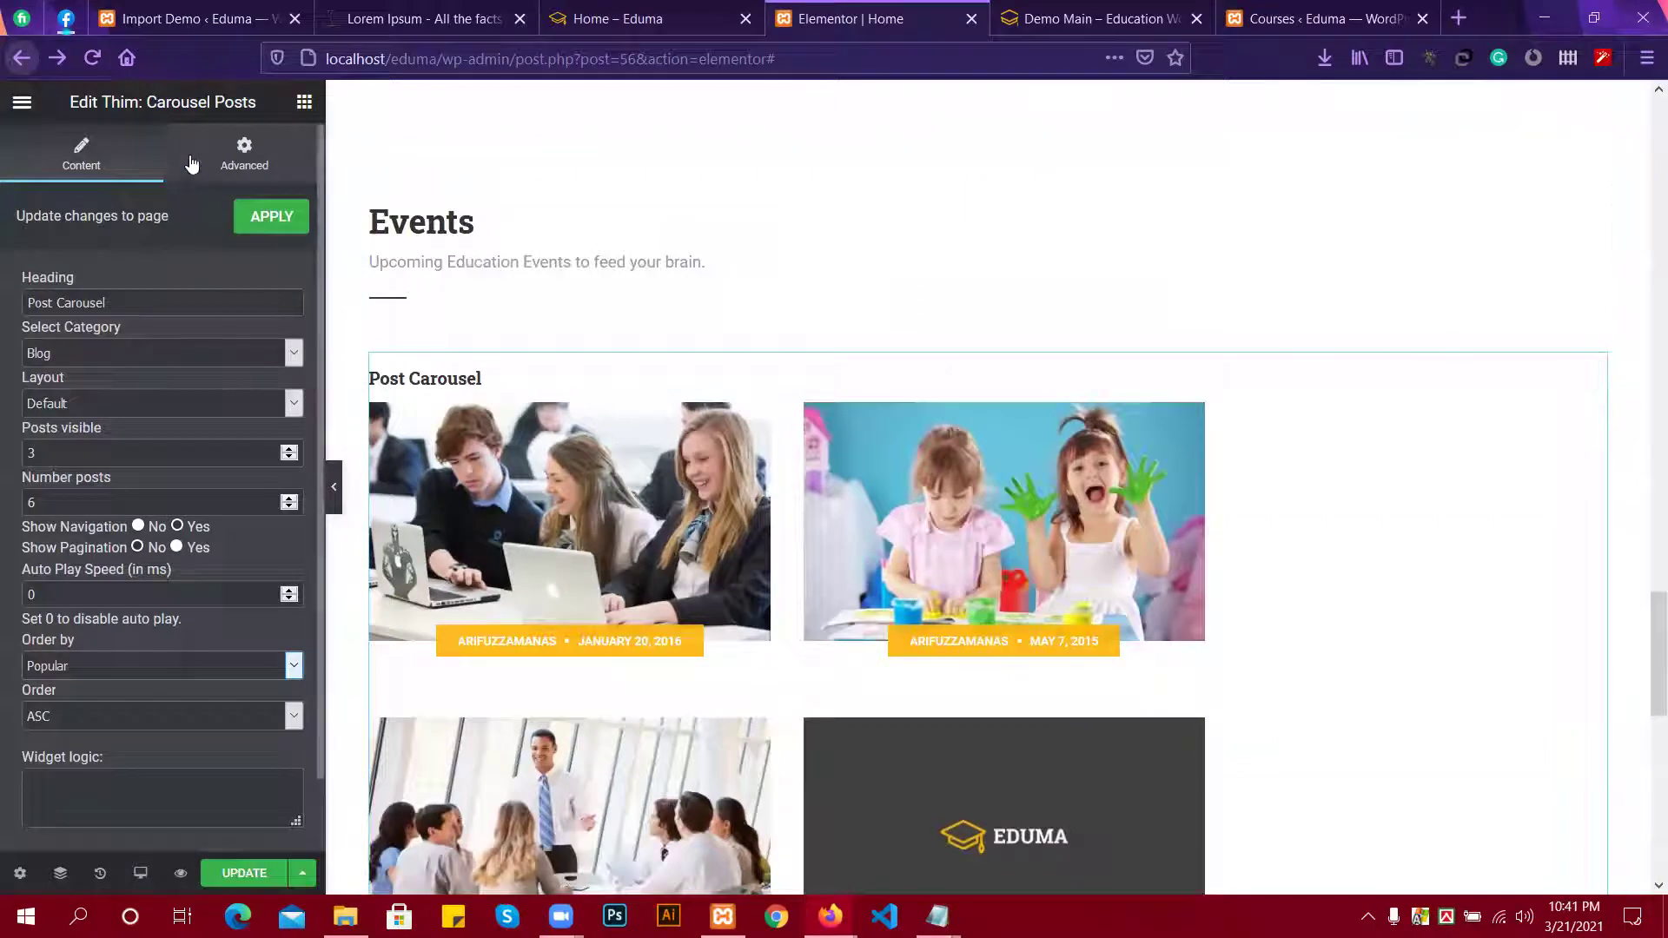
Search the widgets for "post", place a Thim: List Posts widget between the Events heading and the post carousel, and dismiss the refresh notice.
{"action": "left_click", "coordinate": [303, 103]}
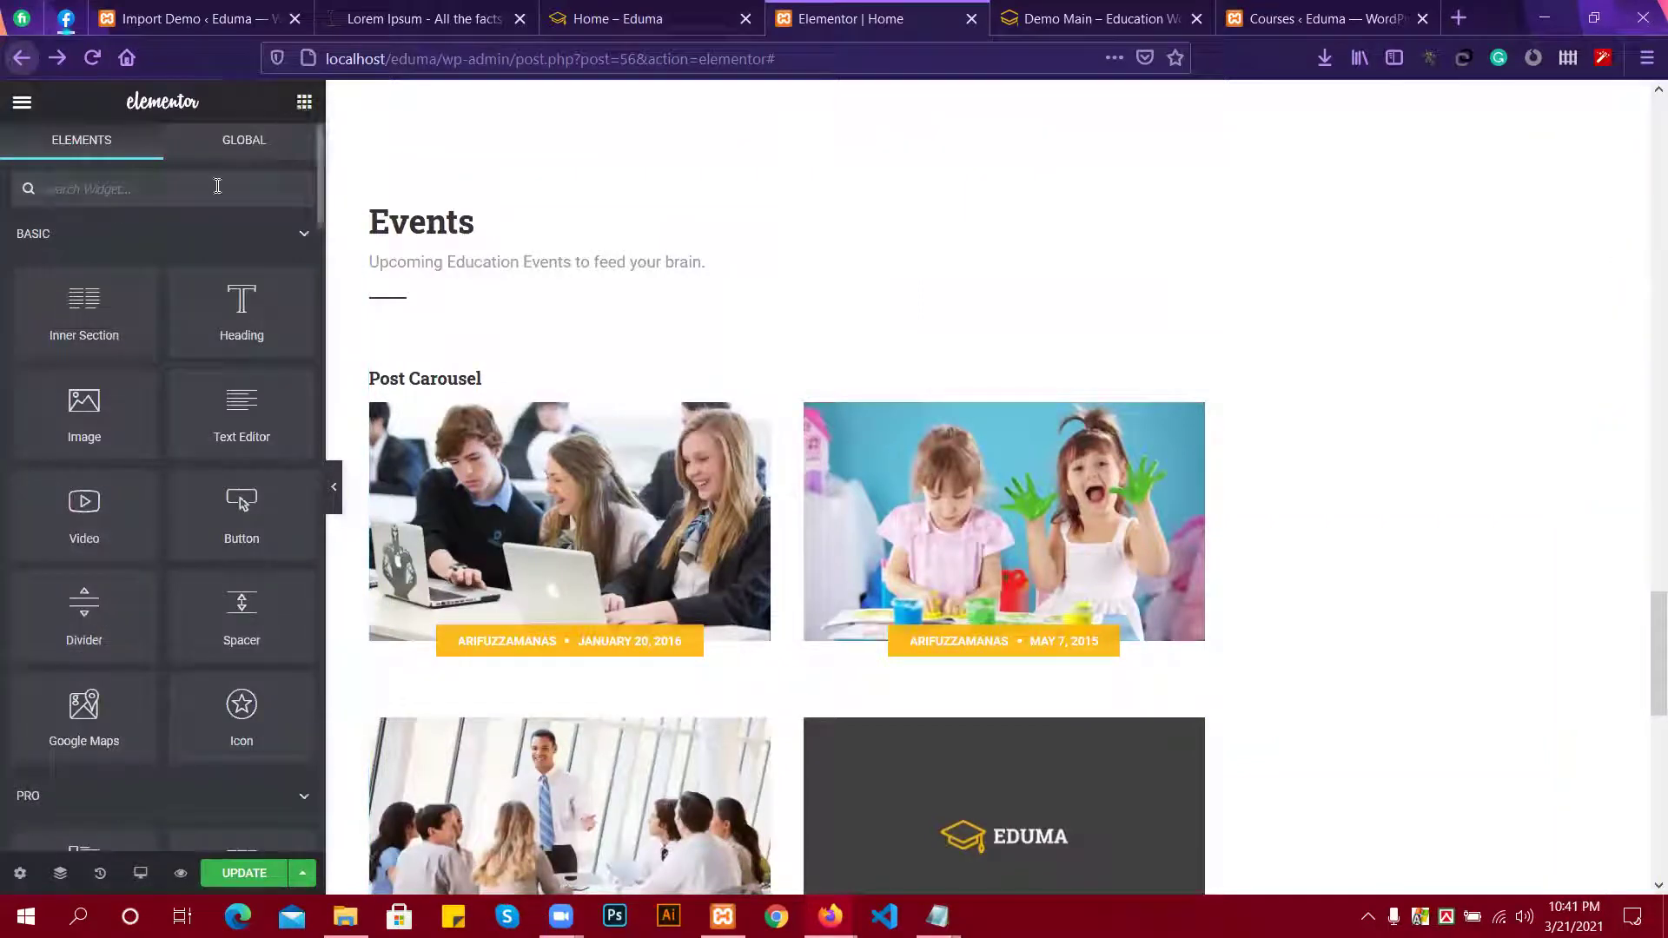
{"action": "type", "text": "i"}
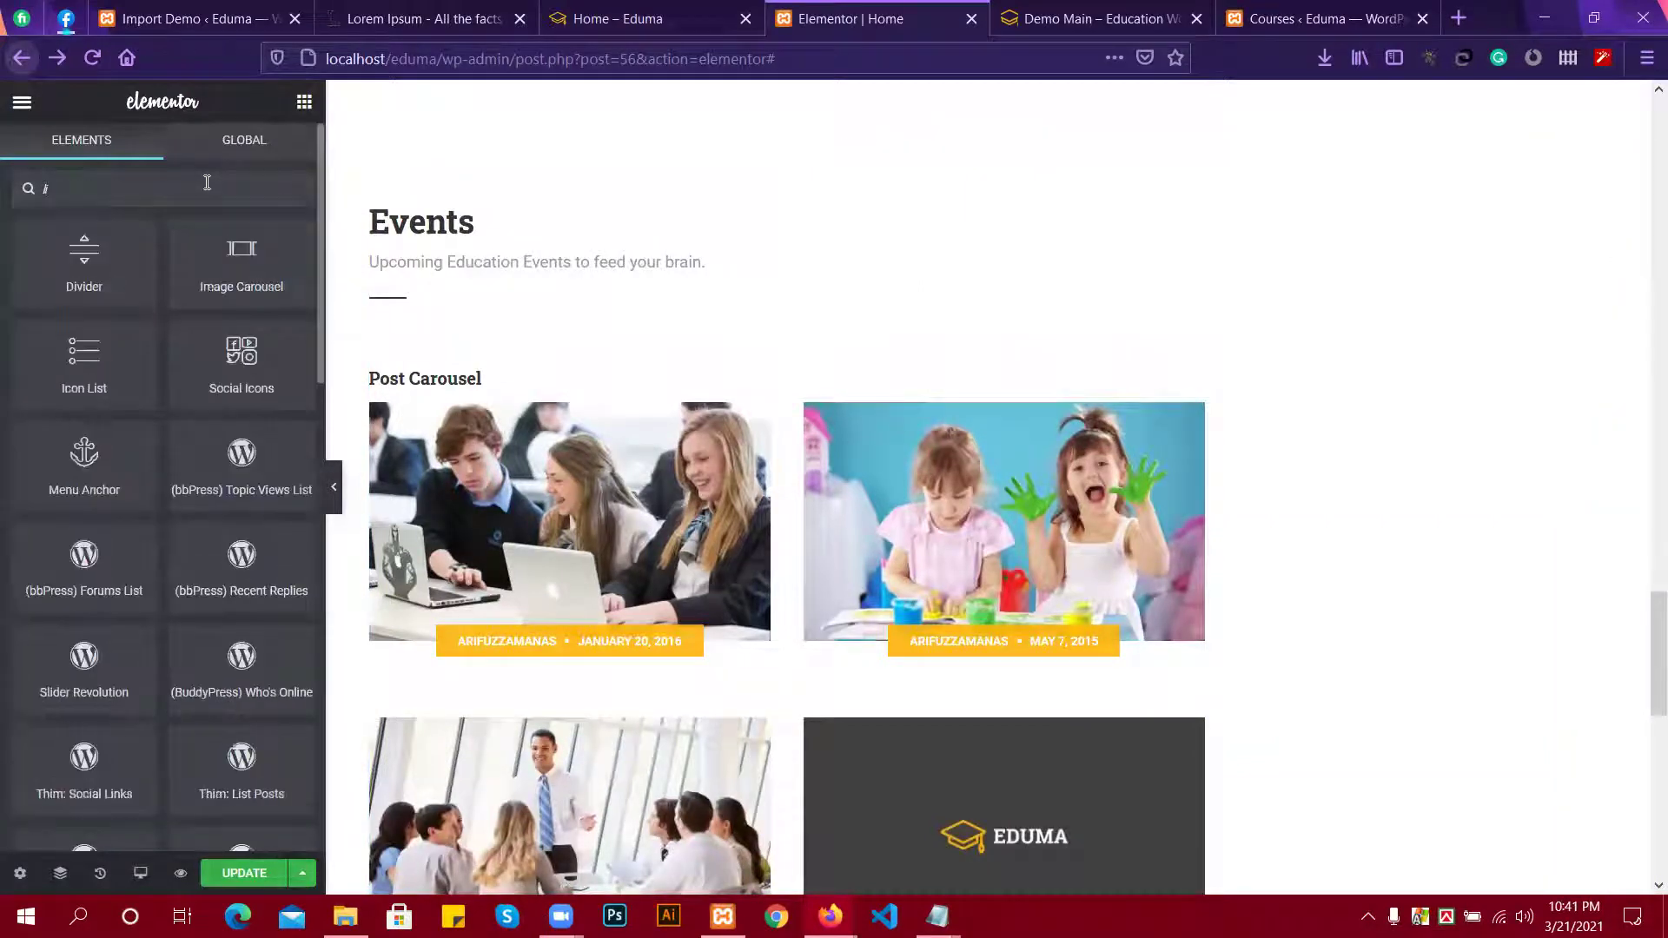
{"action": "key", "text": "BackSpace"}
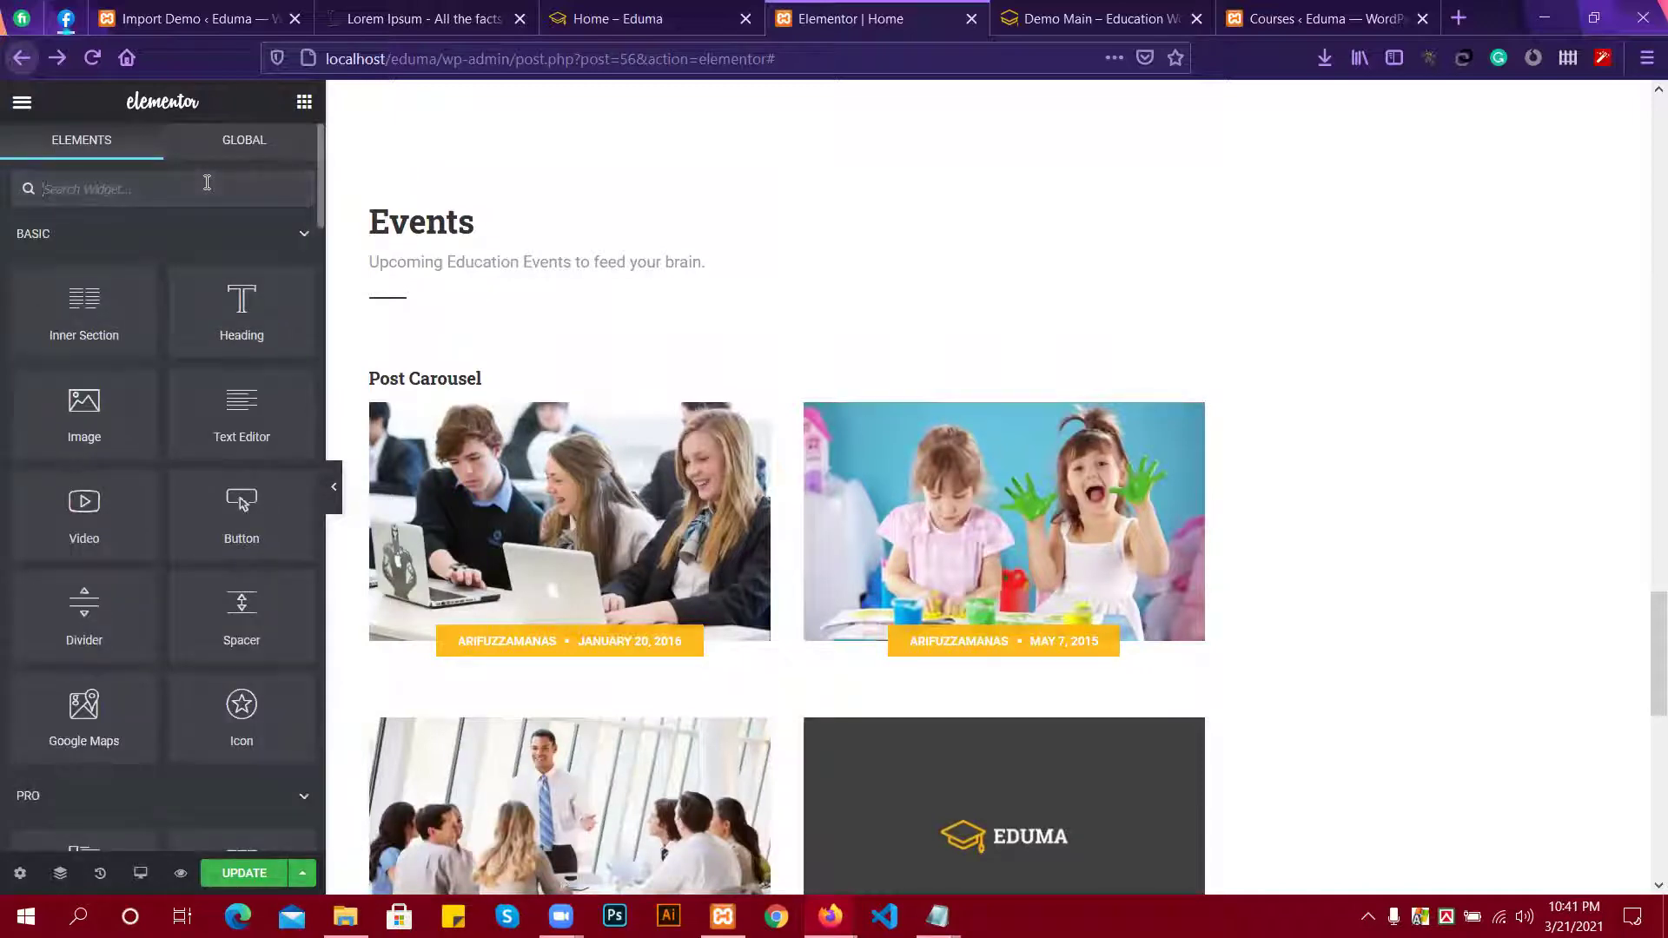
{"action": "type", "text": "post"}
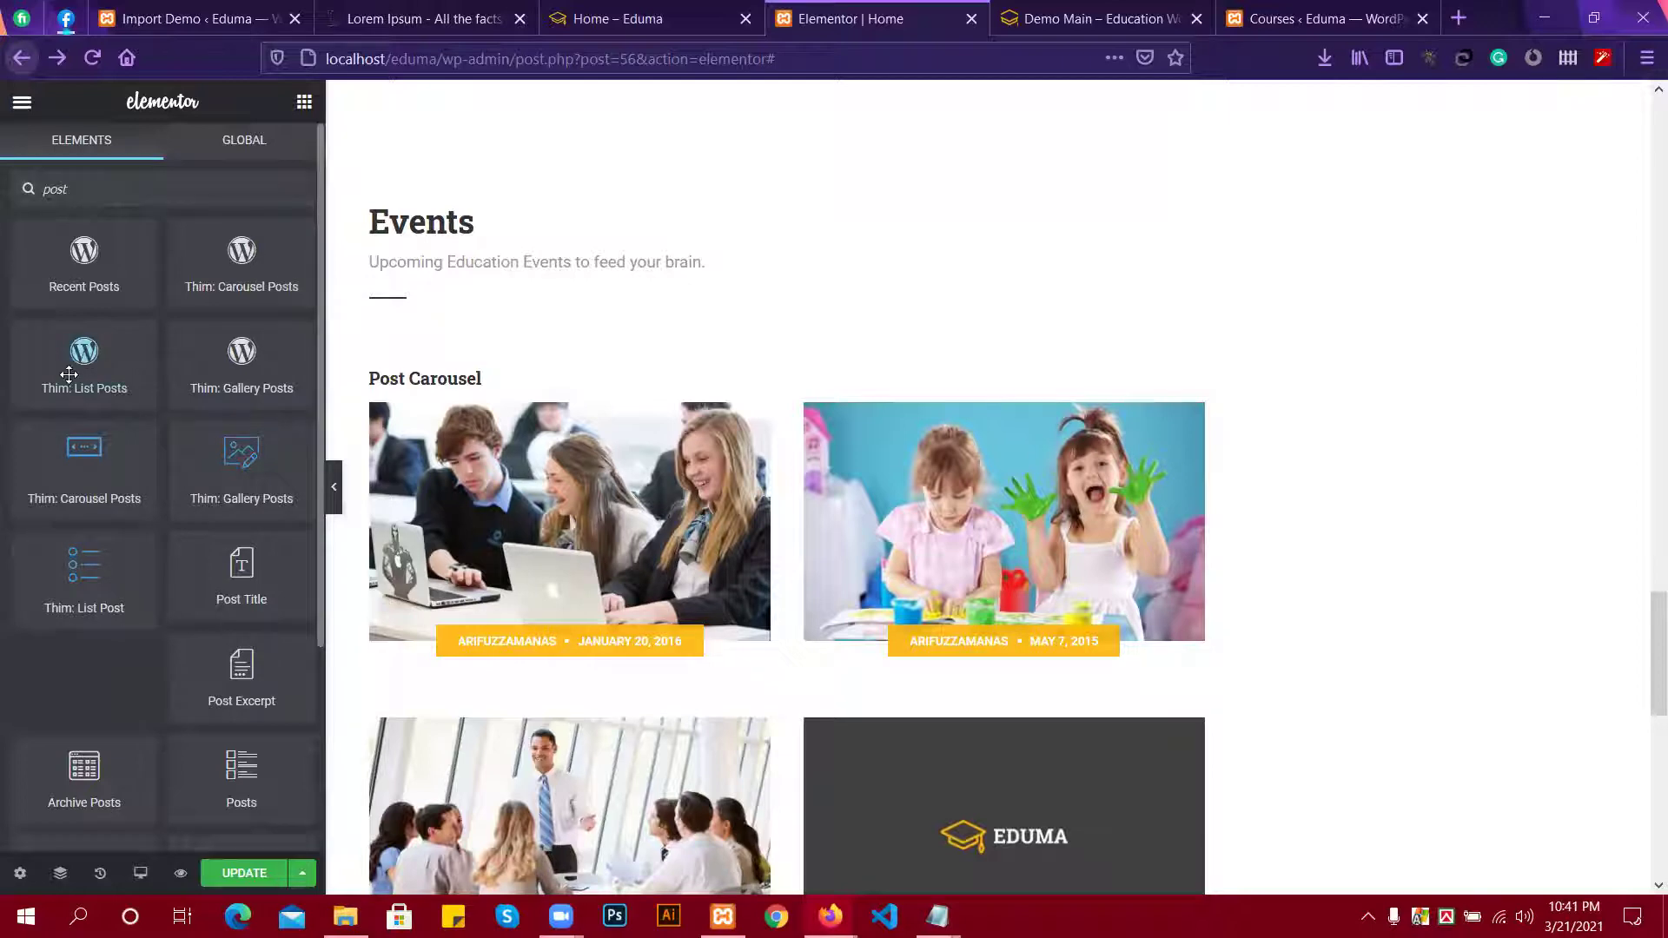
{"action": "left_click_drag", "start_coordinate": [82, 365], "coordinate": [591, 382]}
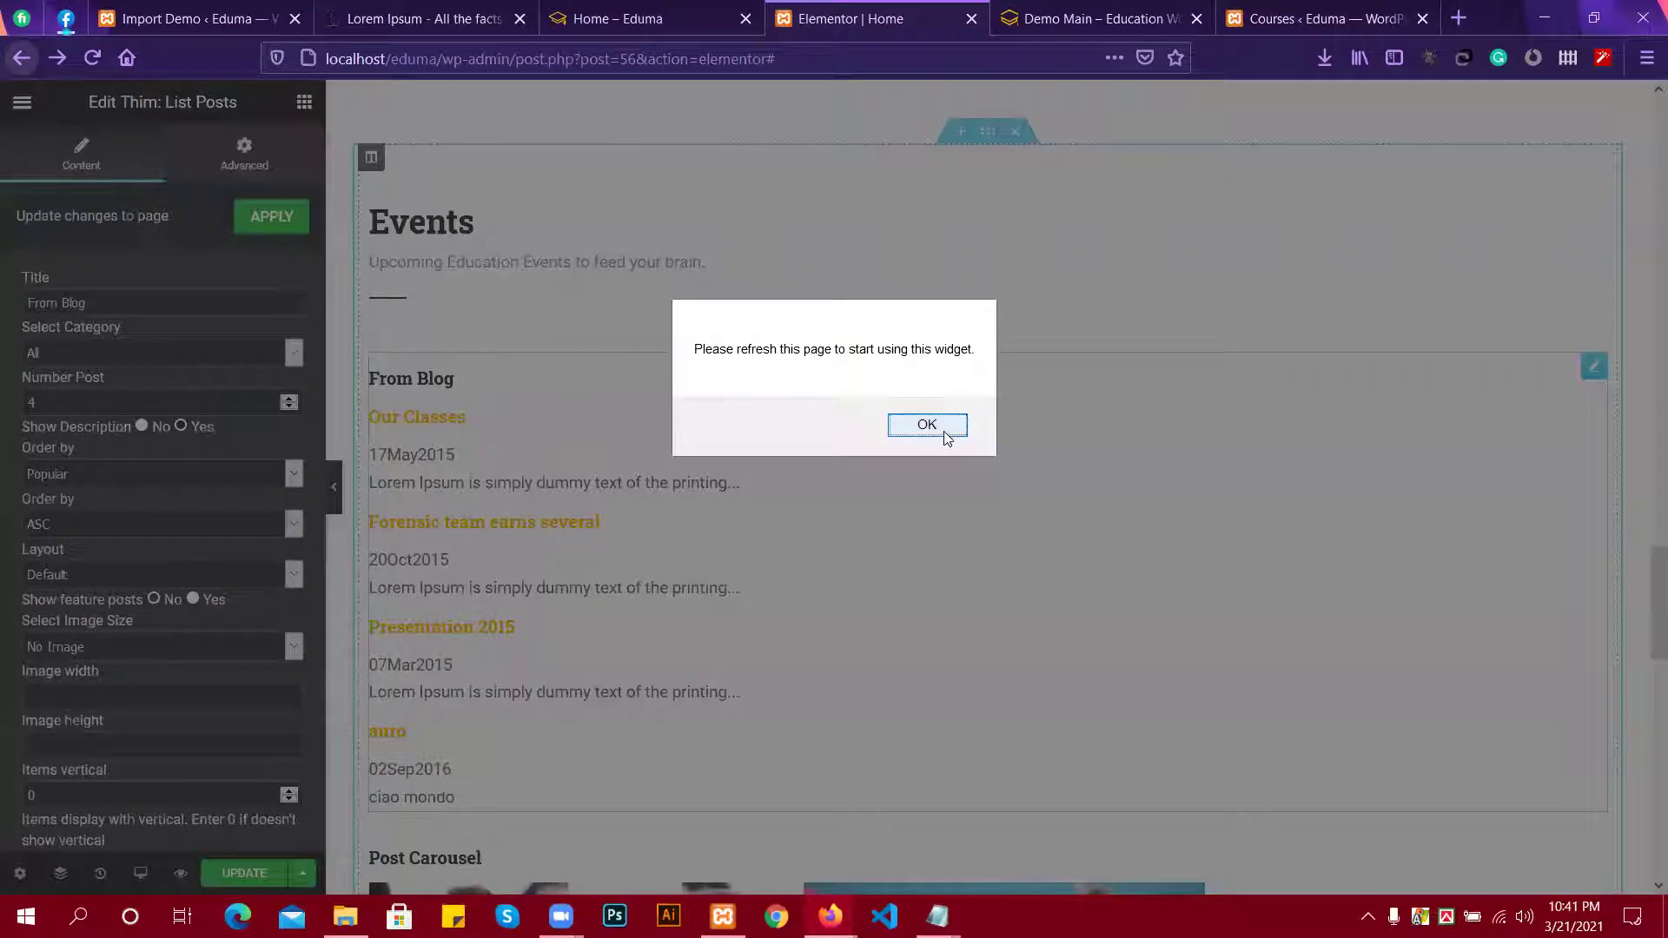
{"action": "left_click", "coordinate": [943, 431]}
Review the From Blog post list and its settings, and delete that List Posts widget.
{"action": "scroll", "coordinate": [441, 422], "scroll_direction": "down", "scroll_amount": 3}
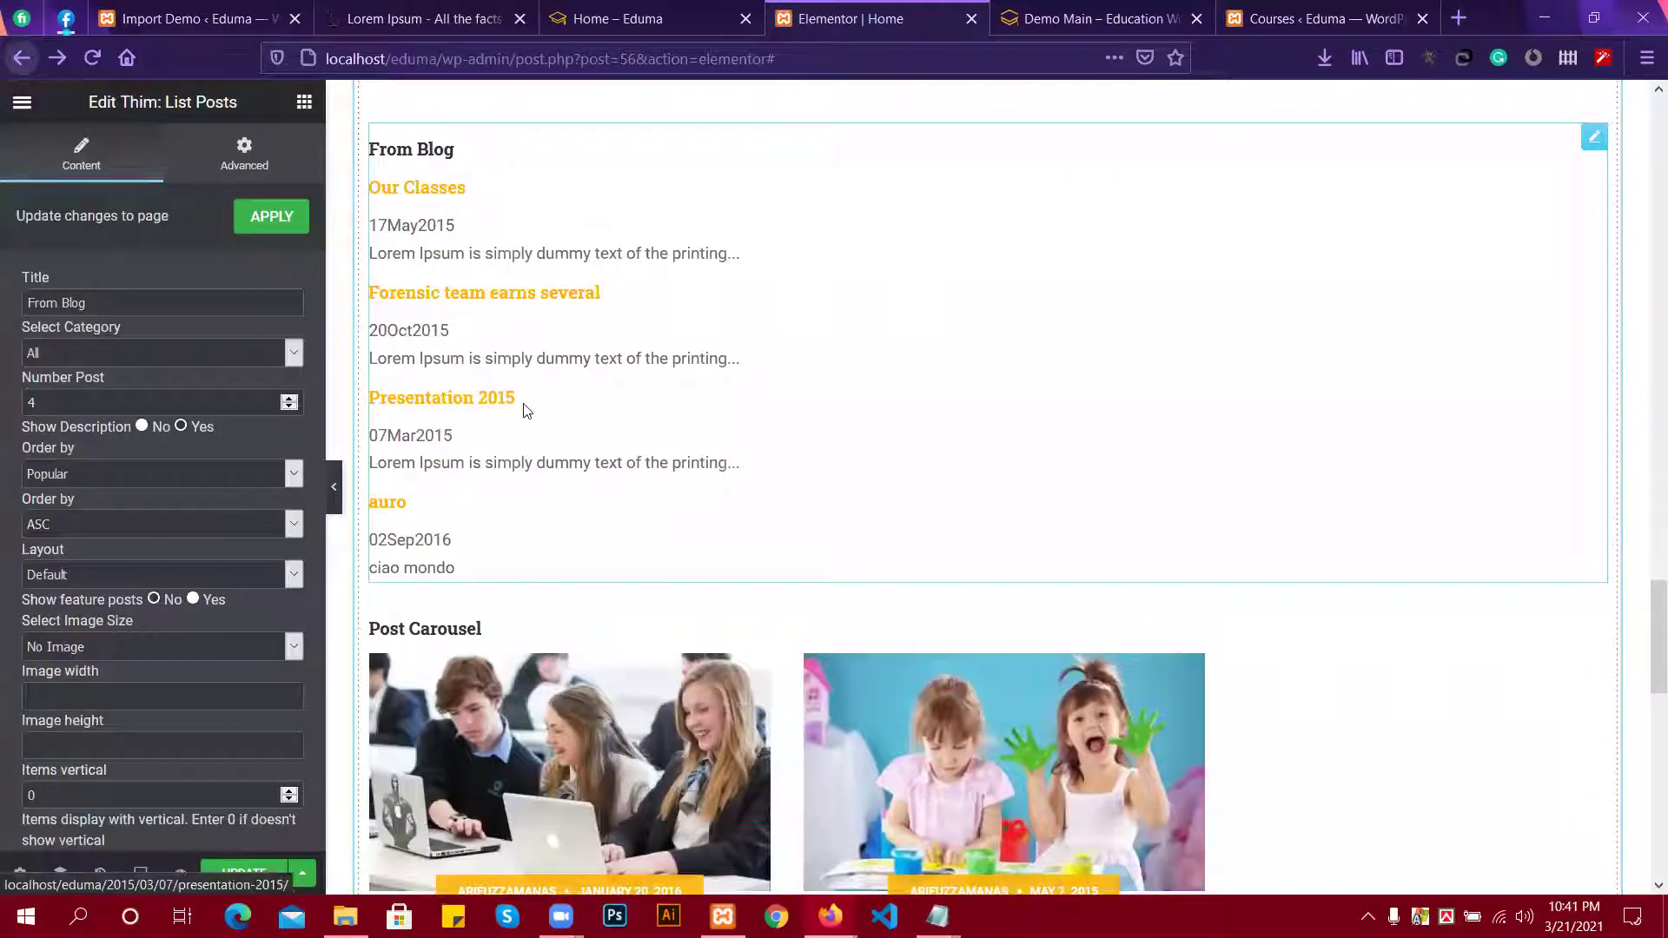
{"action": "scroll", "coordinate": [446, 422], "scroll_direction": "up", "scroll_amount": 1}
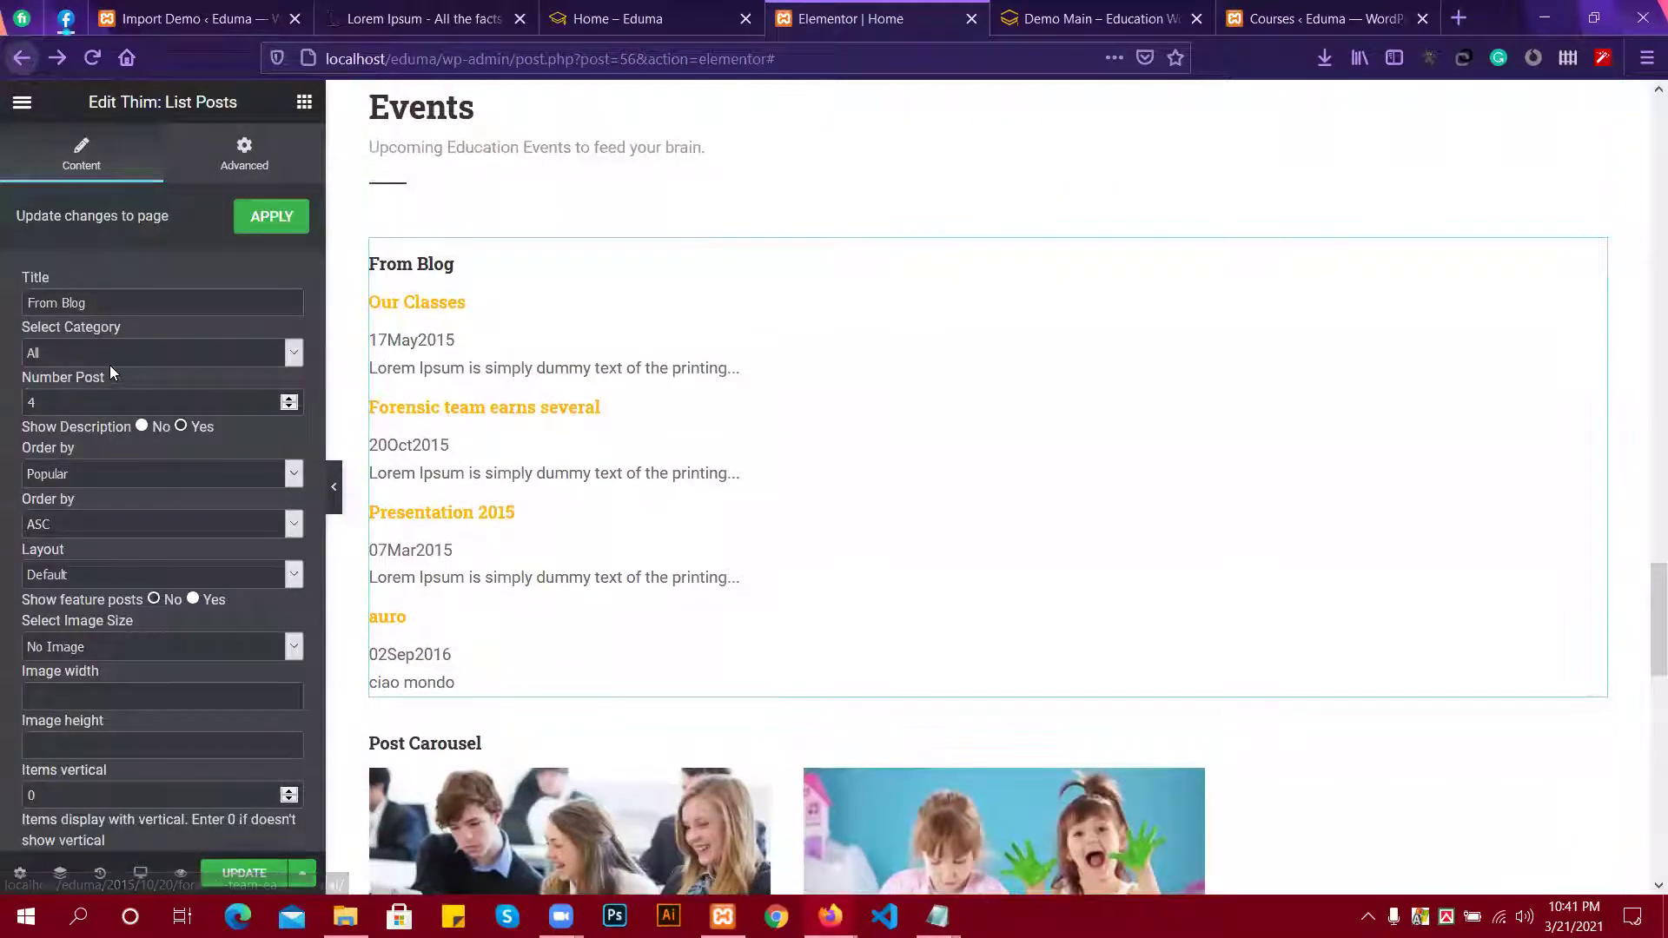
{"action": "scroll", "coordinate": [110, 365], "scroll_direction": "down", "scroll_amount": 1}
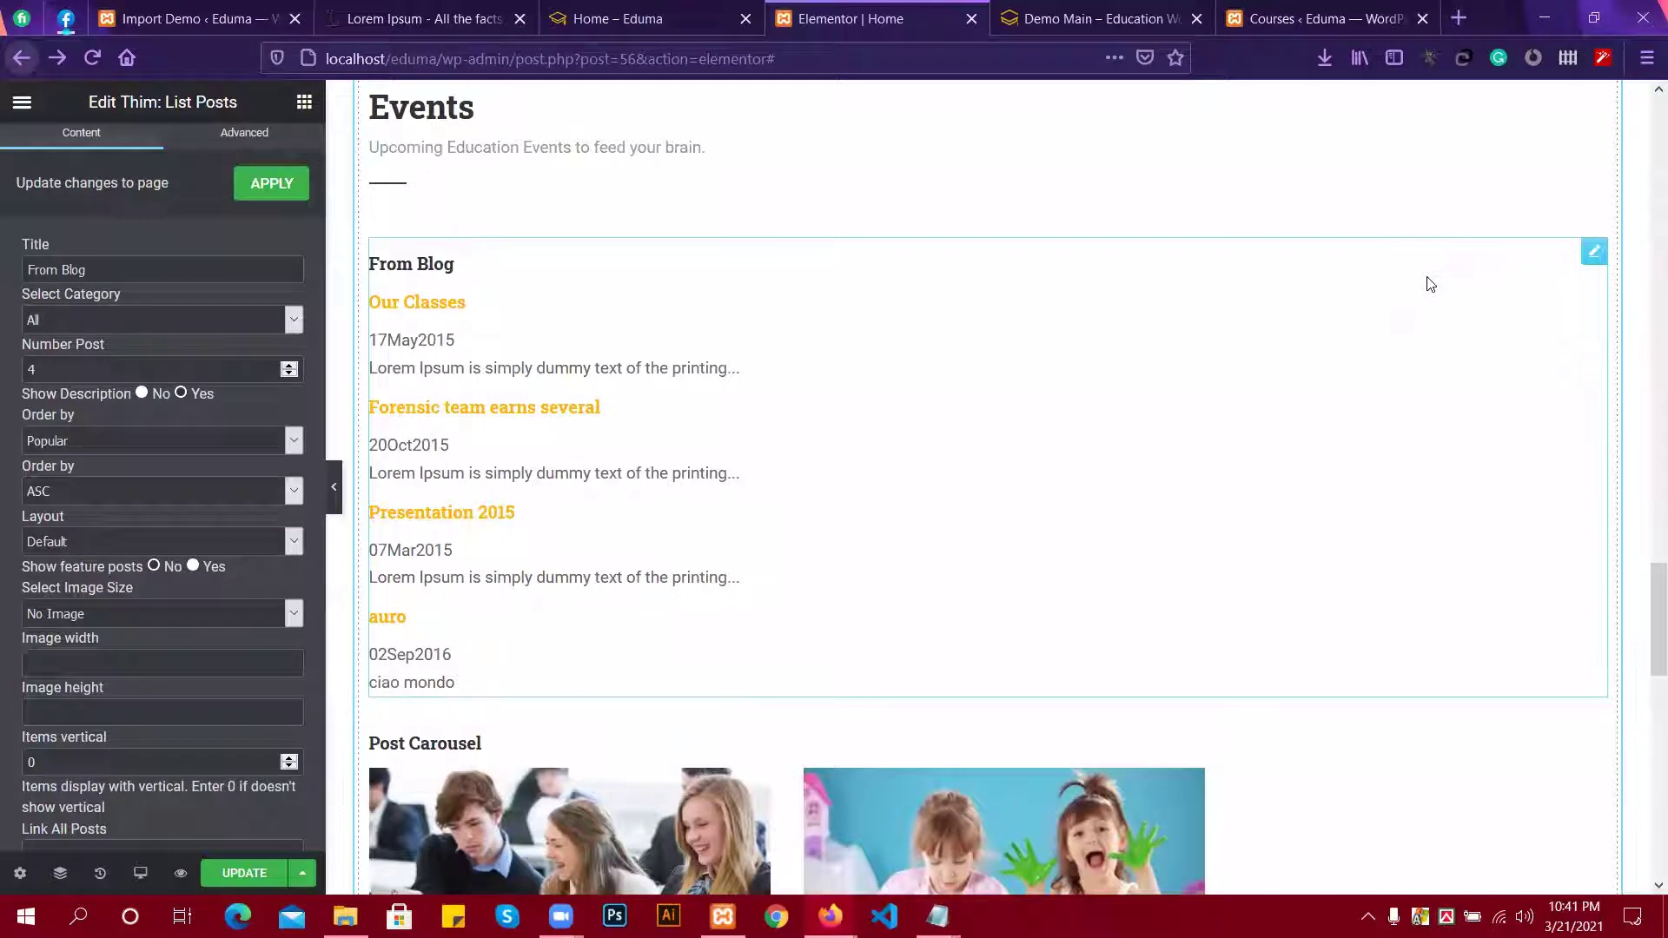
{"action": "right_click", "coordinate": [956, 363]}
{"action": "left_click", "coordinate": [1006, 667]}
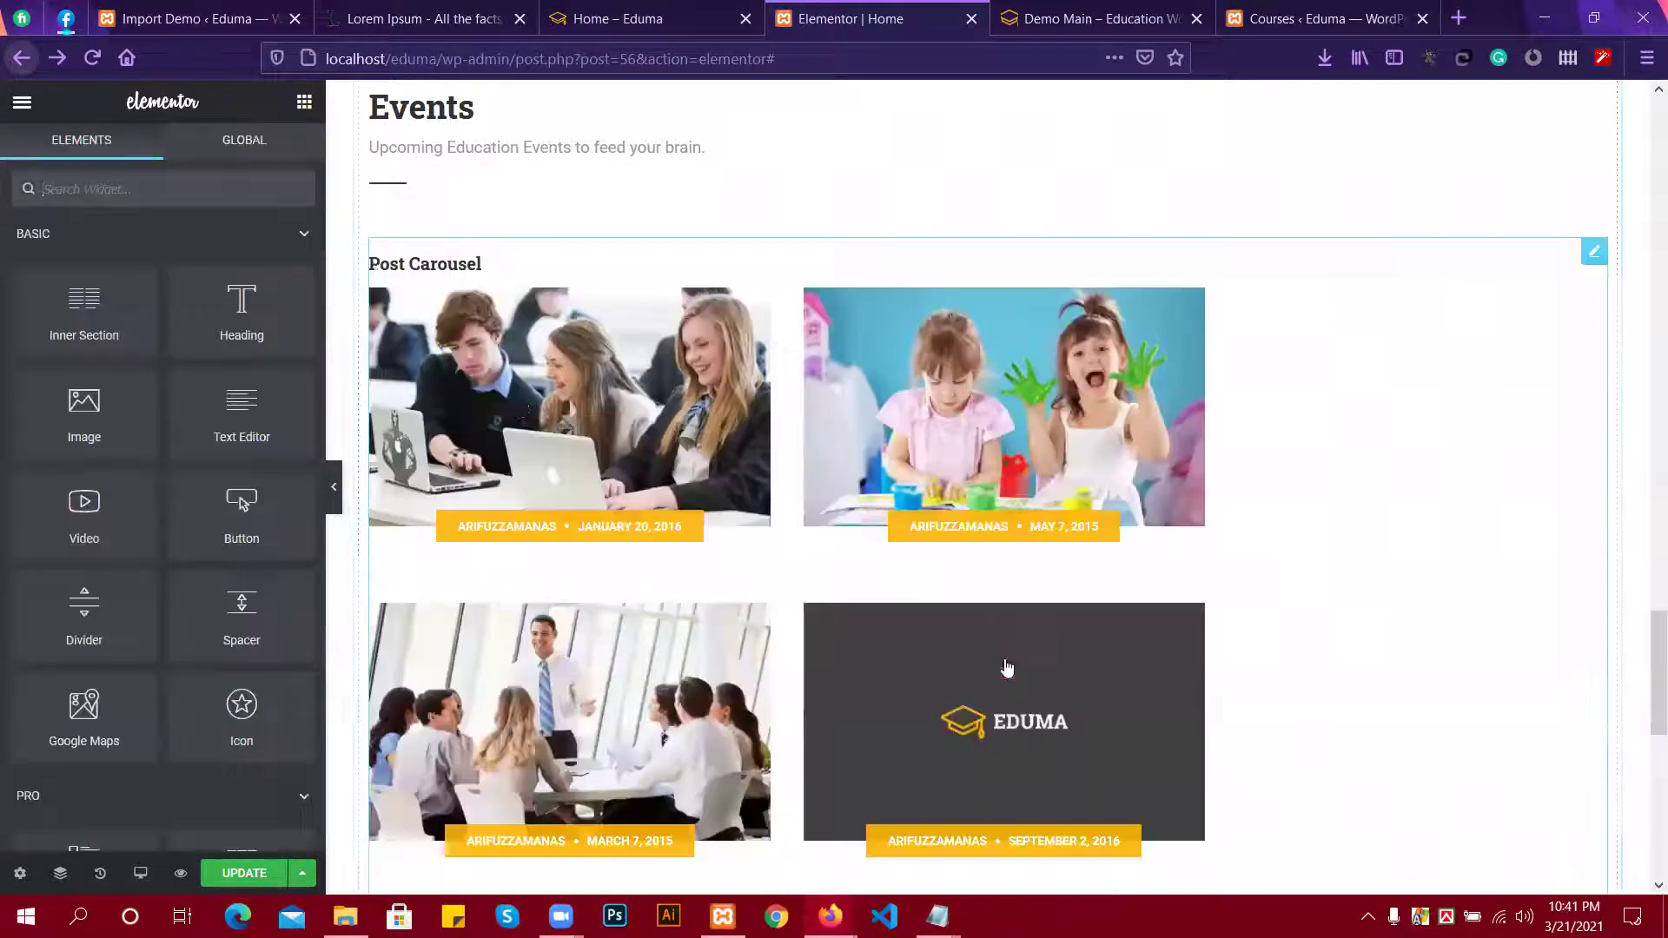
Switch to the Education WP demo and advance the Latest News carousel by two posts to examine how it behaves.
{"action": "scroll", "coordinate": [723, 272], "scroll_direction": "down", "scroll_amount": 3}
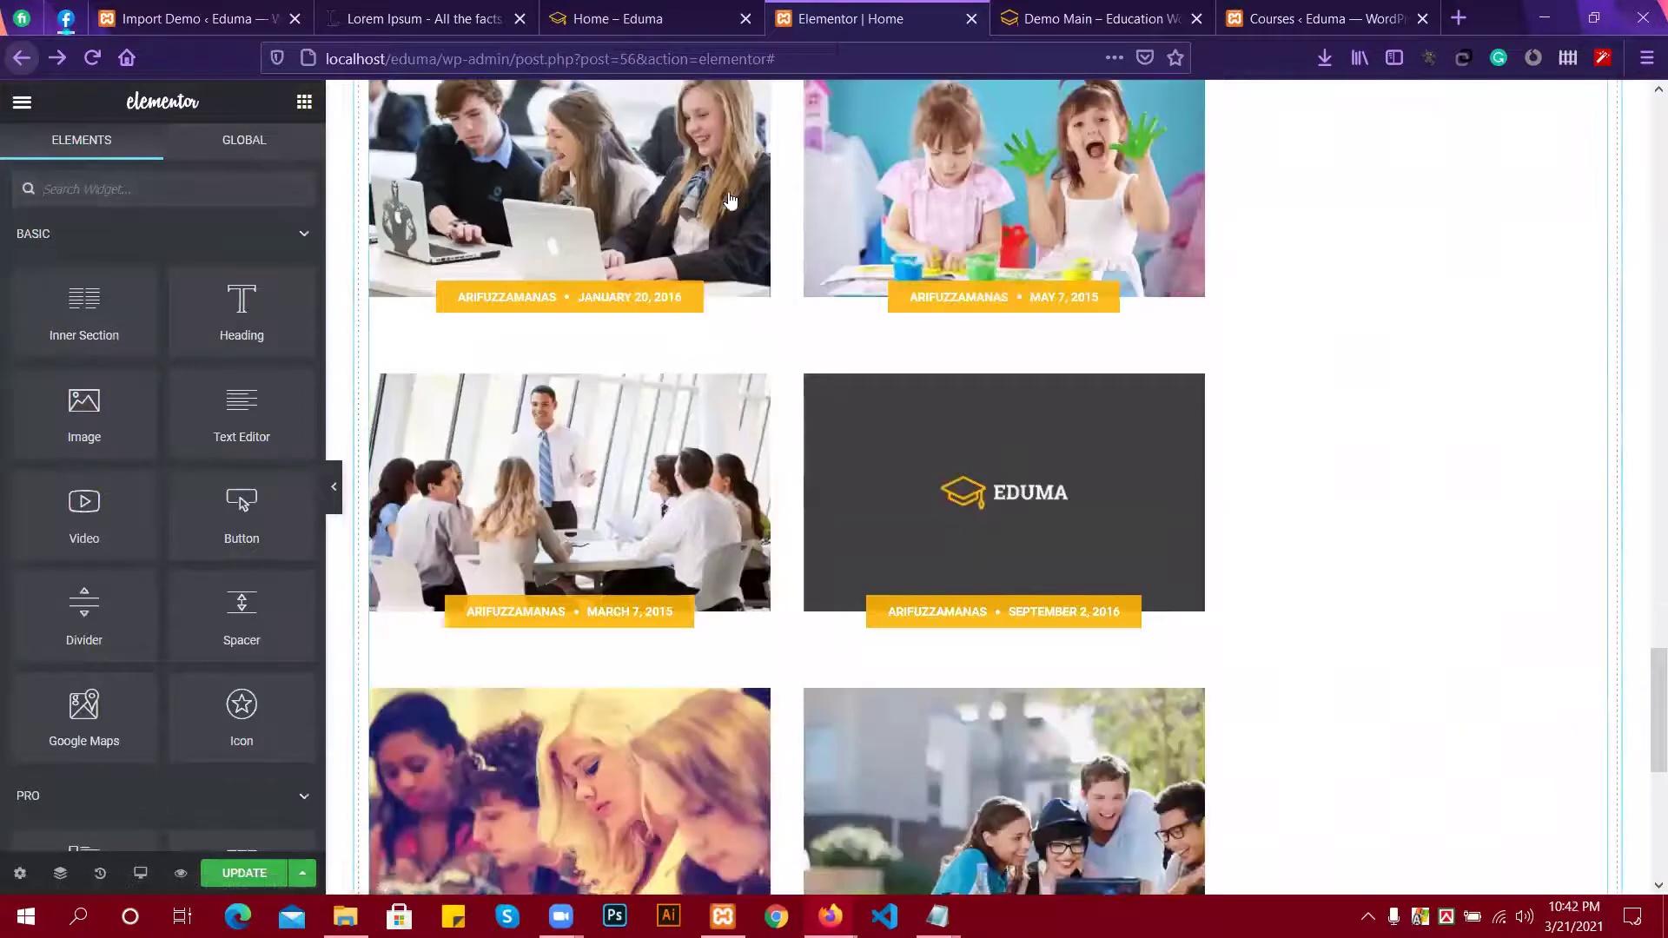
{"action": "scroll", "coordinate": [730, 199], "scroll_direction": "down", "scroll_amount": 3}
{"action": "left_click", "coordinate": [1155, 10]}
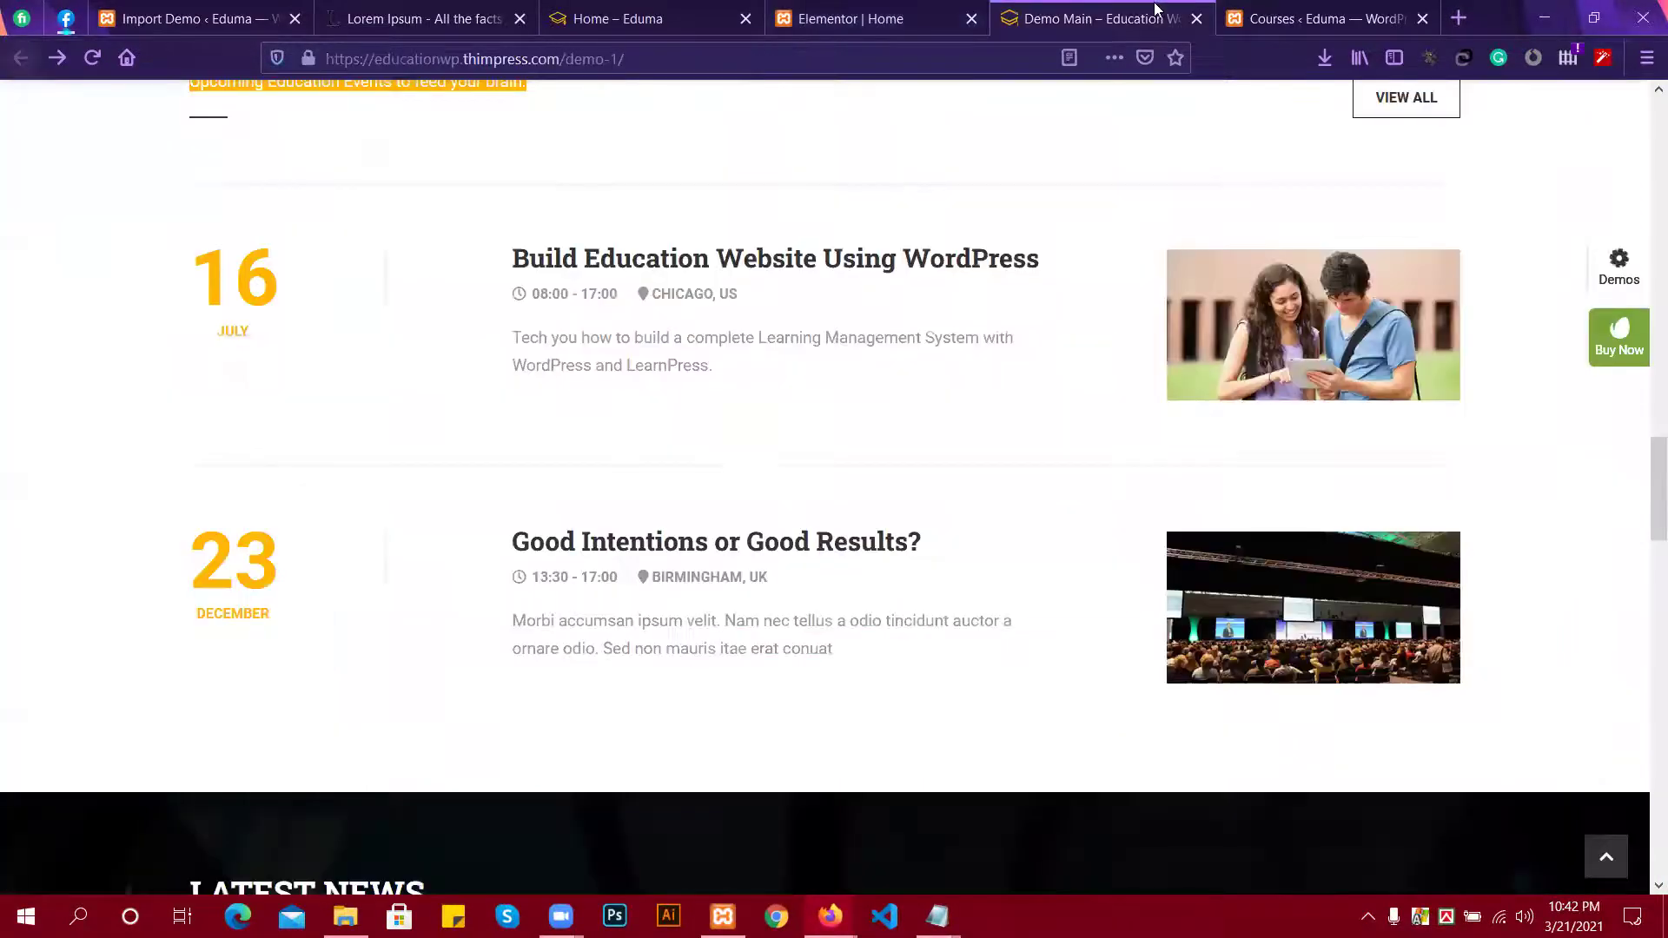
{"action": "scroll", "coordinate": [745, 446], "scroll_direction": "down", "scroll_amount": 5}
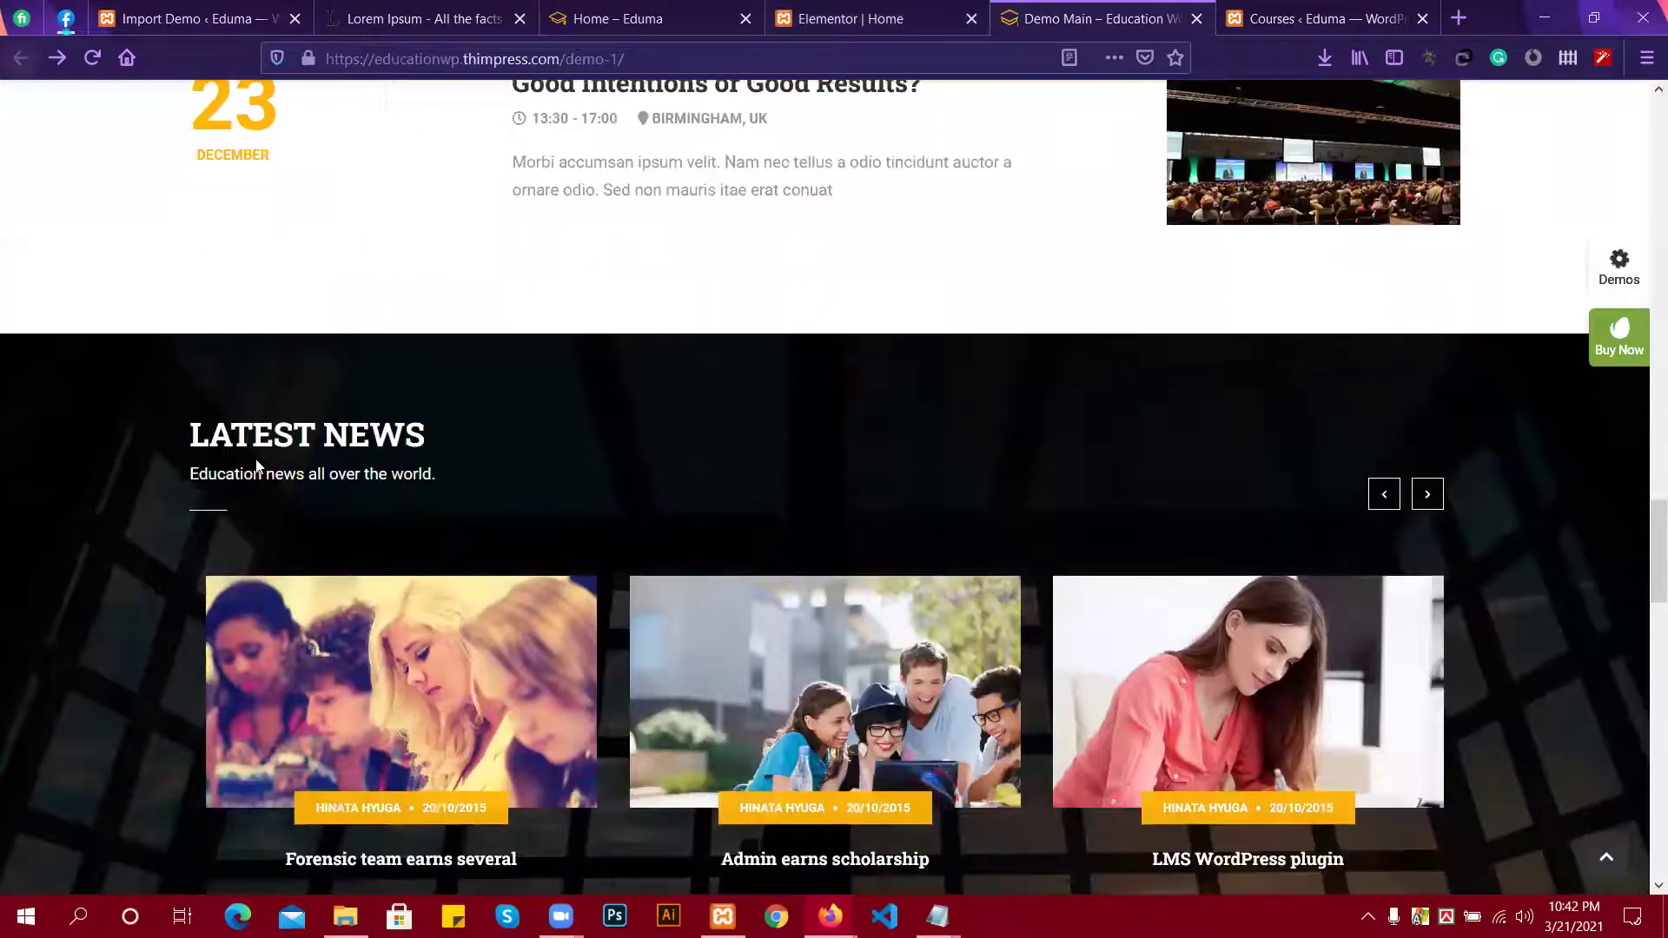
{"action": "scroll", "coordinate": [257, 466], "scroll_direction": "down", "scroll_amount": 3}
{"action": "scroll", "coordinate": [188, 235], "scroll_direction": "up", "scroll_amount": 1}
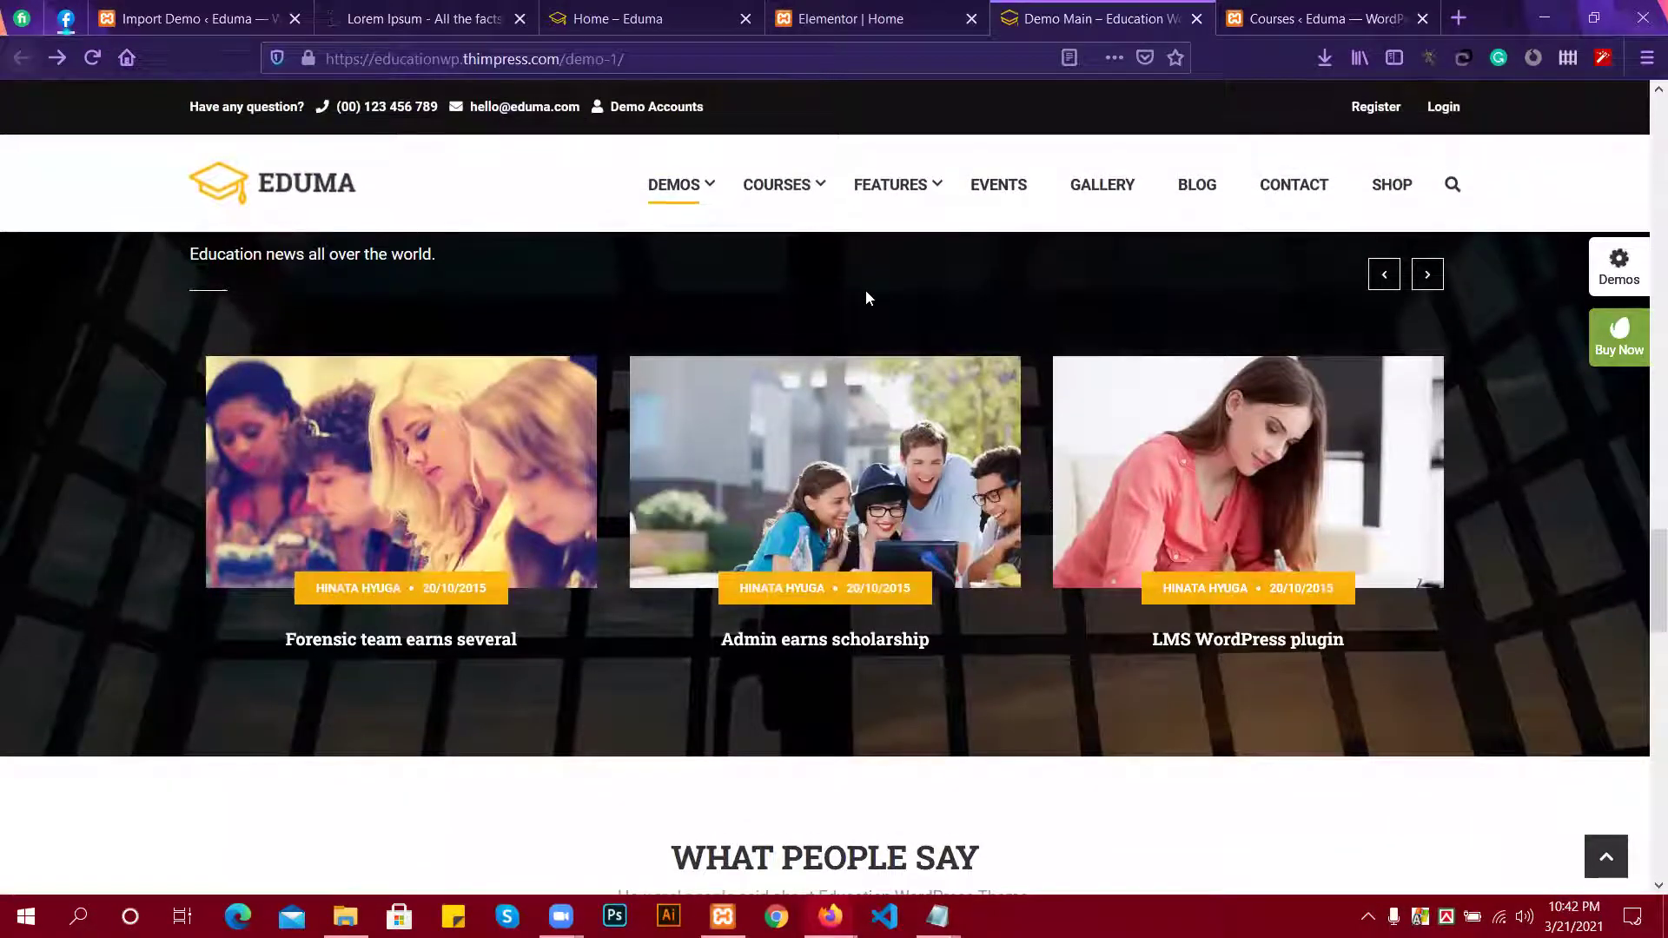
{"action": "scroll", "coordinate": [1129, 347], "scroll_direction": "up", "scroll_amount": 2}
{"action": "left_click", "coordinate": [1427, 389]}
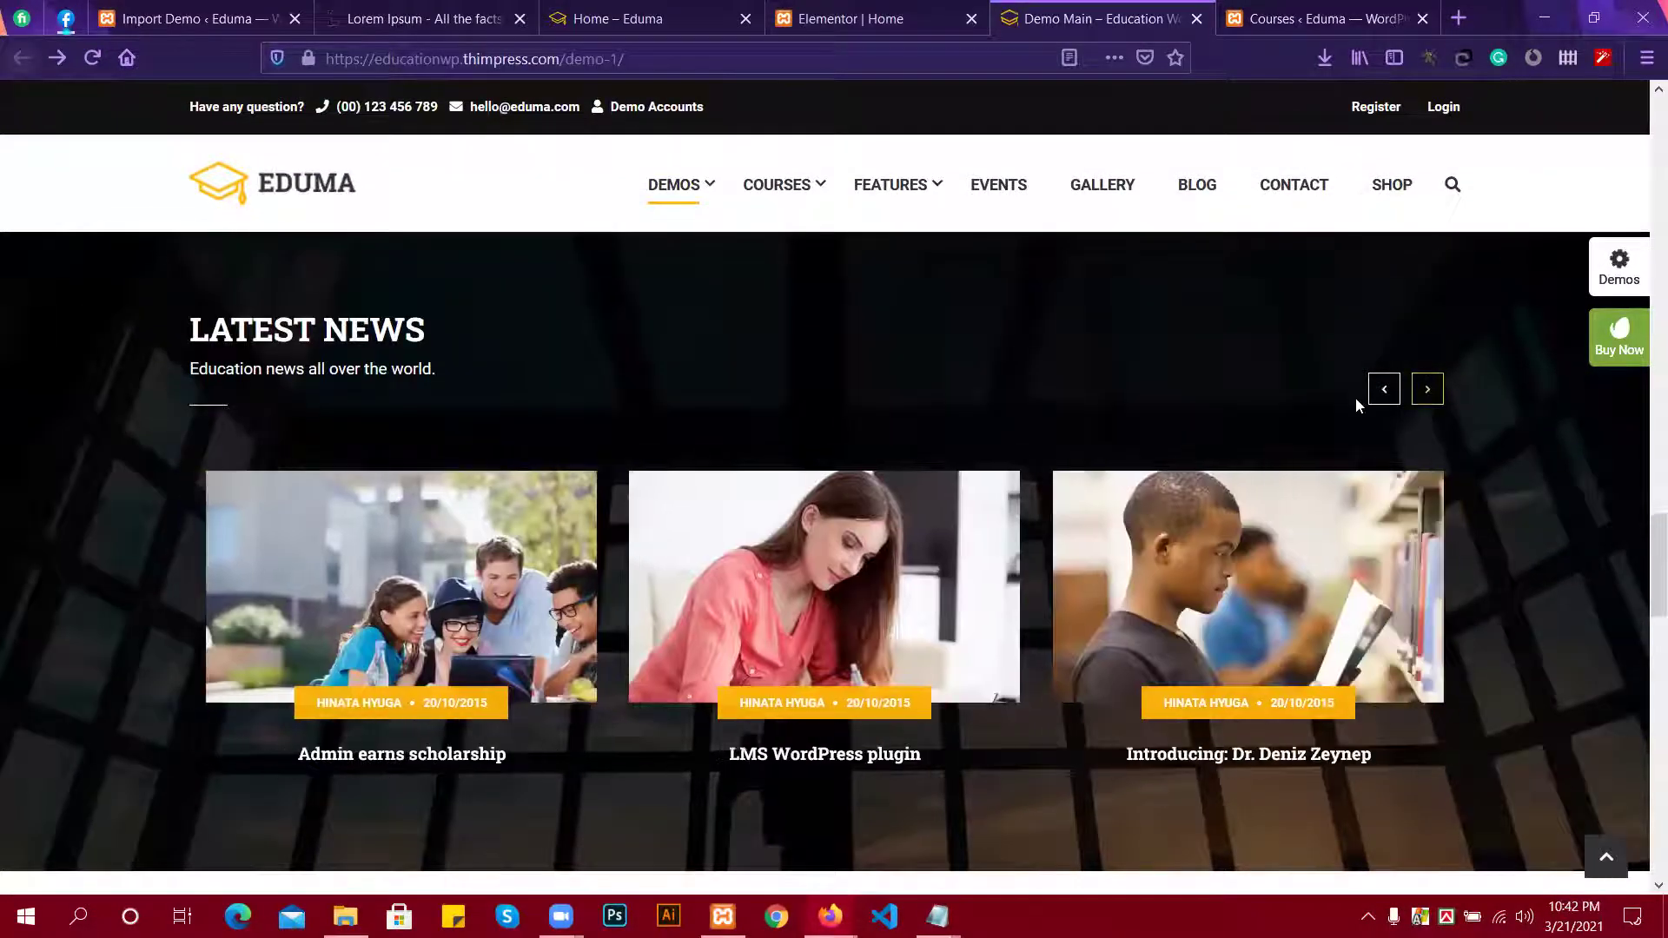
{"action": "left_click", "coordinate": [1427, 388]}
{"action": "scroll", "coordinate": [1064, 432], "scroll_direction": "up", "scroll_amount": 3}
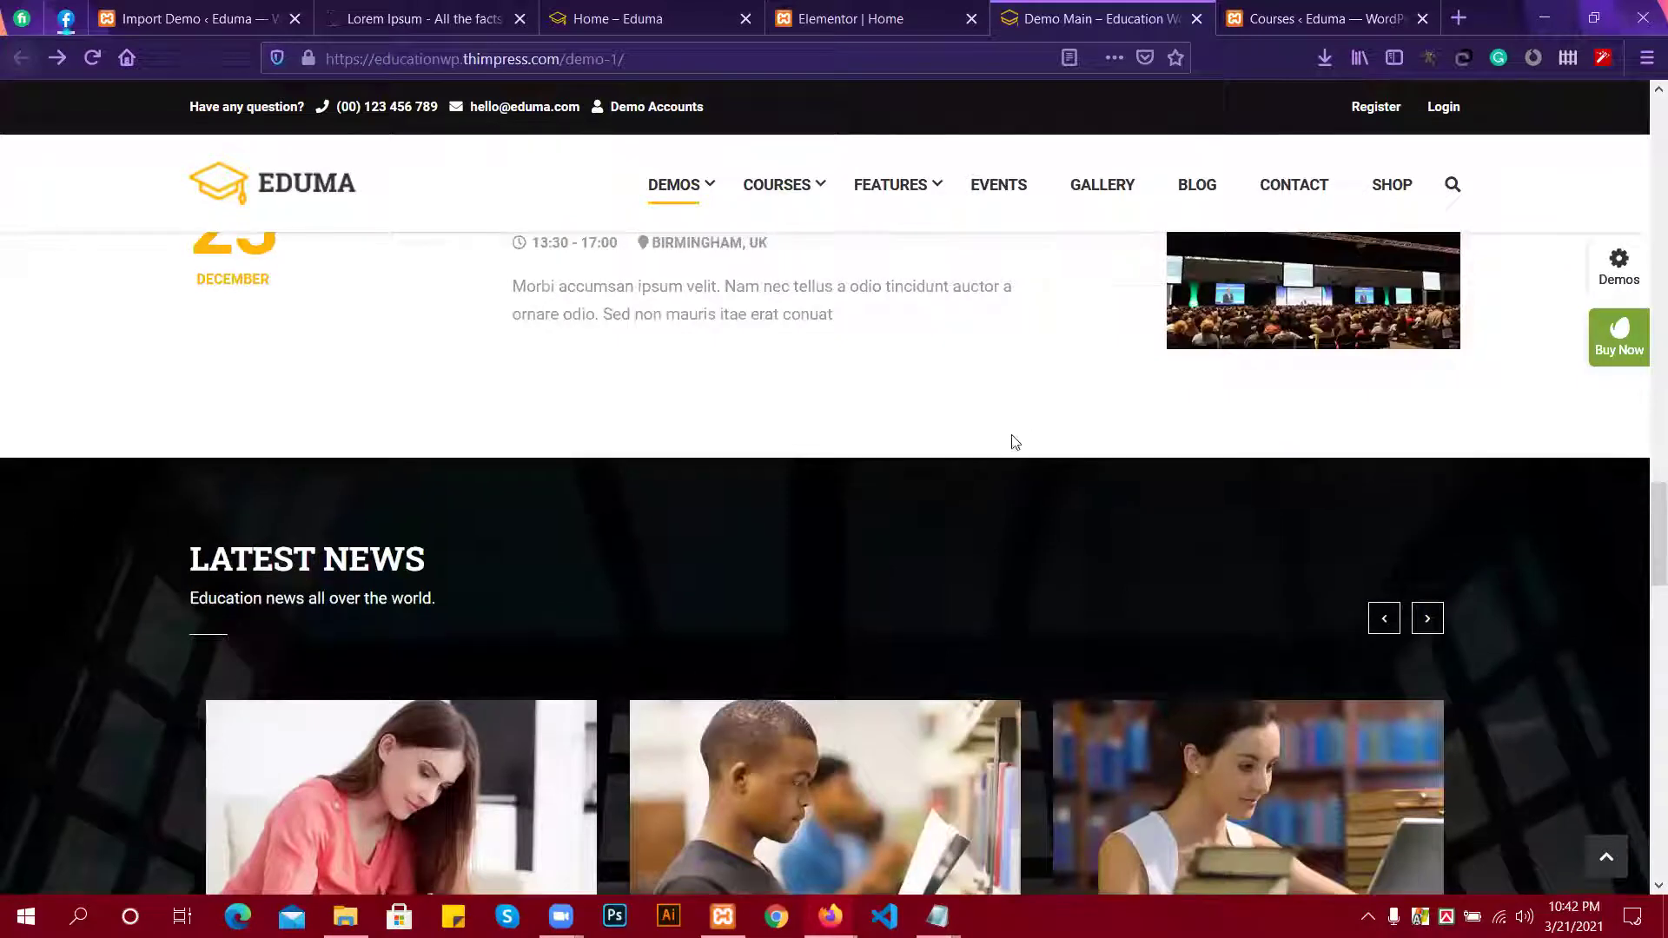
Compare the layout of the demo's Events list with its Latest News section and post carousel.
{"action": "scroll", "coordinate": [739, 408], "scroll_direction": "up", "scroll_amount": 5}
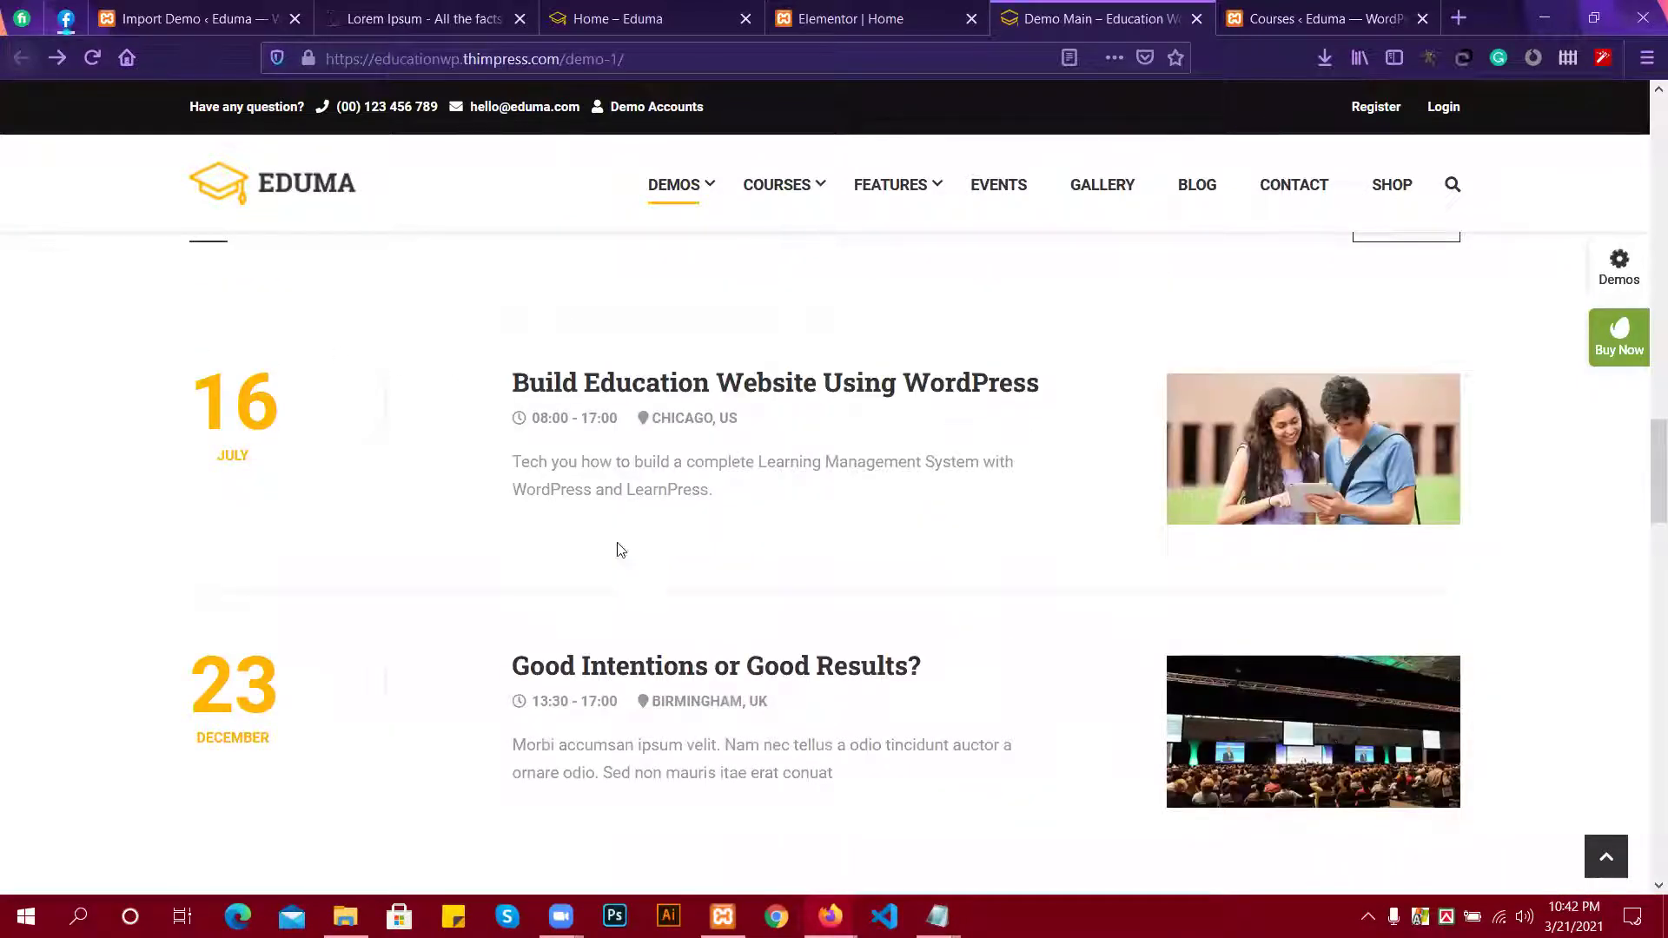
{"action": "left_click_drag", "start_coordinate": [618, 551], "coordinate": [719, 695]}
{"action": "scroll", "coordinate": [236, 508], "scroll_direction": "down", "scroll_amount": 5}
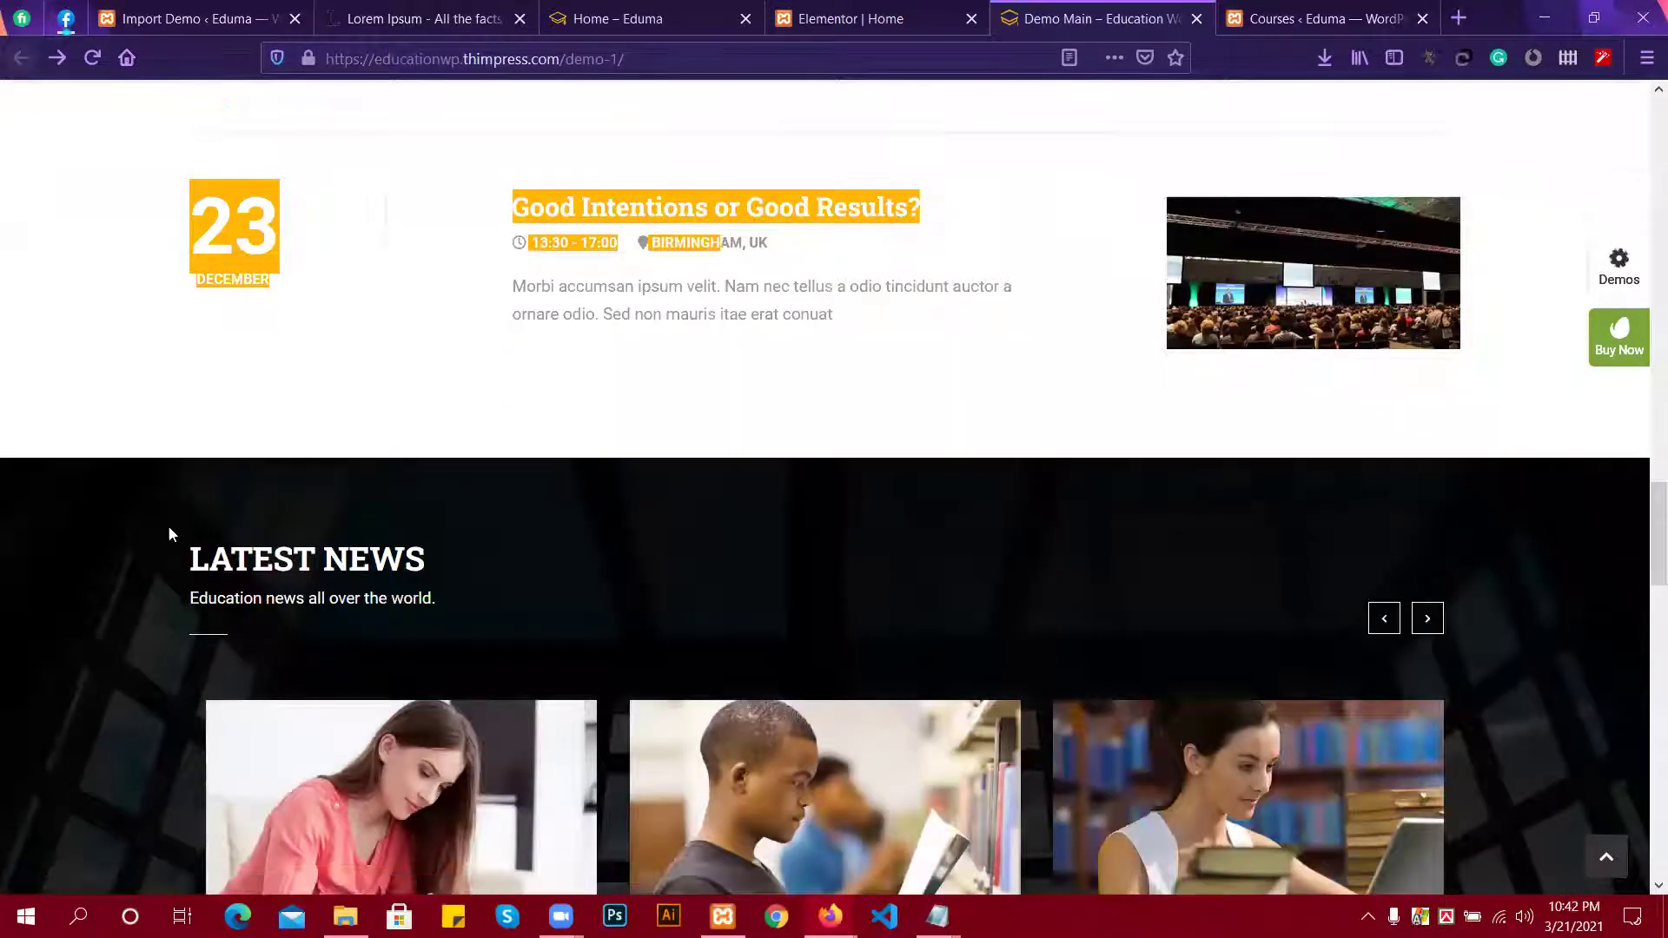
{"action": "scroll", "coordinate": [421, 589], "scroll_direction": "down", "scroll_amount": 3}
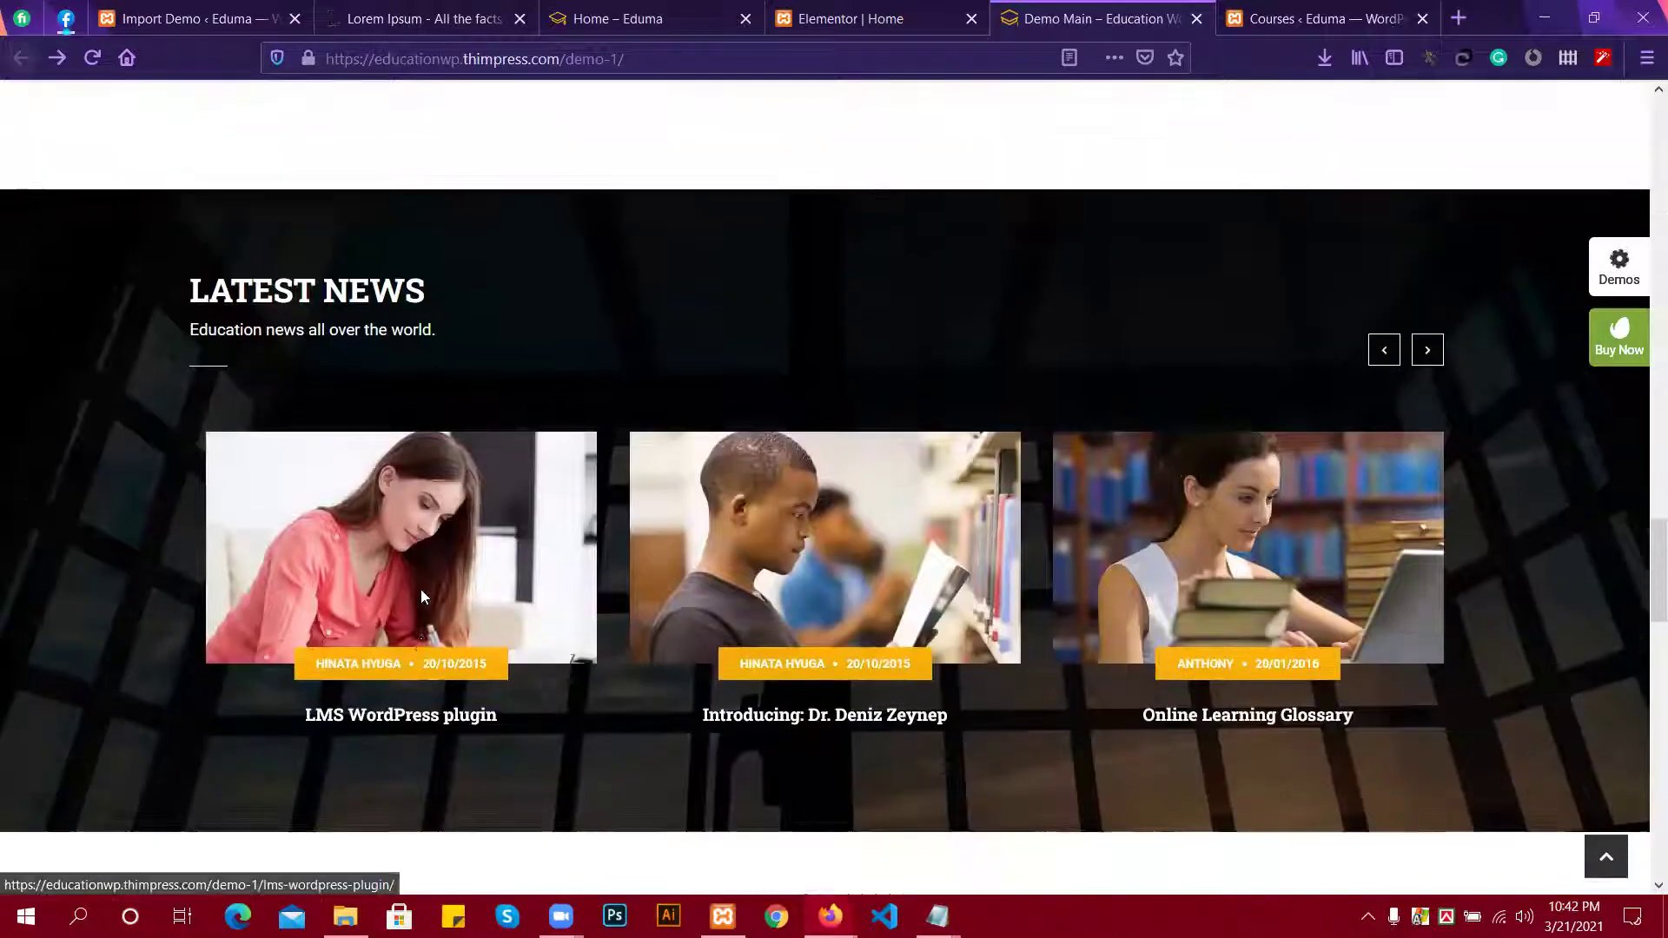
{"action": "scroll", "coordinate": [458, 588], "scroll_direction": "up", "scroll_amount": 6}
{"action": "left_click", "coordinate": [198, 463]}
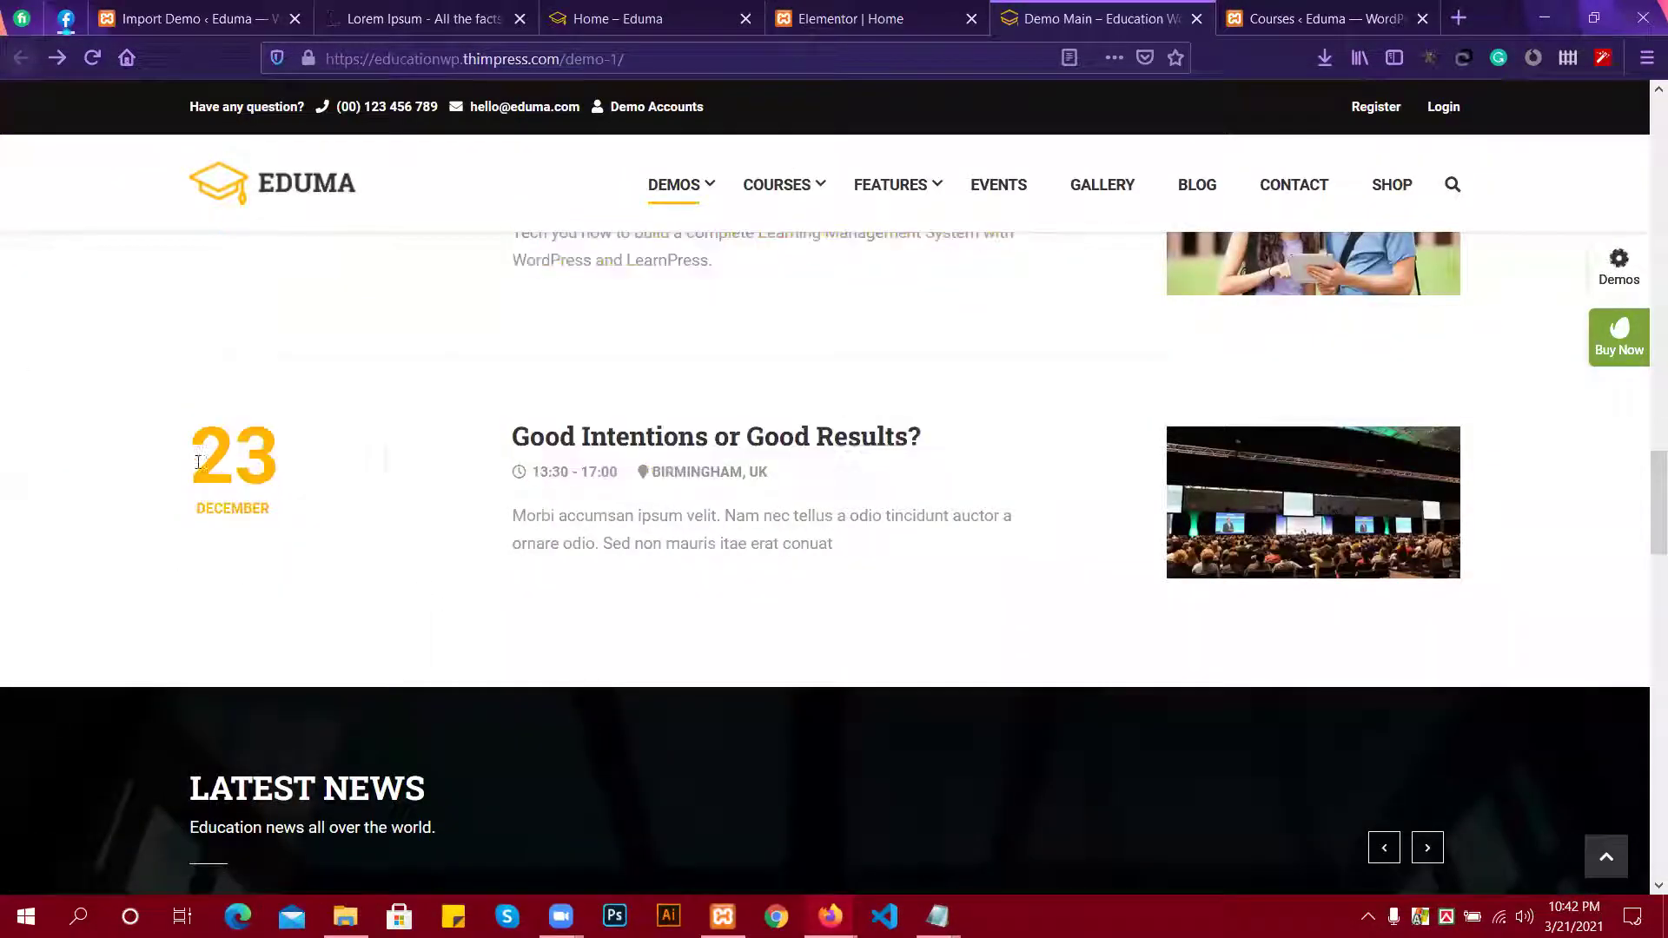
{"action": "scroll", "coordinate": [591, 630], "scroll_direction": "down", "scroll_amount": 2}
{"action": "scroll", "coordinate": [721, 626], "scroll_direction": "down", "scroll_amount": 5}
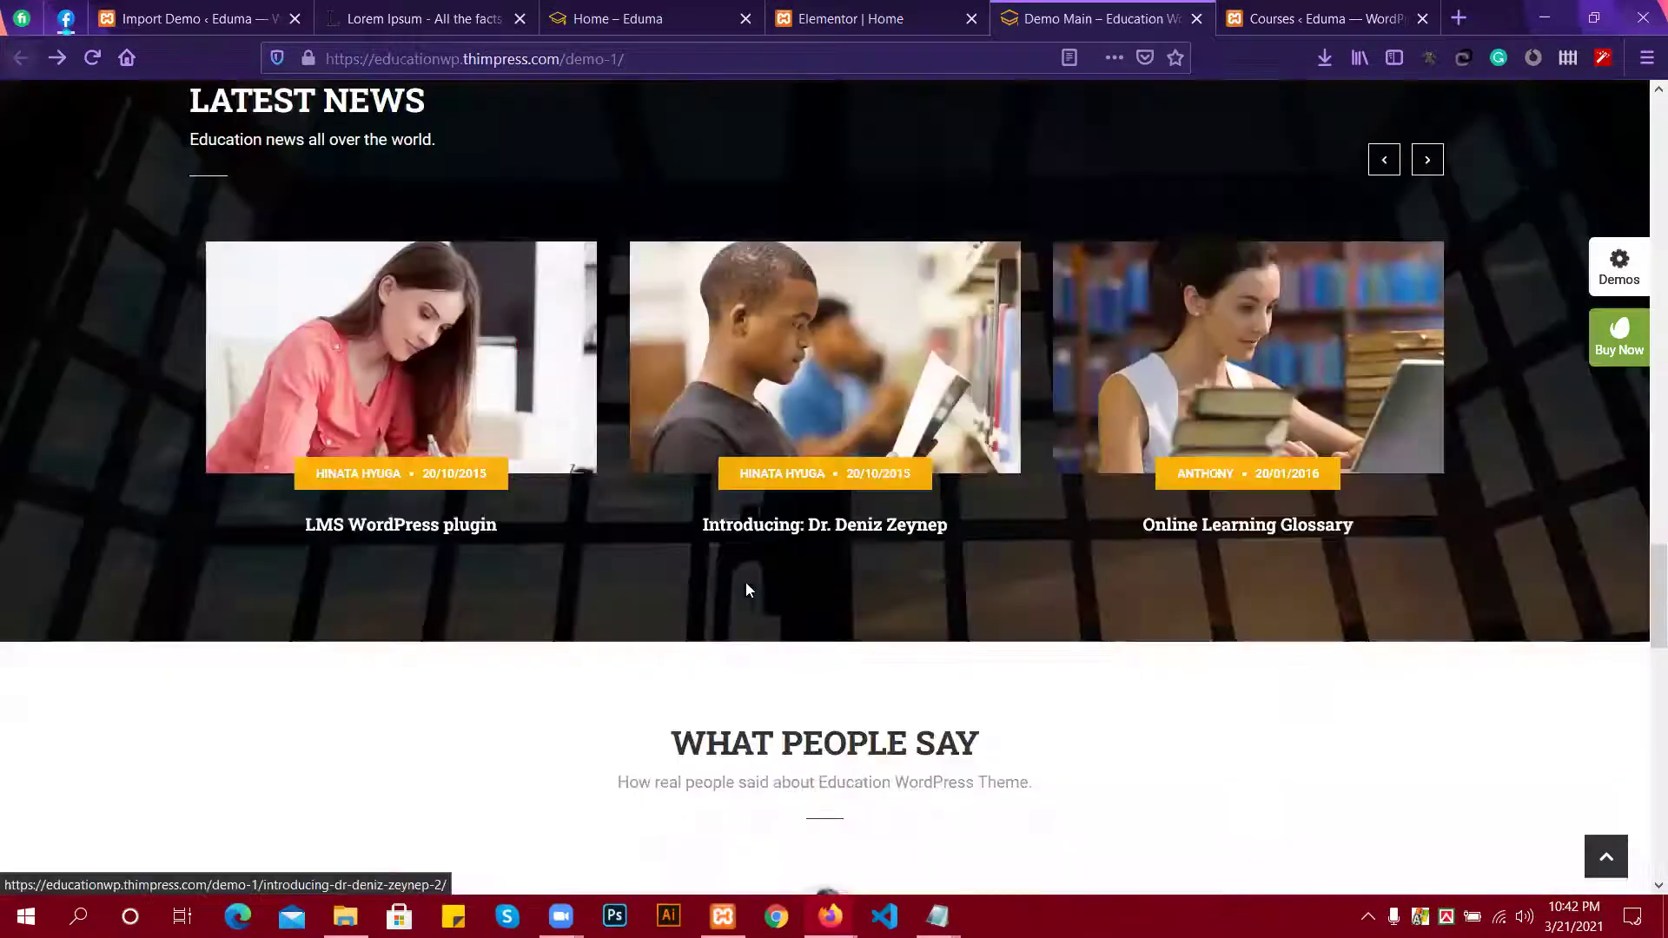
{"action": "scroll", "coordinate": [725, 578], "scroll_direction": "down", "scroll_amount": 1}
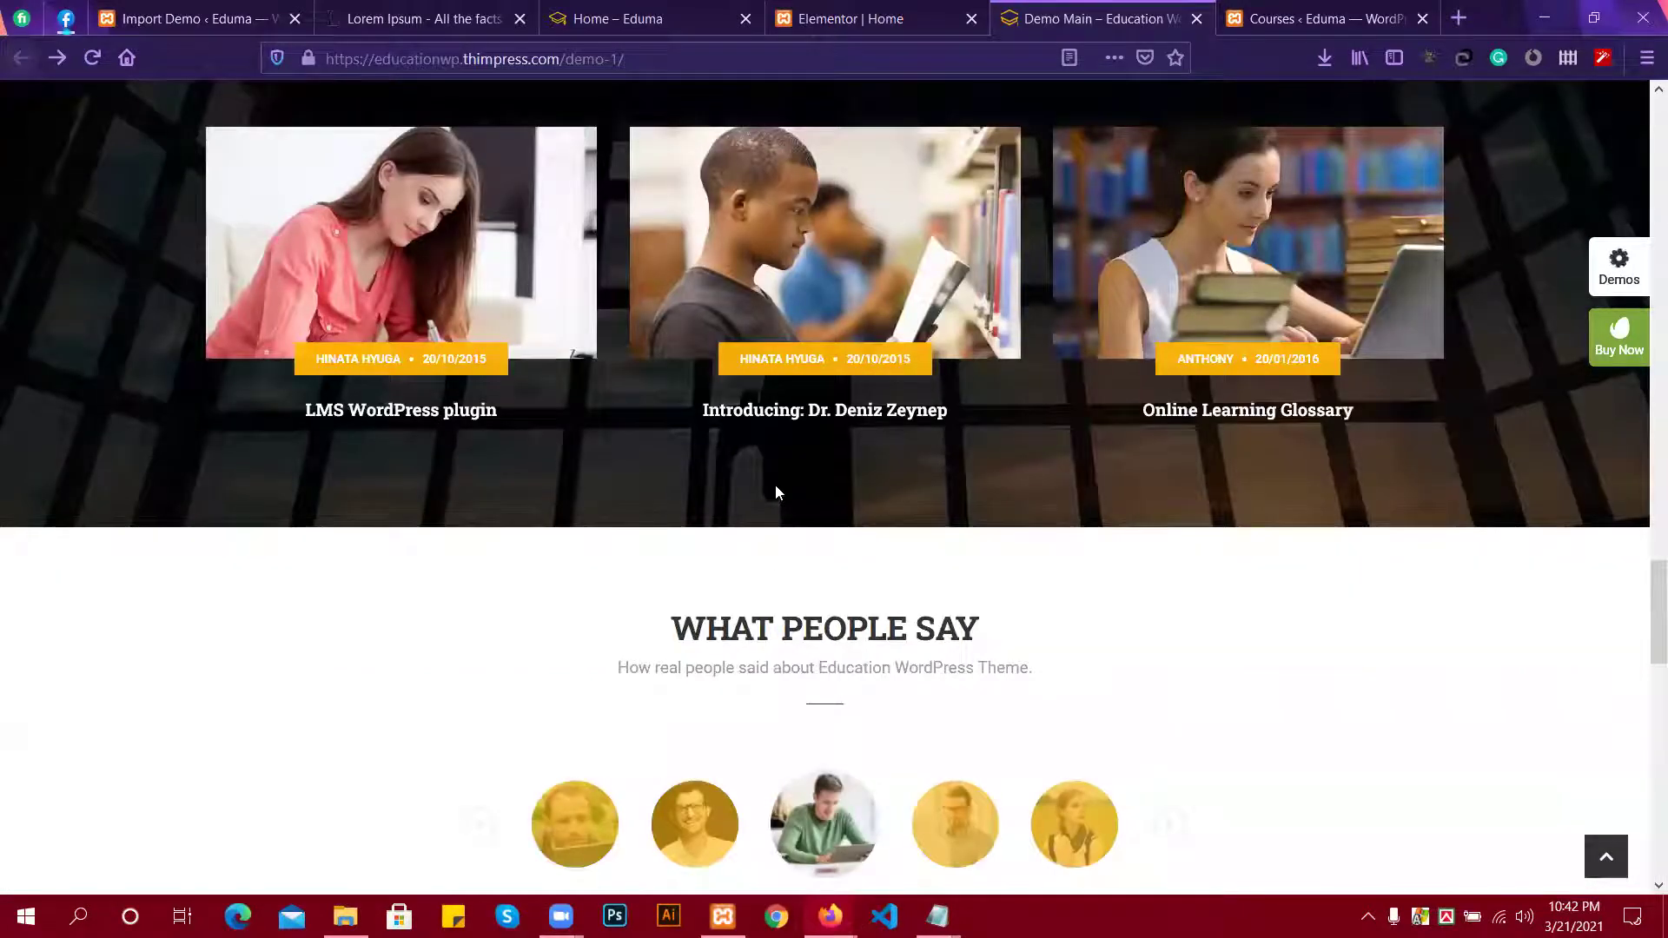
{"action": "scroll", "coordinate": [767, 483], "scroll_direction": "up", "scroll_amount": 1}
{"action": "scroll", "coordinate": [765, 482], "scroll_direction": "up", "scroll_amount": 4}
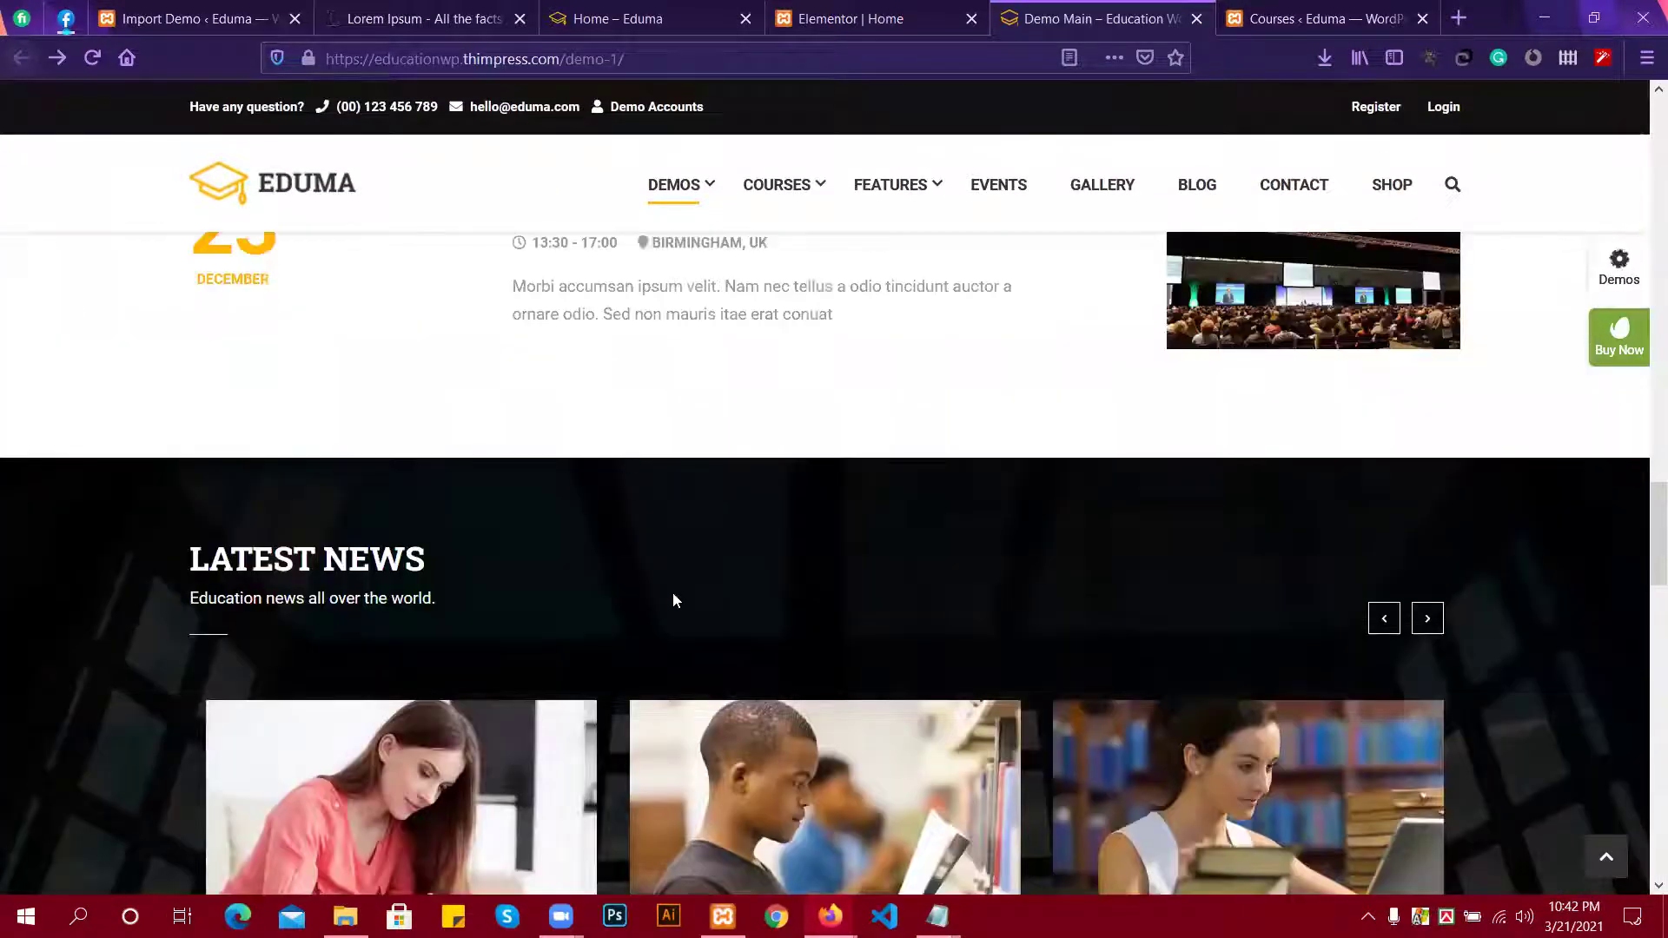
{"action": "scroll", "coordinate": [672, 600], "scroll_direction": "up", "scroll_amount": 6}
{"action": "scroll", "coordinate": [610, 522], "scroll_direction": "down", "scroll_amount": 4}
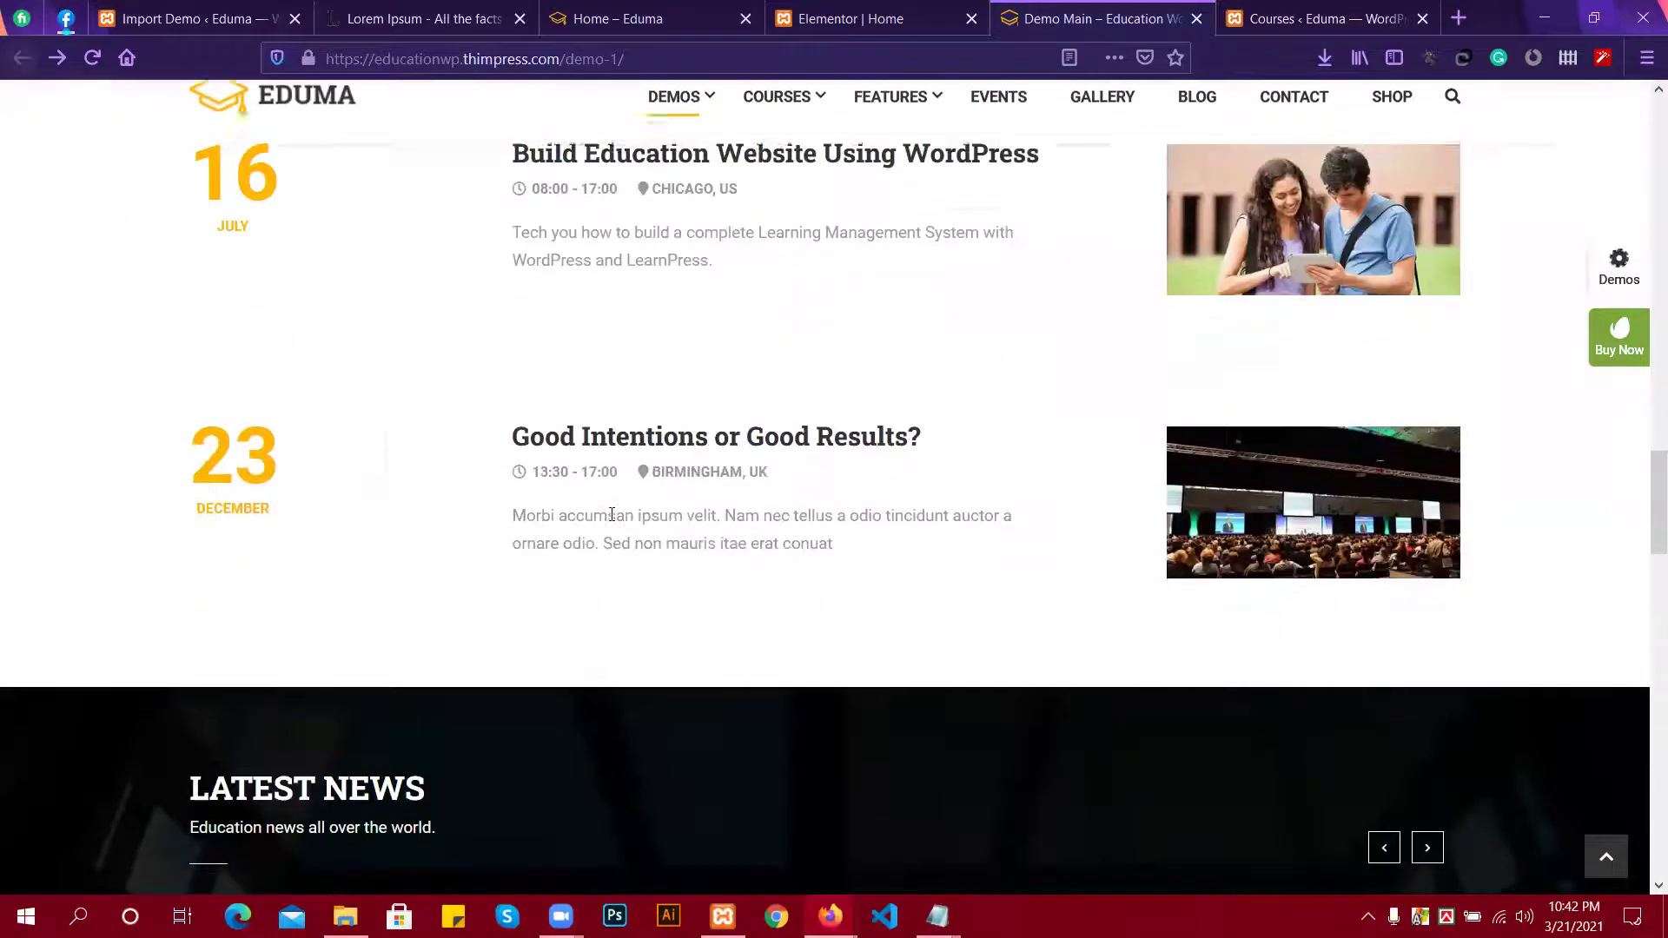
{"action": "scroll", "coordinate": [611, 513], "scroll_direction": "down", "scroll_amount": 3}
{"action": "scroll", "coordinate": [685, 521], "scroll_direction": "up", "scroll_amount": 4}
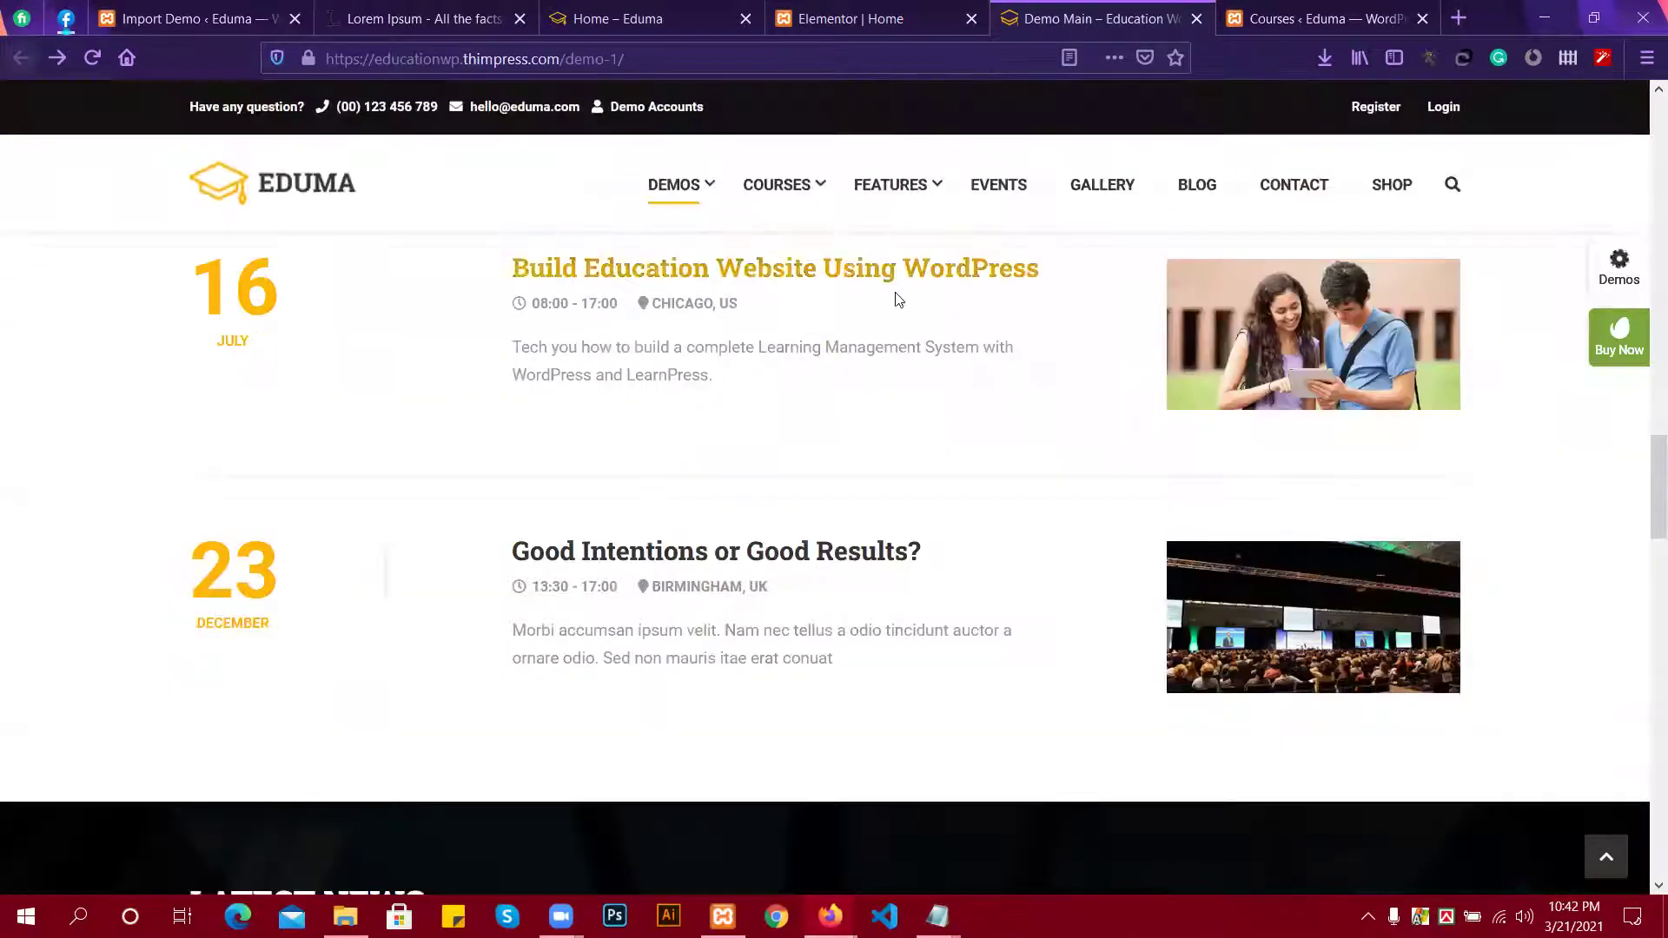
{"action": "scroll", "coordinate": [749, 448], "scroll_direction": "down", "scroll_amount": 5}
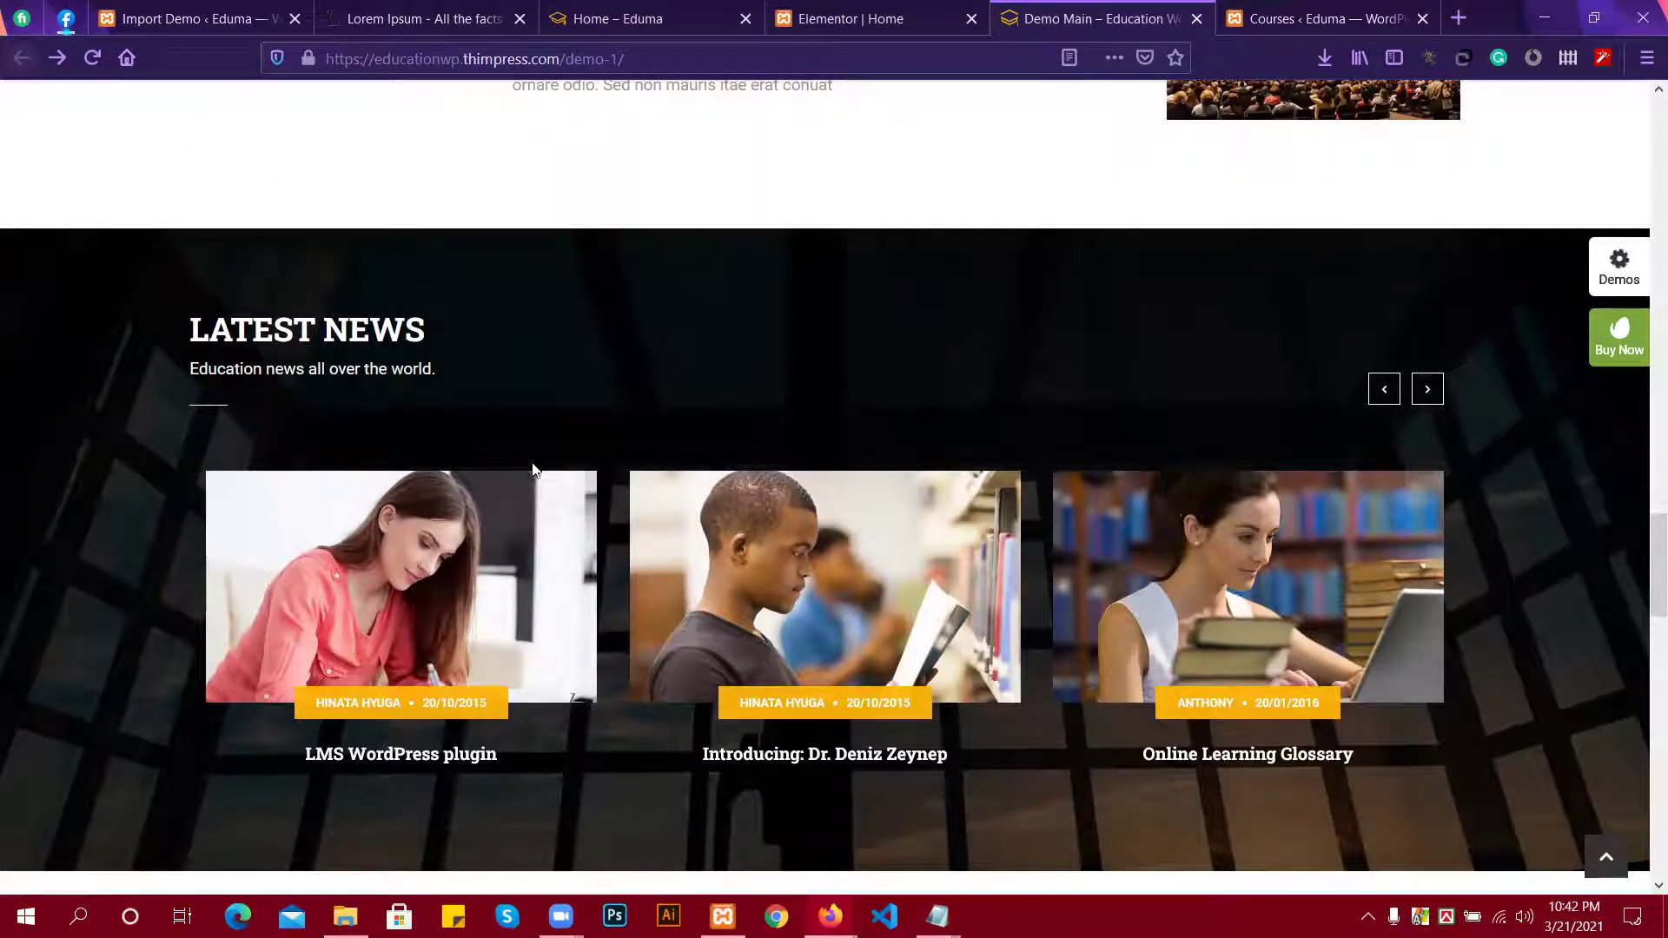
{"action": "scroll", "coordinate": [570, 447], "scroll_direction": "down", "scroll_amount": 1}
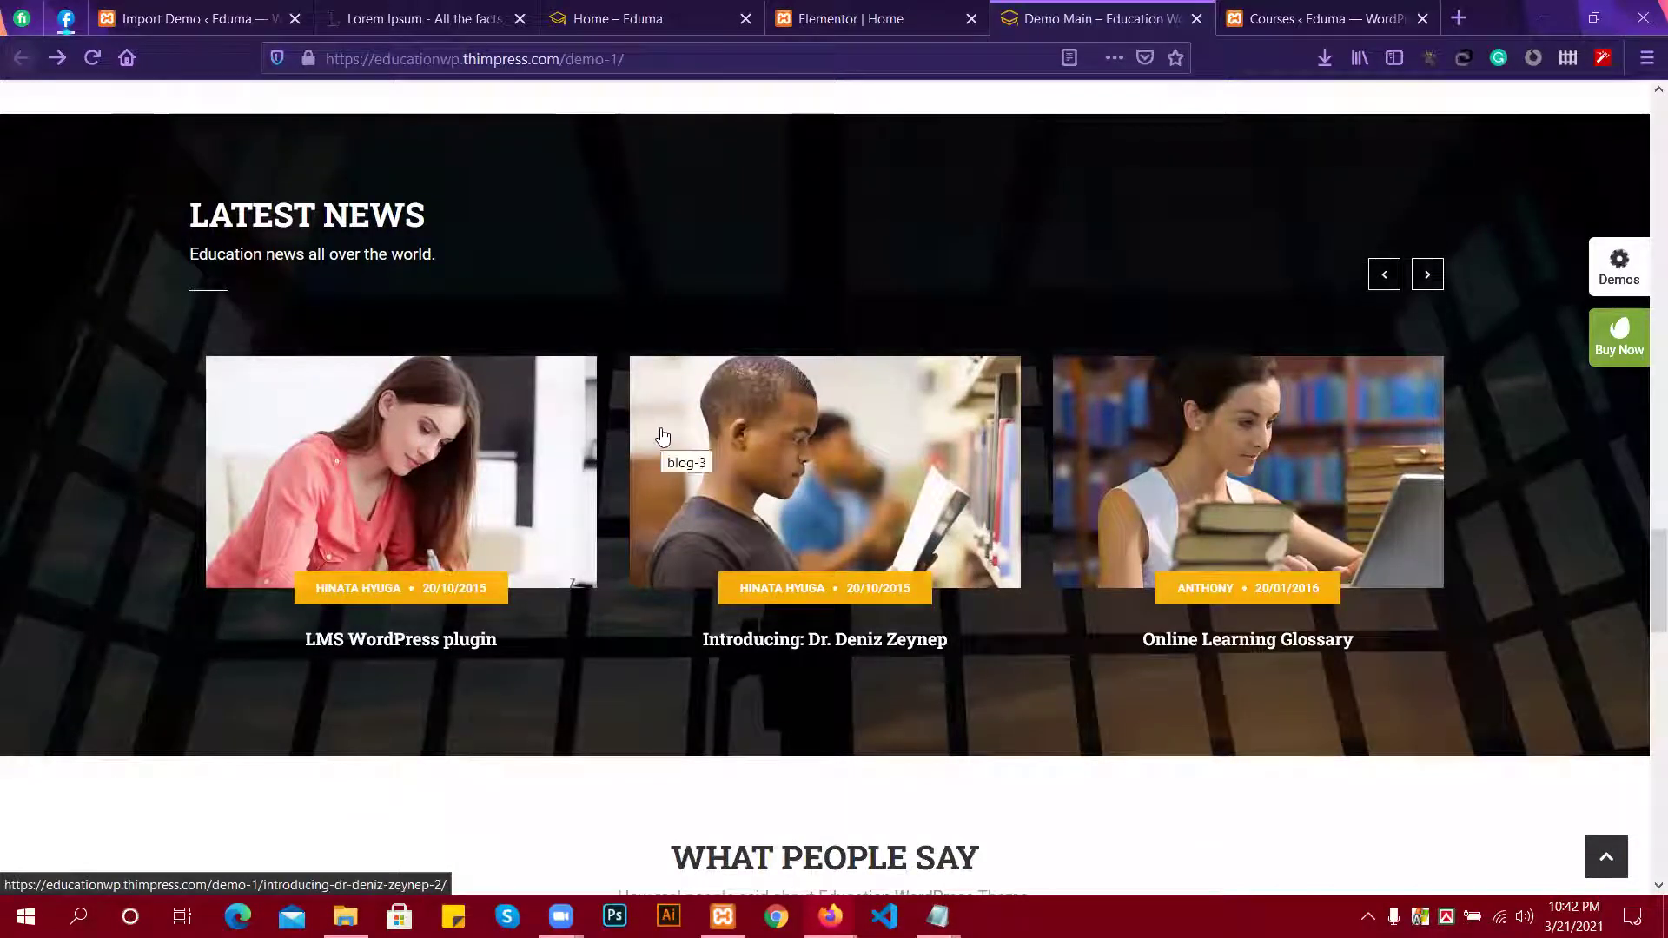
{"action": "scroll", "coordinate": [925, 491], "scroll_direction": "down", "scroll_amount": 1}
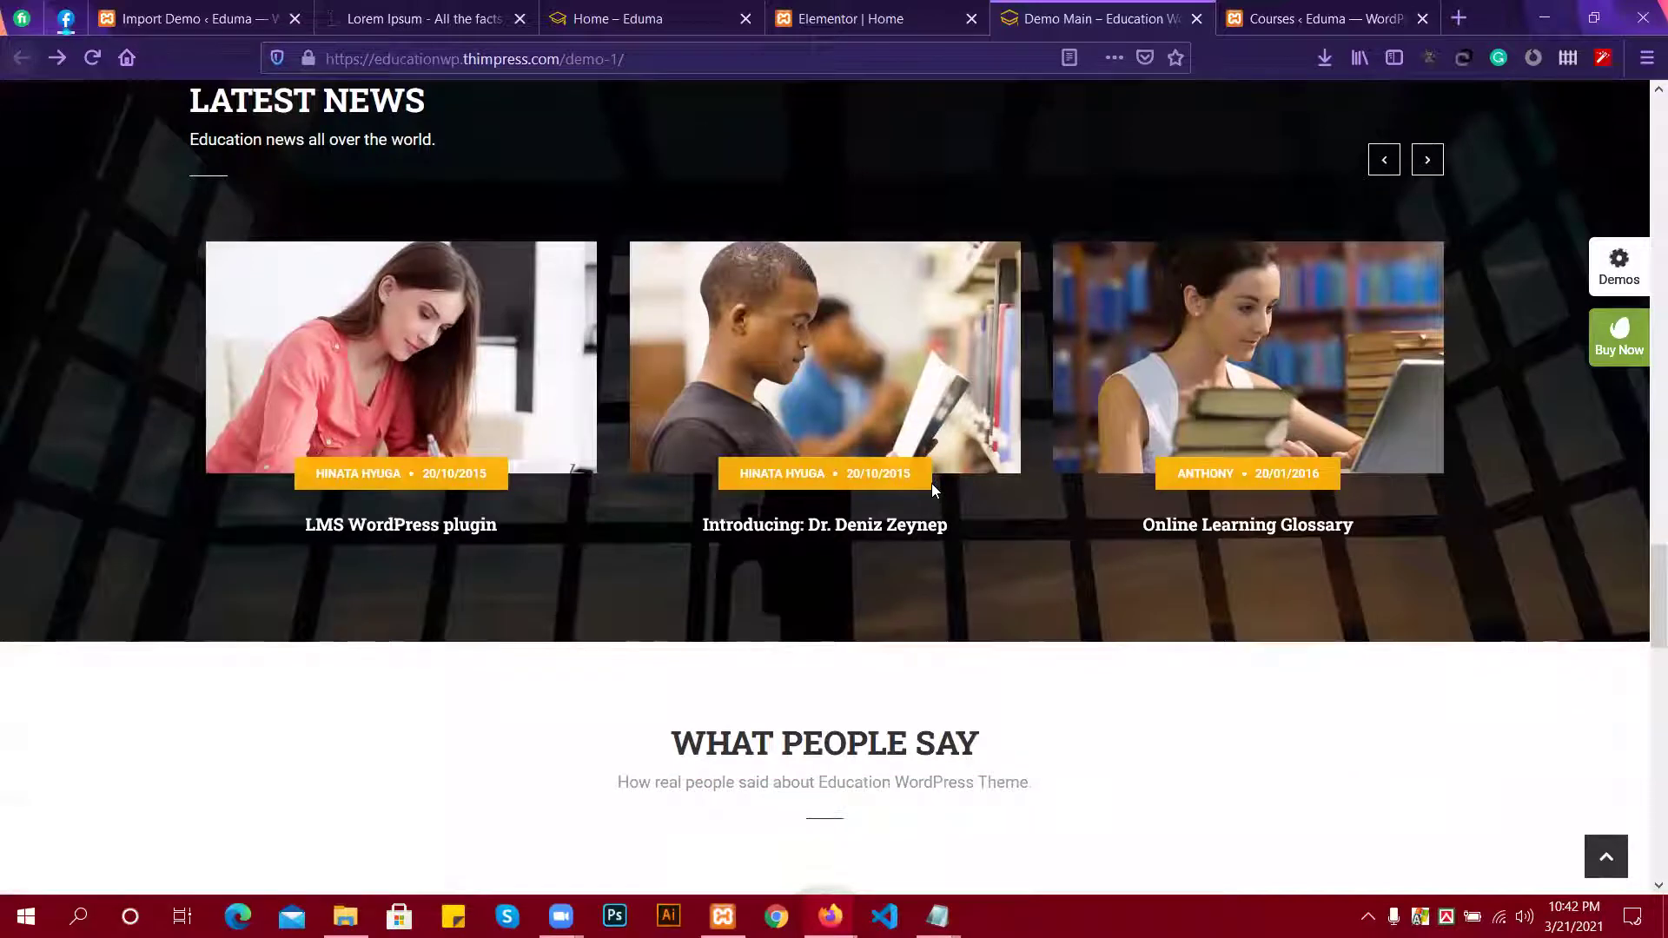
Examine the demo's What People Say section, highlight its heading, and return to the empty widget area below the carousel in the Elementor editor.
{"action": "scroll", "coordinate": [932, 483], "scroll_direction": "down", "scroll_amount": 1}
{"action": "scroll", "coordinate": [906, 534], "scroll_direction": "down", "scroll_amount": 3}
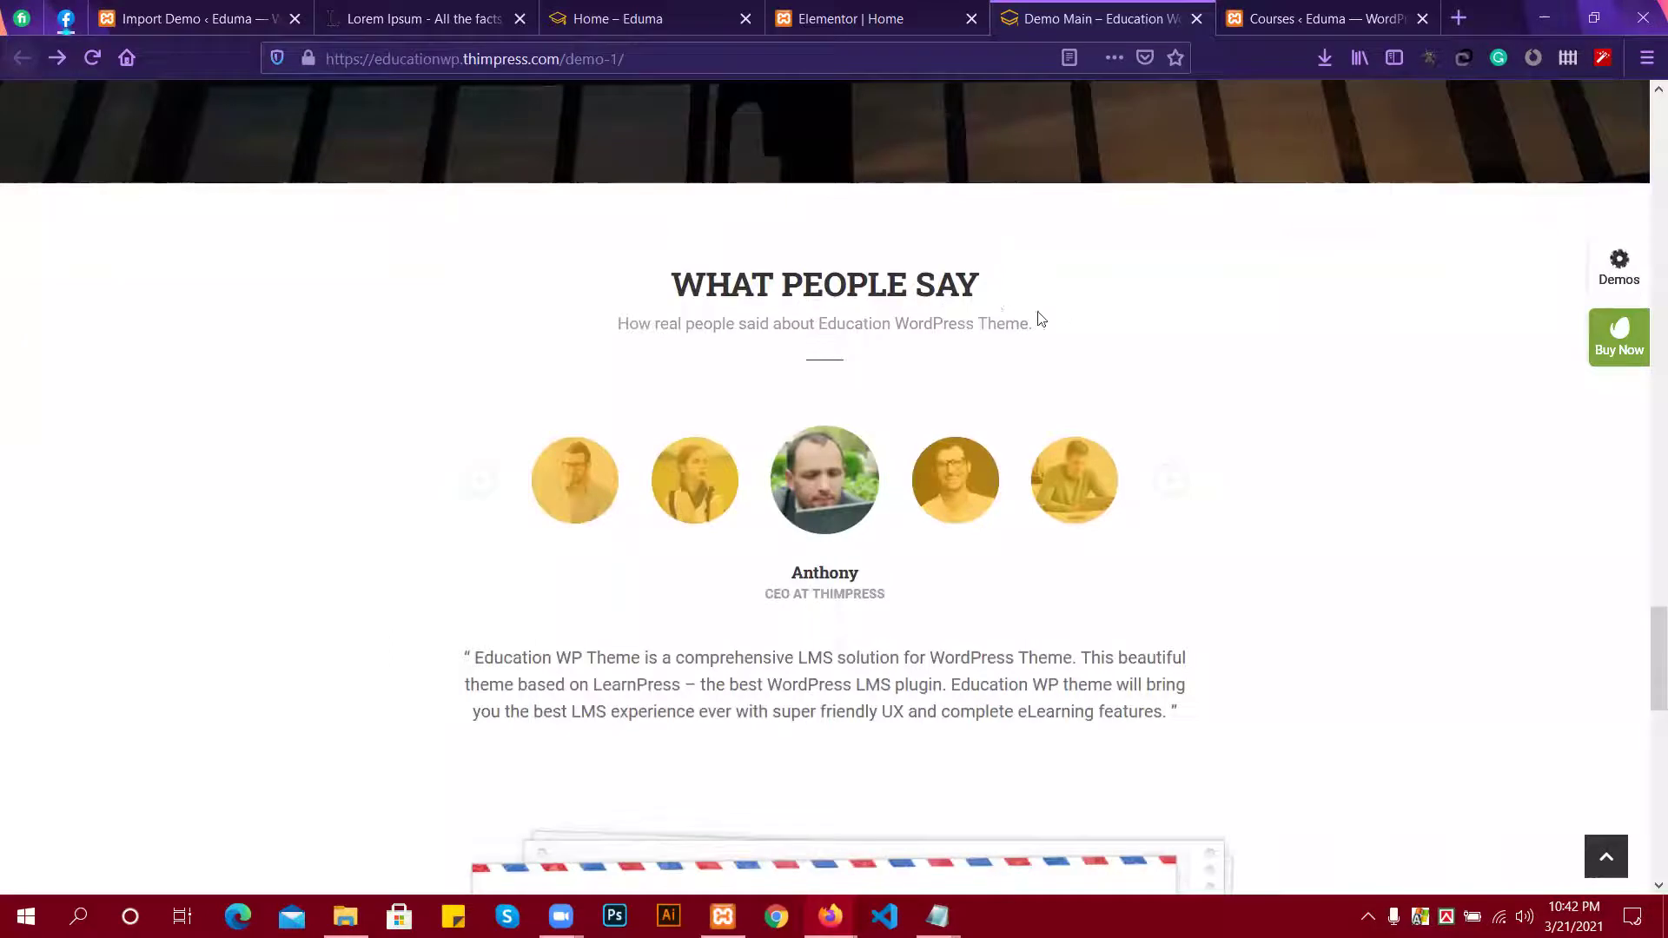
{"action": "left_click_drag", "start_coordinate": [1001, 287], "coordinate": [666, 273]}
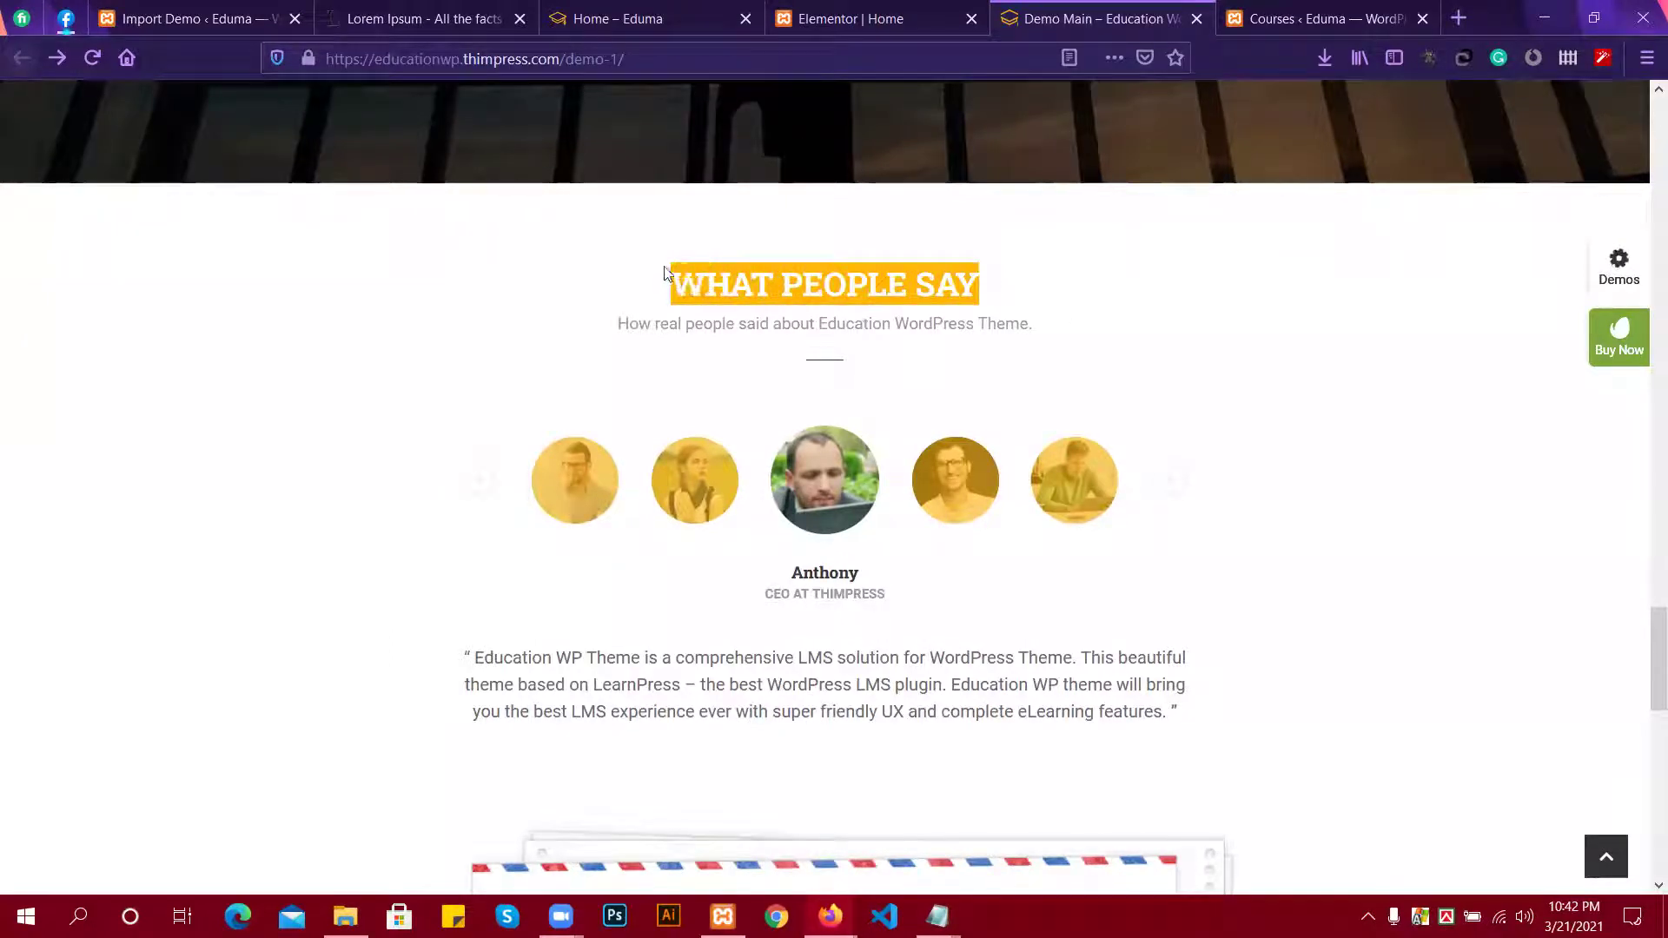
{"action": "left_click", "coordinate": [895, 18]}
{"action": "scroll", "coordinate": [956, 590], "scroll_direction": "down", "scroll_amount": 3}
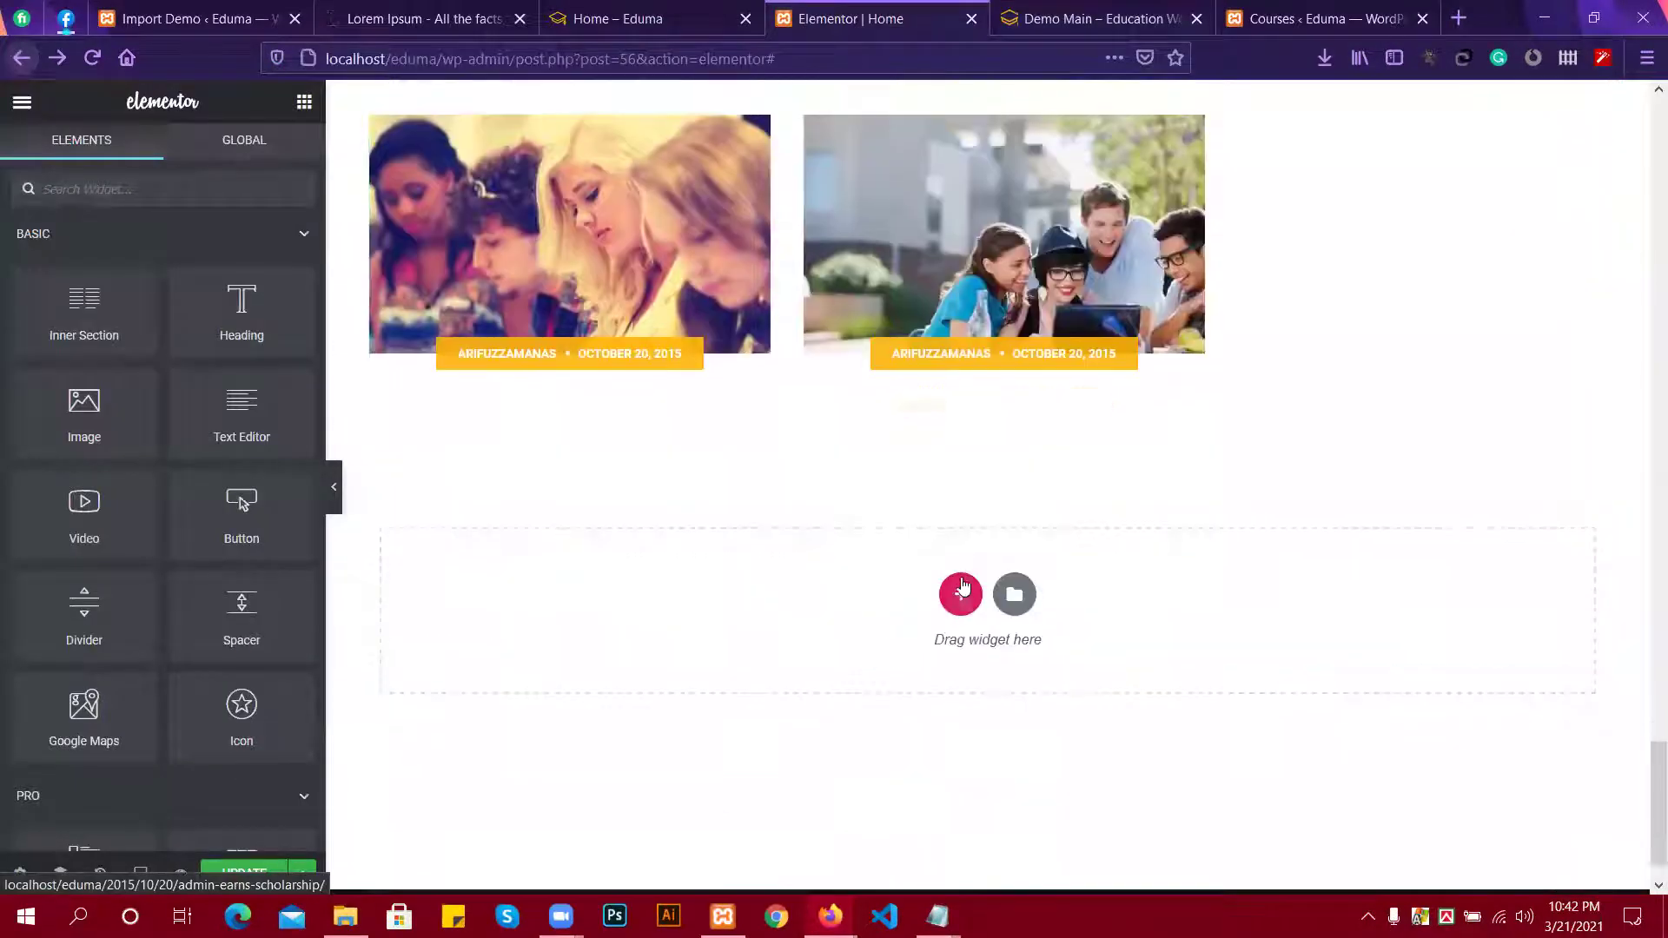
Add a new single-column section below the posts carousel and stretch it to the full page width.
{"action": "scroll", "coordinate": [921, 470], "scroll_direction": "down", "scroll_amount": 1}
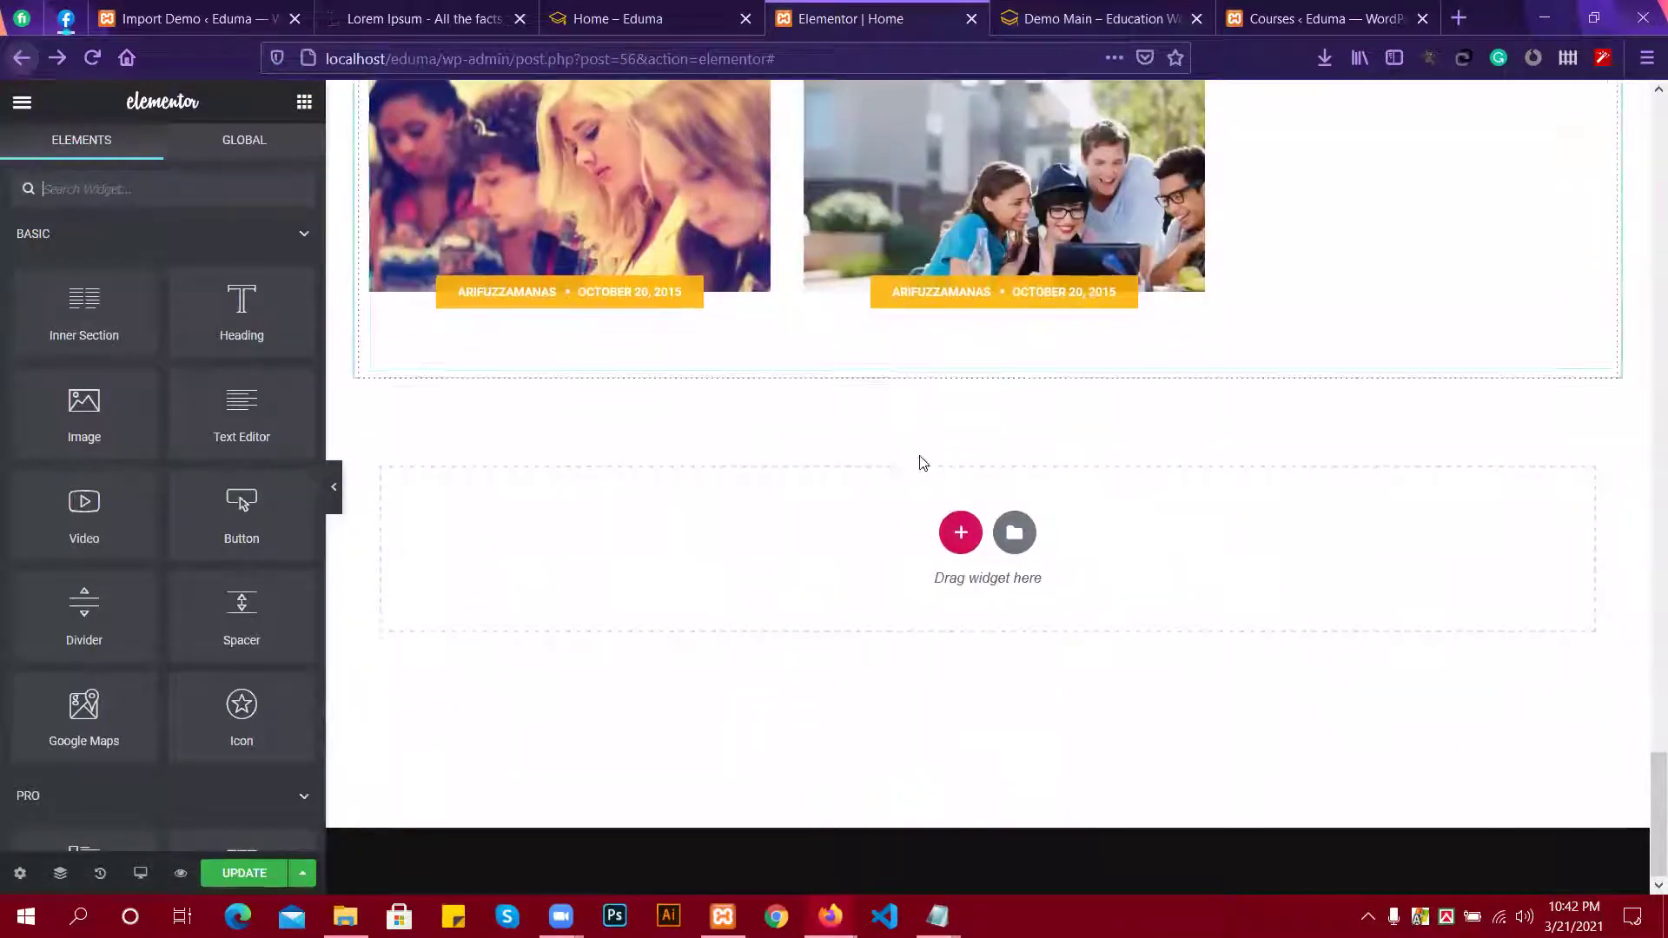
{"action": "left_click", "coordinate": [961, 530]}
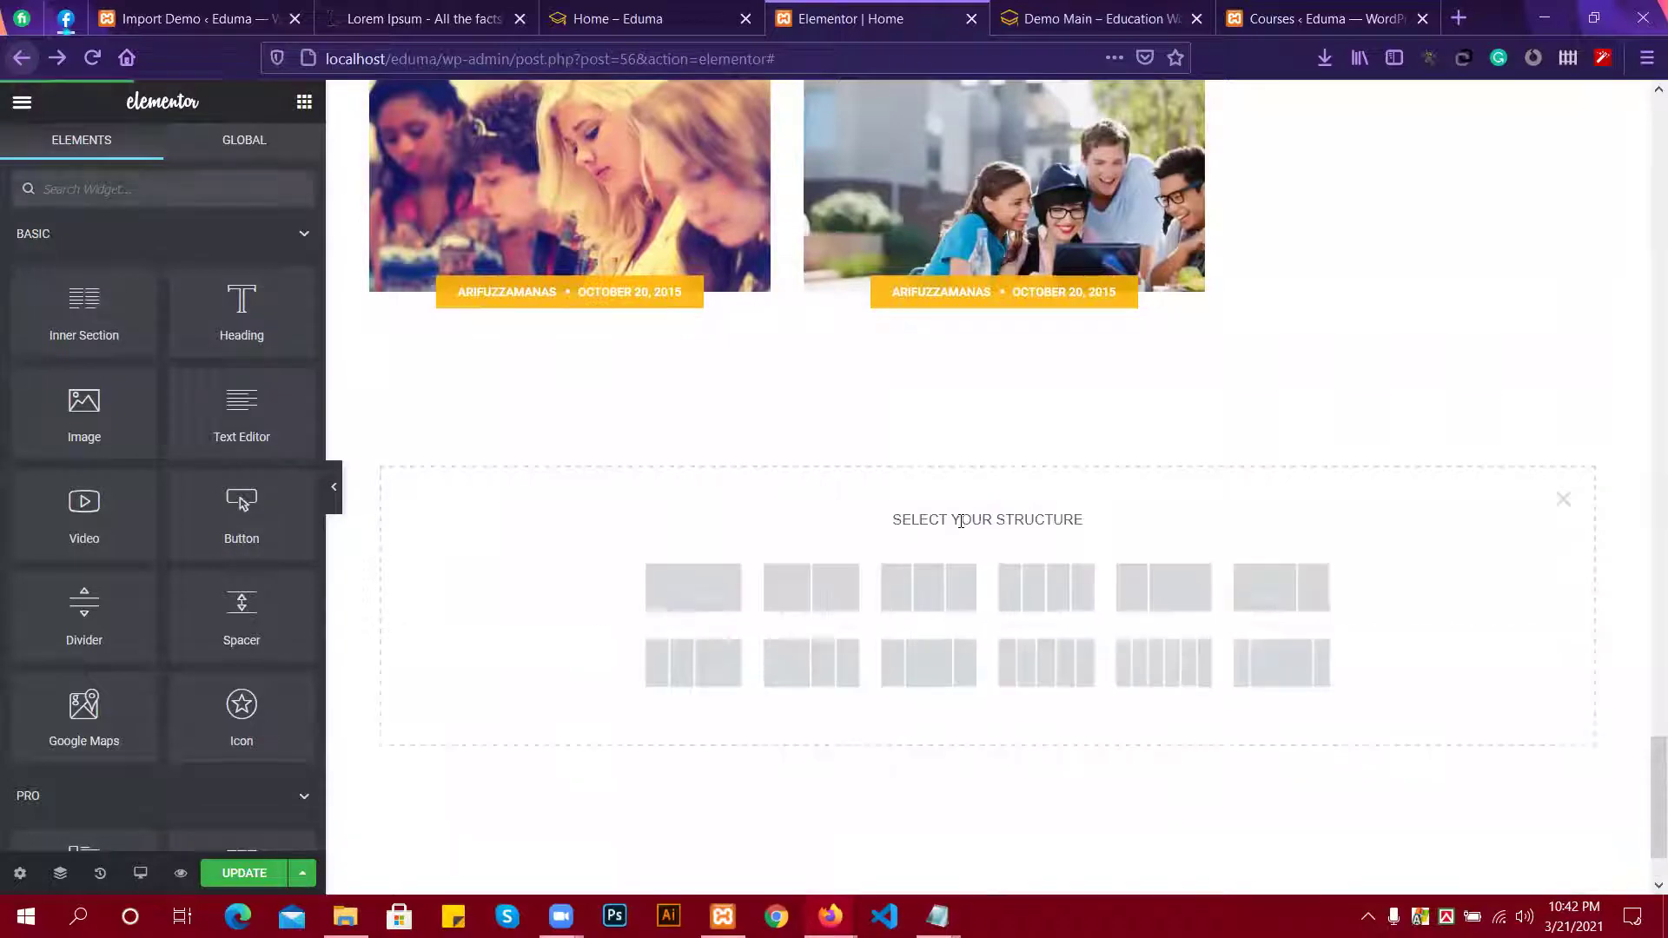
{"action": "left_click", "coordinate": [703, 596]}
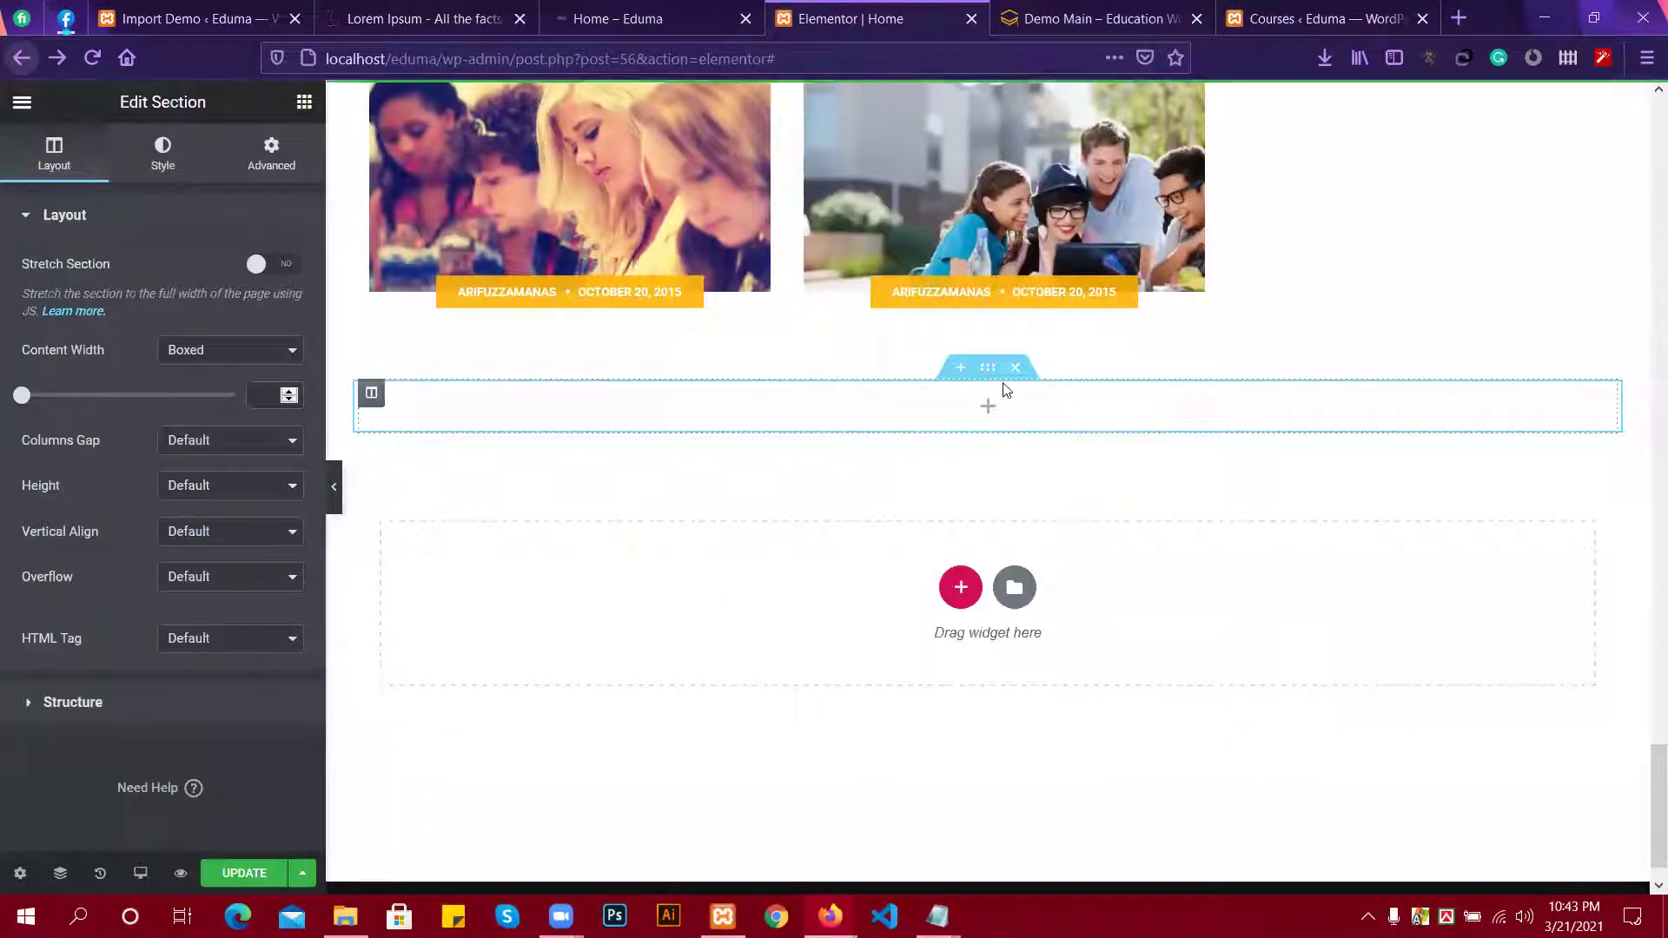
{"action": "left_click", "coordinate": [255, 268]}
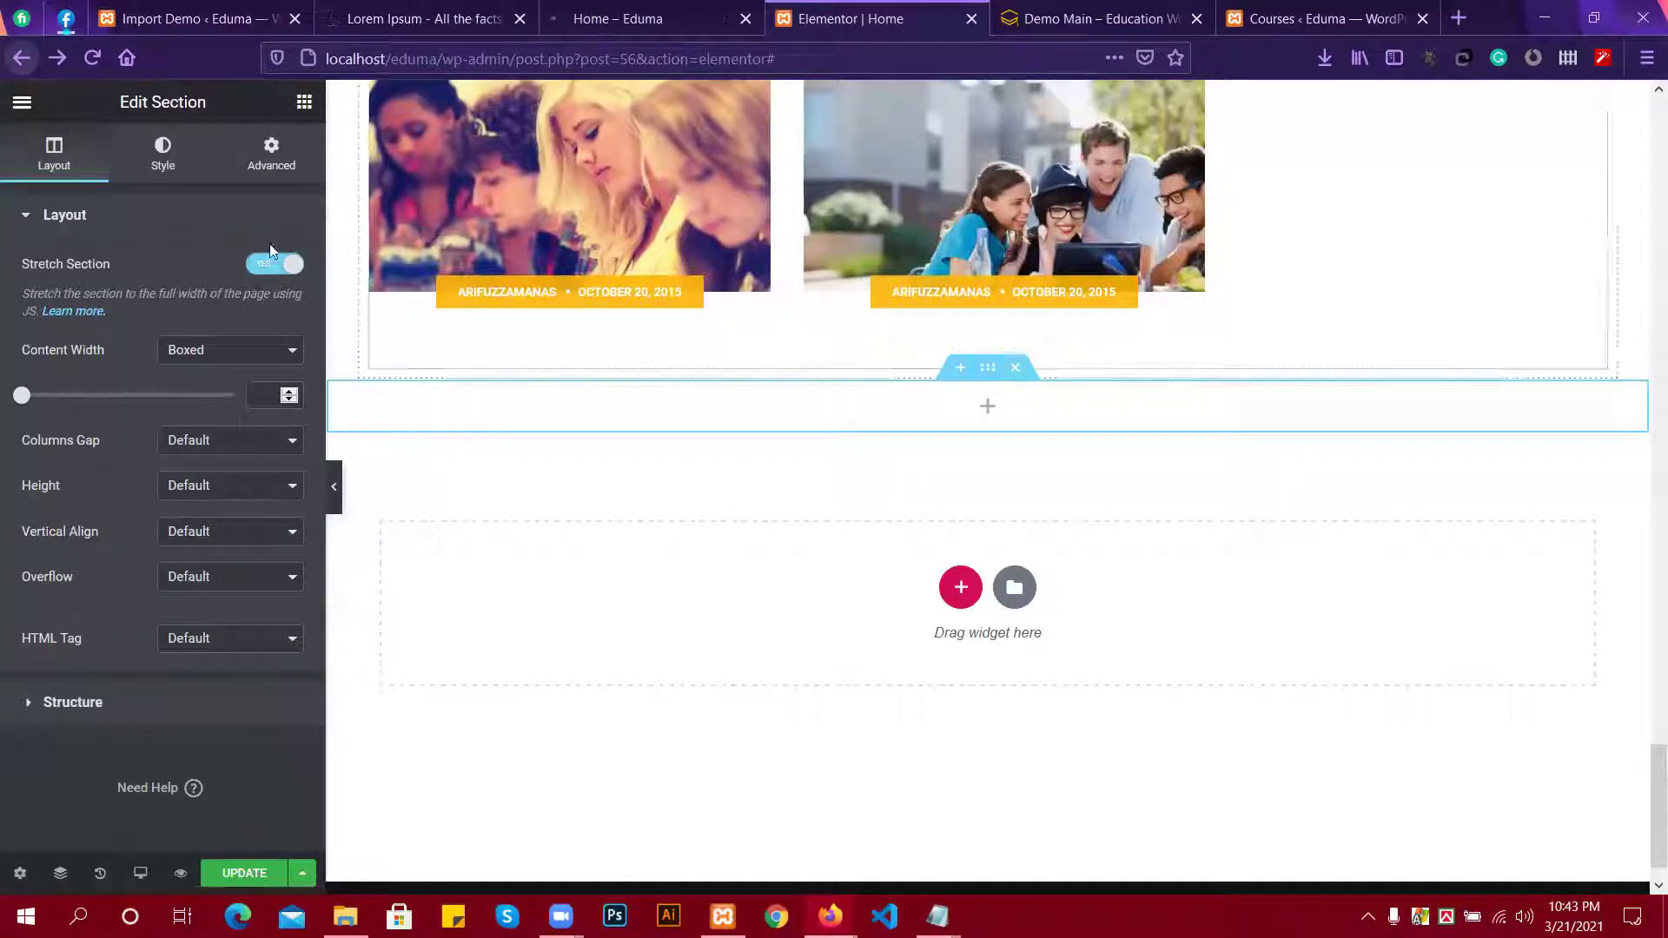
Unlink the new section's margin values and set its top margin to 100 px.
{"action": "left_click", "coordinate": [270, 153]}
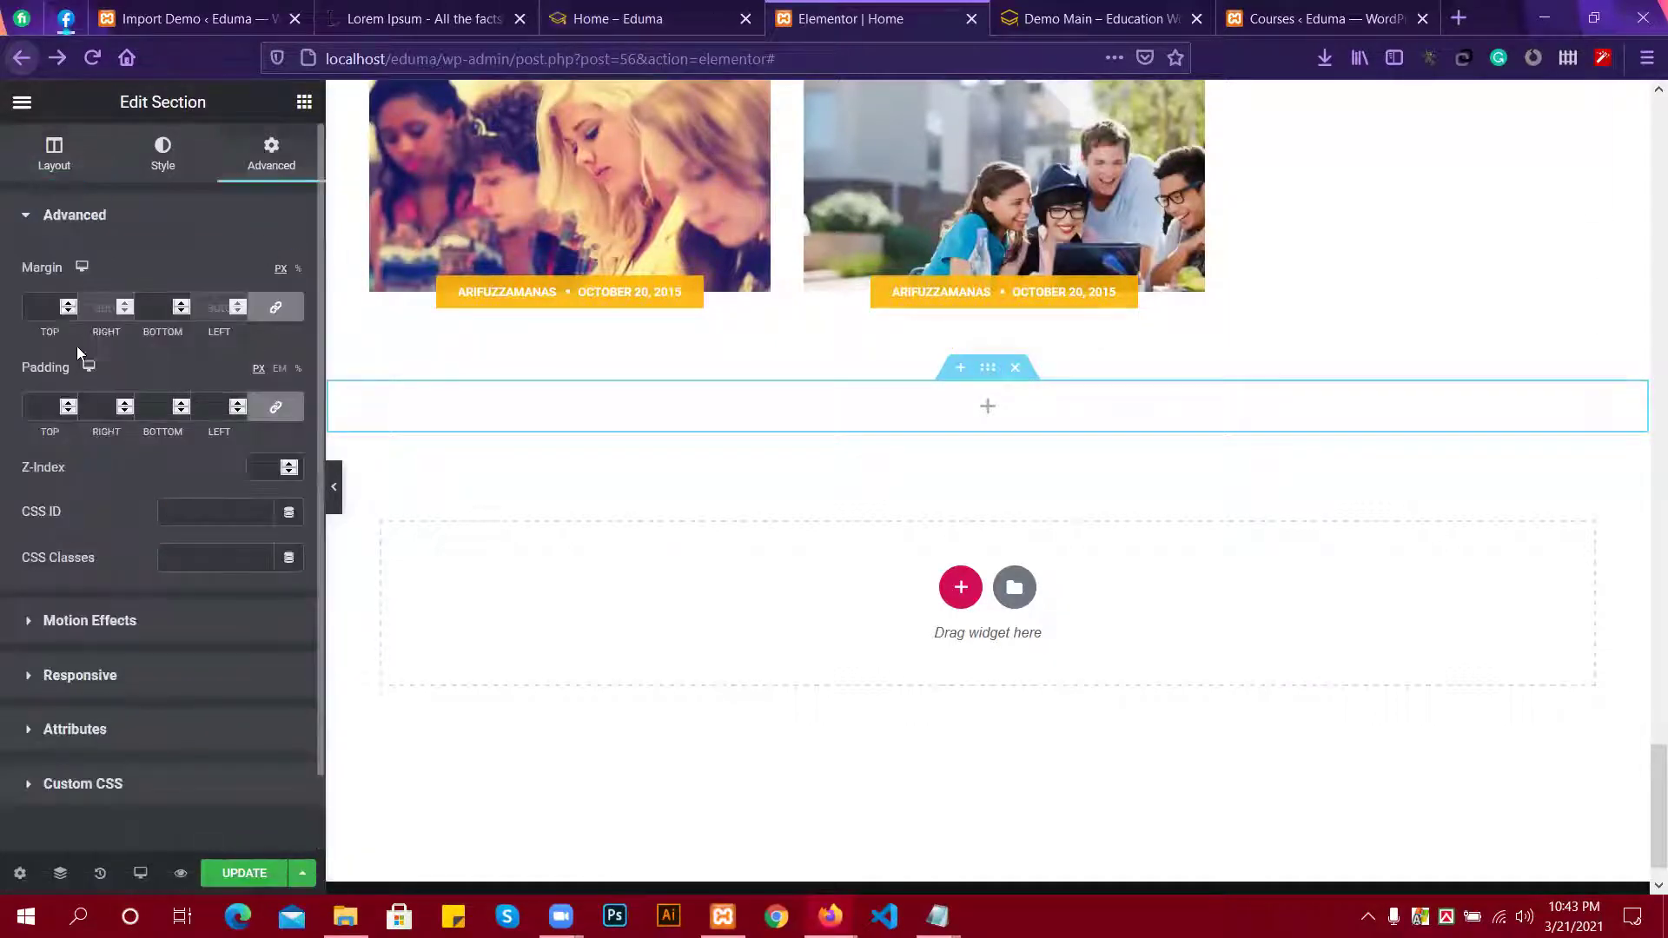
{"action": "left_click", "coordinate": [276, 306]}
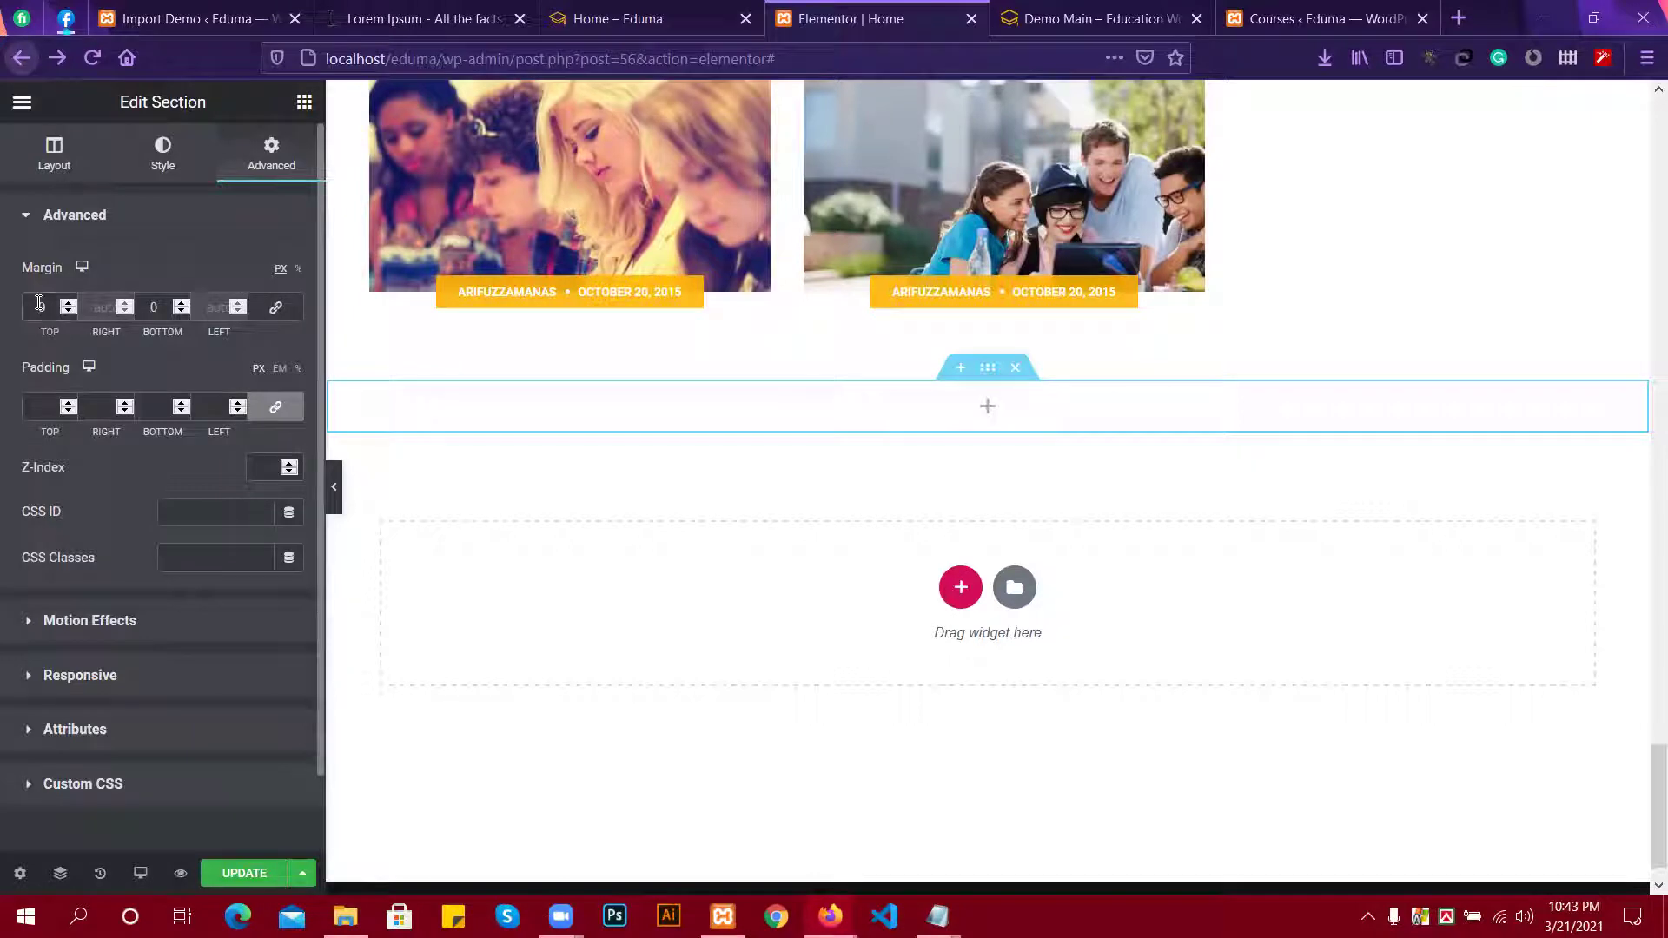
{"action": "type", "text": "100"}
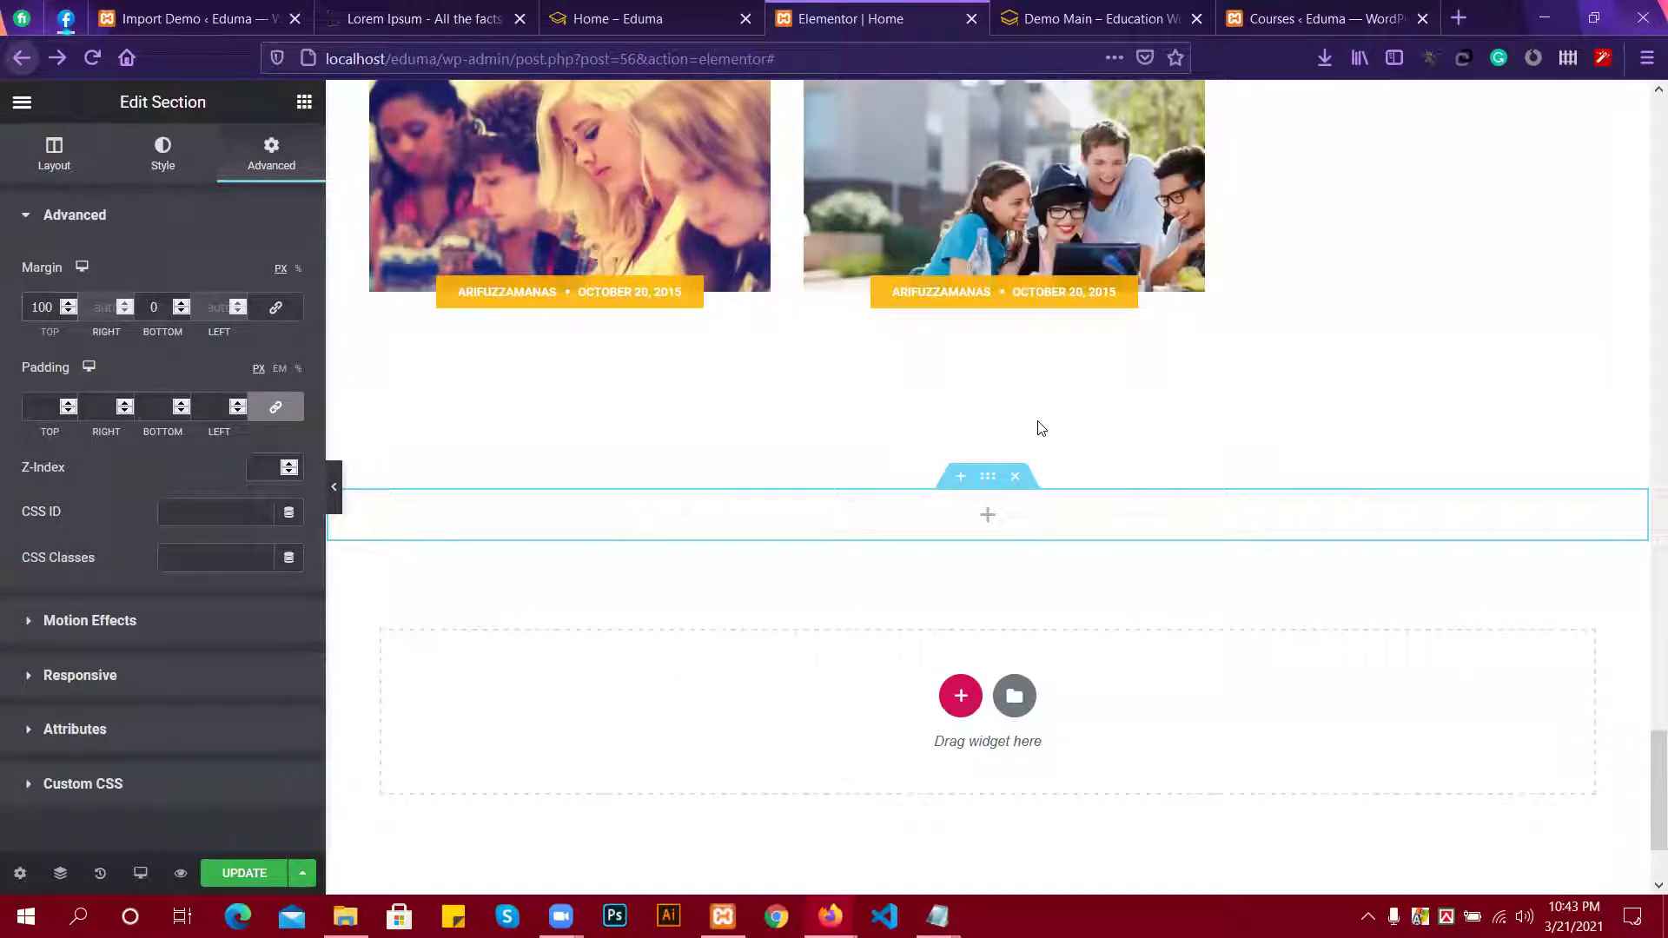
{"action": "scroll", "coordinate": [1067, 423], "scroll_direction": "down", "scroll_amount": 2}
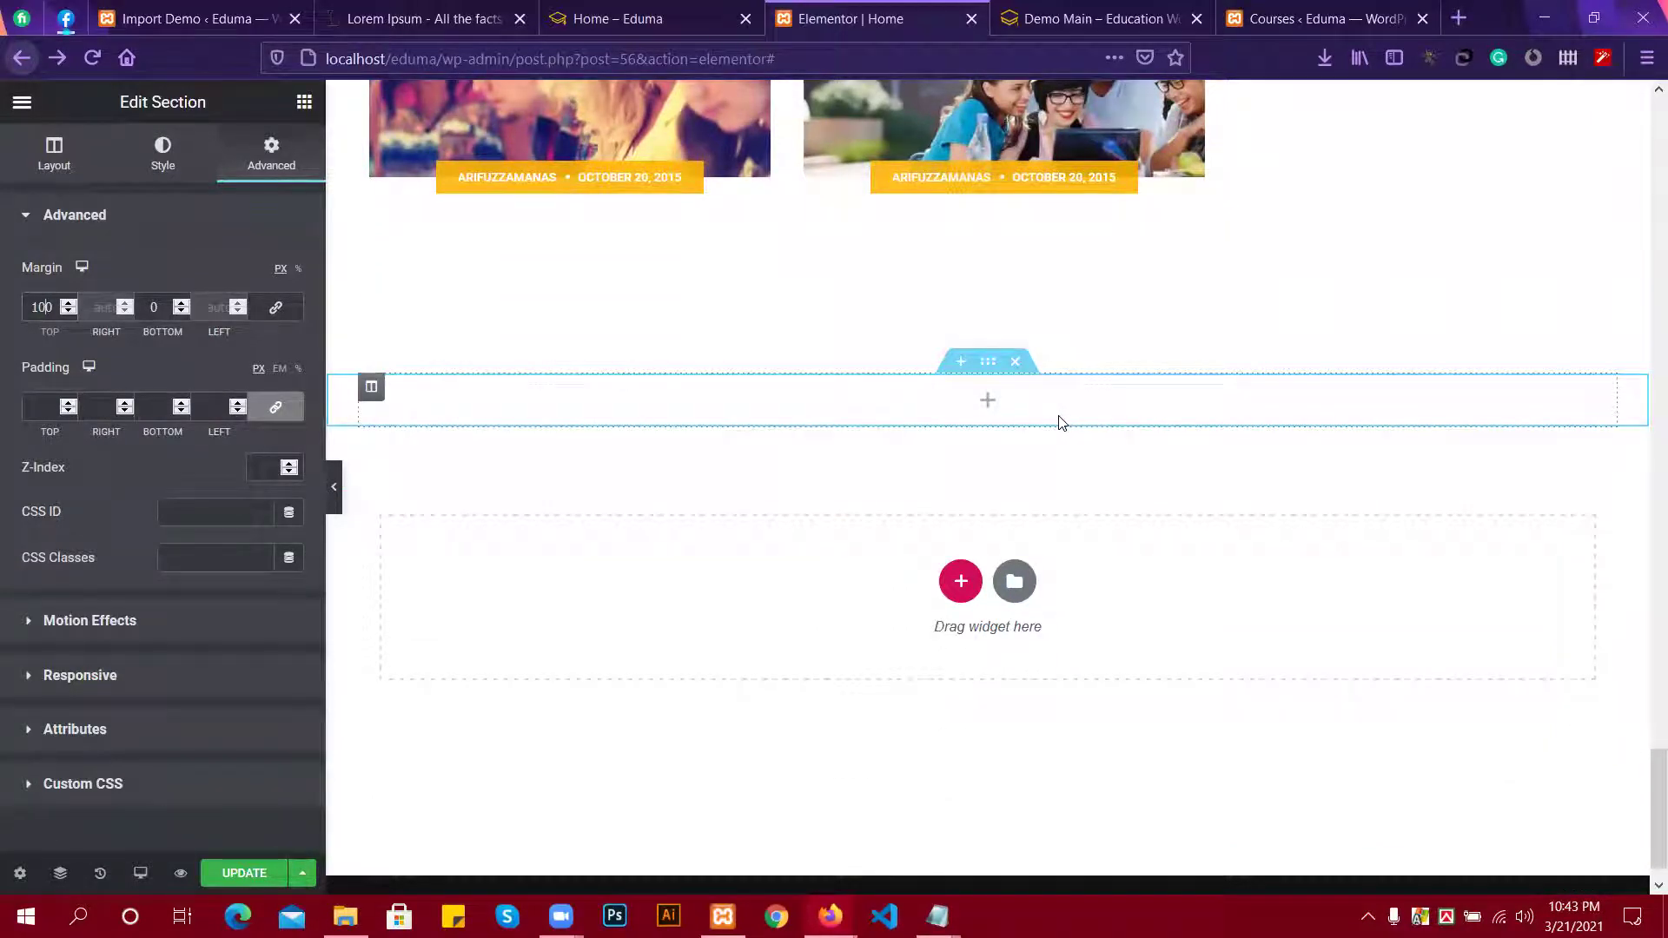
{"action": "scroll", "coordinate": [1060, 422], "scroll_direction": "up", "scroll_amount": 2}
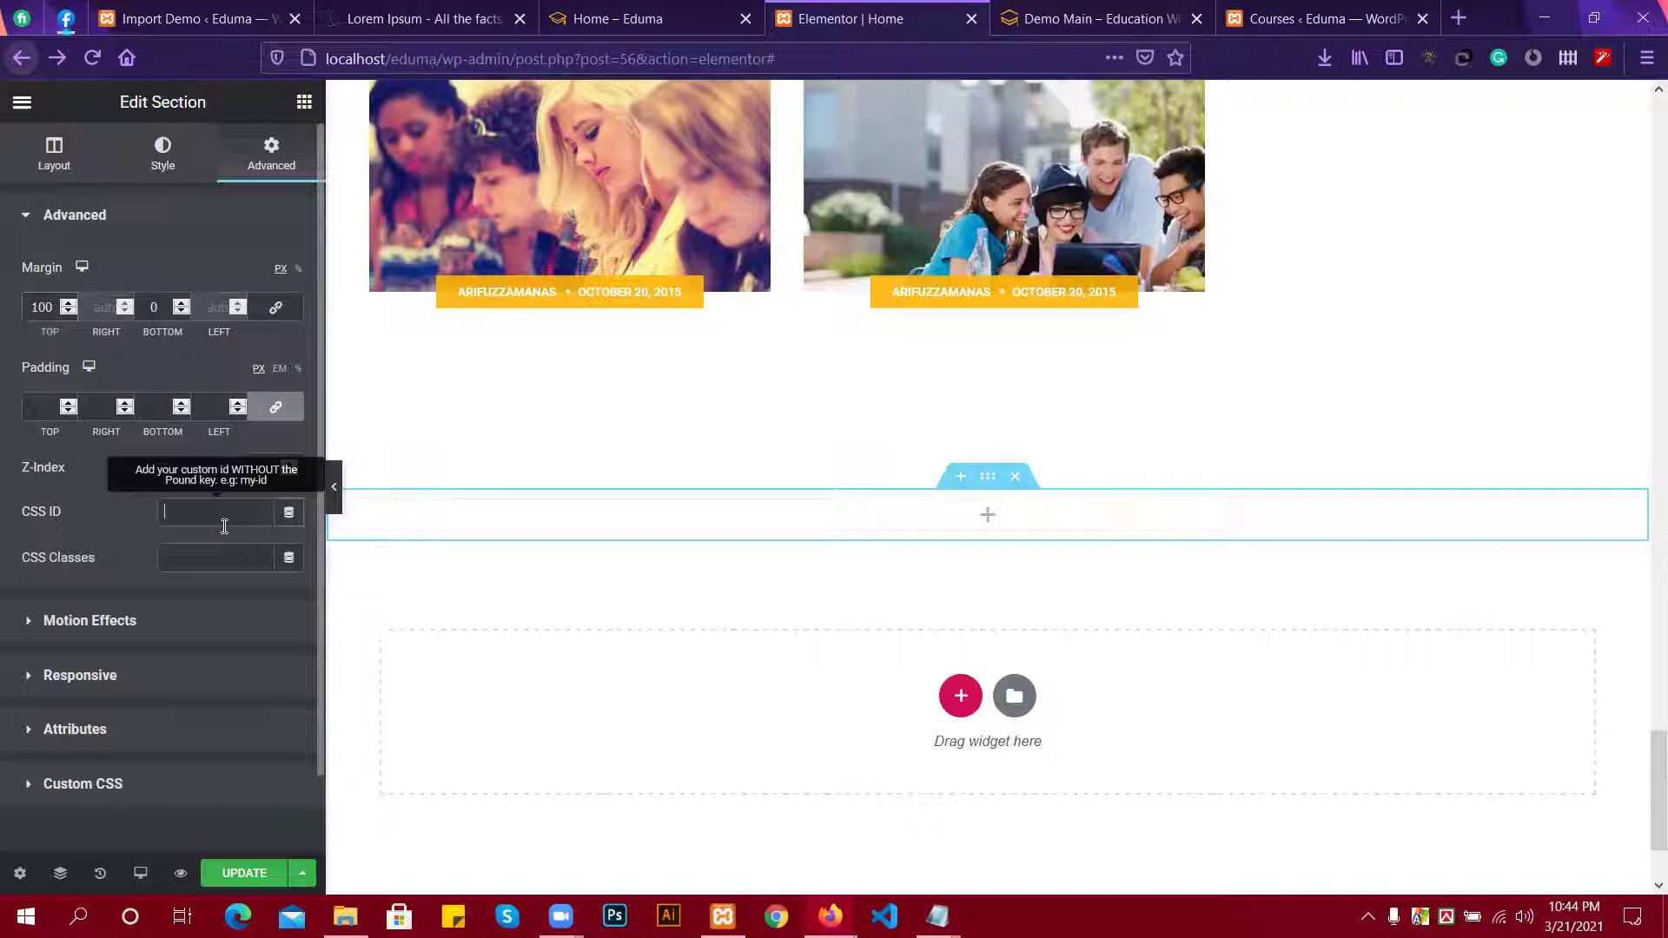
{"action": "left_click", "coordinate": [99, 486]}
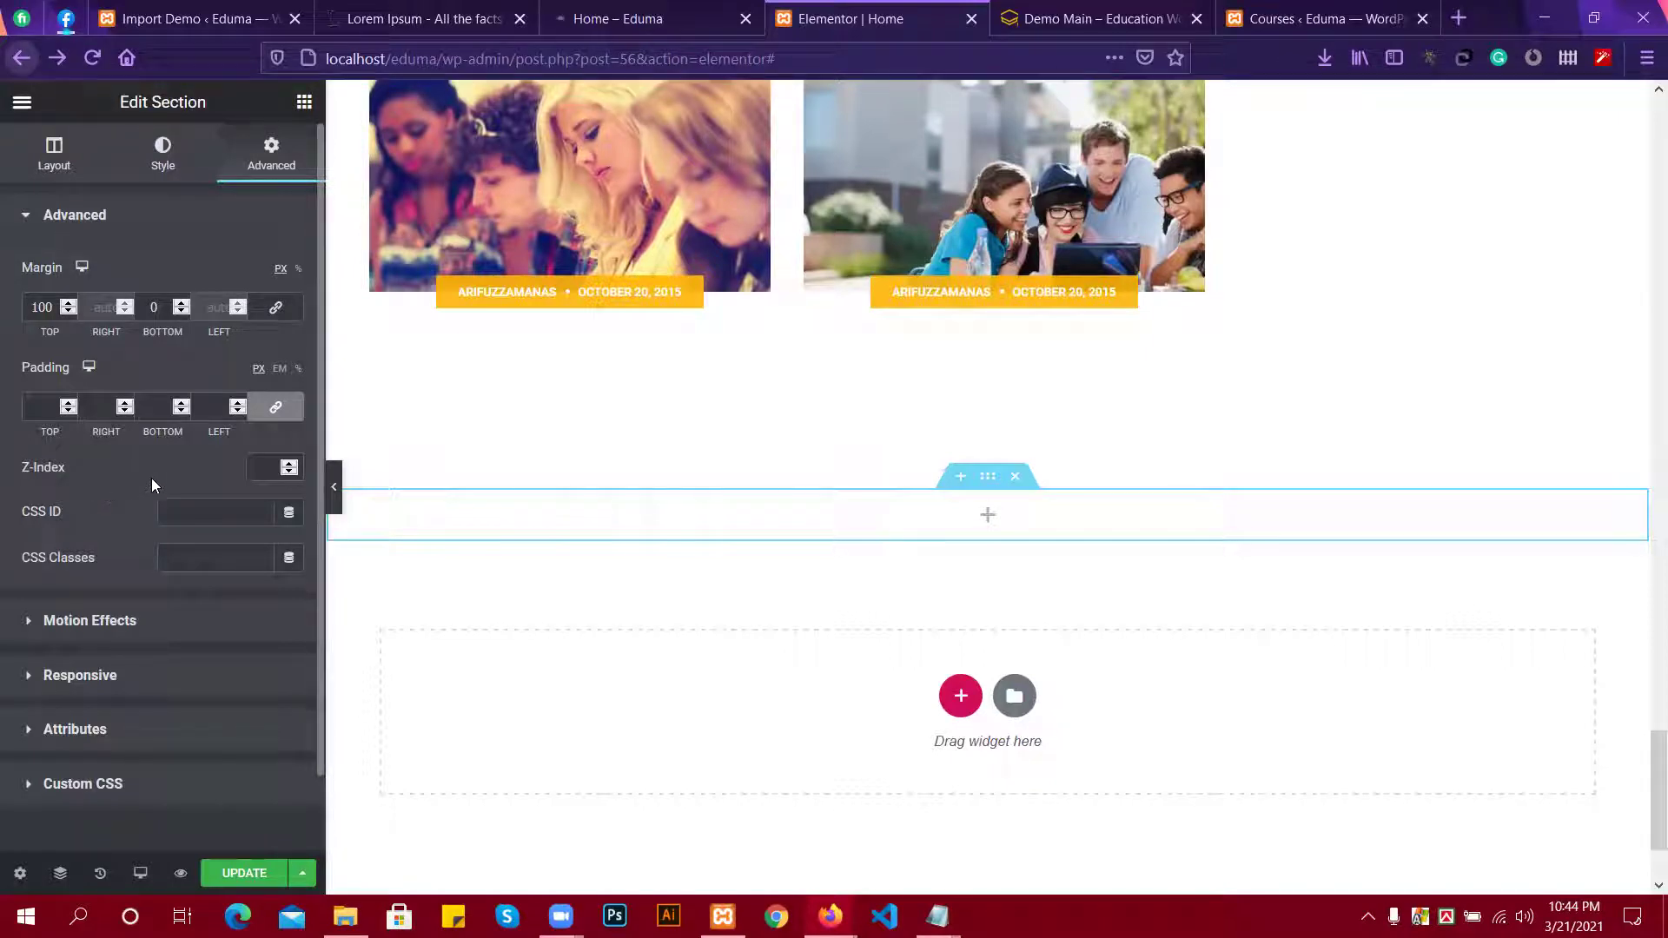
{"action": "scroll", "coordinate": [151, 479], "scroll_direction": "down", "scroll_amount": 1}
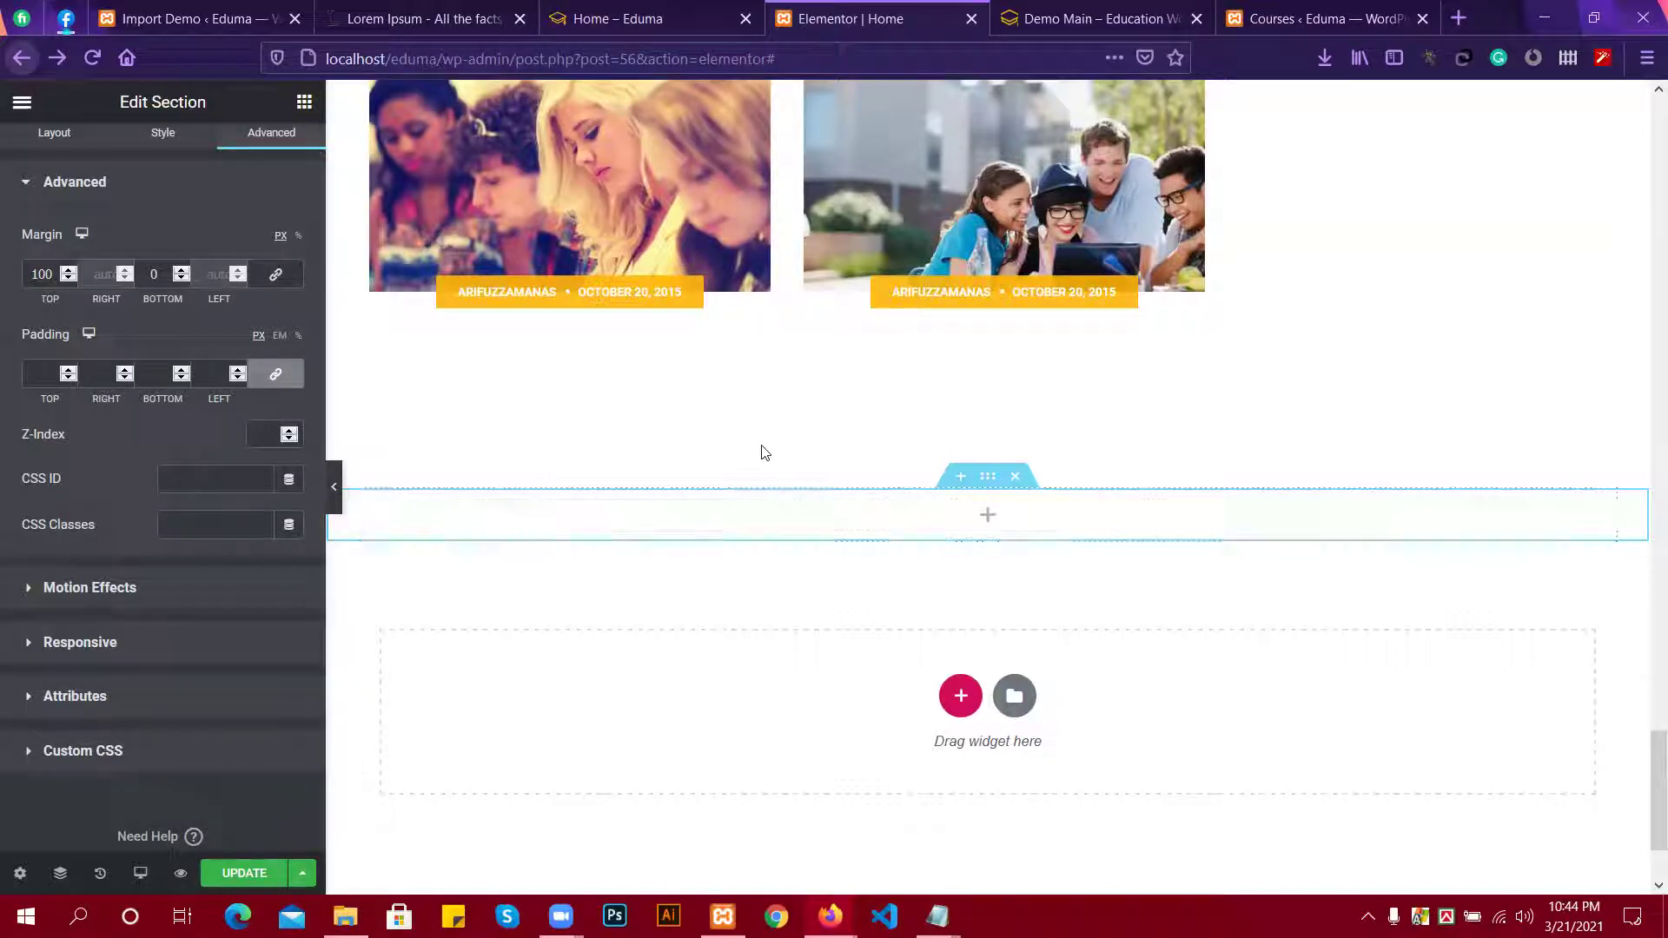
Check the demo's section heading, then place a Thim: Heading widget in the new section with the title "What People Say".
{"action": "left_click", "coordinate": [1045, 20]}
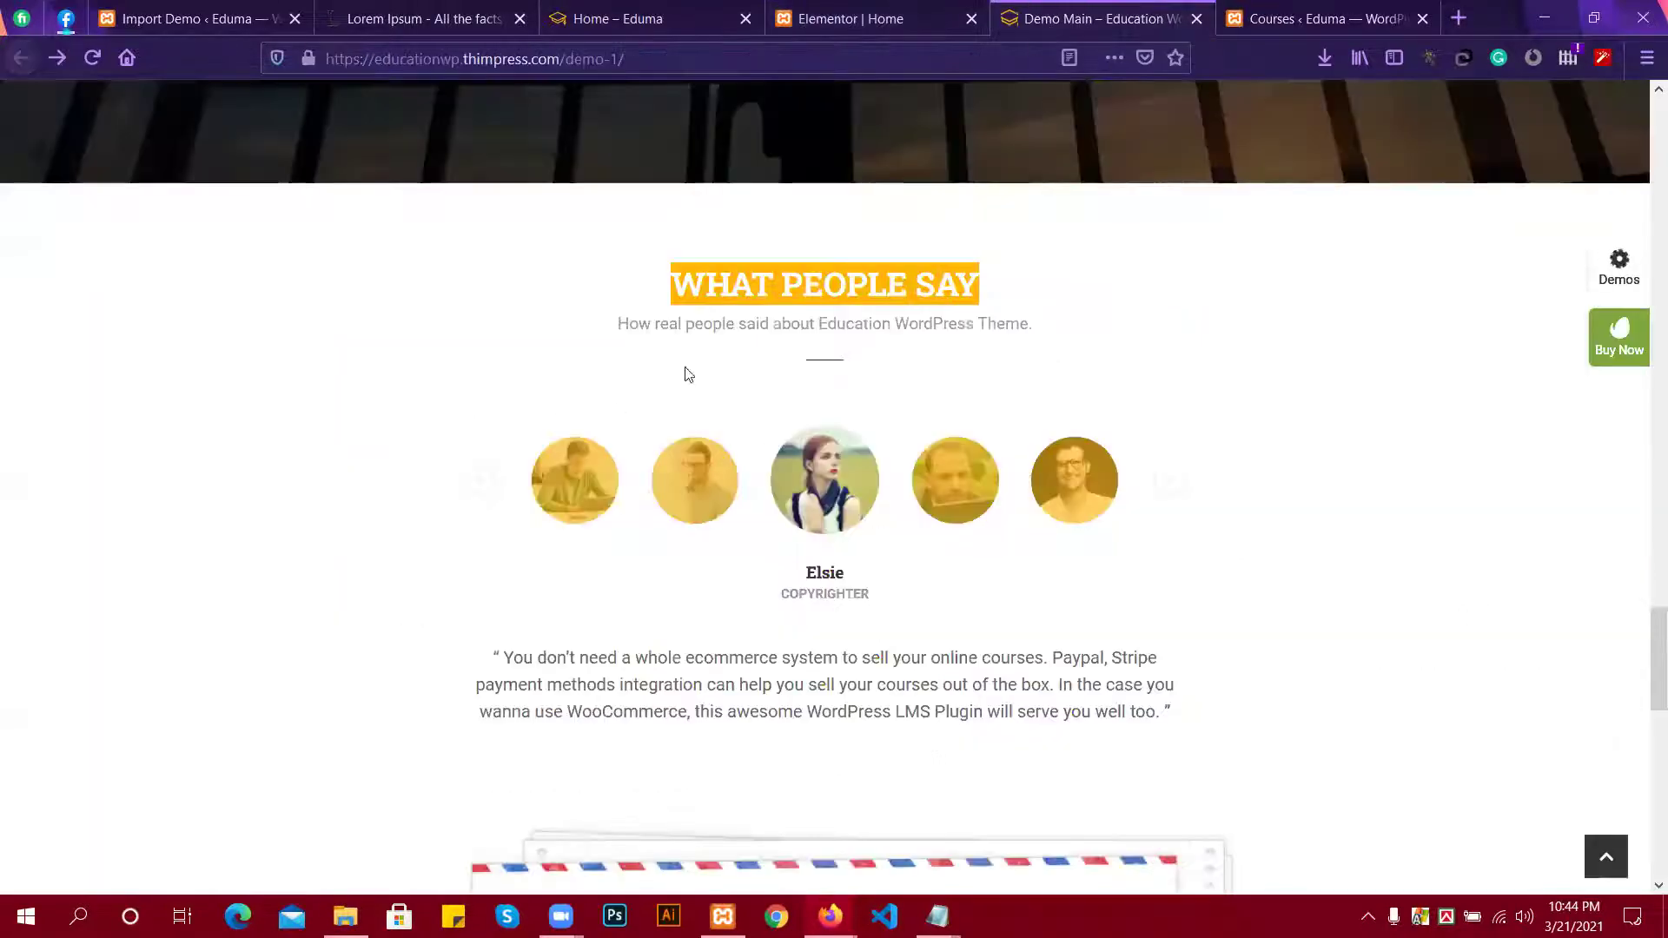
{"action": "left_click", "coordinate": [926, 7]}
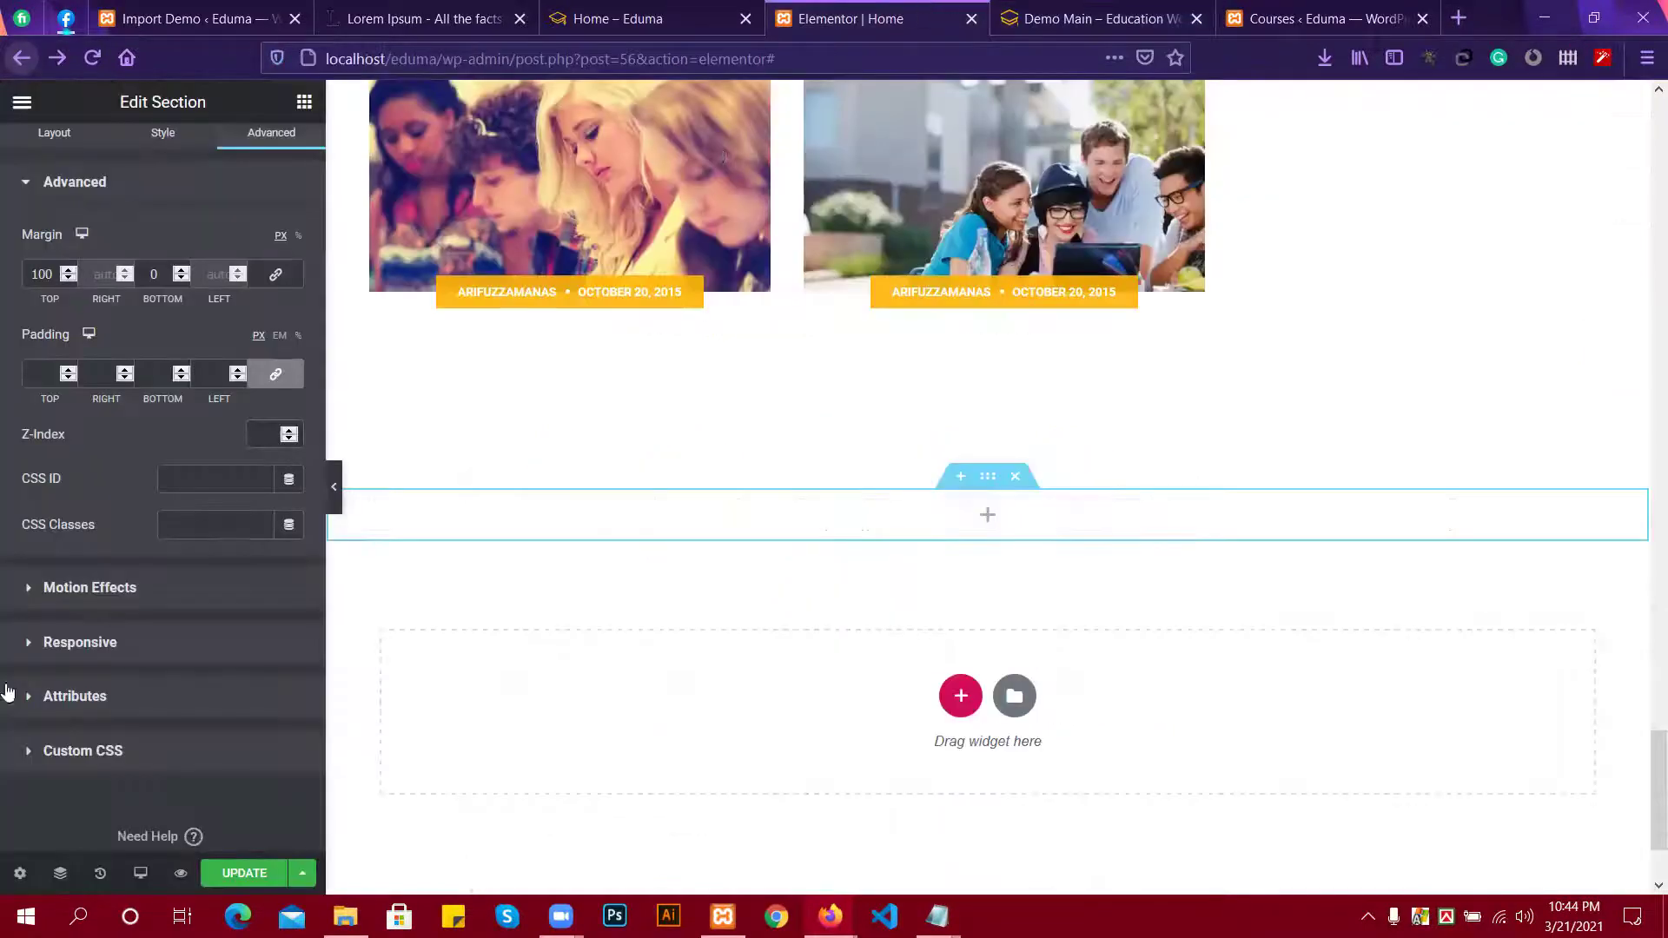
{"action": "left_click", "coordinate": [300, 105]}
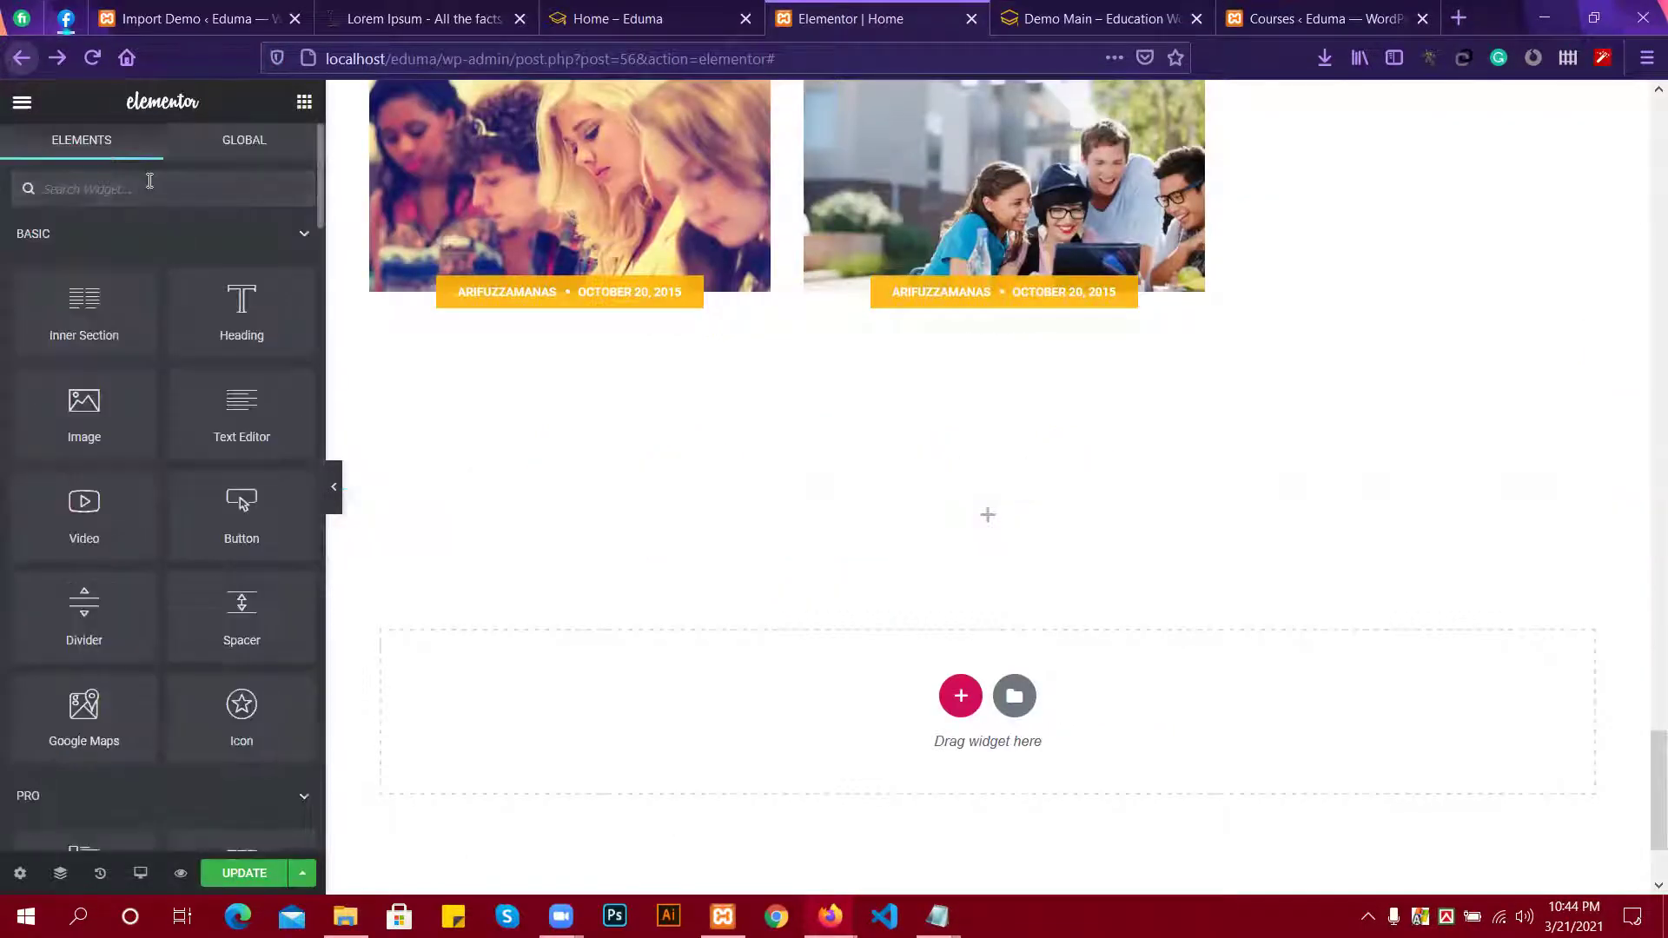
{"action": "type", "text": "he"}
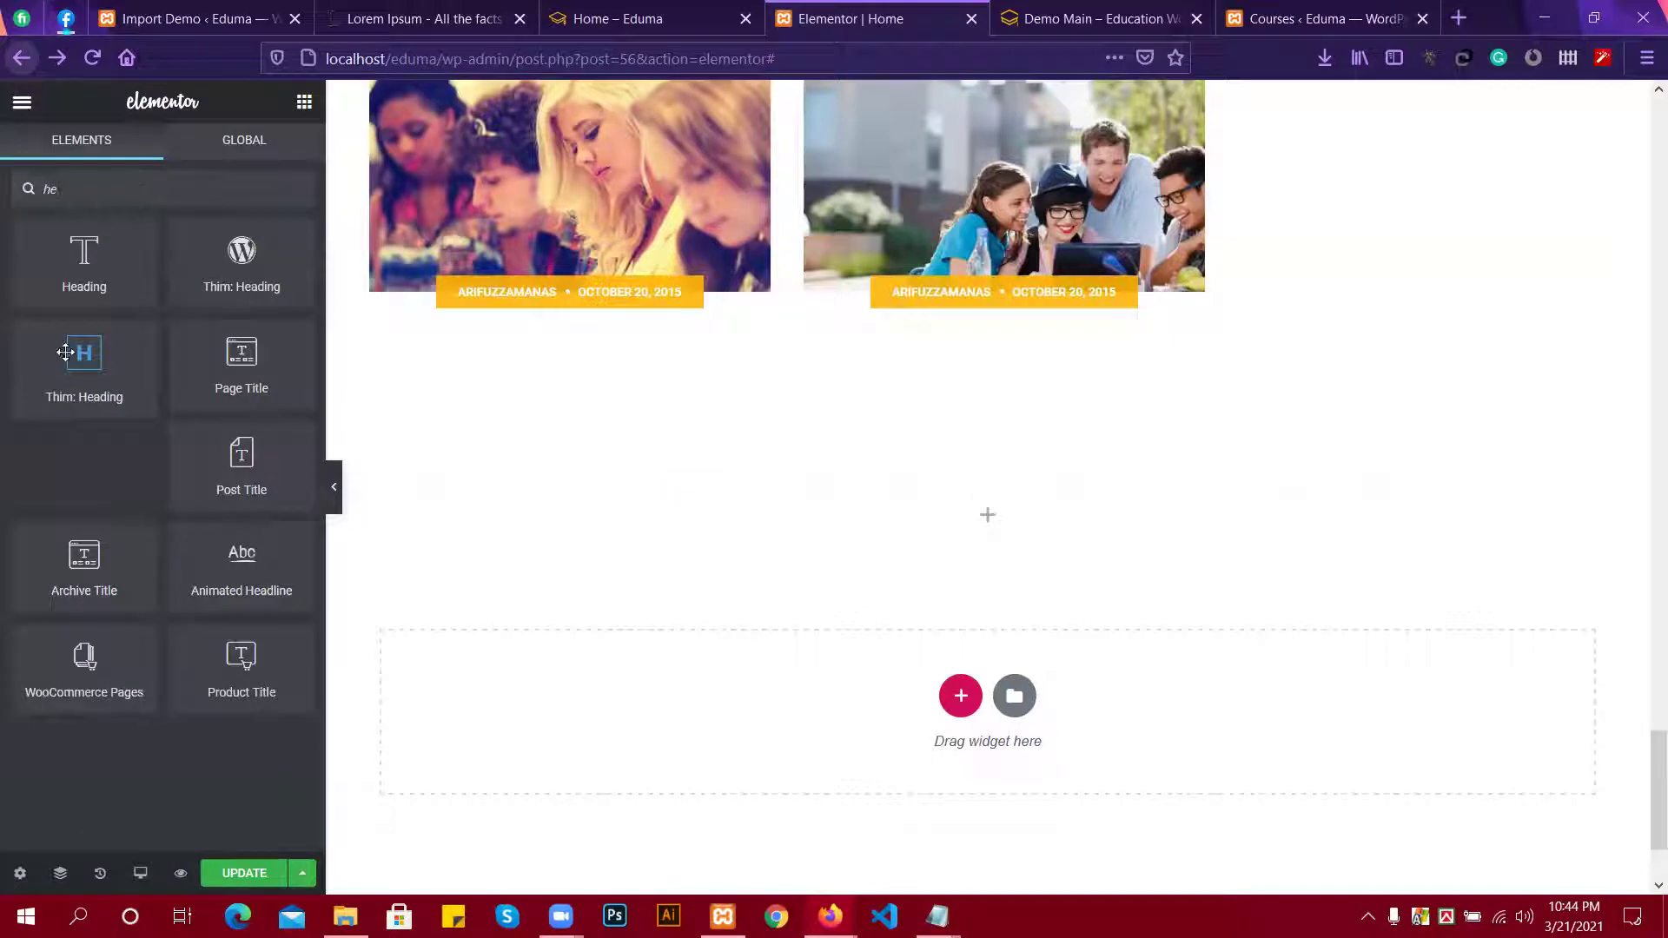
{"action": "left_click_drag", "start_coordinate": [65, 352], "coordinate": [914, 515]}
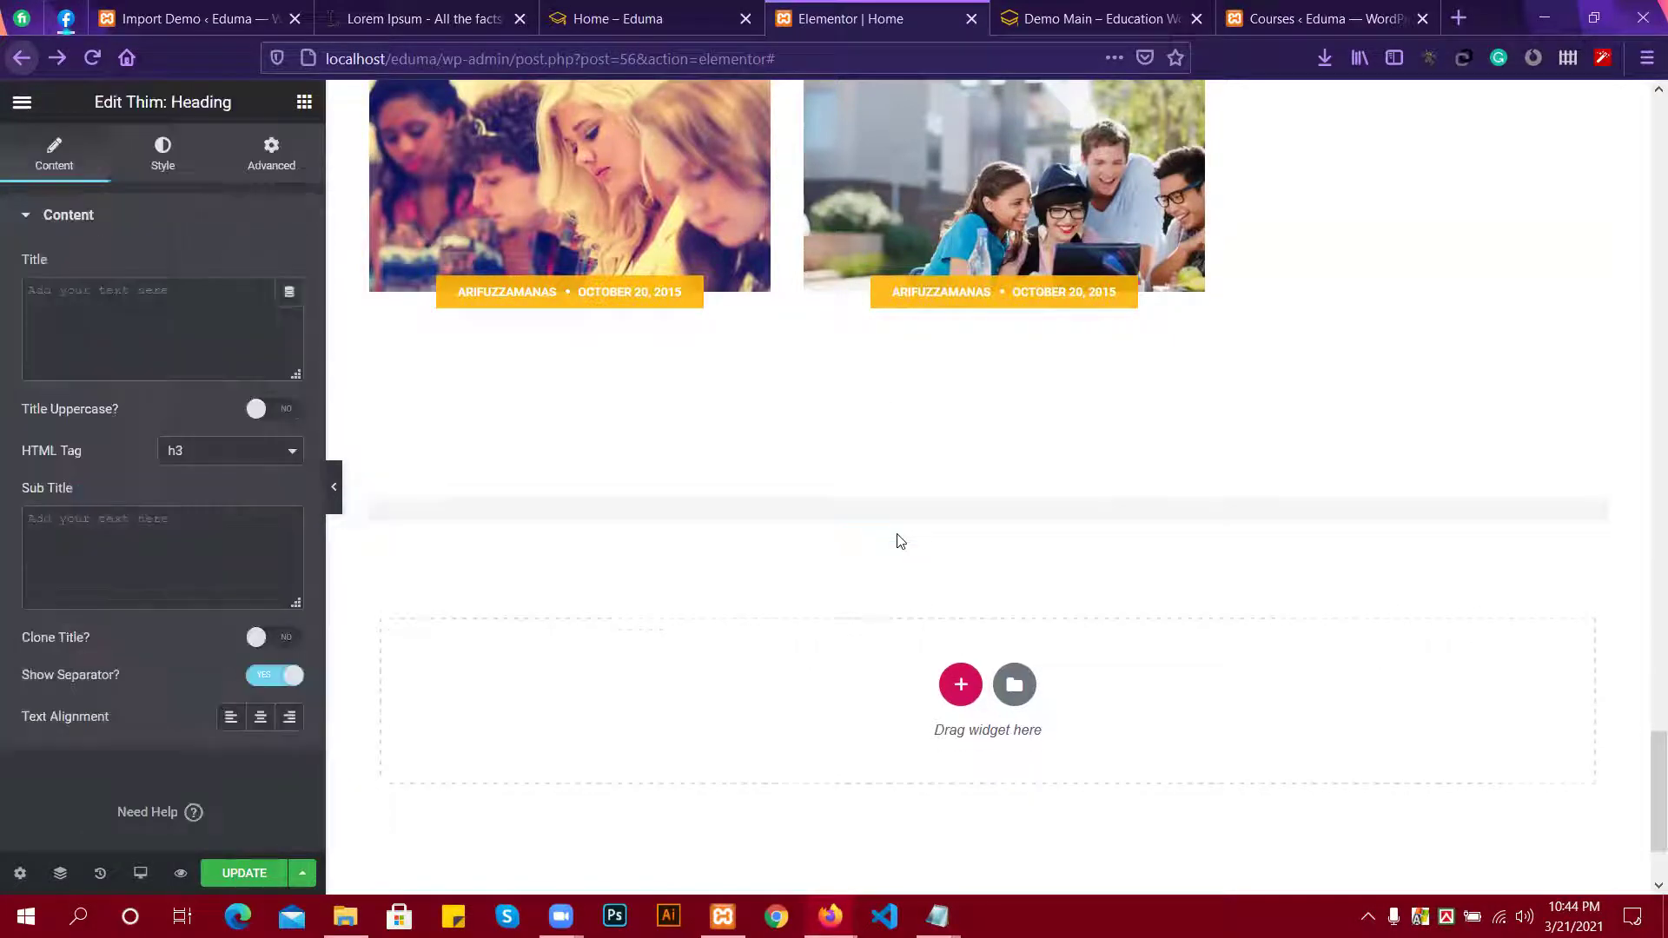
{"action": "left_click", "coordinate": [165, 328]}
{"action": "type", "text": "What People Say"}
Copy the subtitle "How real people said about Education WordPress Theme." from the demo's What People Say section.
{"action": "left_click", "coordinate": [1068, 21]}
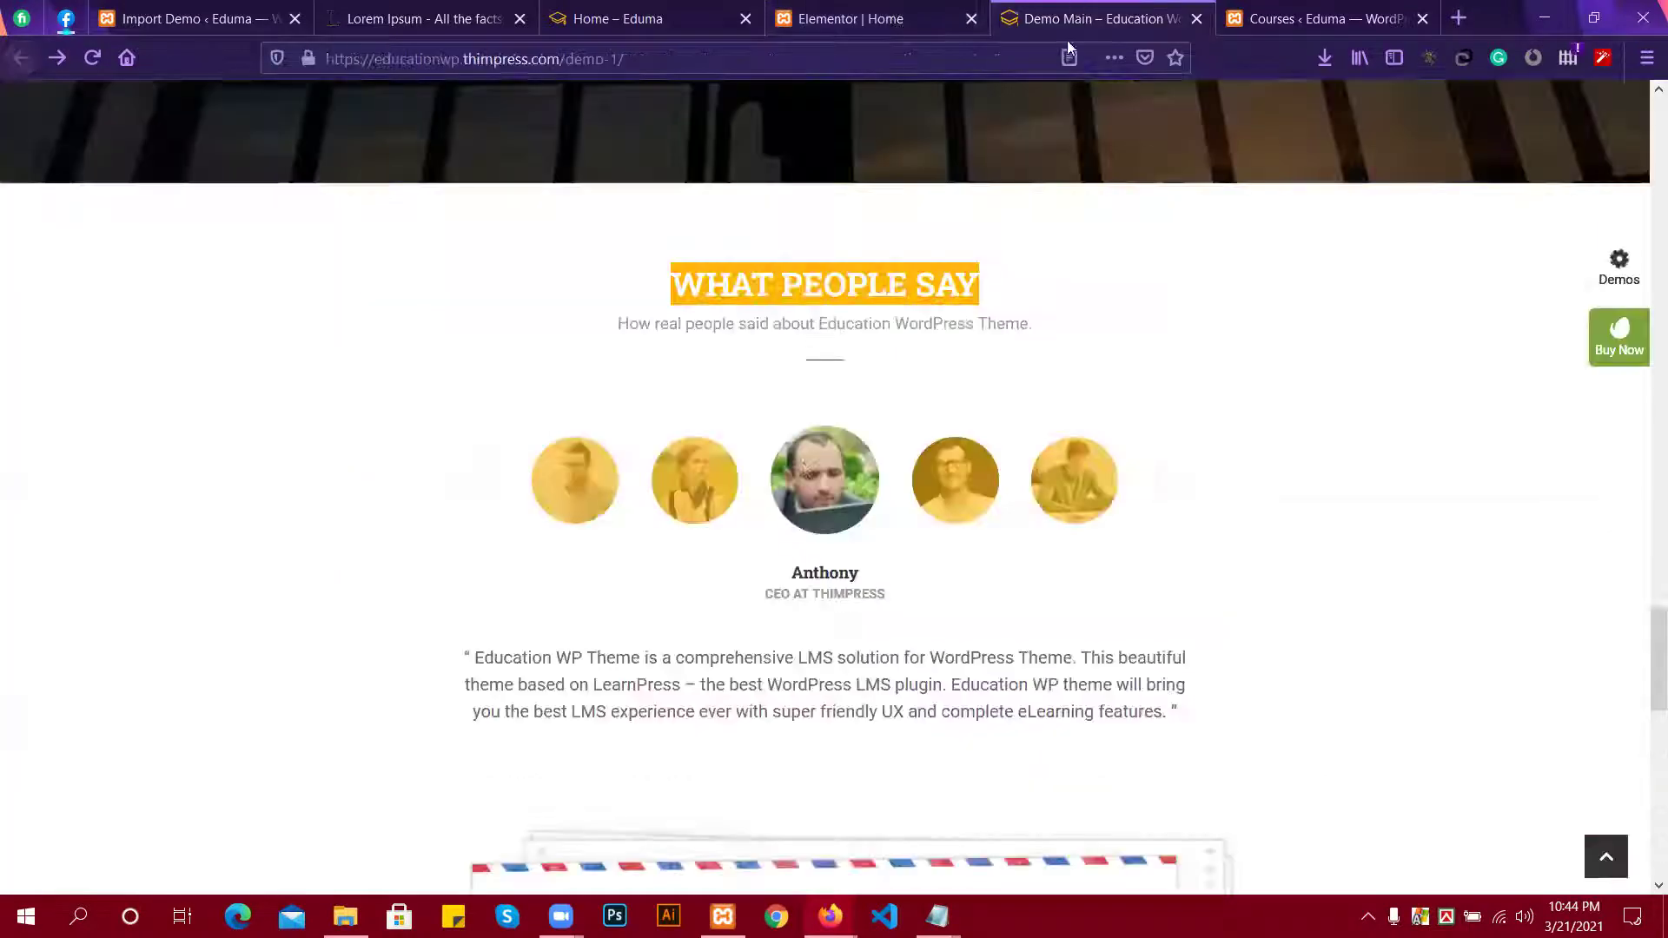
{"action": "left_click_drag", "start_coordinate": [625, 324], "coordinate": [908, 324]}
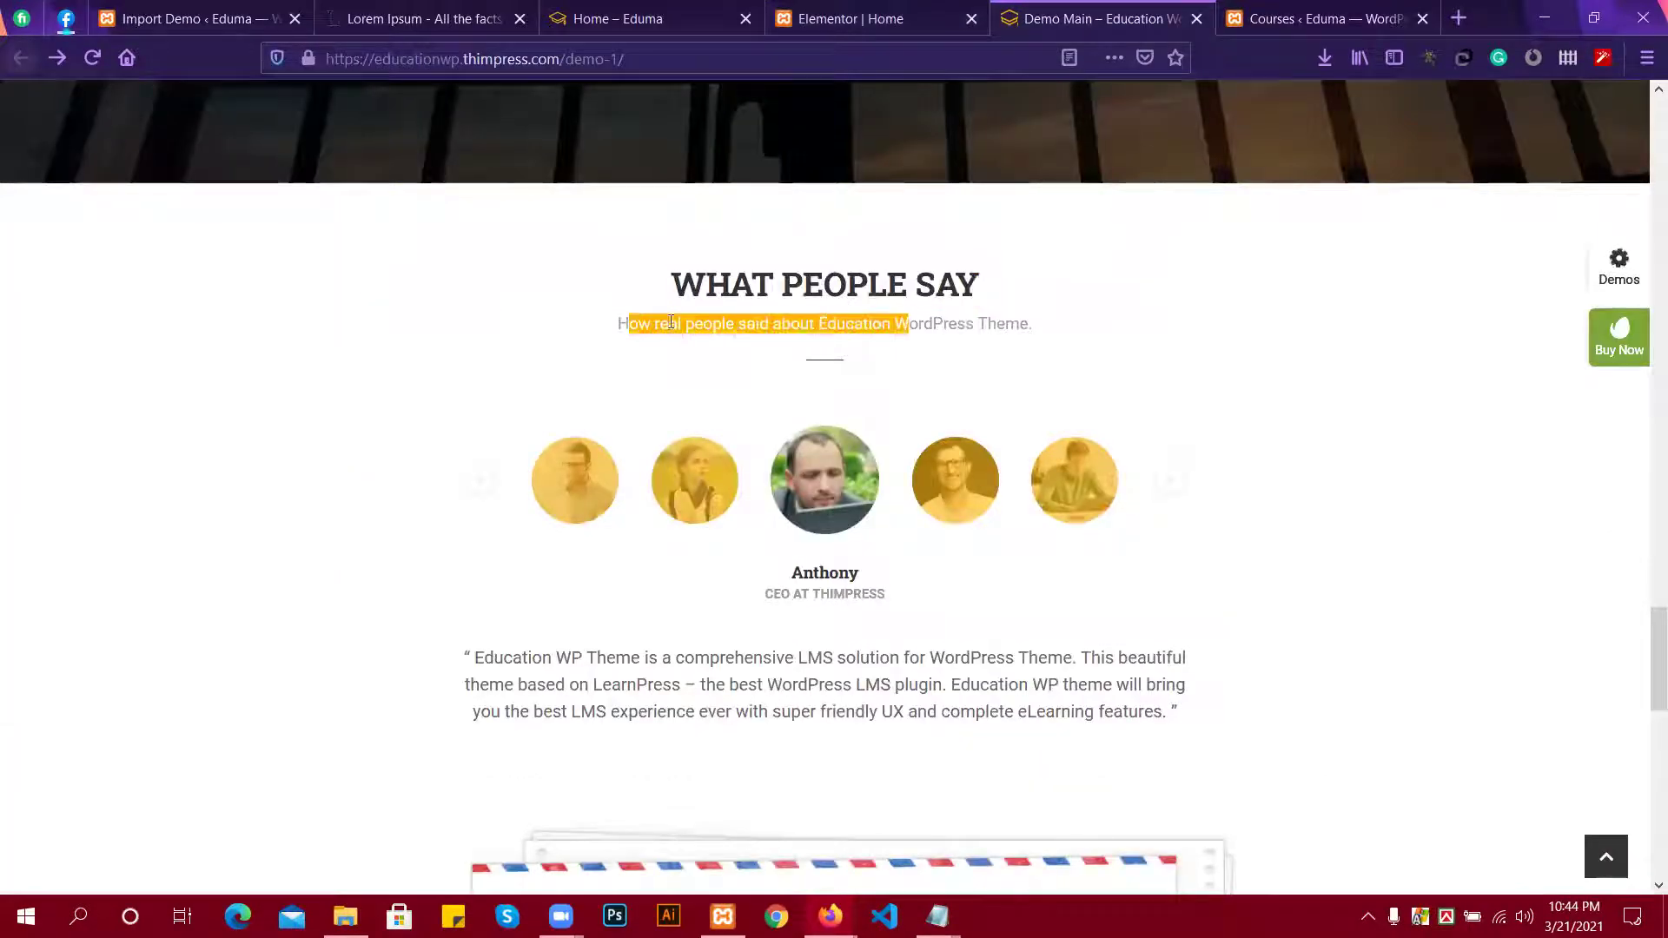
{"action": "left_click", "coordinate": [622, 324]}
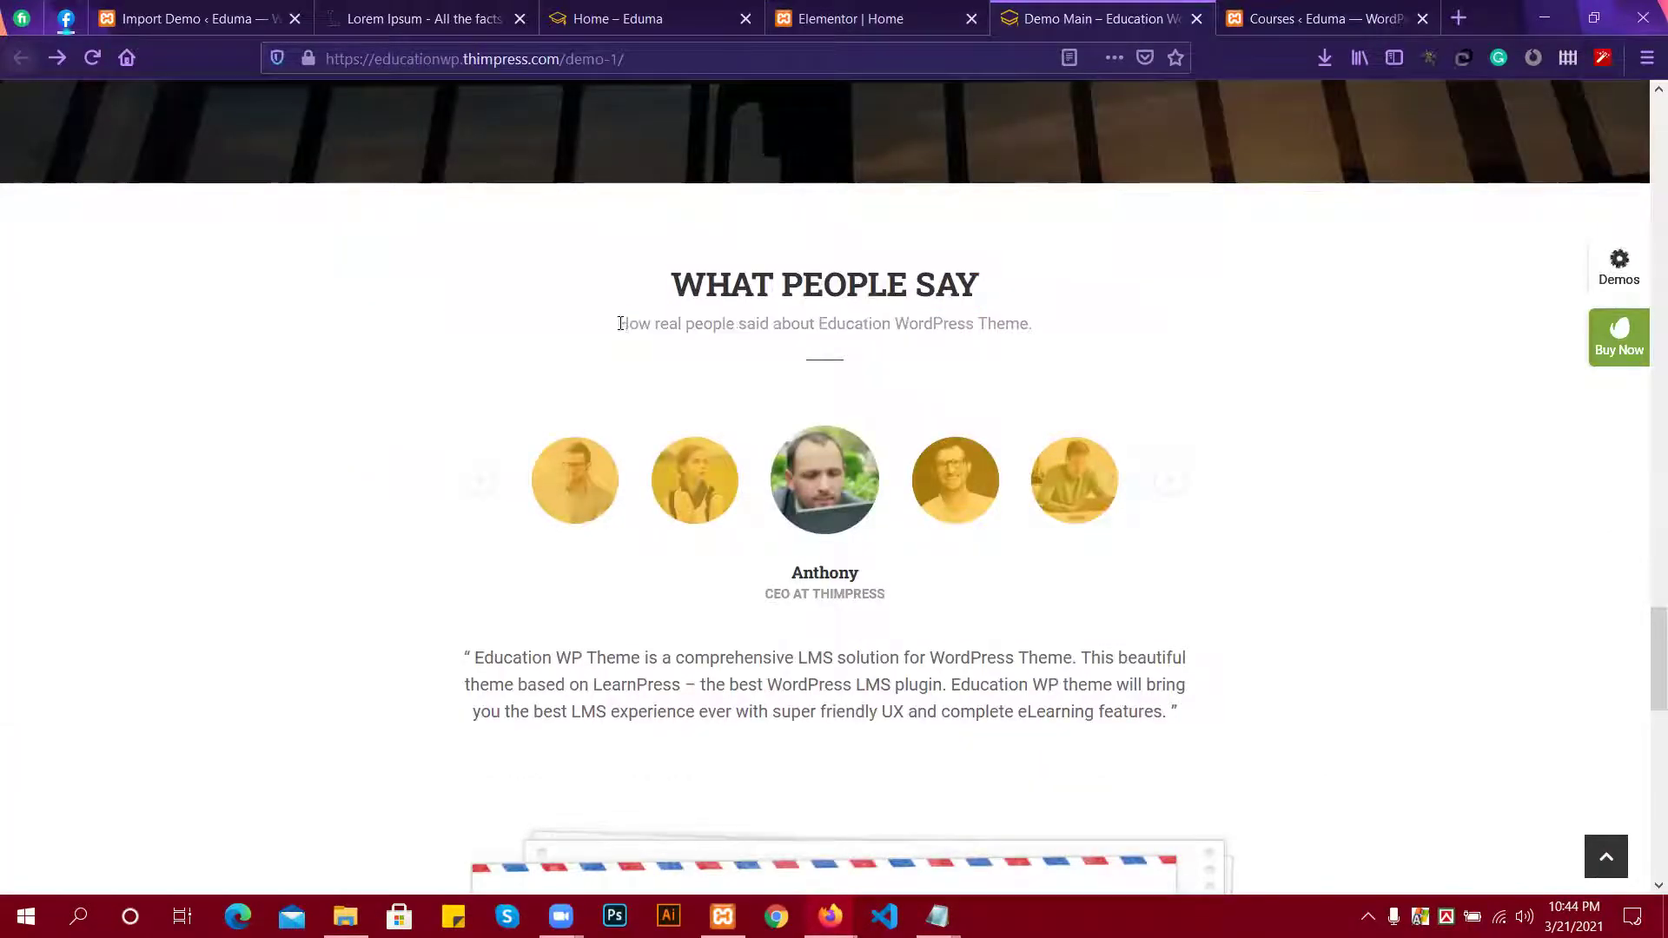
{"action": "left_click_drag", "start_coordinate": [621, 325], "coordinate": [1027, 326]}
{"action": "key", "text": "ctrl+c"}
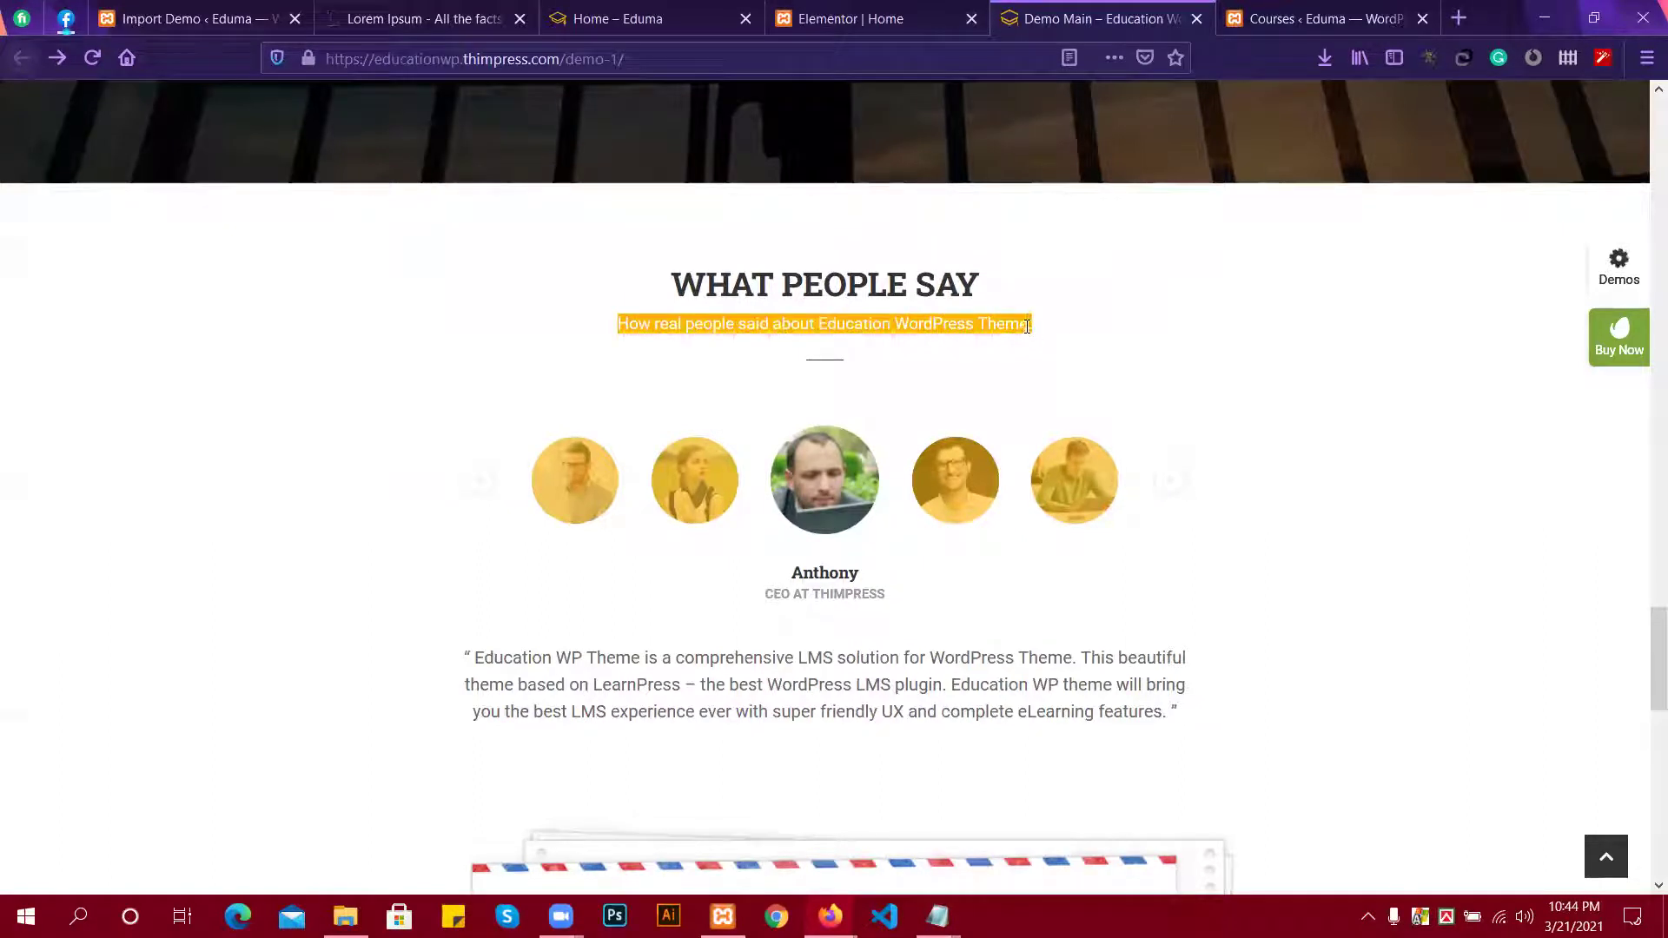
Paste the copied text as the Thim: Heading widget's subtitle in the Elementor editor and center the heading's text.
{"action": "left_click", "coordinate": [860, 18]}
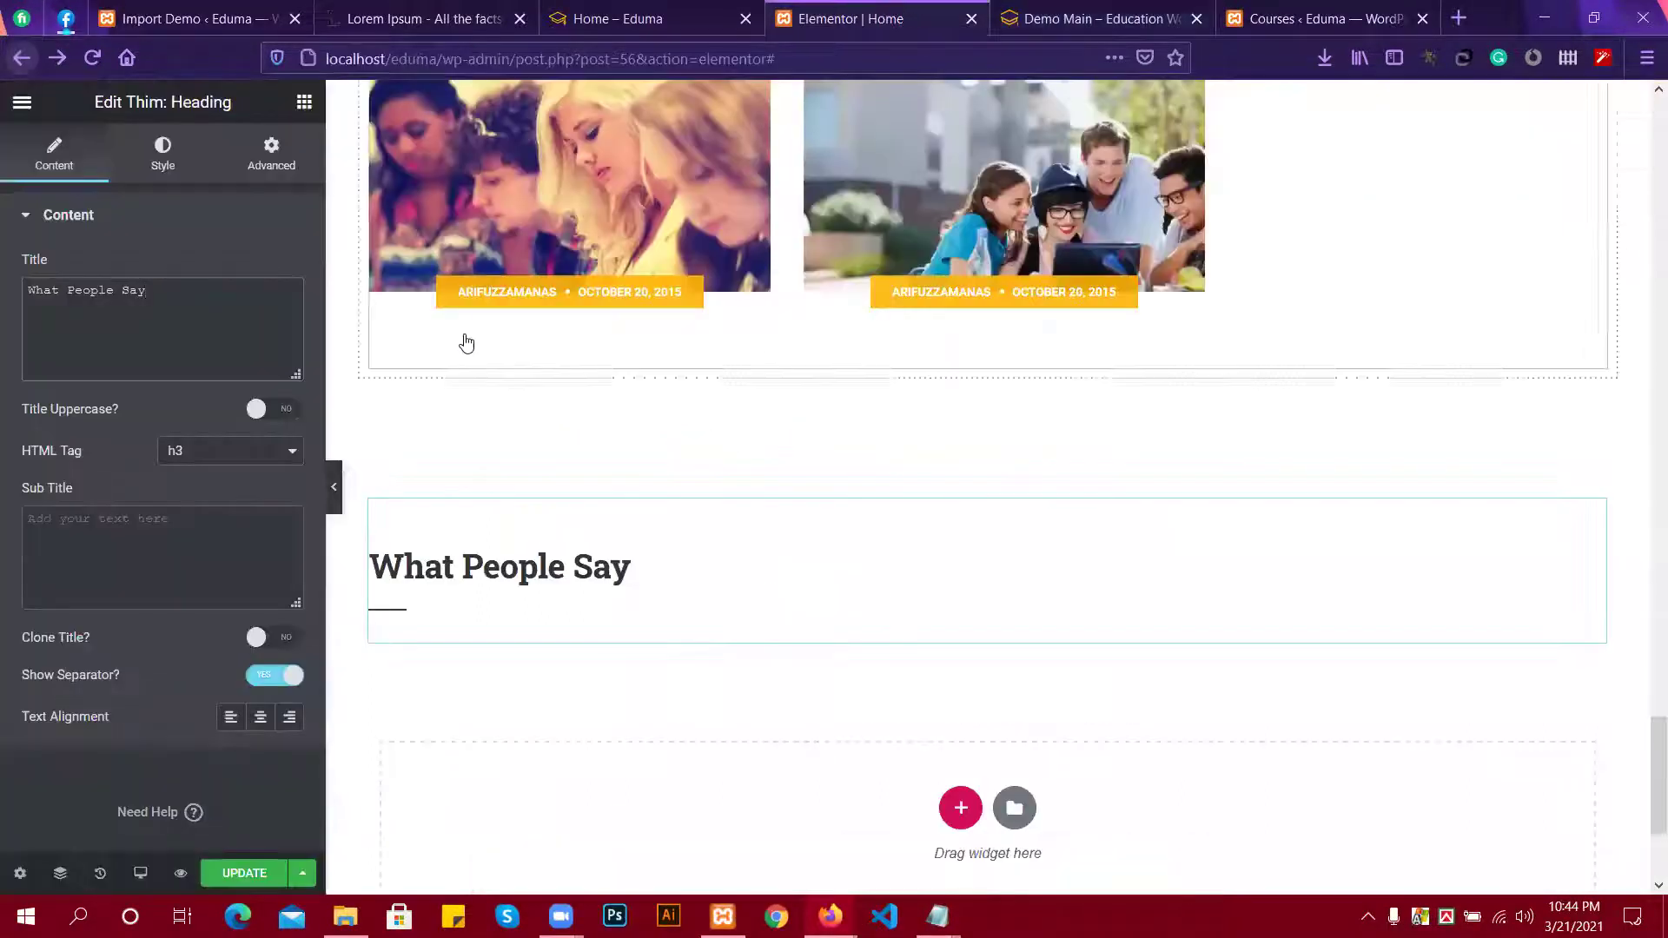
{"action": "left_click", "coordinate": [103, 563]}
{"action": "key", "text": "ctrl+v"}
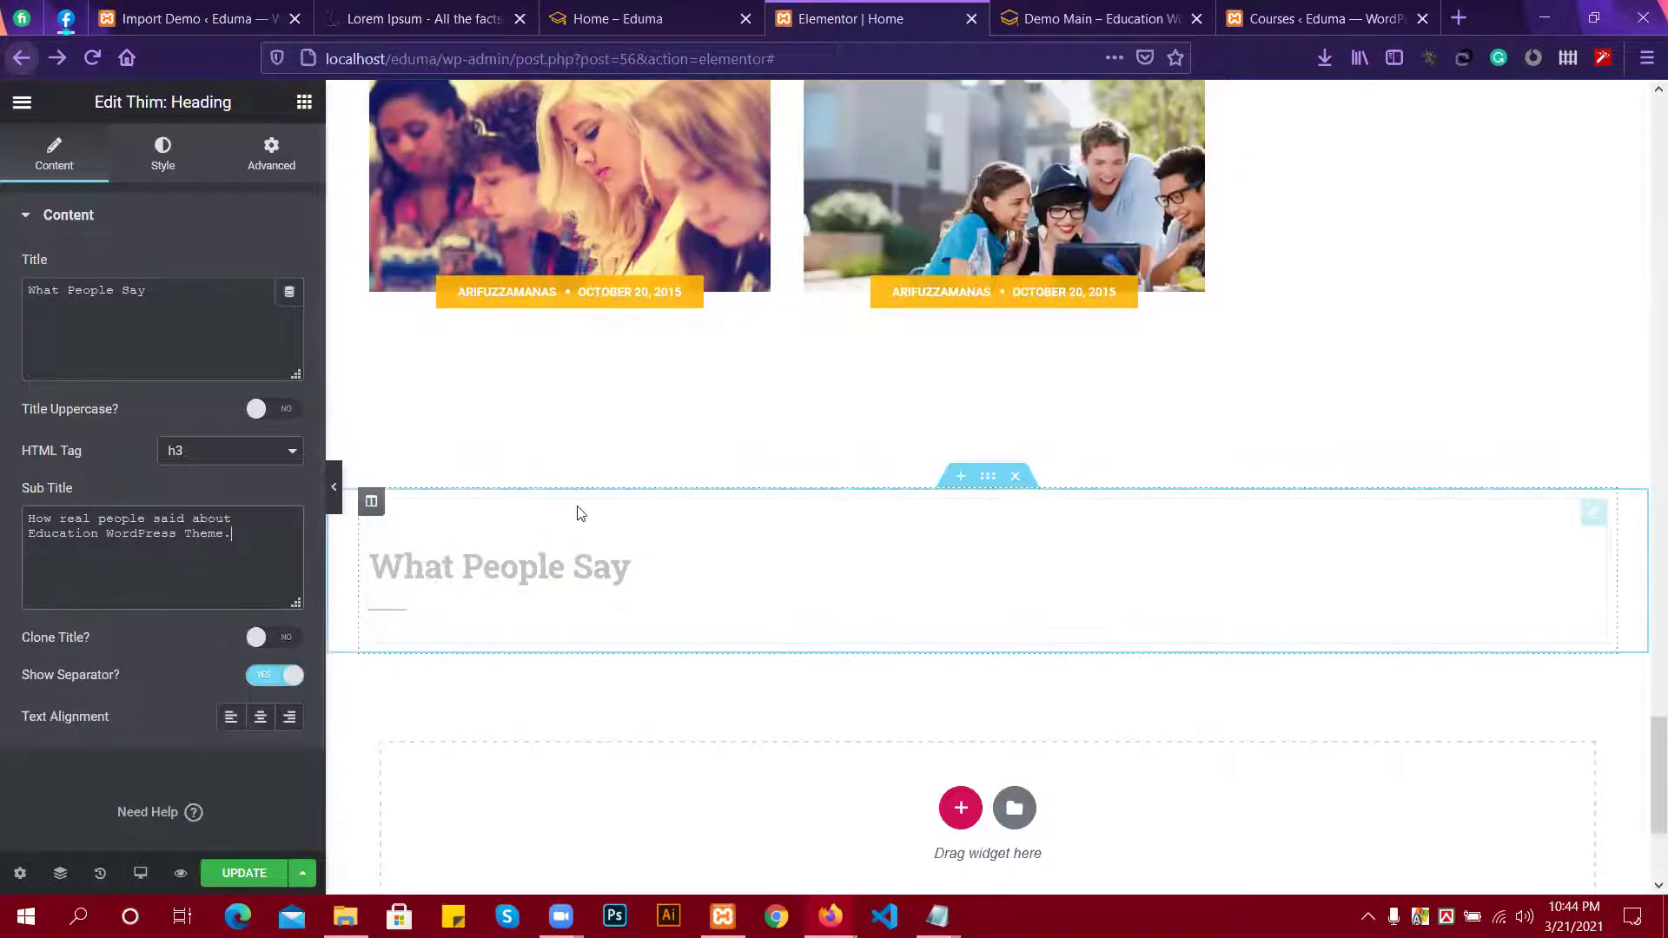
{"action": "scroll", "coordinate": [1054, 489], "scroll_direction": "down", "scroll_amount": 1}
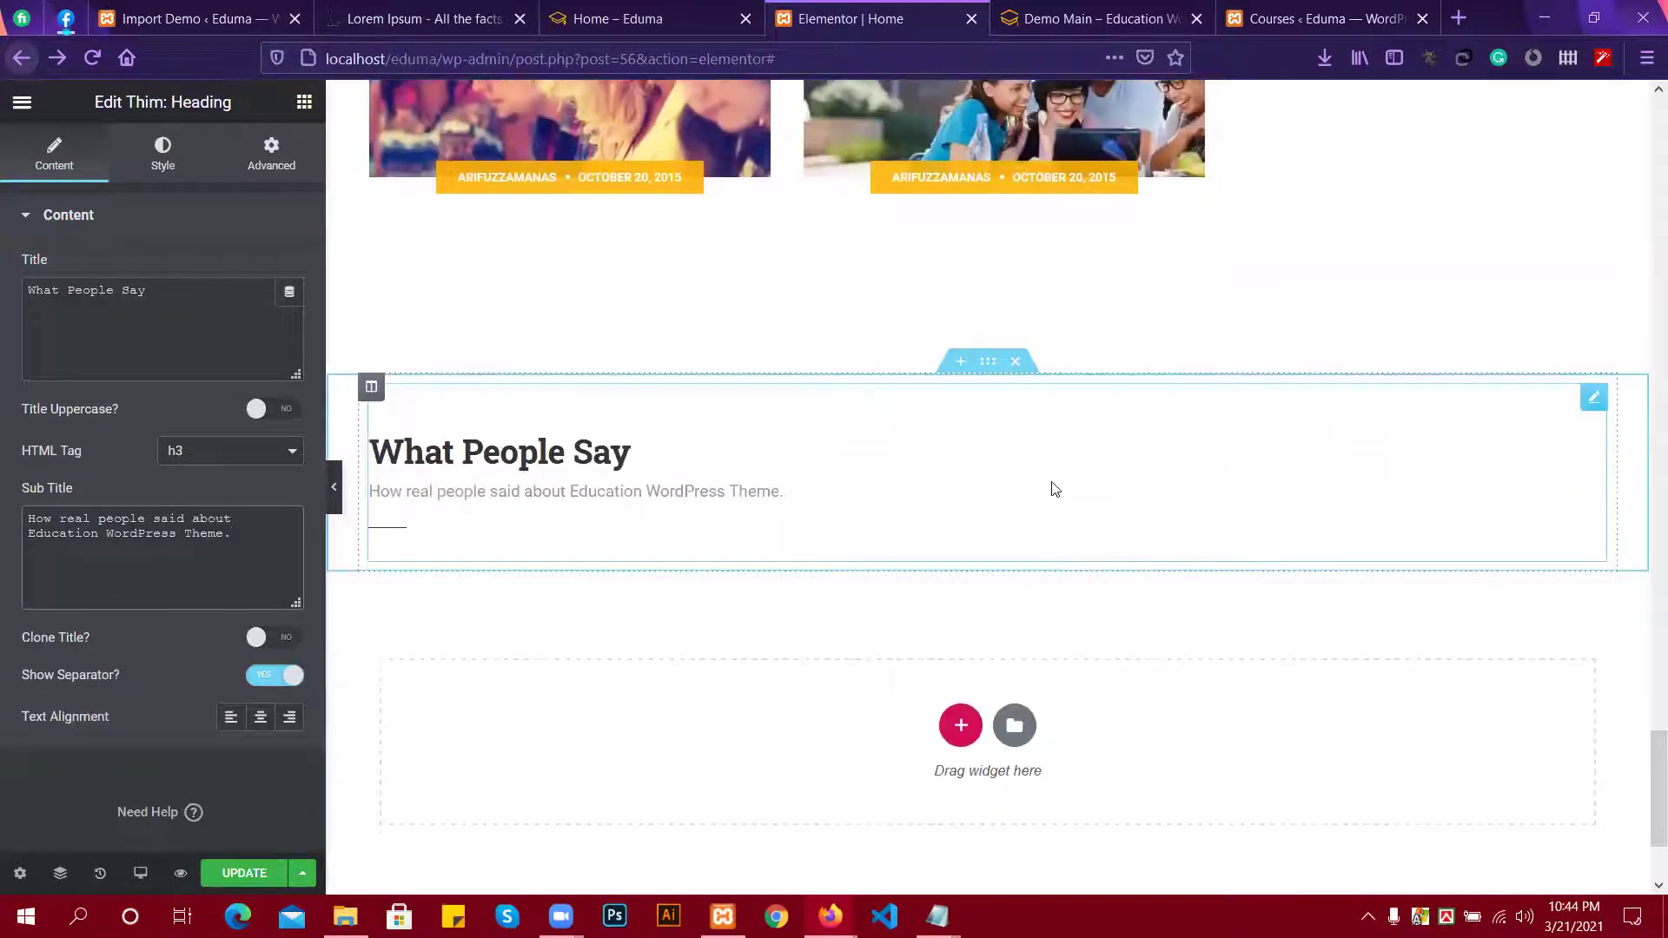
{"action": "left_click", "coordinate": [263, 721]}
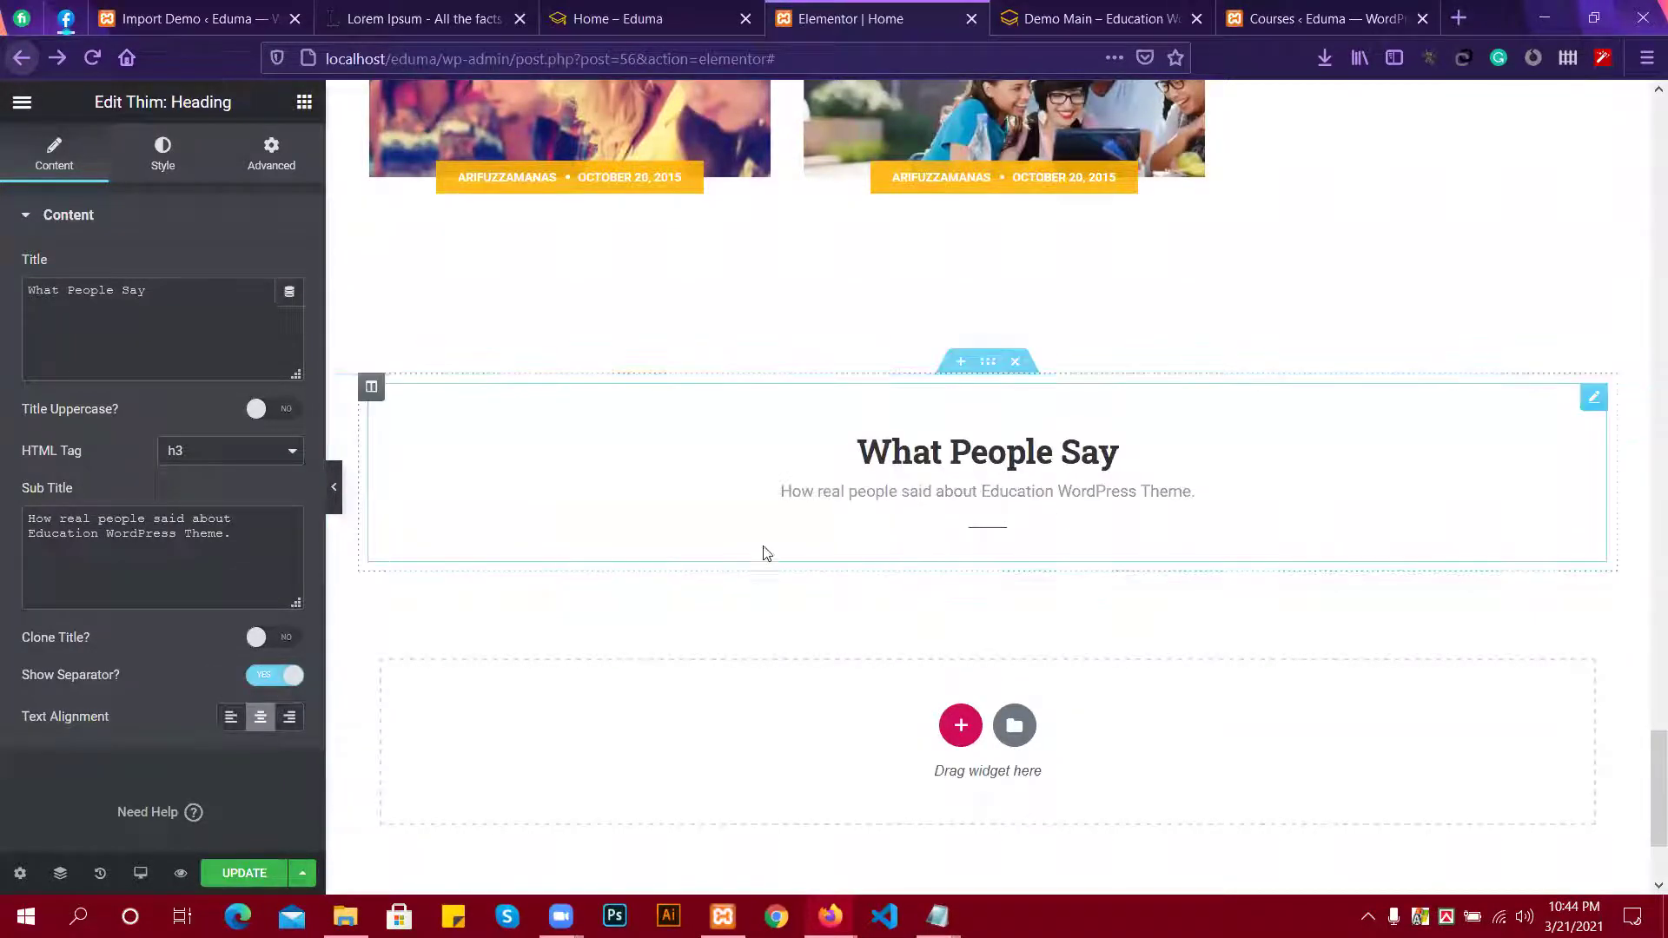
{"action": "scroll", "coordinate": [1076, 544], "scroll_direction": "down", "scroll_amount": 2}
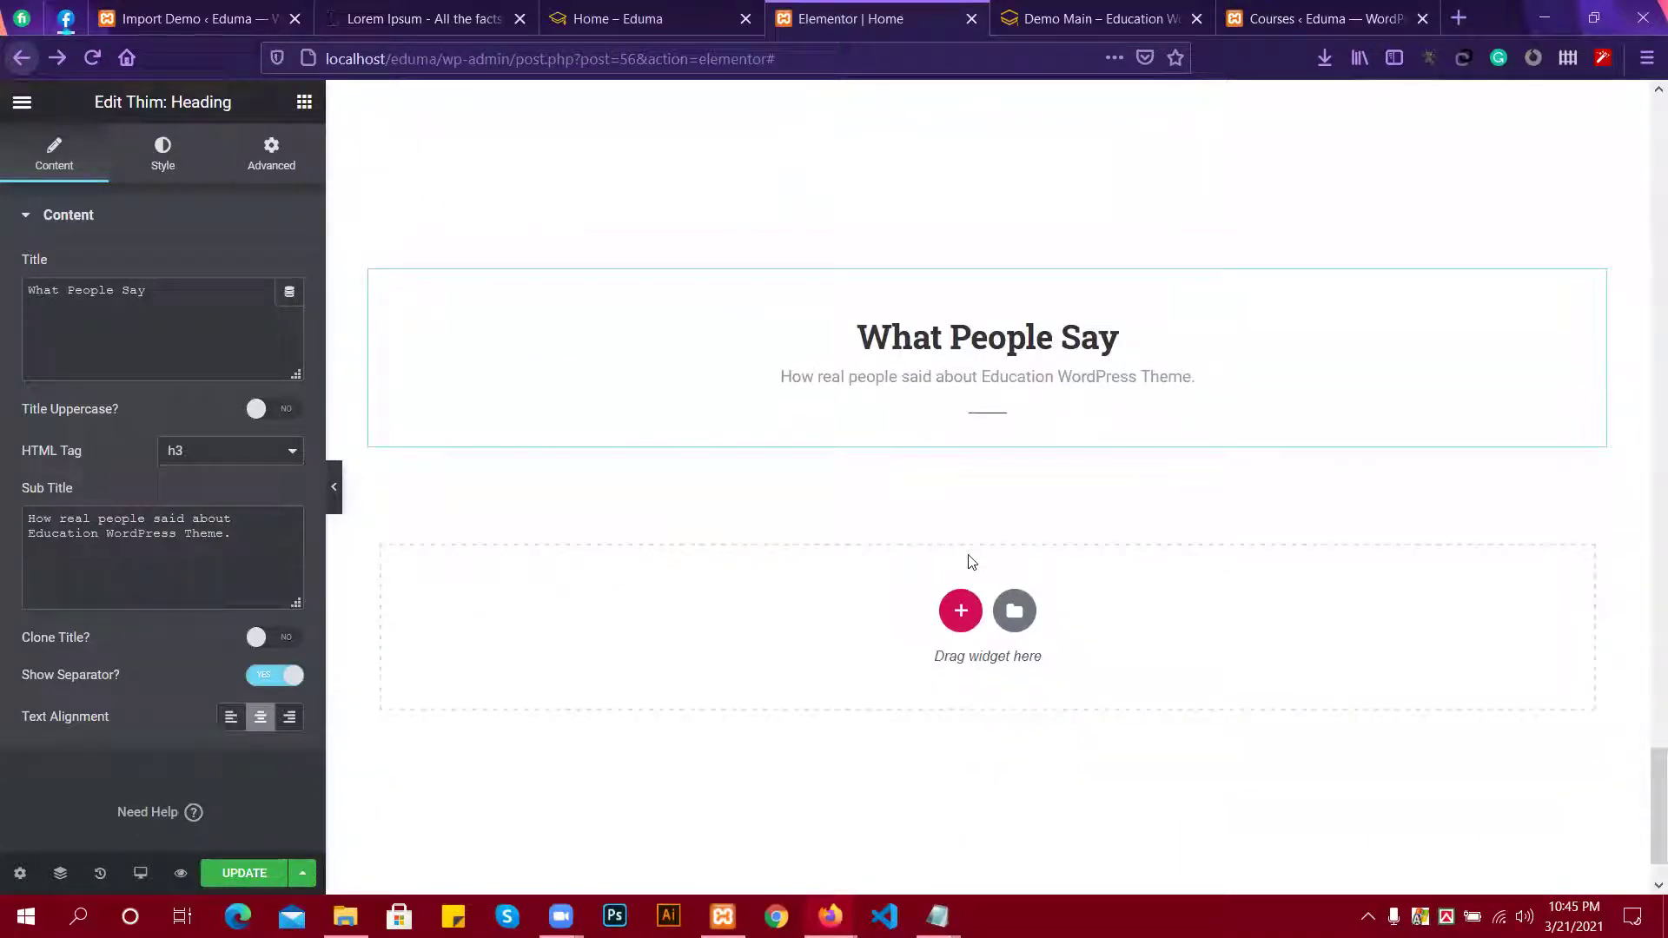
Examine the testimonial slider and quote text in the demo's What People Say section, and return to the Elementor editor.
{"action": "left_click", "coordinate": [1099, 19]}
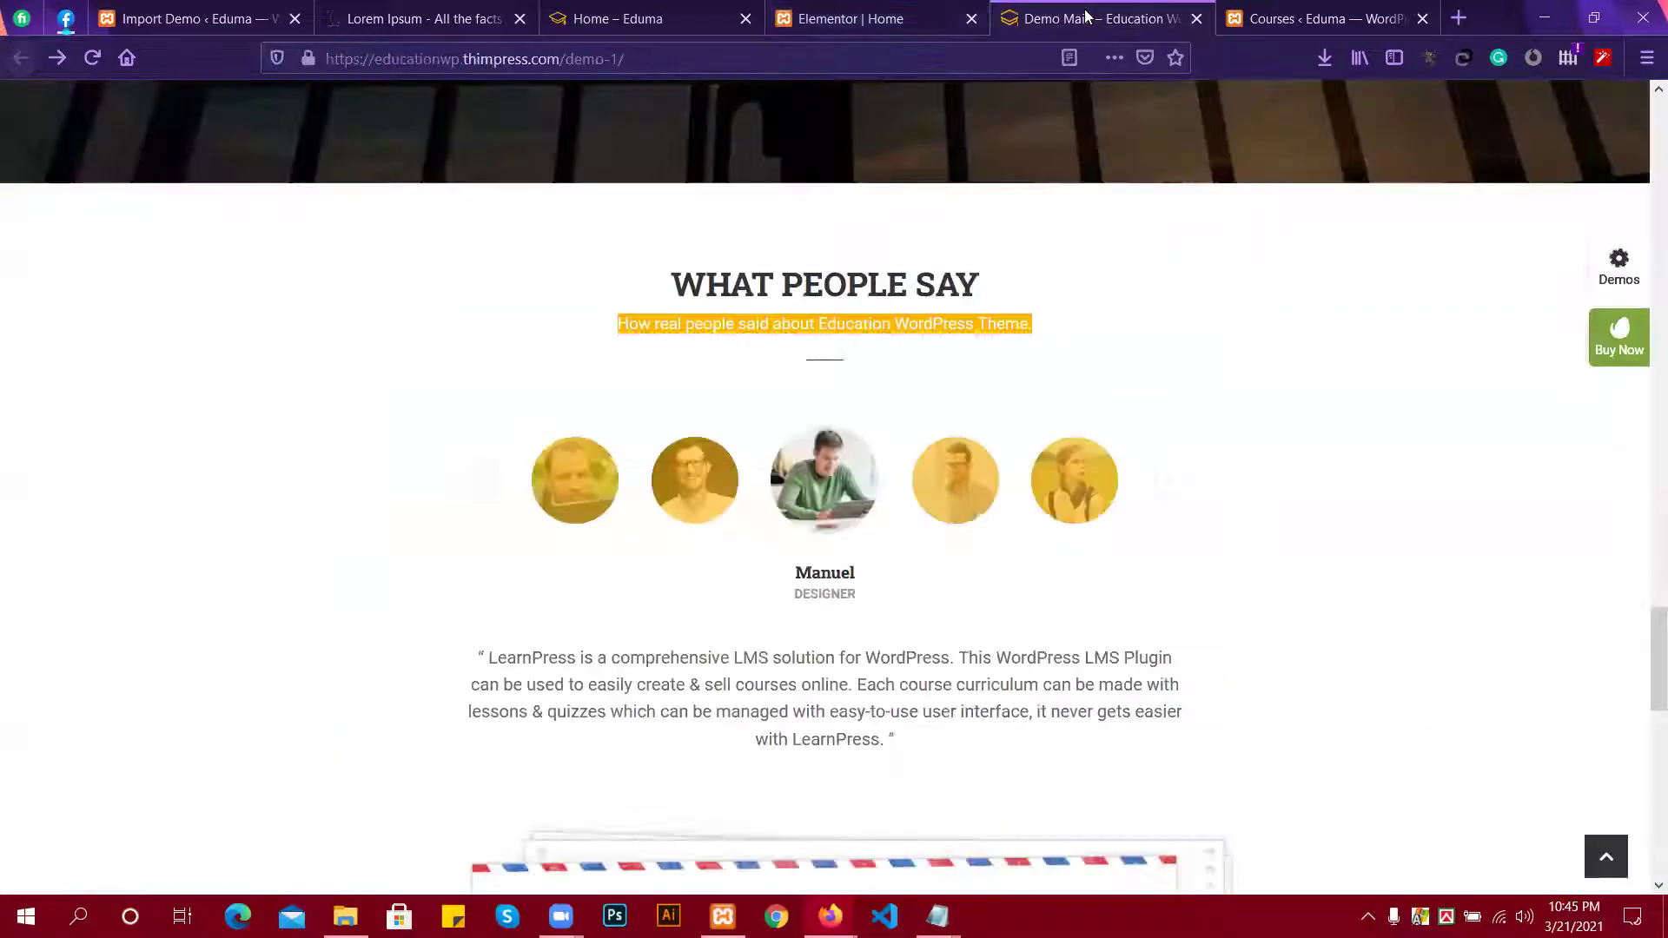
{"action": "scroll", "coordinate": [741, 261], "scroll_direction": "down", "scroll_amount": 3}
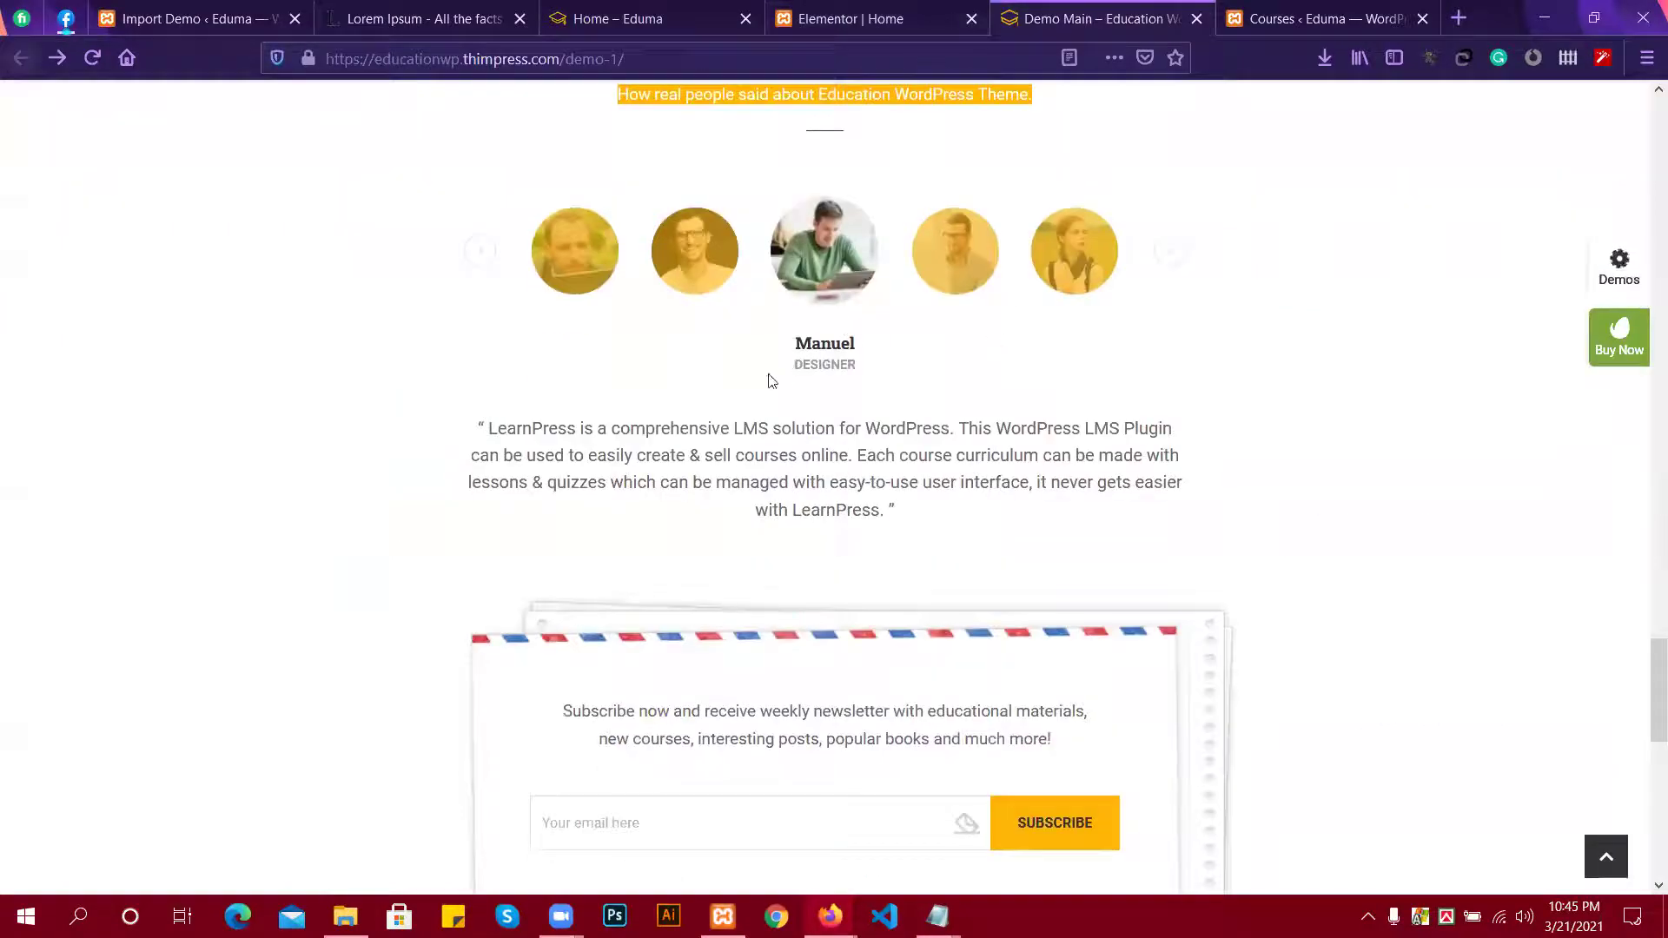
{"action": "left_click_drag", "start_coordinate": [607, 394], "coordinate": [1184, 434]}
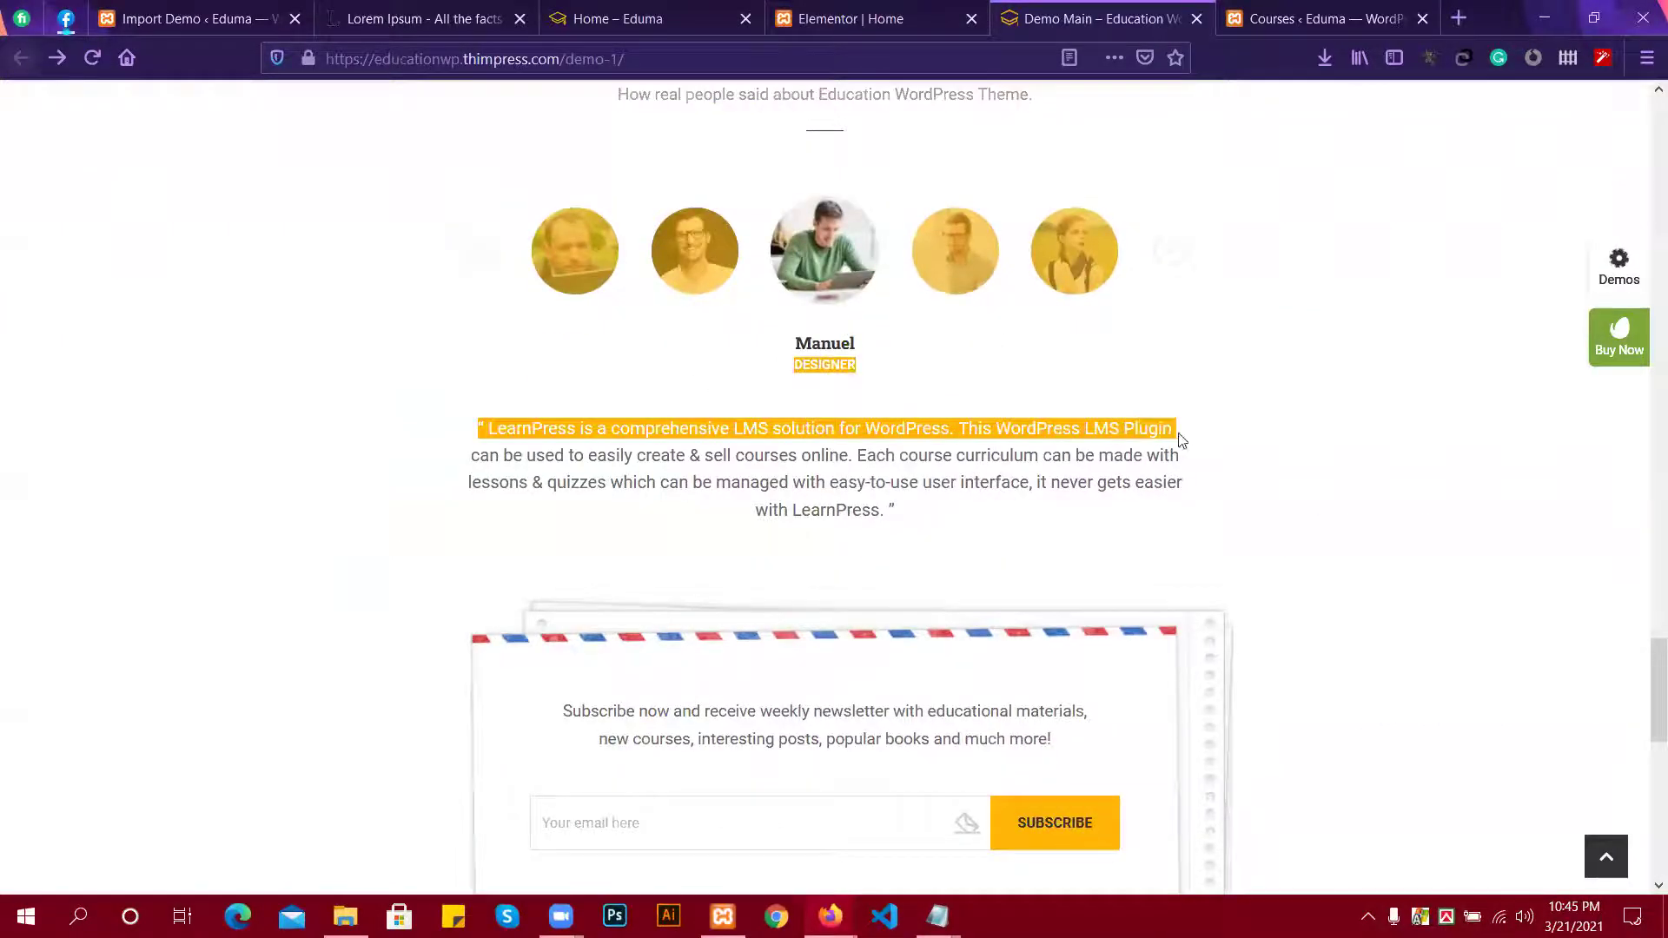
{"action": "left_click", "coordinate": [869, 18]}
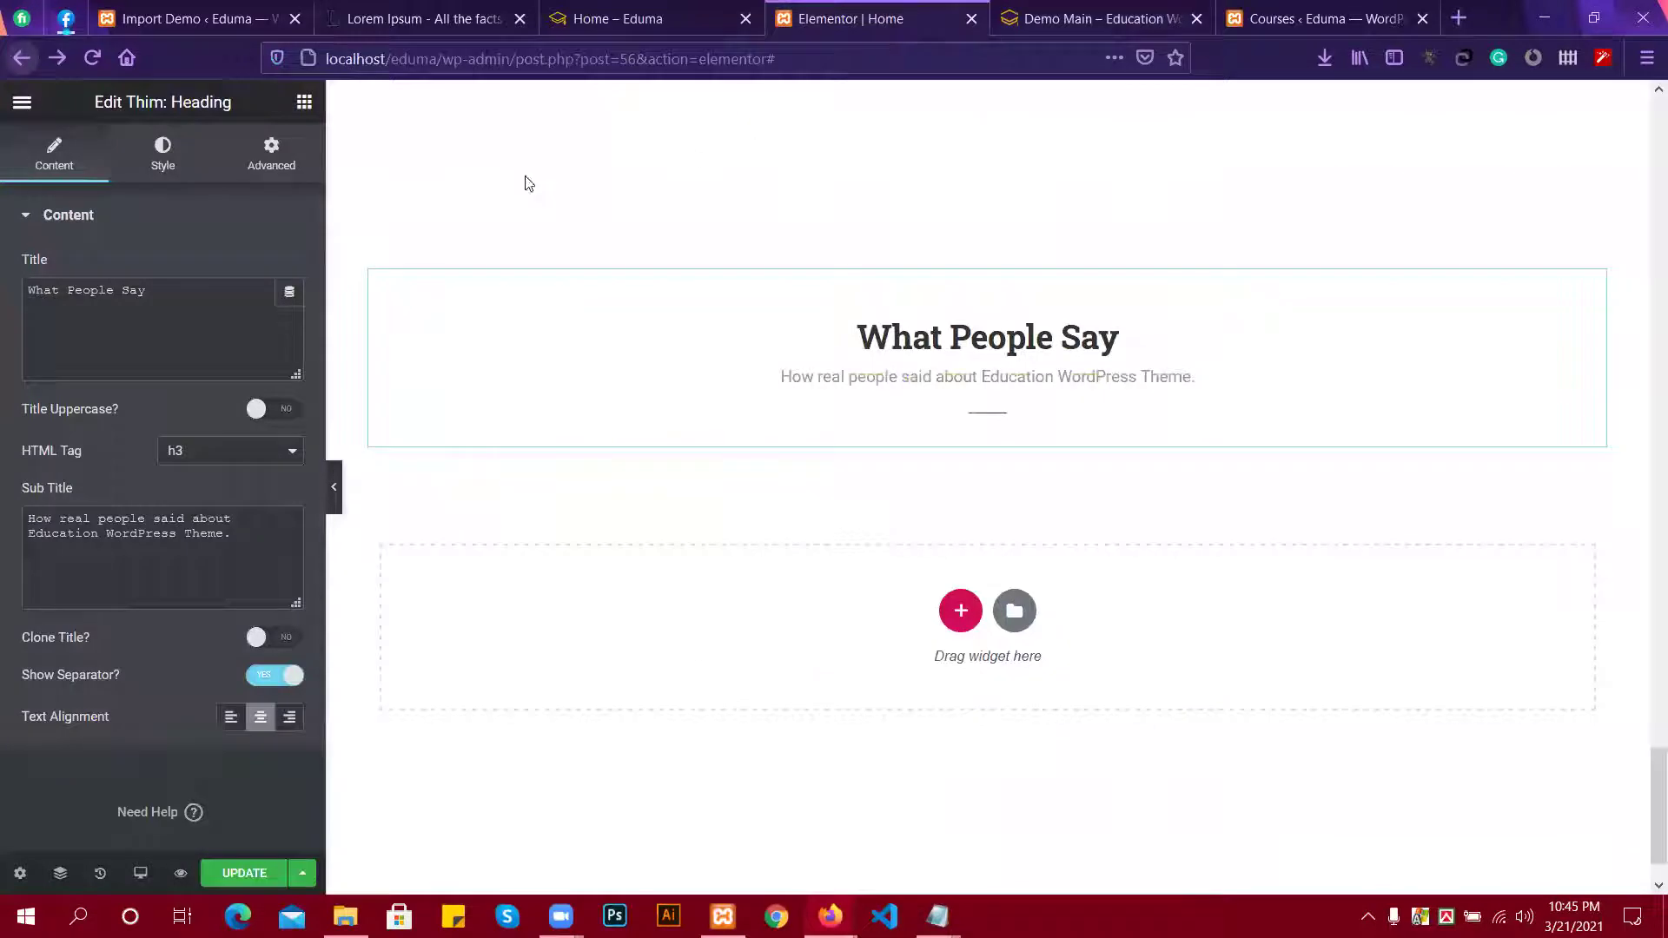
Add a Thim: Testimonials widget under the What People Say heading and browse through its testimonials.
{"action": "left_click", "coordinate": [304, 102]}
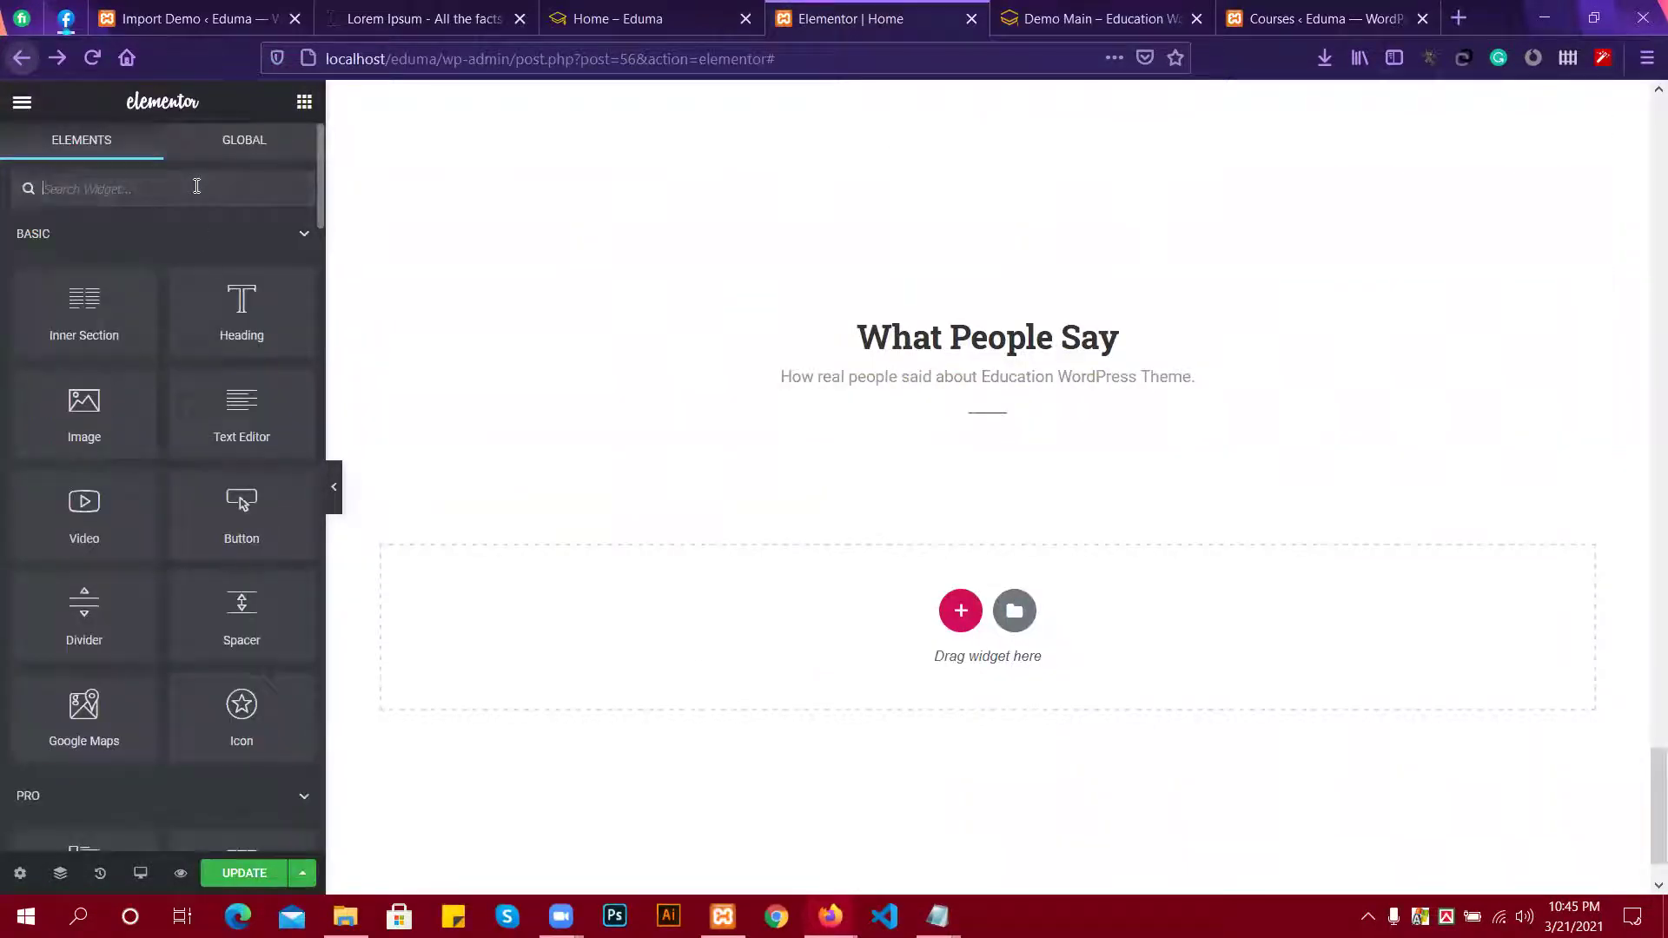
{"action": "type", "text": "tes"}
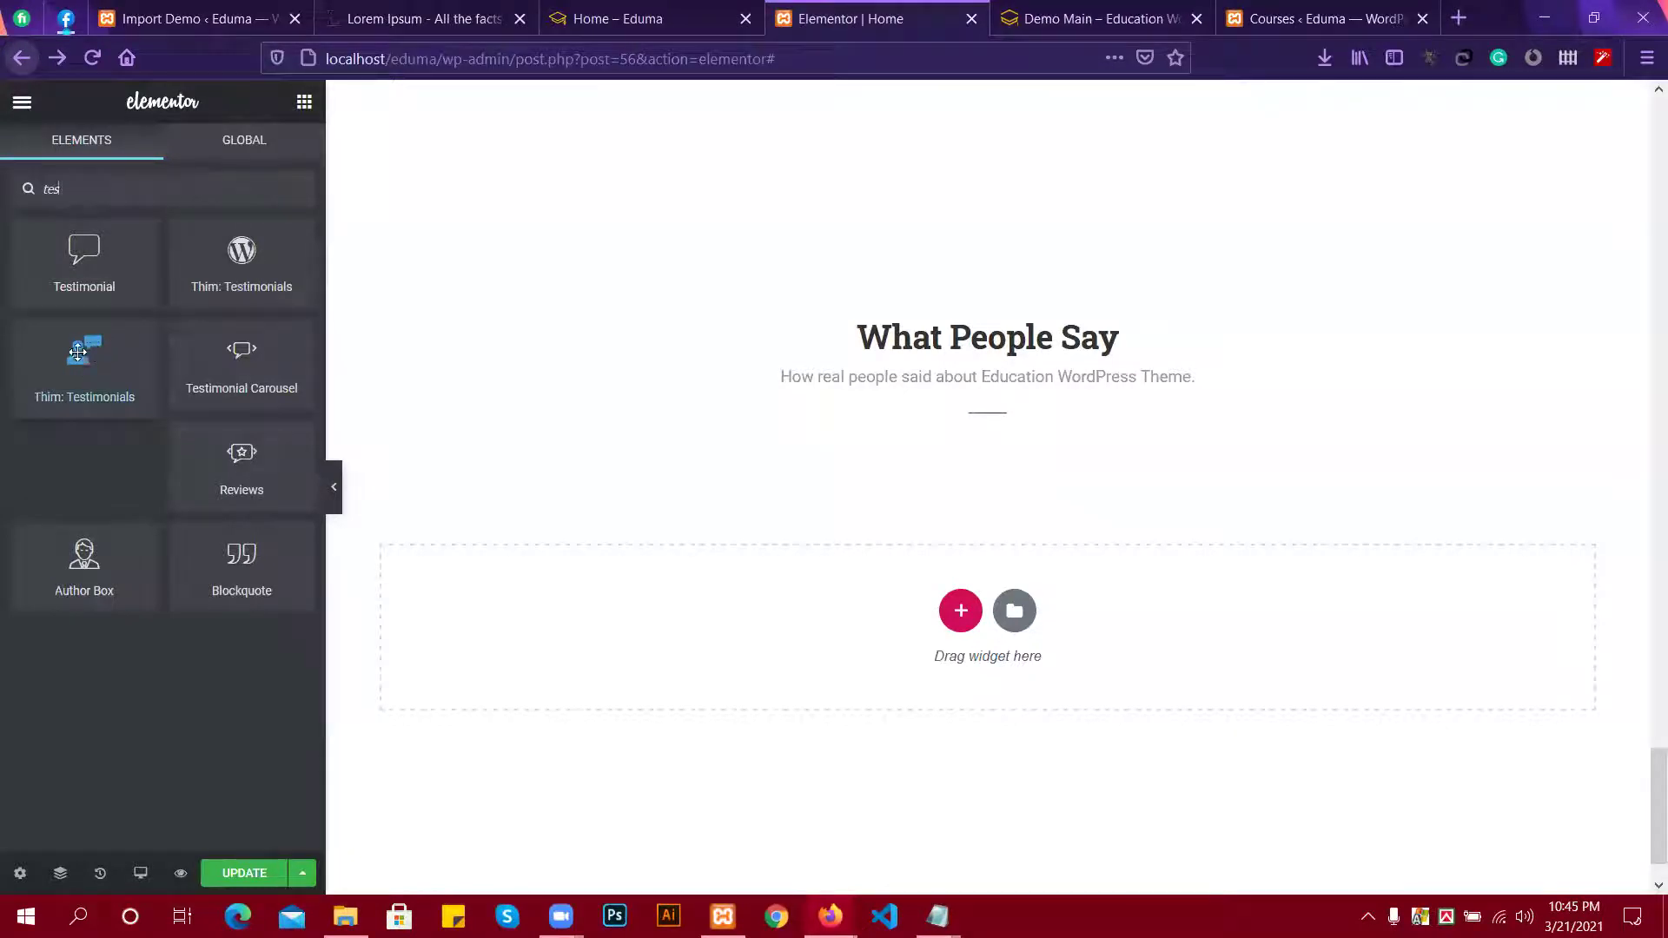
{"action": "left_click_drag", "start_coordinate": [77, 352], "coordinate": [876, 412]}
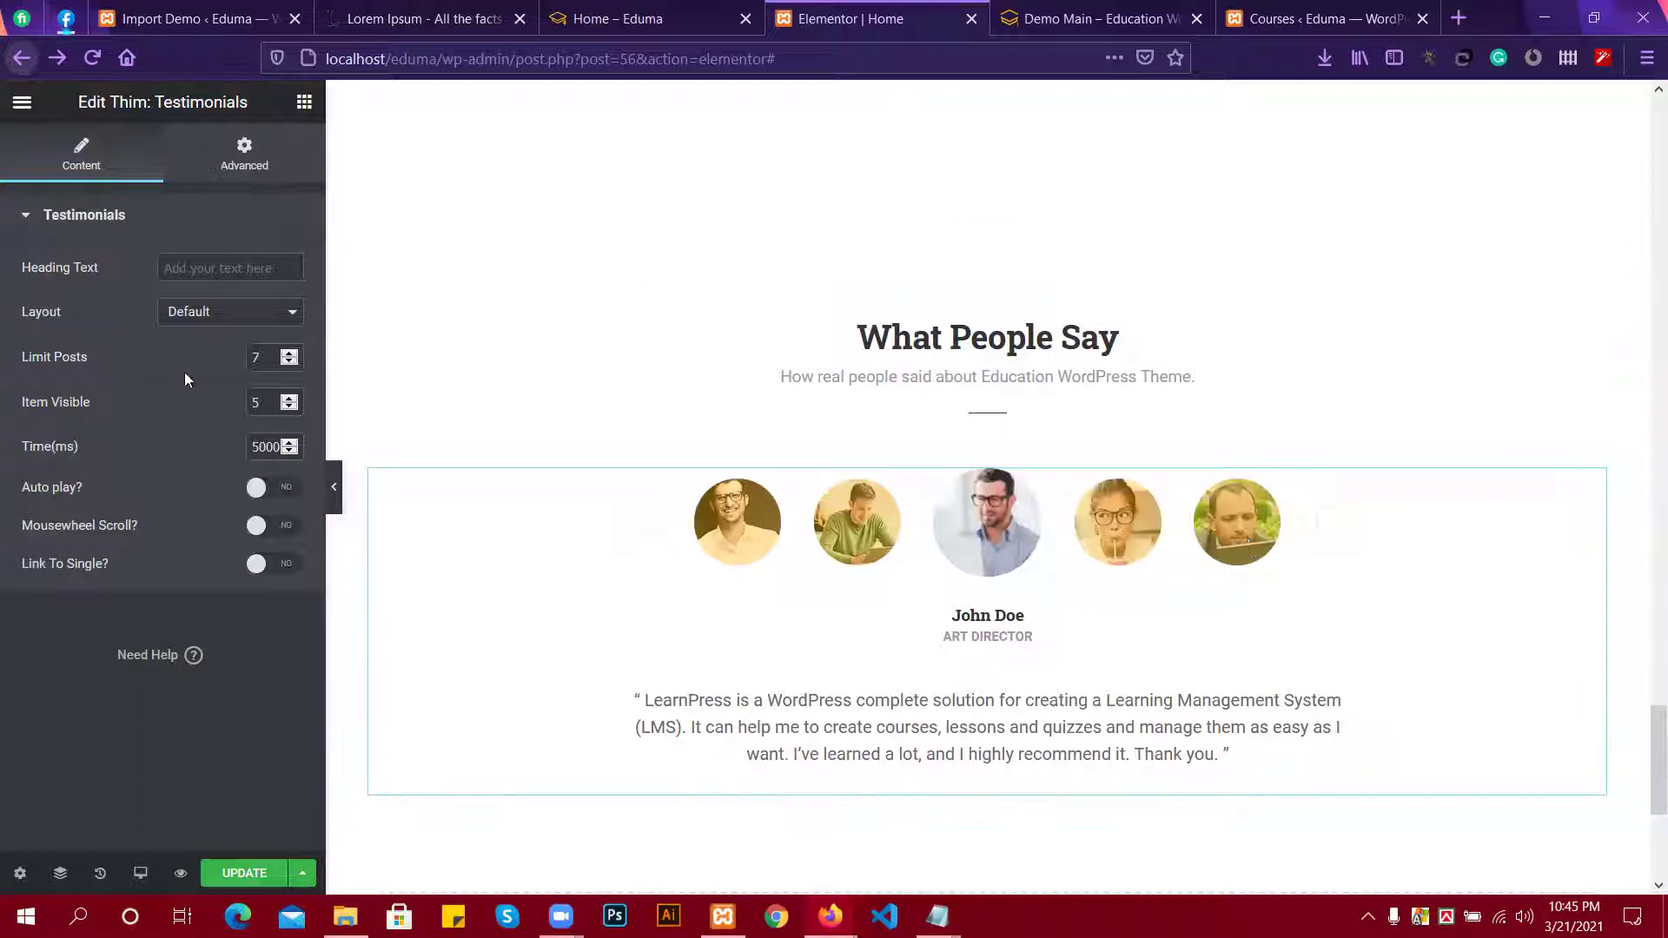
{"action": "left_click", "coordinate": [747, 522]}
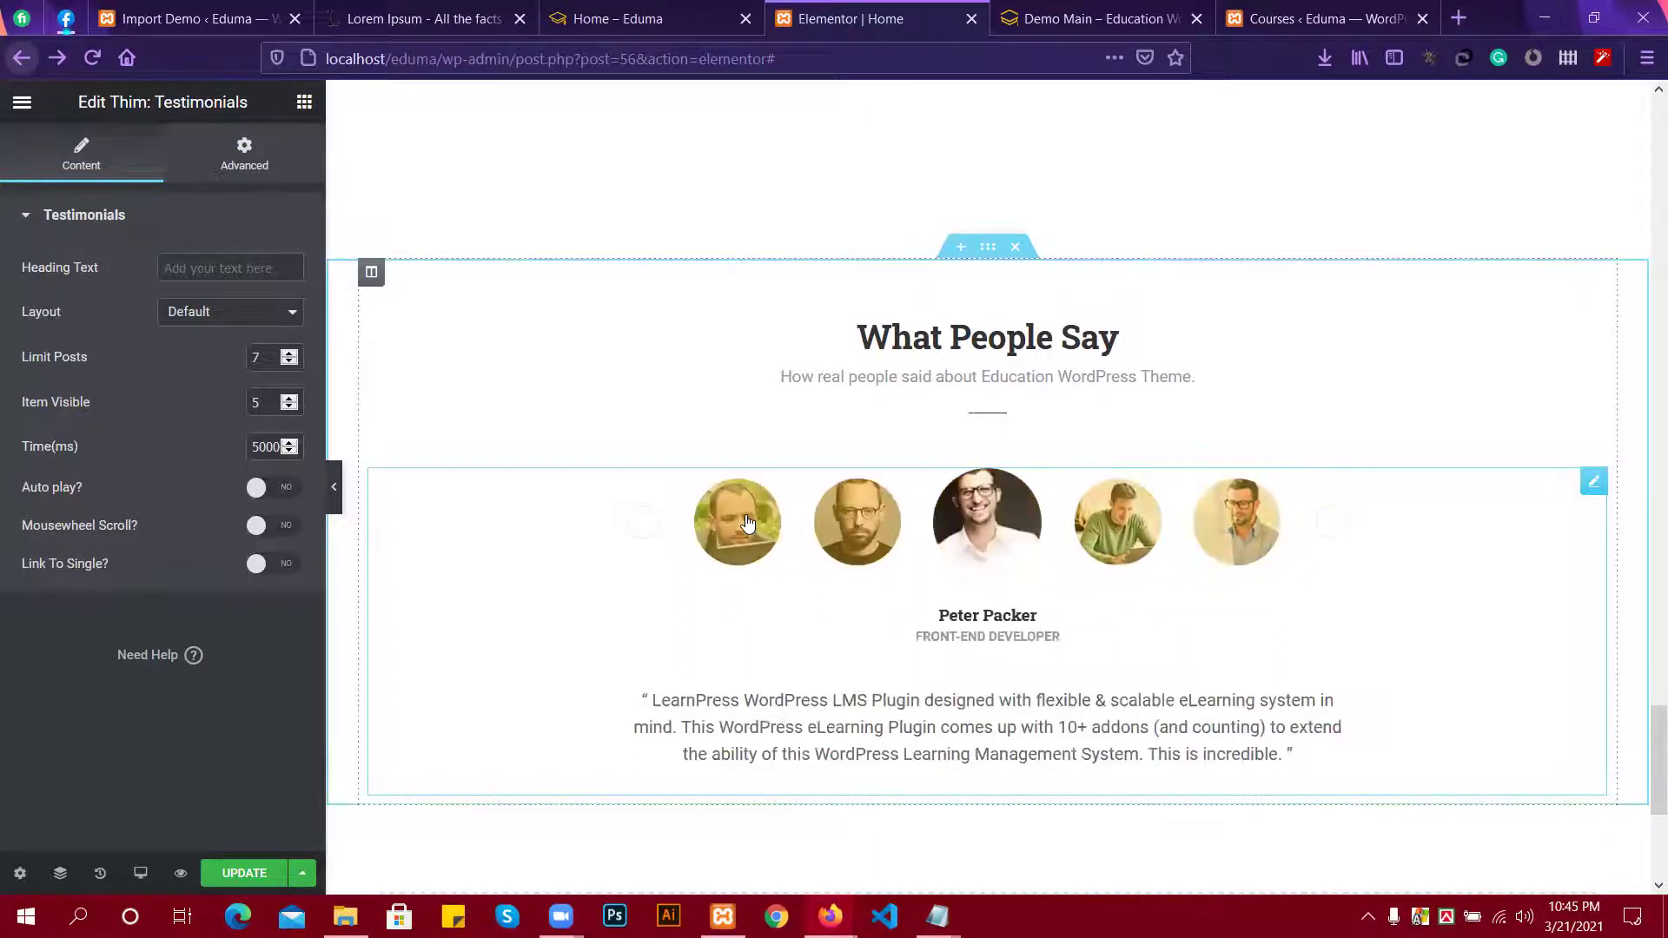
{"action": "left_click", "coordinate": [747, 522]}
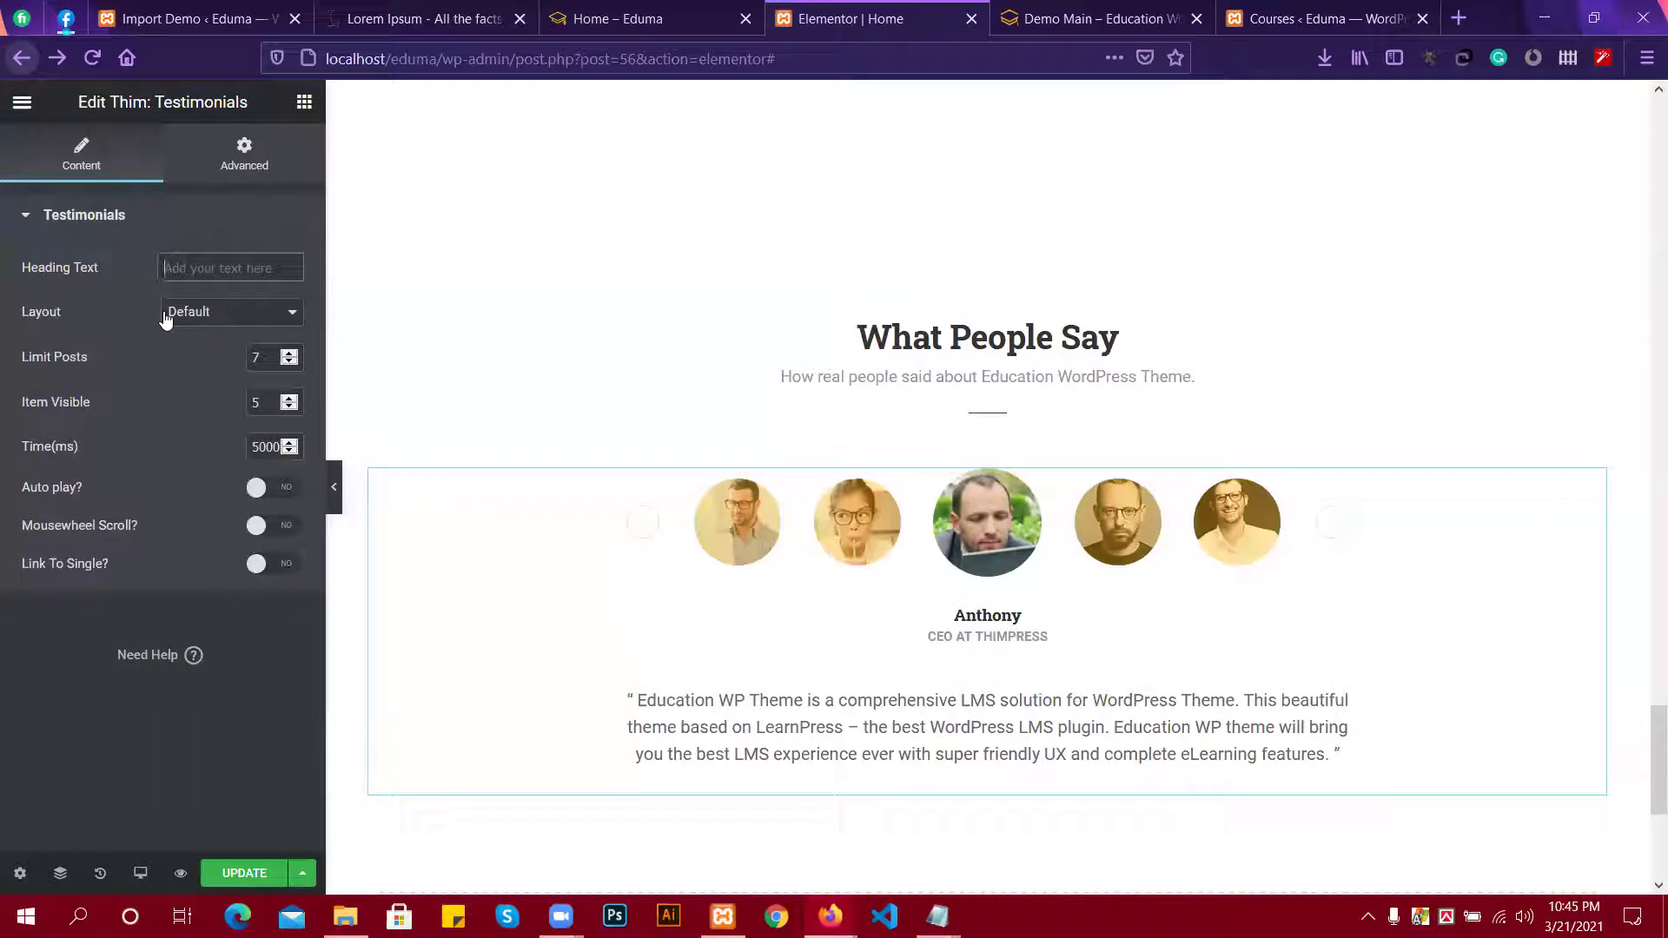
{"action": "left_click", "coordinate": [94, 214]}
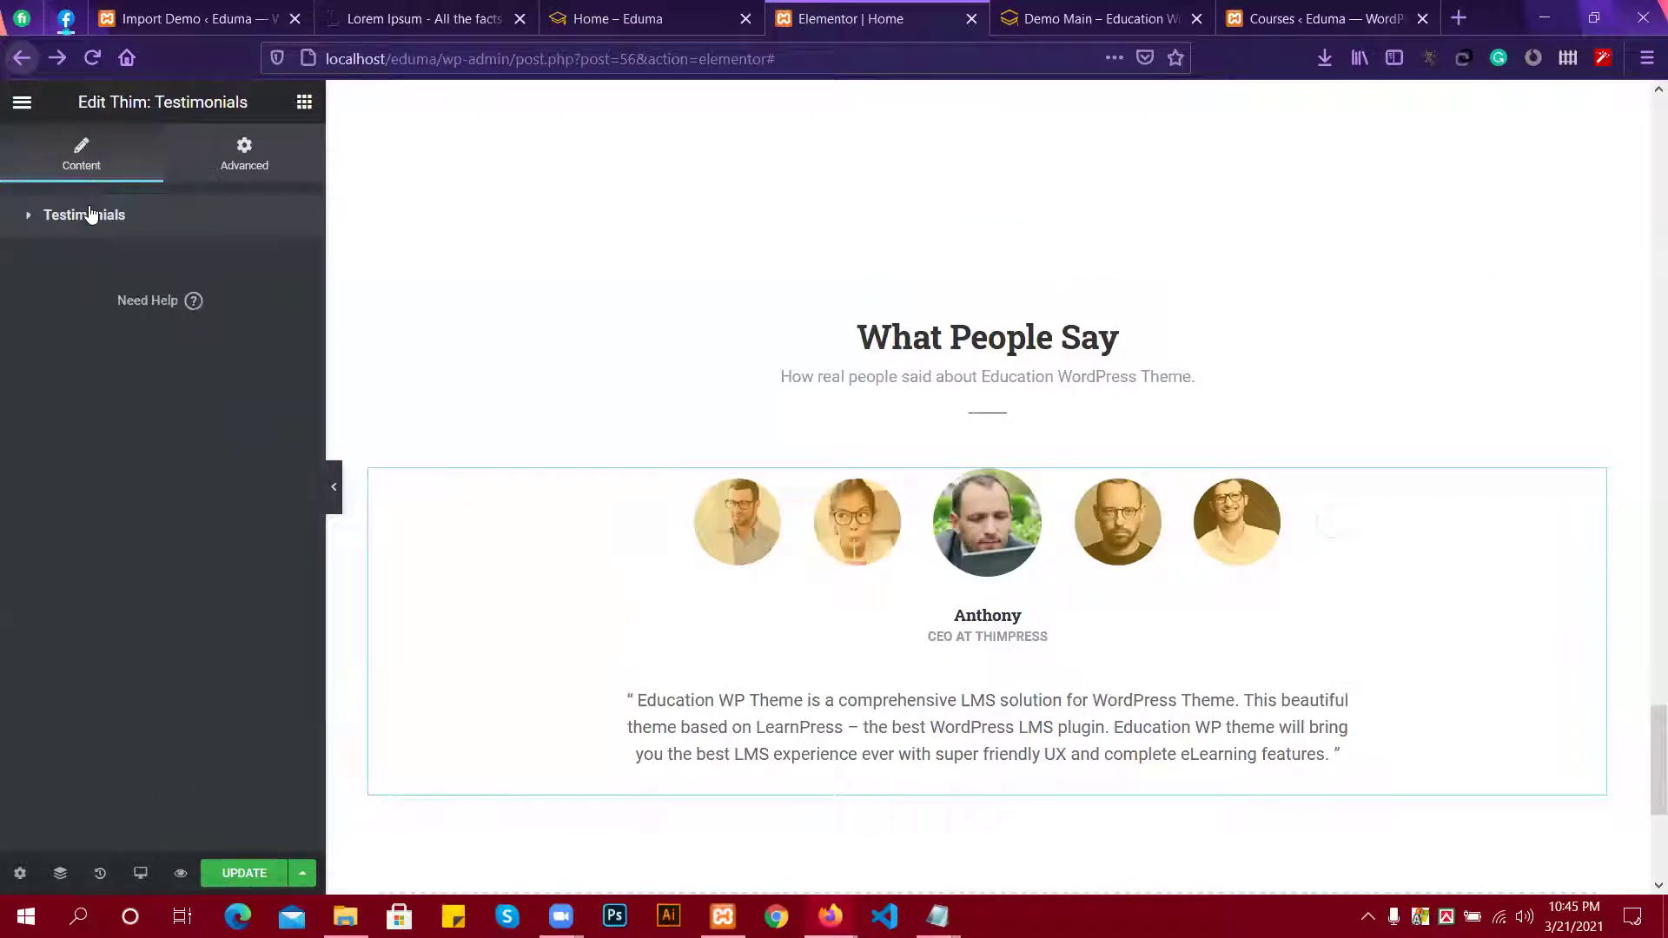
Review the Thim: Testimonials widget's settings and delete the widget from the What People Say section.
{"action": "left_click", "coordinate": [92, 214]}
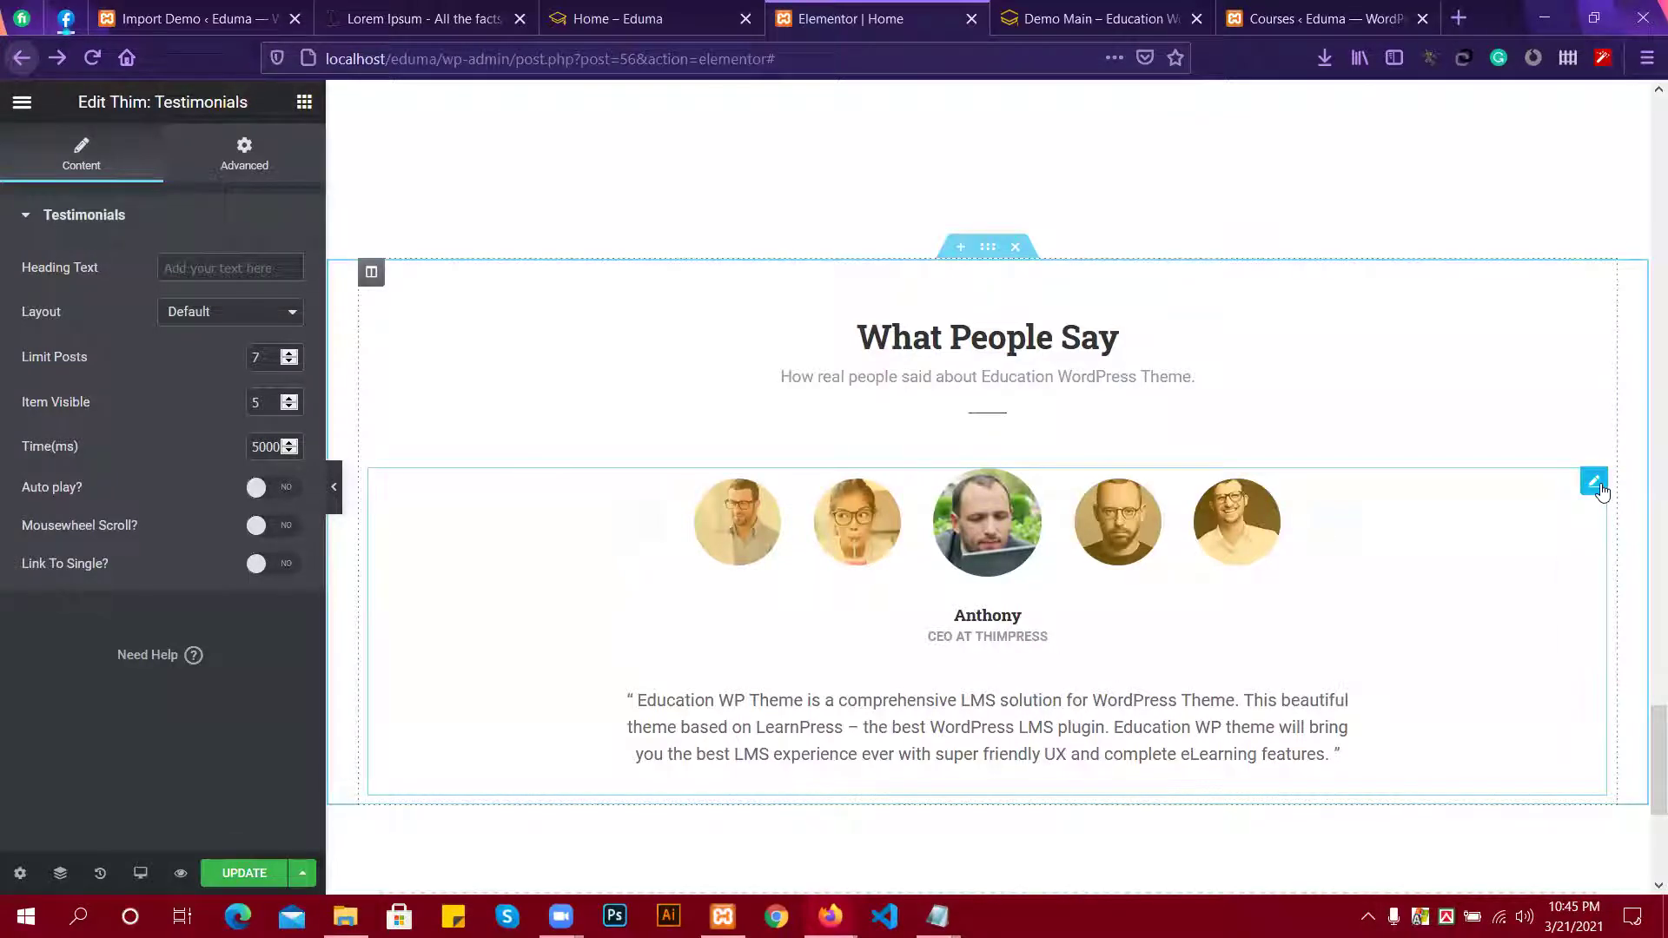
{"action": "scroll", "coordinate": [931, 662], "scroll_direction": "down", "scroll_amount": 3}
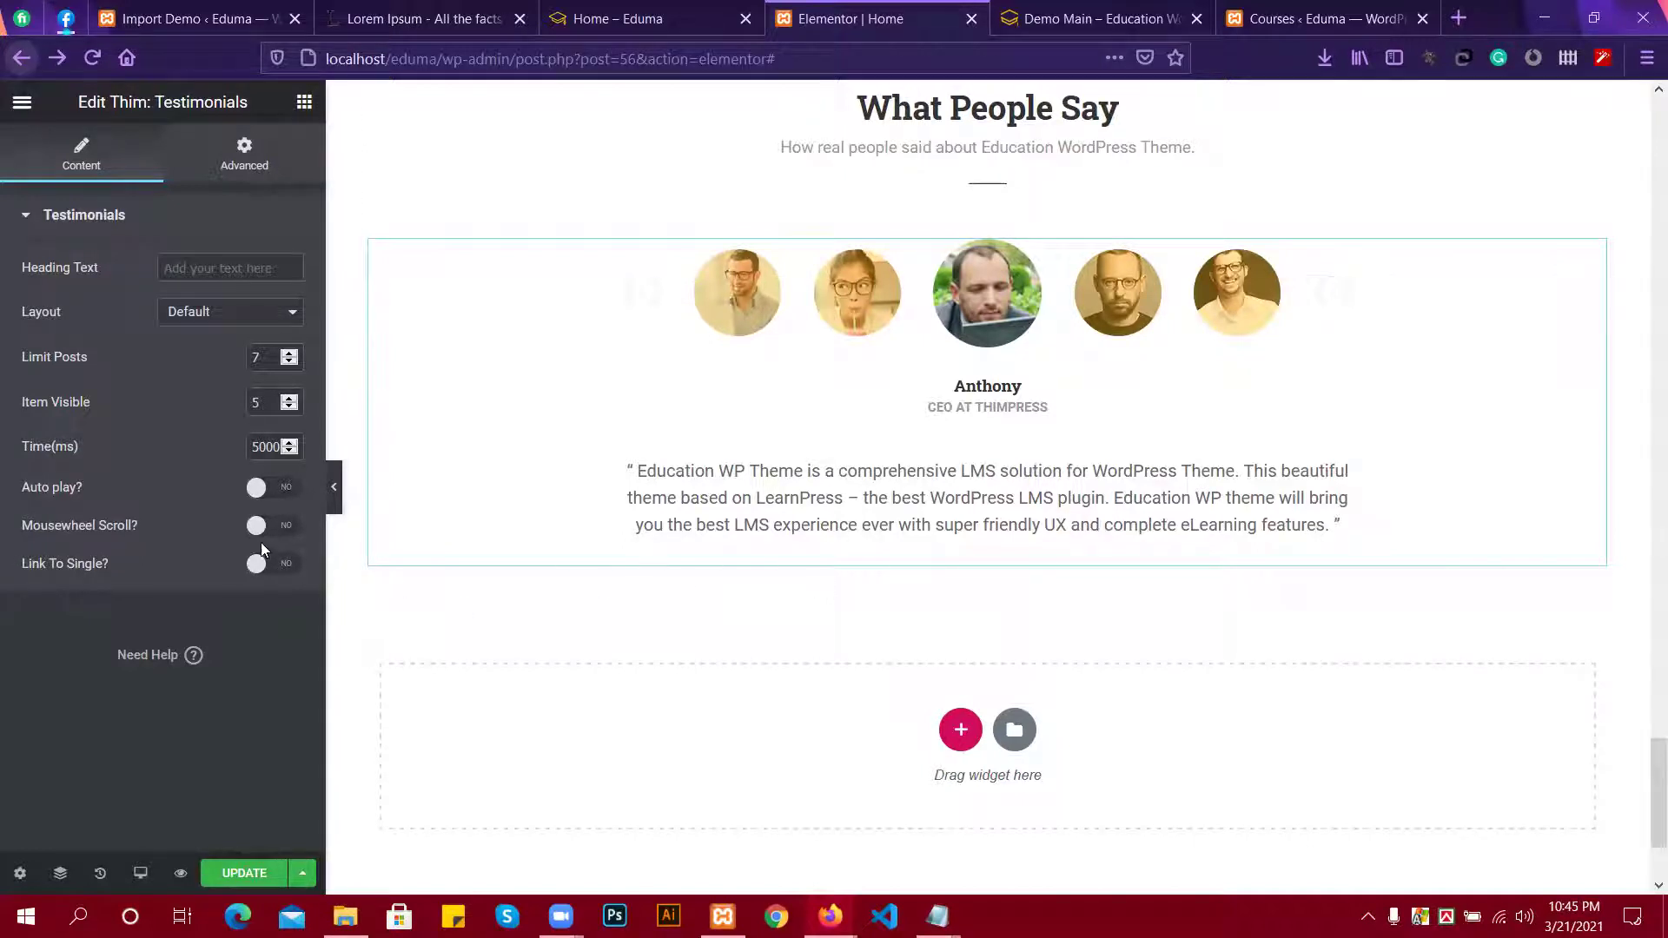
{"action": "left_click", "coordinate": [261, 490]}
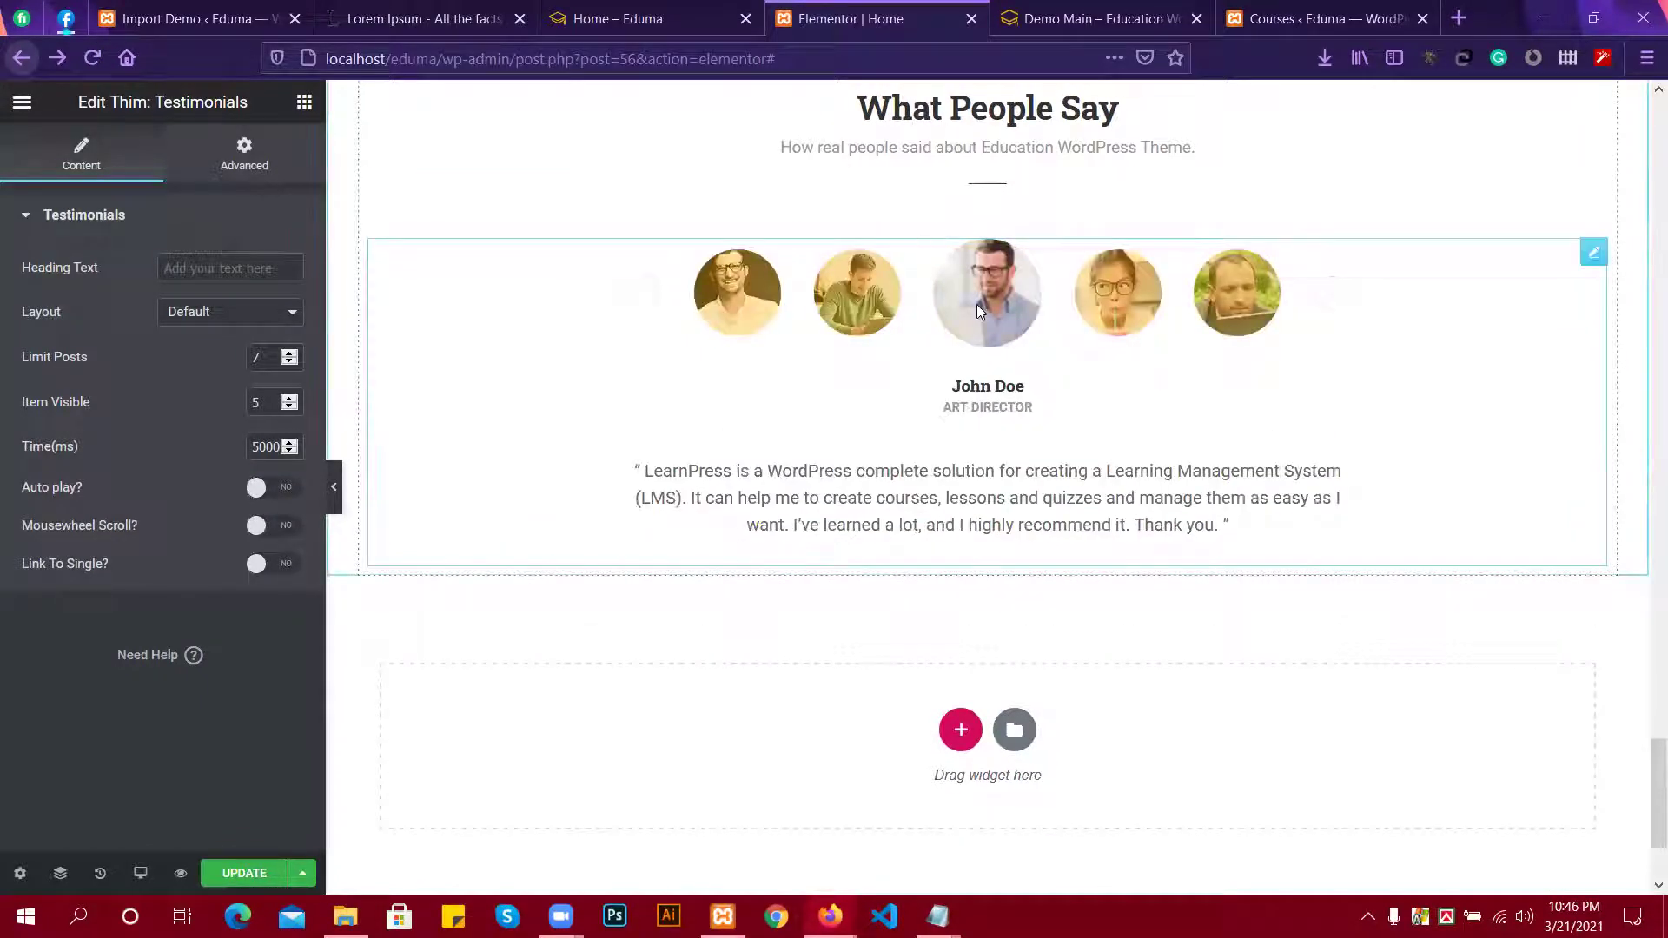
{"action": "right_click", "coordinate": [1028, 297]}
{"action": "left_click", "coordinate": [1090, 606]}
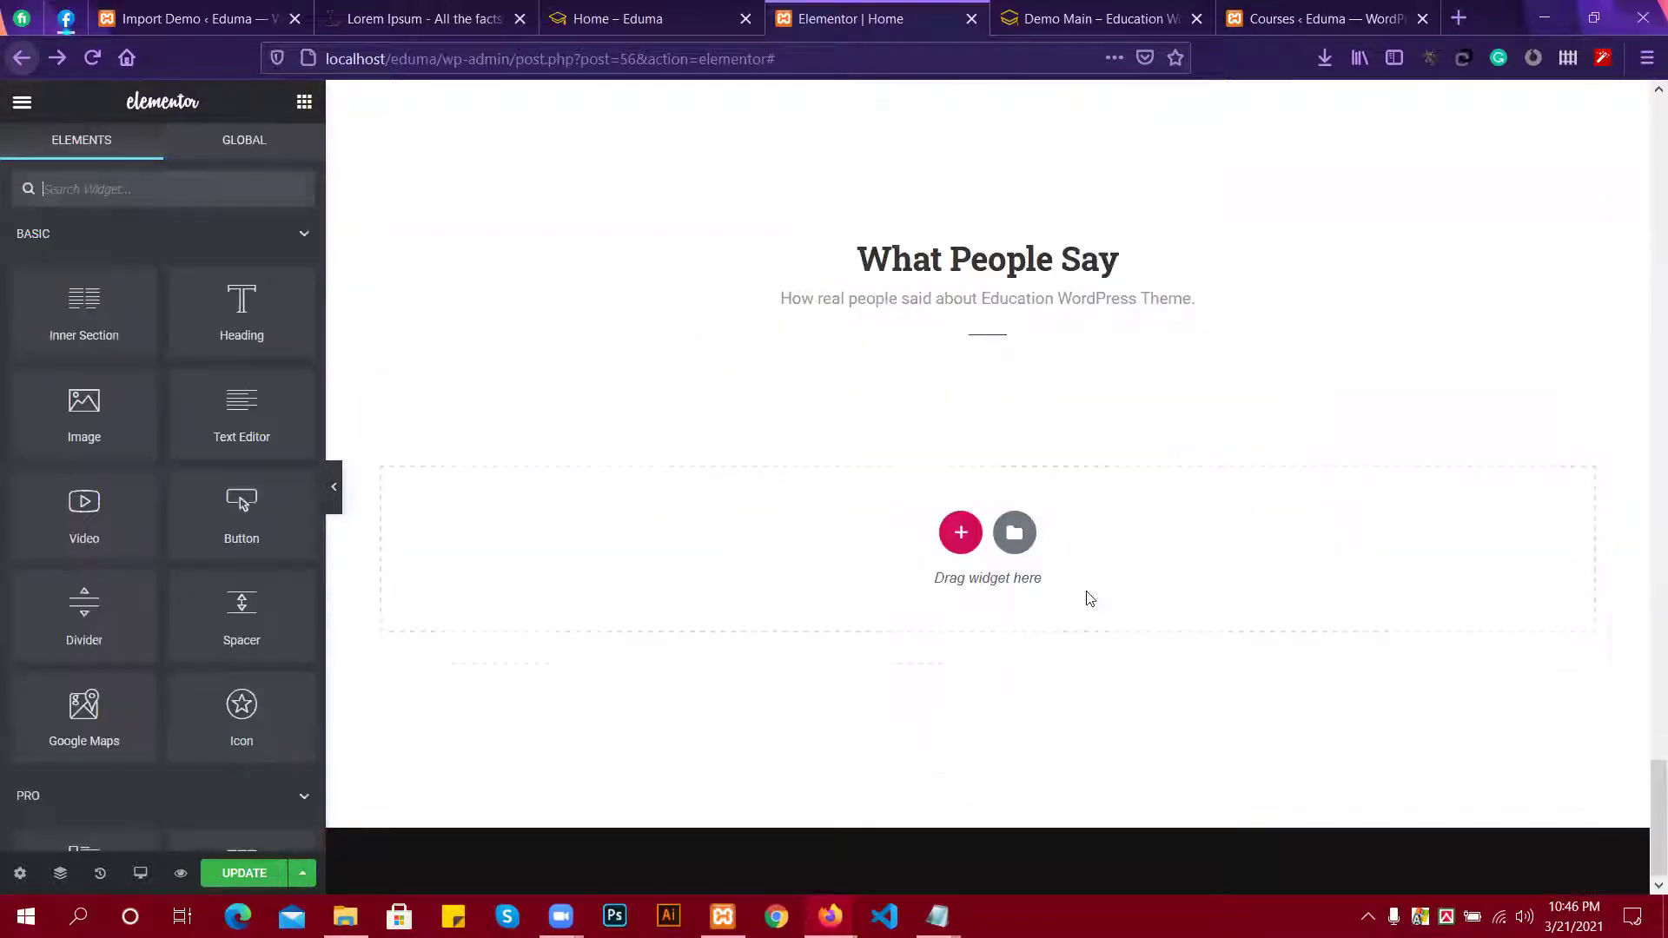
Search the widgets for "tes" and place a Testimonial widget under the What People Say heading.
{"action": "type", "text": "t"}
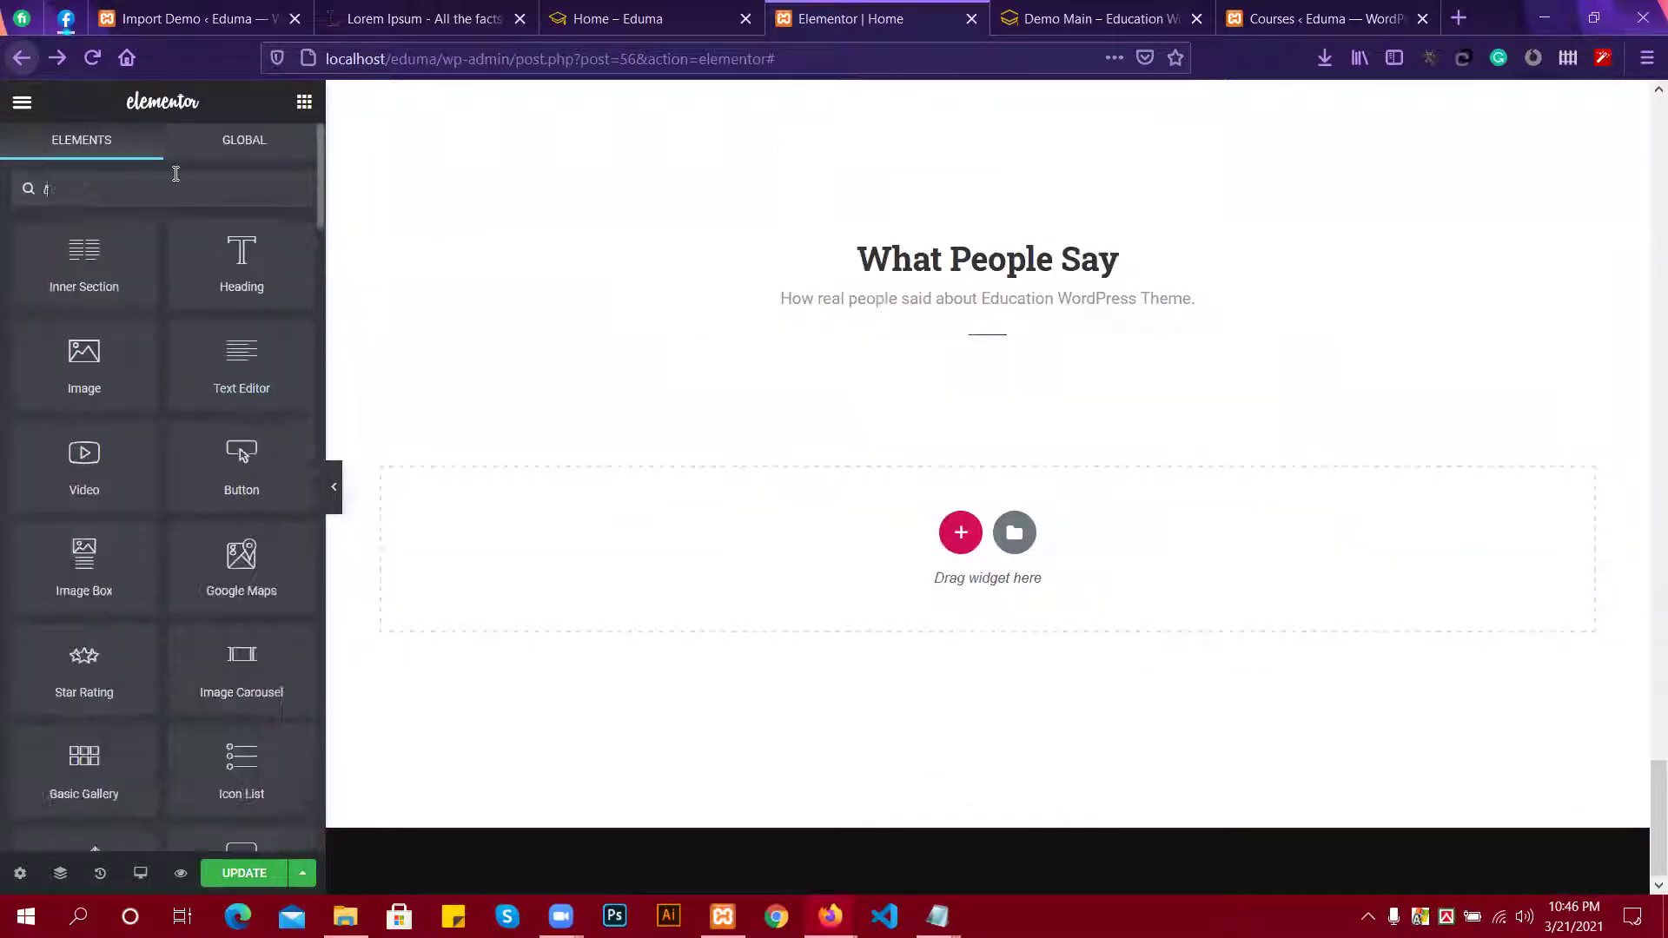
{"action": "type", "text": "es"}
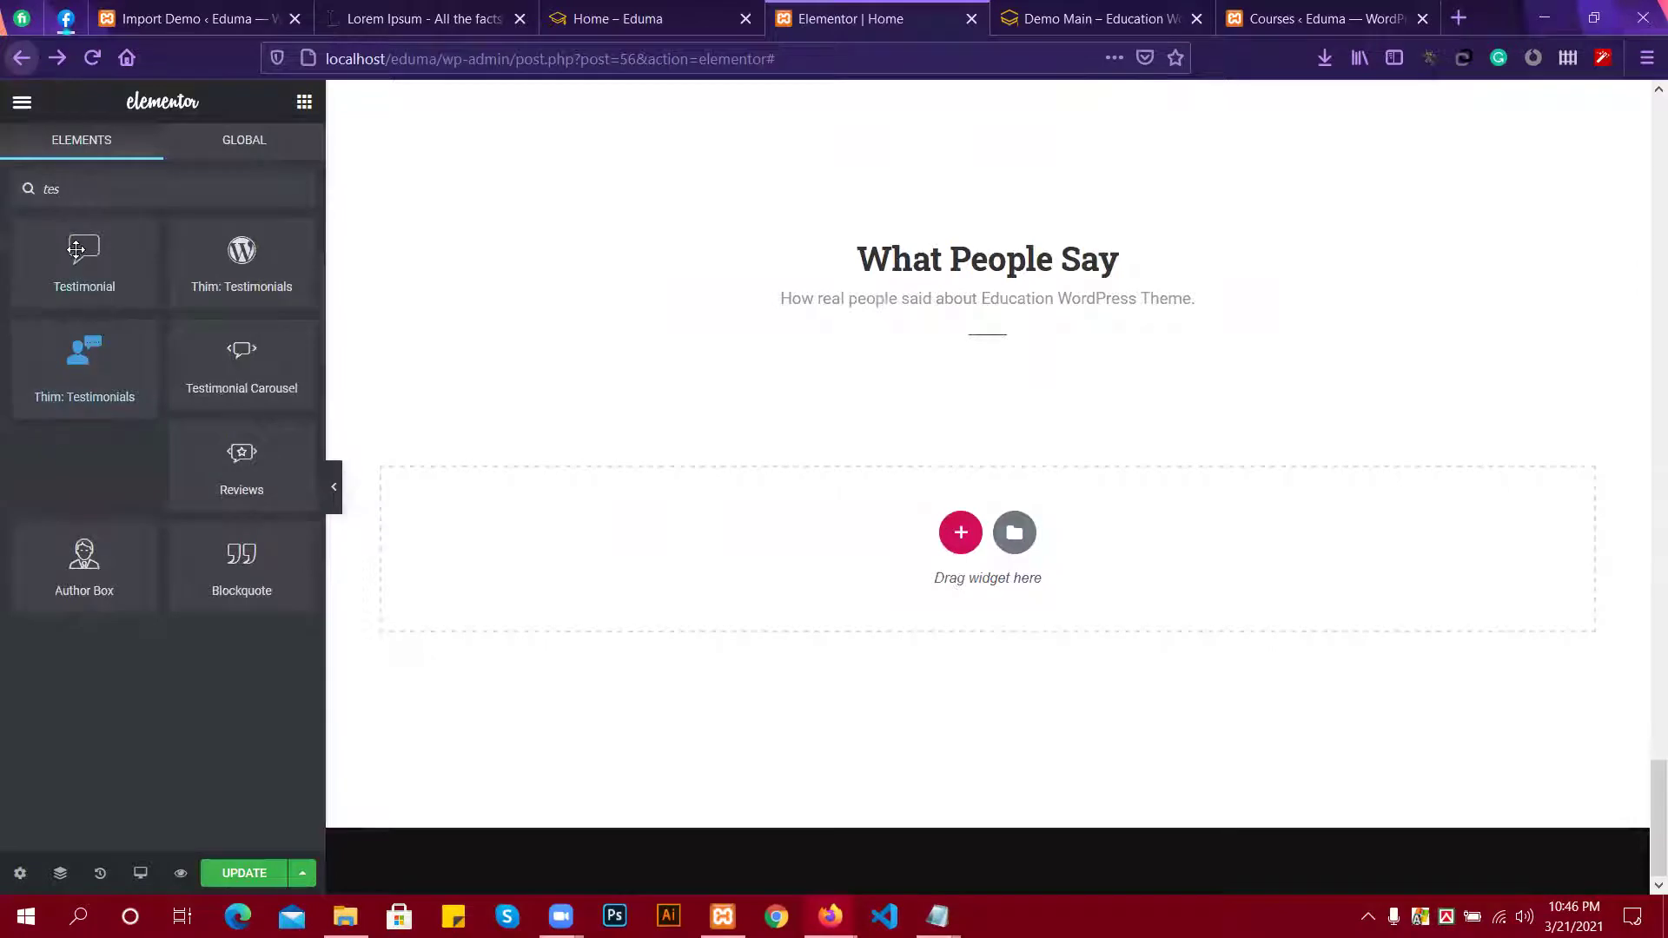
{"action": "left_click_drag", "start_coordinate": [76, 250], "coordinate": [947, 355]}
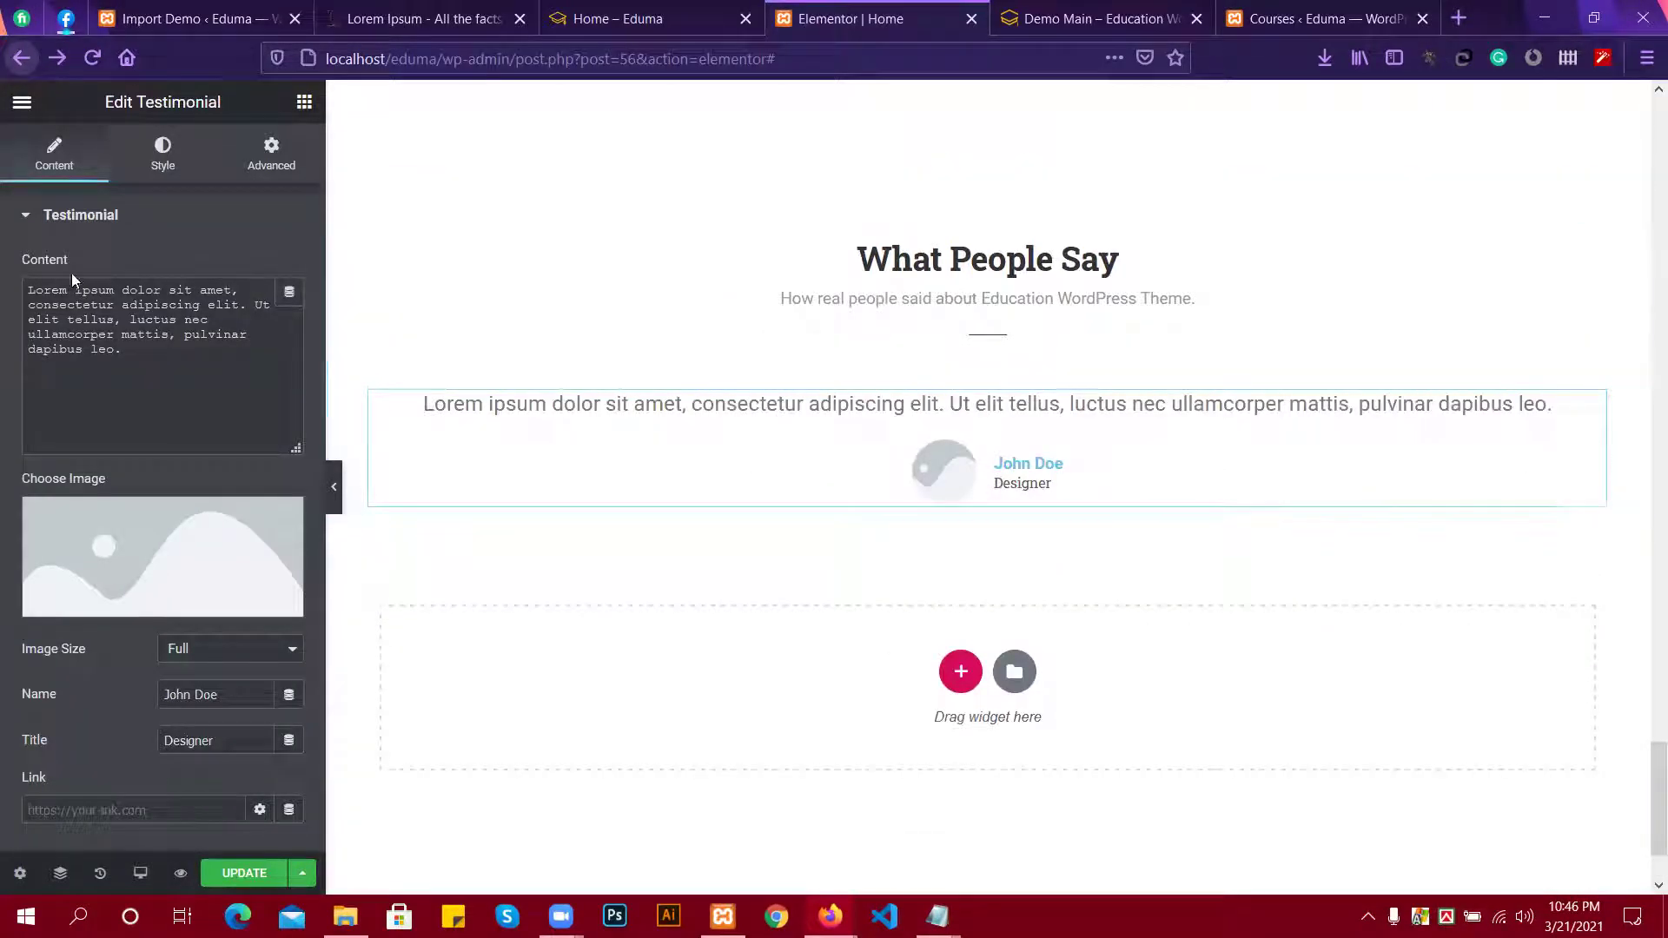
Copy most of the "What is Lorem Ipsum?" paragraph from the lipsum.com page for the testimonial's content.
{"action": "left_click", "coordinate": [158, 353]}
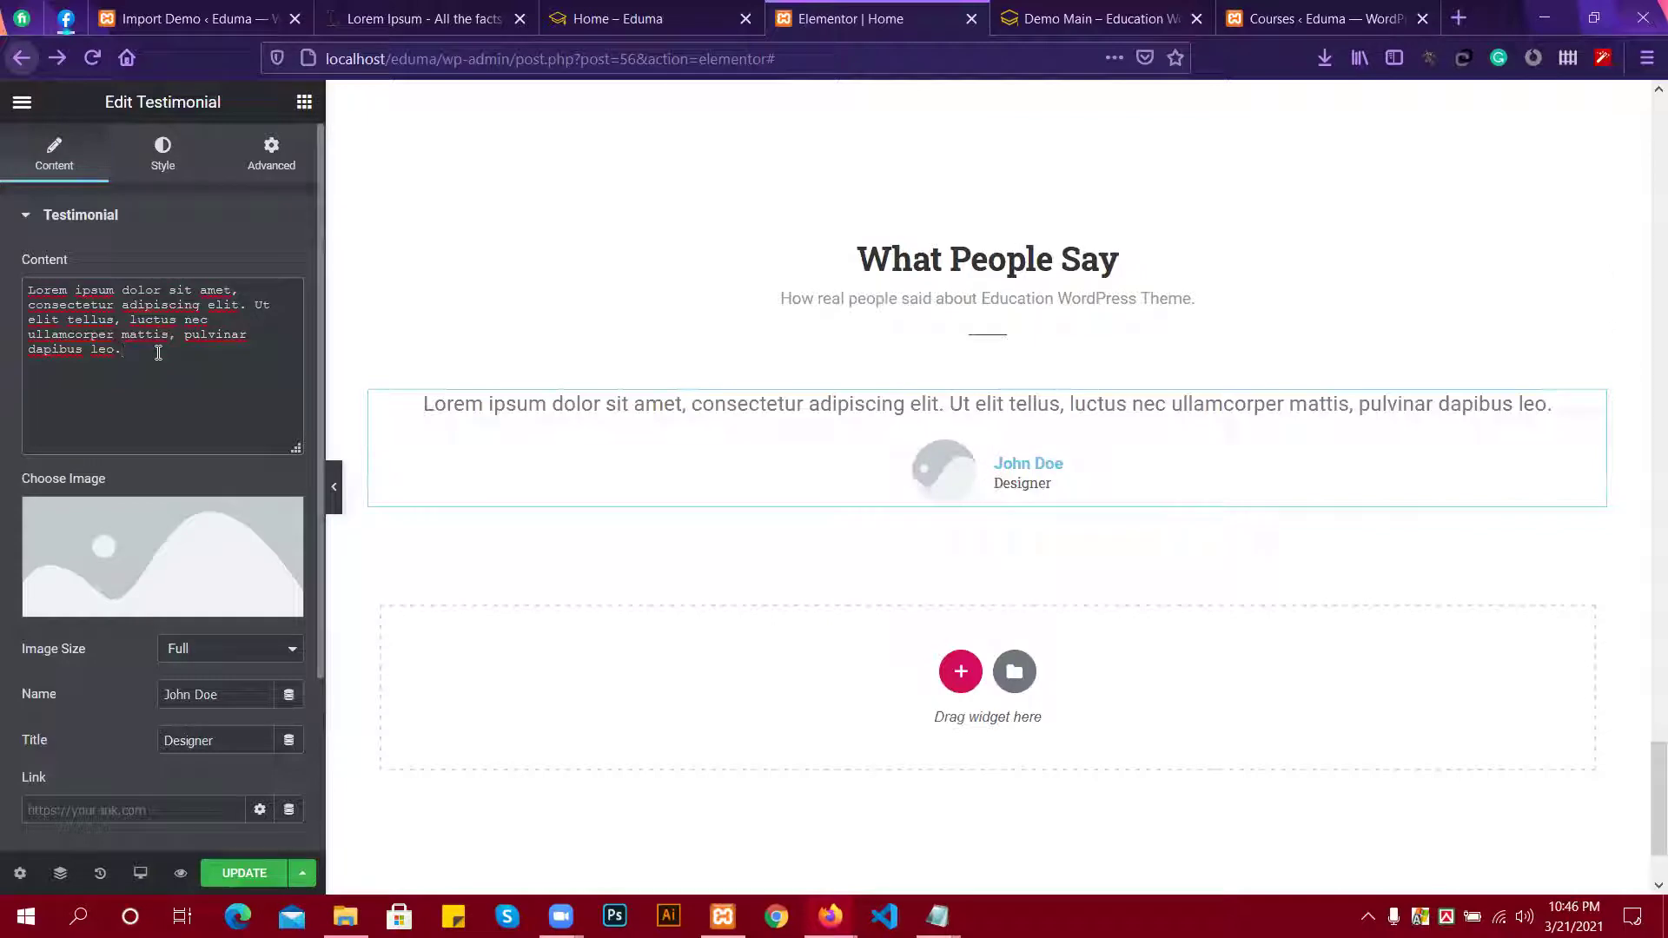
{"action": "left_click", "coordinate": [371, 21]}
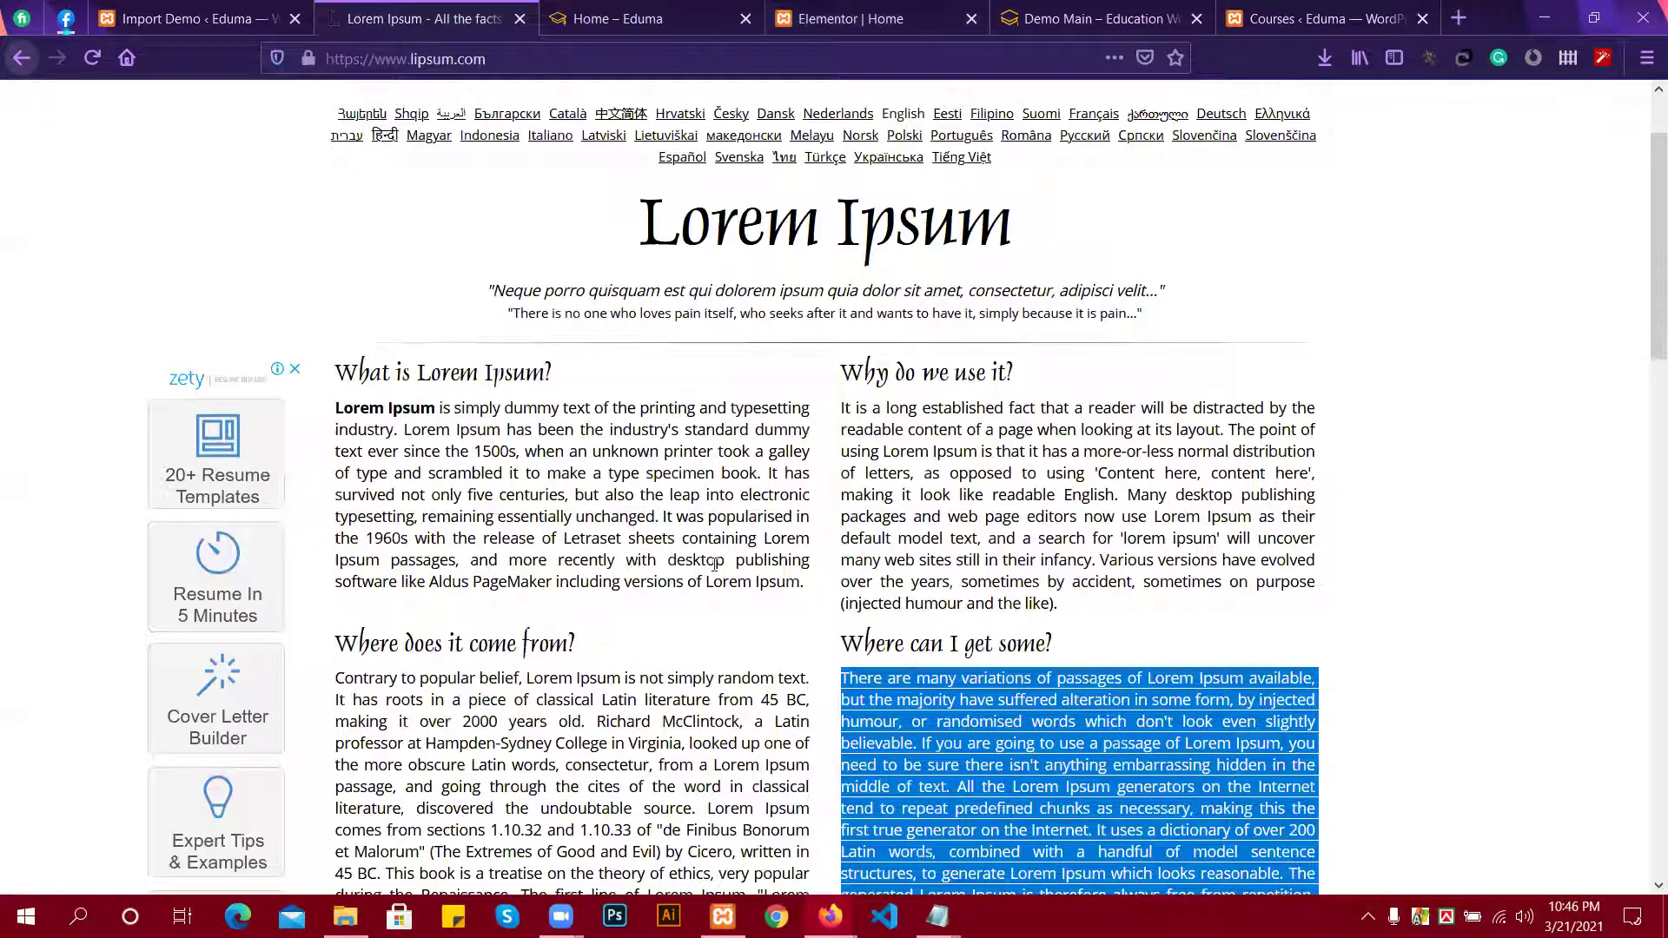
{"action": "left_click_drag", "start_coordinate": [725, 563], "coordinate": [443, 407]}
{"action": "key", "text": "ctrl+c"}
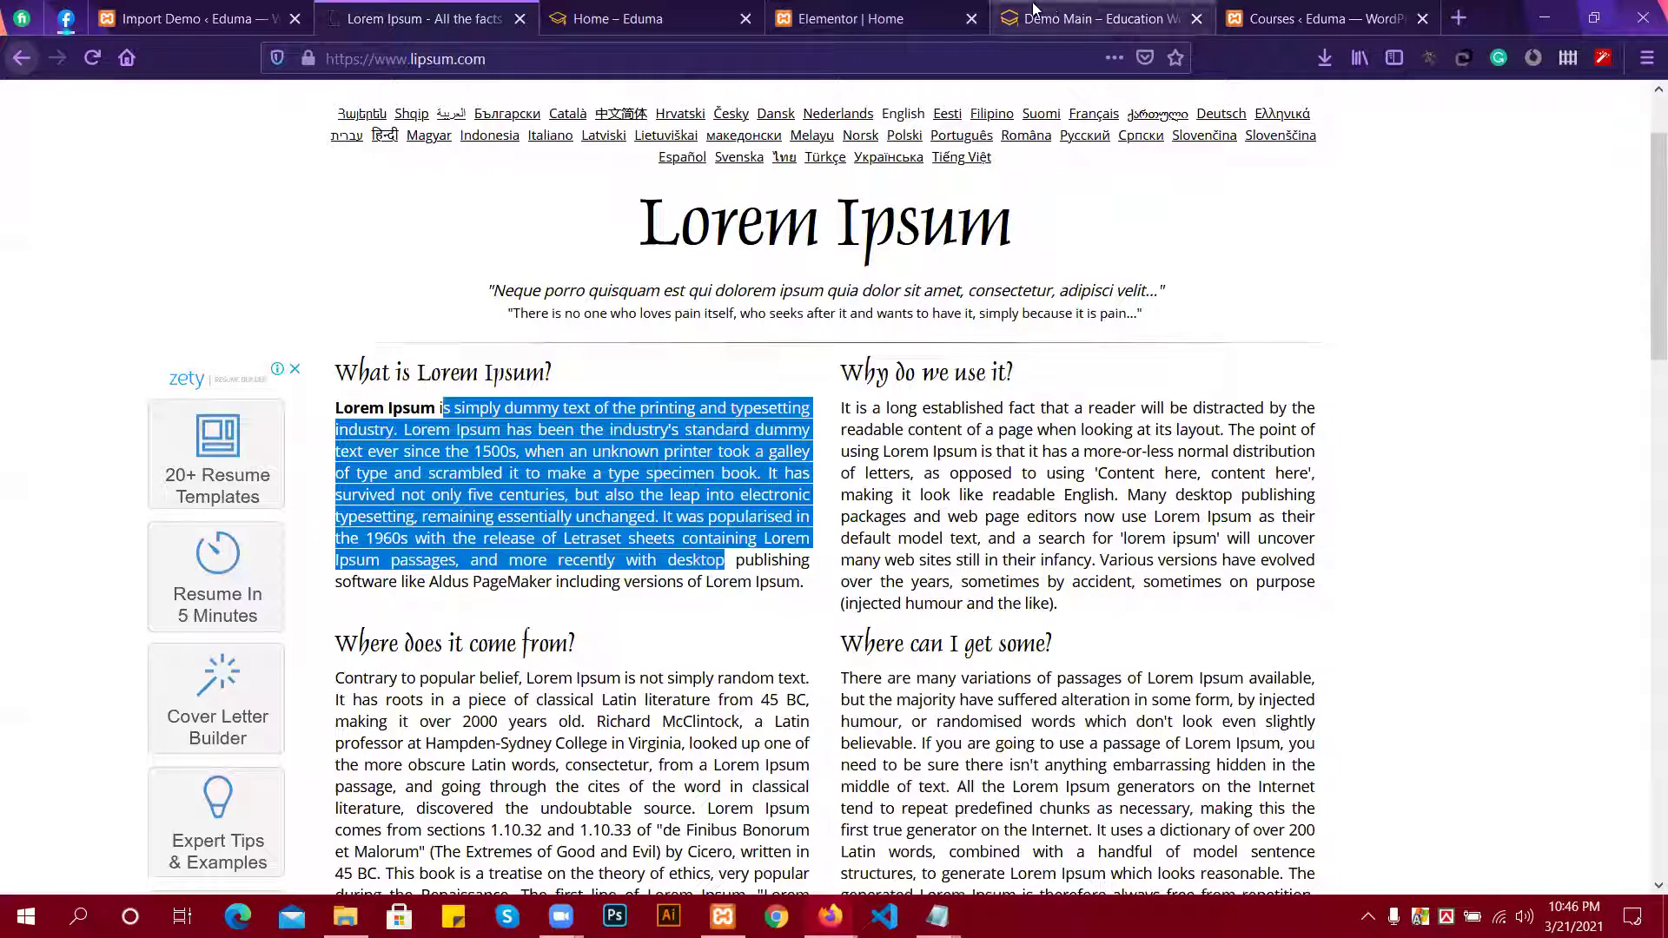
Paste the copied passage after the Testimonial widget's existing content and delete the middle portion between "It has" and "more recently with desktop".
{"action": "left_click", "coordinate": [915, 10]}
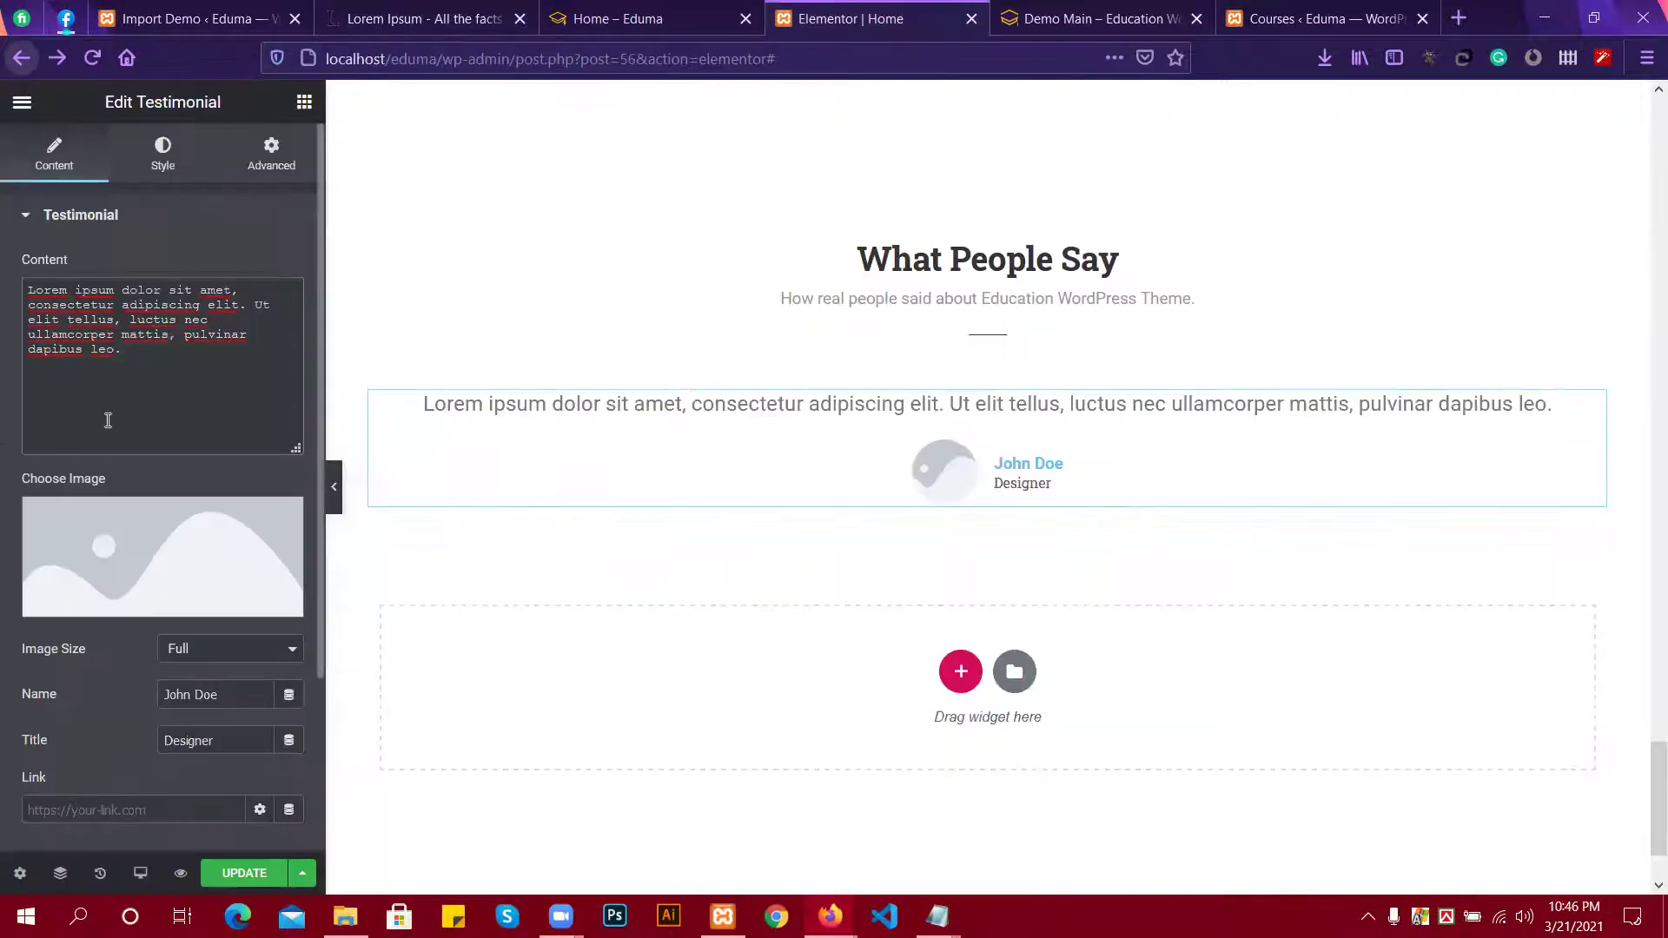
{"action": "key", "text": "ctrl+v"}
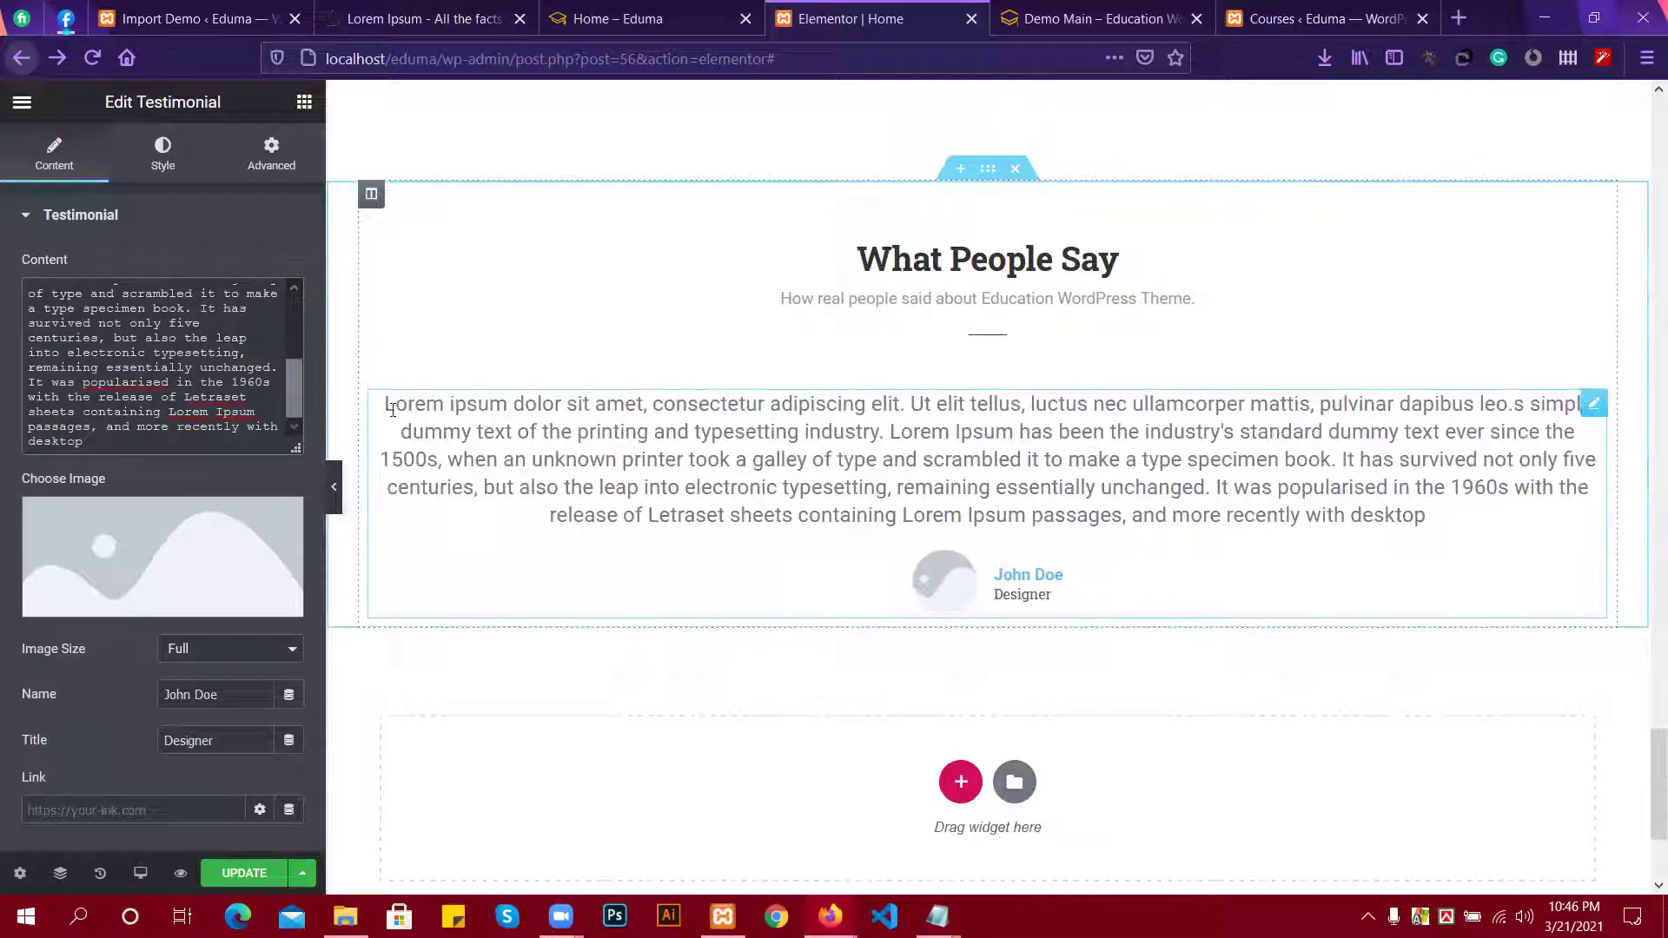
{"action": "left_click_drag", "start_coordinate": [132, 428], "coordinate": [27, 322]}
{"action": "key", "text": "BackSpace"}
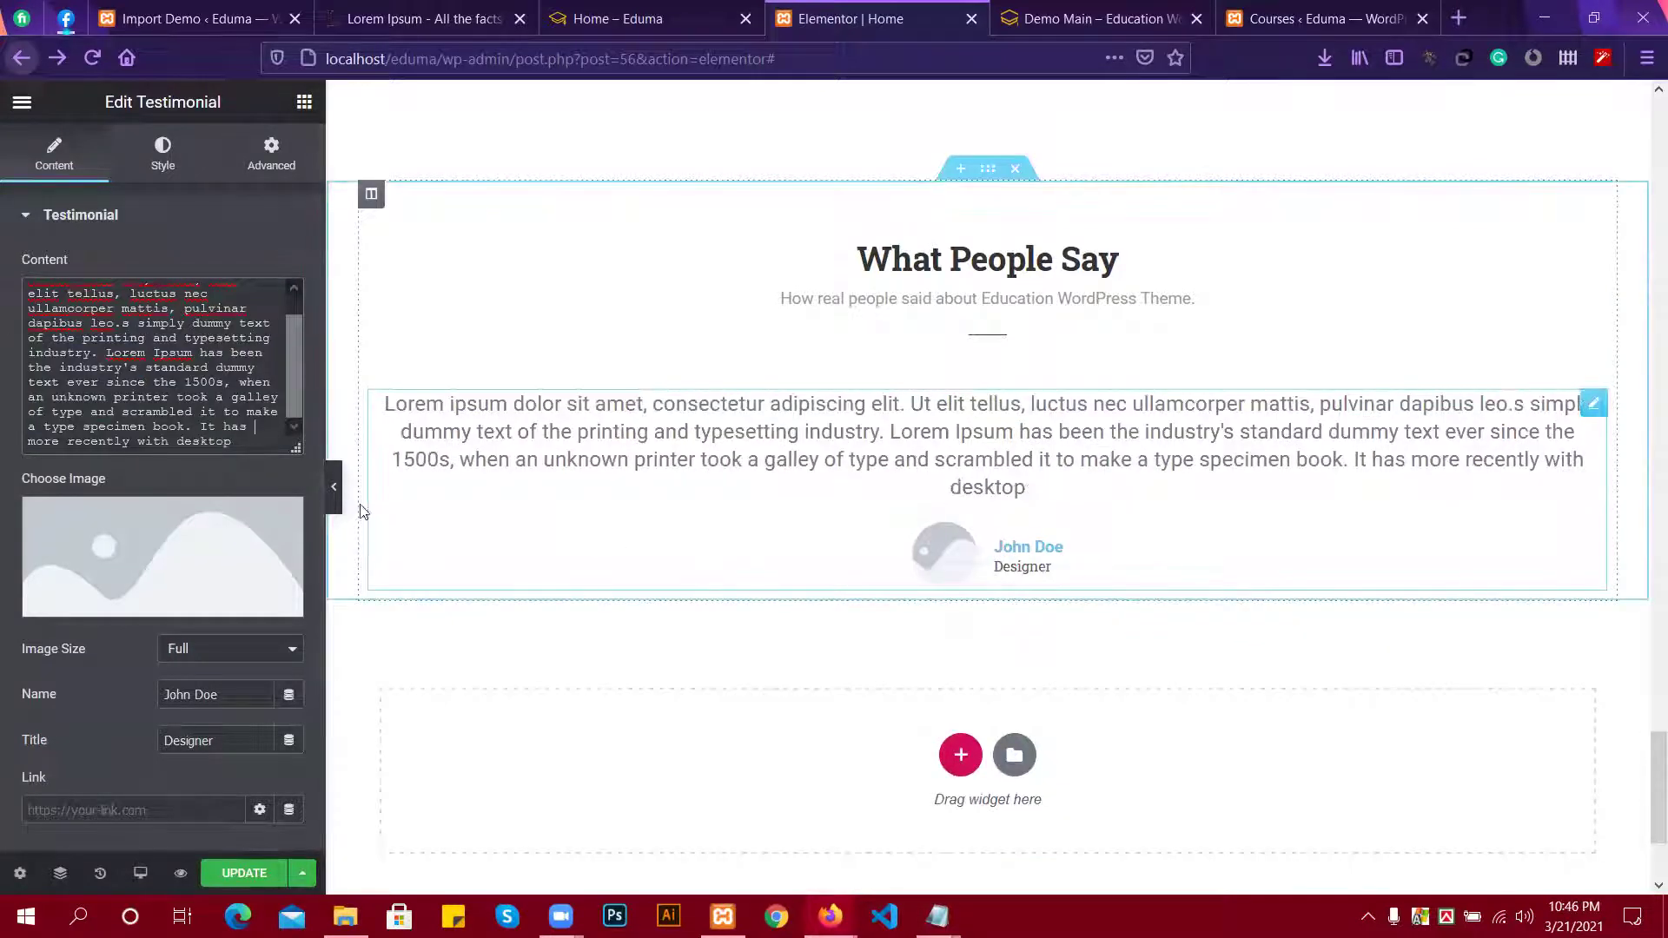
Set the testimonial's image to team-5-100x100-1.jpg, the smiling man with glasses, from the media library.
{"action": "left_click", "coordinate": [186, 550]}
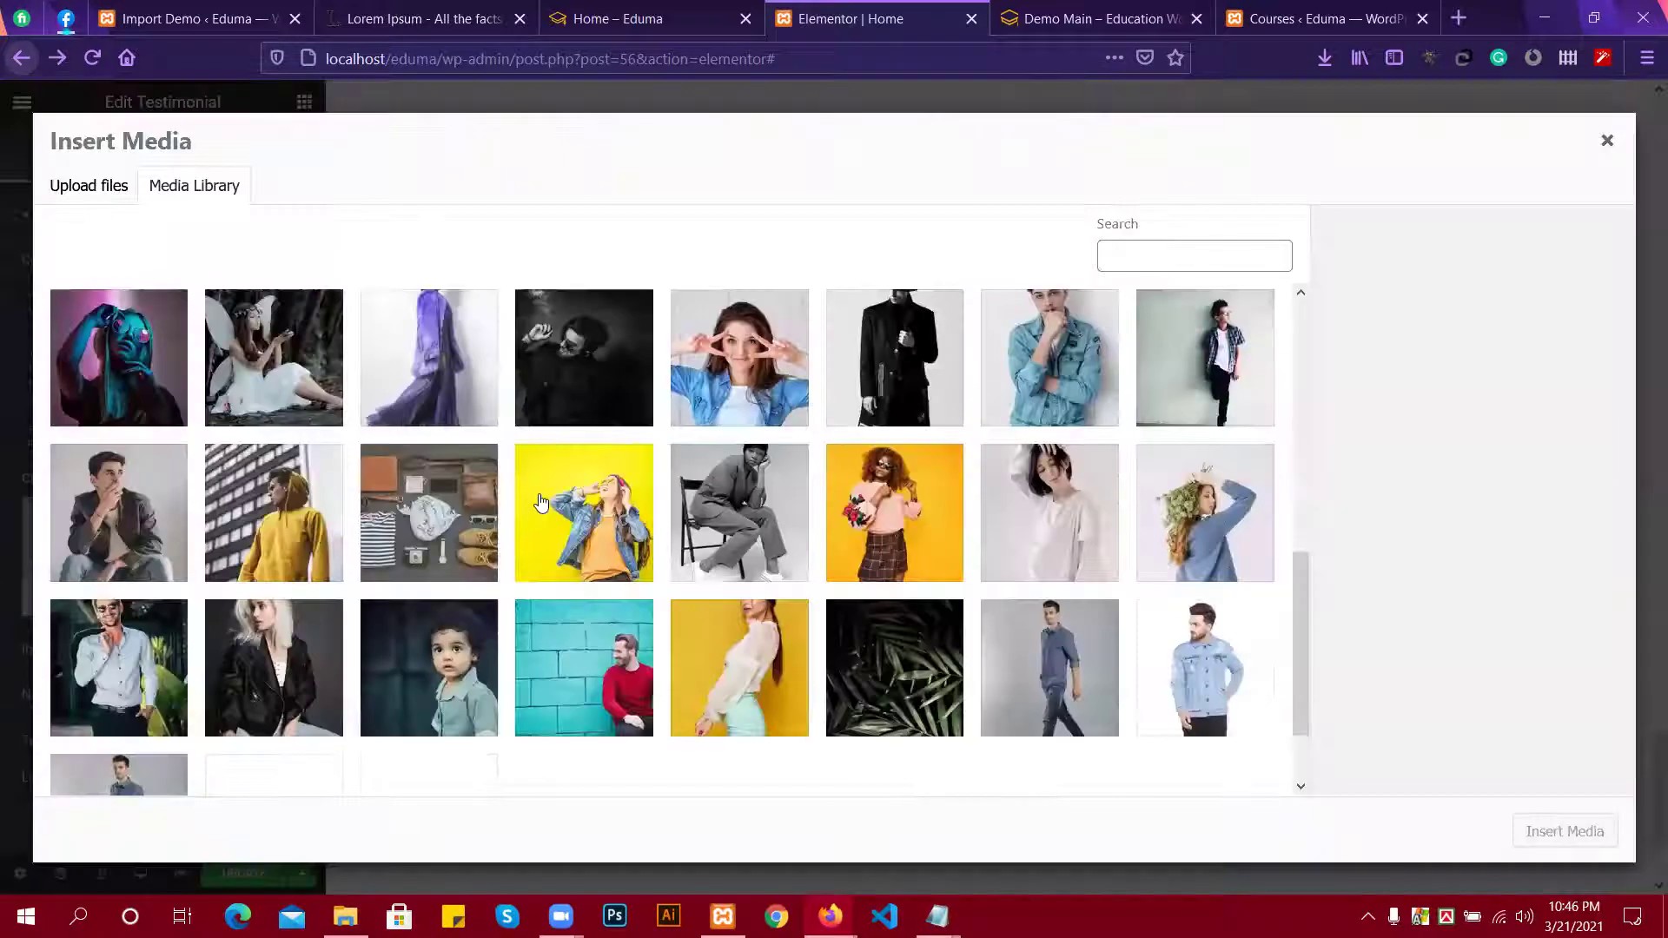
{"action": "scroll", "coordinate": [540, 502], "scroll_direction": "down", "scroll_amount": 1}
{"action": "scroll", "coordinate": [460, 497], "scroll_direction": "up", "scroll_amount": 5}
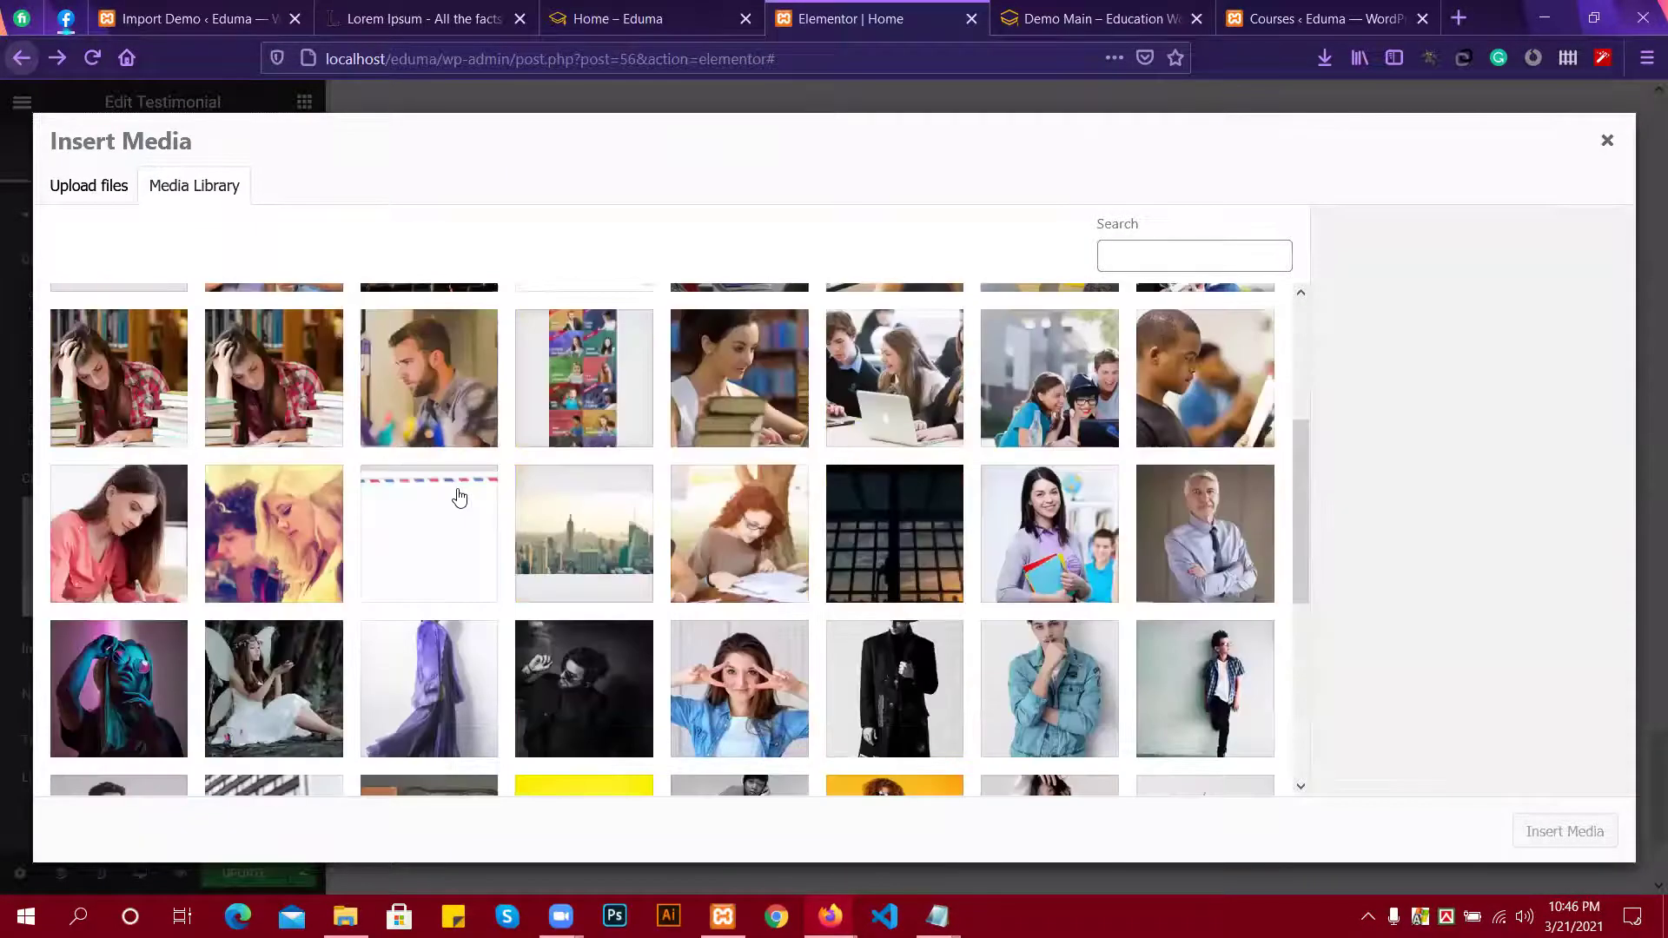
{"action": "scroll", "coordinate": [805, 584], "scroll_direction": "up", "scroll_amount": 2}
{"action": "left_click", "coordinate": [429, 362]}
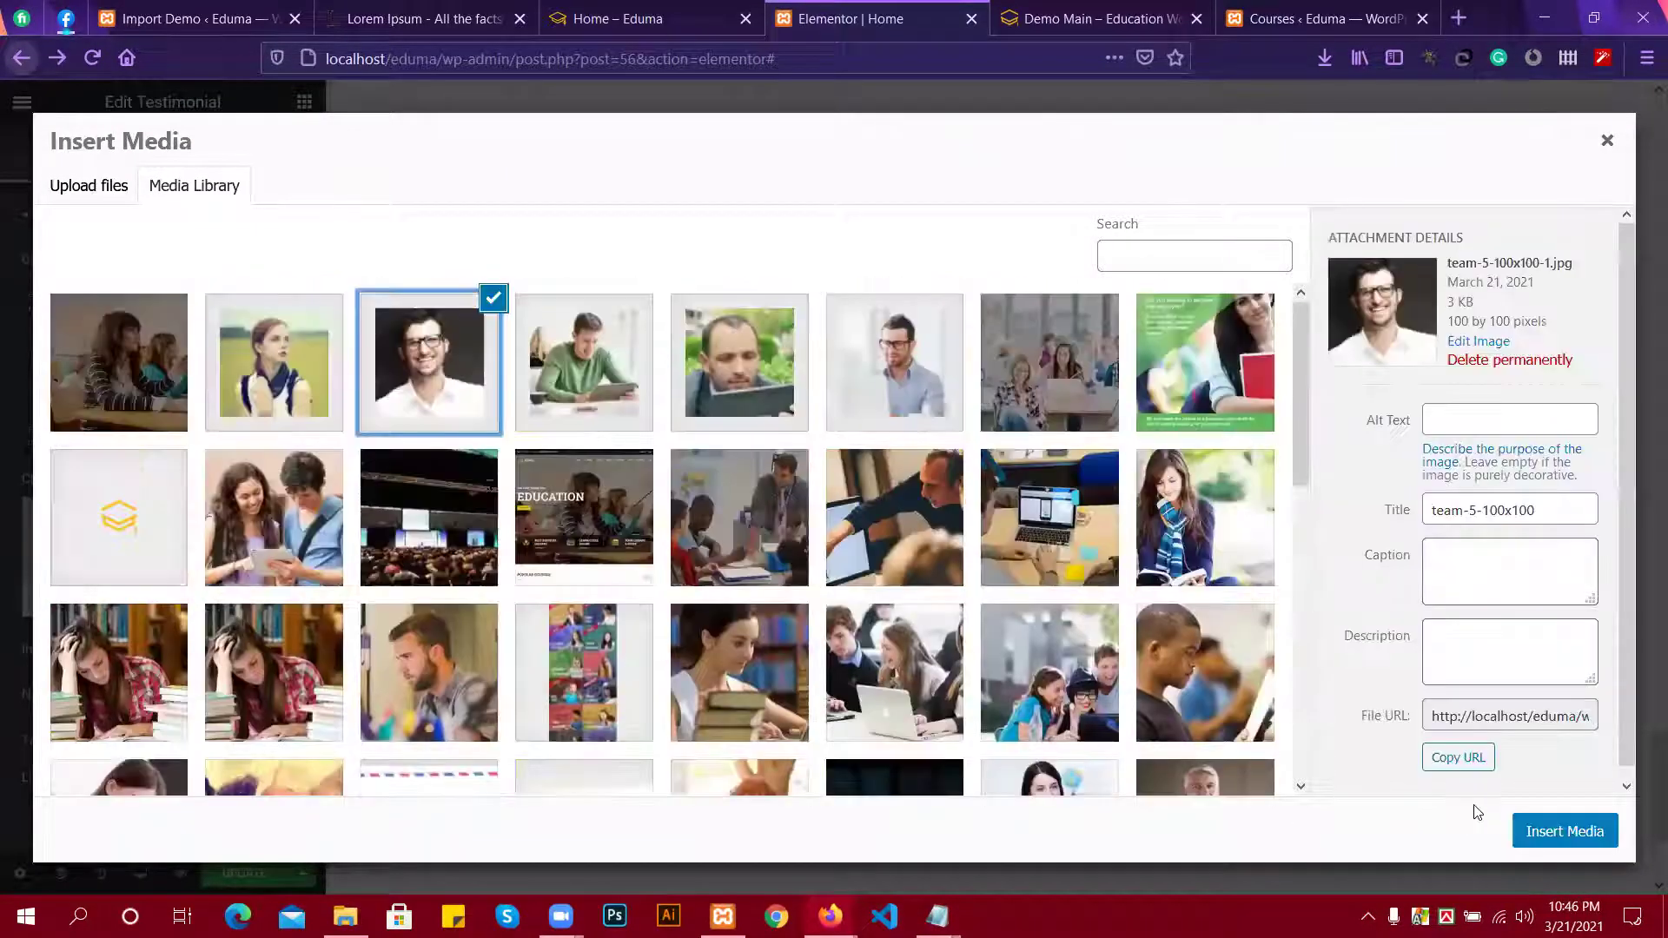
{"action": "left_click", "coordinate": [1529, 830]}
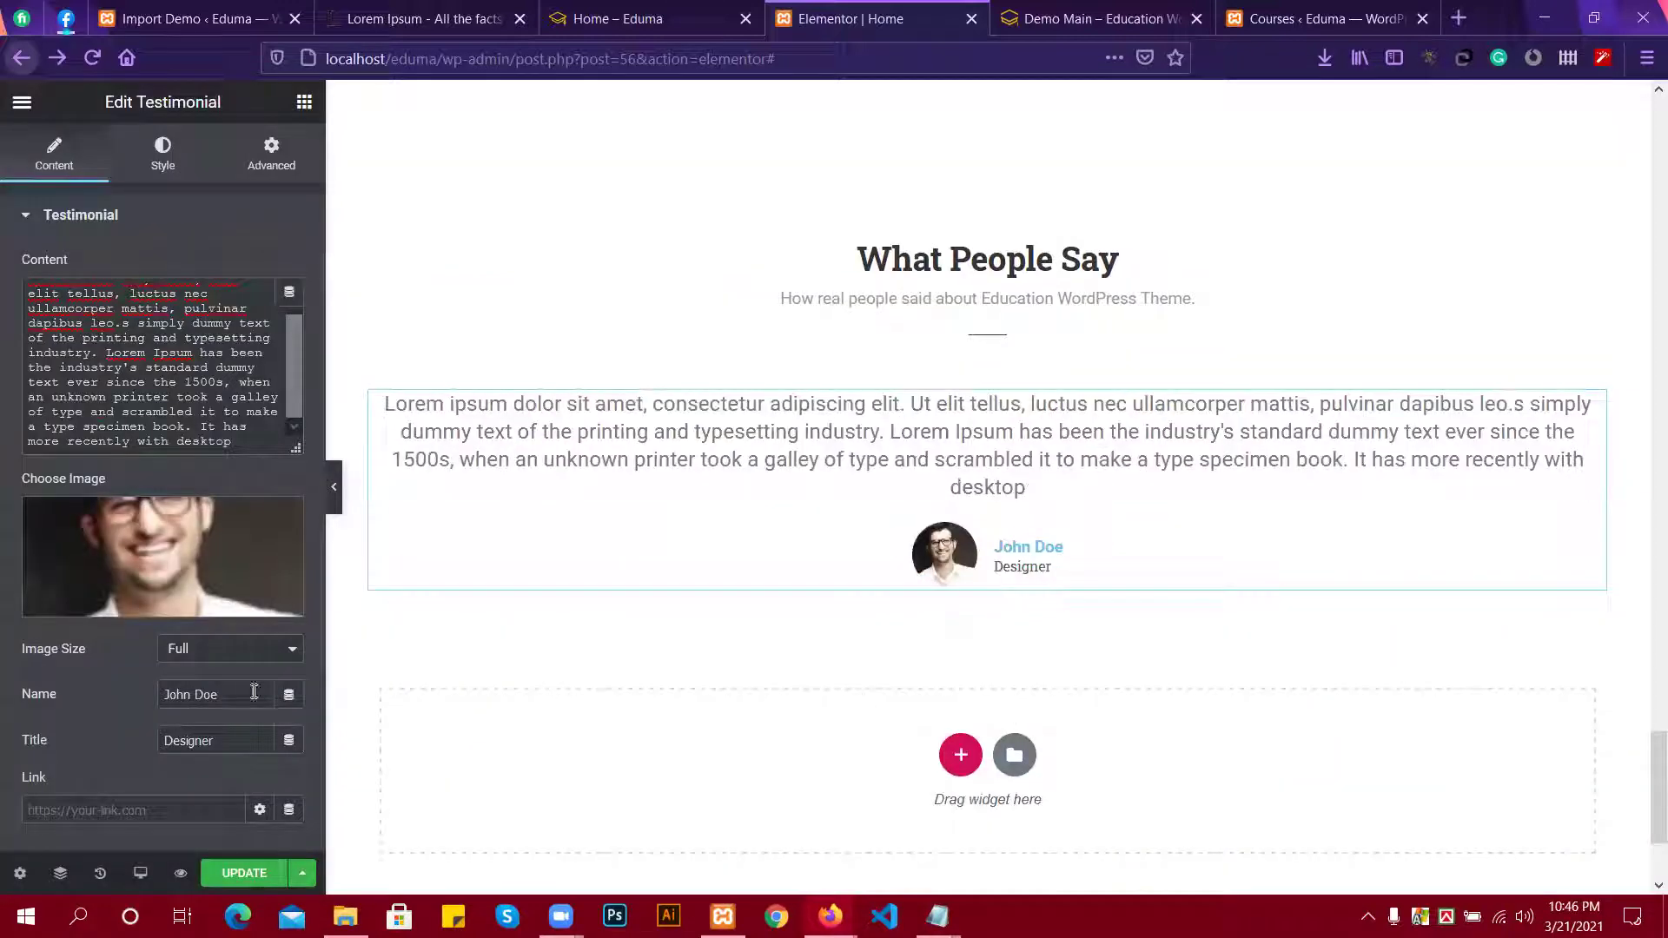
Replace the testimonial's placeholder name with the reviewer's first name and set the title to "Developer".
{"action": "scroll", "coordinate": [92, 472], "scroll_direction": "down", "scroll_amount": 1}
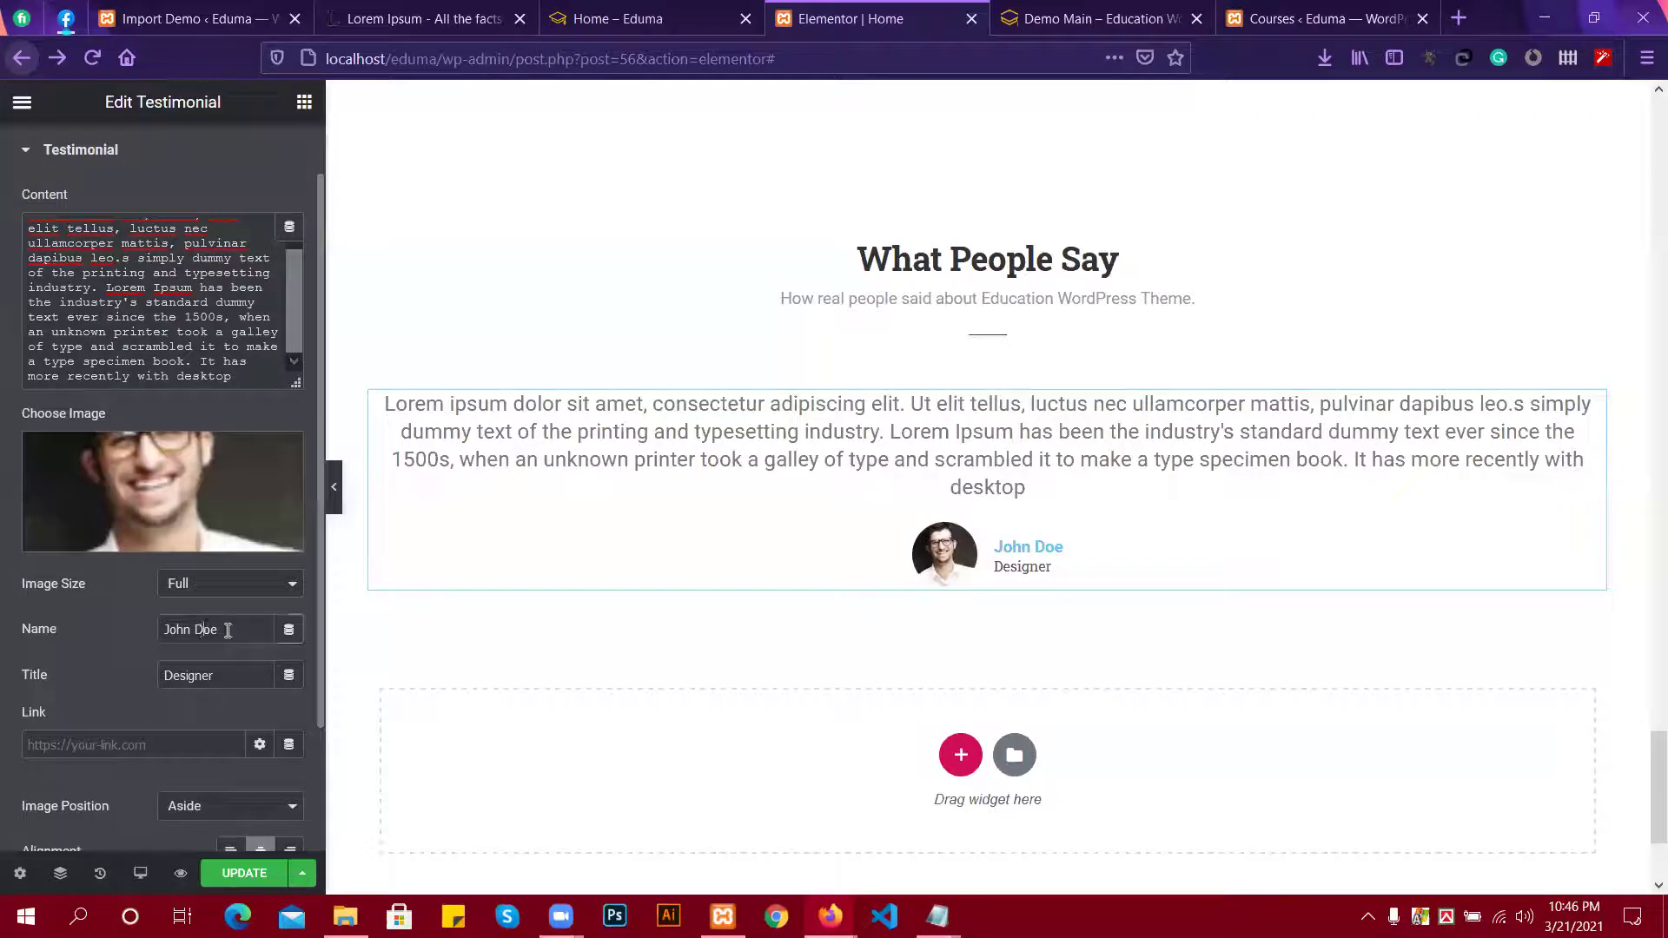
{"action": "left_click_drag", "start_coordinate": [224, 631], "coordinate": [156, 633]}
{"action": "key", "text": "BackSpace"}
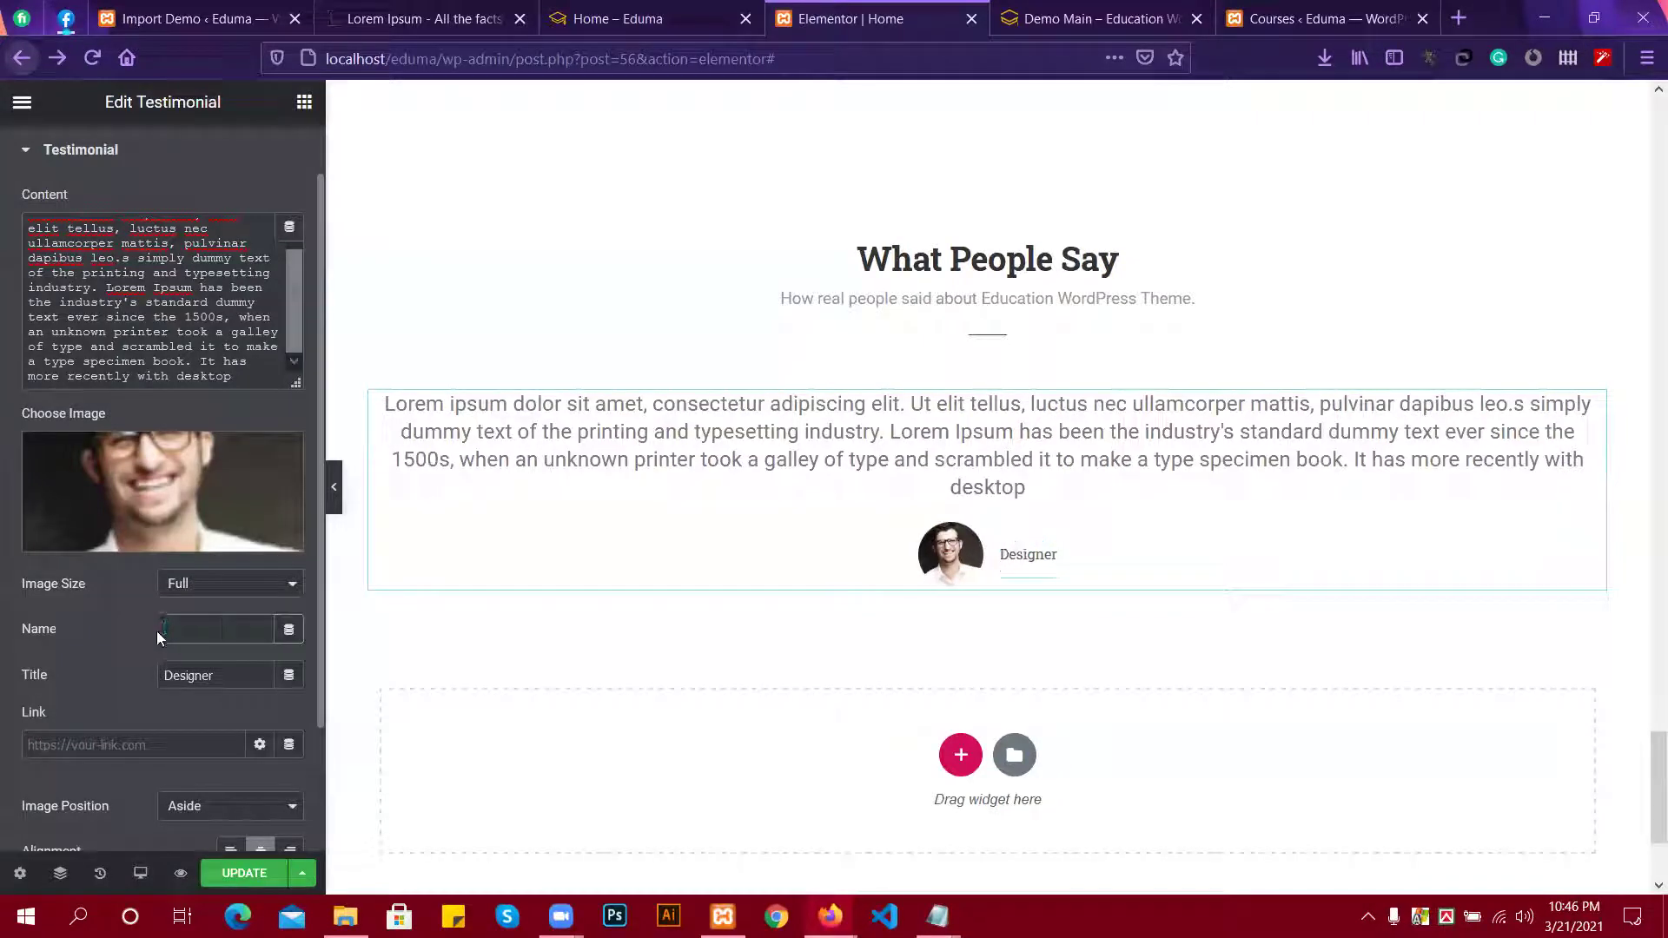
{"action": "type", "text": "Rohan"}
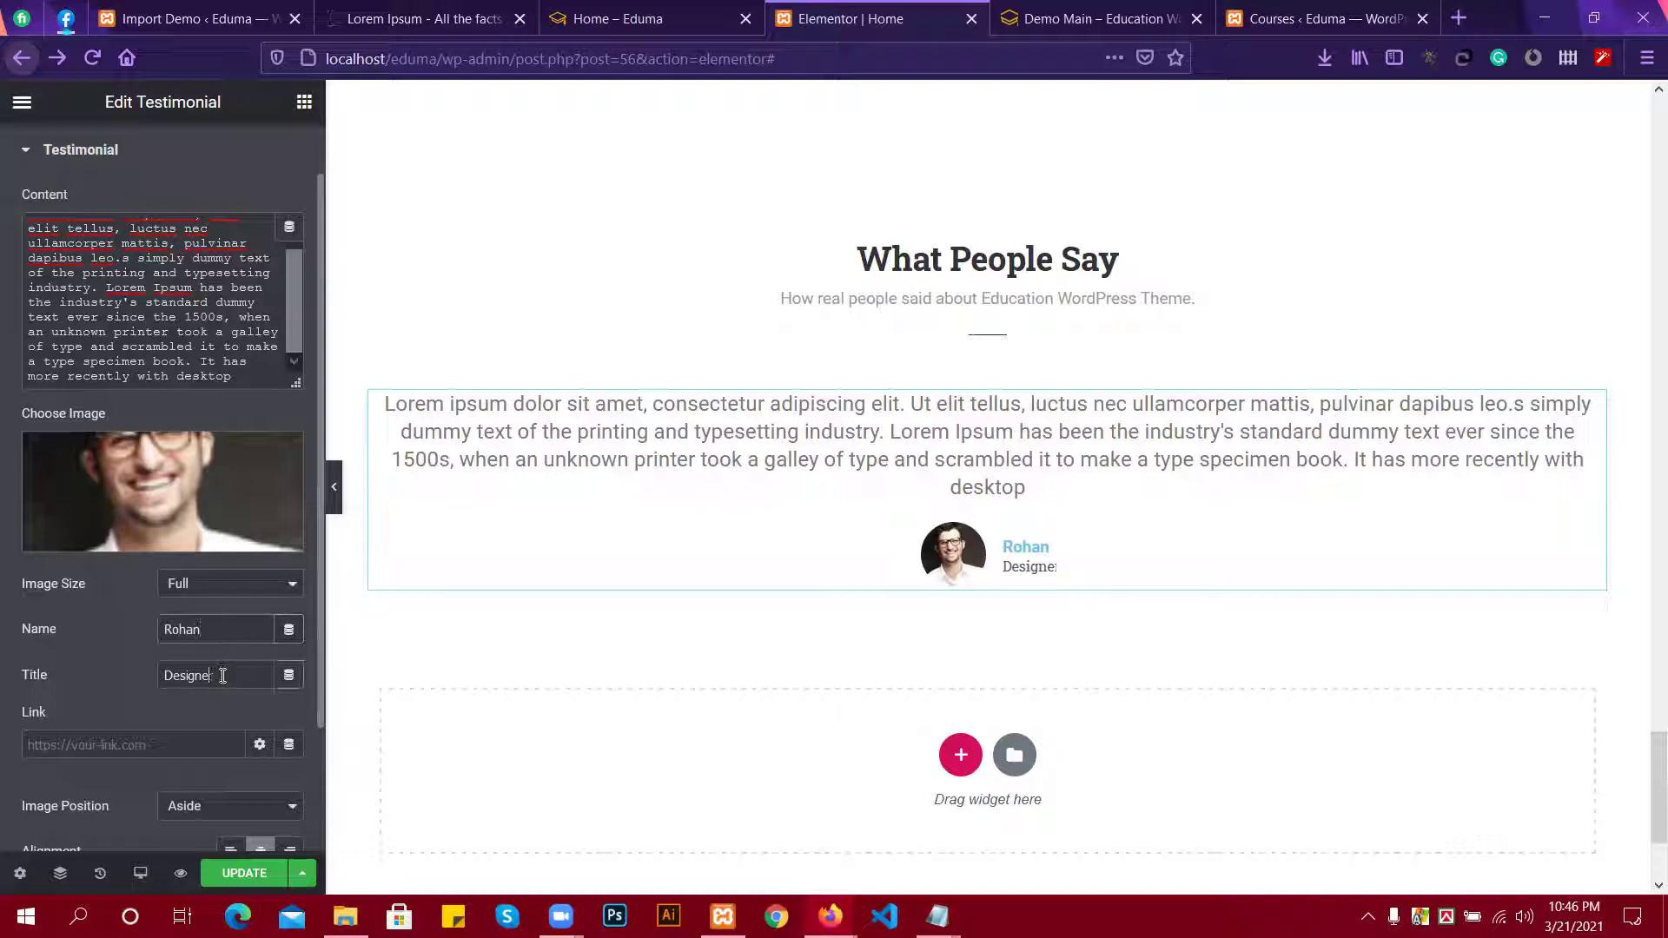
{"action": "key", "text": "BackSpace"}
{"action": "key", "text": "BackSpace"}
{"action": "key", "text": "BackSpace"}
{"action": "key", "text": "BackSpace"}
{"action": "key", "text": "BackSpace"}
{"action": "key", "text": "BackSpace"}
{"action": "key", "text": "BackSpace"}
{"action": "key", "text": "BackSpace"}
{"action": "type", "text": "D"}
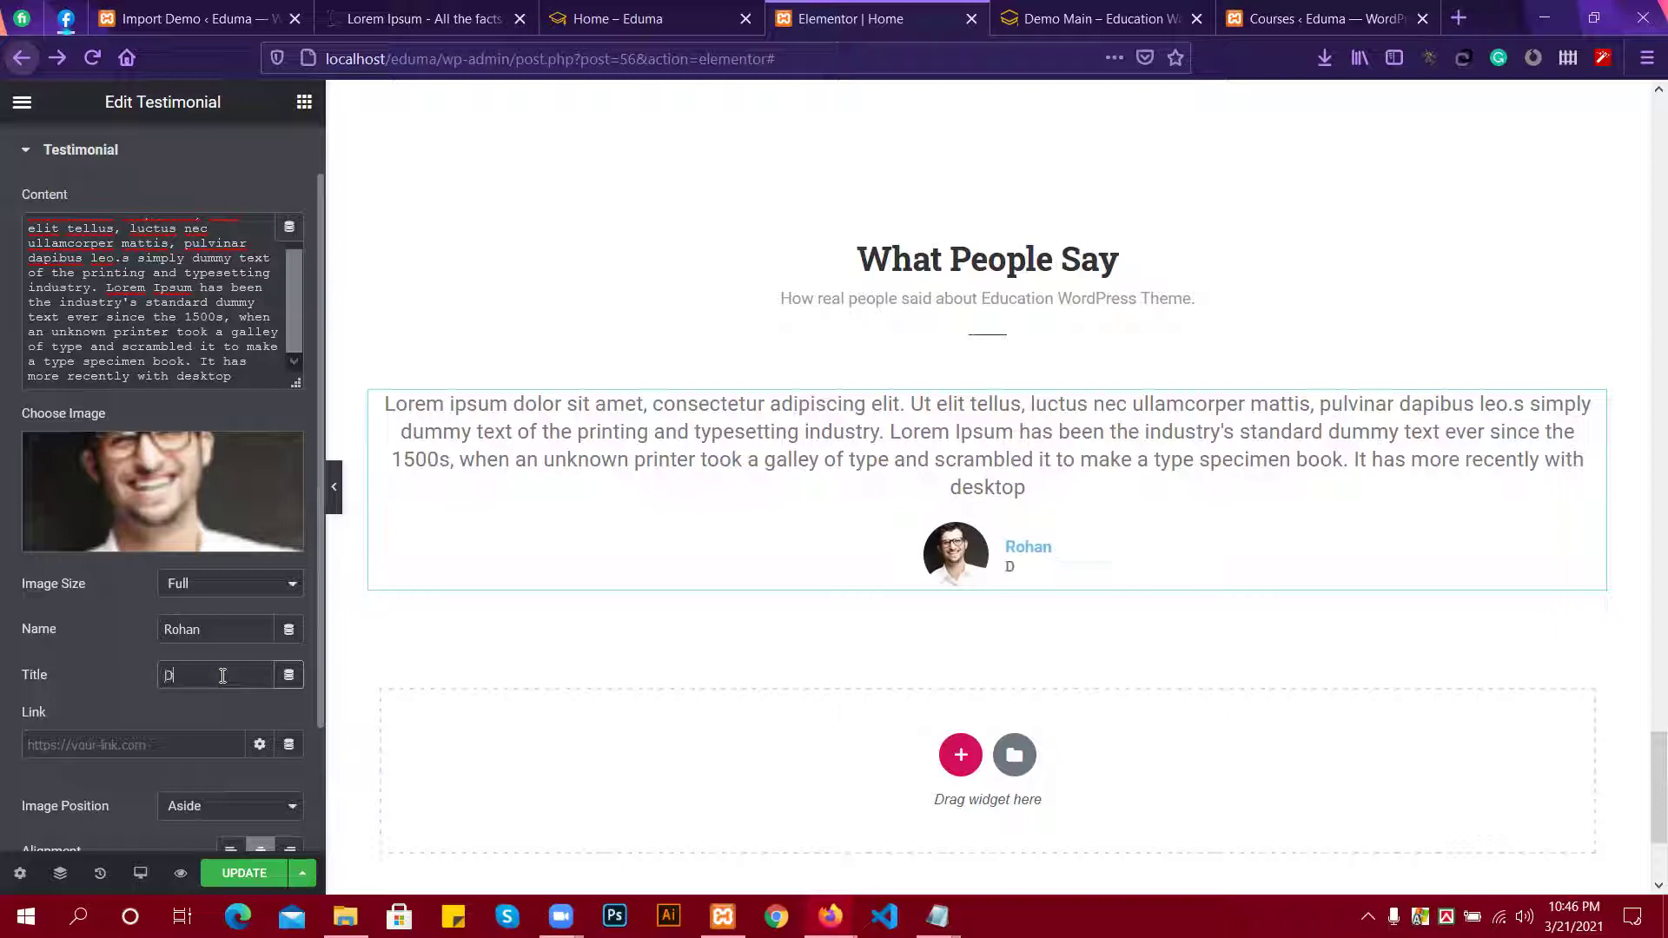
{"action": "type", "text": "eveloper"}
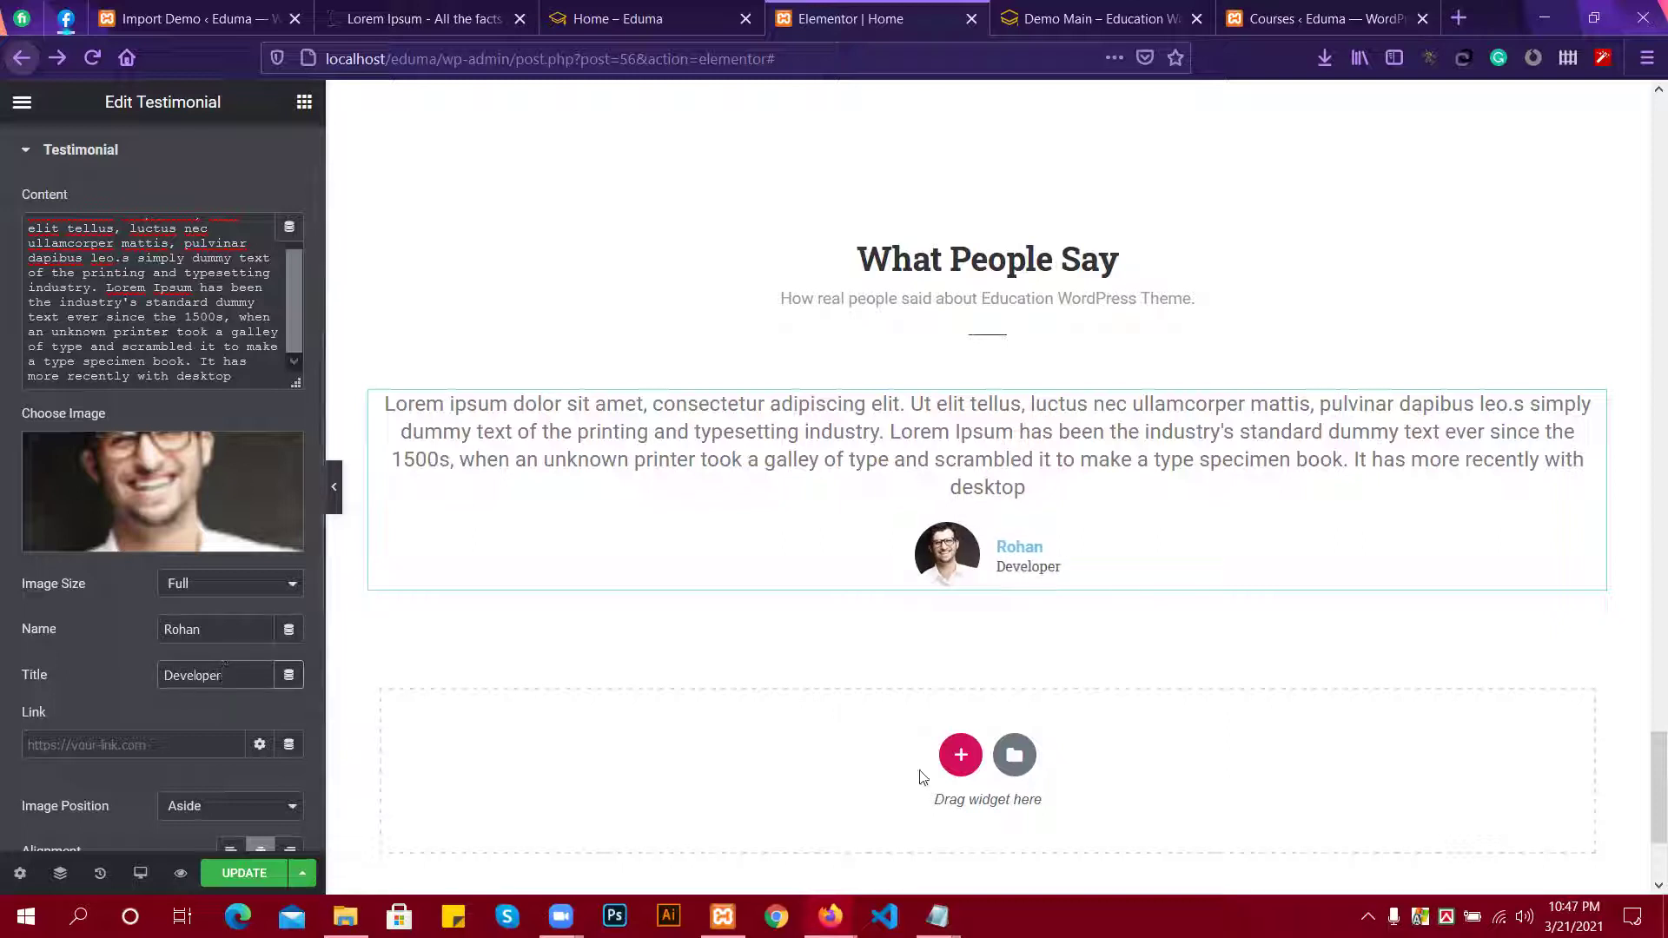
Examine the Testimonial widget's content, image, link, position and alignment settings alongside its preview.
{"action": "scroll", "coordinate": [970, 543], "scroll_direction": "down", "scroll_amount": 2}
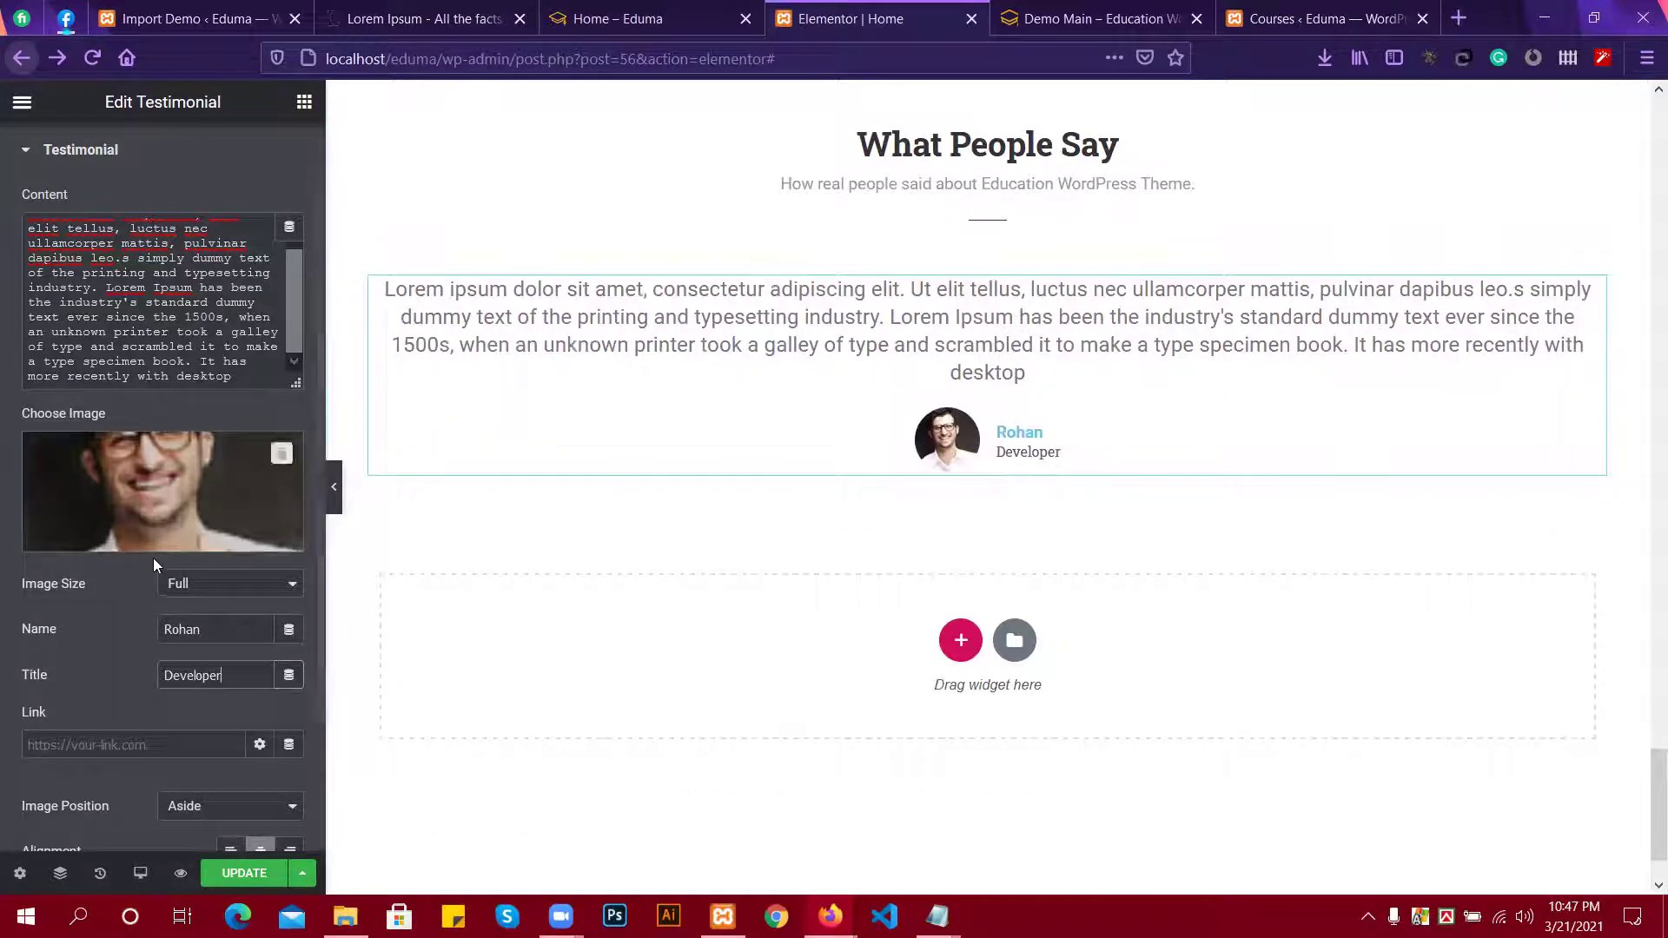
{"action": "scroll", "coordinate": [152, 558], "scroll_direction": "down", "scroll_amount": 1}
{"action": "scroll", "coordinate": [153, 559], "scroll_direction": "up", "scroll_amount": 2}
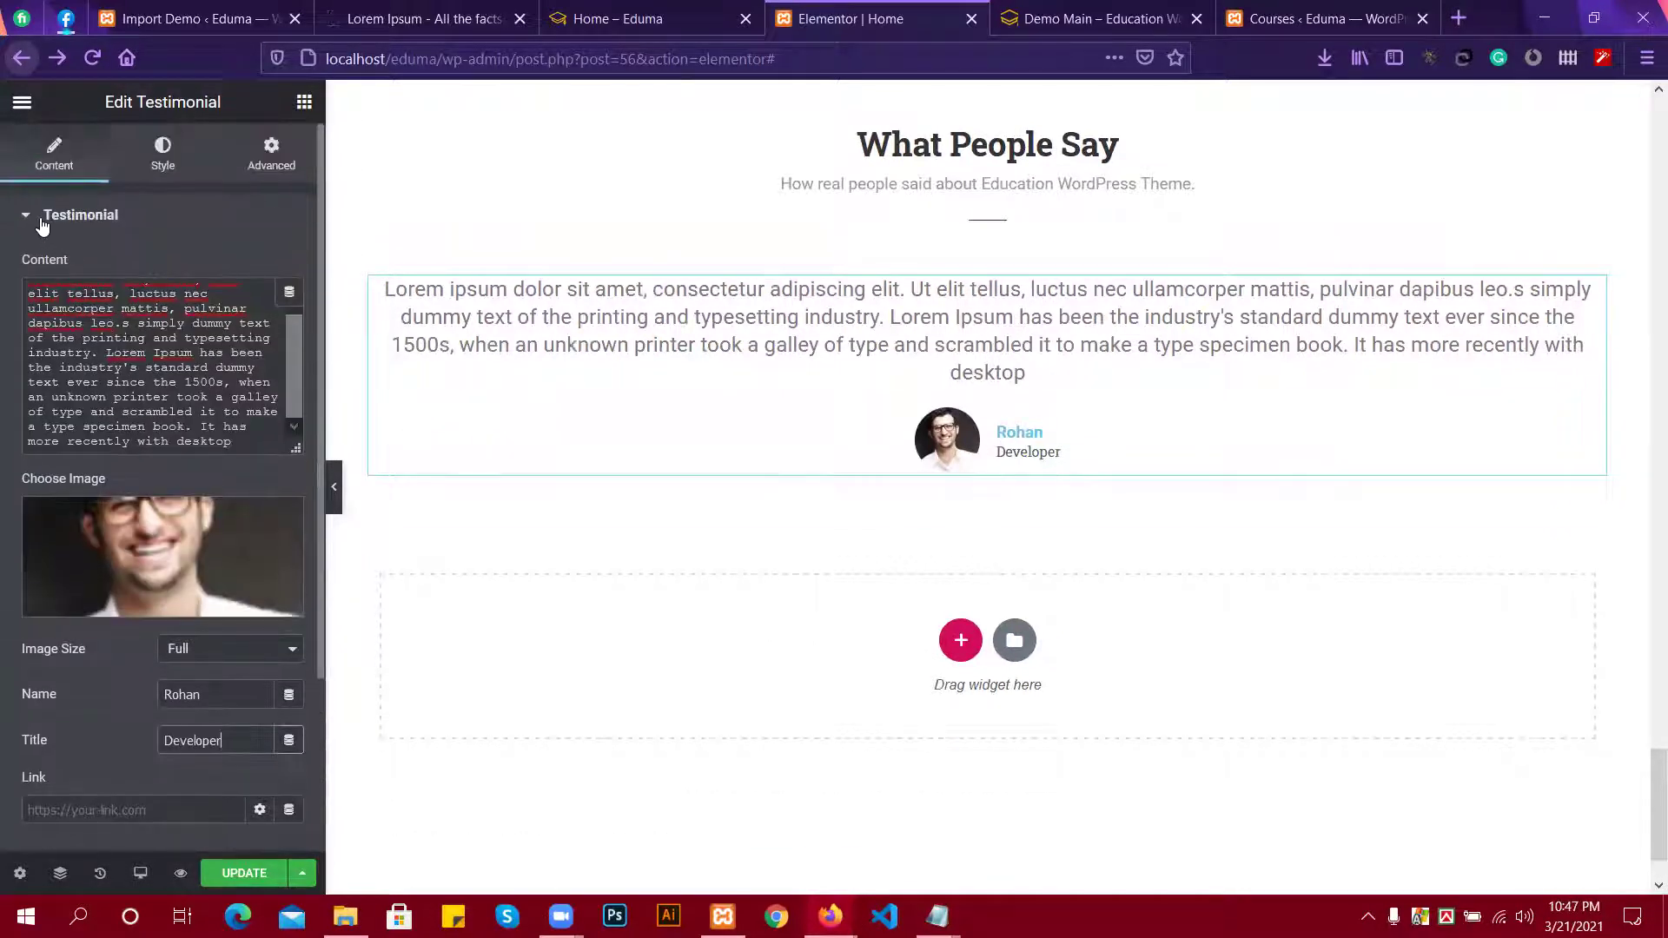
{"action": "left_click", "coordinate": [41, 222]}
{"action": "left_click", "coordinate": [42, 227]}
{"action": "scroll", "coordinate": [91, 304], "scroll_direction": "down", "scroll_amount": 3}
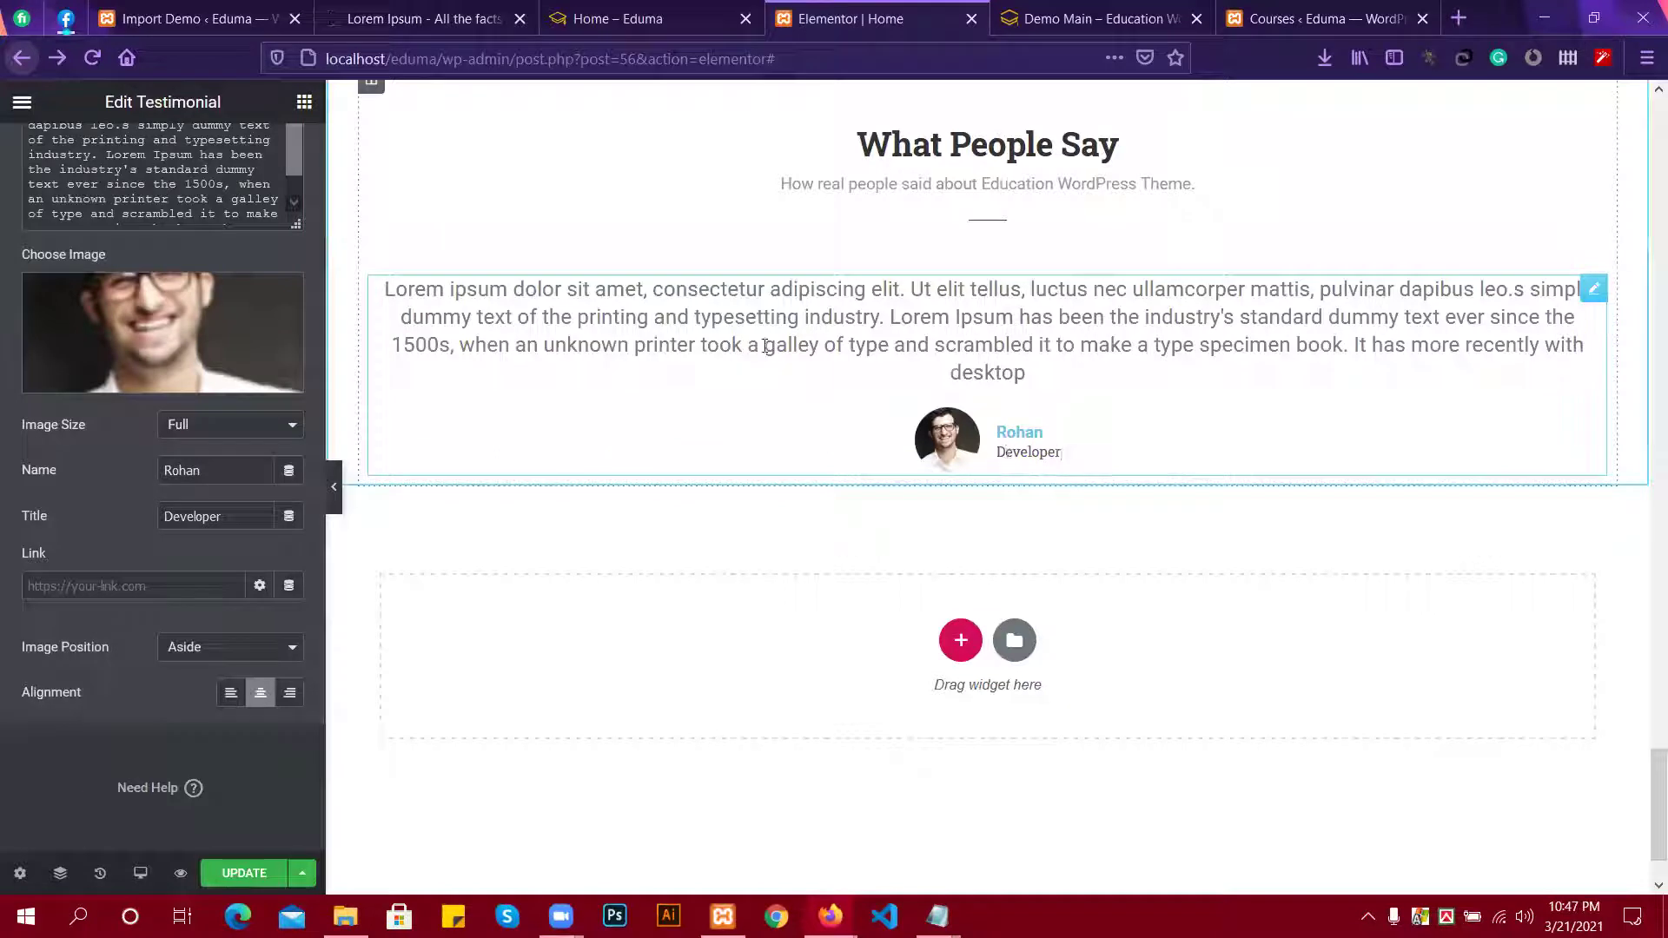
{"action": "scroll", "coordinate": [144, 330], "scroll_direction": "up", "scroll_amount": 3}
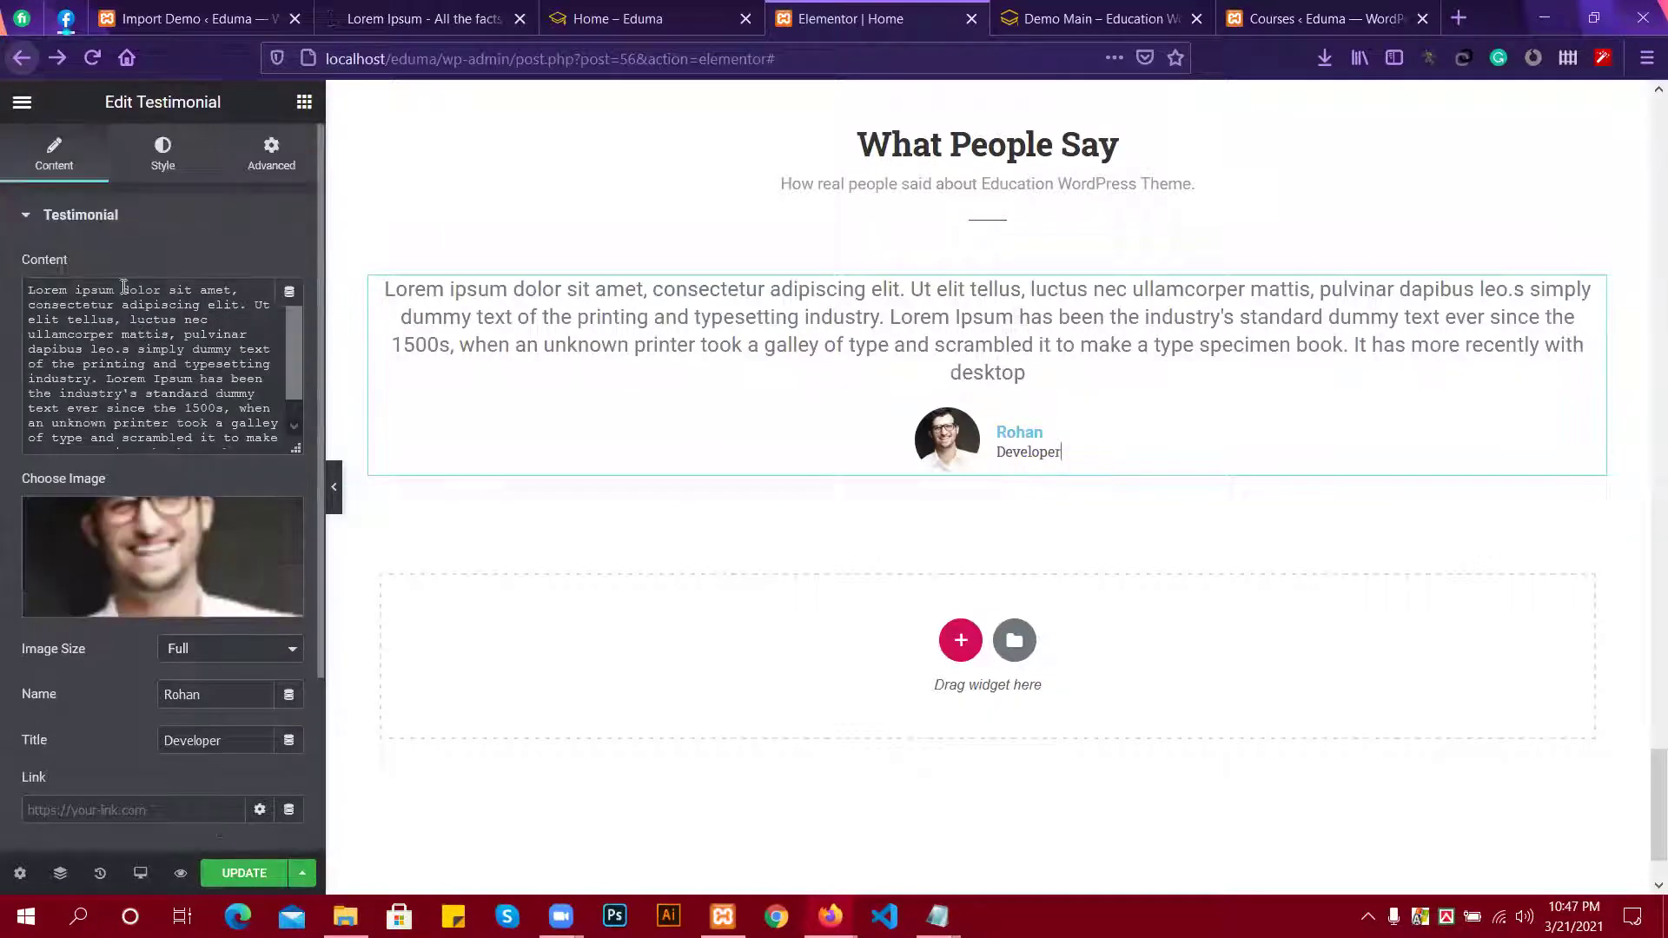
{"action": "left_click", "coordinate": [18, 216]}
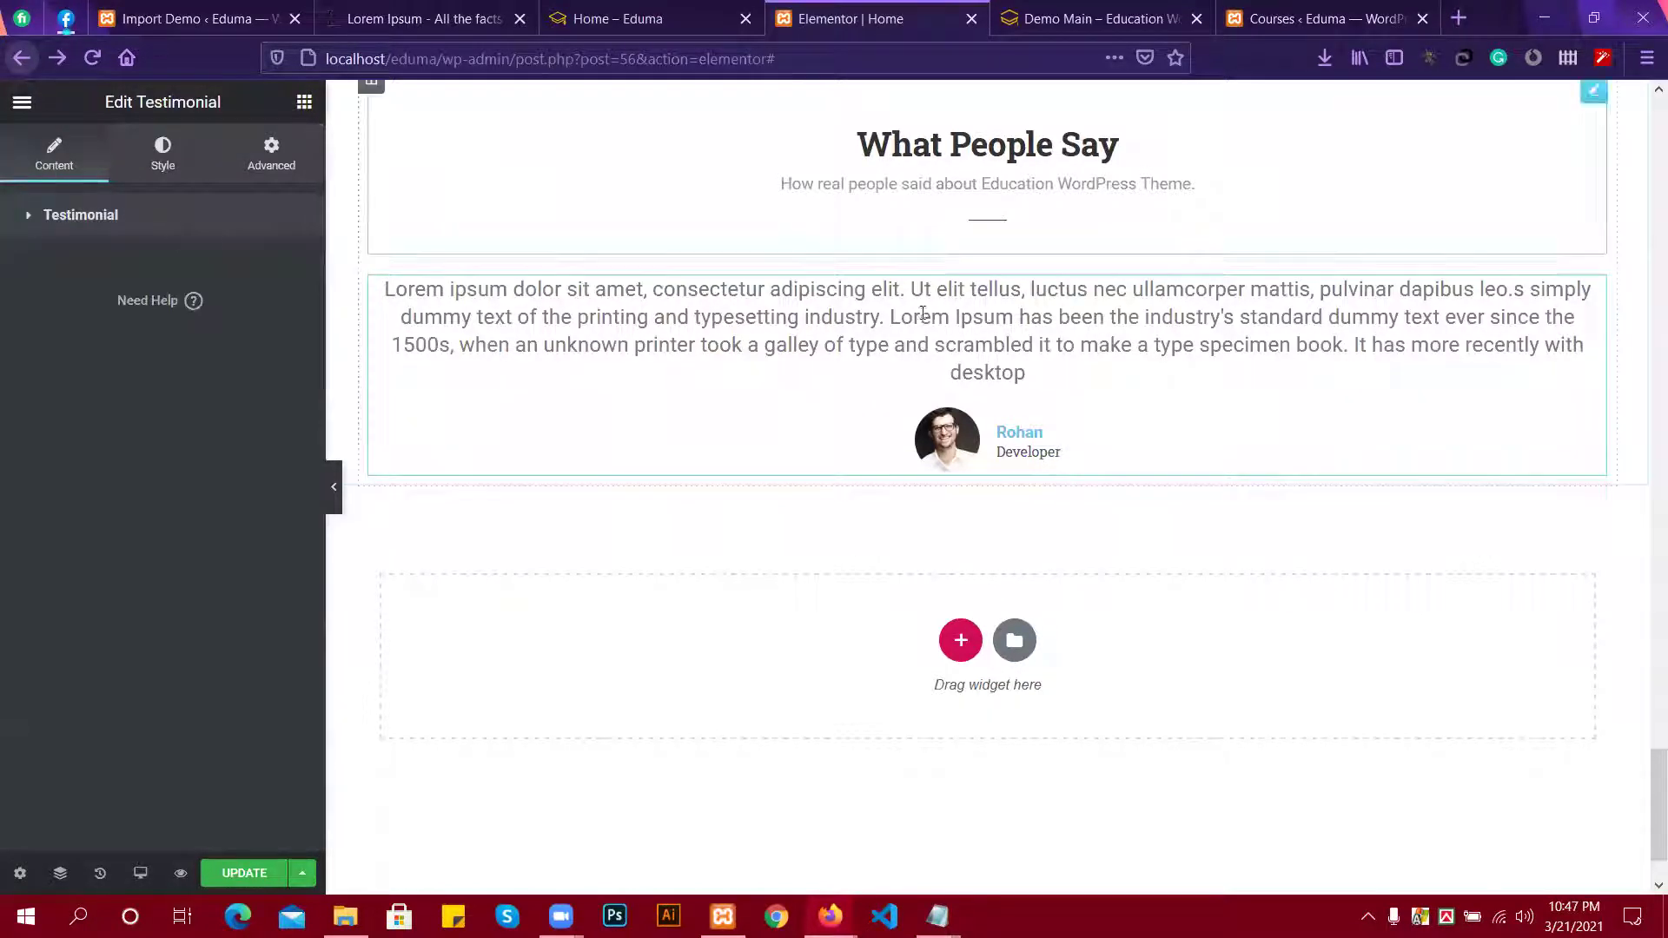
{"action": "left_click", "coordinate": [1068, 345]}
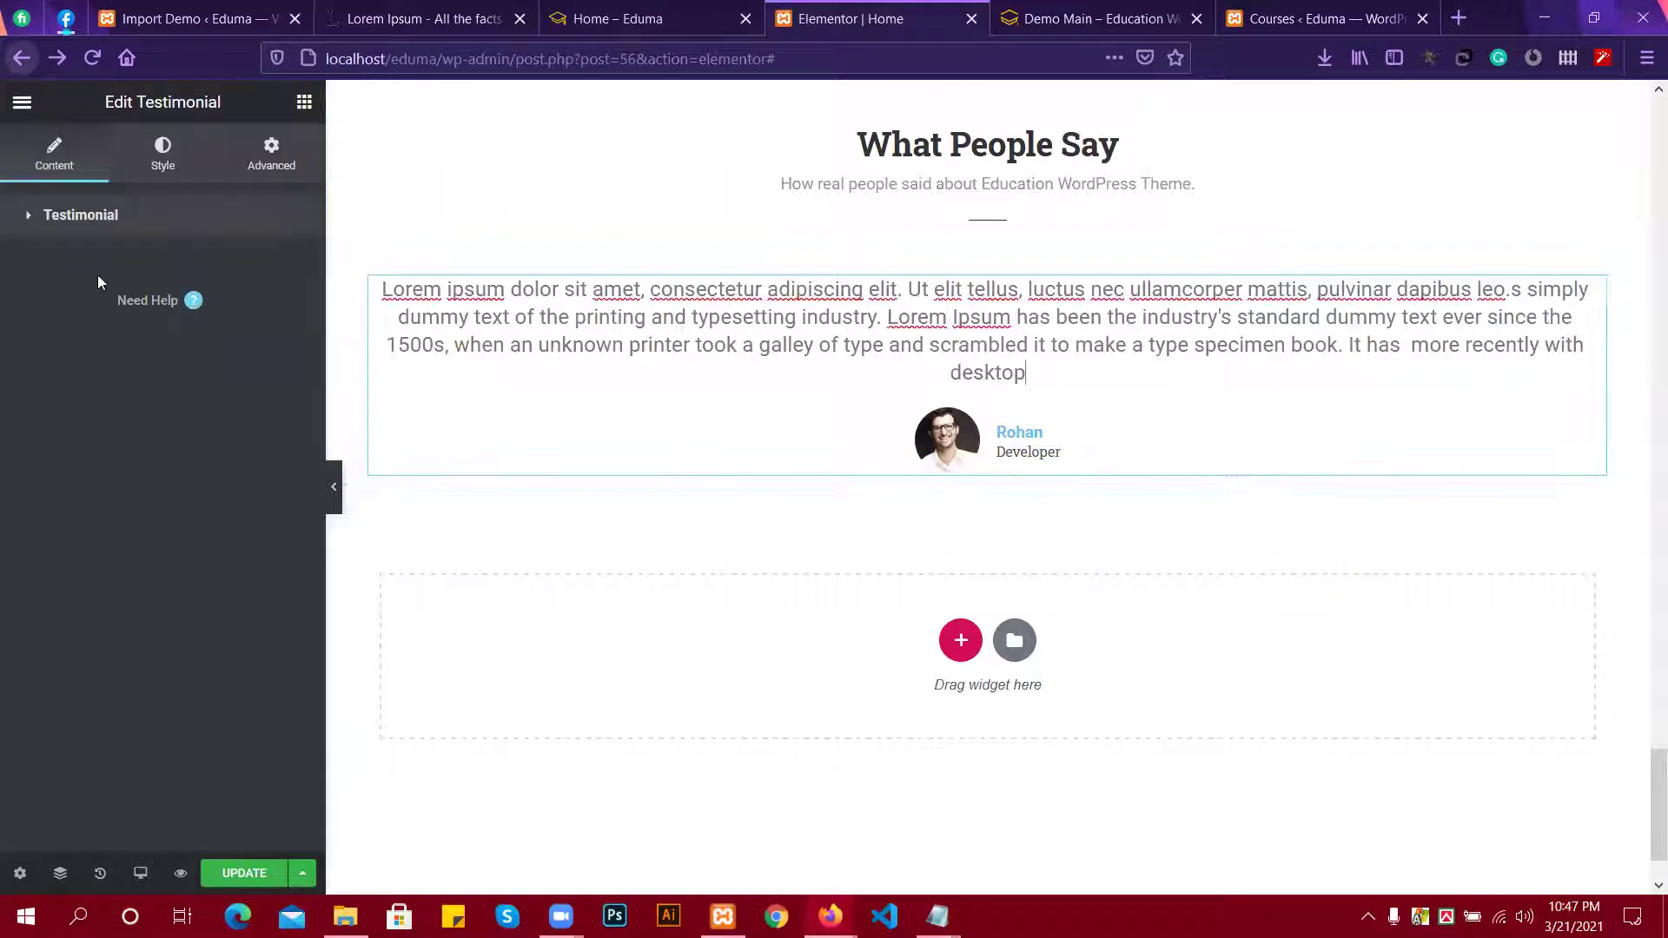
{"action": "left_click", "coordinate": [48, 219]}
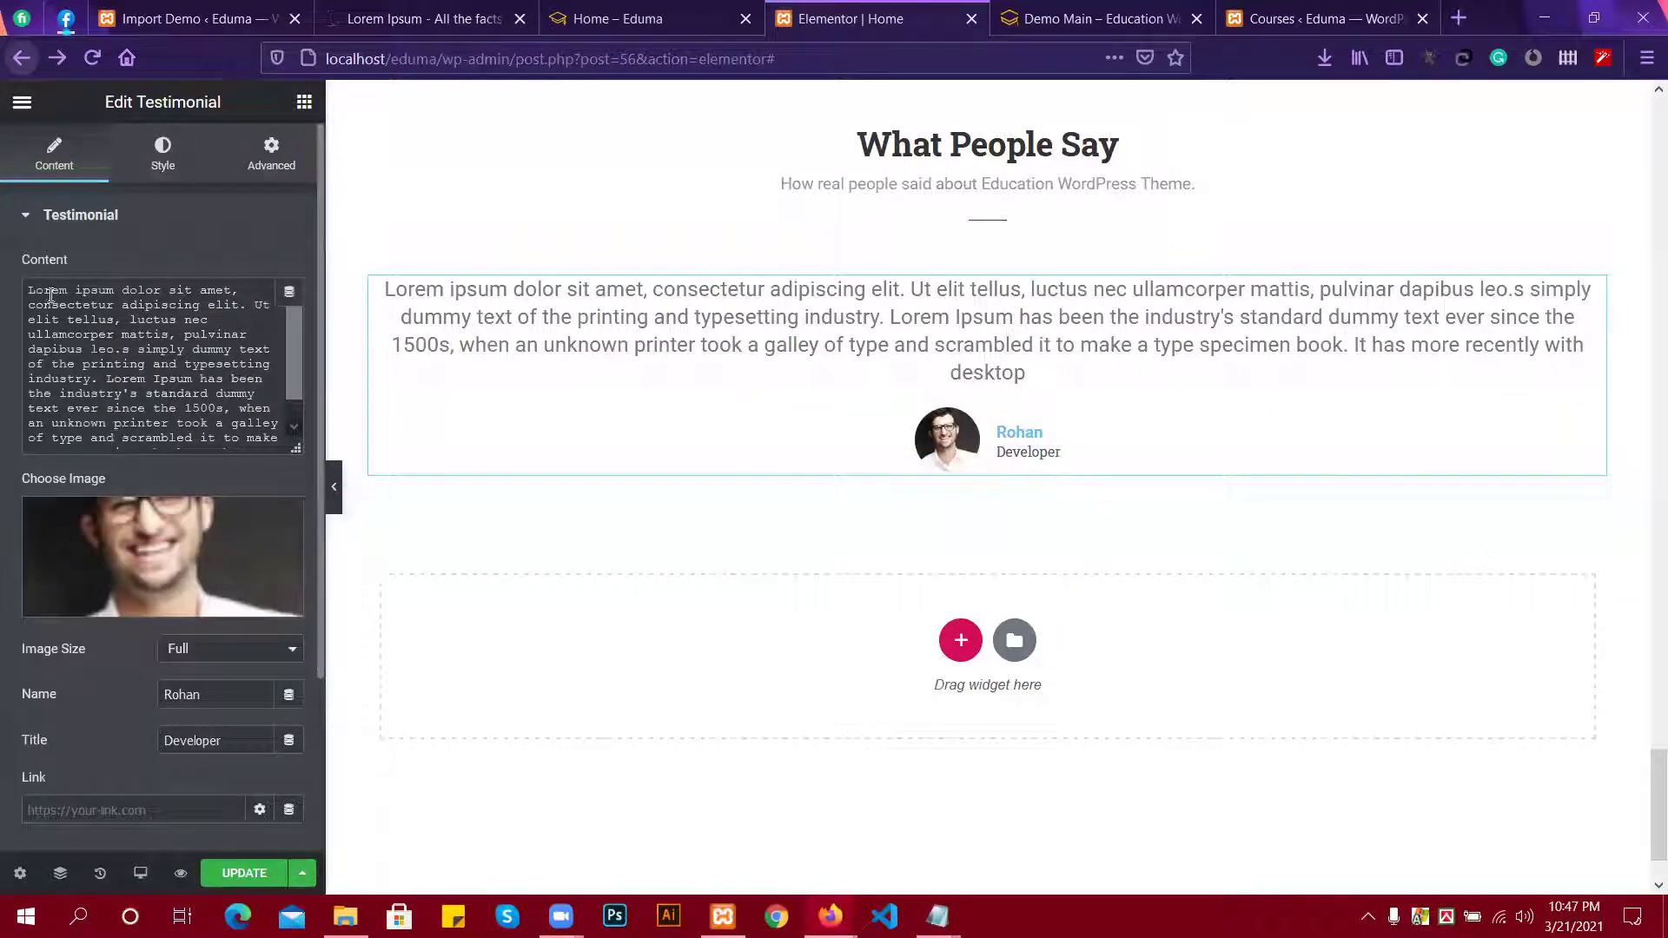
{"action": "scroll", "coordinate": [233, 508], "scroll_direction": "down", "scroll_amount": 2}
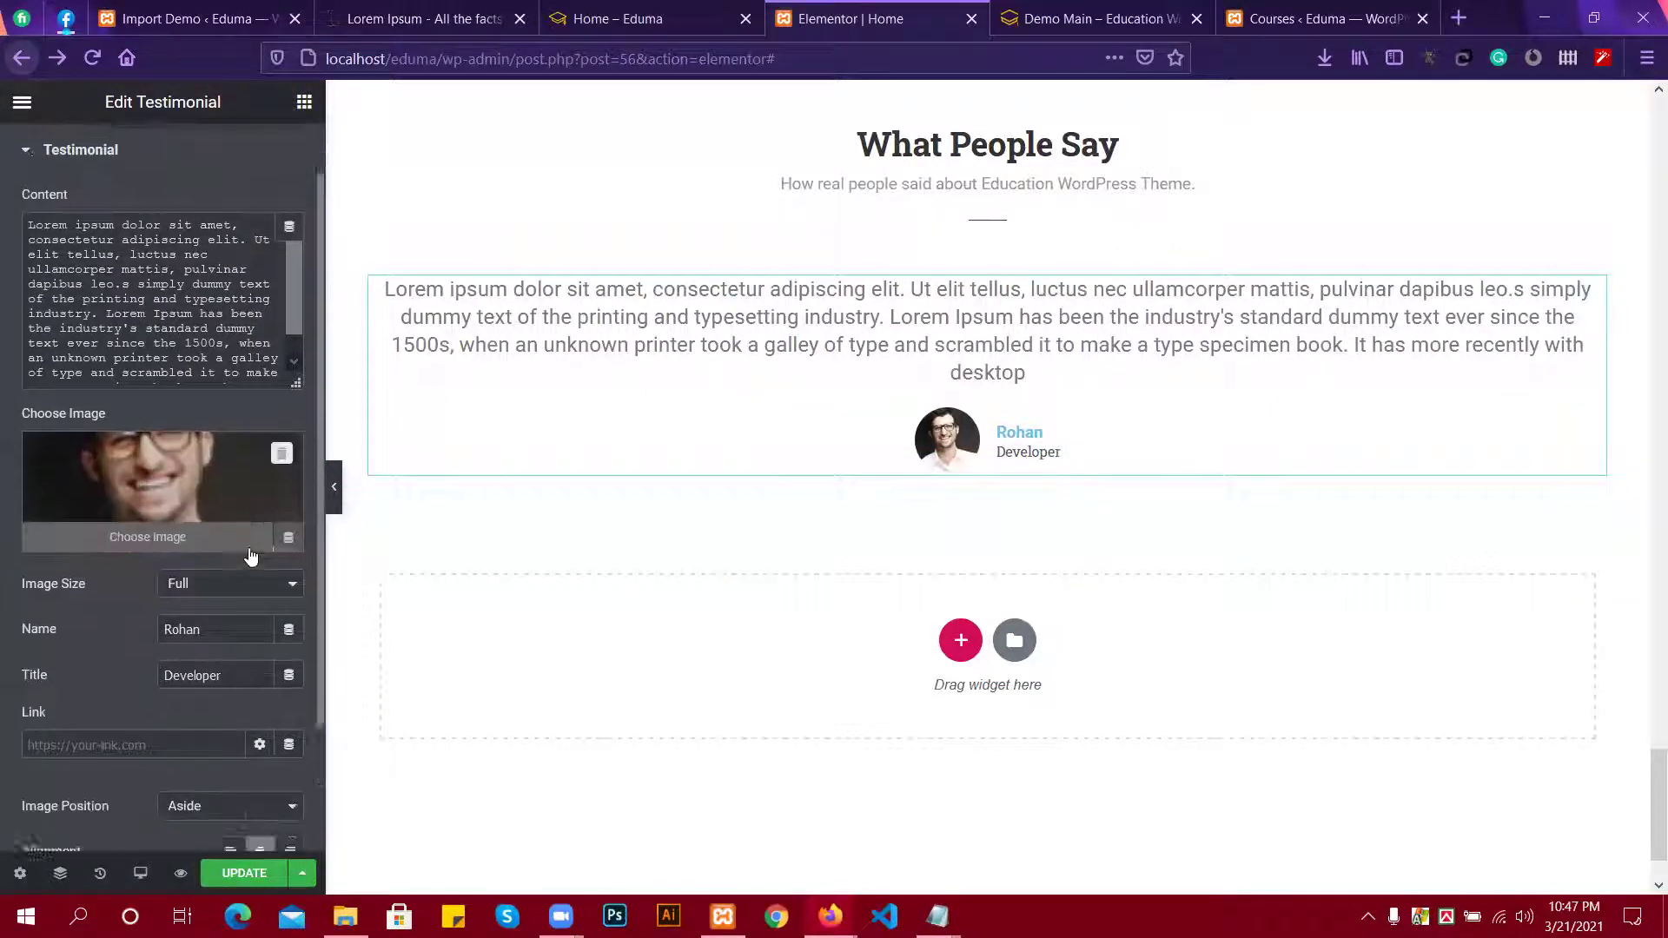
{"action": "scroll", "coordinate": [248, 547], "scroll_direction": "down", "scroll_amount": 1}
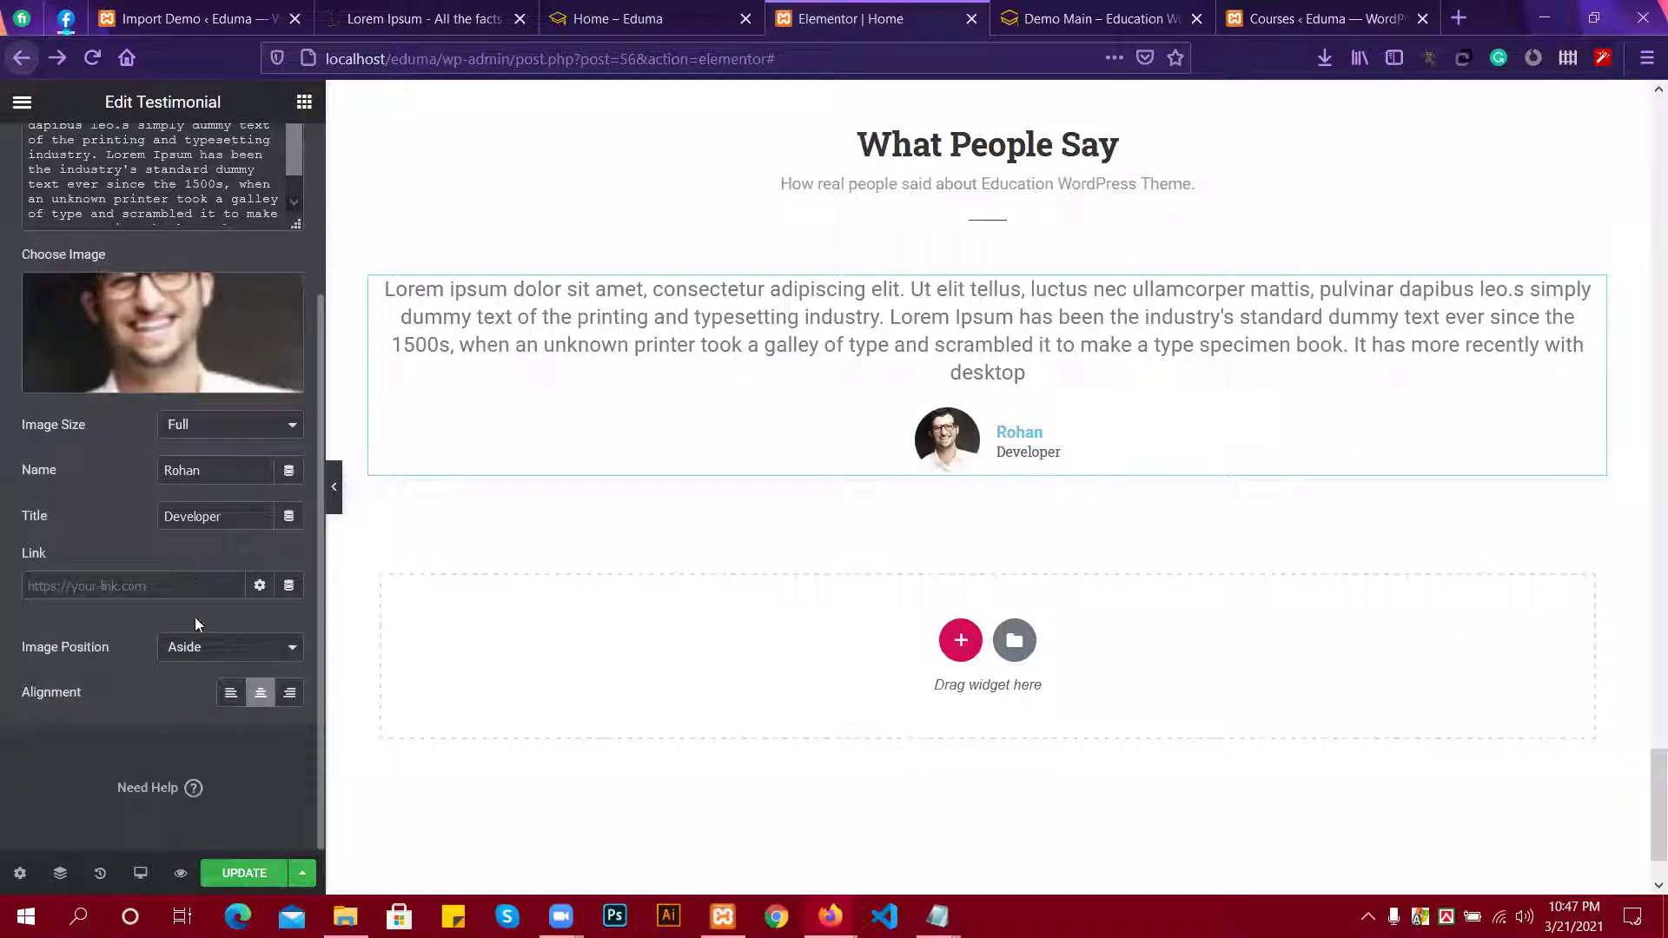
{"action": "scroll", "coordinate": [128, 271], "scroll_direction": "up", "scroll_amount": 3}
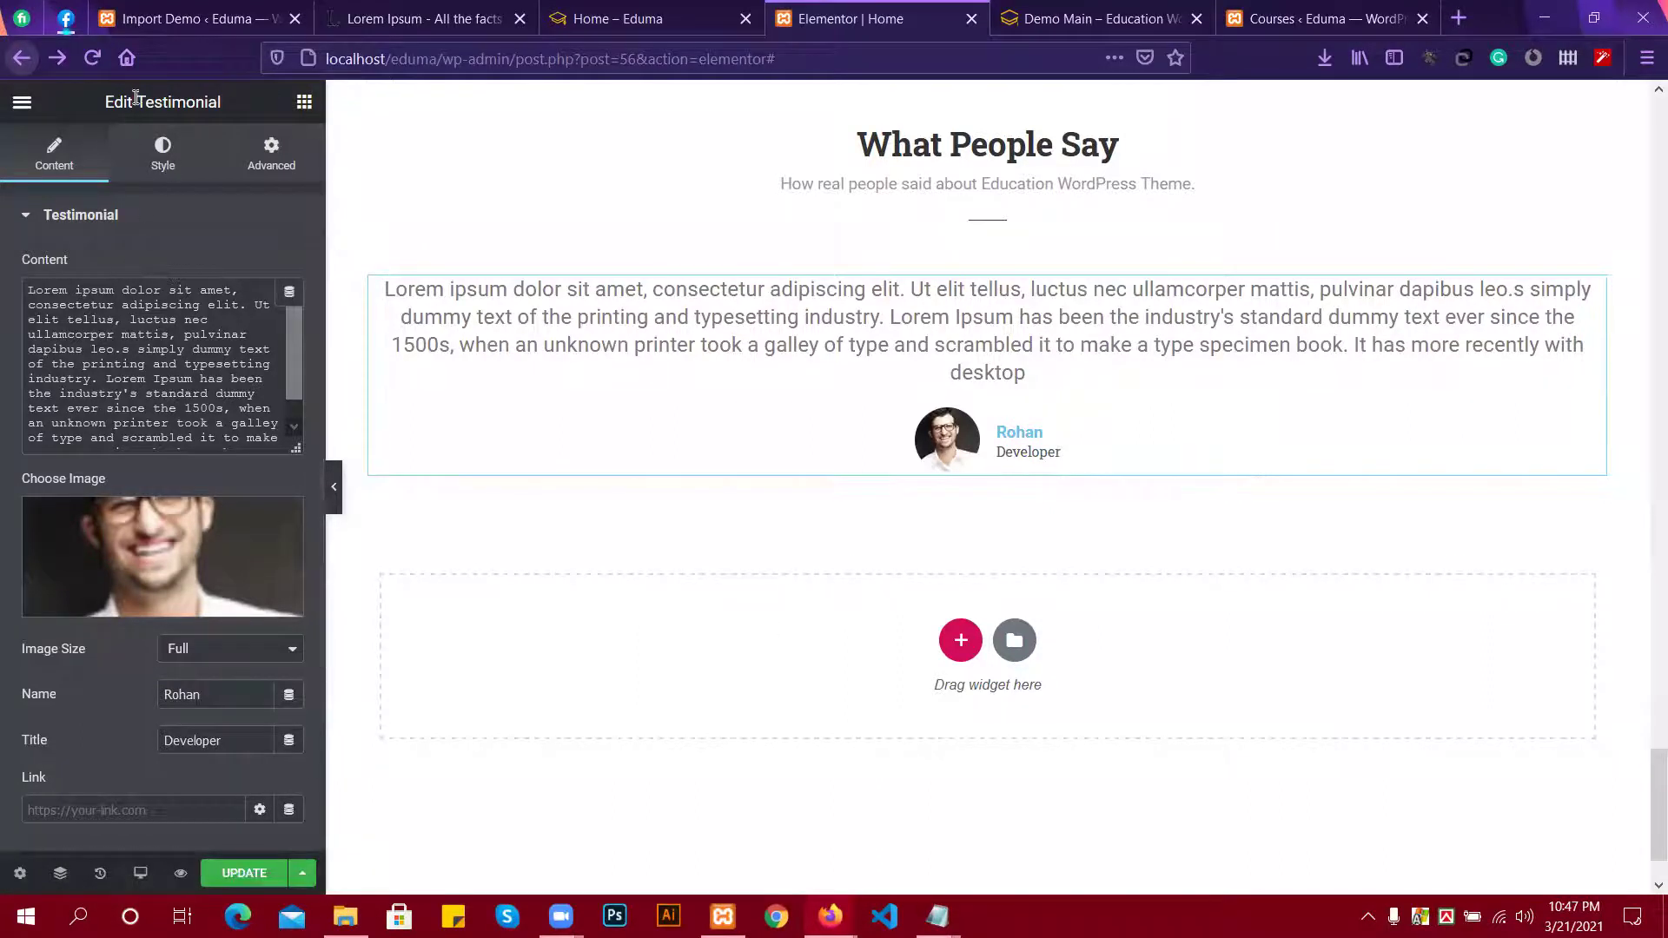
Add a Testimonial Carousel widget above the existing Testimonial in the What People Say section and delete the old Testimonial widget.
{"action": "left_click", "coordinate": [304, 102]}
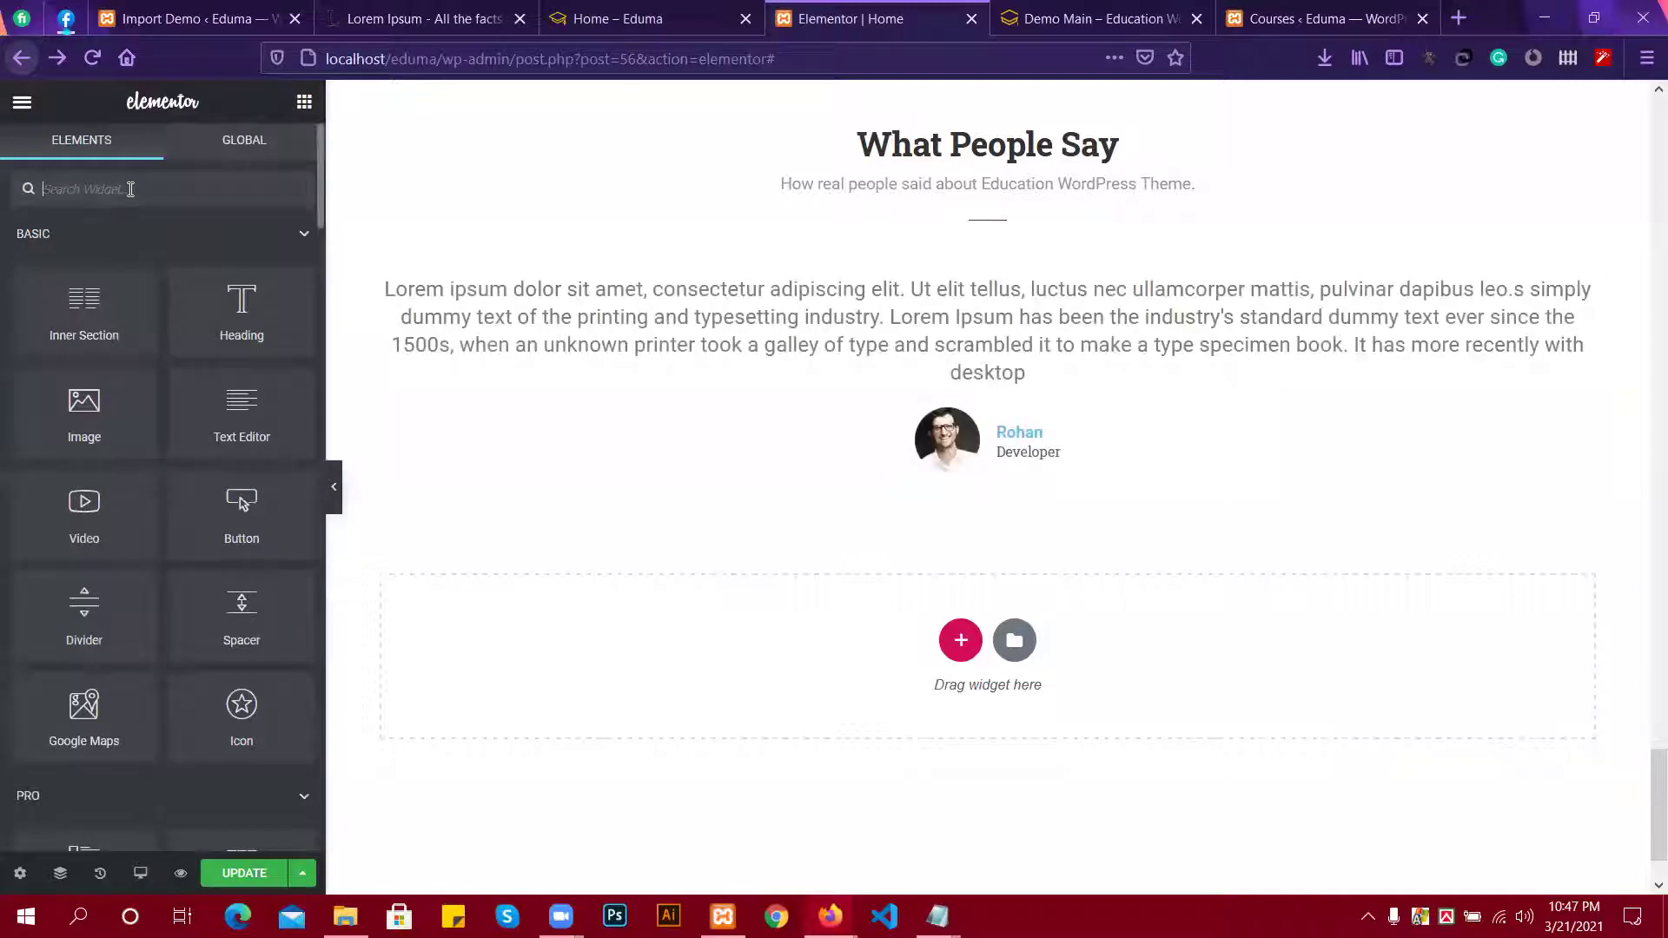
{"action": "type", "text": "tes"}
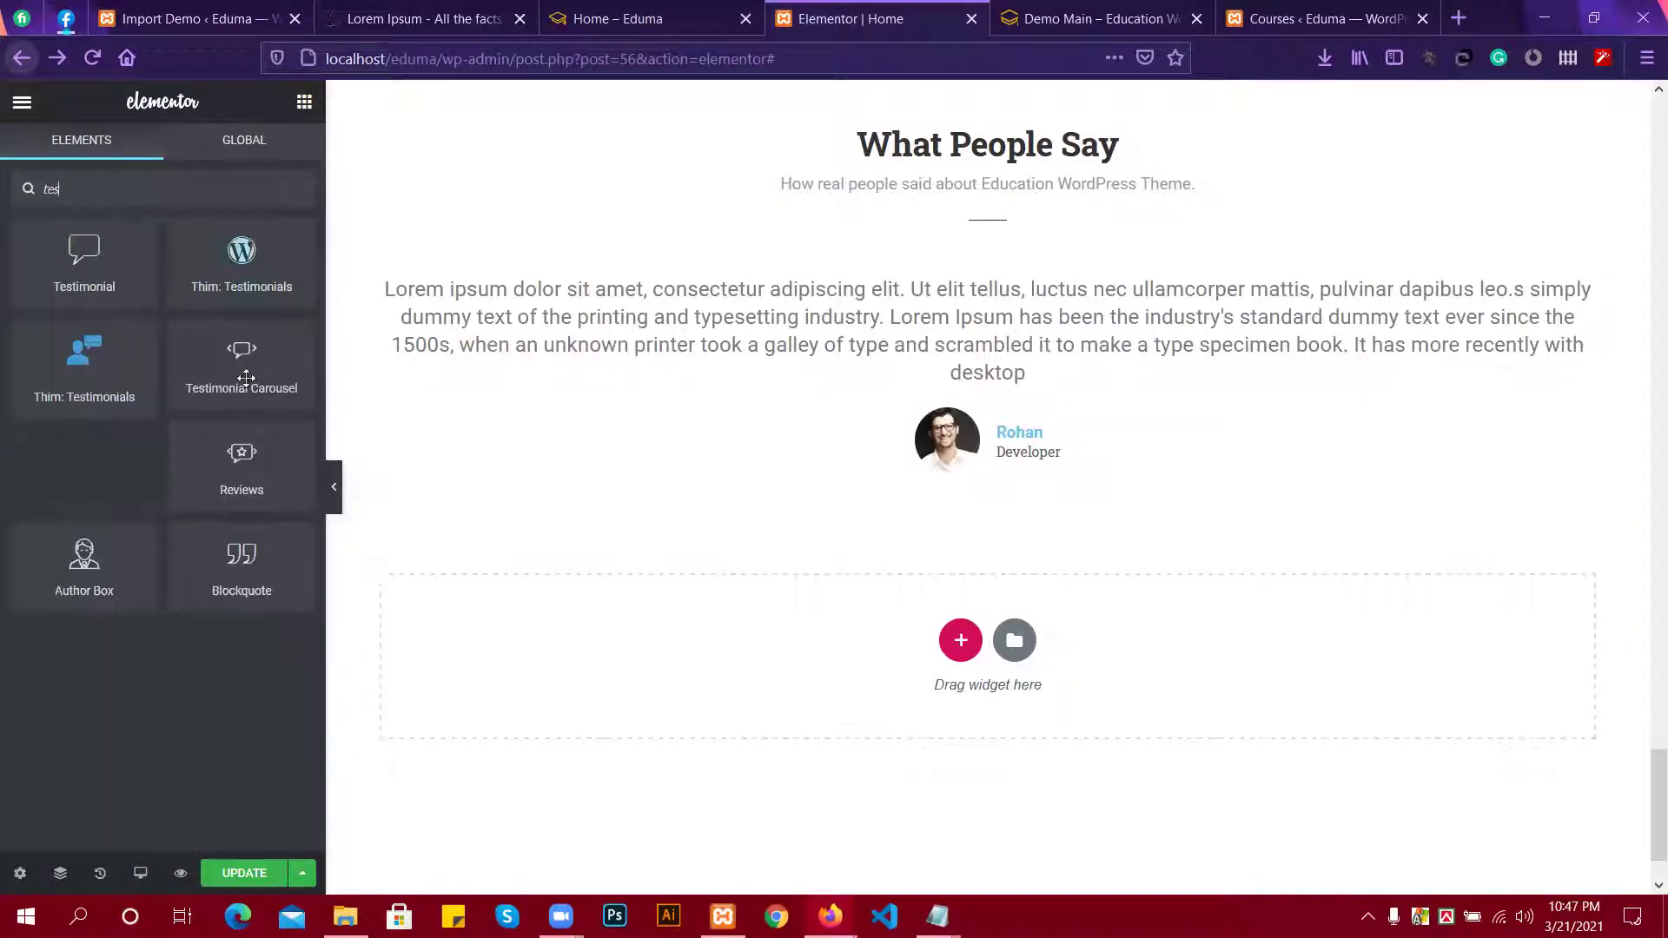
{"action": "left_click_drag", "start_coordinate": [246, 378], "coordinate": [949, 285]}
{"action": "right_click", "coordinate": [996, 386]}
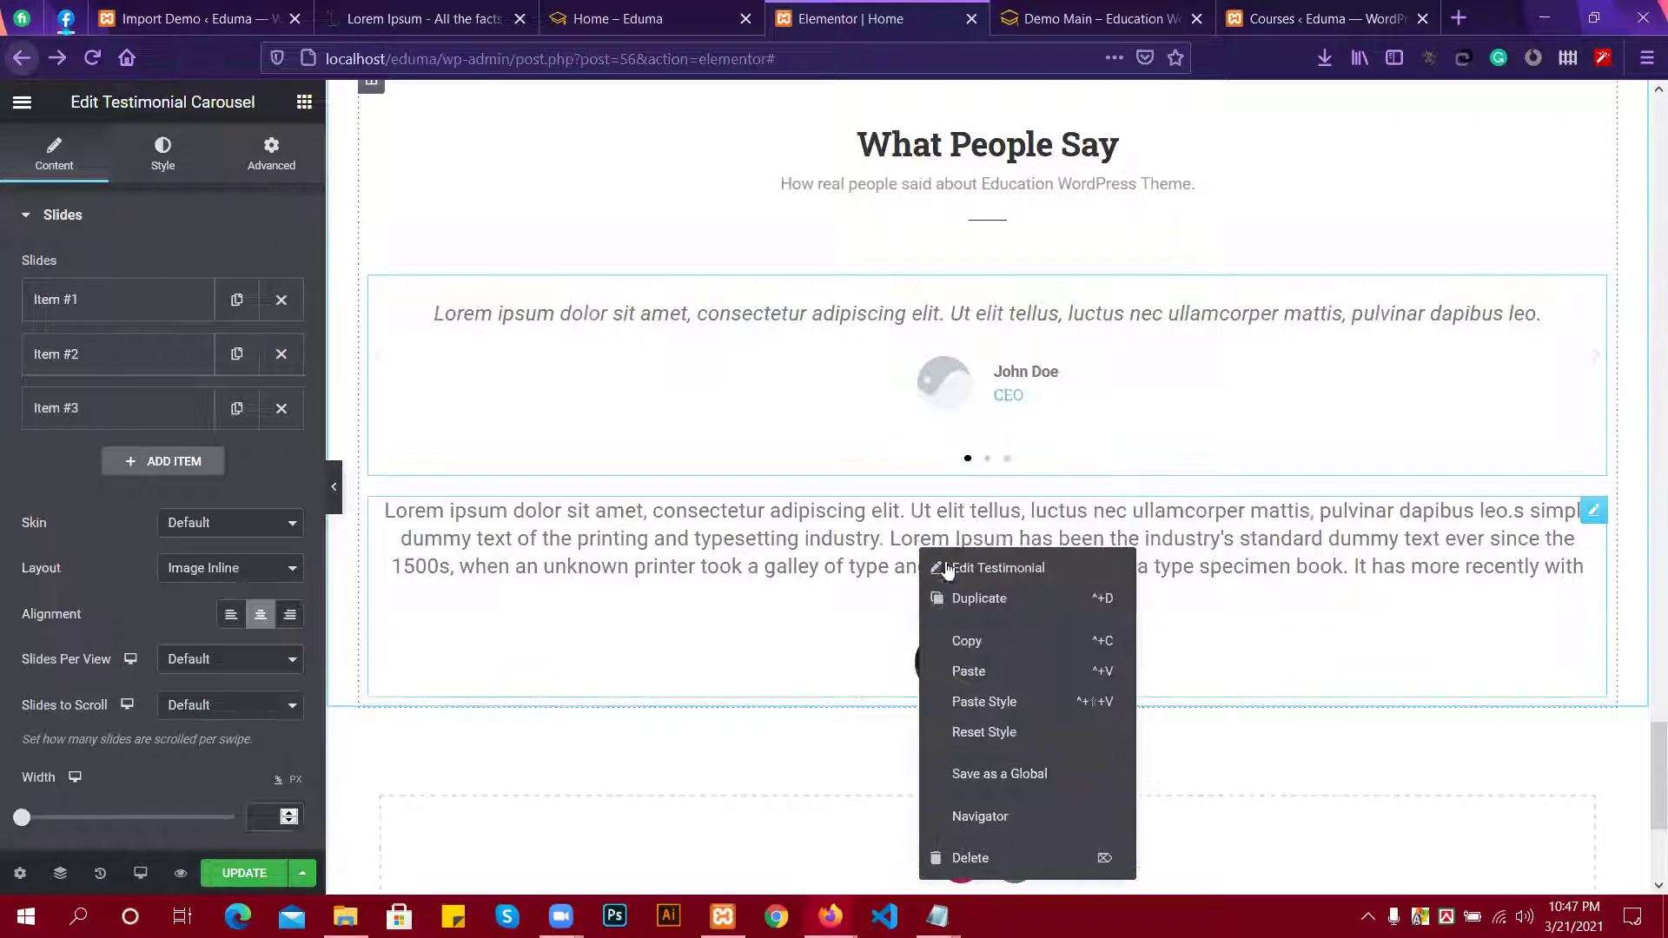
{"action": "left_click", "coordinate": [983, 857]}
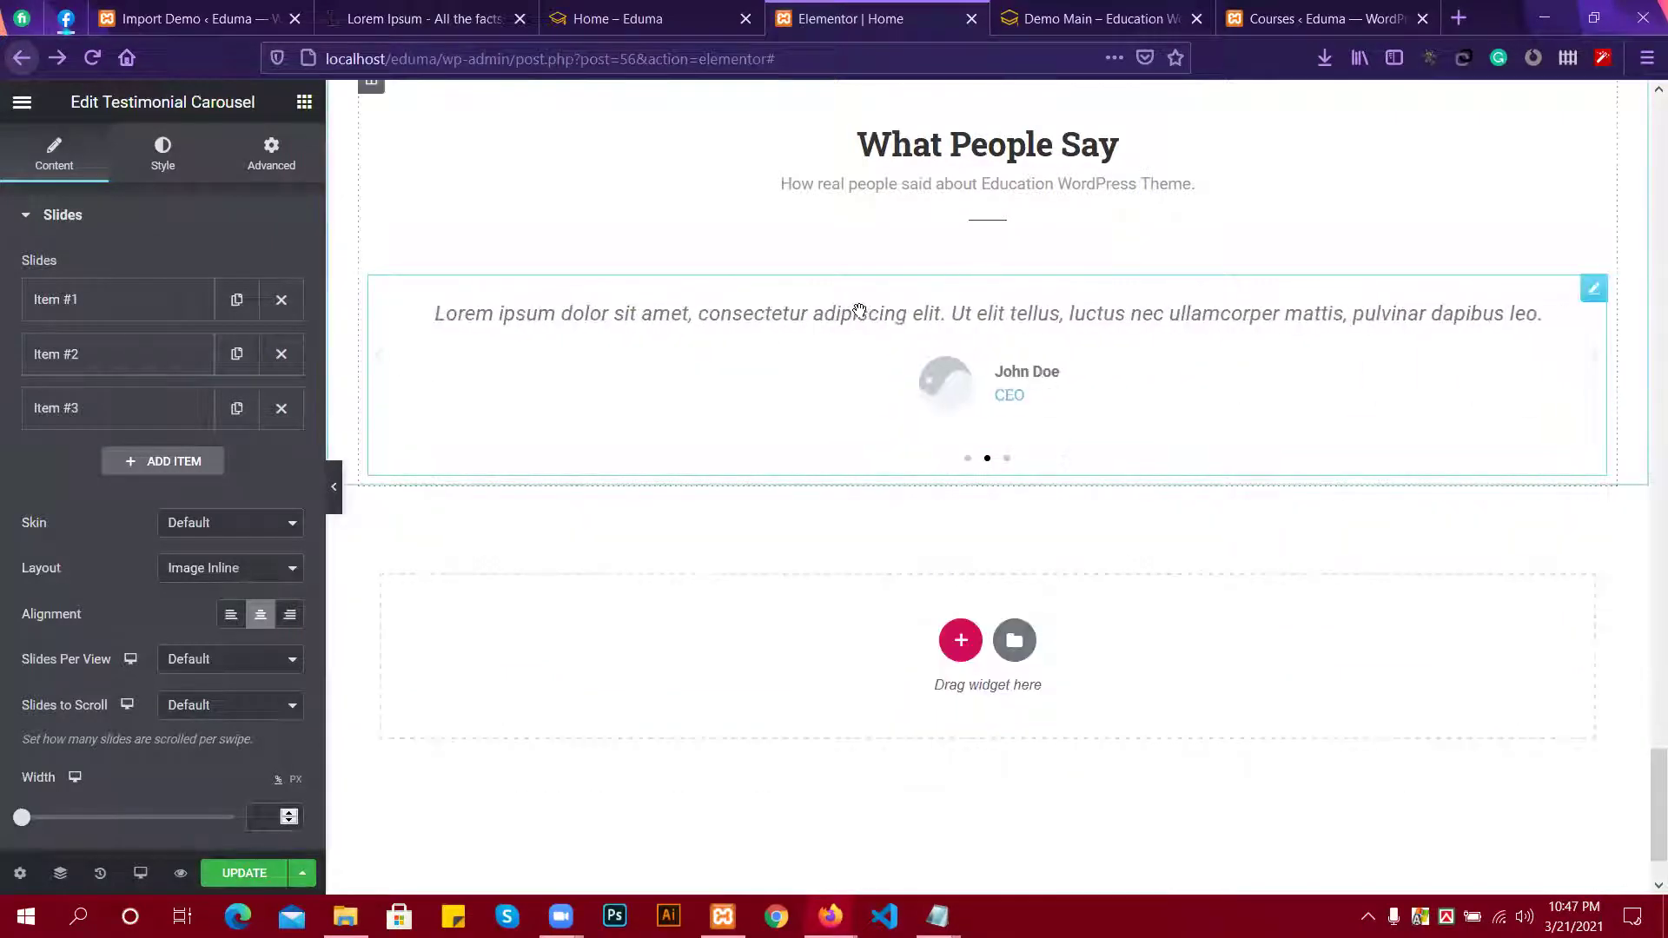
Replace the first carousel slide's content with the copied Lorem Ipsum passage ending in "more recently with desktop".
{"action": "left_click", "coordinate": [138, 301]}
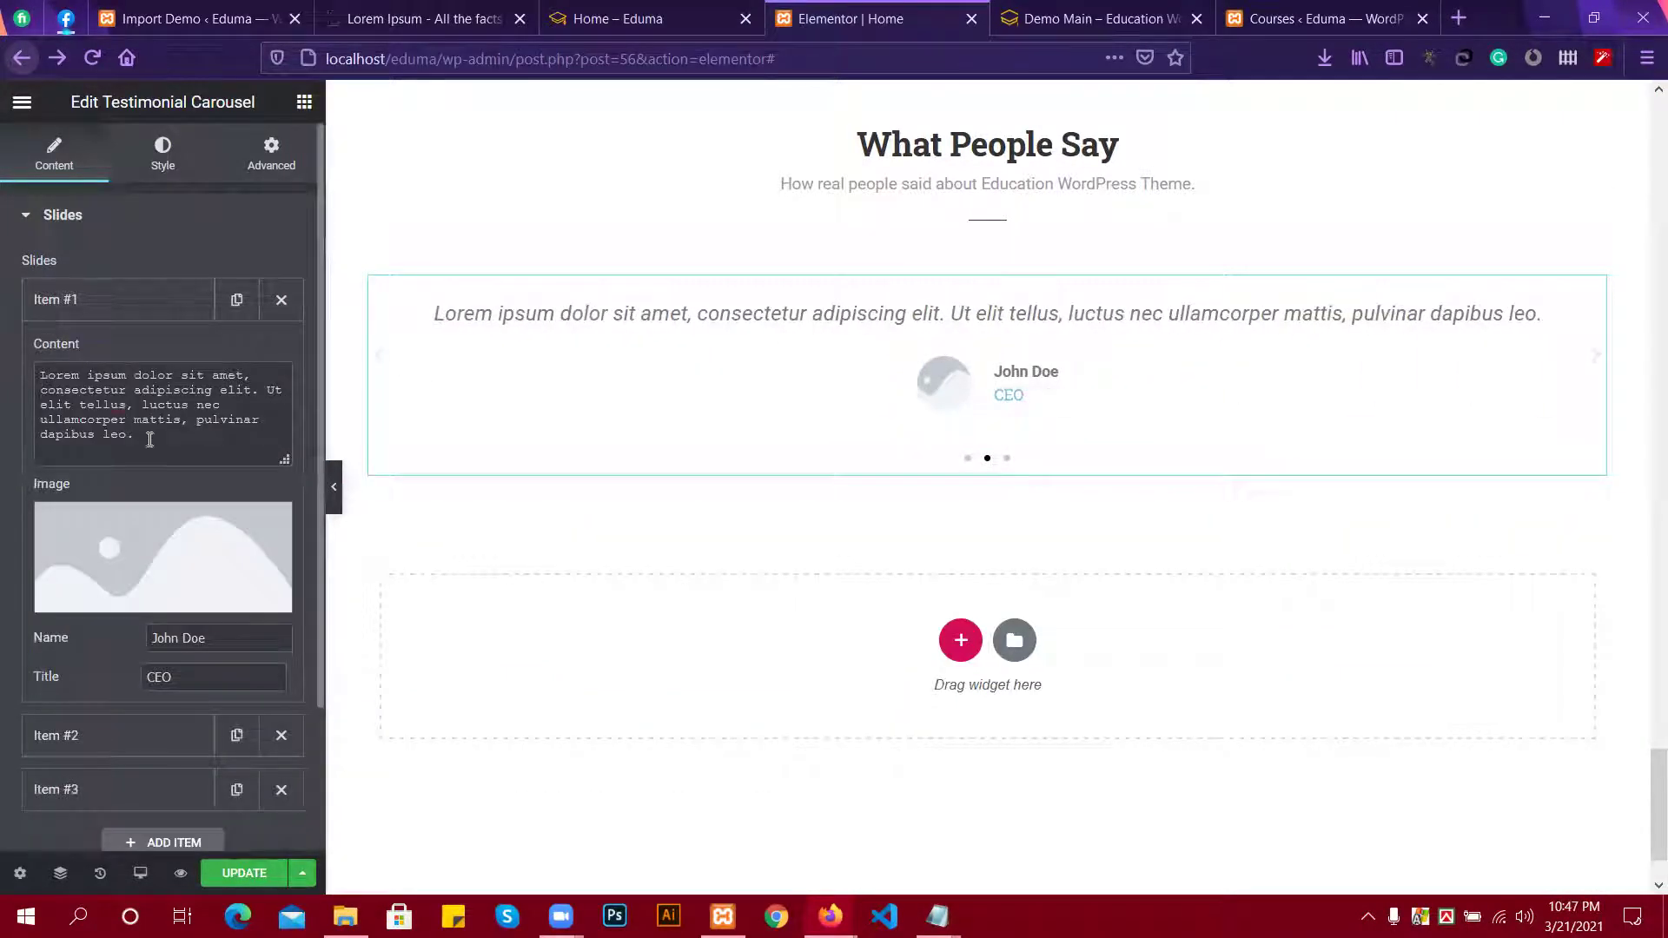
{"action": "type", "text": "kdfhkdk"}
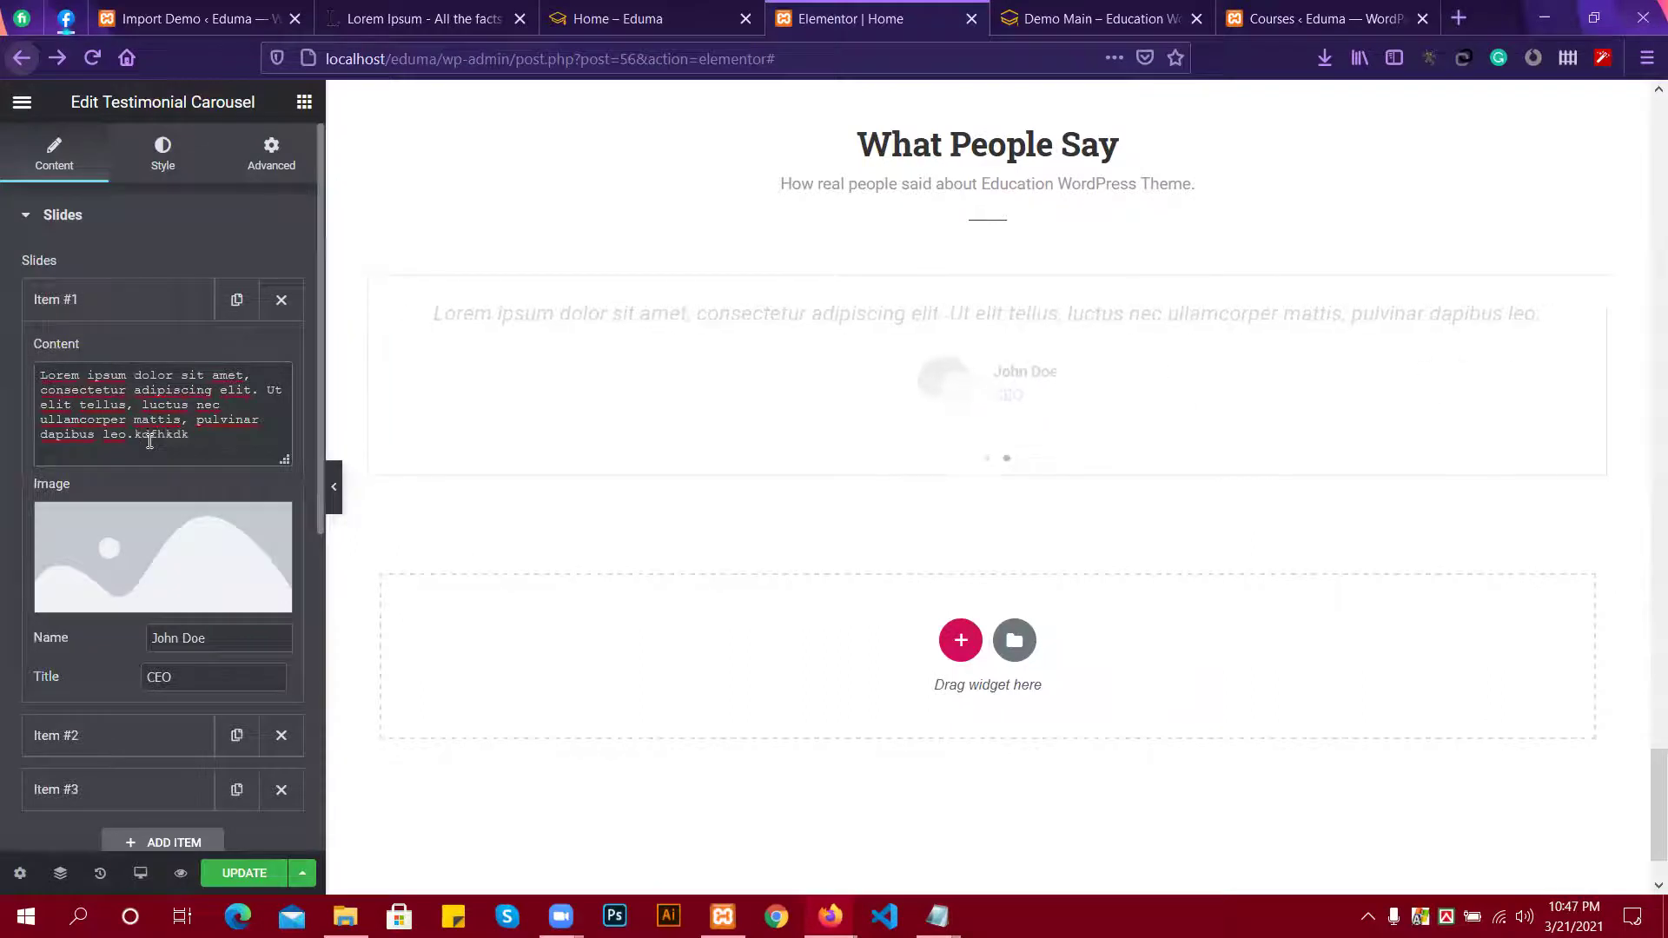
{"action": "key", "text": "ctrl+a"}
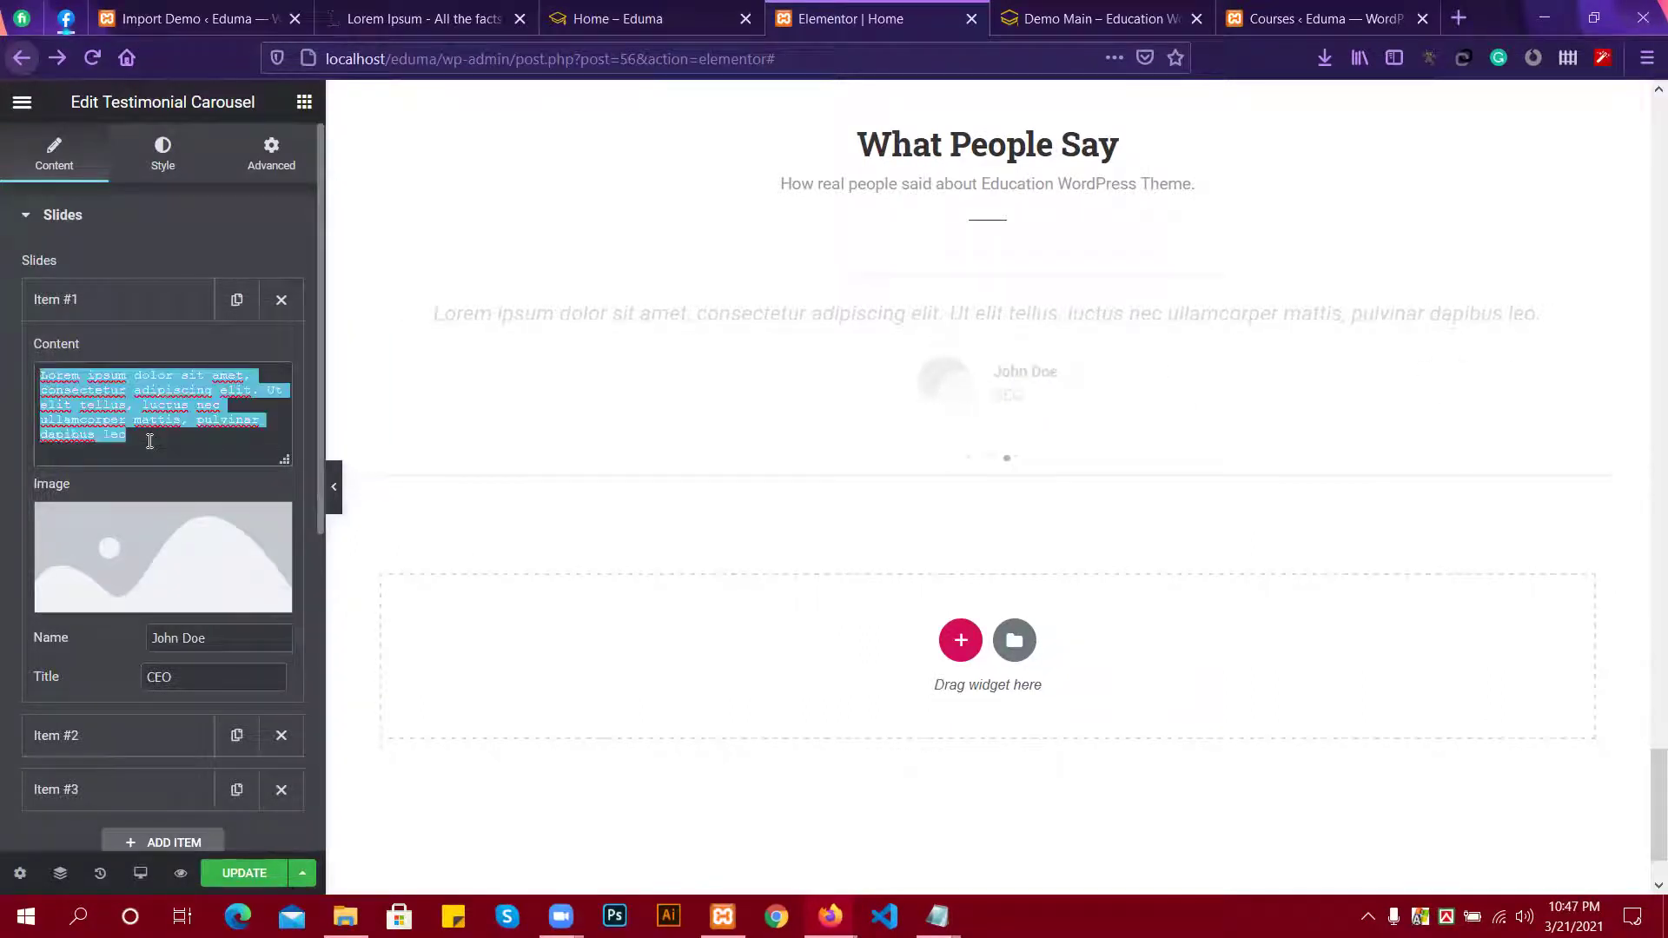
{"action": "key", "text": "BackSpace"}
{"action": "type", "text": "Lorem Ipsum is simply dummy text of the printing and typesetting industry. Lorem Ipsum has been the industry's standard dummy text ever since the 1500s, when an unknown printer took a galley of type and scrambled it to make a type specimen book. It has survived not only five centuries, but also the leap into electronic typesetting, remaining essentially unchanged. It was popularised in the 1960s with the release of Letraset sheets containing Lorem Ipsum passages, and more recently with desktop"}
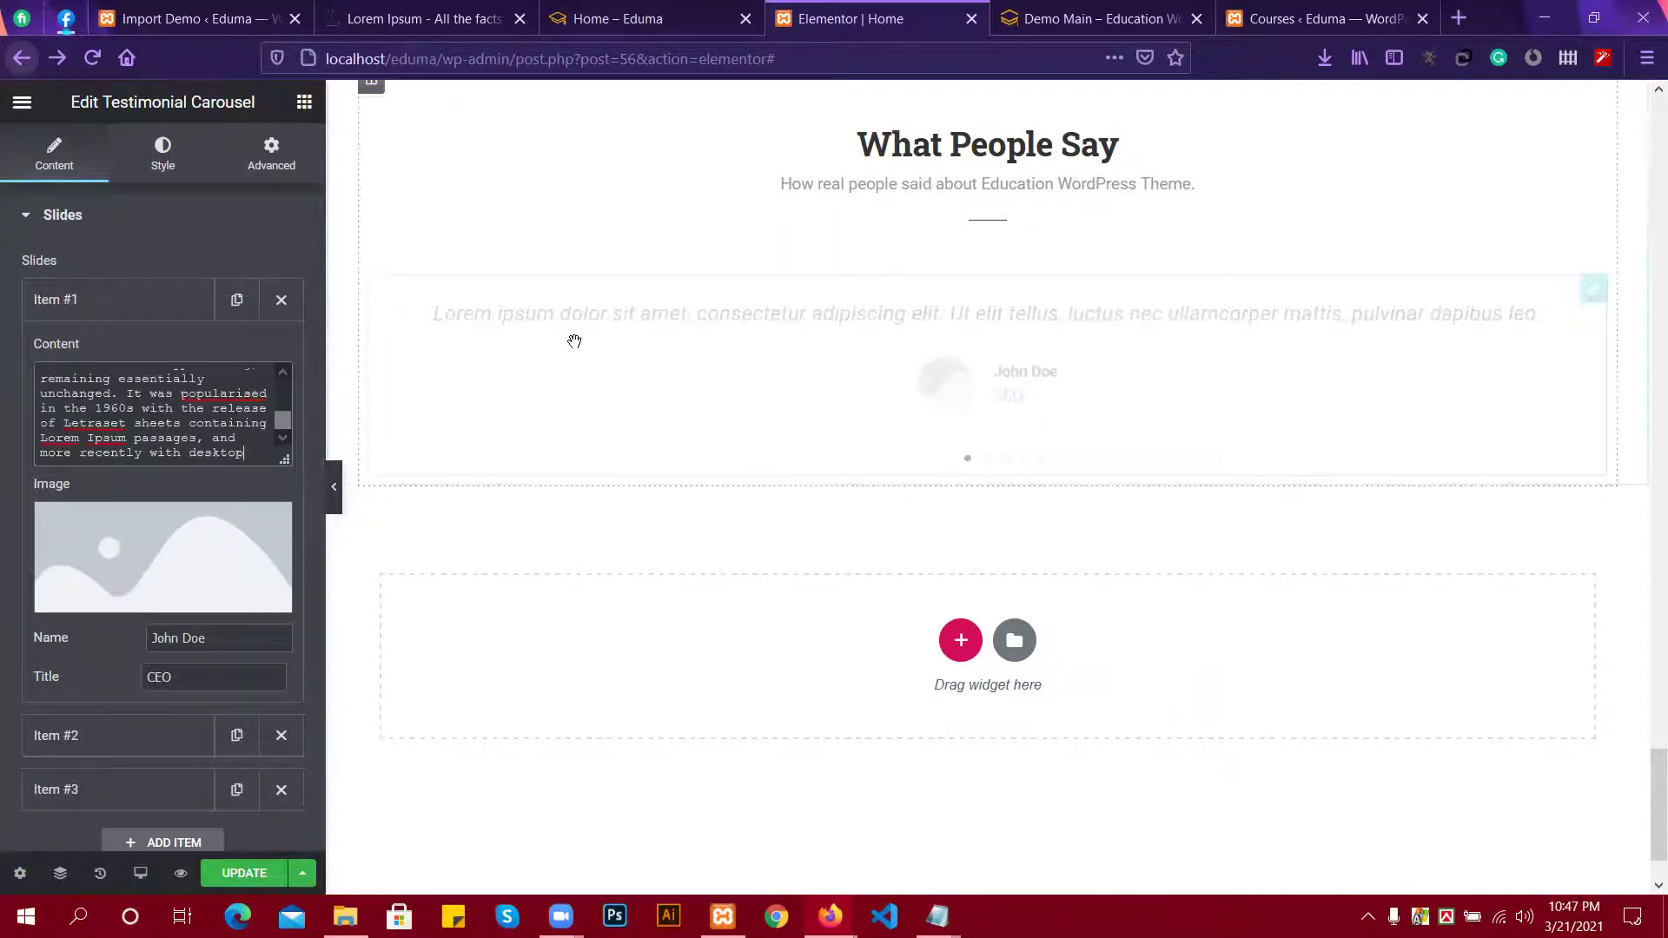
Set the first slide's image to team-5-100x100-1.jpg from the media library and replace its placeholder name with the reviewer's first name.
{"action": "left_click", "coordinate": [163, 542]}
{"action": "left_click", "coordinate": [373, 375]}
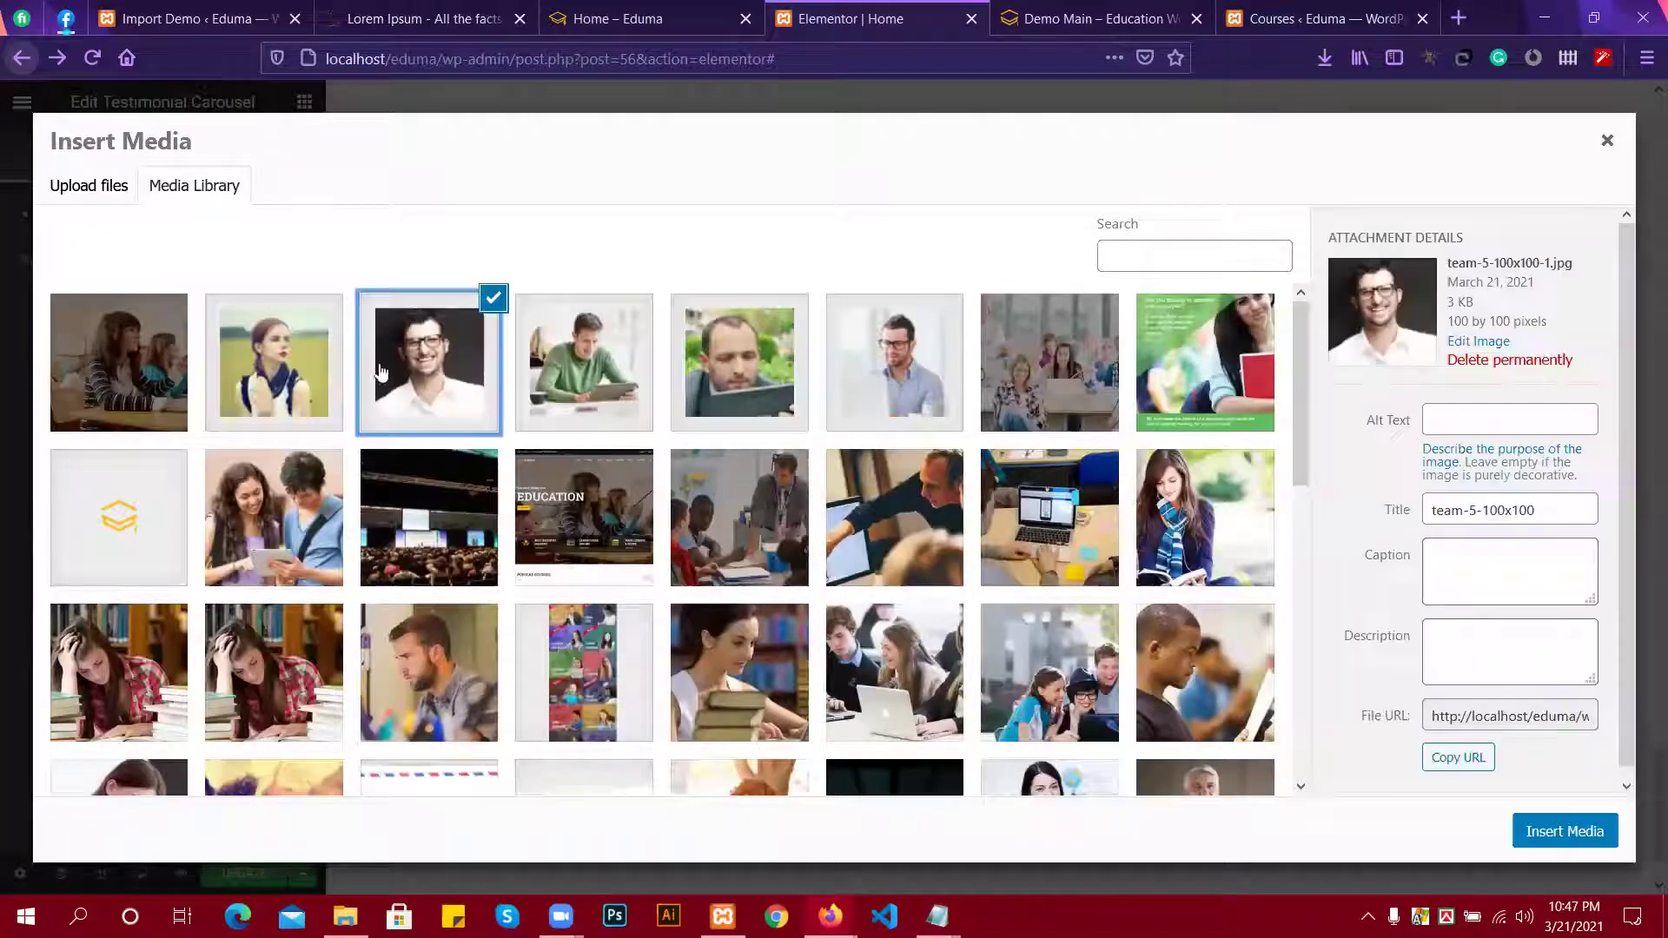
{"action": "left_click", "coordinate": [1577, 838]}
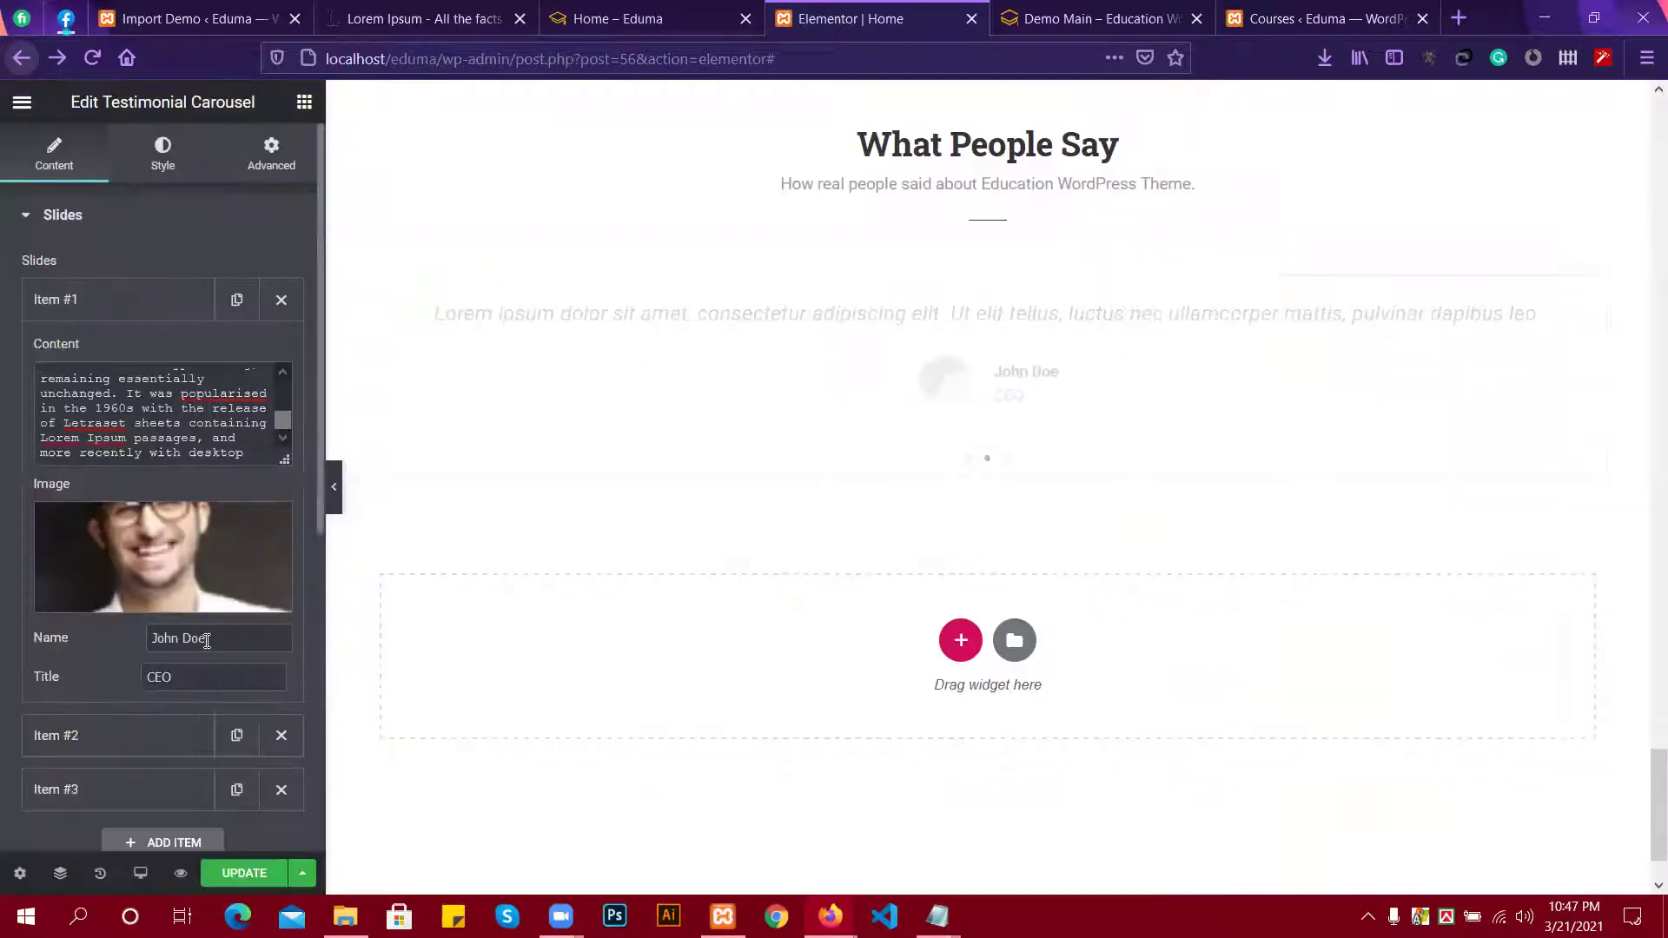
{"action": "left_click_drag", "start_coordinate": [213, 639], "coordinate": [109, 634]}
{"action": "key", "text": "BackSpace"}
{"action": "type", "text": "Rehan"}
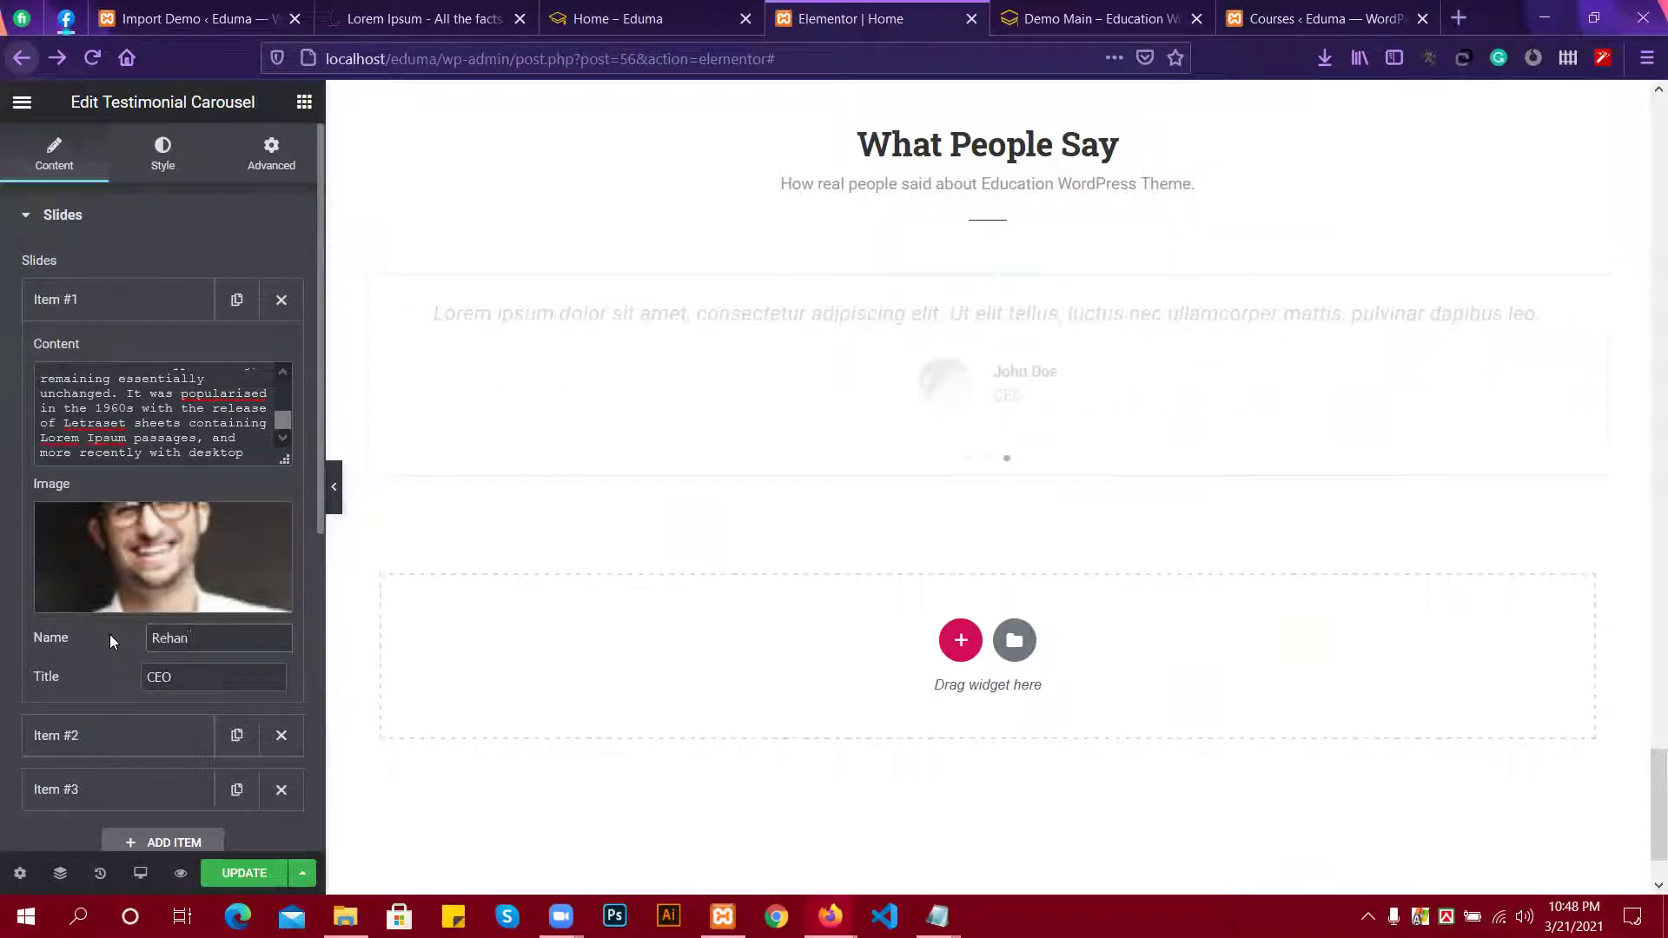
Replace the second slide's placeholder name with another reviewer's first name and its content with the copied Lorem Ipsum passage.
{"action": "scroll", "coordinate": [186, 684], "scroll_direction": "down", "scroll_amount": 1}
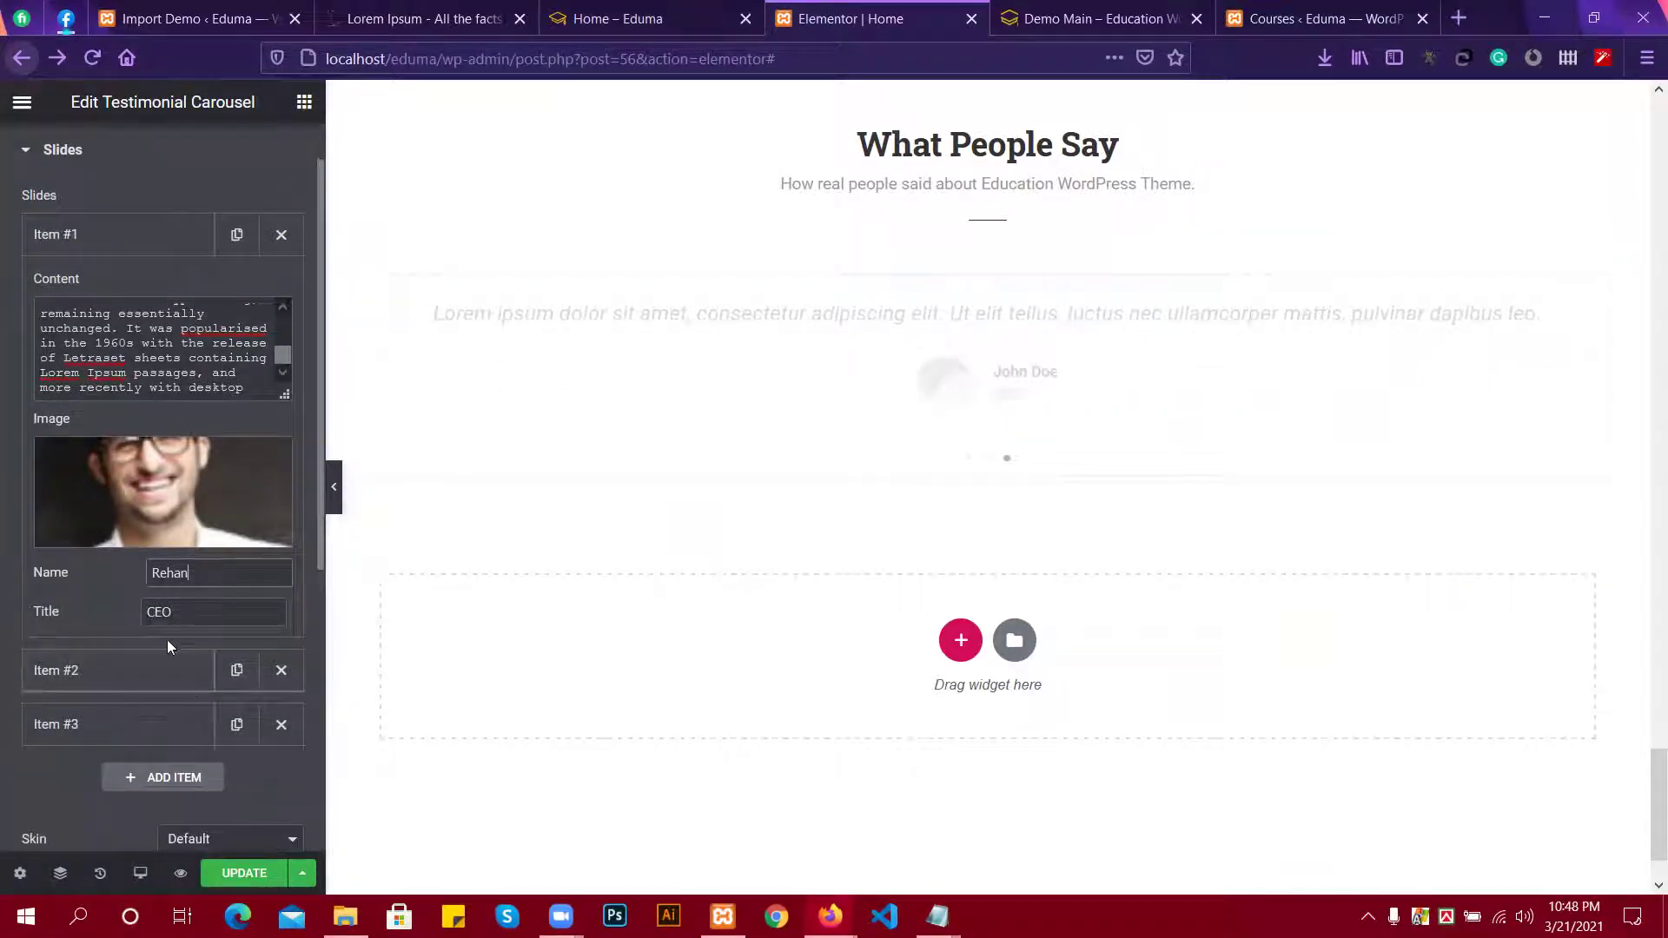
{"action": "left_click", "coordinate": [174, 670]}
{"action": "left_click", "coordinate": [249, 638]}
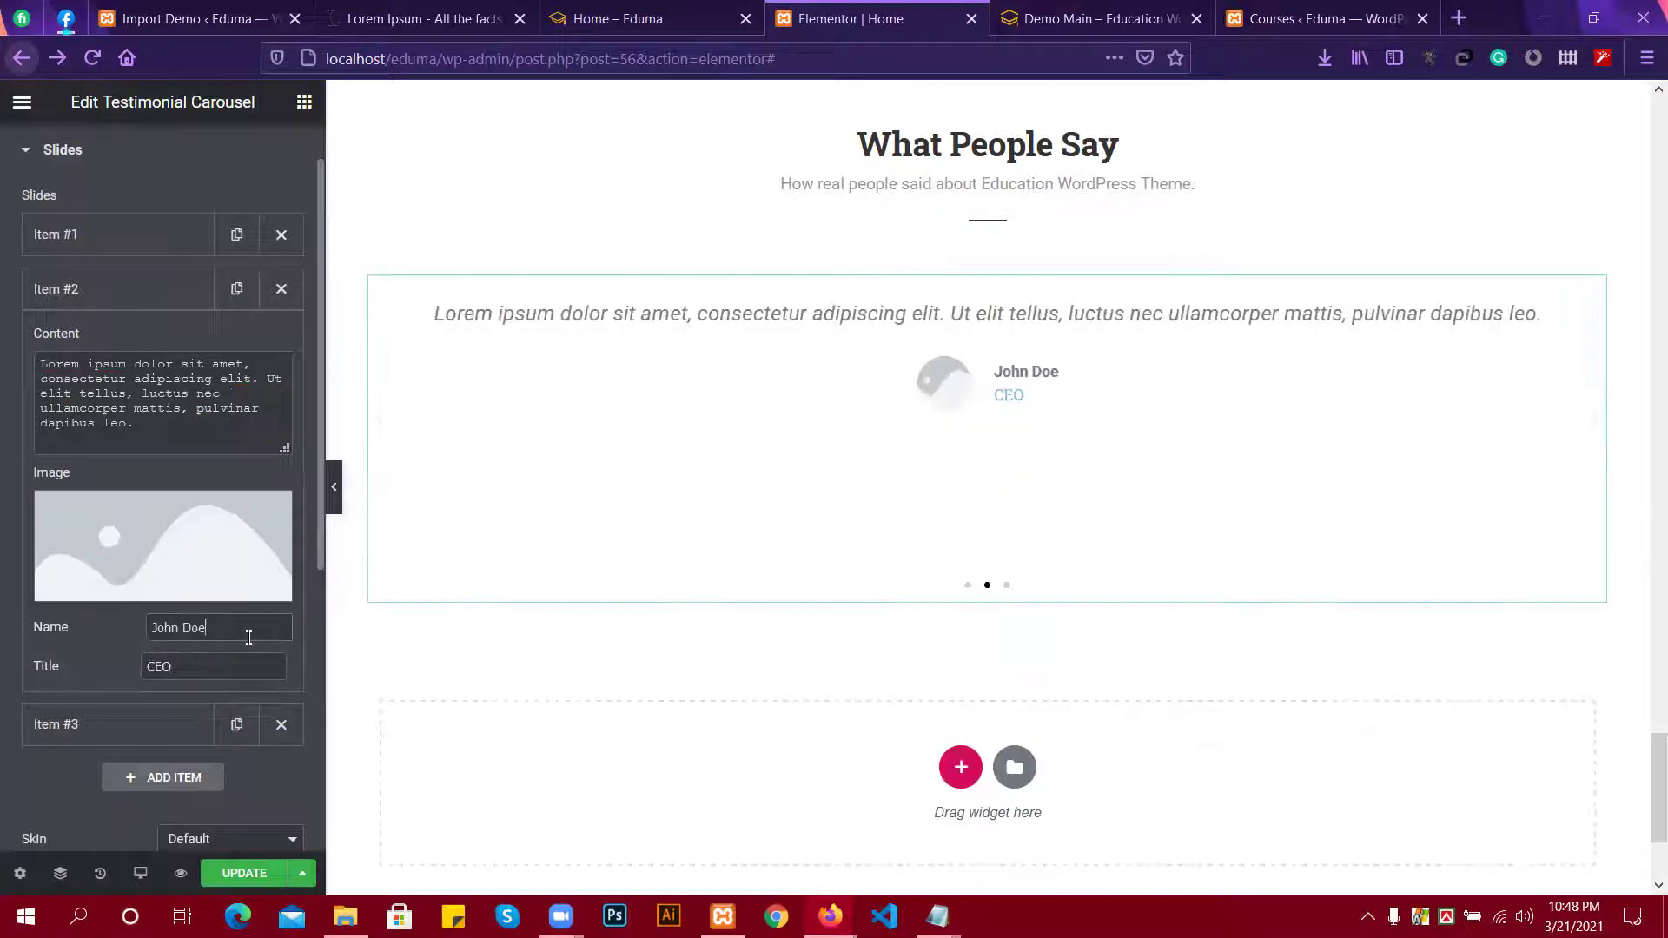
{"action": "key", "text": "BackSpace"}
{"action": "key", "text": "BackSpace"}
{"action": "key", "text": "BackSpace"}
{"action": "key", "text": "BackSpace"}
{"action": "key", "text": "BackSpace"}
{"action": "key", "text": "BackSpace"}
{"action": "key", "text": "BackSpace"}
{"action": "key", "text": "BackSpace"}
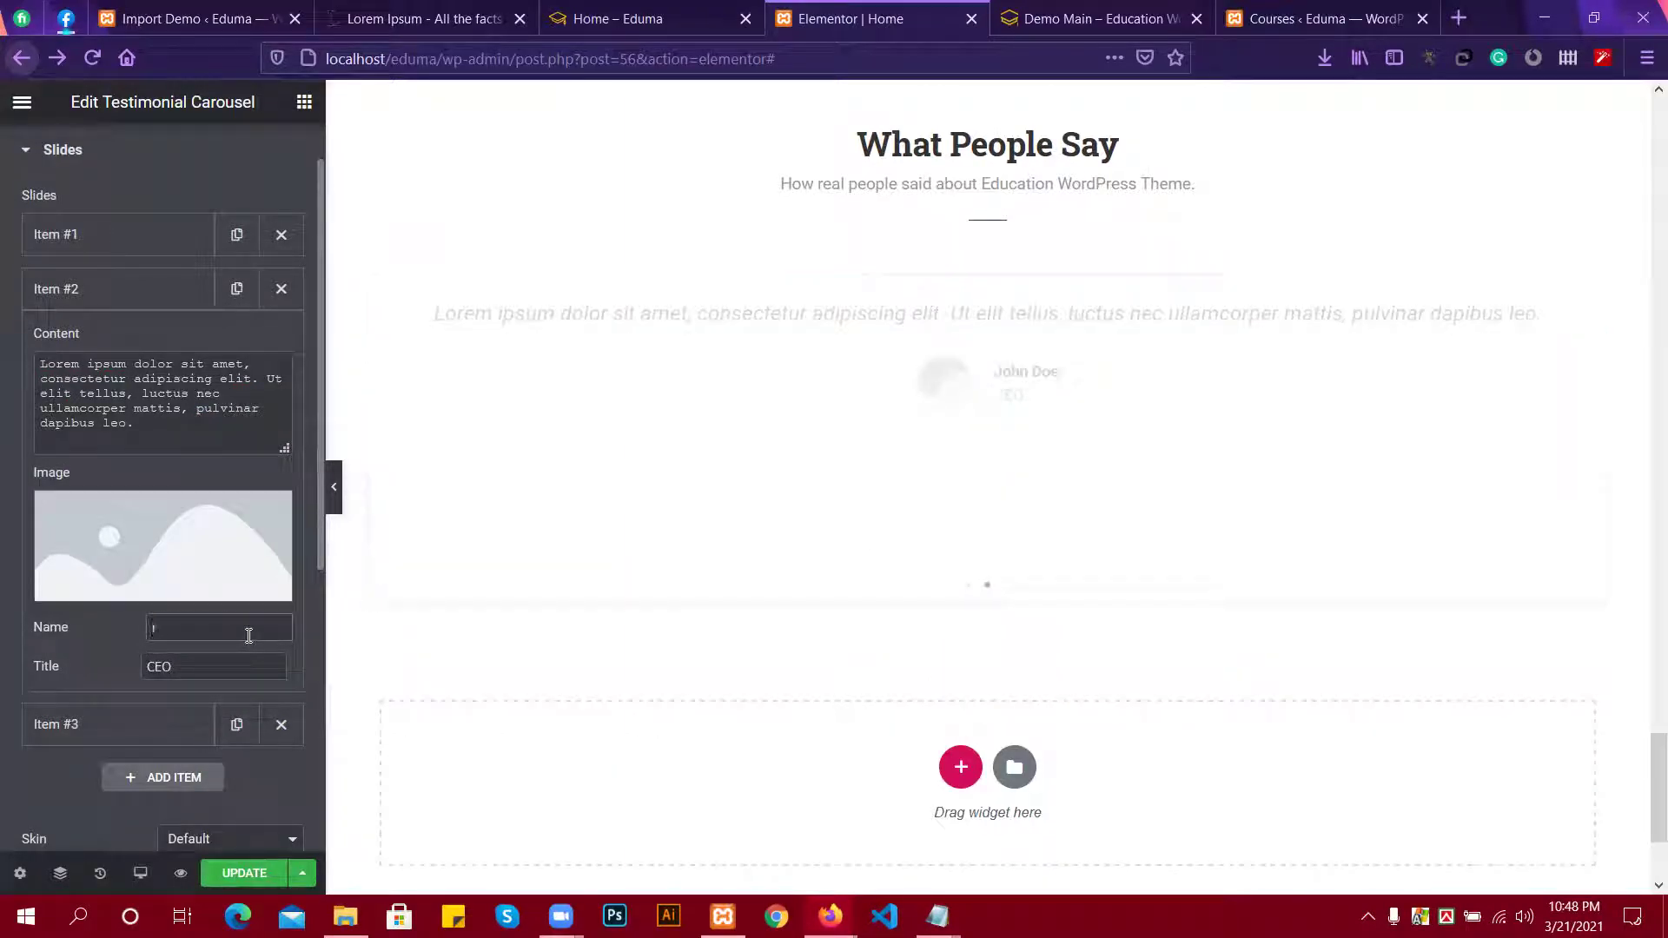
{"action": "type", "text": "ro"}
{"action": "type", "text": "Roman"}
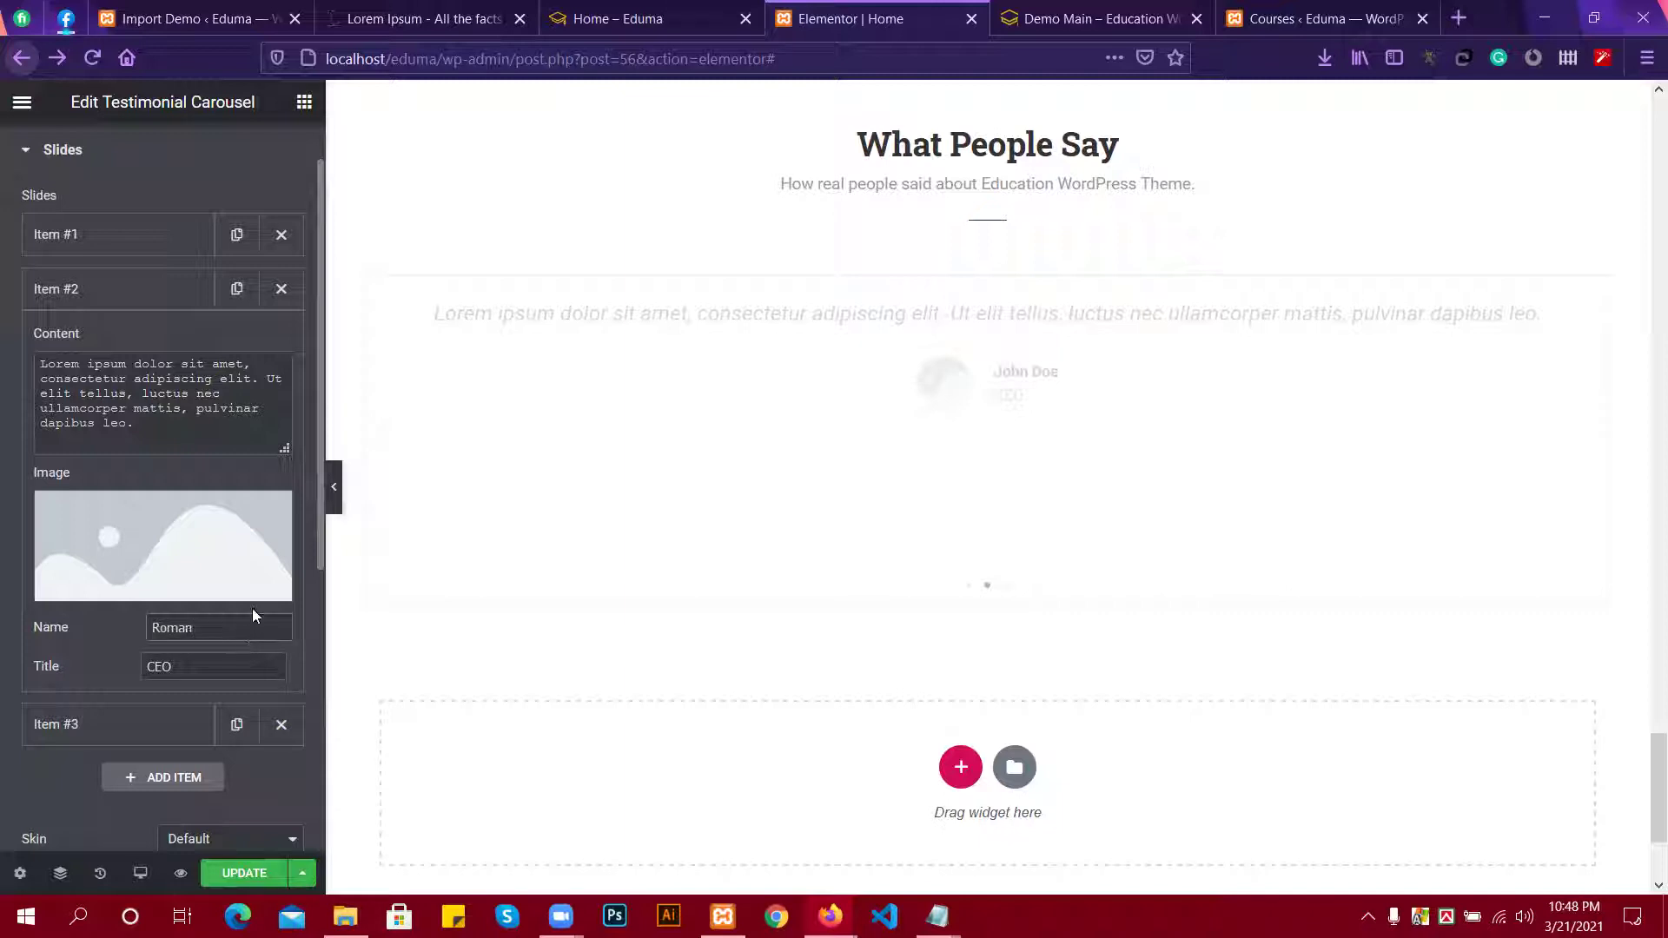
{"action": "left_click_drag", "start_coordinate": [128, 423], "coordinate": [38, 339]}
{"action": "key", "text": "ctrl+v"}
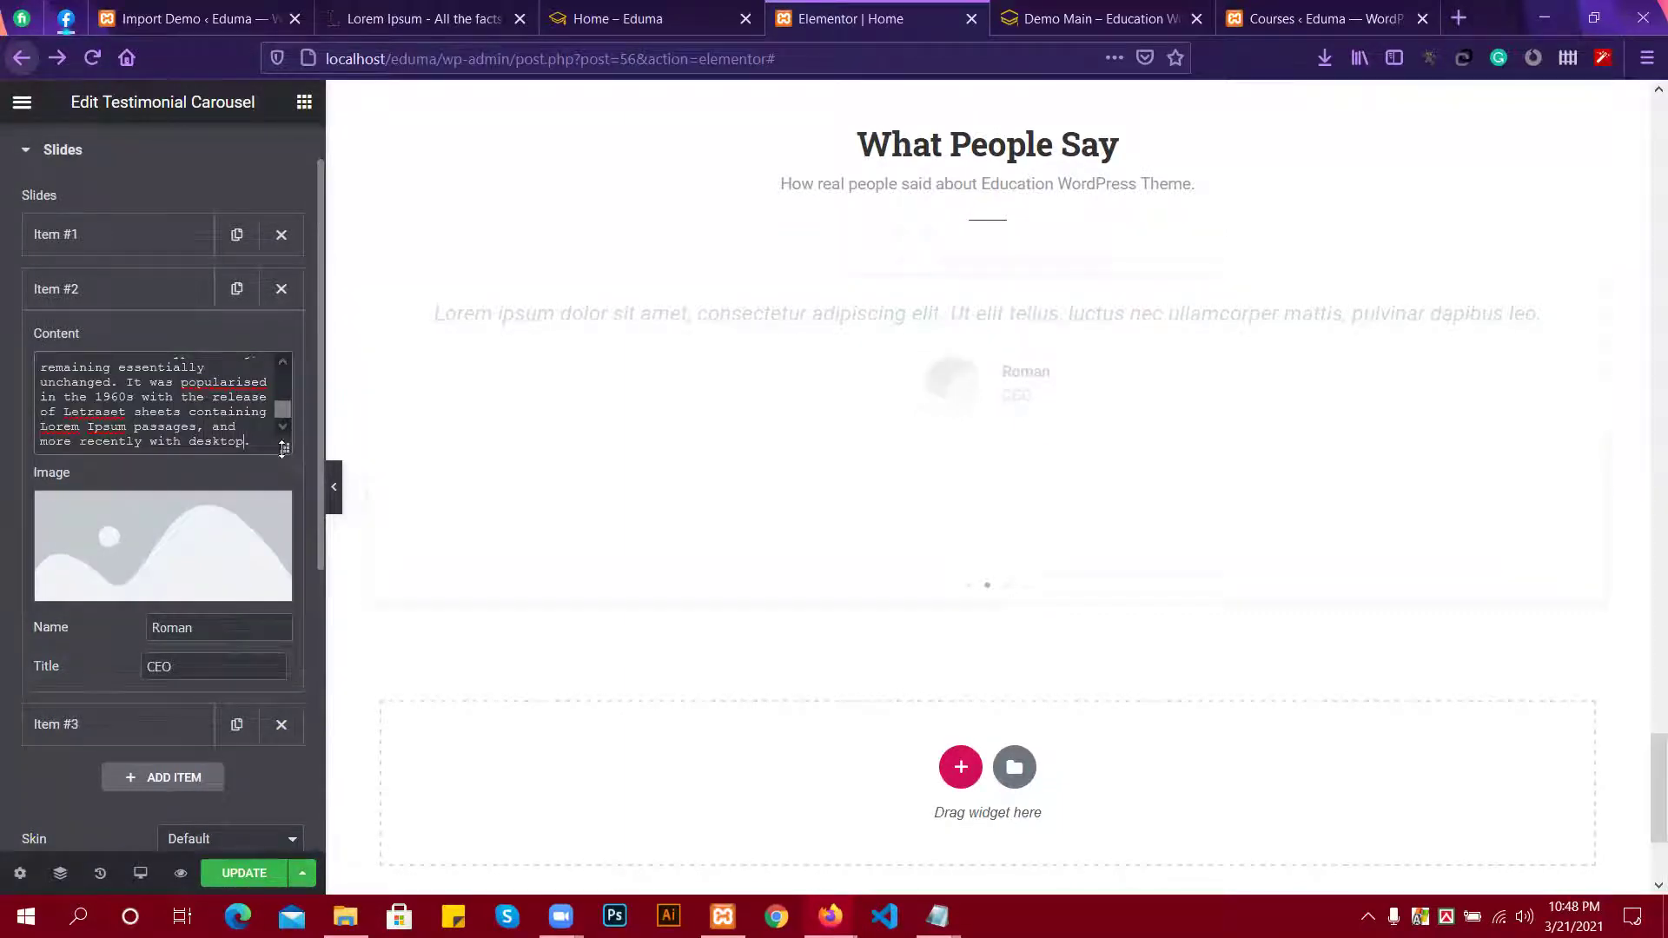
Set the second testimonial slide's image to the media library photo of the bearded man with glasses in a light blue shirt.
{"action": "left_click", "coordinate": [194, 563]}
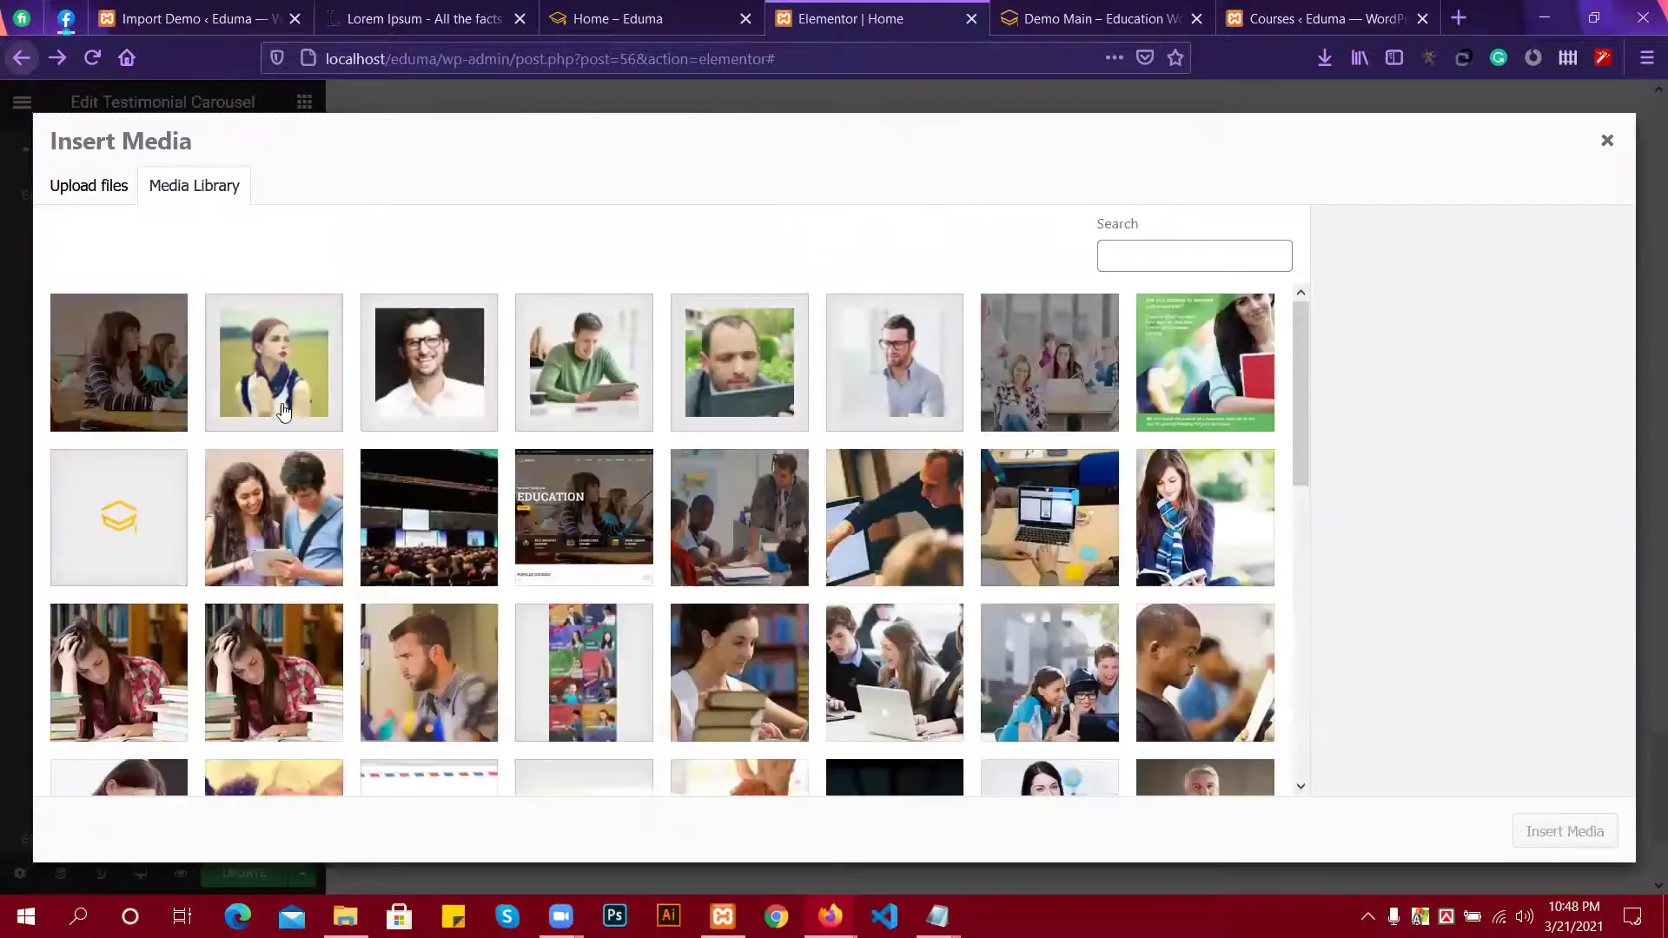
{"action": "left_click", "coordinate": [860, 380]}
{"action": "left_click", "coordinate": [1563, 831]}
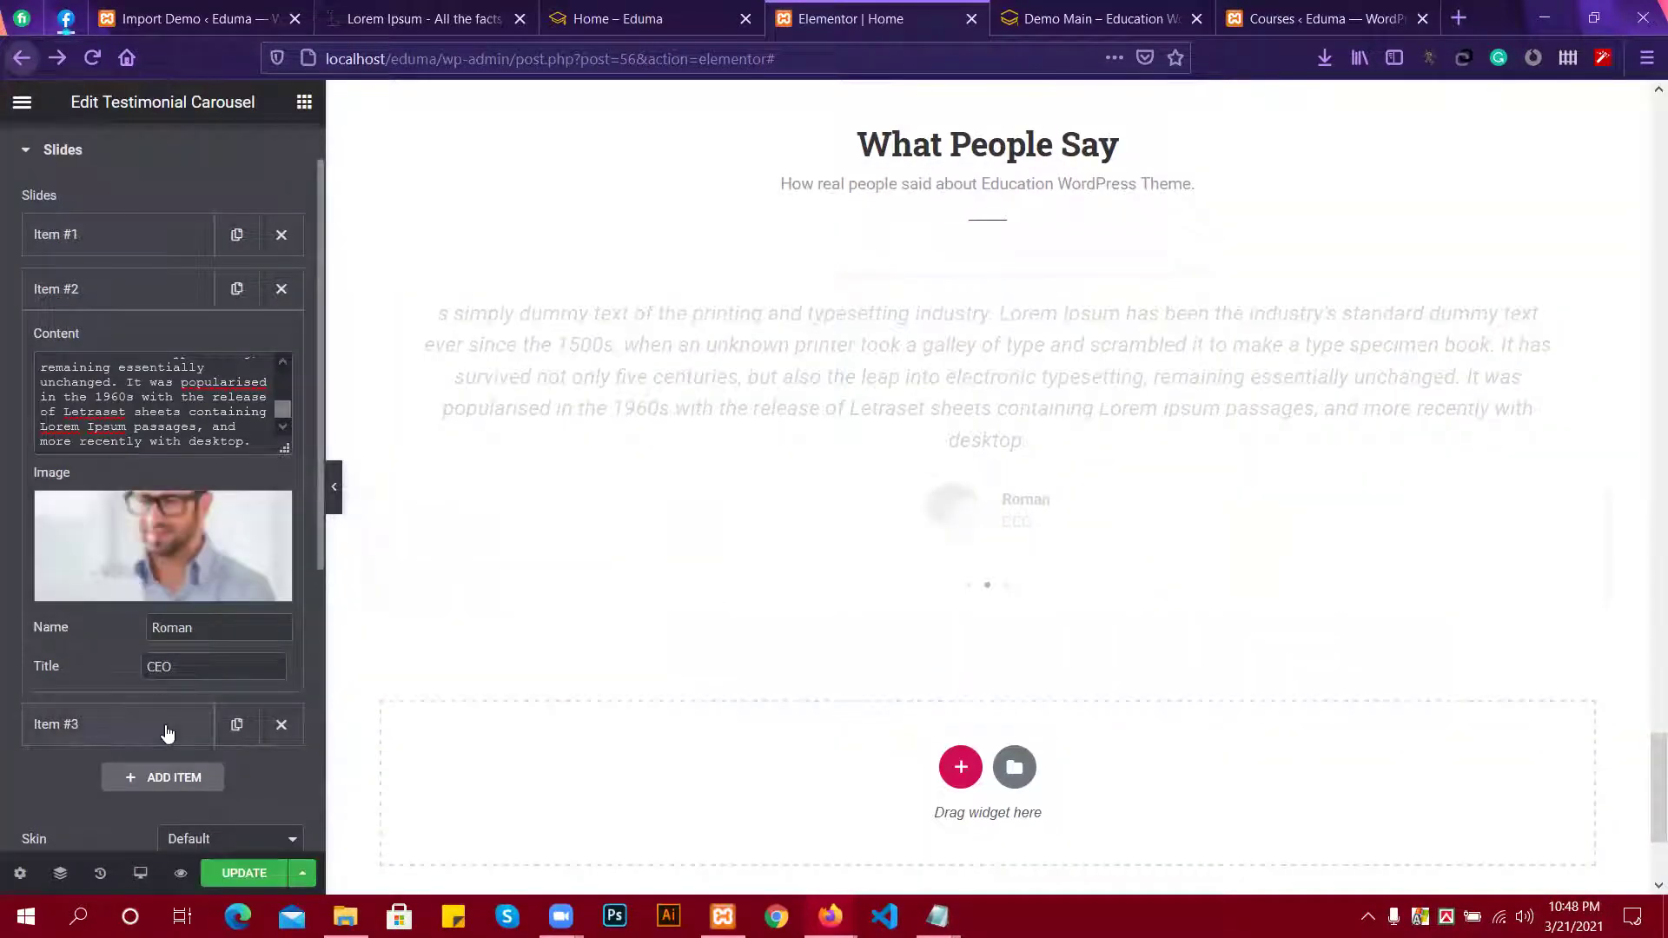
Delete the third slide from the testimonial carousel, check the two remaining slides, and return to the widget list.
{"action": "left_click", "coordinate": [279, 726]}
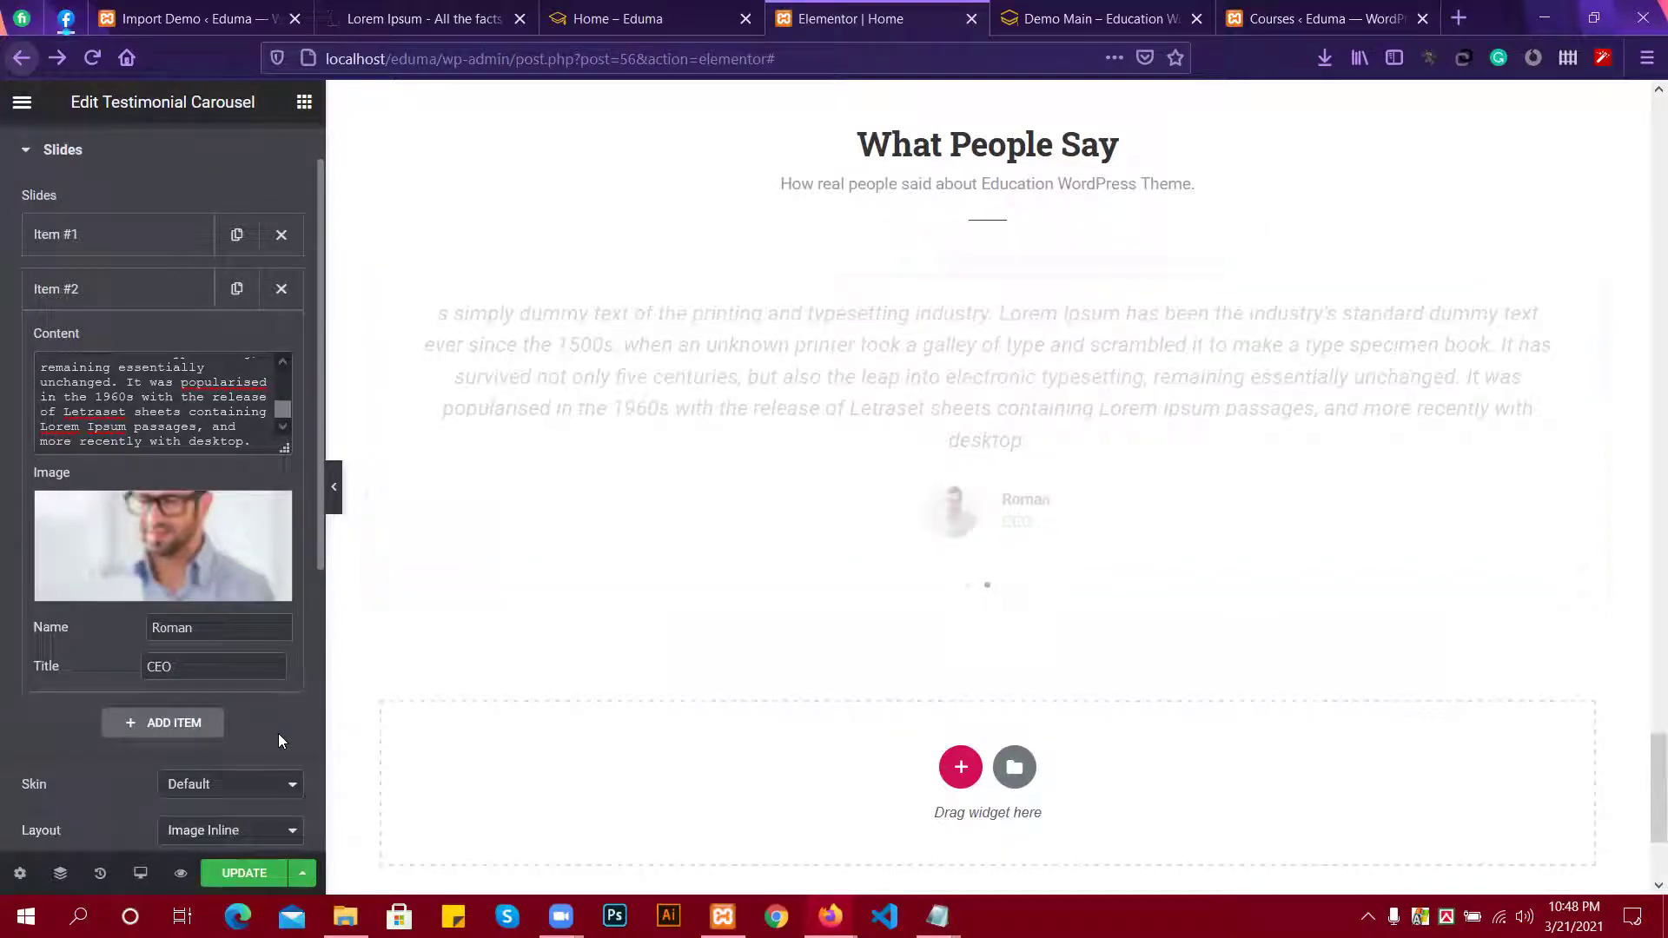
{"action": "left_click", "coordinate": [186, 288]}
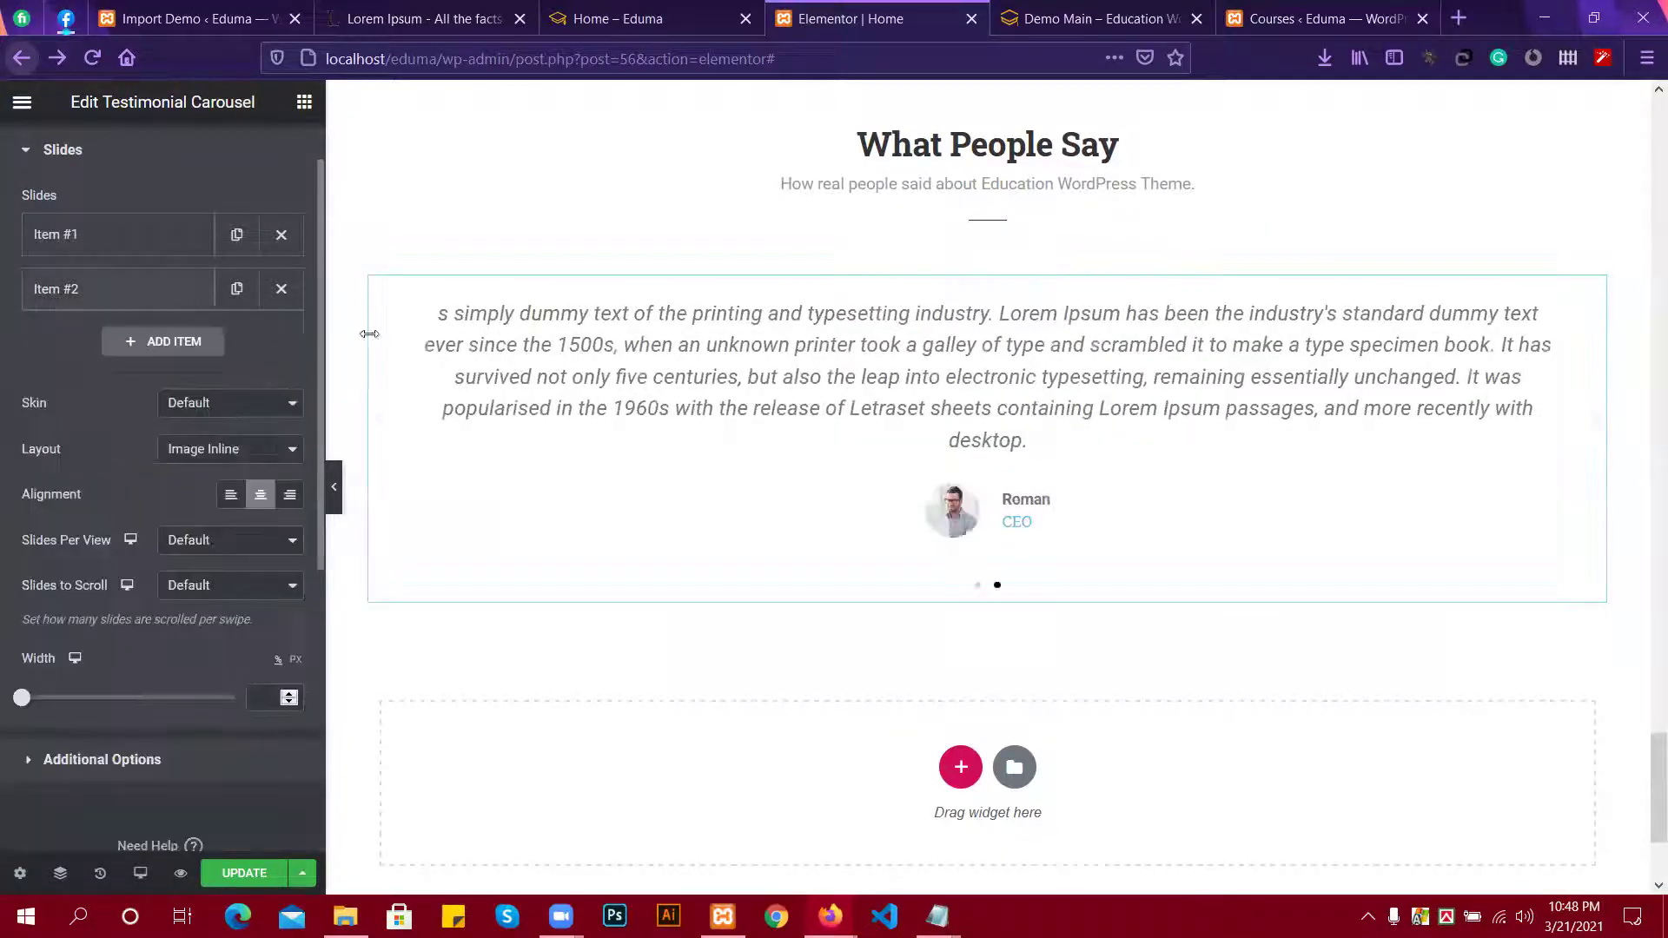
{"action": "left_click_drag", "start_coordinate": [977, 440], "coordinate": [973, 438]}
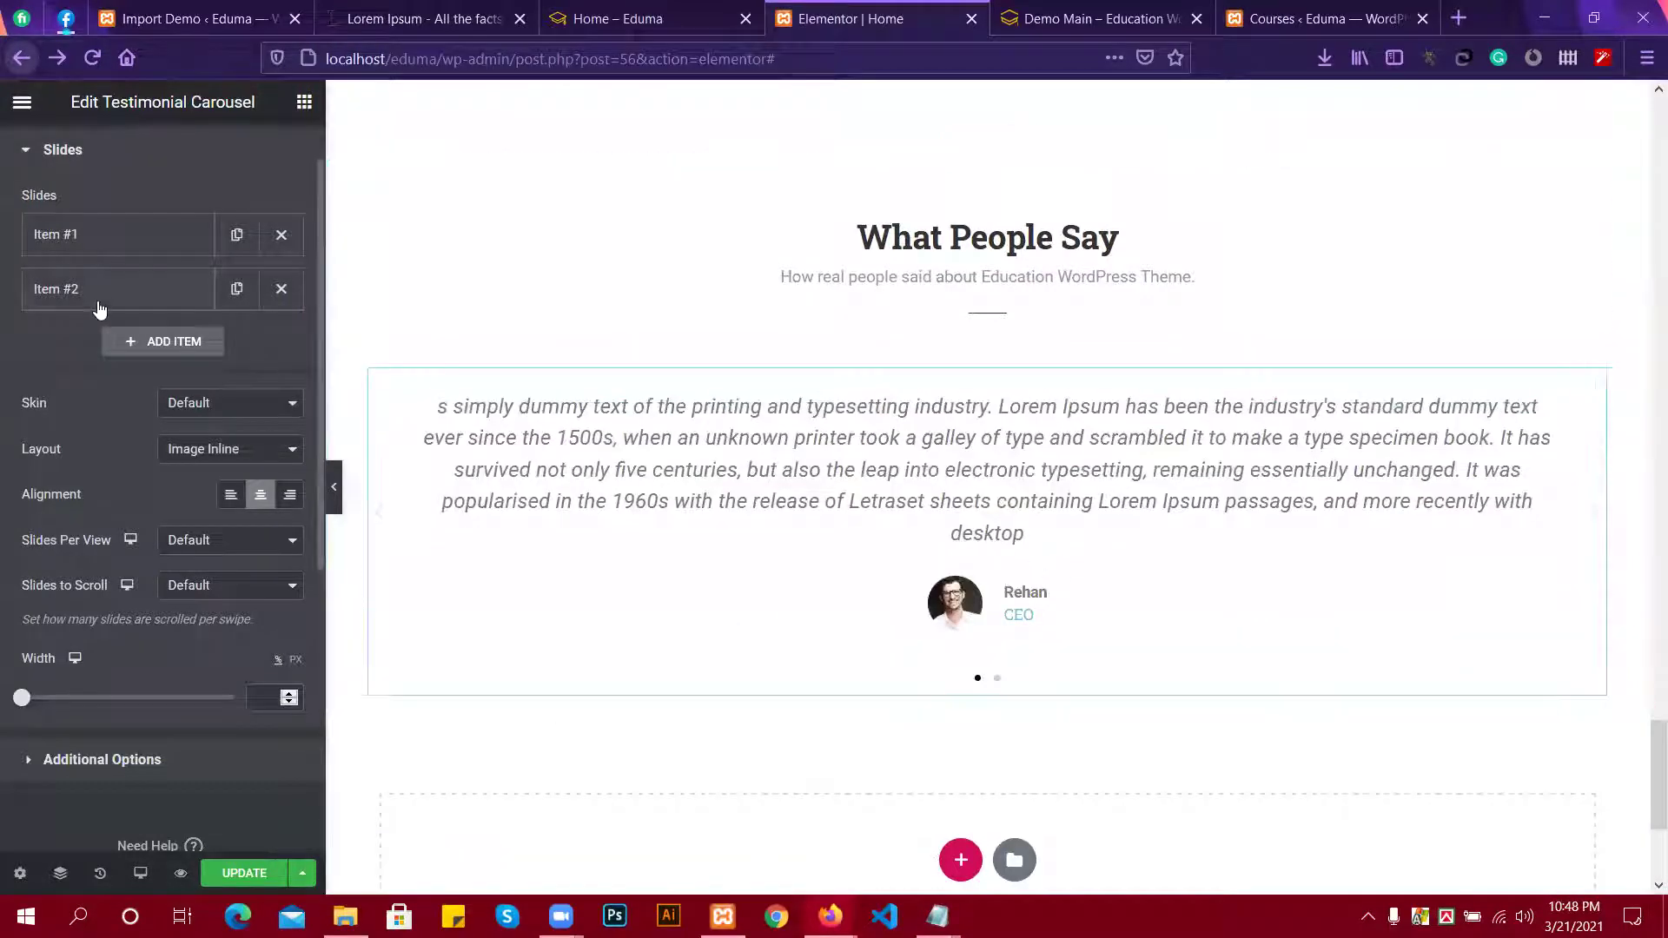
{"action": "left_click", "coordinate": [102, 247]}
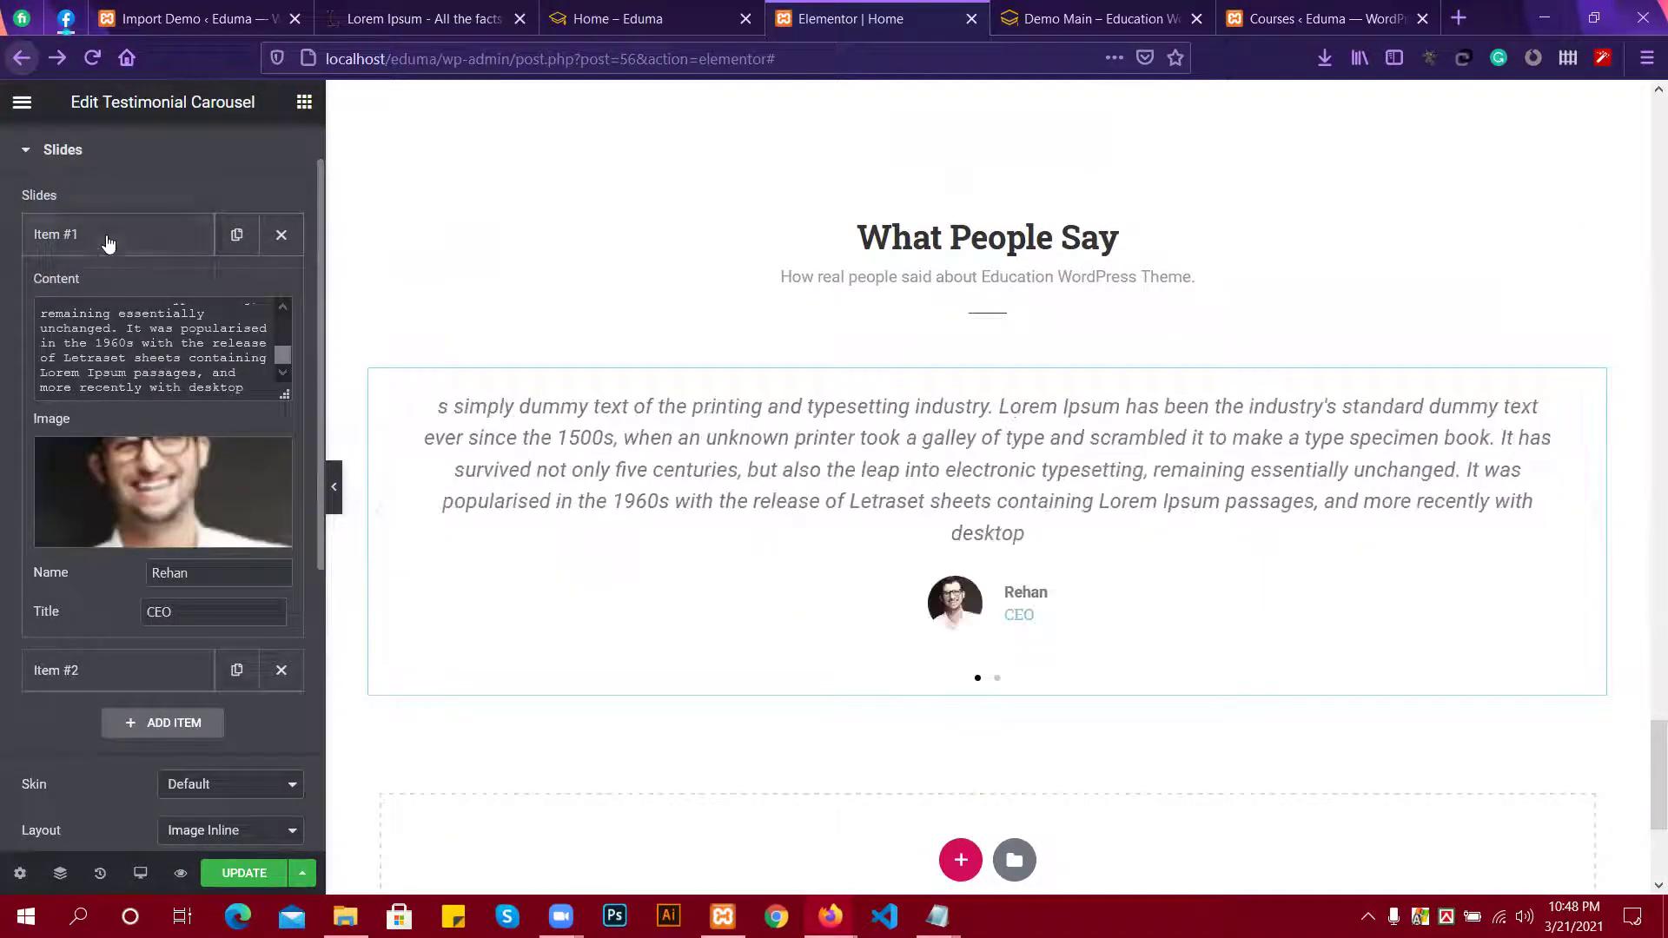
{"action": "left_click", "coordinate": [104, 243]}
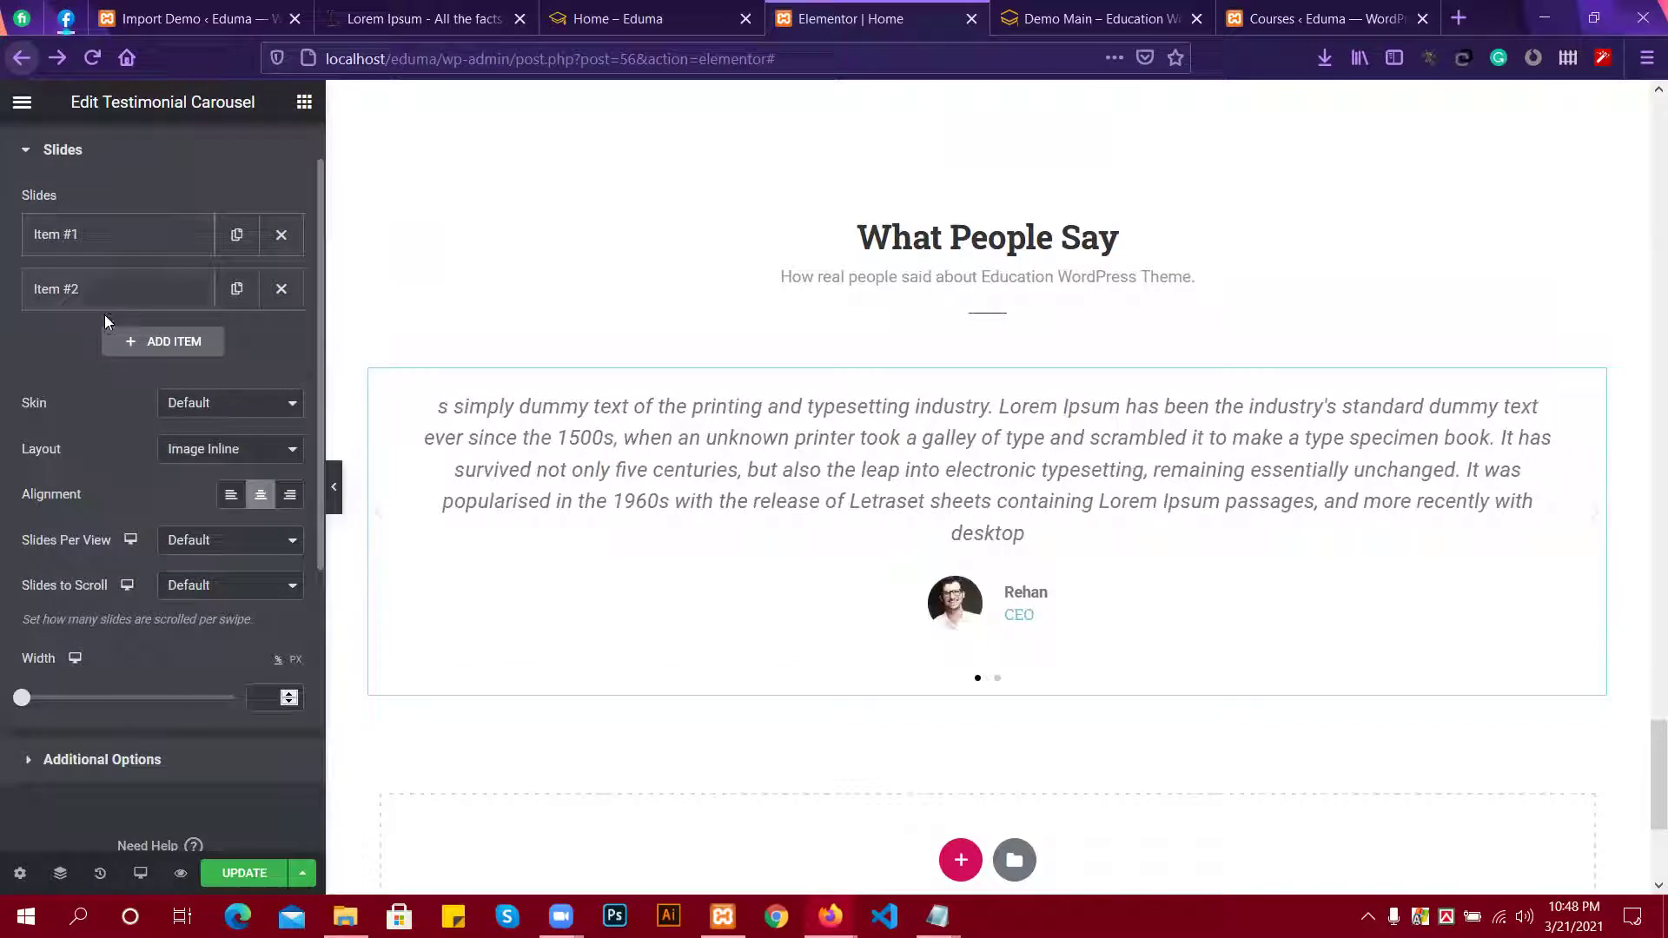
{"action": "left_click", "coordinate": [303, 104]}
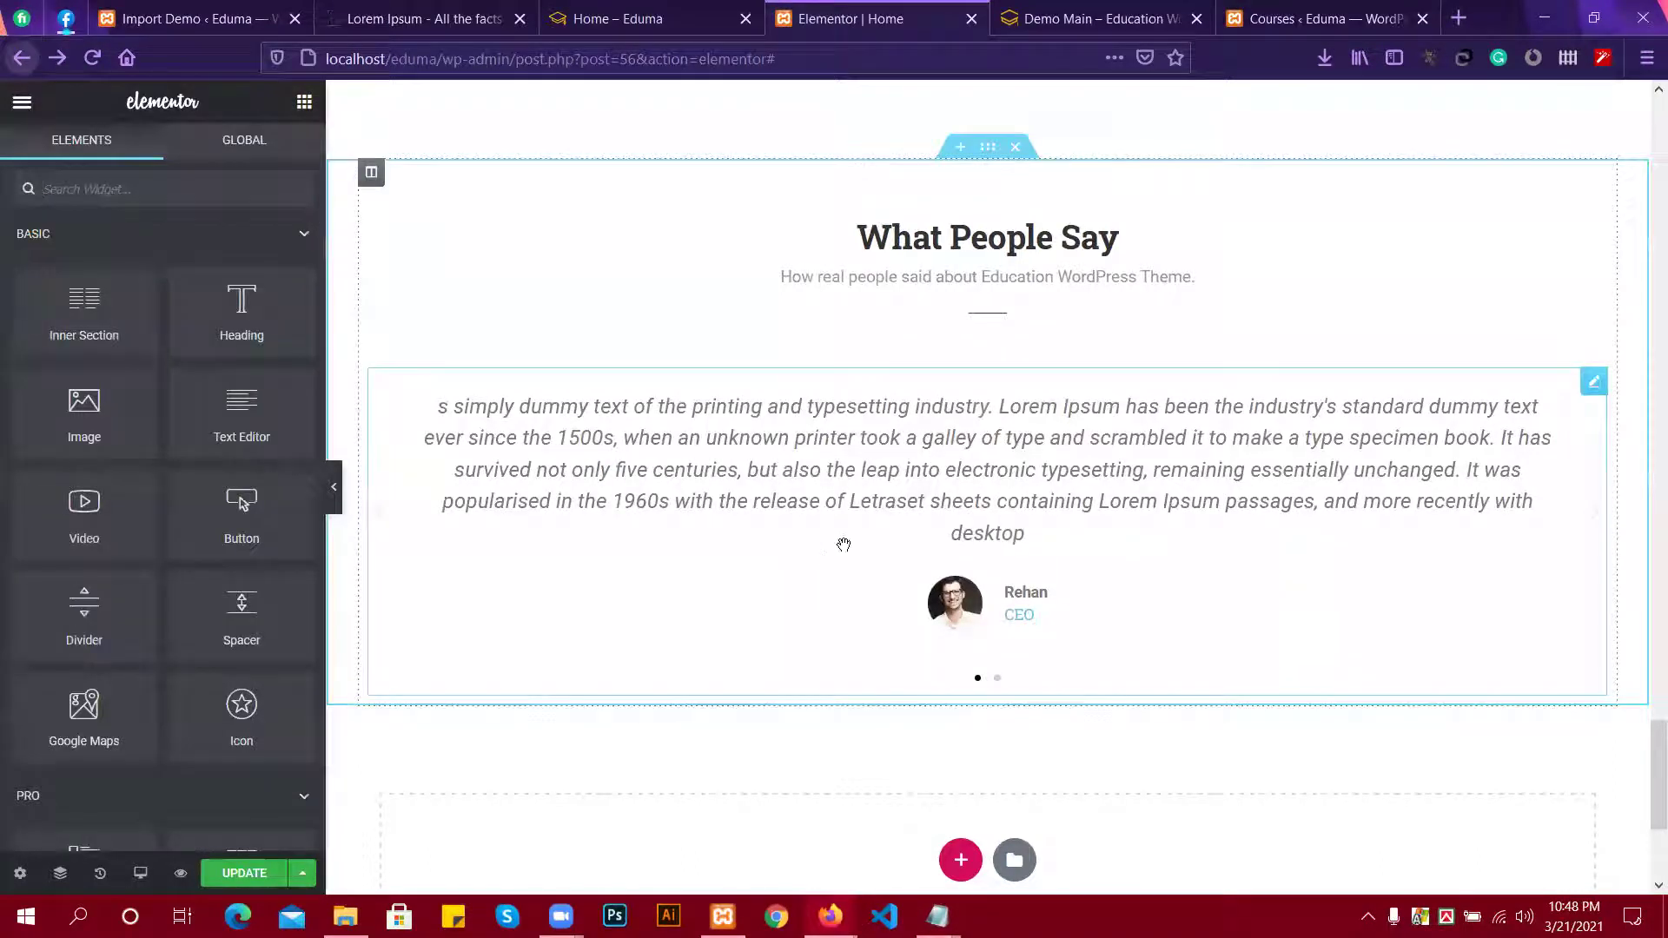
Check the newsletter block on the Eduma demo page, and add a single-column section below the testimonials in Elementor.
{"action": "scroll", "coordinate": [911, 513], "scroll_direction": "down", "scroll_amount": 3}
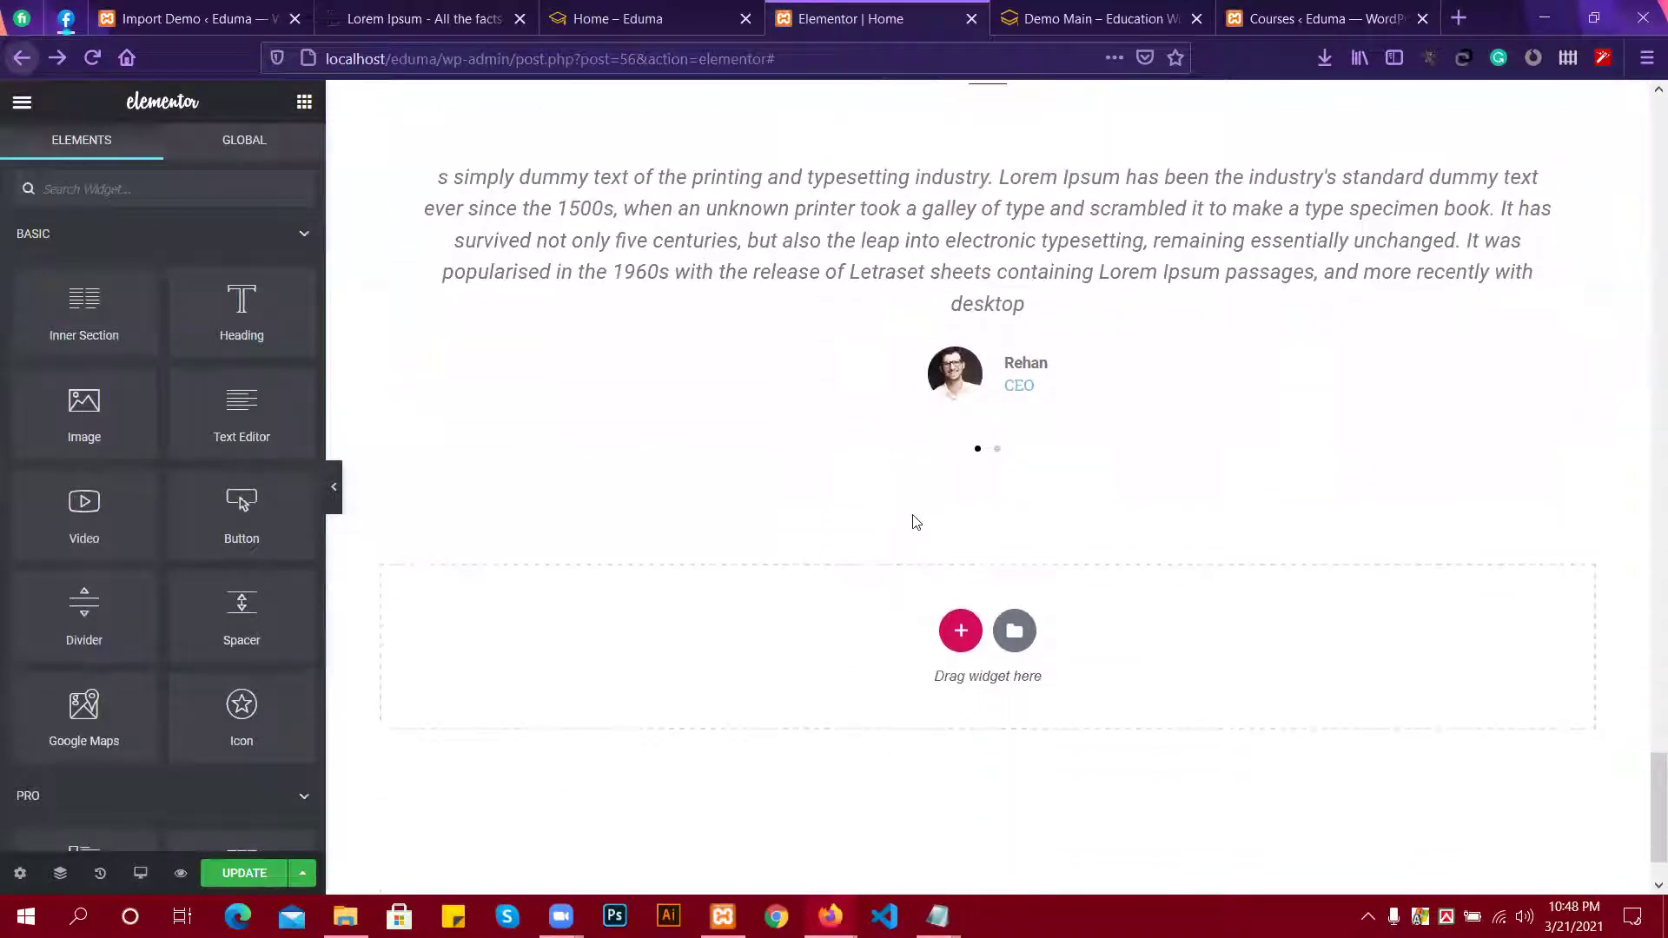
{"action": "left_click", "coordinate": [1057, 17]}
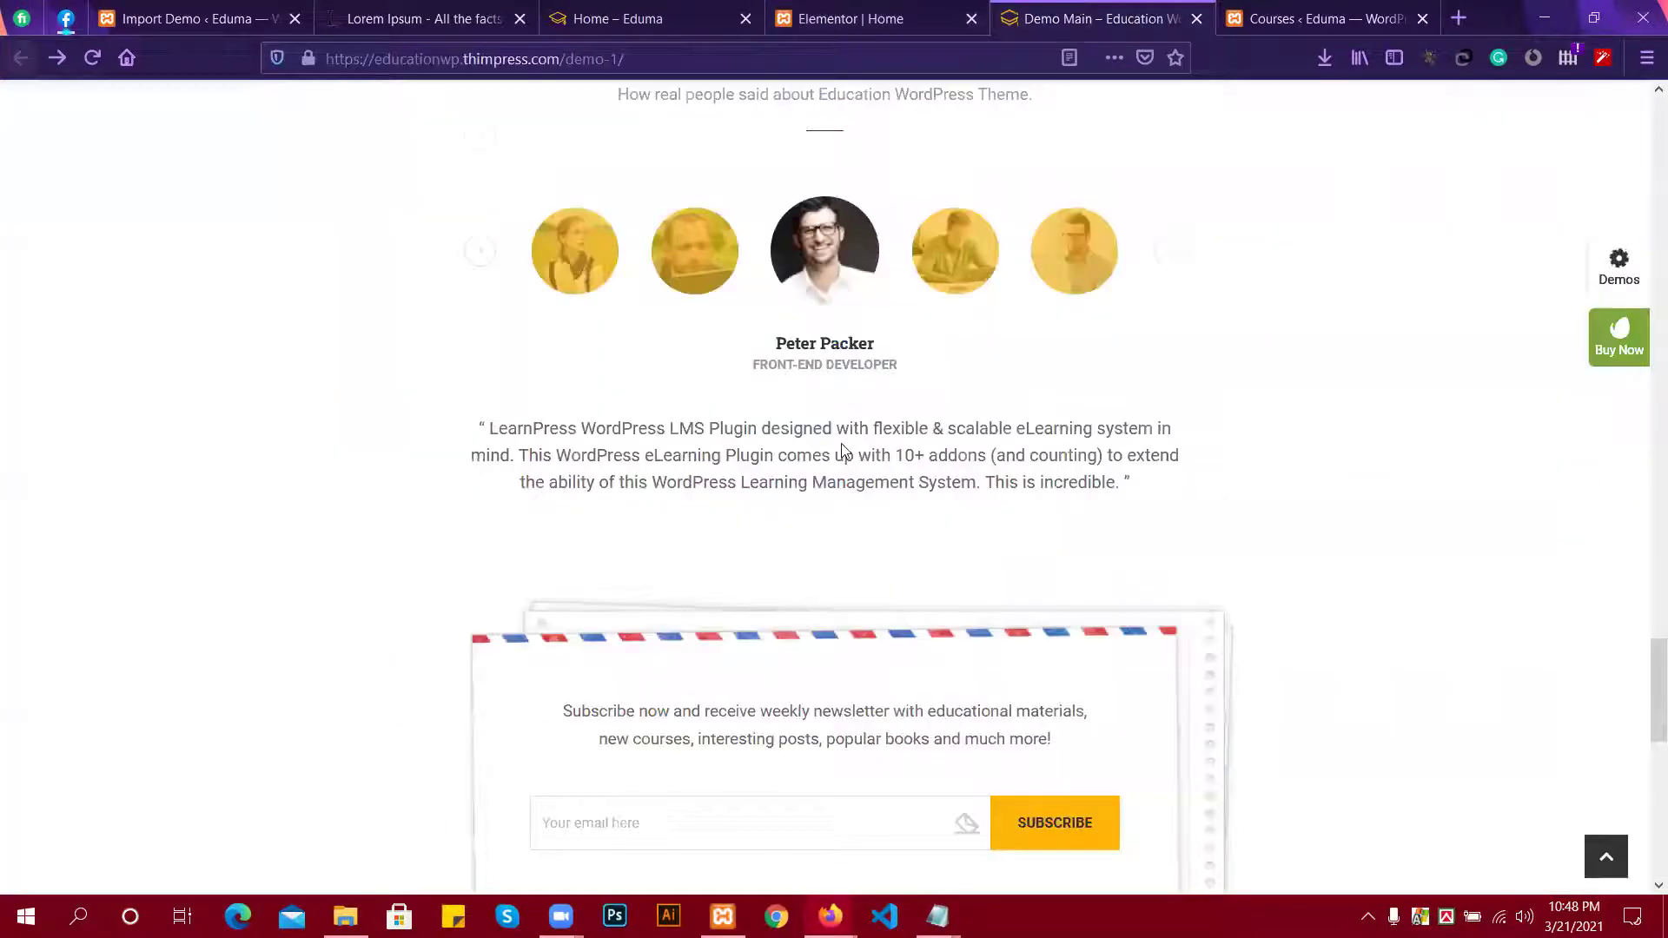
{"action": "scroll", "coordinate": [845, 450], "scroll_direction": "down", "scroll_amount": 4}
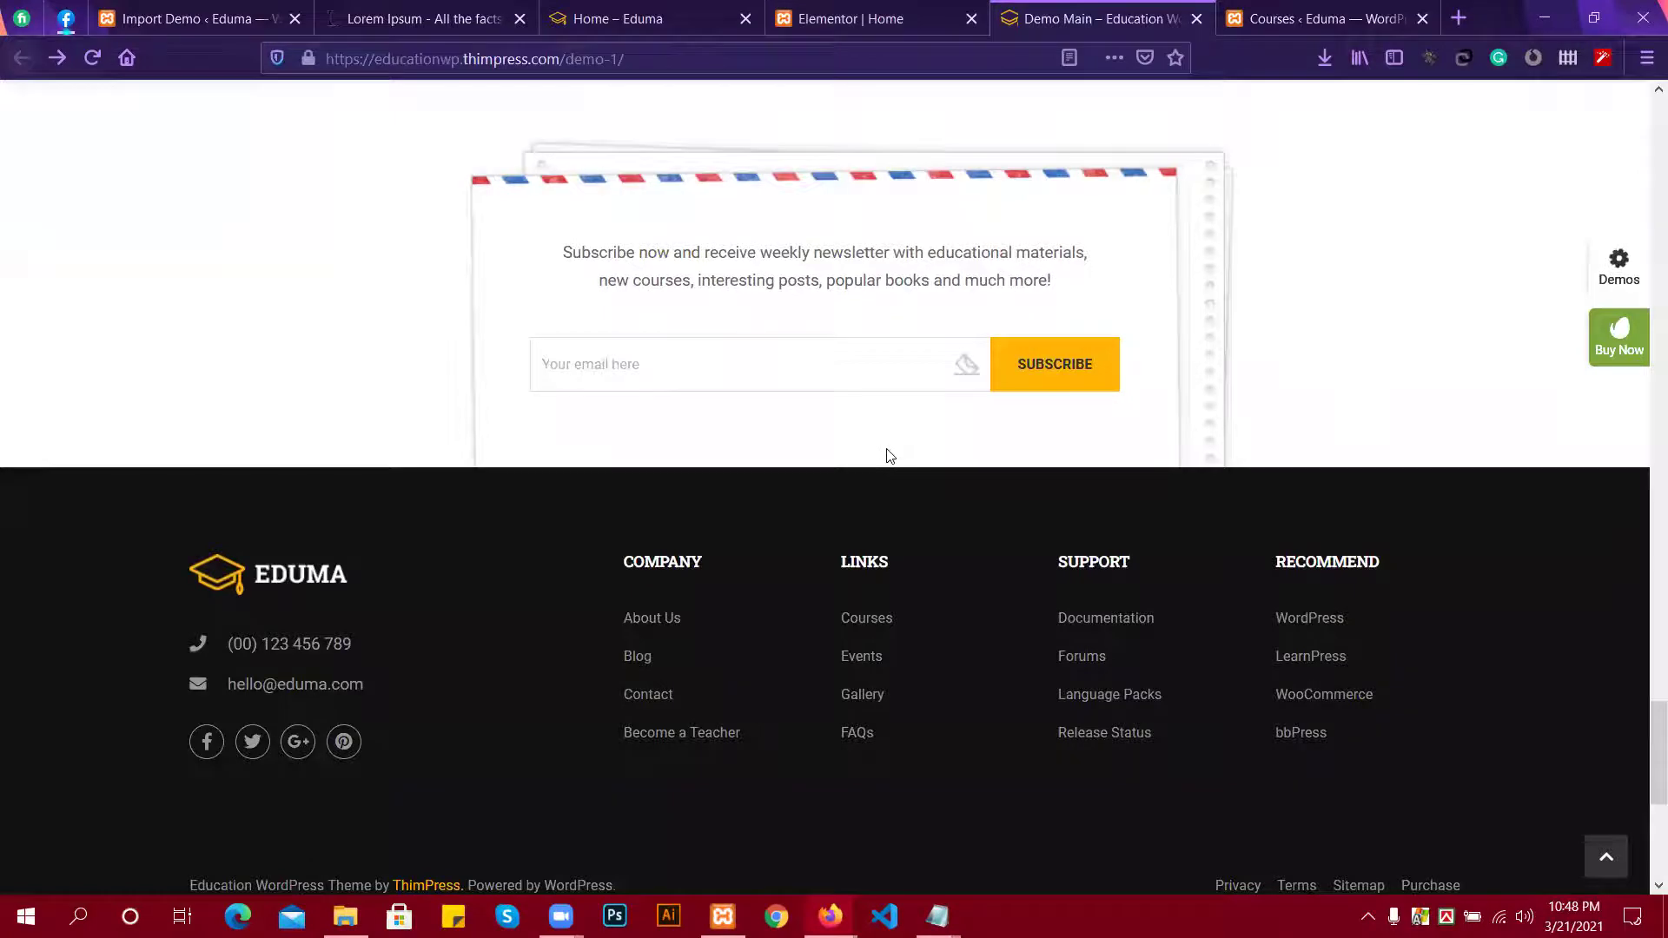
{"action": "left_click", "coordinate": [893, 7]}
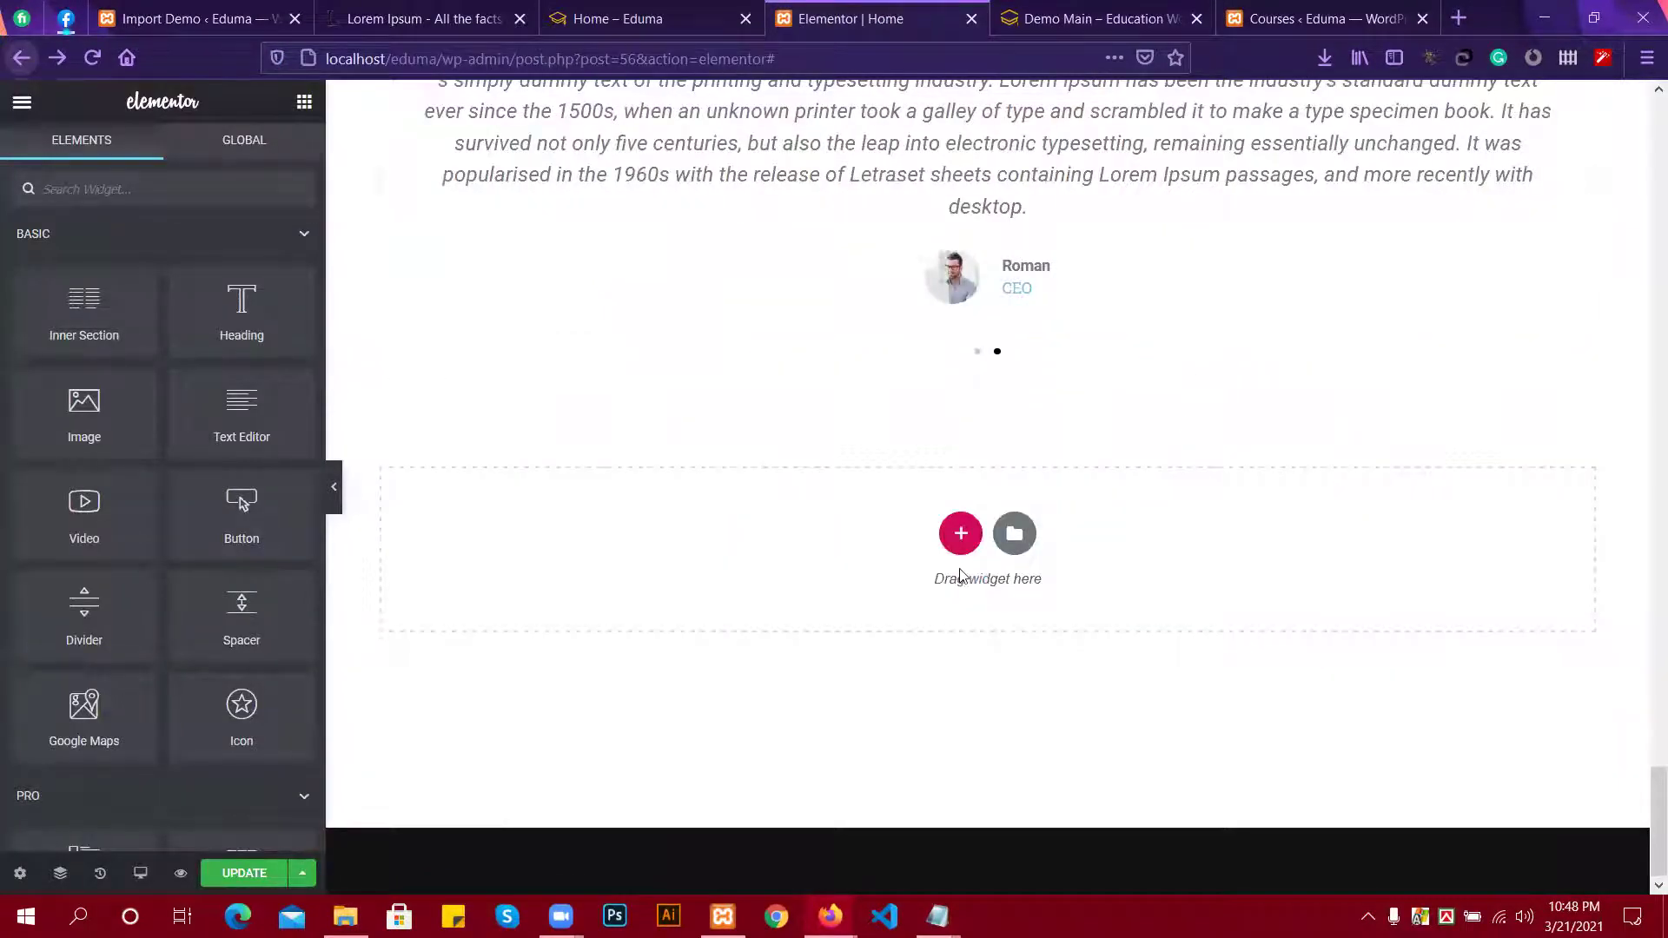
{"action": "left_click", "coordinate": [964, 540]}
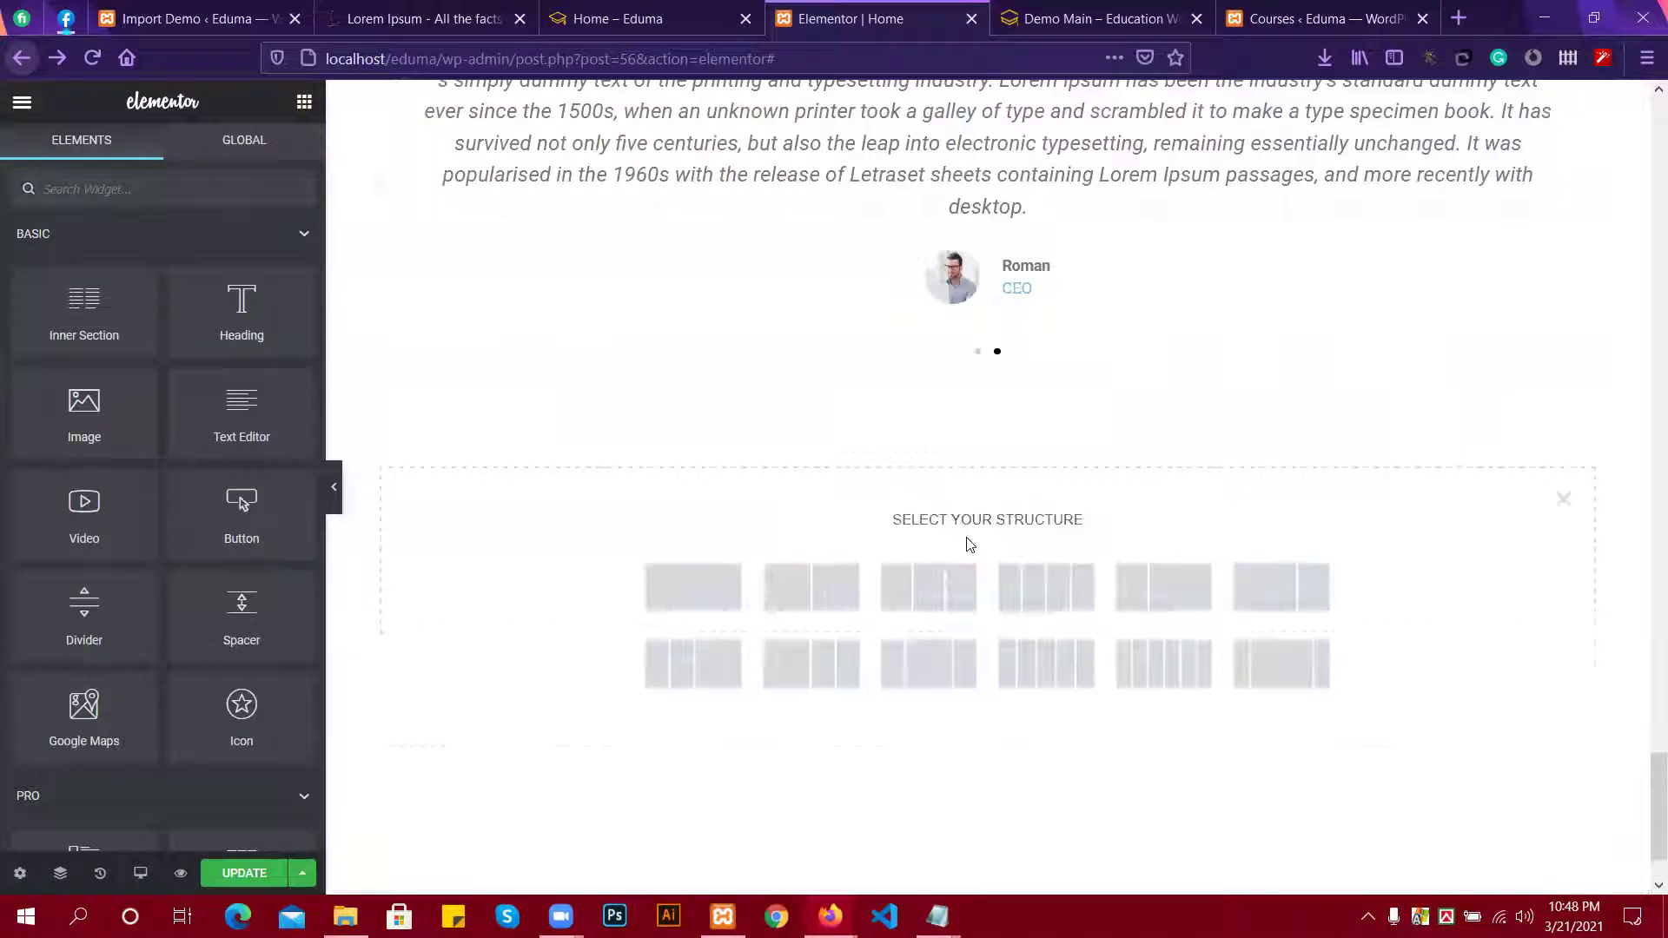
{"action": "left_click", "coordinate": [720, 602]}
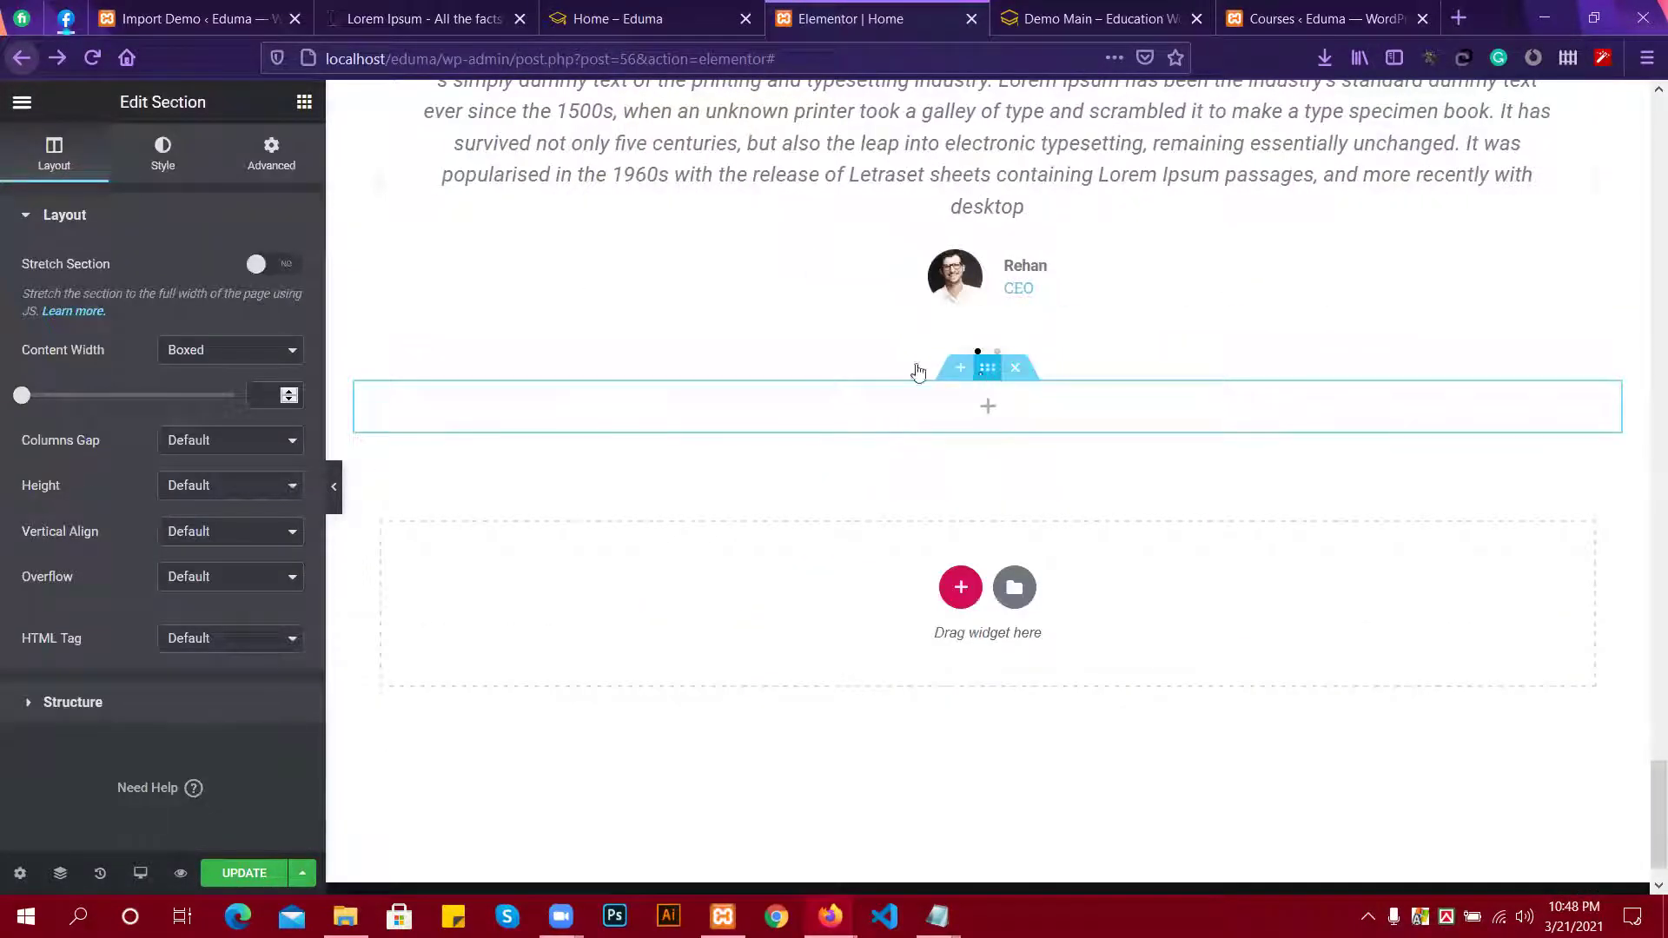
Stretch the new section across the page and set its content width to Full Width.
{"action": "left_click", "coordinate": [258, 268]}
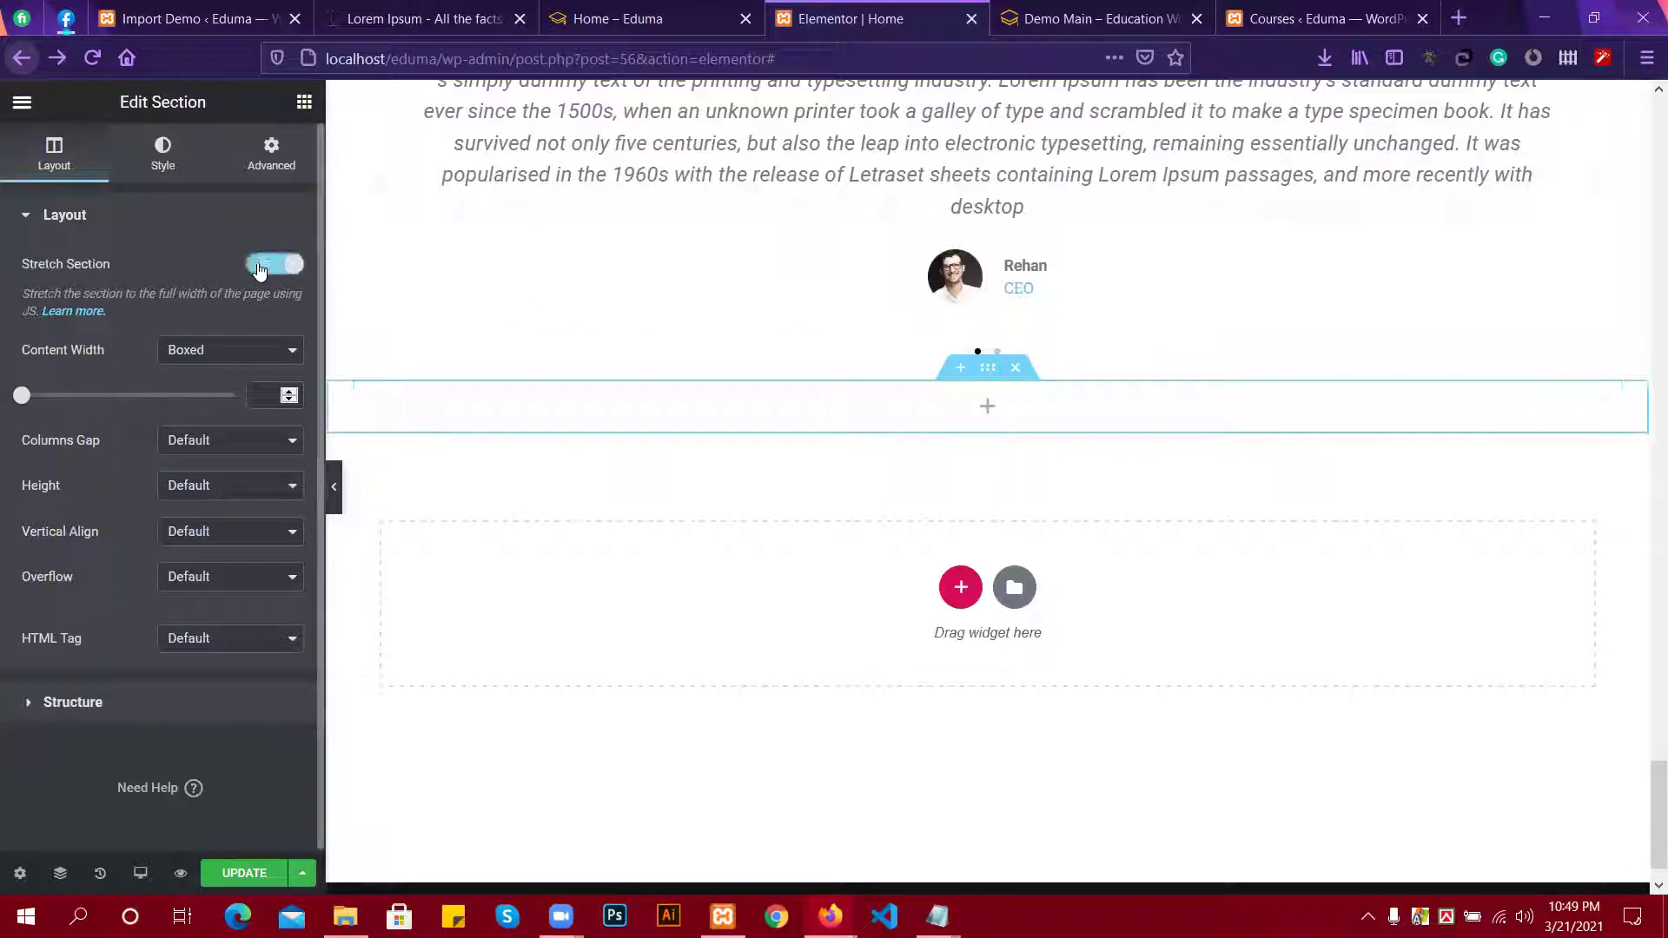
{"action": "left_click", "coordinate": [242, 354]}
{"action": "left_click", "coordinate": [217, 395]}
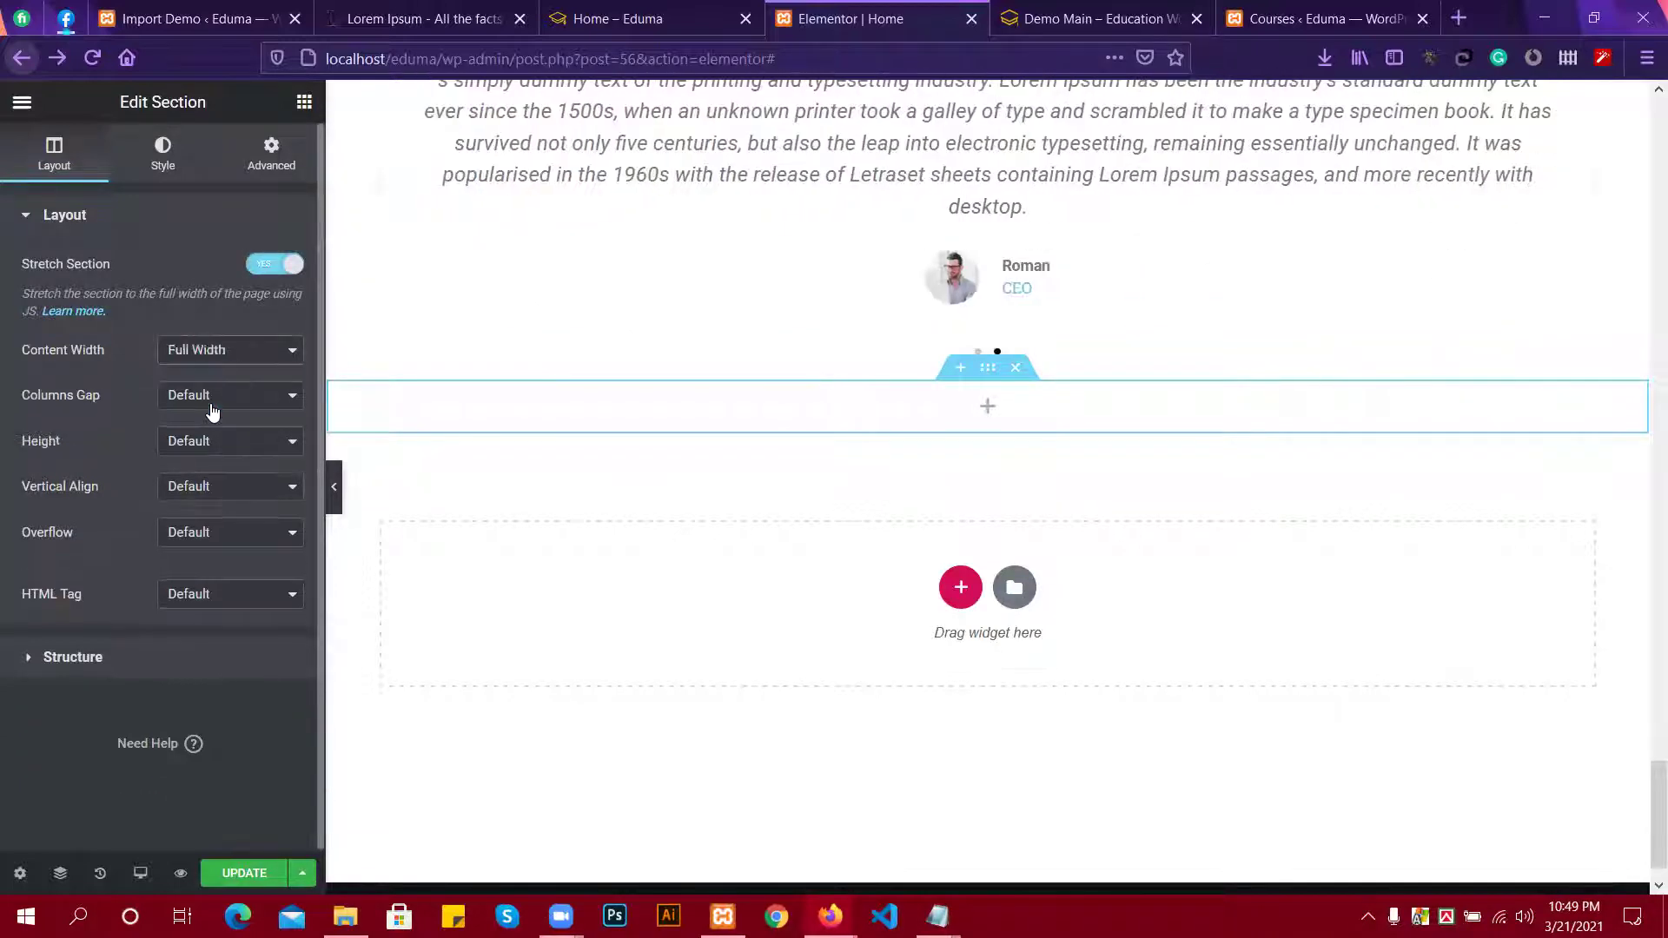
Give the new section a Classic background using the dark window-grid picture from the media library.
{"action": "left_click", "coordinate": [163, 155]}
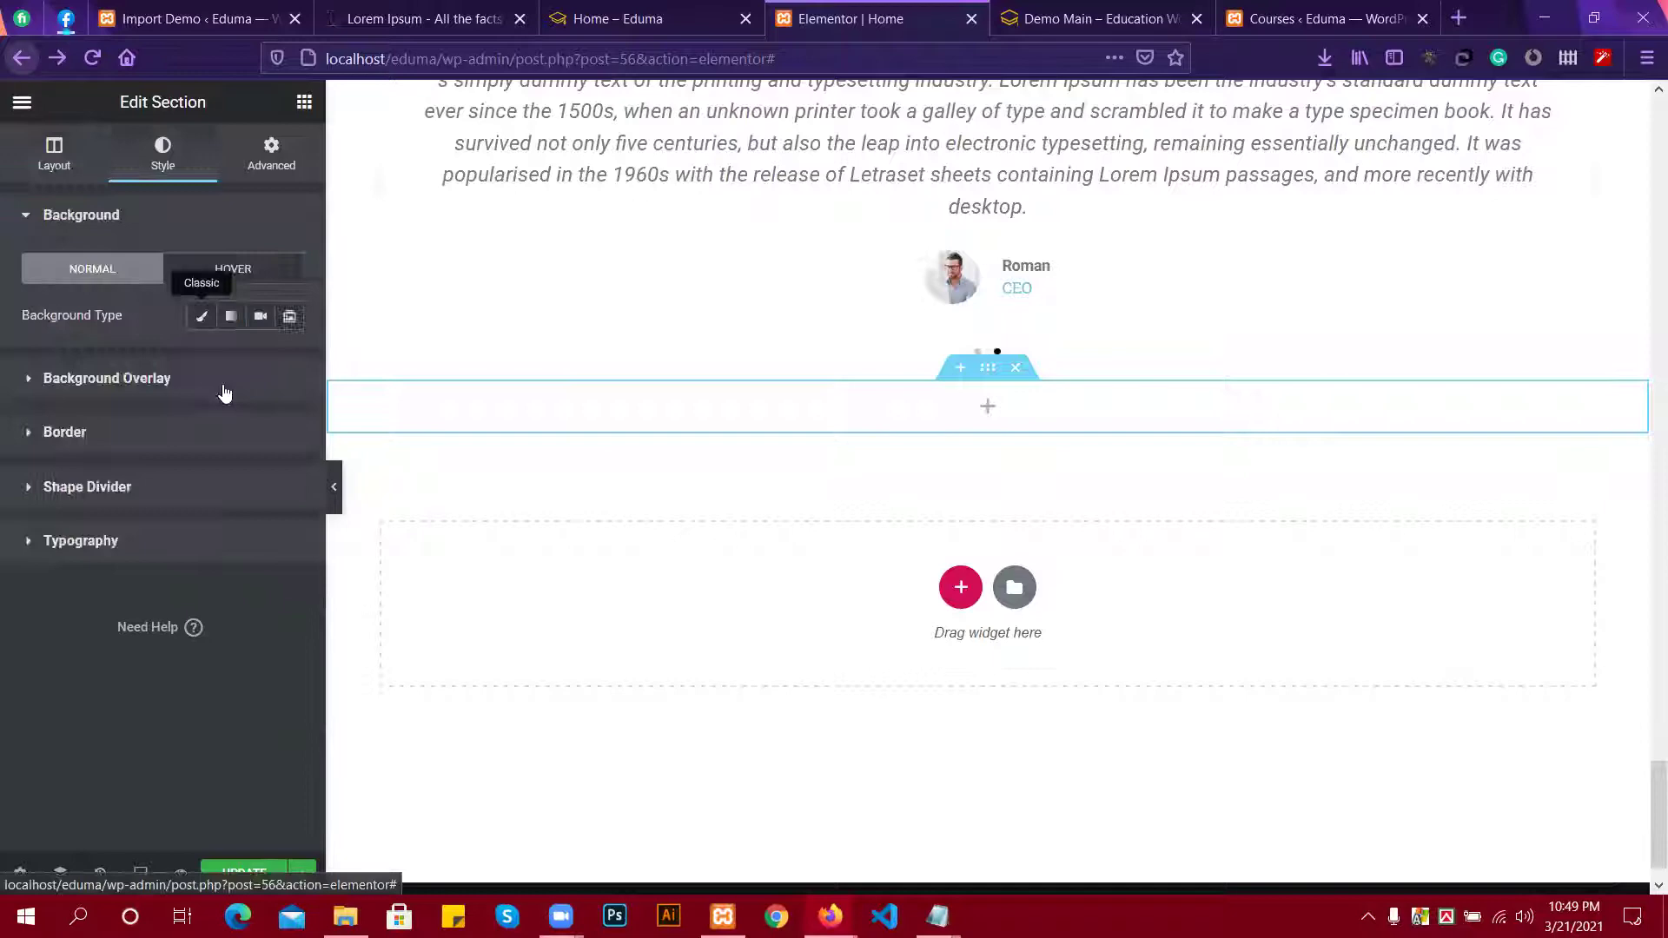
{"action": "left_click", "coordinate": [104, 379]}
{"action": "left_click", "coordinate": [113, 271]}
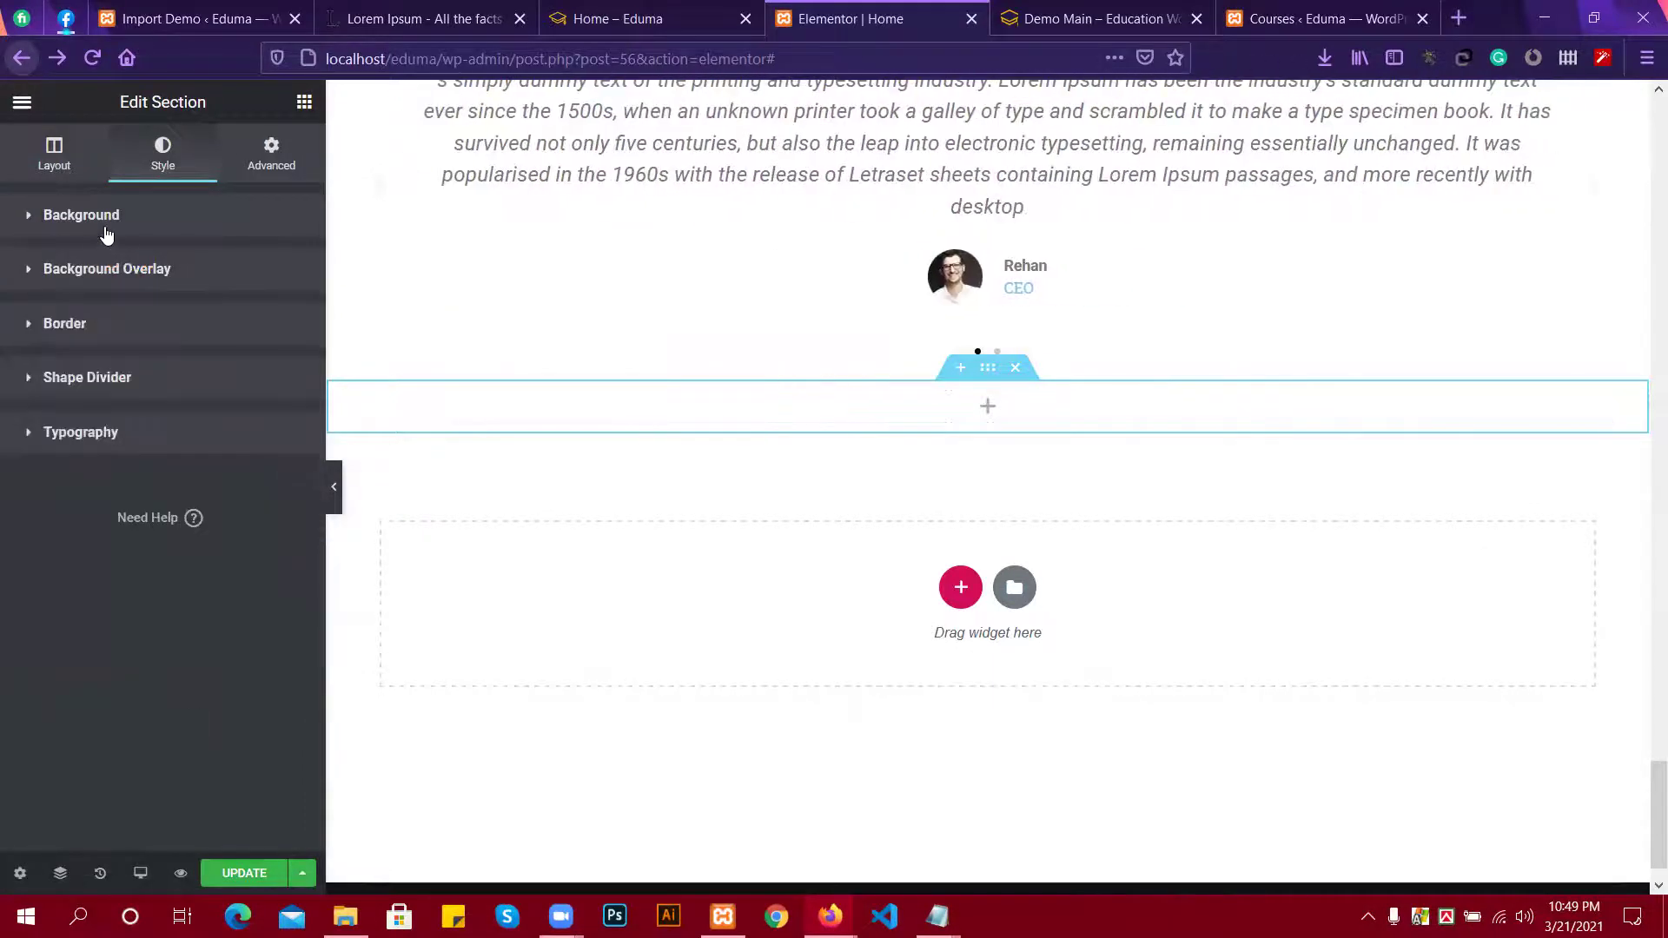
{"action": "left_click", "coordinate": [106, 227]}
{"action": "left_click", "coordinate": [202, 315]}
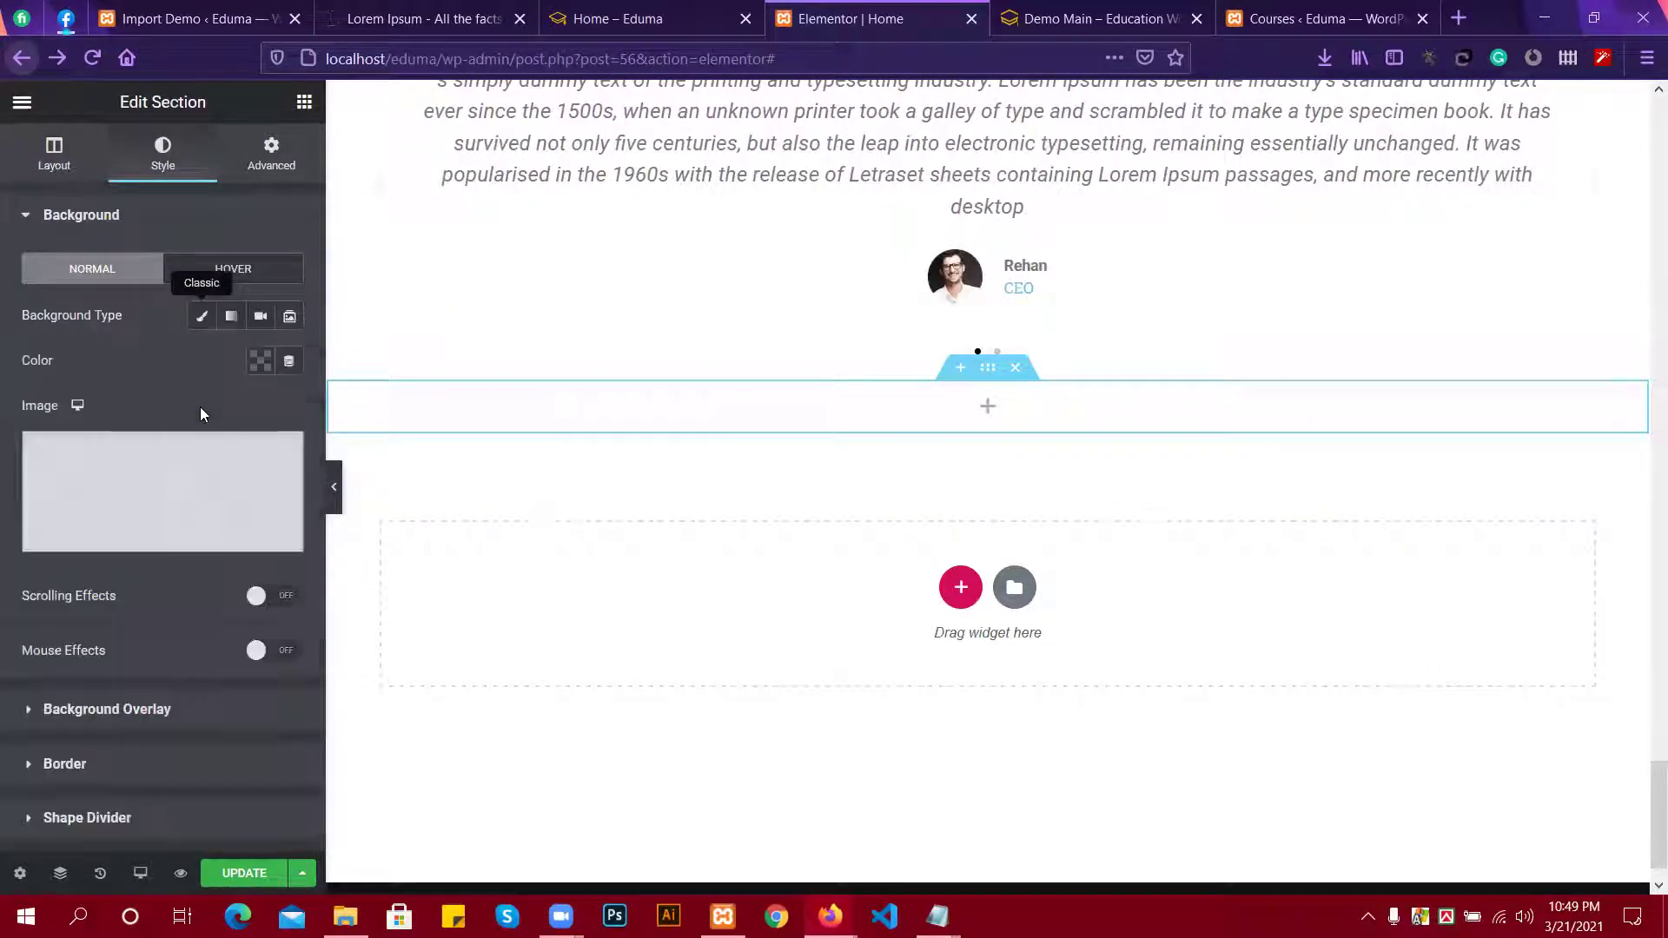
{"action": "left_click", "coordinate": [168, 503]}
{"action": "scroll", "coordinate": [788, 498], "scroll_direction": "down", "scroll_amount": 2}
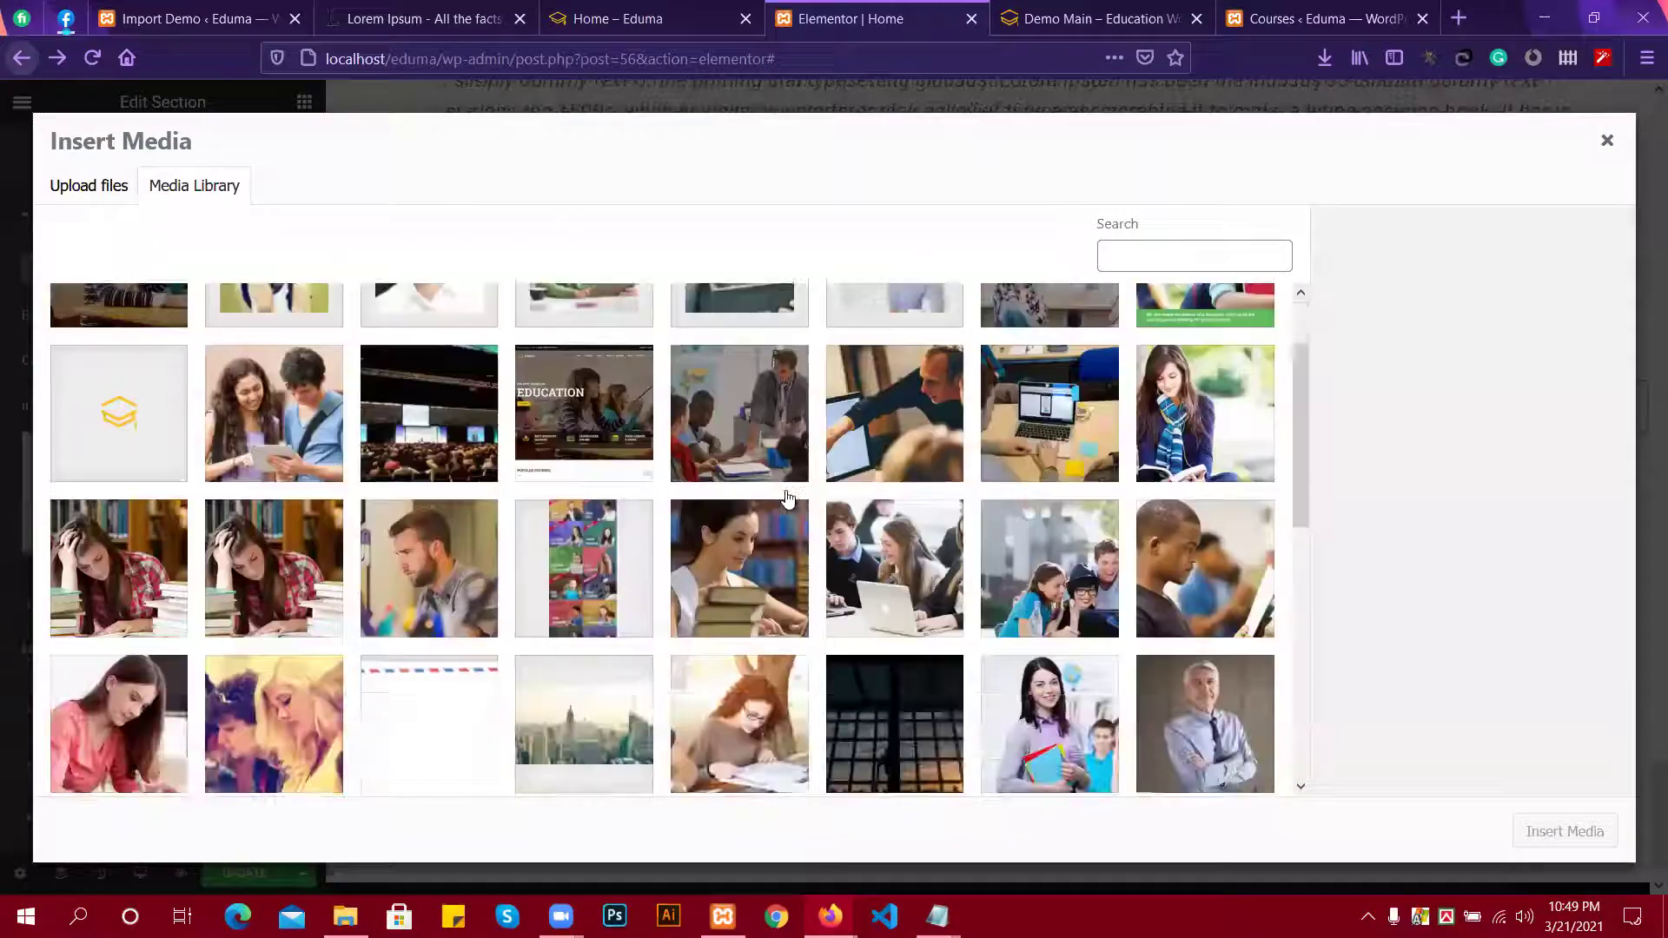
{"action": "scroll", "coordinate": [788, 498], "scroll_direction": "down", "scroll_amount": 2}
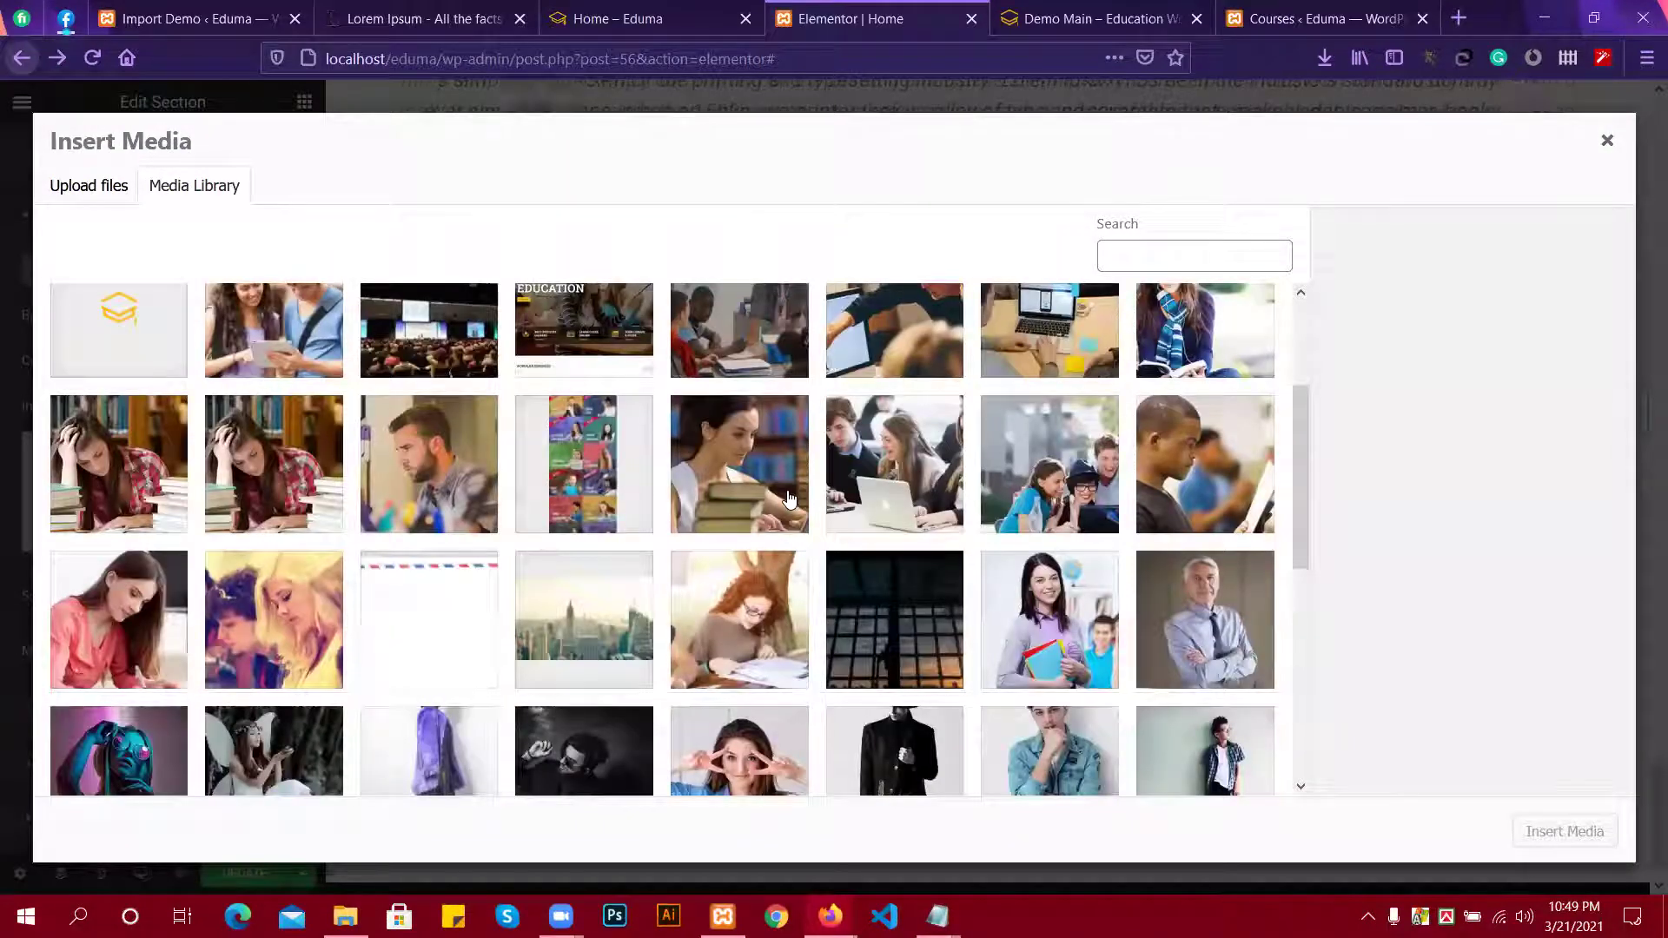
{"action": "scroll", "coordinate": [788, 498], "scroll_direction": "down", "scroll_amount": 2}
{"action": "scroll", "coordinate": [633, 520], "scroll_direction": "down", "scroll_amount": 2}
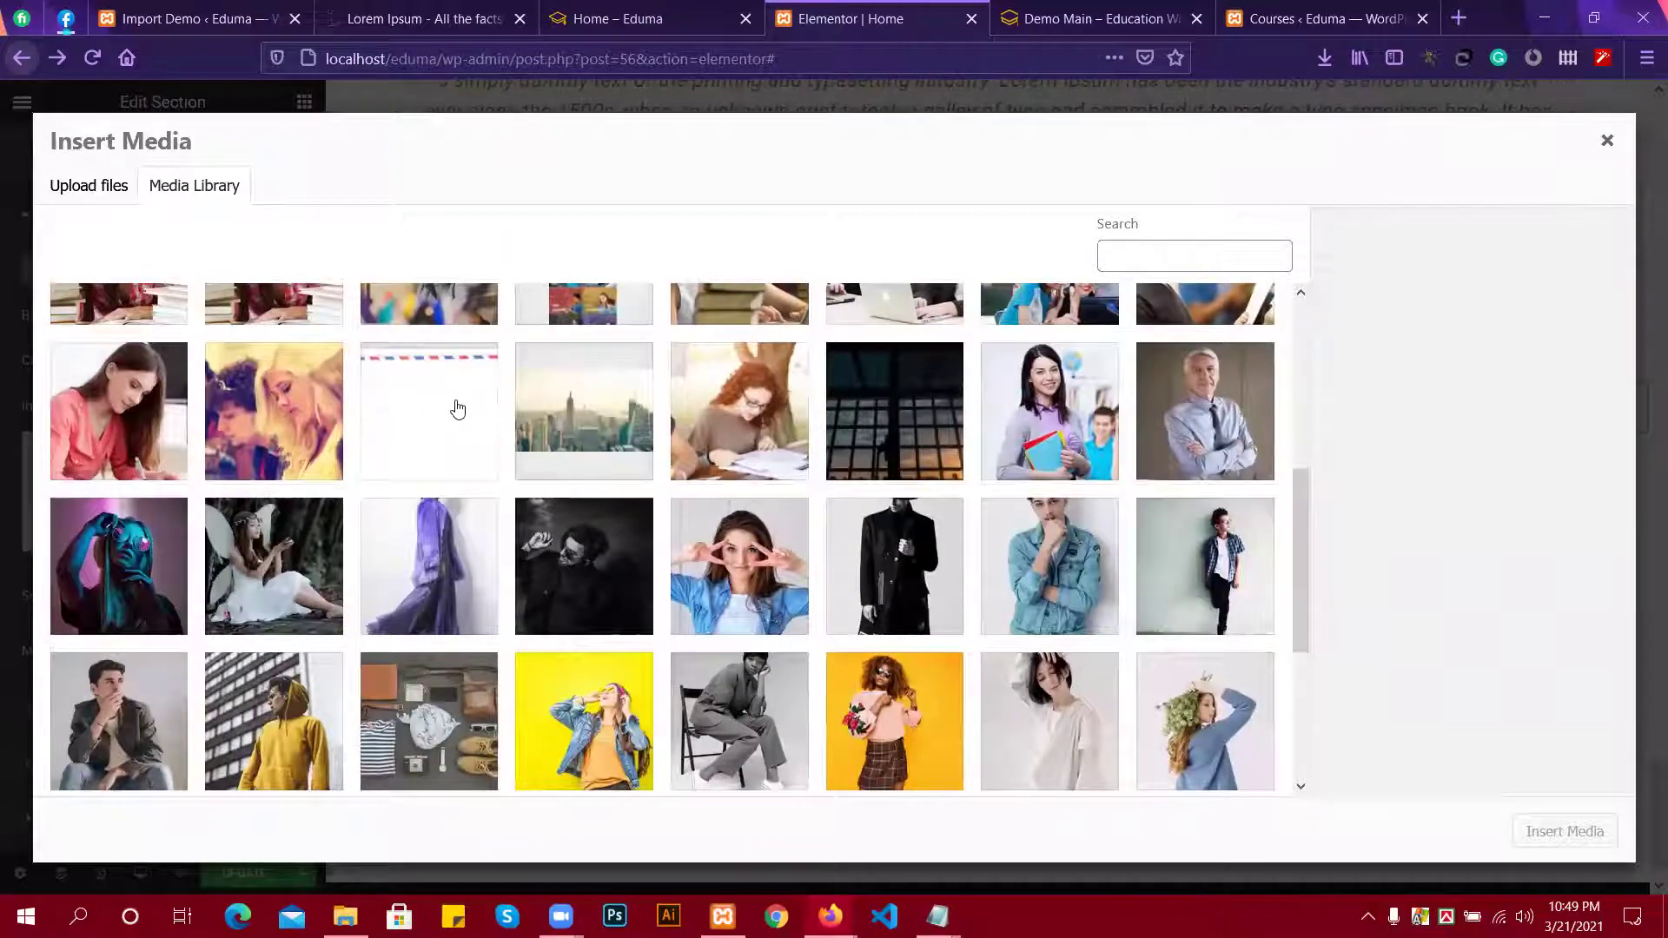
{"action": "scroll", "coordinate": [456, 408], "scroll_direction": "up", "scroll_amount": 2}
{"action": "left_click", "coordinate": [902, 505]}
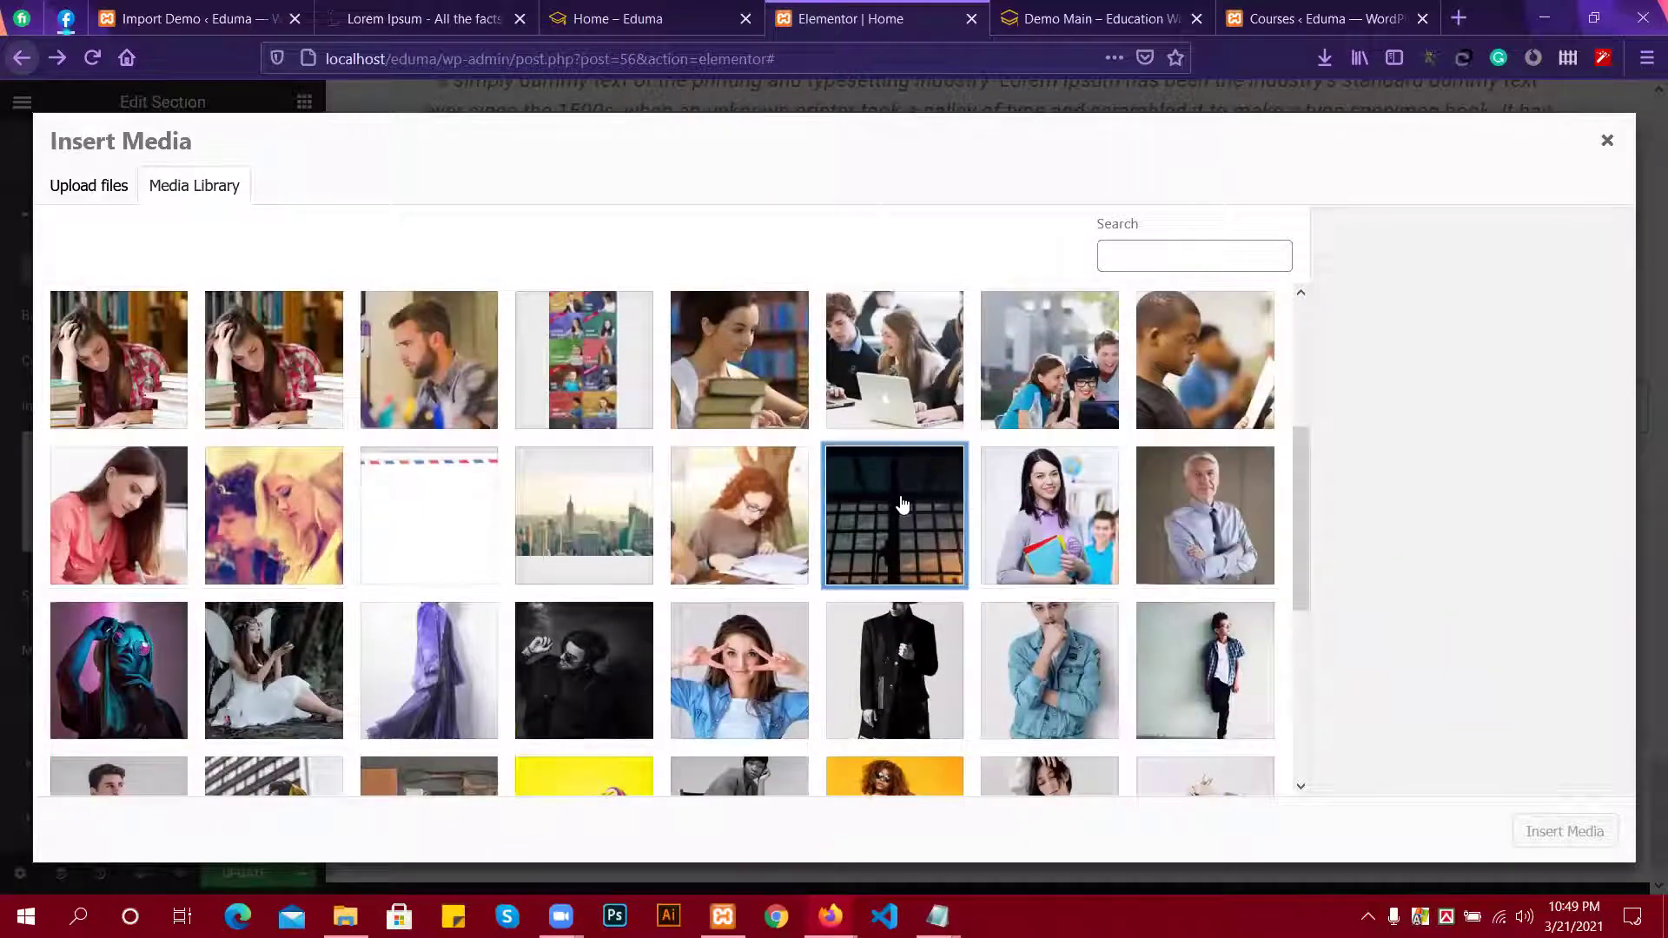
{"action": "left_click", "coordinate": [1564, 831]}
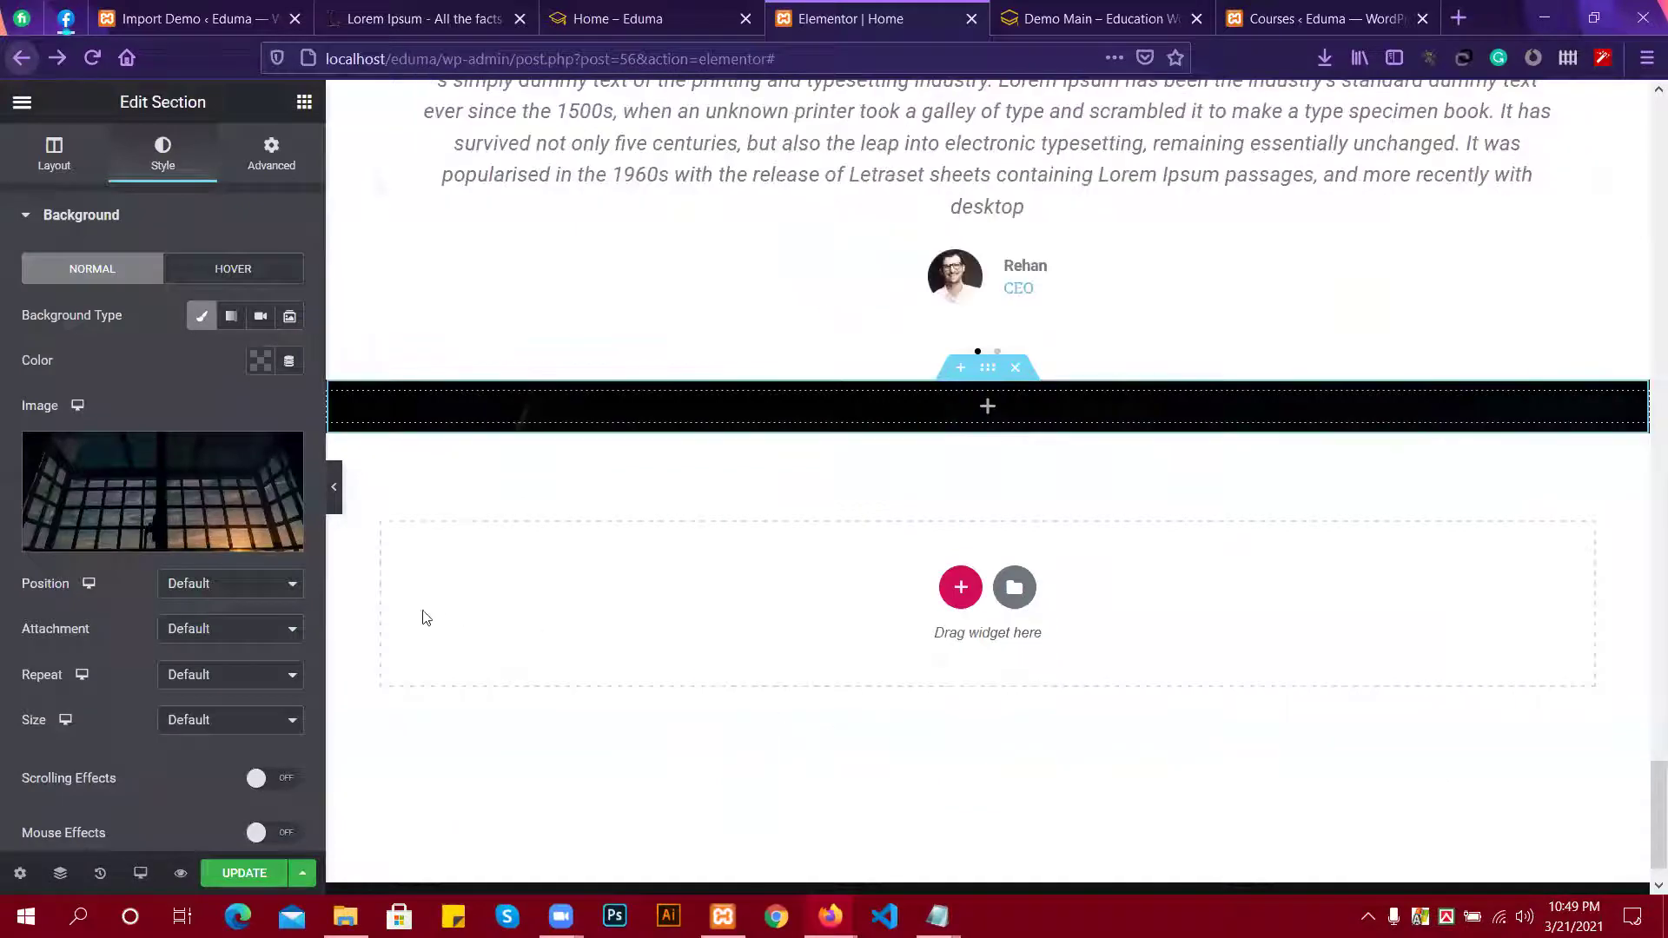
Set the background image's position to Center Center, repeat to No-repeat and size to Cover, keeping the attachment at Default.
{"action": "left_click", "coordinate": [217, 600]}
{"action": "key", "text": "Escape"}
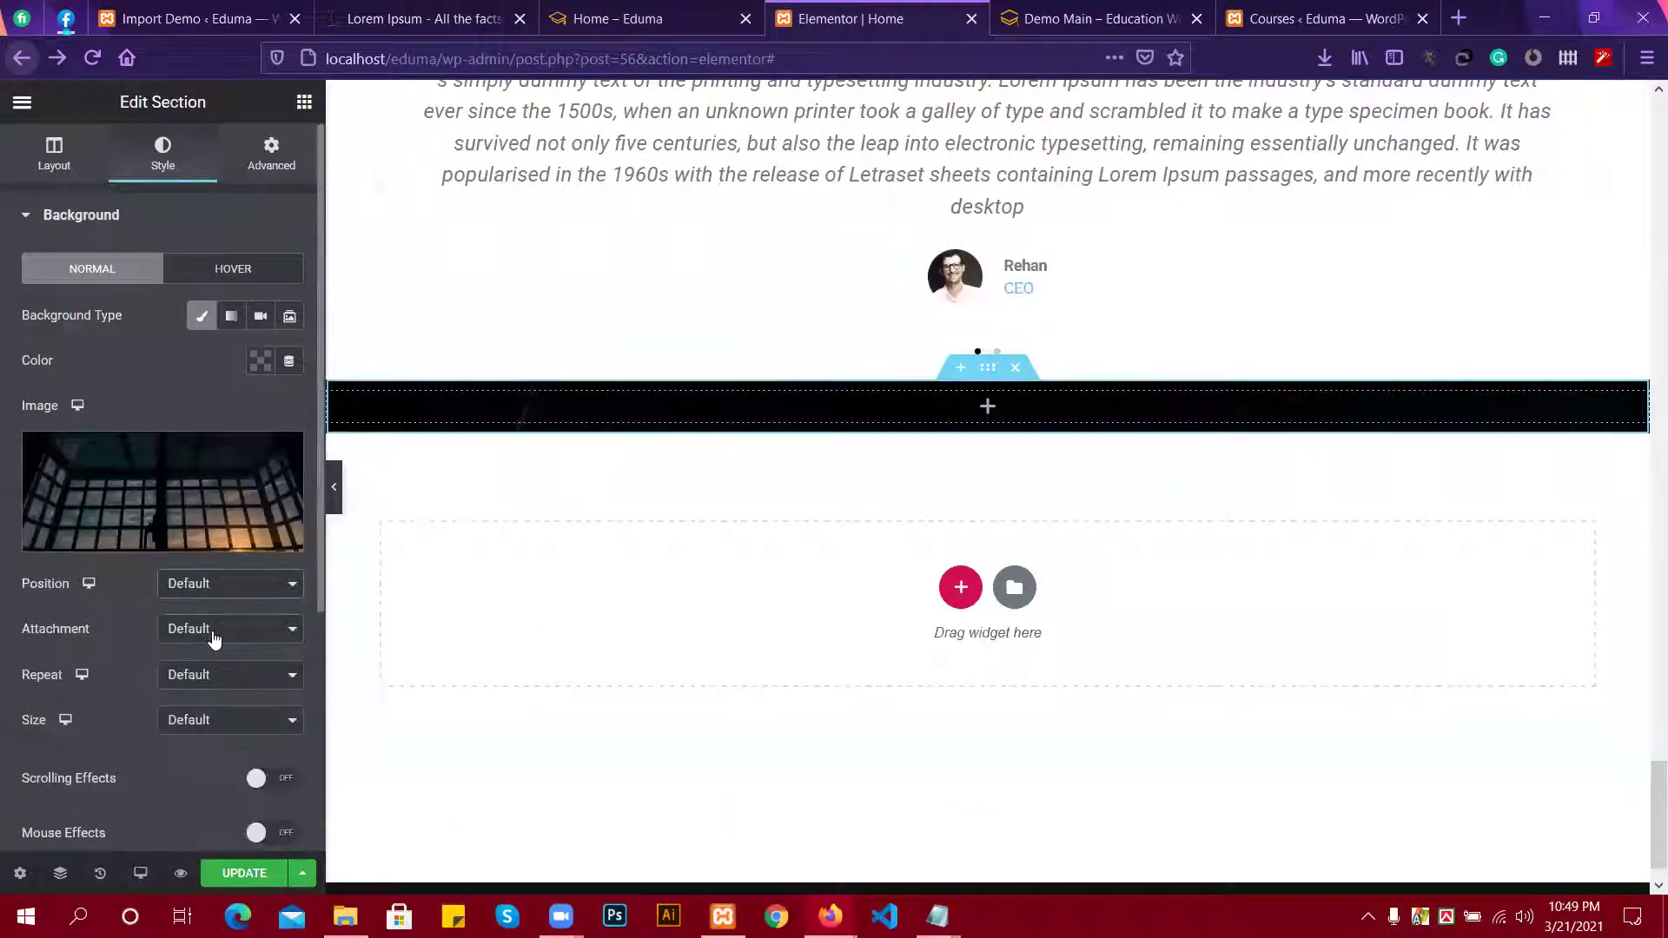
{"action": "left_click", "coordinate": [210, 628]}
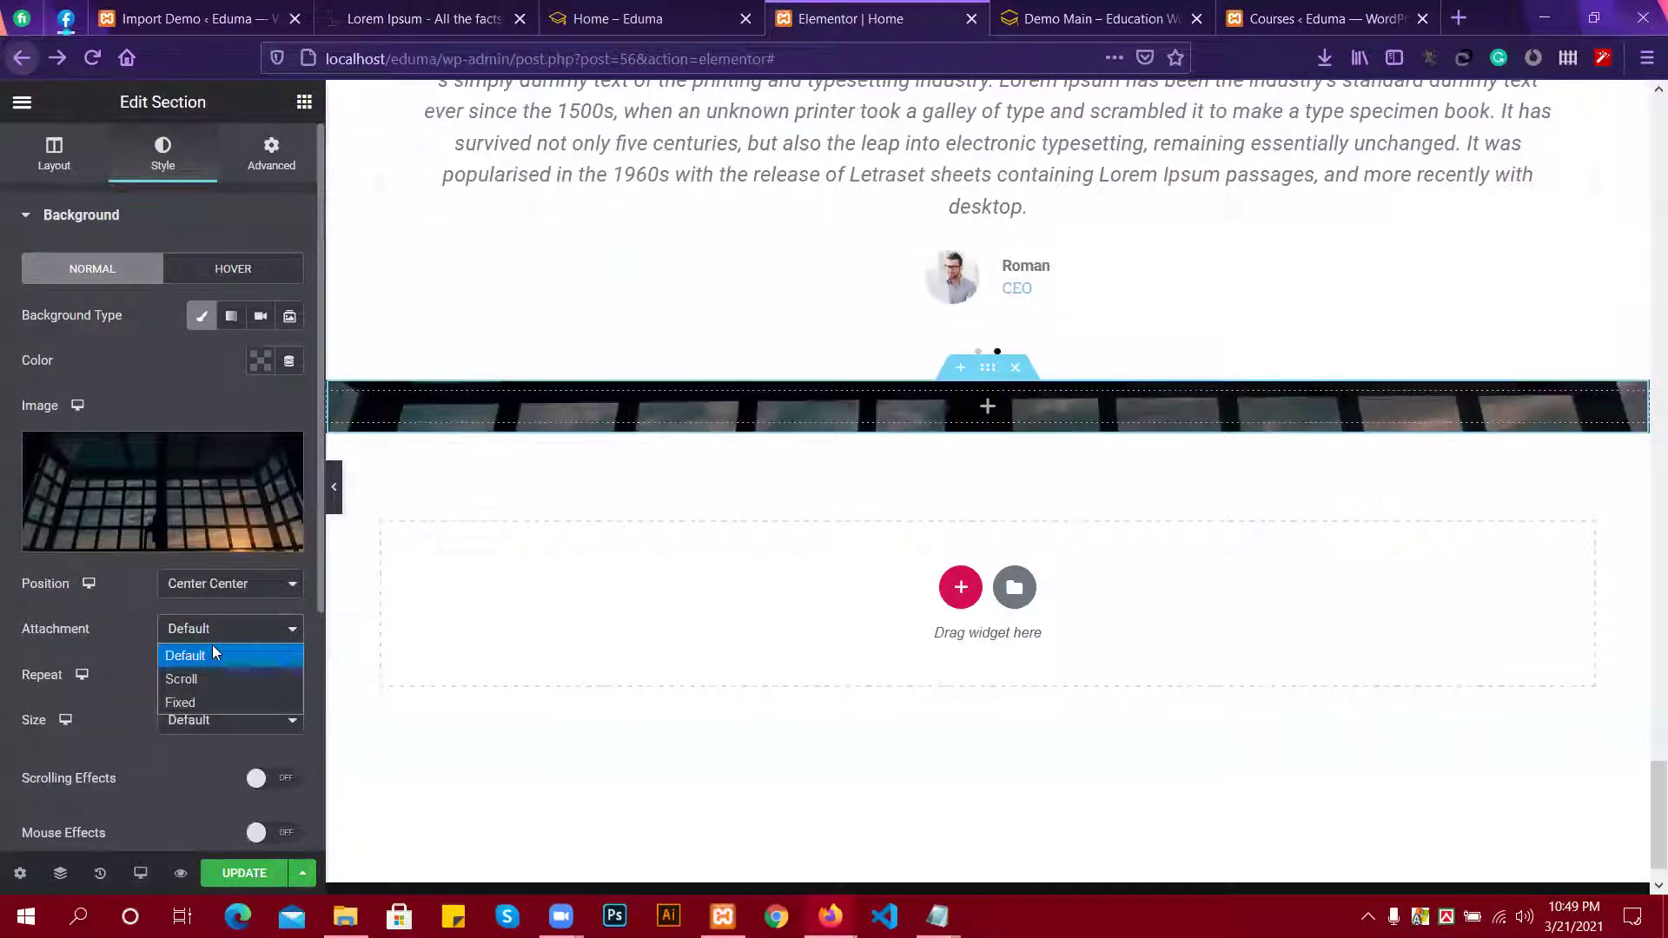
{"action": "left_click", "coordinate": [214, 654]}
{"action": "left_click", "coordinate": [213, 677]}
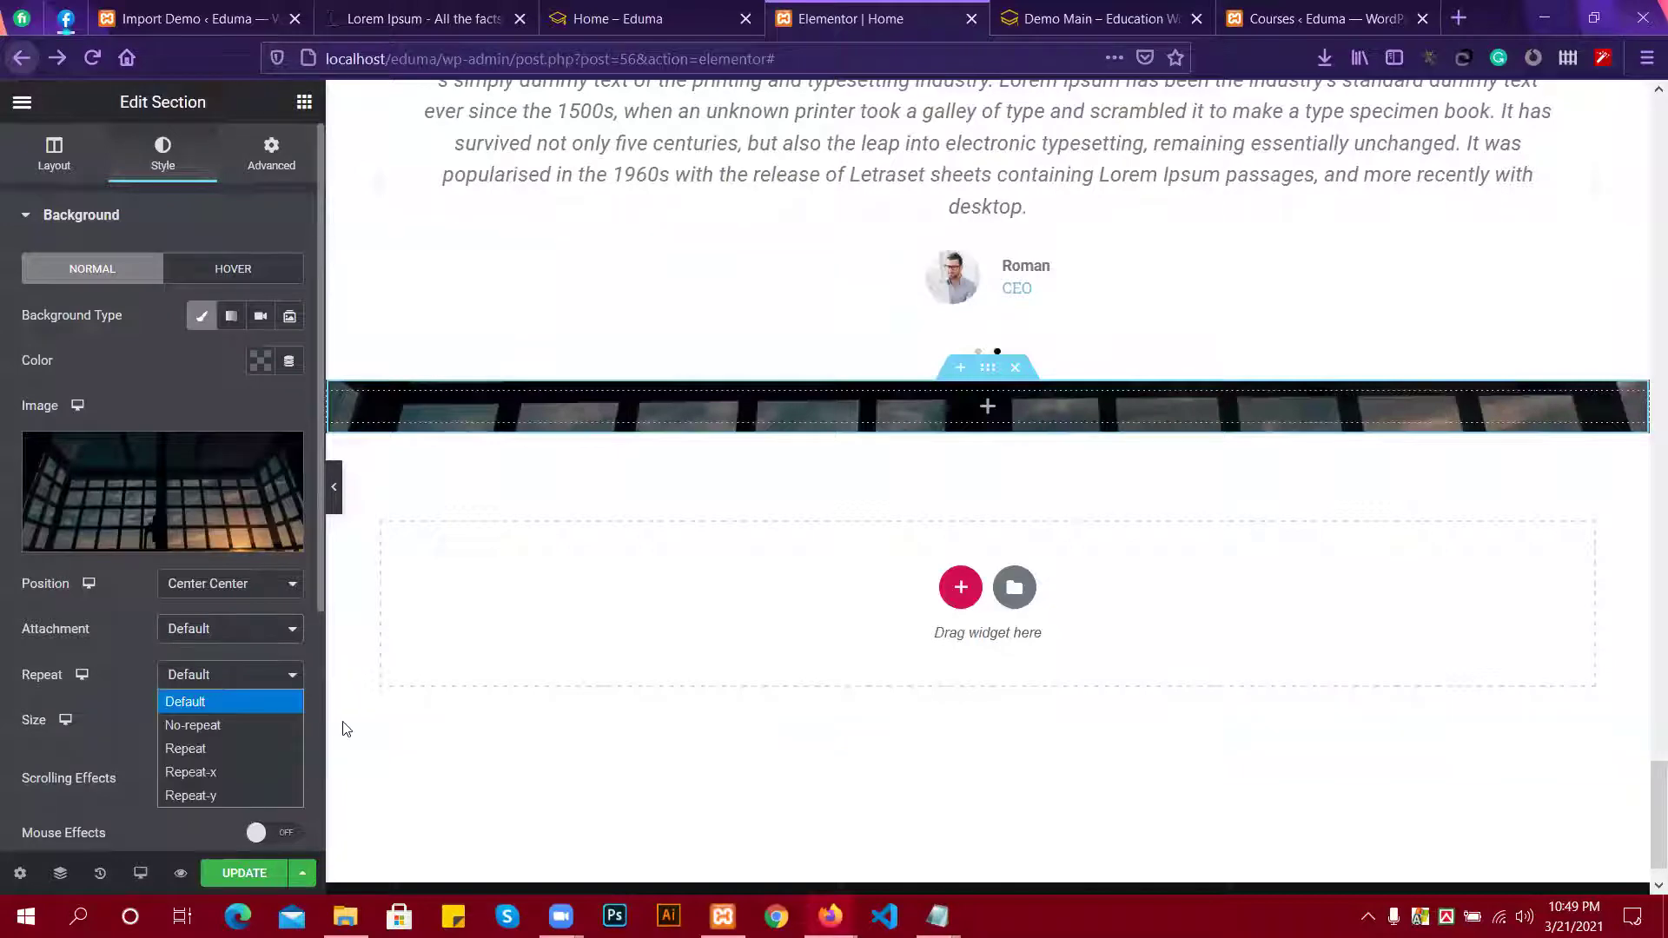
{"action": "left_click", "coordinate": [187, 730]}
{"action": "left_click", "coordinate": [230, 720]}
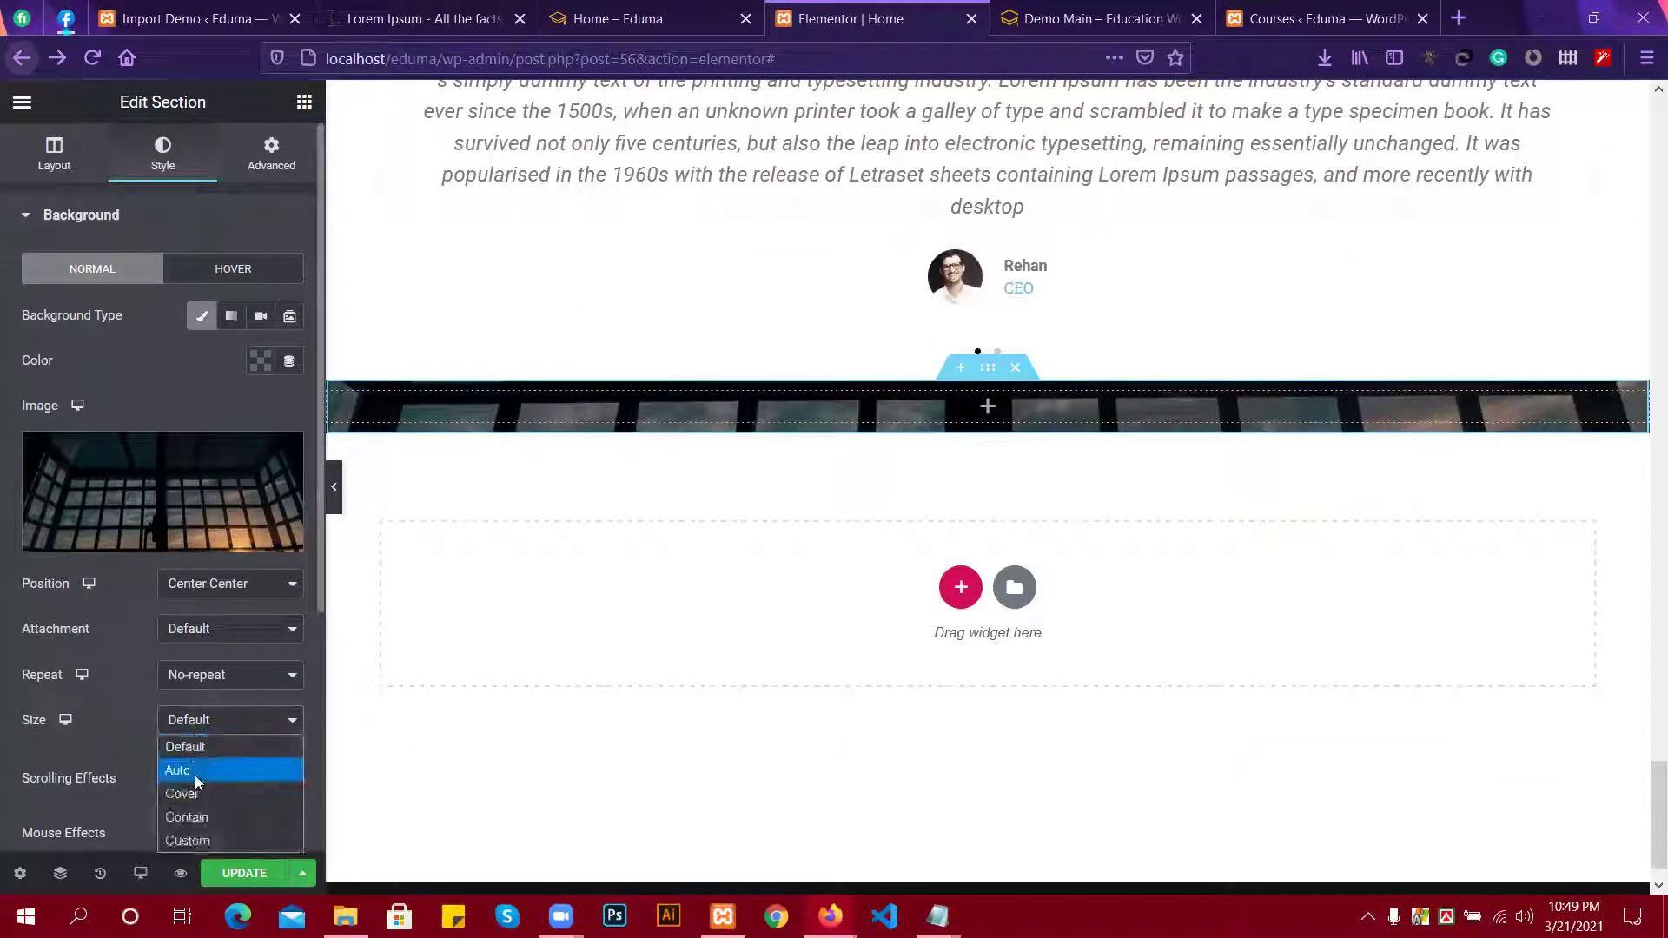
{"action": "left_click", "coordinate": [204, 789]}
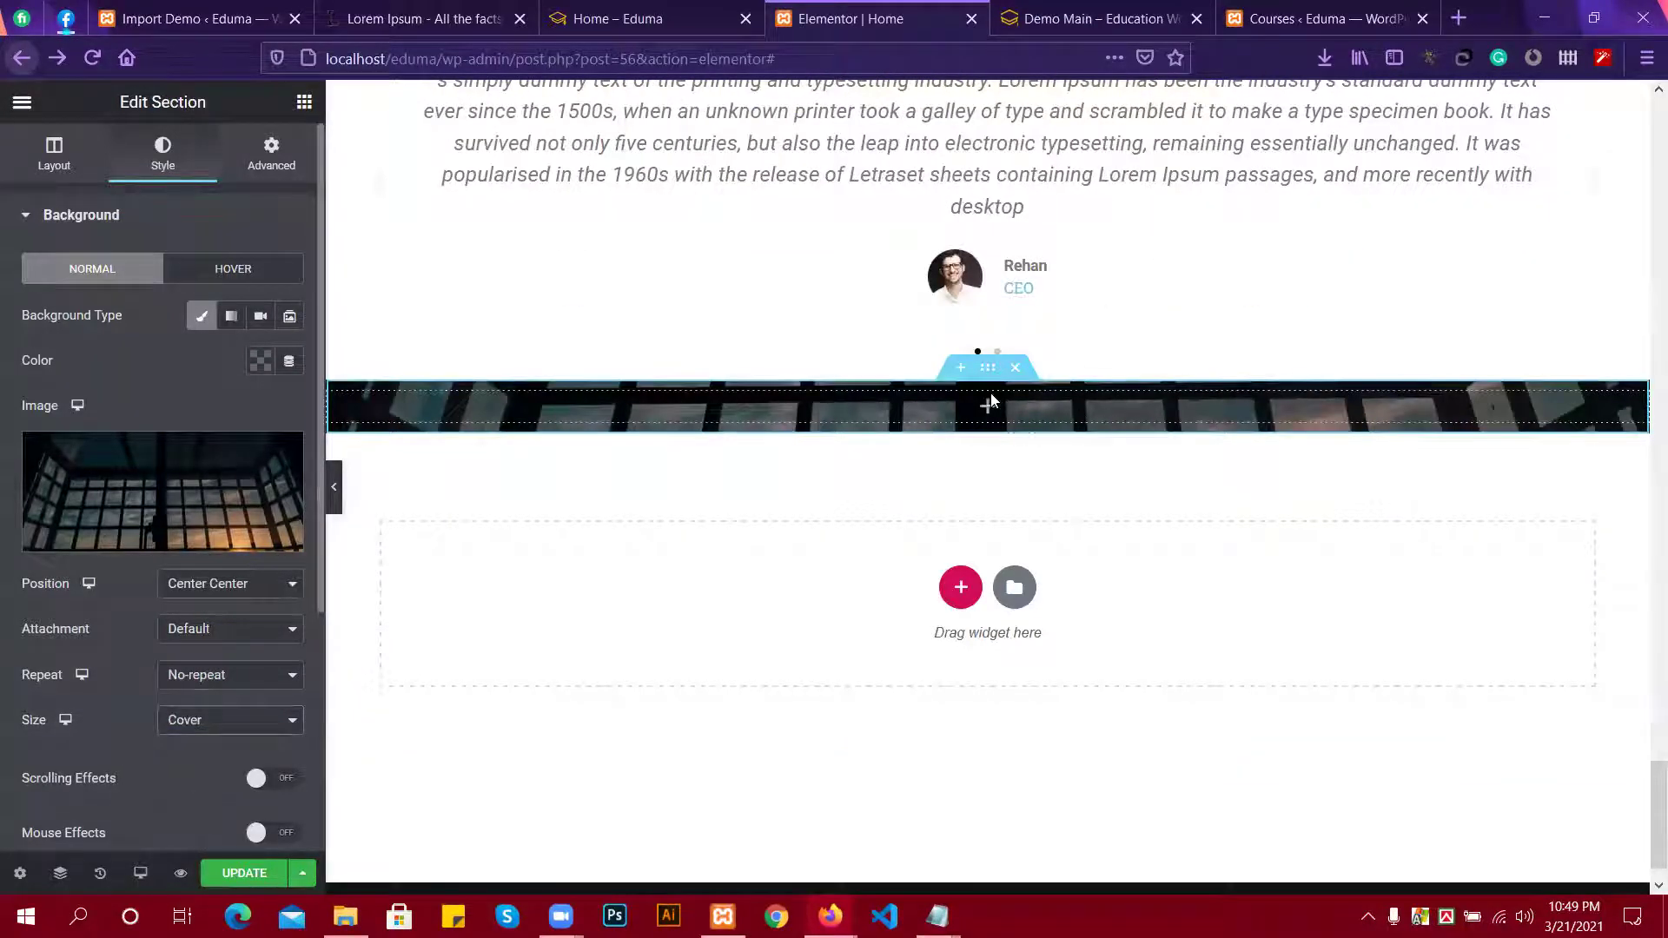
{"action": "scroll", "coordinate": [360, 582], "scroll_direction": "down", "scroll_amount": 1}
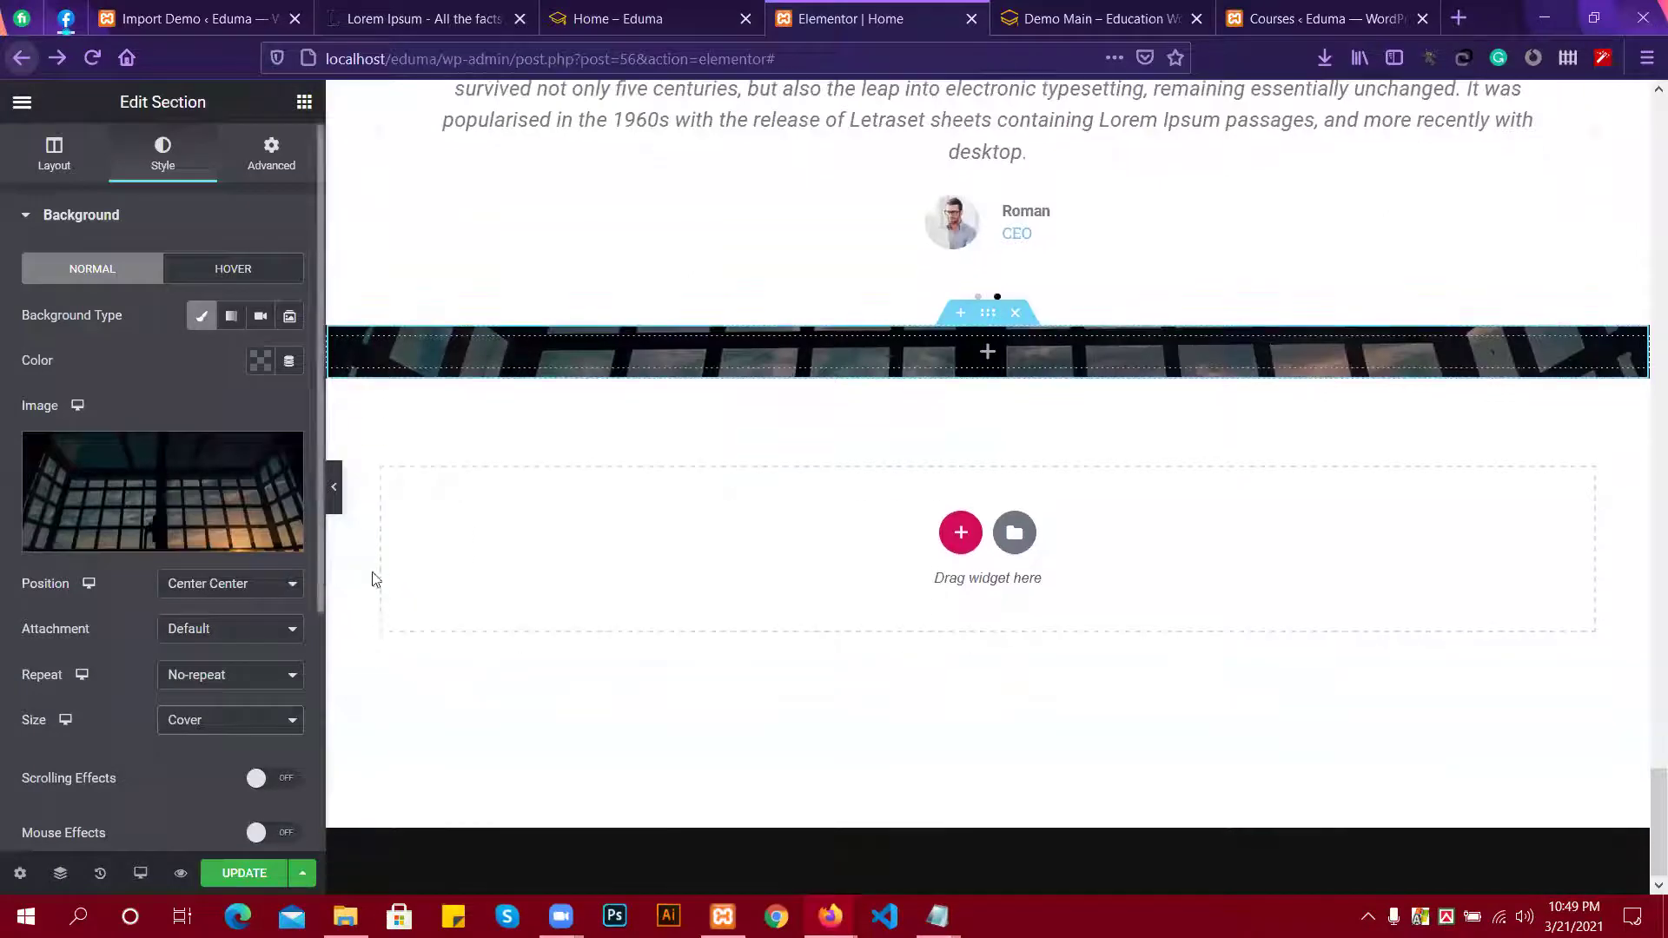
Switch to the Eduma demo page and copy the two-line "Subscribe now and receive weekly newsletter" text.
{"action": "left_click", "coordinate": [1051, 9]}
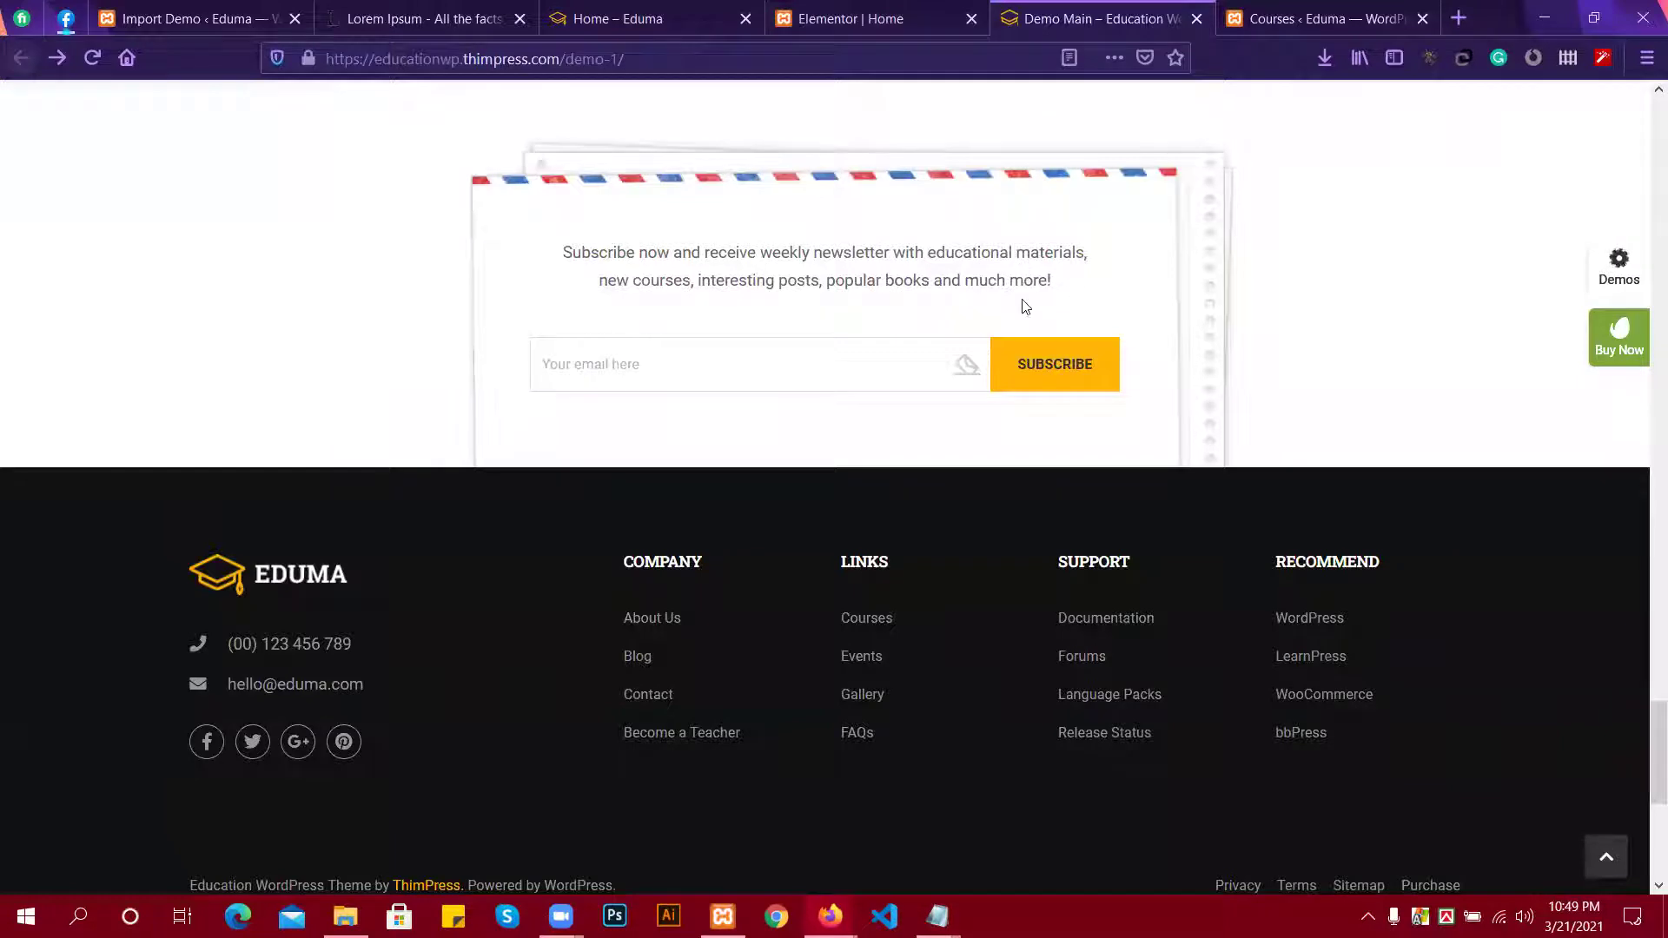
{"action": "left_click_drag", "start_coordinate": [1057, 296], "coordinate": [834, 279]}
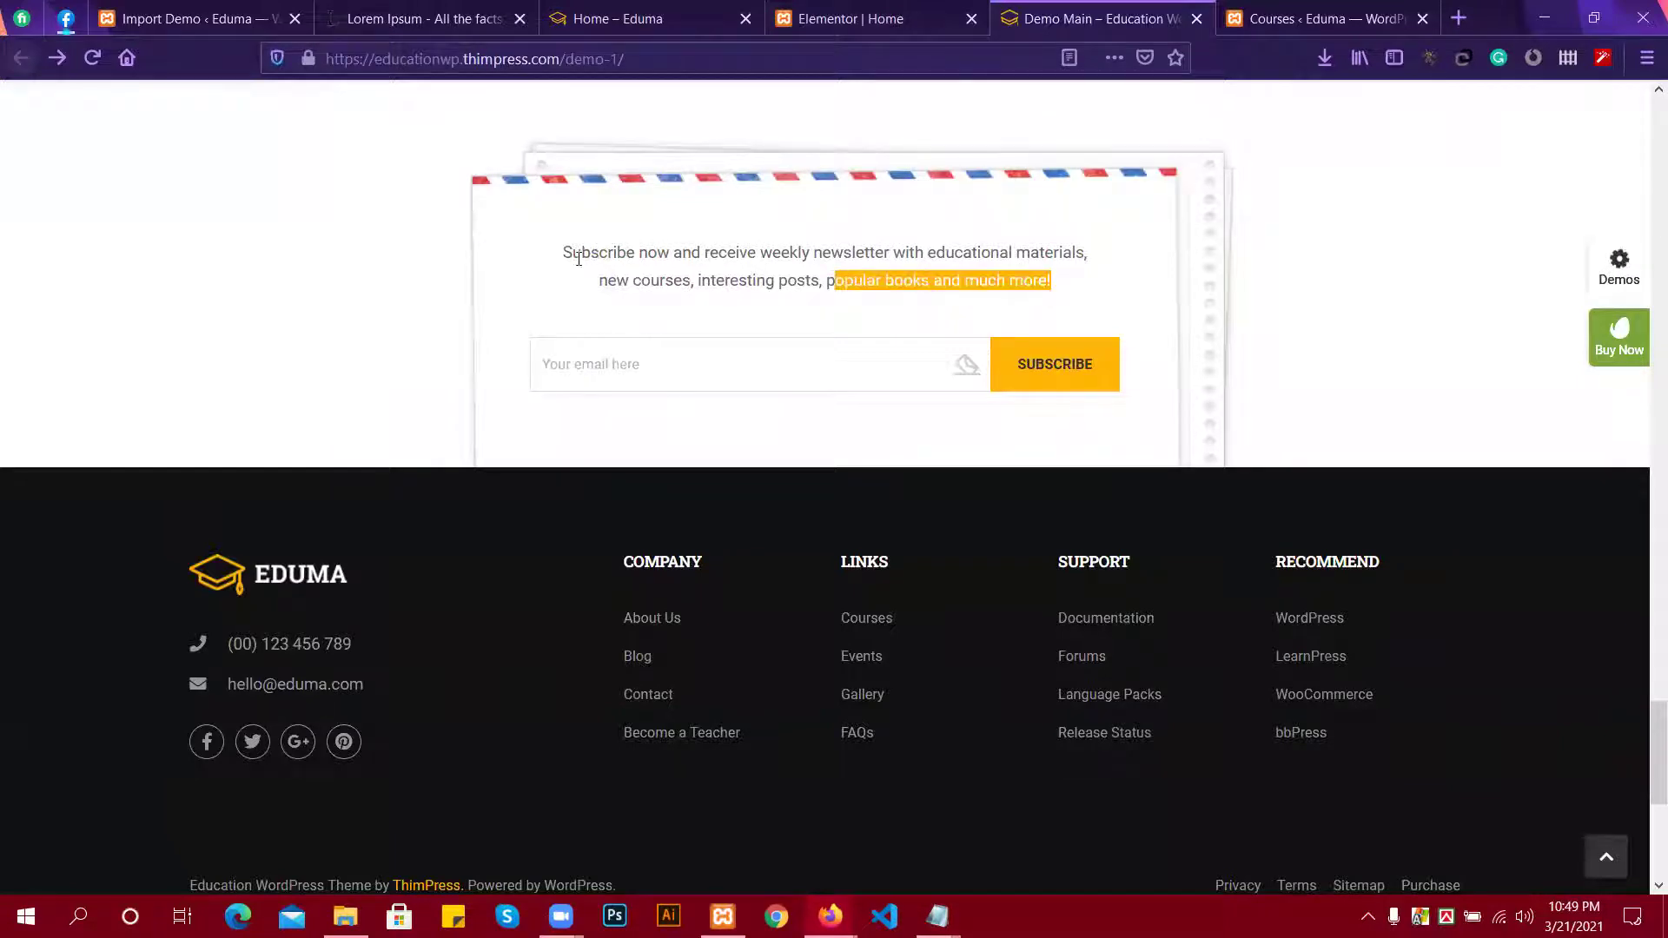
{"action": "left_click_drag", "start_coordinate": [563, 252], "coordinate": [1078, 276]}
{"action": "key", "text": "ctrl+c"}
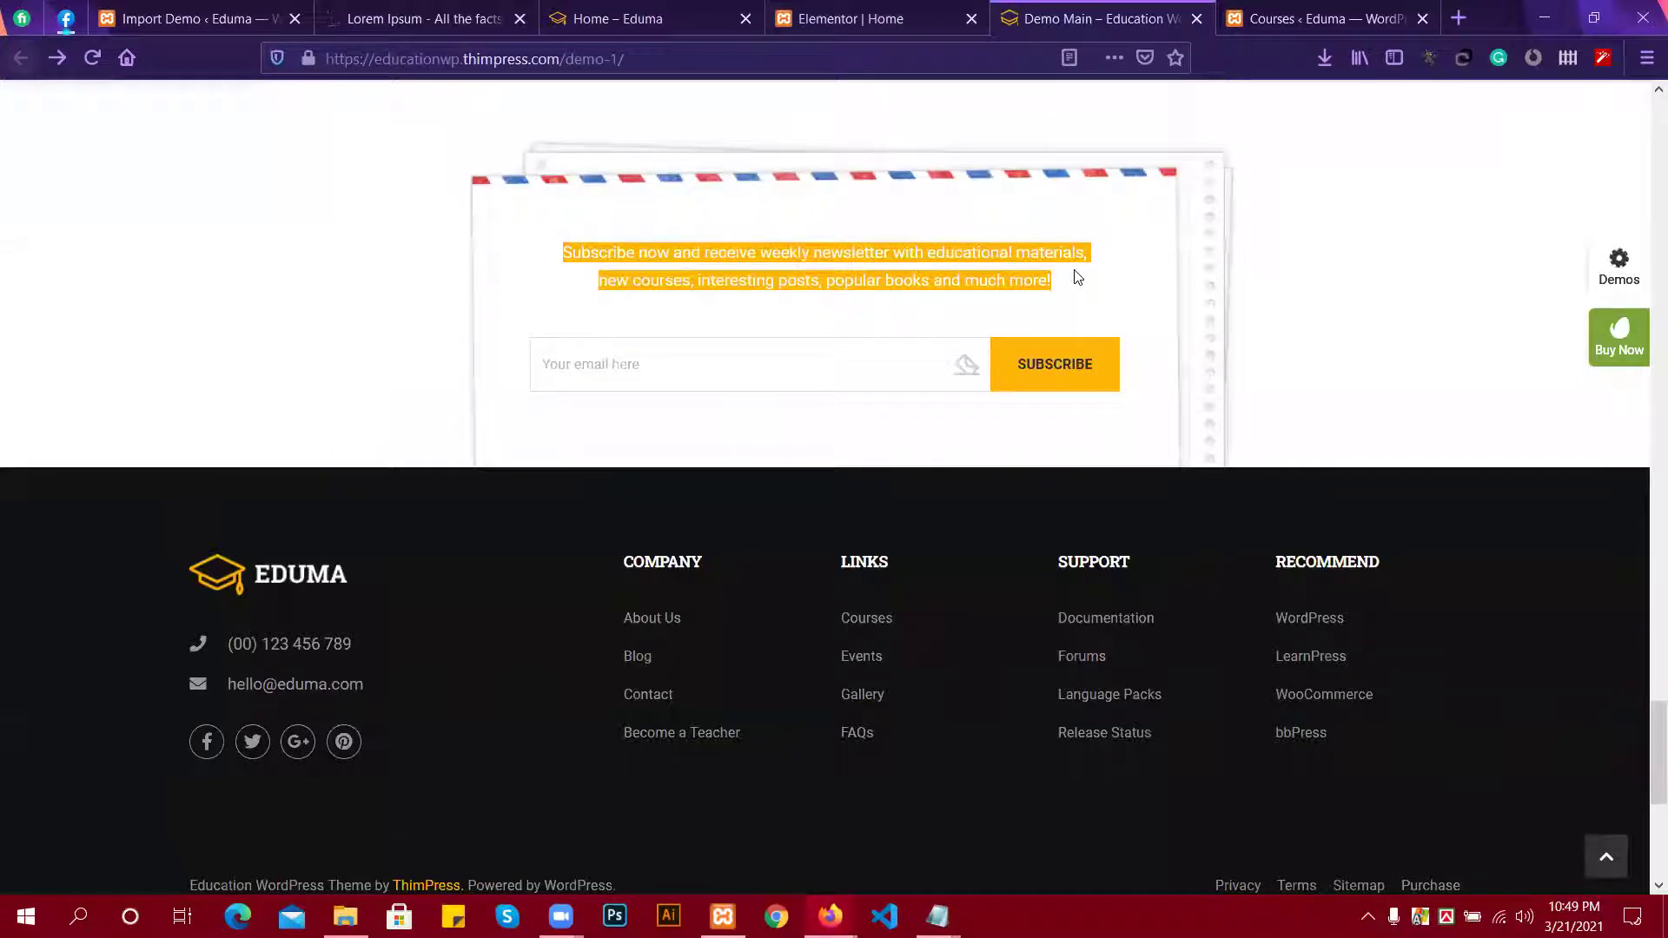
Return to the Elementor page and add a Text Editor widget to the section with the window-grid background.
{"action": "left_click", "coordinate": [804, 18]}
{"action": "left_click", "coordinate": [304, 102]}
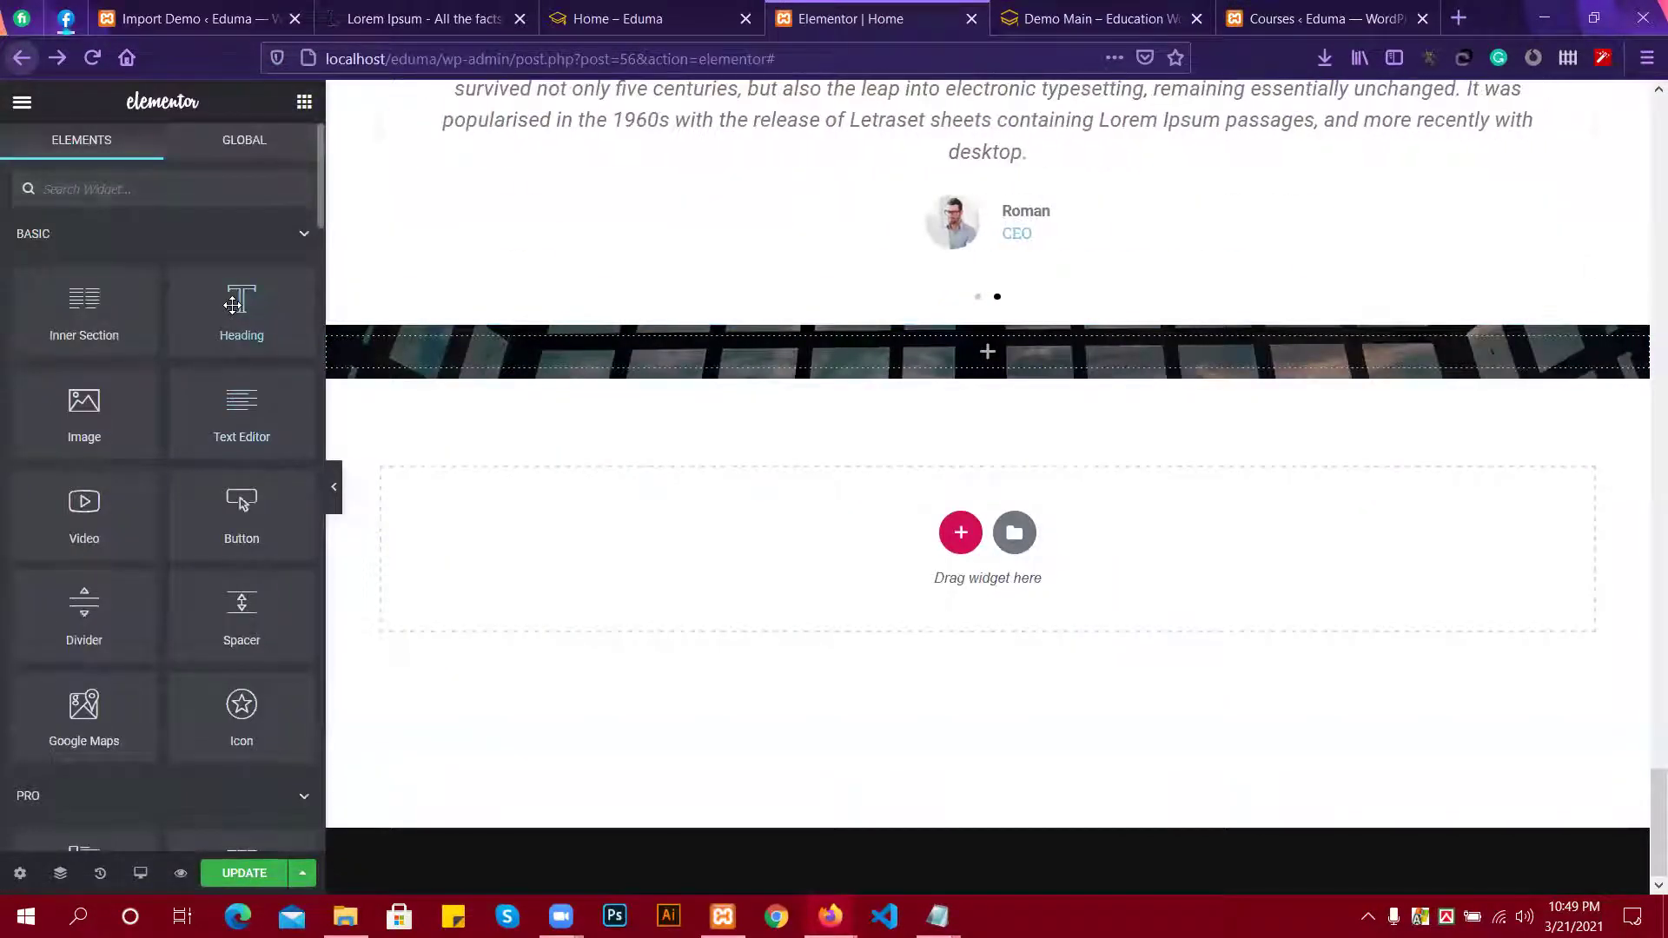
{"action": "left_click_drag", "start_coordinate": [232, 388], "coordinate": [977, 339]}
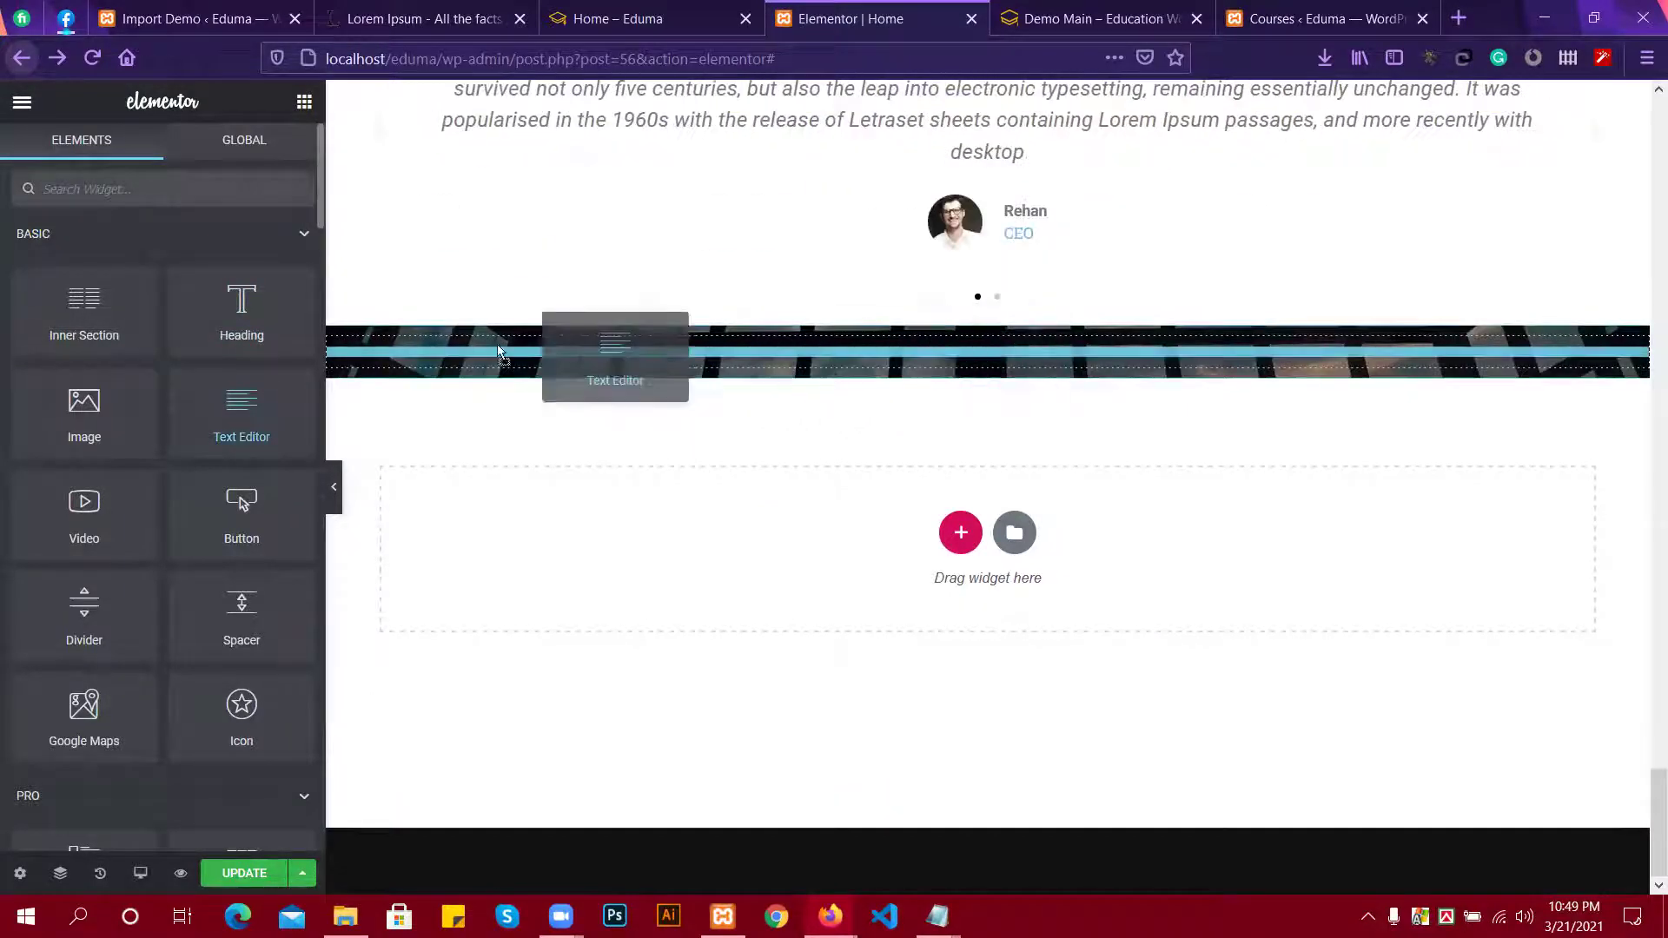
Place the Text Editor widget inside the window-grid section and set the section's padding to 200 px on all four sides.
{"action": "left_click_drag", "start_coordinate": [261, 376], "coordinate": [940, 343]}
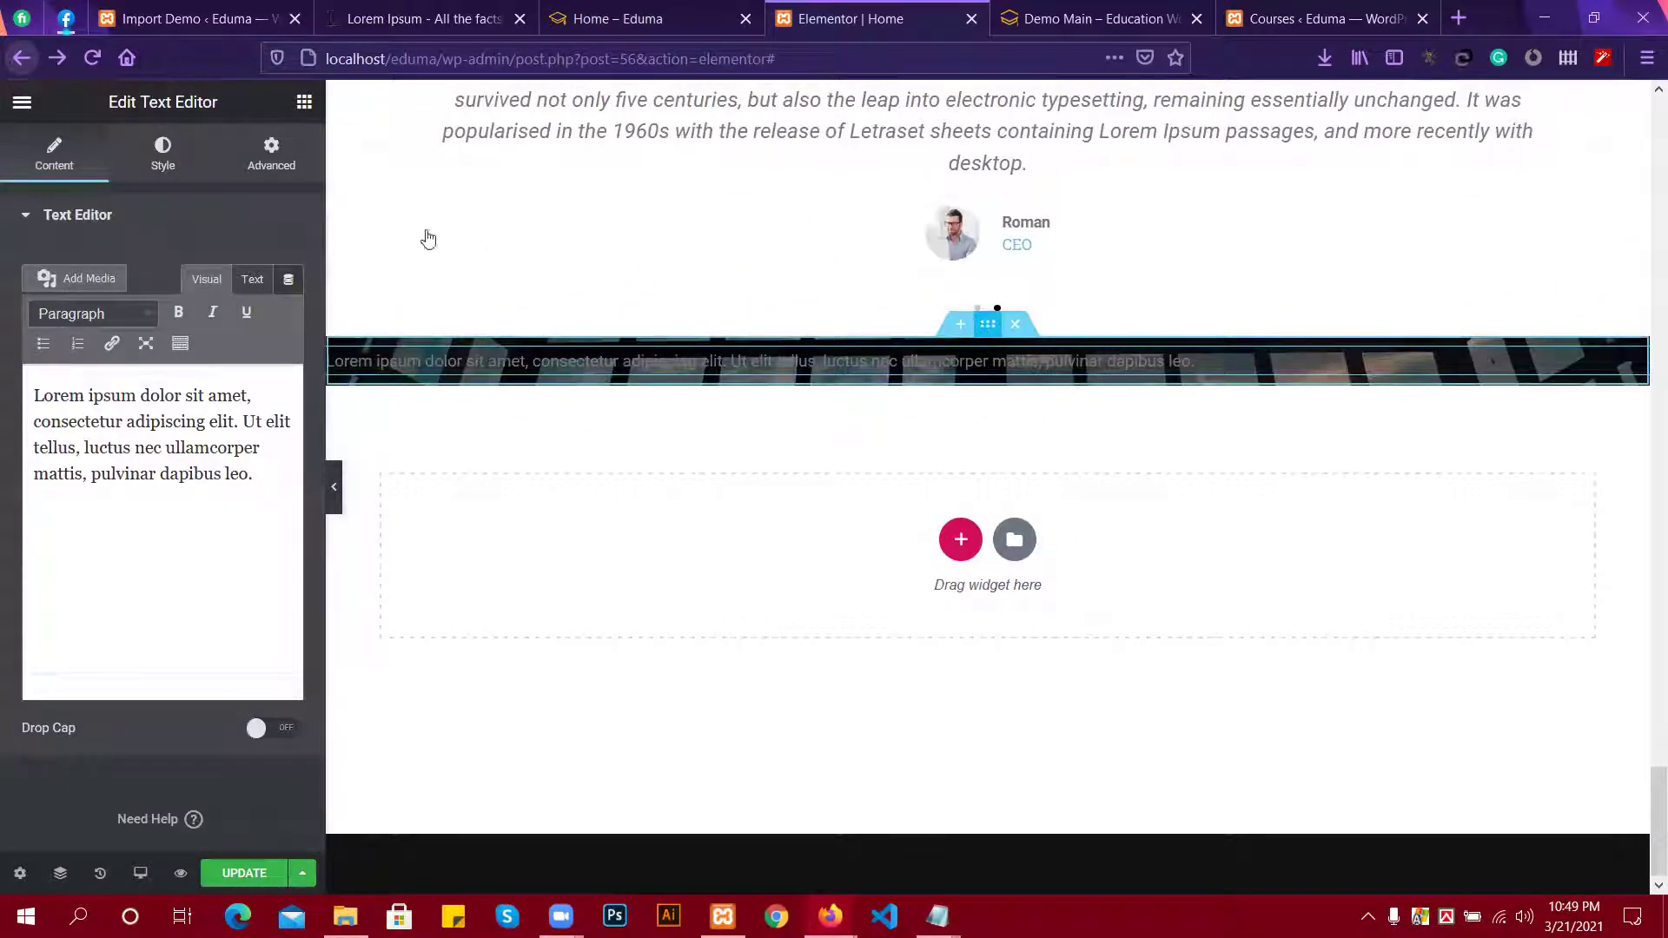
{"action": "left_click", "coordinate": [1029, 333]}
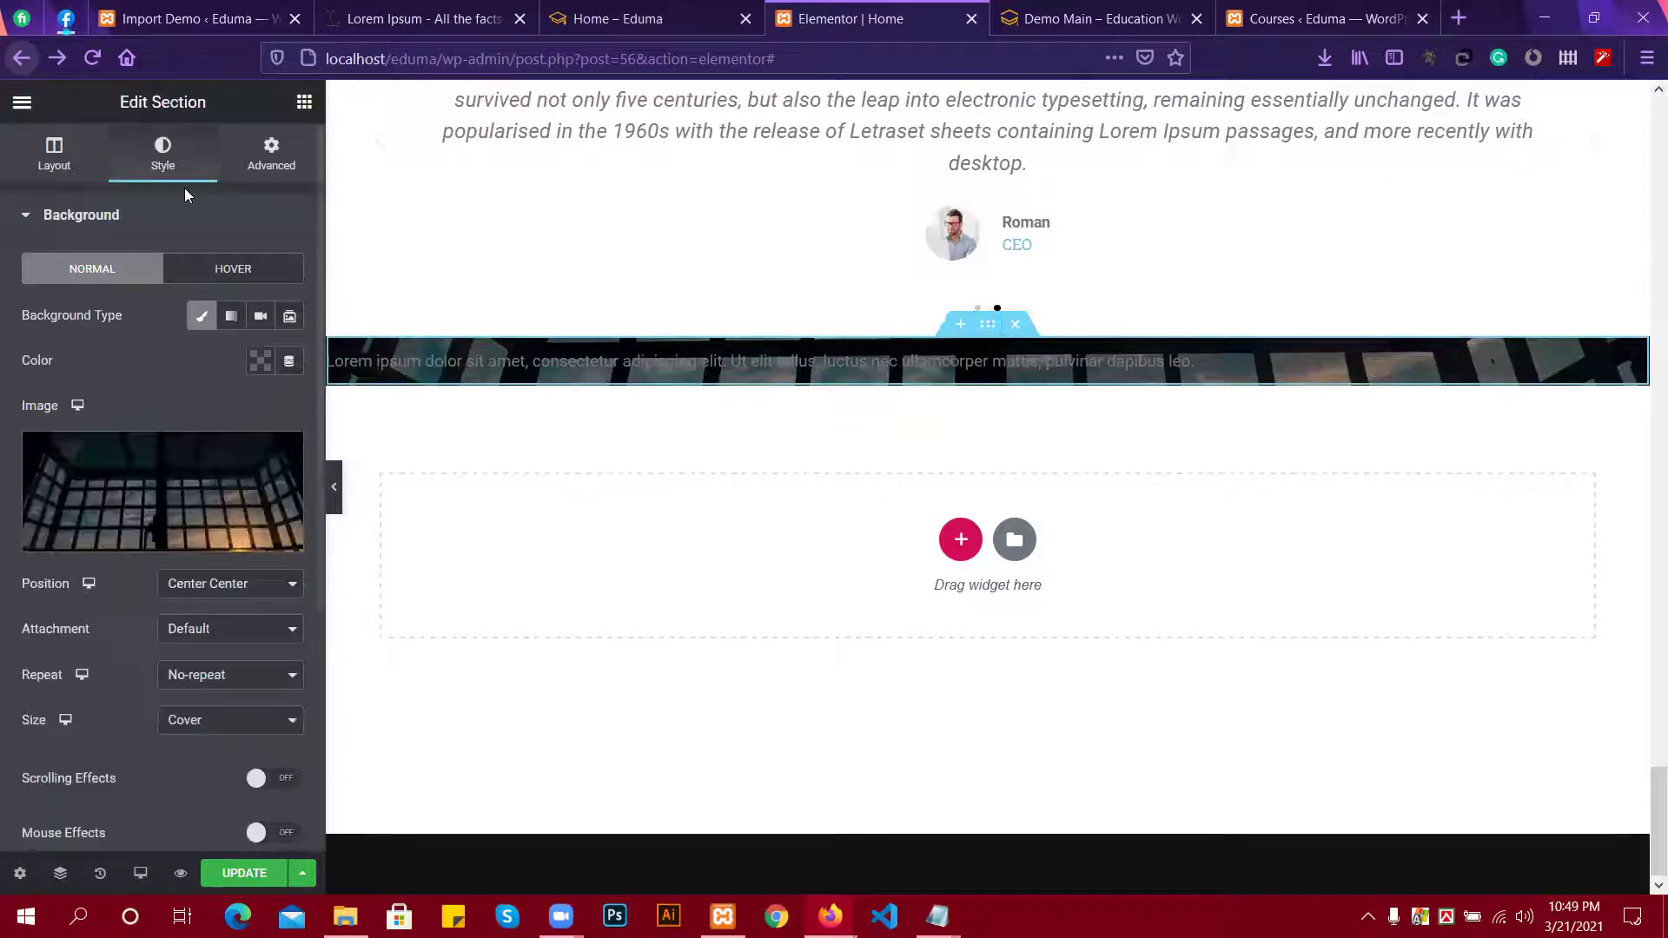
{"action": "left_click", "coordinate": [278, 165]}
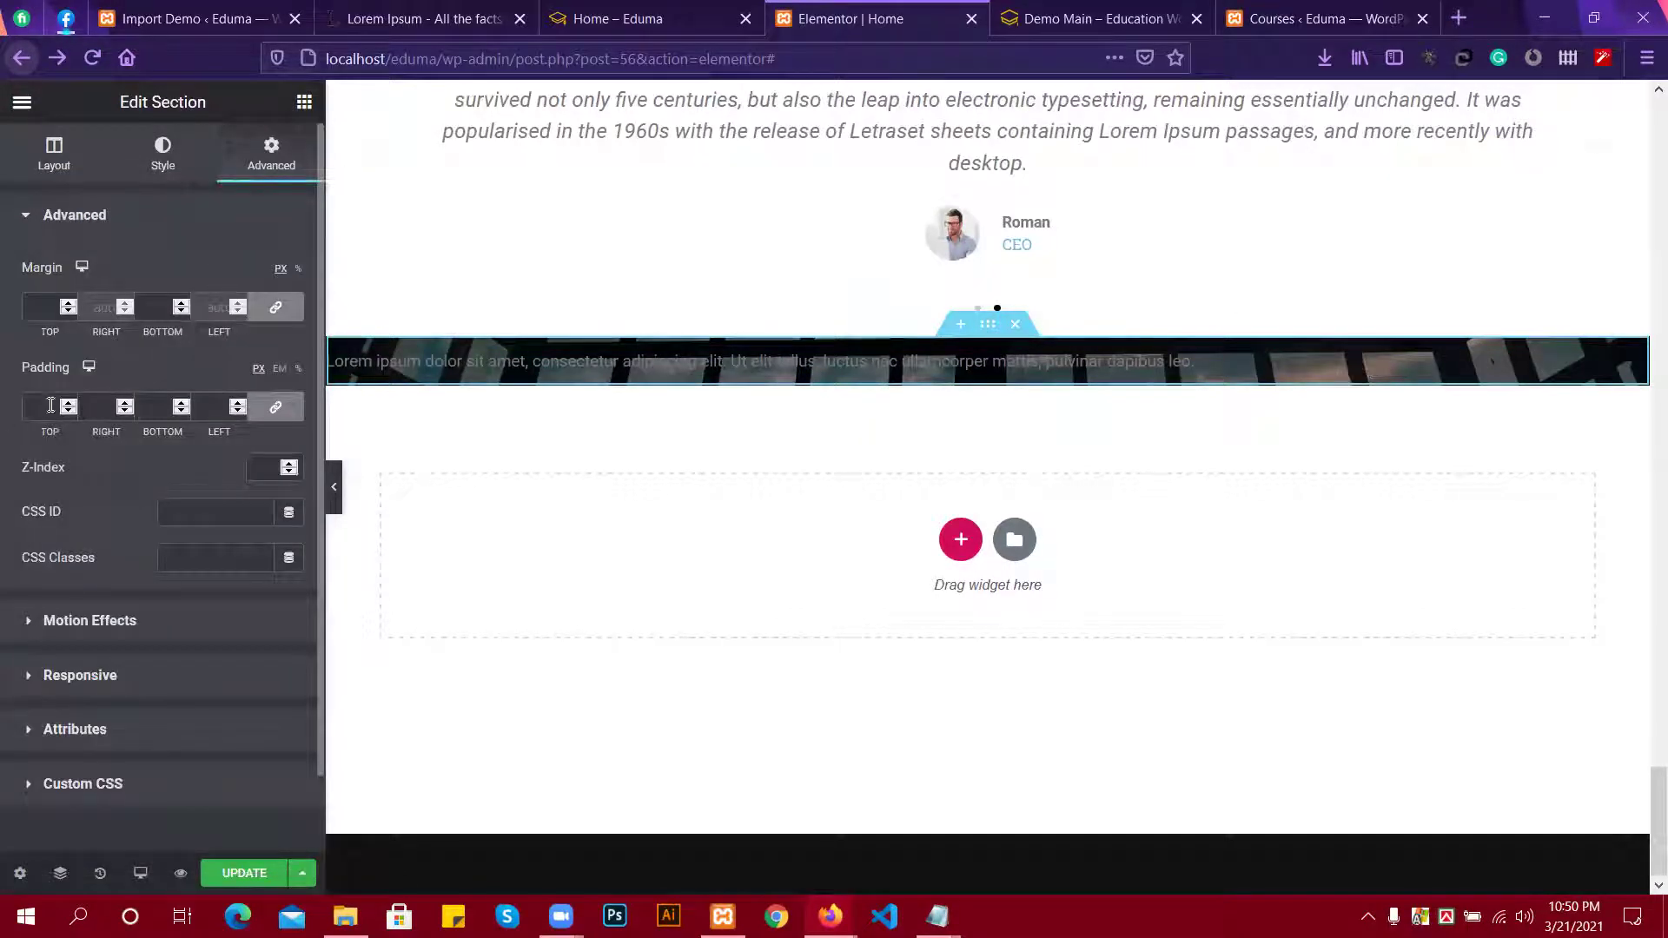
{"action": "type", "text": "10"}
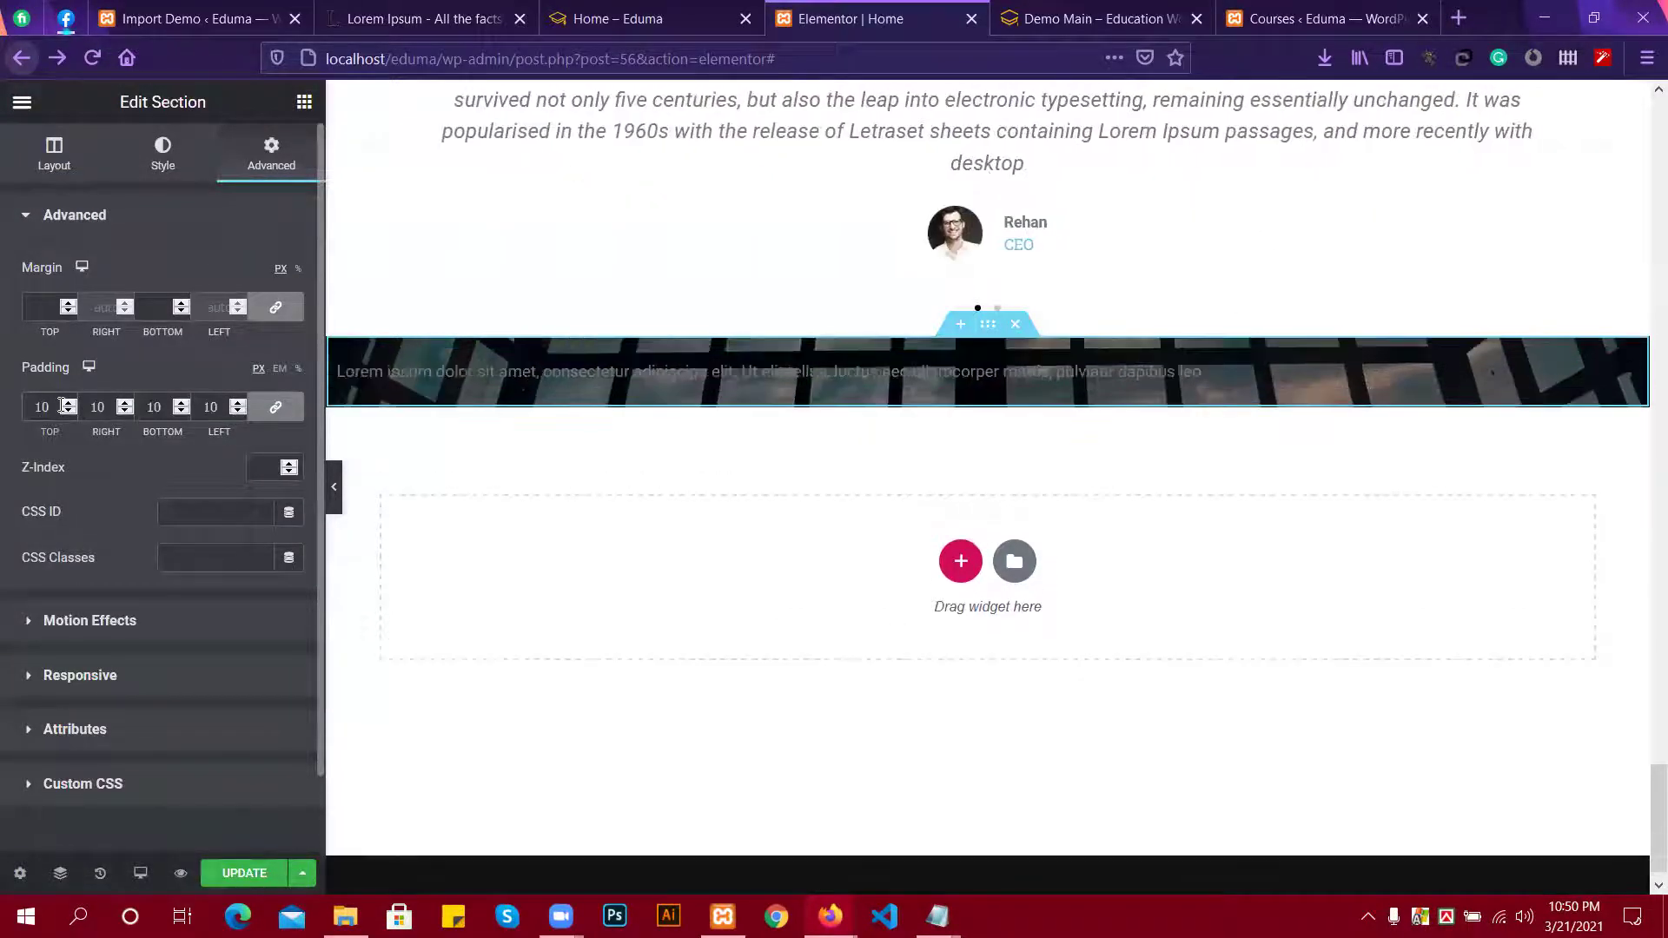
{"action": "type", "text": "0"}
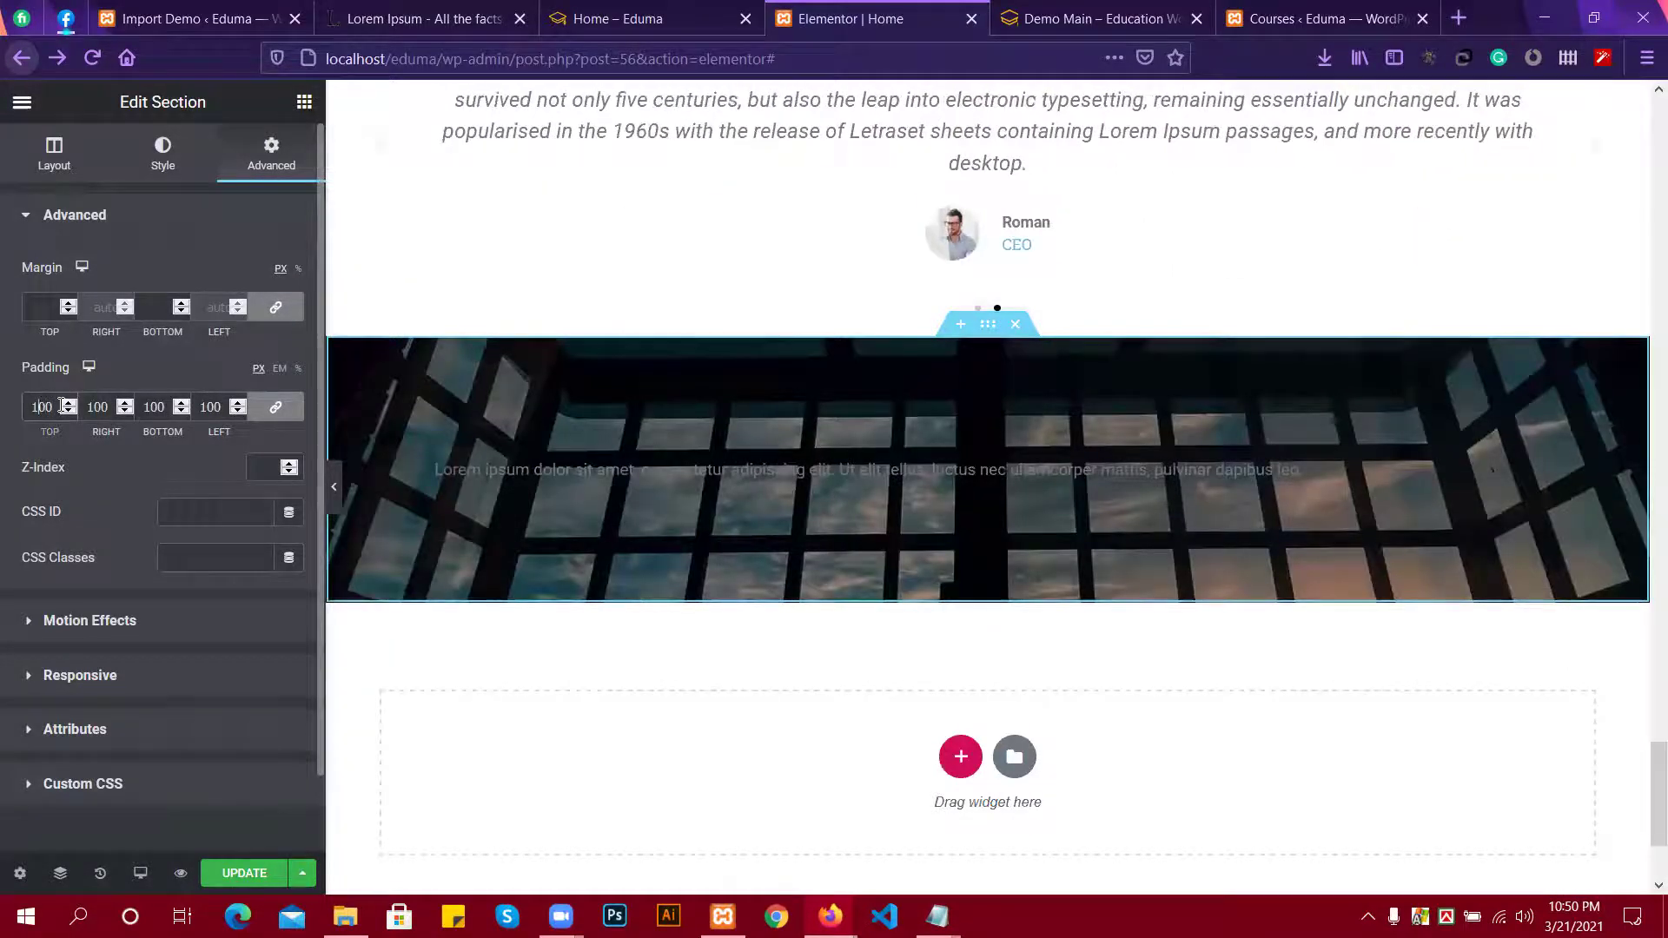
{"action": "double_click", "coordinate": [63, 406]}
{"action": "type", "text": "200"}
{"action": "scroll", "coordinate": [723, 483], "scroll_direction": "down", "scroll_amount": 3}
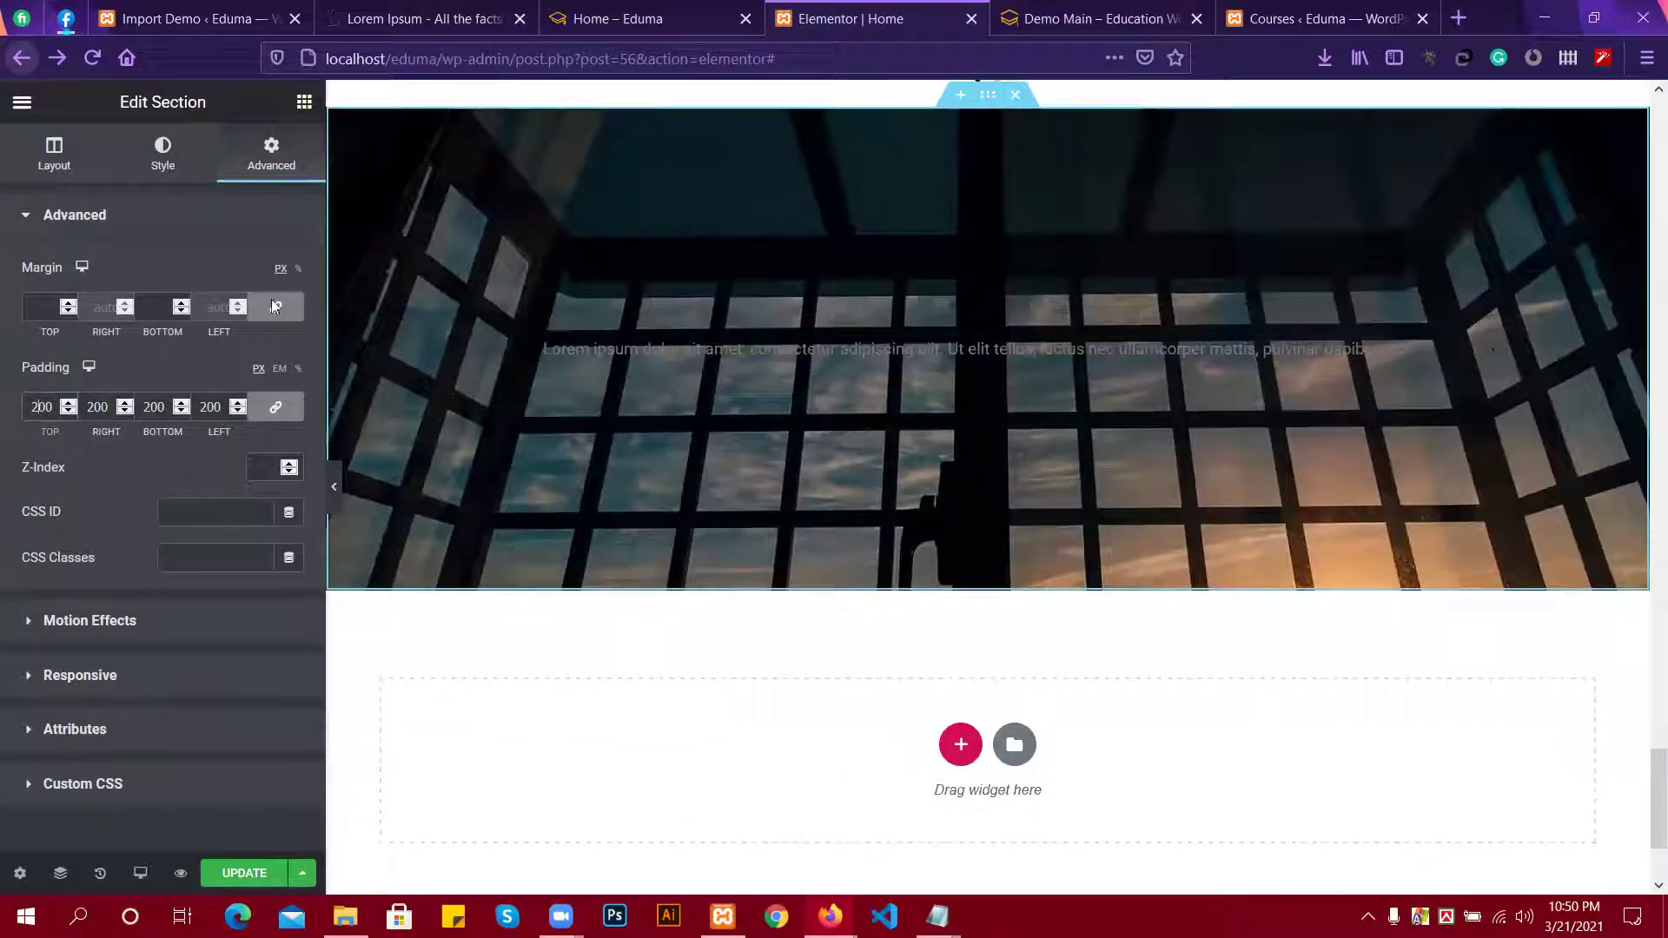
{"action": "left_click", "coordinate": [37, 165]}
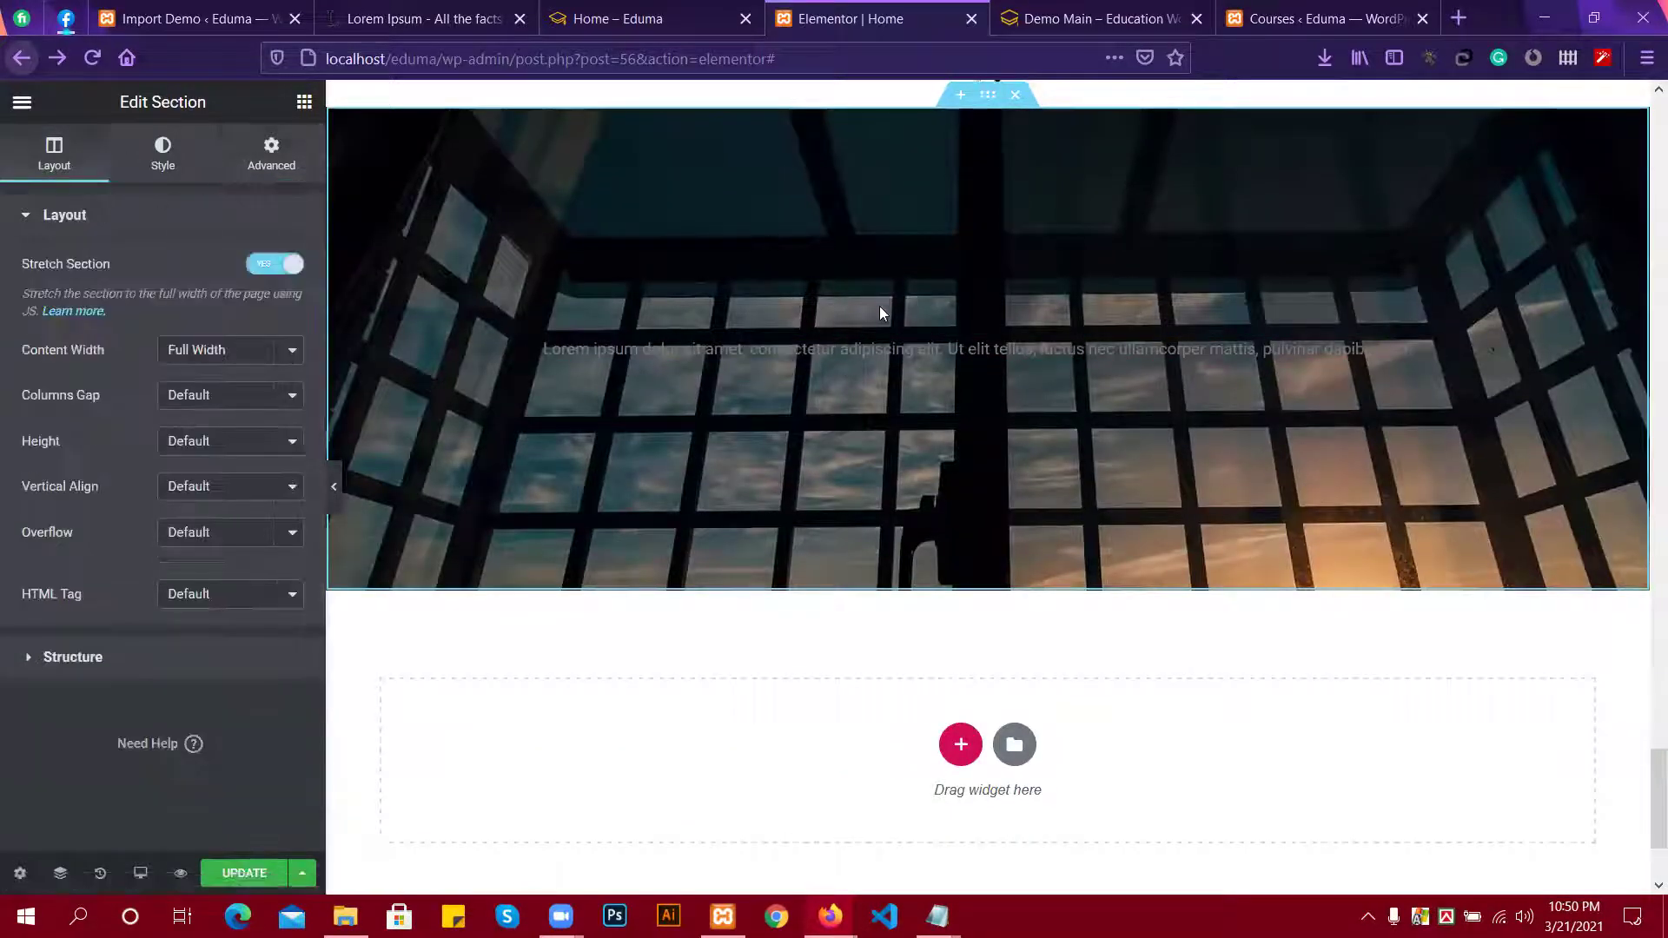
Make the placeholder text bold and replace it with the copied "Subscribe now and receive weekly newsletter" text.
{"action": "left_click", "coordinate": [893, 349]}
{"action": "triple_click", "coordinate": [117, 465]}
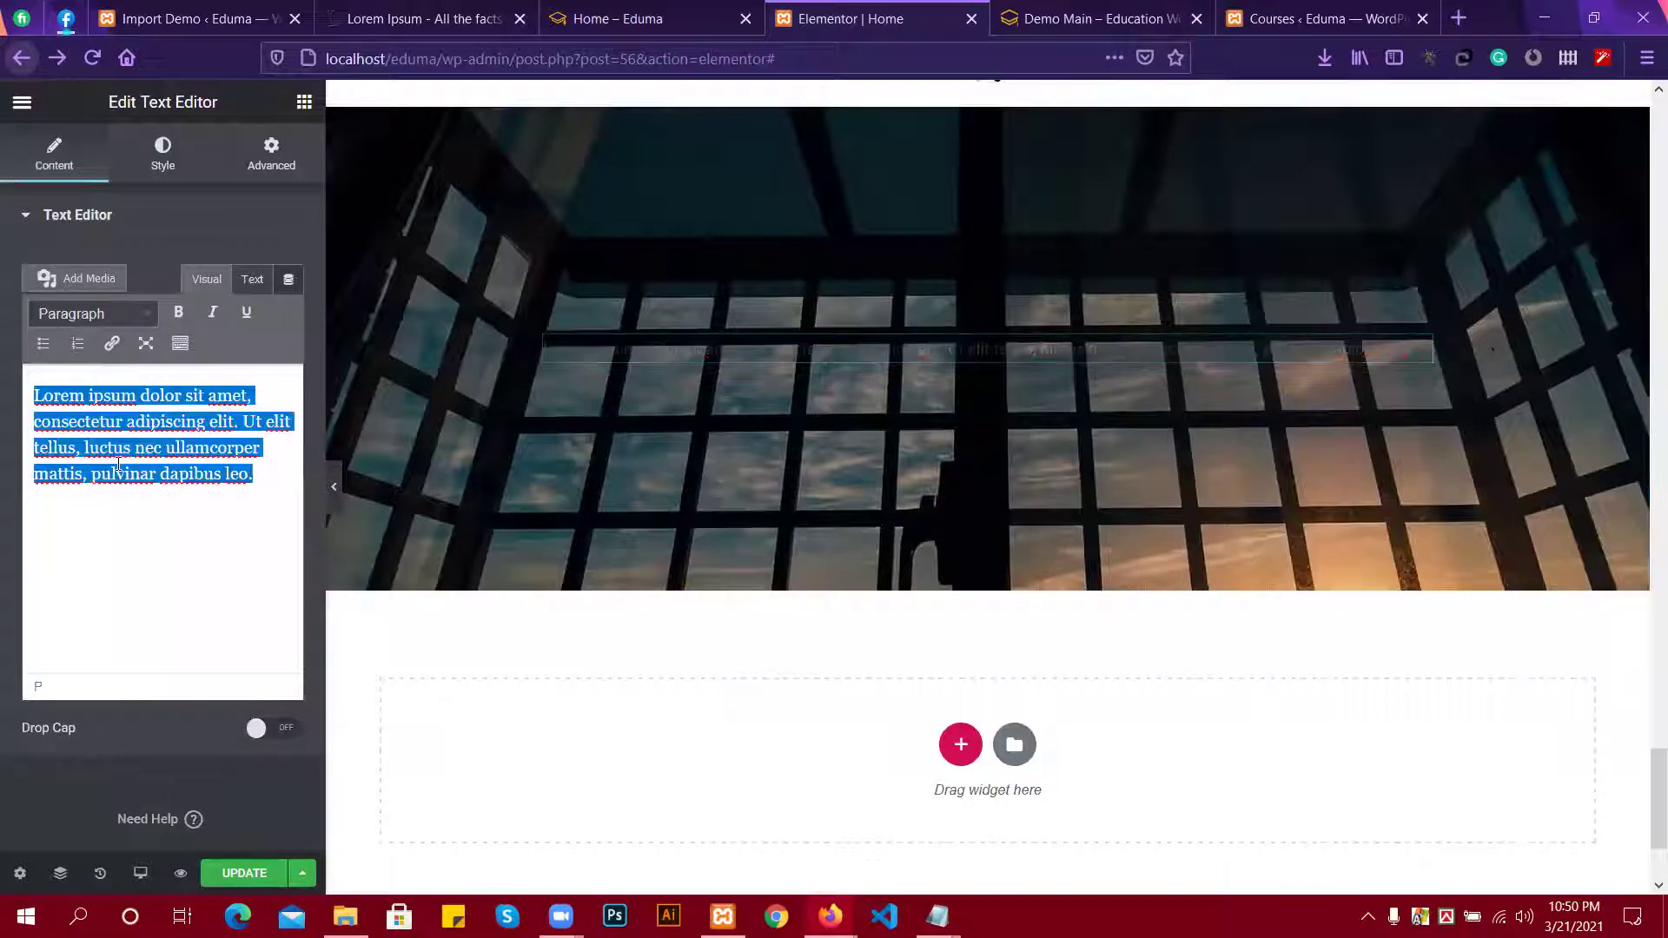
{"action": "key", "text": "ctrl+b"}
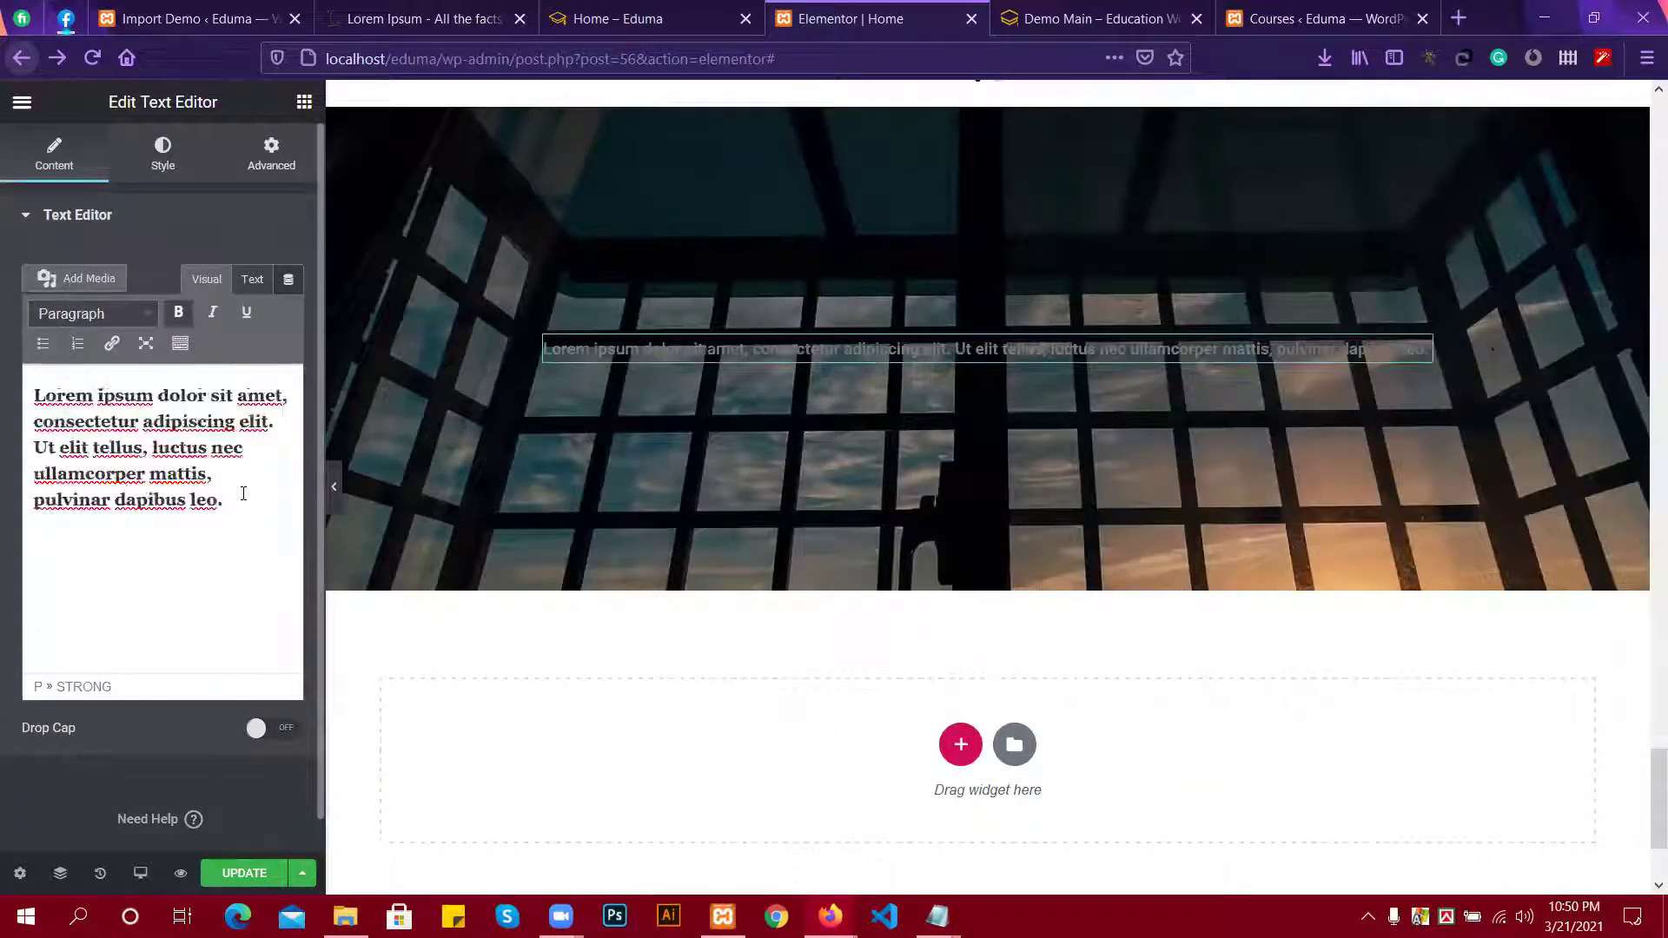
{"action": "key", "text": "ctrl+v"}
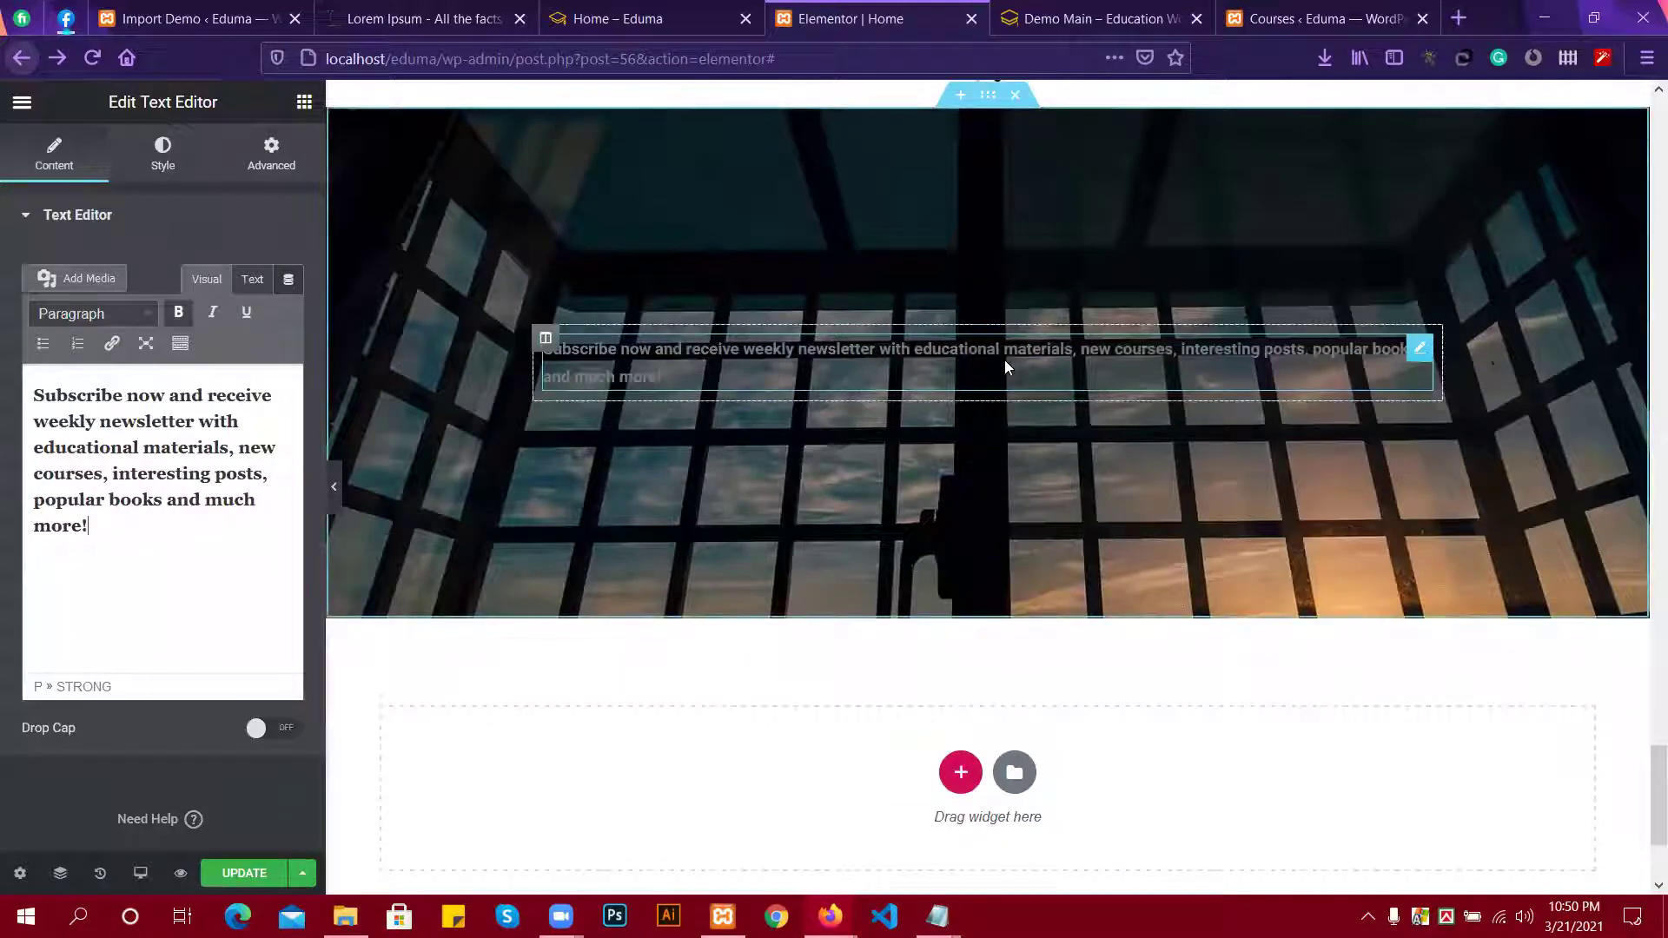
{"action": "left_click", "coordinate": [163, 153]}
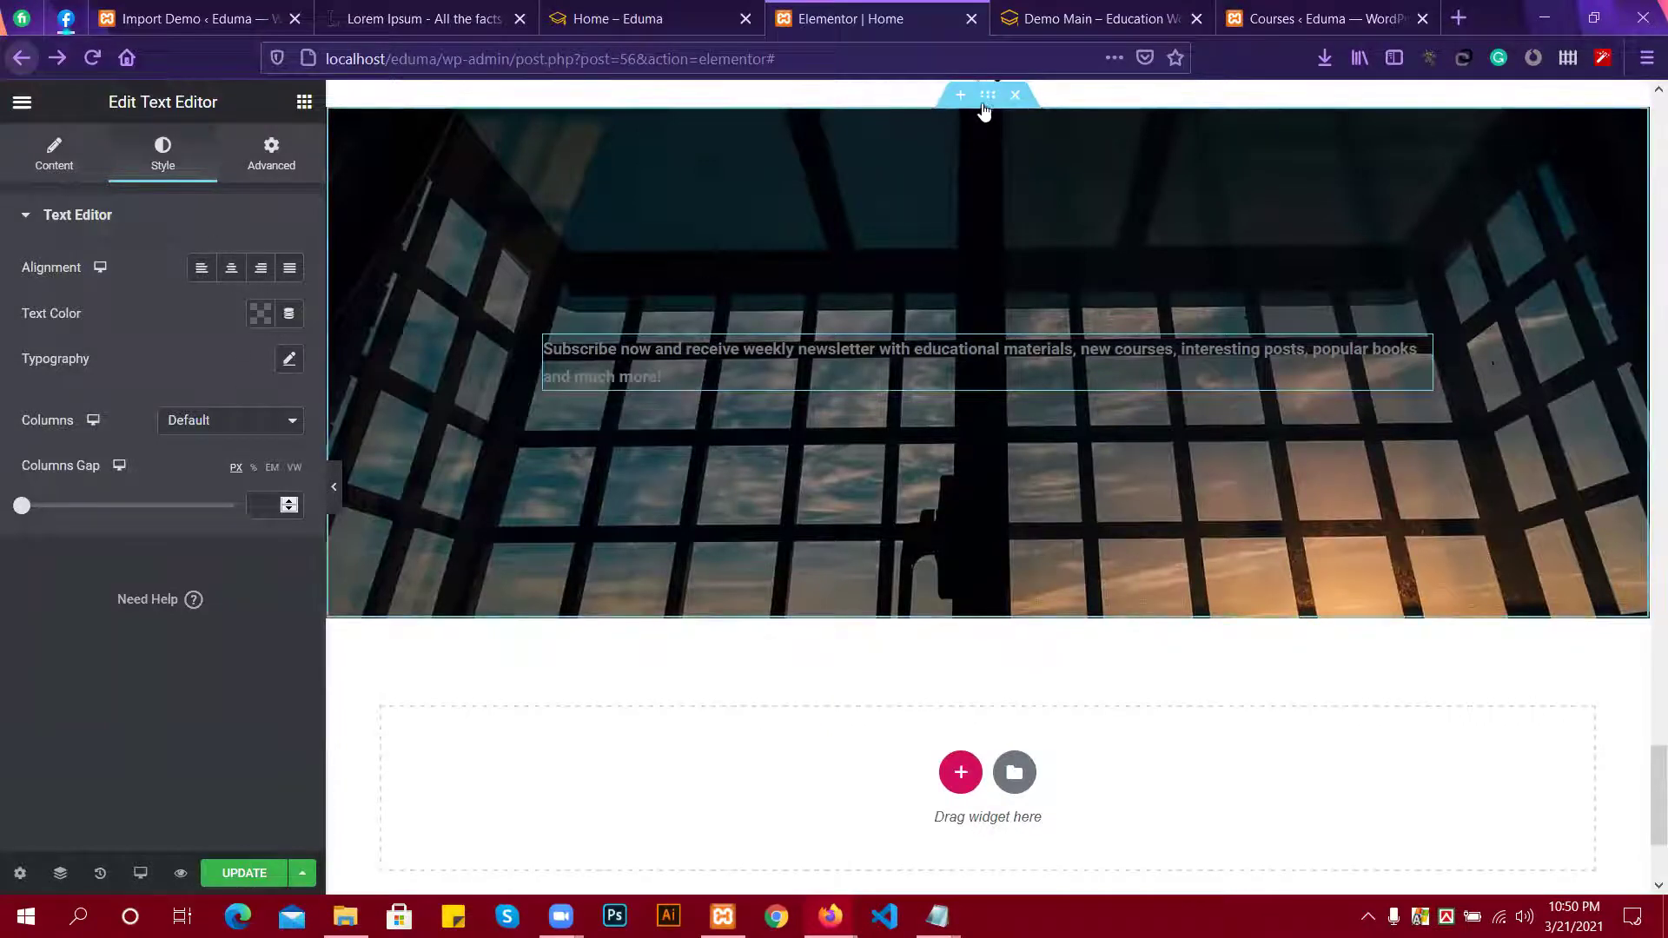
Give the window-grid section a Classic background overlay in black, #000000.
{"action": "left_click", "coordinate": [984, 108]}
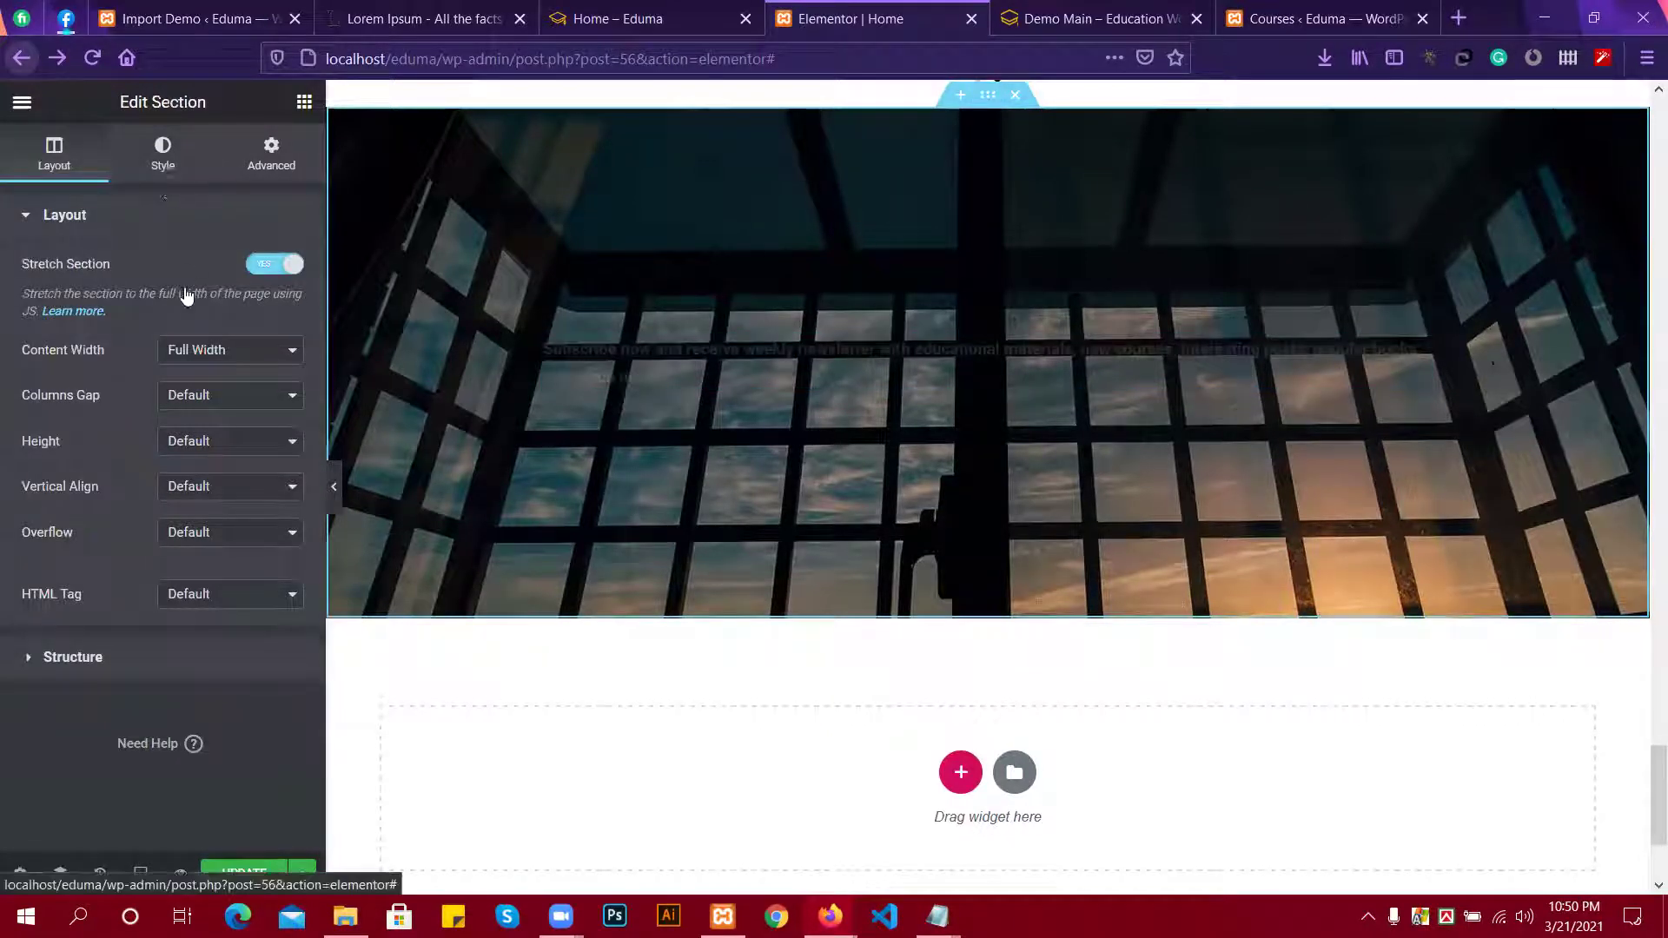
{"action": "left_click", "coordinate": [162, 157]}
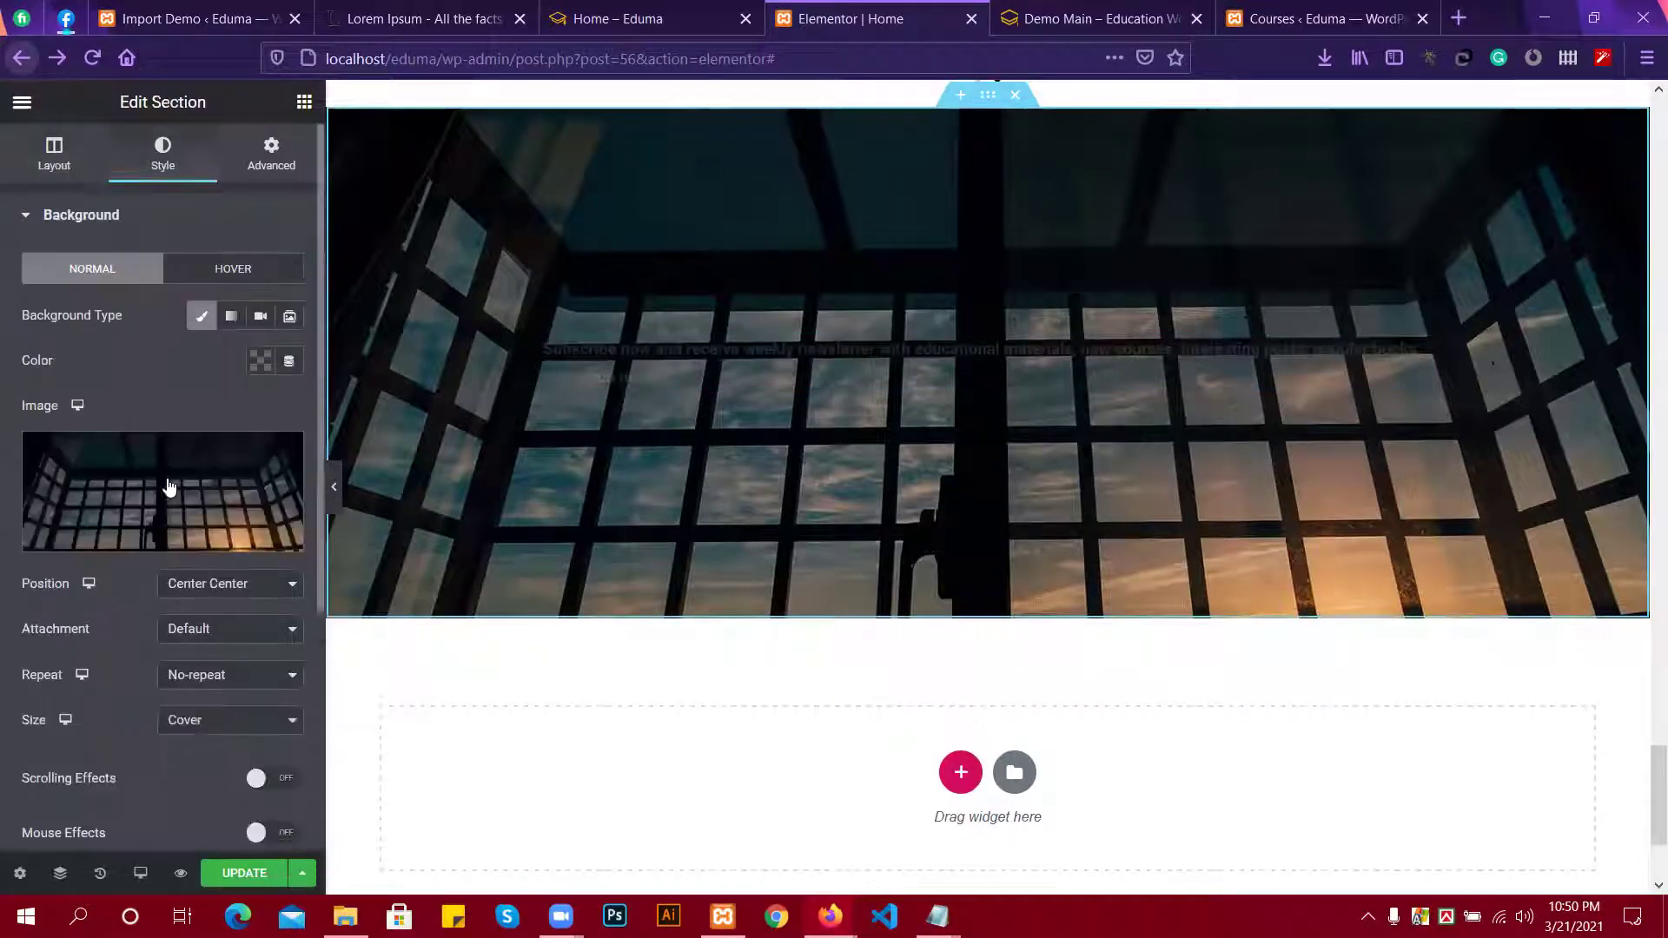
{"action": "left_click", "coordinate": [113, 215]}
{"action": "left_click", "coordinate": [132, 271]}
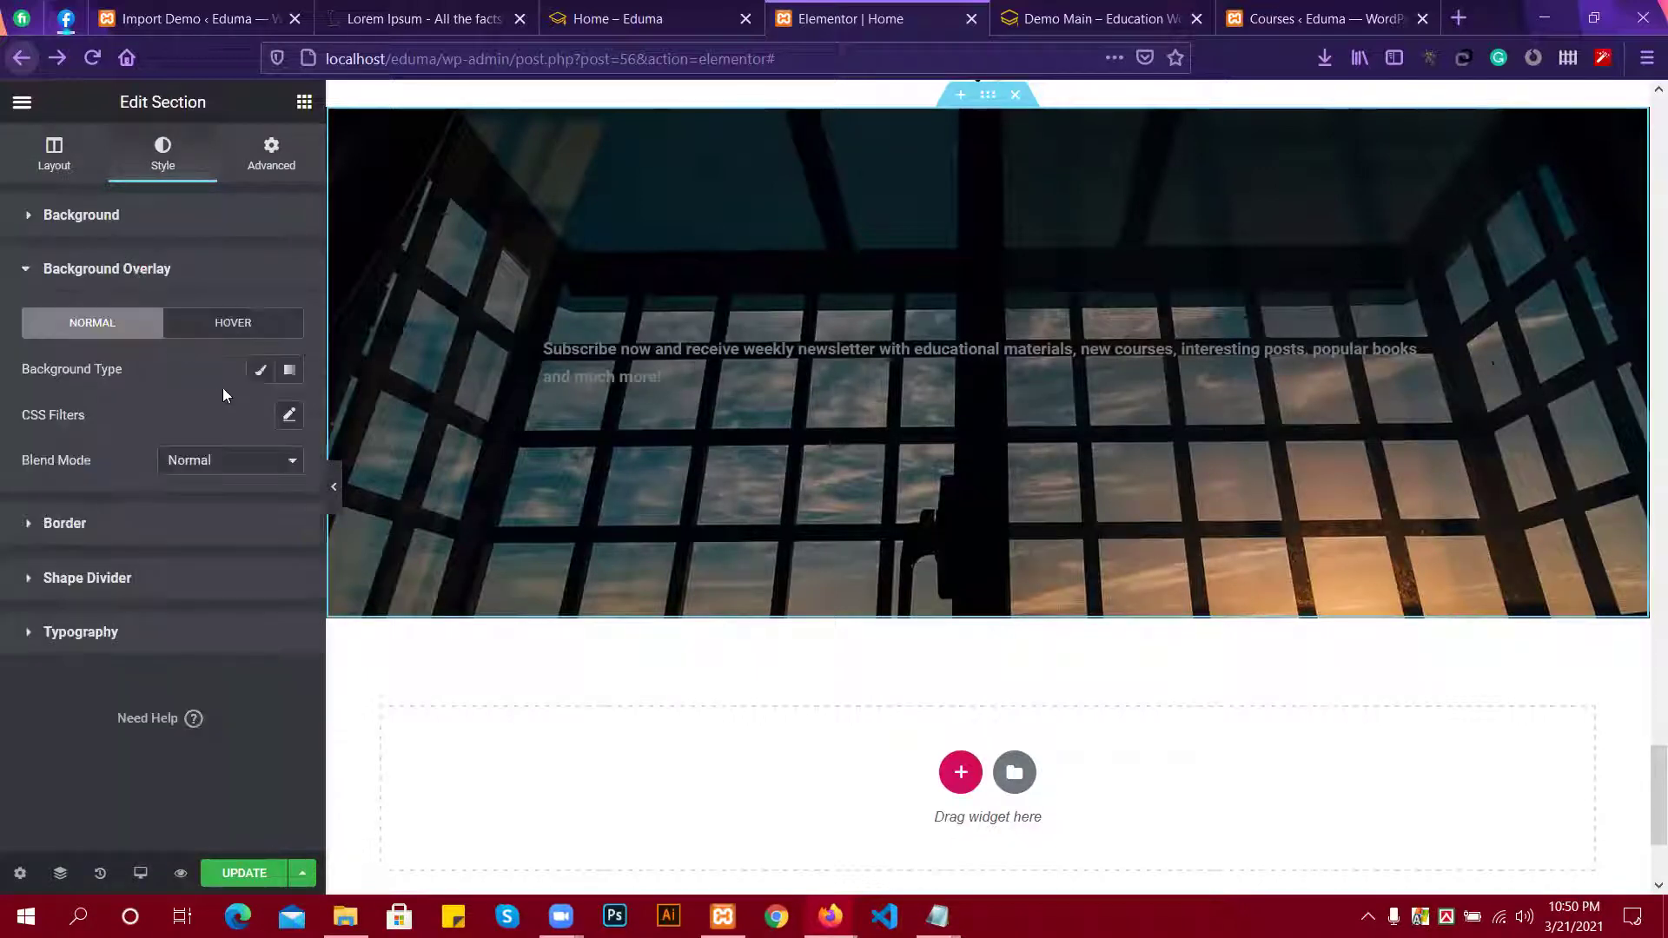
{"action": "left_click", "coordinate": [259, 370]}
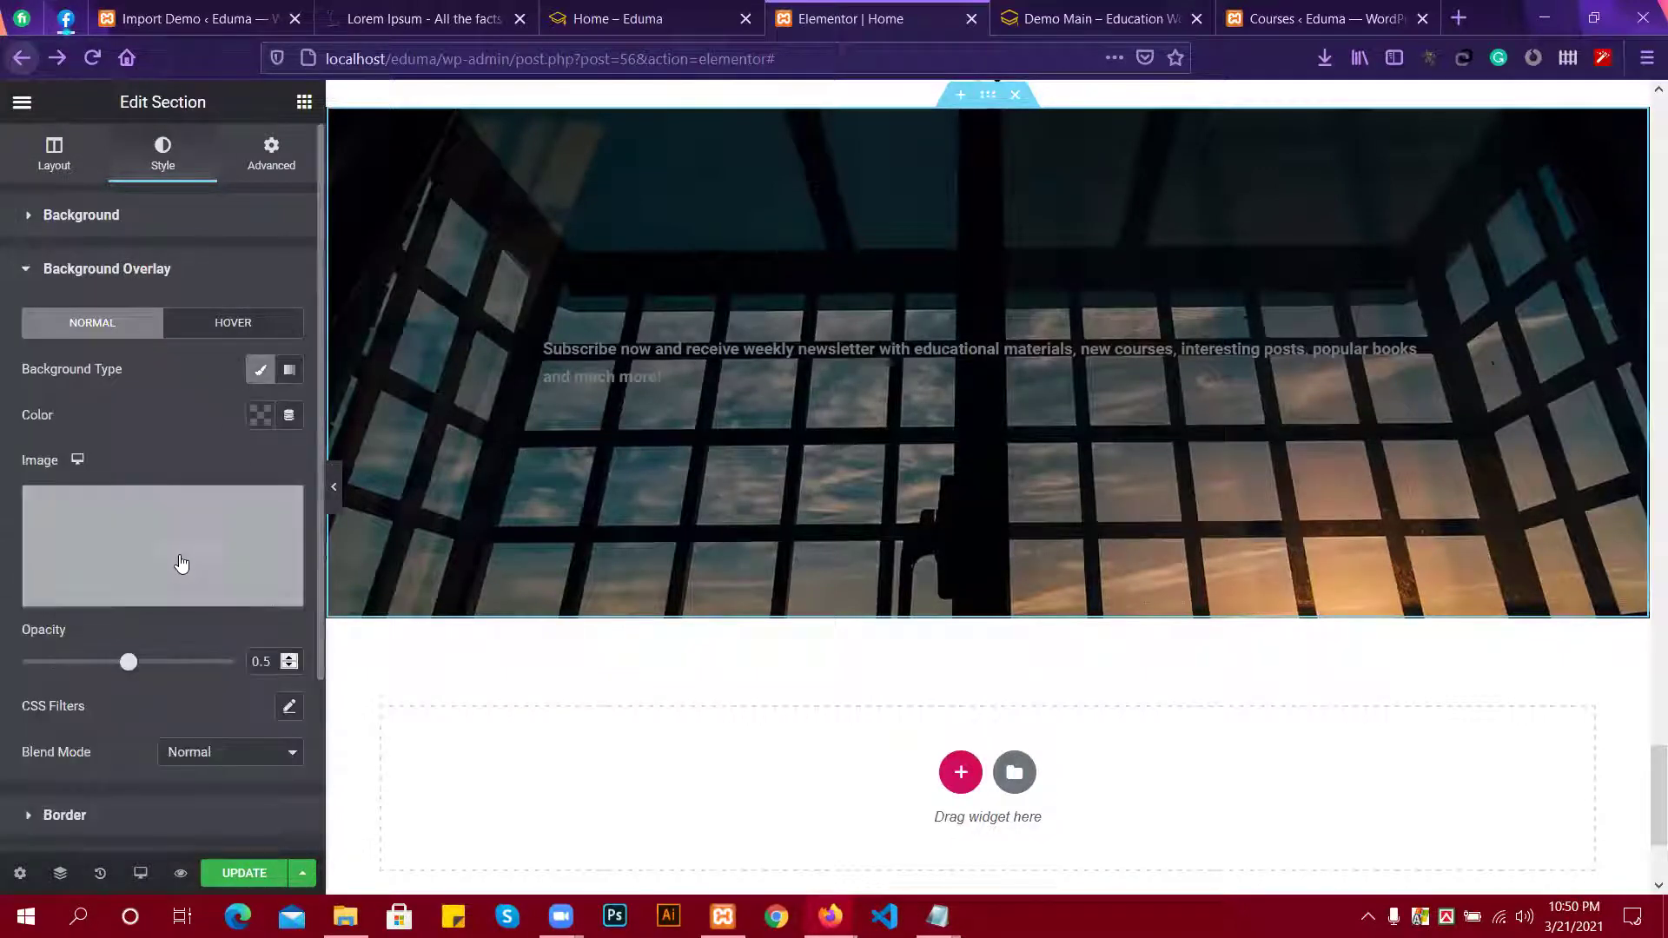
{"action": "left_click", "coordinate": [259, 415]}
{"action": "left_click", "coordinate": [327, 467]}
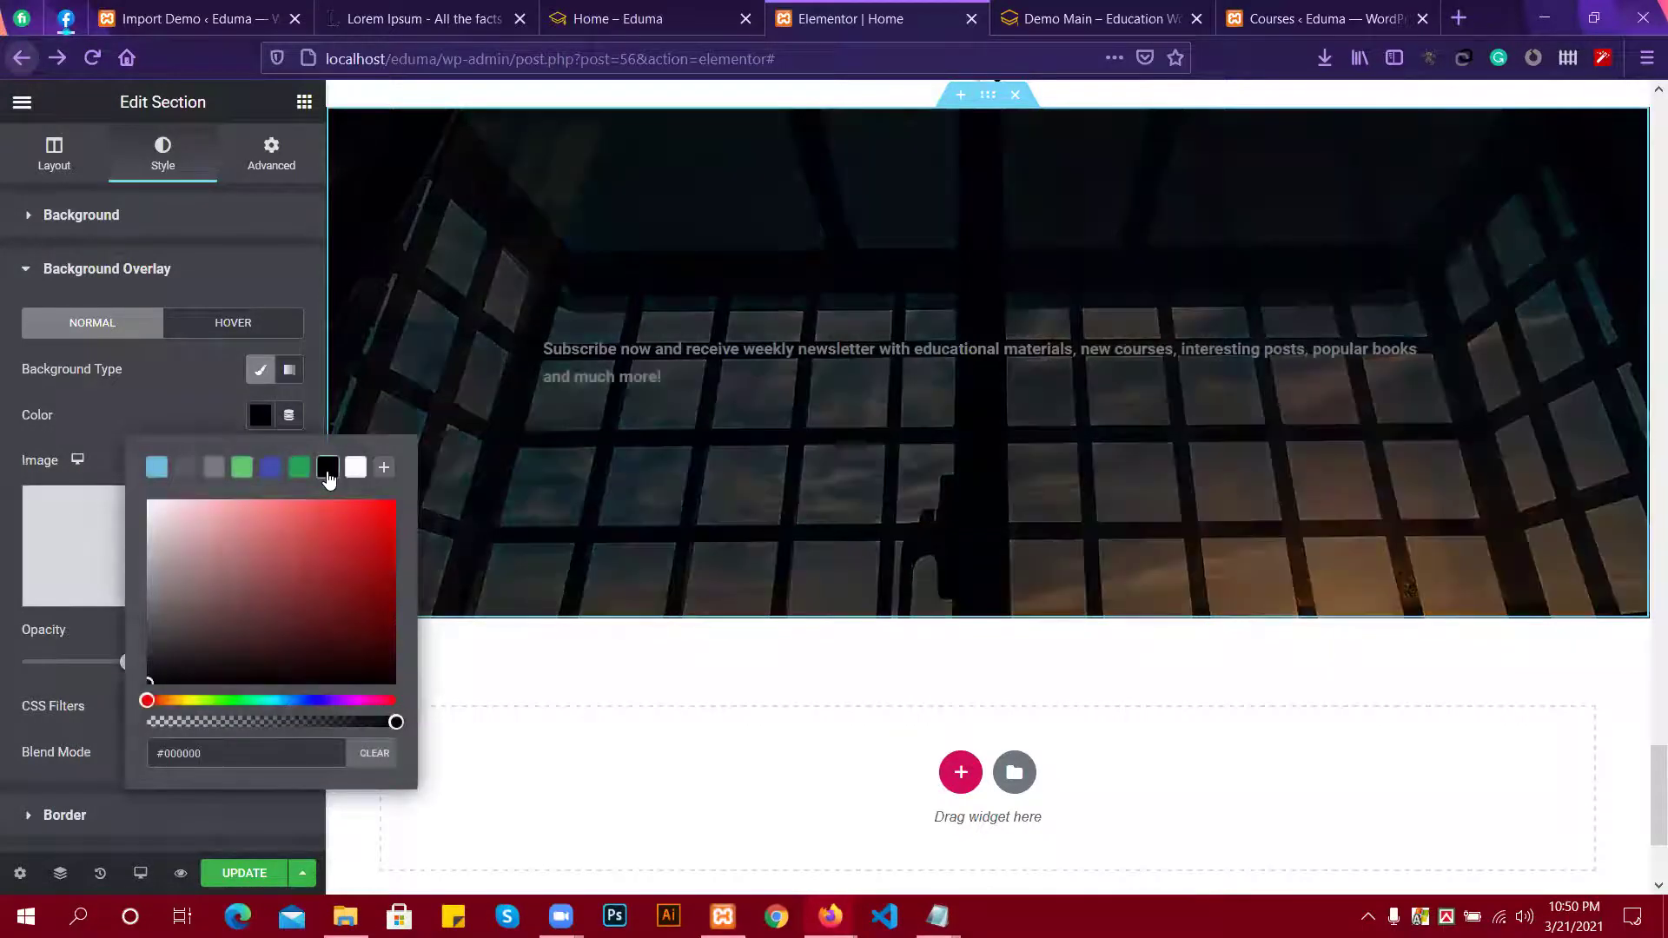
Set the newsletter text's color to white, #FFFFFF, and center its alignment.
{"action": "left_click", "coordinate": [826, 347]}
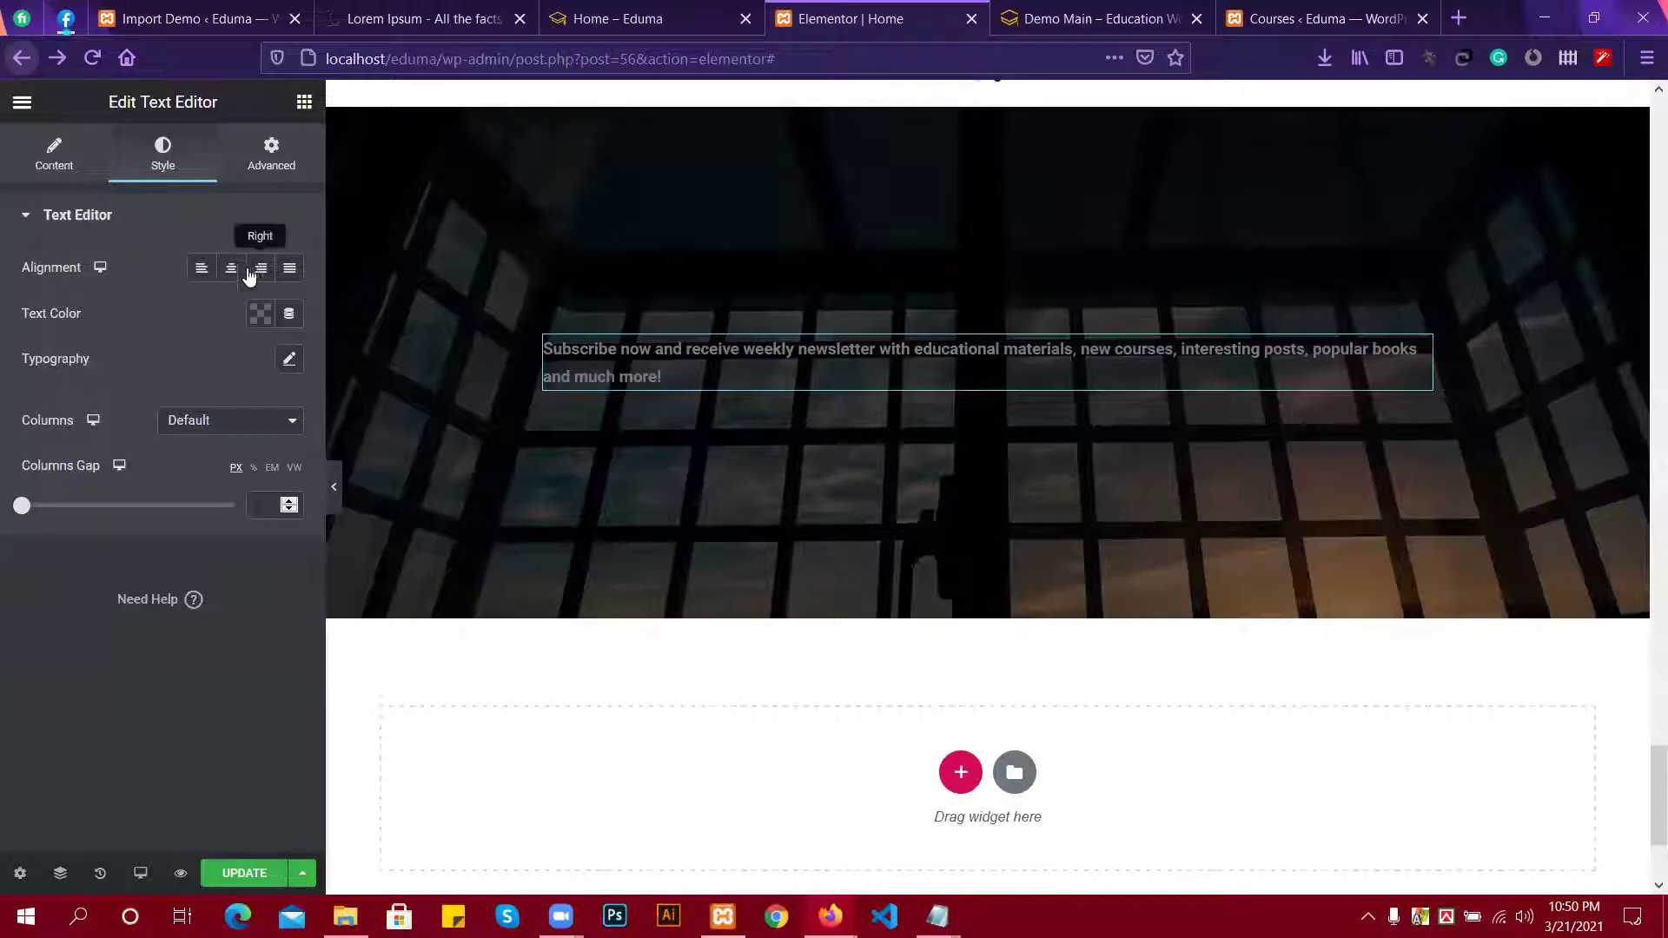
{"action": "left_click", "coordinate": [260, 314]}
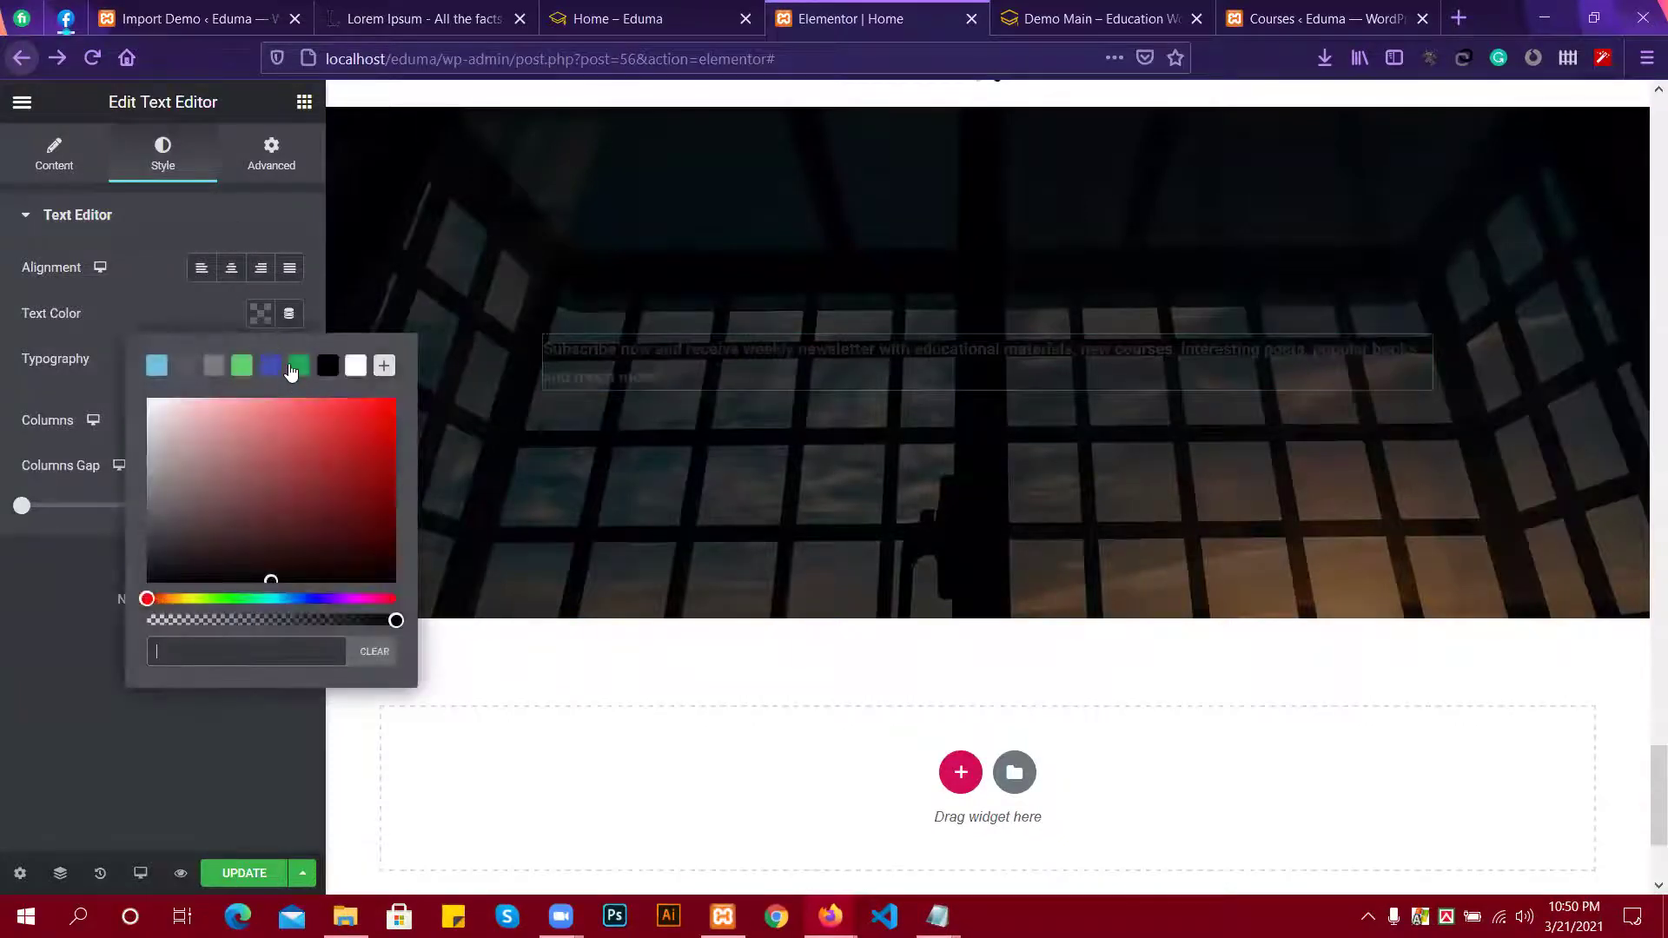
{"action": "left_click", "coordinate": [354, 366]}
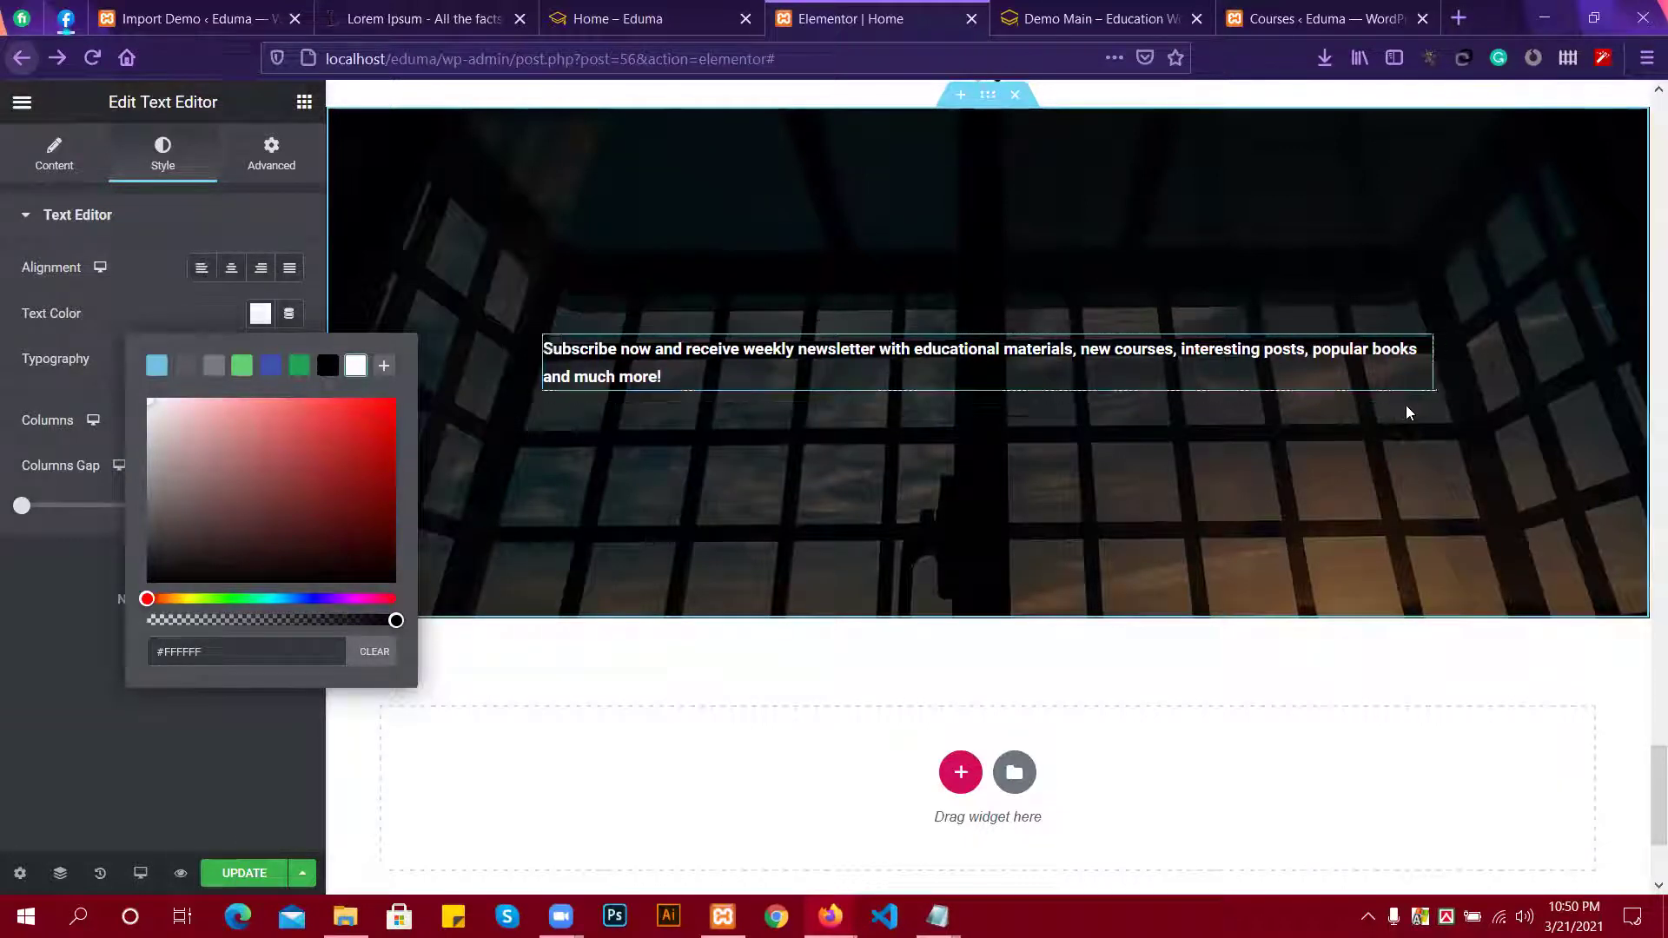
{"action": "left_click", "coordinate": [165, 276]}
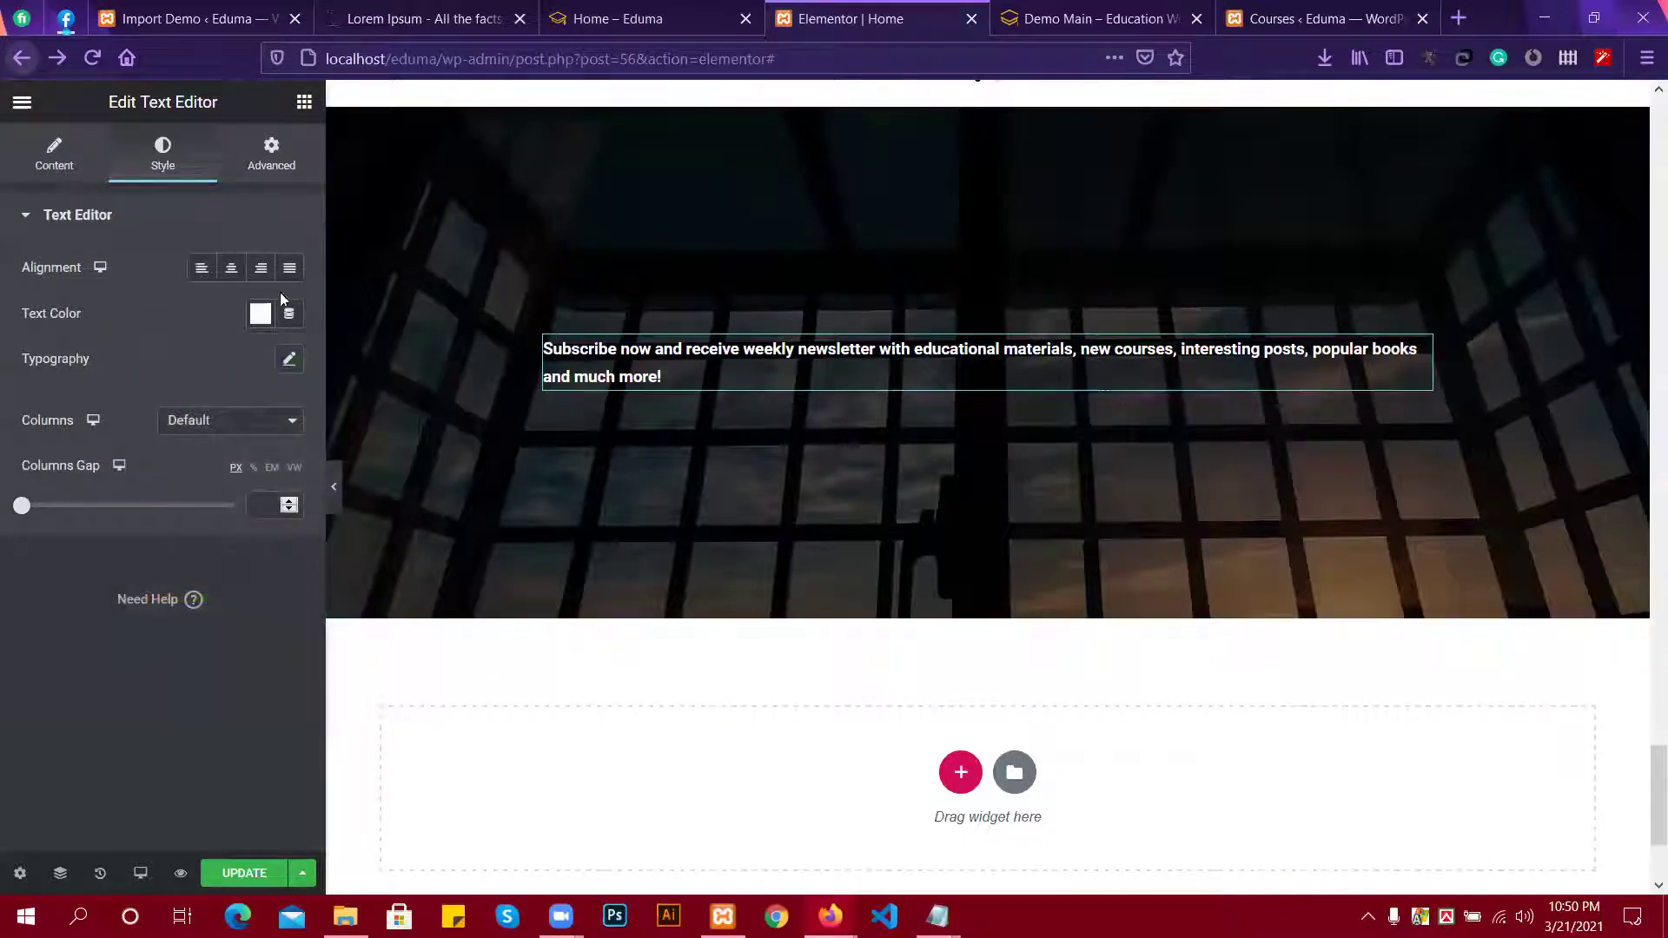
{"action": "left_click", "coordinate": [239, 275]}
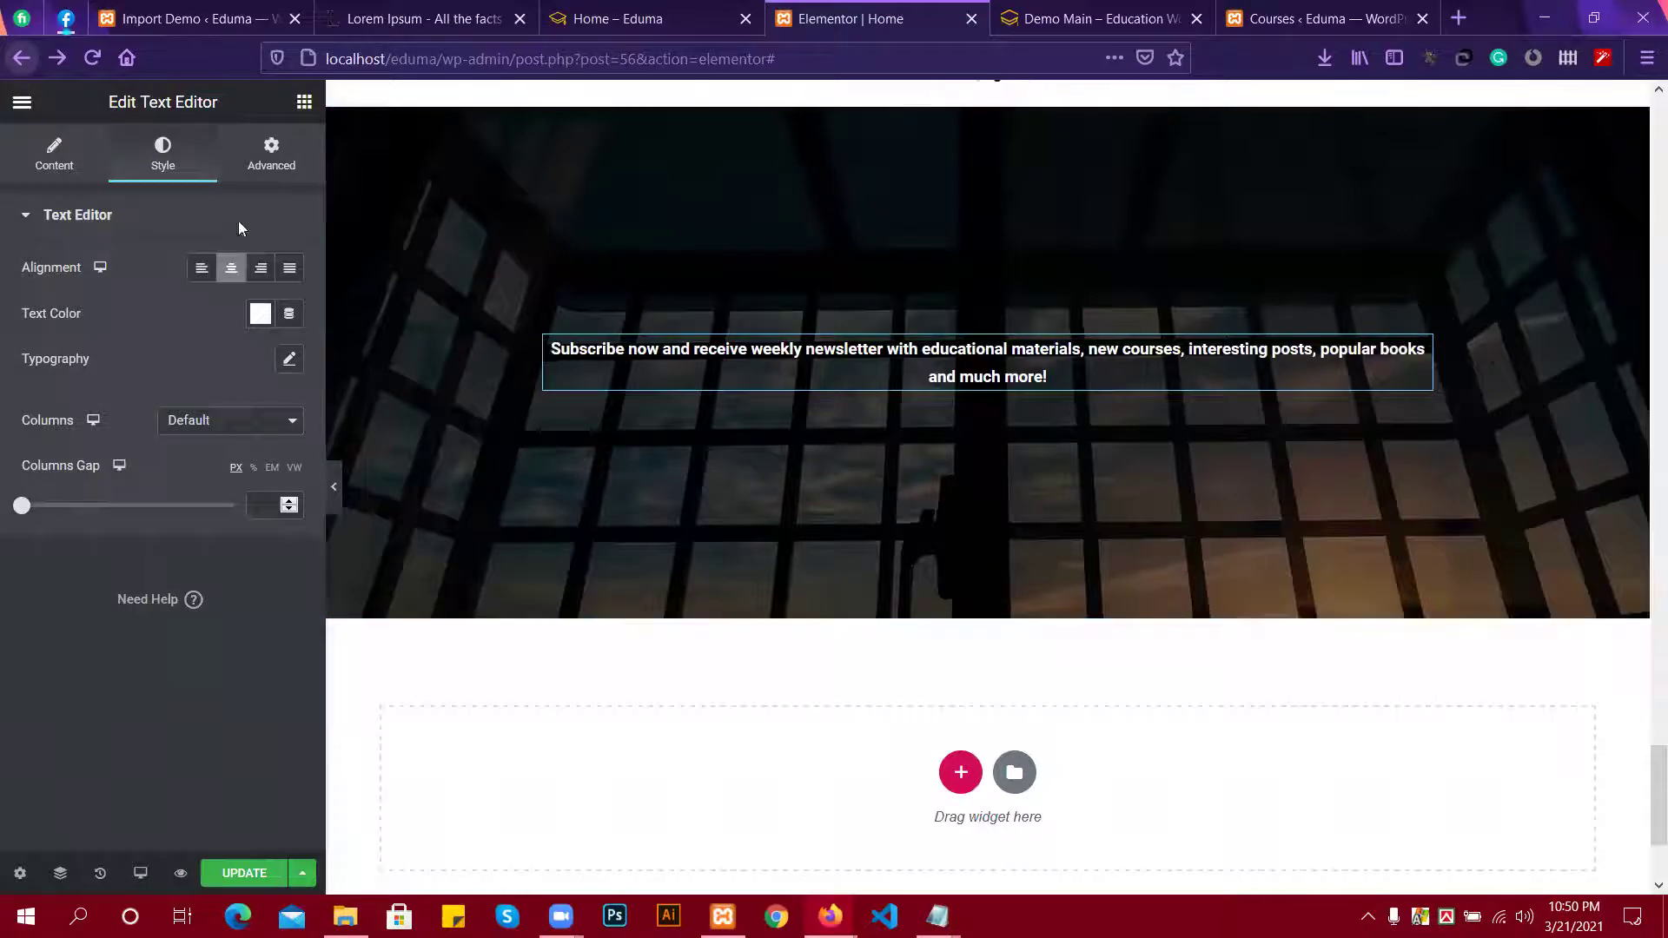
Switch to File Explorer and go up from the plugins folder to the root of the Web Development (F:) drive.
{"action": "left_click", "coordinate": [306, 103]}
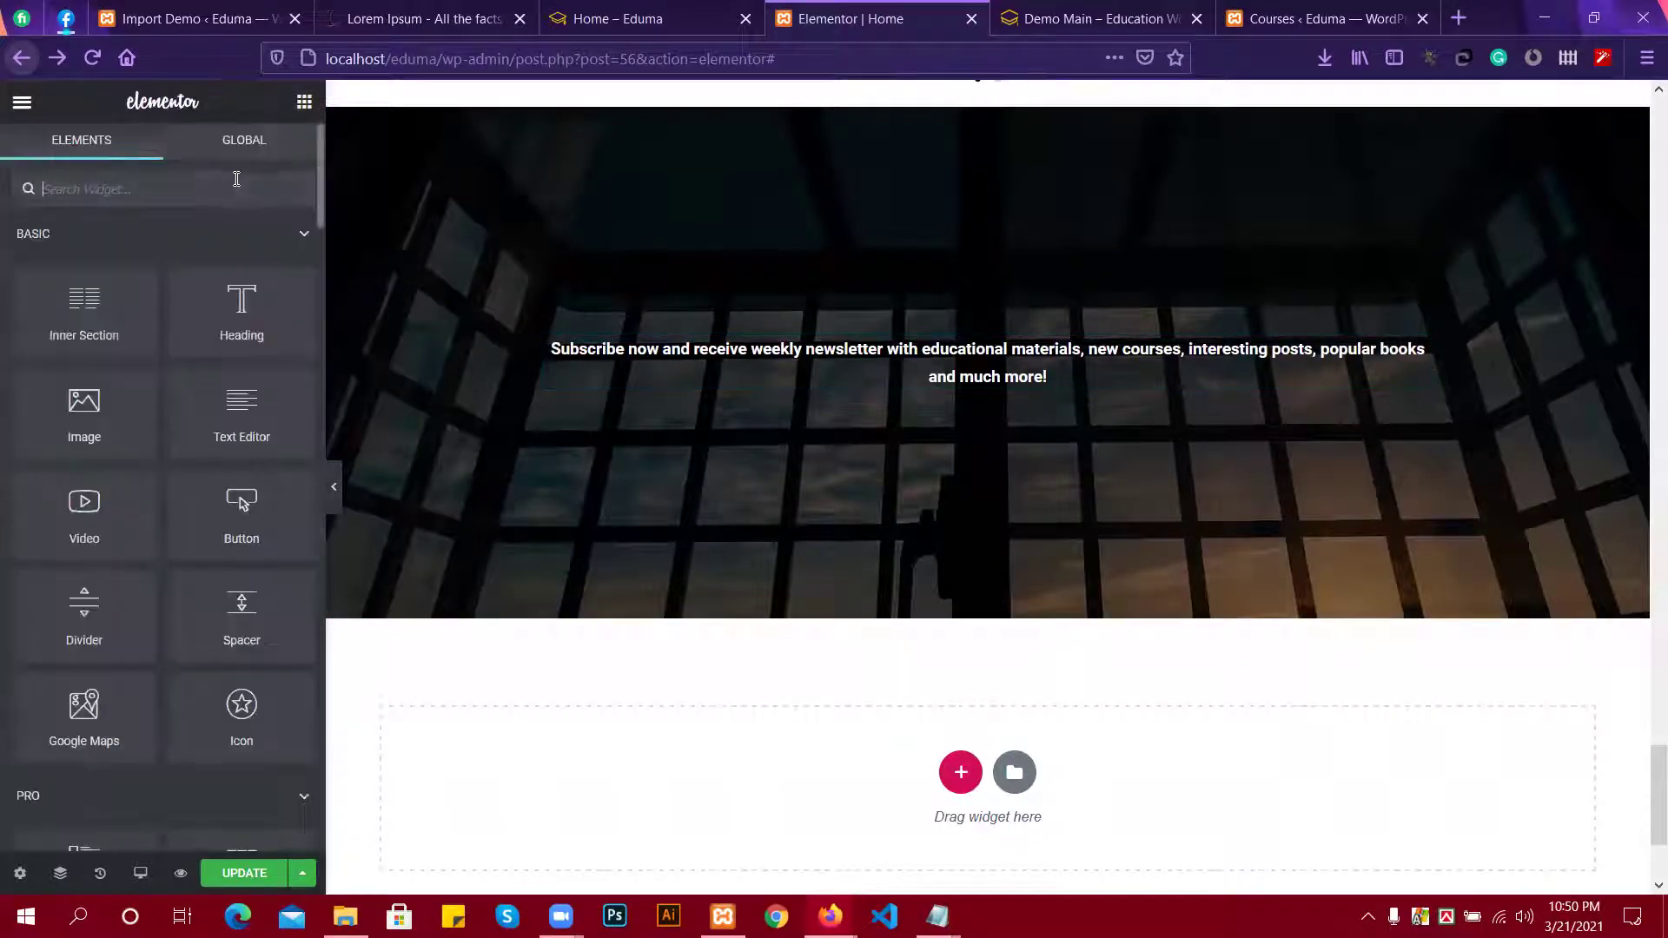
{"action": "left_click", "coordinate": [345, 916]}
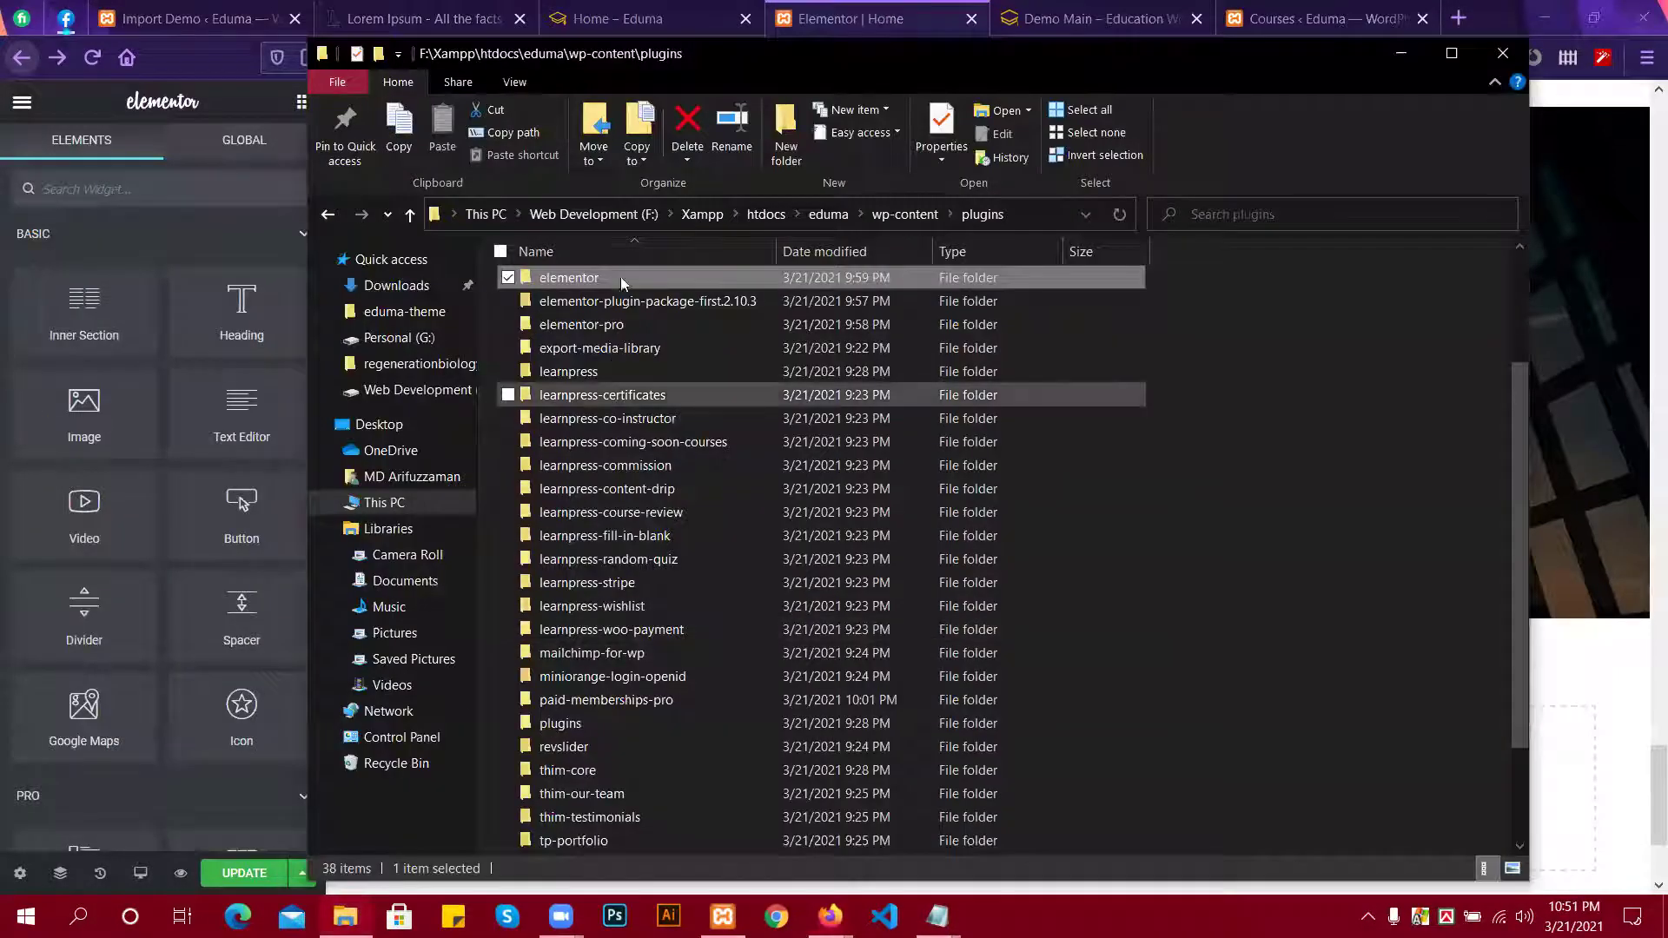
{"action": "left_click", "coordinate": [412, 215]}
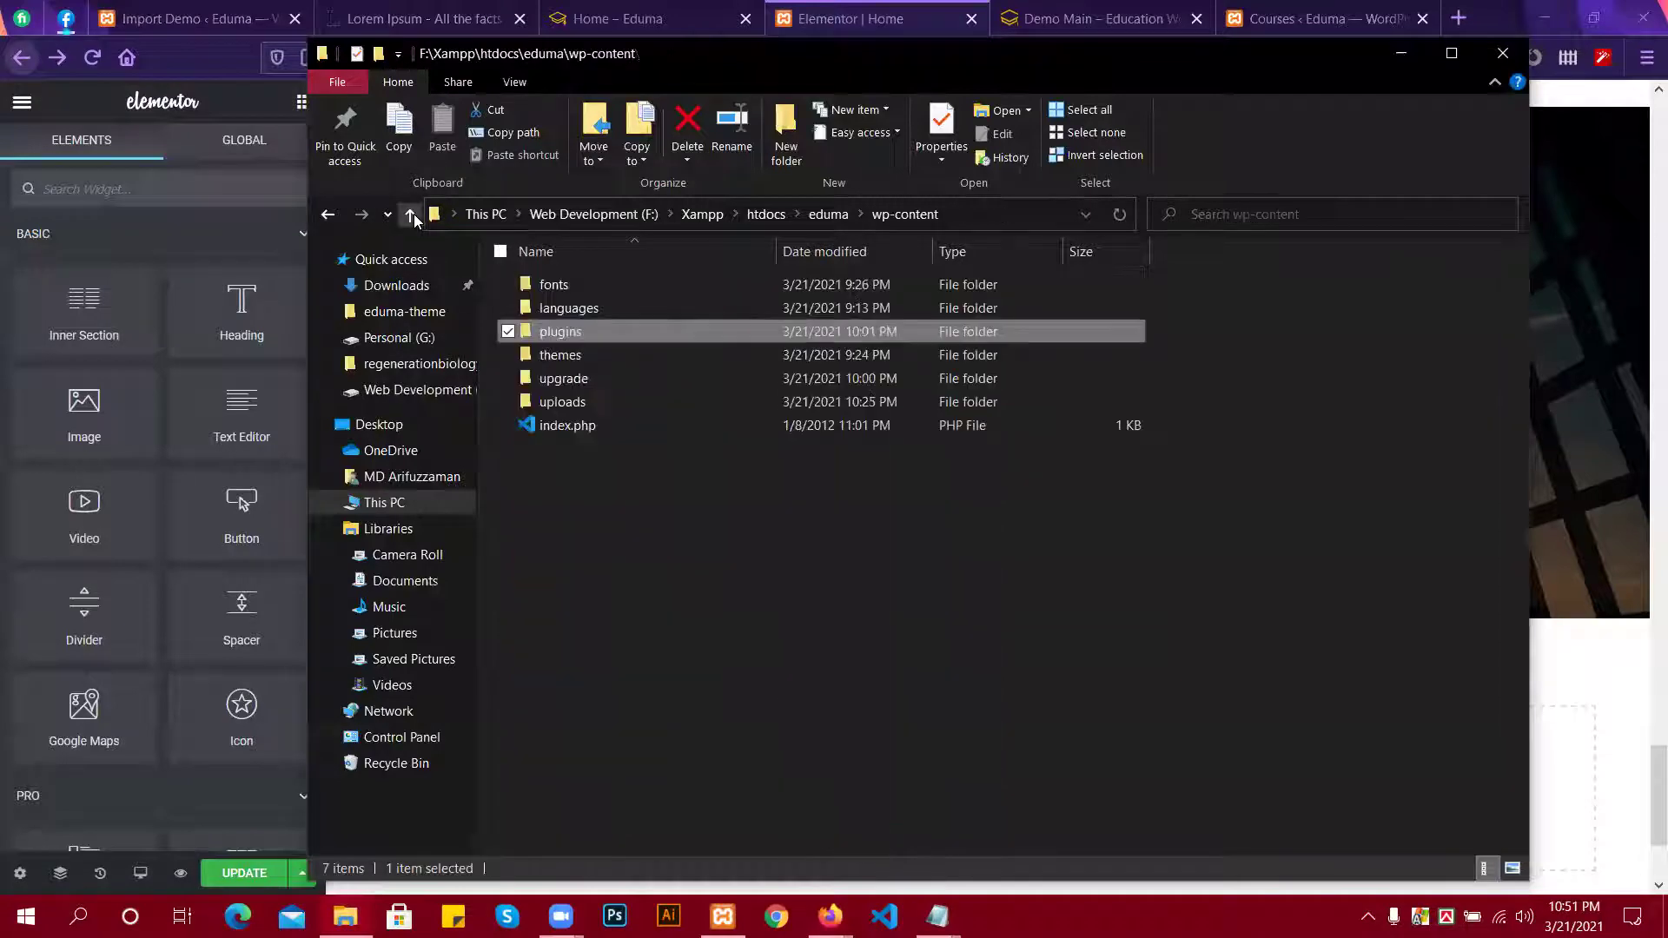
{"action": "left_click", "coordinate": [411, 215]}
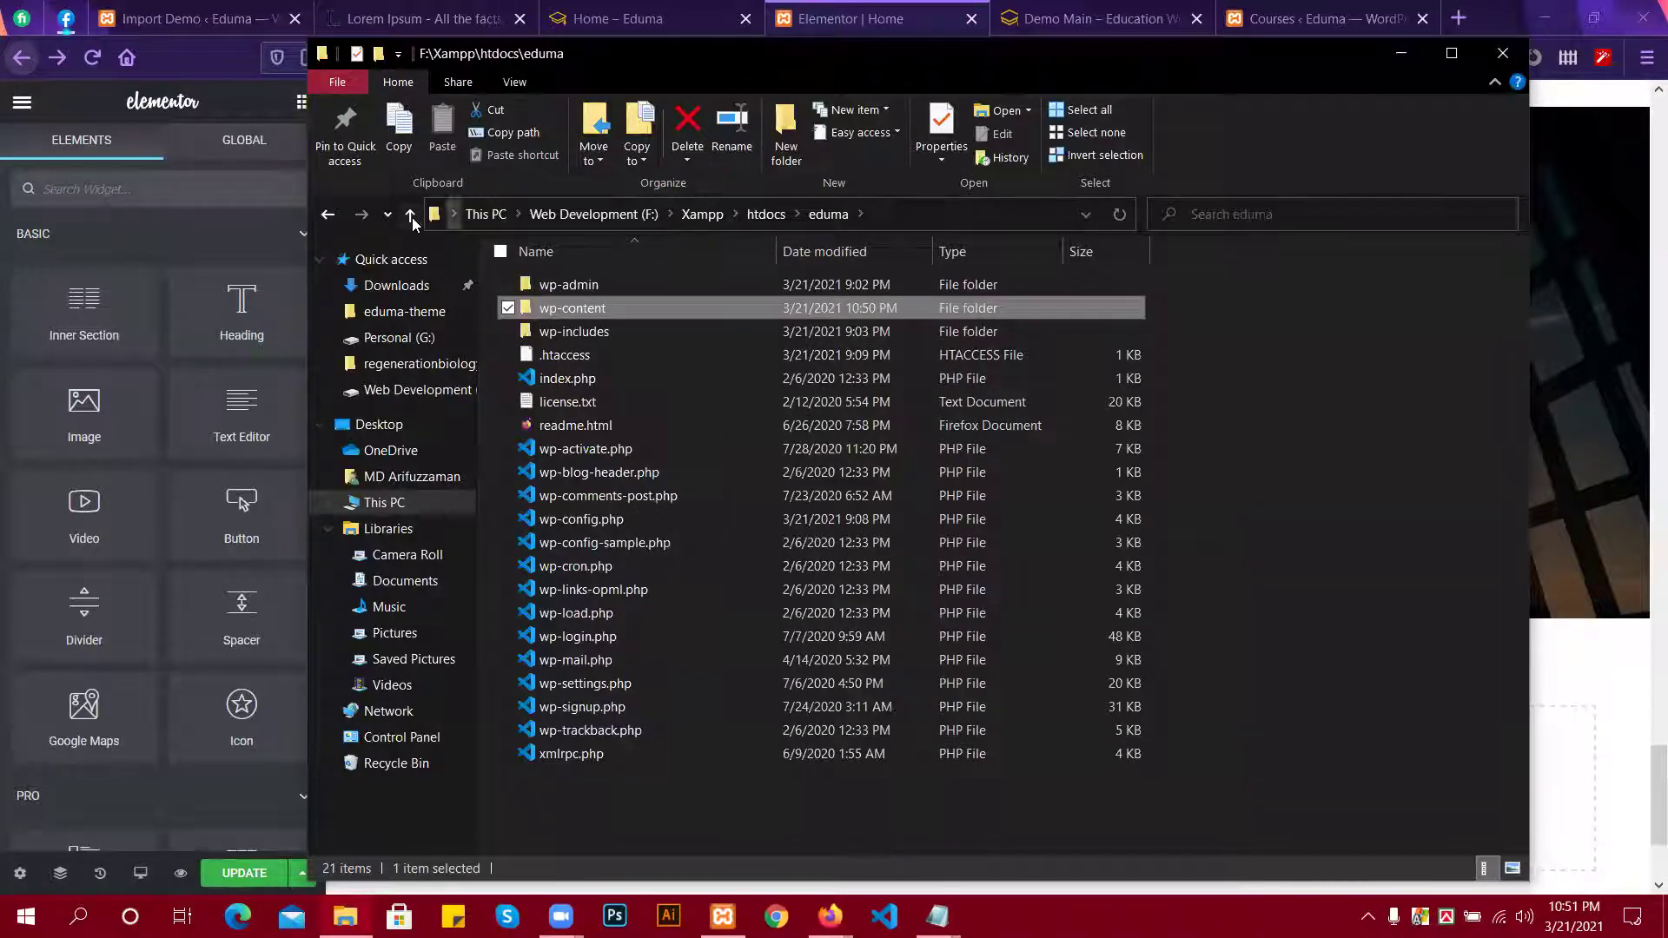
{"action": "left_click", "coordinate": [412, 215]}
{"action": "left_click", "coordinate": [412, 215]}
{"action": "left_click", "coordinate": [412, 214]}
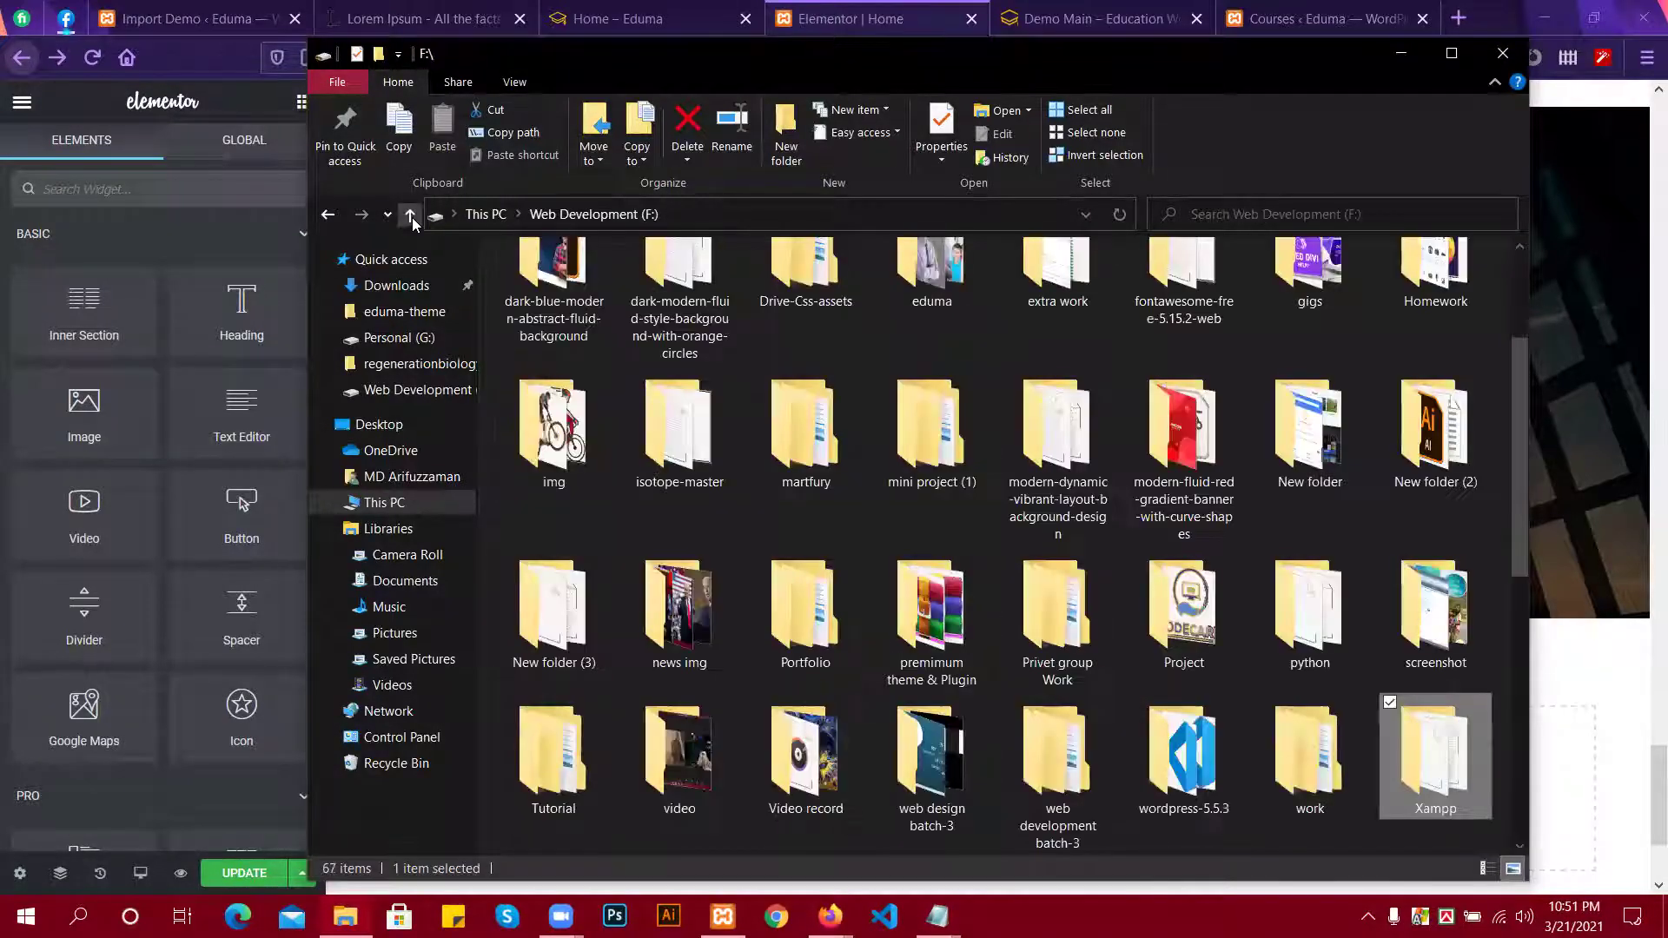
Open the eduma-theme folder under premimum theme & Plugin, gift-200, 200+.
{"action": "scroll", "coordinate": [820, 548], "scroll_direction": "up", "scroll_amount": 2}
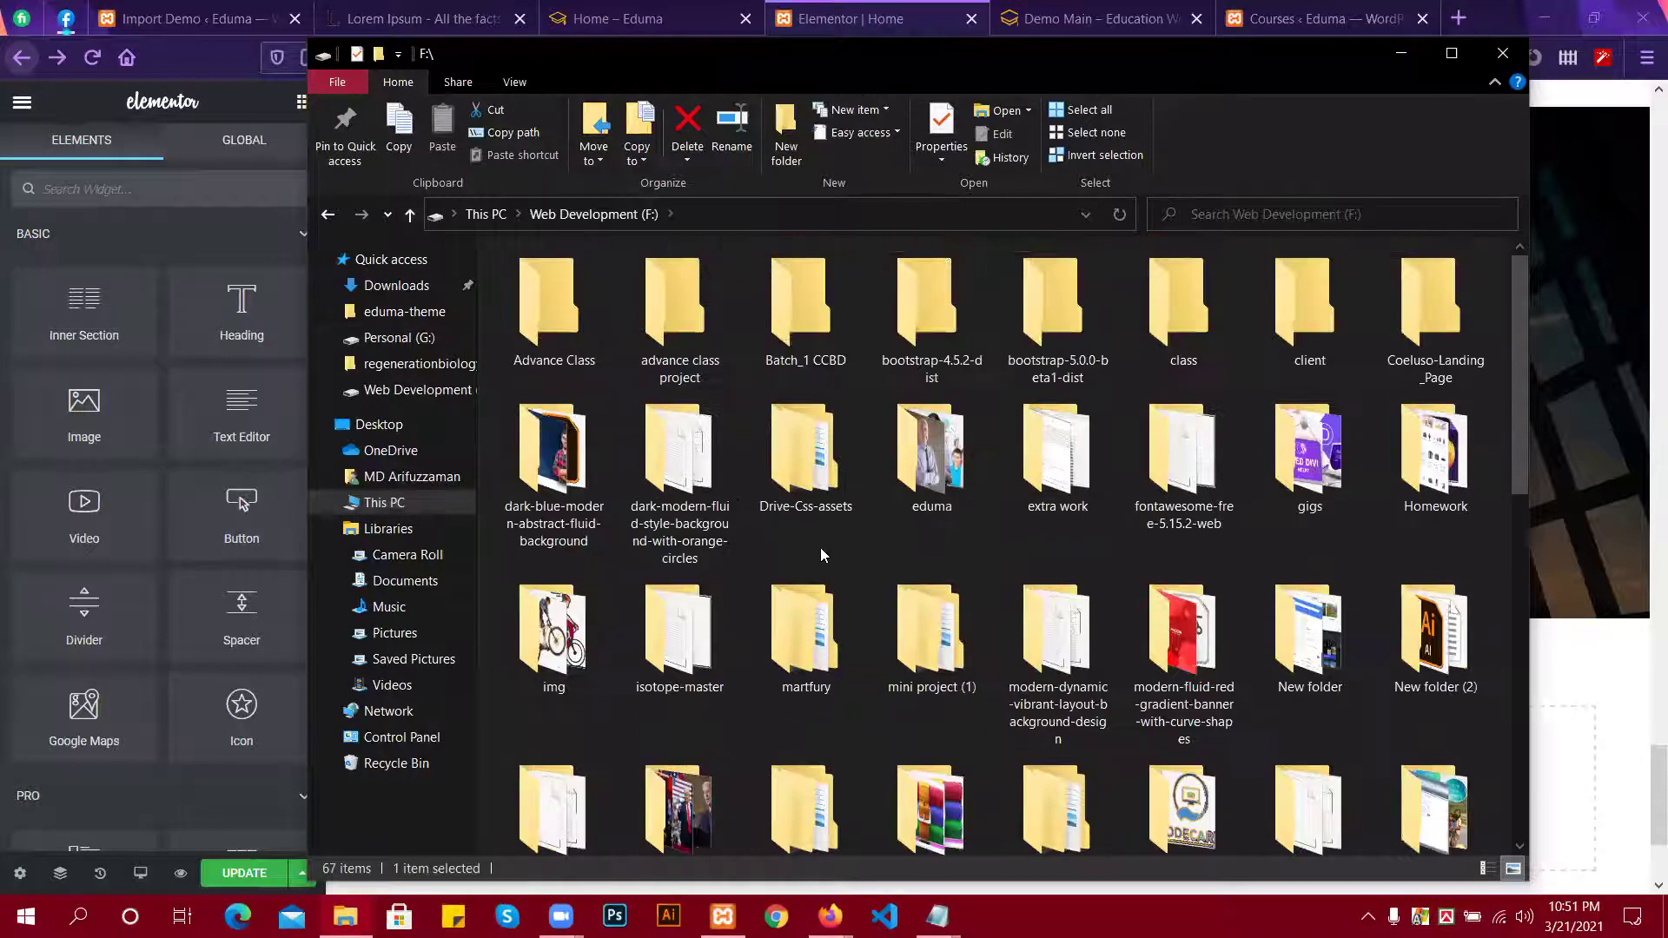
{"action": "scroll", "coordinate": [939, 579], "scroll_direction": "down", "scroll_amount": 8}
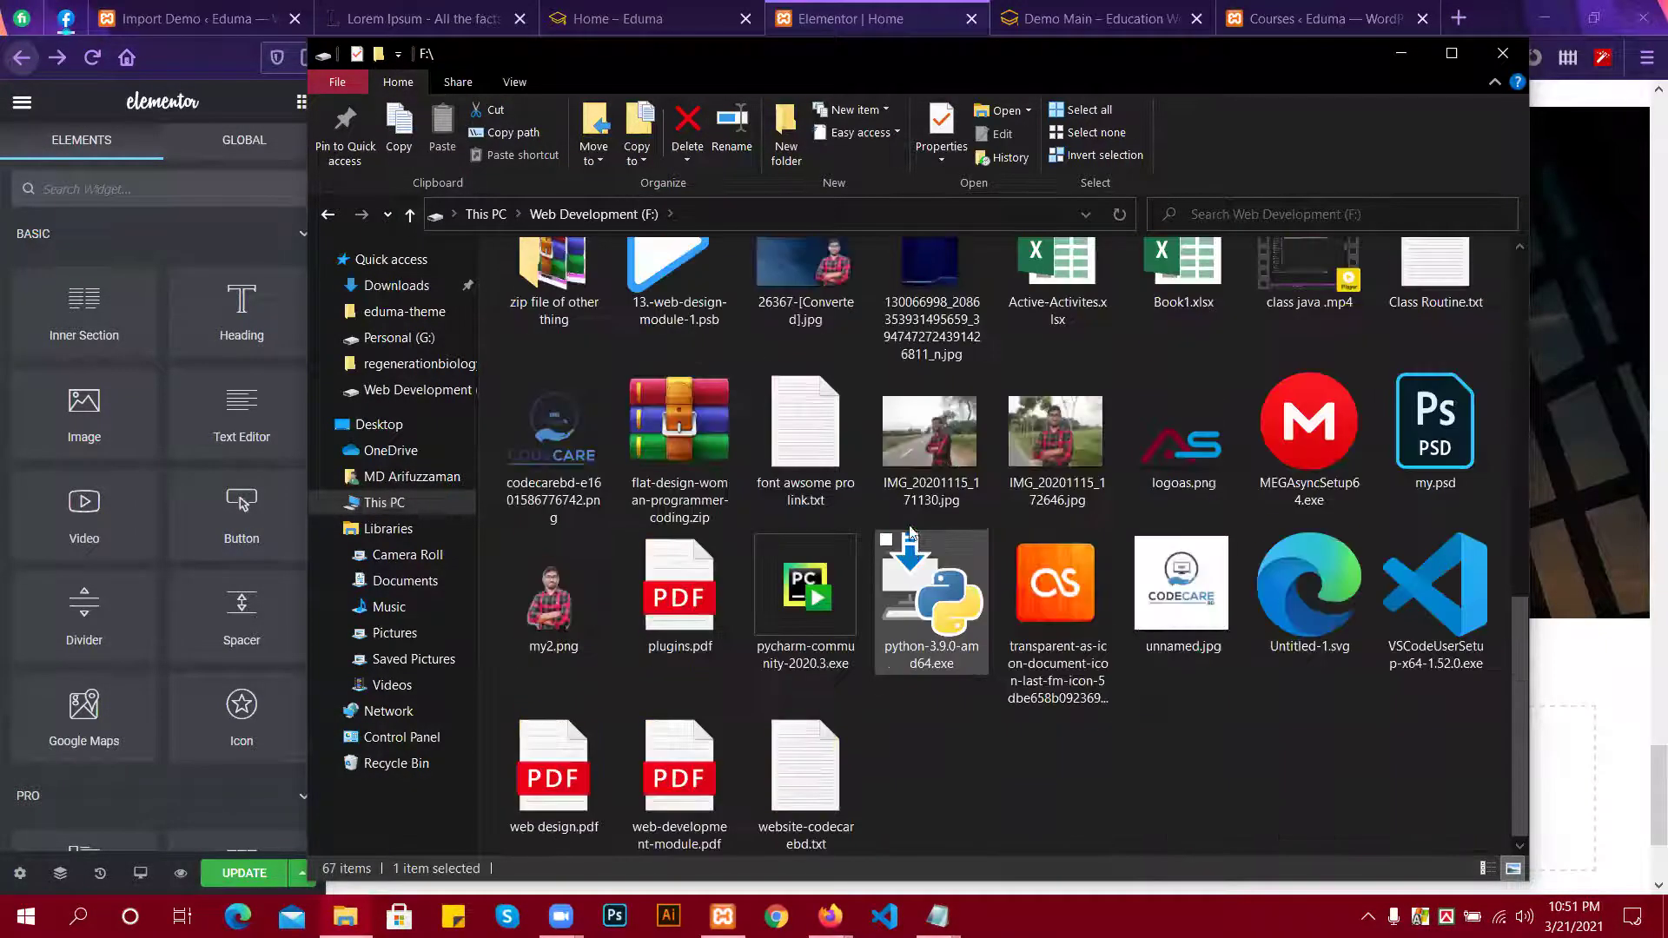
{"action": "scroll", "coordinate": [763, 412], "scroll_direction": "up", "scroll_amount": 2}
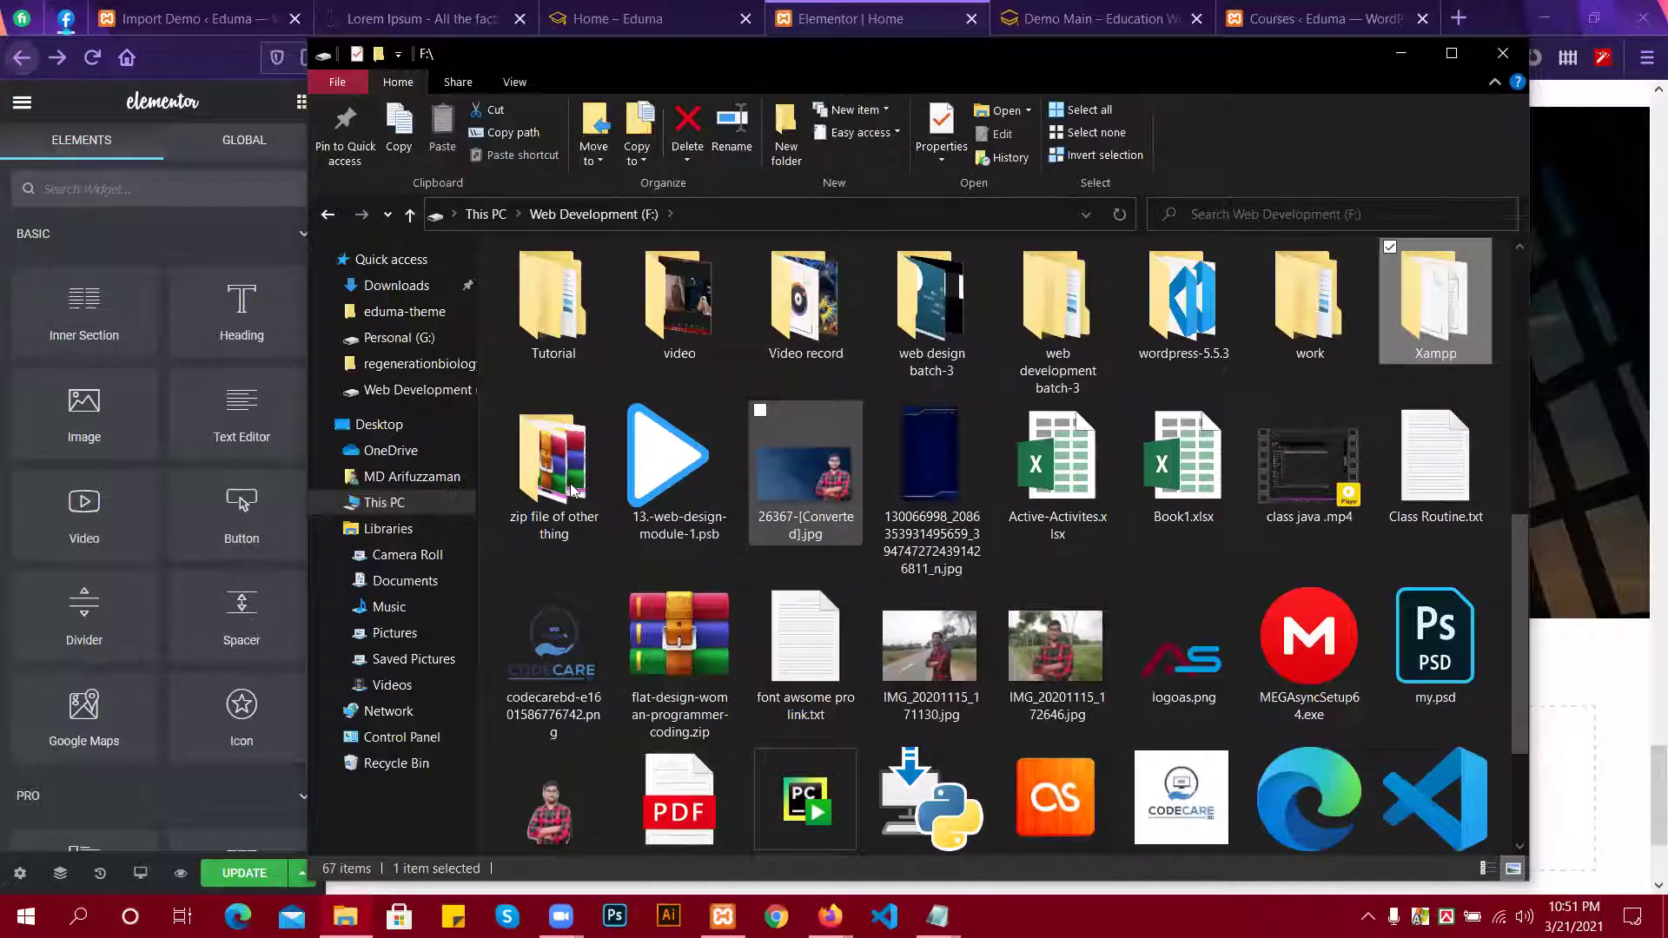
{"action": "scroll", "coordinate": [1046, 481], "scroll_direction": "up", "scroll_amount": 5}
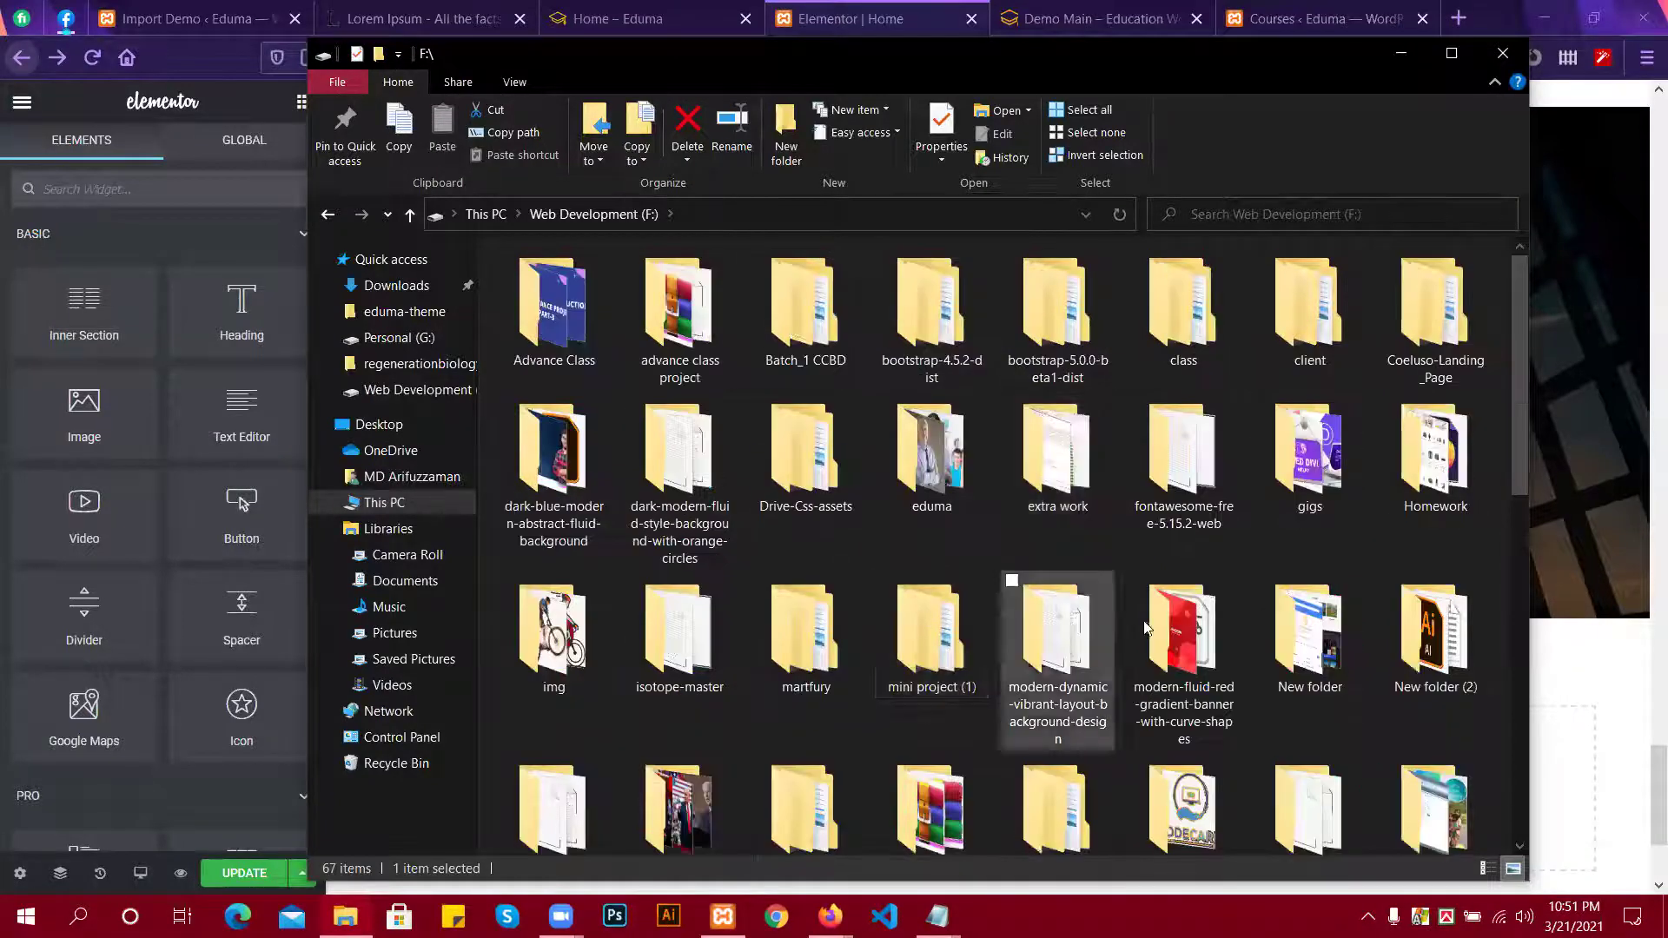
{"action": "left_click", "coordinate": [961, 815]}
{"action": "double_click", "coordinate": [963, 815]}
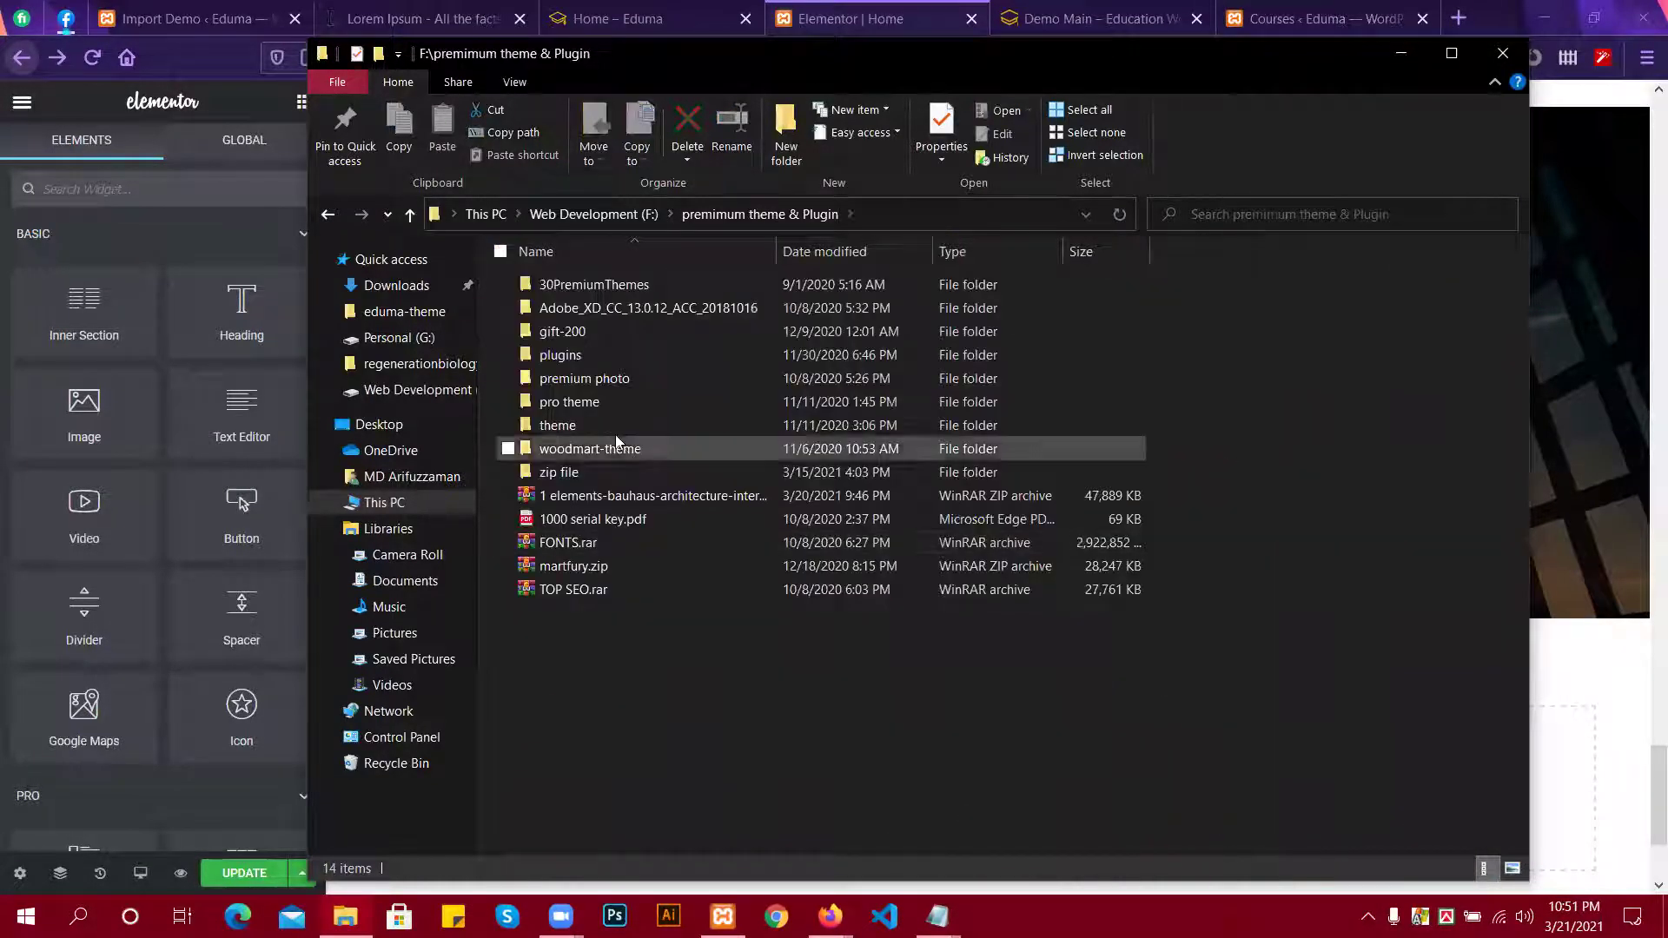
{"action": "double_click", "coordinate": [594, 332]}
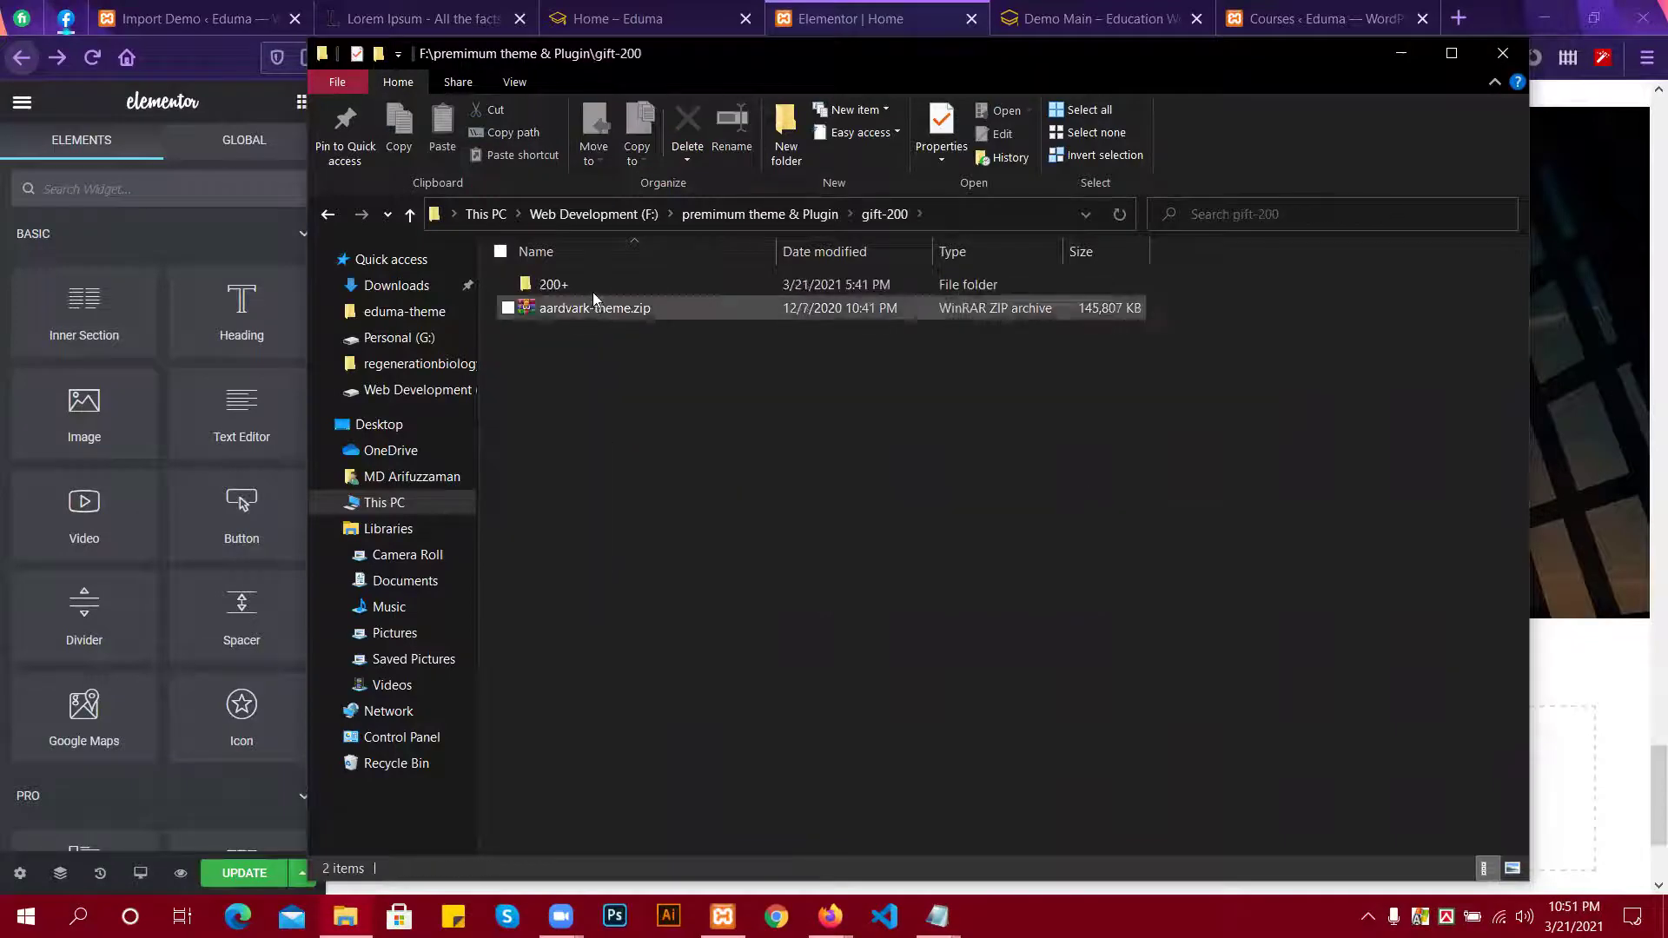
{"action": "double_click", "coordinate": [593, 280]}
{"action": "left_click", "coordinate": [591, 283]}
{"action": "double_click", "coordinate": [590, 283]}
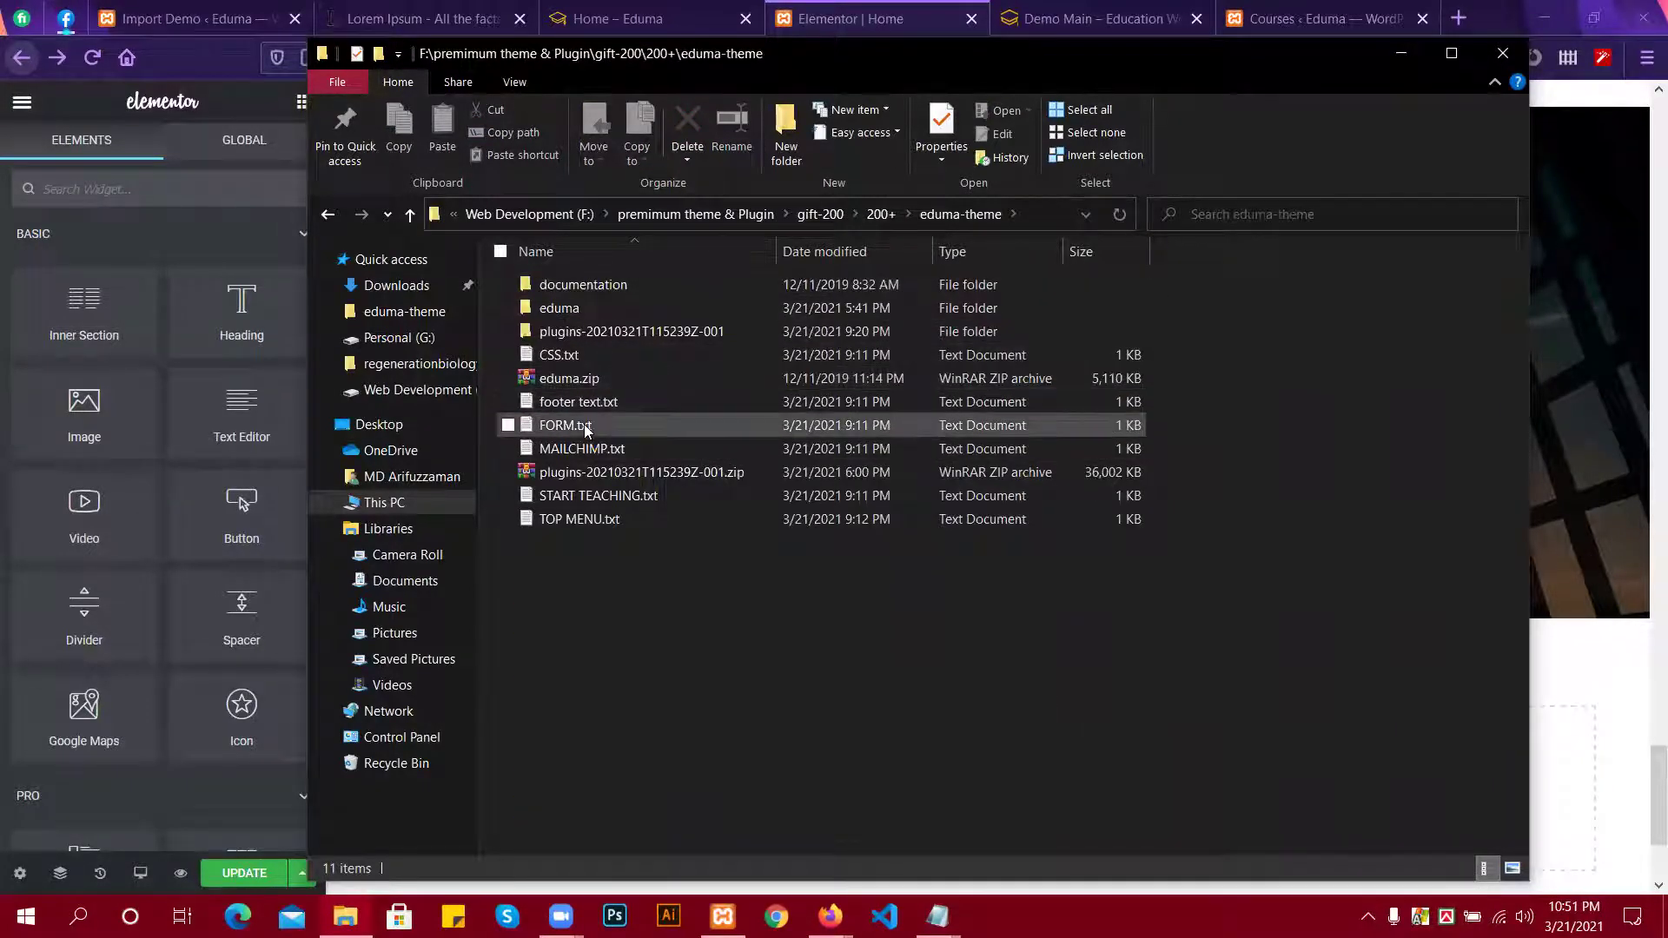
Open MAILCHIMP.txt and copy its two HTML input lines for the email field and the Sign up button.
{"action": "double_click", "coordinate": [626, 448]}
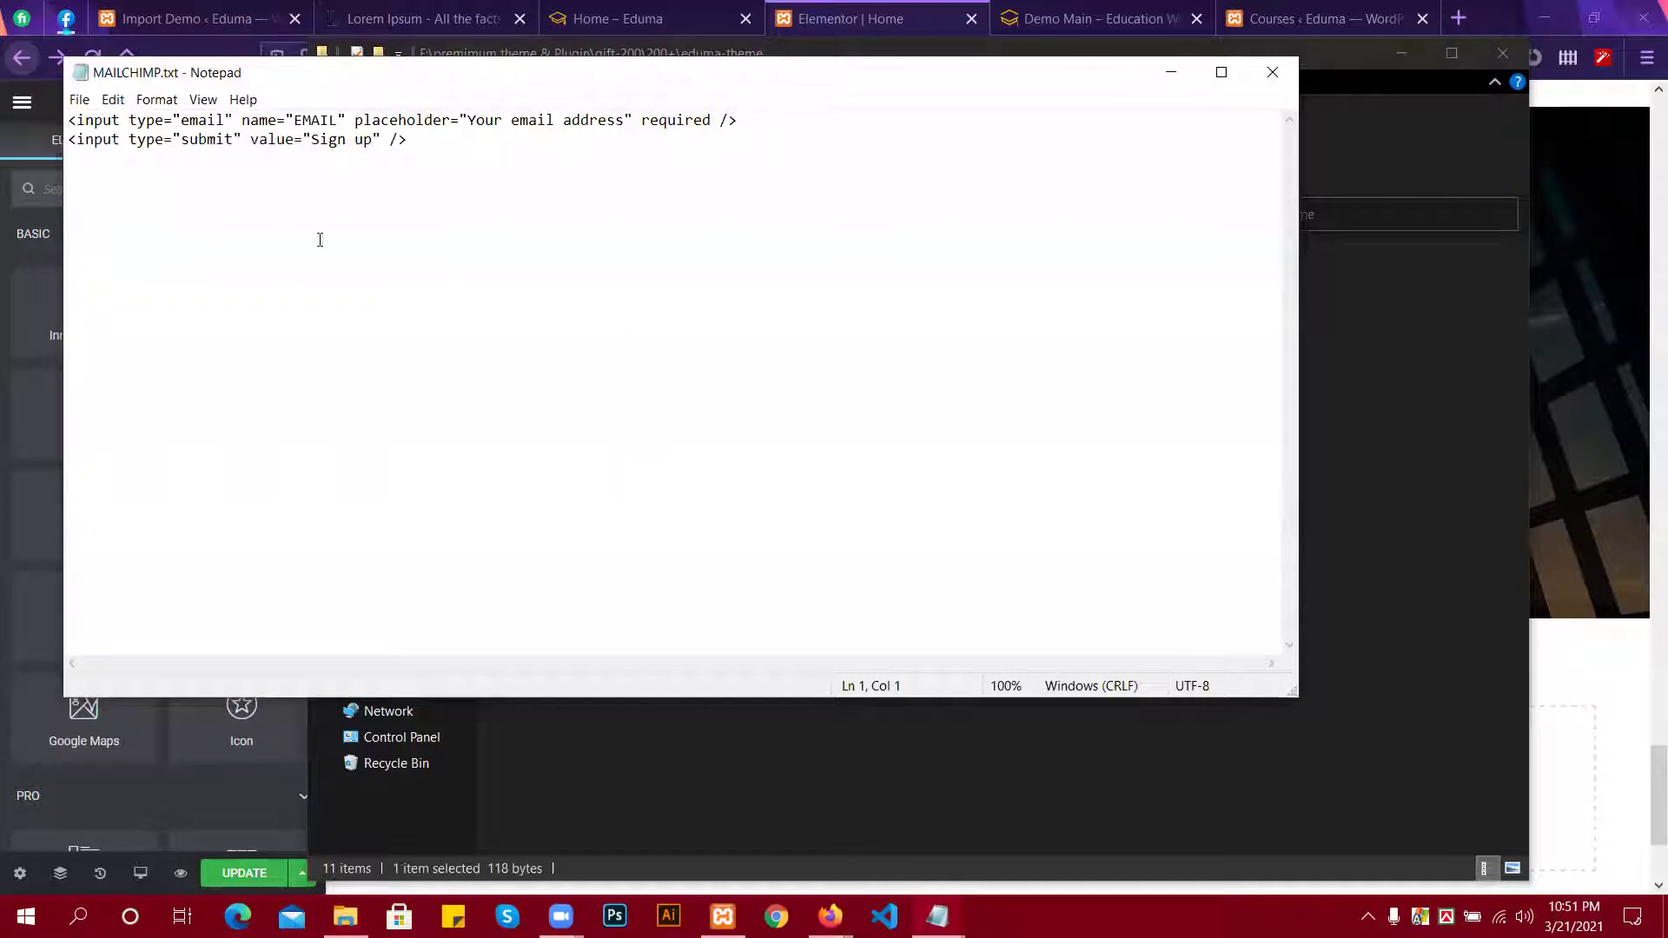
{"action": "left_click_drag", "start_coordinate": [435, 141], "coordinate": [48, 76]}
{"action": "key", "text": "ctrl+c"}
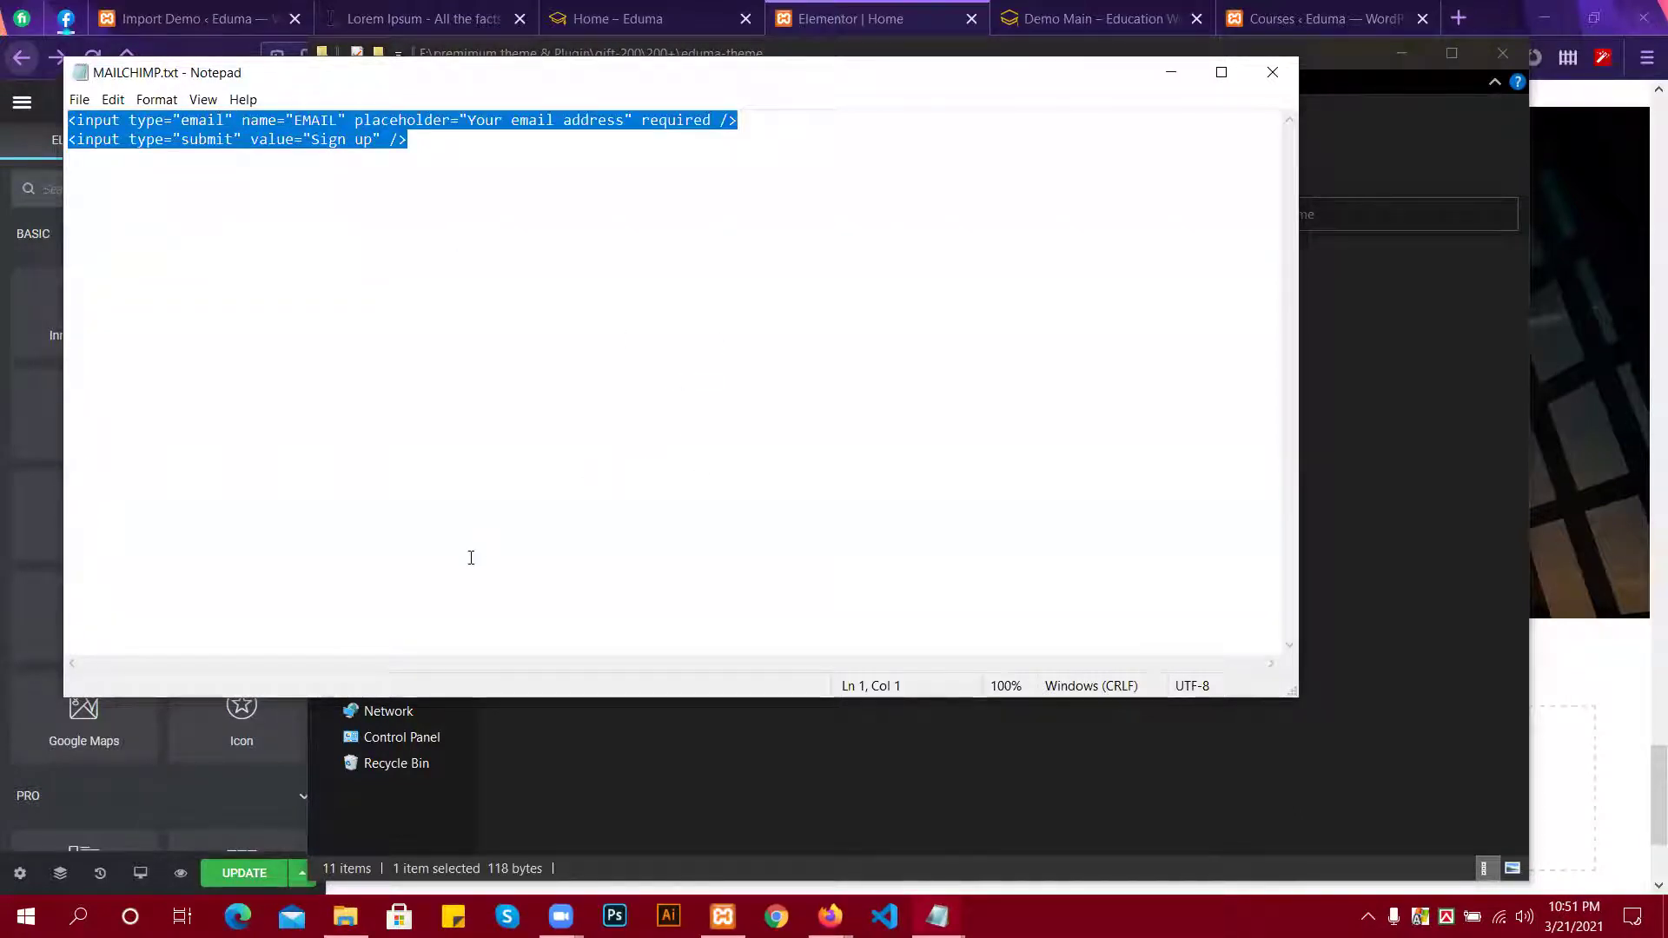
Return to the Elementor page, add a Shortcode widget below the newsletter text, and paste the copied email and Sign up input lines into it.
{"action": "left_click", "coordinate": [2, 279]}
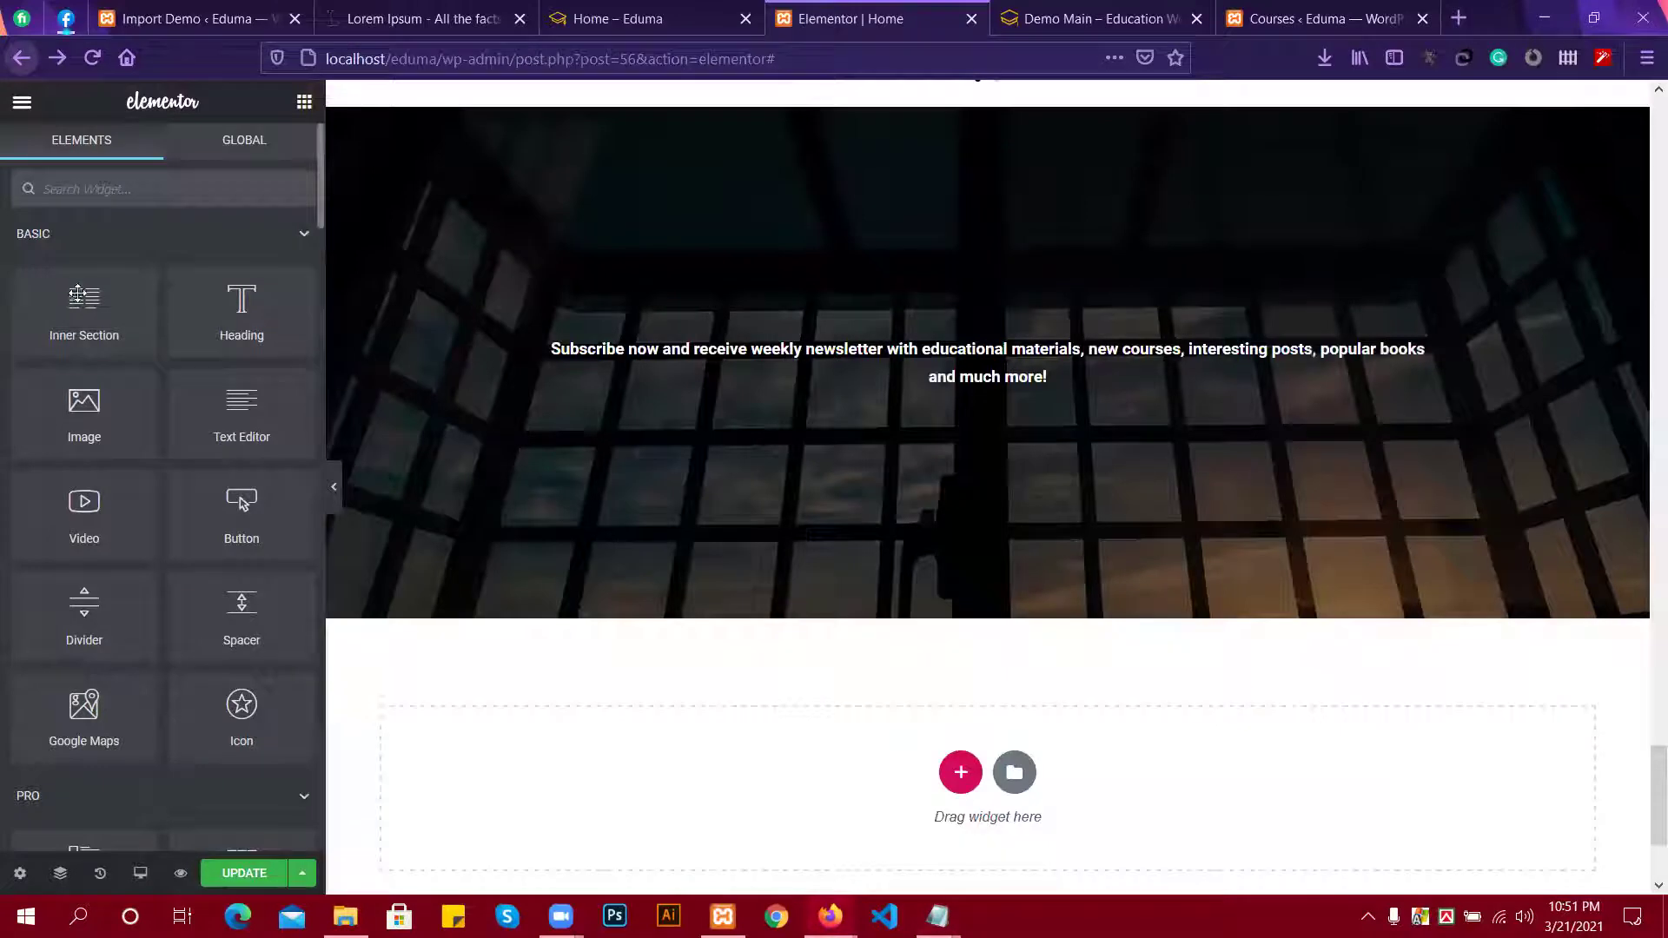
{"action": "left_click", "coordinate": [96, 196]}
{"action": "type", "text": "sor"}
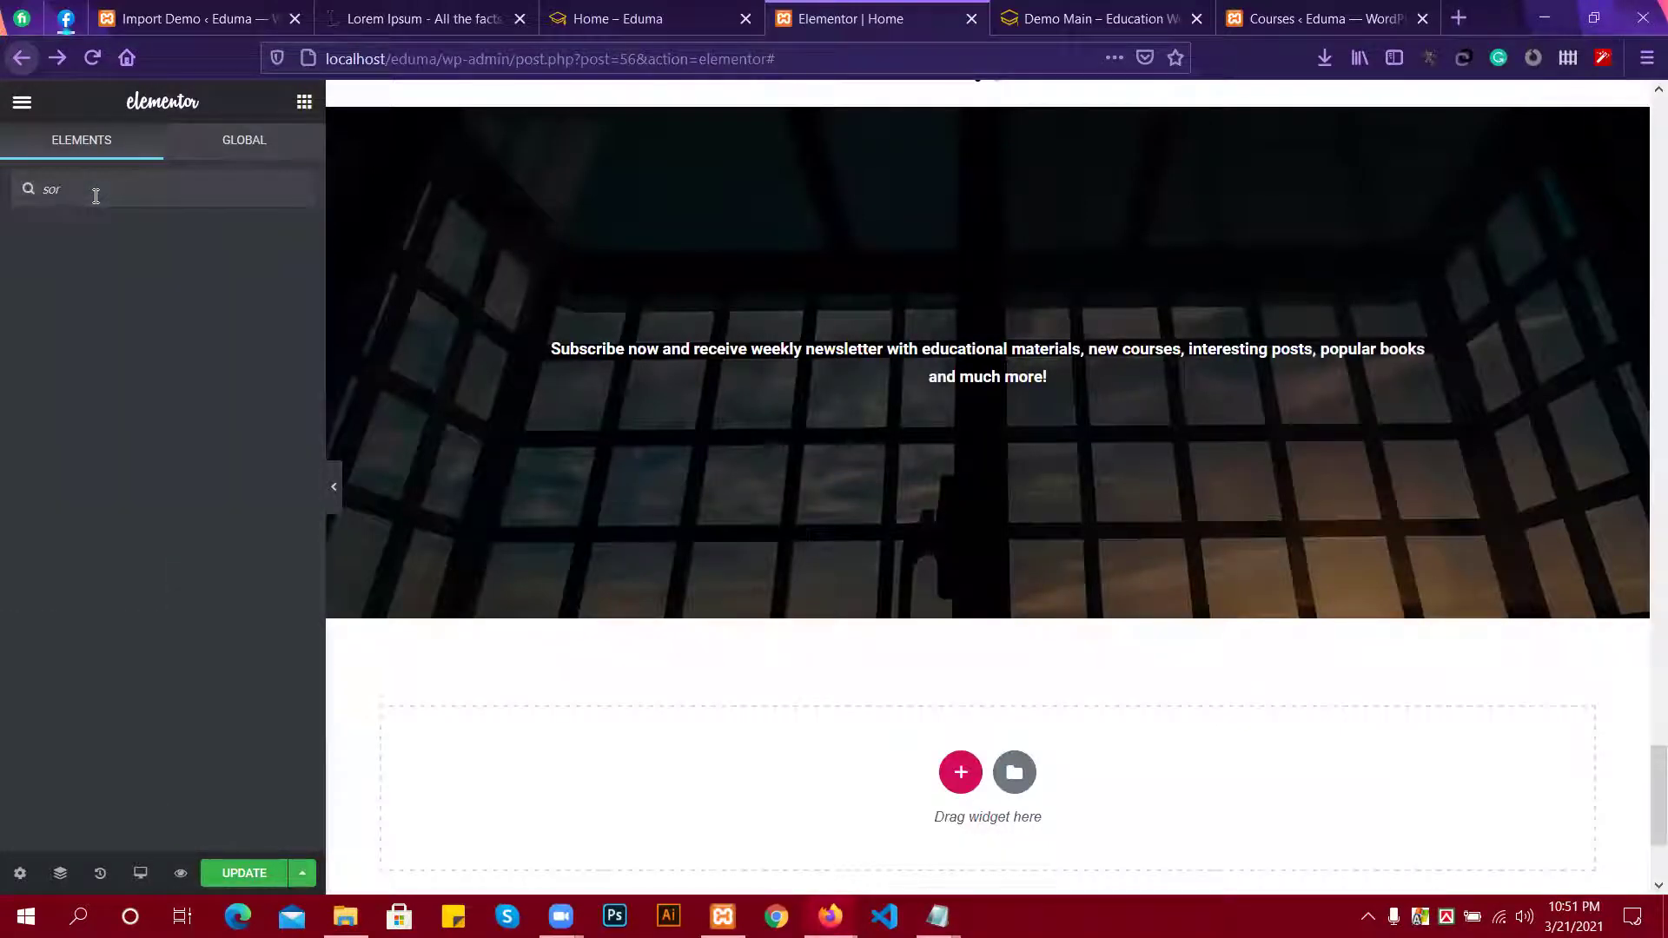
{"action": "key", "text": "BackSpace"}
{"action": "key", "text": "BackSpace"}
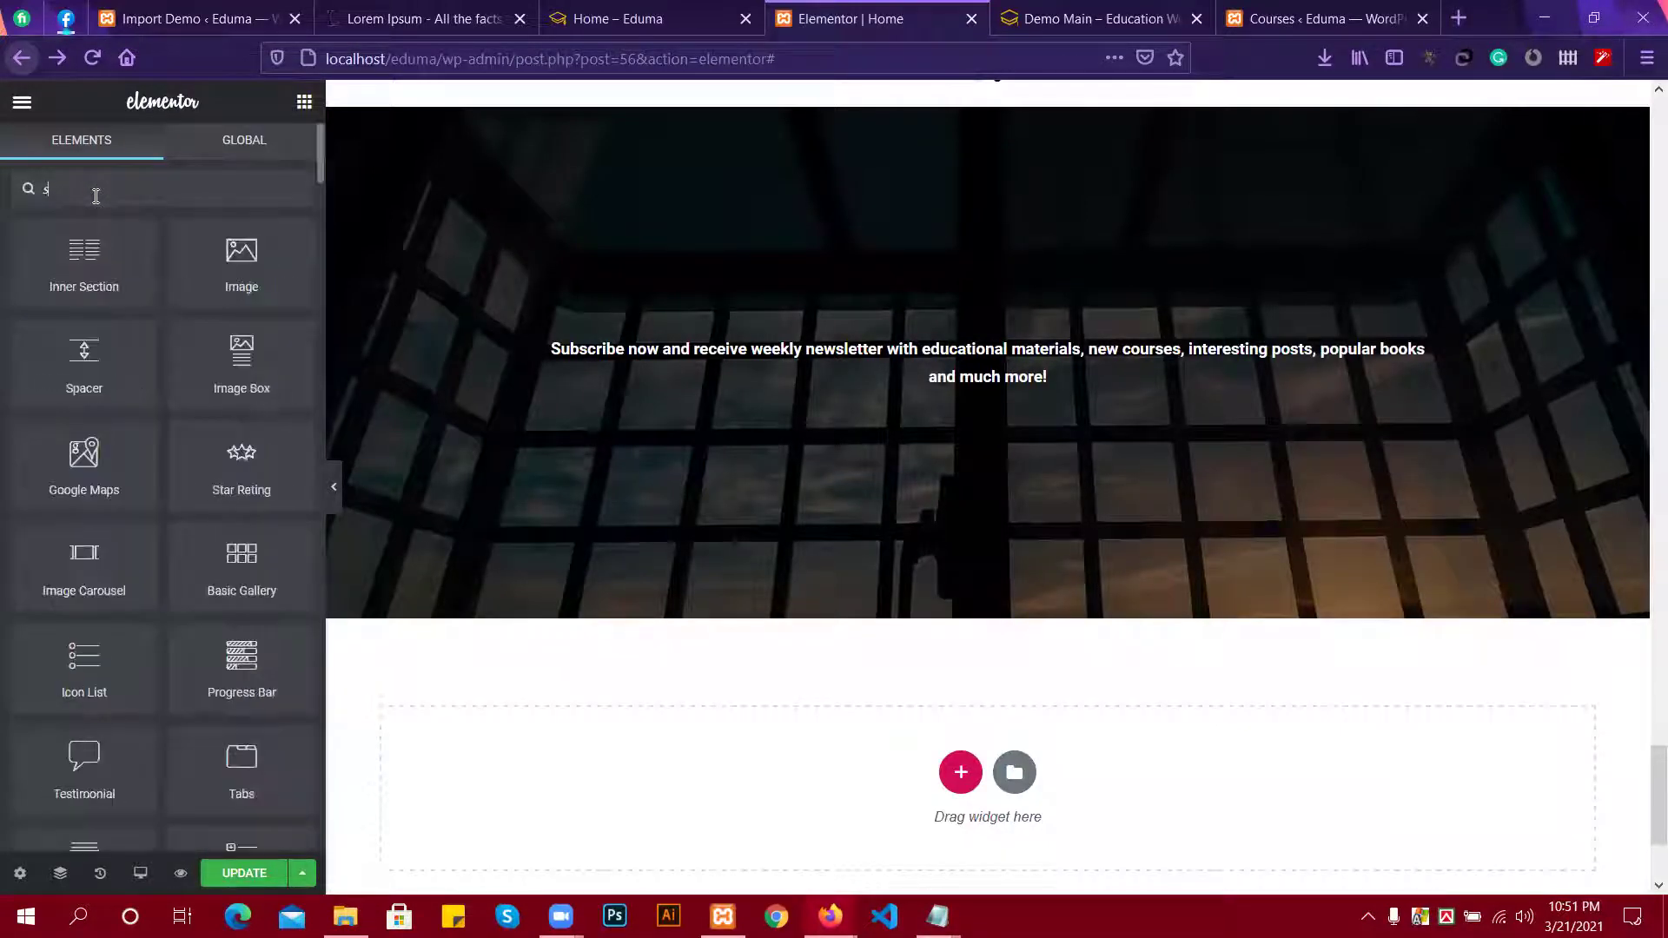
{"action": "type", "text": "ho"}
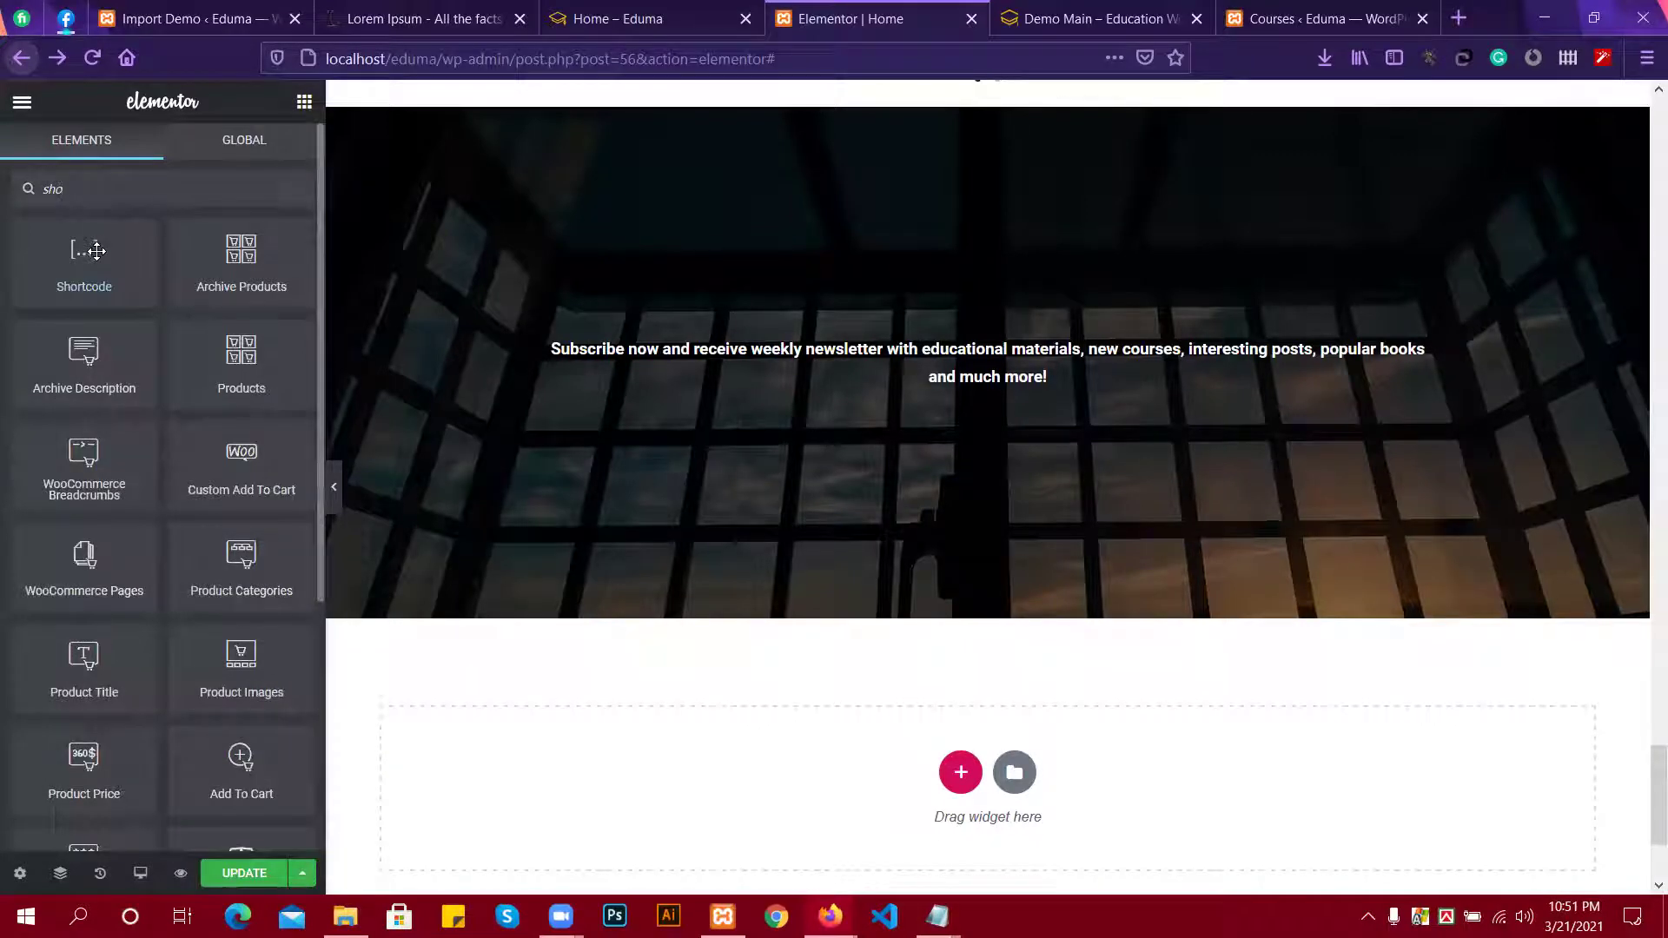
{"action": "left_click_drag", "start_coordinate": [96, 251], "coordinate": [989, 372]}
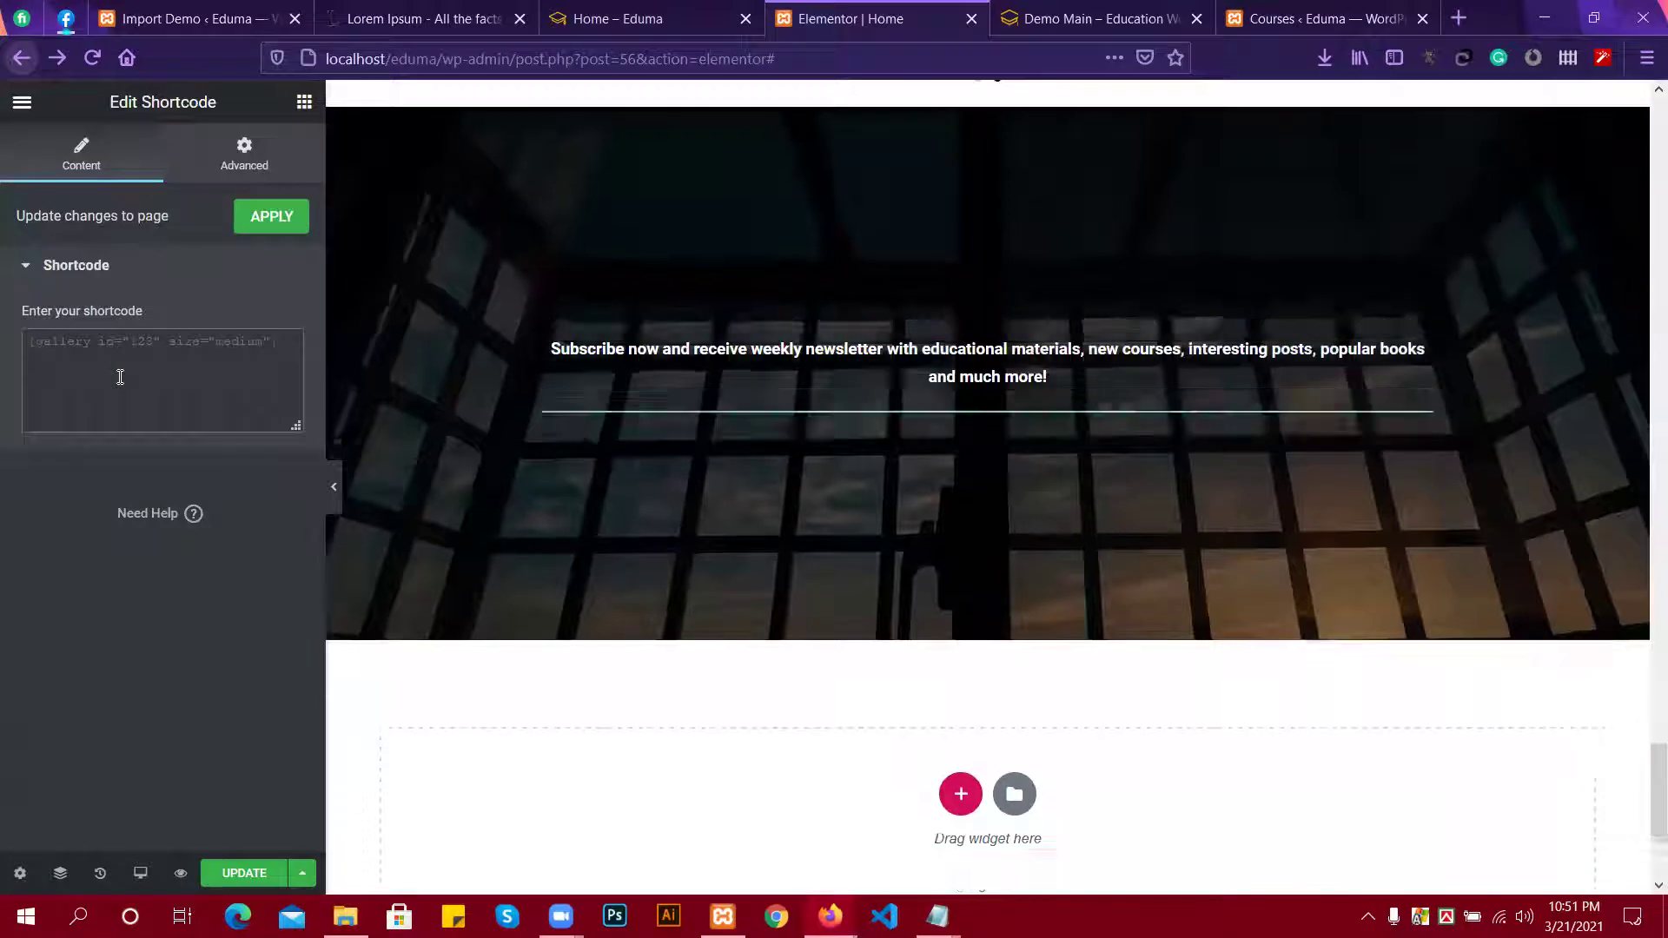
{"action": "key", "text": "ctrl+v"}
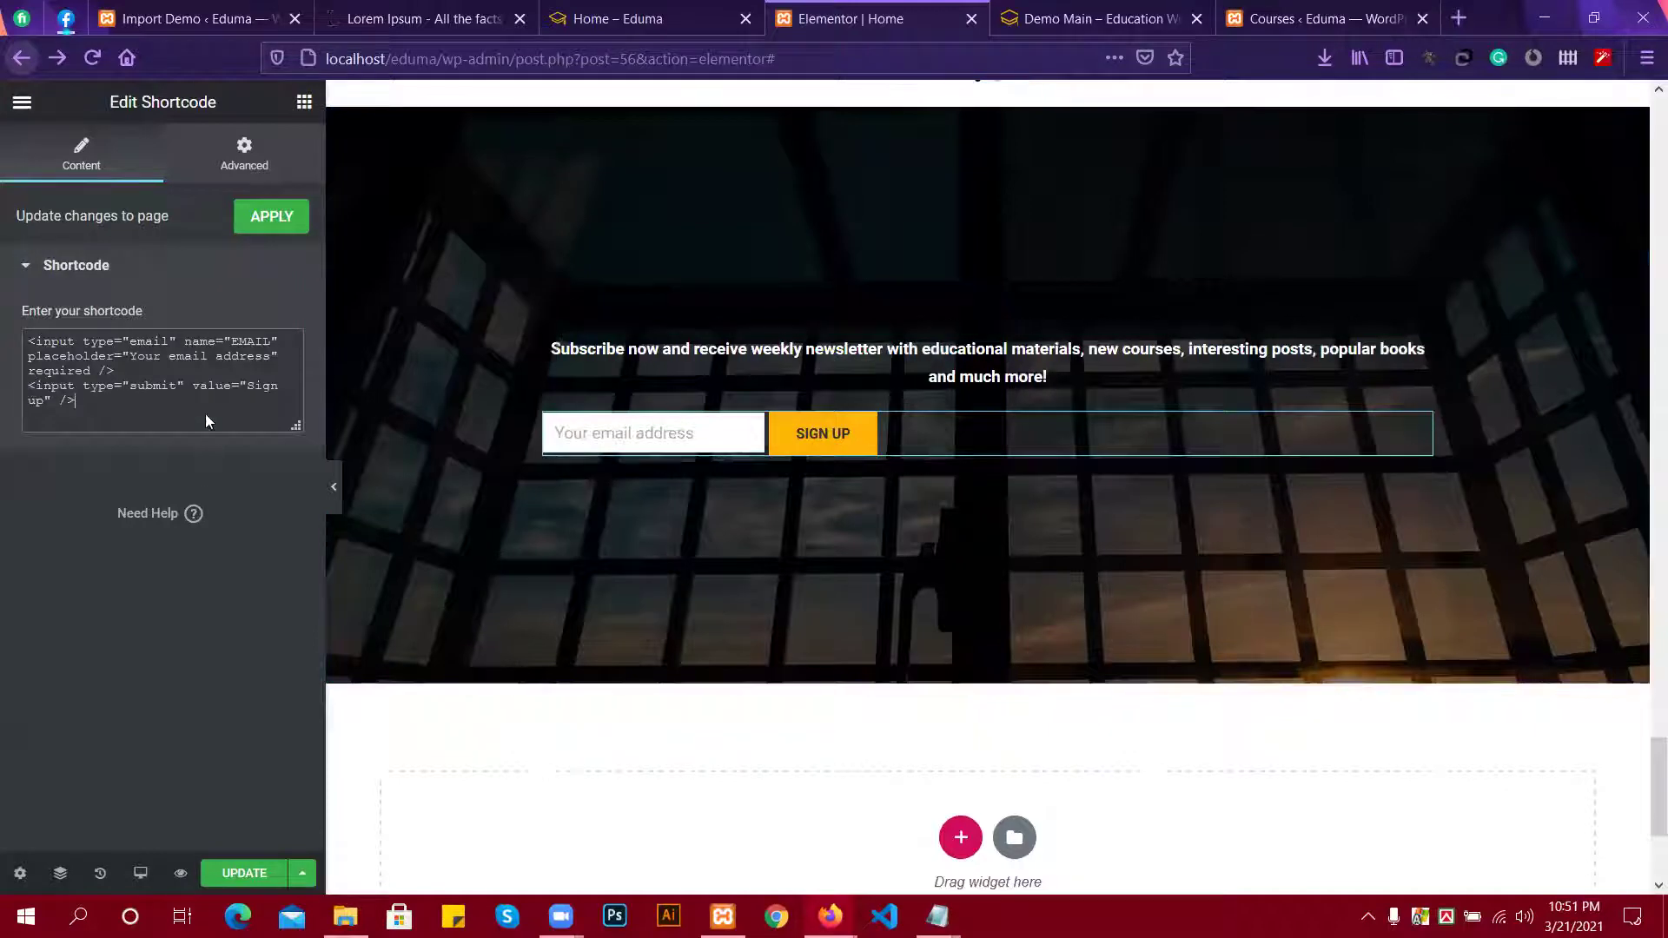
Center the sign-up form with the Shortcode widget's custom CSS rule selector{ text-align: center } and update the page.
{"action": "left_click", "coordinate": [216, 154]}
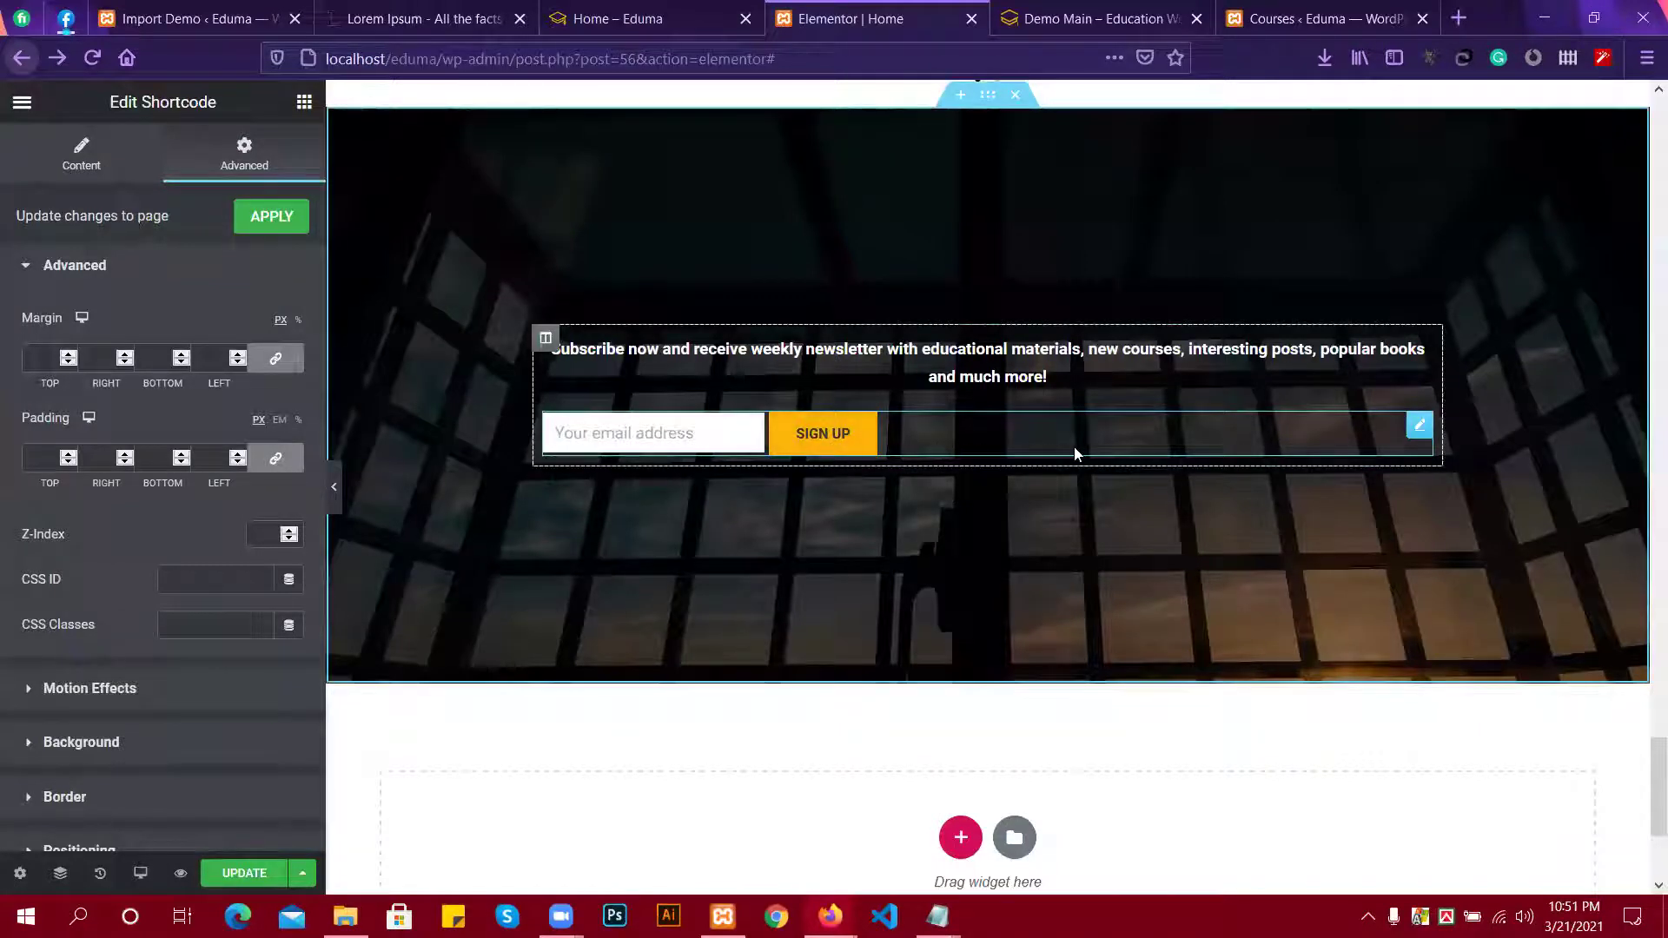
{"action": "scroll", "coordinate": [247, 483], "scroll_direction": "down", "scroll_amount": 1}
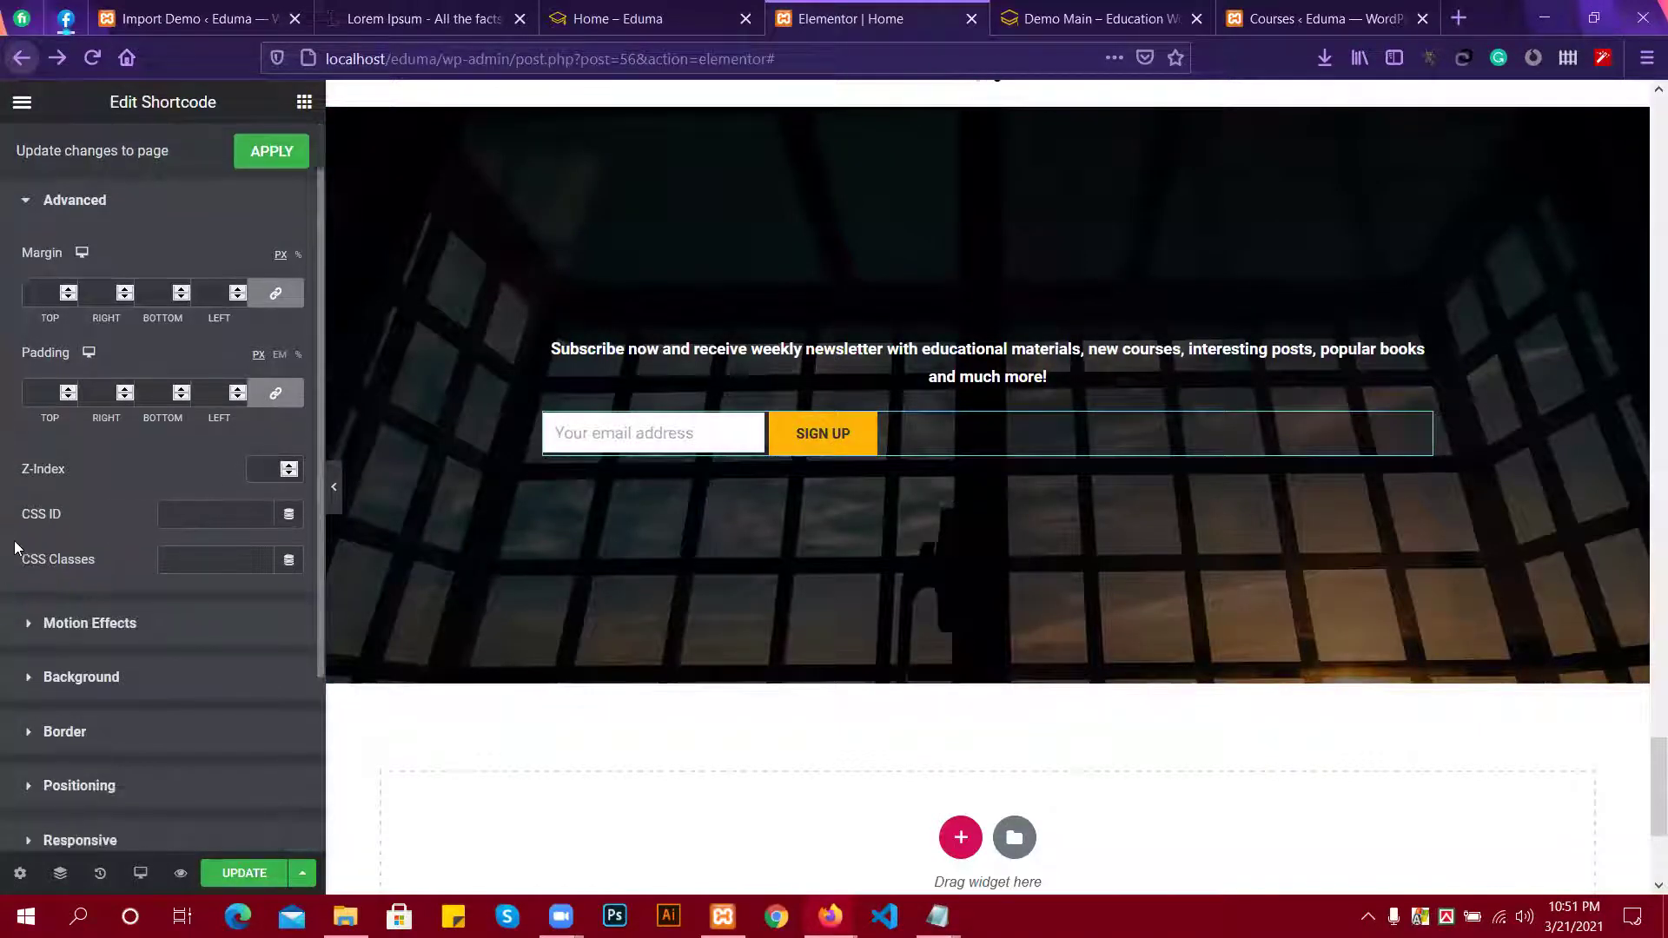
{"action": "scroll", "coordinate": [143, 647], "scroll_direction": "down", "scroll_amount": 1}
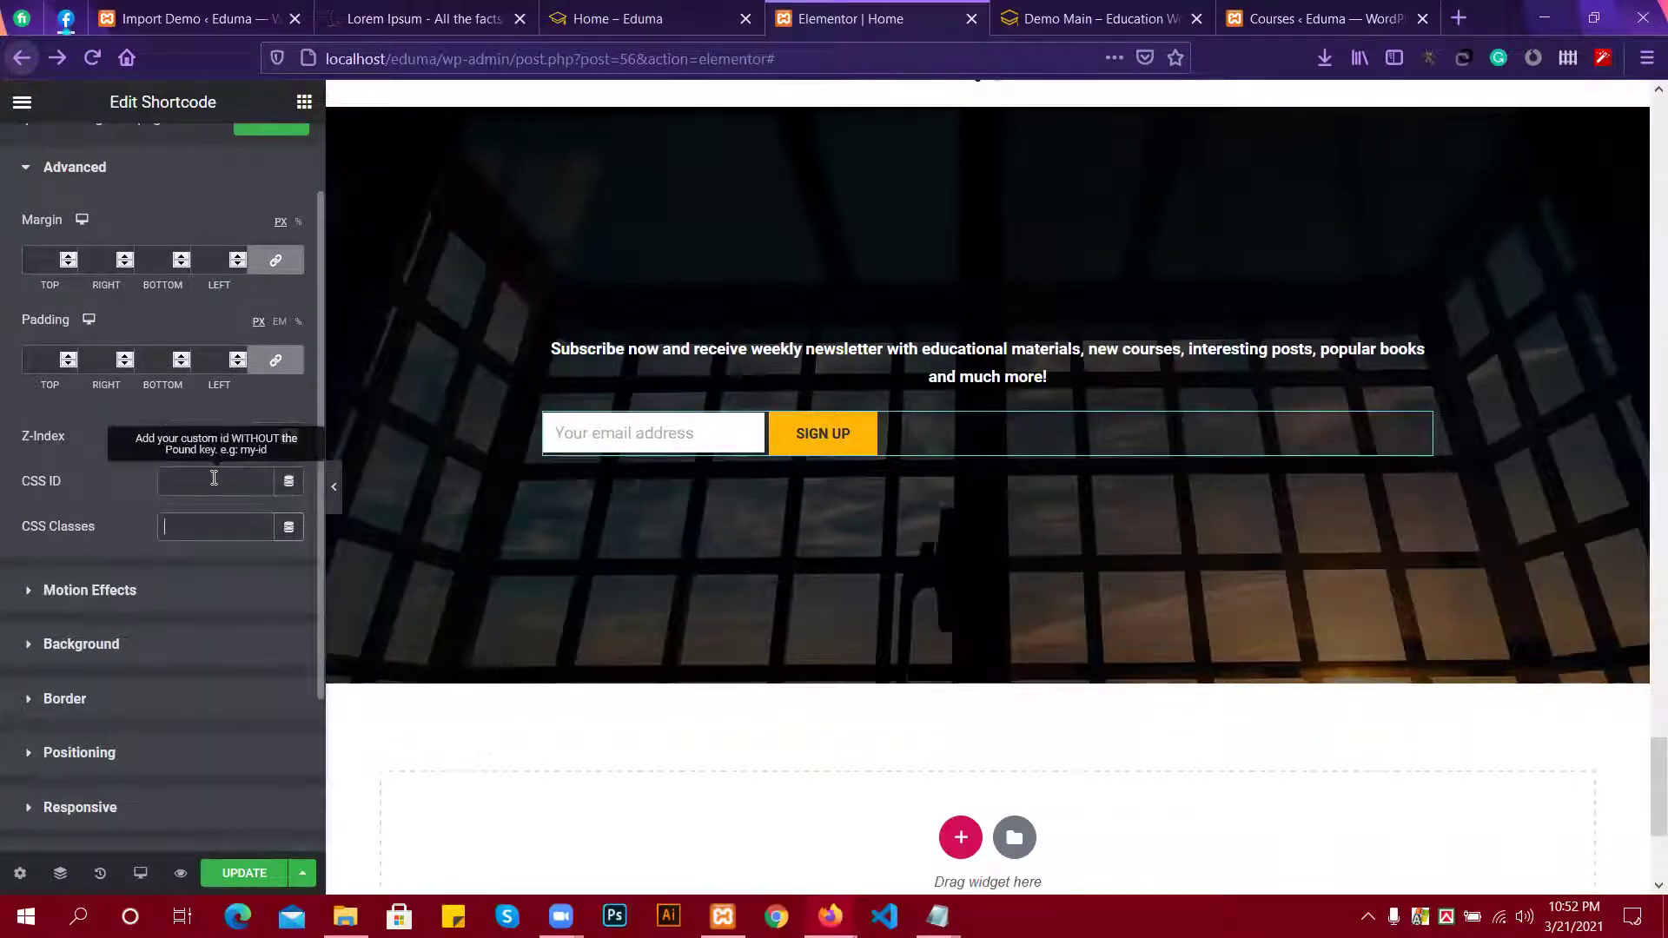
{"action": "scroll", "coordinate": [114, 738], "scroll_direction": "down", "scroll_amount": 3}
{"action": "left_click", "coordinate": [119, 786]}
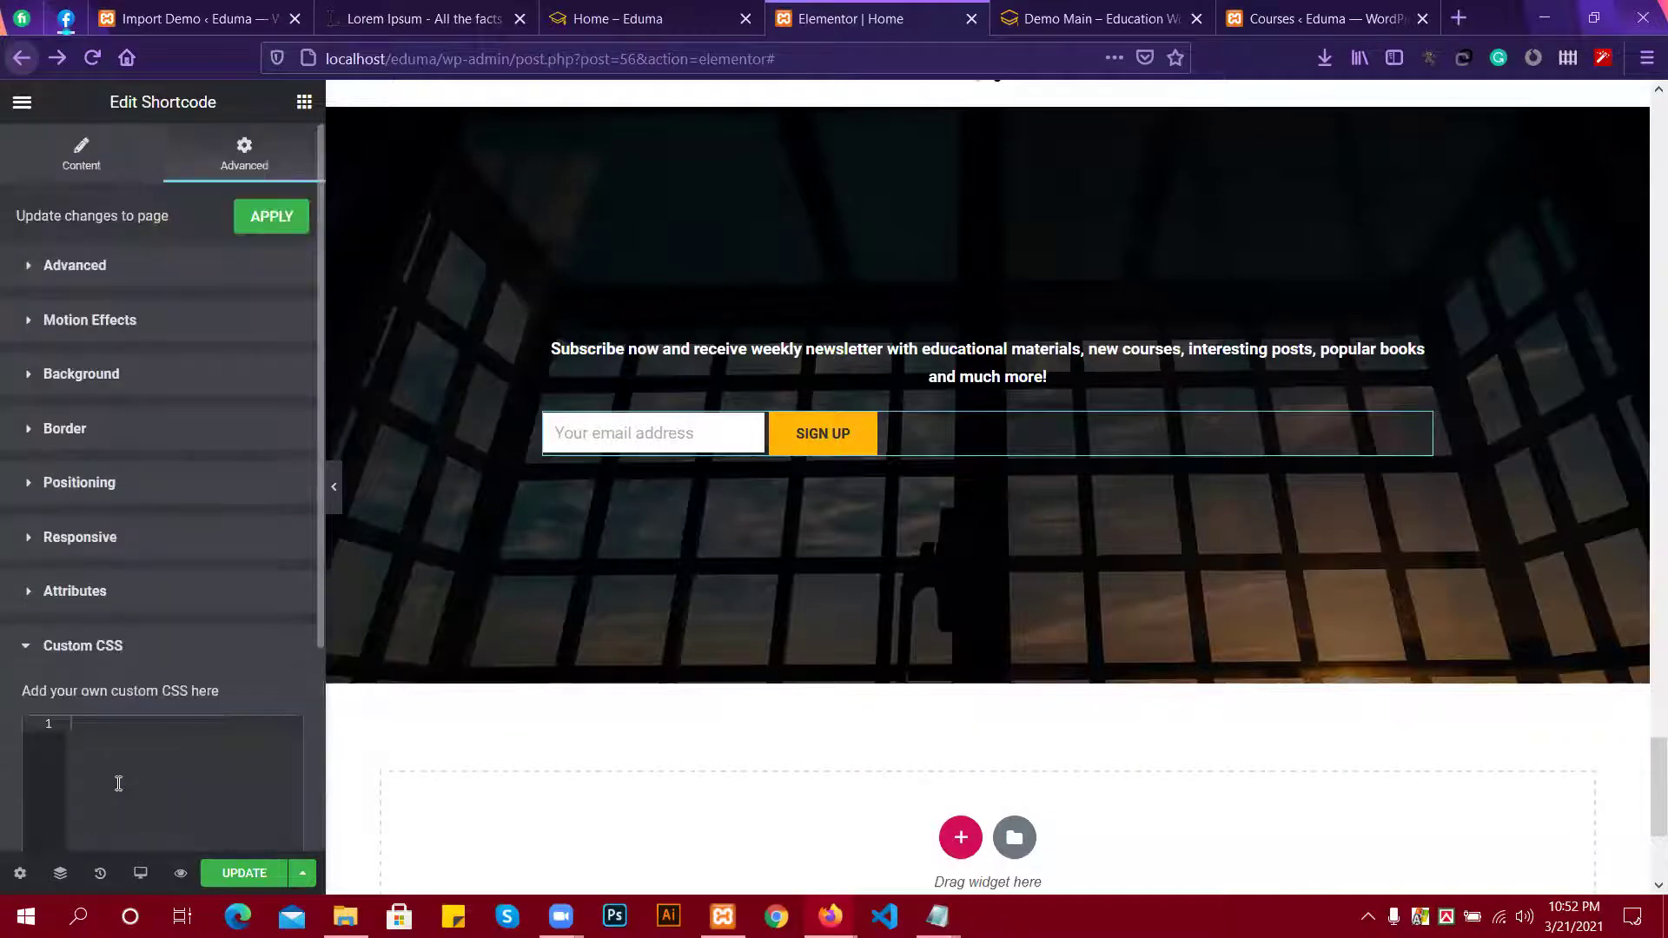
{"action": "scroll", "coordinate": [141, 743], "scroll_direction": "down", "scroll_amount": 1}
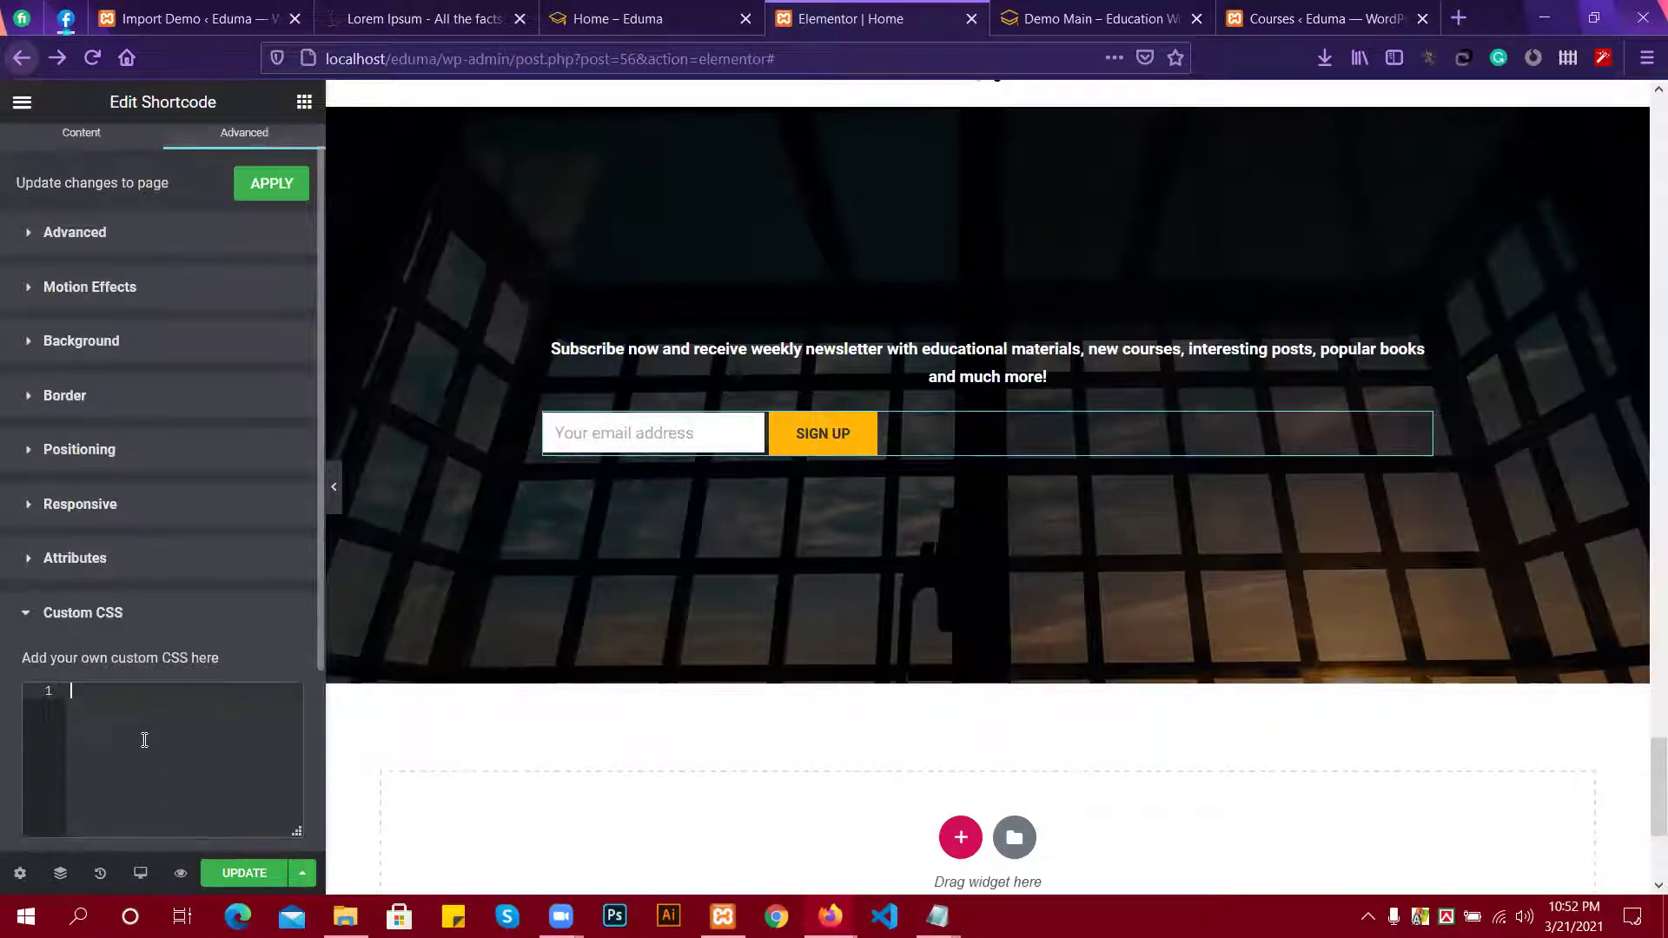
{"action": "left_click", "coordinate": [144, 740]}
{"action": "type", "text": "s"}
{"action": "key", "text": "Return"}
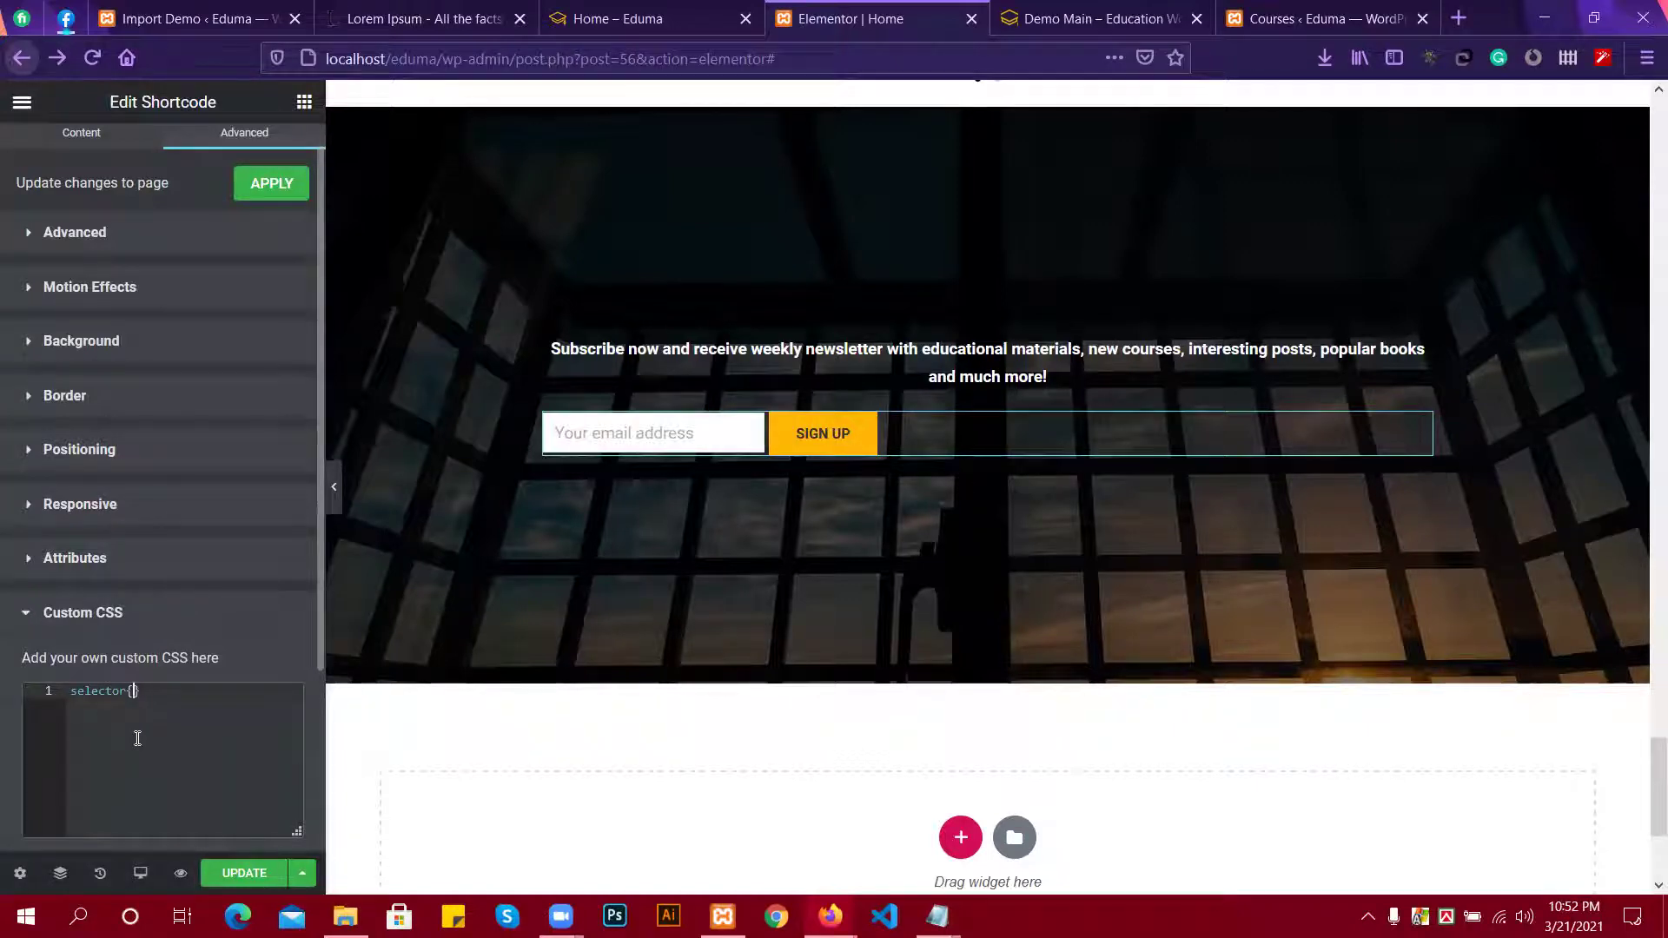
{"action": "key", "text": "Return"}
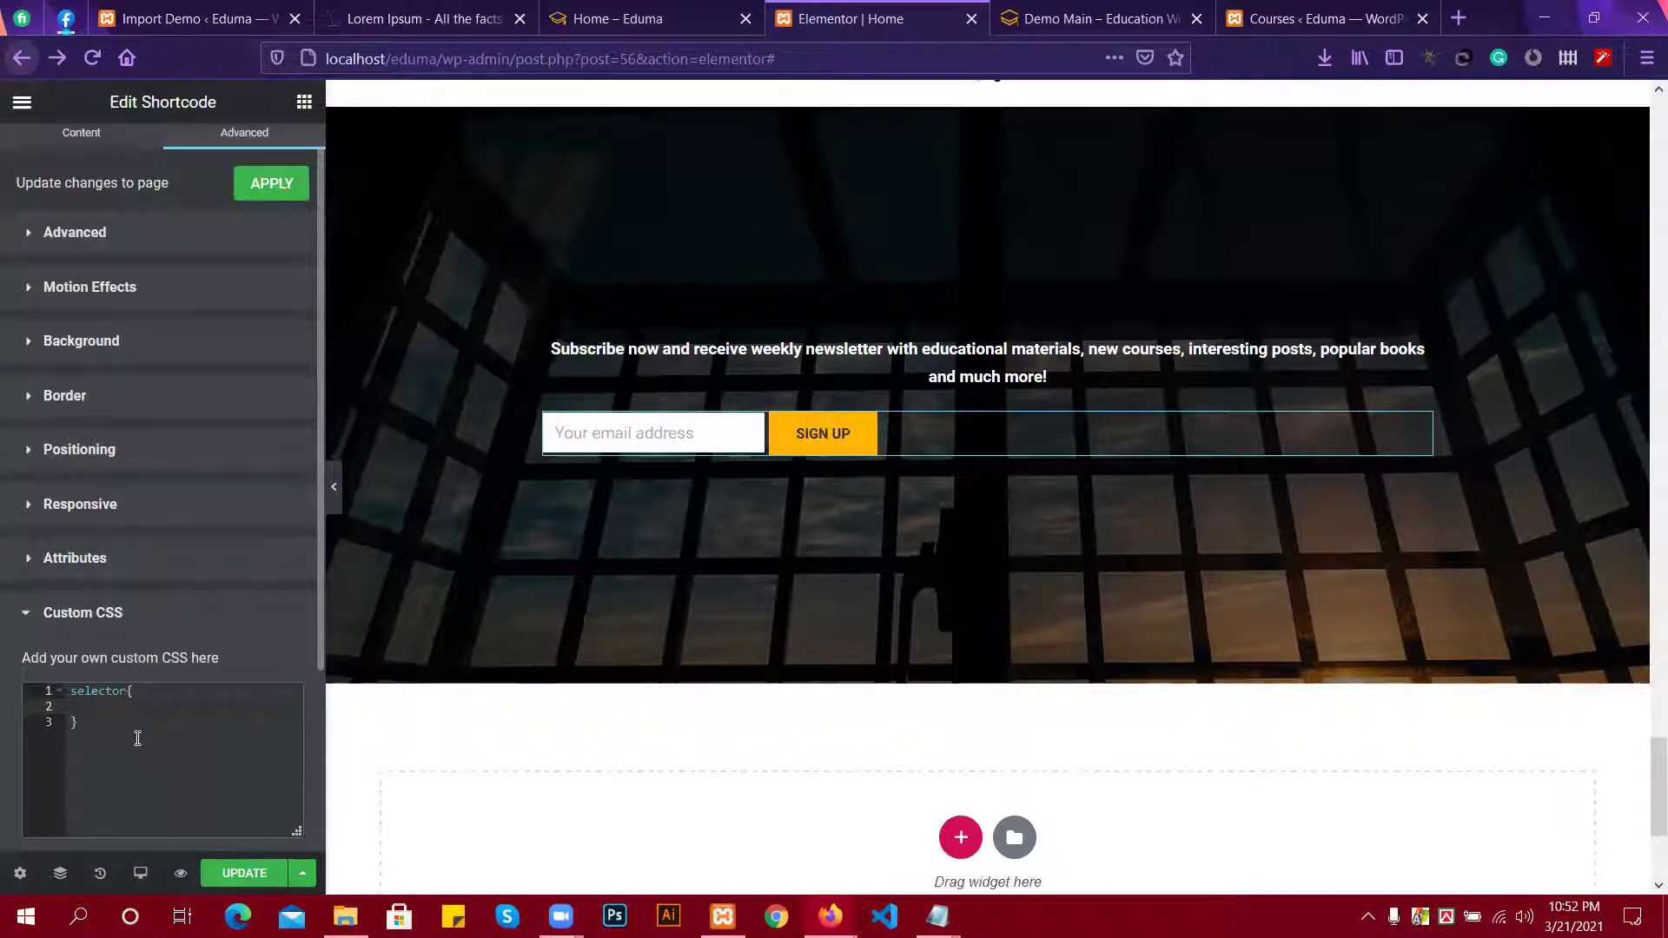
{"action": "type", "text": "te"}
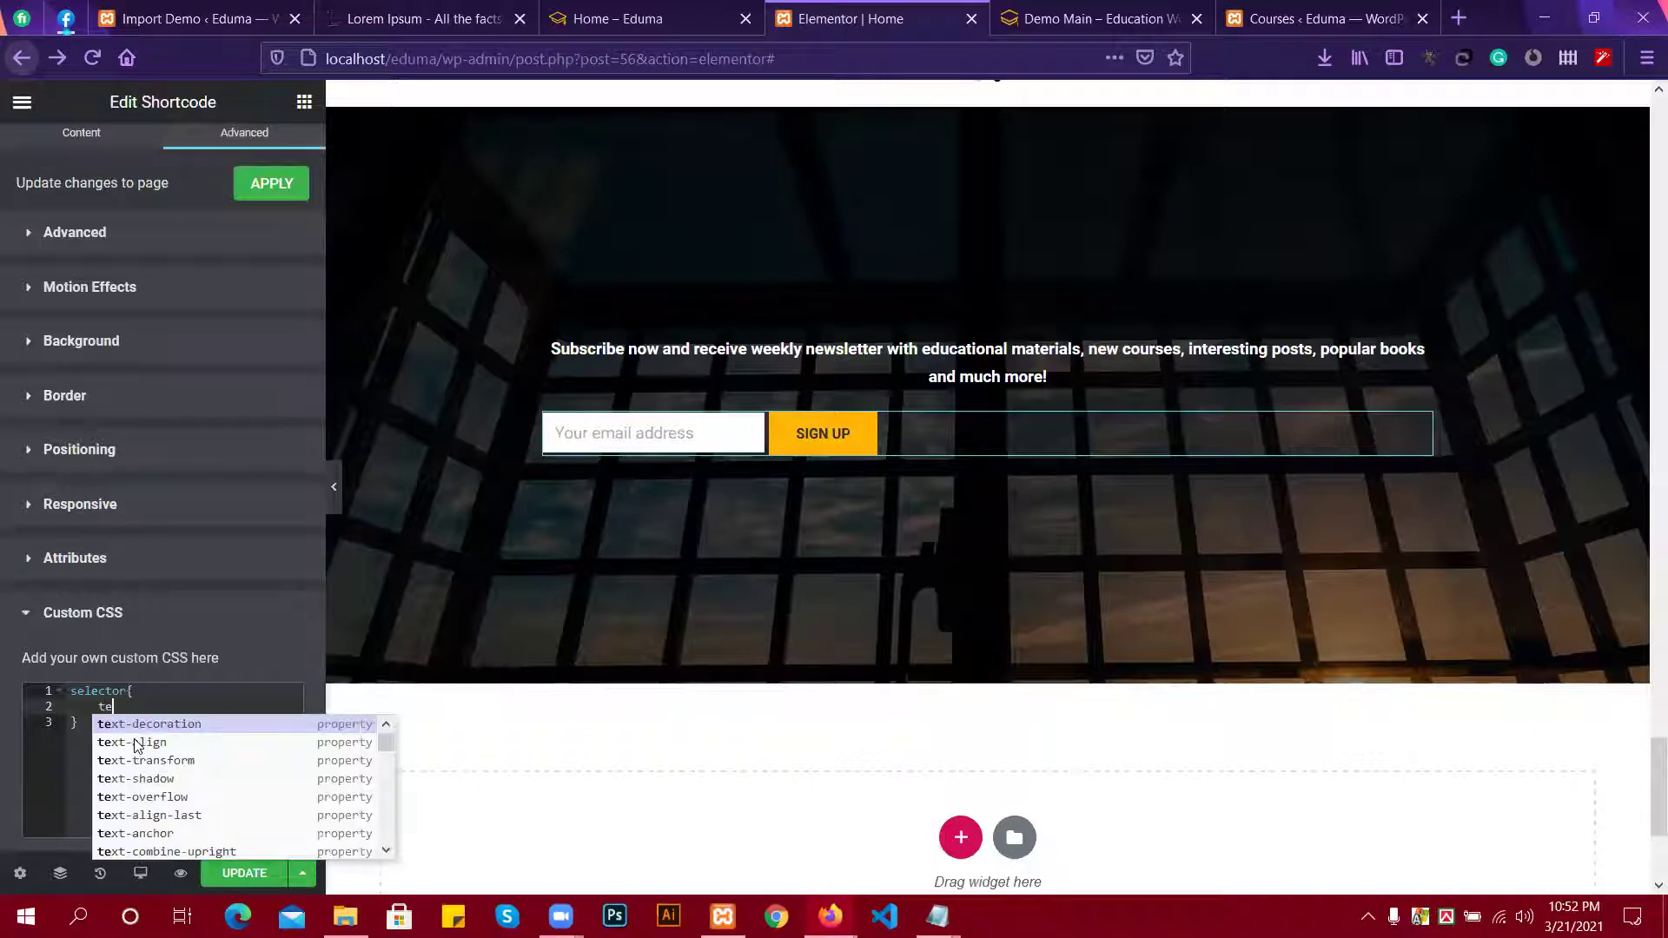
{"action": "key", "text": "Down"}
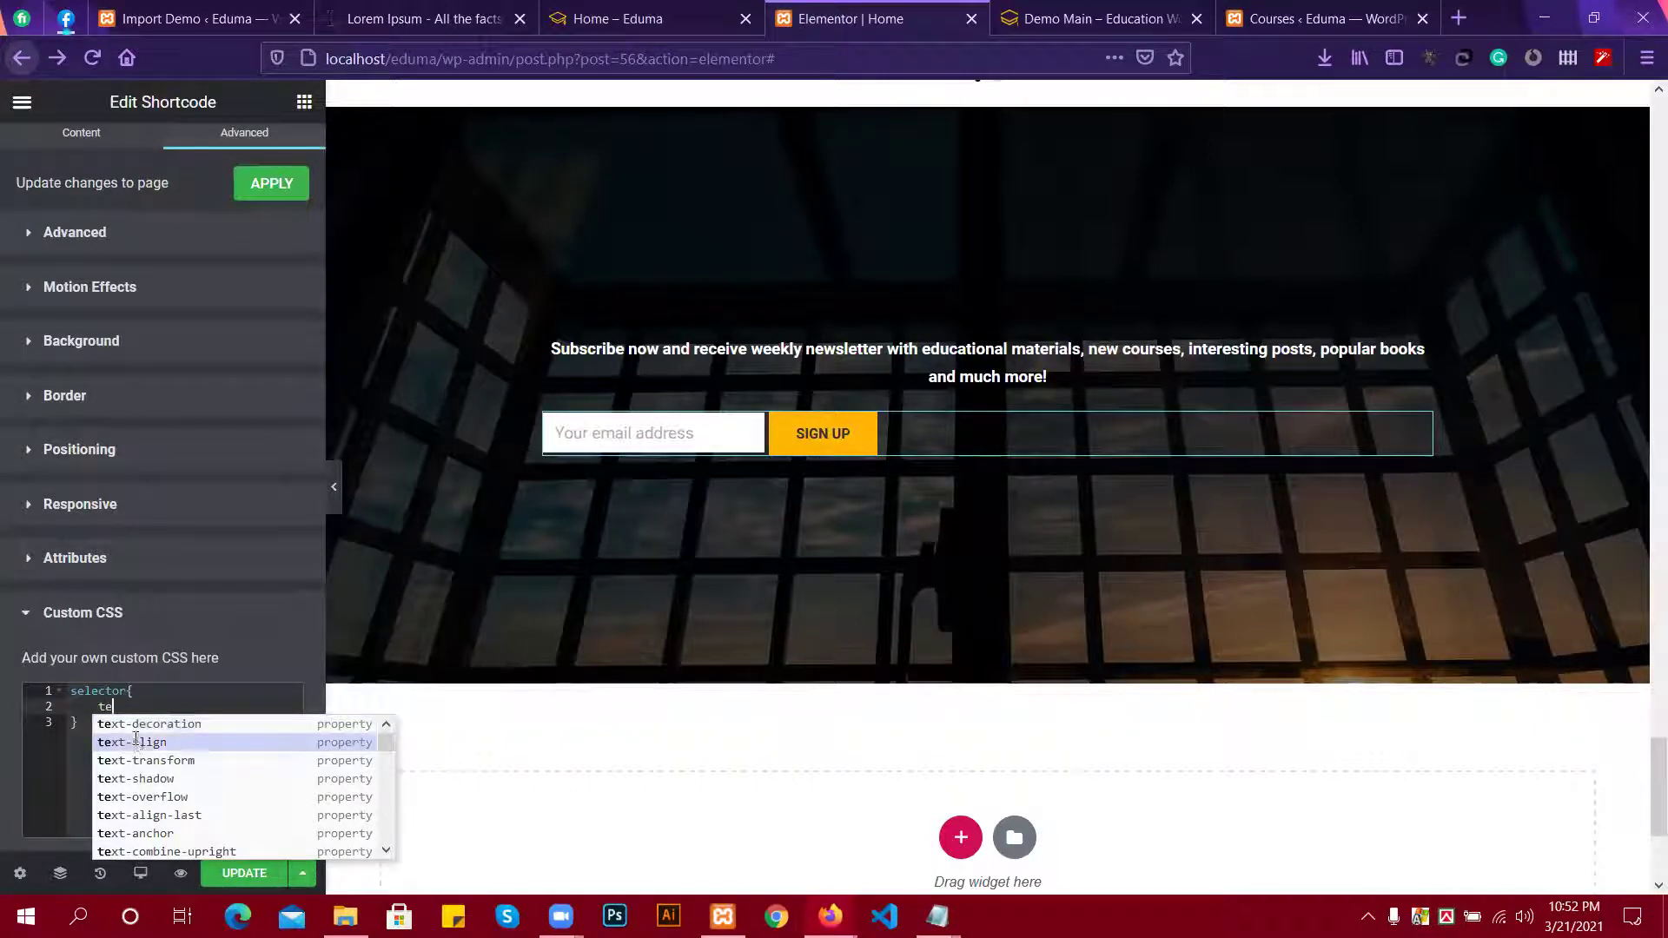
{"action": "left_click", "coordinate": [135, 742]}
{"action": "type", "text": "center"}
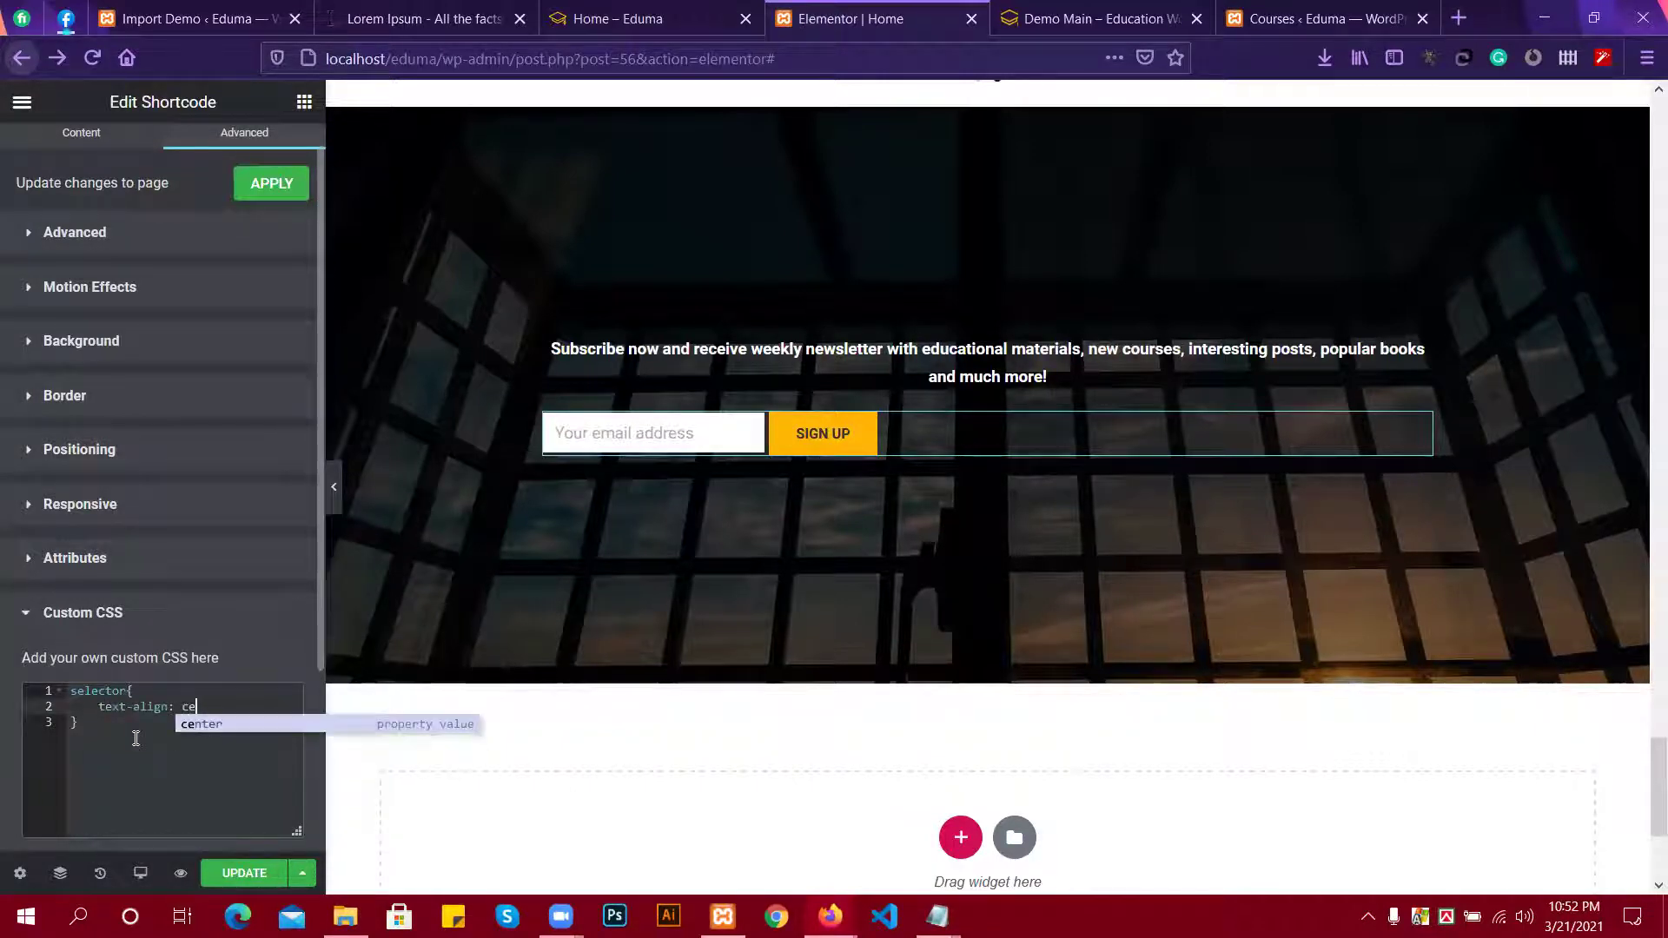
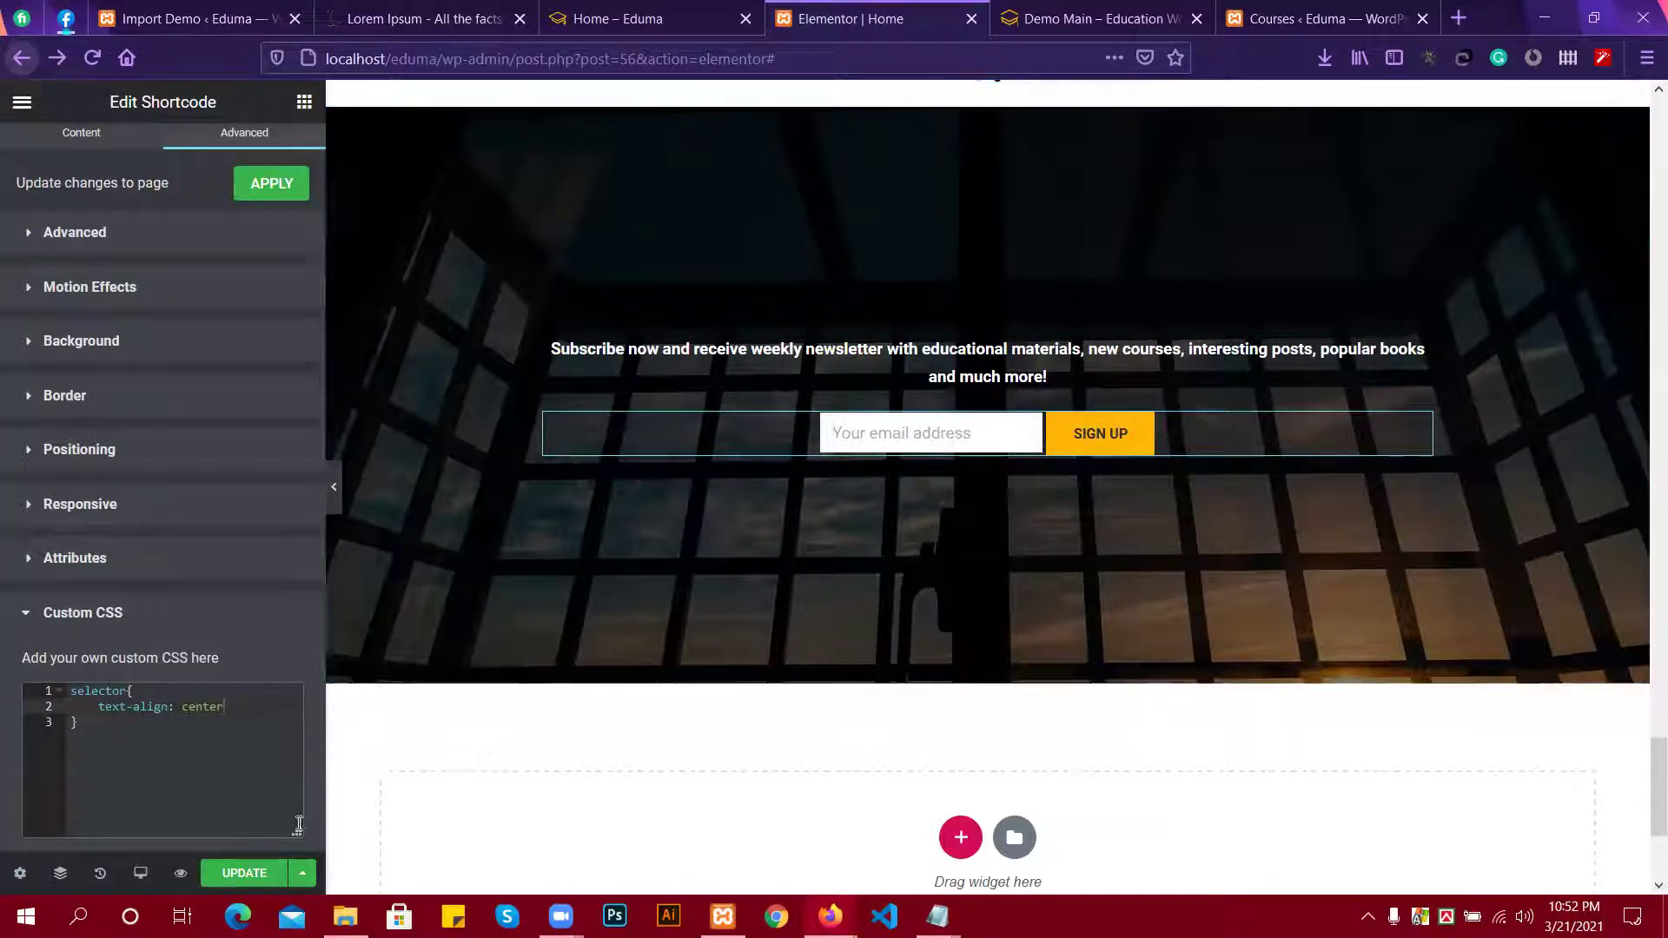
{"action": "left_click", "coordinate": [234, 874]}
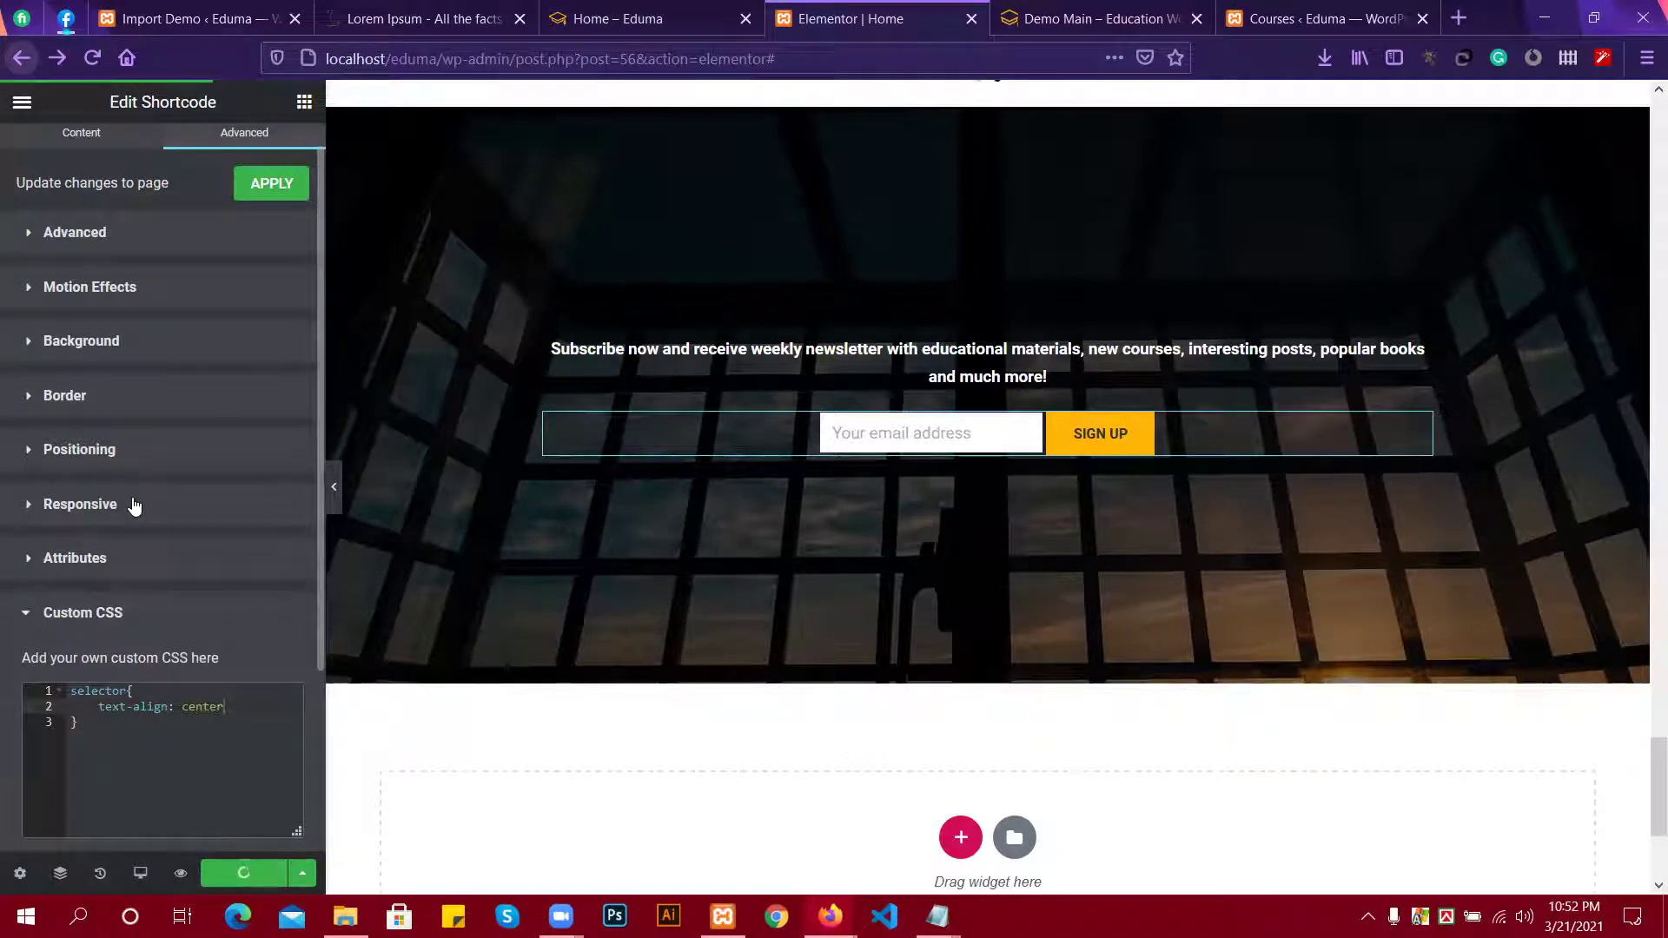
{"action": "left_click", "coordinate": [93, 618]}
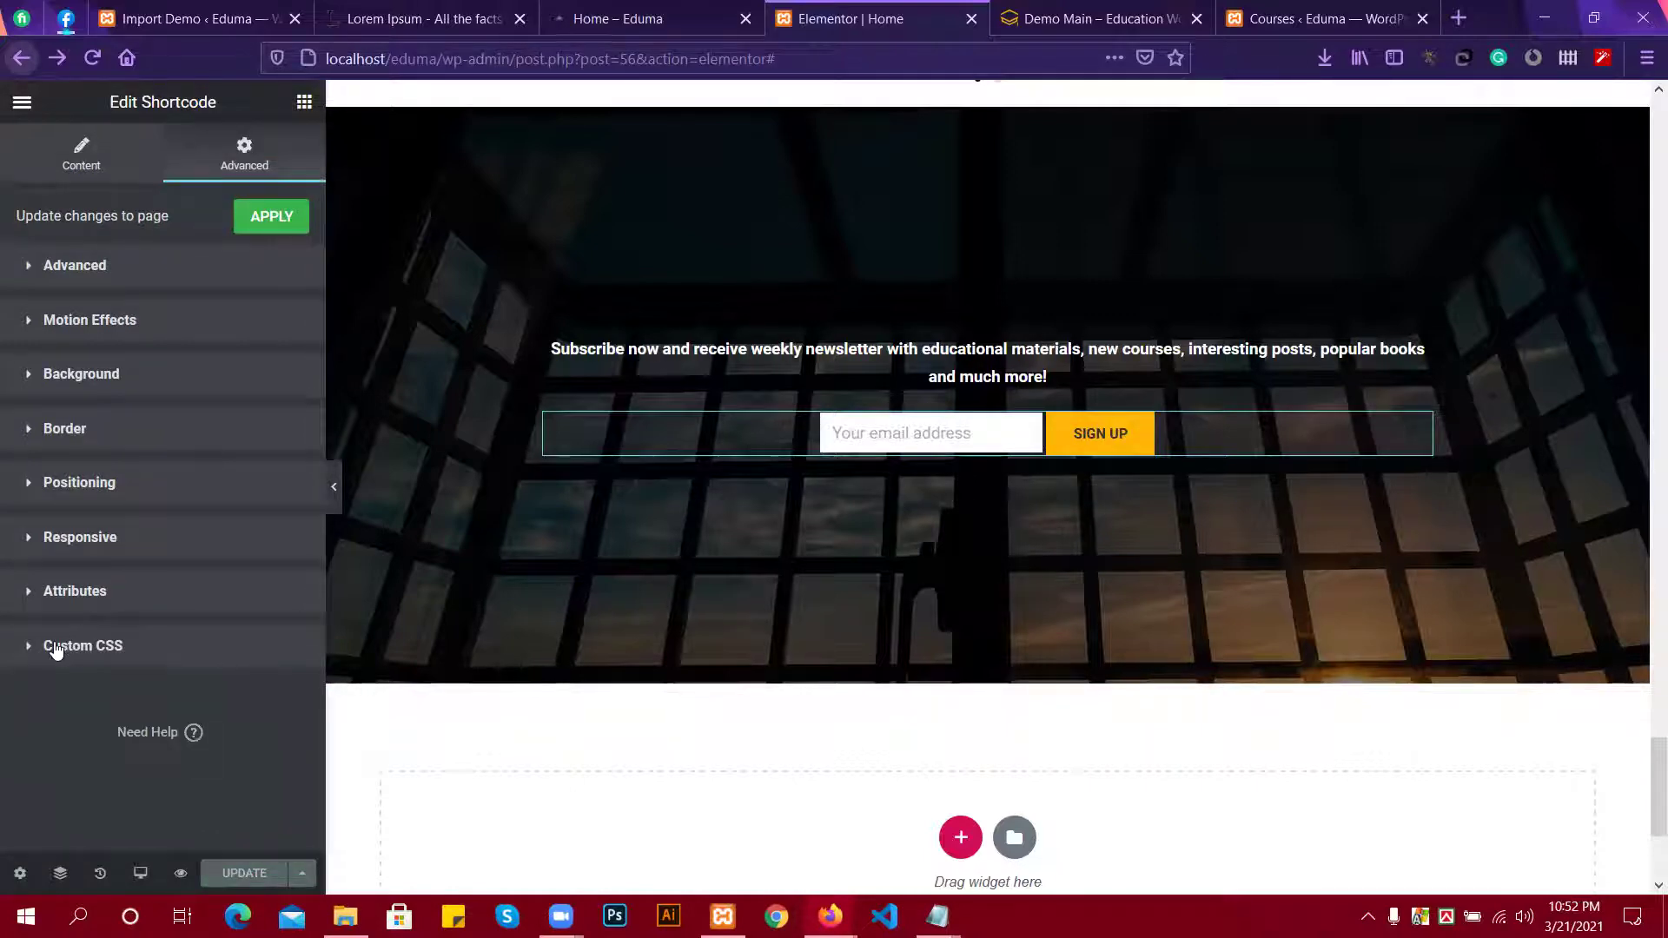
{"action": "left_click", "coordinate": [49, 269]}
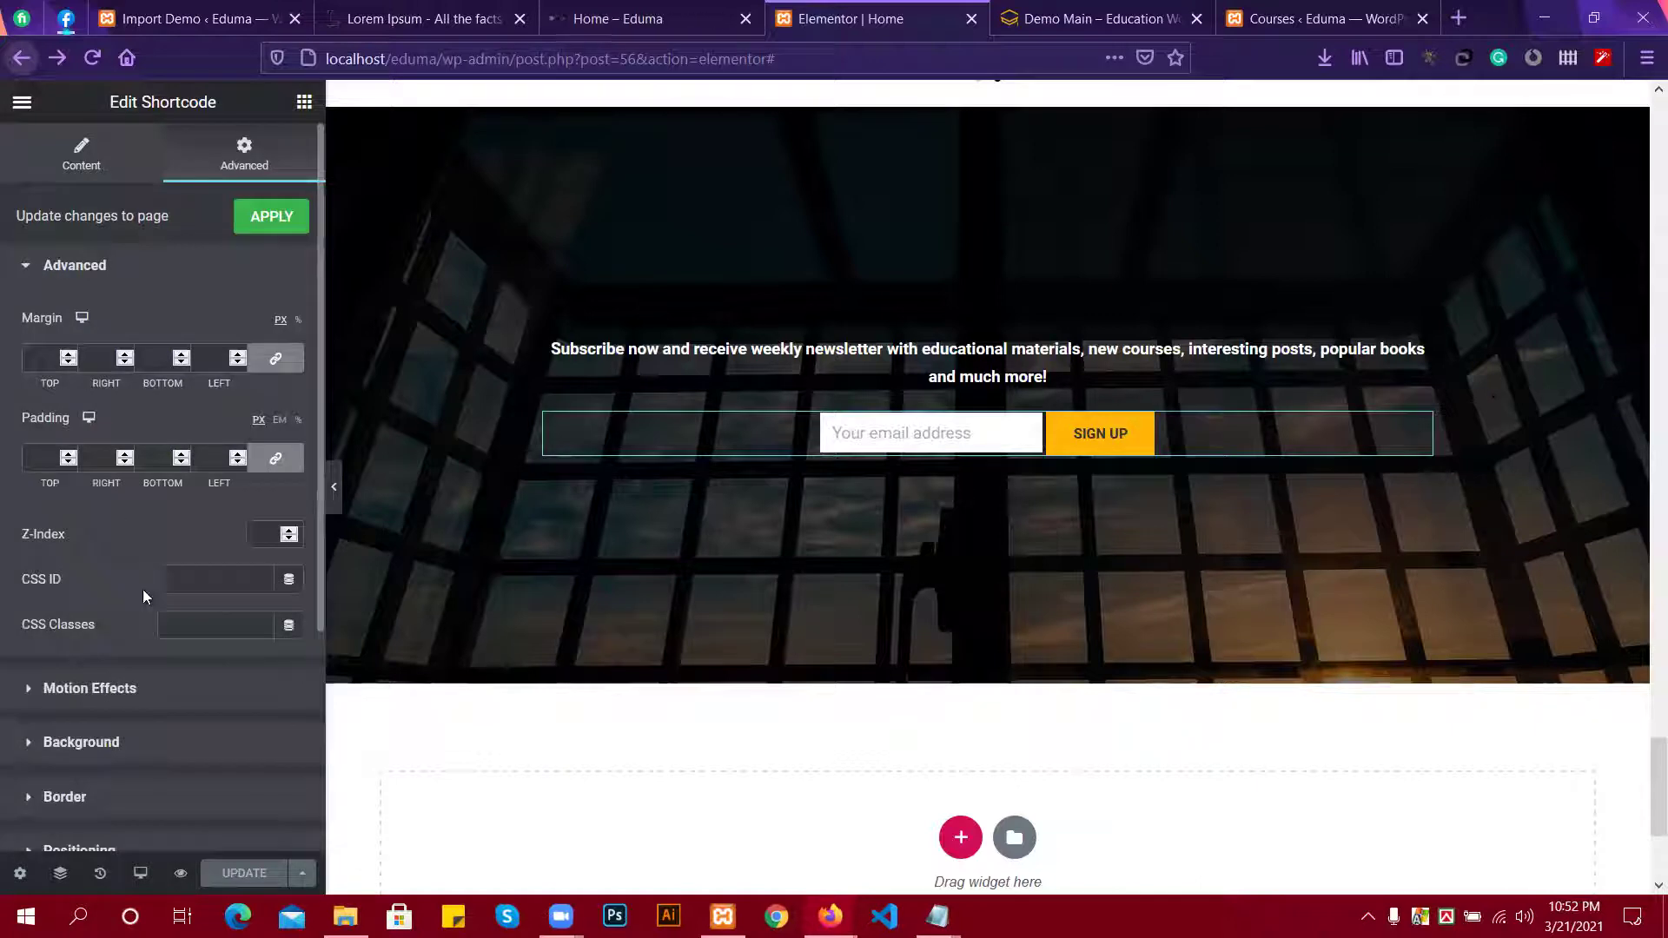
{"action": "left_click", "coordinate": [219, 579]}
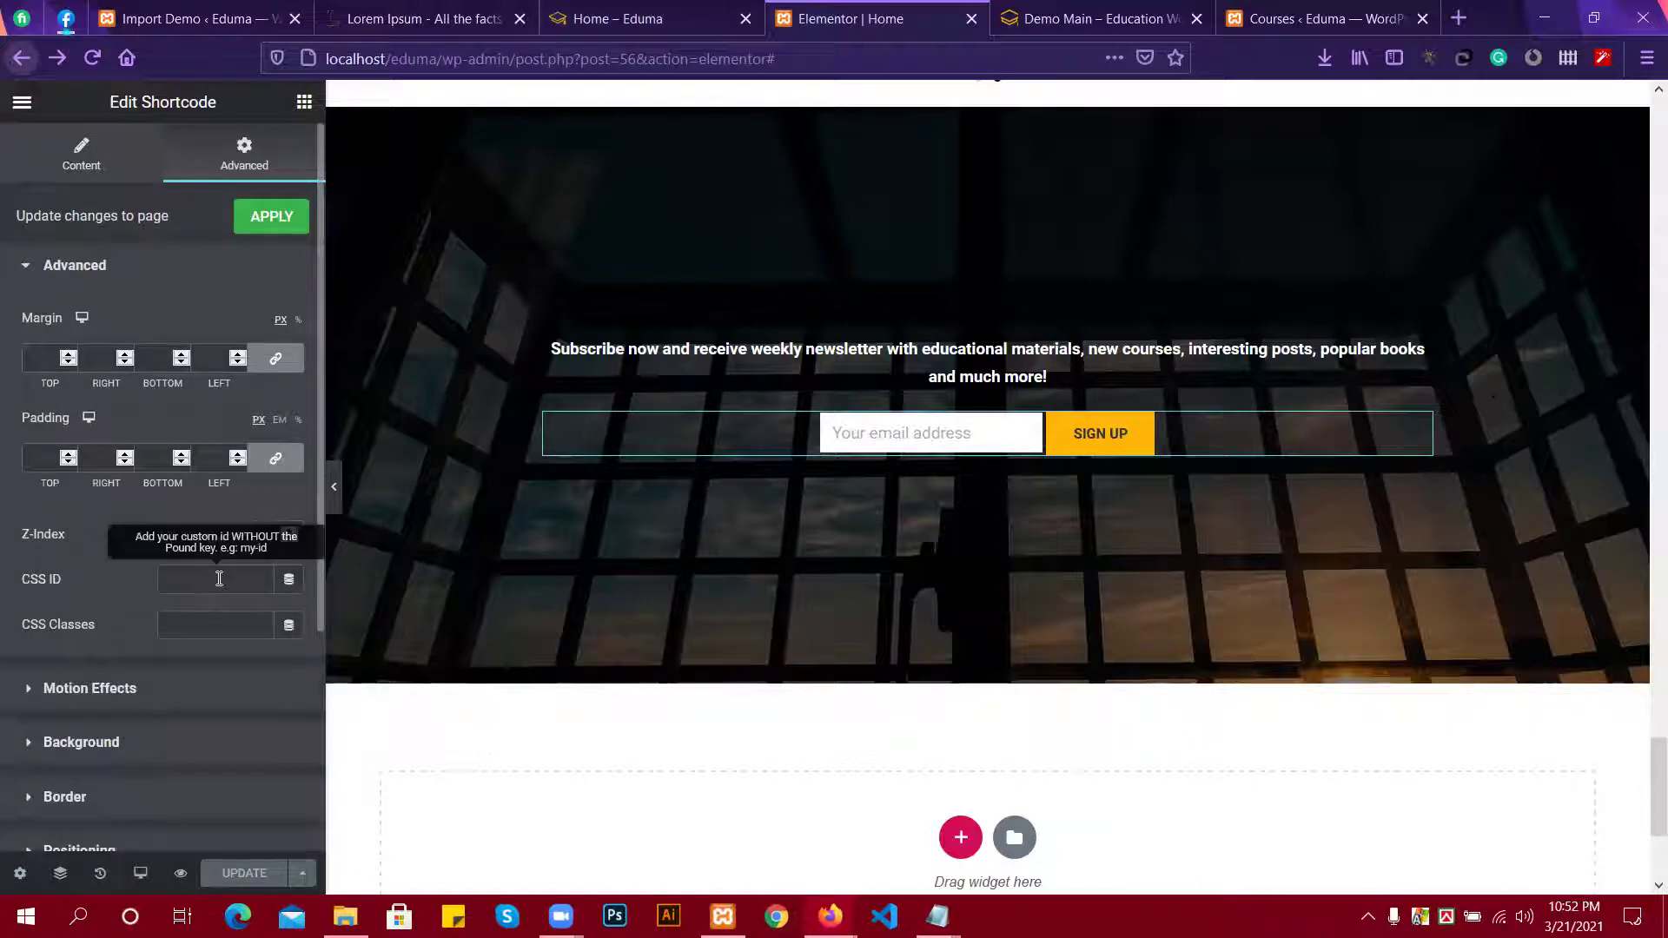
{"action": "left_click", "coordinate": [44, 626]}
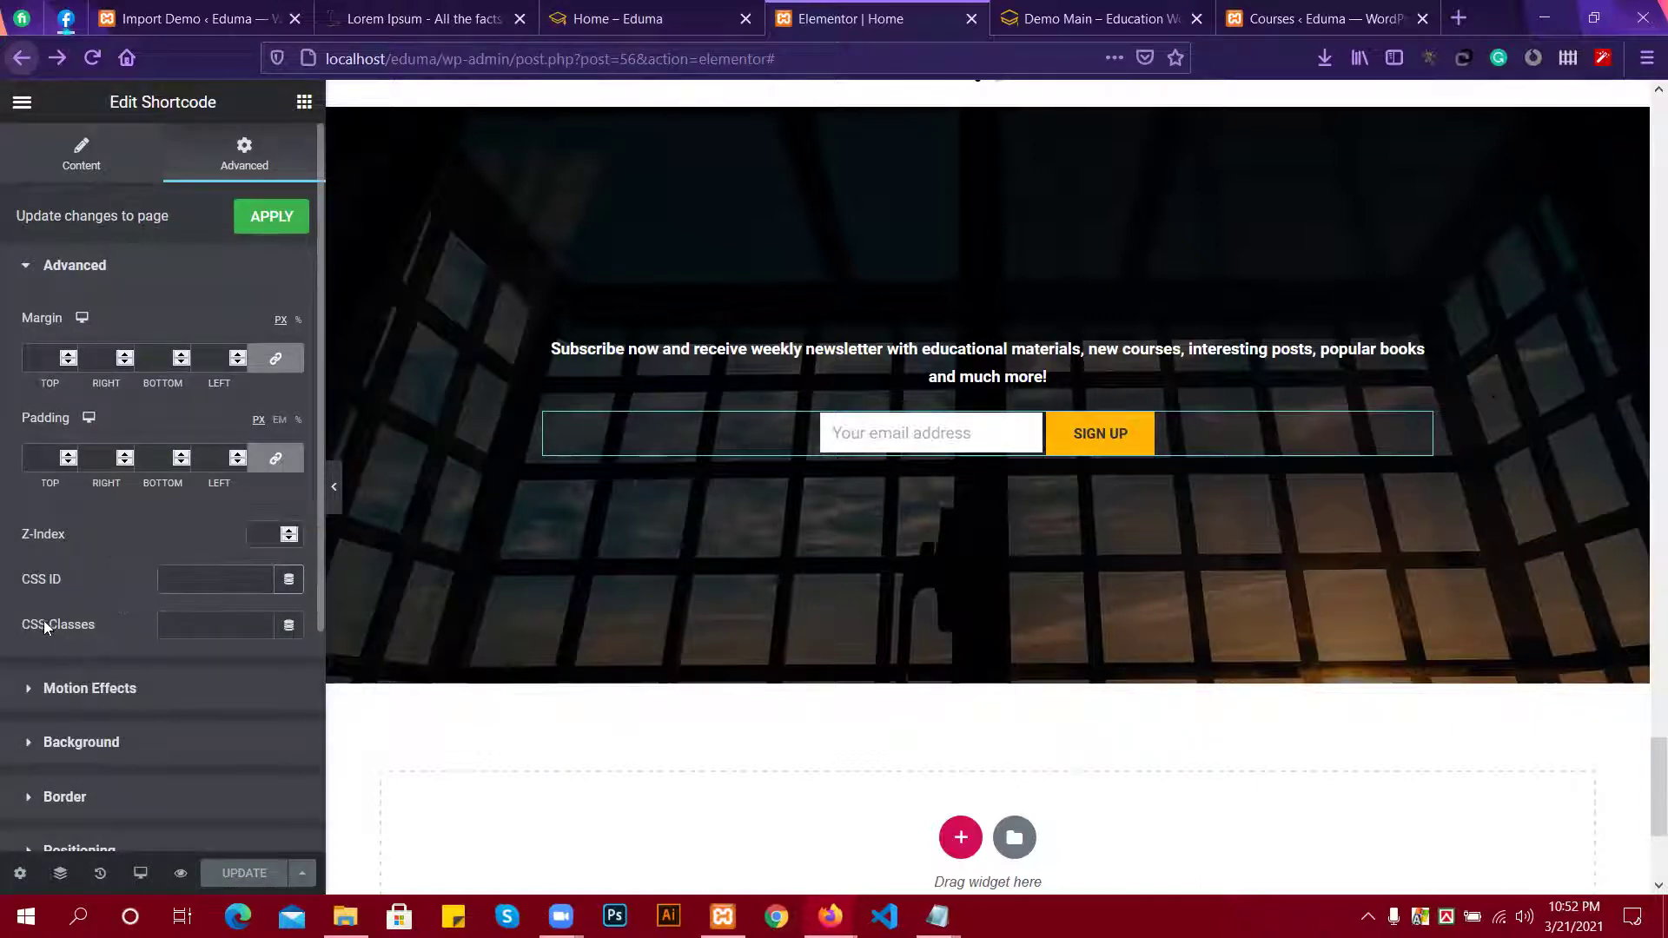
{"action": "left_click", "coordinate": [197, 624]}
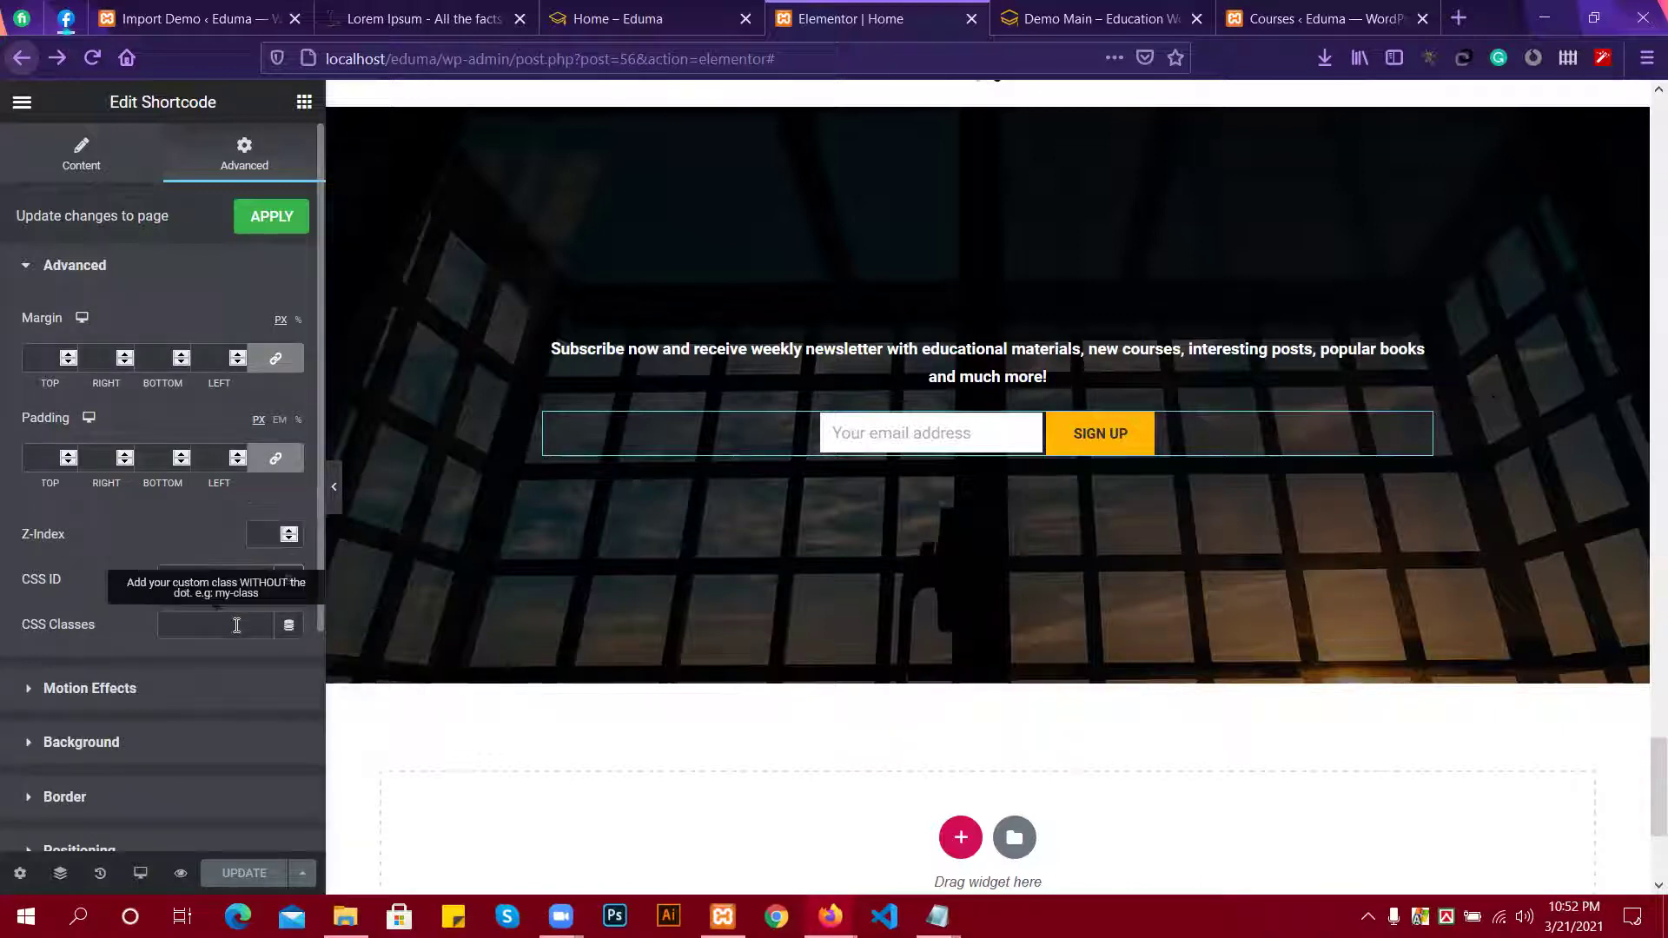
{"action": "key", "text": "shift+Tab"}
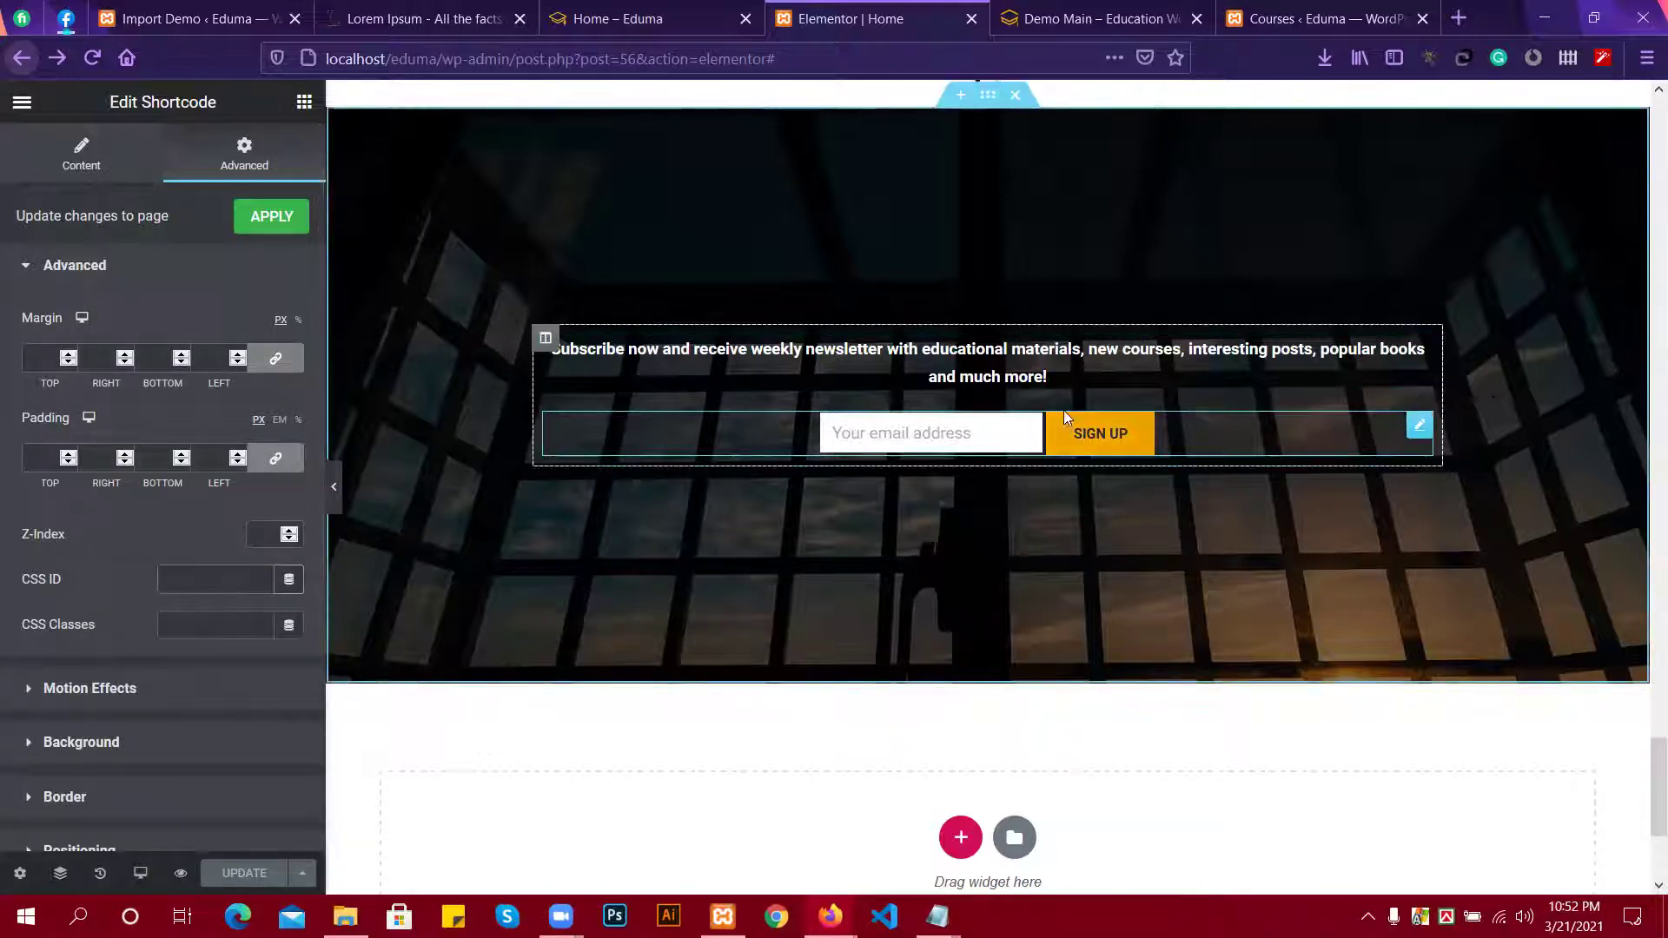
{"action": "scroll", "coordinate": [1063, 410], "scroll_direction": "down", "scroll_amount": 3}
{"action": "scroll", "coordinate": [1005, 469], "scroll_direction": "up", "scroll_amount": 1}
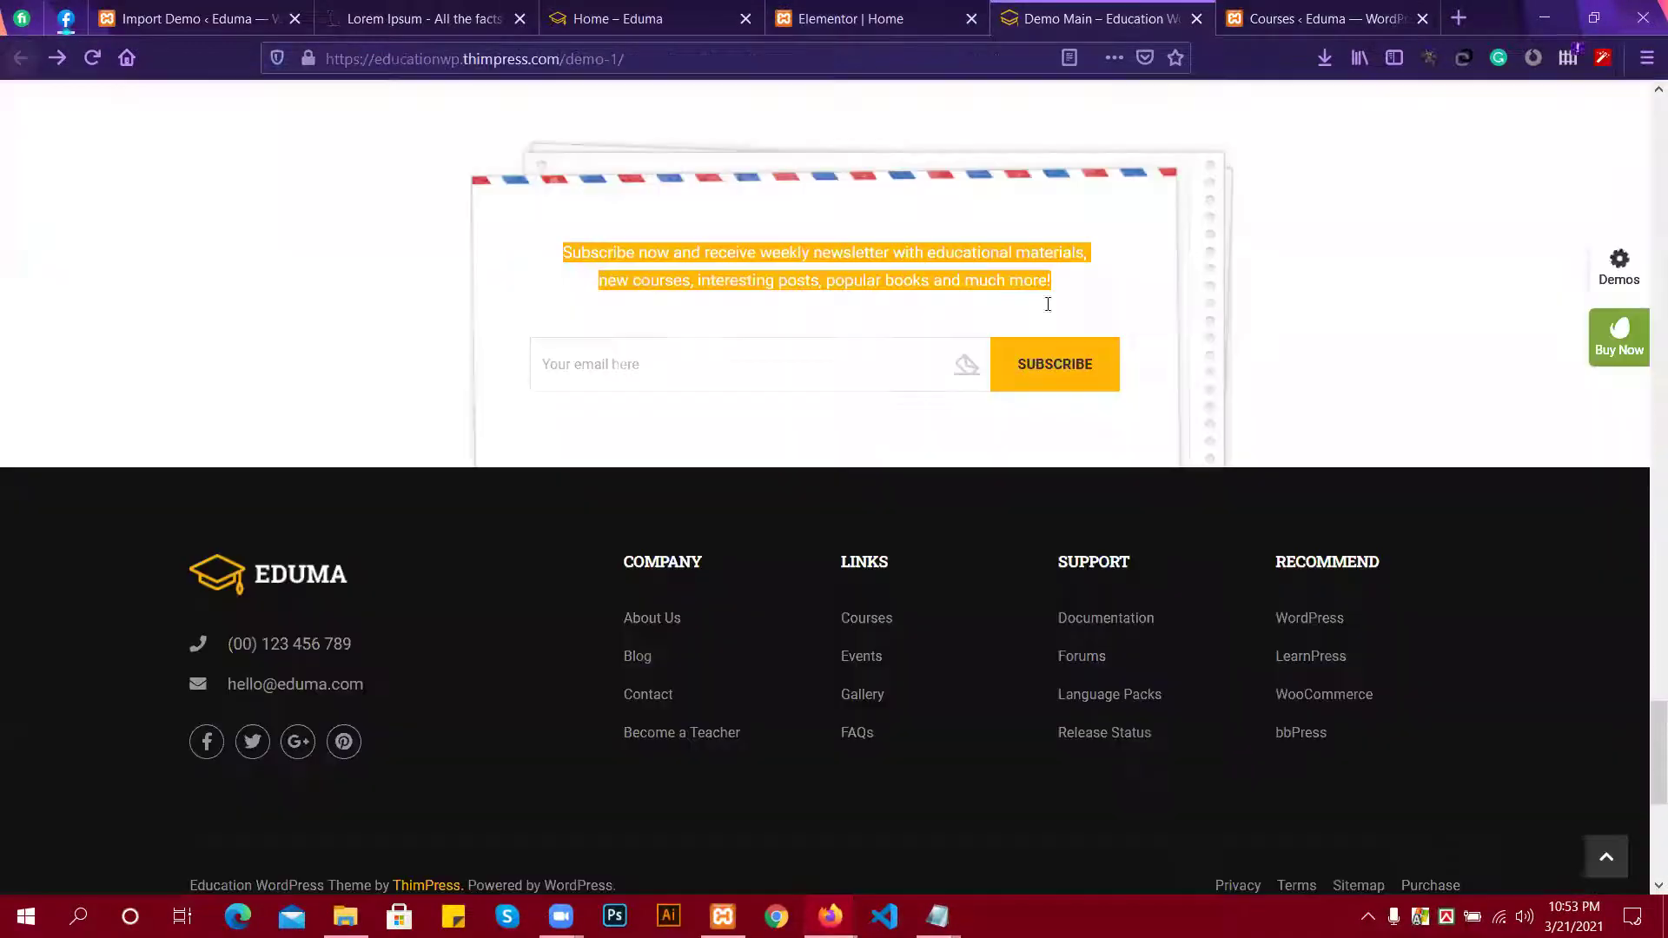
Check the newsletter form on the Eduma demo page and clear the "Sign up" value of the submit input in the shortcode.
{"action": "left_click", "coordinate": [1093, 18]}
{"action": "left_click", "coordinate": [852, 18]}
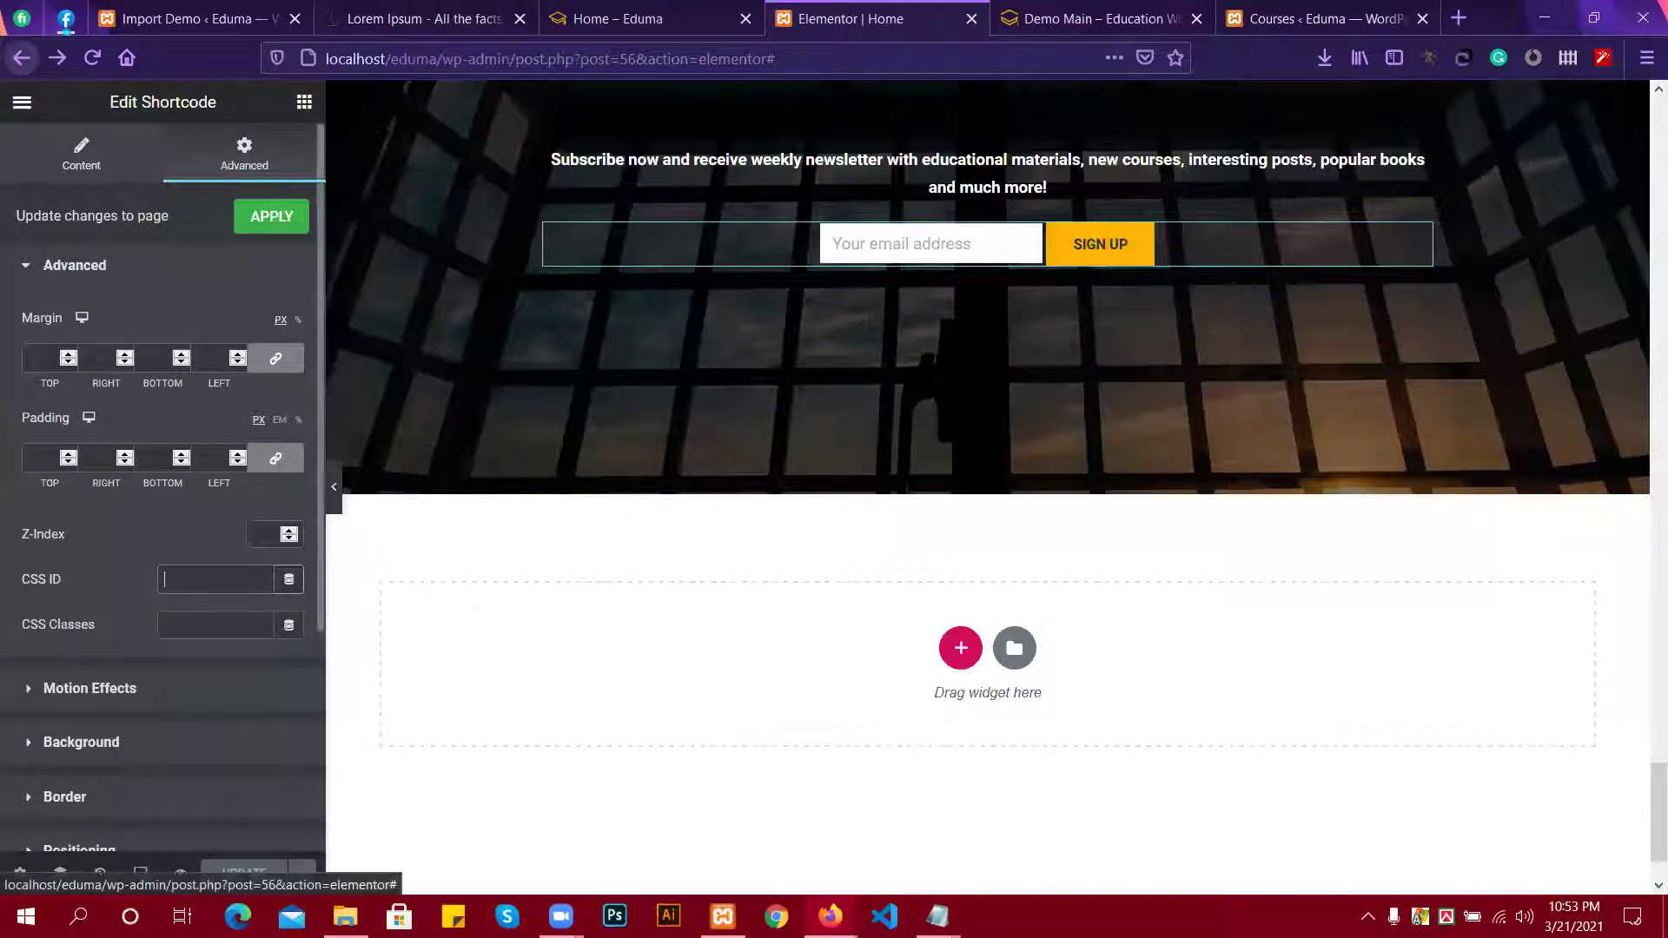
{"action": "left_click", "coordinate": [81, 156]}
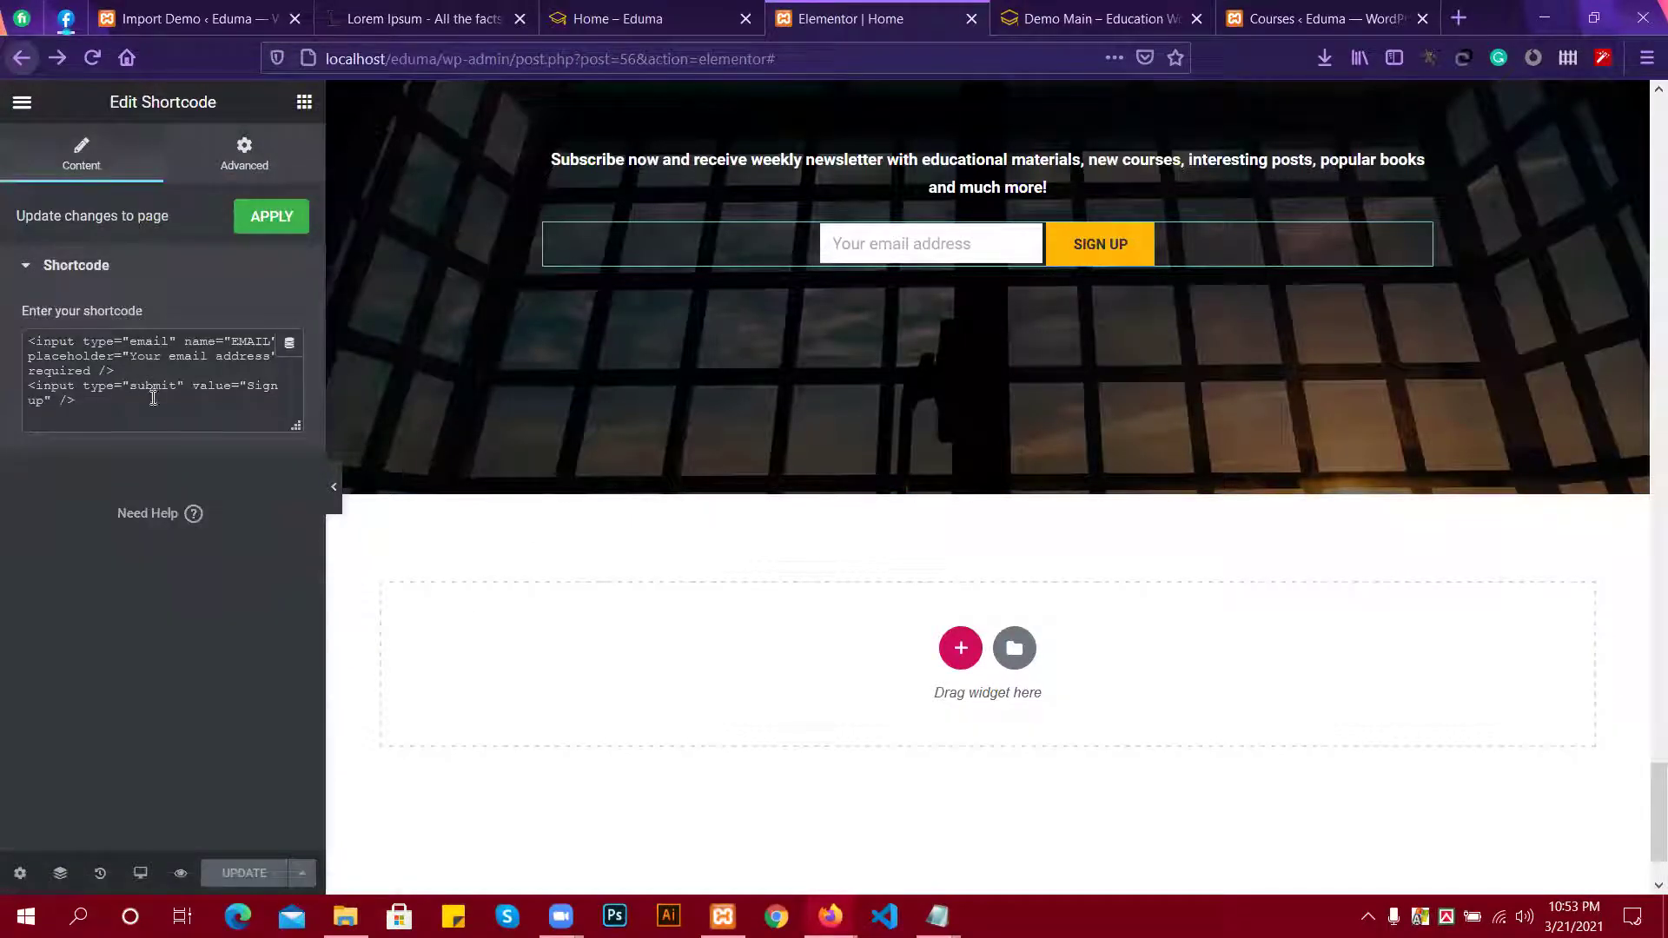
{"action": "left_click", "coordinate": [266, 383]}
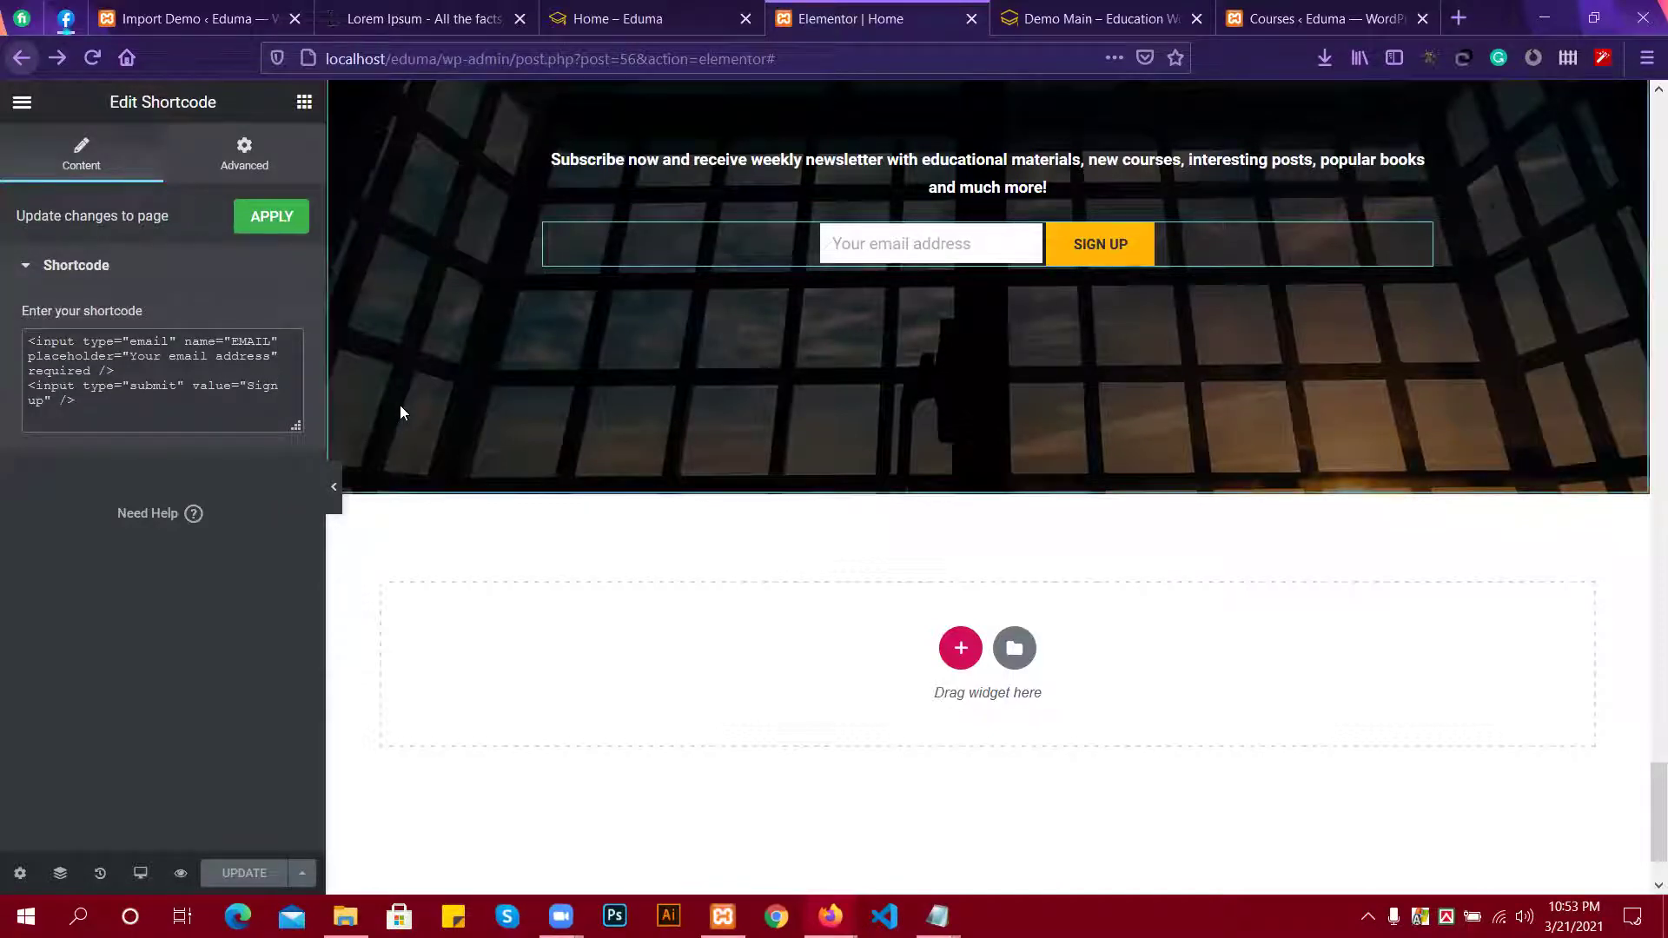
{"action": "key", "text": "BackSpace"}
{"action": "key", "text": "BackSpace"}
{"action": "key", "text": "BackSpace"}
{"action": "key", "text": "BackSpace"}
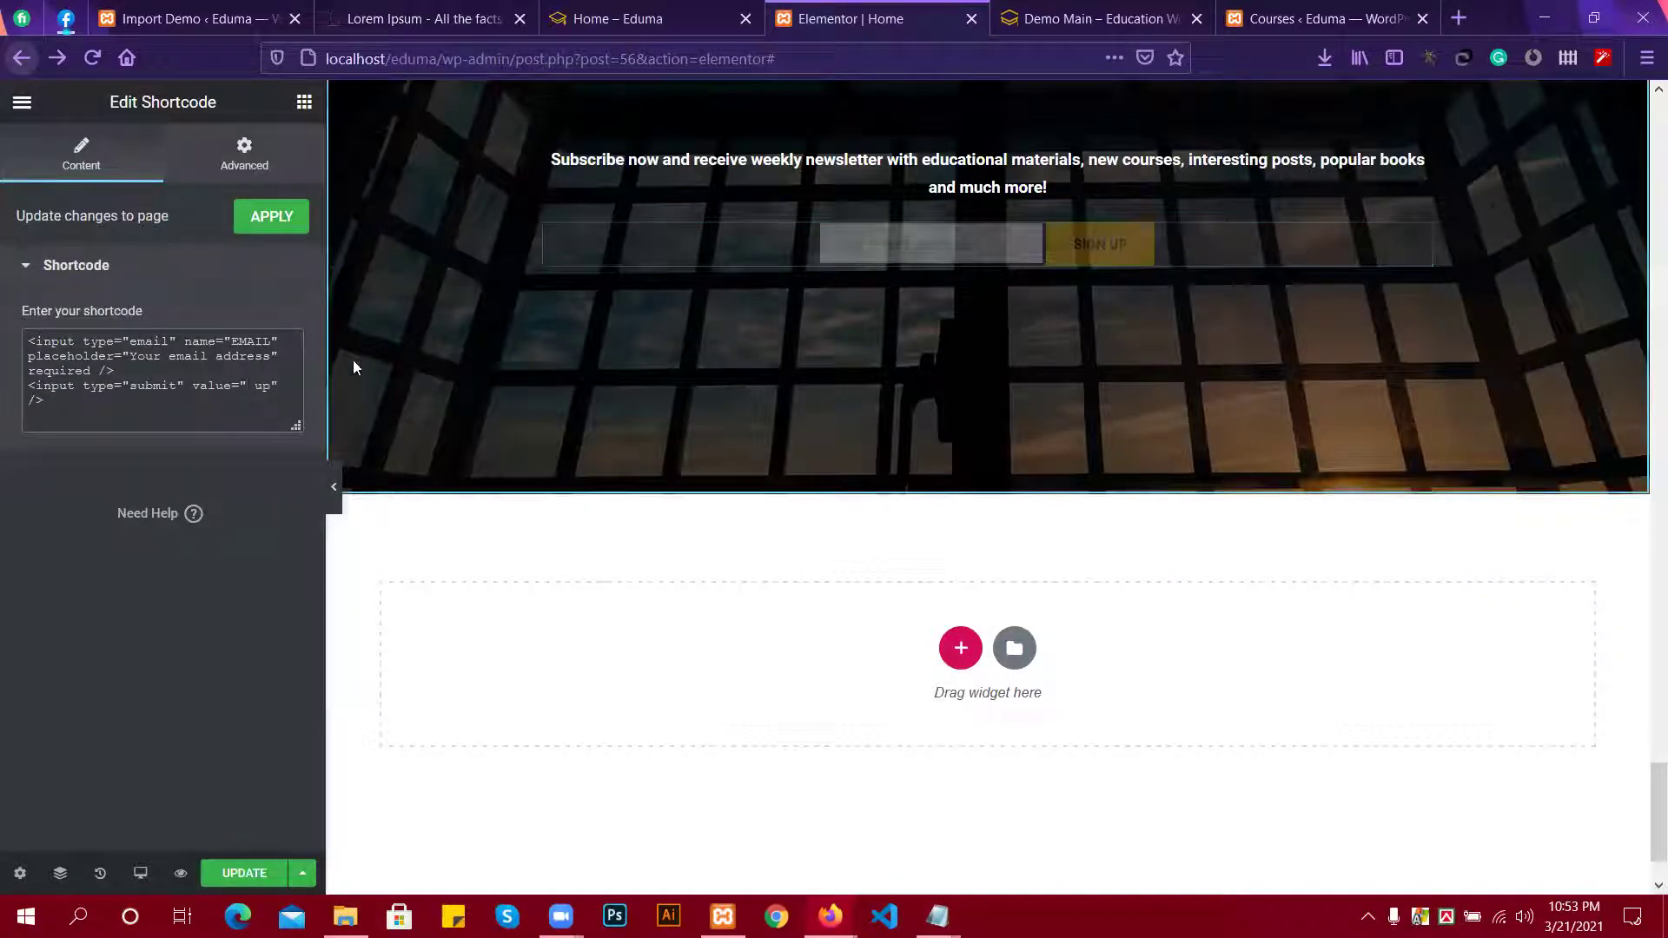
{"action": "key", "text": "Delete"}
{"action": "key", "text": "Delete"}
{"action": "key", "text": "Delete"}
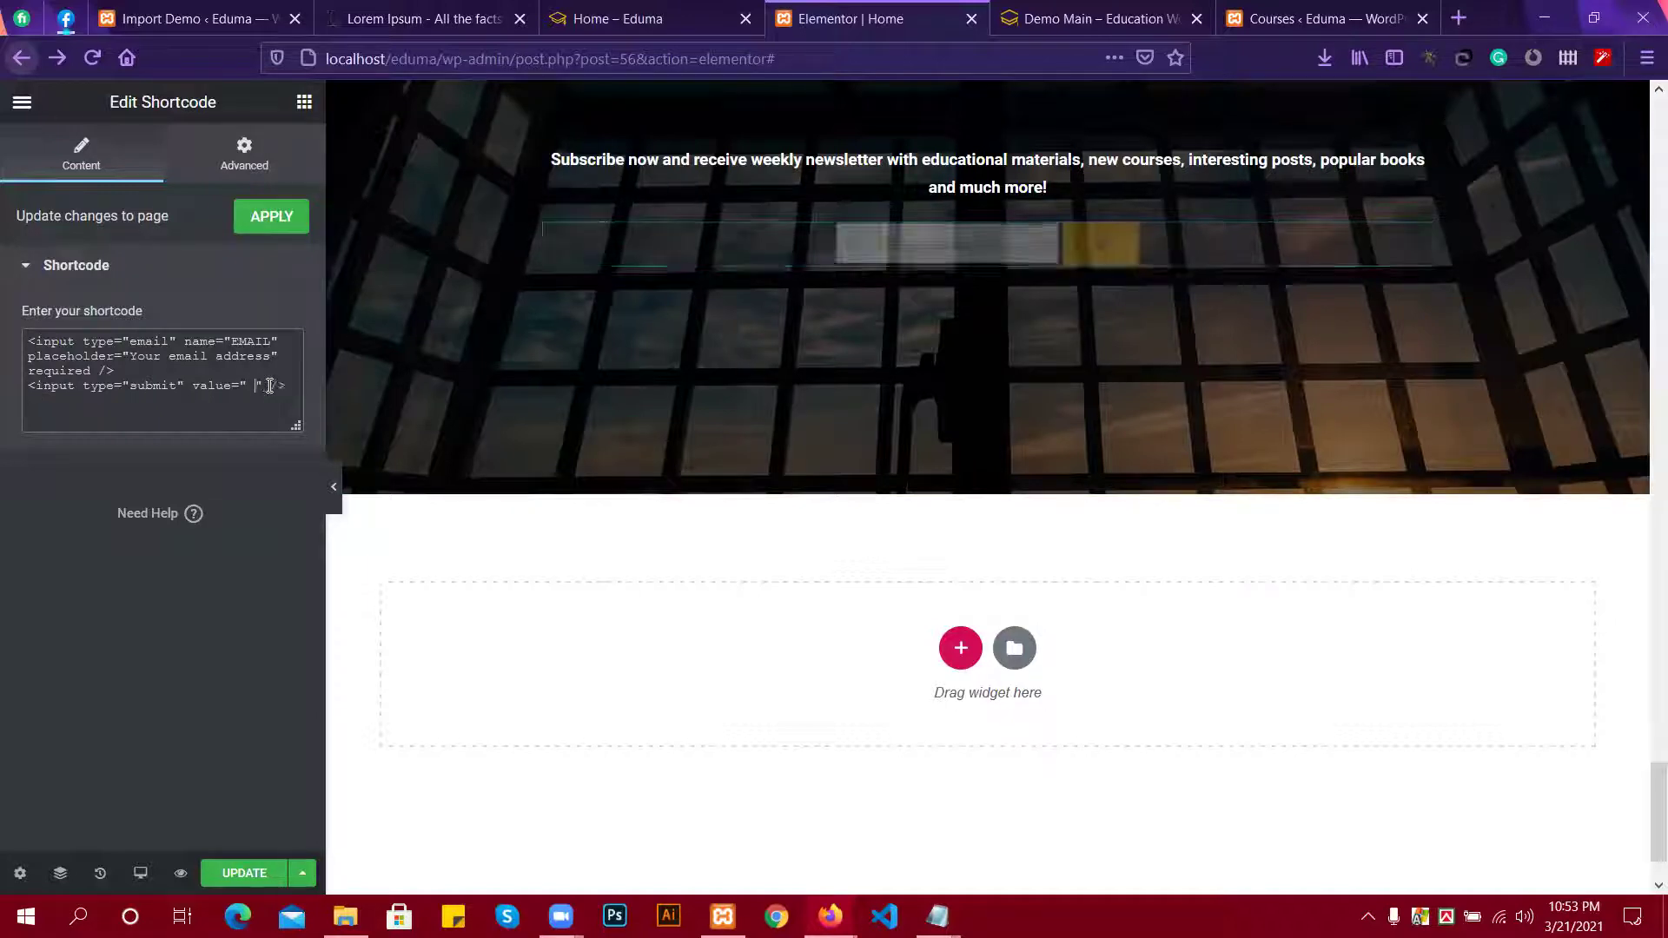
Check the subscription button on the Eduma demo page and set the shortcode's submit input value to "Subscribed".
{"action": "left_click", "coordinate": [1099, 11]}
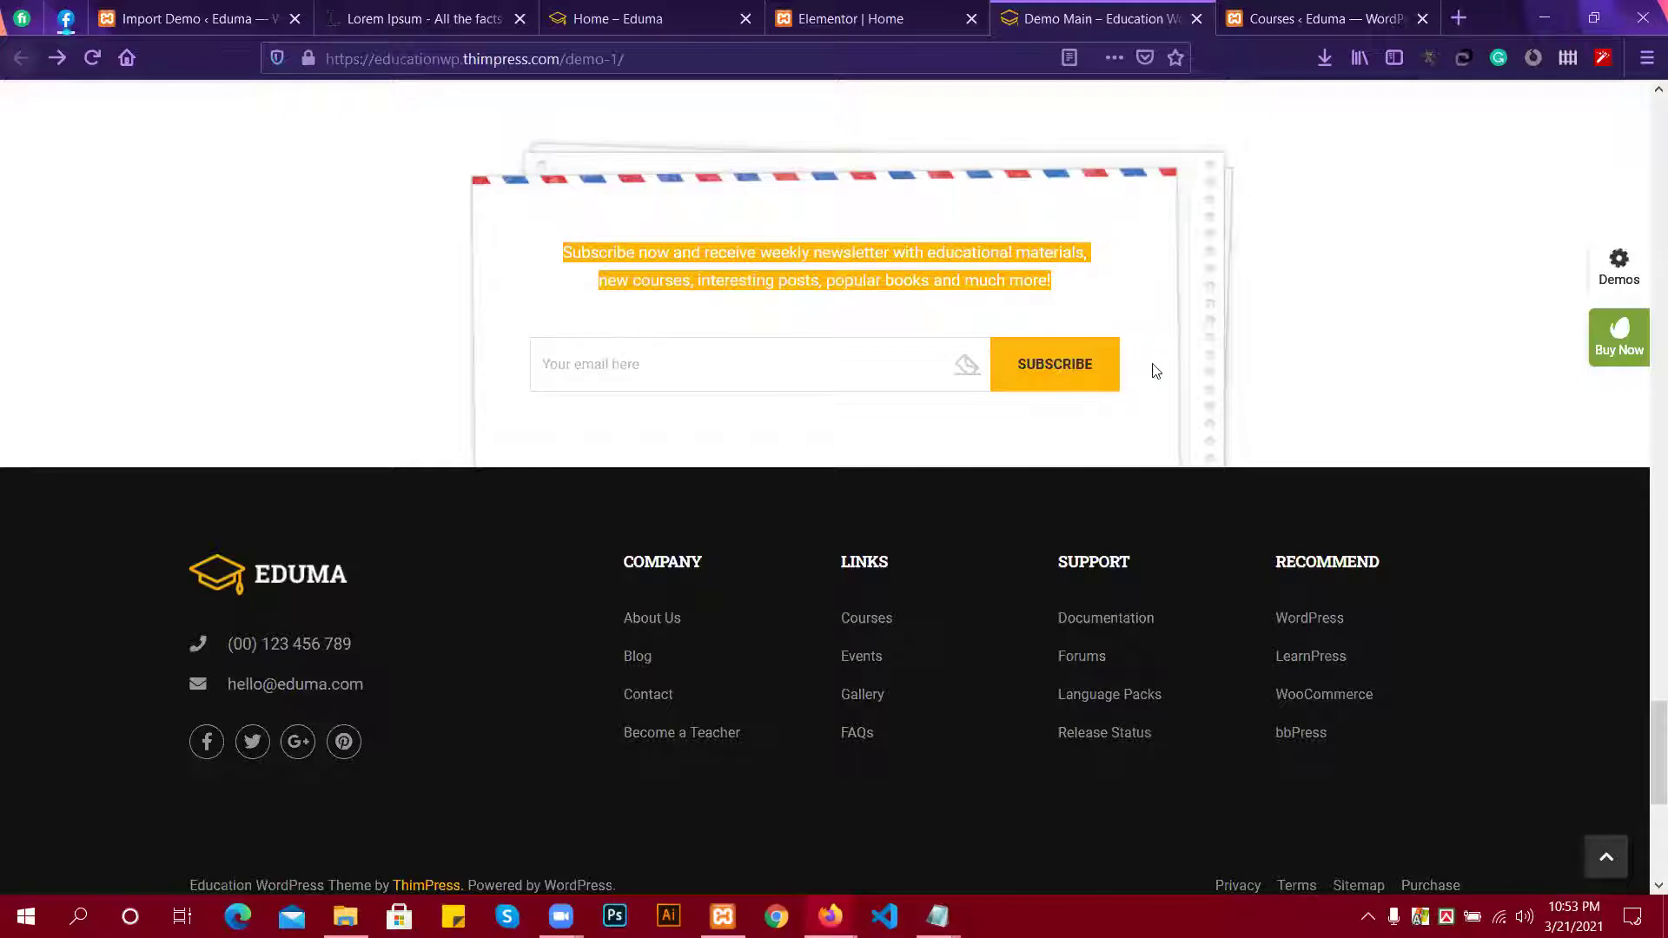
{"action": "left_click", "coordinate": [1057, 367]}
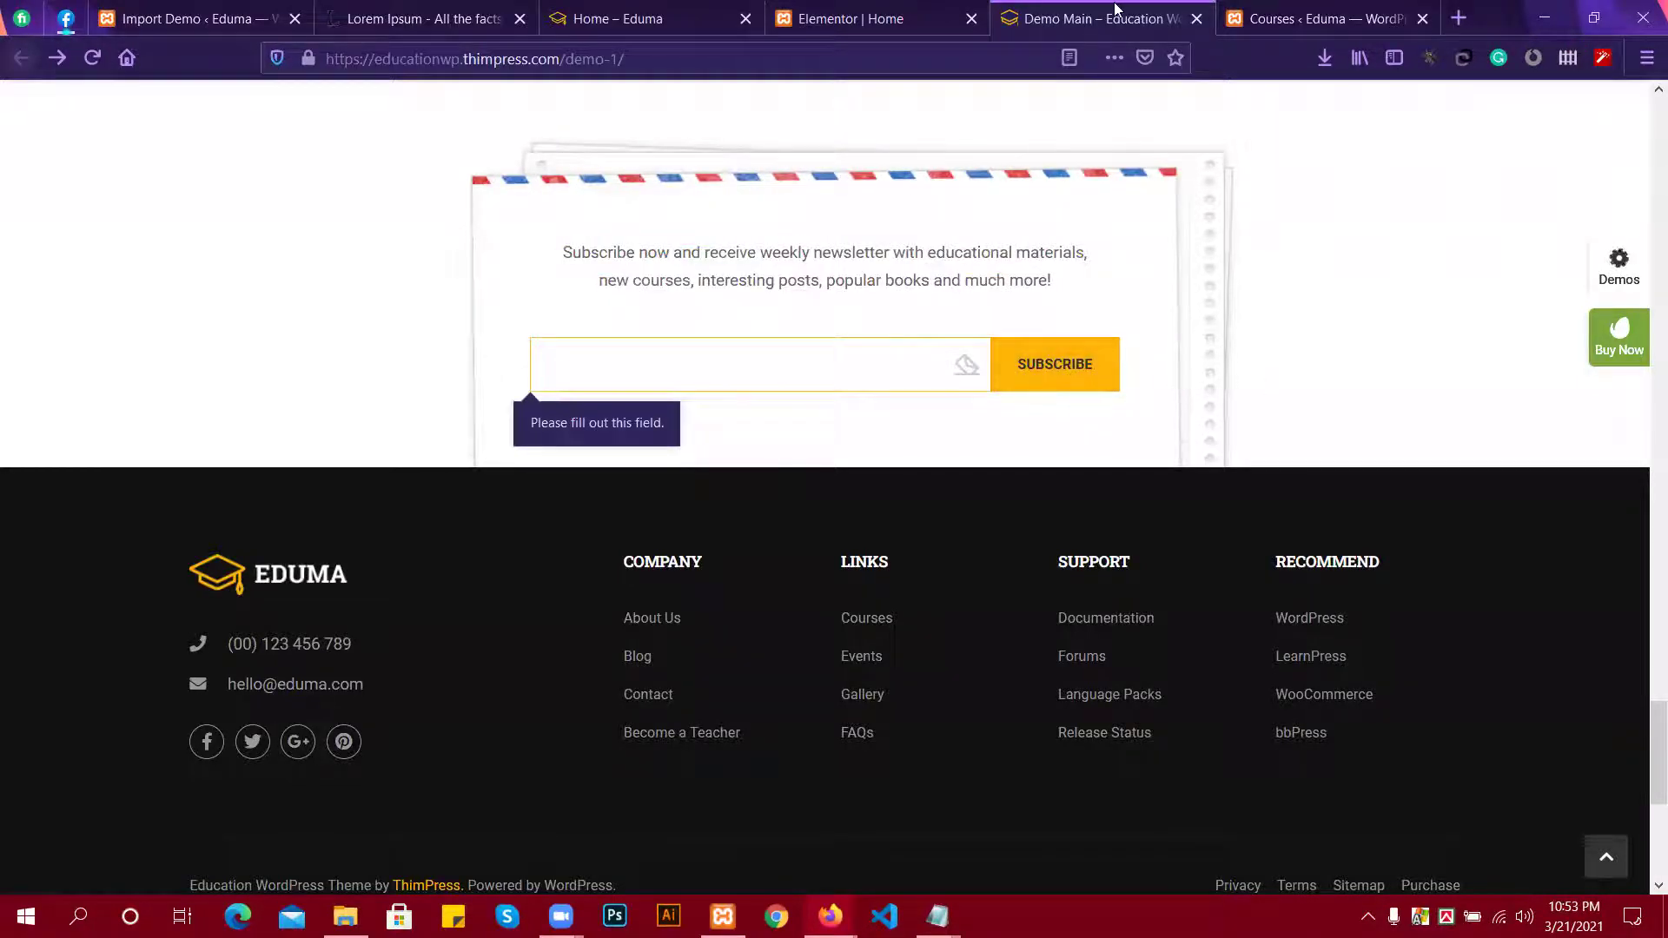
{"action": "left_click", "coordinate": [869, 18]}
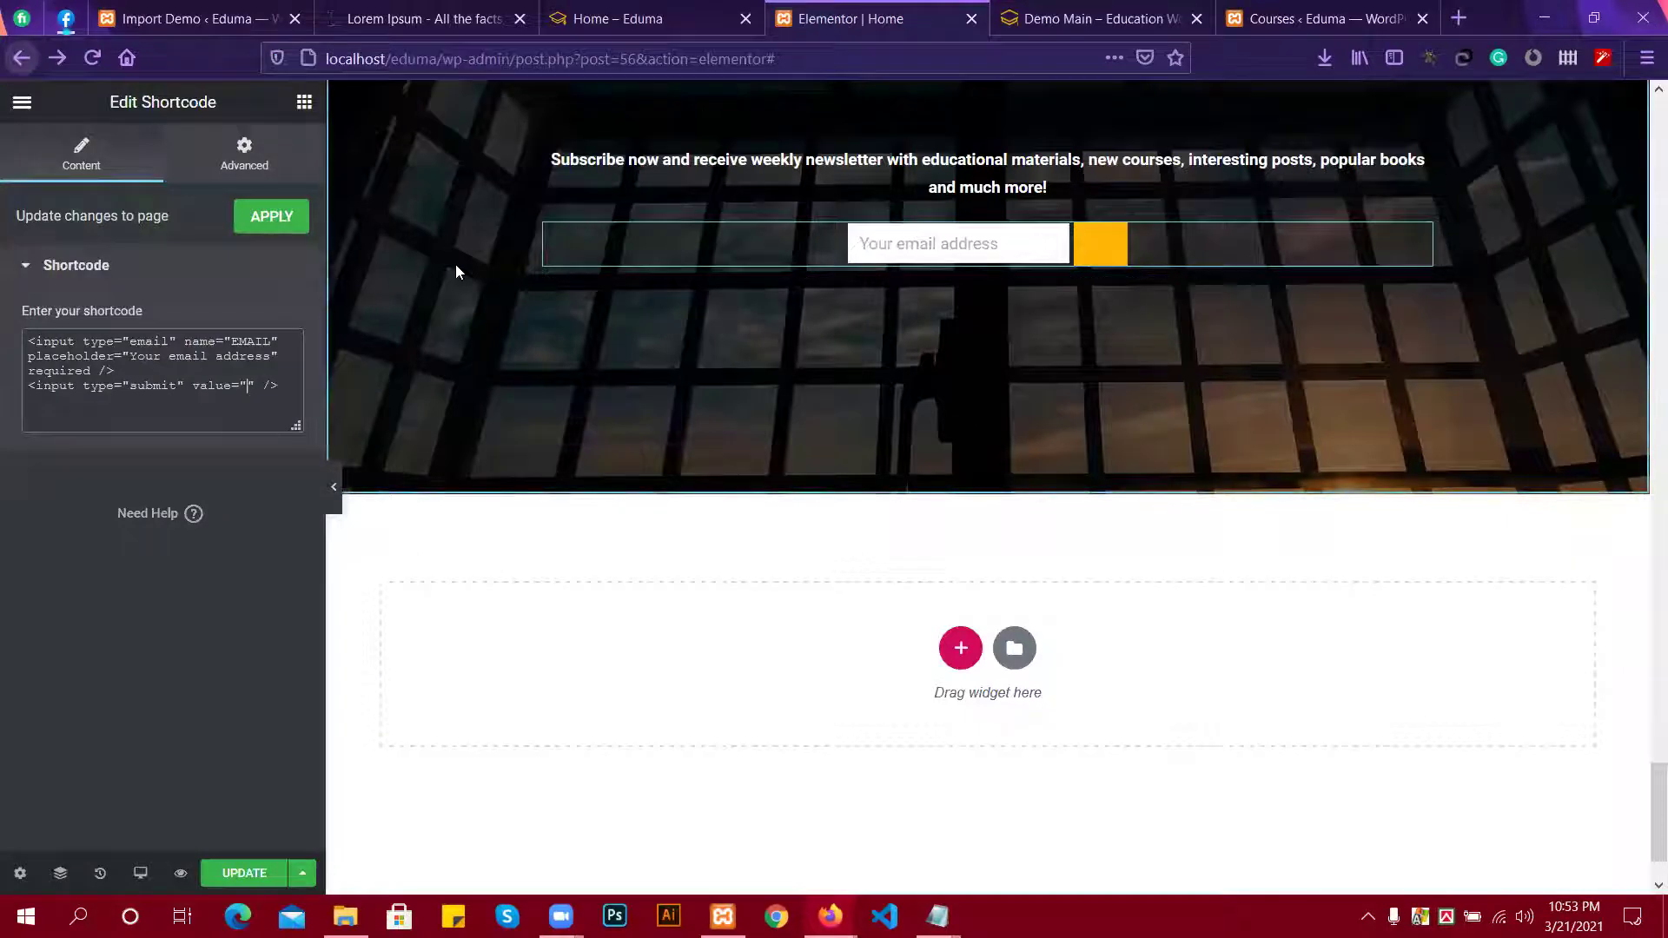
{"action": "type", "text": "Su"}
{"action": "type", "text": "bscri"}
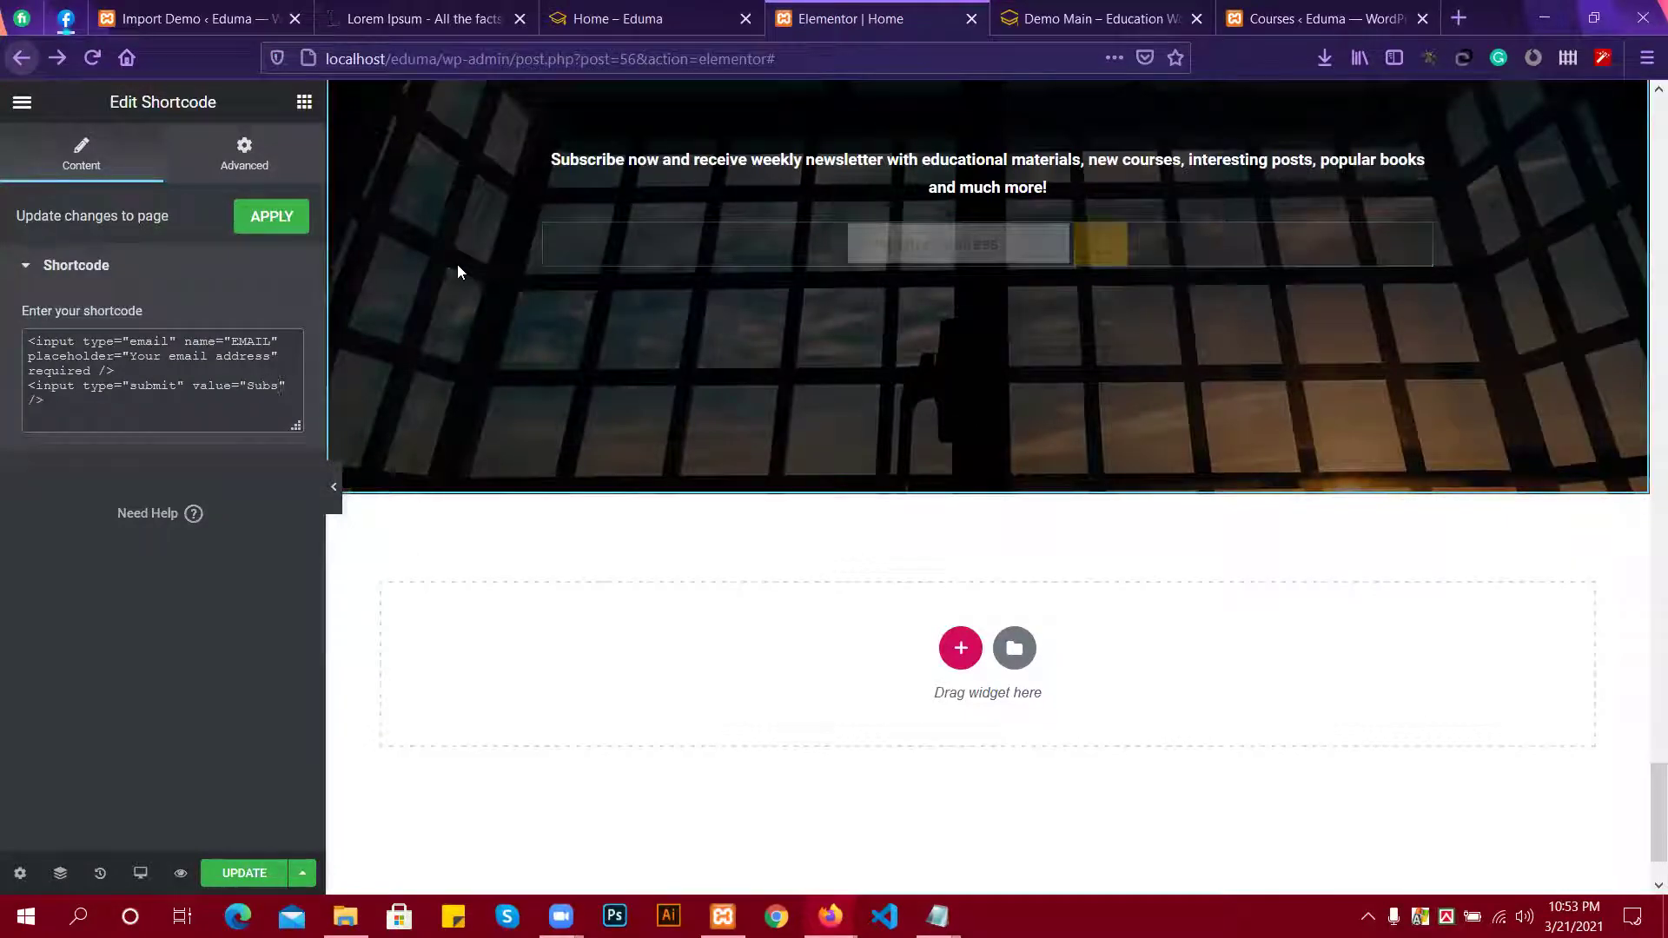
{"action": "type", "text": "bed\" />"}
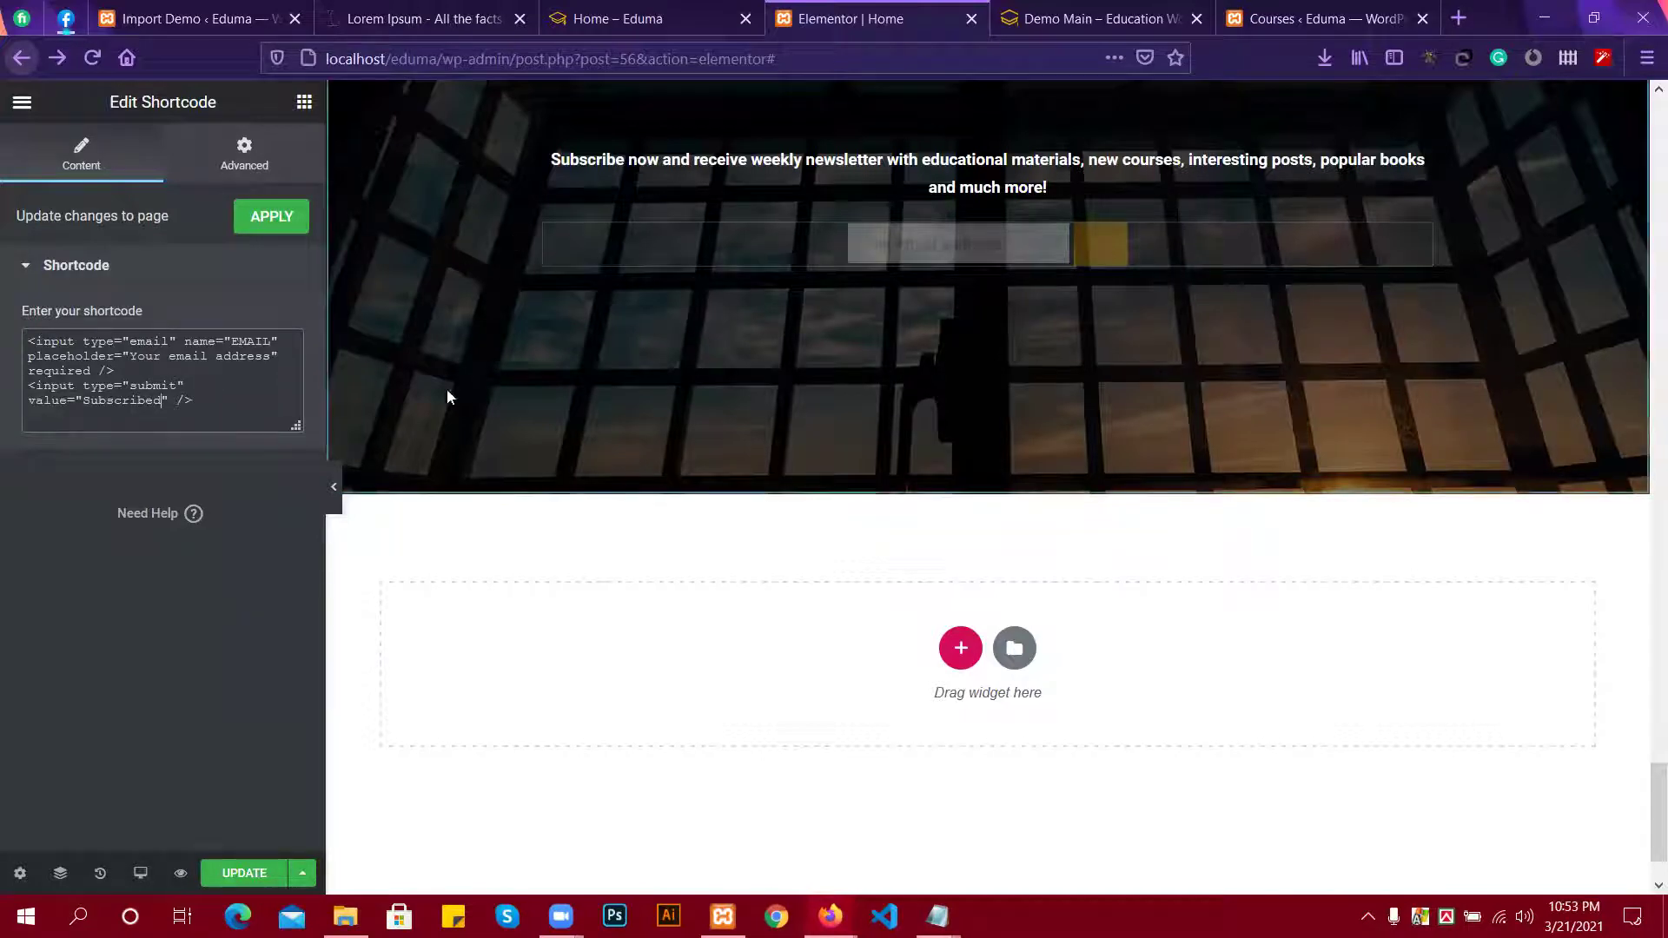
Apply the shortcode change to the page and return to the Elementor editor while it reloads.
{"action": "left_click", "coordinate": [272, 215]}
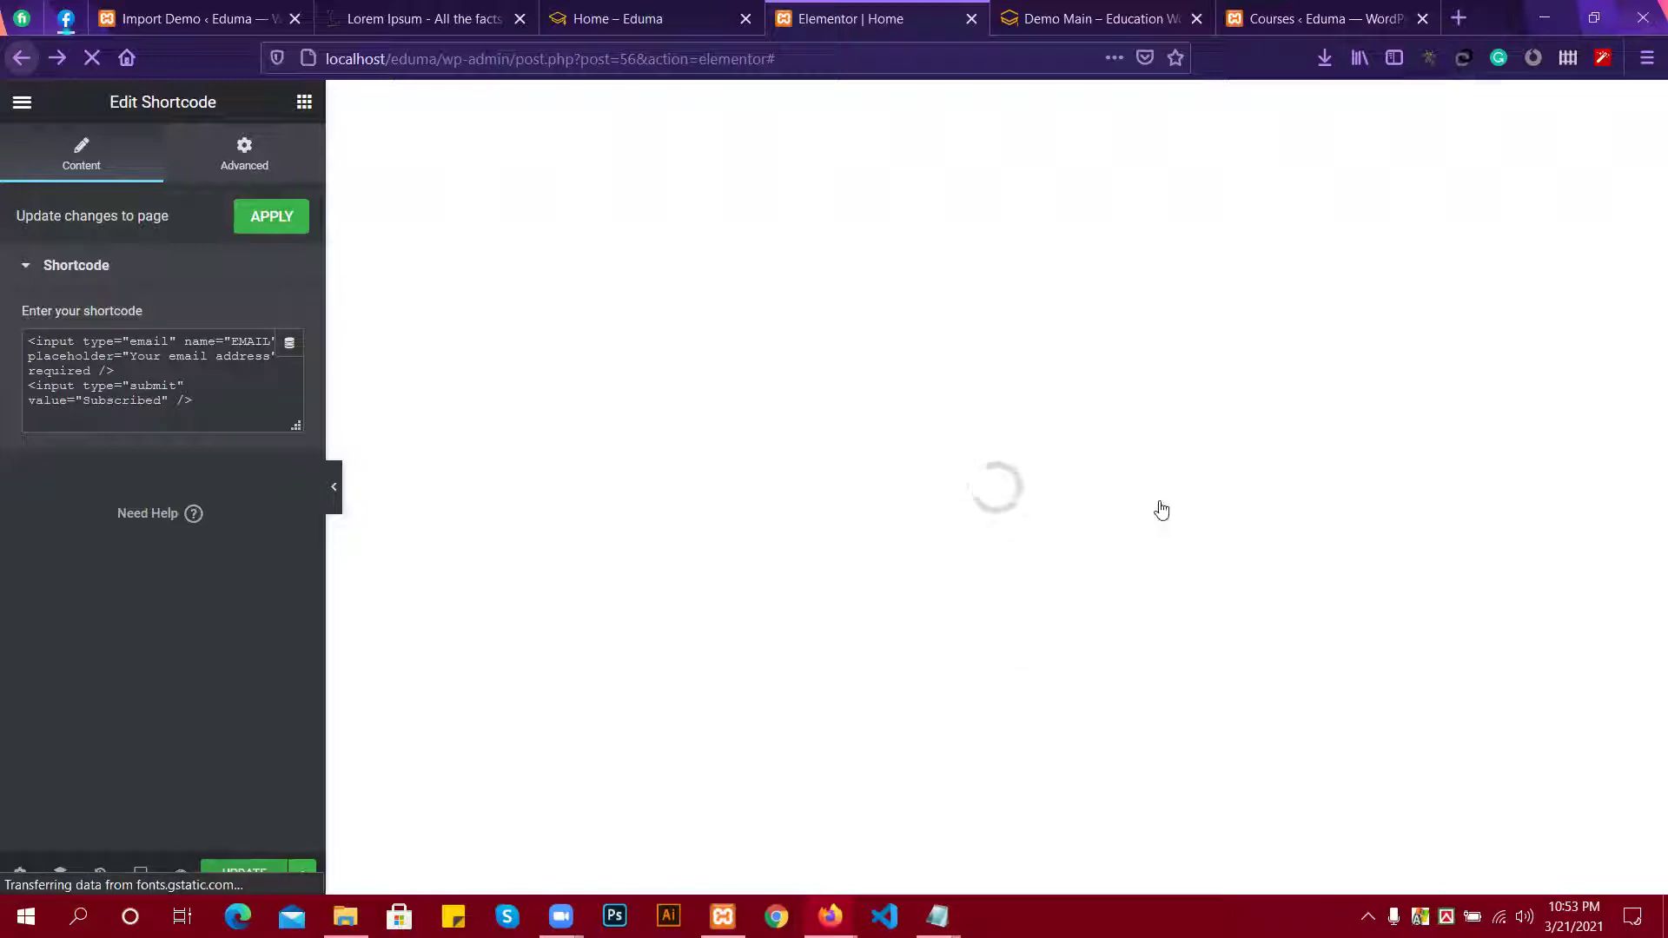
{"action": "left_click", "coordinate": [234, 10]}
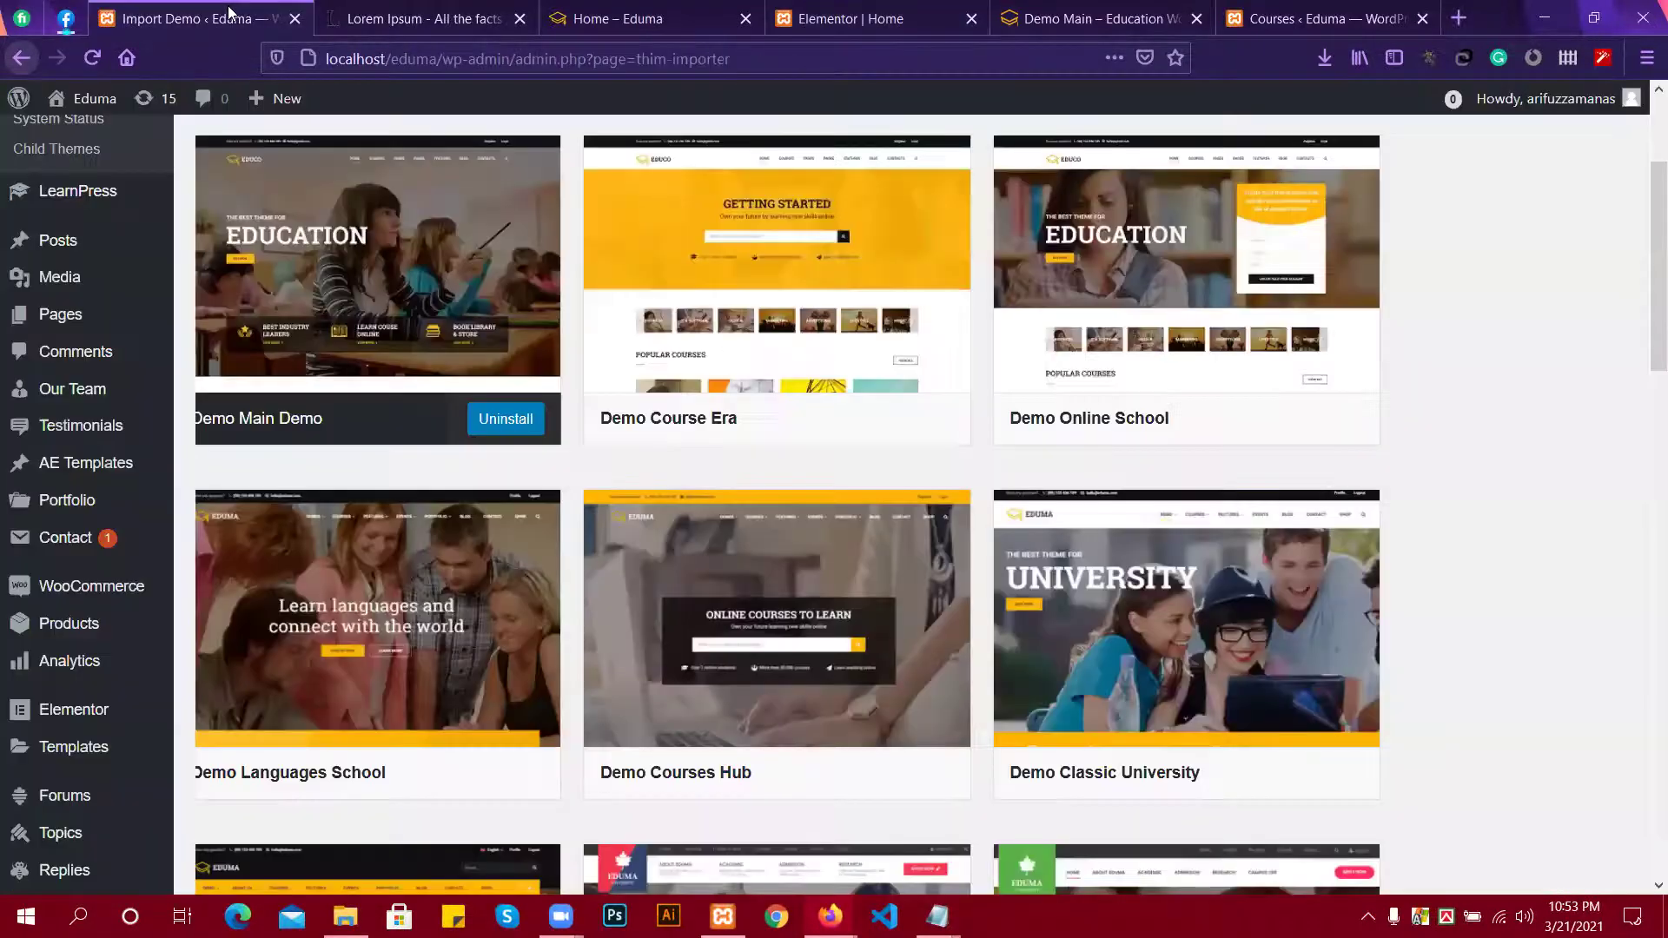
{"action": "left_click", "coordinate": [827, 19]}
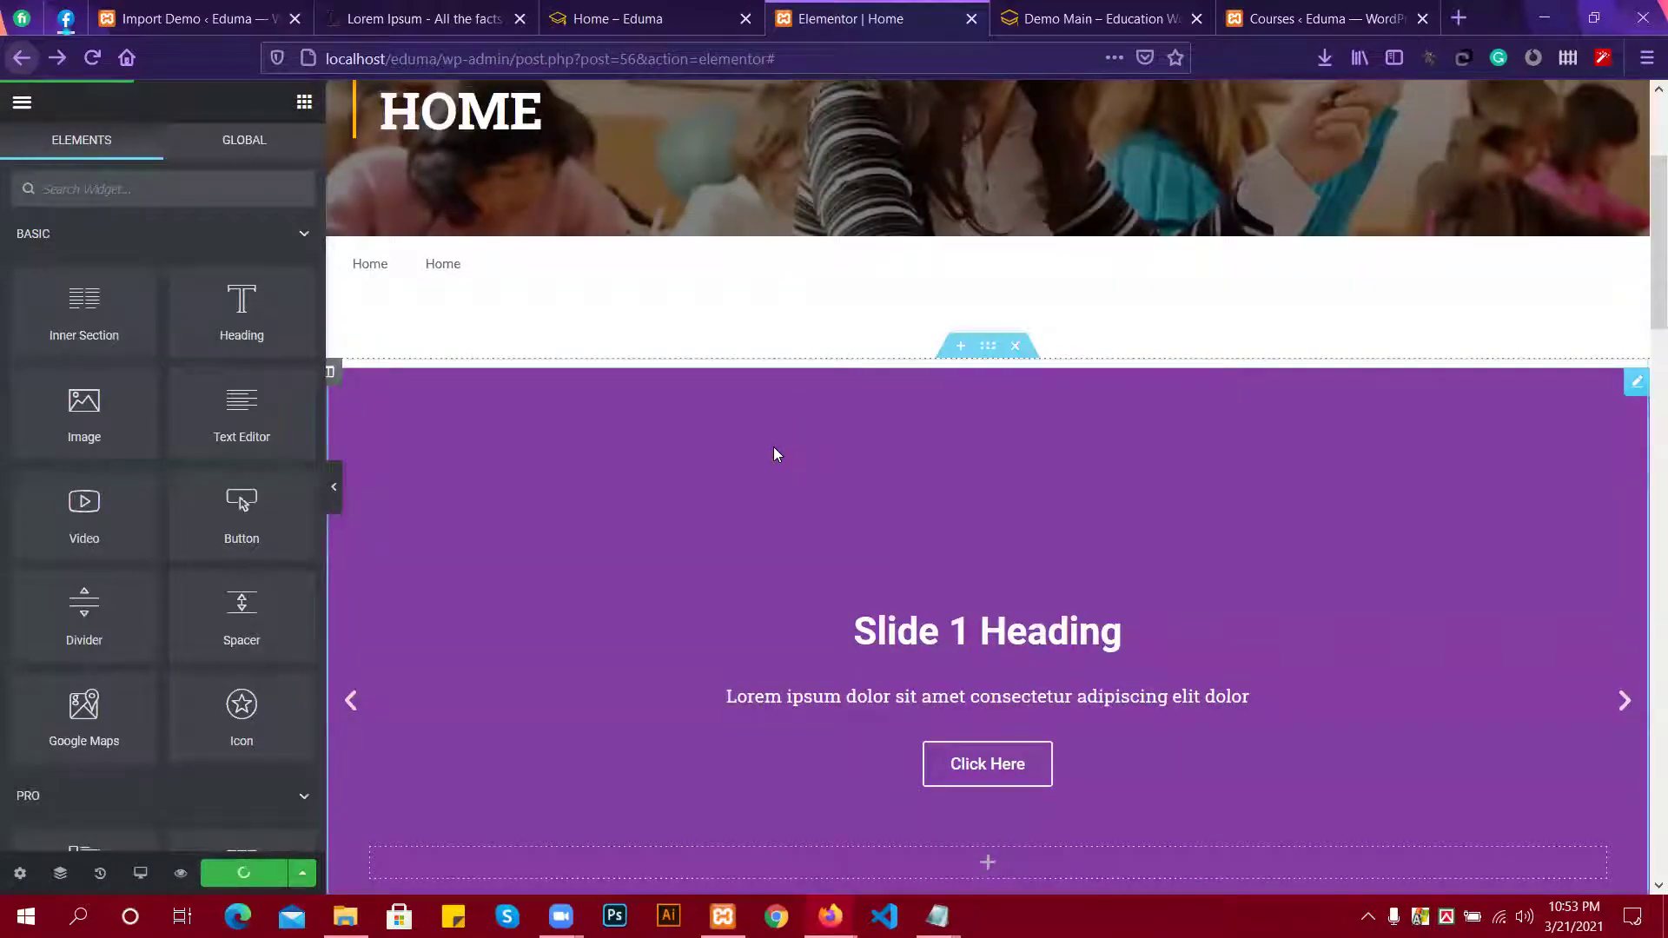
Look through the reloaded page in Elementor, examining the newsletter section's email field and Subscribed button and the area above the footer.
{"action": "scroll", "coordinate": [776, 453], "scroll_direction": "down", "scroll_amount": 10}
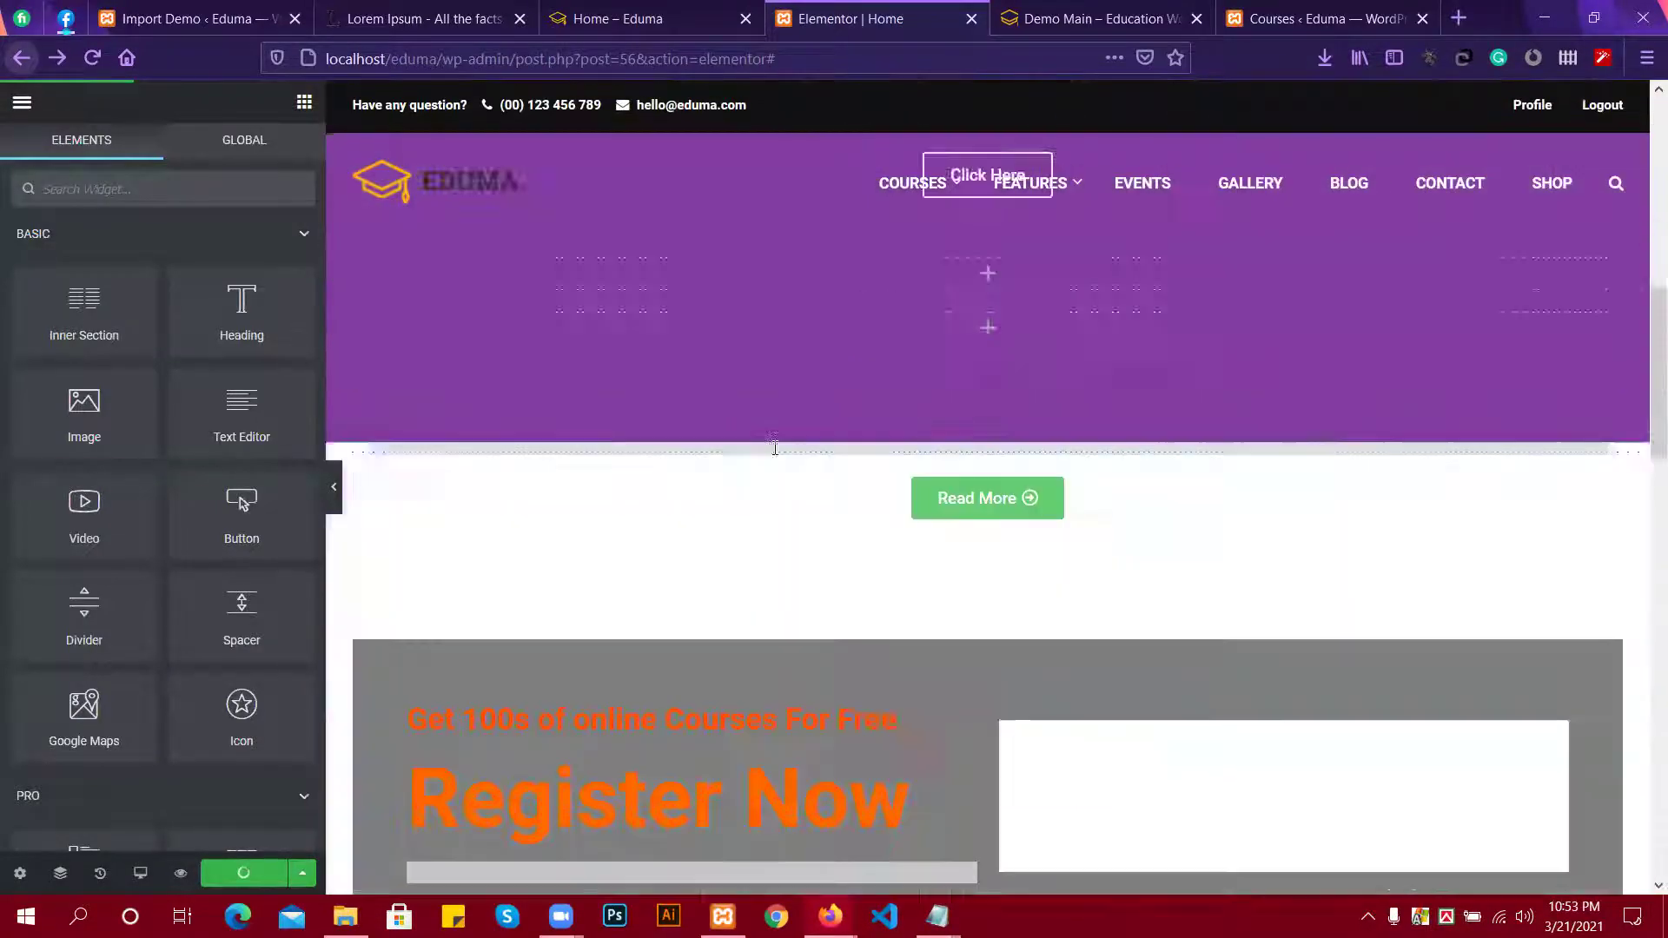
{"action": "scroll", "coordinate": [775, 454], "scroll_direction": "up", "scroll_amount": 4}
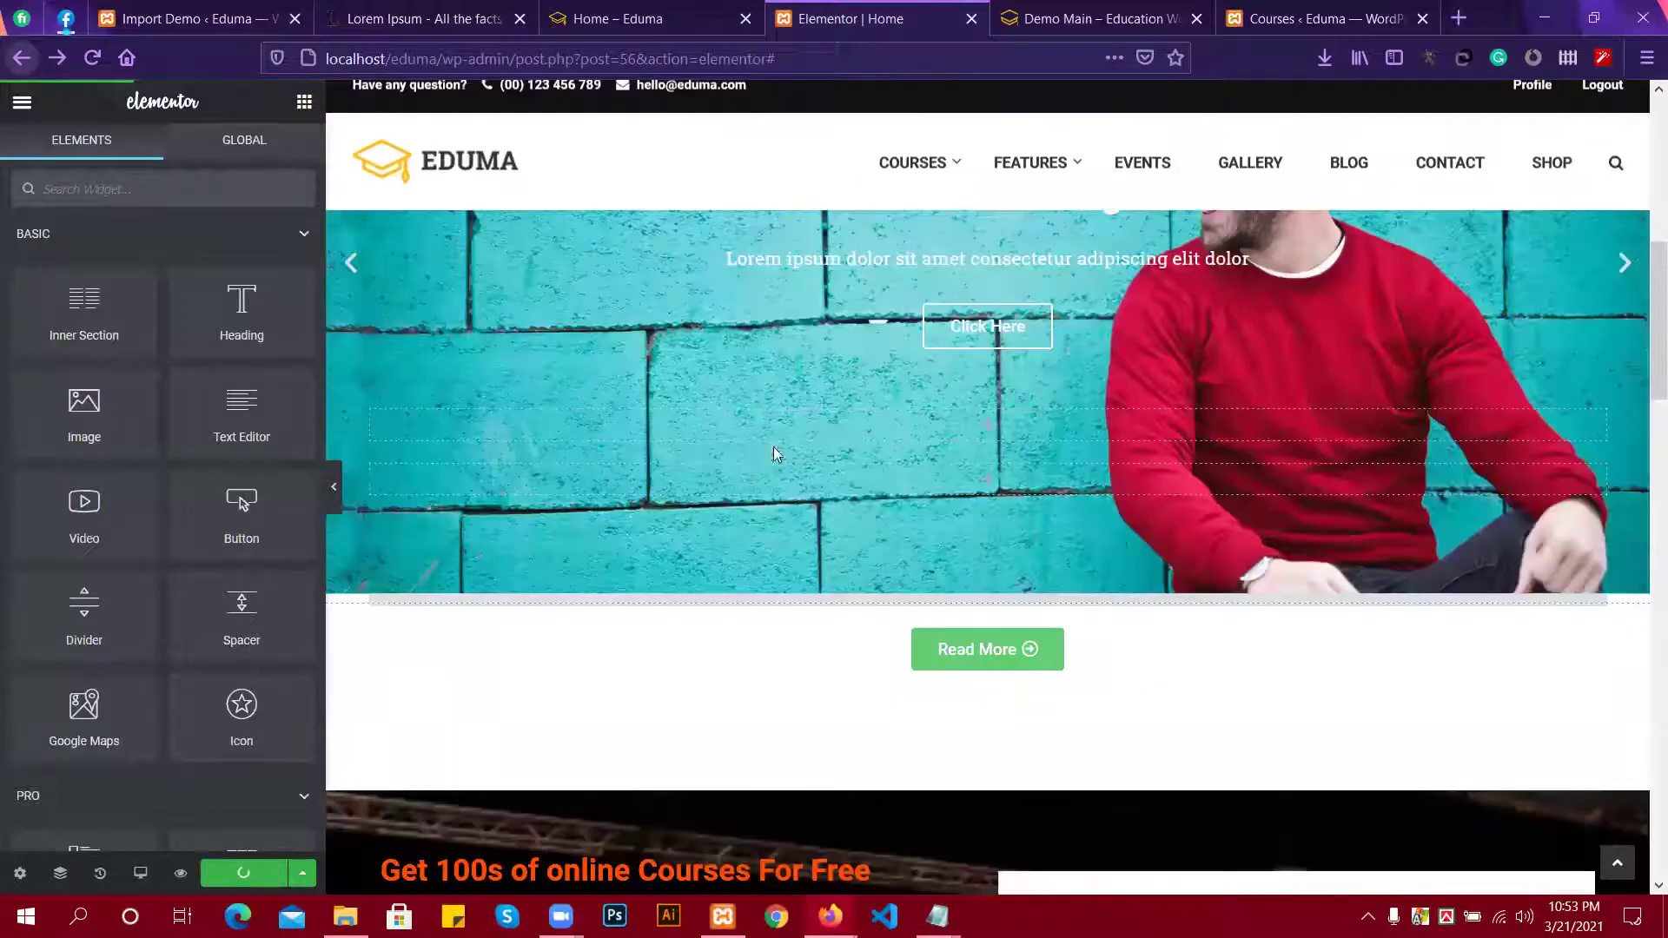
{"action": "scroll", "coordinate": [776, 453], "scroll_direction": "down", "scroll_amount": 10}
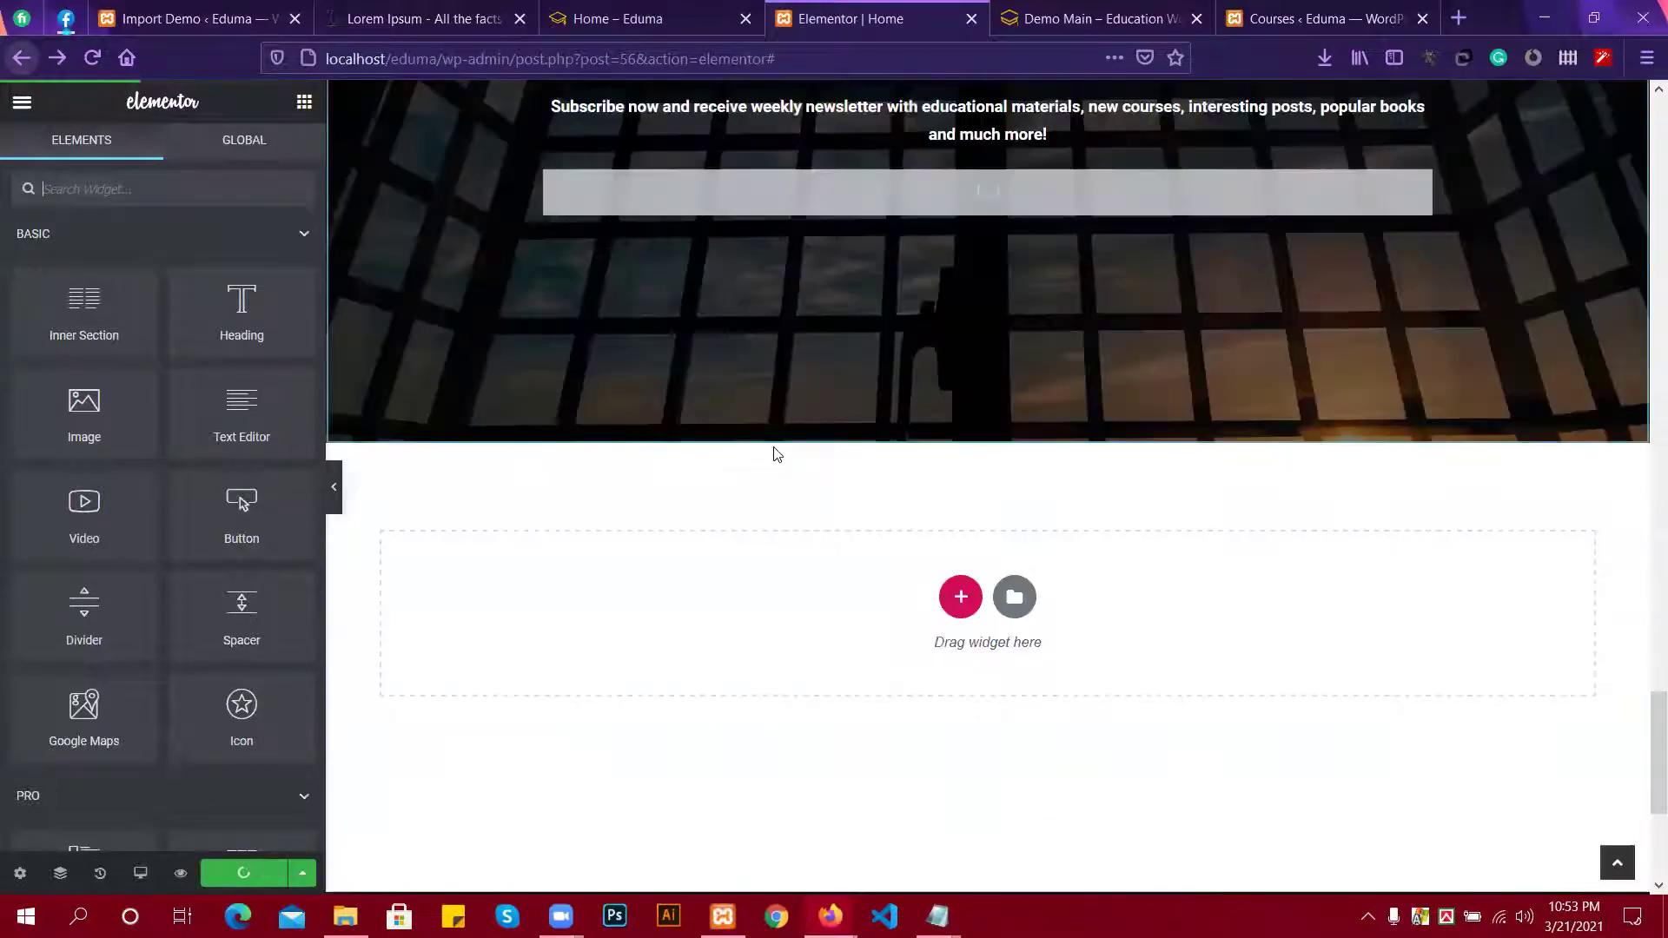
{"action": "scroll", "coordinate": [777, 453], "scroll_direction": "up", "scroll_amount": 15}
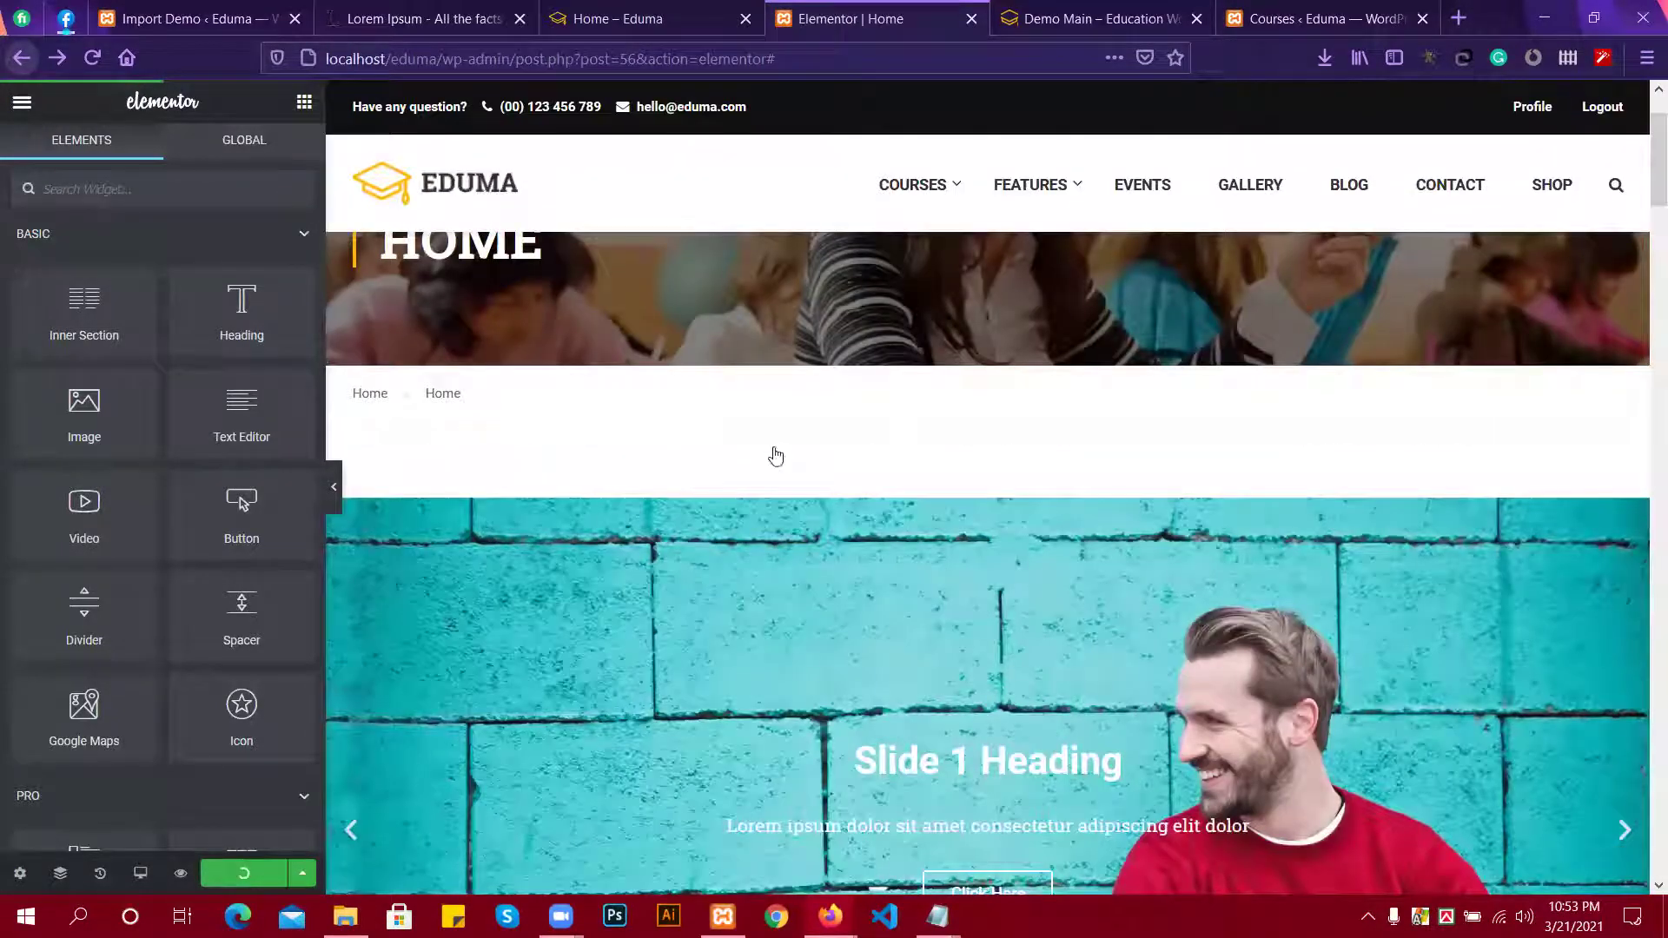
{"action": "scroll", "coordinate": [775, 456], "scroll_direction": "down", "scroll_amount": 8}
{"action": "scroll", "coordinate": [773, 447], "scroll_direction": "down", "scroll_amount": 15}
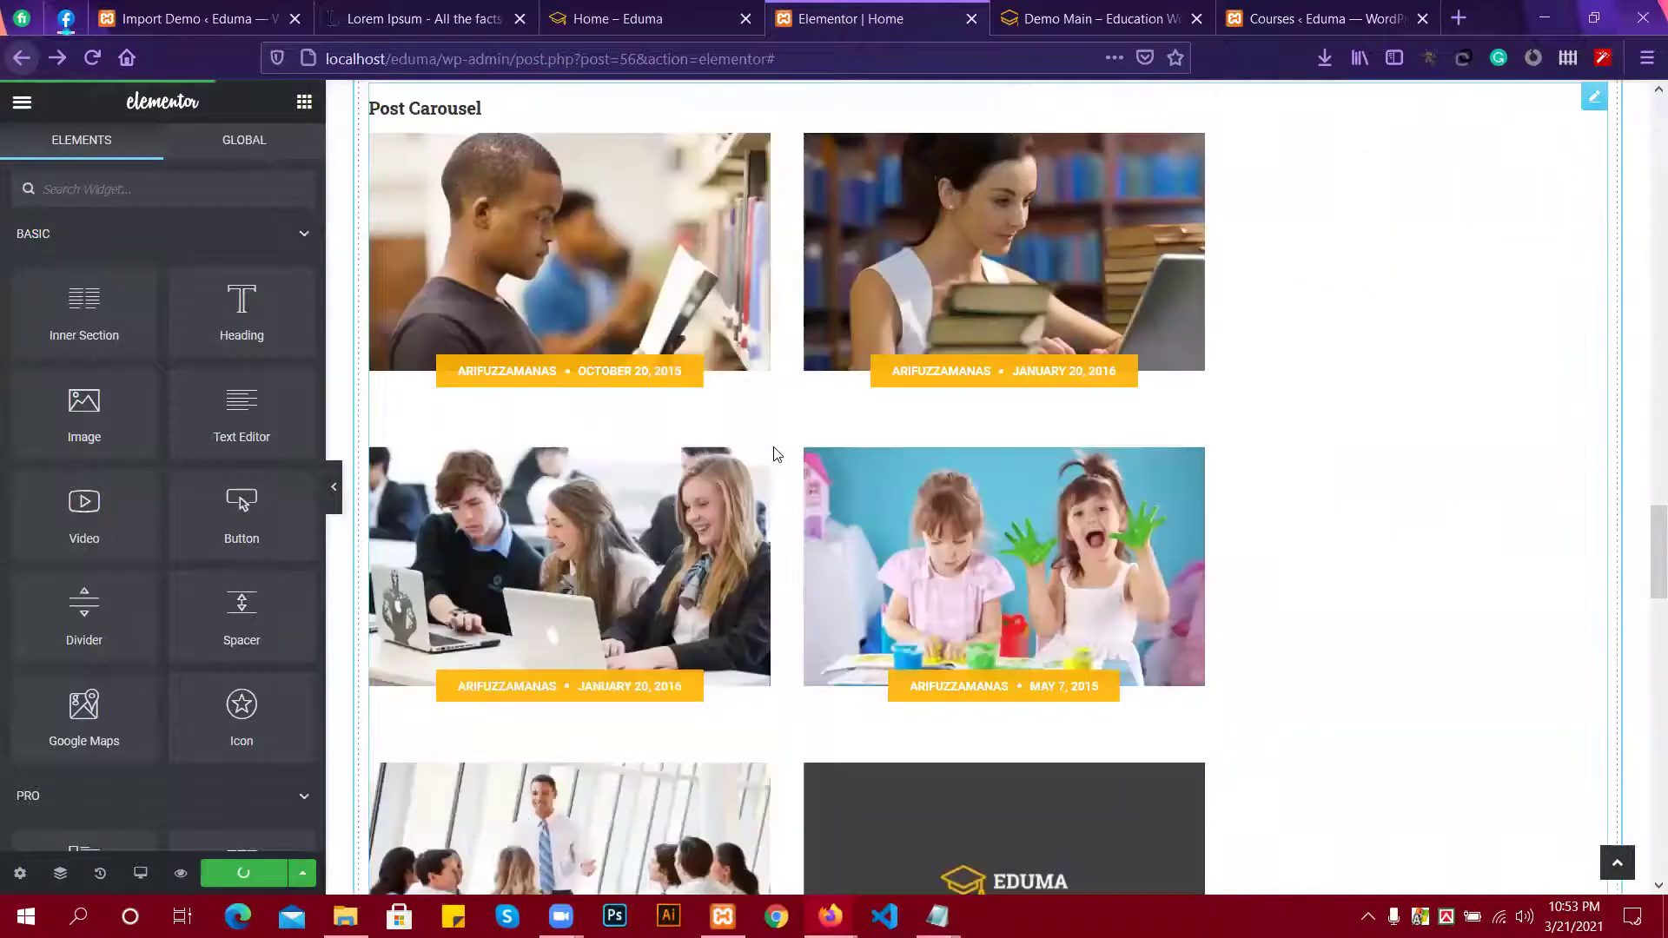
{"action": "scroll", "coordinate": [773, 446], "scroll_direction": "down", "scroll_amount": 3}
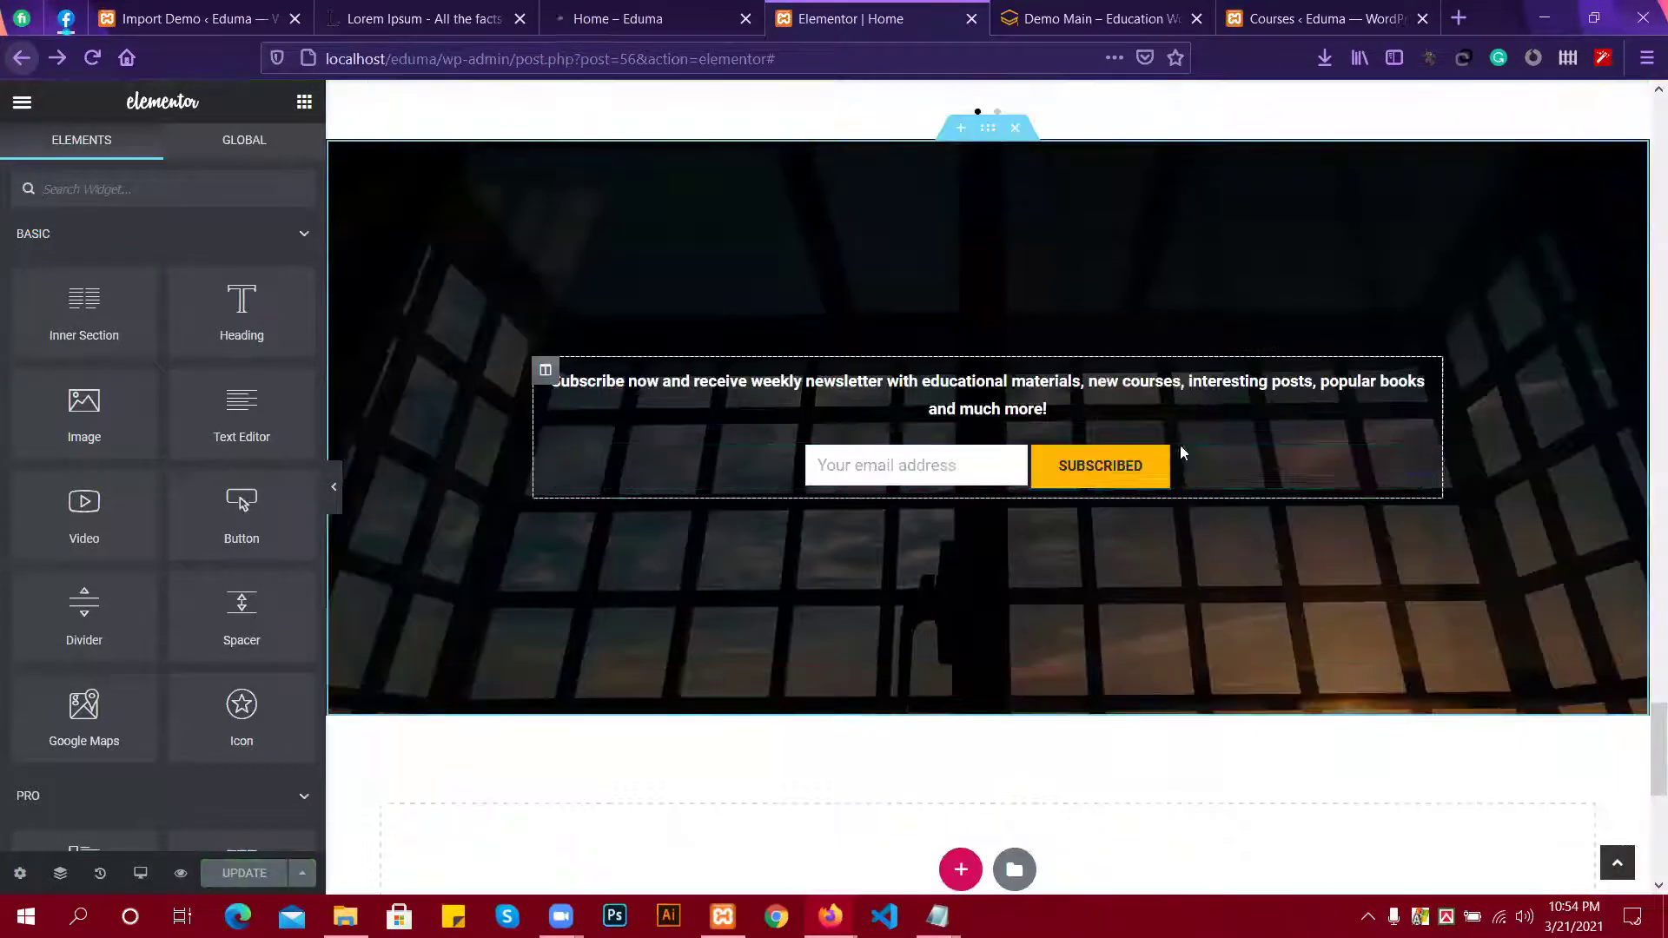
{"action": "scroll", "coordinate": [1102, 479], "scroll_direction": "down", "scroll_amount": 3}
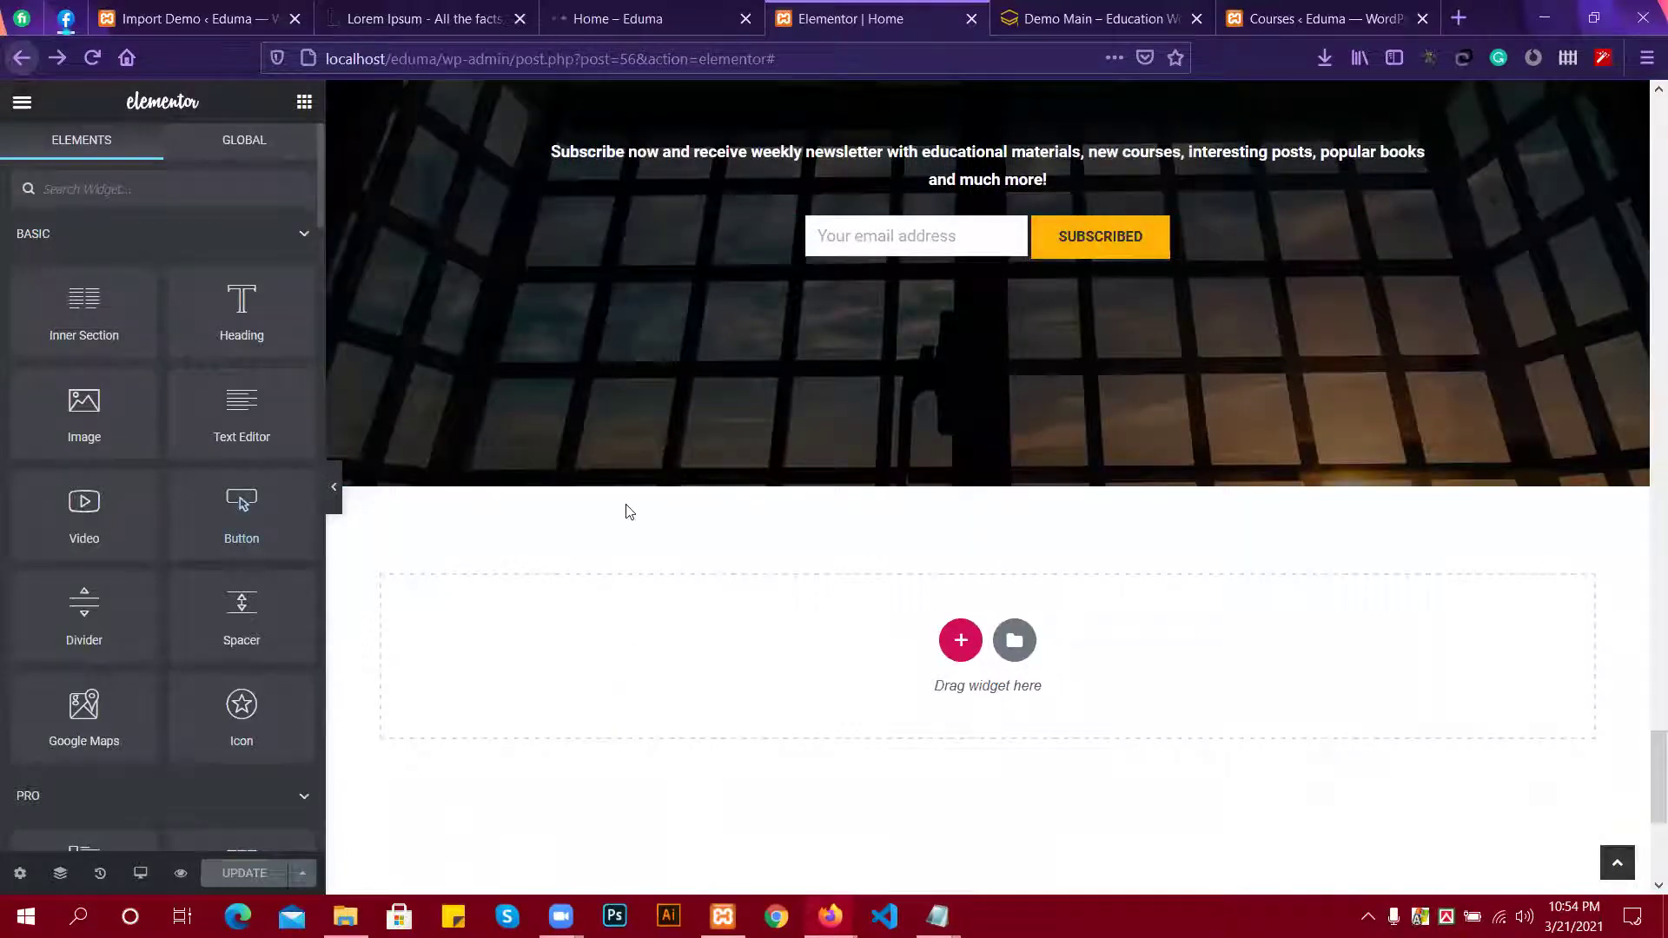
{"action": "scroll", "coordinate": [793, 473], "scroll_direction": "down", "scroll_amount": 2}
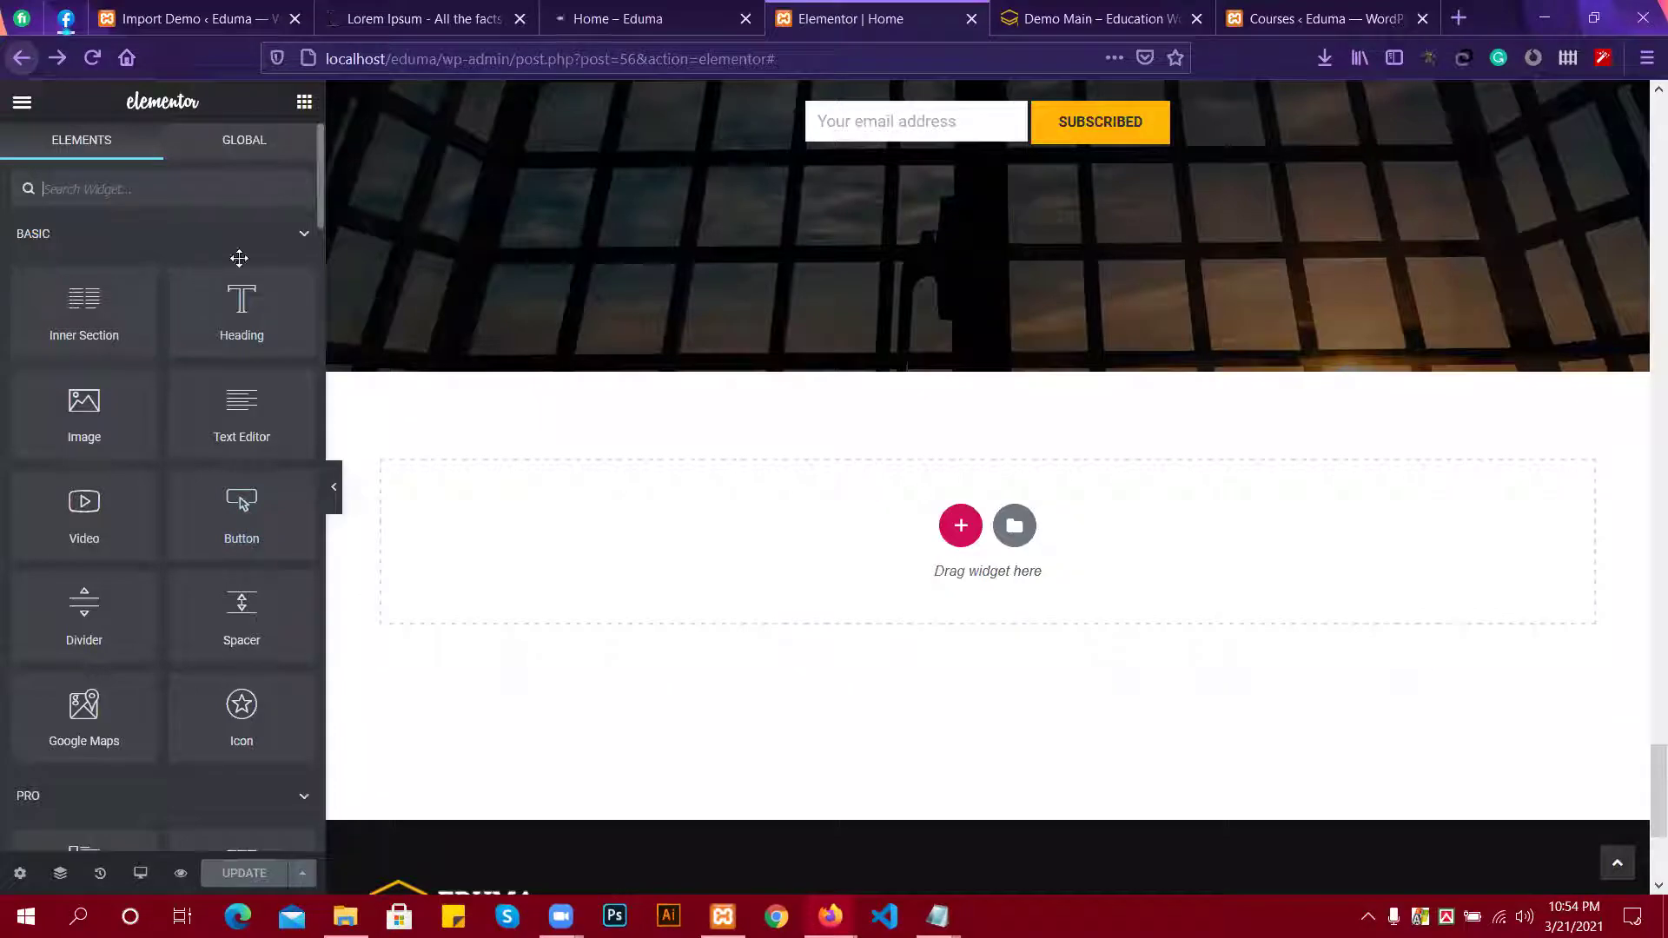
{"action": "scroll", "coordinate": [894, 198], "scroll_direction": "up", "scroll_amount": 2}
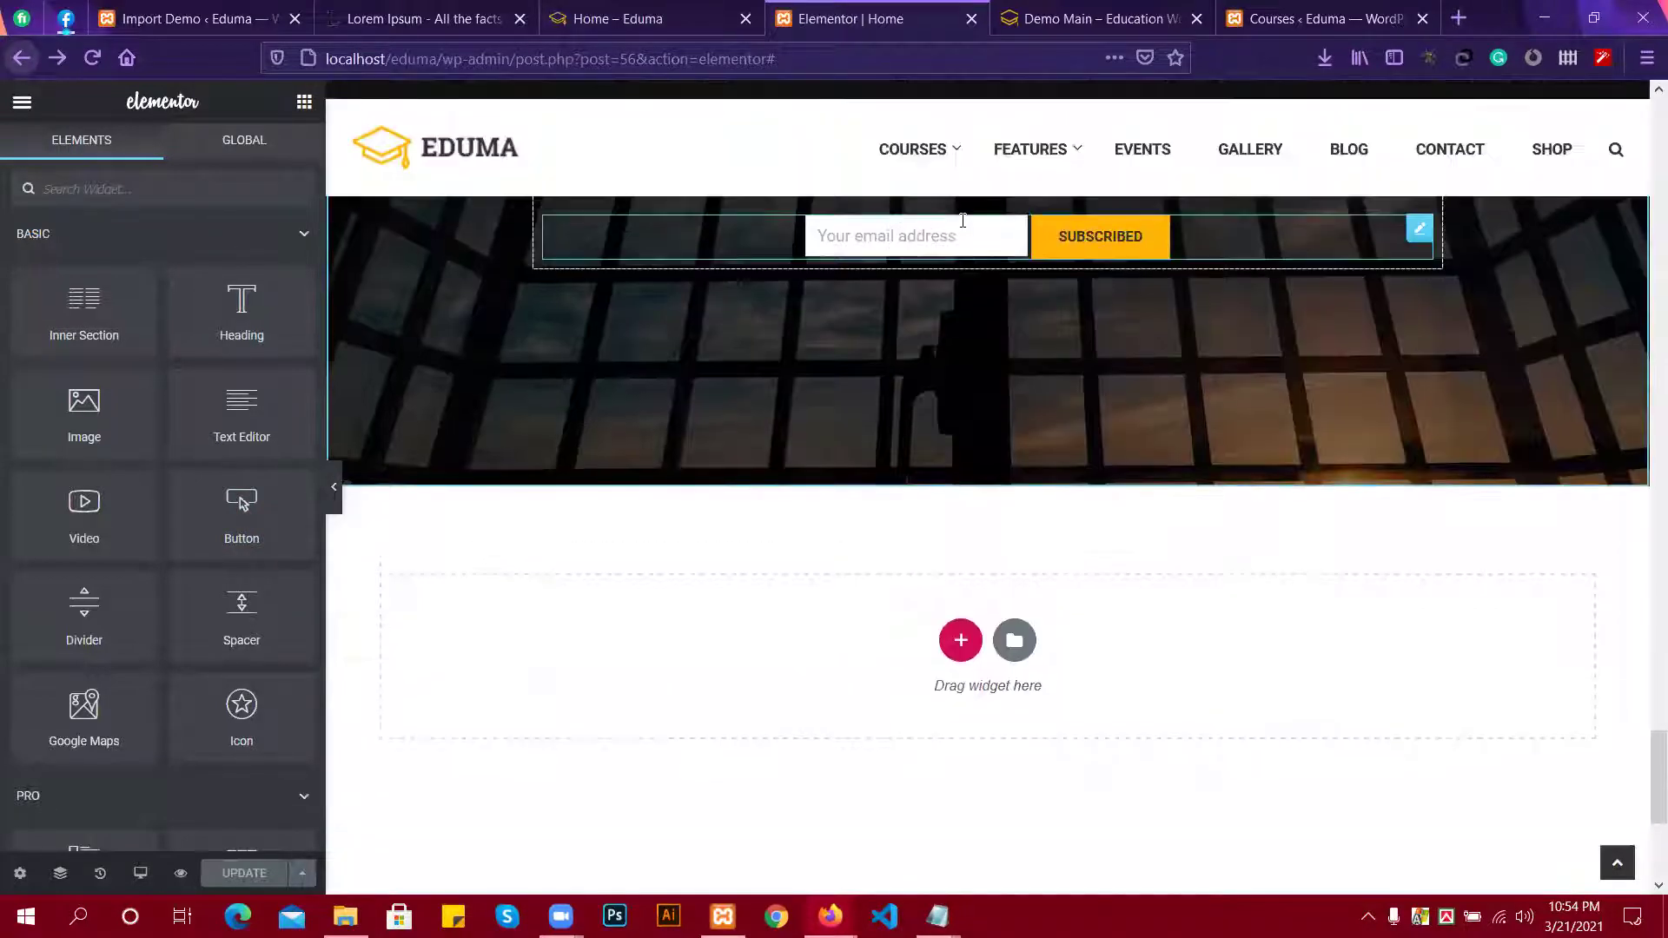
{"action": "scroll", "coordinate": [1489, 551], "scroll_direction": "up", "scroll_amount": 2}
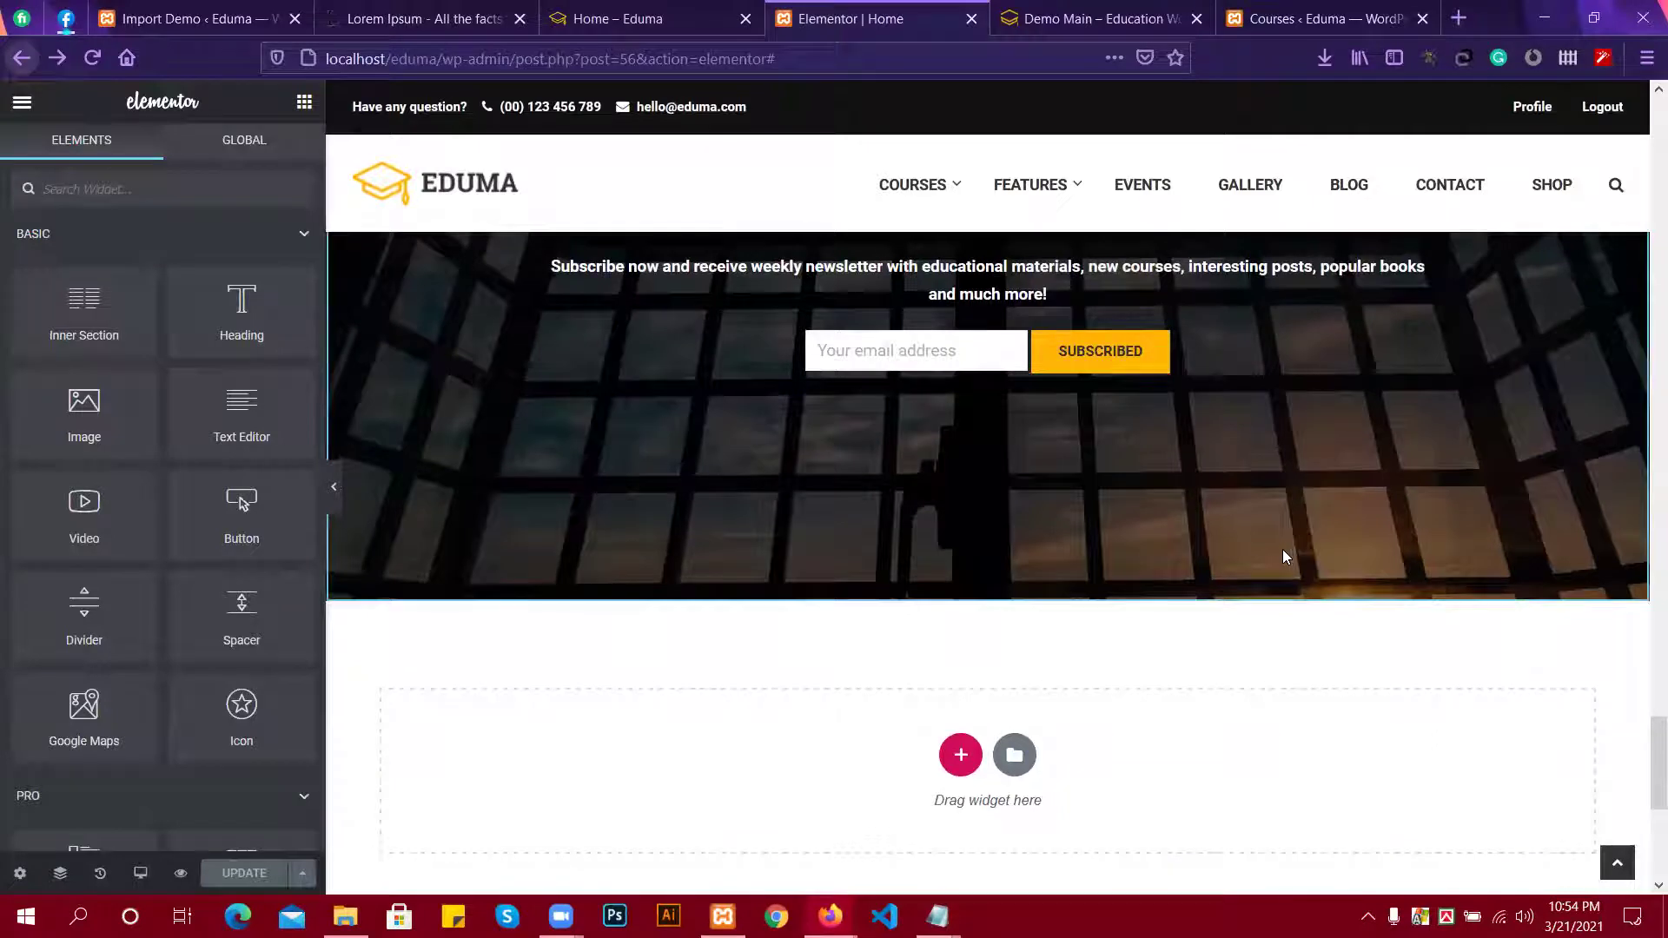
{"action": "scroll", "coordinate": [1284, 554], "scroll_direction": "down", "scroll_amount": 6}
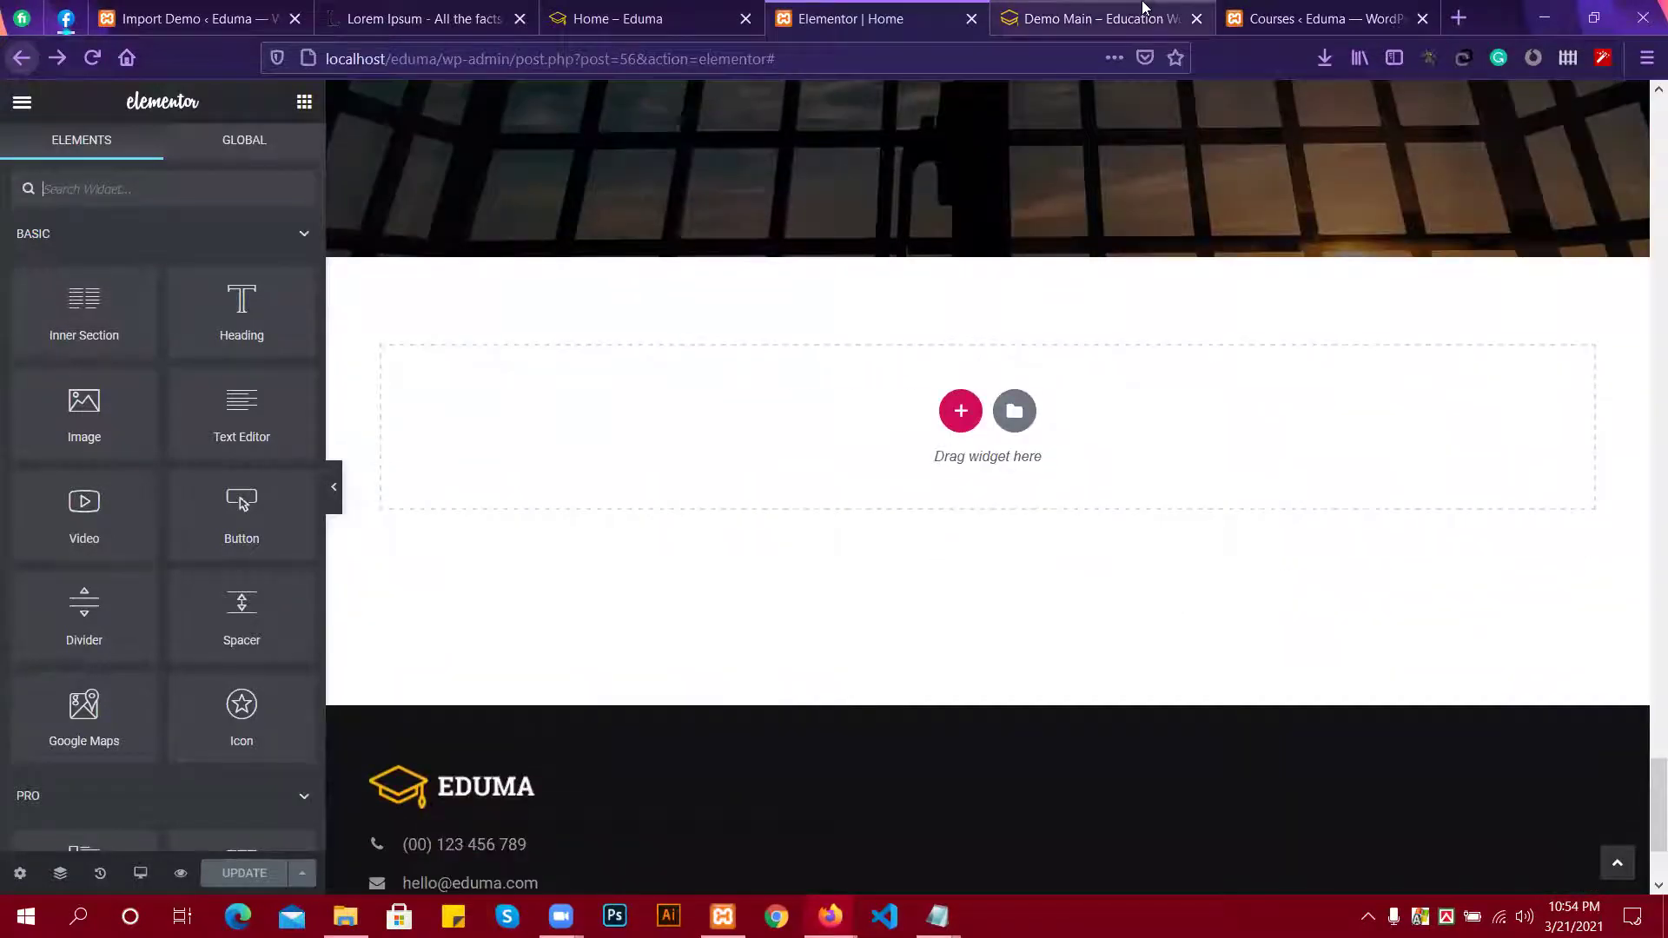
Check the newsletter and footer area of the Eduma demo page, and review the slider and Popular Courses sections in Elementor.
{"action": "left_click", "coordinate": [1136, 7]}
{"action": "scroll", "coordinate": [573, 570], "scroll_direction": "down", "scroll_amount": 9}
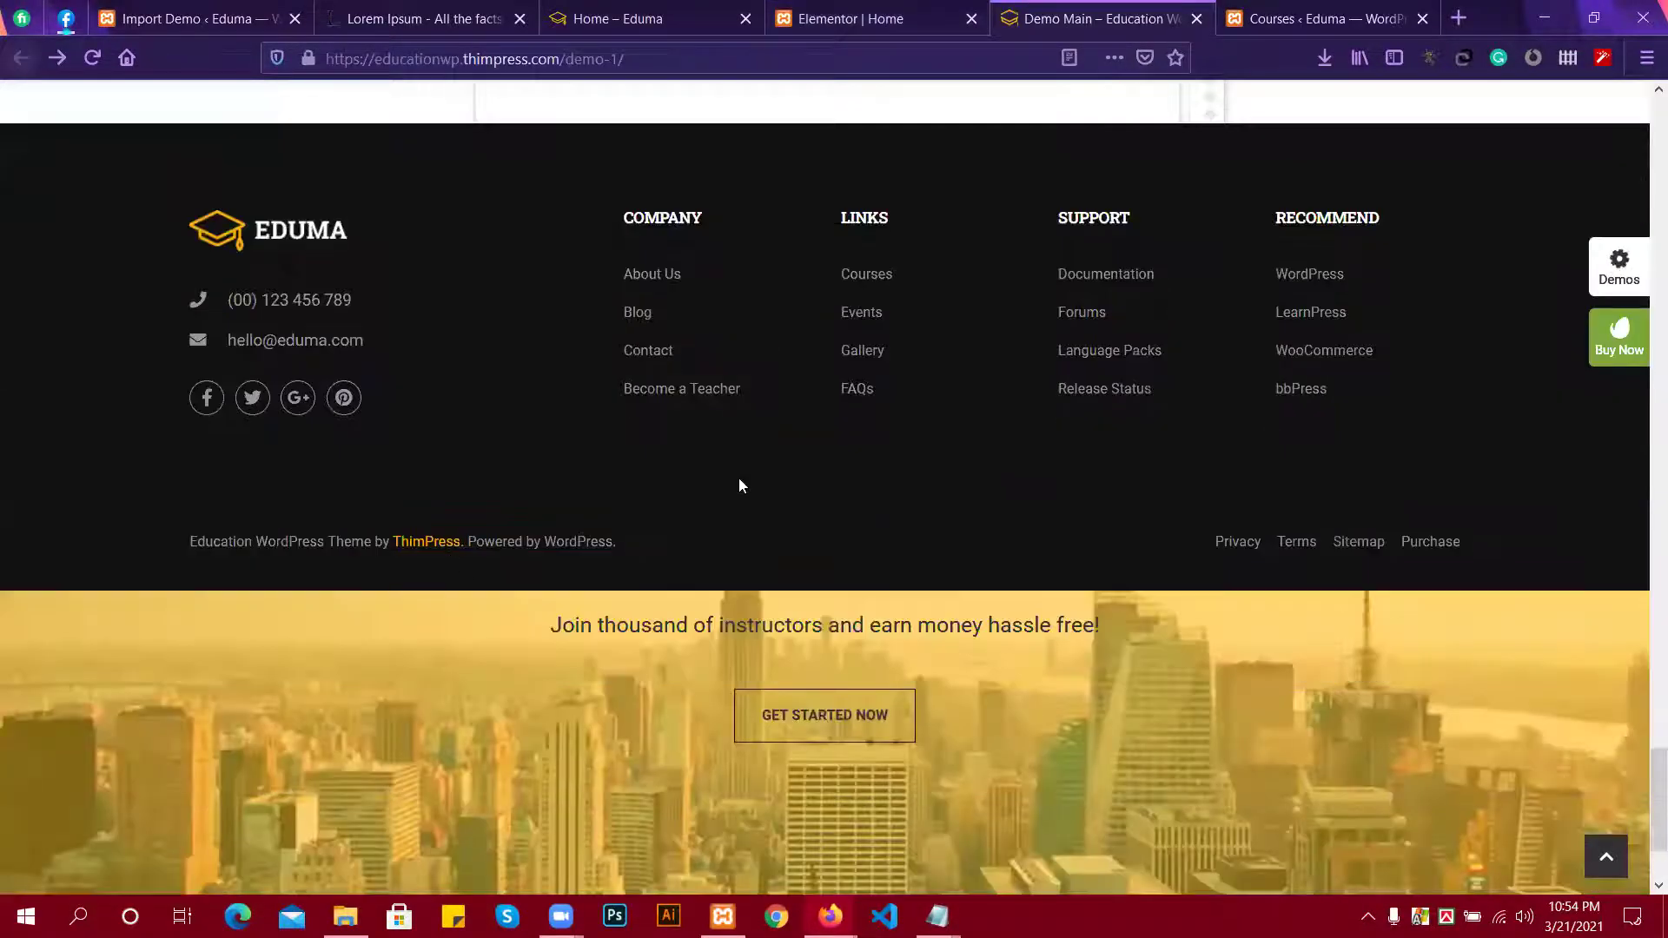
{"action": "scroll", "coordinate": [878, 476], "scroll_direction": "up", "scroll_amount": 6}
{"action": "scroll", "coordinate": [878, 476], "scroll_direction": "up", "scroll_amount": 2}
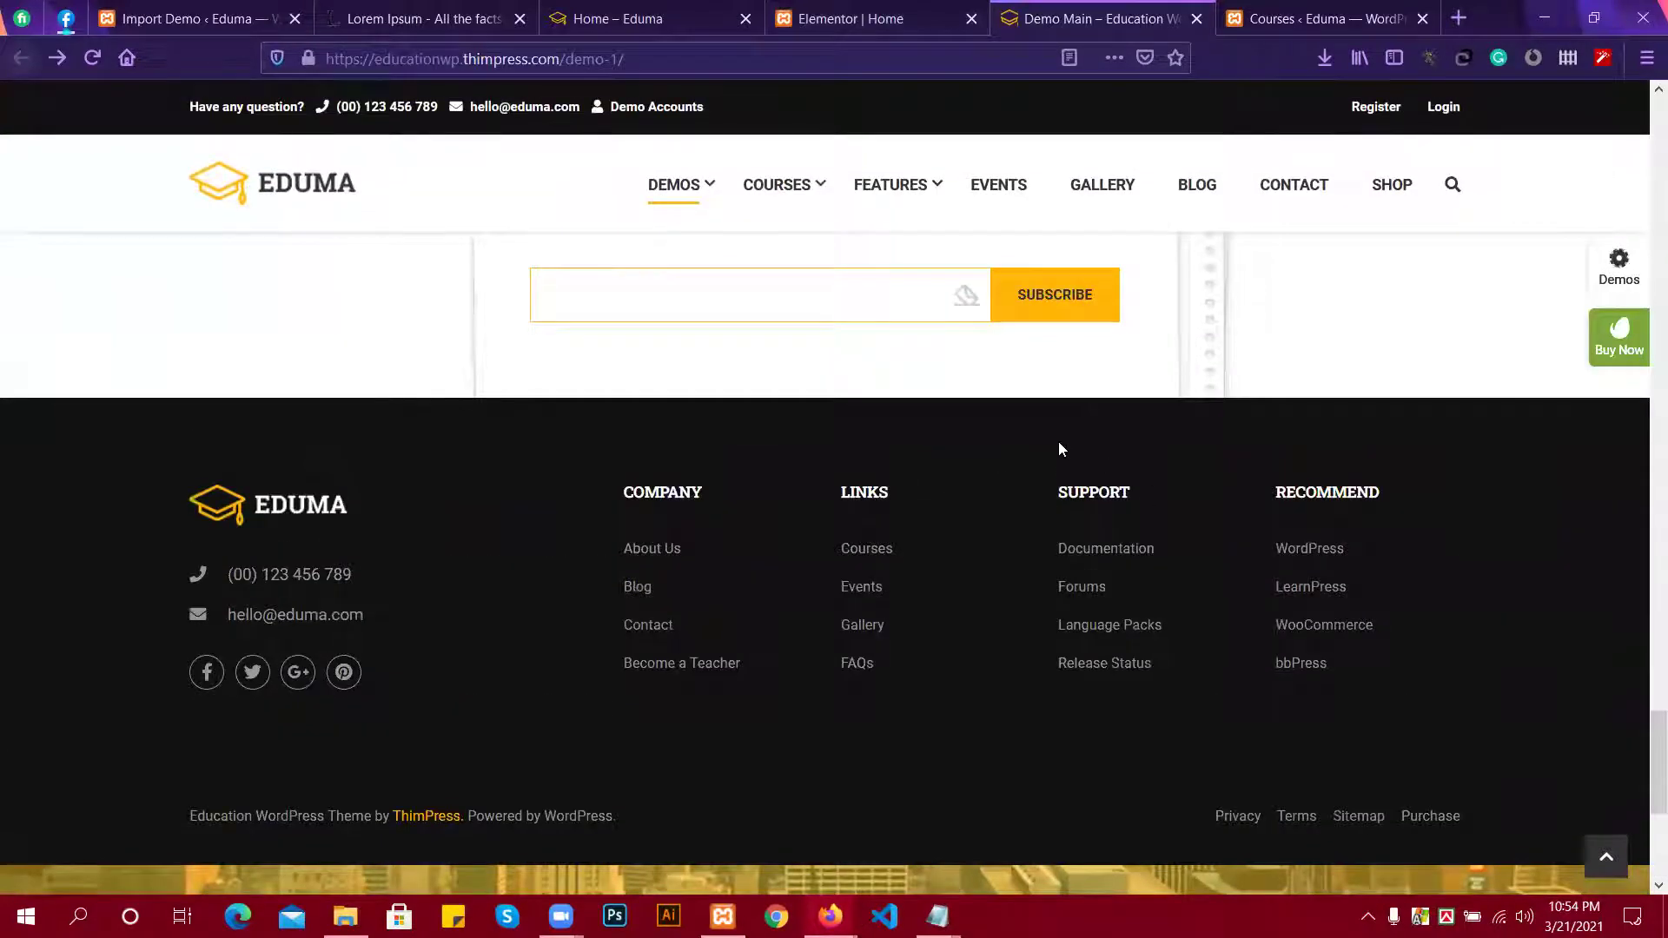
{"action": "scroll", "coordinate": [1058, 443], "scroll_direction": "up", "scroll_amount": 2}
{"action": "left_click", "coordinate": [919, 7]}
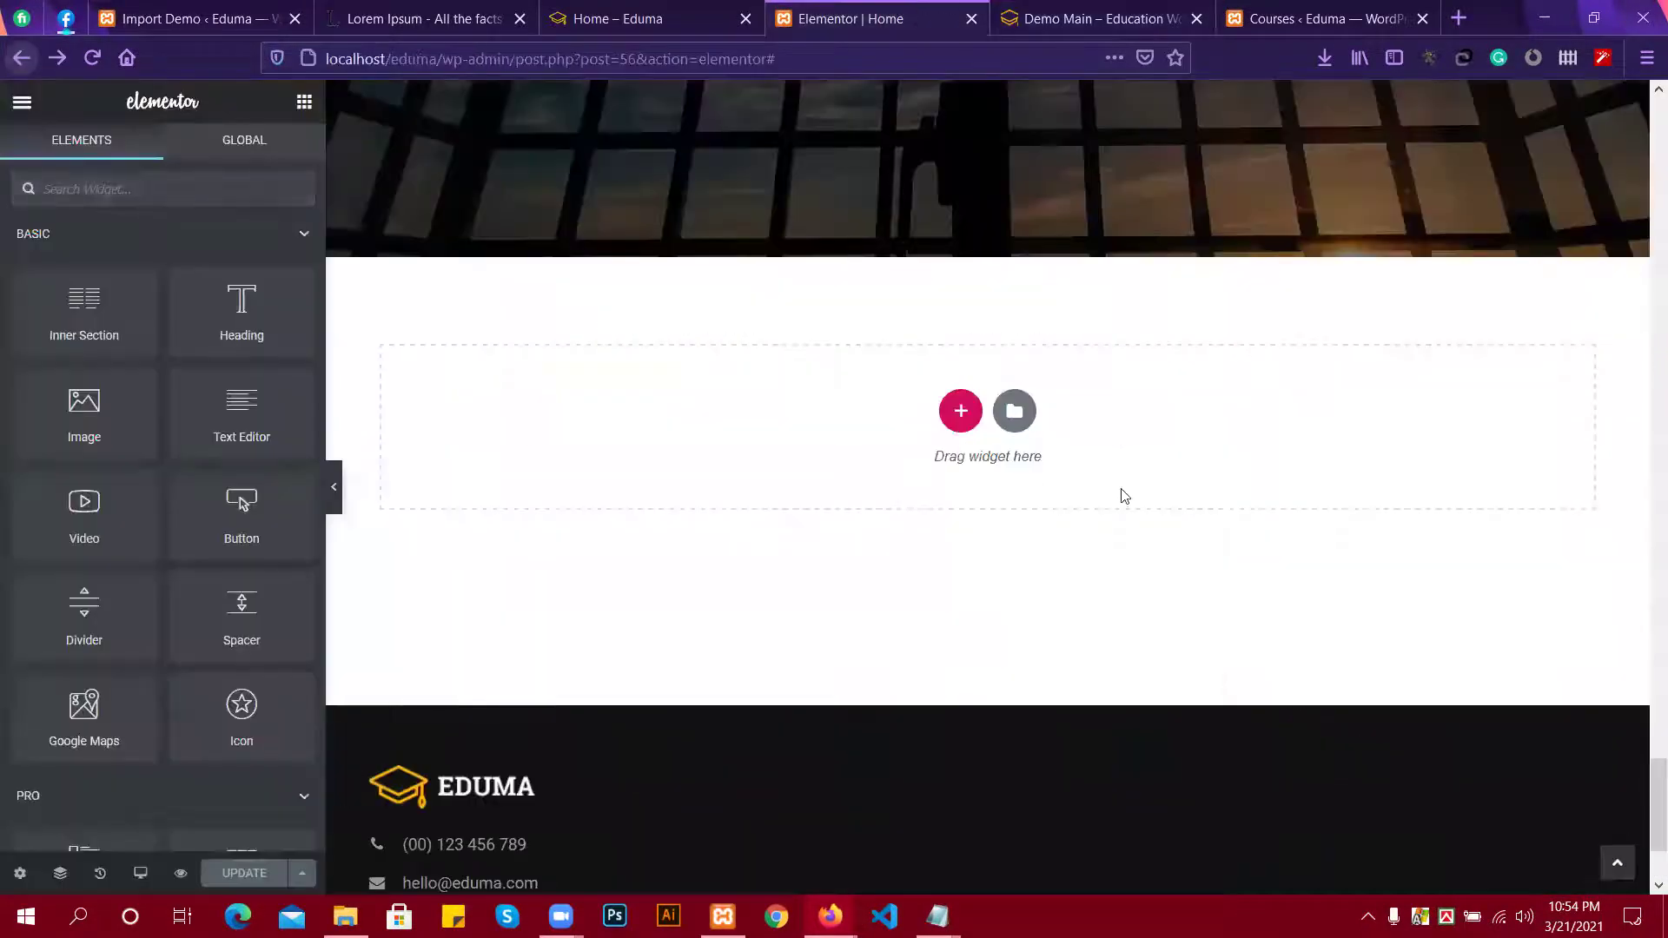
{"action": "scroll", "coordinate": [1008, 480], "scroll_direction": "up", "scroll_amount": 15}
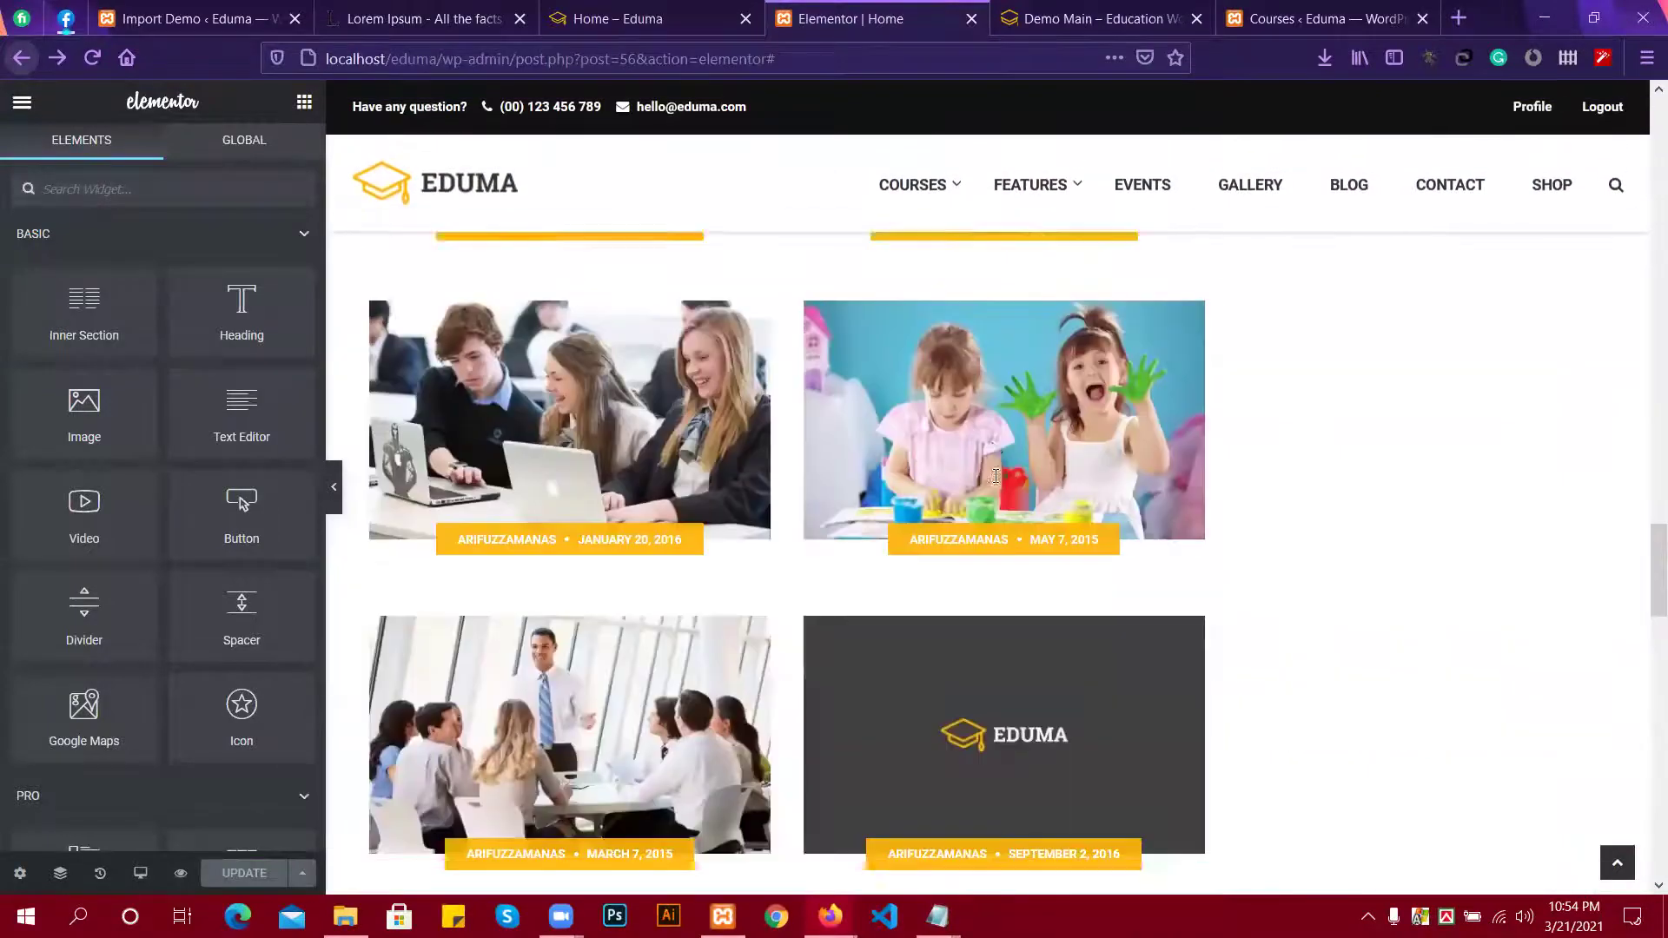
{"action": "scroll", "coordinate": [992, 476], "scroll_direction": "up", "scroll_amount": 15}
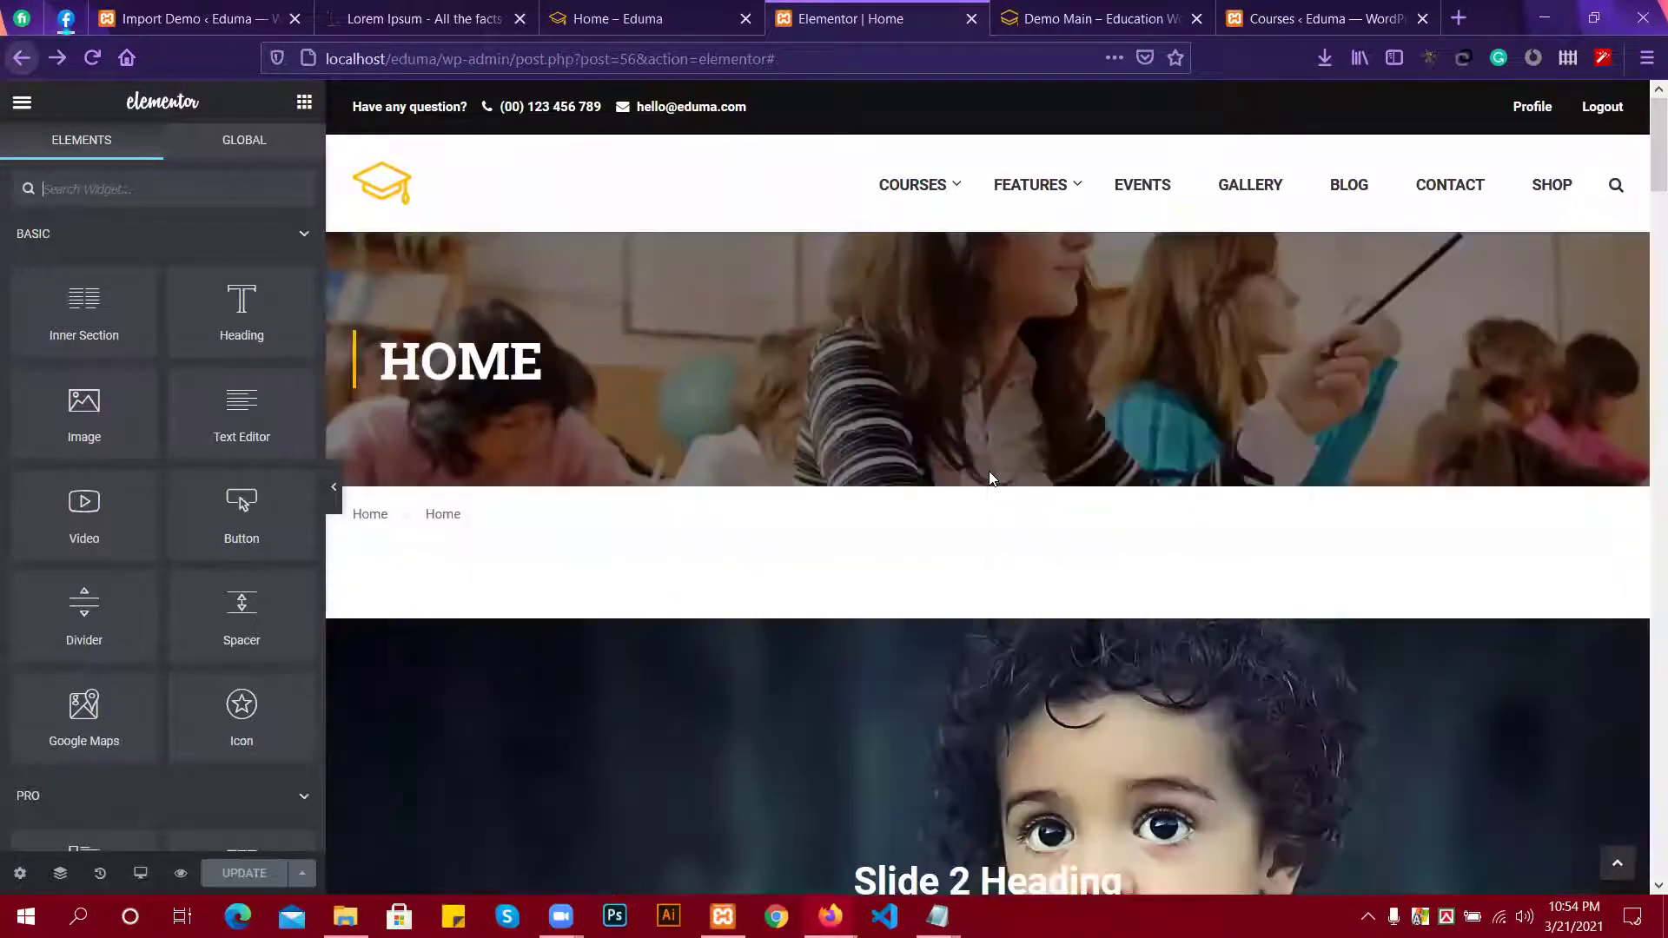
{"action": "scroll", "coordinate": [991, 476], "scroll_direction": "down", "scroll_amount": 5}
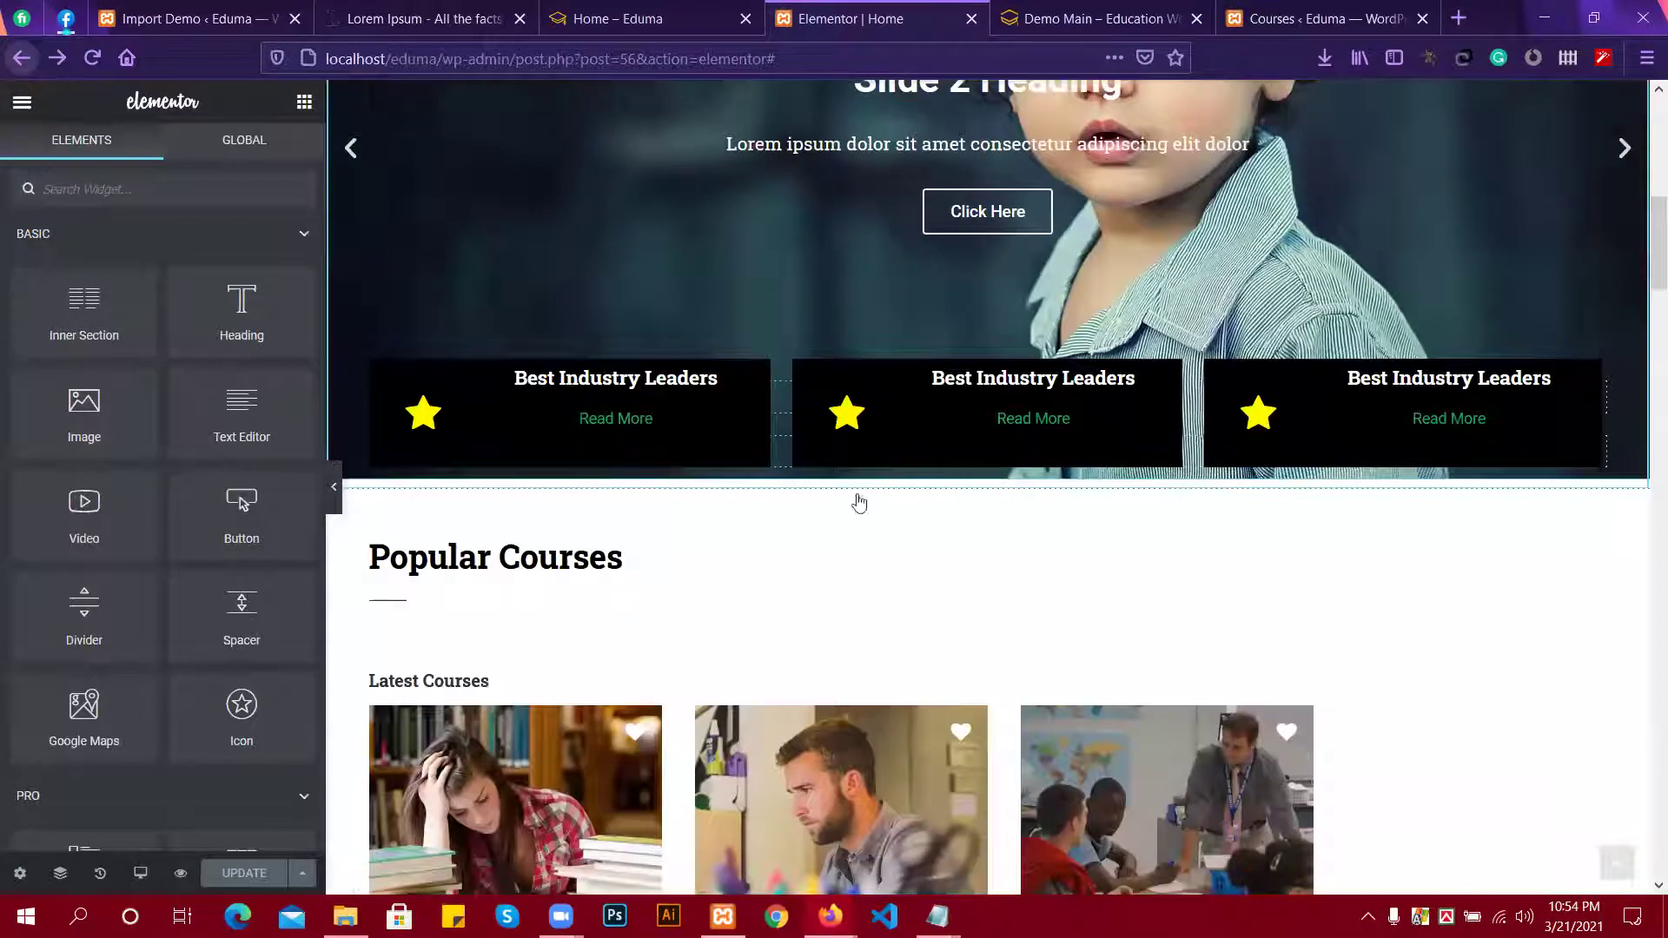
{"action": "scroll", "coordinate": [859, 502], "scroll_direction": "down", "scroll_amount": 4}
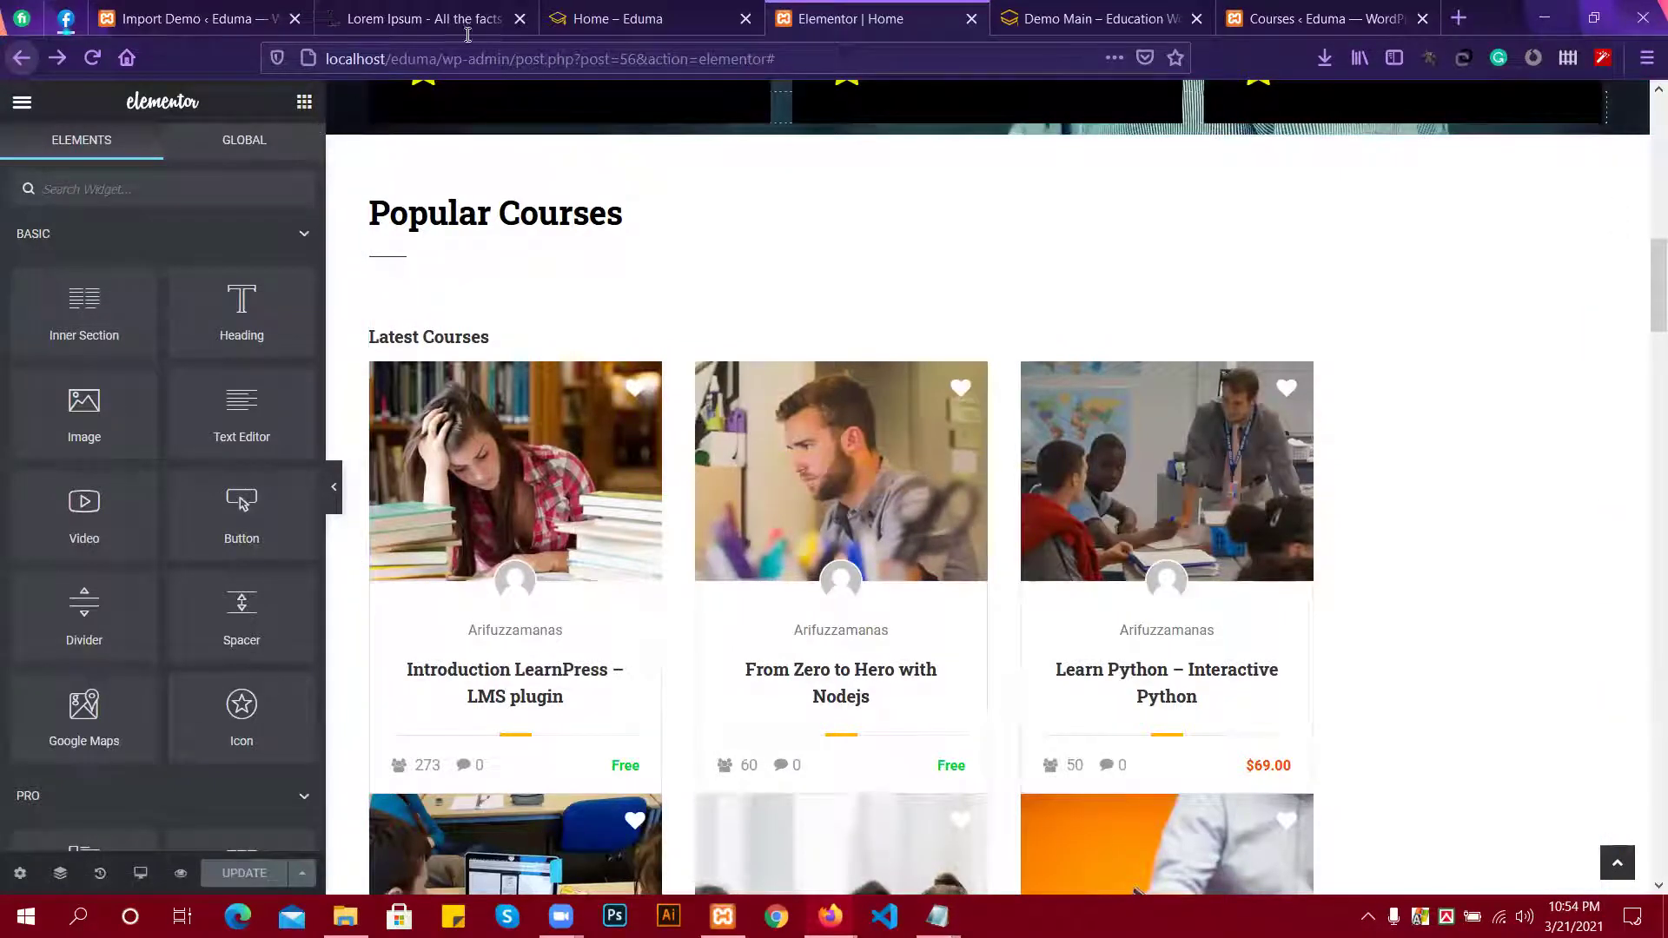
Reload the Home preview page to load the updated layout.
{"action": "left_click", "coordinate": [643, 18]}
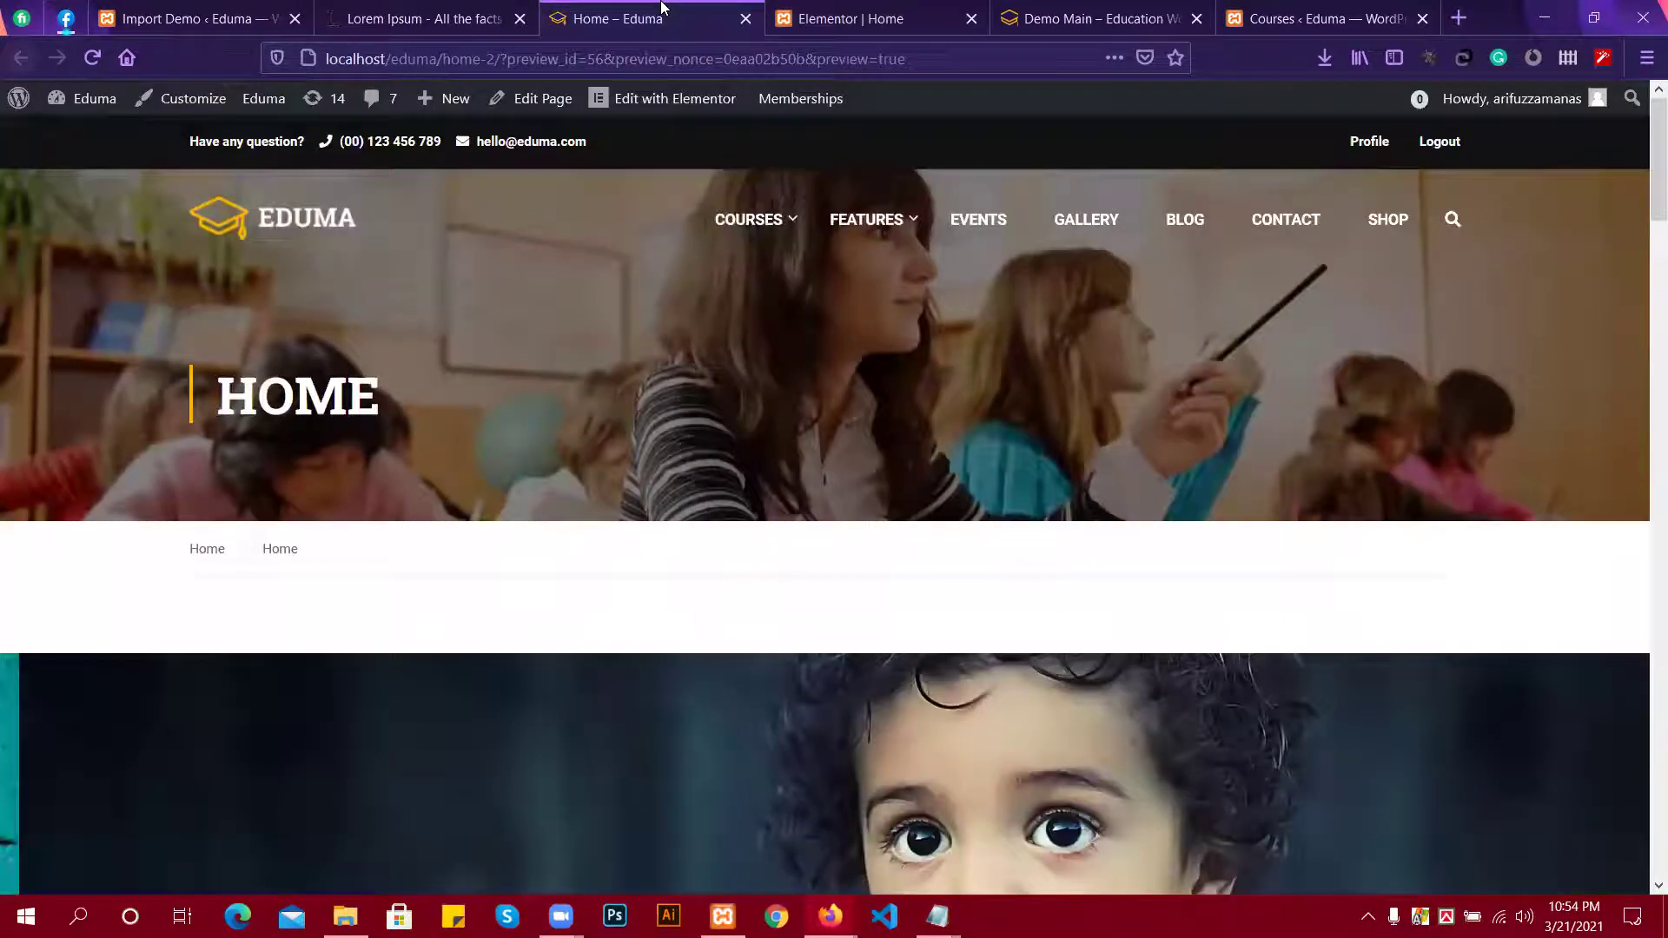
{"action": "left_click", "coordinate": [92, 58]}
{"action": "left_click", "coordinate": [860, 18]}
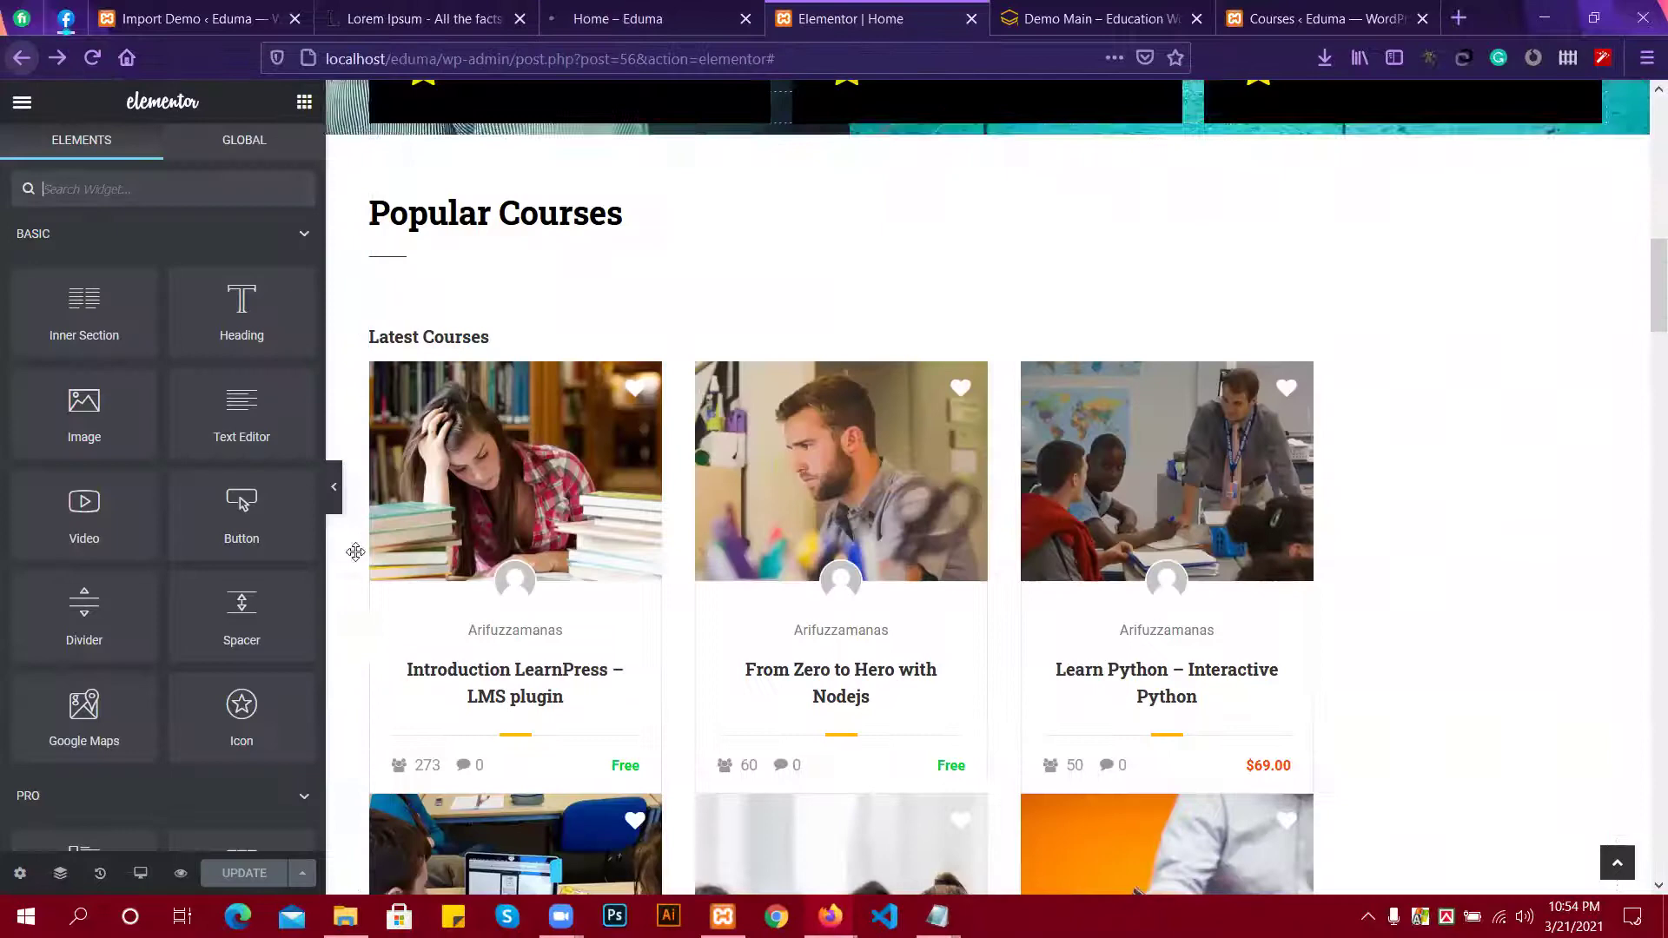
{"action": "left_click", "coordinate": [632, 21]}
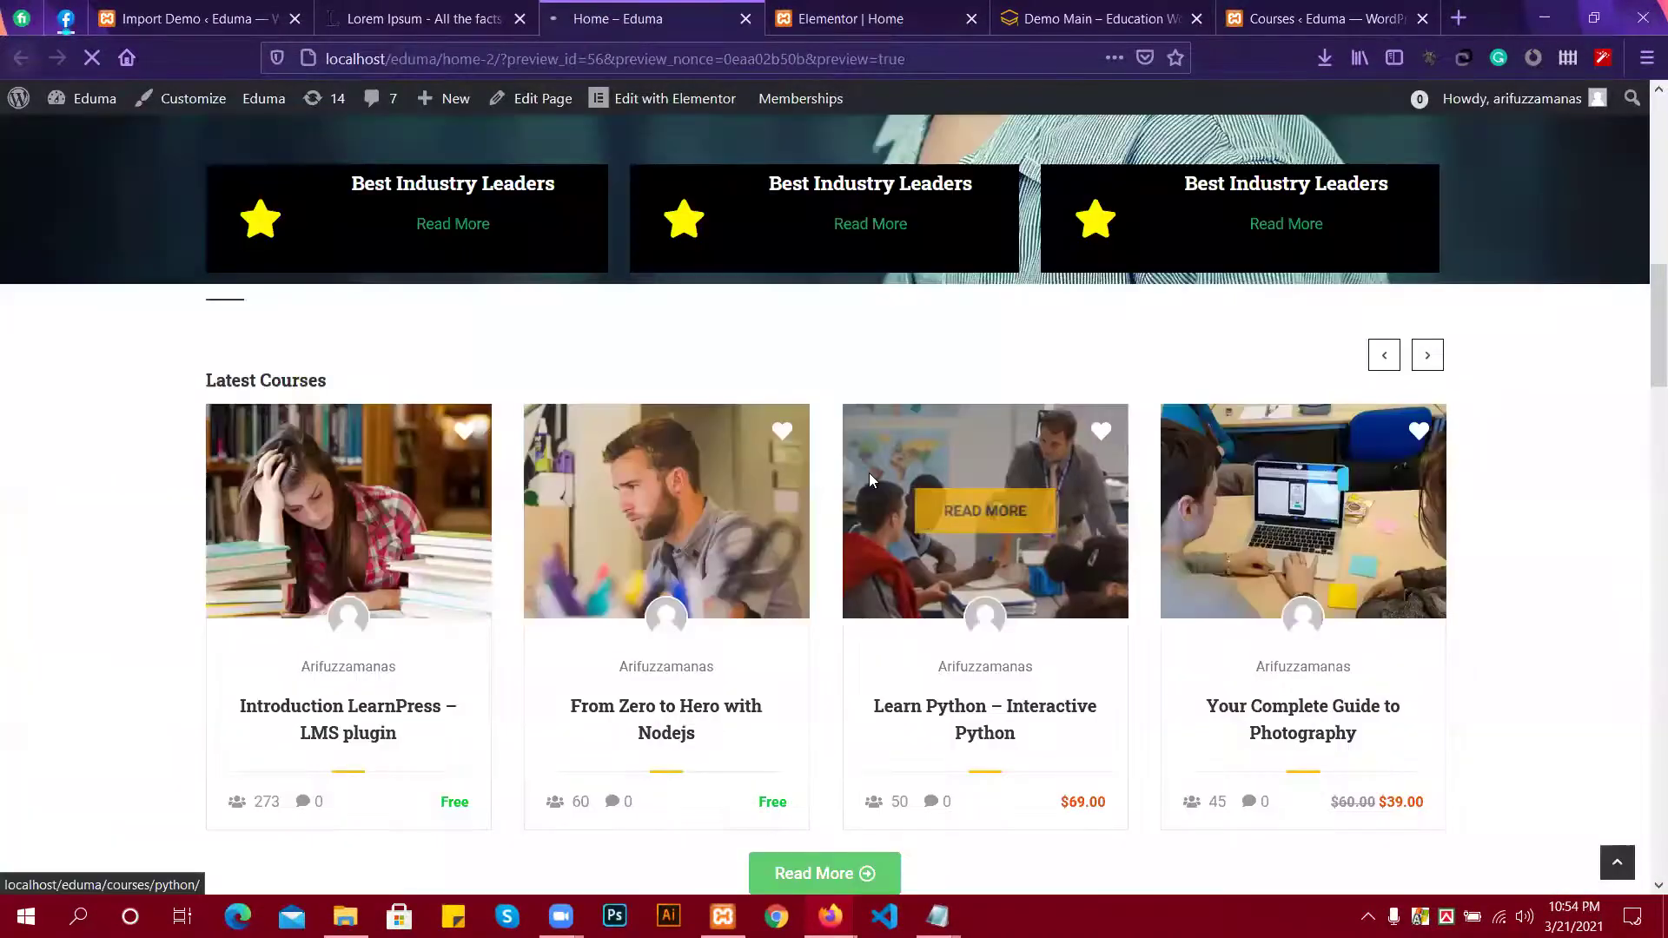
Review the whole Home preview page, from the page banner and slider through events, testimonials and newsletter form to the footer.
{"action": "scroll", "coordinate": [870, 479], "scroll_direction": "down", "scroll_amount": 15}
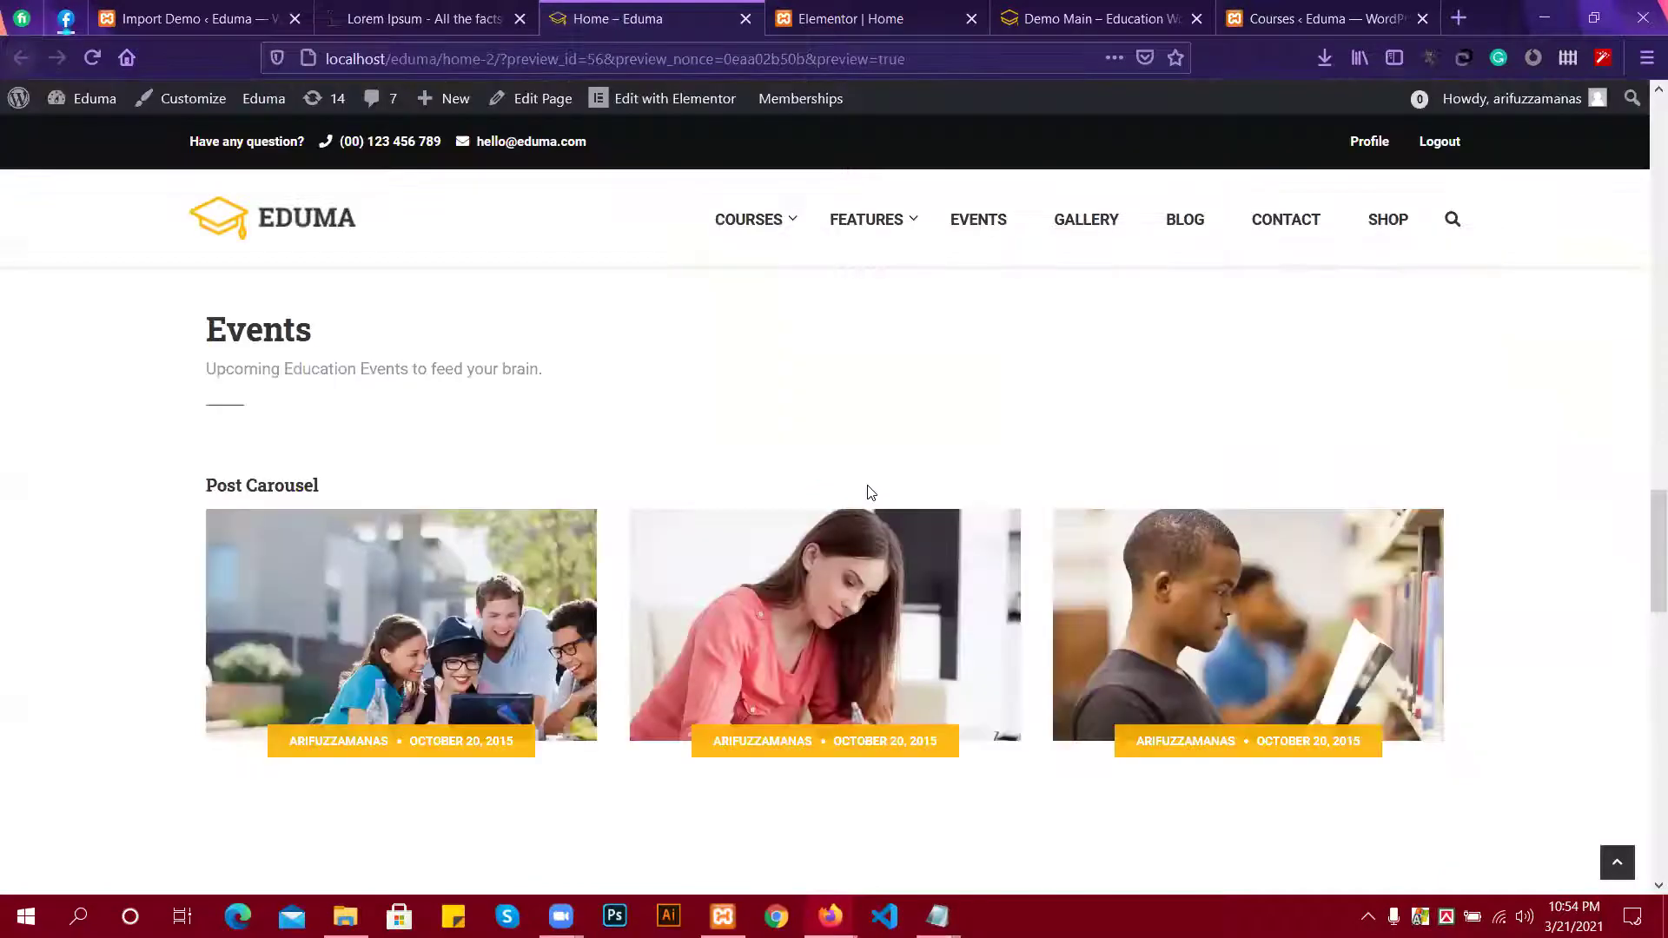
{"action": "scroll", "coordinate": [871, 492], "scroll_direction": "down", "scroll_amount": 5}
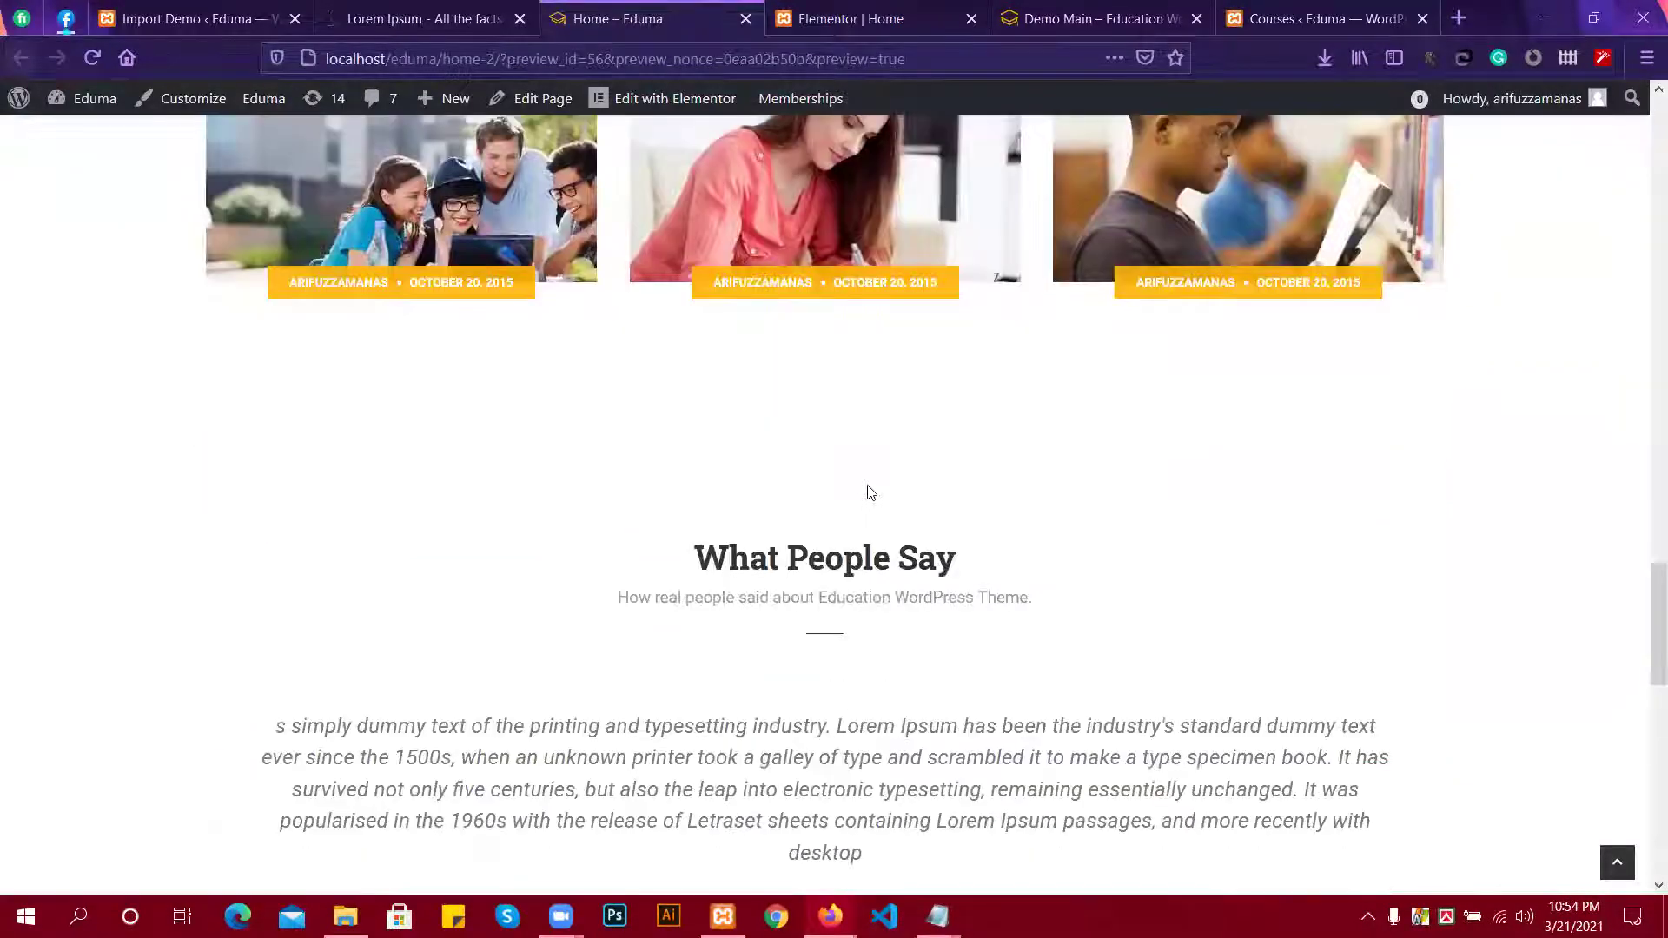
{"action": "scroll", "coordinate": [869, 483], "scroll_direction": "down", "scroll_amount": 10}
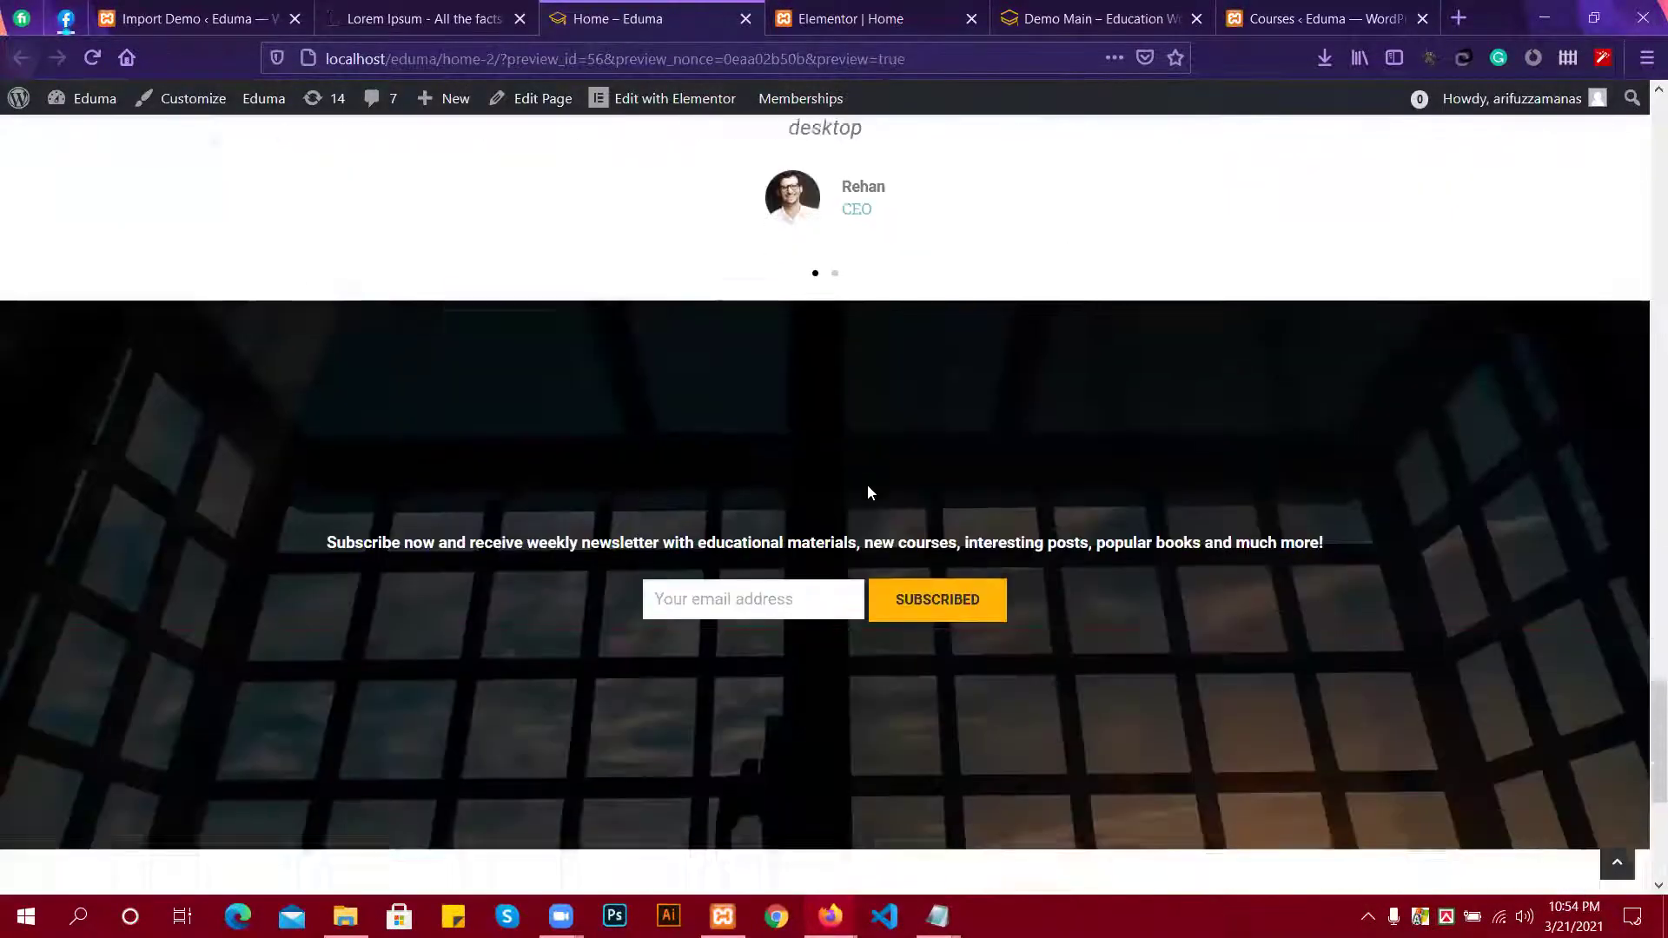
{"action": "scroll", "coordinate": [869, 492], "scroll_direction": "down", "scroll_amount": 2}
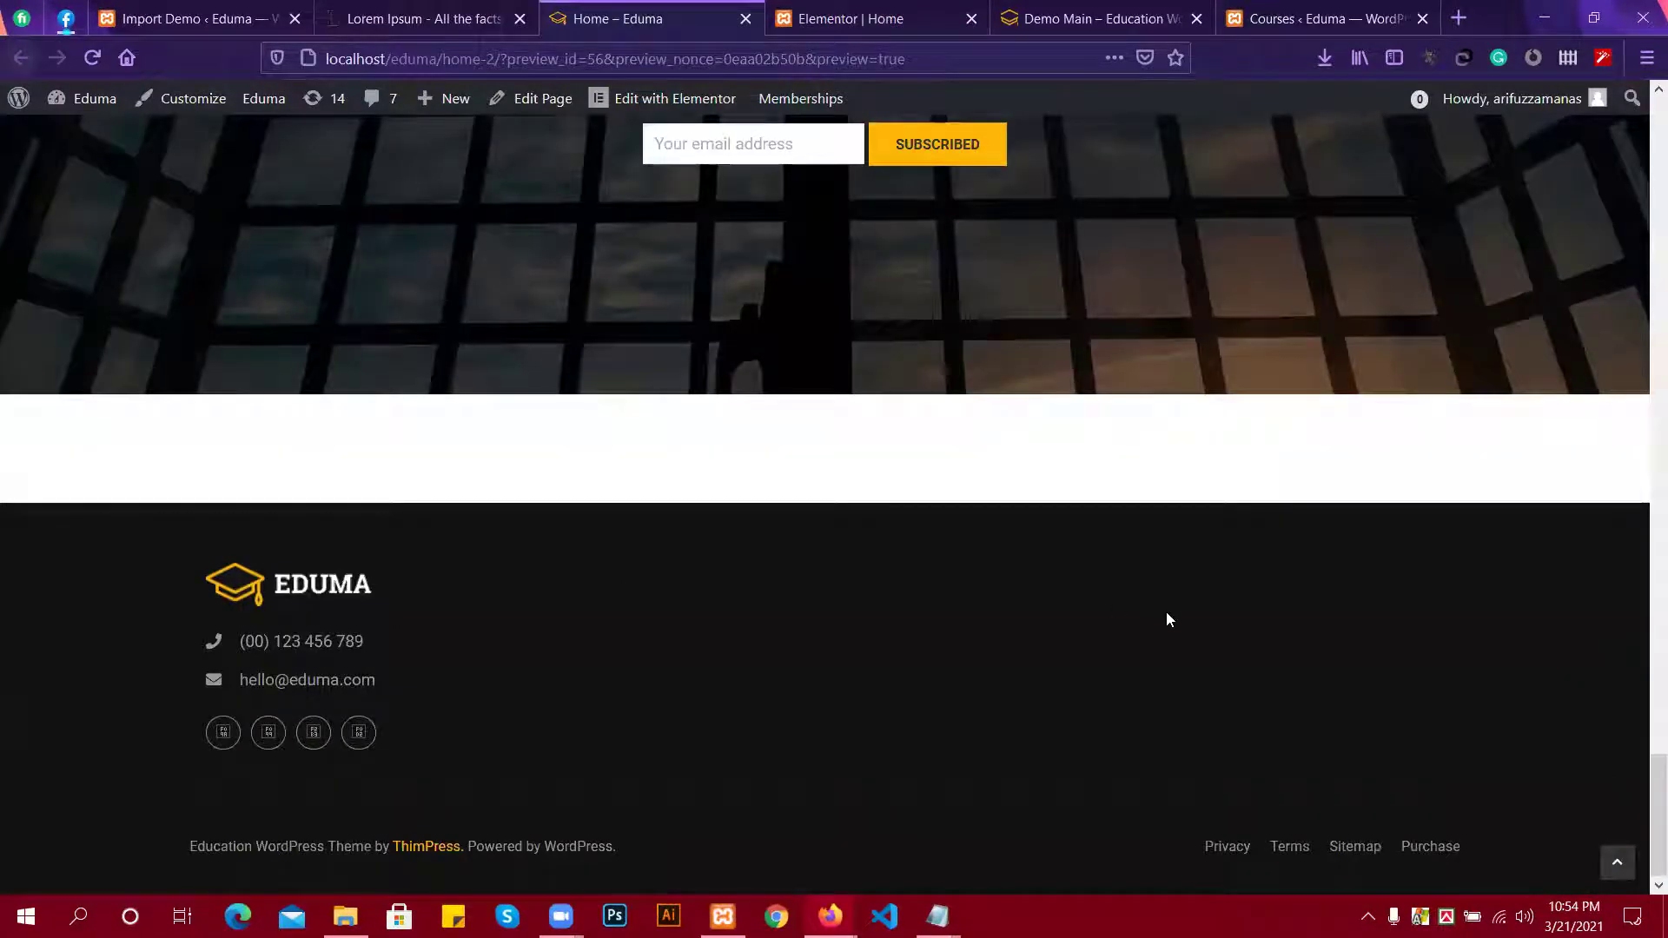
{"action": "scroll", "coordinate": [637, 502], "scroll_direction": "up", "scroll_amount": 10}
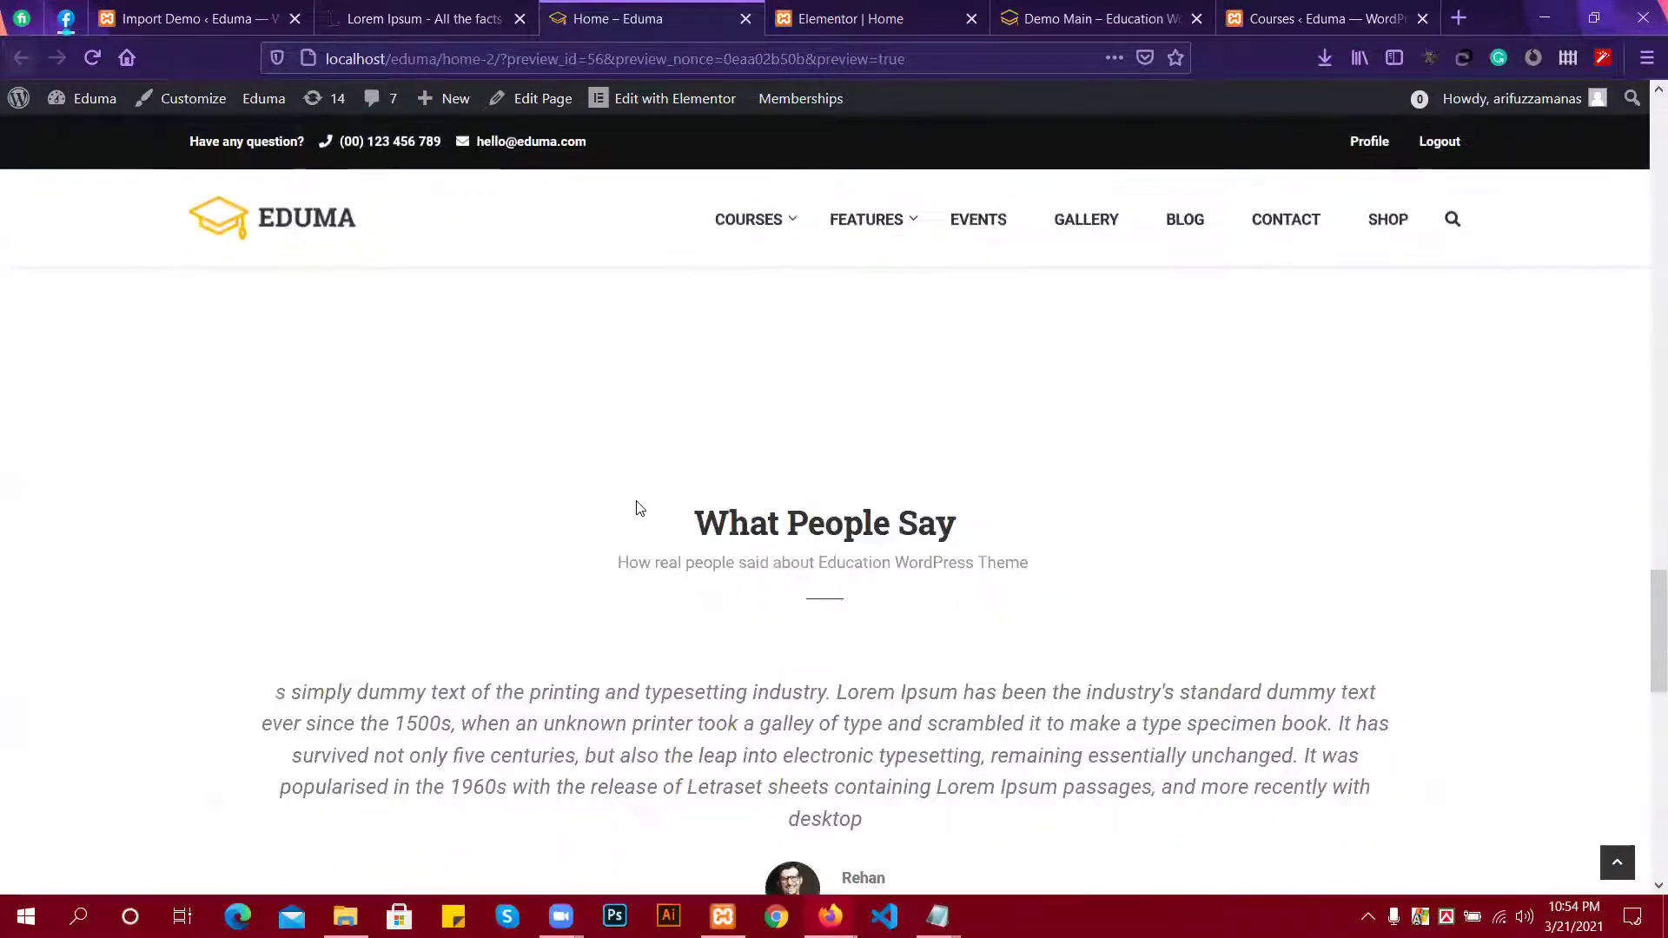
{"action": "scroll", "coordinate": [640, 507], "scroll_direction": "up", "scroll_amount": 15}
{"action": "scroll", "coordinate": [647, 503], "scroll_direction": "up", "scroll_amount": 15}
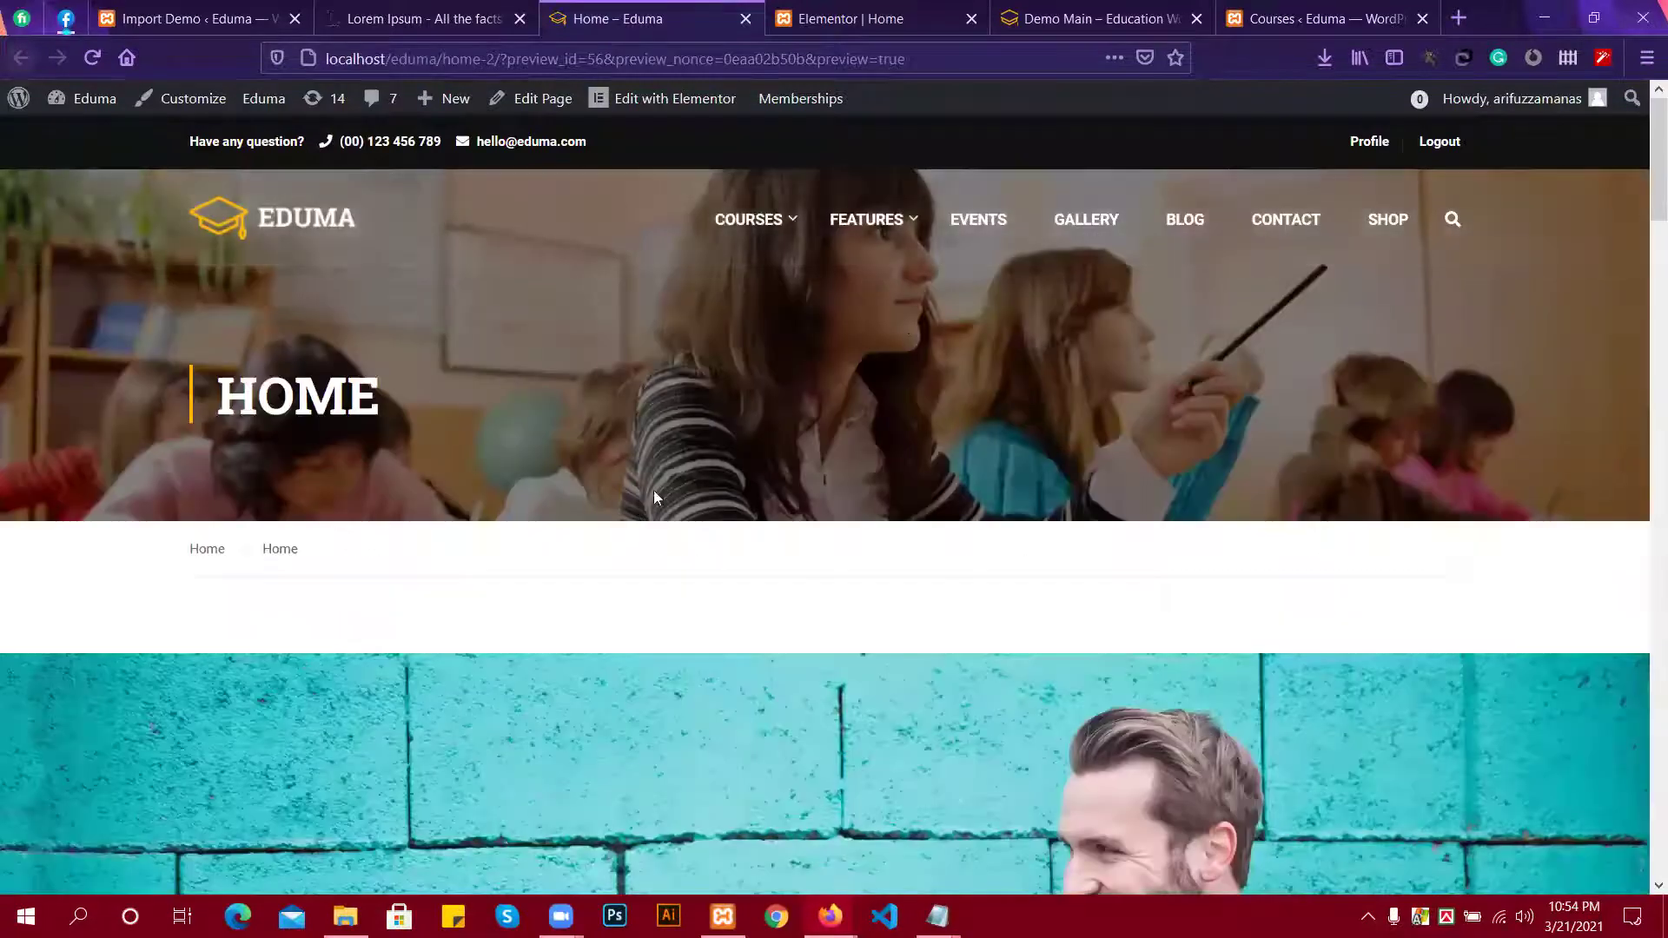
{"action": "scroll", "coordinate": [1258, 496], "scroll_direction": "down", "scroll_amount": 3}
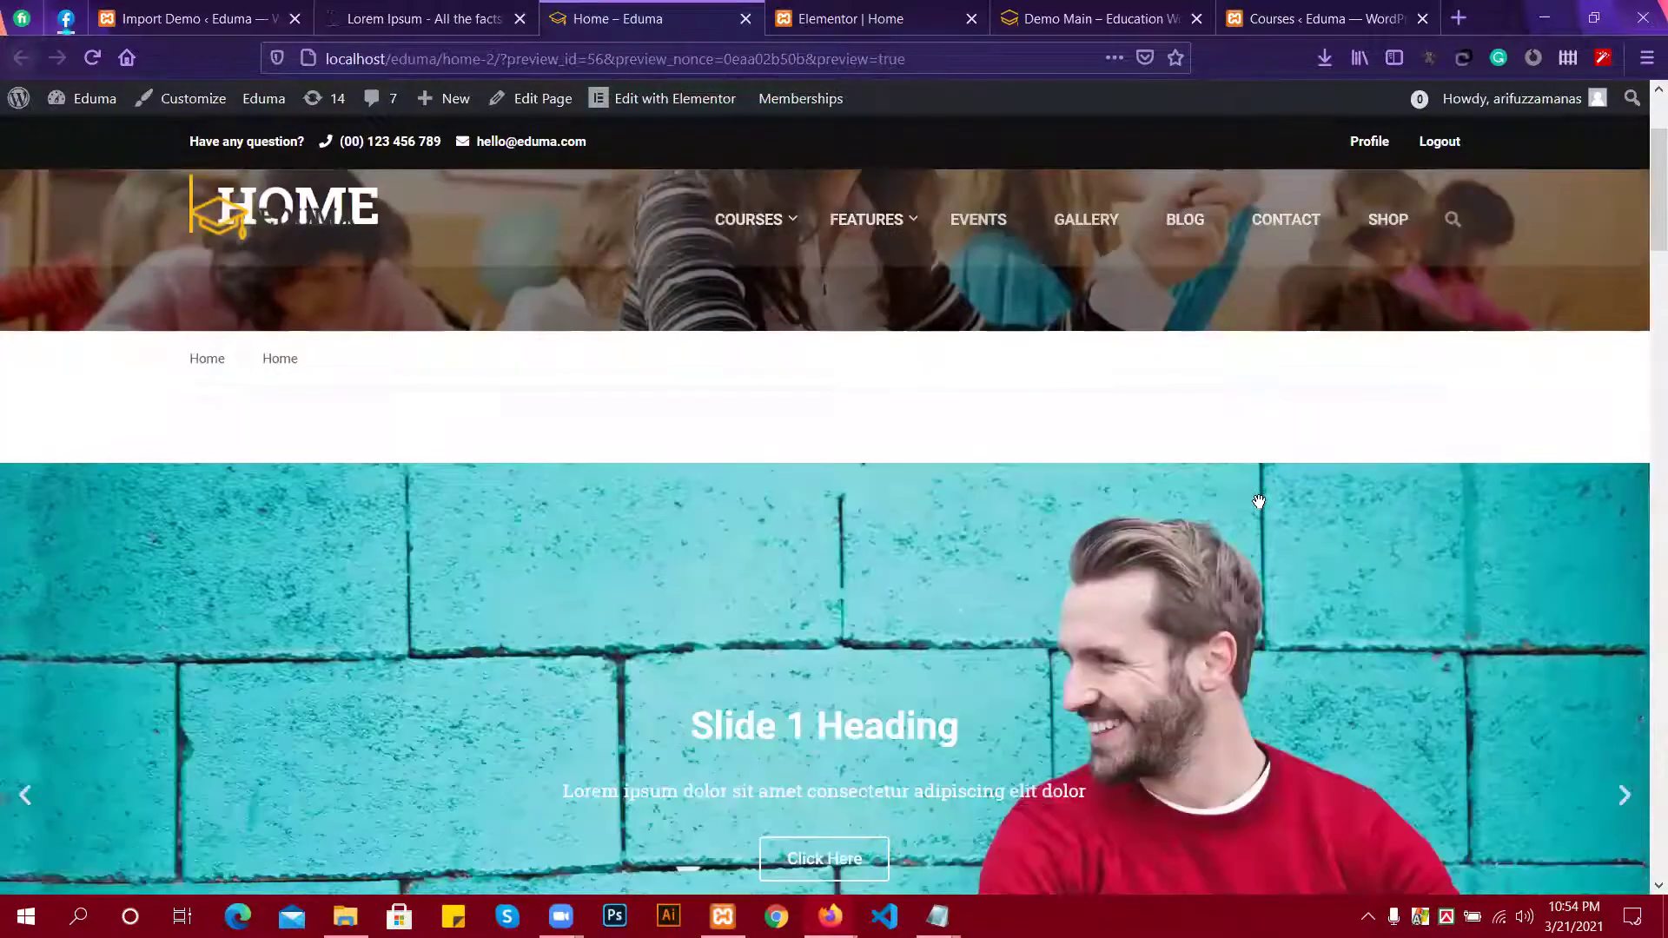
{"action": "scroll", "coordinate": [649, 389], "scroll_direction": "up", "scroll_amount": 3}
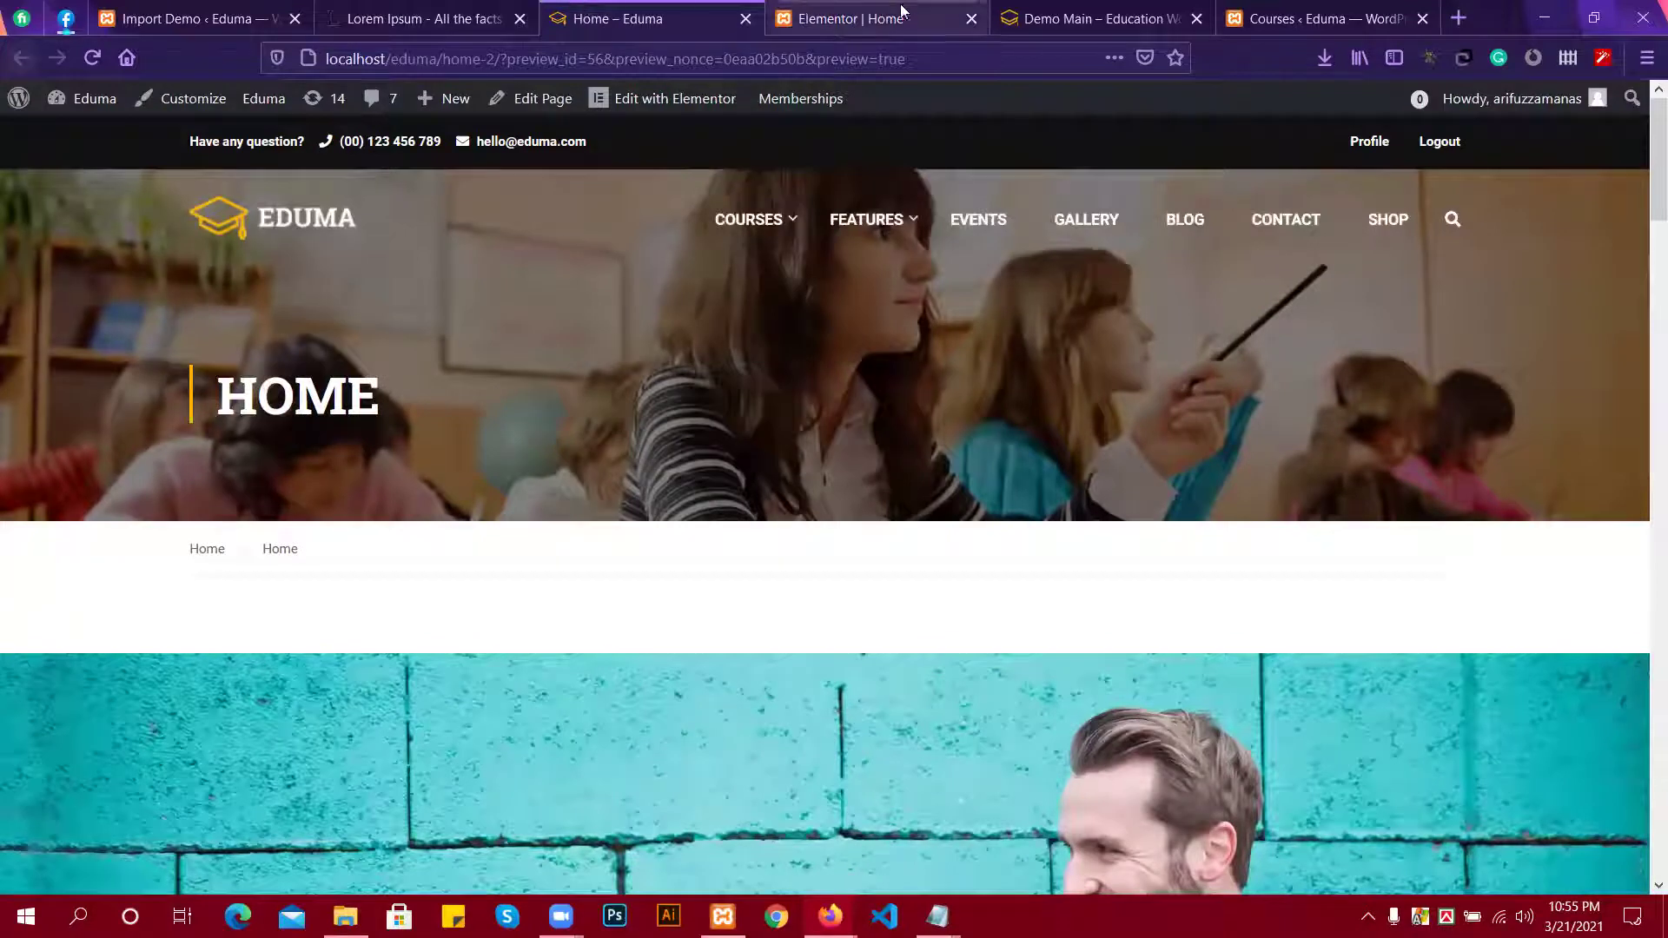
Switch to the WordPress dashboard and open the site's Reading settings.
{"action": "left_click", "coordinate": [1362, 26]}
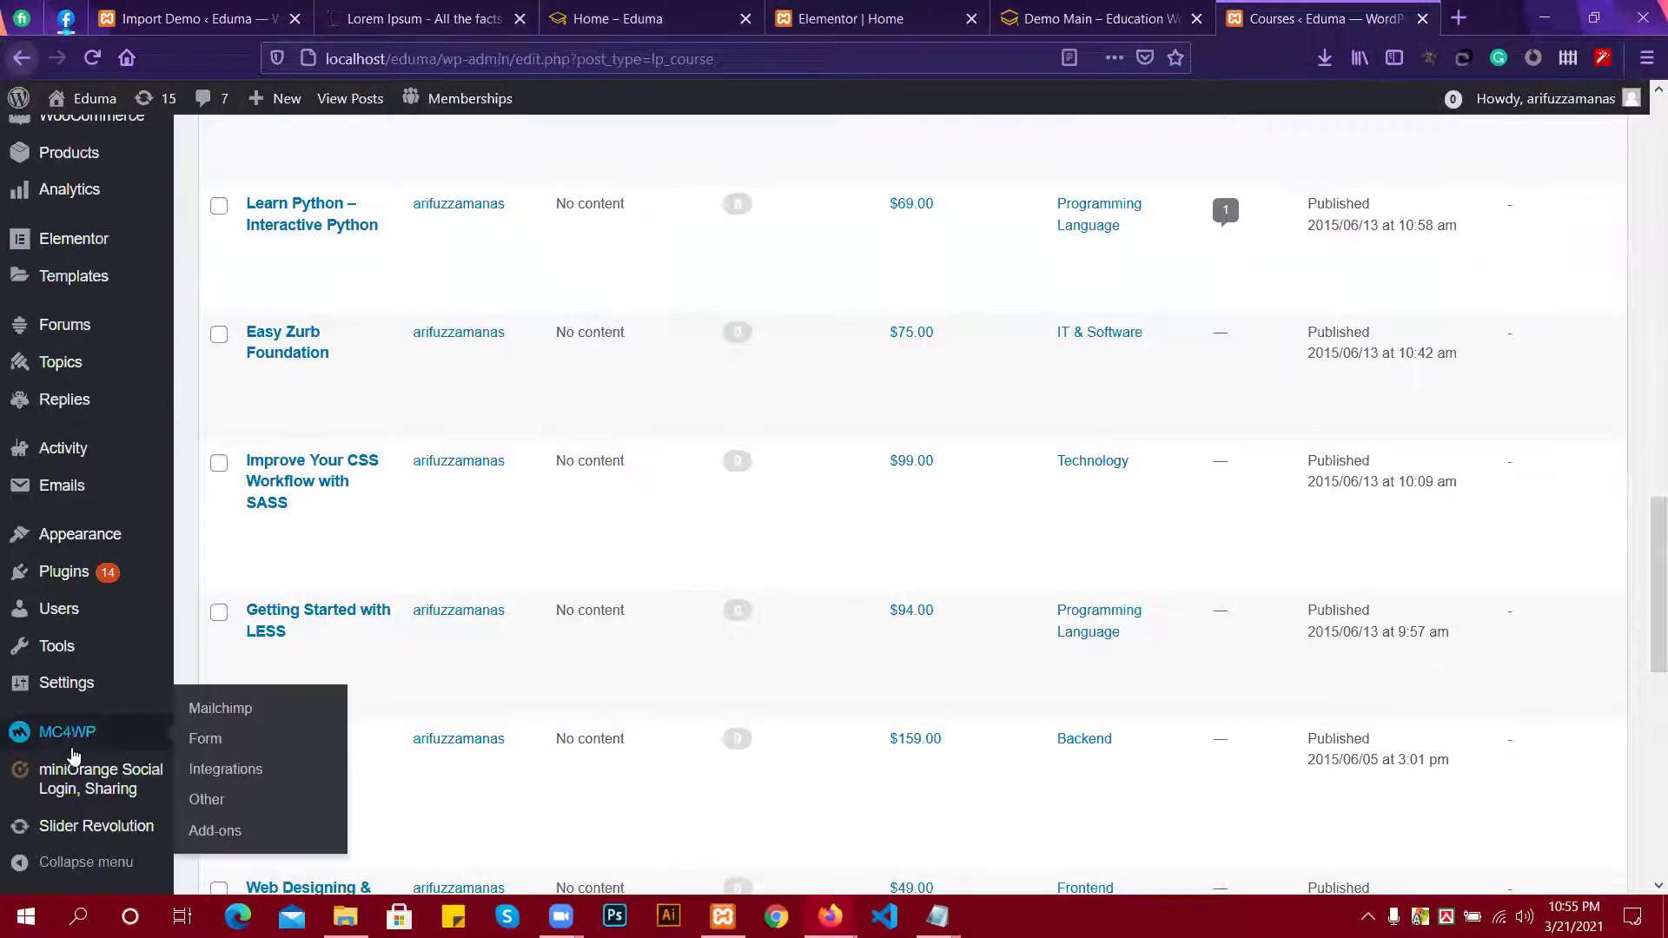
{"action": "scroll", "coordinate": [67, 756], "scroll_direction": "down", "scroll_amount": 3}
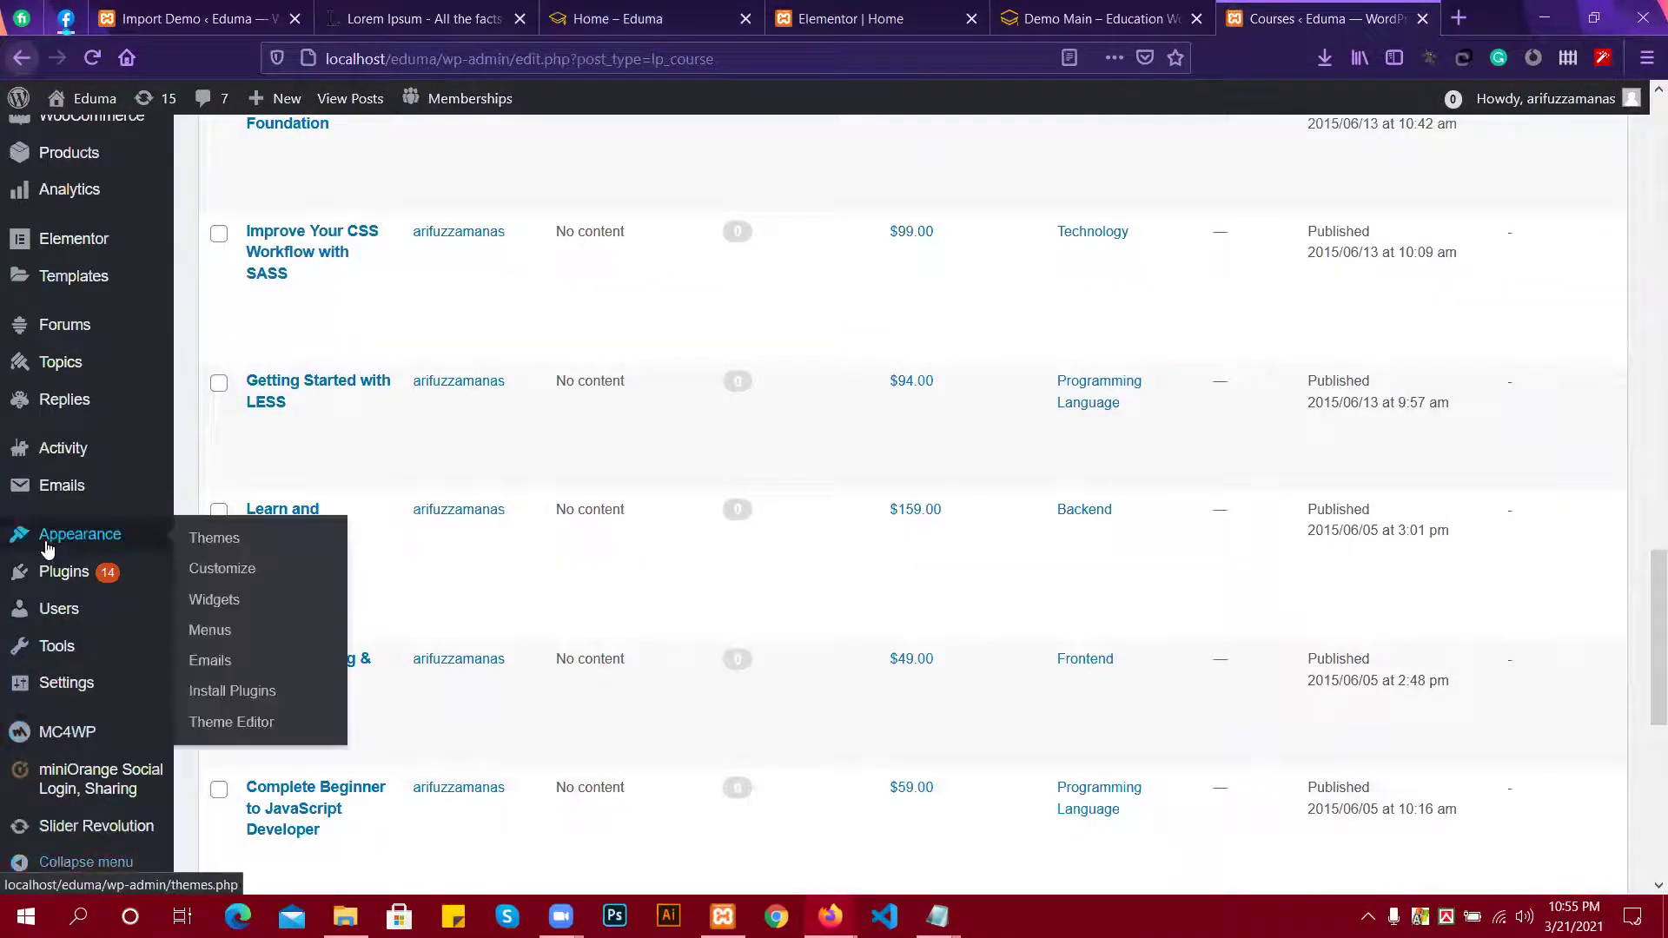
{"action": "mouse_move", "coordinate": [70, 683]}
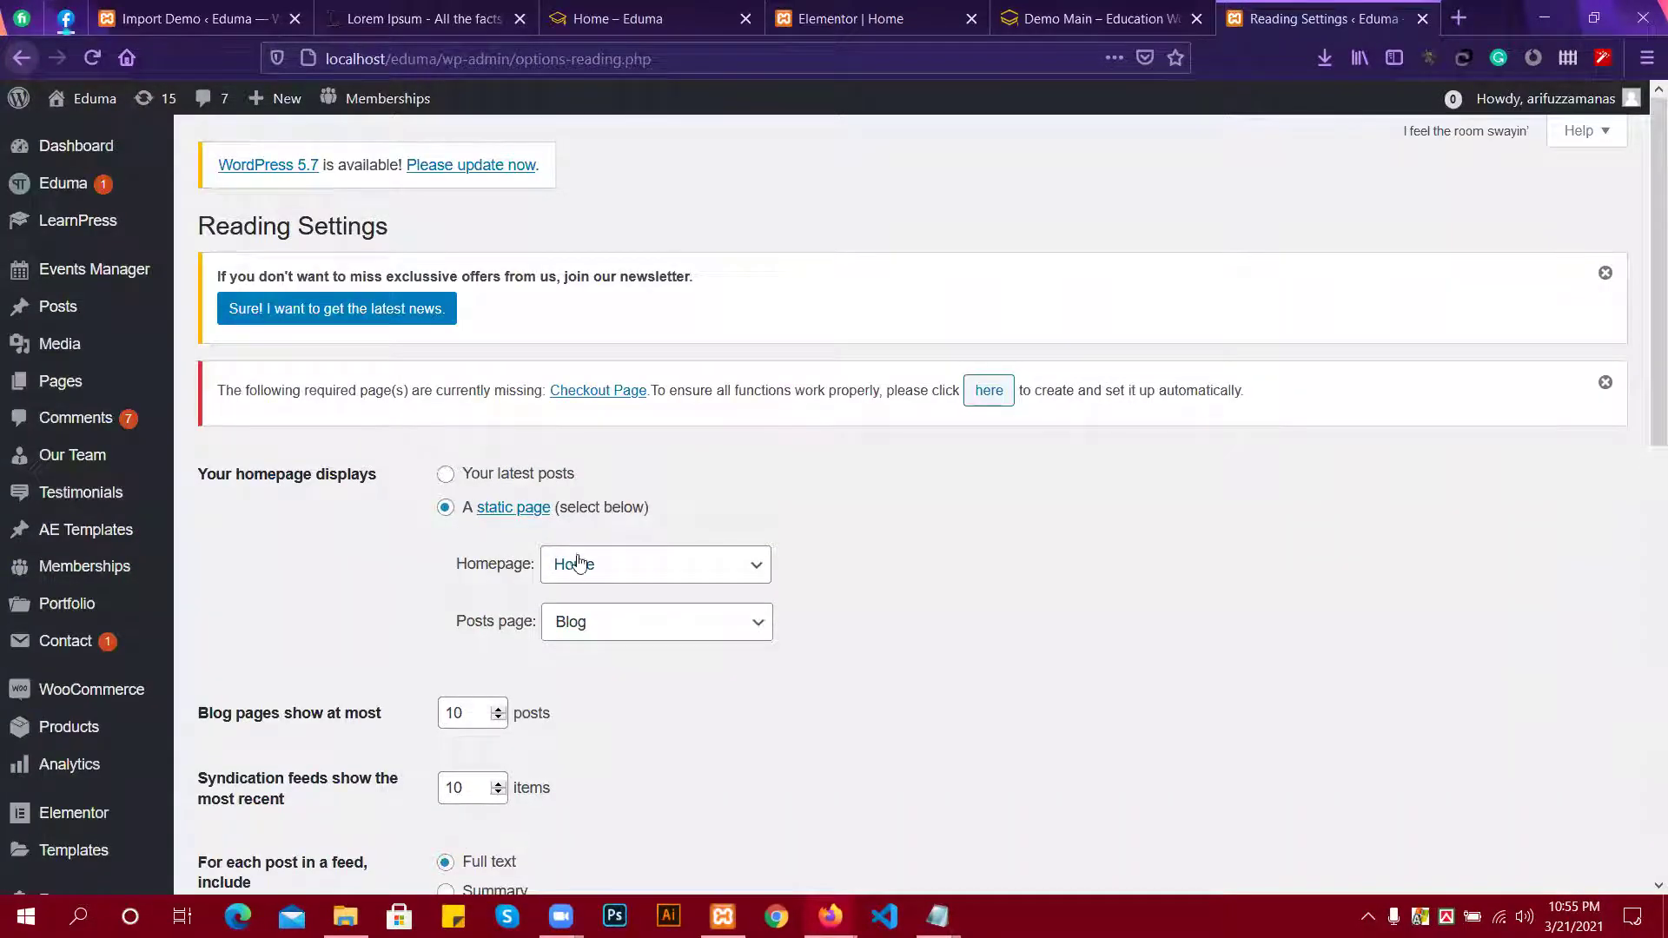
Select the first of the two pages named Home as the static homepage and save the Reading settings.
{"action": "left_click", "coordinate": [590, 567]}
{"action": "left_click", "coordinate": [592, 574]}
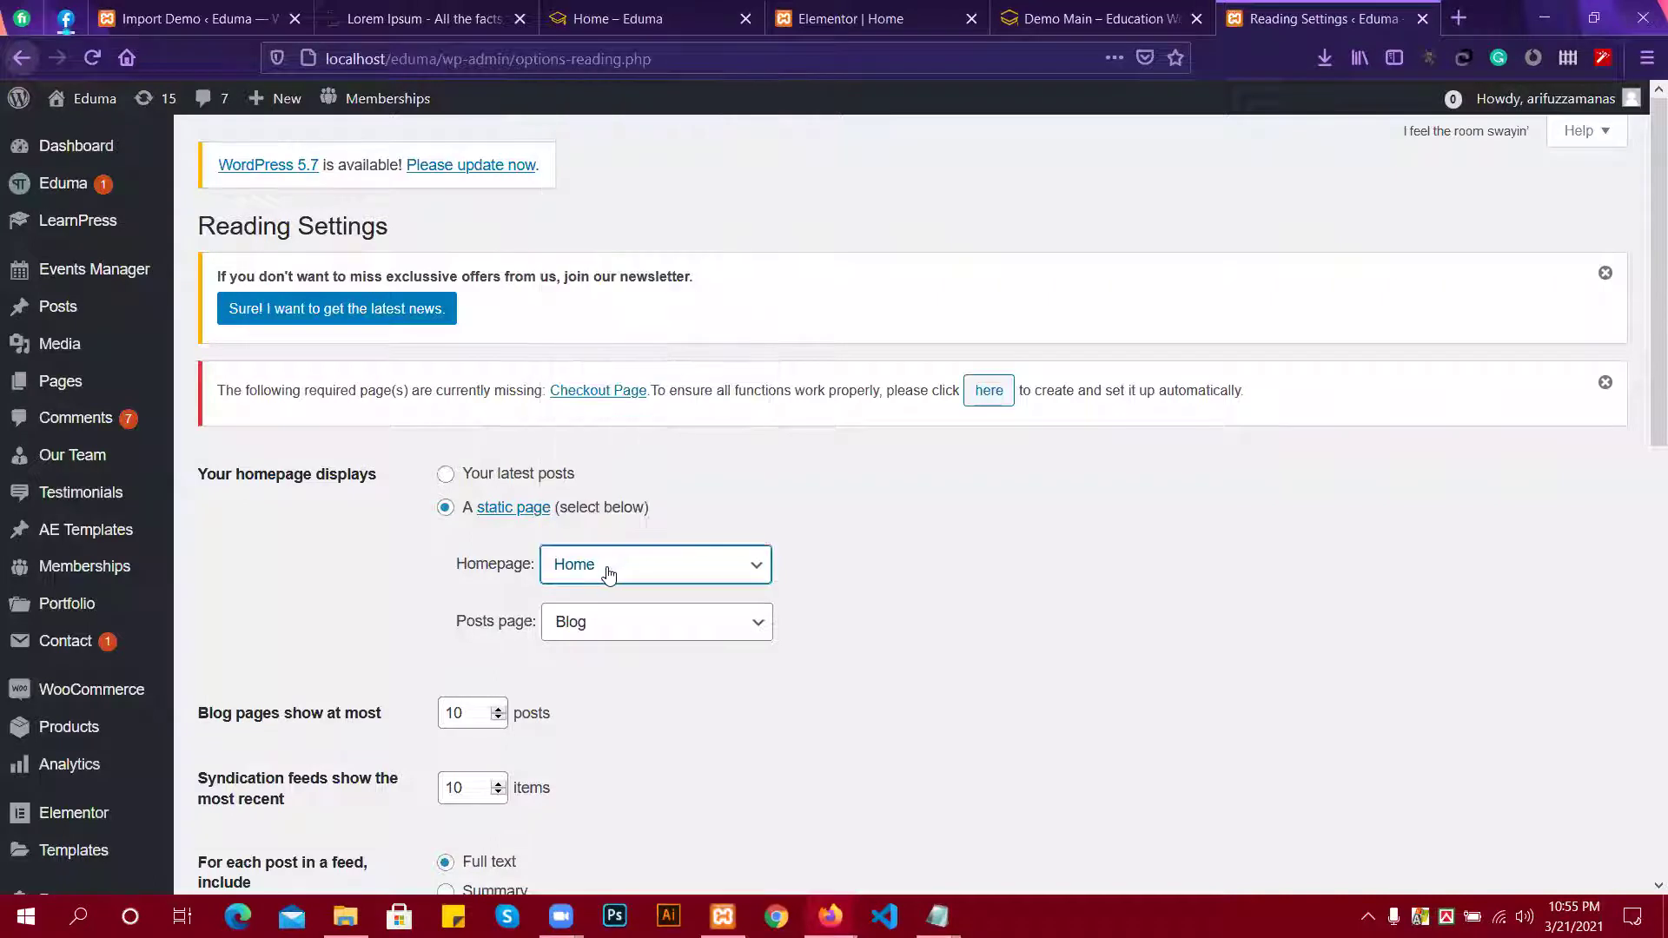
{"action": "left_click", "coordinate": [609, 573]}
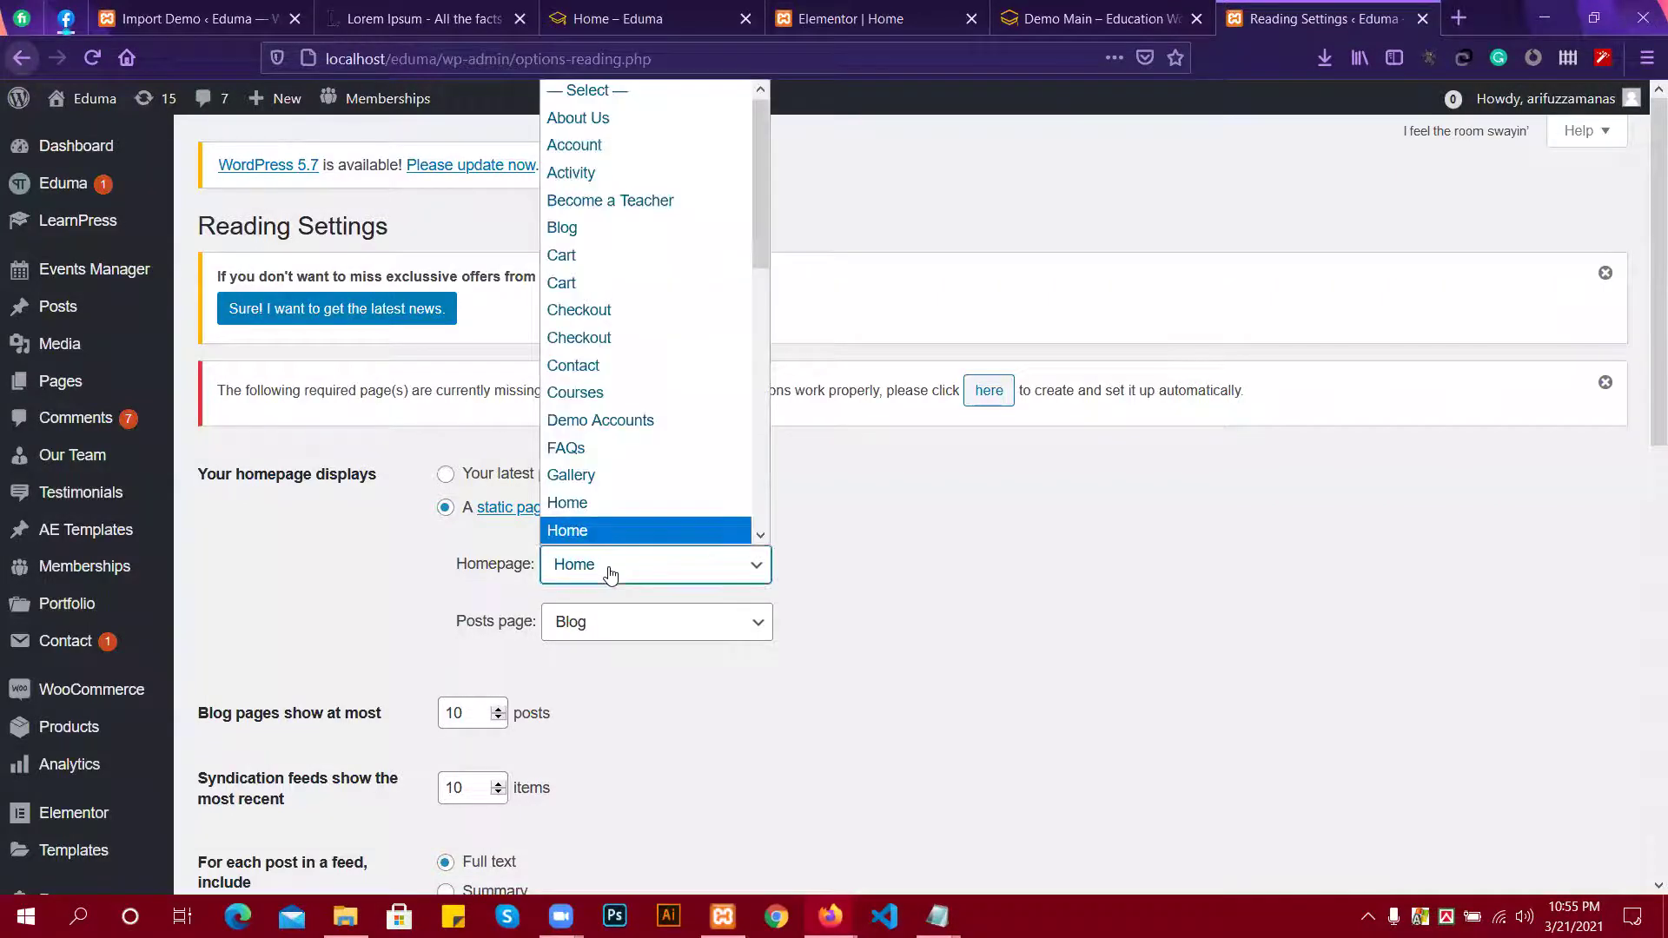
{"action": "left_click", "coordinate": [588, 511]}
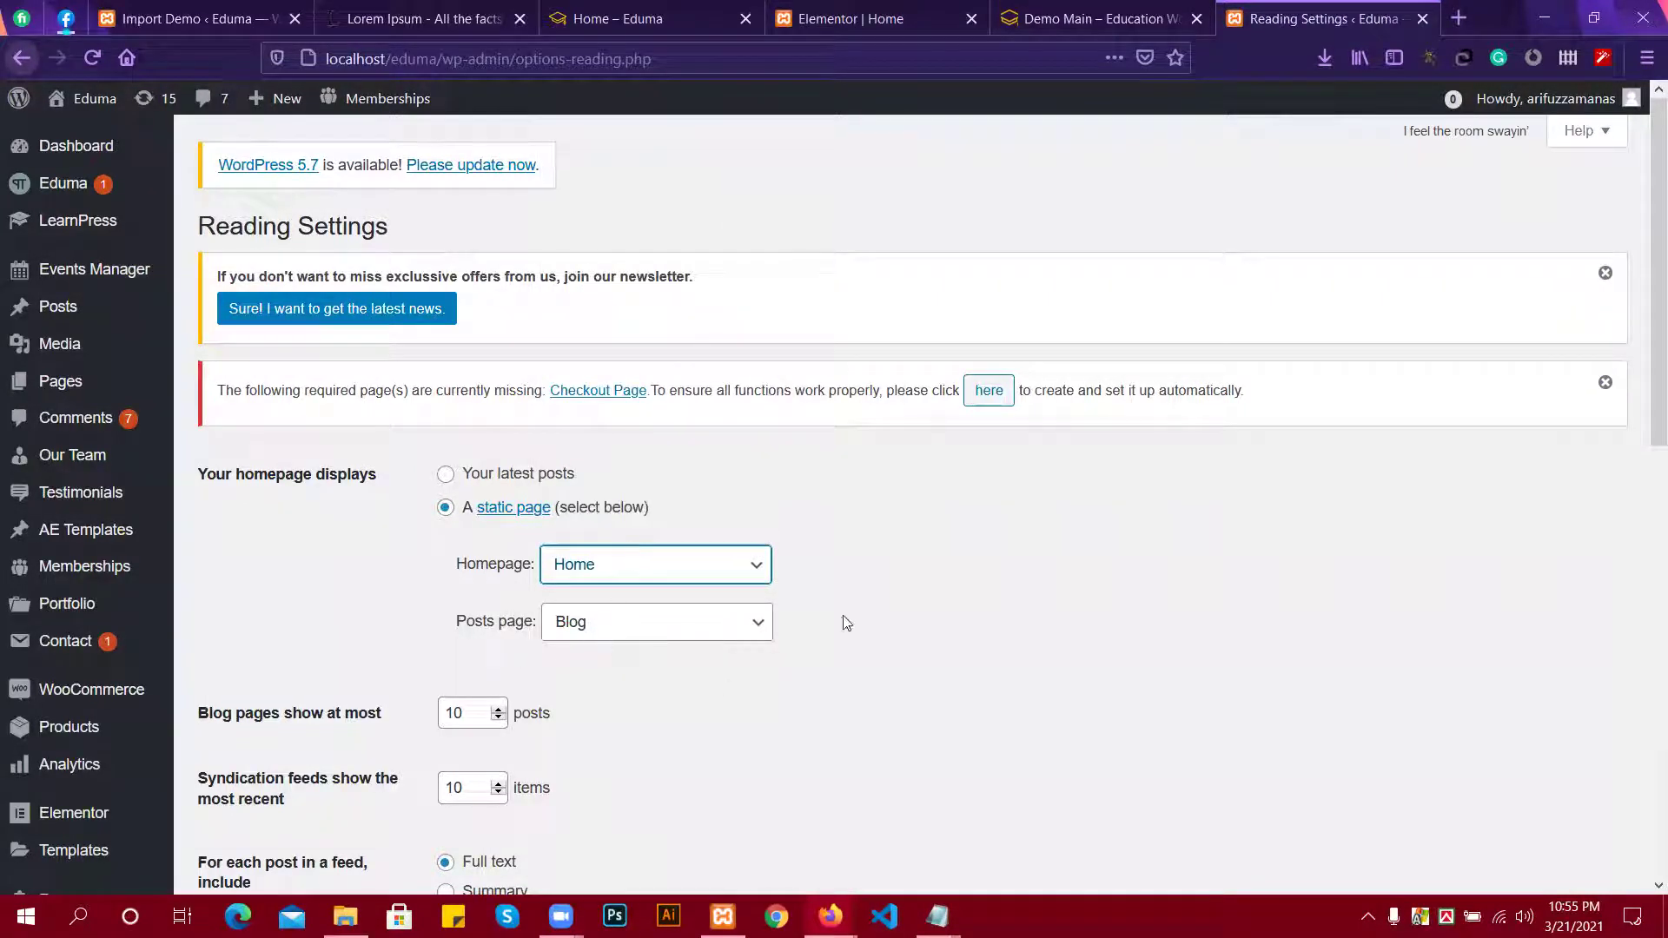
{"action": "scroll", "coordinate": [325, 695], "scroll_direction": "down", "scroll_amount": 6}
{"action": "left_click", "coordinate": [287, 511]}
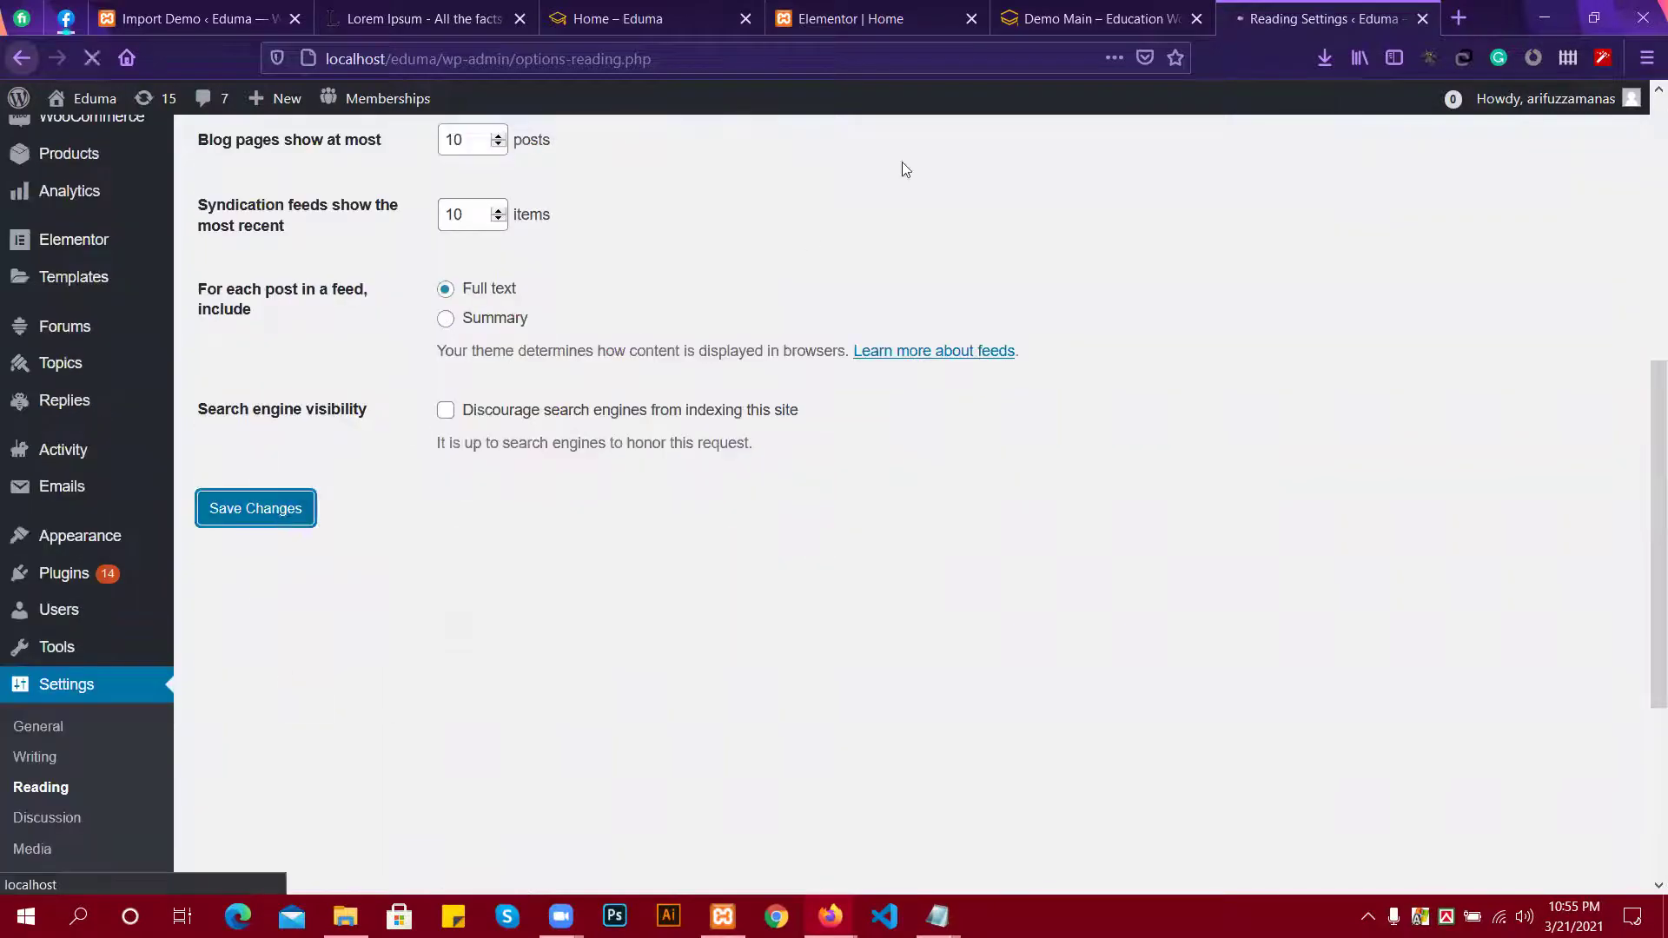
Switch to the Home preview page and follow the Eduma header logo to the site's front page.
{"action": "left_click", "coordinate": [1084, 21]}
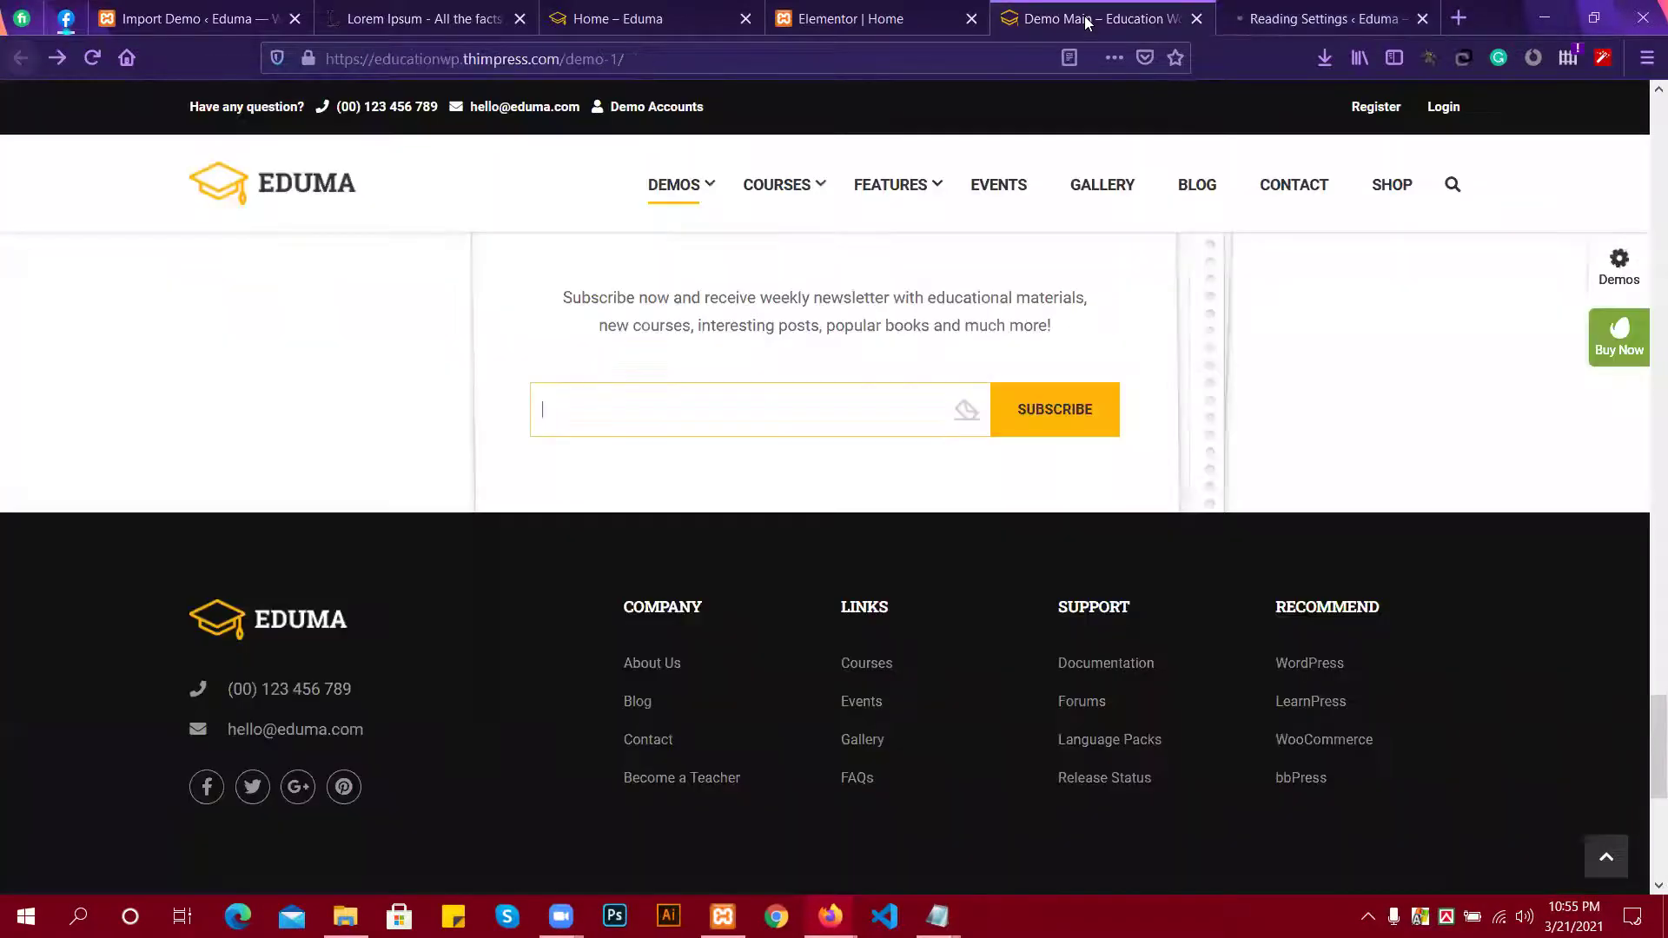
{"action": "left_click", "coordinate": [670, 17]}
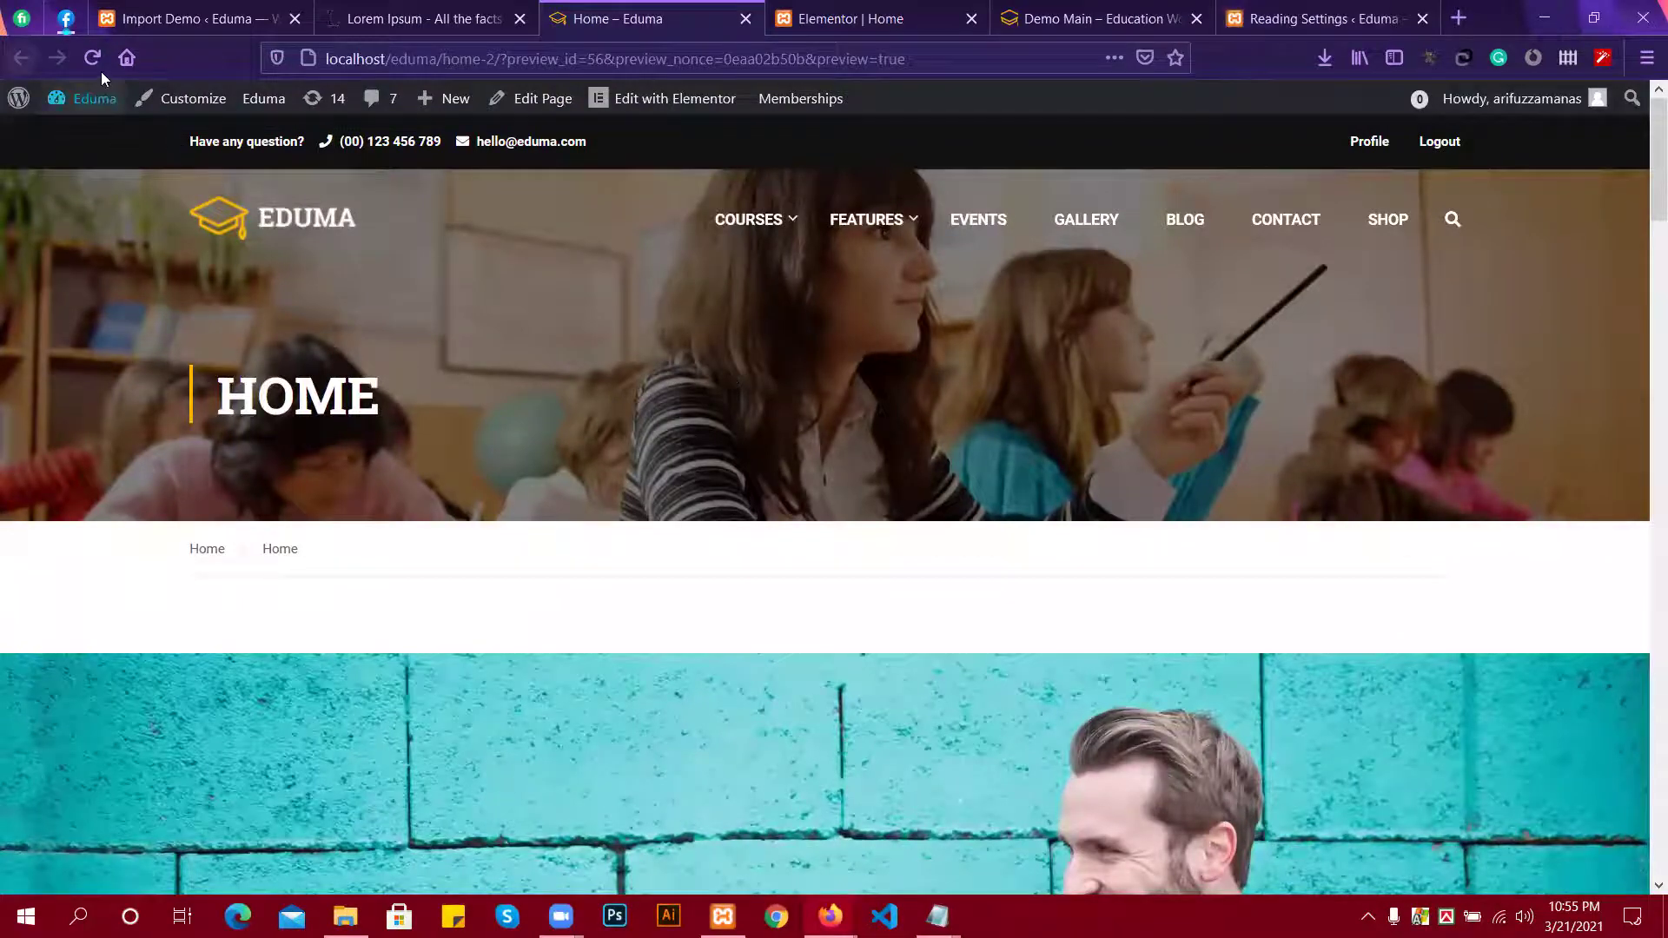
{"action": "left_click", "coordinate": [324, 228]}
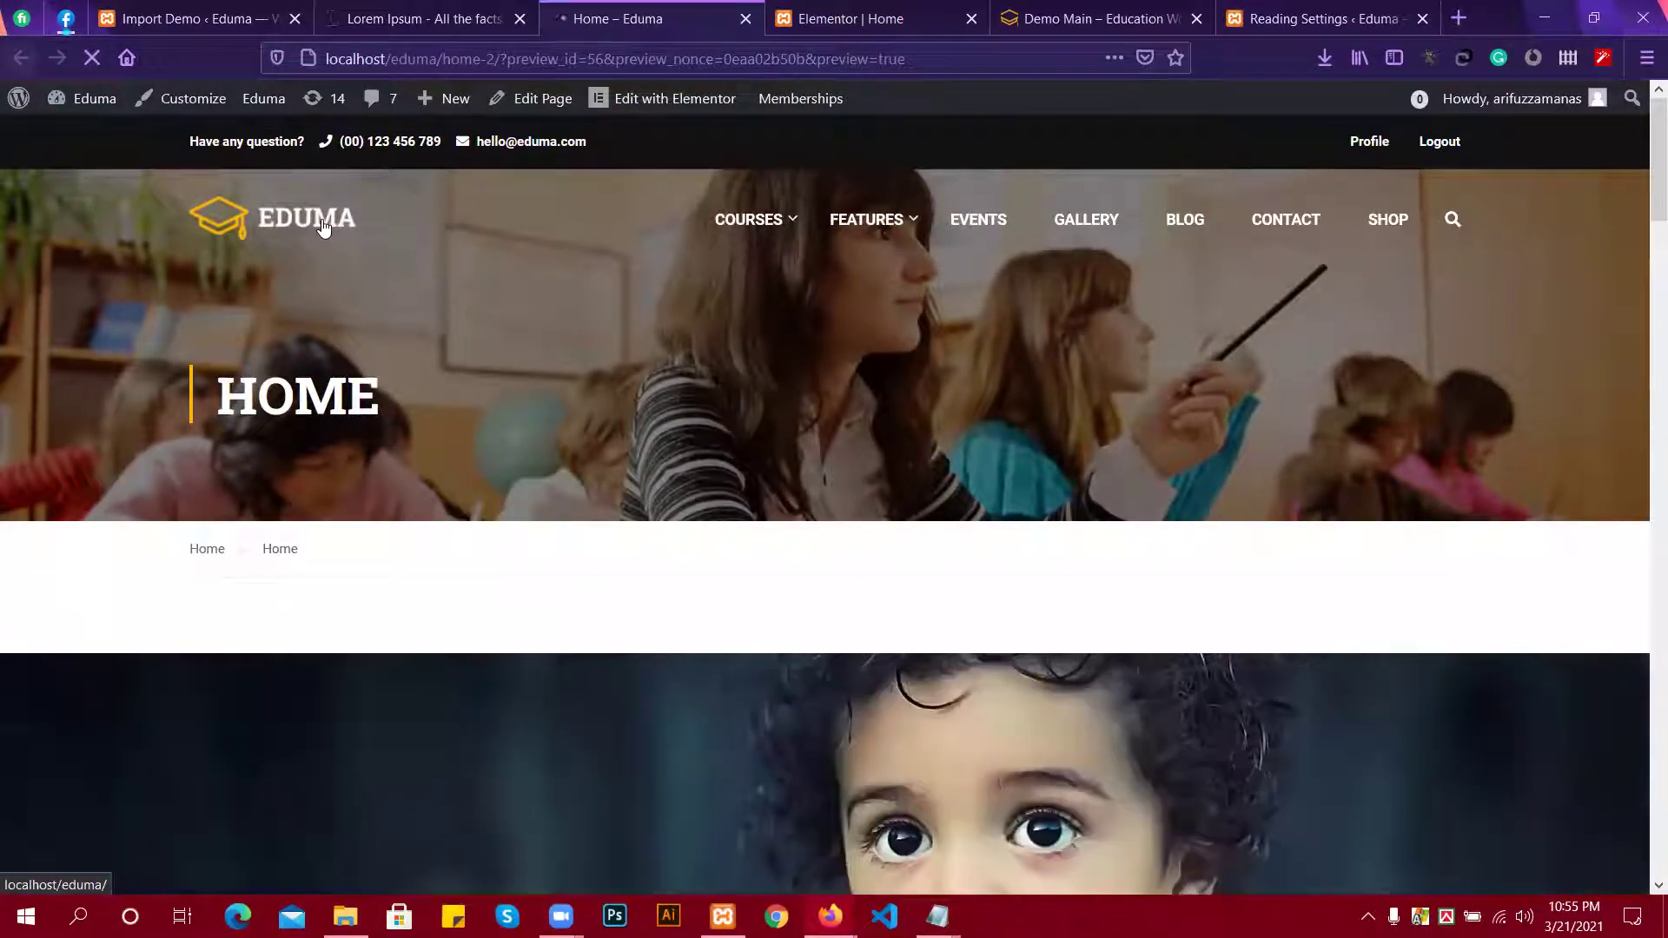
Review the Eduma front page from the title banner and slider through courses, events and newsletter form to the footer.
{"action": "scroll", "coordinate": [529, 518], "scroll_direction": "down", "scroll_amount": 3}
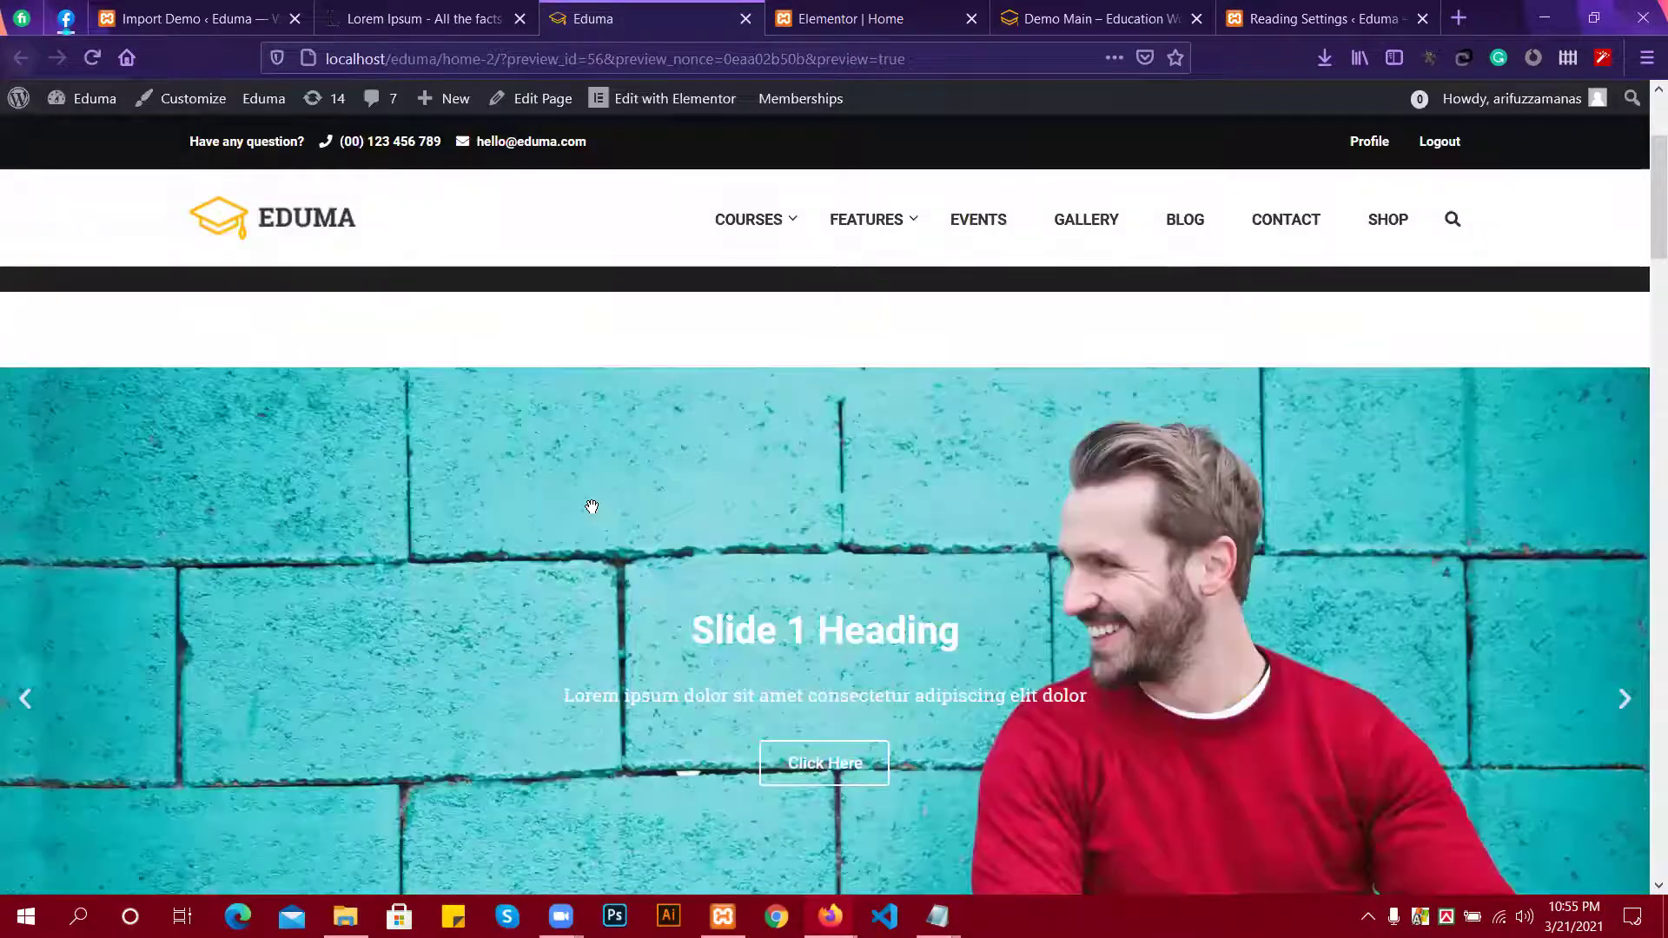
{"action": "scroll", "coordinate": [592, 507], "scroll_direction": "down", "scroll_amount": 3}
{"action": "scroll", "coordinate": [389, 458], "scroll_direction": "up", "scroll_amount": 6}
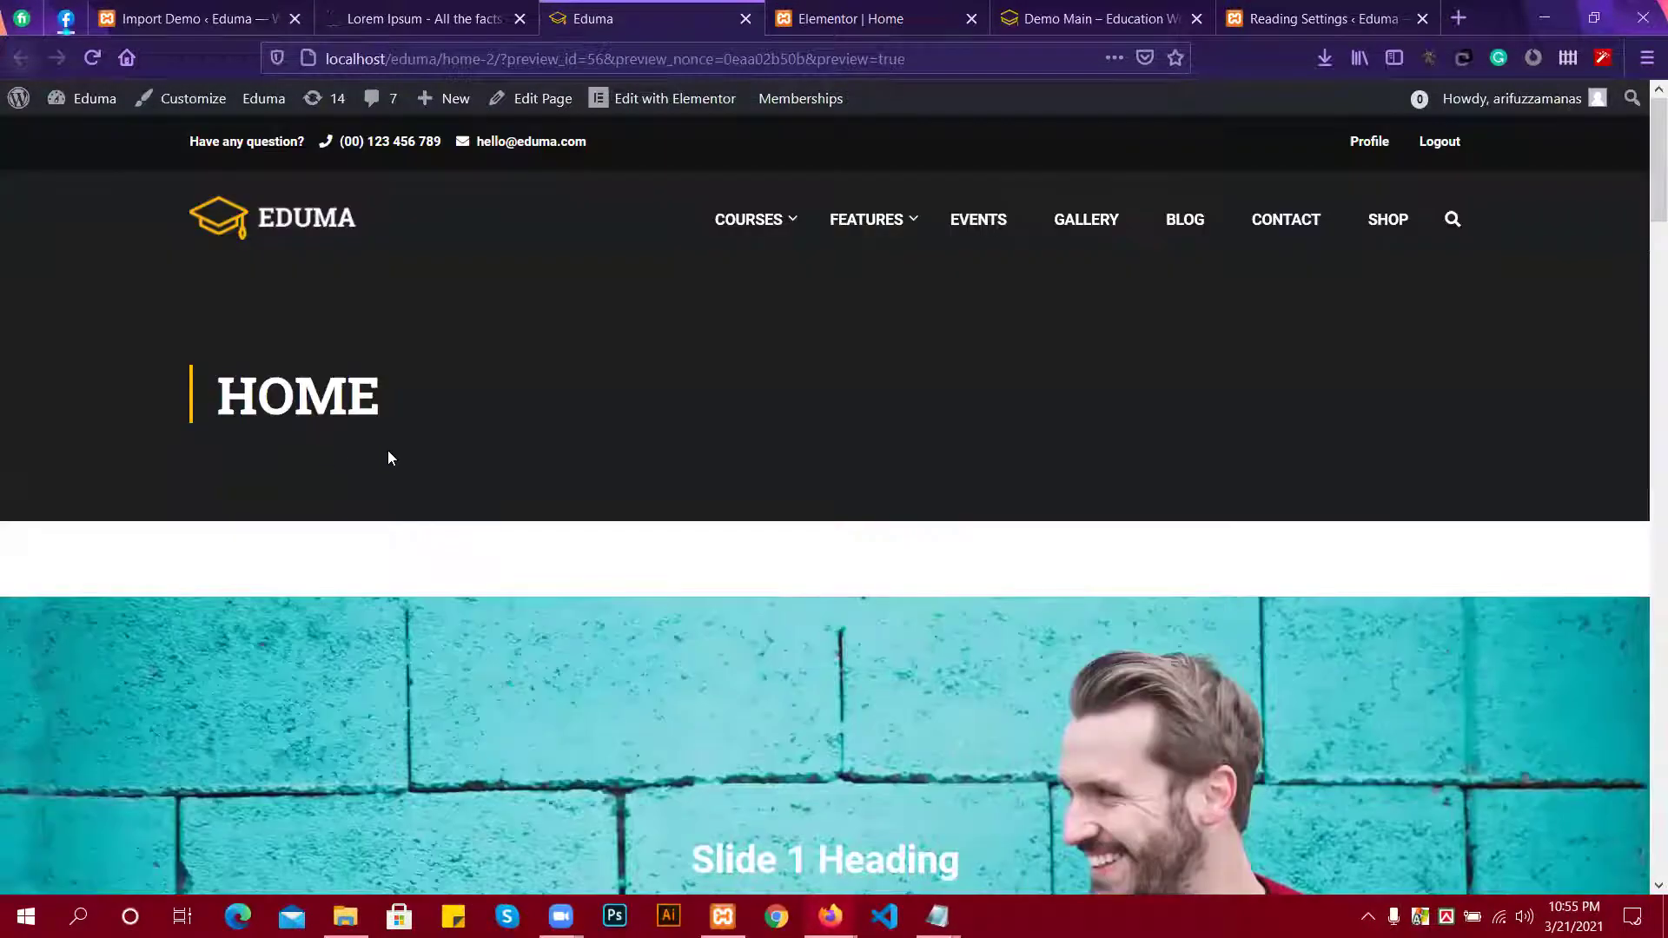
{"action": "scroll", "coordinate": [377, 358], "scroll_direction": "down", "scroll_amount": 2}
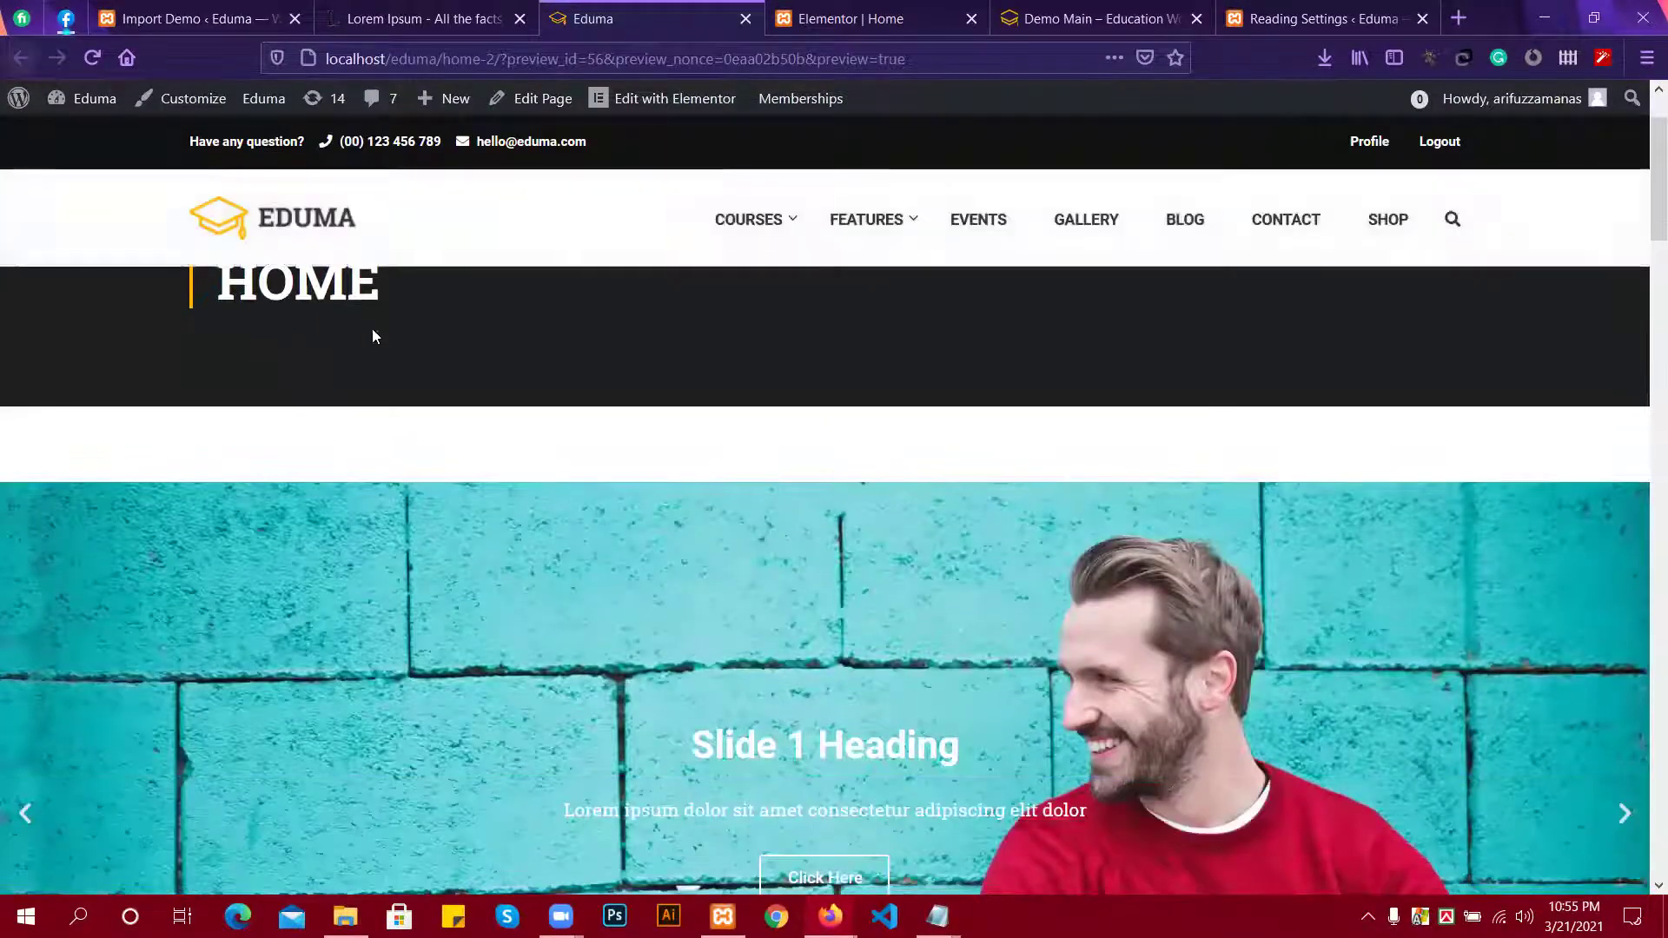
{"action": "scroll", "coordinate": [434, 331], "scroll_direction": "down", "scroll_amount": 1}
{"action": "scroll", "coordinate": [327, 327], "scroll_direction": "up", "scroll_amount": 3}
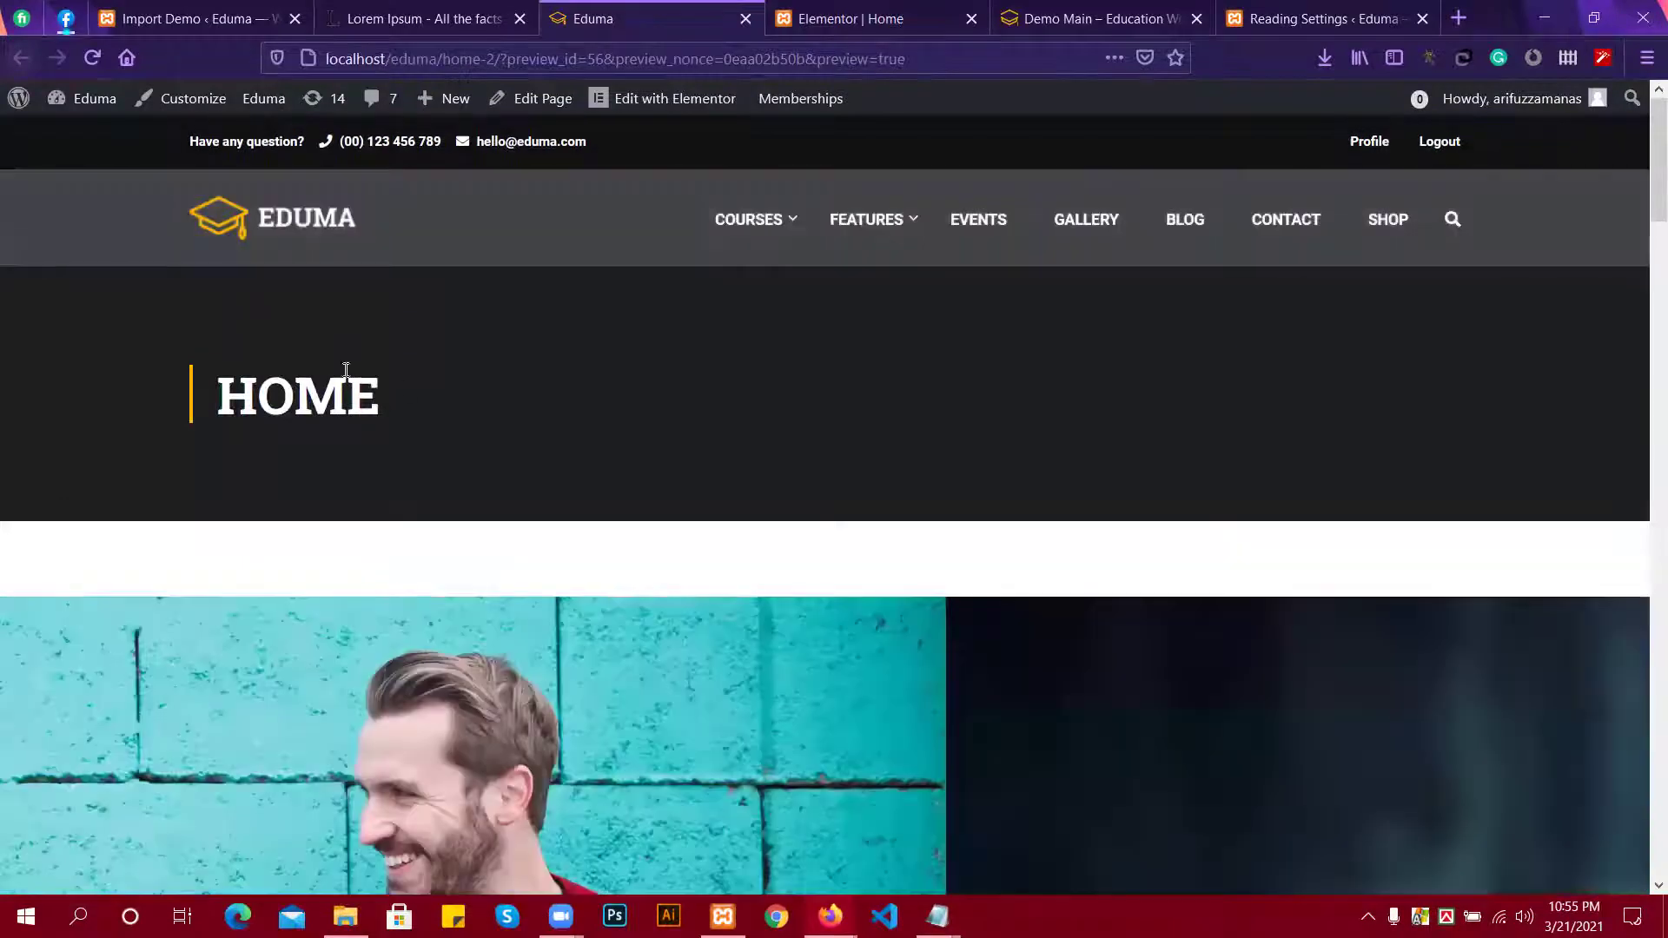
{"action": "scroll", "coordinate": [431, 384], "scroll_direction": "down", "scroll_amount": 1}
{"action": "scroll", "coordinate": [431, 384], "scroll_direction": "up", "scroll_amount": 1}
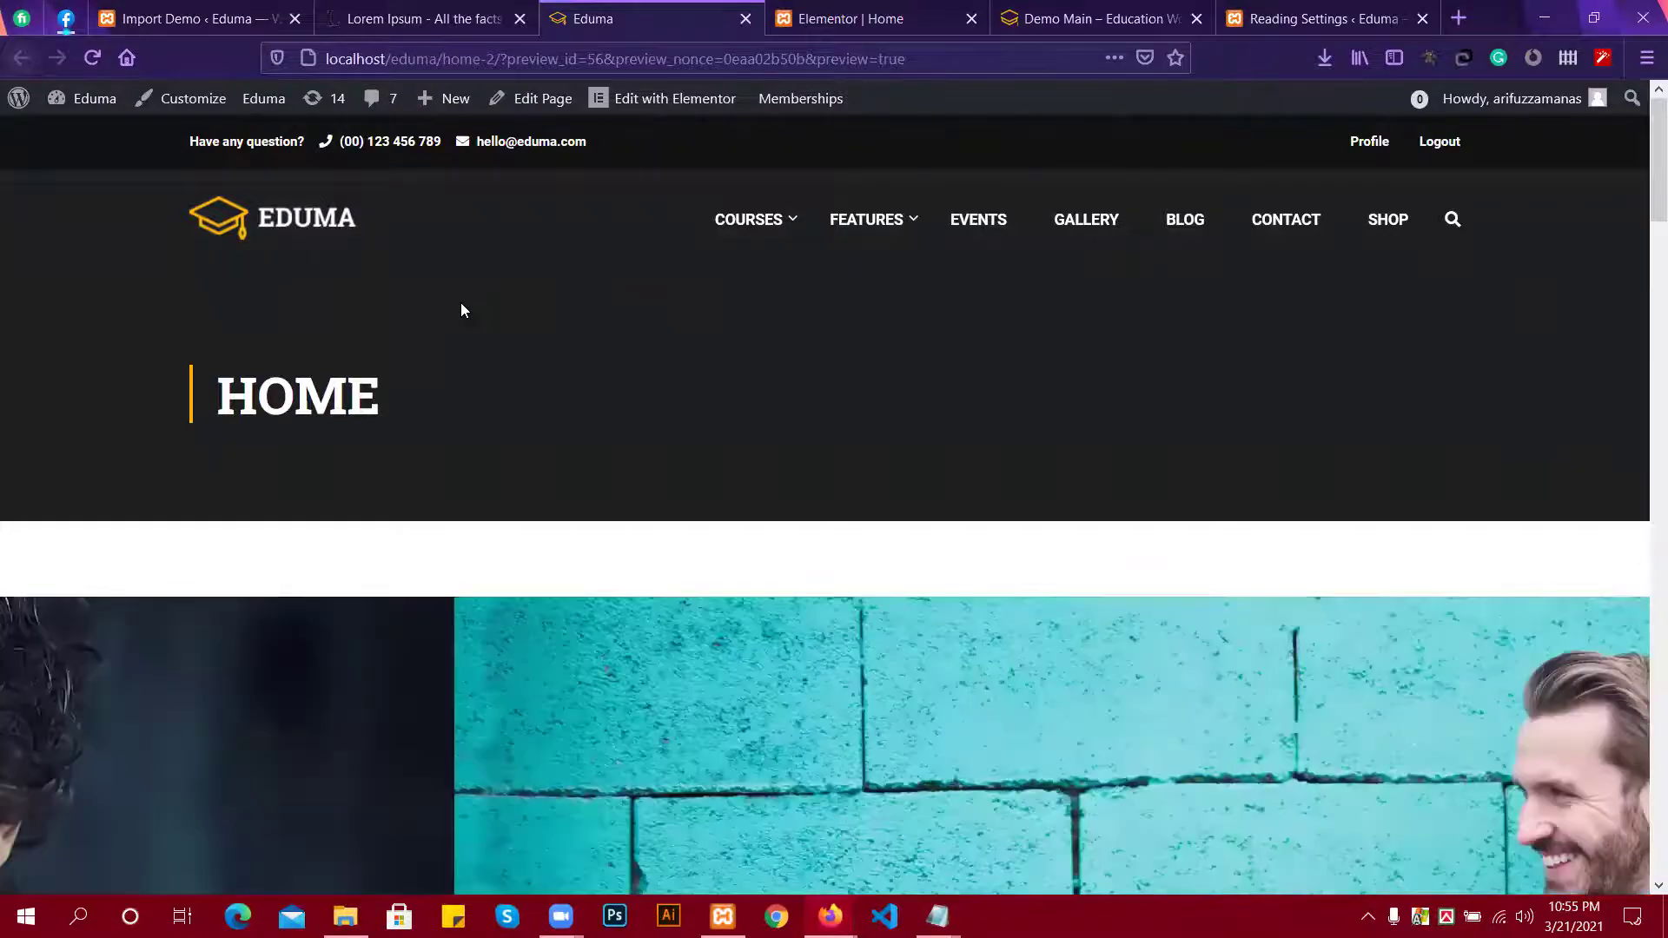
{"action": "scroll", "coordinate": [461, 310], "scroll_direction": "down", "scroll_amount": 1}
{"action": "scroll", "coordinate": [461, 302], "scroll_direction": "down", "scroll_amount": 3}
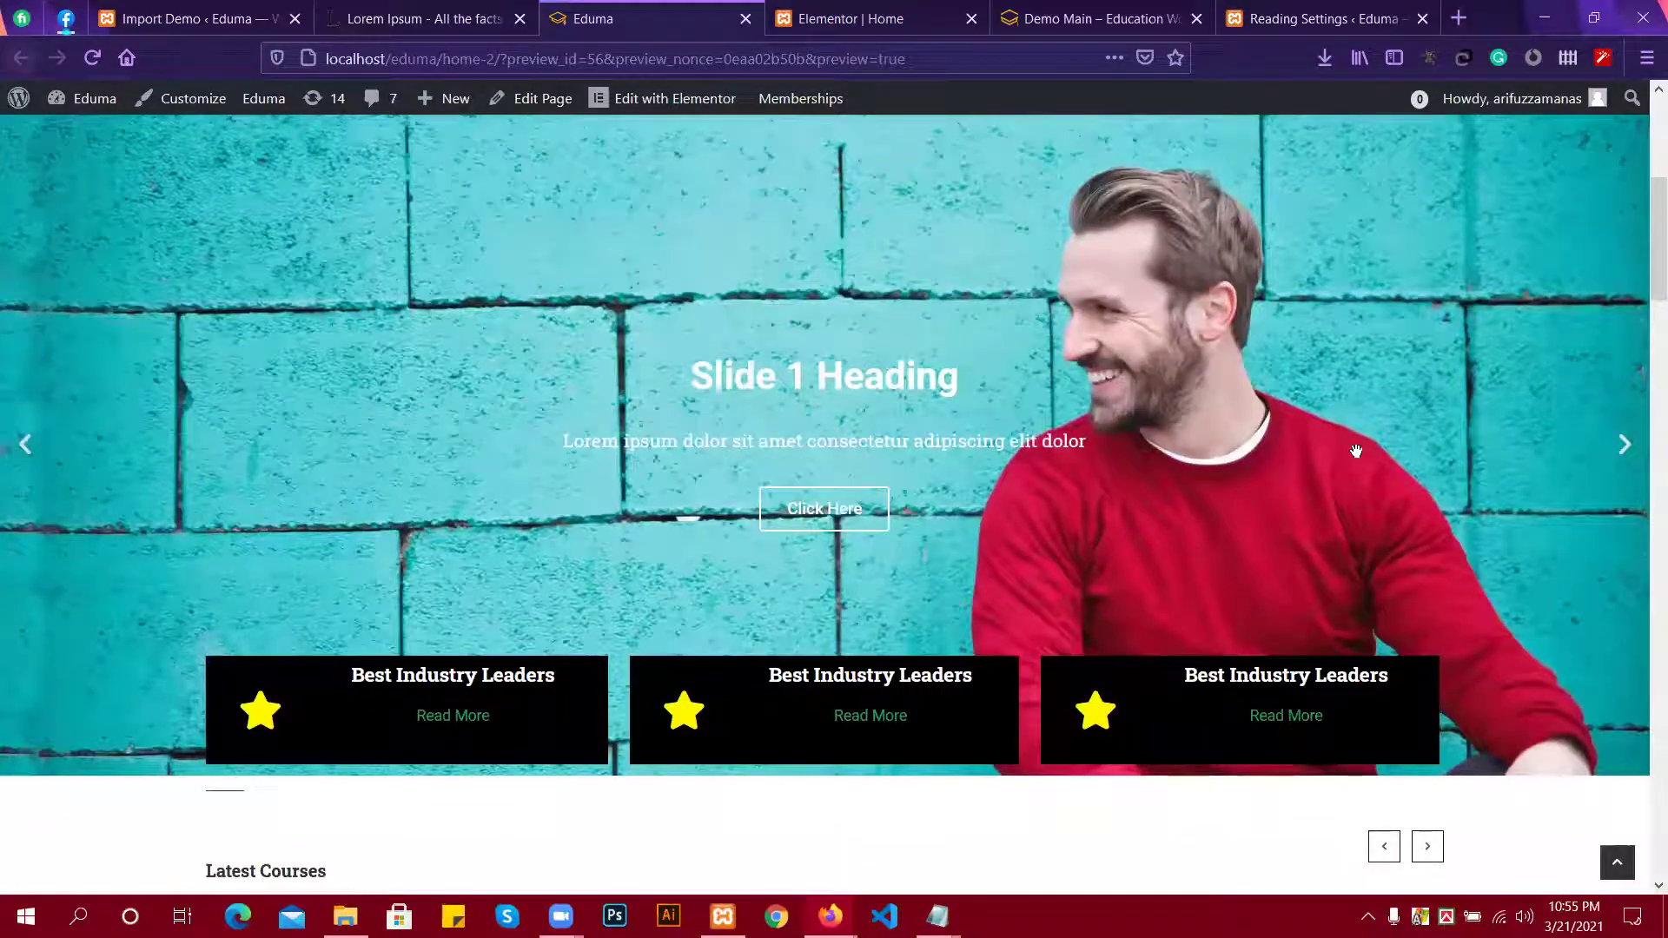
{"action": "scroll", "coordinate": [1311, 366], "scroll_direction": "down", "scroll_amount": 1}
{"action": "scroll", "coordinate": [1311, 366], "scroll_direction": "down", "scroll_amount": 5}
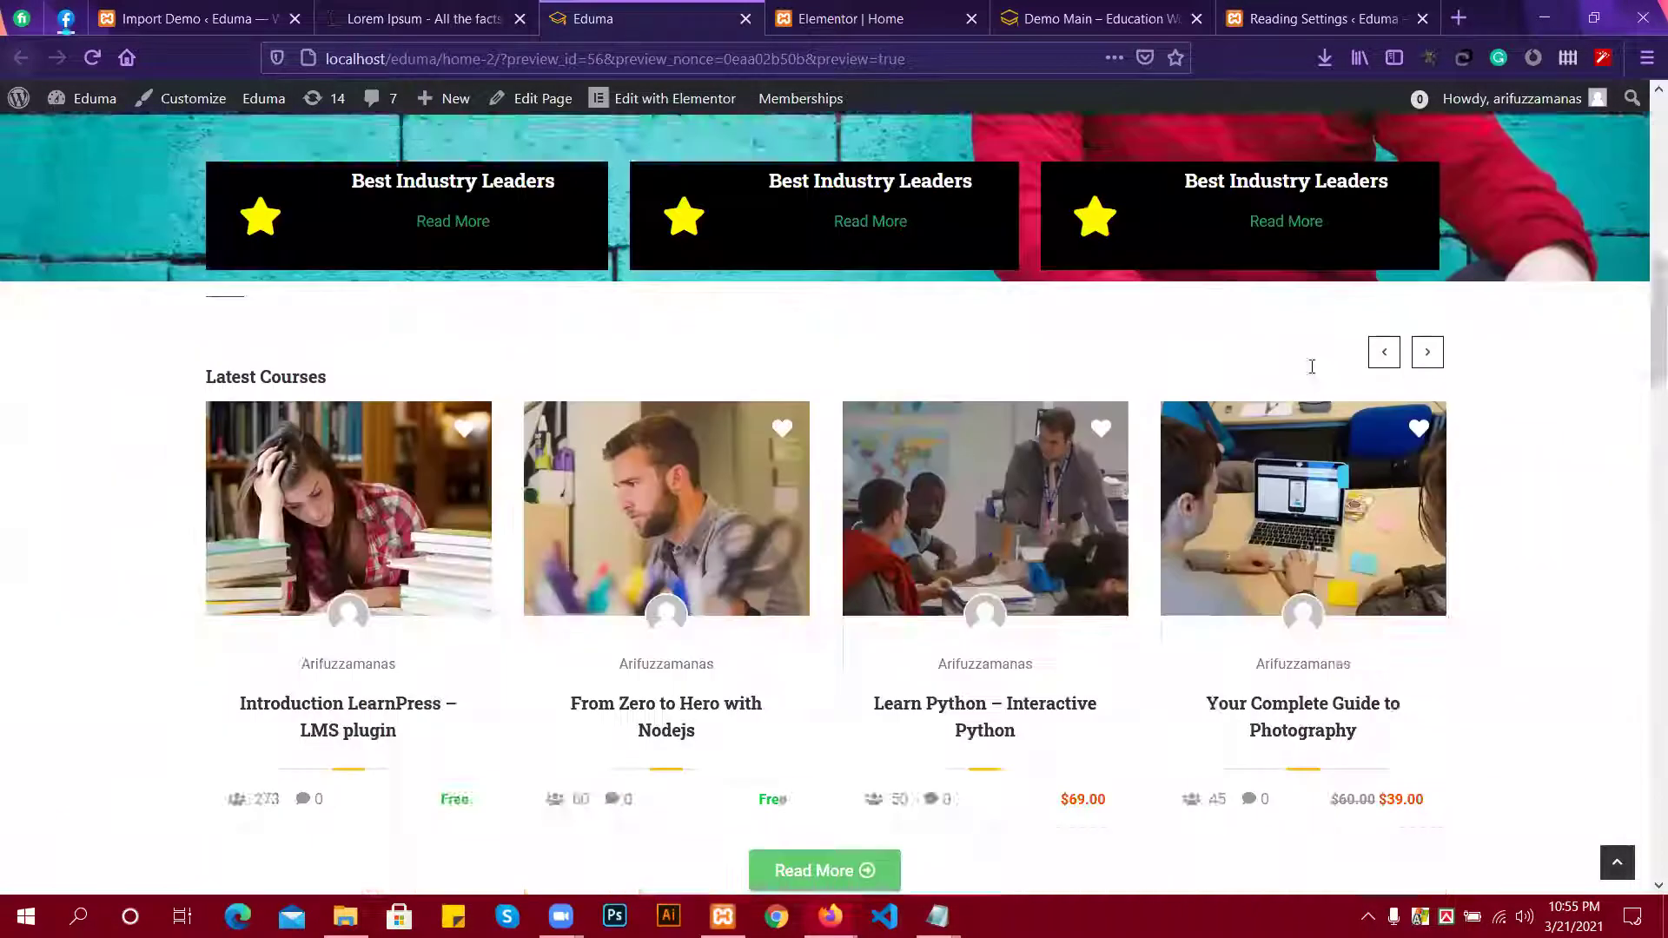
{"action": "scroll", "coordinate": [1310, 370], "scroll_direction": "down", "scroll_amount": 18}
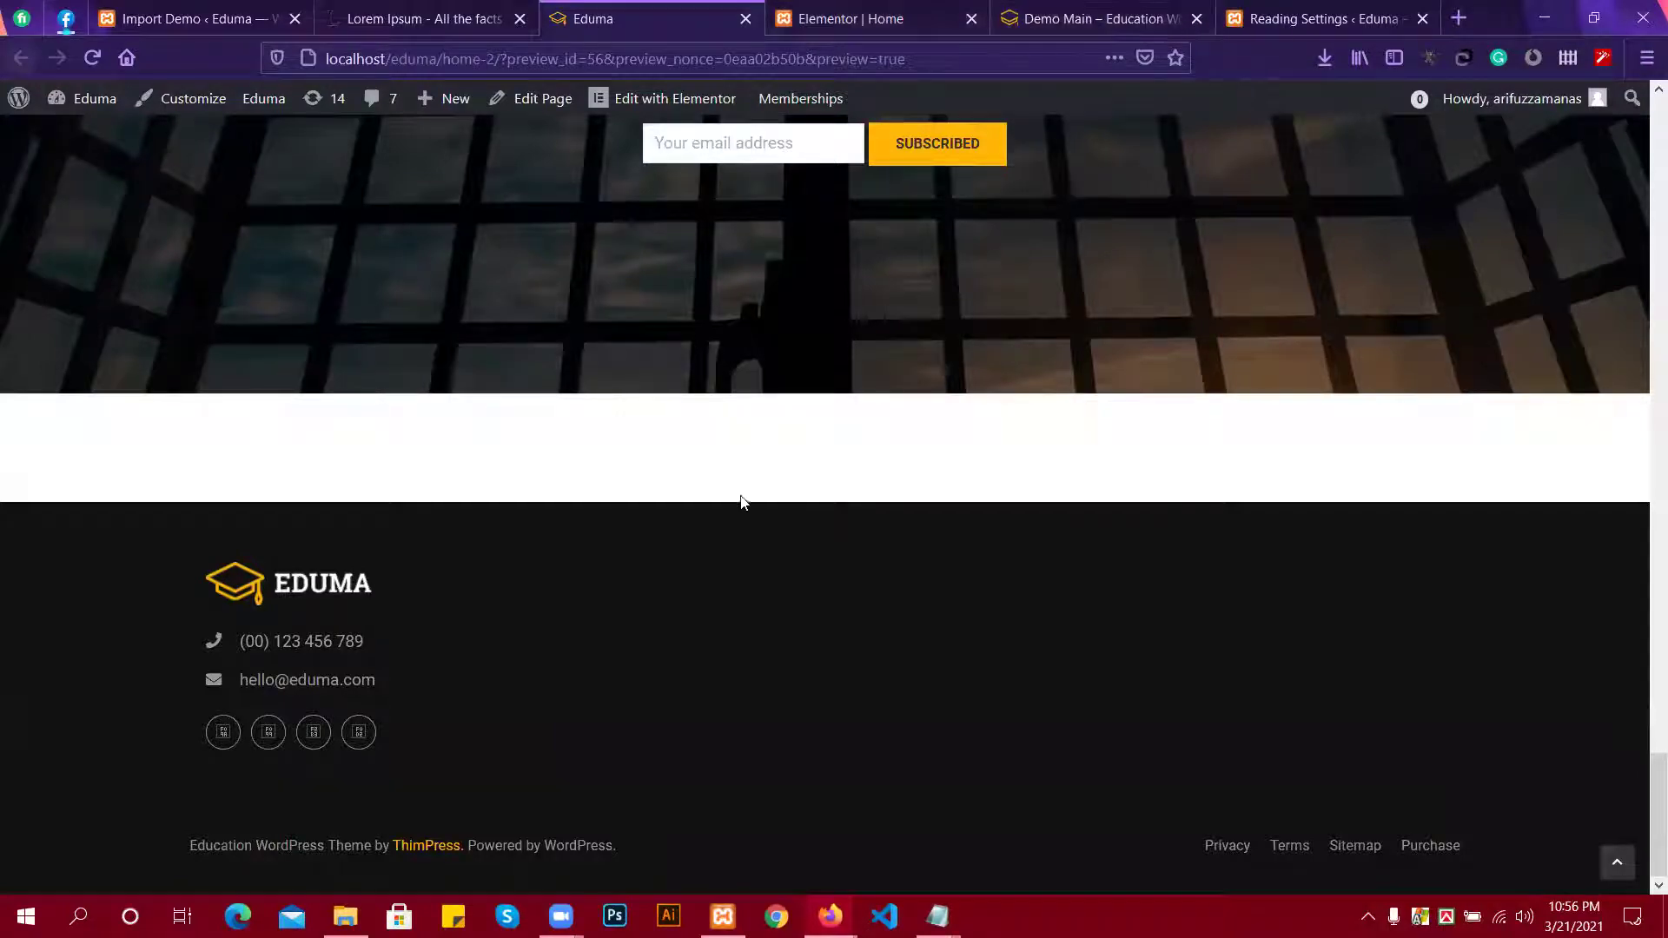
{"action": "scroll", "coordinate": [744, 482], "scroll_direction": "up", "scroll_amount": 12}
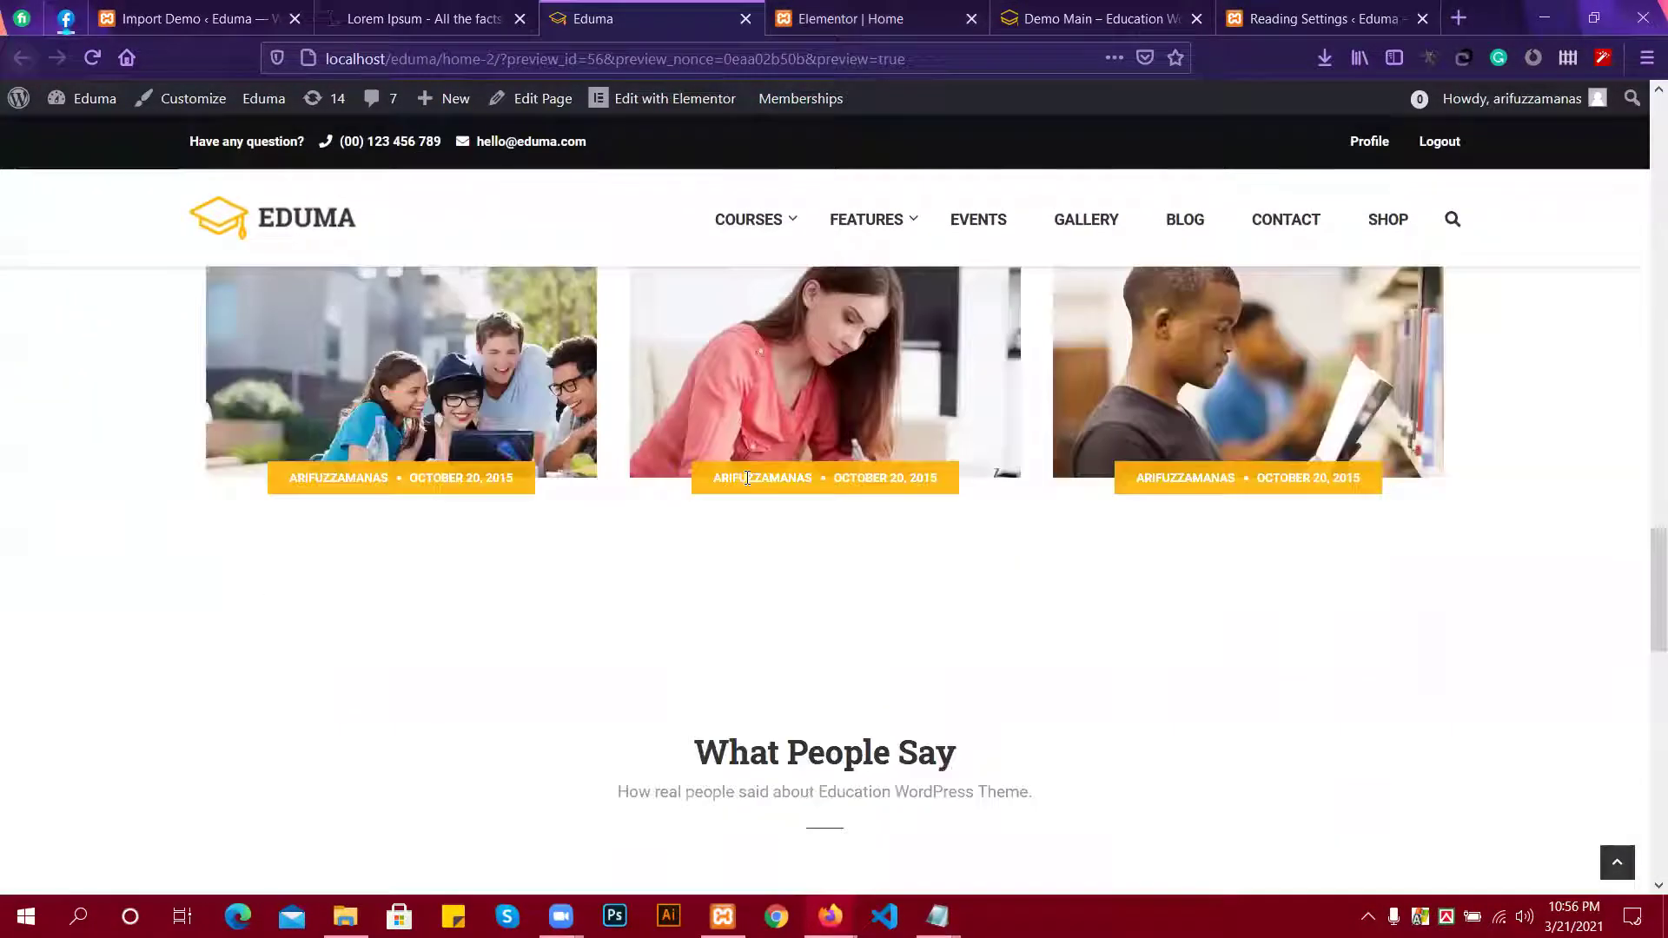
{"action": "scroll", "coordinate": [744, 477], "scroll_direction": "up", "scroll_amount": 3}
{"action": "mouse_move", "coordinate": [752, 224]}
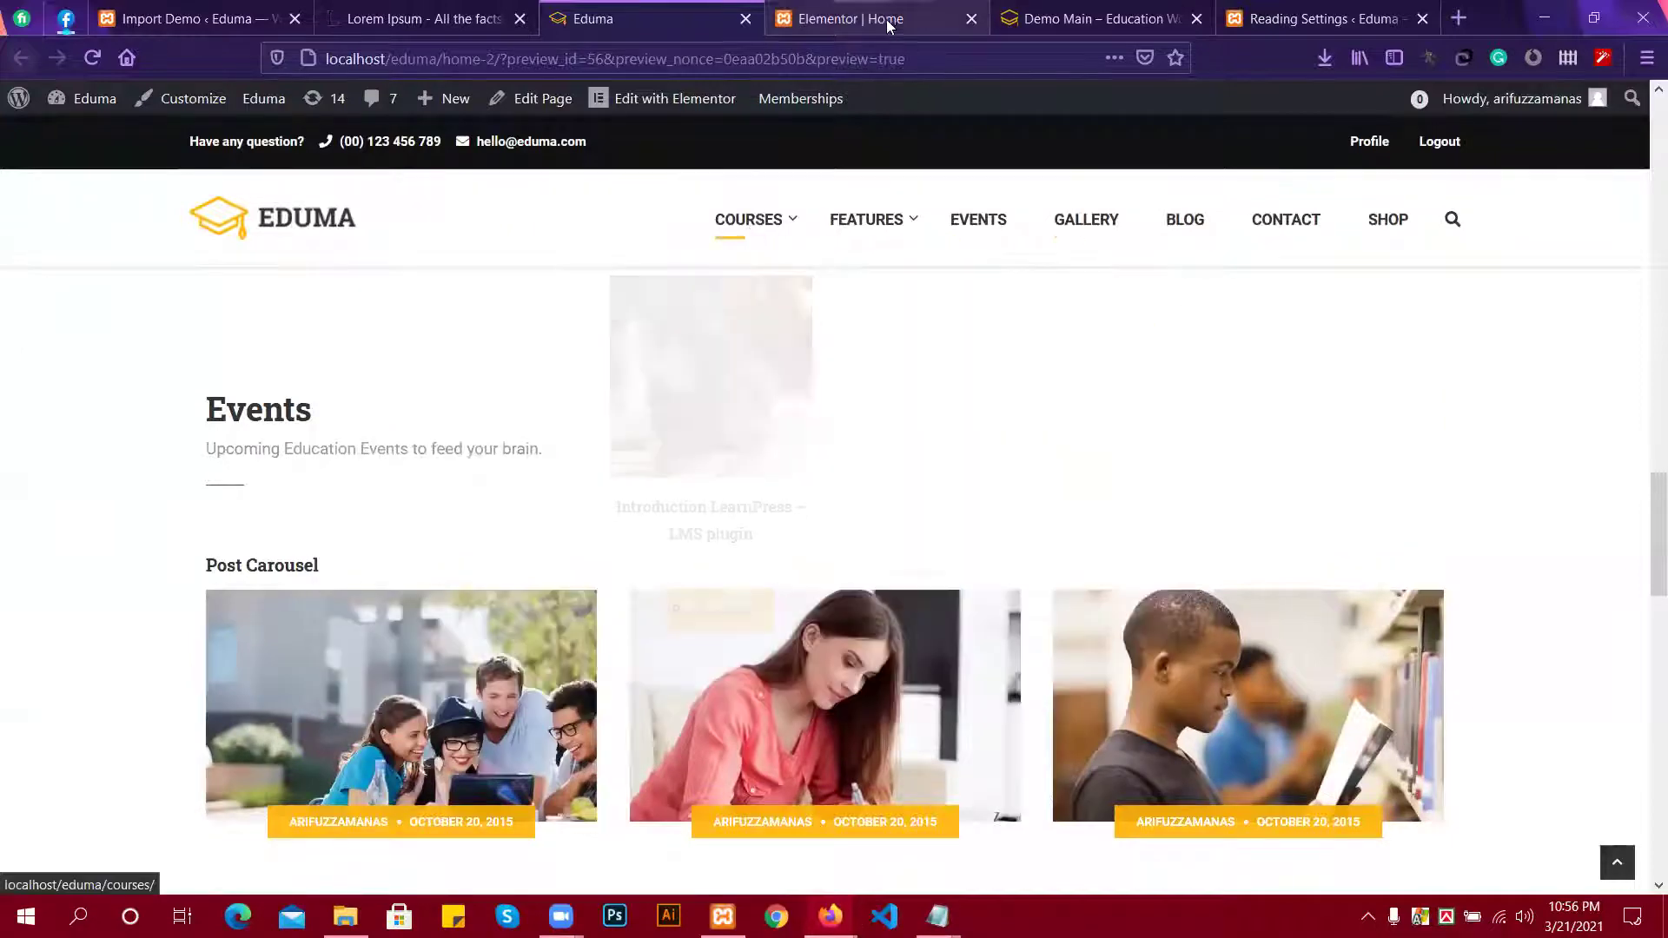
Switch back to the WordPress dashboard and open the site's menu management page.
{"action": "left_click", "coordinate": [1316, 18]}
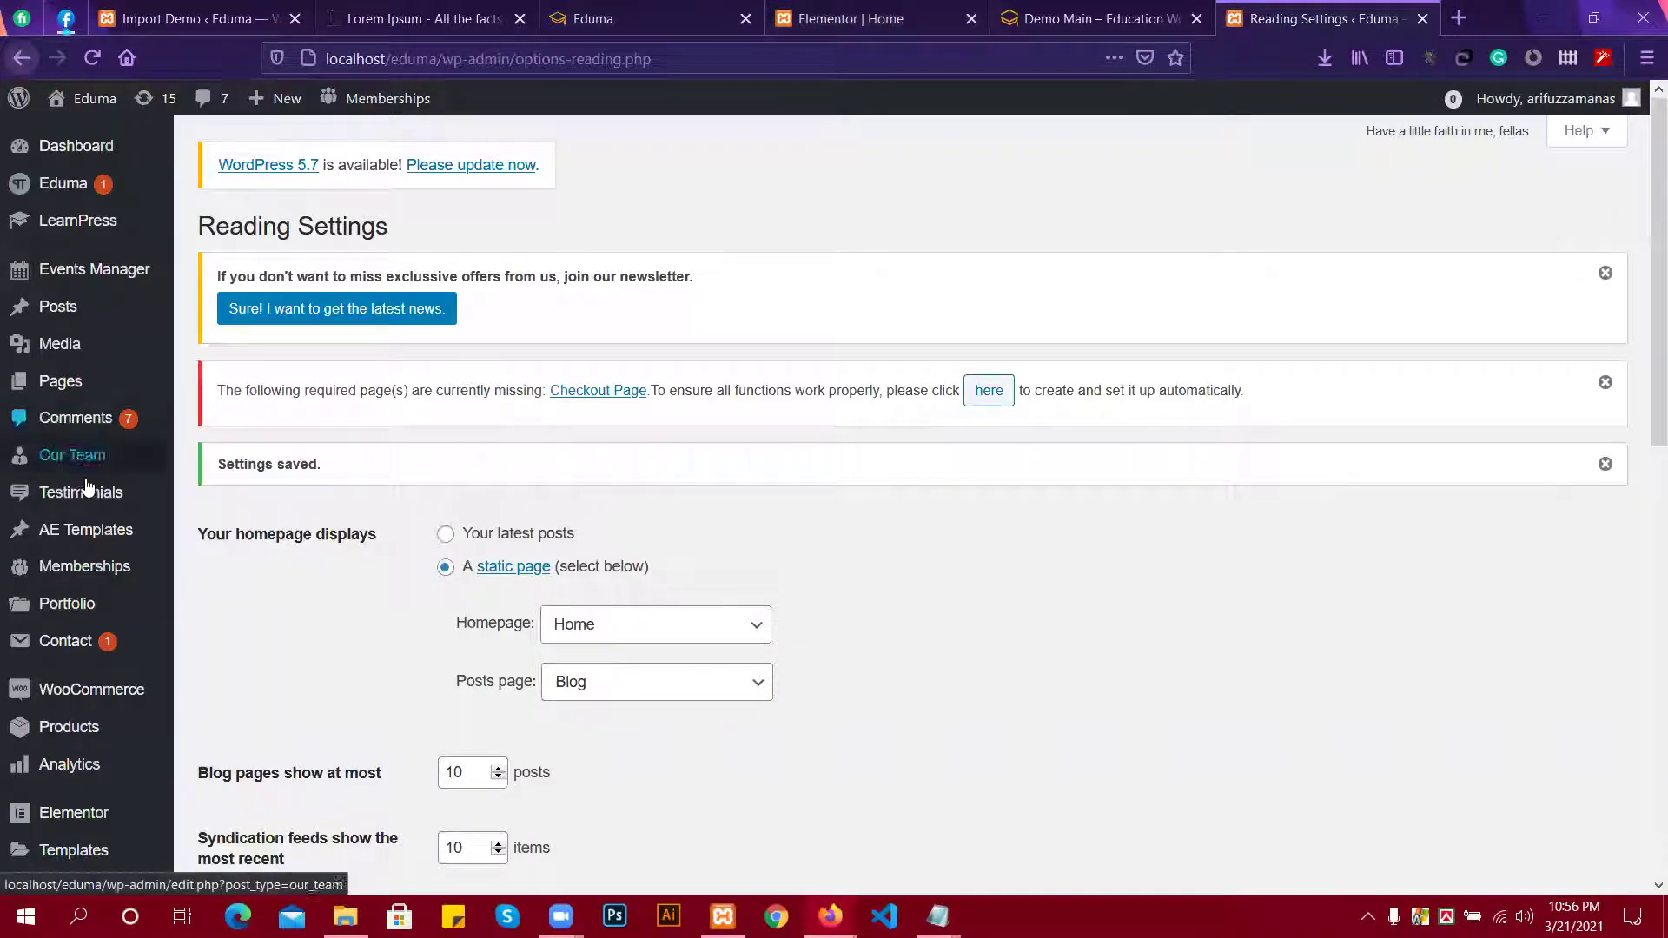
{"action": "mouse_move", "coordinate": [98, 647]}
{"action": "mouse_move", "coordinate": [101, 708]}
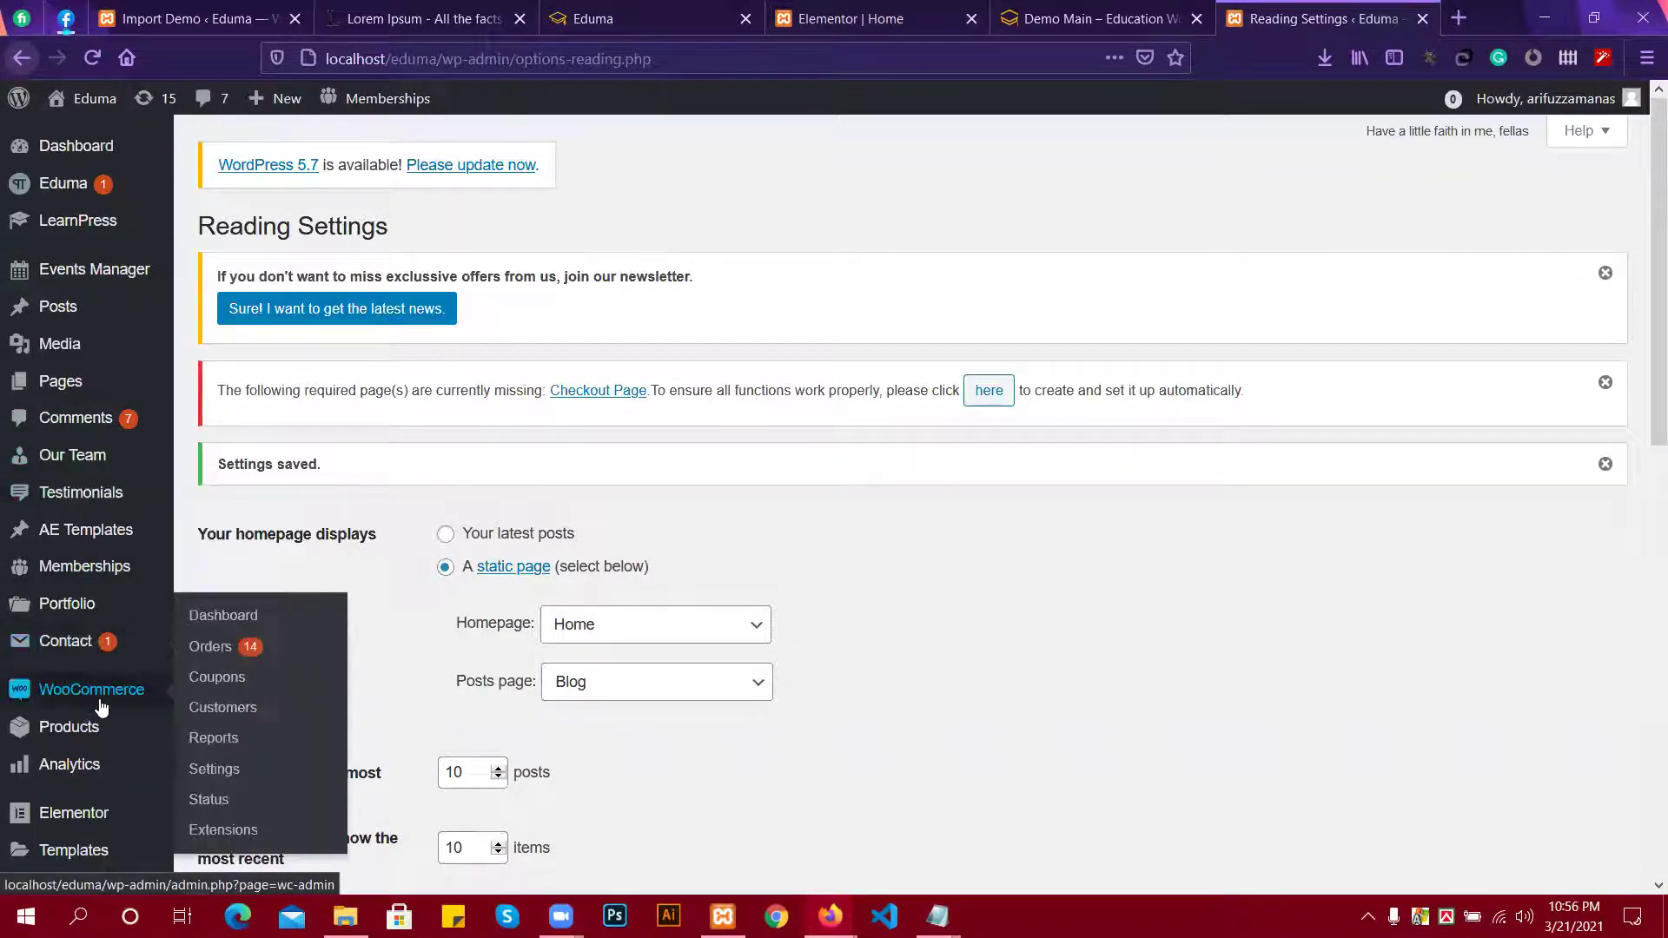
{"action": "scroll", "coordinate": [102, 706], "scroll_direction": "down", "scroll_amount": 3}
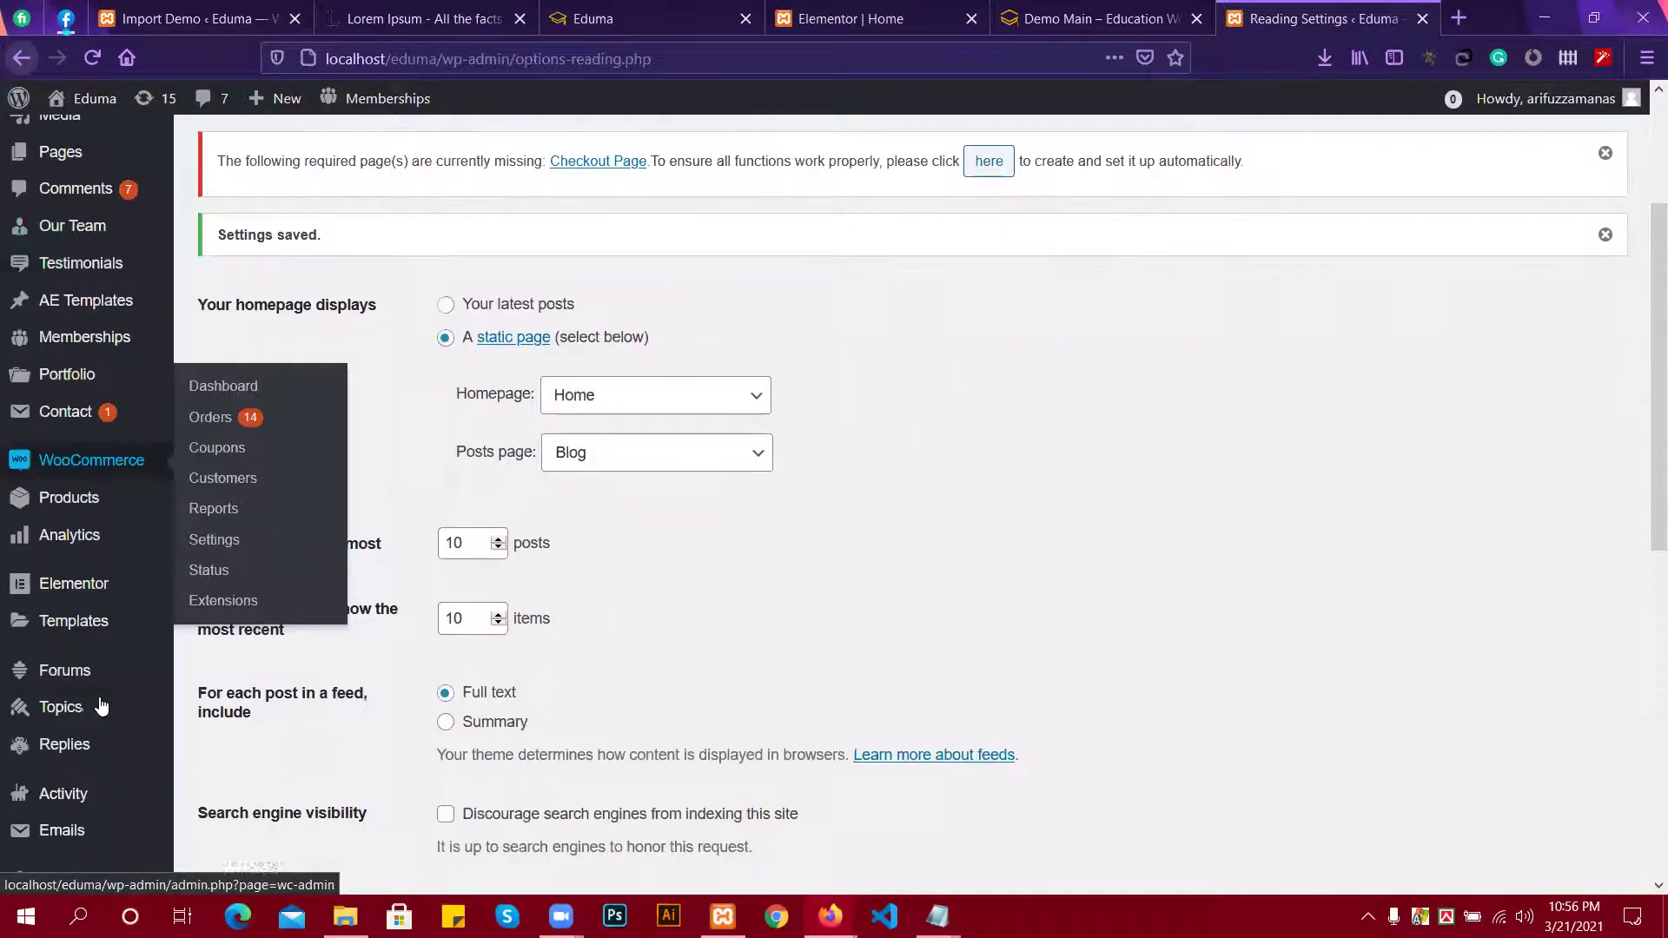
{"action": "mouse_move", "coordinate": [96, 596]}
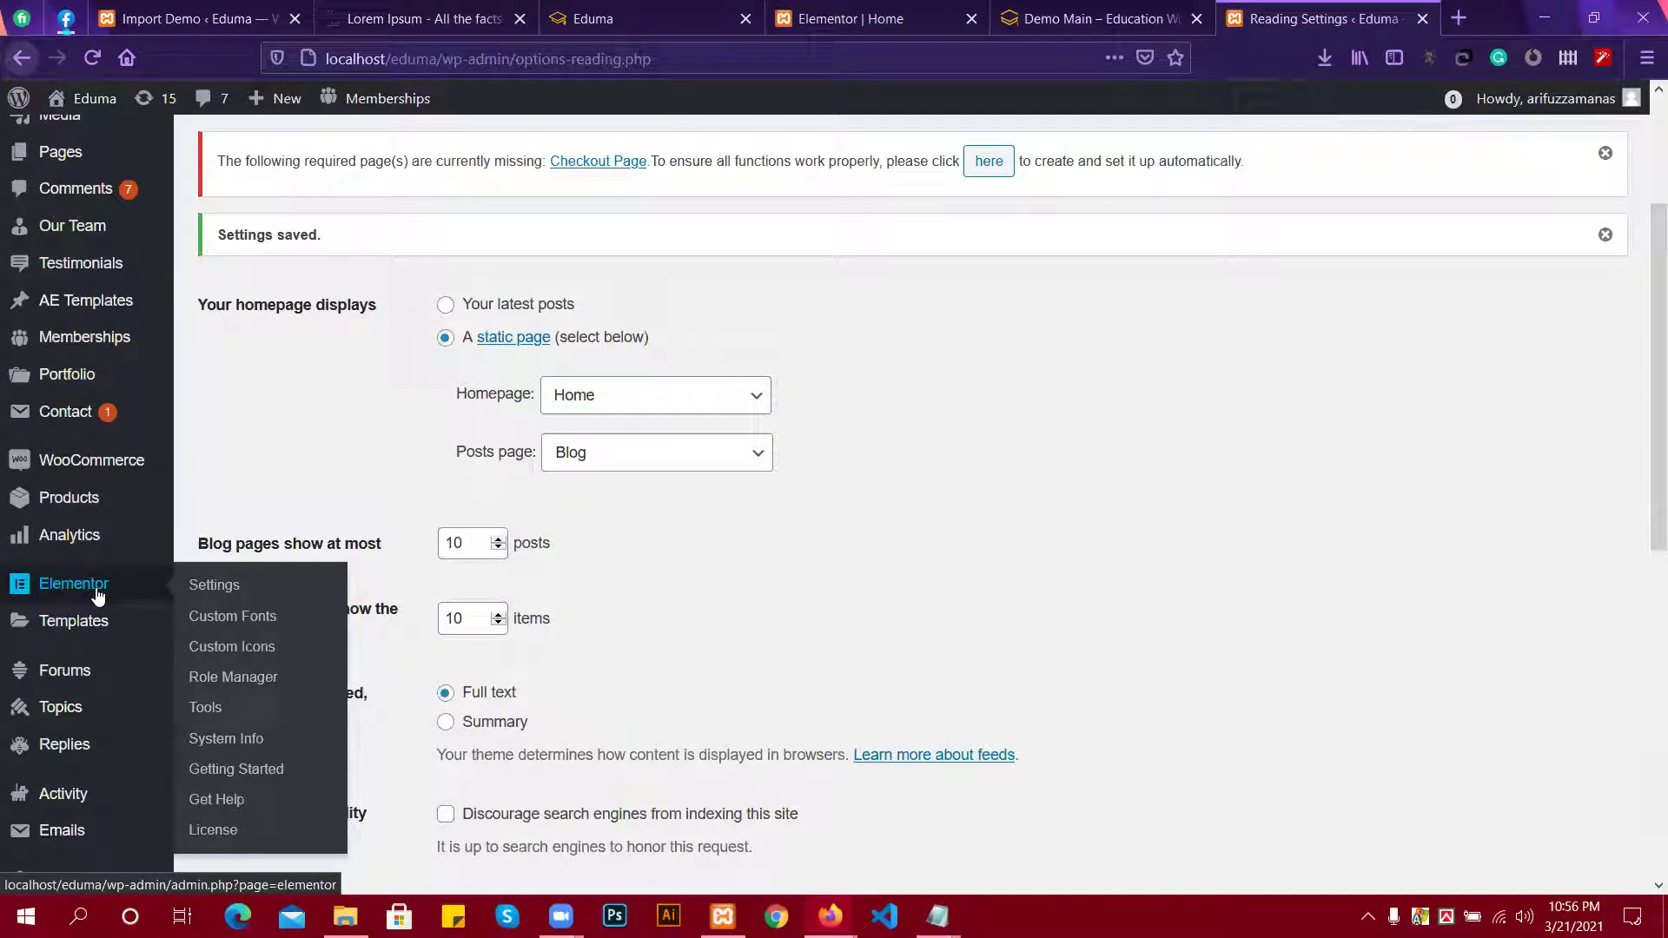
{"action": "scroll", "coordinate": [78, 682], "scroll_direction": "down", "scroll_amount": 3}
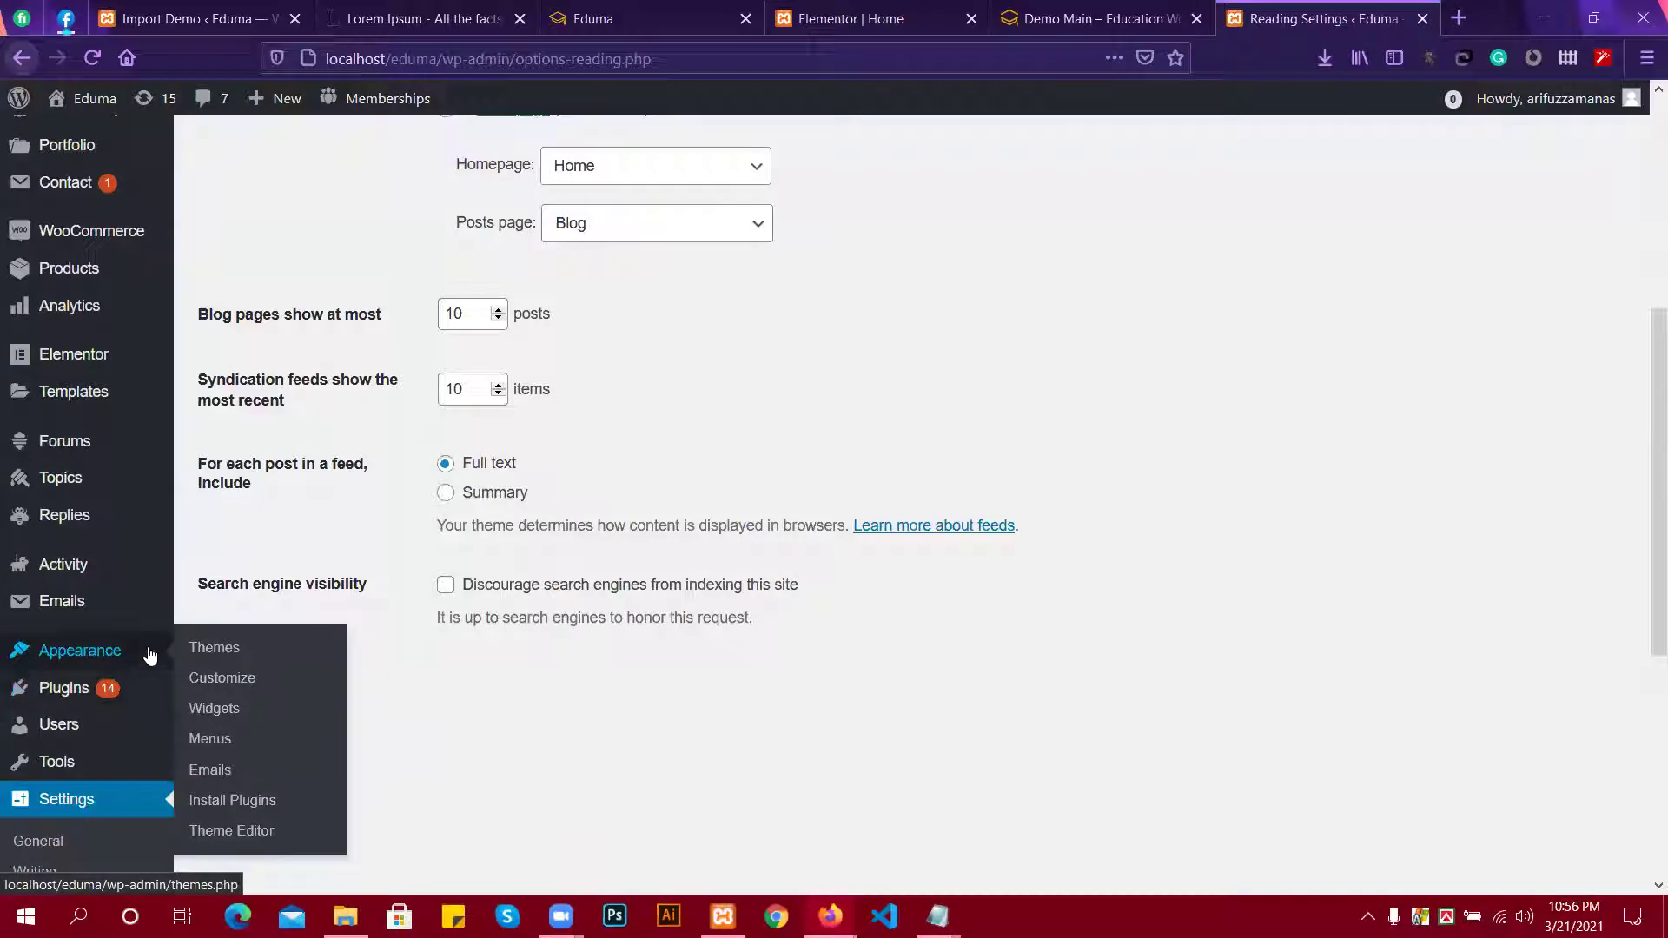
{"action": "left_click", "coordinate": [232, 740]}
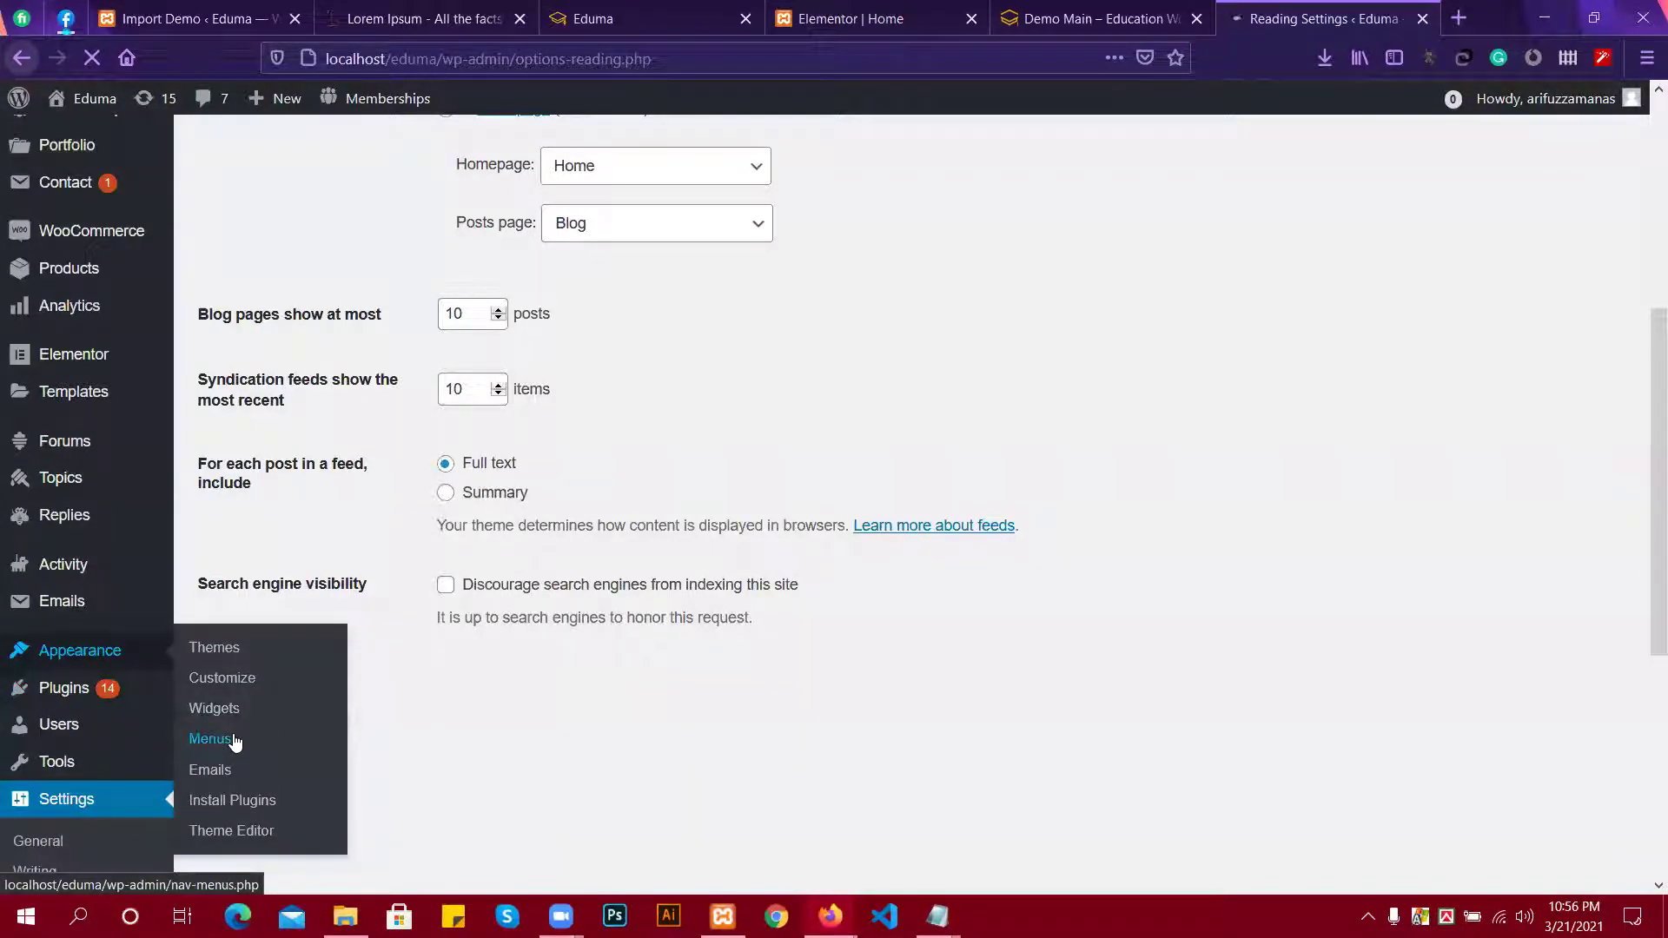
Glance at the Eduma demo page, and examine the About Courses menu's items, display locations and settings.
{"action": "left_click", "coordinate": [1092, 10]}
{"action": "scroll", "coordinate": [1056, 358], "scroll_direction": "up", "scroll_amount": 6}
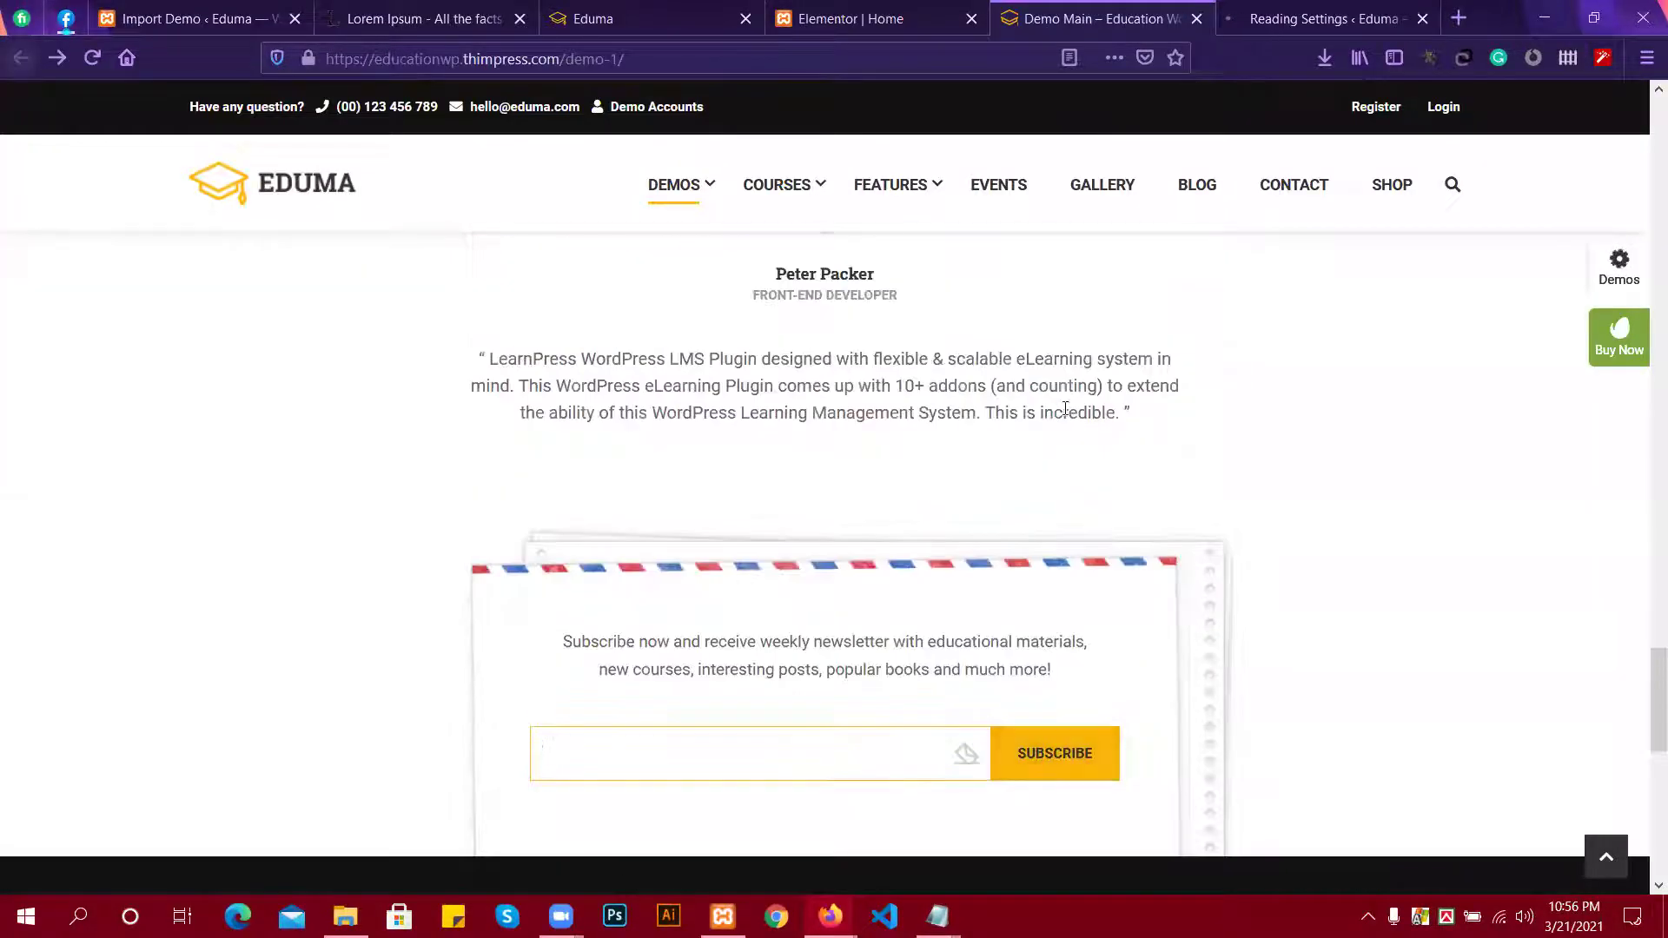
{"action": "left_click", "coordinate": [1294, 23]}
{"action": "scroll", "coordinate": [582, 552], "scroll_direction": "down", "scroll_amount": 3}
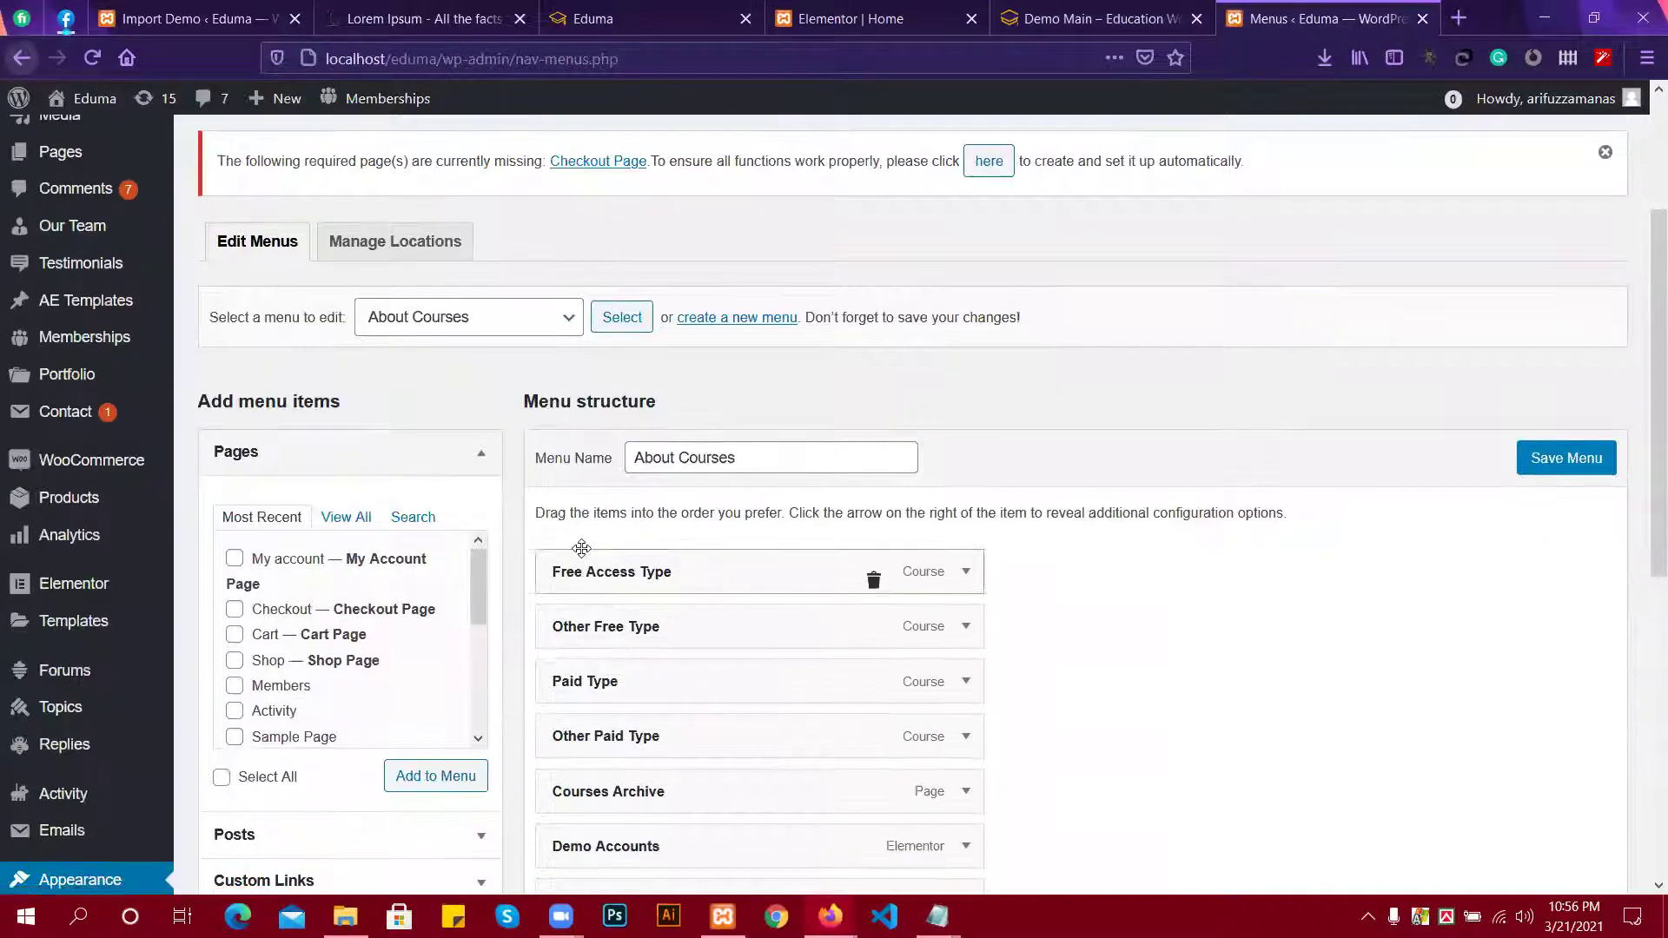
{"action": "scroll", "coordinate": [614, 566], "scroll_direction": "down", "scroll_amount": 1}
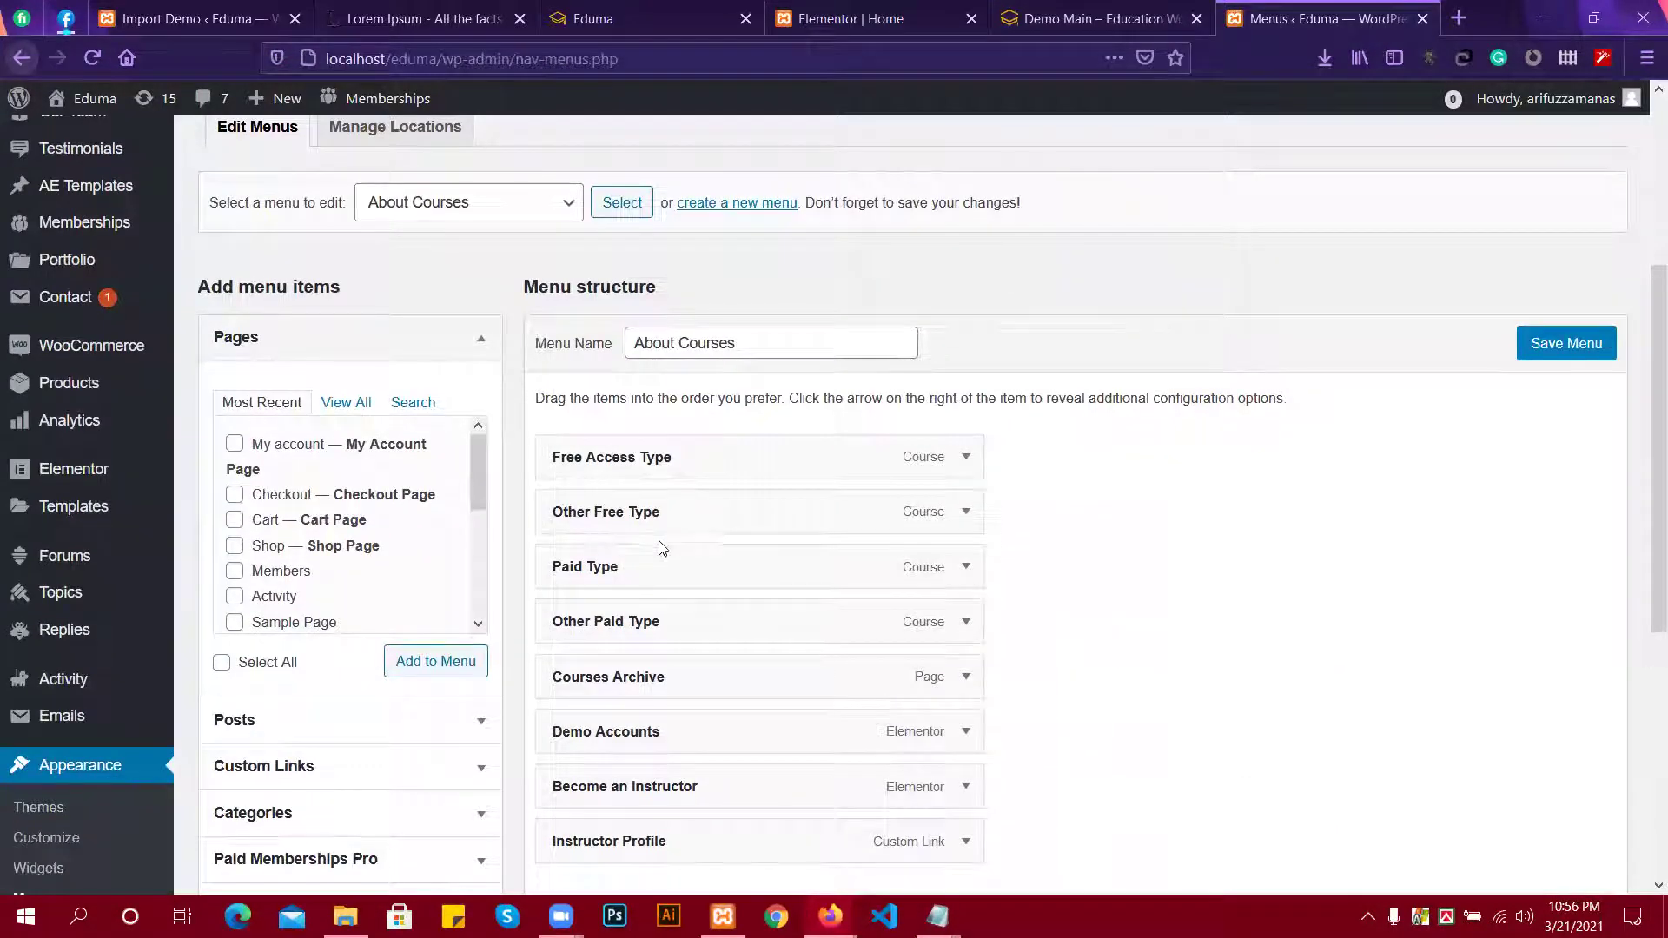
{"action": "scroll", "coordinate": [666, 547], "scroll_direction": "down", "scroll_amount": 1}
{"action": "left_click", "coordinate": [747, 236]}
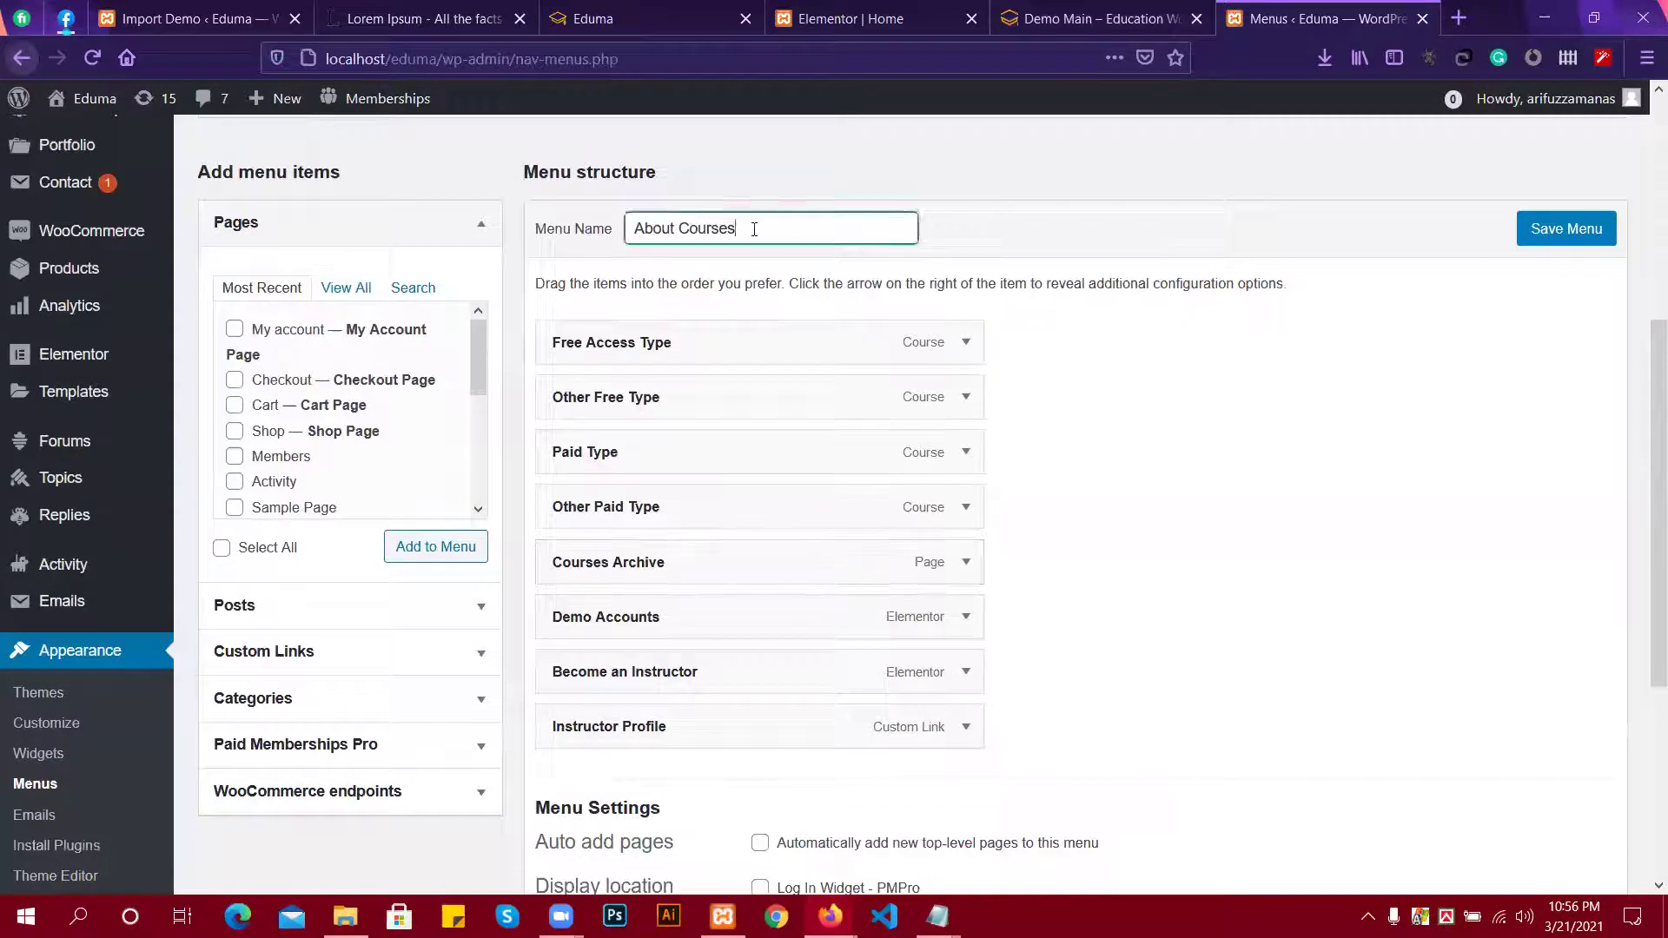
{"action": "scroll", "coordinate": [800, 343], "scroll_direction": "down", "scroll_amount": 2}
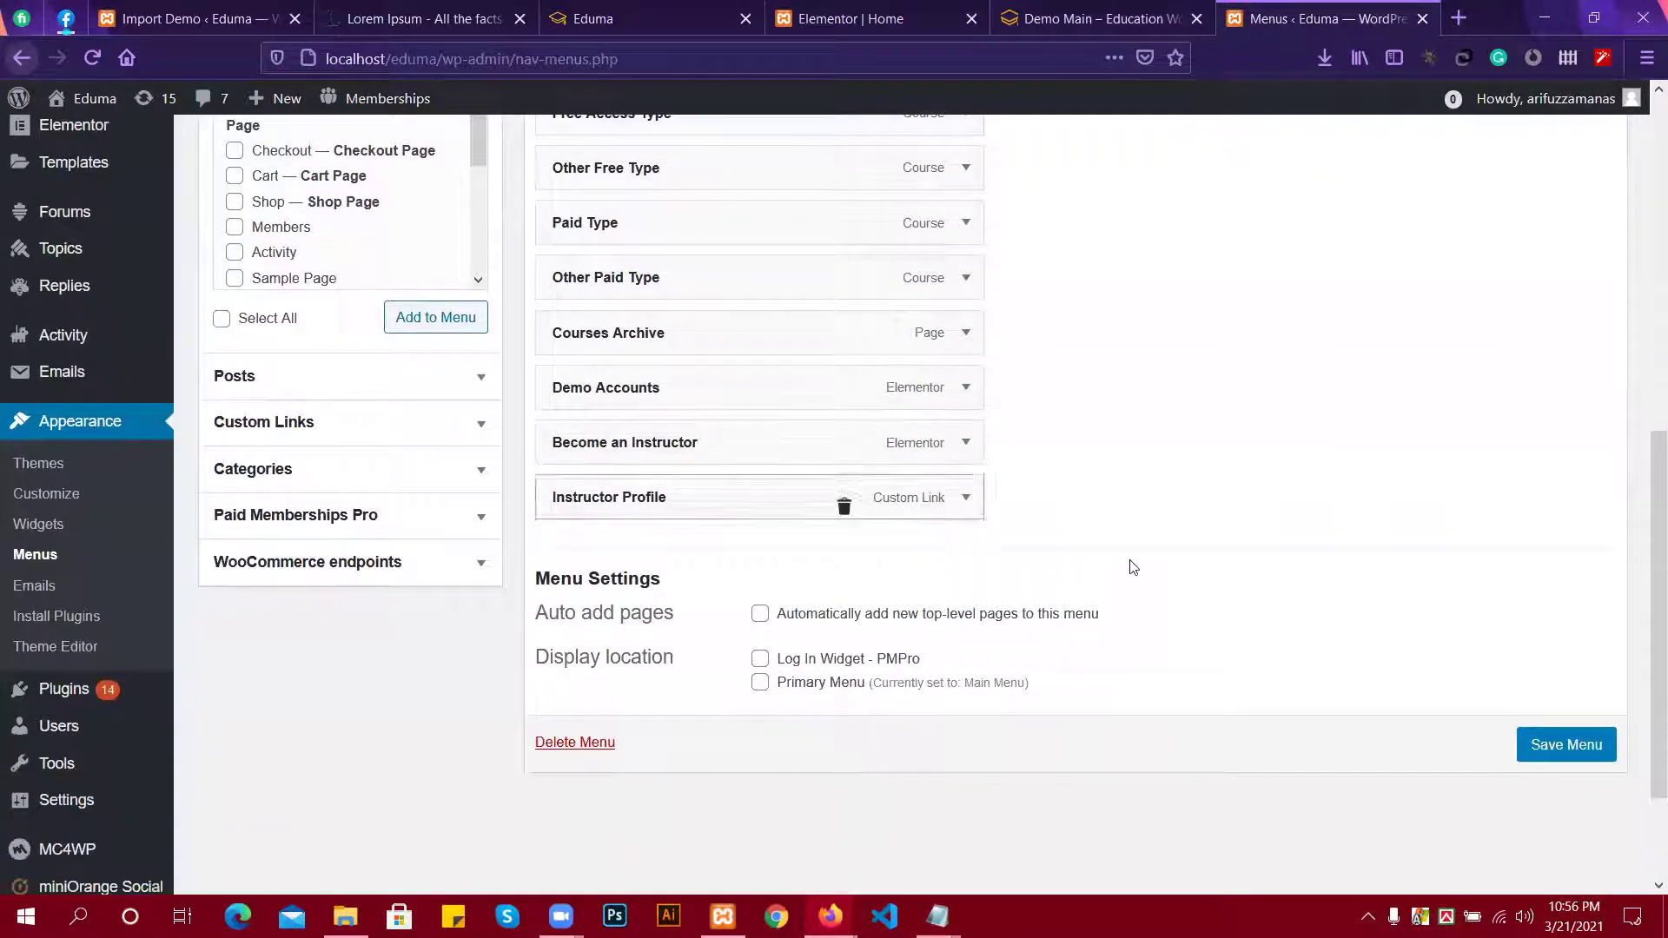
{"action": "scroll", "coordinate": [1140, 567], "scroll_direction": "up", "scroll_amount": 4}
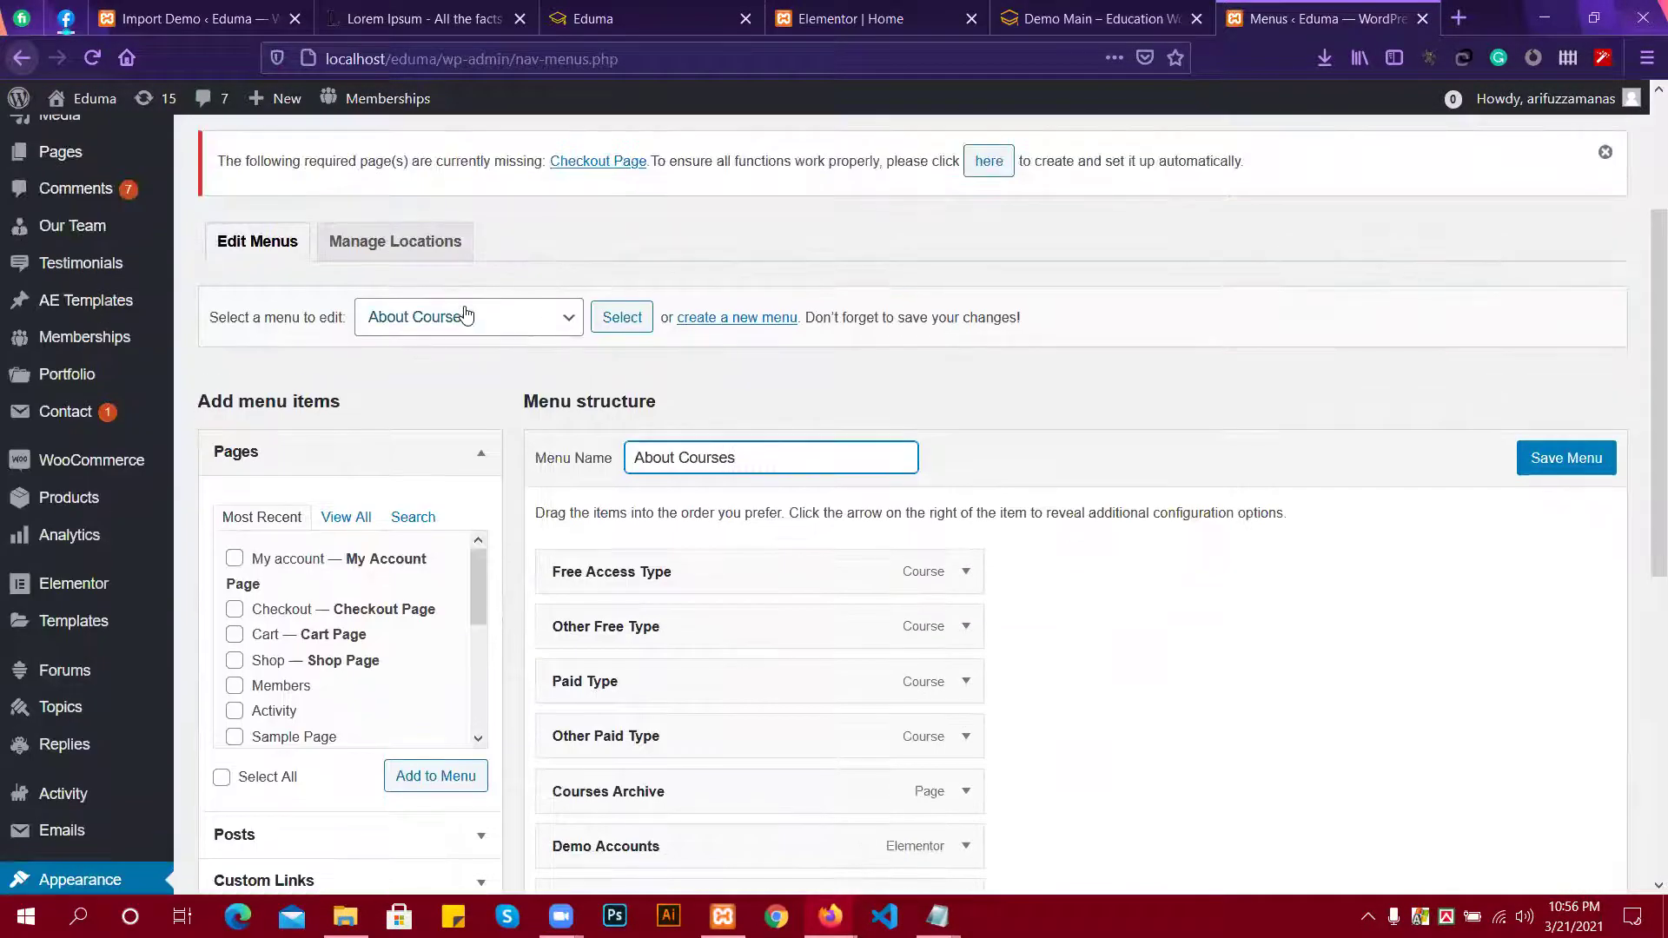
Check which menus can be edited, and look over the header navigation of the Eduma front page.
{"action": "left_click", "coordinate": [465, 315]}
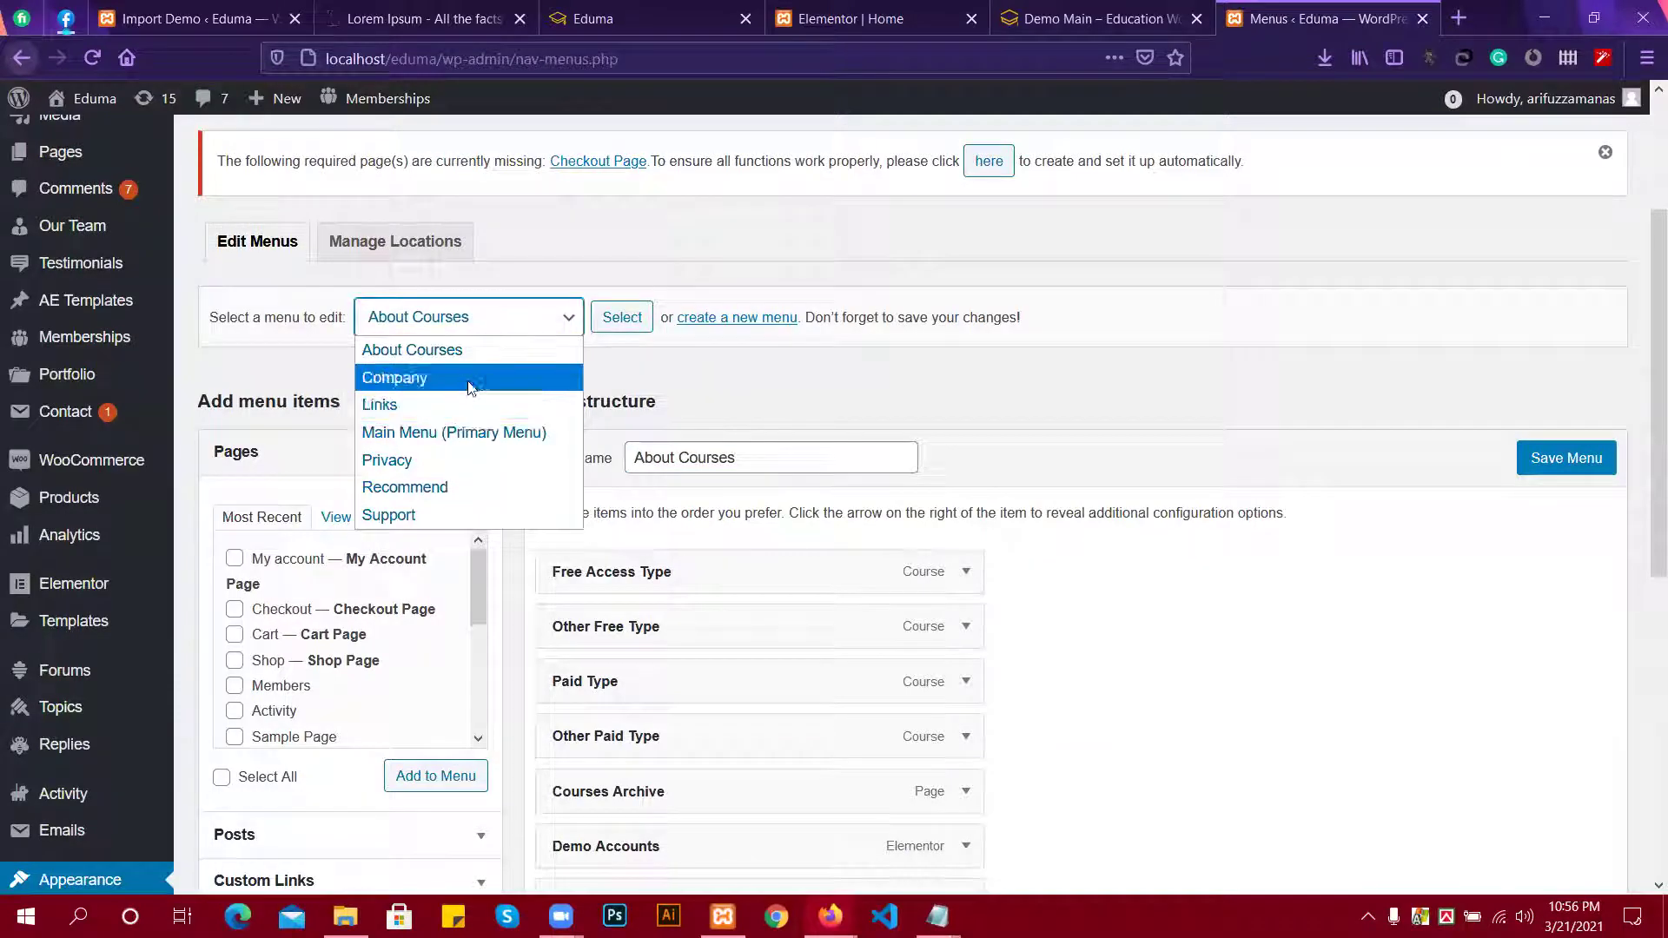
{"action": "left_click", "coordinate": [1068, 18]}
{"action": "left_click", "coordinate": [1068, 18]}
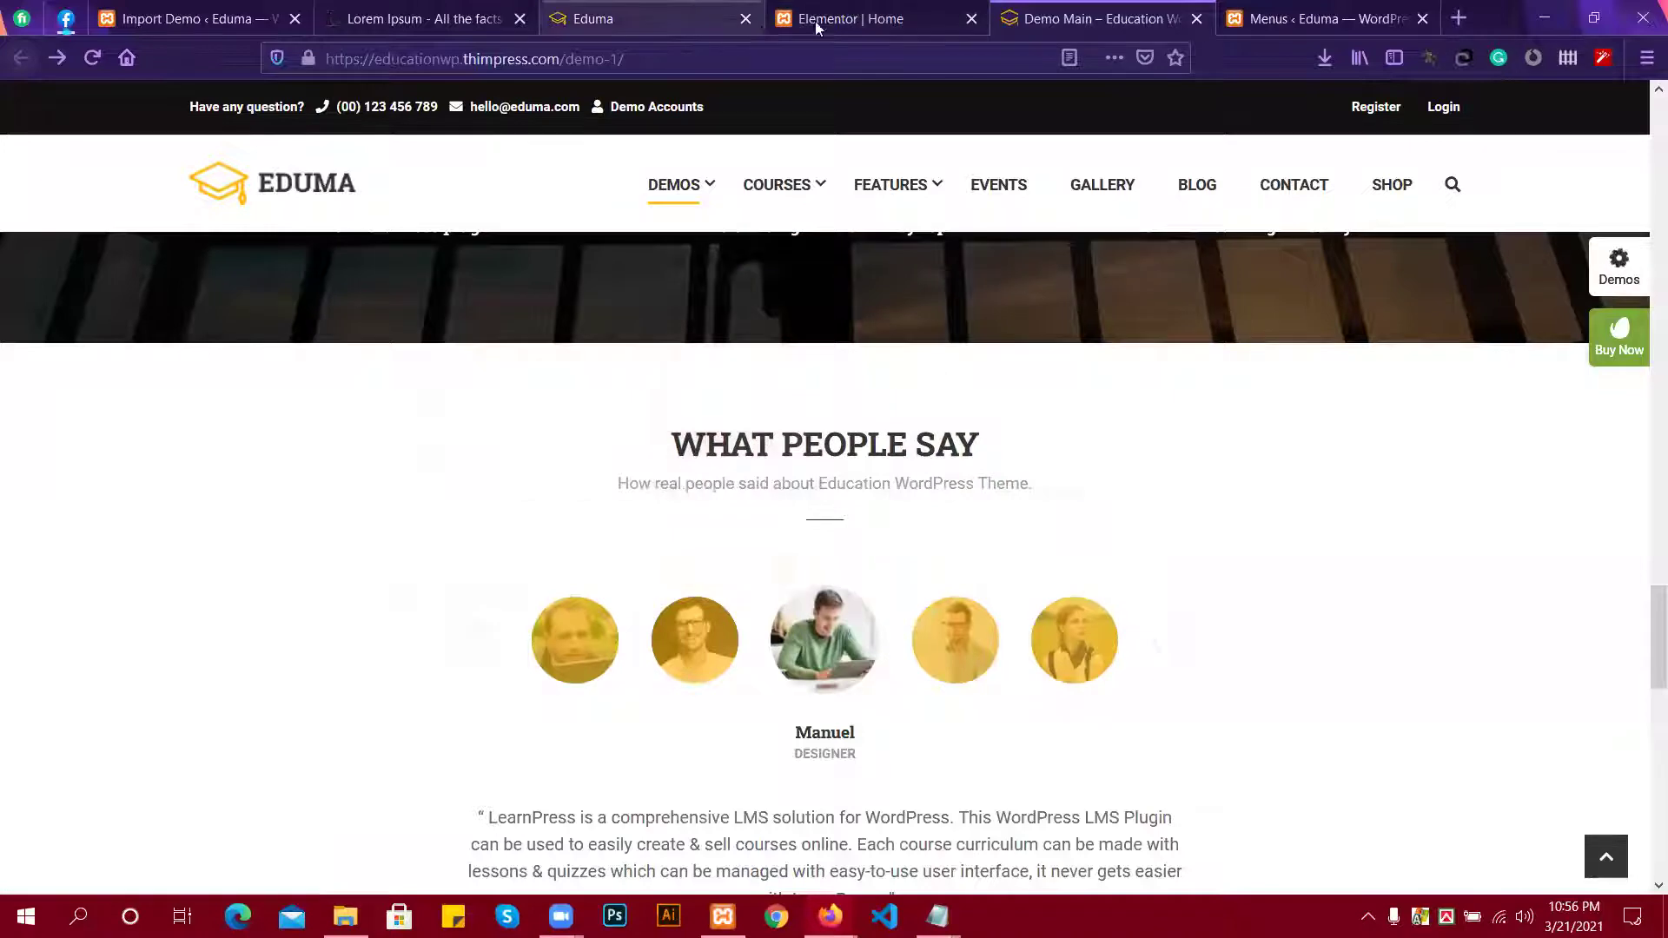
{"action": "left_click", "coordinate": [852, 15]}
{"action": "left_click", "coordinate": [682, 19]}
{"action": "scroll", "coordinate": [622, 380], "scroll_direction": "up", "scroll_amount": 5}
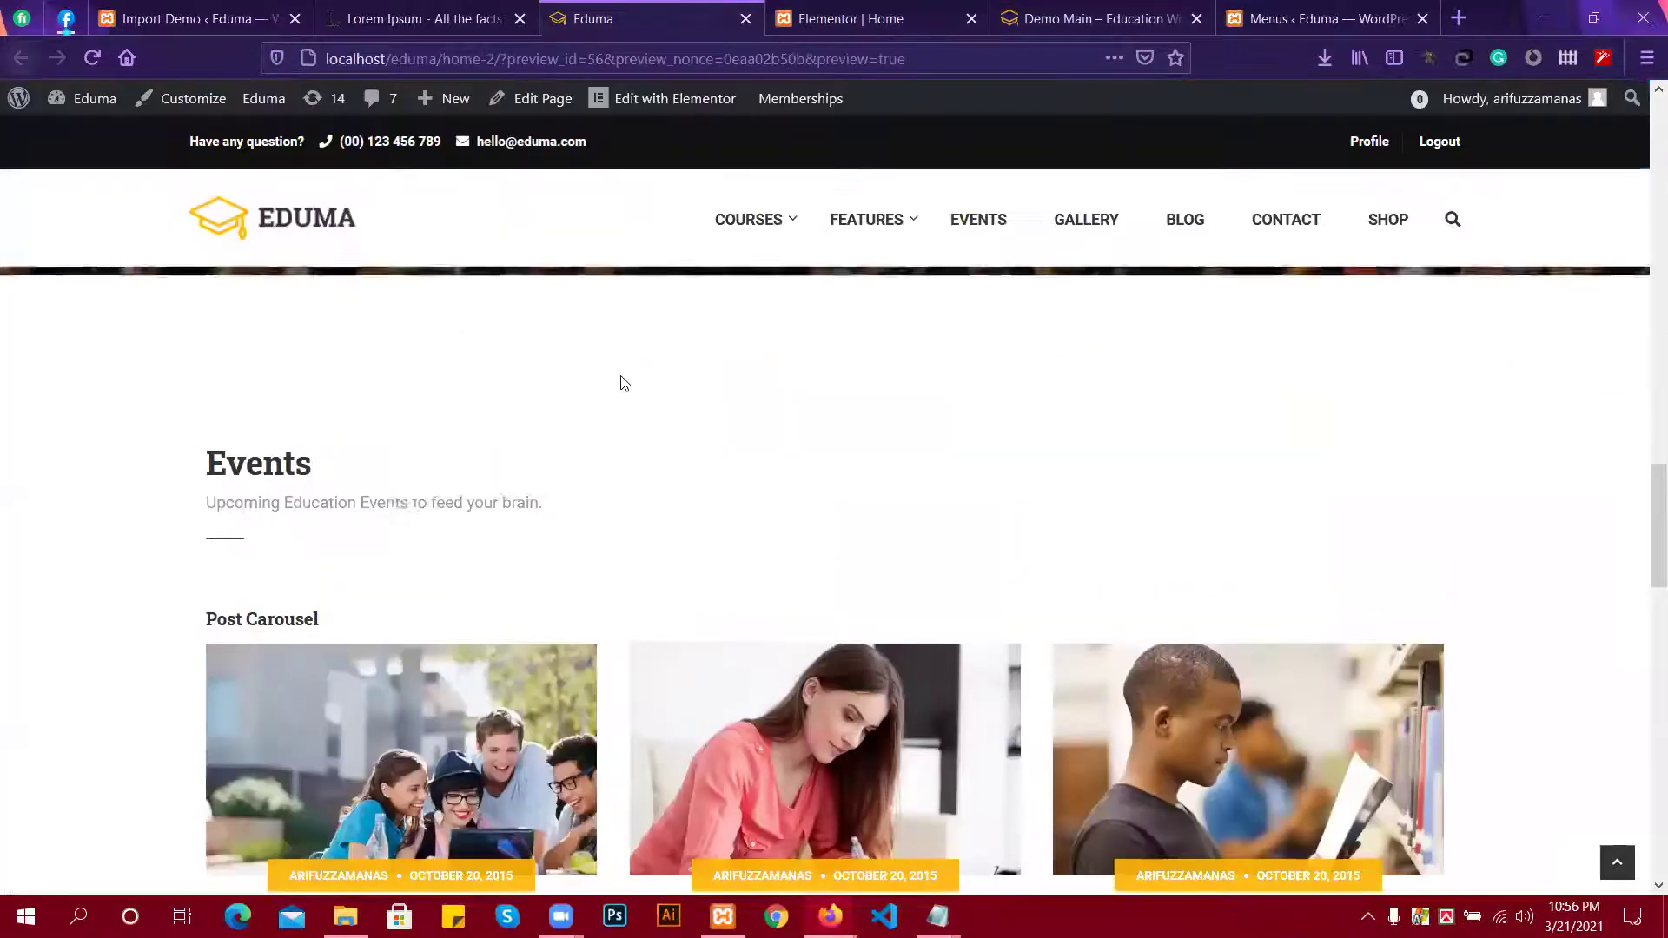
{"action": "mouse_move", "coordinate": [757, 237]}
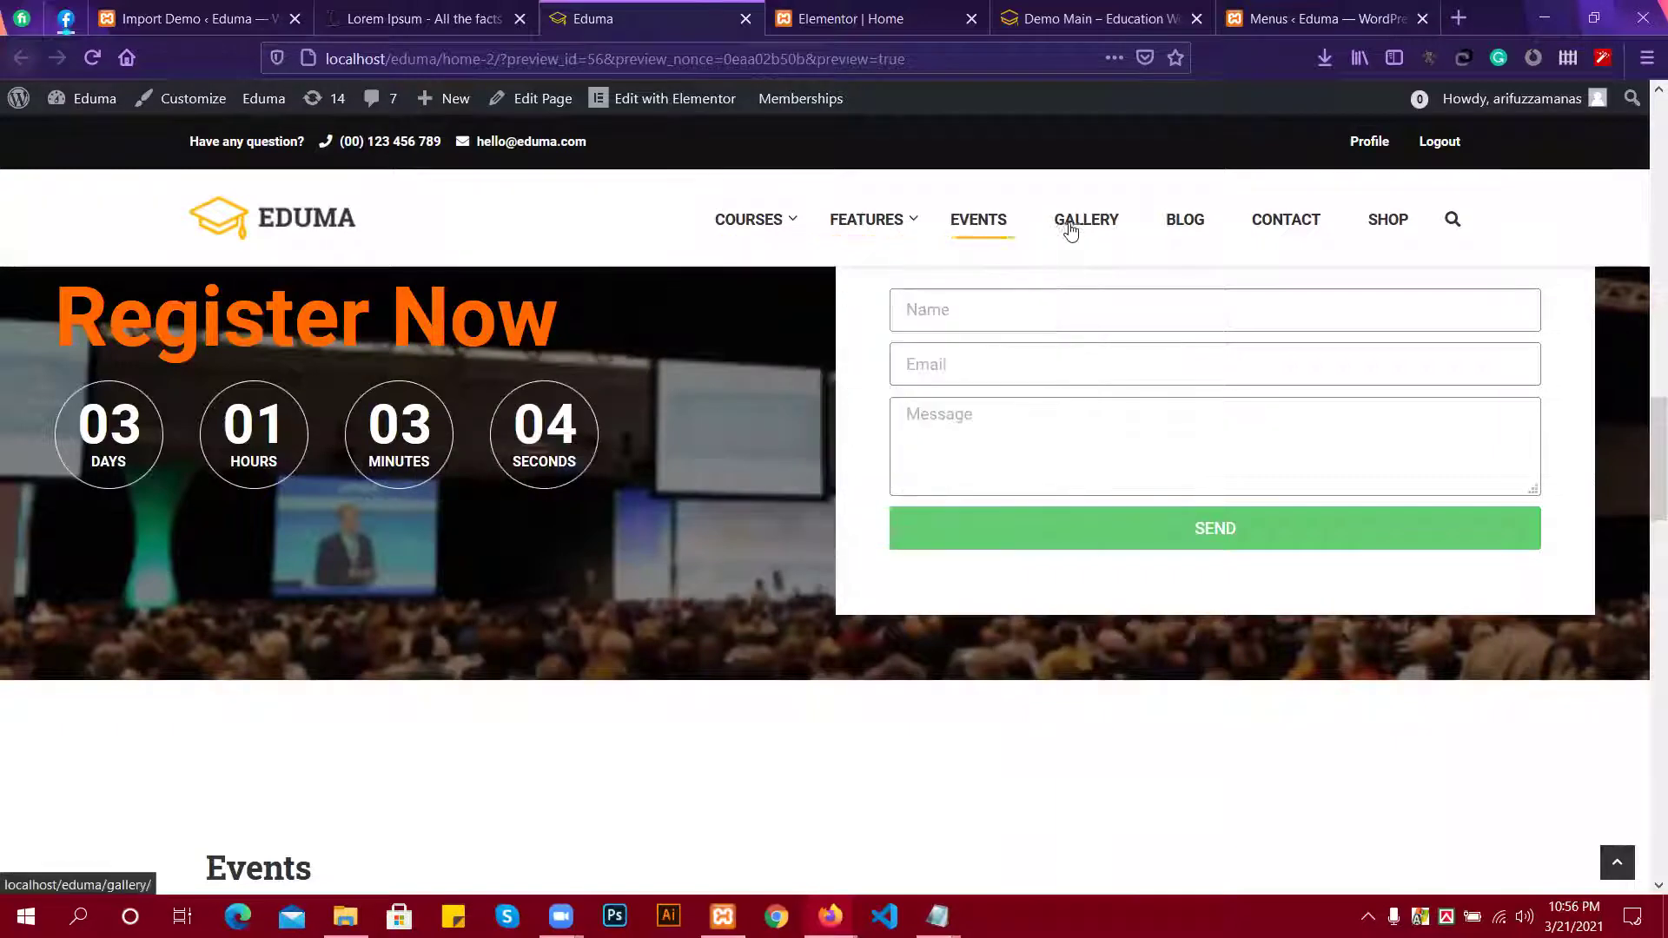
{"action": "scroll", "coordinate": [745, 262], "scroll_direction": "up", "scroll_amount": 10}
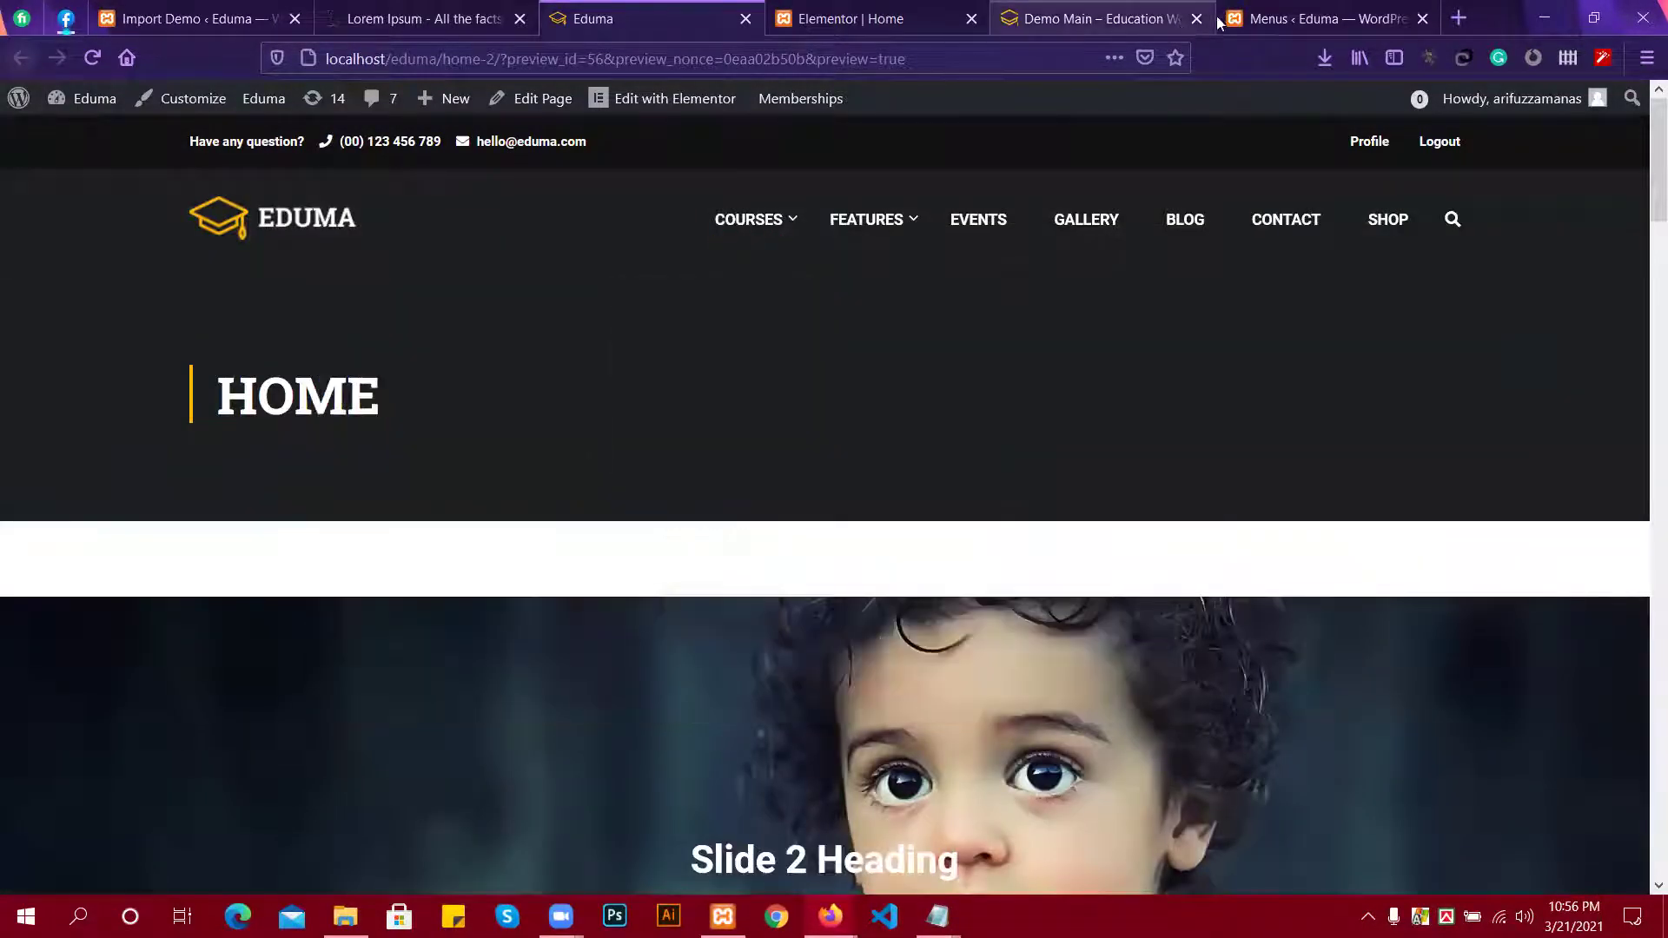
Return to the WordPress menu management page and load Main Menu (Primary Menu) for editing.
{"action": "left_click", "coordinate": [1323, 19]}
{"action": "scroll", "coordinate": [569, 520], "scroll_direction": "down", "scroll_amount": 4}
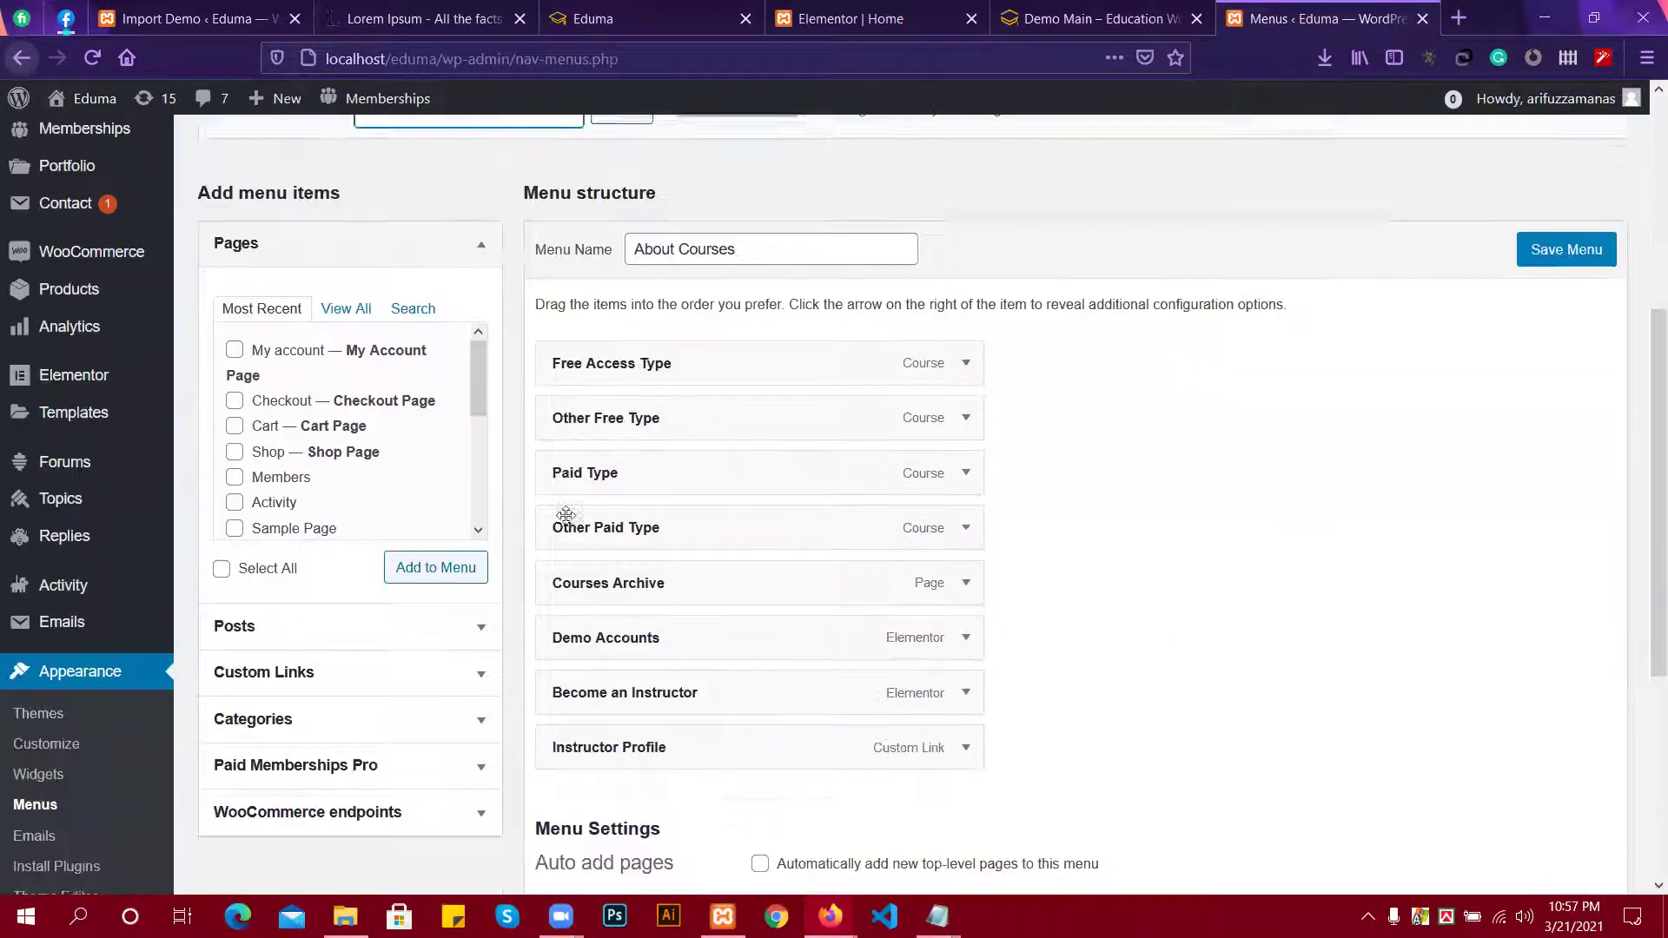
{"action": "scroll", "coordinate": [609, 504], "scroll_direction": "up", "scroll_amount": 1}
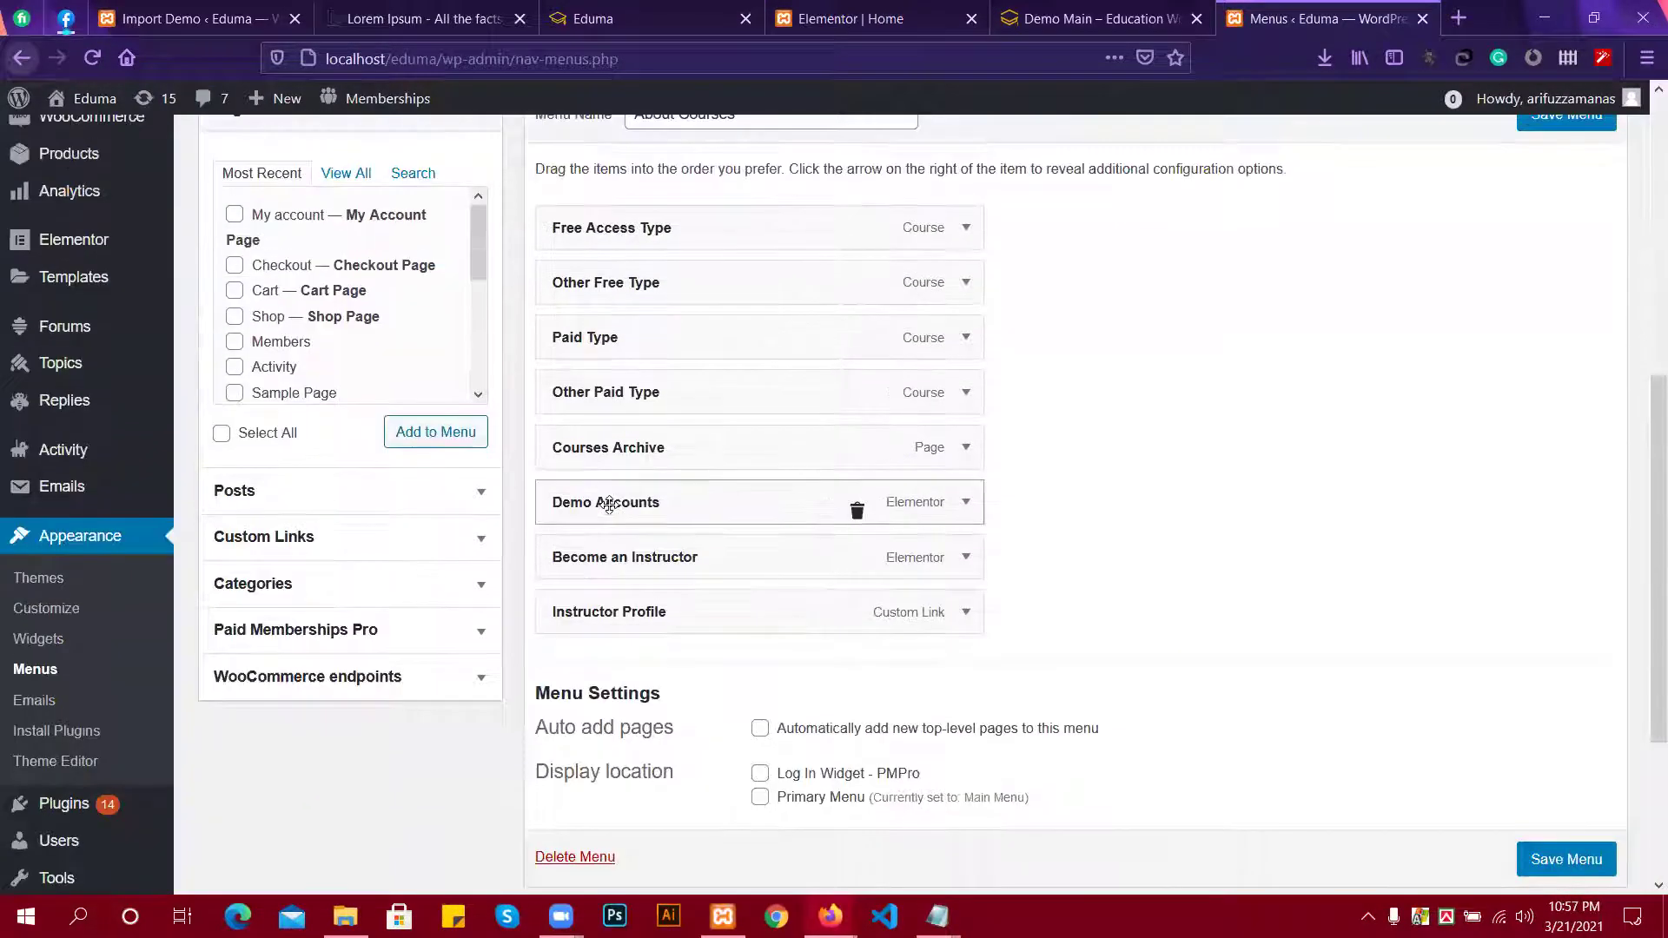
{"action": "scroll", "coordinate": [600, 508], "scroll_direction": "up", "scroll_amount": 2}
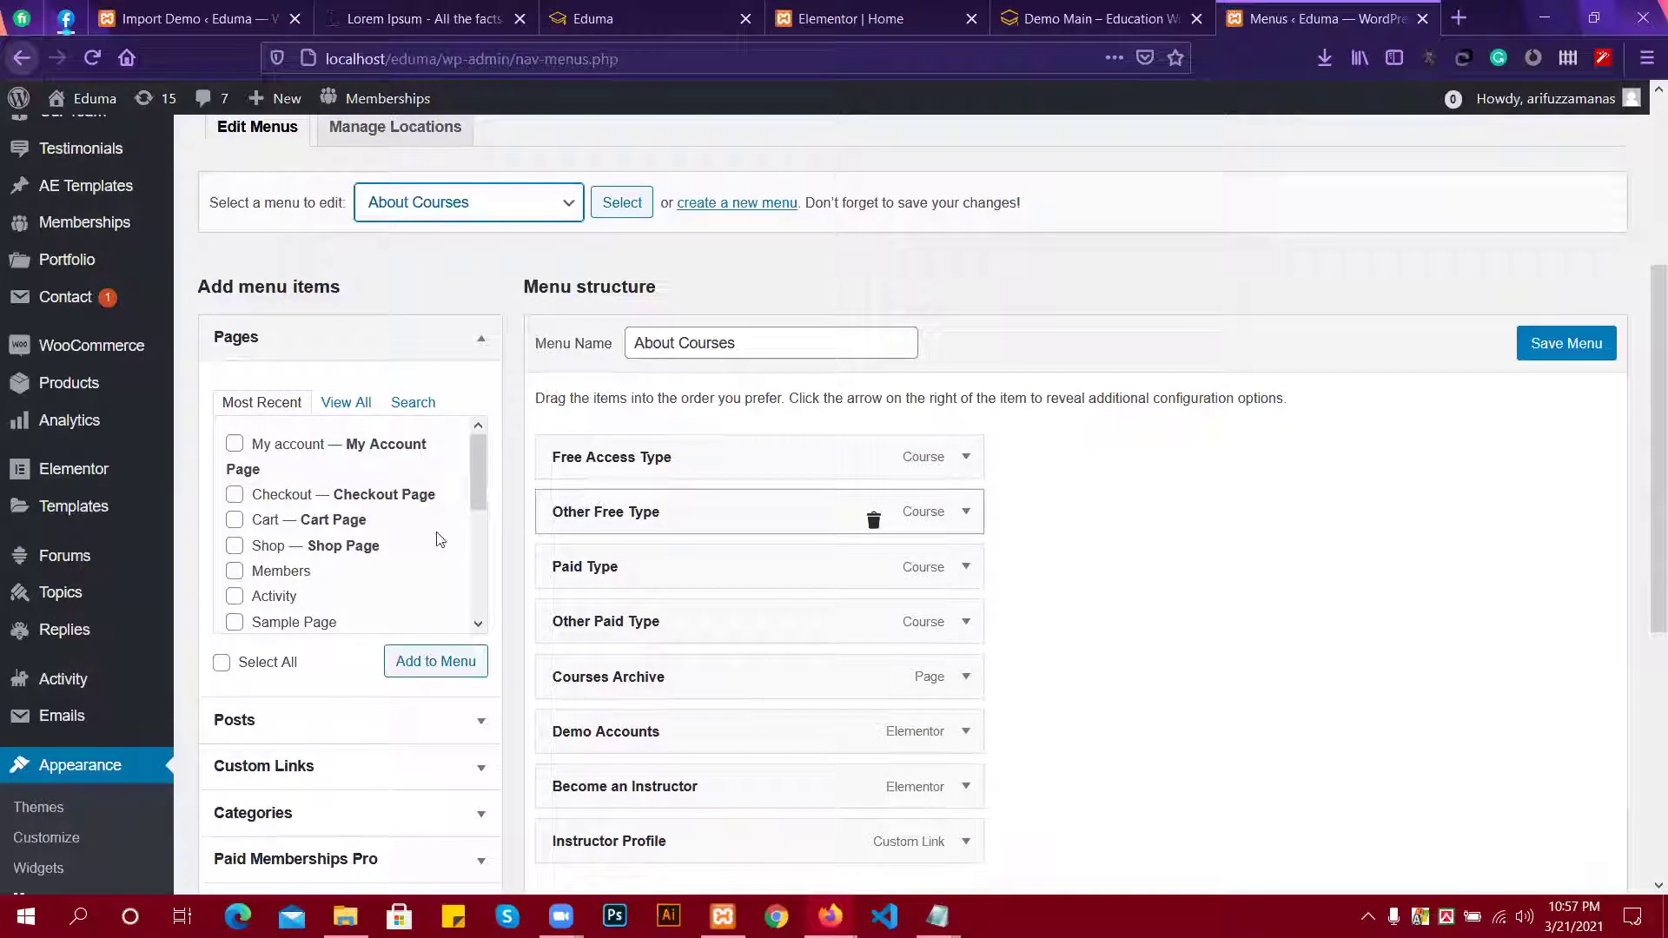
{"action": "left_click", "coordinate": [563, 210]}
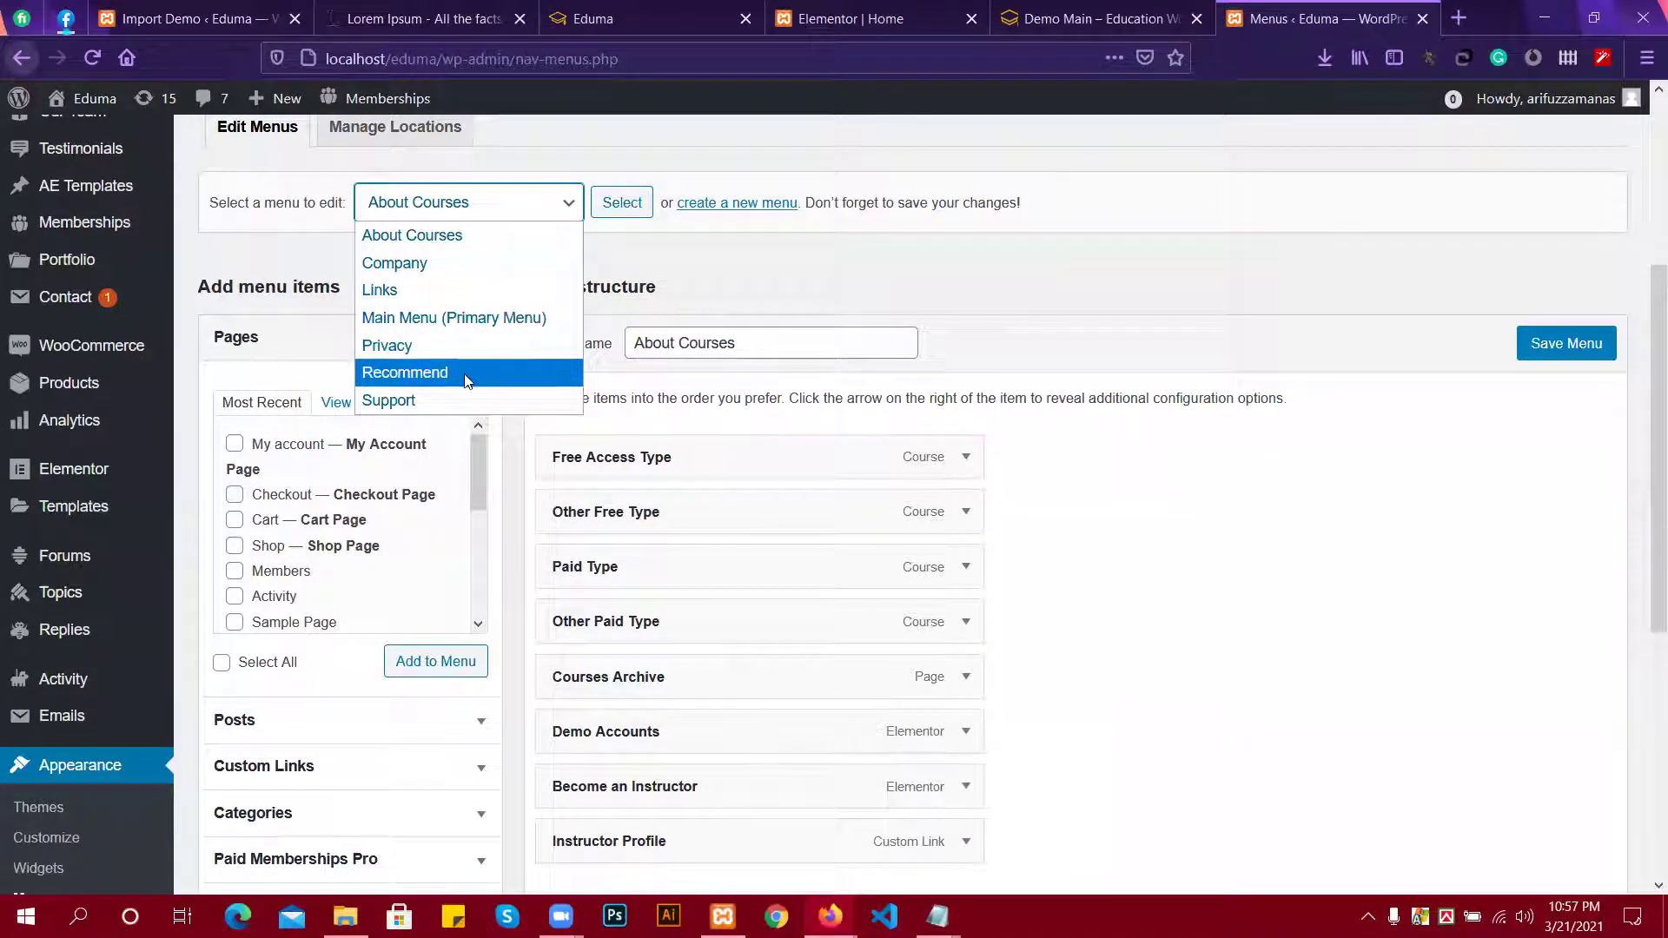
{"action": "left_click", "coordinate": [471, 323]}
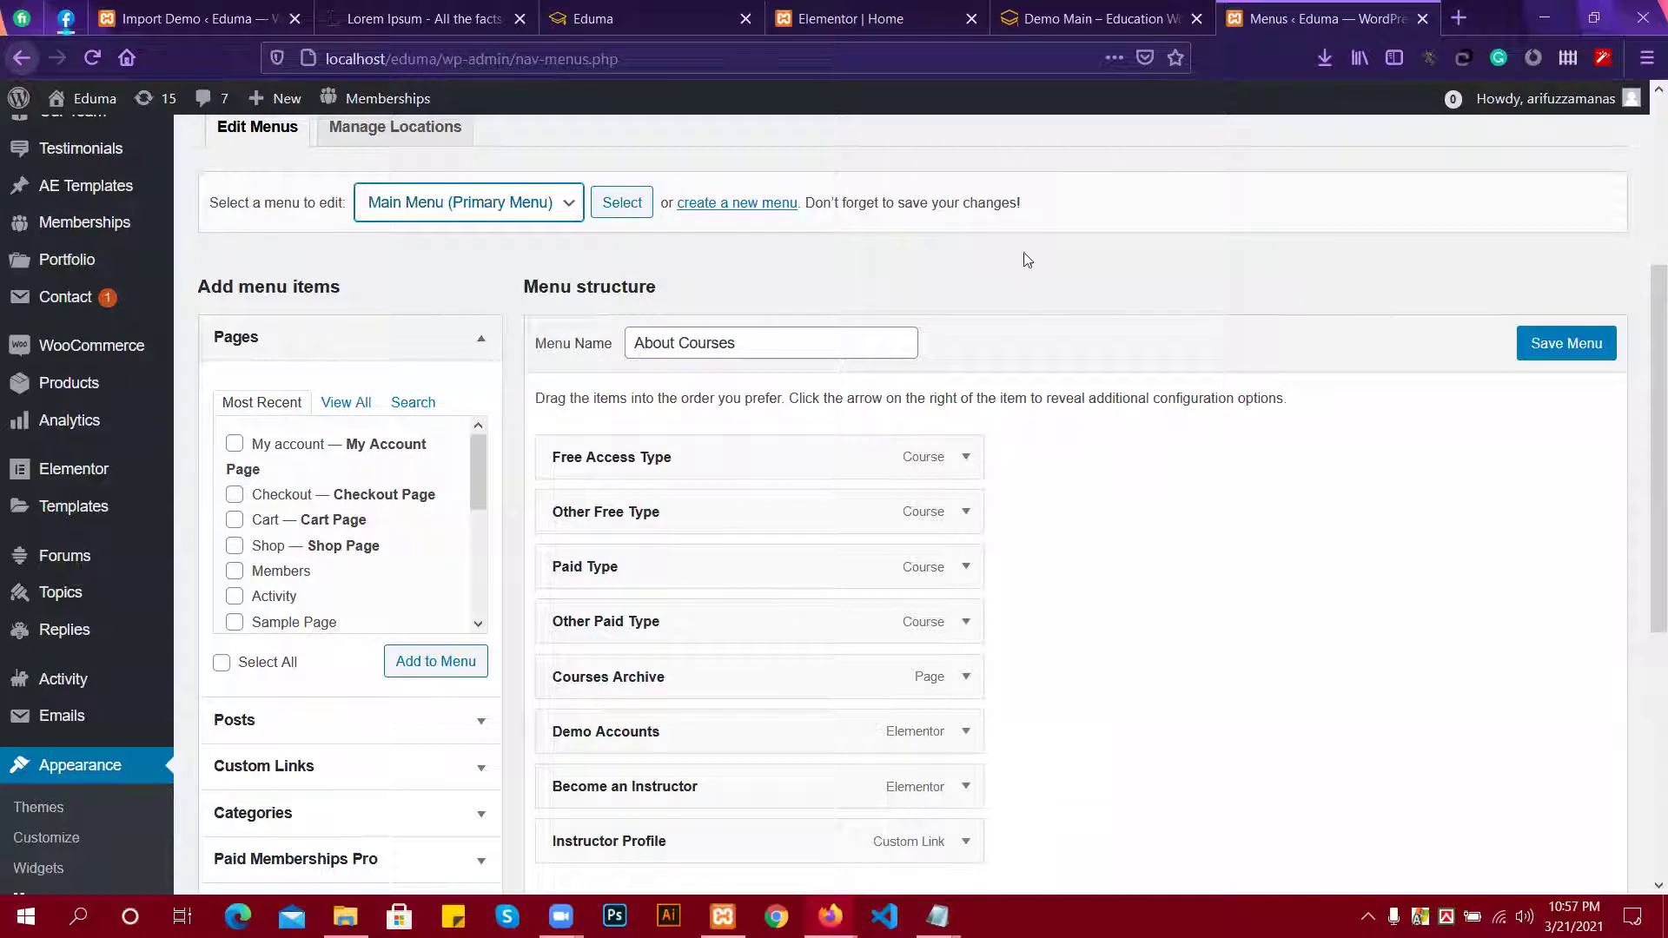
{"action": "left_click", "coordinate": [635, 213]}
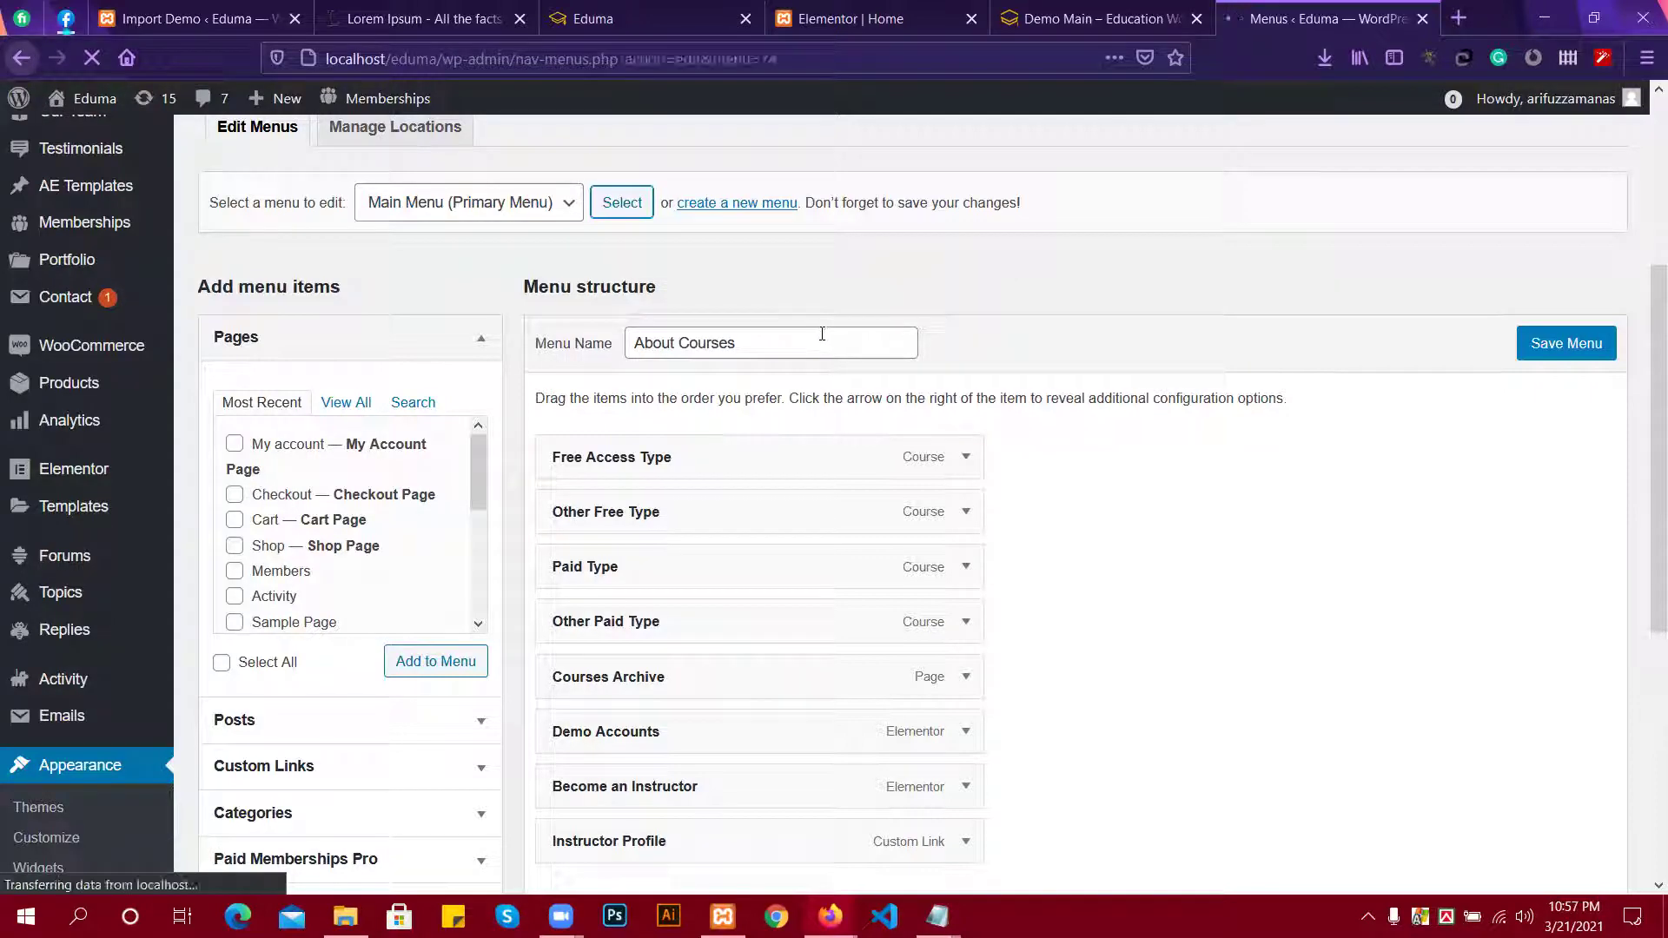
Remove the Courses, Features, Membership and Portfolio items from the Main Menu structure.
{"action": "scroll", "coordinate": [653, 445], "scroll_direction": "down", "scroll_amount": 6}
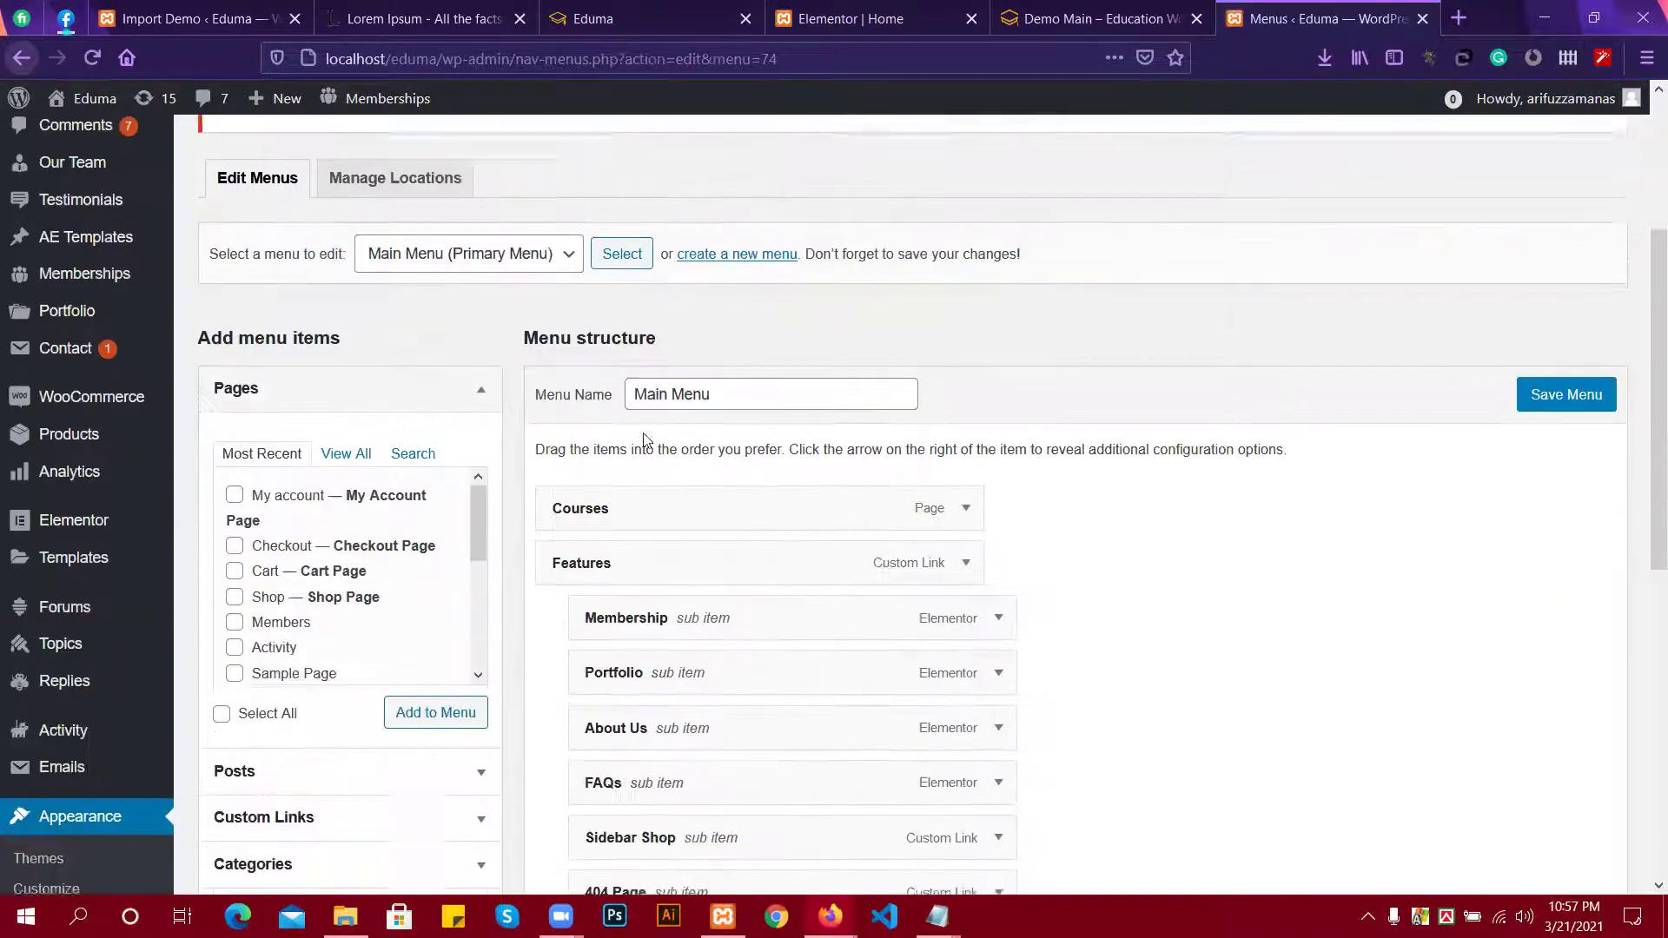
{"action": "scroll", "coordinate": [864, 436], "scroll_direction": "down", "scroll_amount": 2}
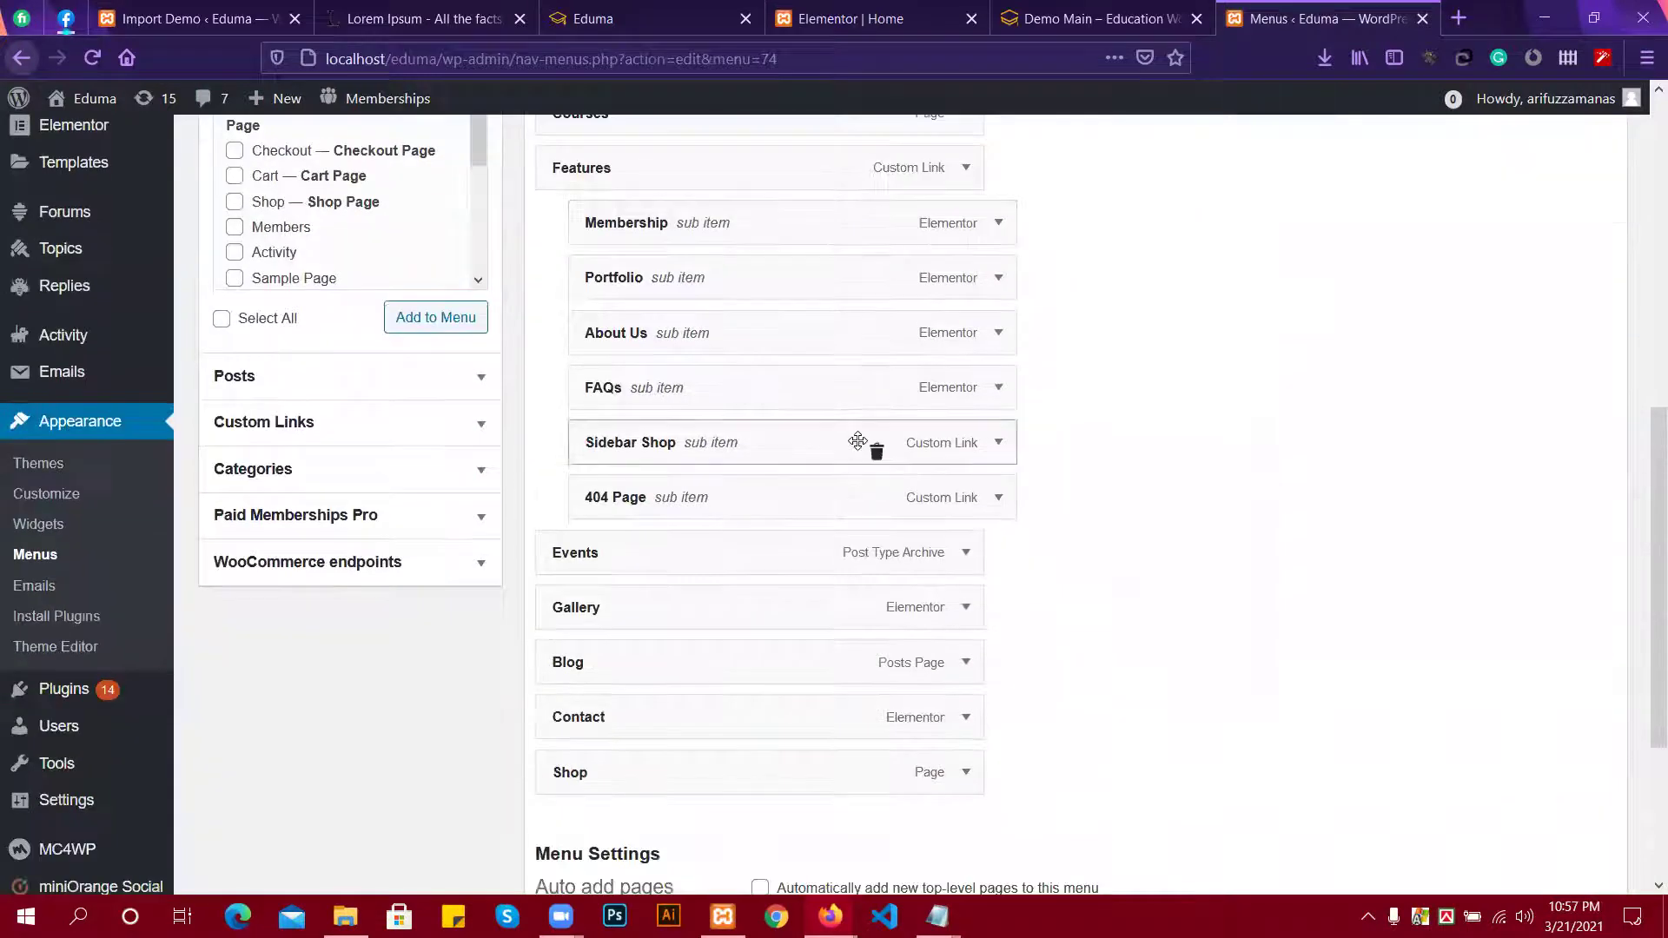
{"action": "scroll", "coordinate": [867, 440], "scroll_direction": "up", "scroll_amount": 4}
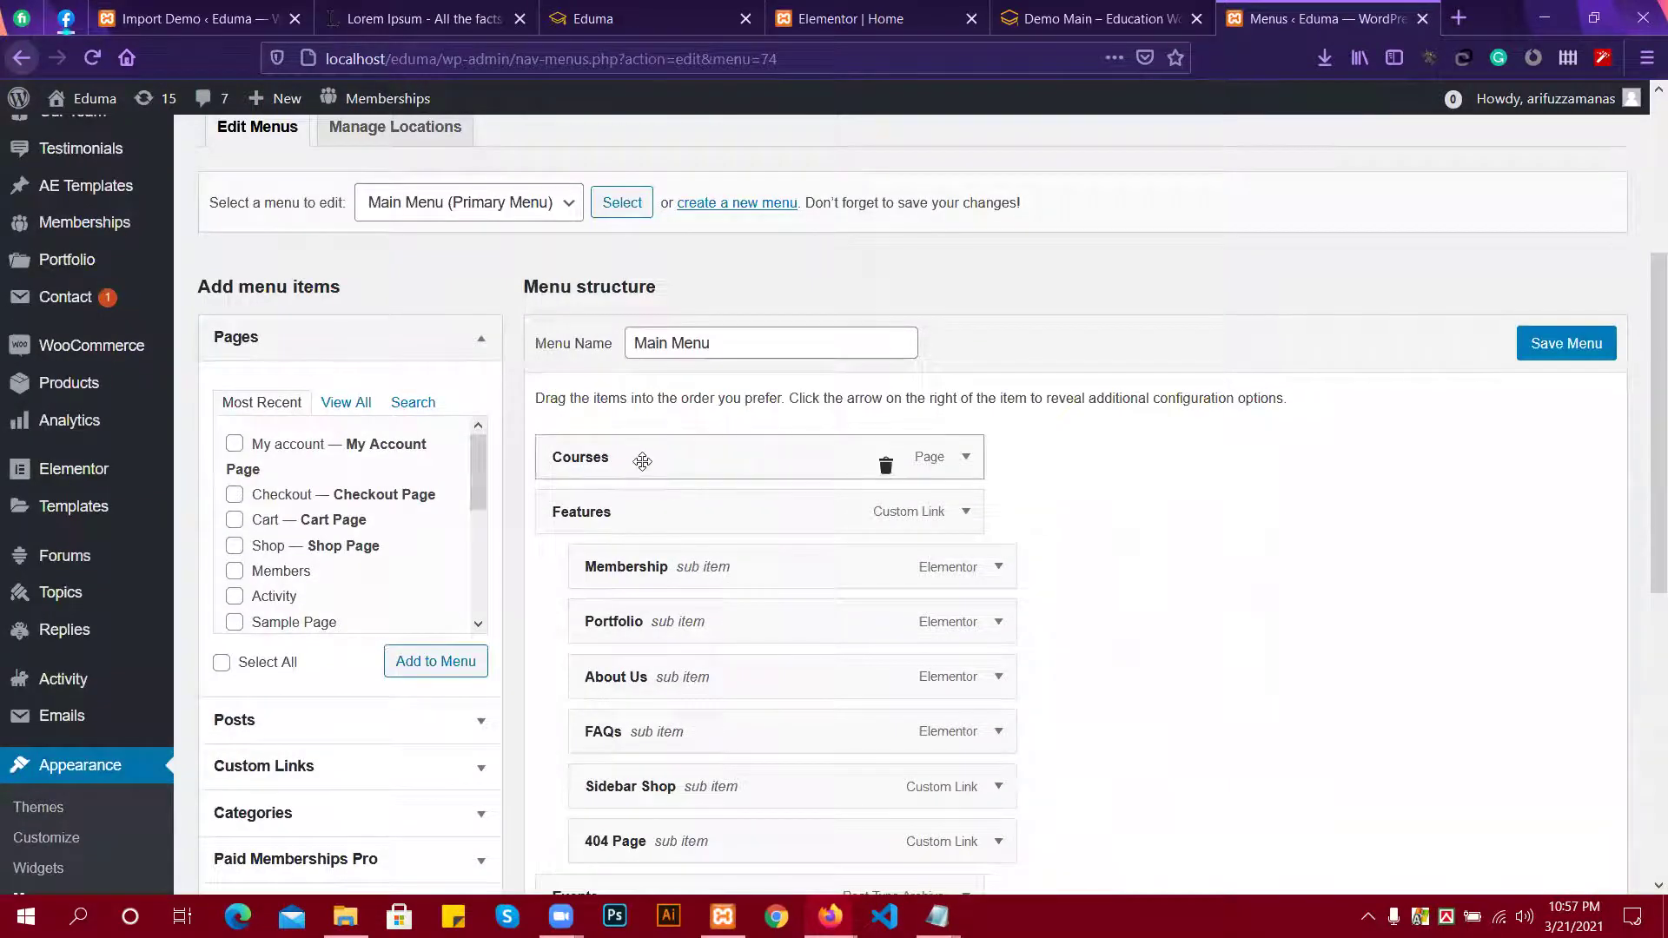
{"action": "mouse_move", "coordinate": [643, 461]}
{"action": "left_mouse_down"}
{"action": "mouse_move", "coordinate": [689, 457]}
{"action": "mouse_move", "coordinate": [647, 459]}
{"action": "left_mouse_up"}
{"action": "left_click", "coordinate": [886, 467]}
{"action": "left_click", "coordinate": [816, 424]}
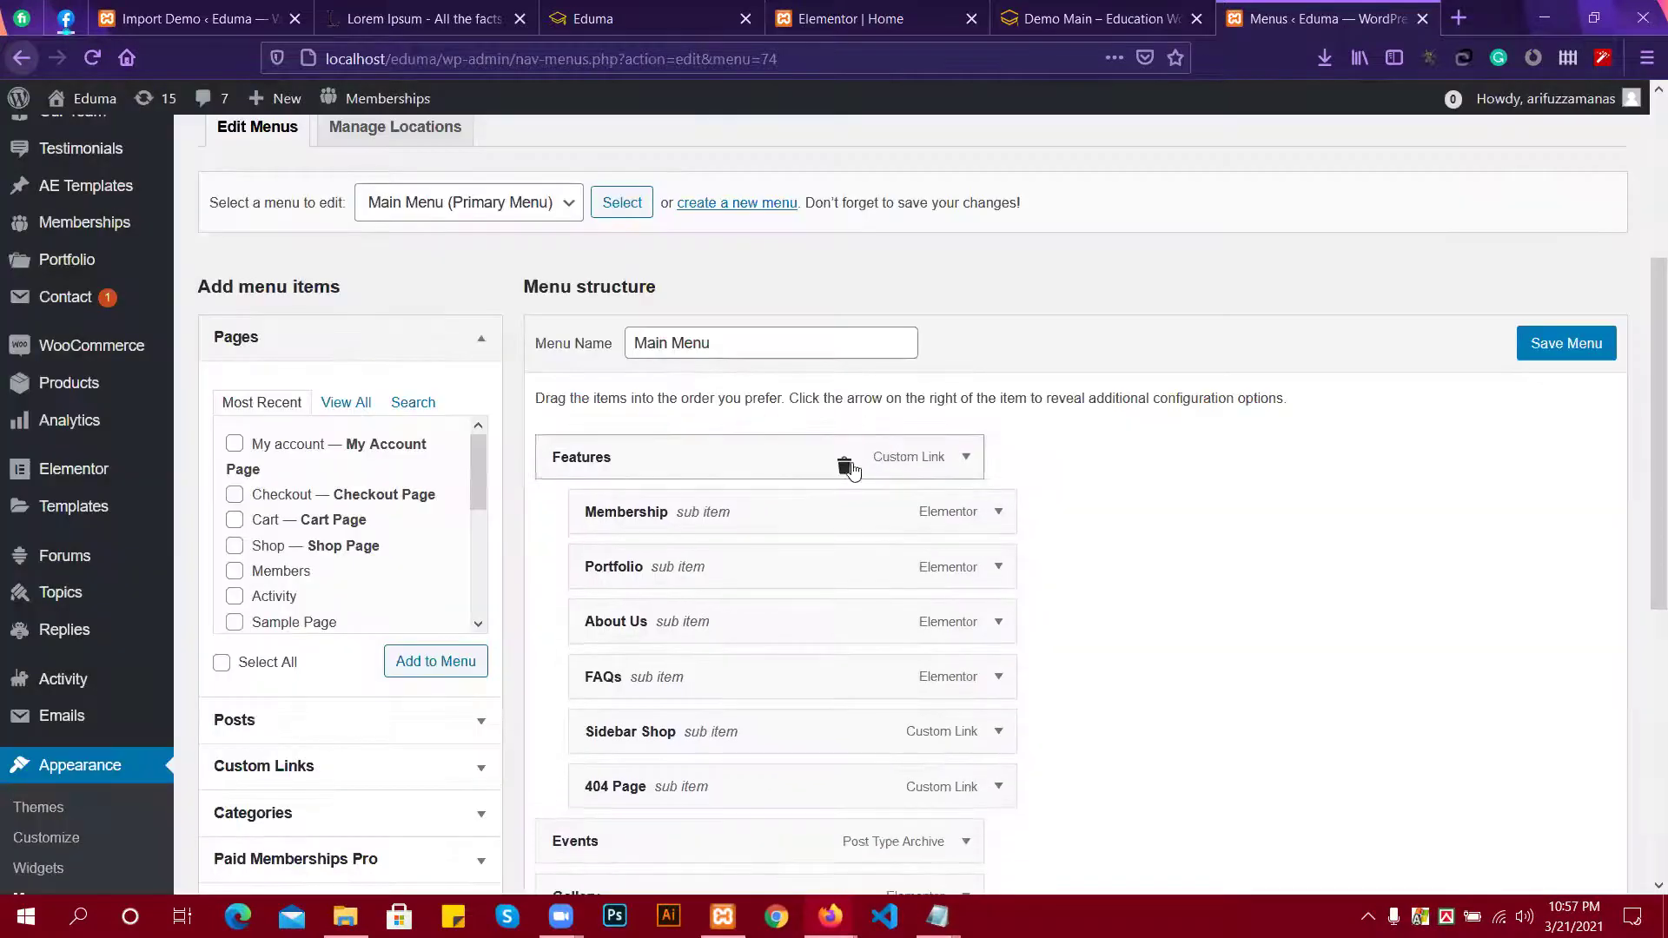
{"action": "left_click", "coordinate": [844, 466]}
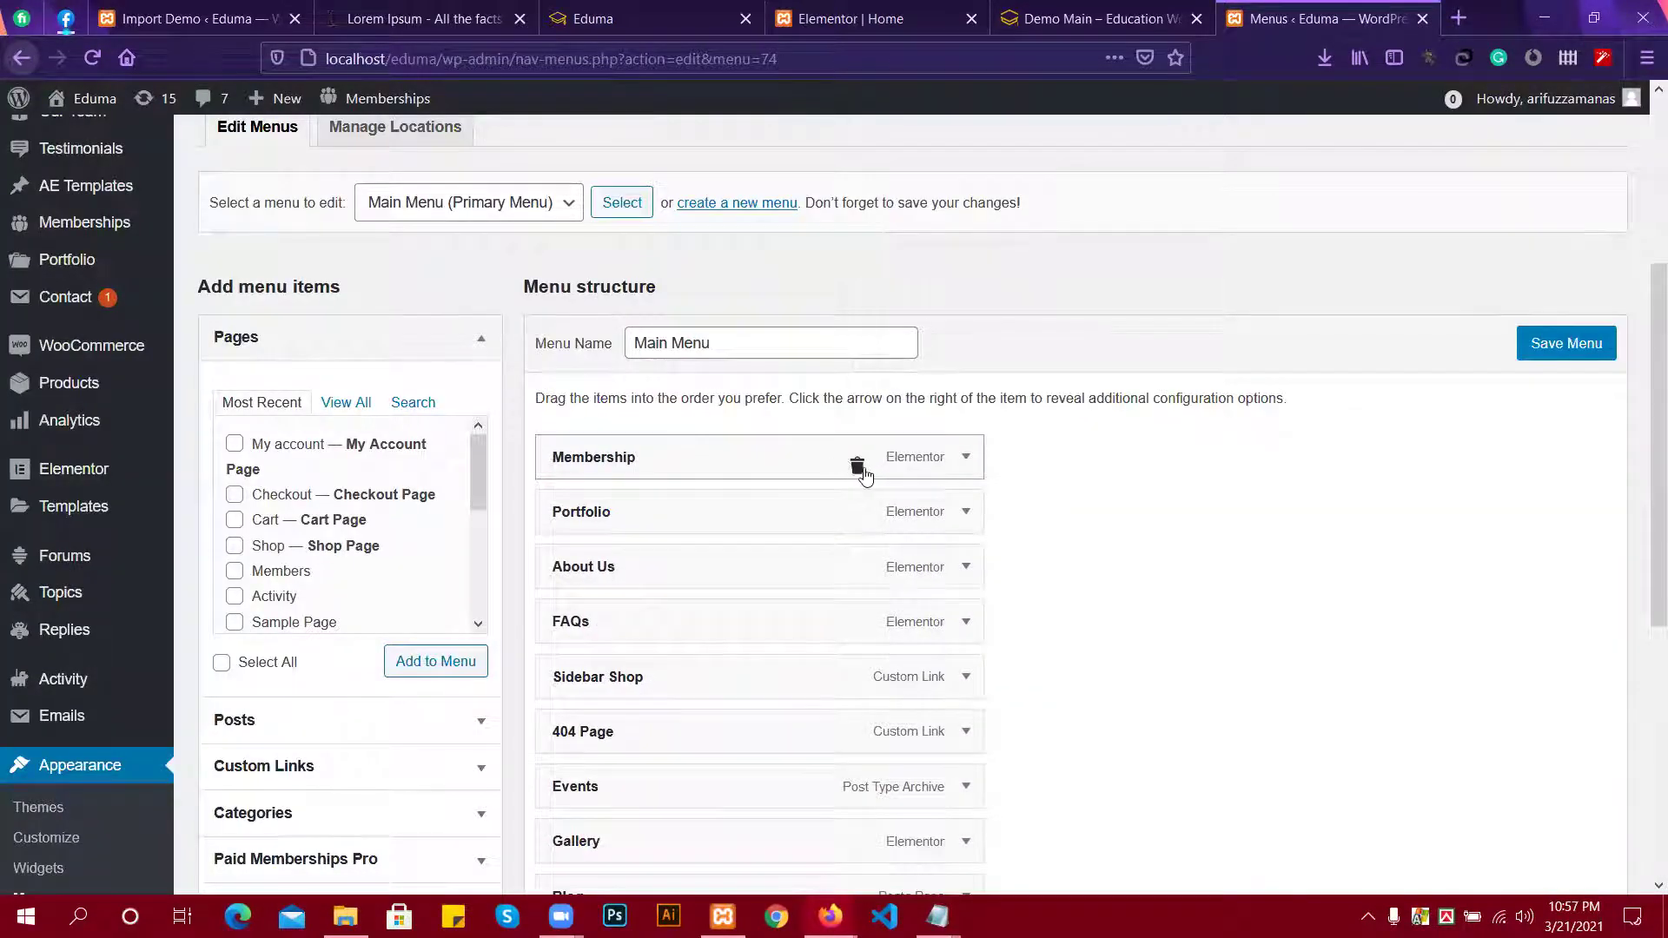
{"action": "left_click", "coordinate": [858, 468]}
{"action": "left_click", "coordinate": [857, 468]}
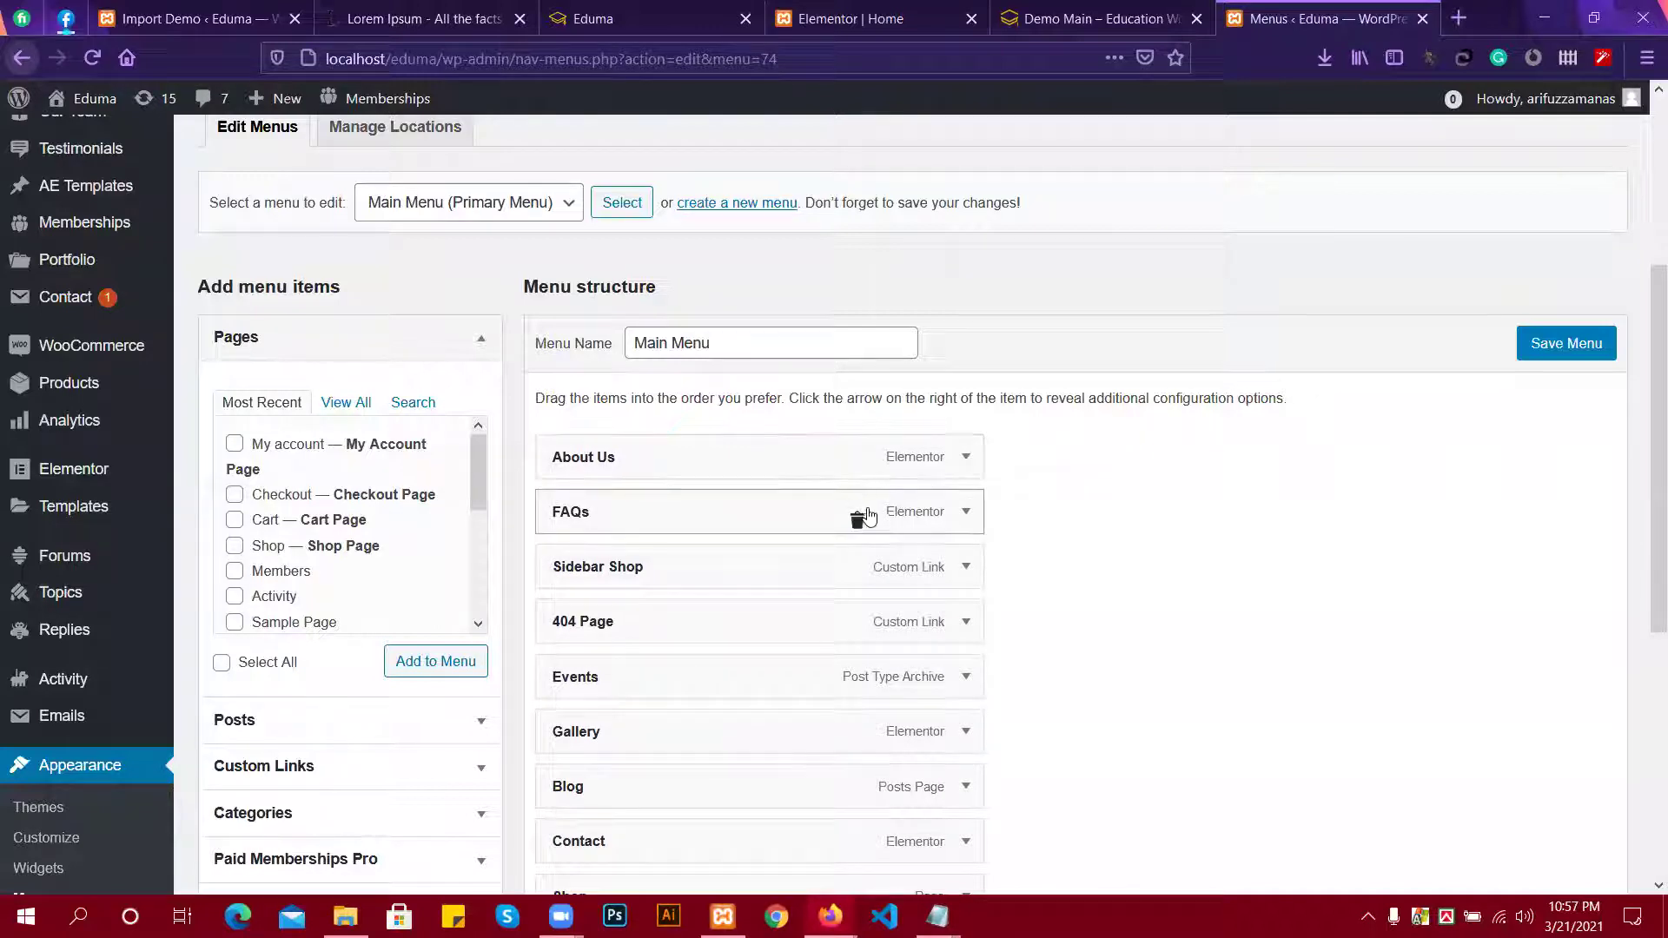
Remove the FAQs, Sidebar Shop, 404 Page, Events, Gallery and Shop items from the Main Menu.
{"action": "left_click", "coordinate": [857, 520]}
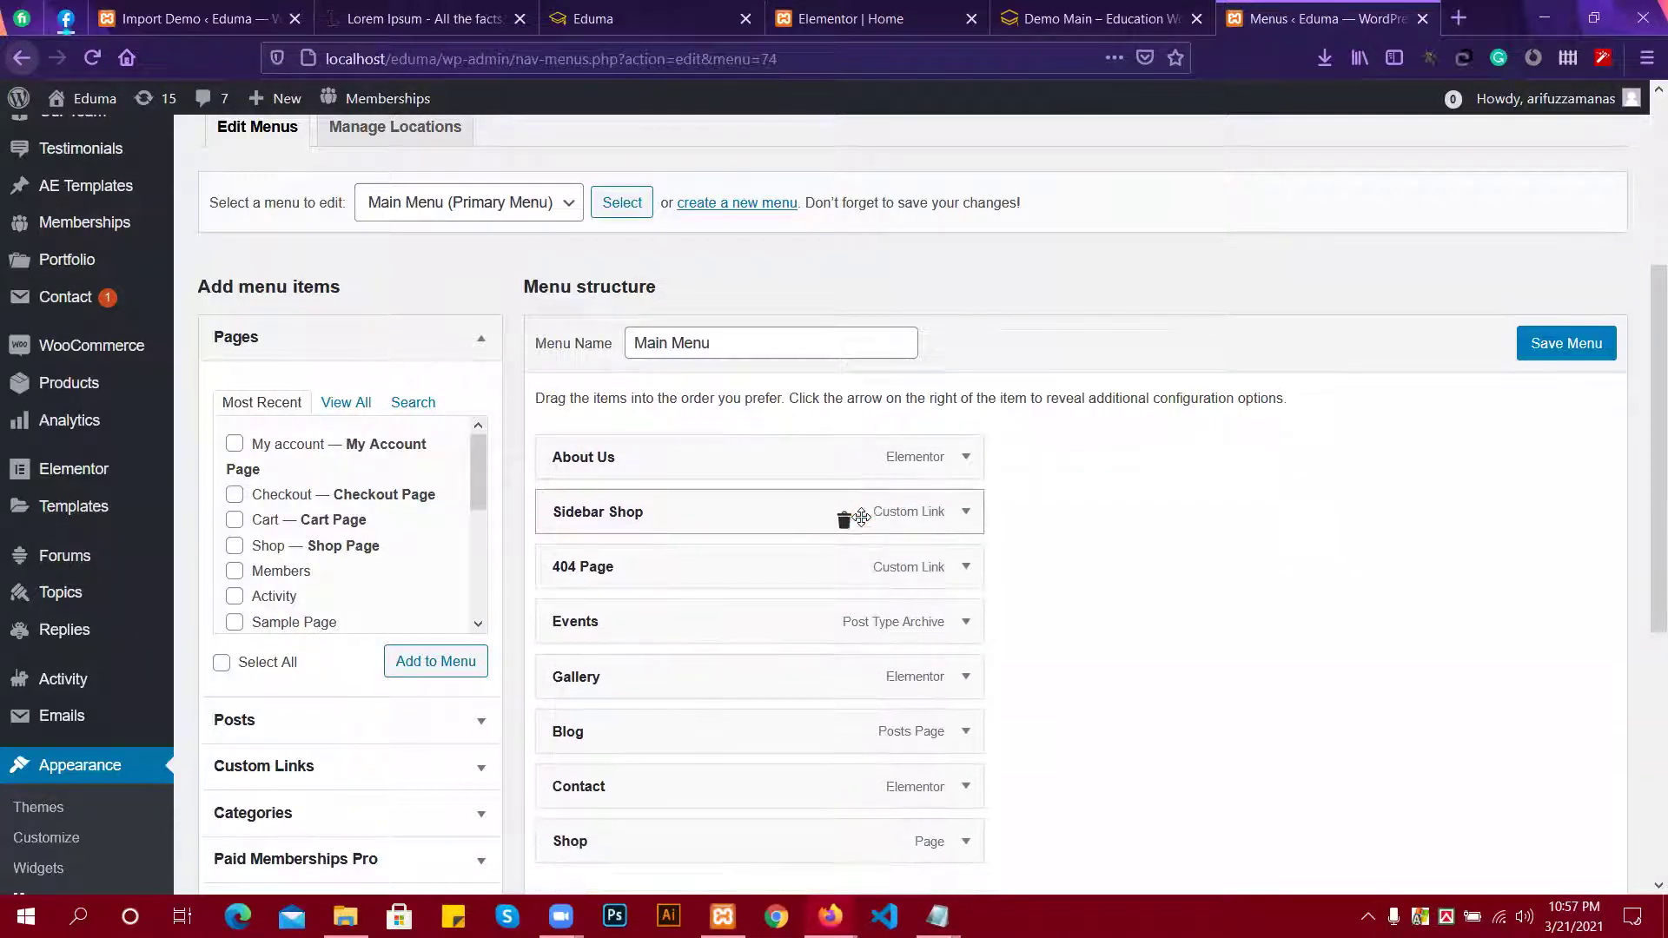
{"action": "left_click", "coordinate": [848, 522]}
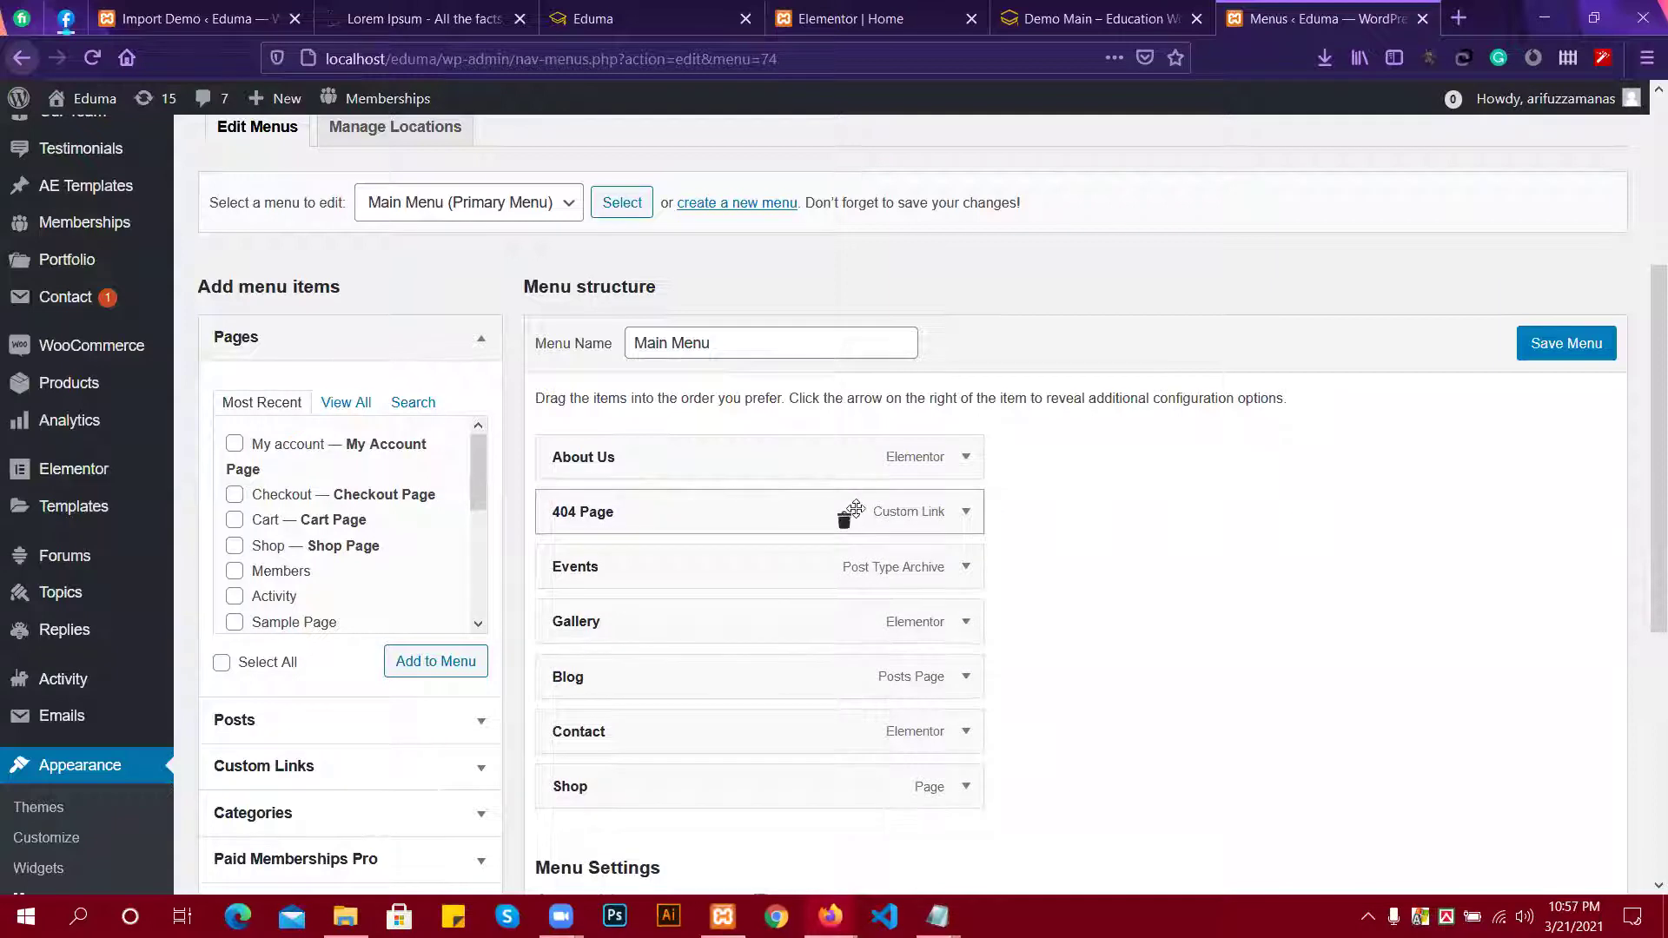
{"action": "left_click", "coordinate": [846, 521]}
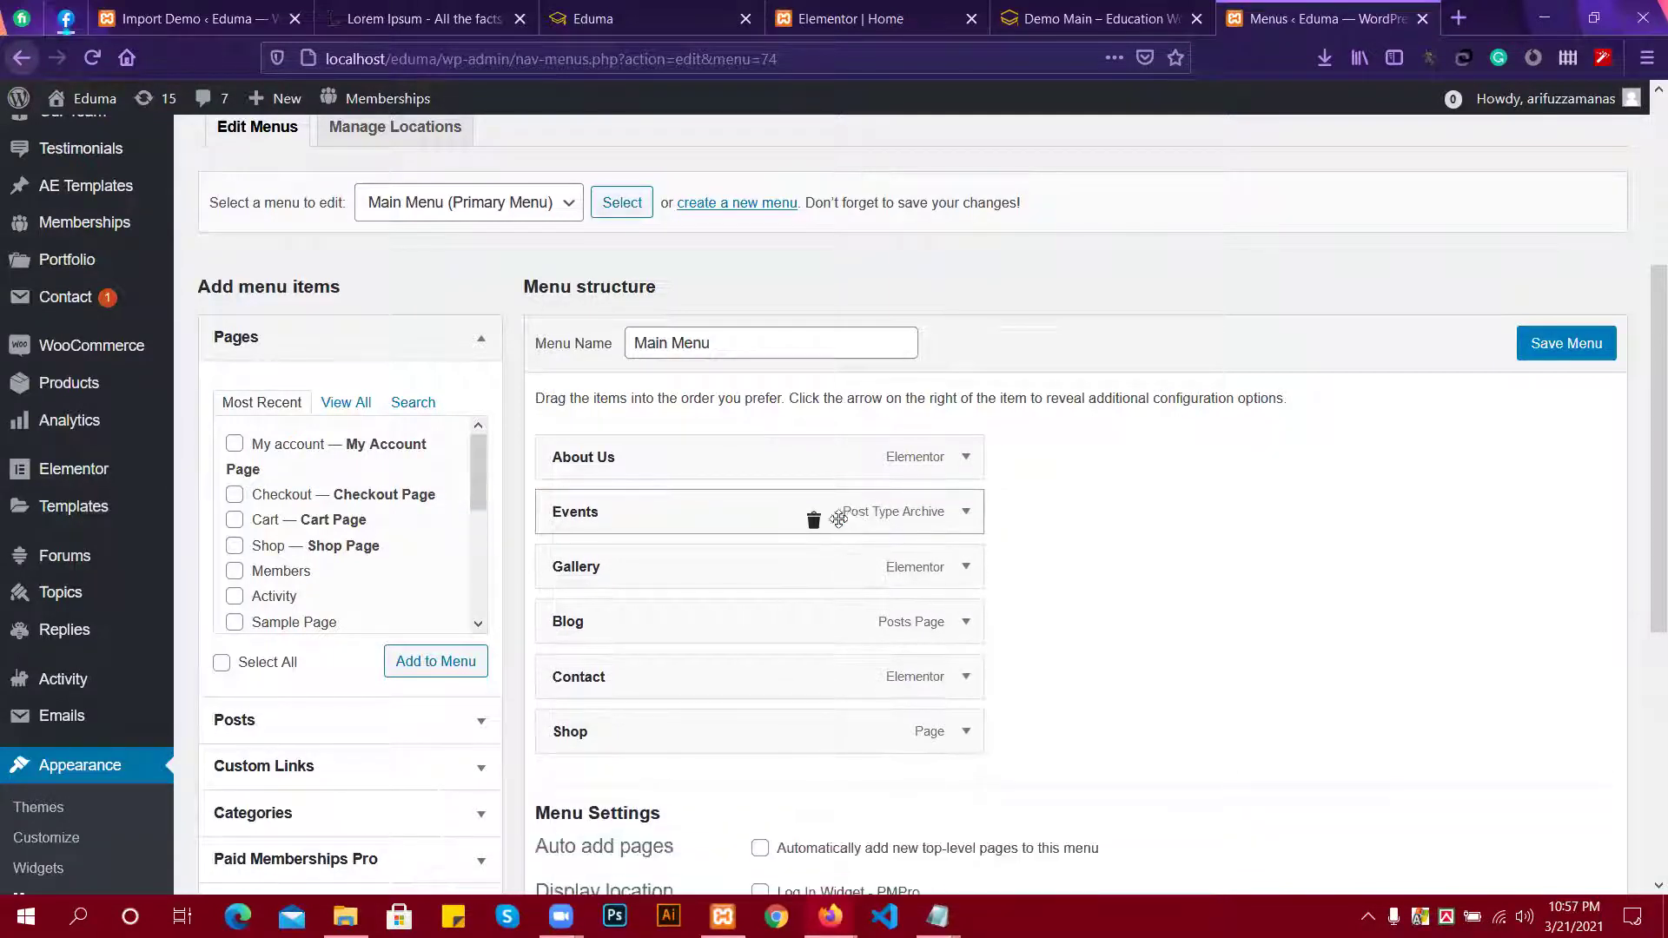
{"action": "left_click", "coordinate": [813, 519]}
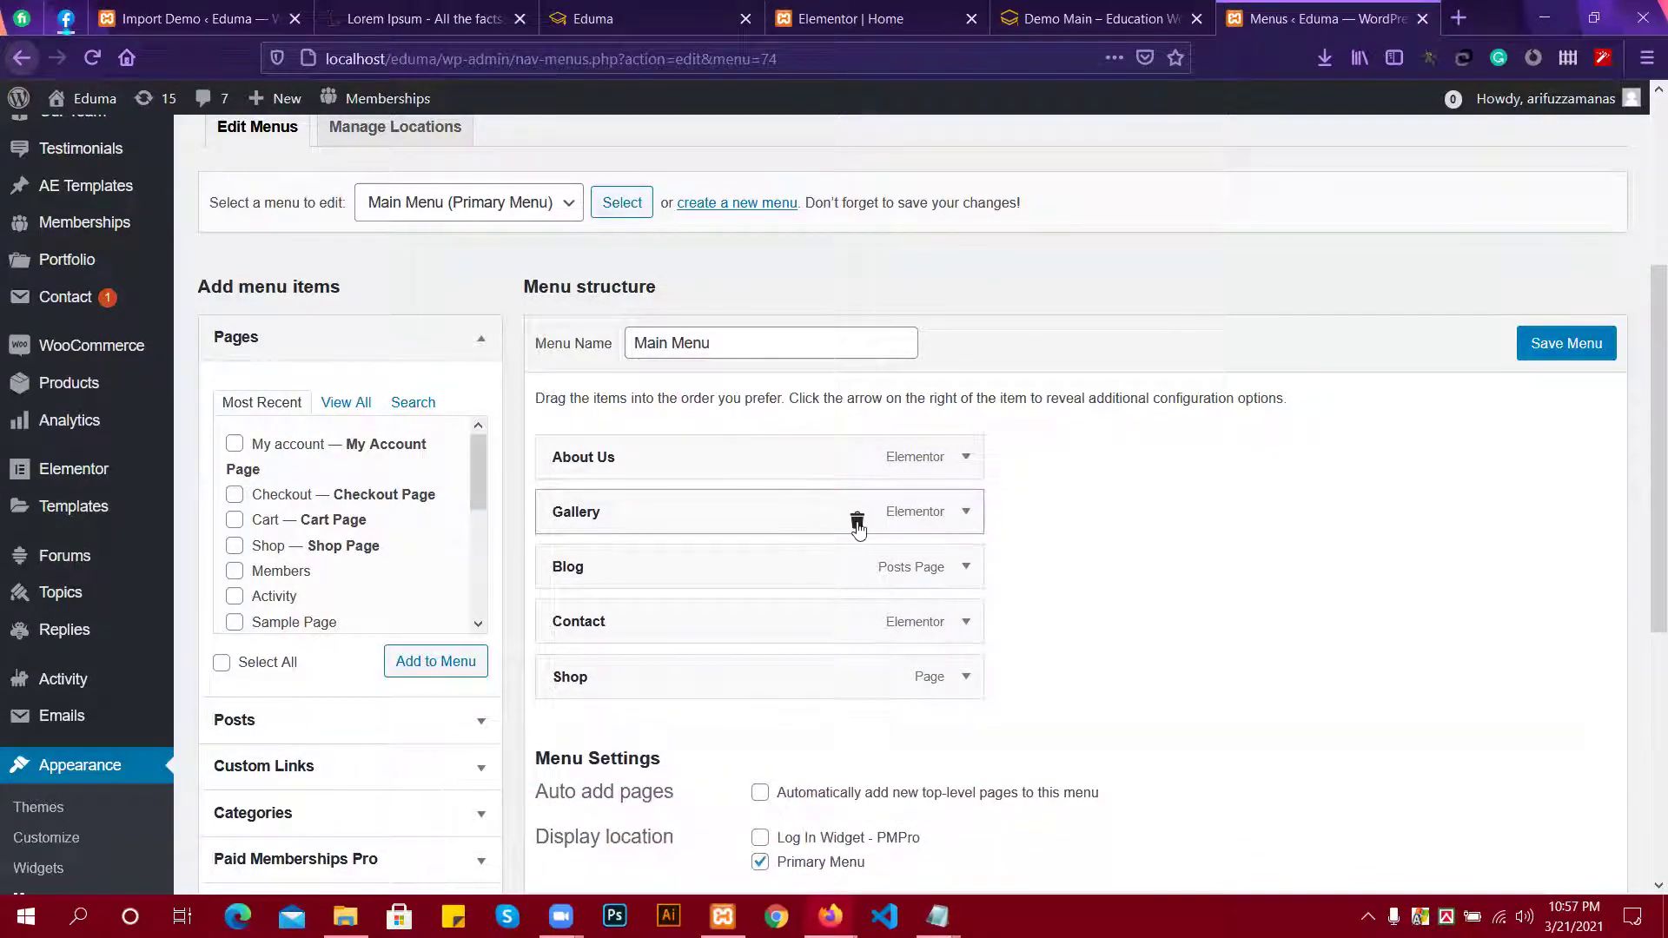
{"action": "left_click", "coordinate": [856, 521]}
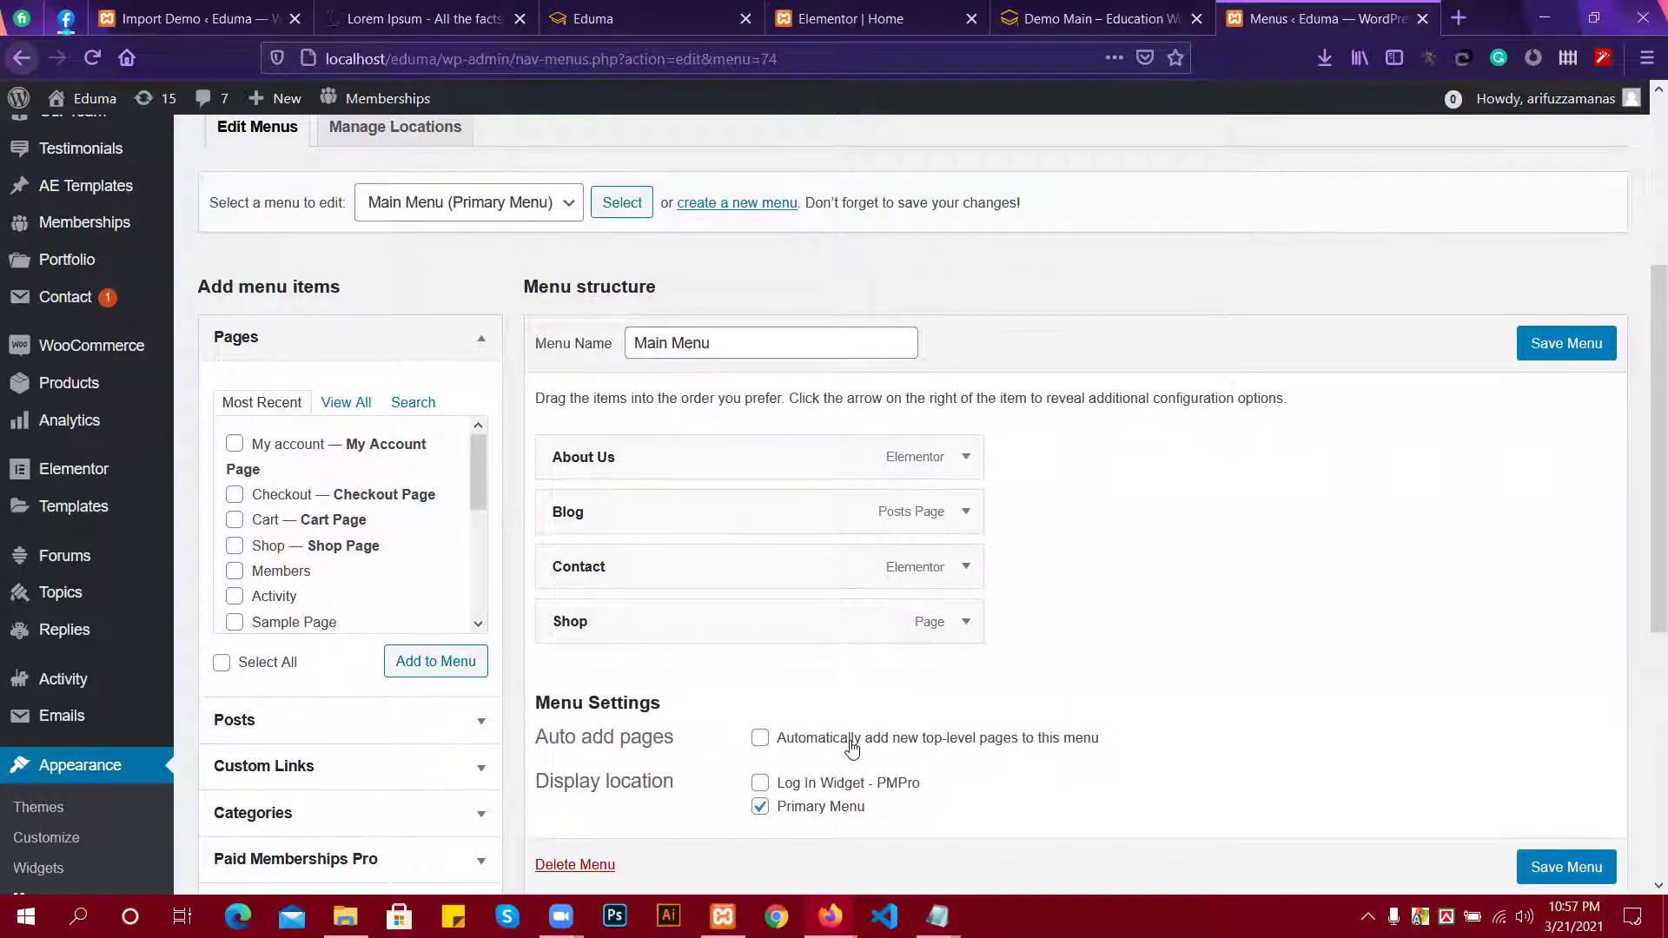
{"action": "scroll", "coordinate": [851, 745], "scroll_direction": "up", "scroll_amount": 4}
{"action": "scroll", "coordinate": [816, 737], "scroll_direction": "down", "scroll_amount": 3}
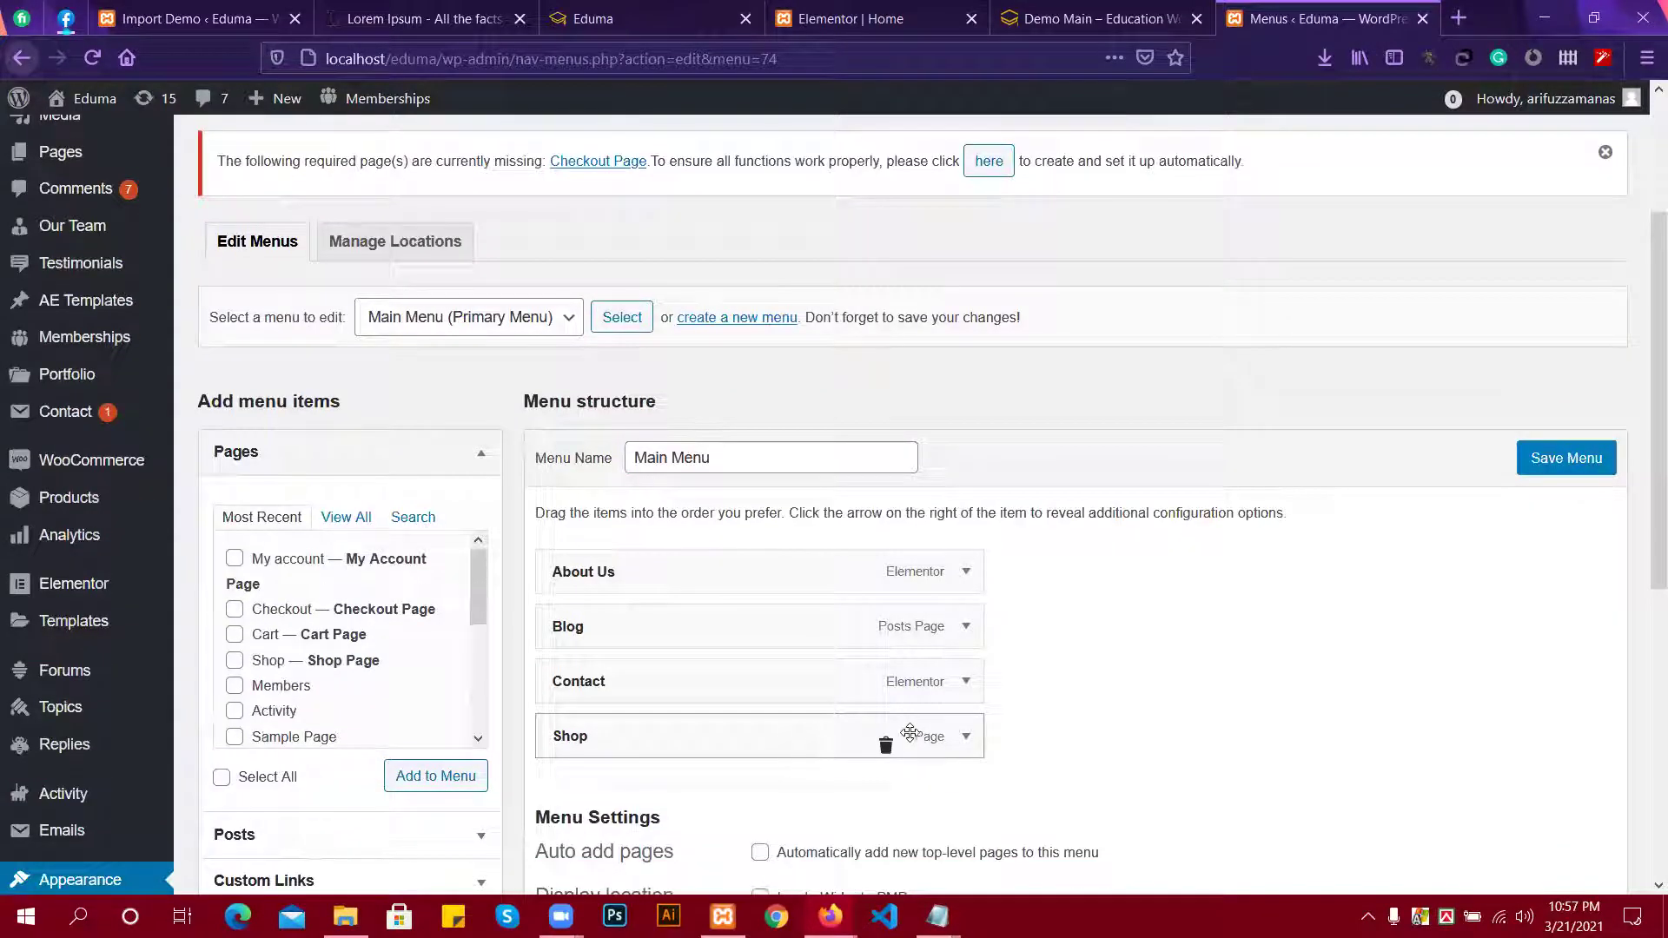
{"action": "left_click", "coordinate": [885, 746]}
Add the Home front page and the Courses page to the Main Menu, placed in that order above About Us.
{"action": "scroll", "coordinate": [486, 660], "scroll_direction": "up", "scroll_amount": 2}
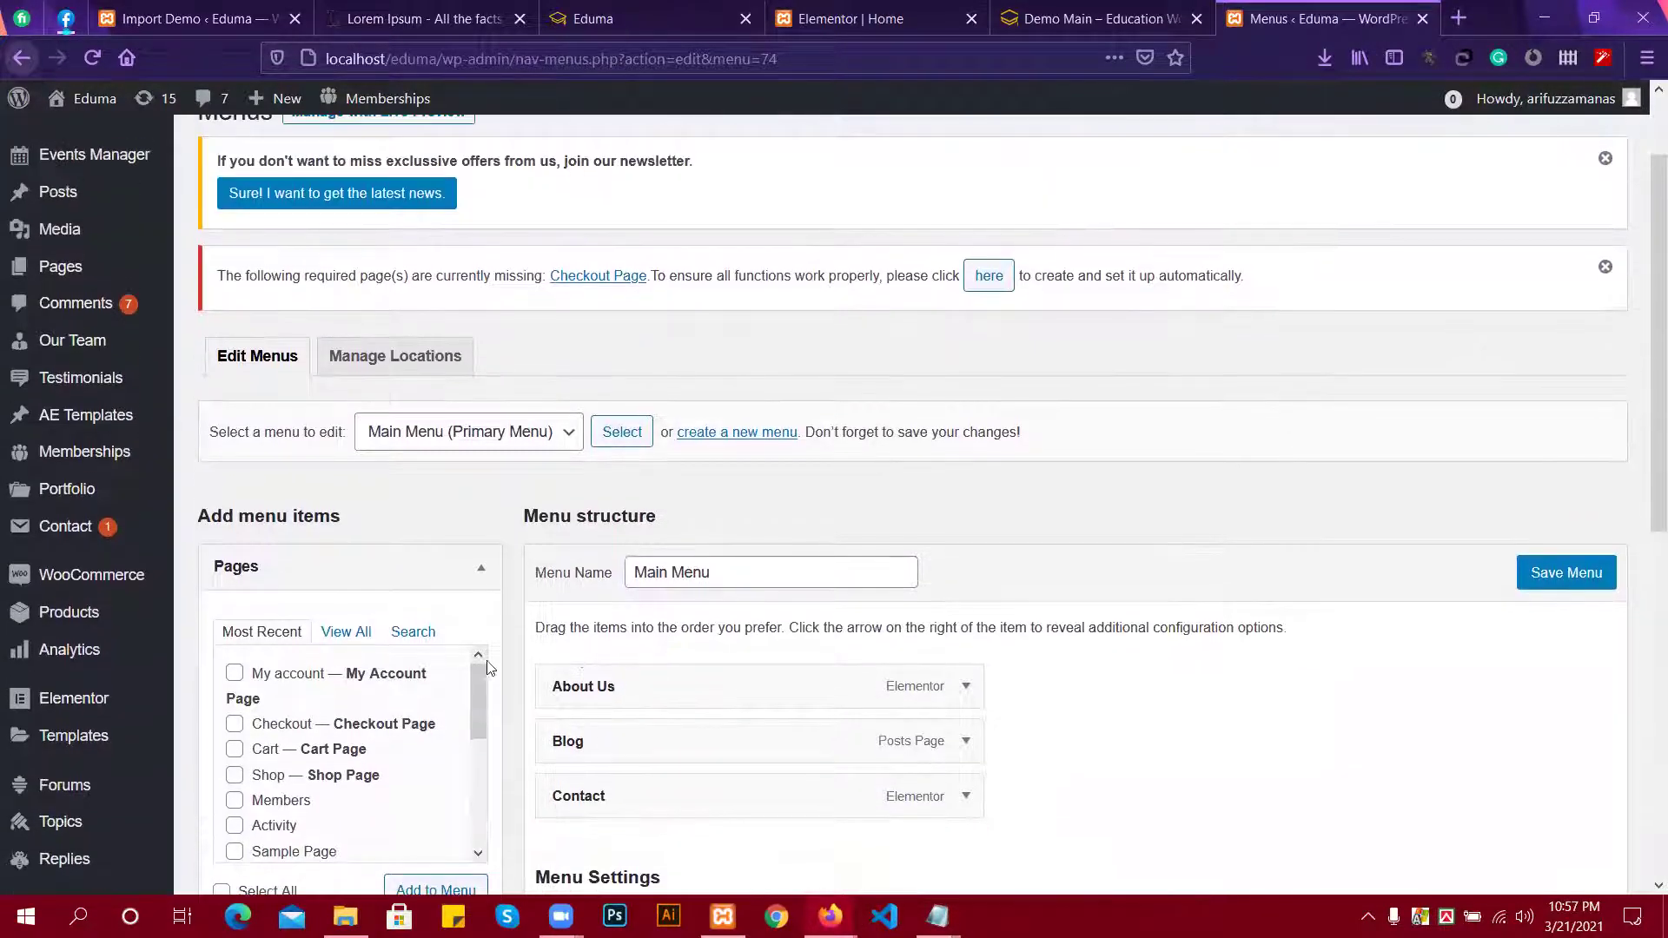
{"action": "scroll", "coordinate": [454, 663], "scroll_direction": "down", "scroll_amount": 1}
{"action": "scroll", "coordinate": [335, 756], "scroll_direction": "up", "scroll_amount": 1}
{"action": "scroll", "coordinate": [358, 589], "scroll_direction": "down", "scroll_amount": 1}
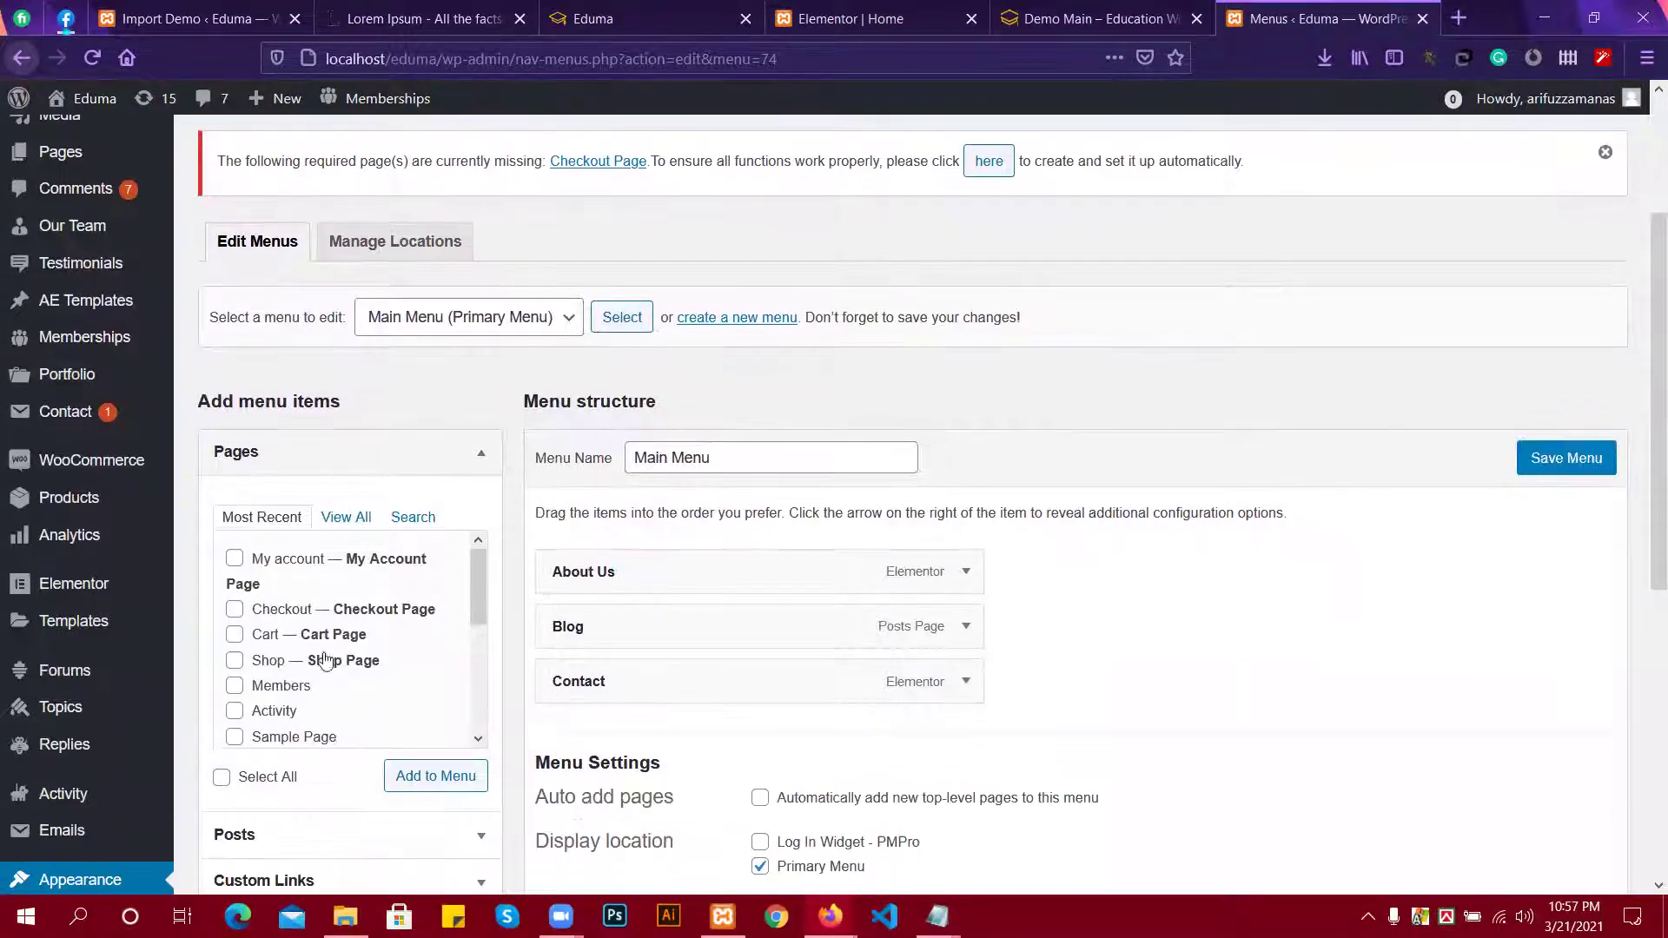
{"action": "scroll", "coordinate": [326, 662], "scroll_direction": "down", "scroll_amount": 3}
{"action": "scroll", "coordinate": [343, 590], "scroll_direction": "down", "scroll_amount": 2}
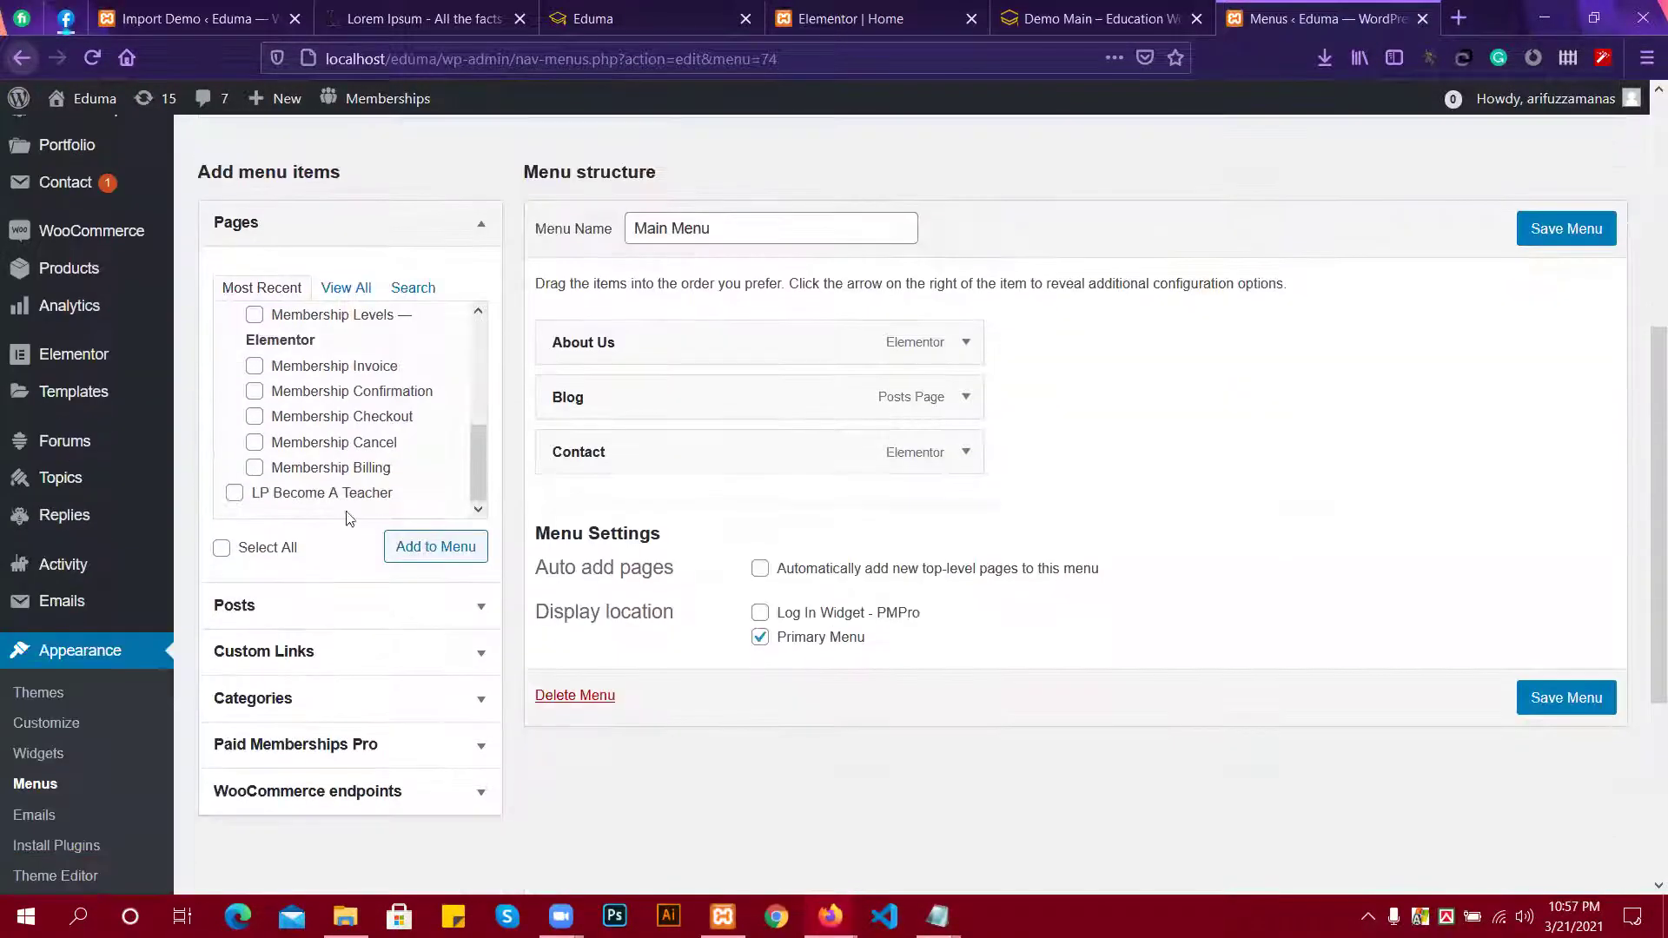
{"action": "left_click", "coordinate": [345, 287]}
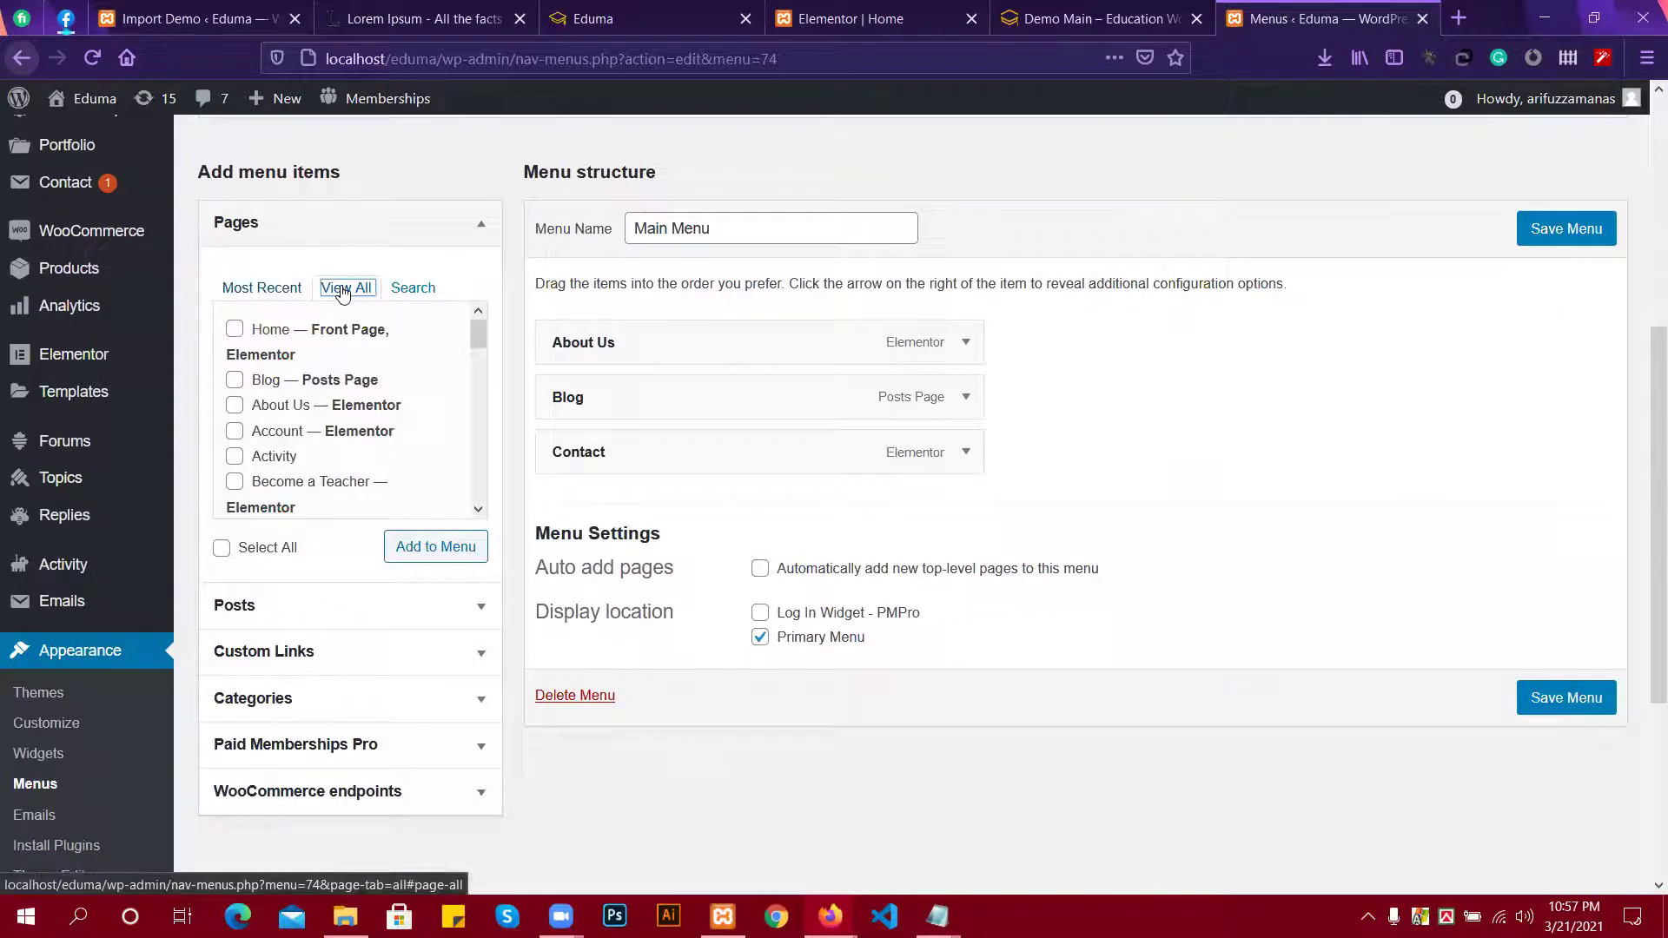
{"action": "left_click", "coordinate": [236, 335]}
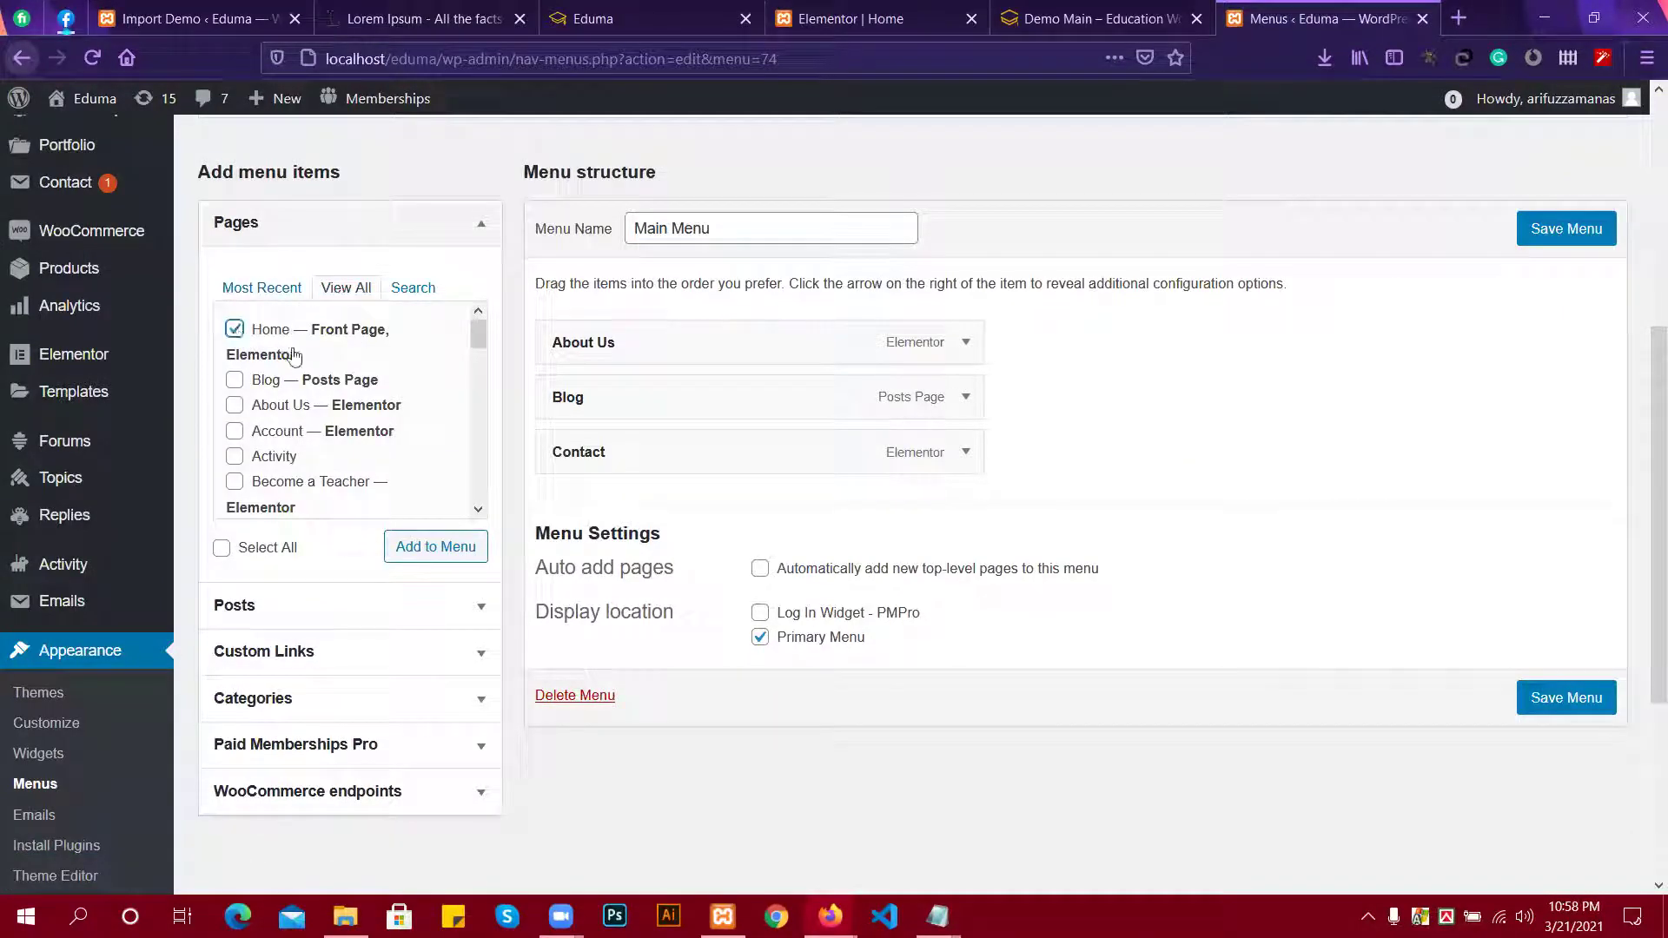
{"action": "scroll", "coordinate": [331, 427], "scroll_direction": "down", "scroll_amount": 1}
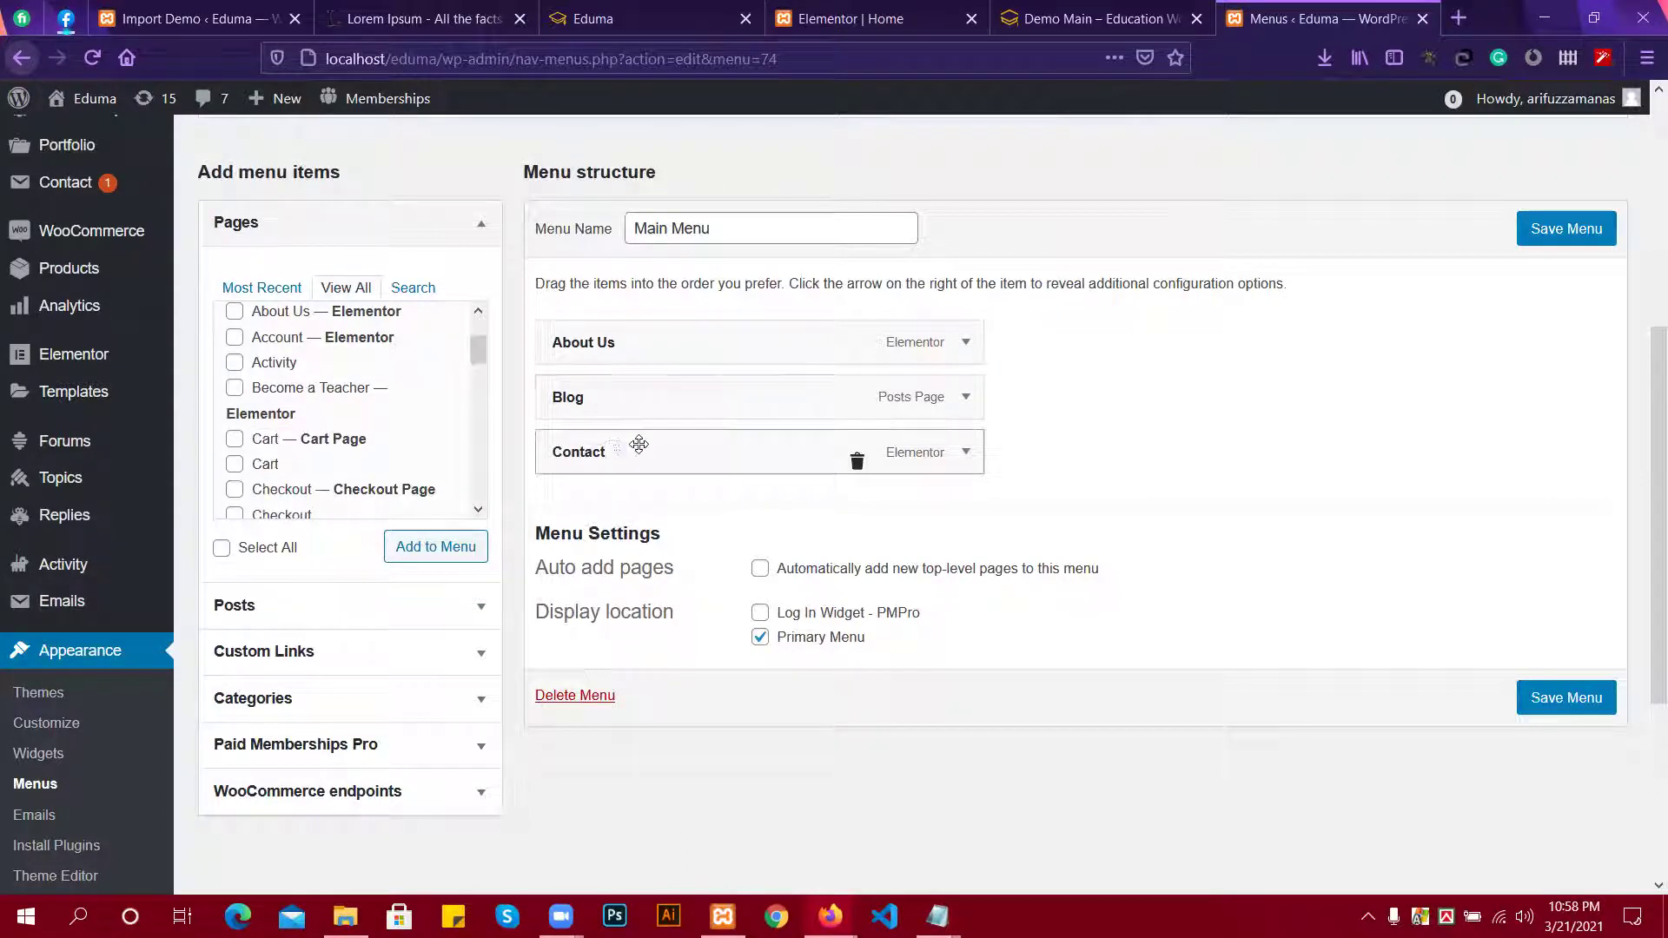
{"action": "mouse_move", "coordinate": [630, 354]}
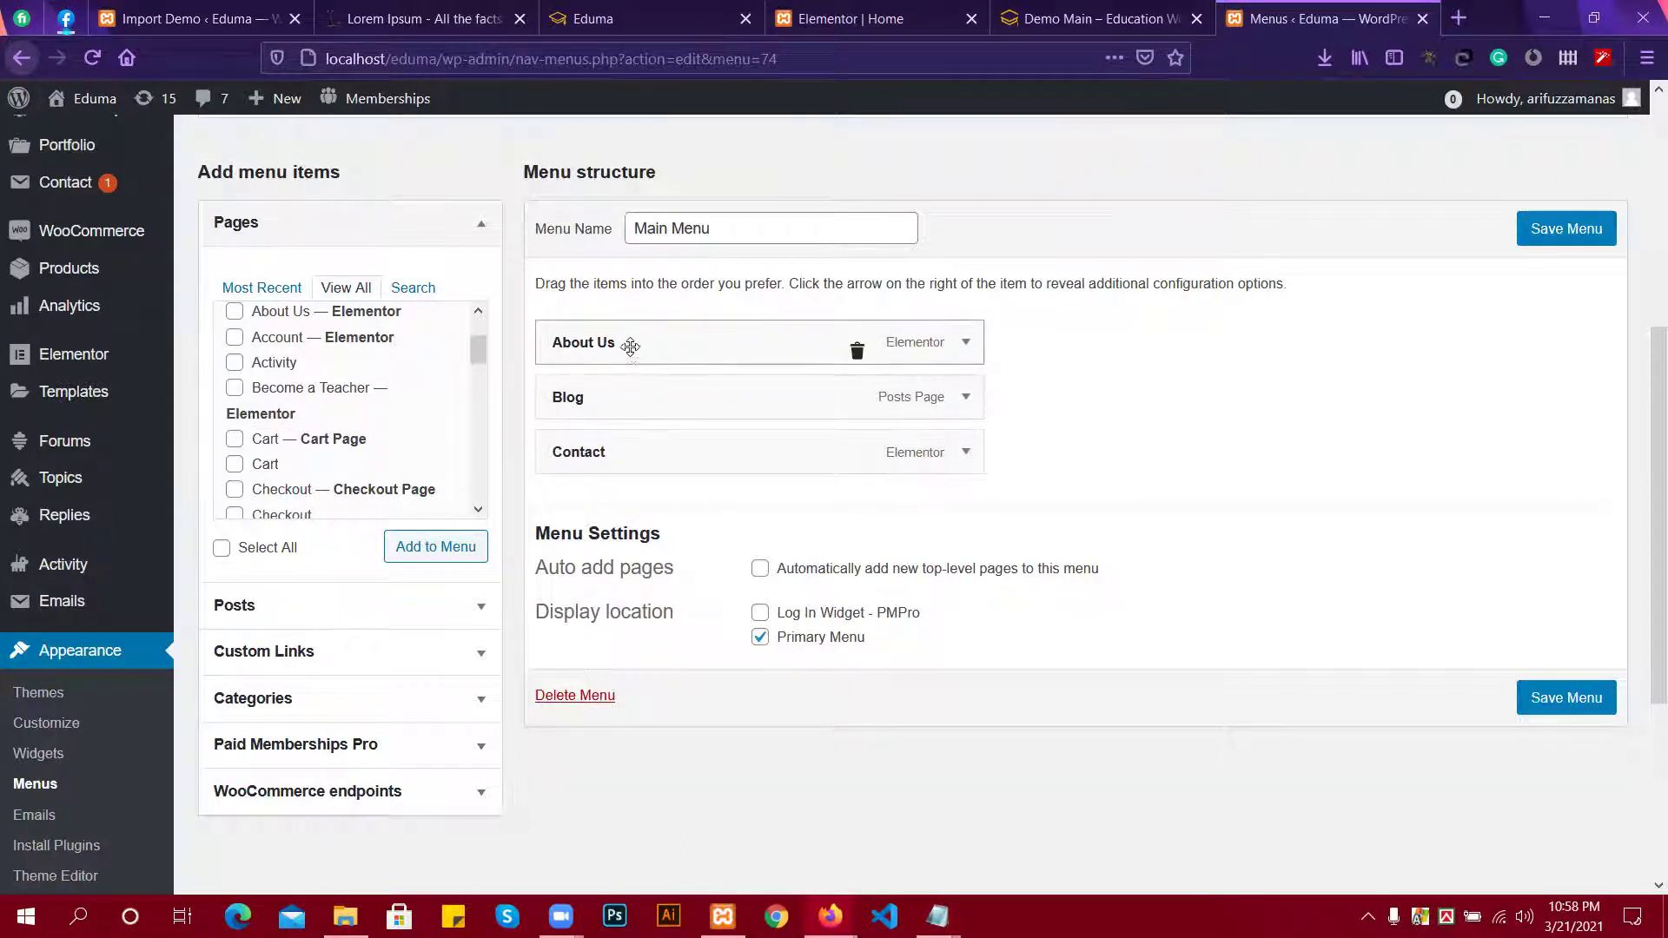
{"action": "scroll", "coordinate": [324, 443], "scroll_direction": "down", "scroll_amount": 3}
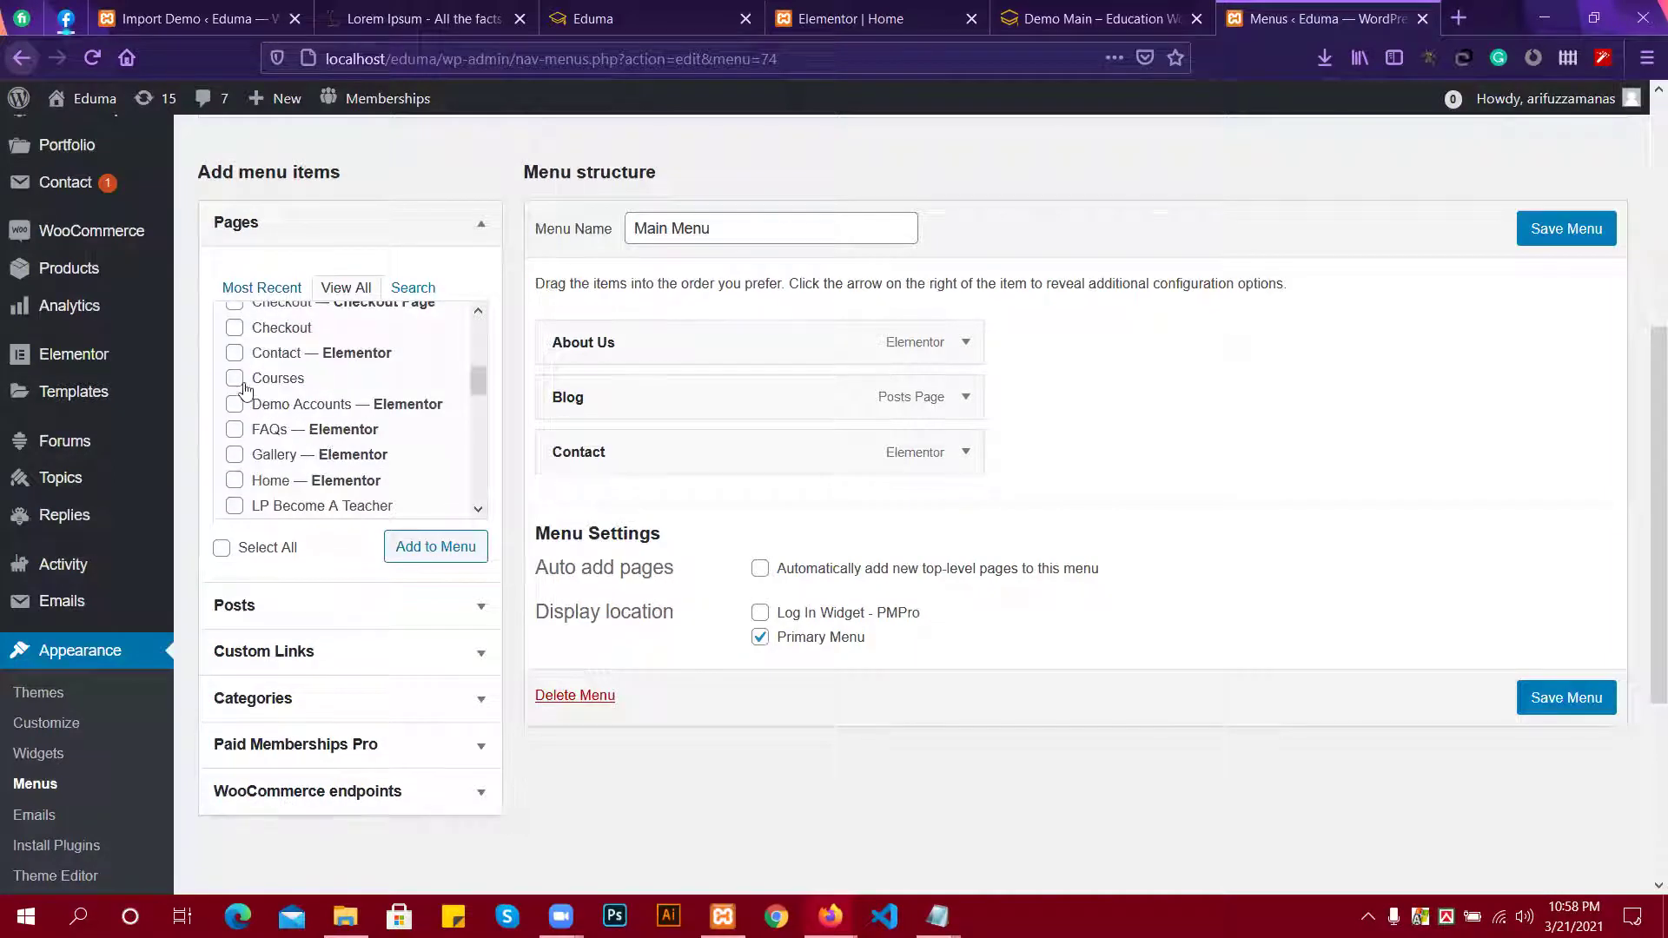
{"action": "left_click", "coordinate": [451, 554]}
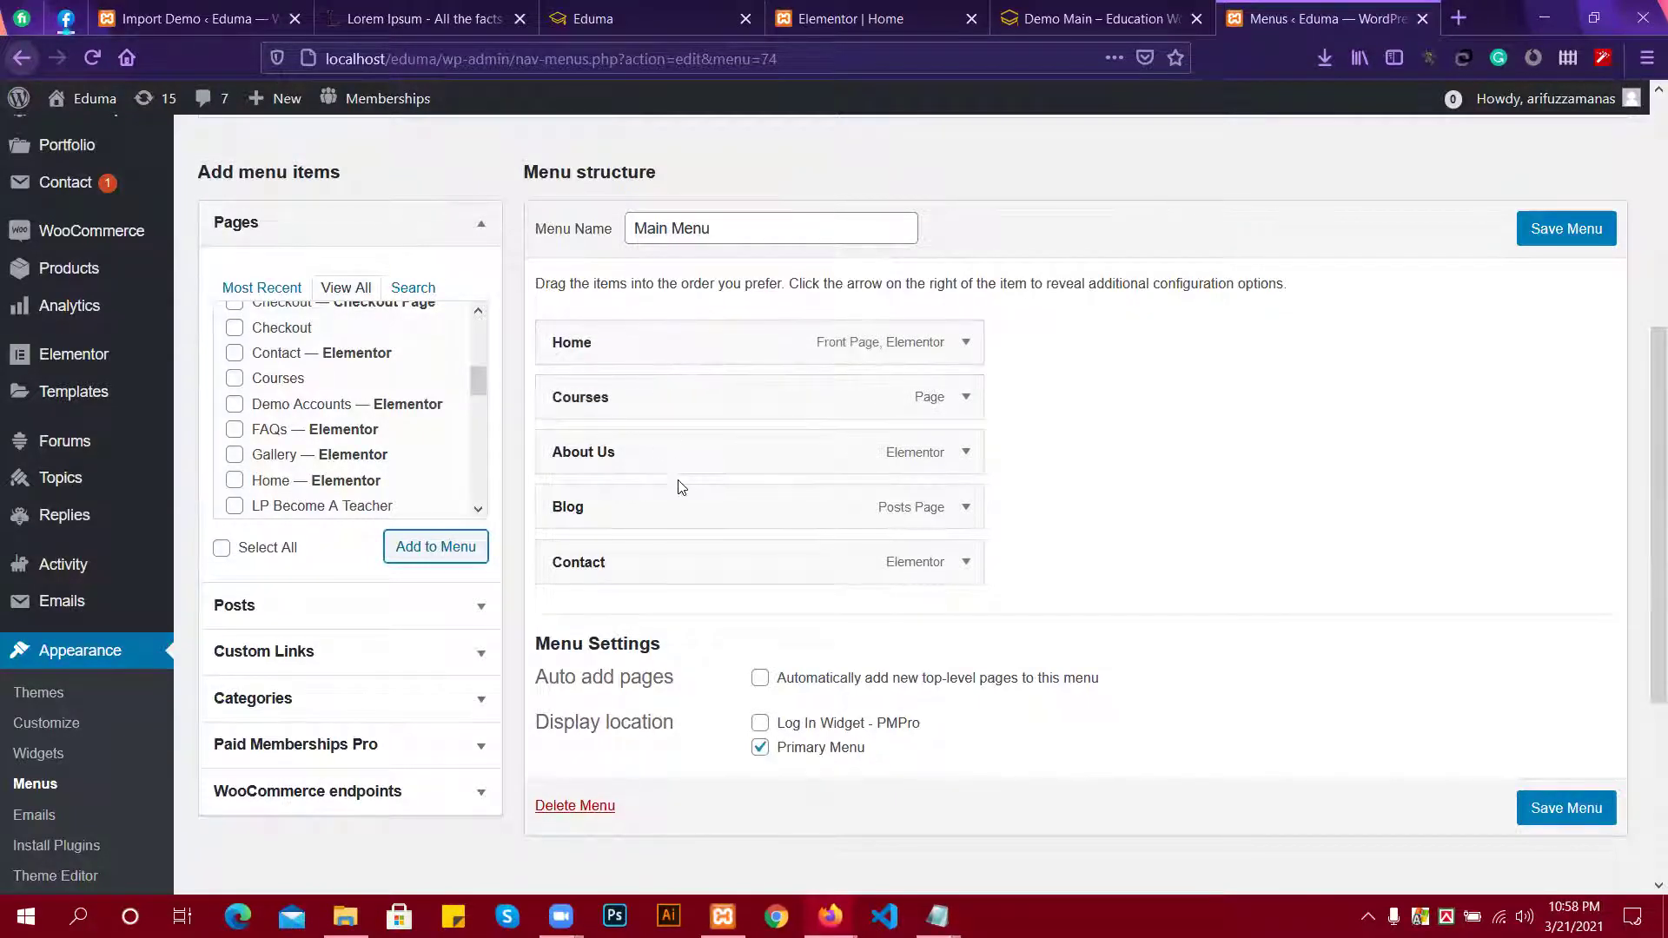
Save the Main Menu, and reload the Eduma front page to check its header navigation.
{"action": "left_click", "coordinate": [1541, 808]}
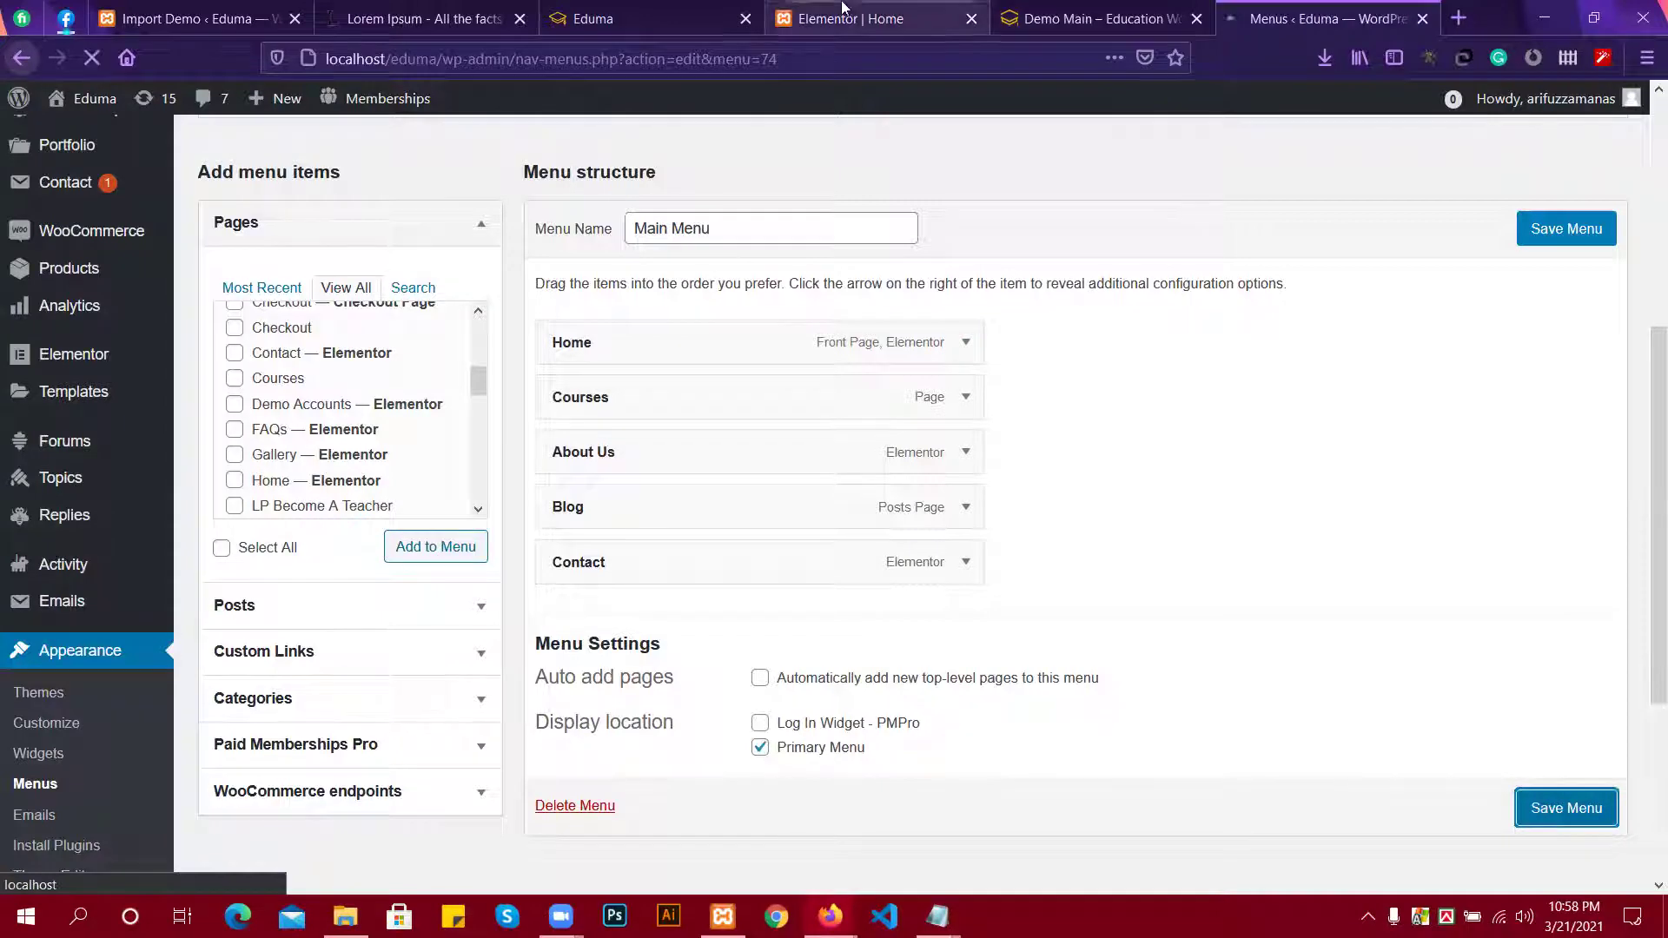
{"action": "left_click", "coordinate": [657, 18]}
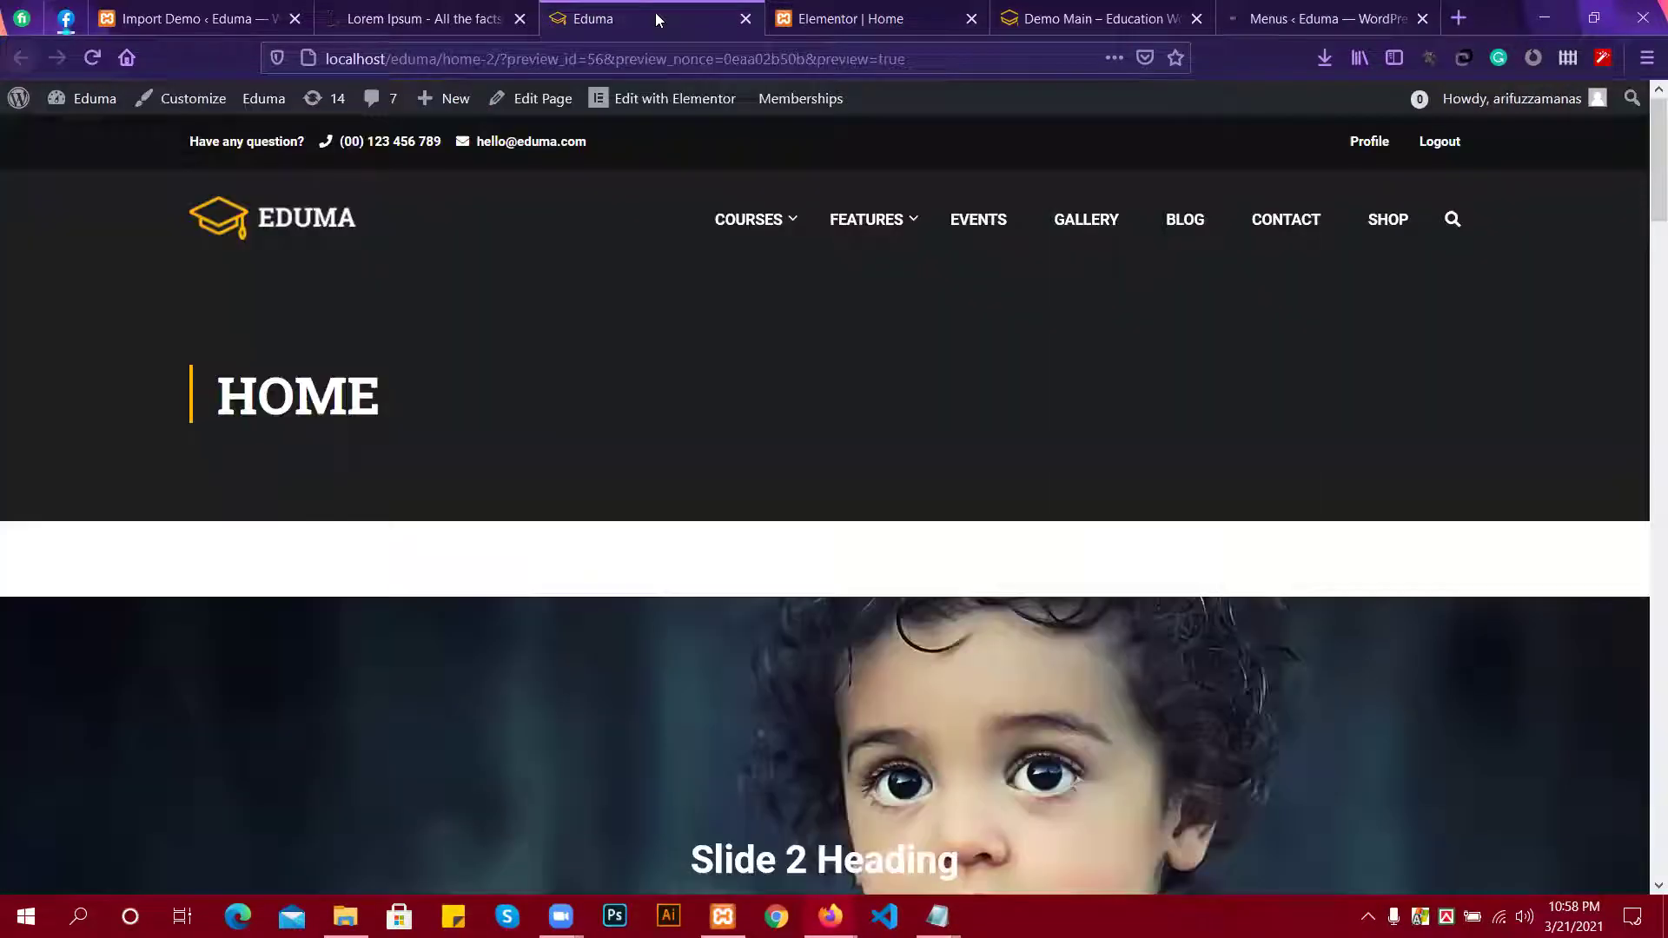
{"action": "left_click", "coordinate": [119, 55]}
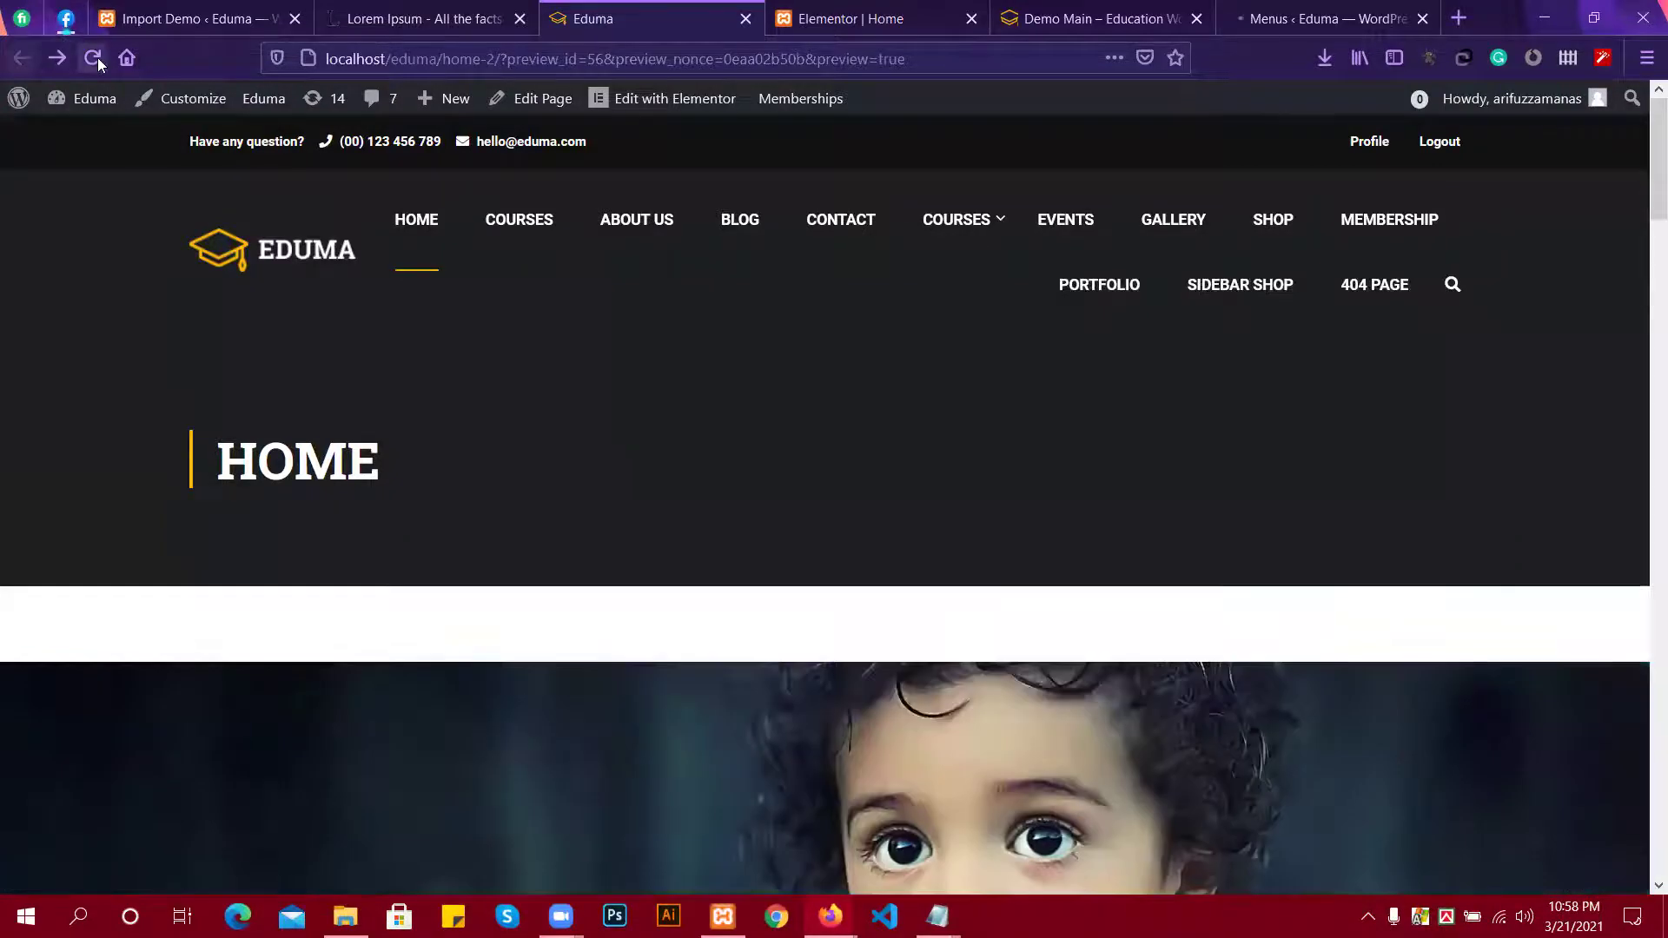
{"action": "left_click", "coordinate": [94, 57]}
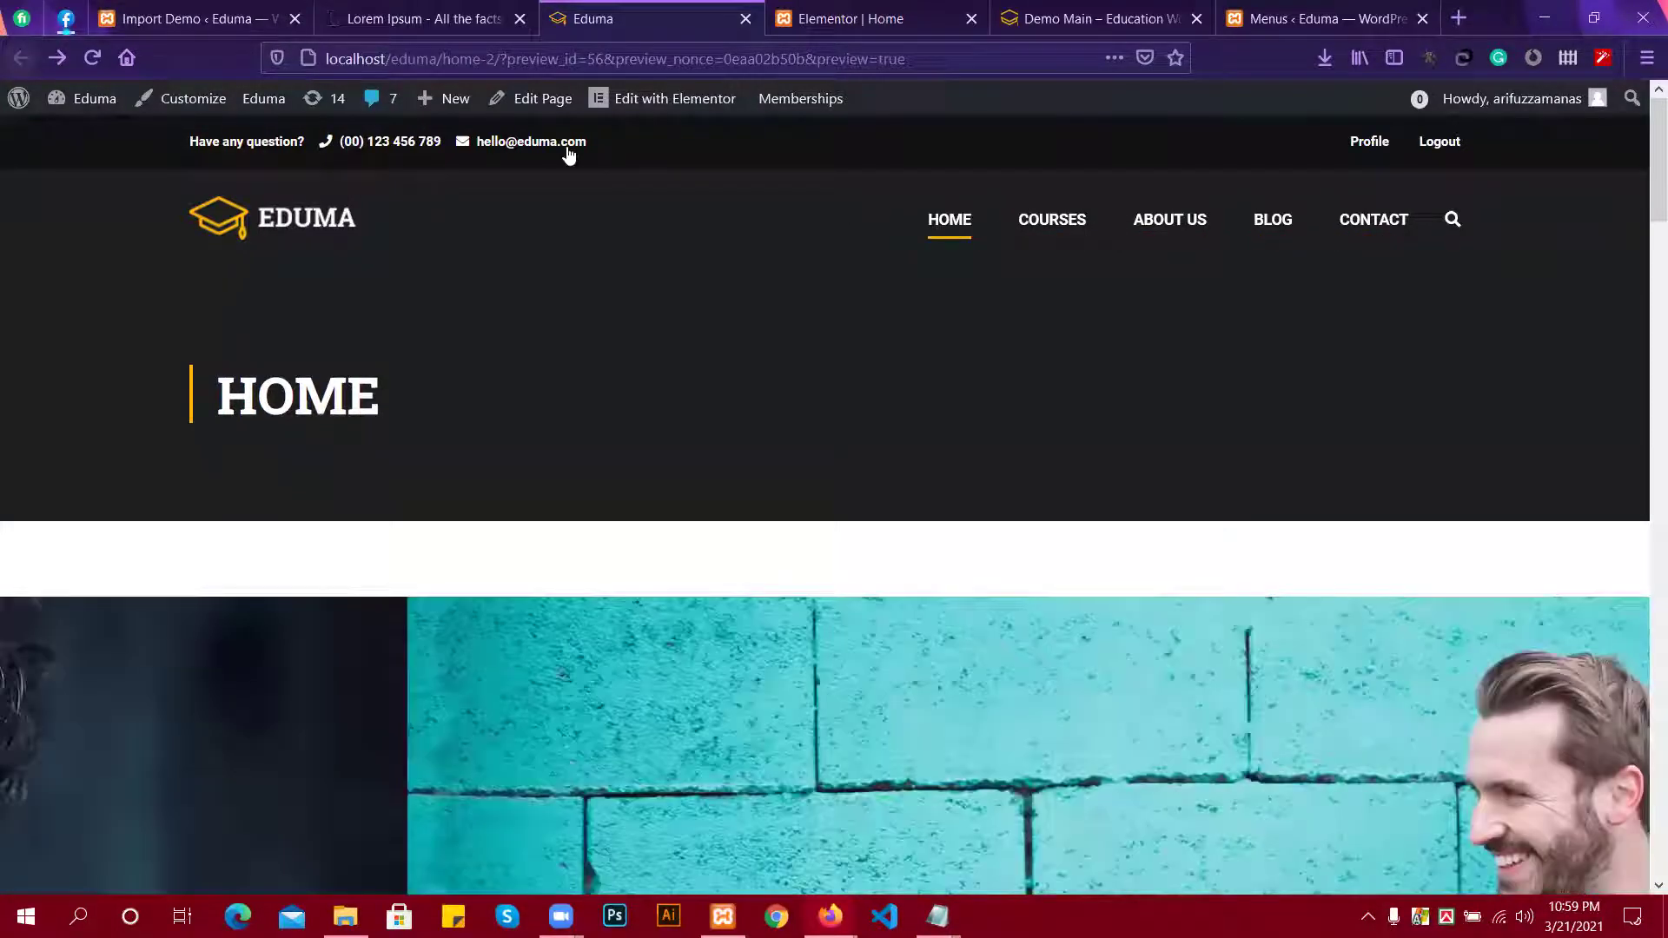
{"action": "scroll", "coordinate": [622, 216], "scroll_direction": "down", "scroll_amount": 4}
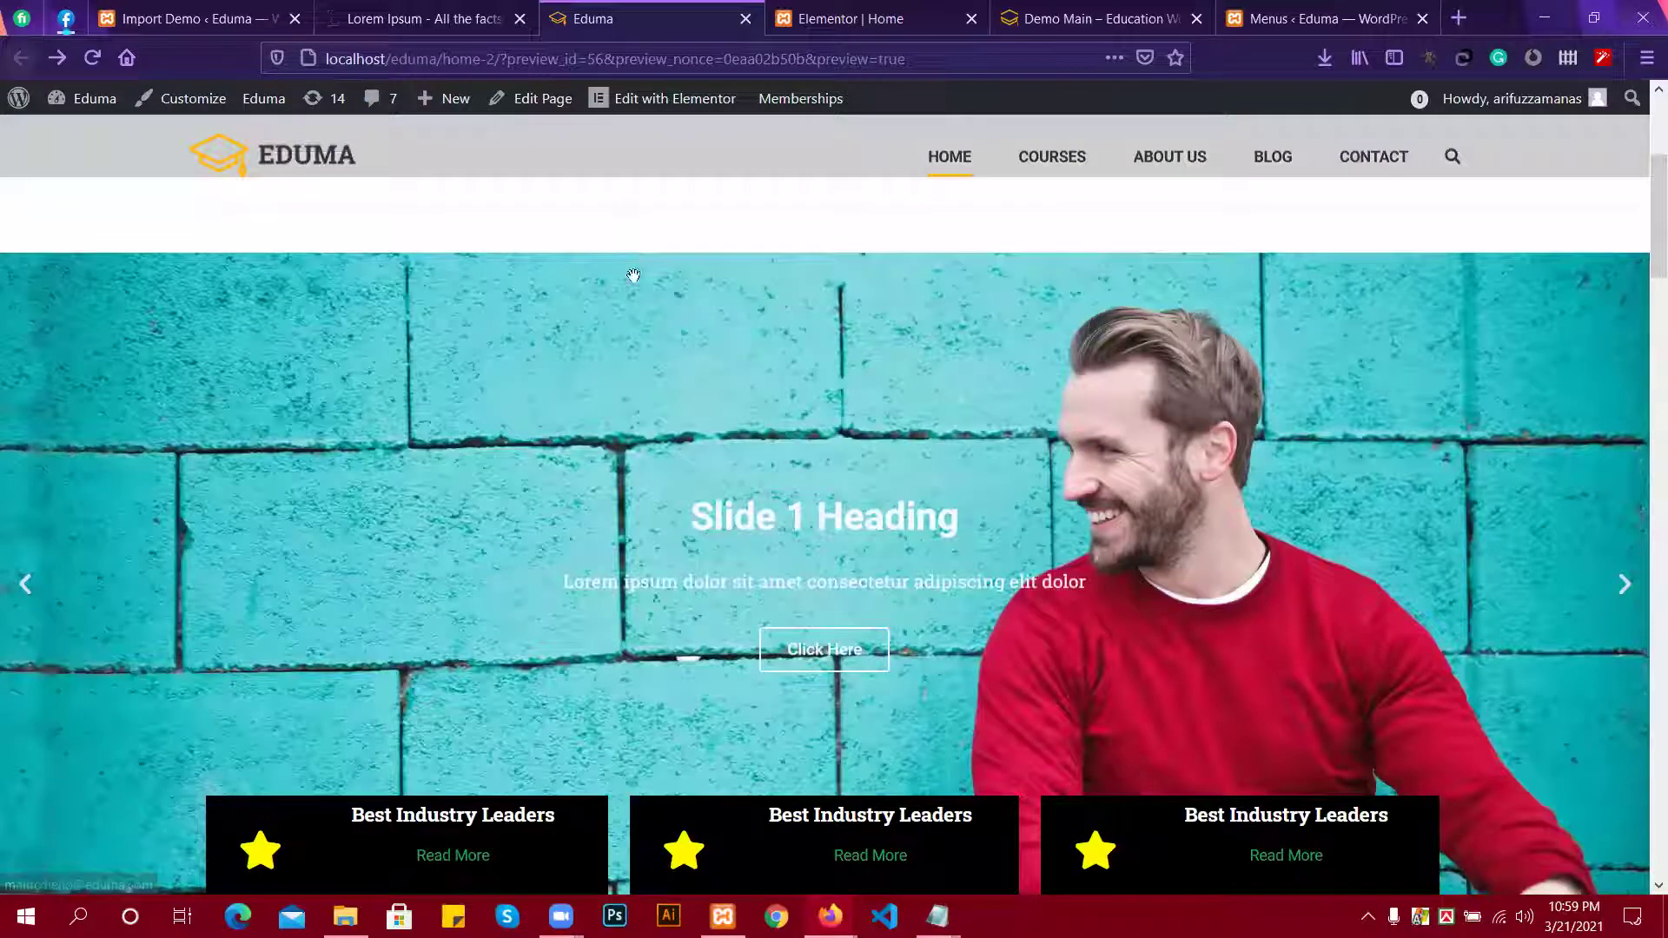
Glance at the Elementor editor and the Eduma demo page, and return to the Main Menu's structure in WordPress.
{"action": "left_click", "coordinate": [921, 13]}
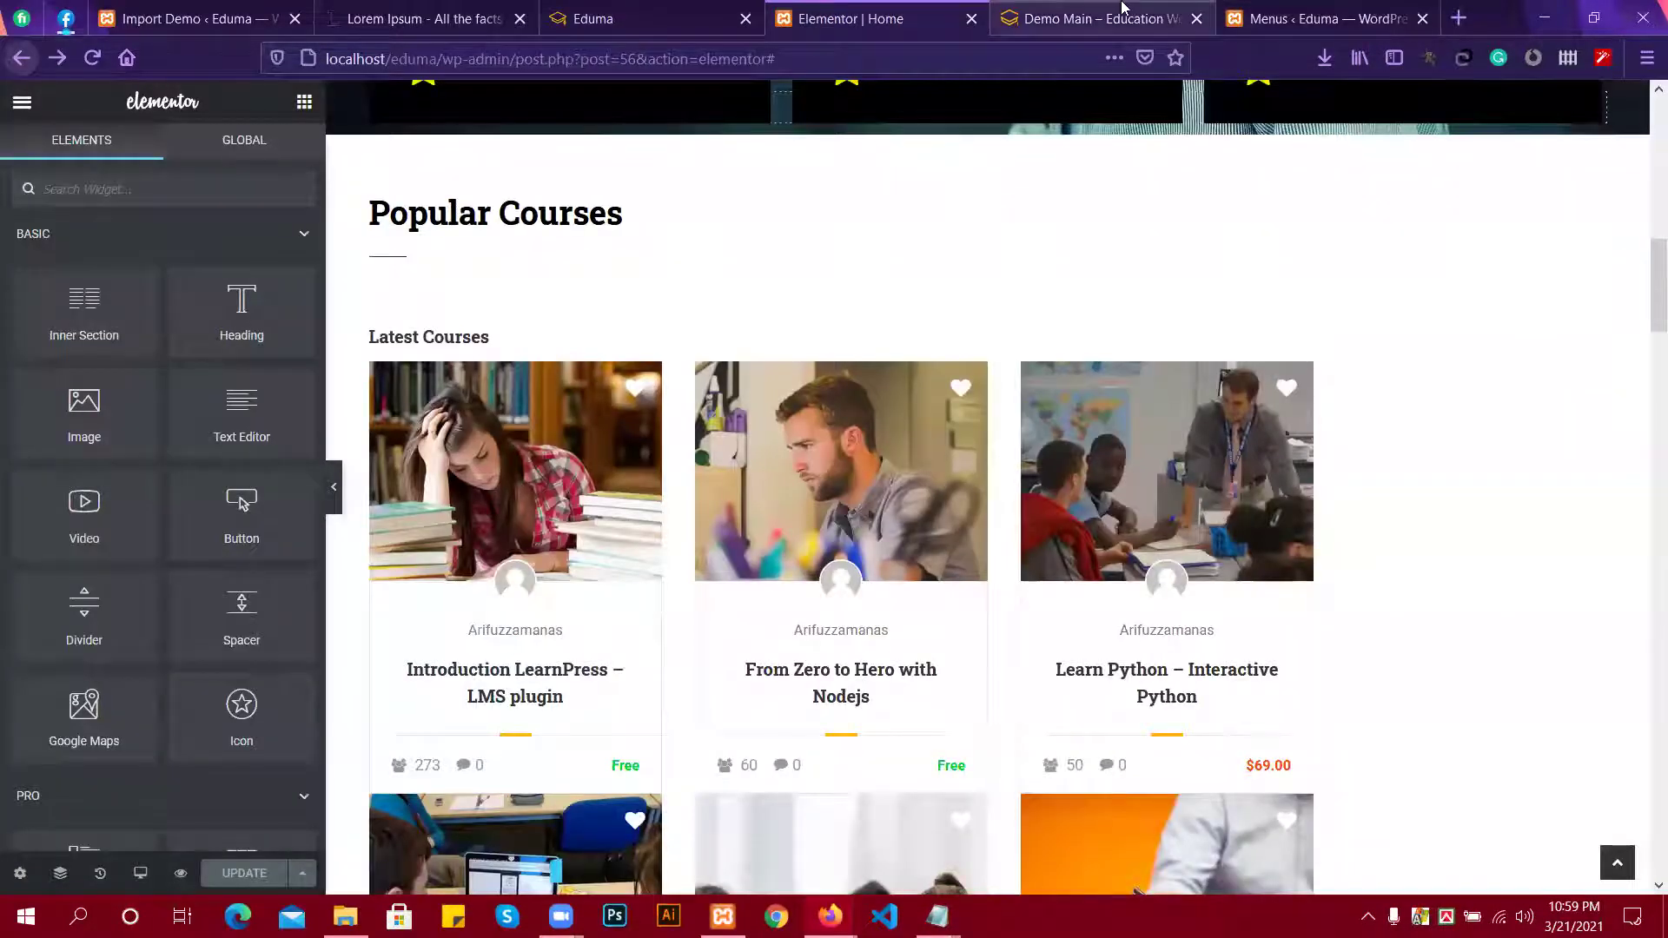
{"action": "left_click", "coordinate": [1155, 14]}
{"action": "left_click", "coordinate": [1288, 9]}
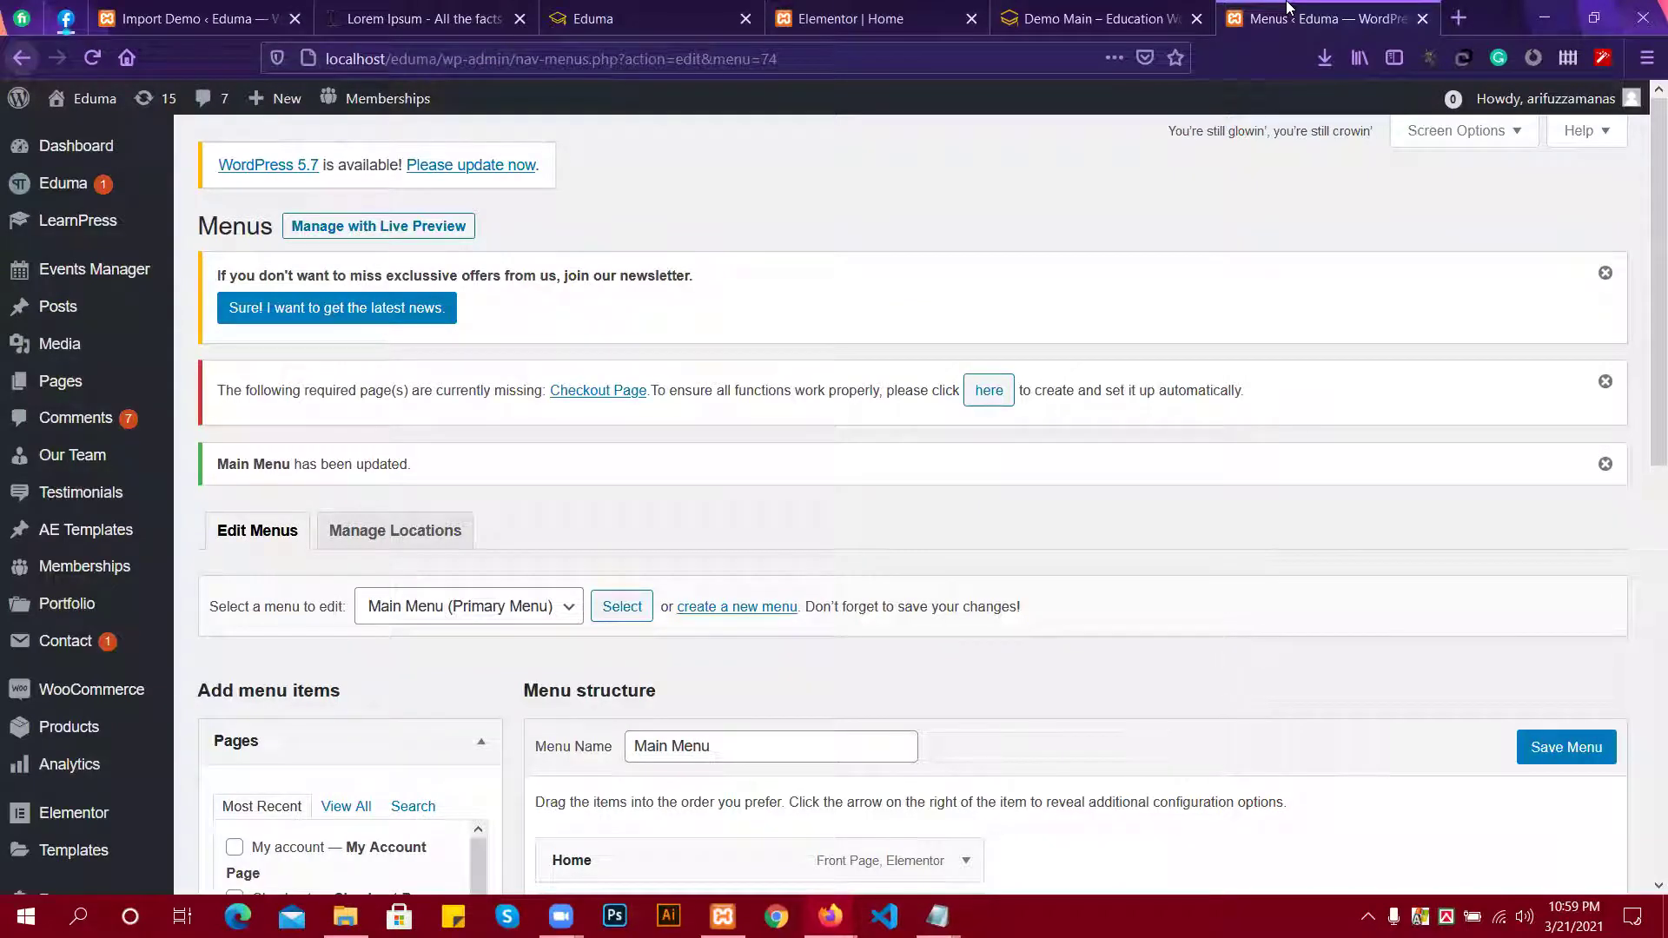
{"action": "scroll", "coordinate": [719, 460], "scroll_direction": "down", "scroll_amount": 2}
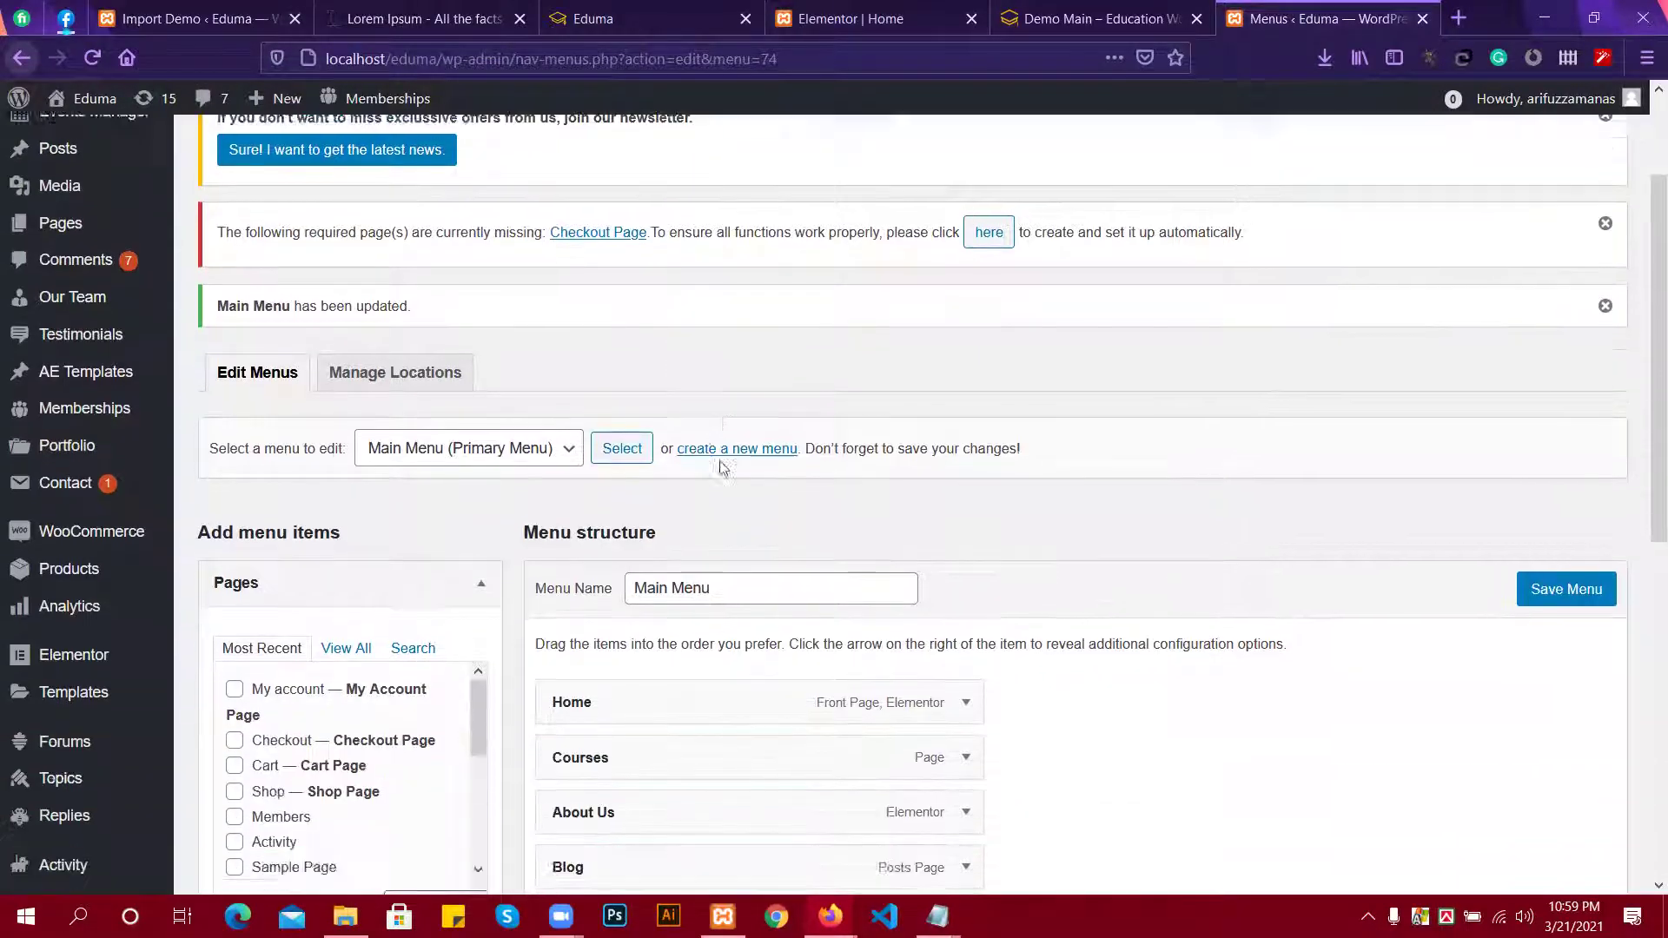
Open the Widgets settings under Appearance and expand the Toolbar widget area.
{"action": "scroll", "coordinate": [719, 467], "scroll_direction": "down", "scroll_amount": 3}
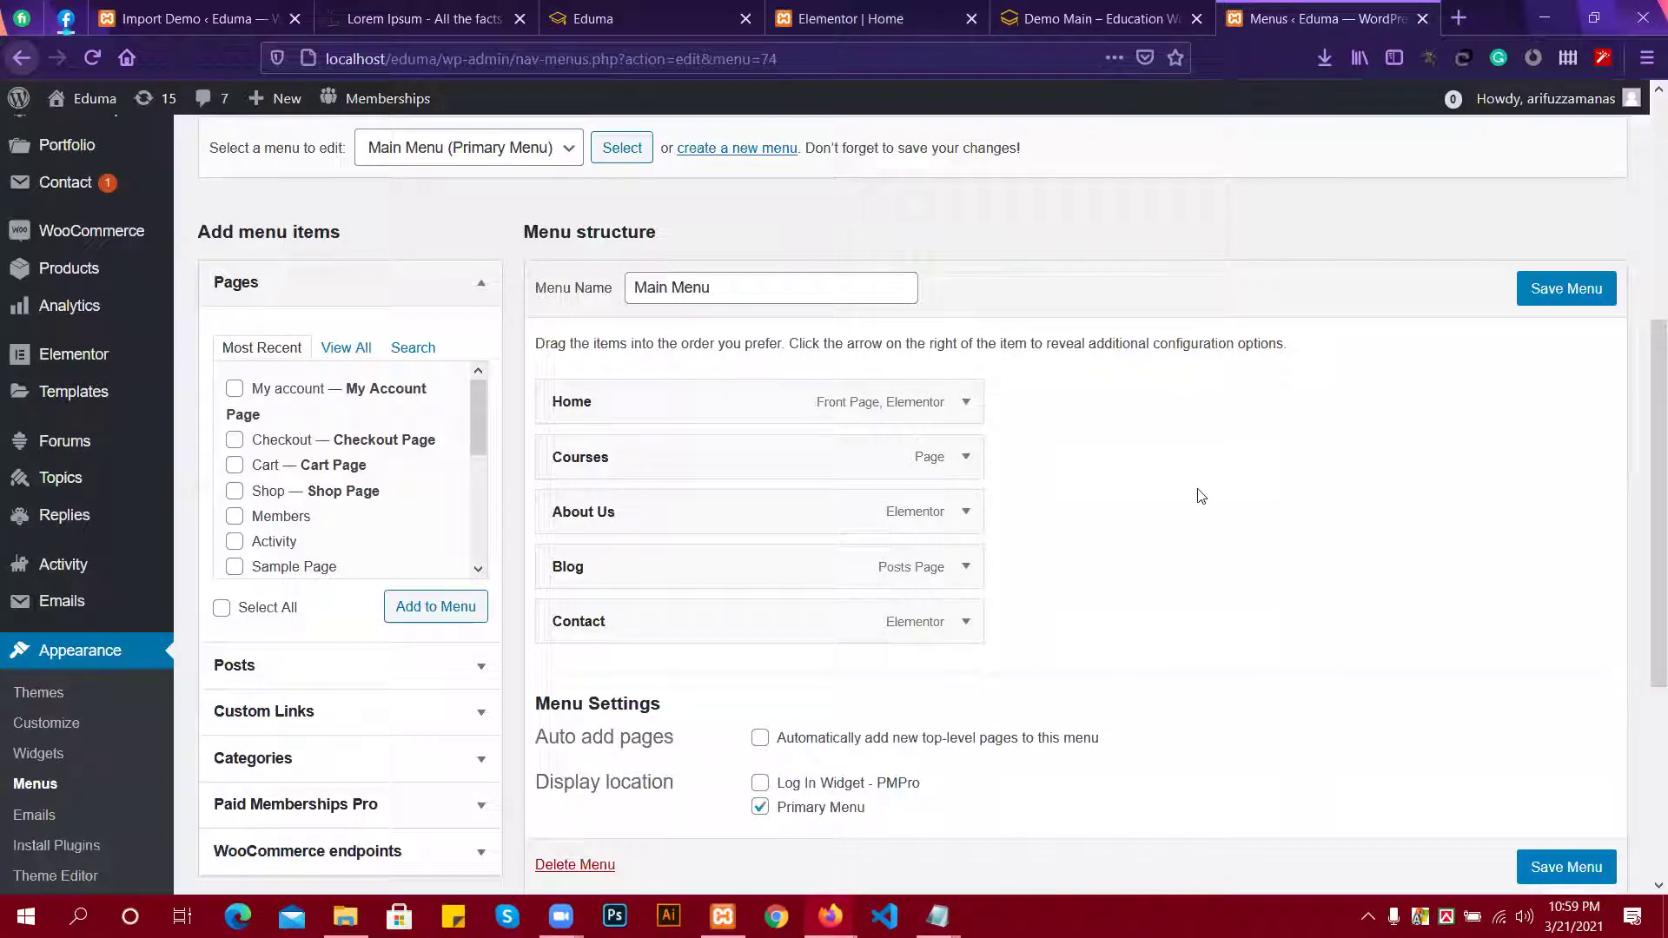
{"action": "scroll", "coordinate": [1200, 495], "scroll_direction": "down", "scroll_amount": 1}
{"action": "scroll", "coordinate": [1200, 495], "scroll_direction": "up", "scroll_amount": 3}
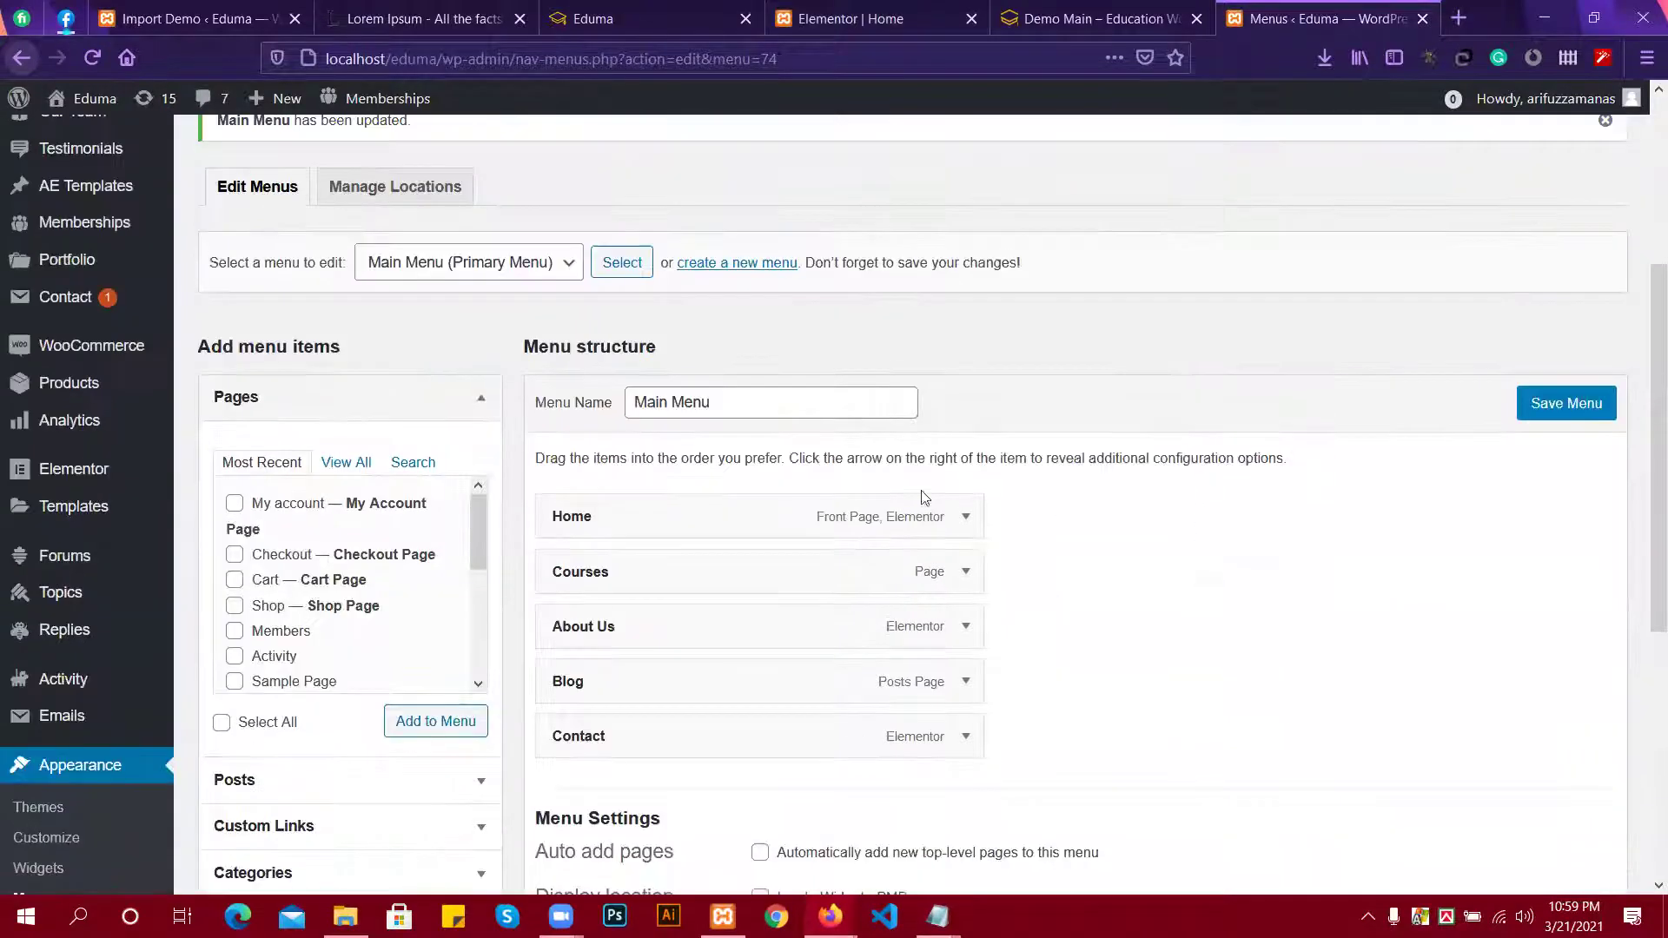
{"action": "mouse_move", "coordinate": [10, 511]}
{"action": "scroll", "coordinate": [117, 465], "scroll_direction": "down", "scroll_amount": 3}
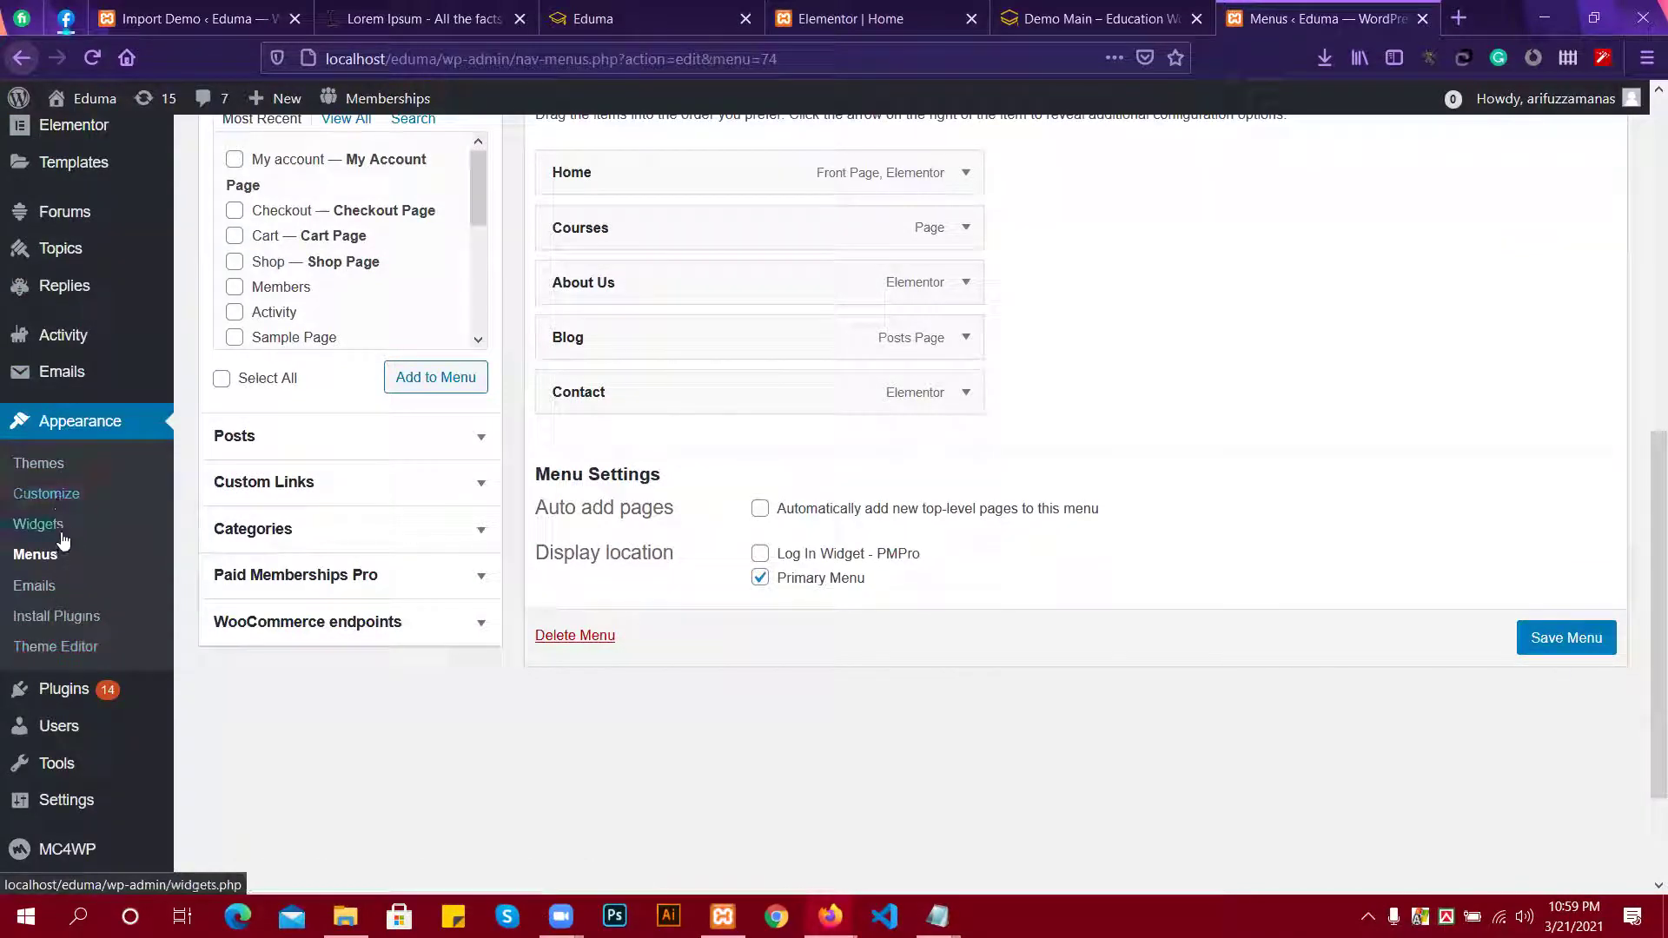
{"action": "left_click", "coordinate": [51, 530]}
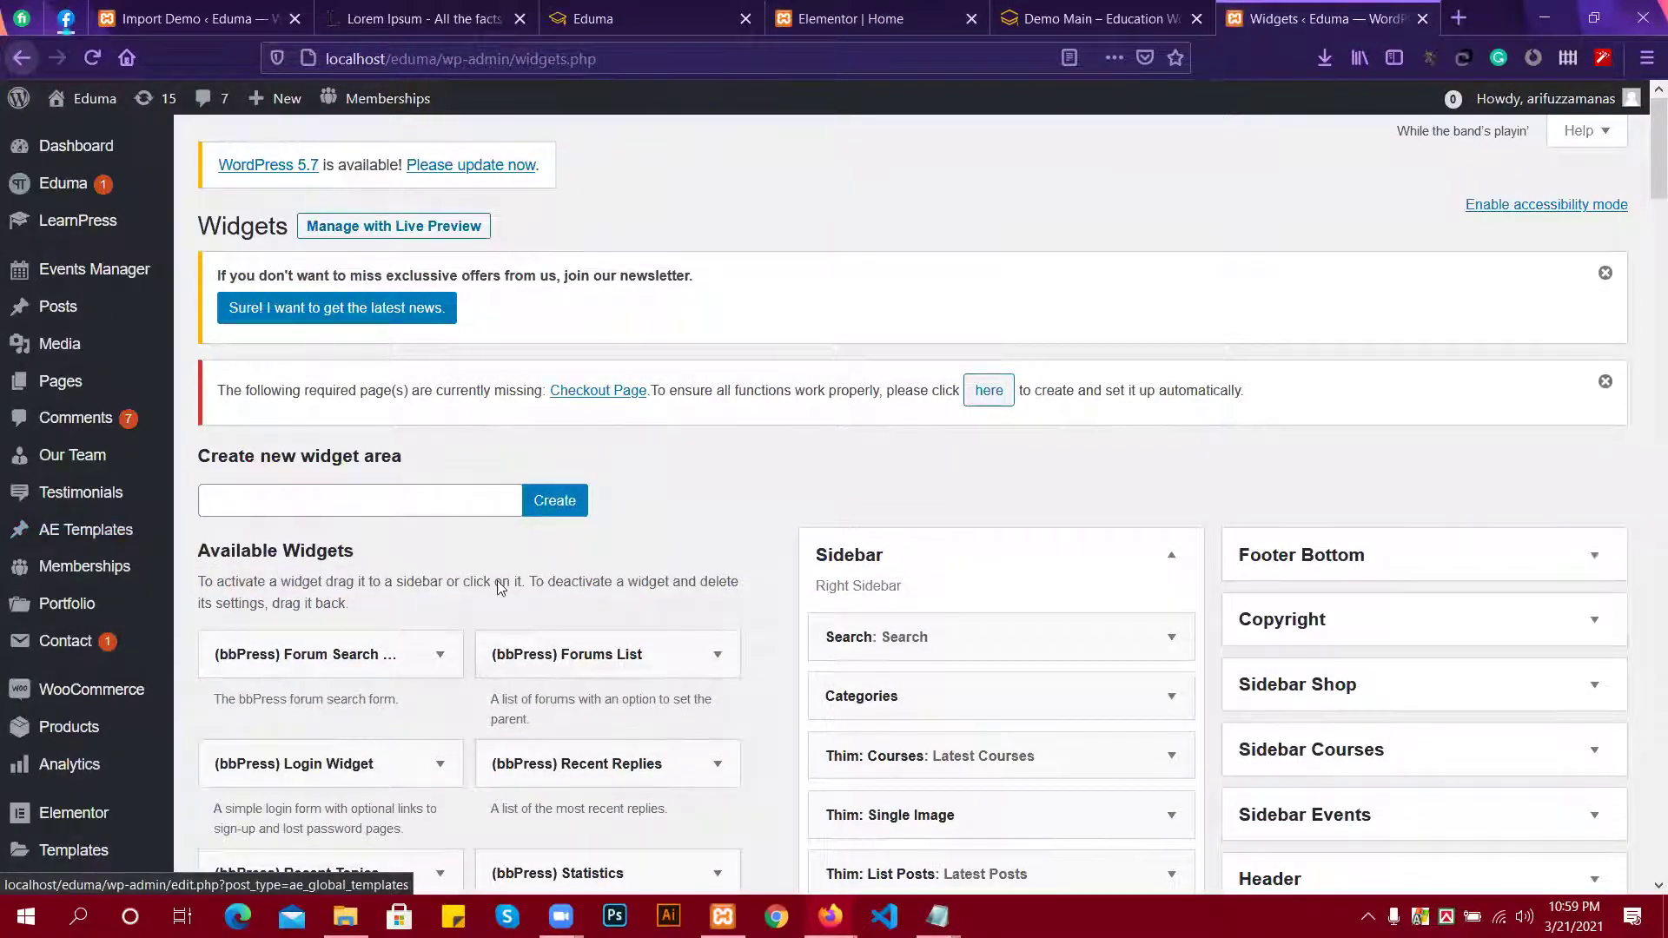
{"action": "scroll", "coordinate": [495, 484], "scroll_direction": "down", "scroll_amount": 3}
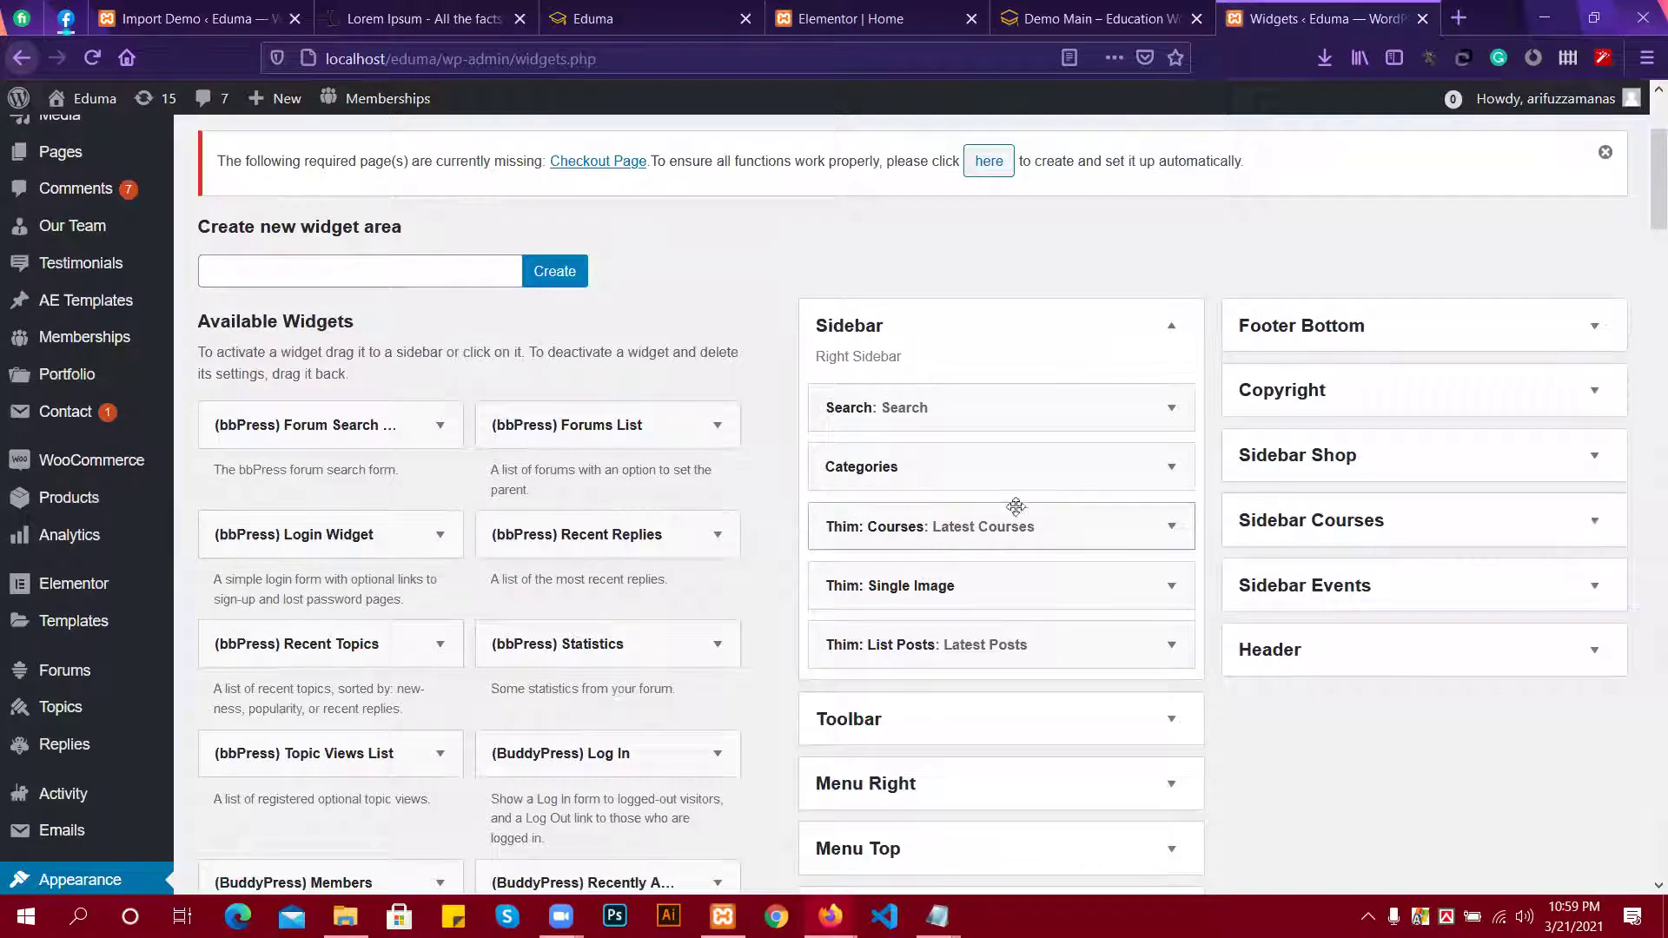
{"action": "scroll", "coordinate": [1007, 513], "scroll_direction": "down", "scroll_amount": 3}
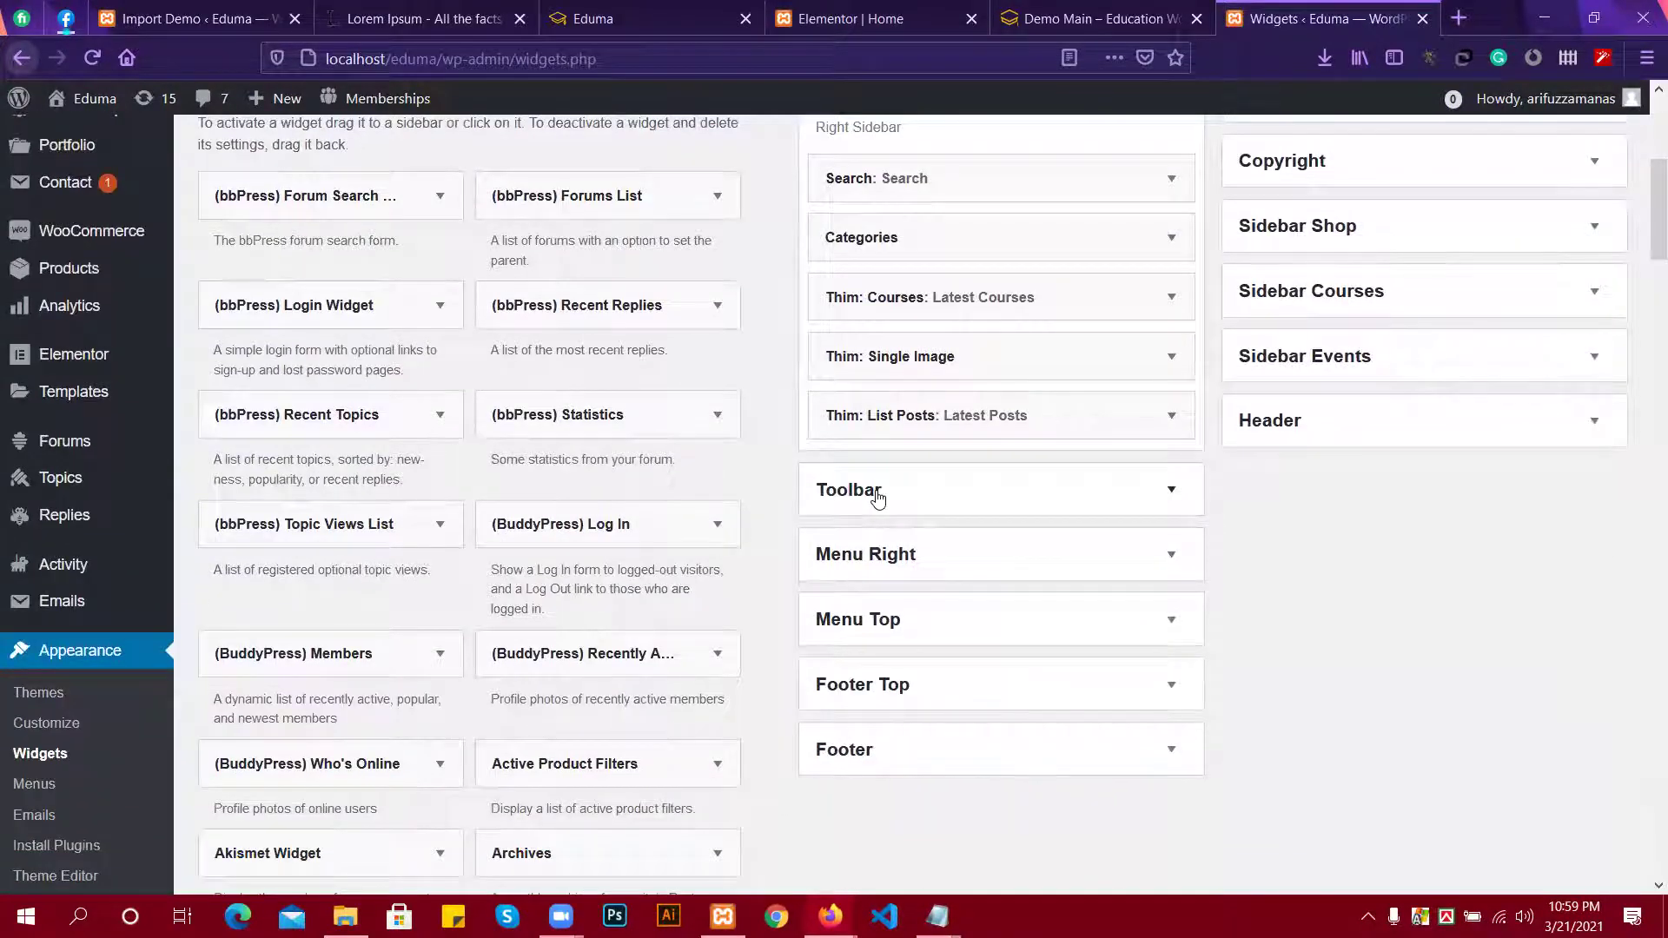
{"action": "left_click", "coordinate": [877, 491]}
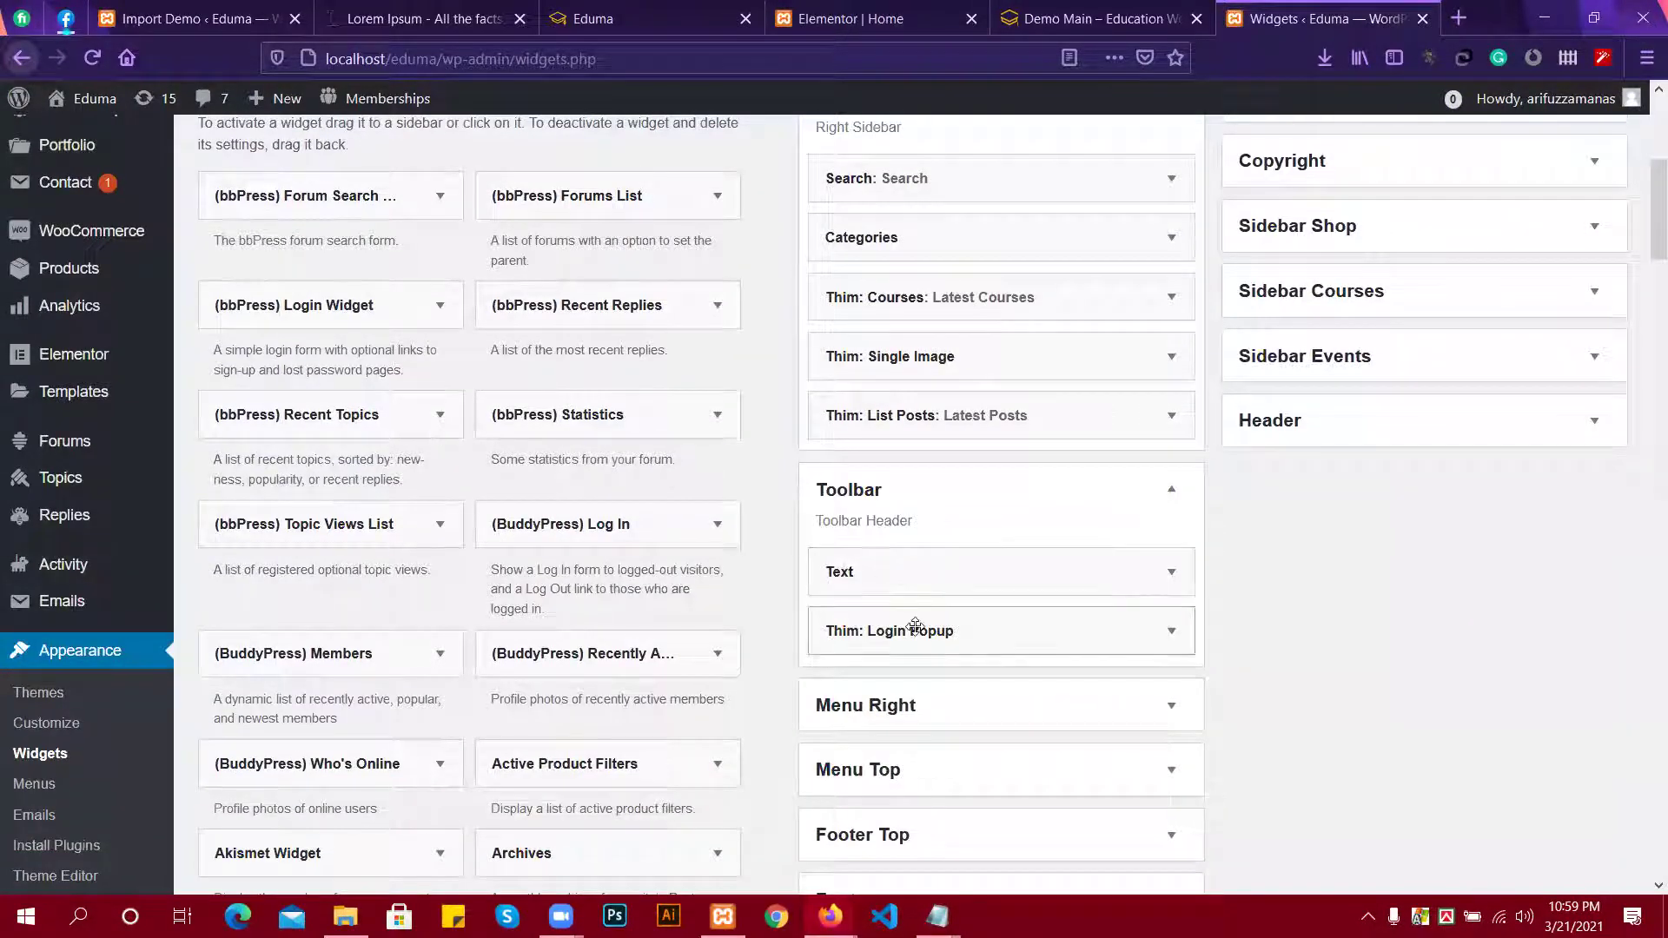
Compare the header toolbar on the Eduma demo page with the local Eduma front page, and return to the widget settings.
{"action": "left_click", "coordinate": [1097, 18]}
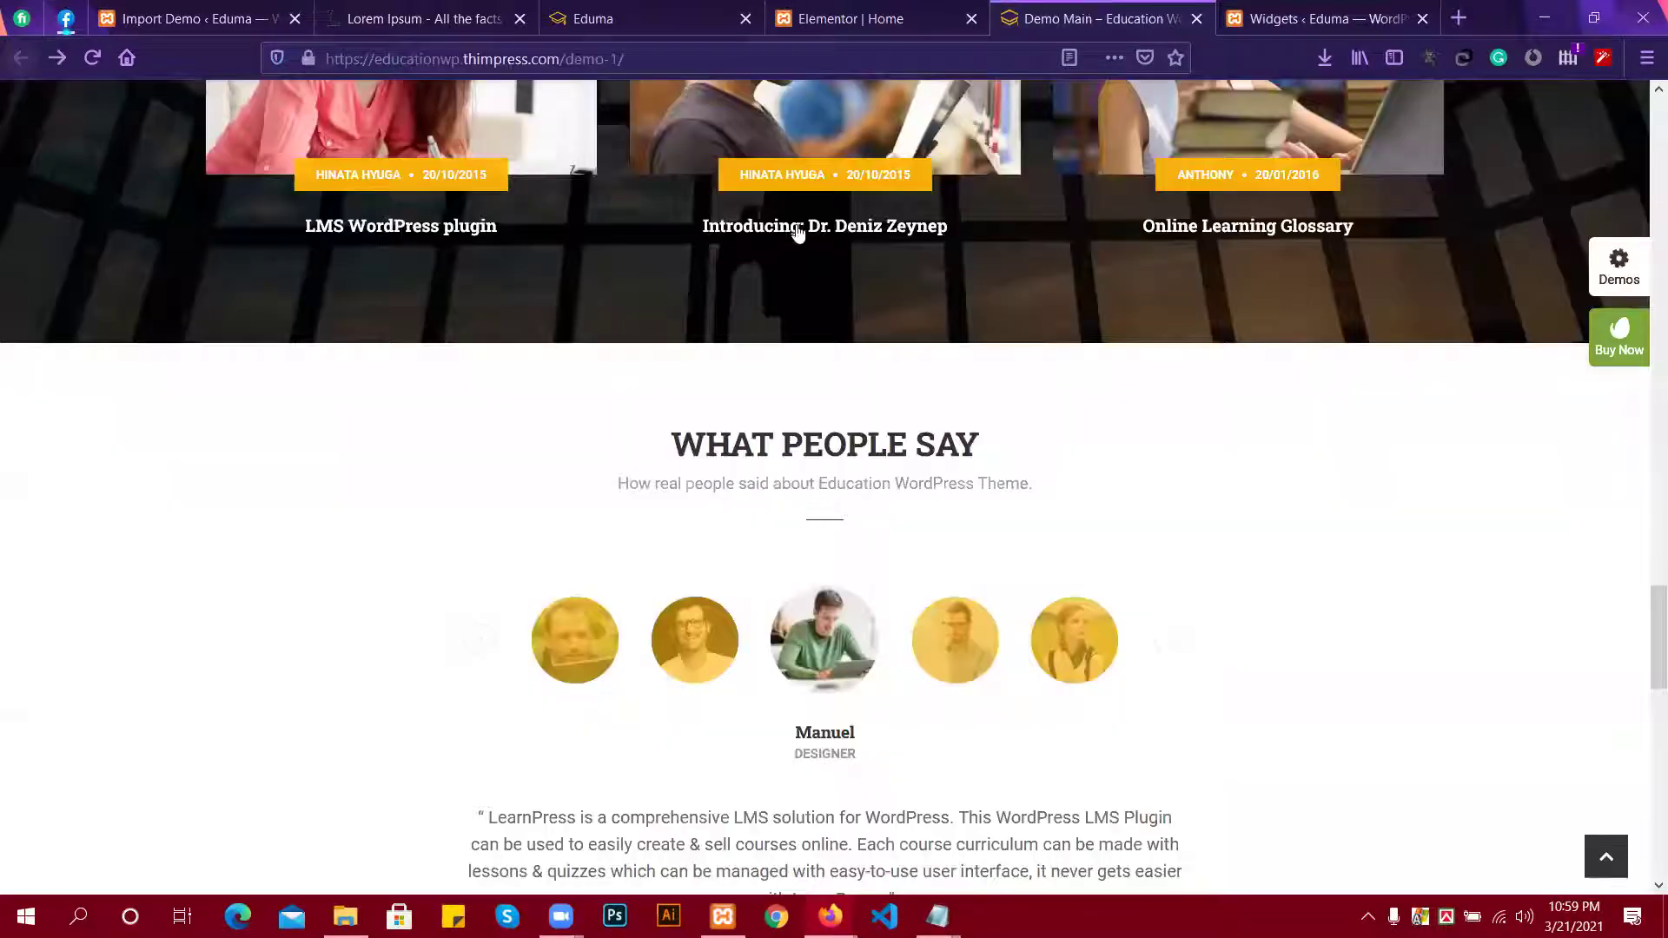
{"action": "scroll", "coordinate": [797, 230], "scroll_direction": "up", "scroll_amount": 15}
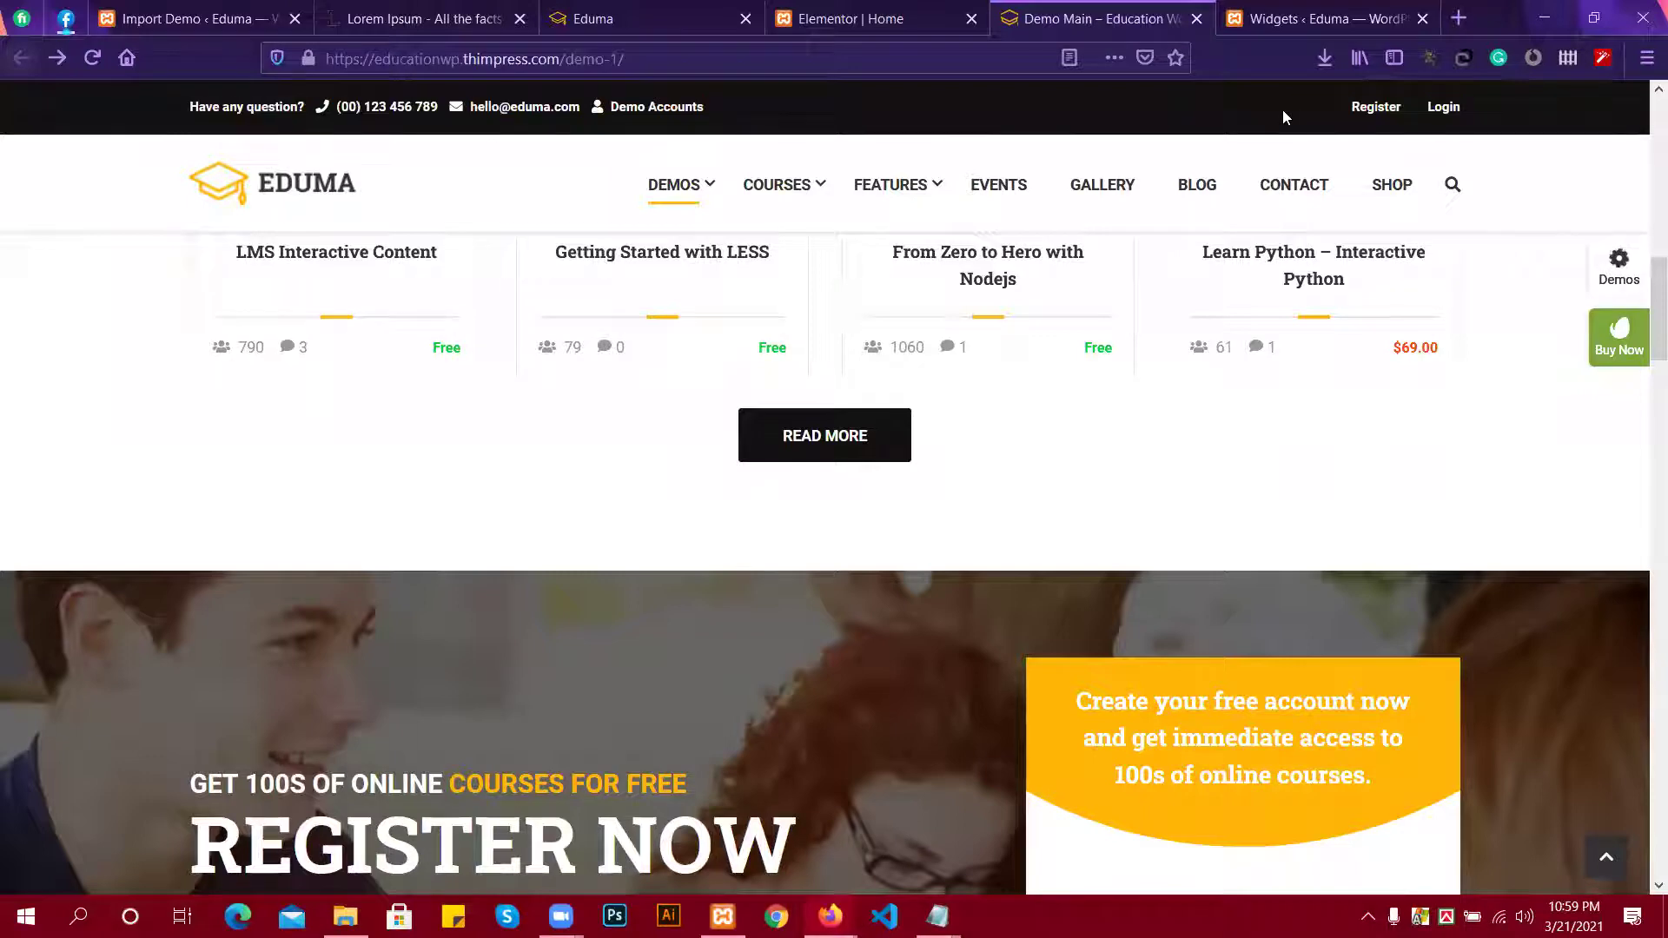
{"action": "left_click", "coordinate": [608, 18]}
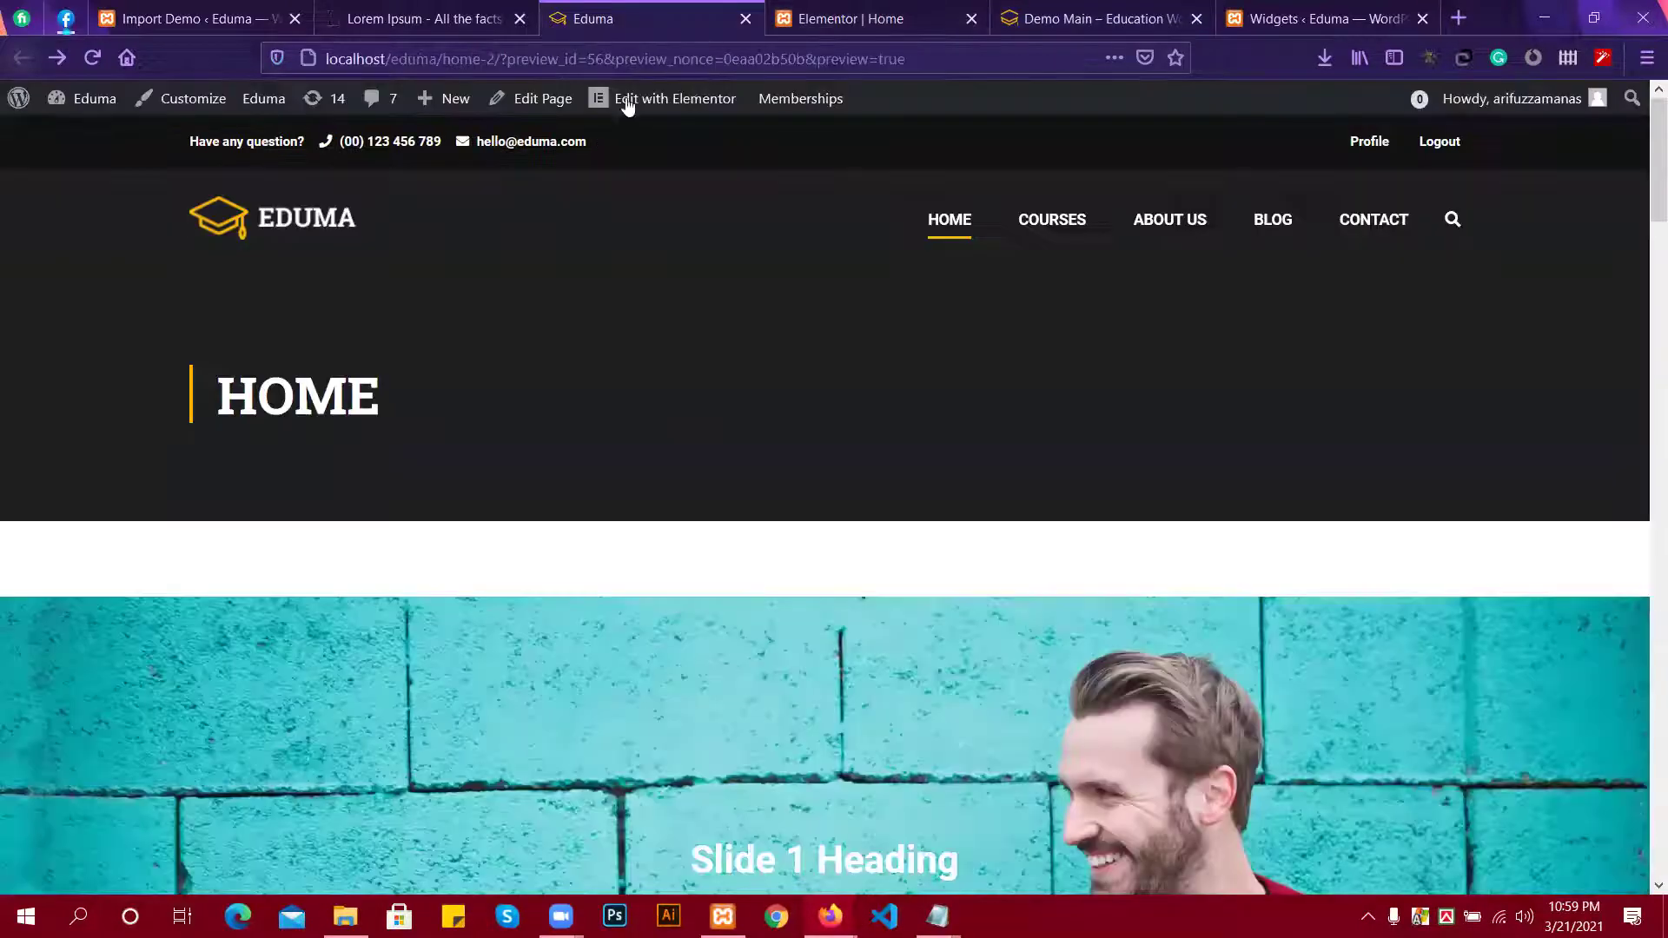
{"action": "left_click", "coordinate": [1303, 18]}
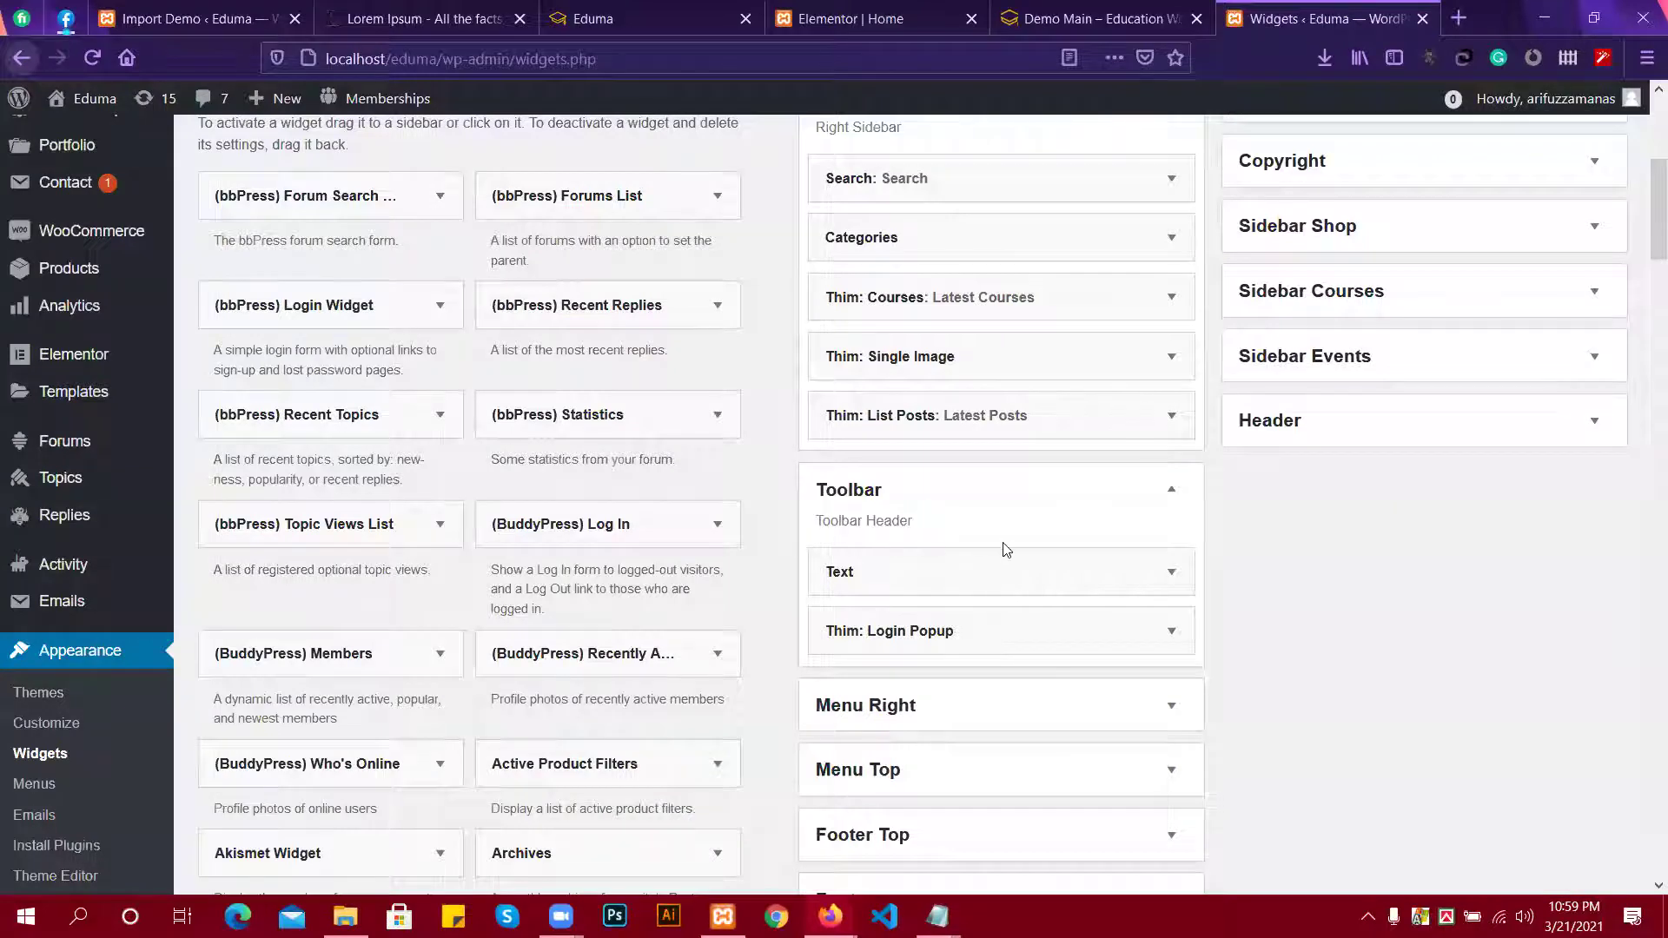
Examine the contents of the Menu Top and Menu Right widget areas, leaving Menu Right expanded.
{"action": "scroll", "coordinate": [952, 519], "scroll_direction": "down", "scroll_amount": 1}
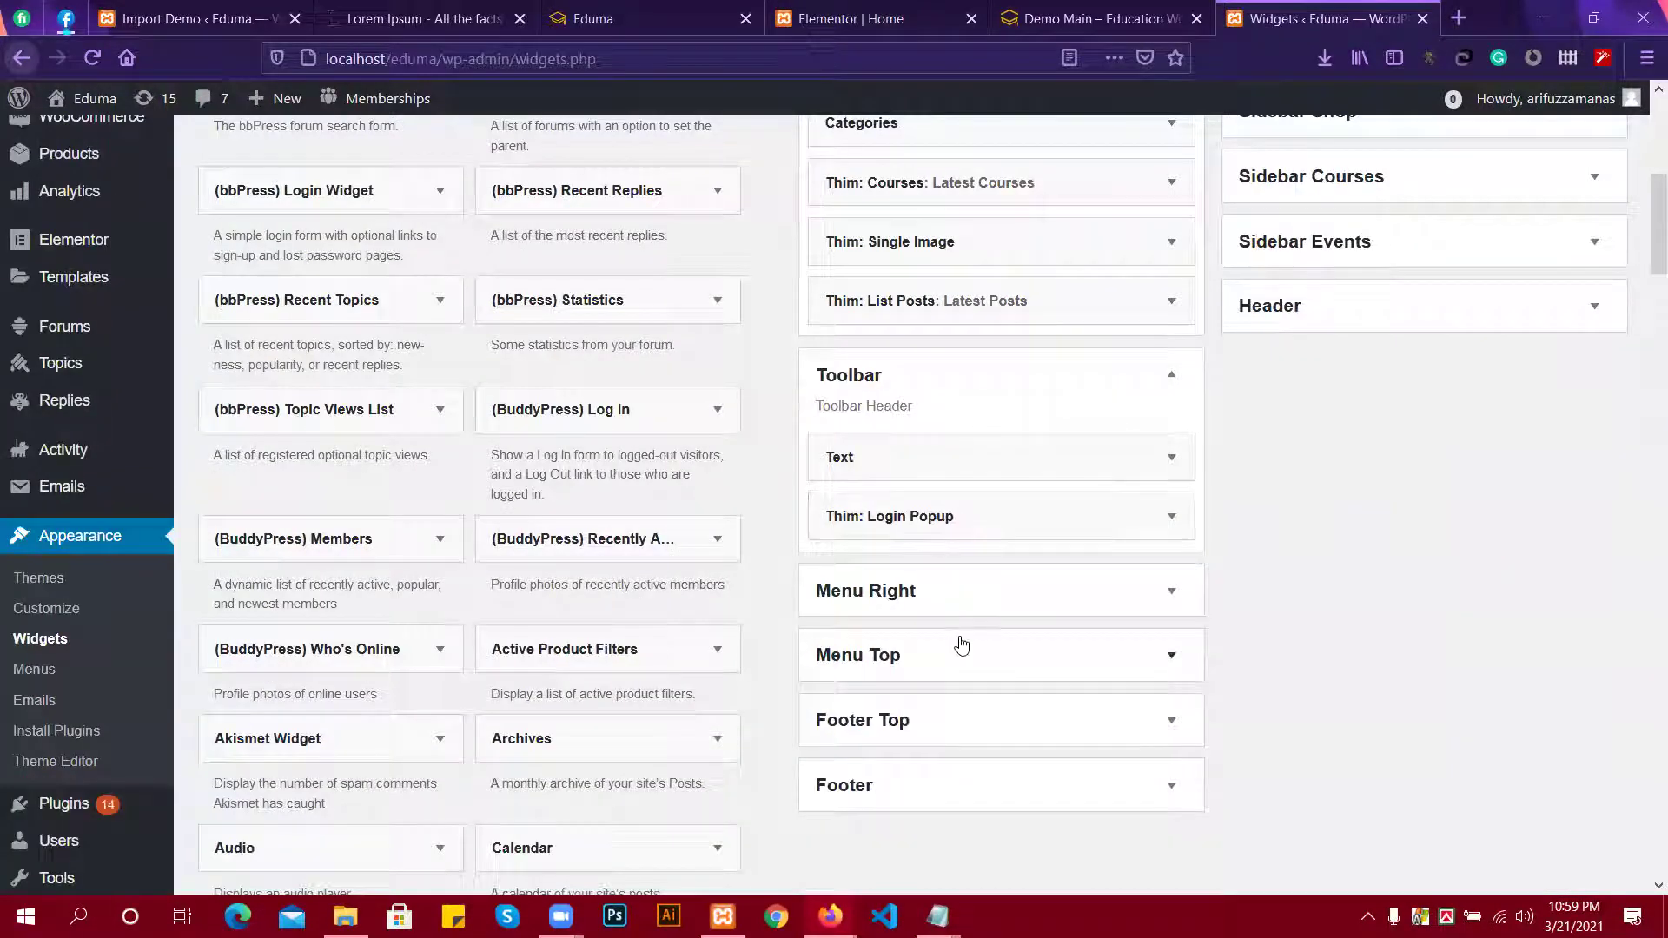
{"action": "left_click", "coordinate": [962, 646]}
{"action": "left_click", "coordinate": [962, 645]}
{"action": "left_click", "coordinate": [978, 594]}
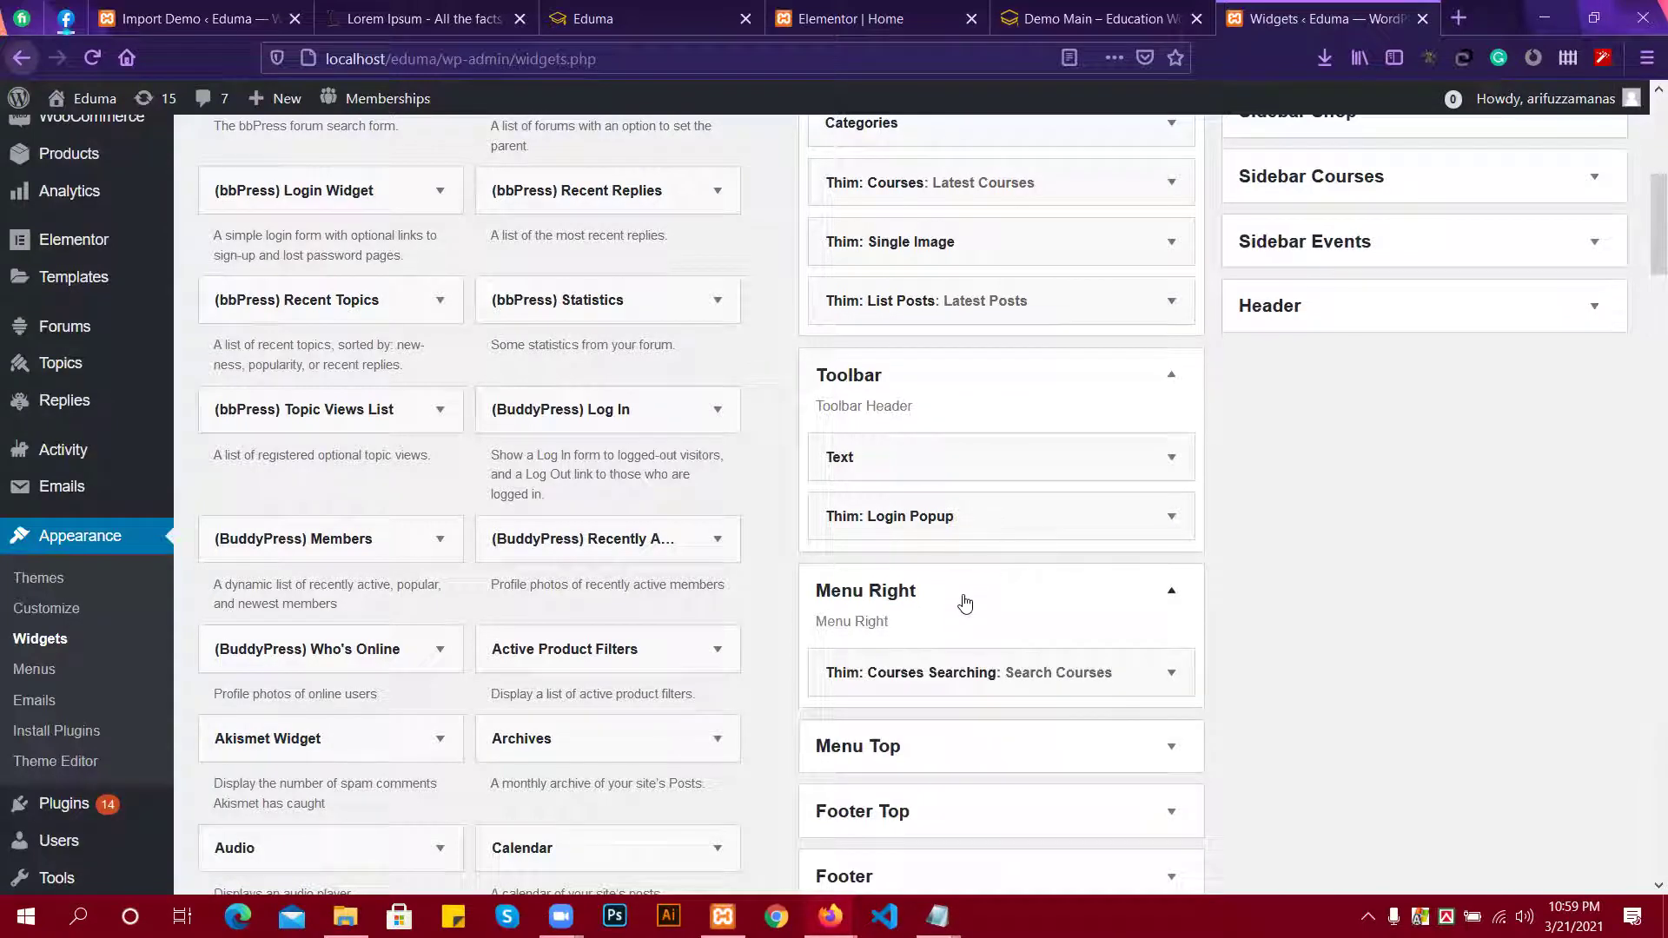
{"action": "left_click", "coordinate": [964, 603]}
{"action": "left_click", "coordinate": [1169, 594]}
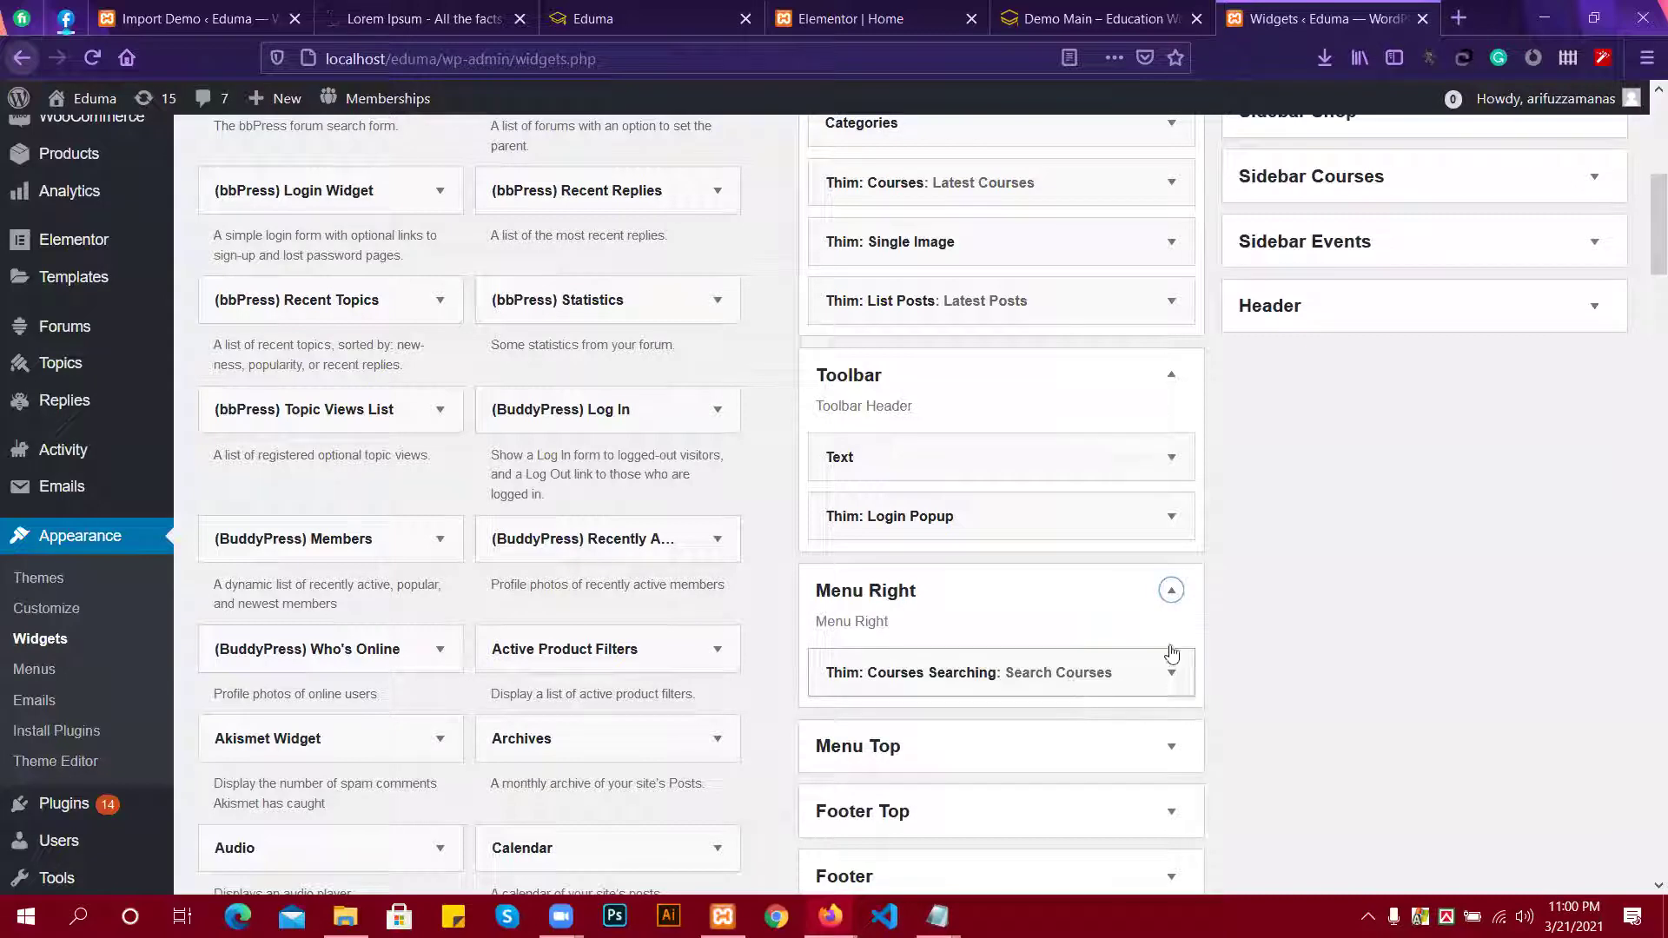
{"action": "left_click", "coordinate": [1170, 591]}
{"action": "right_click", "coordinate": [1071, 596]}
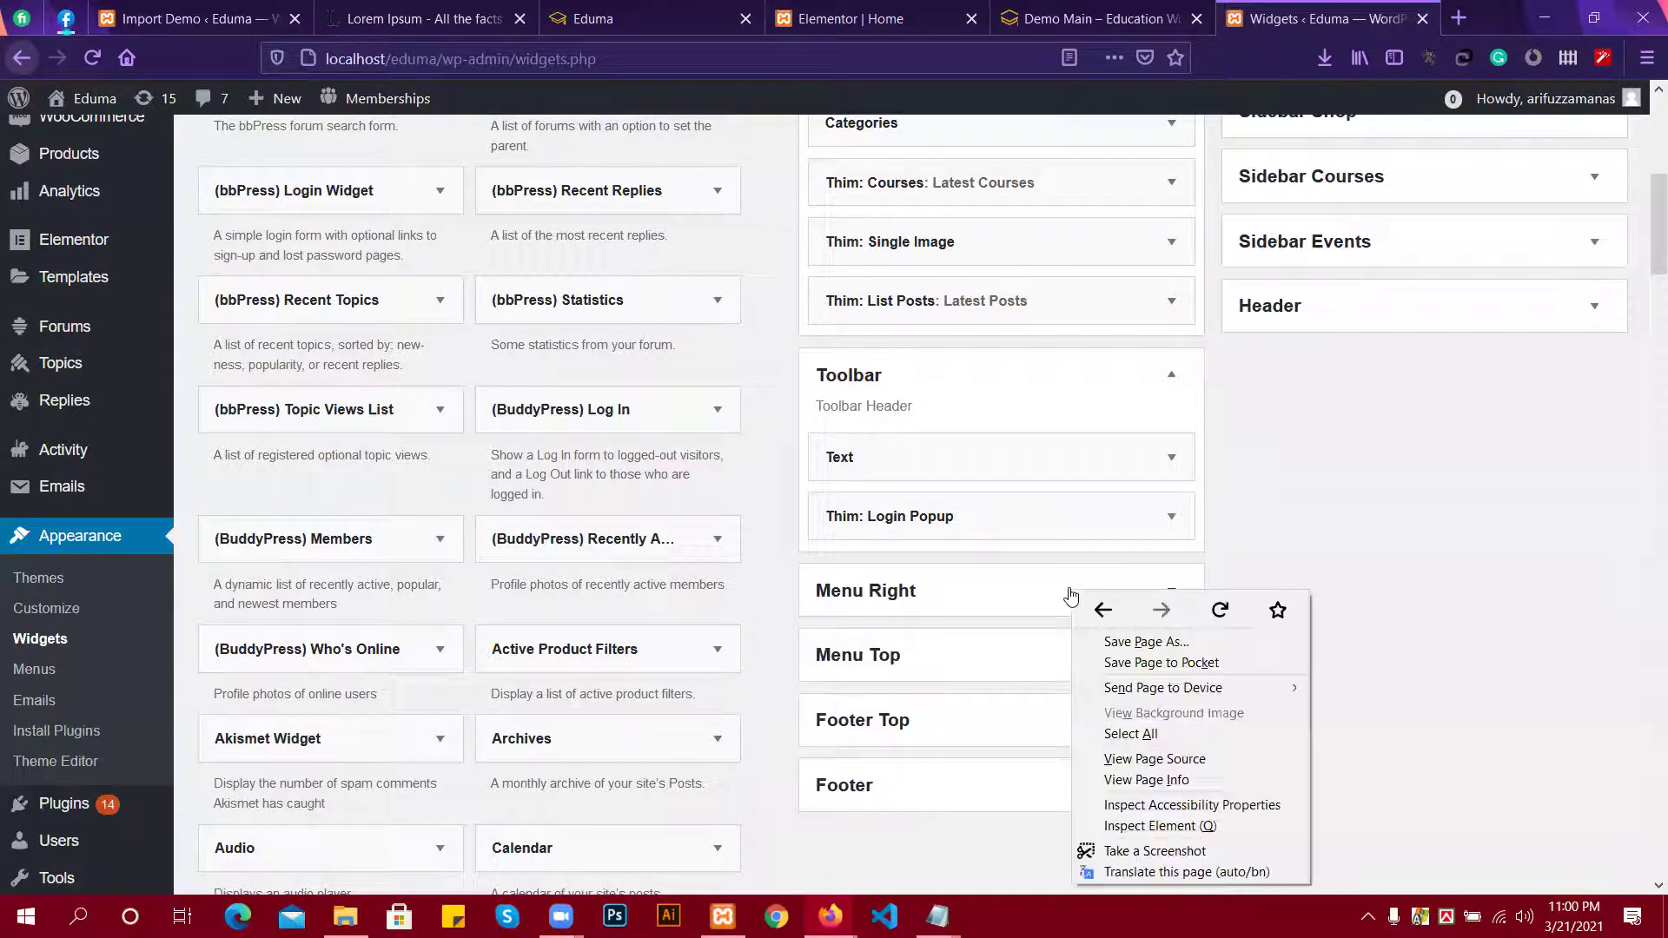
{"action": "left_click", "coordinate": [1171, 592]}
{"action": "left_click", "coordinate": [1171, 592]}
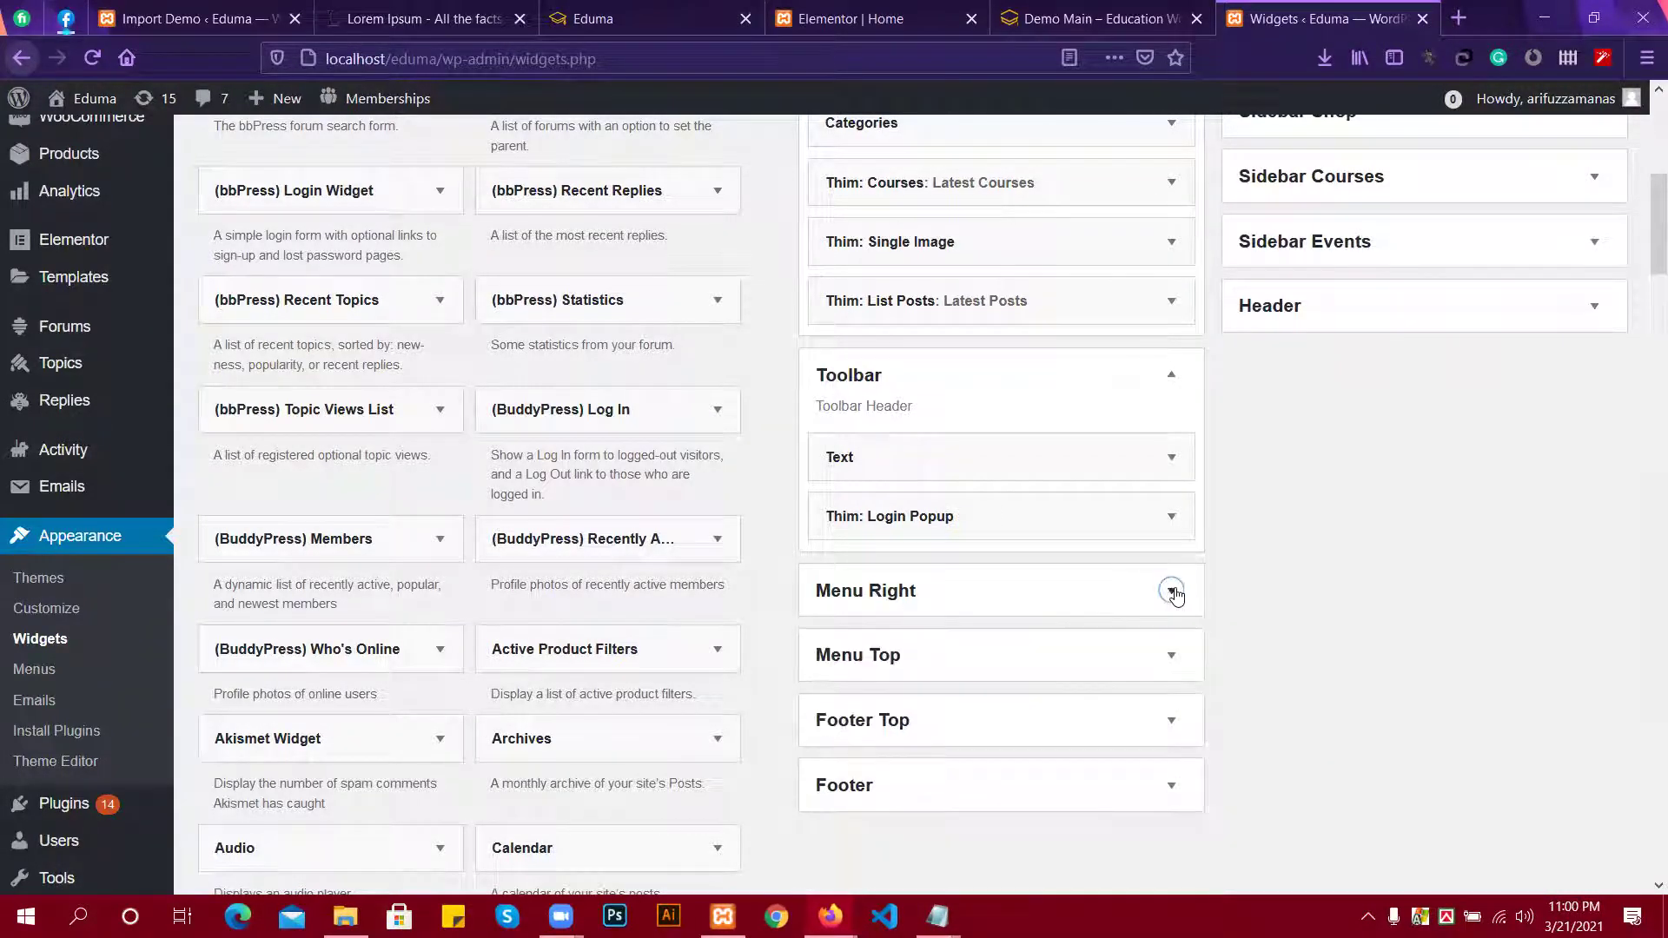
{"action": "left_click", "coordinate": [1171, 591]}
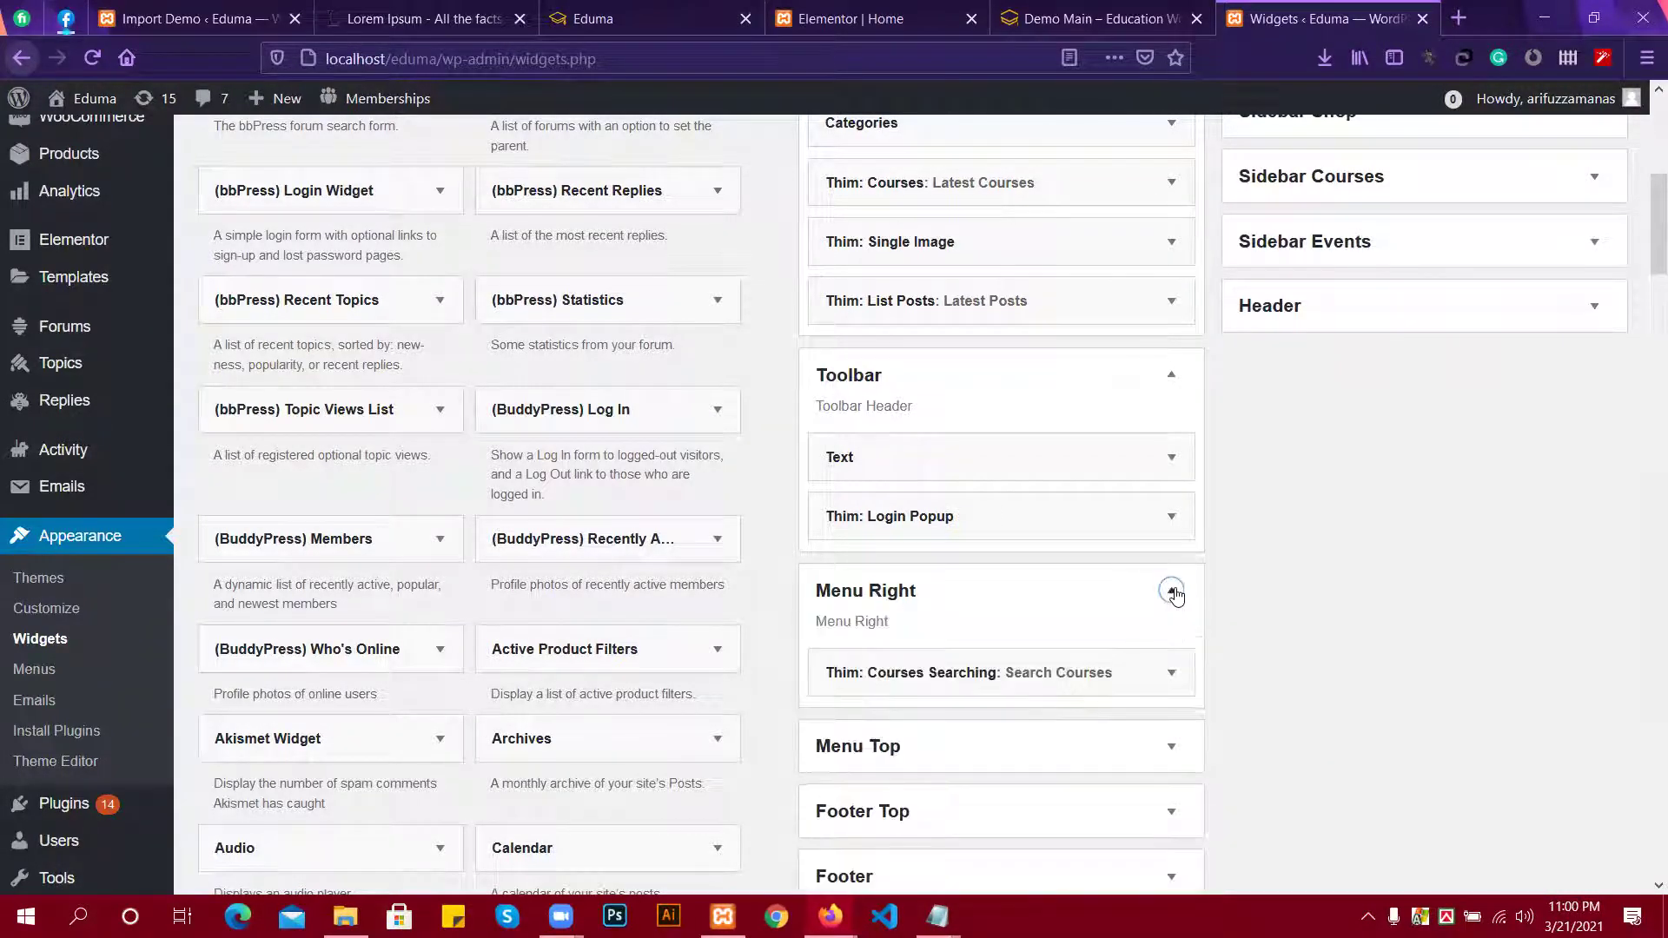
Delete the Thim: Courses Searching widget from the Menu Right area.
{"action": "left_click", "coordinate": [1169, 674]}
{"action": "scroll", "coordinate": [796, 696], "scroll_direction": "down", "scroll_amount": 3}
{"action": "scroll", "coordinate": [740, 665], "scroll_direction": "down", "scroll_amount": 1}
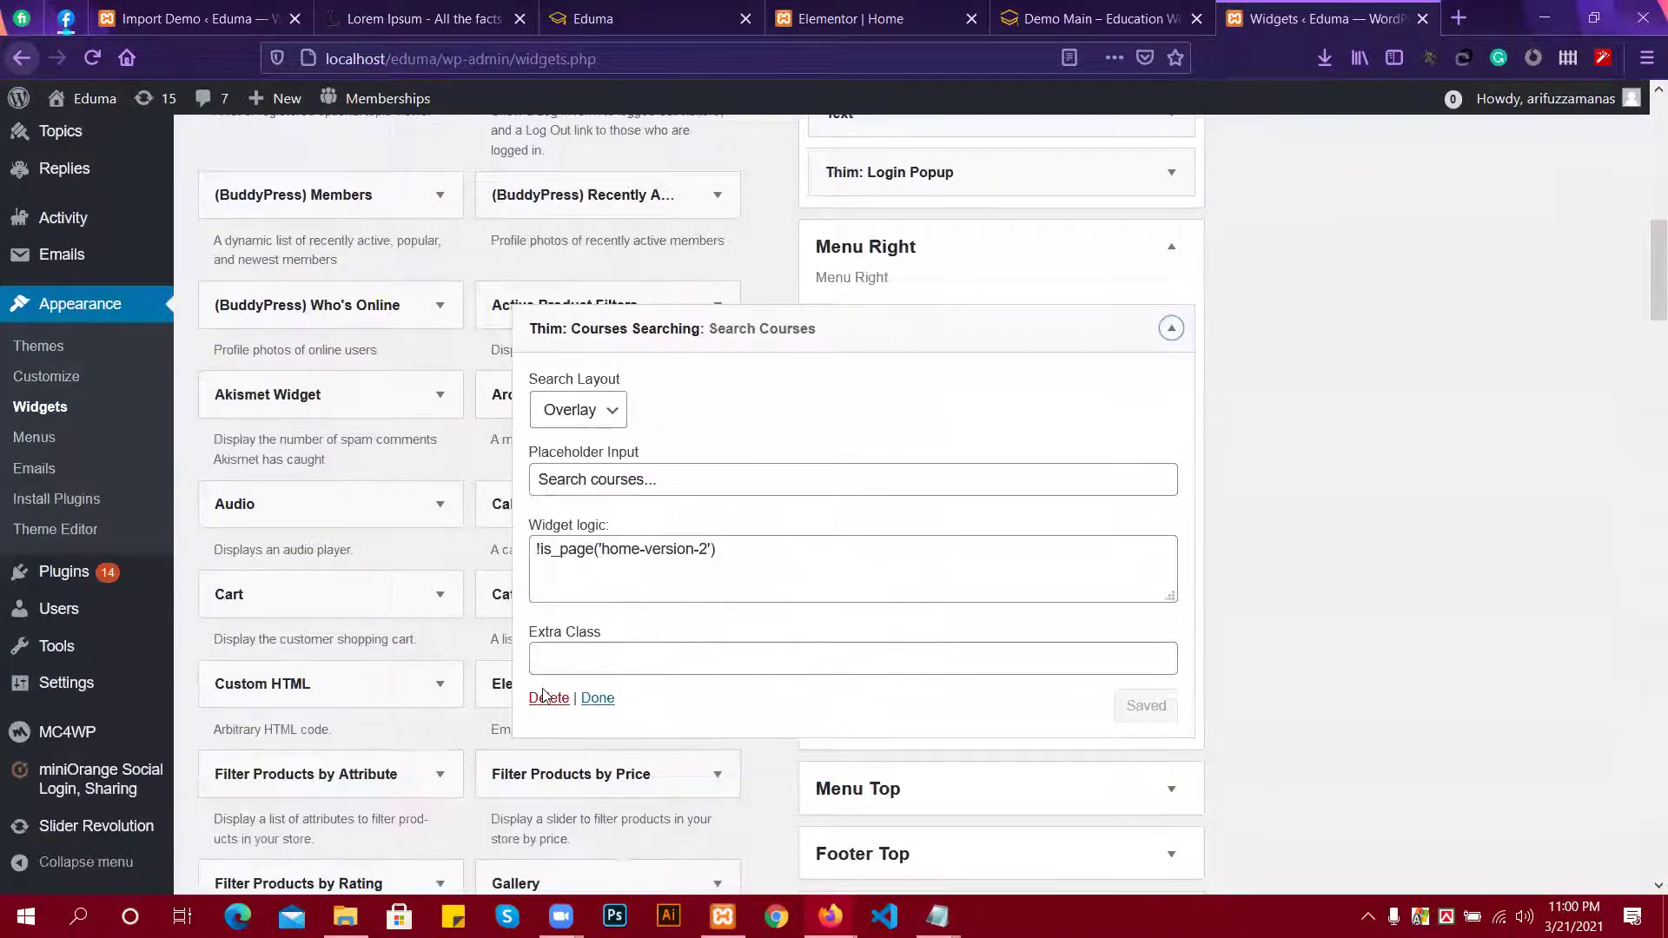
{"action": "left_click", "coordinate": [547, 700]}
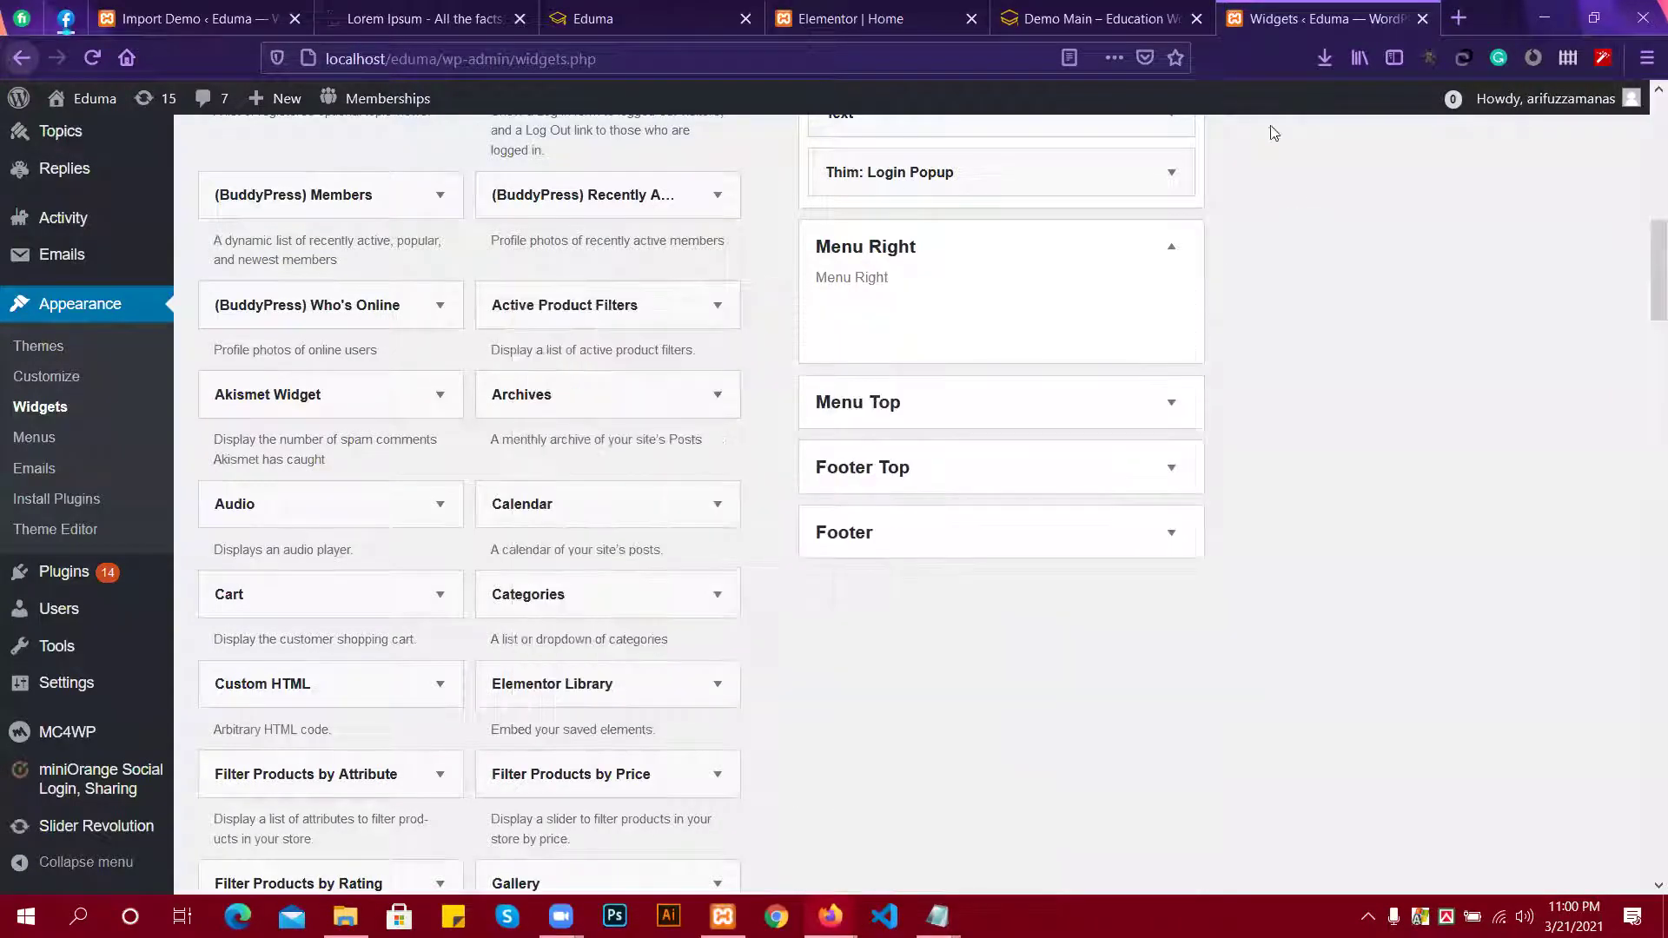
Reload the local Eduma front page to check its header for the search icon, and return to the widget settings.
{"action": "left_click", "coordinate": [674, 9]}
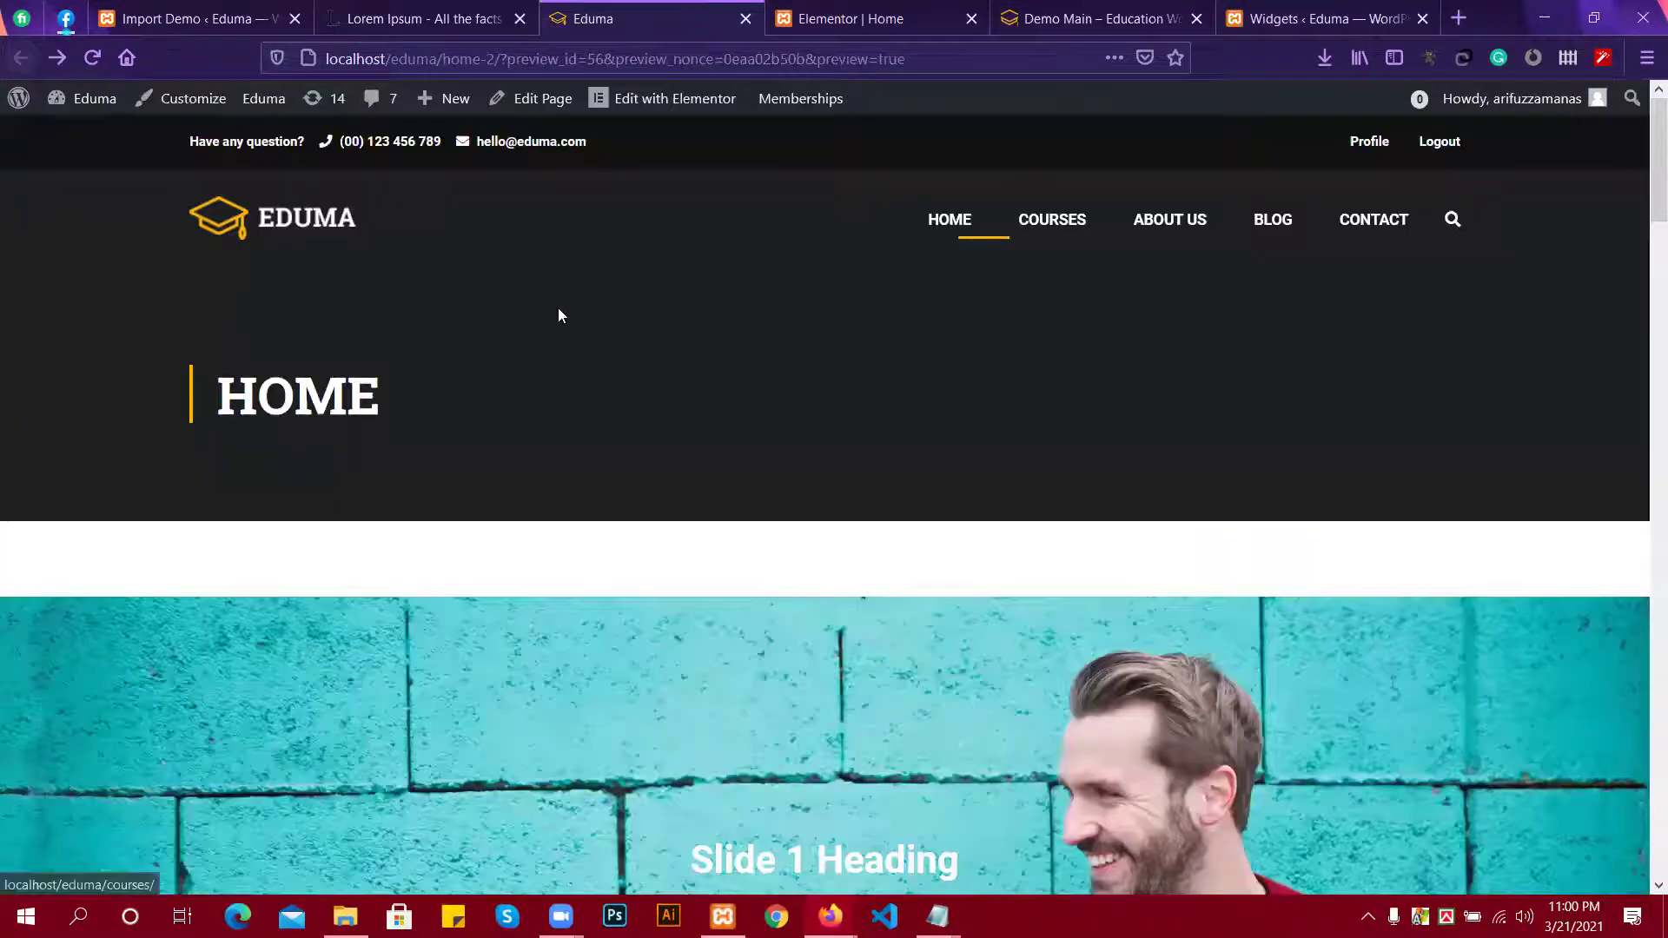
{"action": "left_click", "coordinate": [92, 58]}
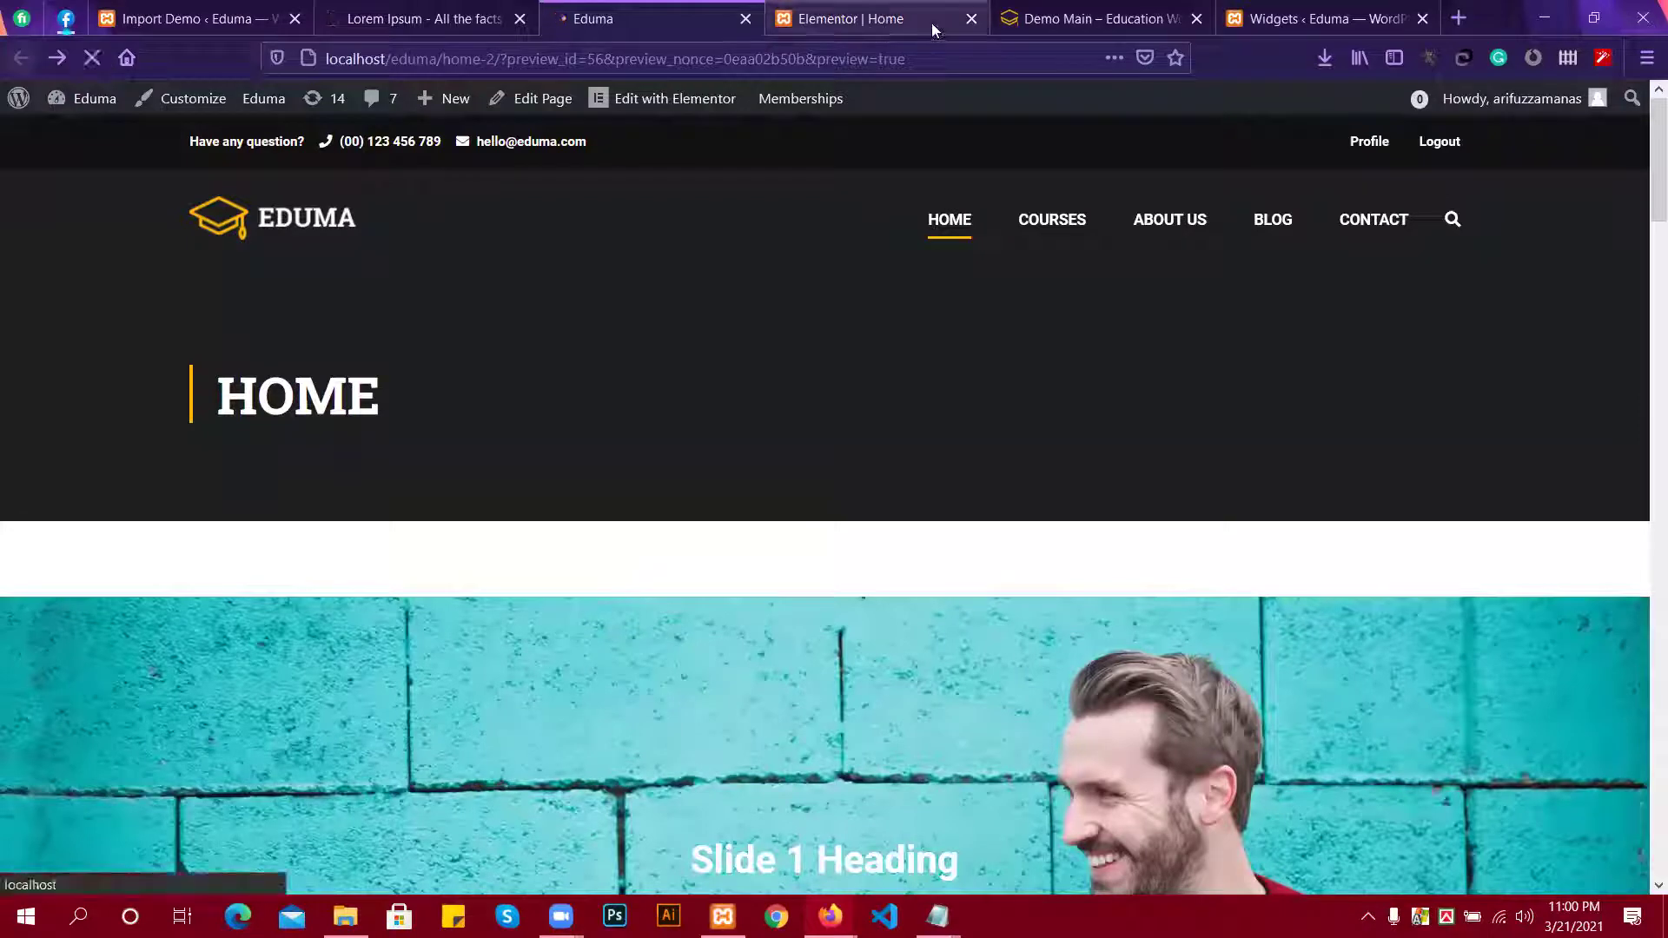
{"action": "left_click", "coordinate": [1246, 19]}
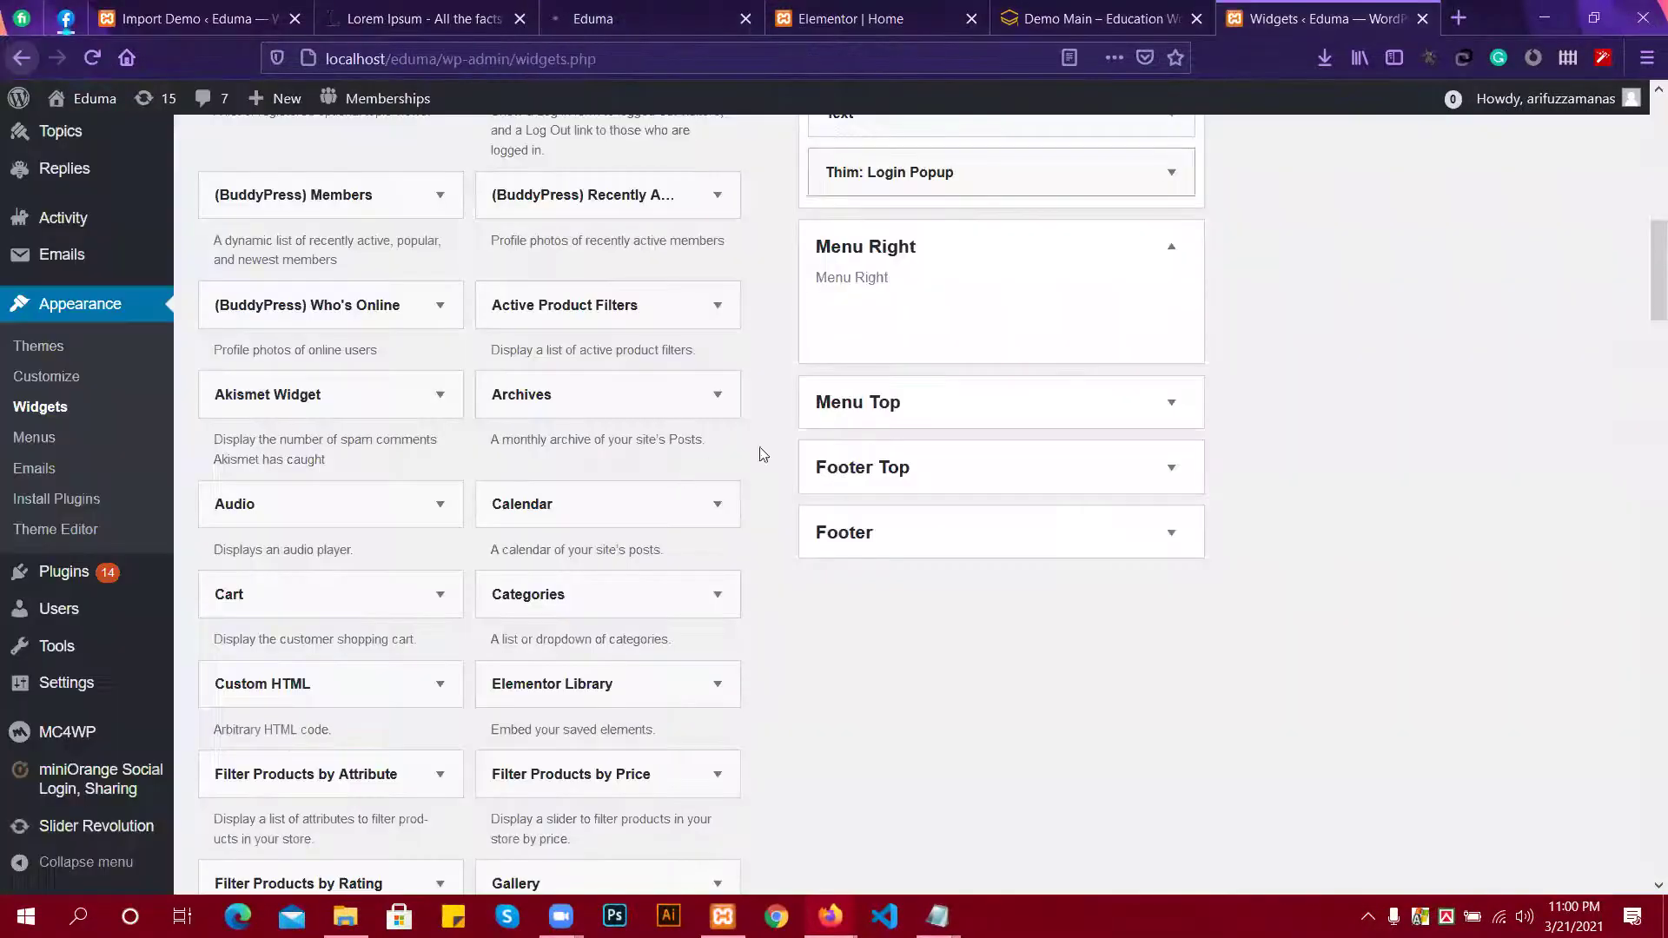
{"action": "scroll", "coordinate": [838, 376], "scroll_direction": "up", "scroll_amount": 2}
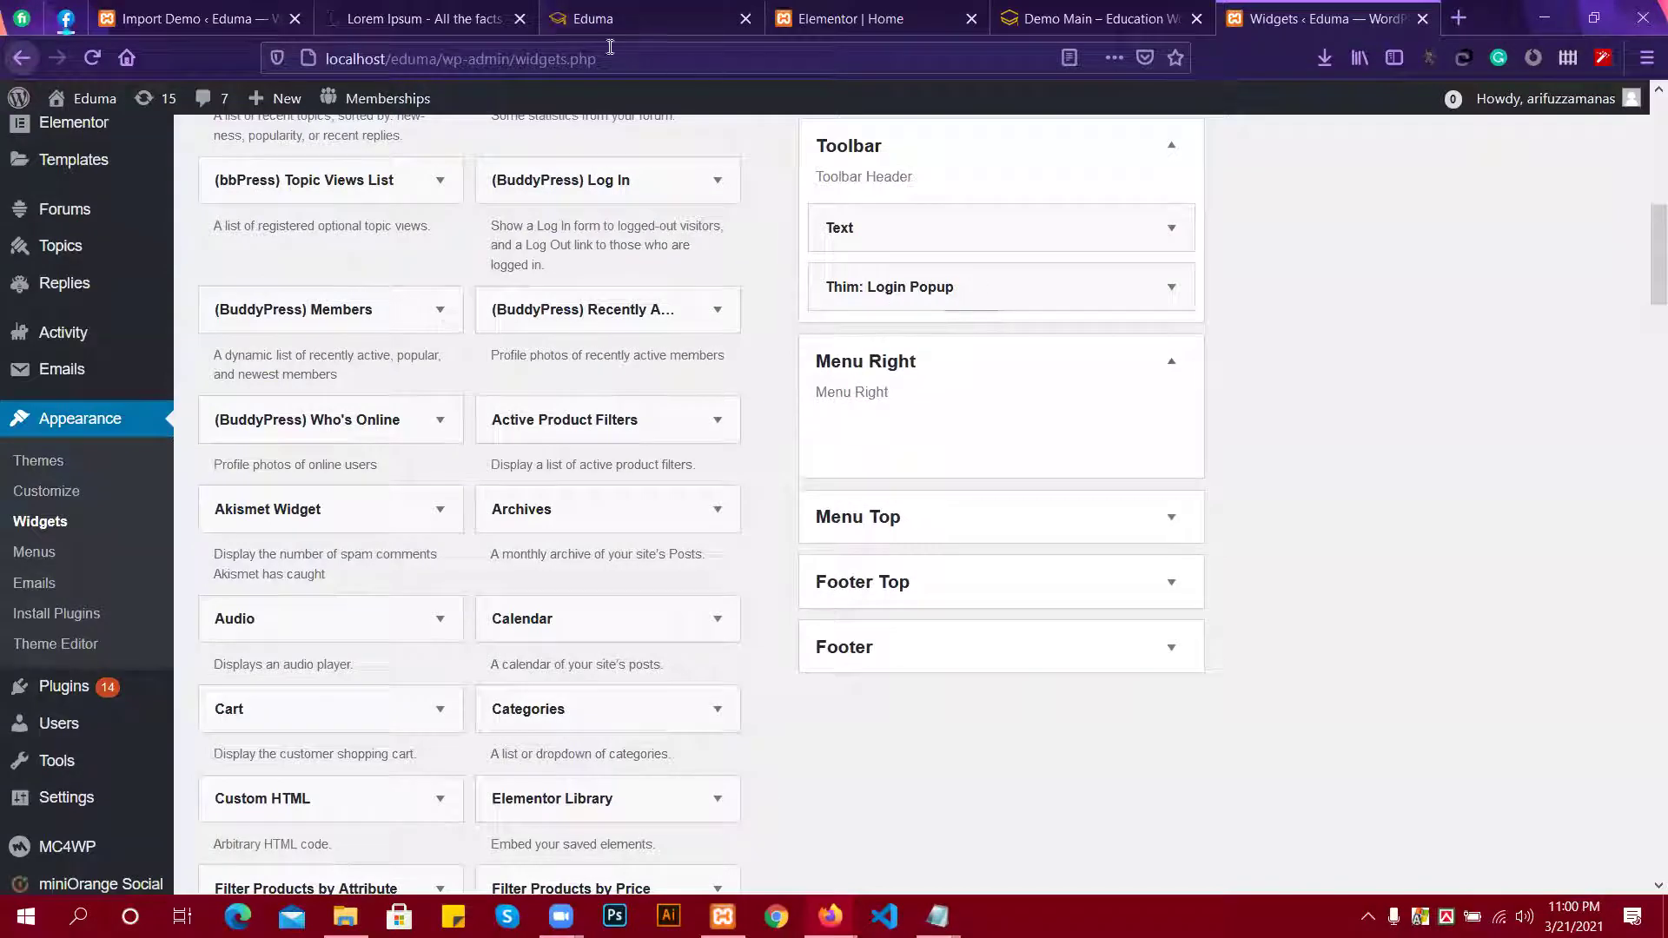
{"action": "left_click", "coordinate": [561, 19]}
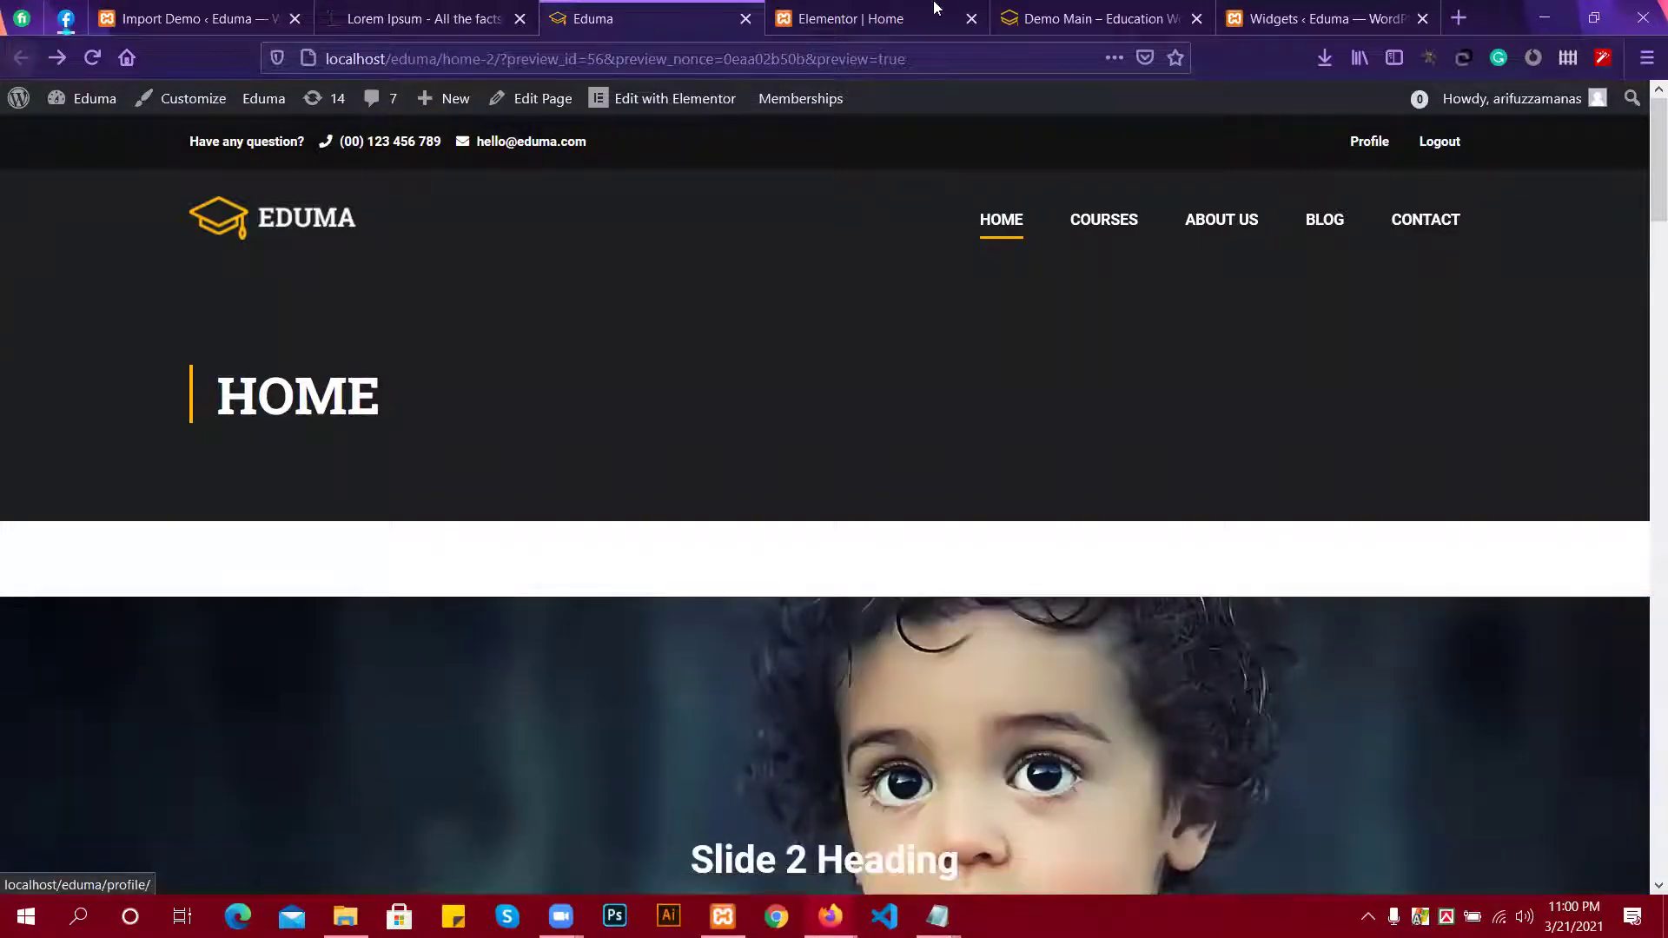
{"action": "left_click", "coordinate": [898, 11]}
{"action": "left_click", "coordinate": [1231, 33]}
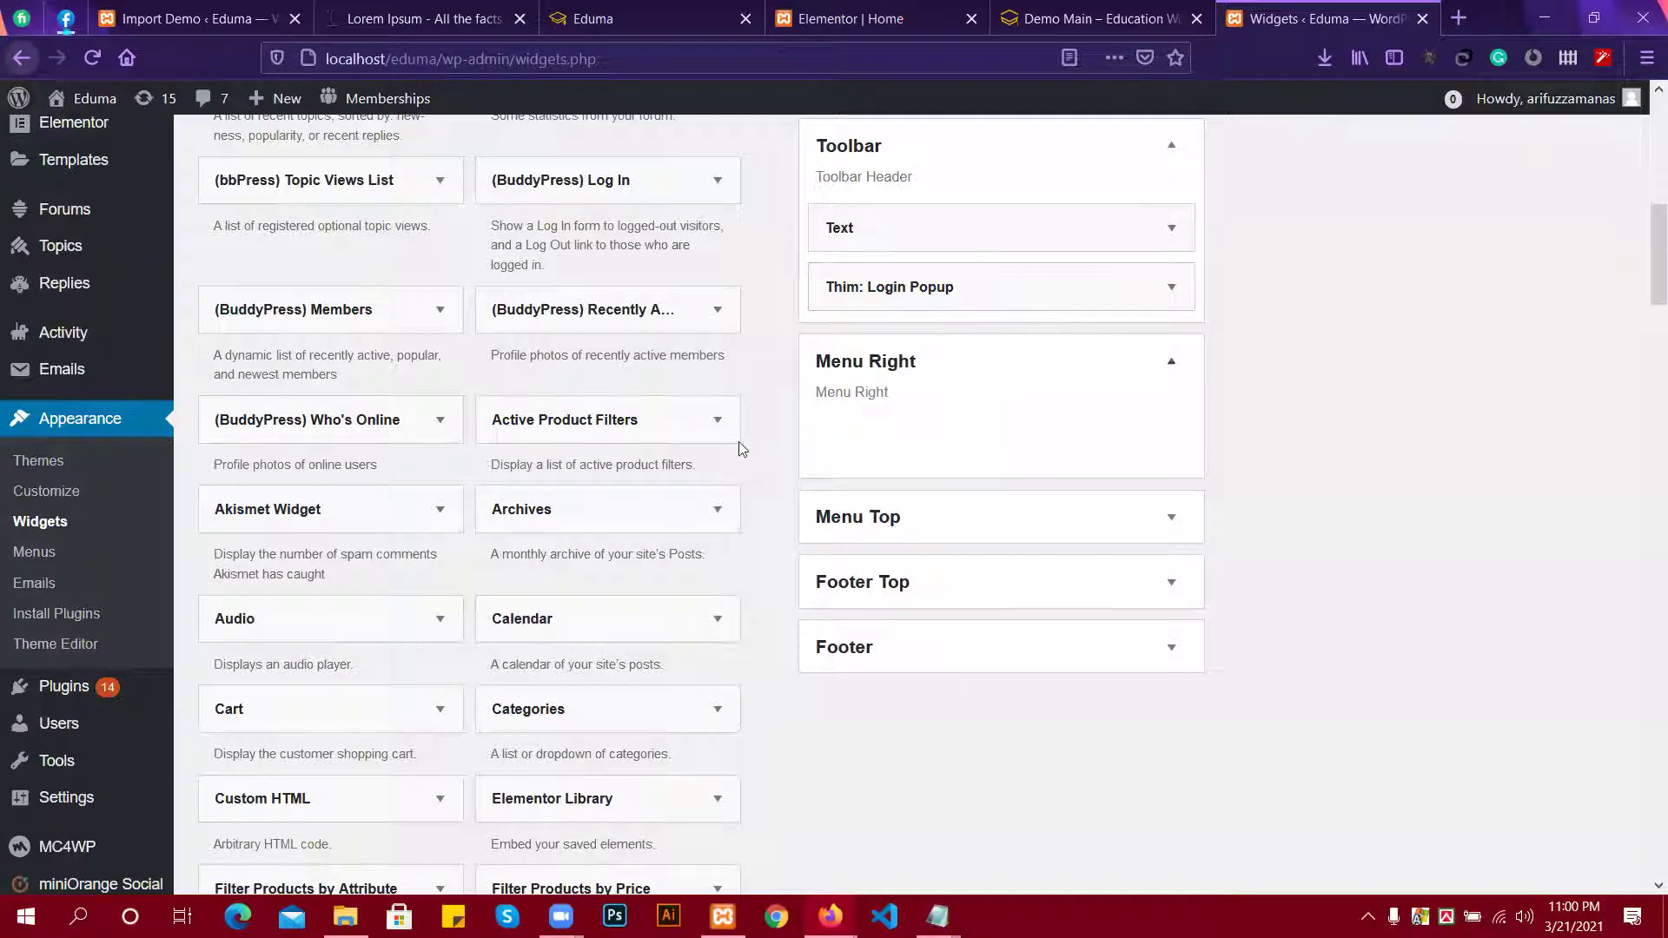
Open the Text widget in the Toolbar area and go through its contact HTML content.
{"action": "scroll", "coordinate": [827, 440], "scroll_direction": "up", "scroll_amount": 2}
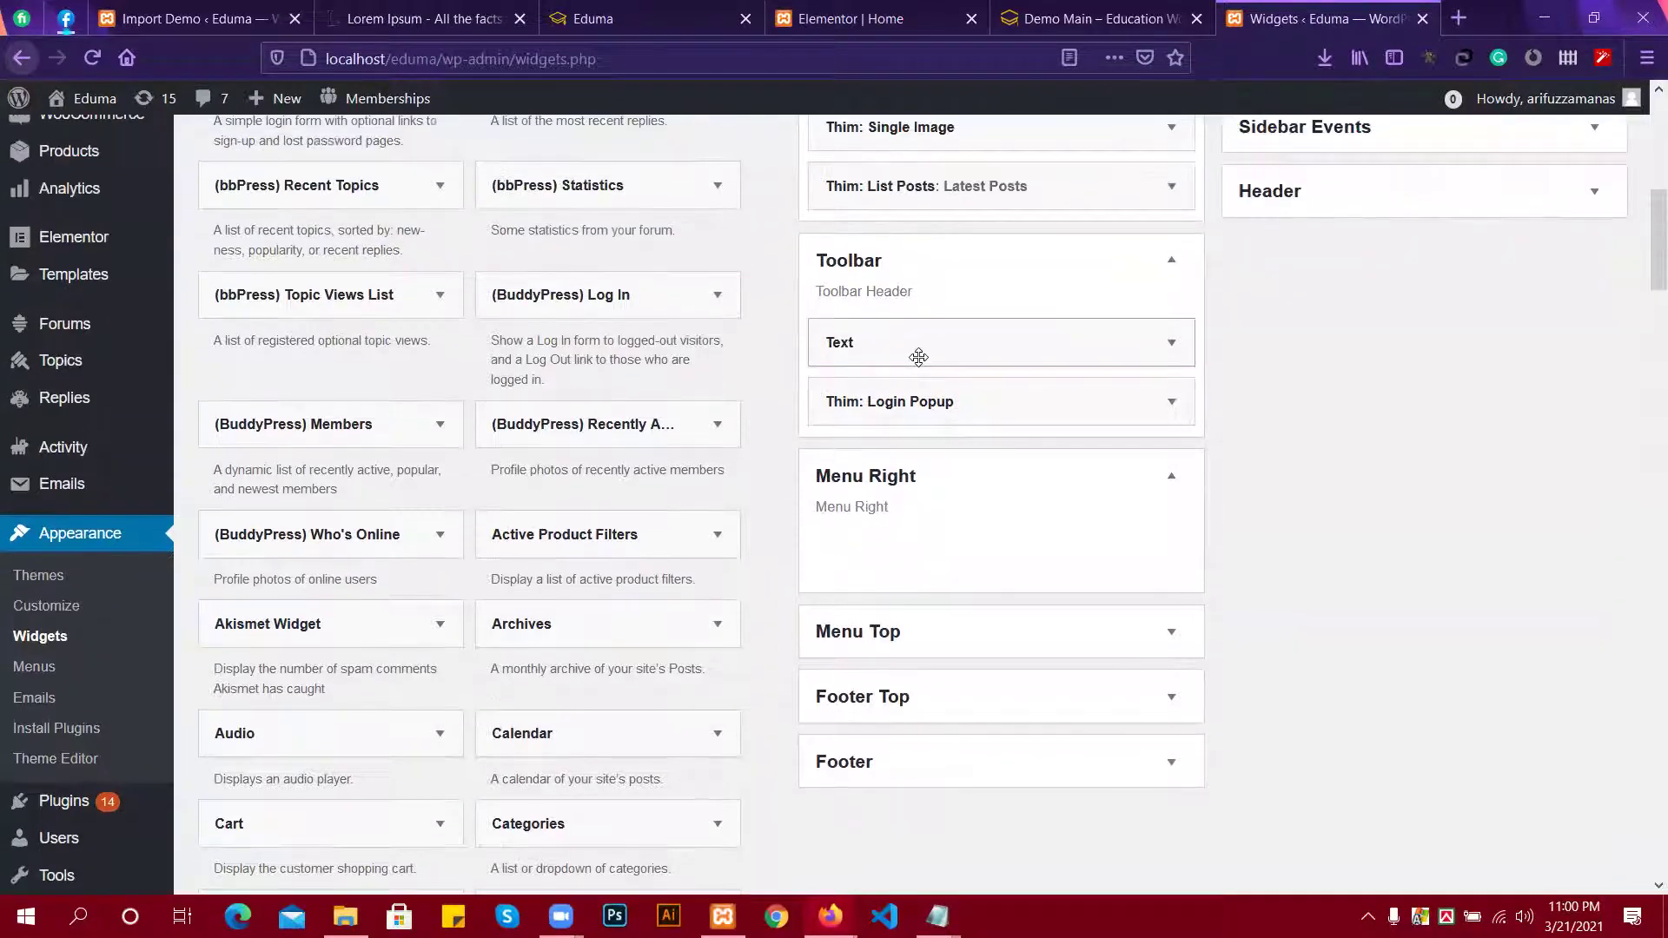
{"action": "left_click", "coordinate": [918, 357]}
{"action": "scroll", "coordinate": [829, 455], "scroll_direction": "down", "scroll_amount": 4}
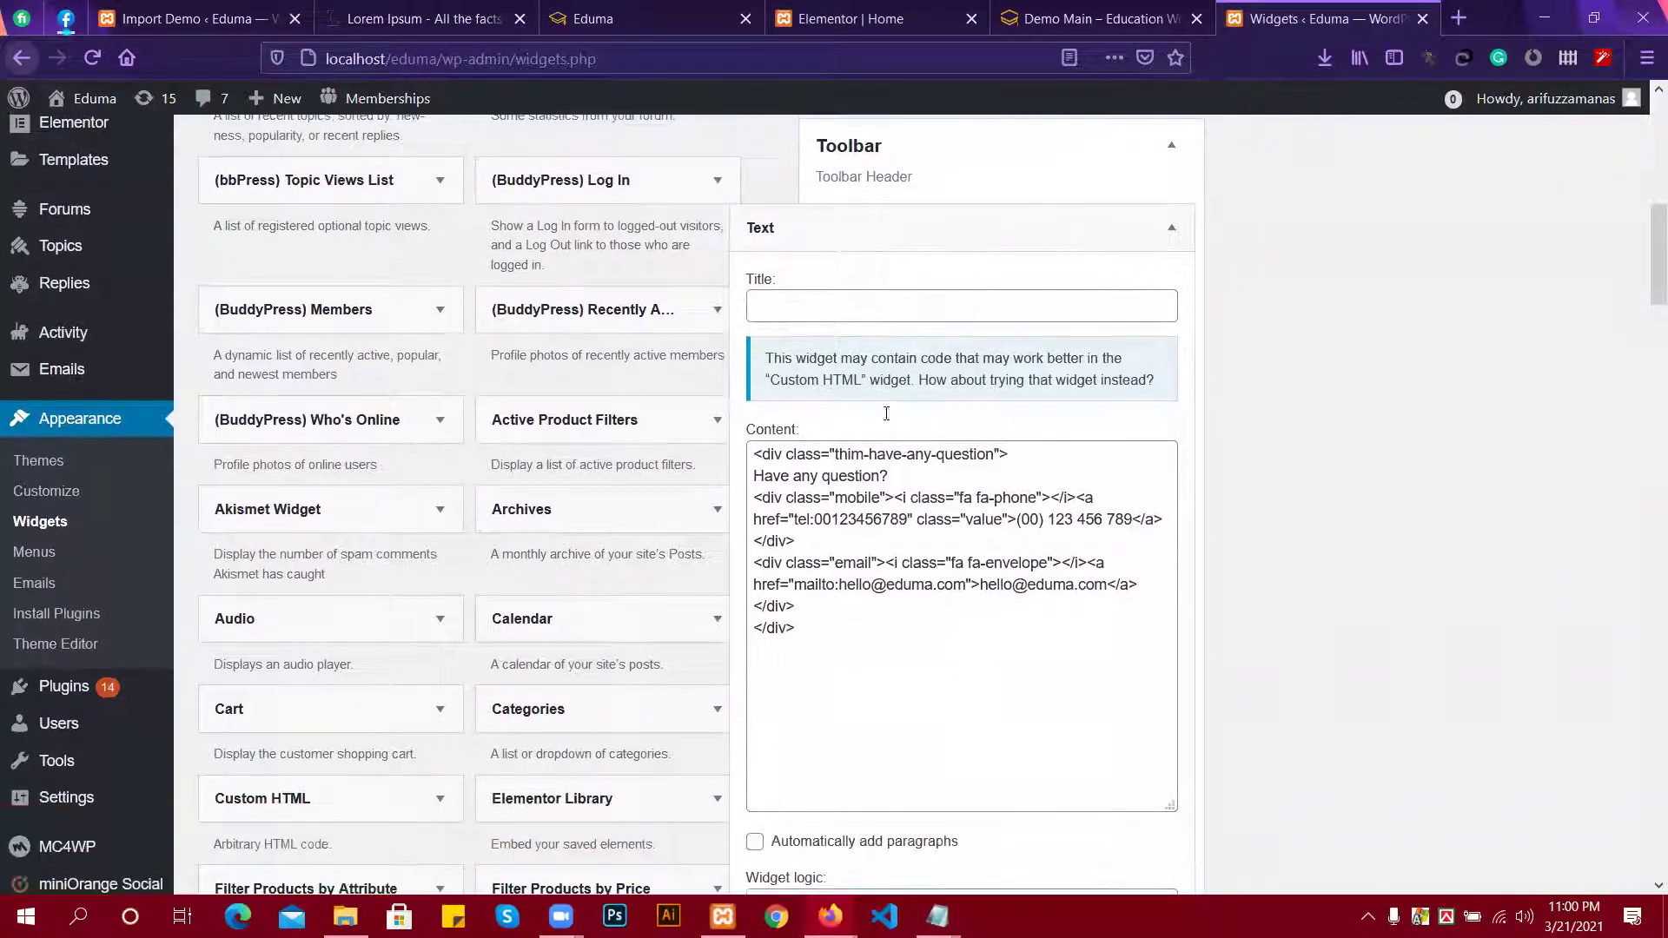
{"action": "left_click_drag", "start_coordinate": [829, 455], "coordinate": [766, 354]}
{"action": "left_click_drag", "start_coordinate": [725, 257], "coordinate": [738, 269]}
{"action": "scroll", "coordinate": [907, 604], "scroll_direction": "up", "scroll_amount": 2}
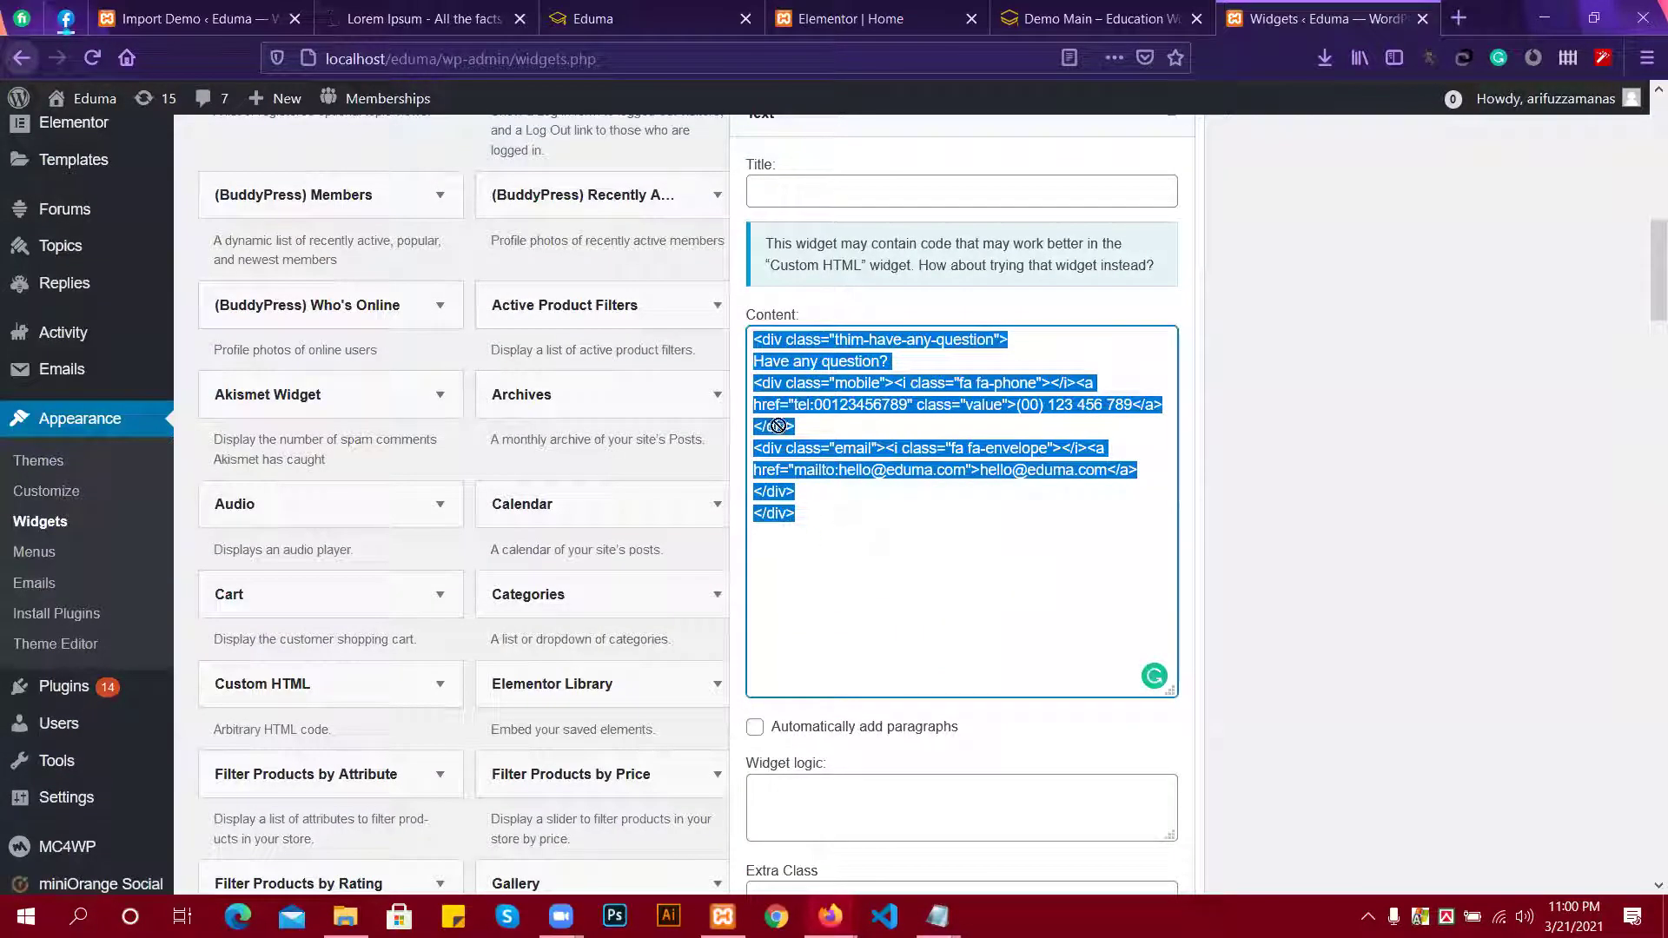
{"action": "left_click", "coordinate": [879, 535]}
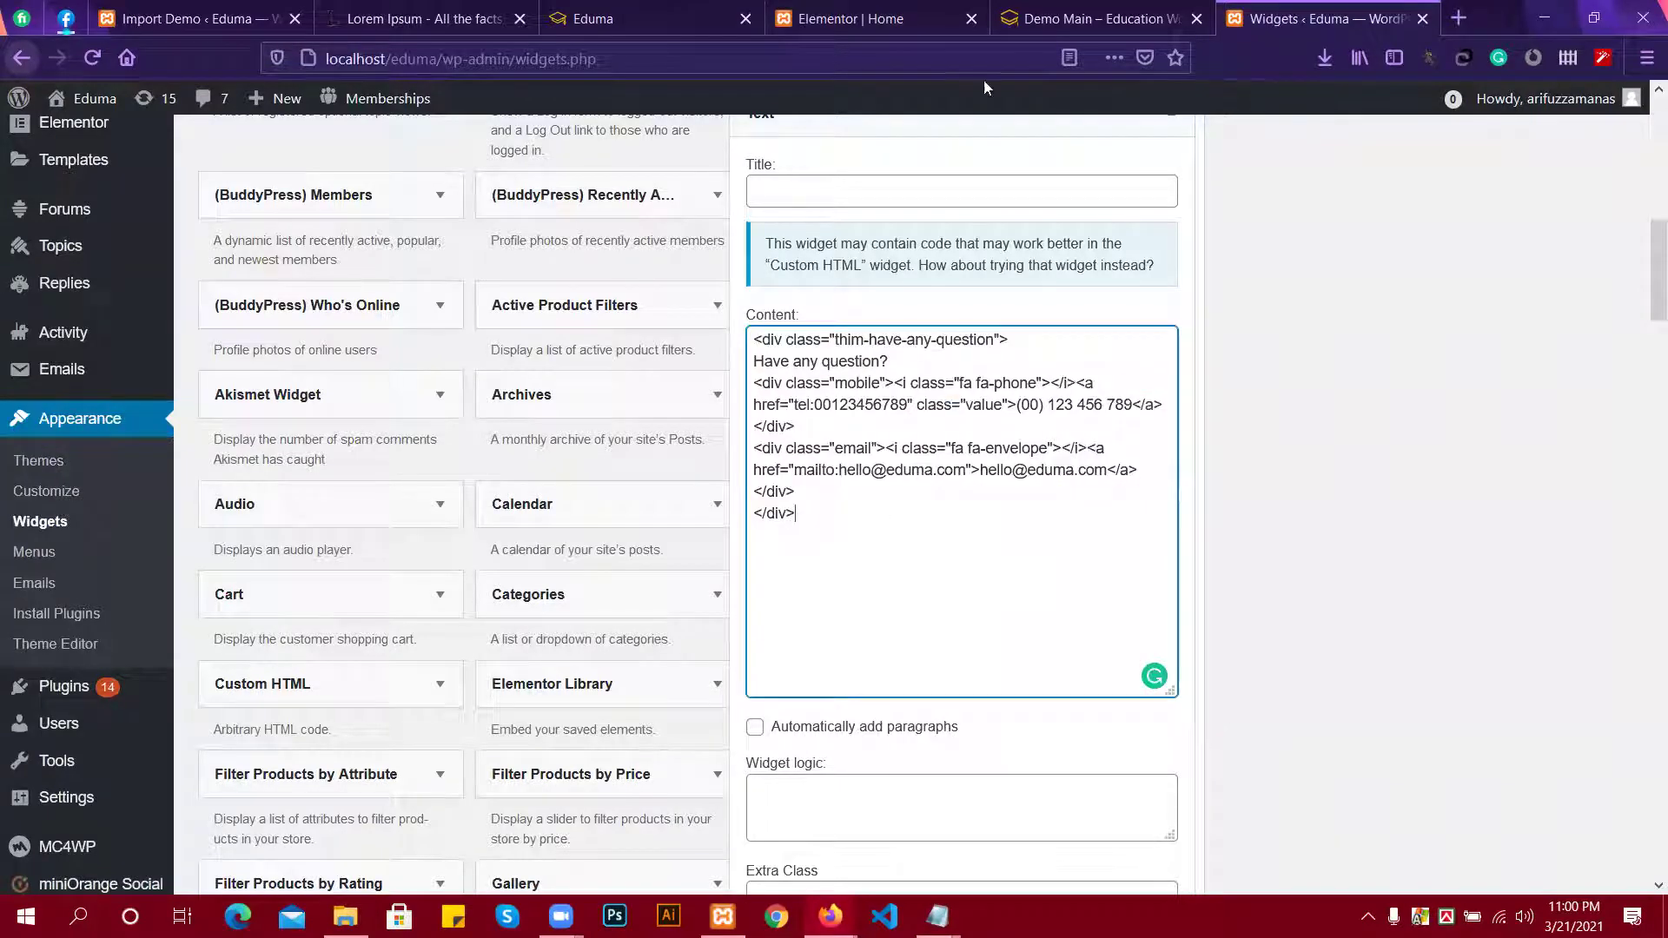
Check the contact line in the local Eduma front page's toolbar against the Text widget's HTML content.
{"action": "left_click", "coordinate": [1086, 18]}
{"action": "left_click", "coordinate": [869, 18]}
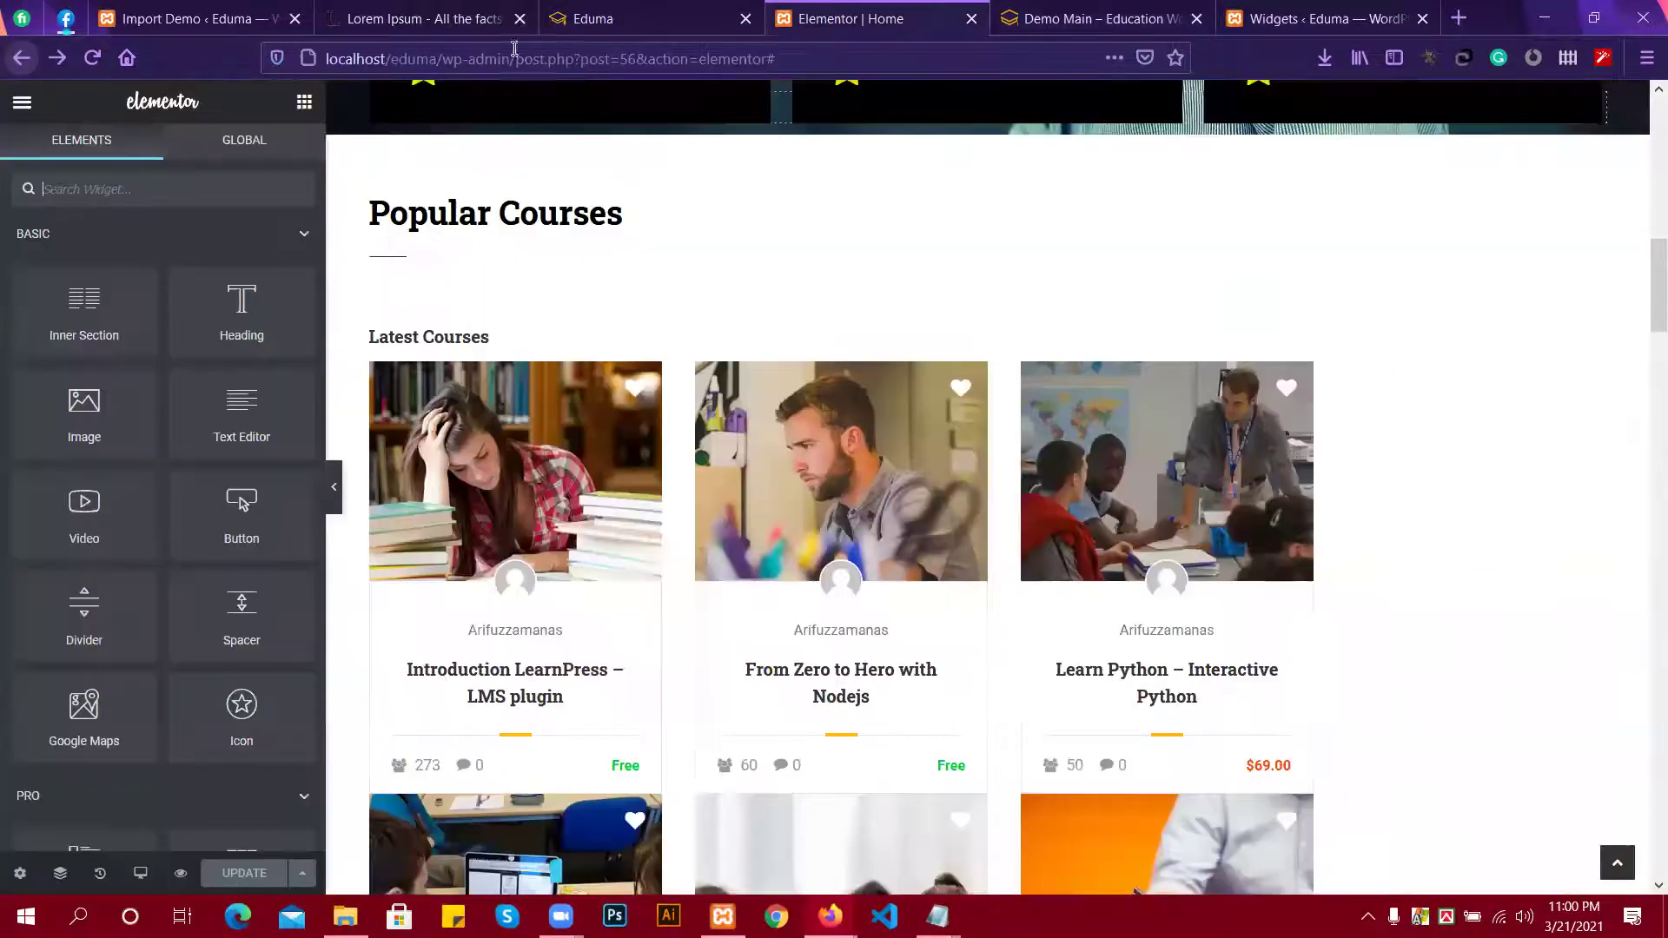
{"action": "left_click", "coordinate": [647, 18]}
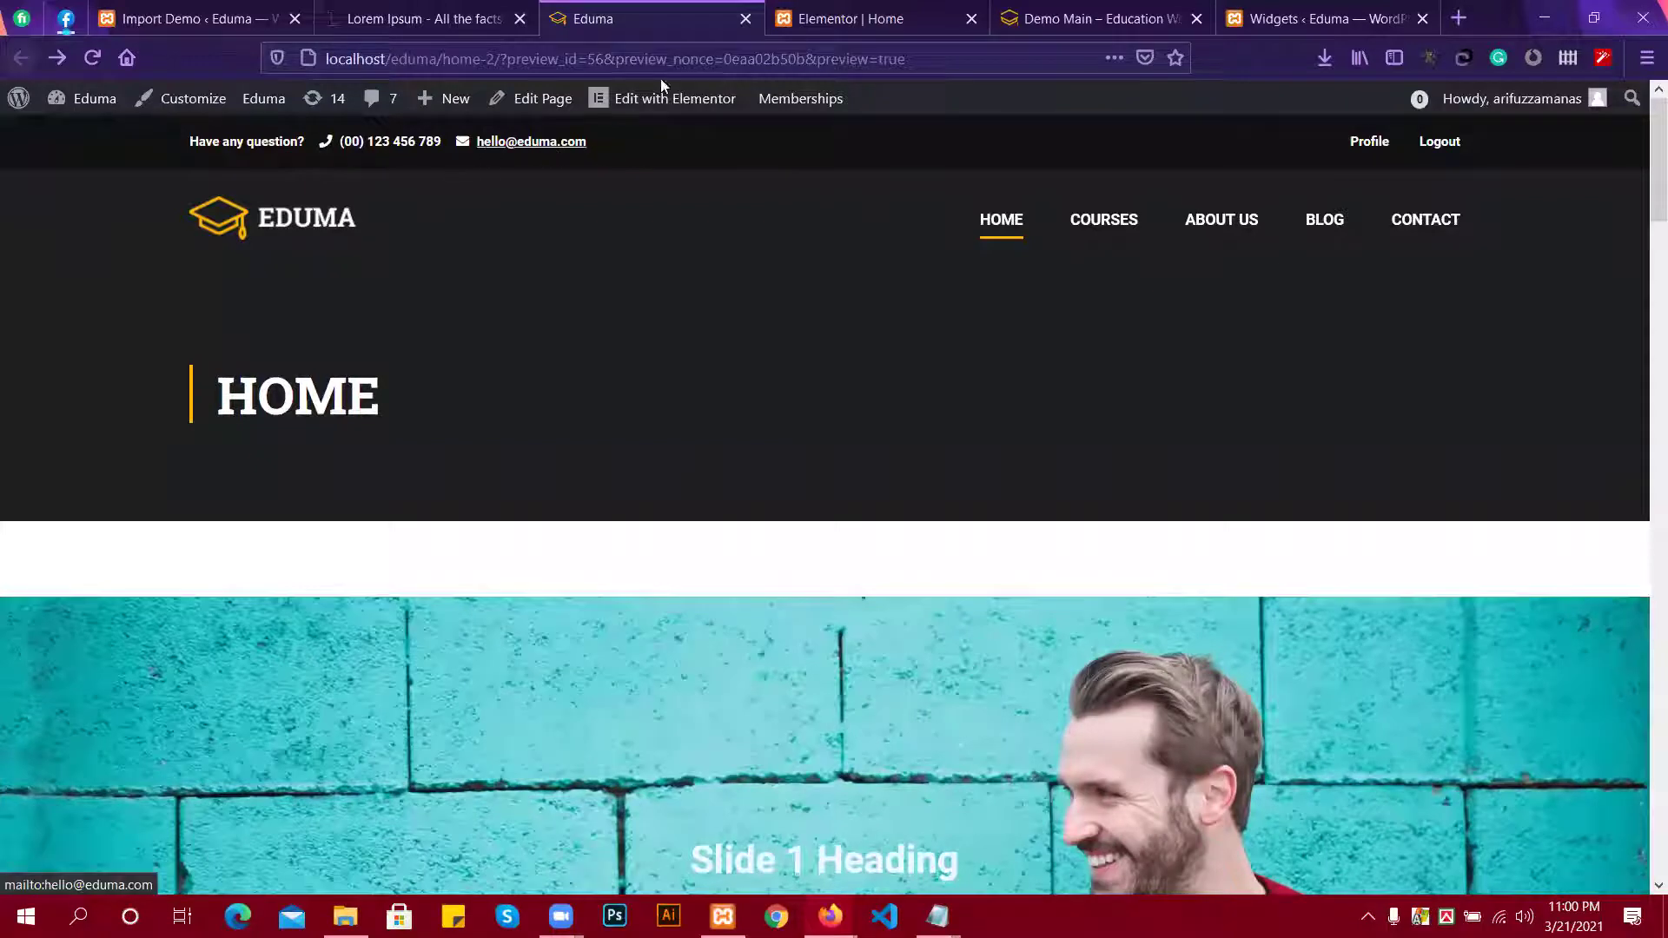
{"action": "left_click", "coordinate": [880, 10]}
{"action": "left_click", "coordinate": [1277, 18]}
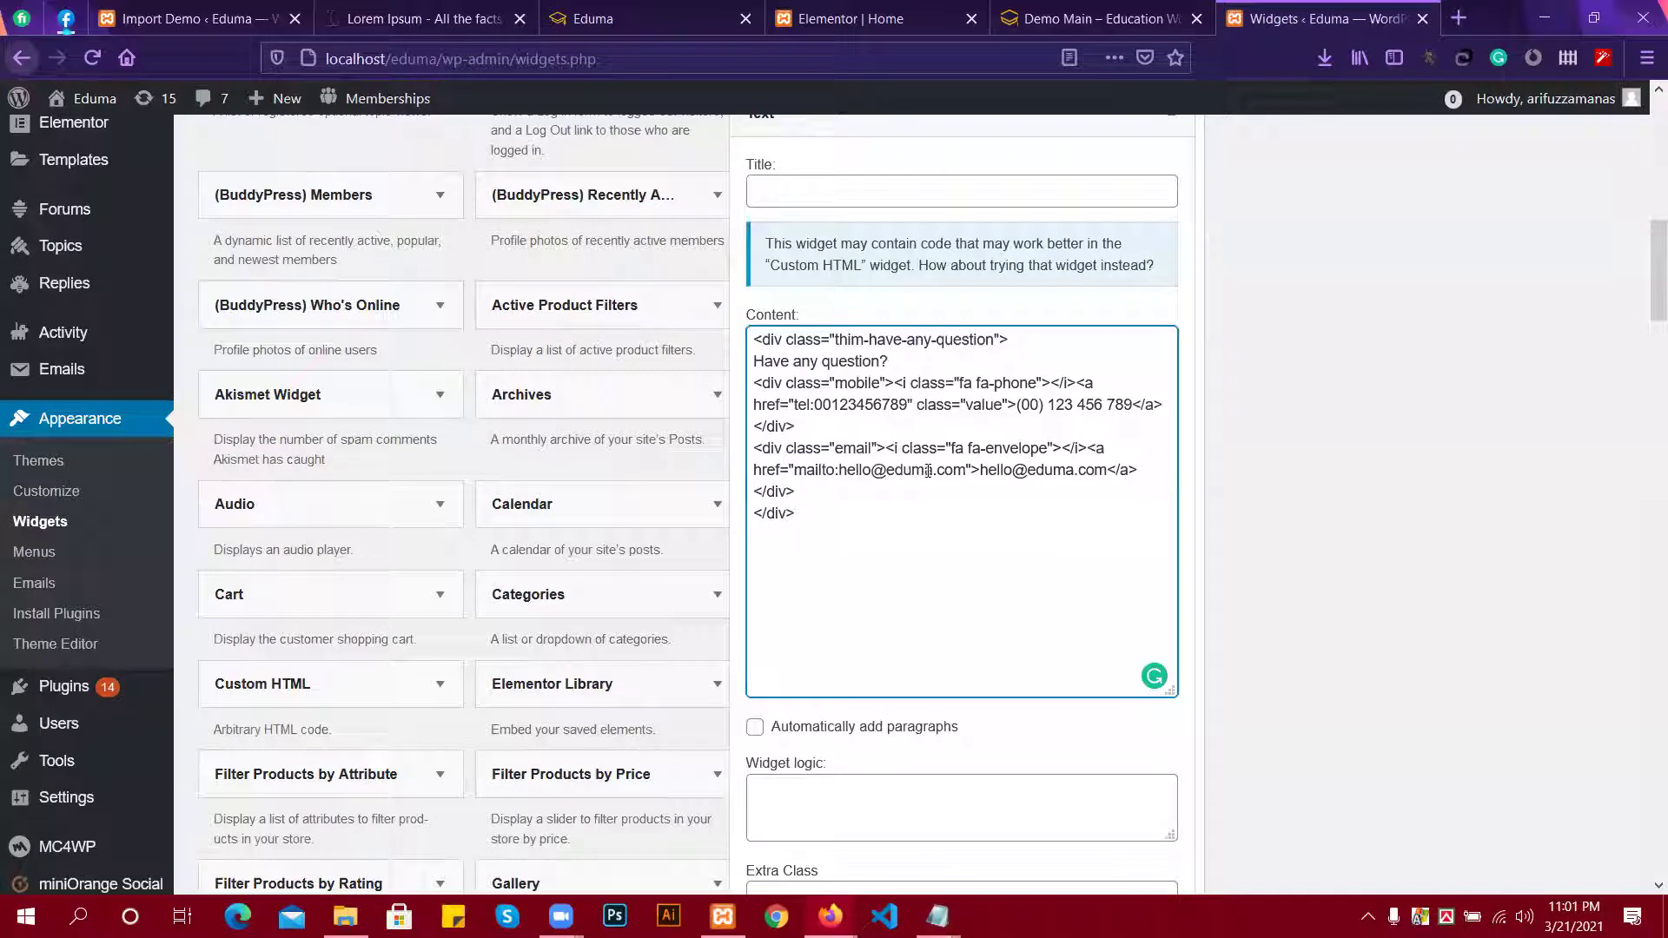
Replace "eduma" with "gmail.com" in the mailto link of the Toolbar Text widget's content, and save the widget.
{"action": "key", "text": "BackSpace"}
{"action": "key", "text": "BackSpace"}
{"action": "key", "text": "BackSpace"}
{"action": "key", "text": "BackSpace"}
{"action": "key", "text": "BackSpace"}
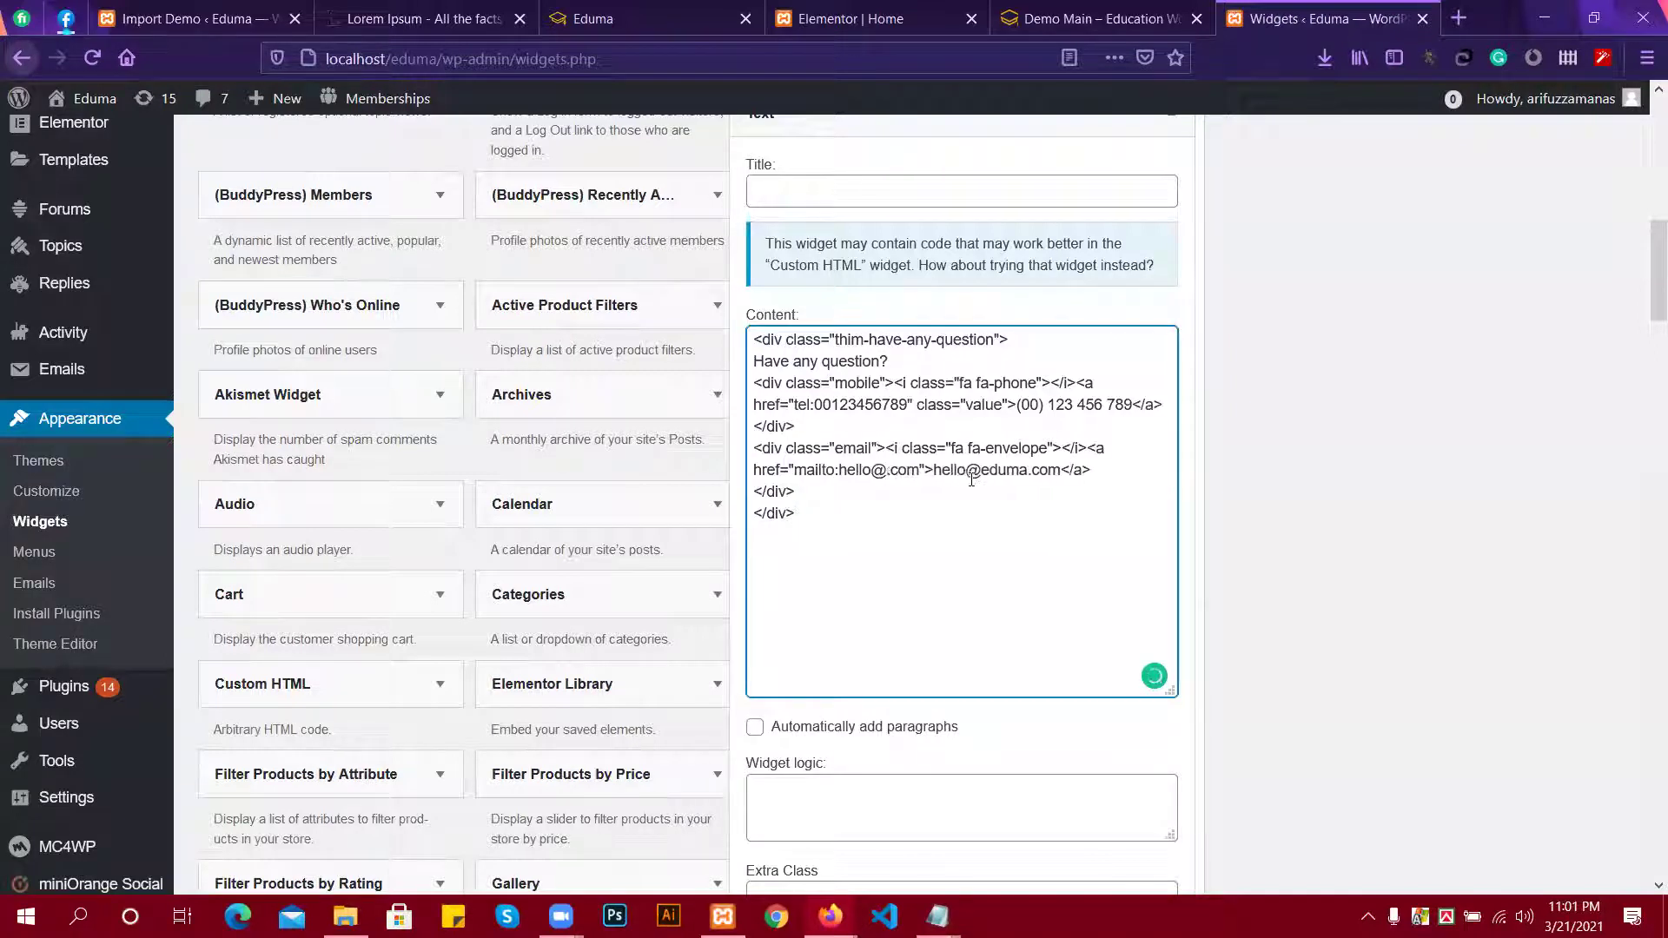
{"action": "type", "text": "h"}
{"action": "key", "text": "BackSpace"}
{"action": "type", "text": "gmail.com"}
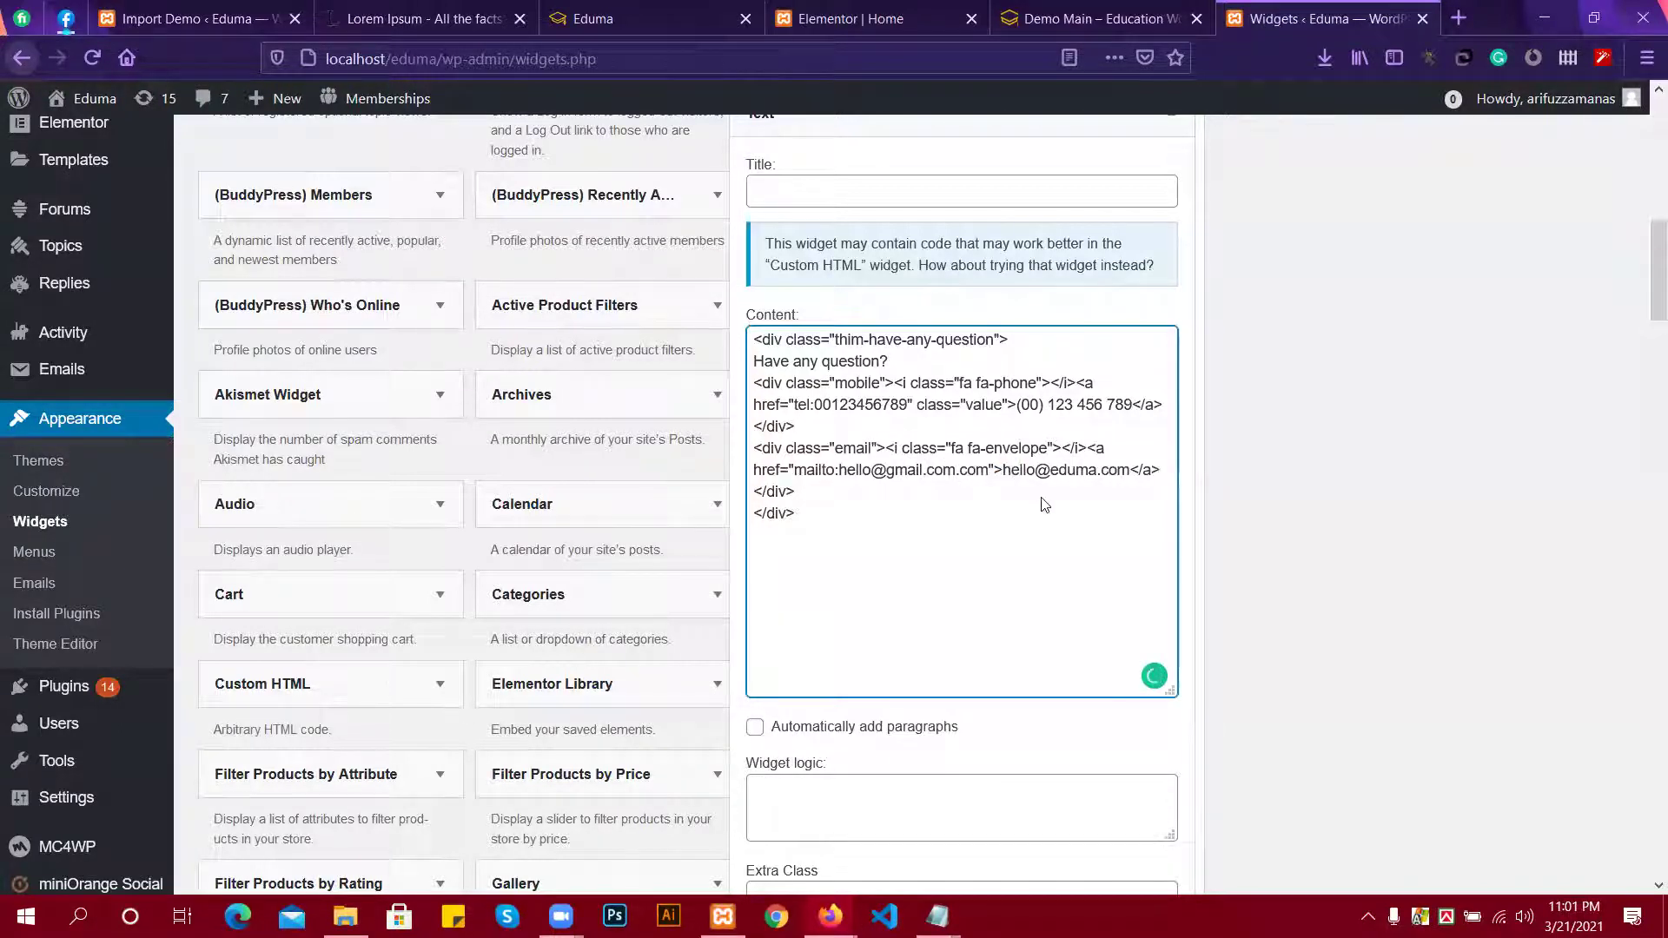
{"action": "key", "text": "ctrl+s"}
{"action": "left_click", "coordinate": [999, 705]}
{"action": "scroll", "coordinate": [1001, 695], "scroll_direction": "down", "scroll_amount": 5}
{"action": "left_click", "coordinate": [1148, 601]}
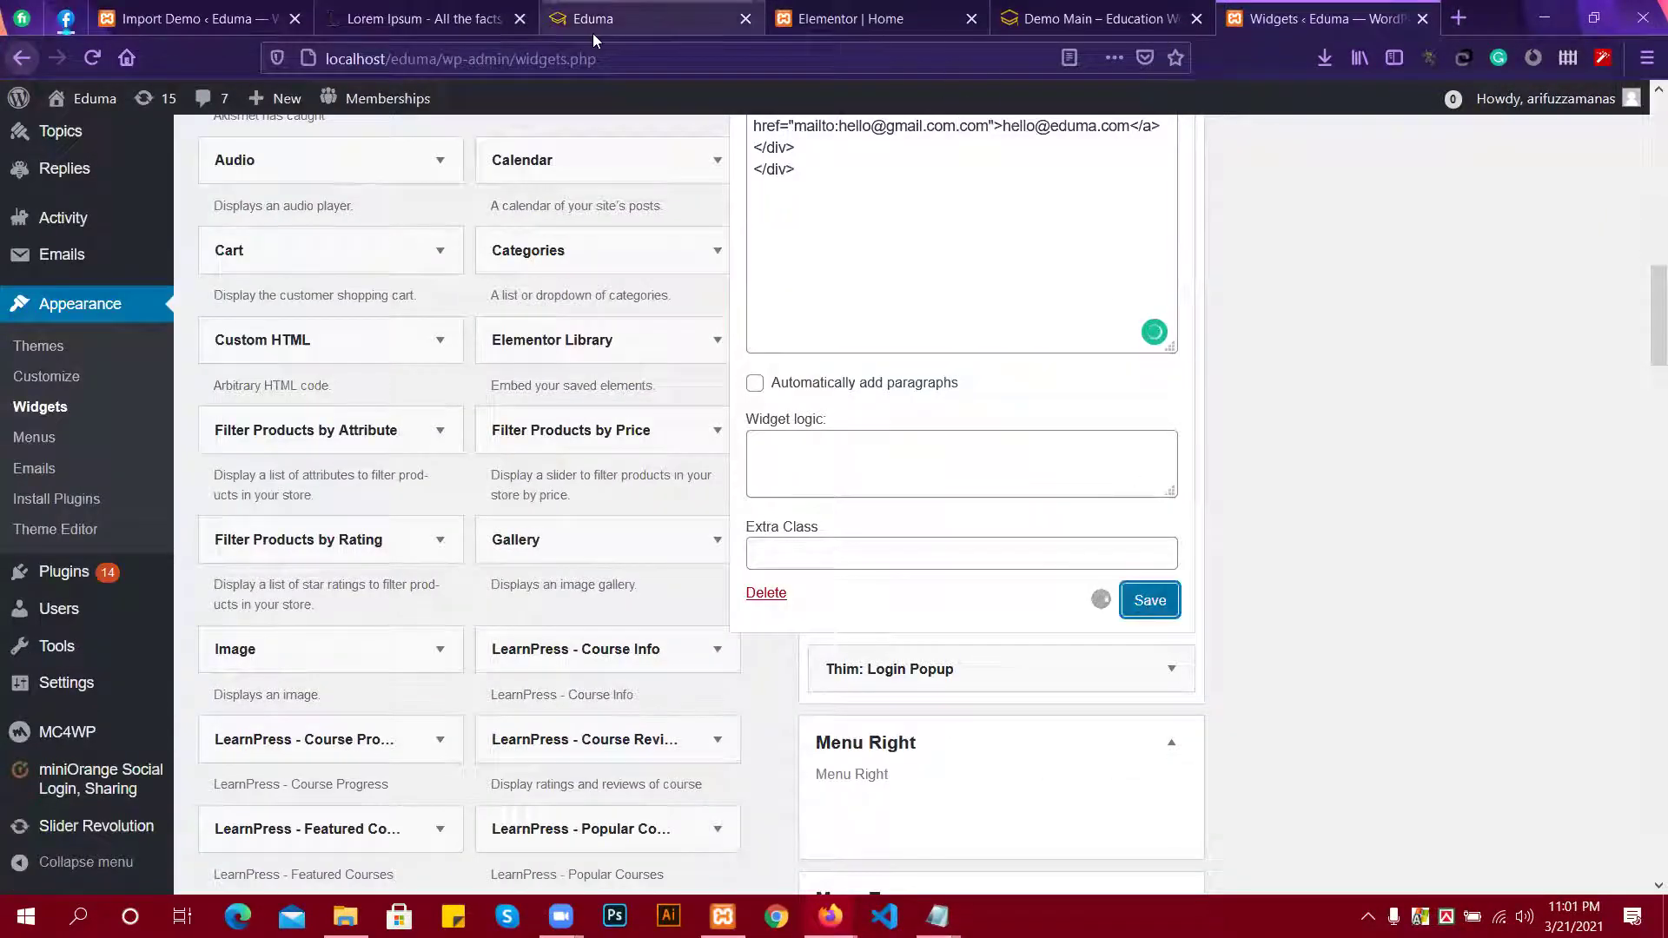
Reload the local Eduma front page to check the e-mail link in its toolbar, and return to the widget settings.
{"action": "left_click", "coordinate": [573, 16]}
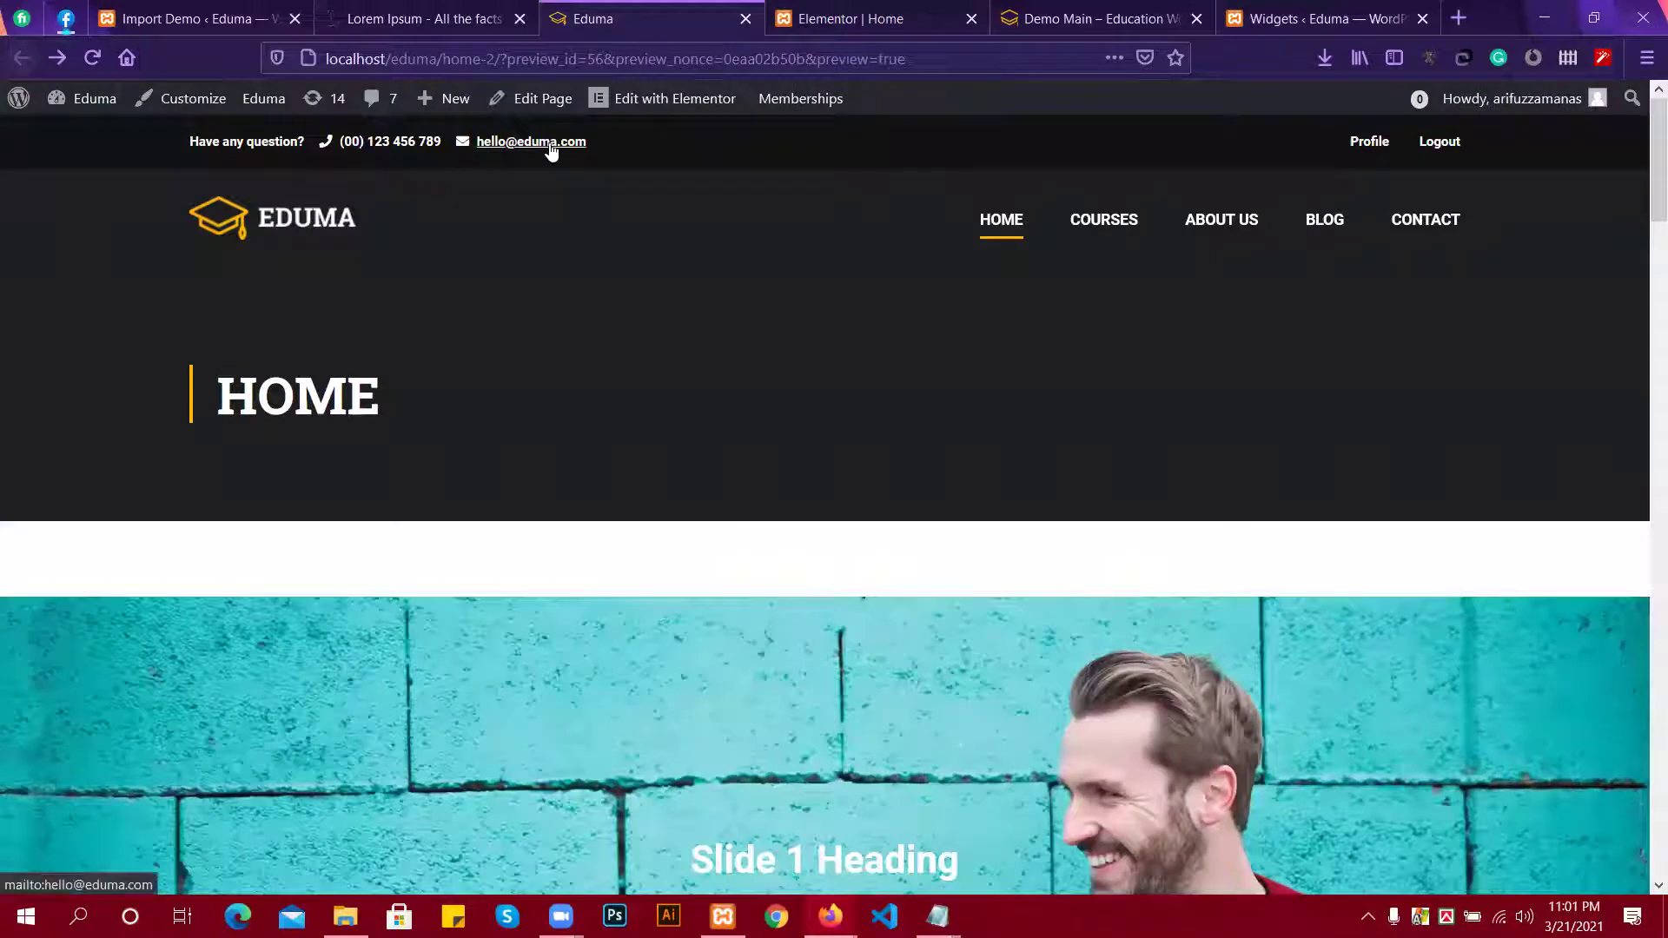
{"action": "left_click", "coordinate": [93, 67]}
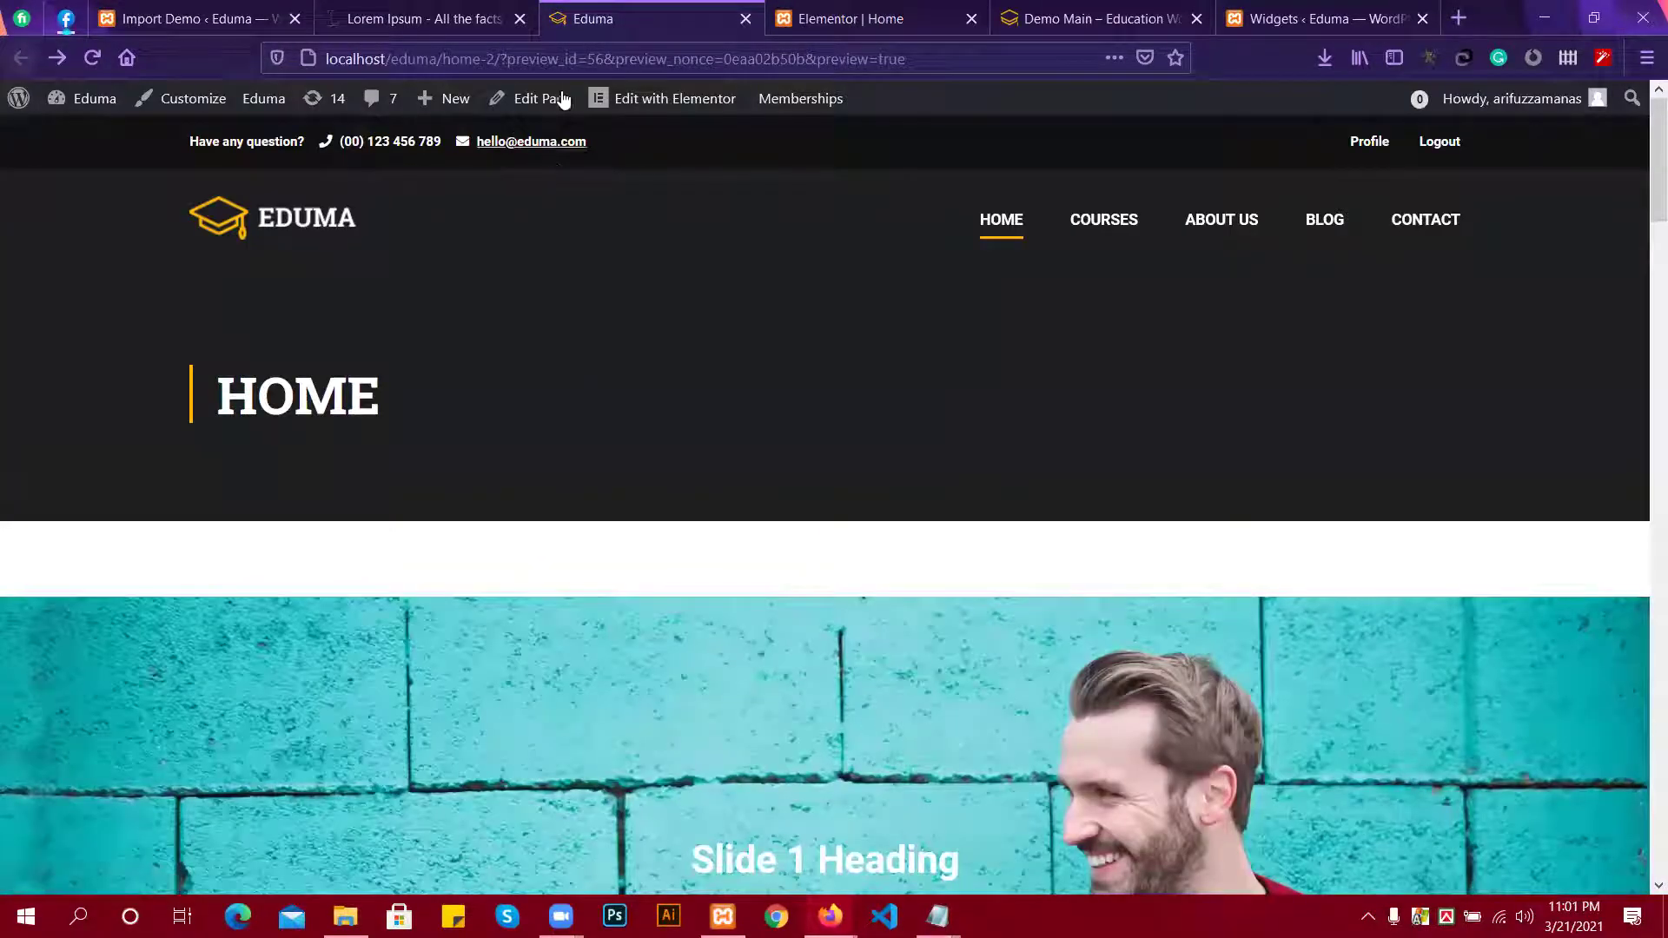
{"action": "left_click", "coordinate": [100, 54]}
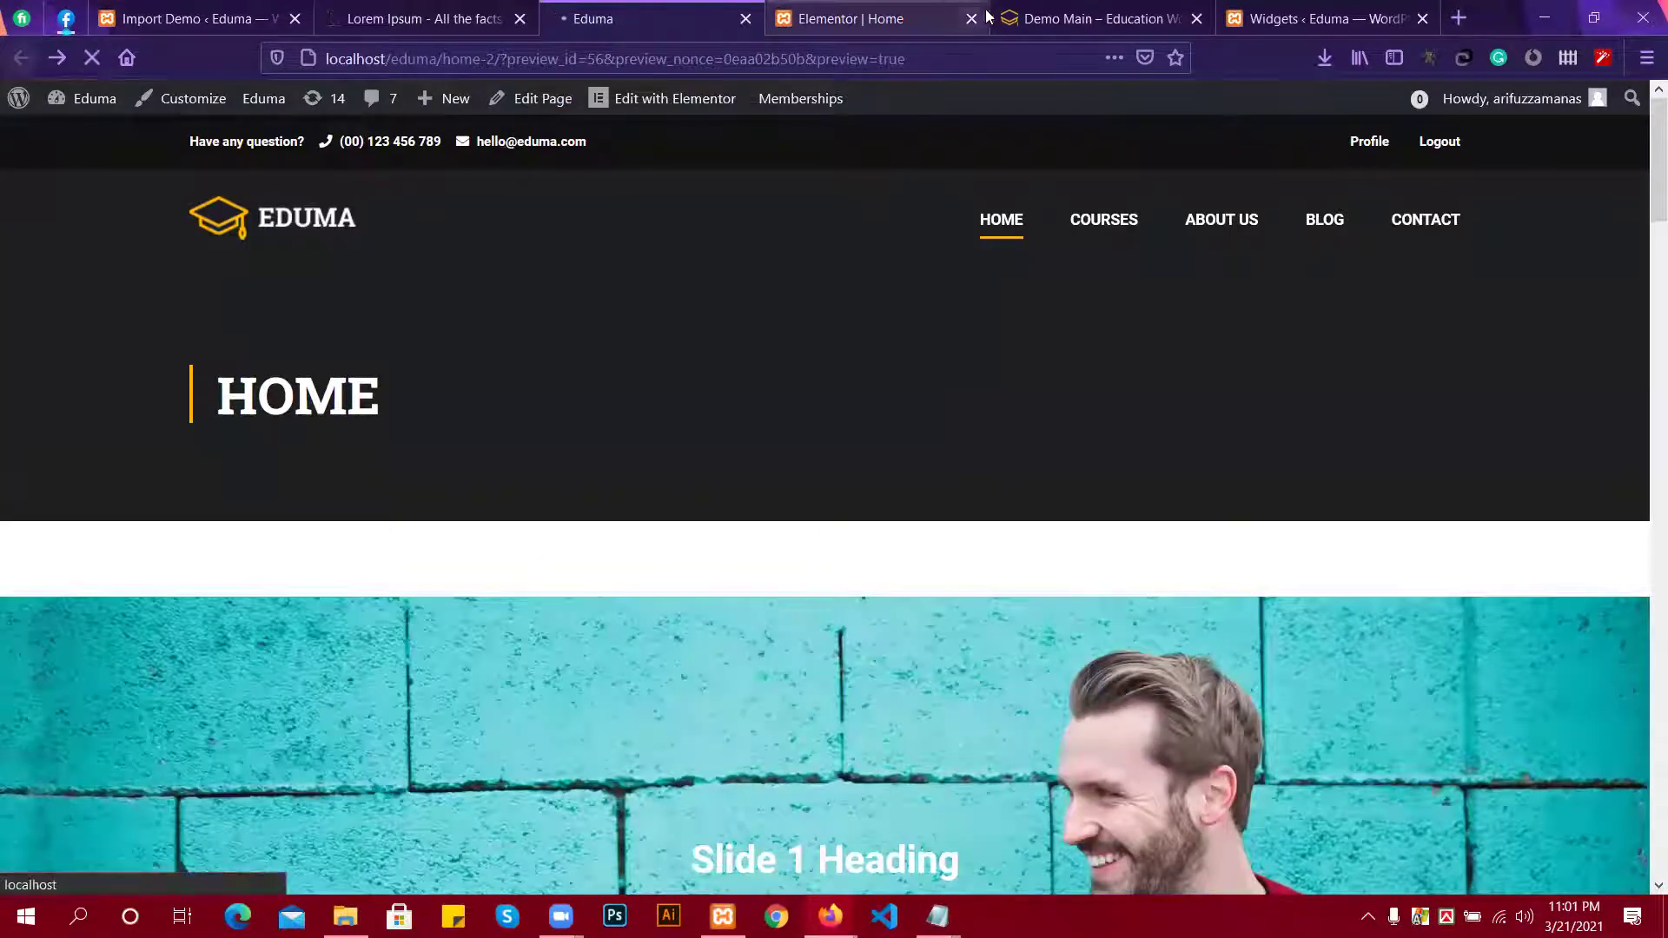
{"action": "left_click", "coordinate": [1294, 11]}
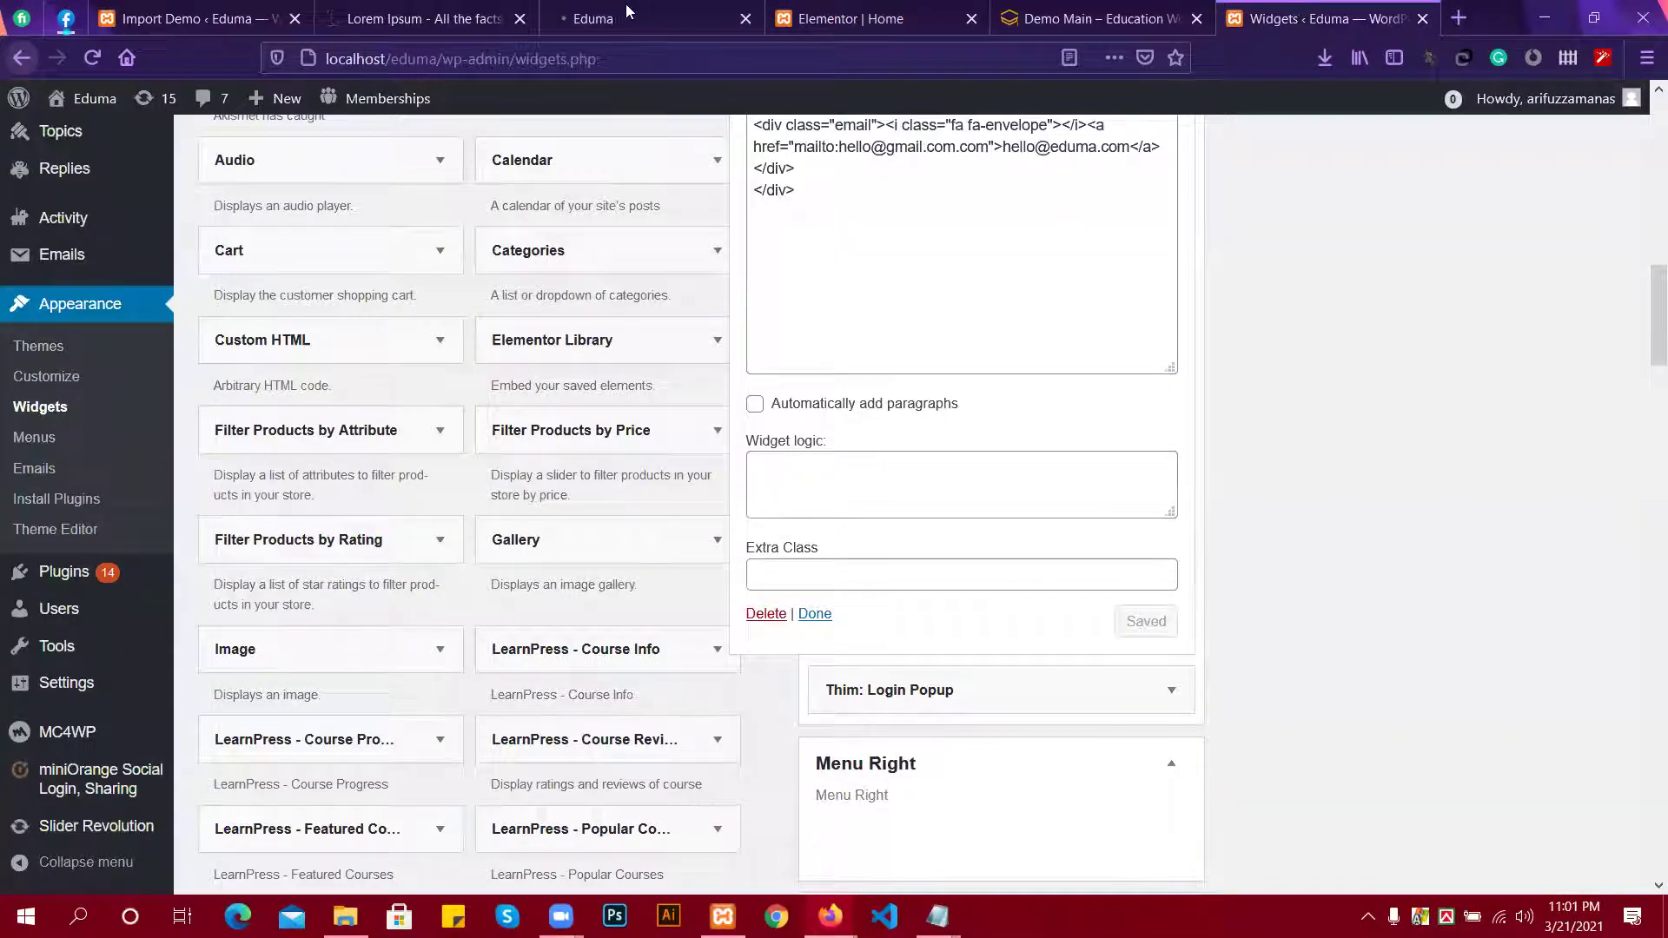
{"action": "left_click", "coordinate": [624, 12]}
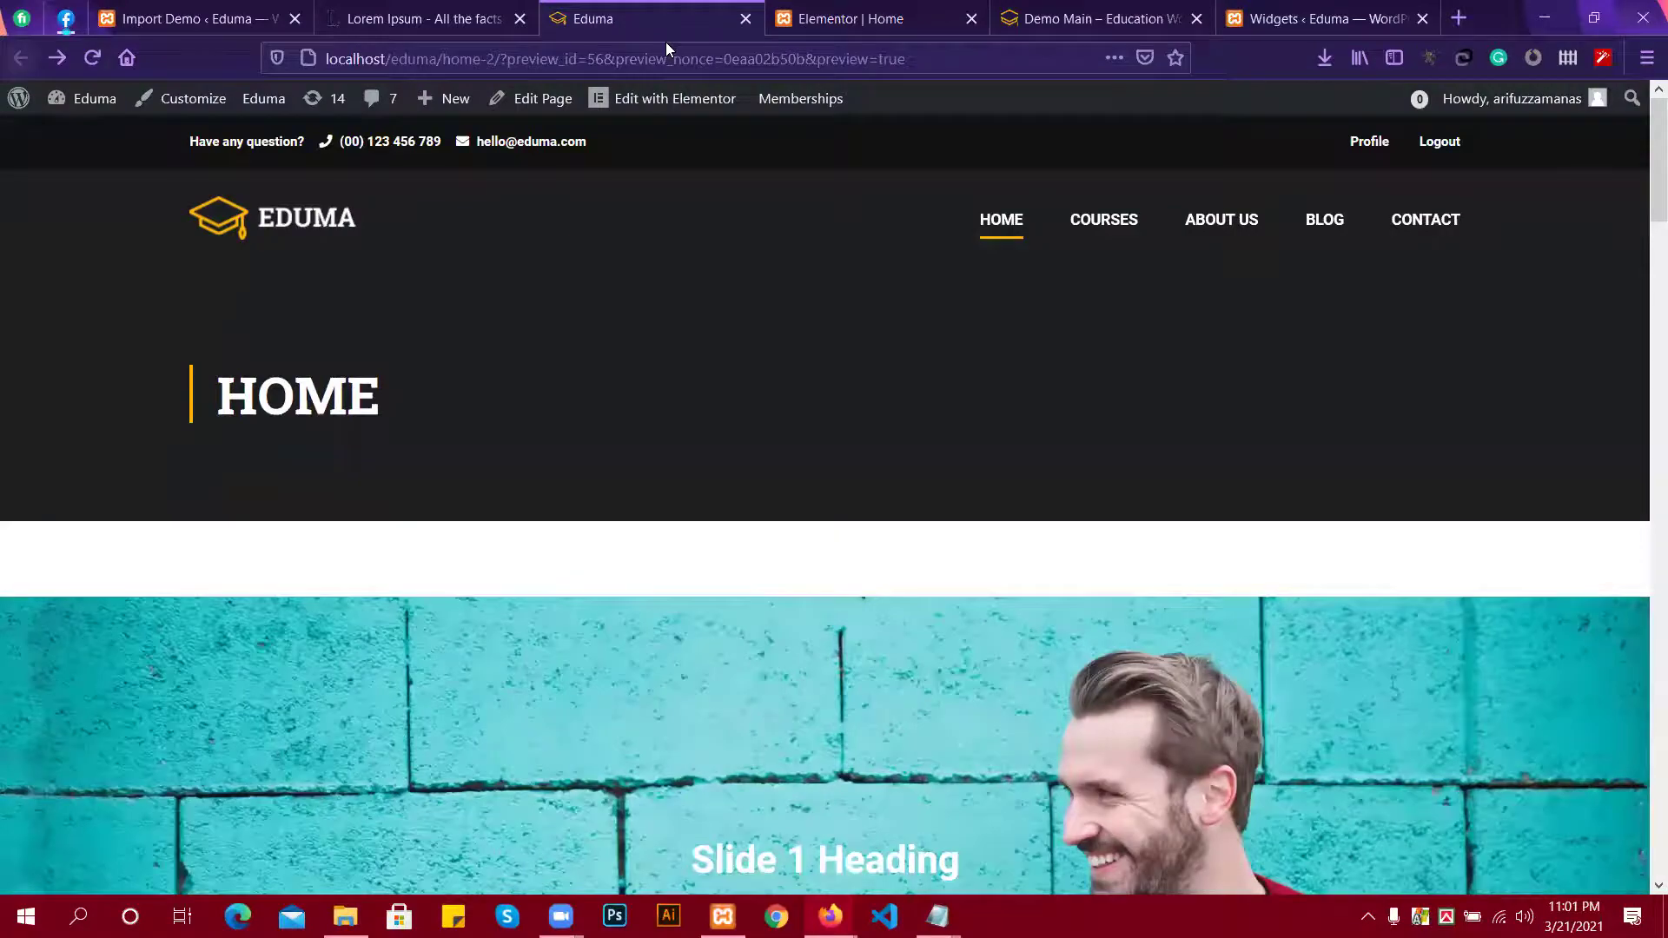
{"action": "left_click", "coordinate": [1321, 12]}
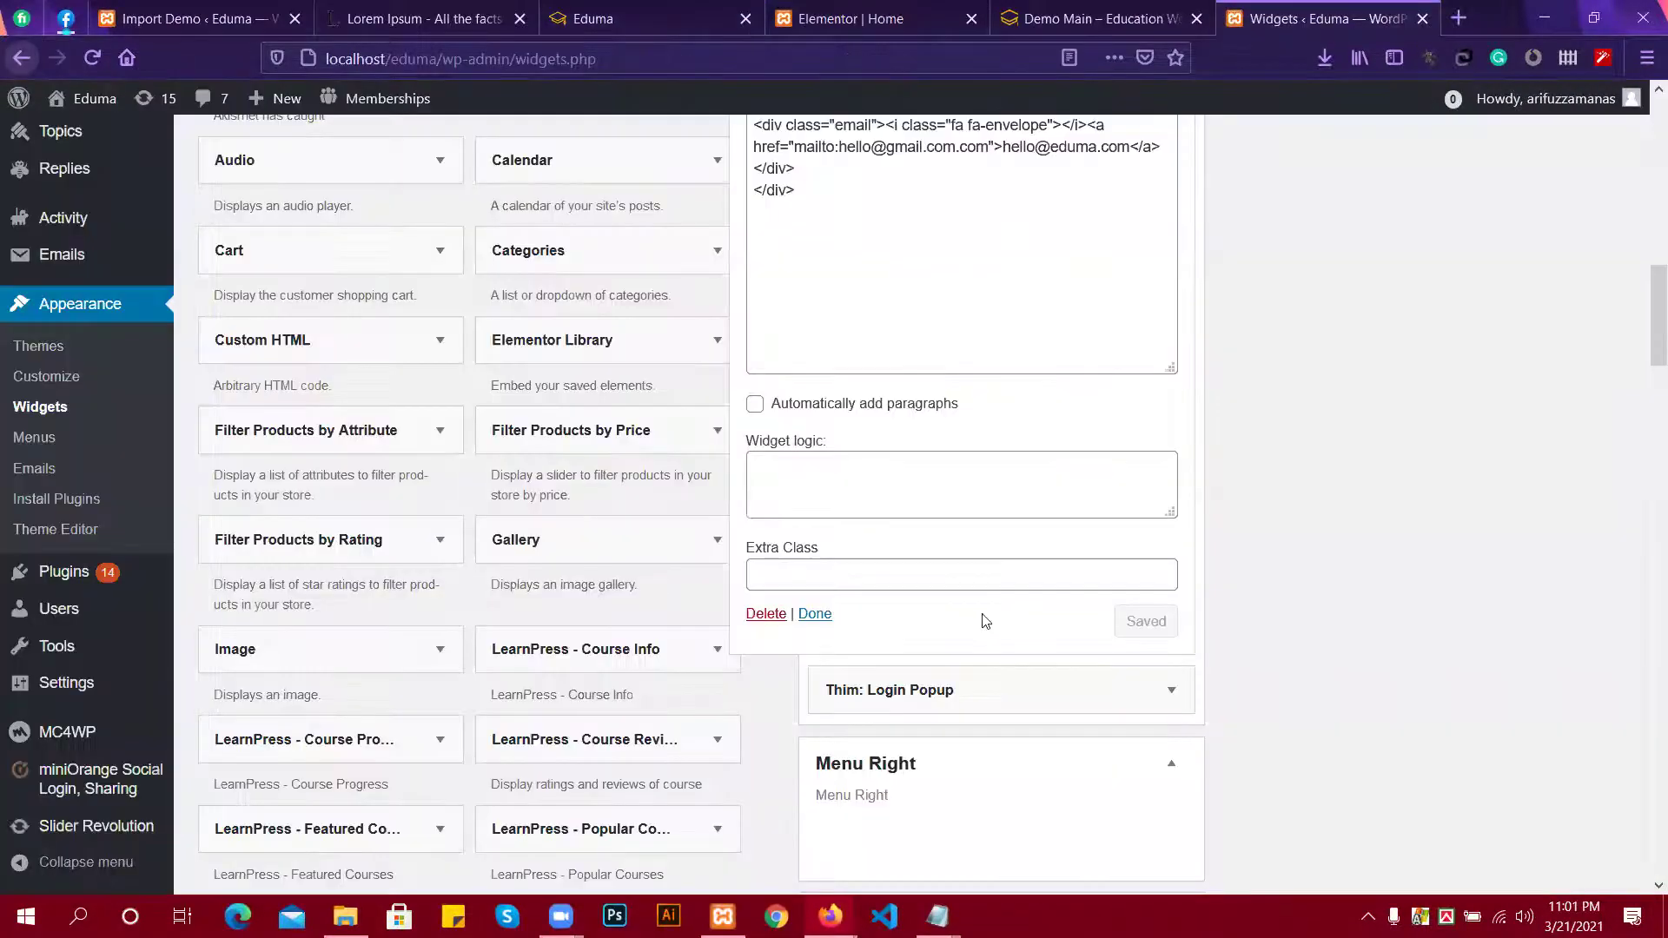
Close the Toolbar's Text widget, reload the local front page to recheck its contact line, and return to the widget settings.
{"action": "scroll", "coordinate": [808, 498], "scroll_direction": "down", "scroll_amount": 2}
{"action": "left_click", "coordinate": [810, 497]}
{"action": "scroll", "coordinate": [825, 478], "scroll_direction": "up", "scroll_amount": 5}
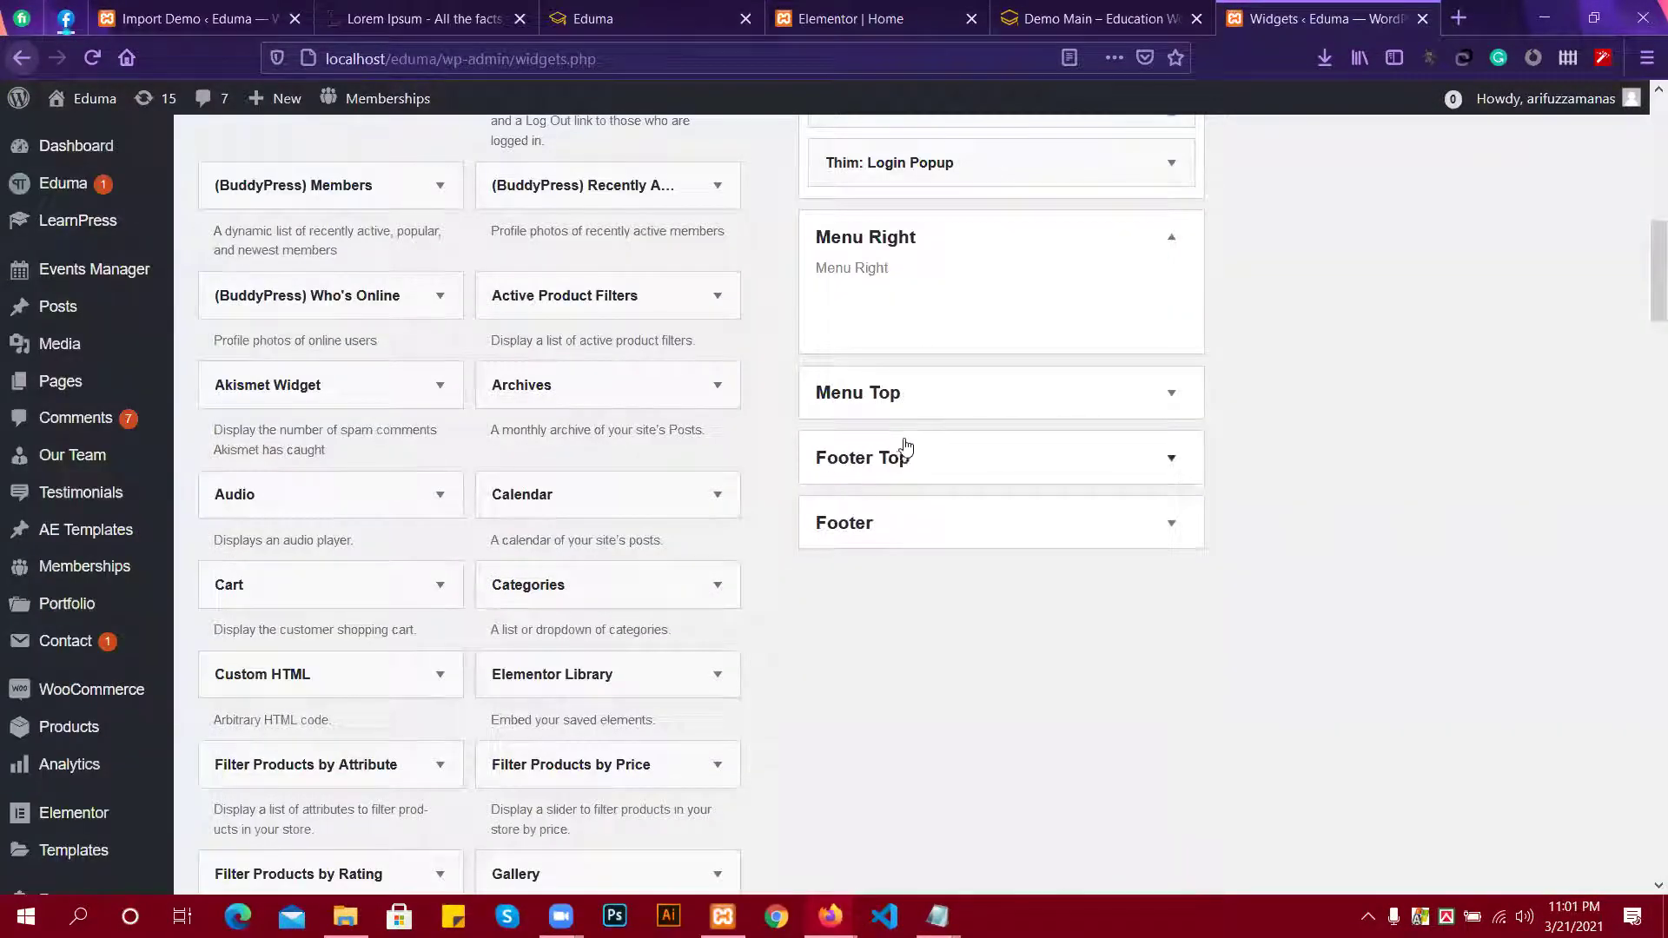
{"action": "scroll", "coordinate": [905, 446], "scroll_direction": "up", "scroll_amount": 2}
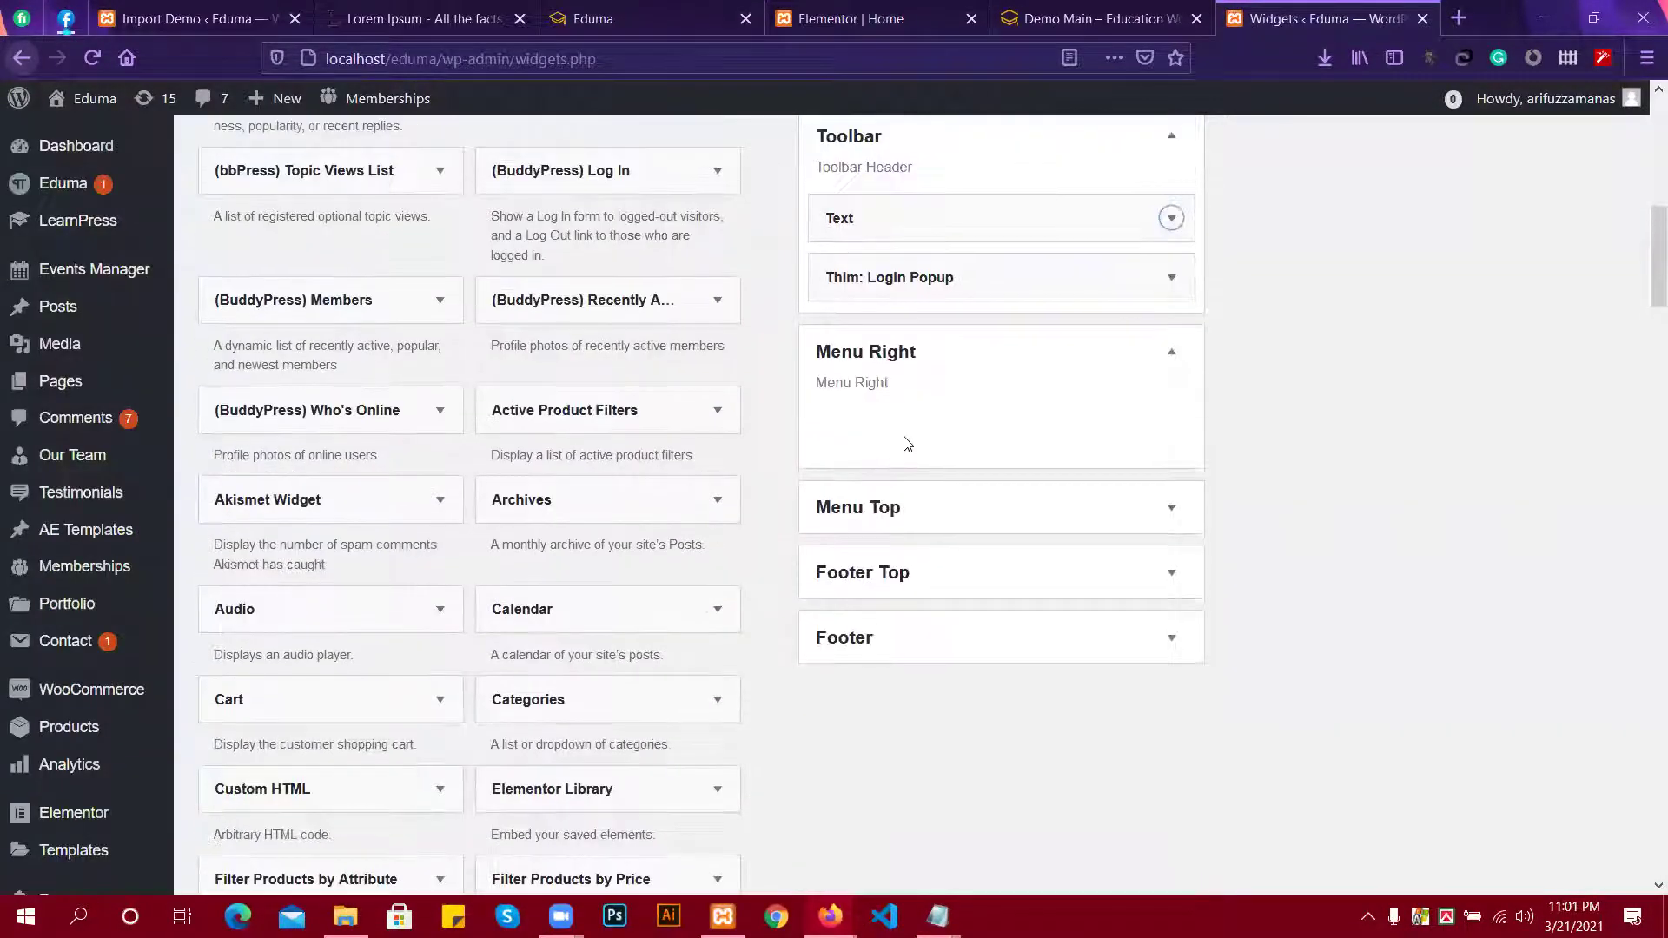
{"action": "left_click", "coordinate": [613, 21]}
{"action": "left_click", "coordinate": [87, 63]}
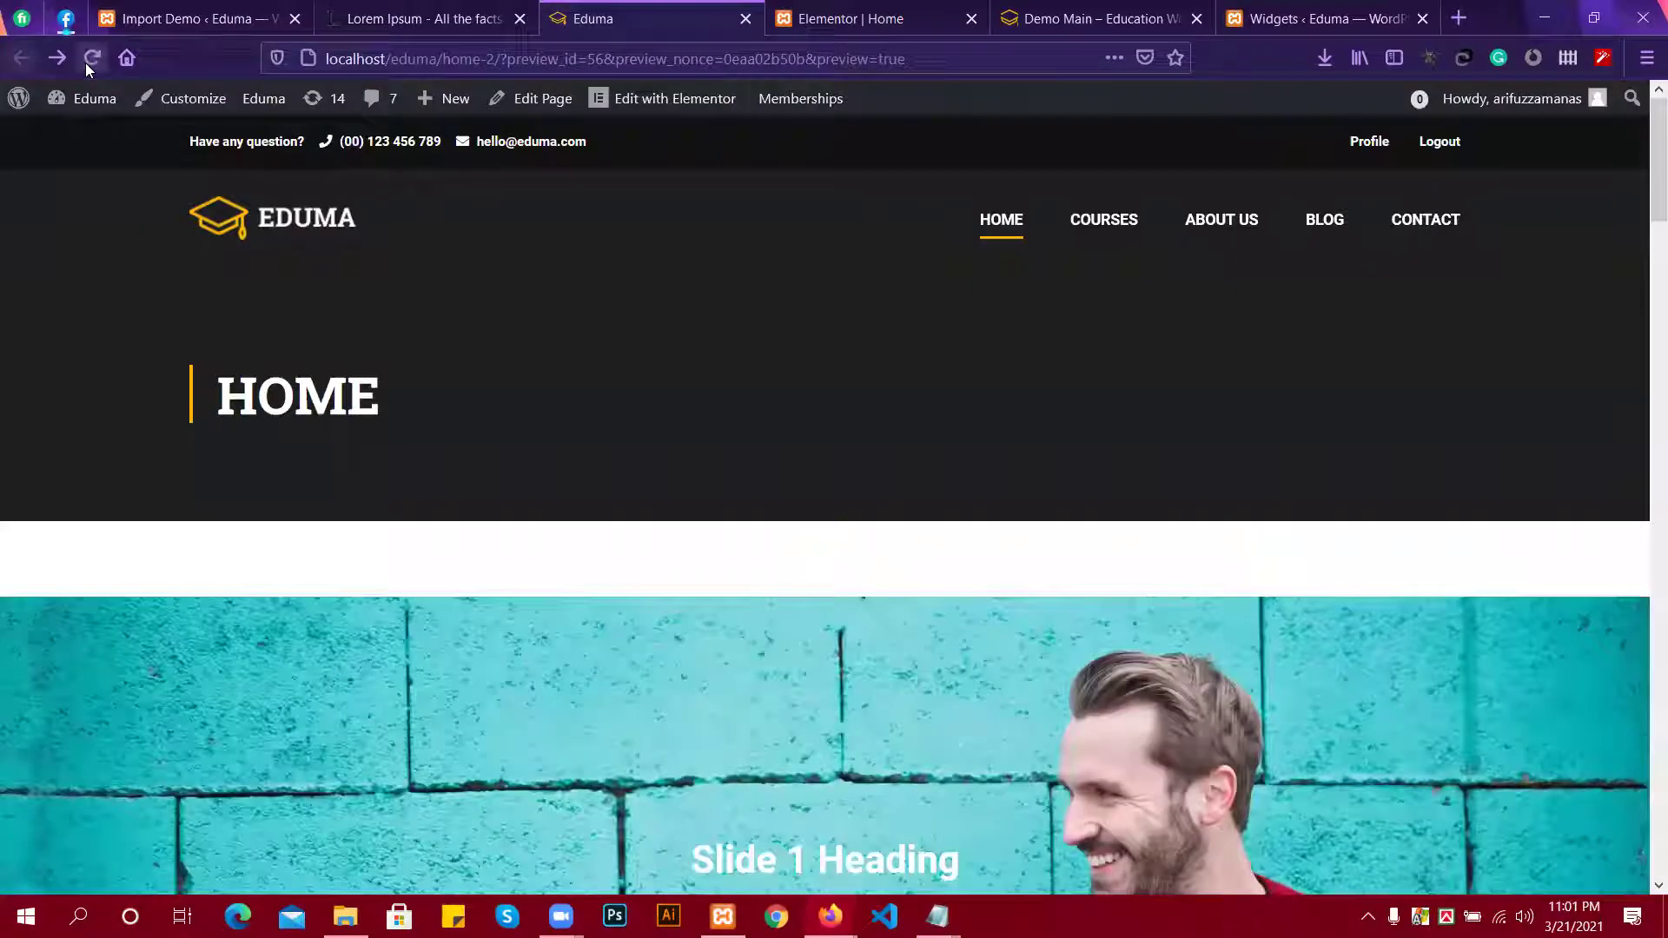
{"action": "left_click", "coordinate": [1327, 18]}
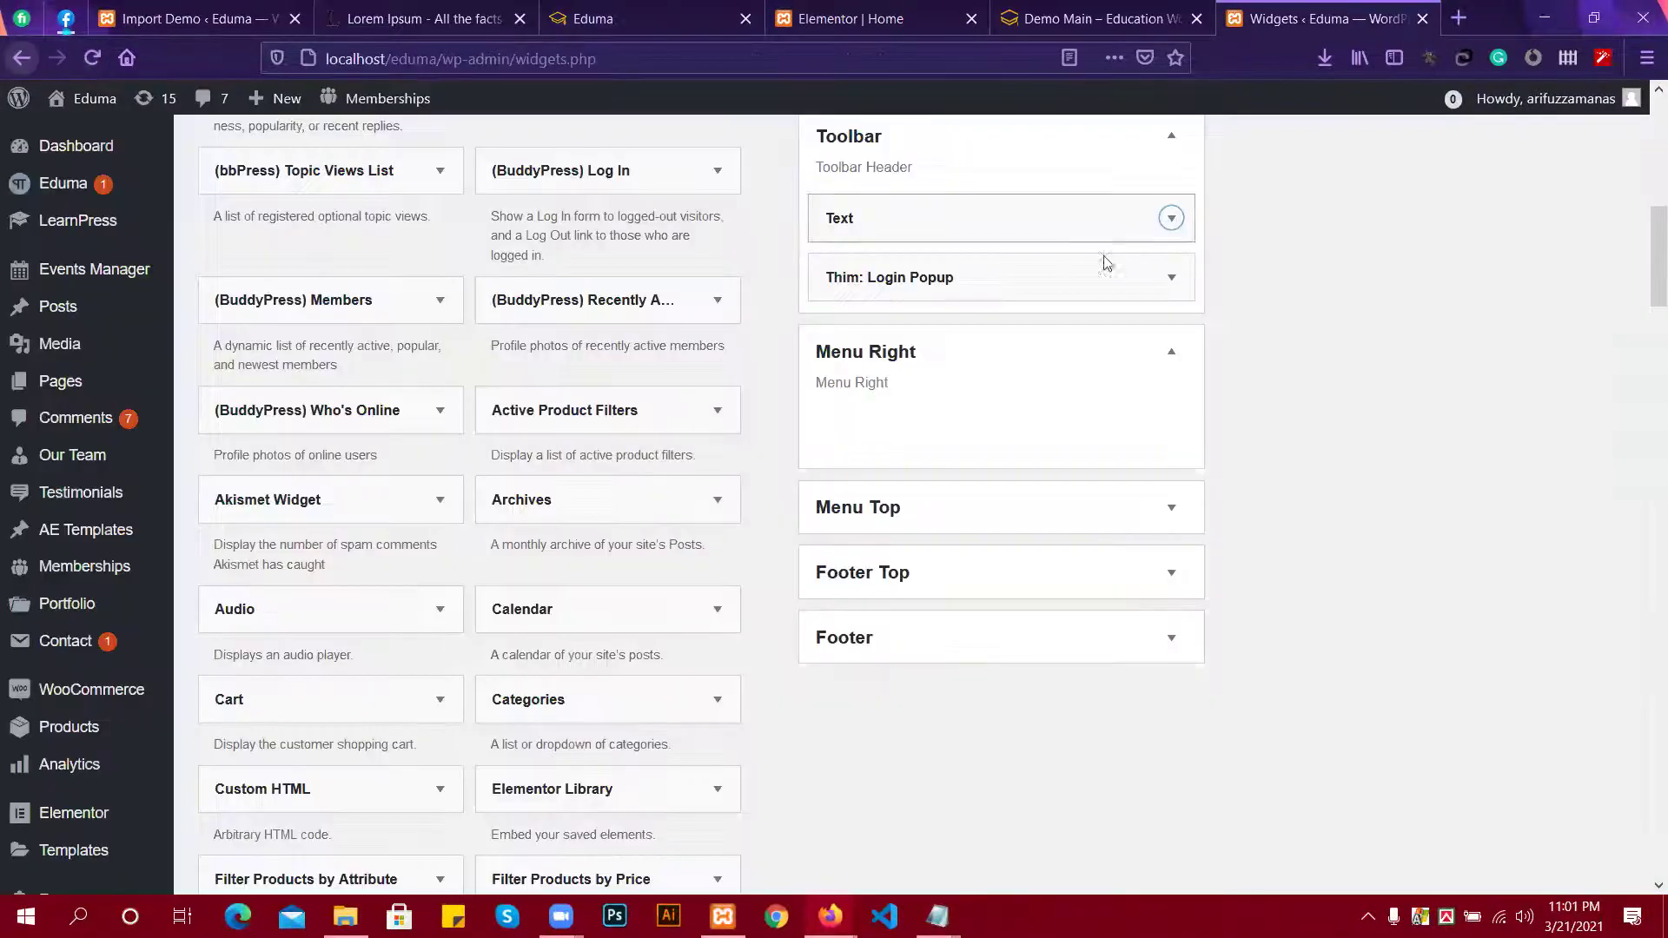
Reopen the Toolbar's Text widget and replace "eduma" with "Website" in the displayed e-mail text of its HTML content.
{"action": "scroll", "coordinate": [1086, 273], "scroll_direction": "up", "scroll_amount": 2}
{"action": "left_click", "coordinate": [1172, 335]}
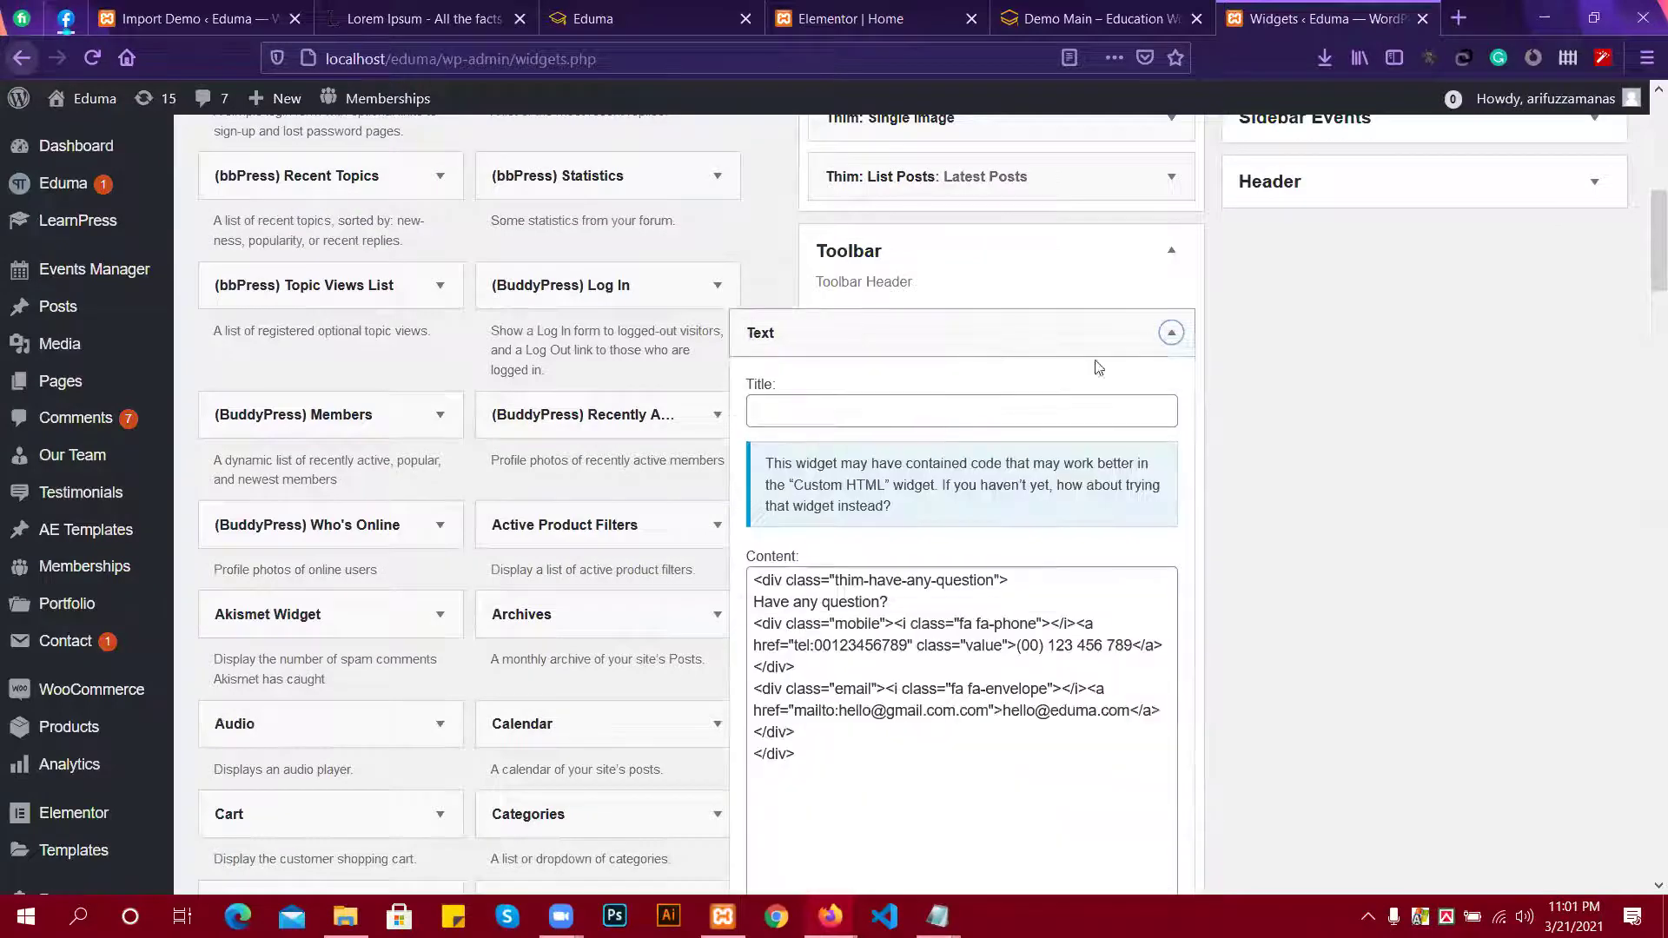
{"action": "scroll", "coordinate": [1005, 398], "scroll_direction": "down", "scroll_amount": 4}
{"action": "scroll", "coordinate": [1051, 417], "scroll_direction": "down", "scroll_amount": 1}
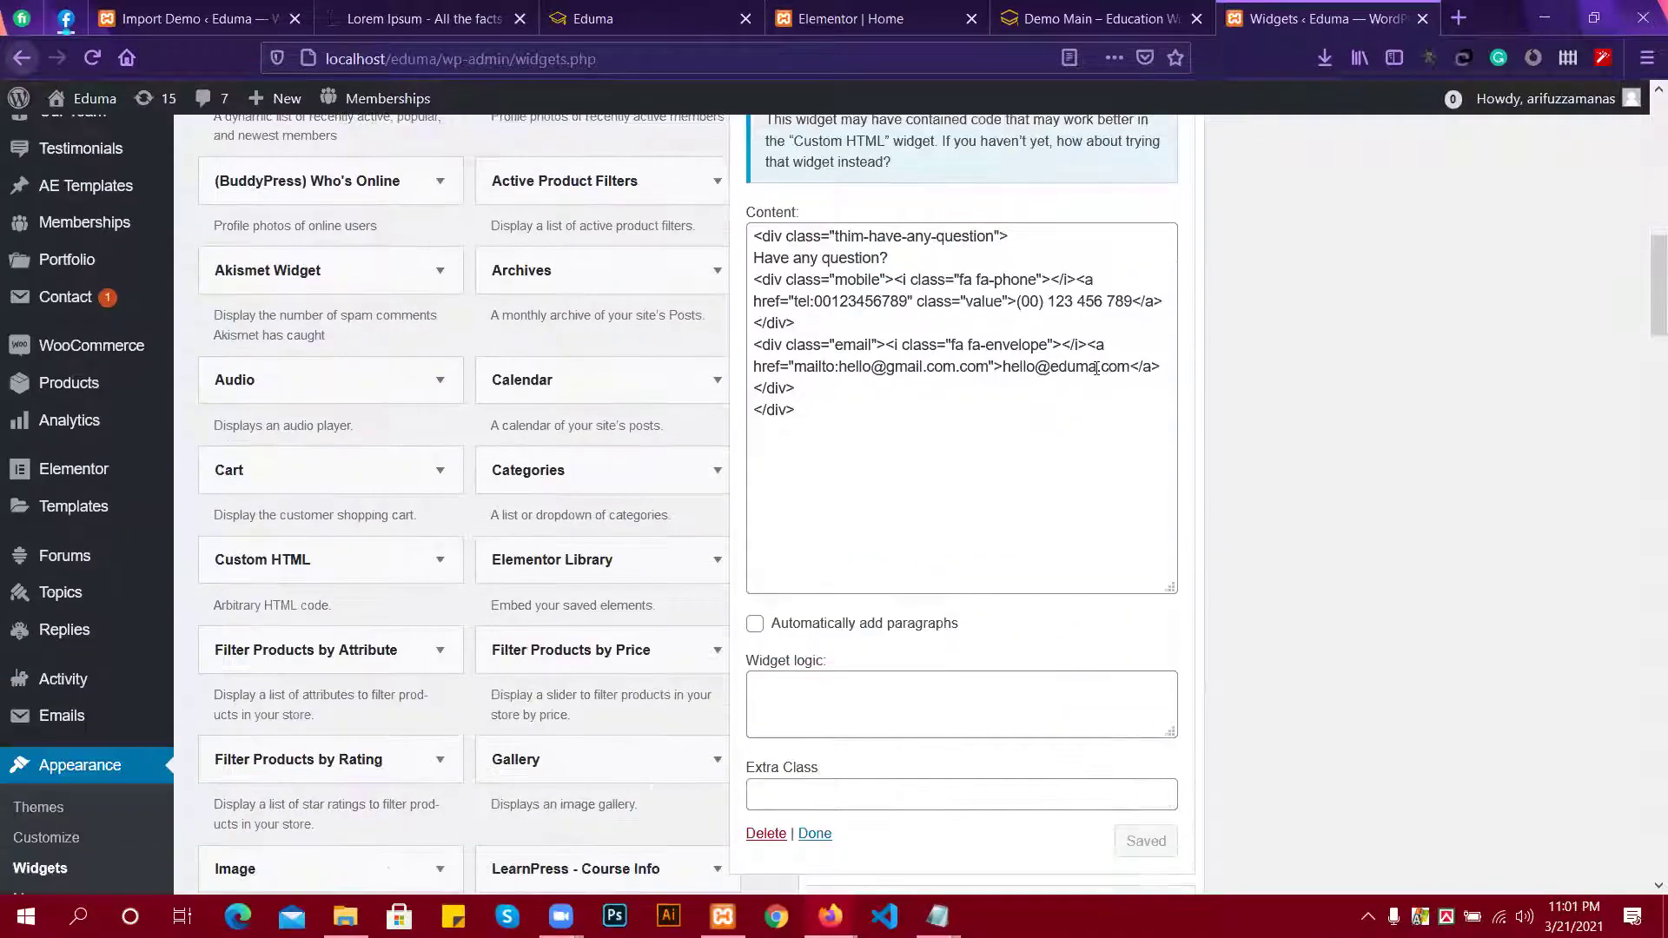
{"action": "left_click", "coordinate": [1096, 368]}
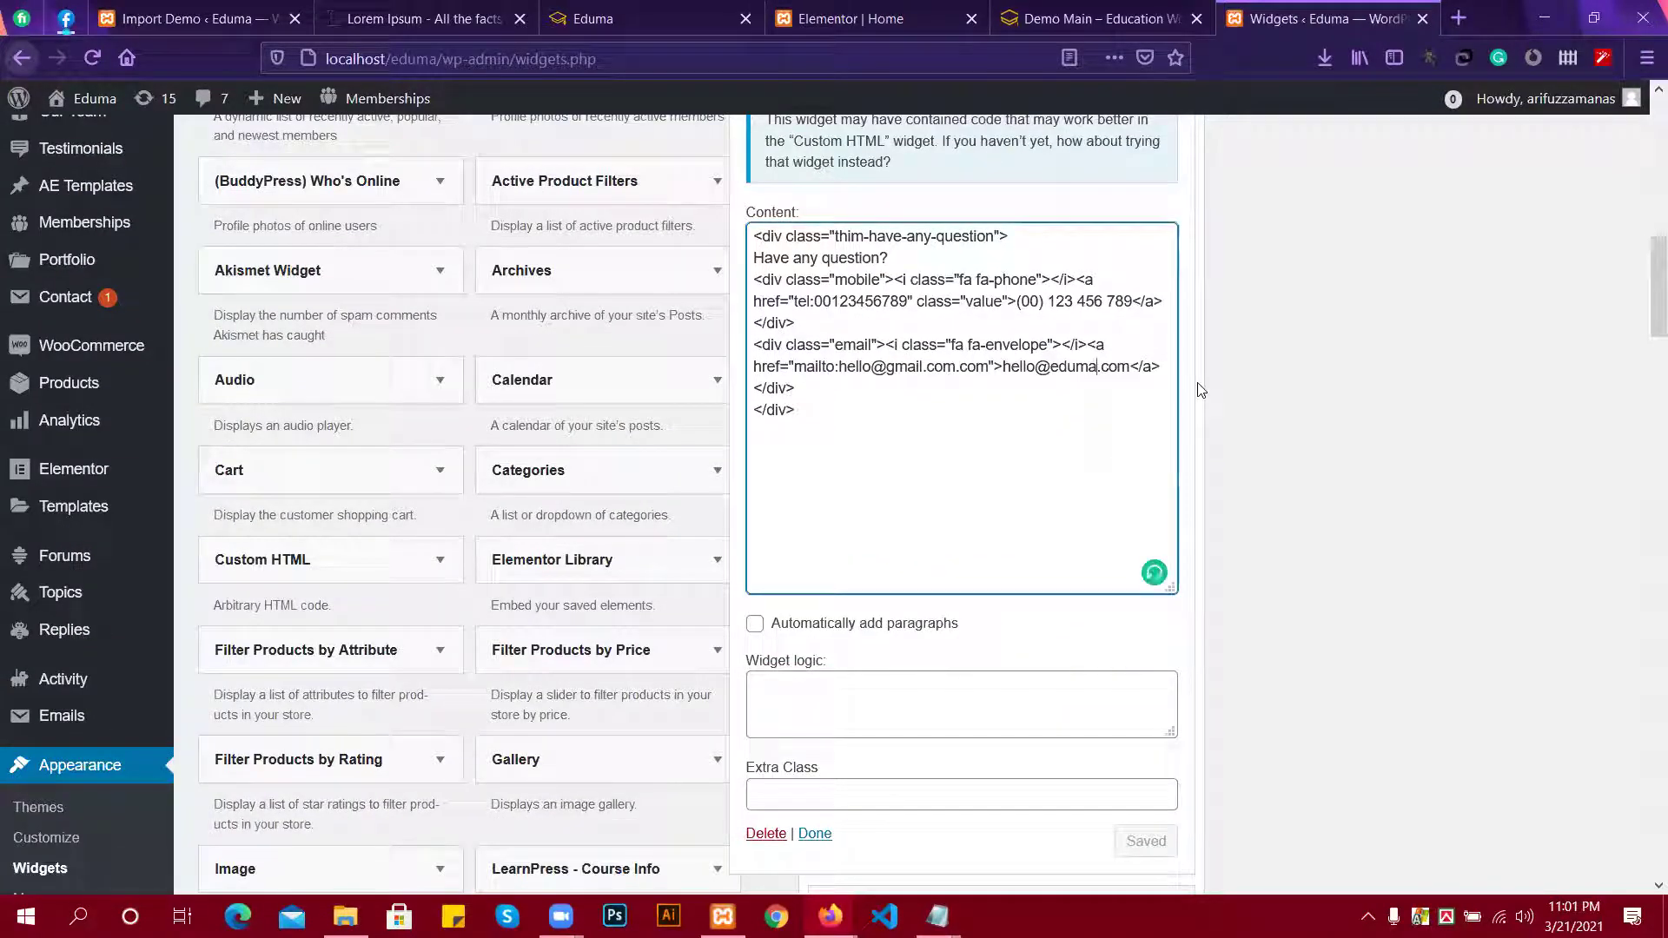
{"action": "key", "text": "BackSpace"}
{"action": "key", "text": "BackSpace"}
{"action": "key", "text": "BackSpace"}
{"action": "key", "text": "BackSpace"}
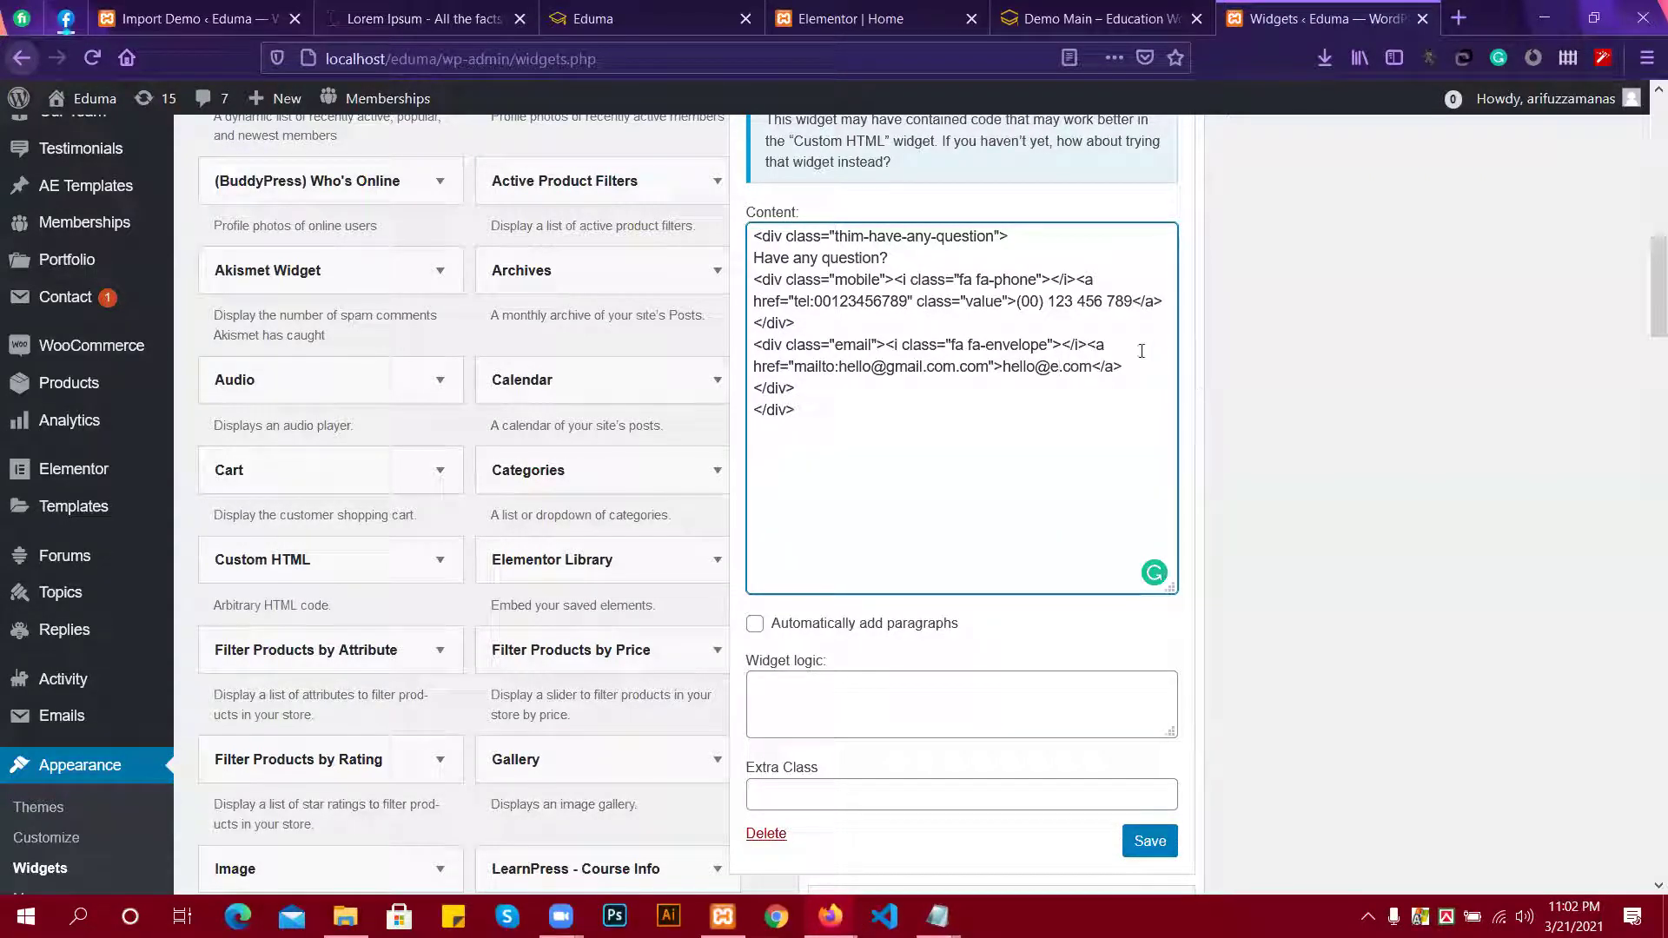
{"action": "key", "text": "BackSpace"}
{"action": "type", "text": "My"}
{"action": "key", "text": "BackSpace"}
{"action": "key", "text": "BackSpace"}
{"action": "type", "text": "Website"}
Remove the duplicate ".com" from the mailto link in the Text widget's content.
{"action": "left_click", "coordinate": [991, 370]}
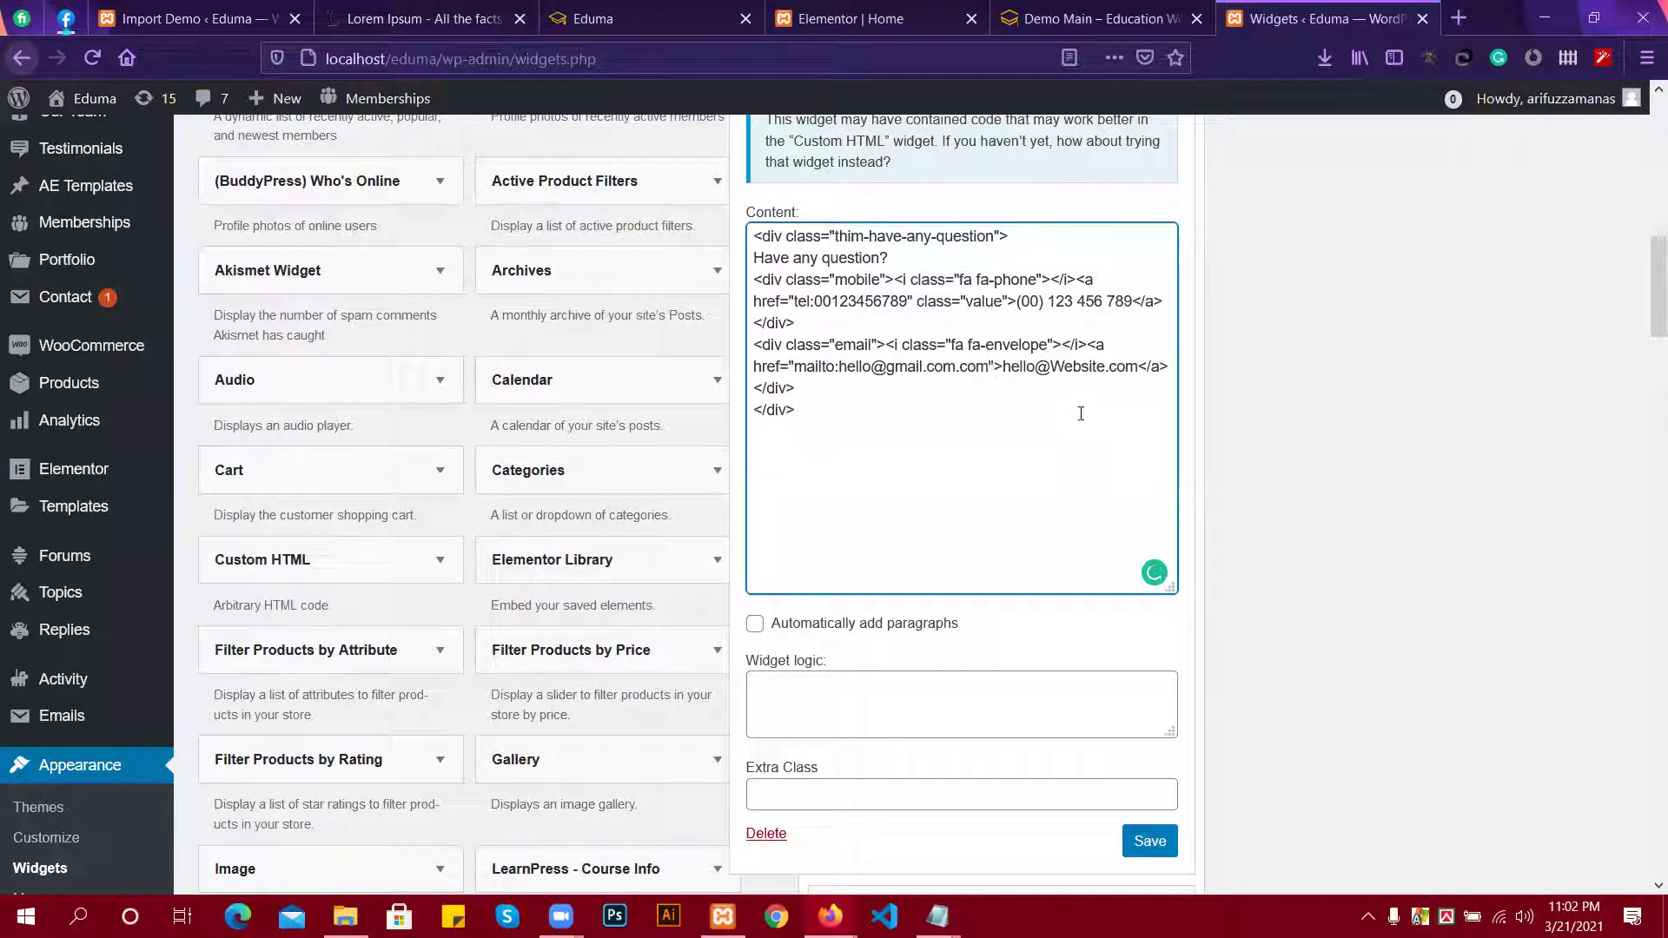
{"action": "key", "text": "BackSpace"}
{"action": "key", "text": "BackSpace"}
{"action": "key", "text": "BackSpace"}
{"action": "key", "text": "BackSpace"}
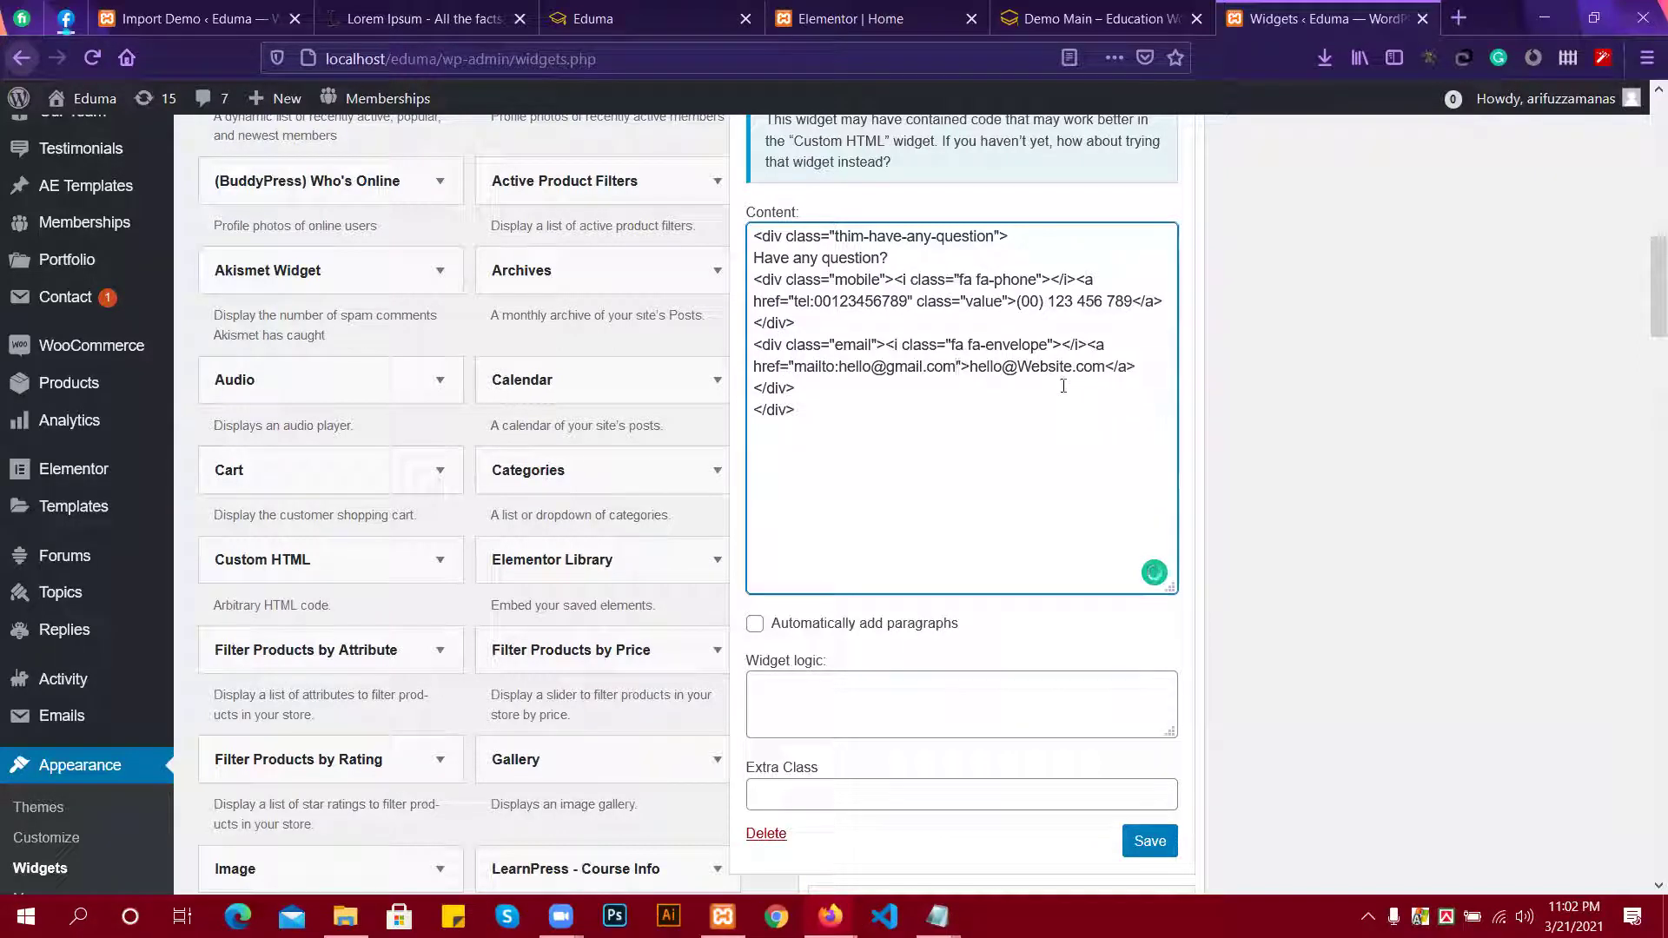
Change "Website" to lowercase "website" in the displayed e-mail text, and save the Text widget.
{"action": "left_click_drag", "start_coordinate": [794, 367], "coordinate": [956, 367]}
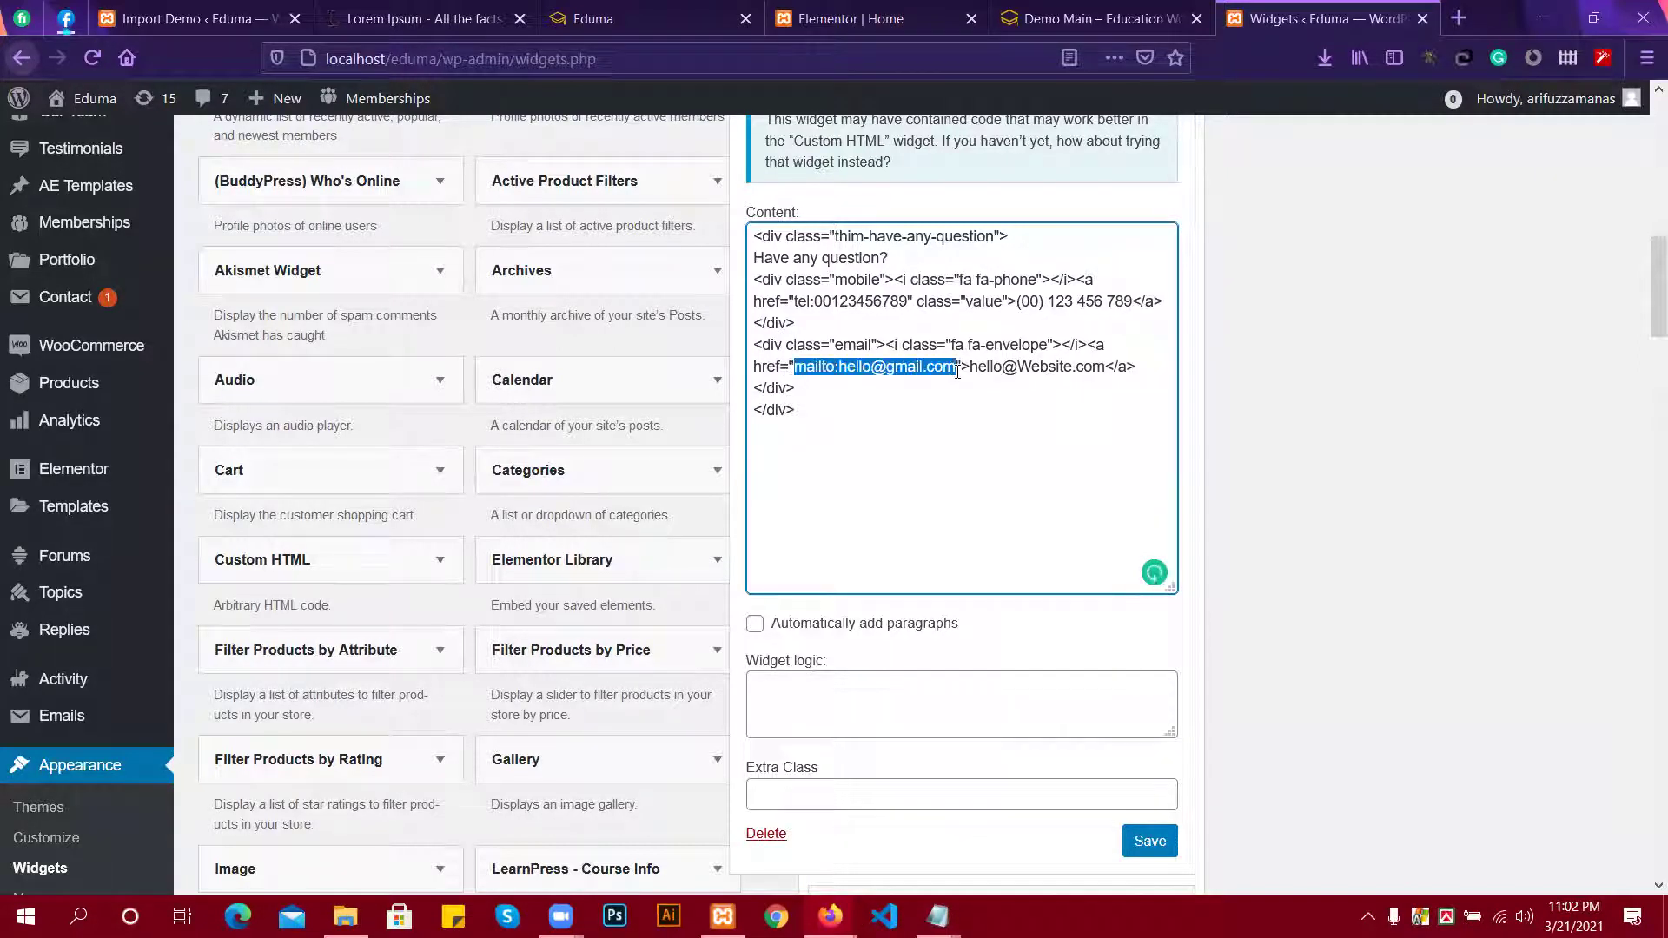
{"action": "left_click", "coordinate": [1040, 366]}
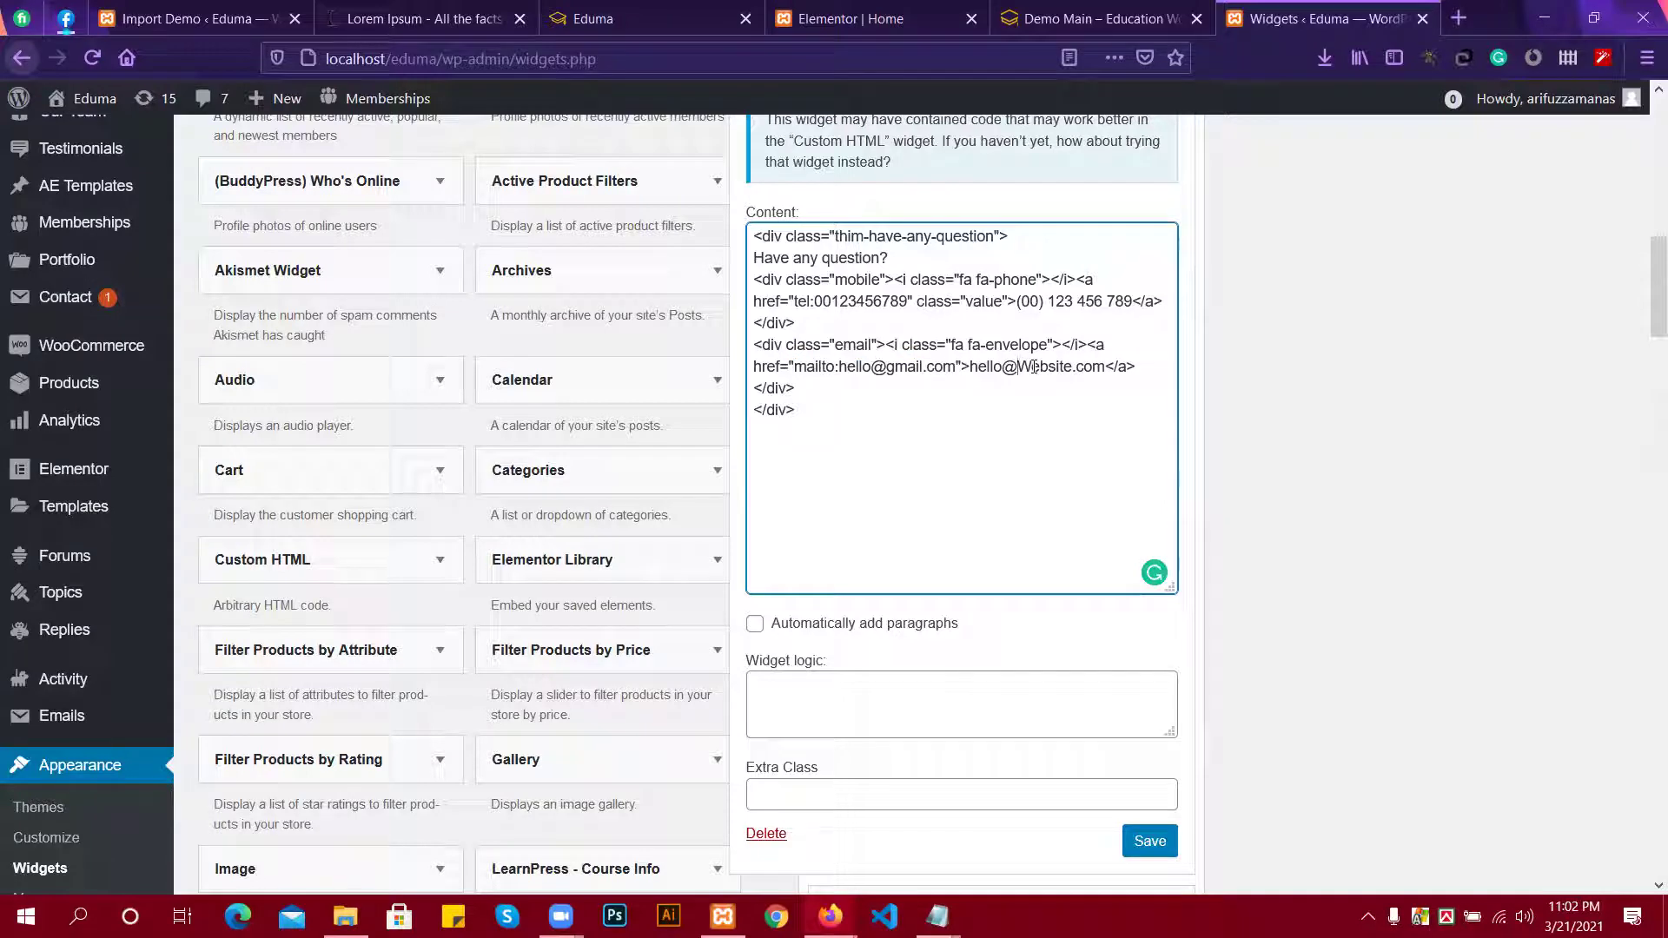
{"action": "left_click", "coordinate": [1033, 366]}
{"action": "key", "text": "BackSpace"}
{"action": "type", "text": "w"}
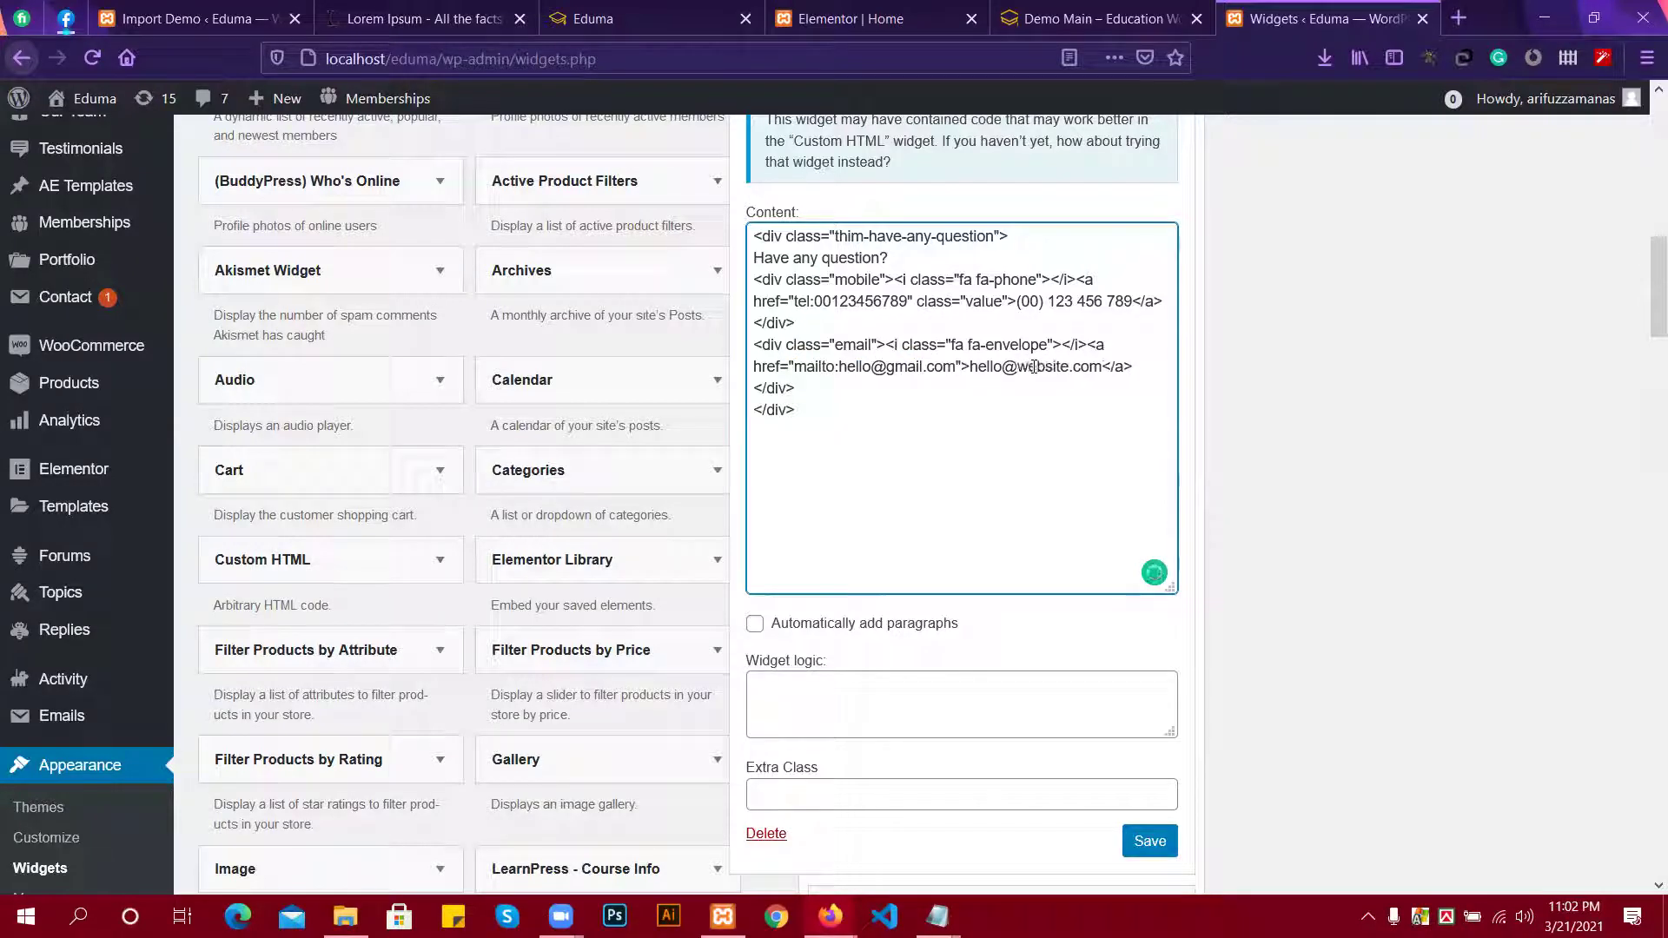
{"action": "left_click", "coordinate": [1147, 849]}
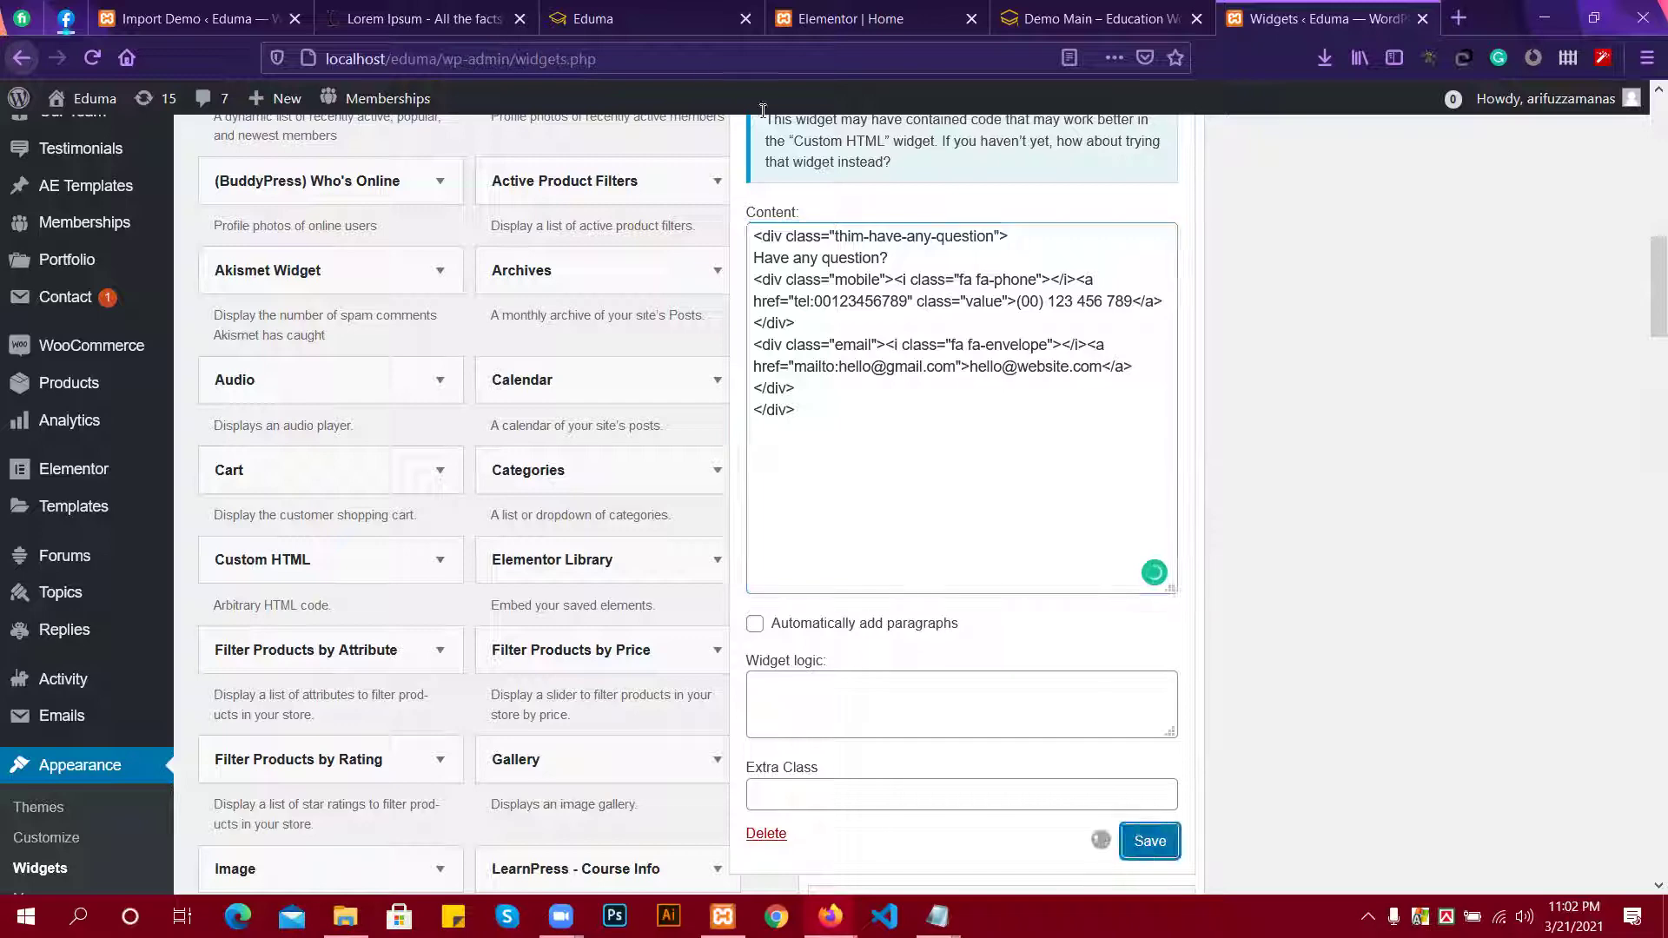
Reload the local Eduma front page to check the edited e-mail text in the toolbar, and go back to the widgets page.
{"action": "left_click", "coordinate": [580, 19]}
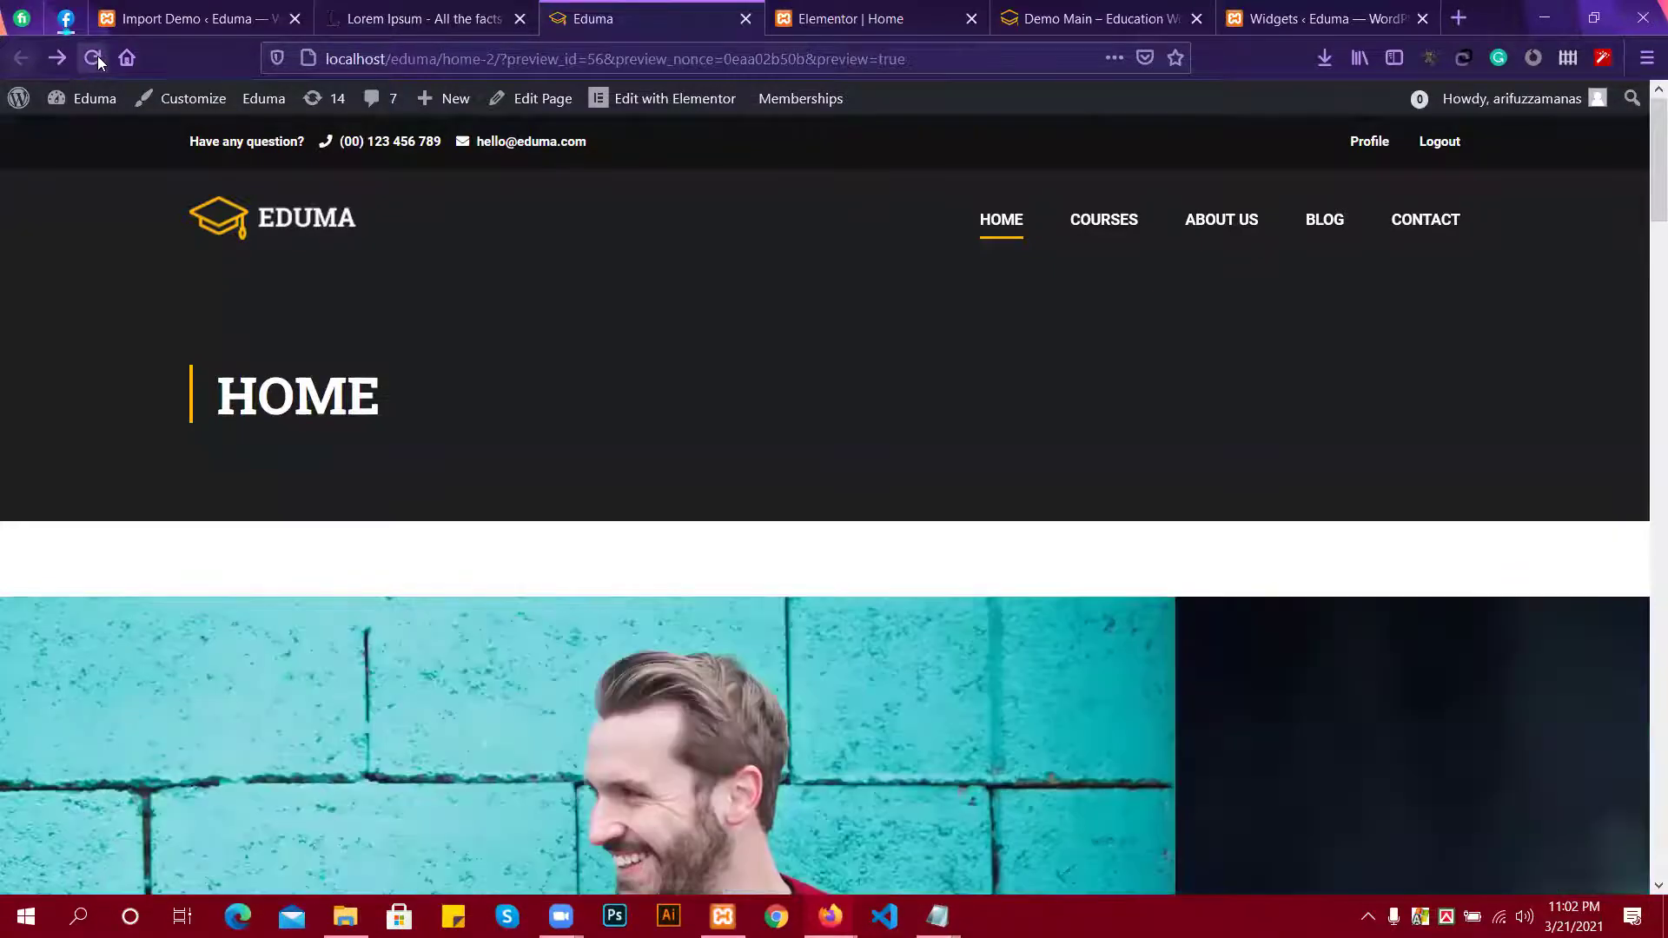
{"action": "left_click", "coordinate": [96, 57]}
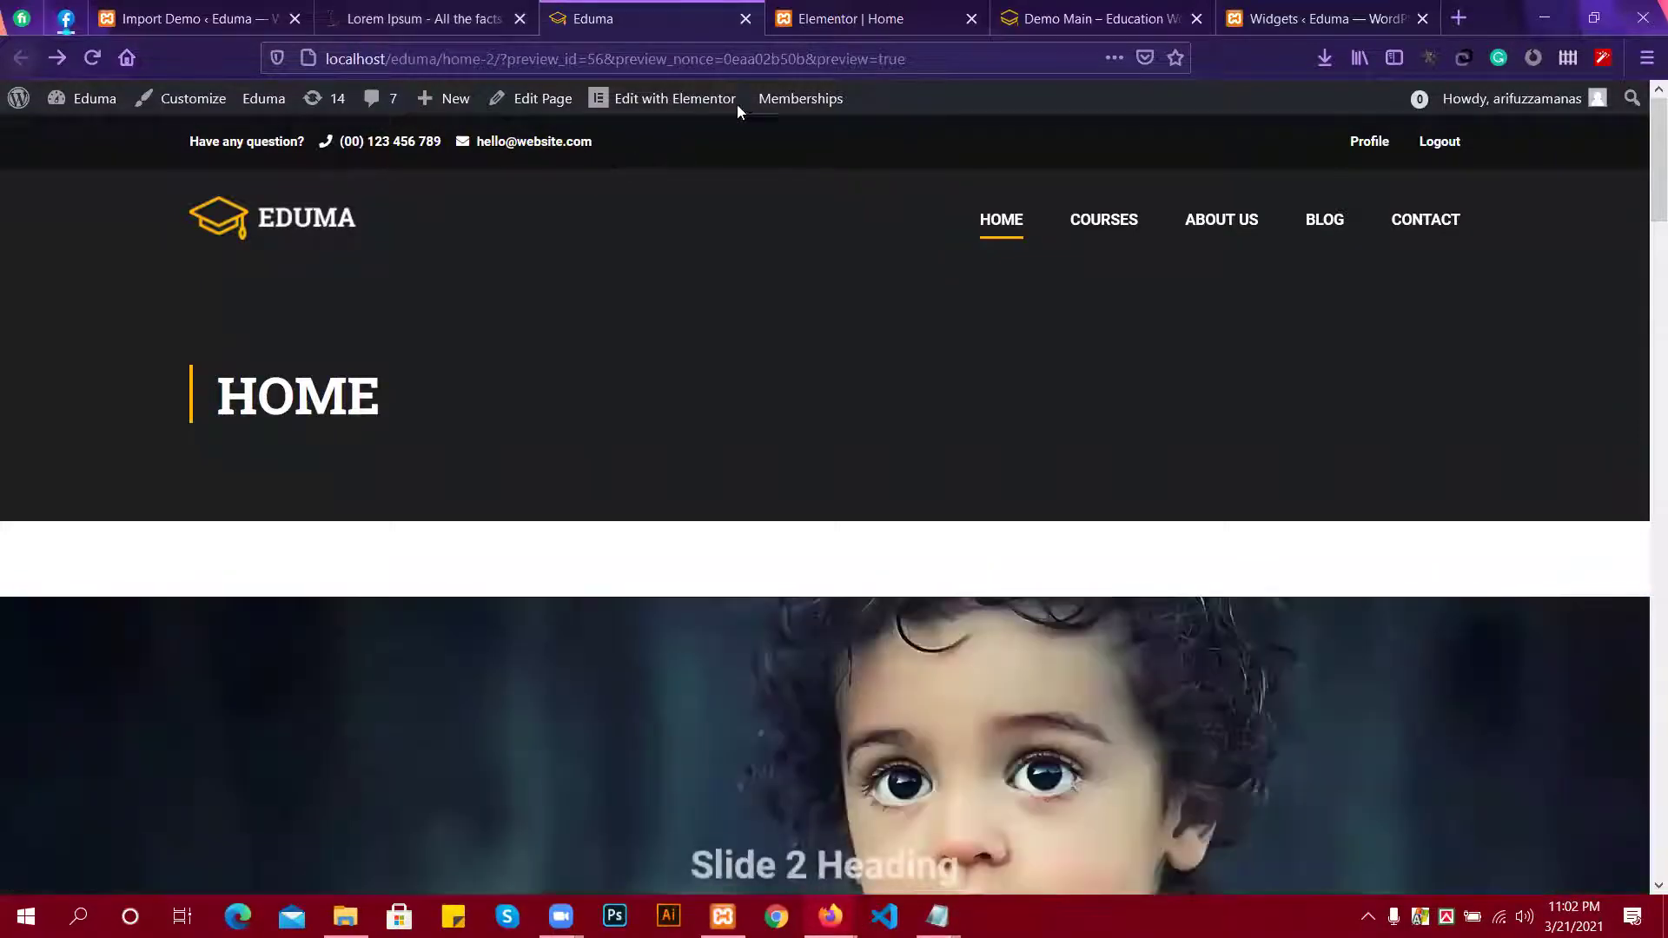
{"action": "left_click", "coordinate": [860, 18]}
{"action": "left_click", "coordinate": [1292, 12]}
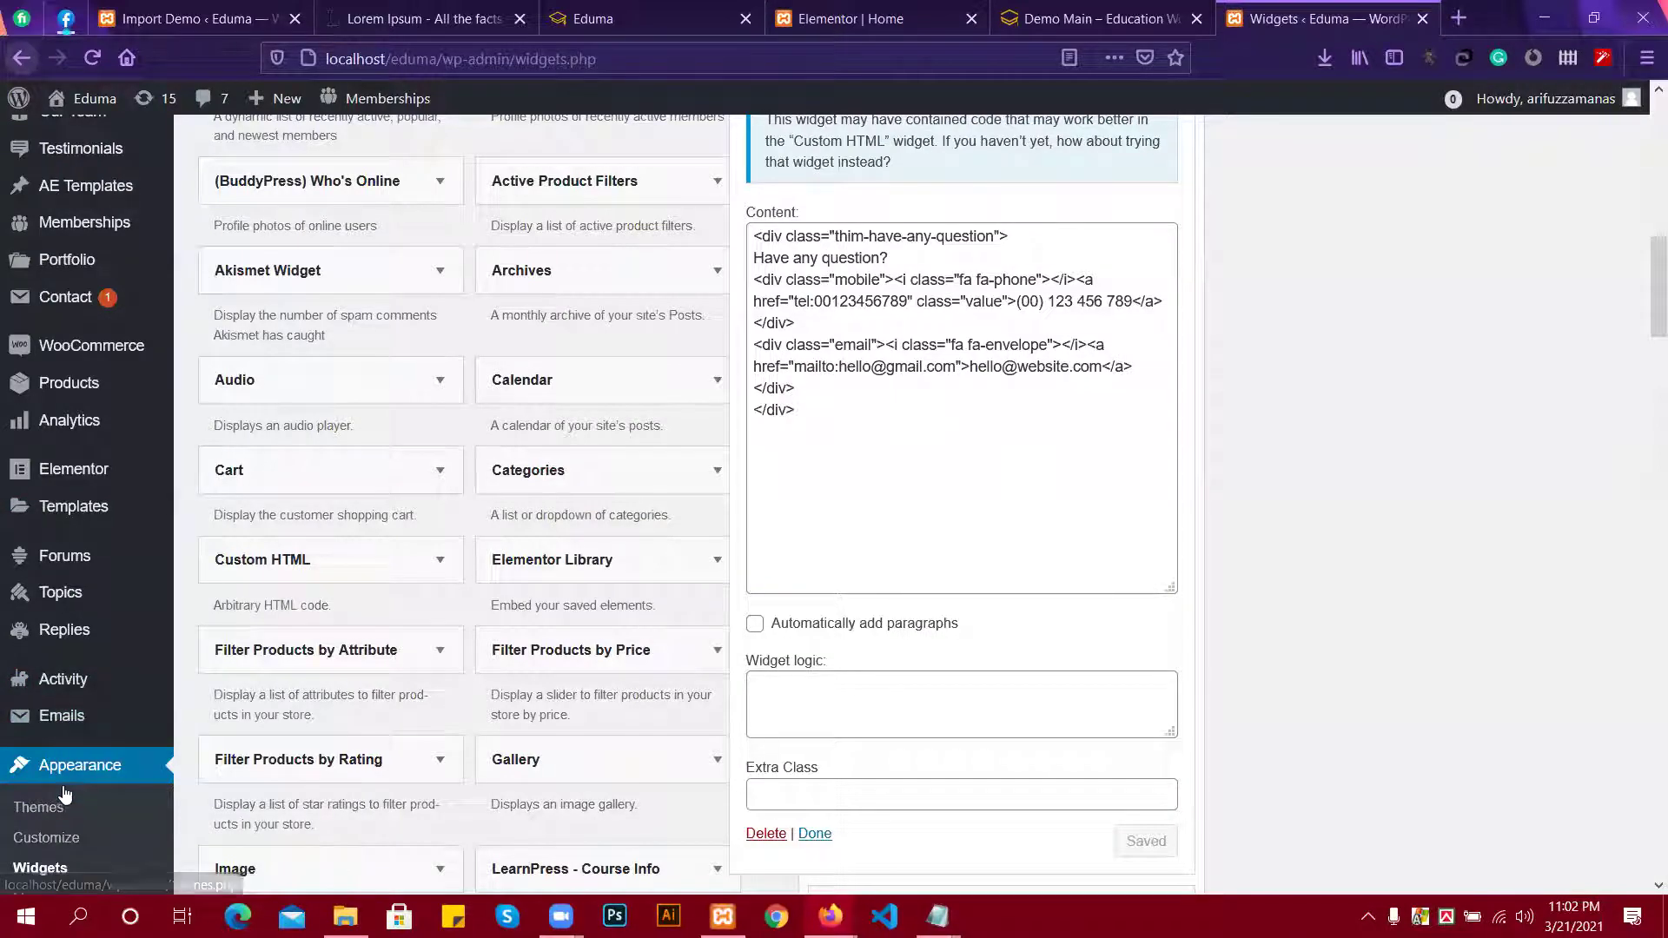
Review the Toolbar widget area and the full HTML content of its Text widget.
{"action": "scroll", "coordinate": [63, 792], "scroll_direction": "down", "scroll_amount": 4}
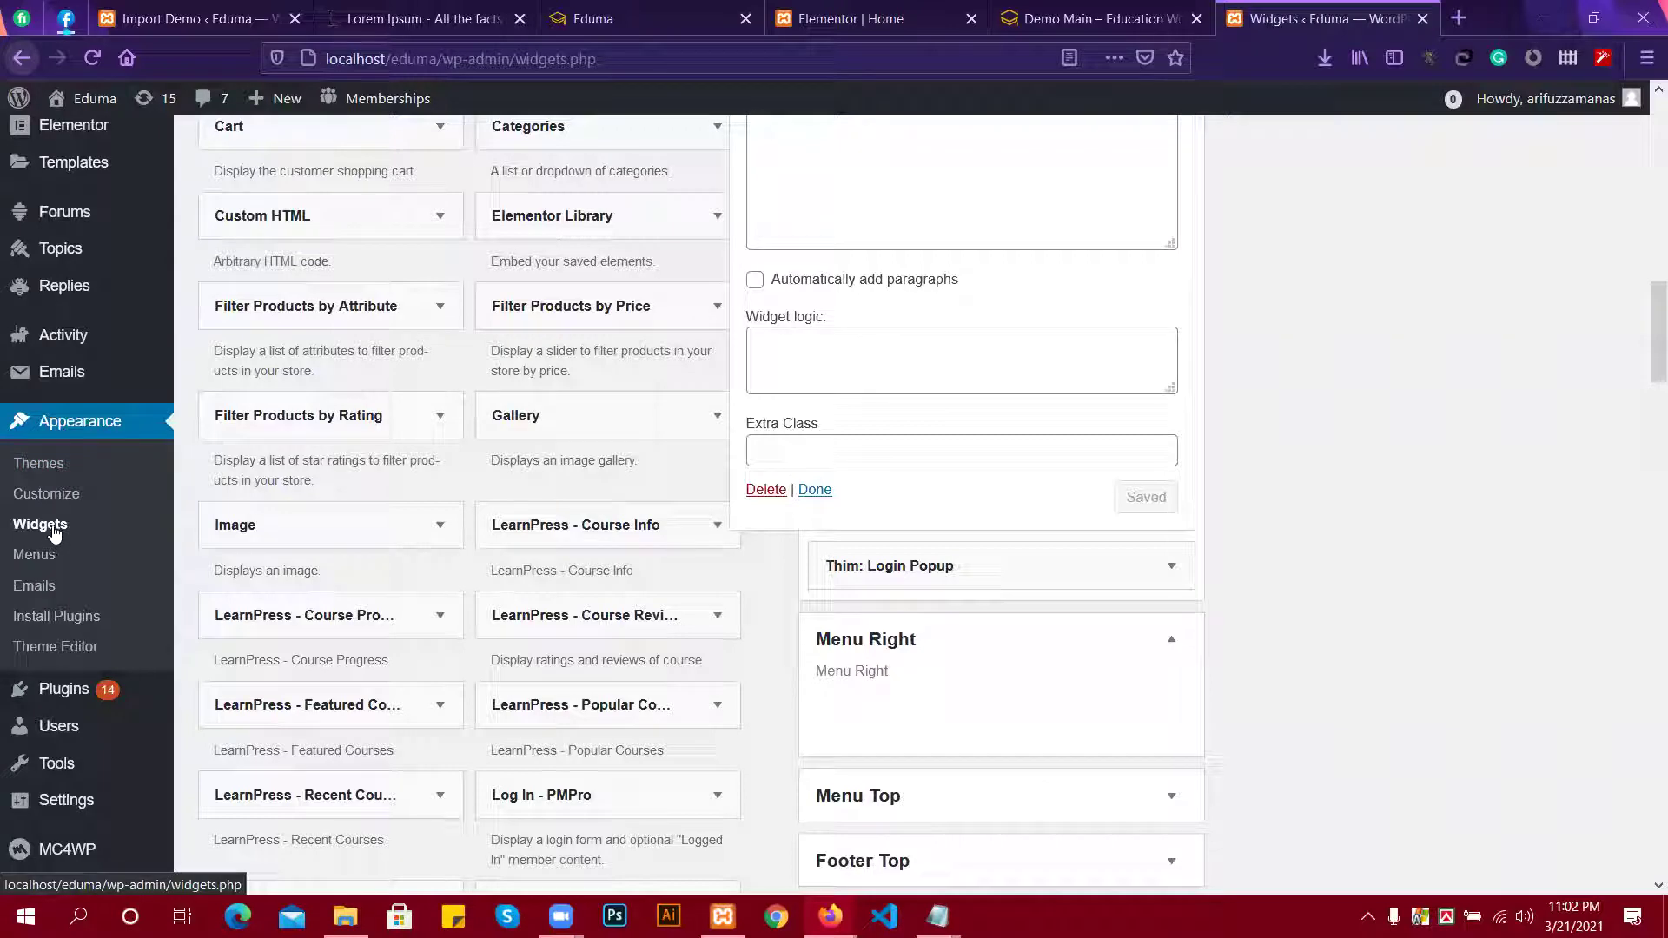
{"action": "scroll", "coordinate": [1052, 339], "scroll_direction": "up", "scroll_amount": 3}
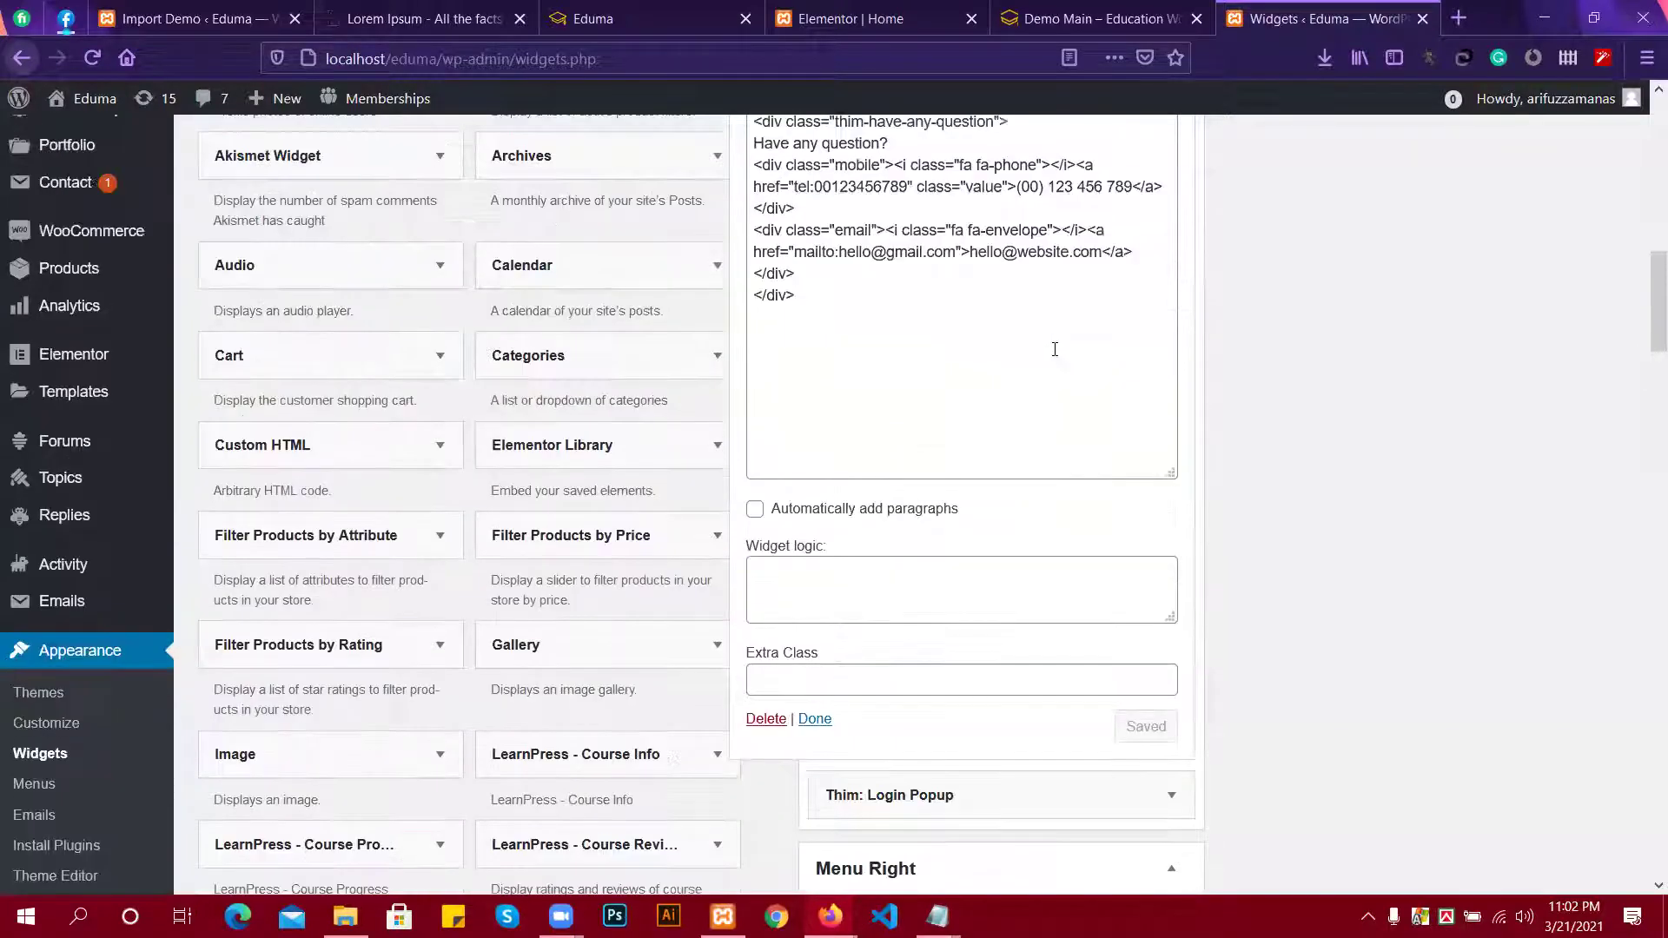
{"action": "scroll", "coordinate": [1060, 312], "scroll_direction": "up", "scroll_amount": 4}
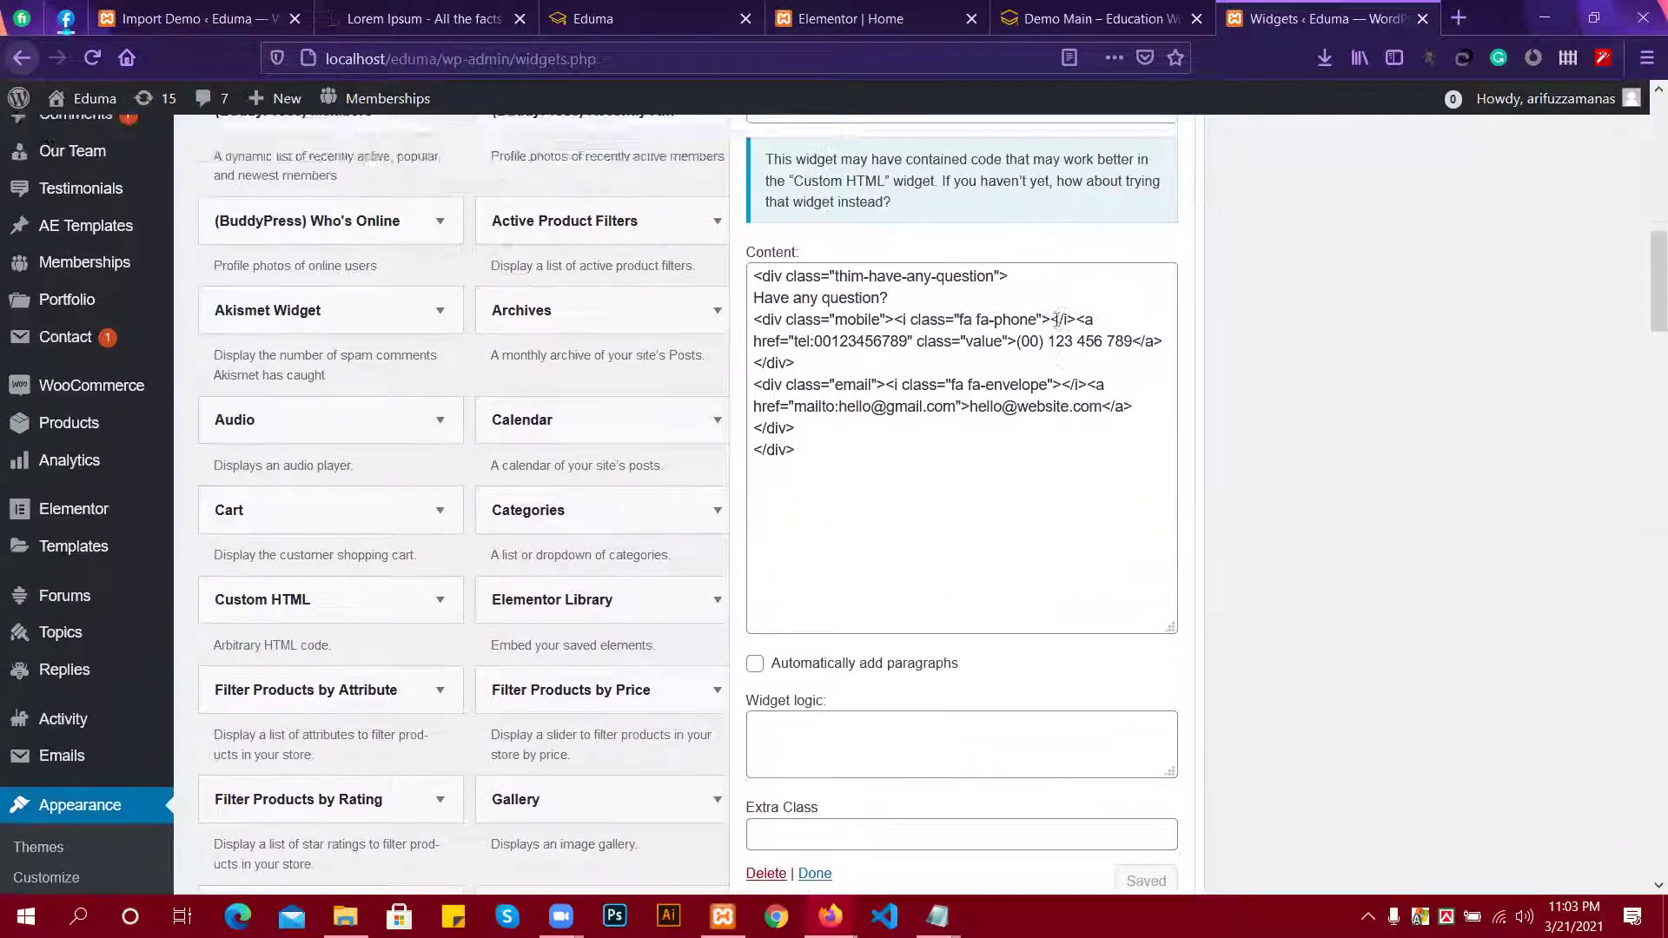
{"action": "scroll", "coordinate": [837, 268], "scroll_direction": "up", "scroll_amount": 3}
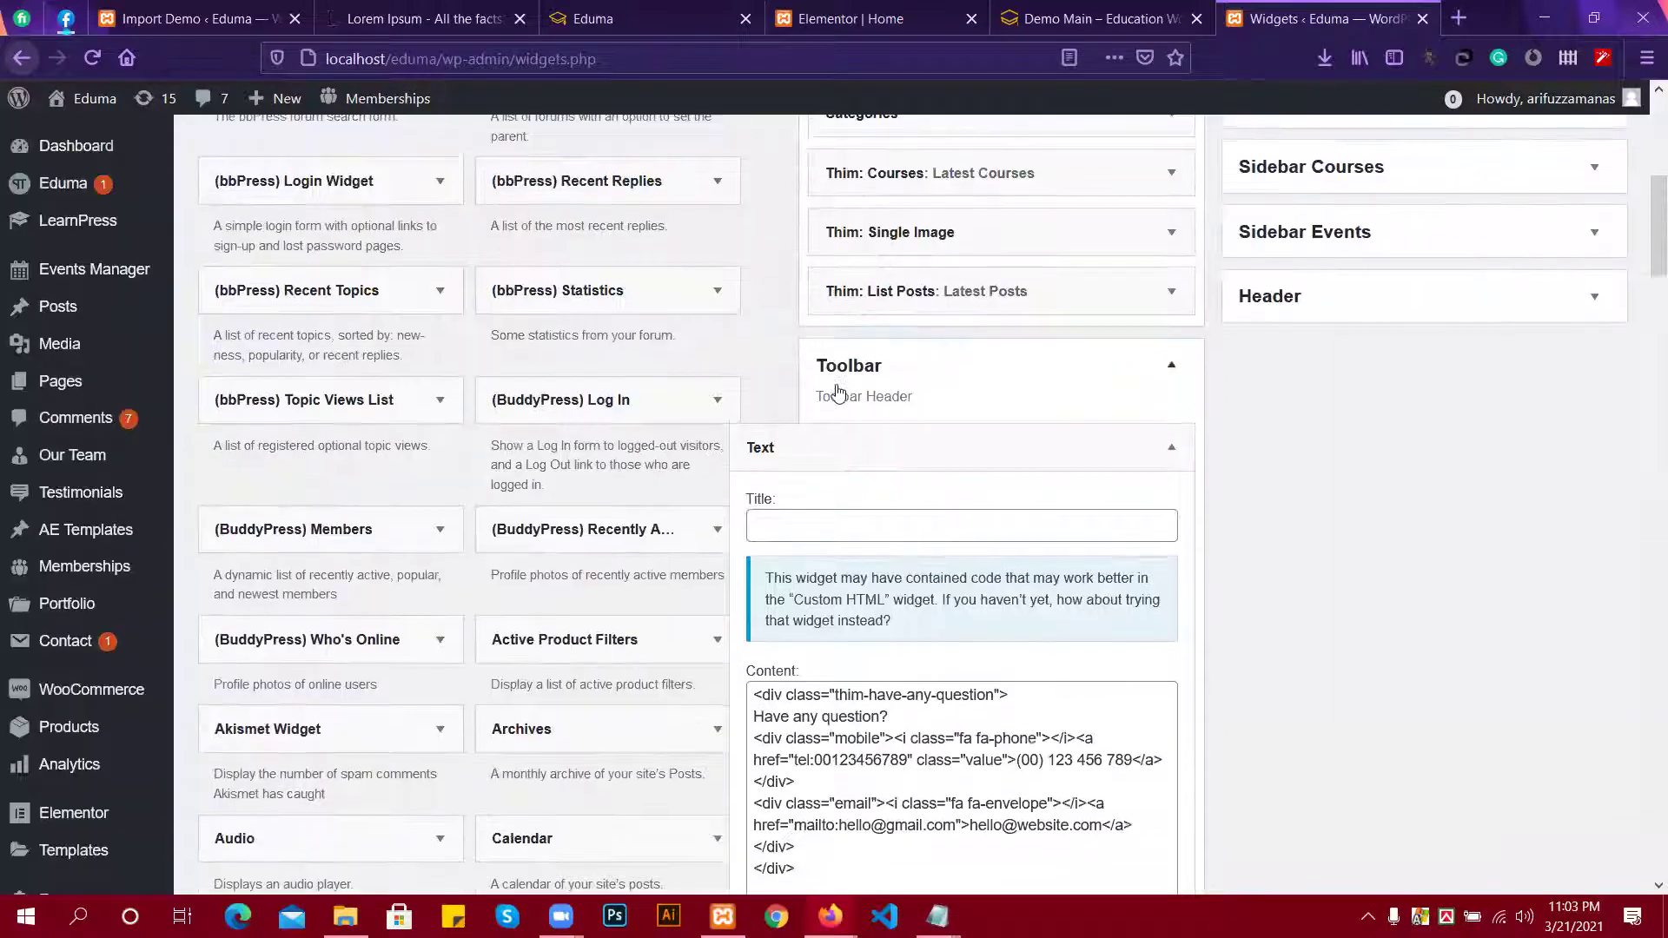
{"action": "left_click", "coordinate": [891, 372]}
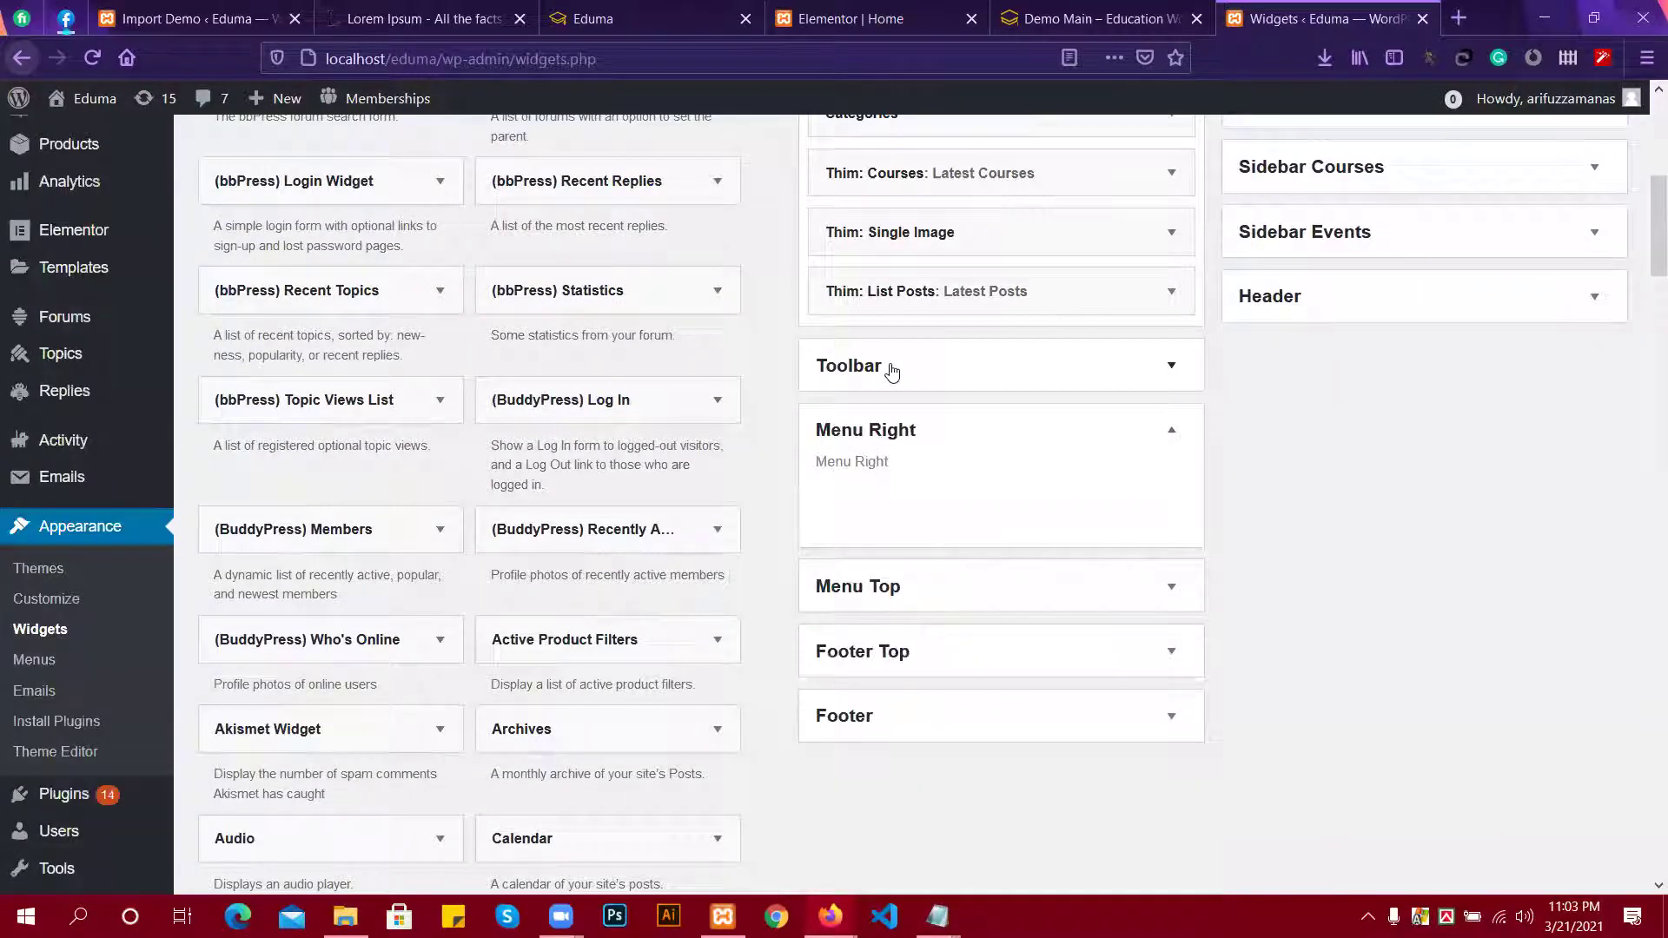
{"action": "left_click", "coordinate": [891, 371]}
{"action": "scroll", "coordinate": [826, 454], "scroll_direction": "down", "scroll_amount": 2}
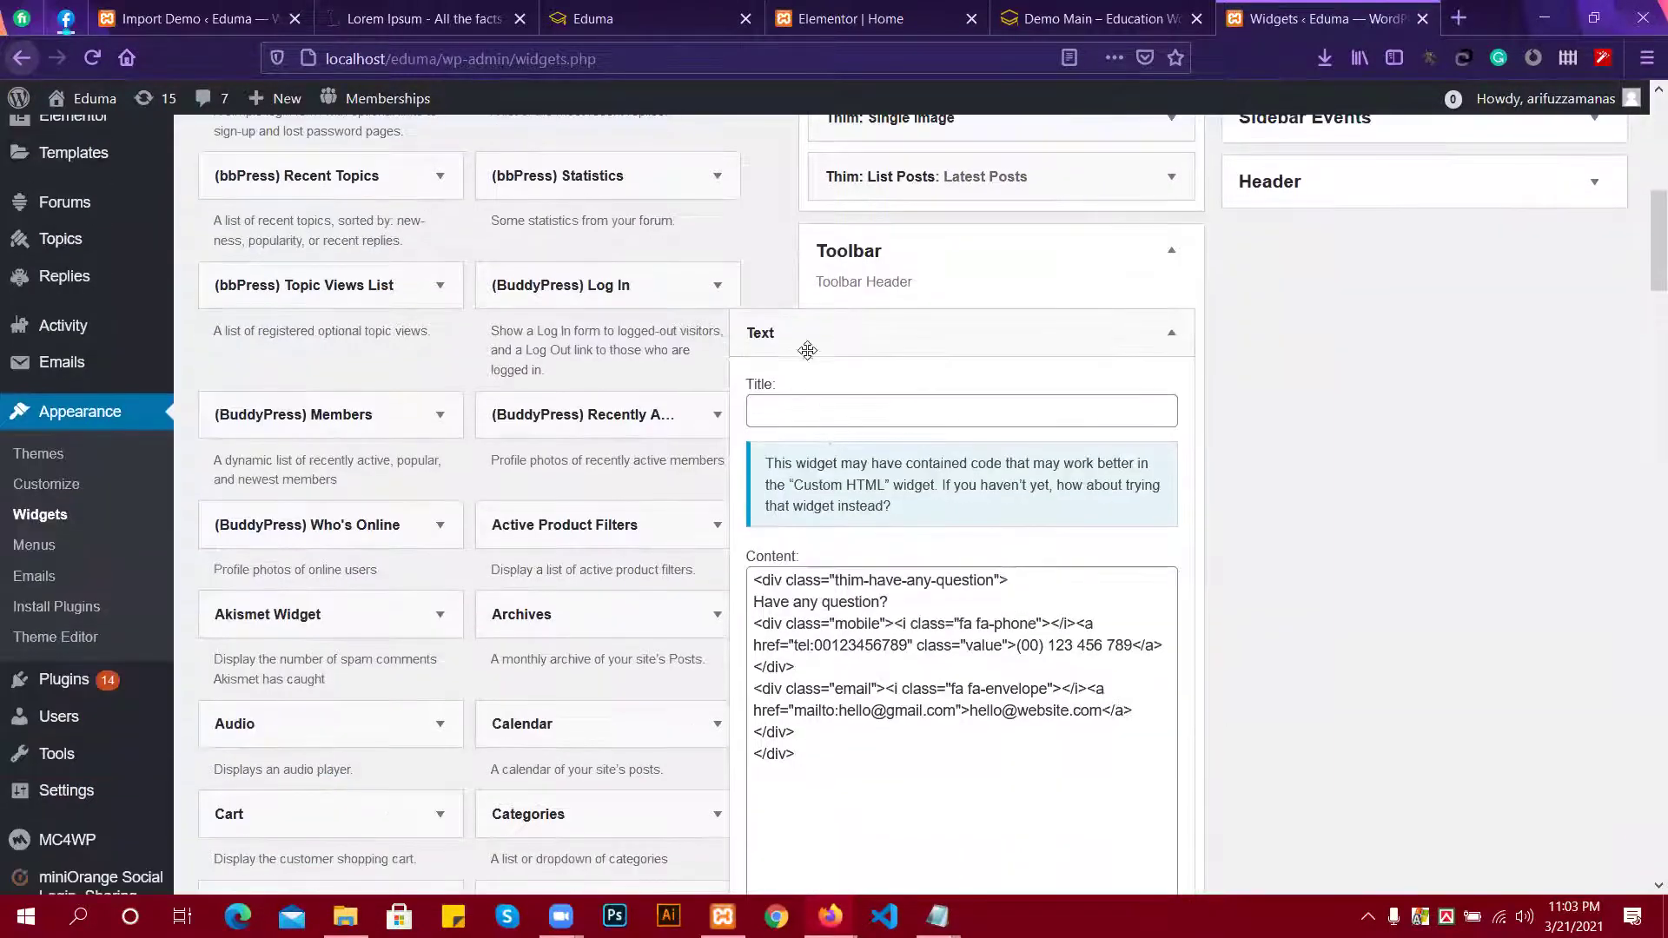
{"action": "scroll", "coordinate": [807, 348], "scroll_direction": "down", "scroll_amount": 3}
{"action": "left_click_drag", "start_coordinate": [798, 525], "coordinate": [731, 308]}
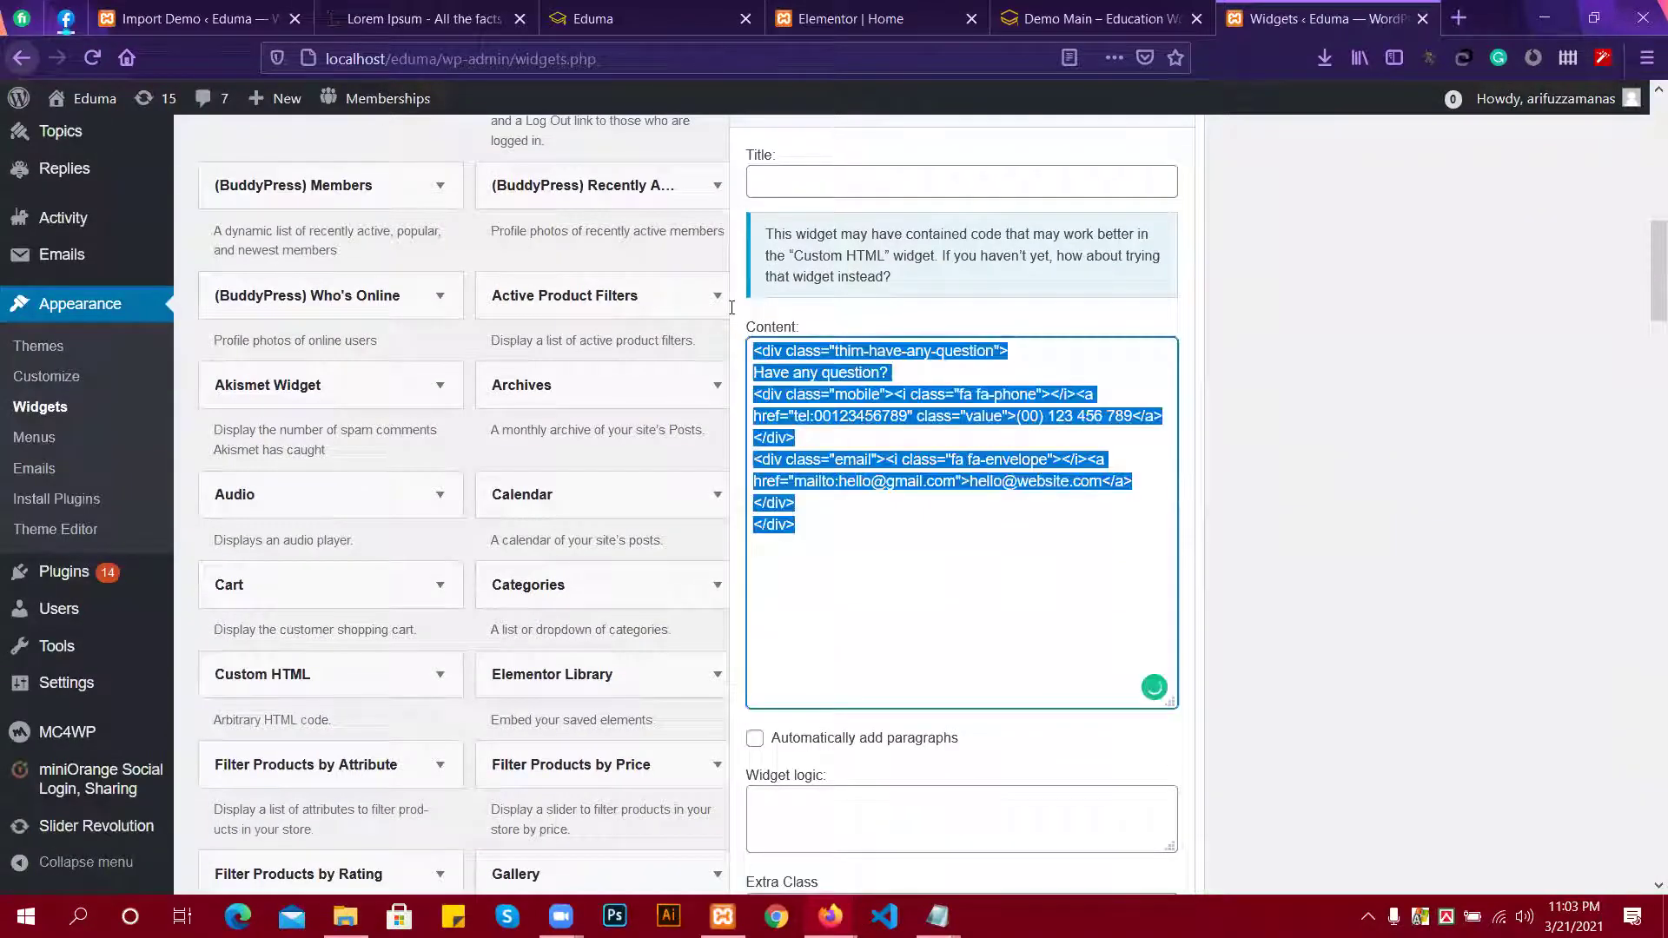
{"action": "scroll", "coordinate": [1051, 437], "scroll_direction": "up", "scroll_amount": 2}
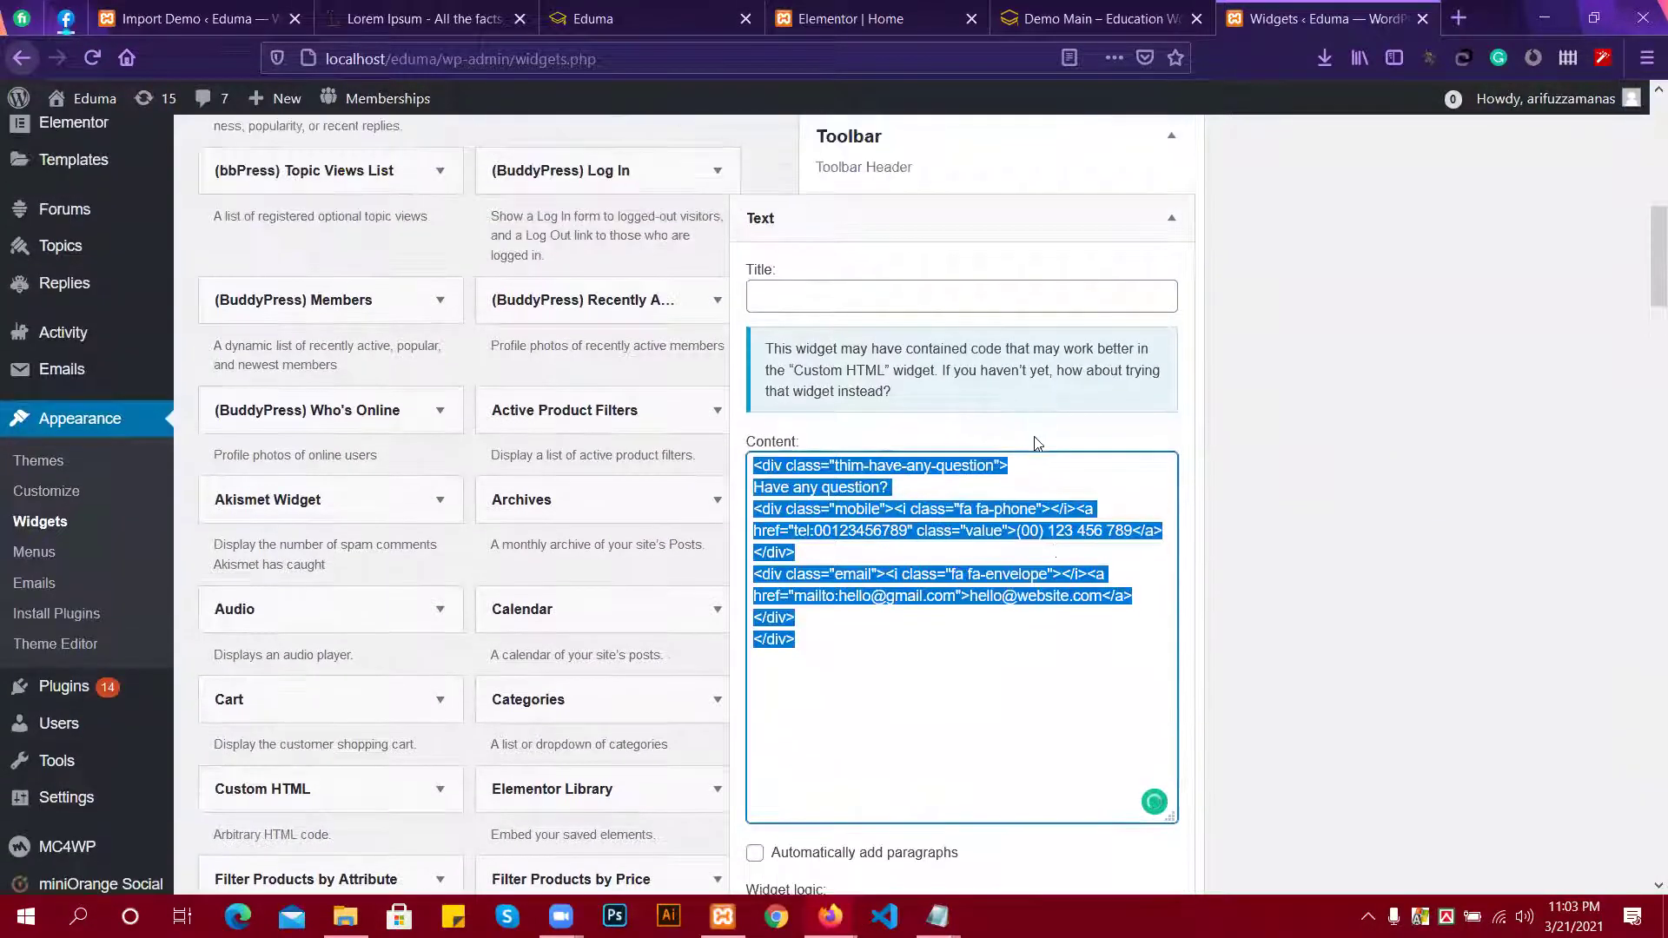
Delete the Text widget from the Toolbar area, and collapse the area.
{"action": "left_click", "coordinate": [1170, 218]}
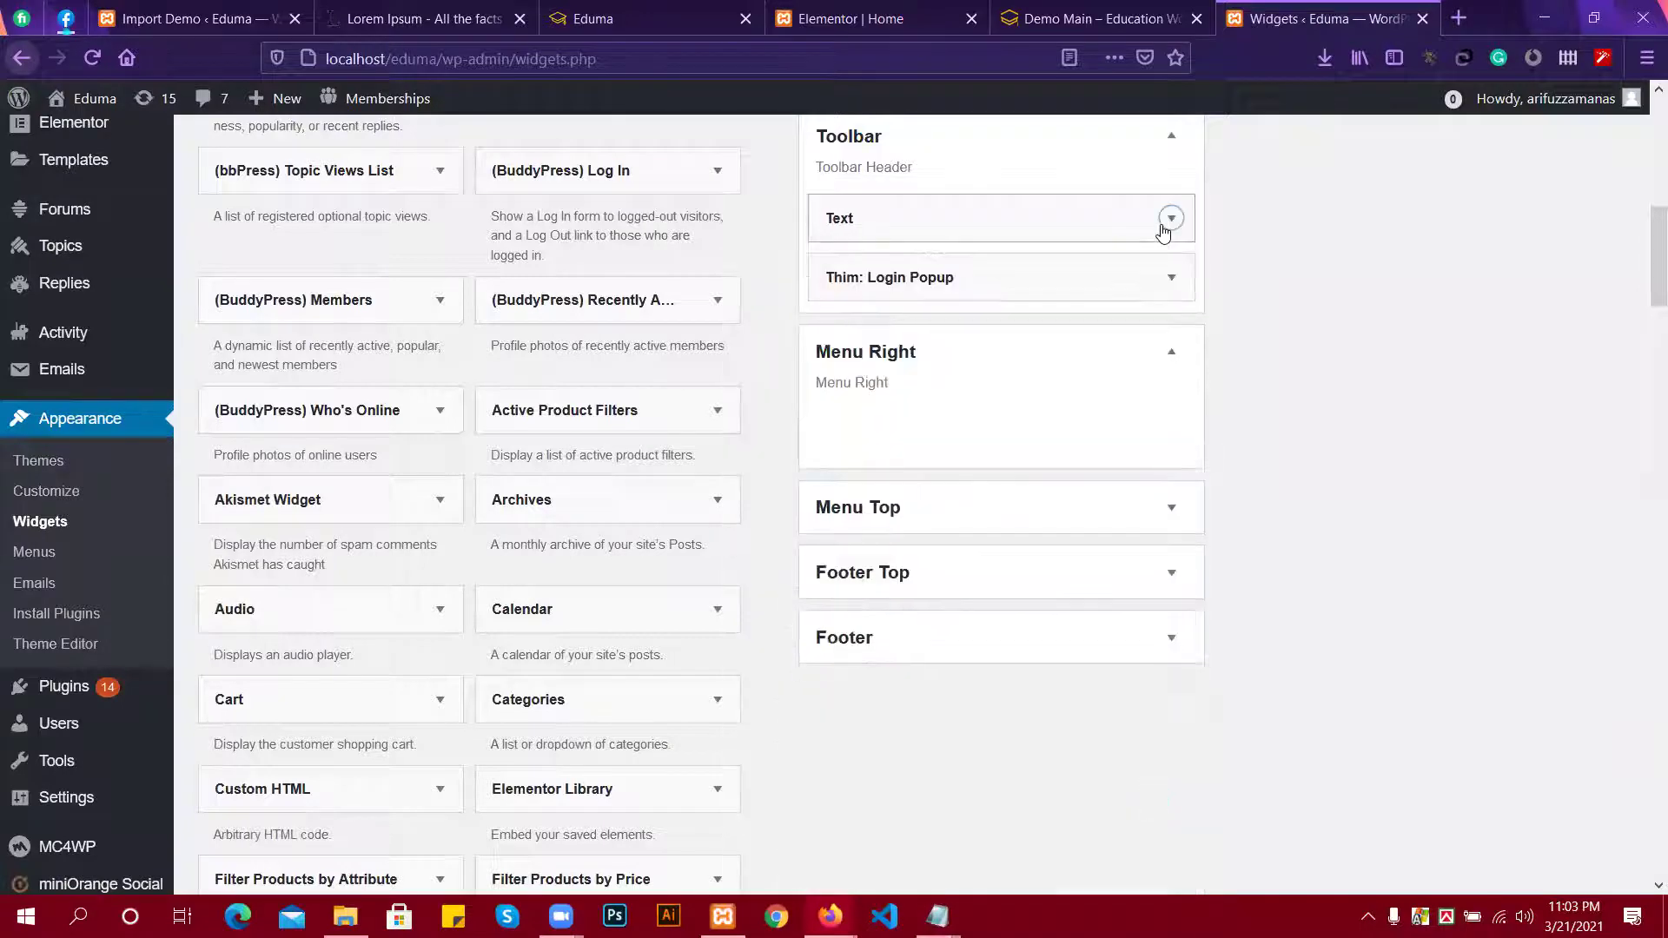
{"action": "left_click", "coordinate": [1170, 218]}
{"action": "scroll", "coordinate": [968, 349], "scroll_direction": "down", "scroll_amount": 5}
{"action": "left_click", "coordinate": [765, 603]}
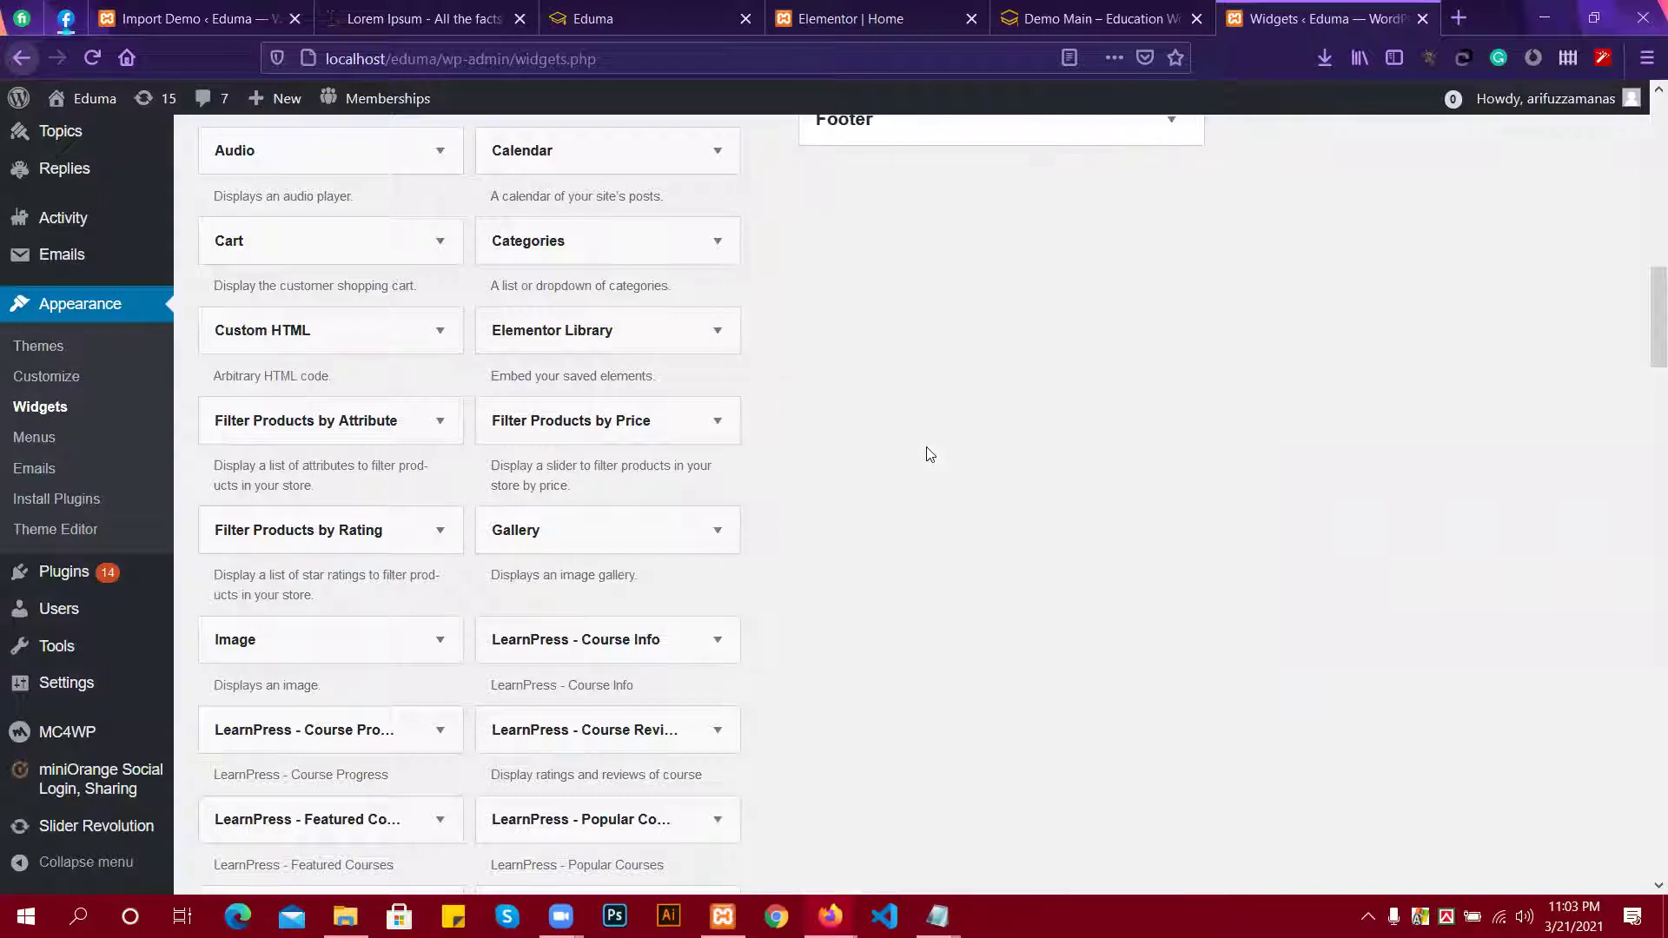
{"action": "scroll", "coordinate": [929, 453], "scroll_direction": "up", "scroll_amount": 5}
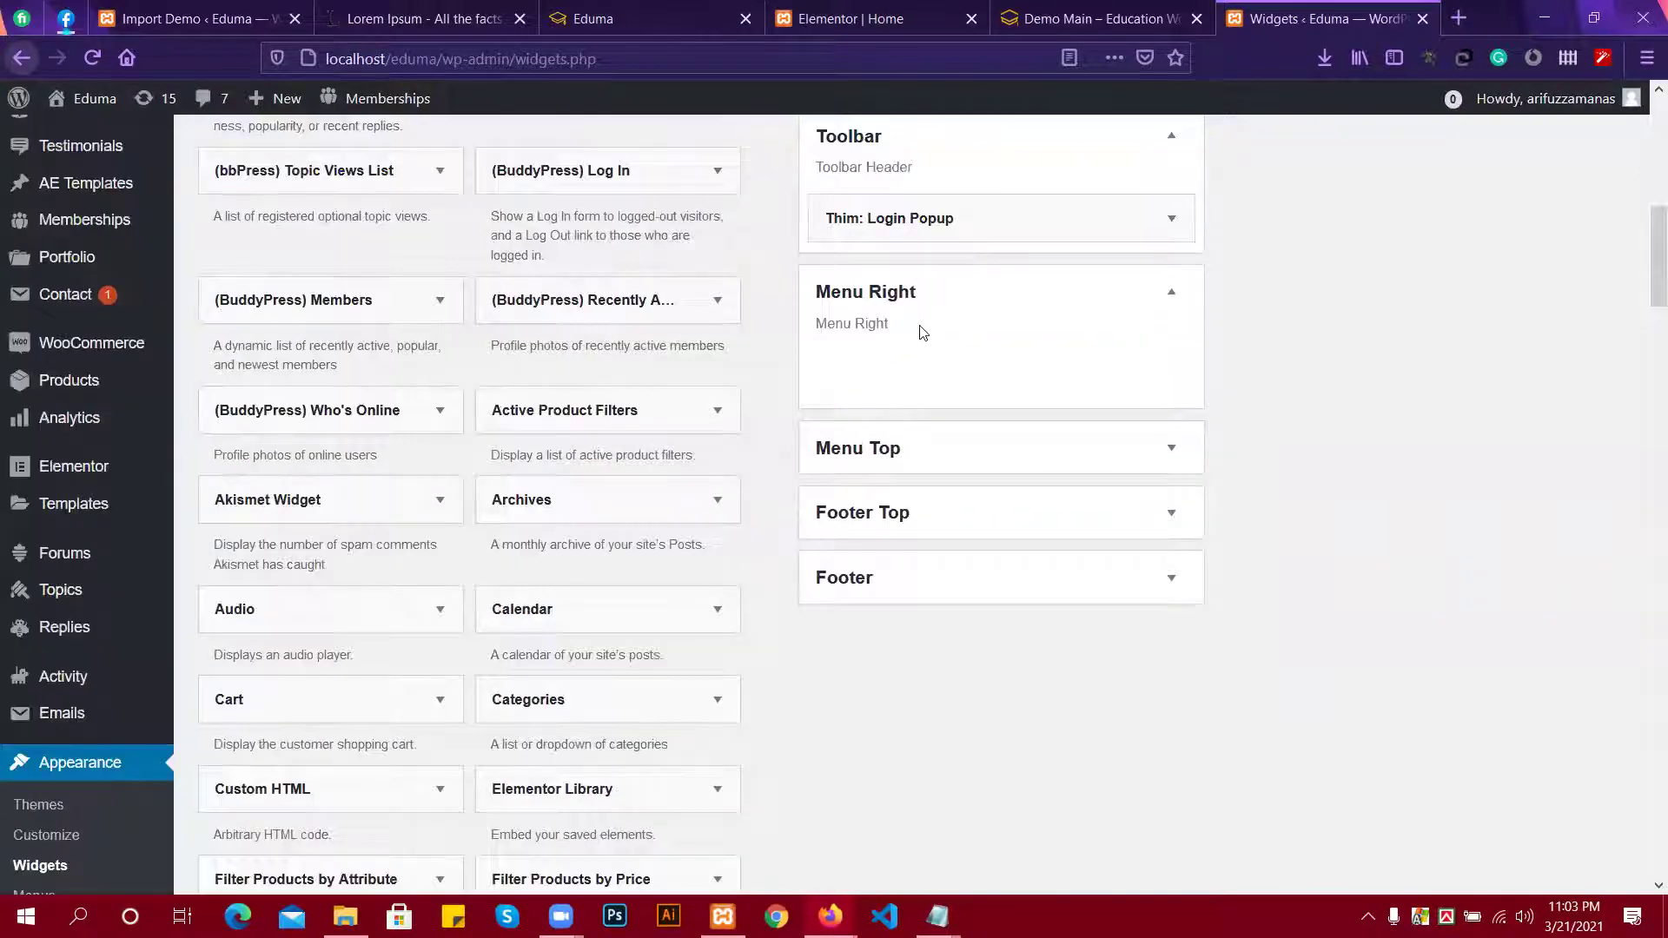
{"action": "scroll", "coordinate": [1165, 305], "scroll_direction": "up", "scroll_amount": 1}
{"action": "left_click", "coordinate": [1171, 254]}
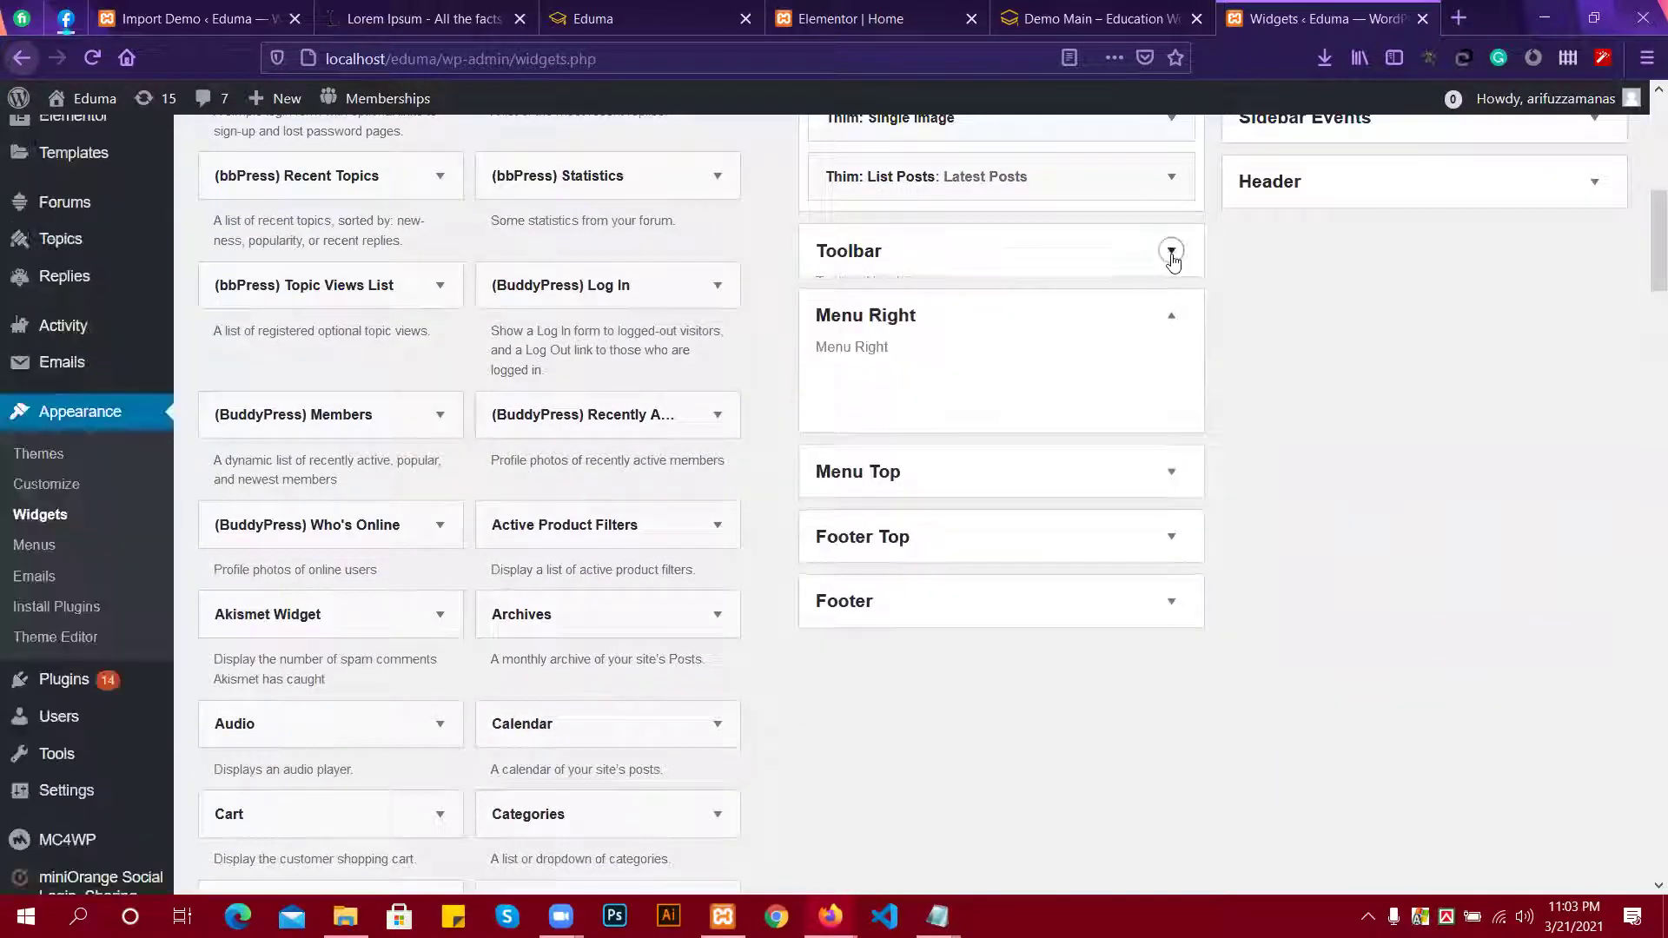
Expand the Toolbar widget area, find the Text widget among the available widgets, and add it to Toolbar.
{"action": "left_click", "coordinate": [1170, 251]}
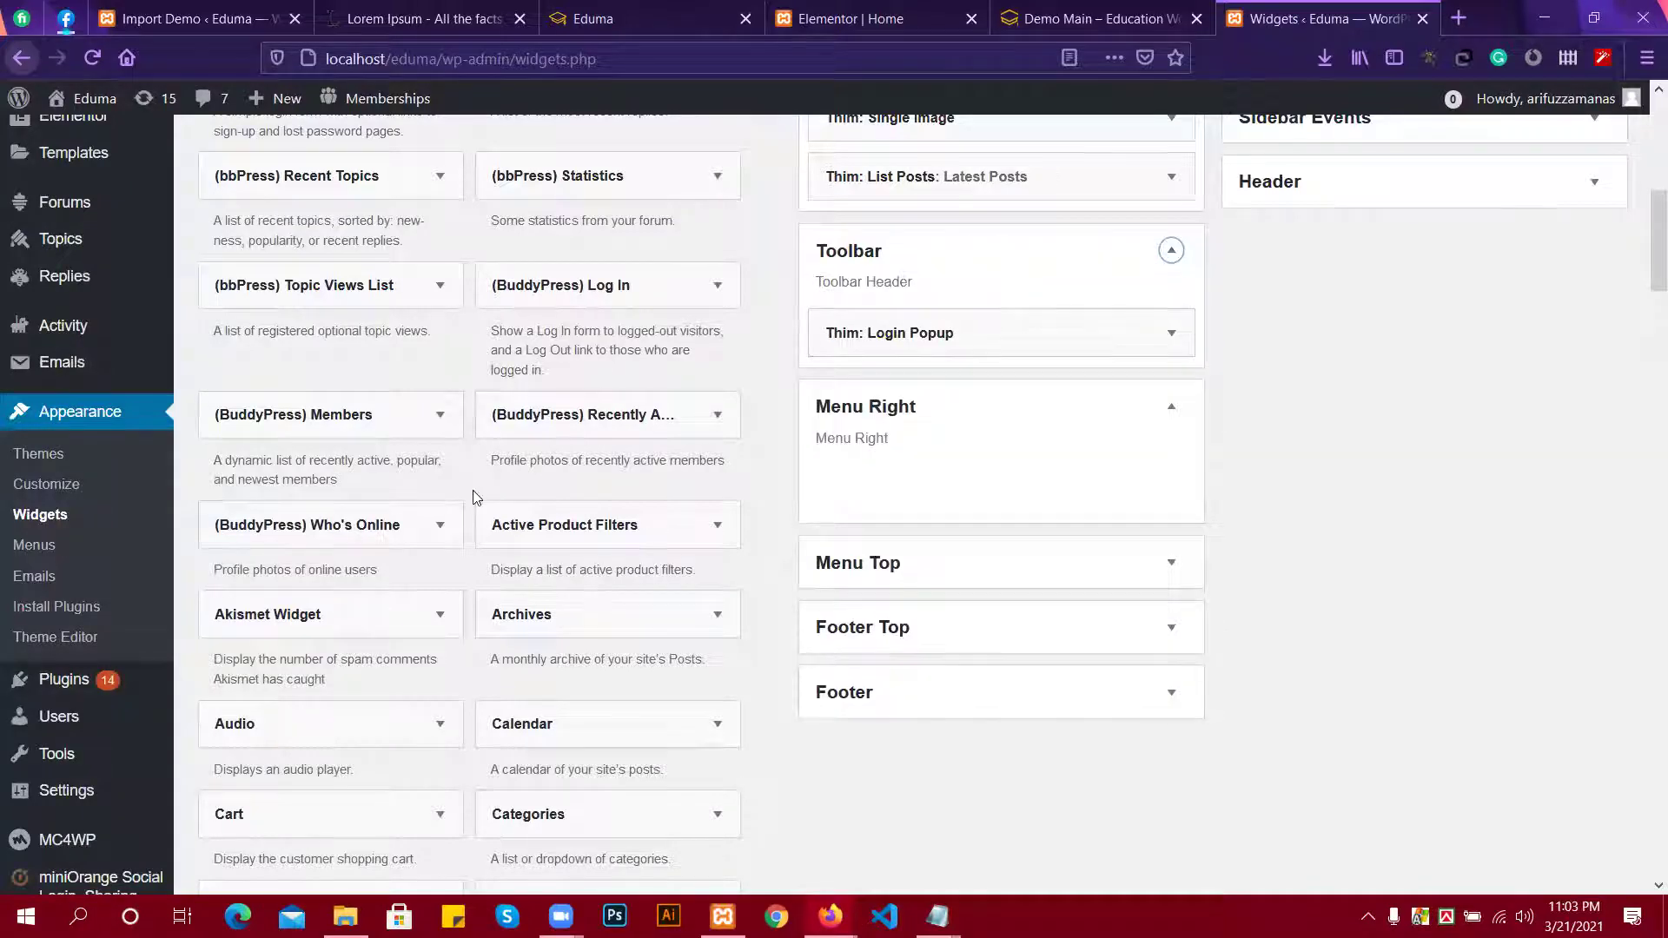
{"action": "scroll", "coordinate": [596, 521], "scroll_direction": "down", "scroll_amount": 6}
{"action": "scroll", "coordinate": [604, 532], "scroll_direction": "down", "scroll_amount": 5}
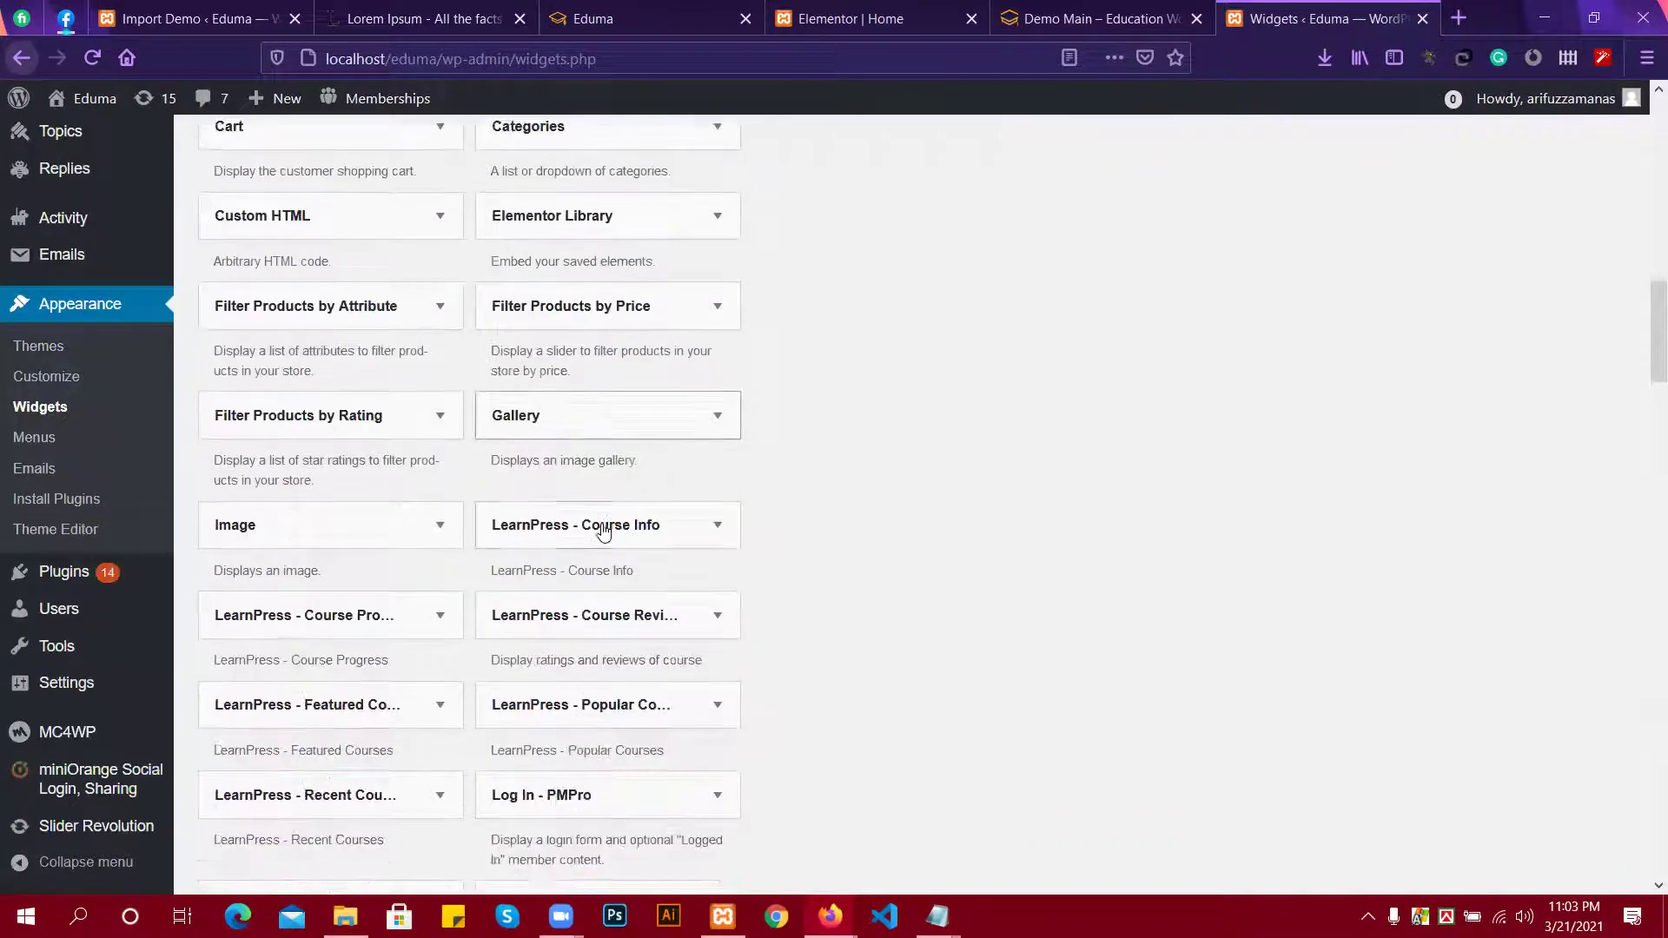
{"action": "scroll", "coordinate": [605, 529], "scroll_direction": "up", "scroll_amount": 13}
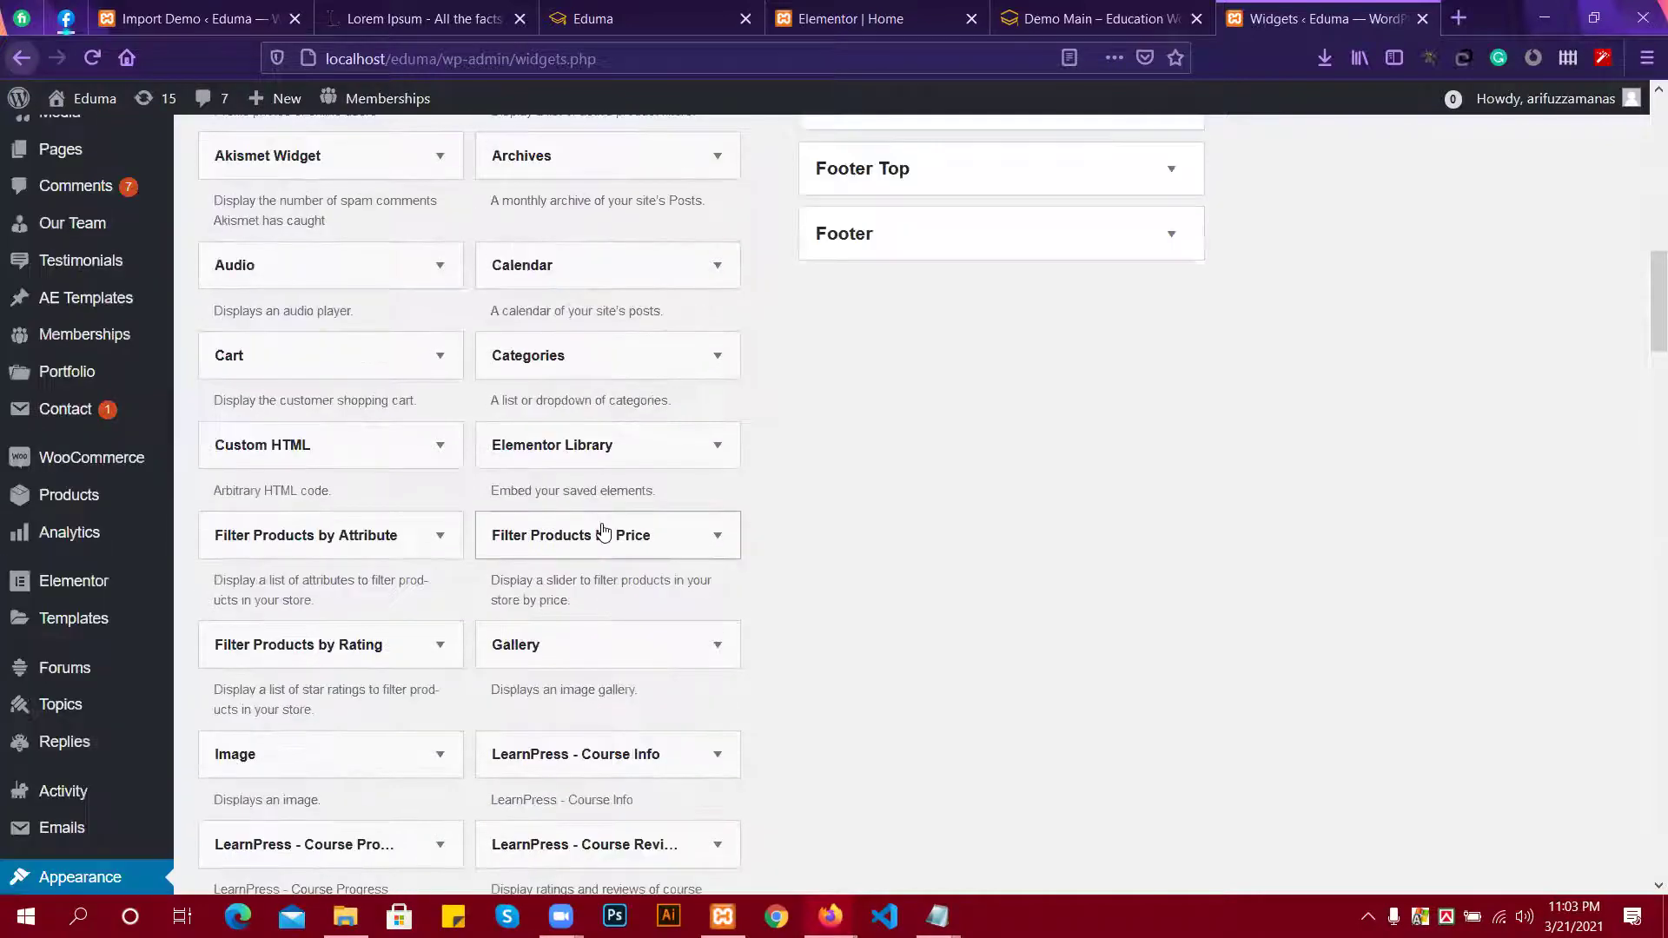
{"action": "scroll", "coordinate": [469, 530], "scroll_direction": "down", "scroll_amount": 9}
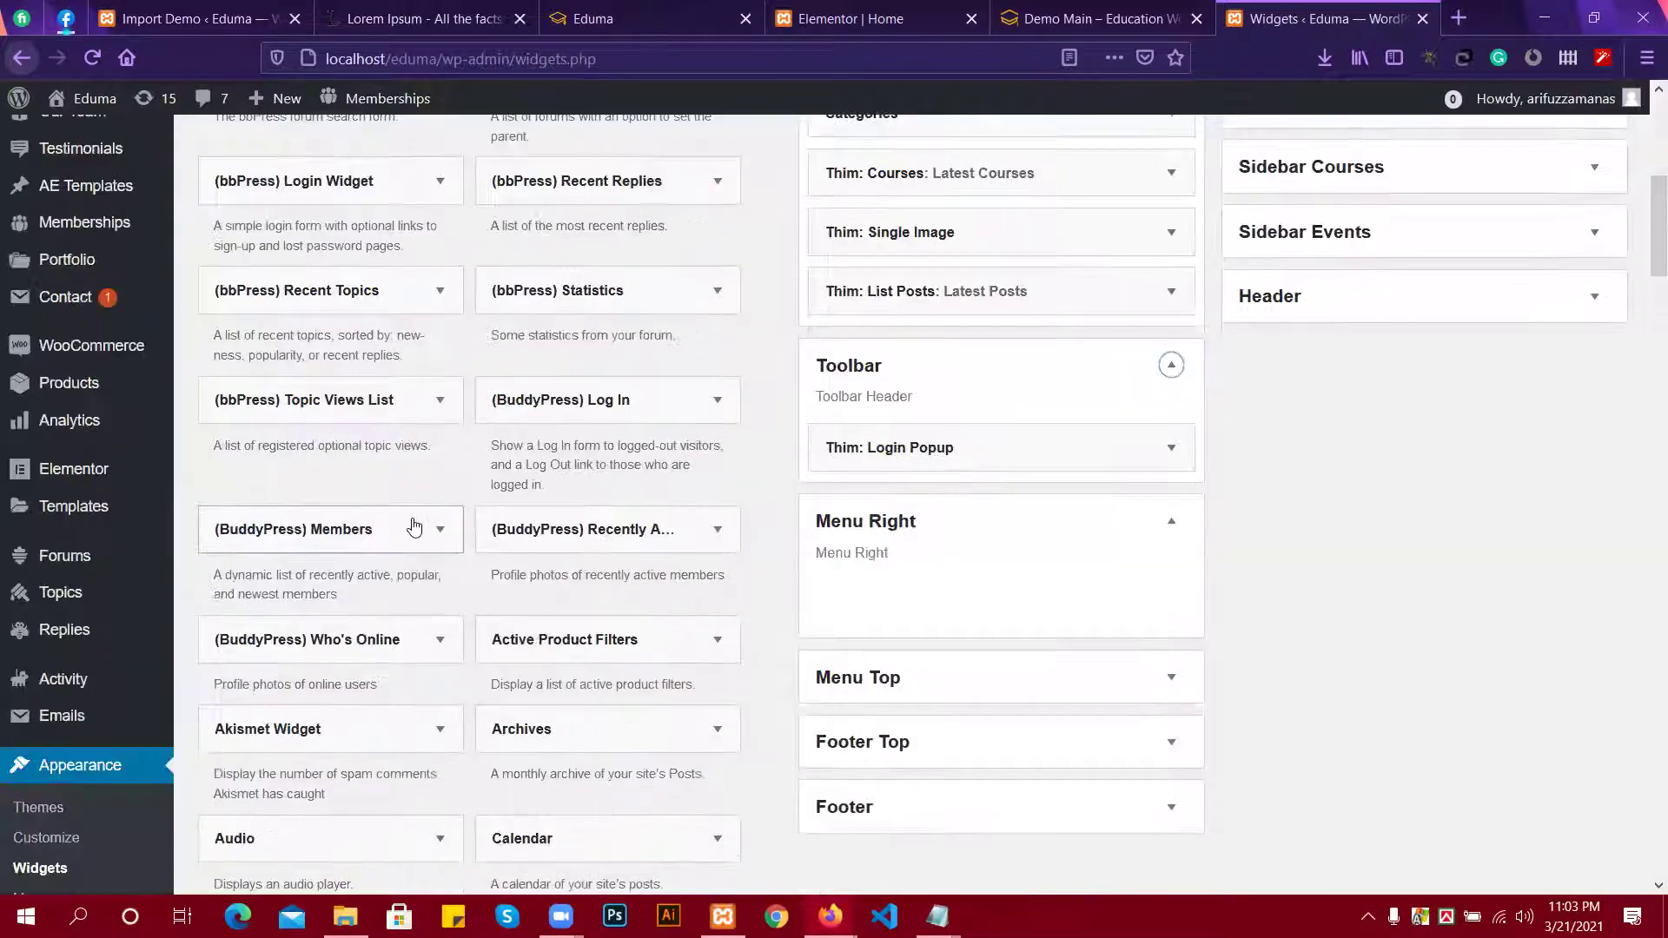
{"action": "scroll", "coordinate": [693, 519], "scroll_direction": "up", "scroll_amount": 1}
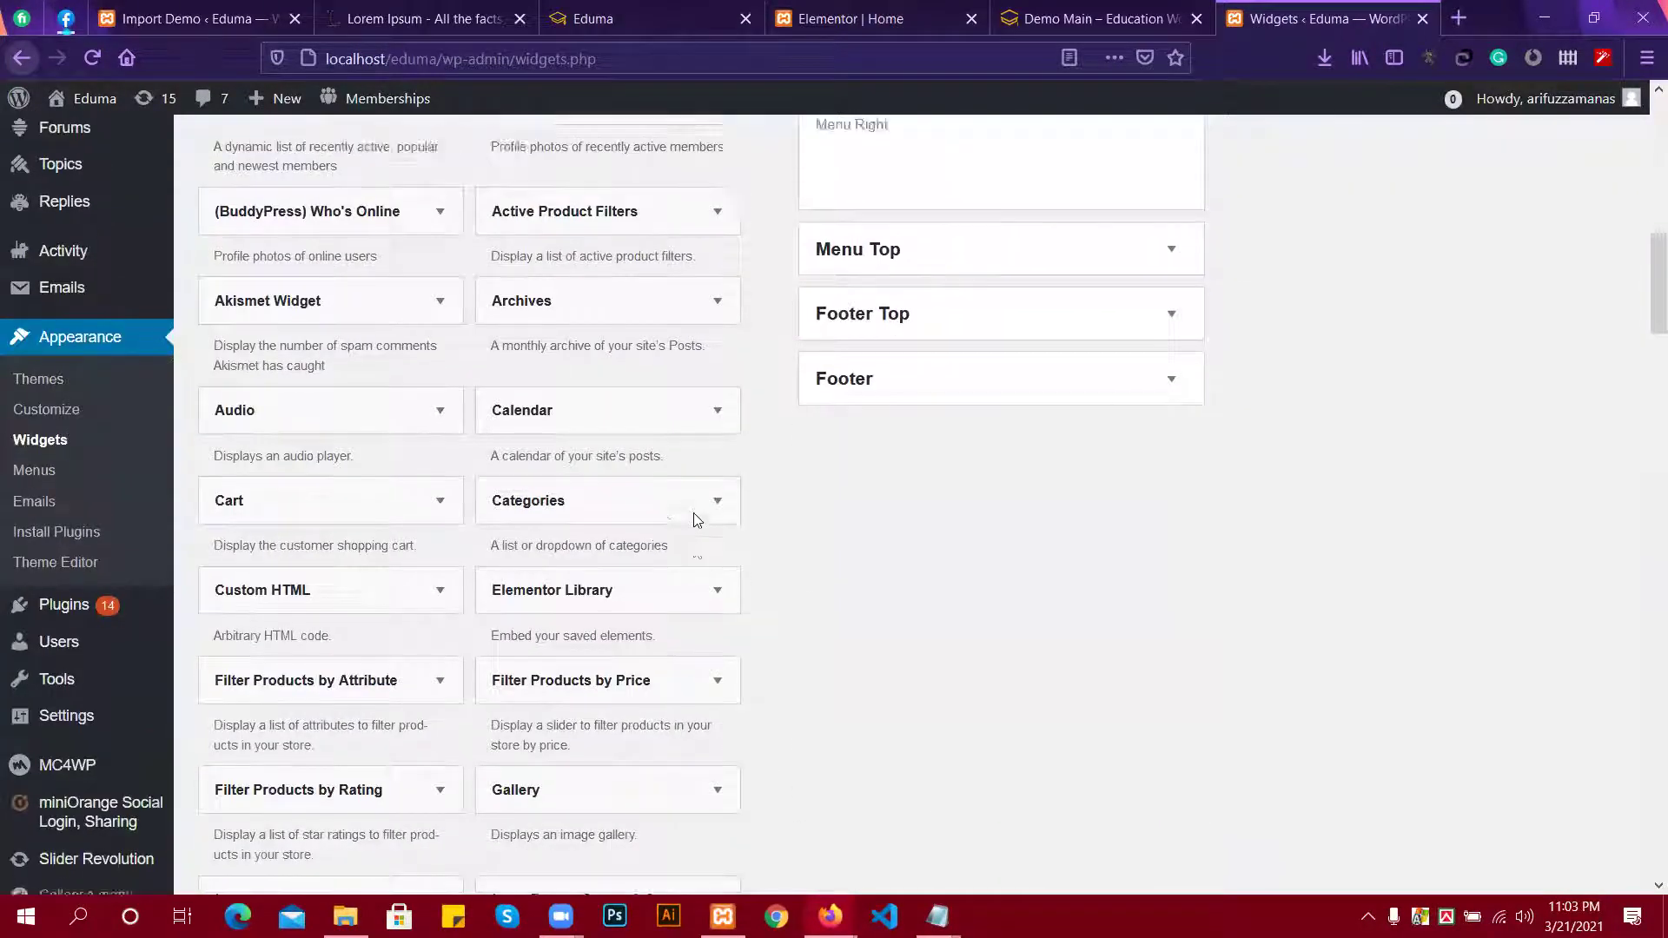
{"action": "scroll", "coordinate": [693, 519], "scroll_direction": "down", "scroll_amount": 7}
{"action": "scroll", "coordinate": [694, 519], "scroll_direction": "down", "scroll_amount": 5}
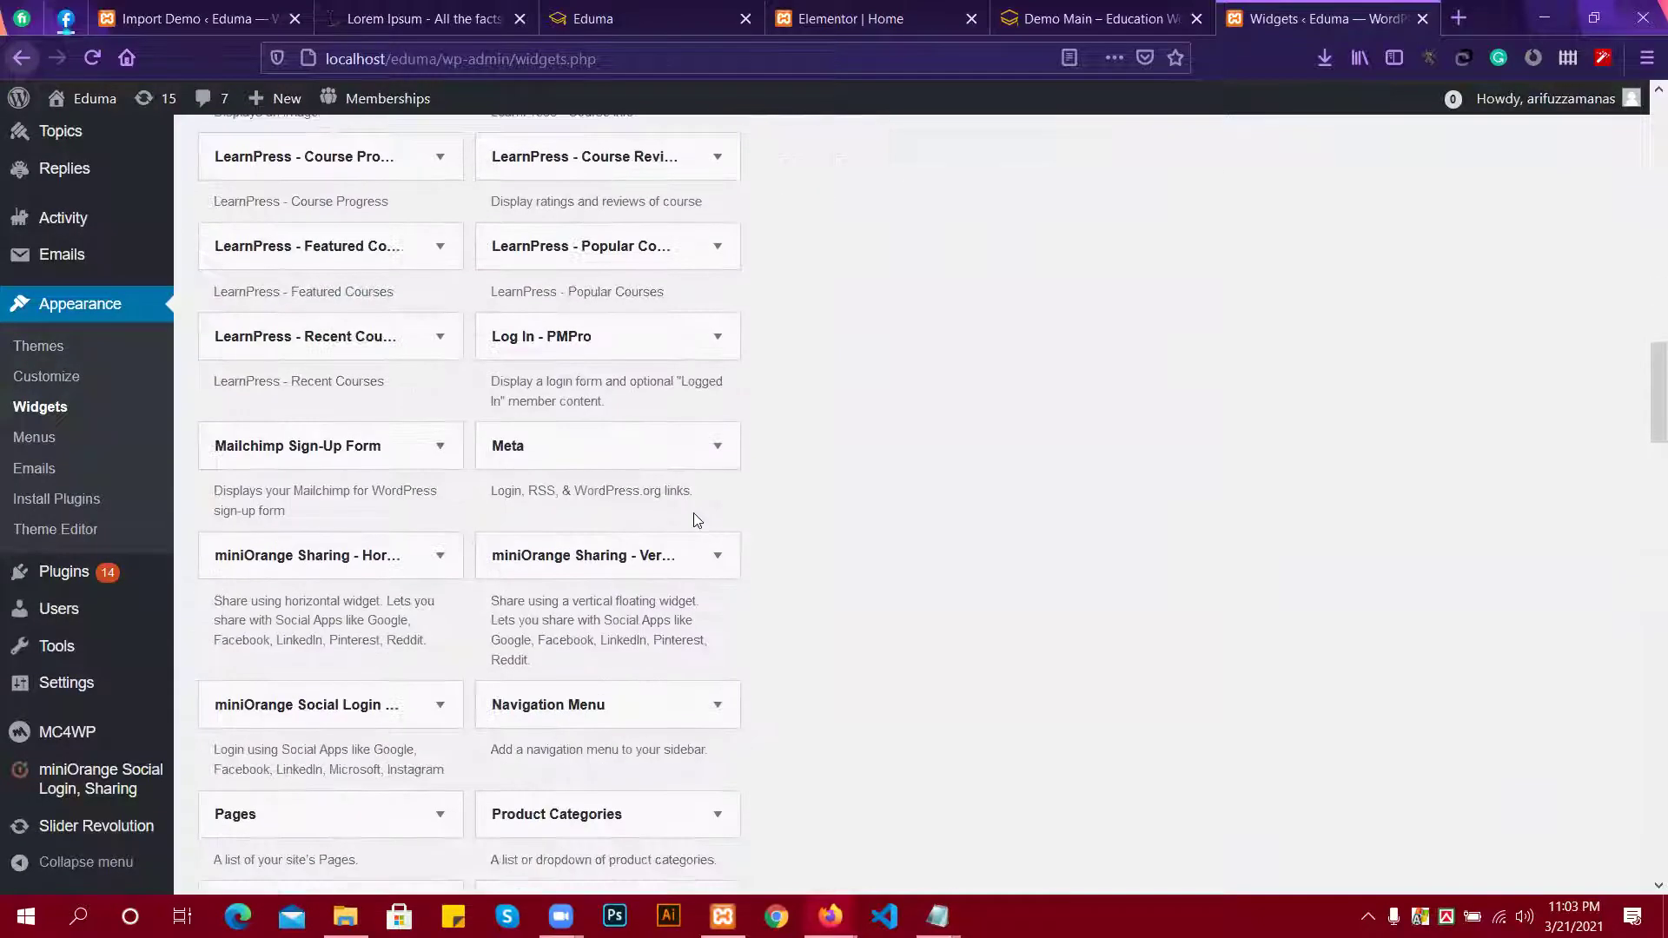
{"action": "scroll", "coordinate": [693, 520], "scroll_direction": "up", "scroll_amount": 1}
{"action": "scroll", "coordinate": [693, 519], "scroll_direction": "down", "scroll_amount": 3}
{"action": "scroll", "coordinate": [695, 515], "scroll_direction": "down", "scroll_amount": 3}
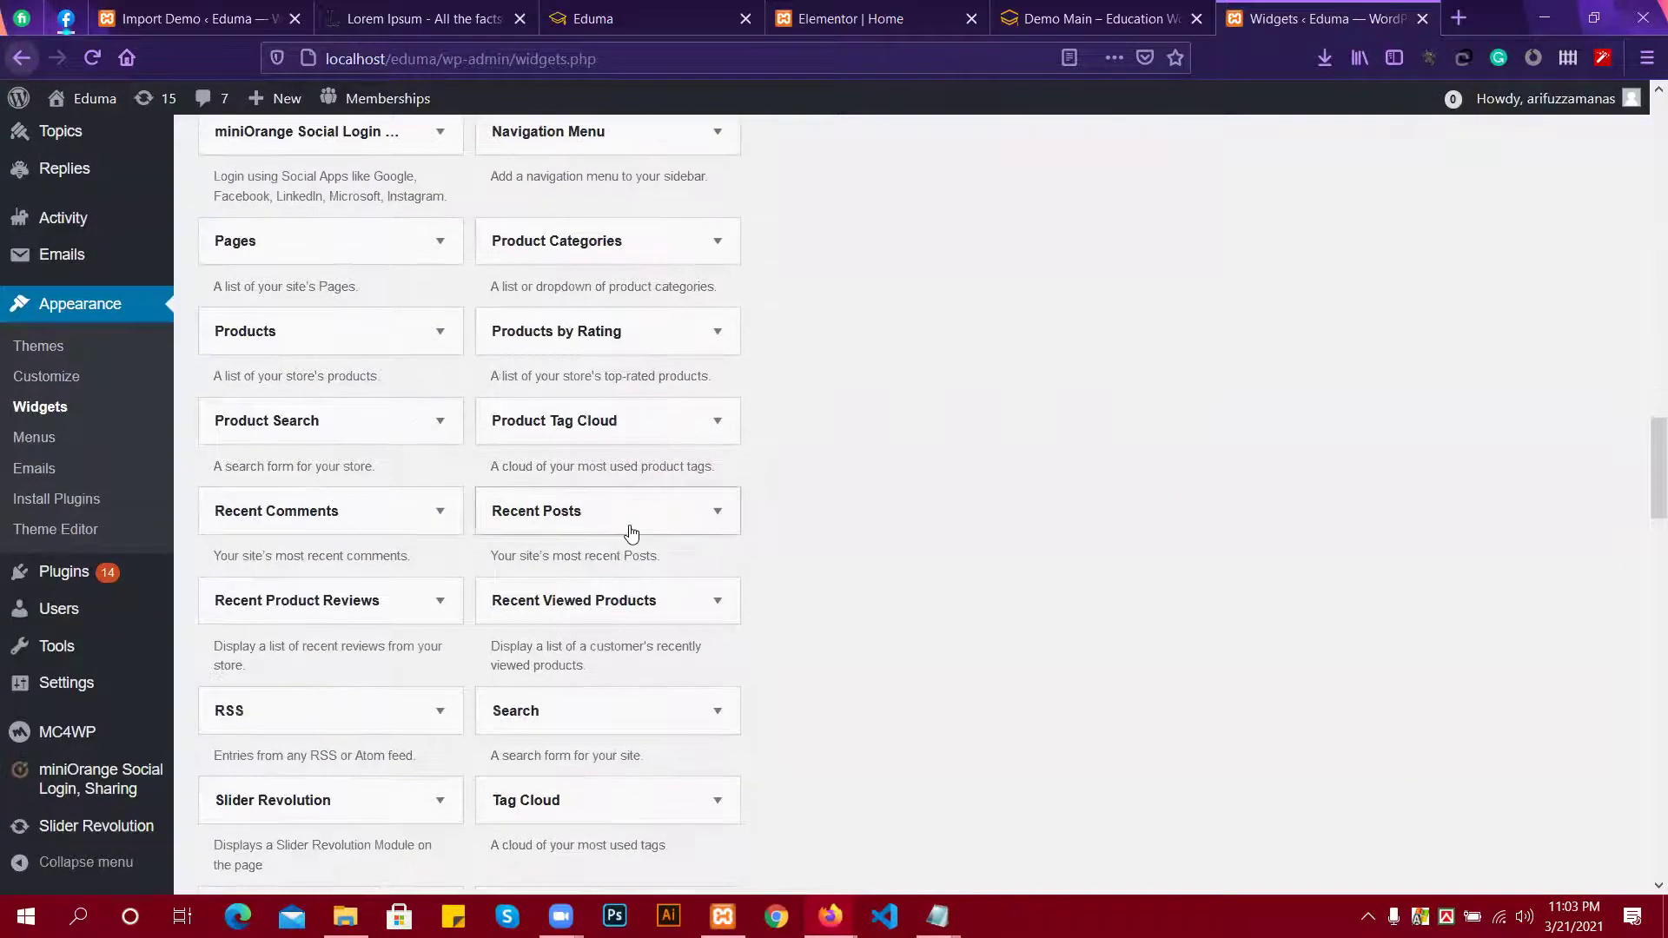
{"action": "scroll", "coordinate": [630, 532], "scroll_direction": "down", "scroll_amount": 4}
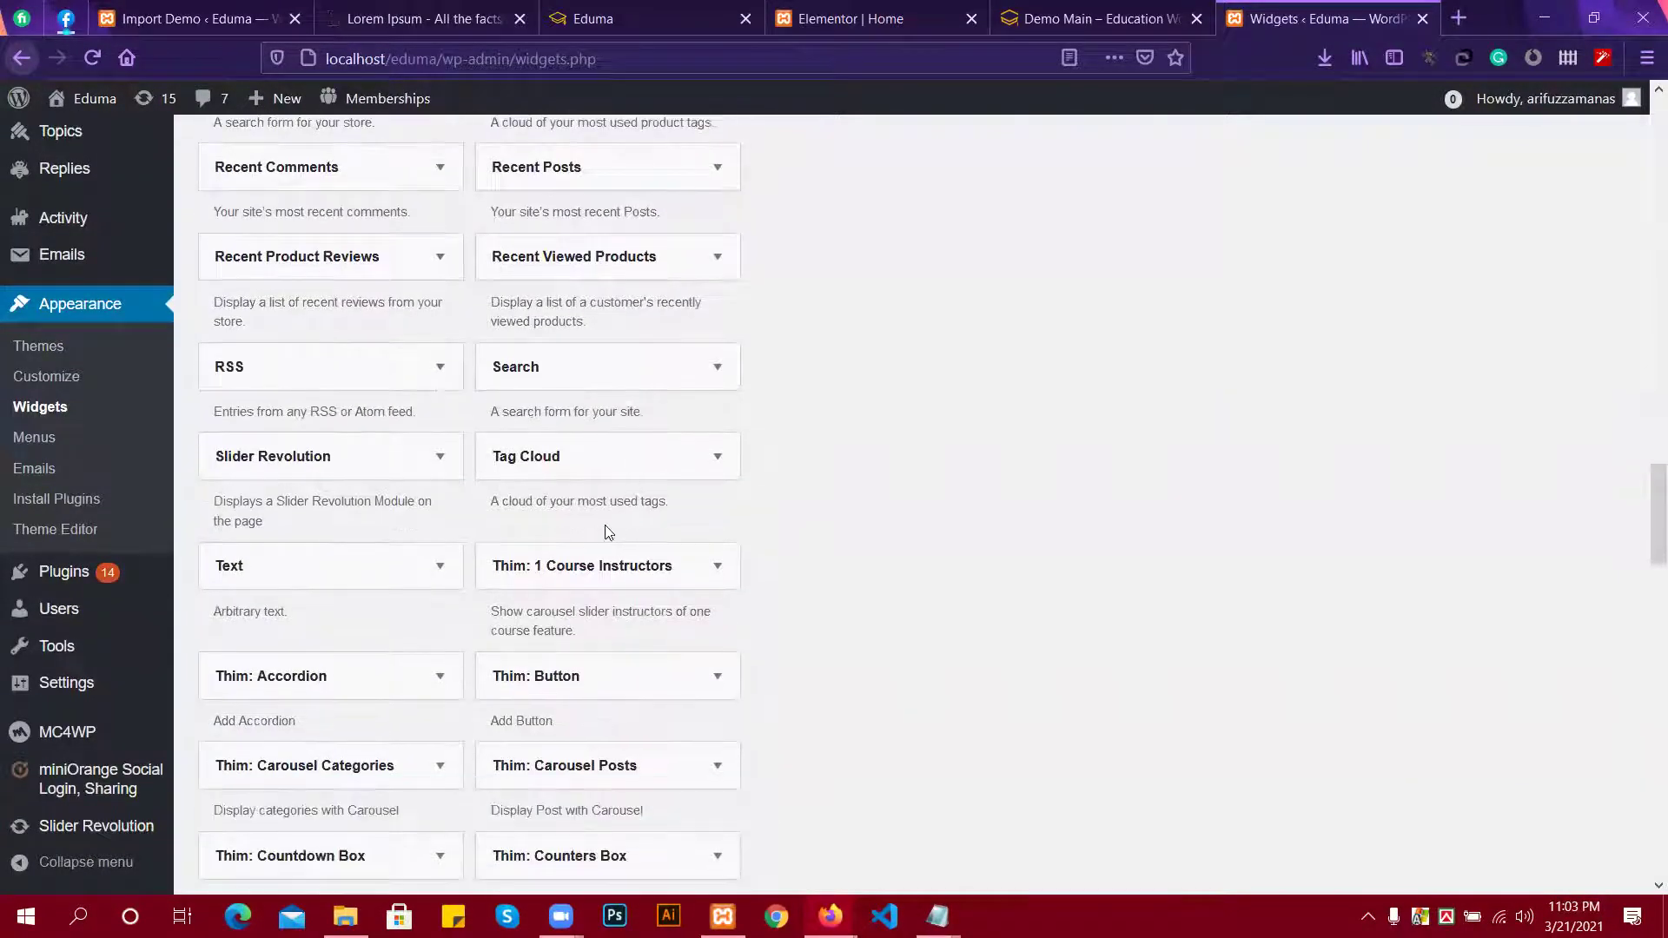
{"action": "scroll", "coordinate": [603, 527], "scroll_direction": "down", "scroll_amount": 1}
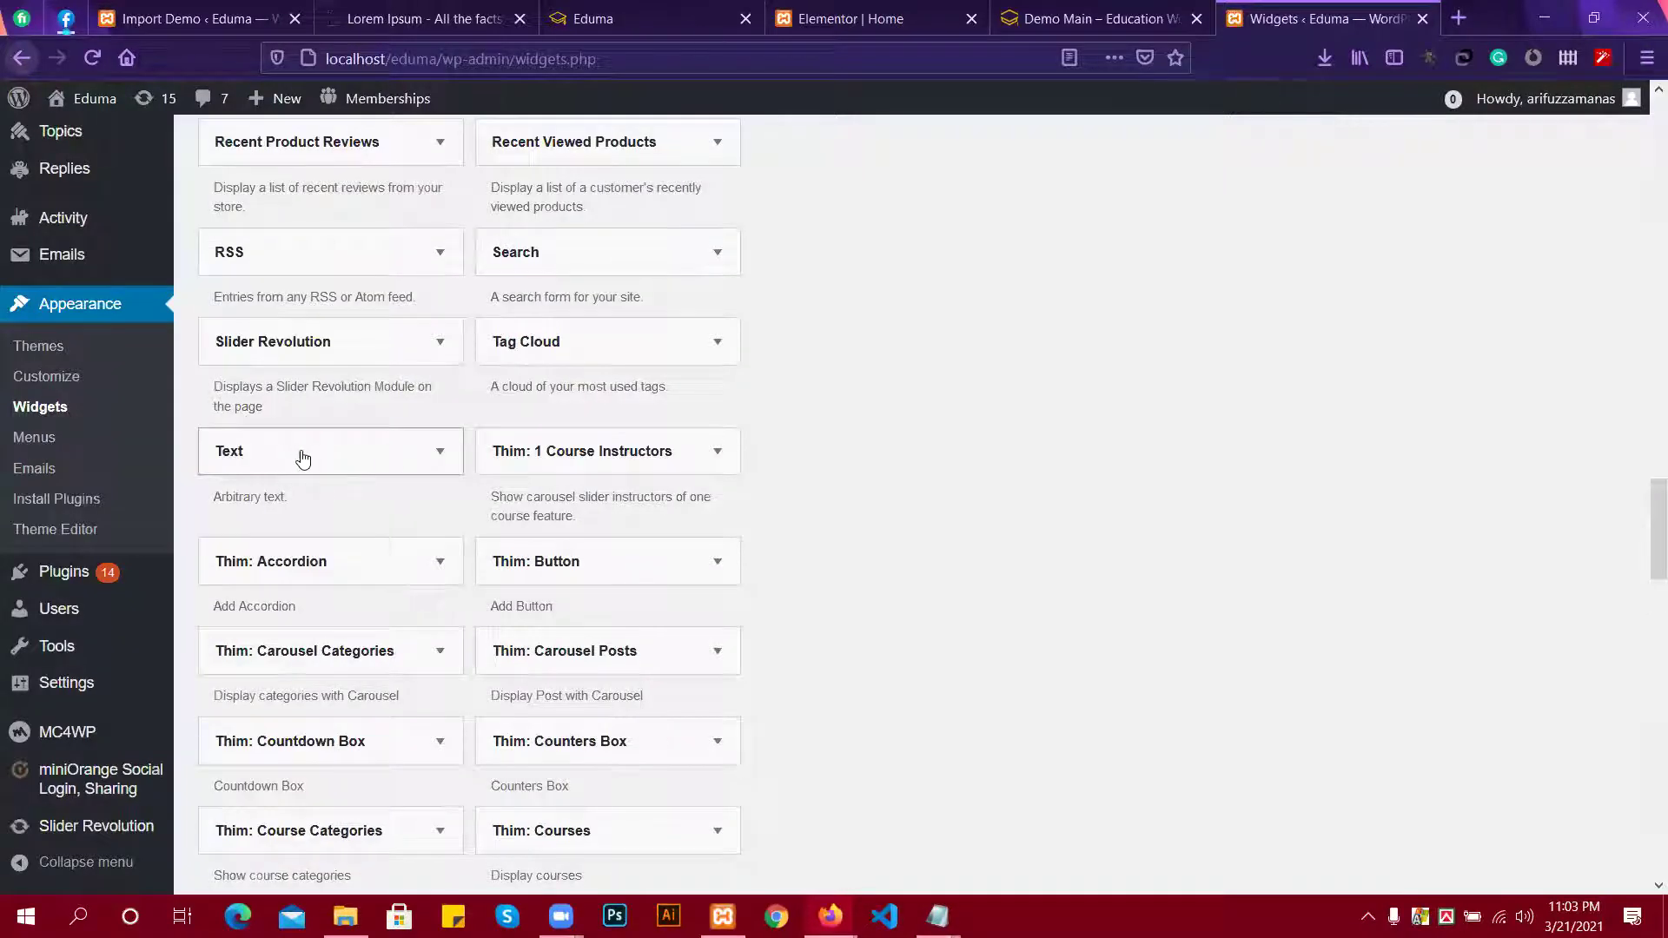
{"action": "left_click", "coordinate": [432, 454]}
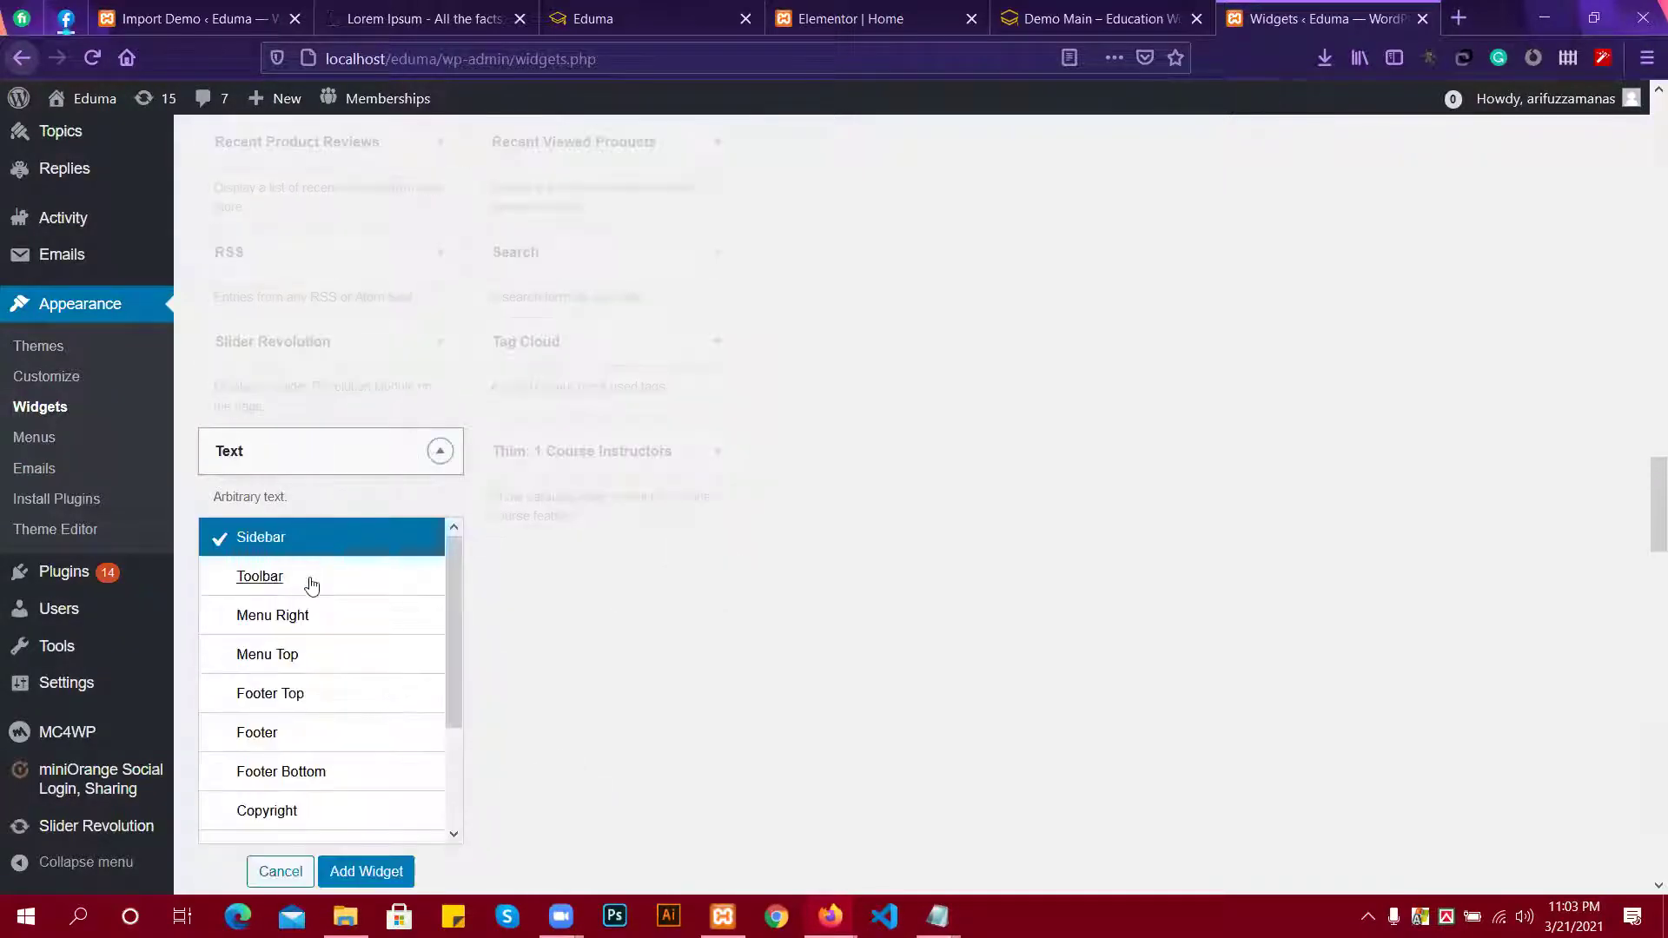
{"action": "left_click", "coordinate": [270, 578]}
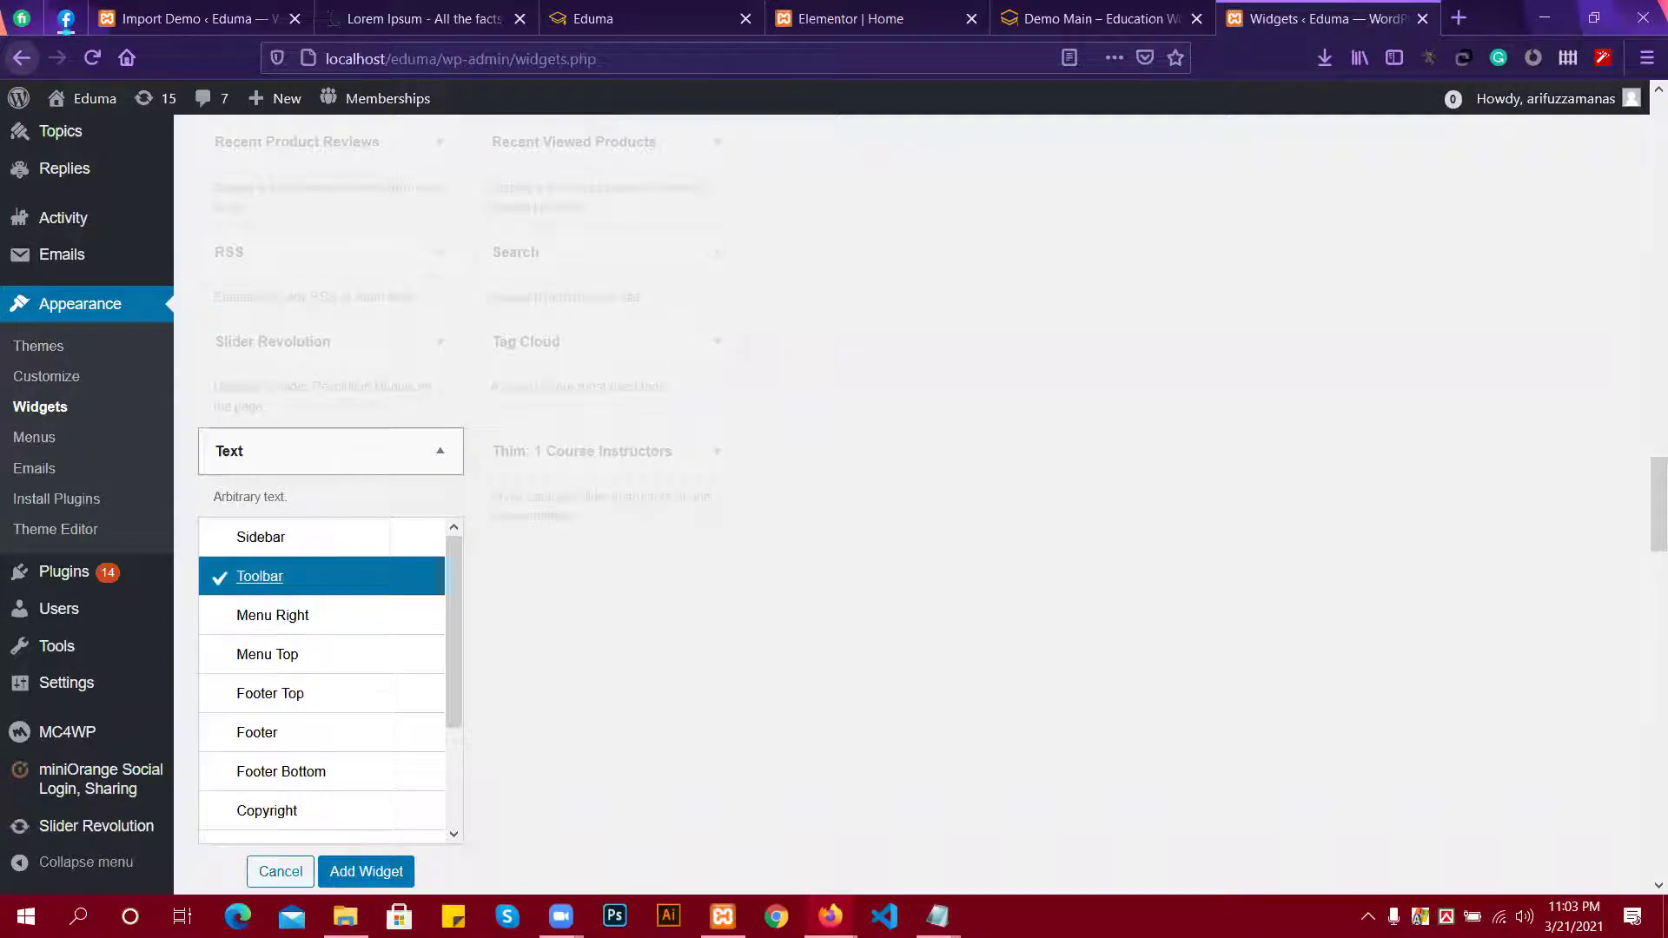
{"action": "left_click", "coordinate": [366, 869]}
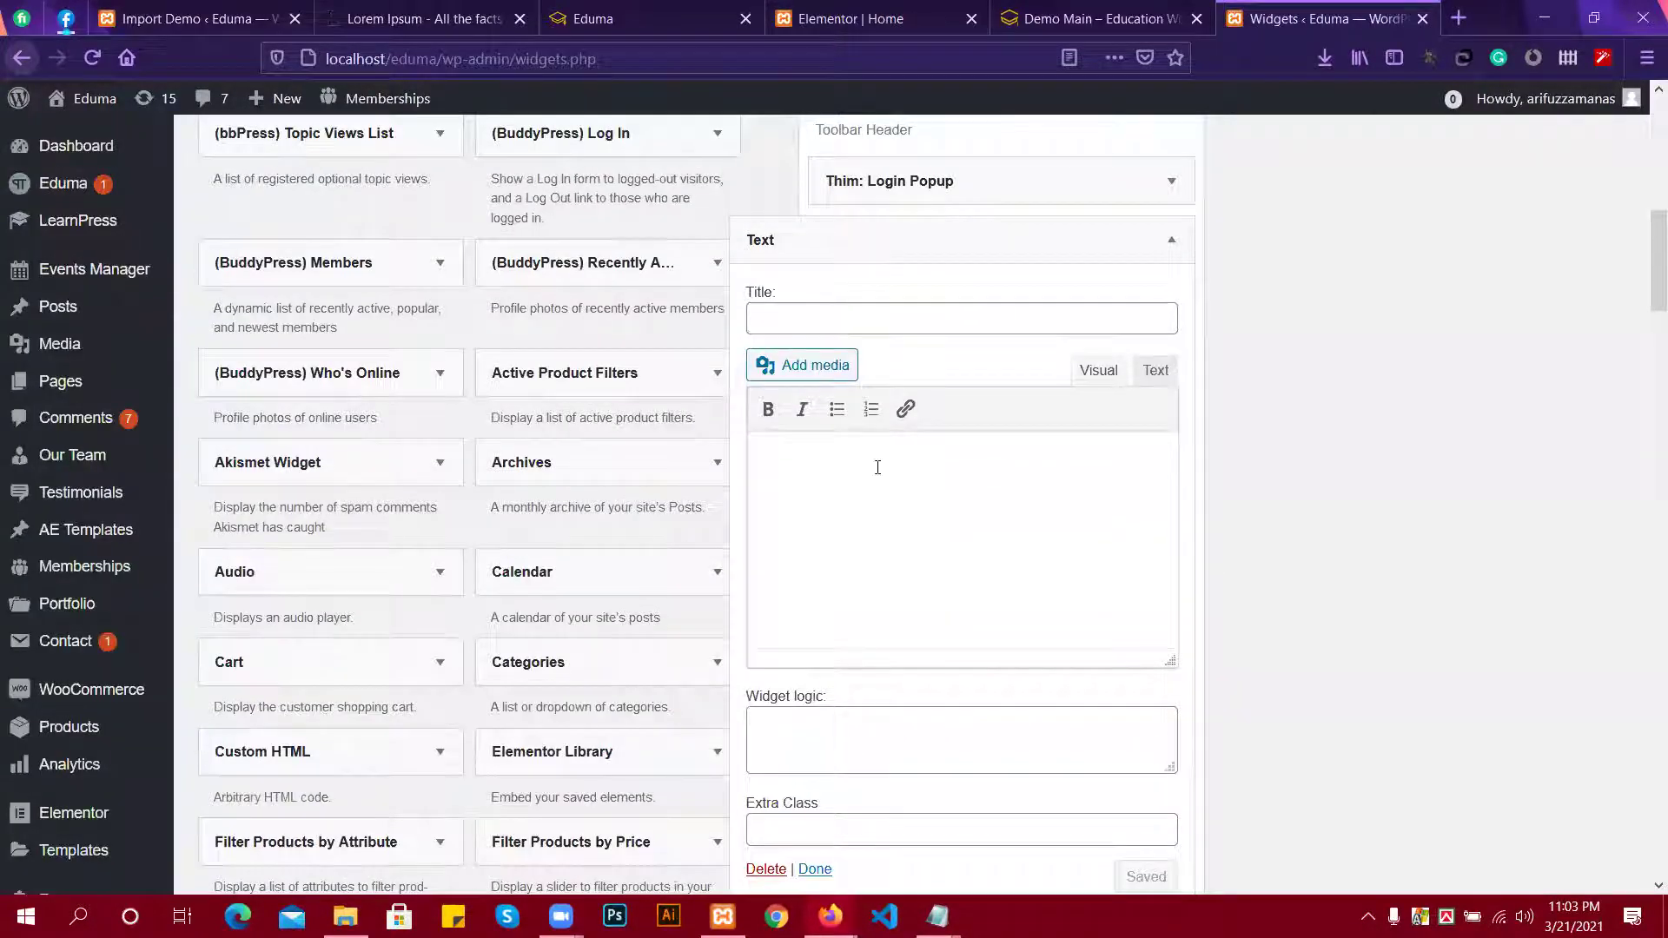
{"action": "left_click", "coordinate": [786, 472]}
{"action": "key", "text": "ctrl+v"}
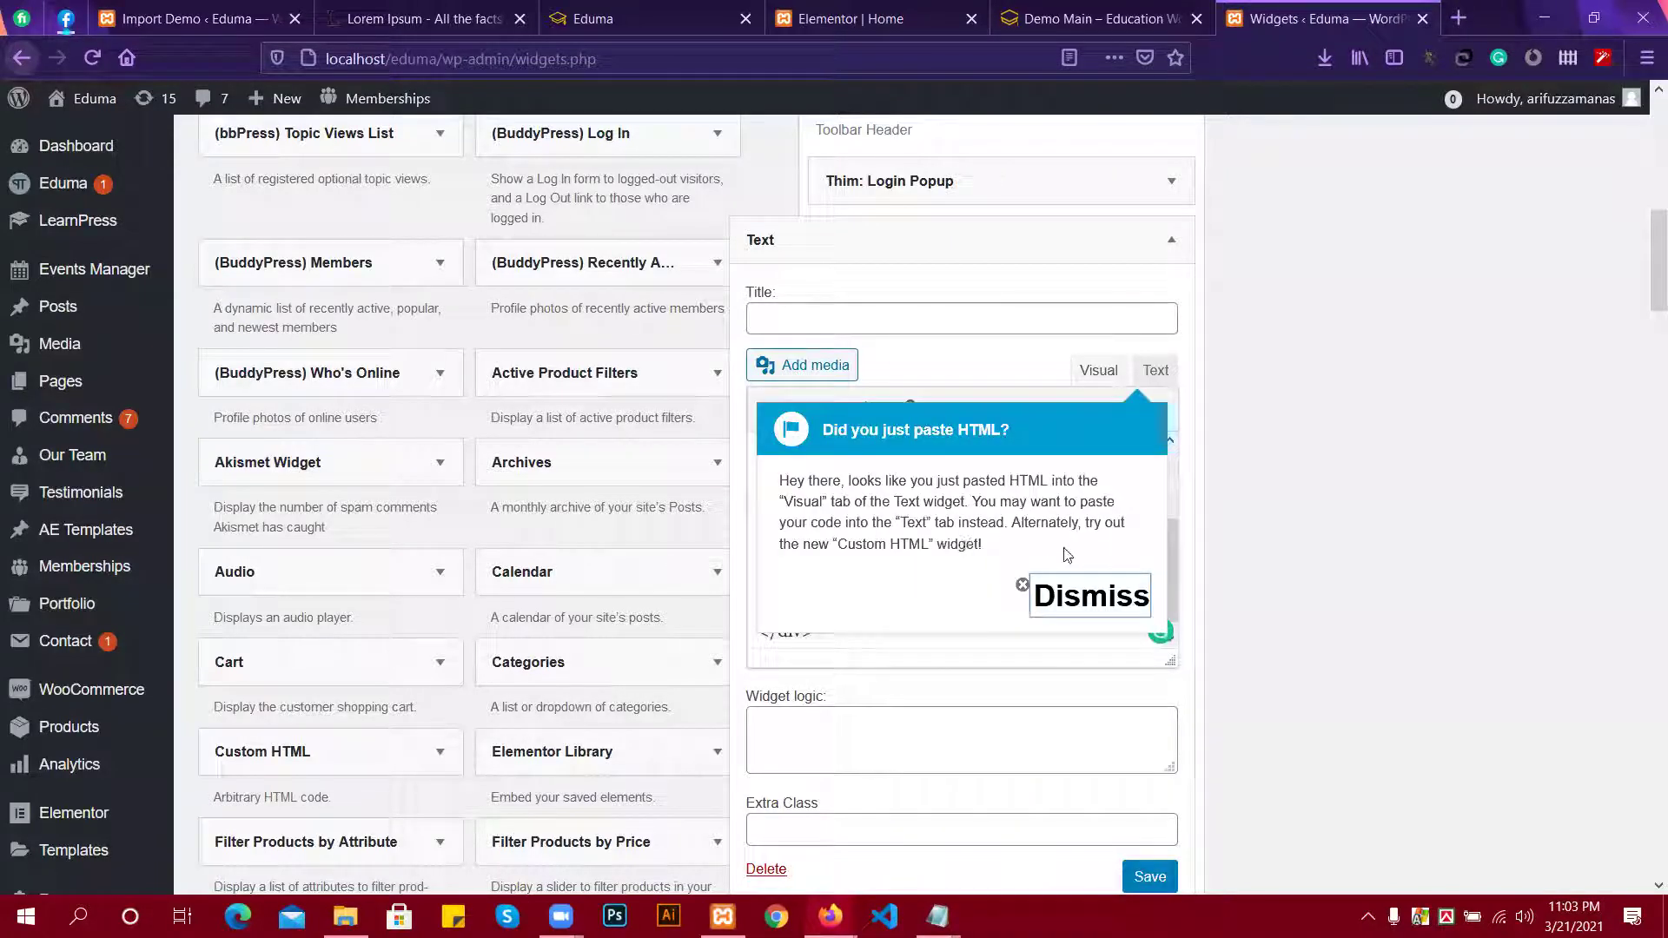
{"action": "left_click", "coordinate": [1153, 374]}
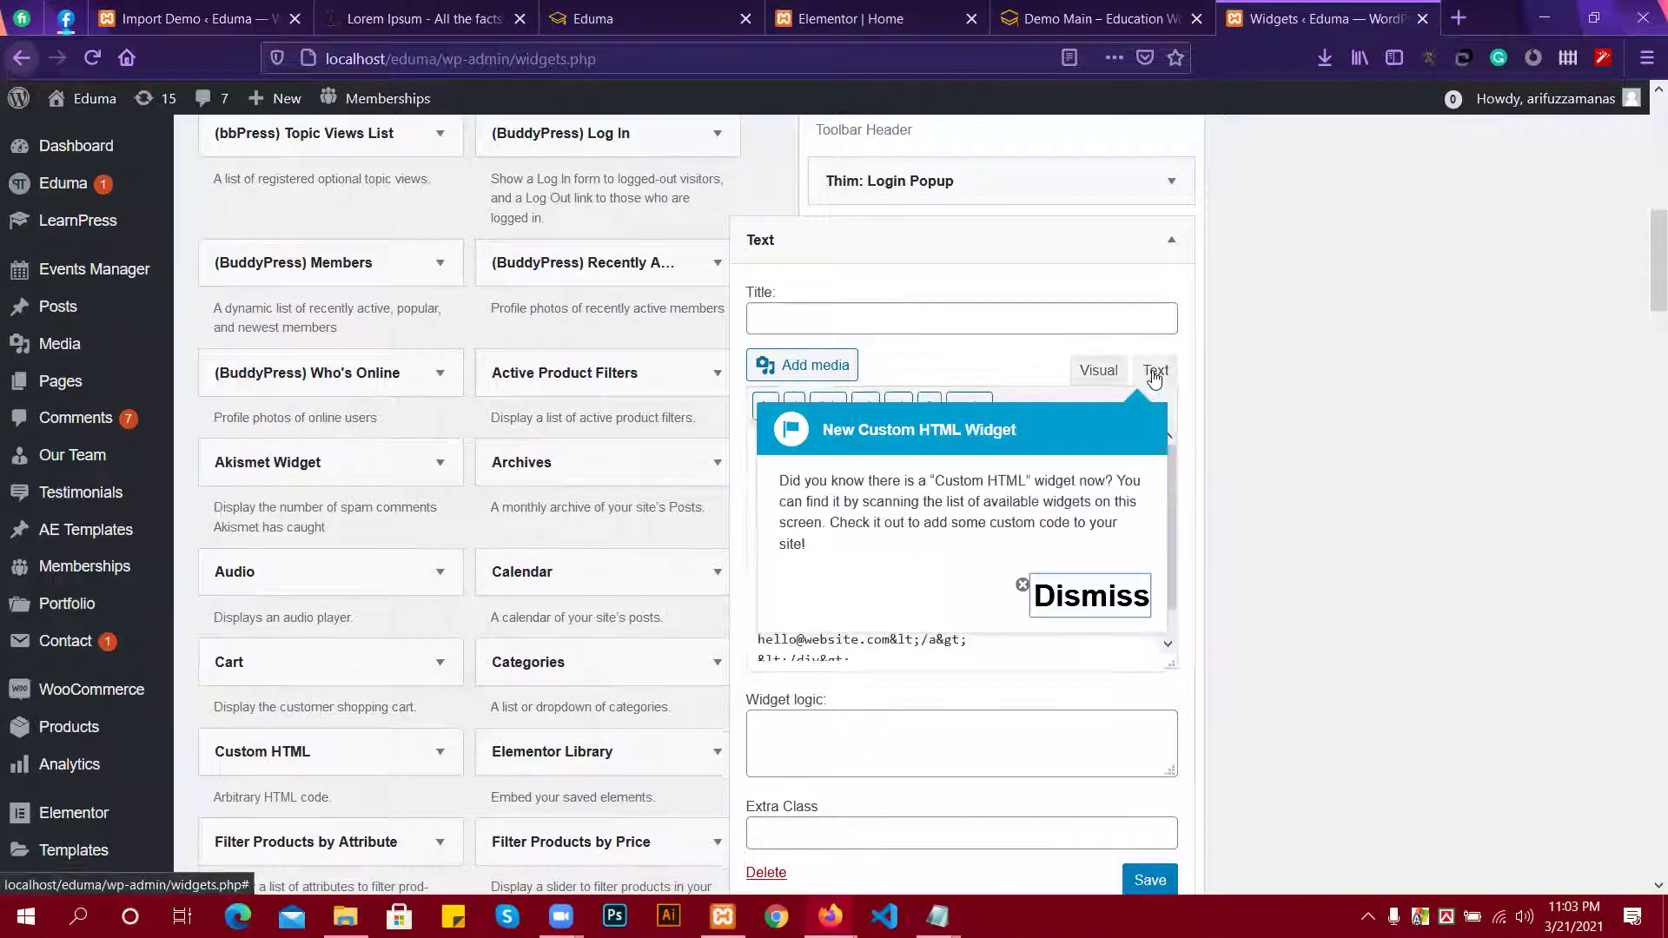
{"action": "left_click", "coordinate": [1096, 370]}
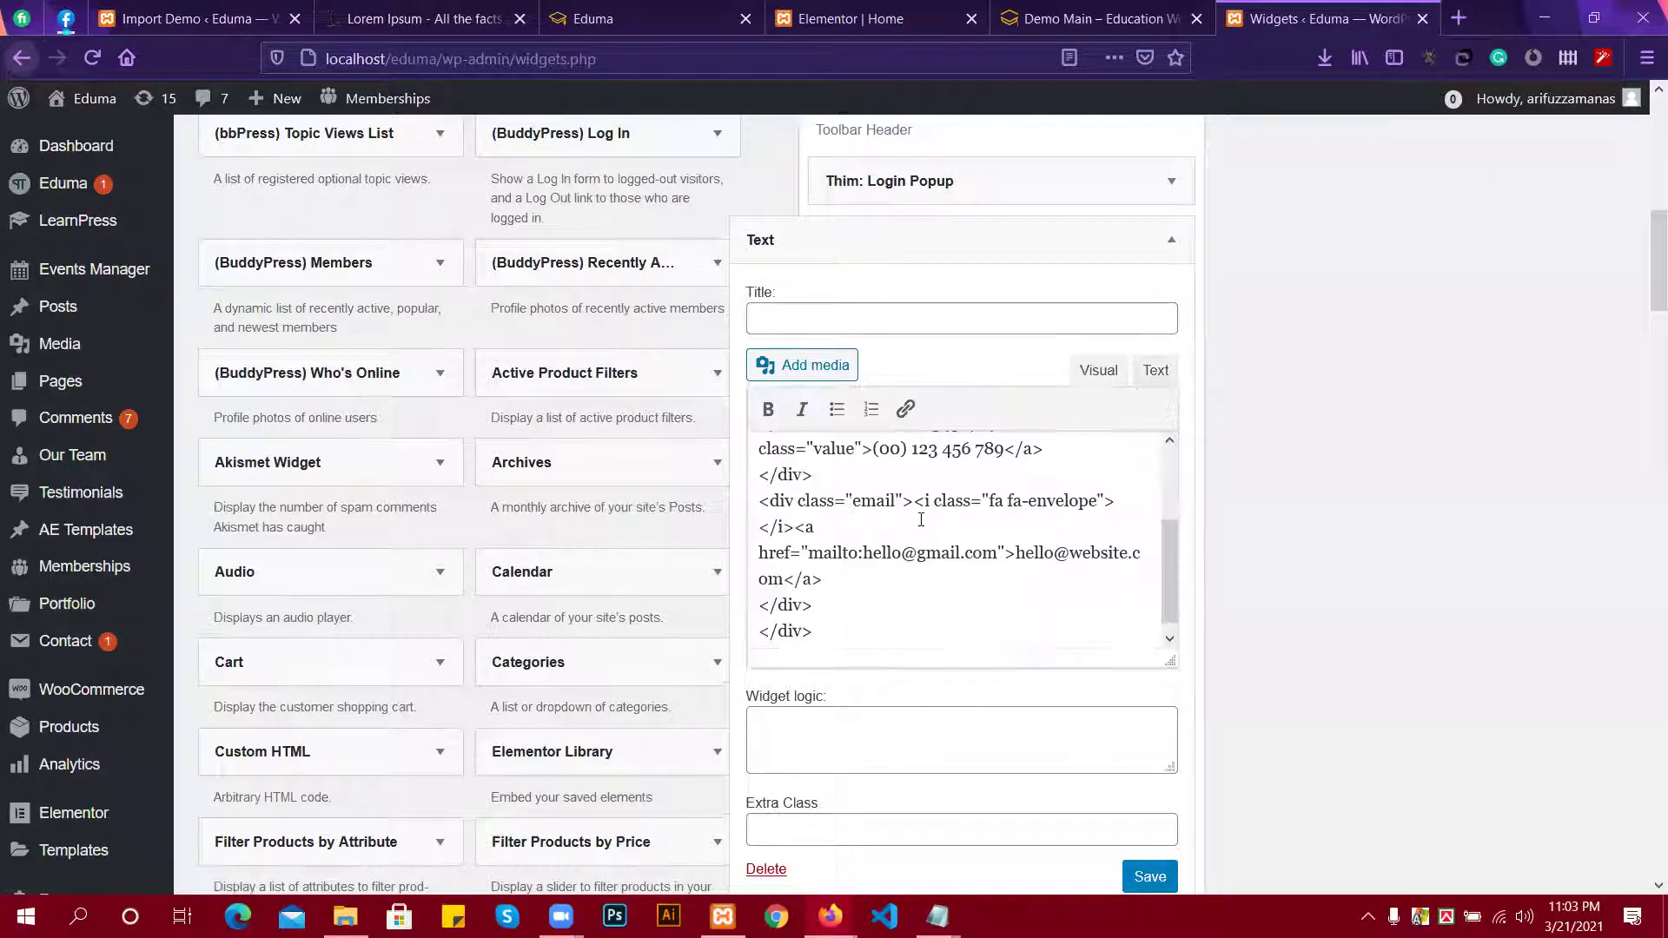
{"action": "key", "text": "ctrl+a"}
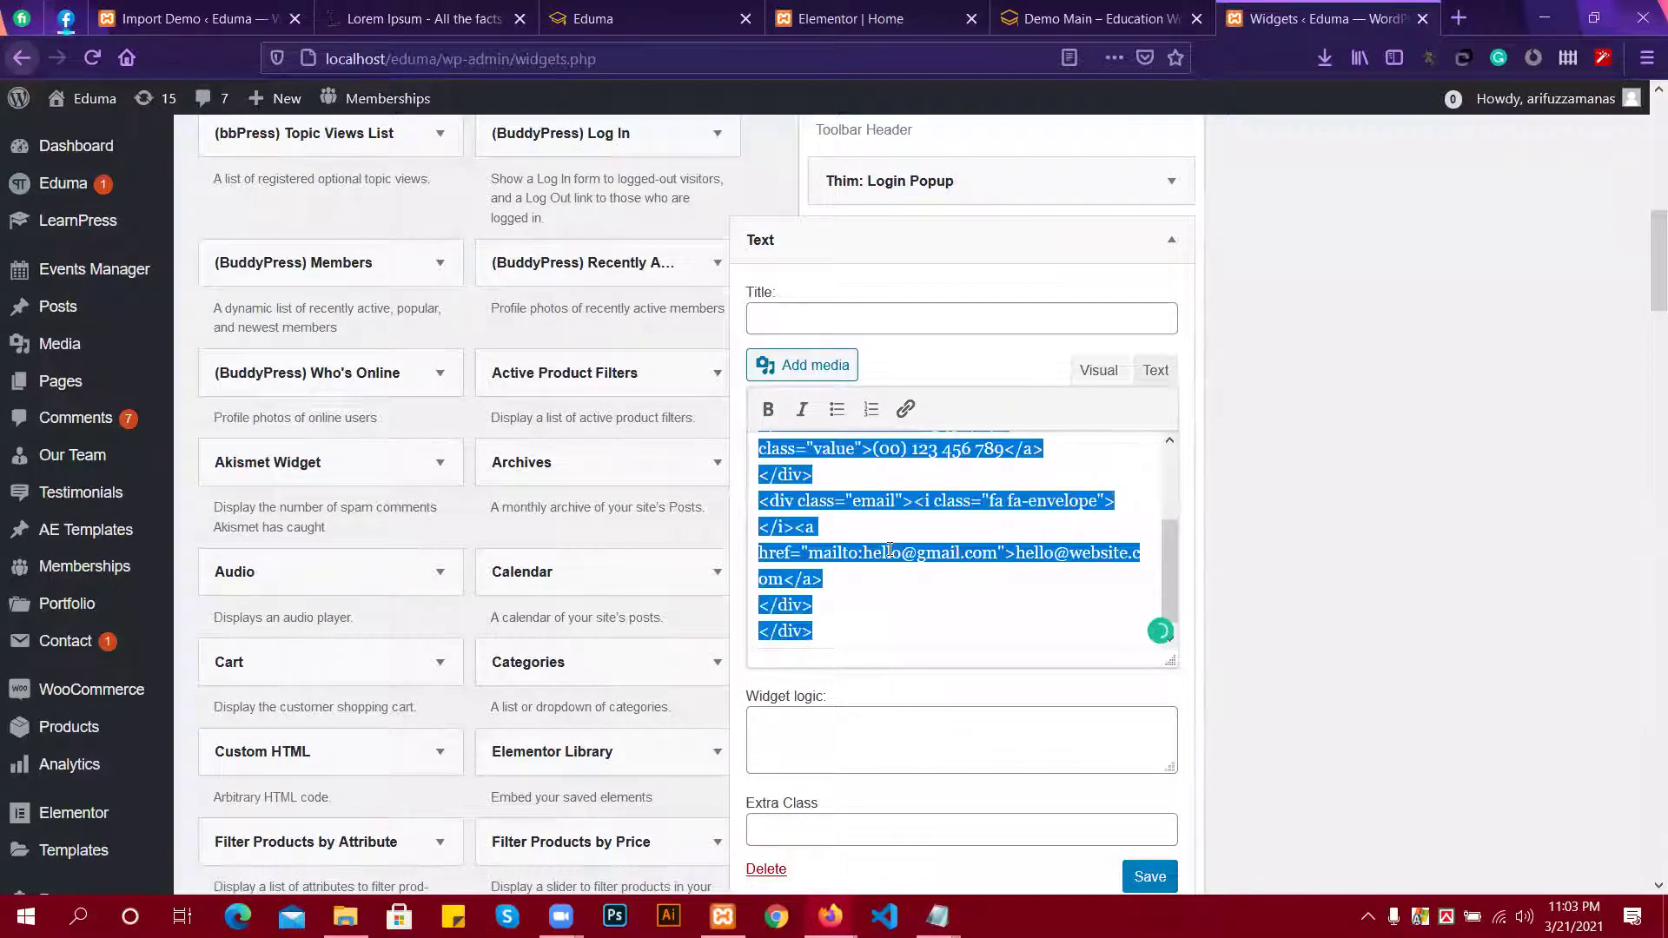
{"action": "key", "text": "BackSpace"}
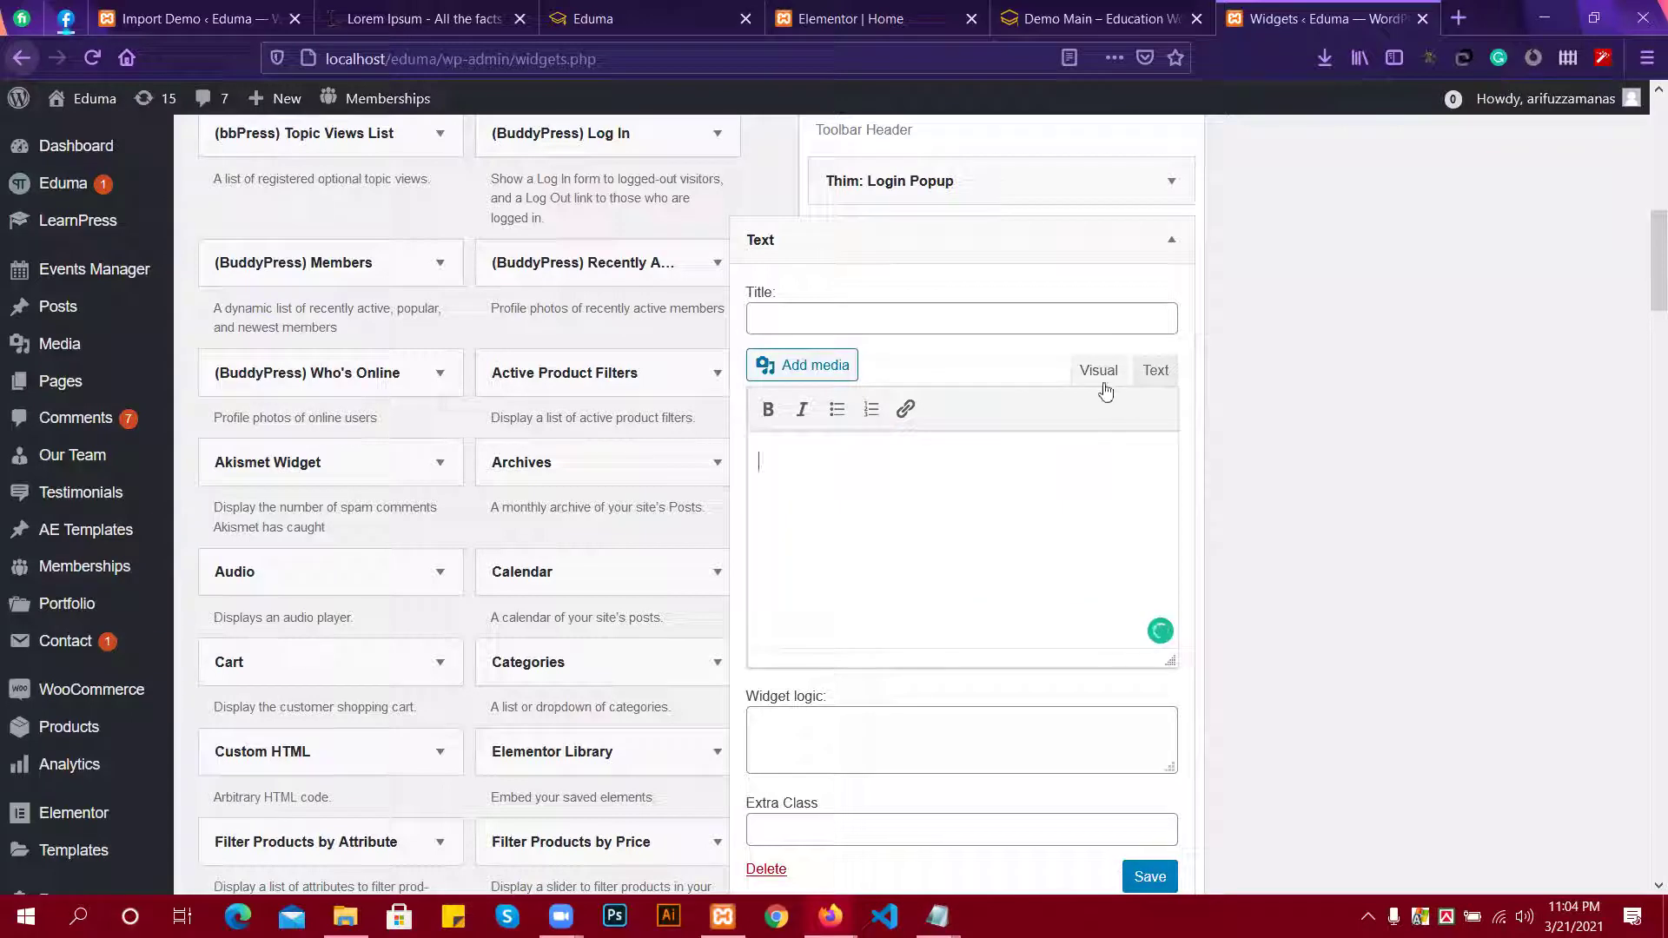
Paste the copied "Have any question?" contact HTML into the Text widget's code editor, save it, and collapse the widget.
{"action": "left_click", "coordinate": [1156, 370]}
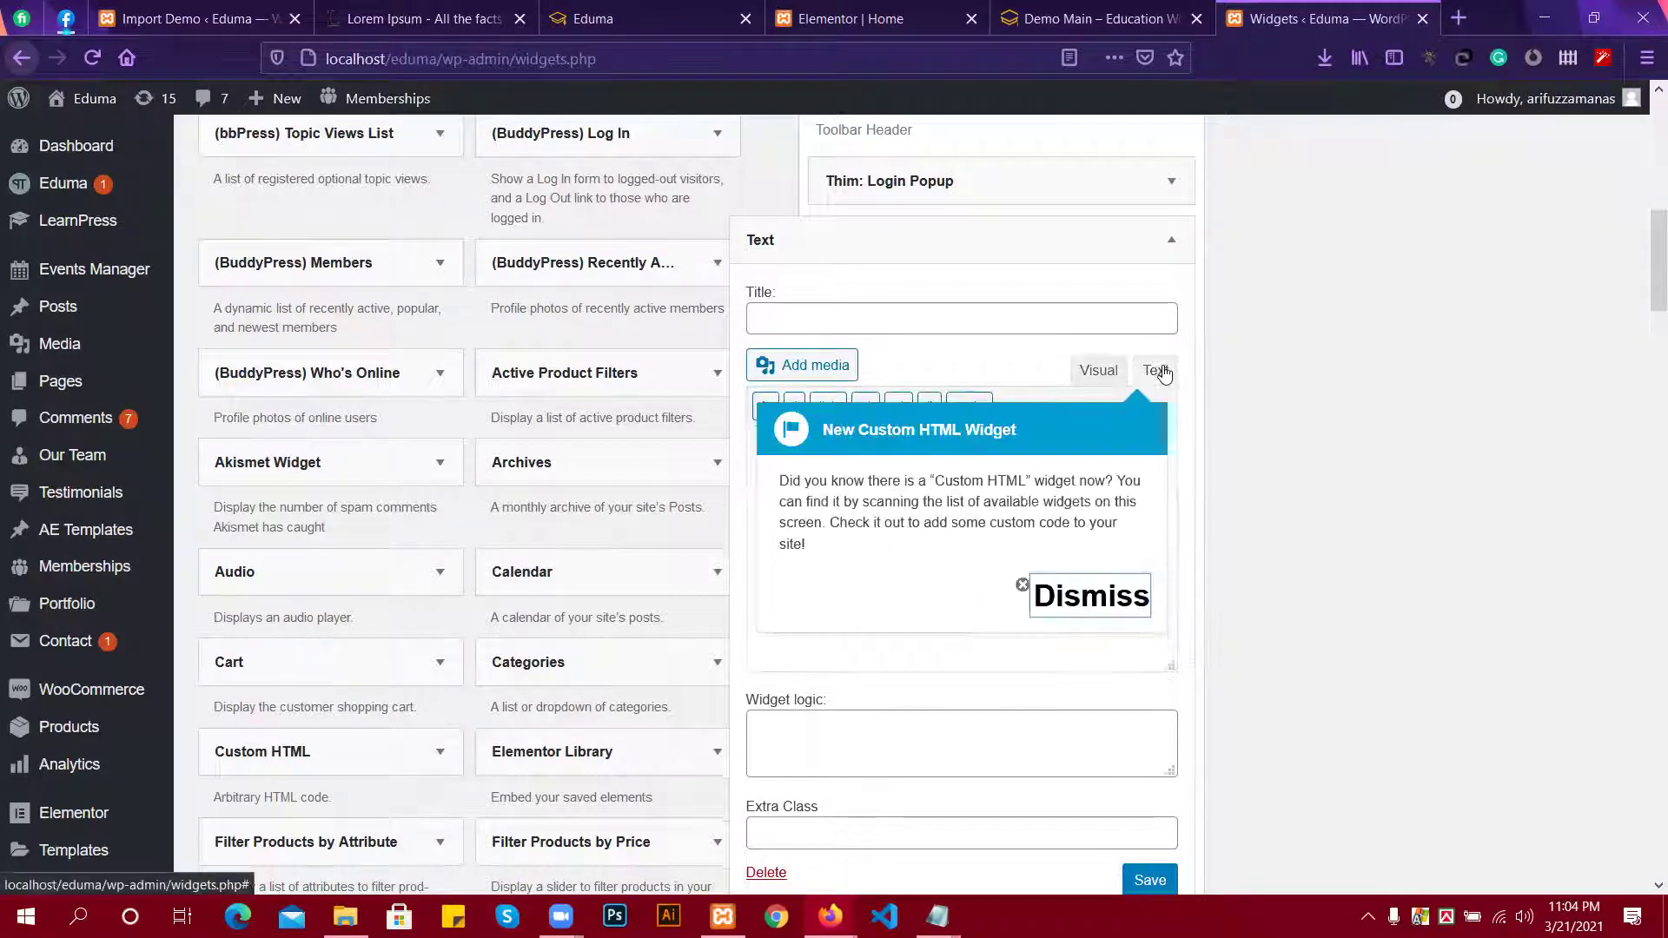
{"action": "left_click", "coordinate": [1070, 608]}
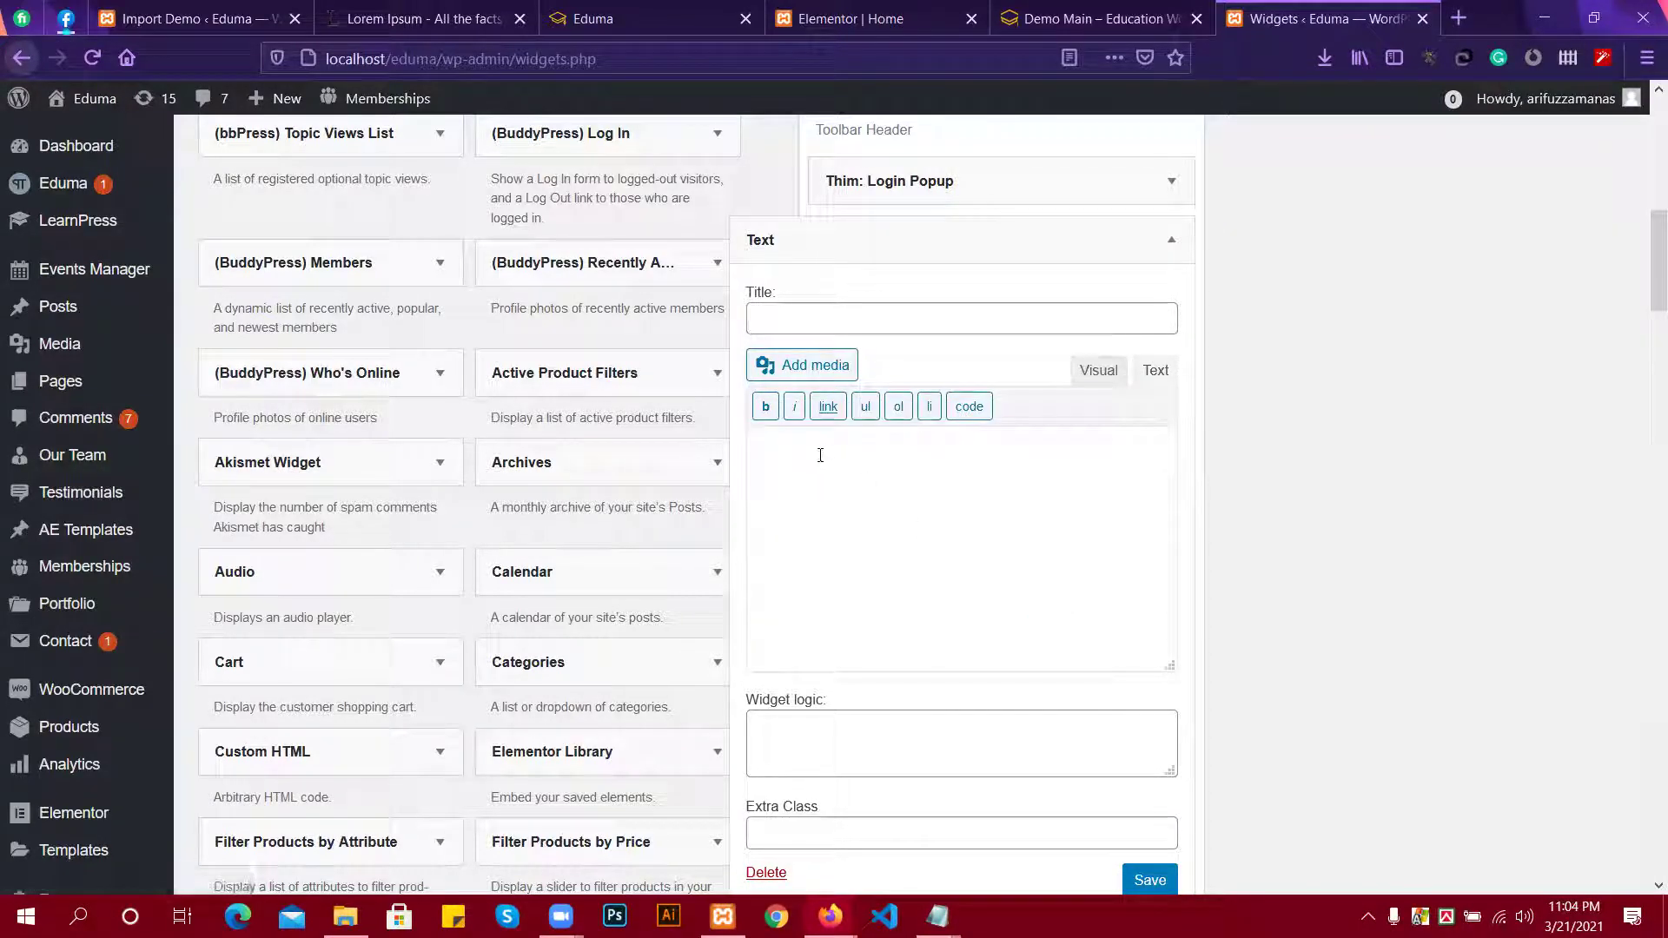
{"action": "key", "text": "ctrl+v"}
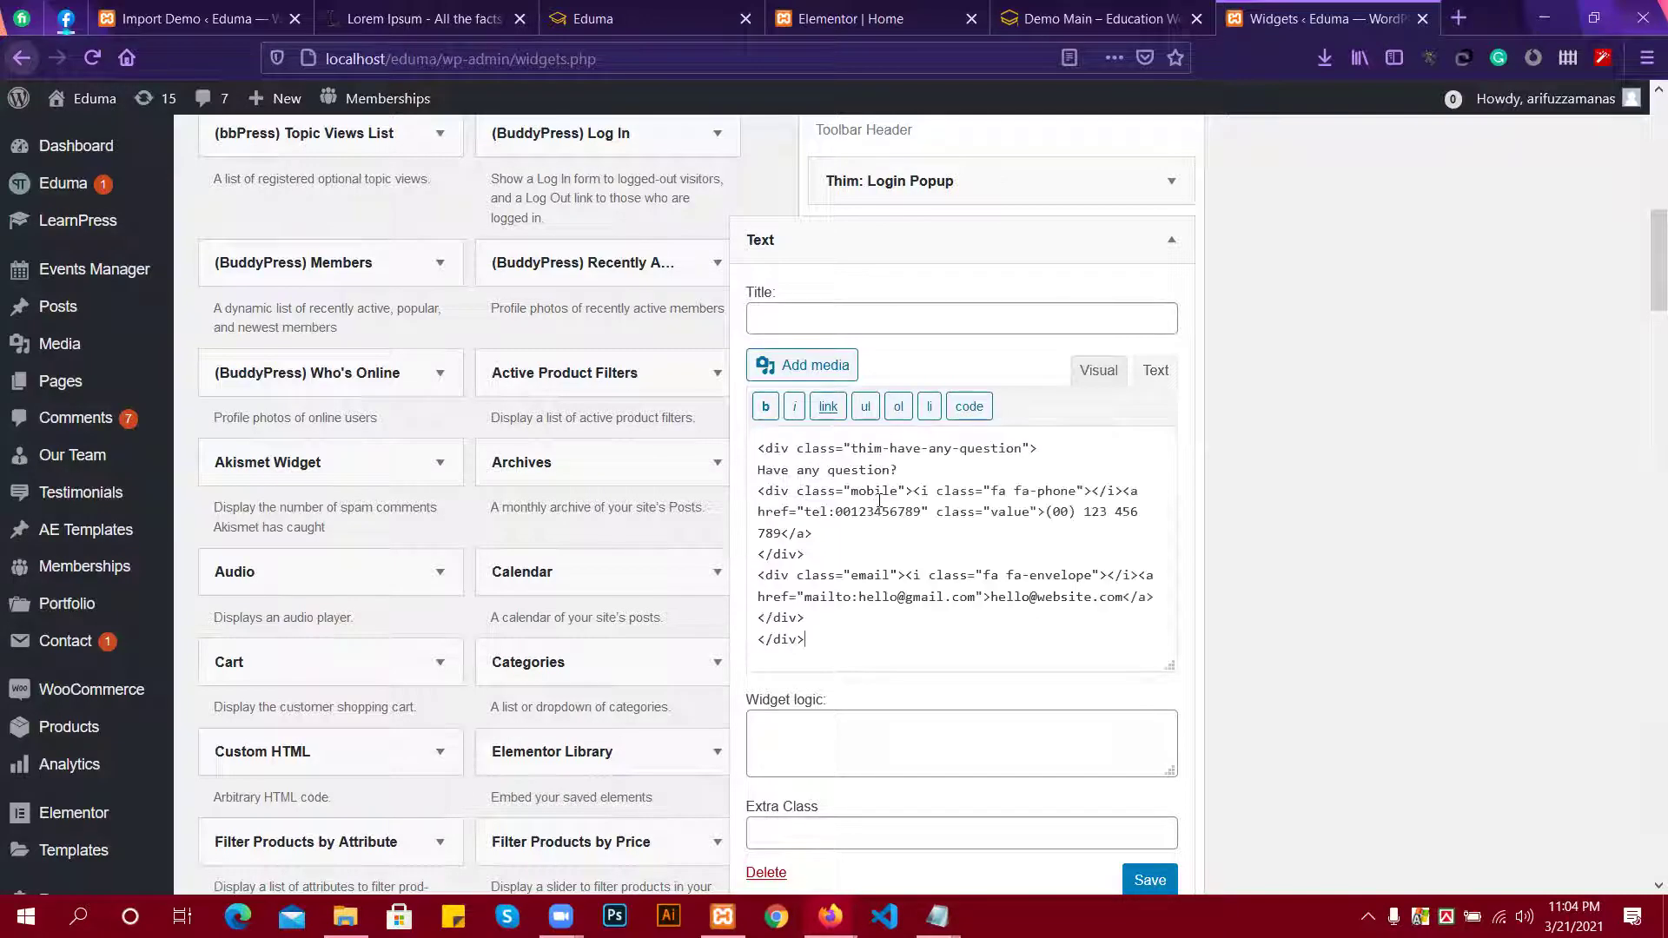
{"action": "scroll", "coordinate": [879, 504], "scroll_direction": "up", "scroll_amount": 2}
{"action": "scroll", "coordinate": [878, 508], "scroll_direction": "down", "scroll_amount": 2}
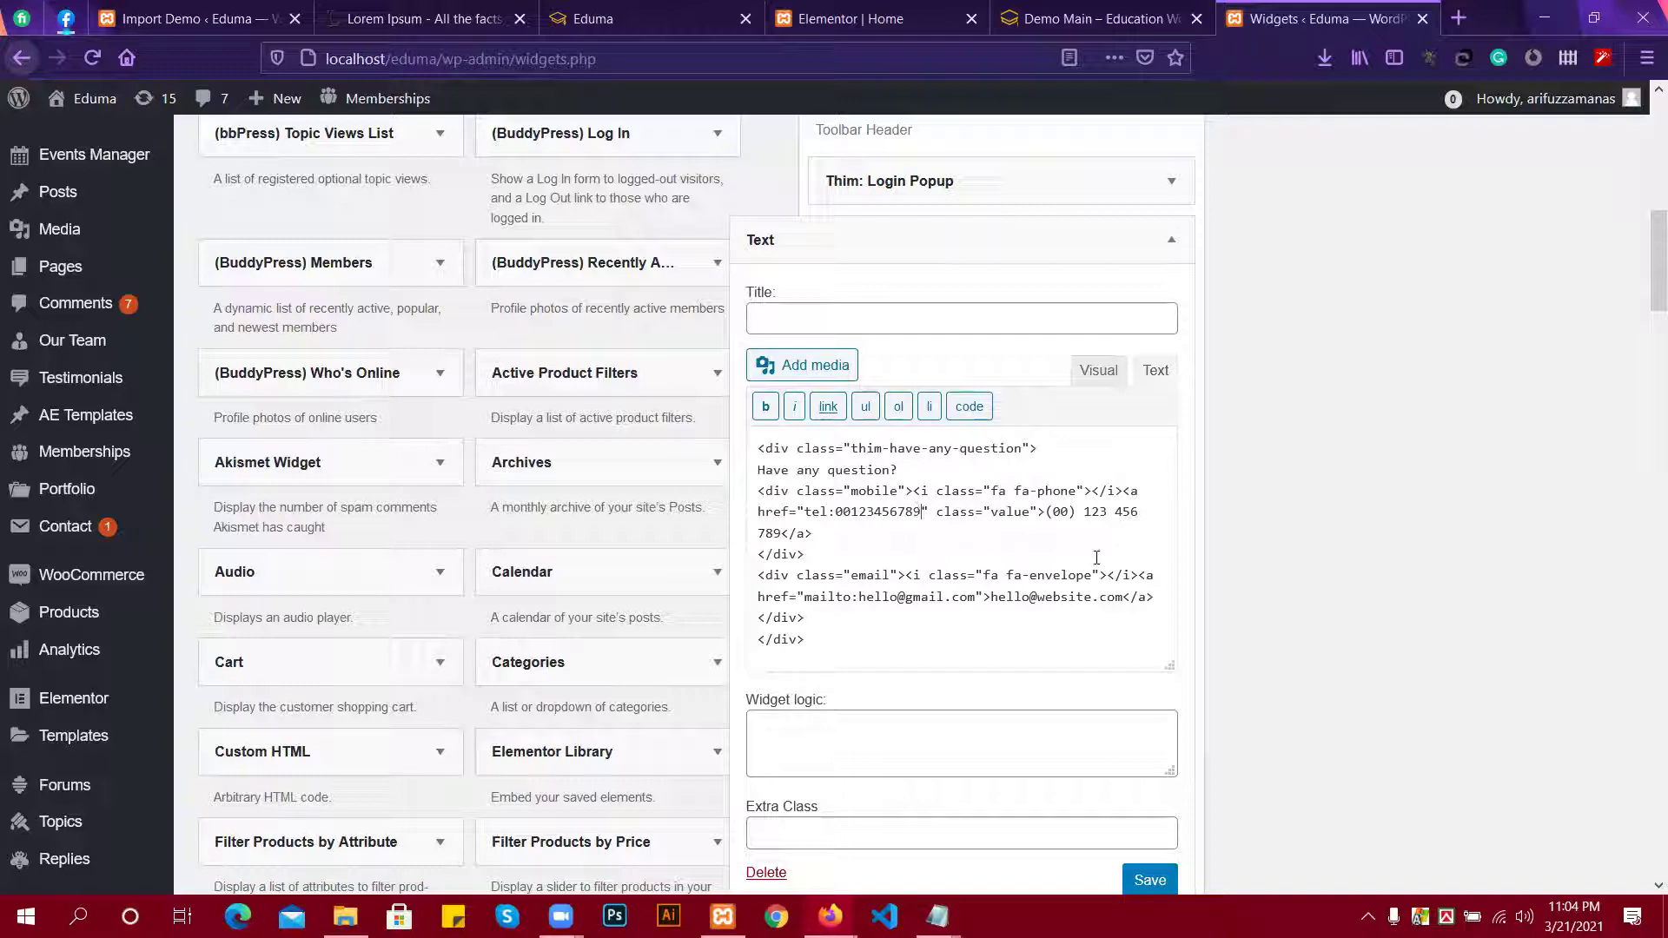
{"action": "scroll", "coordinate": [992, 544], "scroll_direction": "down", "scroll_amount": 3}
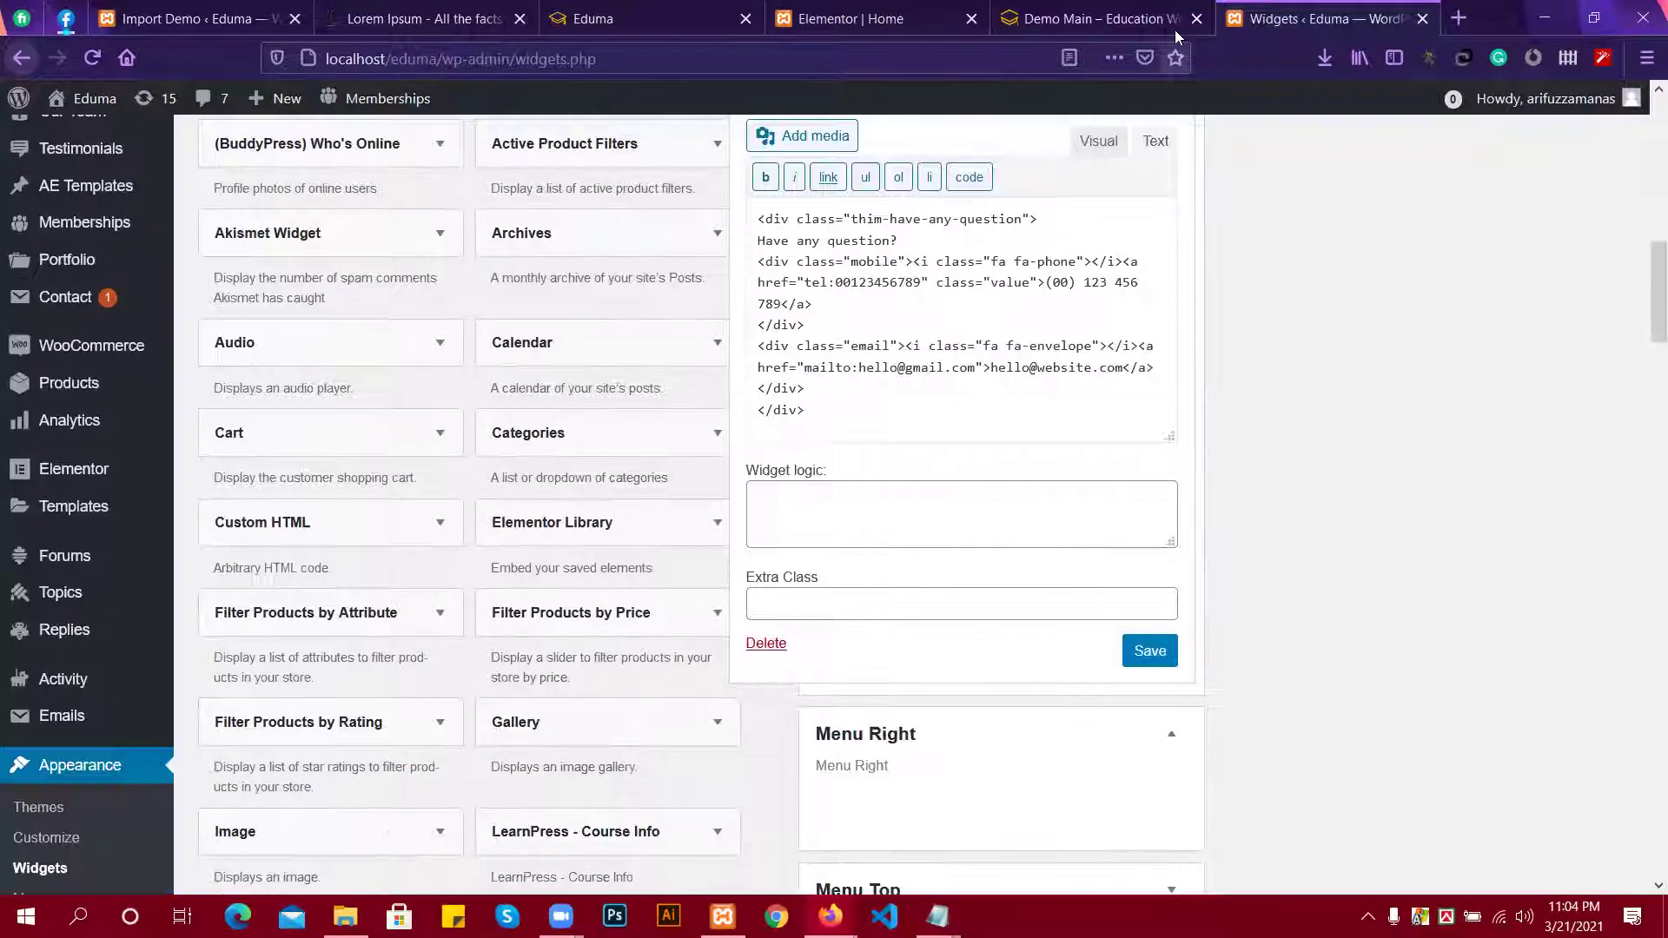
{"action": "left_click", "coordinate": [1149, 658]}
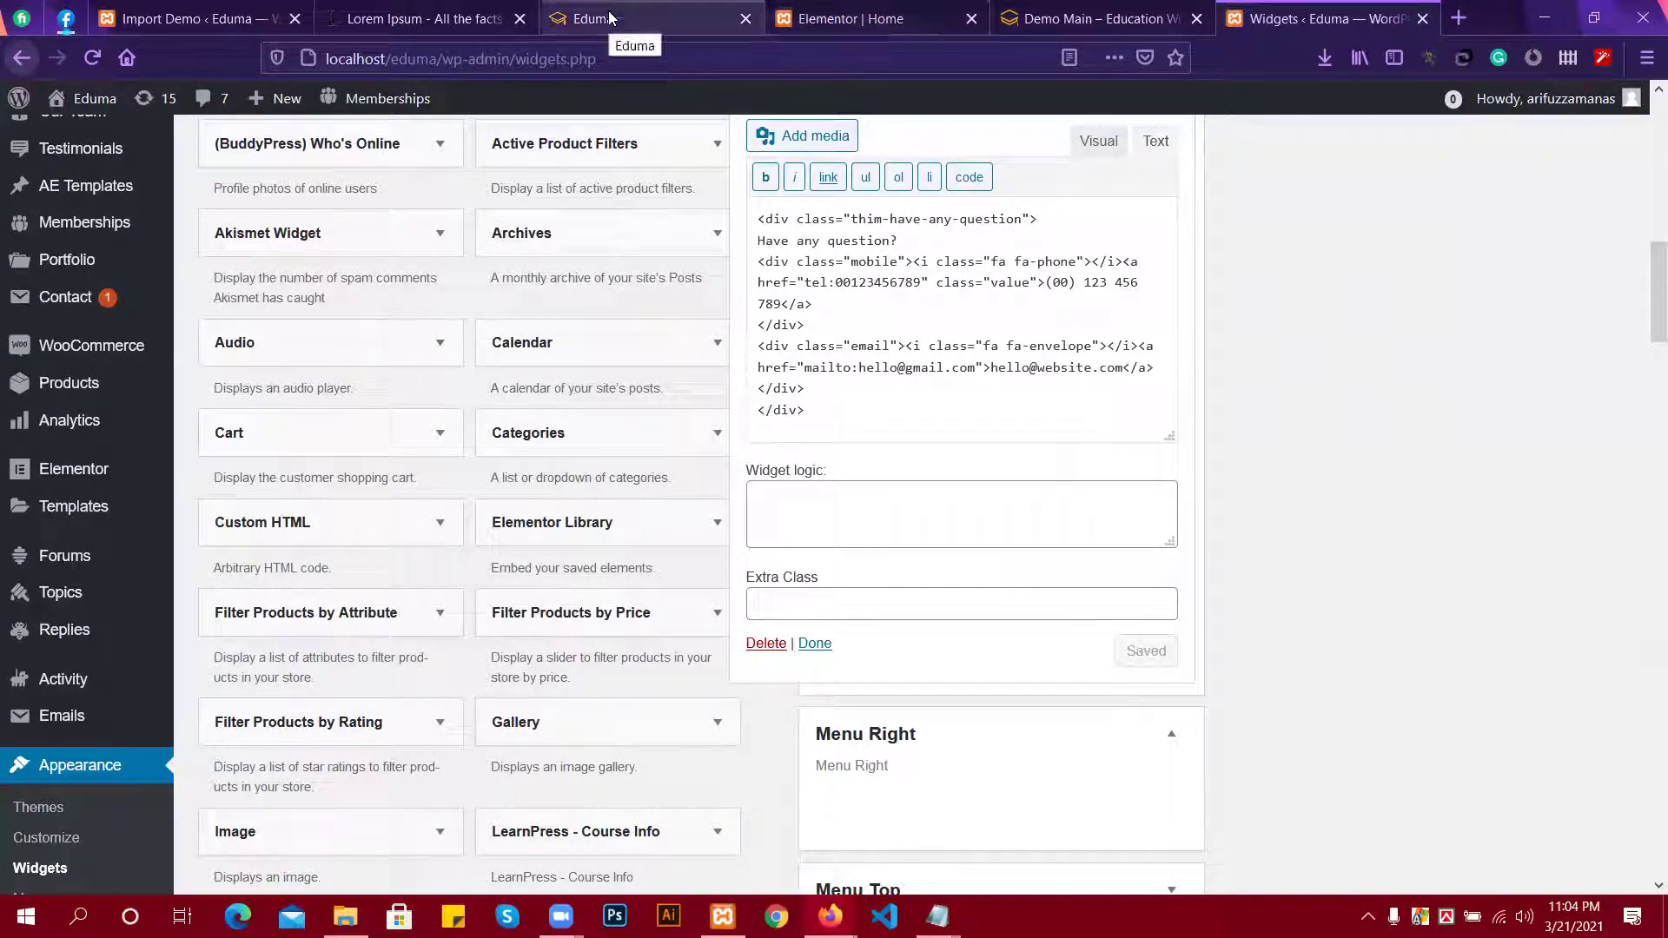
{"action": "left_click", "coordinate": [814, 645]}
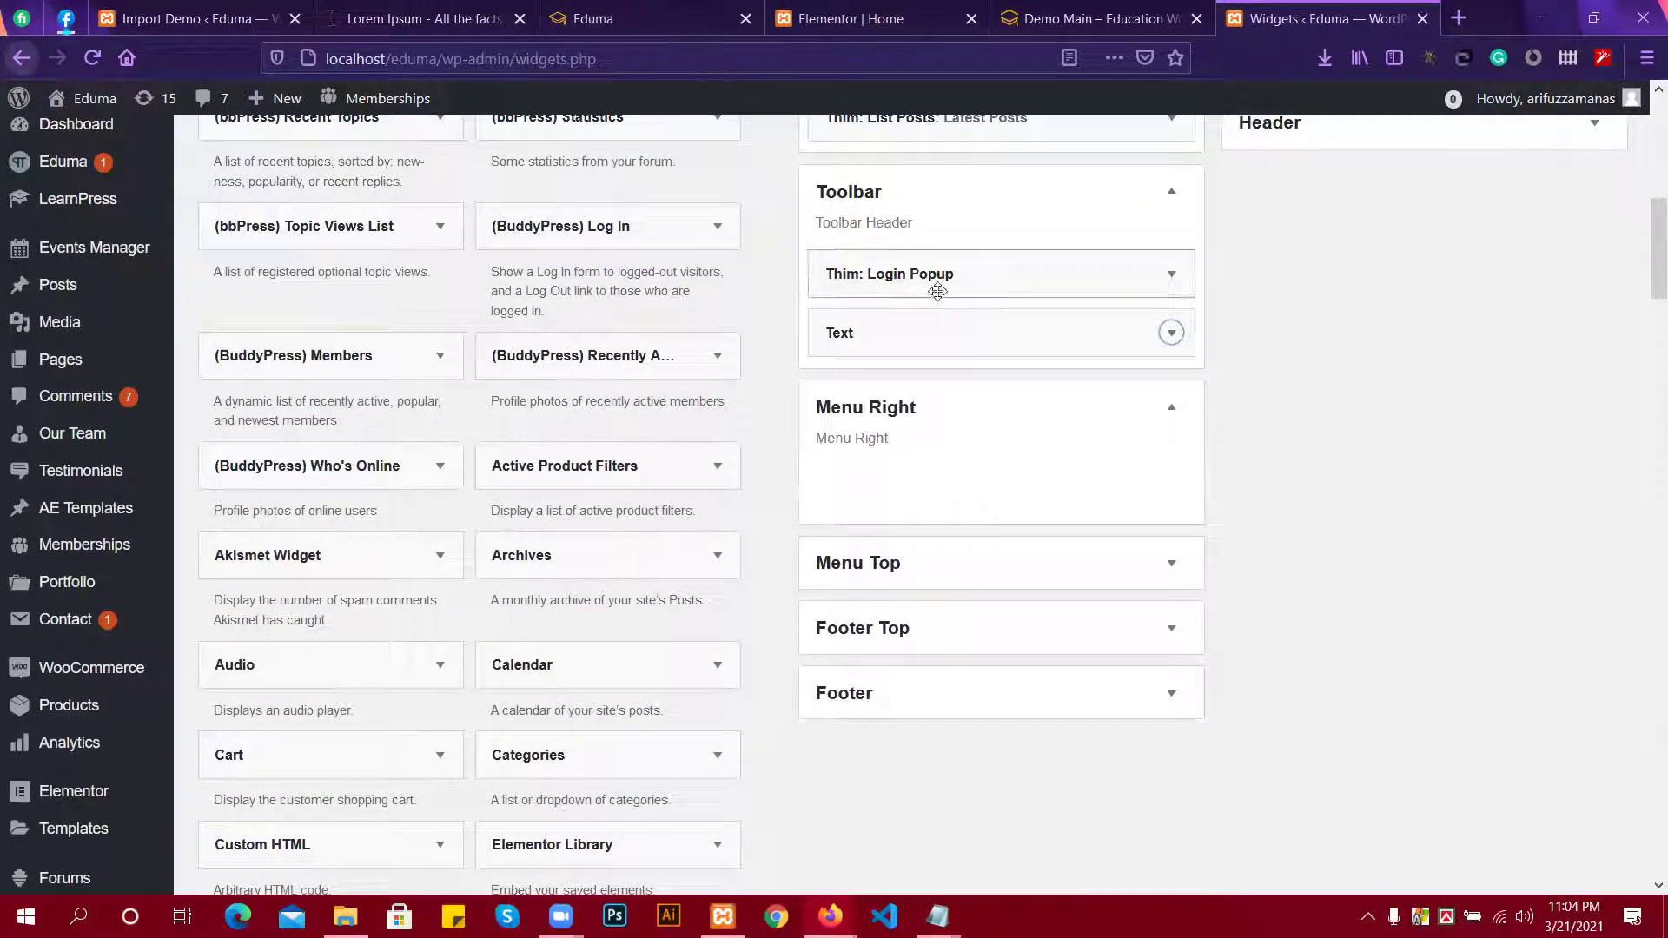
Reopen the Toolbar's Text widget, copy all its HTML code, clear the content, and save the widget.
{"action": "left_click", "coordinate": [1169, 333]}
{"action": "scroll", "coordinate": [959, 497], "scroll_direction": "down", "scroll_amount": 3}
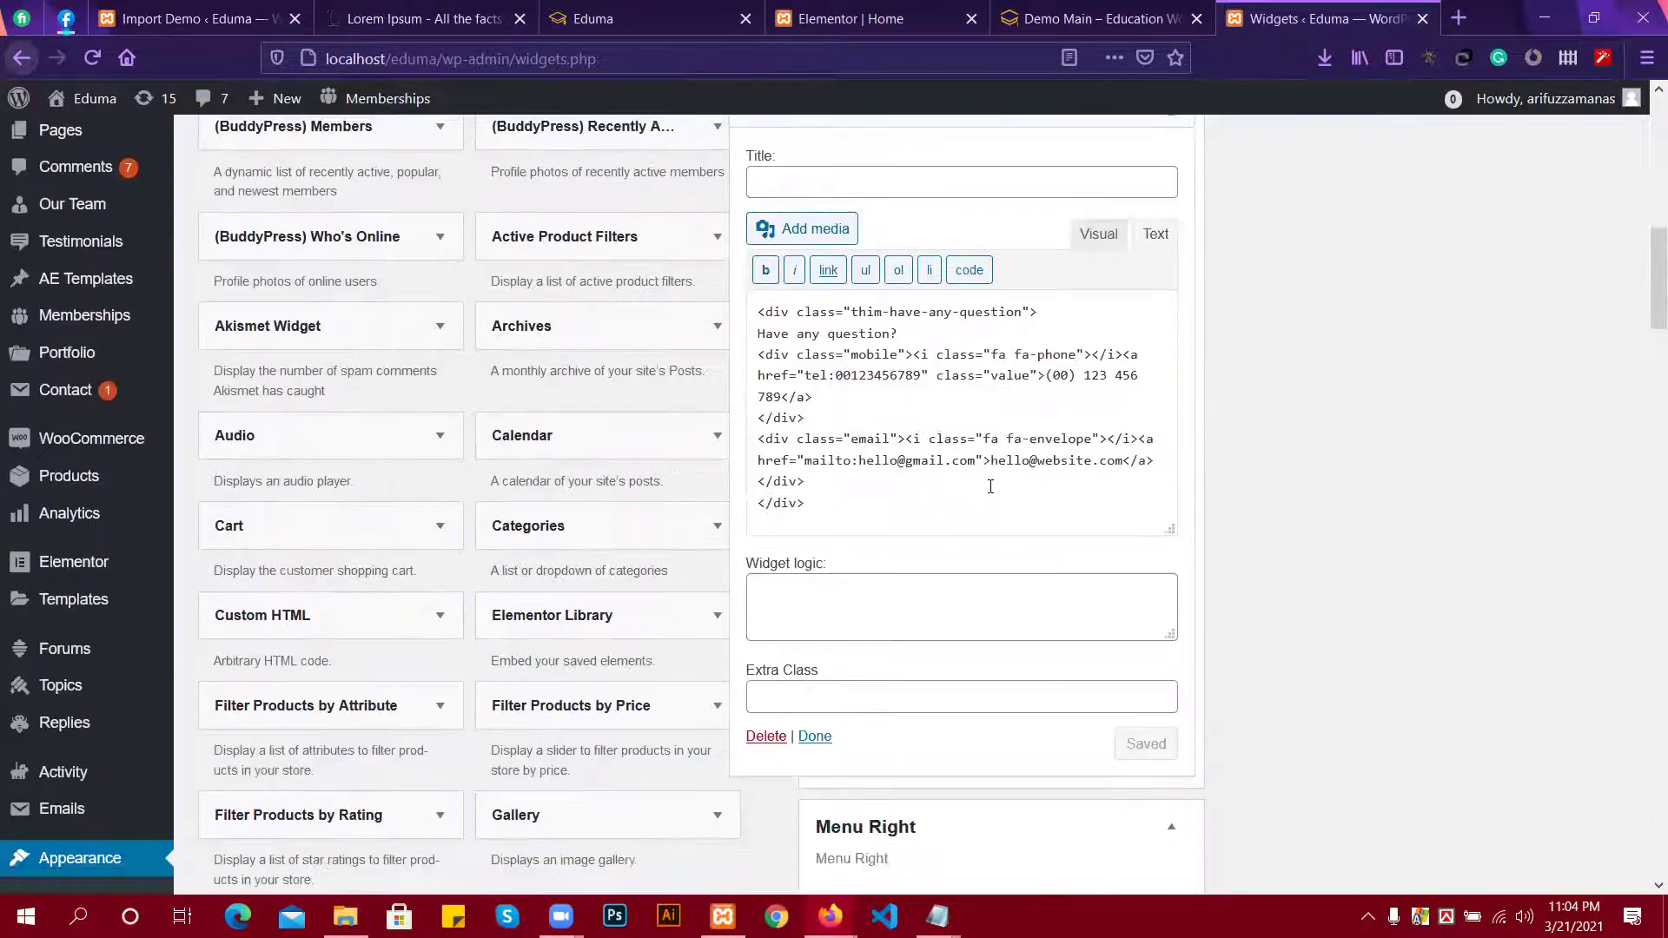
{"action": "left_click_drag", "start_coordinate": [869, 514], "coordinate": [774, 418]}
{"action": "left_click_drag", "start_coordinate": [738, 321], "coordinate": [768, 331]}
{"action": "key", "text": "ctrl+c"}
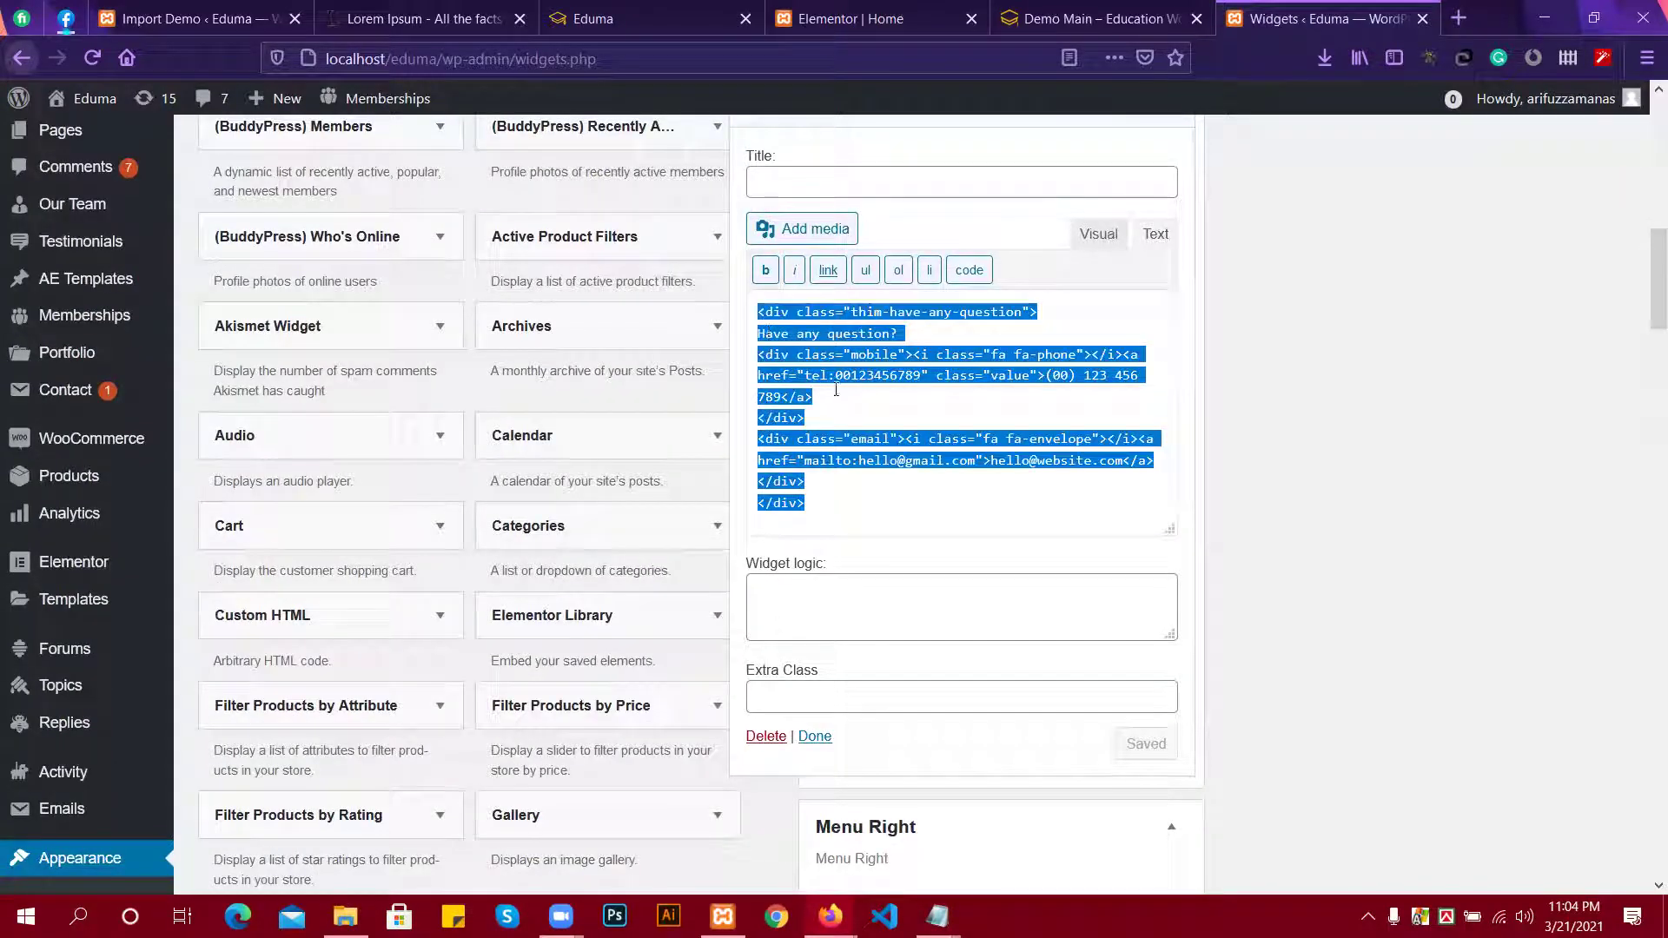
{"action": "key", "text": "BackSpace"}
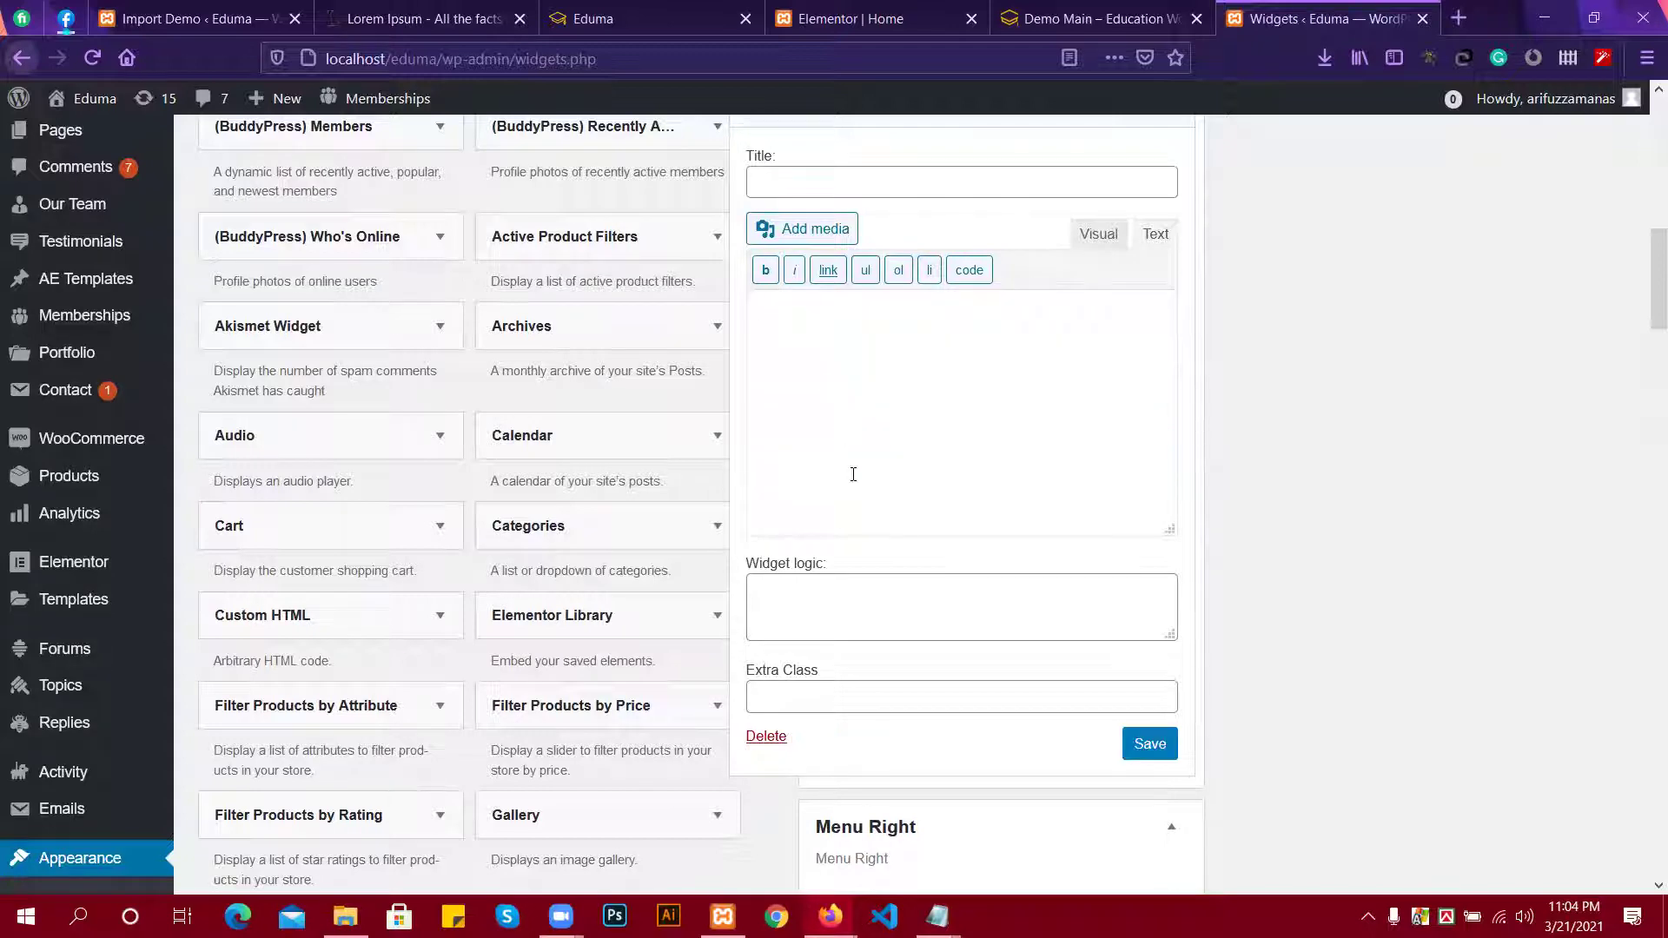
{"action": "scroll", "coordinate": [853, 474], "scroll_direction": "down", "scroll_amount": 1}
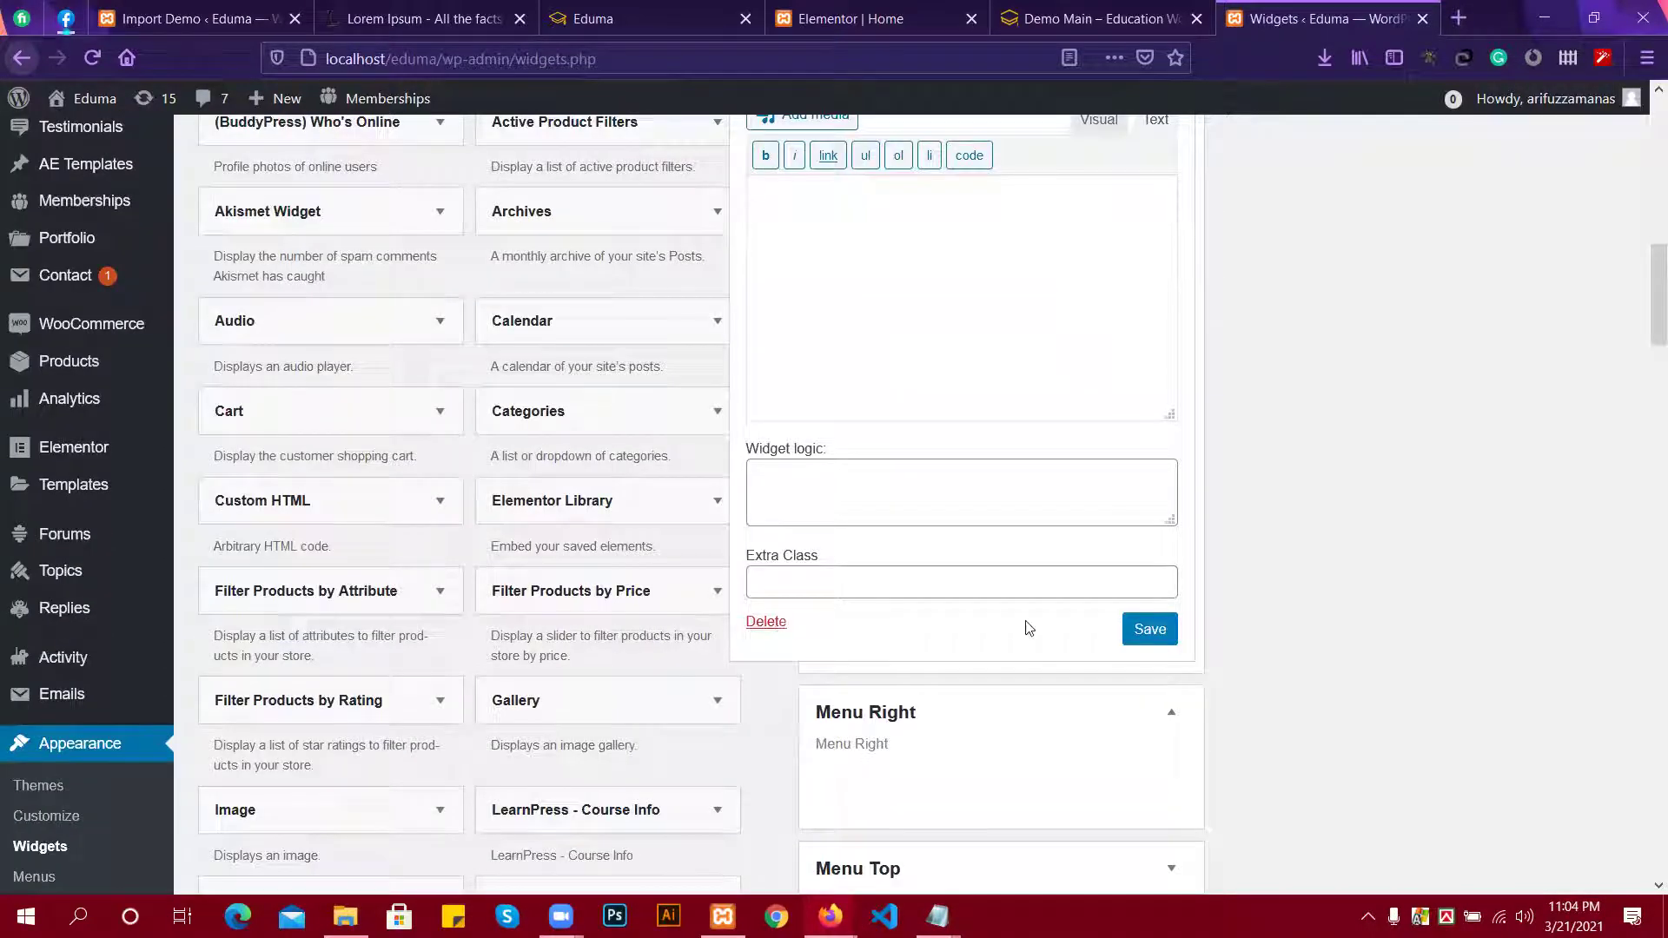
{"action": "left_click", "coordinate": [1147, 630]}
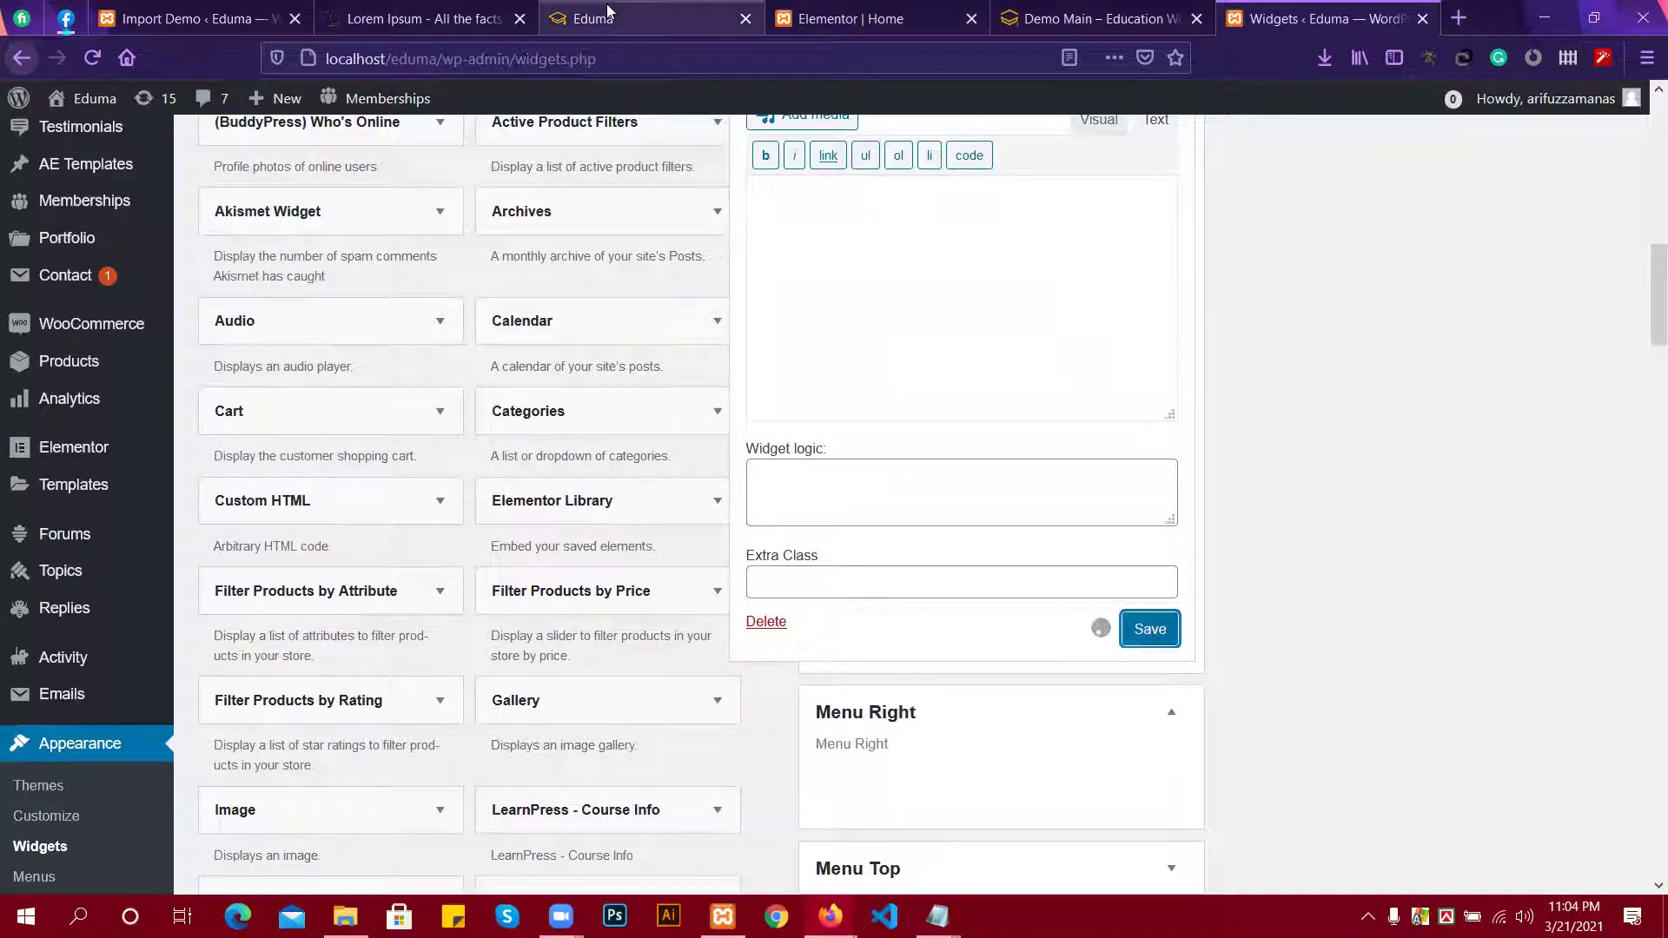
Reload the local Eduma page to check its toolbar without the contact text, and compare it with the Demo Main site.
{"action": "left_click", "coordinate": [608, 14]}
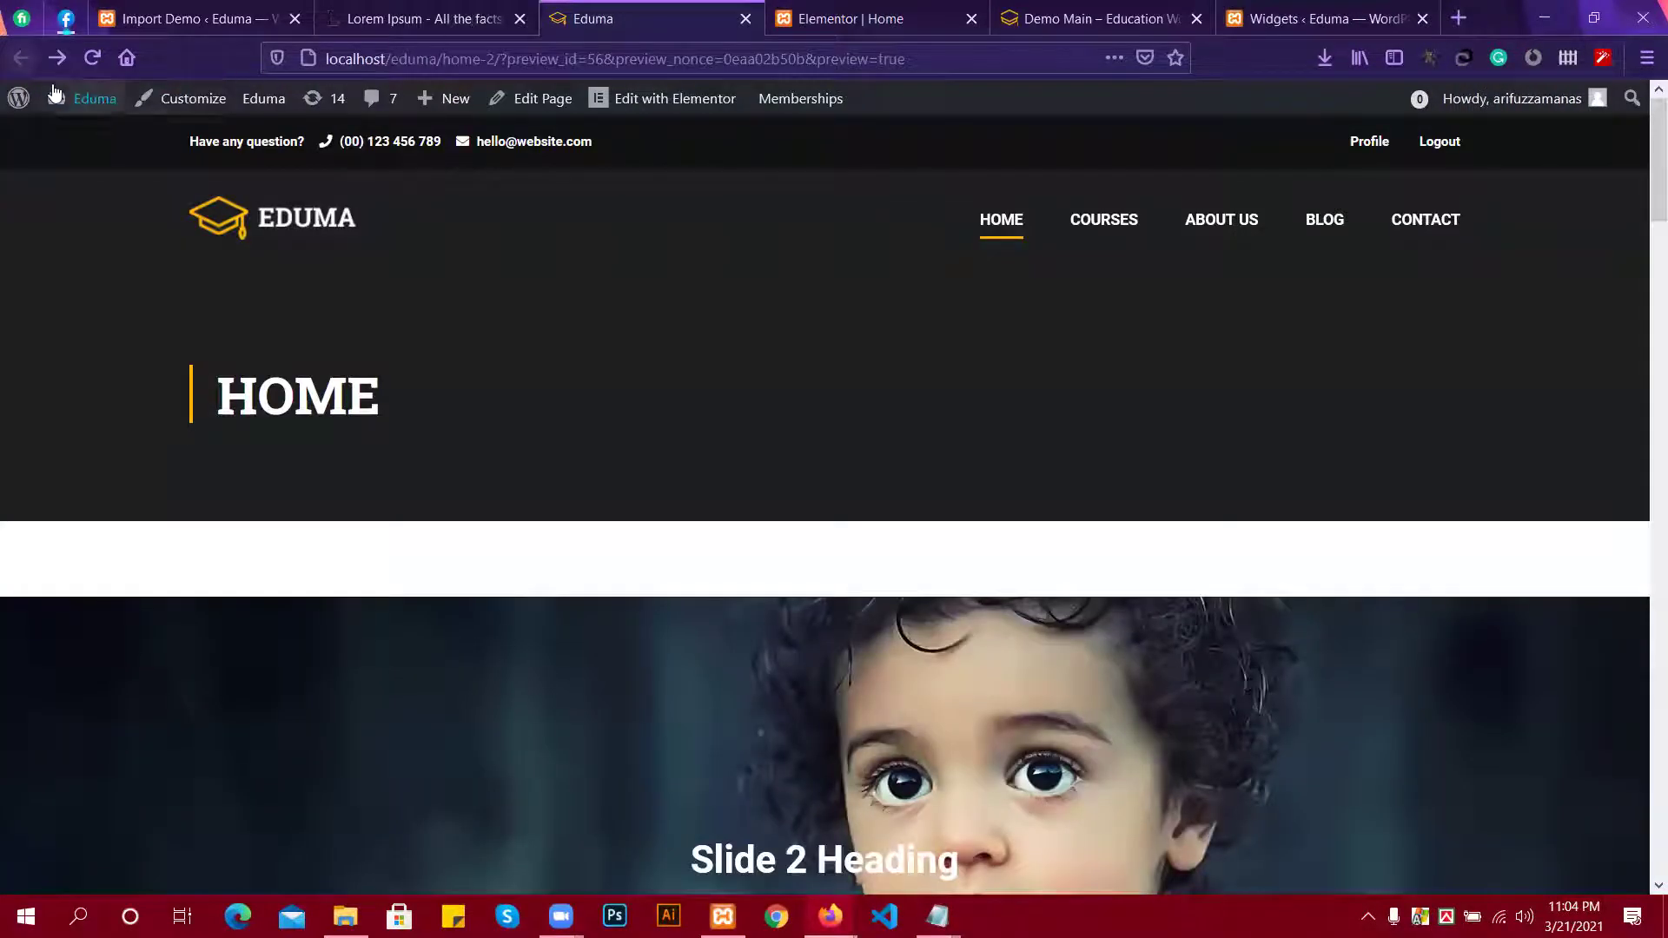
{"action": "left_click", "coordinate": [89, 58]}
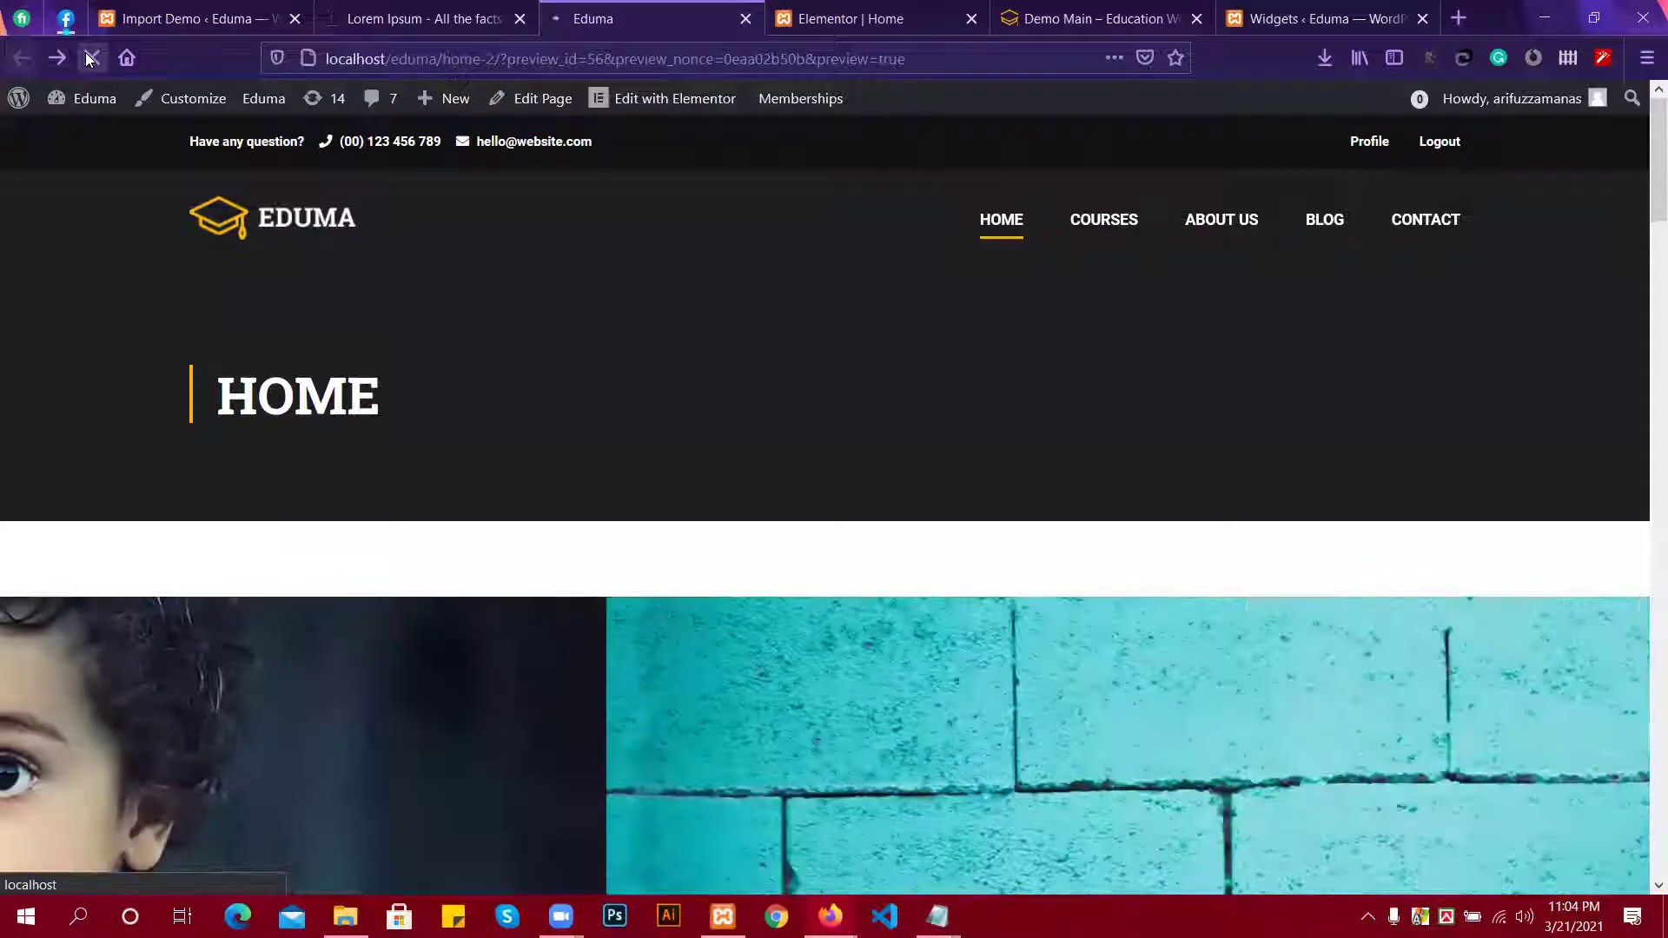
{"action": "left_click", "coordinate": [89, 58]}
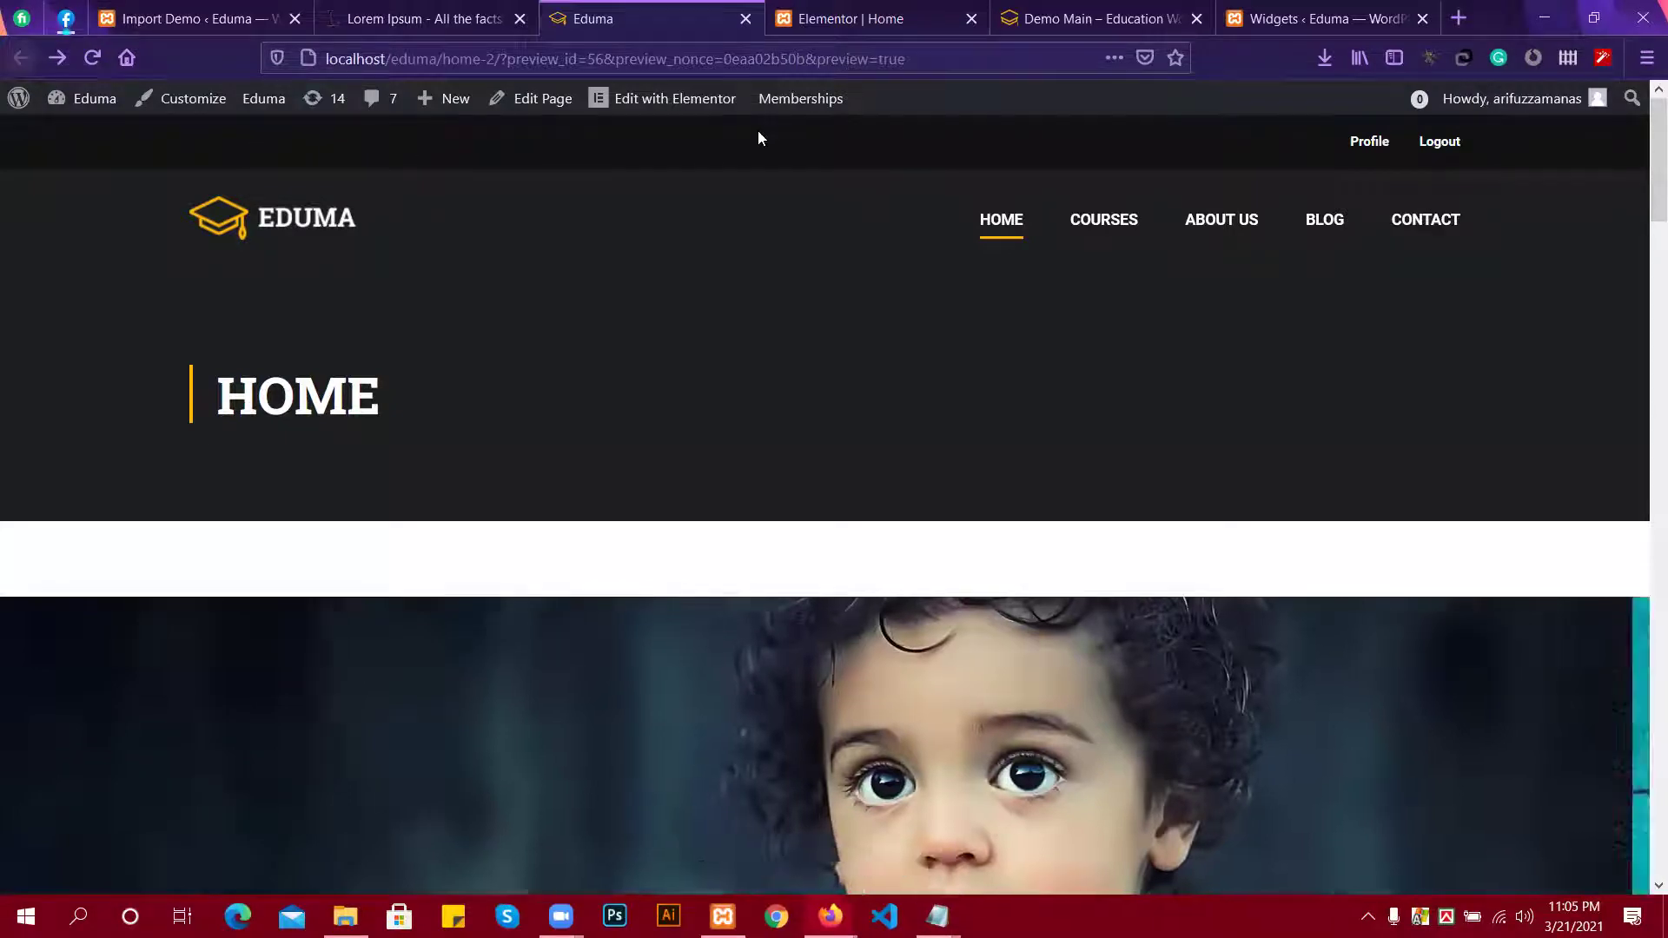
{"action": "left_click", "coordinate": [860, 14]}
{"action": "left_click", "coordinate": [1083, 8]}
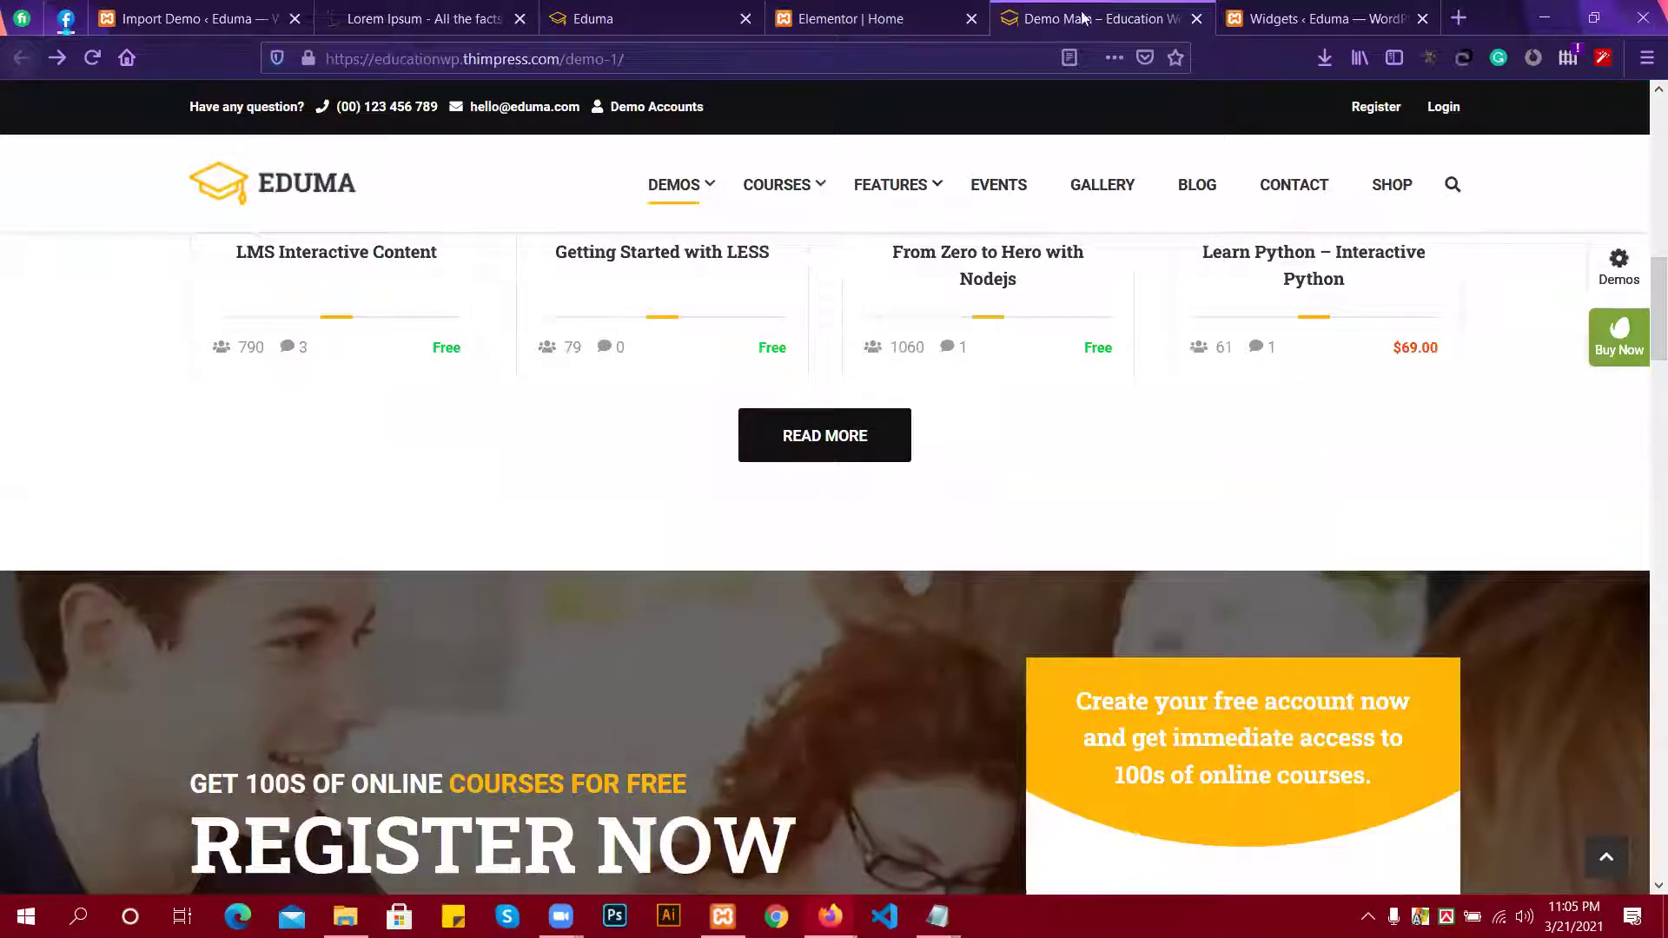
Paste the copied "Have any question?" contact HTML back into the Toolbar's Text widget and save it.
{"action": "left_click", "coordinate": [1280, 11]}
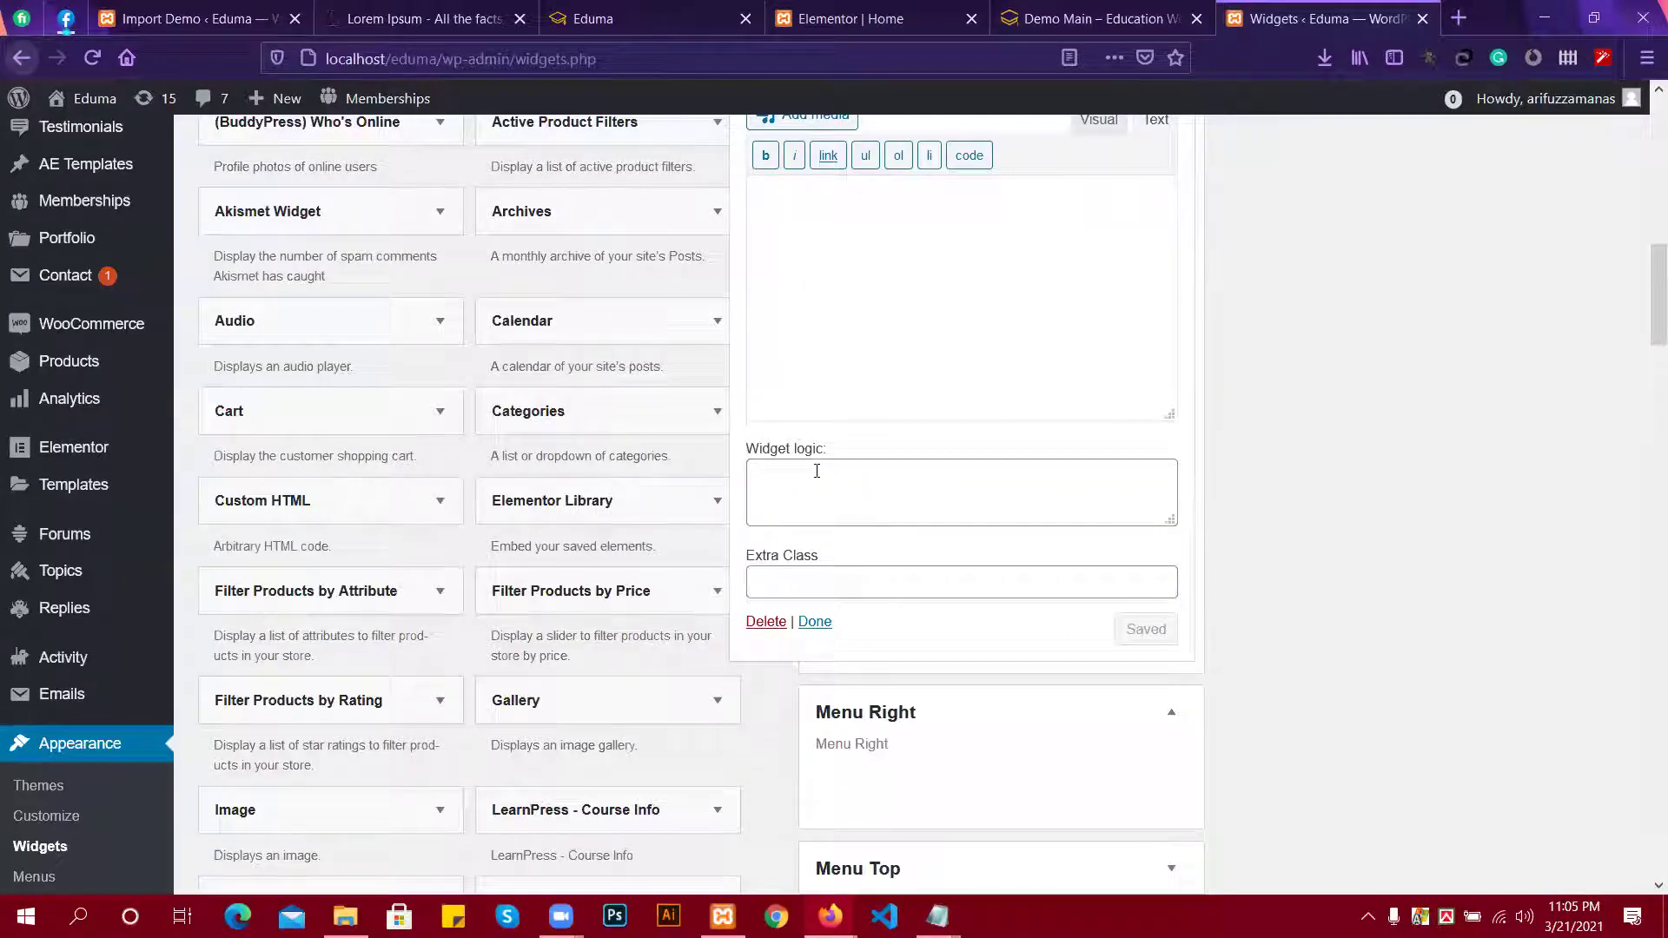
{"action": "key", "text": "ctrl+v"}
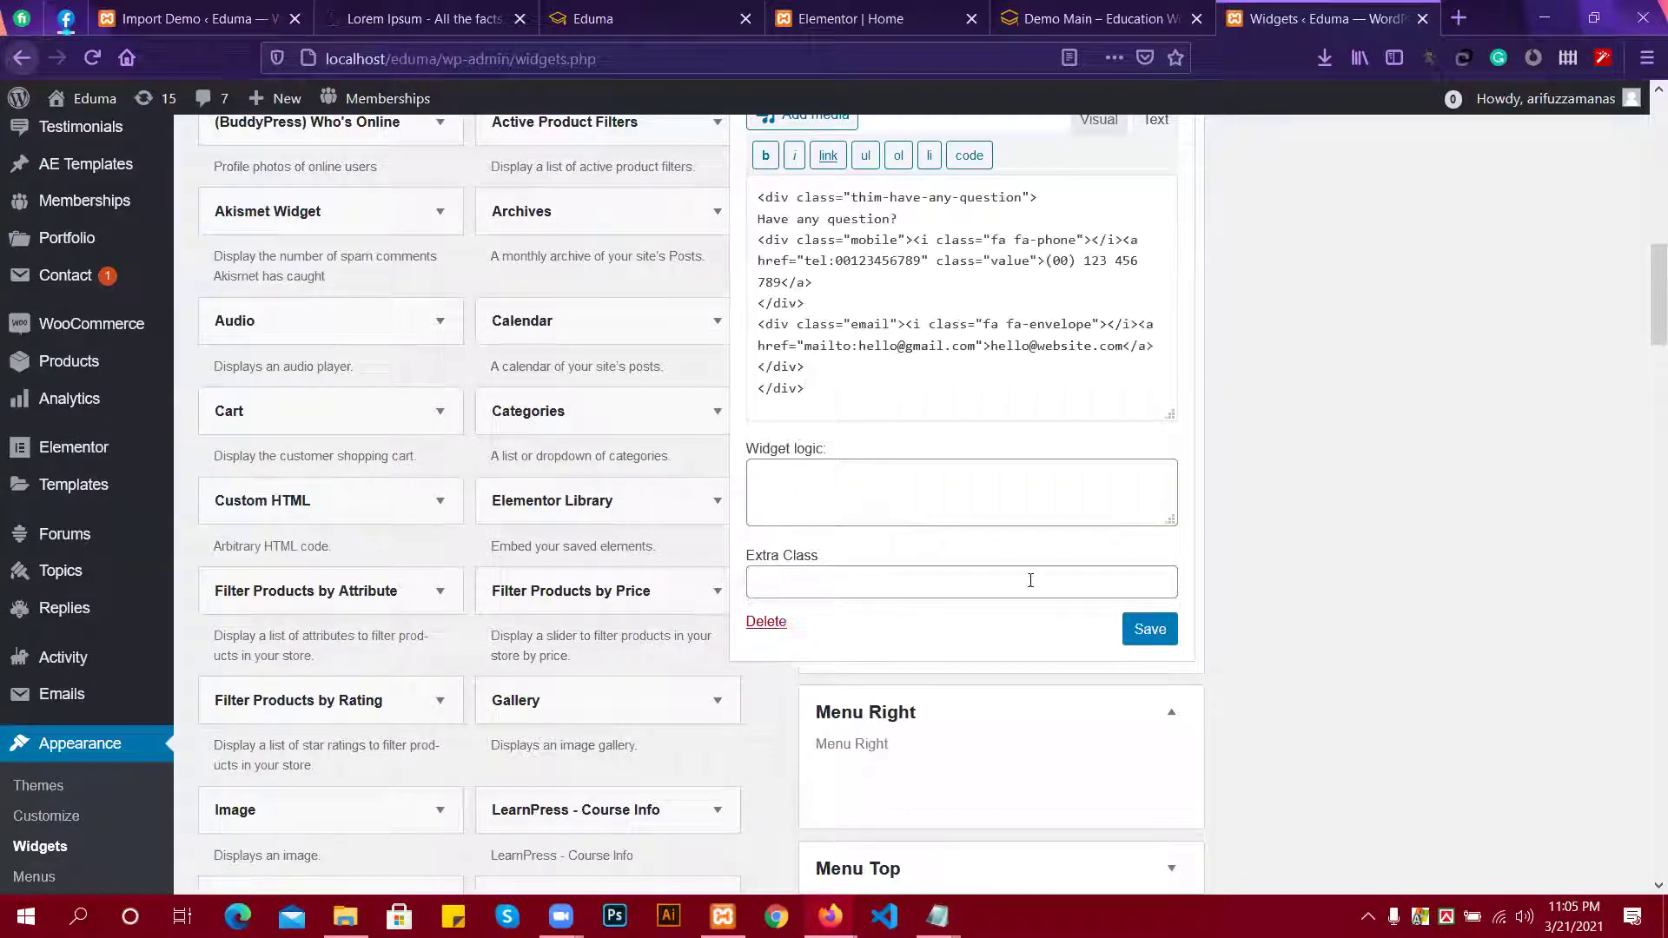
{"action": "left_click", "coordinate": [1149, 629]}
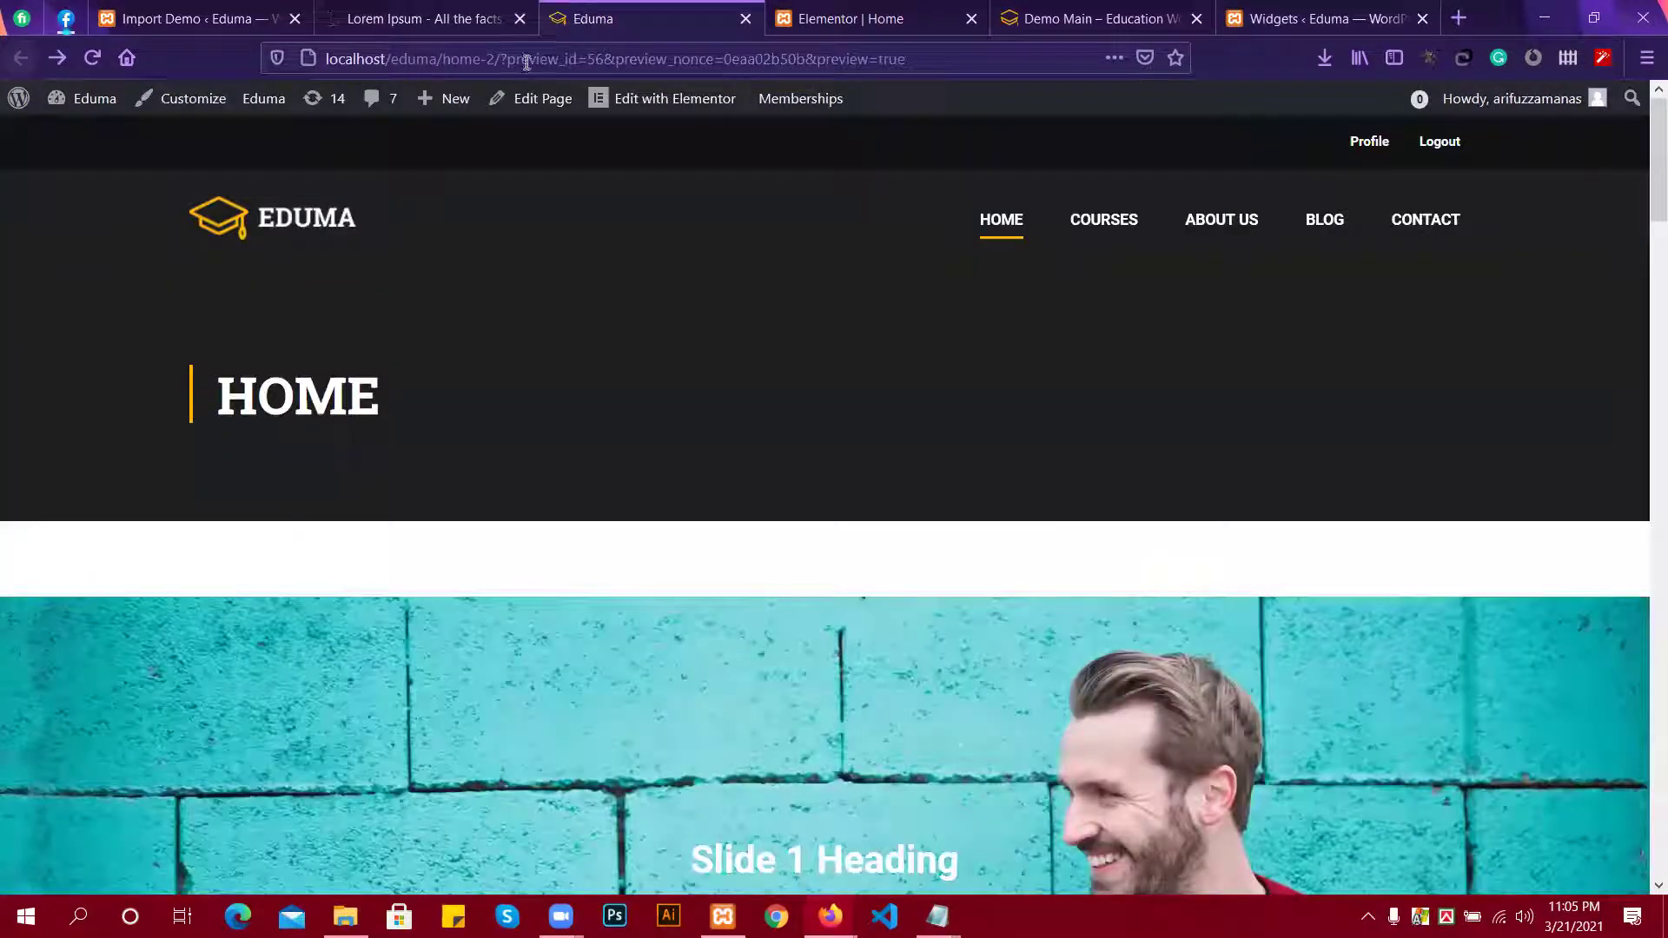
Reload the local Eduma page to check the contact text in its toolbar.
{"action": "left_click", "coordinate": [1134, 9]}
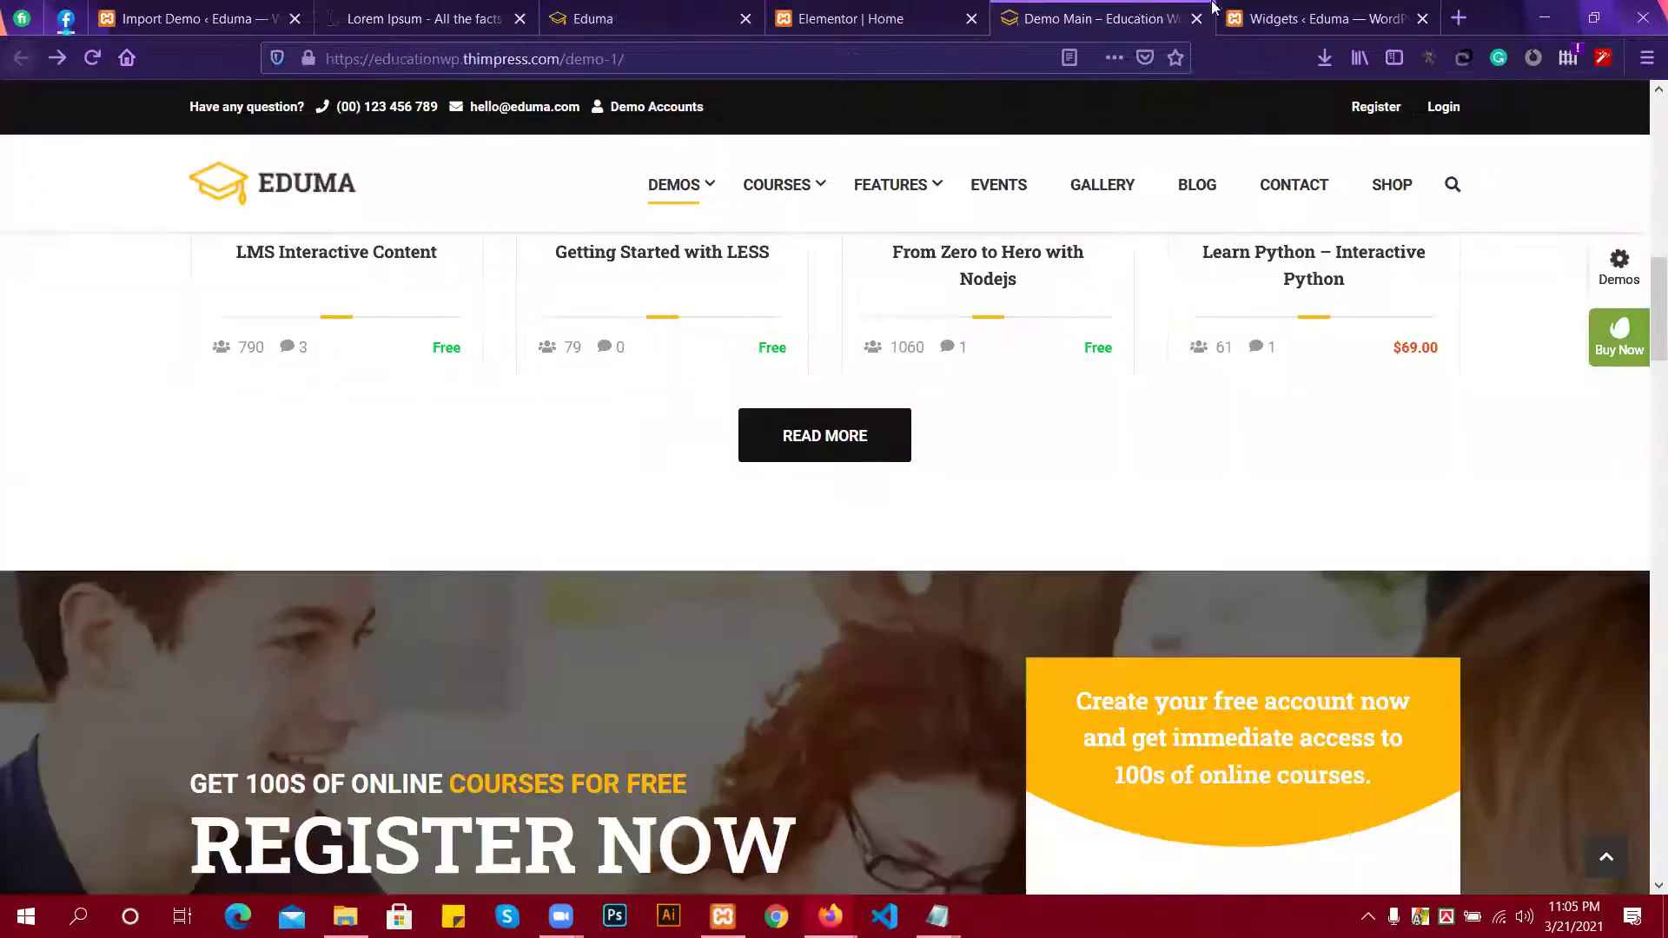
{"action": "left_click", "coordinate": [1327, 9]}
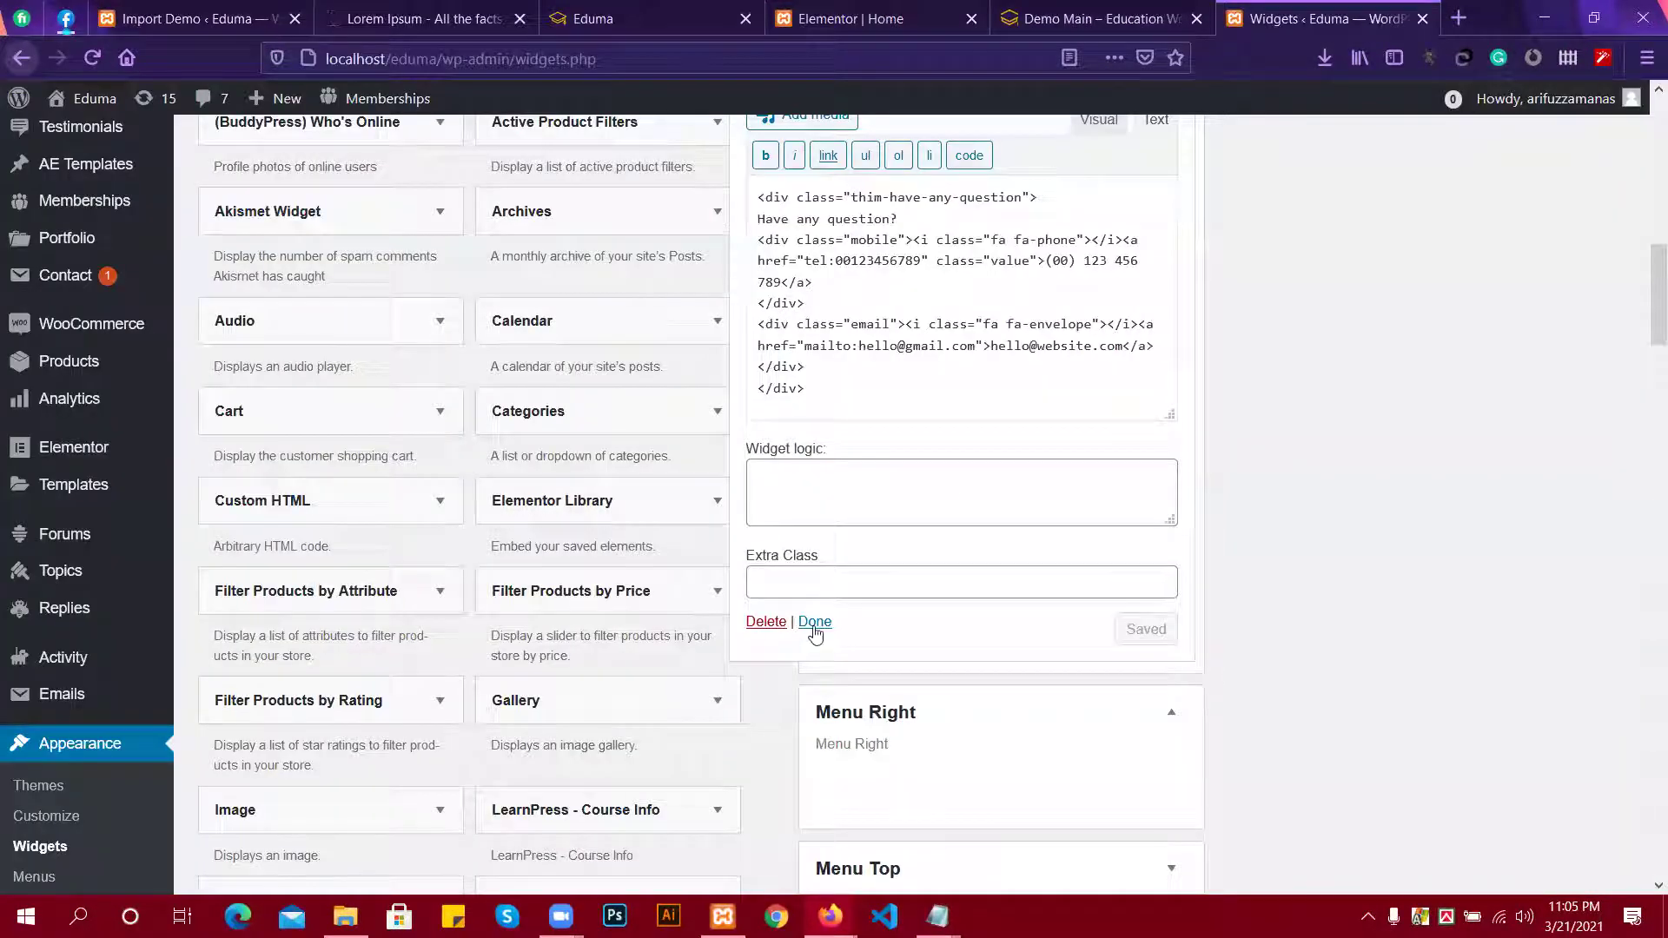
{"action": "left_click", "coordinate": [560, 16]}
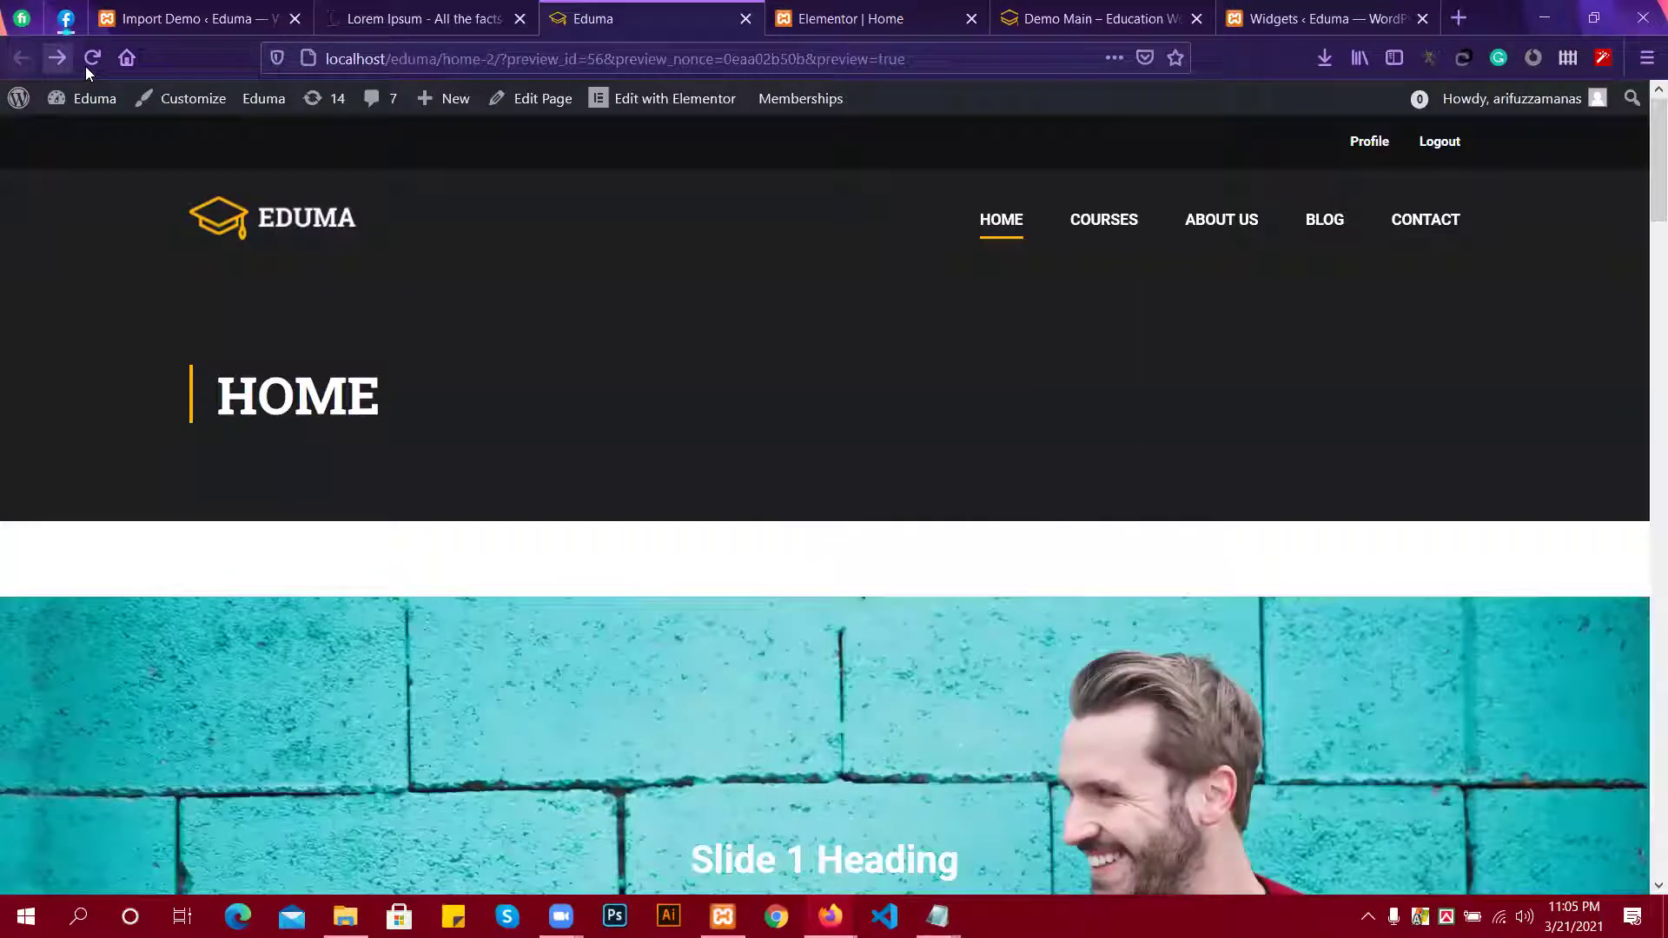
{"action": "left_click", "coordinate": [87, 62]}
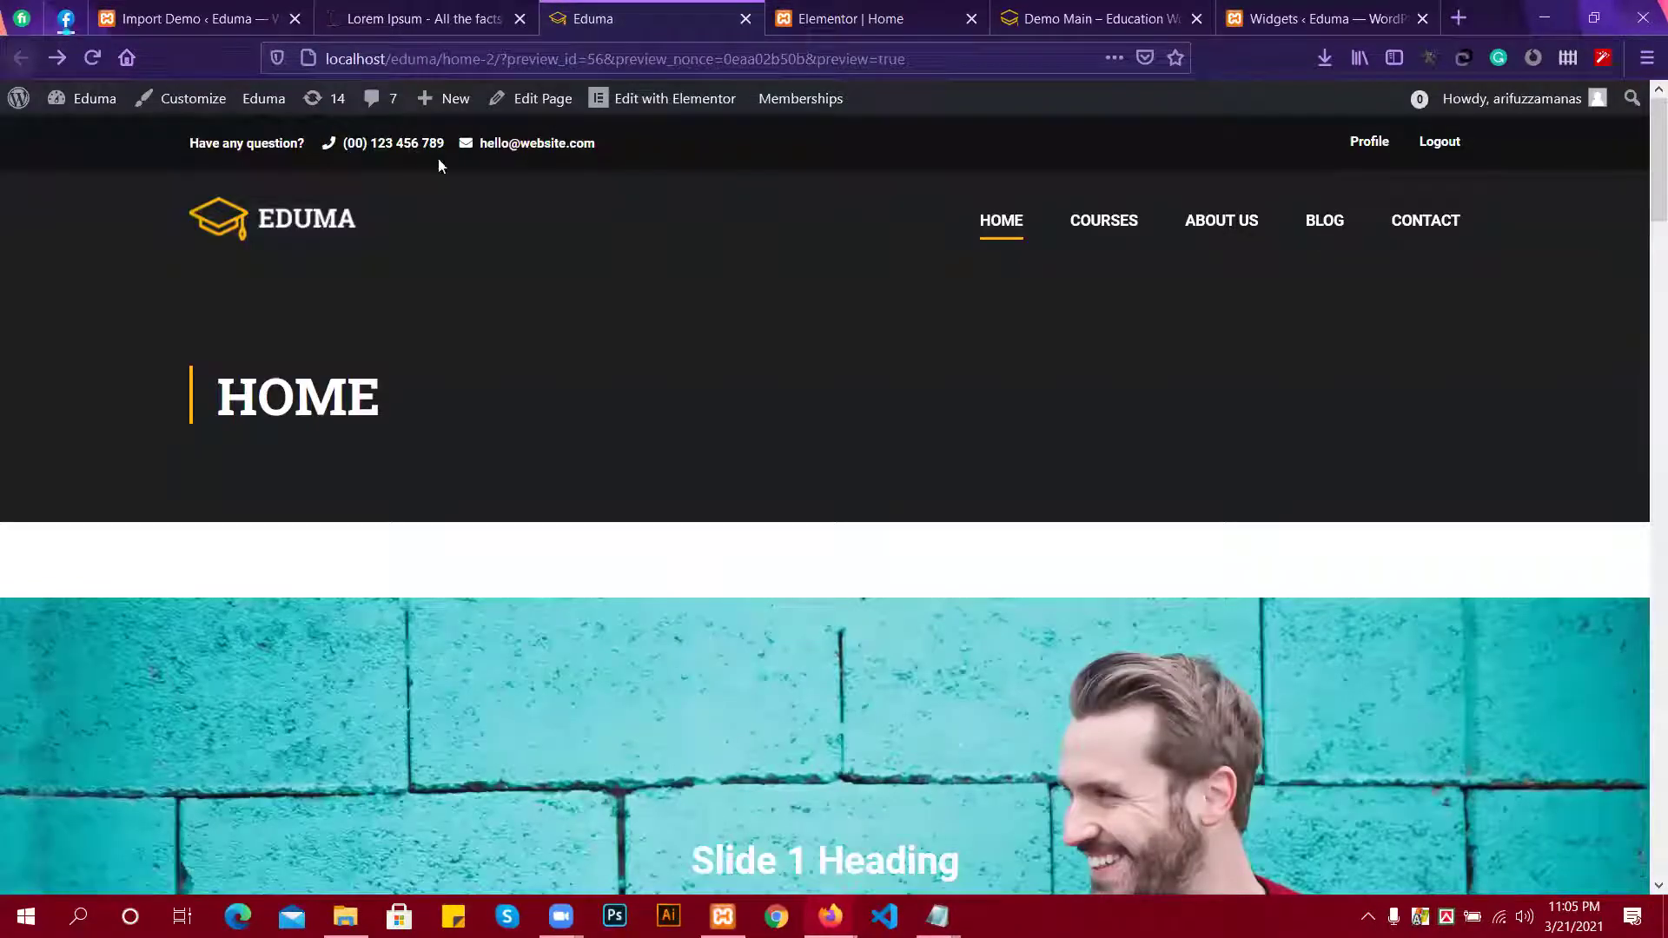
Expand the Toolbar's Thim: Login Popup widget and compare its labels with the account links on the local Eduma page.
{"action": "left_click", "coordinate": [1288, 7]}
{"action": "scroll", "coordinate": [933, 252], "scroll_direction": "up", "scroll_amount": 5}
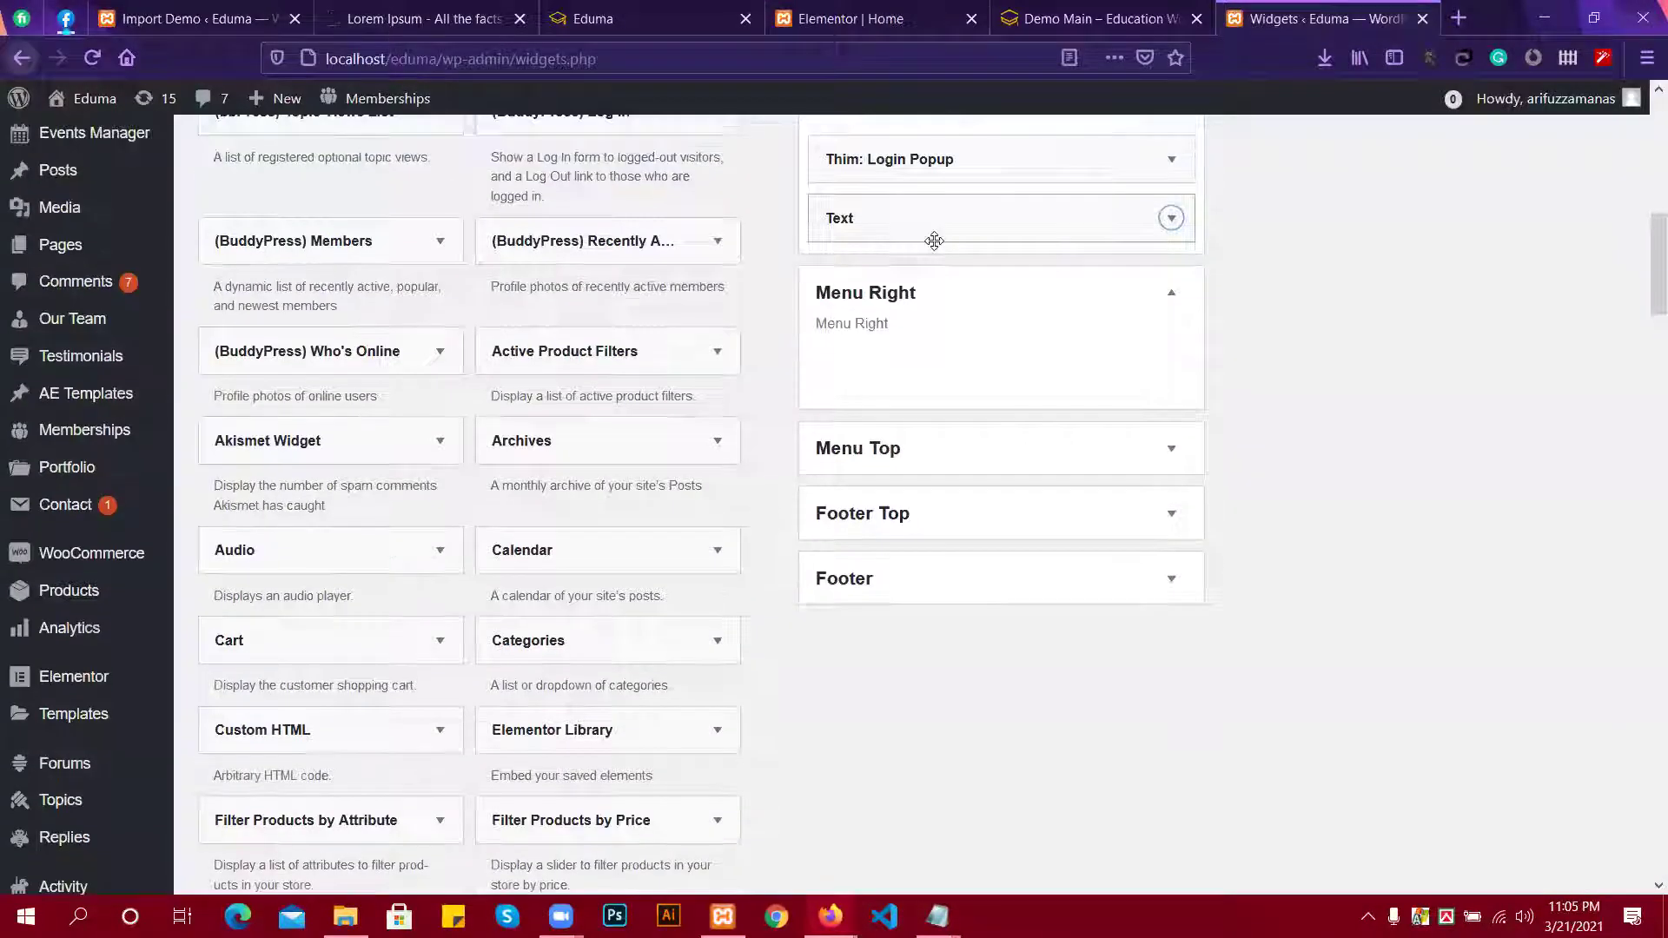
{"action": "left_click", "coordinate": [949, 386]}
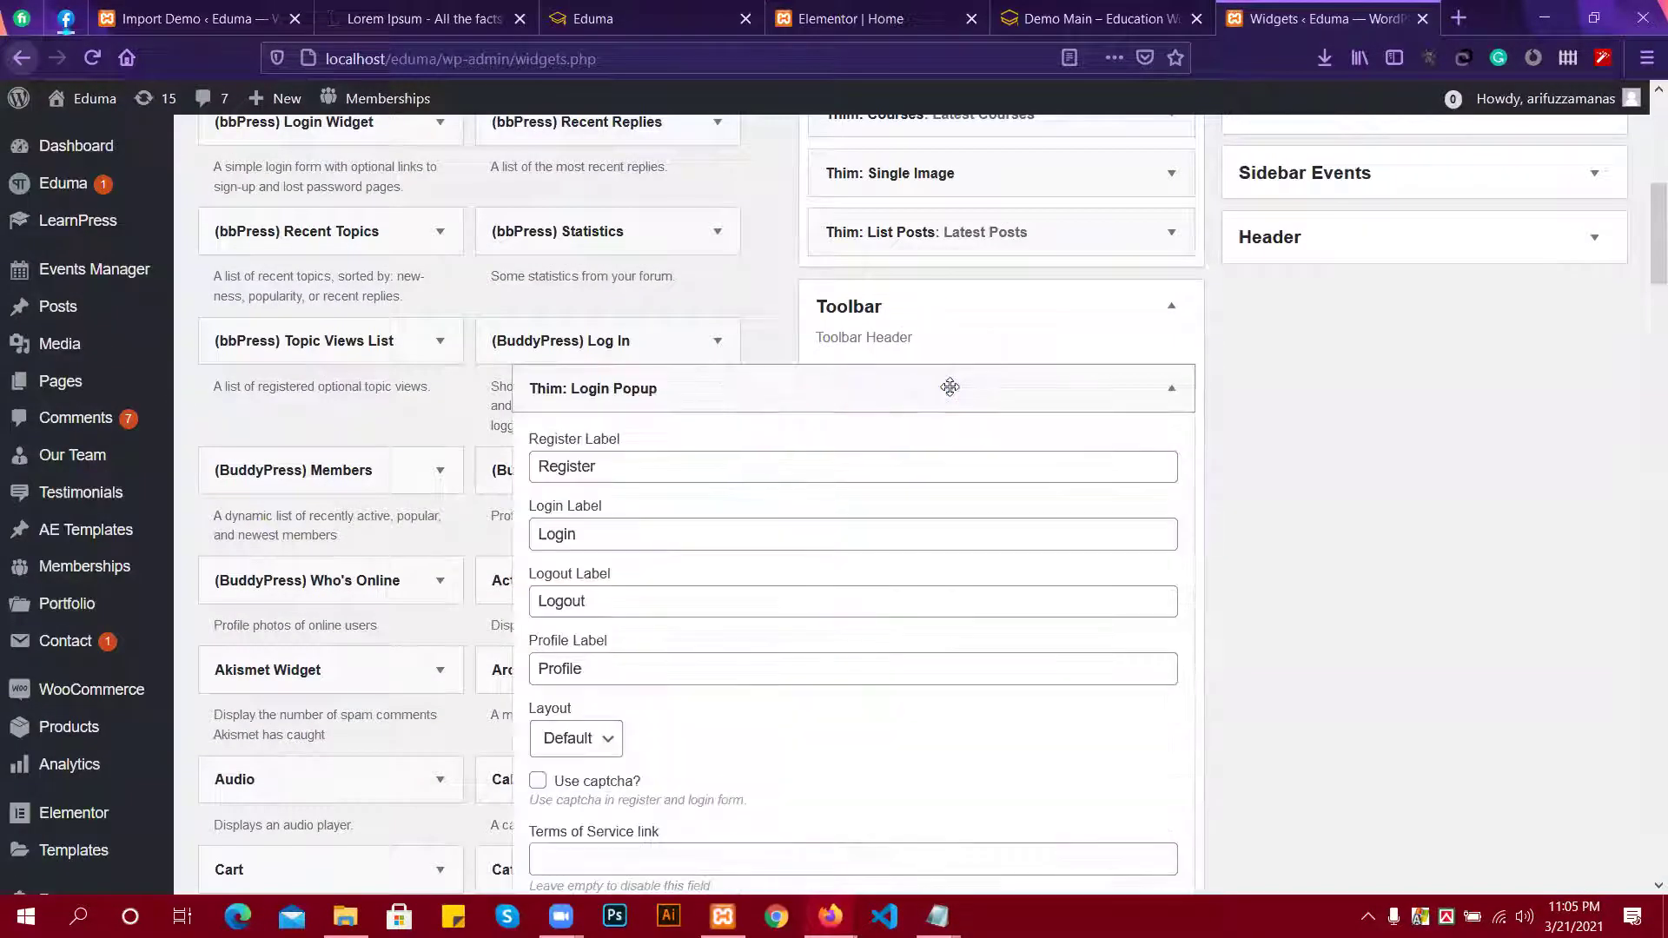
{"action": "scroll", "coordinate": [660, 493], "scroll_direction": "down", "scroll_amount": 1}
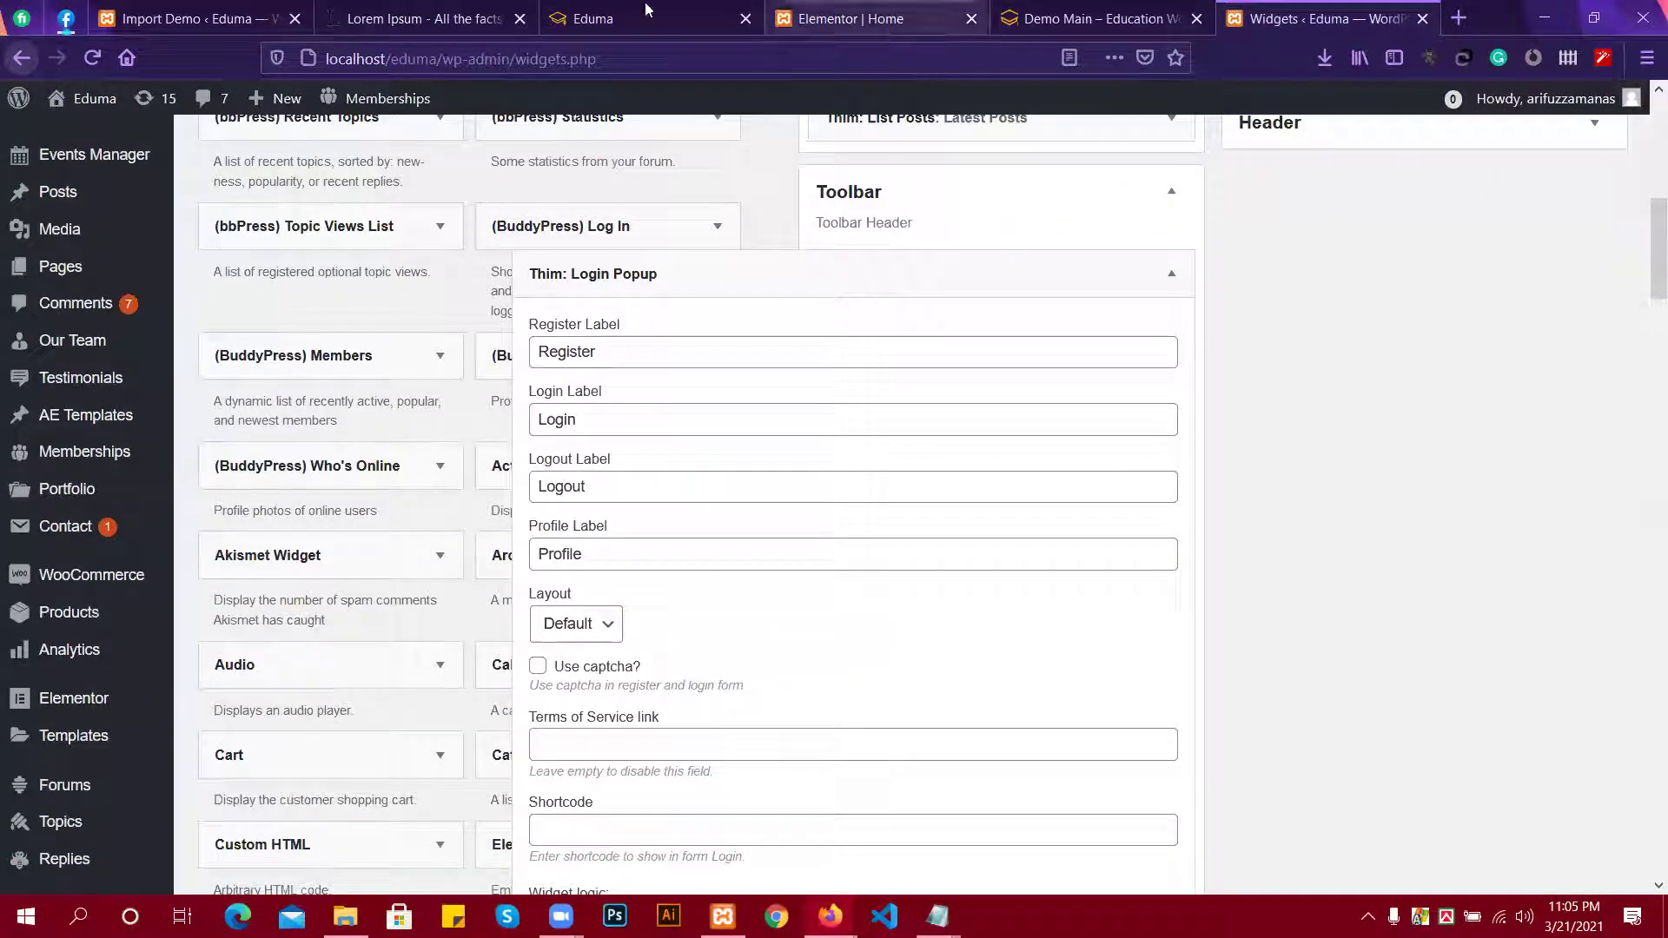
{"action": "left_click", "coordinate": [857, 12]}
{"action": "left_click", "coordinate": [528, 11]}
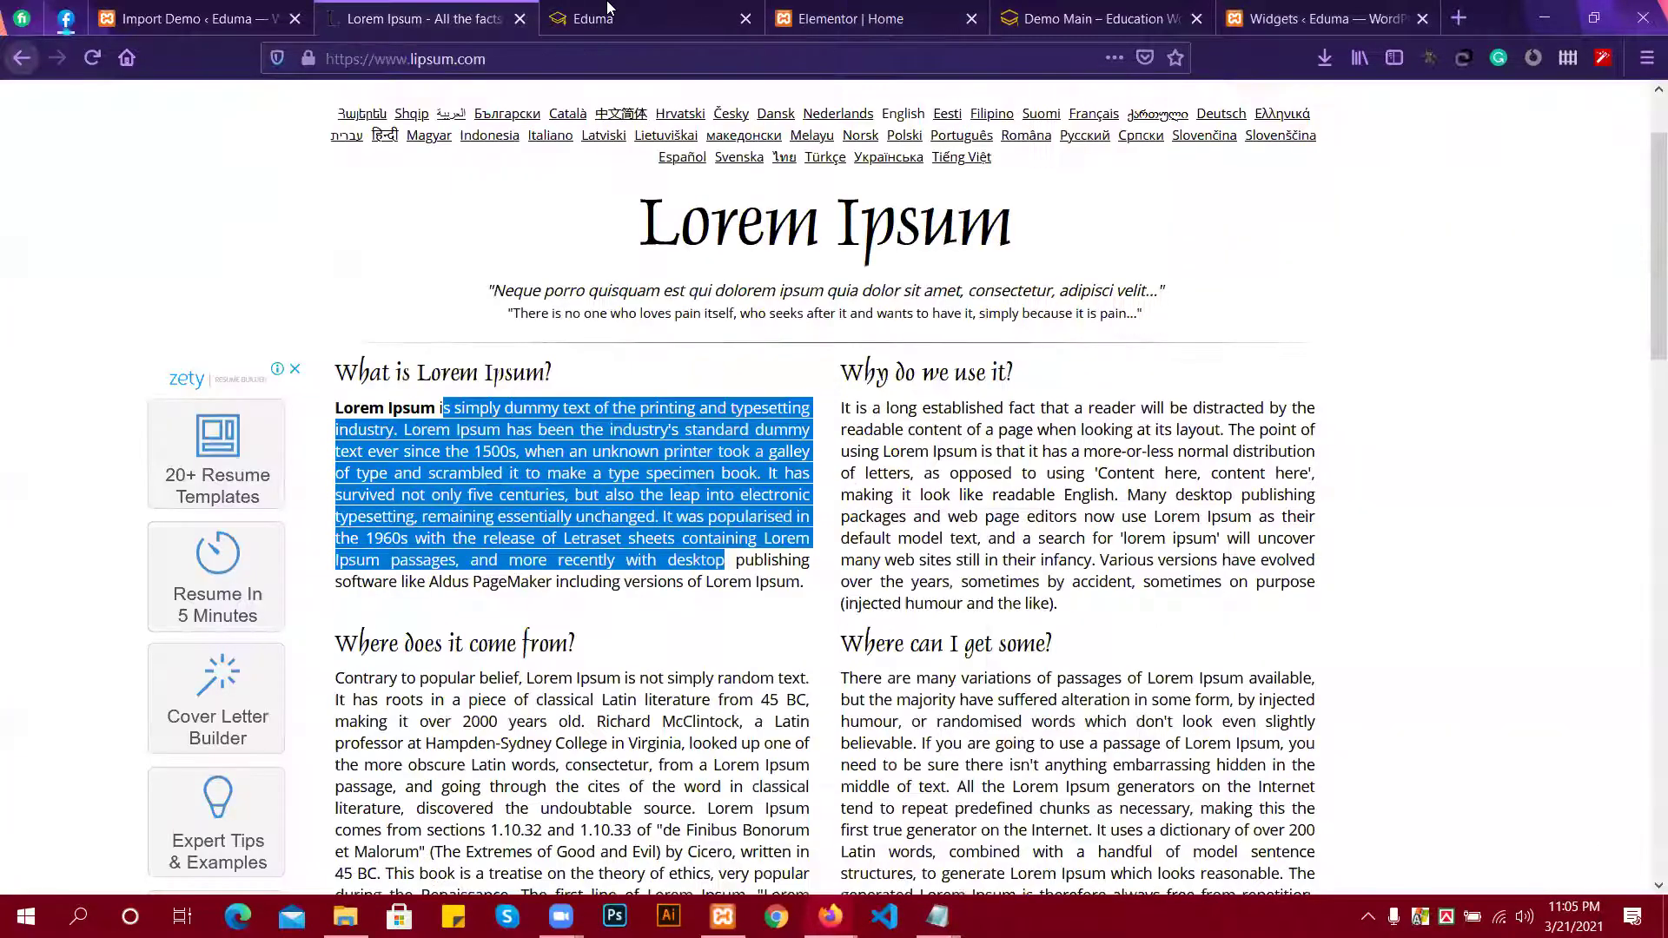
{"action": "key", "text": "ctrl+Tab"}
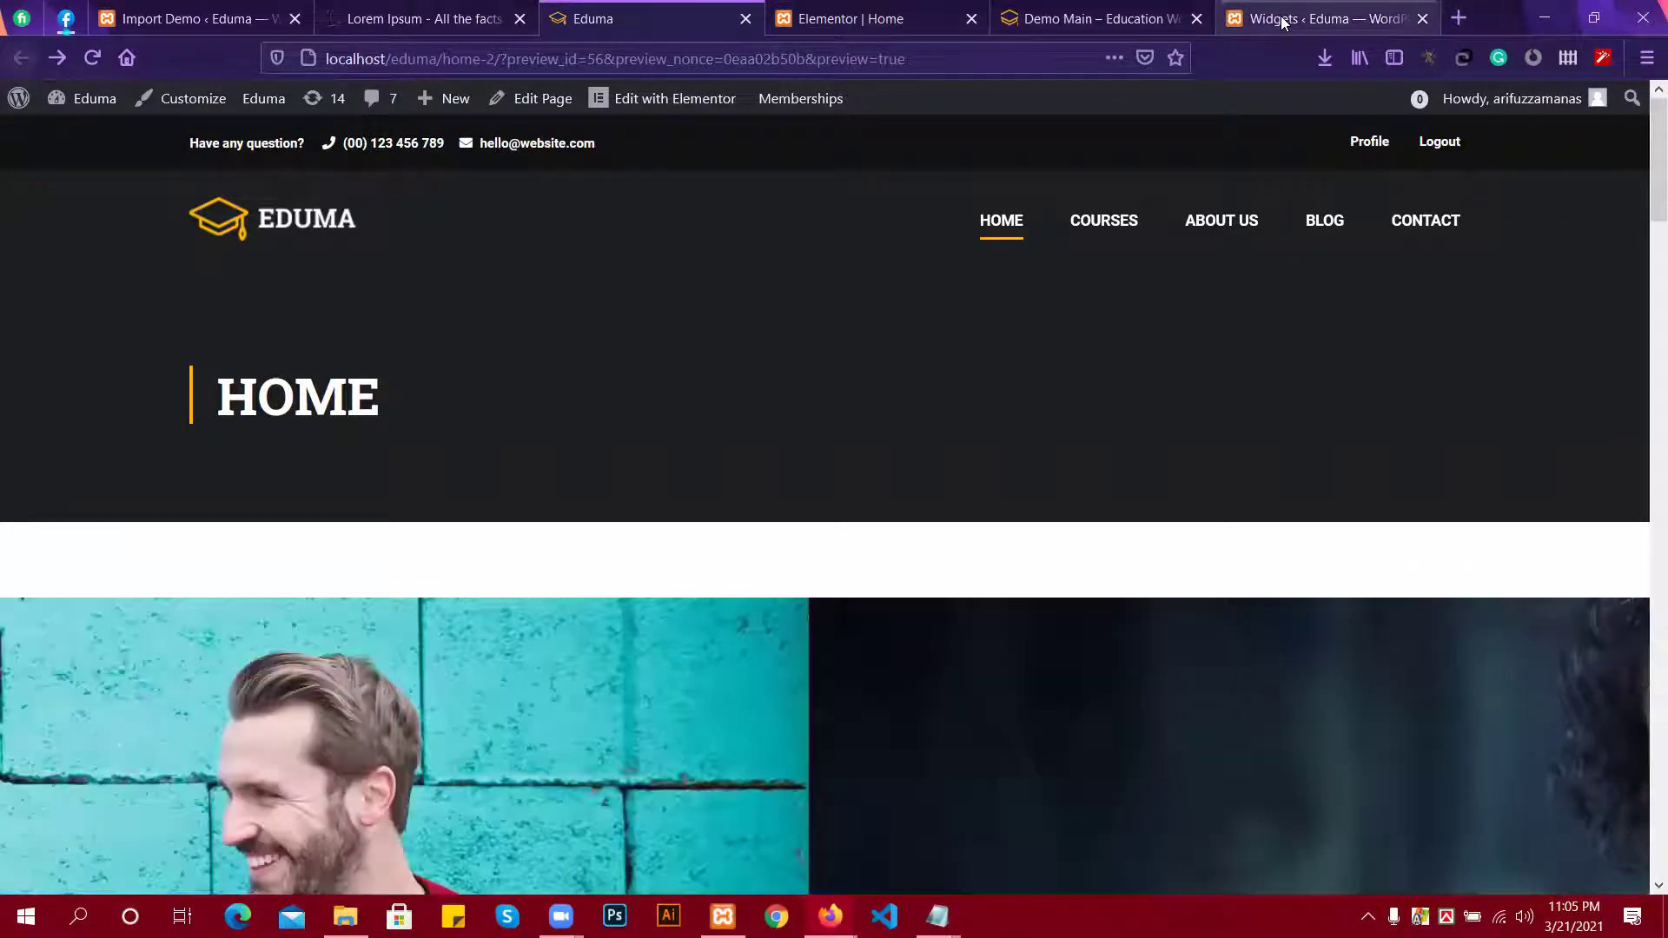
Review the label, layout and captcha settings of the Toolbar's Thim: Login Popup widget, and collapse it.
{"action": "left_click", "coordinate": [1282, 21]}
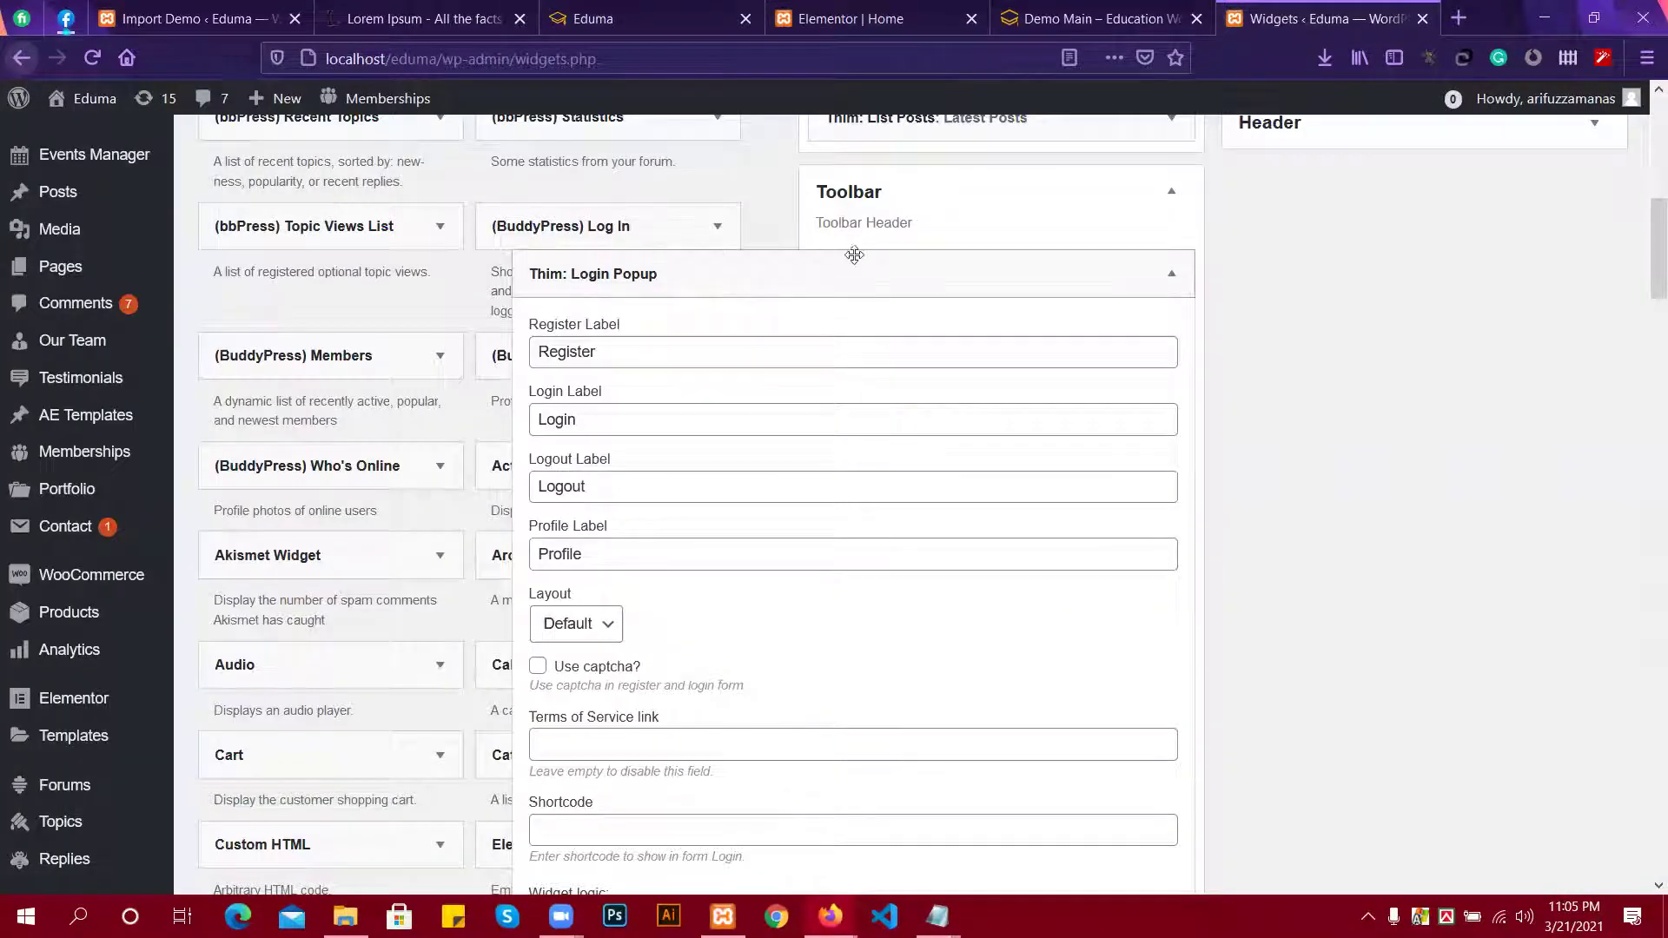
{"action": "left_click", "coordinate": [1167, 274]}
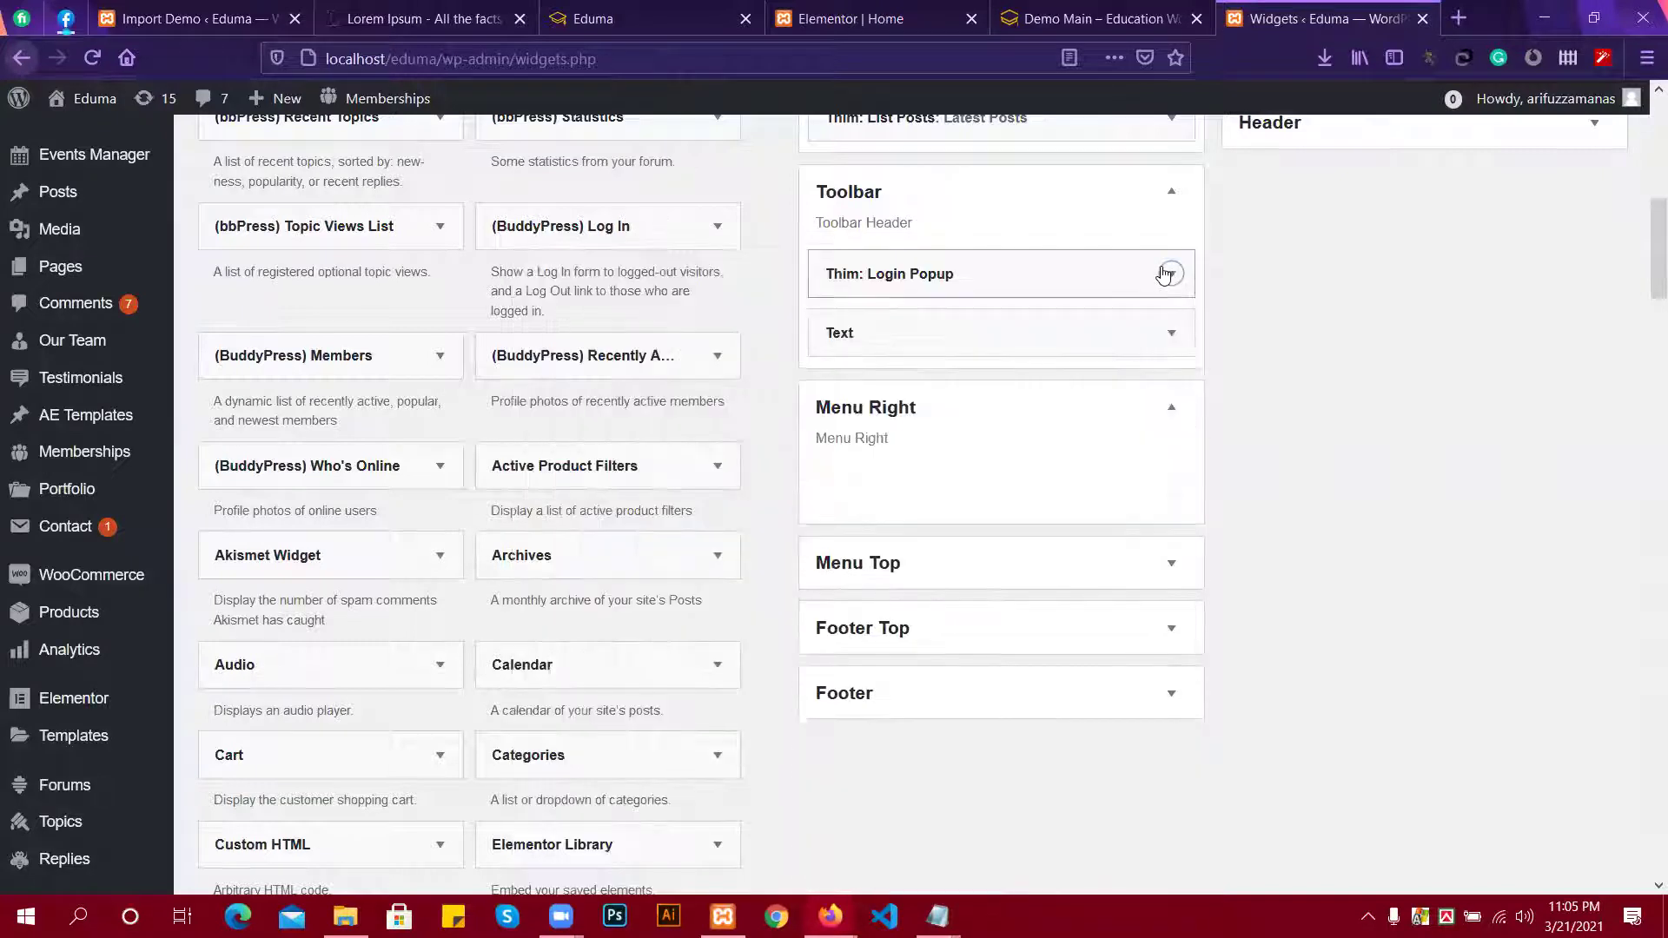
{"action": "left_click", "coordinate": [1166, 274]}
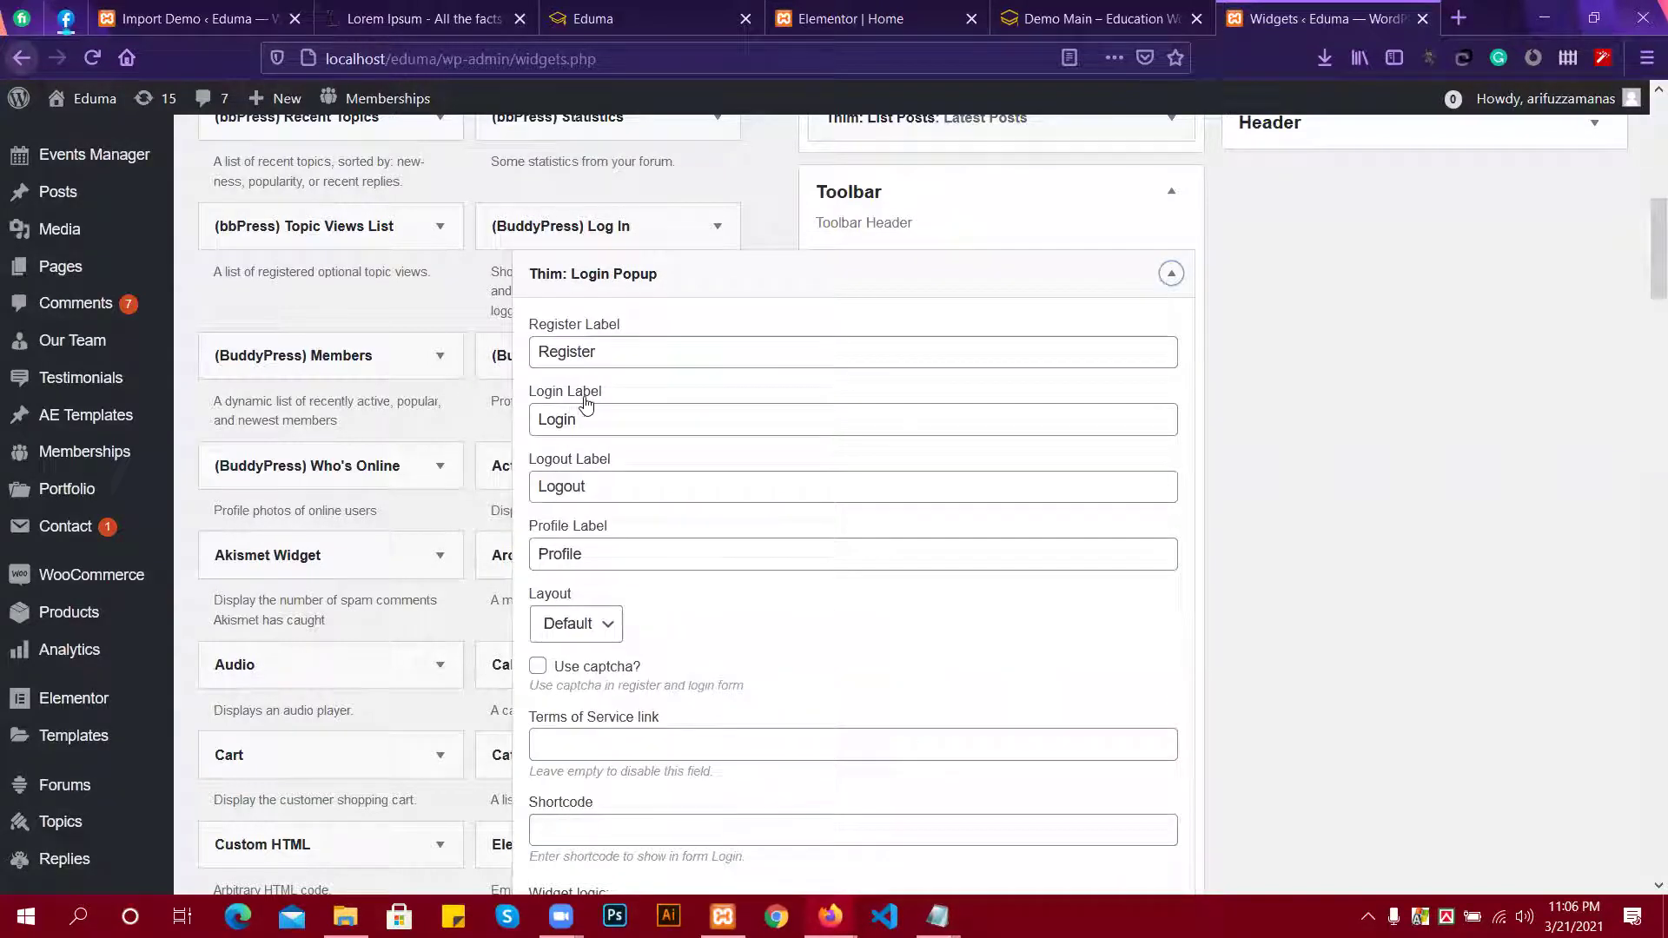
{"action": "scroll", "coordinate": [582, 400], "scroll_direction": "down", "scroll_amount": 1}
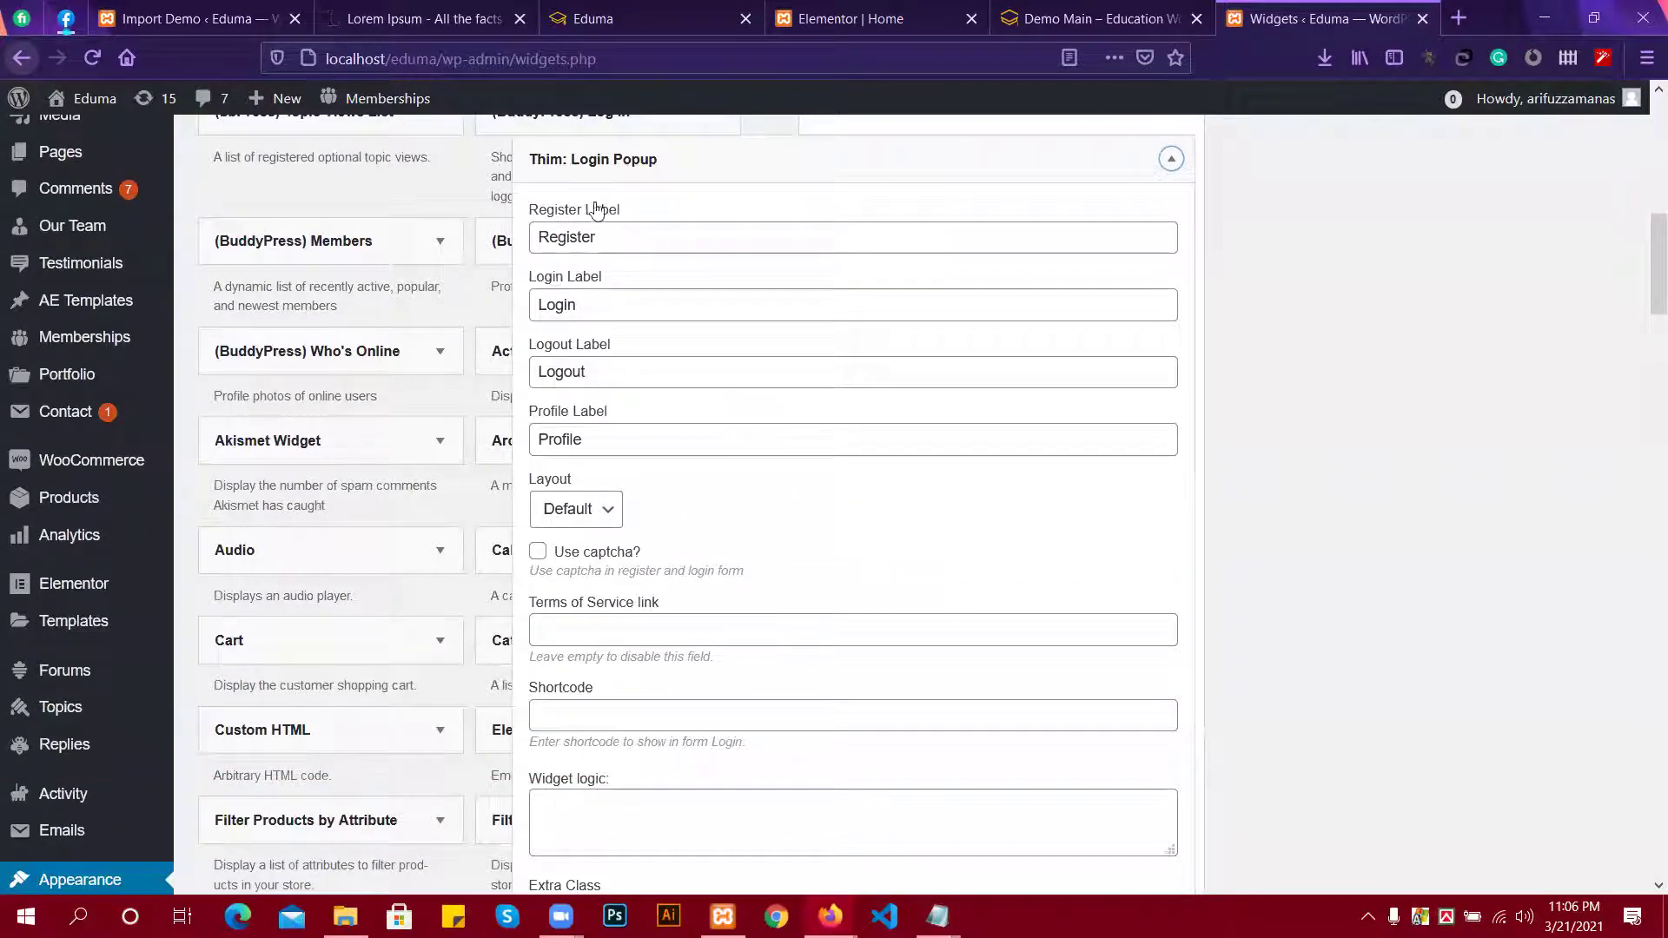
{"action": "scroll", "coordinate": [455, 450], "scroll_direction": "down", "scroll_amount": 2}
{"action": "scroll", "coordinate": [780, 492], "scroll_direction": "up", "scroll_amount": 3}
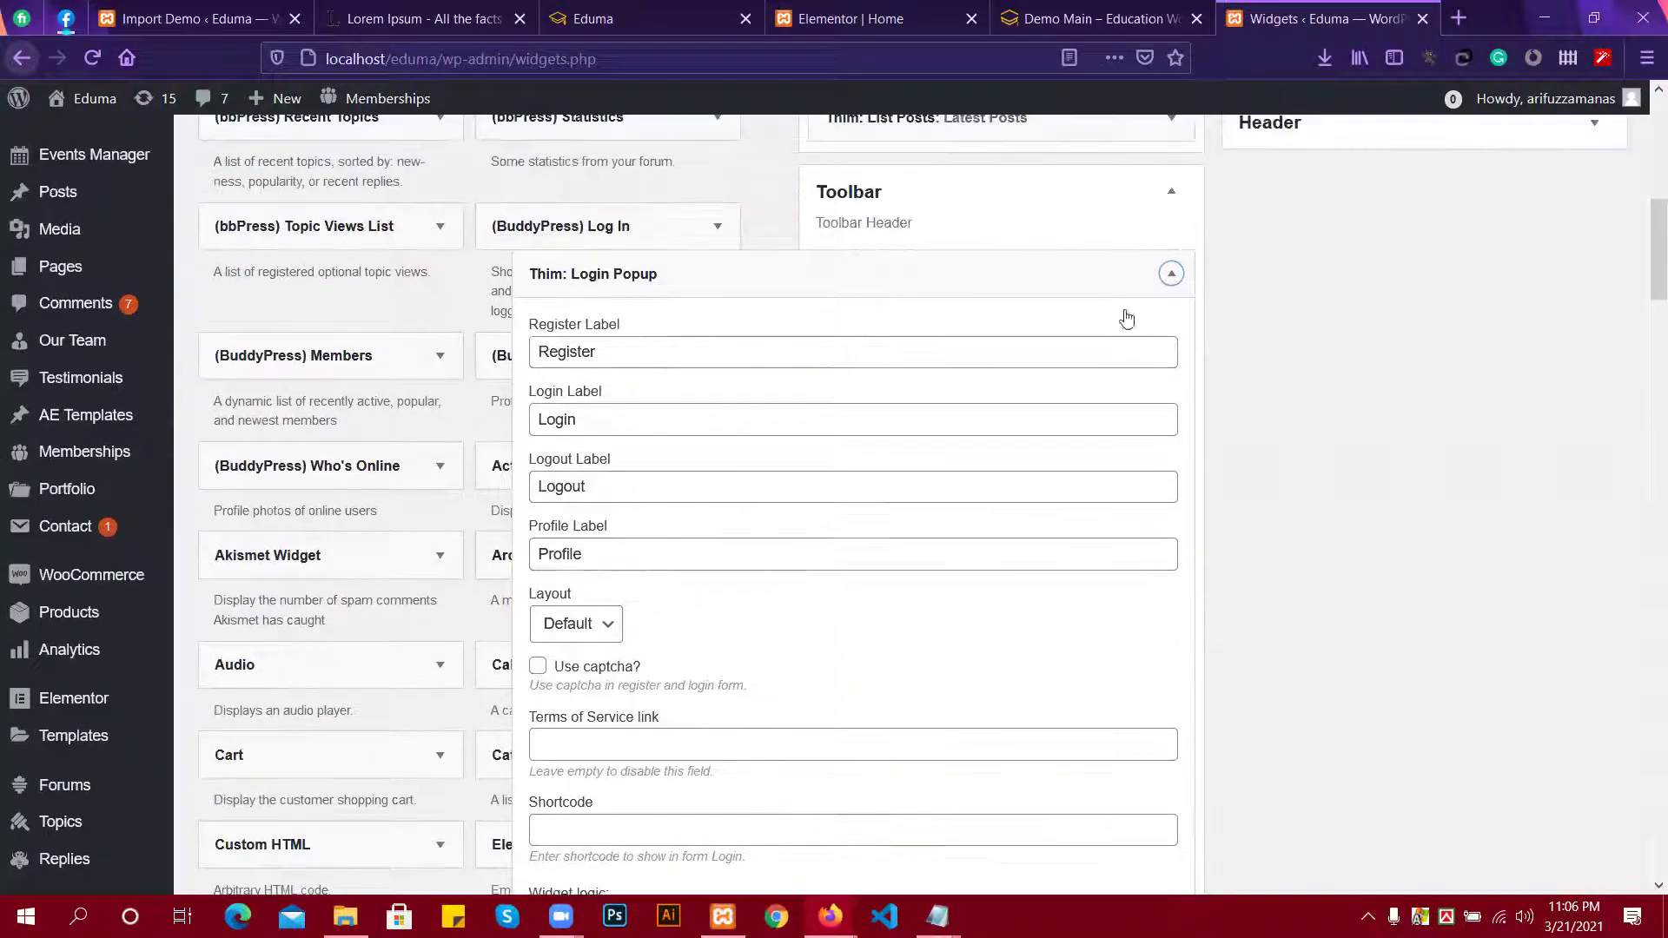
{"action": "left_click", "coordinate": [1171, 274]}
{"action": "left_click", "coordinate": [1171, 274]}
{"action": "left_click", "coordinate": [1171, 273]}
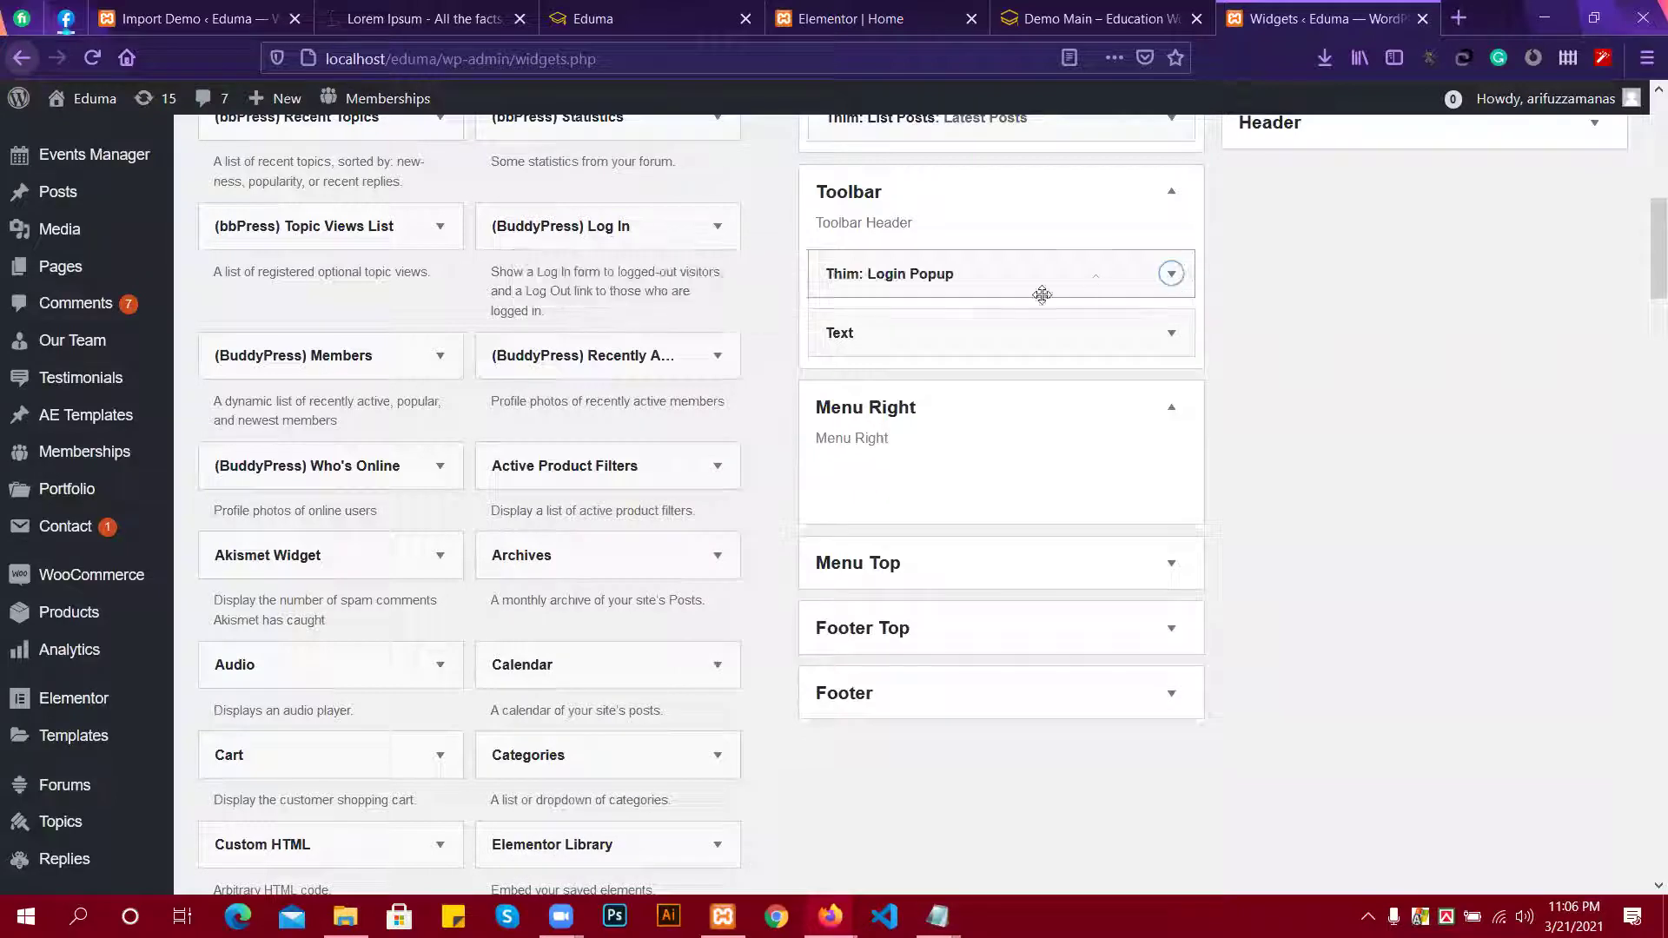
Find Thim: Login Popup among the available widgets and expand its widget area choices with Toolbar selected.
{"action": "scroll", "coordinate": [639, 544], "scroll_direction": "down", "scroll_amount": 6}
{"action": "scroll", "coordinate": [639, 551], "scroll_direction": "down", "scroll_amount": 10}
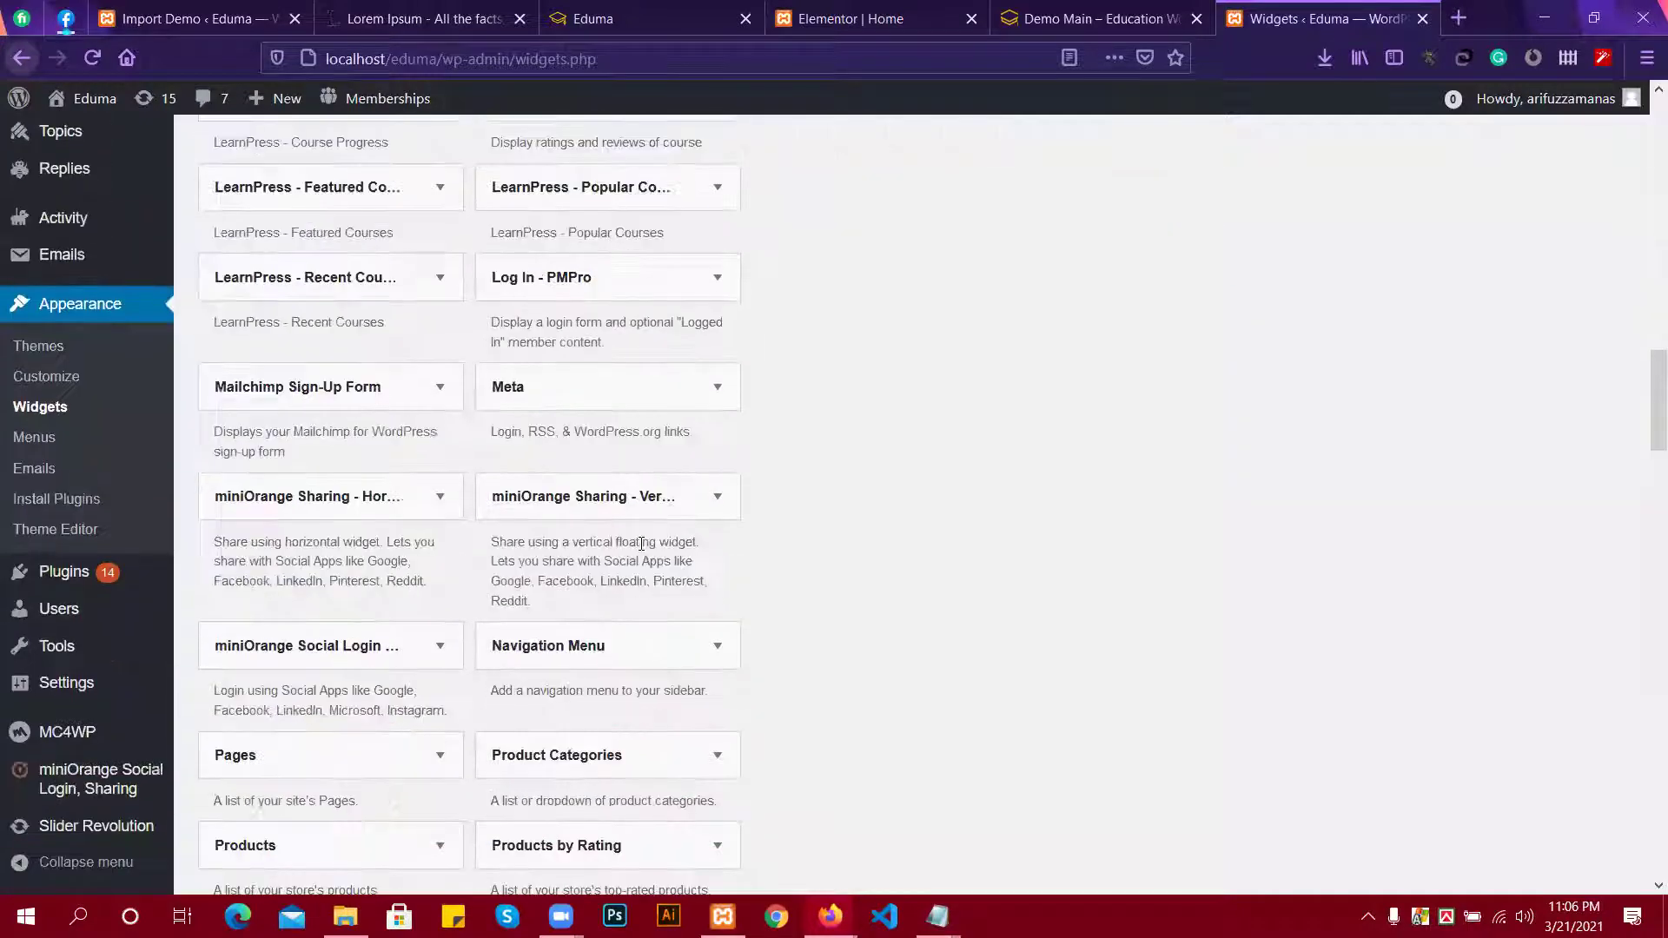
{"action": "scroll", "coordinate": [640, 544], "scroll_direction": "down", "scroll_amount": 4}
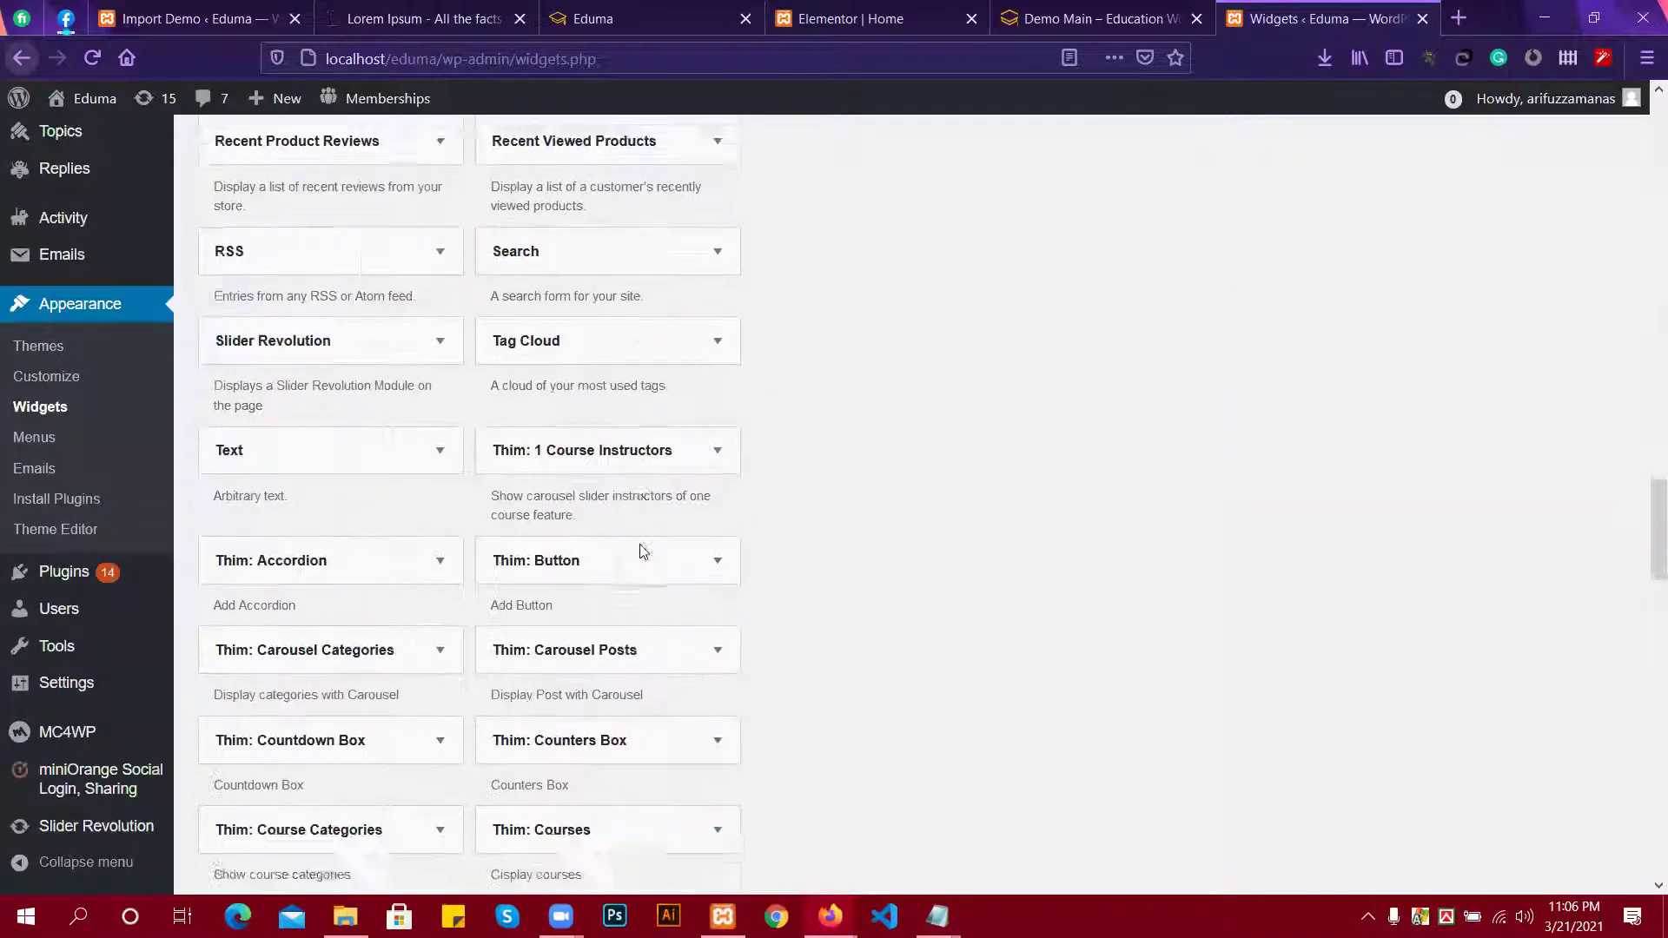
{"action": "scroll", "coordinate": [580, 508], "scroll_direction": "down", "scroll_amount": 3}
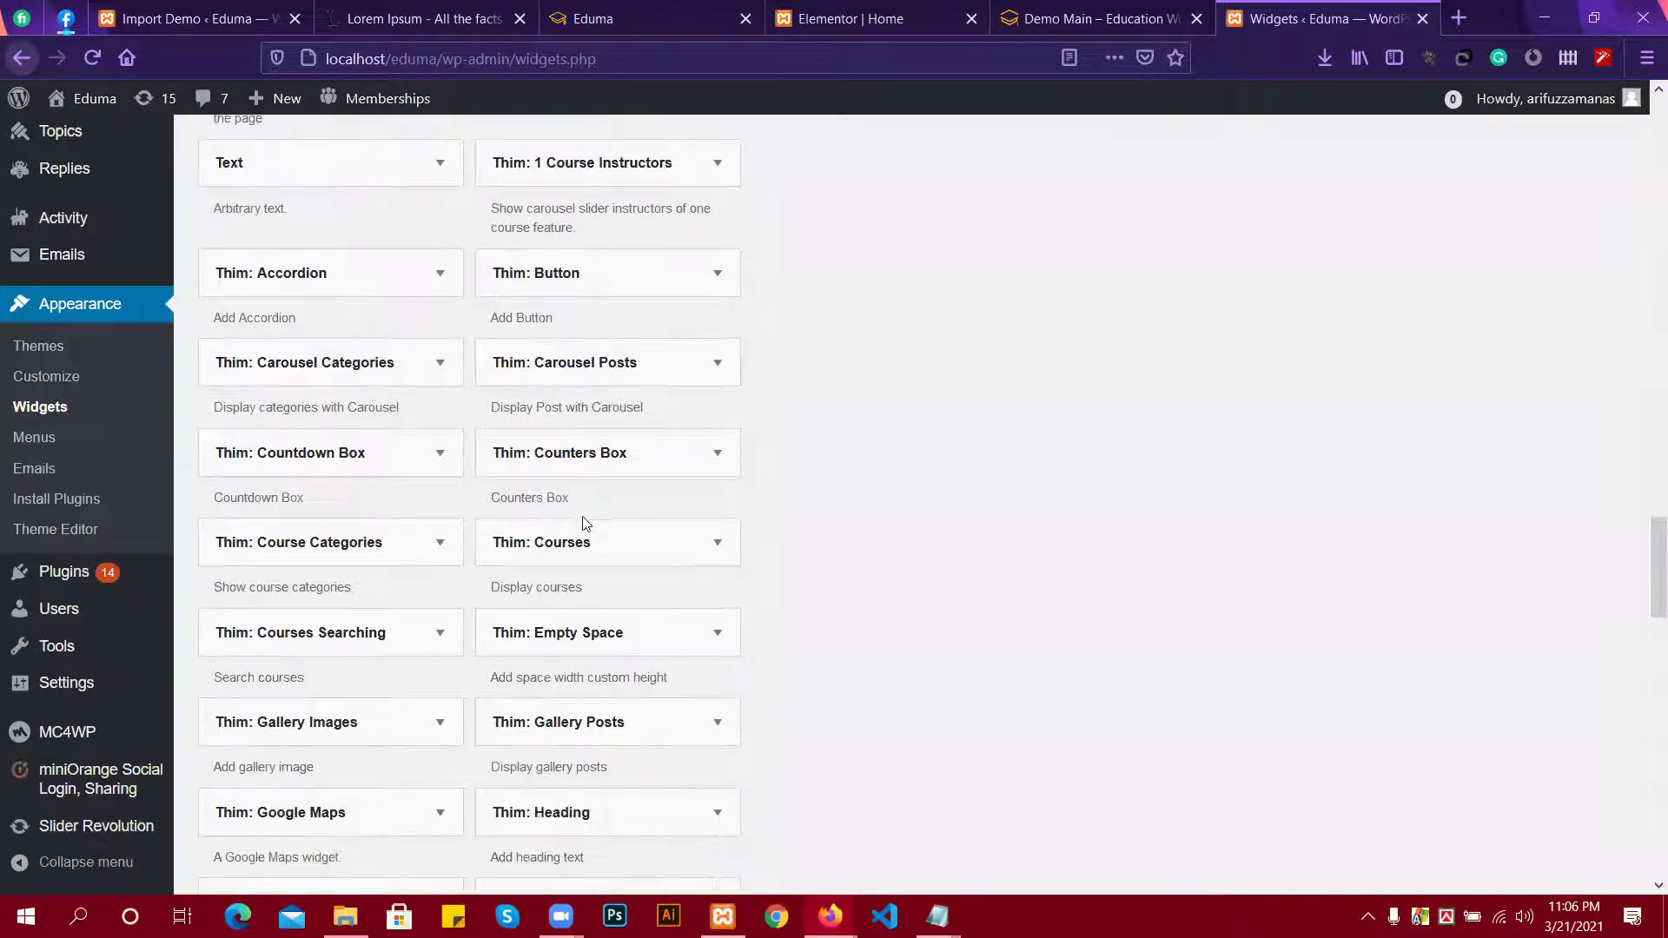
{"action": "scroll", "coordinate": [521, 599], "scroll_direction": "down", "scroll_amount": 1}
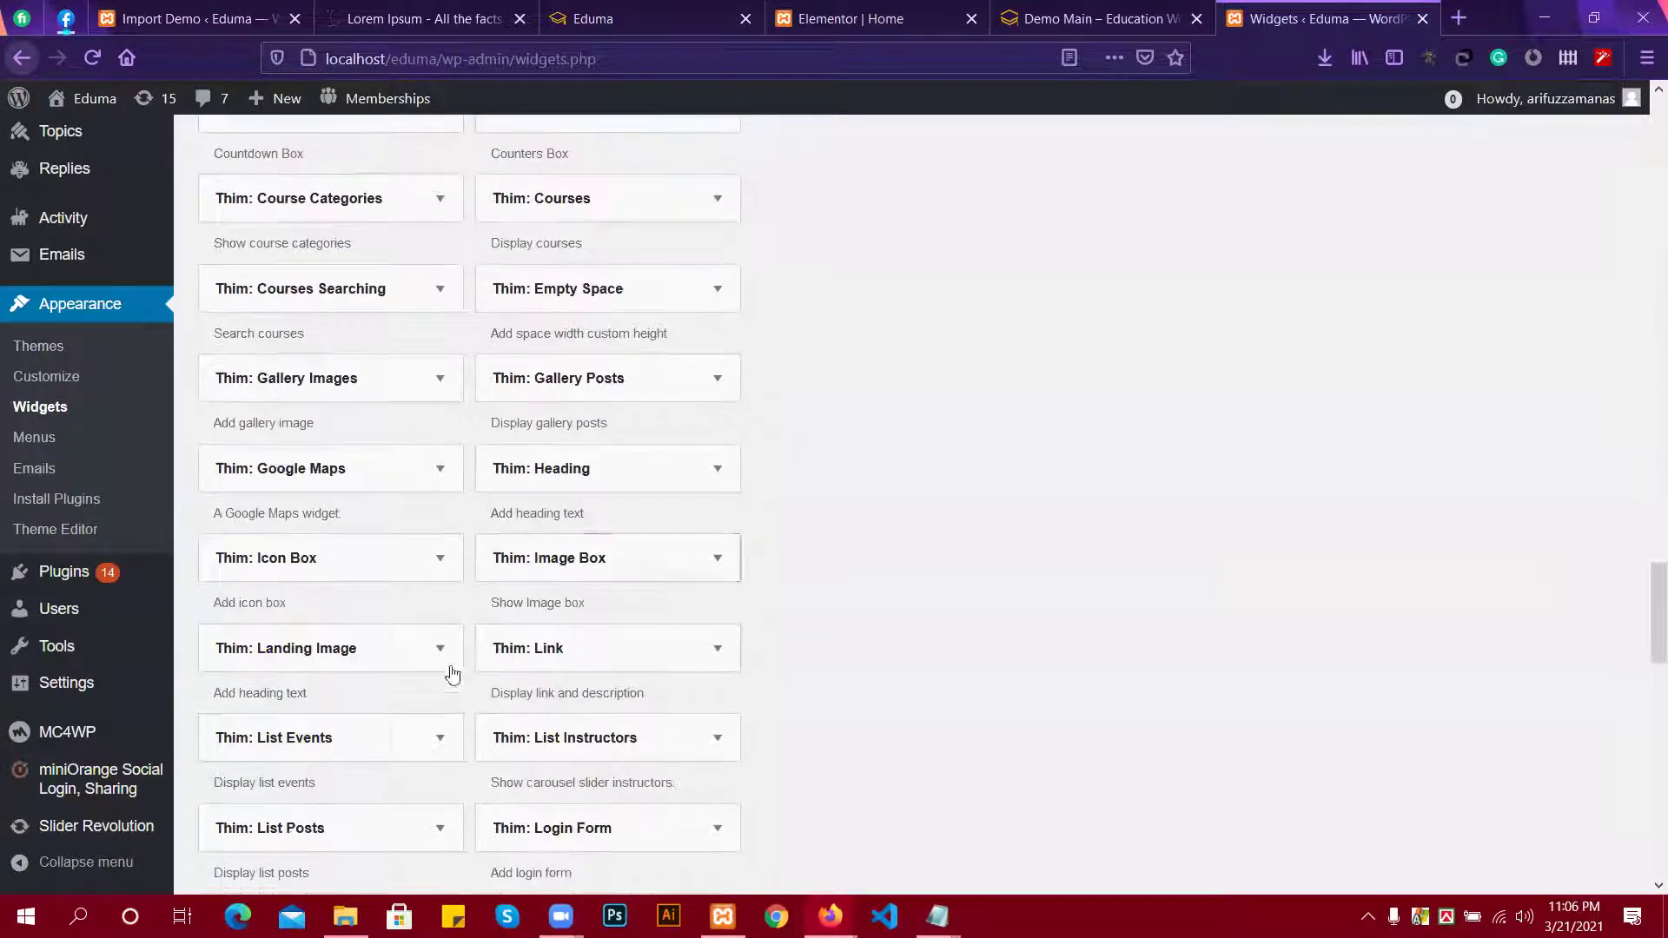
{"action": "scroll", "coordinate": [299, 622], "scroll_direction": "down", "scroll_amount": 1}
{"action": "scroll", "coordinate": [299, 622], "scroll_direction": "down", "scroll_amount": 1}
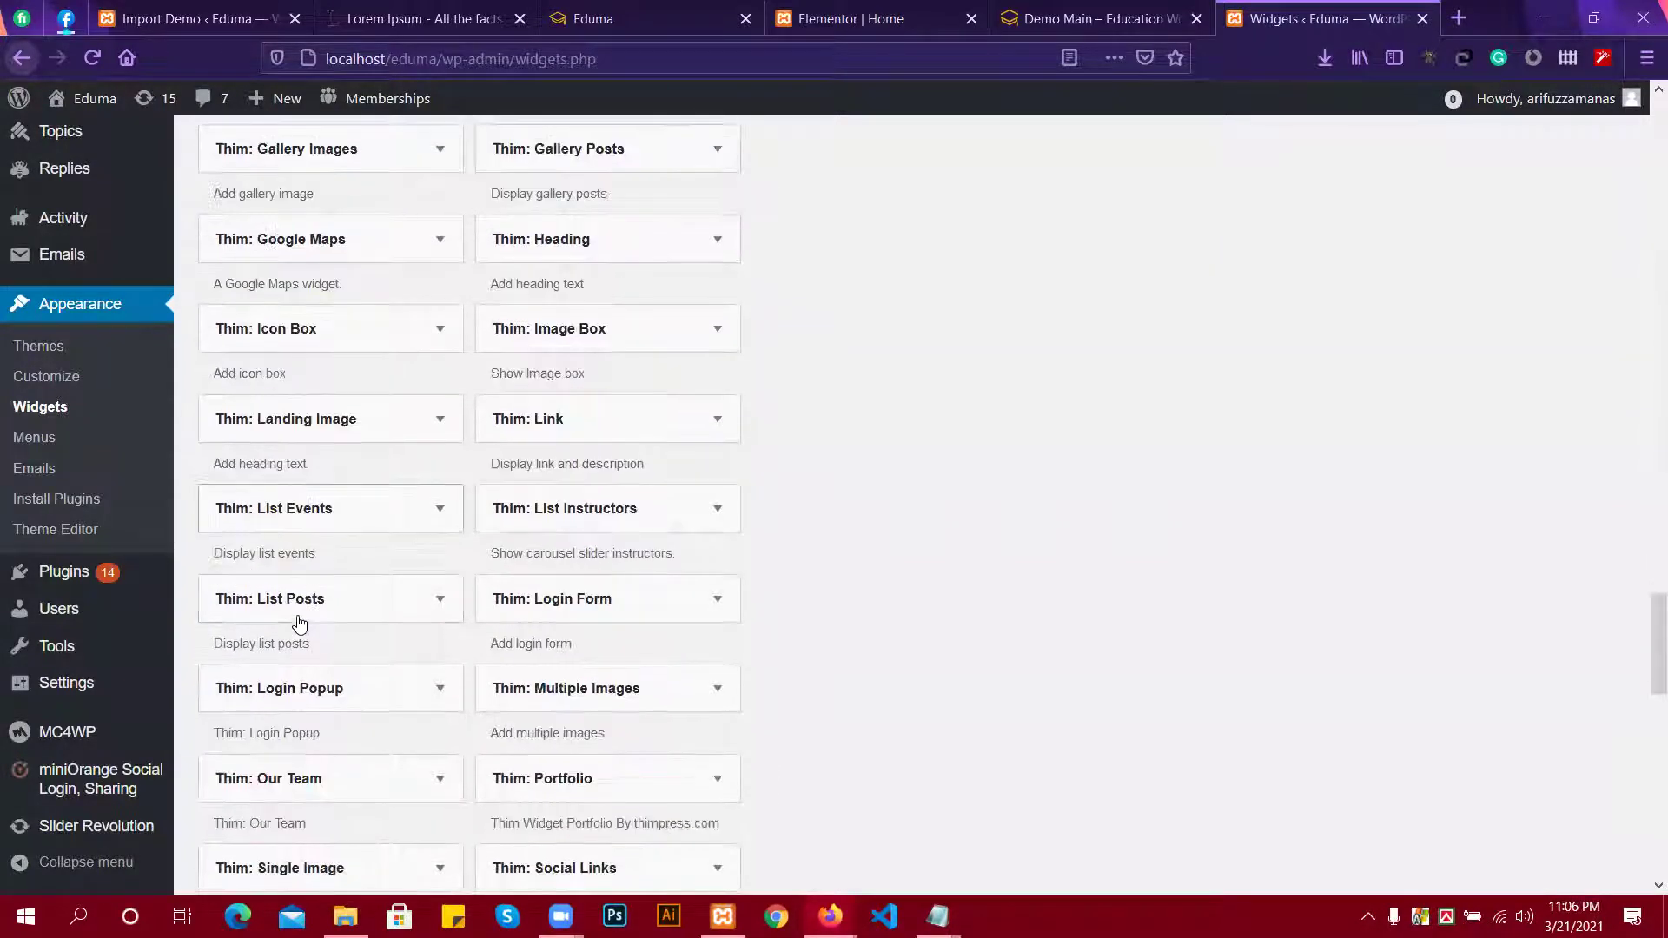
{"action": "scroll", "coordinate": [308, 624], "scroll_direction": "down", "scroll_amount": 1}
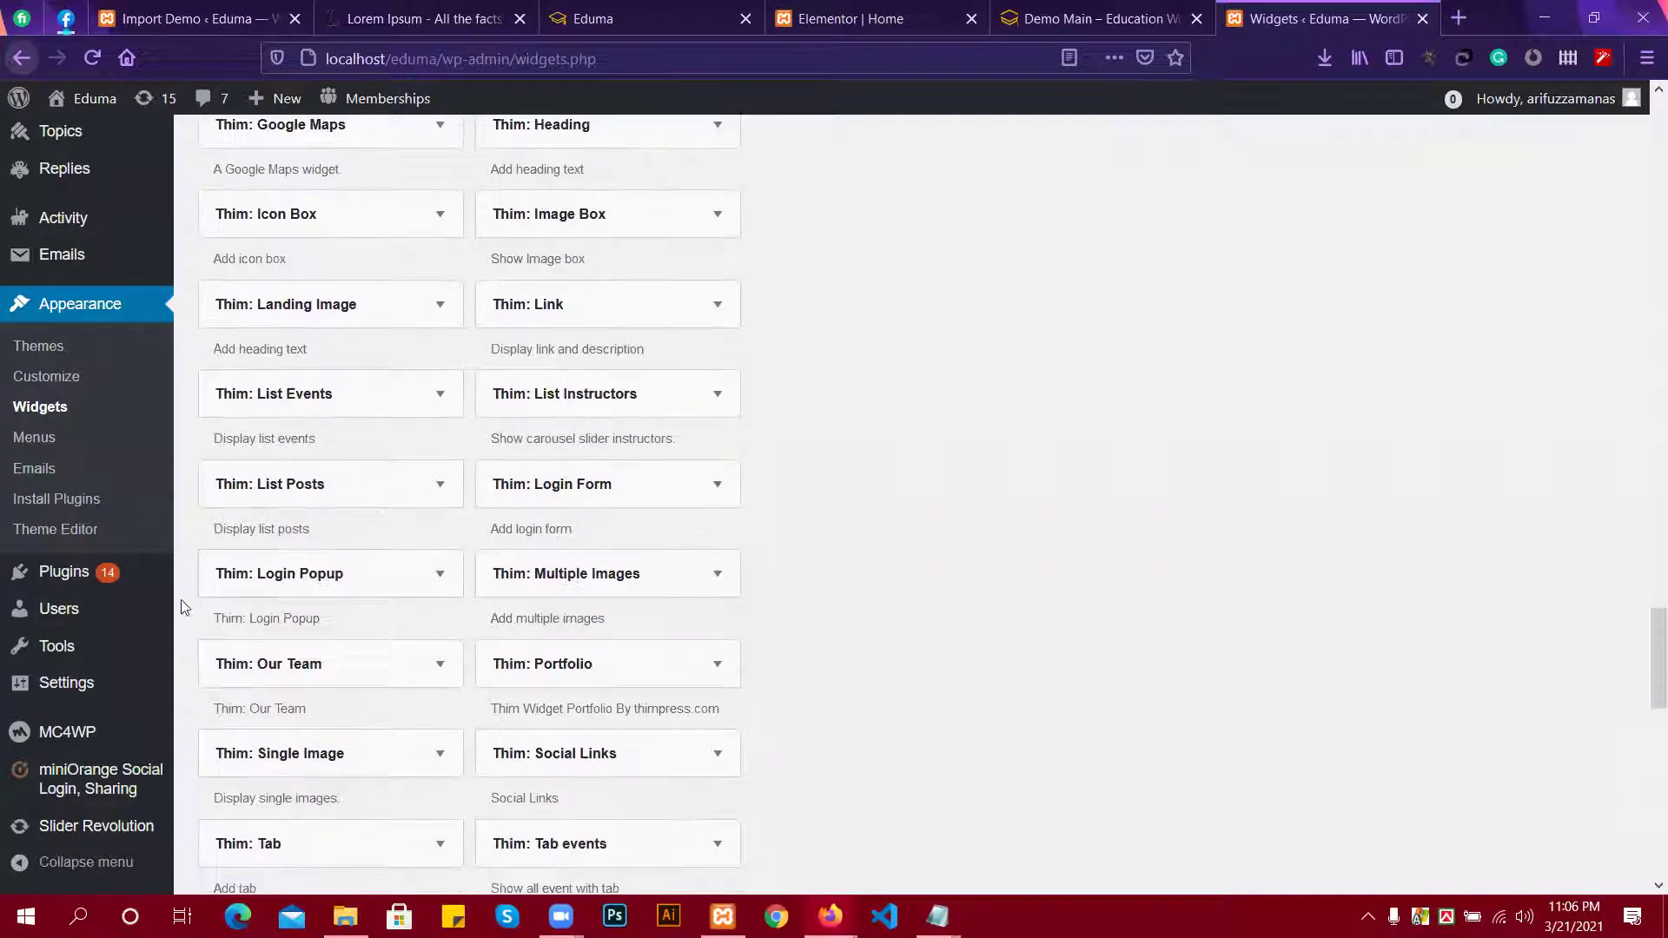
{"action": "left_click", "coordinate": [357, 578]}
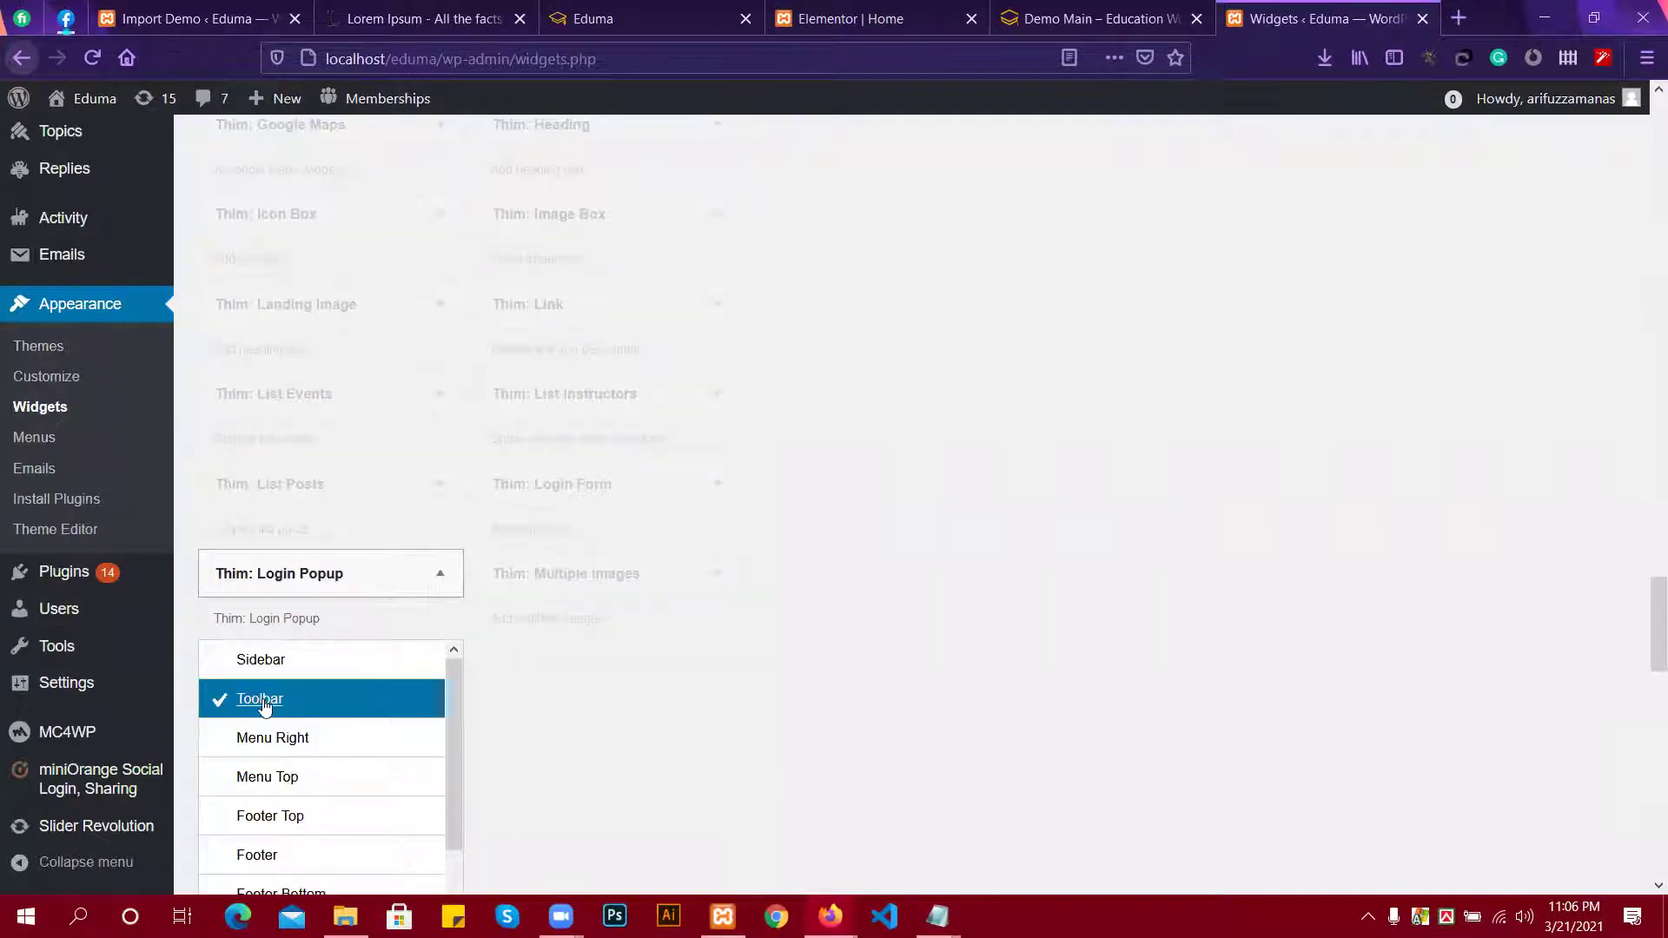
Reopen the existing Thim: Login Popup widget in the Toolbar area and delete it.
{"action": "scroll", "coordinate": [892, 437], "scroll_direction": "up", "scroll_amount": 12}
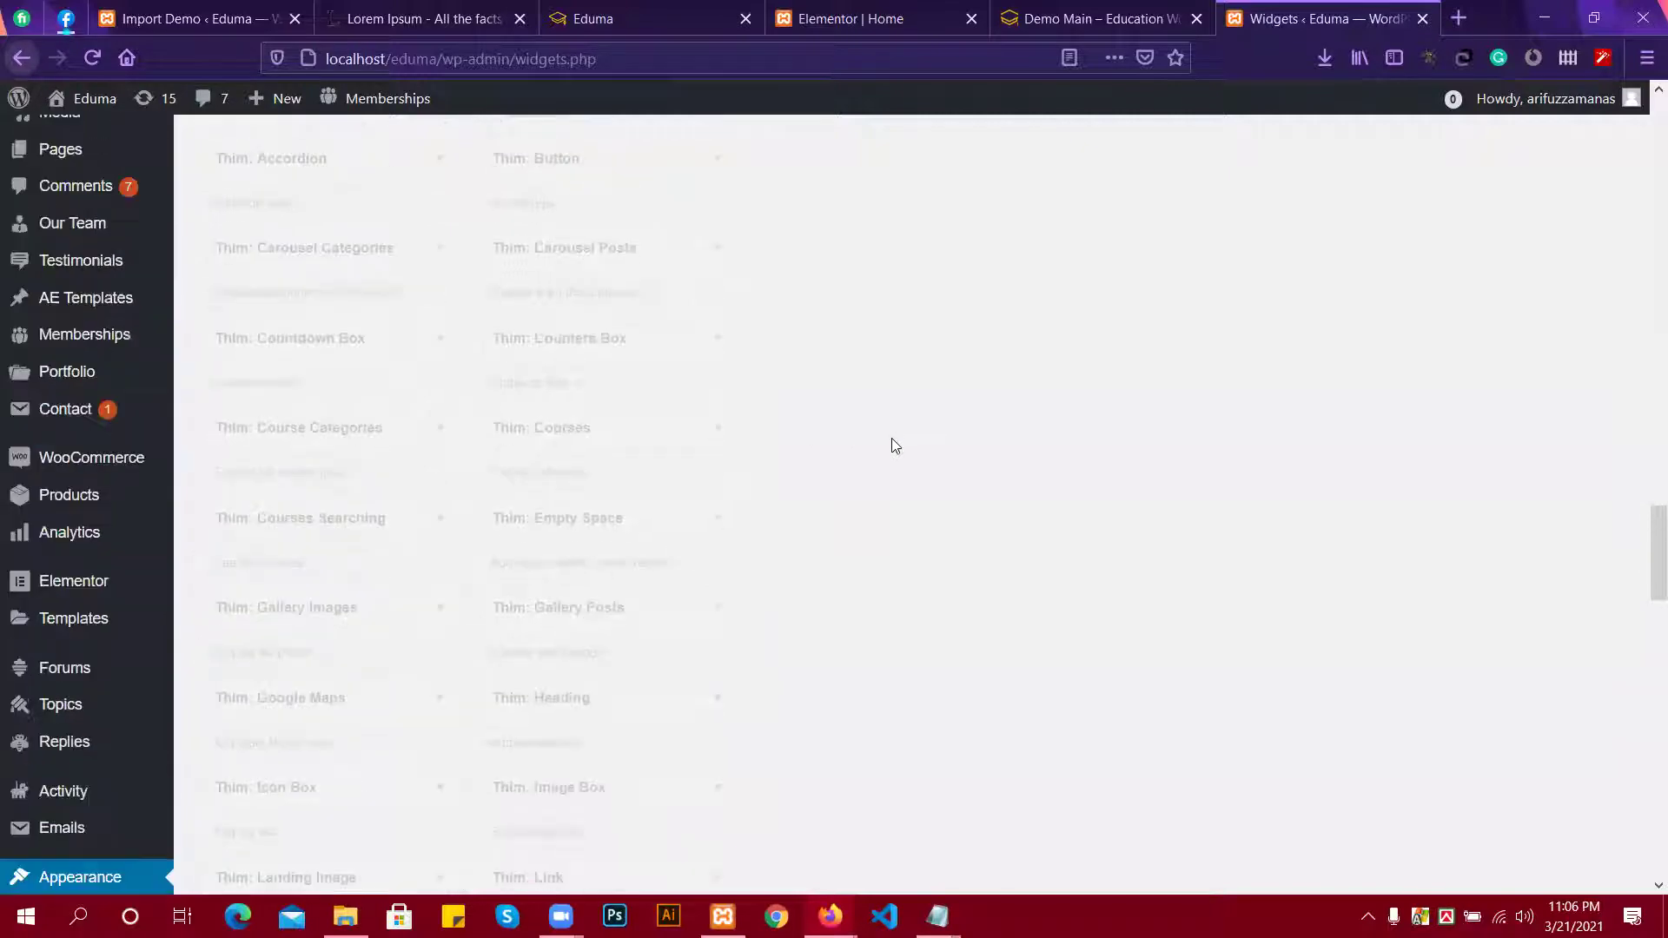
{"action": "key", "text": "Return"}
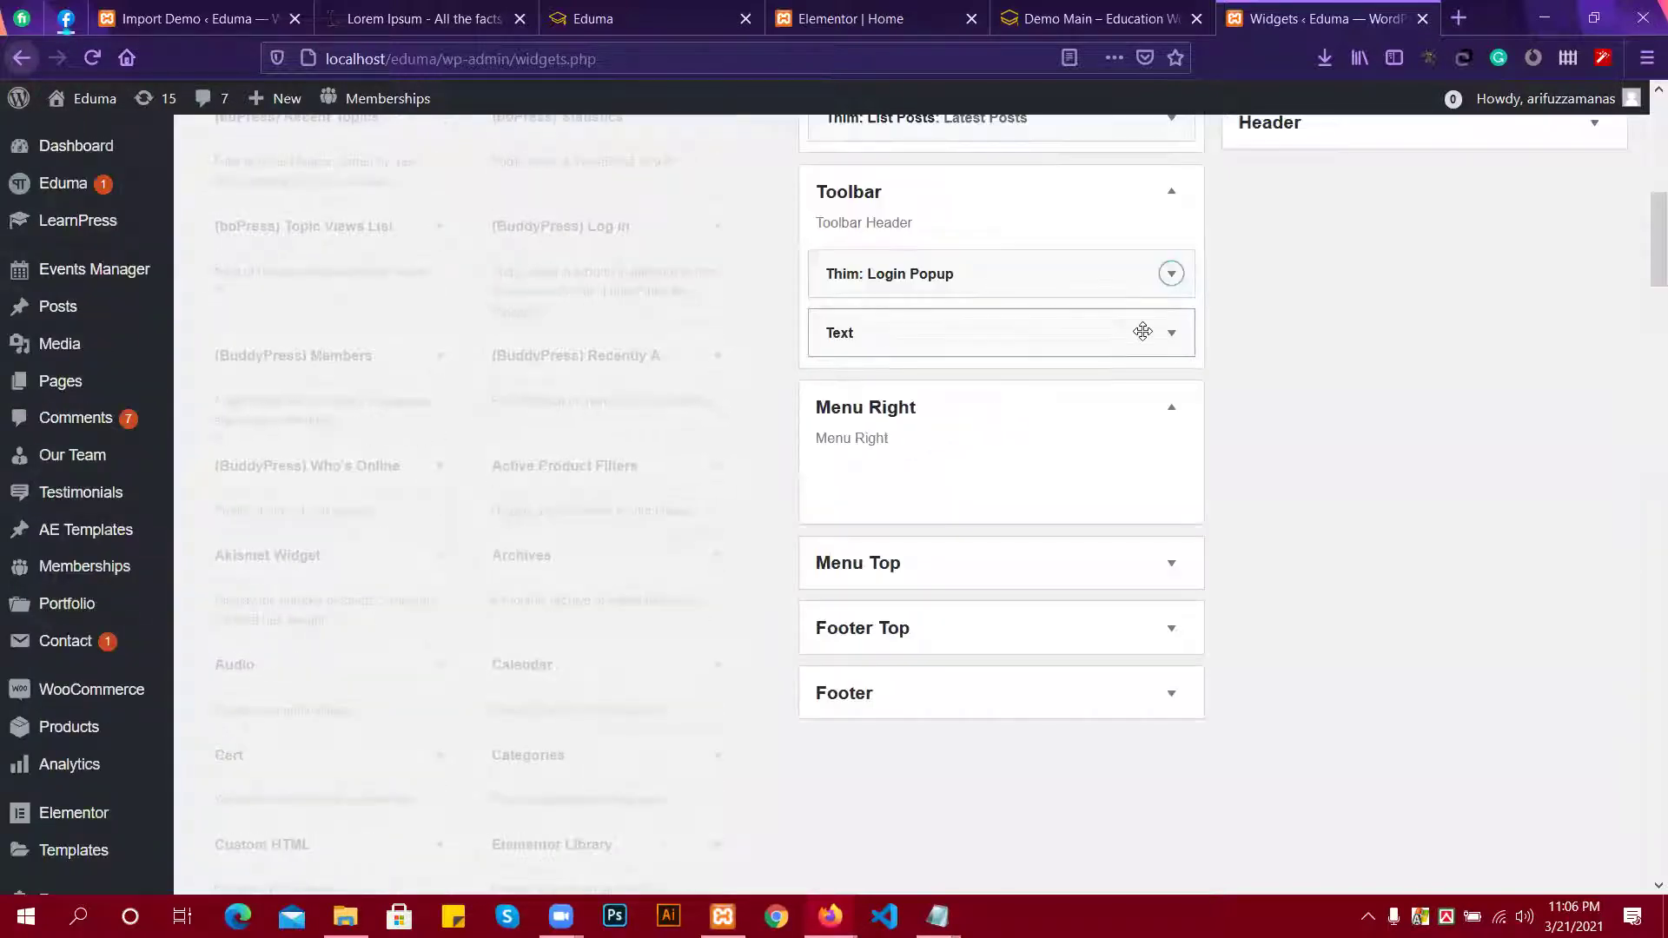
{"action": "left_click", "coordinate": [1171, 275]}
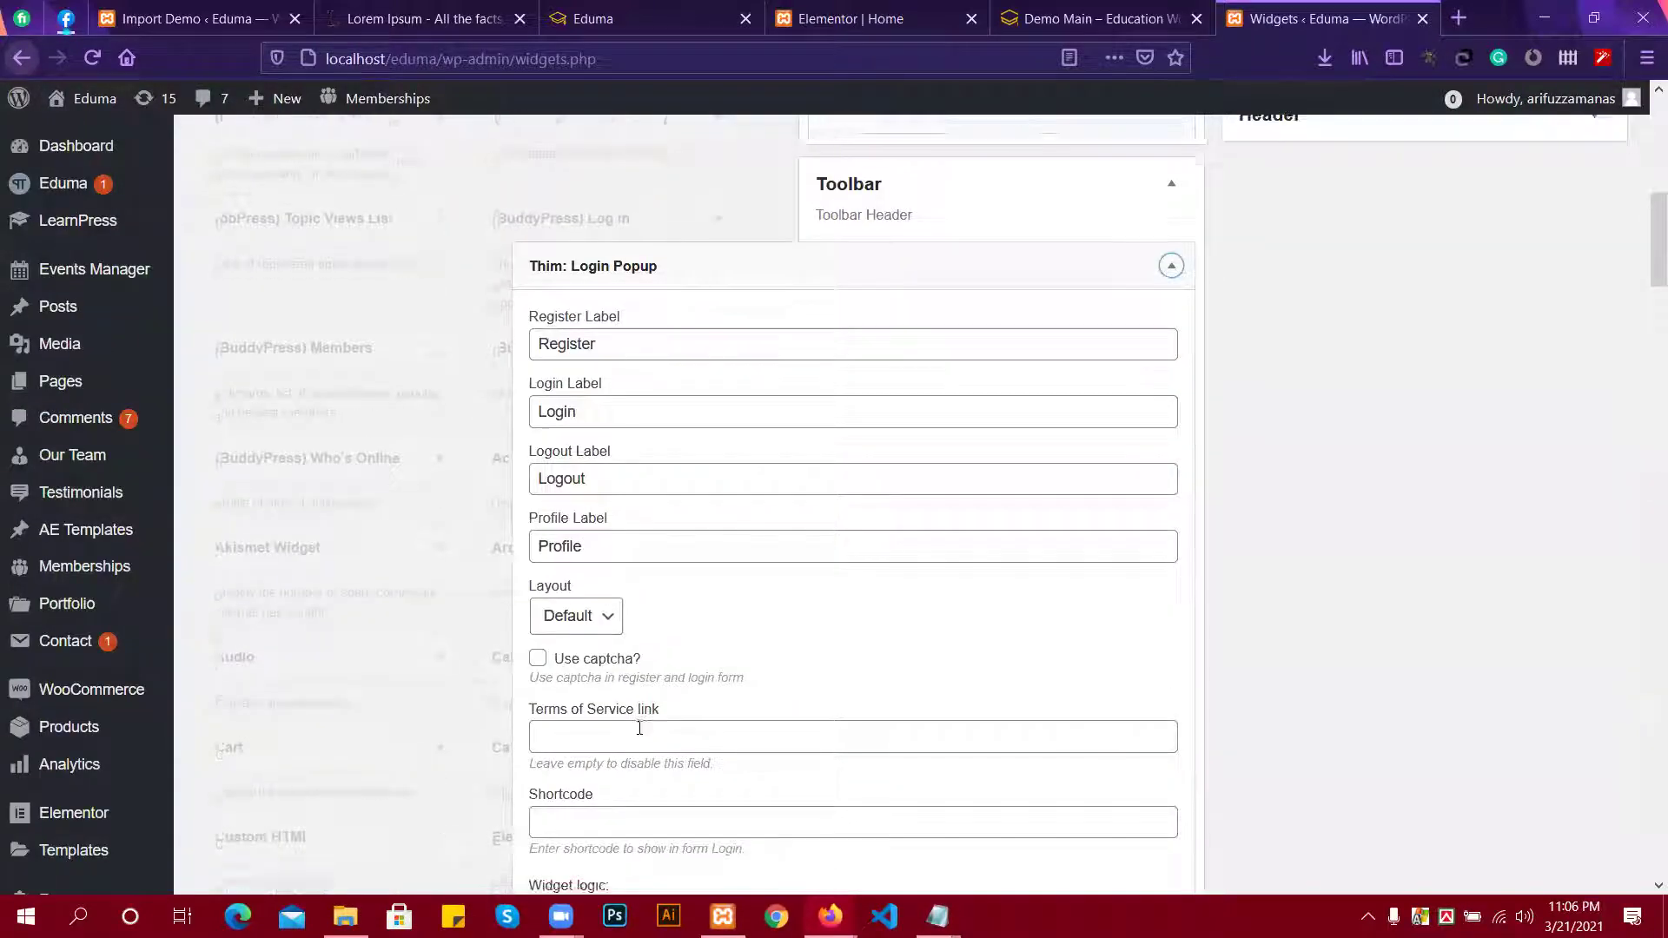
{"action": "scroll", "coordinate": [608, 725], "scroll_direction": "down", "scroll_amount": 4}
{"action": "scroll", "coordinate": [730, 667], "scroll_direction": "up", "scroll_amount": 3}
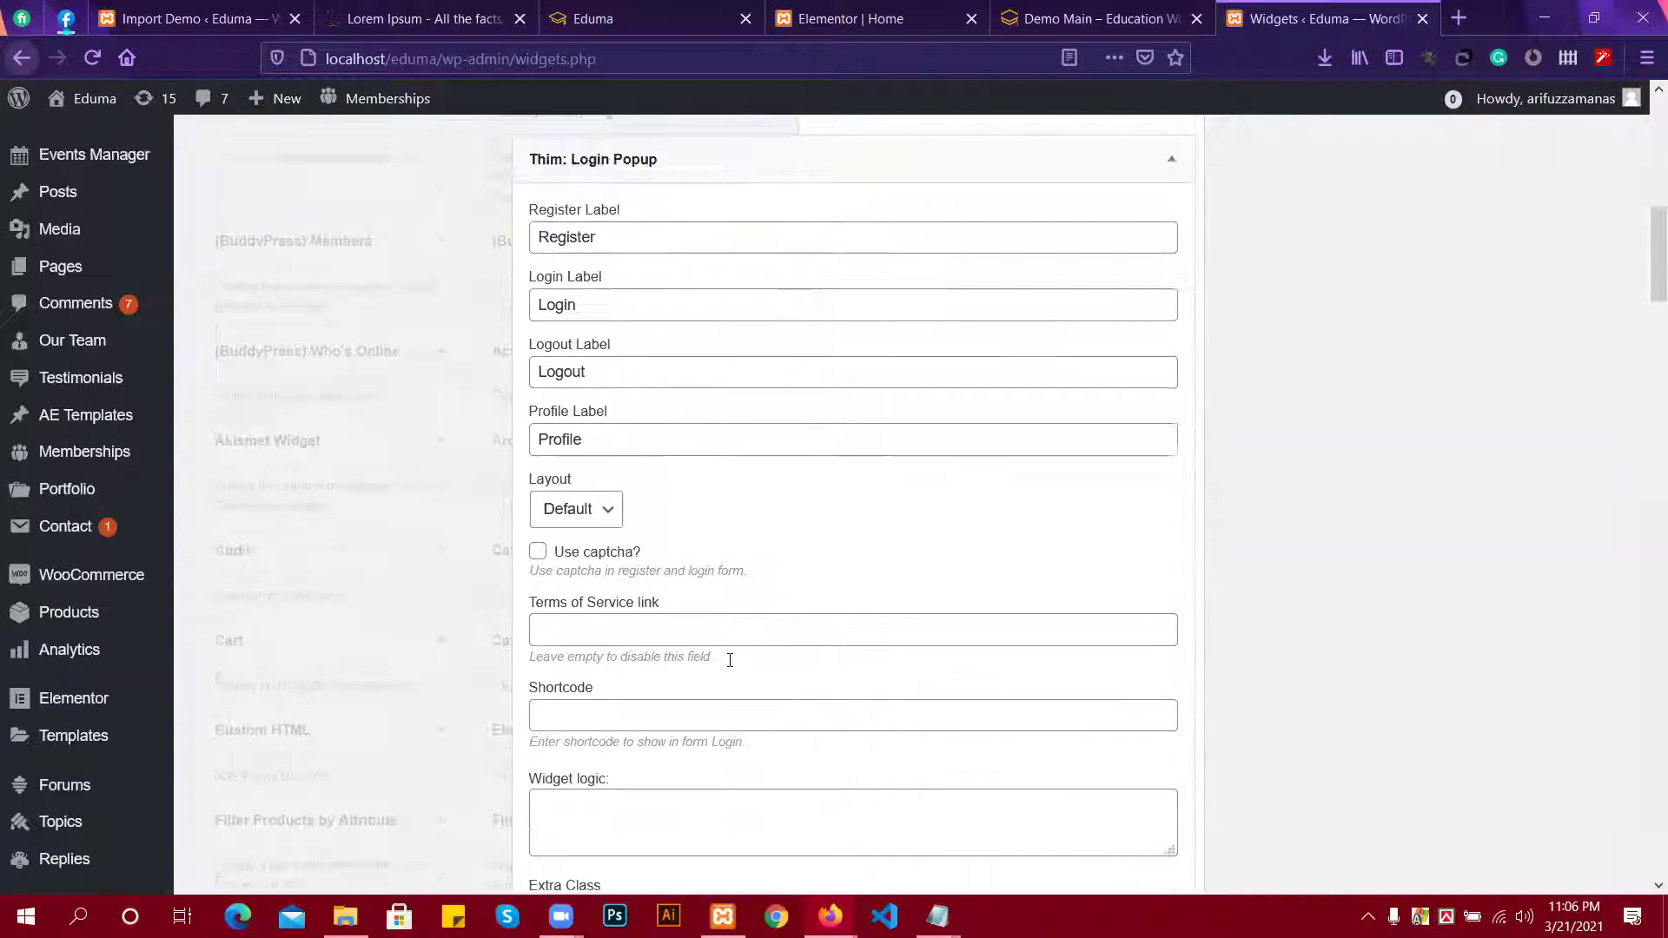
{"action": "scroll", "coordinate": [782, 599], "scroll_direction": "up", "scroll_amount": 1}
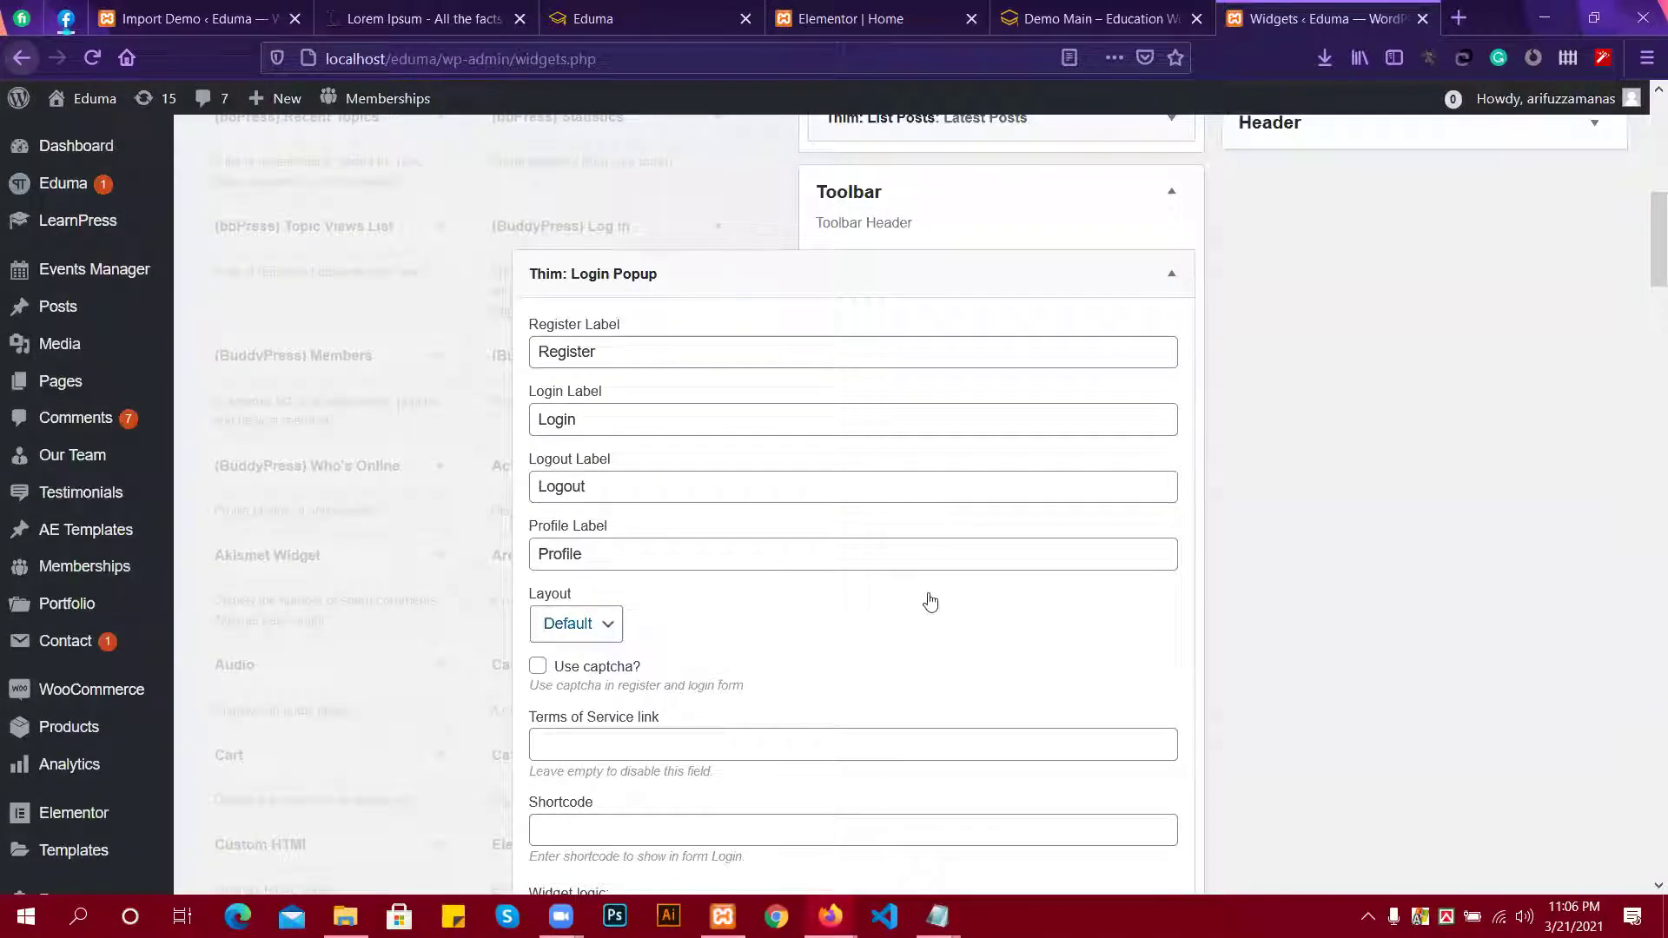
{"action": "scroll", "coordinate": [927, 599], "scroll_direction": "down", "scroll_amount": 5}
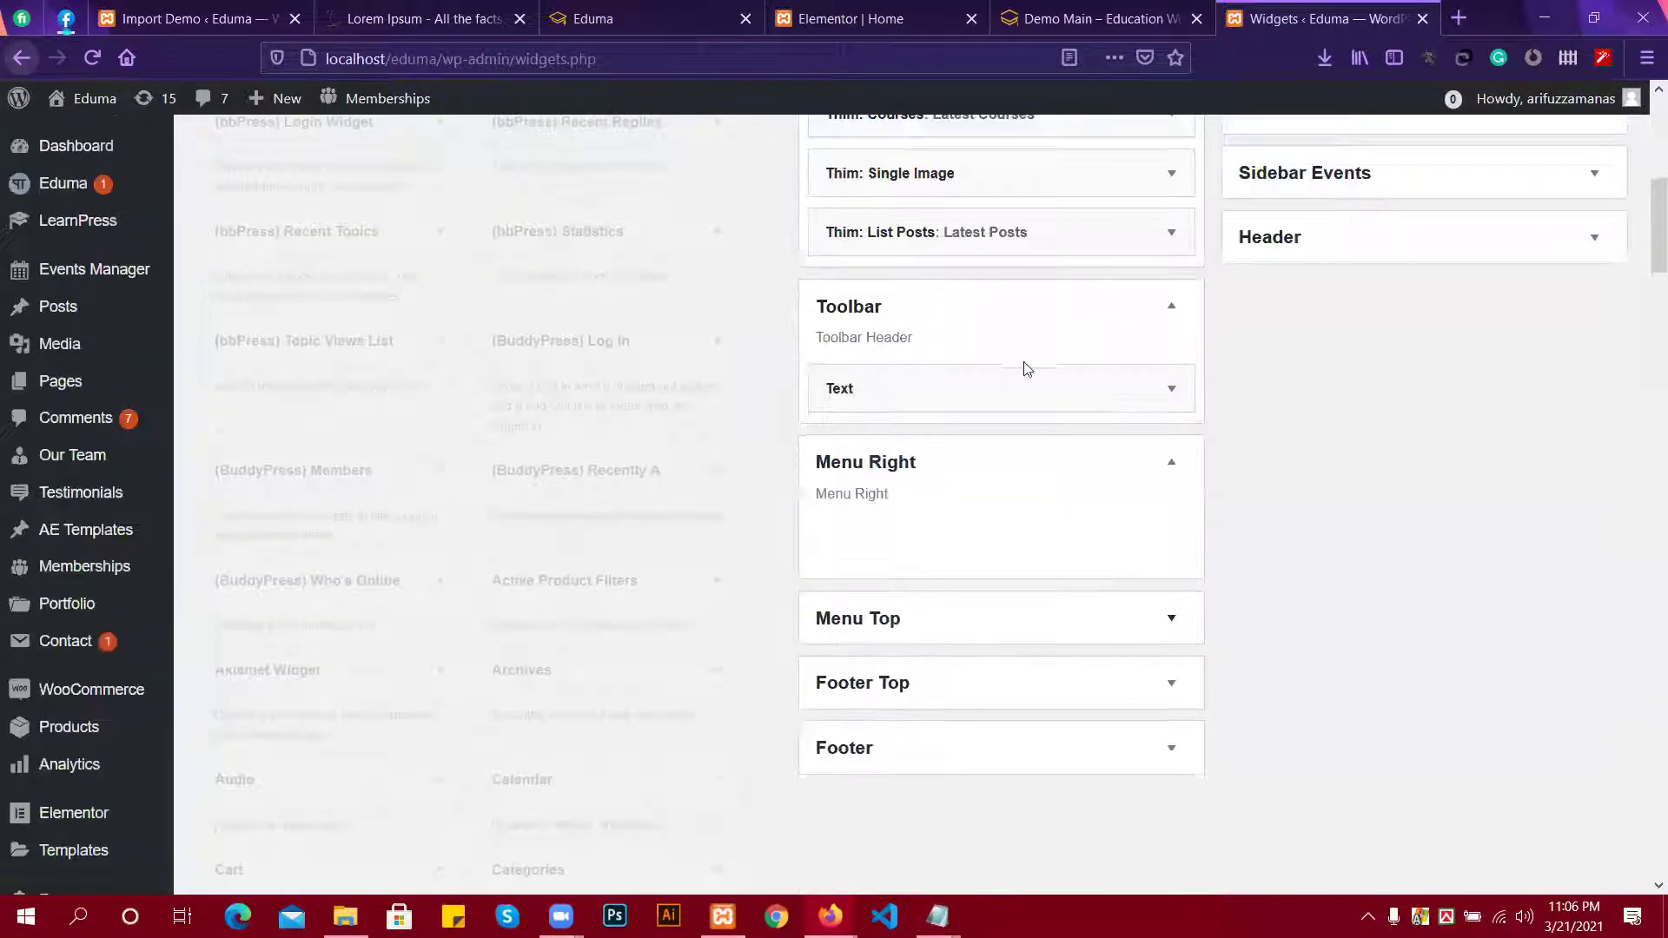
Add the available Thim: Login Popup widget to the Toolbar area again and bring up its settings.
{"action": "scroll", "coordinate": [298, 662], "scroll_direction": "down", "scroll_amount": 9}
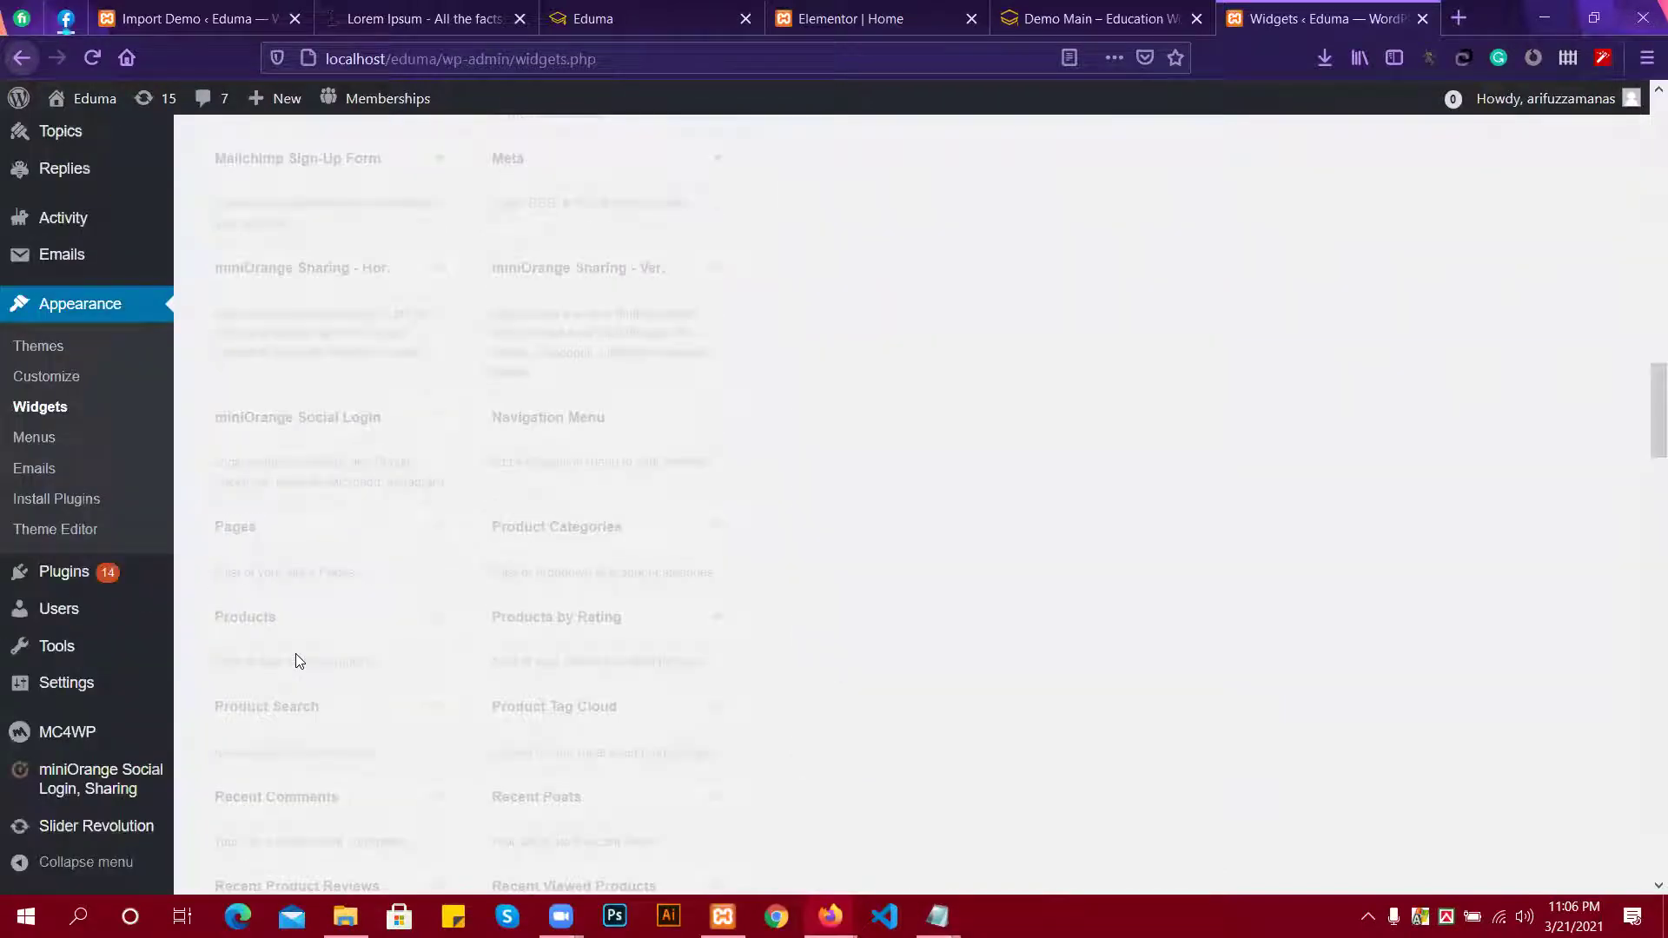
{"action": "scroll", "coordinate": [298, 662], "scroll_direction": "down", "scroll_amount": 10}
{"action": "scroll", "coordinate": [301, 473], "scroll_direction": "up", "scroll_amount": 1}
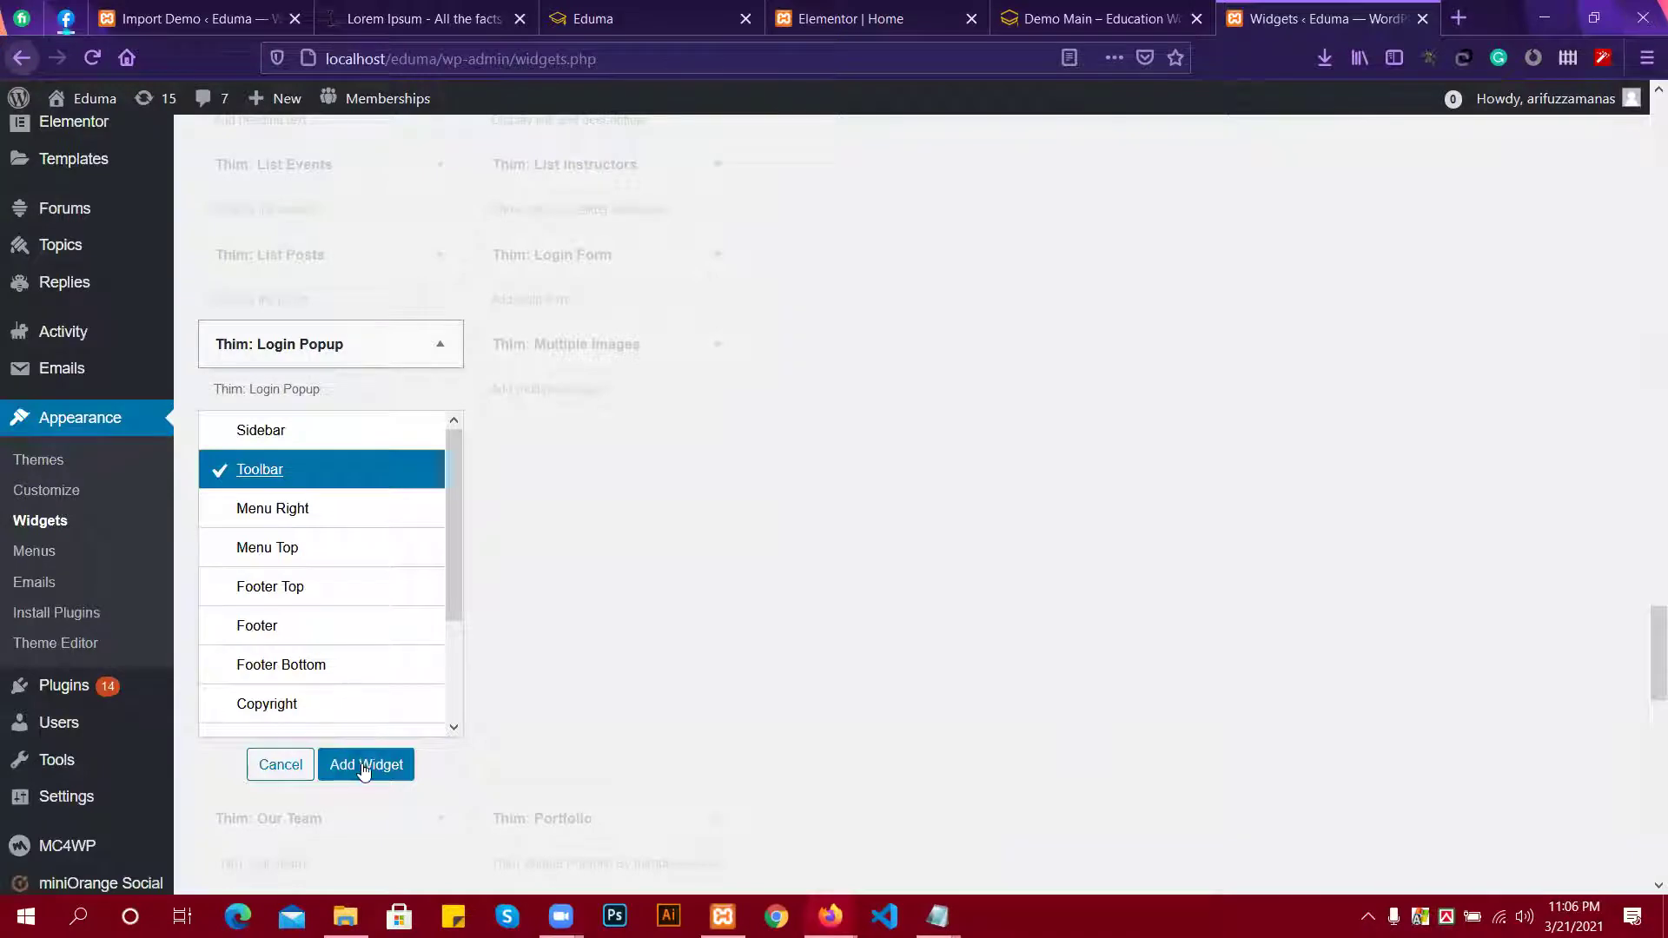
{"action": "left_click", "coordinate": [363, 768]}
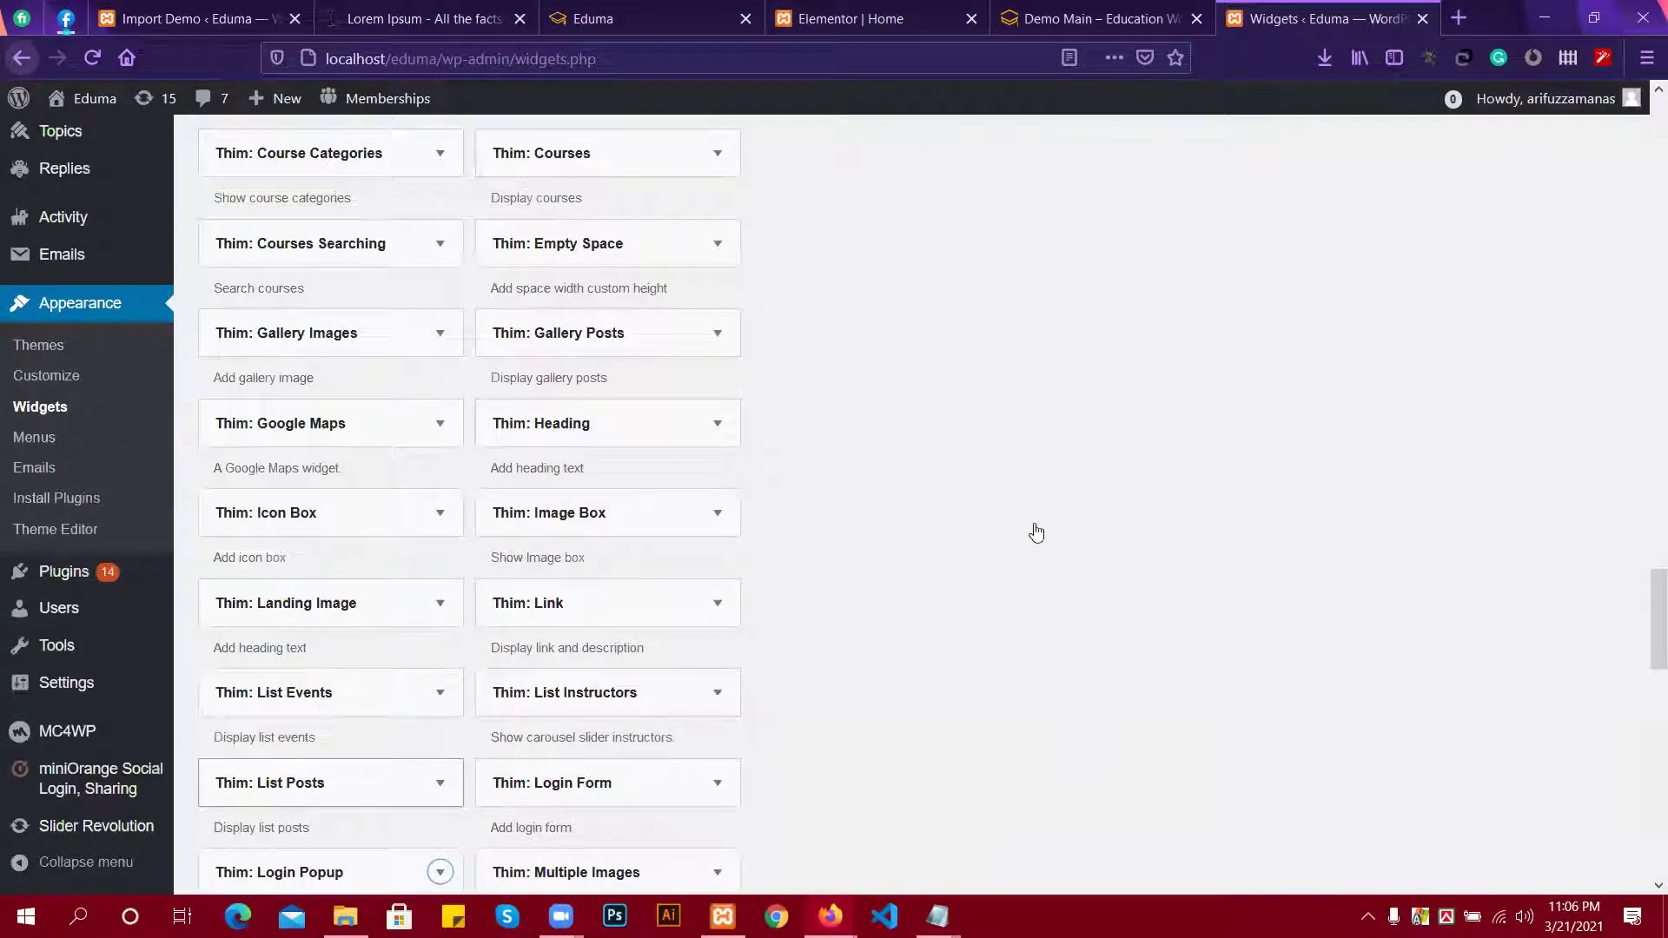
{"action": "scroll", "coordinate": [625, 400], "scroll_direction": "up", "scroll_amount": 10}
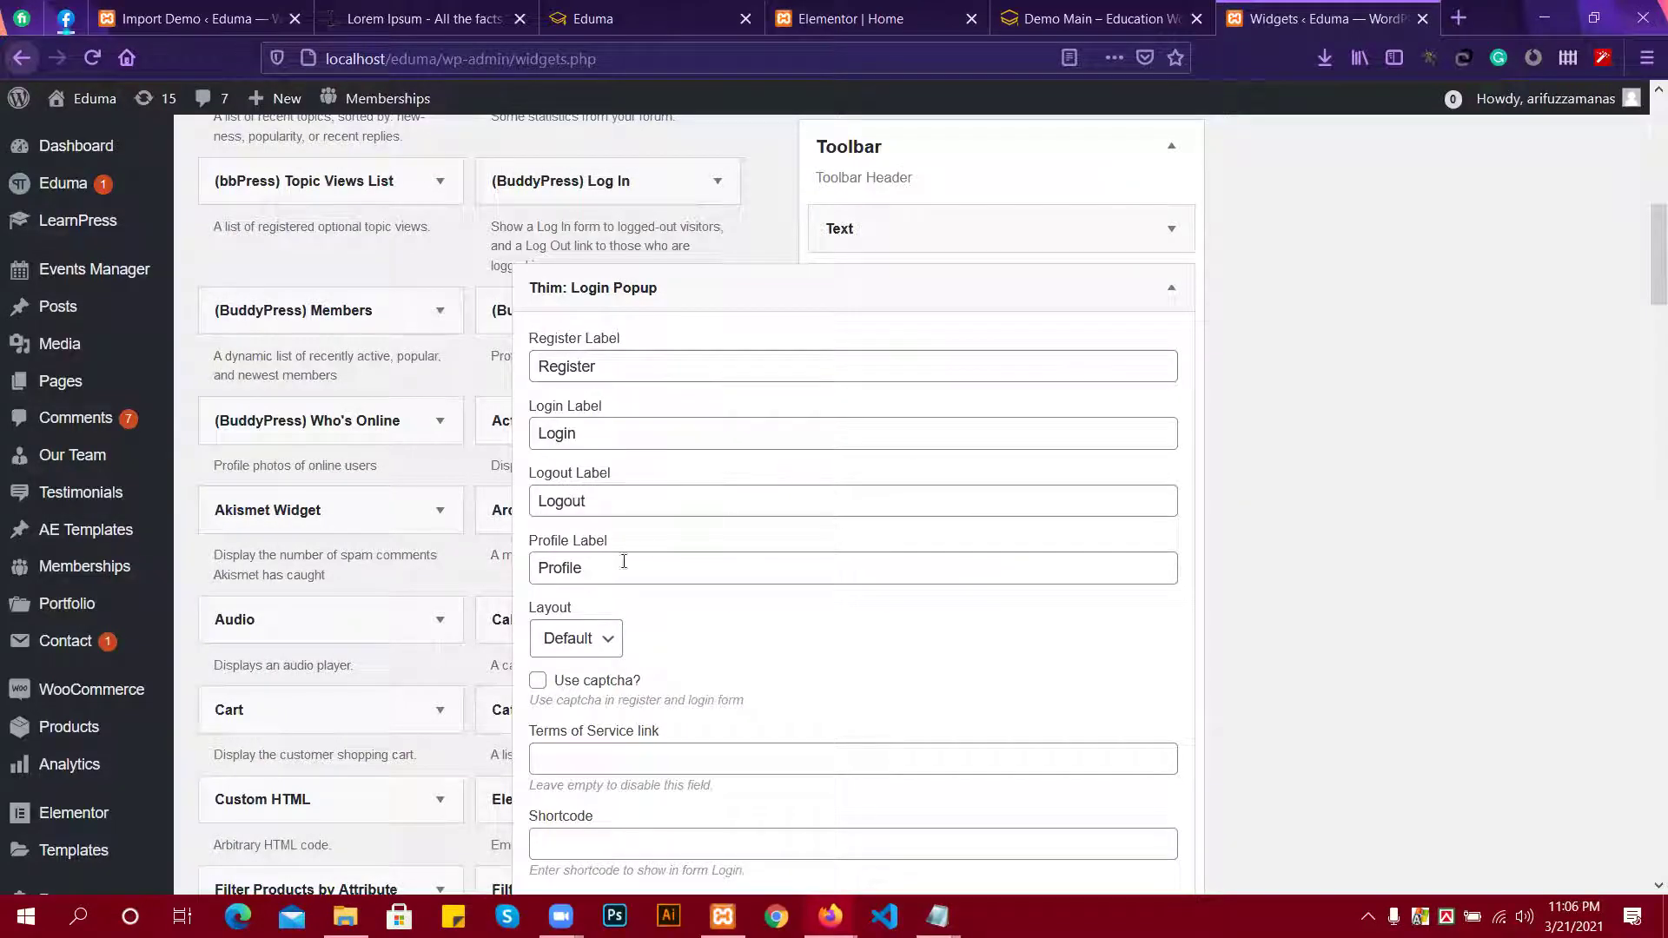
Review the label, layout, captcha and shortcode settings of the newly added Thim: Login Popup widget, and close them.
{"action": "scroll", "coordinate": [683, 579], "scroll_direction": "down", "scroll_amount": 2}
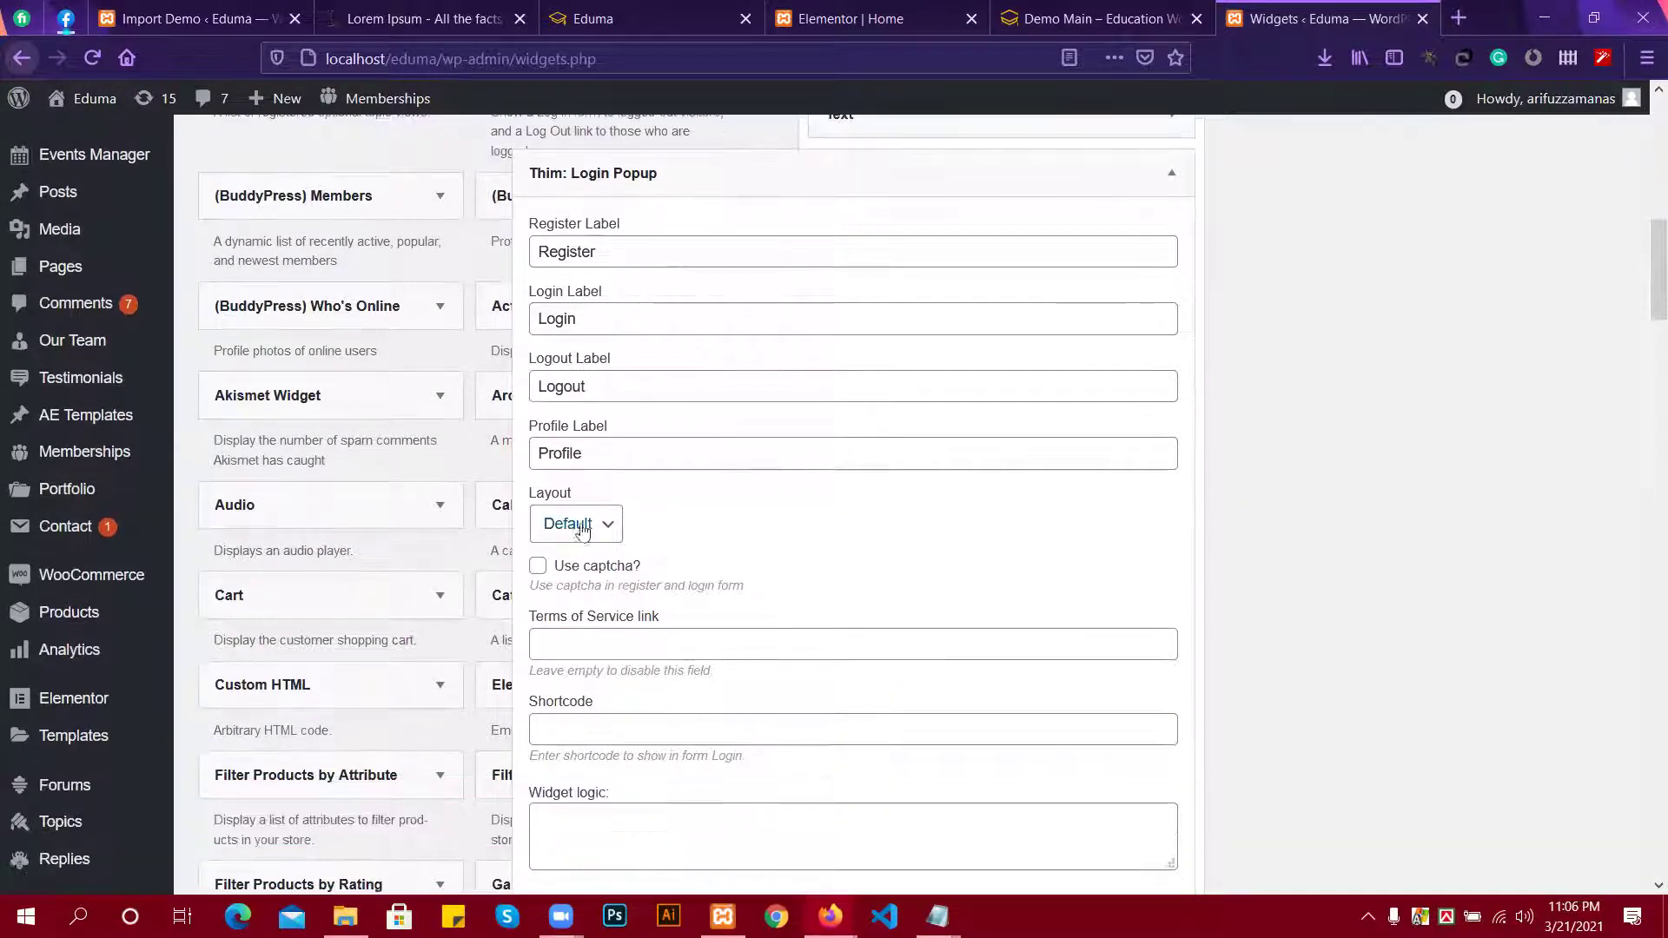
{"action": "scroll", "coordinate": [778, 533], "scroll_direction": "down", "scroll_amount": 4}
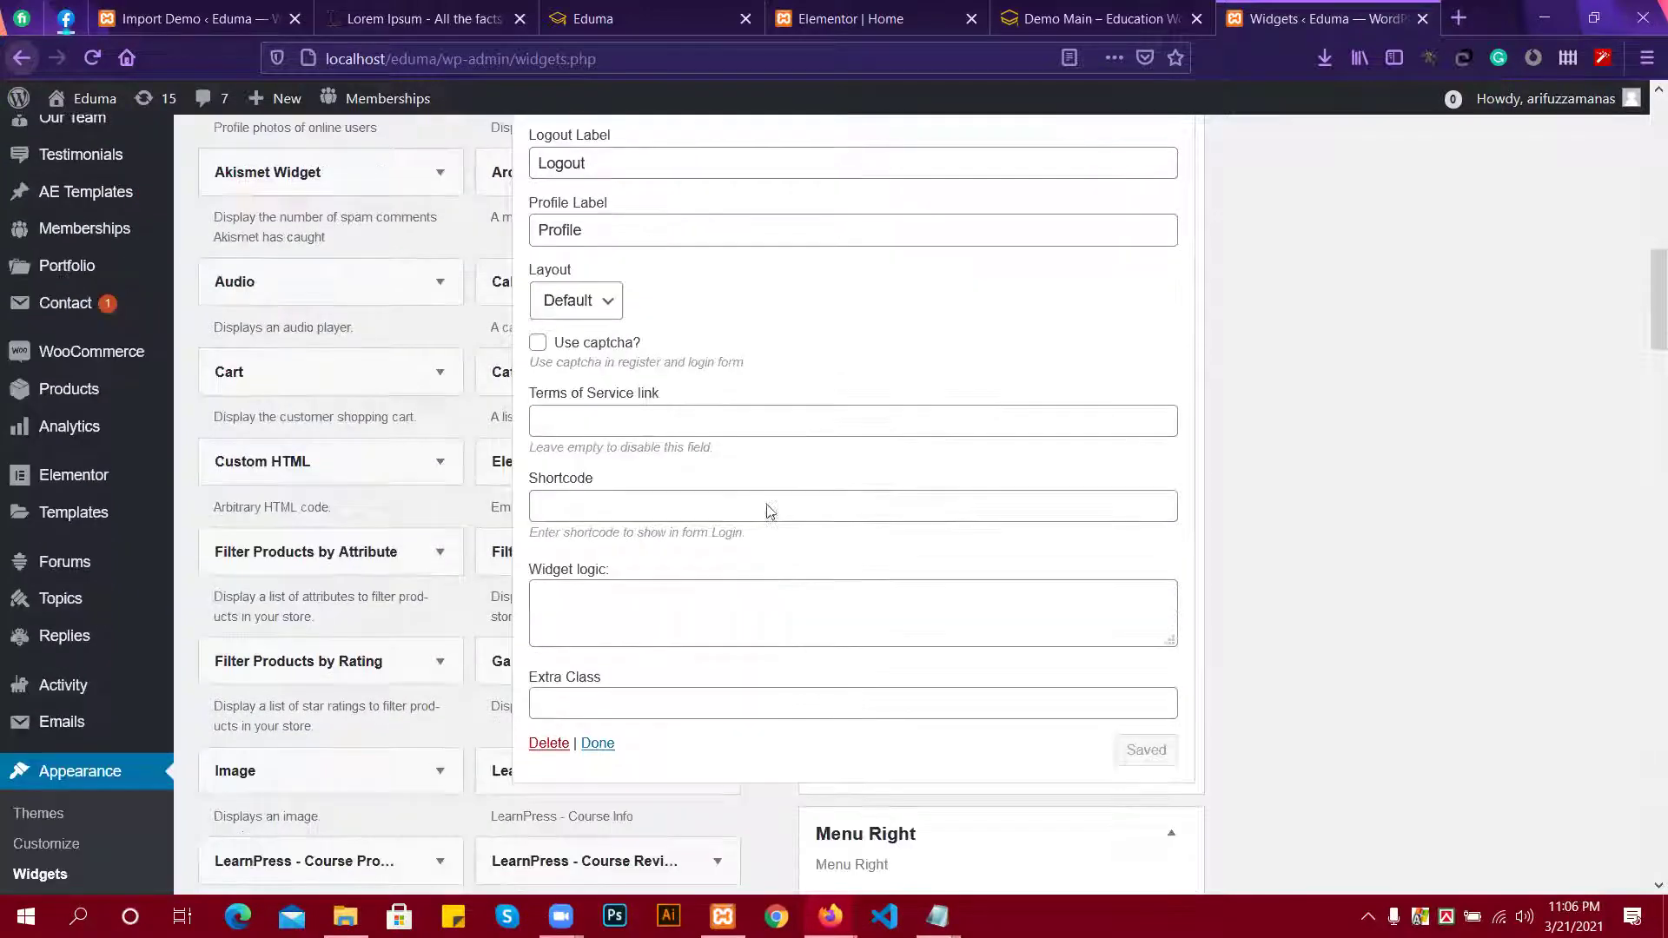
{"action": "left_click", "coordinate": [599, 622]}
Reopen the Toolbar's Thim: Login Popup widget to look over its options once more, and collapse it.
{"action": "scroll", "coordinate": [643, 634], "scroll_direction": "up", "scroll_amount": 3}
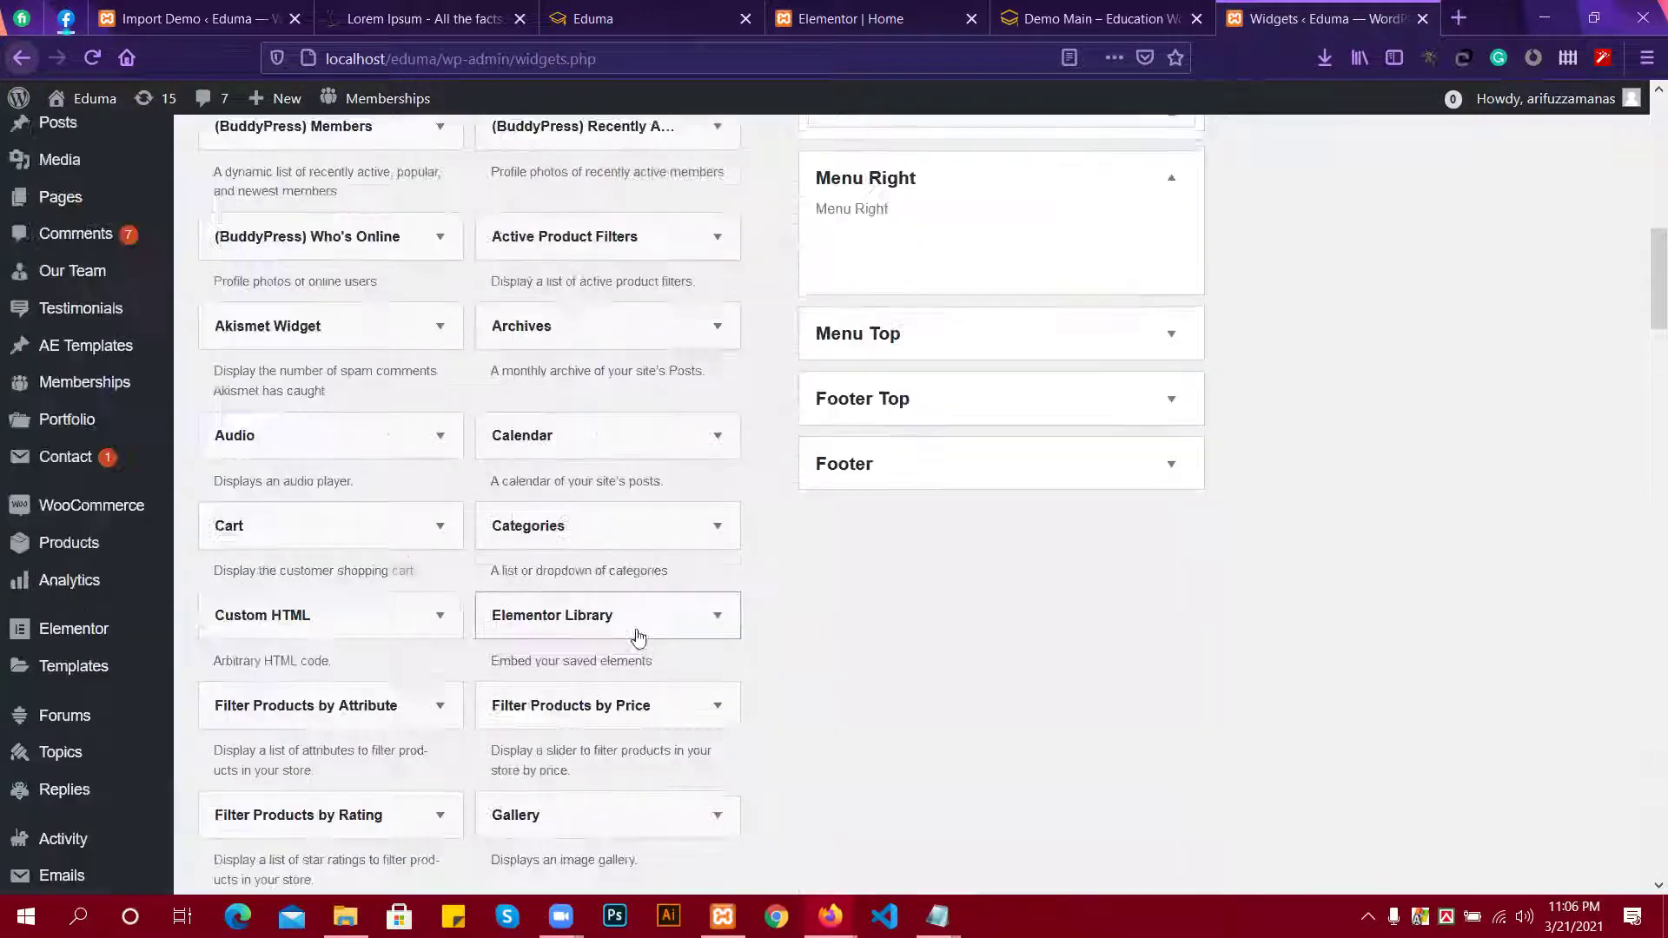
{"action": "scroll", "coordinate": [1164, 452], "scroll_direction": "up", "scroll_amount": 3}
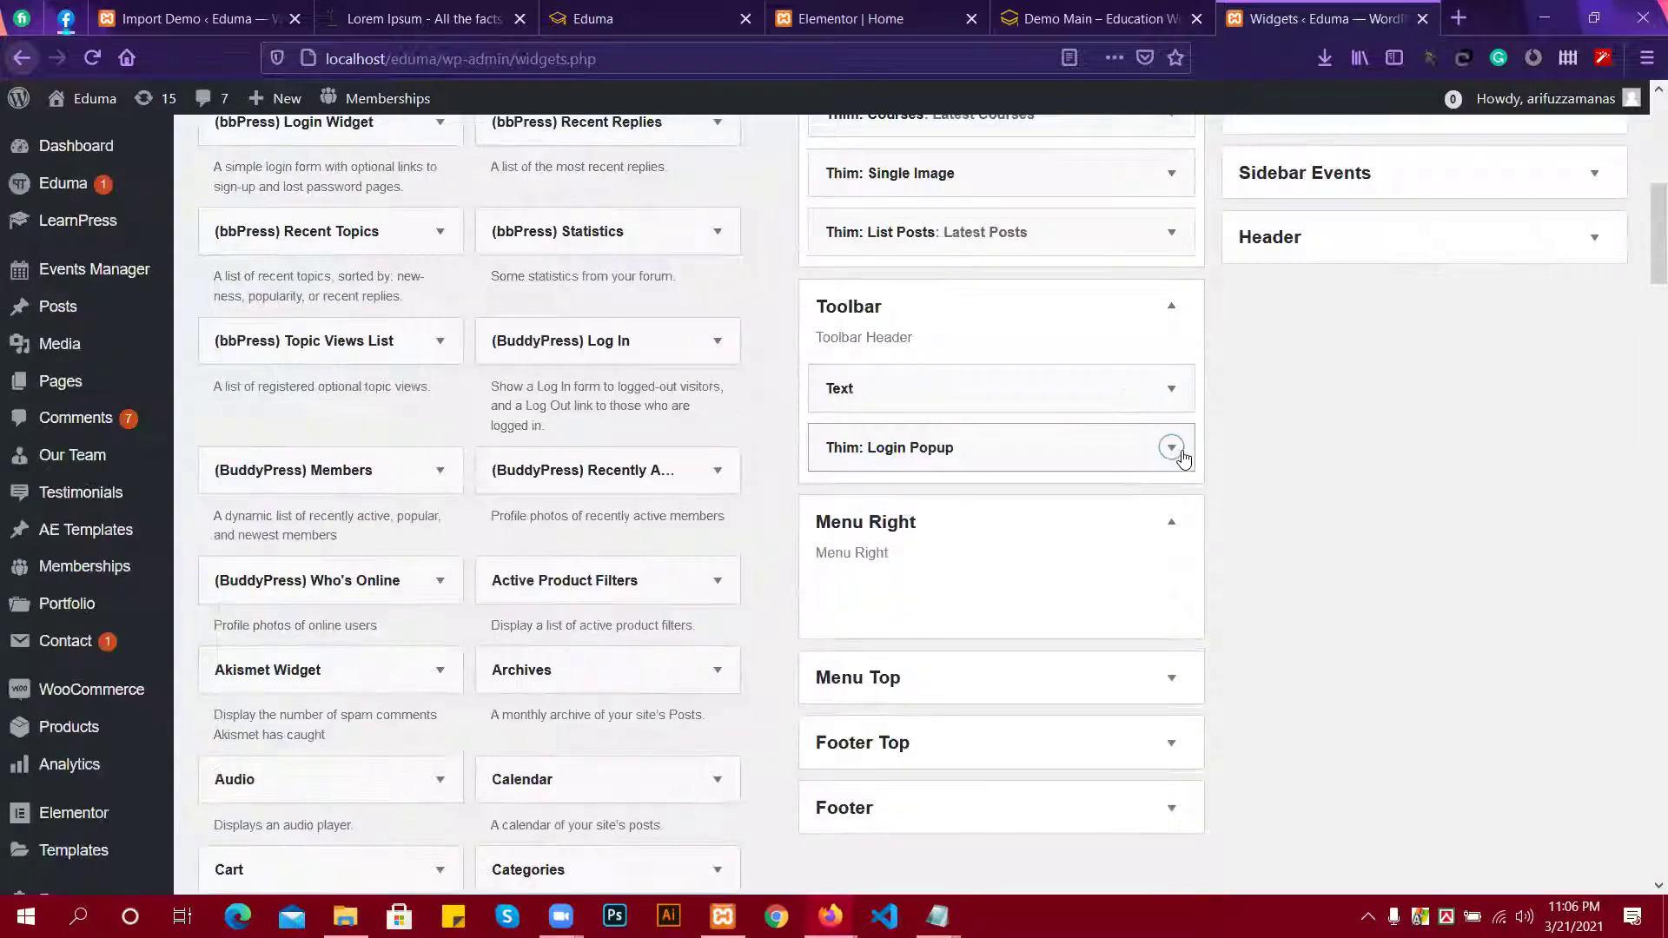
{"action": "left_click", "coordinate": [1096, 449]}
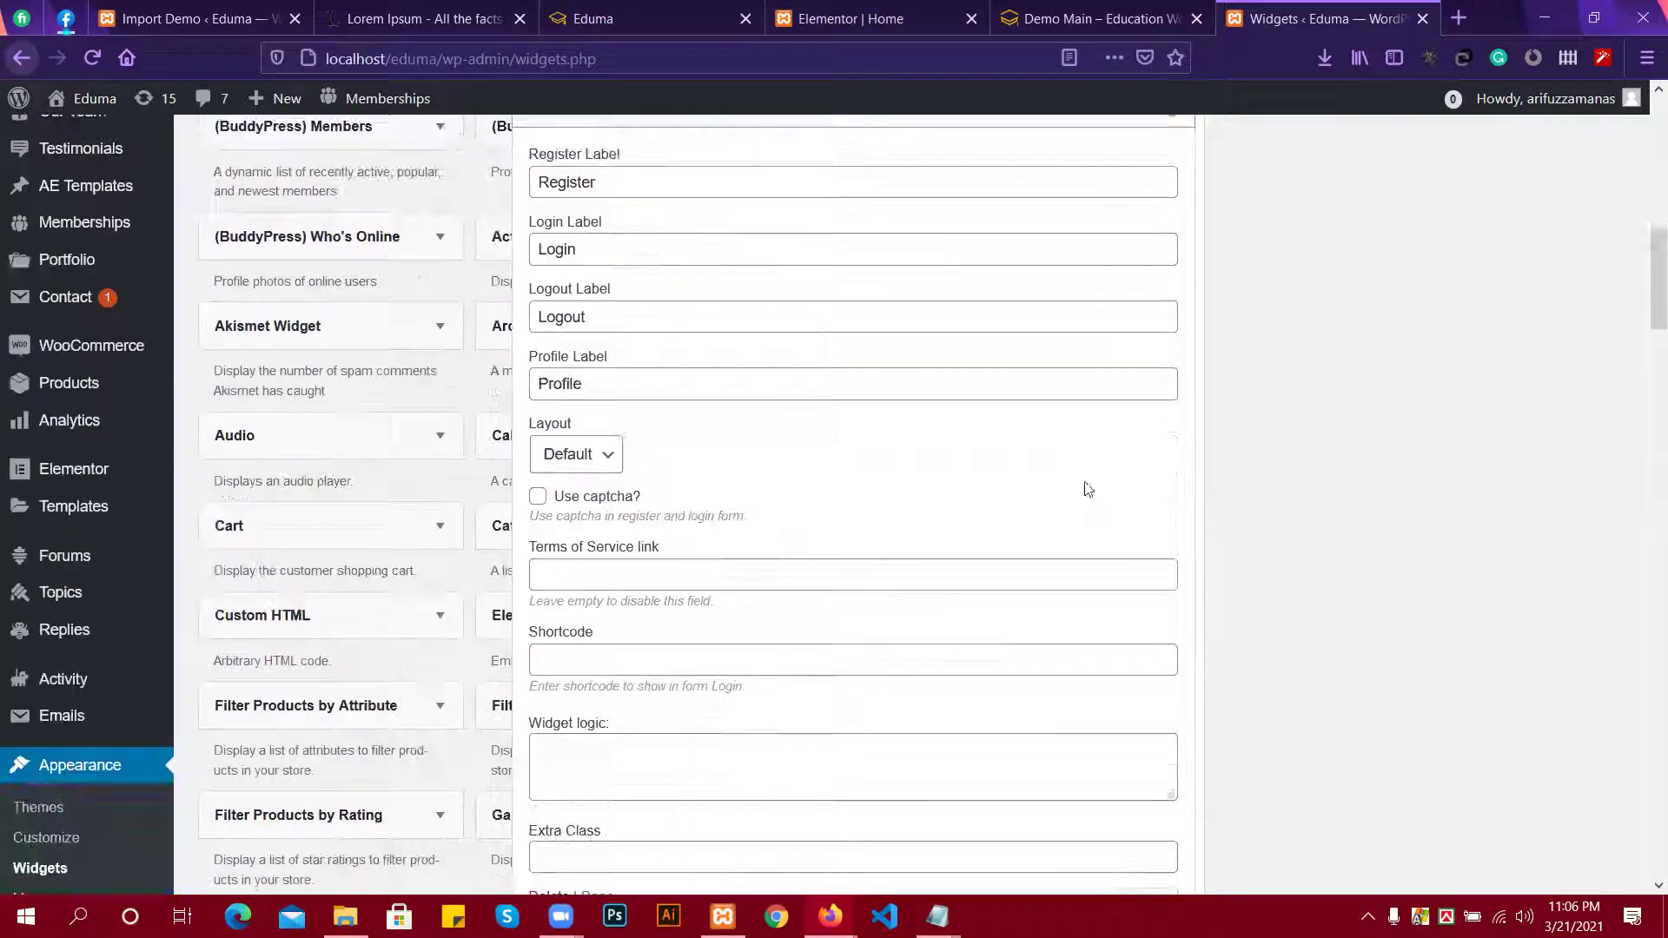
{"action": "scroll", "coordinate": [1083, 484], "scroll_direction": "down", "scroll_amount": 4}
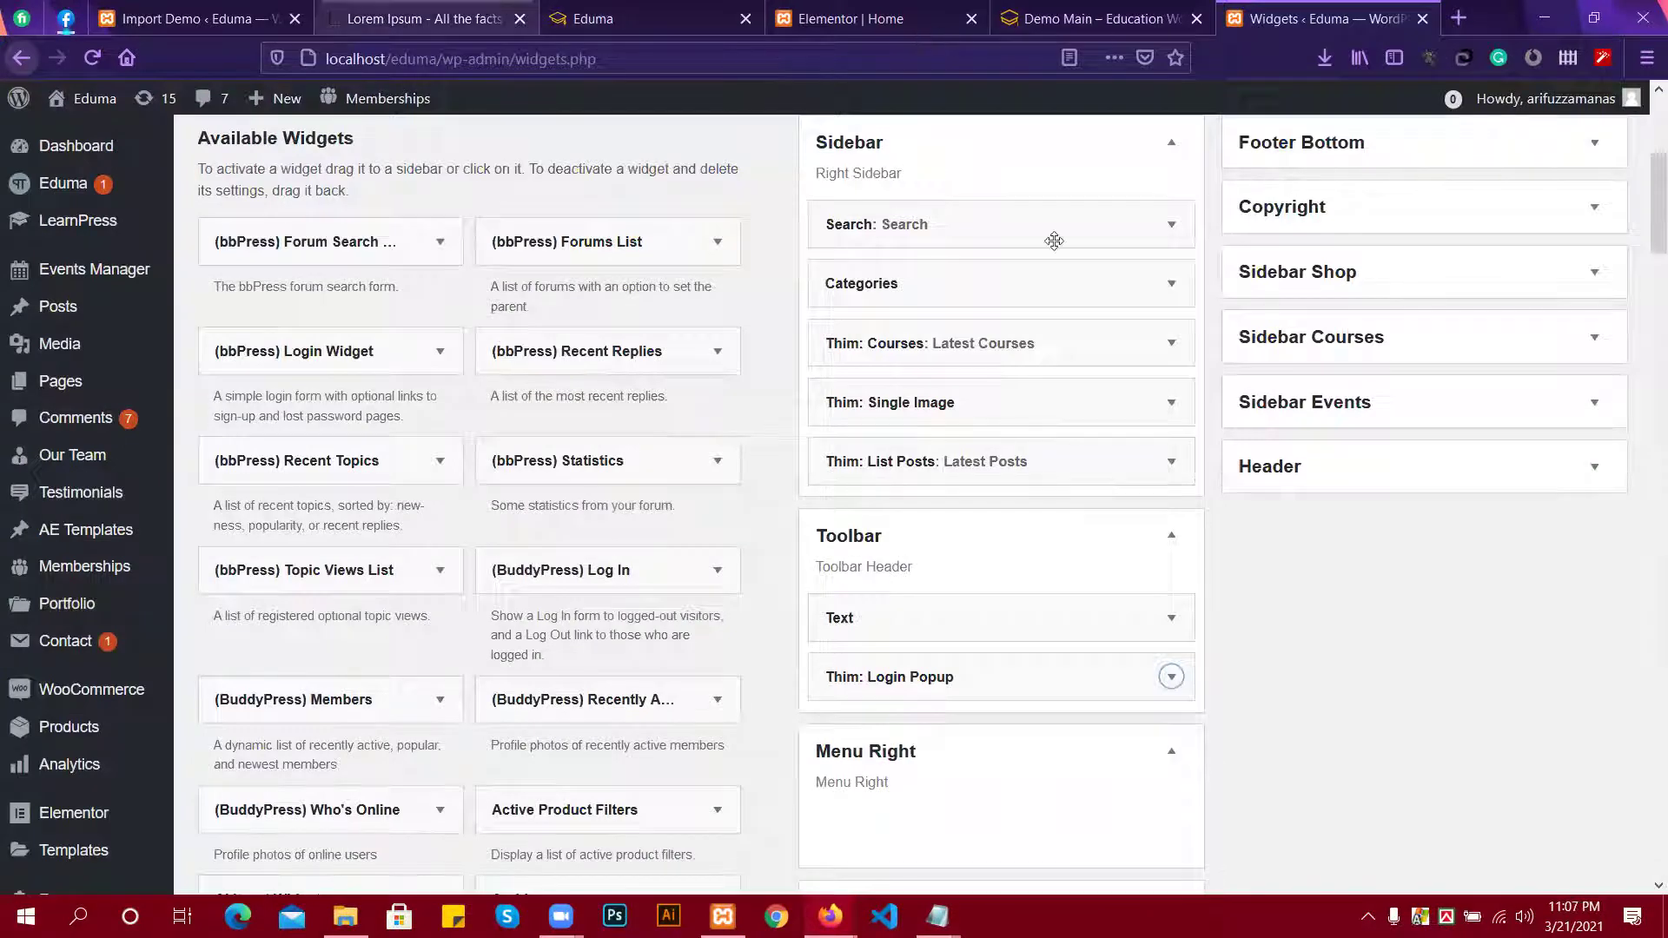
{"action": "scroll", "coordinate": [1052, 478], "scroll_direction": "down", "scroll_amount": 2}
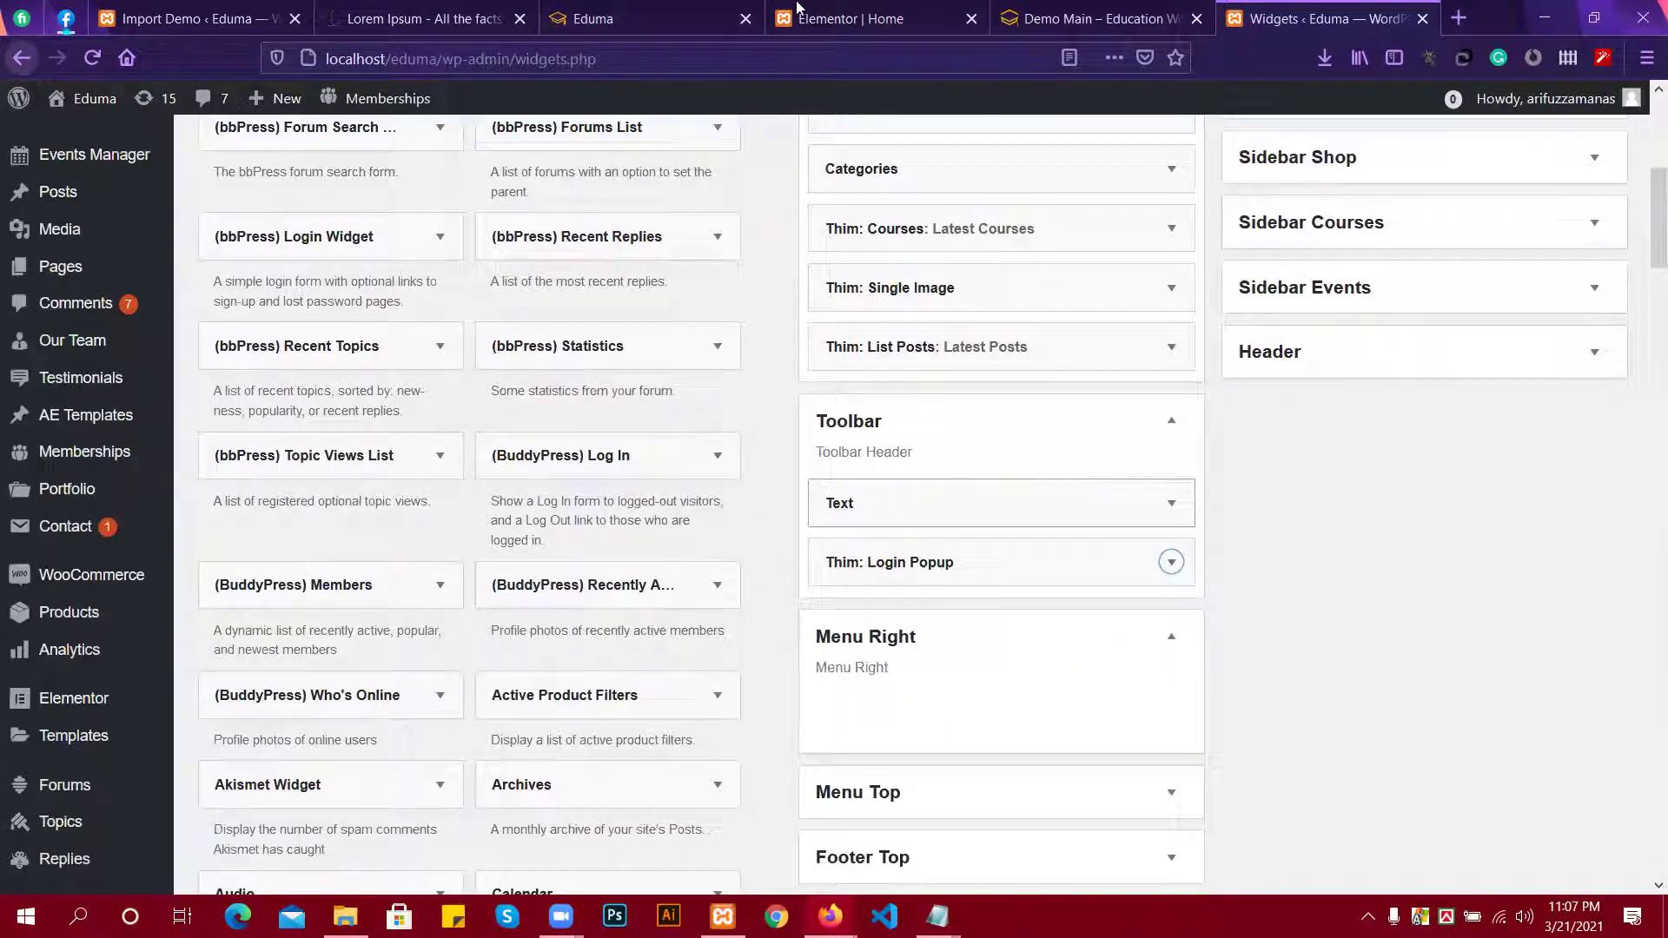
Examine the contact details and account links in the toolbar of the Eduma home page preview, and switch to the Elementor editor.
{"action": "left_click", "coordinate": [699, 19]}
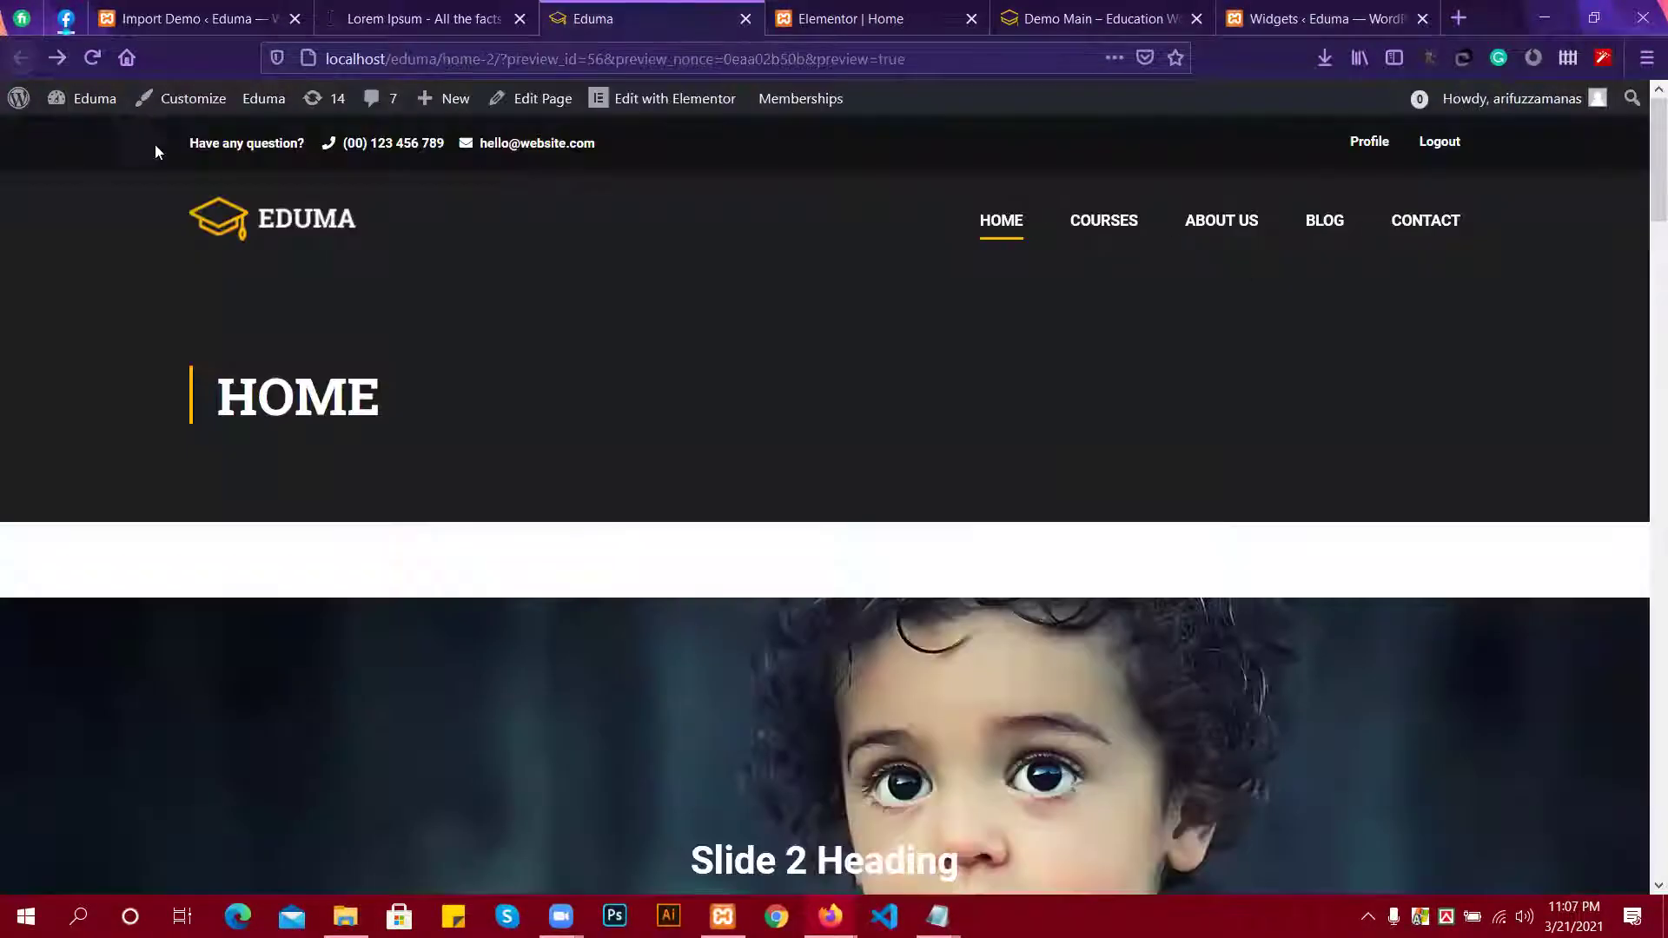
{"action": "left_click_drag", "start_coordinate": [155, 145], "coordinate": [1290, 123]}
{"action": "left_click_drag", "start_coordinate": [1472, 135], "coordinate": [61, 118]}
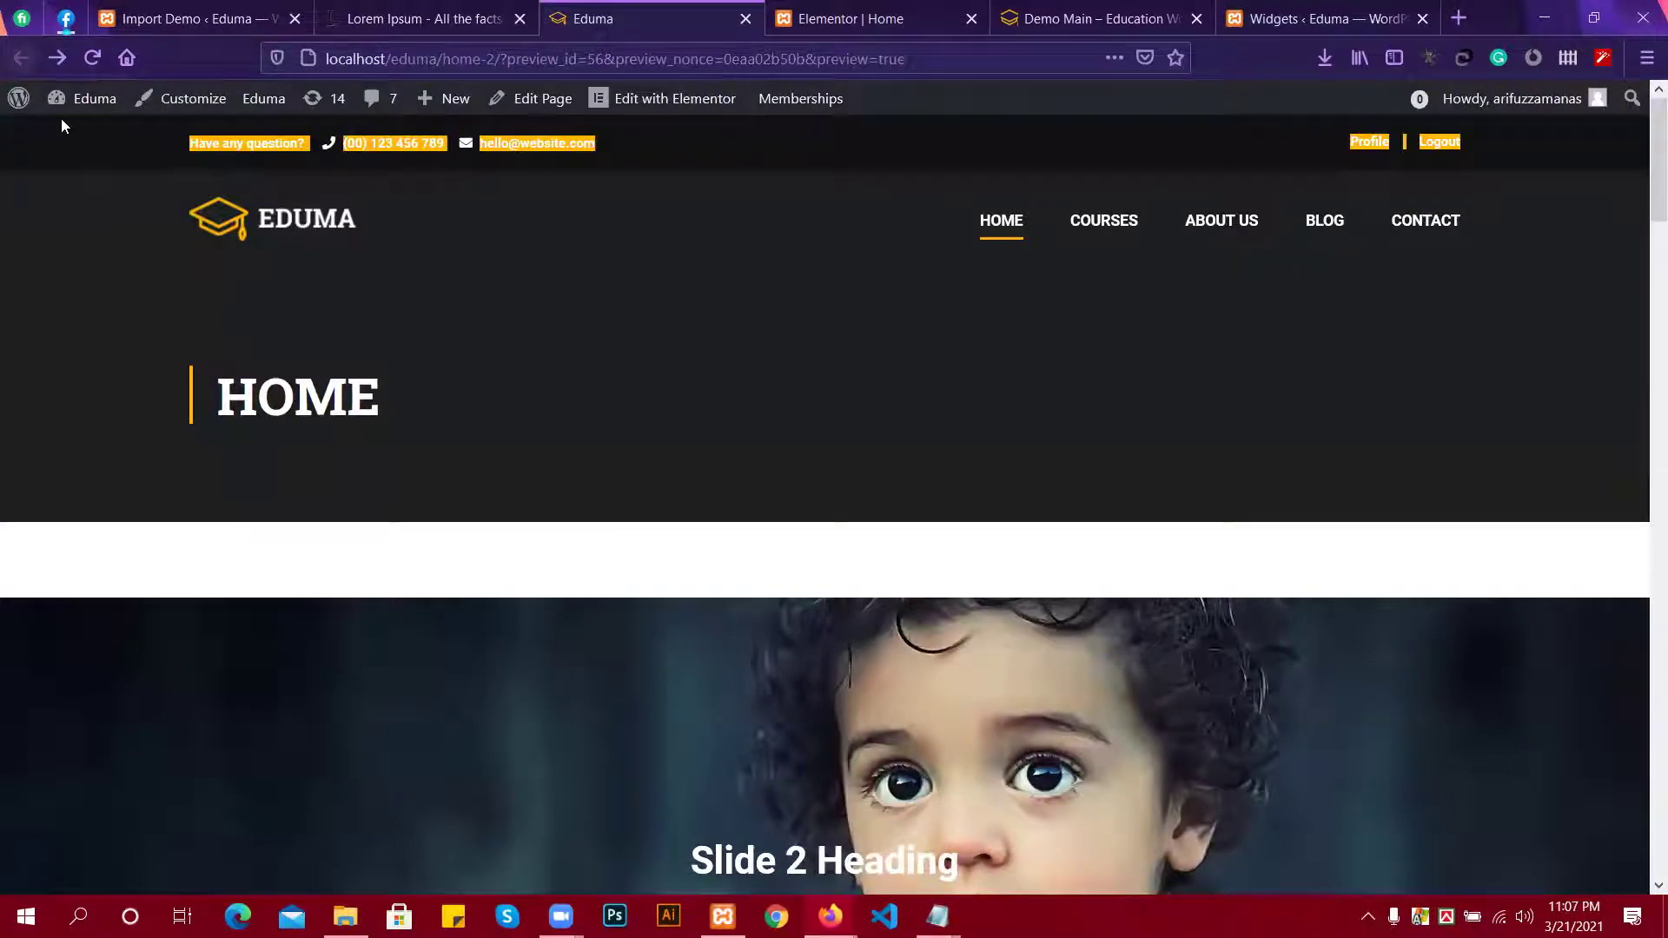
{"action": "left_click", "coordinate": [45, 125]}
{"action": "left_click", "coordinate": [850, 18]}
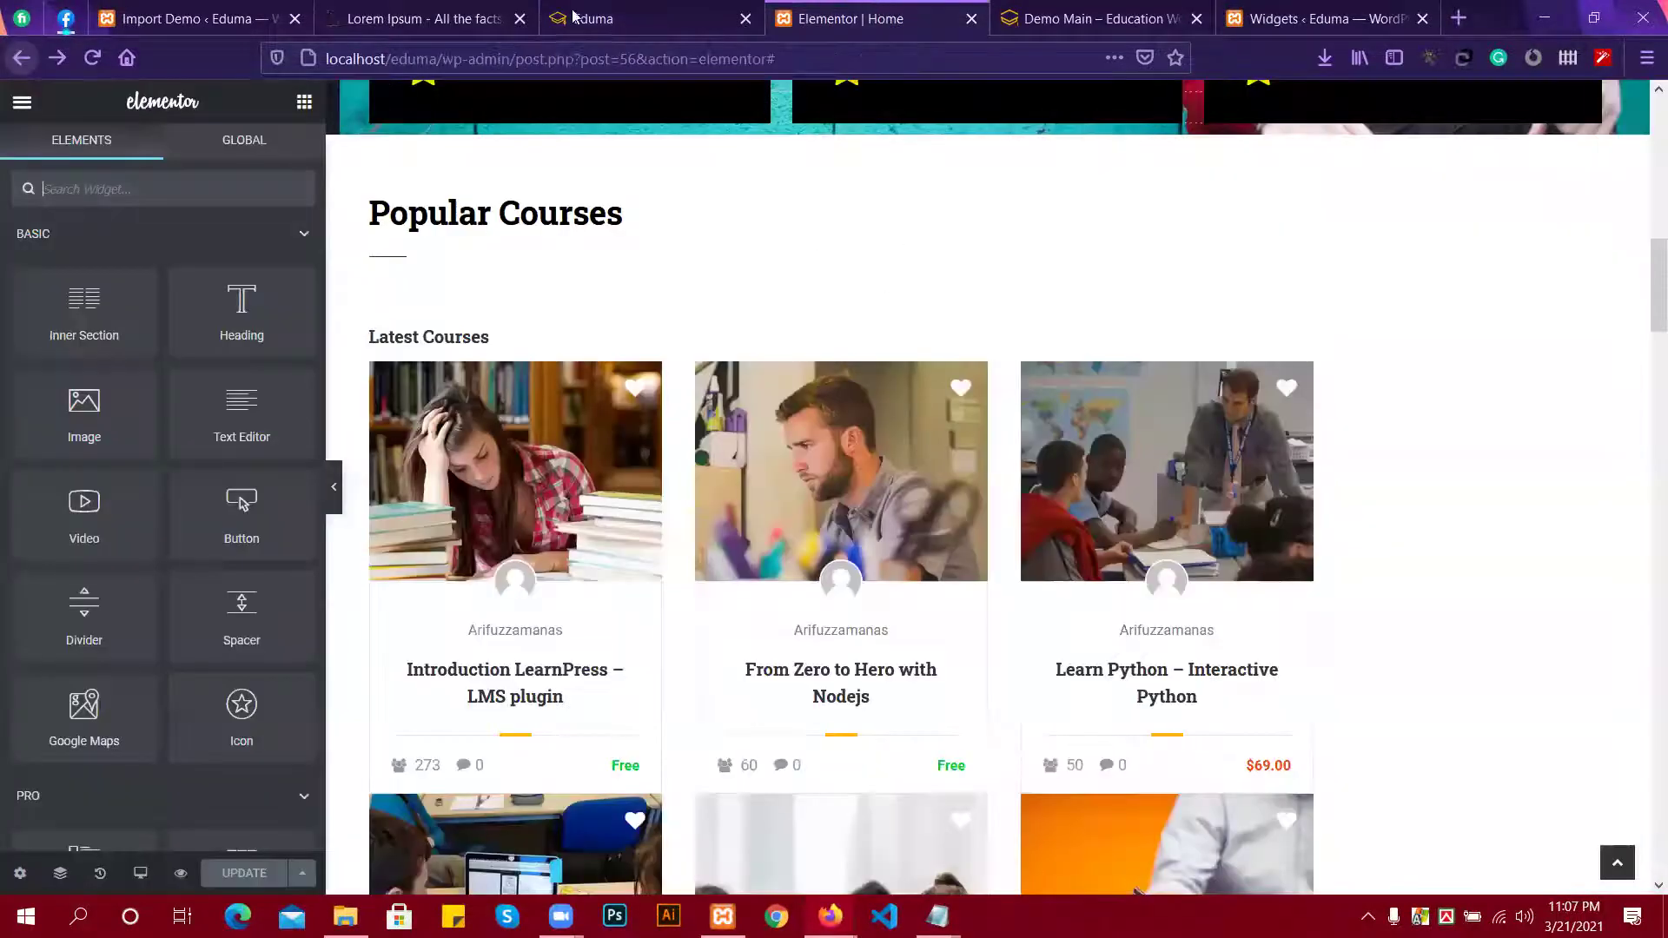